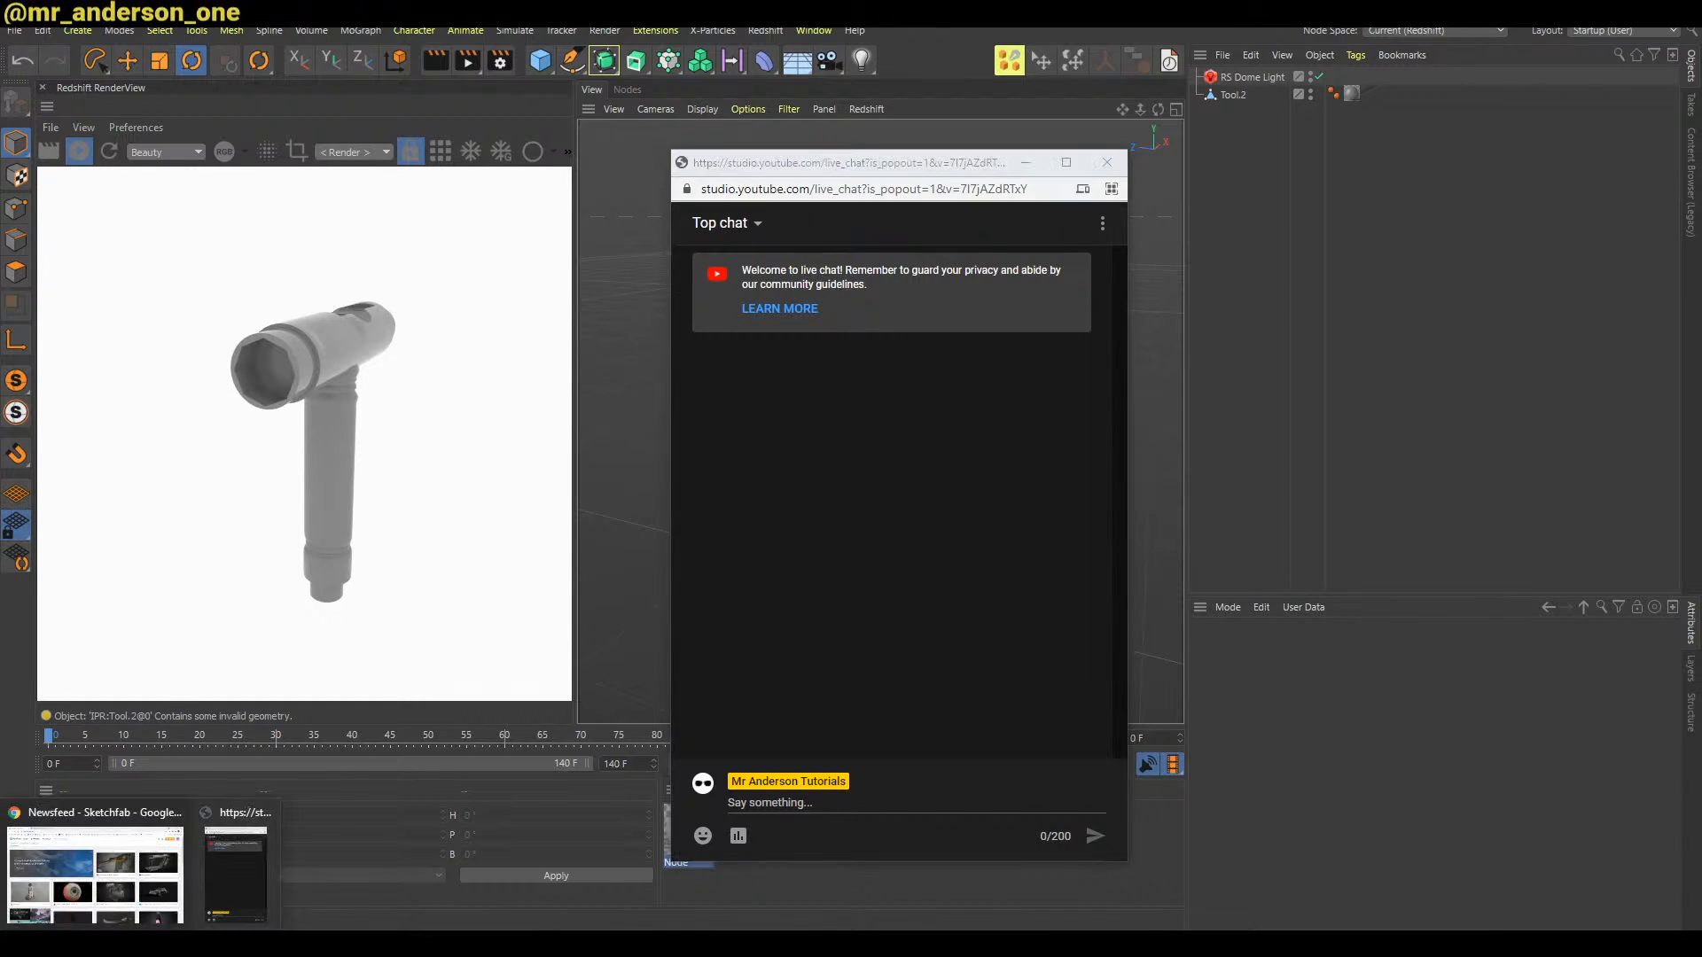
Switch to YouTube Studio, test the live stream preview's sound, and leave the preview muted and paused
left_click(324, 20)
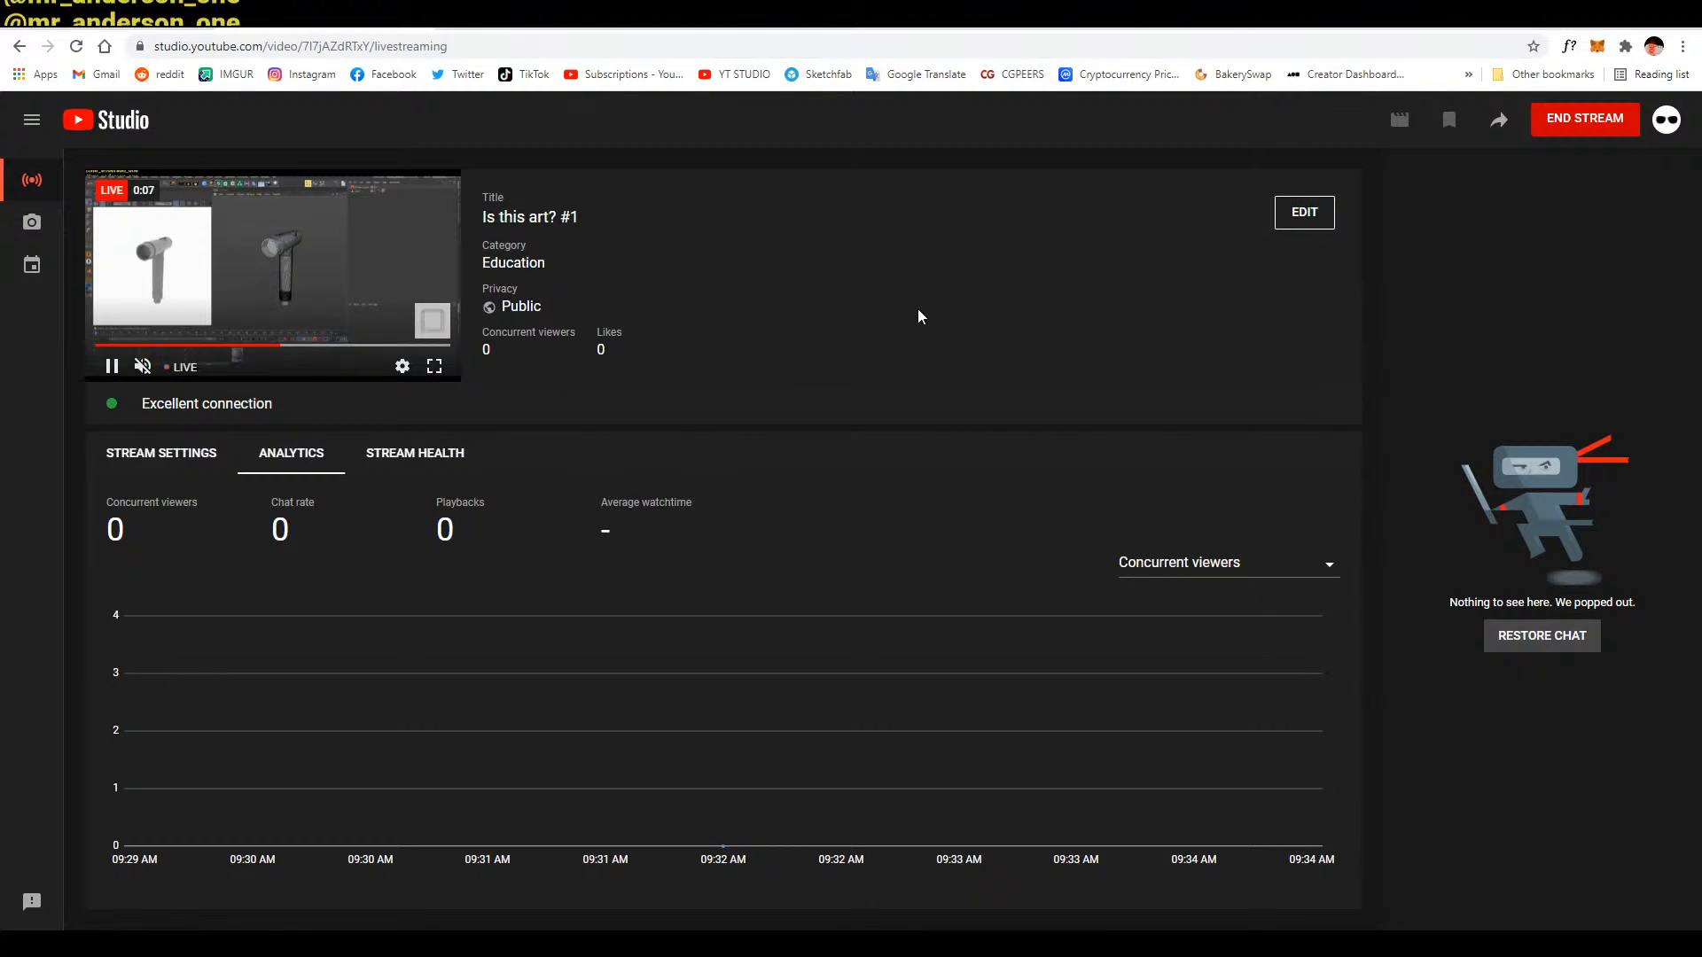
left_click(142, 366)
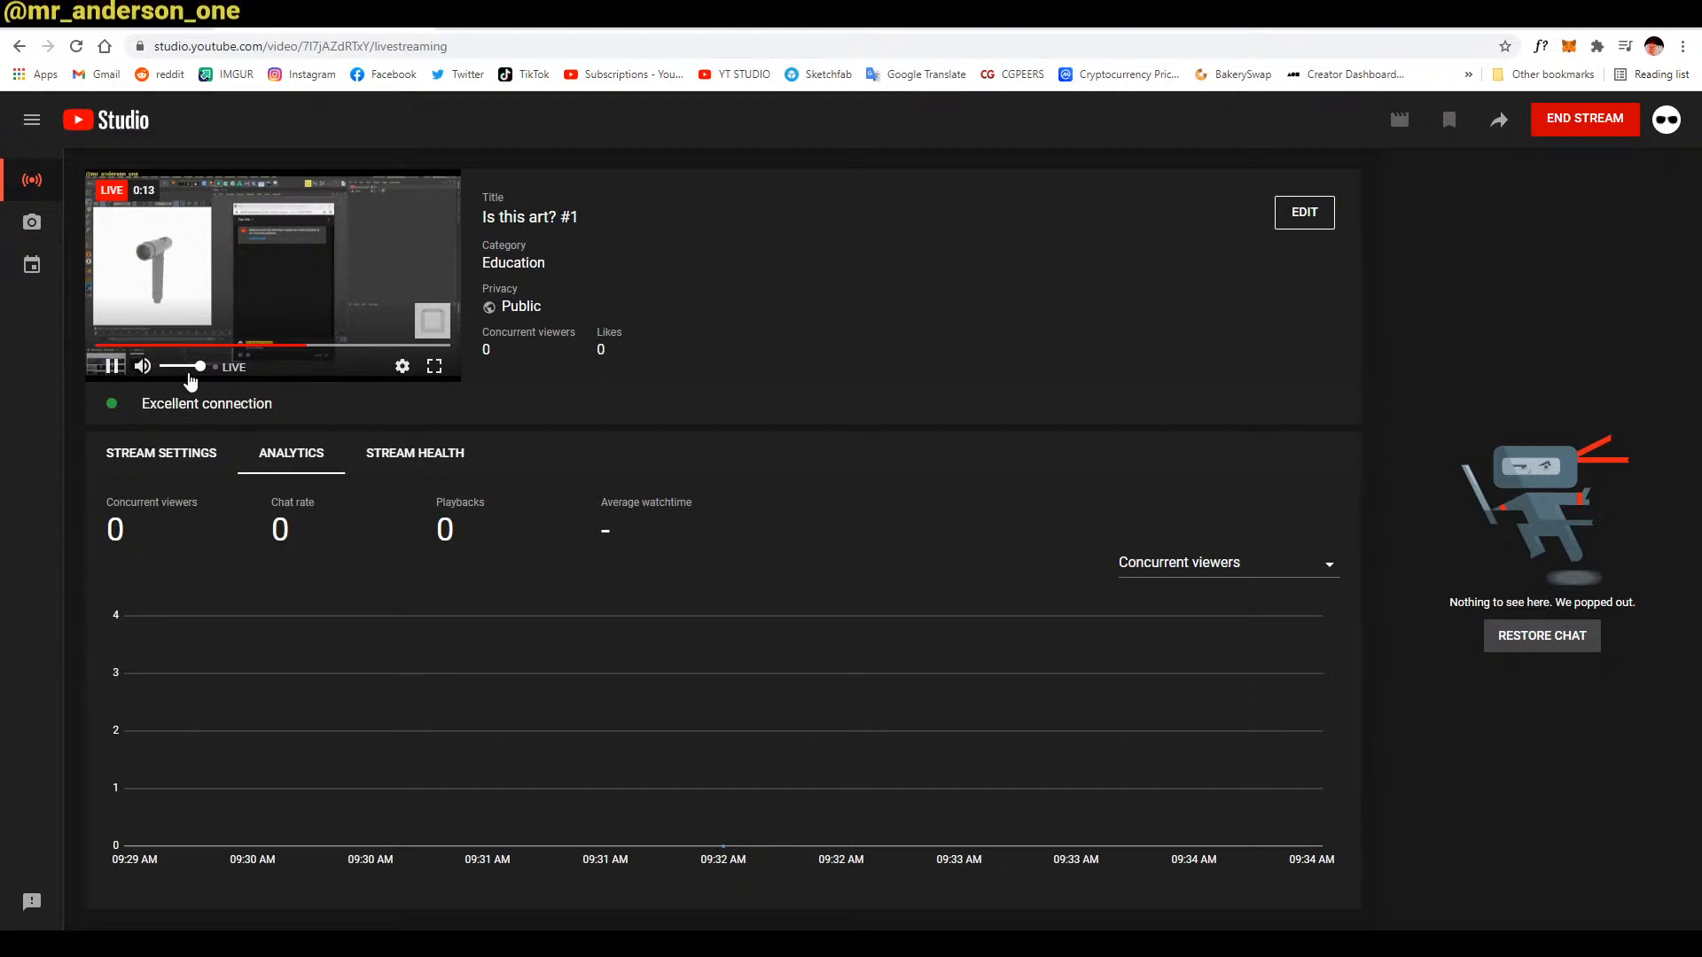
left_click(234, 367)
left_click(142, 366)
left_click(113, 366)
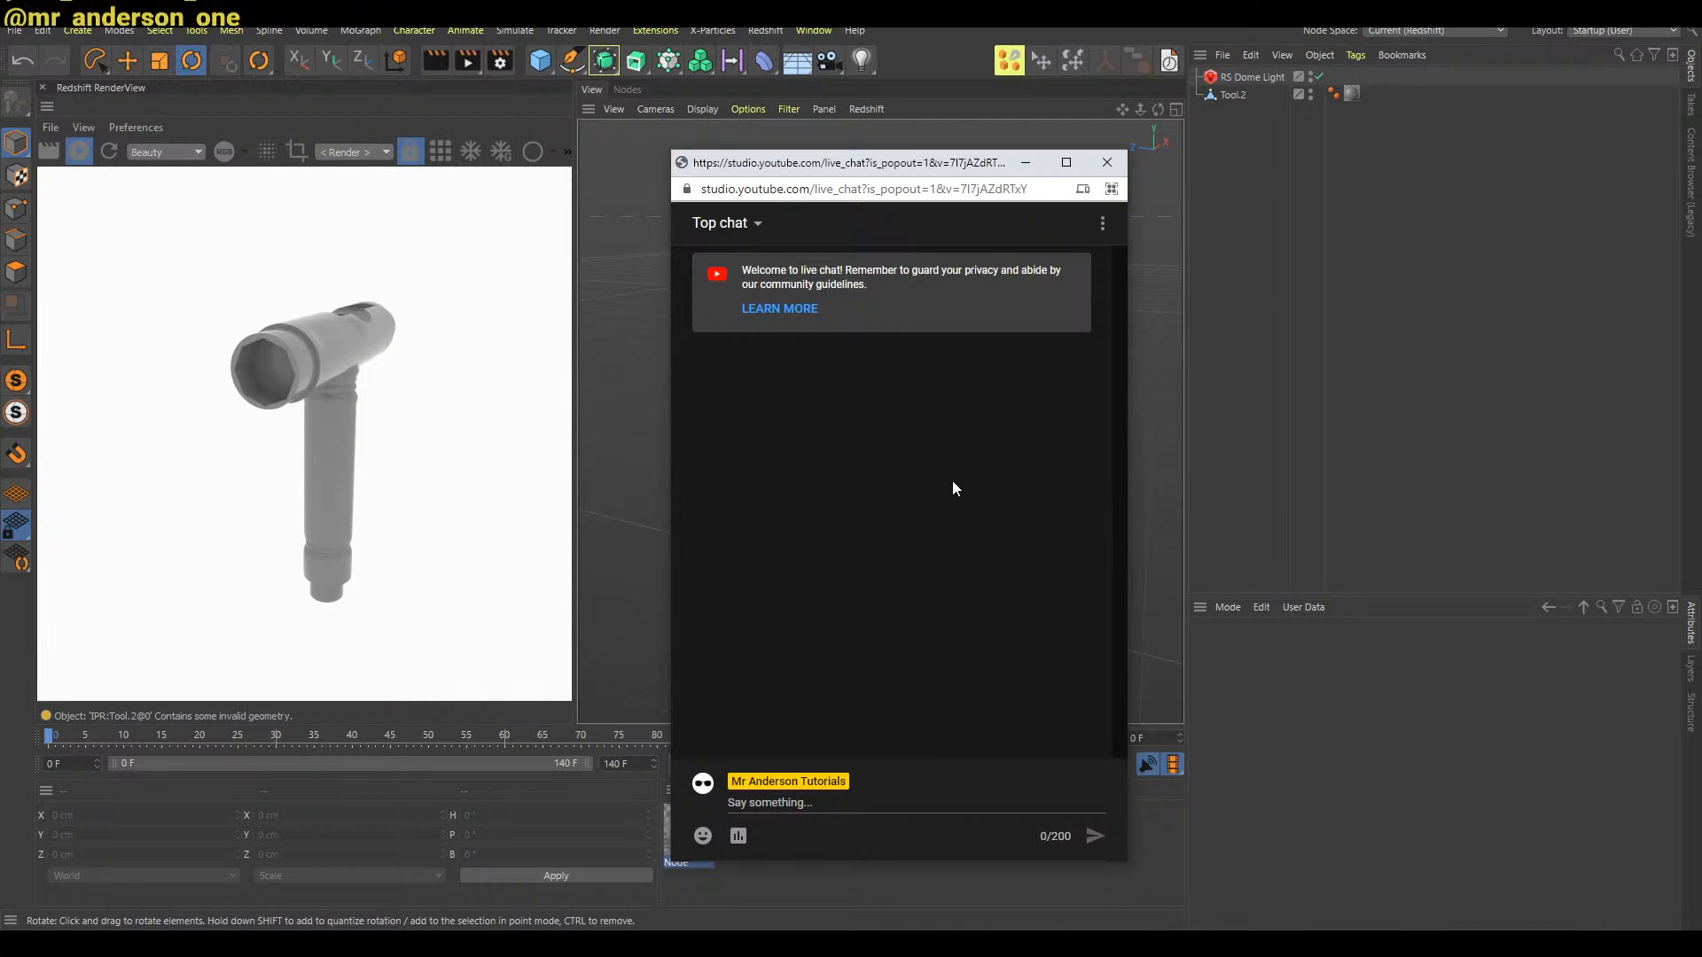
Switch to Streamlabs and set Audio Input Capture to Monitor Off in the advanced audio settings
left_click(815, 805)
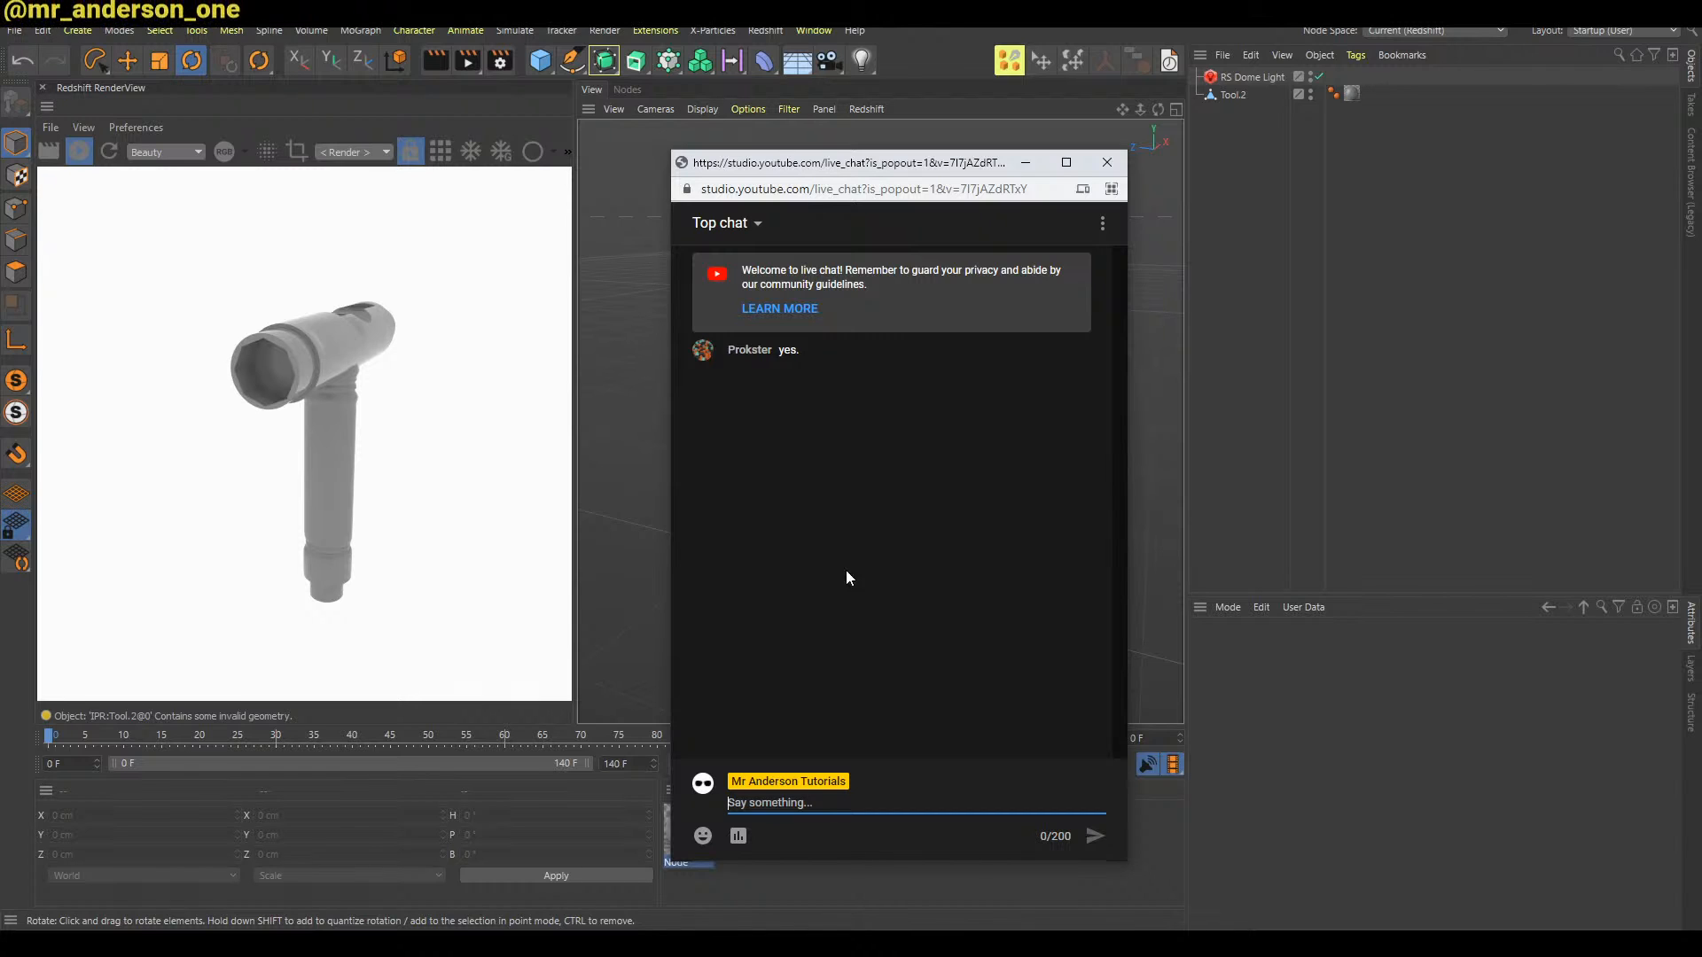
key("alt+Tab")
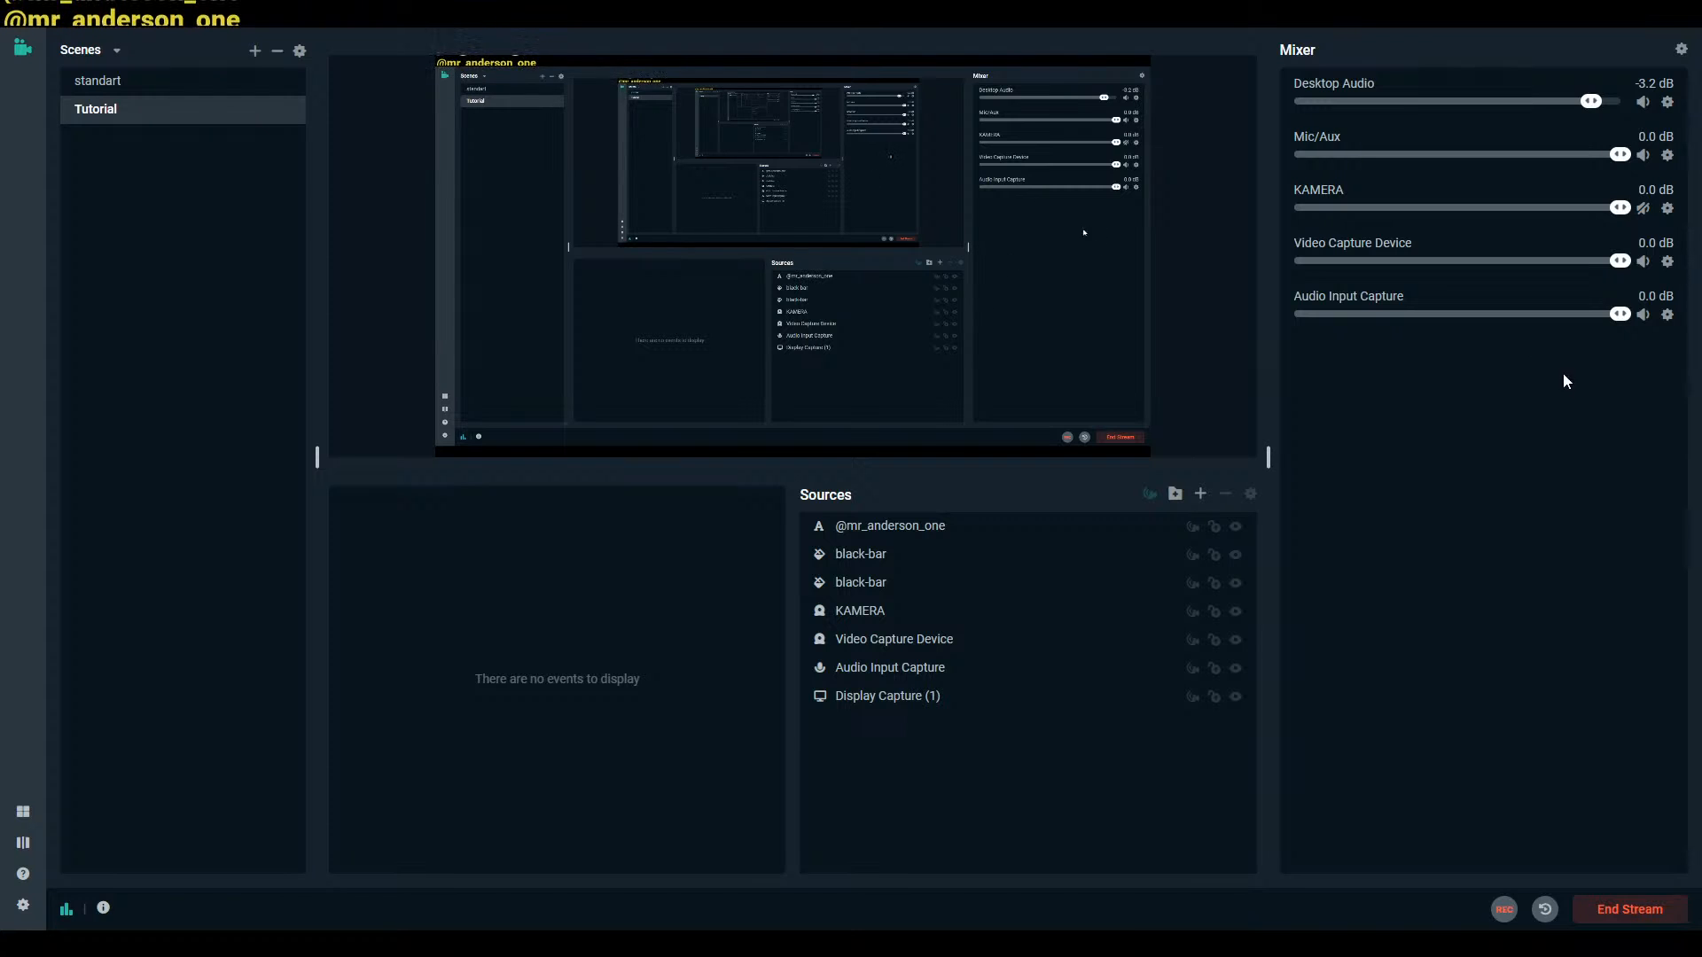
left_click(1681, 49)
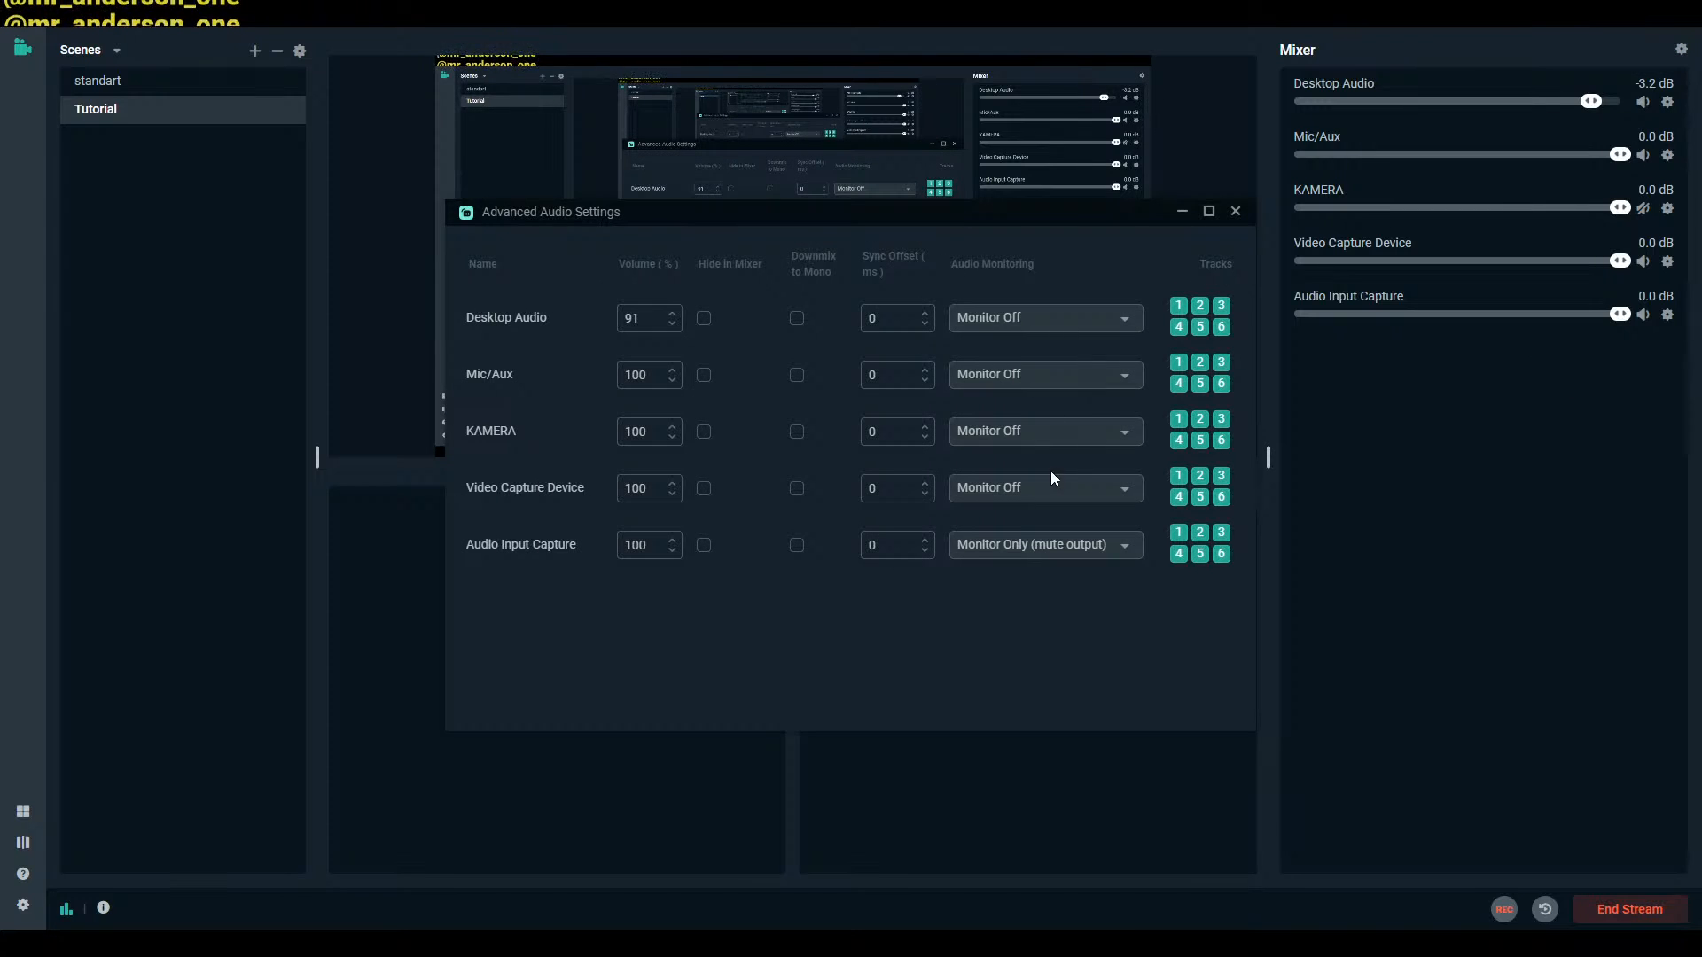
left_click(1039, 541)
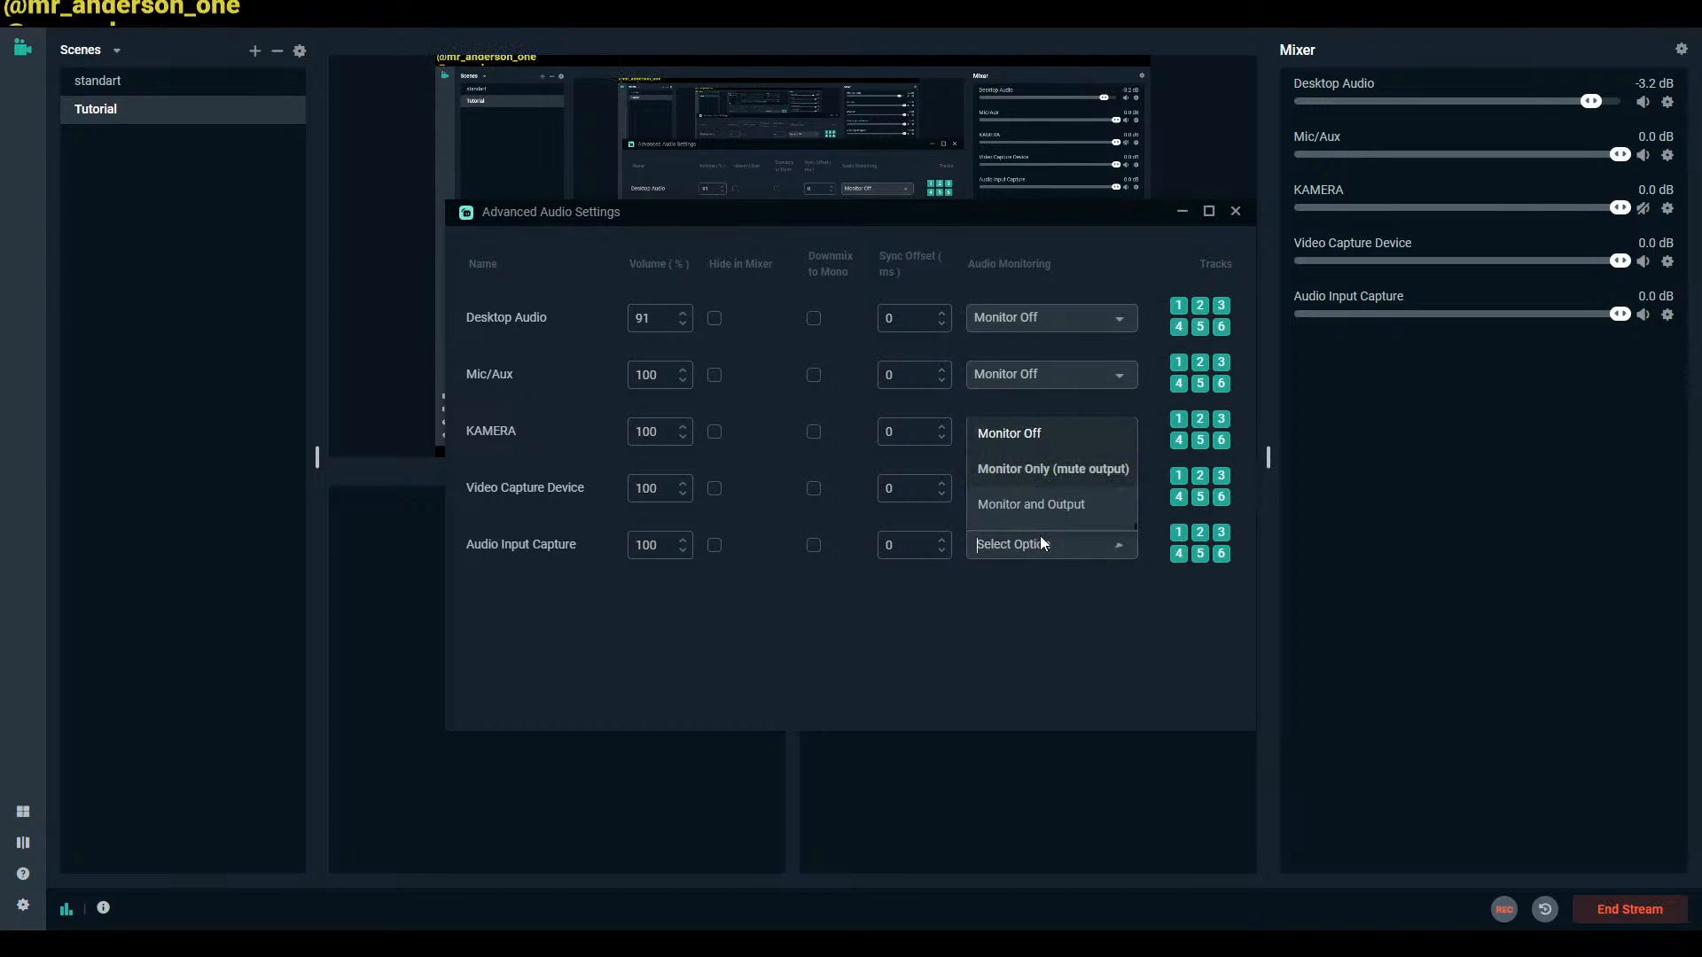
left_click(1045, 436)
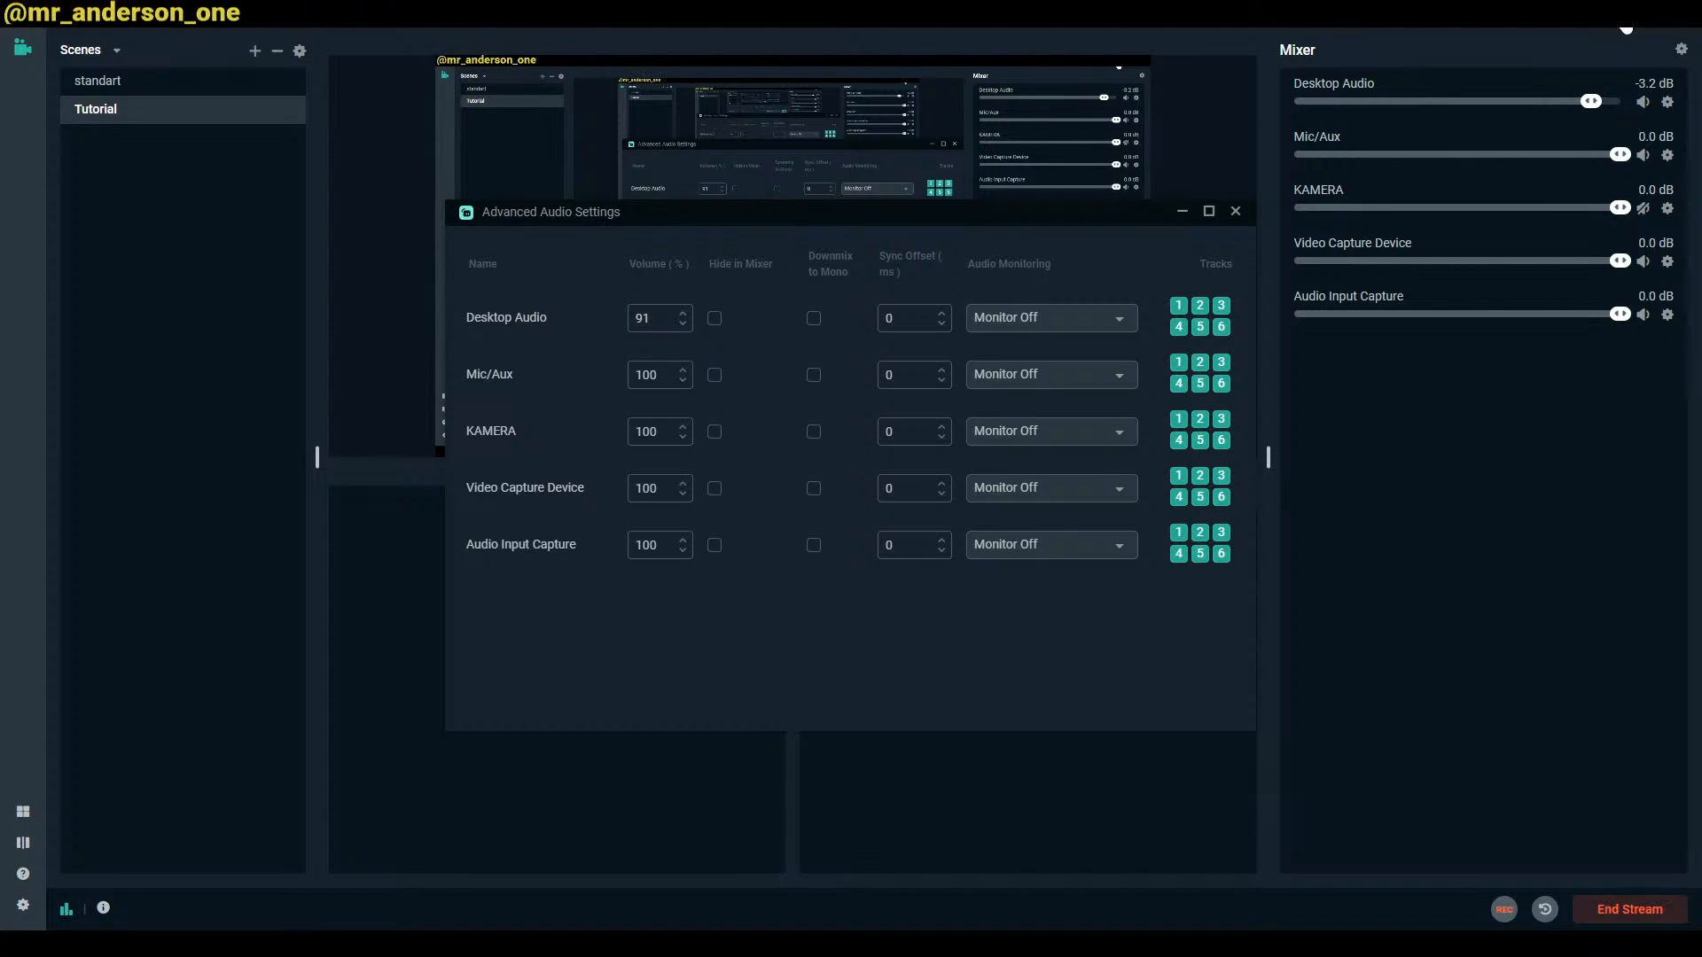
left_click(1626, 26)
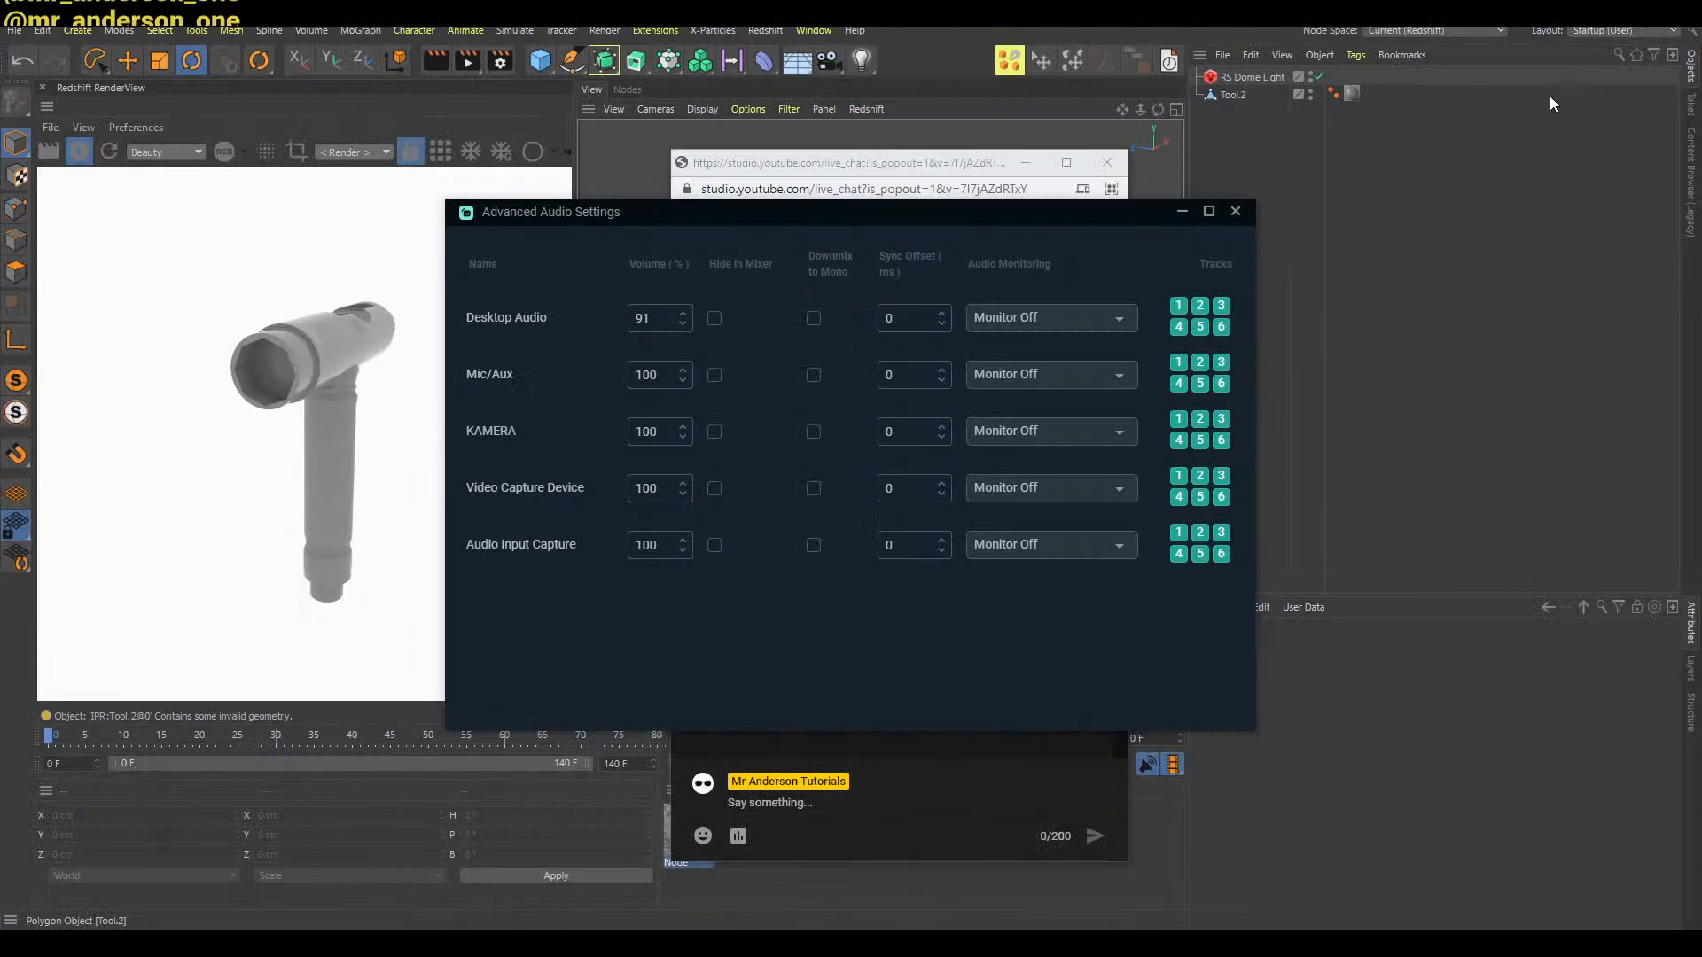
left_click(1183, 213)
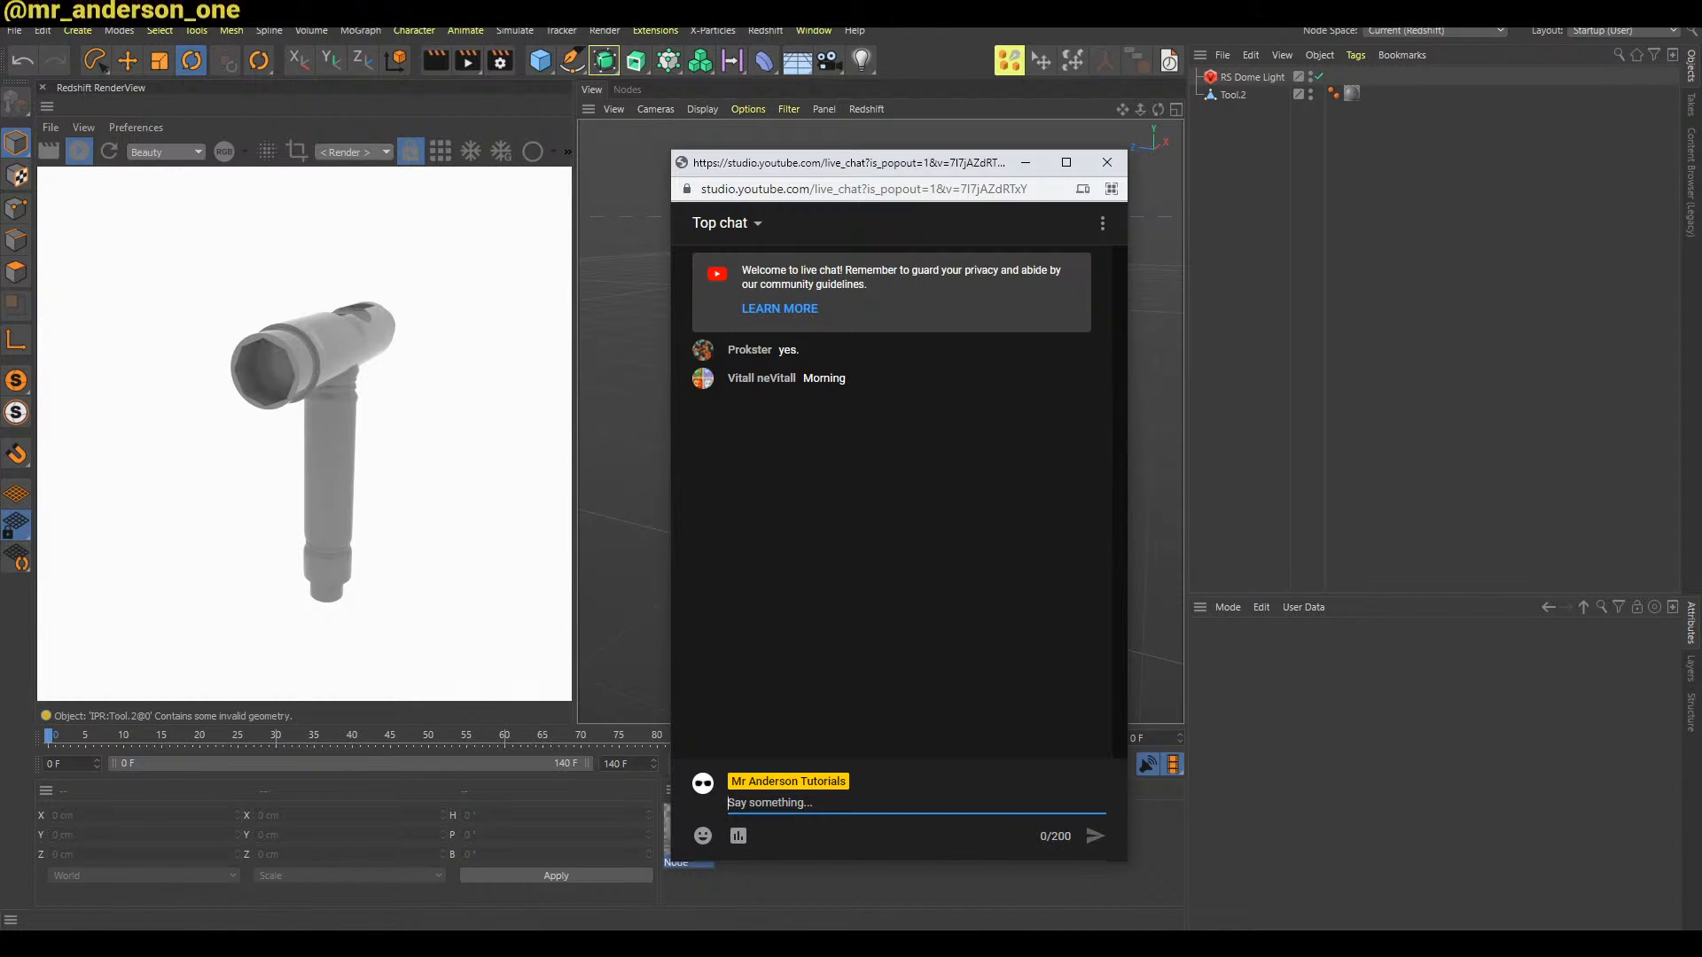
Check the live stream's status and analytics in YouTube Studio and return to the Cinema 4D scene
left_click(115, 879)
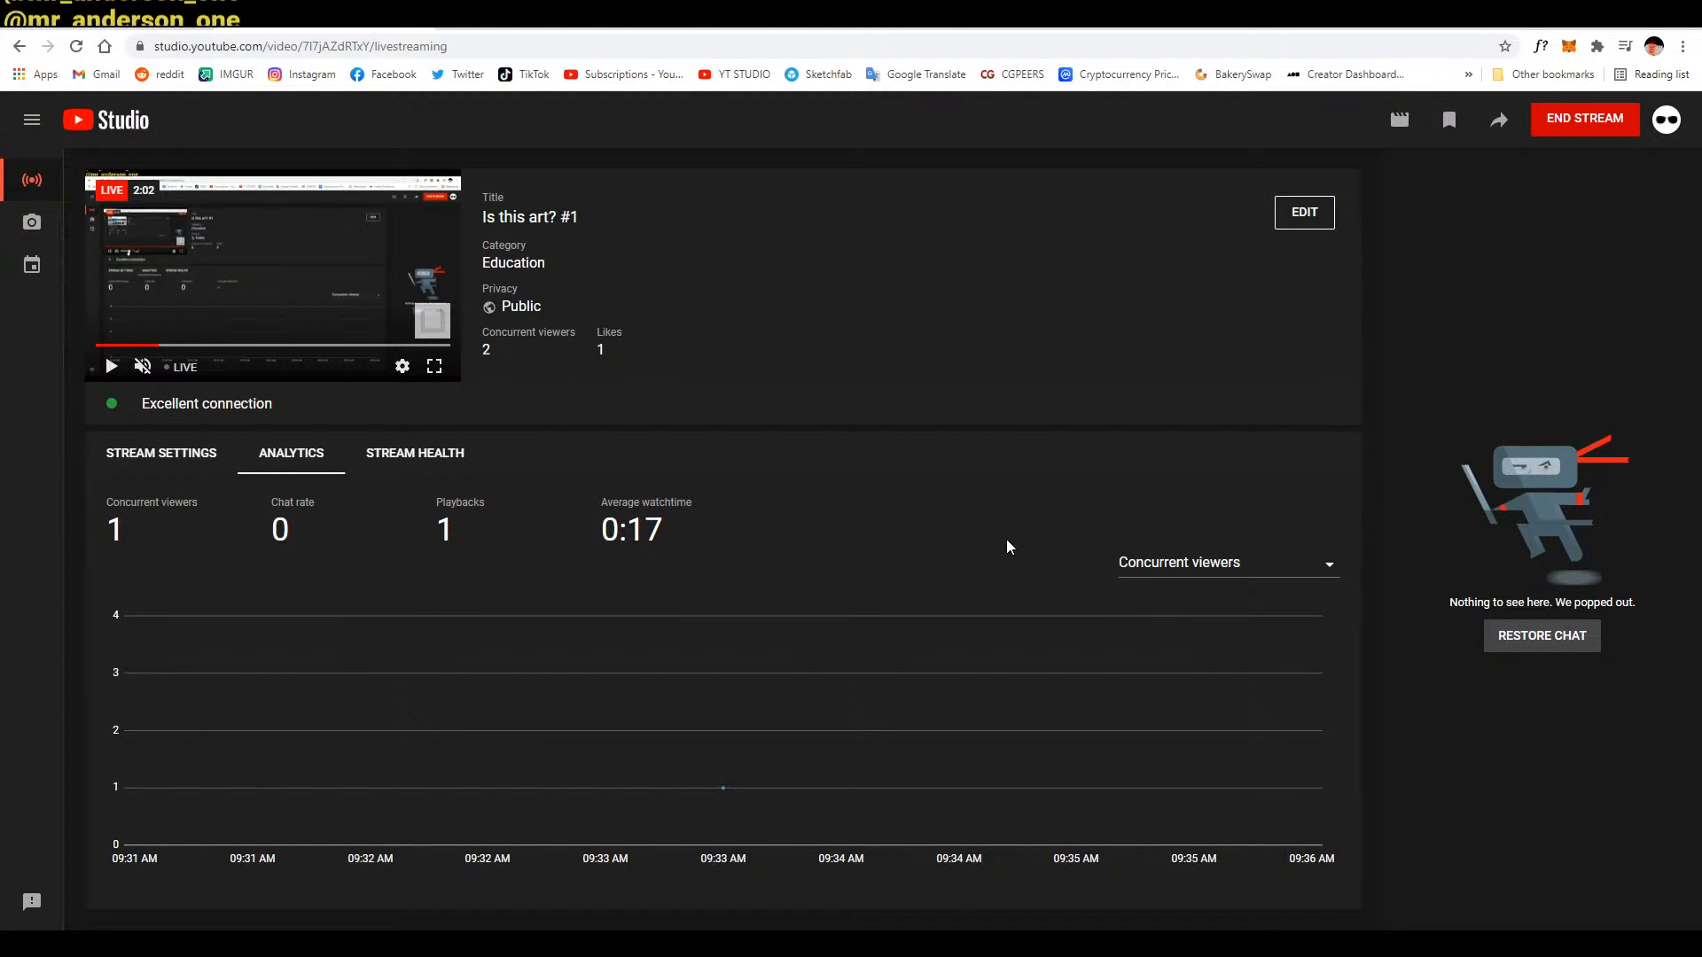
left_click(1598, 24)
left_click(923, 469)
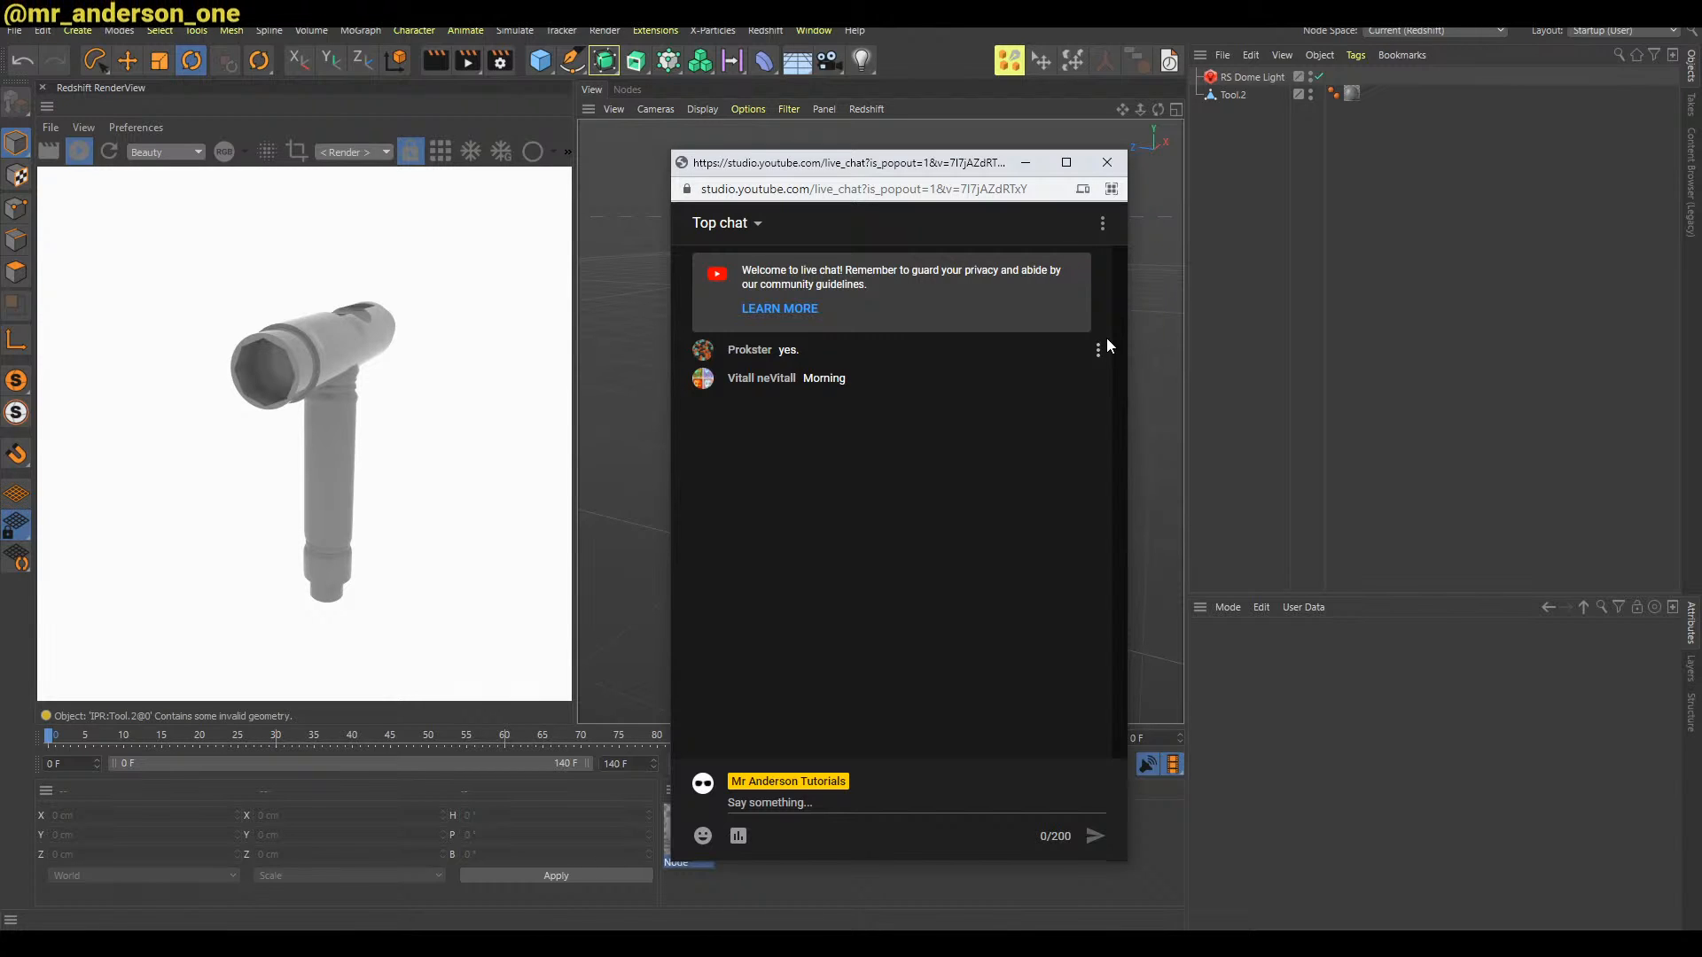
Move the live chat pop-out away from the tool model in the viewport and minimize it
left_click_drag(929, 163, 1327, 156)
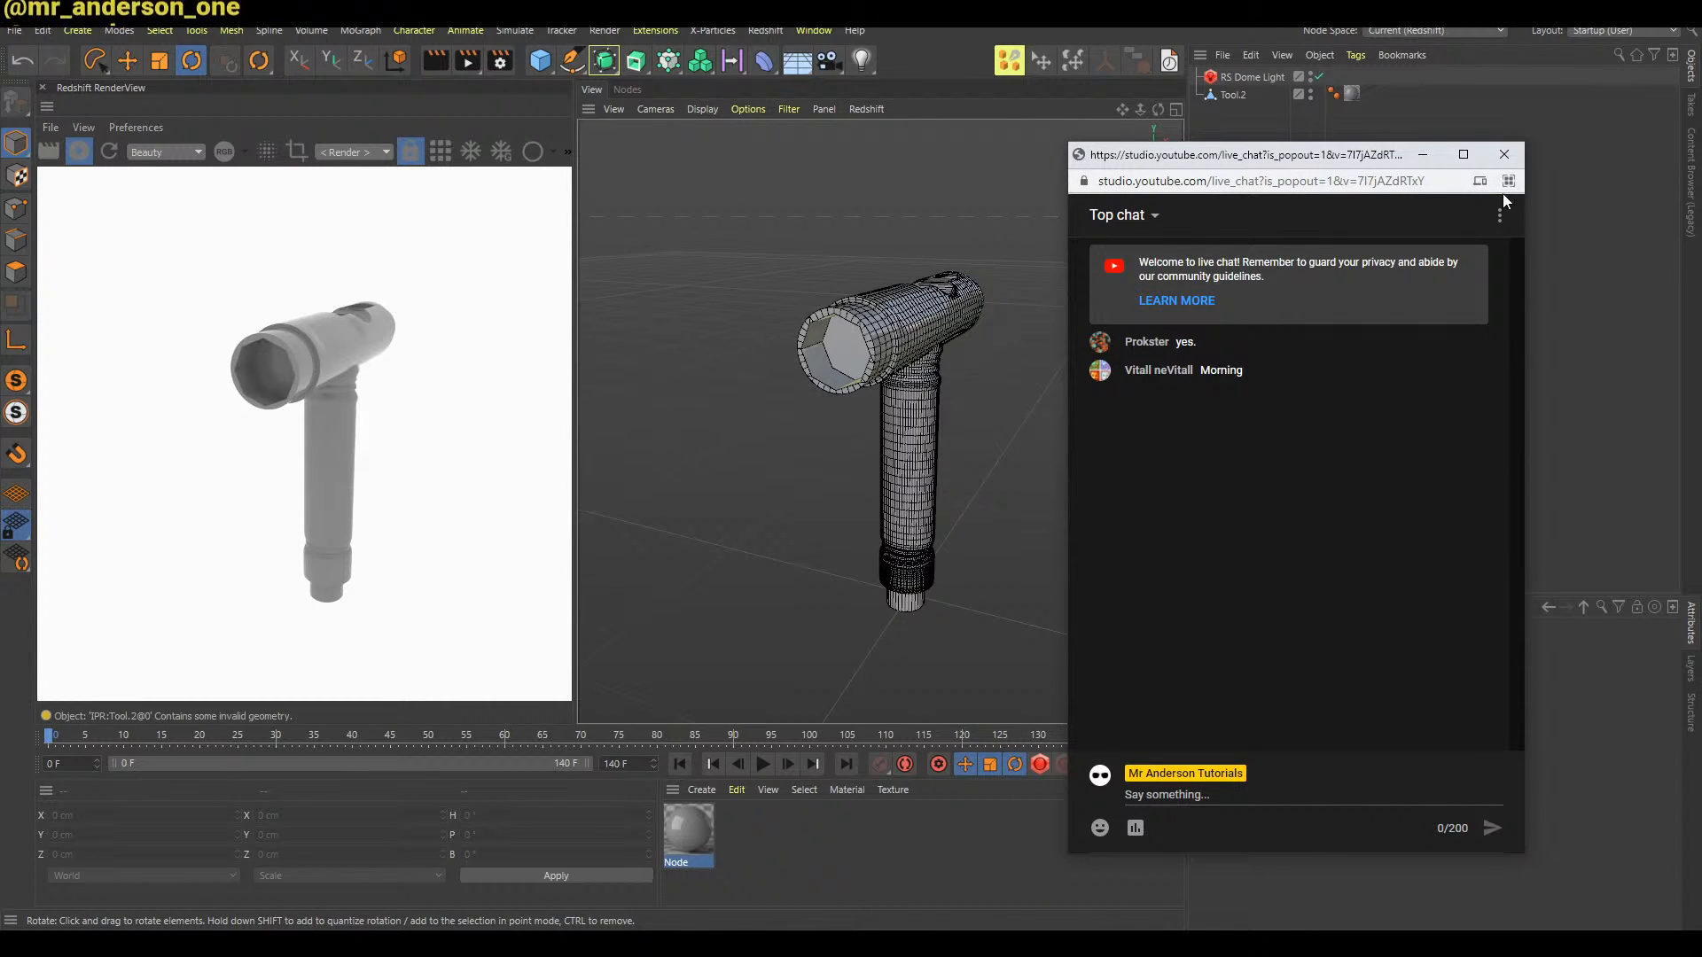
left_click(1423, 155)
left_click_drag(918, 400, 806, 397, "alt")
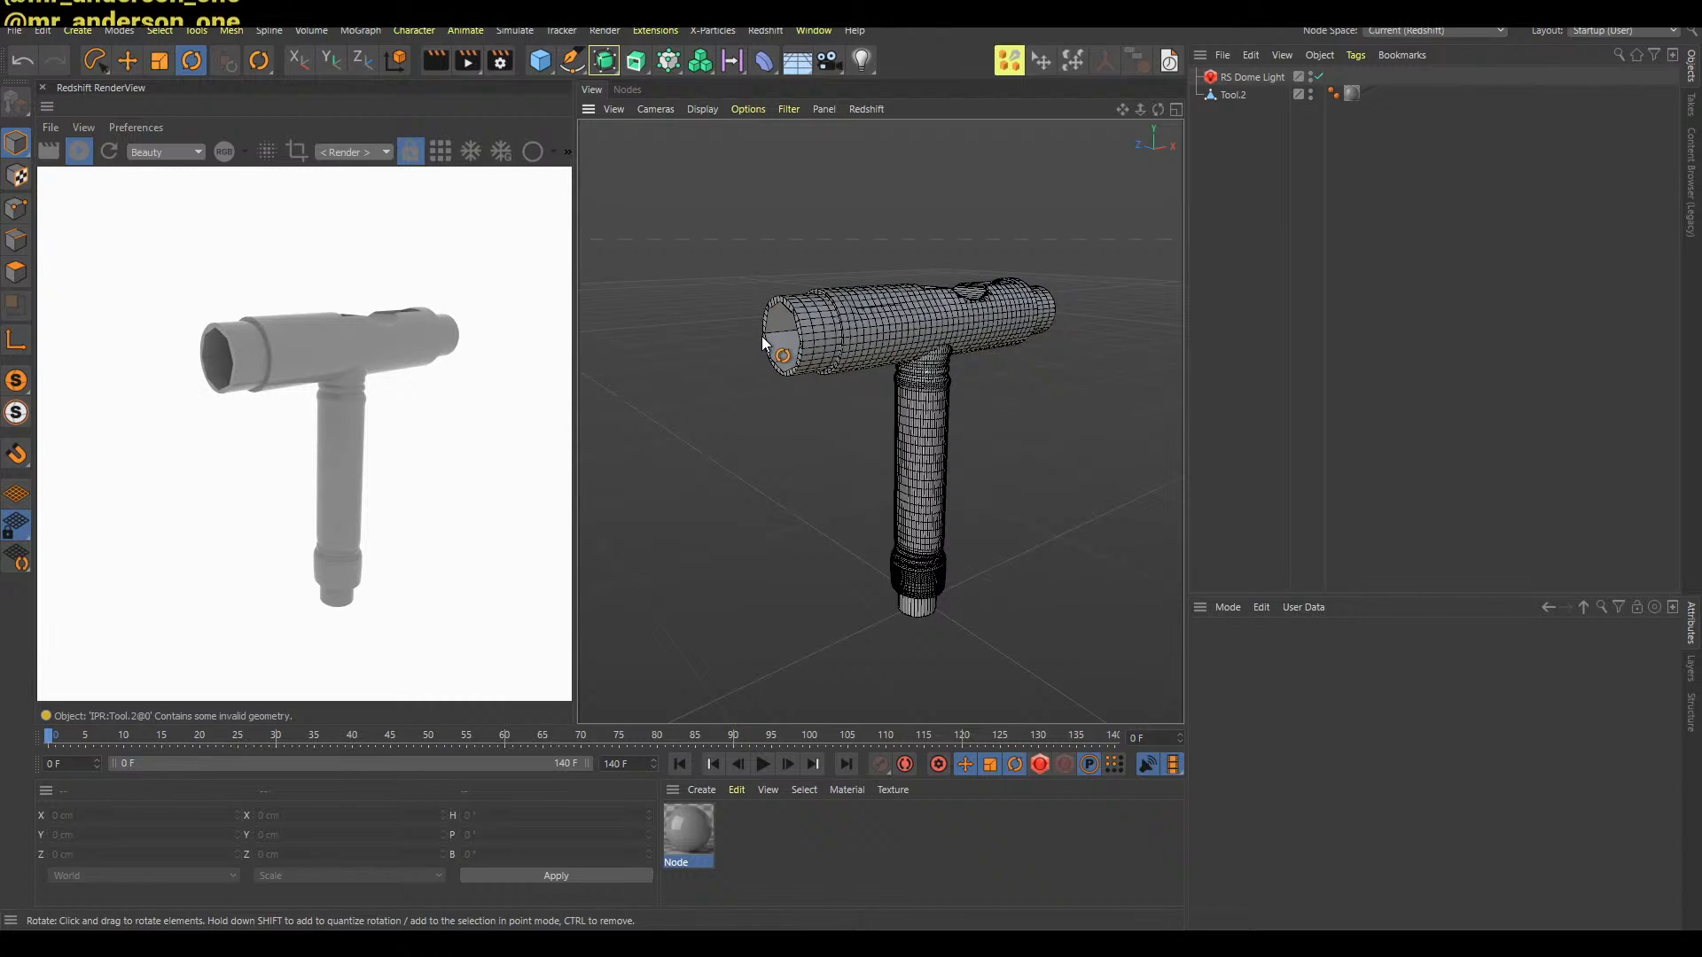
left_click_drag(956, 341, 961, 374, "alt")
Lower the VLC music volume to 35% and raise the Desktop Audio level in Streamlabs to 0.0 dB
left_click(287, 907)
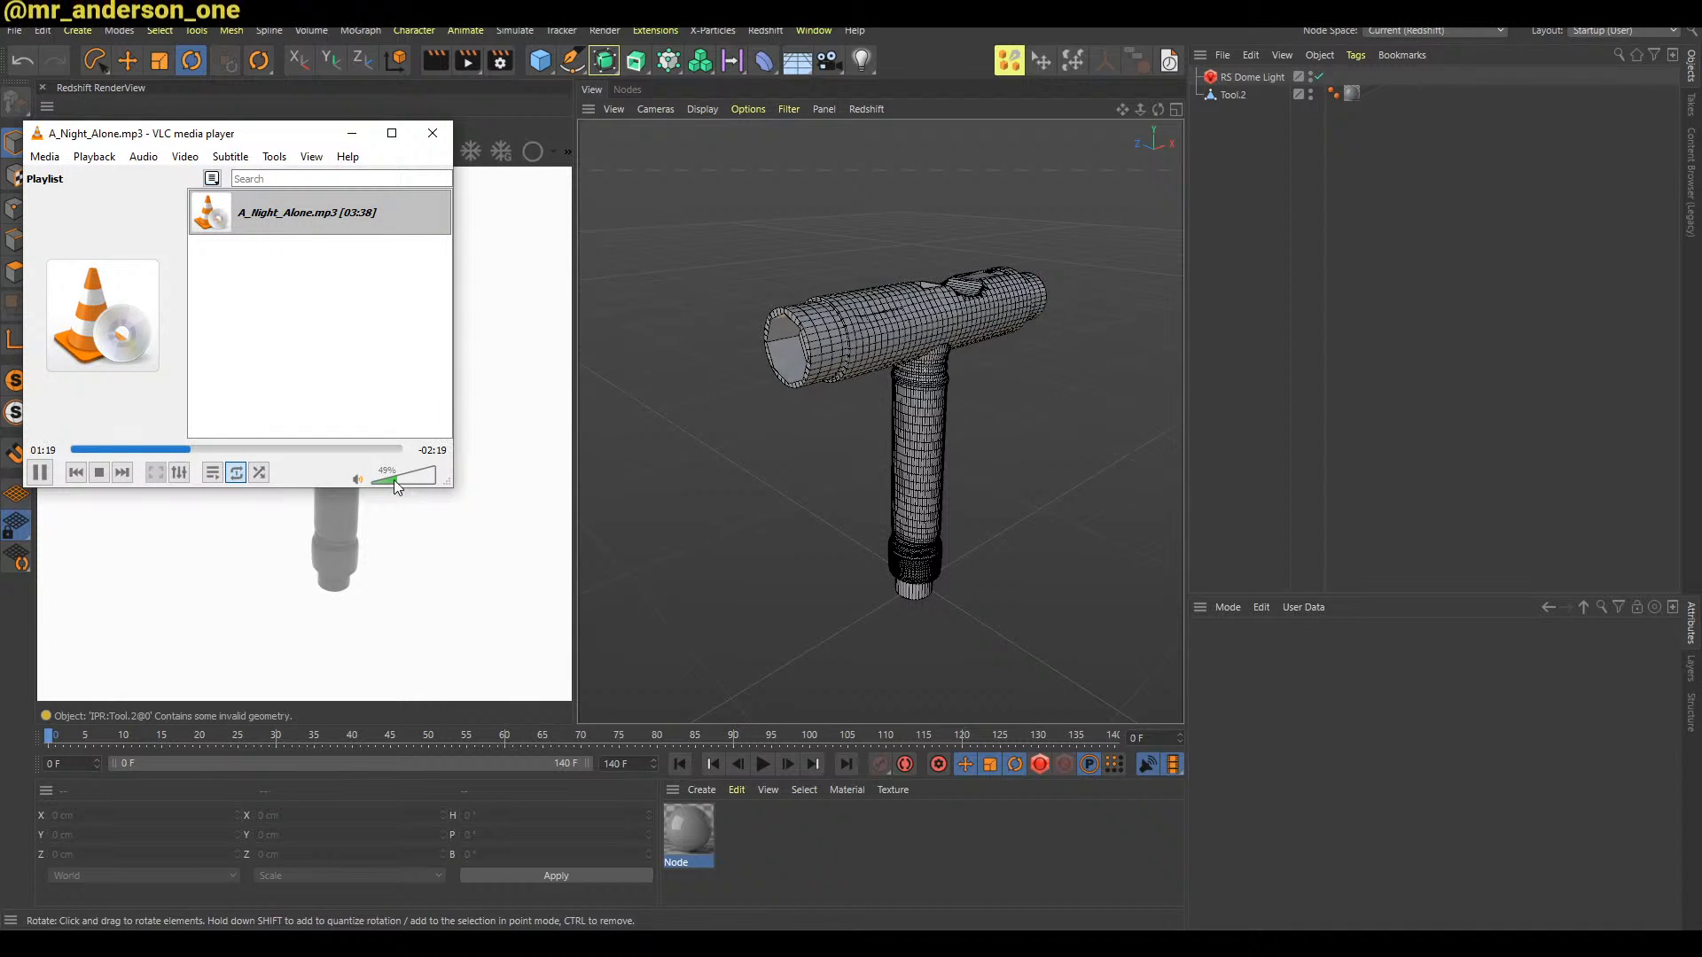
left_click(319, 913)
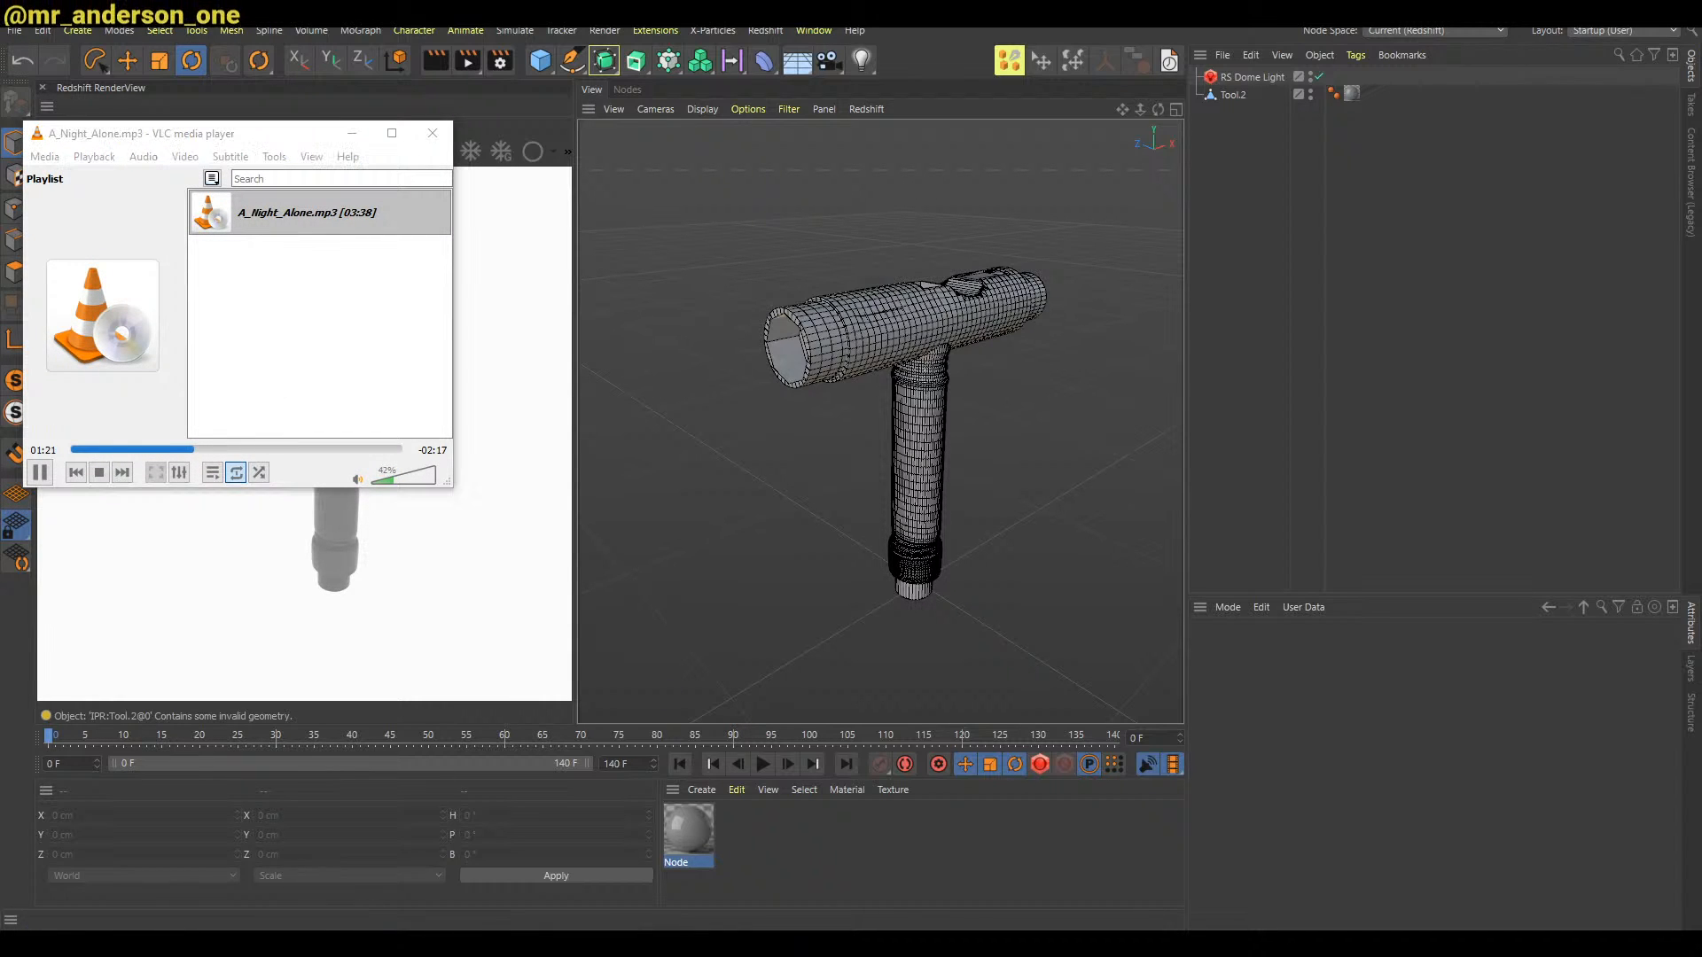
left_click(470, 821)
left_click(371, 853)
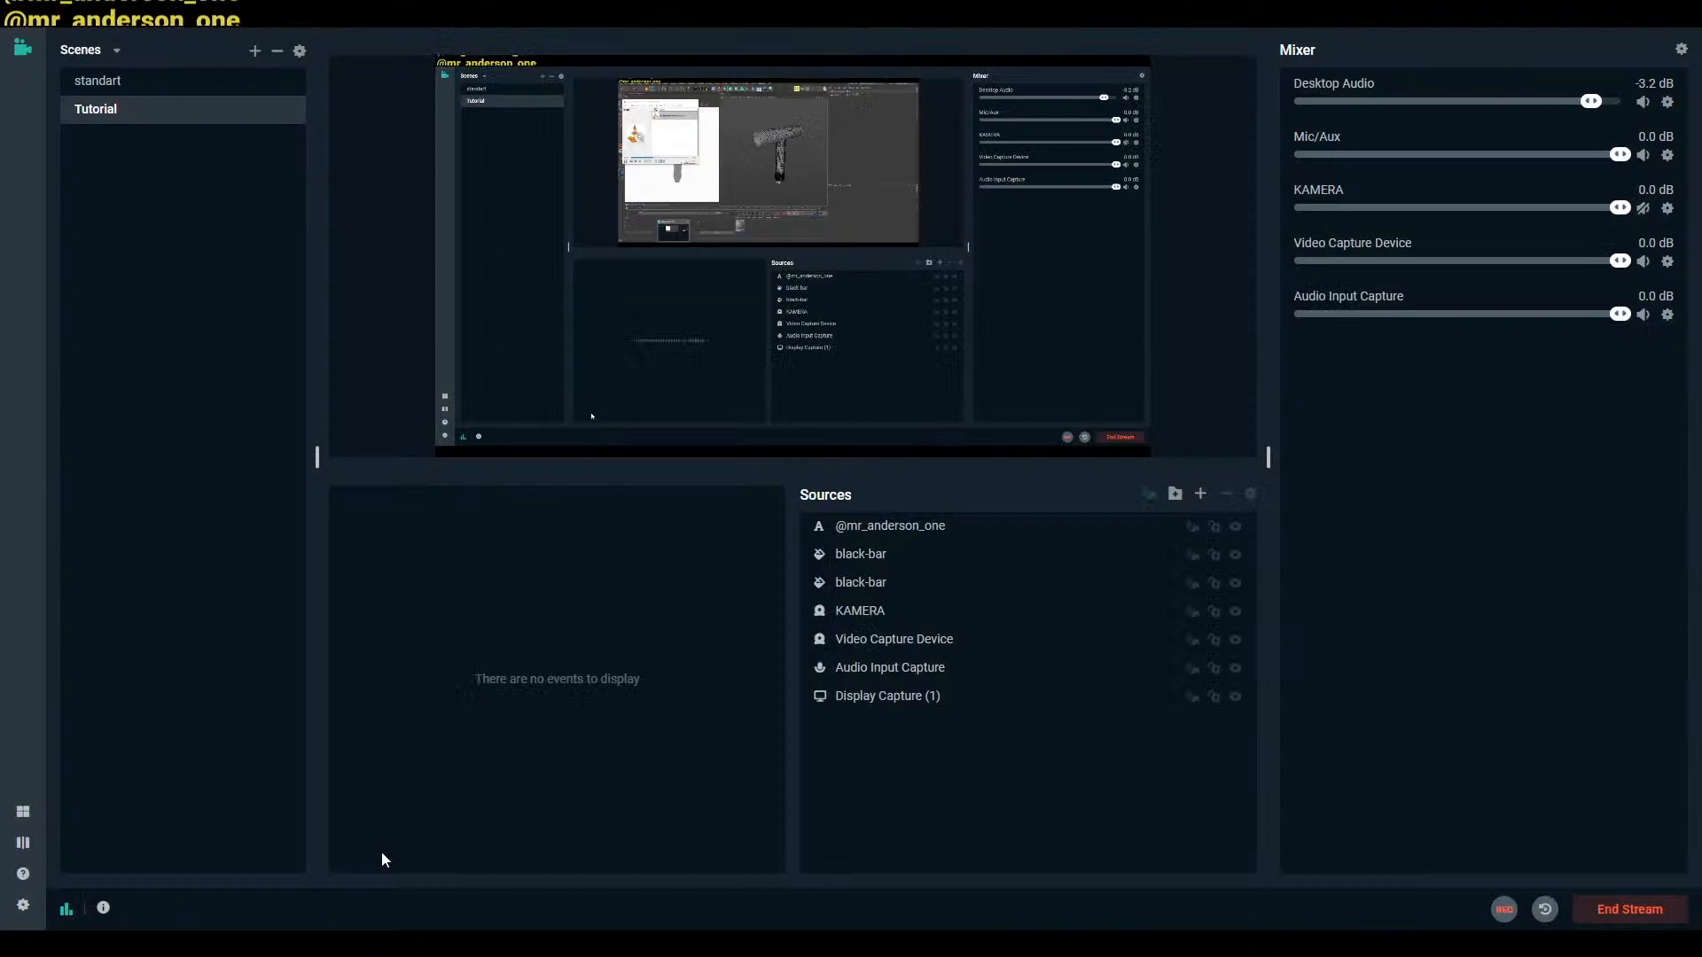
left_click_drag(1591, 101, 1628, 101)
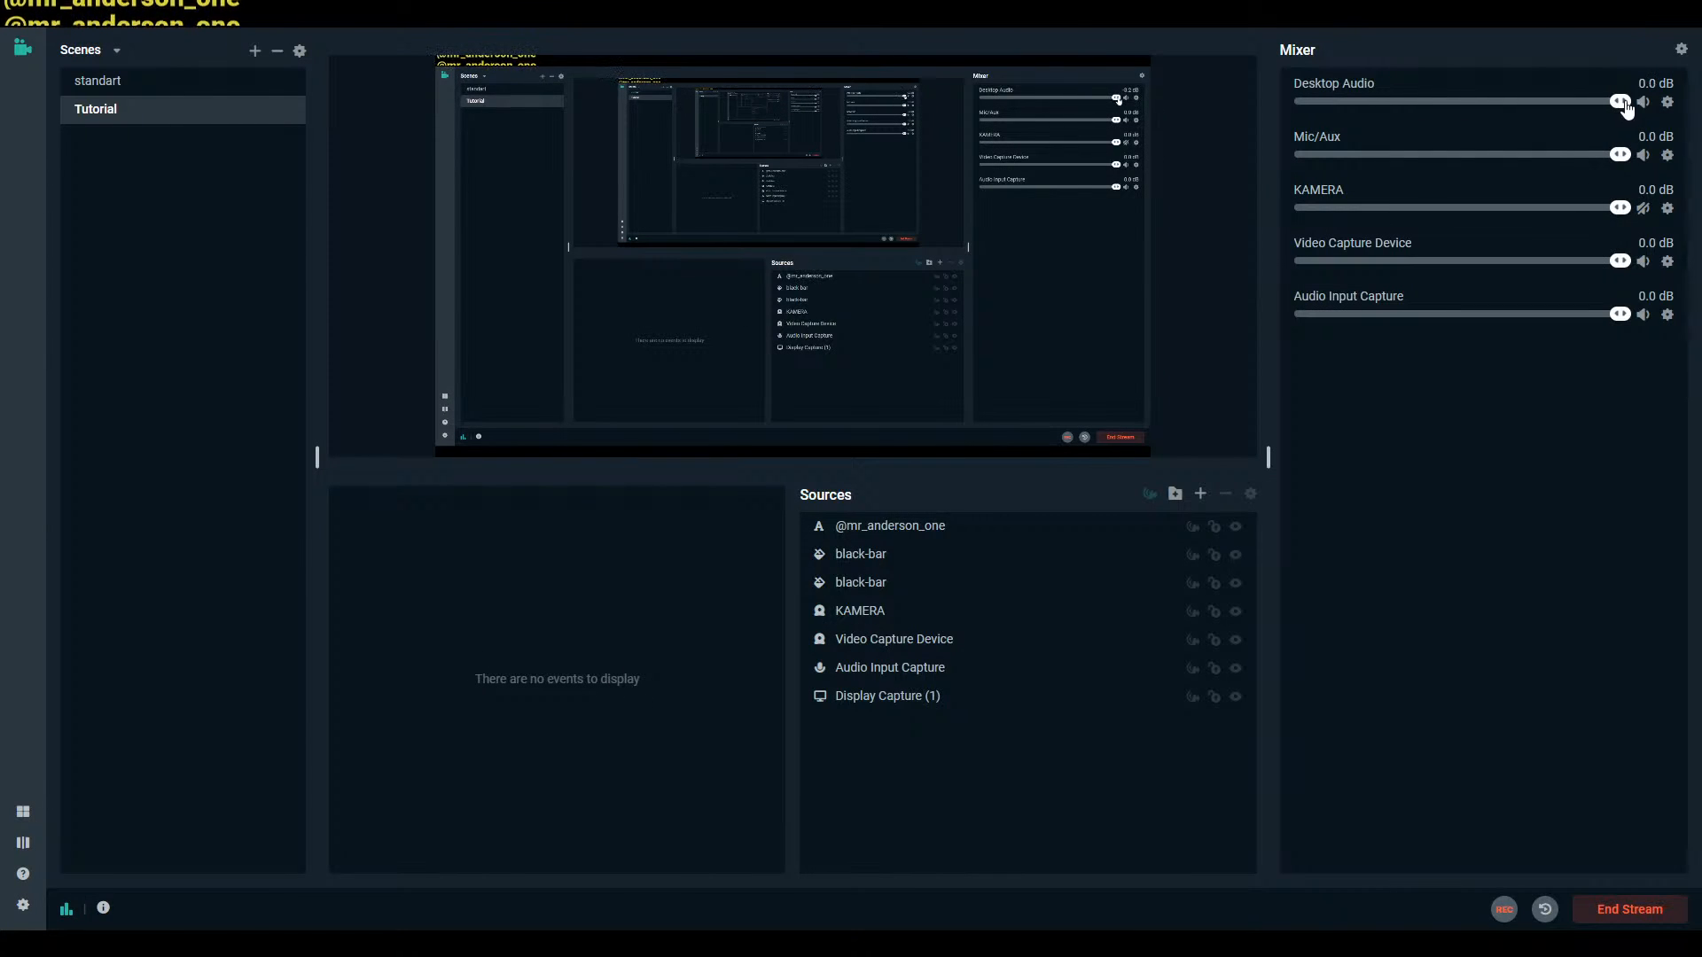
left_click(1630, 34)
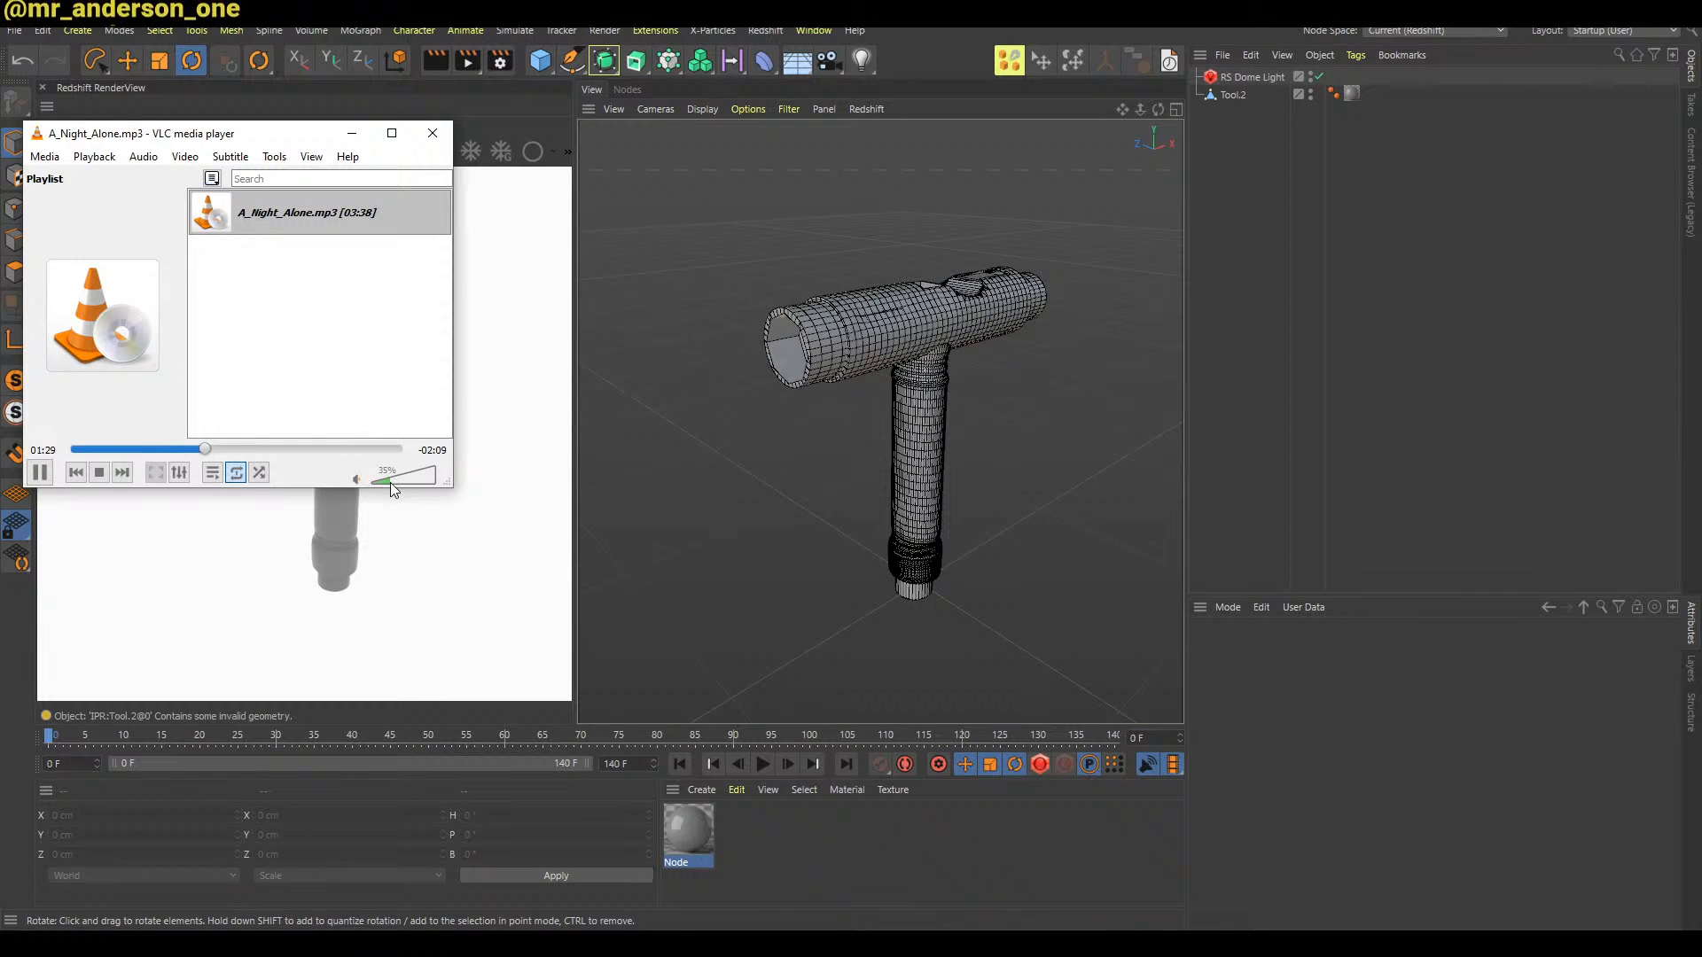
Check the live chat pop-out and inspect the T-shaped tool model in Cinema 4D from several sides
left_click(222, 869)
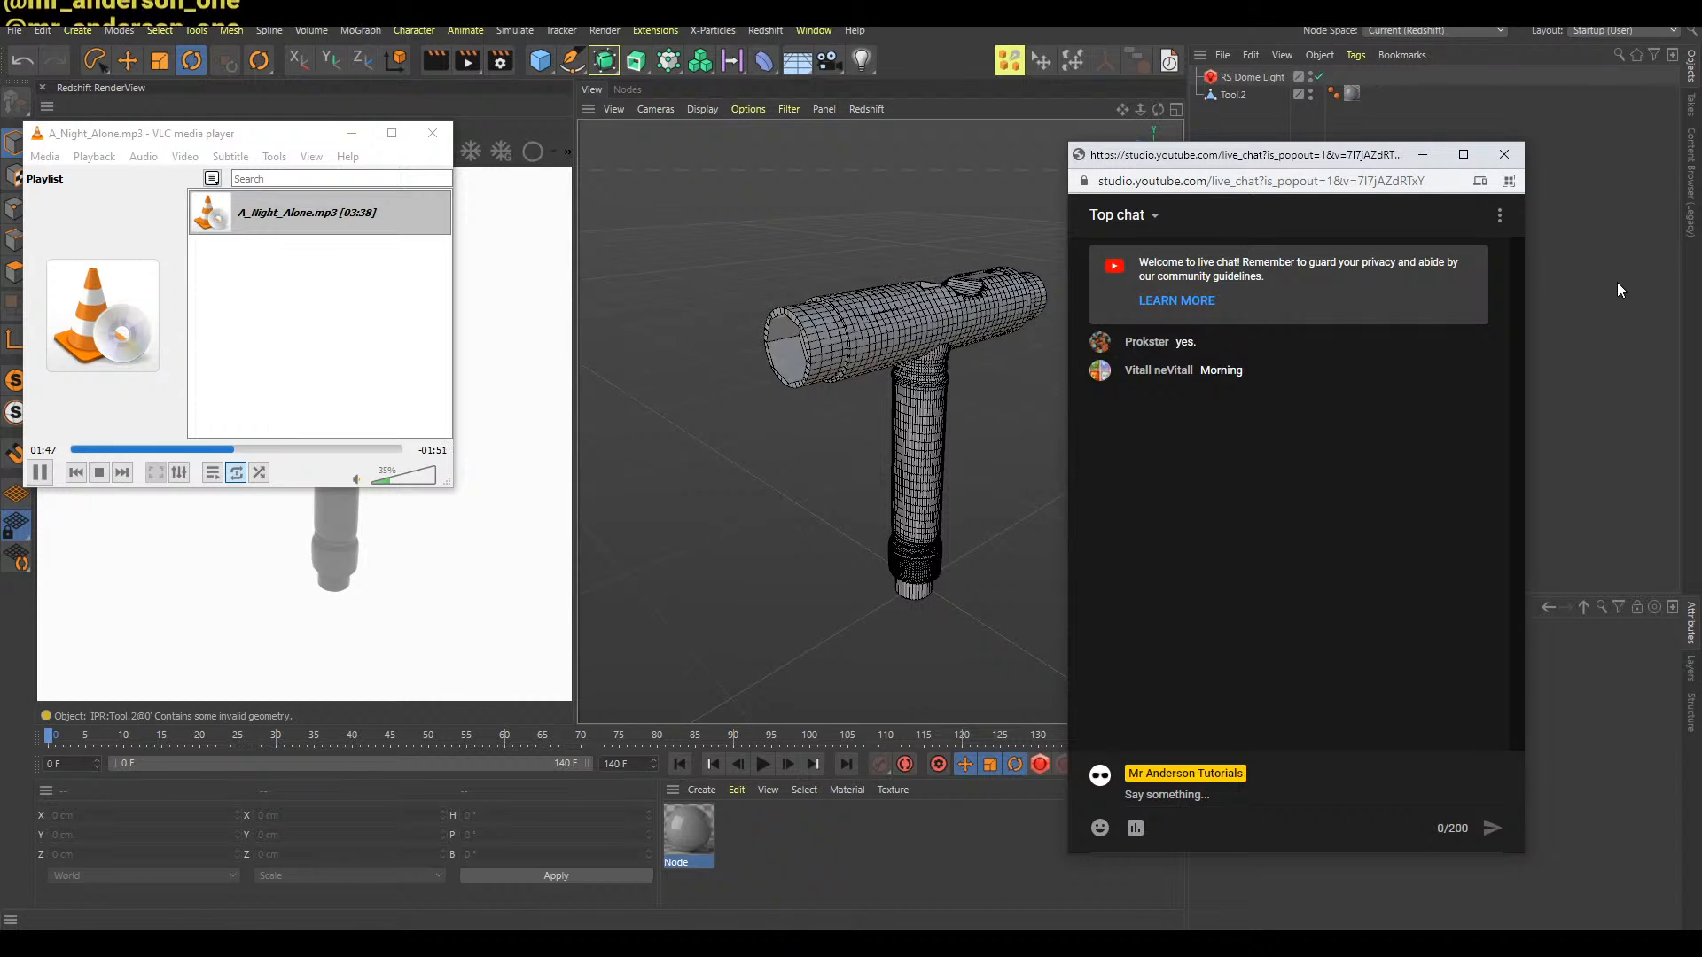
left_click(1592, 296)
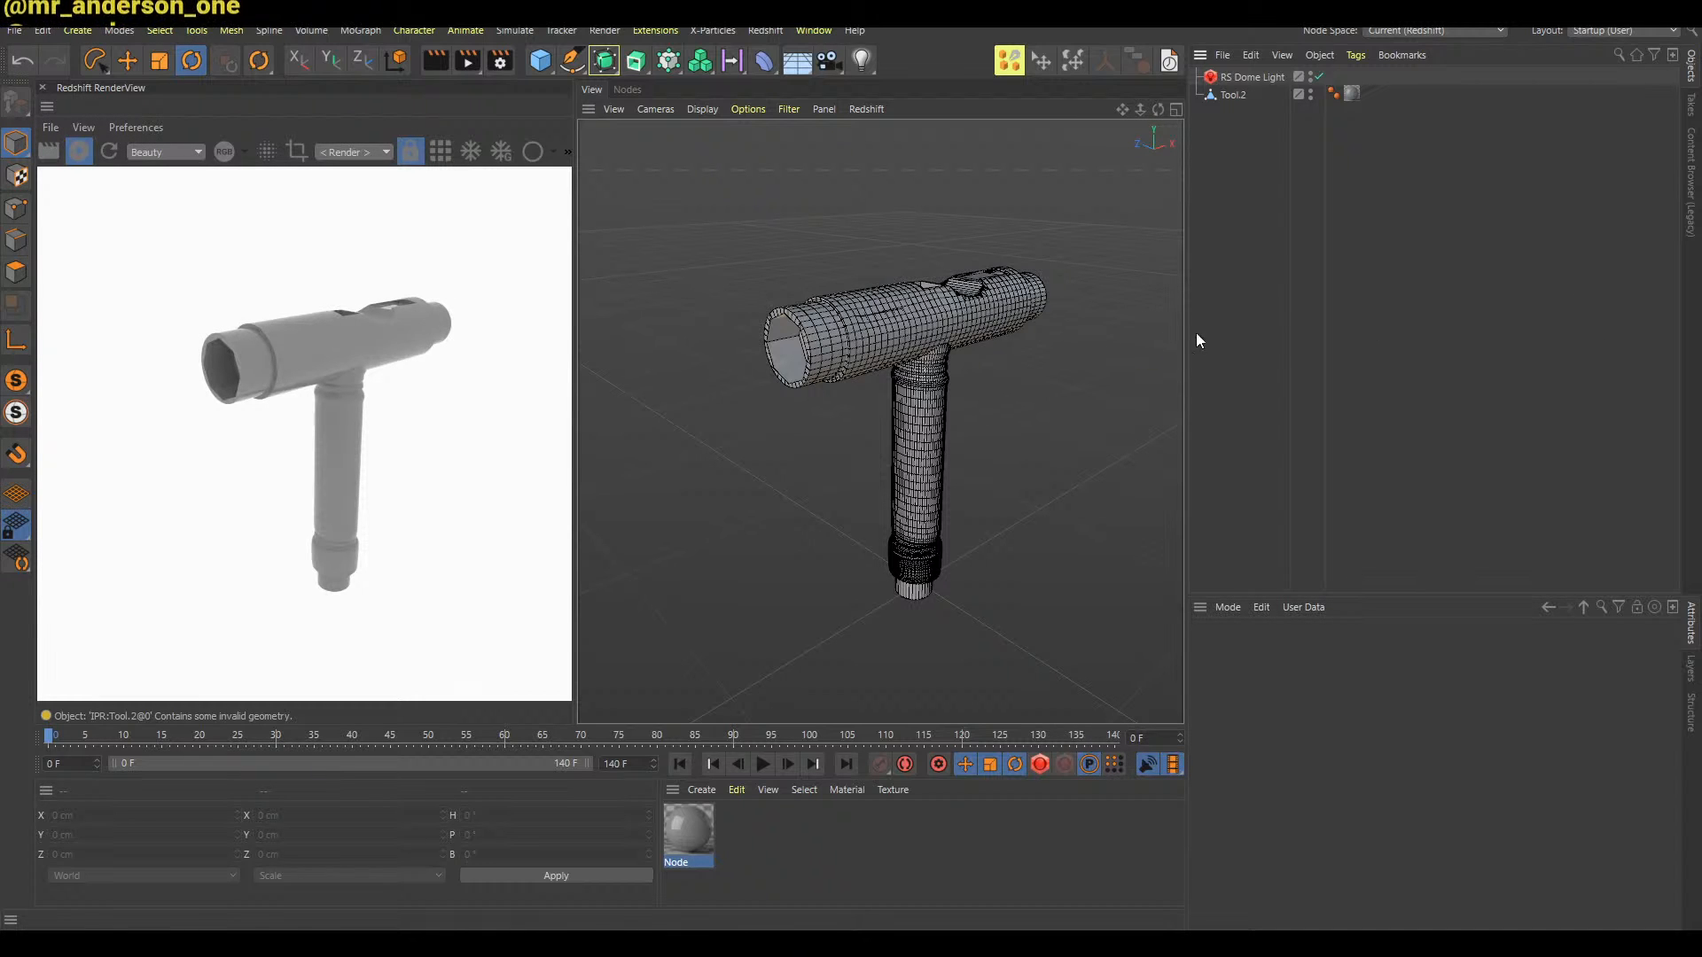
left_click_drag(938, 353, 897, 380, "alt")
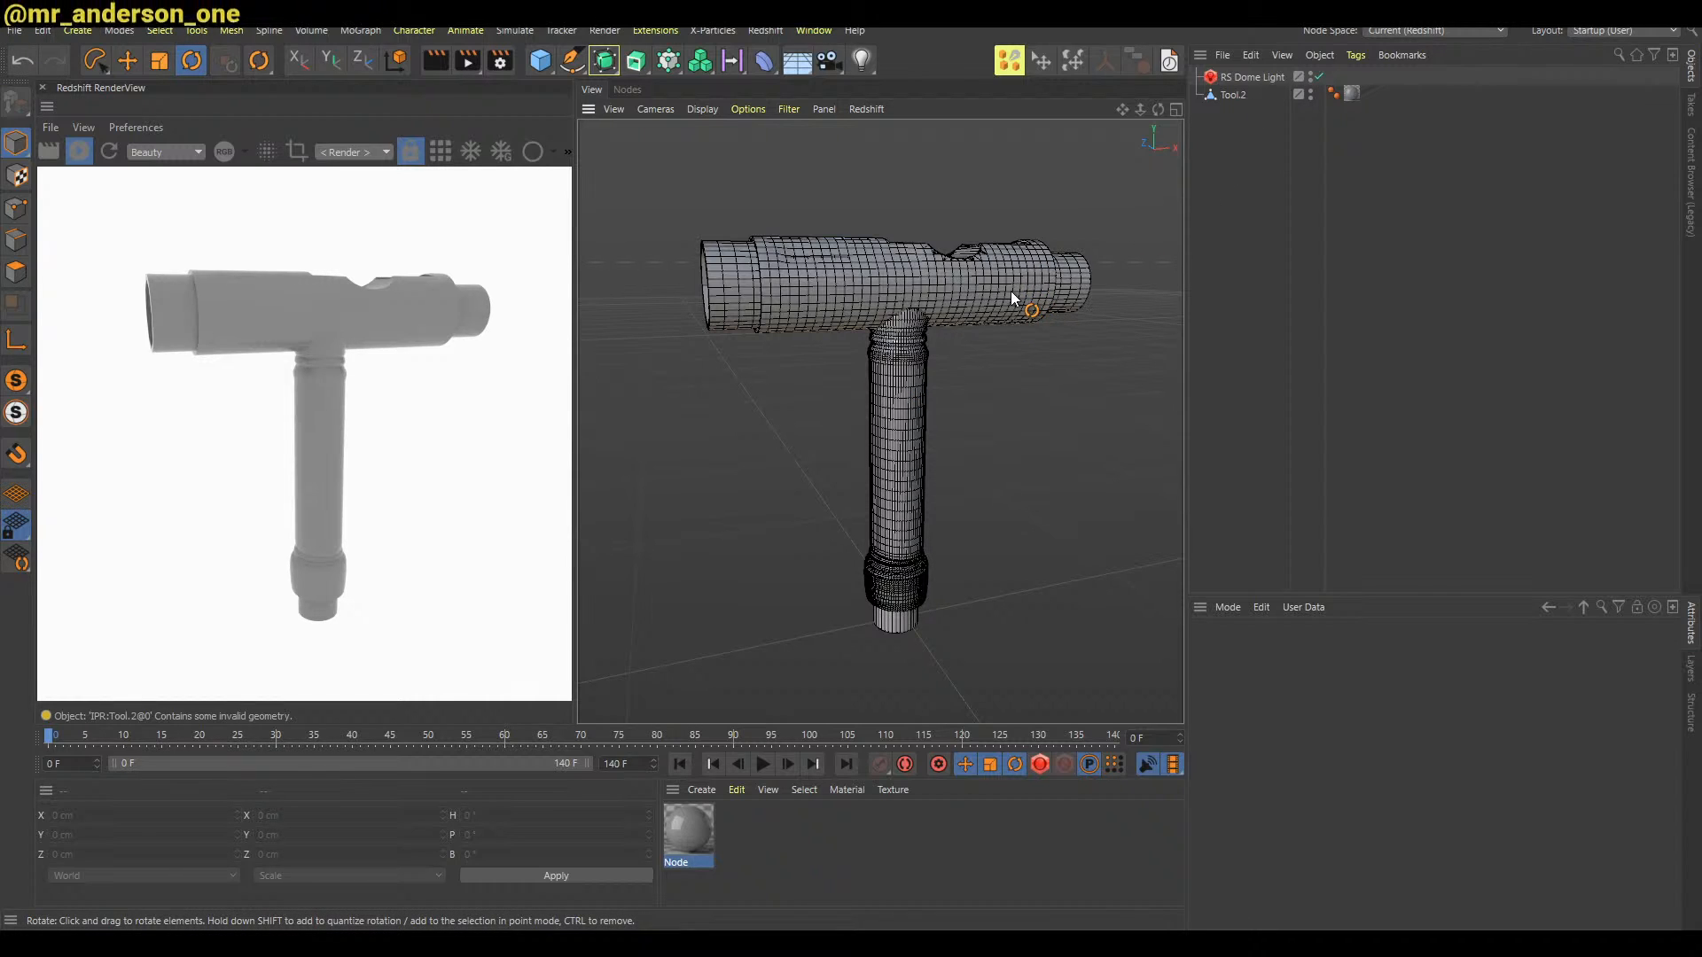
left_click_drag(897, 299, 828, 296, "alt")
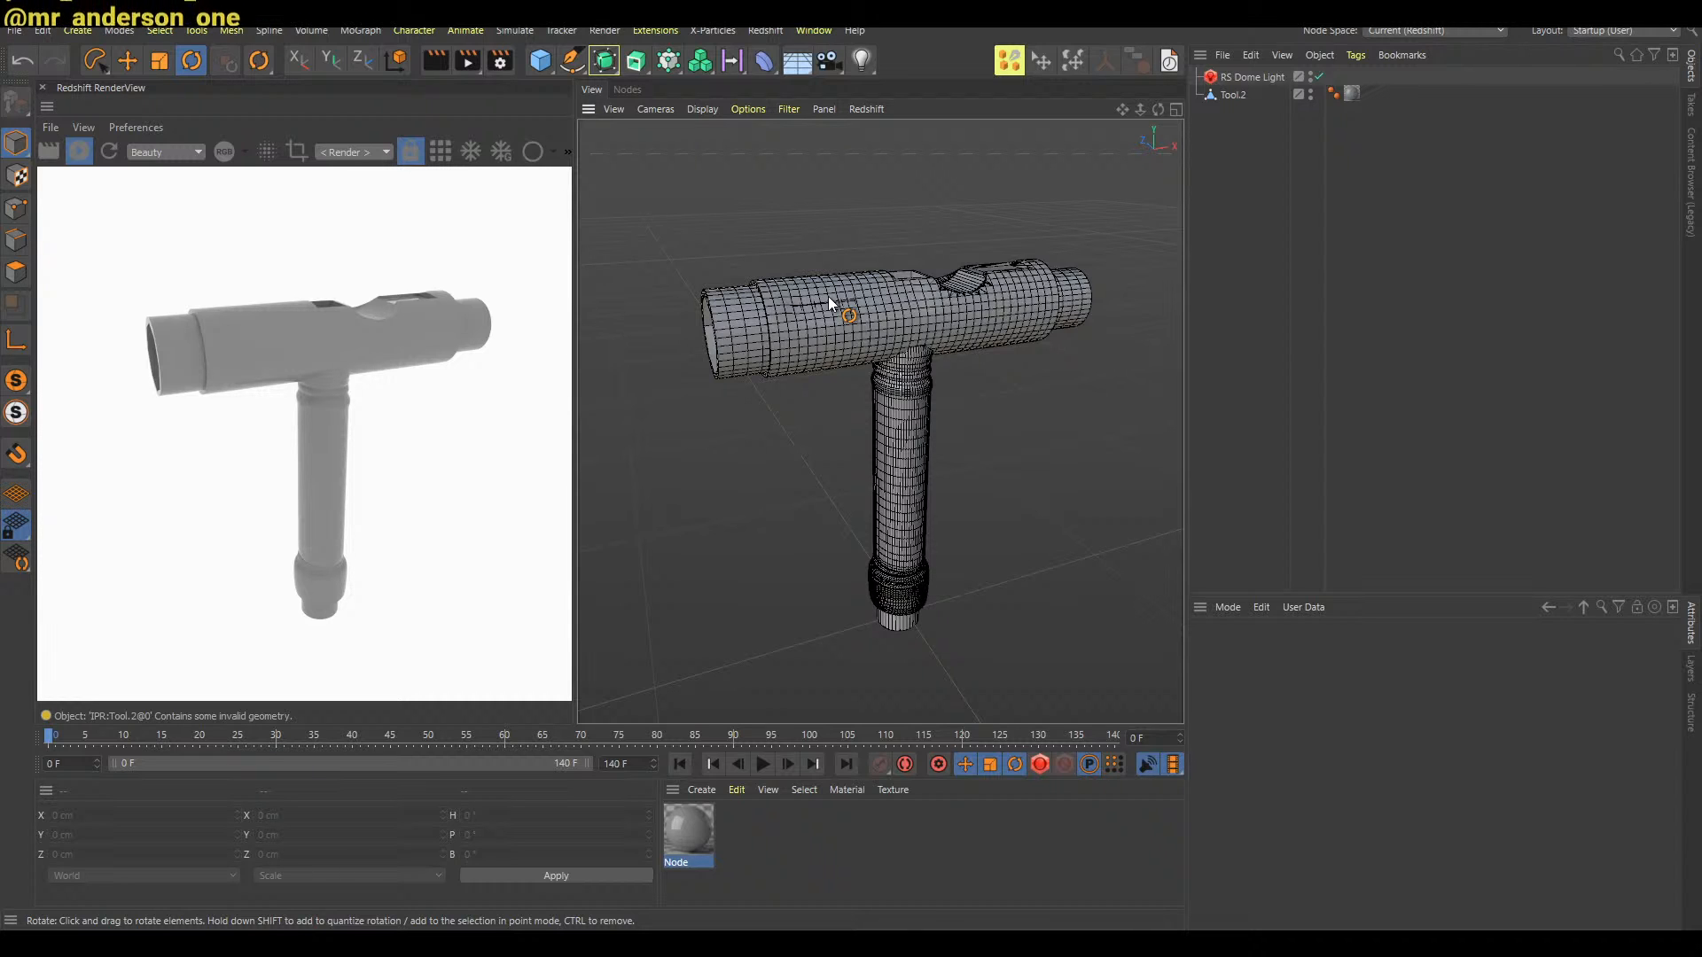
left_click_drag(827, 301, 975, 341, "alt")
Sketch with Doodle Paint an angled hex-key shape pointing into the square recess of the horizontal tube, with arrow strokes at its tip
scroll(907, 373, "up", 3)
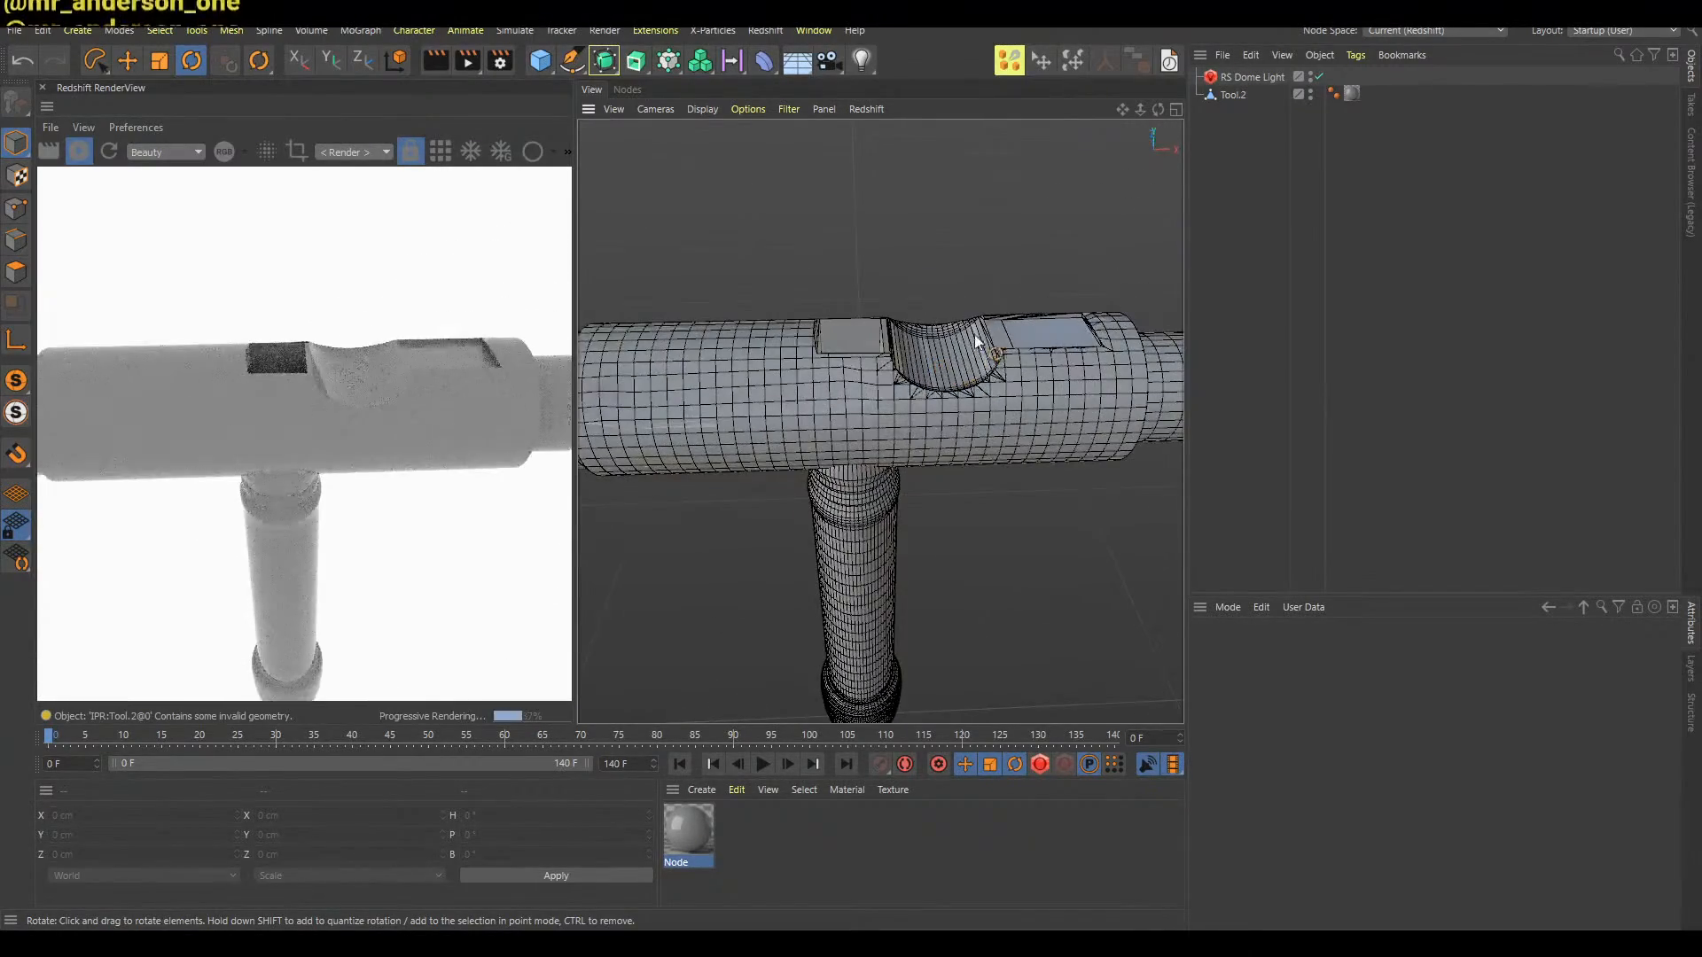
key("shift+c")
type("doodle")
key("Return")
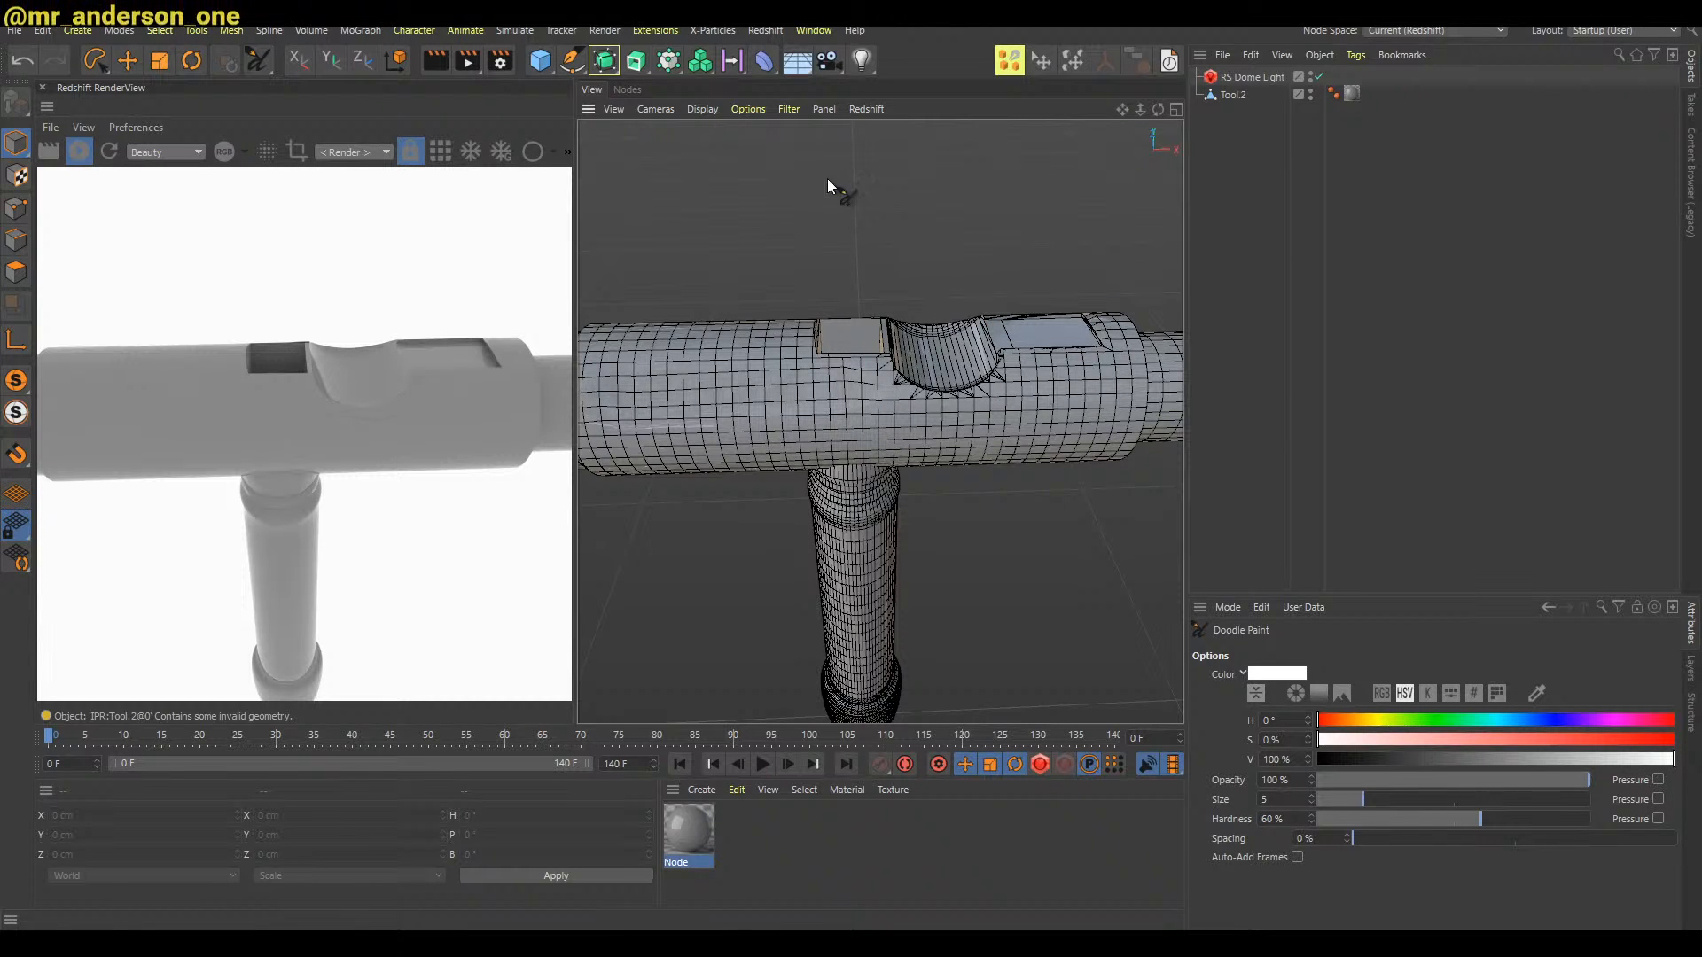
left_click_drag(826, 295, 842, 335)
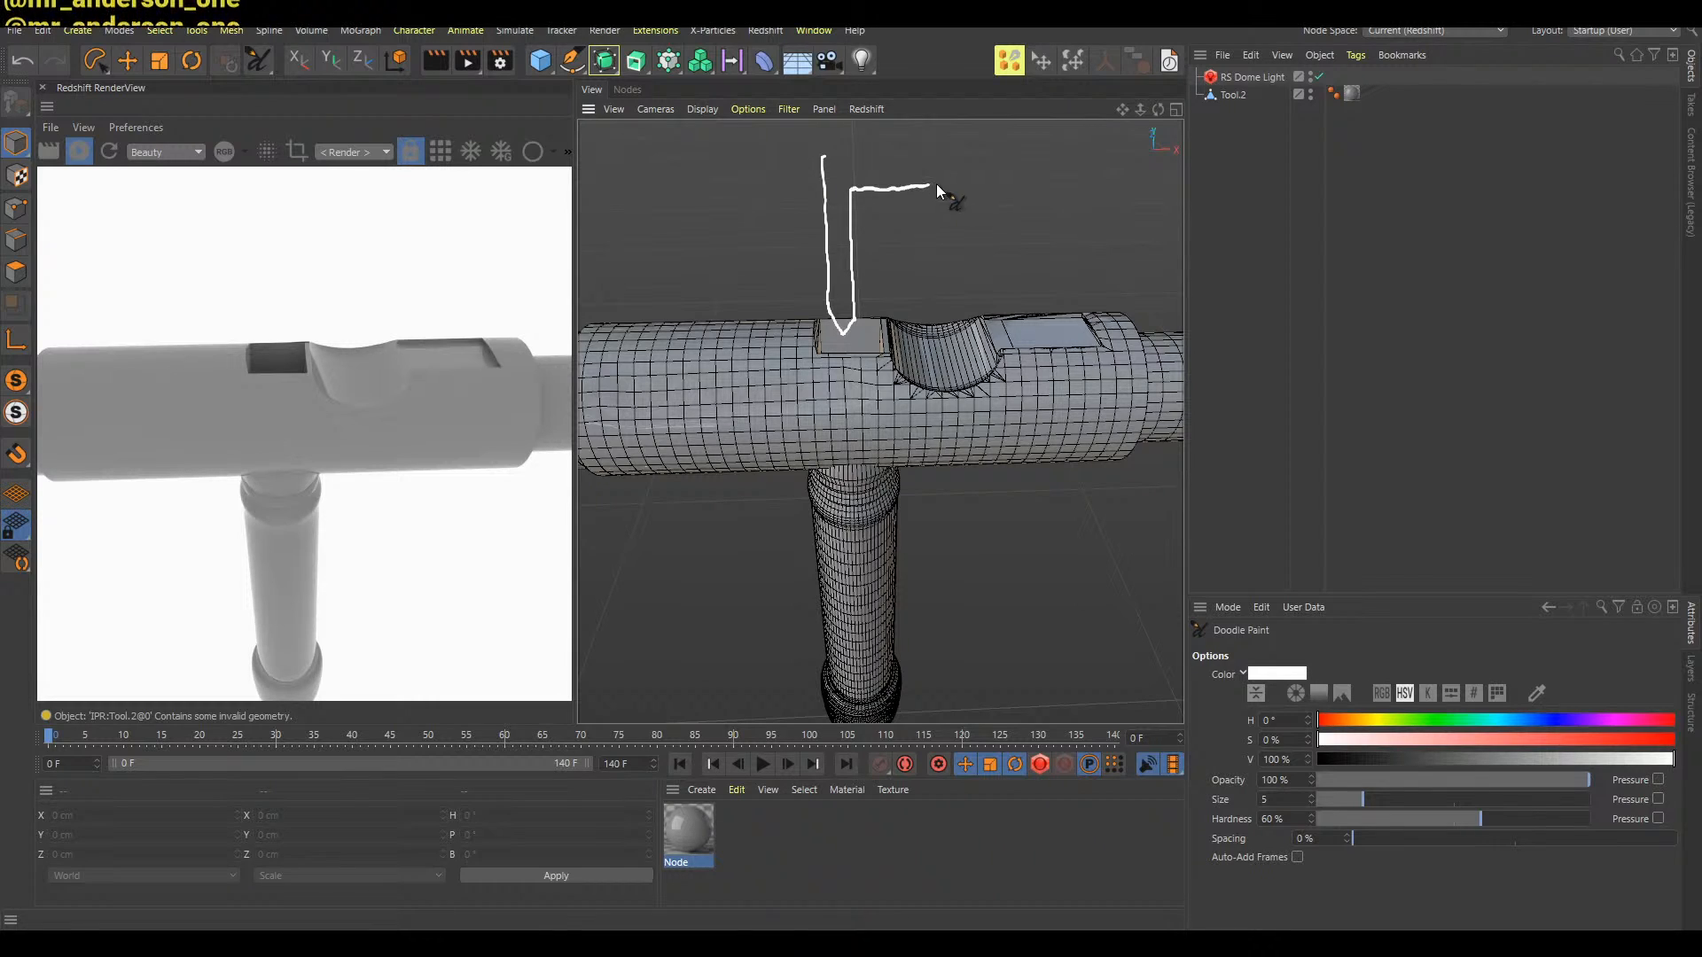
left_click_drag(869, 156, 820, 156)
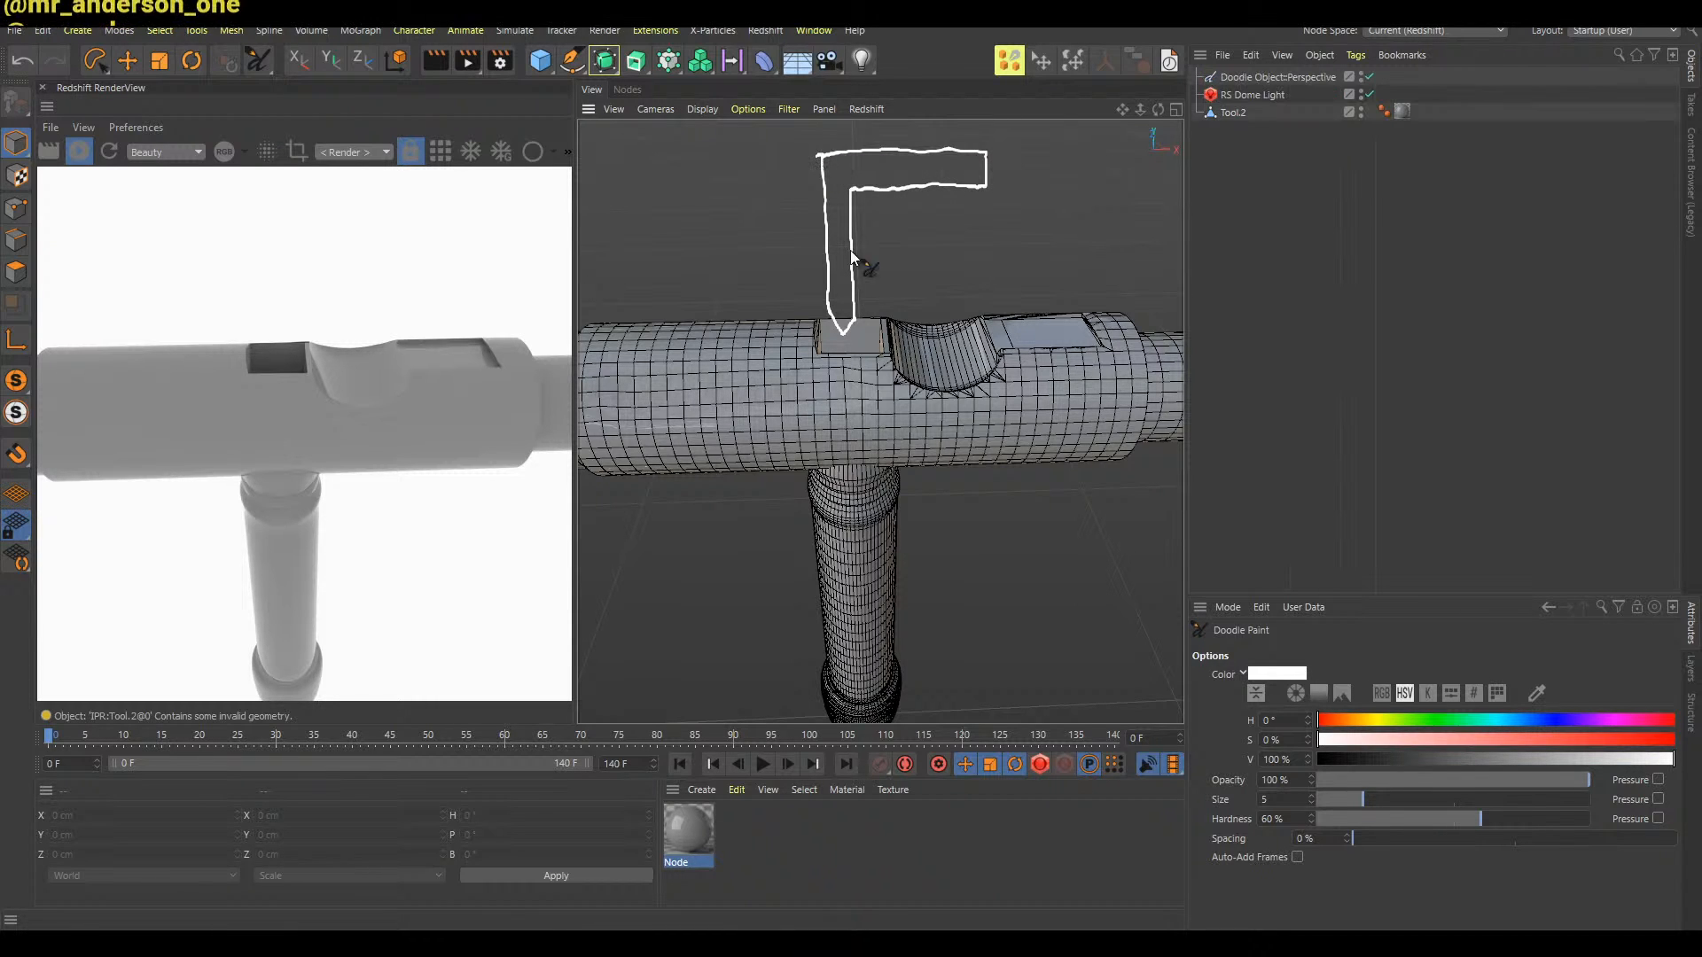
left_click_drag(837, 306, 847, 330)
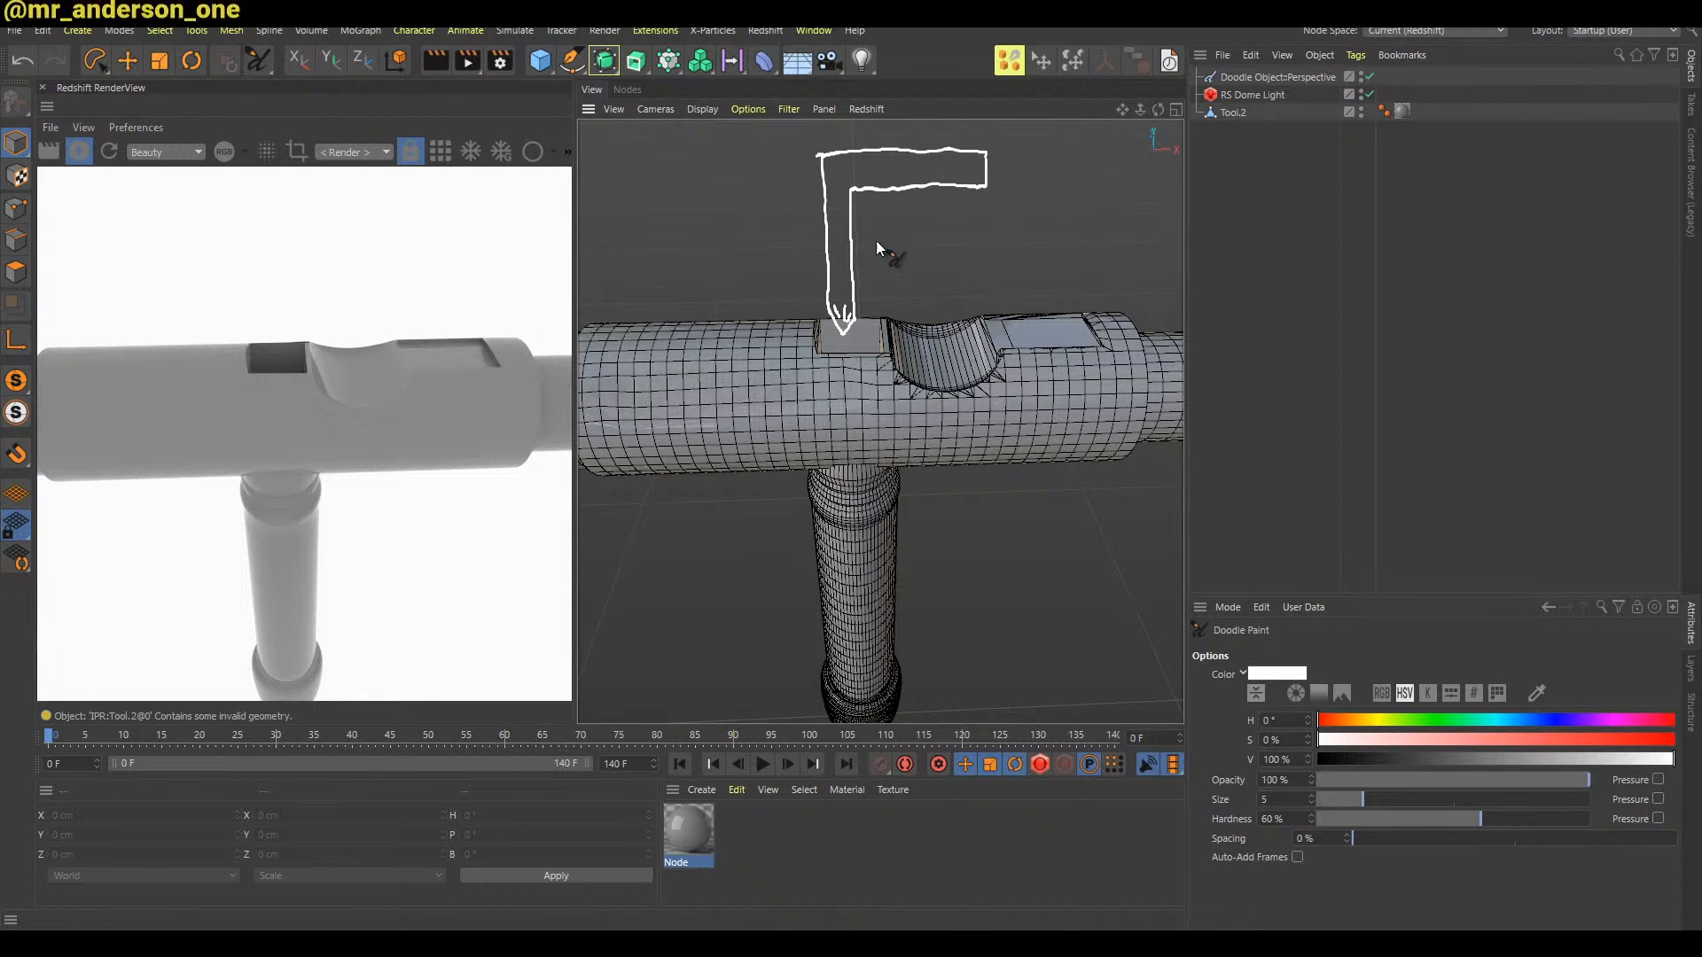
left_click_drag(894, 223, 879, 337)
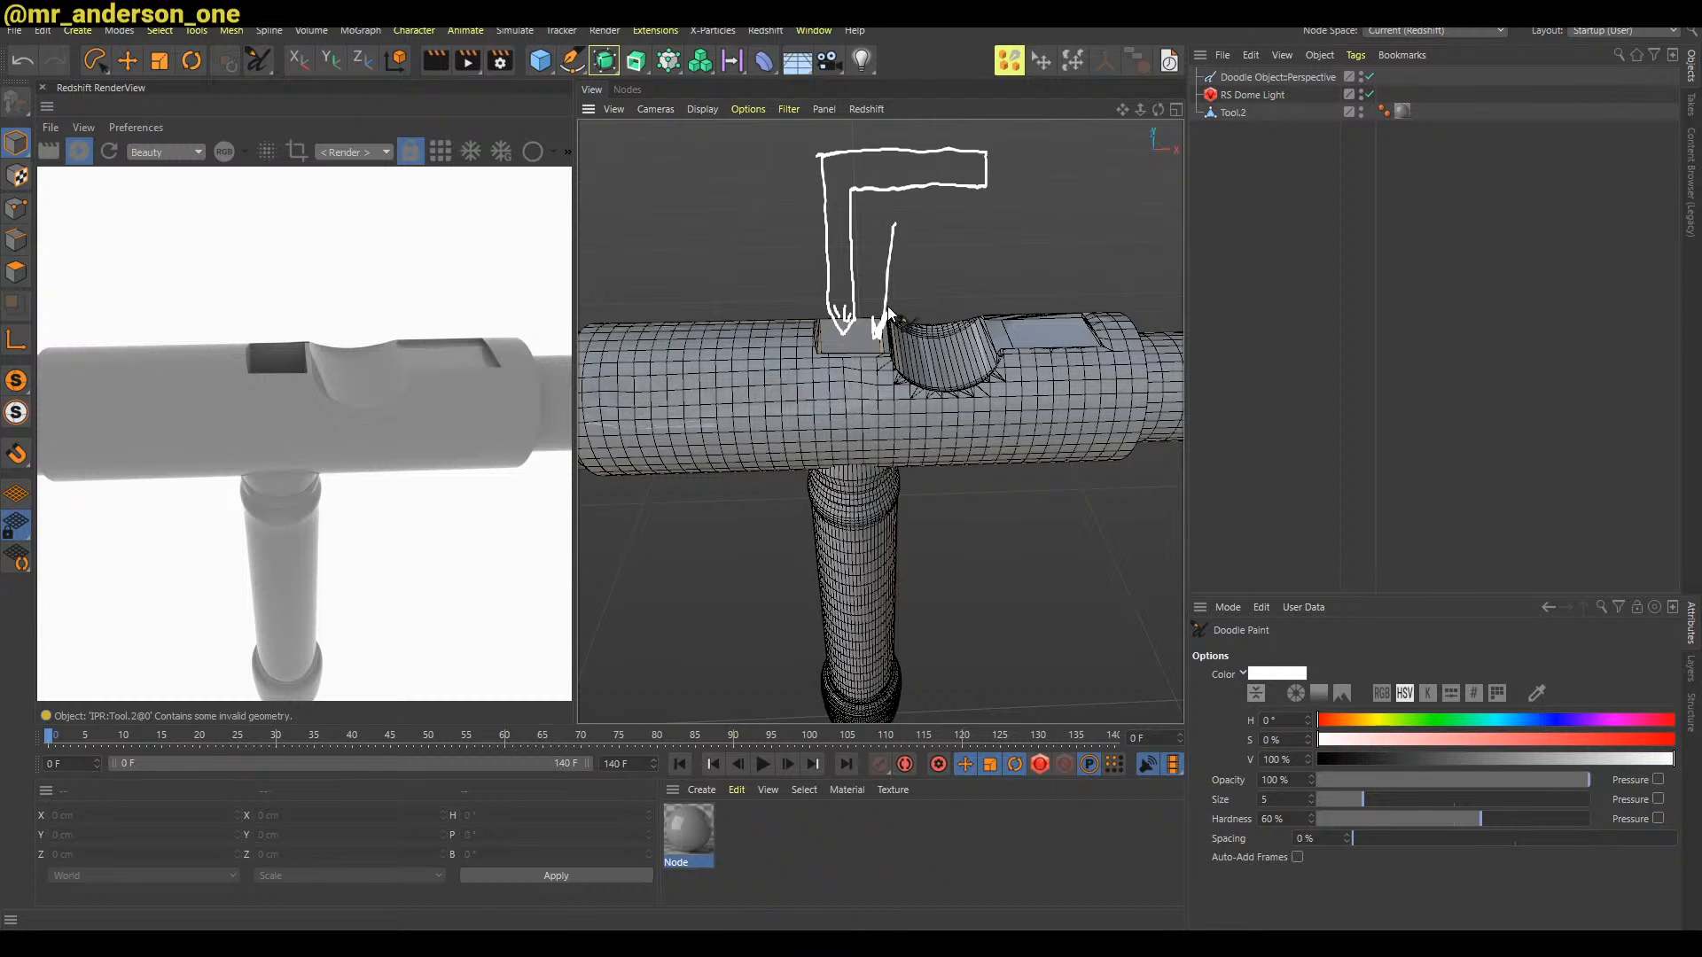
Undo the last doodle strokes and delete the remaining doodle sketch above the horizontal tube
key("ctrl+z")
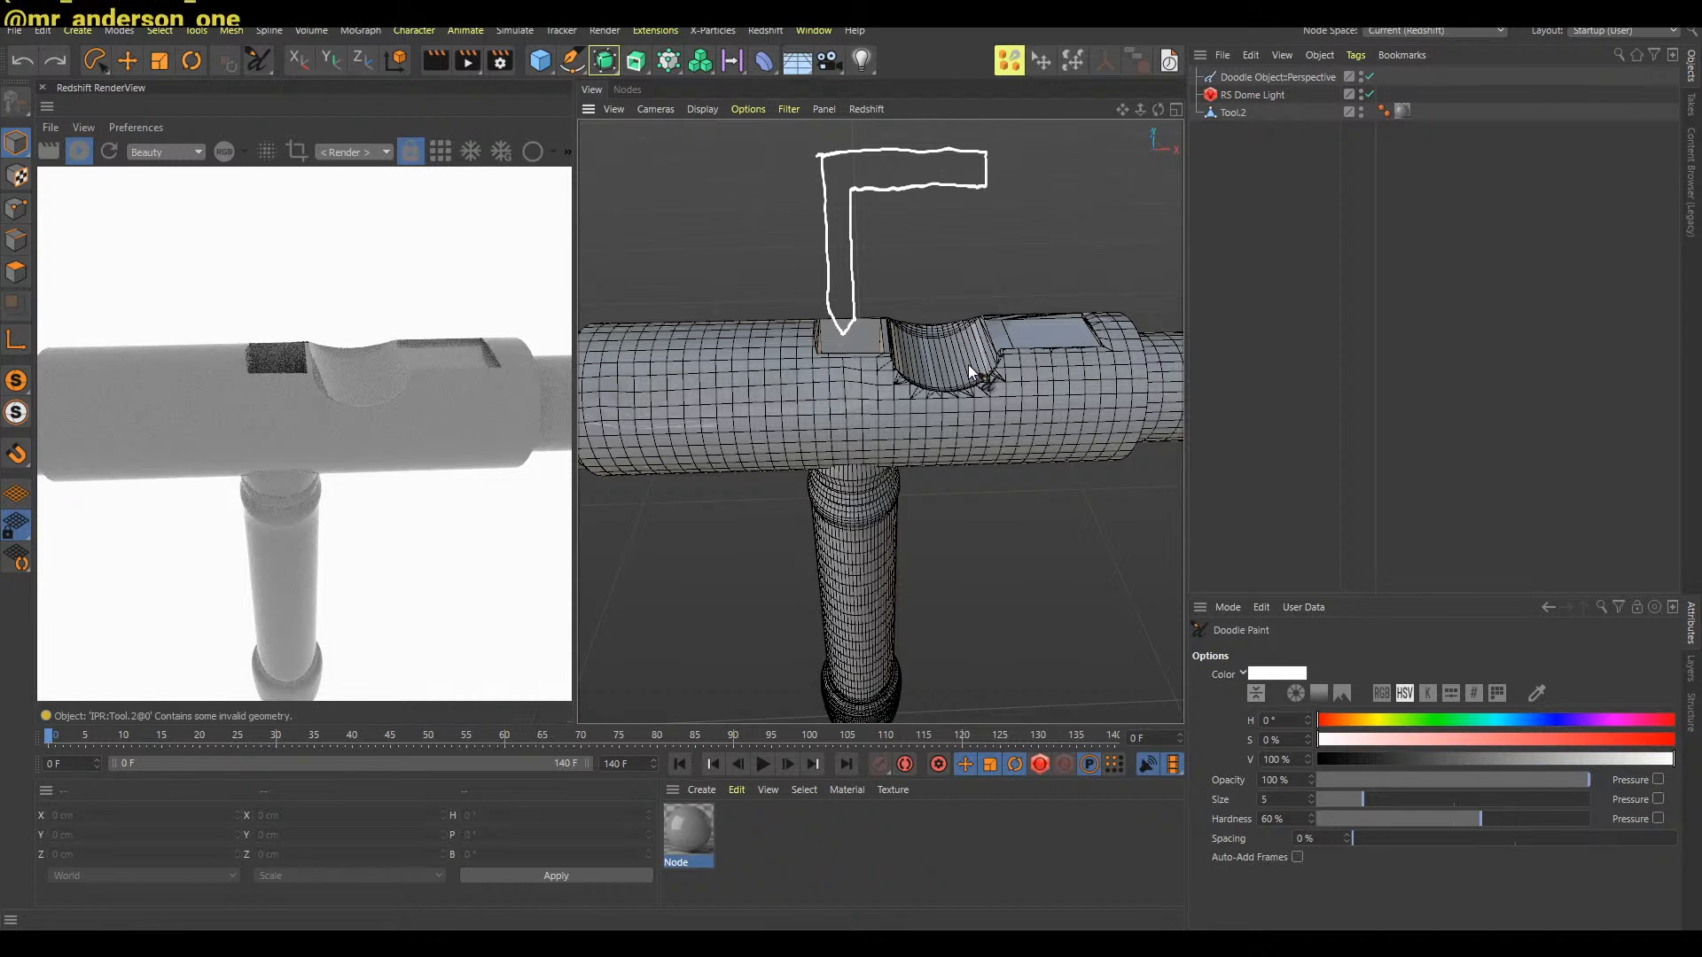
key("Delete")
scroll(1006, 381, "down", 5)
left_click_drag(992, 339, 912, 353, "alt")
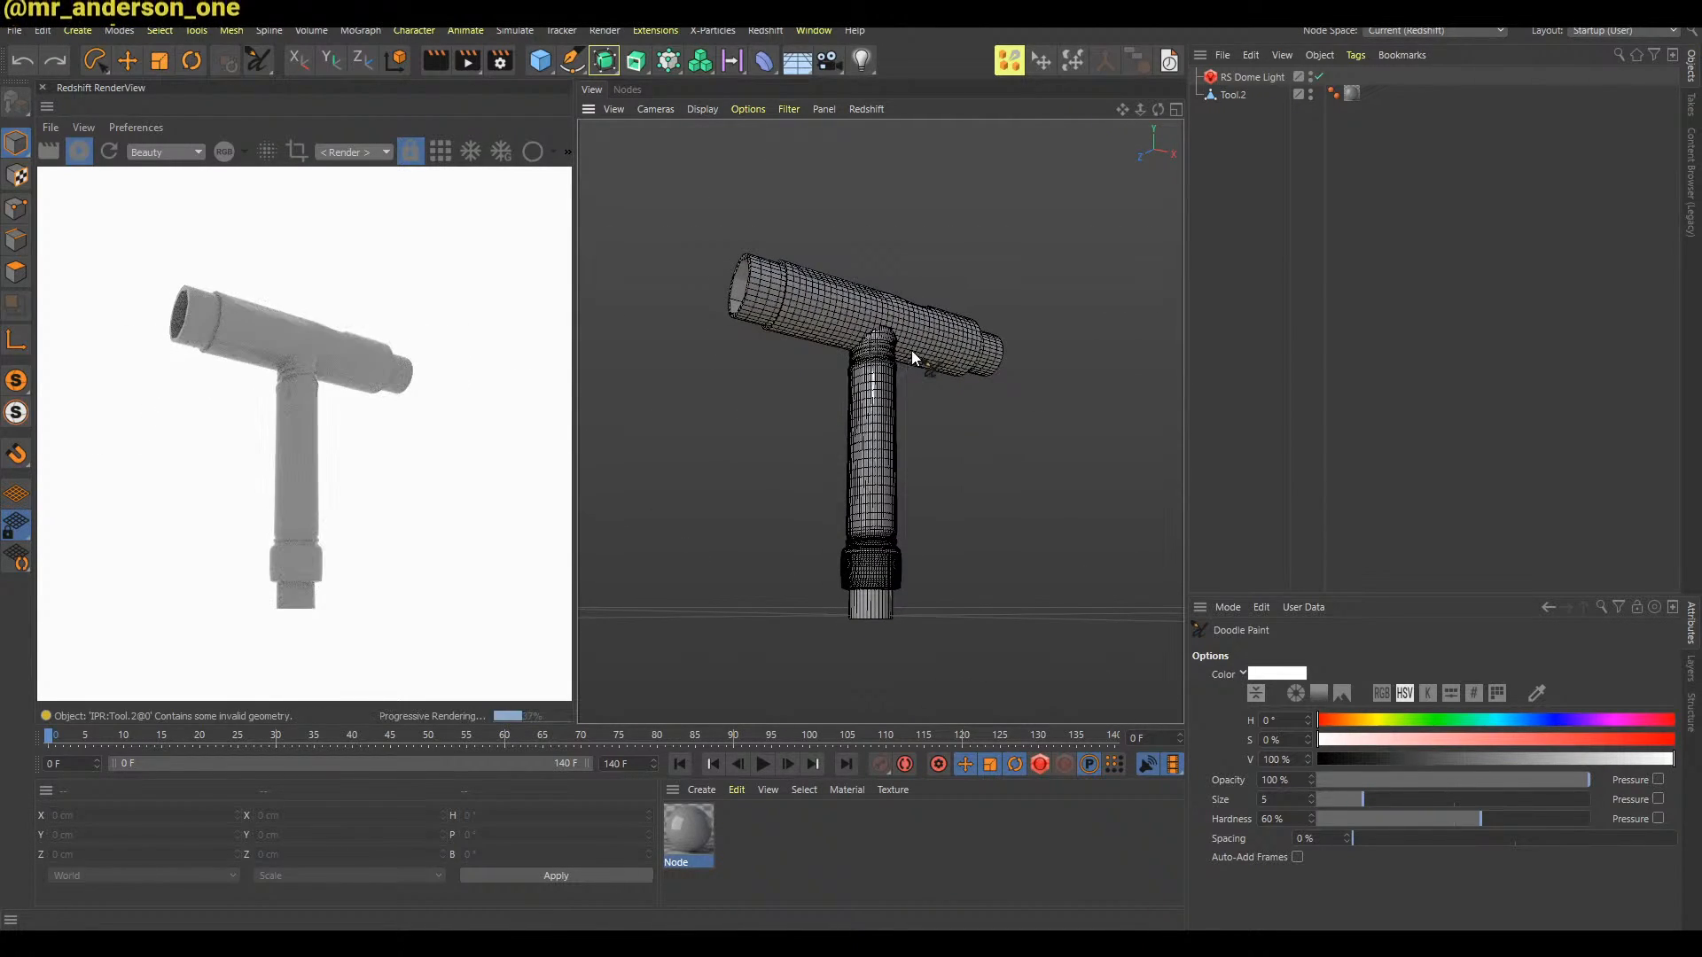
Check the live chat pop-out for new messages and return to the Cinema 4D scene
key("alt+Tab")
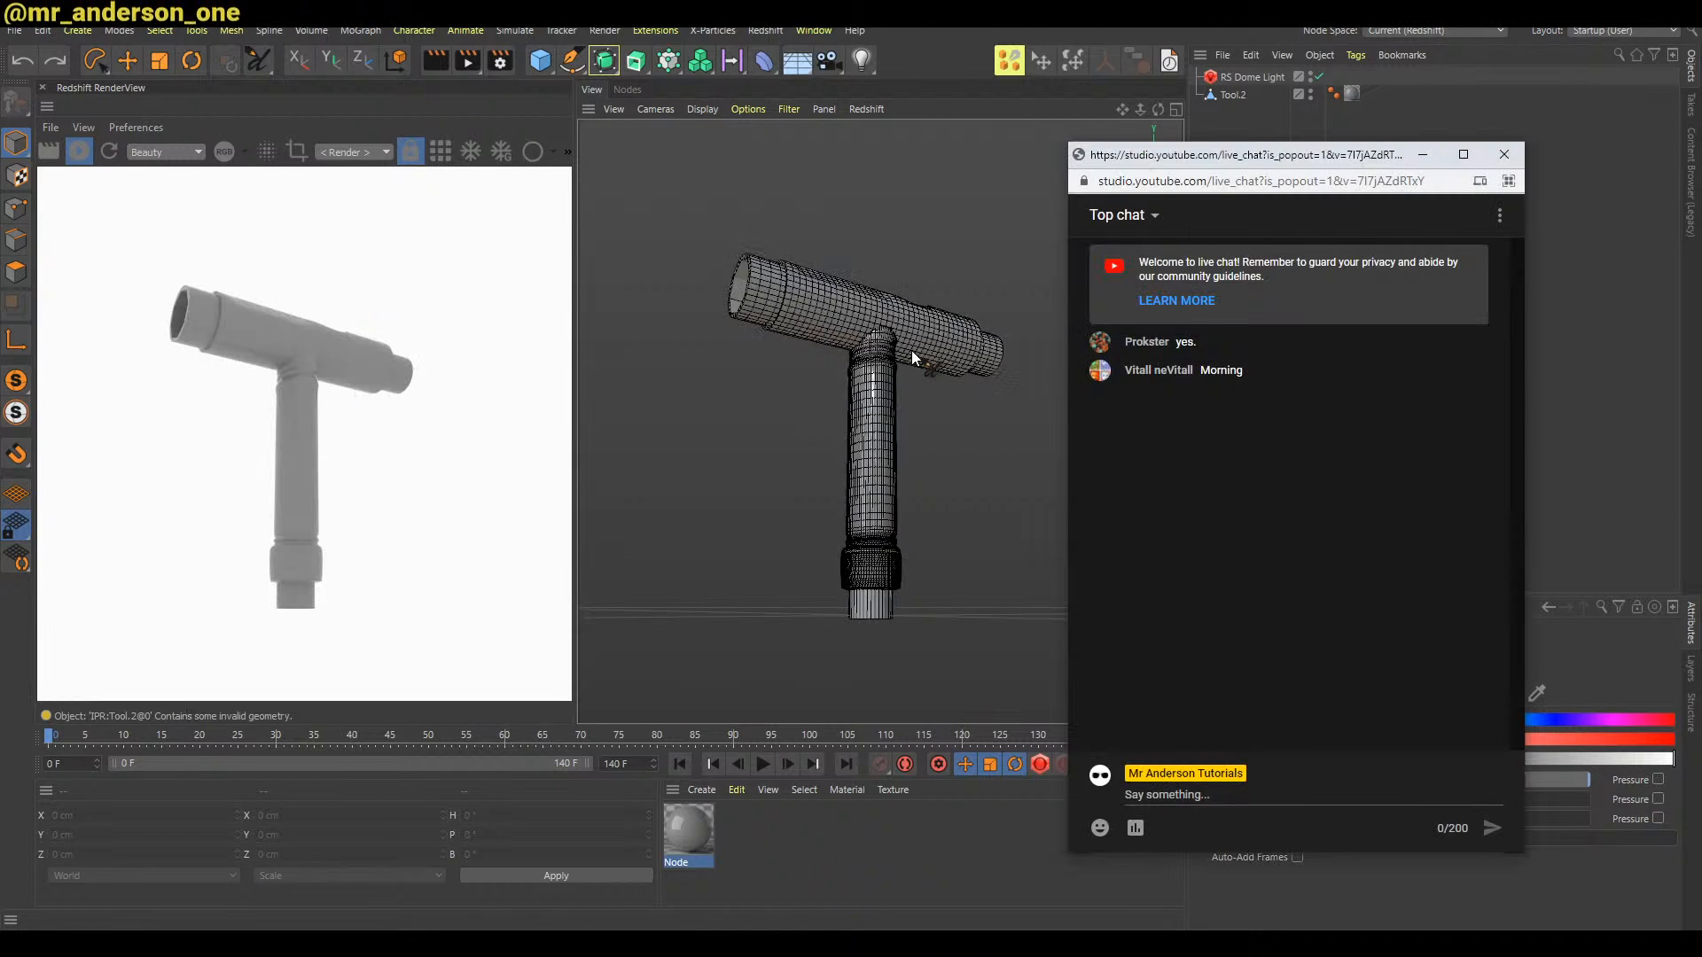
key("alt+Tab")
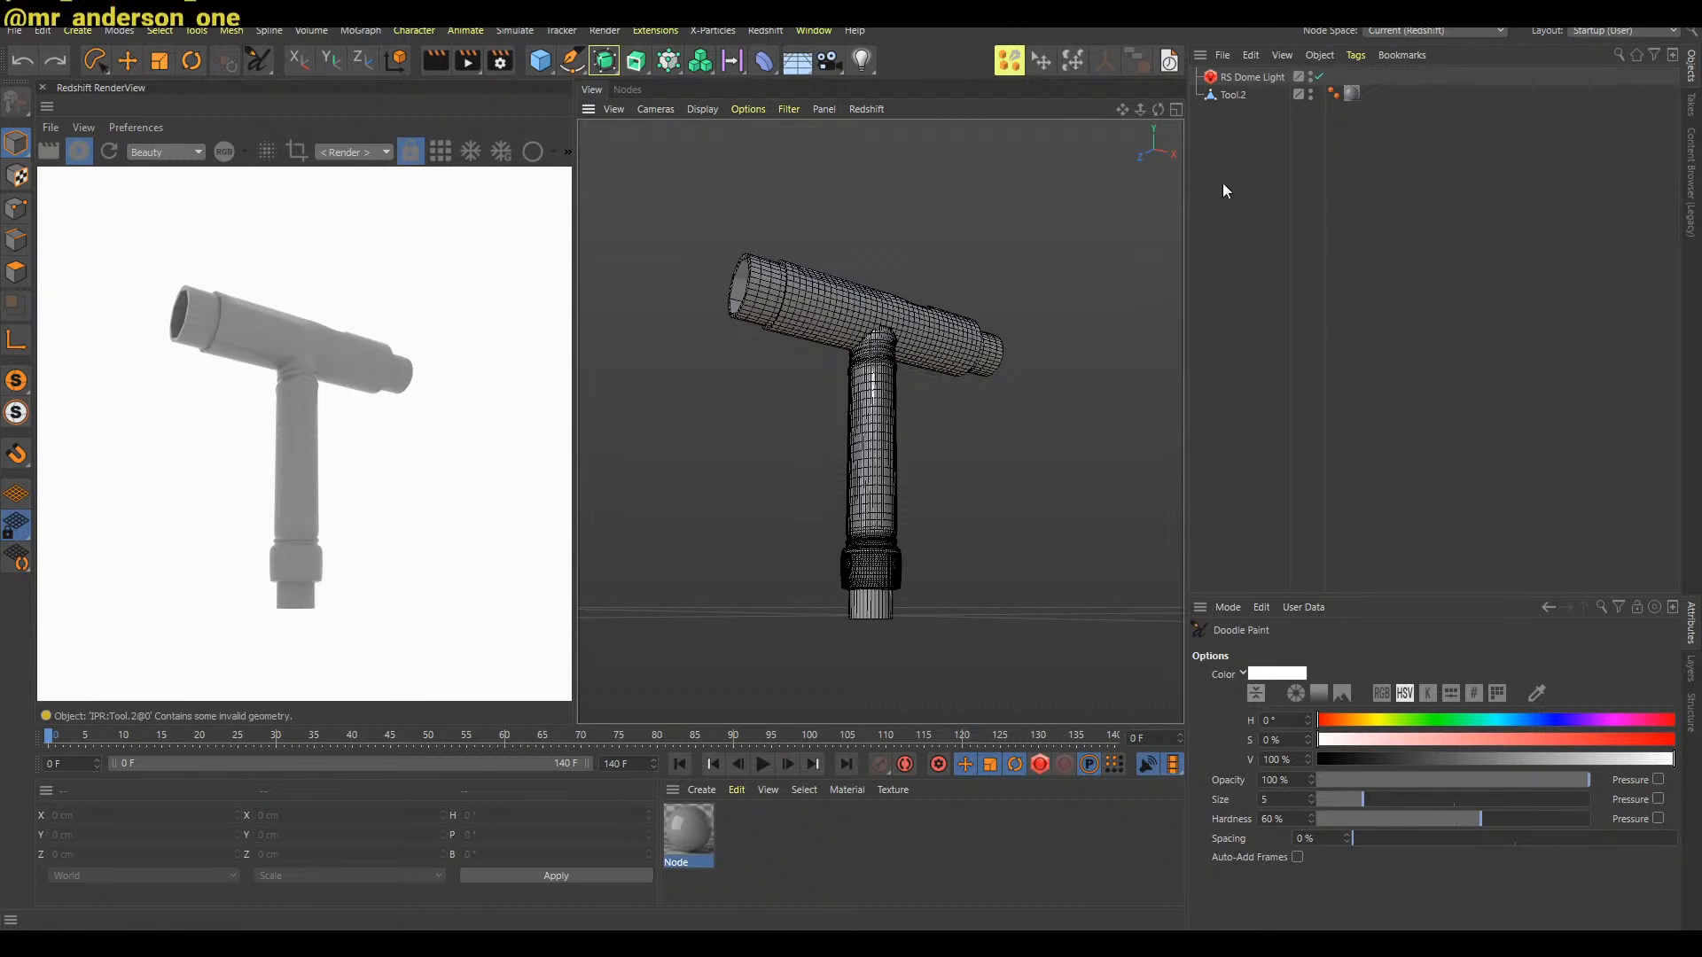
Doodle a wavy stroke along the tool's horizontal tube and a straight stroke down its handle
left_click_drag(874, 342, 982, 385, "alt")
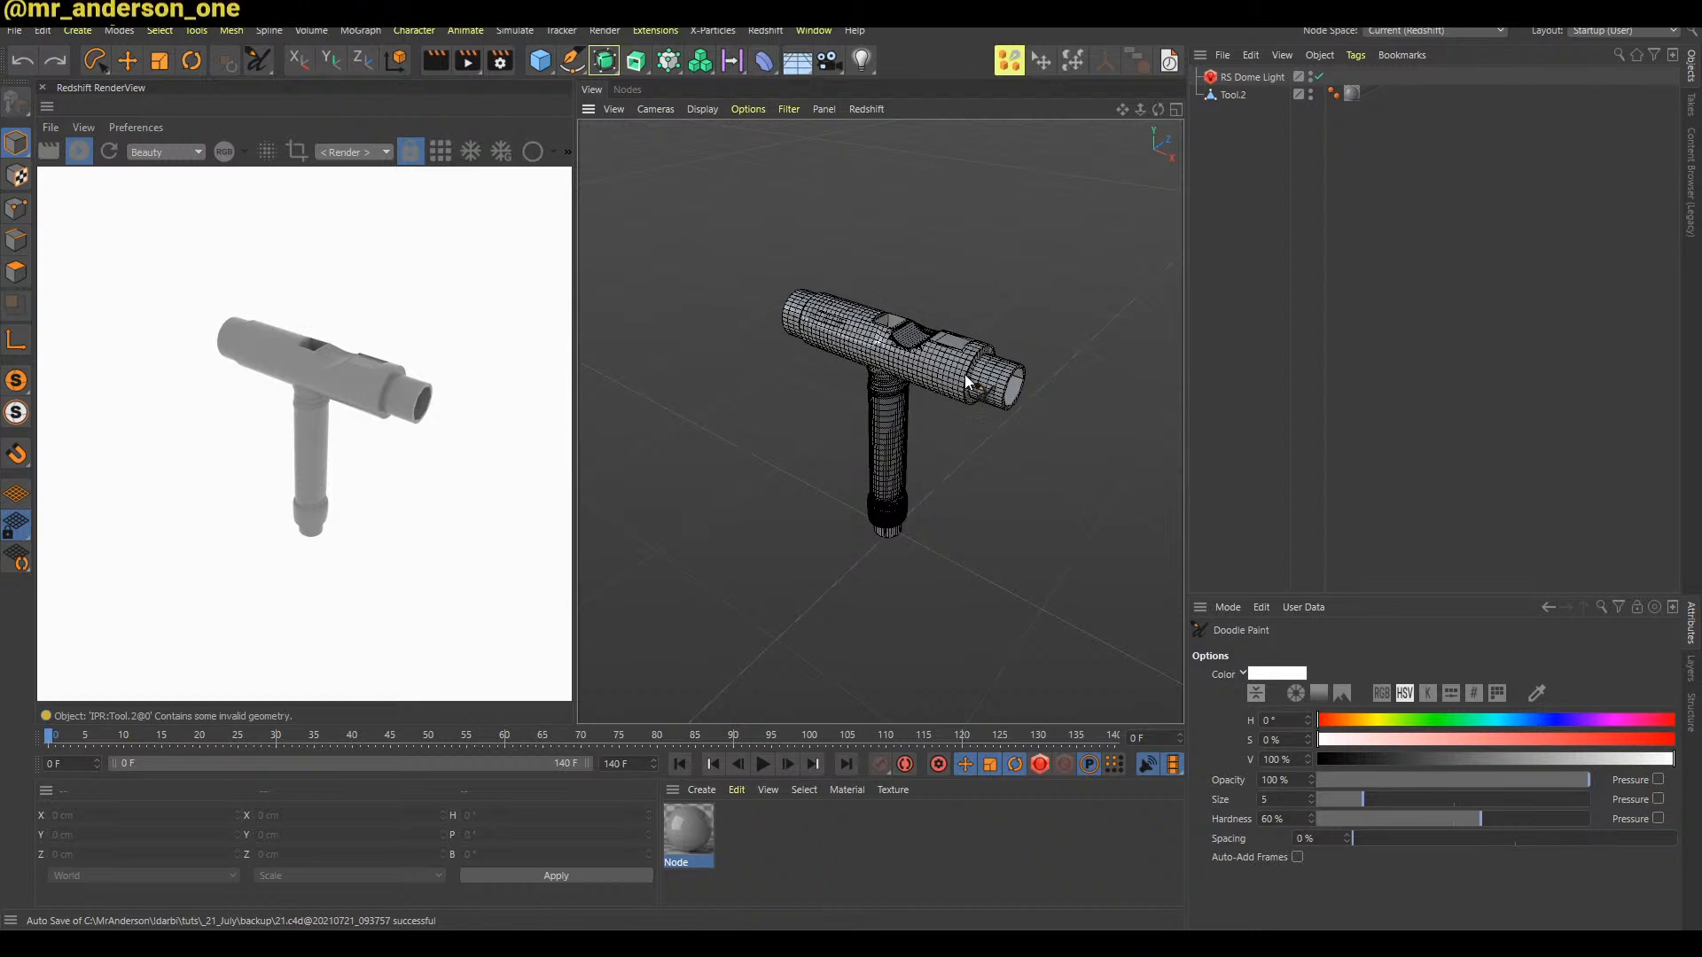
mouse_move(983, 346)
left_mouse_down()
mouse_move(951, 373)
mouse_move(847, 347)
mouse_move(828, 317)
left_mouse_up()
left_click_drag(886, 377, 882, 468)
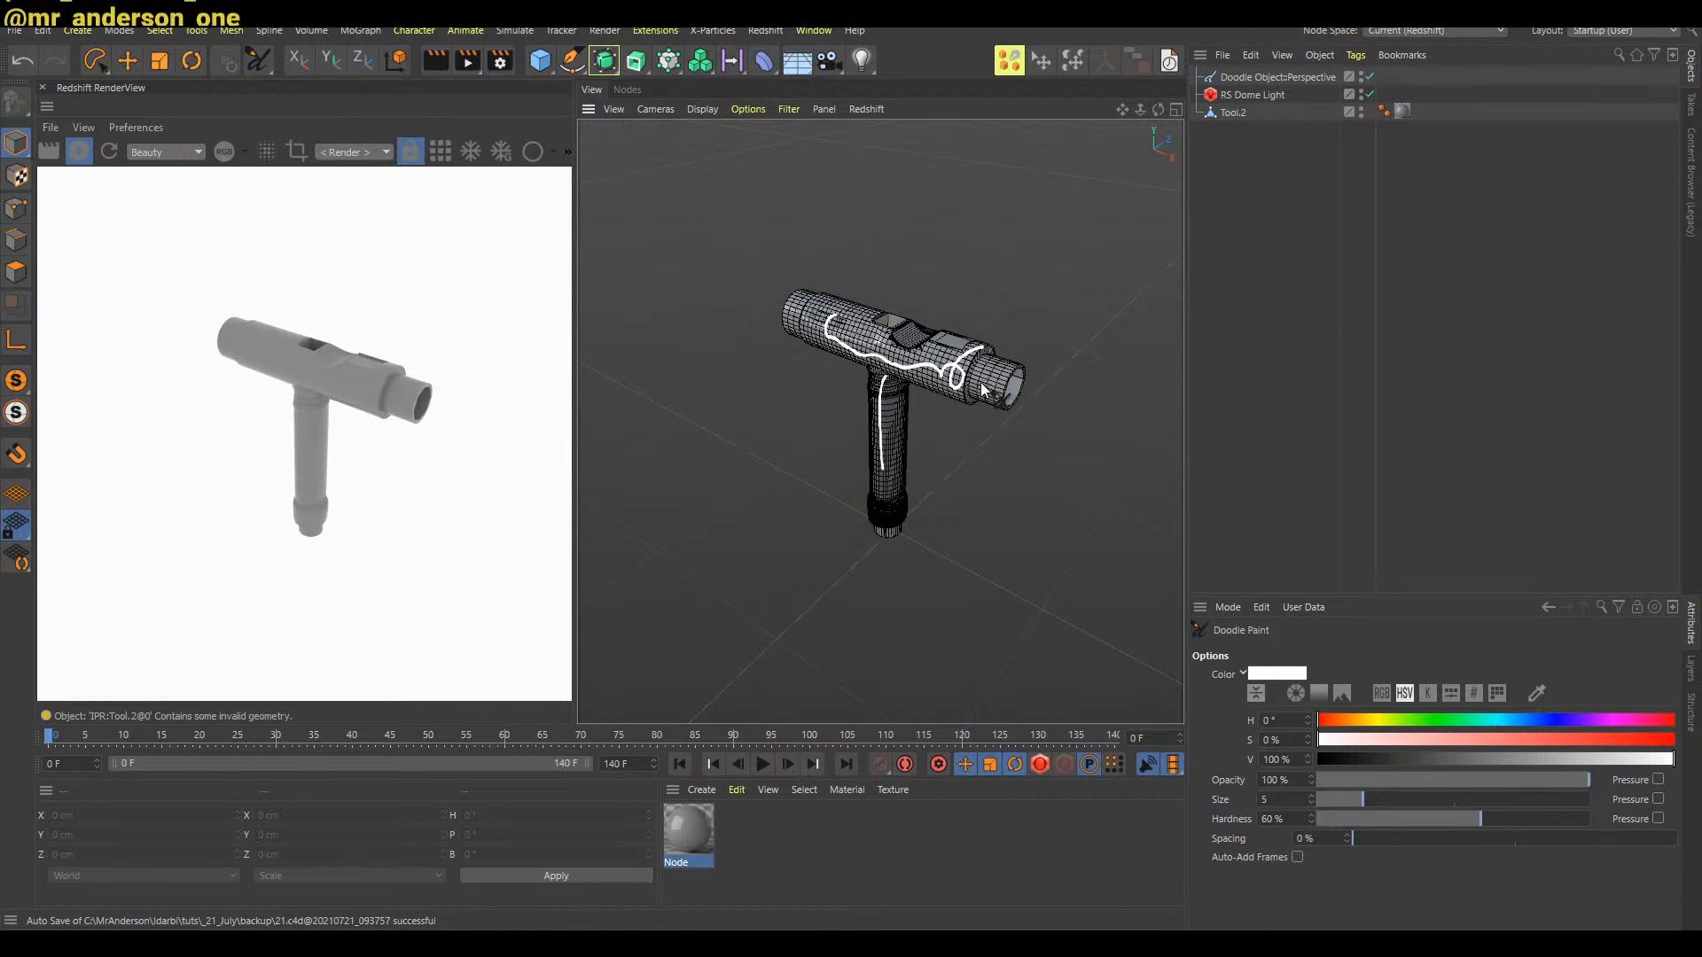
Circle both open ends of the tool's horizontal tube with doodle strokes, and undo all the doodle strokes on the model
left_click_drag(989, 410, 1000, 401)
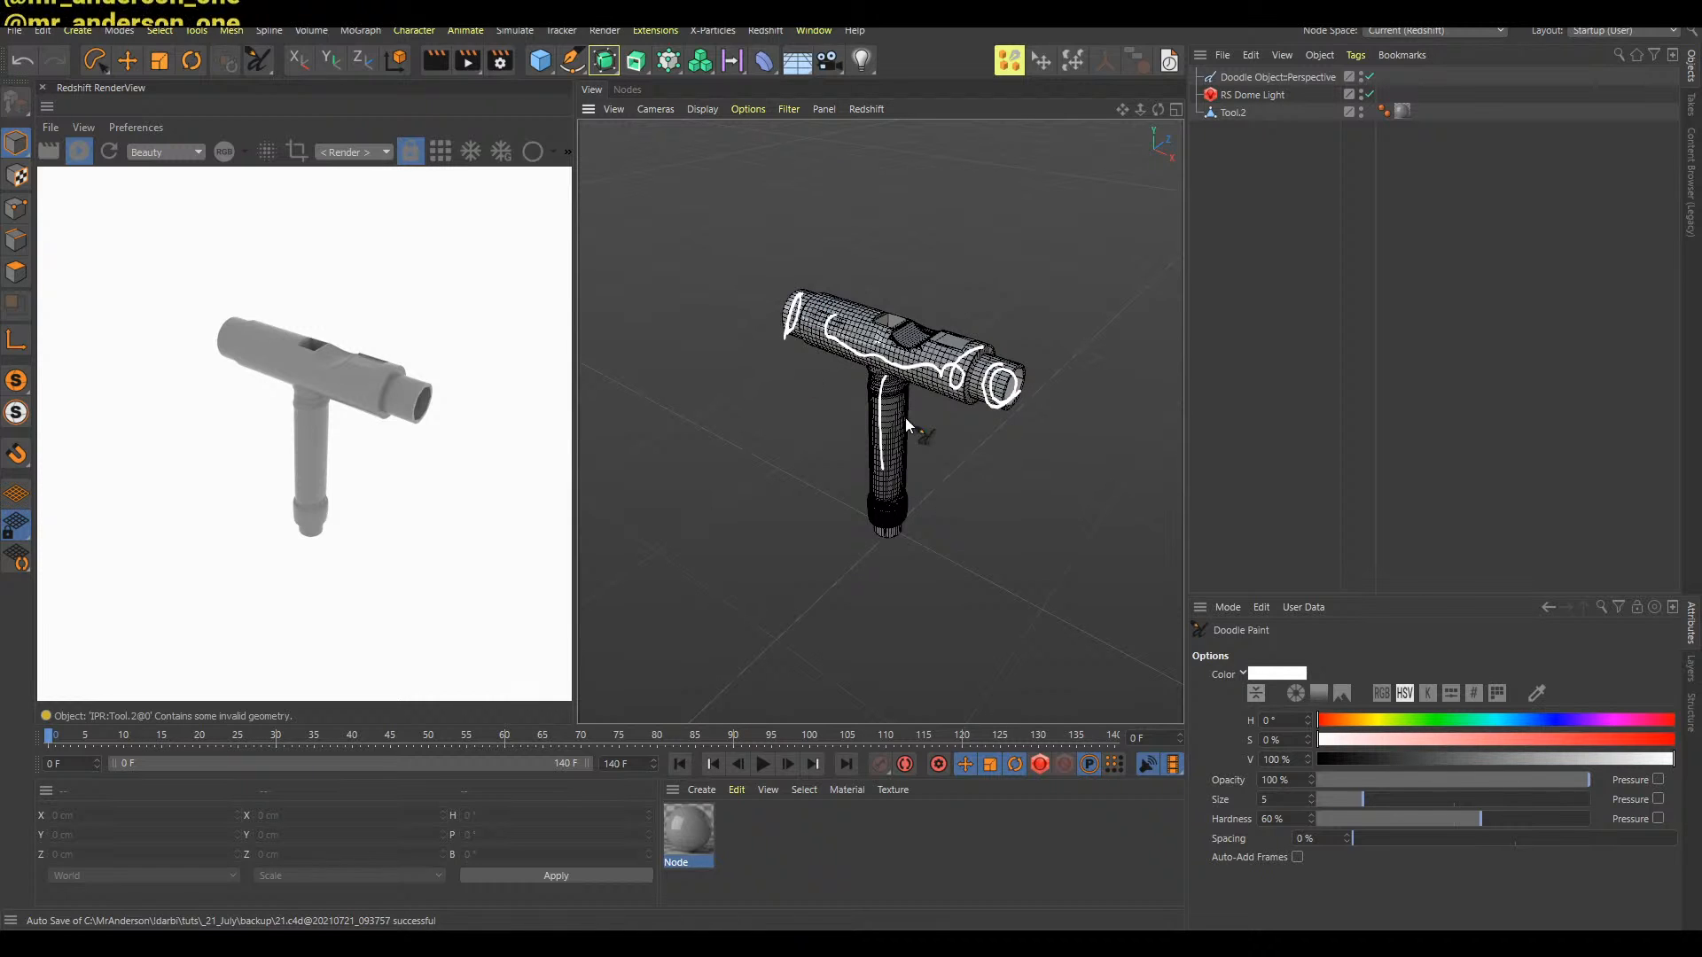
key("ctrl+z")
key("ctrl+z")
key("ctrl+z")
key("ctrl+z")
key("ctrl+z")
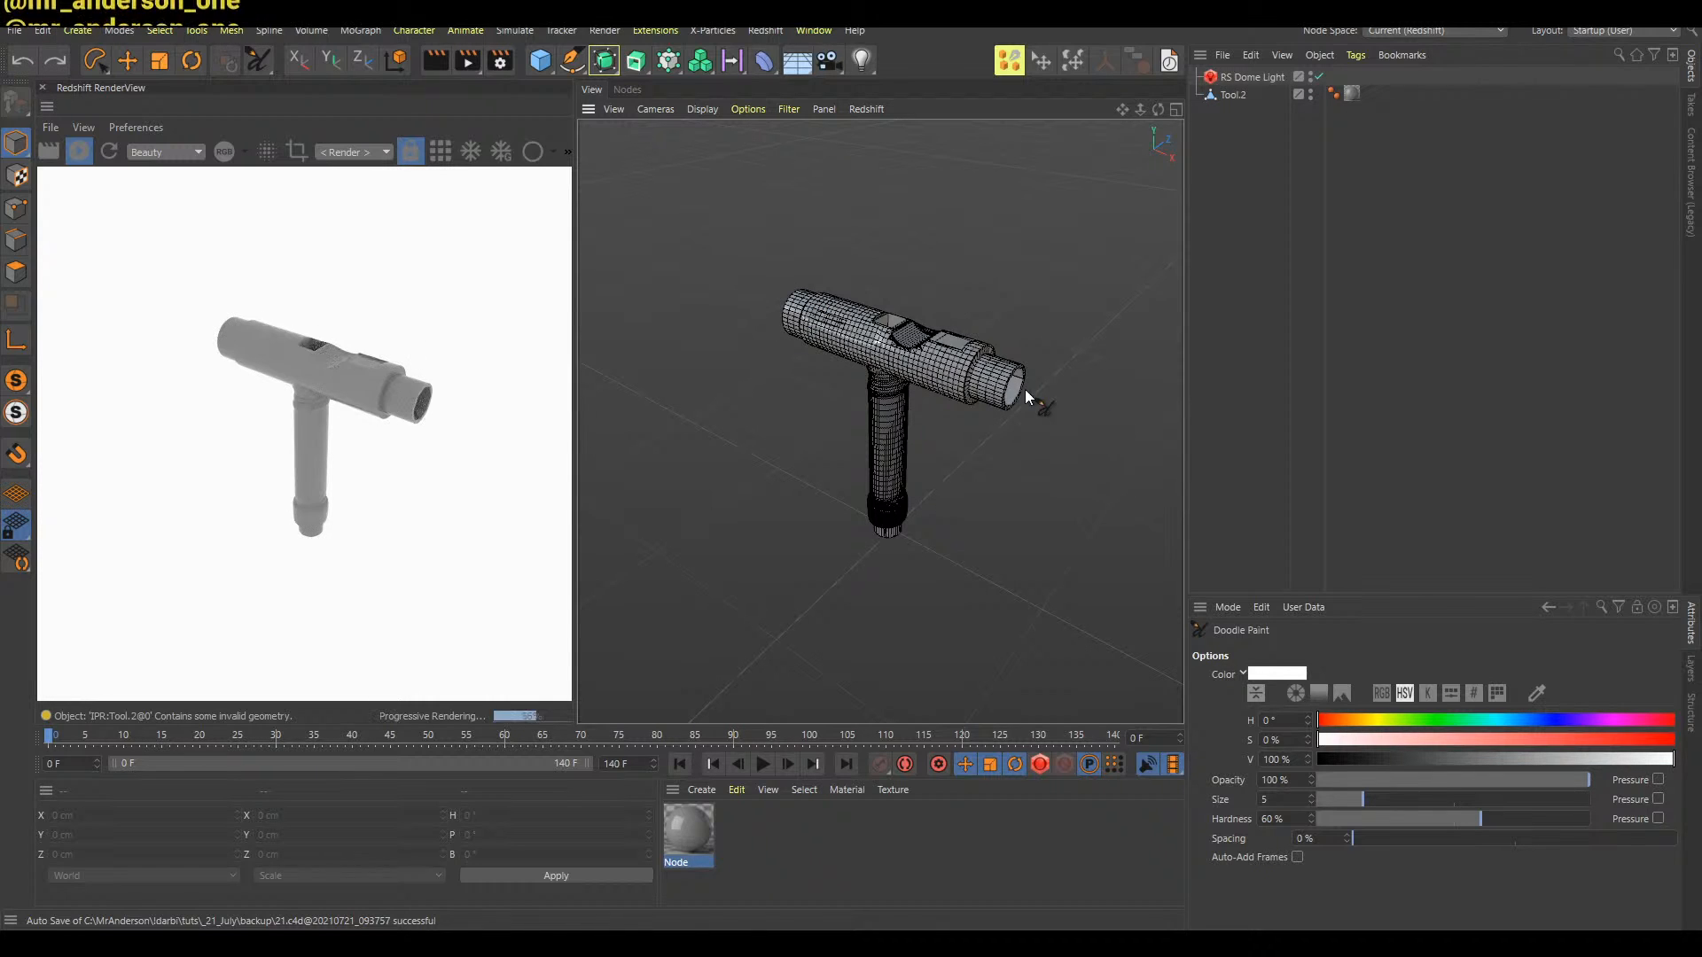
Enlarge the material attributes area, create a second node material and apply the Iron preset to its base properties
left_click_drag(906, 339, 1014, 422, "alt")
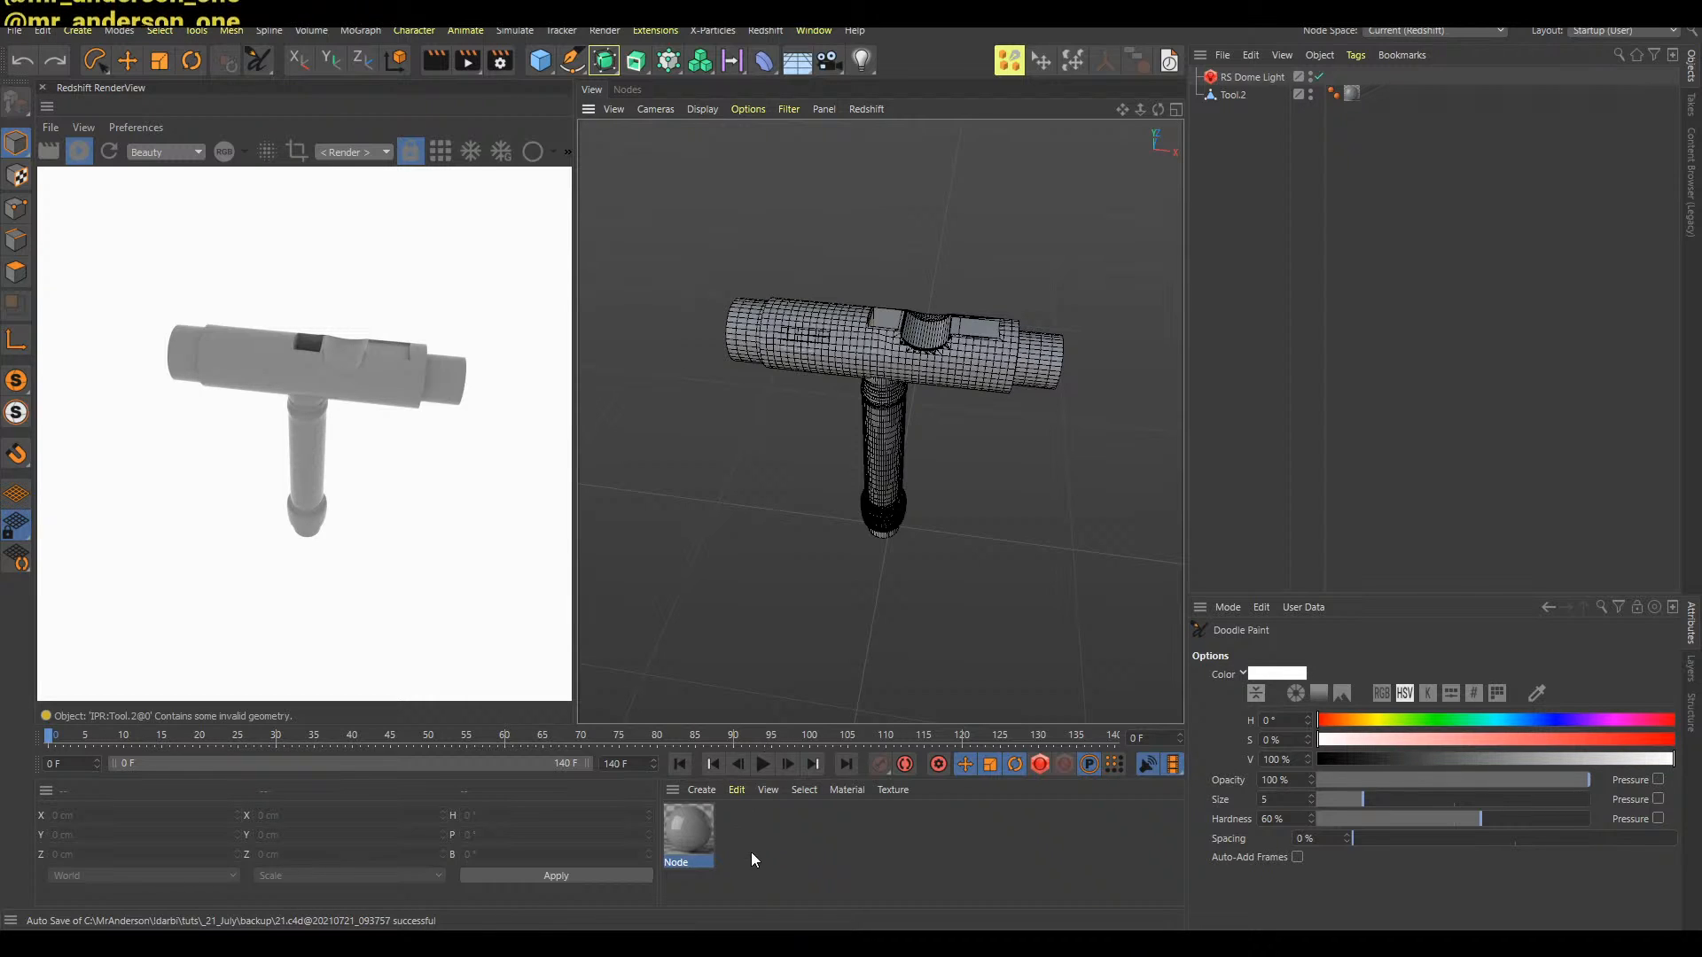
left_click(693, 833)
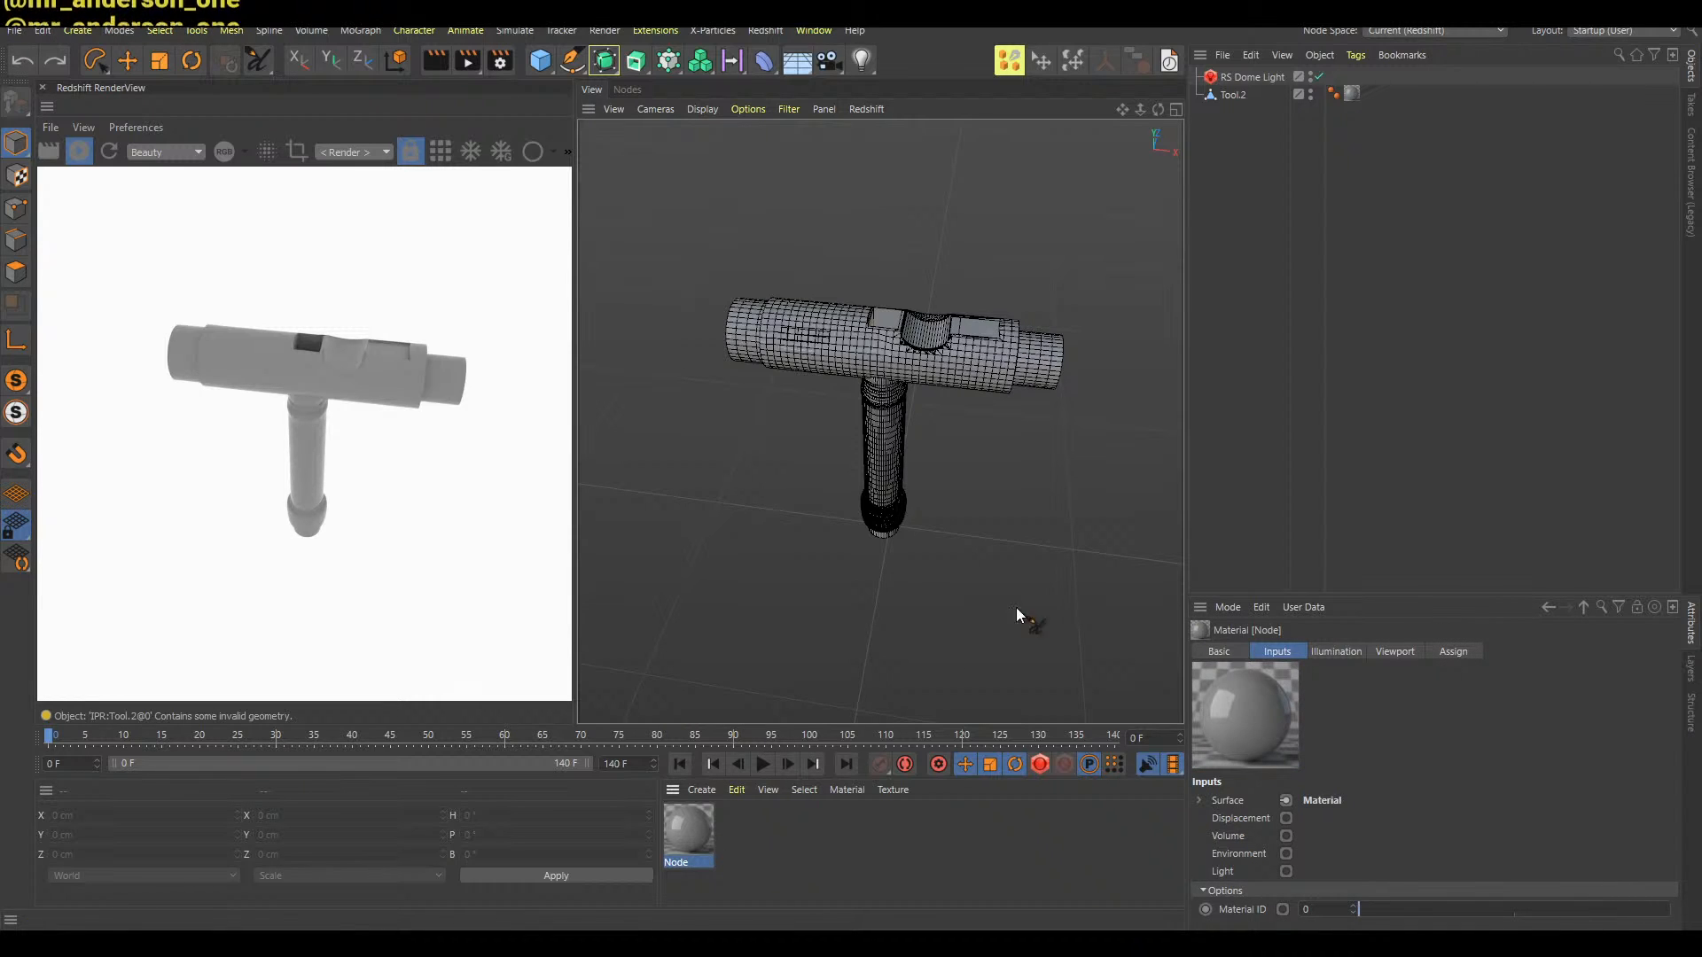
left_click_drag(1412, 594, 1420, 242)
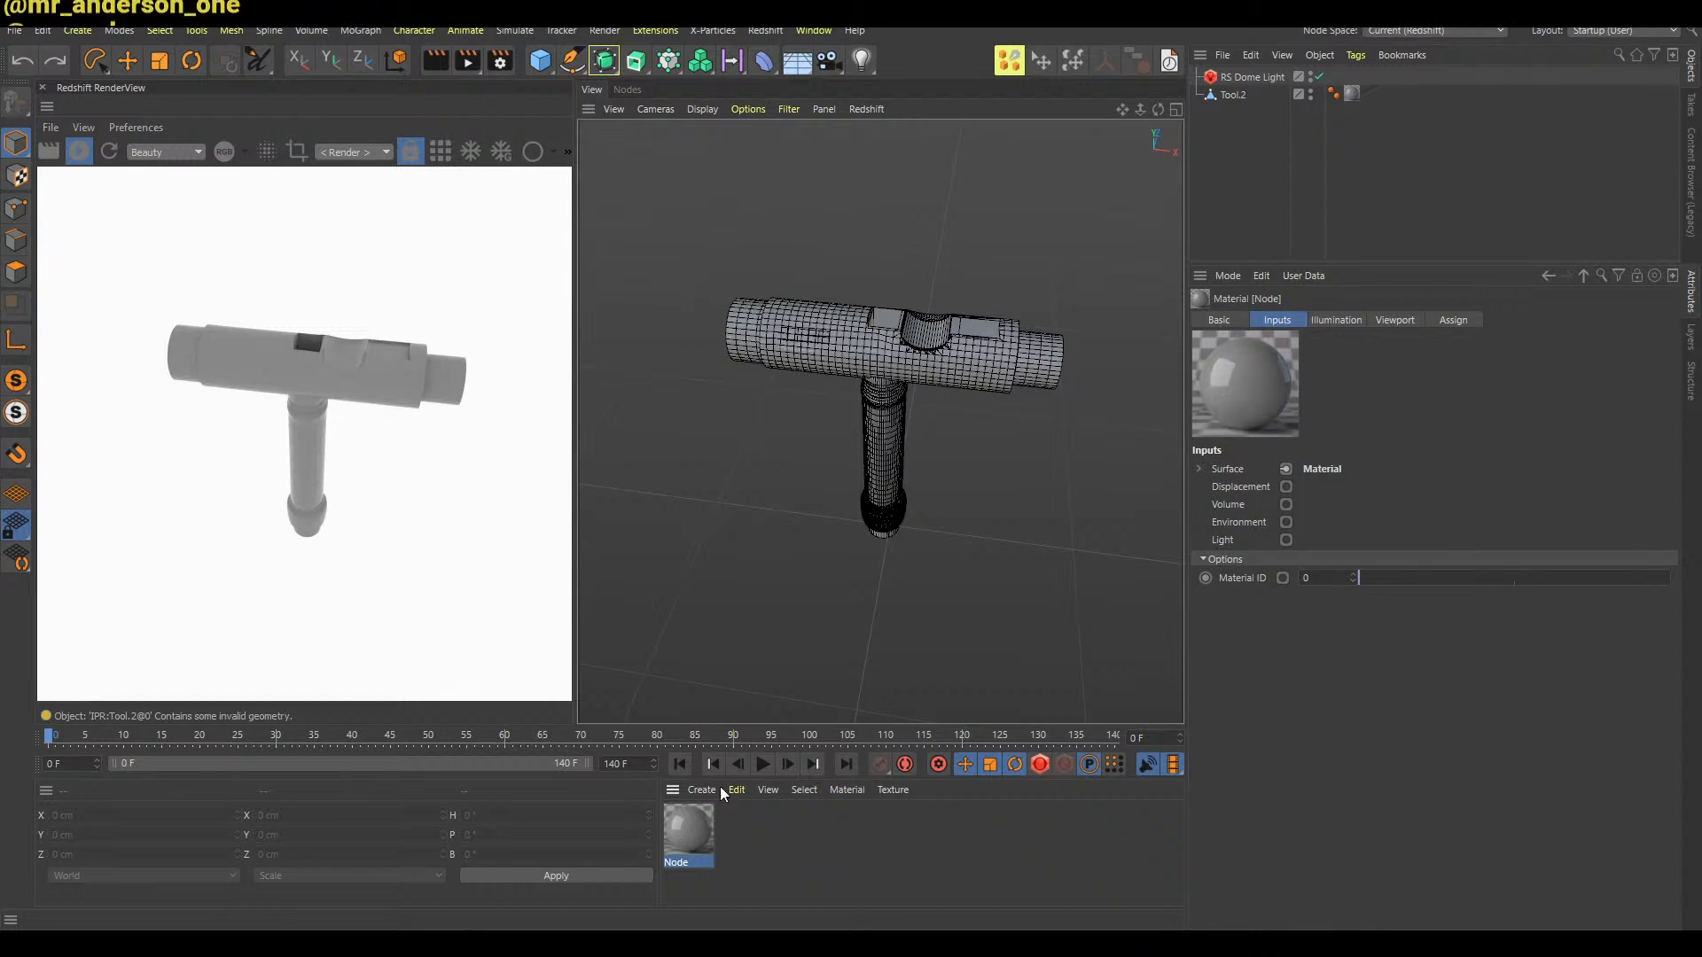
double_click(751, 844)
left_click(1215, 471)
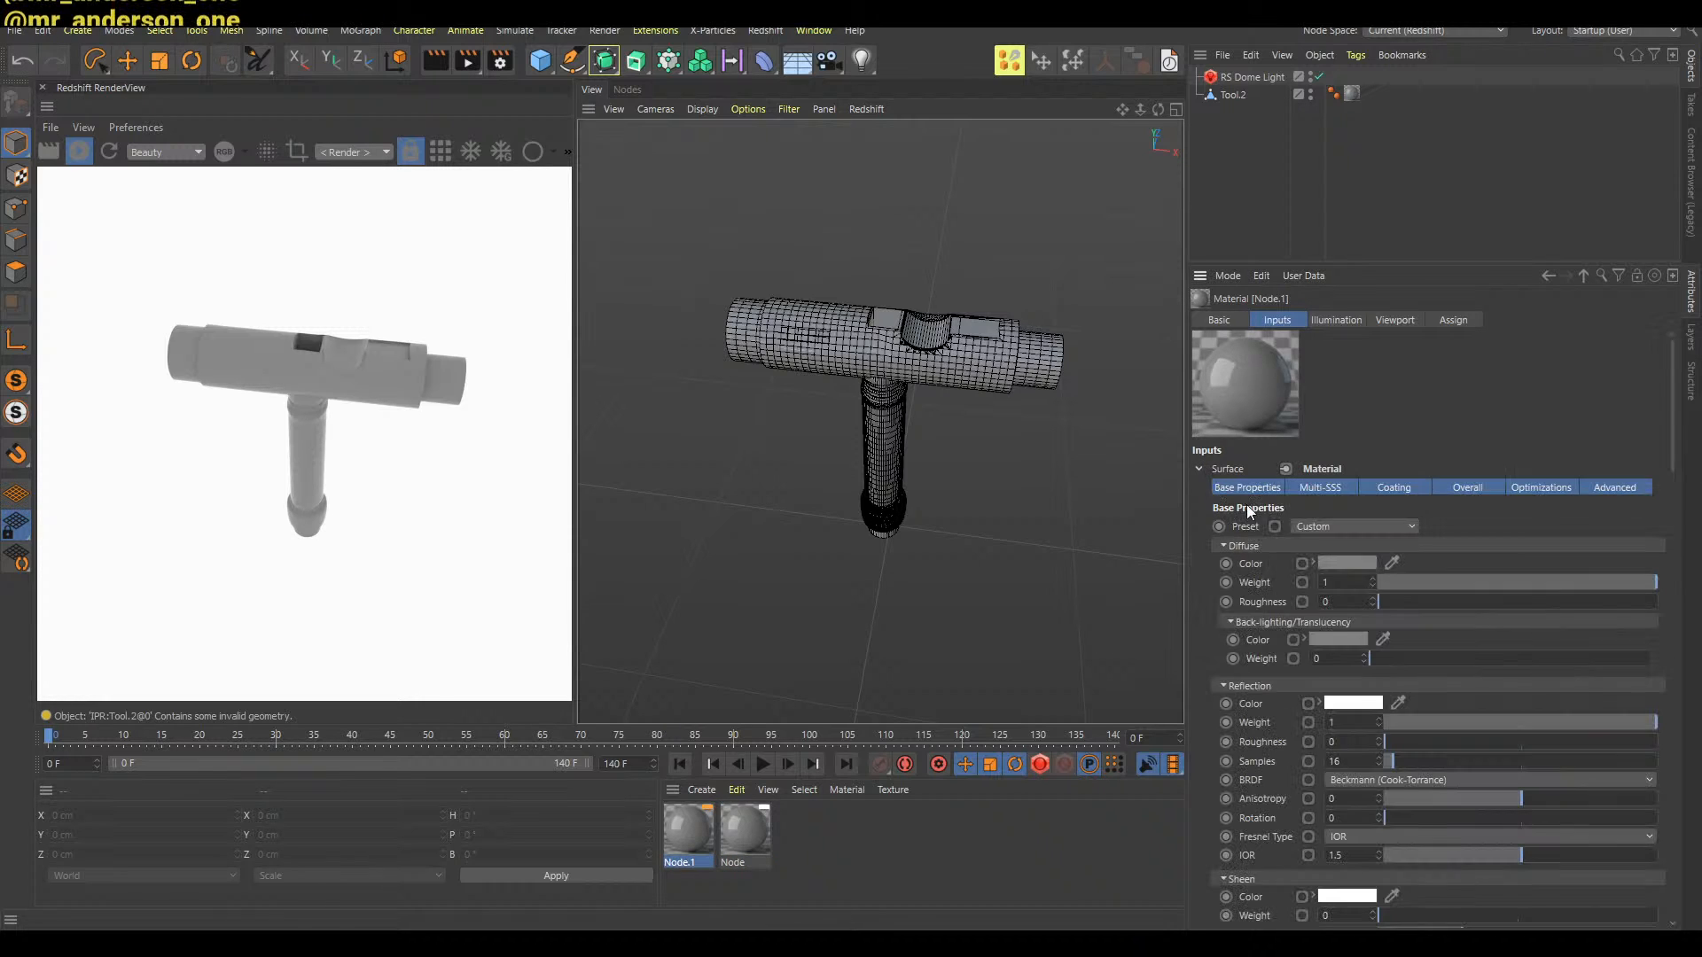
left_click(1327, 529)
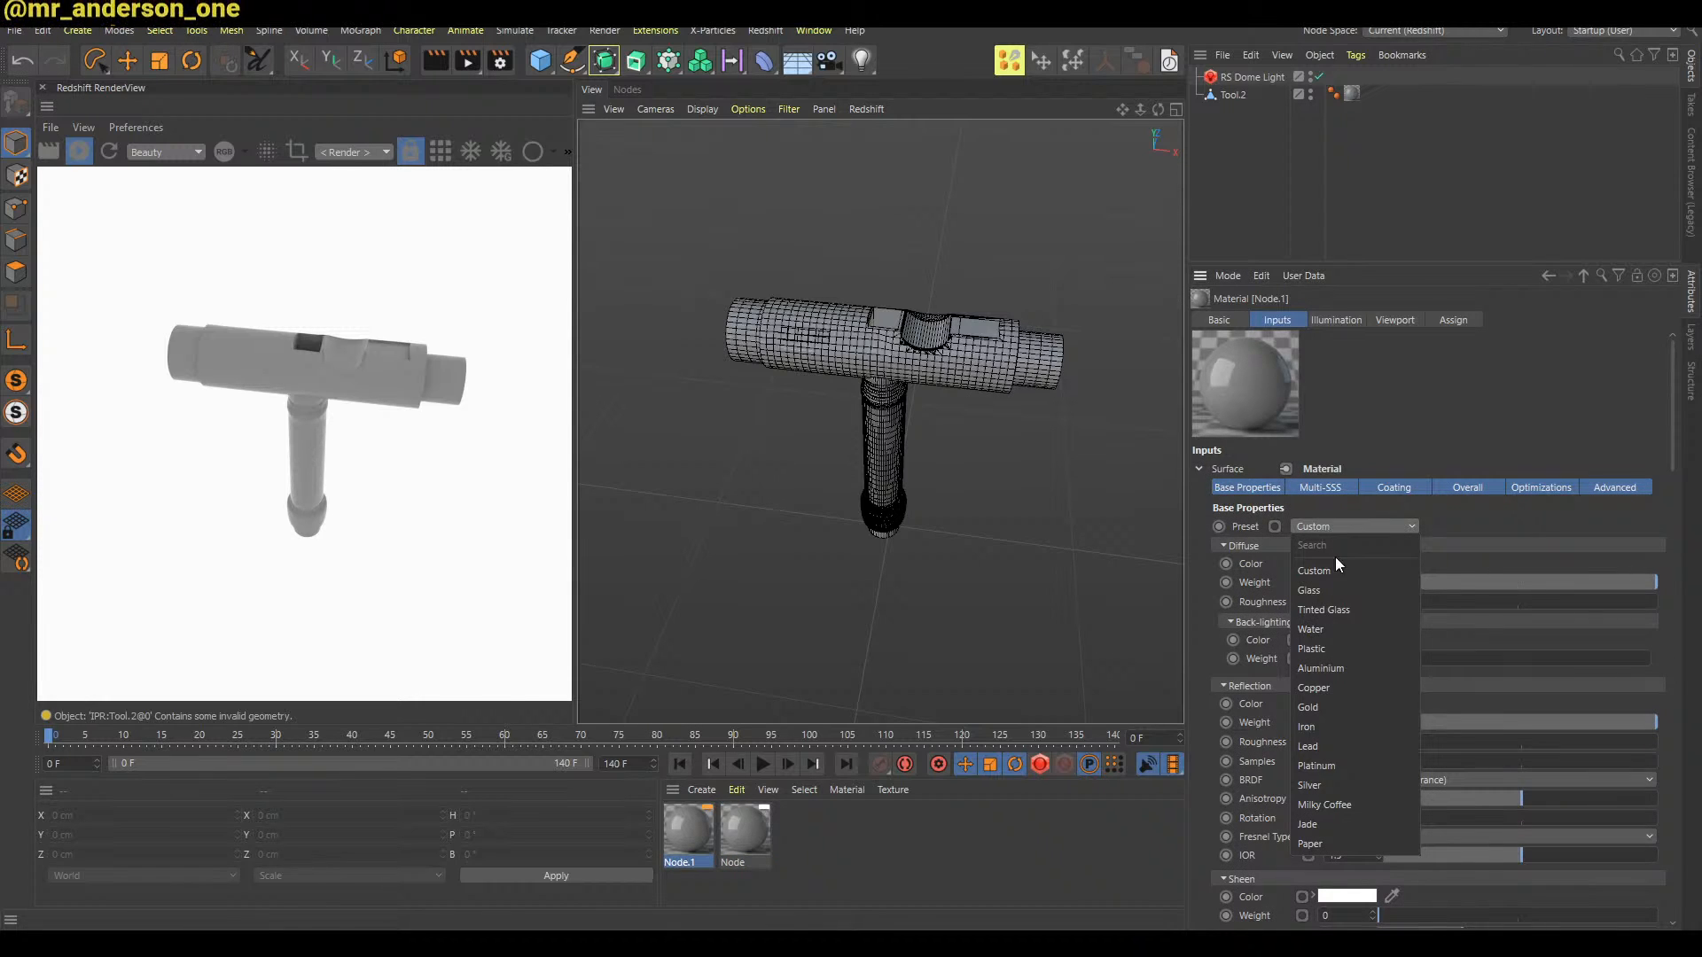
left_click(1355, 725)
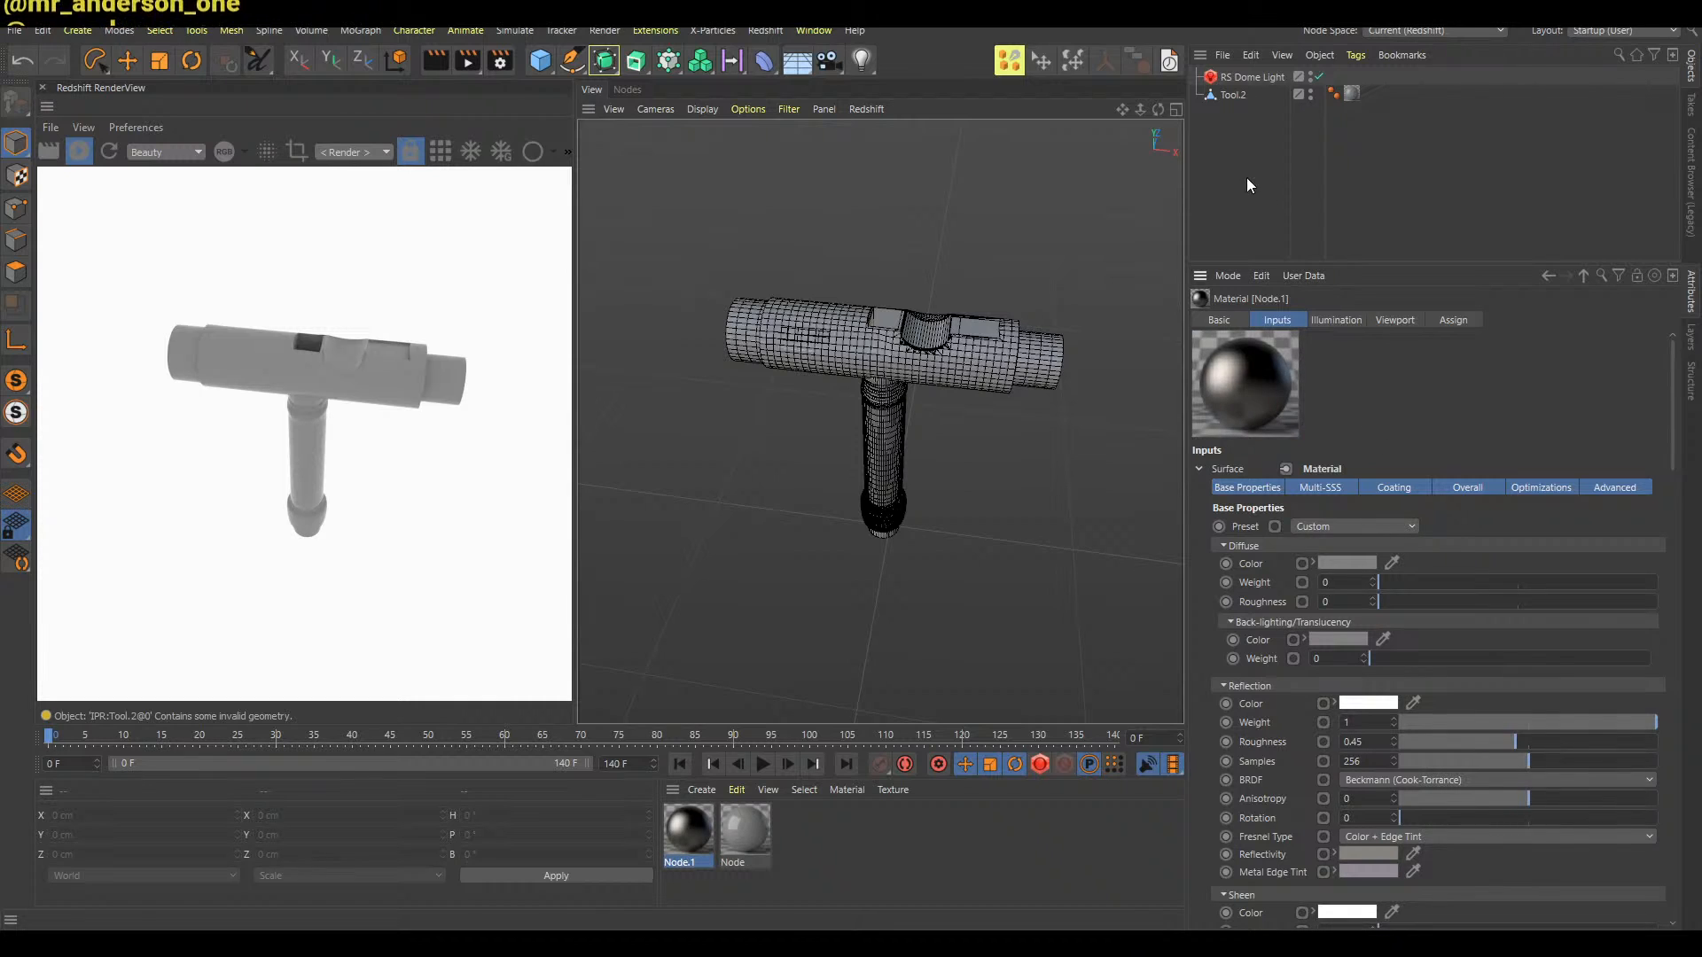
Select the connected polygons of the narrow hollow end piece of Tool.2's horizontal tube and examine it up close
left_click_drag(996, 354, 975, 302, "alt")
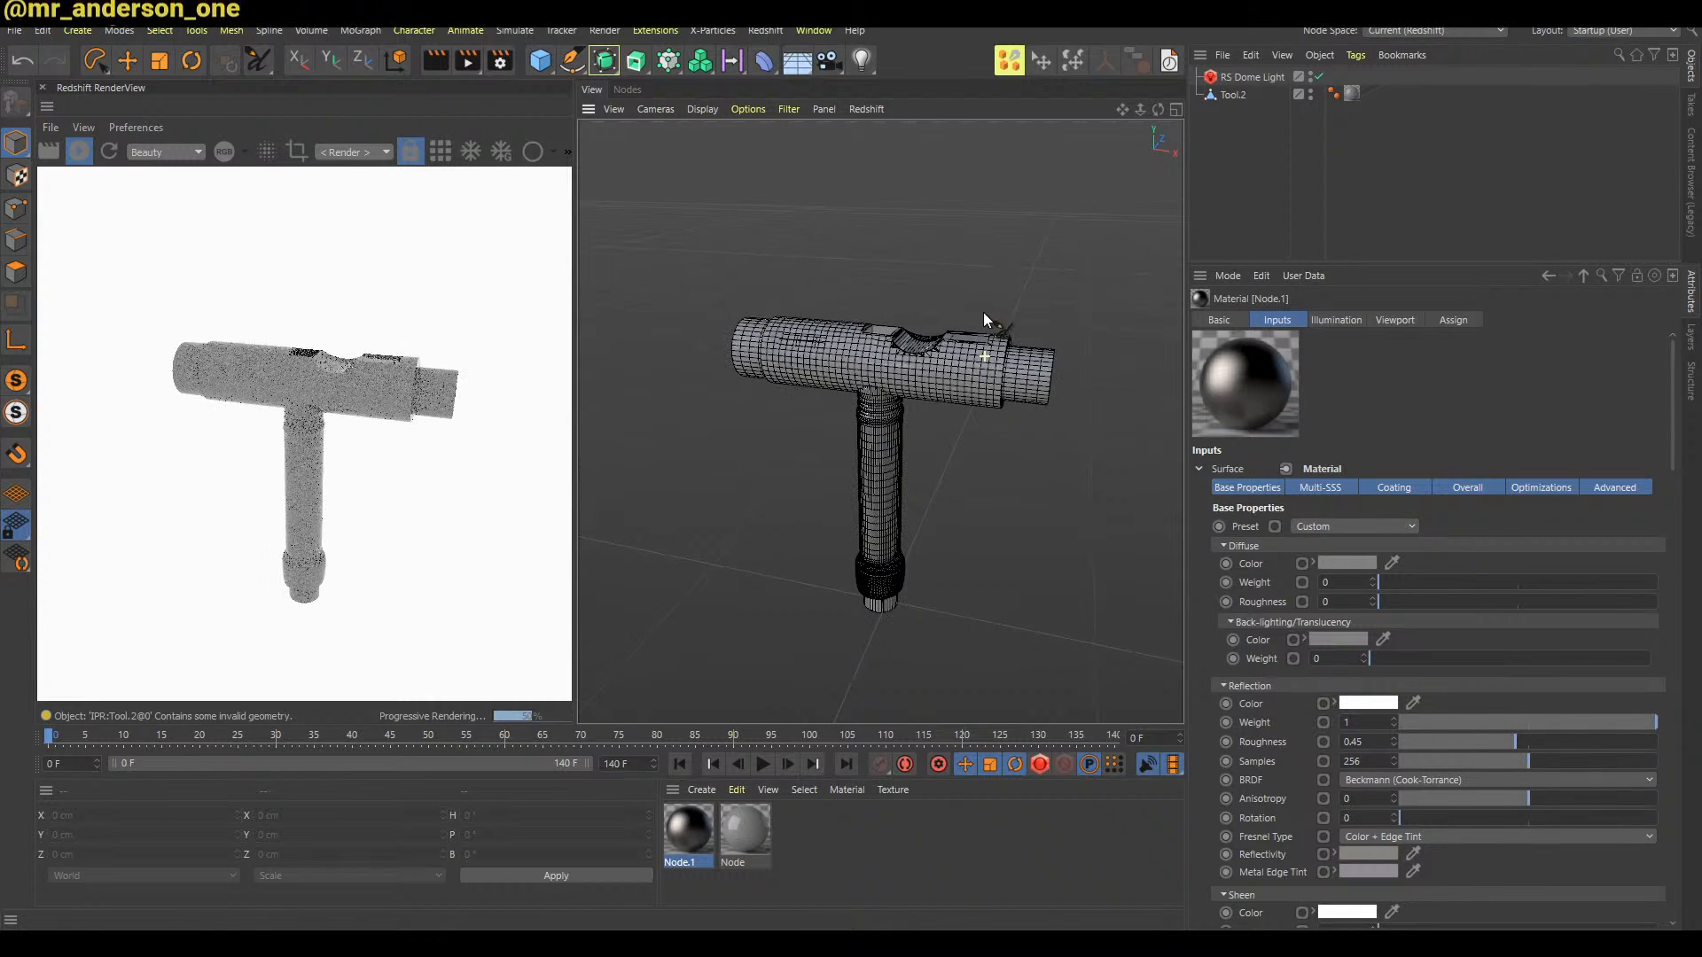
left_click(1228, 95)
key("v")
left_click(1081, 348)
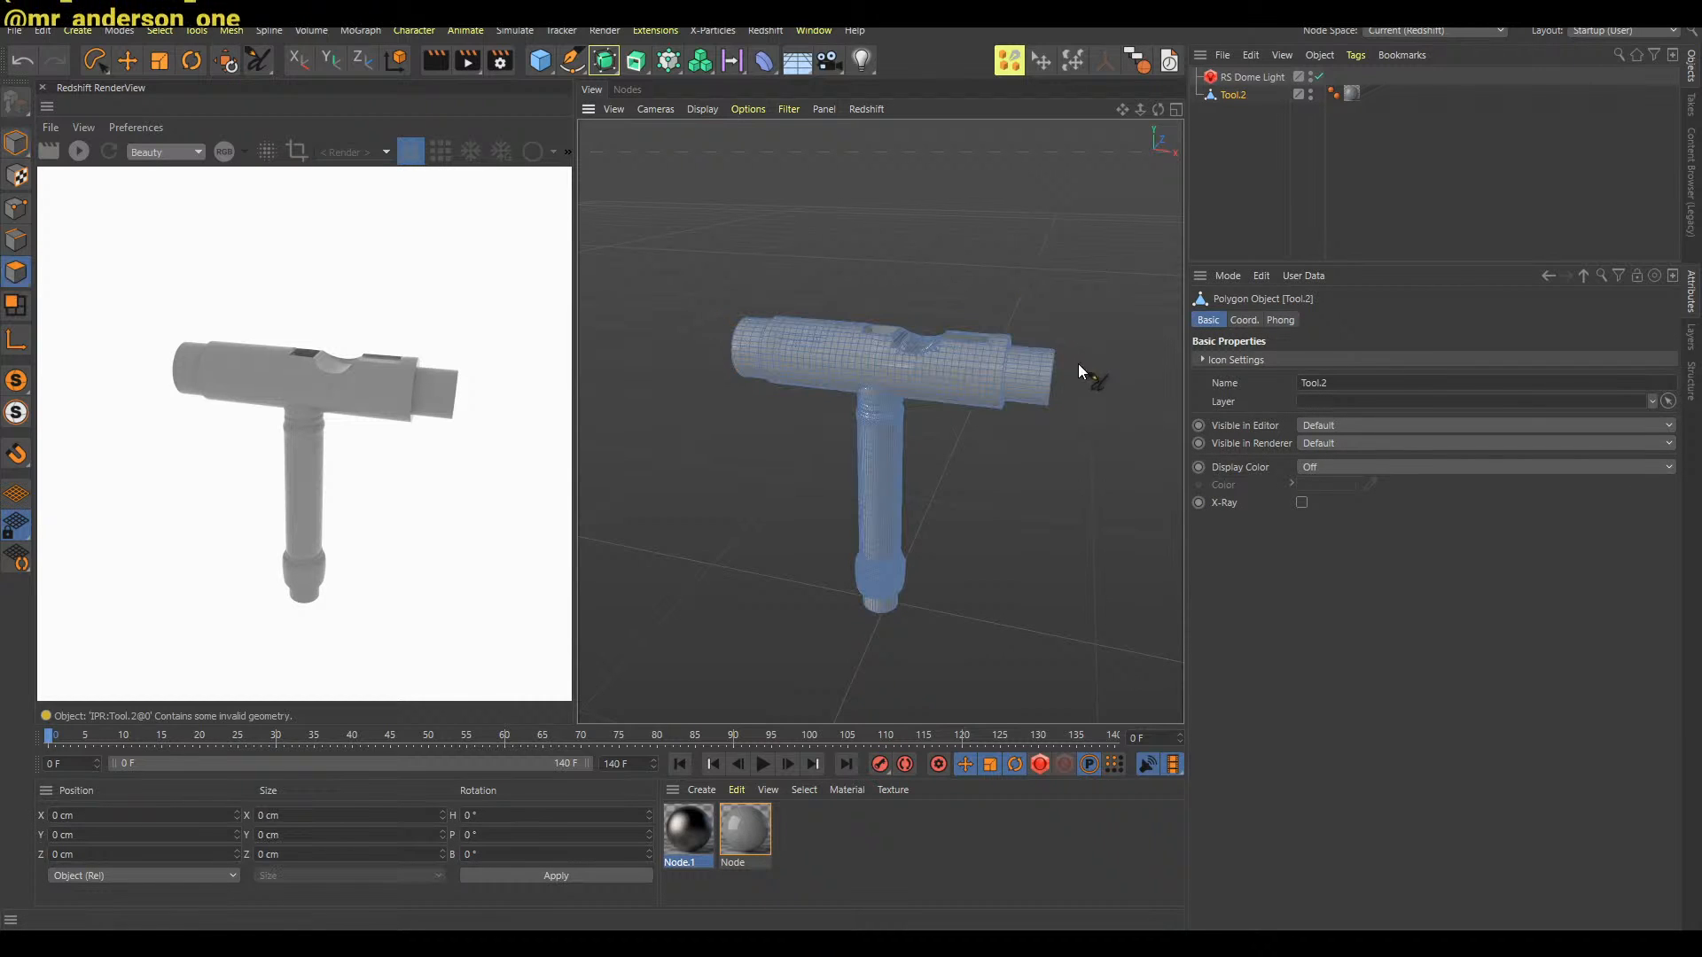
left_click_drag(1029, 381, 908, 355, "alt")
key("e")
double_click(1044, 381)
right_click_drag(908, 355, 970, 356, "alt")
left_click_drag(964, 354, 879, 359, "alt")
mouse_move(879, 359)
right_mouse_down("alt")
mouse_move(1007, 365)
mouse_move(1019, 337)
mouse_move(876, 349)
right_mouse_up("alt")
left_click_drag(876, 349, 1086, 328, "alt")
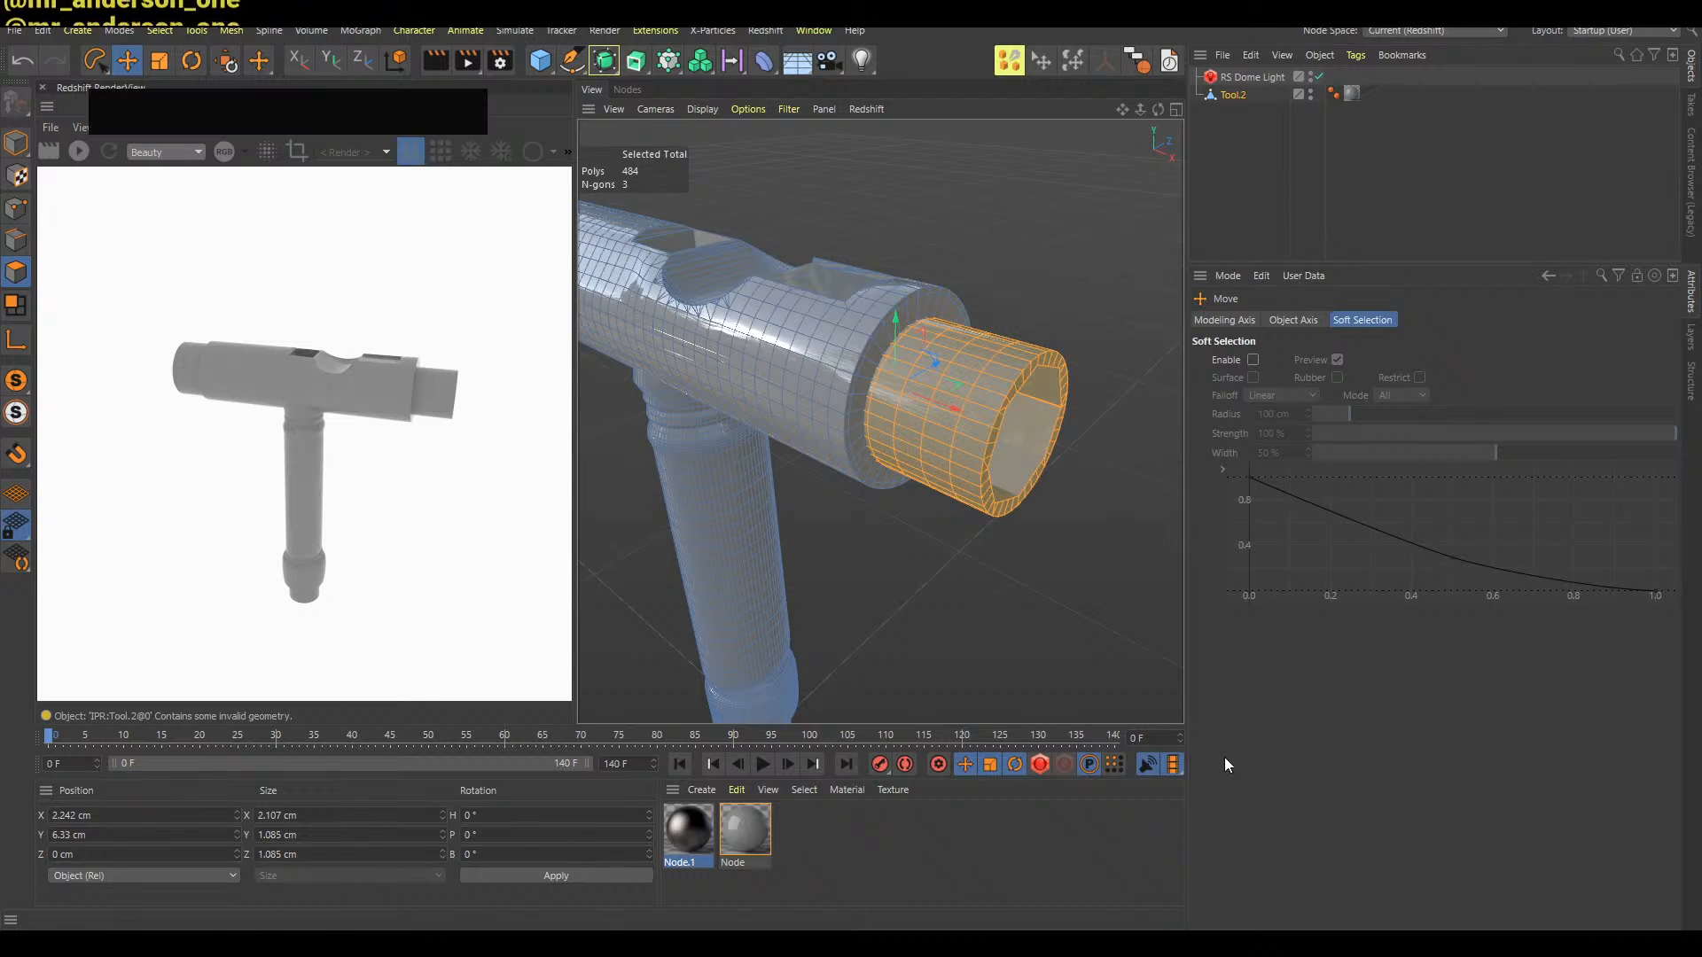
Check the live chat pop-out for new messages, minimize it and deselect everything in the Cinema 4D scene
left_click_drag(267, 112, 975, 910)
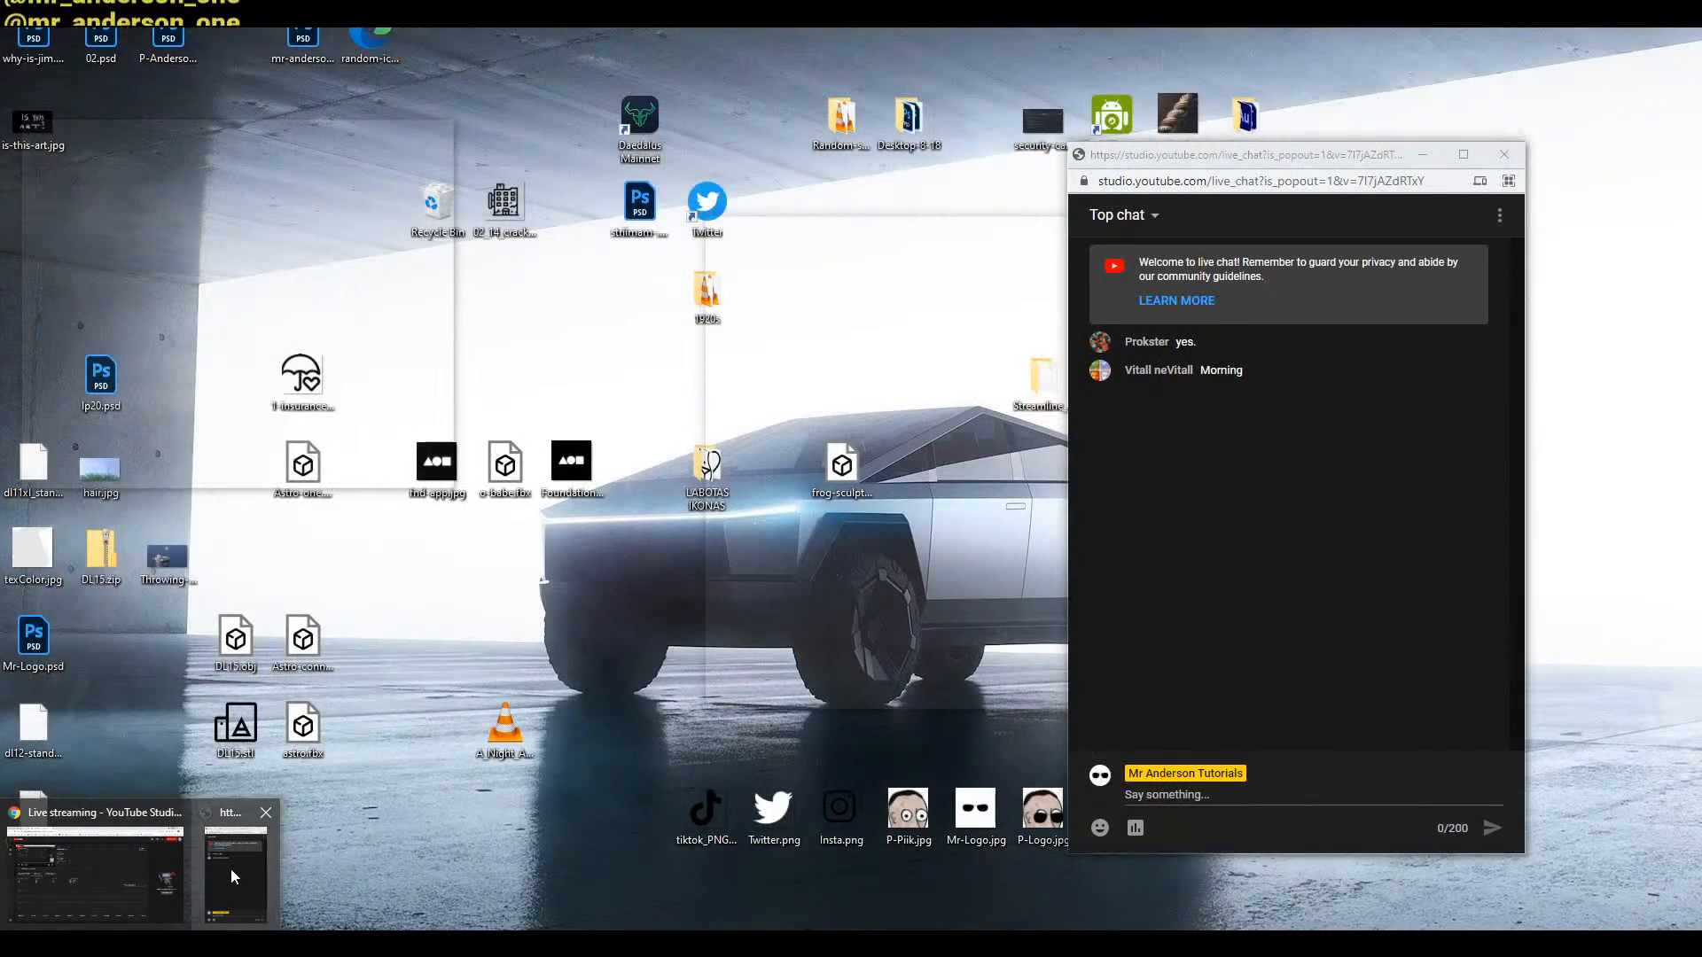
left_click(230, 869)
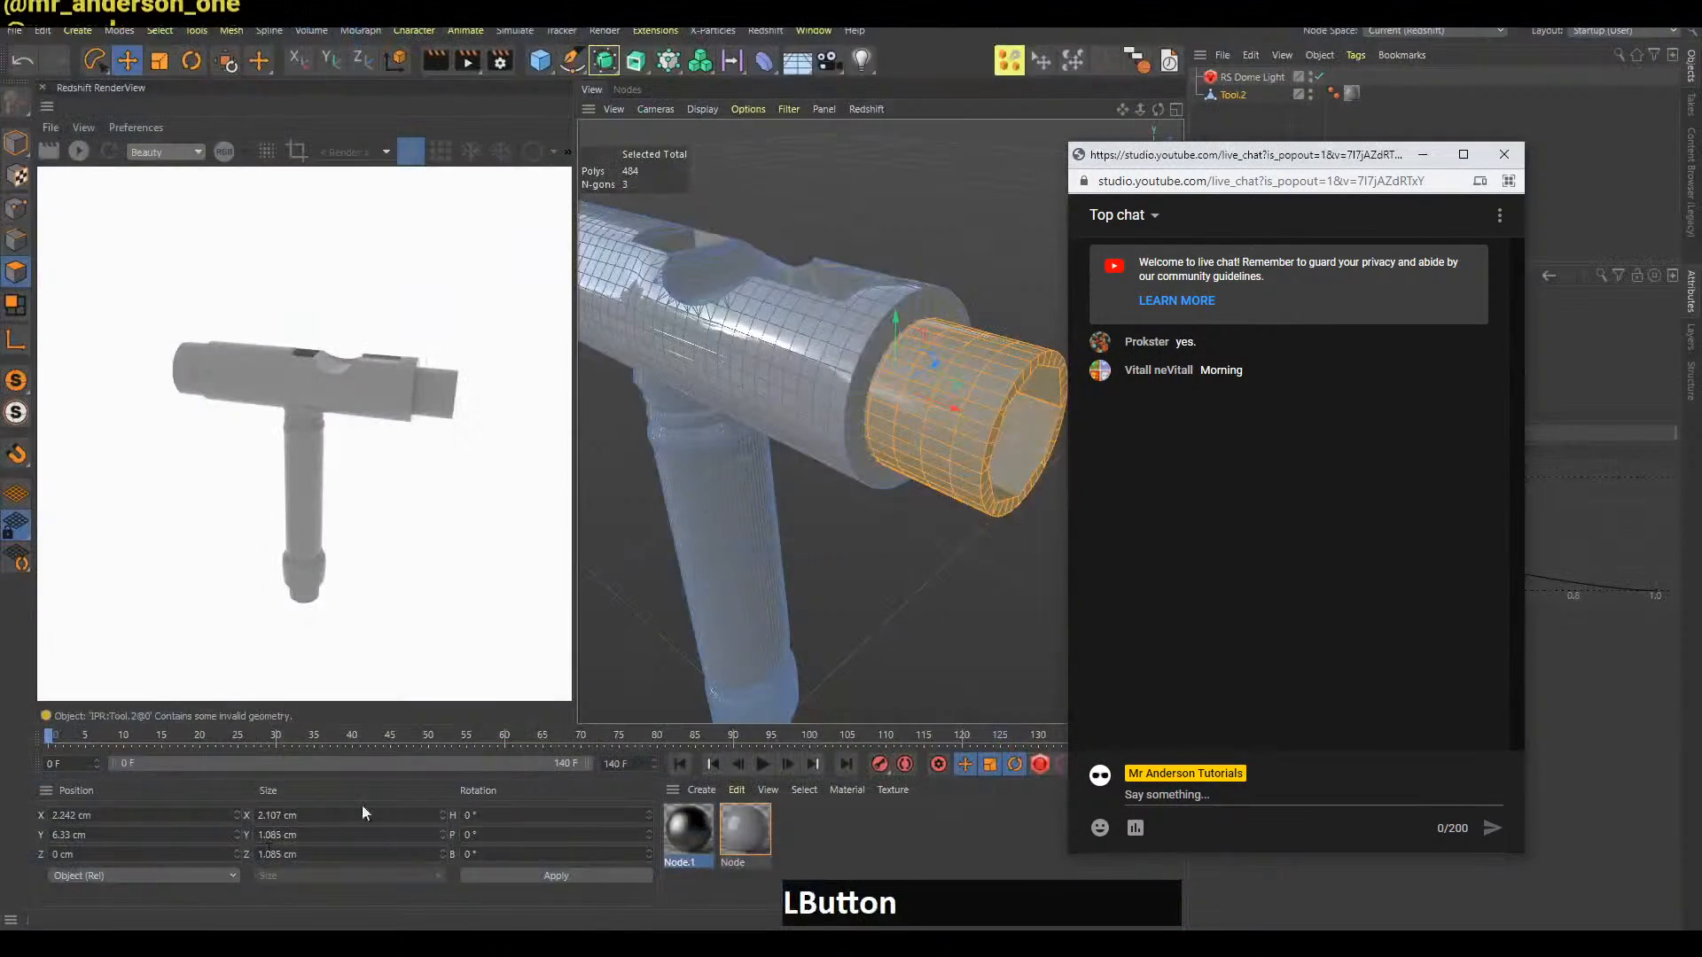
left_click(1422, 154)
left_click(1346, 213)
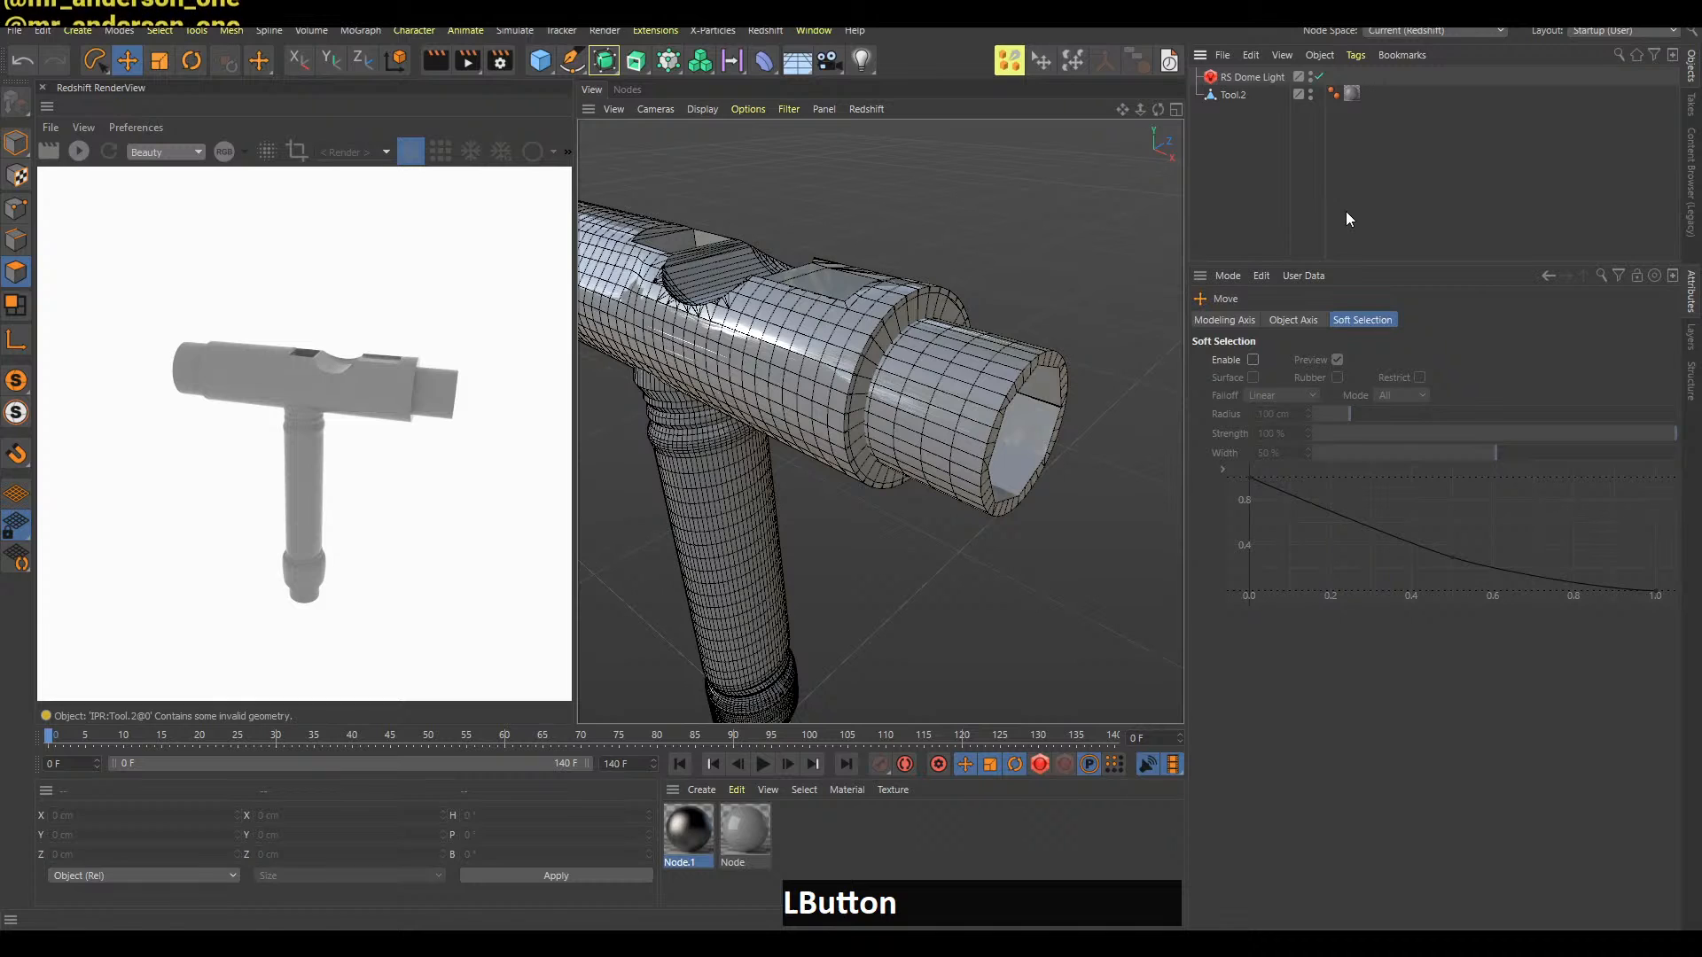
left_click(1254, 228)
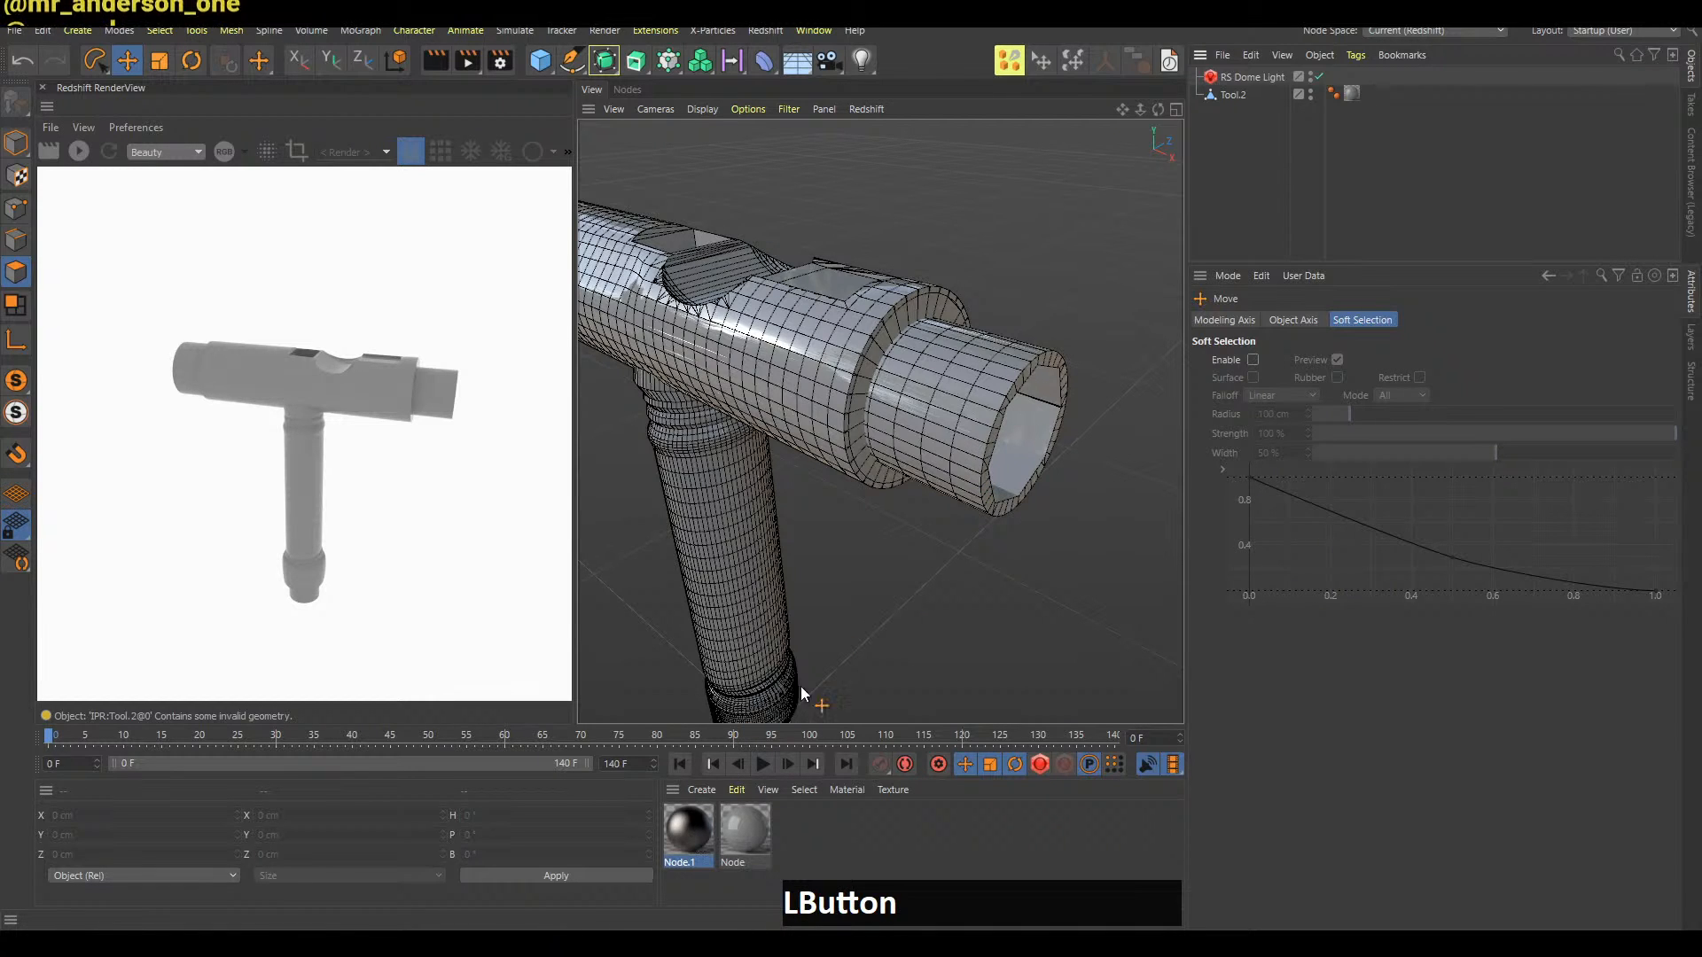
Select the connected polygons of Tool.2's main tube body and those of its handle to examine how the parts meet
left_click(1234, 95)
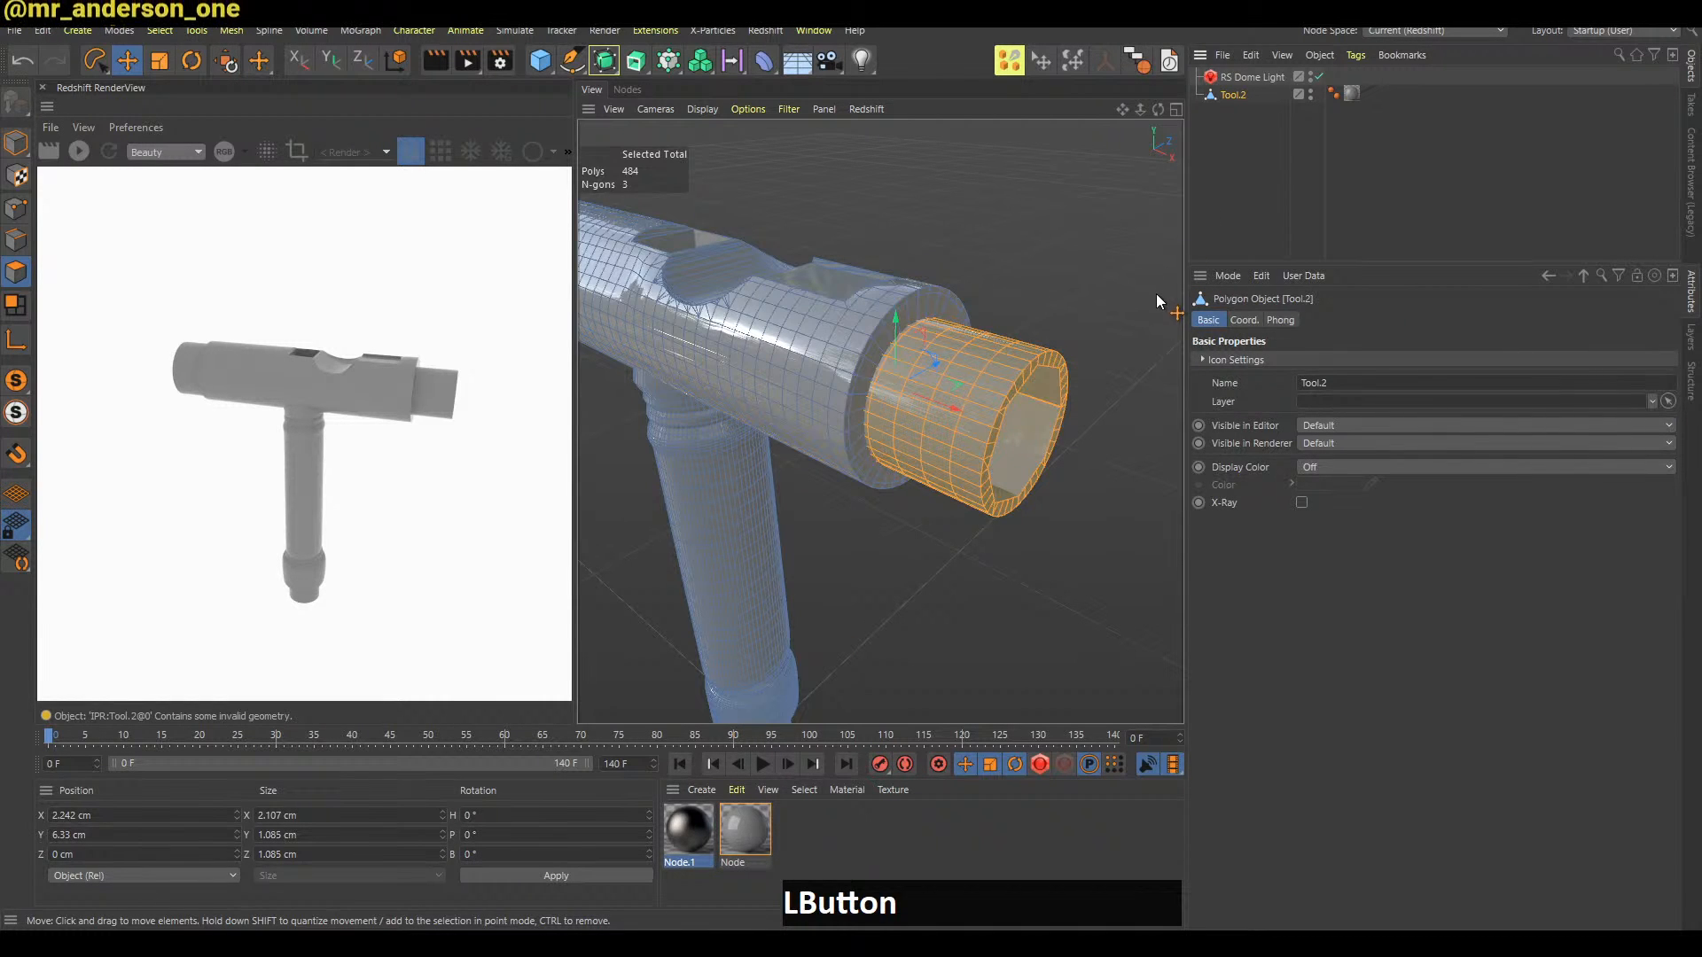
double_click(873, 359)
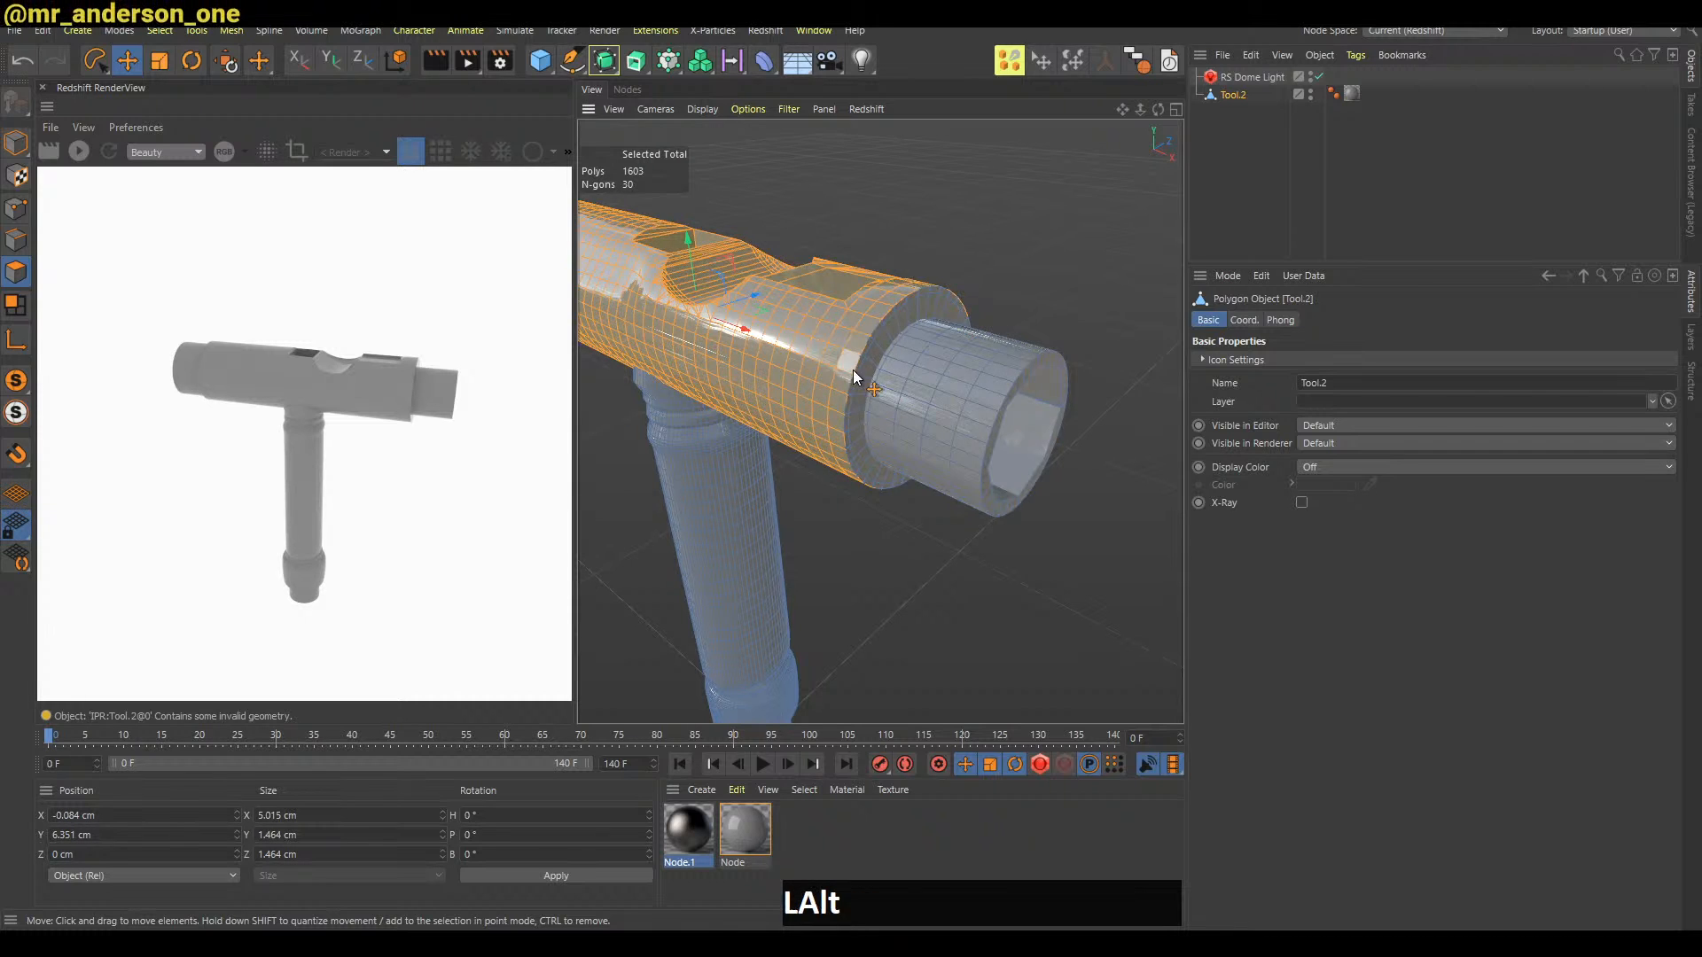
right_click_drag(853, 360, 801, 369, "alt")
middle_click_drag(801, 369, 806, 369, "alt")
left_click_drag(805, 368, 880, 375, "alt")
middle_click_drag(880, 375, 824, 347, "alt")
left_click_drag(824, 348, 908, 355, "alt")
right_click_drag(907, 355, 952, 350, "alt")
left_click_drag(952, 349, 1060, 301, "alt")
right_click_drag(726, 375, 755, 390, "alt")
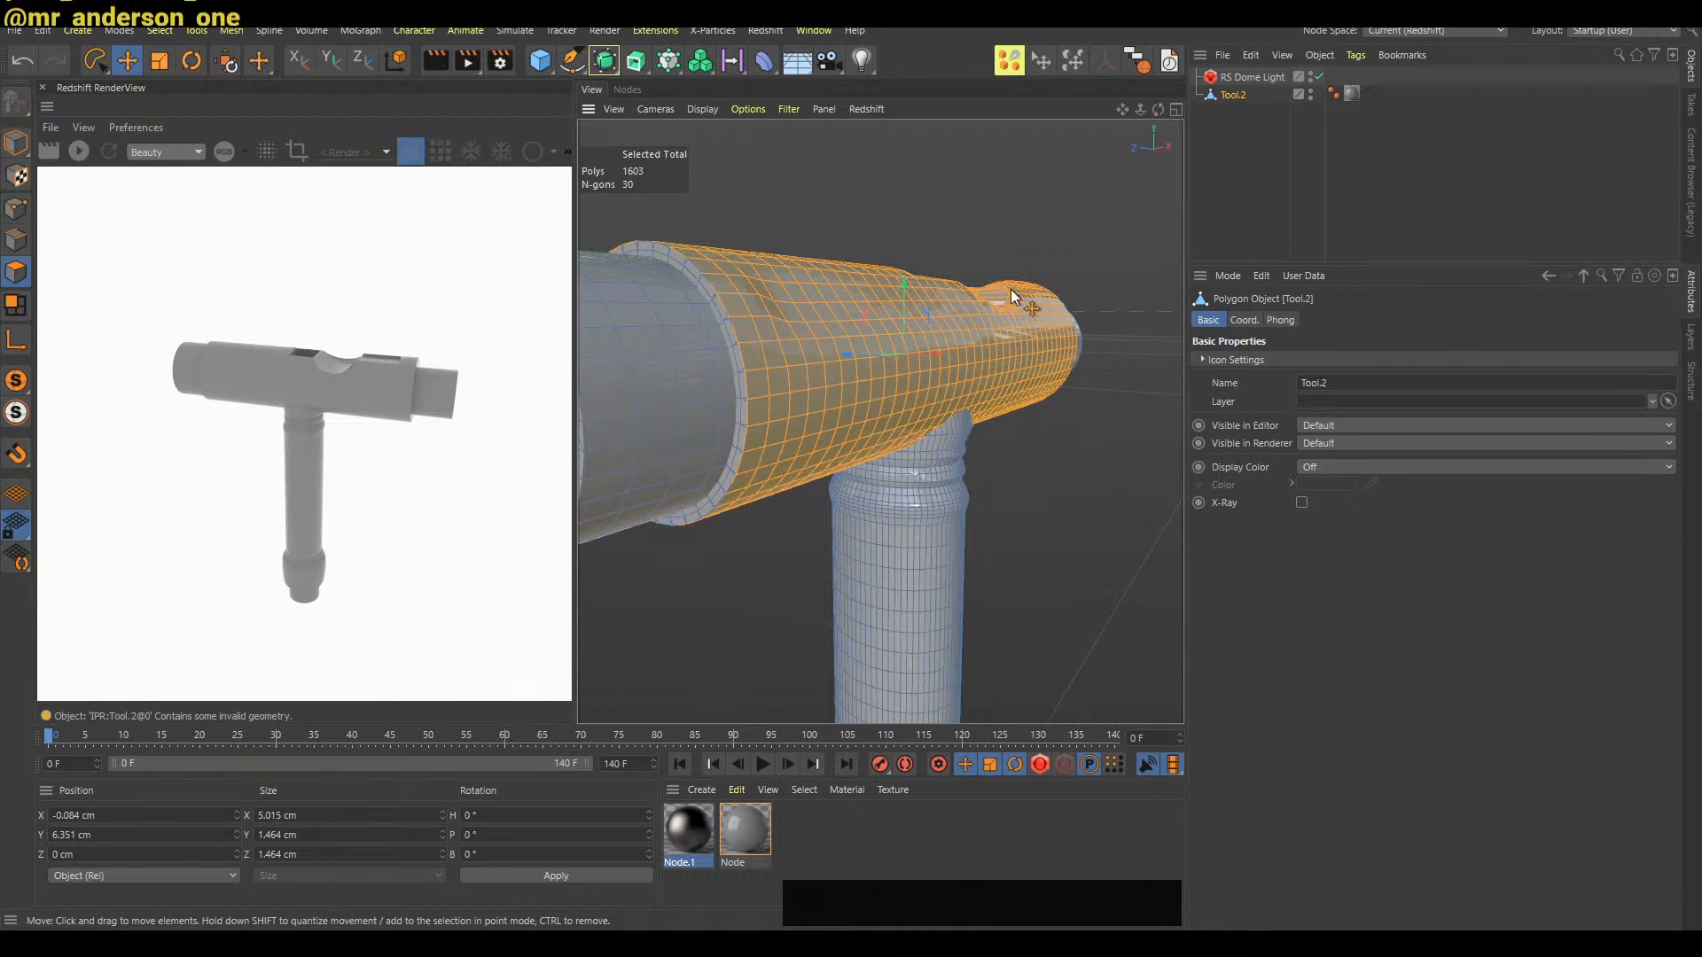
left_click_drag(1039, 349, 977, 332, "alt")
middle_click_drag(977, 332, 886, 372, "alt")
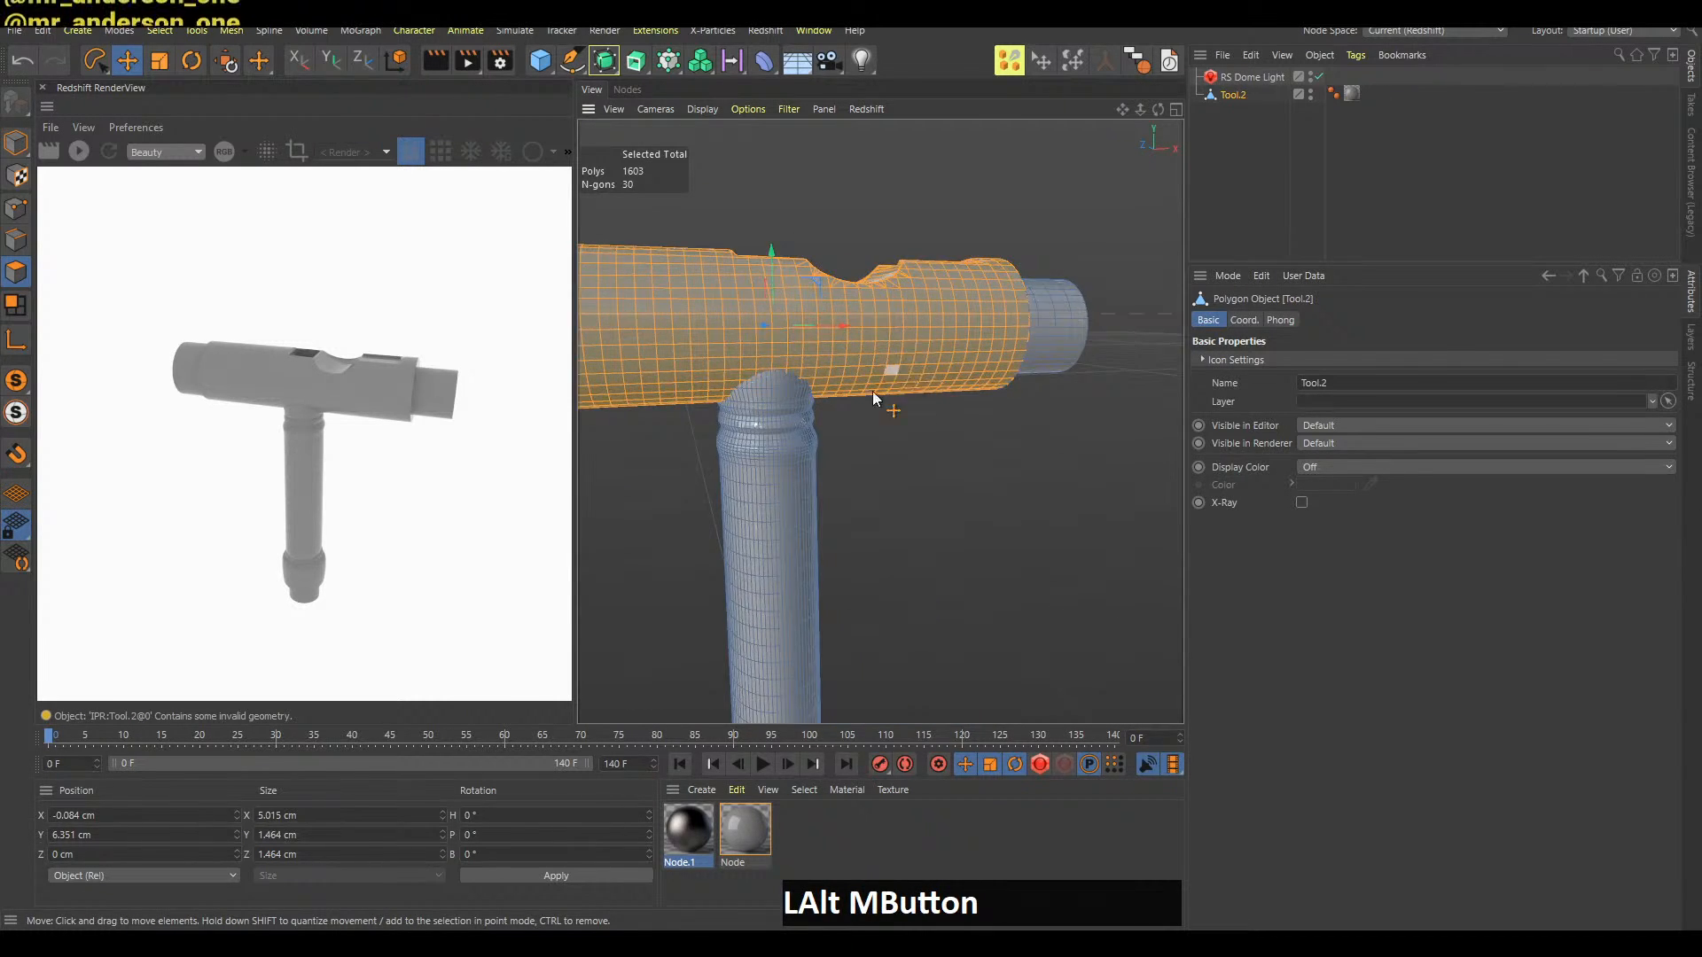
left_click(780, 392)
middle_click_drag(795, 405, 1127, 214, "alt")
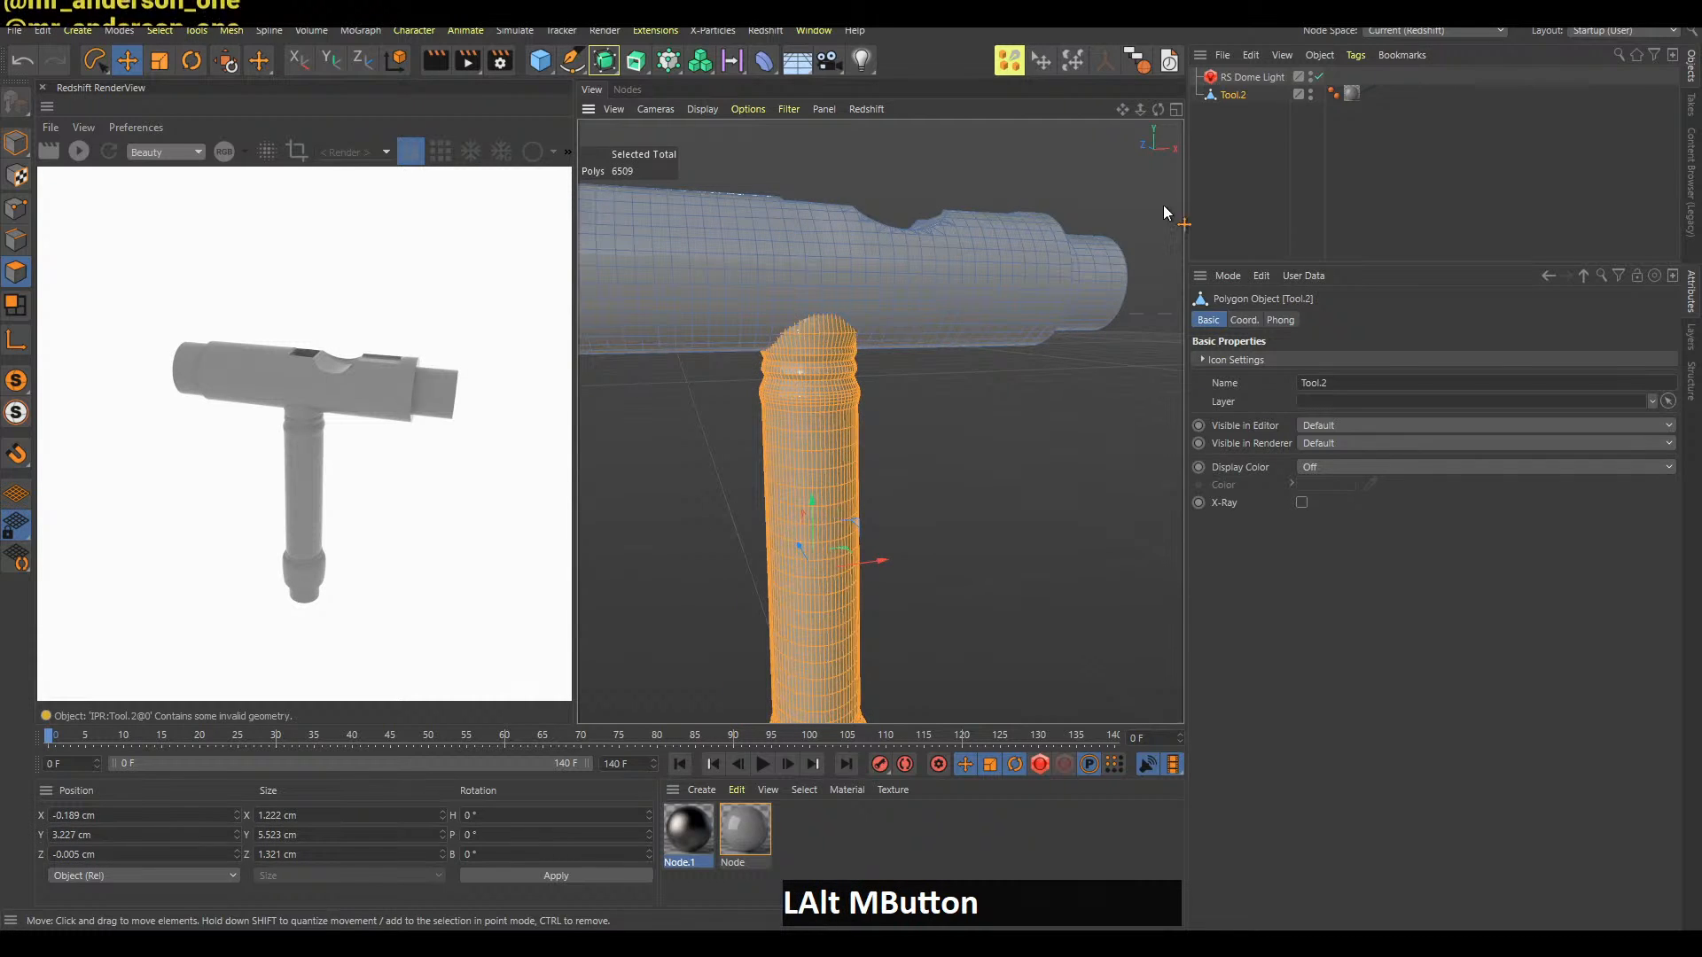
Switch Tool.2 to model mode and place it inside a Volume Builder
left_click(1241, 141)
left_click(1239, 95)
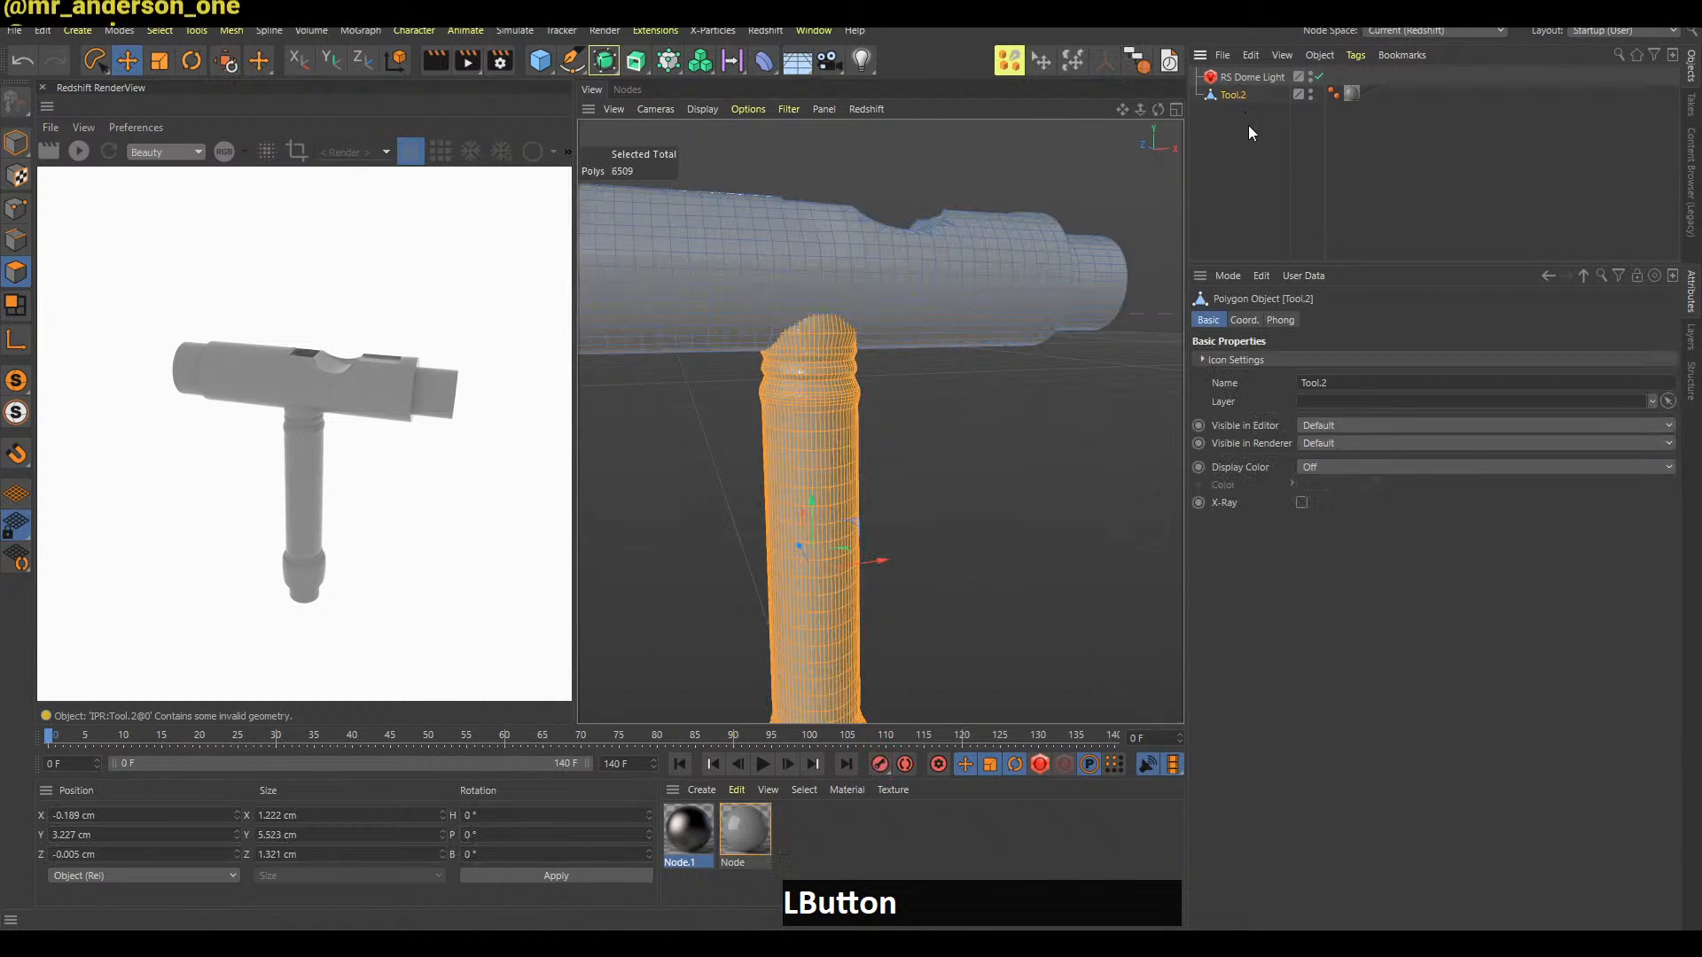
key("v")
mouse_move(919, 350)
left_click(918, 233)
left_click(1233, 95)
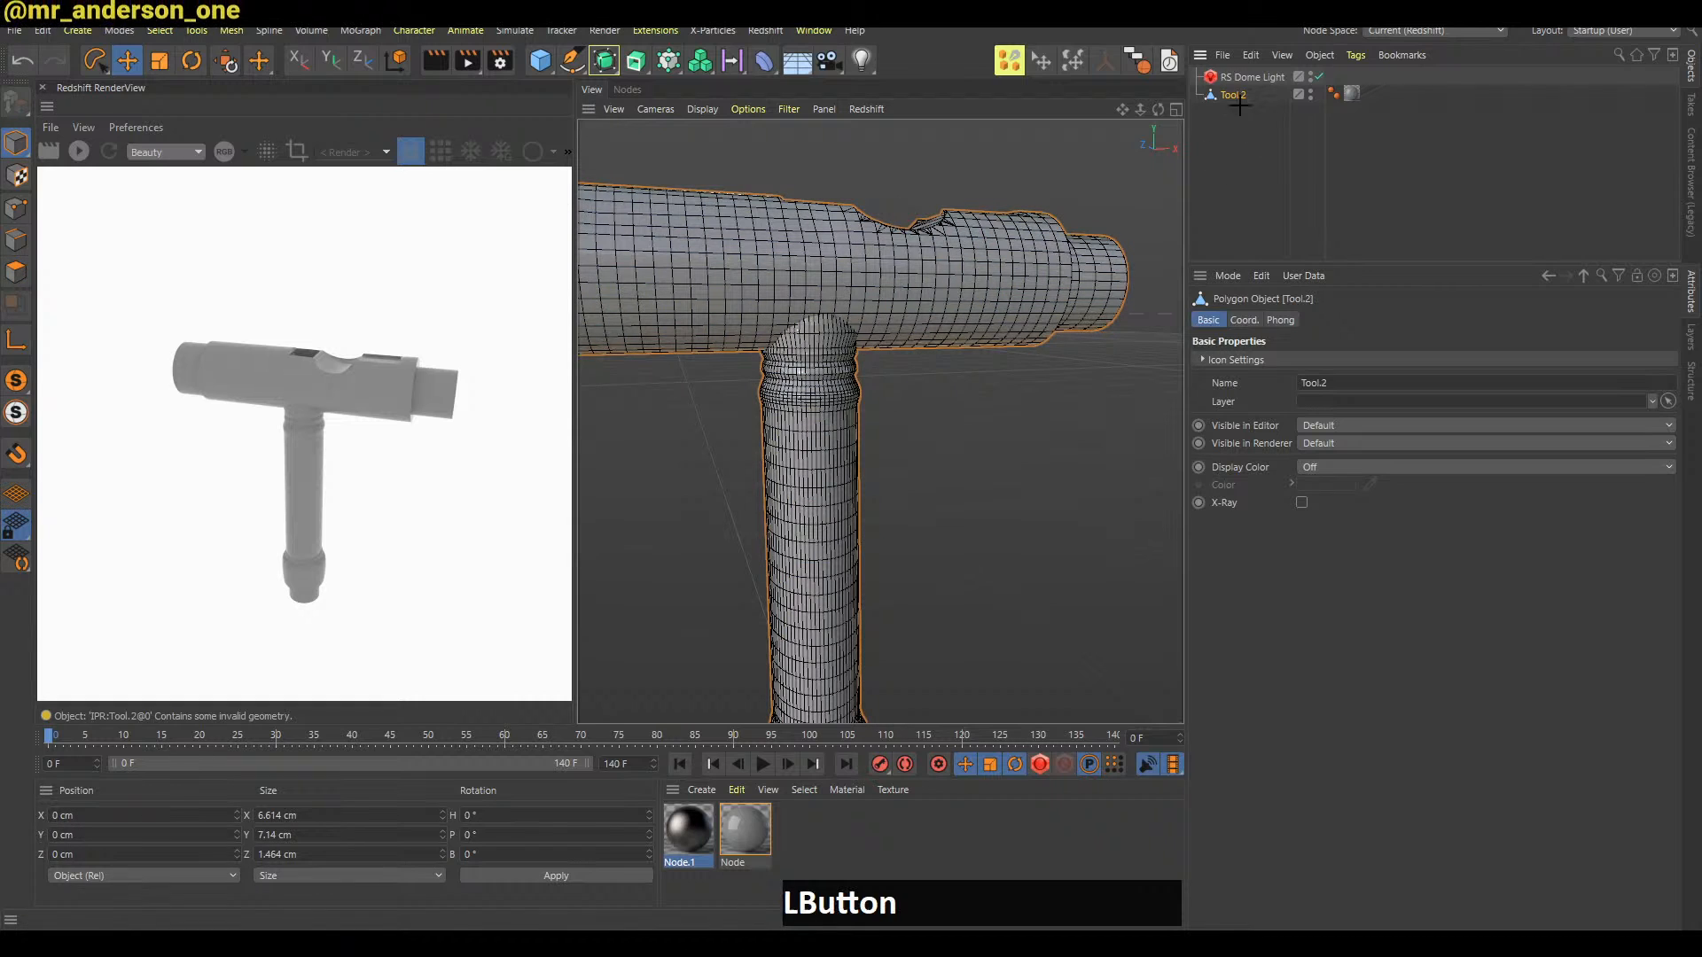
left_click(700, 60, "alt")
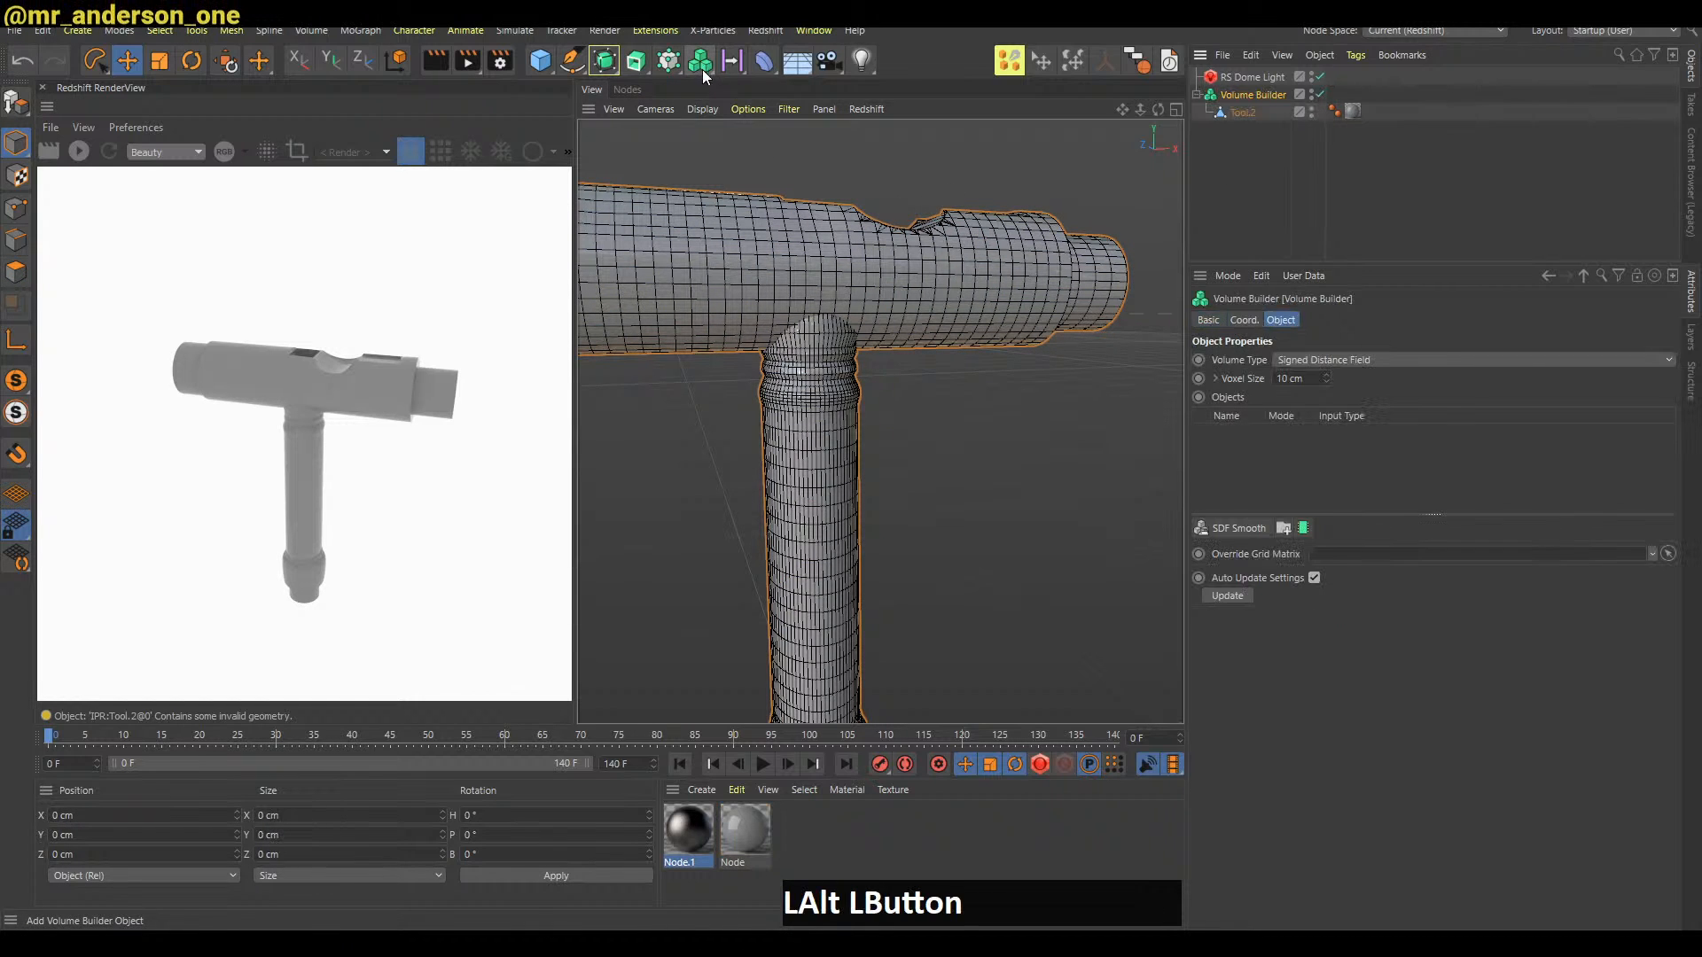
right_click_drag(1097, 369, 931, 443, "alt")
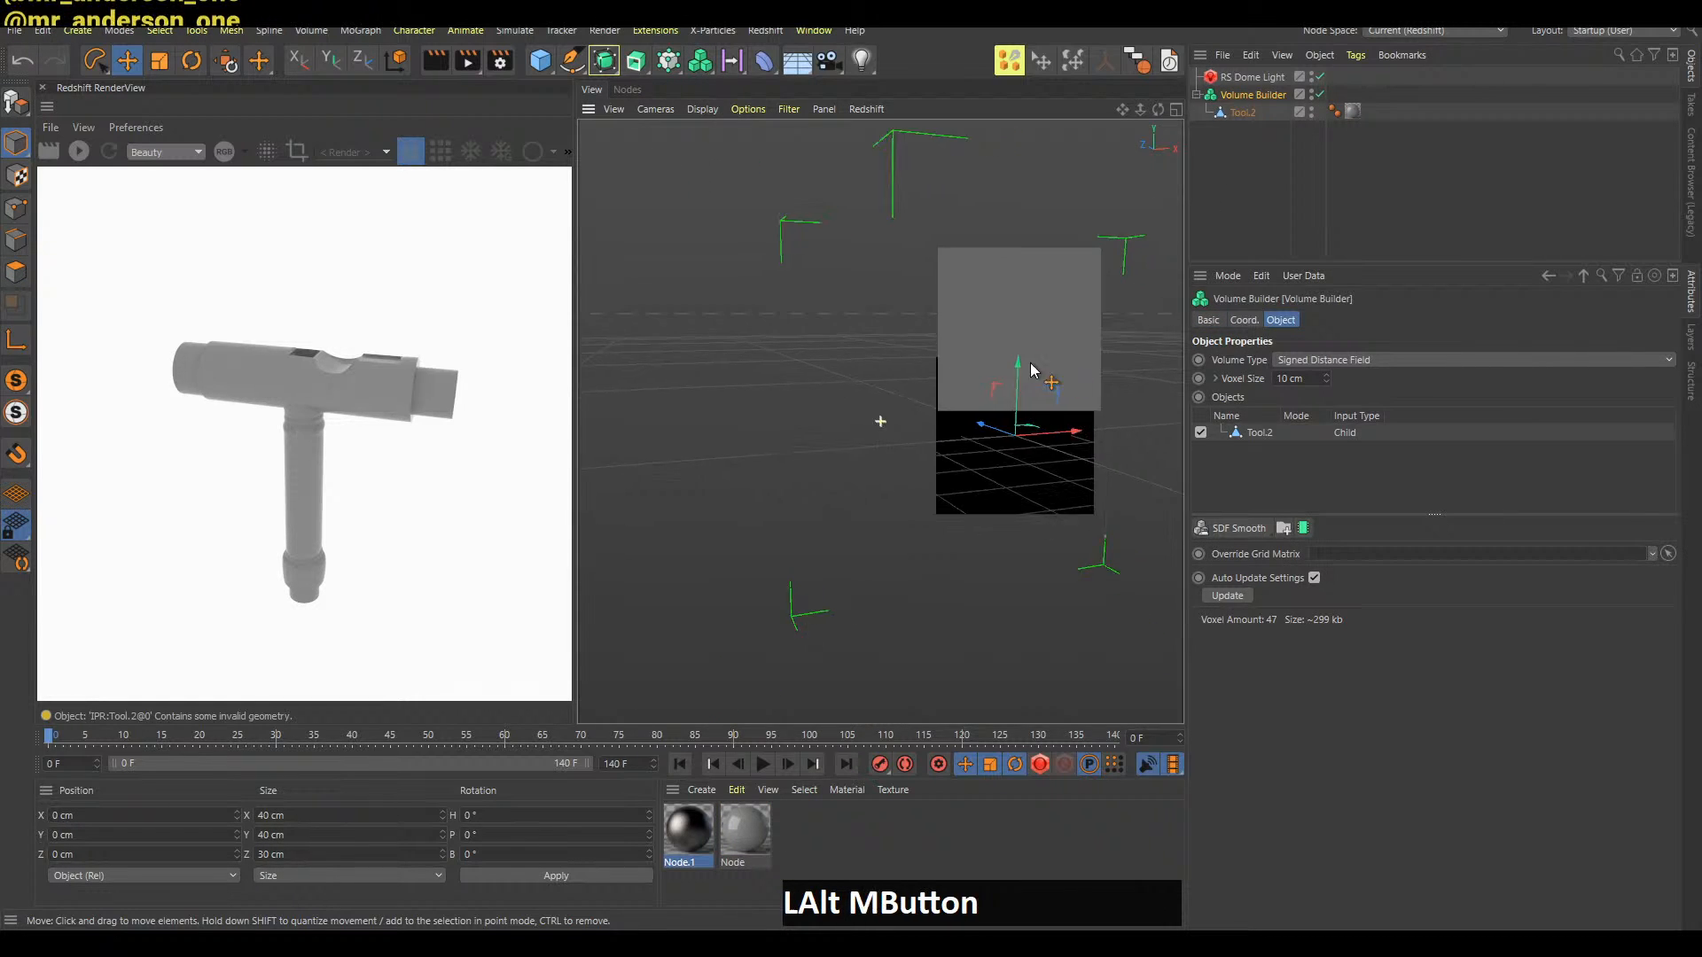
middle_click_drag(1019, 399, 935, 390, "alt")
Wrap the Volume Builder in a Volume Mesher and lower the builder's voxel size to 0.6 cm
left_click_drag(1326, 378, 1326, 399)
left_click(700, 60)
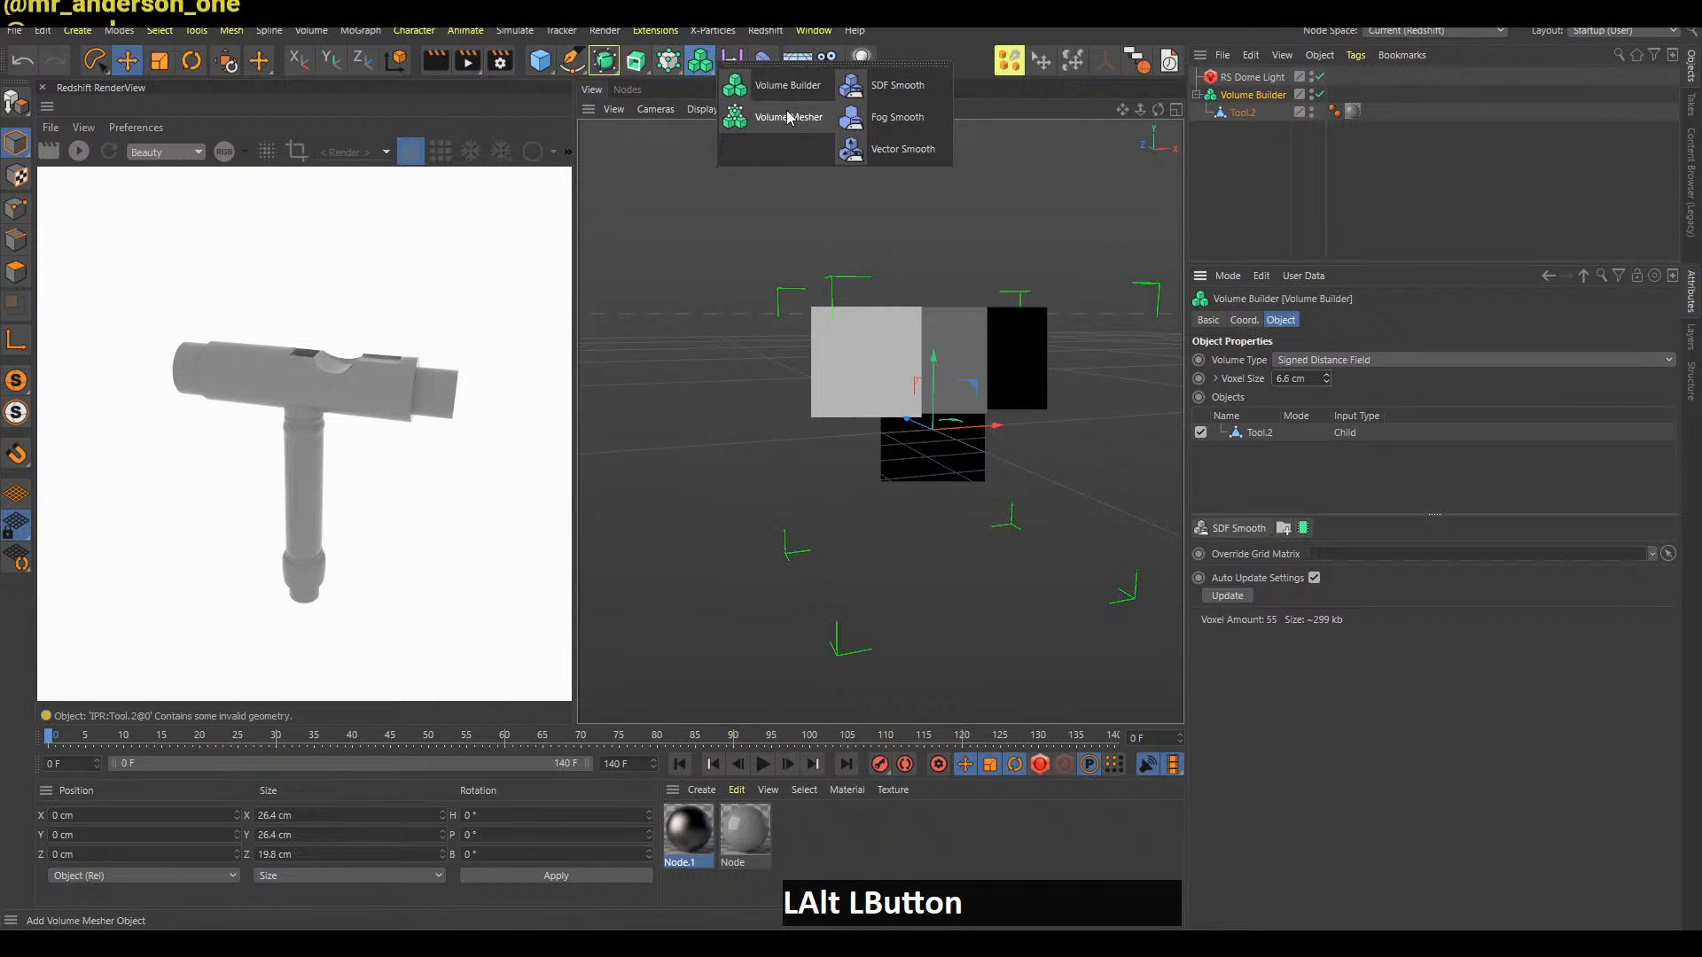
left_click(792, 133, "alt")
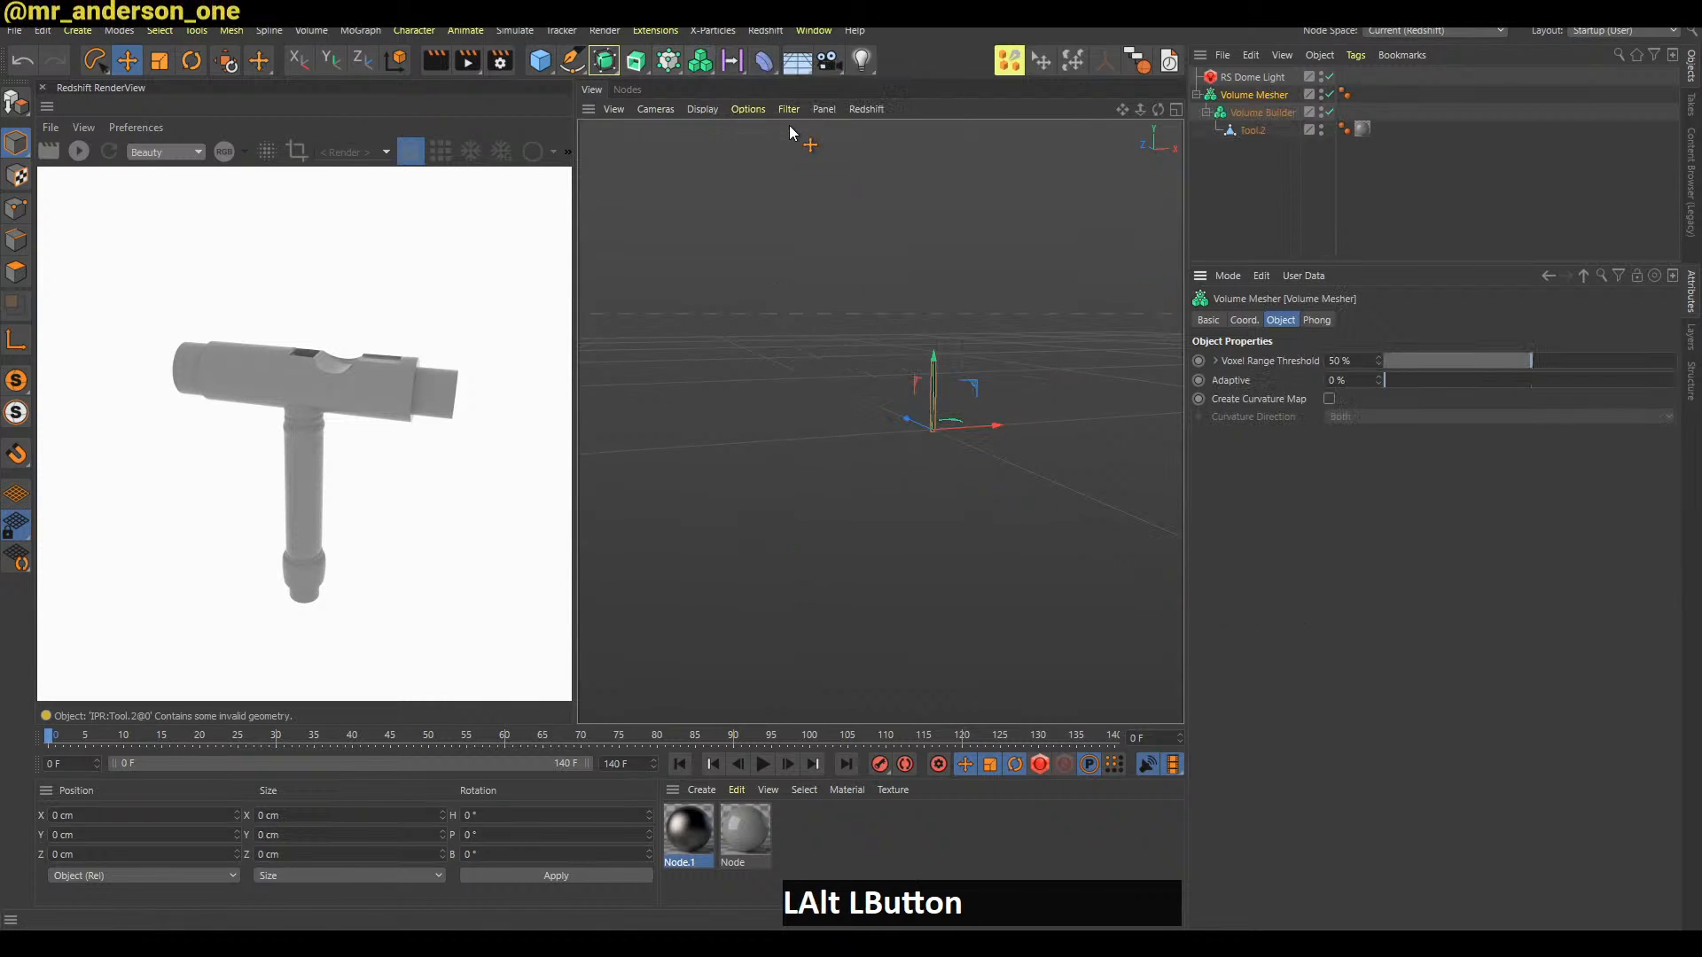
left_click(1263, 111)
left_click_drag(1327, 381, 1329, 417)
mouse_move(988, 394)
right_mouse_down("alt")
mouse_move(986, 373)
mouse_move(989, 395)
right_mouse_up("alt")
left_click_drag(1325, 381, 1326, 403)
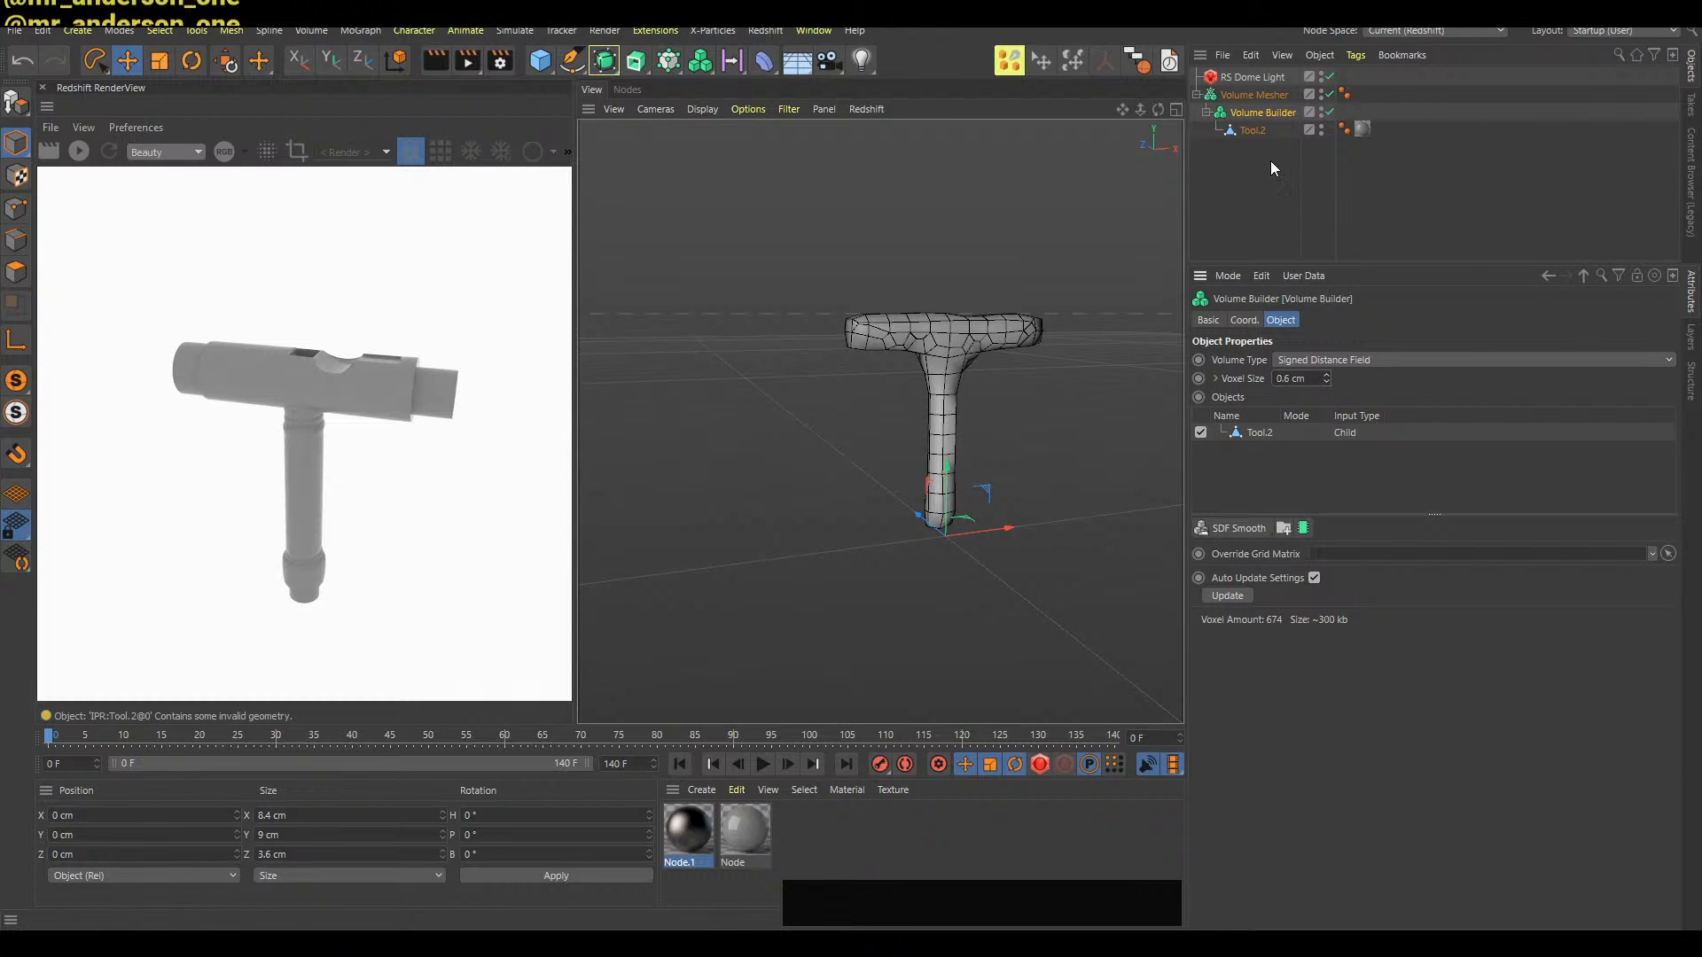
Convert the Volume Mesher with Current State to Object and delete the original mesher hierarchy
right_click(1248, 94)
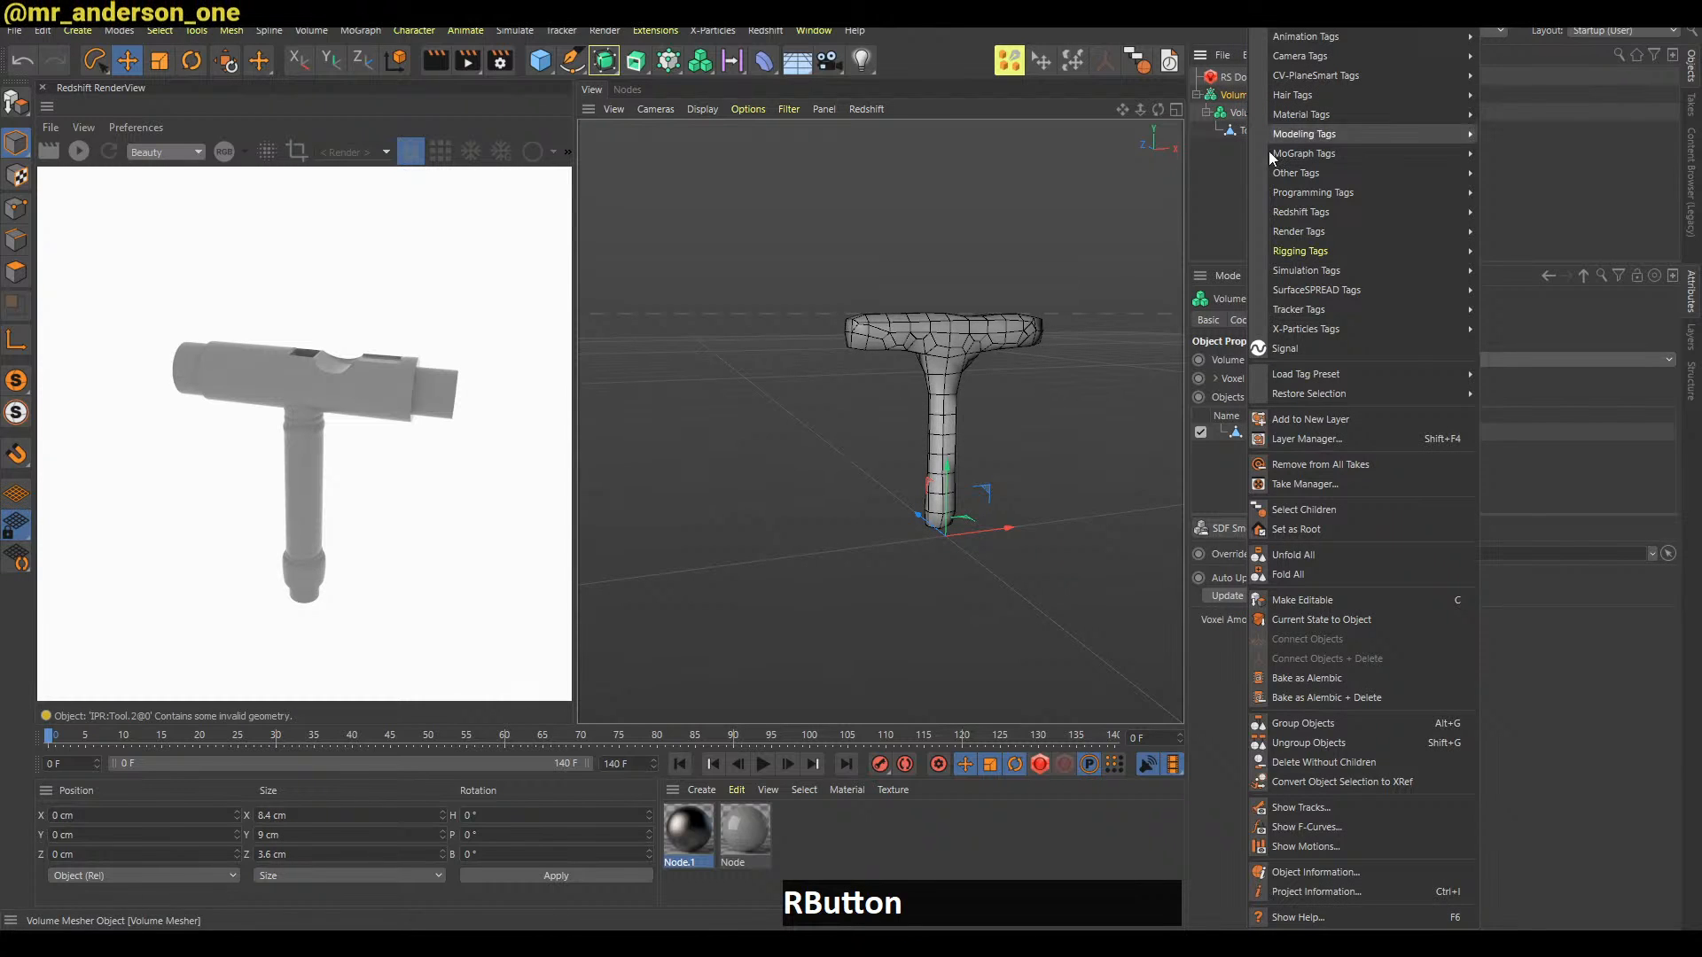
left_click(1365, 620)
left_click(1247, 96)
key("Delete")
left_click(1241, 94)
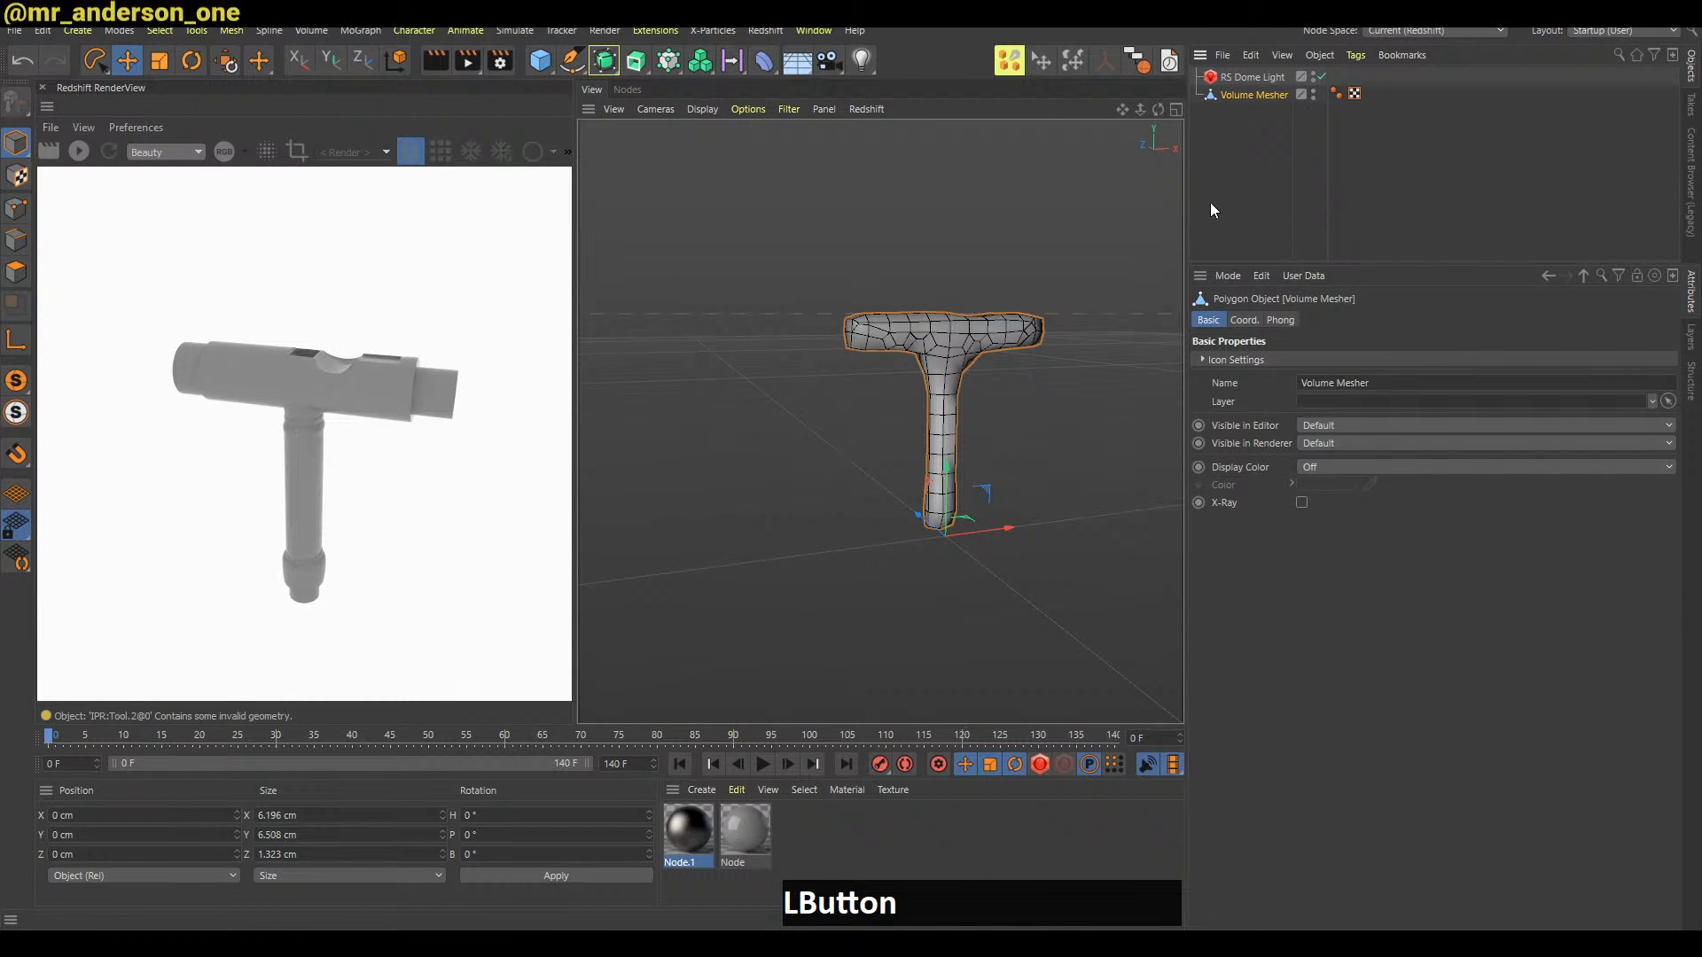
Switch the converted mesh to polygon mode and select its connected polygons to examine the merged topology
right_click_drag(952, 336, 980, 349, "alt")
key("v")
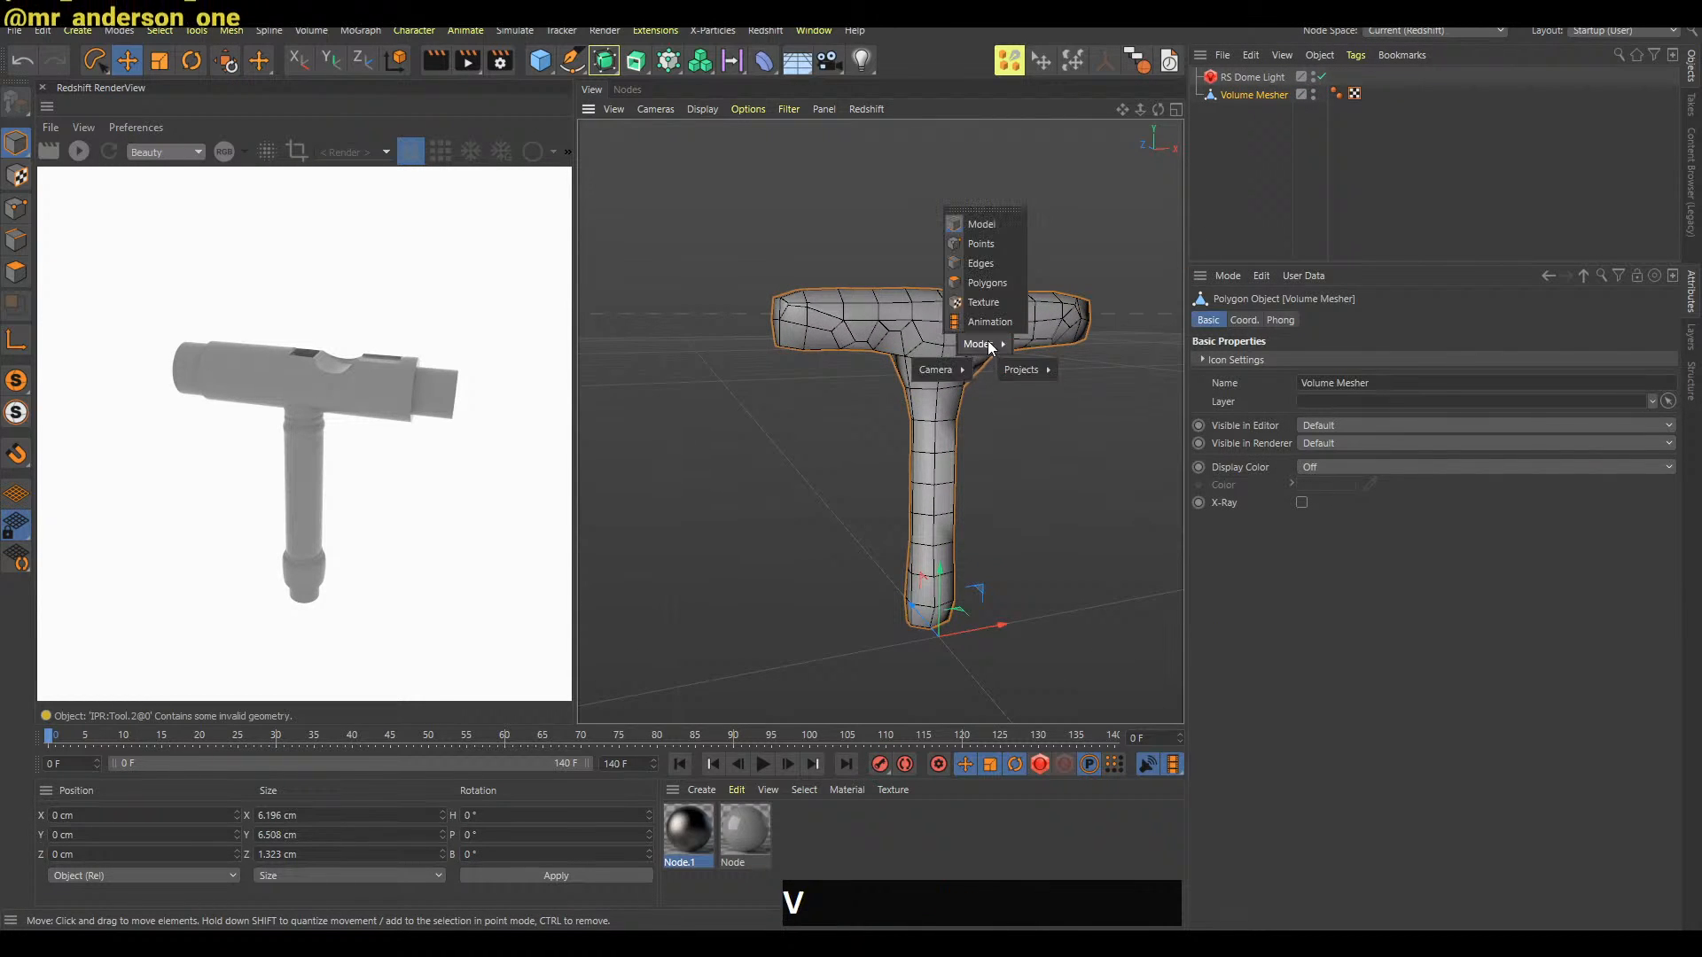
left_click(991, 282)
double_click(991, 331)
left_click_drag(1001, 368, 1086, 361, "alt")
Undo the volume meshing back to the original Tool.2 object and clear the selection
key("ctrl+z")
key("ctrl+z")
key("ctrl+z")
key("ctrl+z")
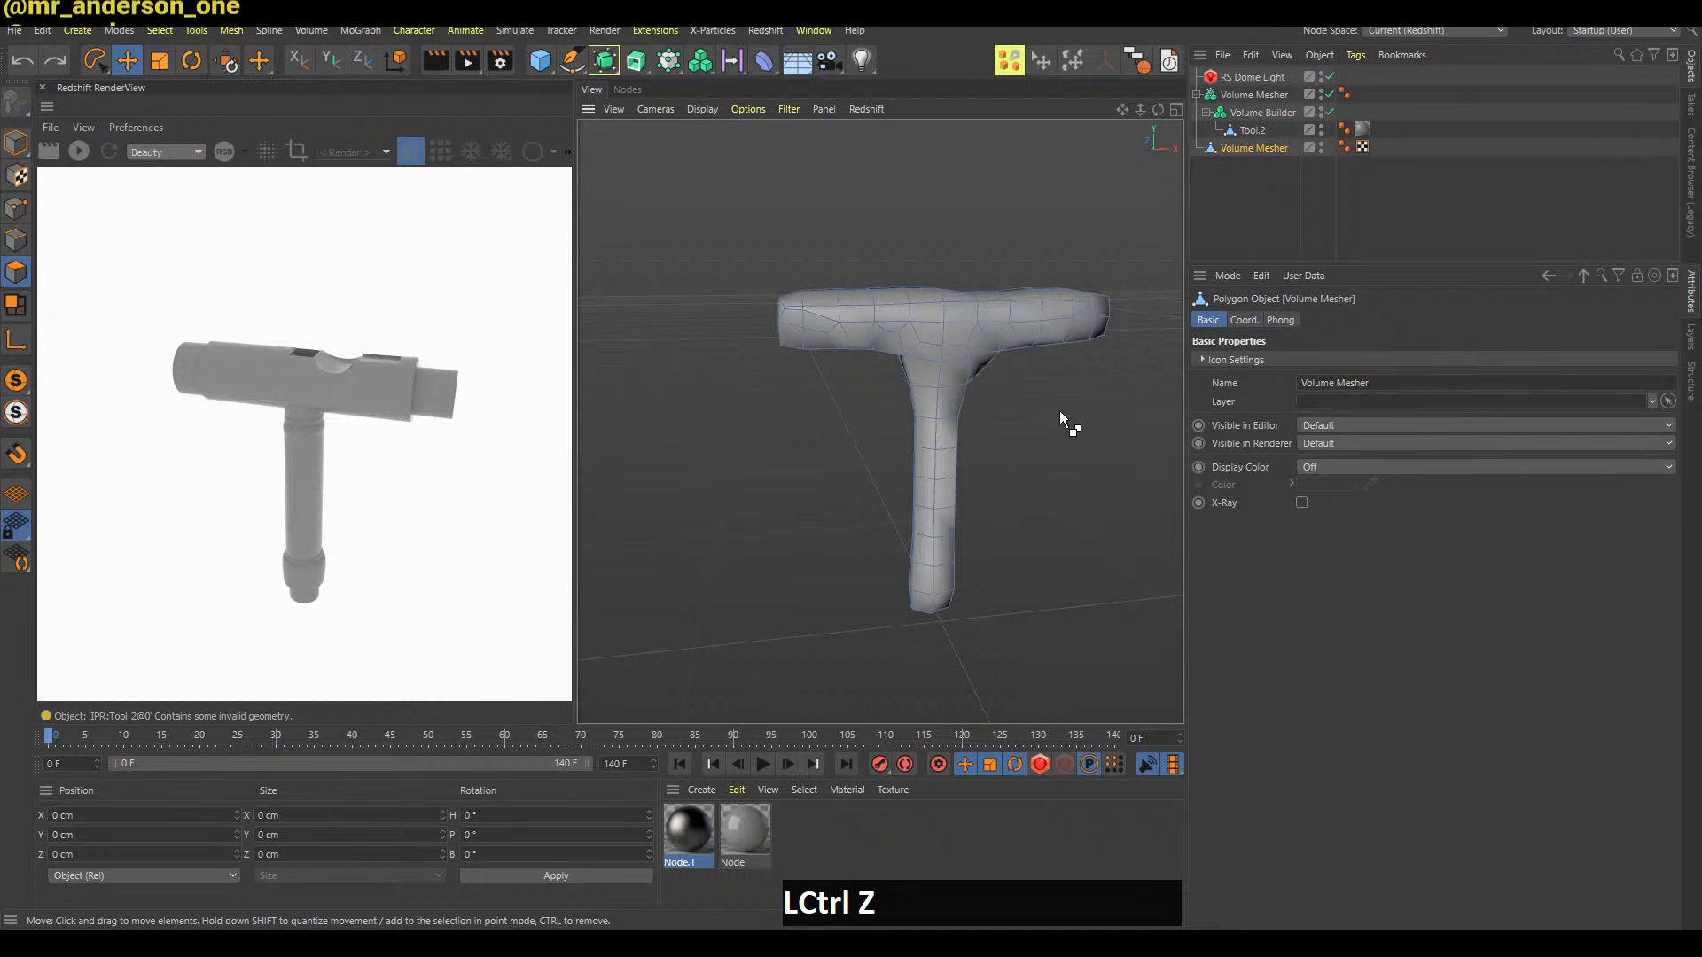
key("ctrl+z")
key("ctrl+z")
key("ctrl+z")
key("ctrl+z")
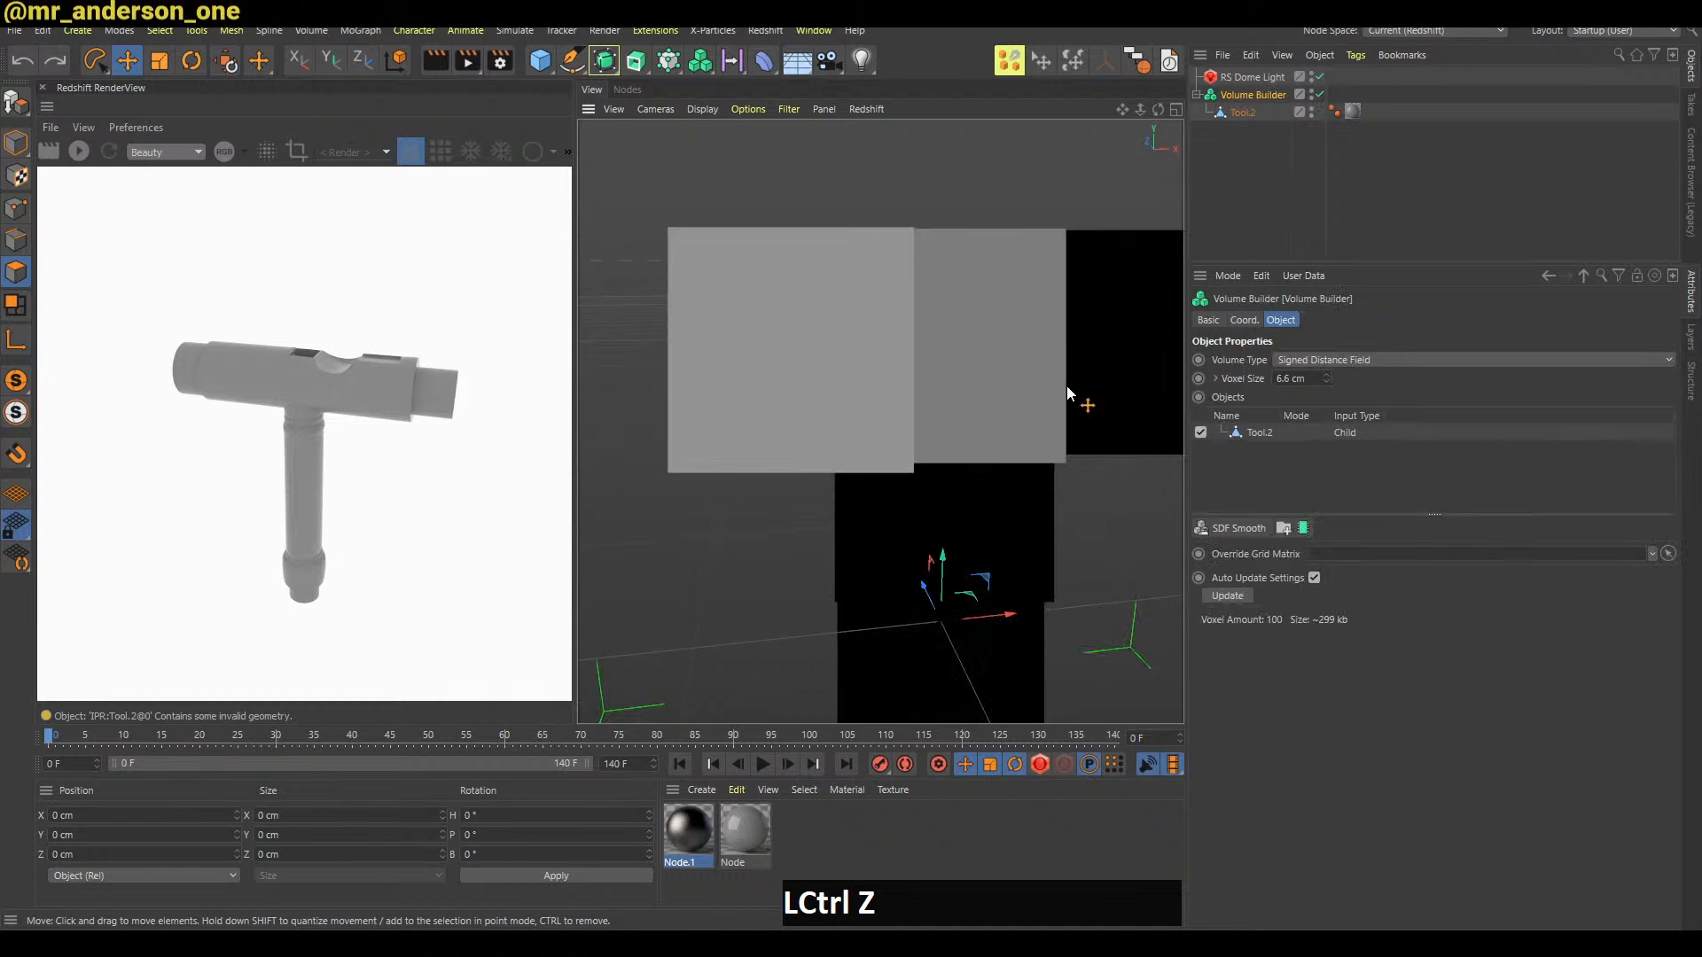
key("ctrl+z")
left_click(1237, 195)
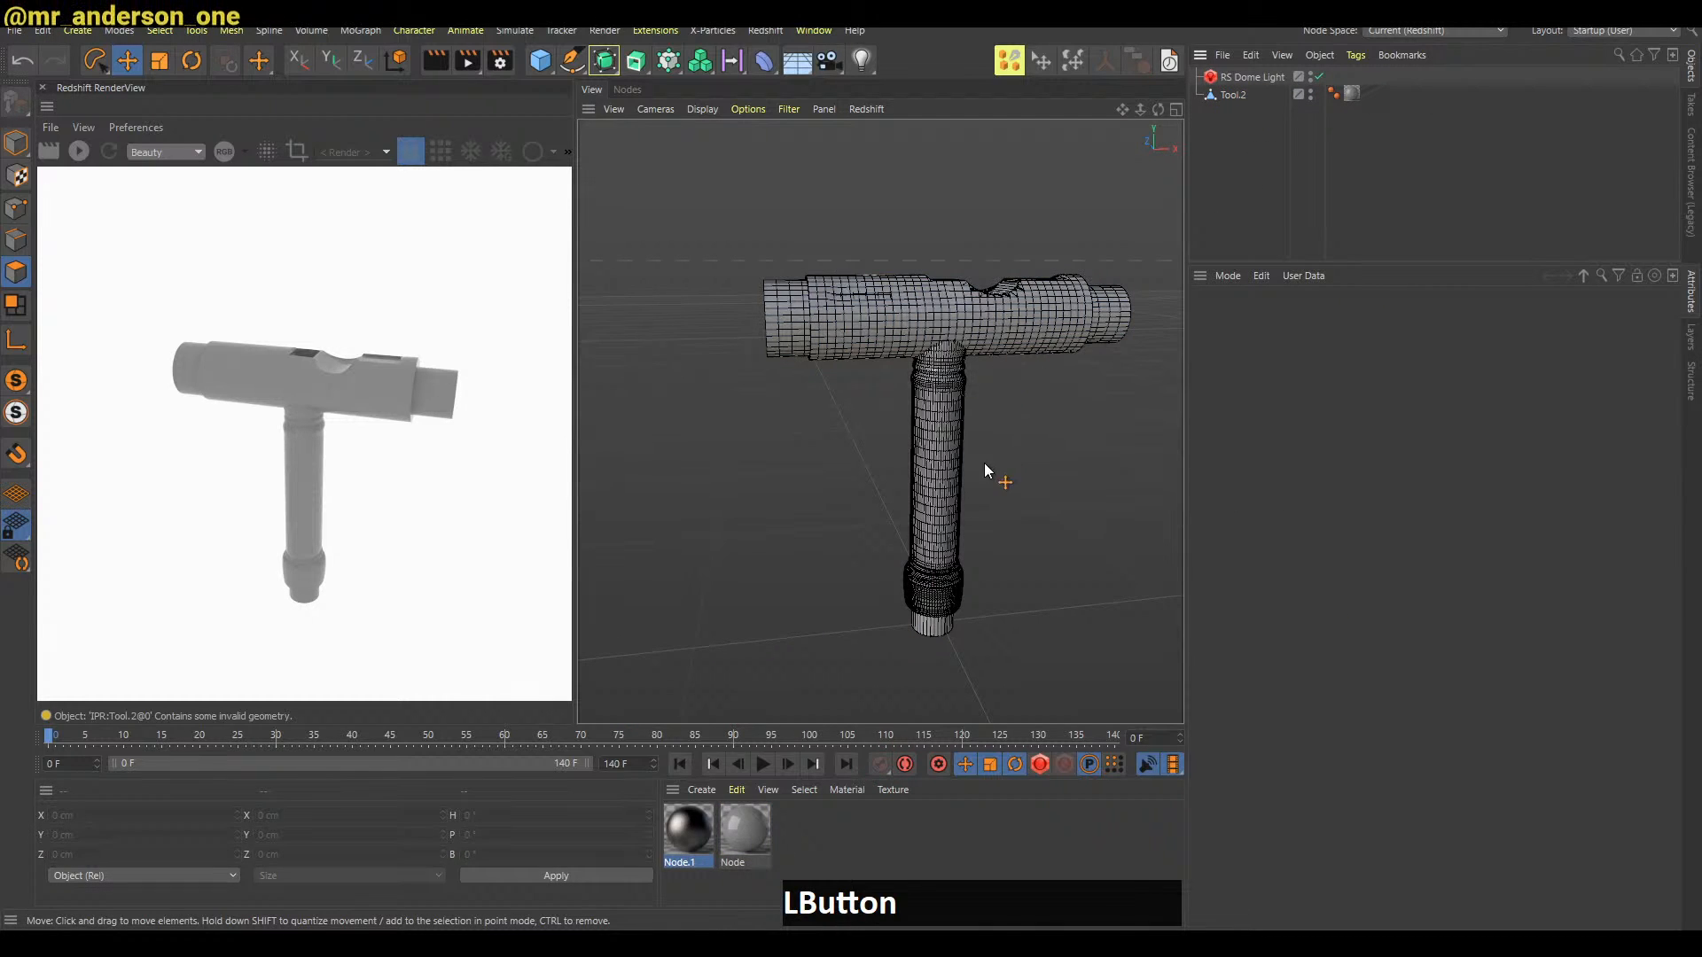
Select the handle's connected polygons, check the live chat pop-out for new messages, and deselect the tool
left_click(954, 459)
key("alt+Tab")
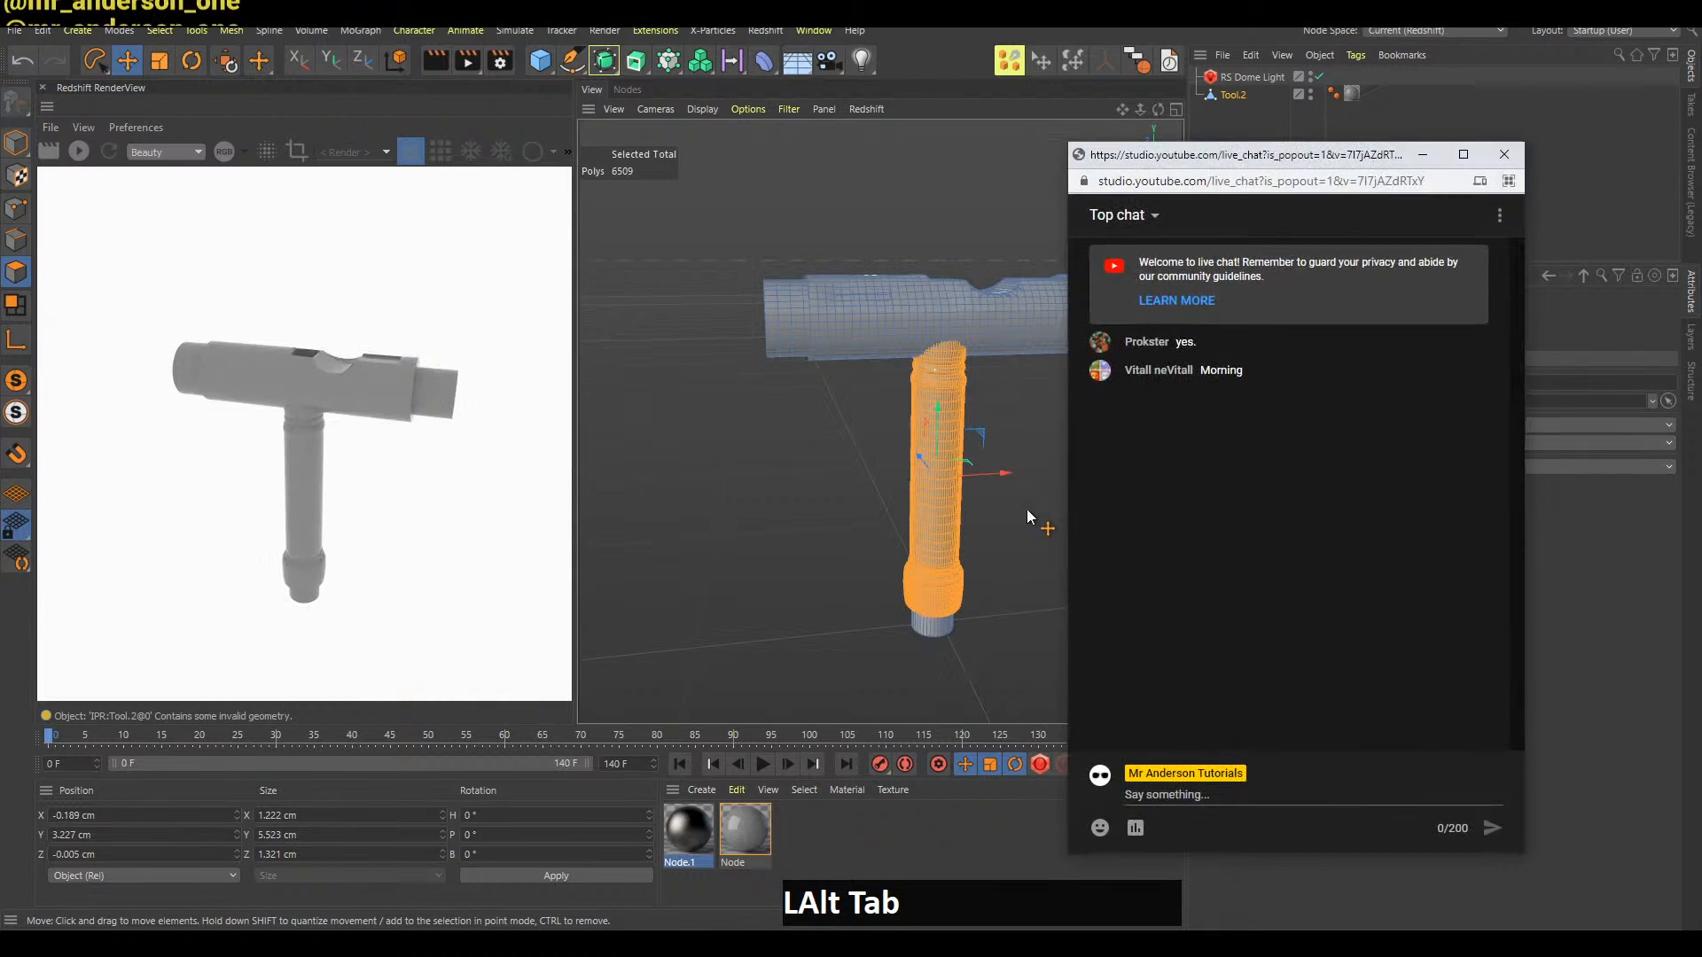
key("alt+Tab")
left_click(1237, 195)
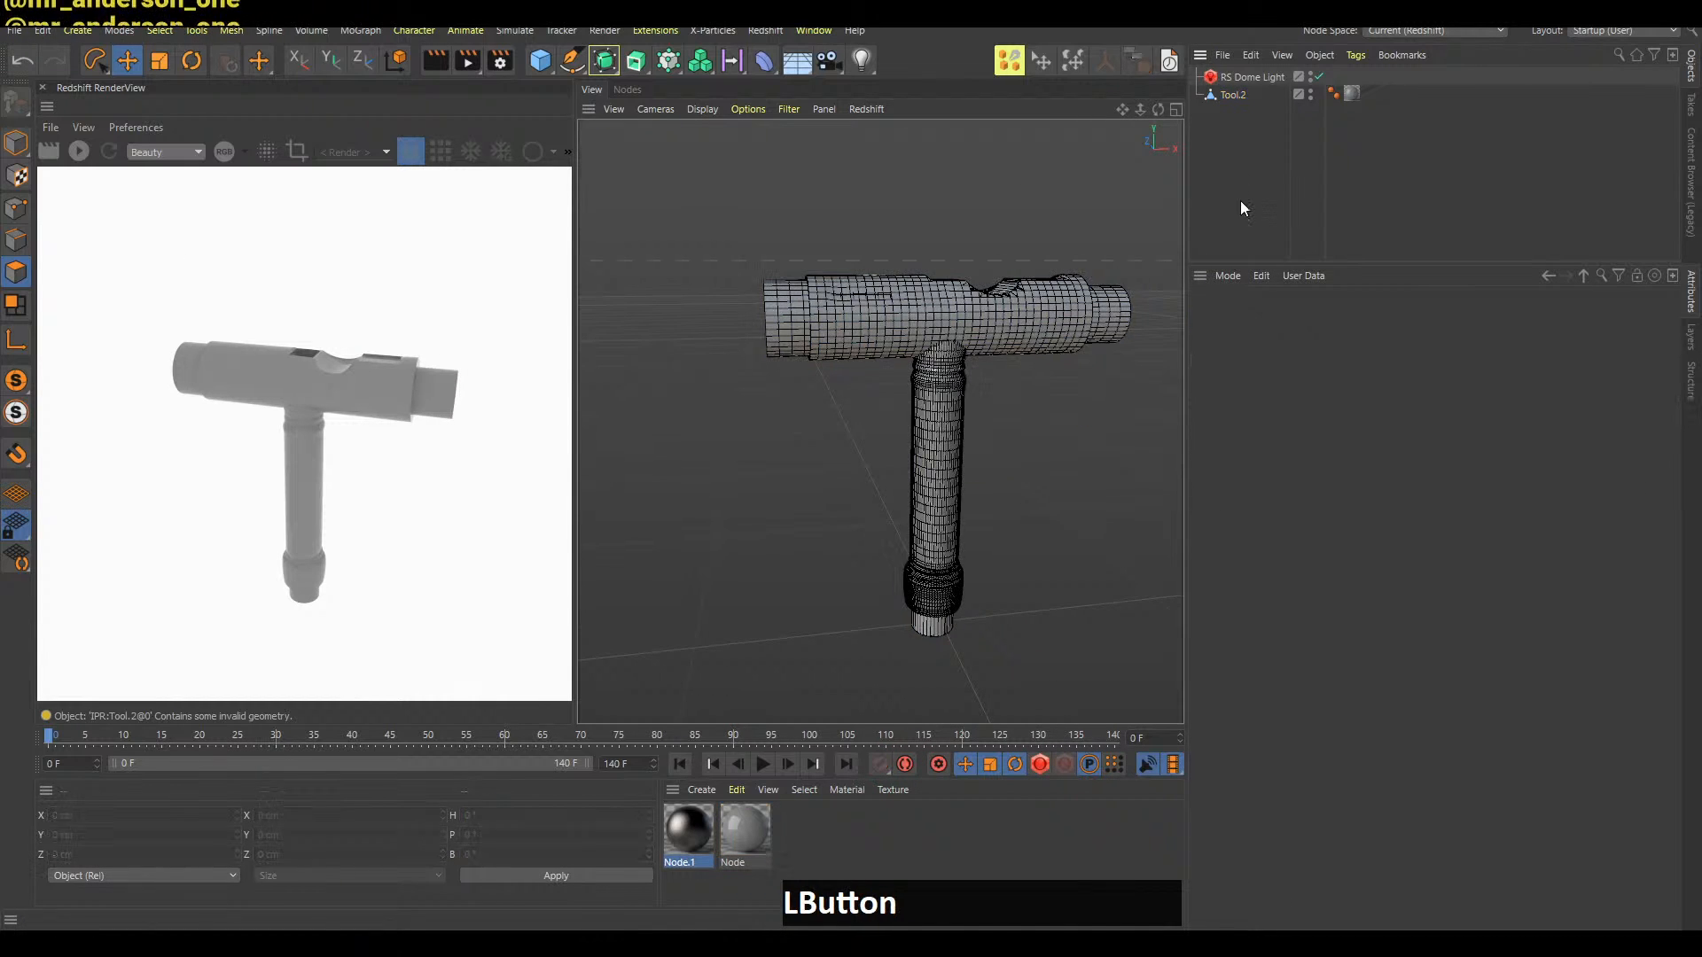
Select the polygons of both crossbar ends and the handle's bottom tip, and apply the Node.1 material to them
middle_click_drag(1042, 314, 1009, 307, "alt")
key("b")
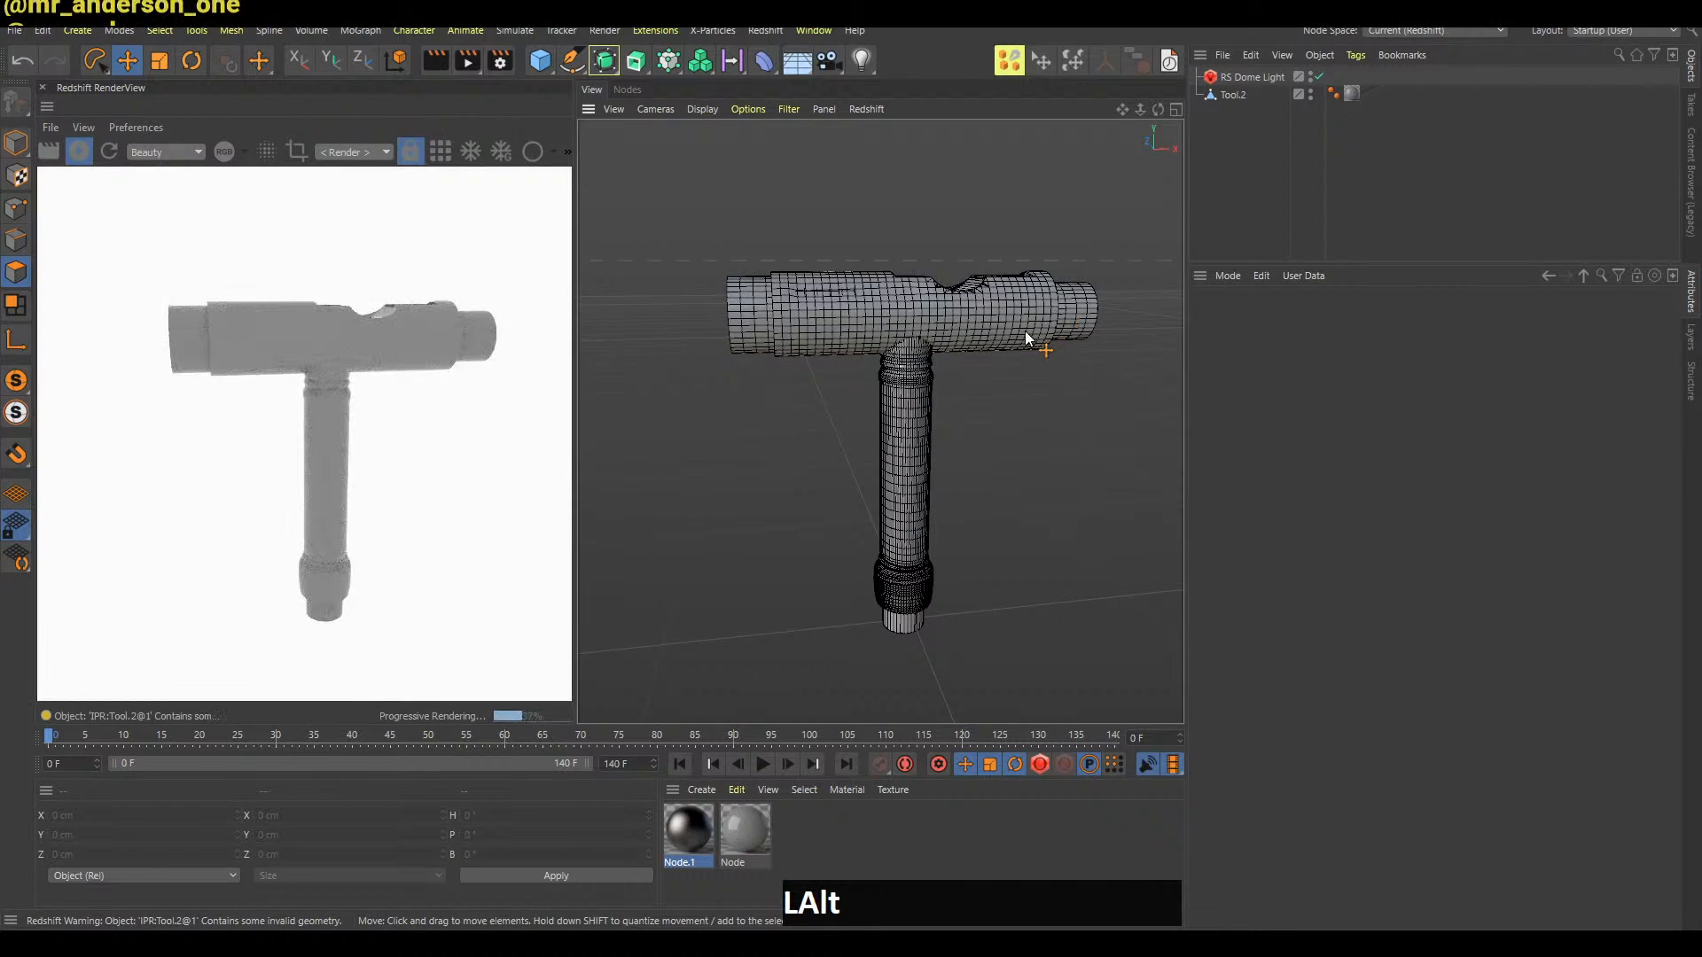
right_click_drag(1028, 326, 1033, 324, "alt")
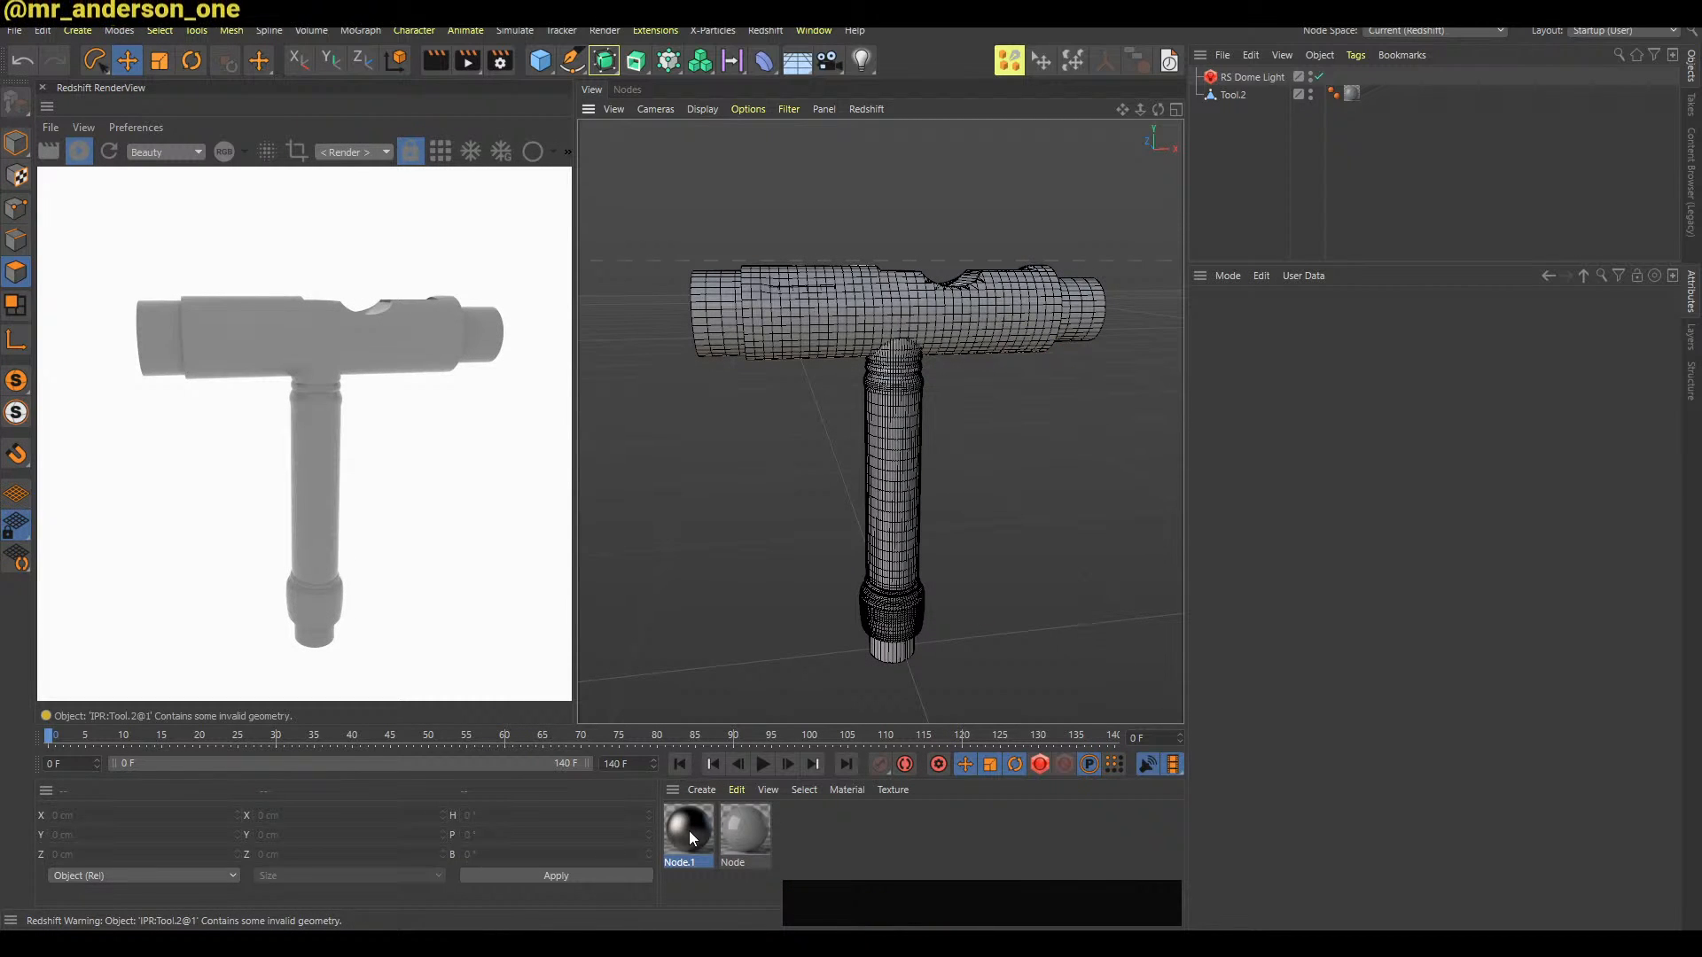
left_click(1093, 322)
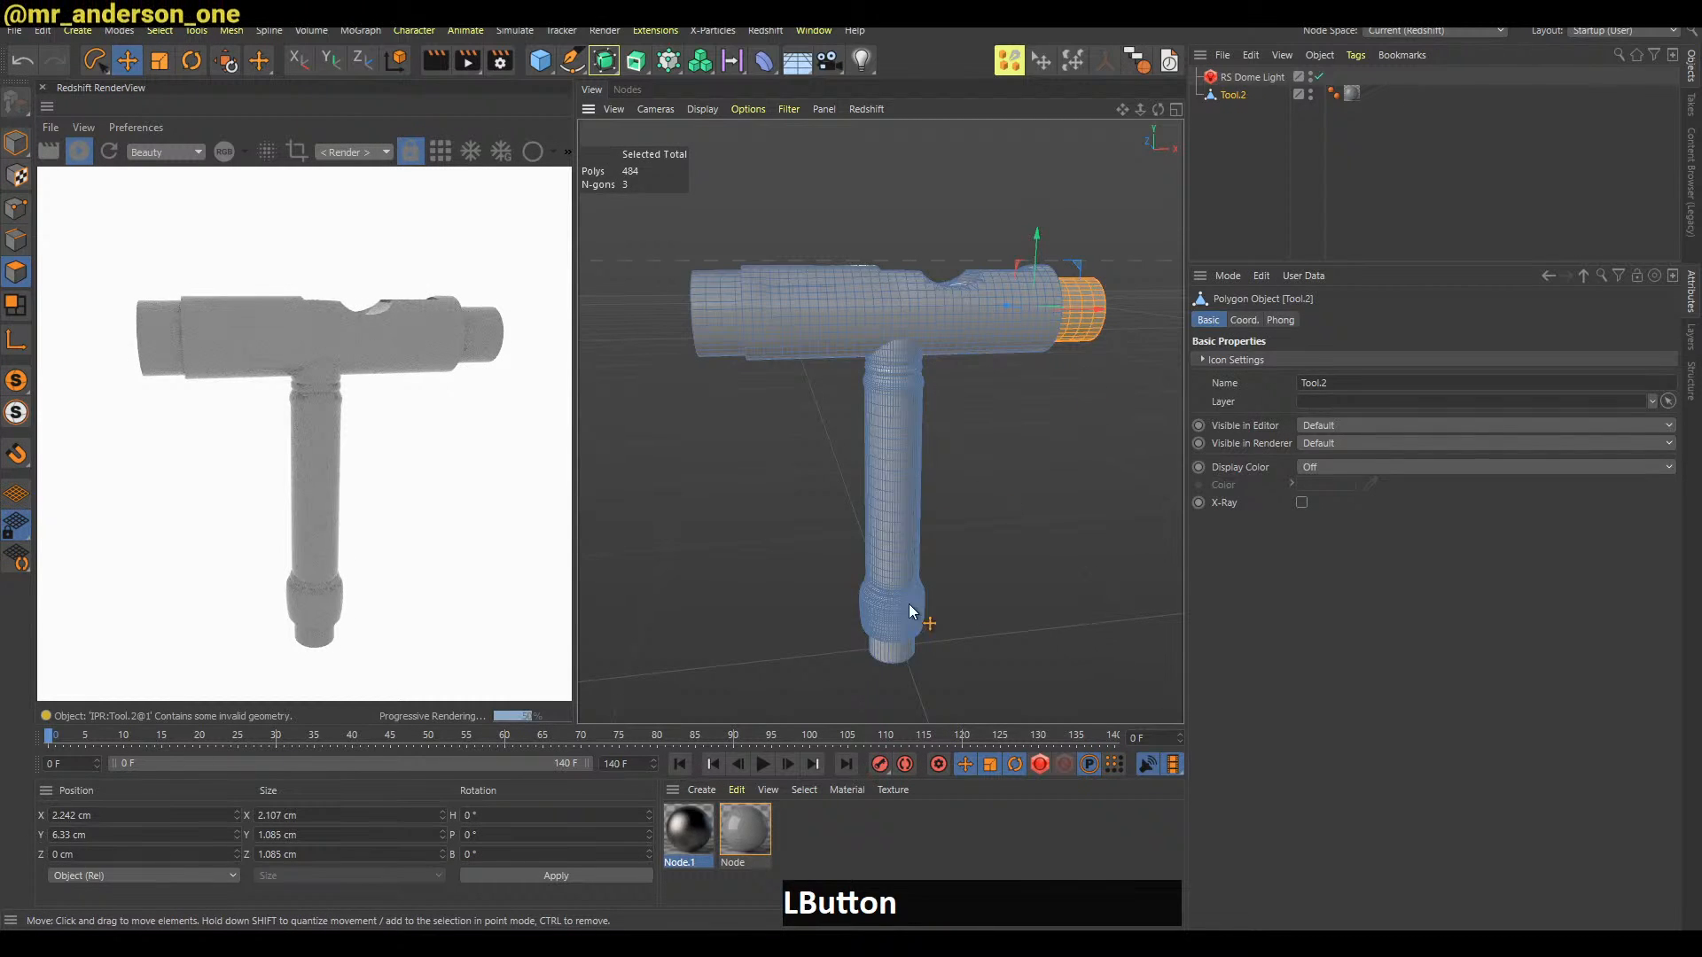
left_click(894, 653, "shift")
left_click(712, 336, "shift")
left_click_drag(727, 362, 824, 496, "alt")
left_click(714, 764)
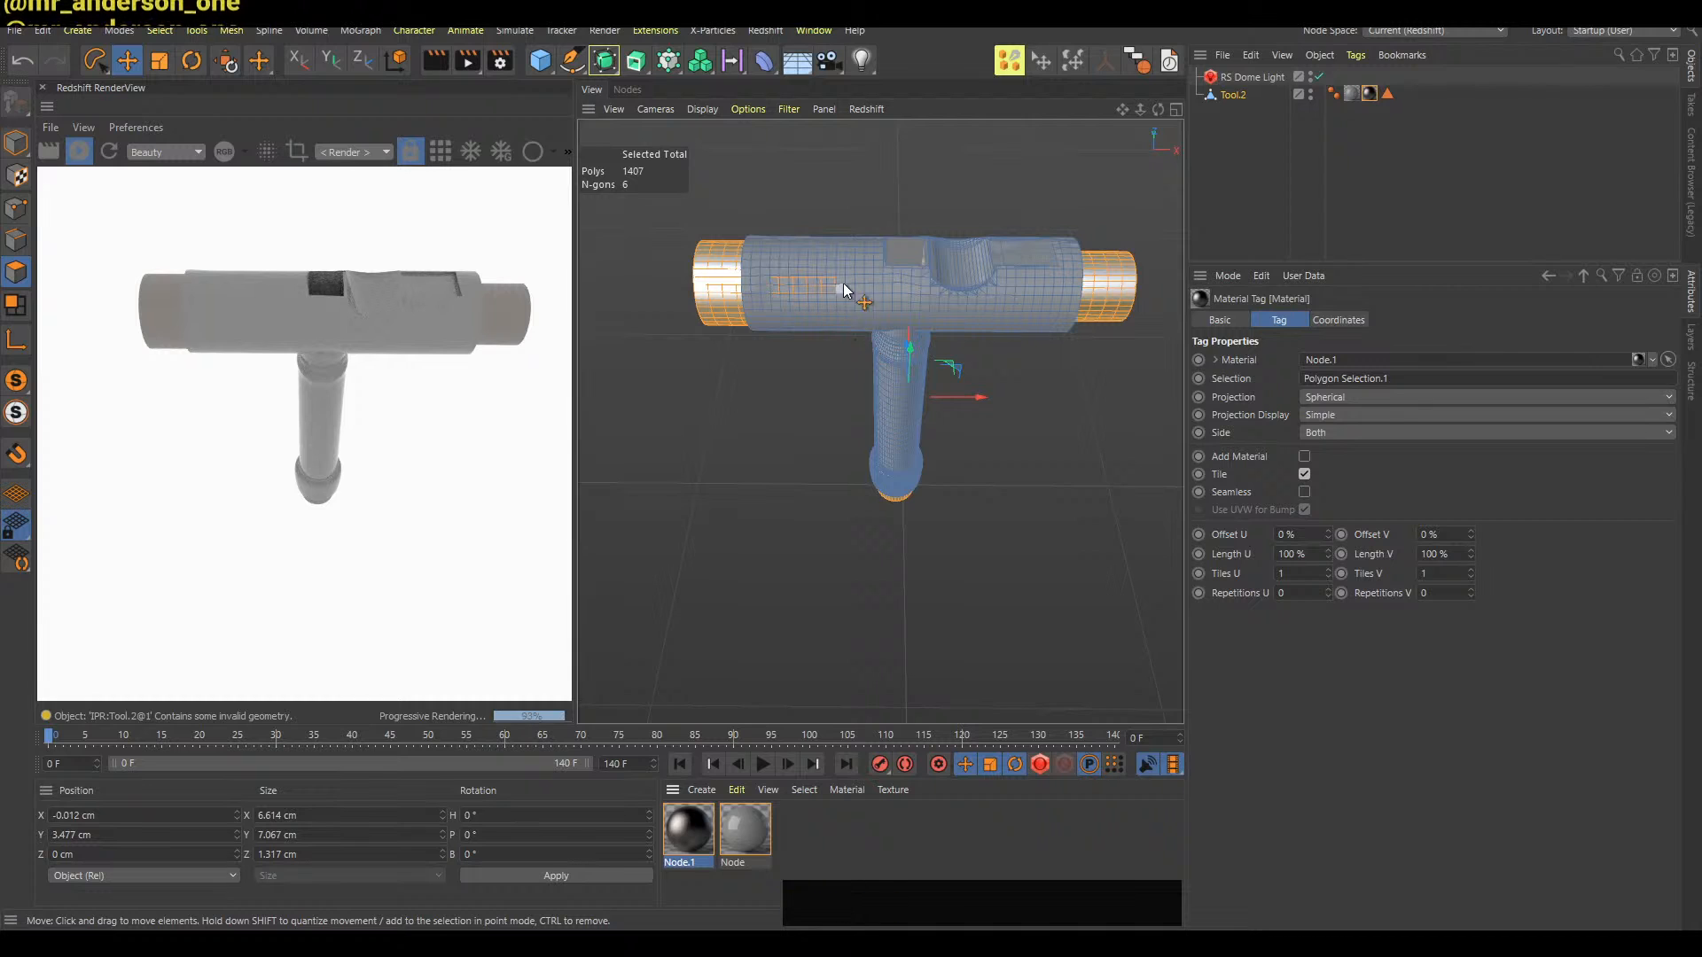
Select the connected polygons of the crossbar's main body together with the handle
left_click_drag(839, 300, 868, 327, "alt")
middle_click_drag(868, 326, 876, 307, "alt")
mouse_move(876, 306)
left_mouse_down("alt")
mouse_move(1039, 275)
mouse_move(852, 314)
left_mouse_up("alt")
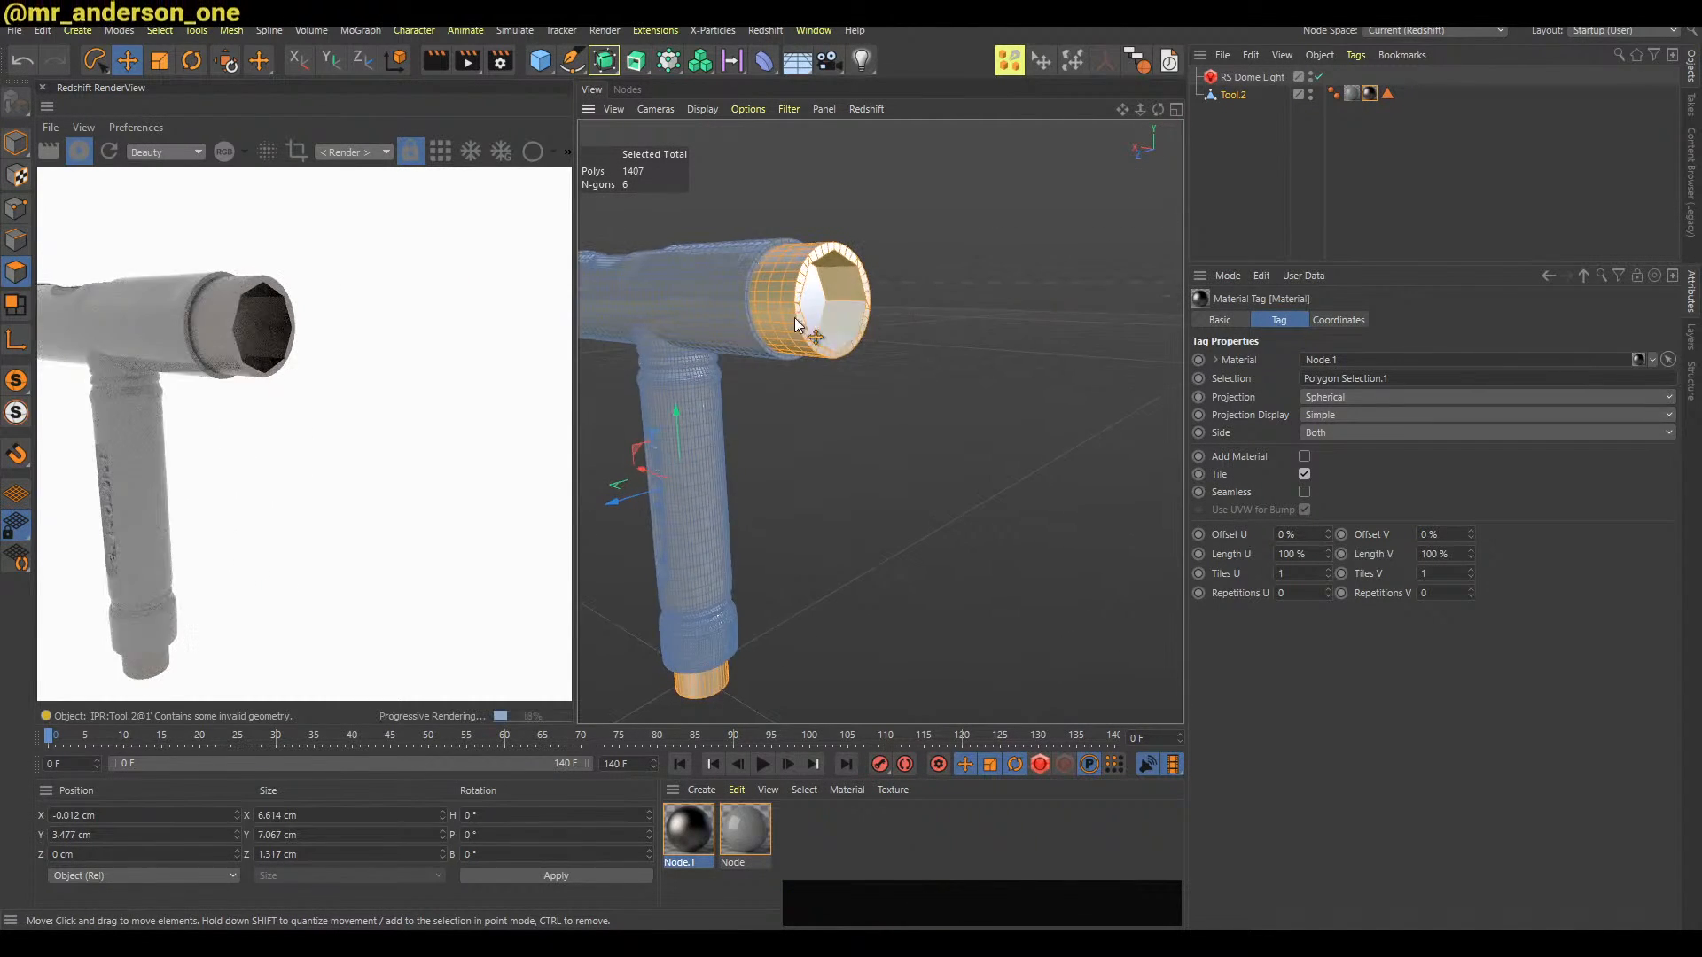
middle_click_drag(853, 314, 957, 311, "alt")
mouse_move(957, 311)
right_mouse_down("alt")
mouse_move(952, 338)
mouse_move(943, 326)
right_mouse_up("alt")
left_click(942, 331)
left_click(902, 418, "shift")
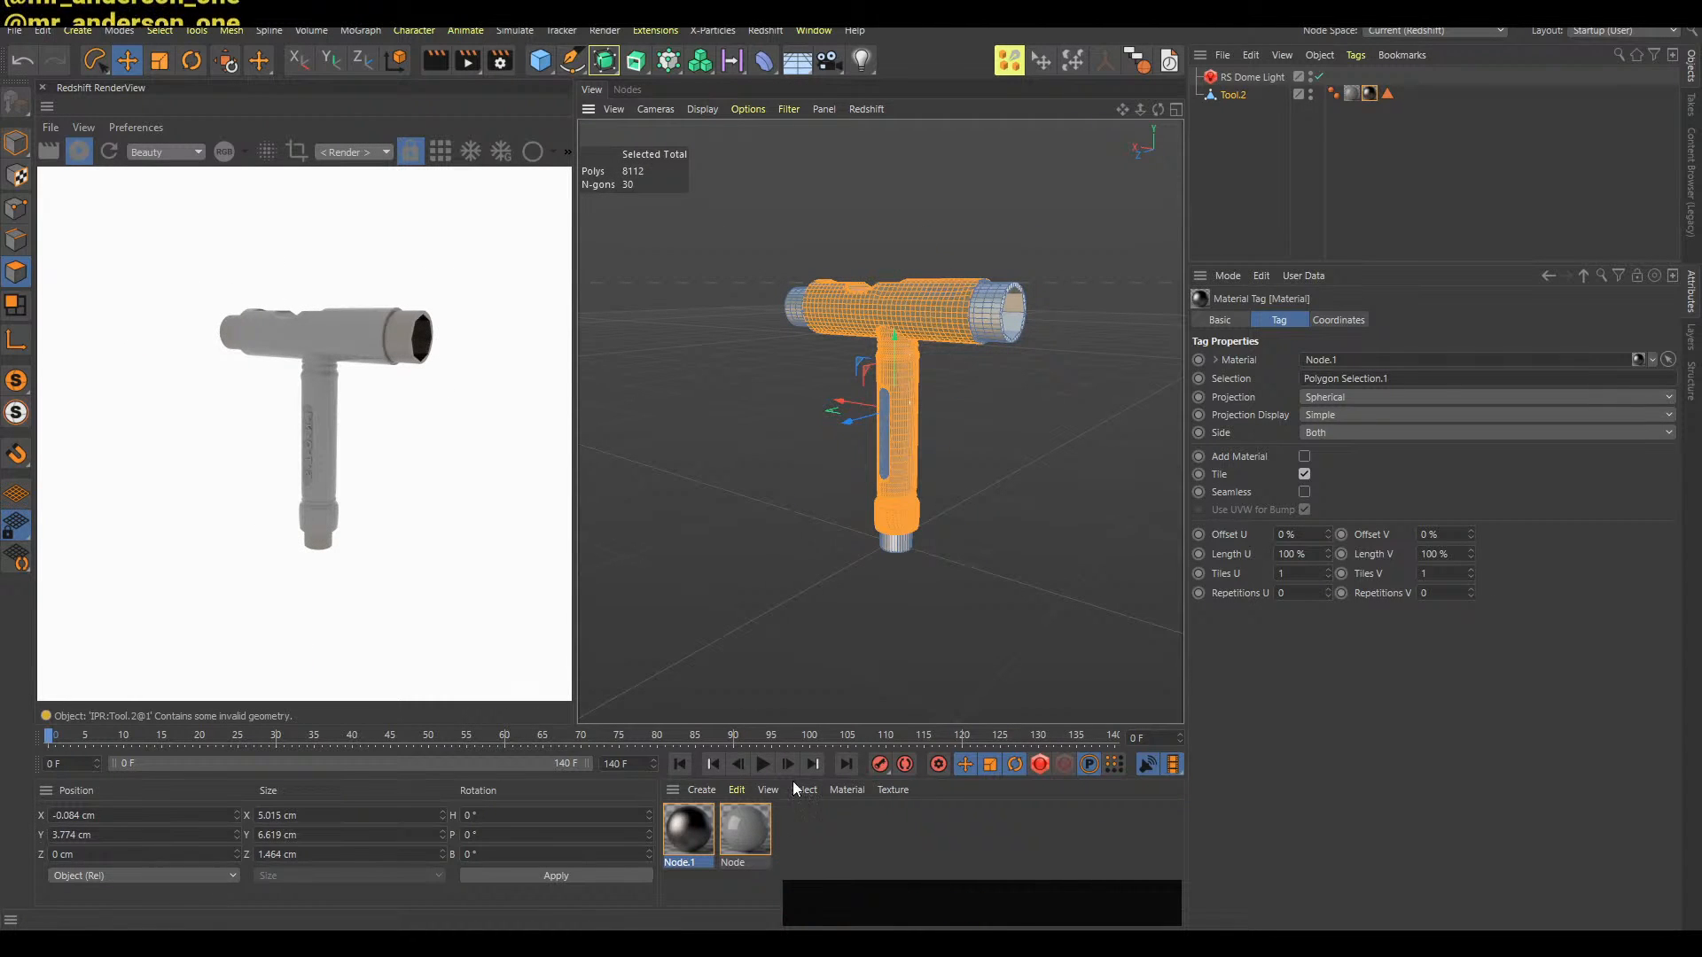
Add a Redshift Sky to the scene and disable the RS Dome Light
key("shift+c")
type("sky")
key("Return")
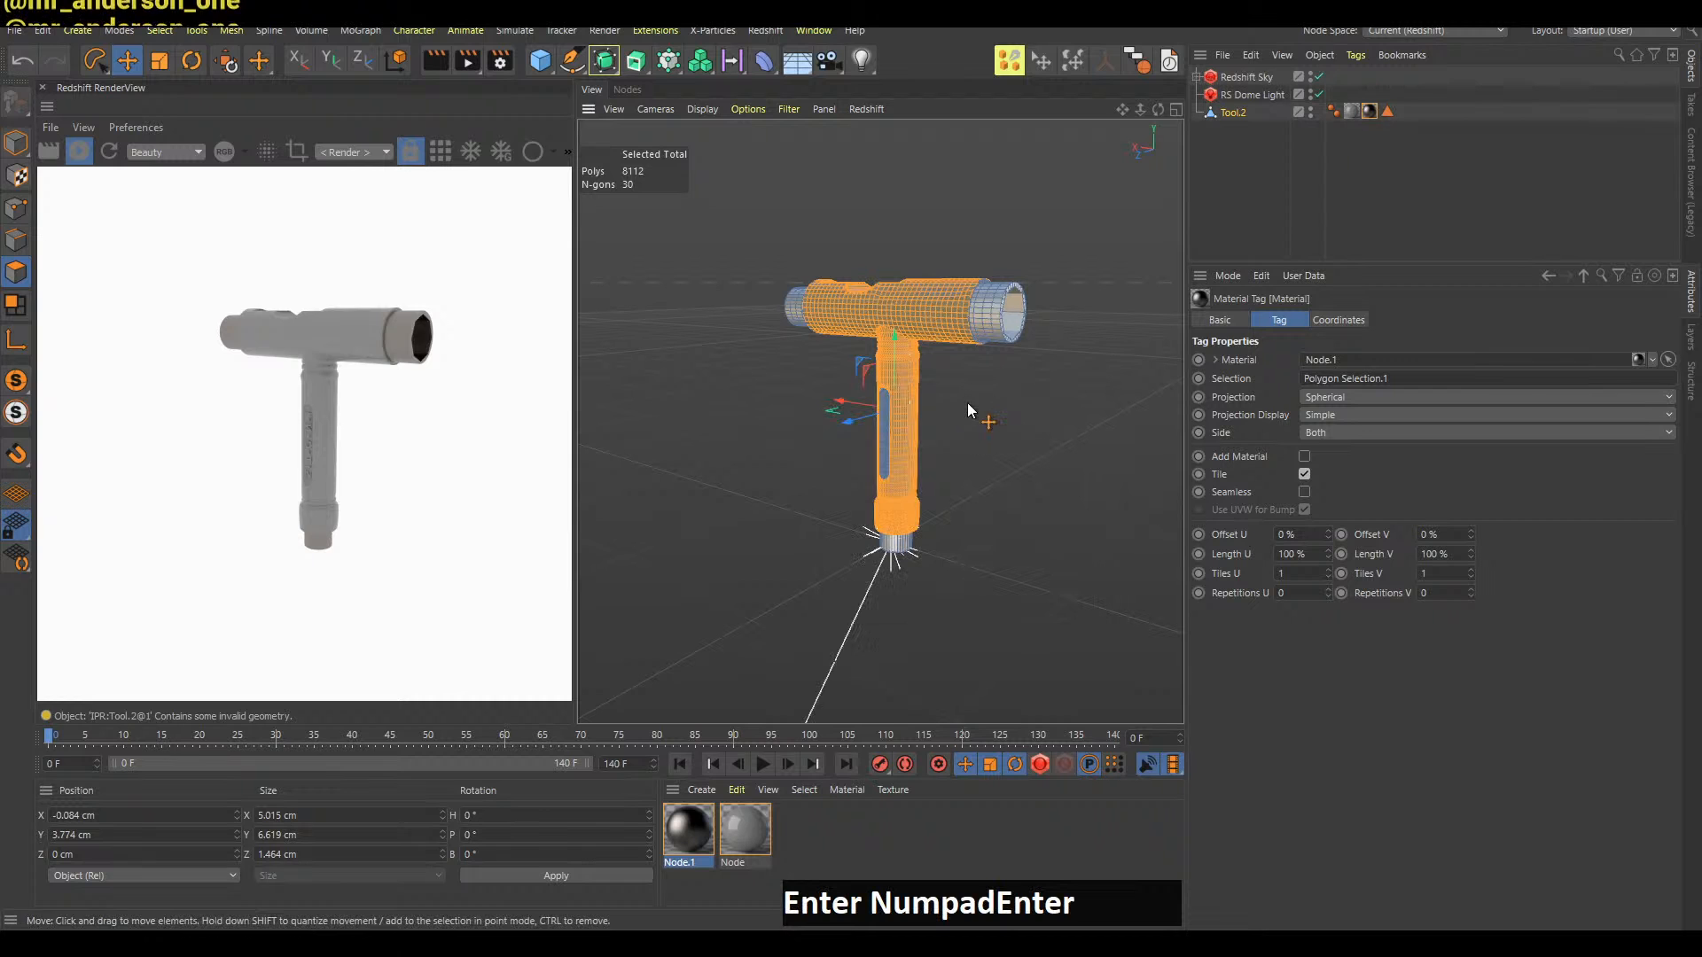
left_click(1318, 95)
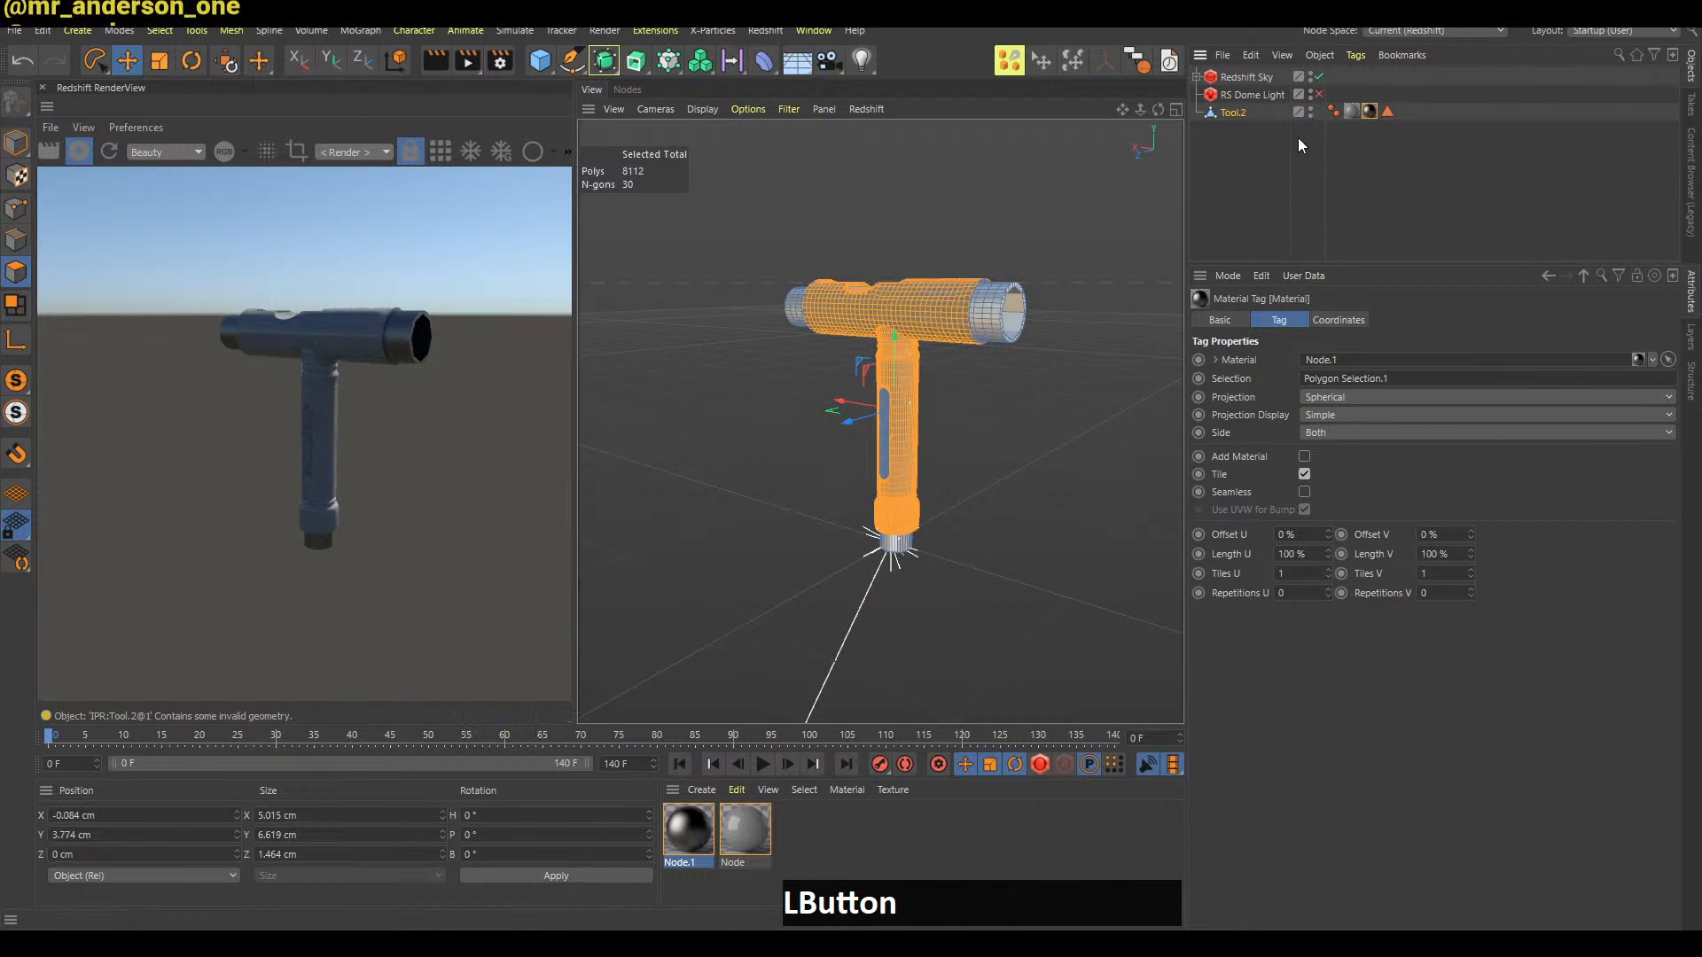
Examine the tool under the Redshift Sky lighting from several angles in the viewport and render view
mouse_move(907, 295)
left_mouse_down("alt")
mouse_move(1072, 295)
mouse_move(902, 314)
left_mouse_up("alt")
middle_click_drag(903, 314, 936, 317, "alt")
mouse_move(936, 316)
left_mouse_down("alt")
mouse_move(916, 287)
mouse_move(962, 312)
left_mouse_up("alt")
middle_click_drag(962, 312, 924, 347, "alt")
left_click_drag(924, 347, 1001, 369, "alt")
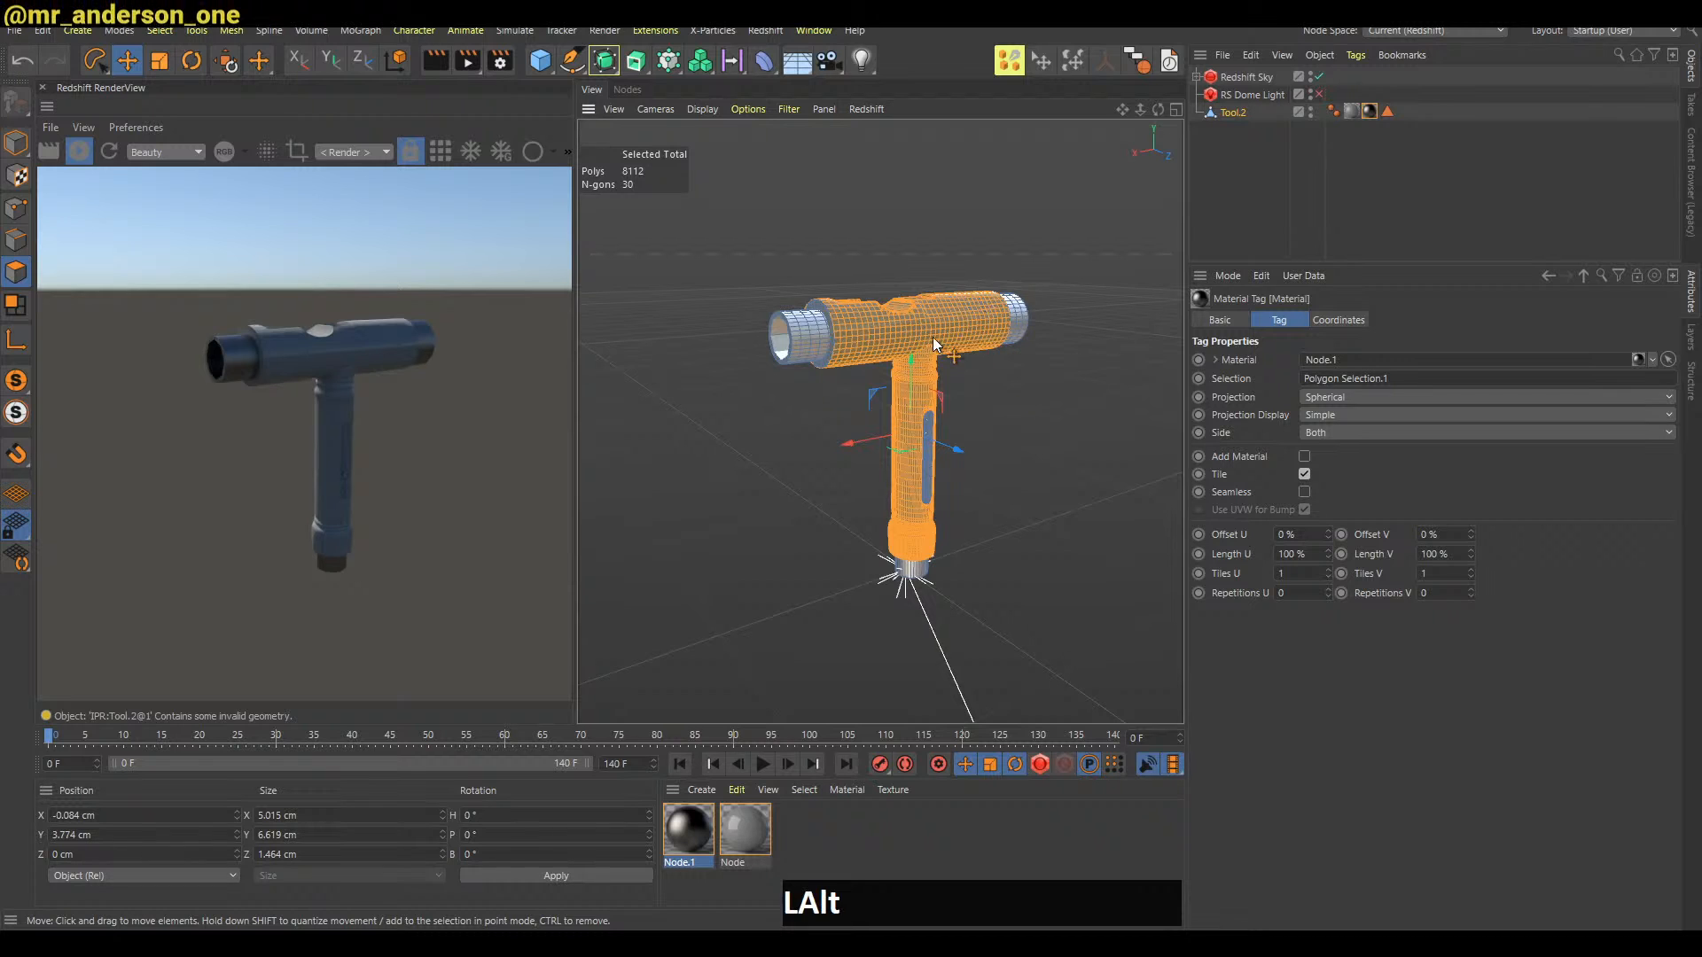
right_click_drag(936, 341, 959, 342, "alt")
middle_click_drag(959, 342, 955, 322, "alt")
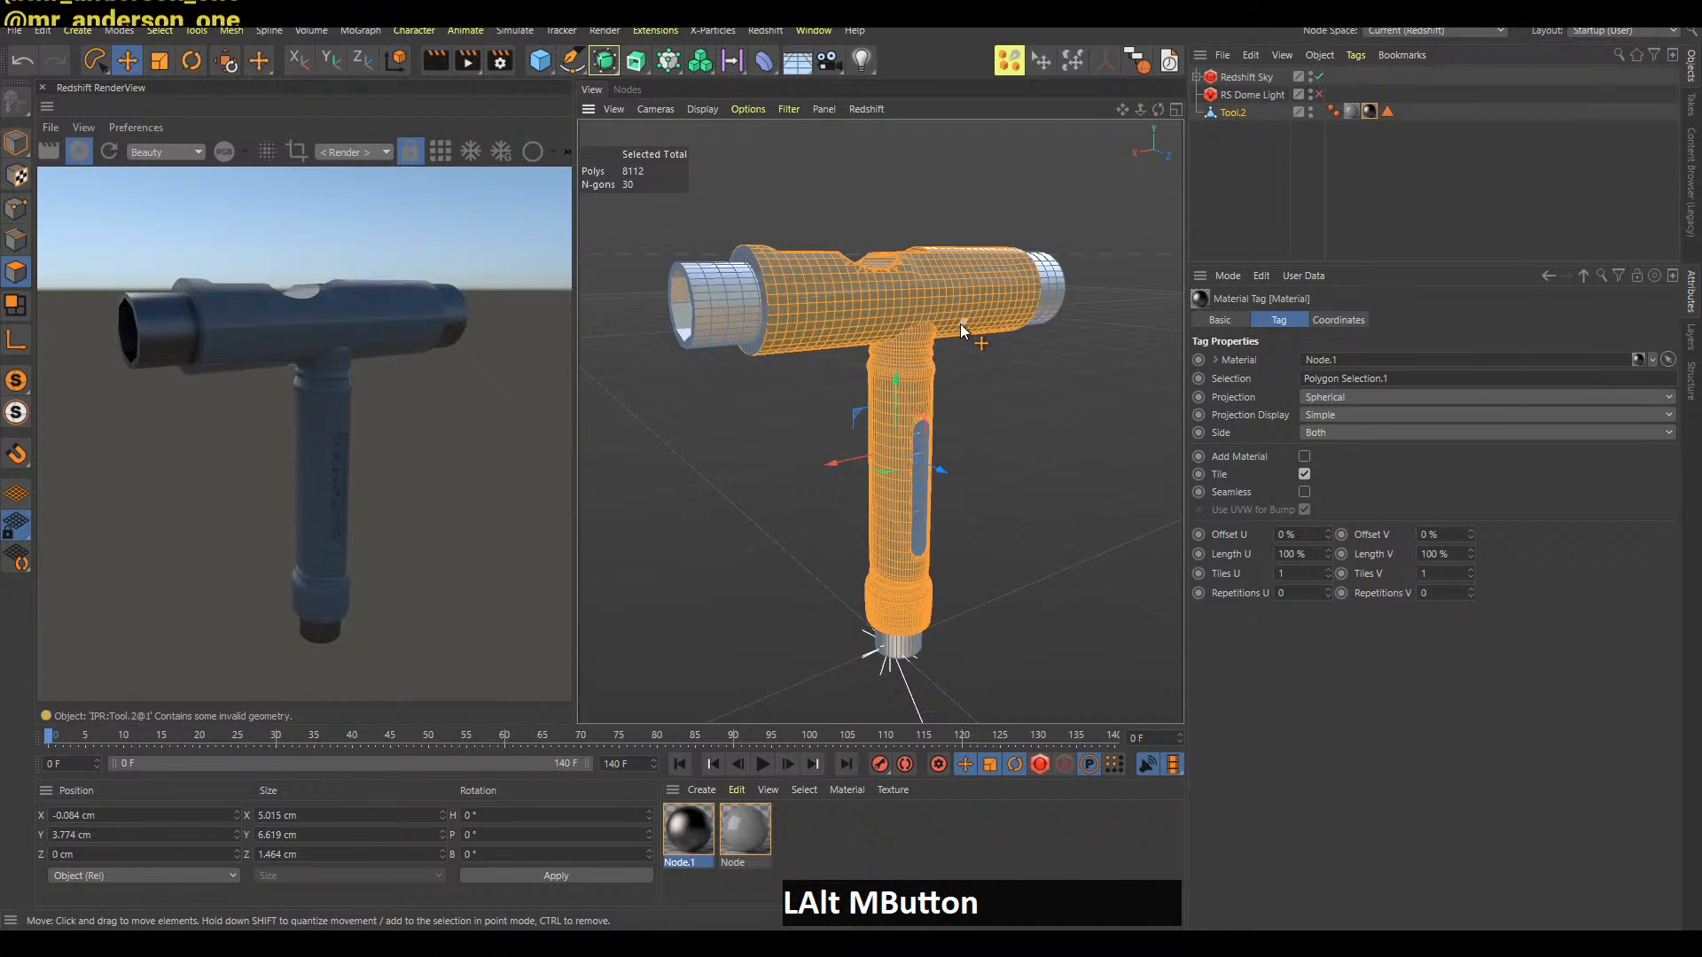
Check the live chat pop-out for messages, view the stream analytics in YouTube Studio, and return to Cinema 4D
key("alt+Tab")
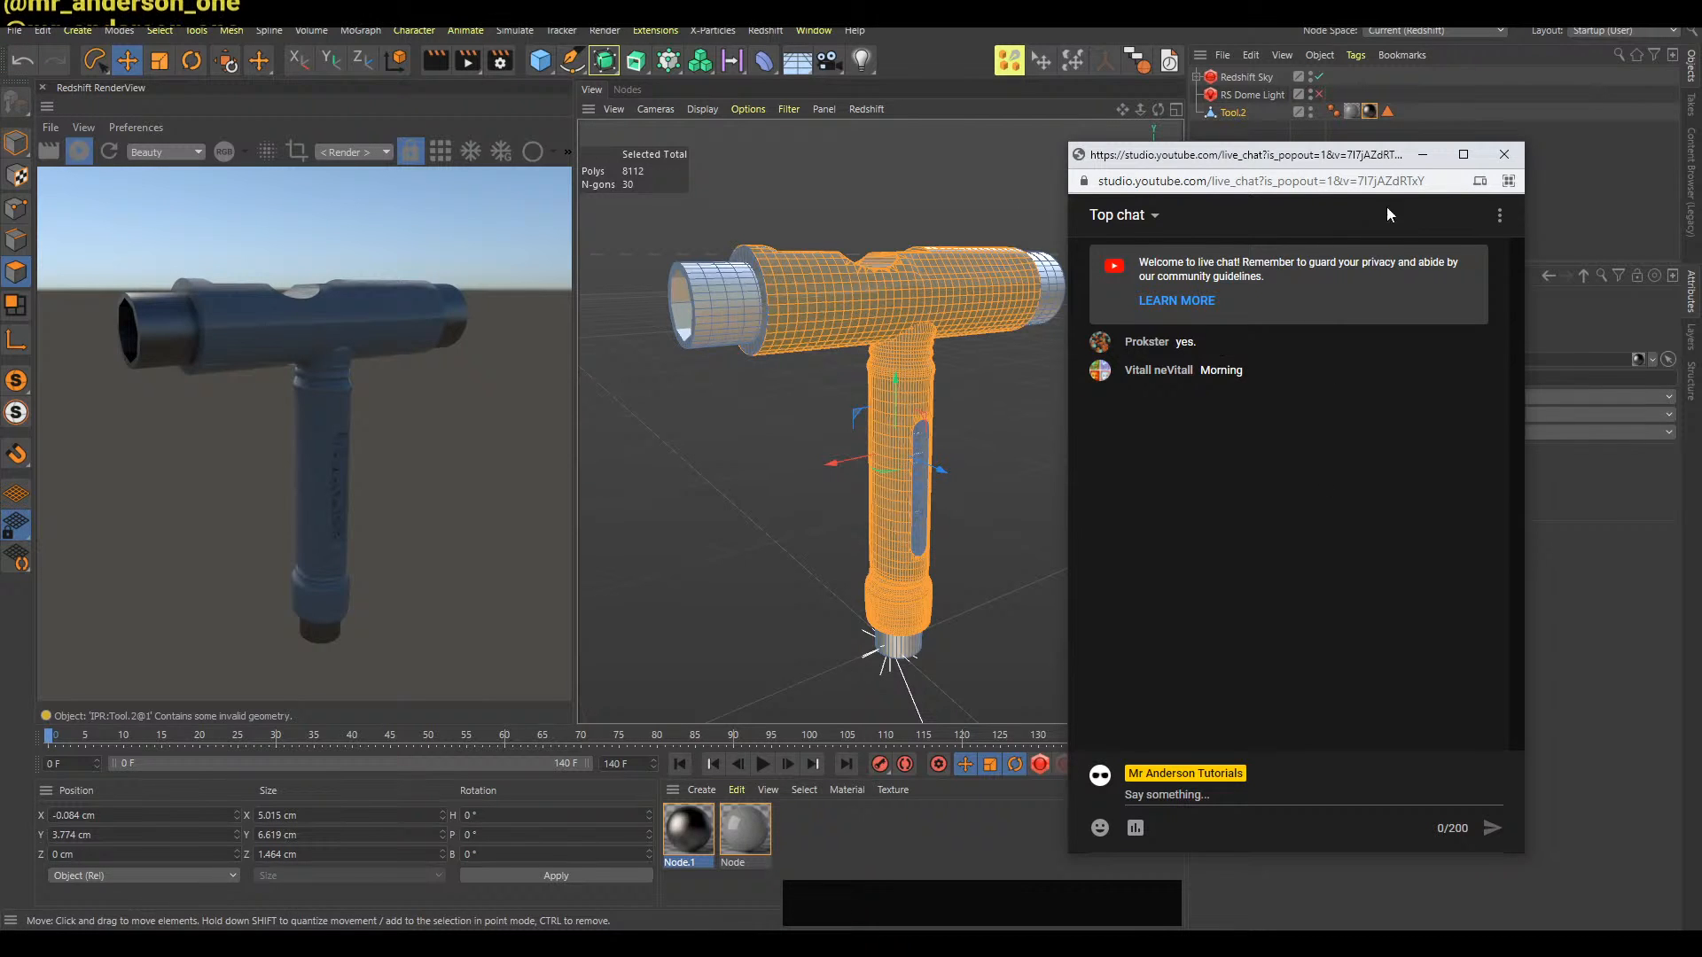
left_click(1422, 154)
key("alt+Tab")
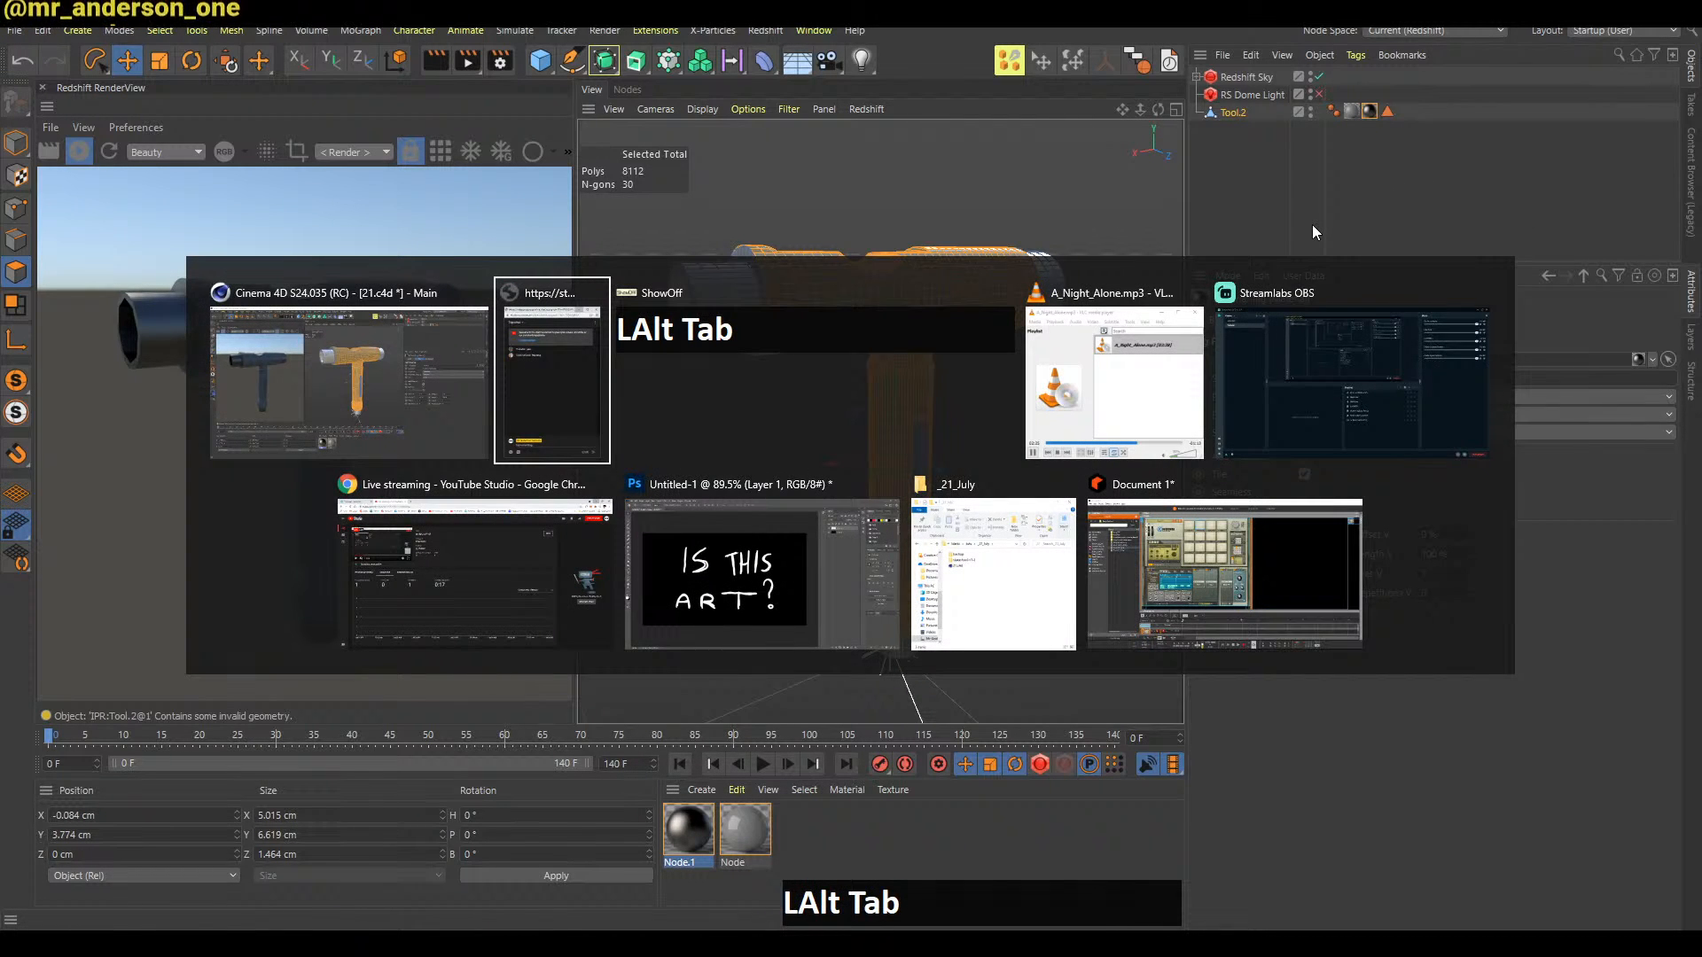
left_click(525, 594, "alt")
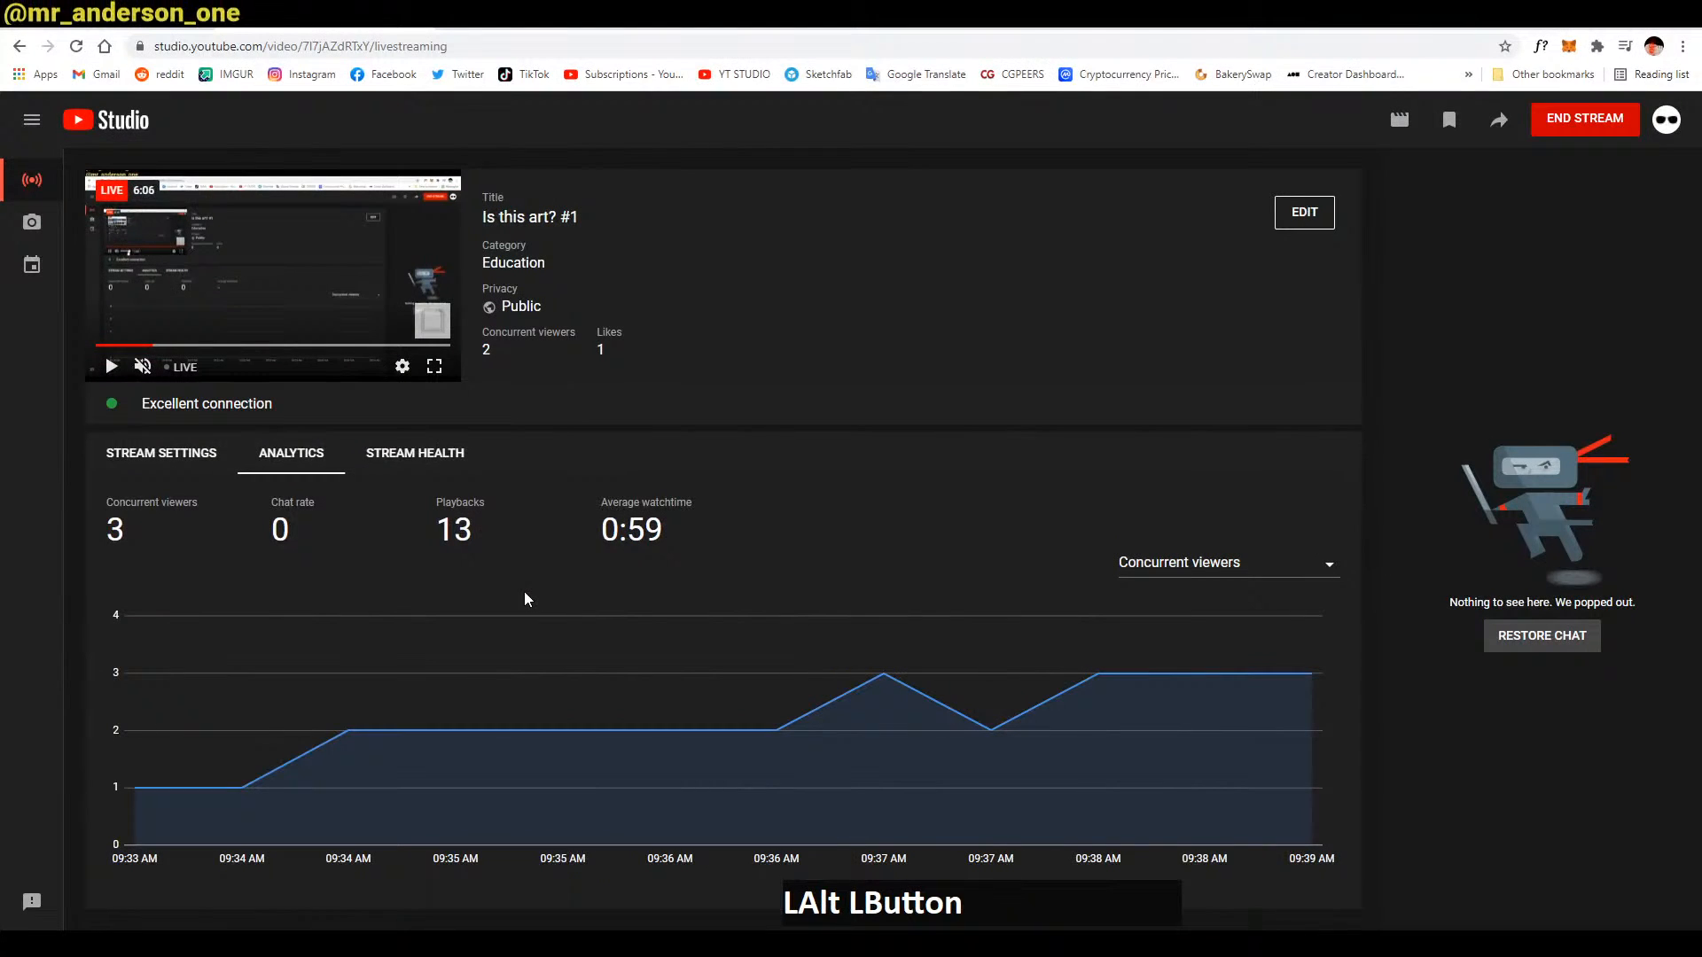
left_click(621, 944)
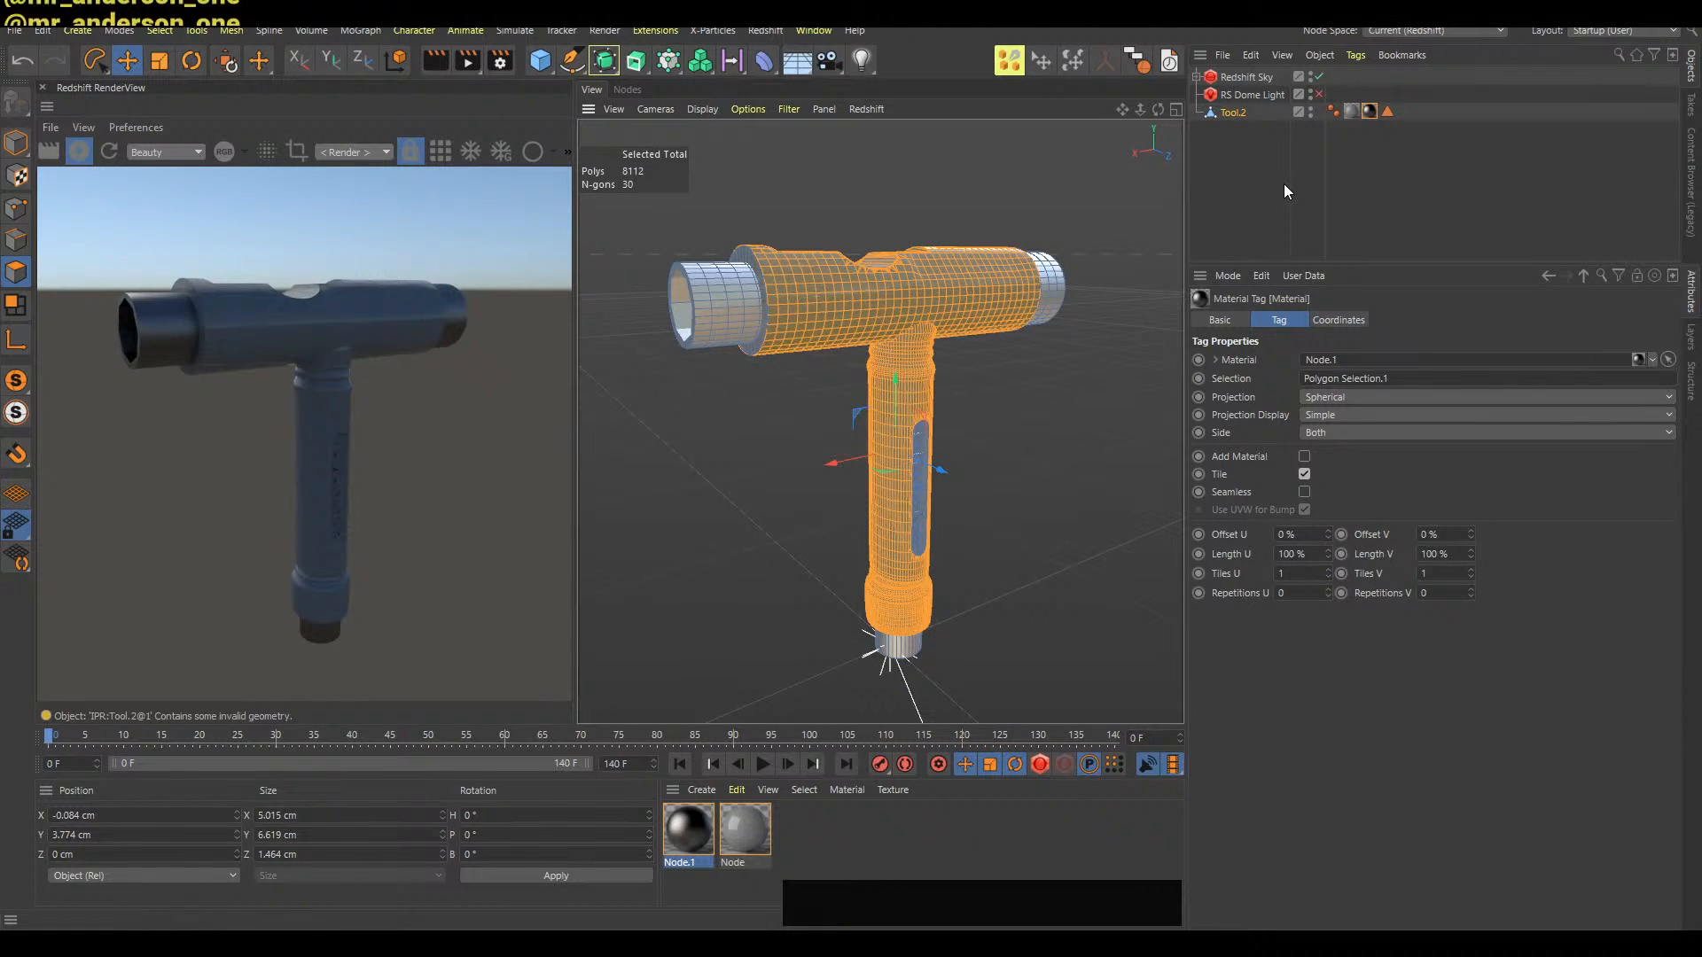
Turn the tool to its front side, recheck the YouTube Studio stream dashboard, and switch back to Cinema 4D
left_click_drag(925, 371, 929, 460, "alt")
key("alt+Tab")
key("alt+Tab")
key("alt+Tab")
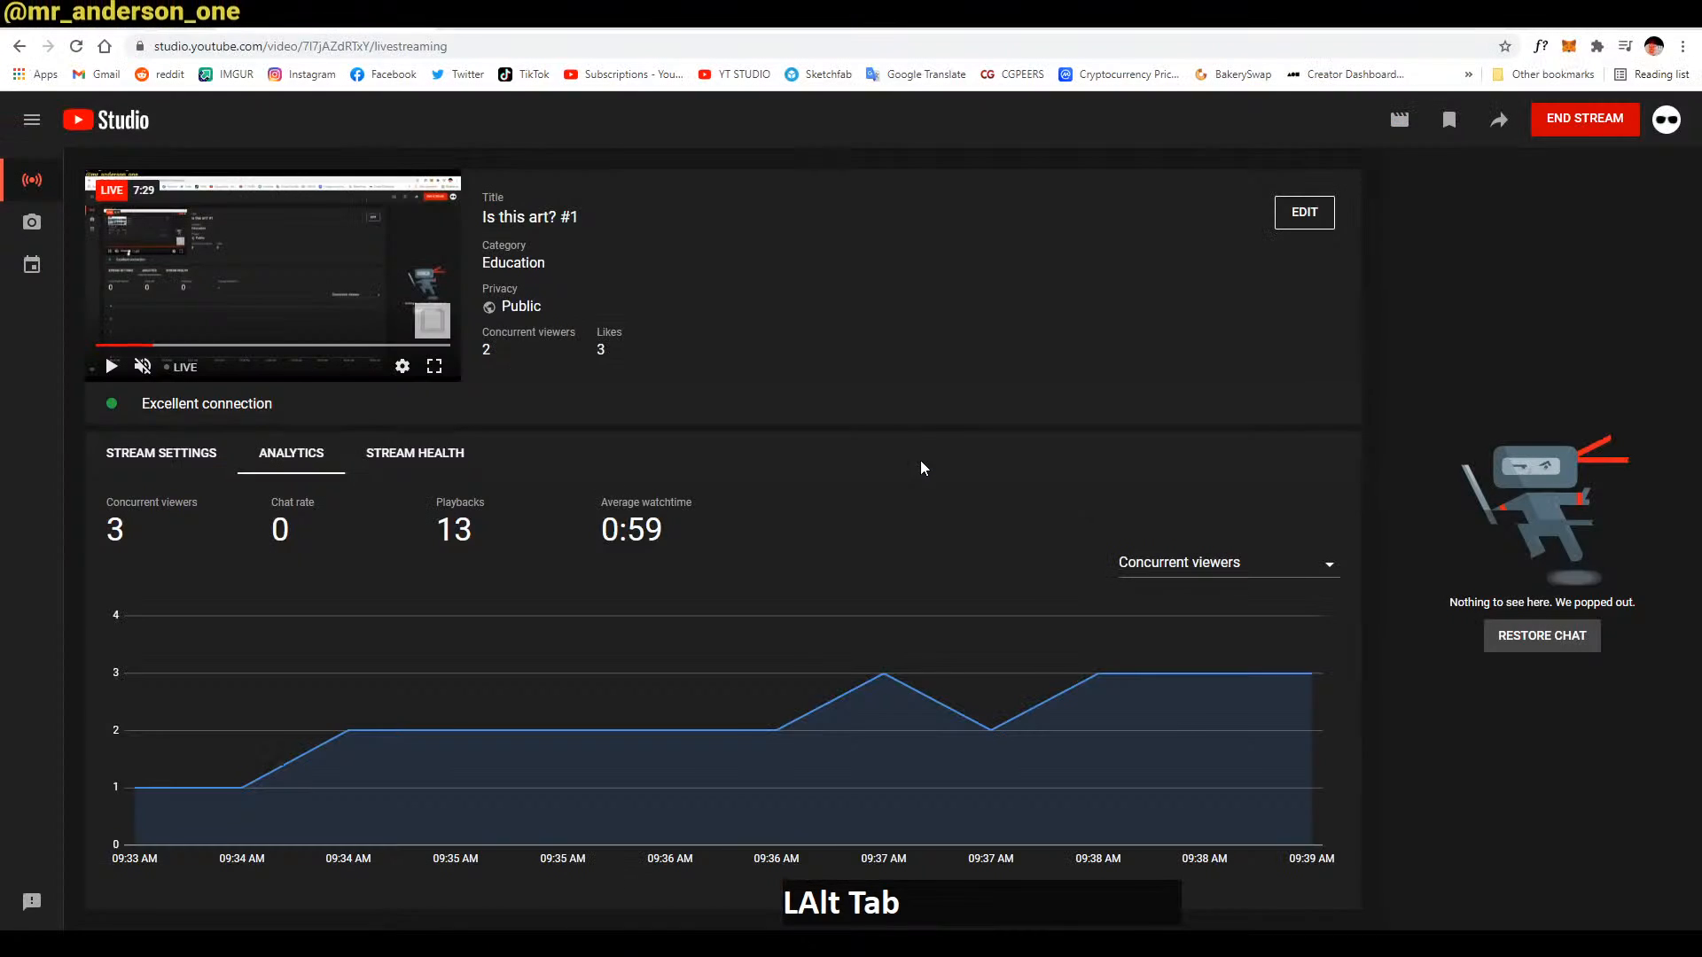
left_click(213, 941)
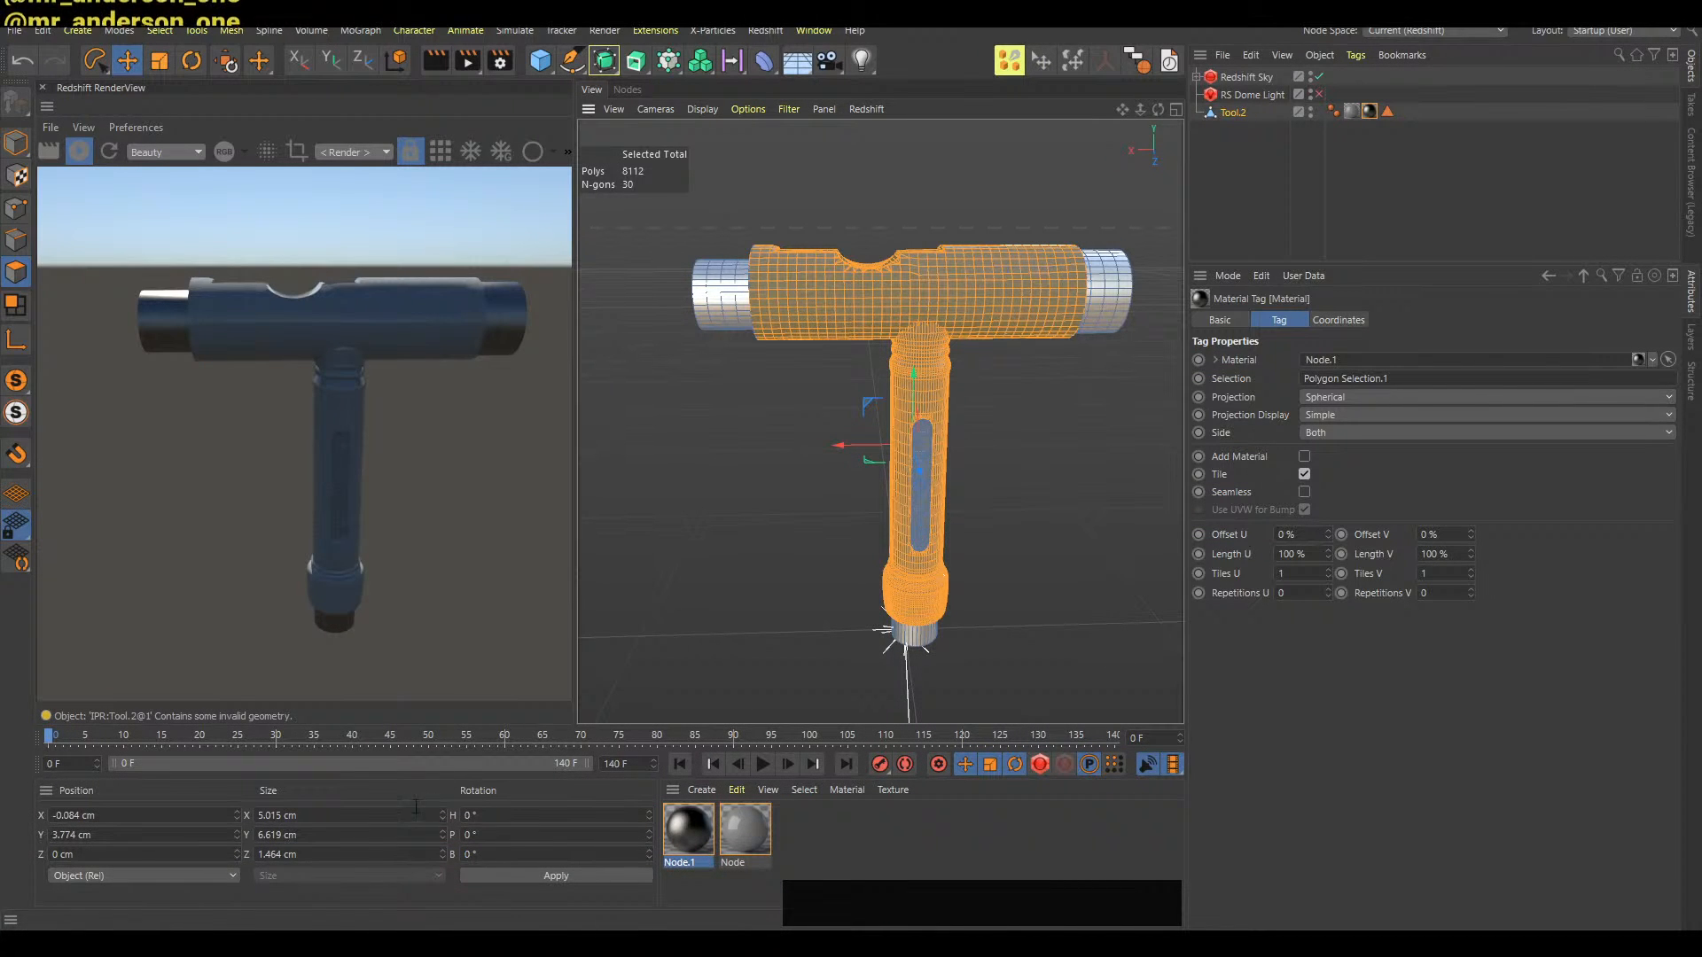
Create a live chat poll asking "Is this art?" with the options Yes and No, and post it to the community
left_click(217, 942)
left_click(220, 881)
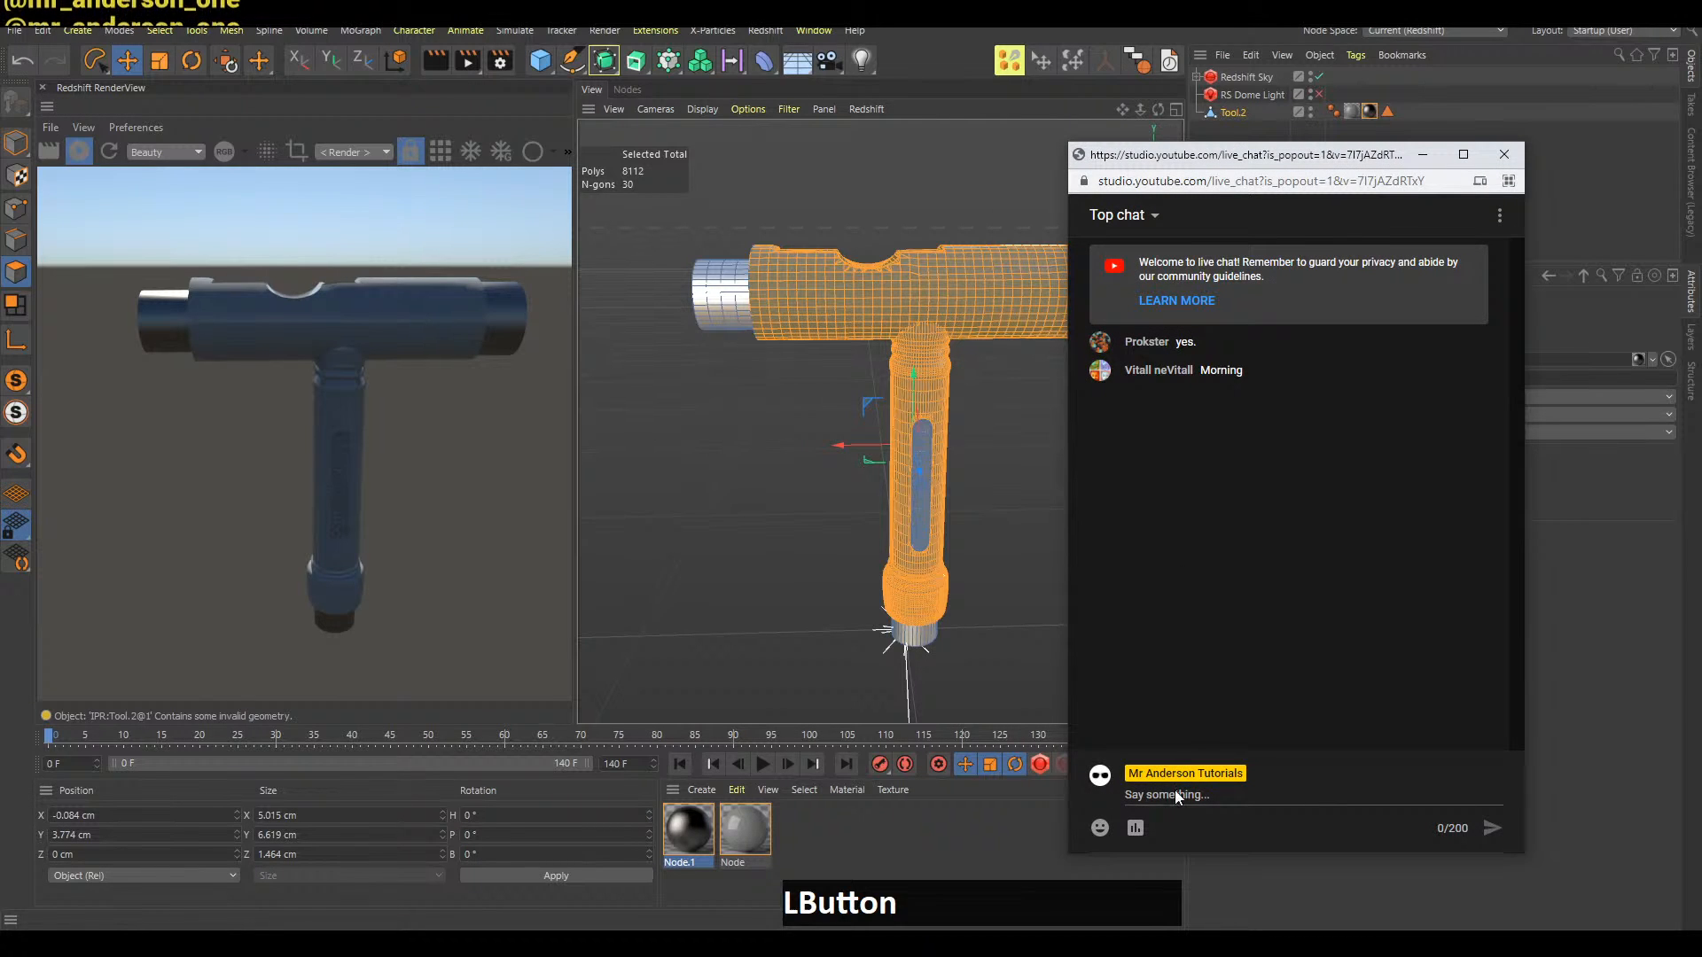
left_click(1149, 848)
left_click(1167, 638)
type("Is")
key("BackSpace")
type("s this art?")
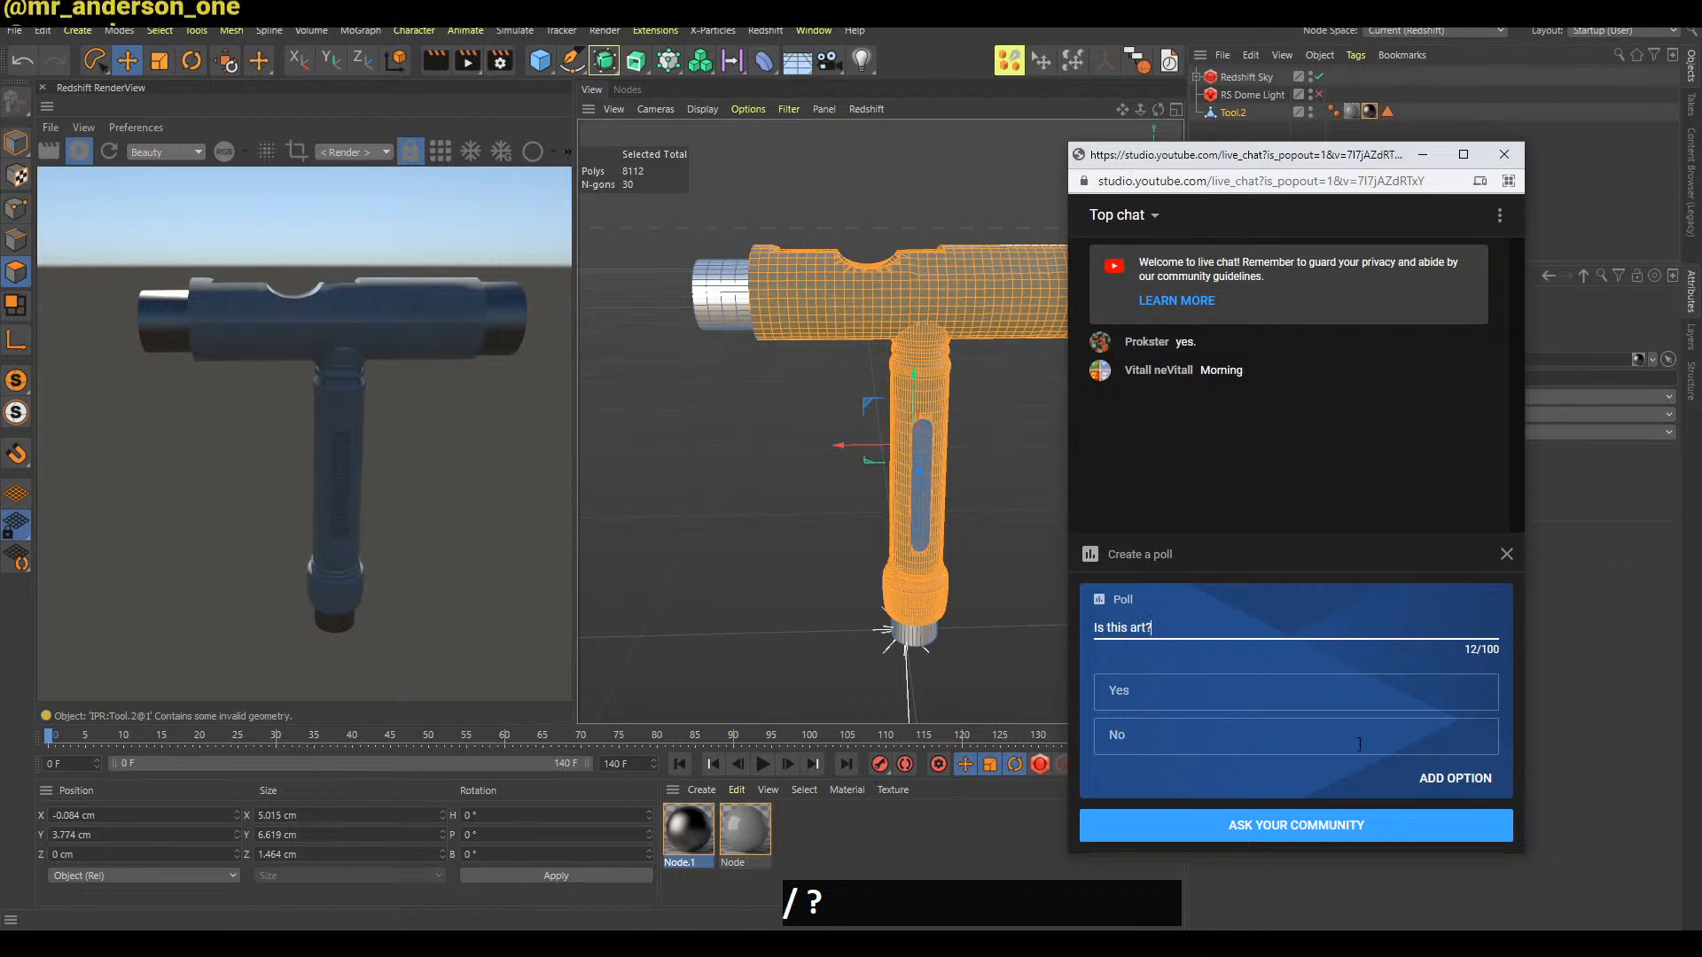
left_click(1319, 829)
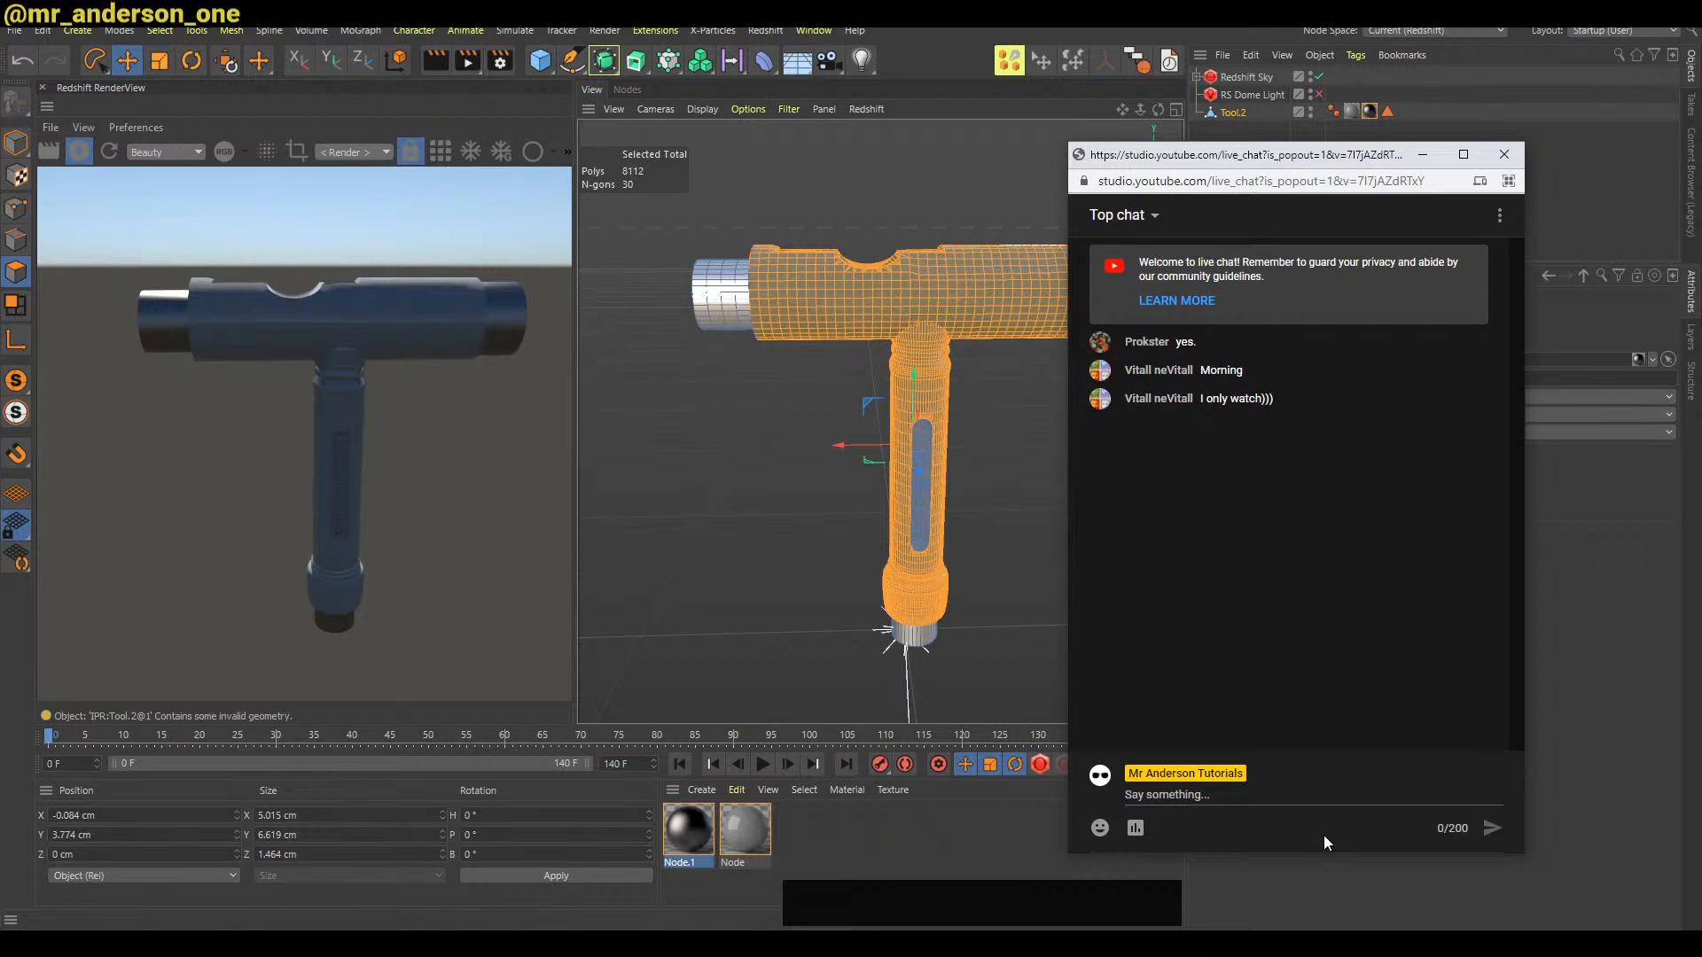
Bring up the YouTube Studio live dashboard and open the live chat pop-out in front of it
left_click(87, 927)
left_click(81, 859)
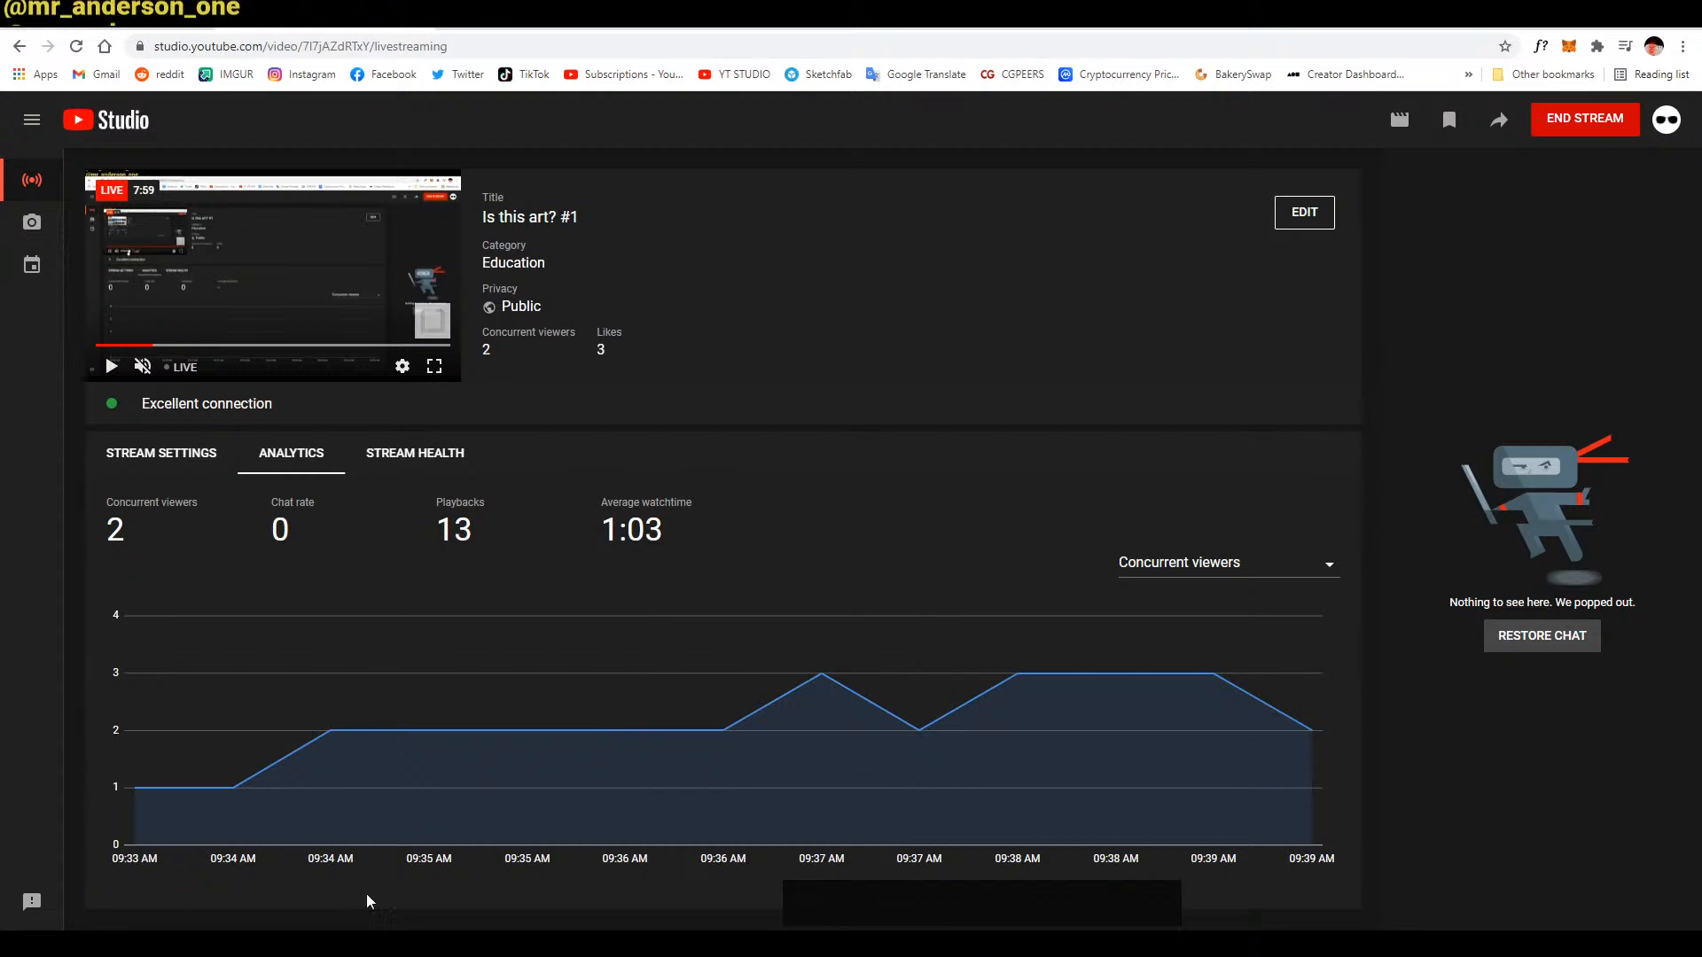
left_click(159, 942)
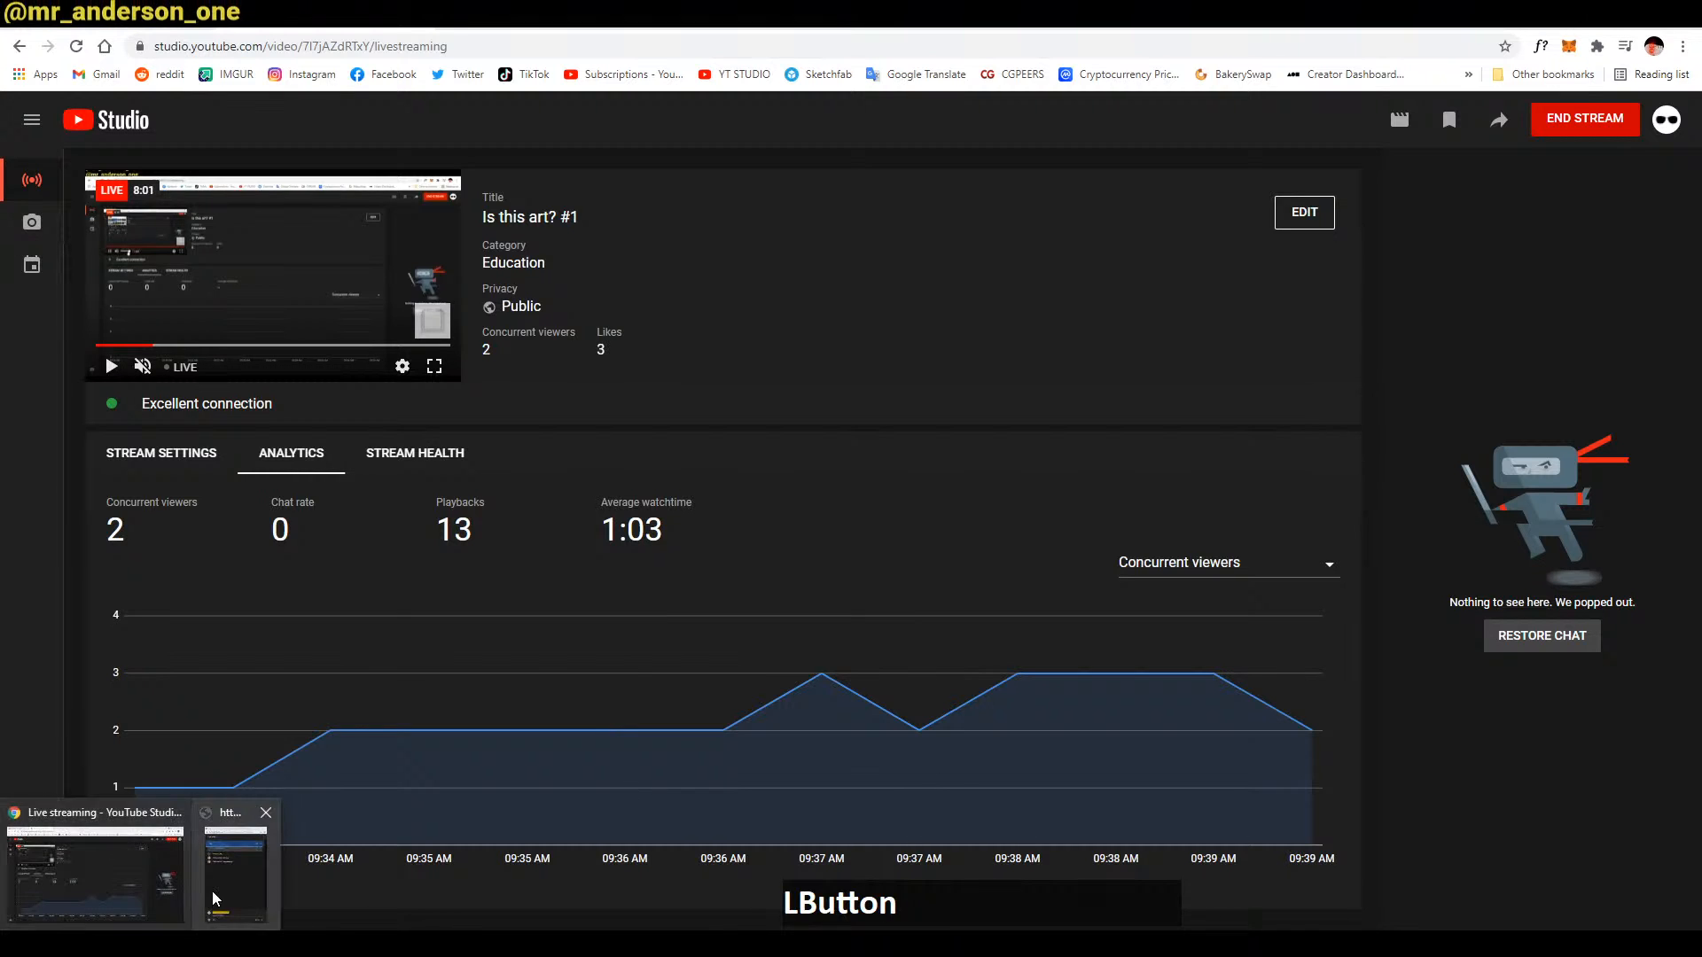
left_click(212, 891)
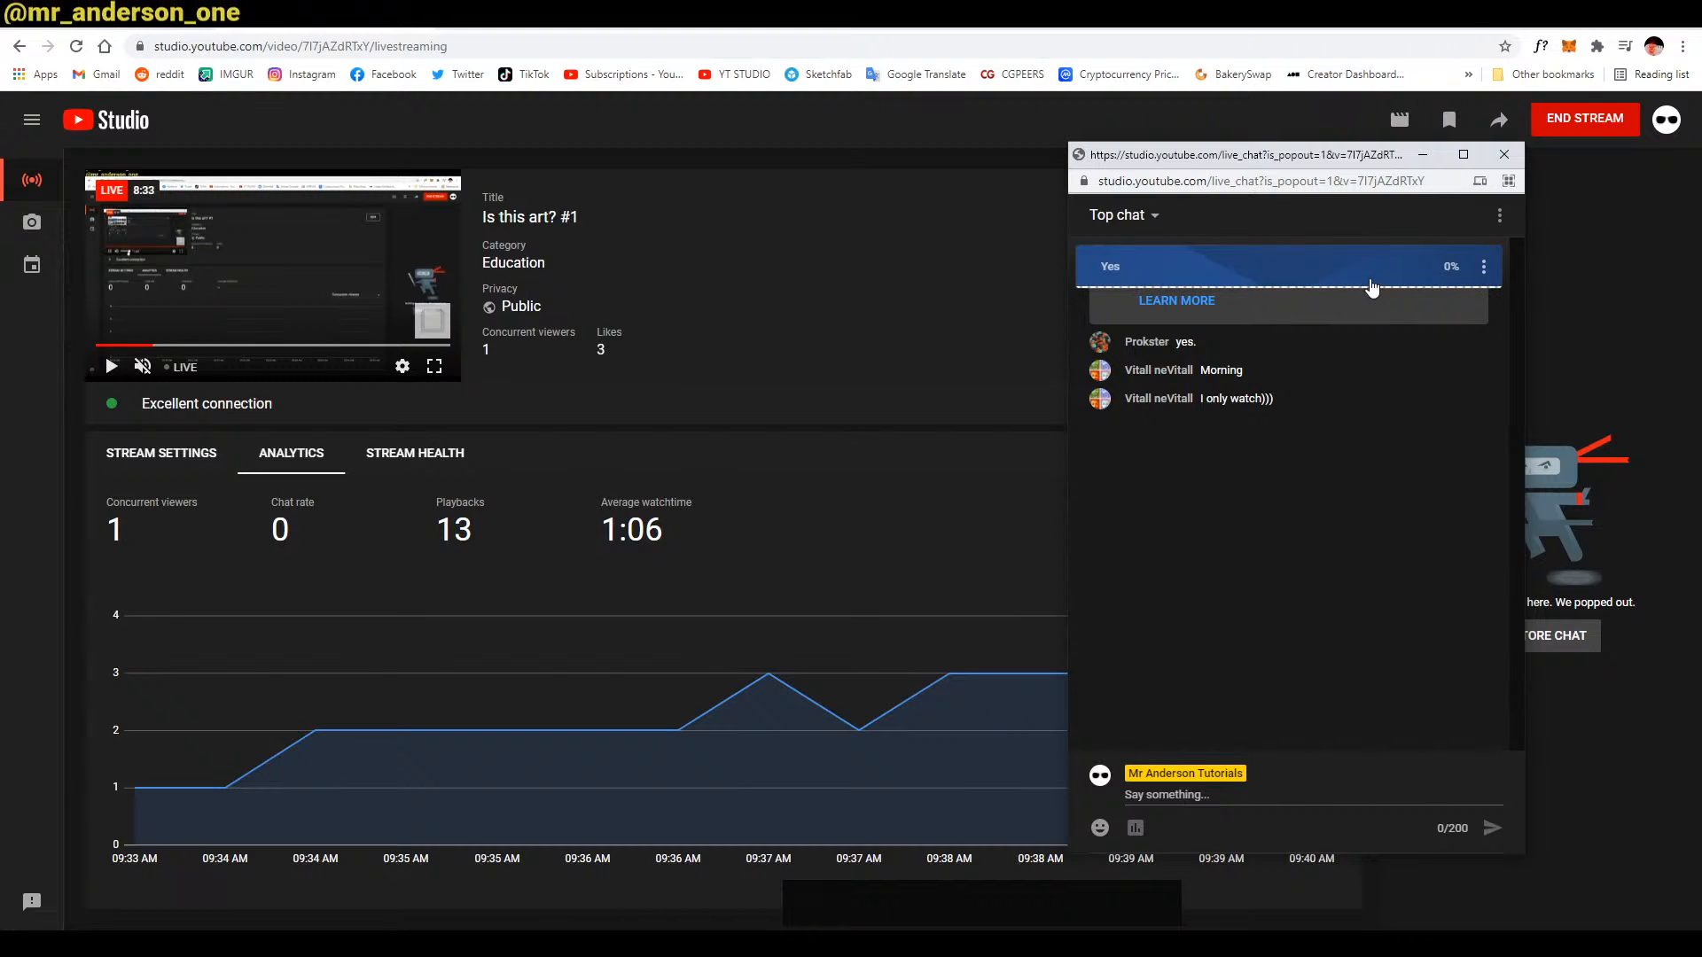
Expand and collapse the poll in the live chat to review its votes, and minimise the browser windows to return to Cinema 4D
left_click(1138, 276)
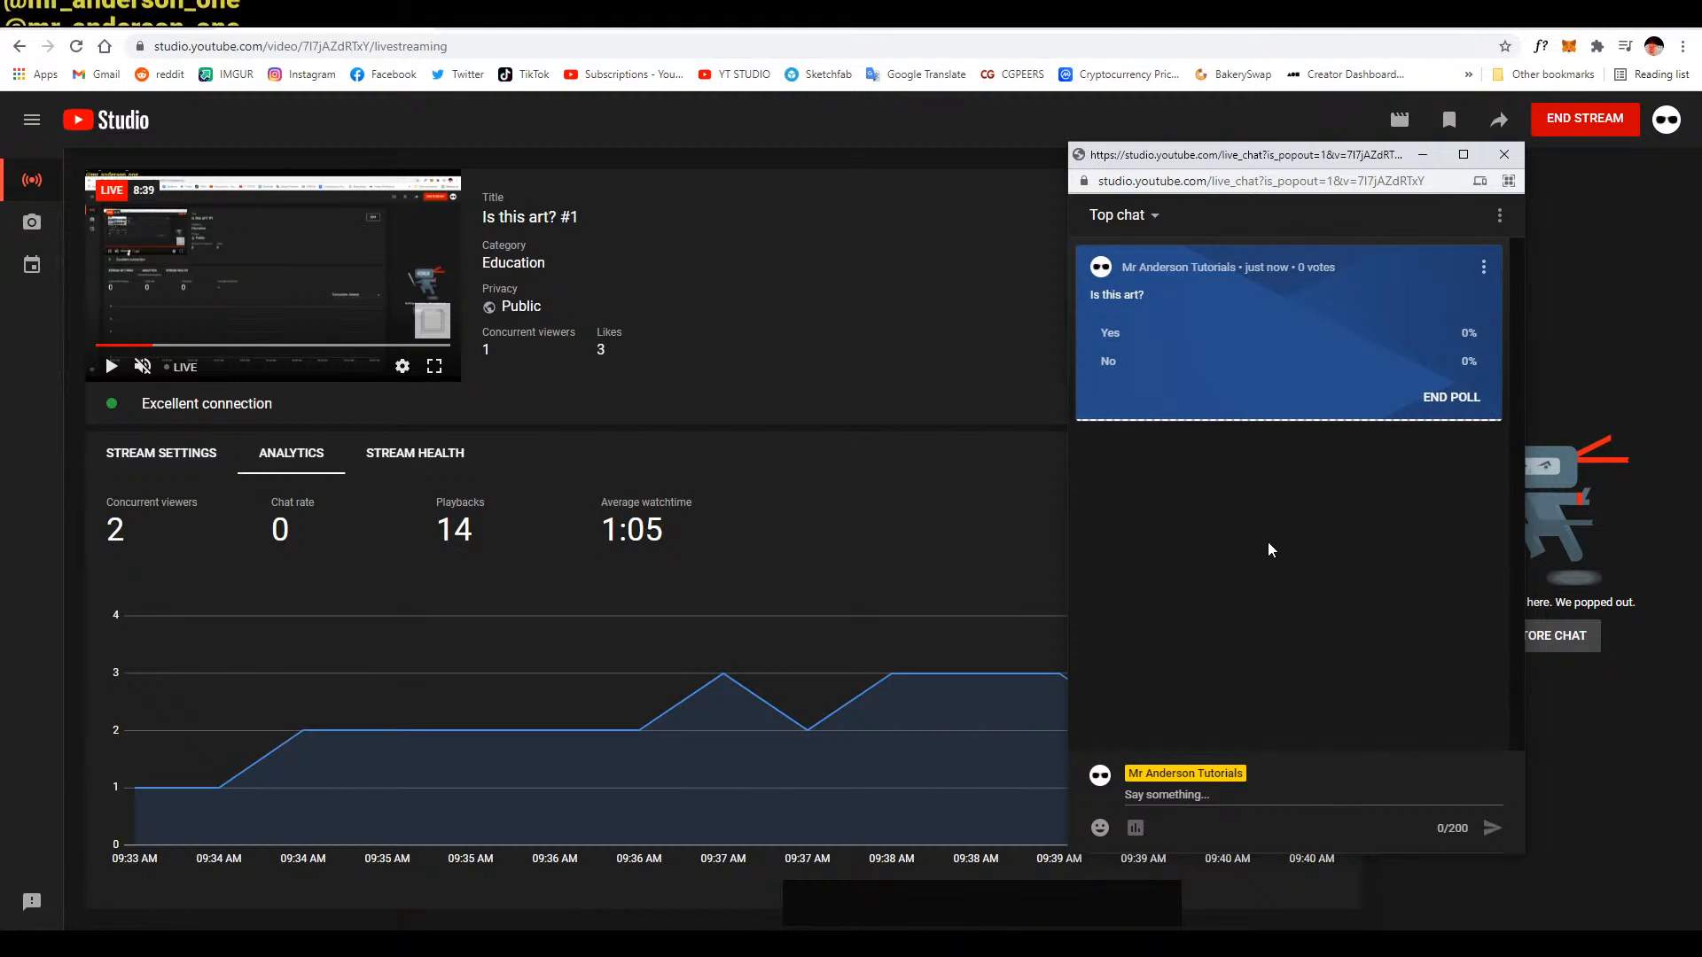
left_click(1188, 275)
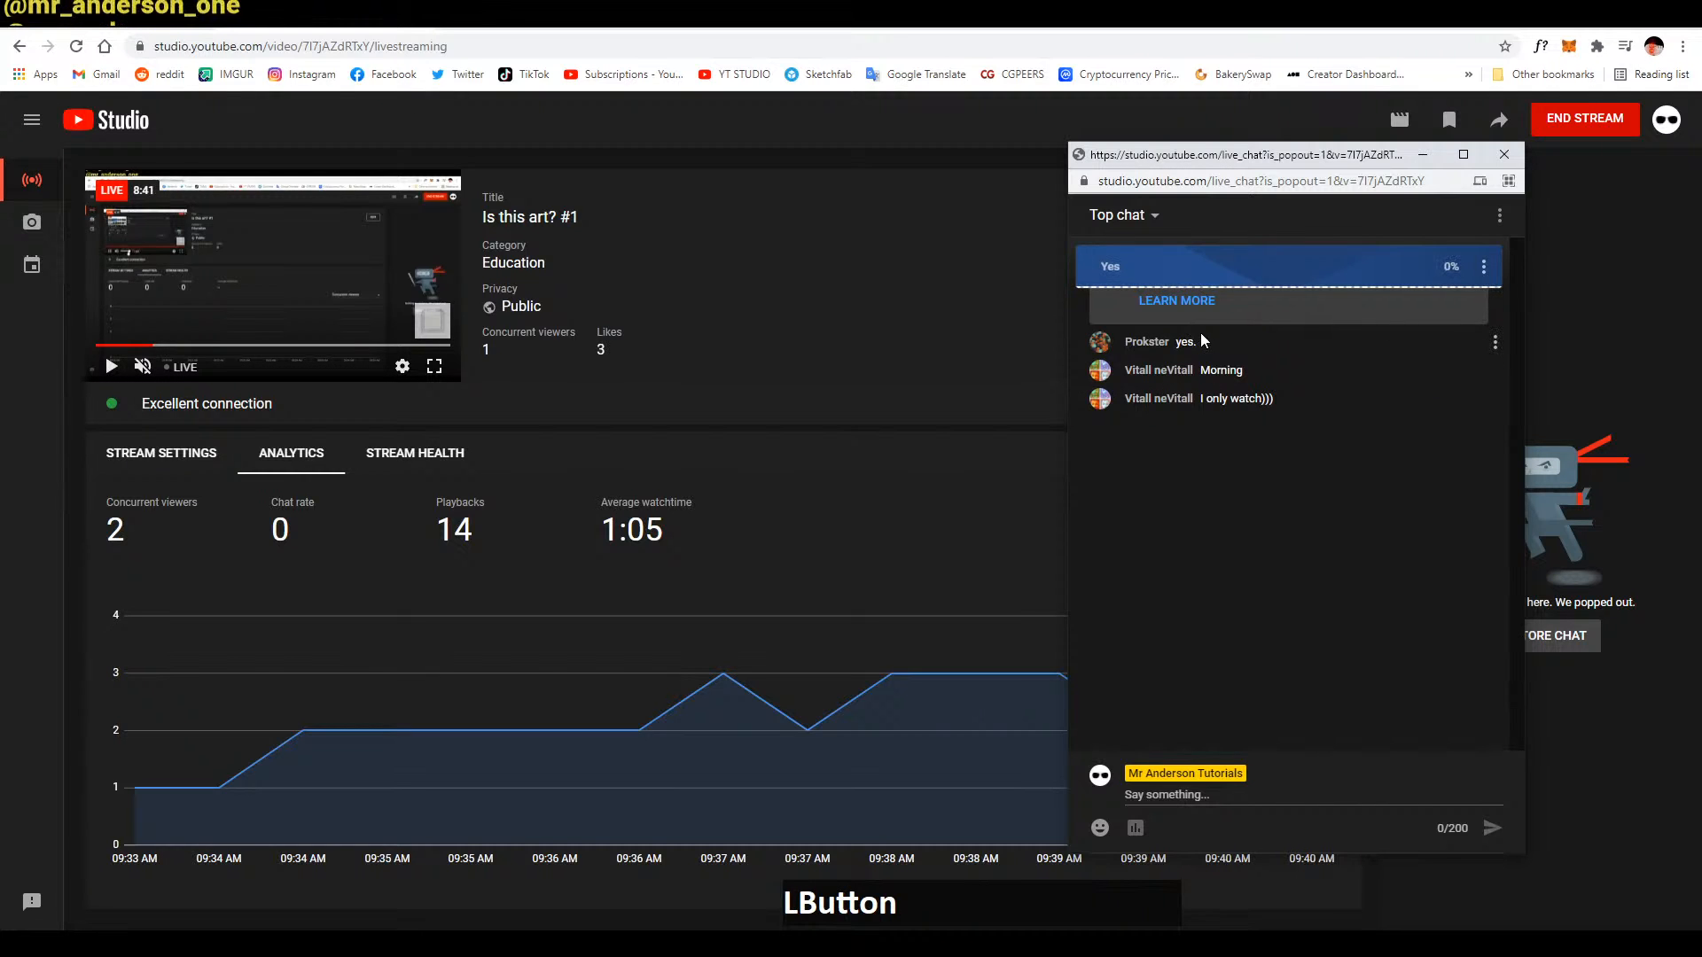
left_click(1260, 277)
left_click(1268, 267)
left_click(1325, 266)
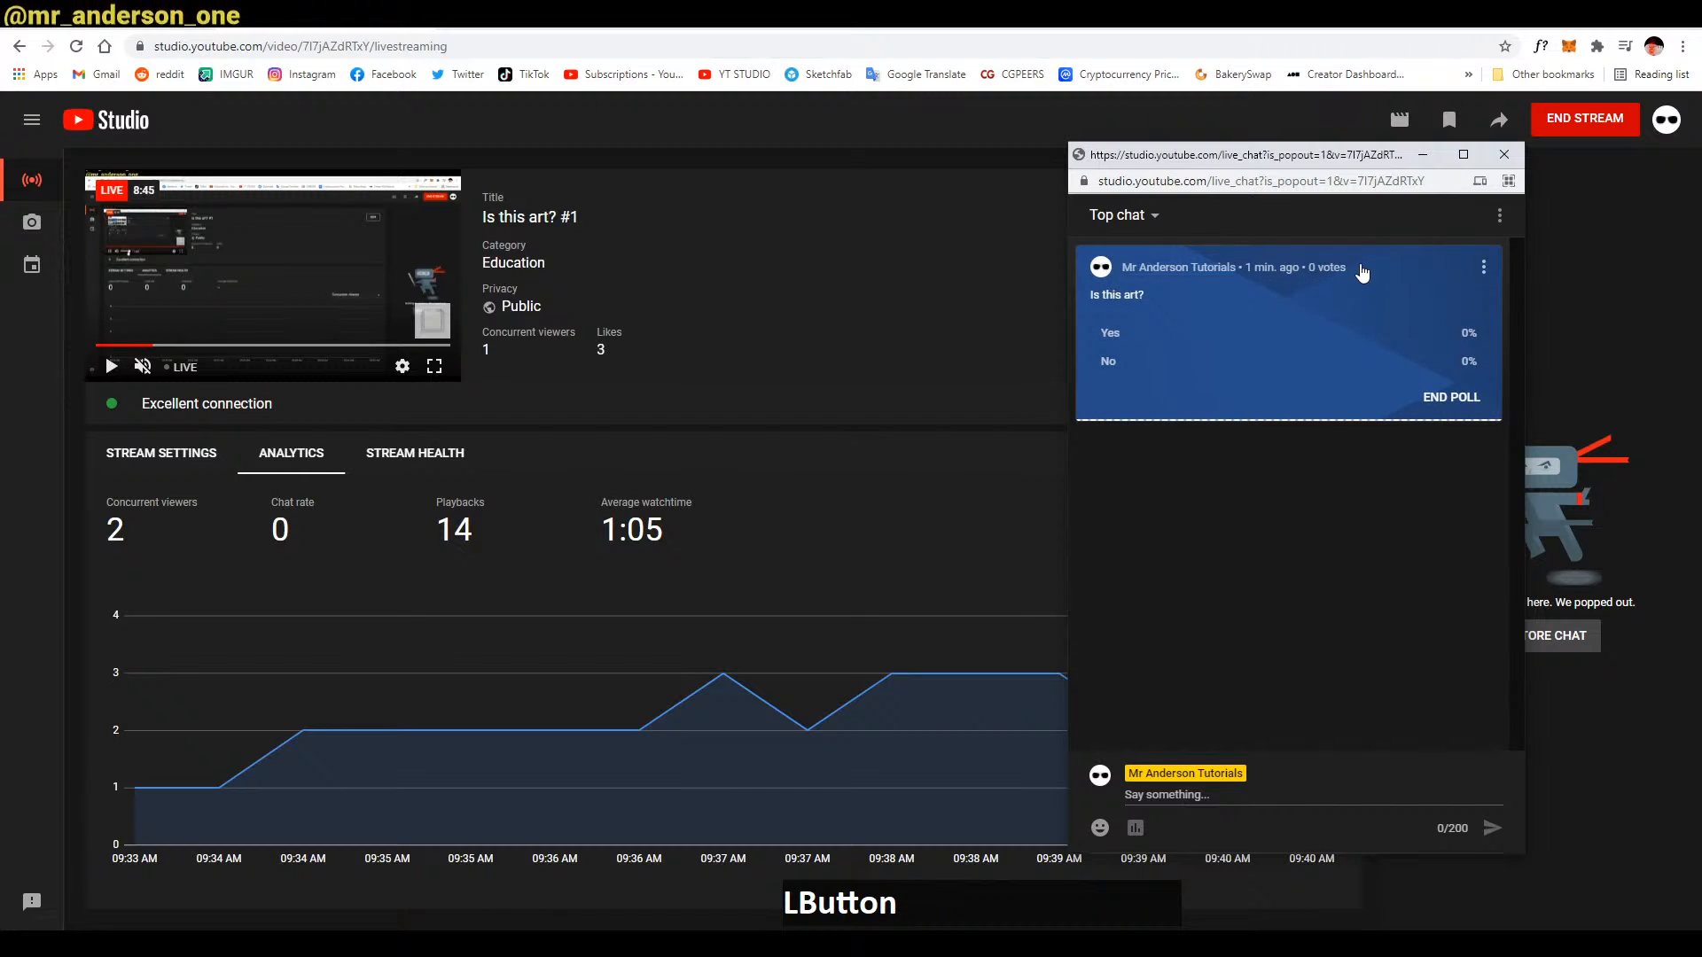
left_click(1354, 273)
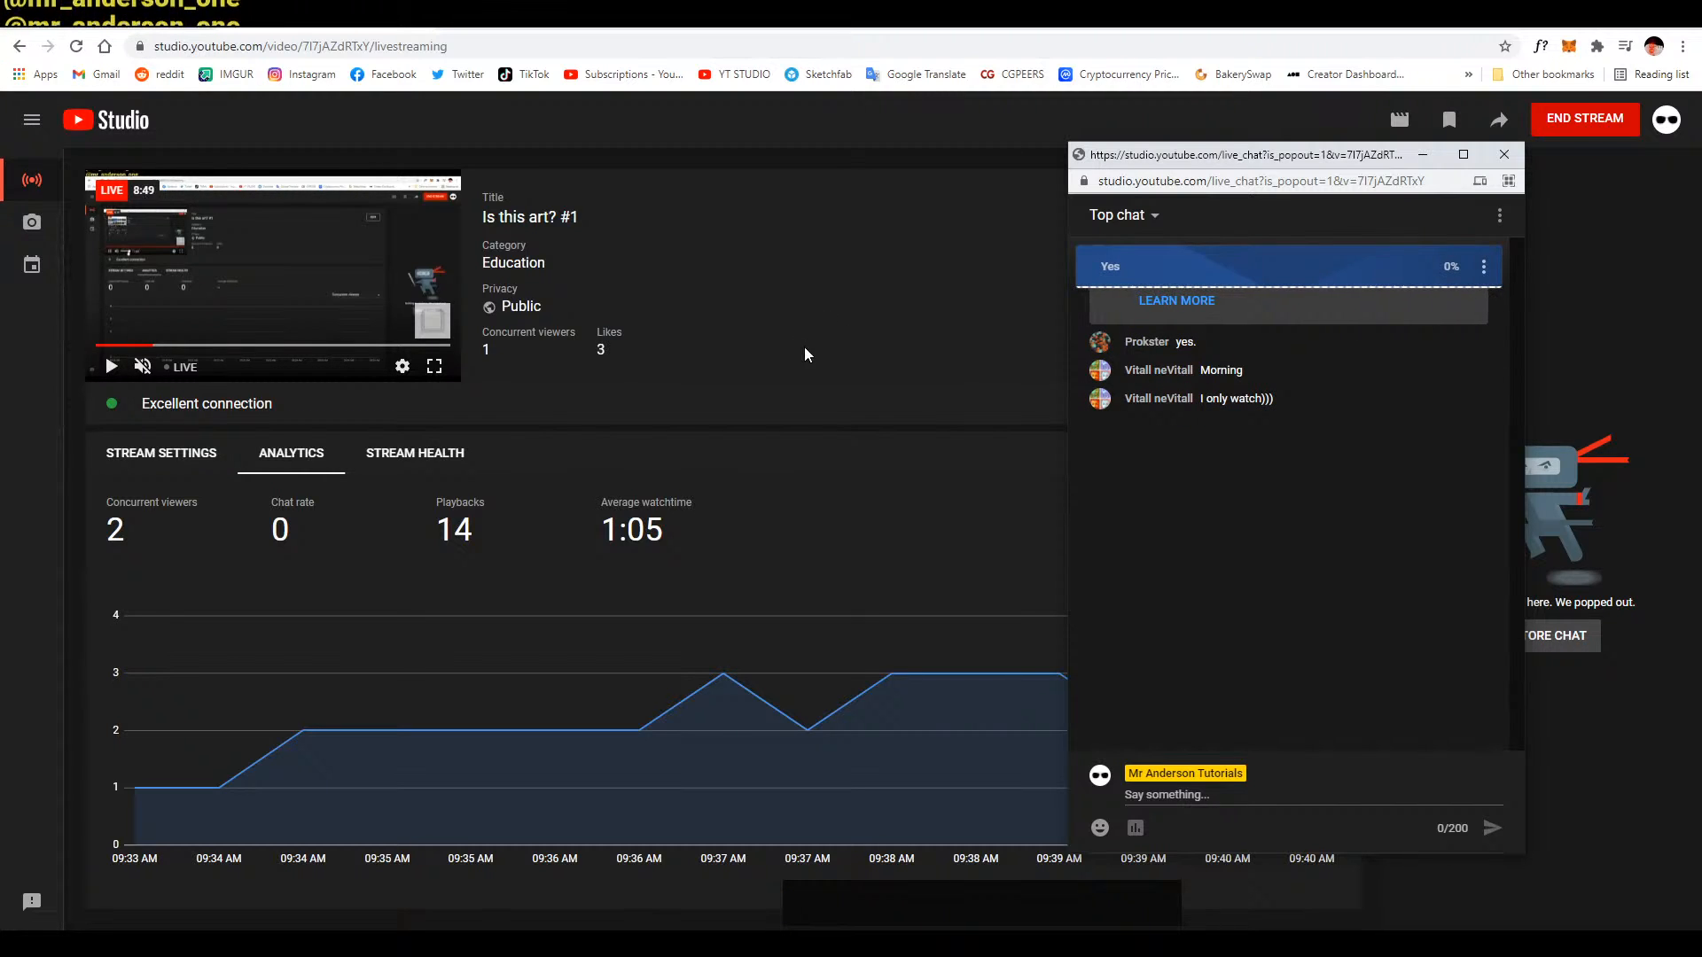
left_click(1600, 13)
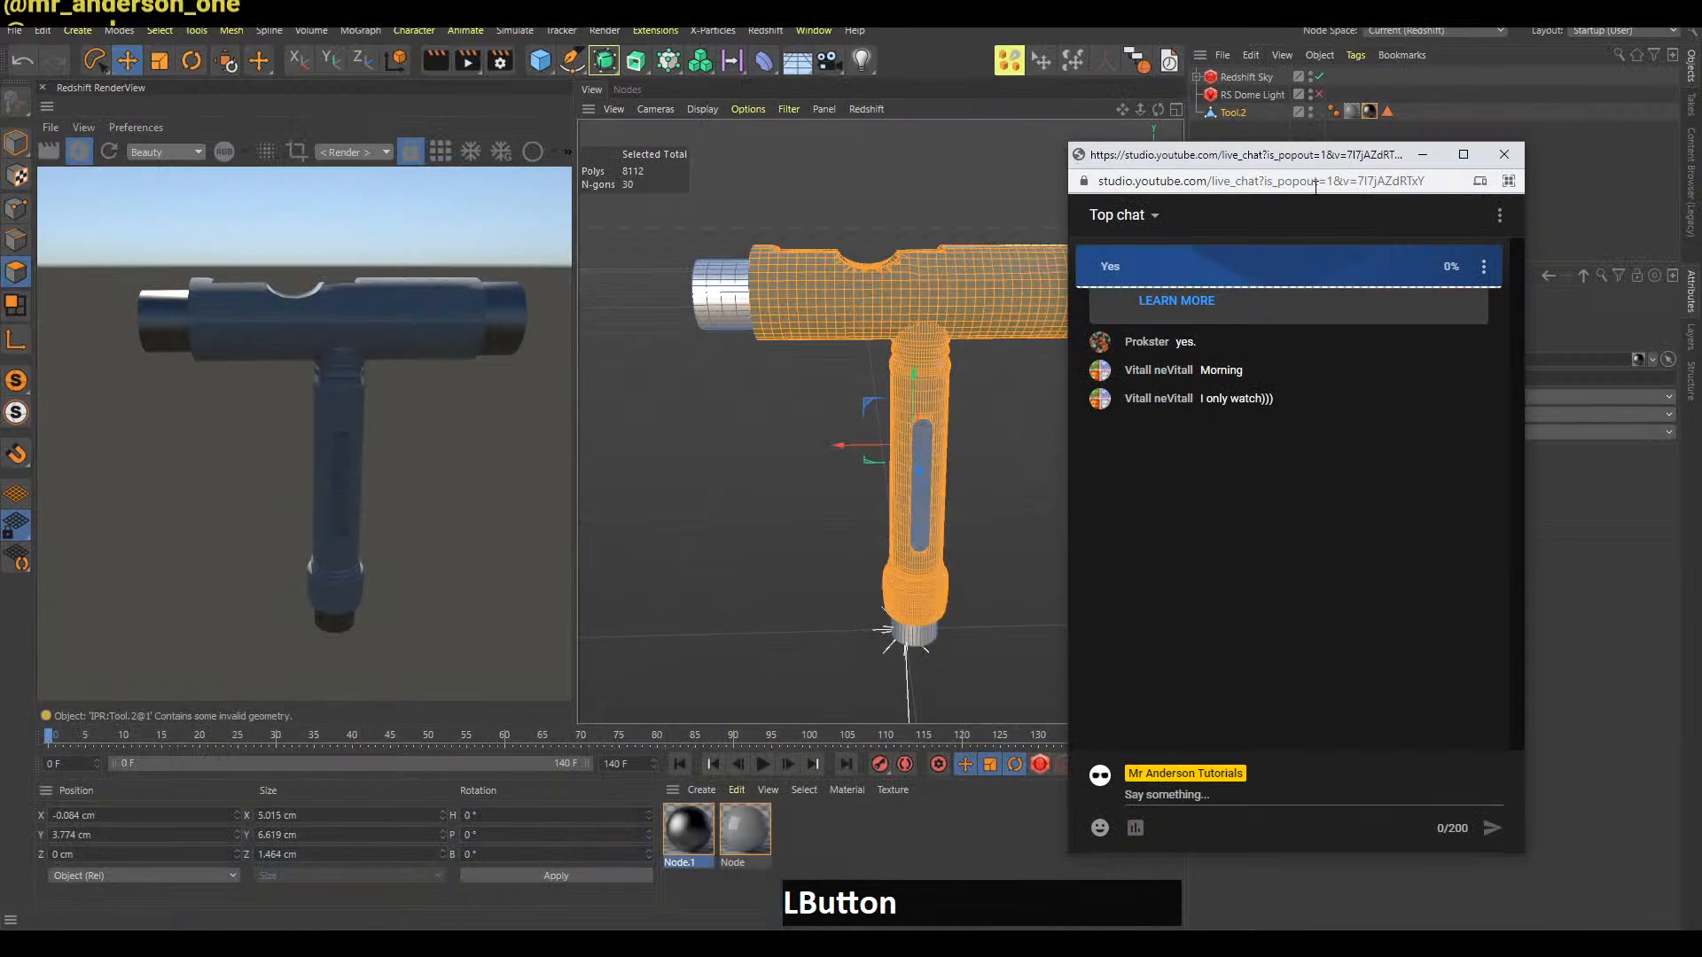
left_click(1423, 155)
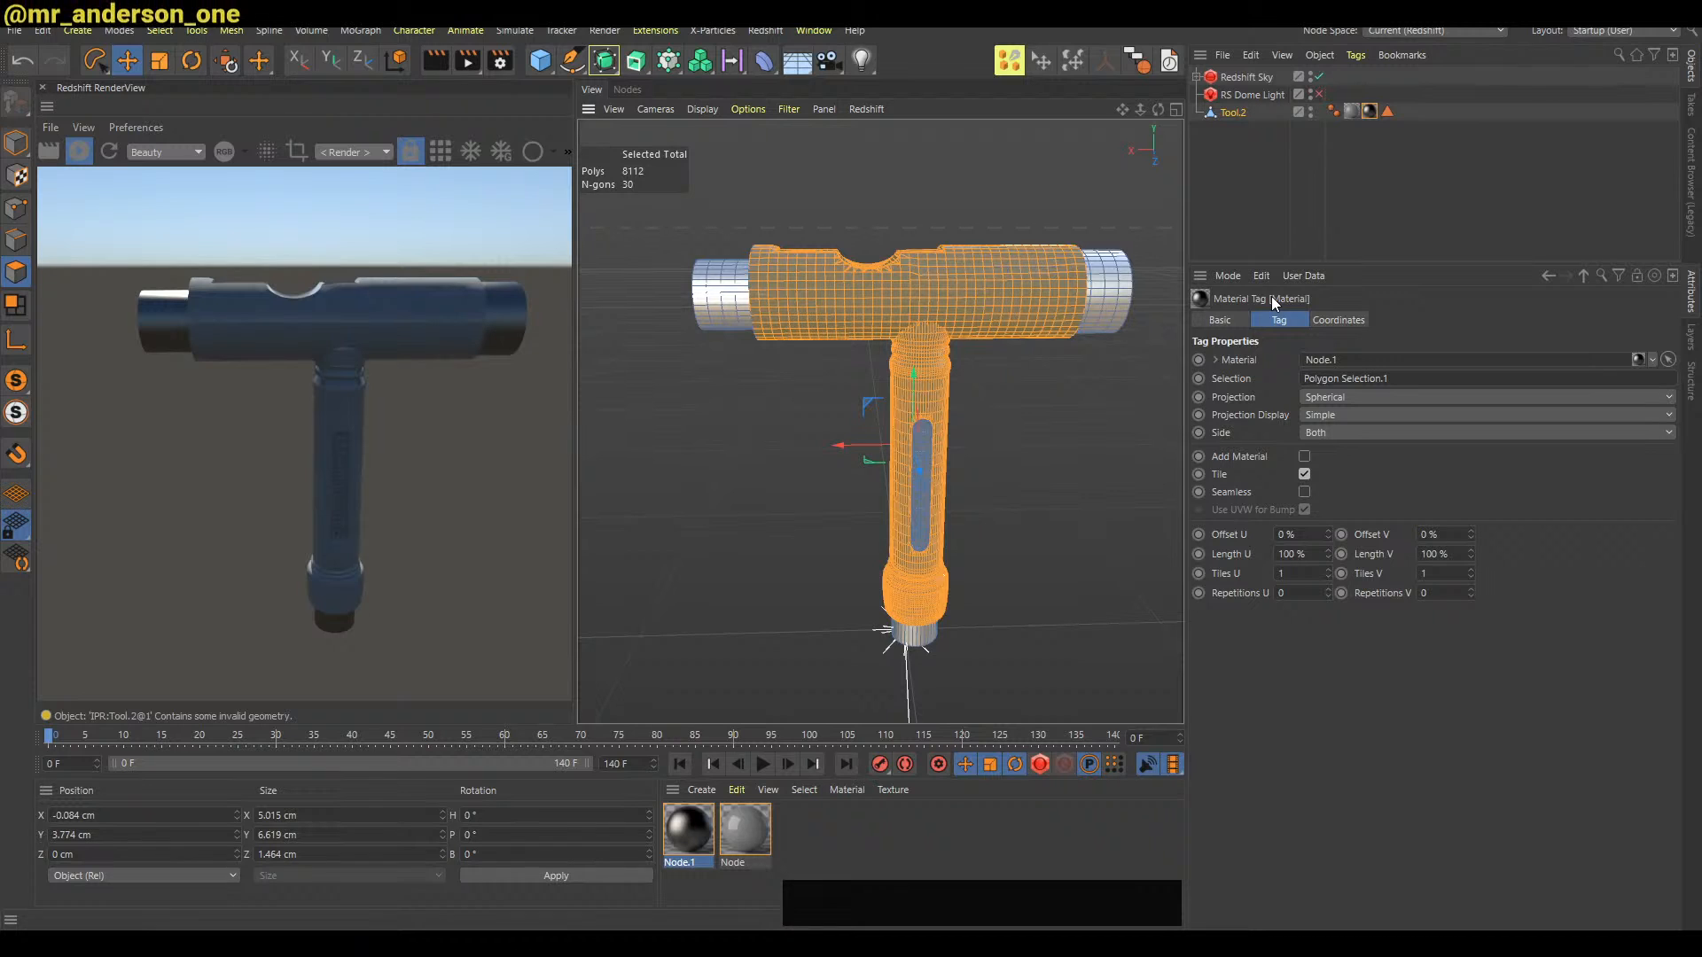
Delete the Node material tag from Tool.2 and reapply the Node material to the selected body and handle polygons only
left_click(1287, 206)
left_click(1352, 111)
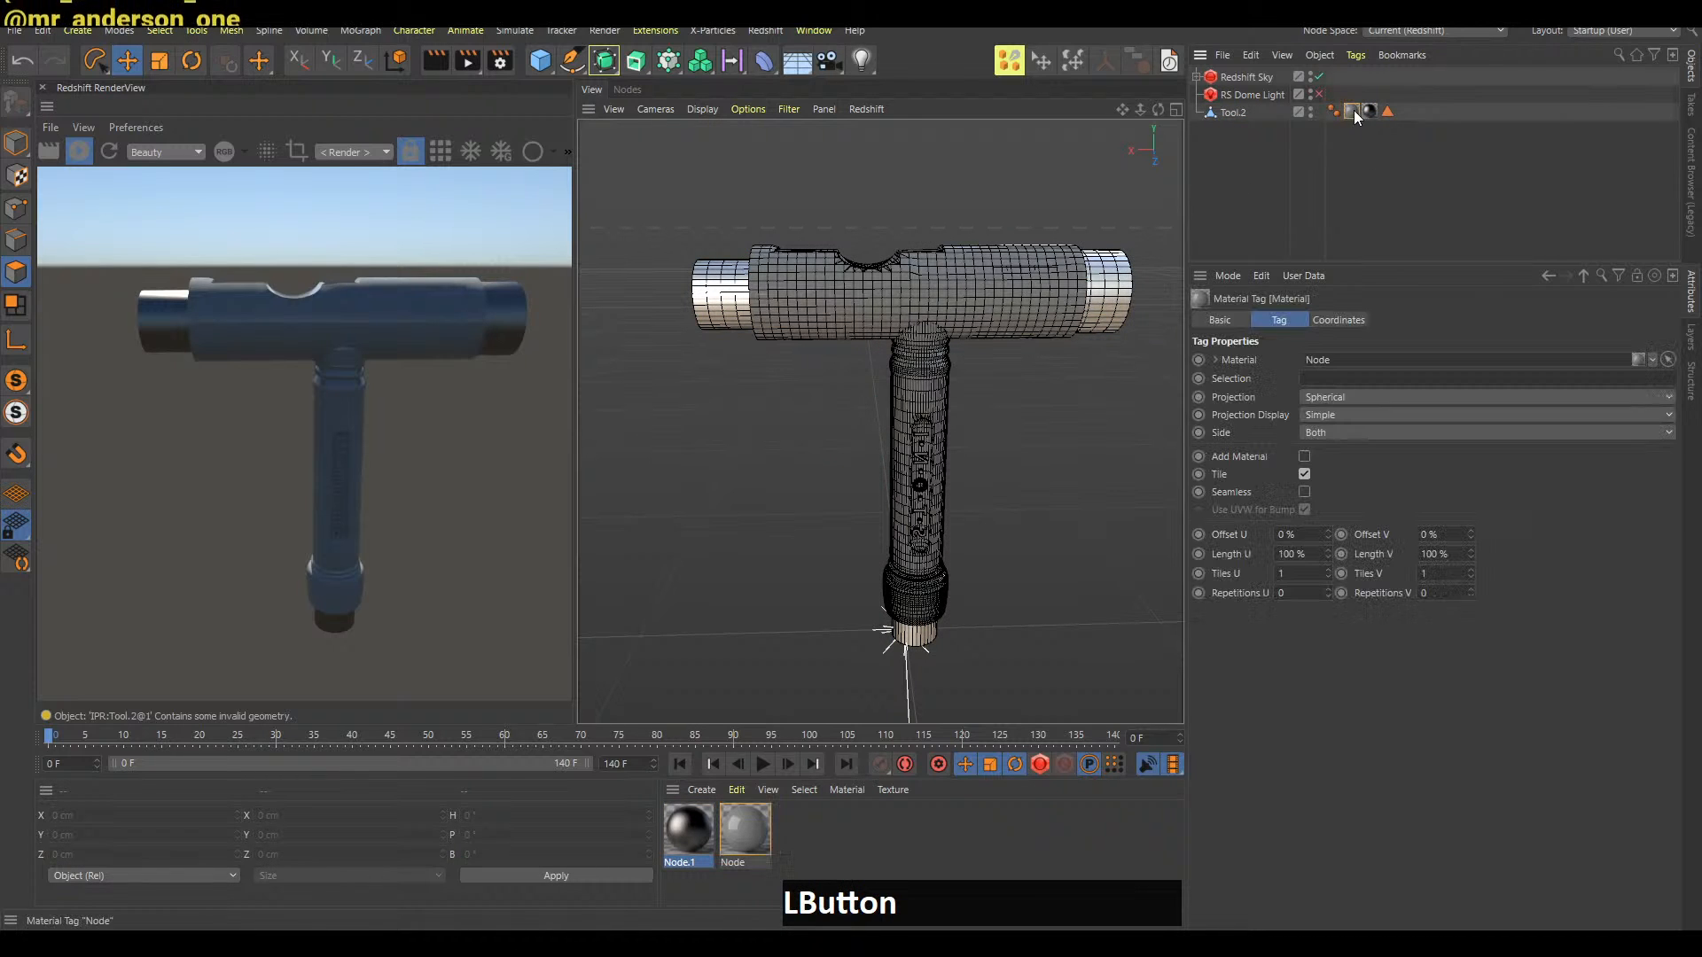
key("Delete")
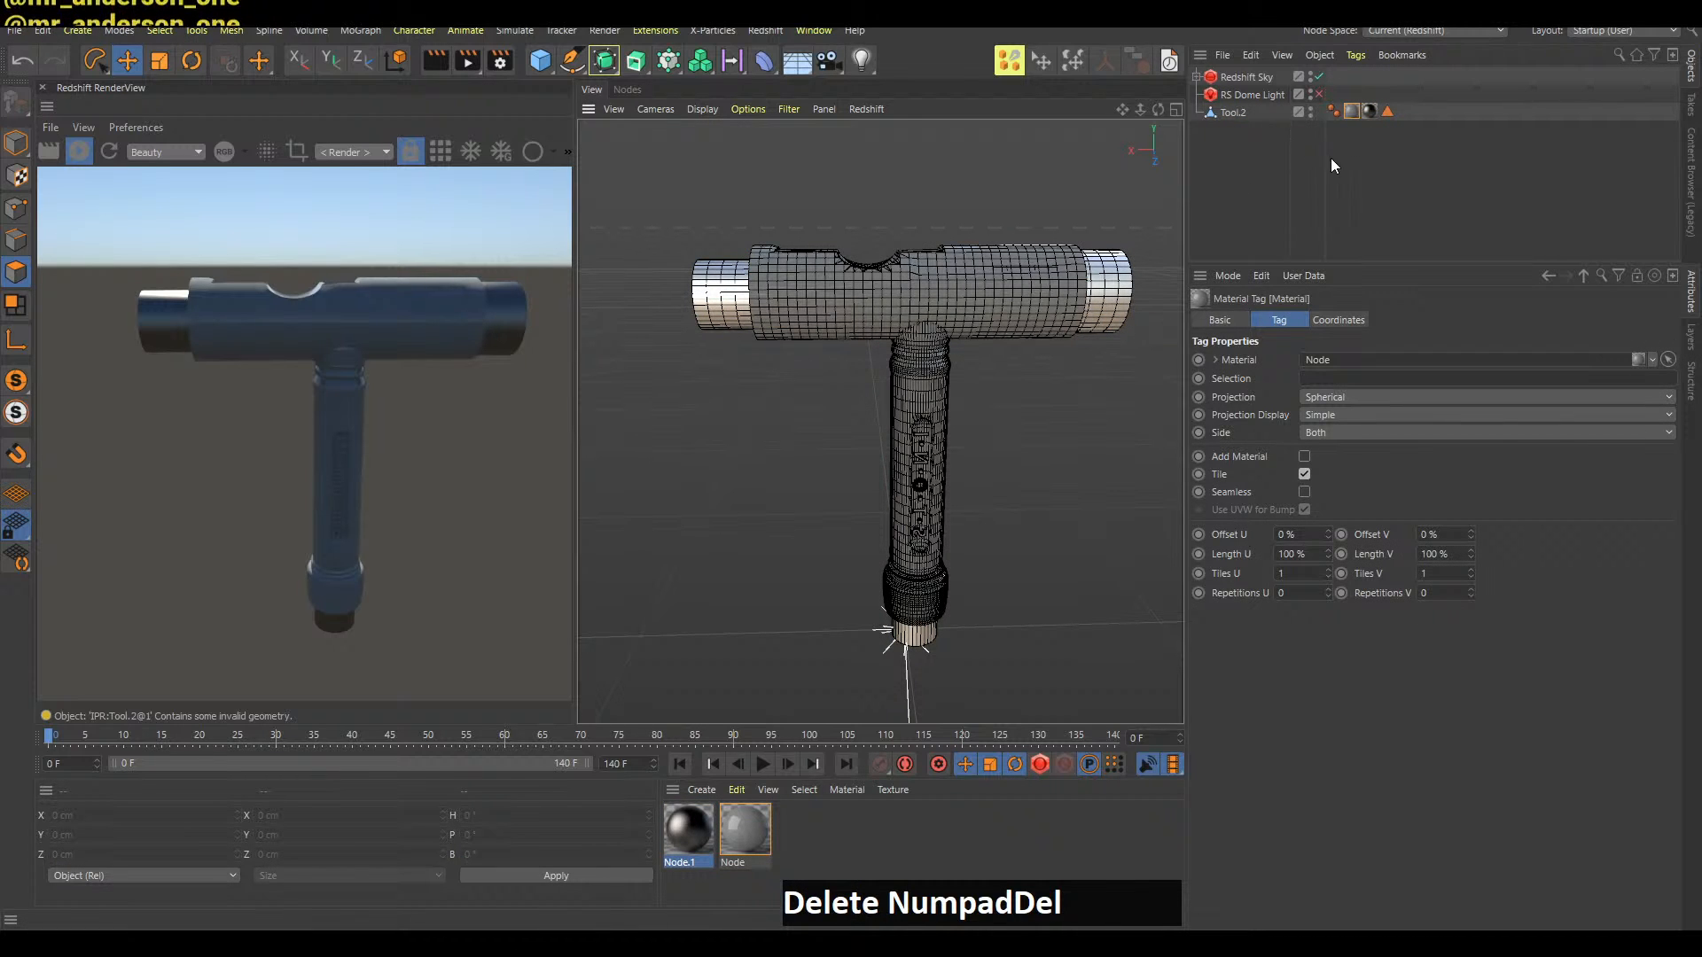
left_click(1232, 113)
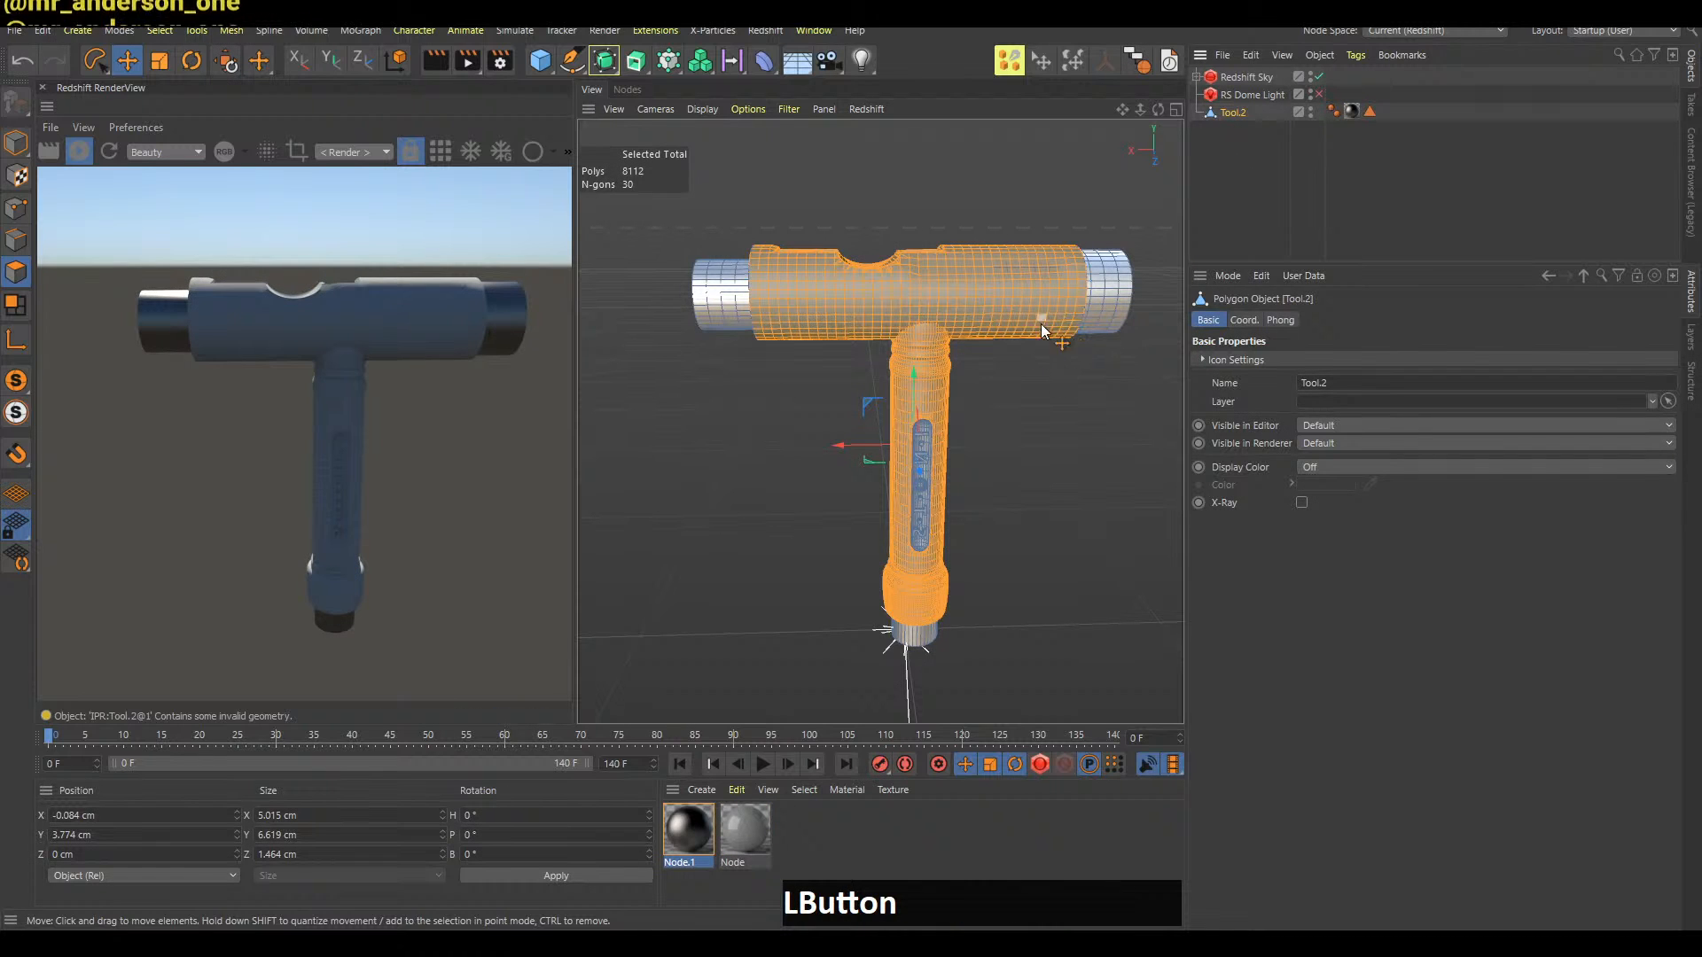
left_click_drag(749, 827, 955, 441)
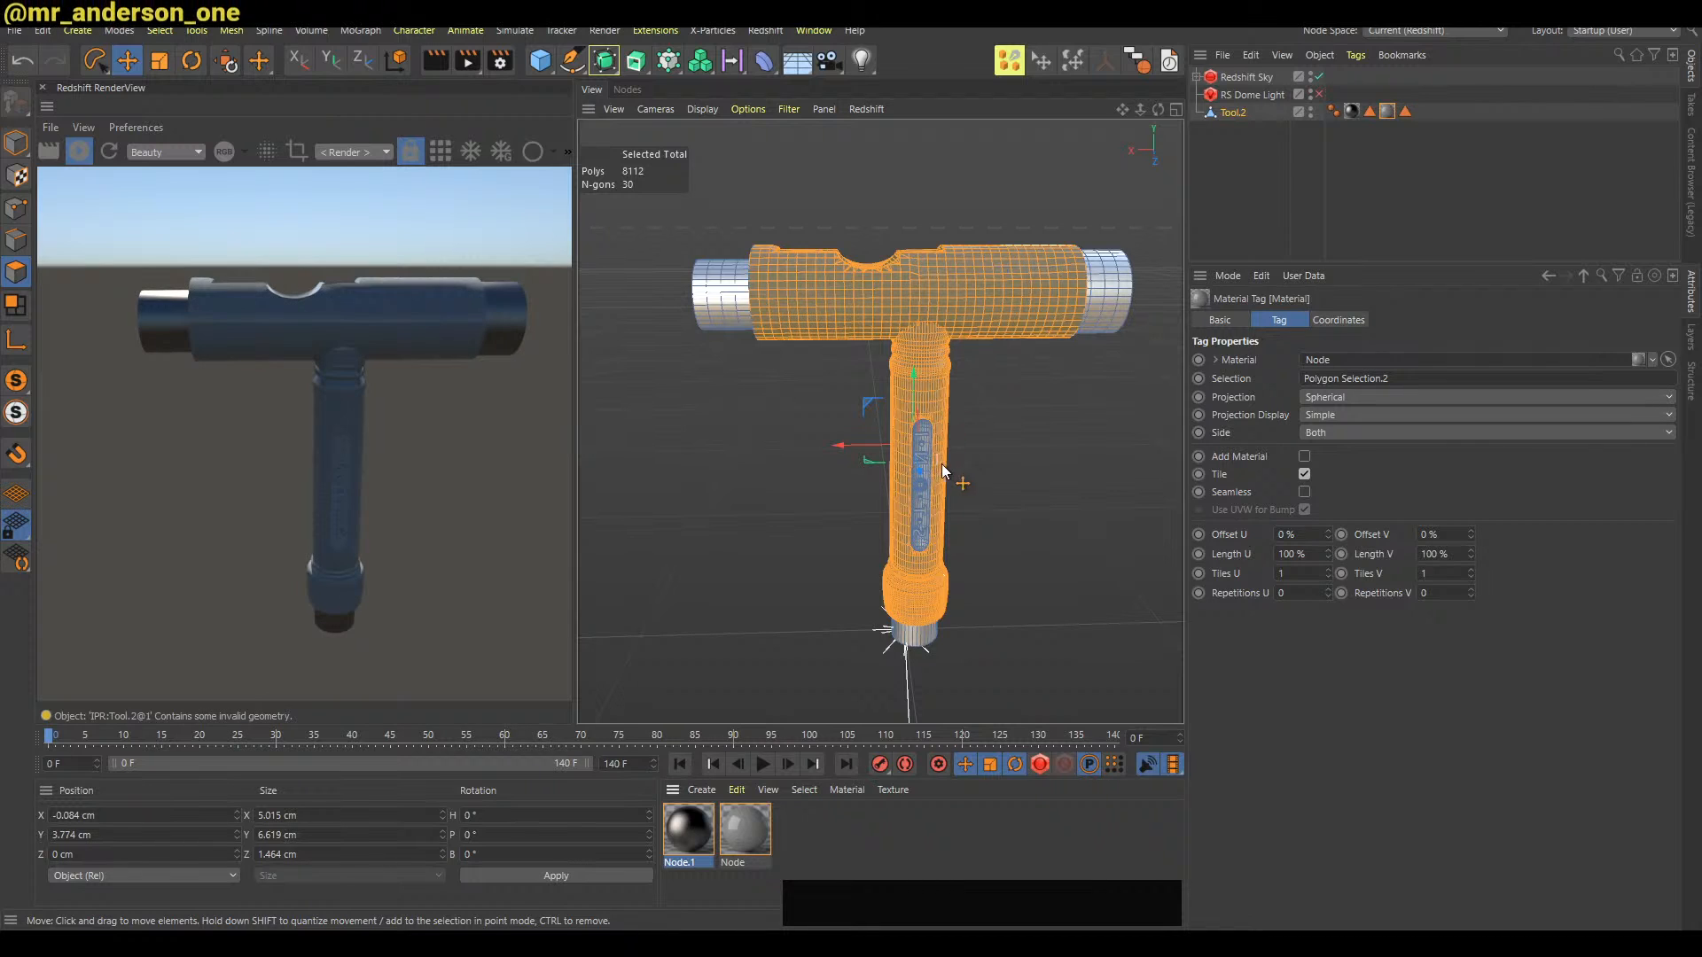
Add the lettering polygons inside the handle's slot to the current selection with Lasso Selection
left_click(929, 449, "shift")
key("ctrl+z")
right_click_drag(952, 445, 959, 439, "alt")
key("8")
mouse_move(975, 356)
left_mouse_down("shift")
mouse_move(872, 364)
mouse_move(1007, 558)
mouse_move(931, 501)
mouse_move(1208, 455)
mouse_move(936, 454)
left_mouse_up("shift")
right_click_drag(936, 454, 928, 439, "alt")
middle_click_drag(928, 439, 808, 636, "alt")
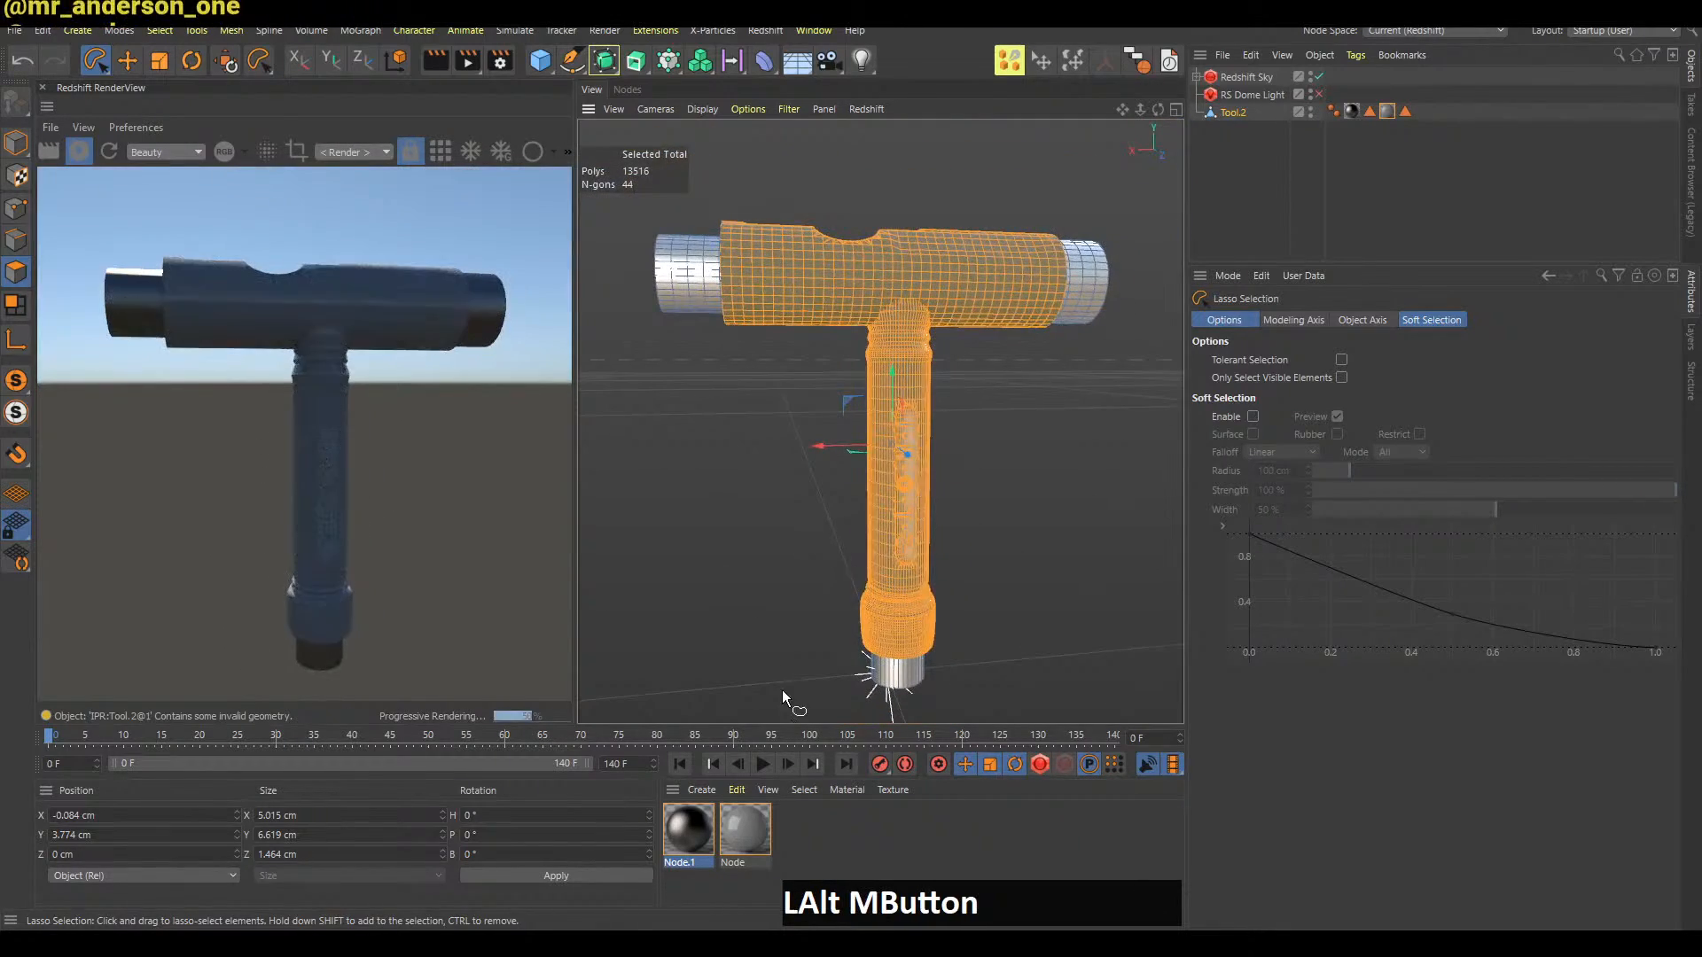
Try applying the Node.1 material to the selected body, handle and lettering polygons, and undo it
left_click_drag(687, 831, 917, 475)
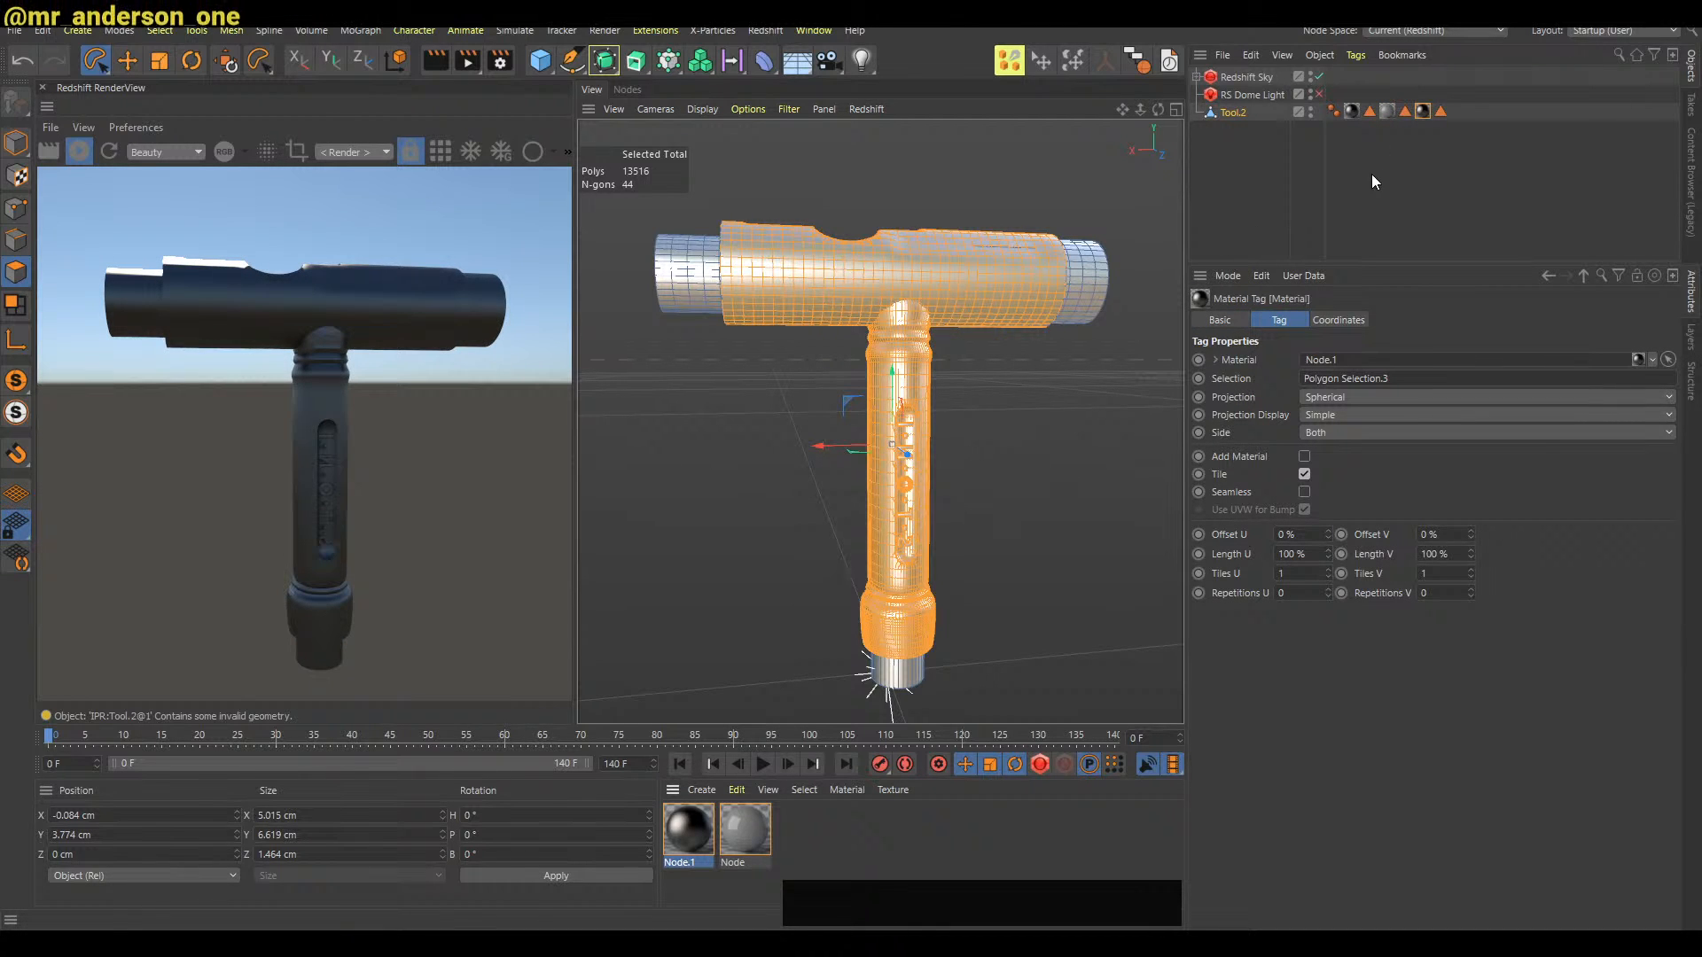
key("ctrl+z")
Delete the Node material tag and its Polygon Selection.2 tag from Tool.2, keeping the object selected
left_click(1395, 115)
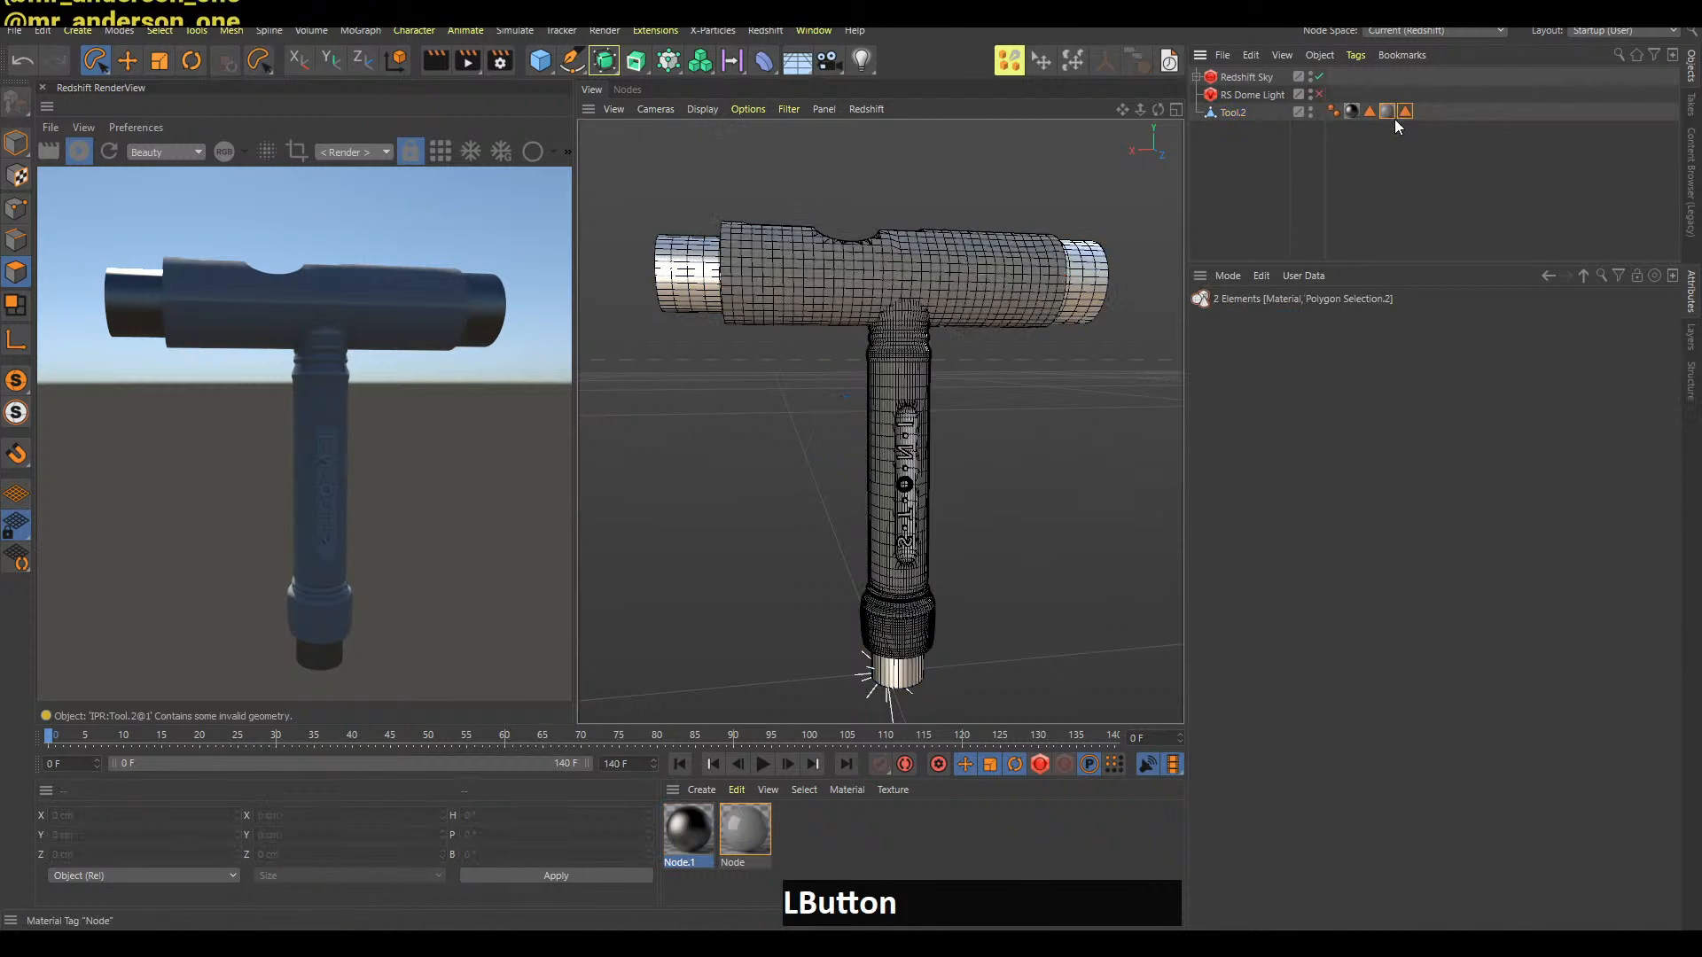
key("Delete")
left_click(1370, 112)
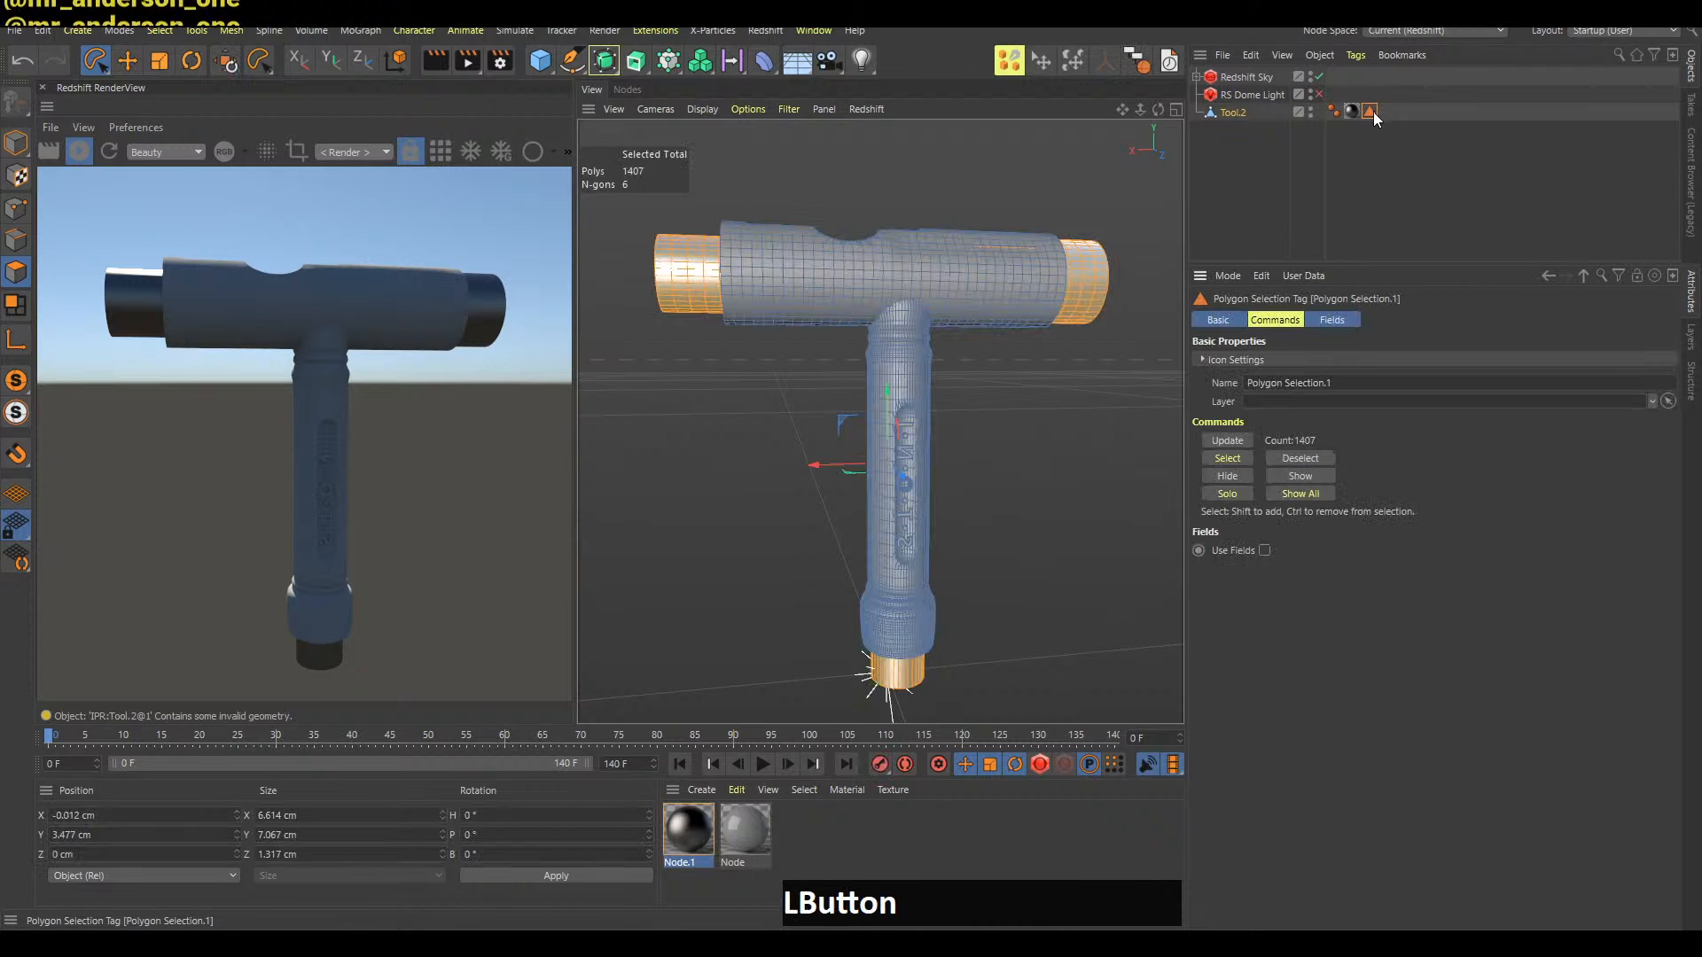
left_click(1234, 113)
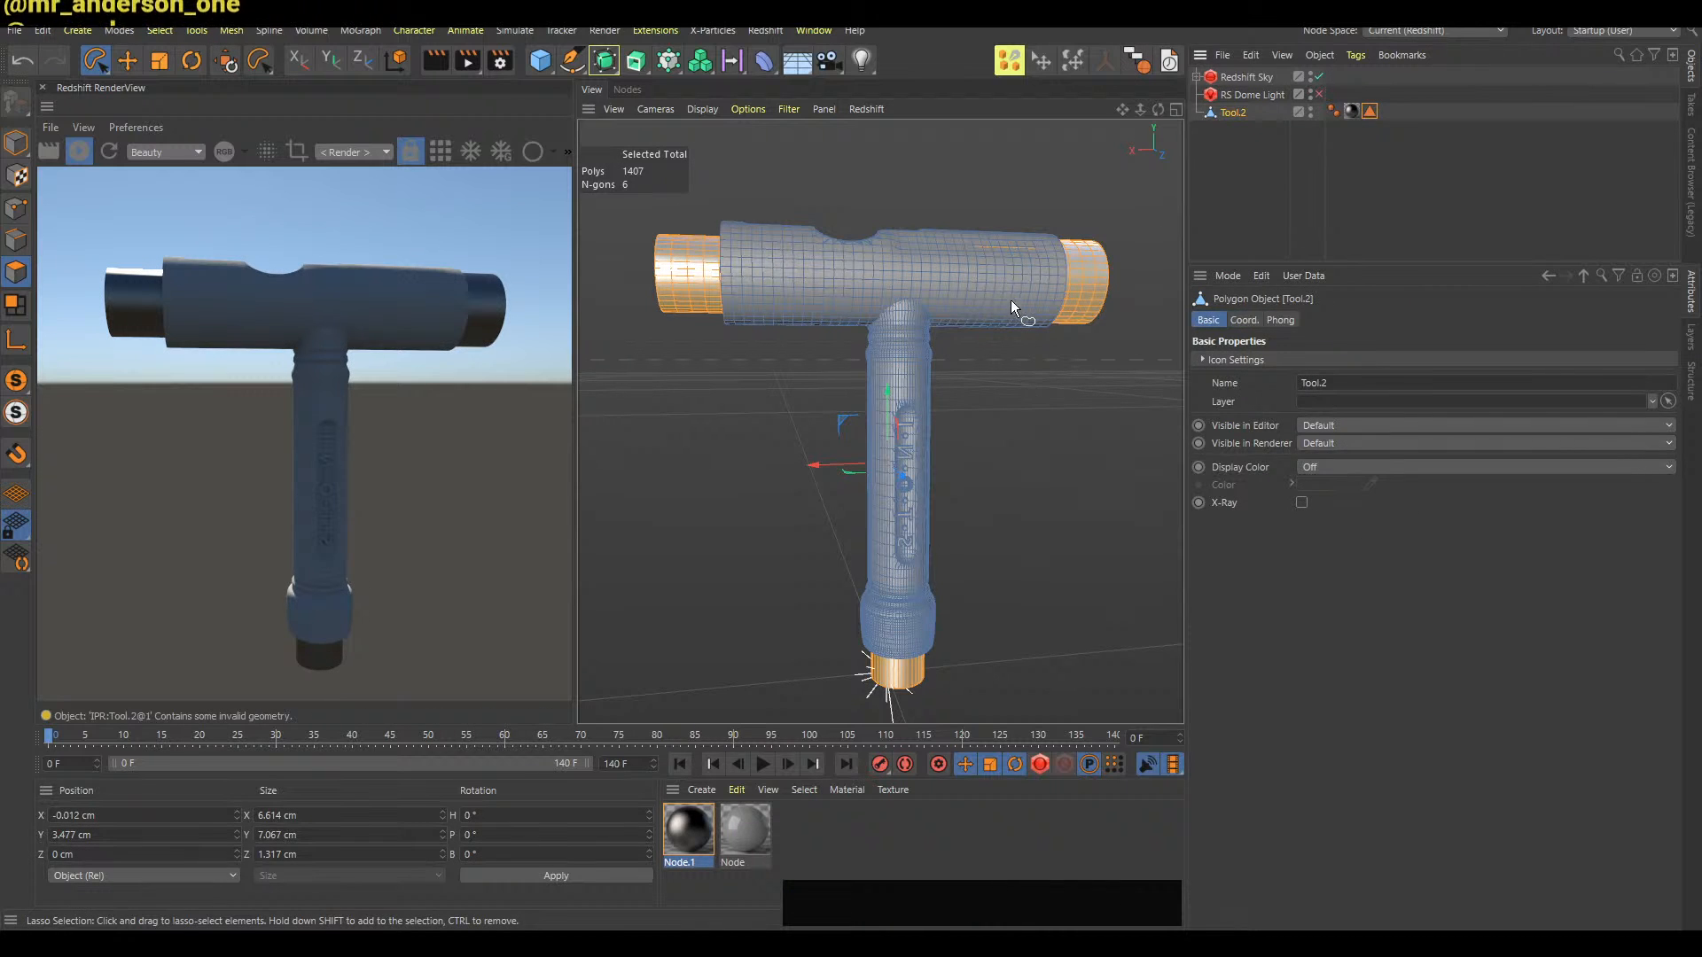
Select the body, handle and lettering polygons of Tool.2 and apply the Node material to them
key("e")
left_click(1010, 317)
left_click(925, 408, "shift")
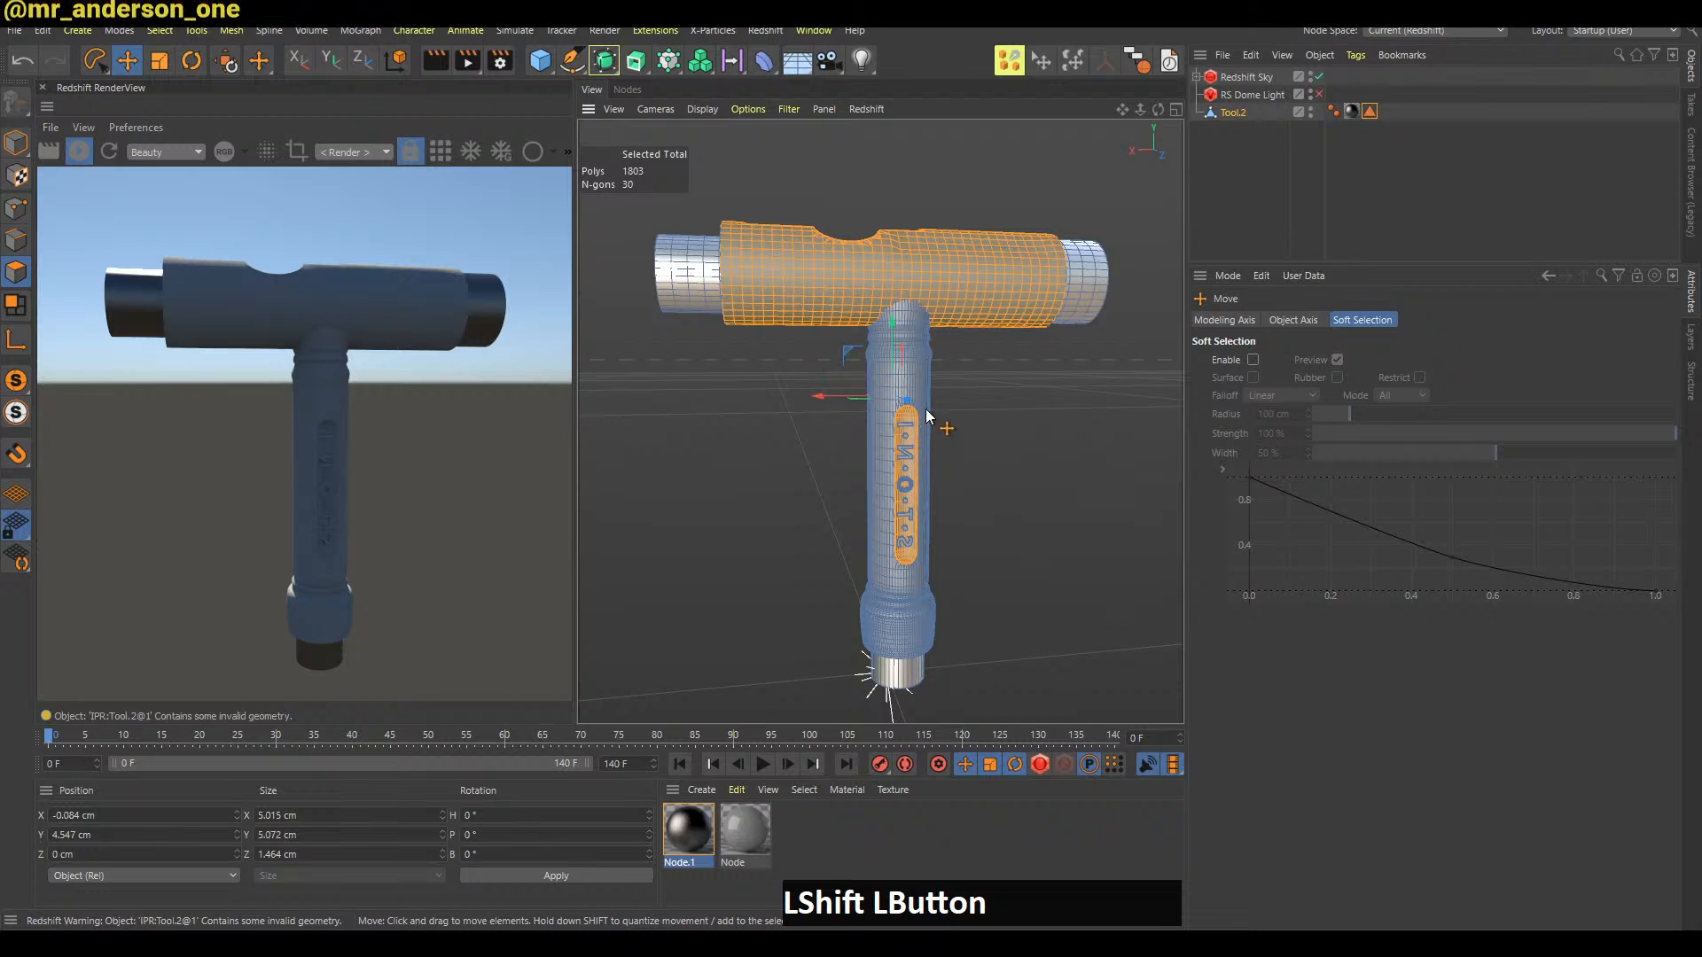
key("8")
mouse_move(937, 390)
left_mouse_down("shift")
mouse_move(886, 621)
mouse_move(948, 399)
left_mouse_up("shift")
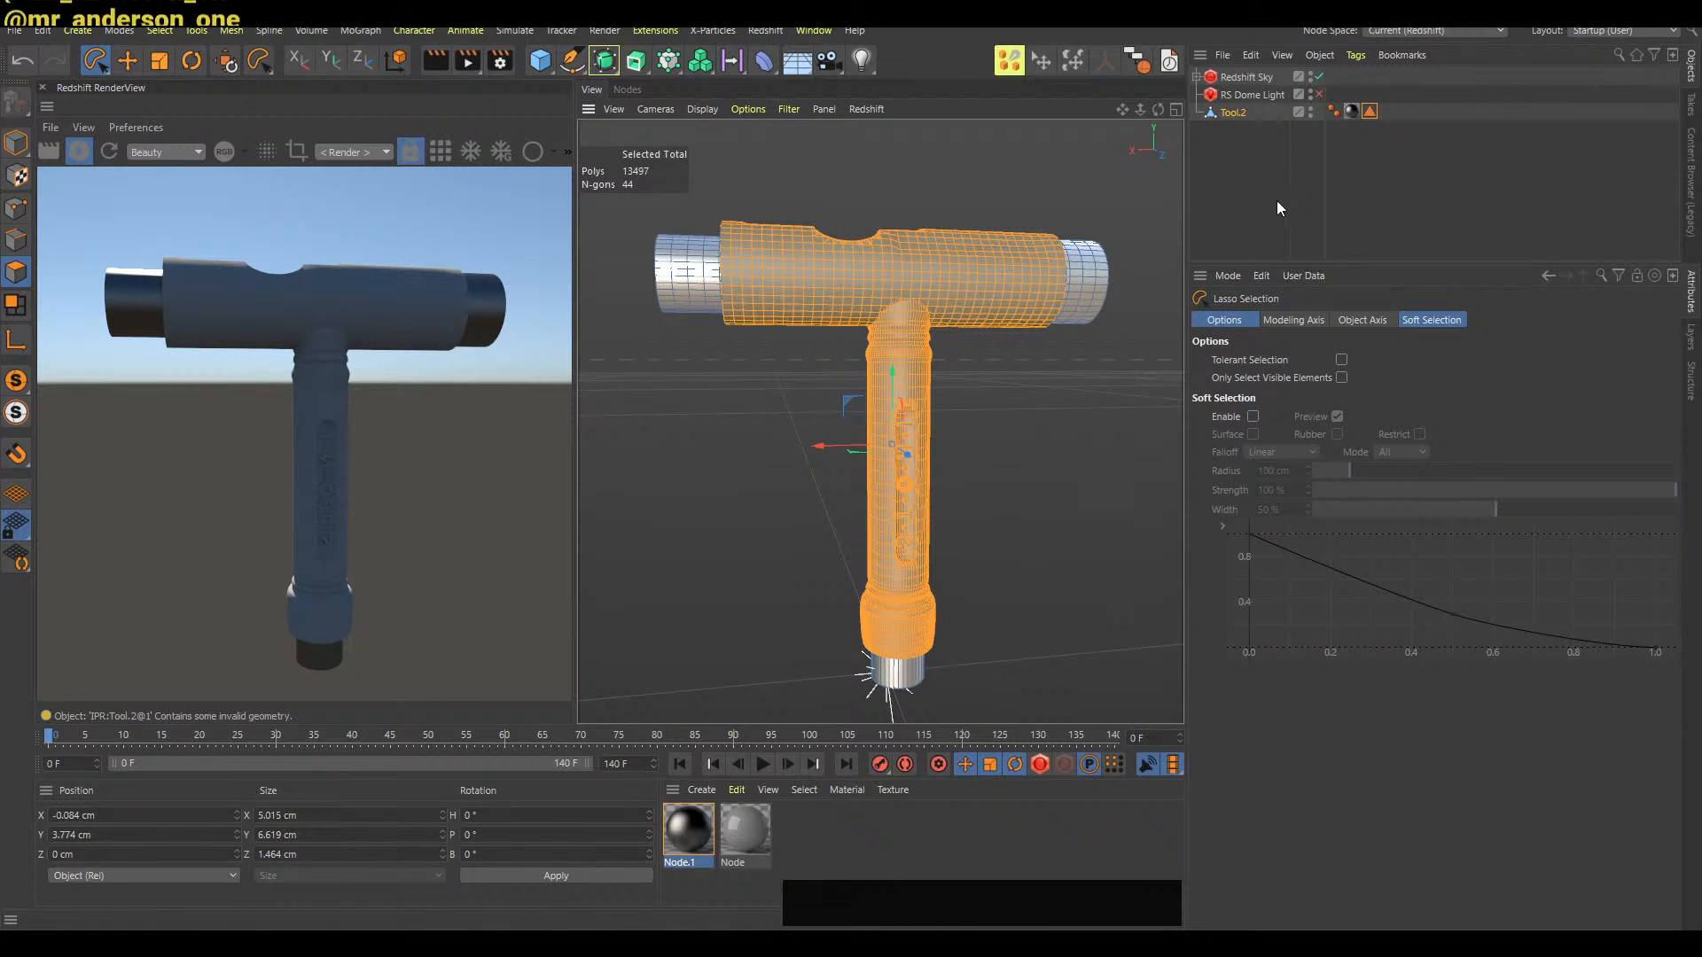
left_click(752, 833)
left_click_drag(893, 441, 918, 541)
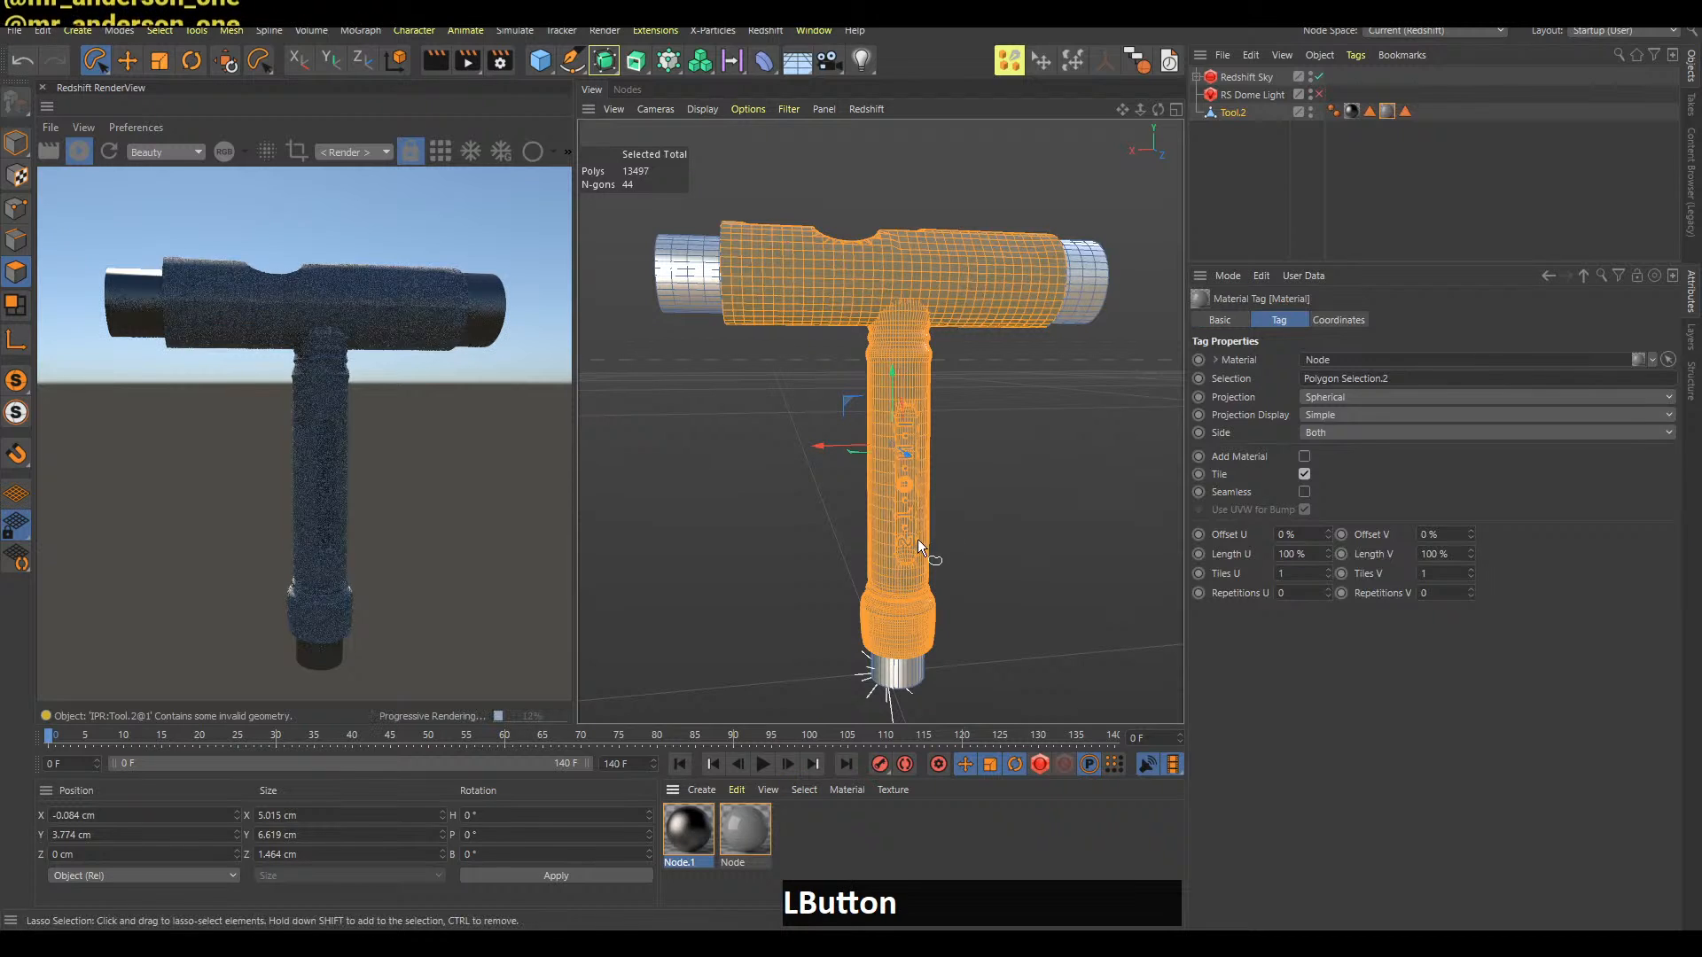
Set the Node material's diffuse color to black
left_click(739, 844)
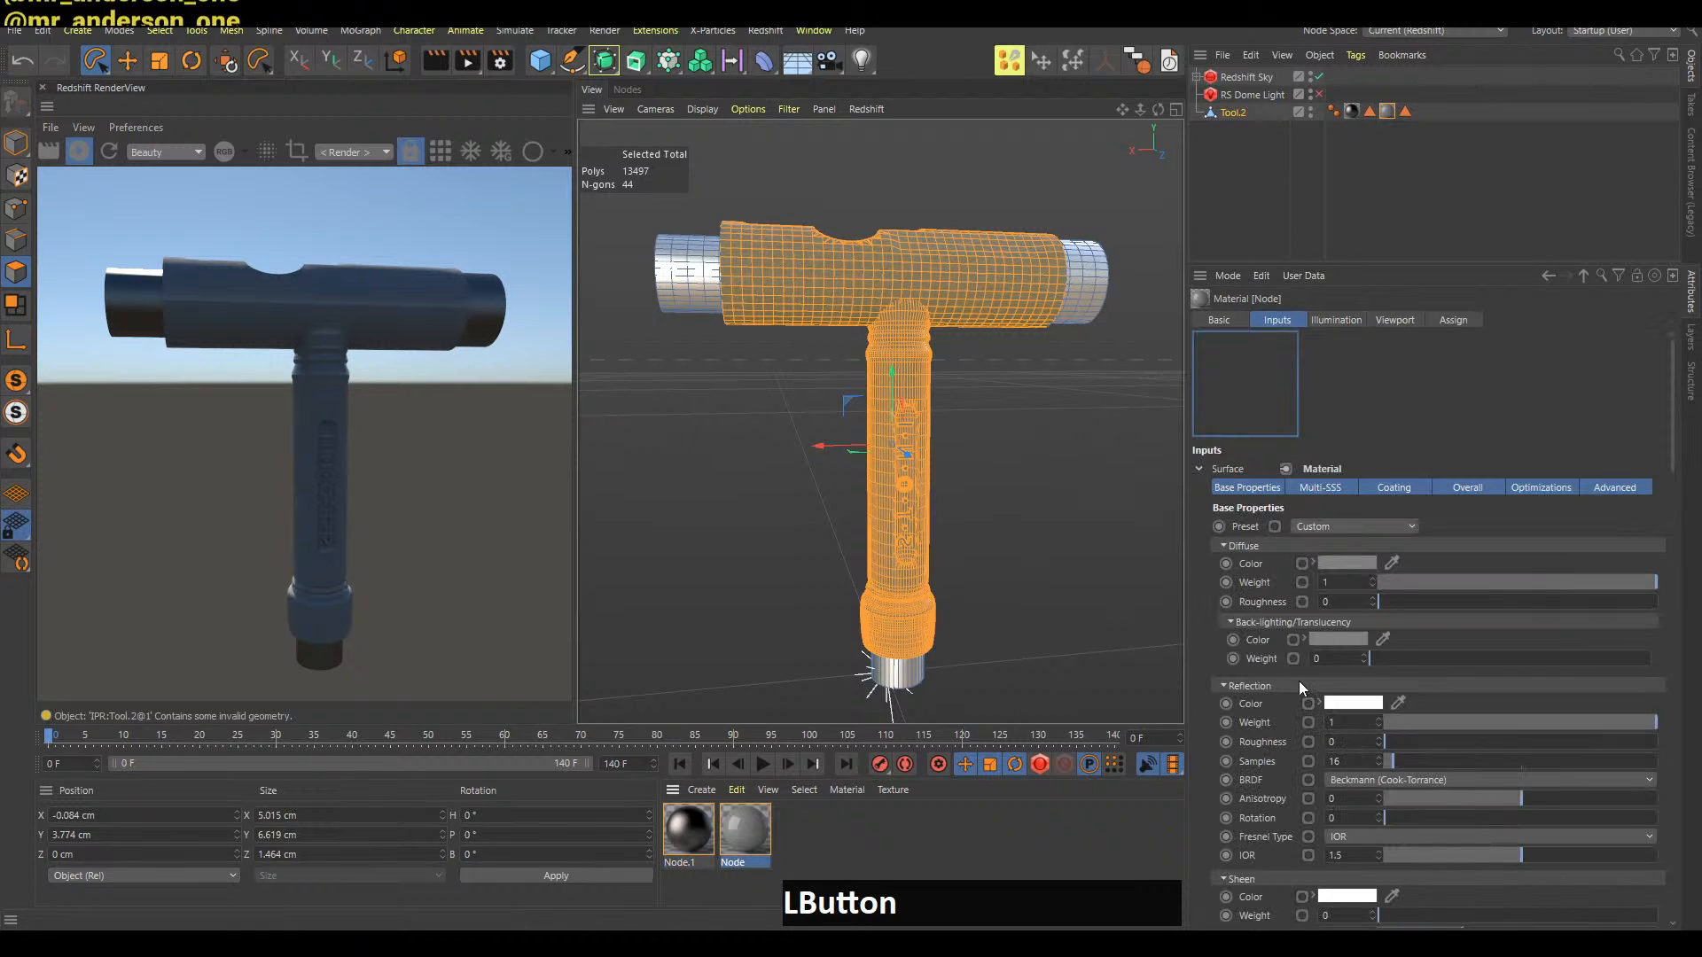
left_click(1340, 562)
left_click(1260, 593)
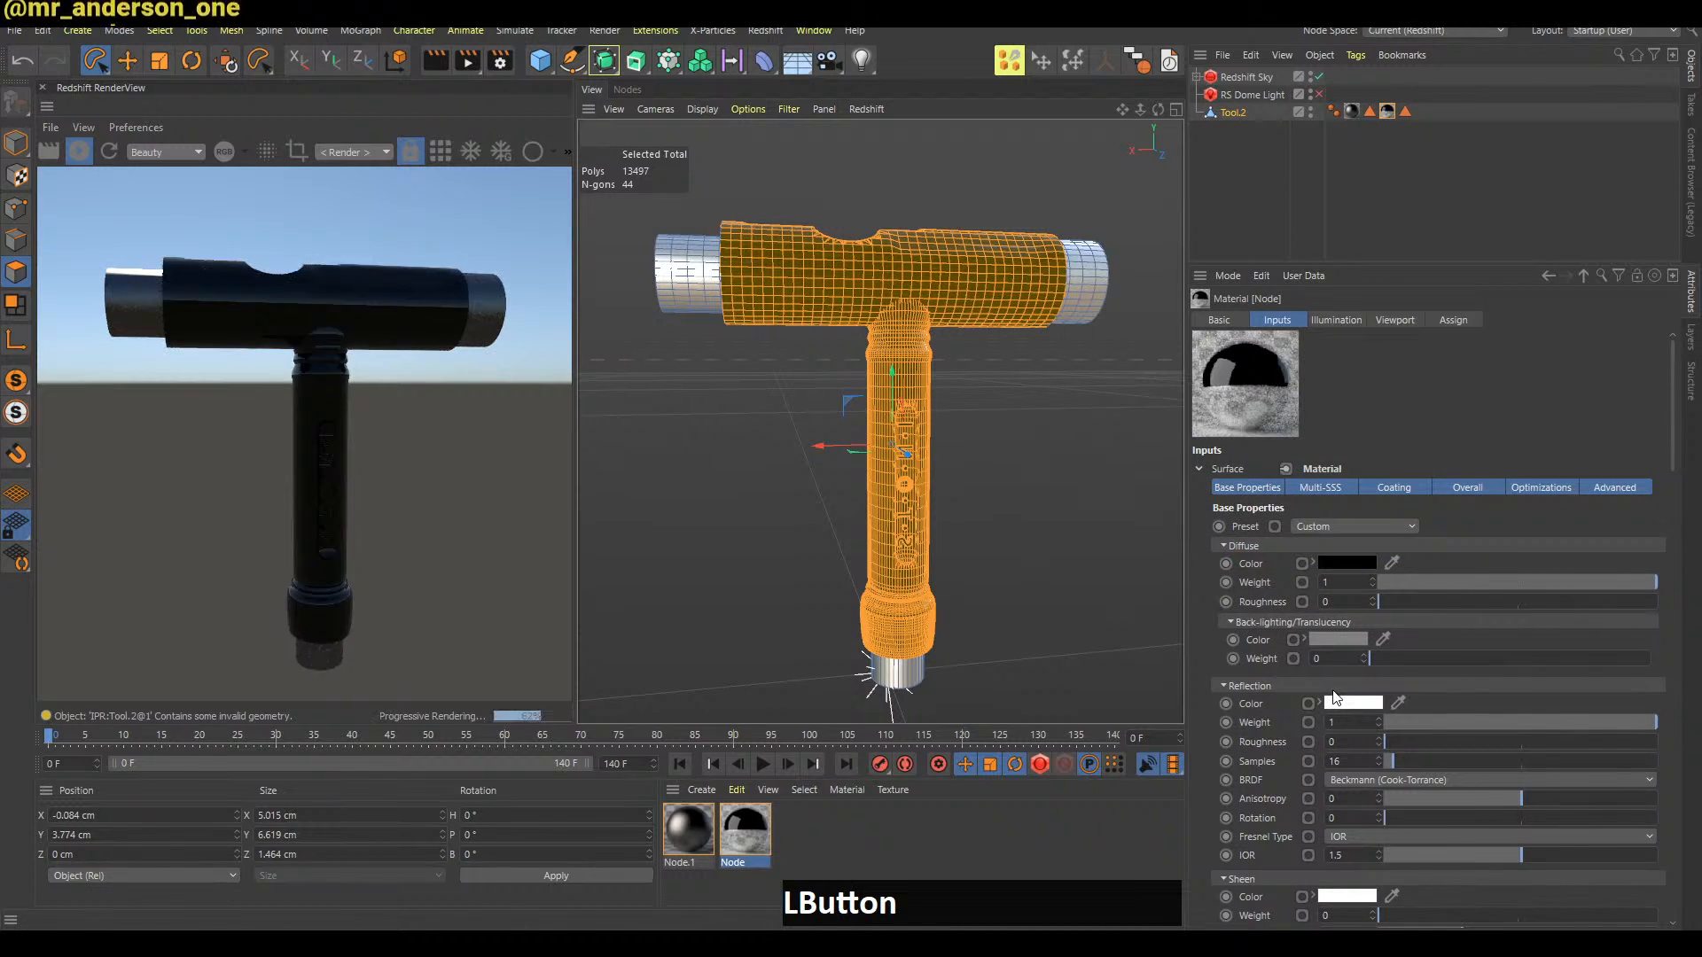
Set the Redshift Sky's horizon height to -8 and inspect the tool against the sky from several angles
right_click_drag(975, 372, 869, 340, "alt")
left_click_drag(868, 340, 952, 344, "alt")
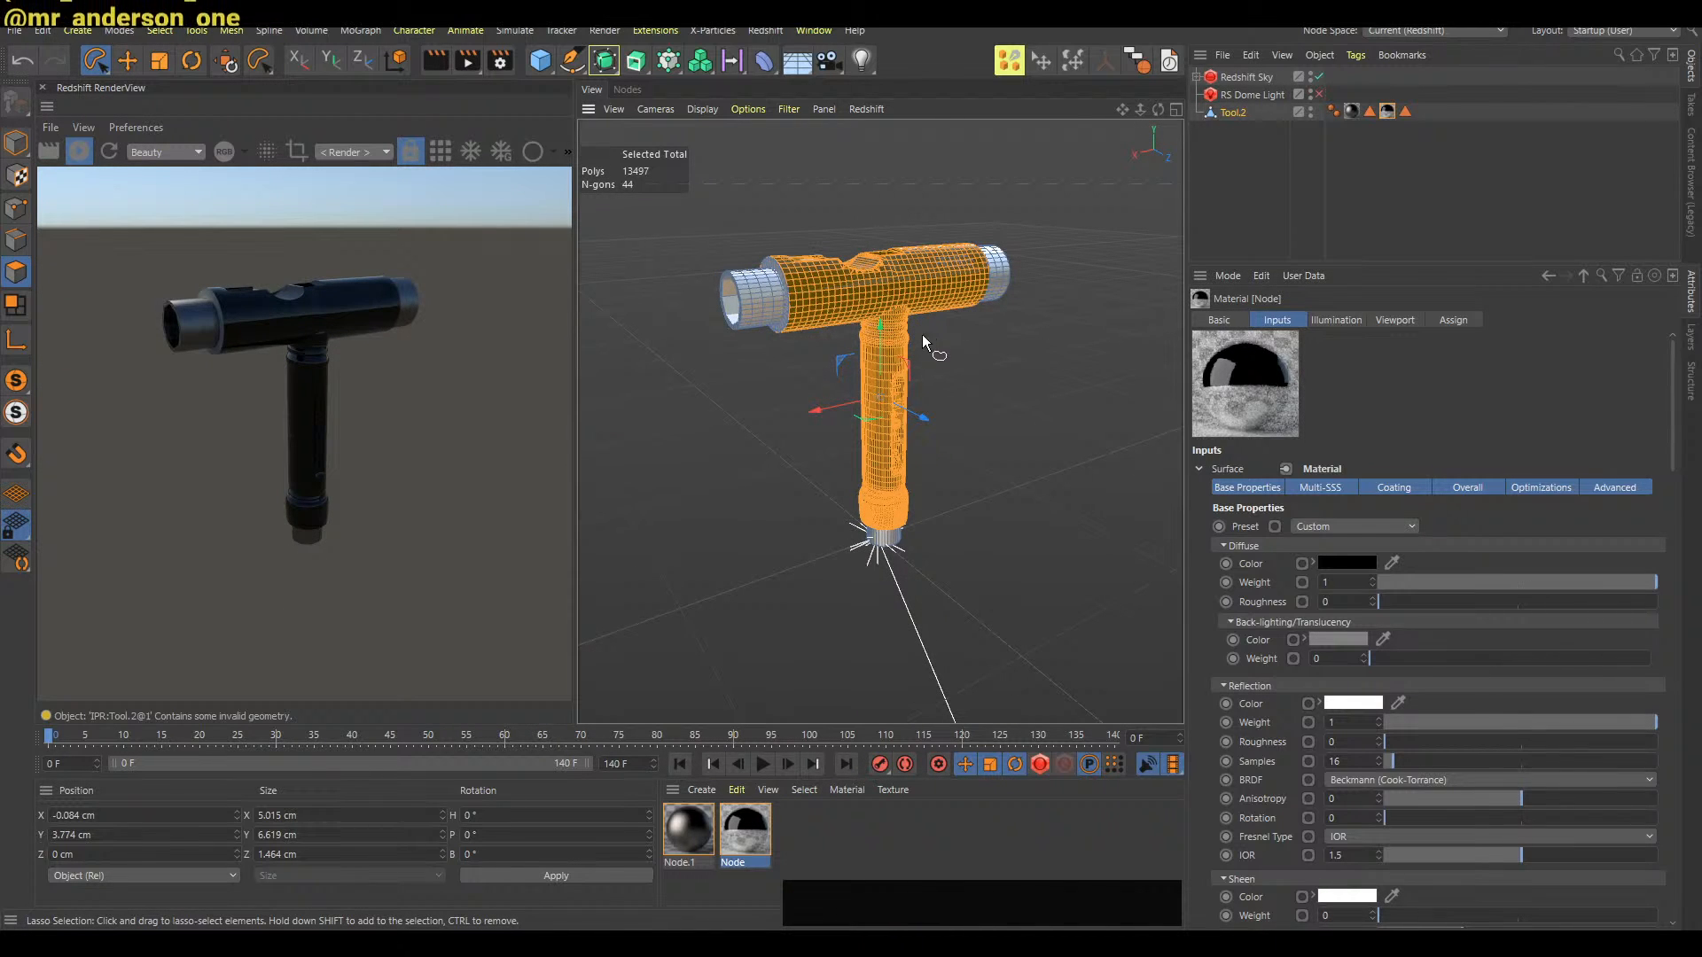
left_click(1246, 79)
left_click_drag(1344, 498, 1343, 504)
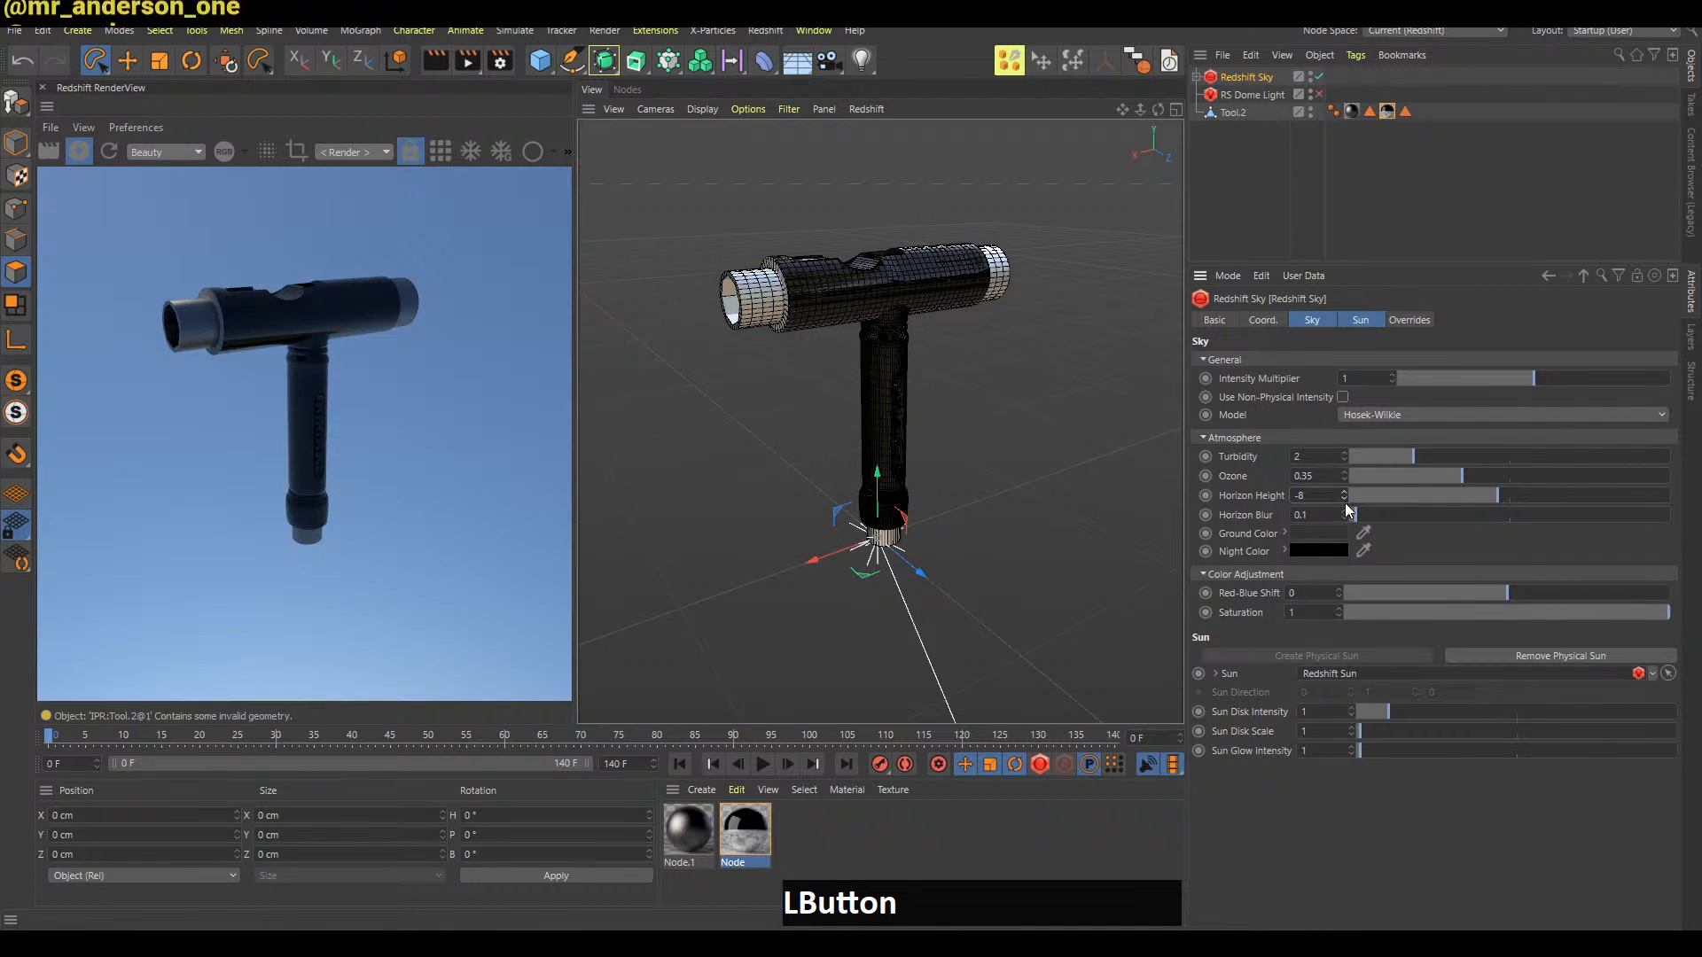
middle_click_drag(912, 312, 939, 376, "alt")
left_click_drag(940, 376, 908, 360, "alt")
middle_click_drag(908, 361, 895, 408, "alt")
left_click_drag(895, 407, 844, 397, "alt")
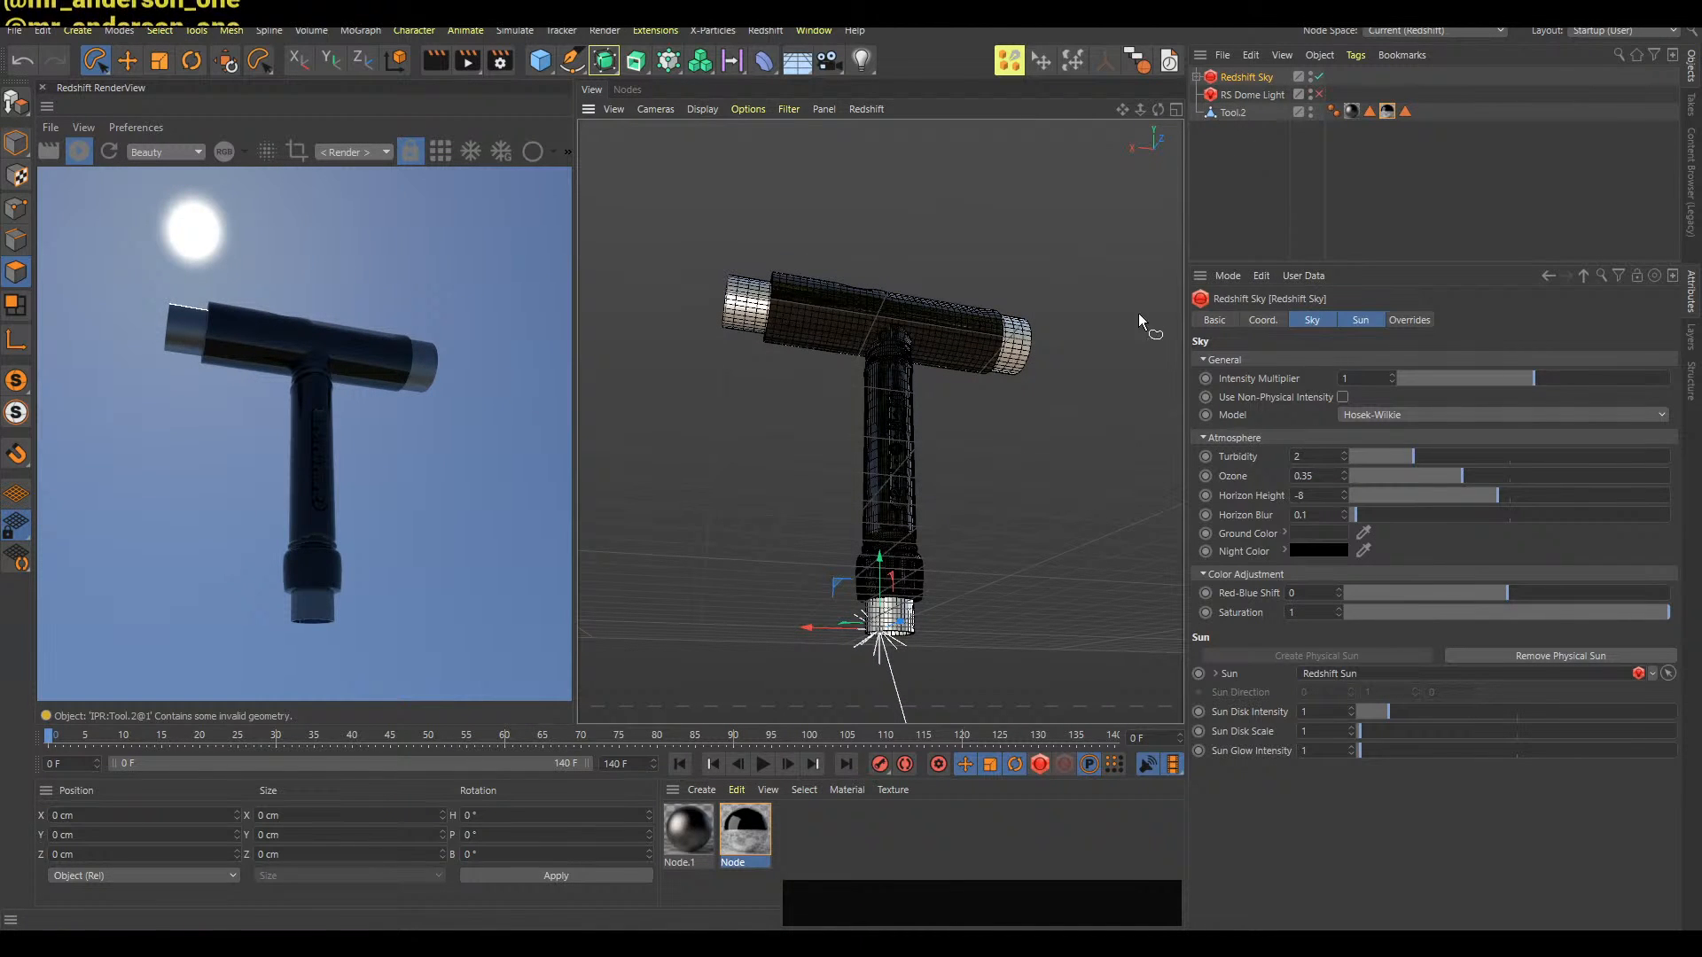
Raise the Node material's reflection roughness to 0.49 and inspect the highlights on the tool
left_click(761, 822)
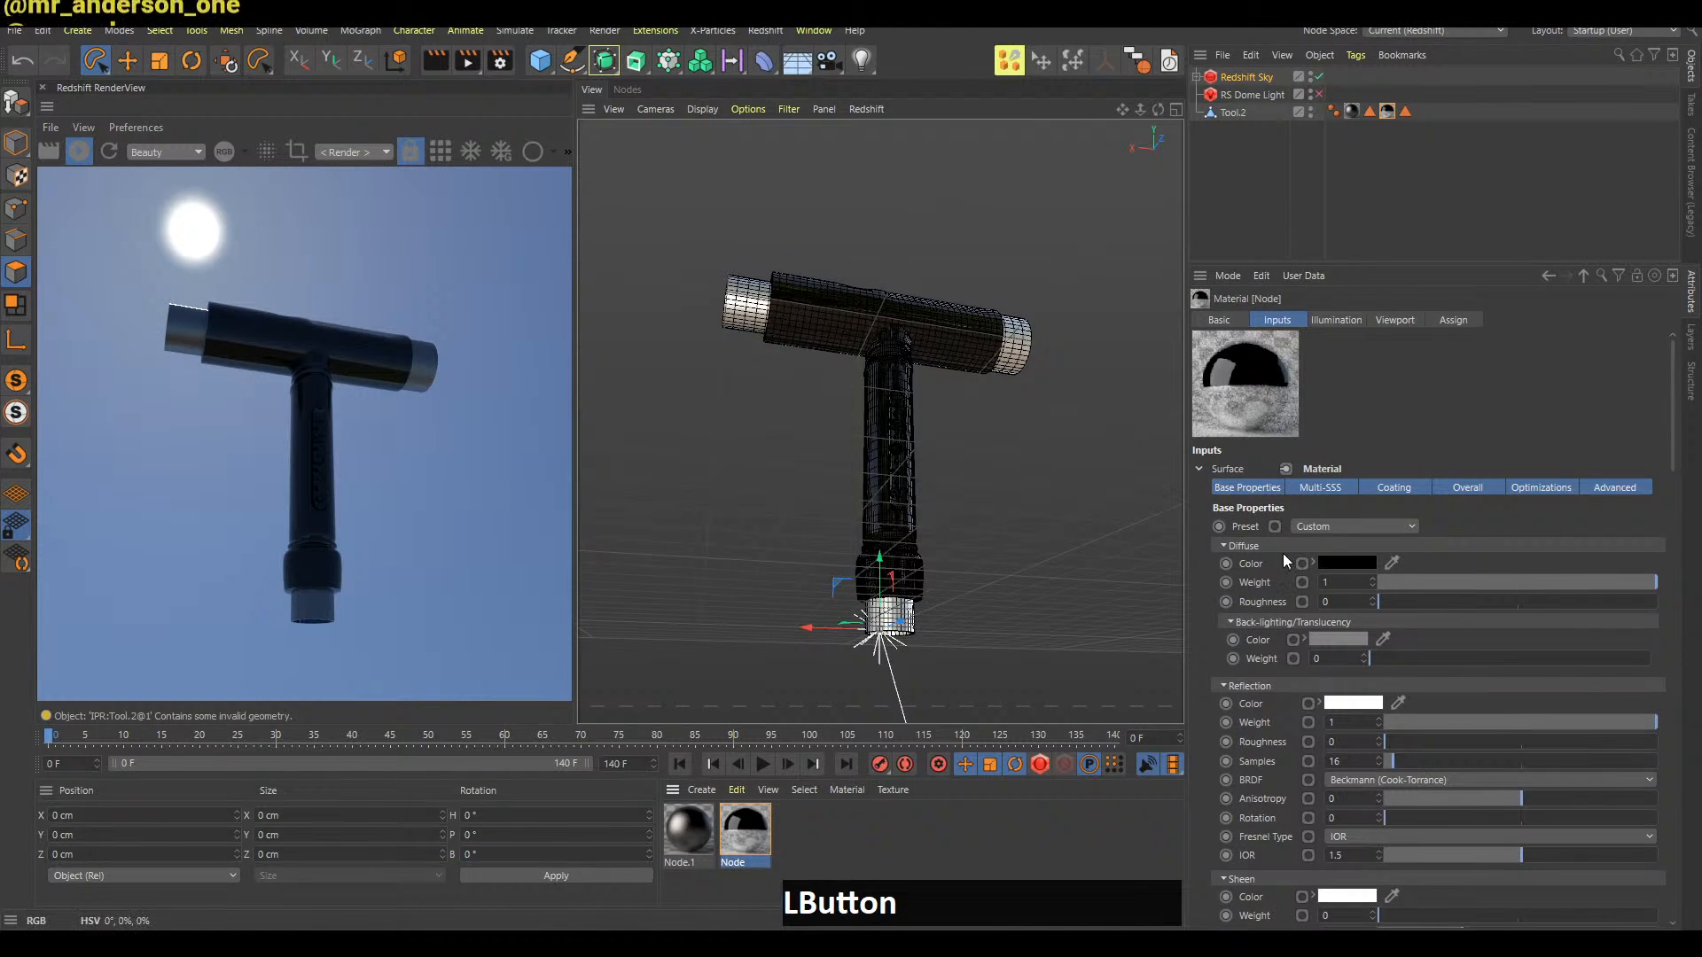
left_click(1374, 546)
left_click_drag(1431, 620, 1448, 619)
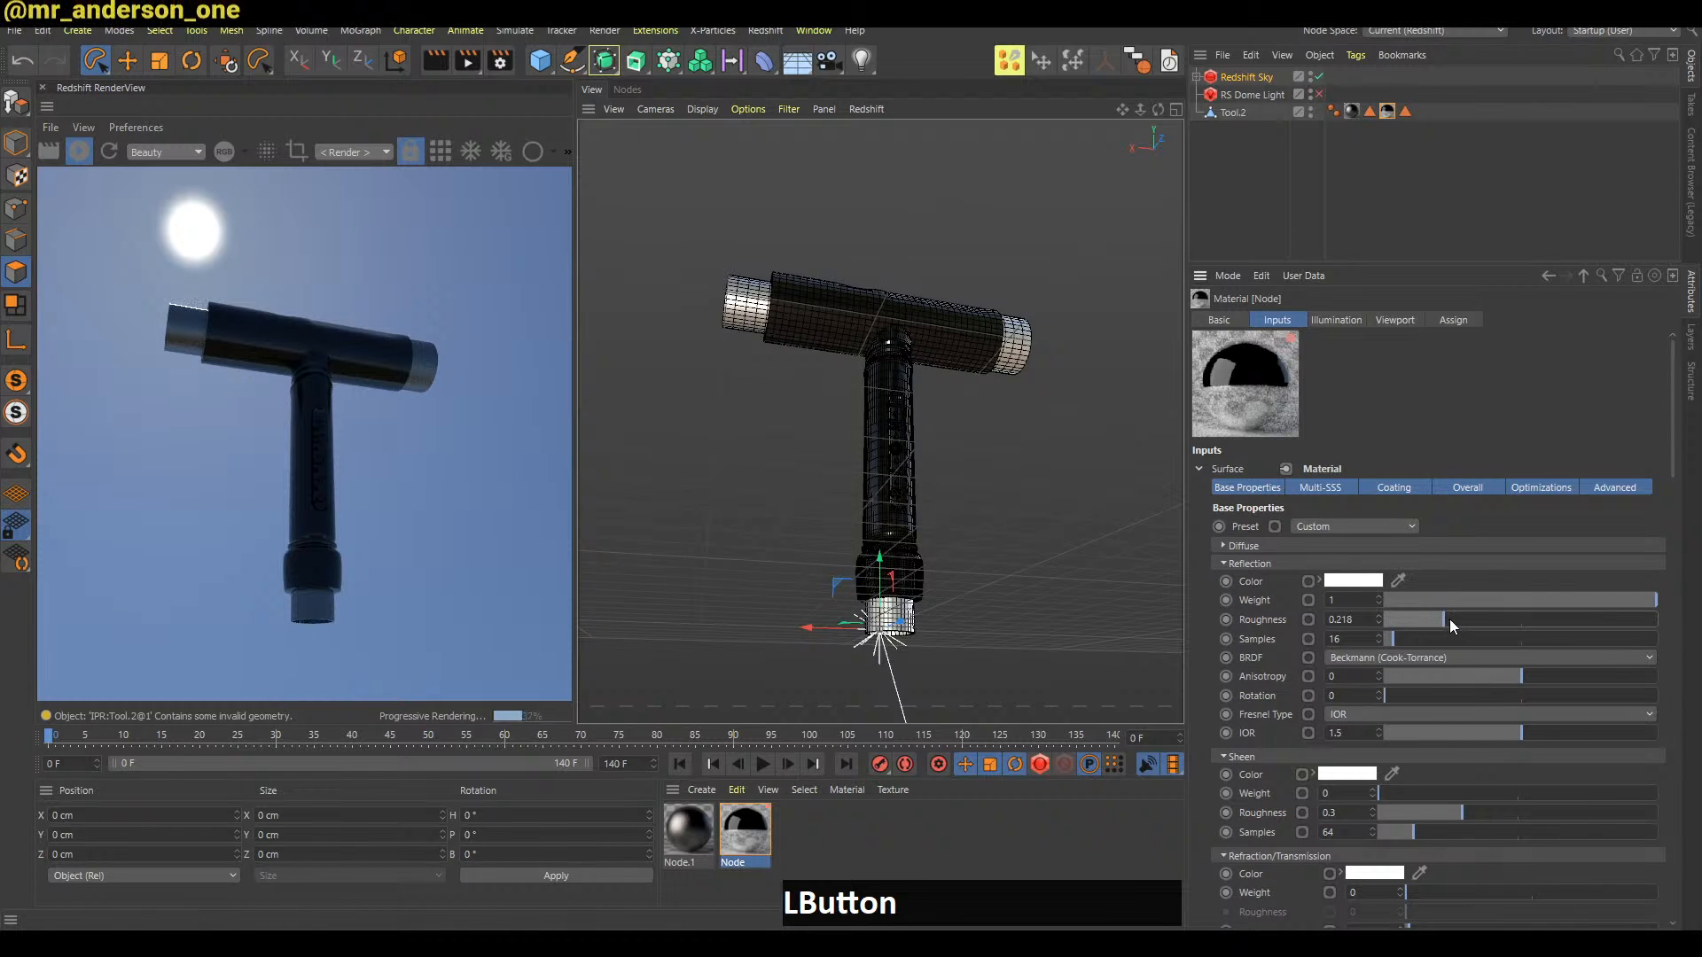
left_click(1514, 620)
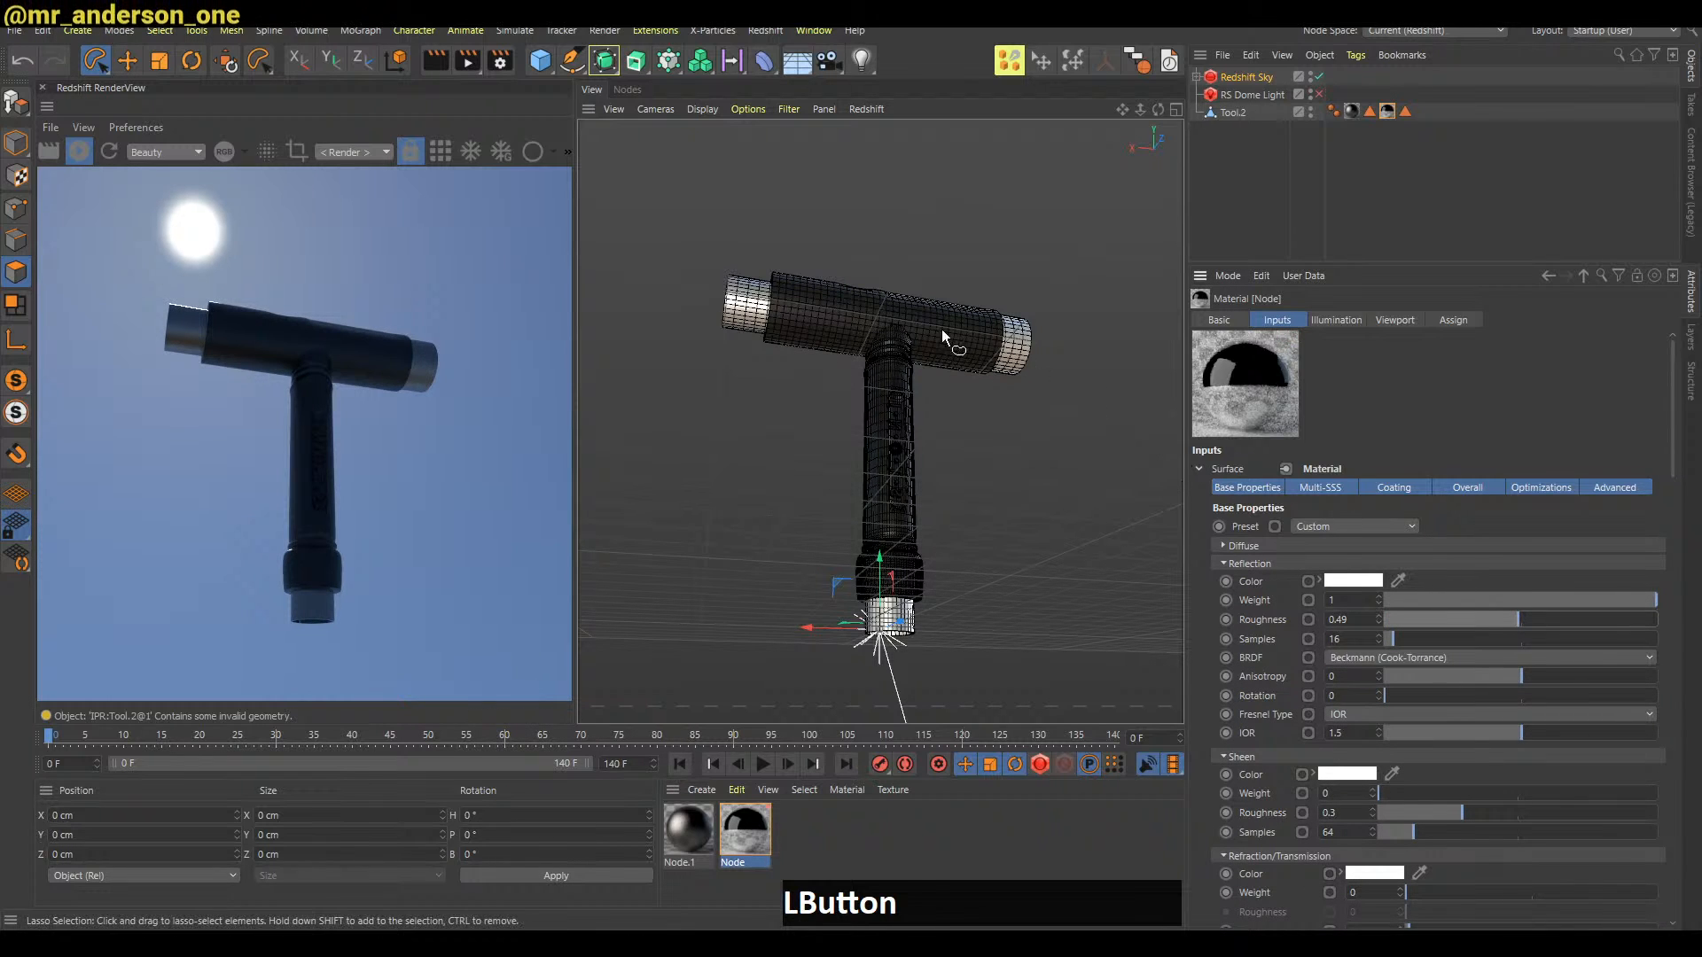
middle_click_drag(959, 327, 928, 385, "alt")
left_click_drag(928, 385, 886, 438, "alt")
right_click_drag(923, 372, 931, 352, "alt")
middle_click_drag(930, 353, 970, 379, "alt")
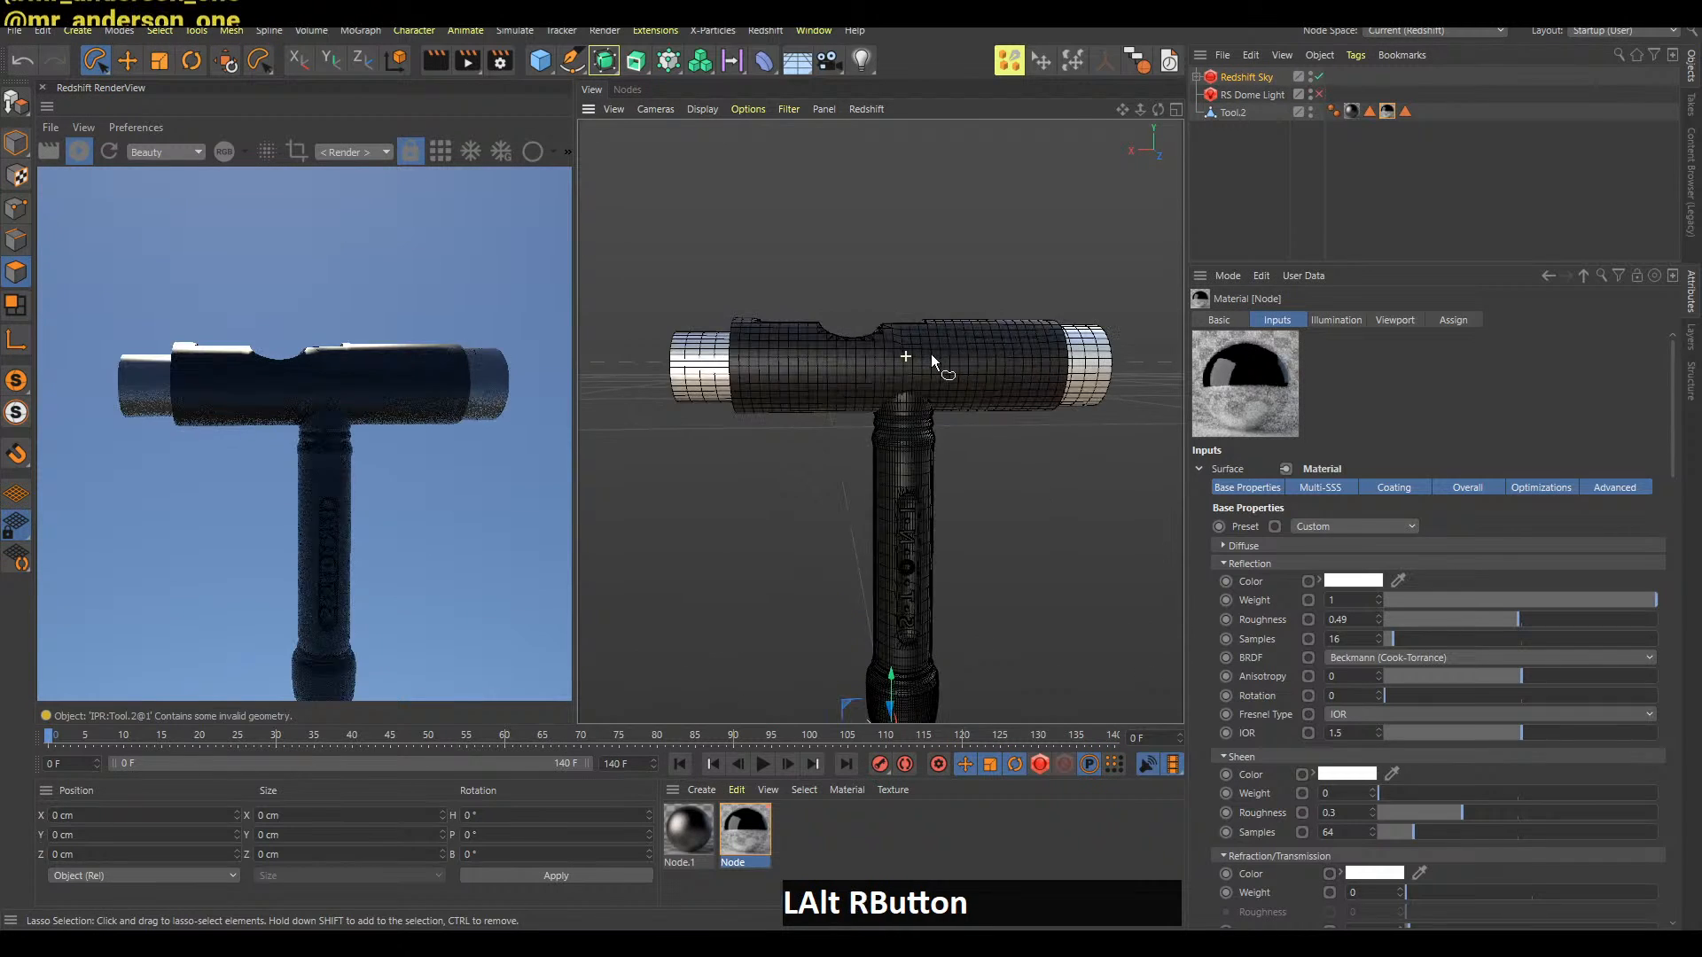
left_click_drag(971, 380, 969, 384, "alt")
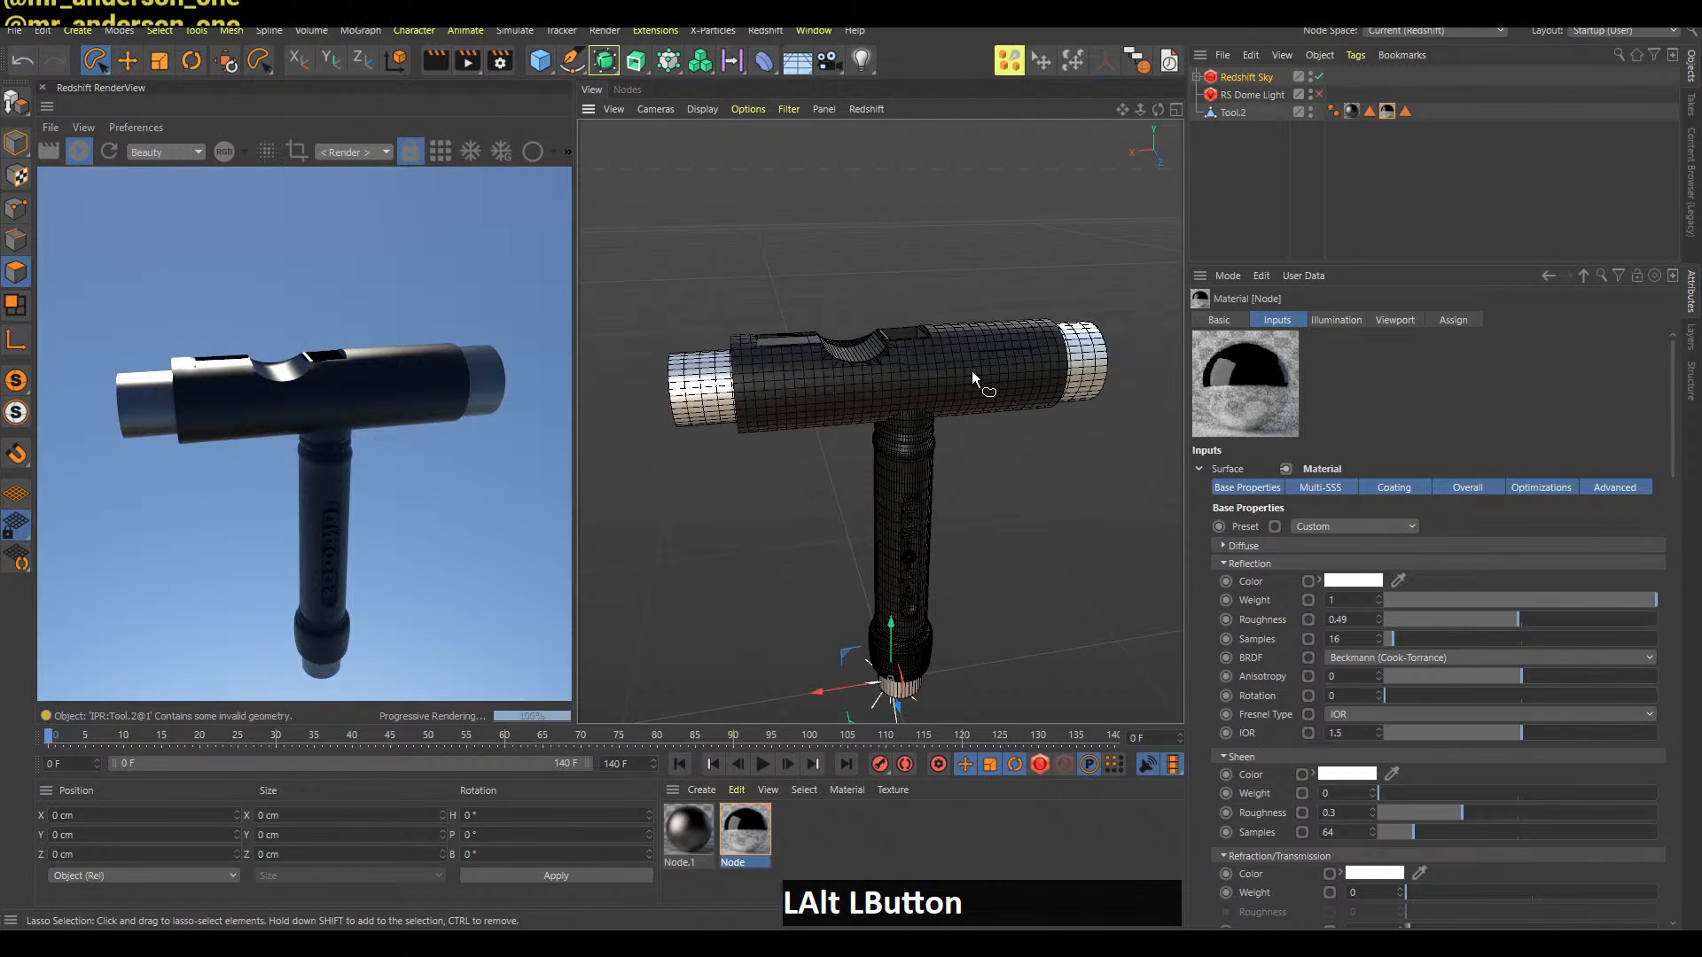
Try other reflection settings on the Node material, ending with reflection weight 1 and roughness 0.532
left_click_drag(1487, 603, 1576, 619)
left_click_drag(944, 380, 890, 333, "alt")
left_click_drag(1539, 601, 1659, 599)
left_click_drag(1039, 370, 1082, 423, "alt")
left_click_drag(961, 438, 1035, 439, "alt")
mouse_move(1556, 627)
left_mouse_down()
mouse_move(1494, 620)
mouse_move(1528, 620)
left_mouse_up()
left_click_drag(873, 404, 988, 401, "alt")
middle_click_drag(987, 400, 933, 380, "alt")
left_click_drag(933, 380, 966, 390, "alt")
middle_click_drag(966, 390, 1022, 381, "alt")
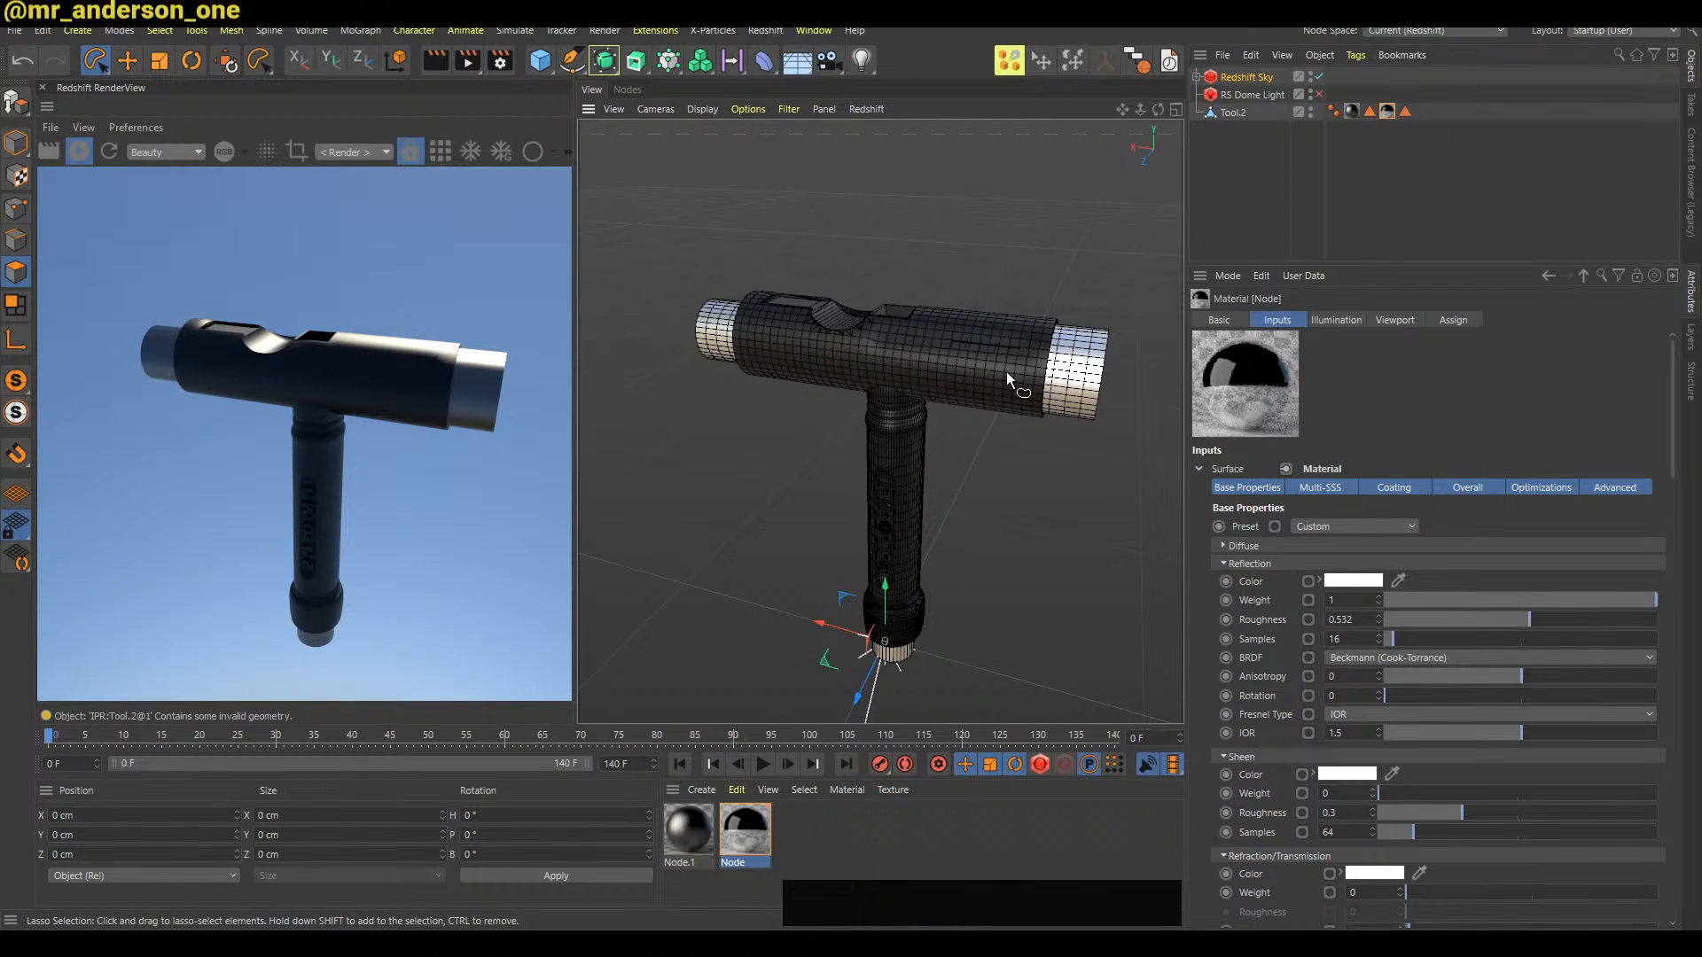
middle_click_drag(999, 379, 989, 354, "alt")
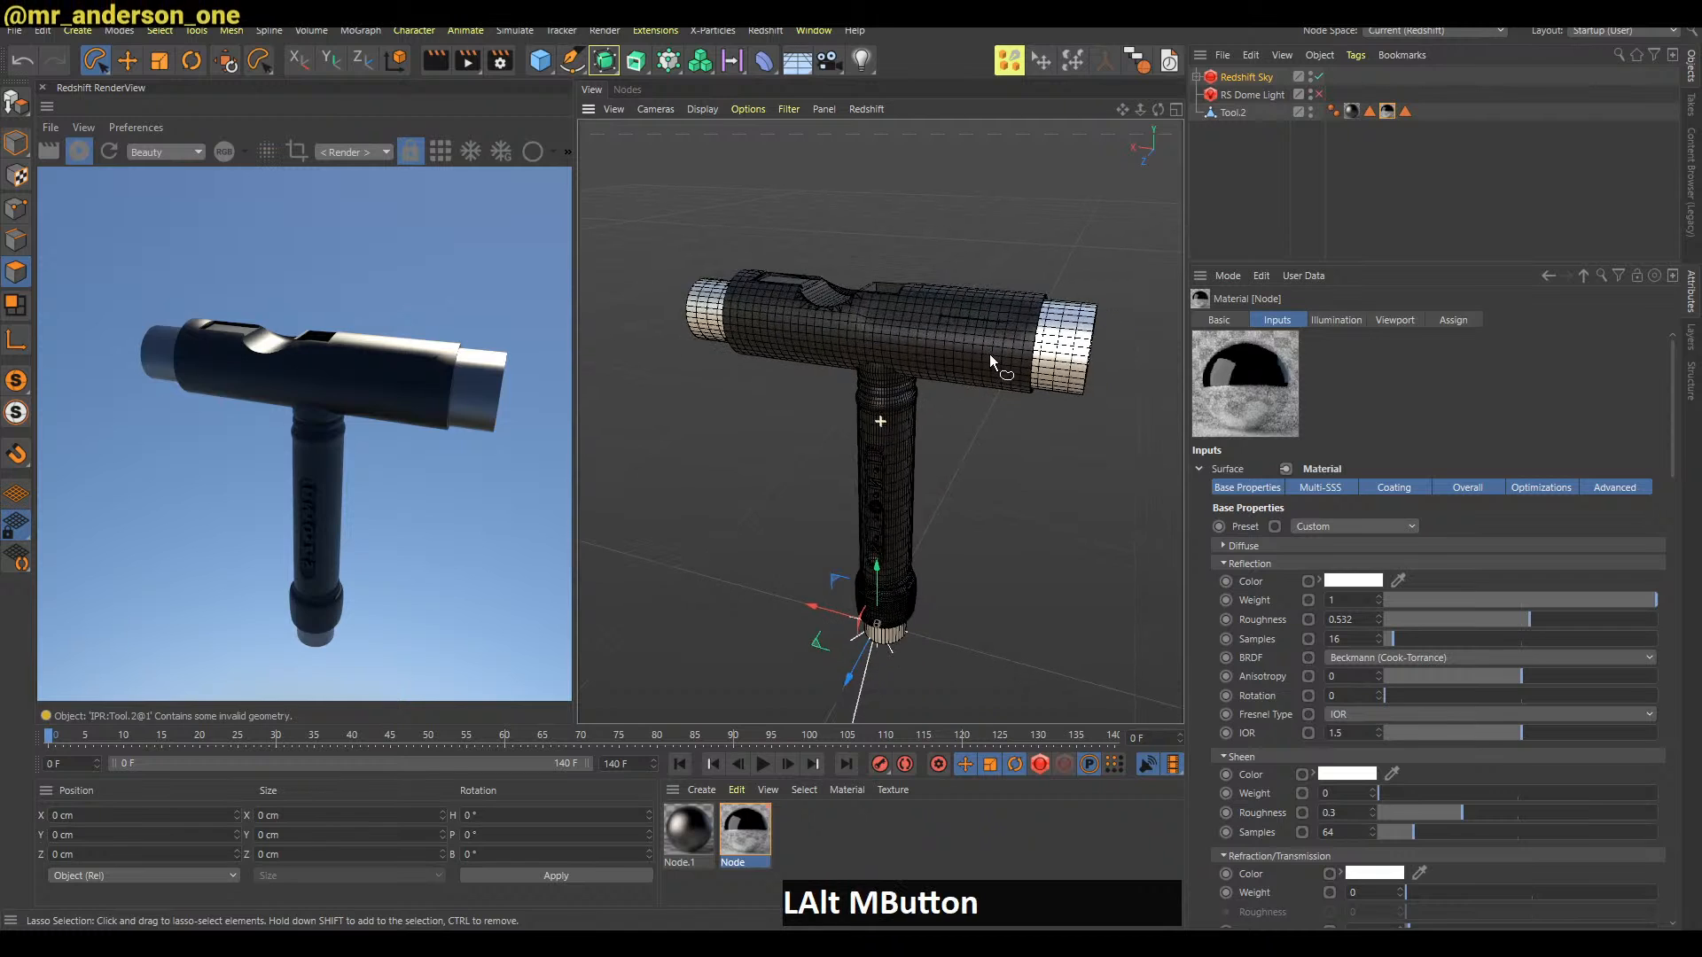
Switch to Sketchfab in the browser and search the 3D models for "skateboard tool"
left_click(84, 943)
left_click(83, 884)
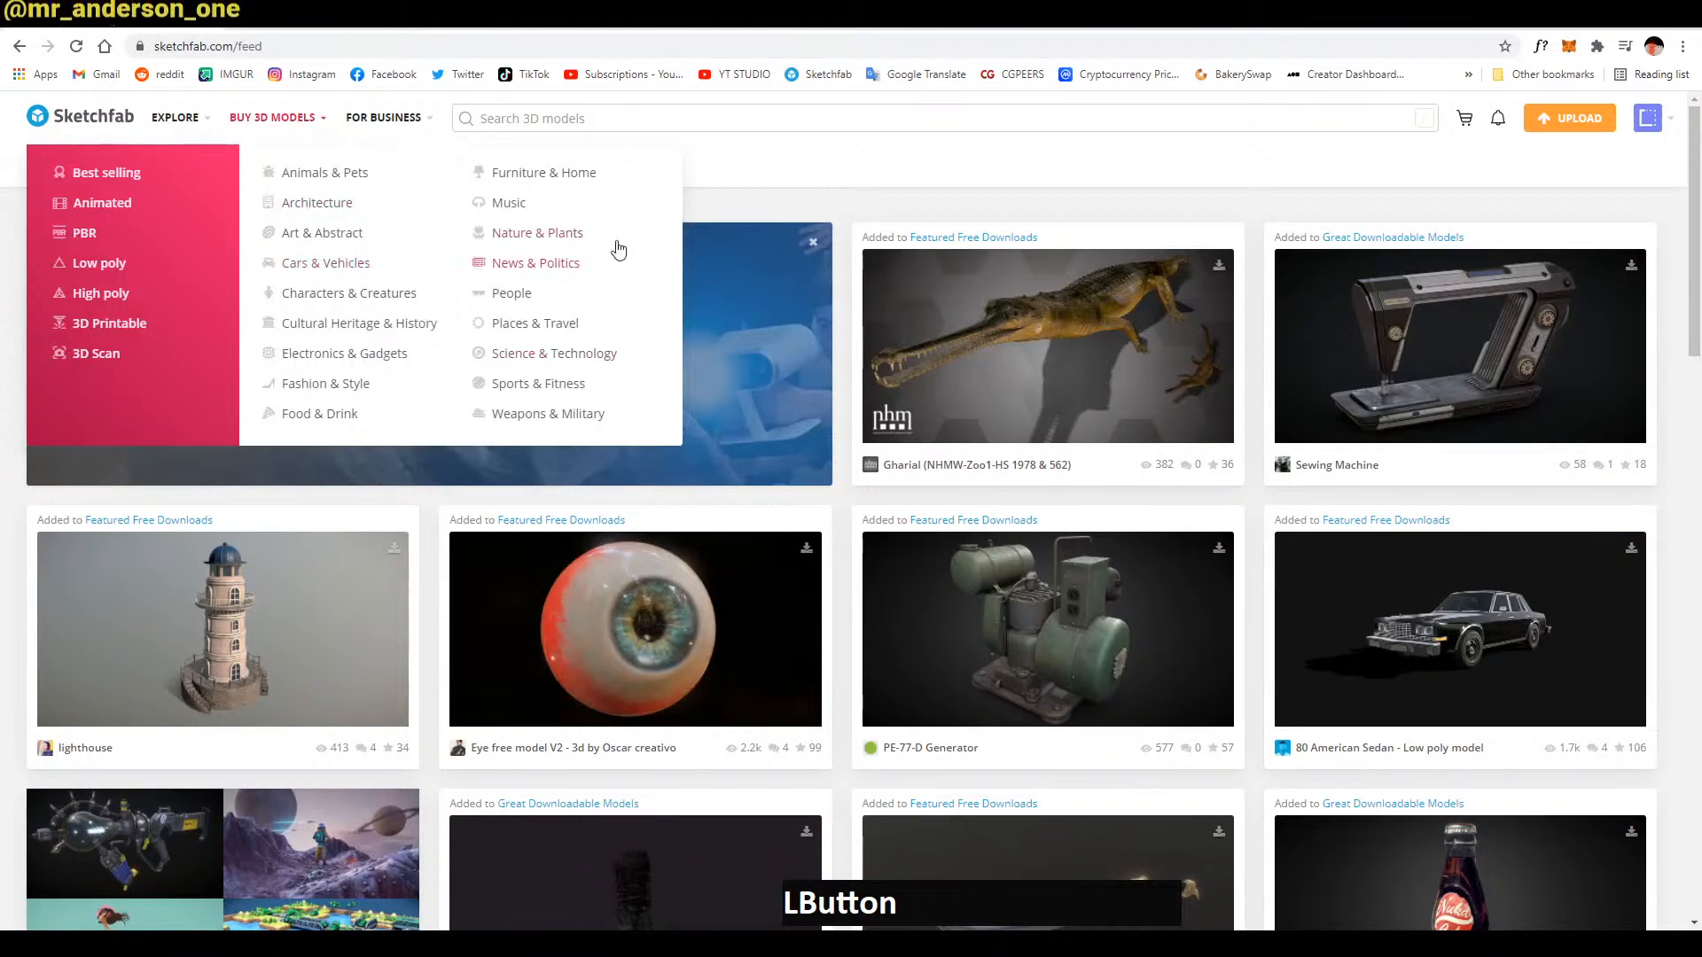
left_click(658, 124)
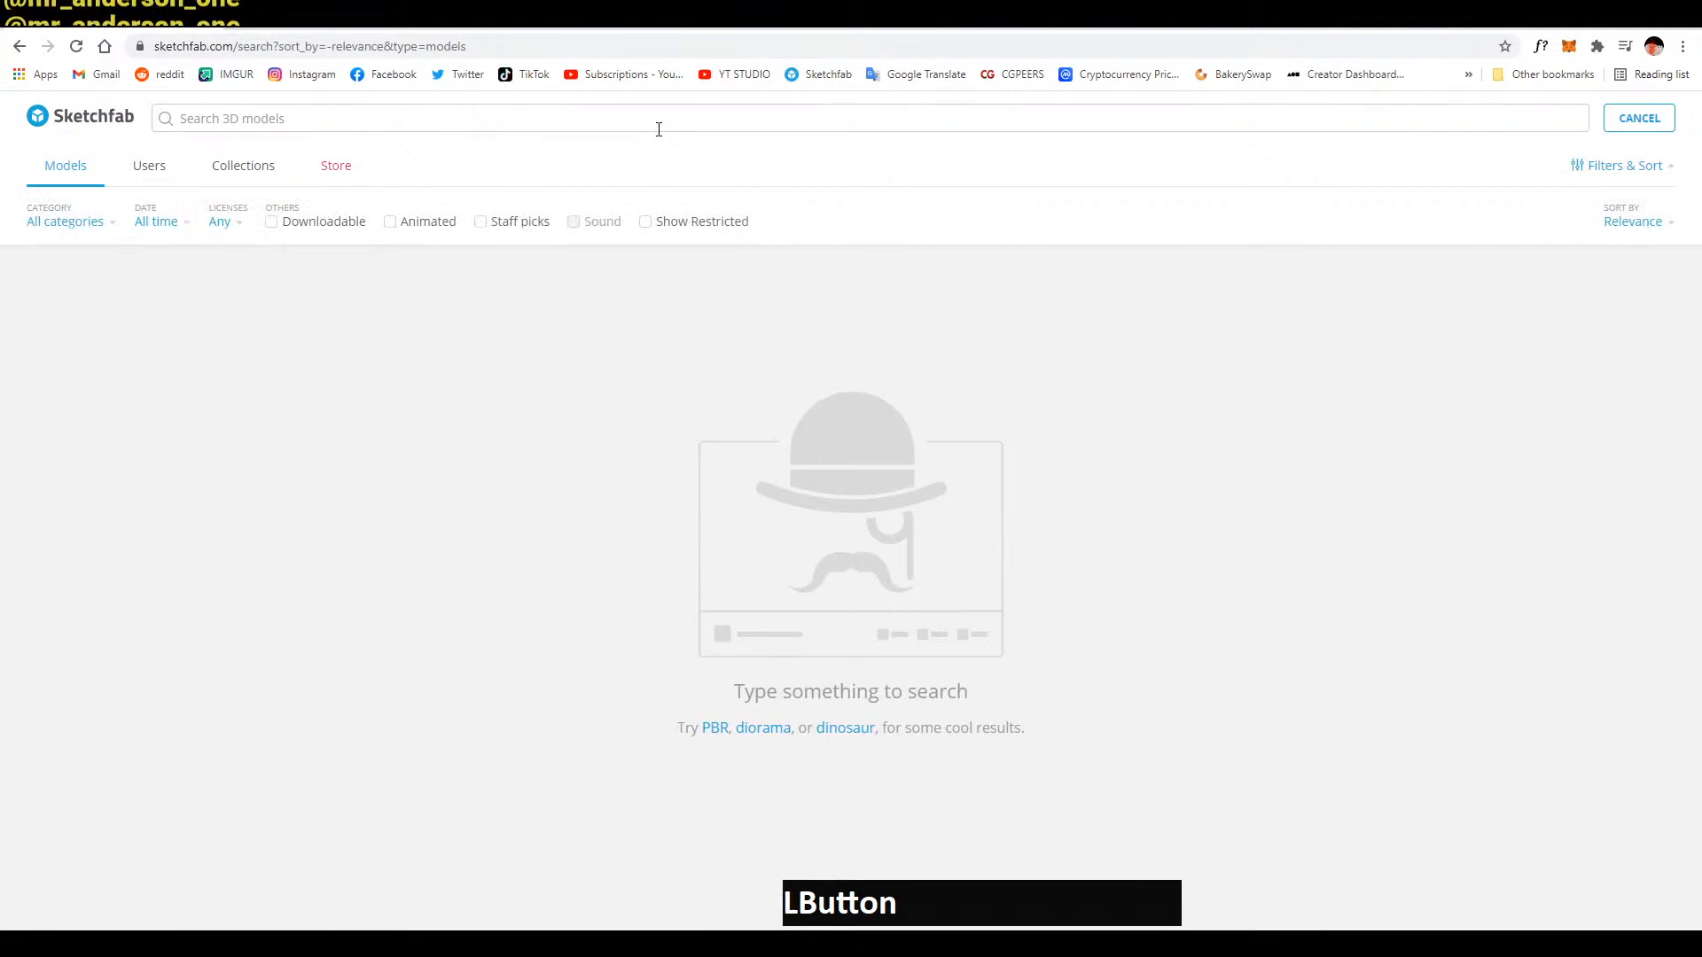
type("skateboard tool")
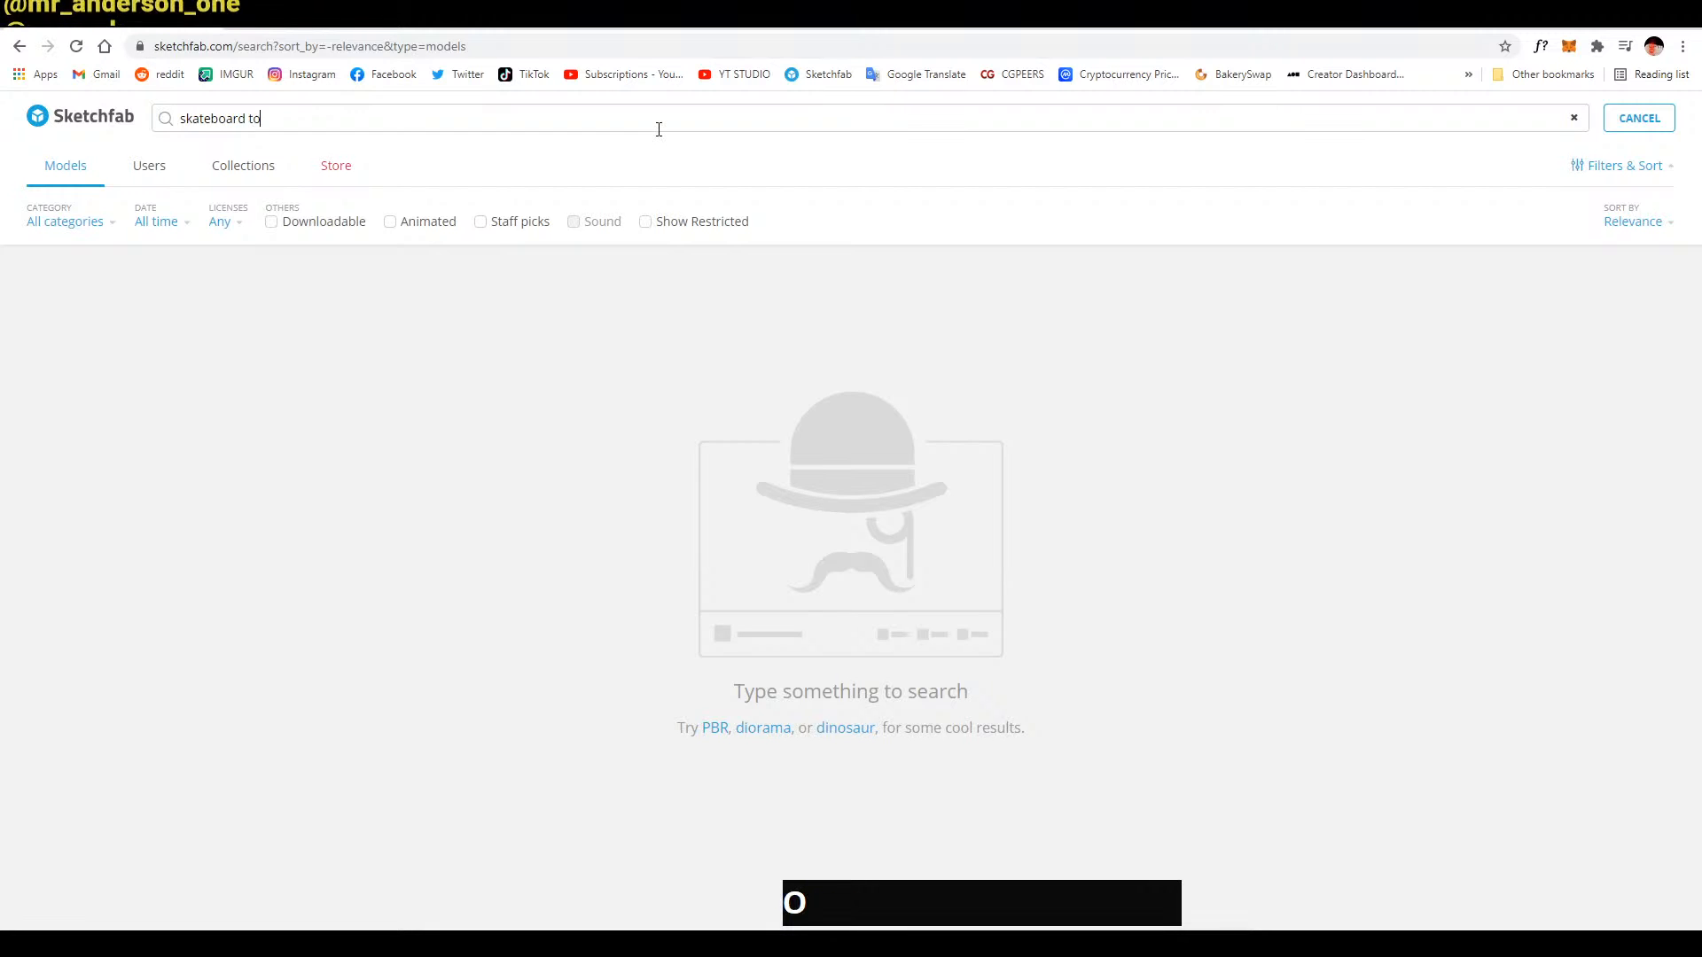
key("Return")
Expand the "Is this art?" poll in the live chat and check the stream's analytics in YouTube Studio
key("alt+Tab")
key("alt+Tab")
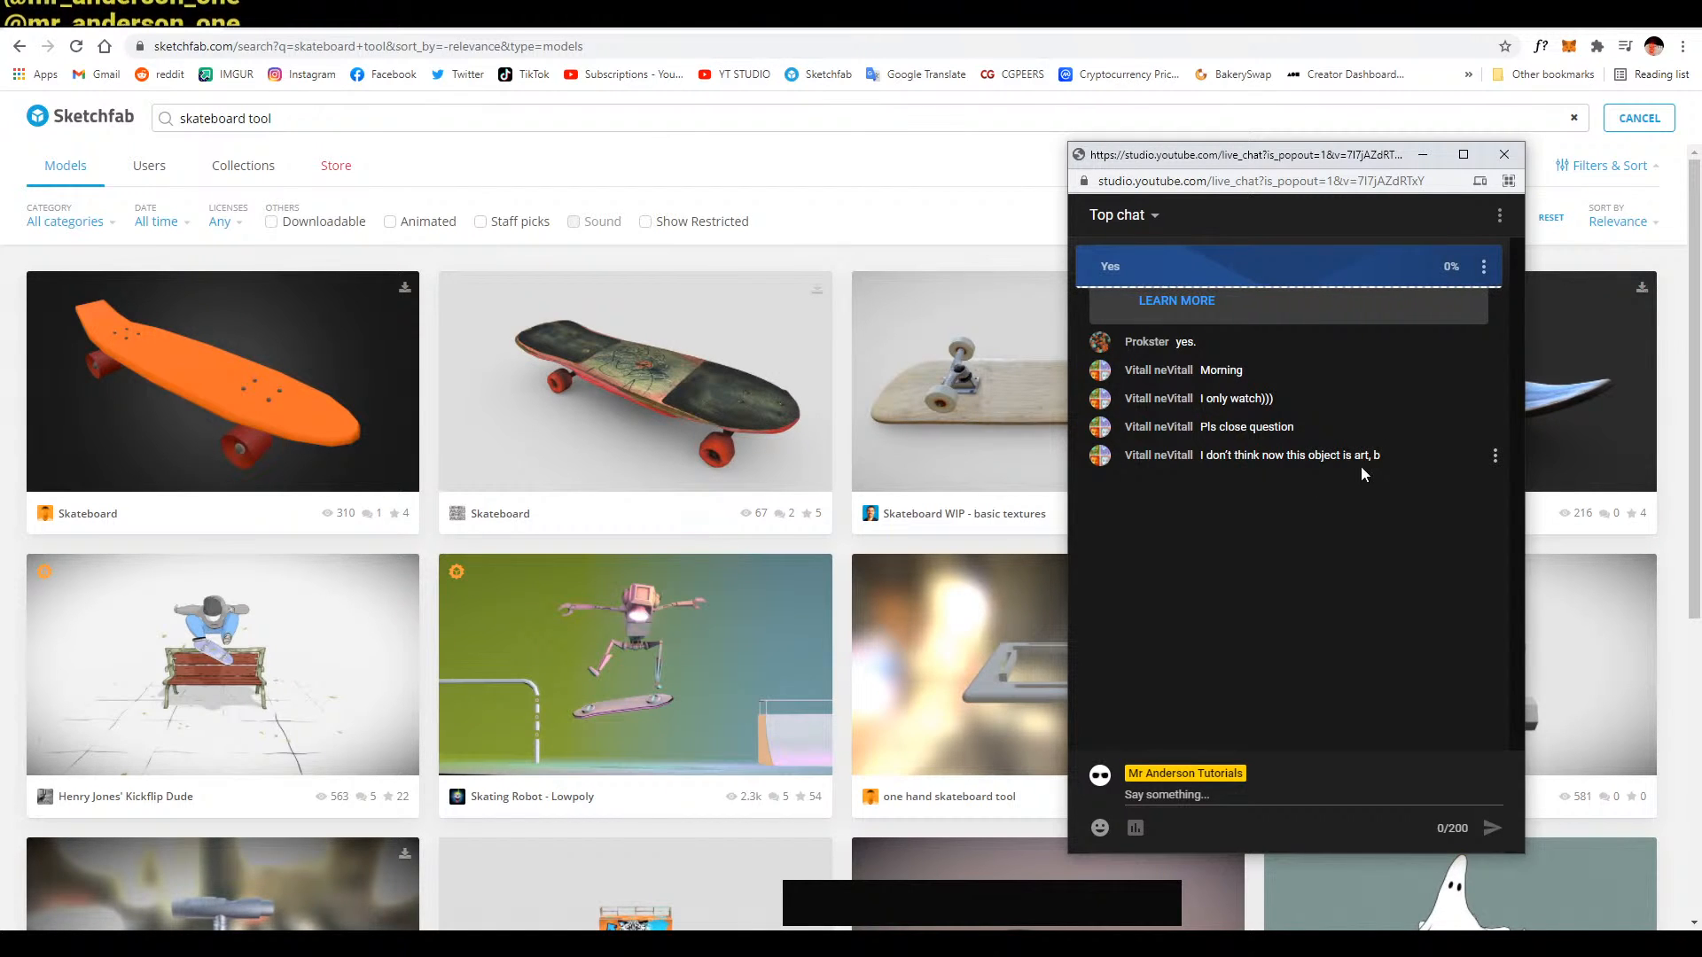
left_click(1460, 282)
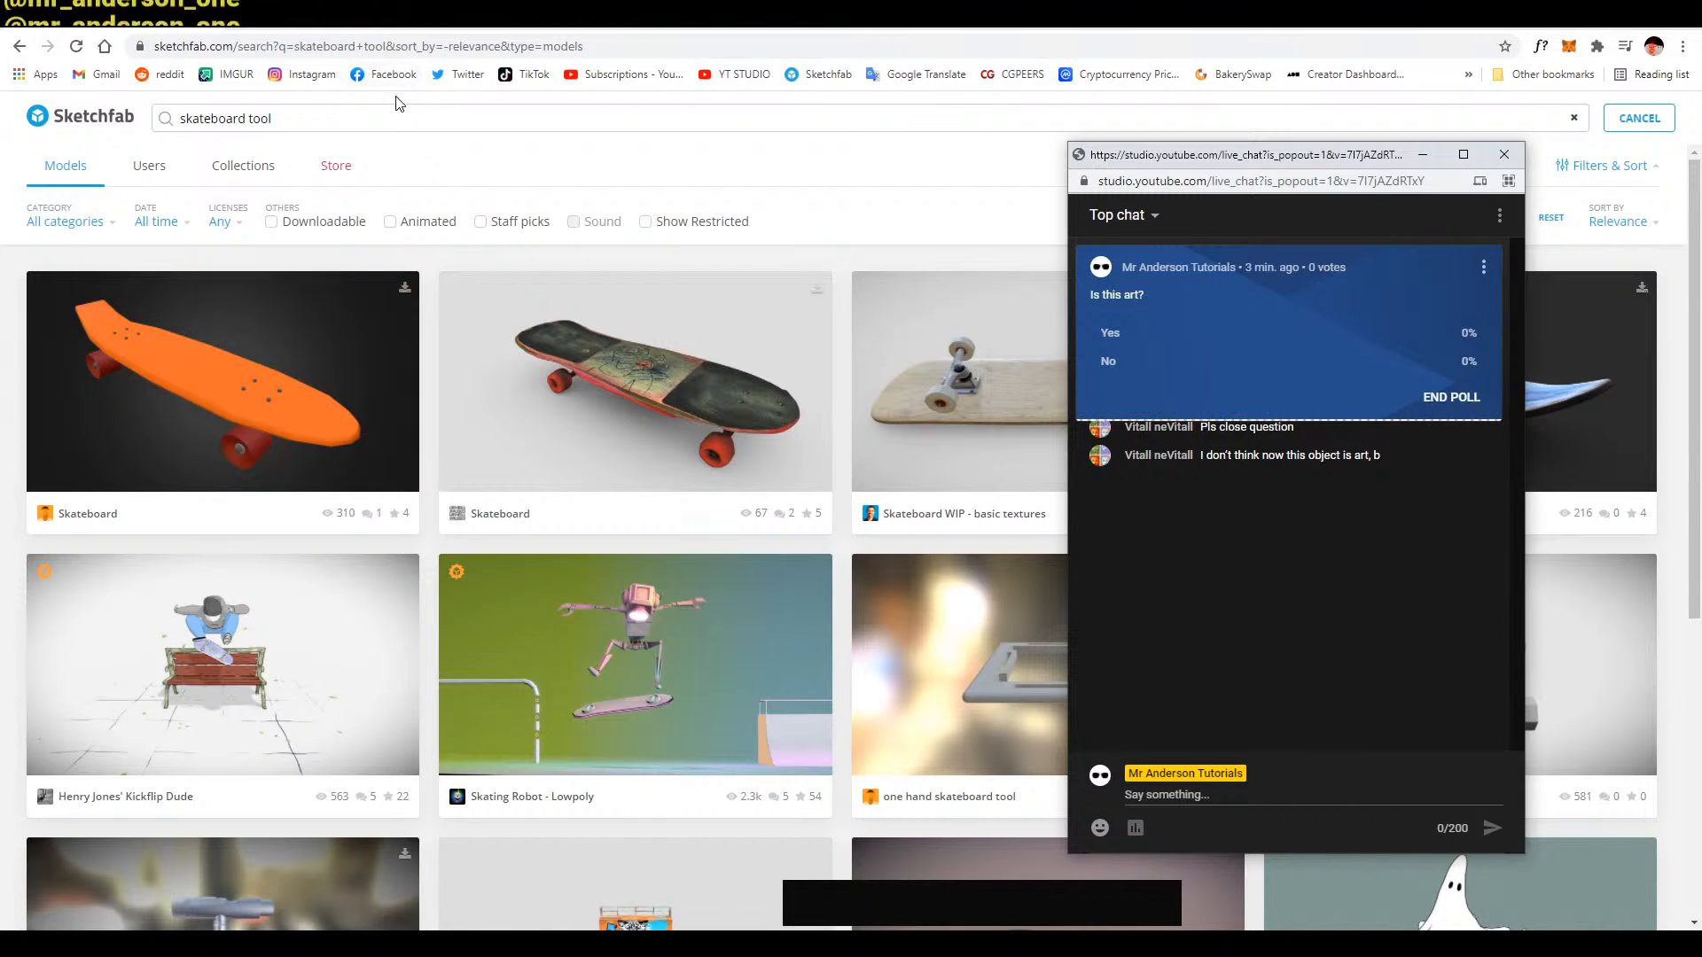
left_click(372, 25)
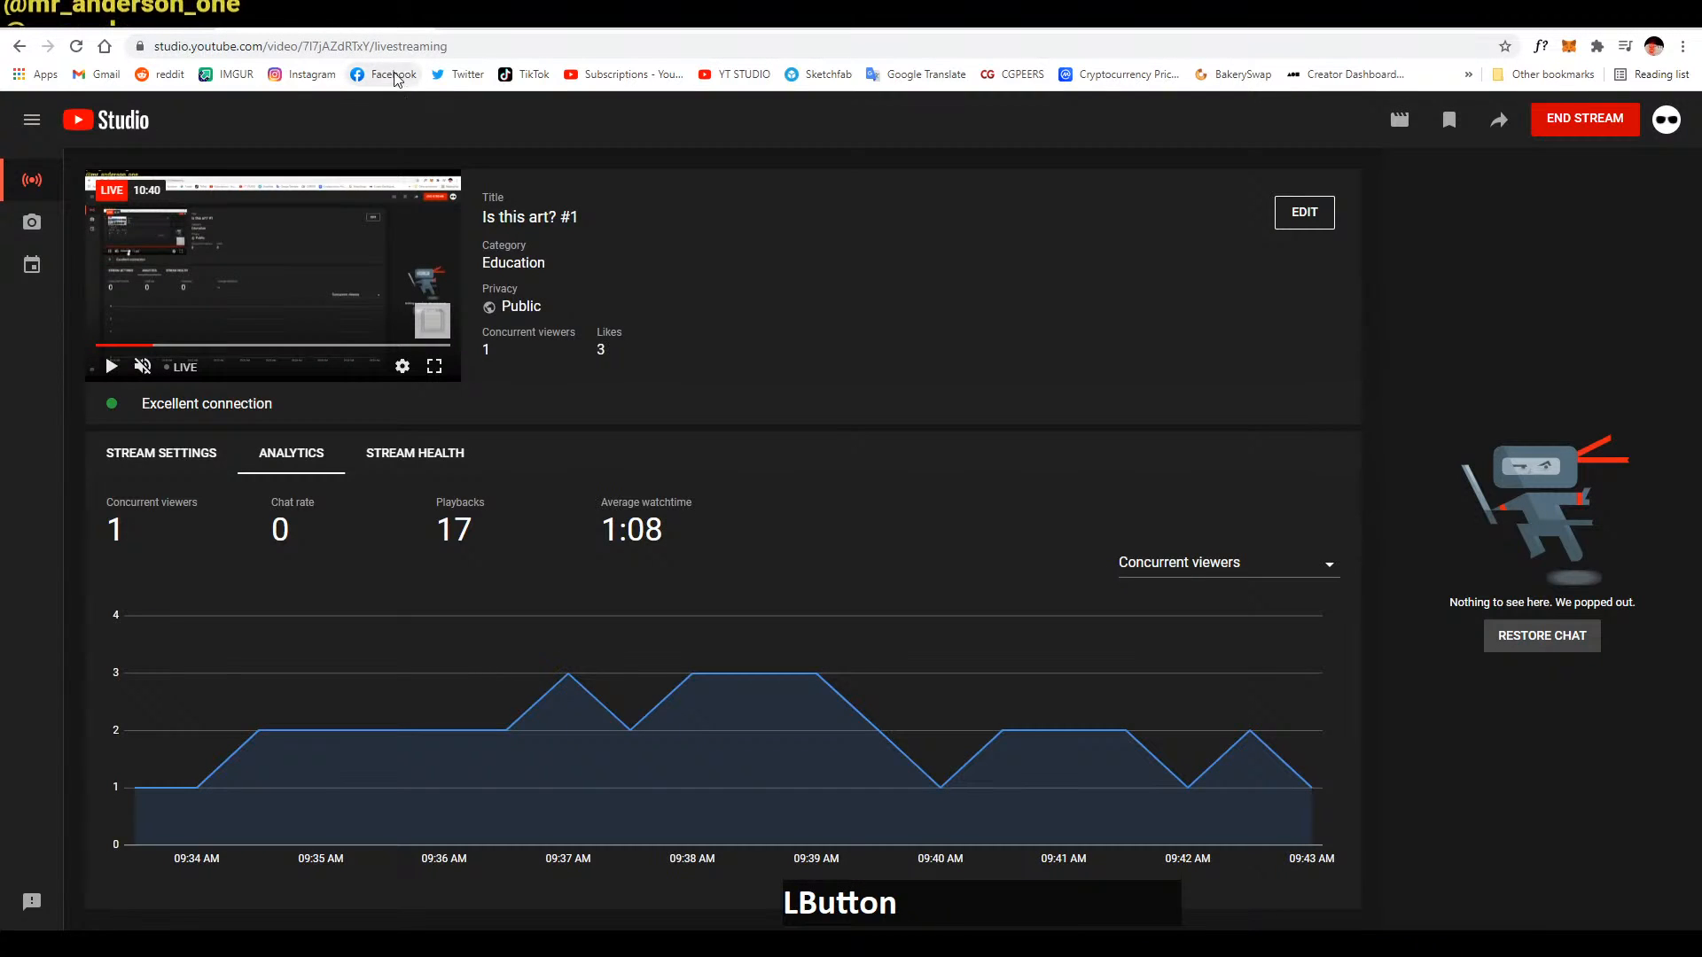
Return to Sketchfab, rerun the "skateboard tool" search and open the Skate Tool V1 2 model
left_click(141, 27)
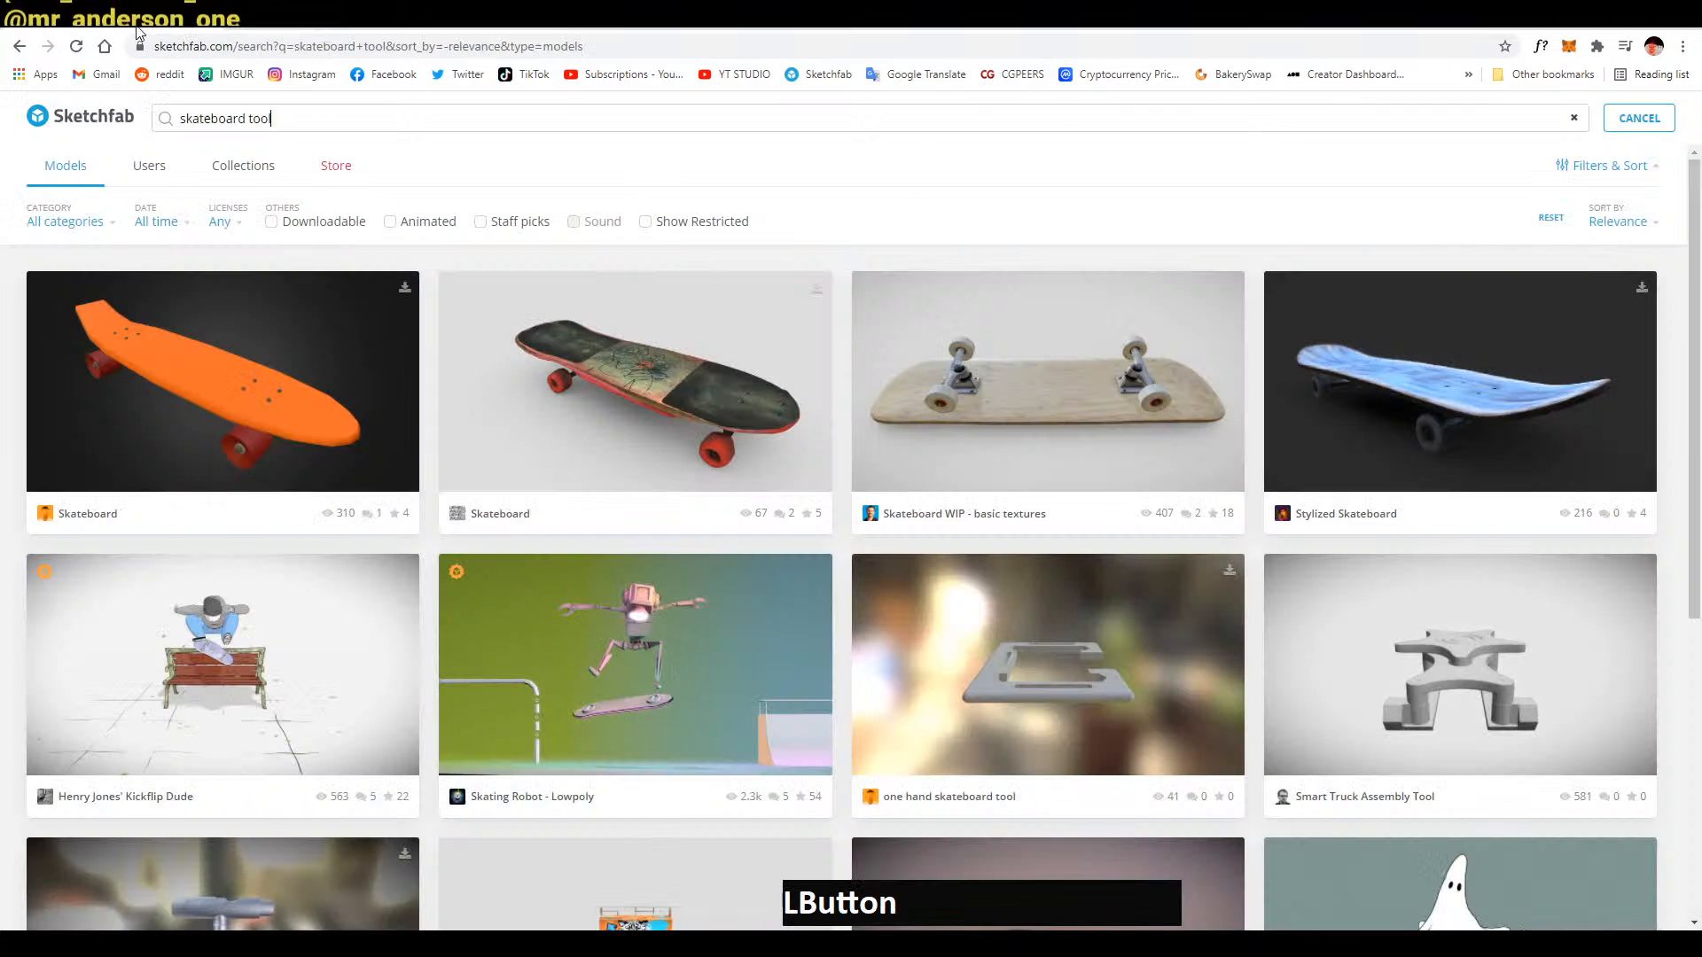
left_click(373, 123)
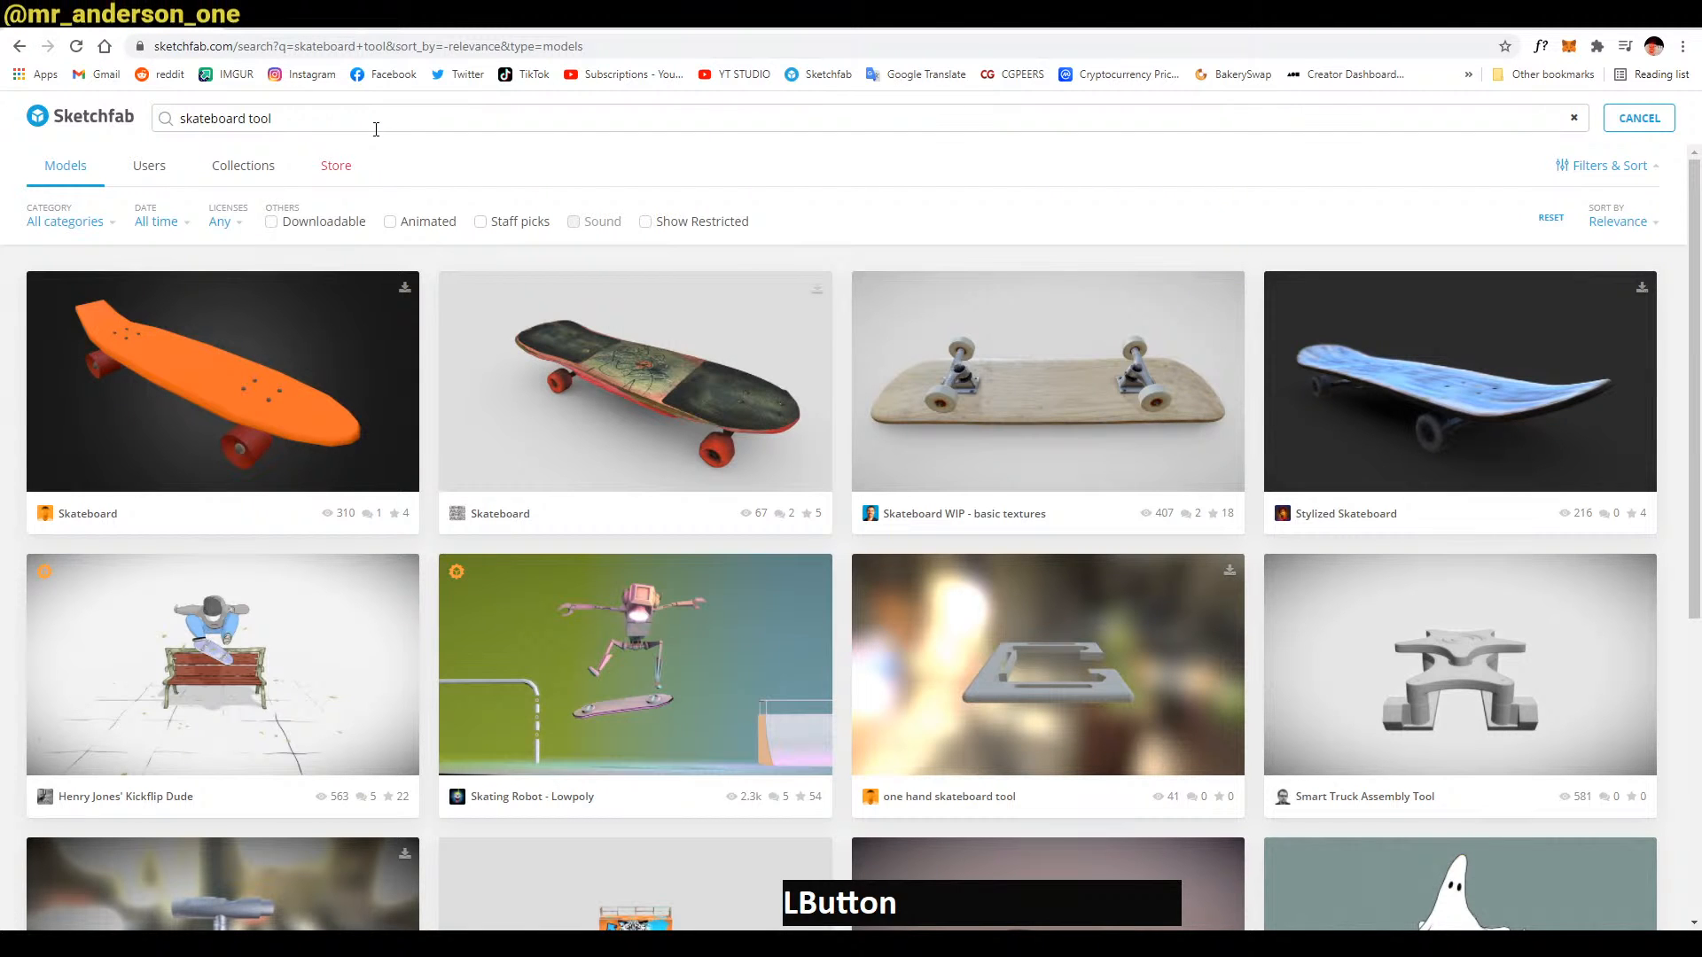
key("Return")
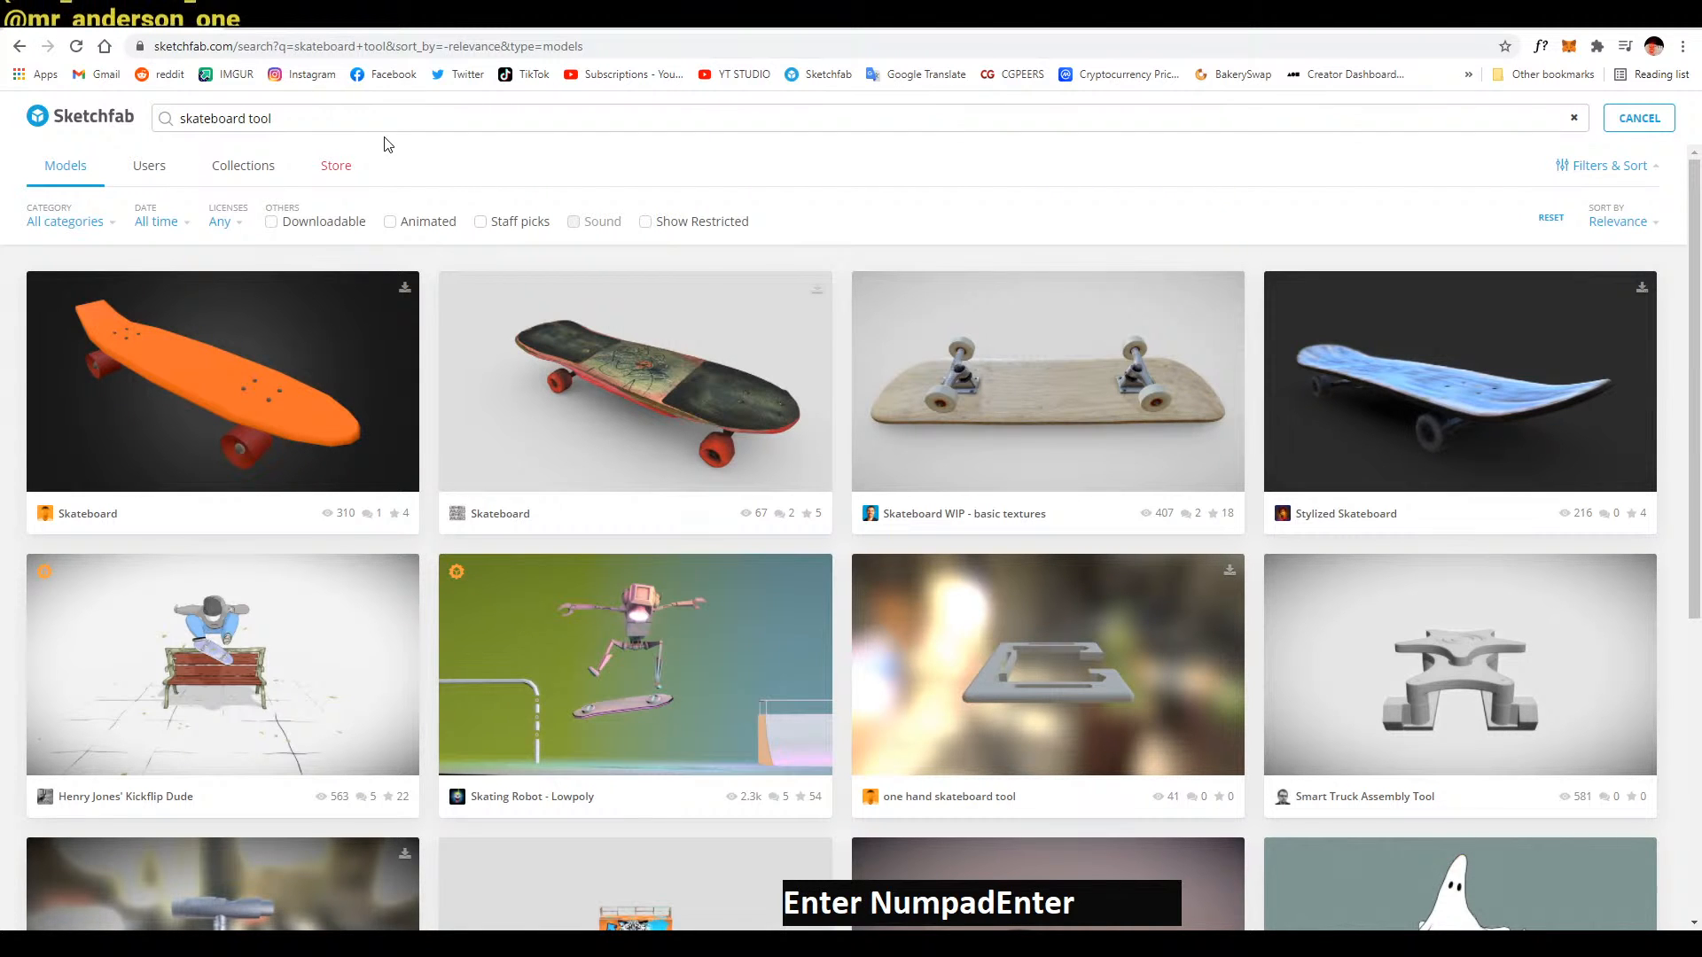
scroll(629, 386, "down", 5)
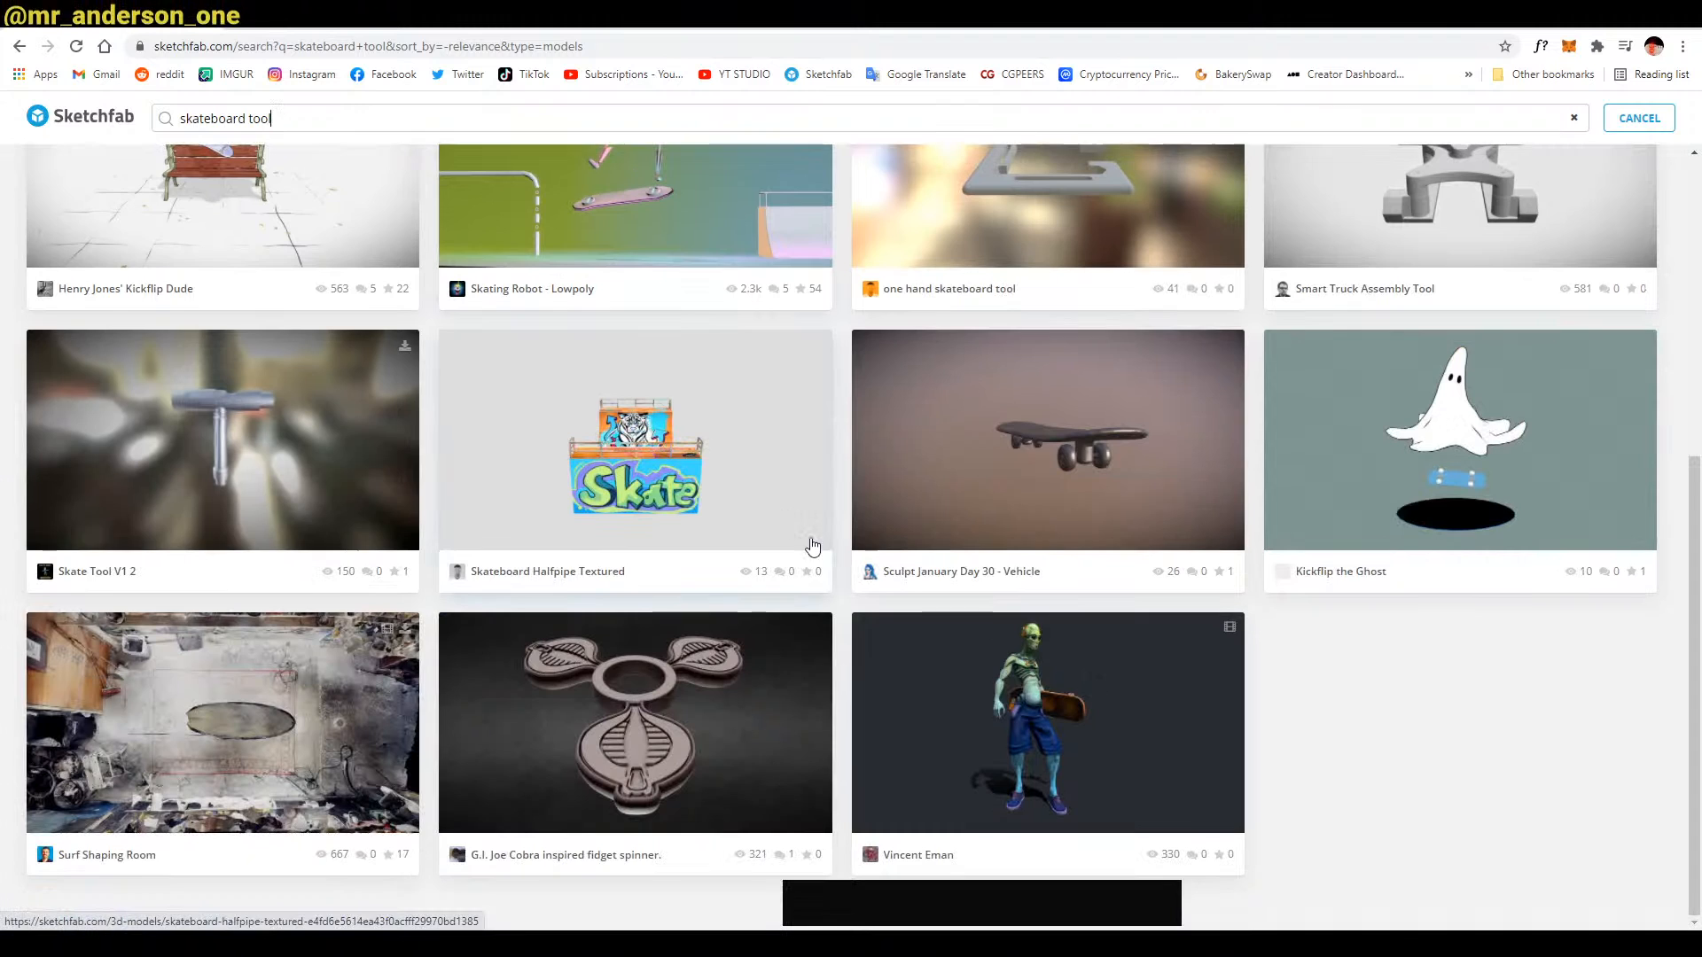
left_click(304, 484)
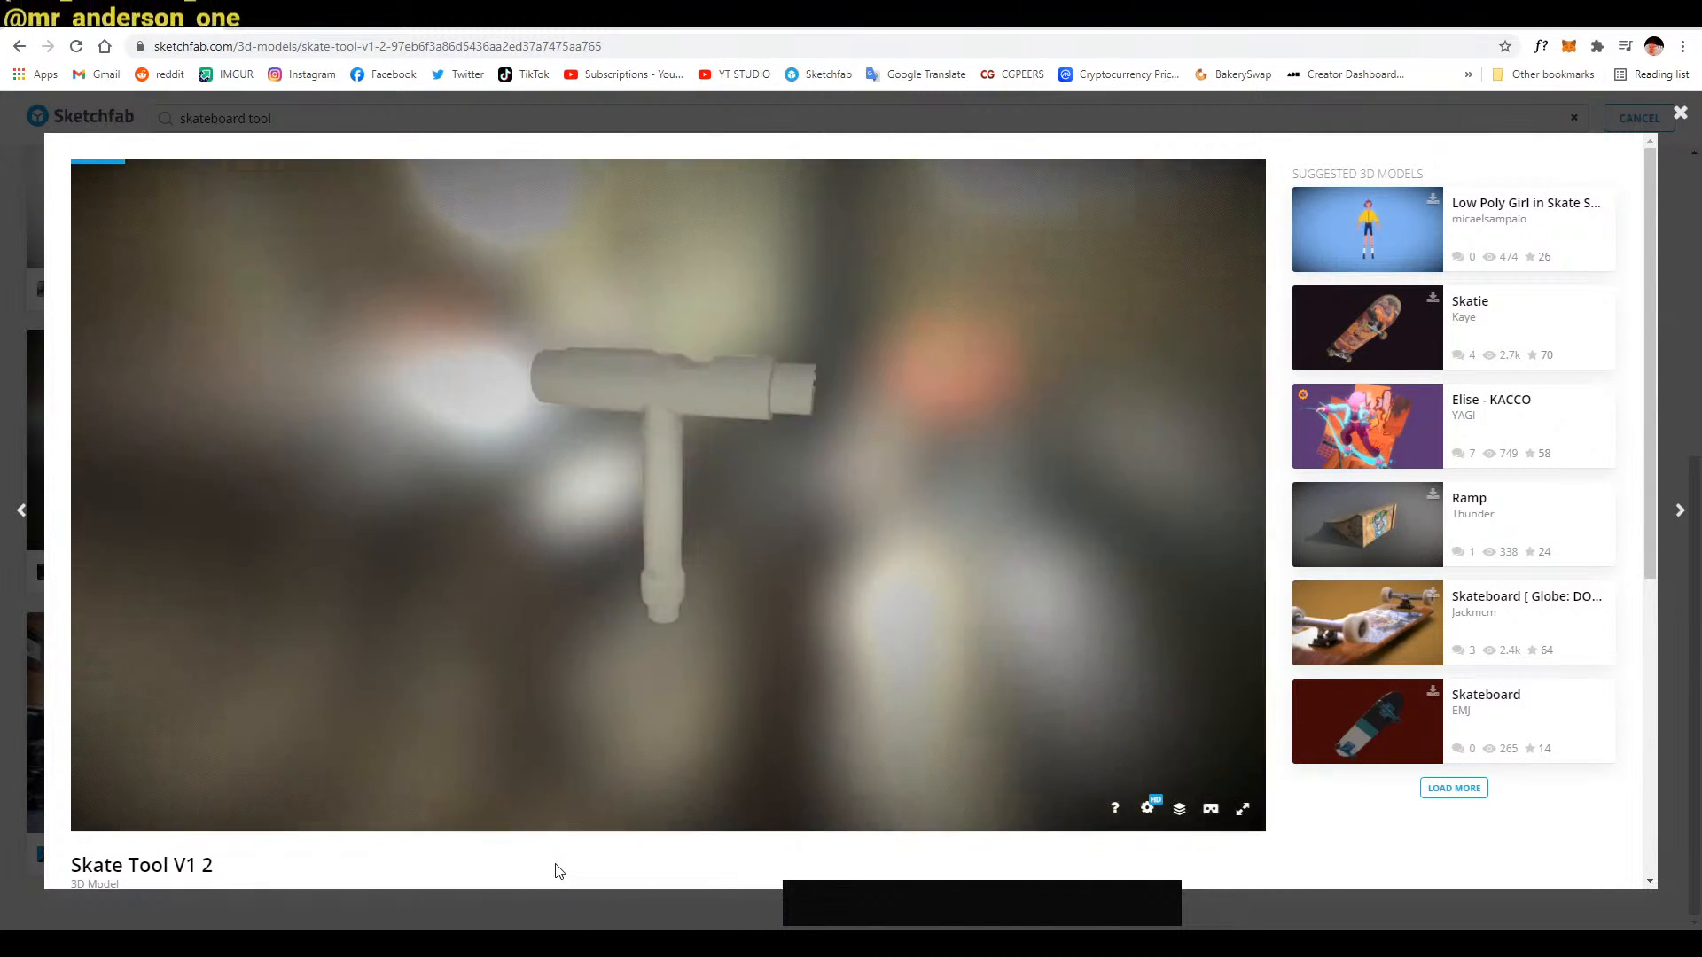
Review the Skate Tool V1 2 model's details and read the terms of its CC Attribution license
left_click(555, 871)
scroll(730, 677, "down", 5)
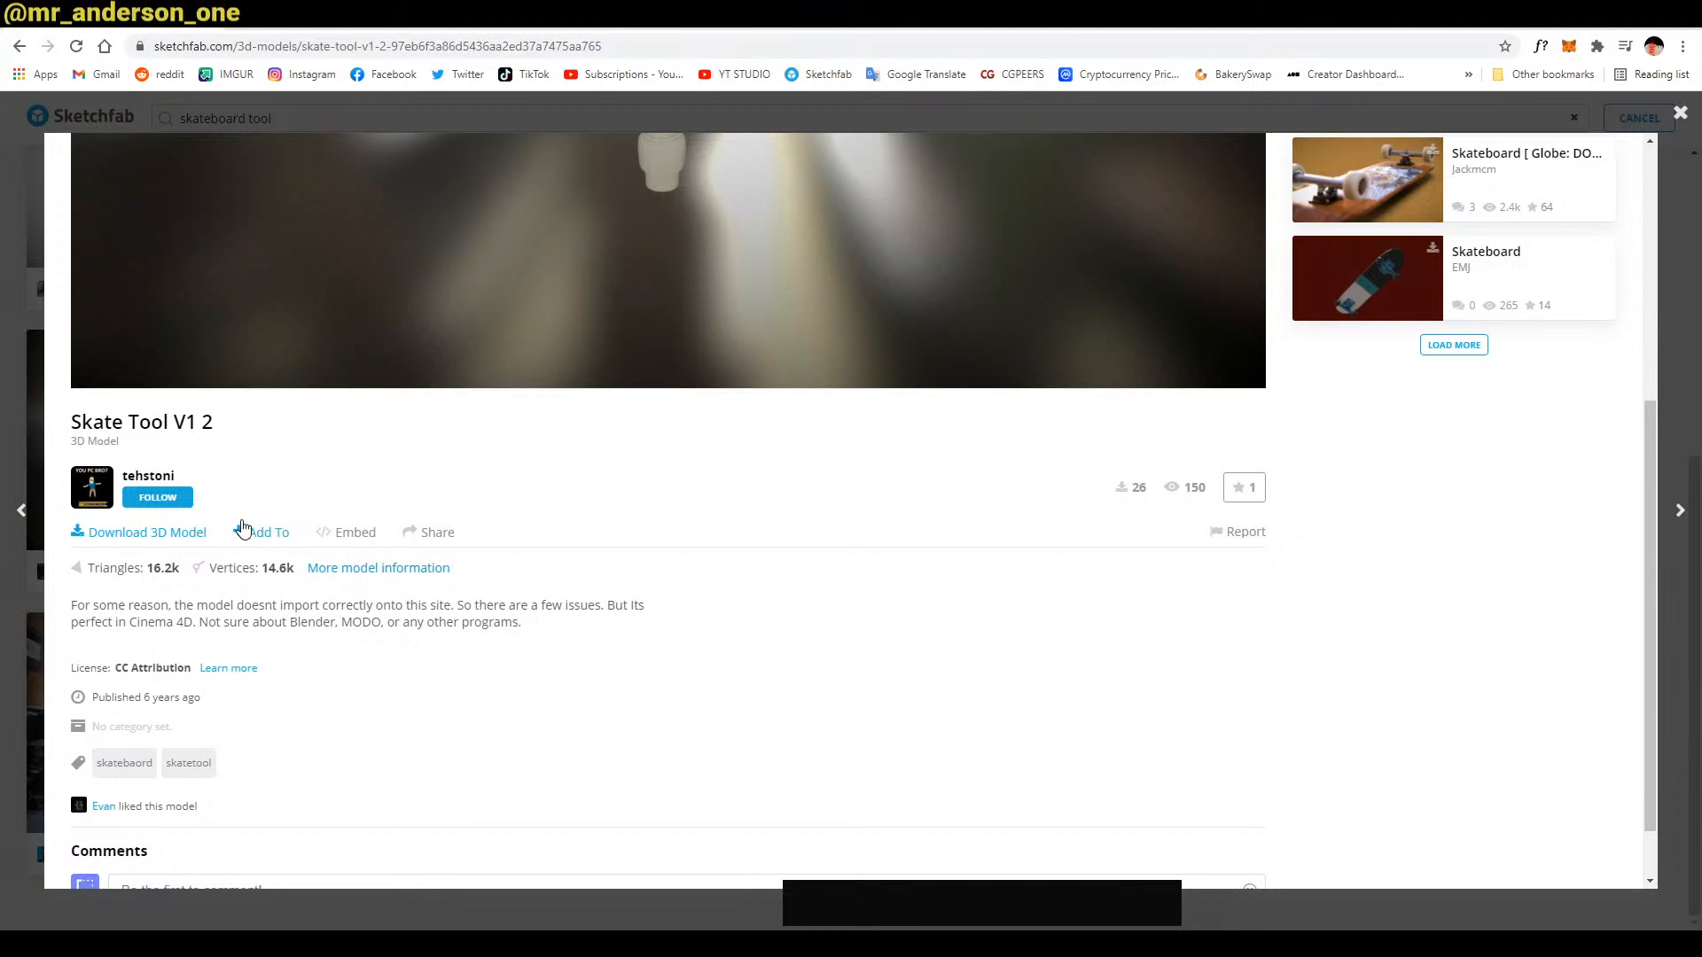
scroll(838, 676, "down", 1)
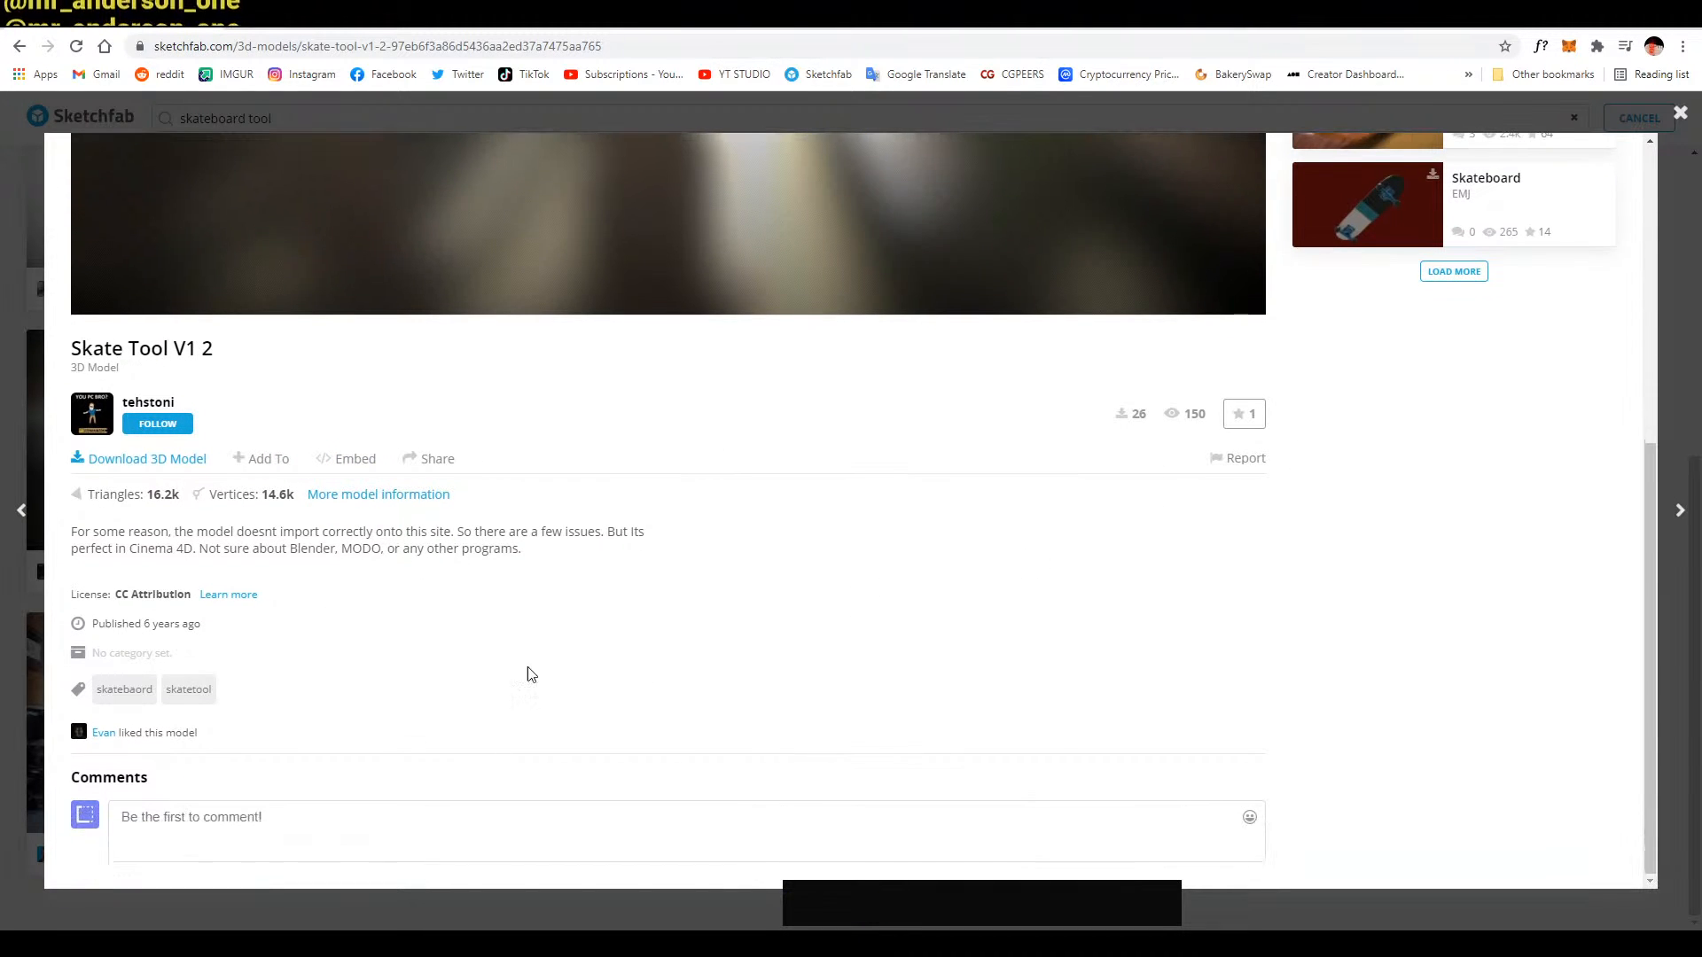
left_click(232, 595)
scroll(370, 585, "down", 1)
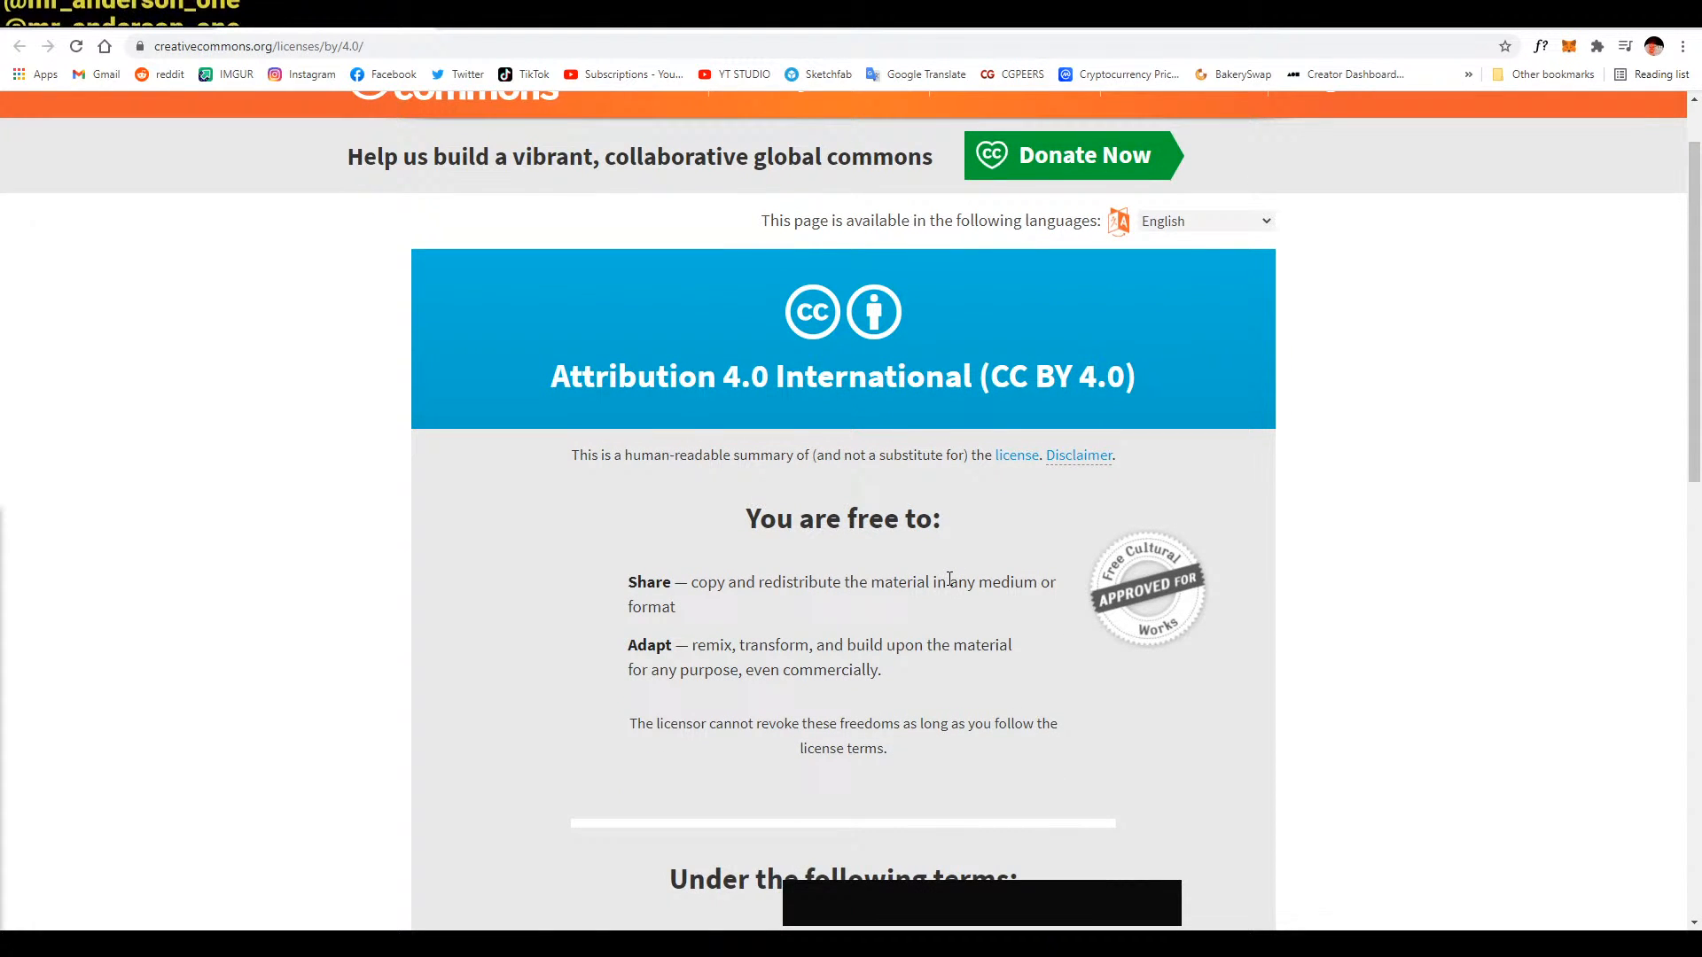
scroll(842, 611, "down", 4)
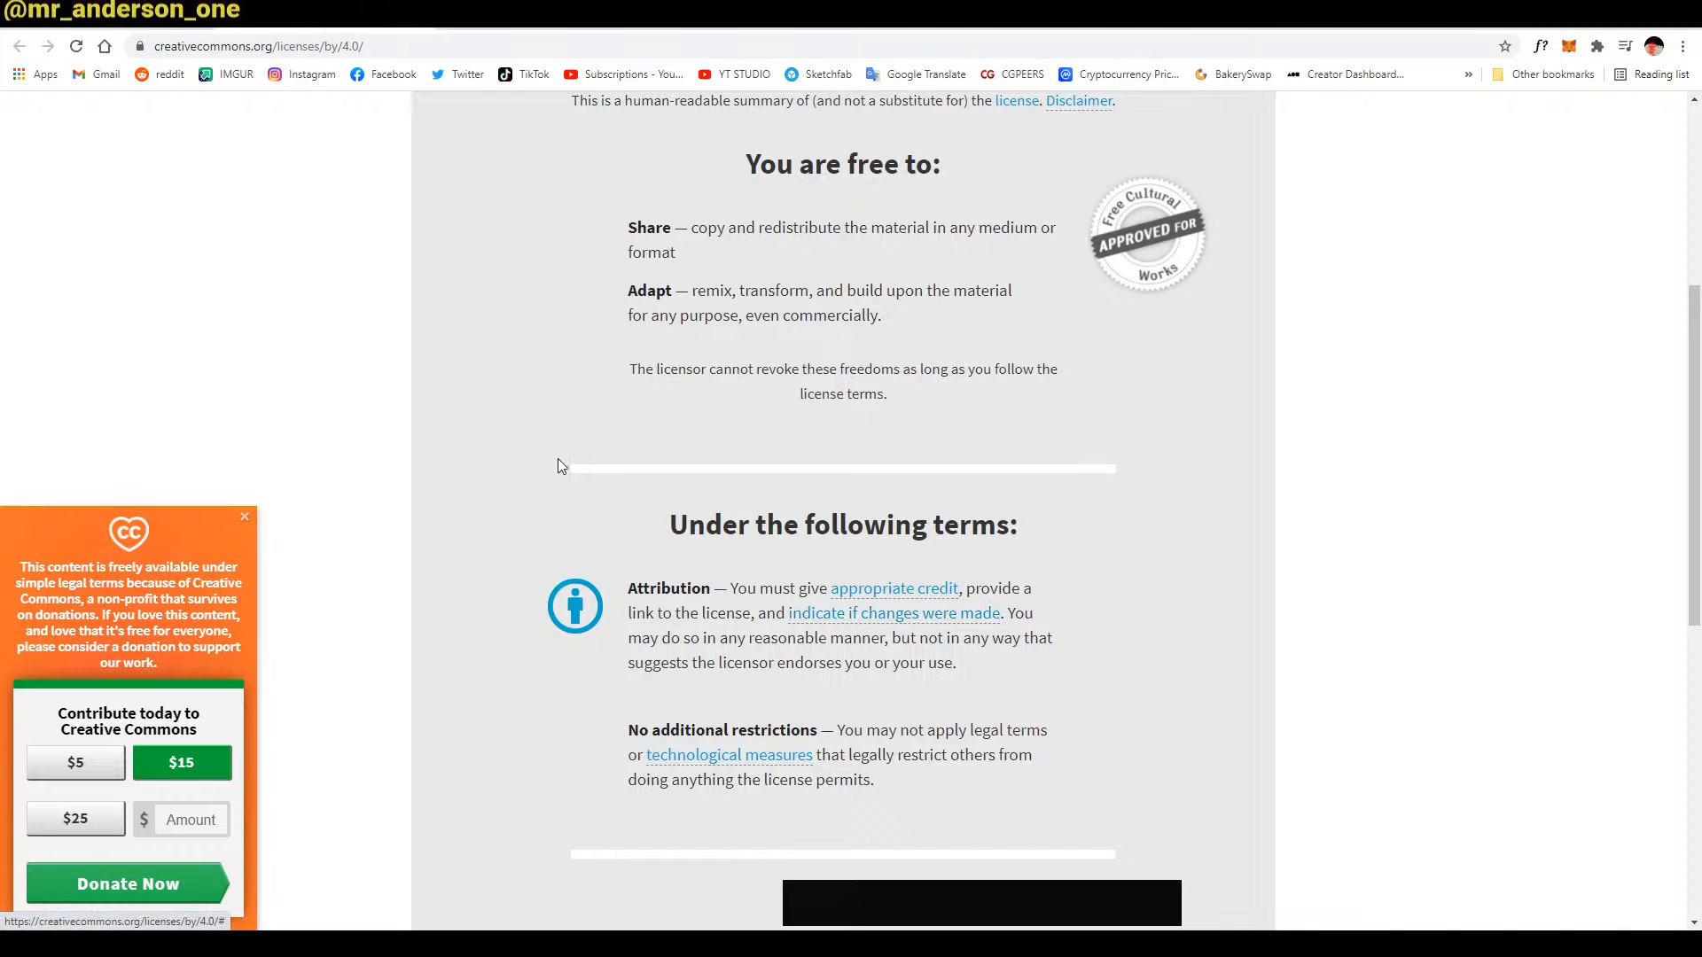
Copy the web address needed to credit the Skate Tool V1 2 model
left_click(531, 14)
scroll(576, 354, "up", 5)
left_click(586, 46)
key("ctrl+c")
Switch to YouTube Studio, edit the live stream's settings and add the heading "Stuff I use:" beneath the description's existing link
left_click(621, 13)
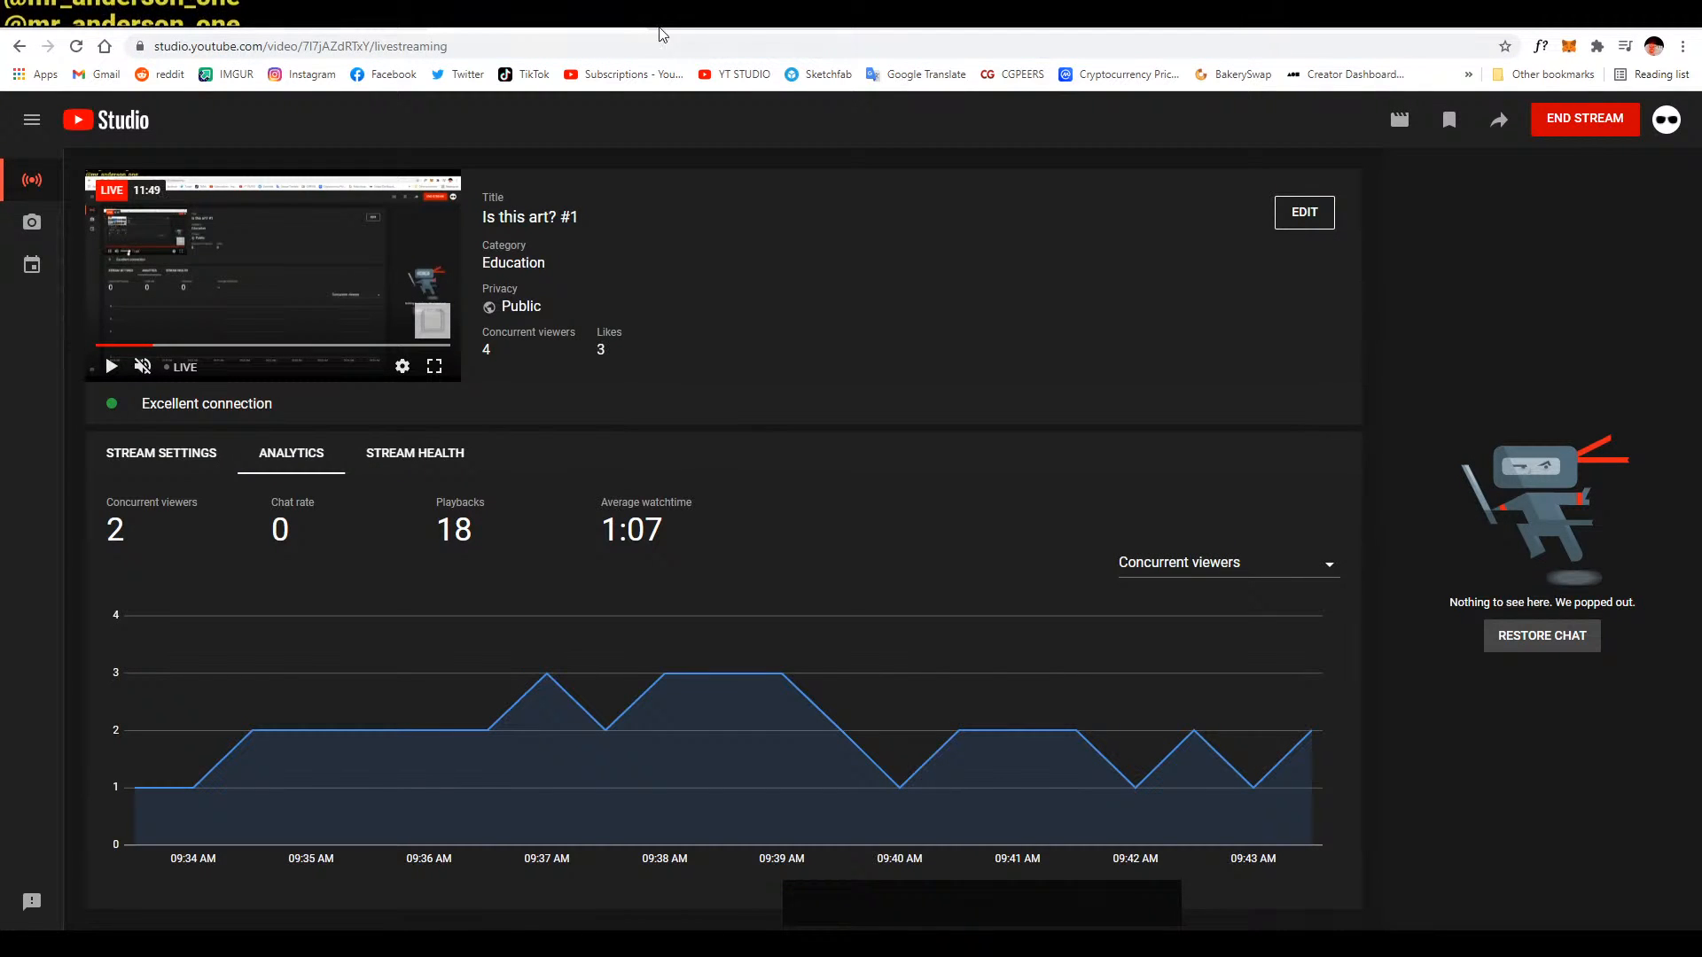
left_click(1304, 212)
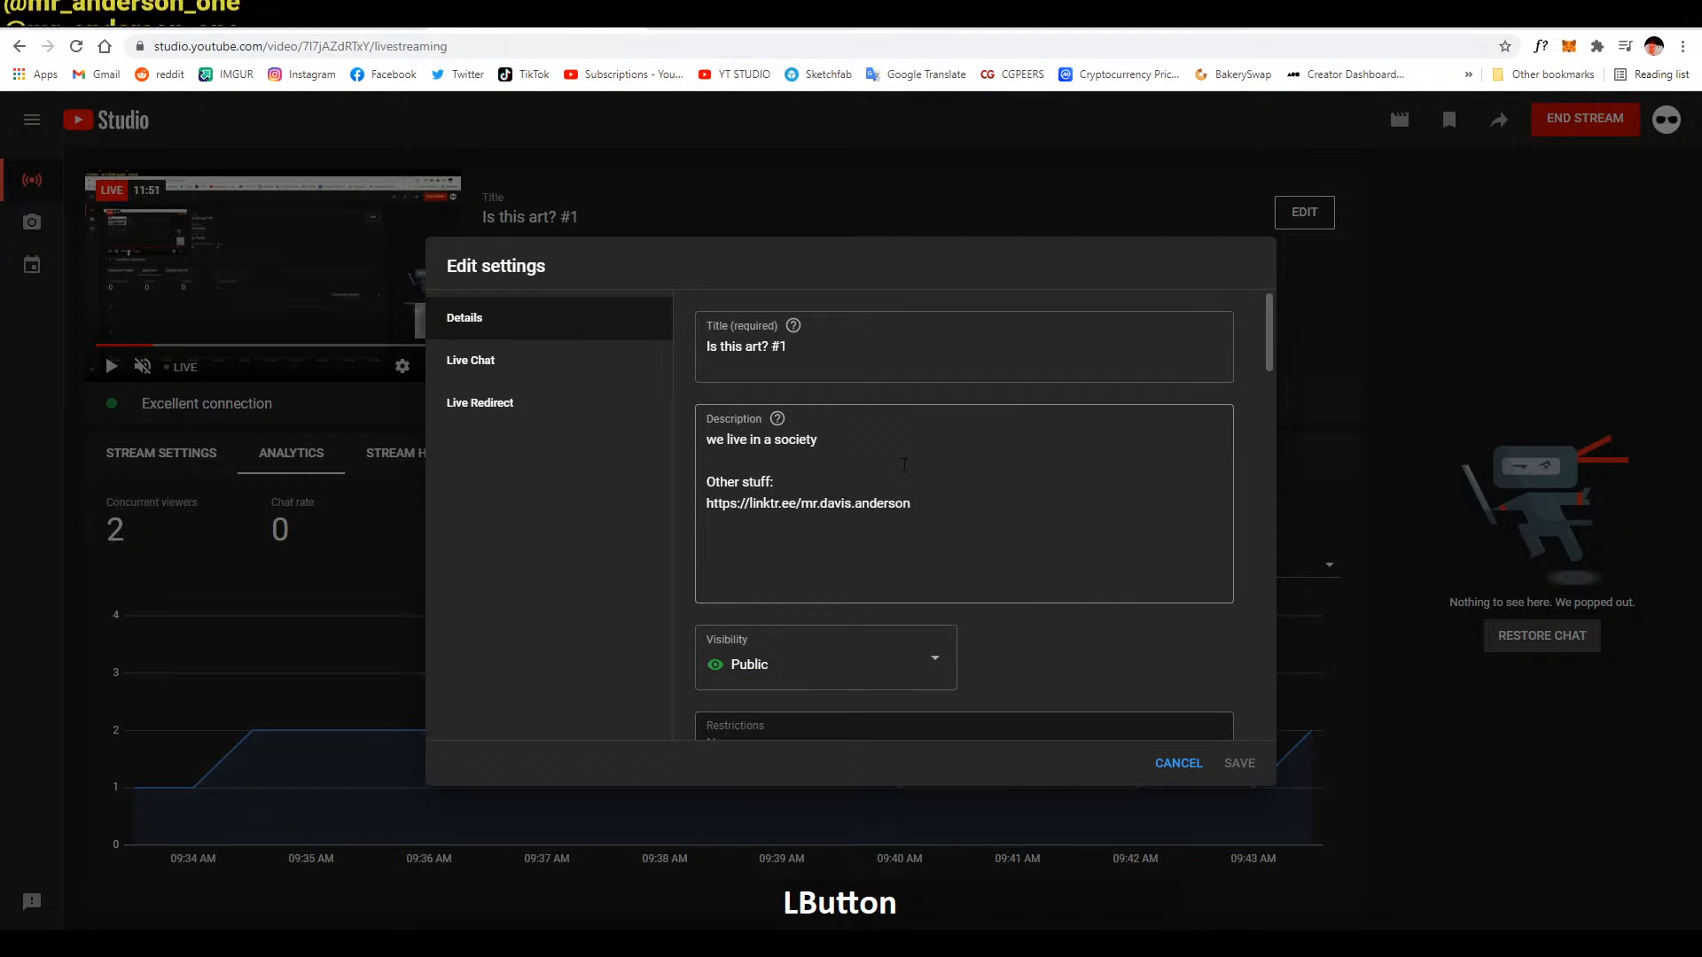
left_click(984, 493)
key("Return")
key("Return")
type("Stuff I use:")
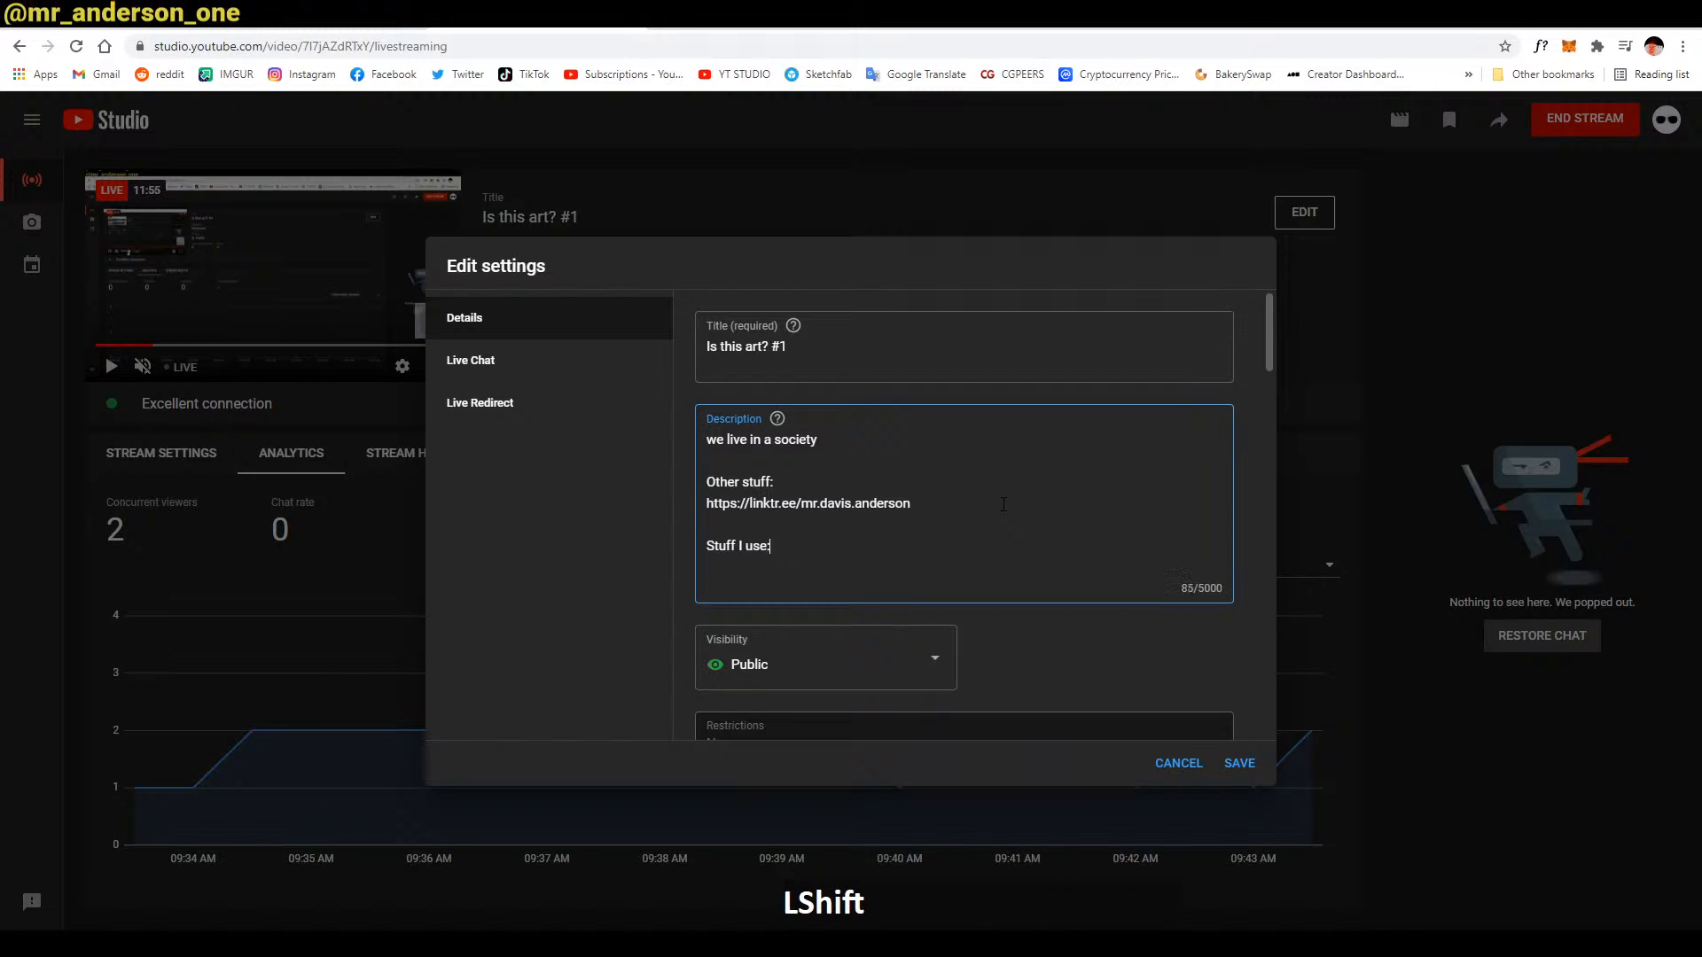
Start a numbered list under the "Stuff I use:" heading with the item number "1."
key("Return")
type("1.")
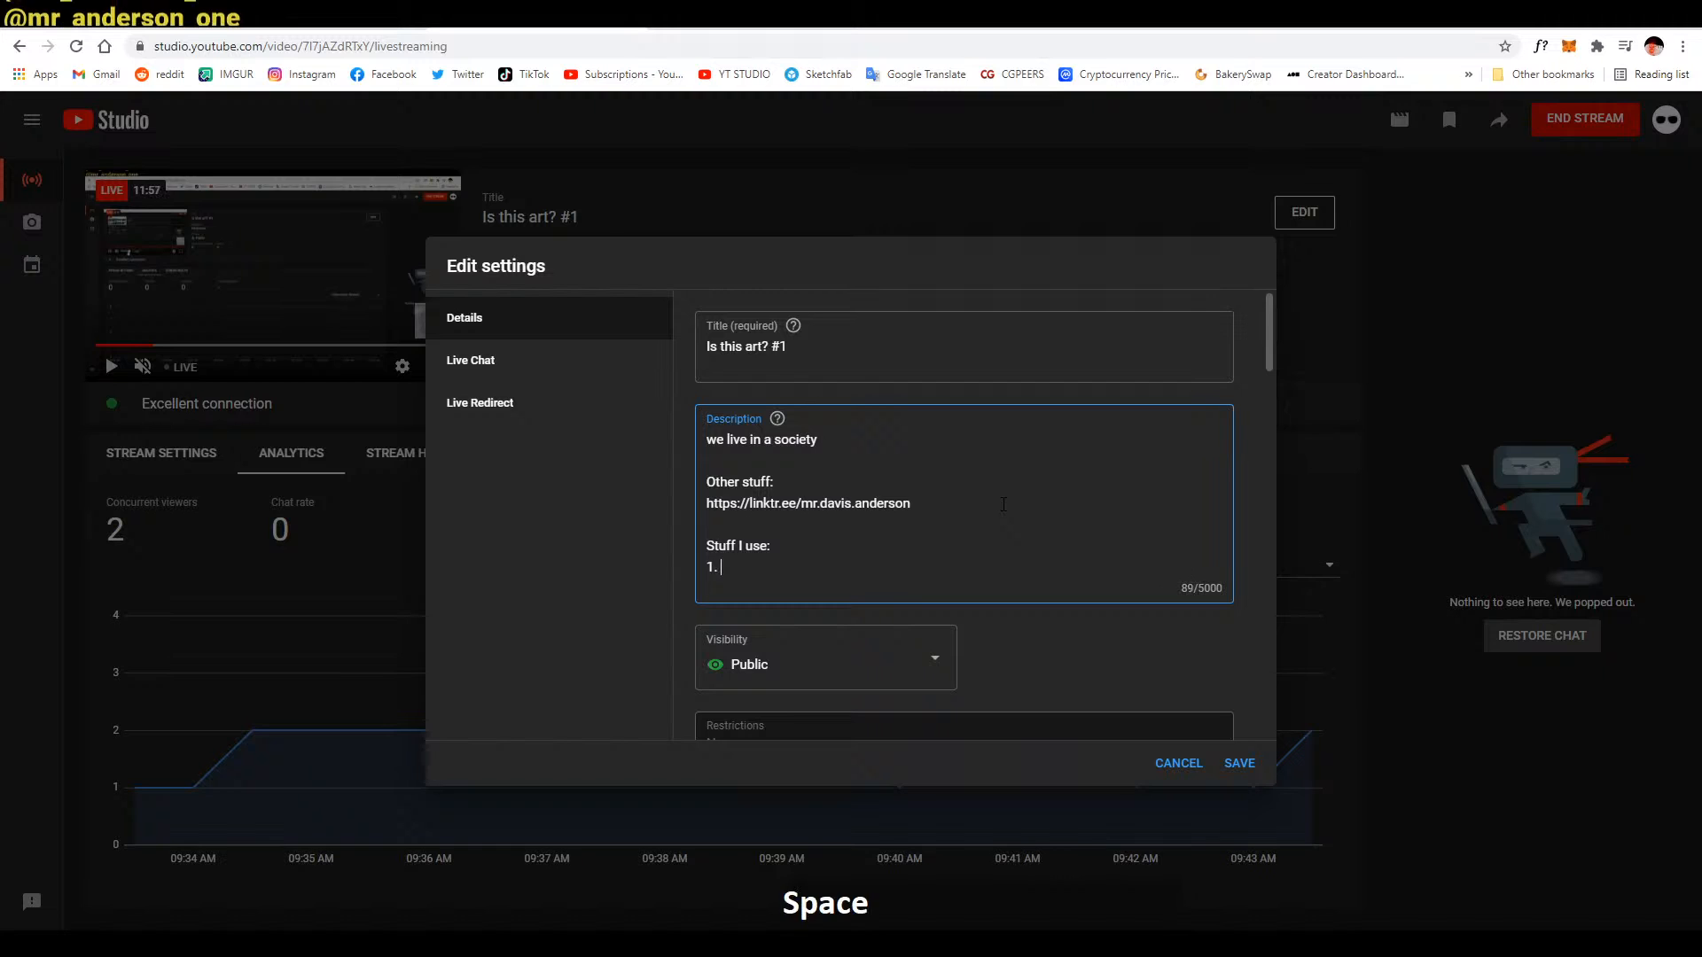
key("BackSpace")
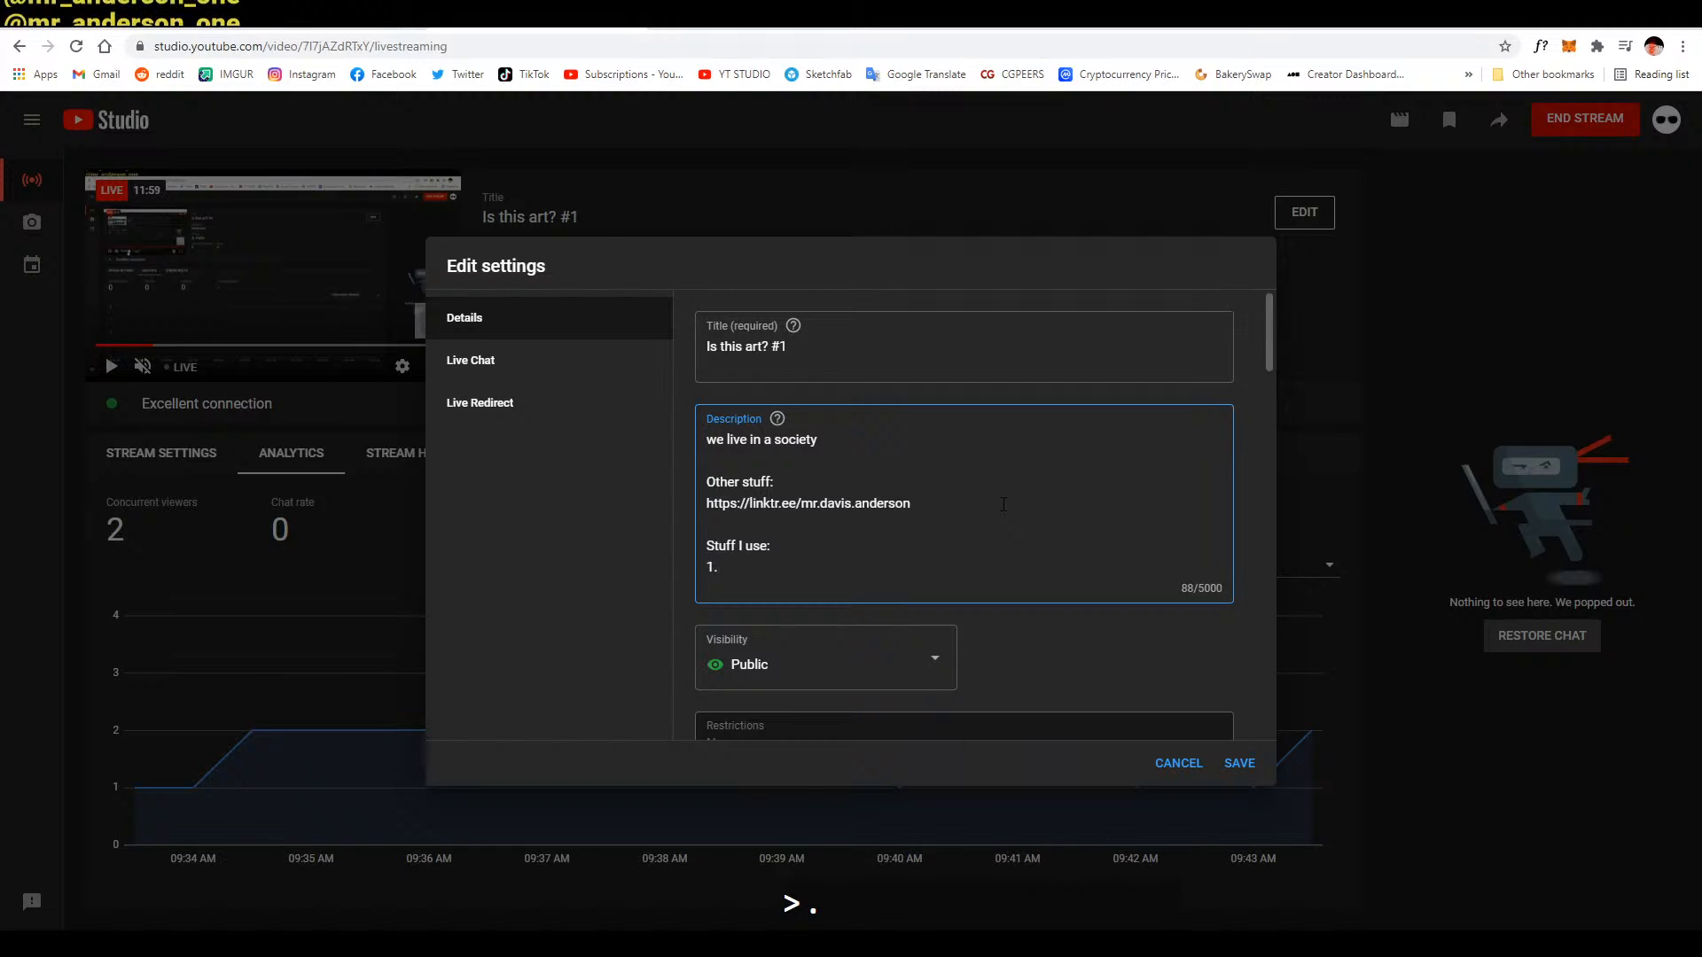
key("BackSpace")
key("BackSpace")
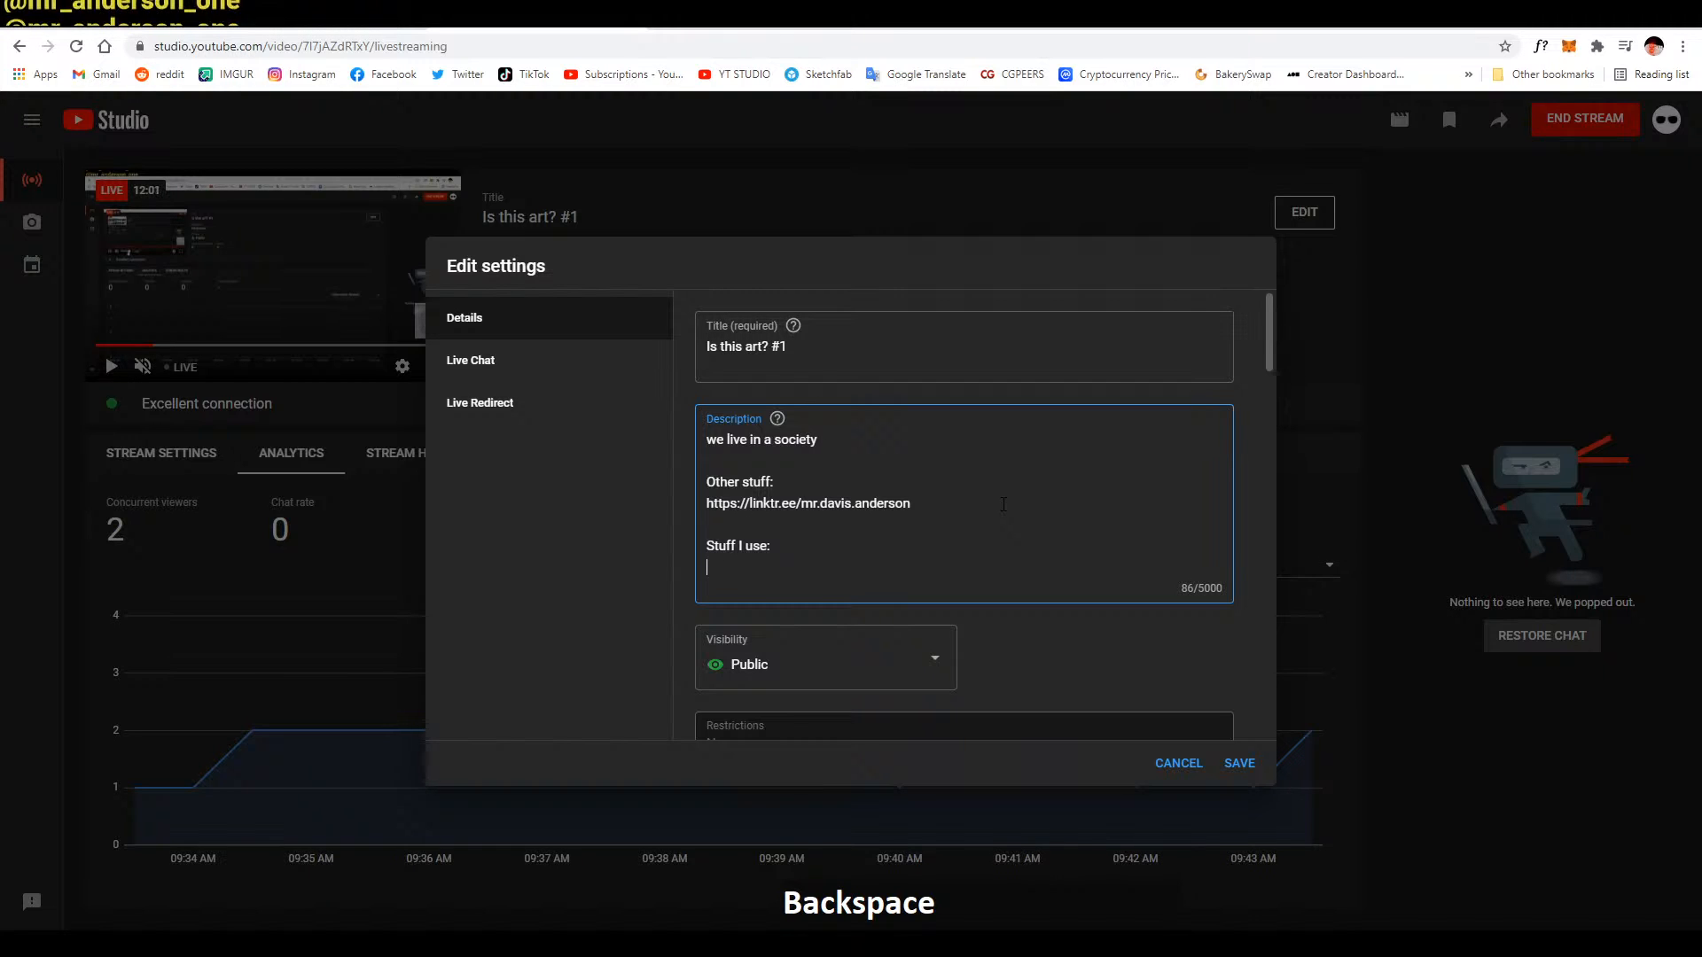
type("1.")
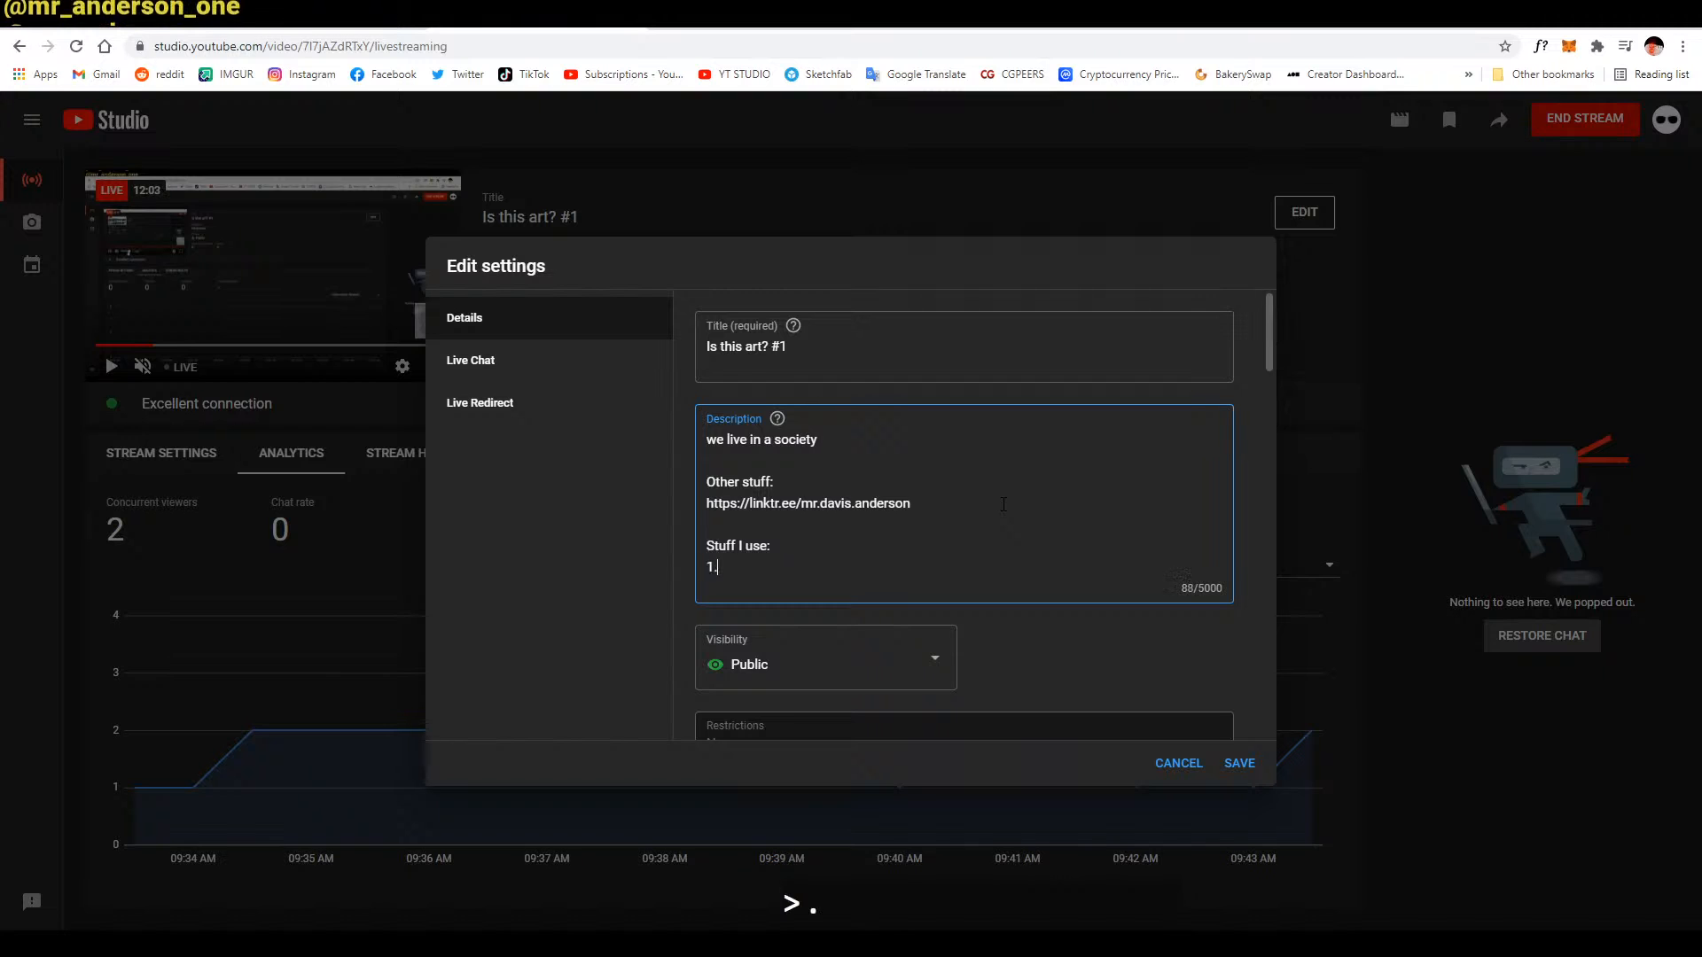
key("ctrl+Up")
key("Right")
key("Right")
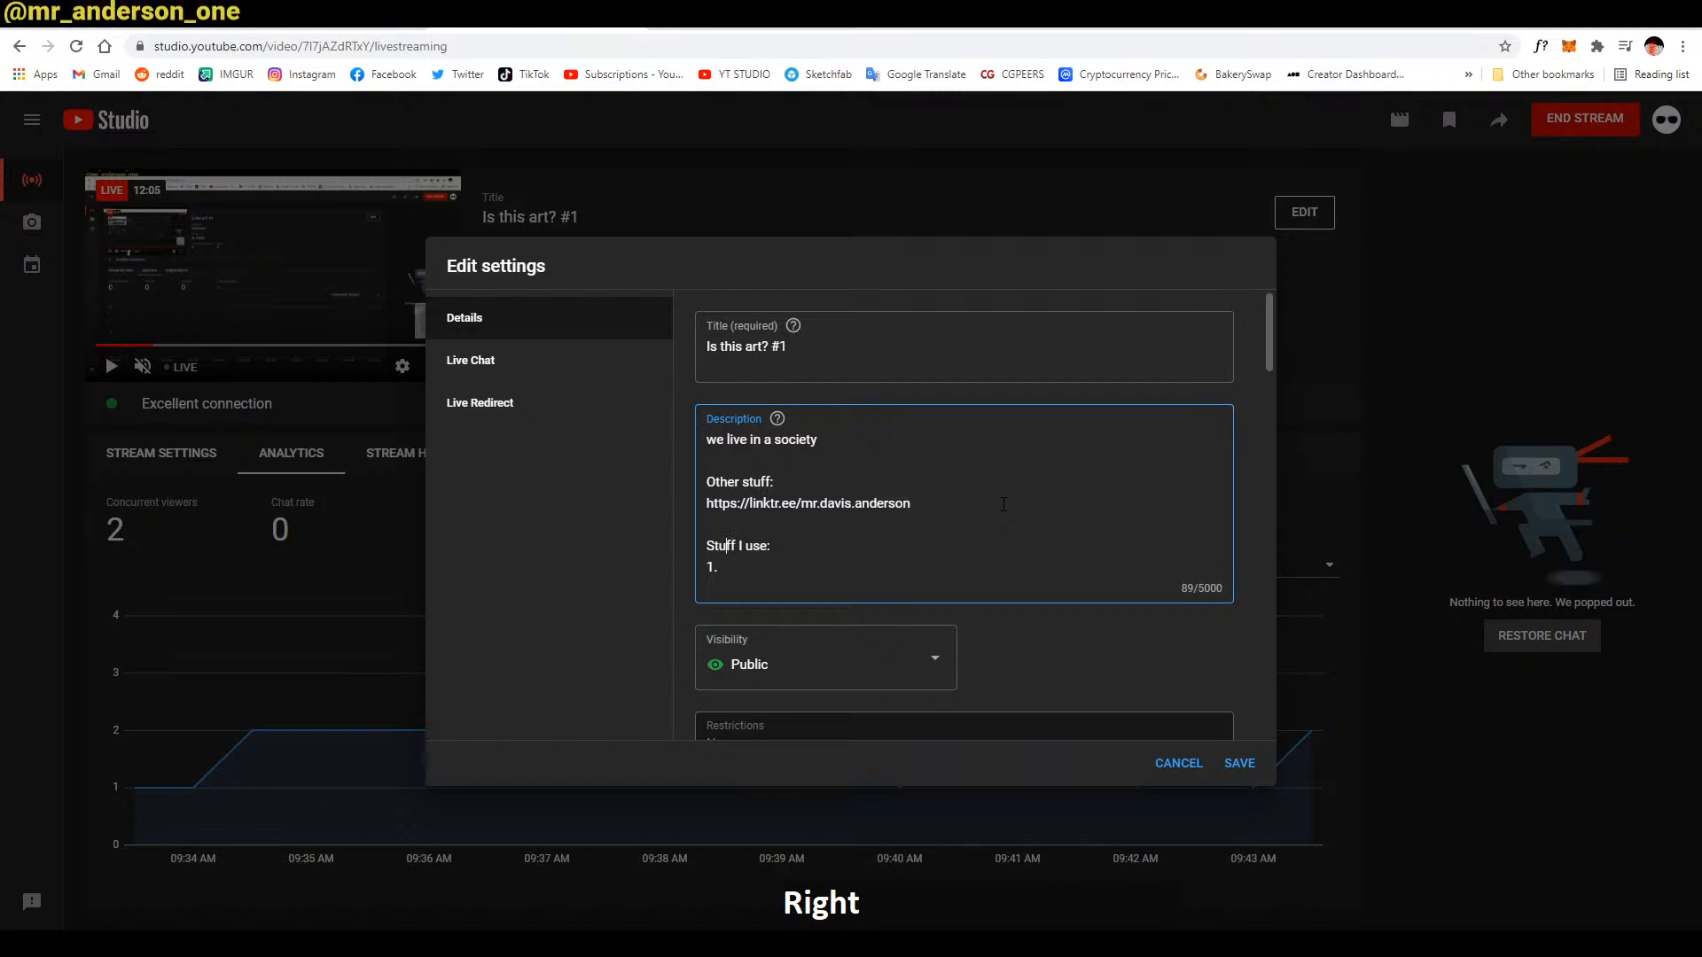
key("Right")
key("Right")
type("d")
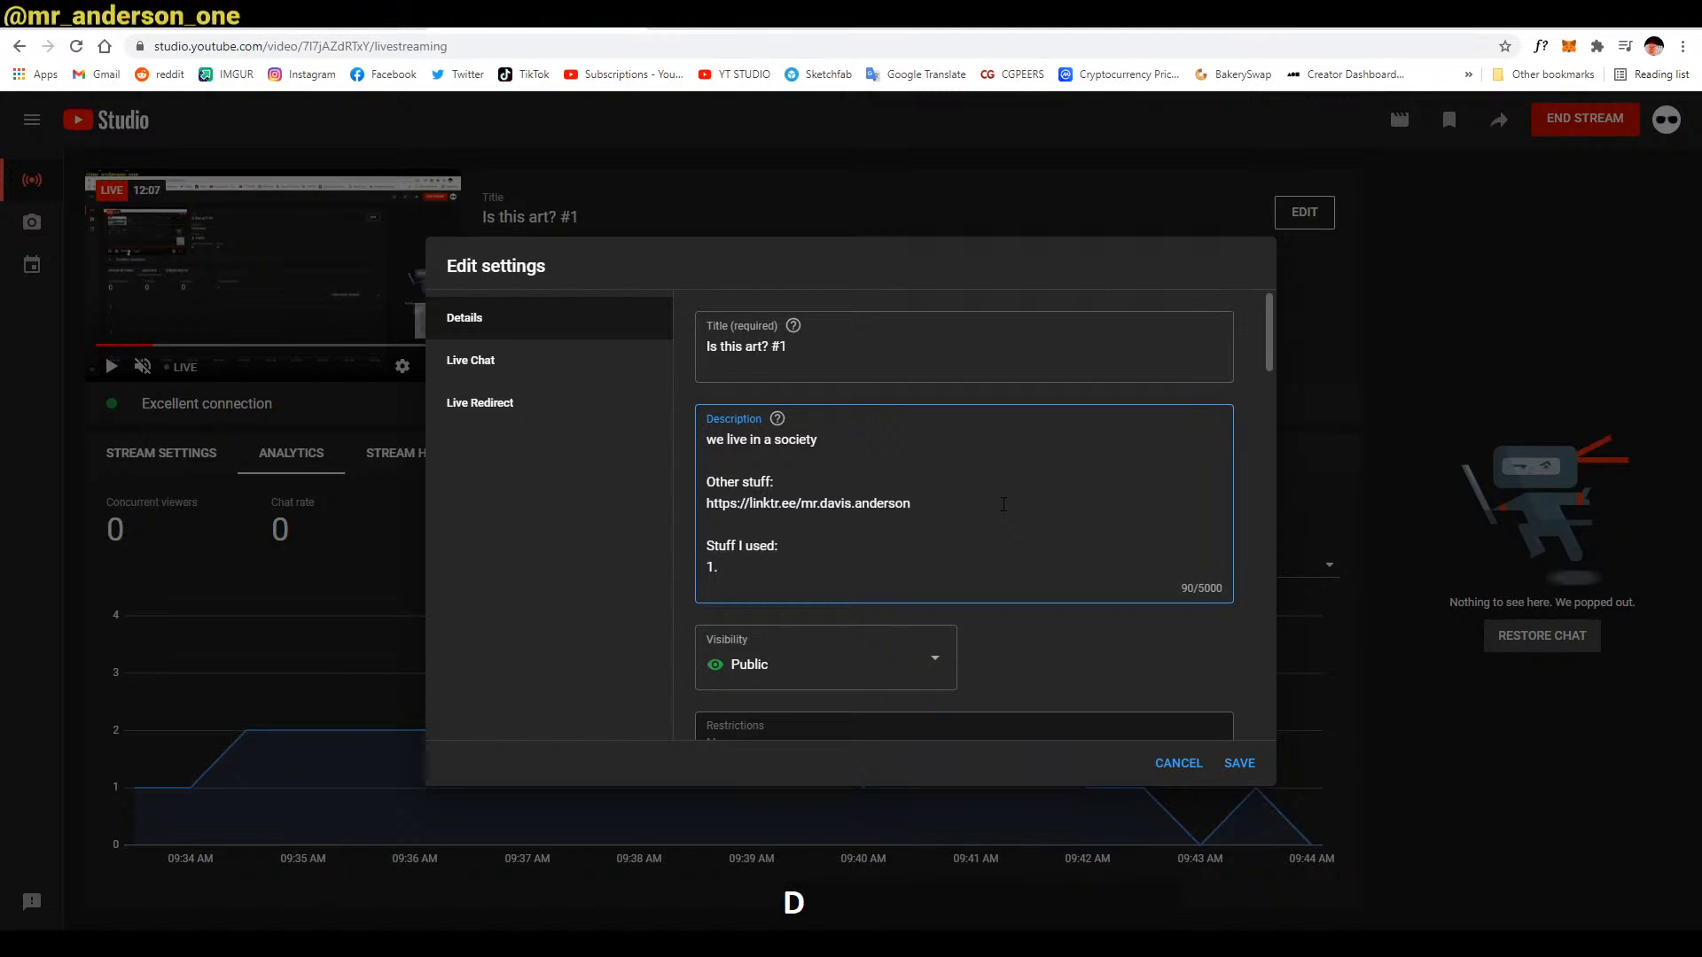
key("BackSpace")
Paste the copied Sketchfab link to the skate tool as item 1 of the description and save the stream settings
key("Down")
key("ctrl+v")
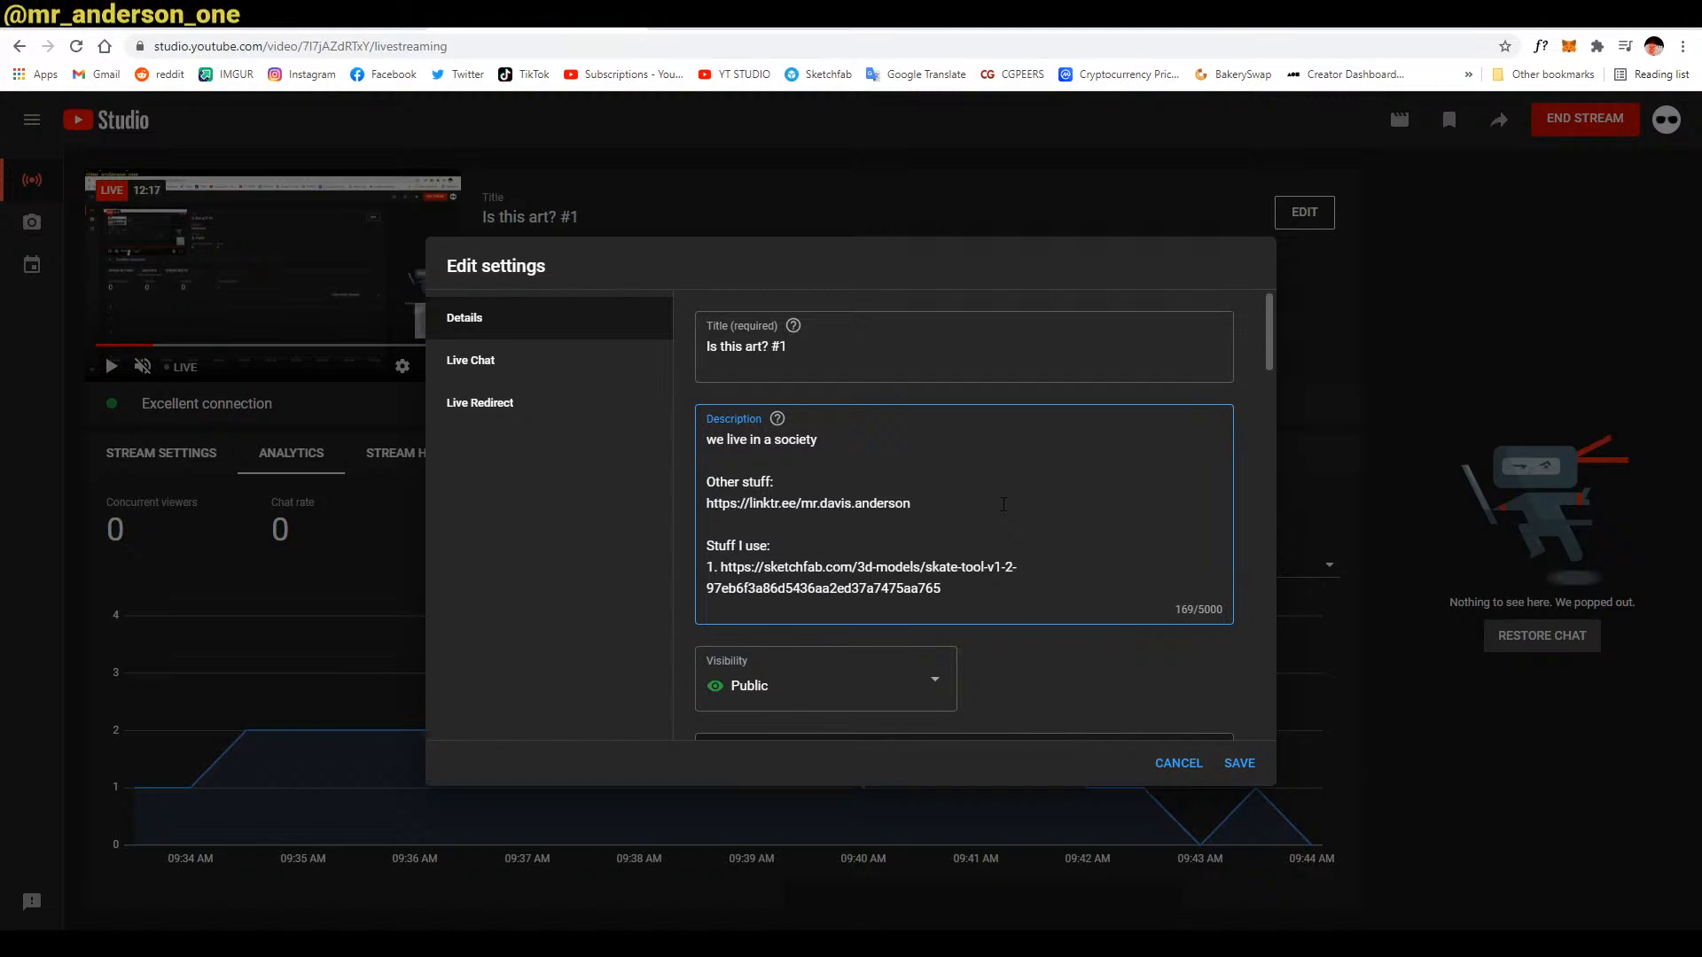
left_click(1237, 763)
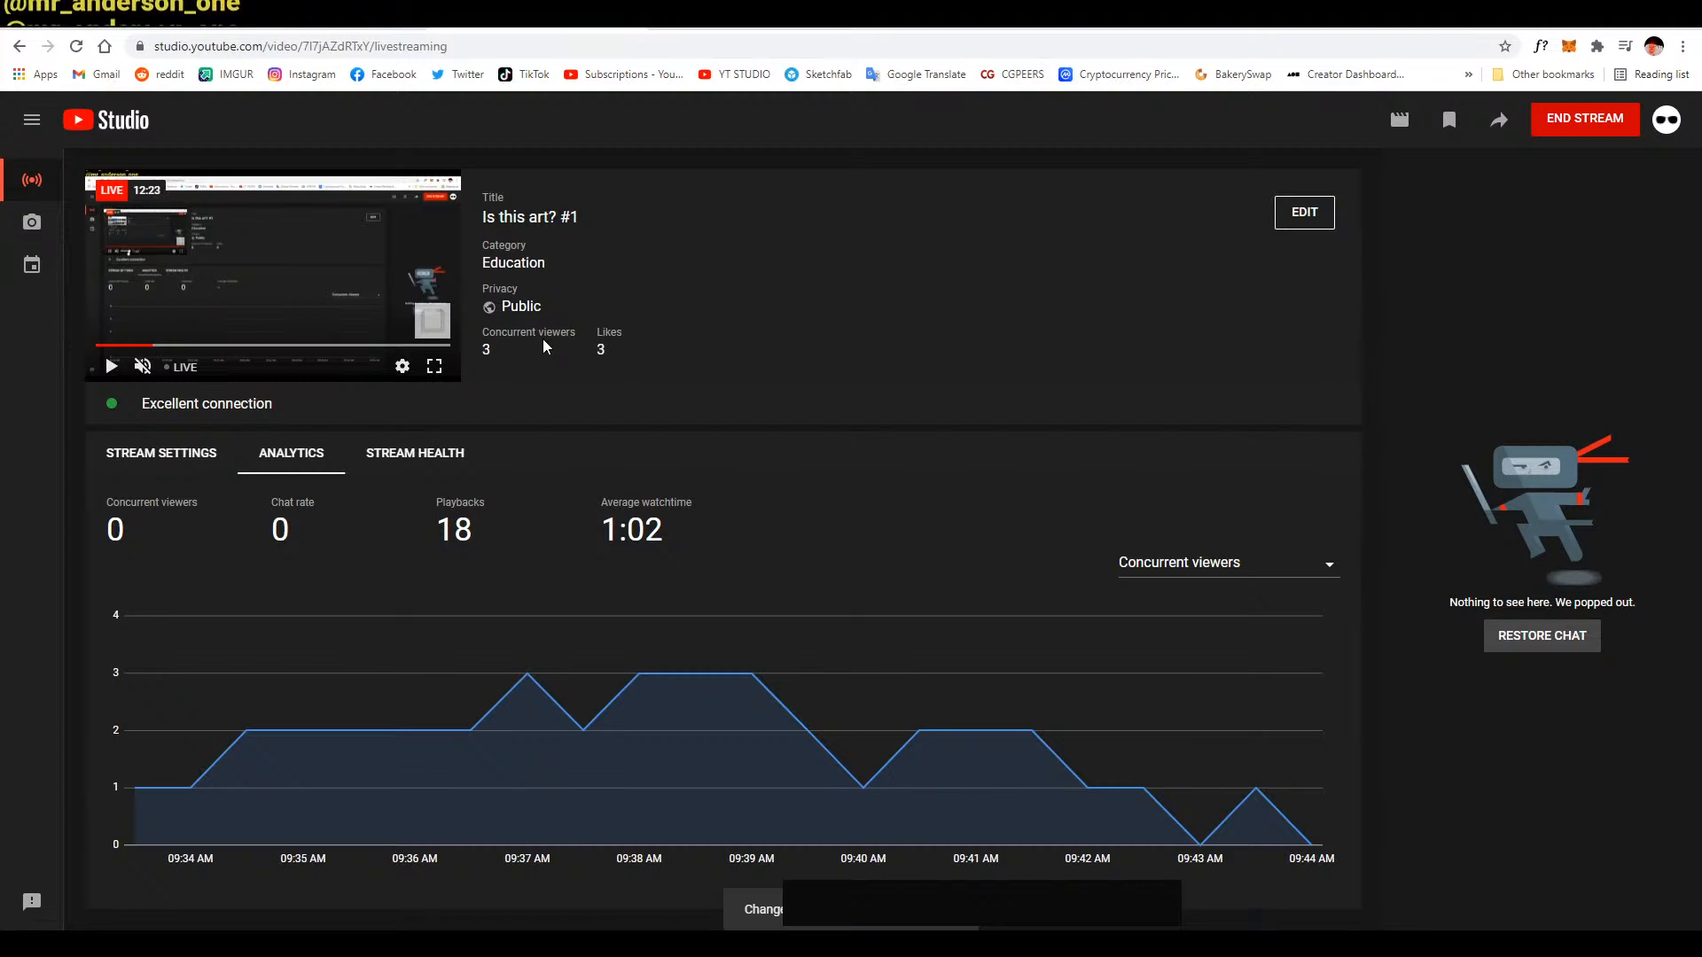
Look through the live stream's settings, analytics and health status
left_click(164, 453)
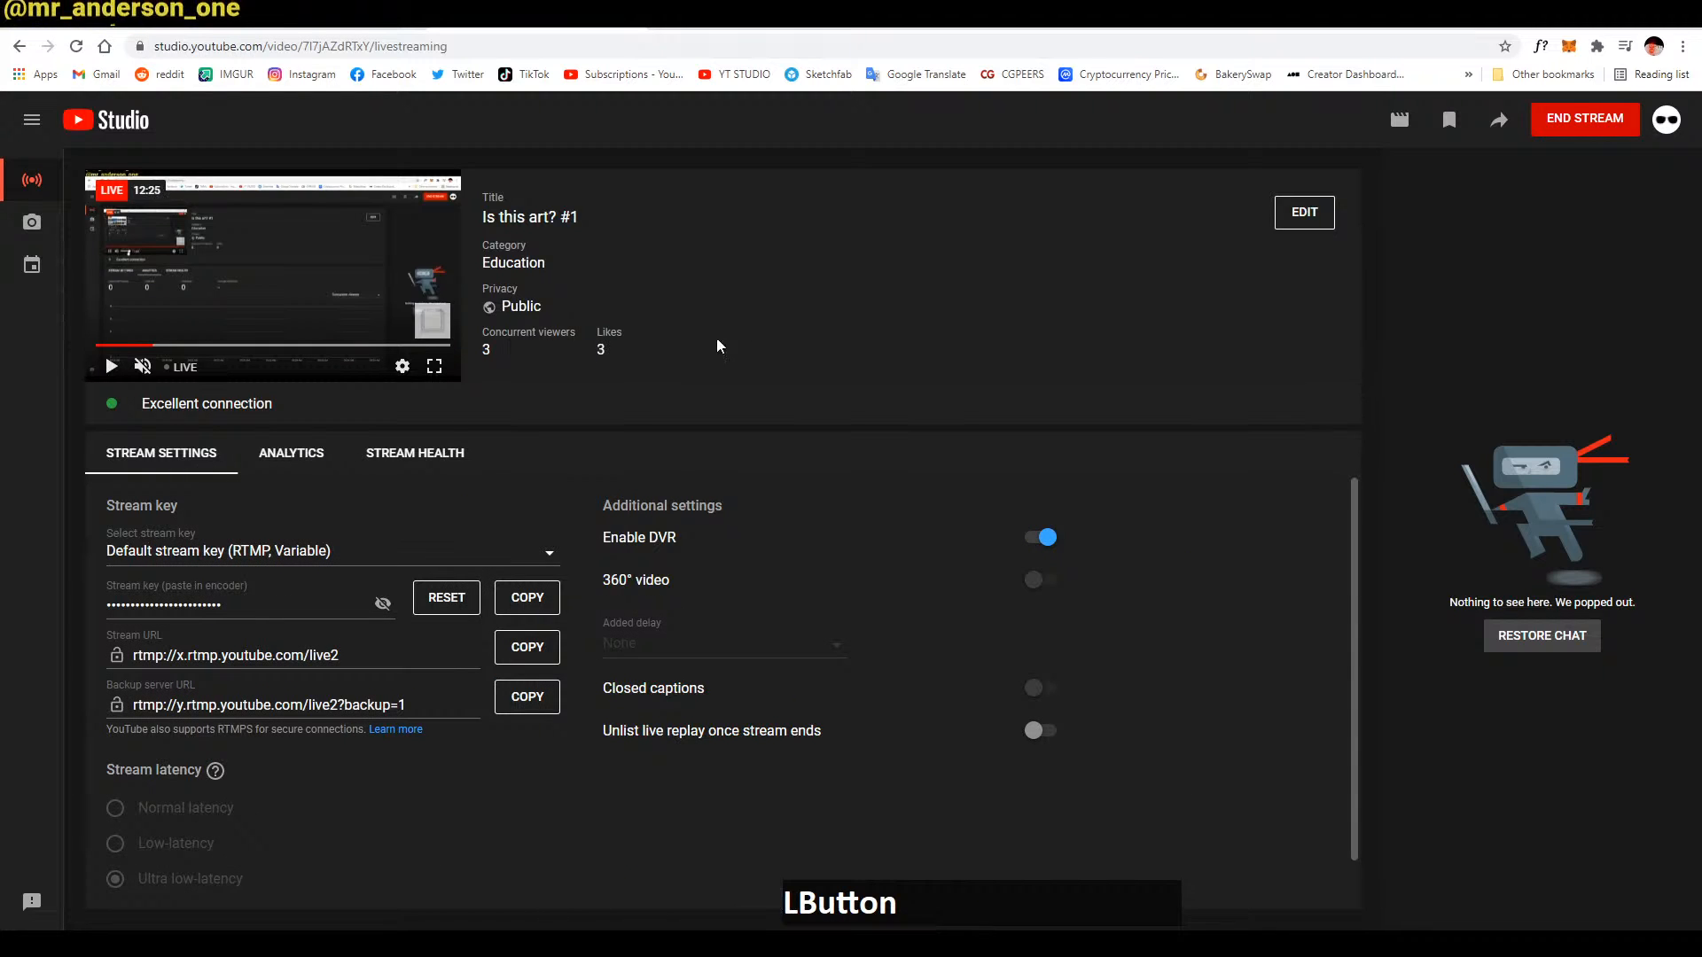
left_click(308, 457)
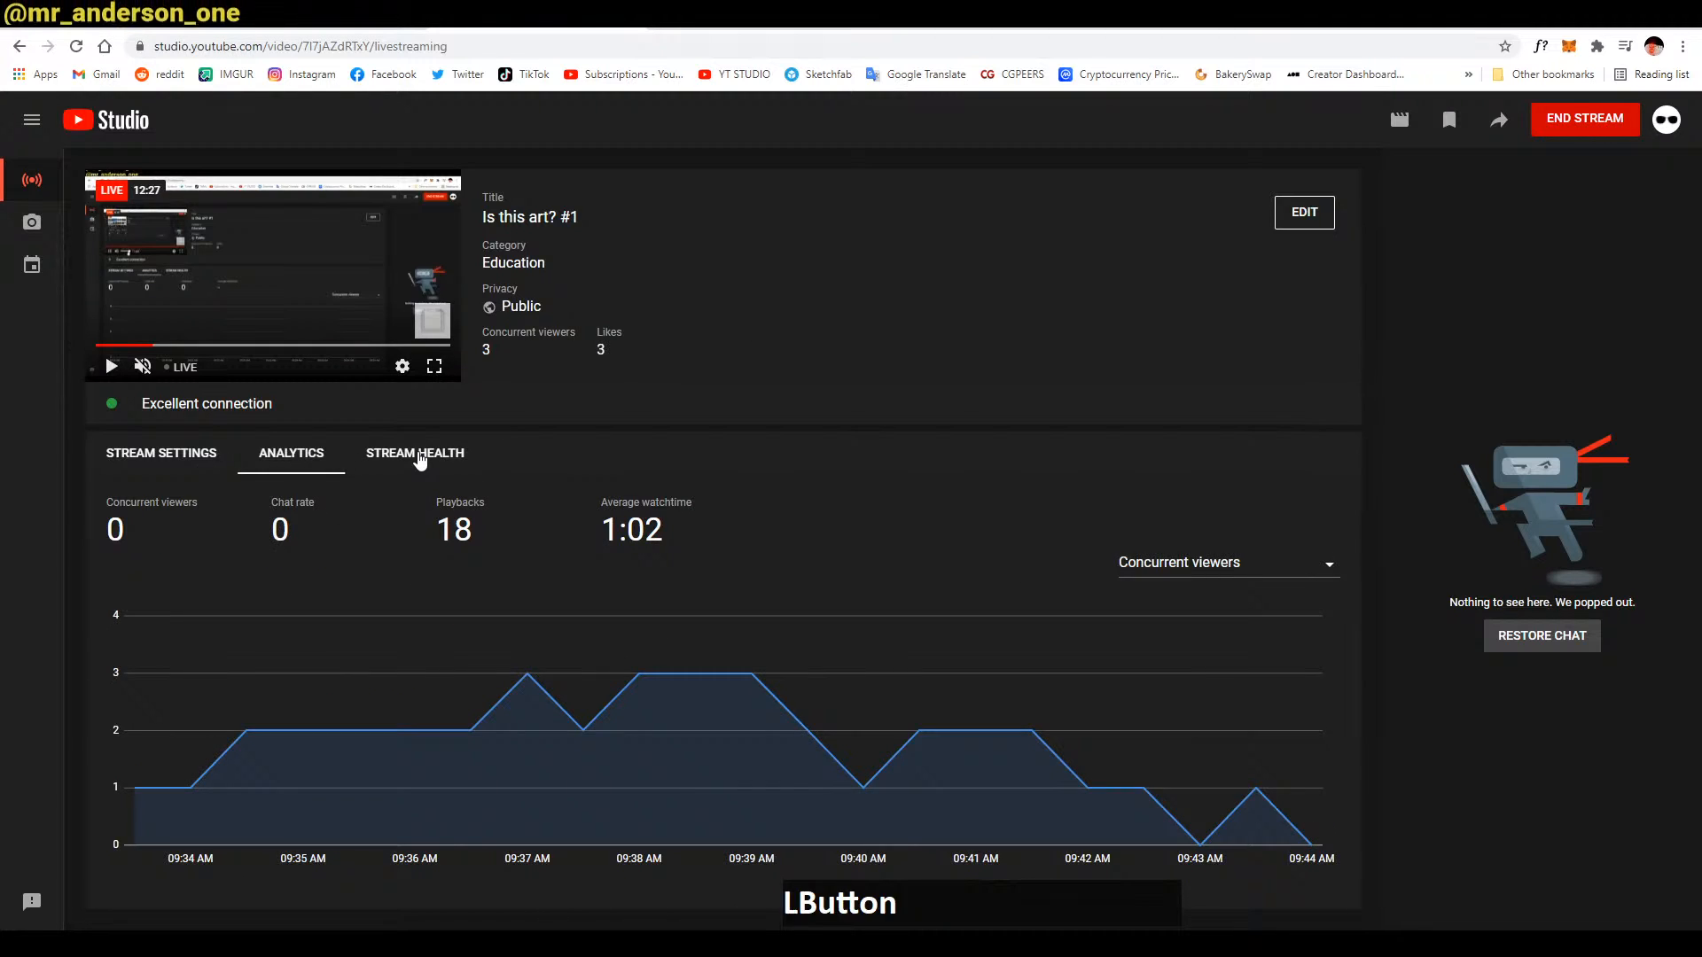
left_click(418, 456)
left_click(511, 357)
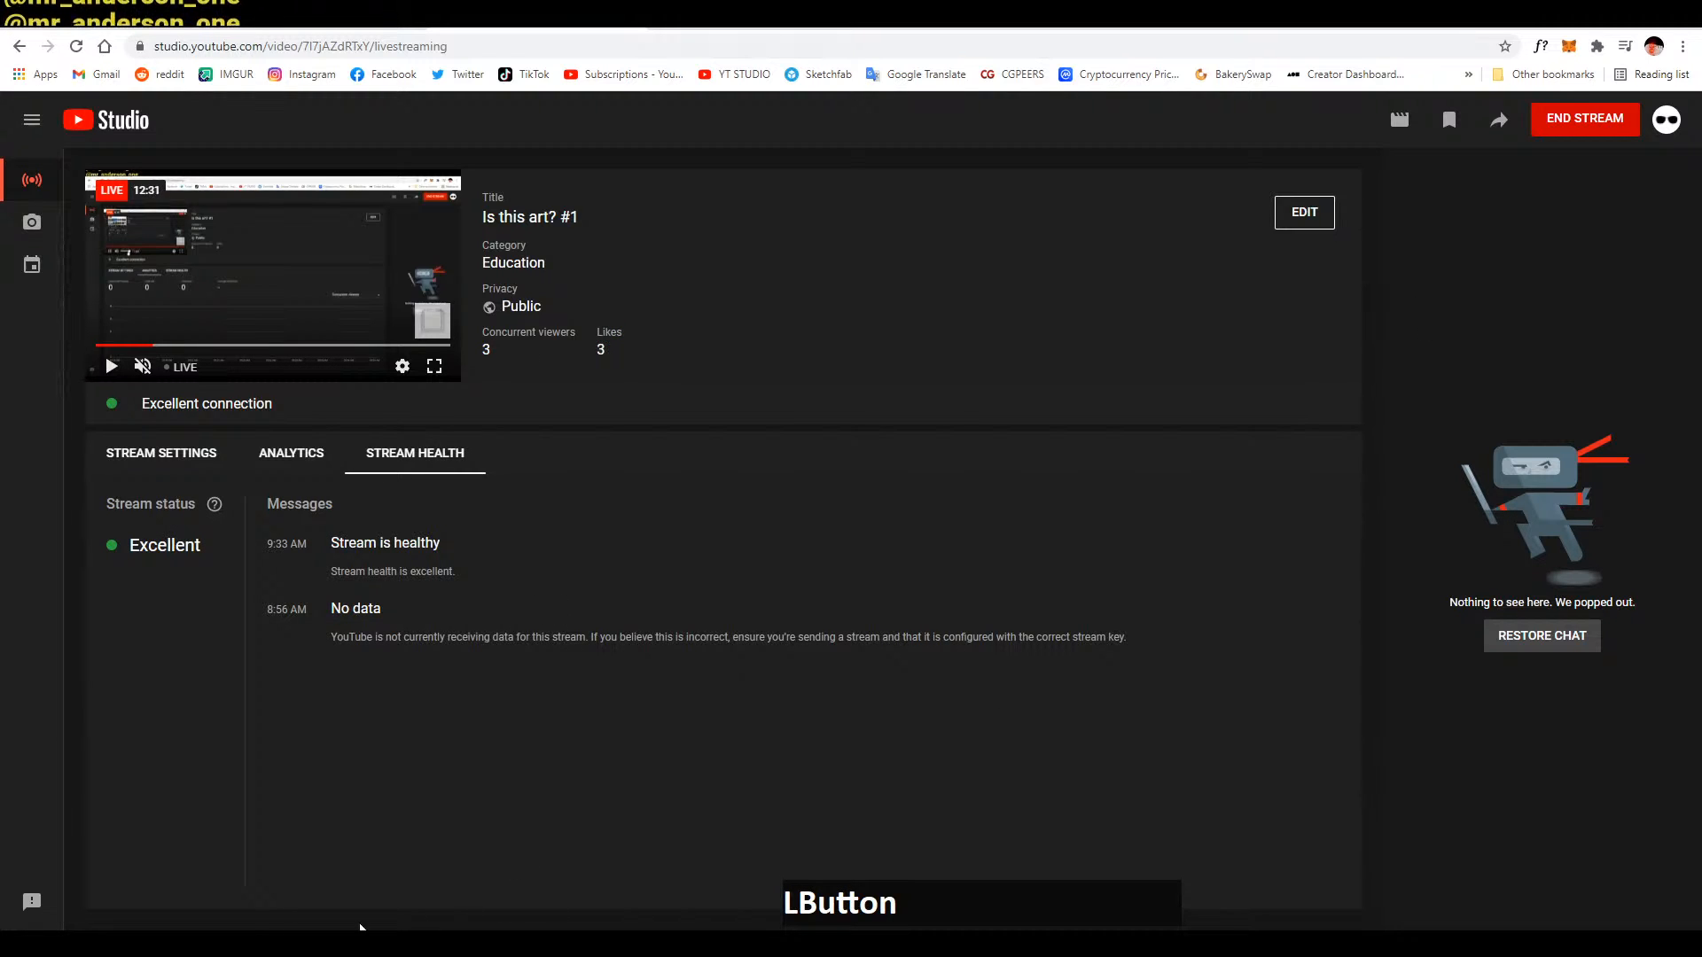
Bring up the live chat window, expand the "Is this art?" poll and read the viewers' messages
left_click(235, 864)
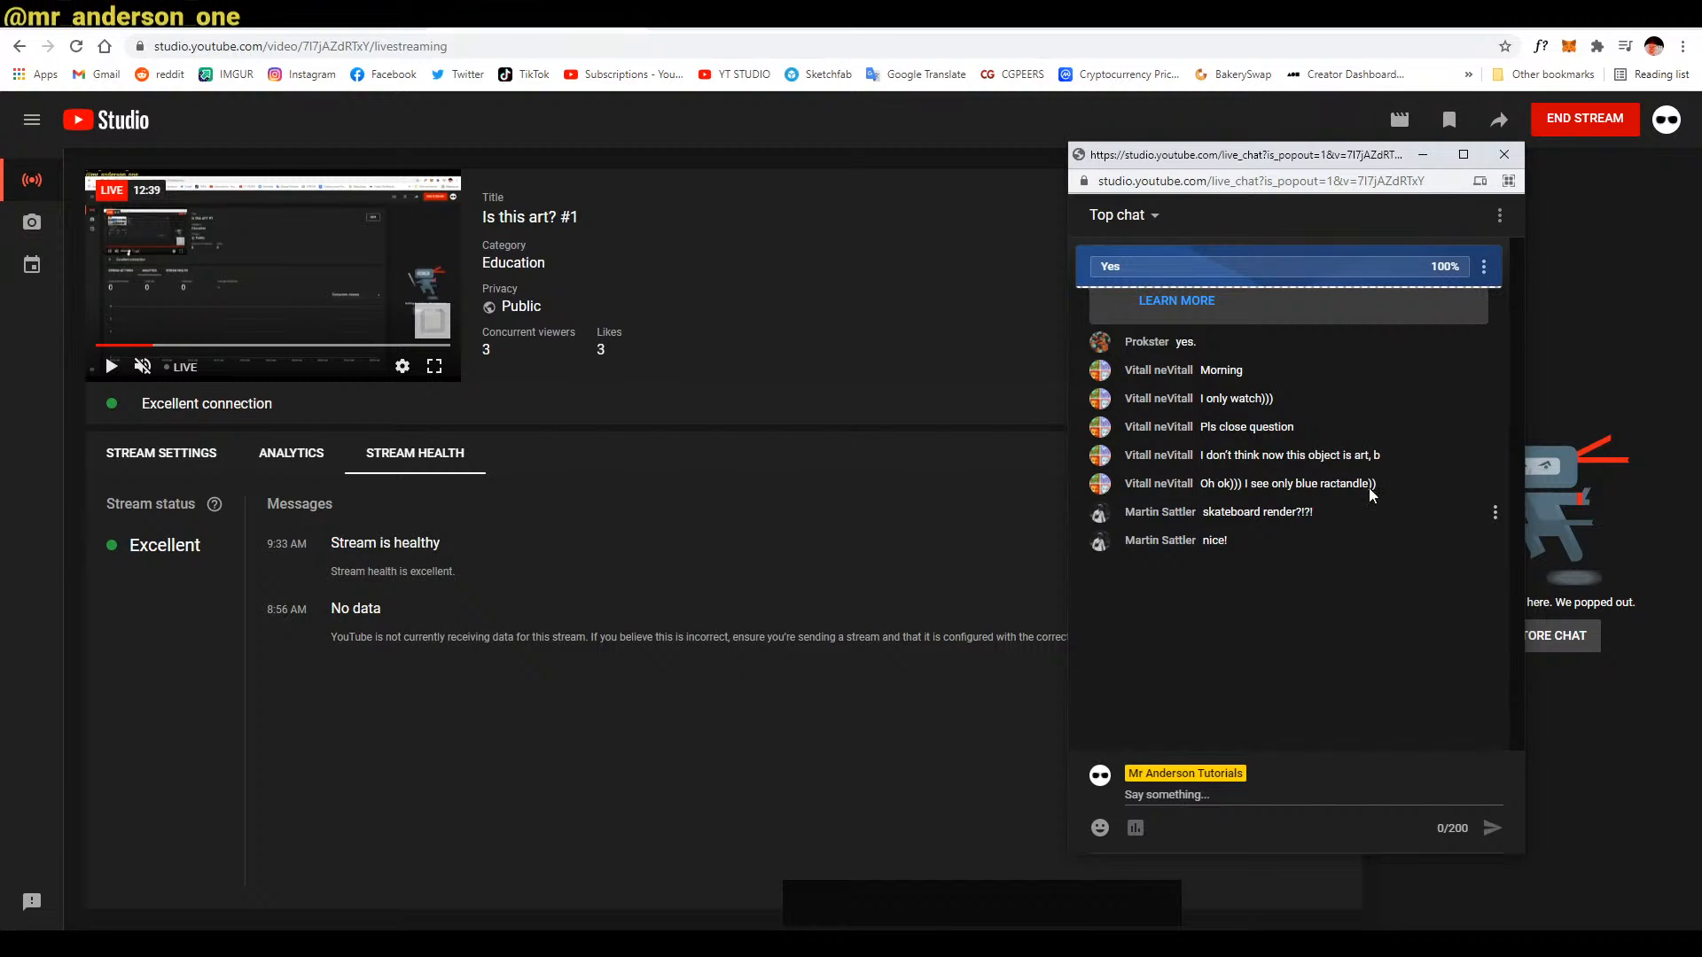
left_click_drag(1319, 289, 1325, 316)
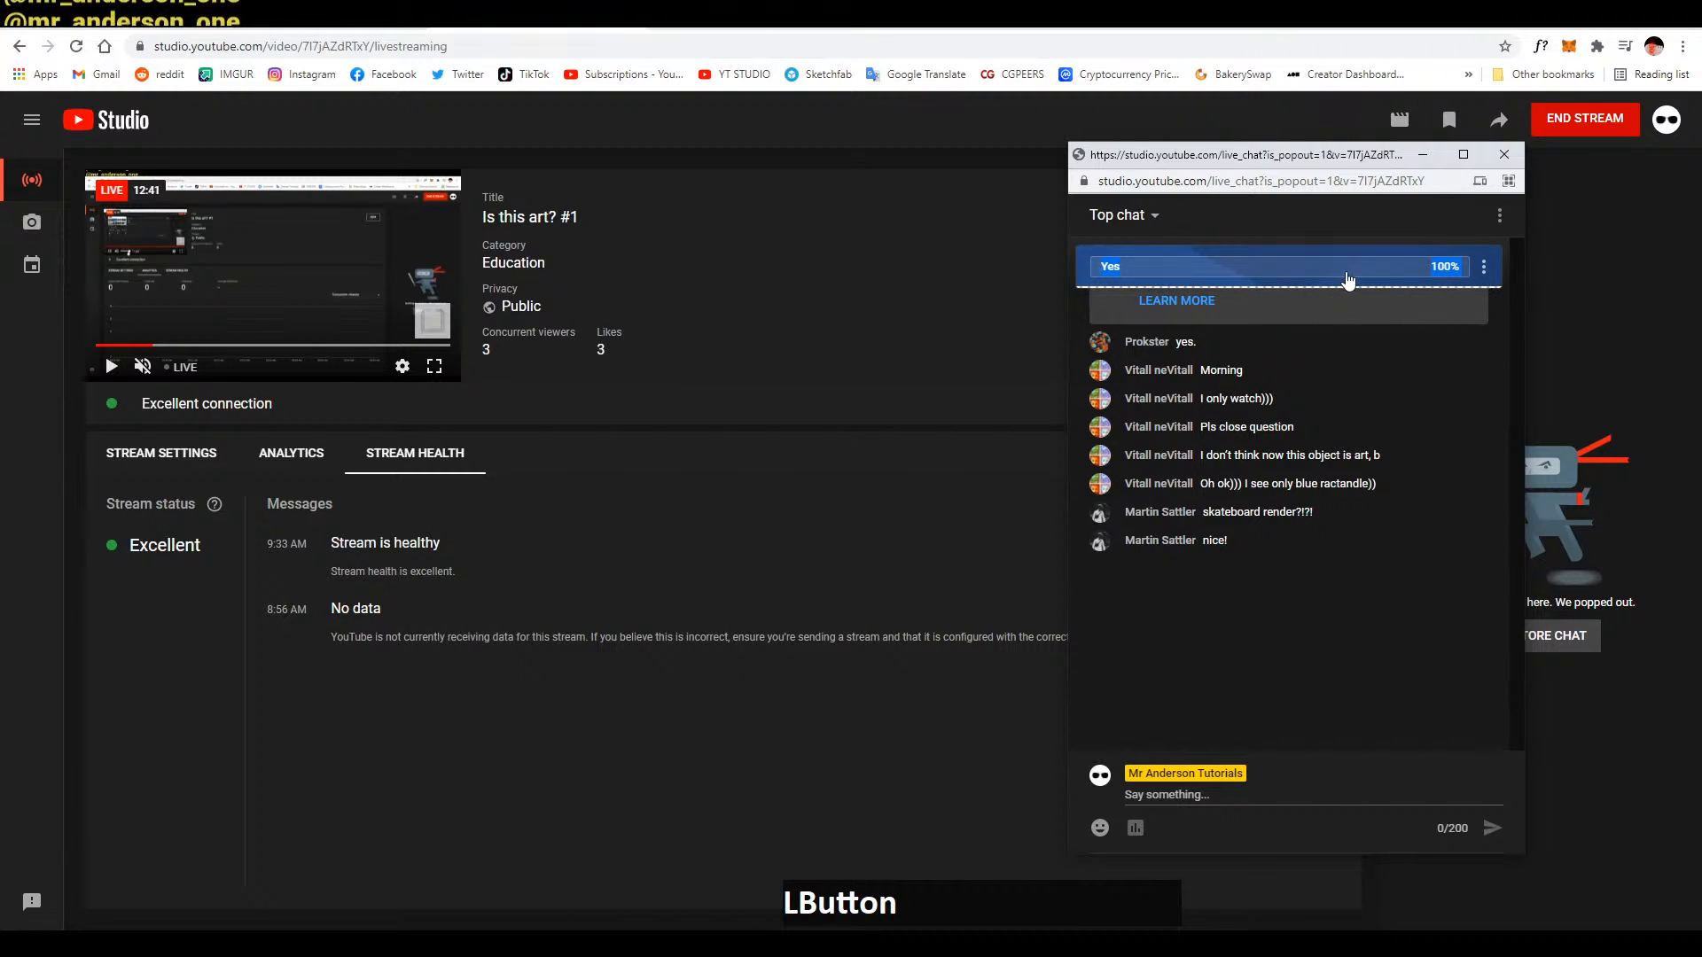
left_click(1337, 285)
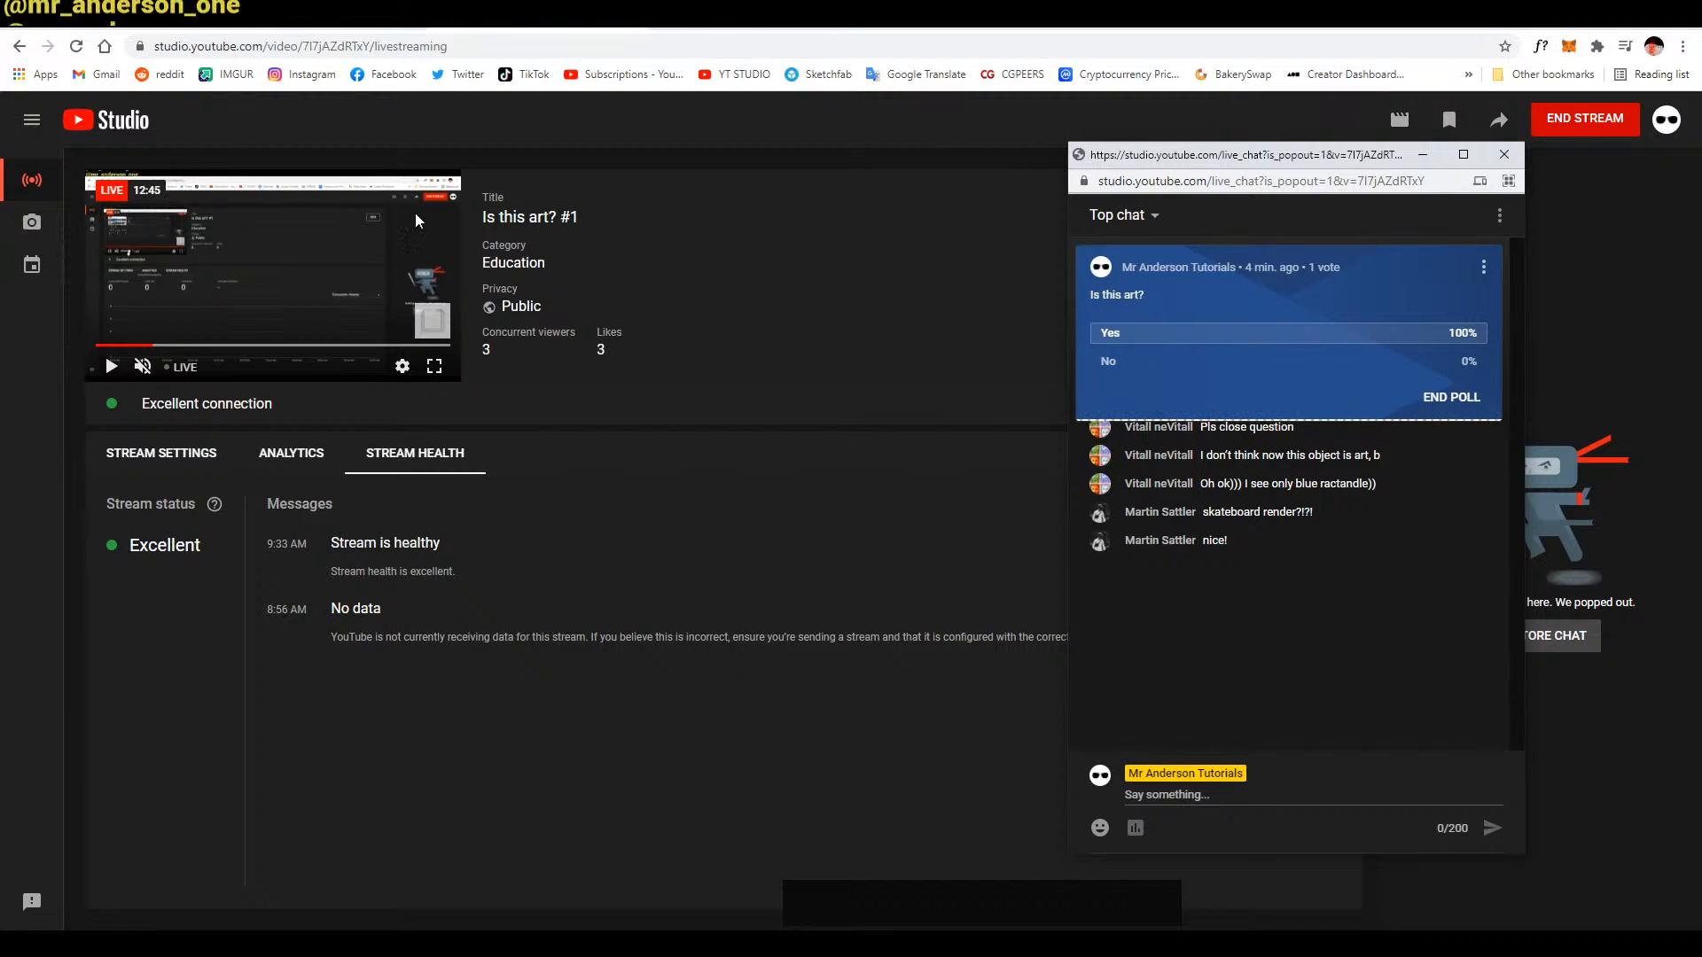
left_click(1104, 445)
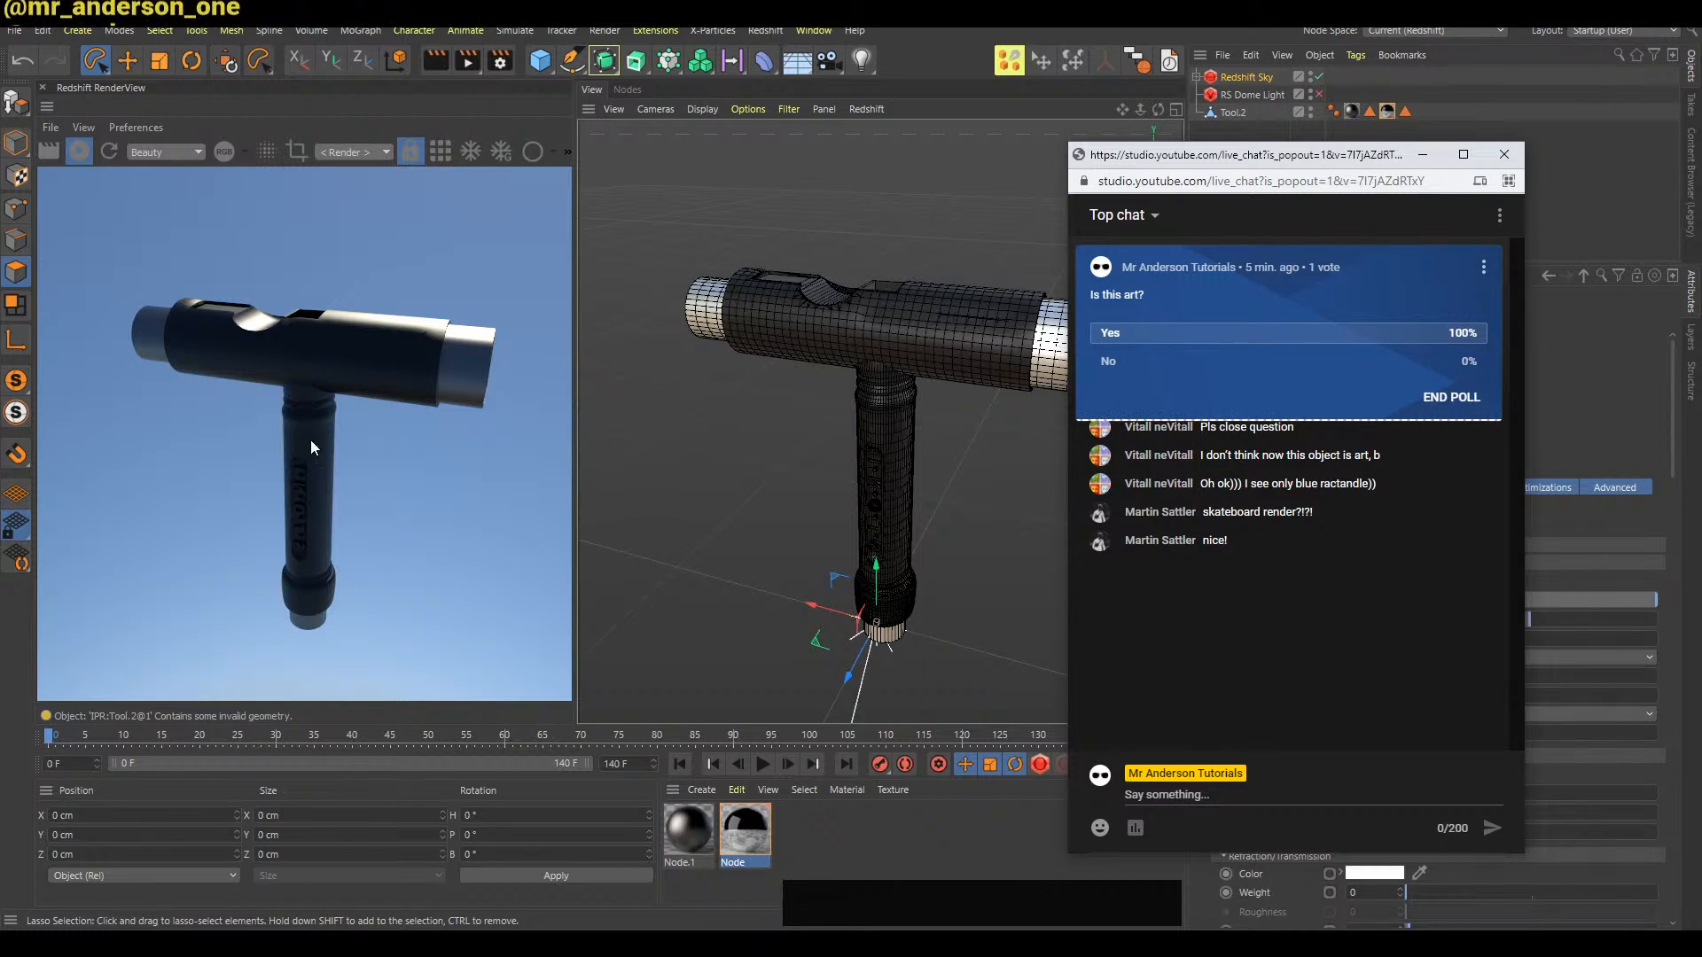
In Cinema 4D, examine the skate tool's render under the Redshift Sky from several angles and distances, rechecking the live chat in between
left_click(1421, 155)
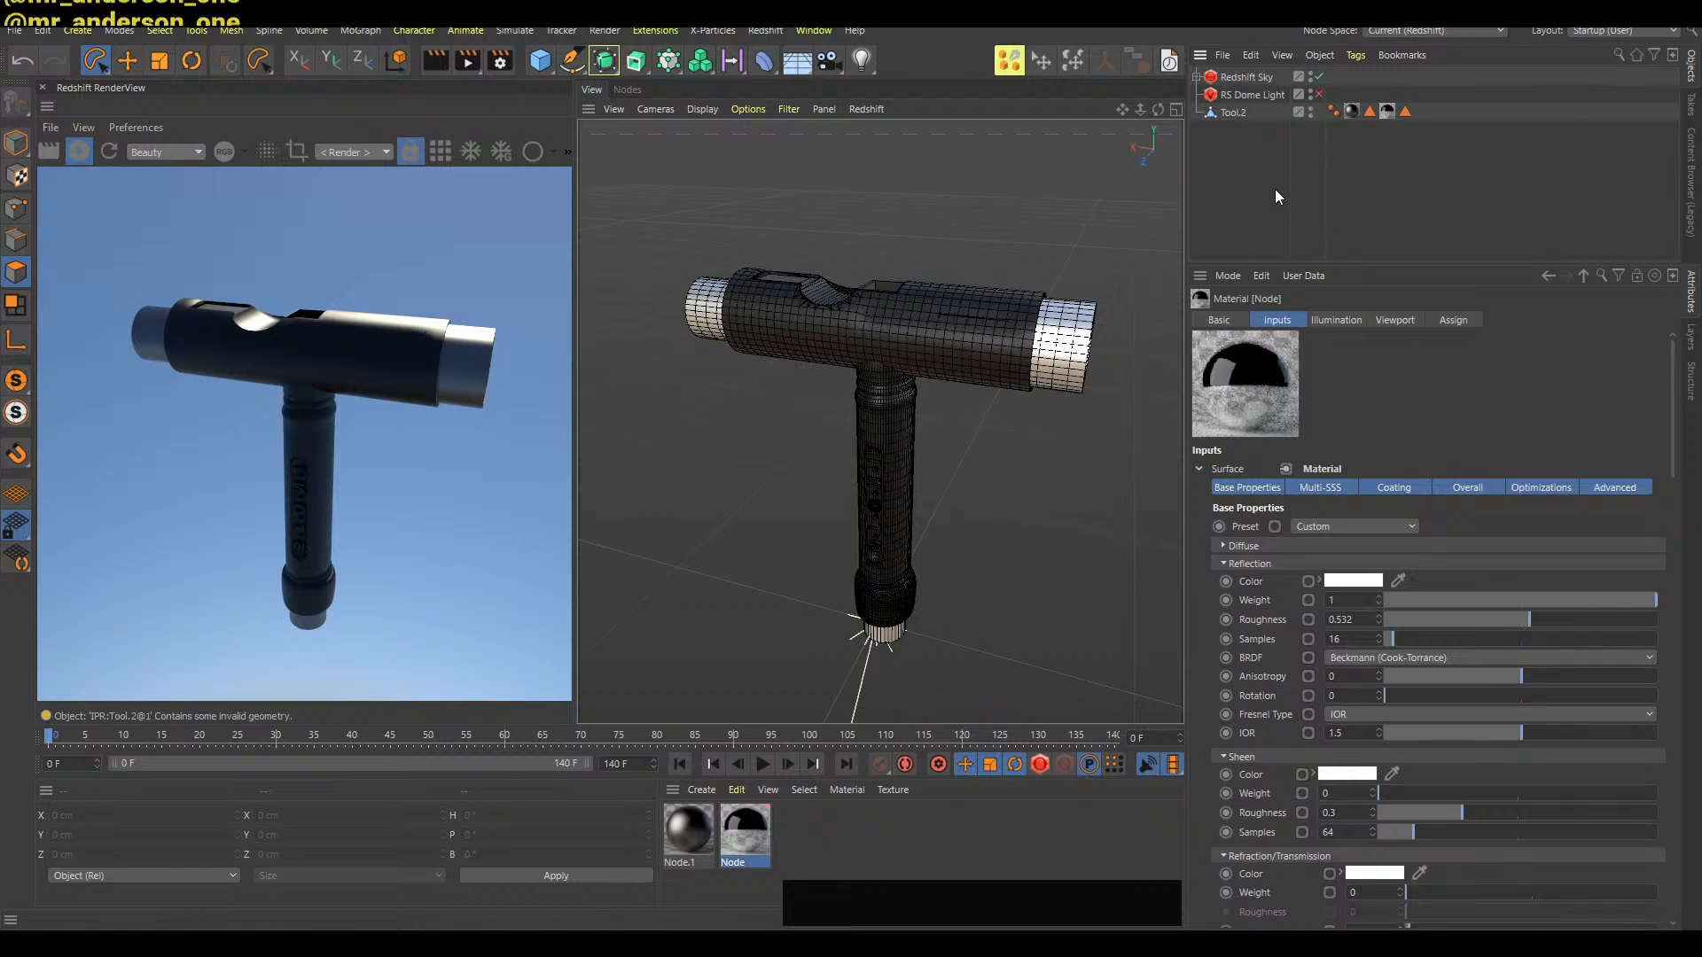
right_click_drag(977, 344, 987, 354, "alt")
middle_click_drag(986, 353, 964, 344, "alt")
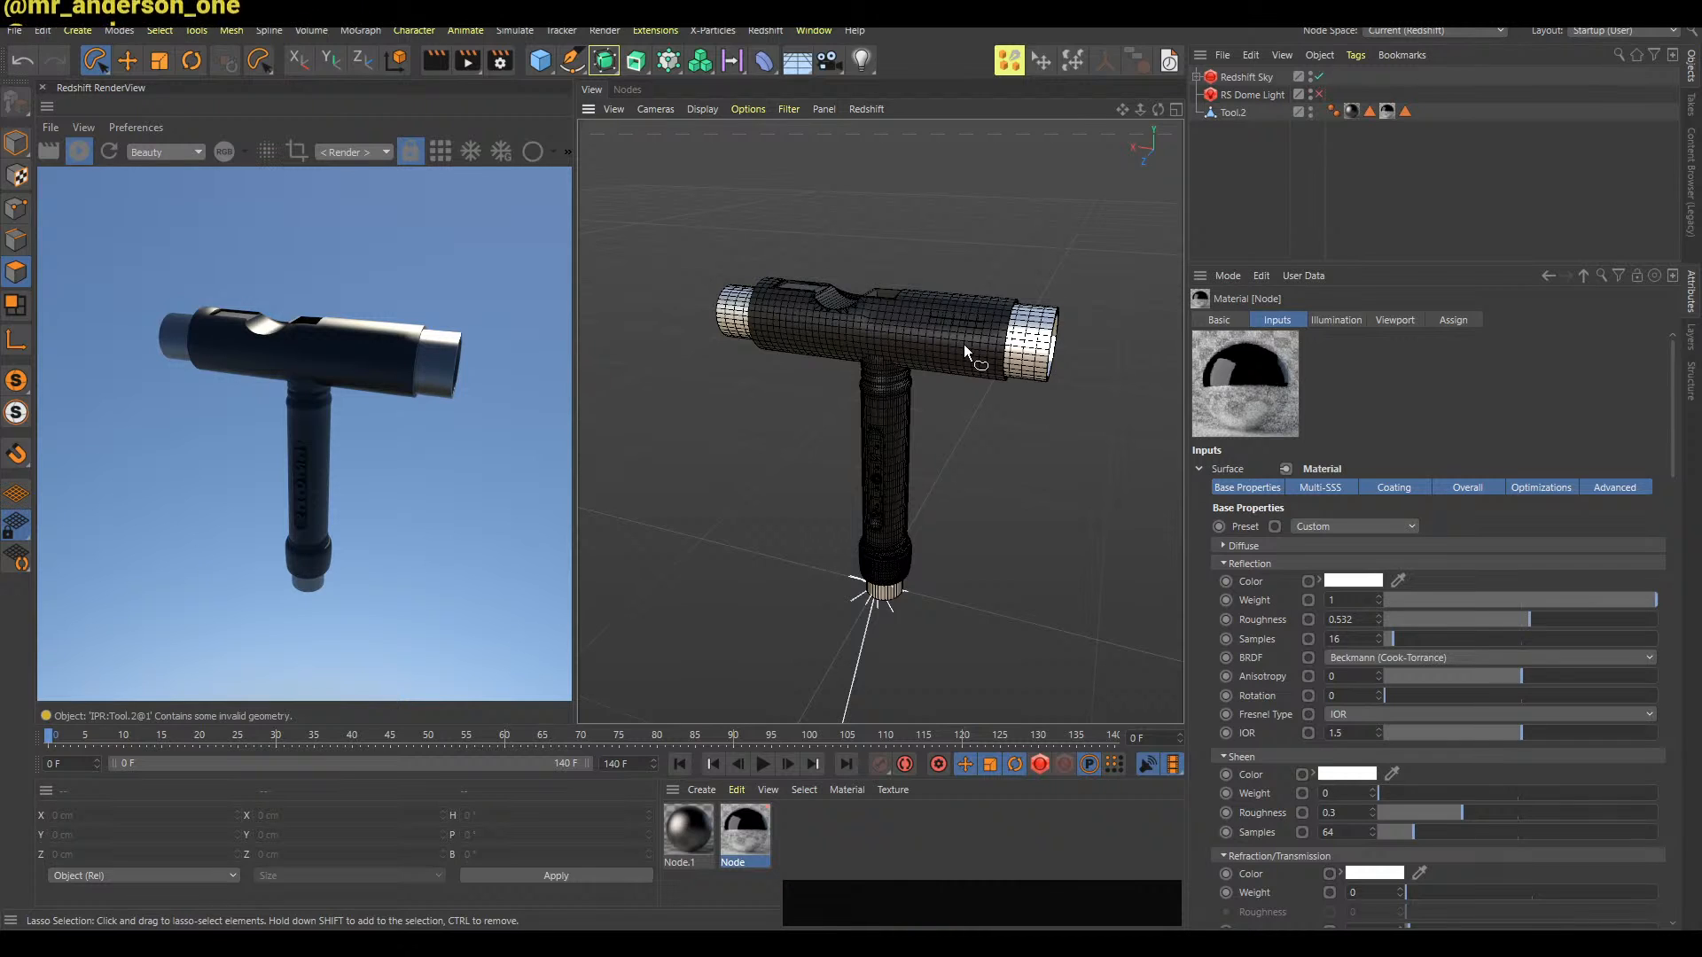
left_click_drag(822, 322, 902, 323, "alt")
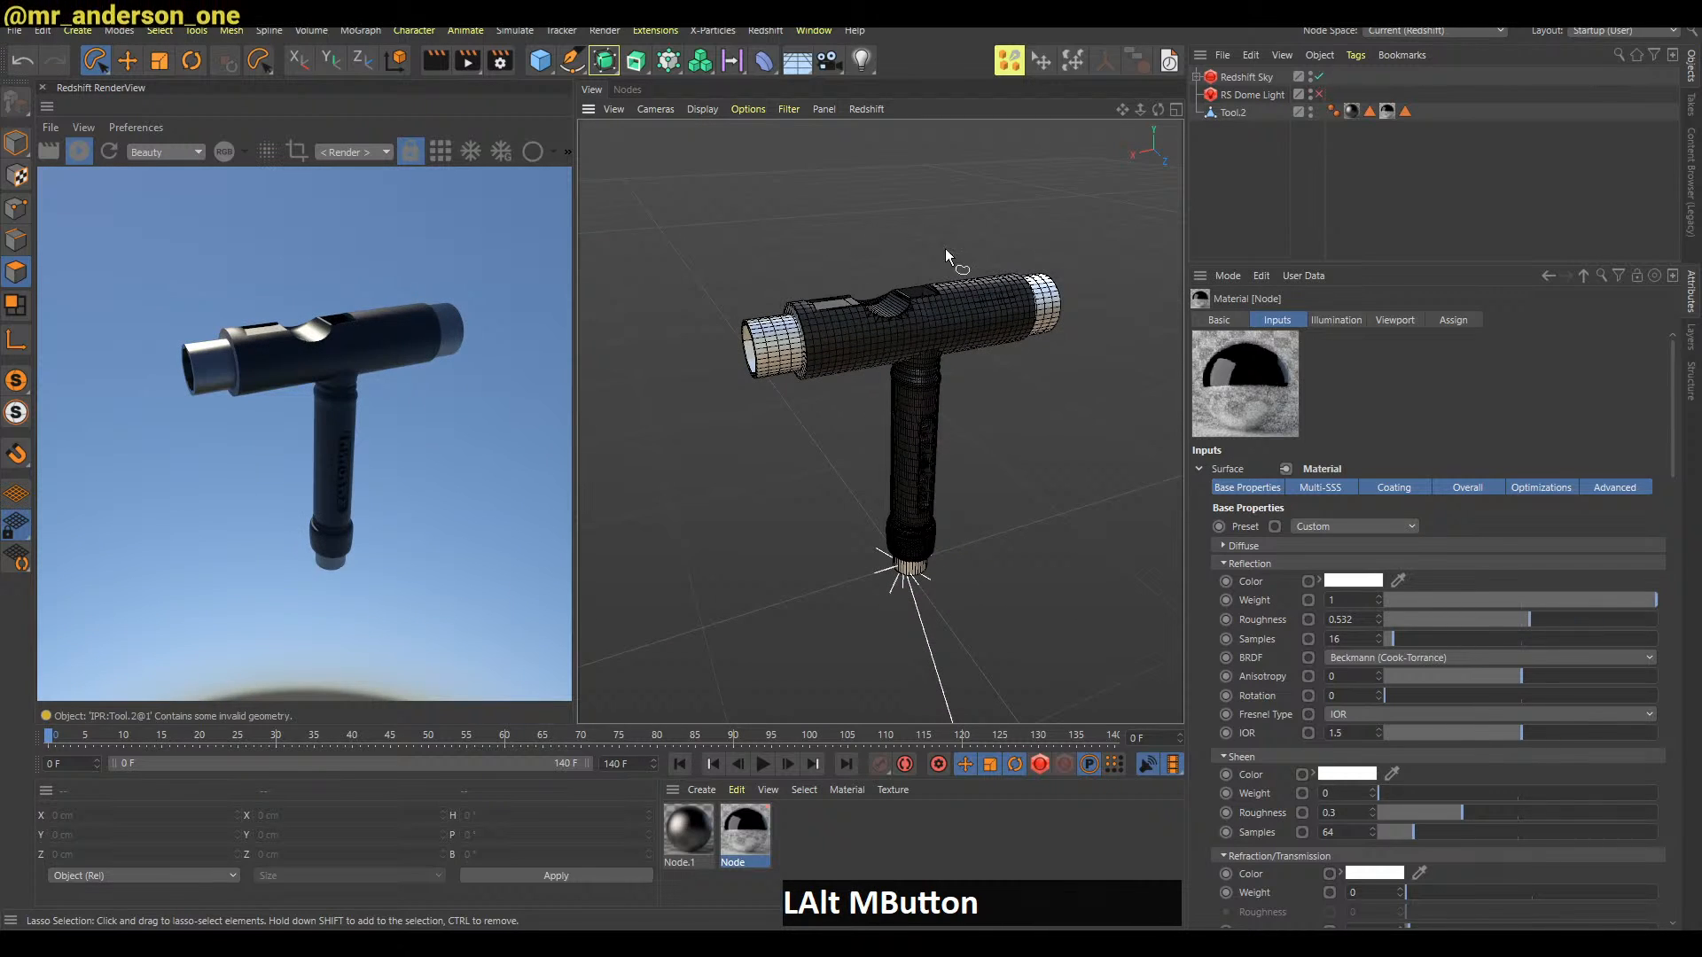
left_click_drag(917, 349, 915, 284, "alt")
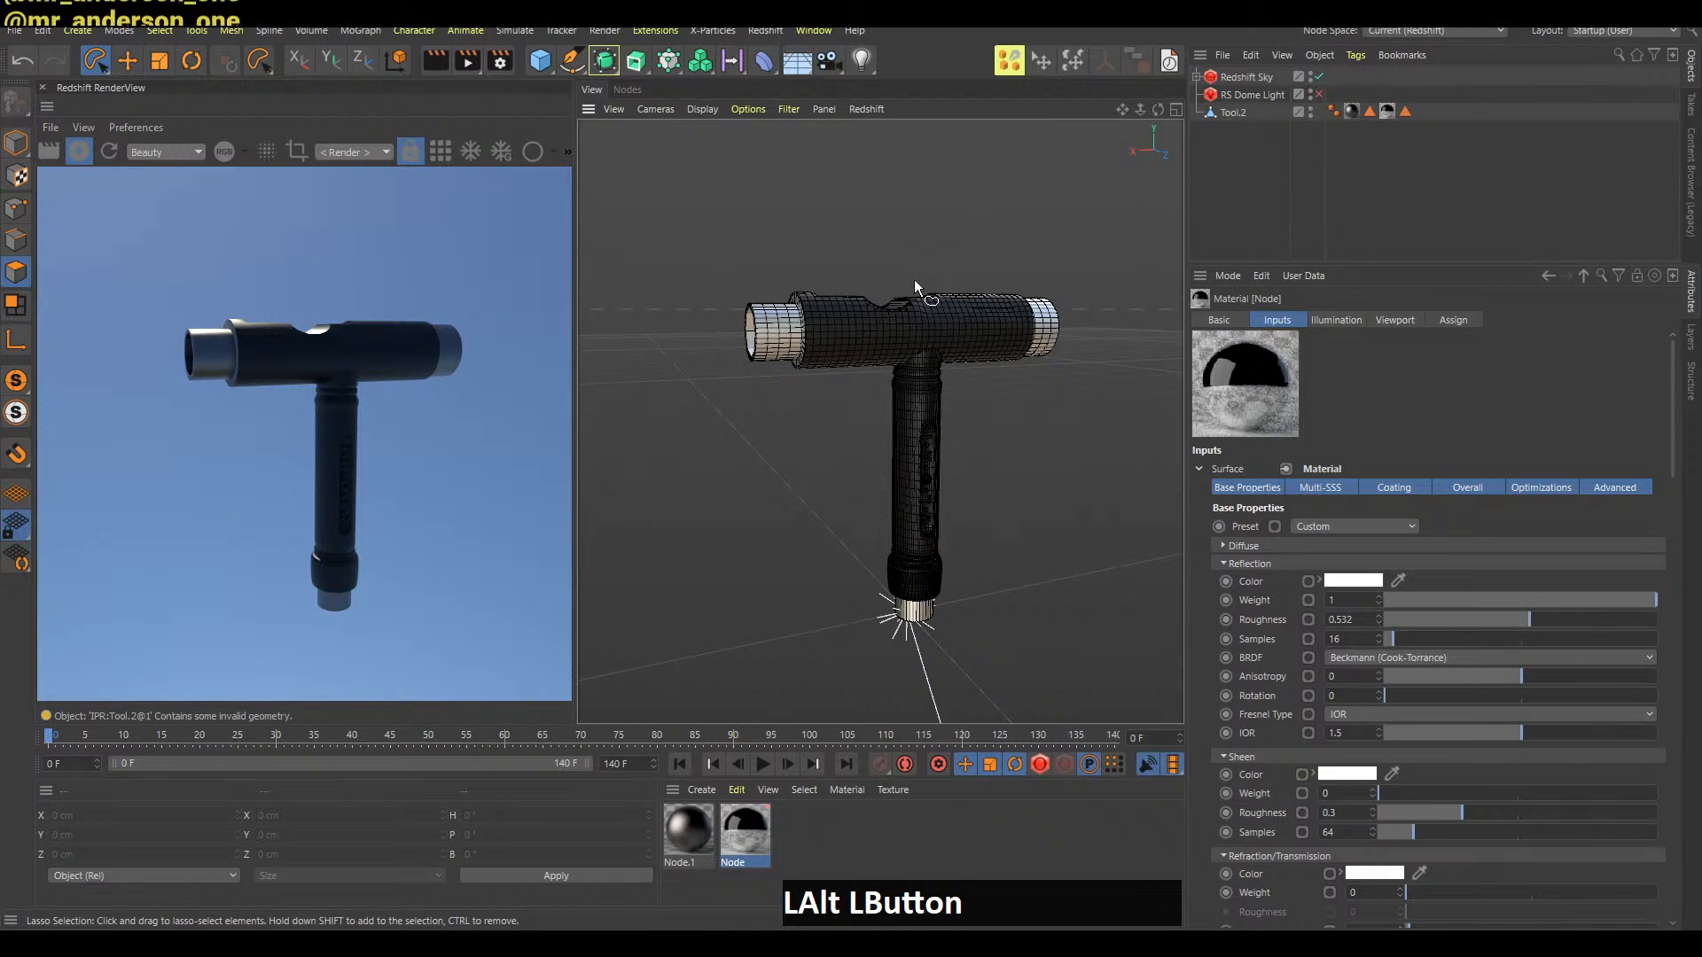
key("alt+Tab")
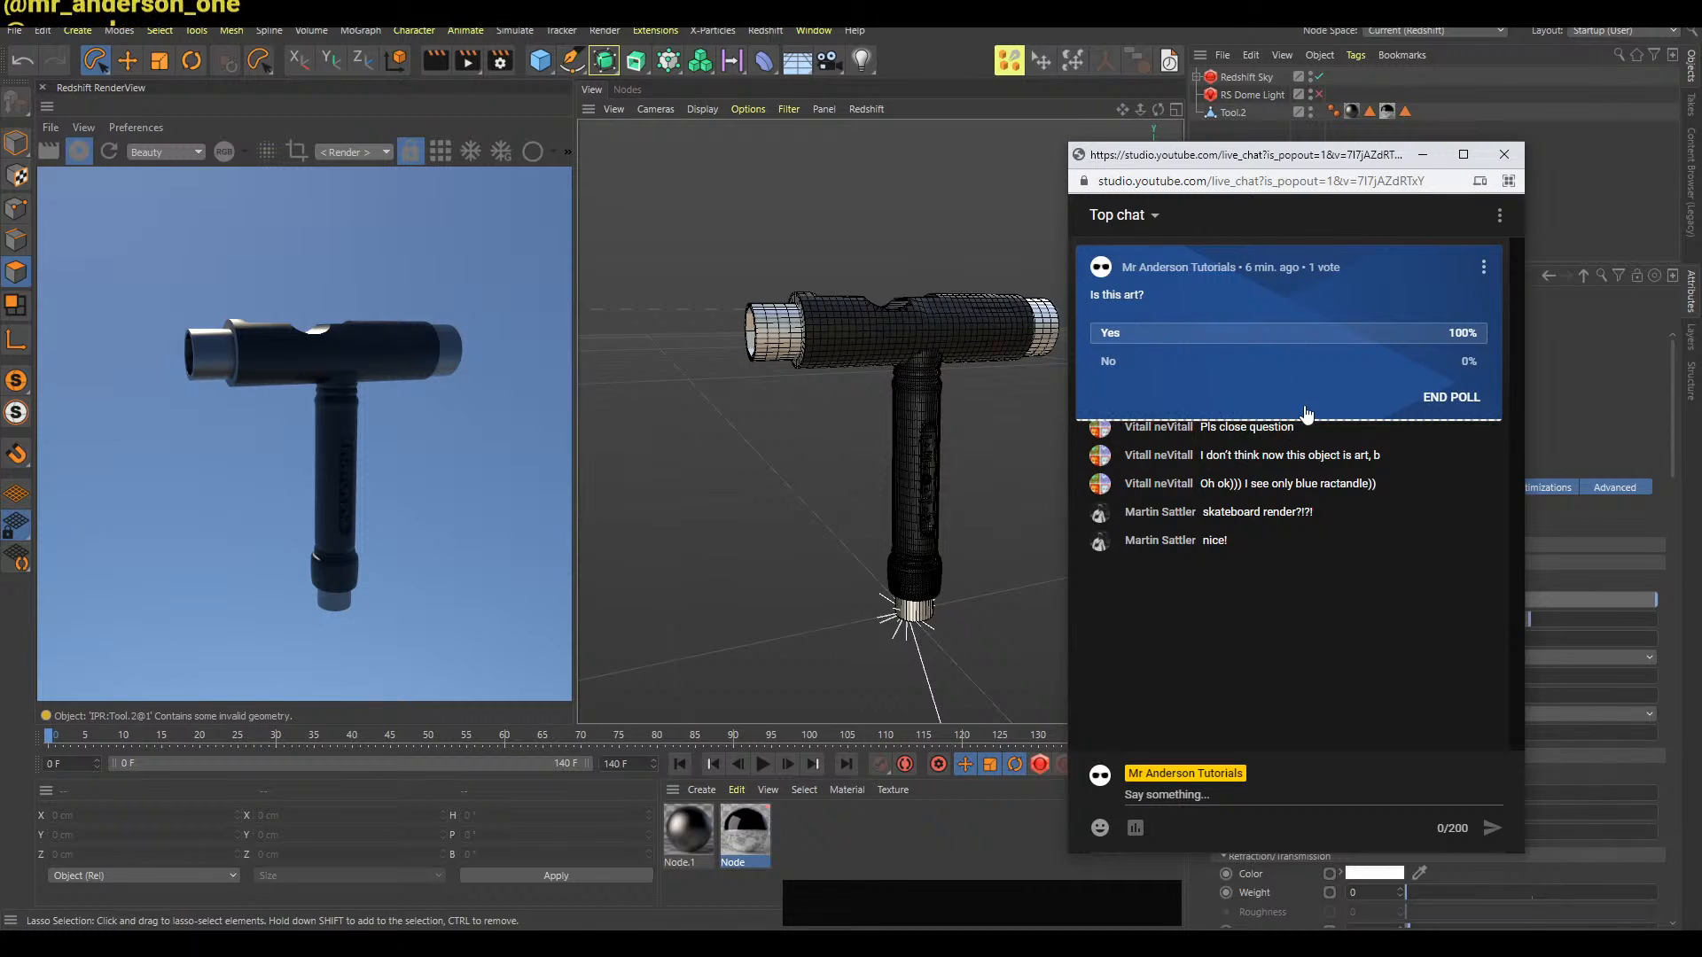
left_click(1424, 157)
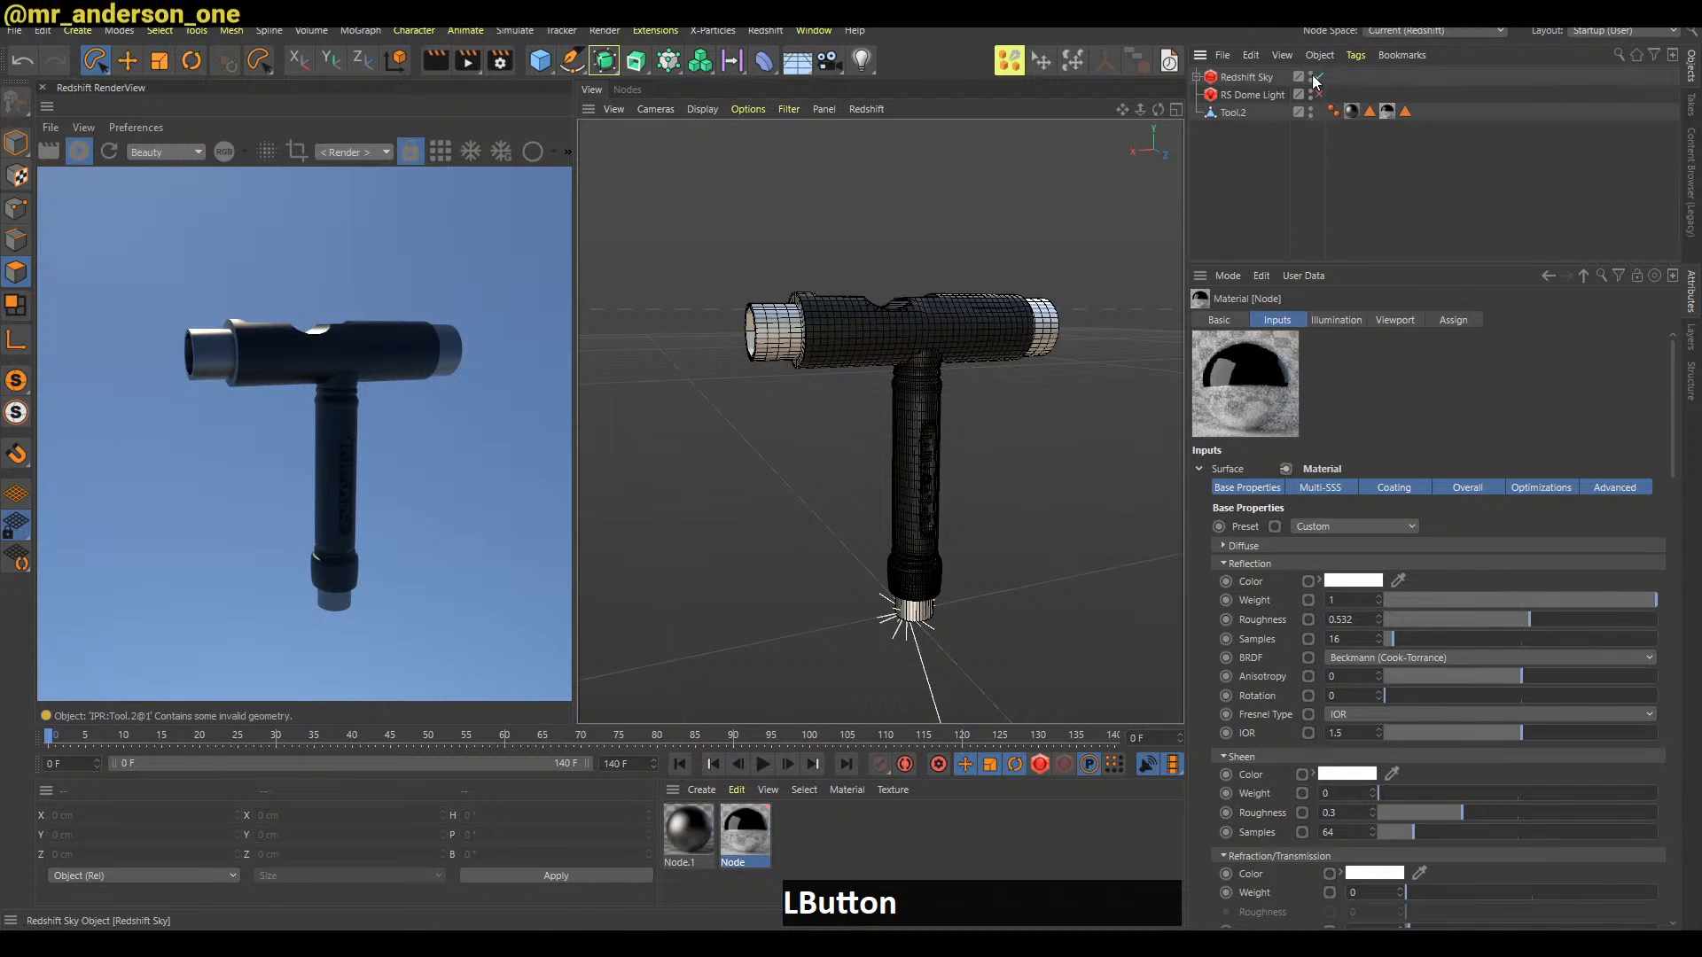
middle_click_drag(982, 533, 886, 417, "alt")
left_click_drag(886, 417, 867, 493, "alt")
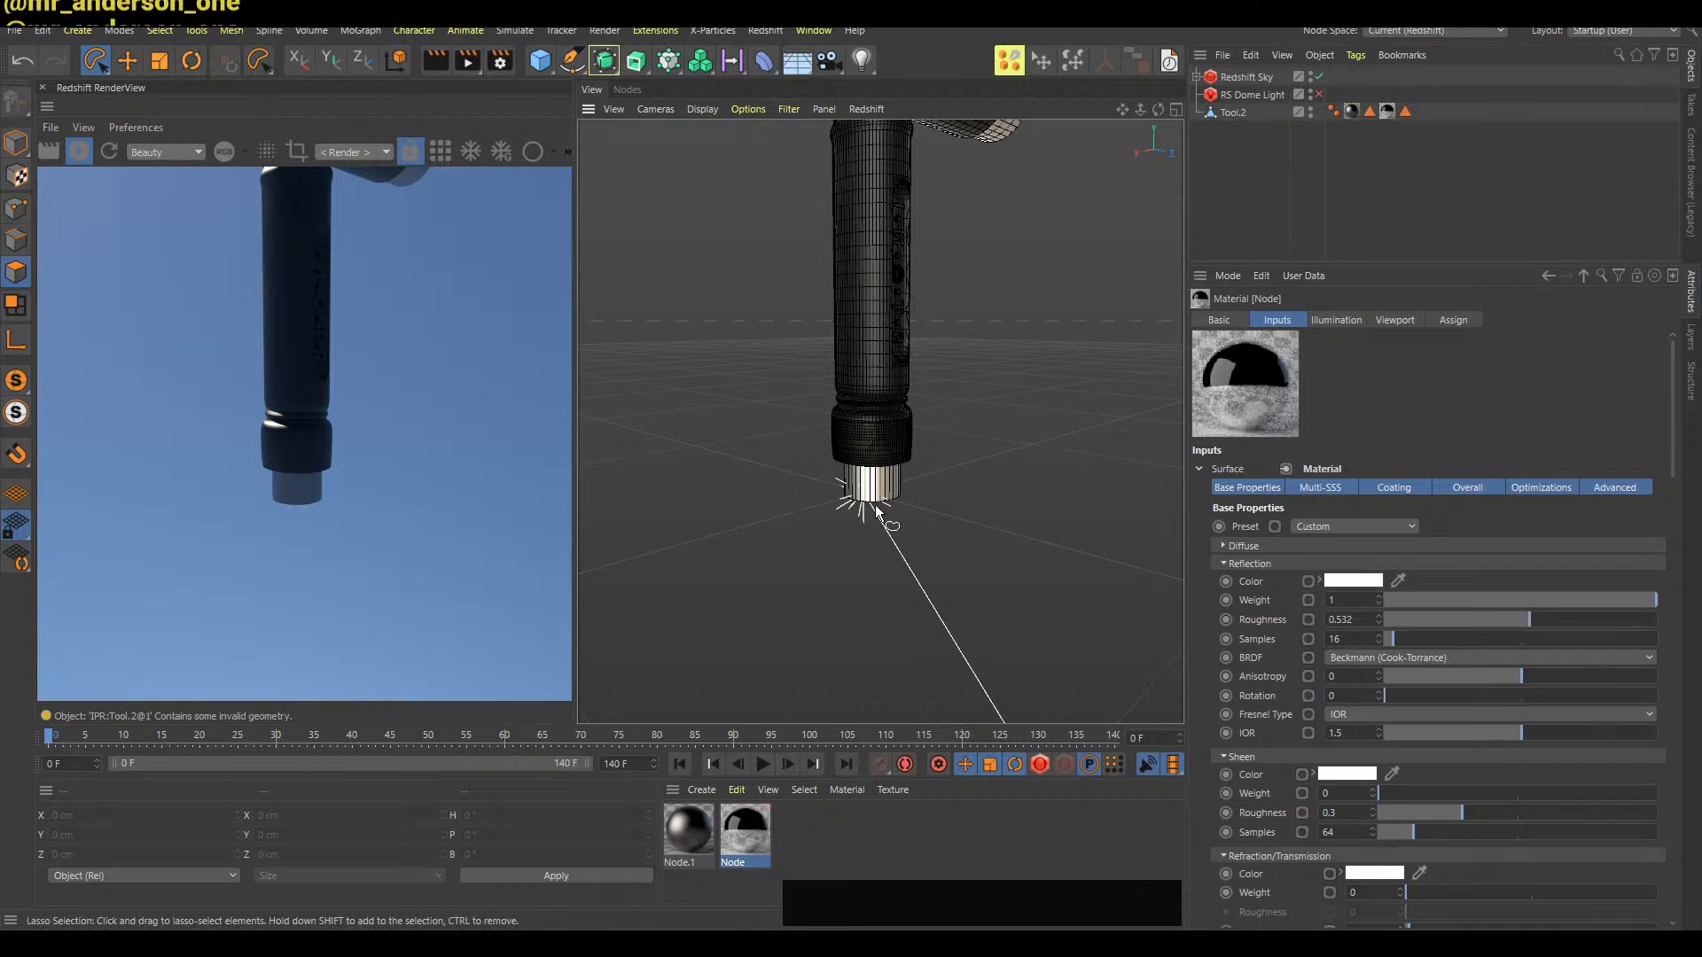
middle_click_drag(874, 486, 891, 376, "alt")
left_click_drag(891, 376, 895, 292, "alt")
middle_click_drag(895, 292, 900, 459, "alt")
right_click_drag(900, 459, 803, 480, "alt")
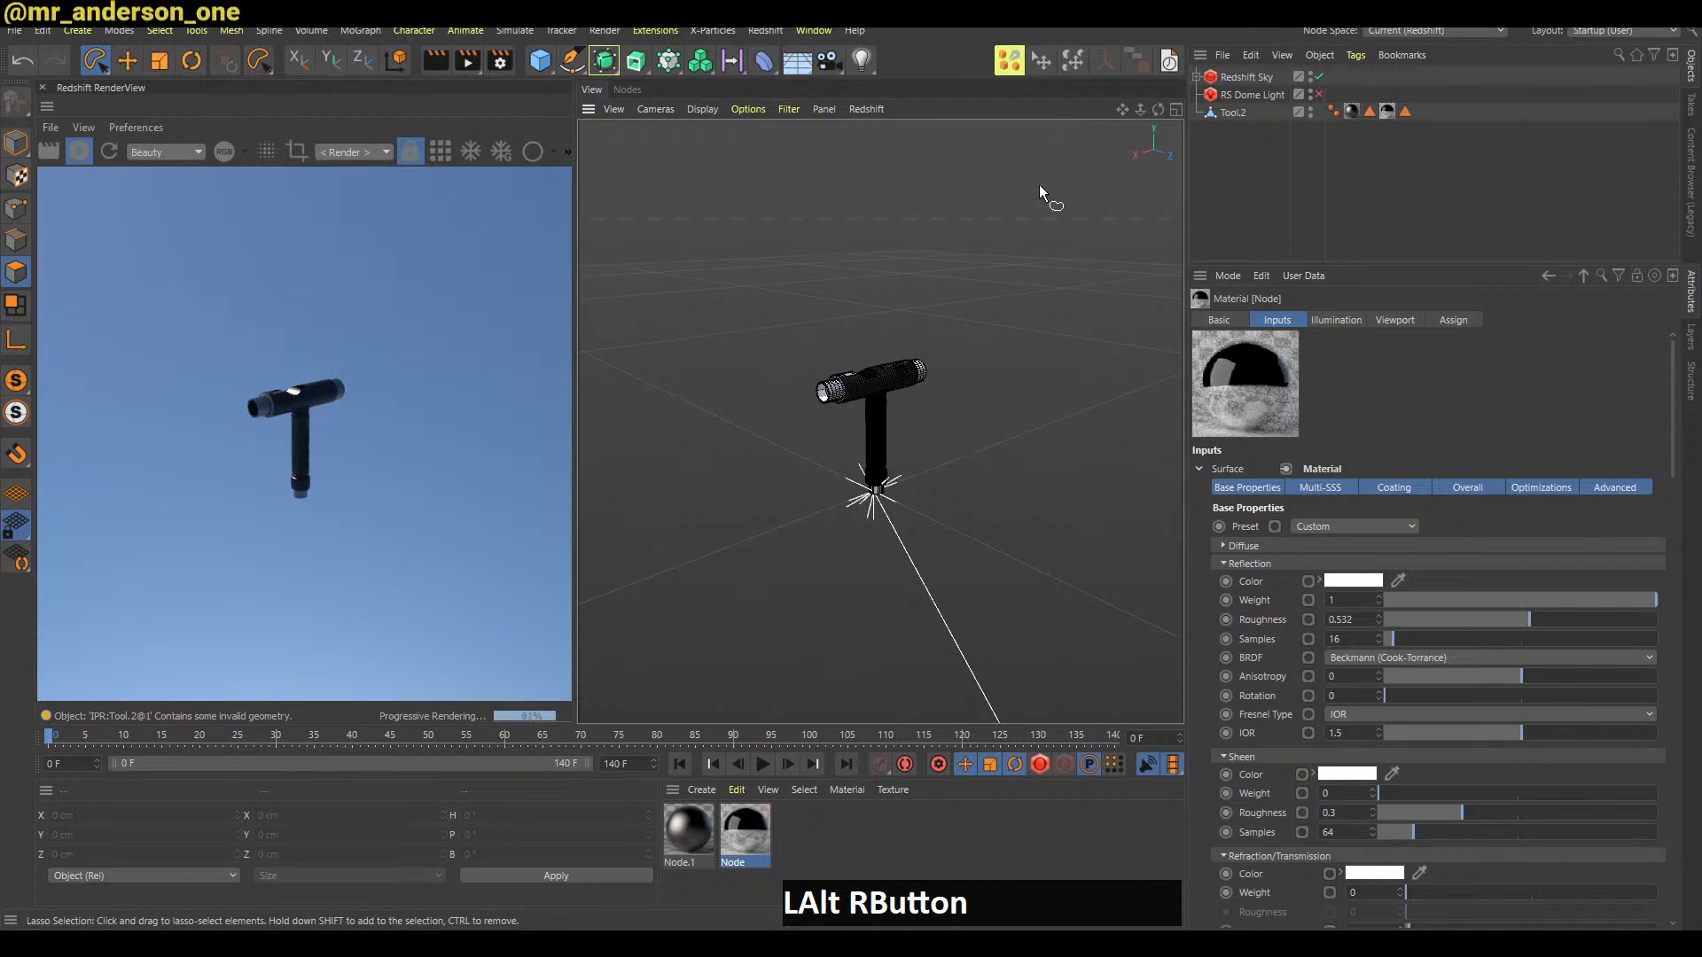
Find the Doodle Paint command by searching "doo" and add it to the top toolbar
key("shift+c")
type("doo")
left_click_drag(997, 257, 977, 61)
left_click(1212, 199)
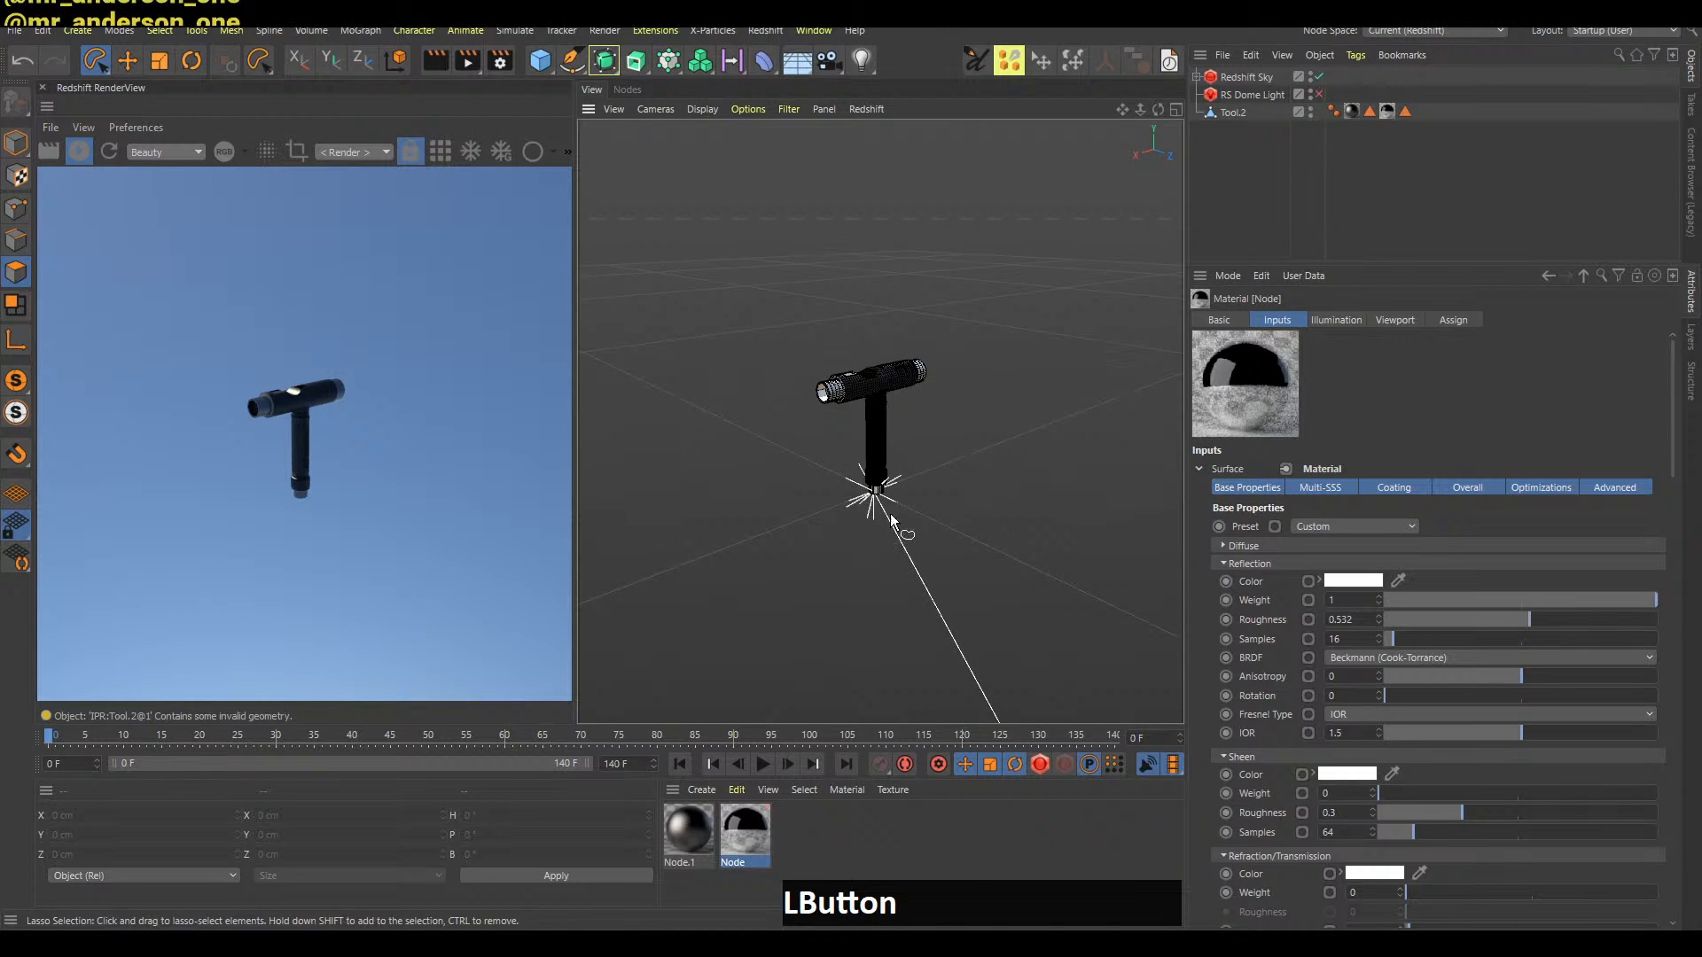
Try a white Doodle Paint stroke beside the skate tool in the viewport and undo it
left_click(977, 62)
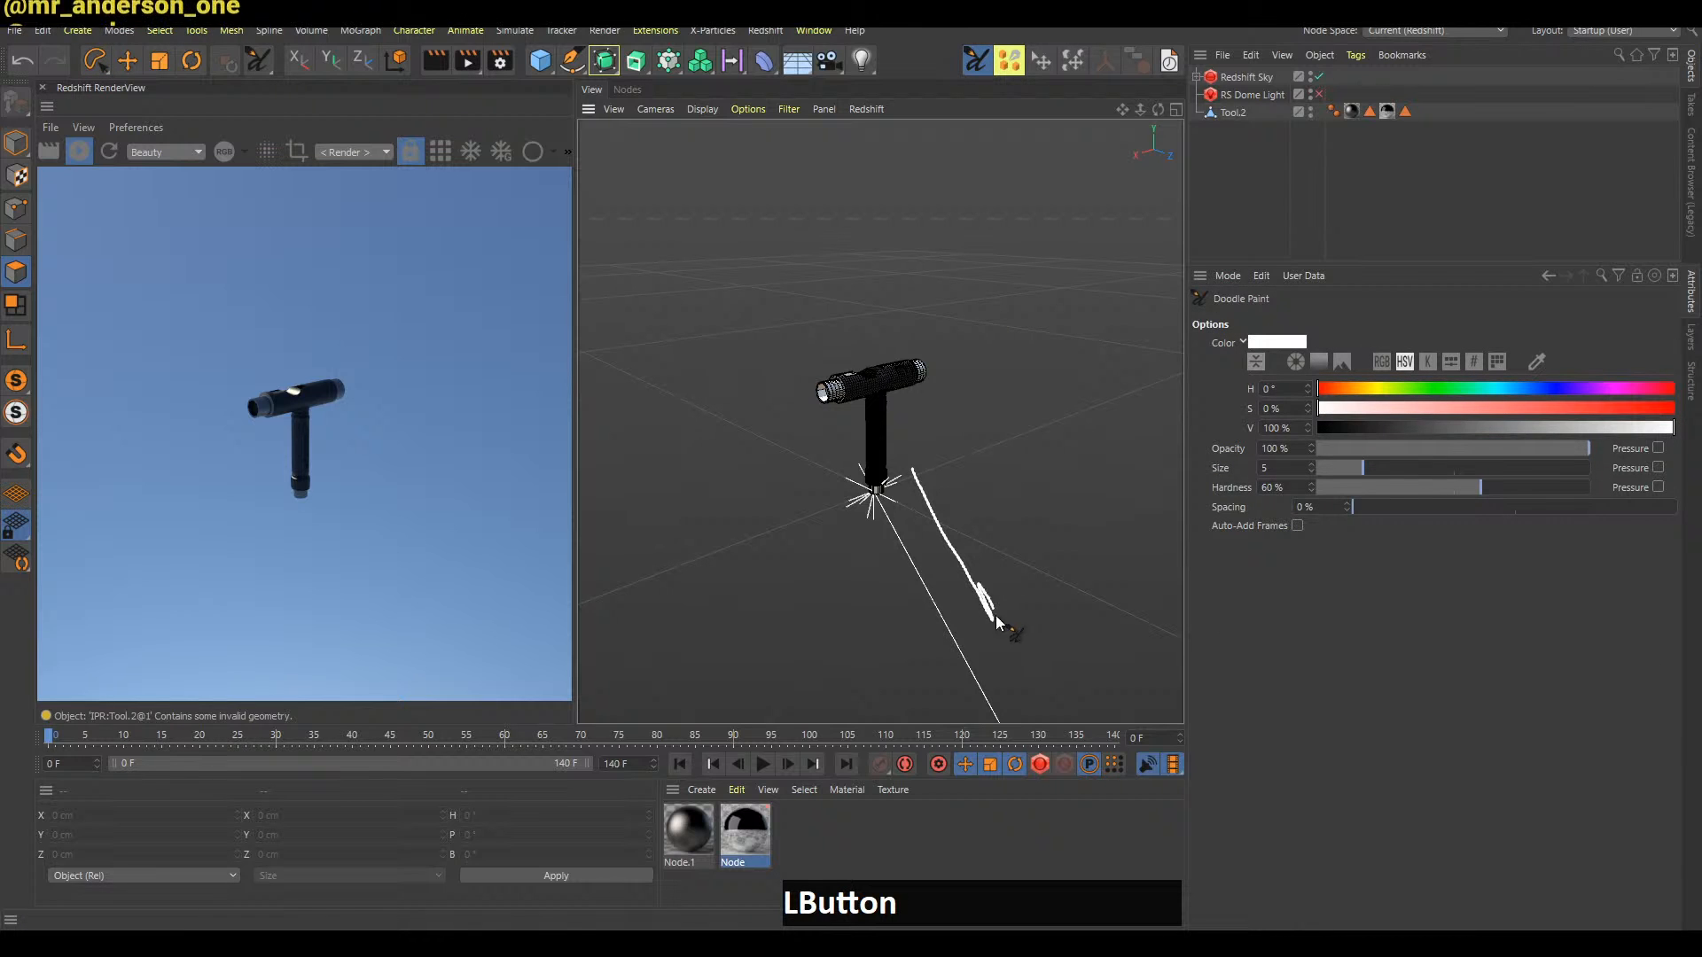
mouse_move(906, 370)
left_mouse_down("alt")
mouse_move(1076, 400)
mouse_move(805, 362)
left_mouse_up("alt")
key("ctrl+z")
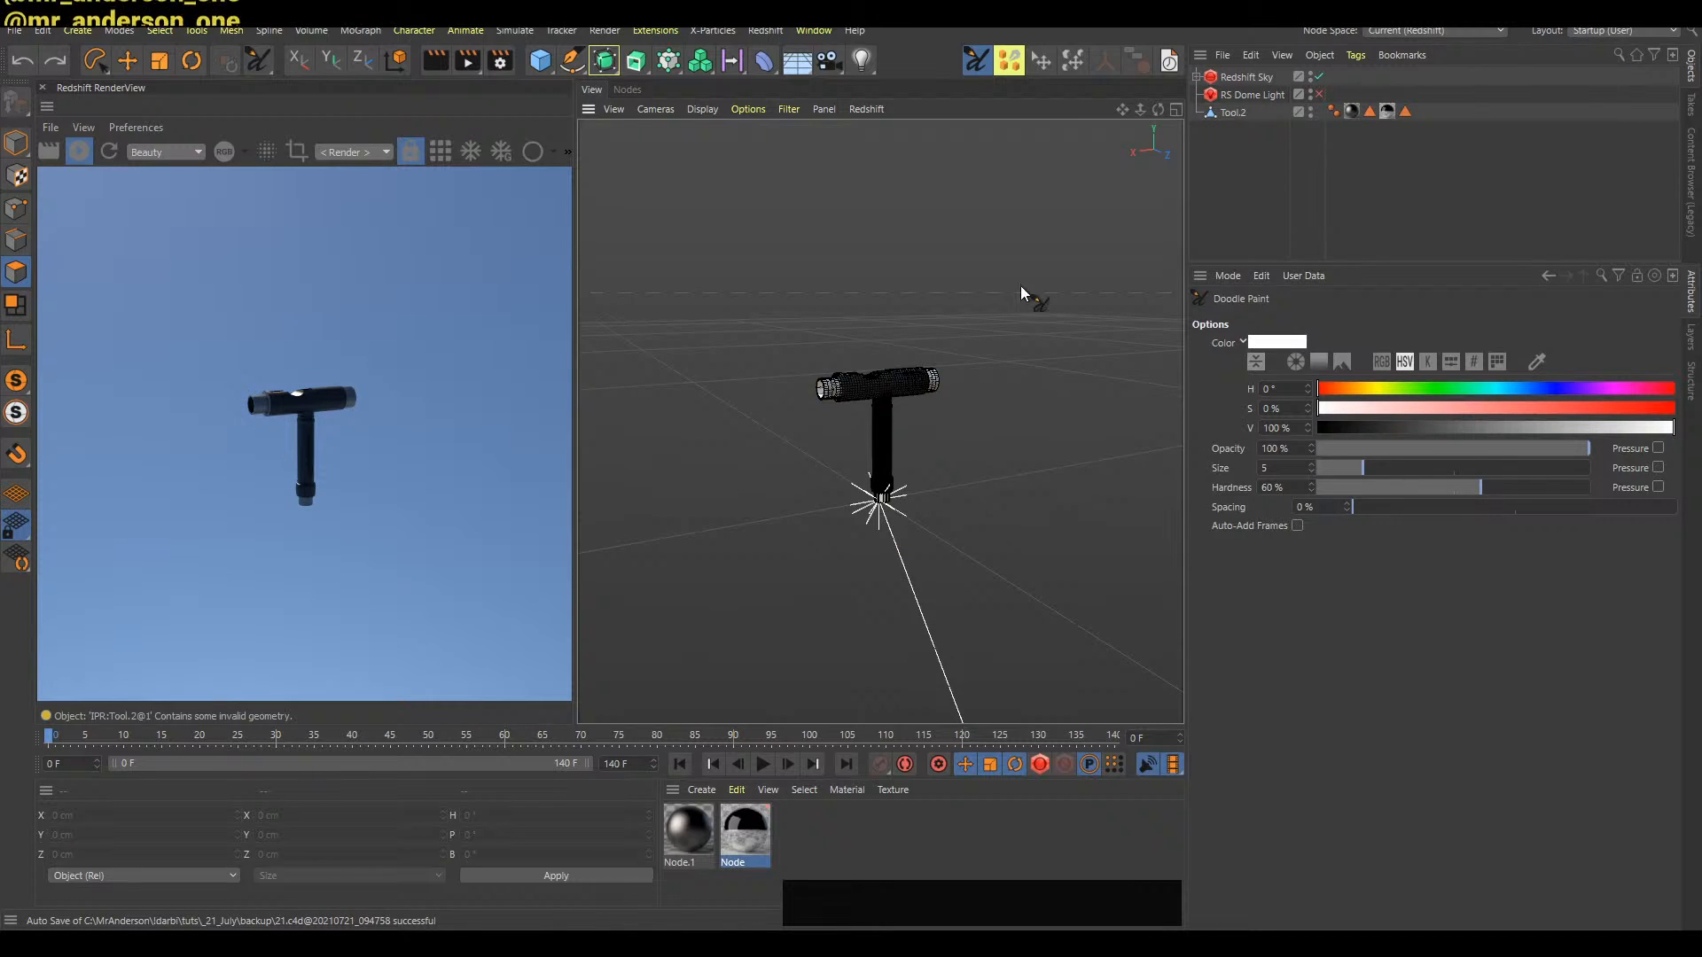
Examine the skate tool from a low angle against the sky's sun in the render
left_click_drag(1078, 346, 917, 383, "alt")
right_click_drag(917, 383, 949, 370, "alt")
left_click_drag(950, 370, 888, 345, "alt")
right_click_drag(887, 340, 931, 410, "alt")
left_click_drag(930, 410, 1030, 333, "alt")
middle_click_drag(1030, 333, 955, 403, "alt")
right_click_drag(955, 402, 981, 418, "alt")
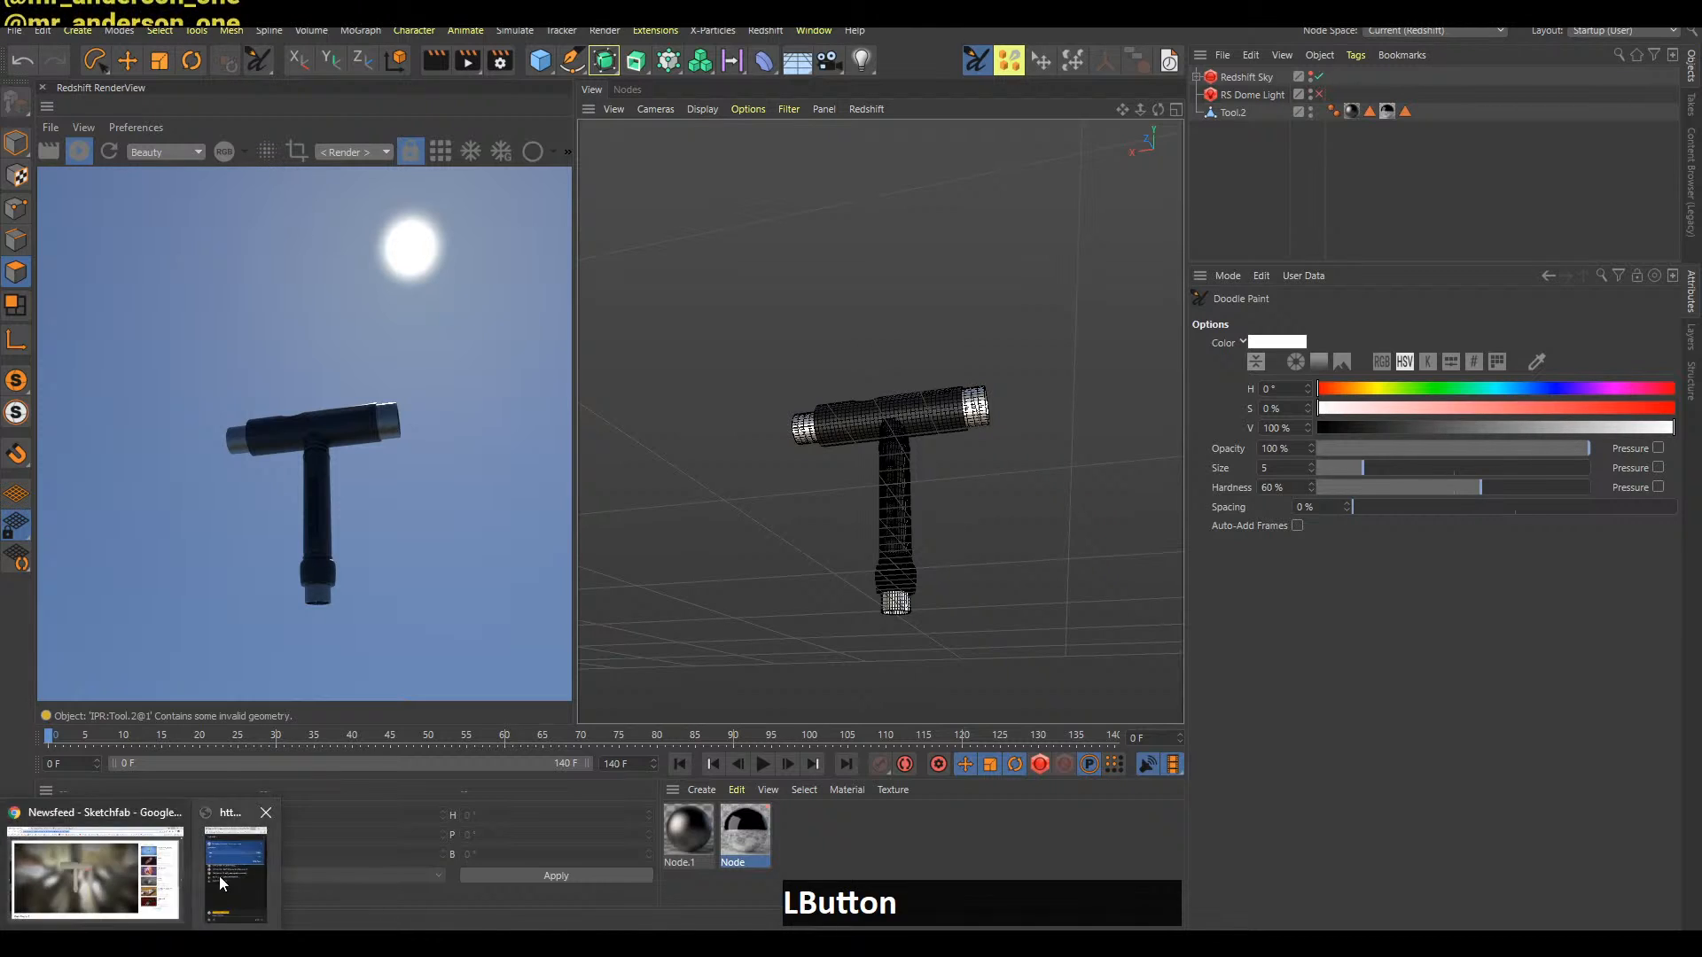
Check the live chat again and view the live stream's analytics in YouTube Studio
left_click(237, 873)
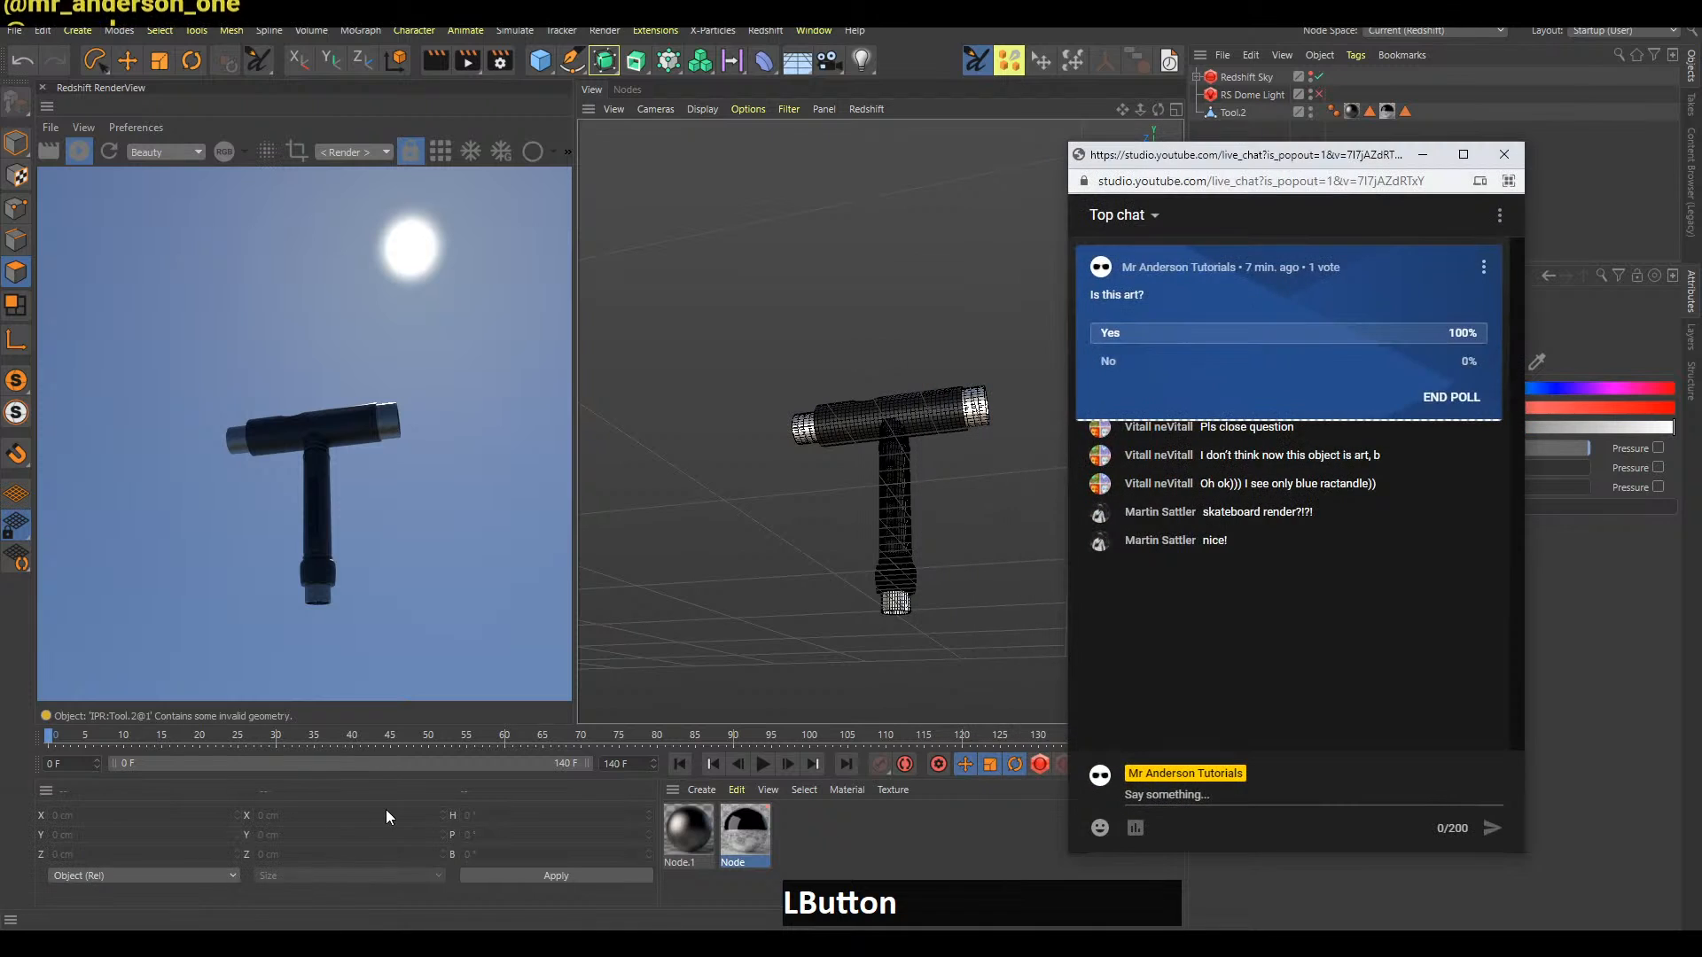
left_click(1423, 154)
mouse_move(80, 927)
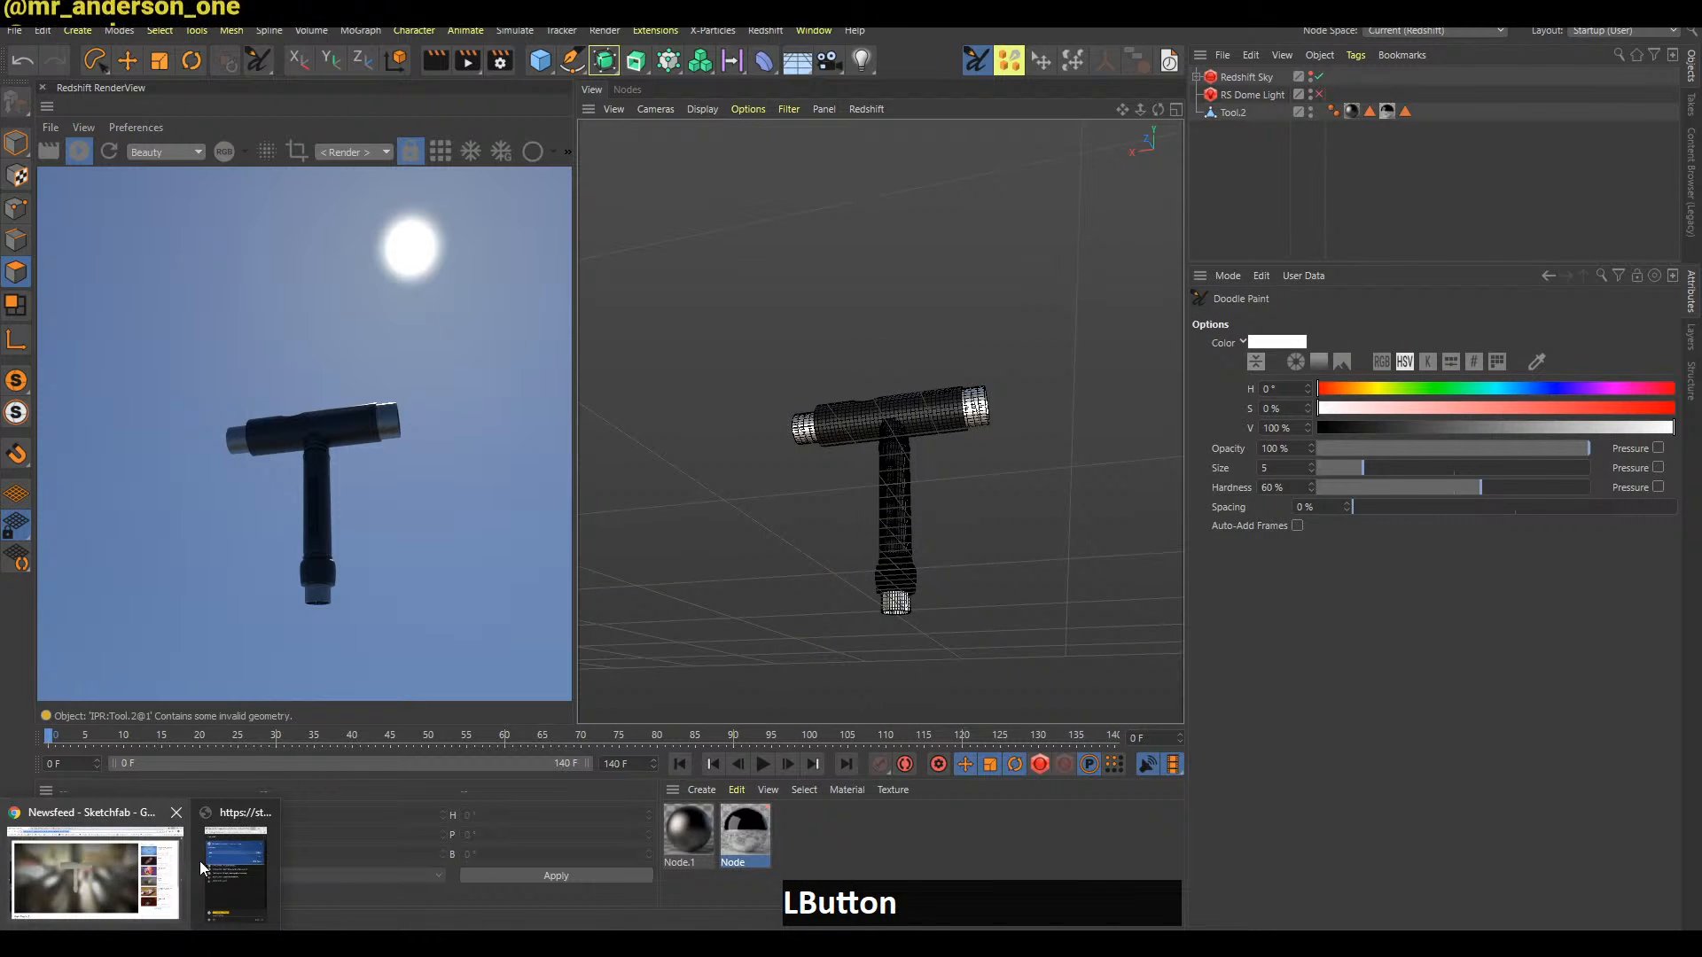
left_click(239, 864)
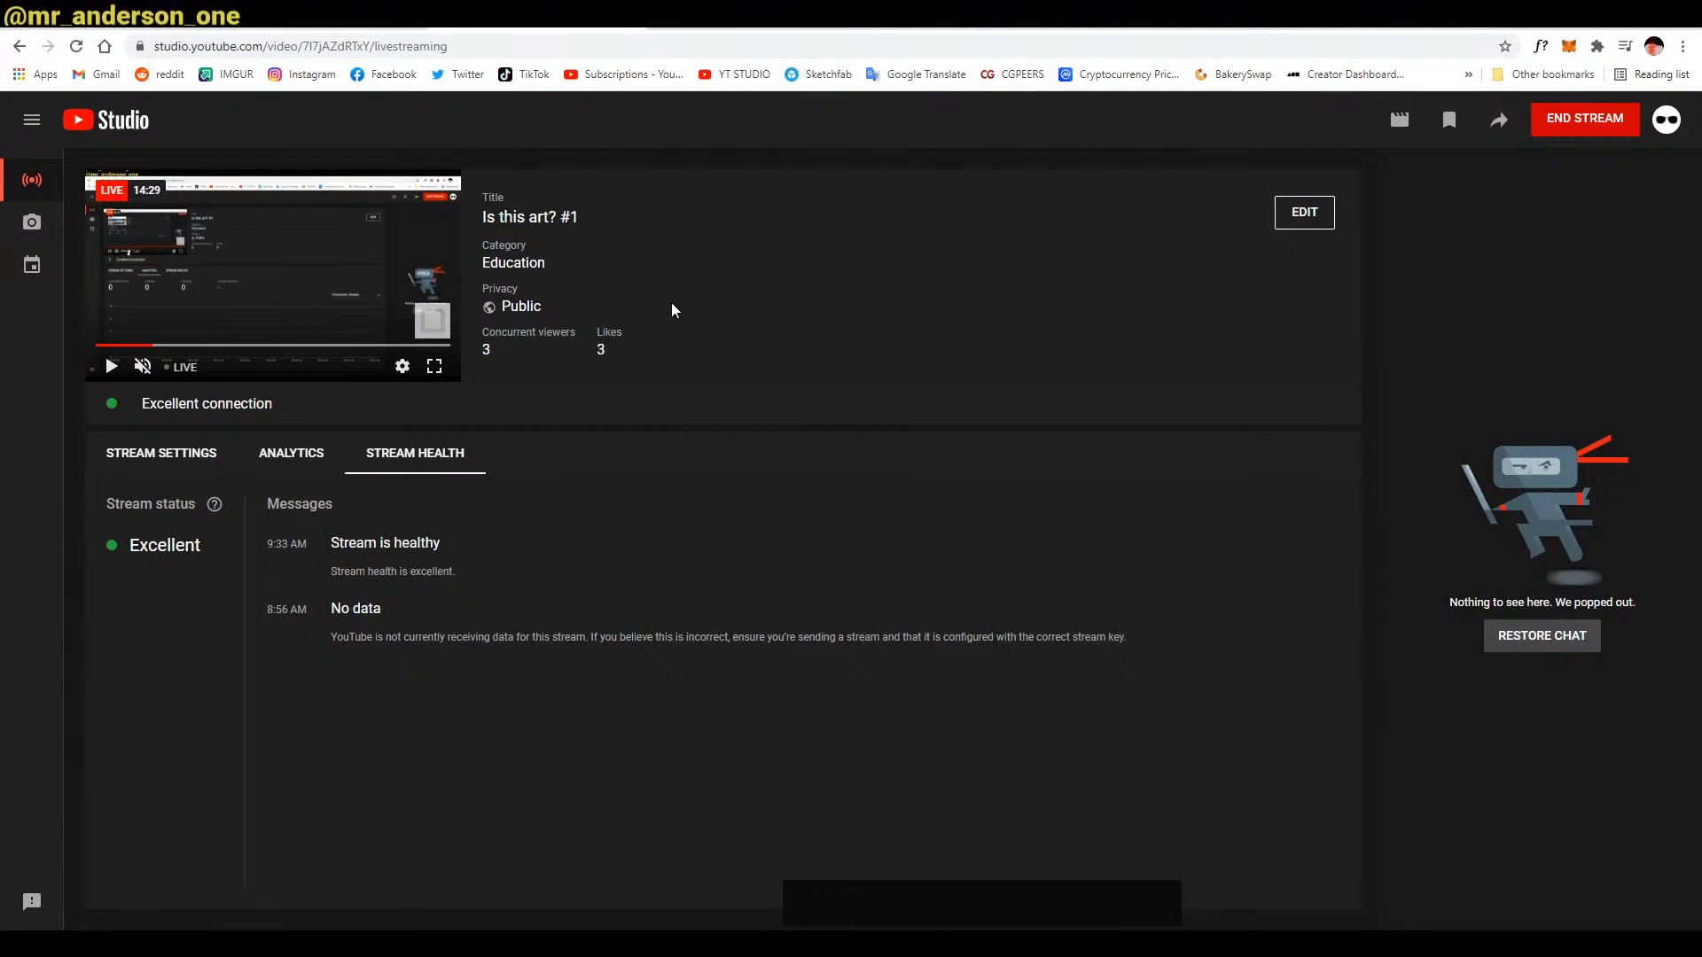
left_click(680, 346)
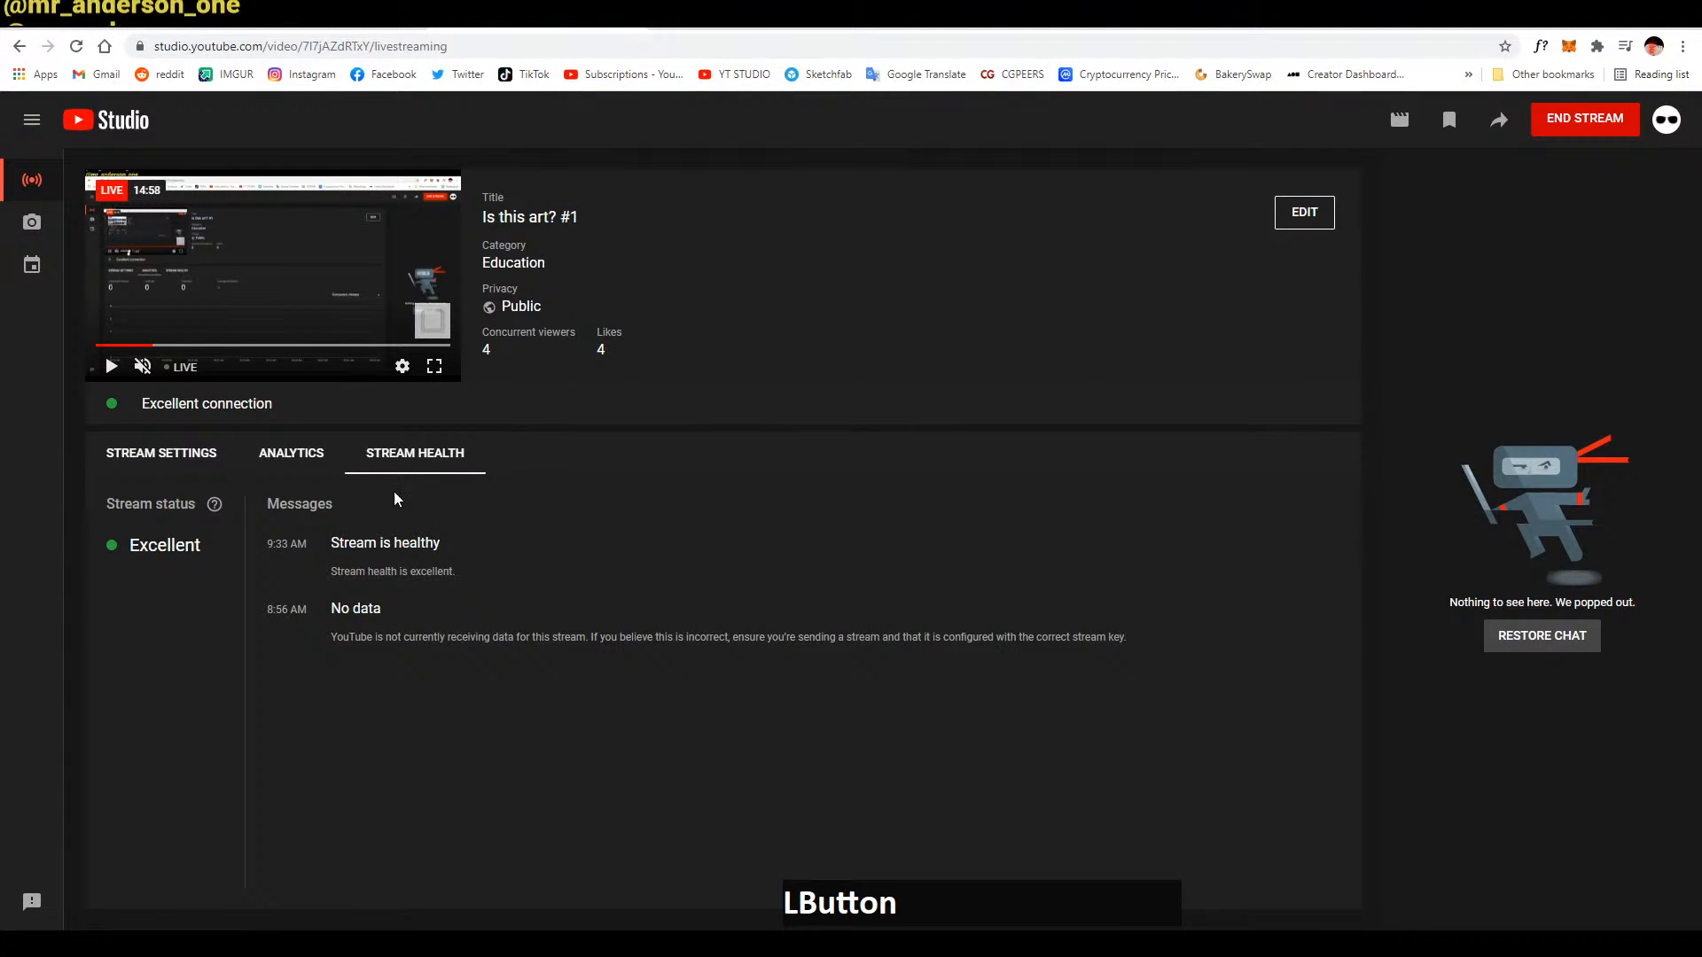
left_click(312, 453)
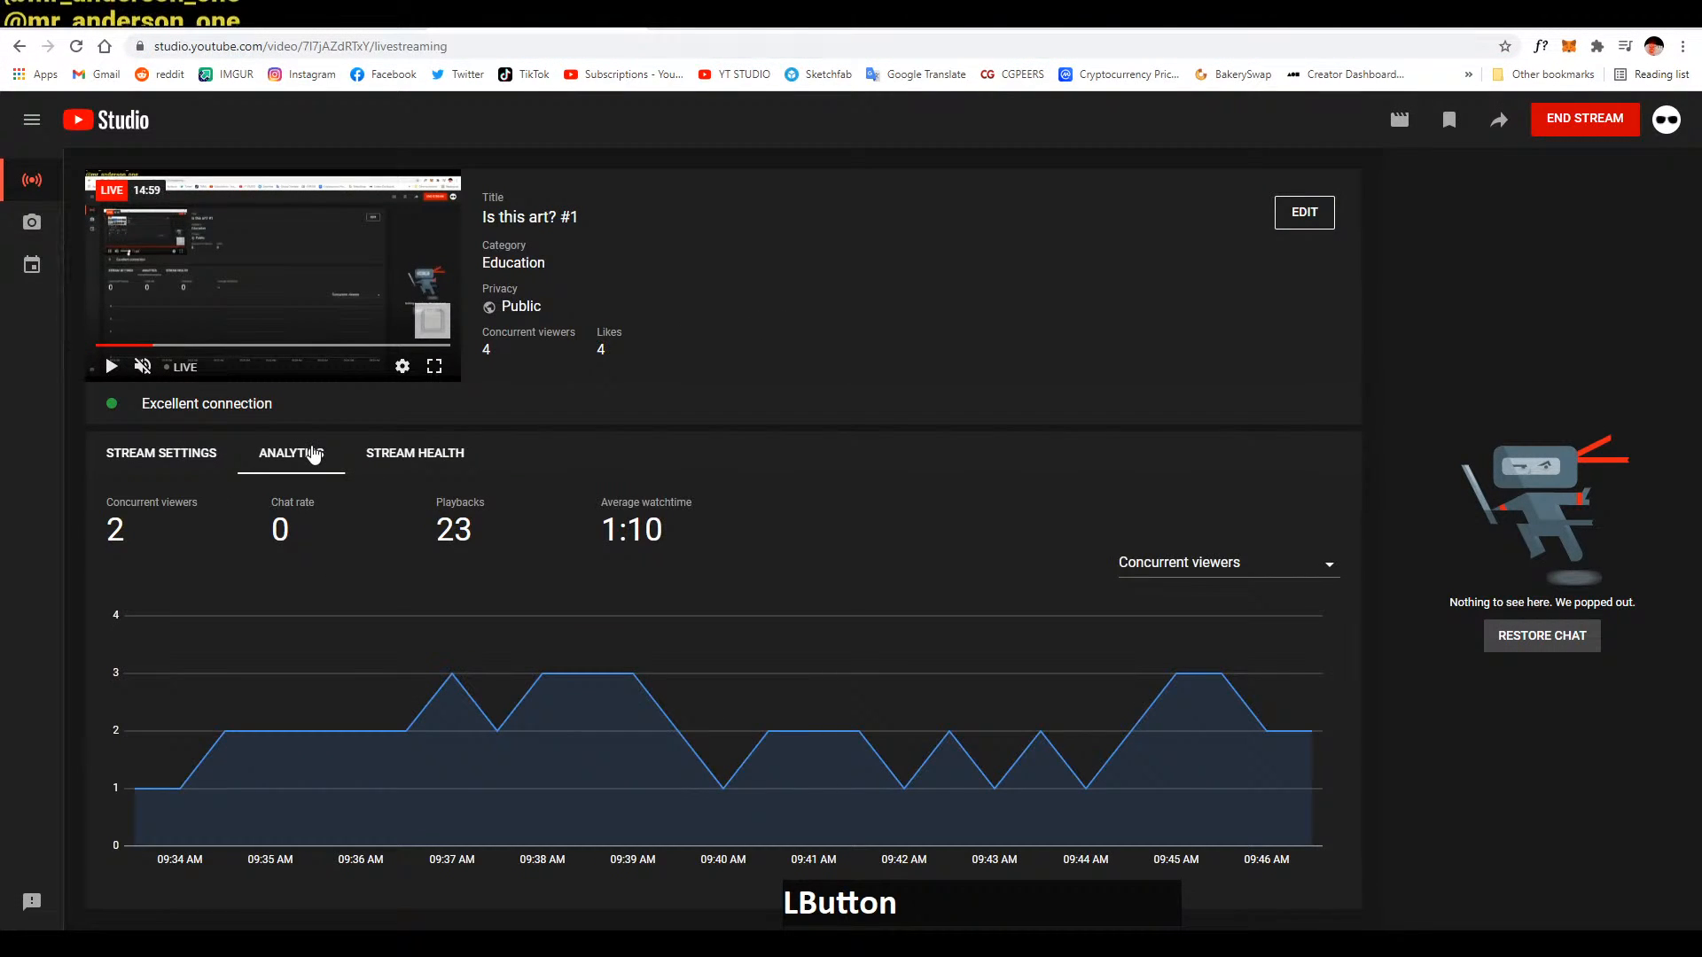
Check the concurrent viewers in the stream analytics and switch back to Cinema 4D
double_click(125, 539)
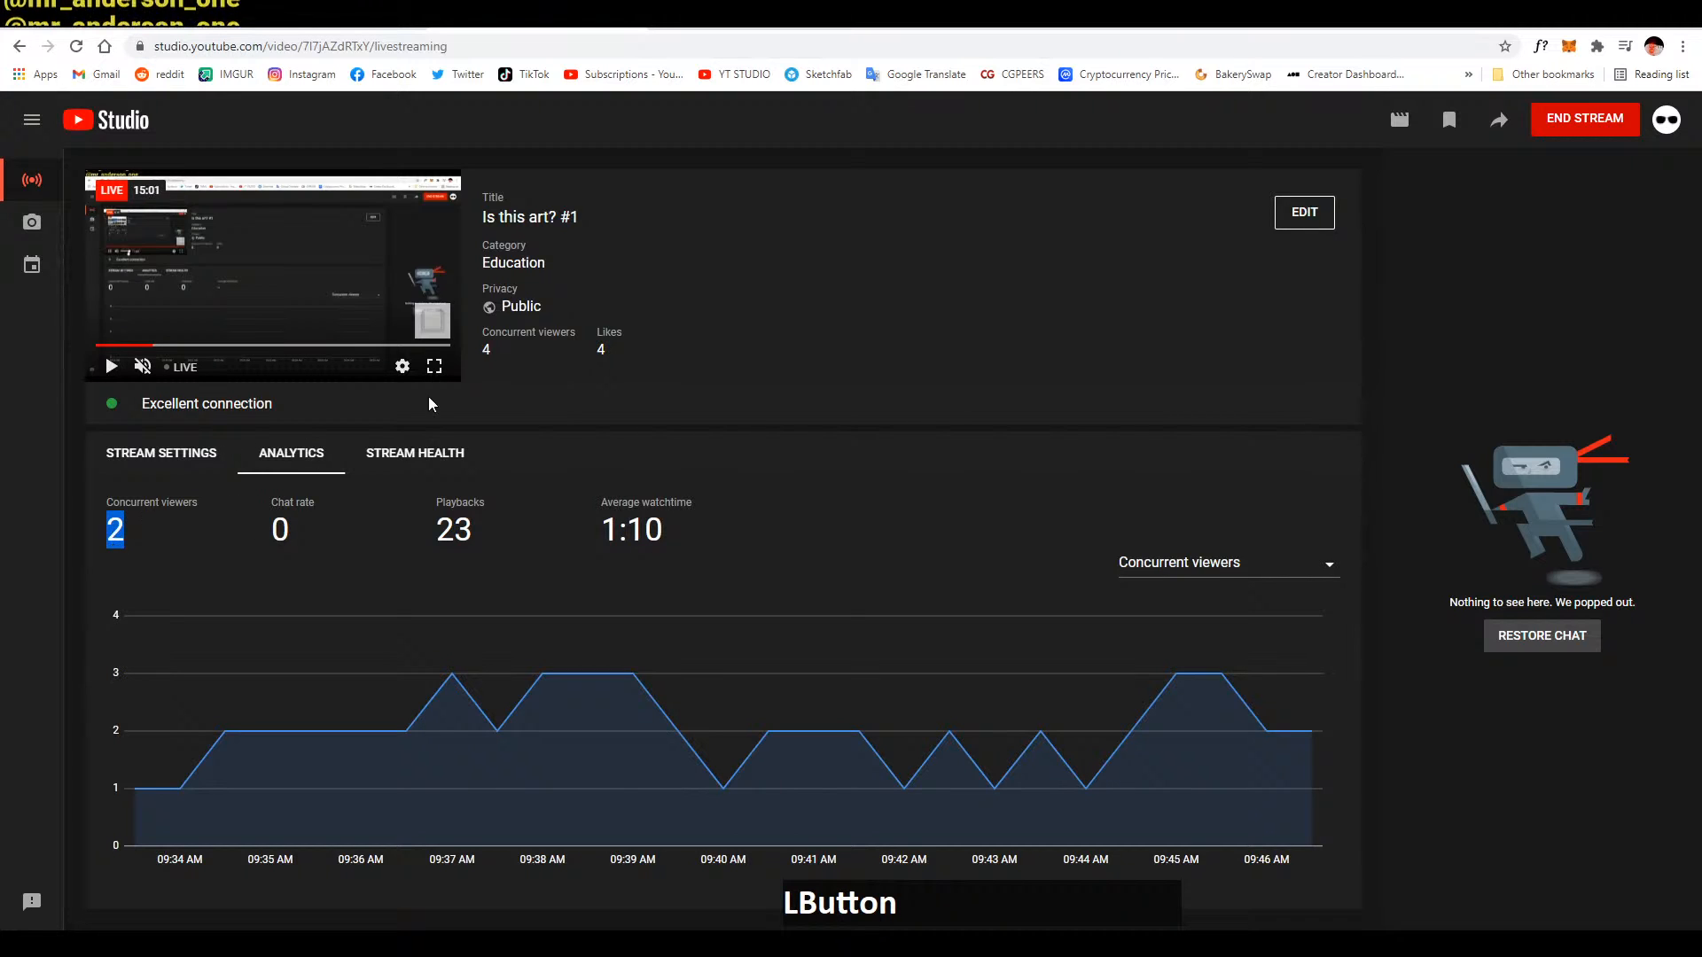
left_click(493, 351)
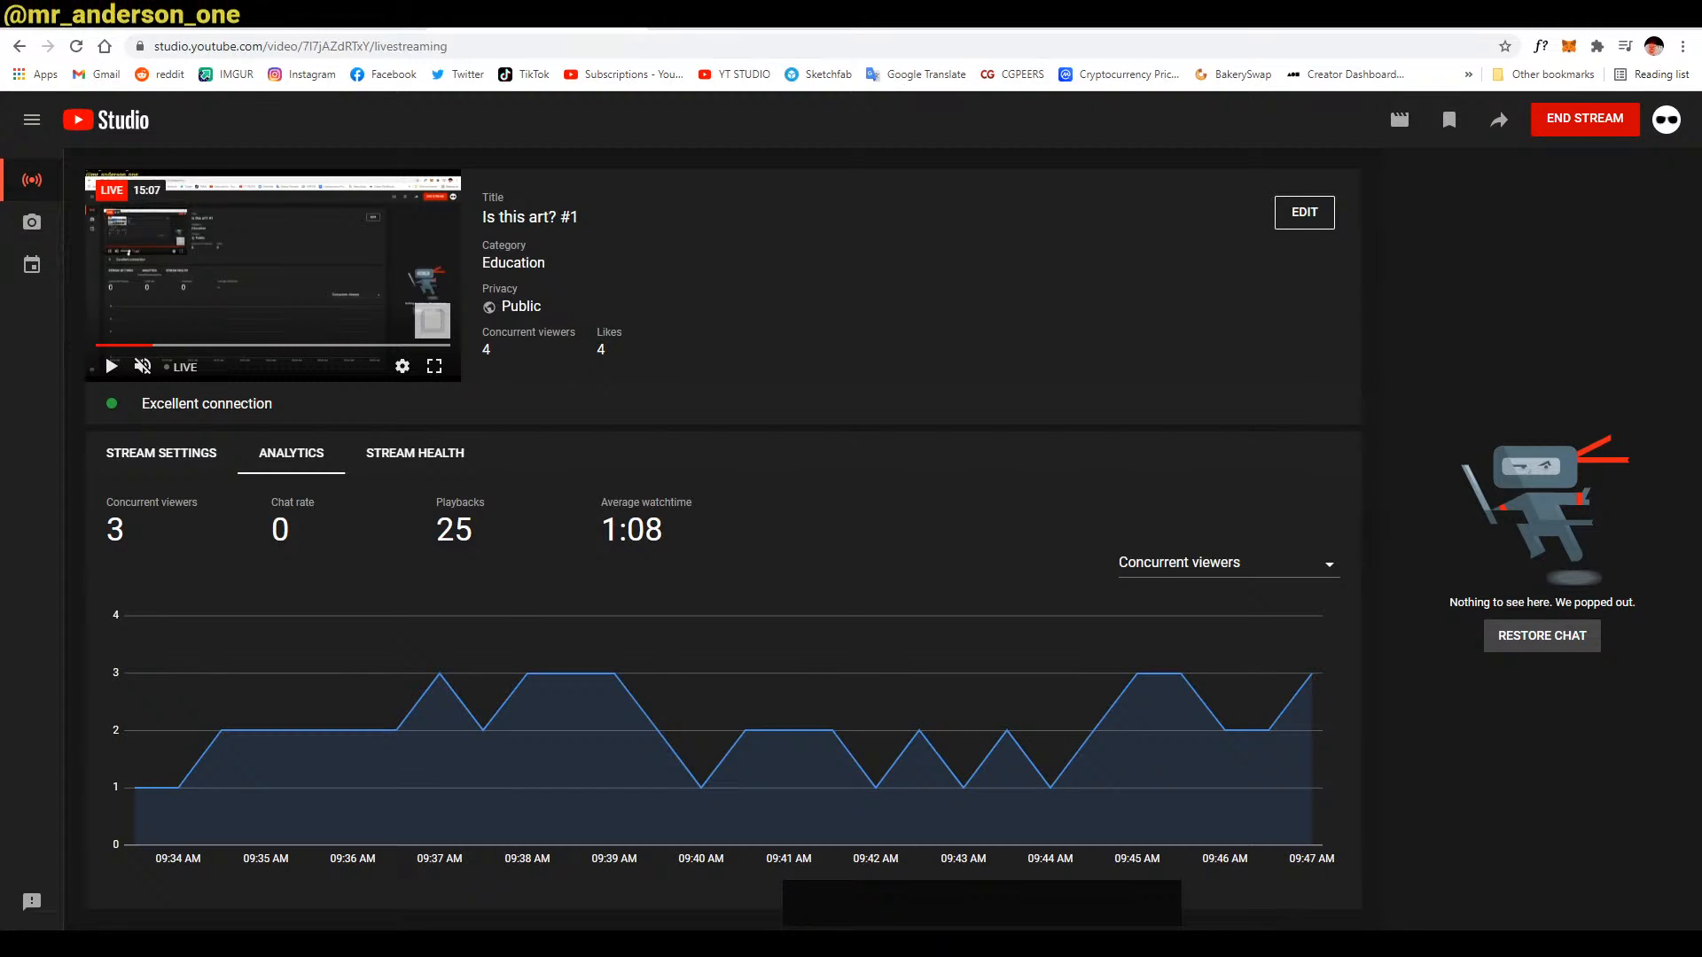
left_click(1579, 13)
left_click(1424, 155)
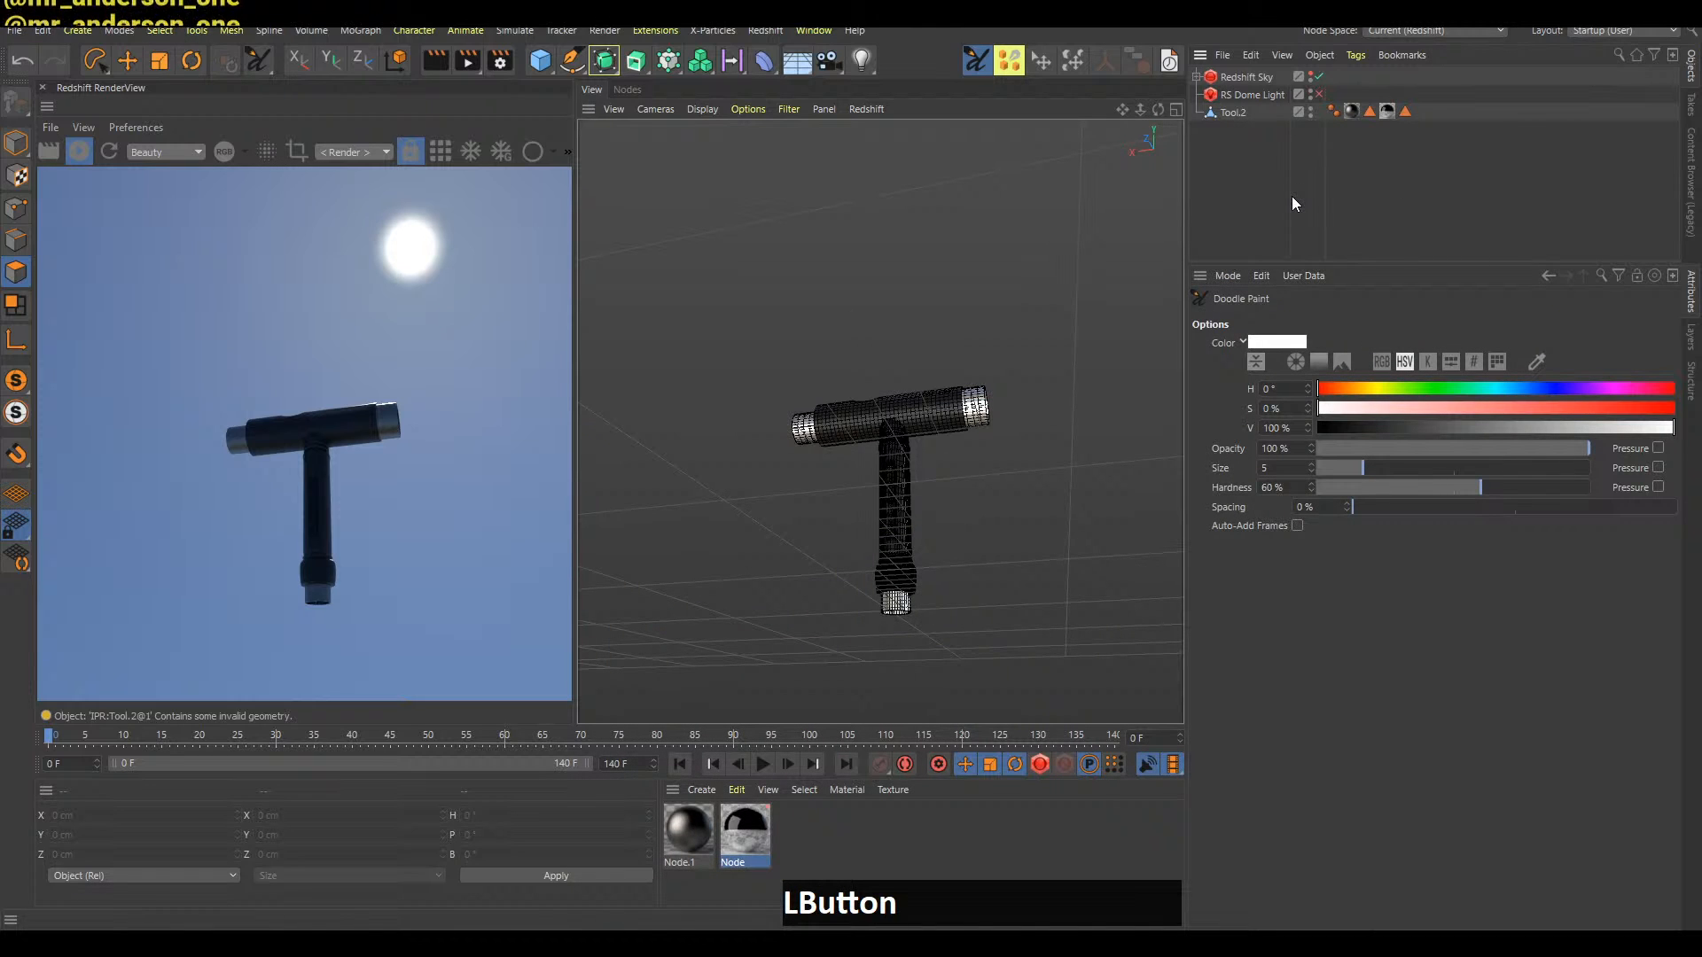
left_click(1280, 199)
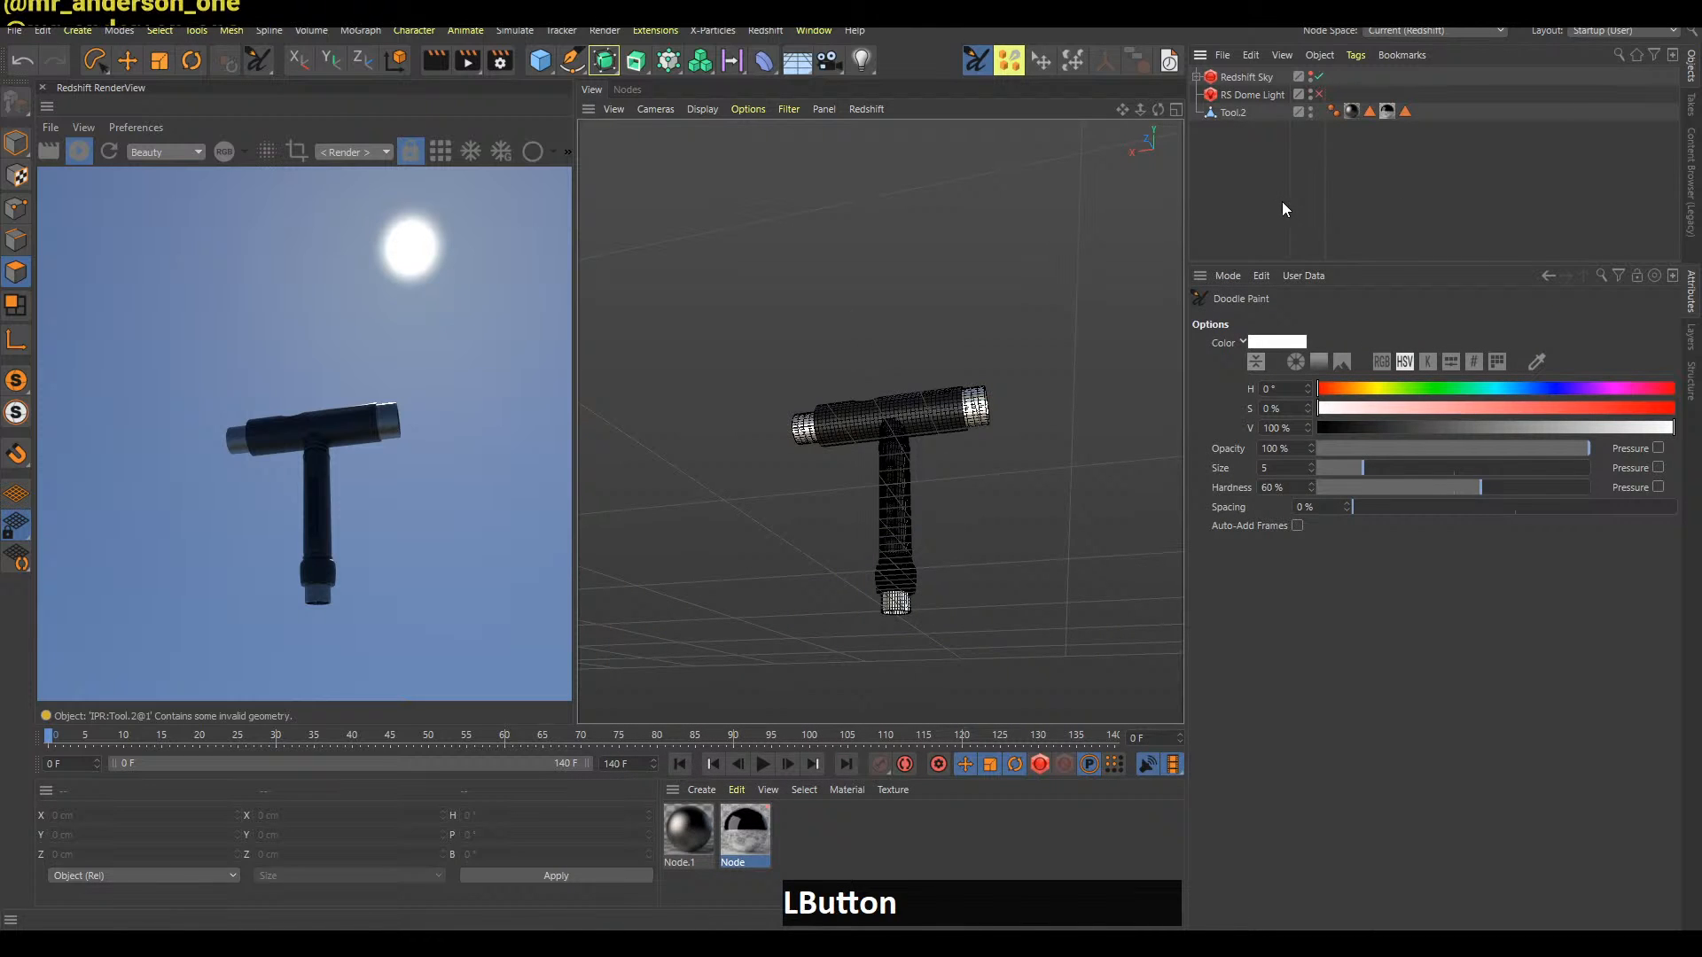
Turn off the Workplane and Horizon in the perspective viewport's filter settings
key("shift+v")
left_click(1282, 319)
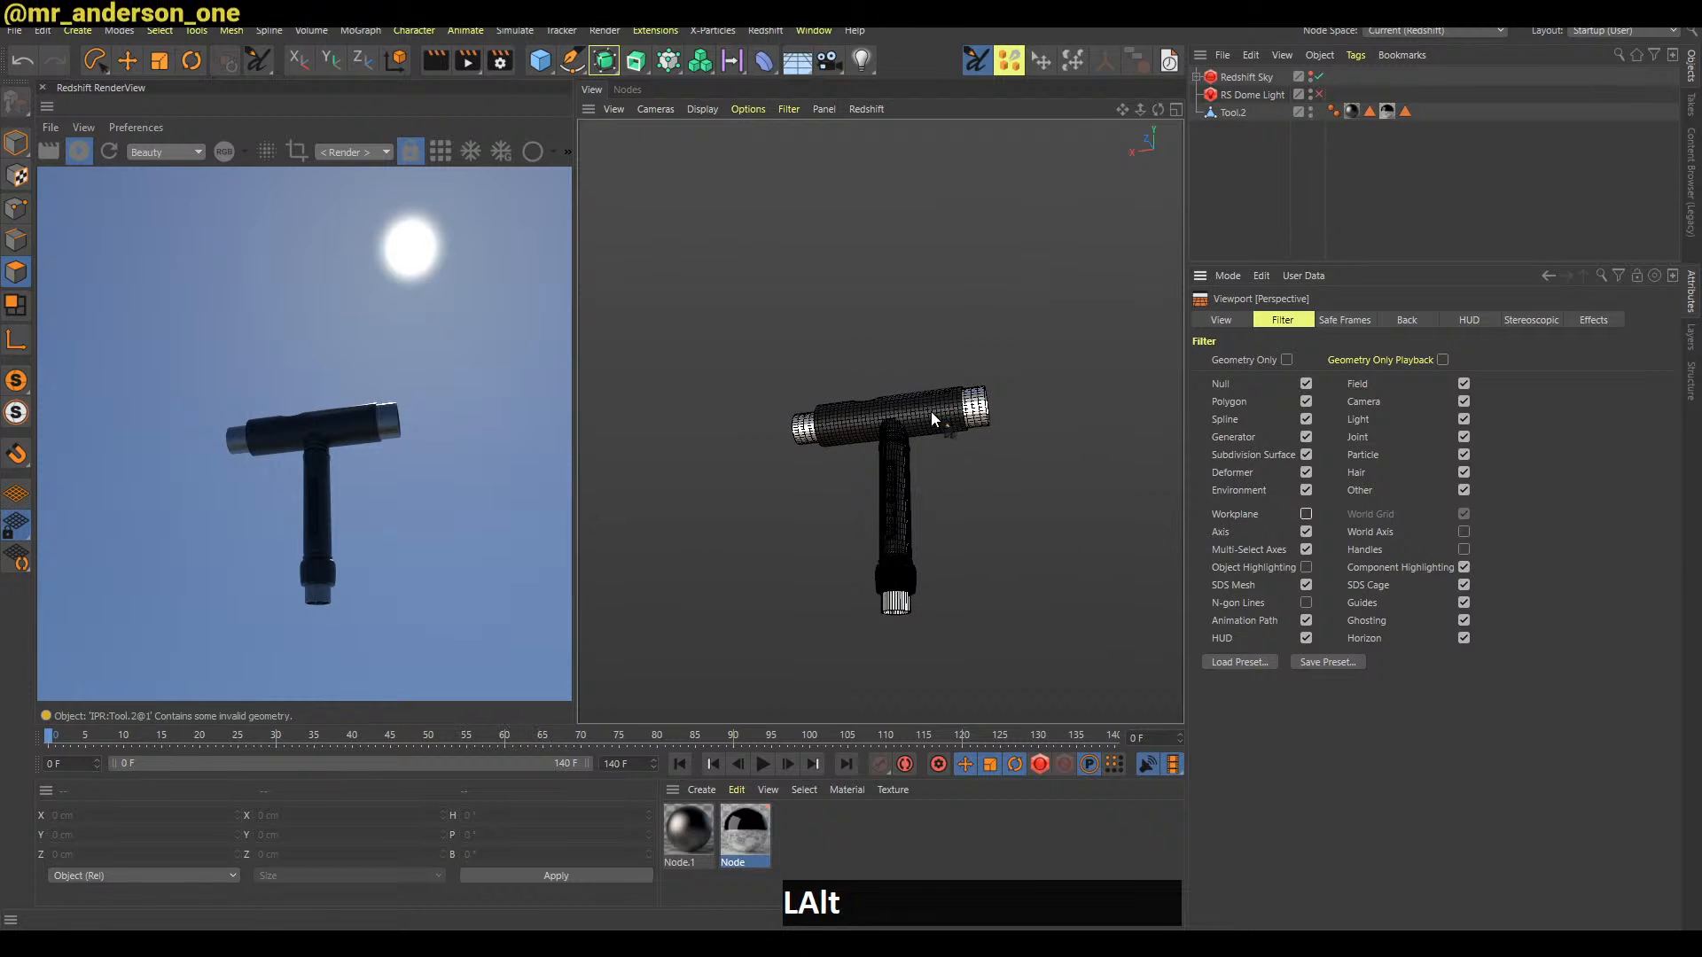
middle_click_drag(929, 411, 911, 356, "alt")
left_click_drag(911, 356, 849, 478, "alt")
middle_click_drag(914, 363, 972, 384, "alt")
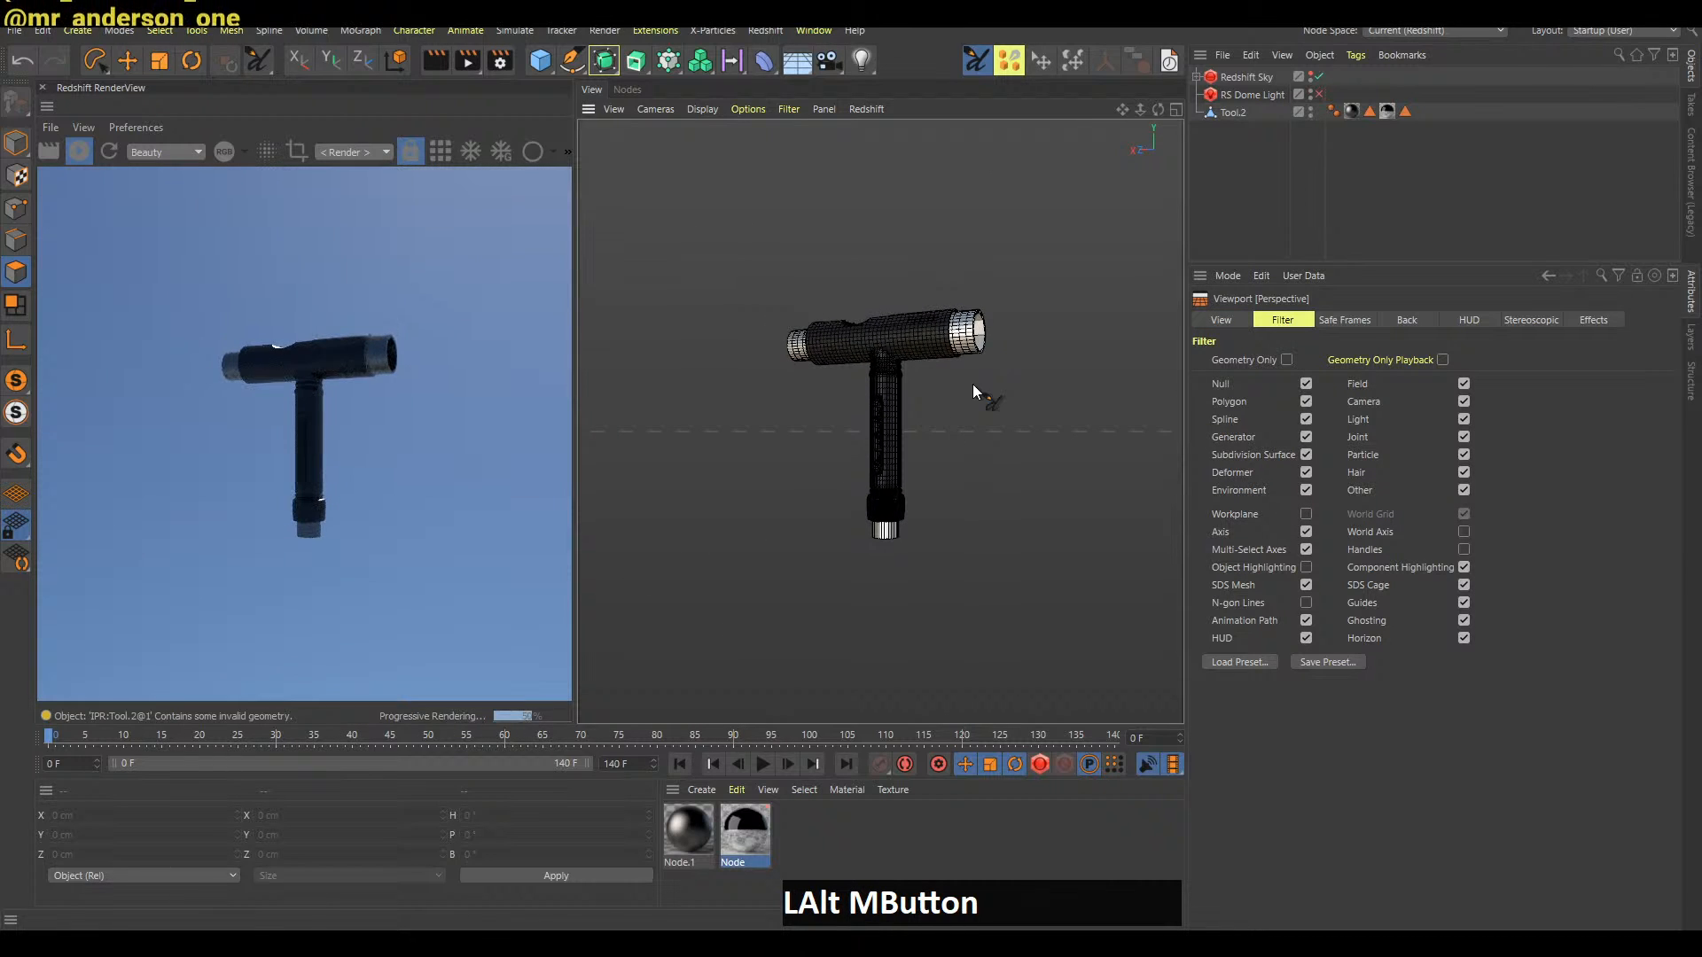
left_click(1463, 638)
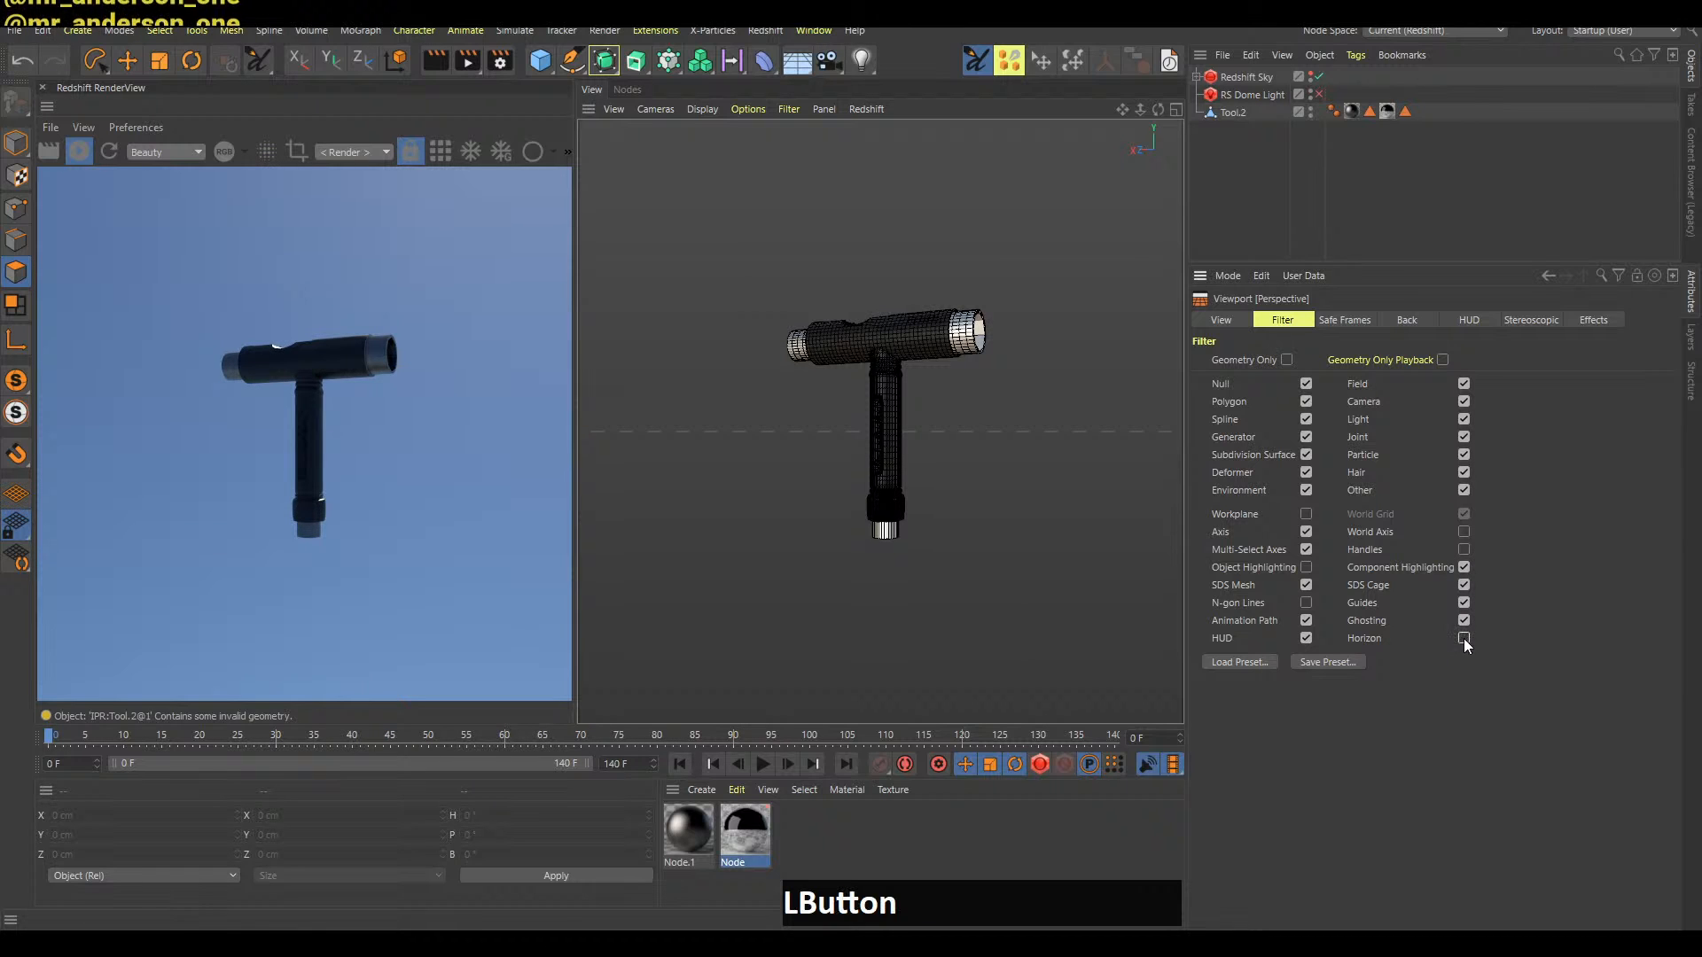
middle_click_drag(927, 349, 907, 376, "alt")
left_click_drag(895, 366, 964, 396, "alt")
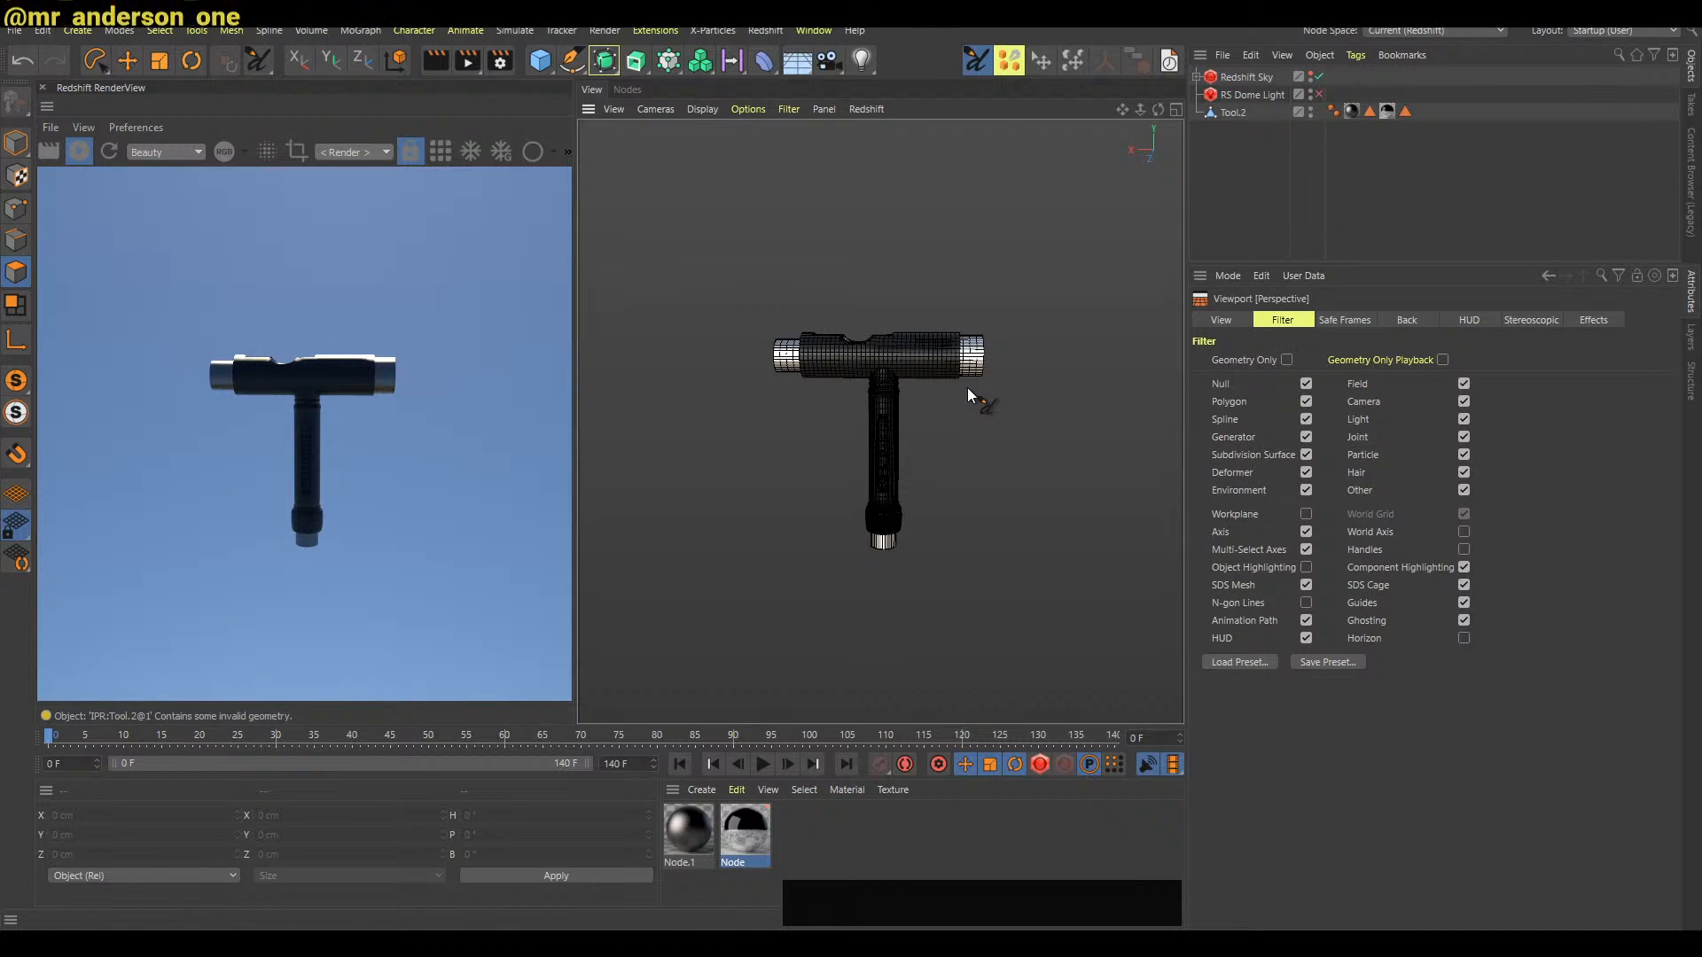
Add a 400 × 400 cm Plane as a floor beneath the skate tool
left_click_drag(539, 60, 723, 140)
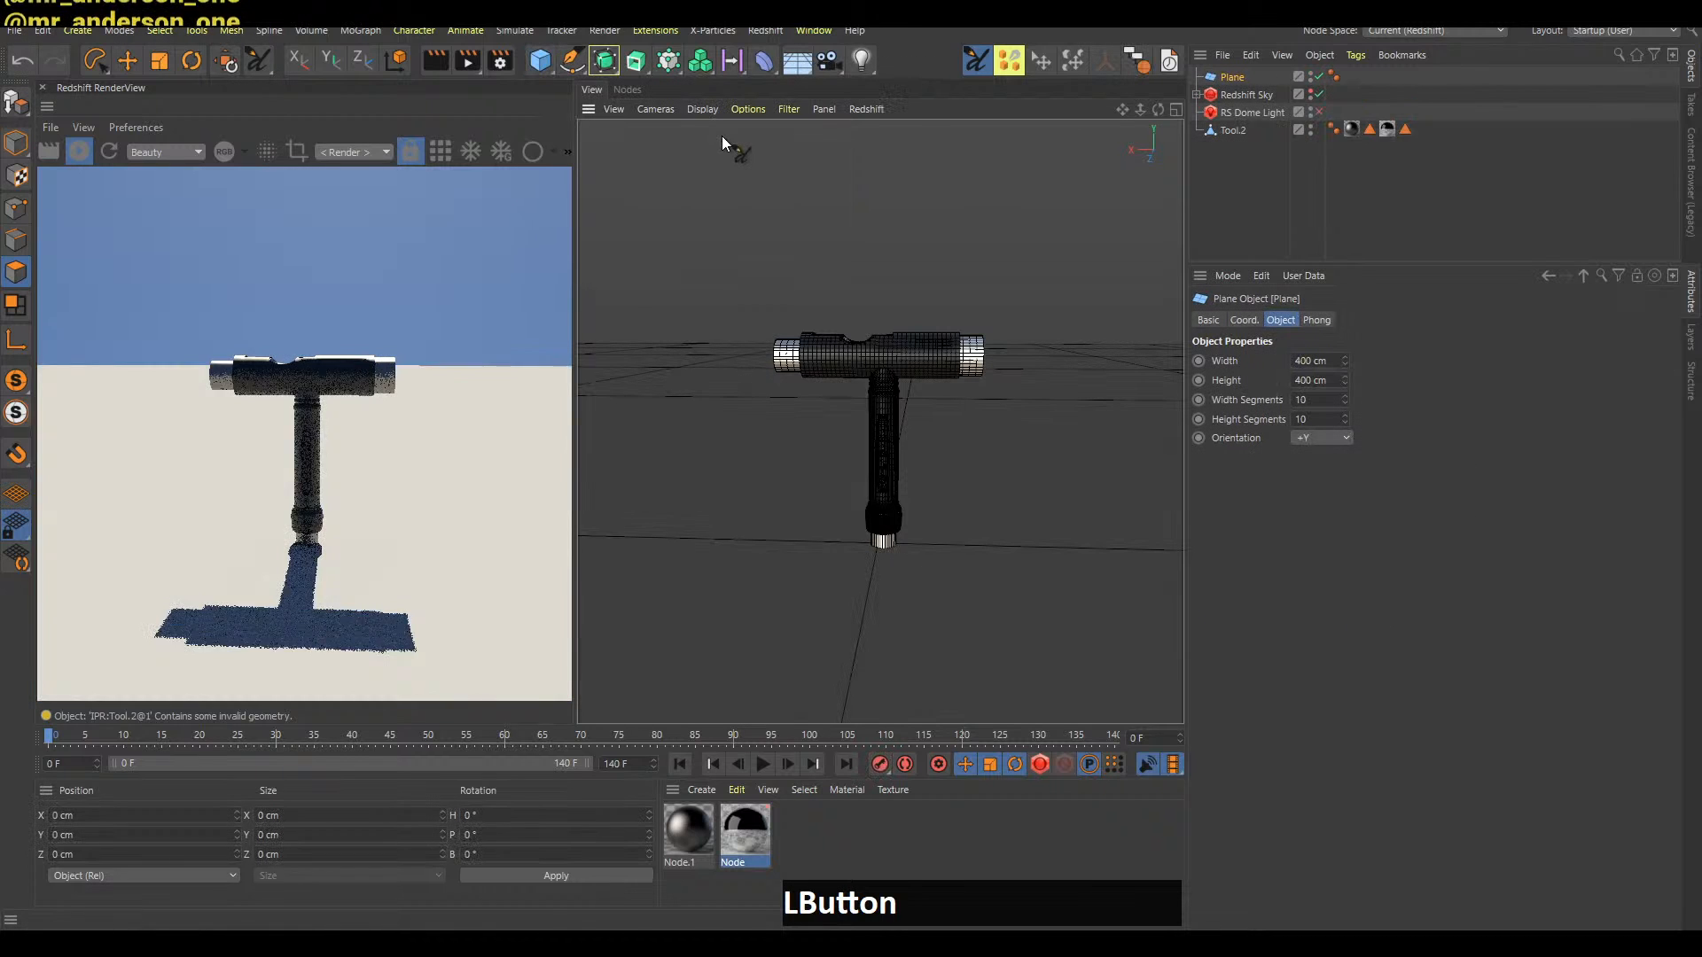
right_click_drag(911, 408, 939, 481, "alt")
left_click_drag(939, 480, 1046, 446, "alt")
middle_click_drag(1045, 447, 932, 429, "alt")
right_click_drag(906, 454, 873, 431, "alt")
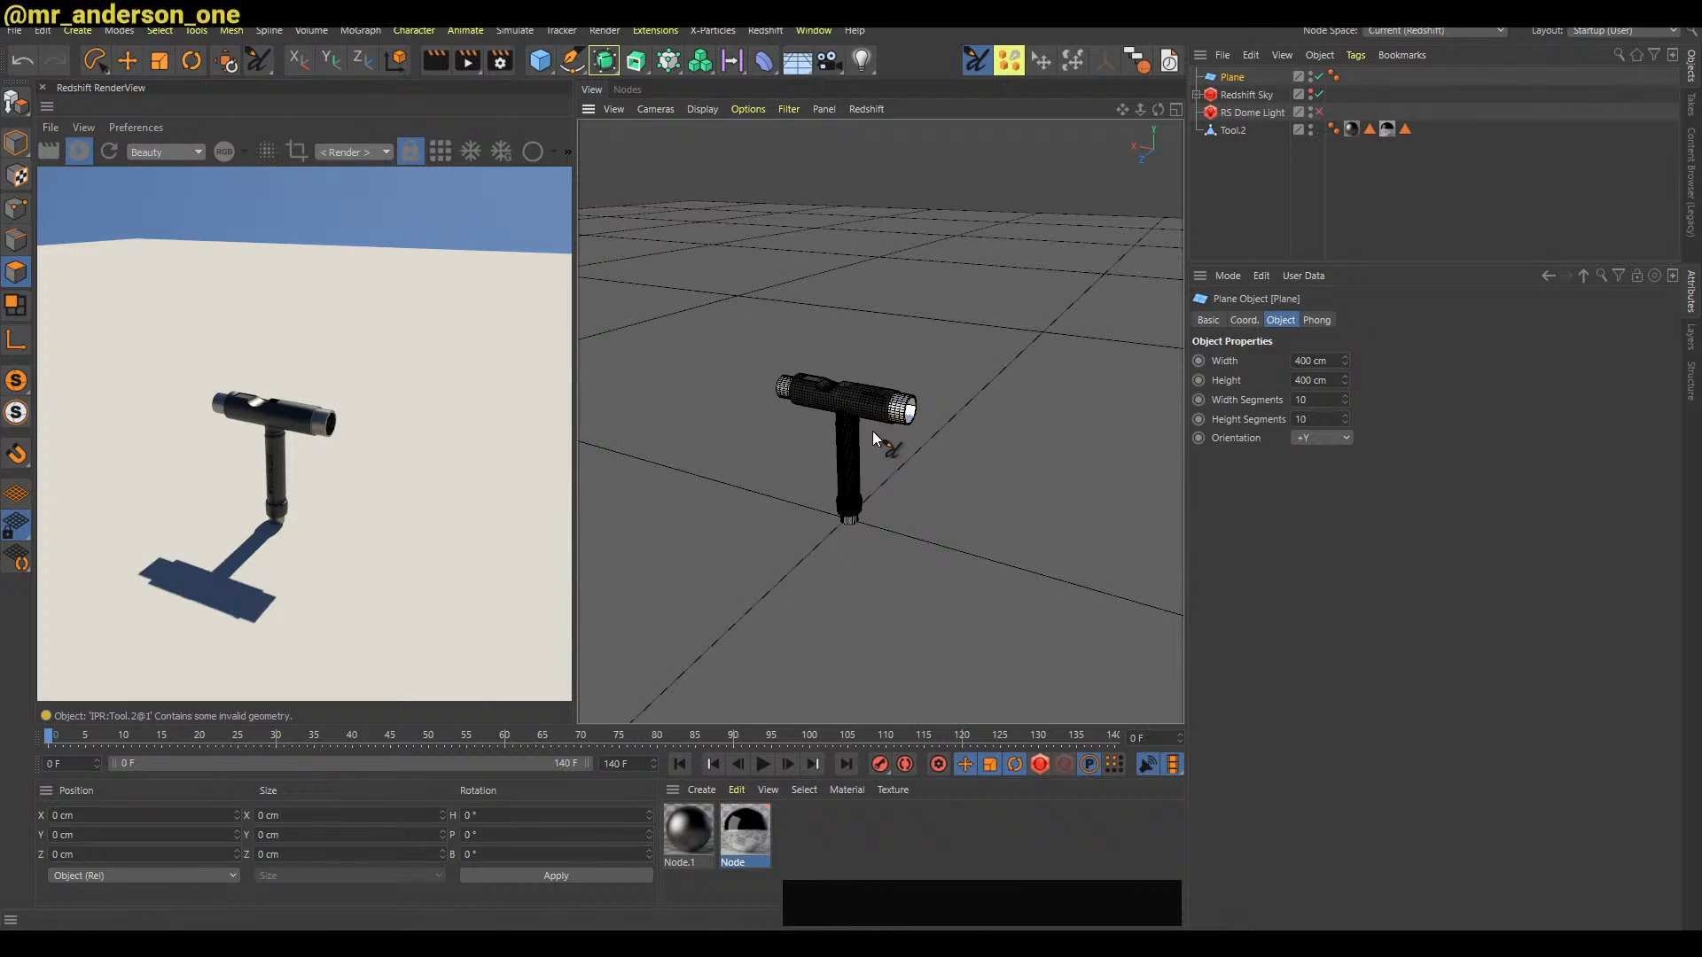
left_click(1289, 228)
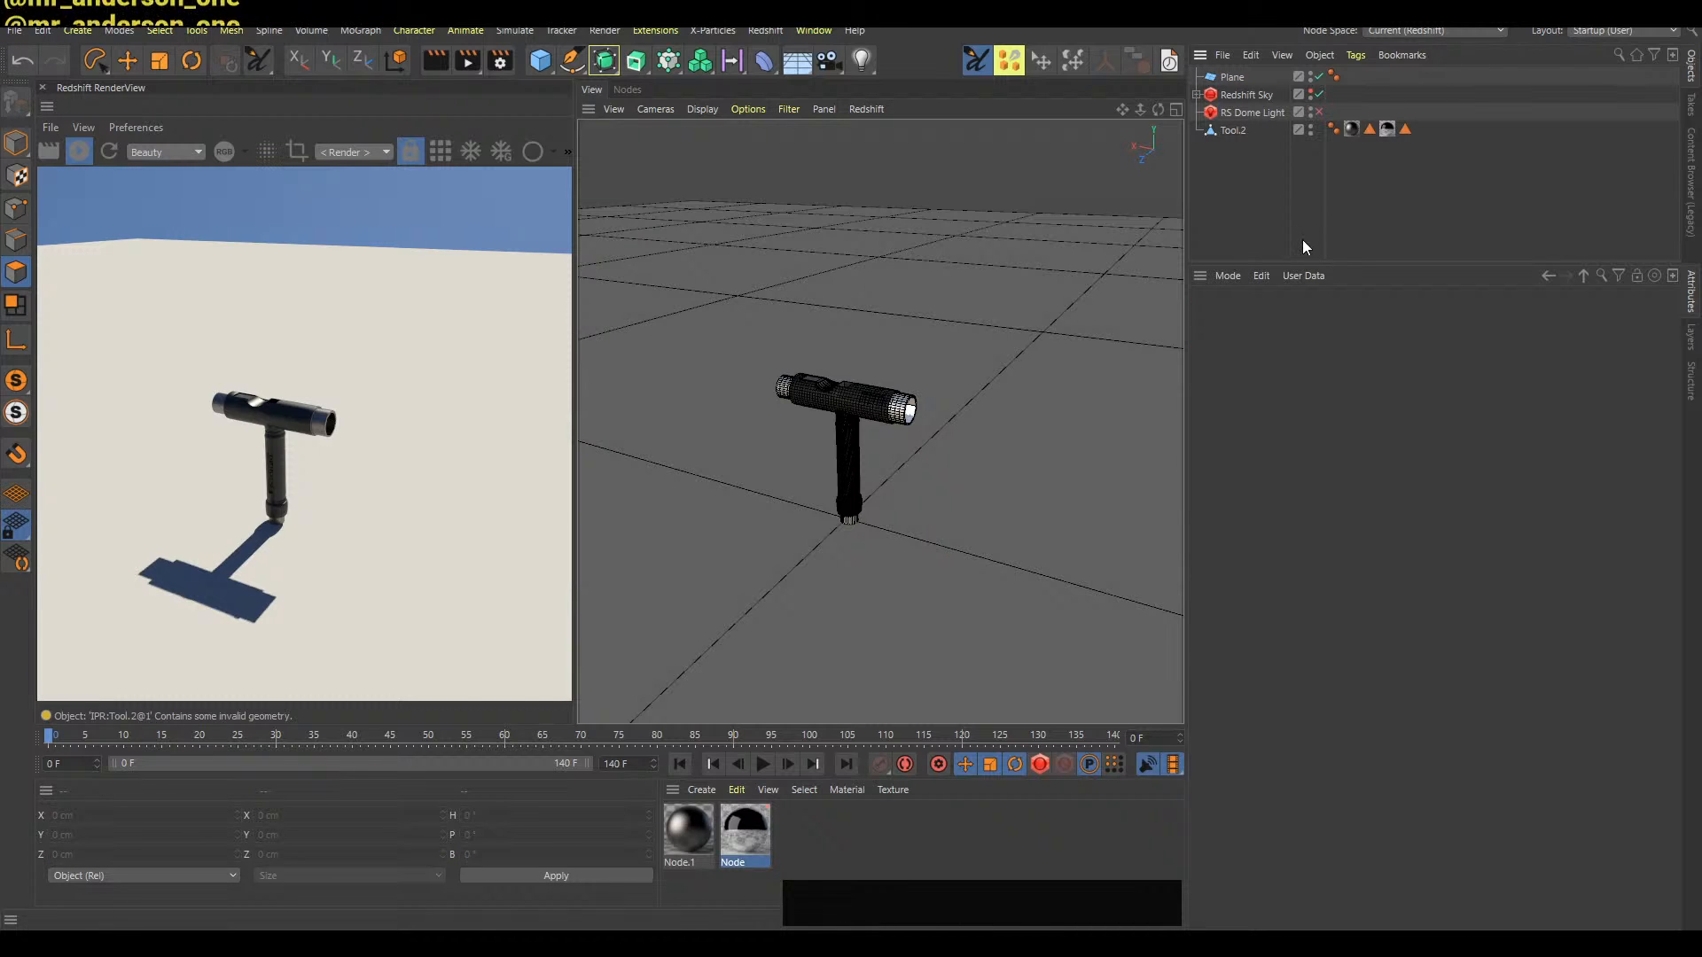
right_click_drag(1067, 449, 1060, 434, "alt")
middle_click_drag(1060, 434, 974, 389, "alt")
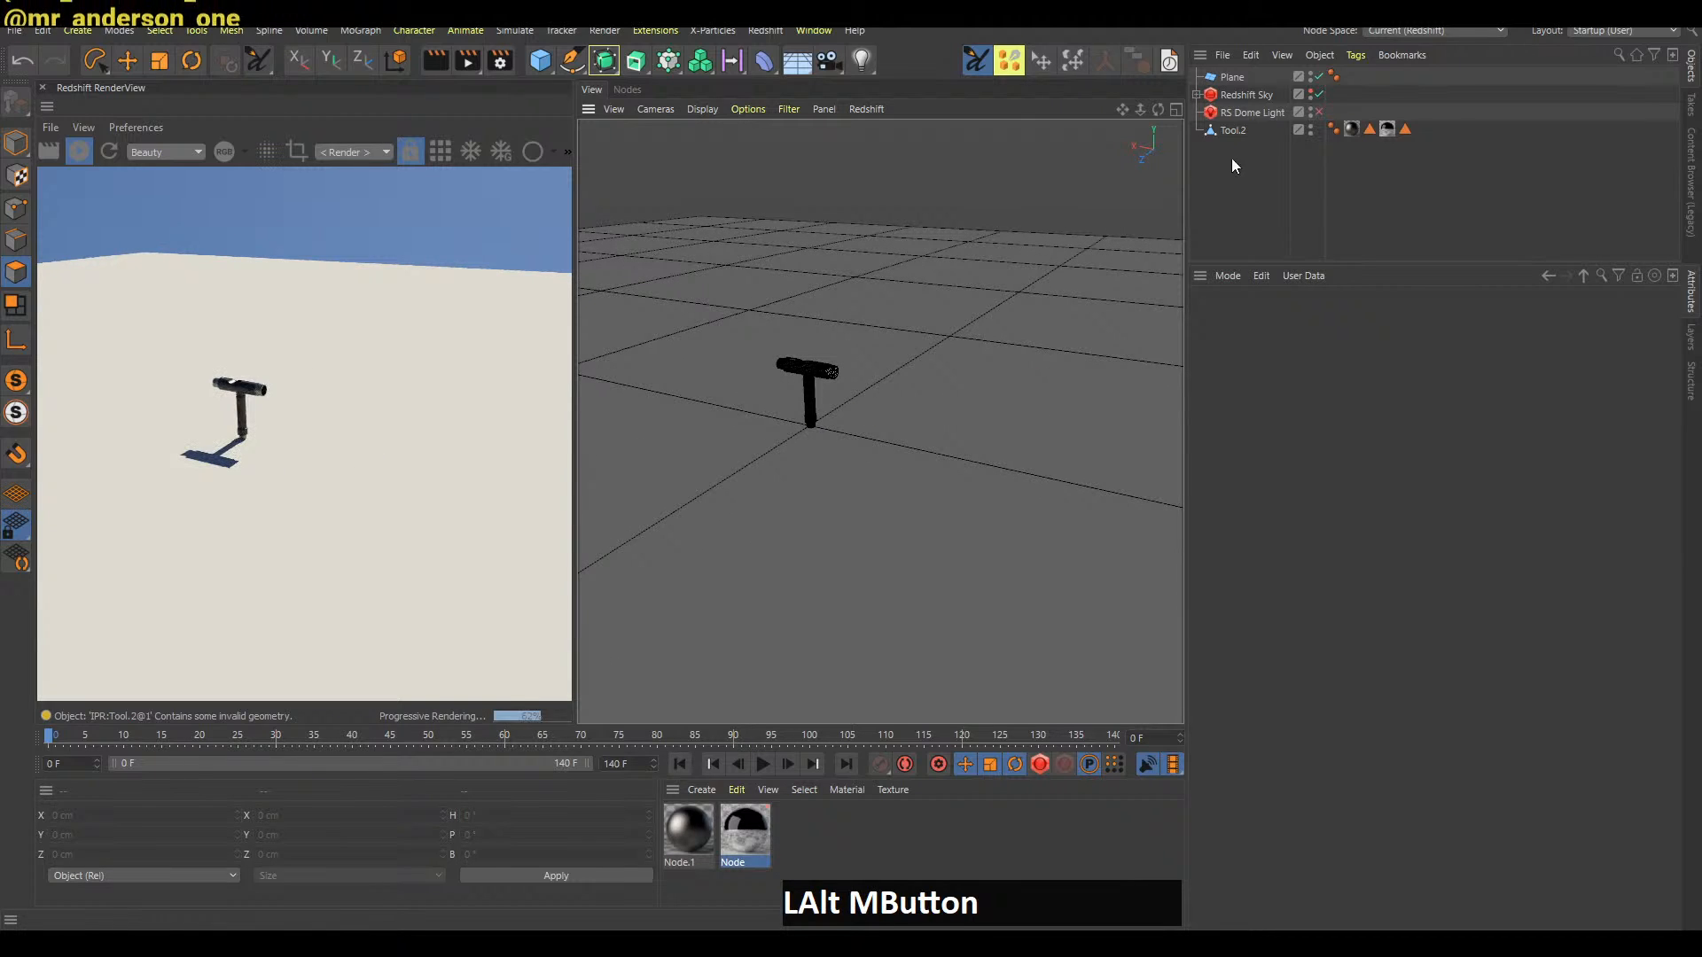
Switch the skate tool from polygon to model mode and add a 180 cm Figure as a scale reference
left_click(1232, 78)
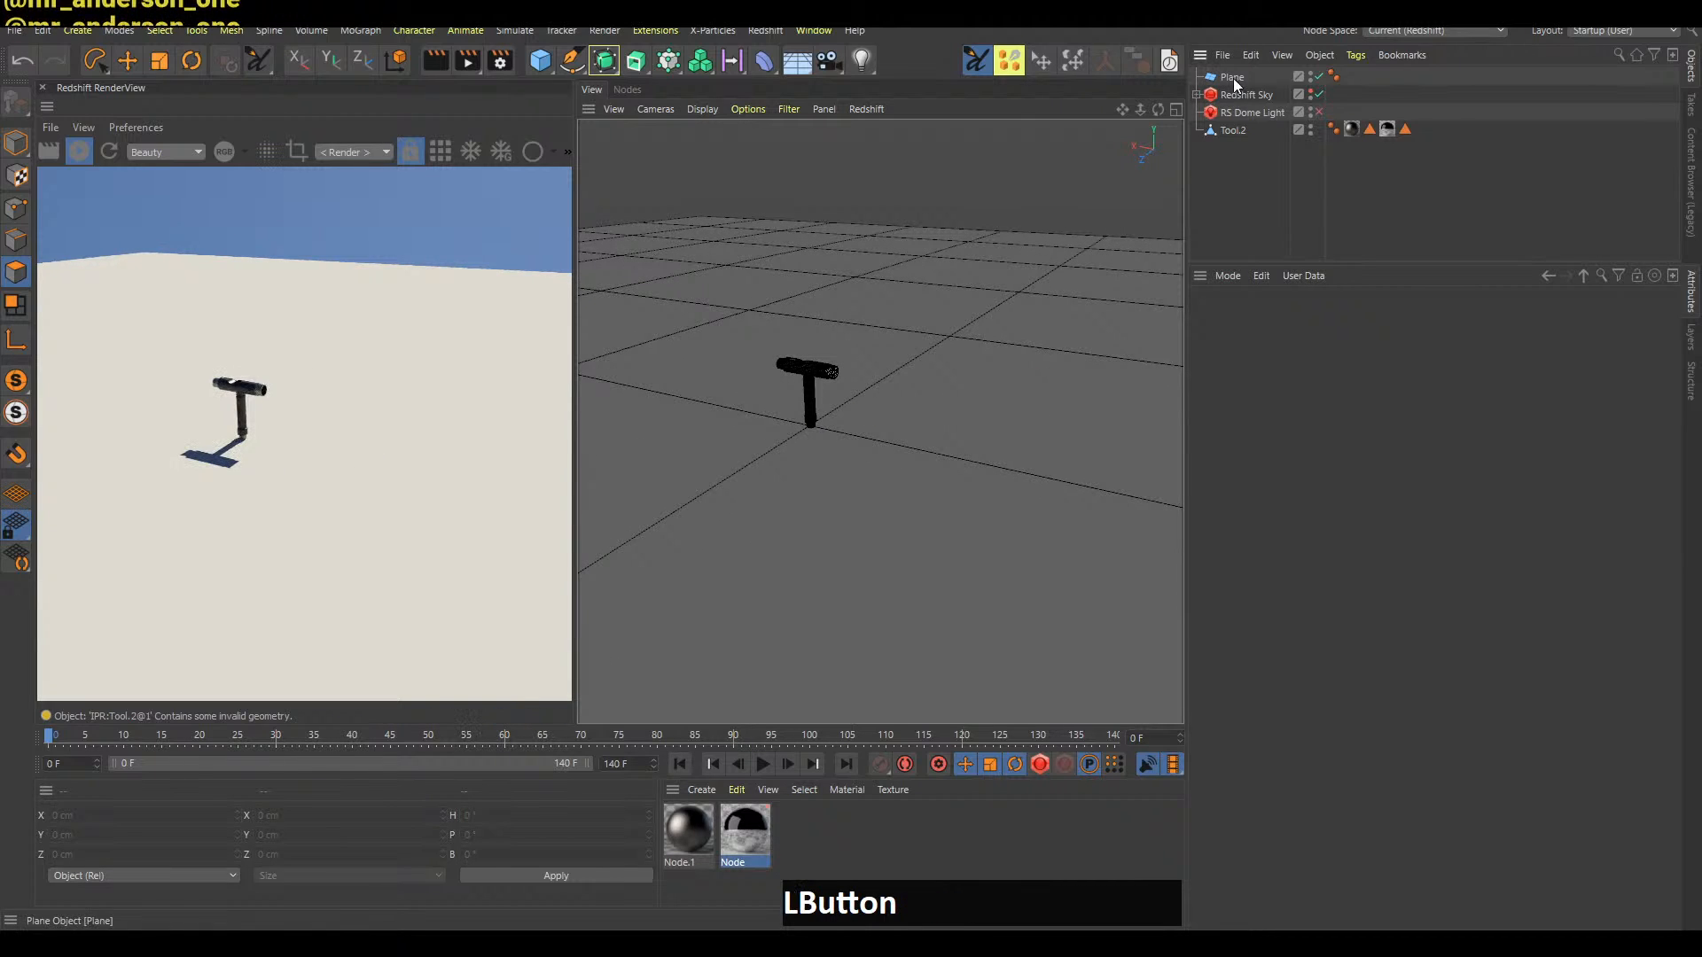
left_click(1232, 130)
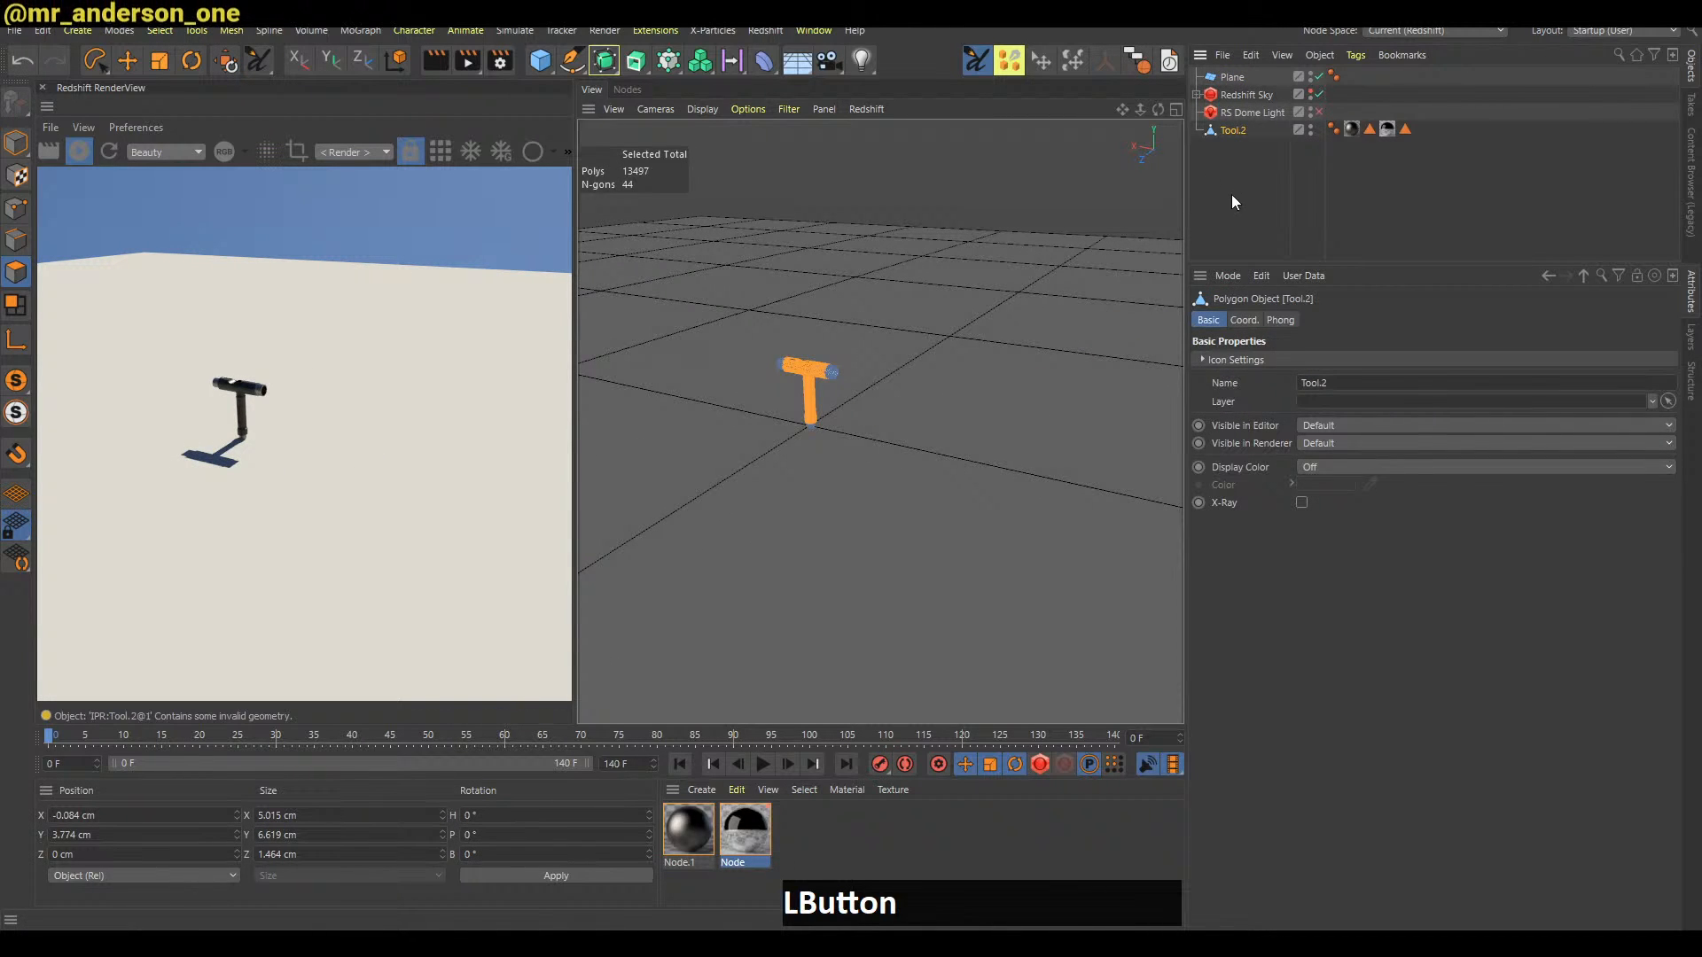
key("v")
left_click(912, 248)
left_click(546, 69)
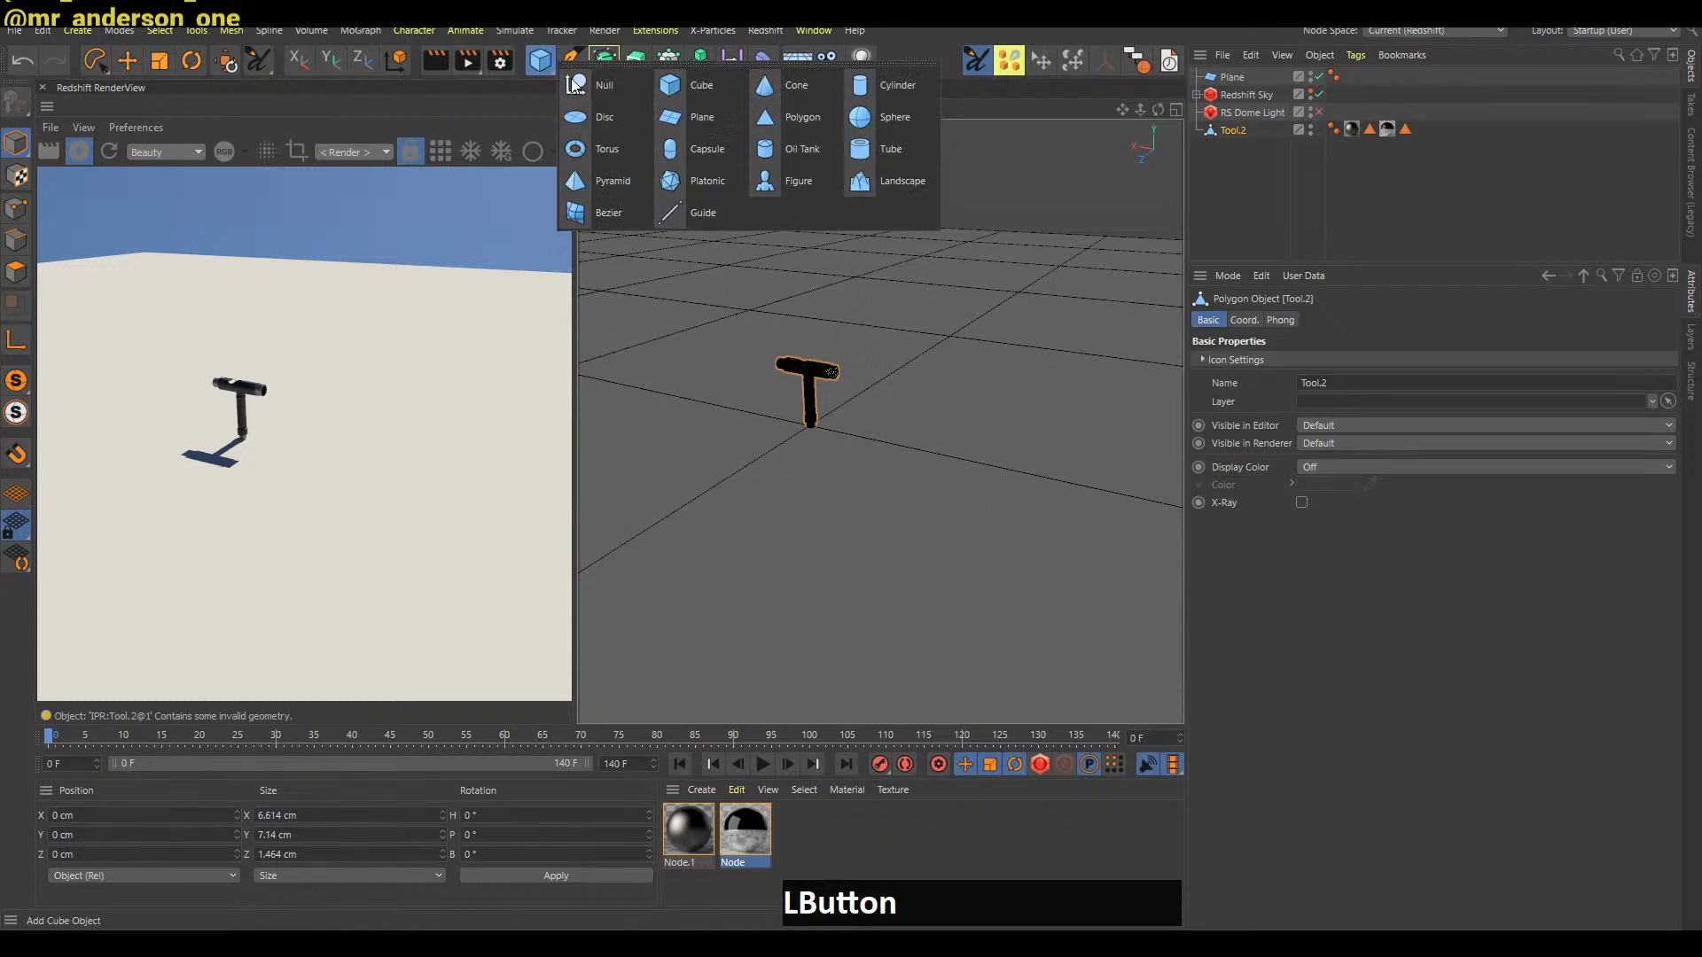
left_click(812, 184)
right_click_drag(1025, 437, 1082, 407, "alt")
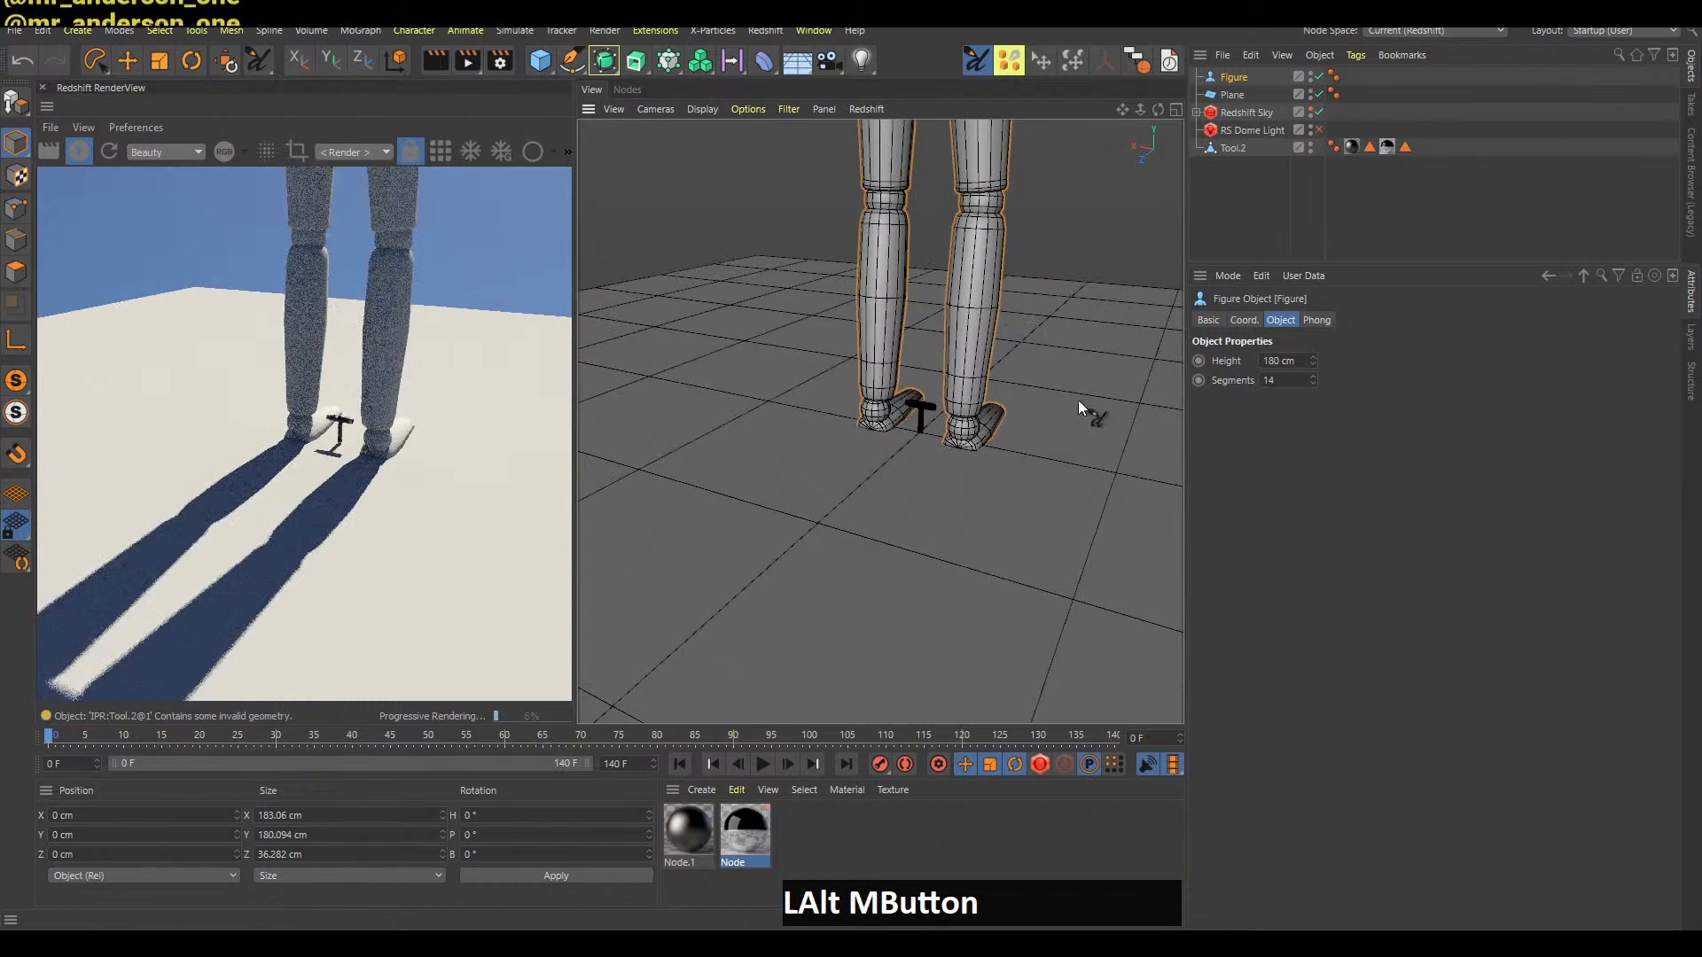
middle_click_drag(1083, 407, 996, 491, "alt")
Scale the skate tool up to about 21 cm tall and save the project
left_click(1233, 148)
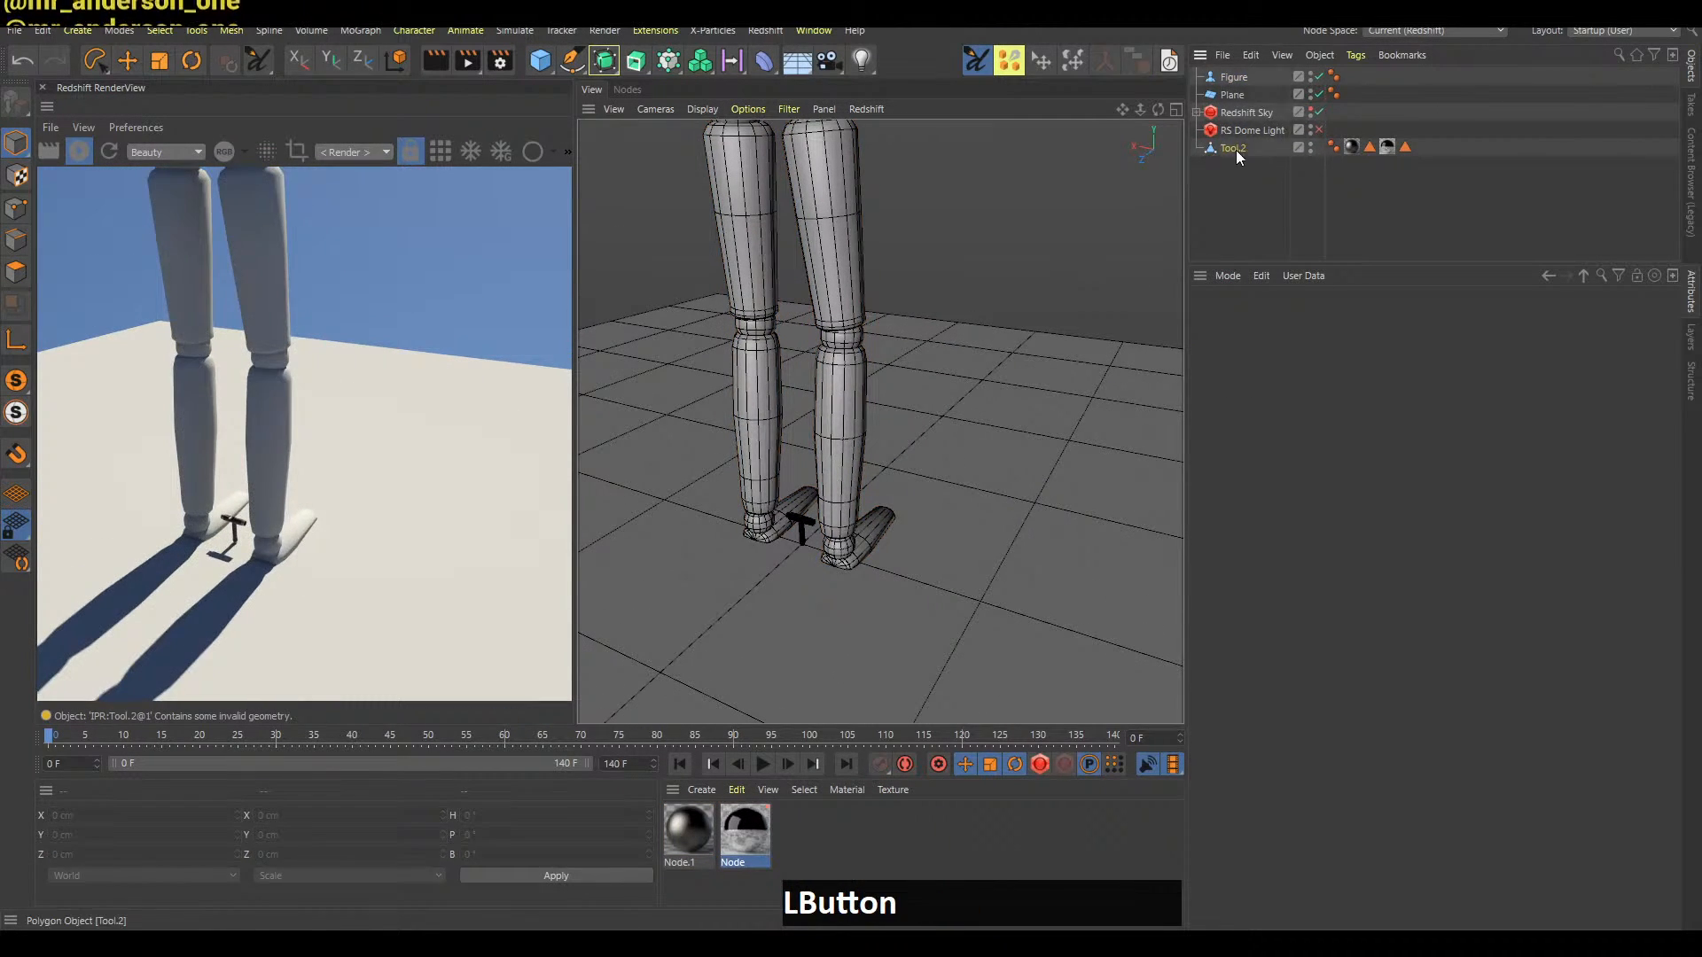
key("t")
left_click_drag(965, 464, 1039, 388)
key("e")
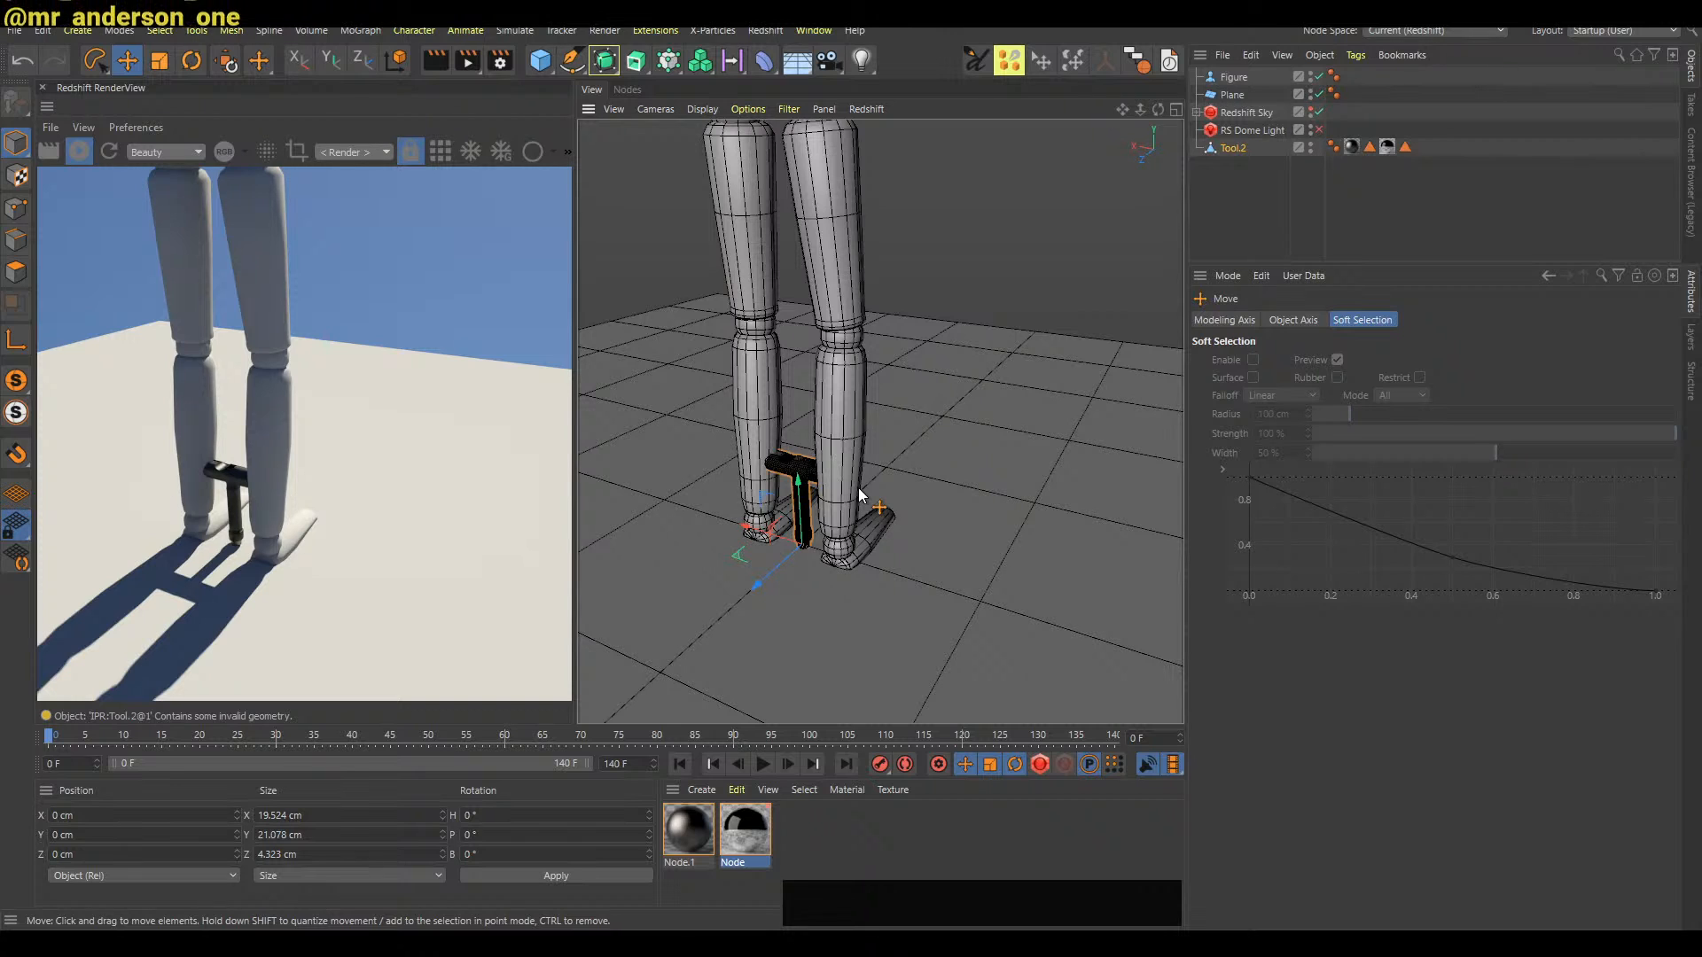
key("ctrl+s")
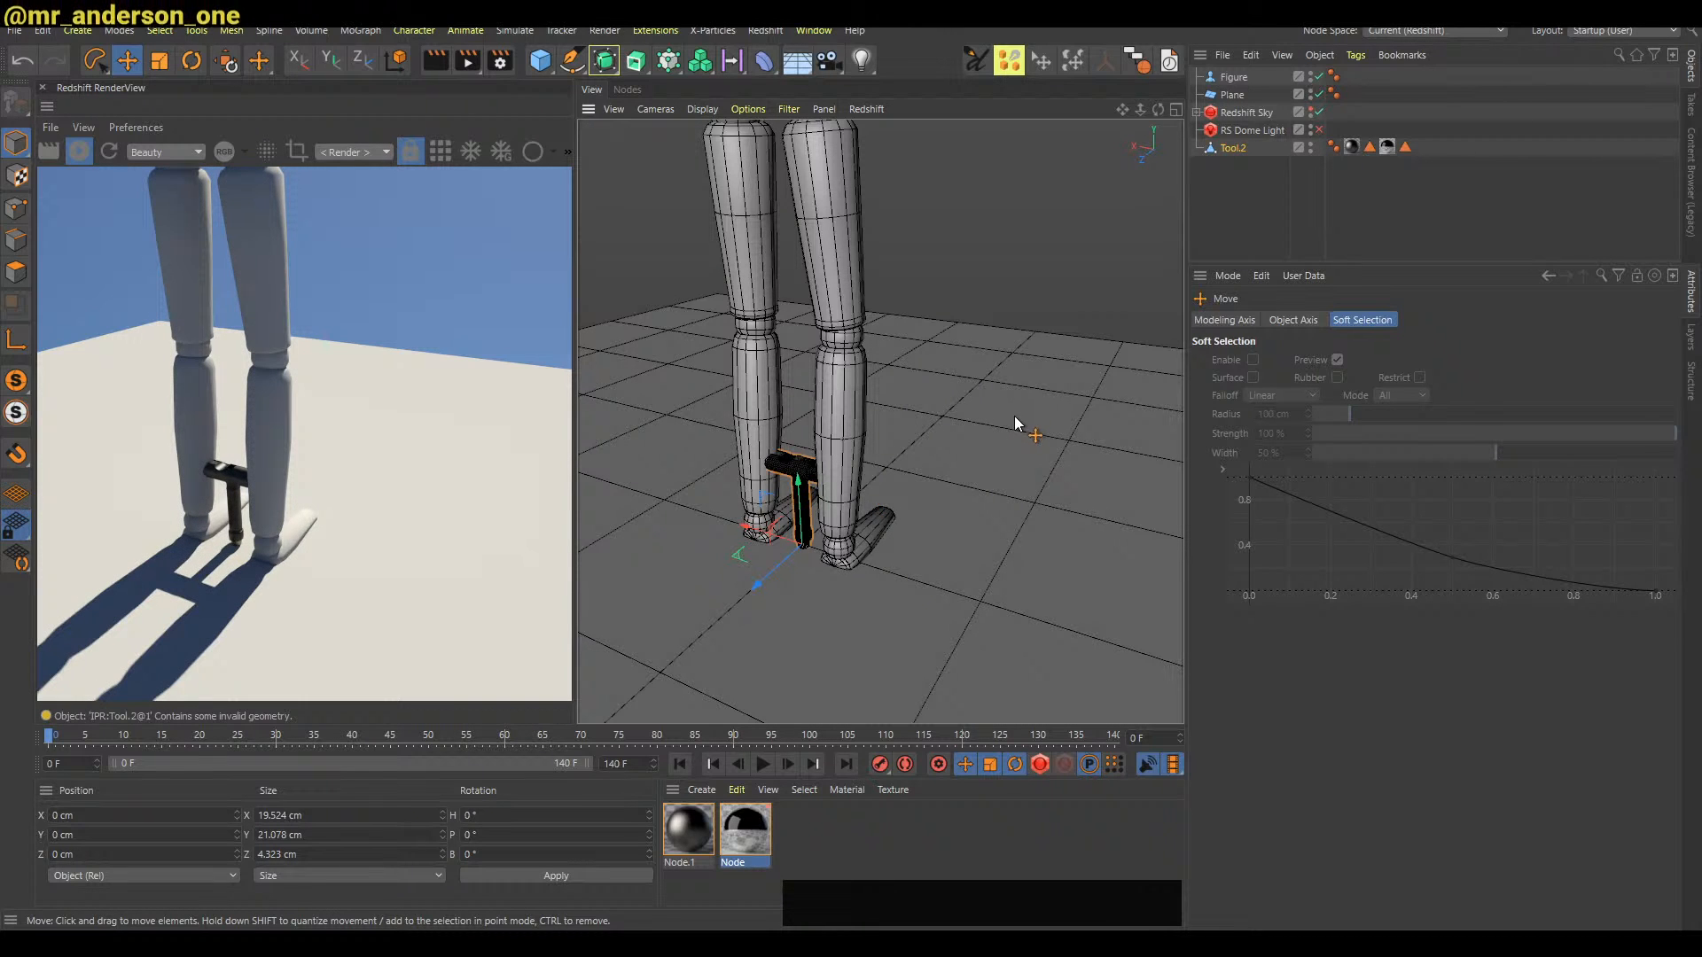
Move the skate tool to the figure's outstretched hand, at about X -86.8 cm and Y 126.3 cm
left_click_drag(763, 496, 1016, 270)
right_click_drag(1016, 270, 1020, 266, "alt")
middle_click_drag(1020, 266, 969, 480, "alt")
right_click_drag(969, 481, 917, 466, "alt")
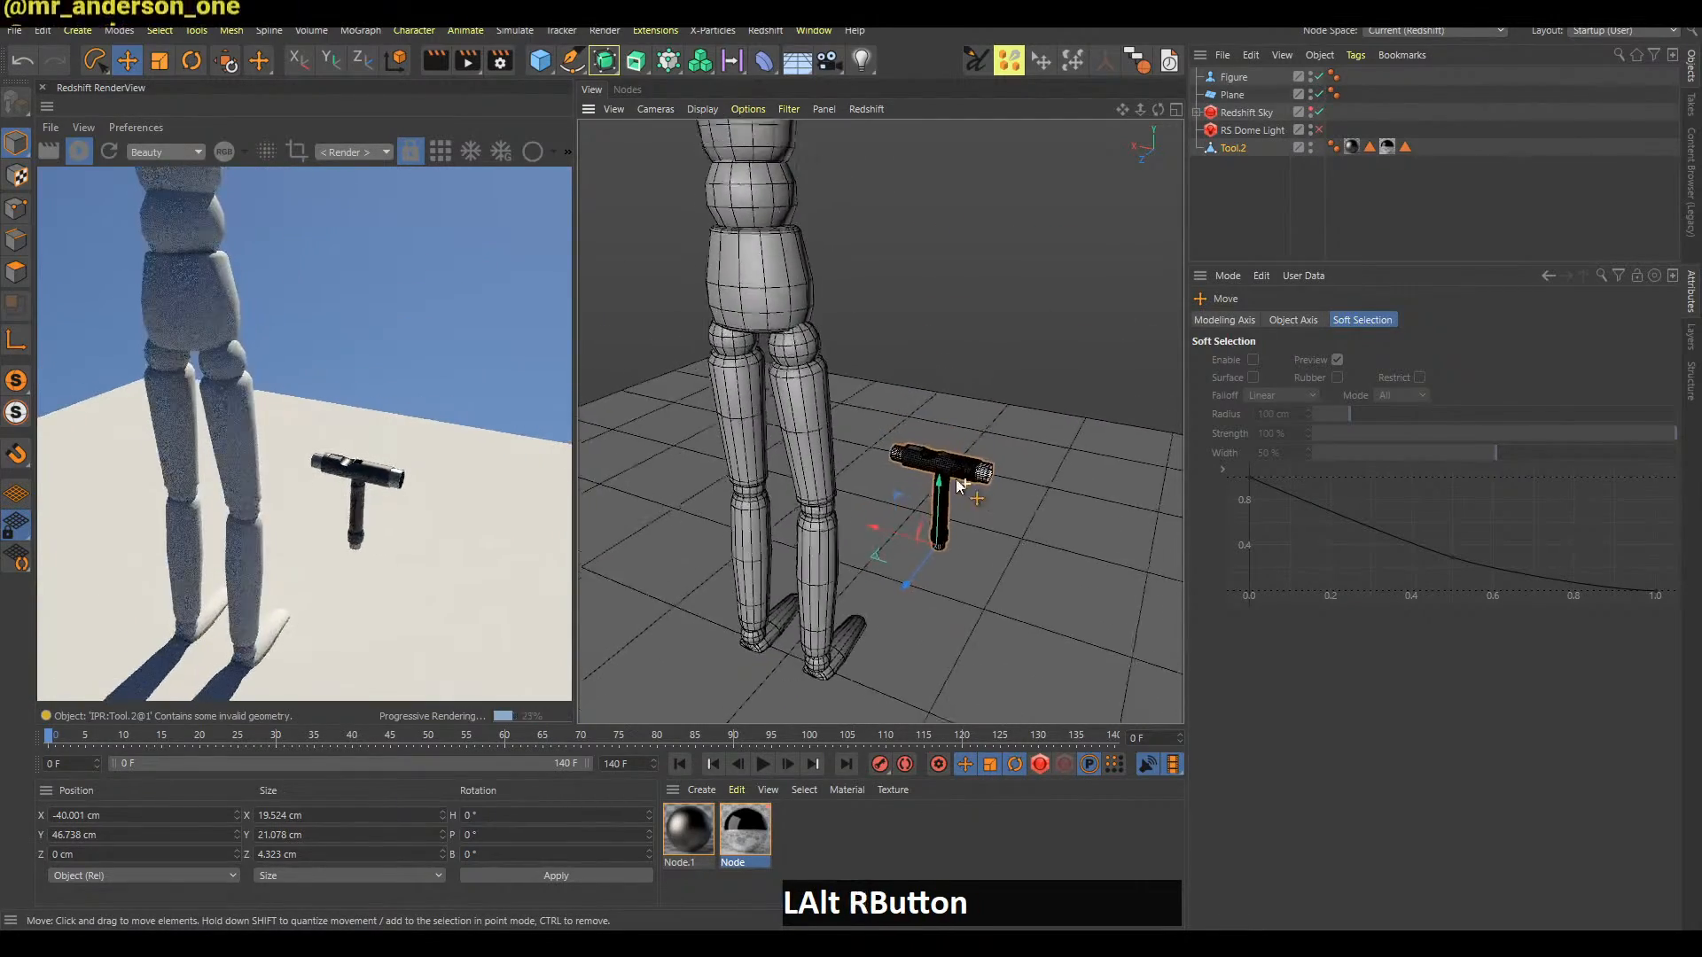
left_click_drag(917, 466, 1062, 299)
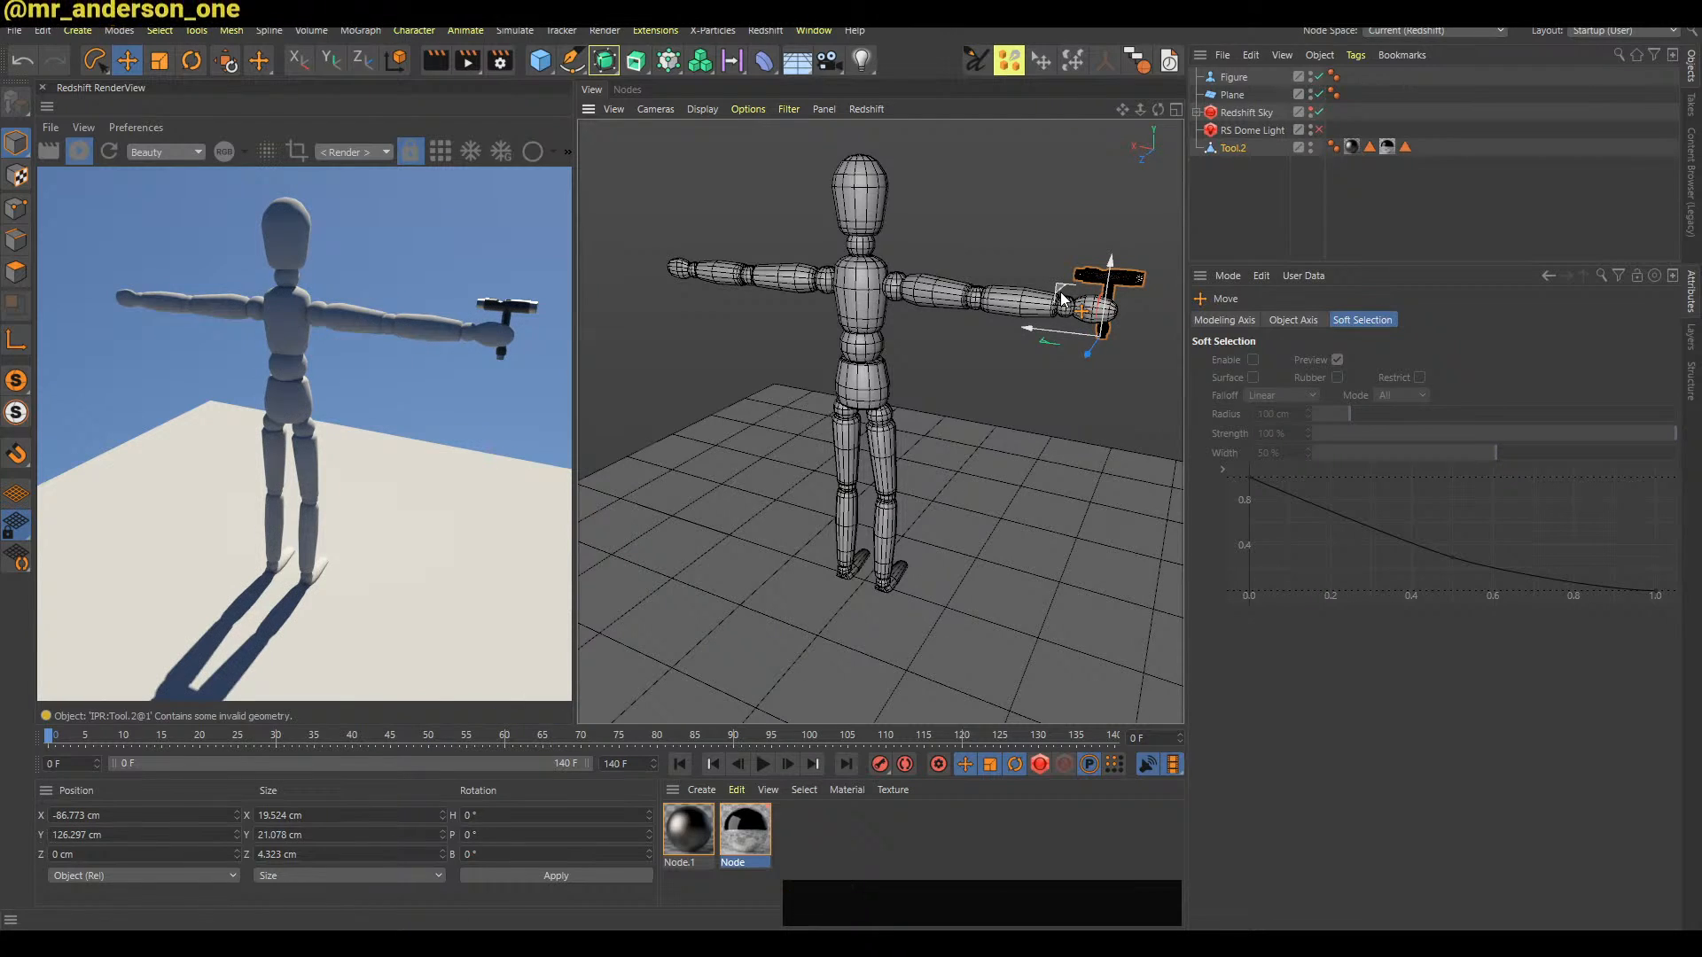
middle_click_drag(1108, 352, 992, 349, "alt")
left_click_drag(992, 349, 918, 339, "alt")
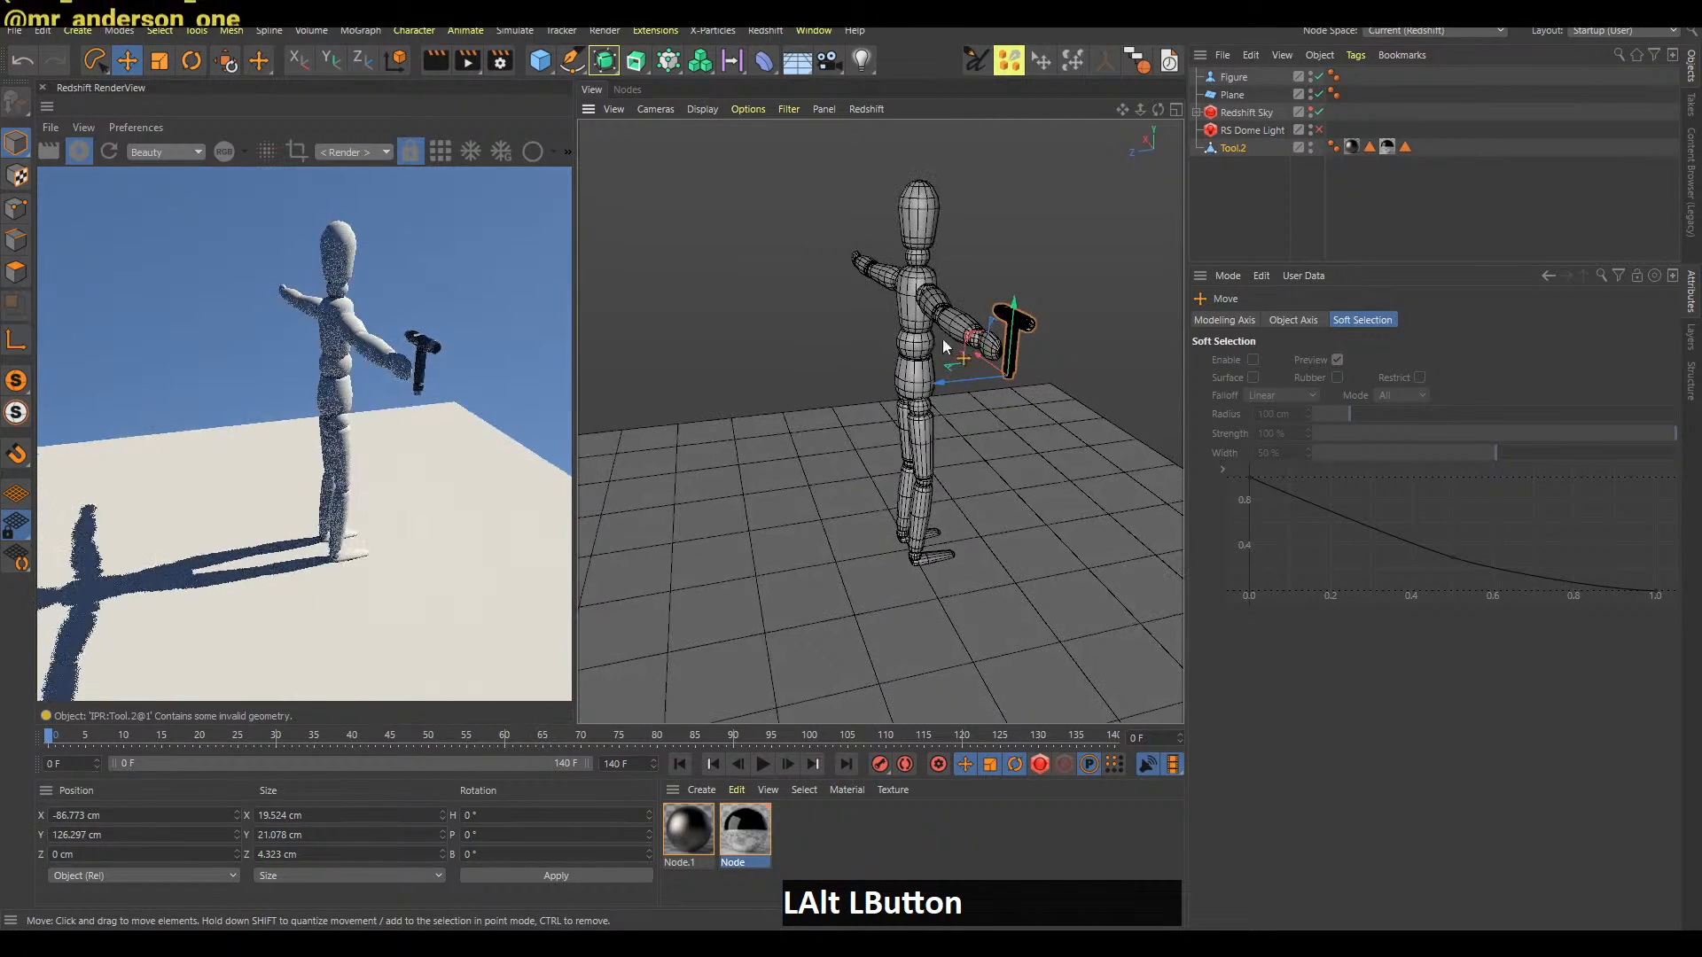
Scale the skate tool down to about 17.3 cm tall to suit the figure's hand
key("t")
left_click_drag(1094, 282, 1062, 322)
mouse_move(1062, 322)
right_mouse_down("alt")
mouse_move(1006, 353)
mouse_move(1056, 326)
right_mouse_up("alt")
key("e")
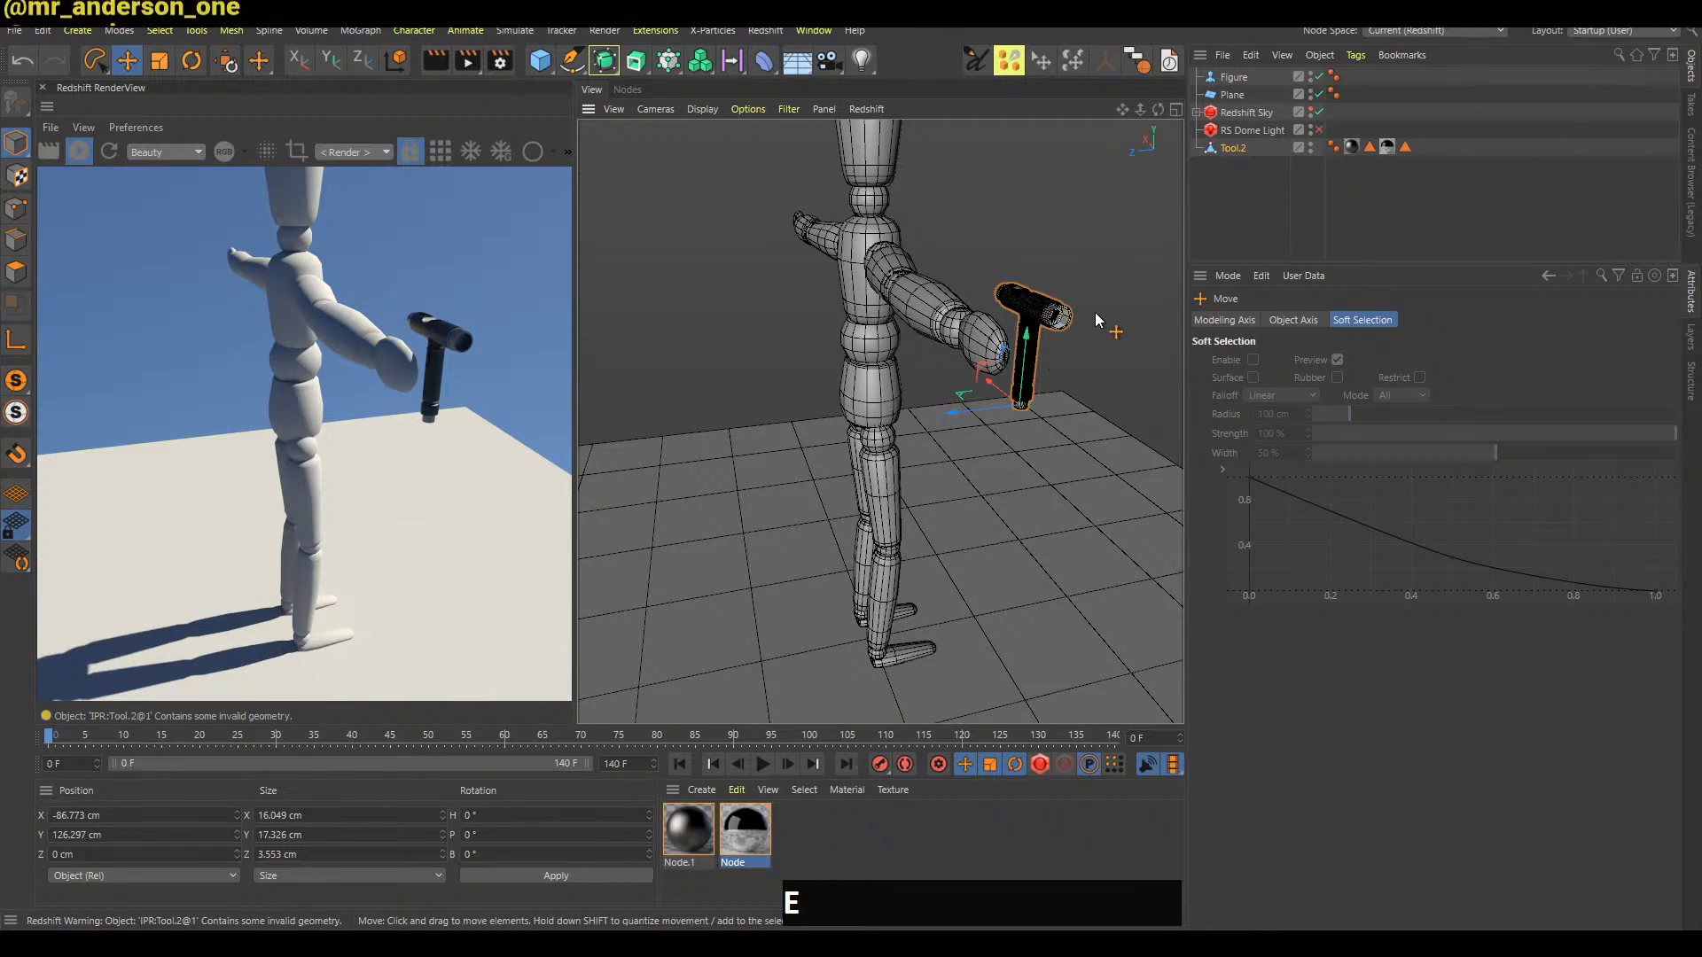
Fit the skate tool's handle into the figure's hand at about X -84 cm, Y 131.2 cm and Z 5.5 cm
left_click_drag(1126, 282, 976, 319, "alt")
middle_click_drag(976, 319, 998, 355, "alt")
right_click_drag(998, 354, 980, 364, "alt")
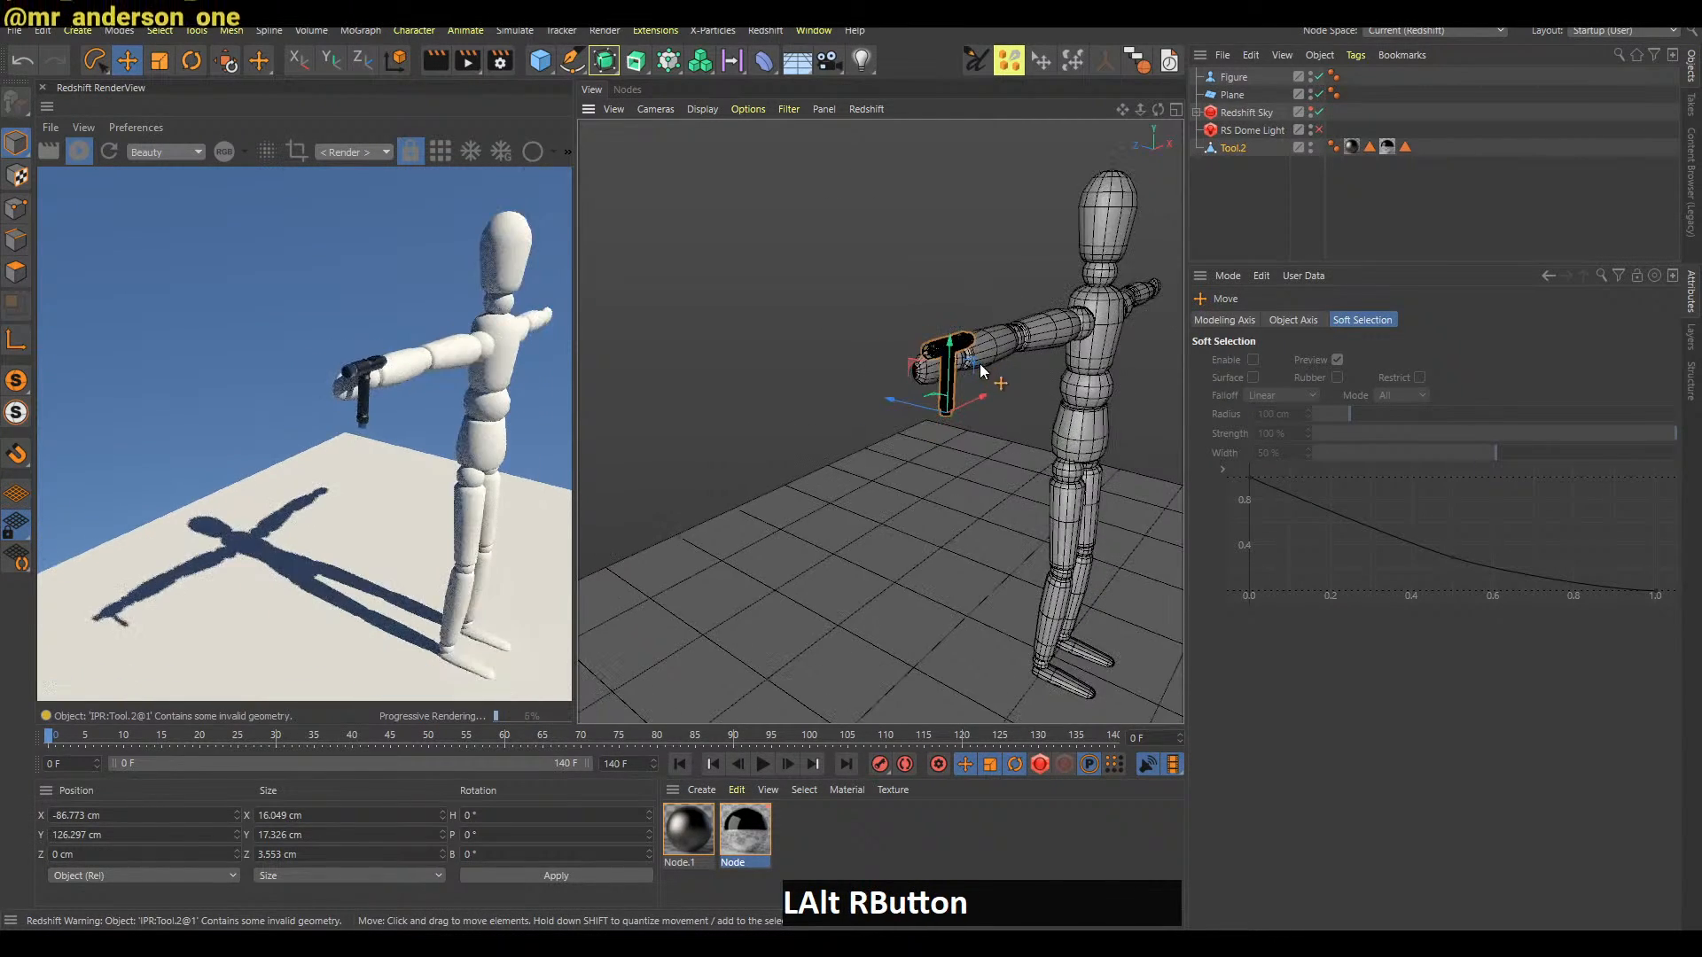
left_click_drag(937, 401, 929, 320)
right_click_drag(989, 316, 1002, 352, "alt")
left_click_drag(994, 371, 1095, 339, "alt")
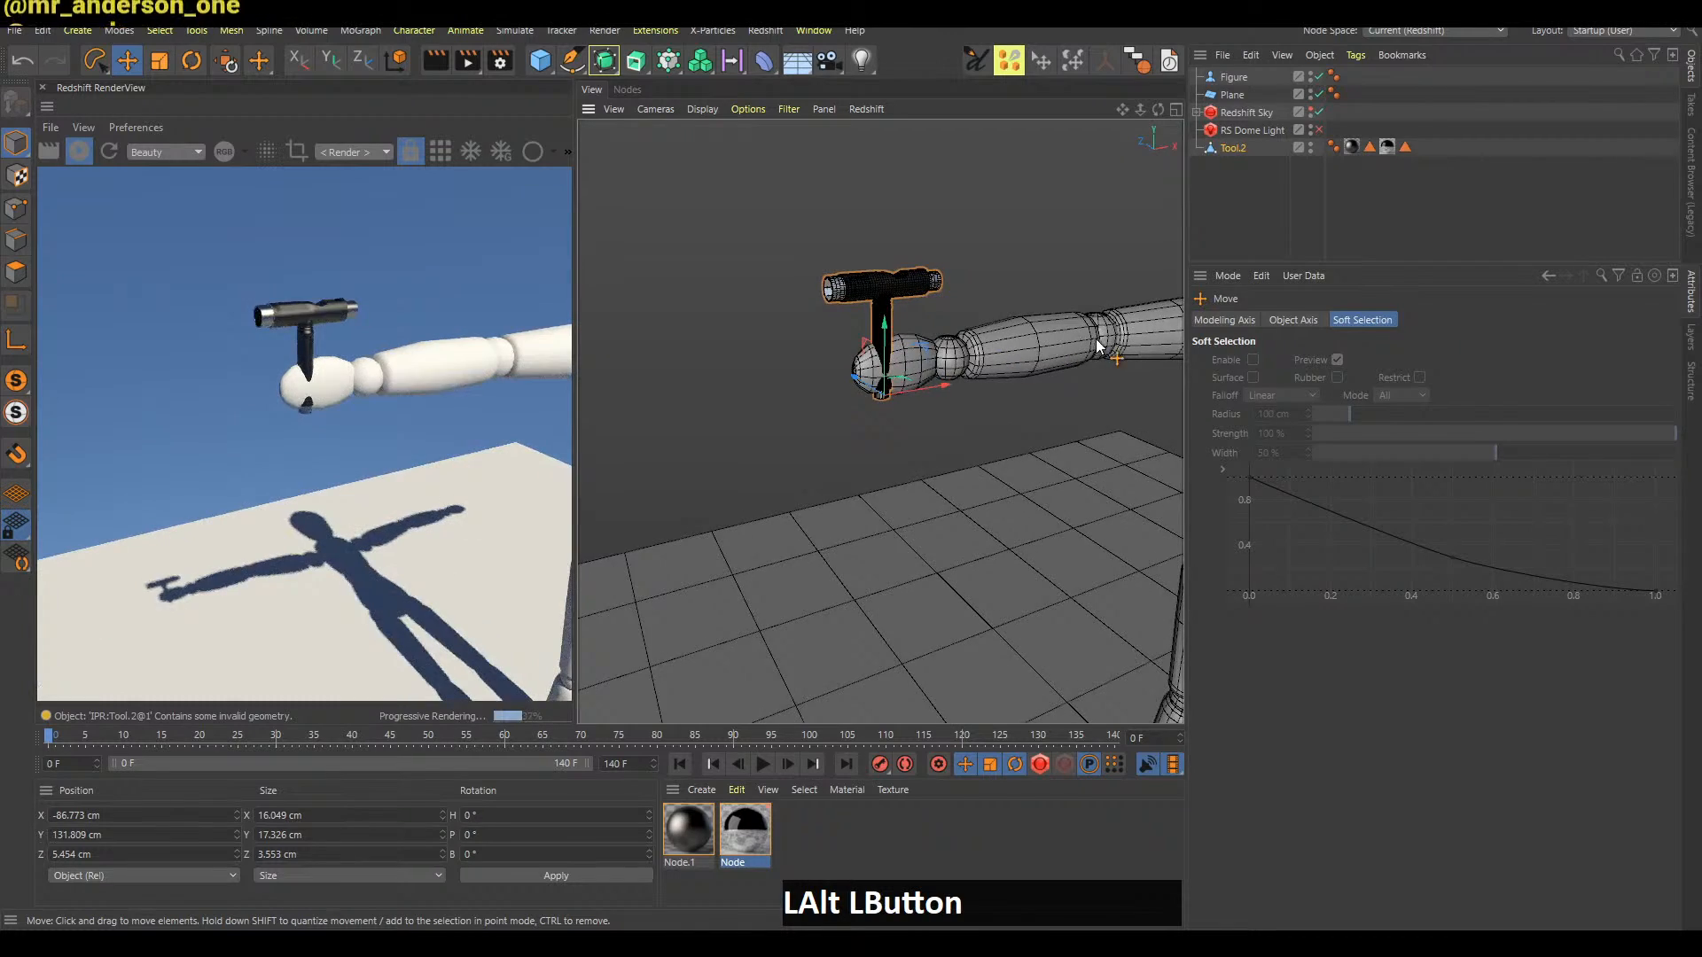
middle_click_drag(1095, 339, 886, 344, "alt")
right_click_drag(886, 344, 1097, 359, "alt")
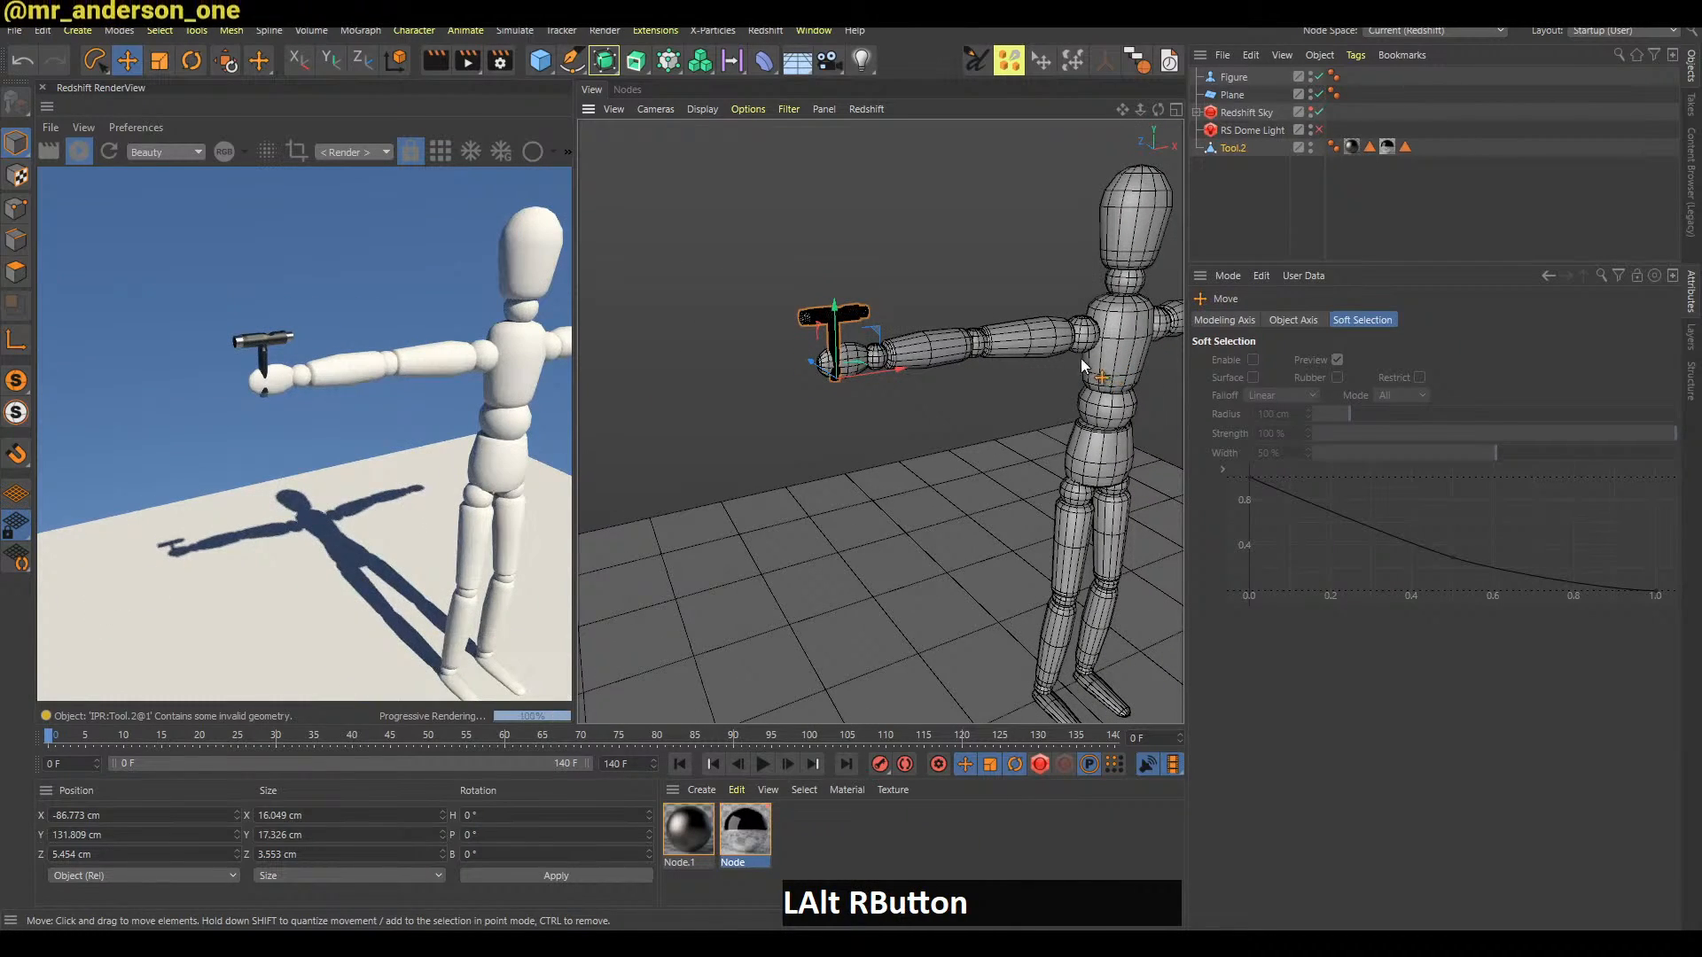
left_click_drag(864, 331, 884, 330)
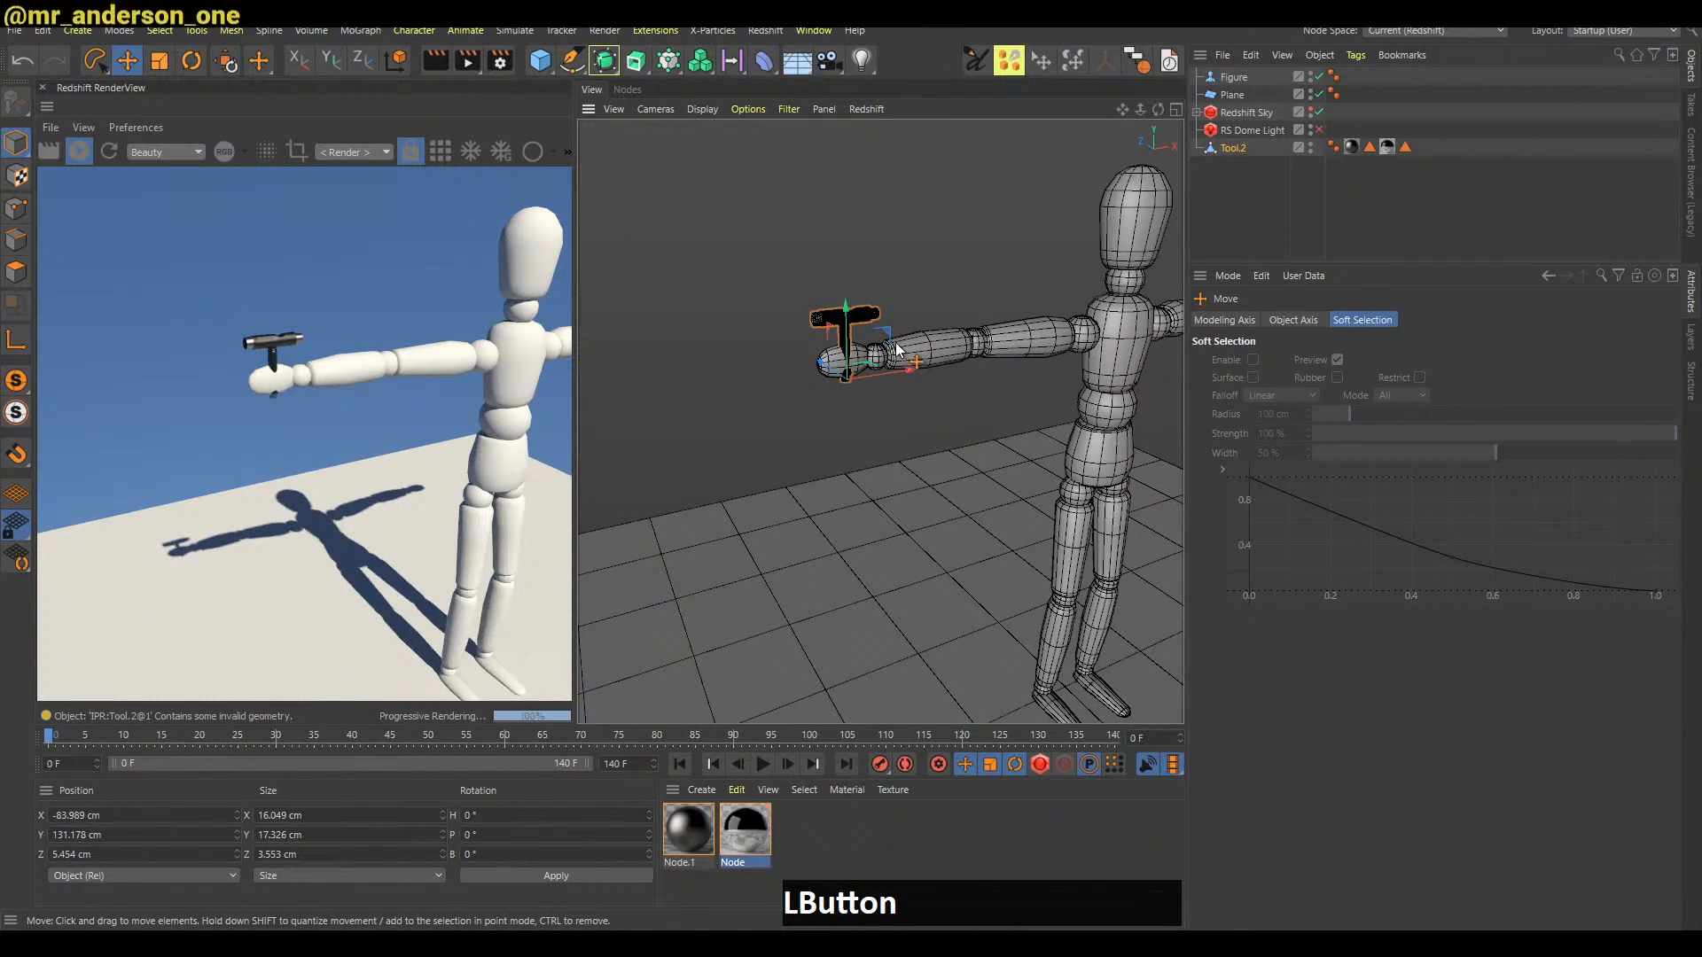
Delete the reference figure and move the skate tool down to about X -21 cm and Y 33.3 cm
left_click(1245, 79)
key("Delete")
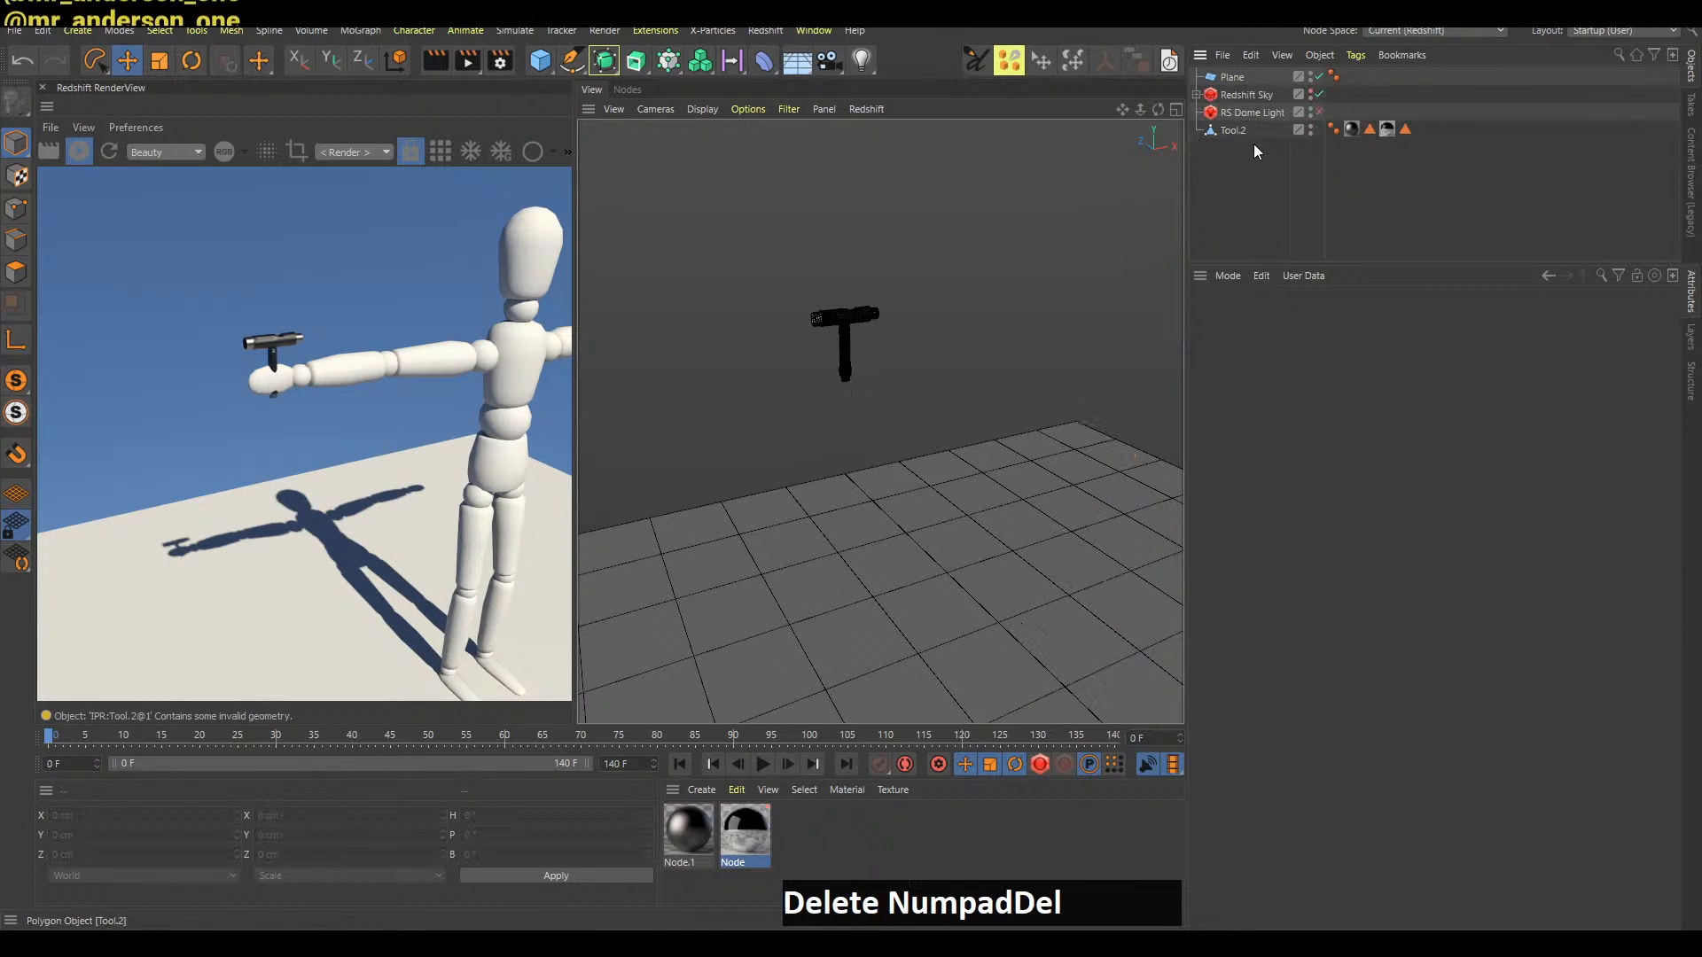
left_click(1232, 77)
left_click(1236, 130)
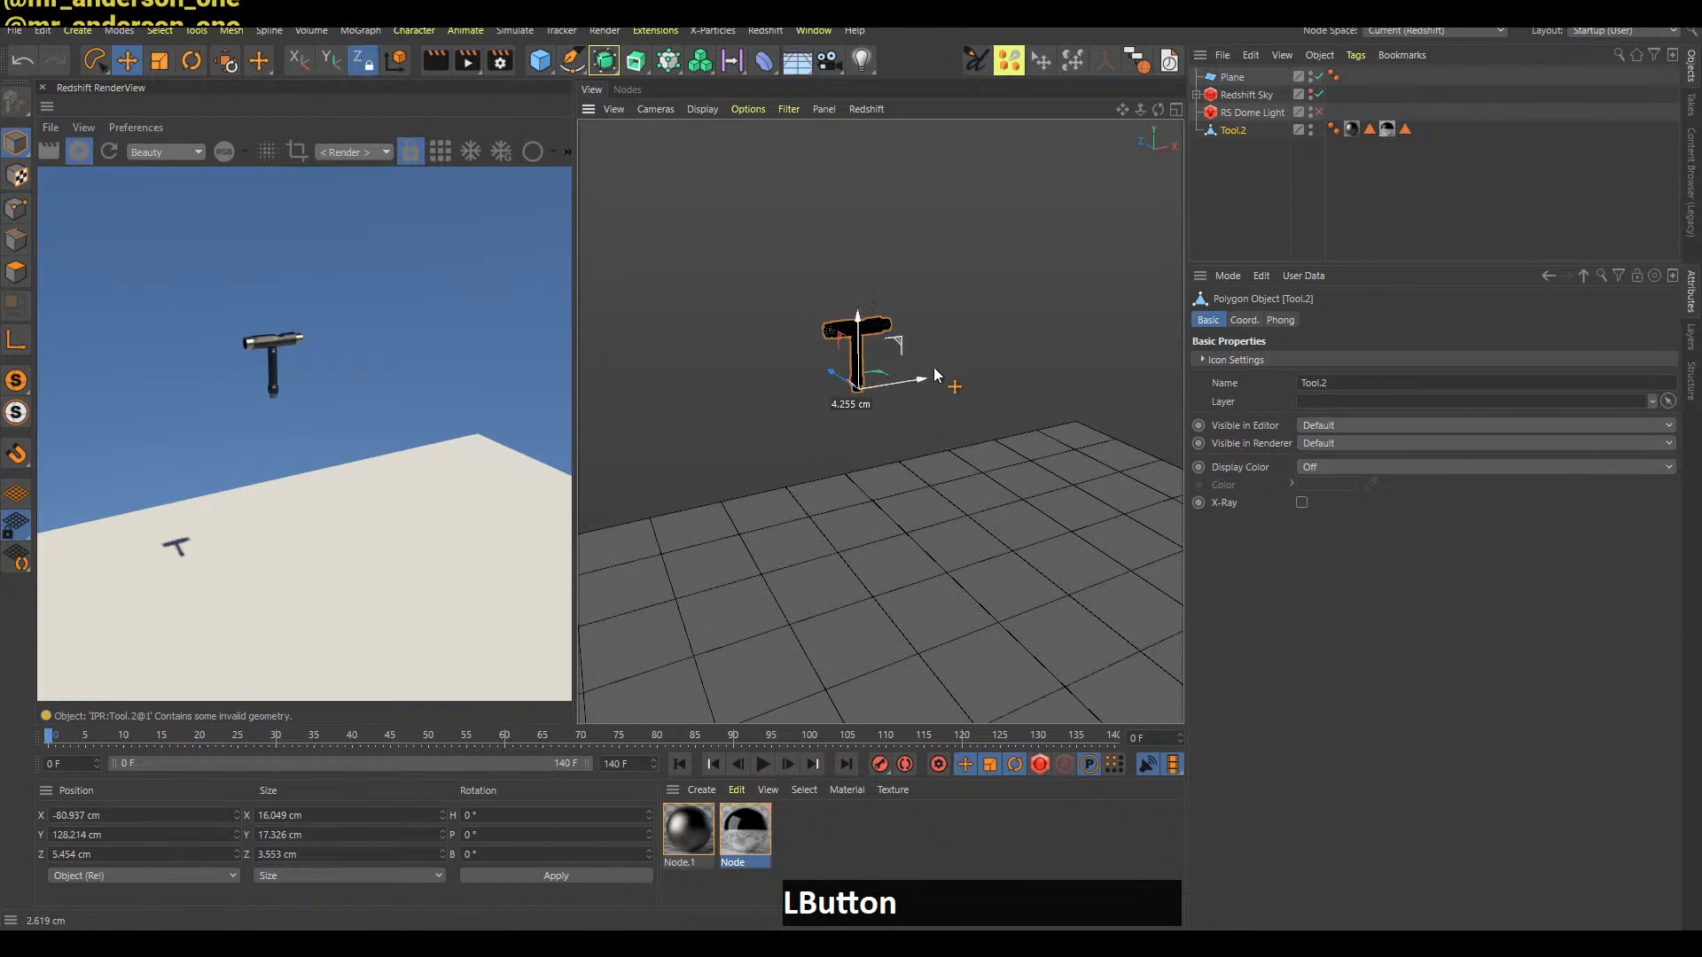
left_click_drag(909, 353, 1055, 556)
middle_click_drag(1051, 529, 1027, 282, "alt")
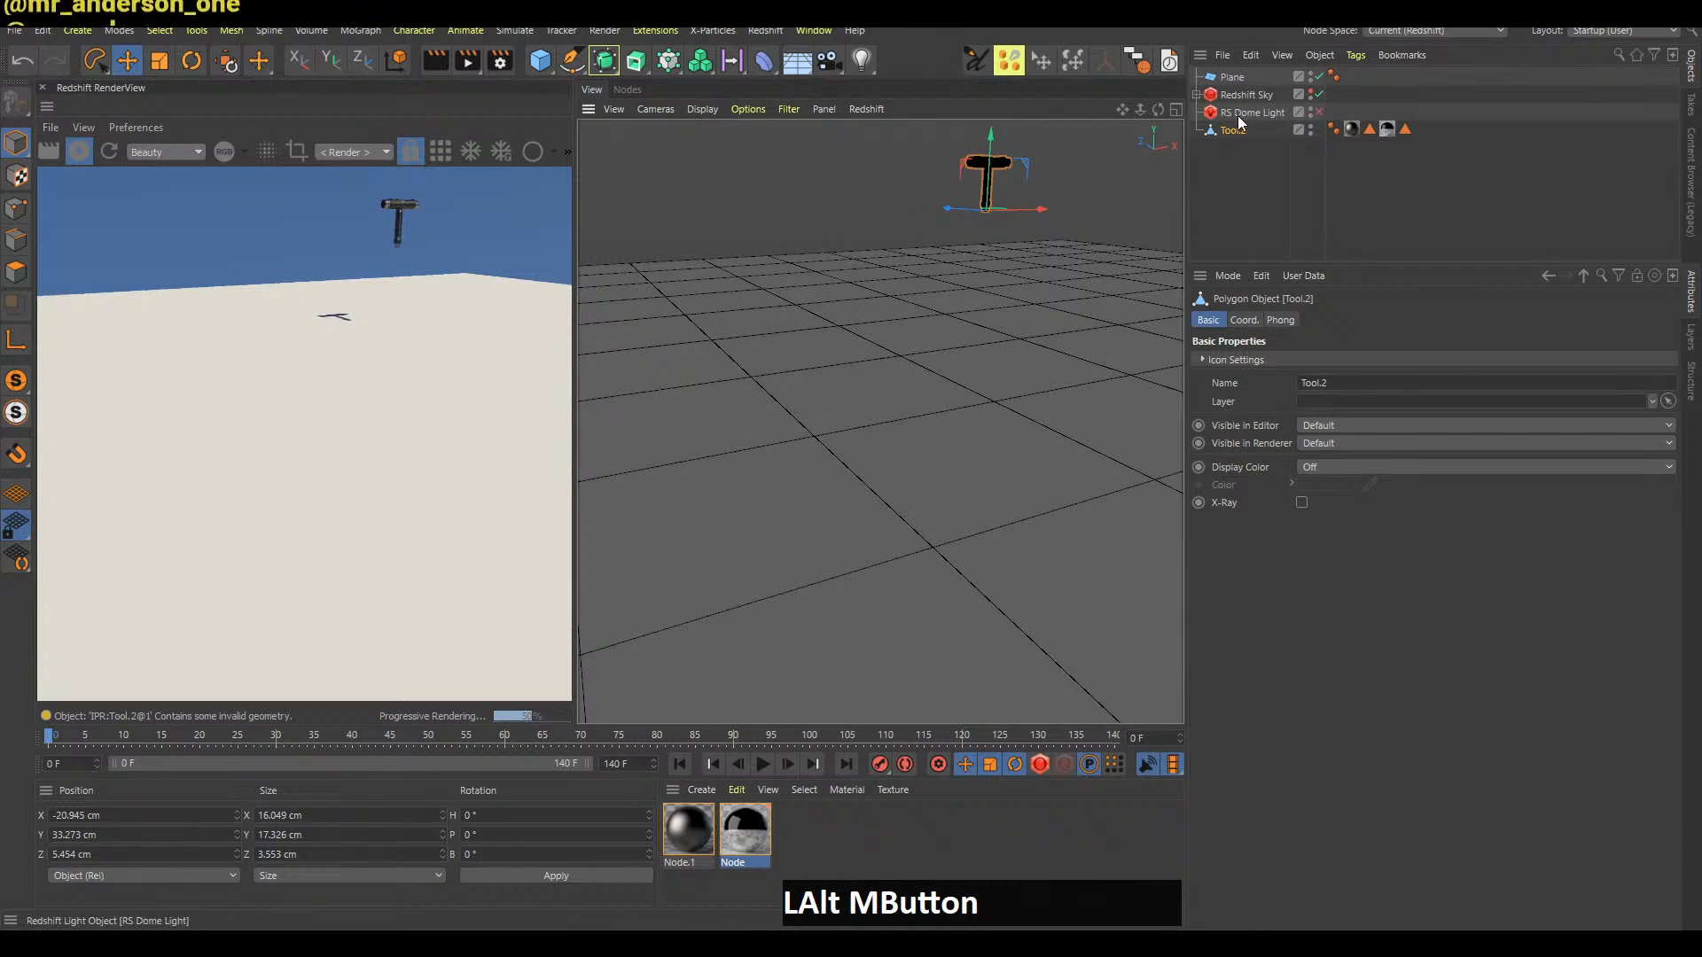
Centre the skate tool on the floor with X and Z at 0 cm and Y at 0.573 cm
left_click(1243, 319)
right_click(1290, 399)
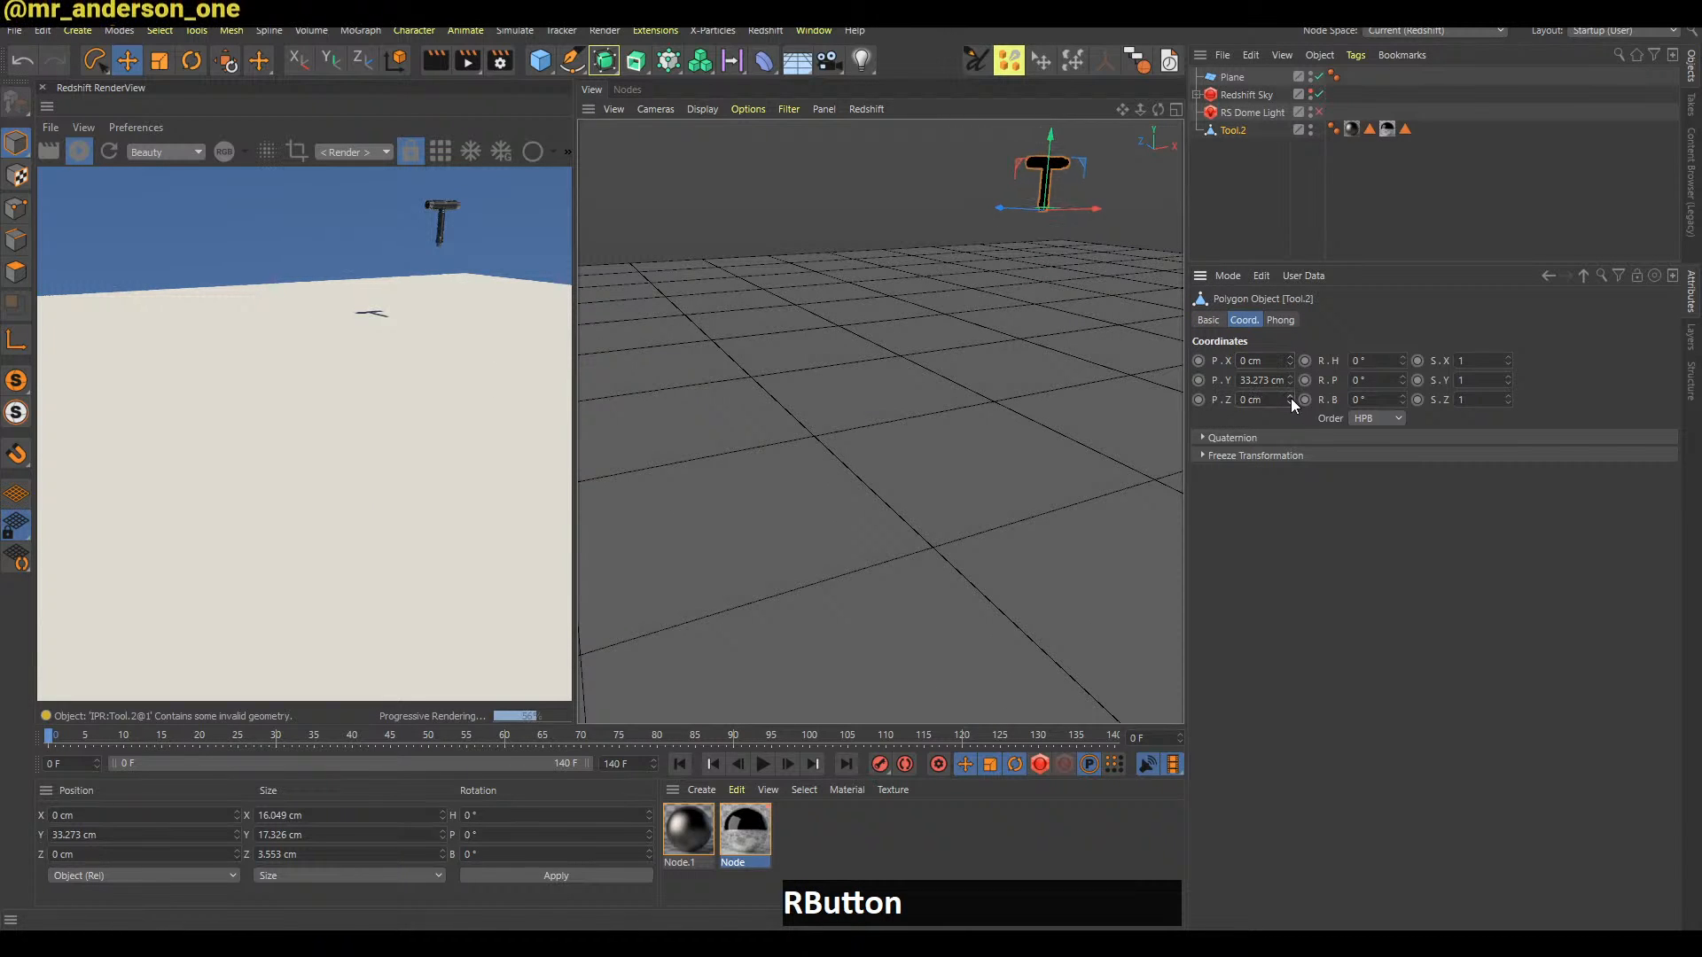
middle_click_drag(1135, 354, 944, 434, "alt")
left_click_drag(944, 434, 1223, 497, "alt")
left_click_drag(1290, 380, 1295, 339)
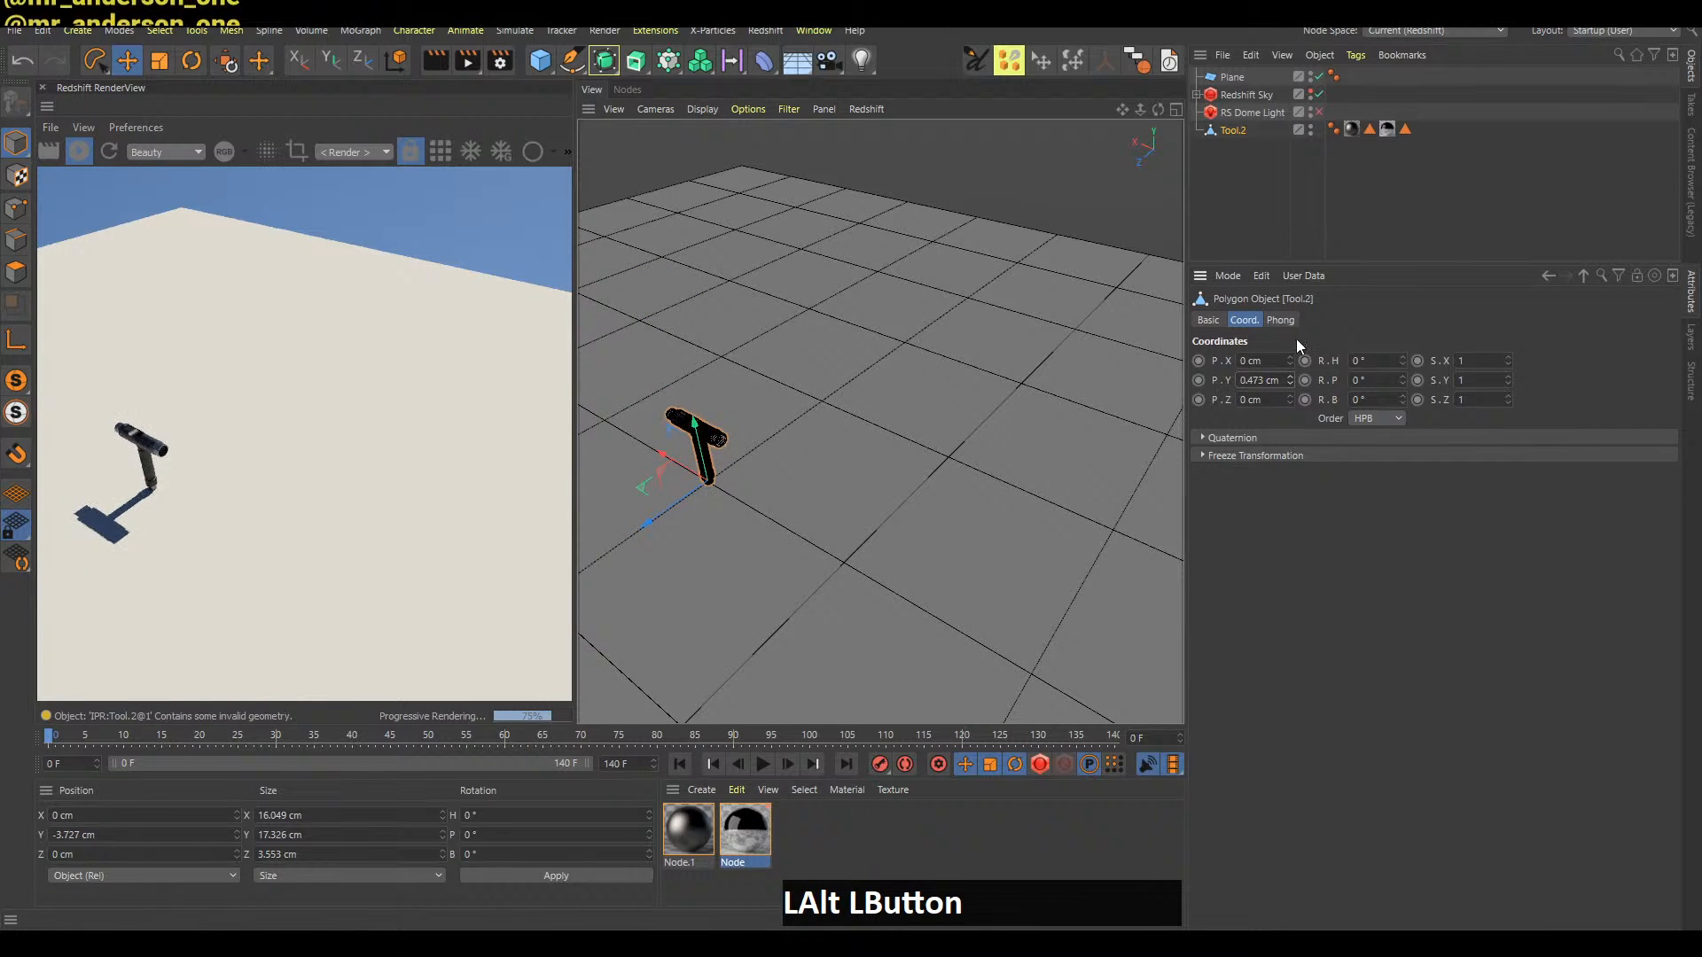
middle_click_drag(1046, 454, 1078, 402, "alt")
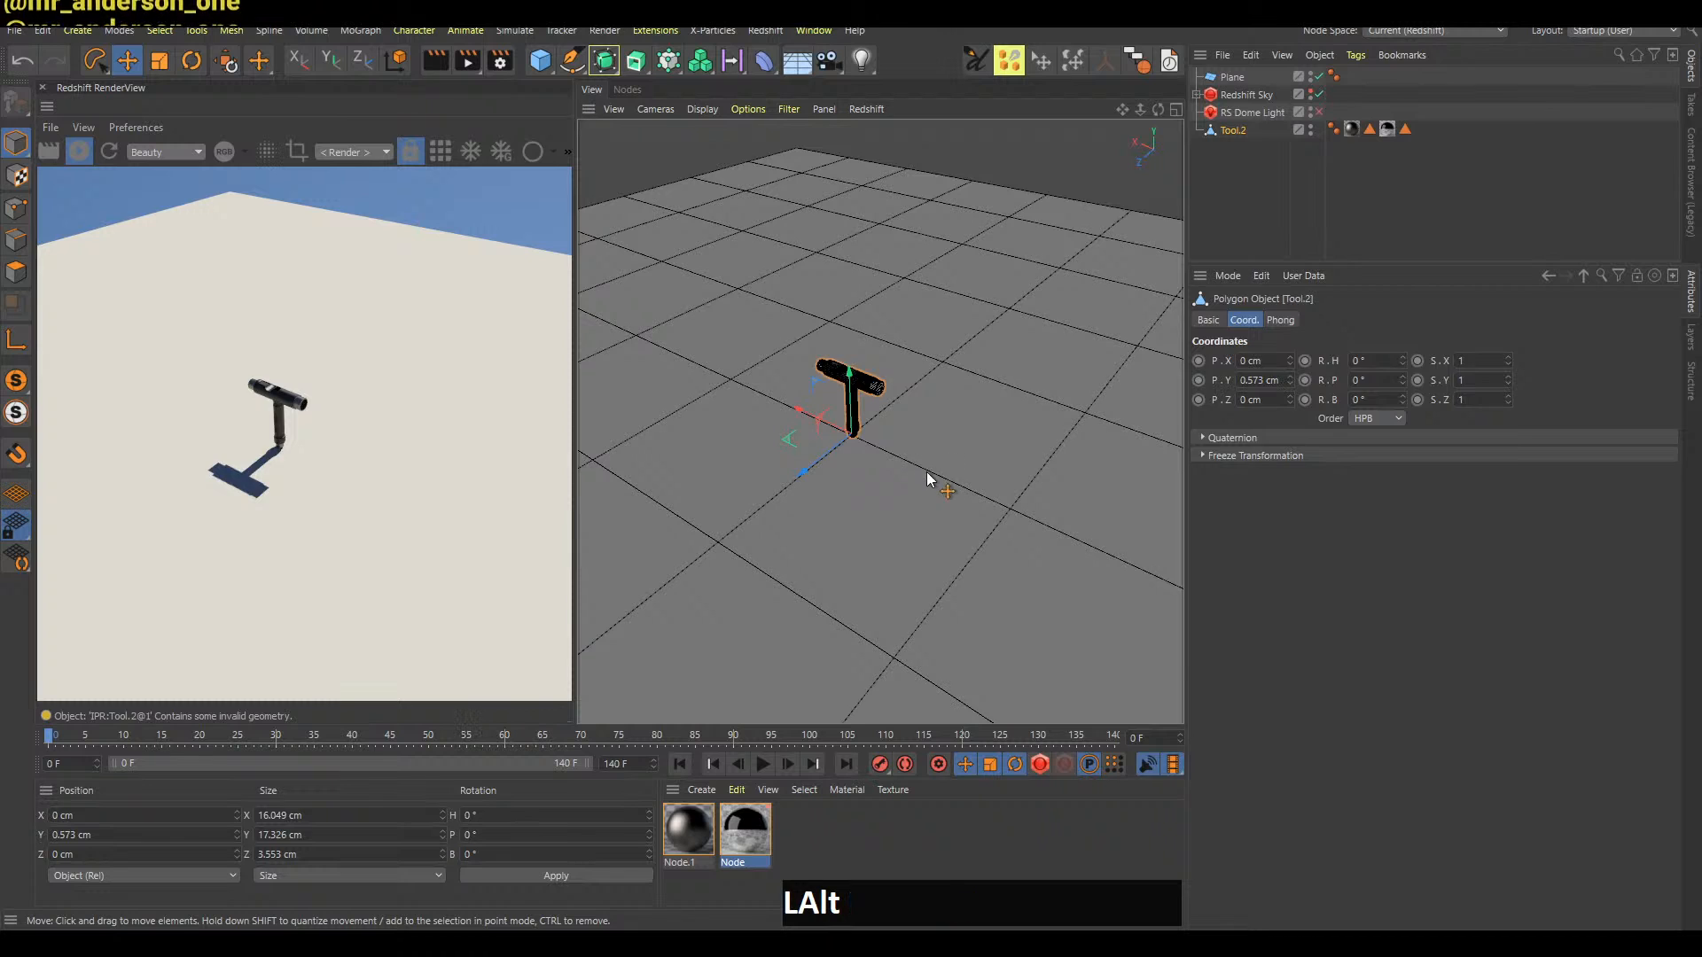
Check the live chat with its "Is this art?" poll and return to the scene with nothing selected
key("alt+Tab")
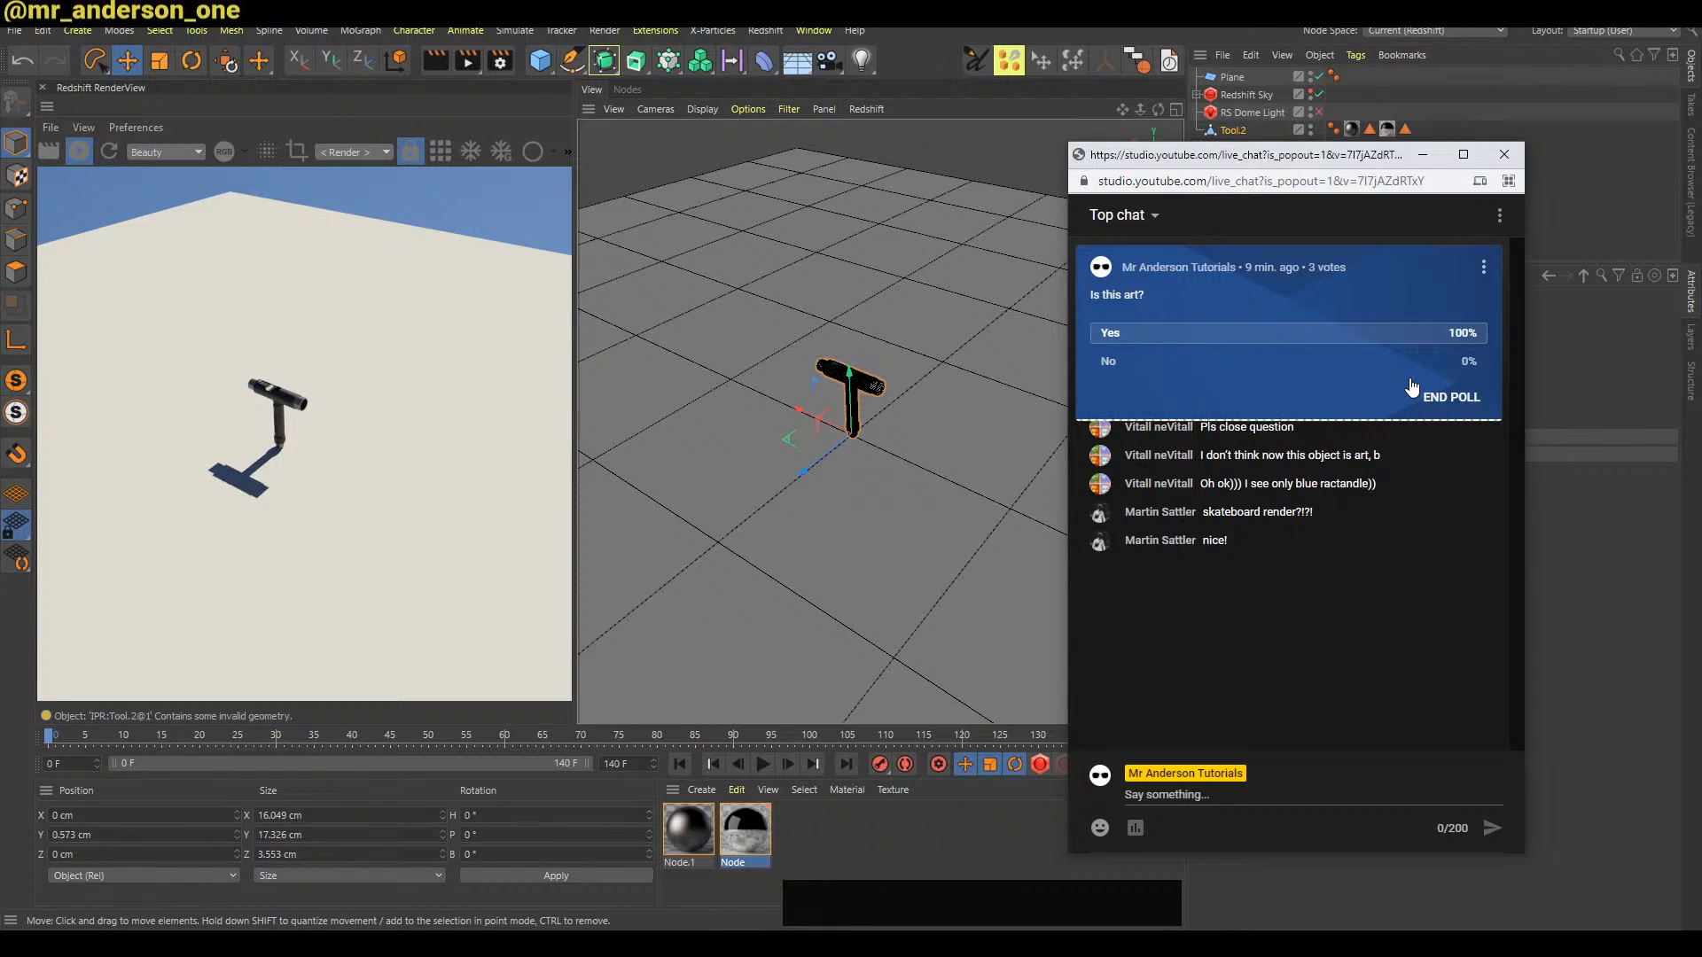
left_click(1594, 152)
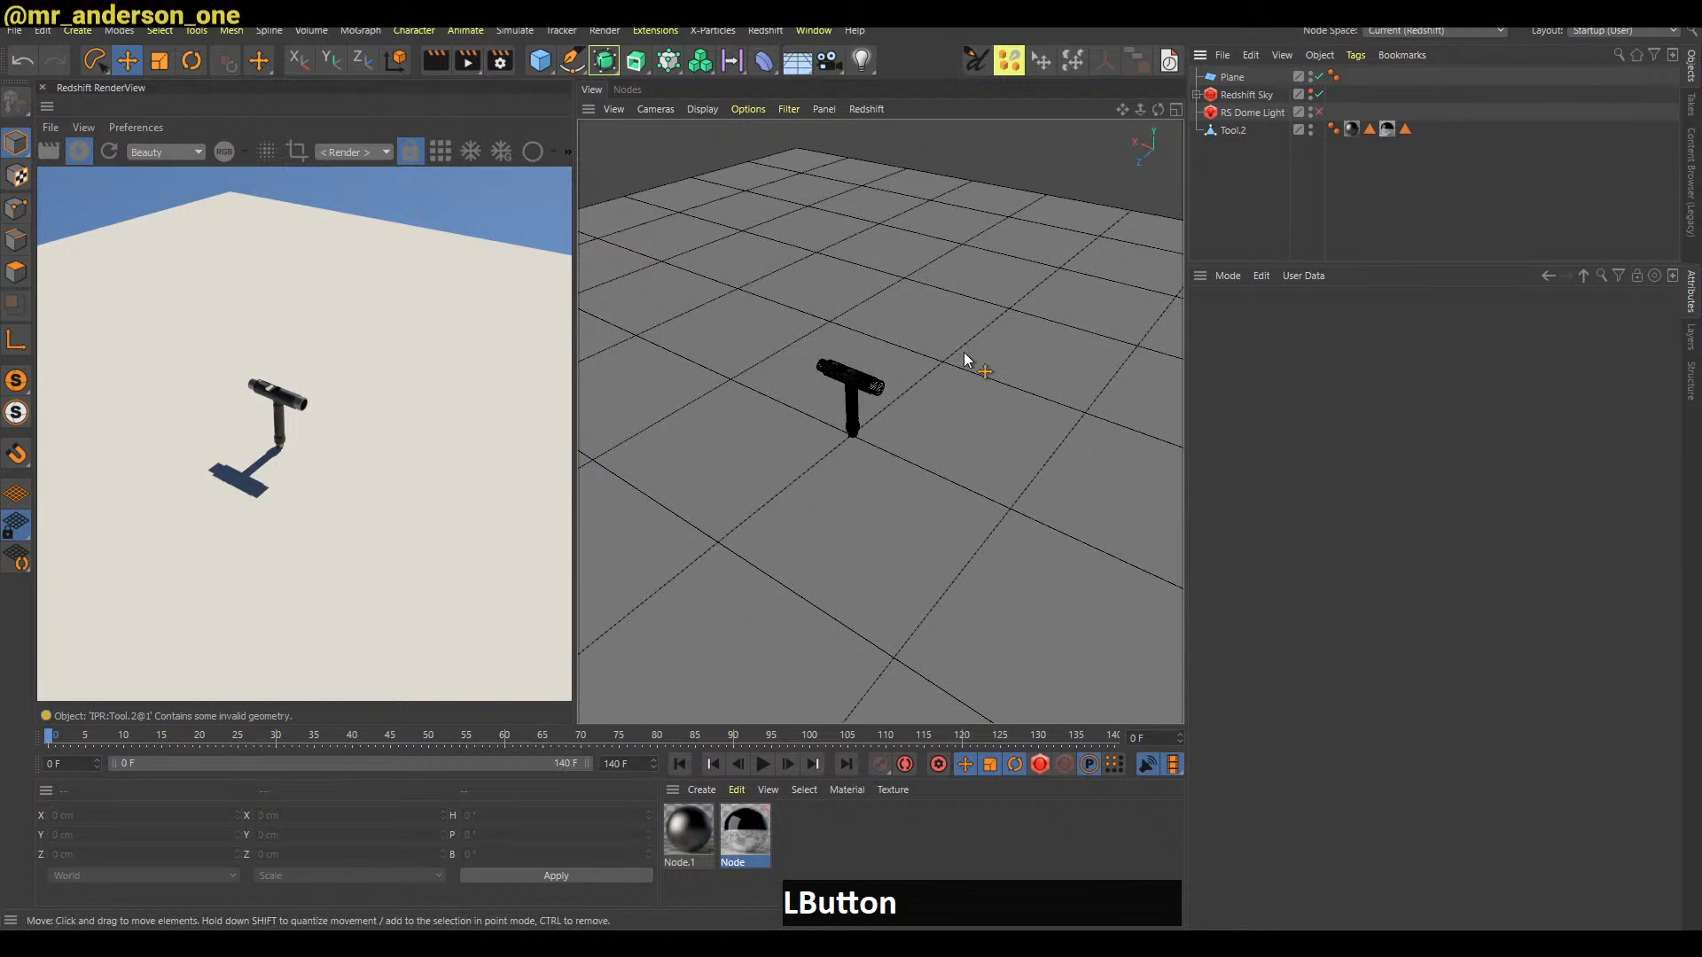
Scale the floor plane down to about 142 cm by 142 cm around the skate tool
right_click_drag(856, 423, 913, 401, "alt")
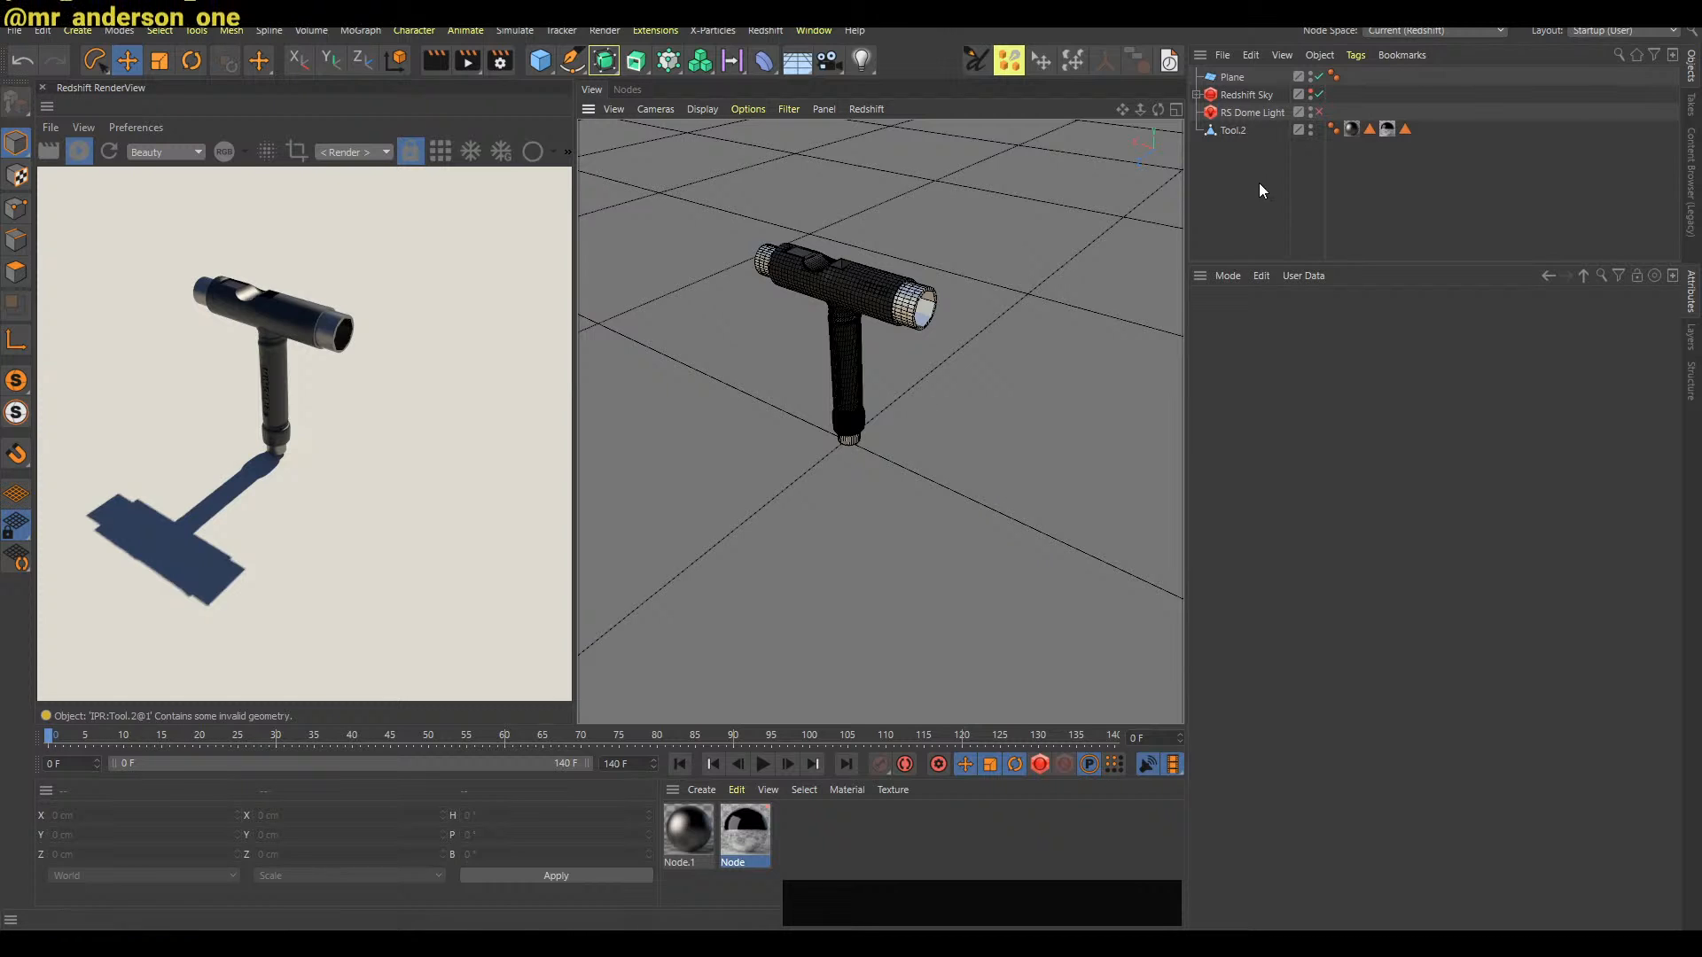
right_click_drag(886, 438, 861, 425, "alt")
middle_click_drag(862, 426, 904, 469, "alt")
left_click_drag(904, 470, 1002, 408, "alt")
left_click(1232, 77)
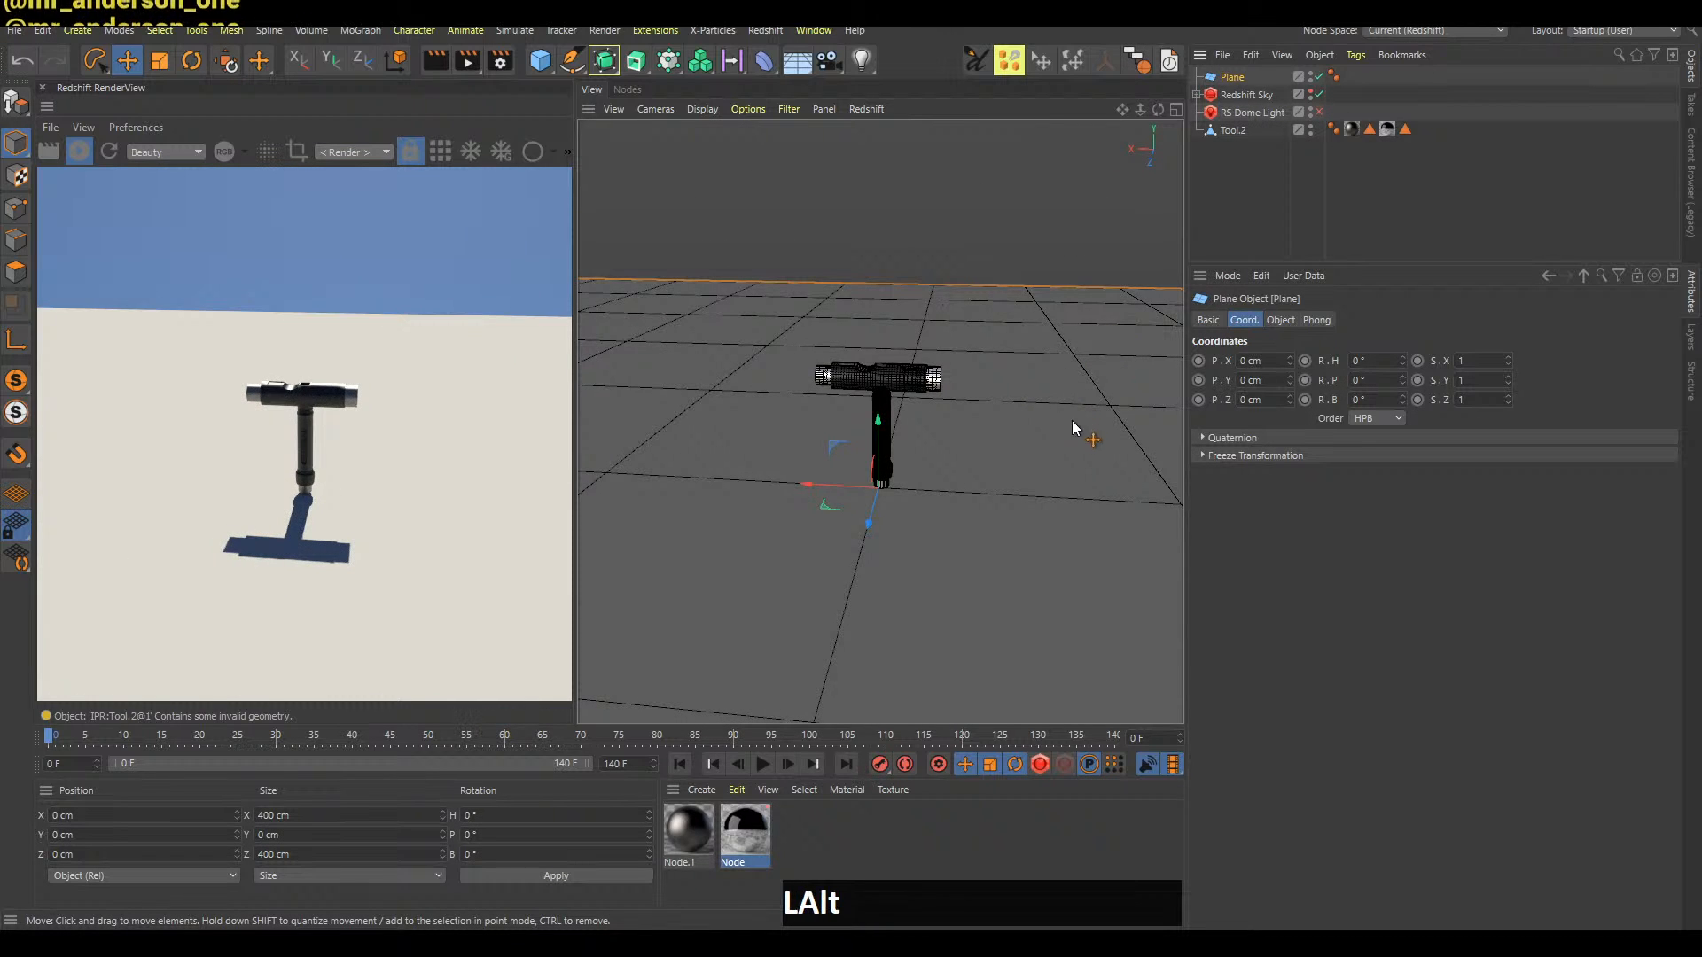
right_click_drag(1072, 417, 1020, 461, "alt")
middle_click_drag(1019, 461, 949, 391, "alt")
key("t")
left_click_drag(1109, 380, 851, 540)
Create a new material and apply it to the floor plane
double_click(864, 821)
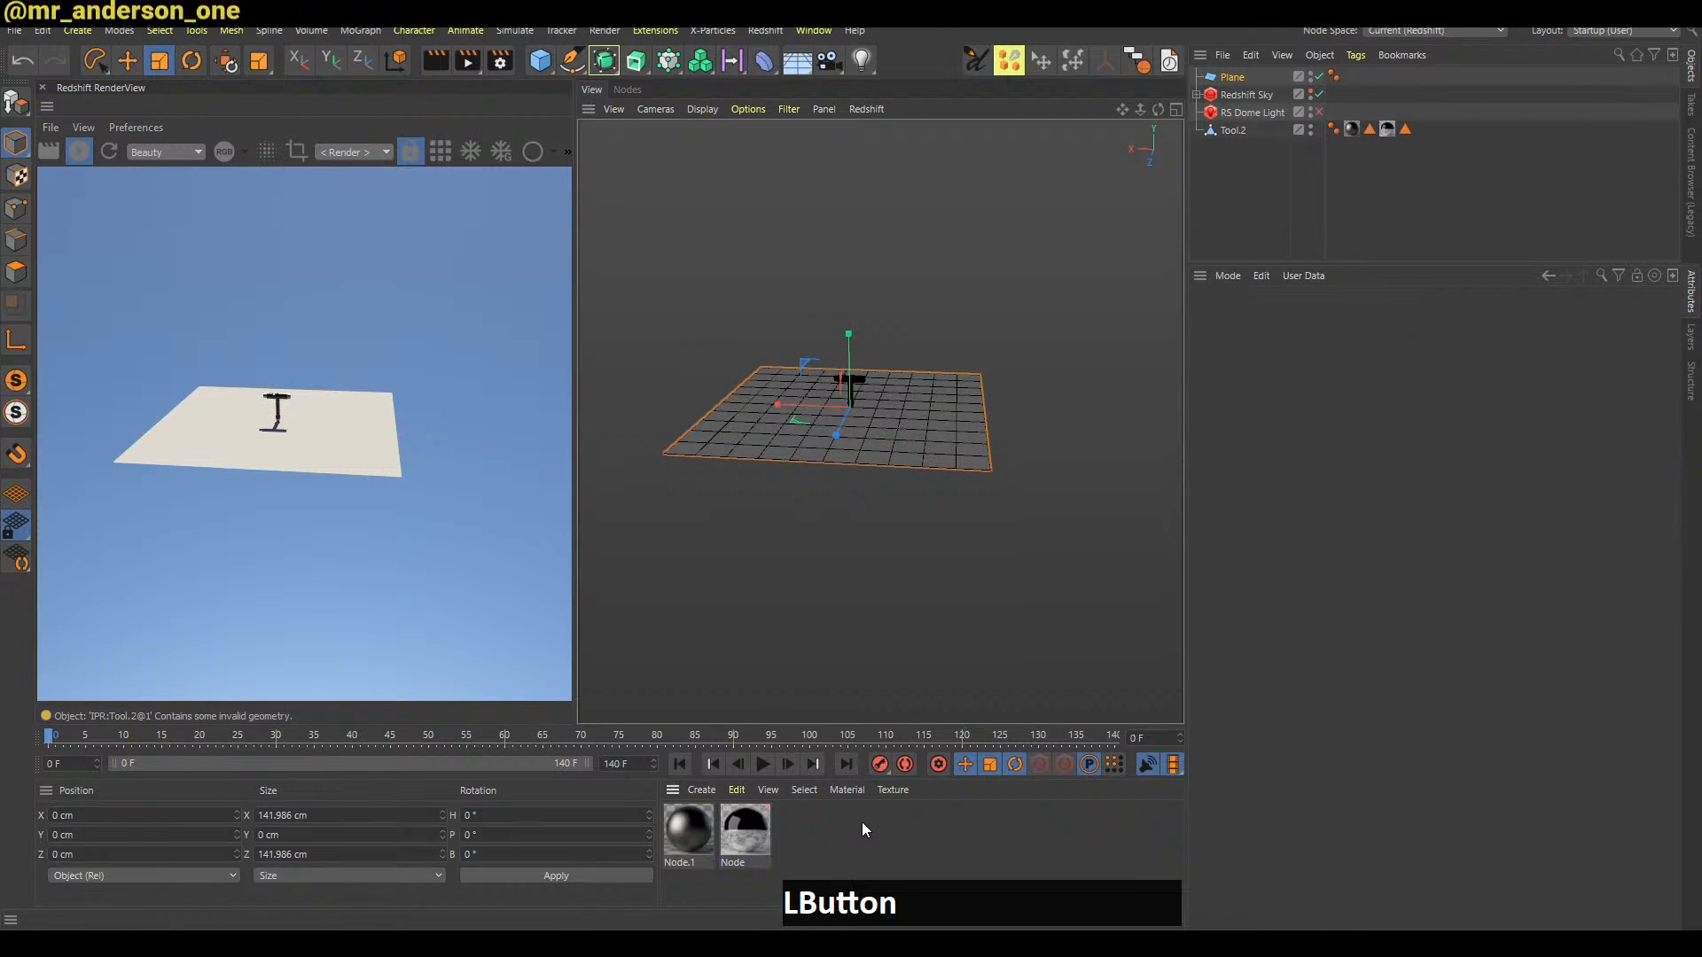
left_click_drag(687, 830, 910, 410)
right_click_drag(910, 411, 943, 391, "alt")
middle_click_drag(929, 408, 986, 418, "alt")
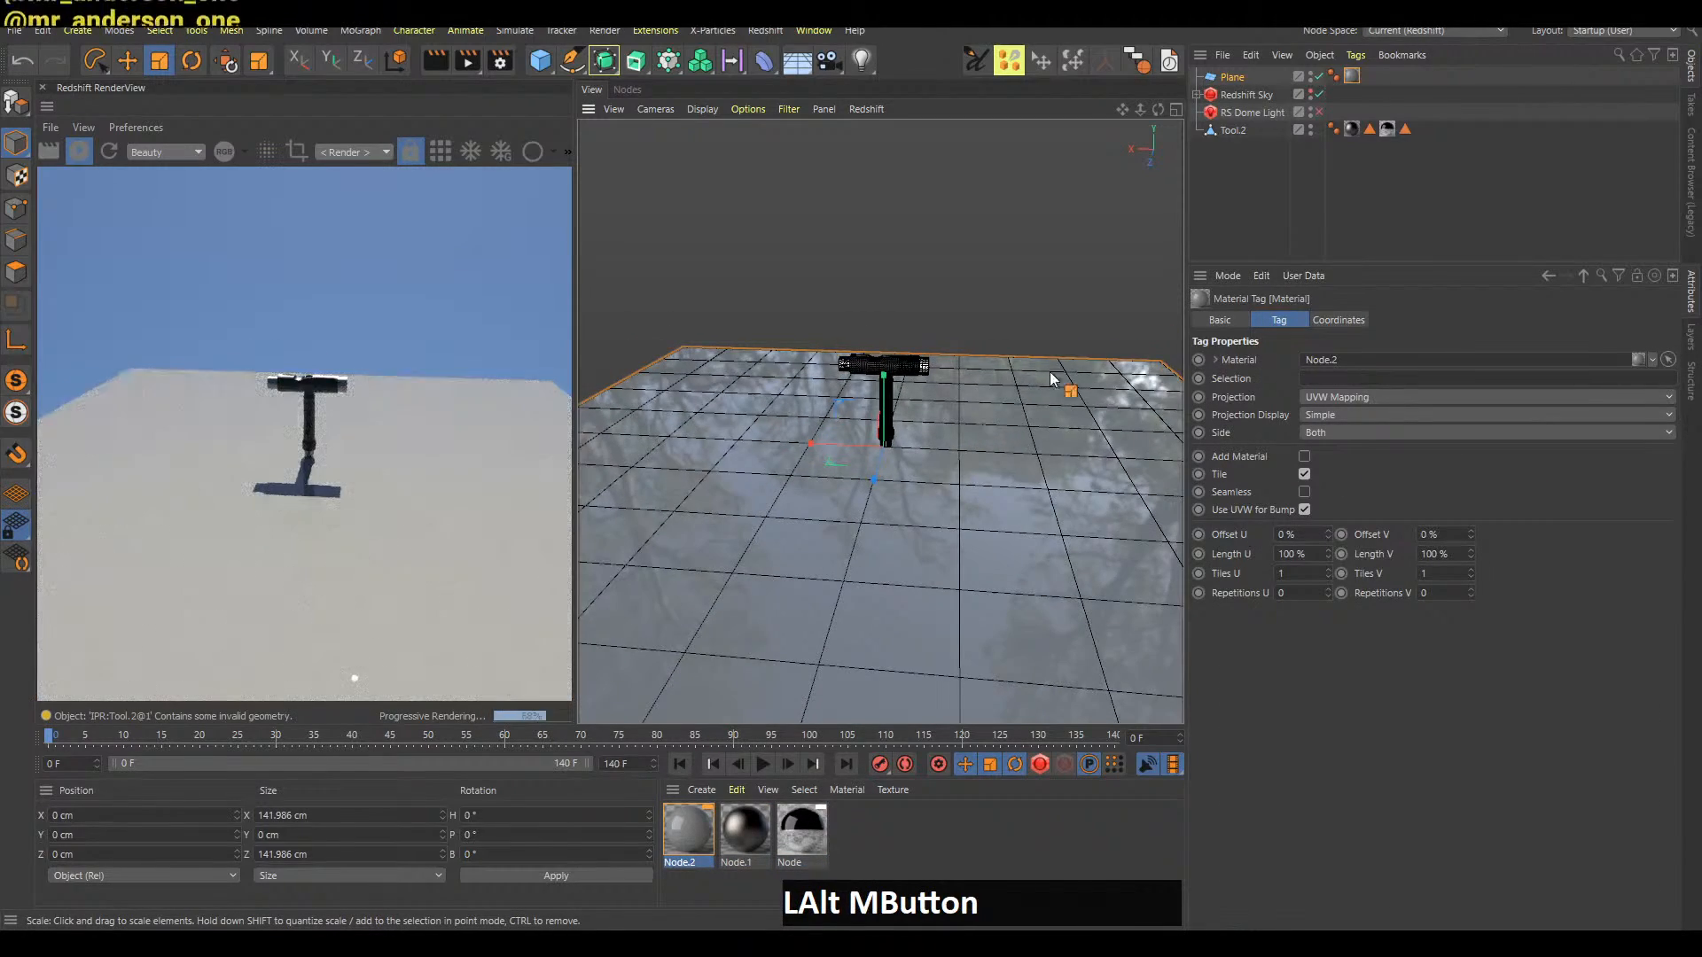
Deselect everything, check the live chat for new messages and return to the scene
left_click(1252, 216)
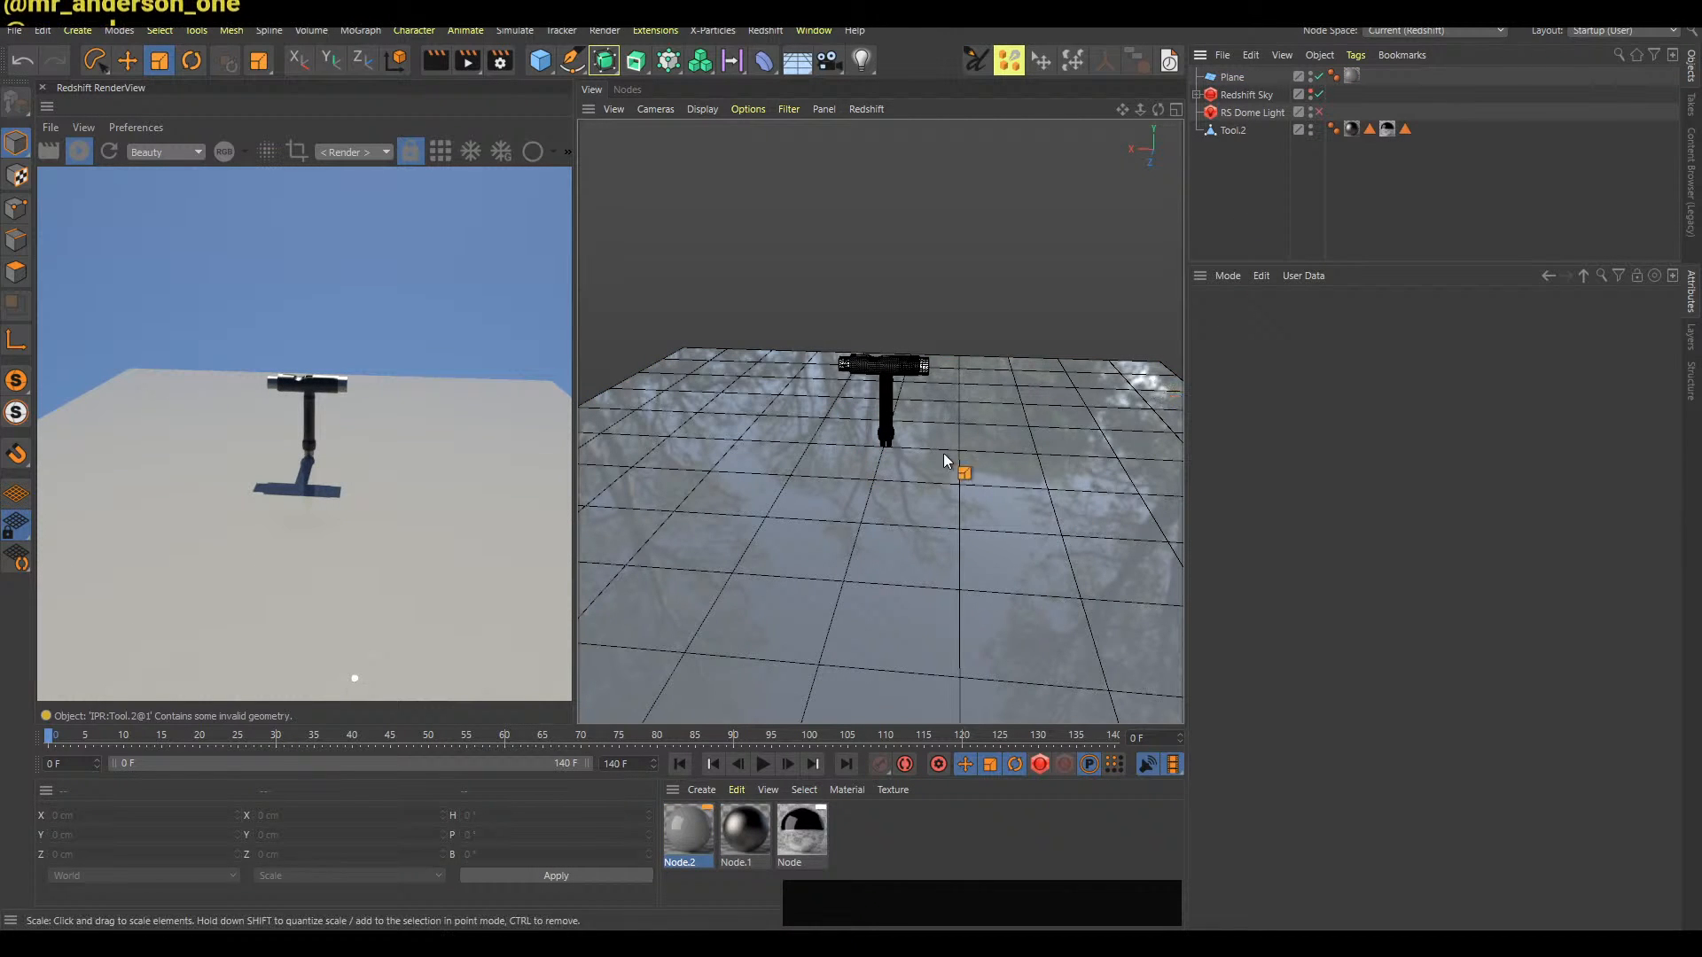
key("alt+Tab")
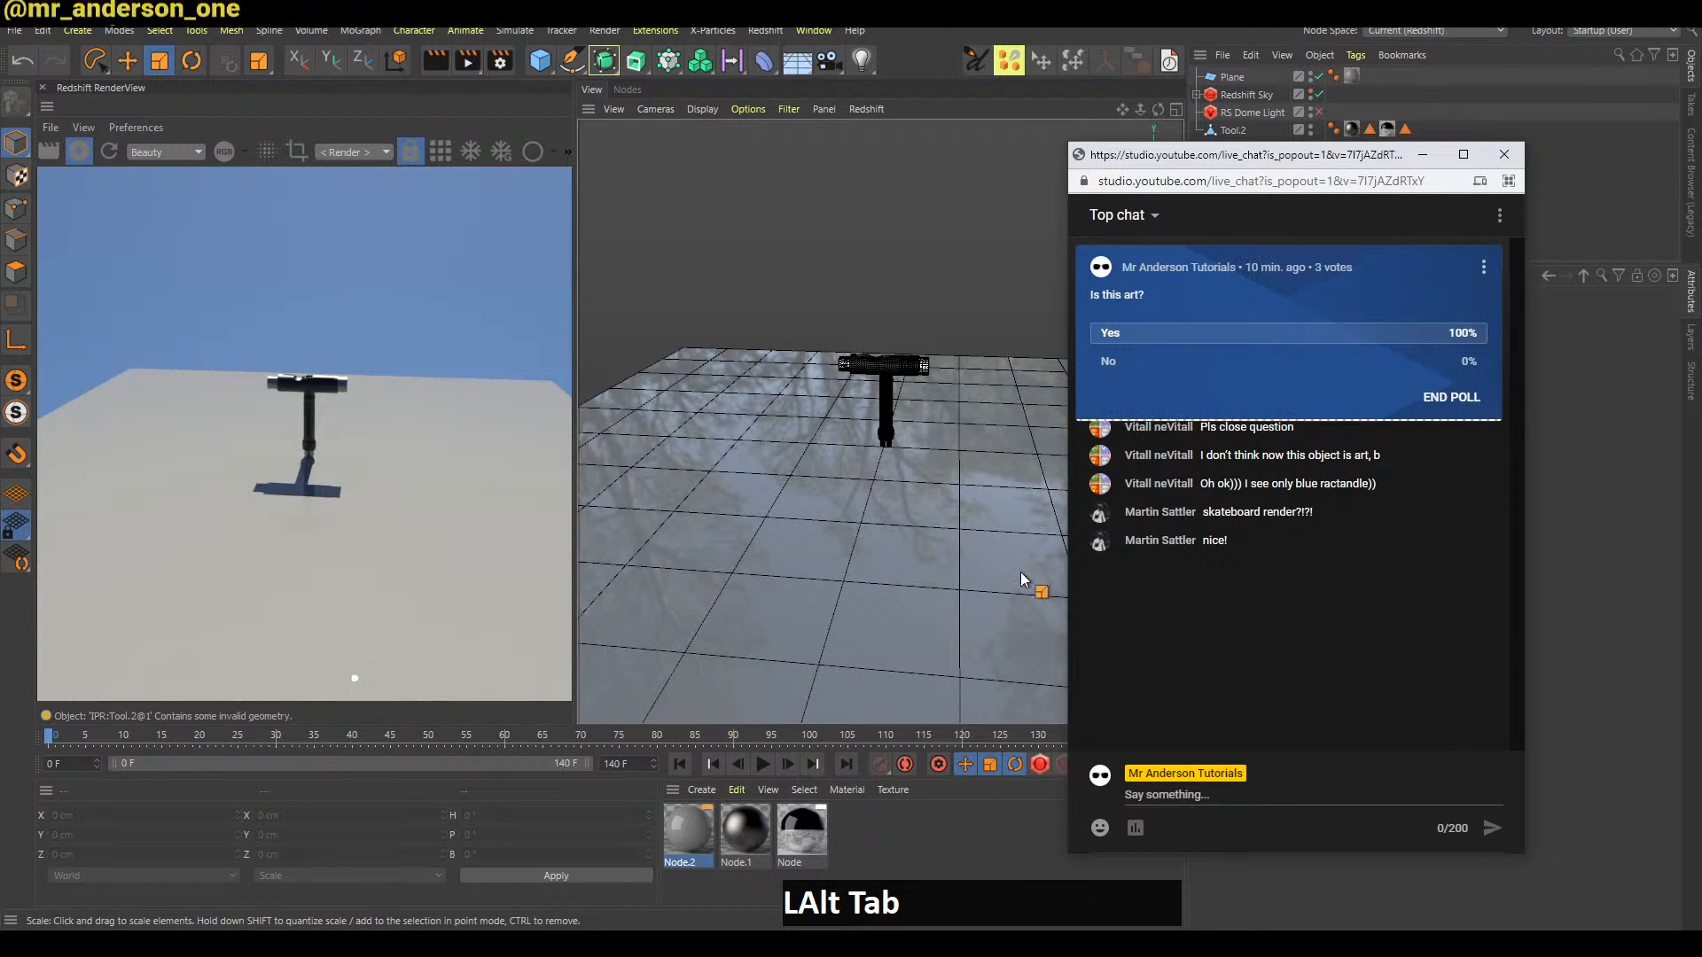
key("alt+Tab")
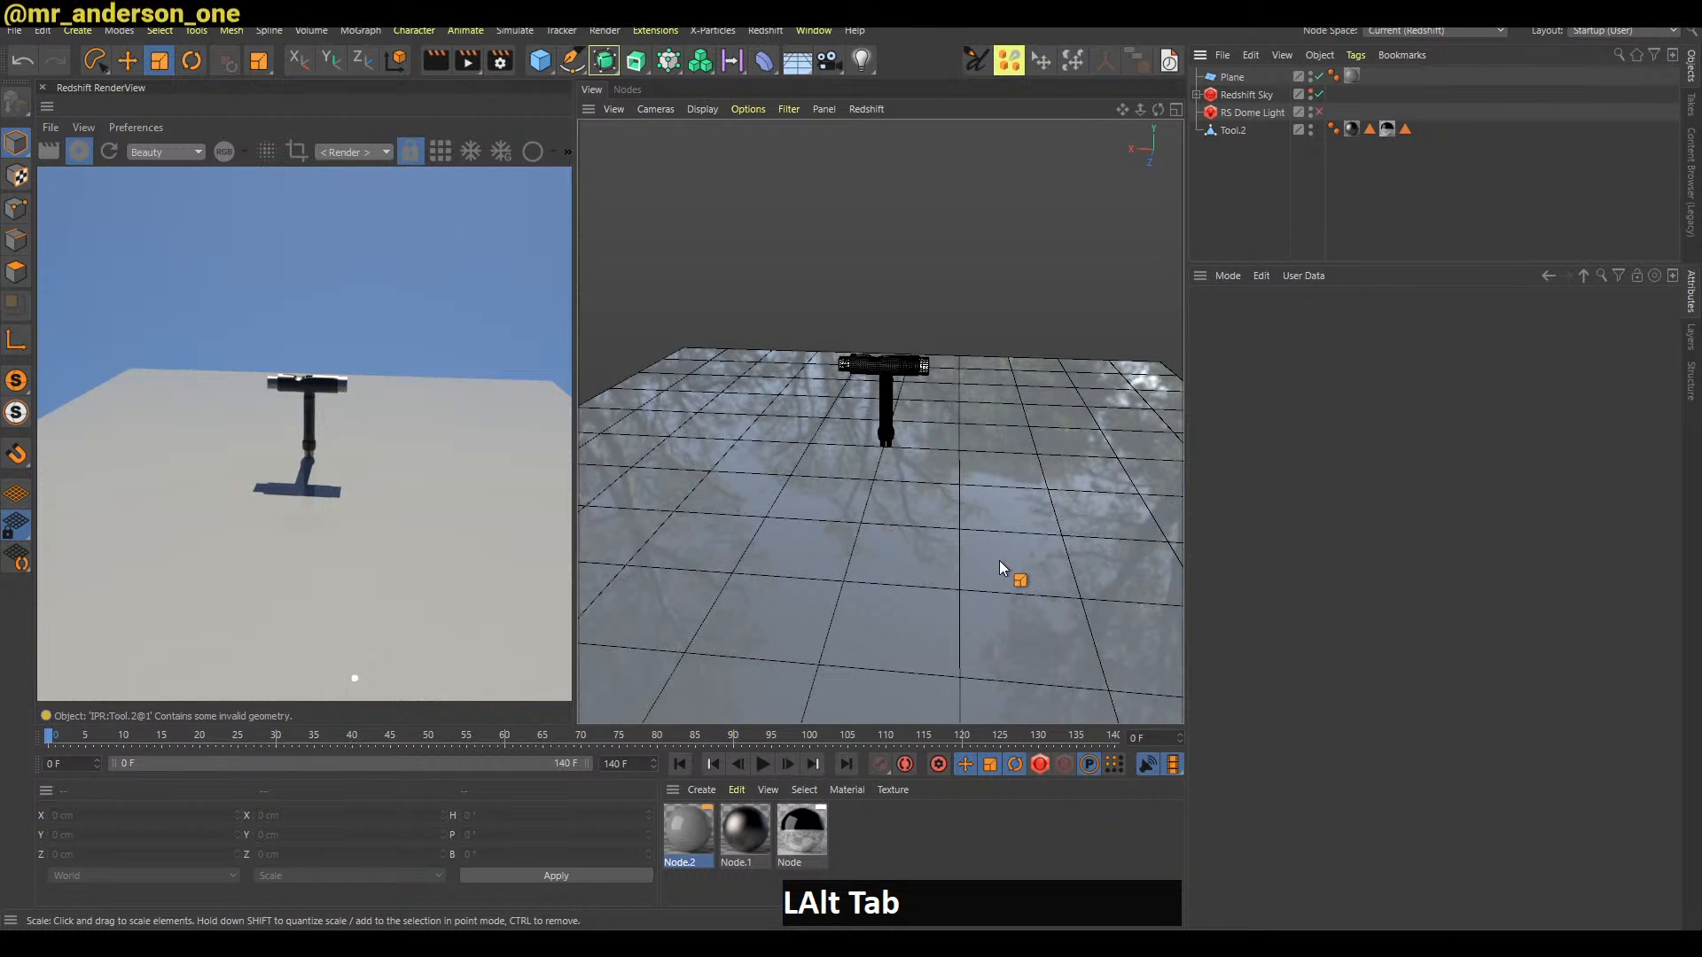
left_click(803, 837)
middle_click_drag(1018, 477, 1137, 446, "alt")
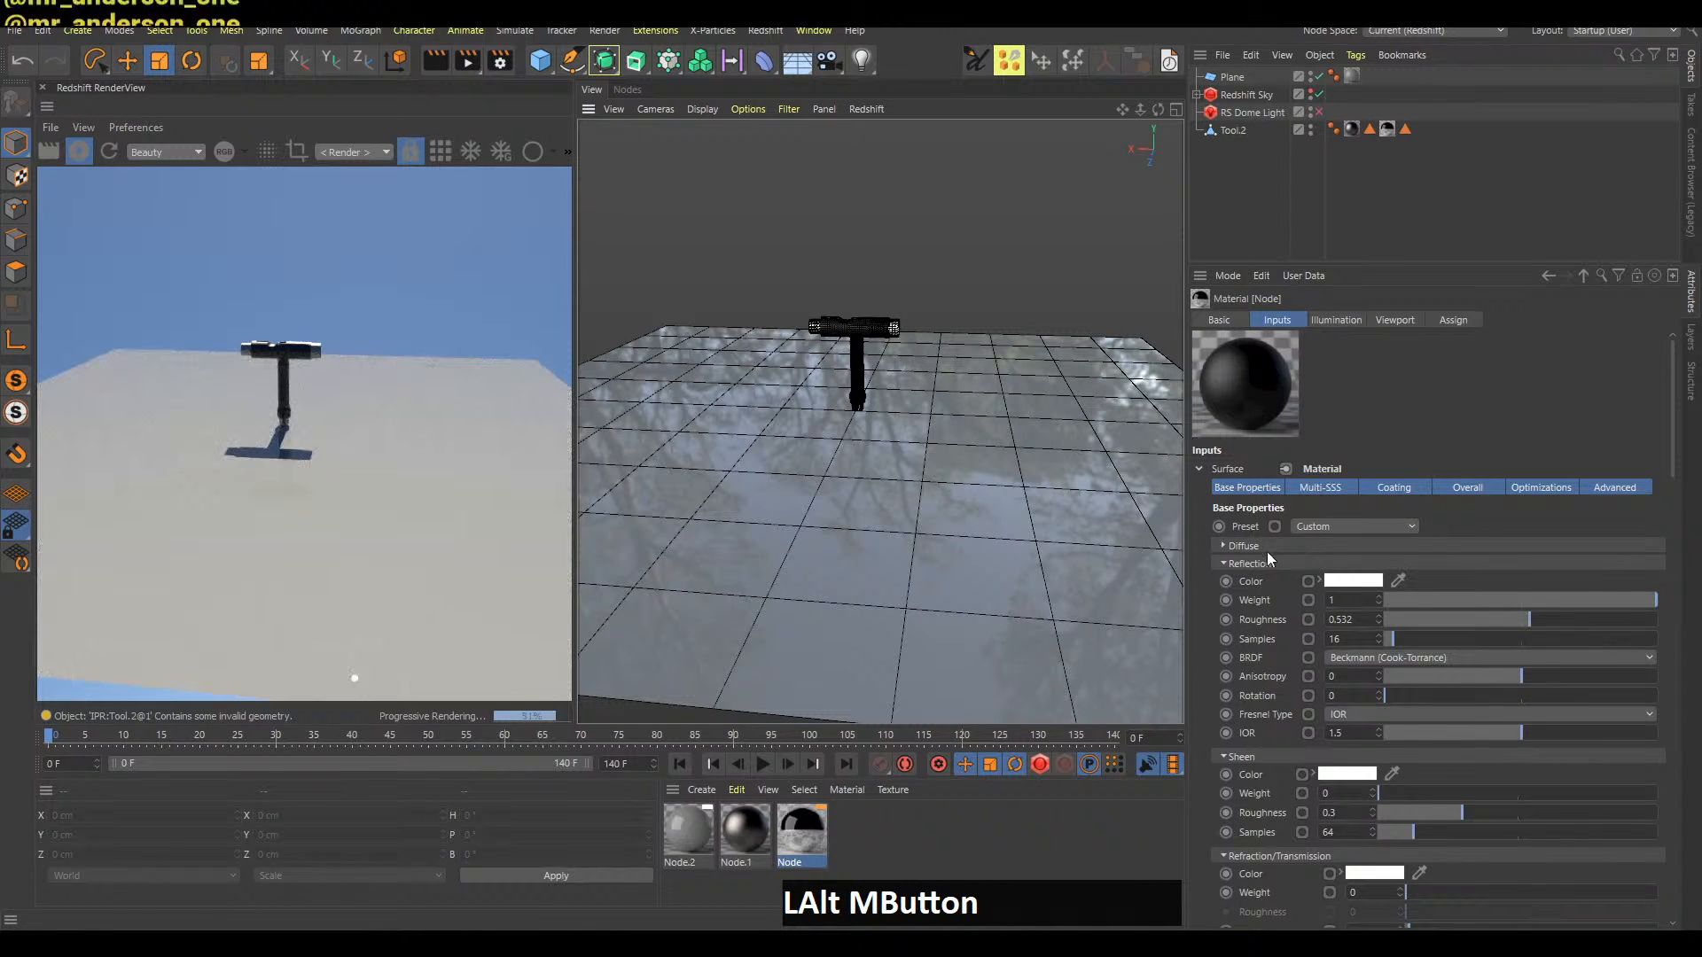
left_click(1244, 546)
left_click_drag(1408, 722, 1388, 720)
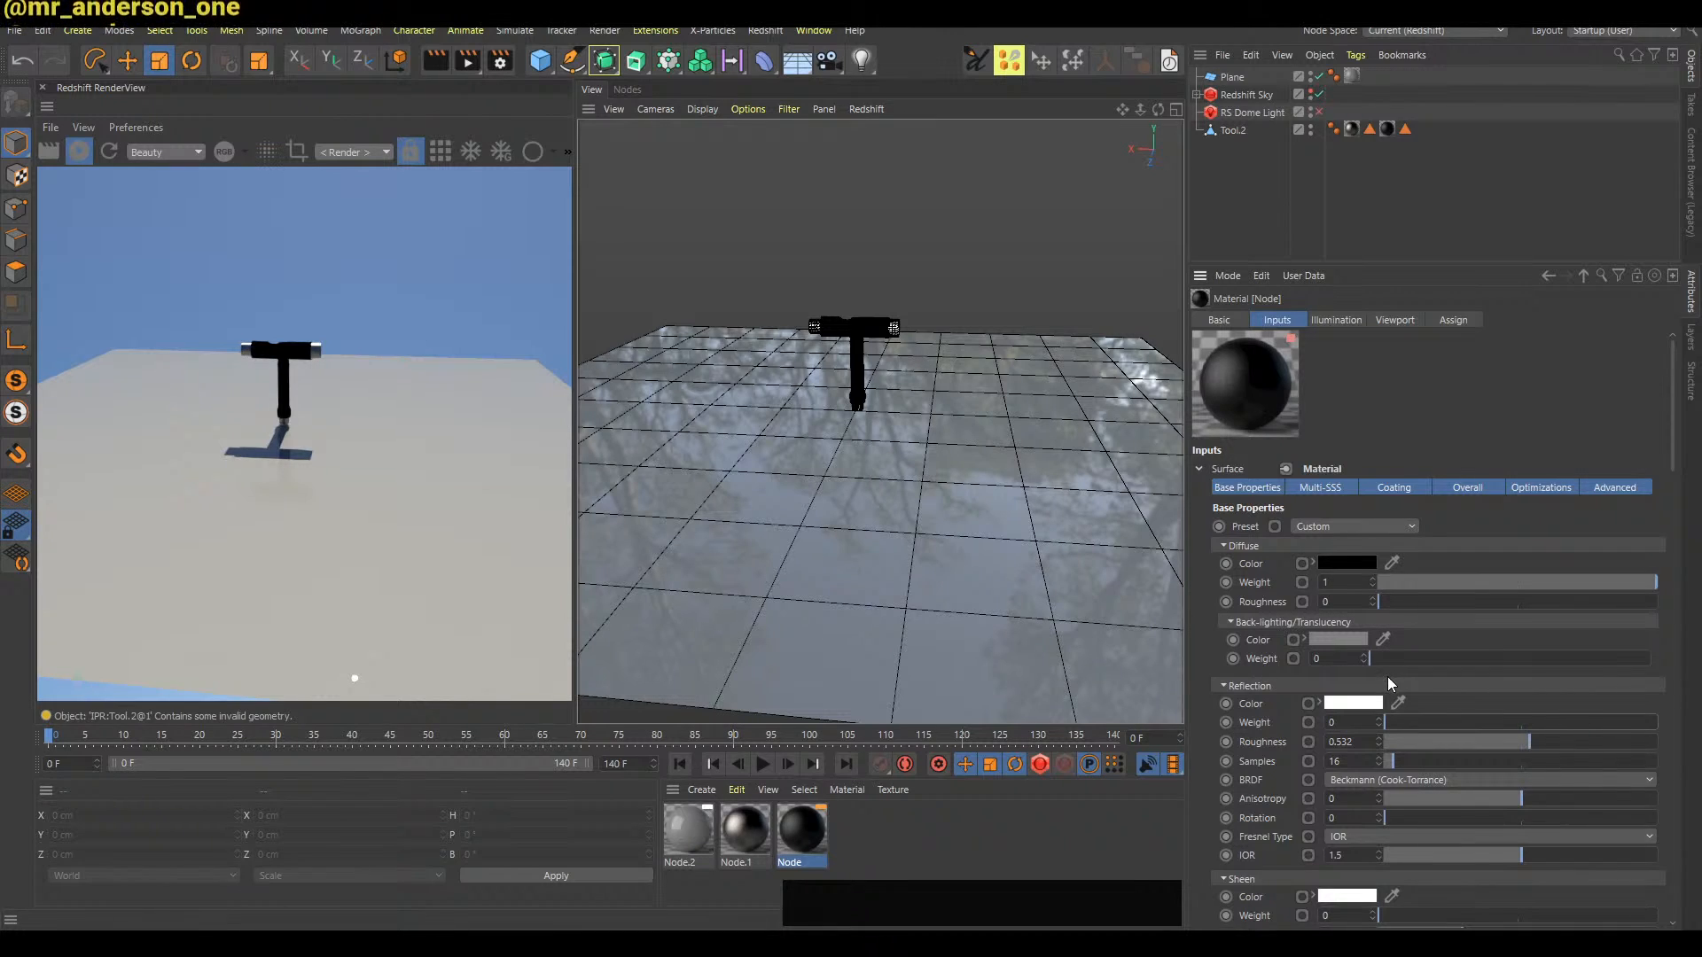
key("ctrl+z")
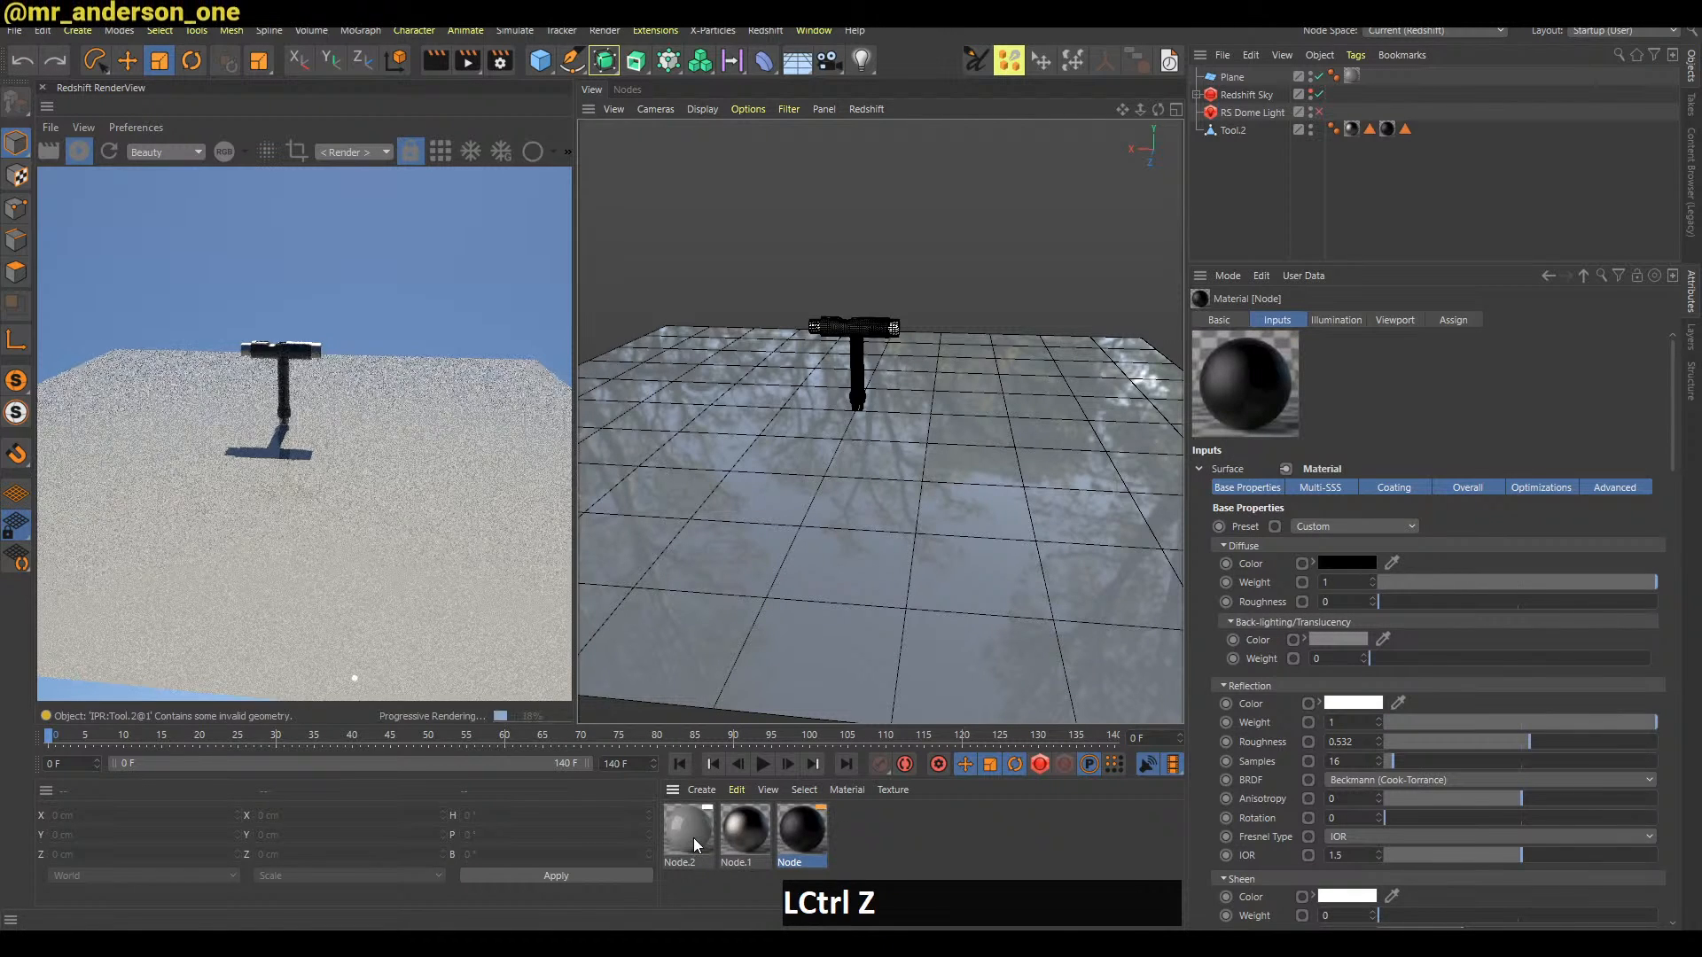
Set the floor material's reflection weight to 0 and its diffuse color to dark brown with H 21°, S 82% and V 3%
left_click(693, 837)
left_click_drag(1411, 721, 1387, 721)
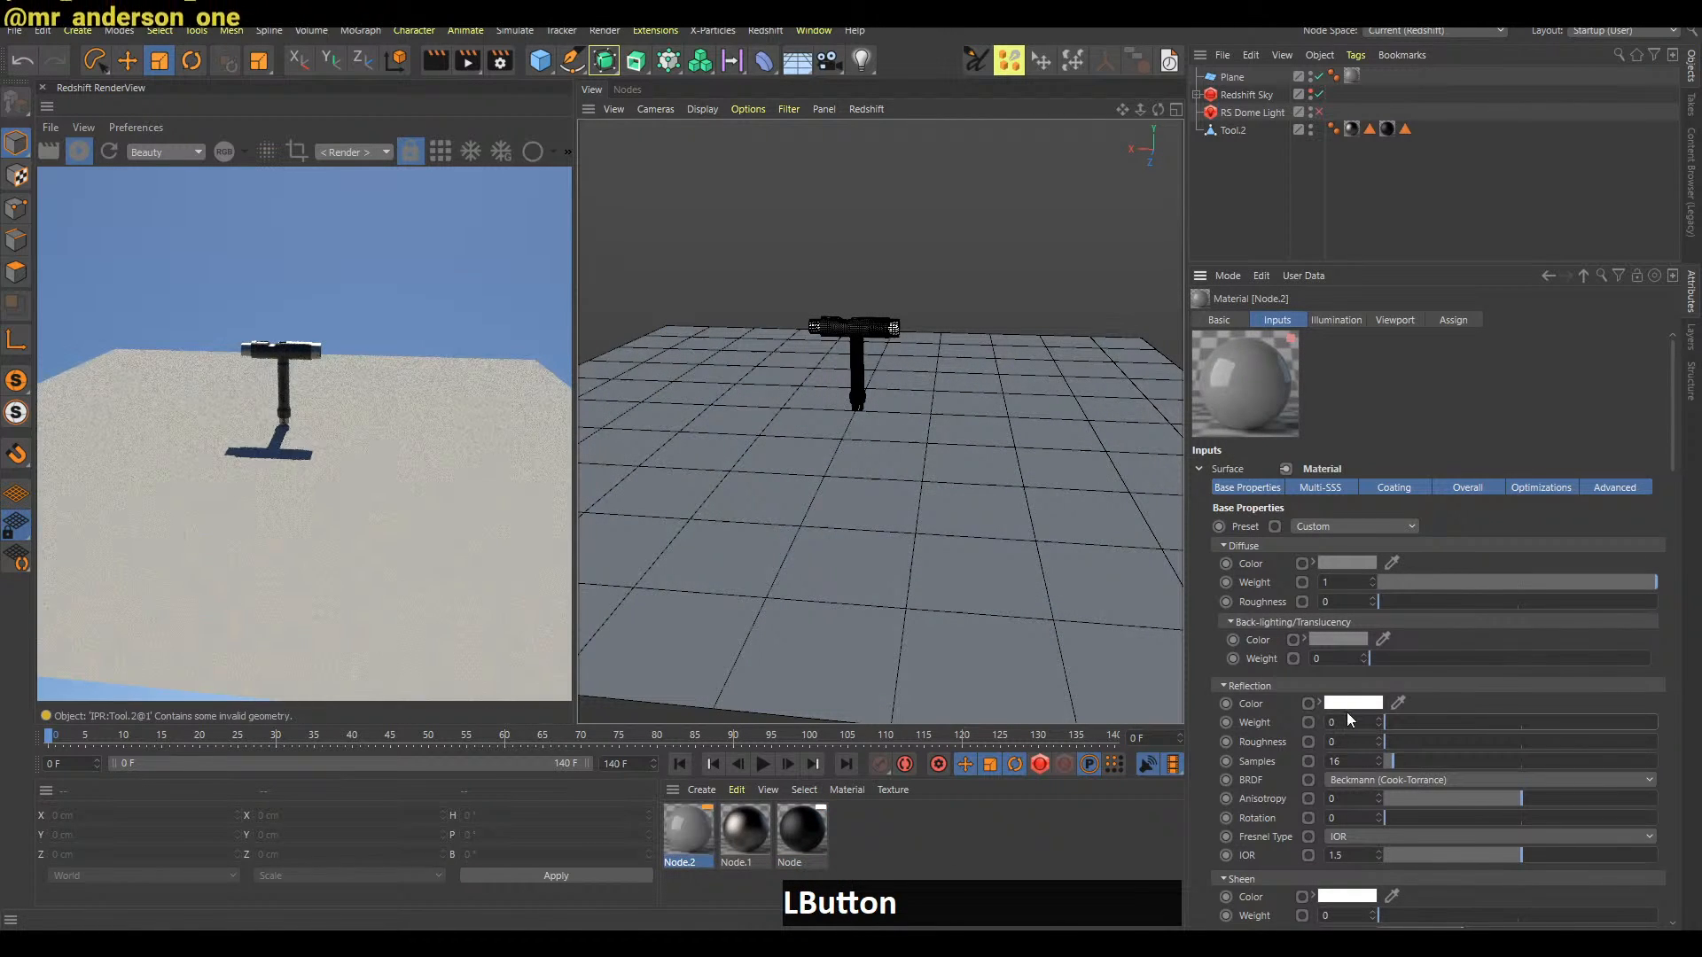
left_click(1345, 564)
left_click_drag(1252, 602, 1507, 582)
left_click(1251, 562)
left_click(1471, 581)
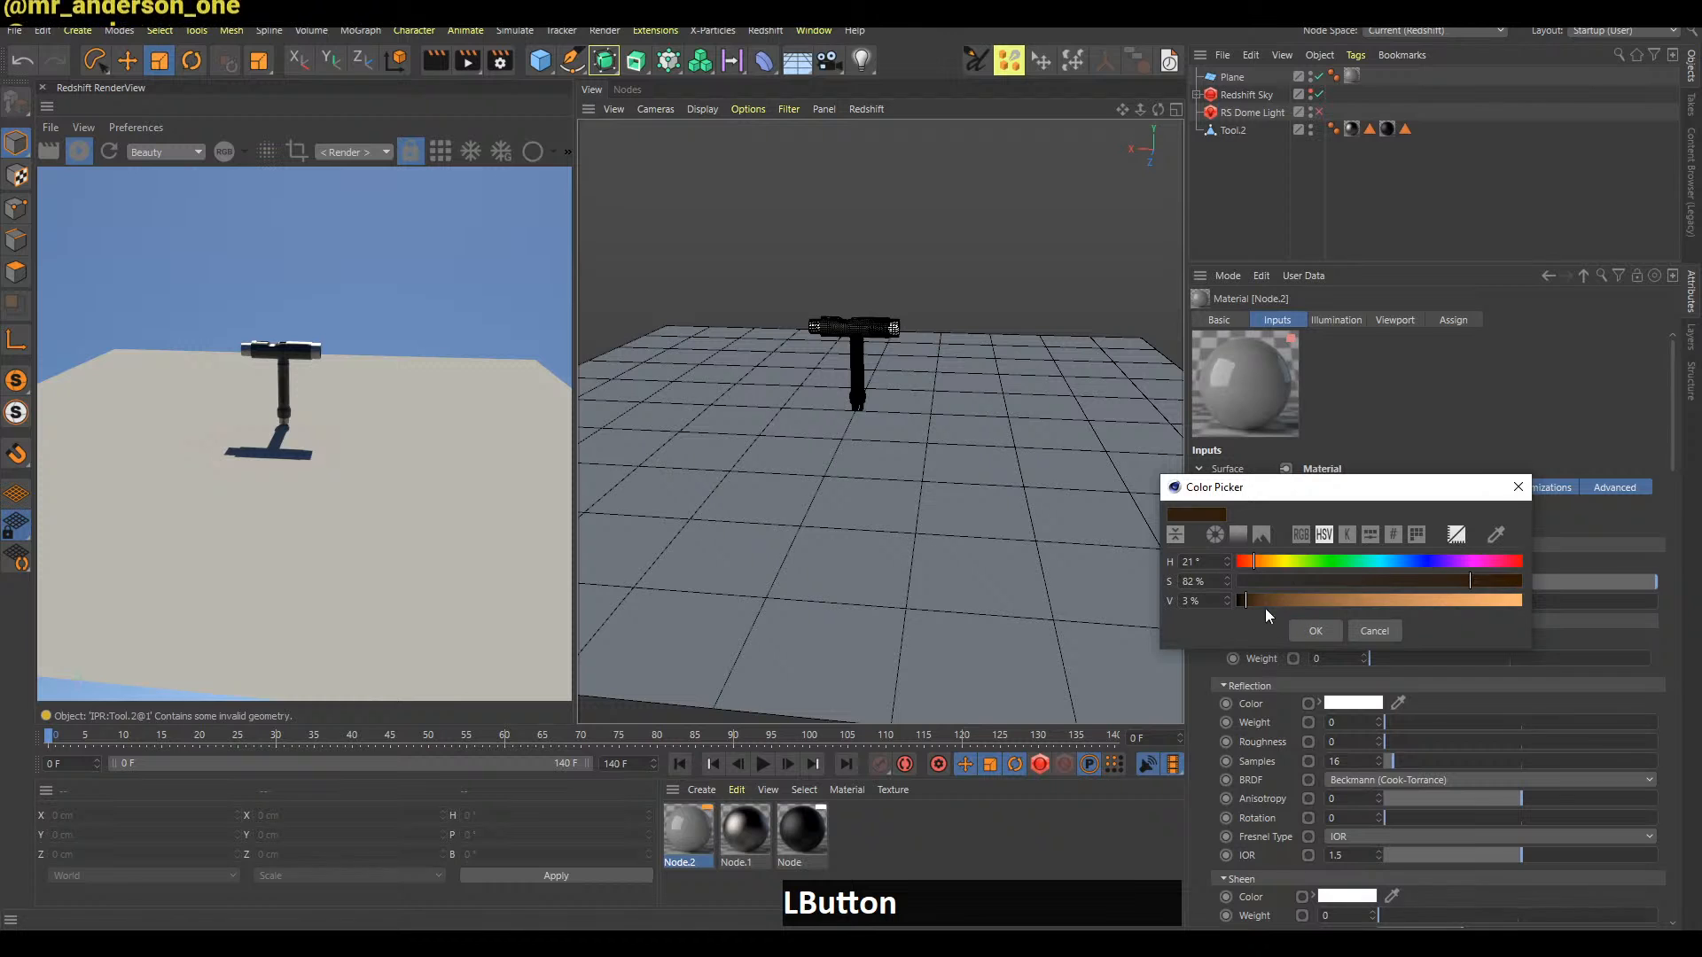
left_click(1243, 602)
left_click(1318, 631)
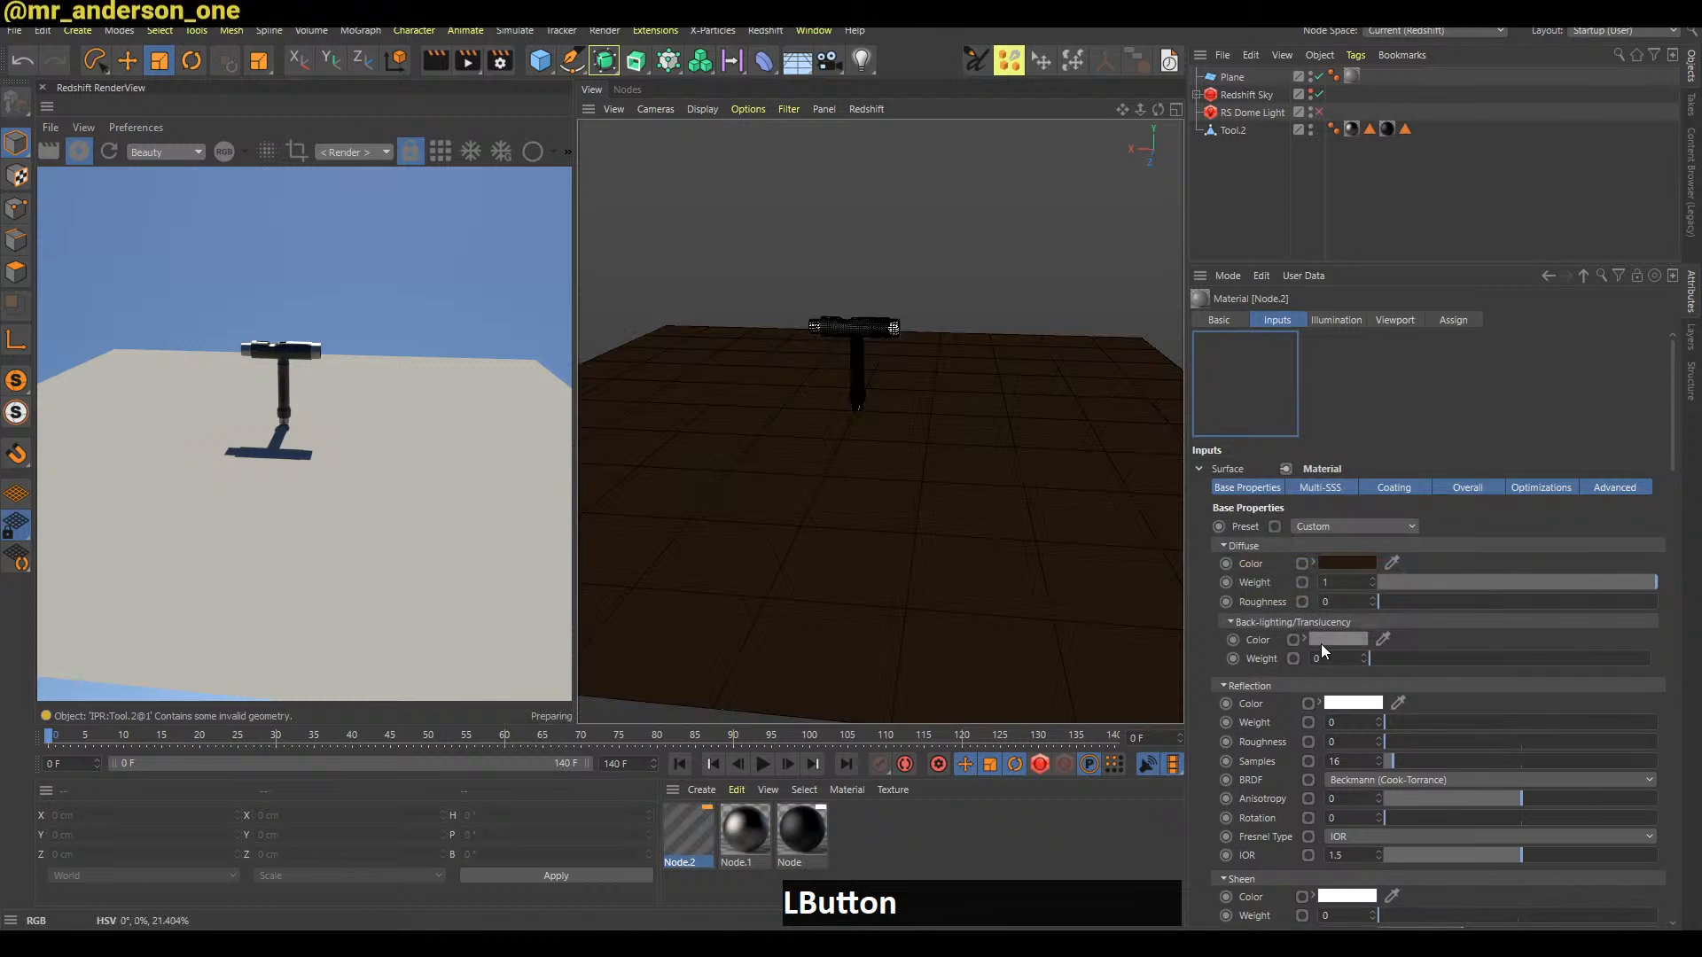
Frame the skate tool in a close, low view, restart the live render and save the project
middle_click_drag(918, 486, 907, 473, "alt")
mouse_move(907, 473)
left_mouse_down("alt")
mouse_move(1028, 468)
mouse_move(888, 471)
left_mouse_up("alt")
middle_click_drag(889, 471, 944, 470, "alt")
mouse_move(944, 470)
right_mouse_down("alt")
mouse_move(927, 449)
mouse_move(950, 464)
right_mouse_up("alt")
key("b")
left_click_drag(977, 478, 1082, 427, "alt")
mouse_move(1082, 427)
middle_mouse_down("alt")
mouse_move(1046, 445)
mouse_move(1050, 429)
middle_mouse_up("alt")
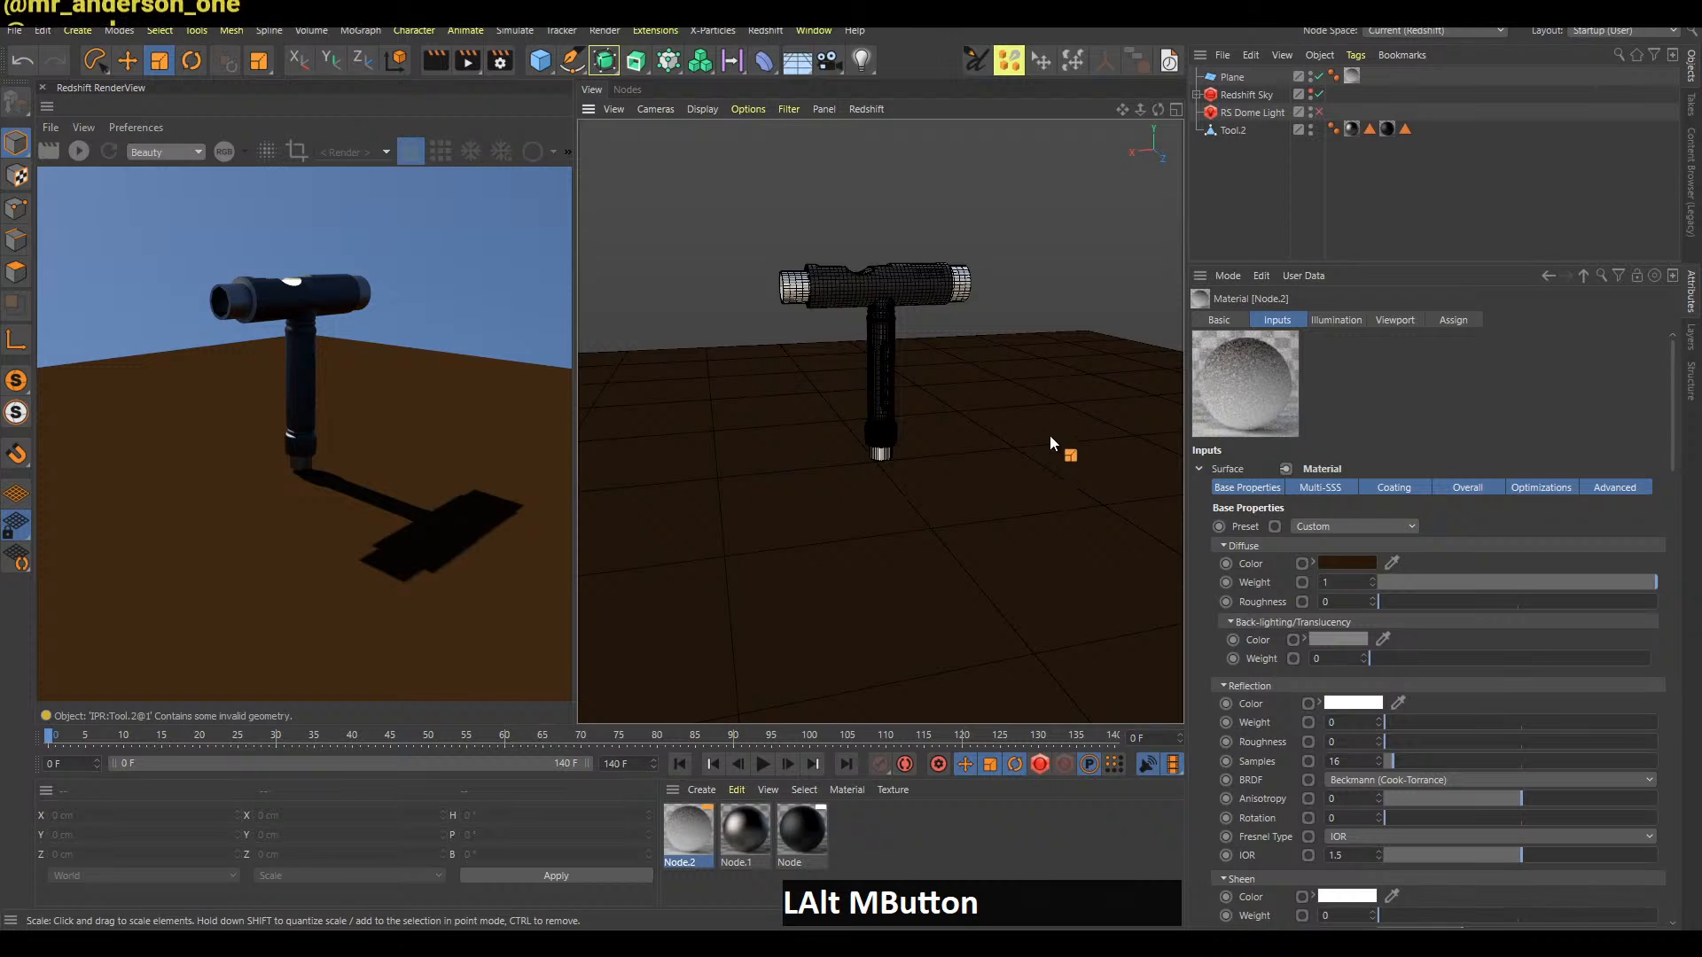
key("b")
left_click(1228, 250)
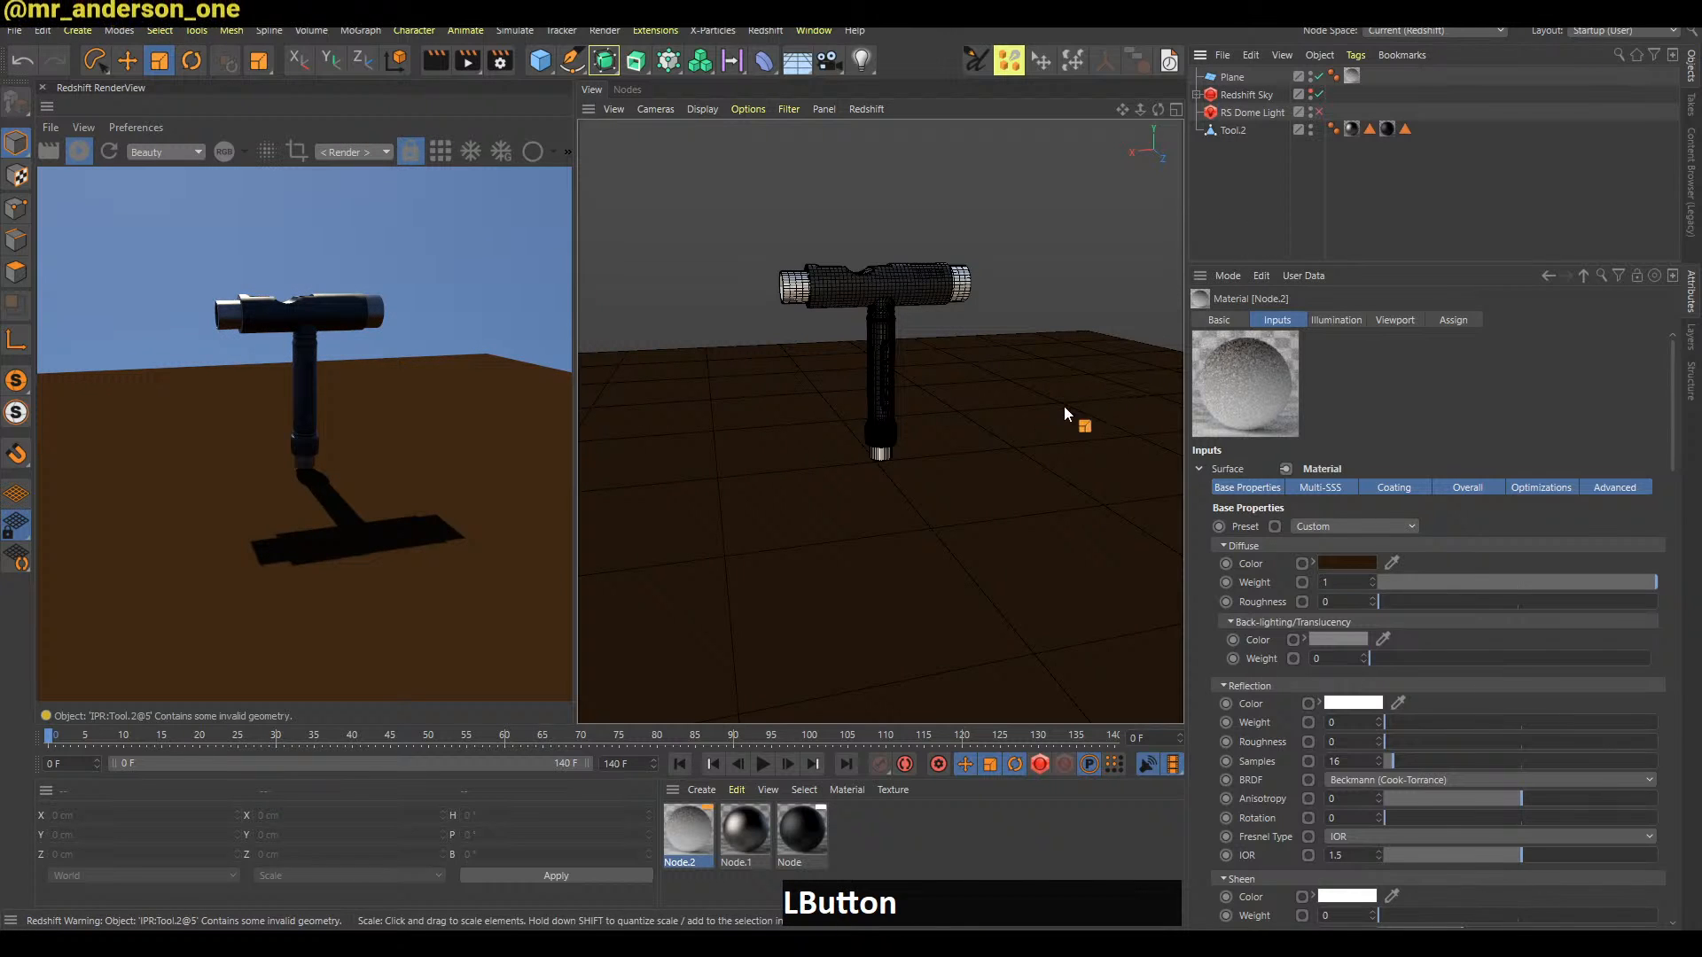
key("ctrl+s")
left_click(1236, 217)
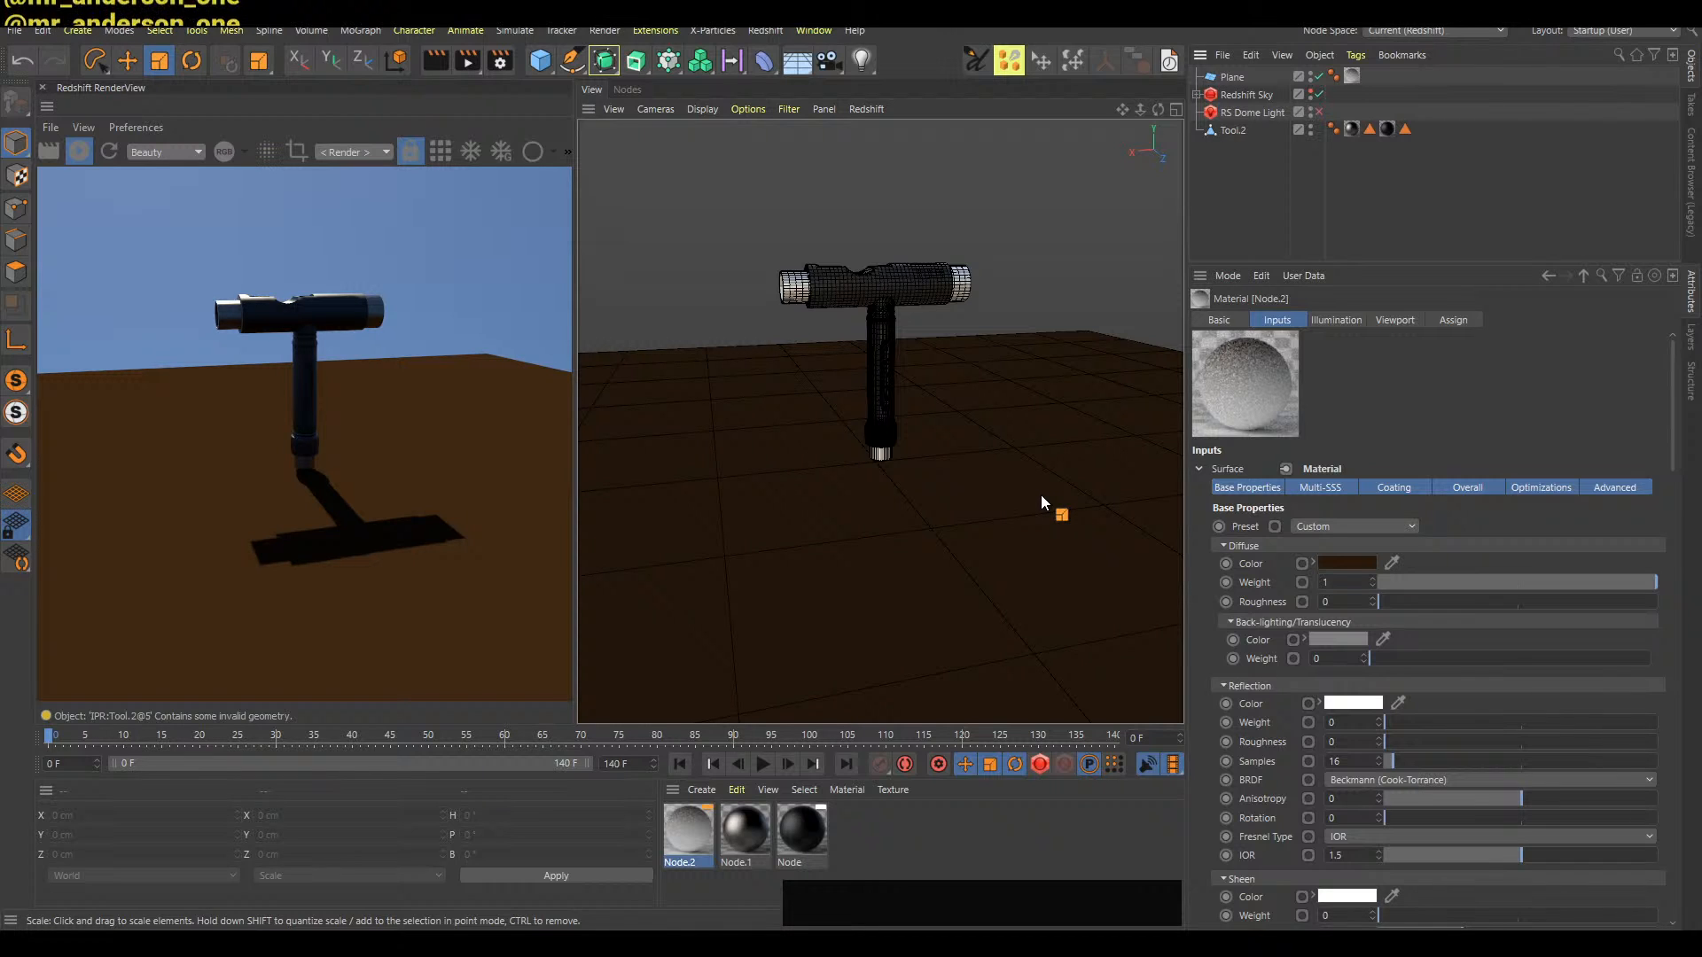
Switch to the 1-1-nodes layout with the floor material's node graph shown and enlarge the viewport area
left_click(697, 837)
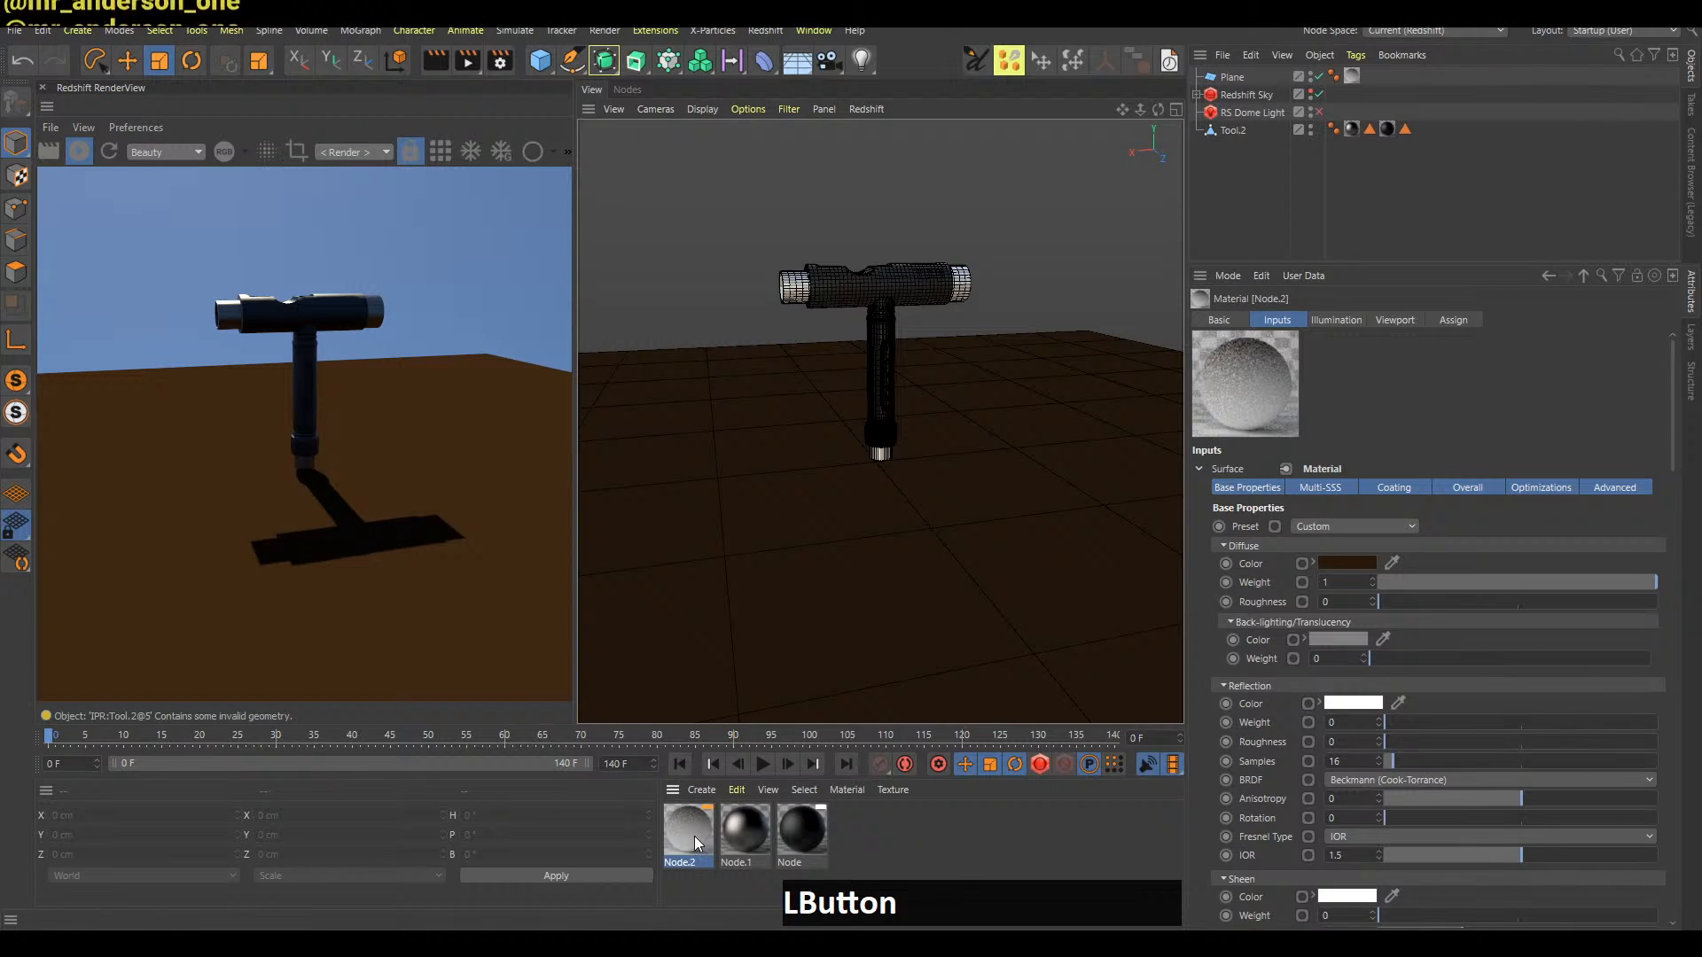
left_click(1603, 35)
left_click(1603, 72)
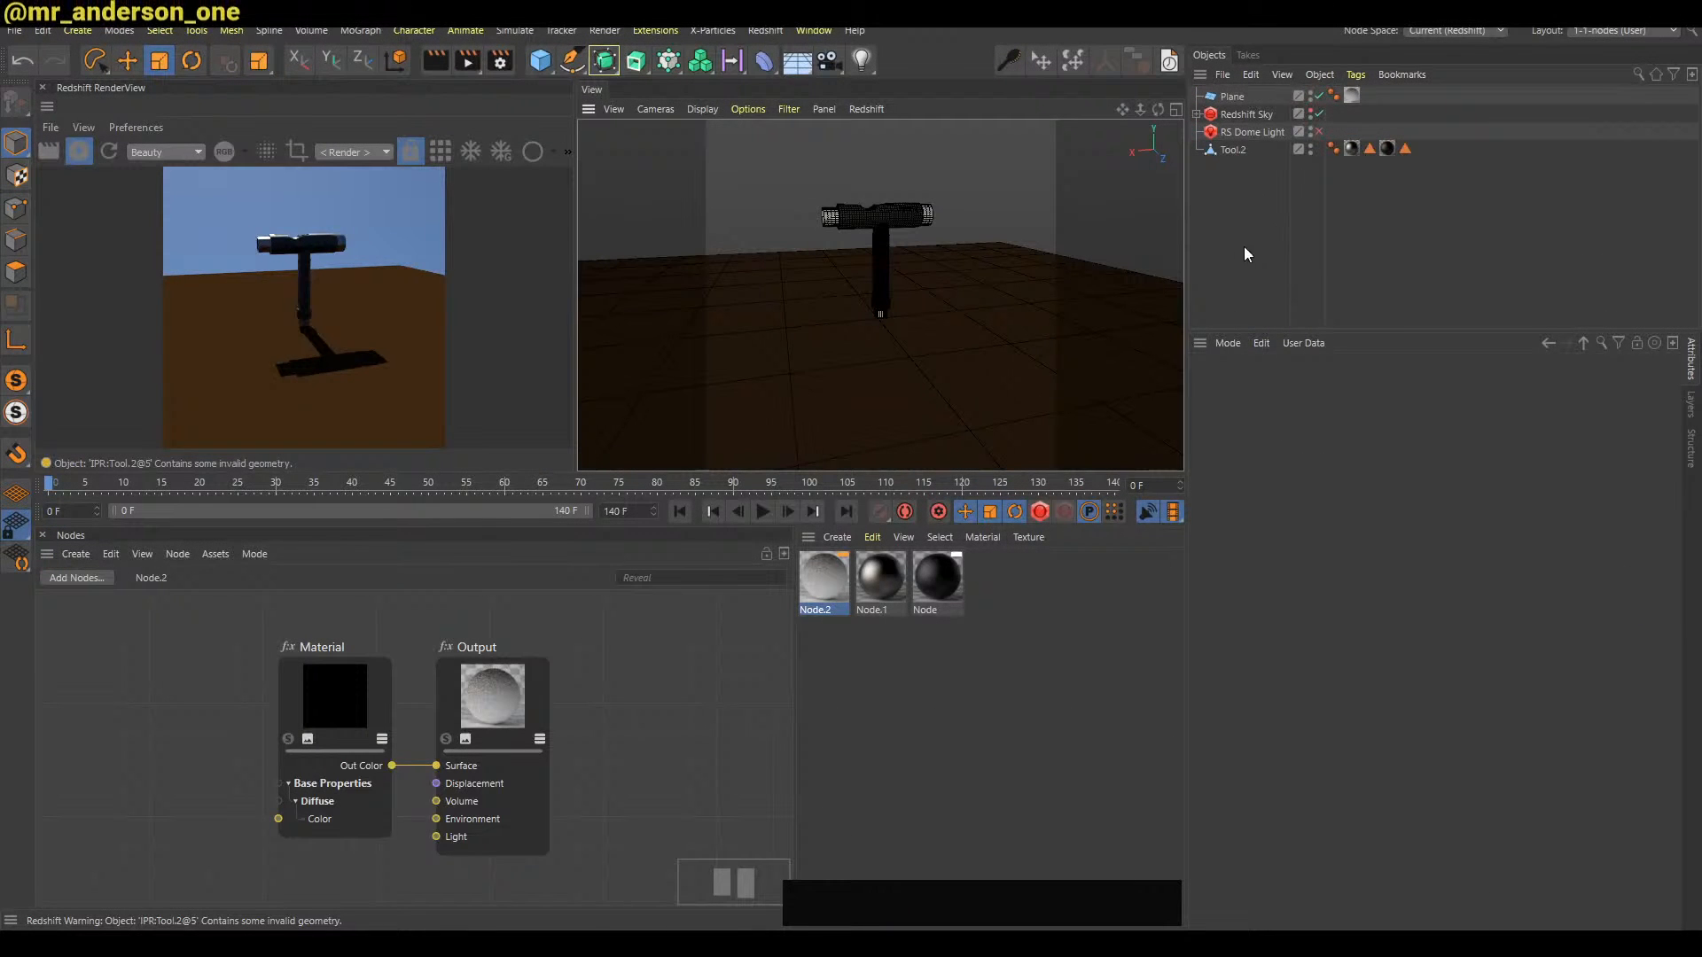
middle_click_drag(670, 661, 805, 647, "alt")
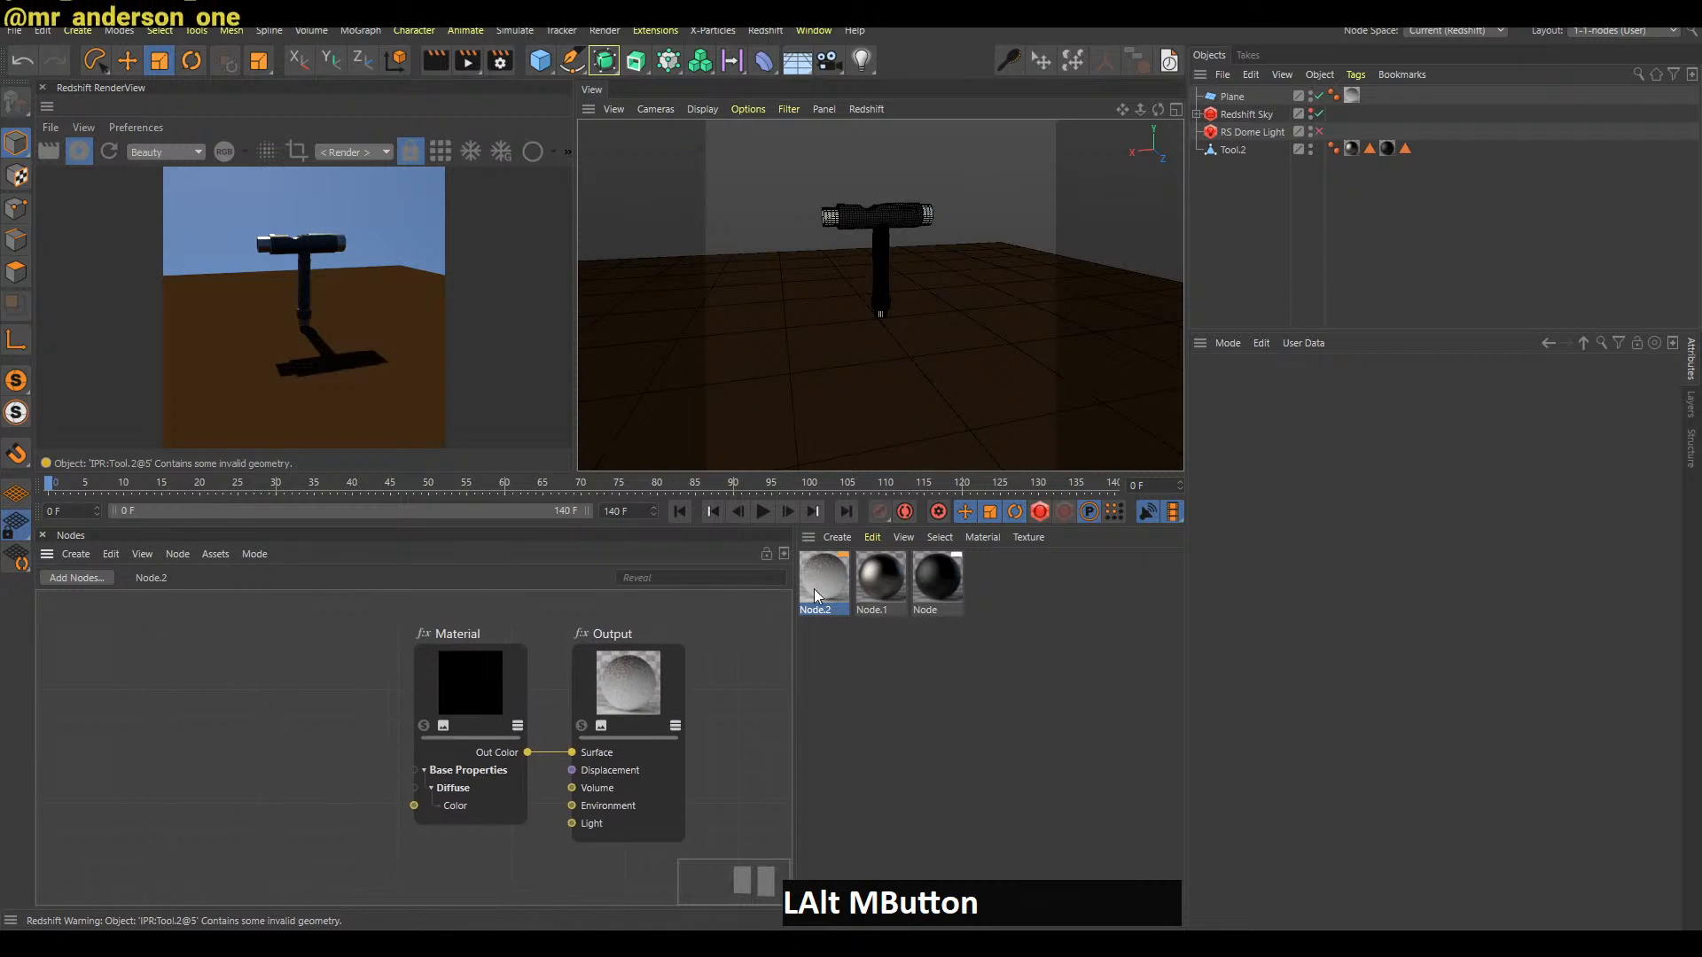
left_click_drag(858, 474, 876, 516)
middle_click_drag(748, 698, 913, 664, "alt")
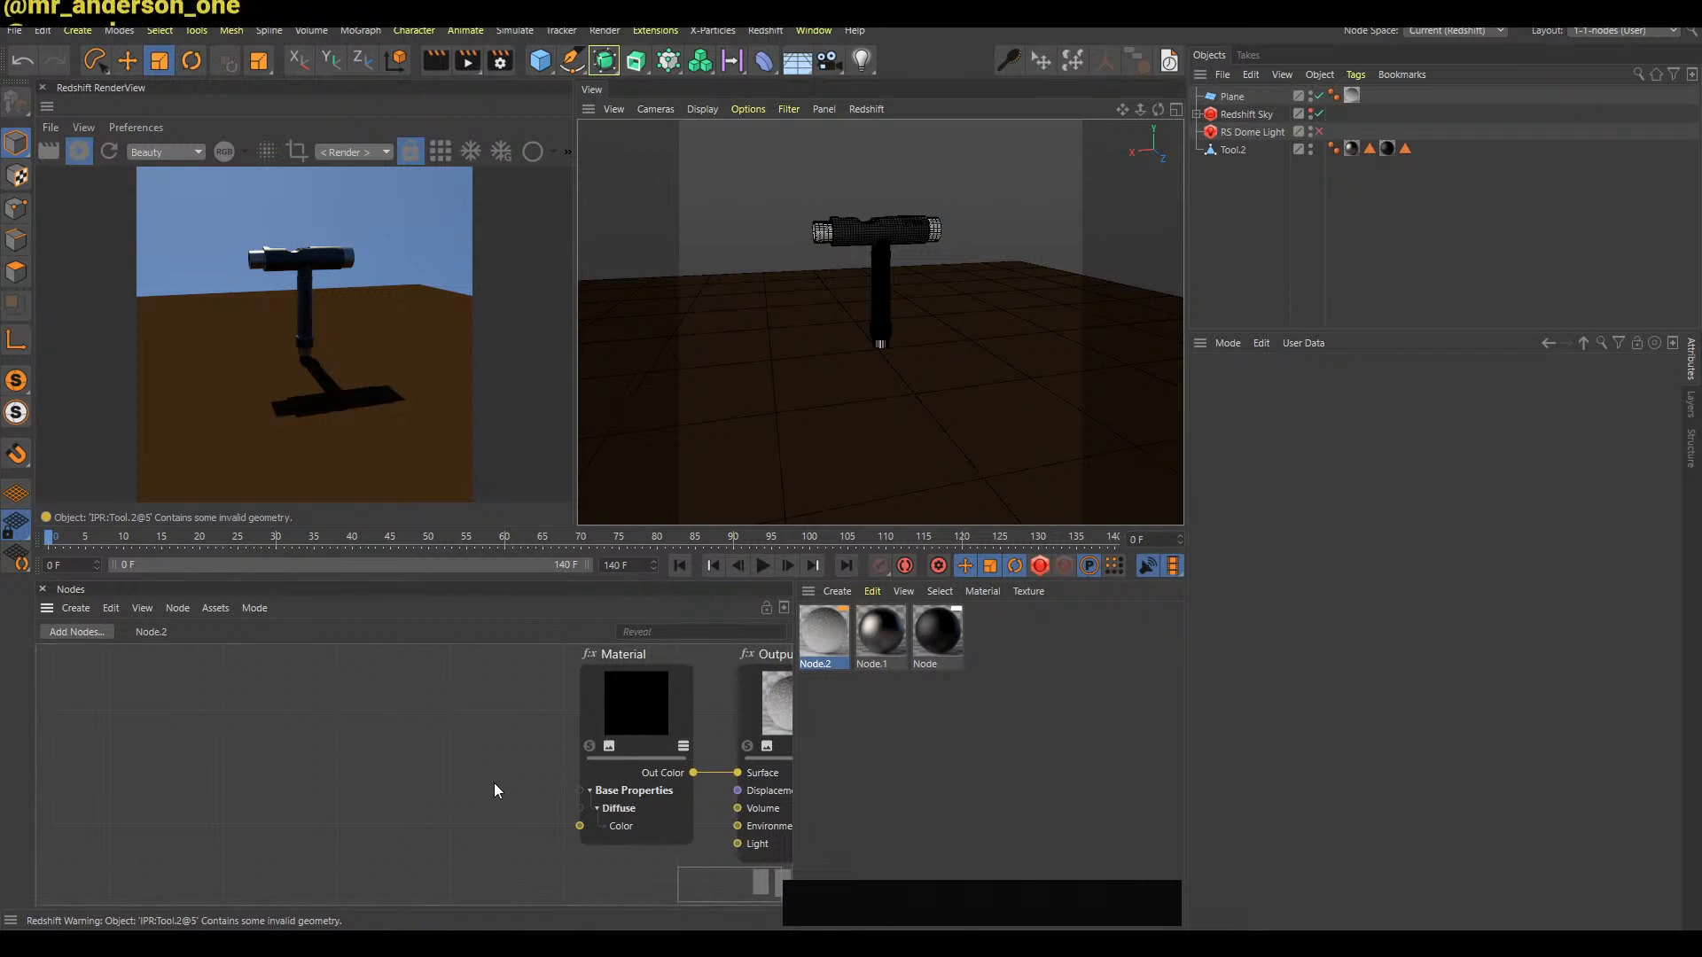
left_click(1267, 216)
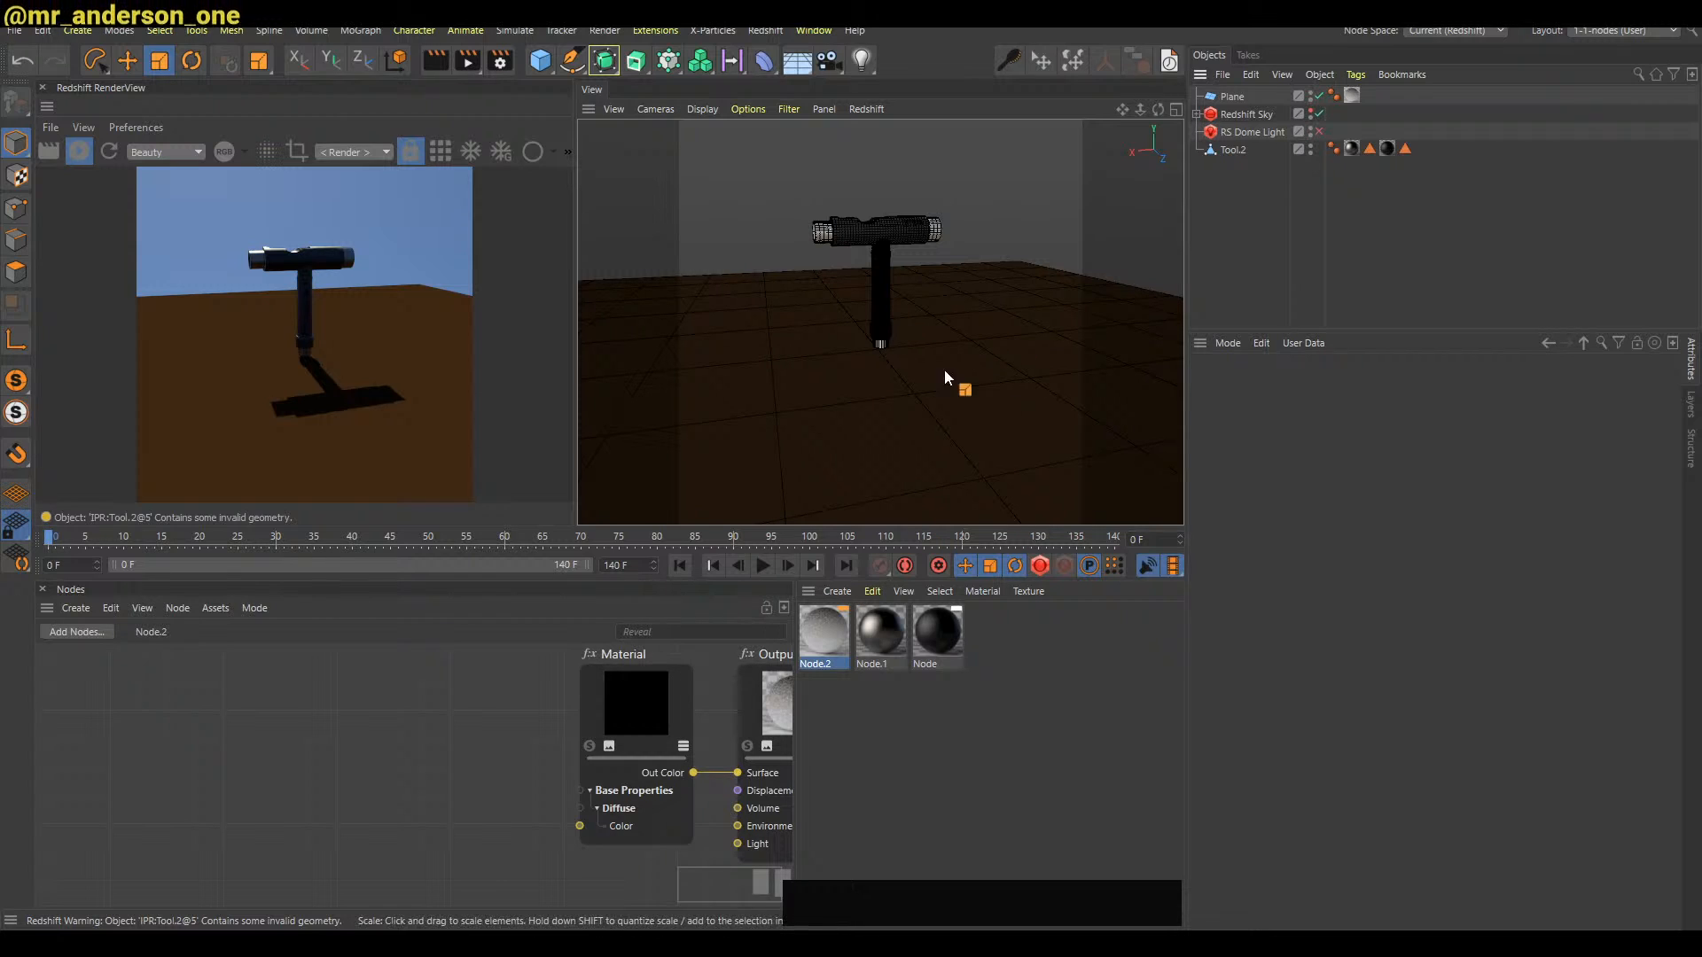
Add a Displacer deformer as a child of the floor plane
left_click(1253, 97)
key("shift+c")
type("disp")
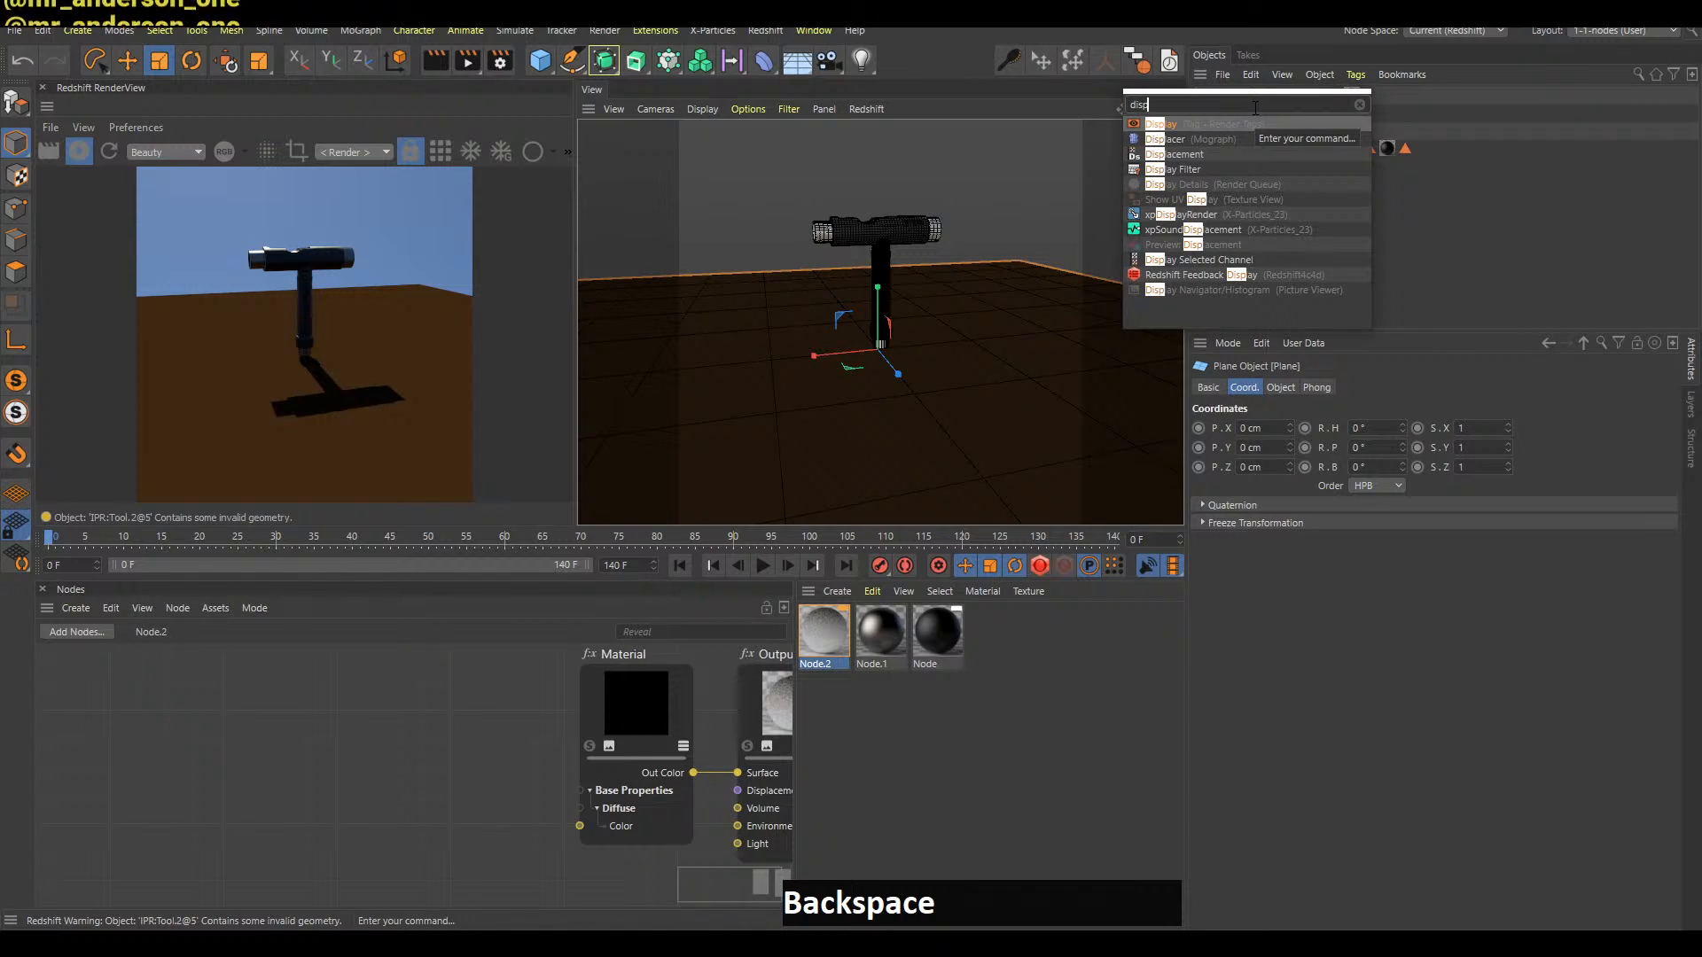
key("shift+Return")
Assign a Noise shader to the displacer, keeping its channel on Custom Shader
left_click(1296, 388)
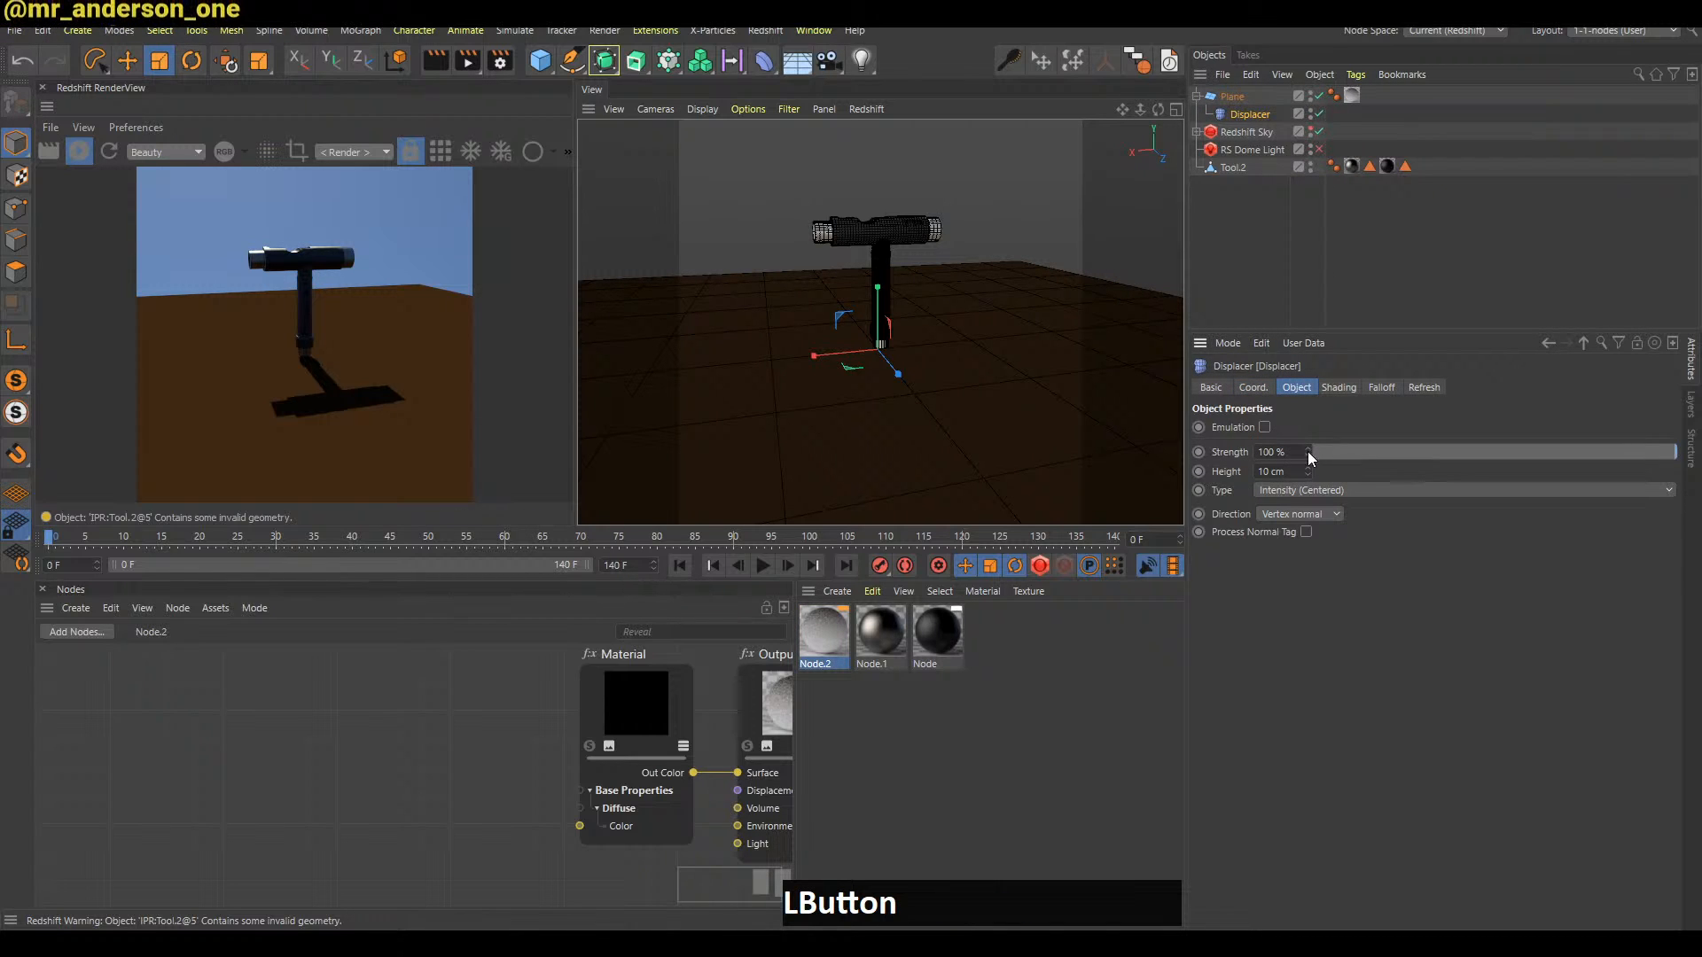
left_click(1337, 387)
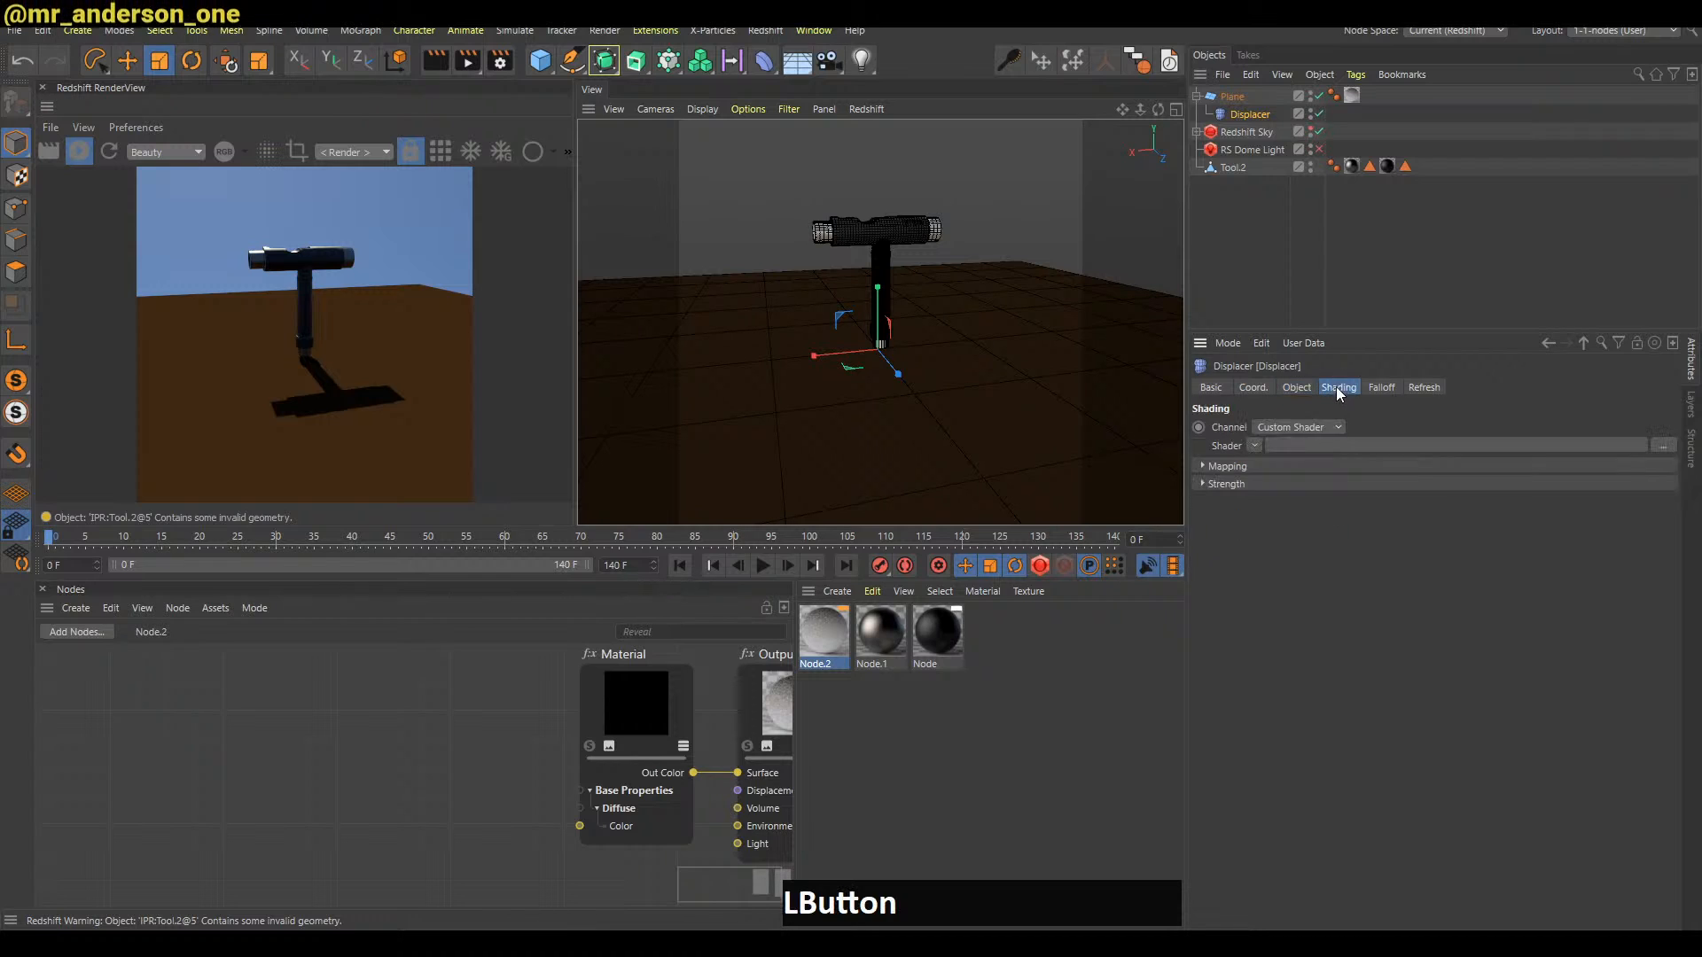
left_click(1299, 428)
left_click(1292, 431)
left_click(1255, 445)
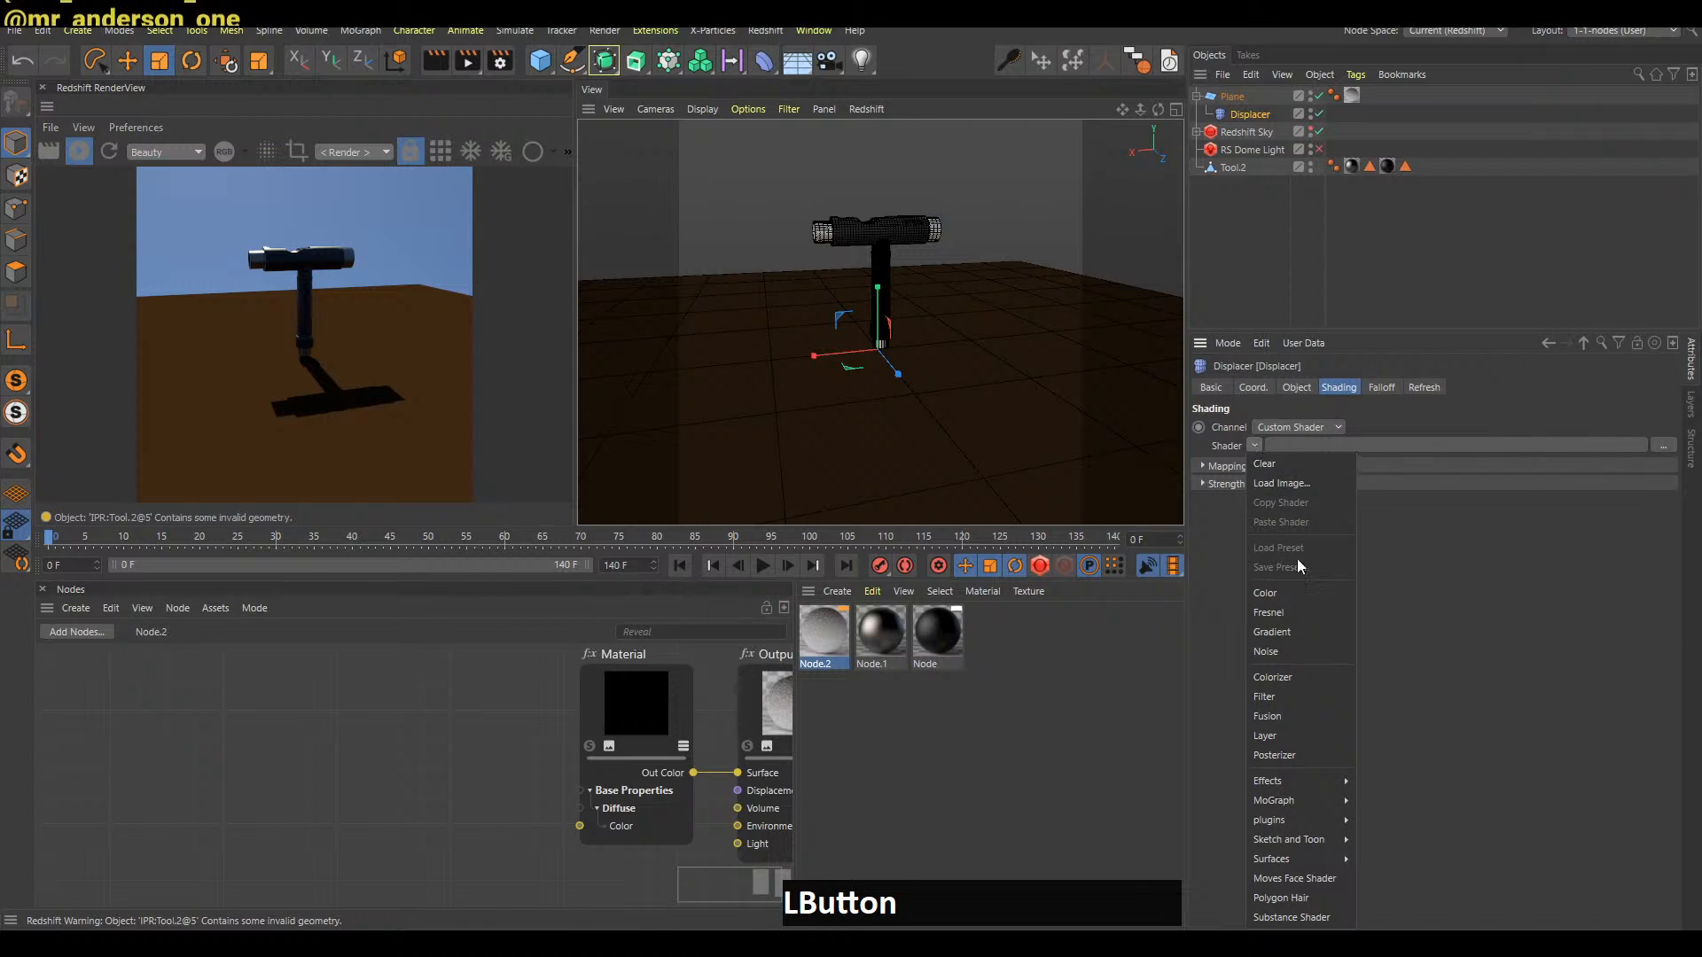
left_click(1301, 599)
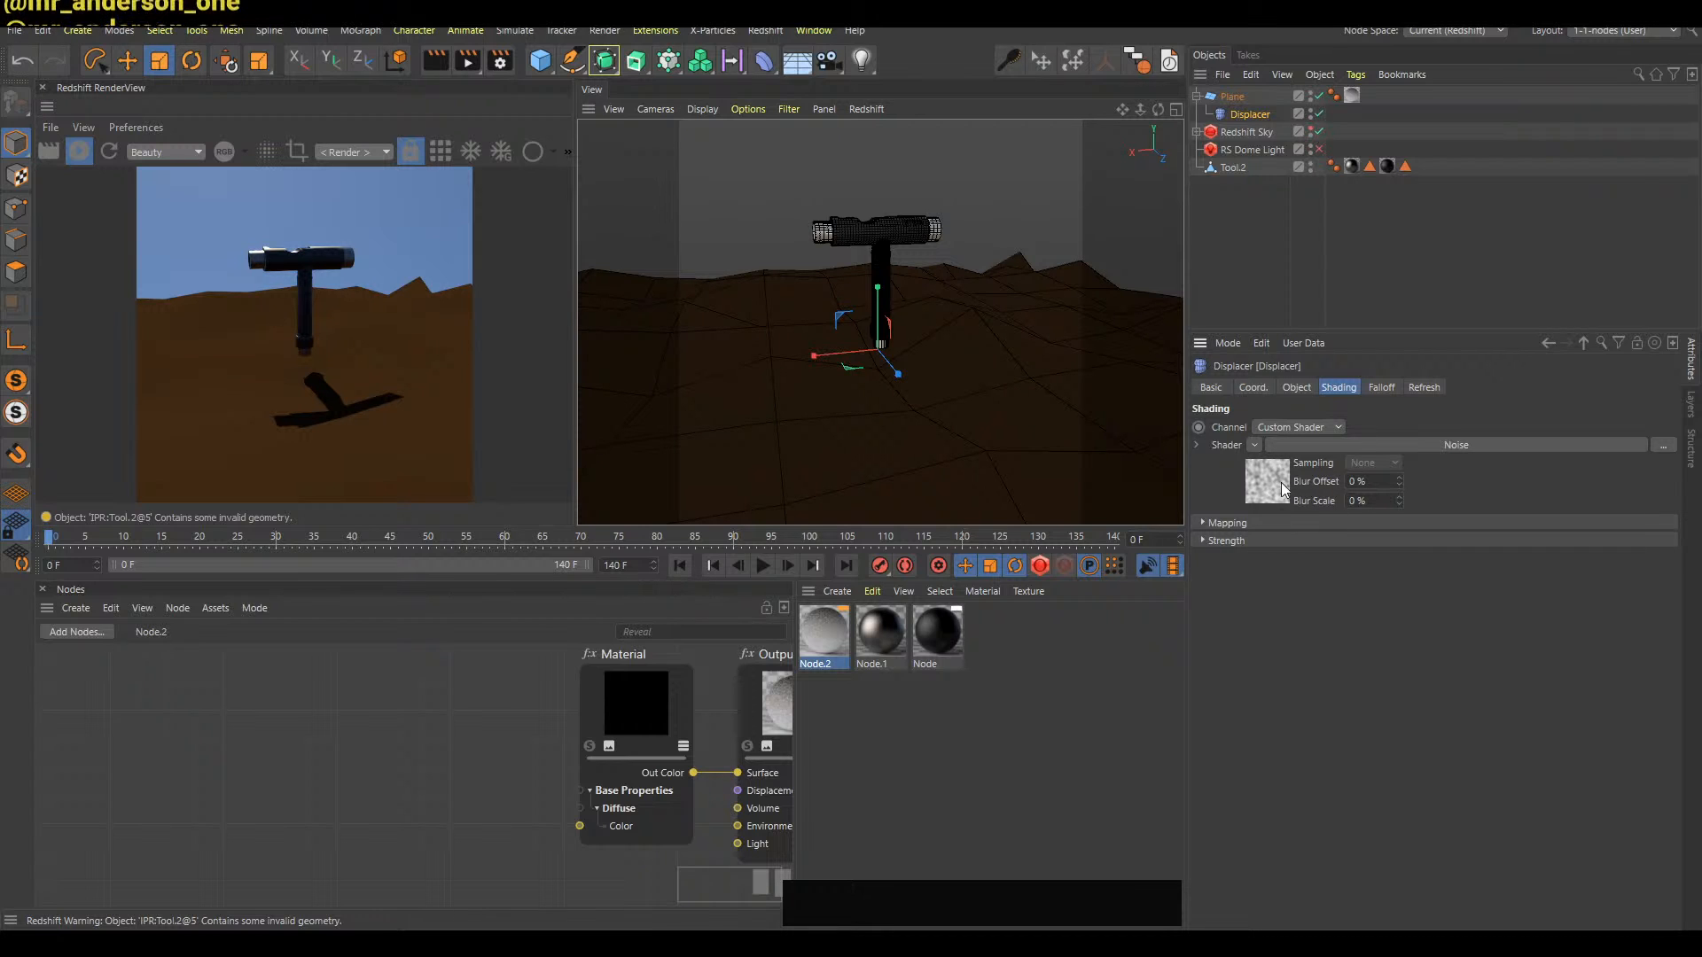
Set the floor plane's width and height segments to 40 and the displacer's height to 3 cm
left_click(1233, 95)
left_click_drag(1344, 468, 1346, 476)
left_click_drag(1345, 466, 1348, 494)
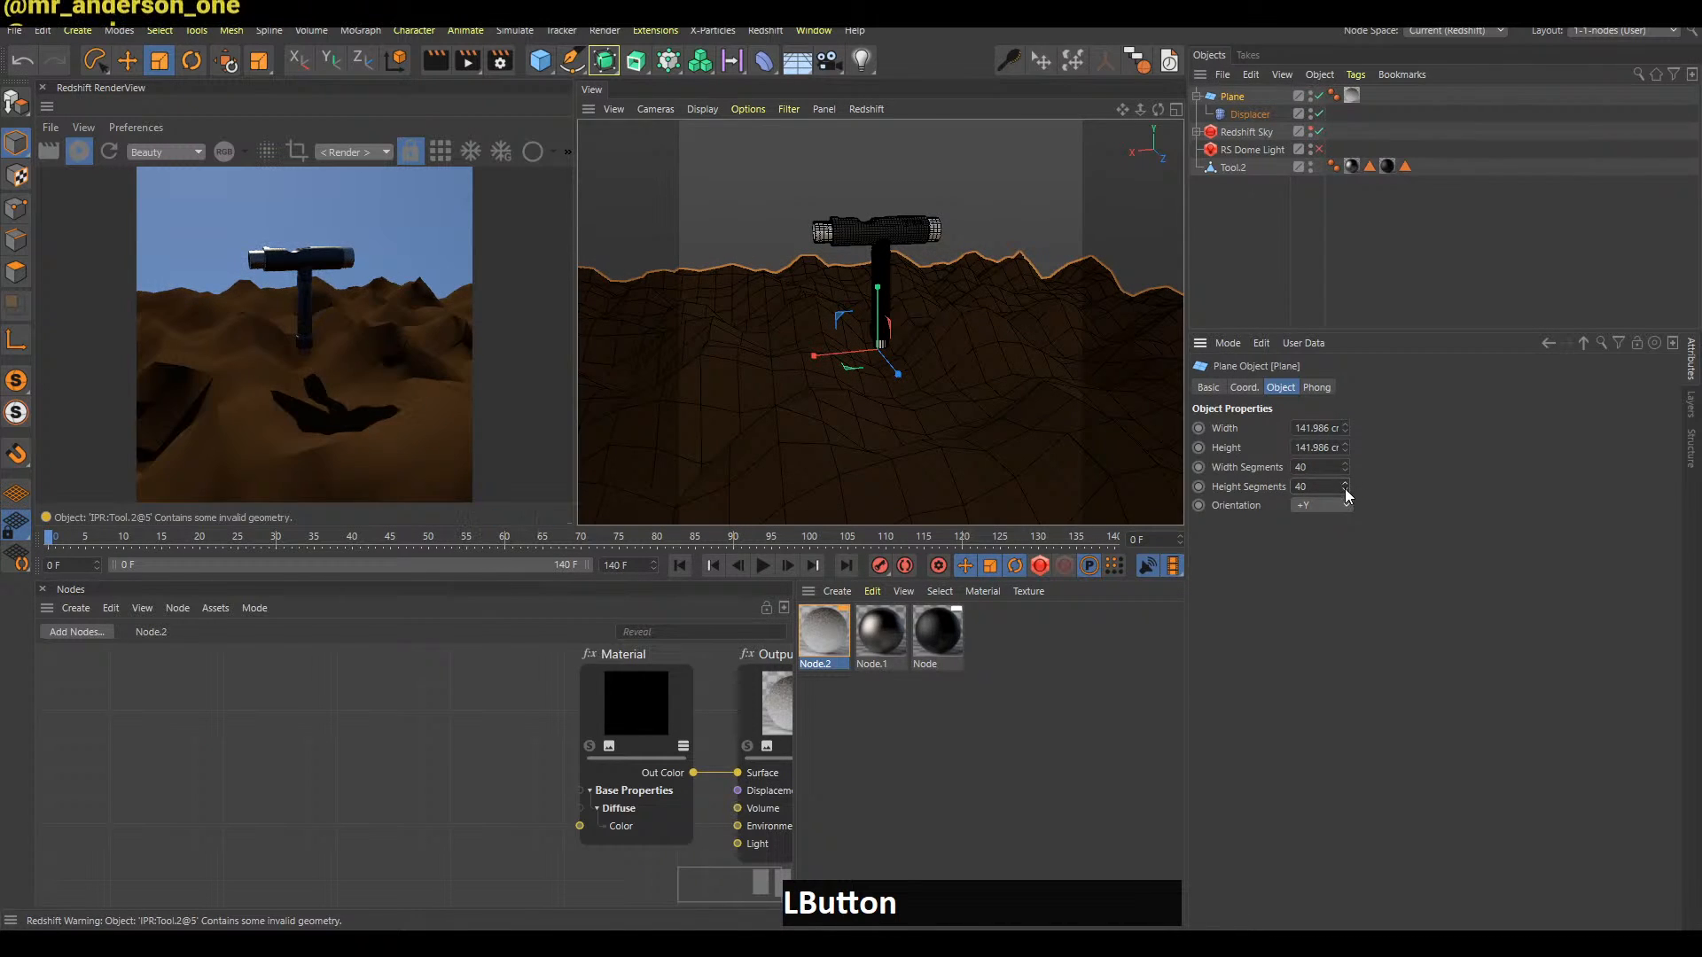
left_click(1257, 116)
left_click_drag(1308, 477, 1310, 485)
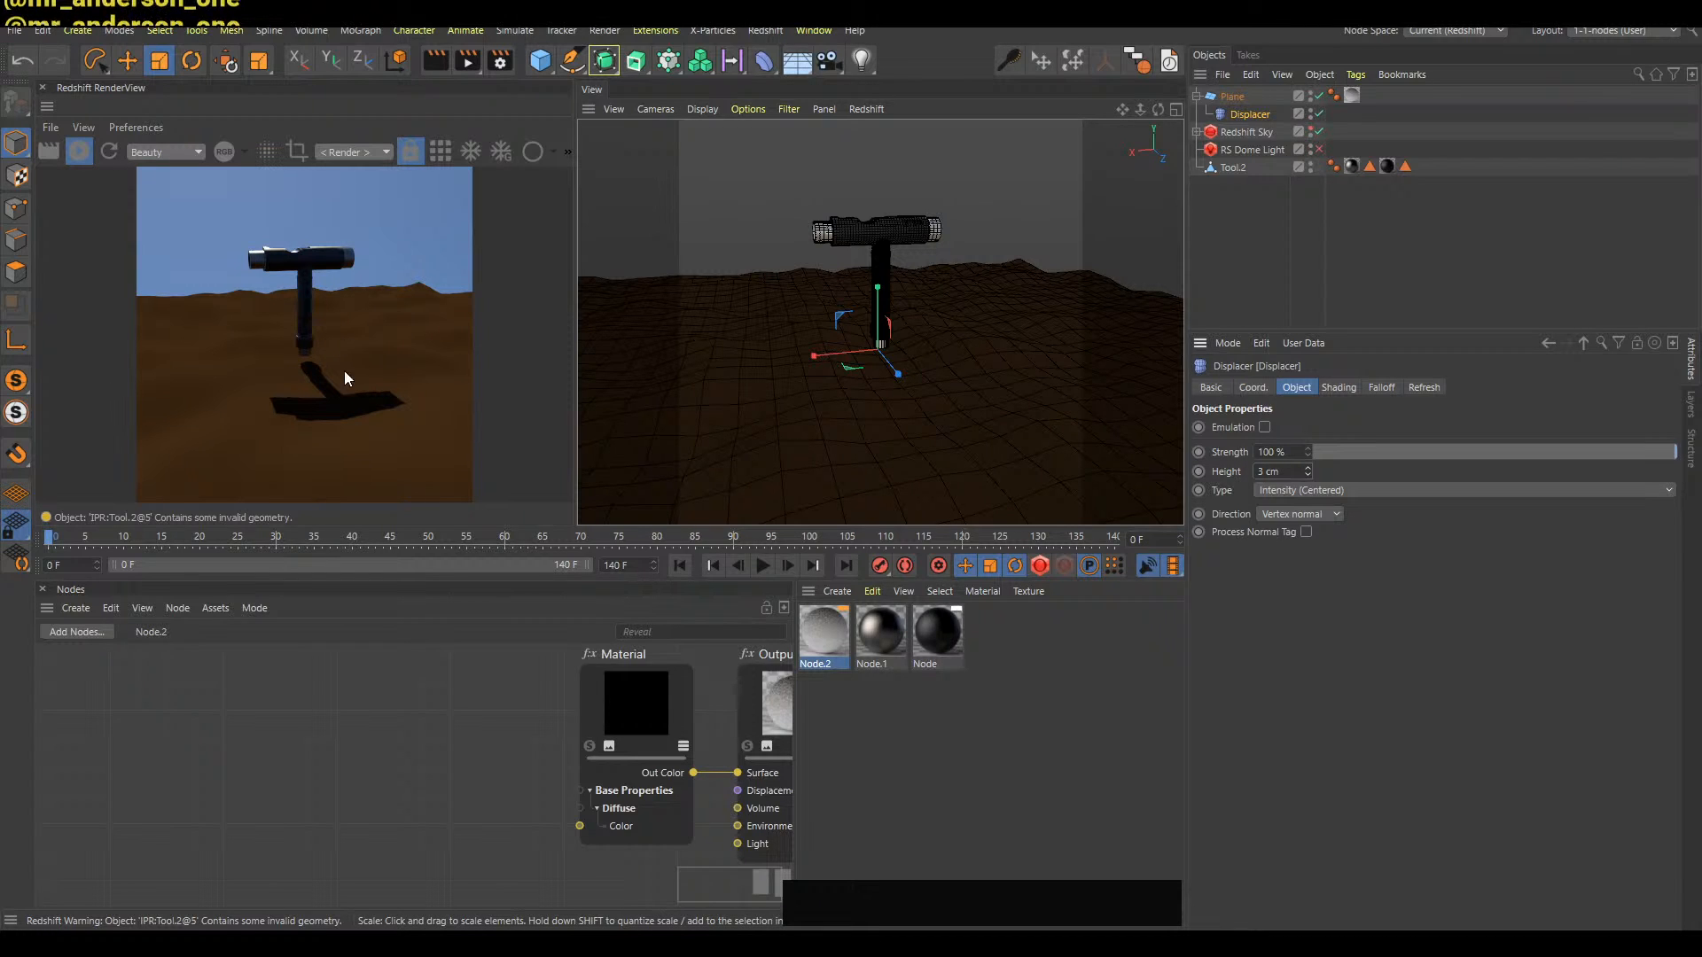
End the "Is this art?" poll in the live chat and return to the scene
key("alt+Tab")
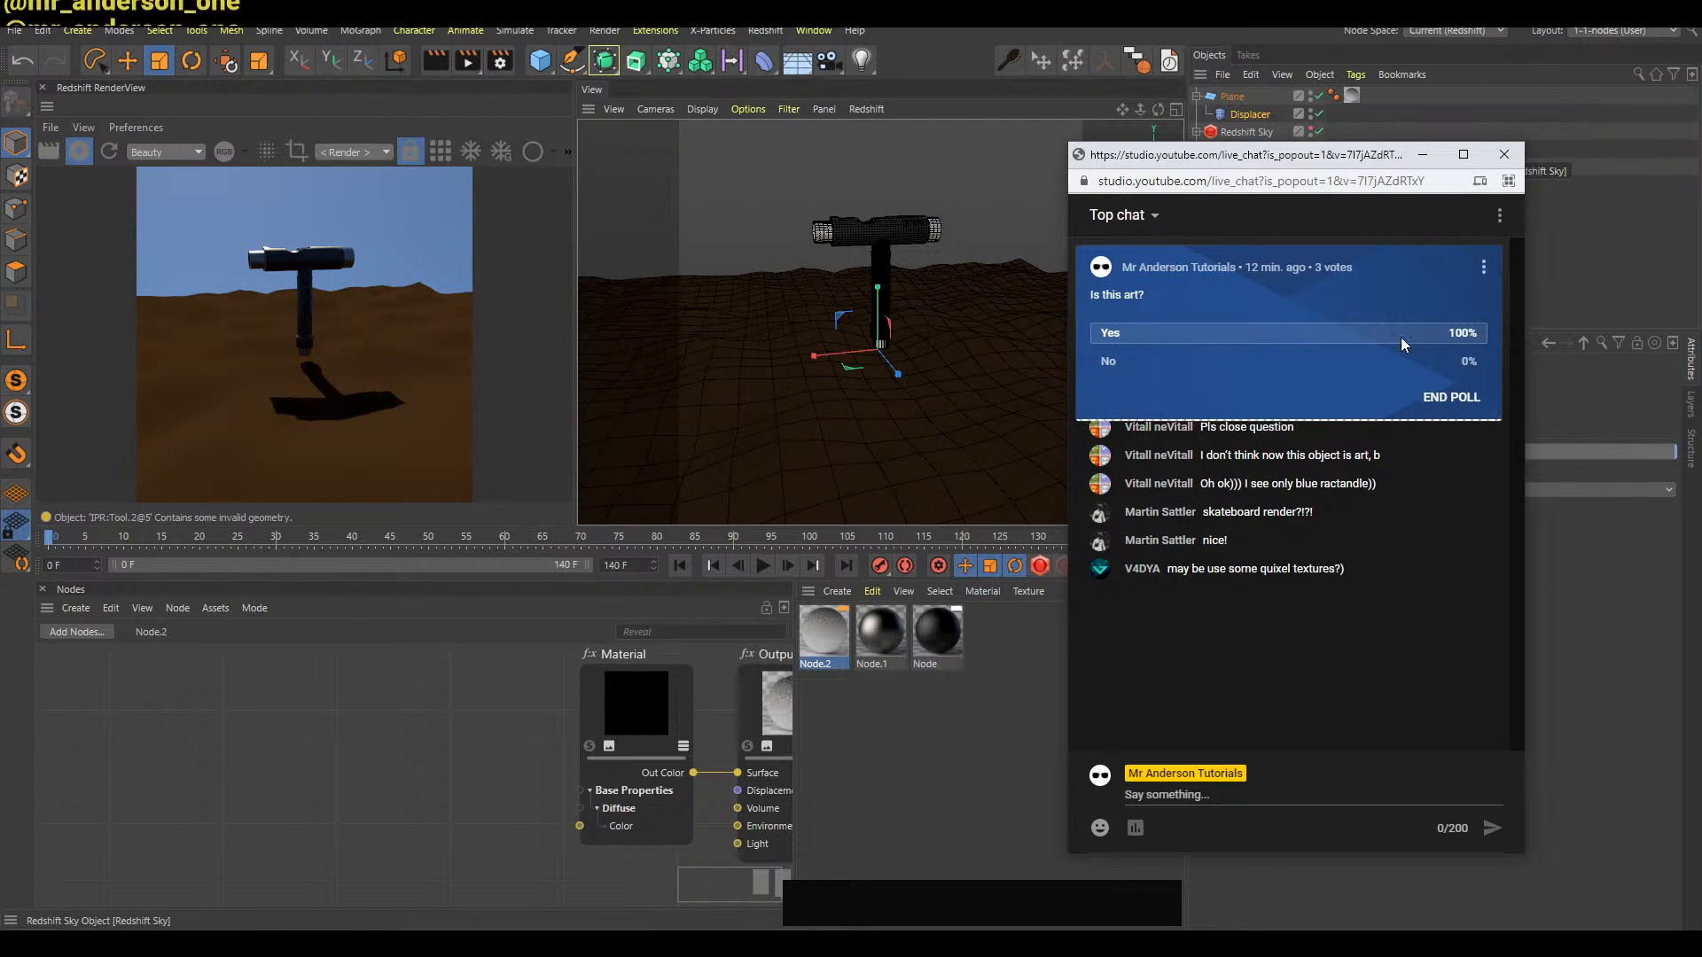
left_click(1452, 401)
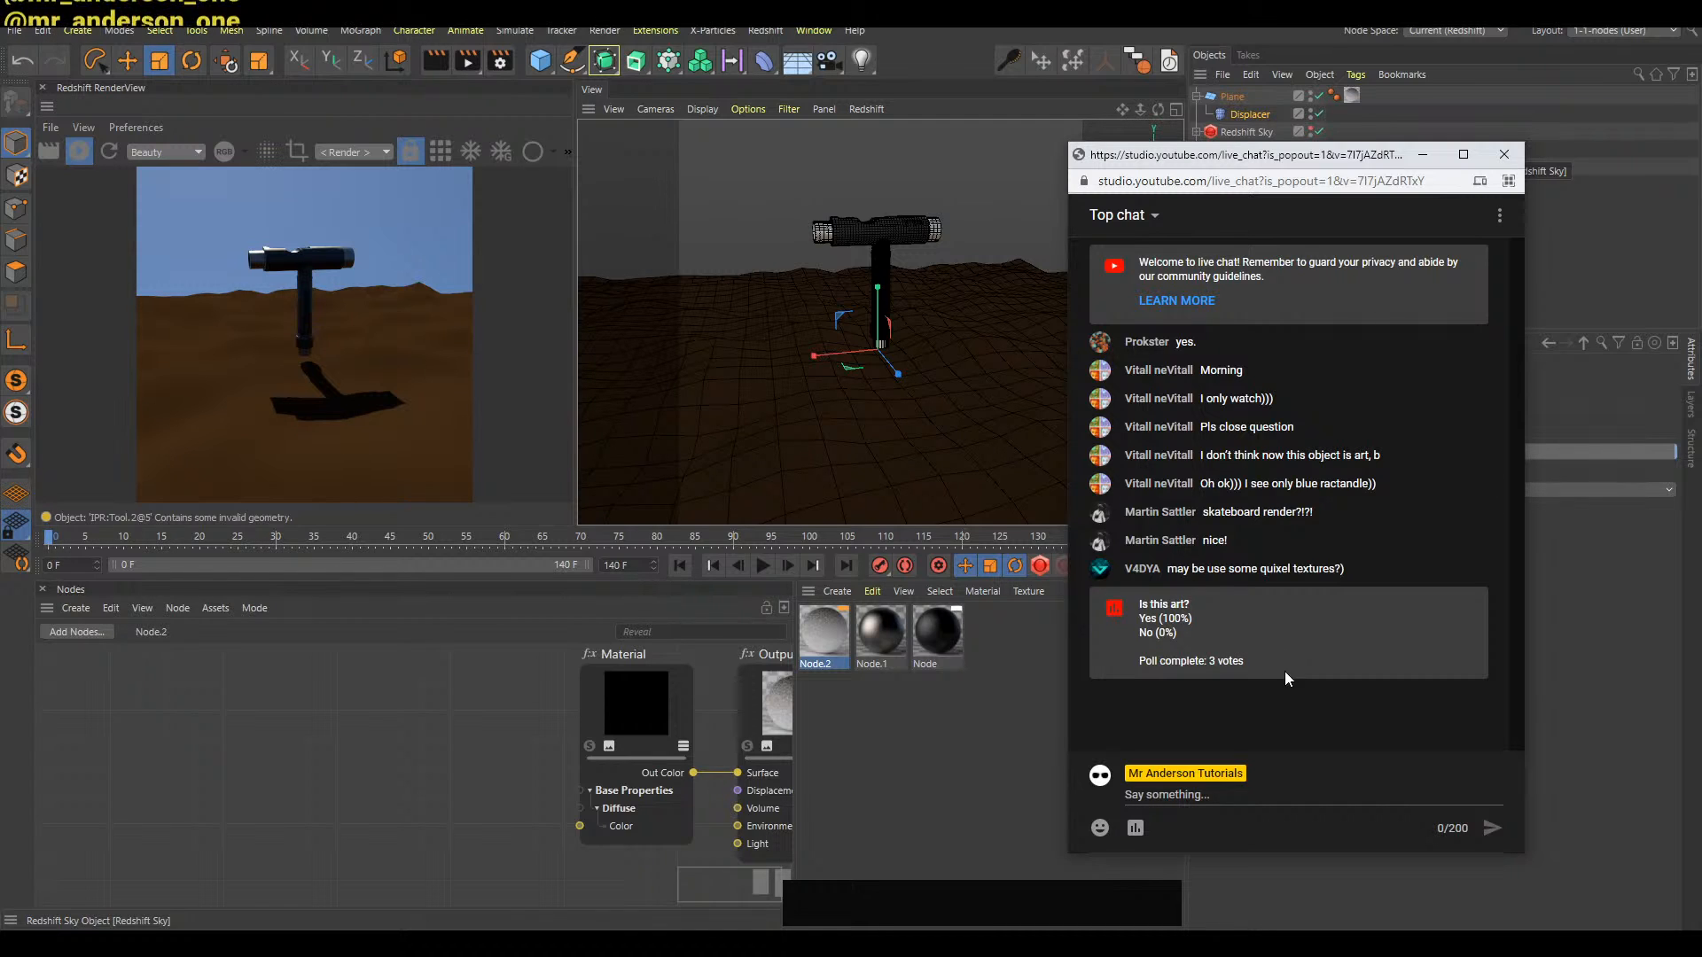
left_click(1578, 238)
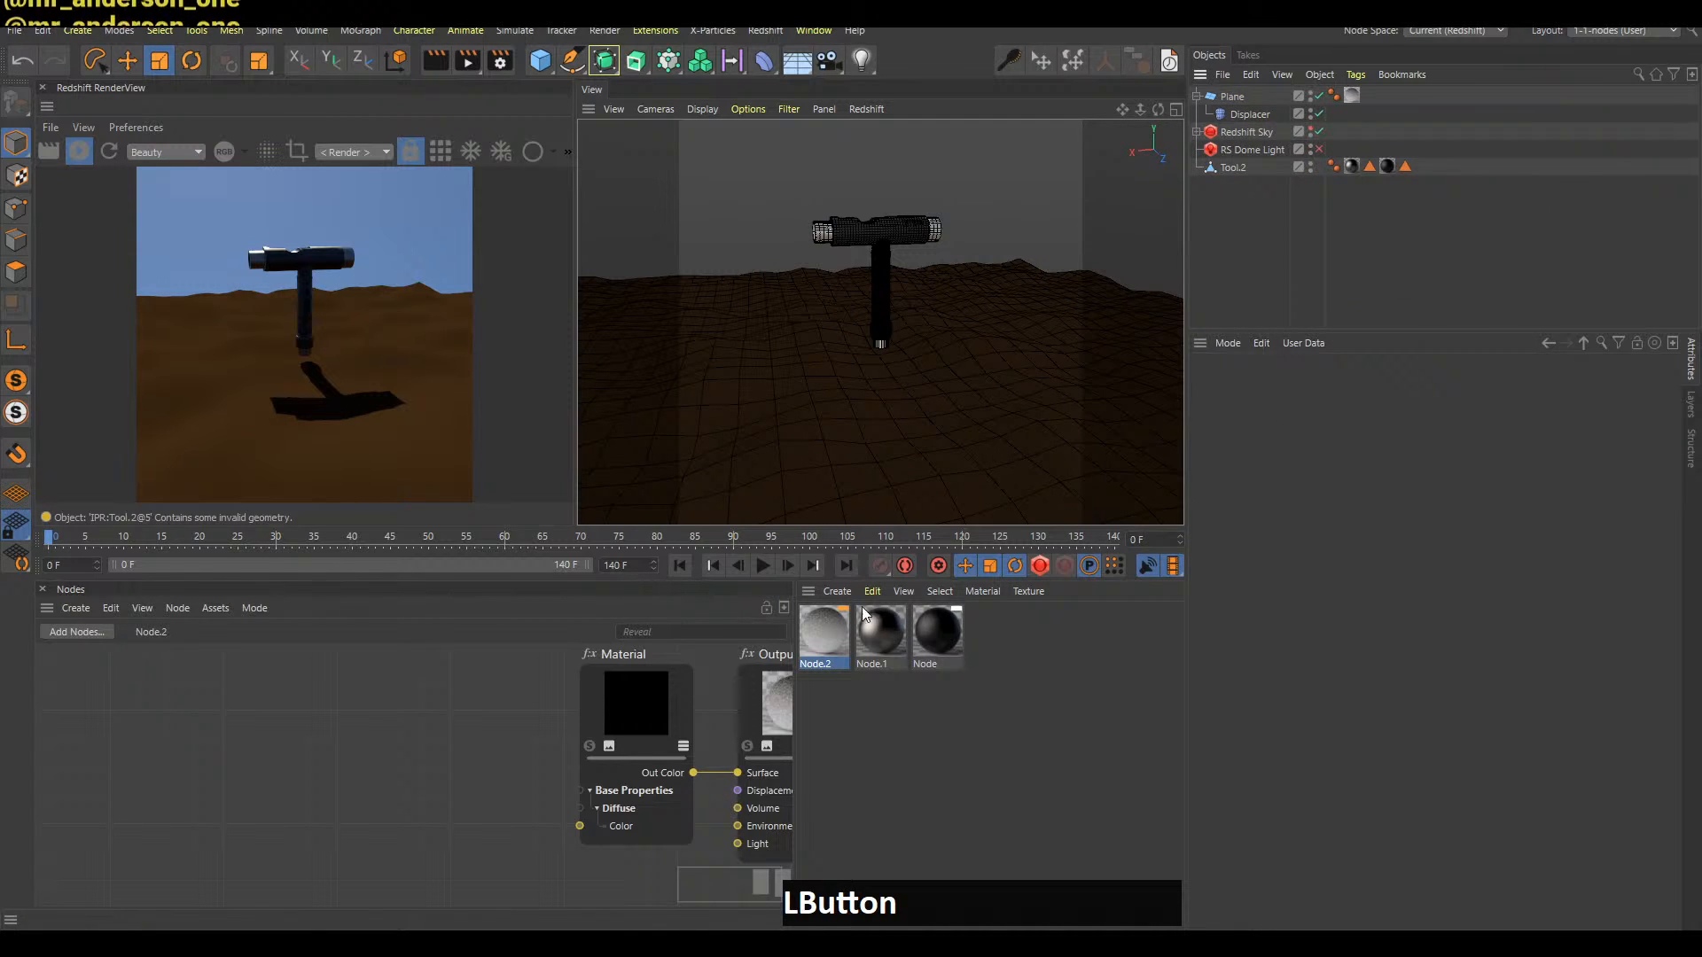
middle_click_drag(623, 730, 603, 733, "alt")
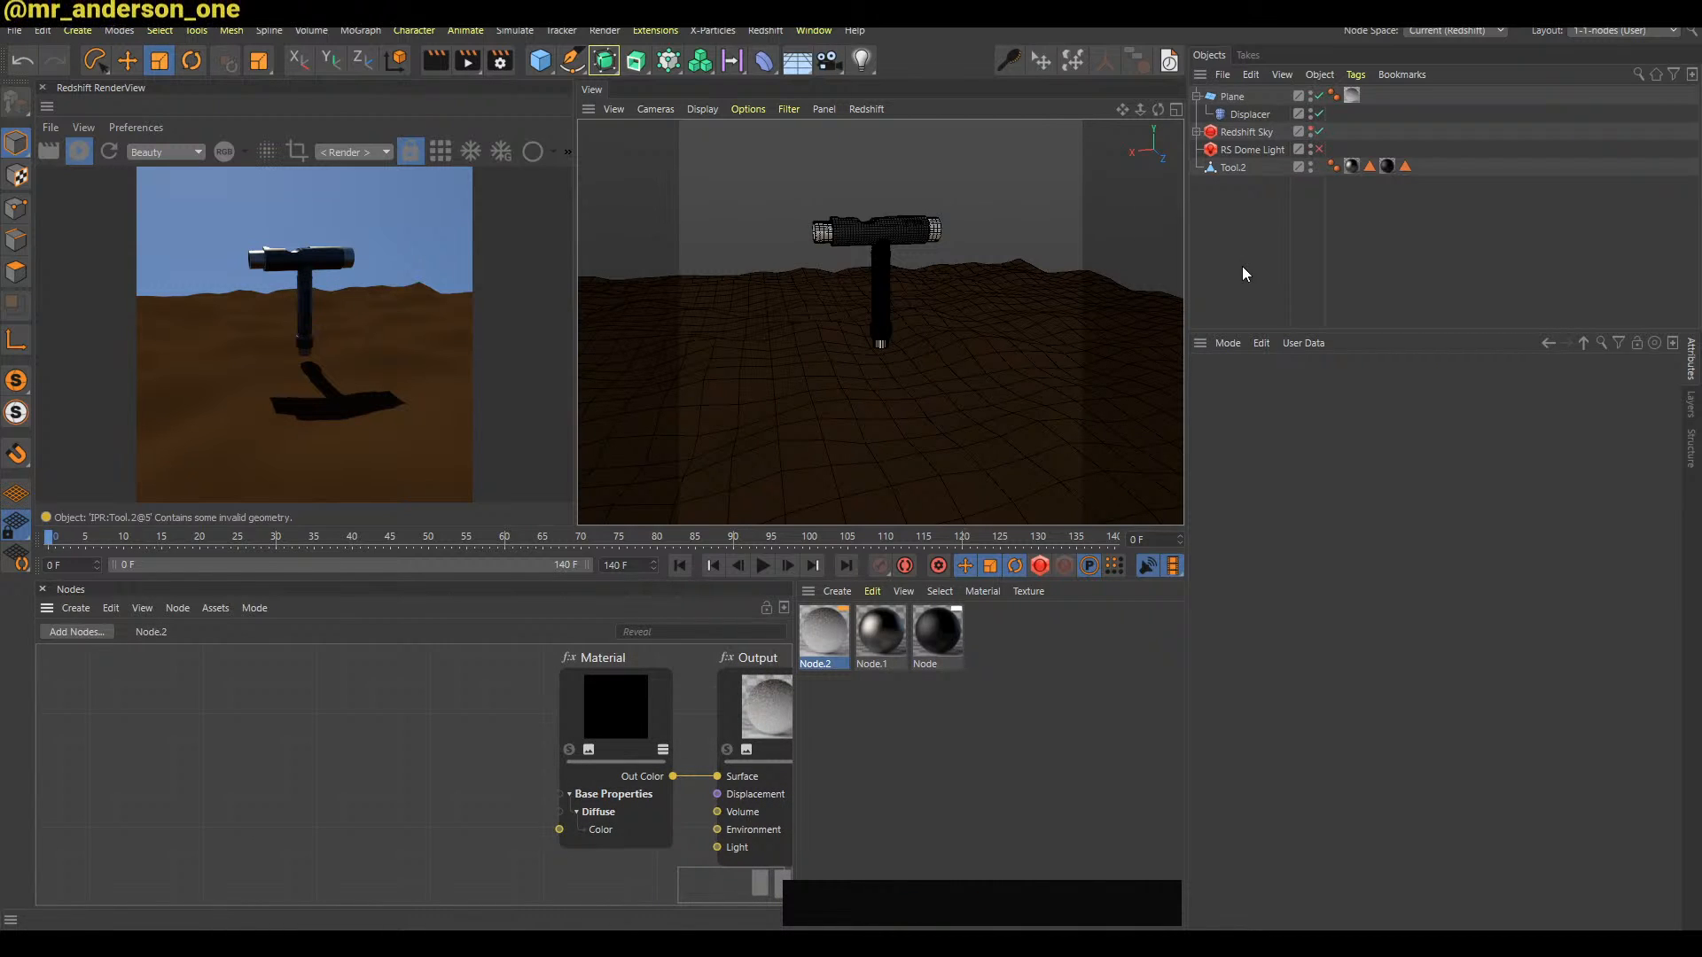
left_click(1253, 113)
left_click(1253, 113)
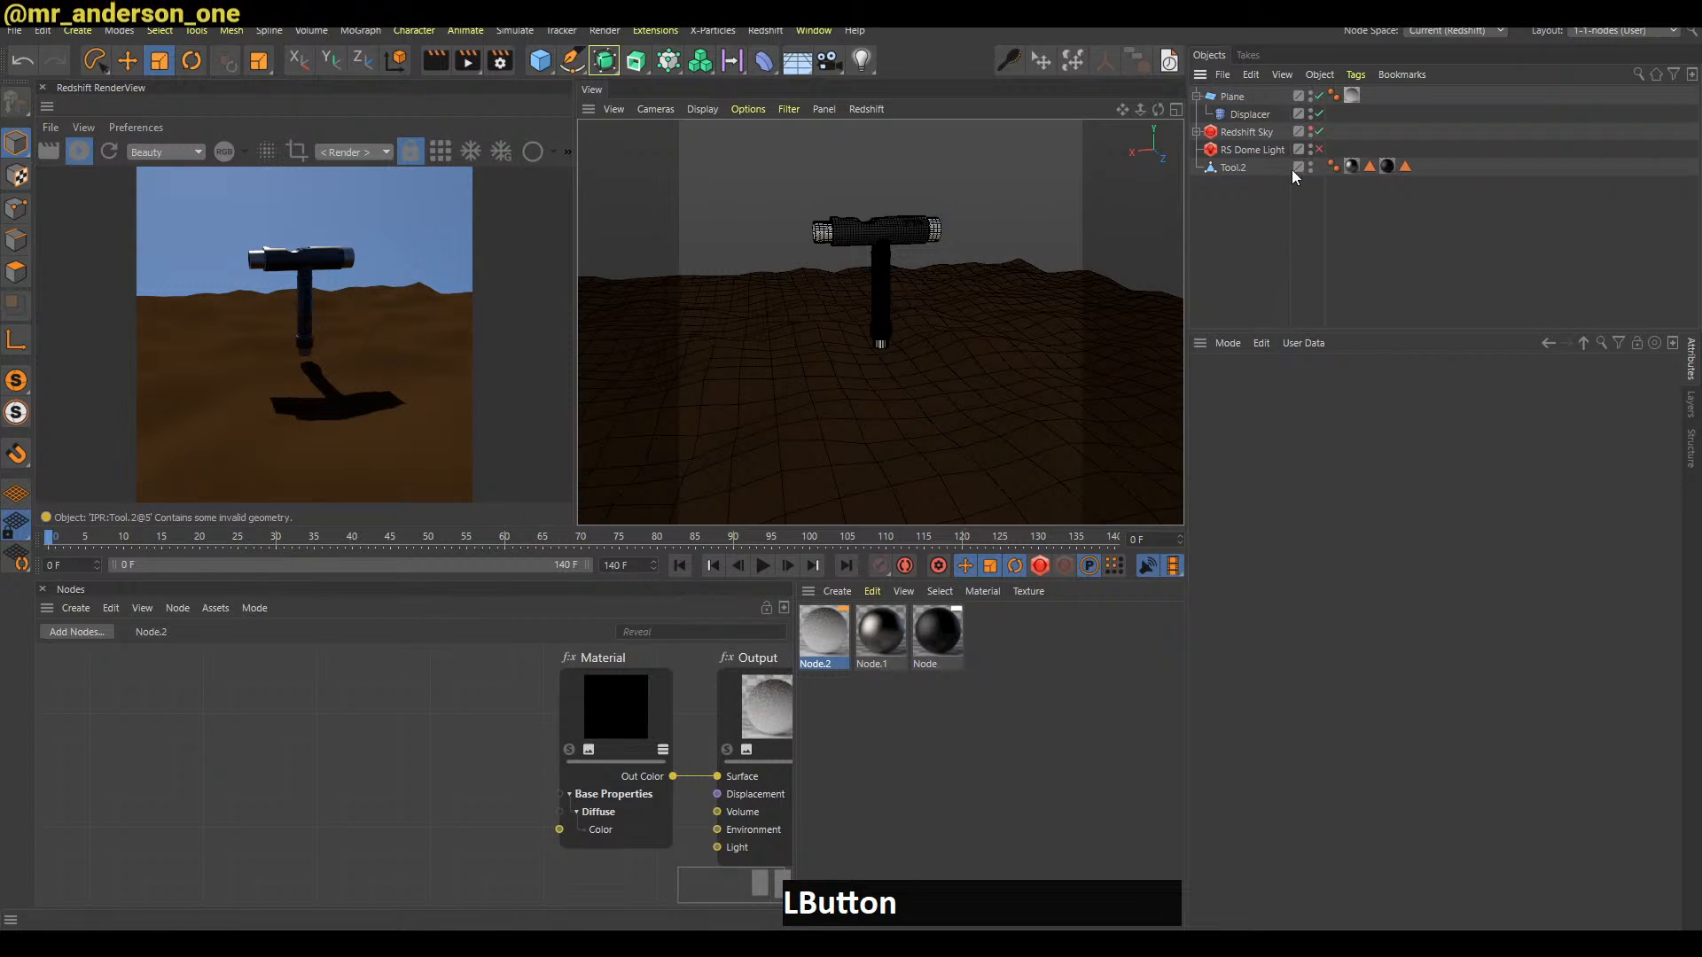
left_click(1264, 211)
right_click_drag(1135, 277, 945, 373, "alt")
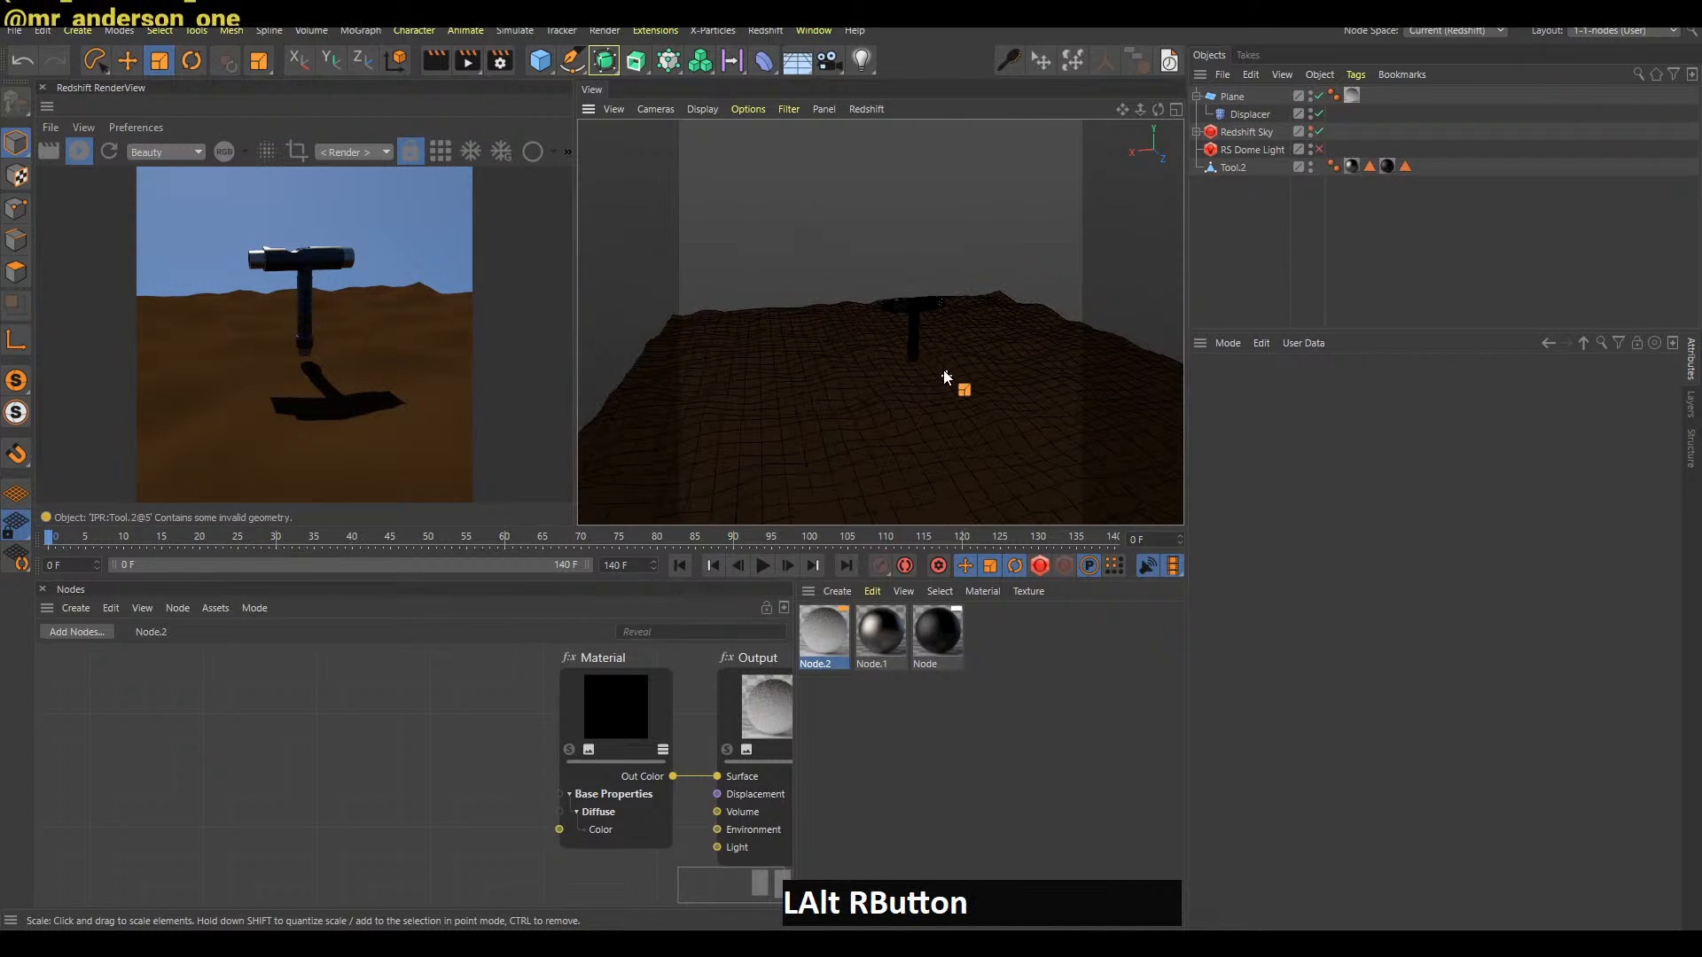
middle_click_drag(946, 372, 960, 376, "alt")
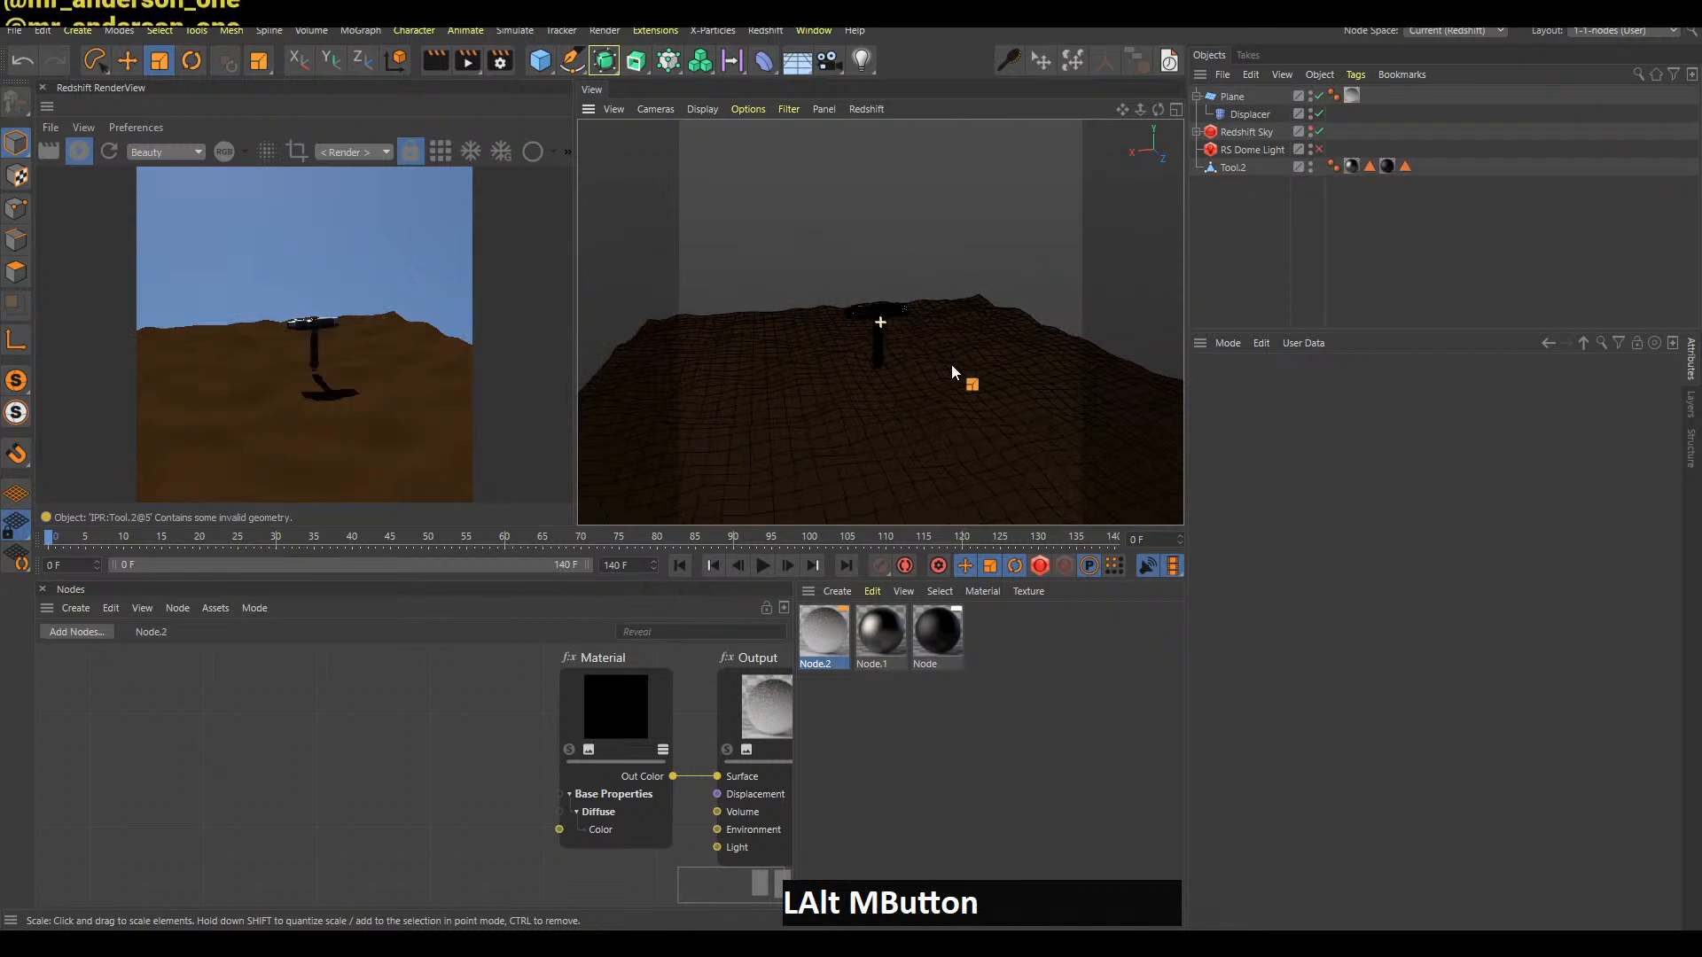
Add a Maxon Noise node to the ground material's node graph, placed before the Material node
double_click(457, 776)
type("maxon noise")
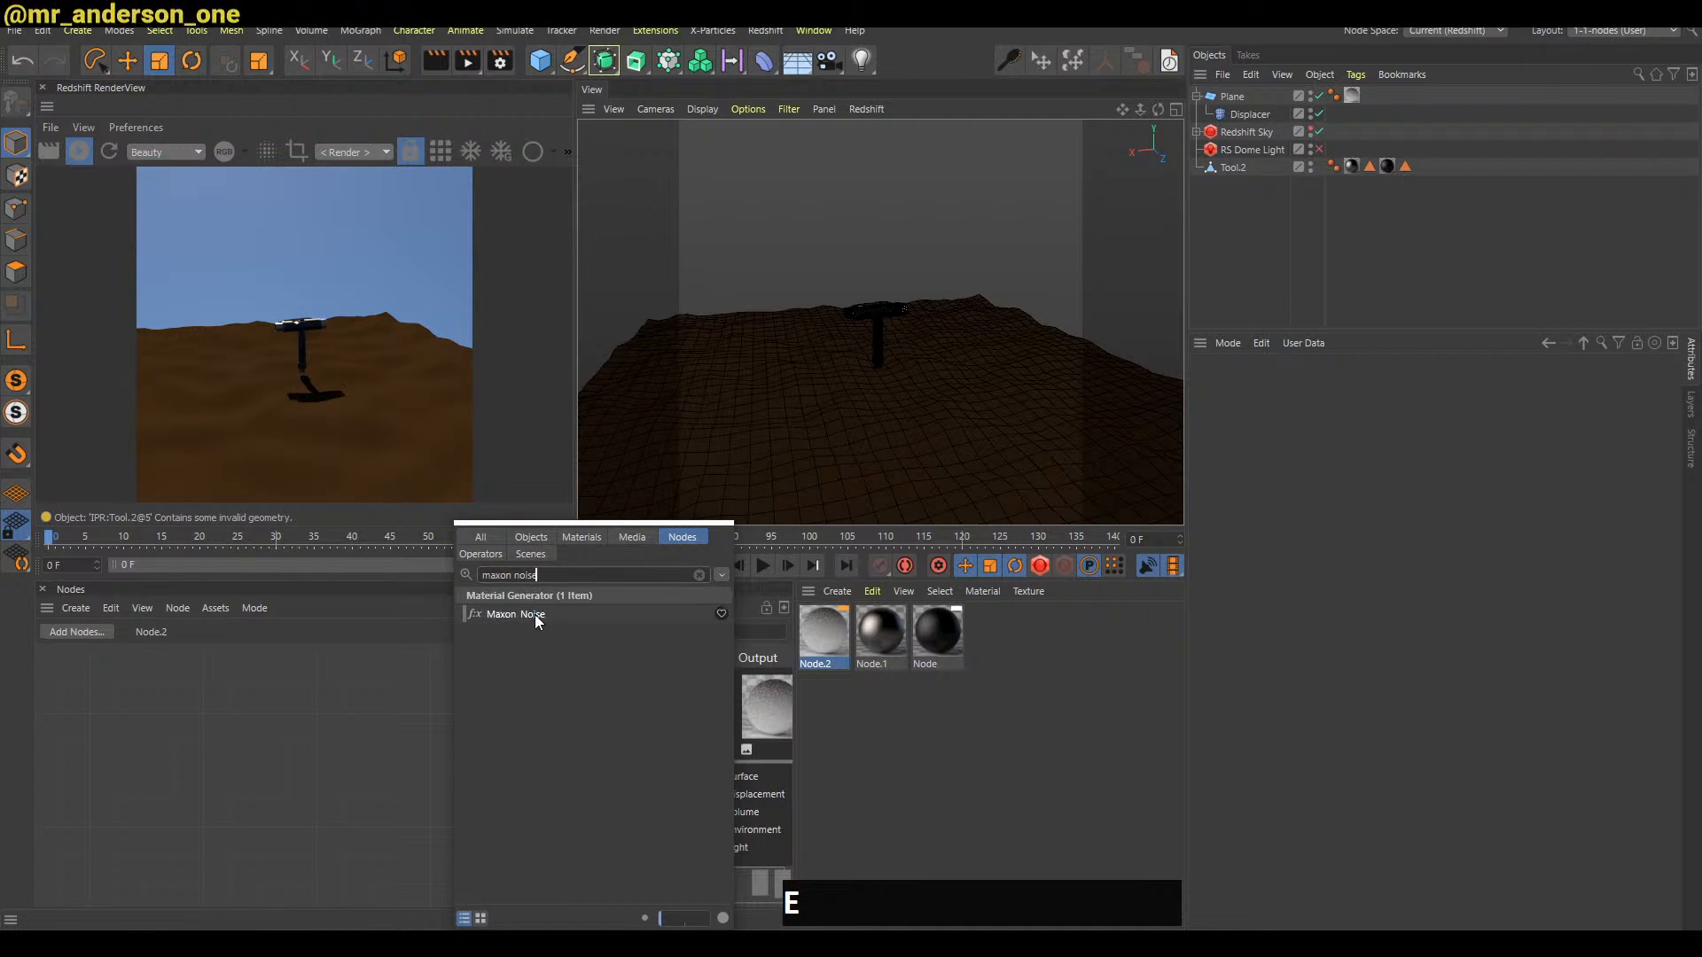
left_click(534, 614)
left_click_drag(439, 755, 257, 723)
left_click(344, 746)
Add a Bump Map node fed by the Maxon Noise color and connect its output to the material's Overall Bump Map input
double_click(391, 774)
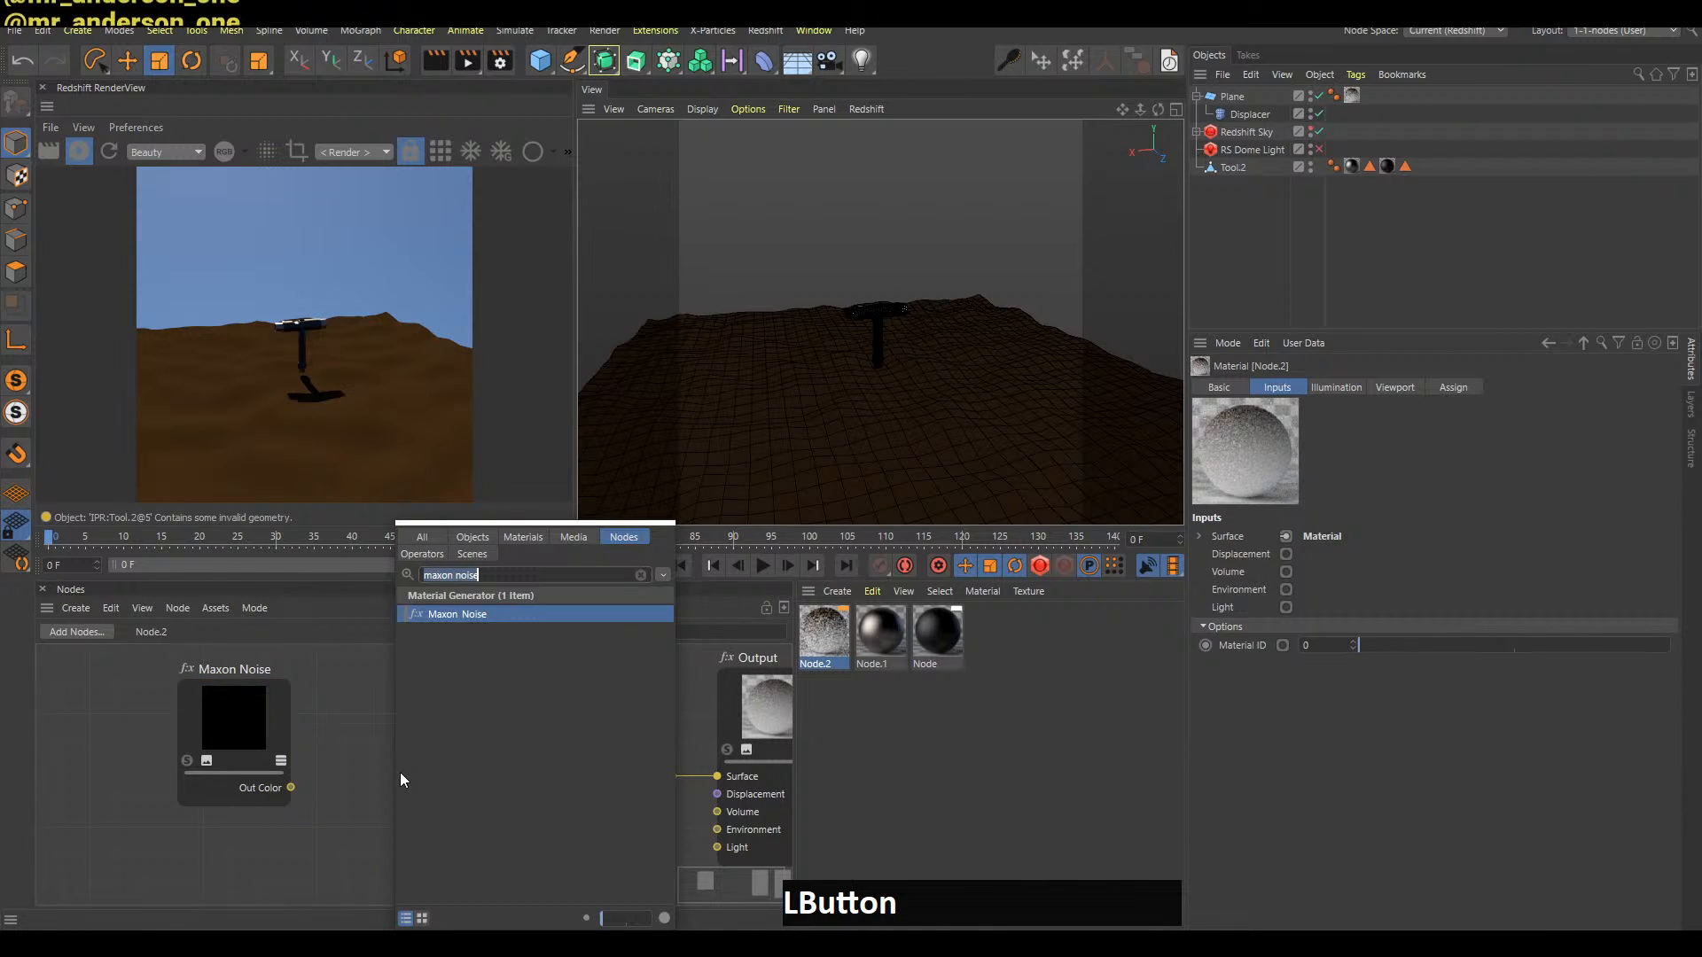
type("bump map")
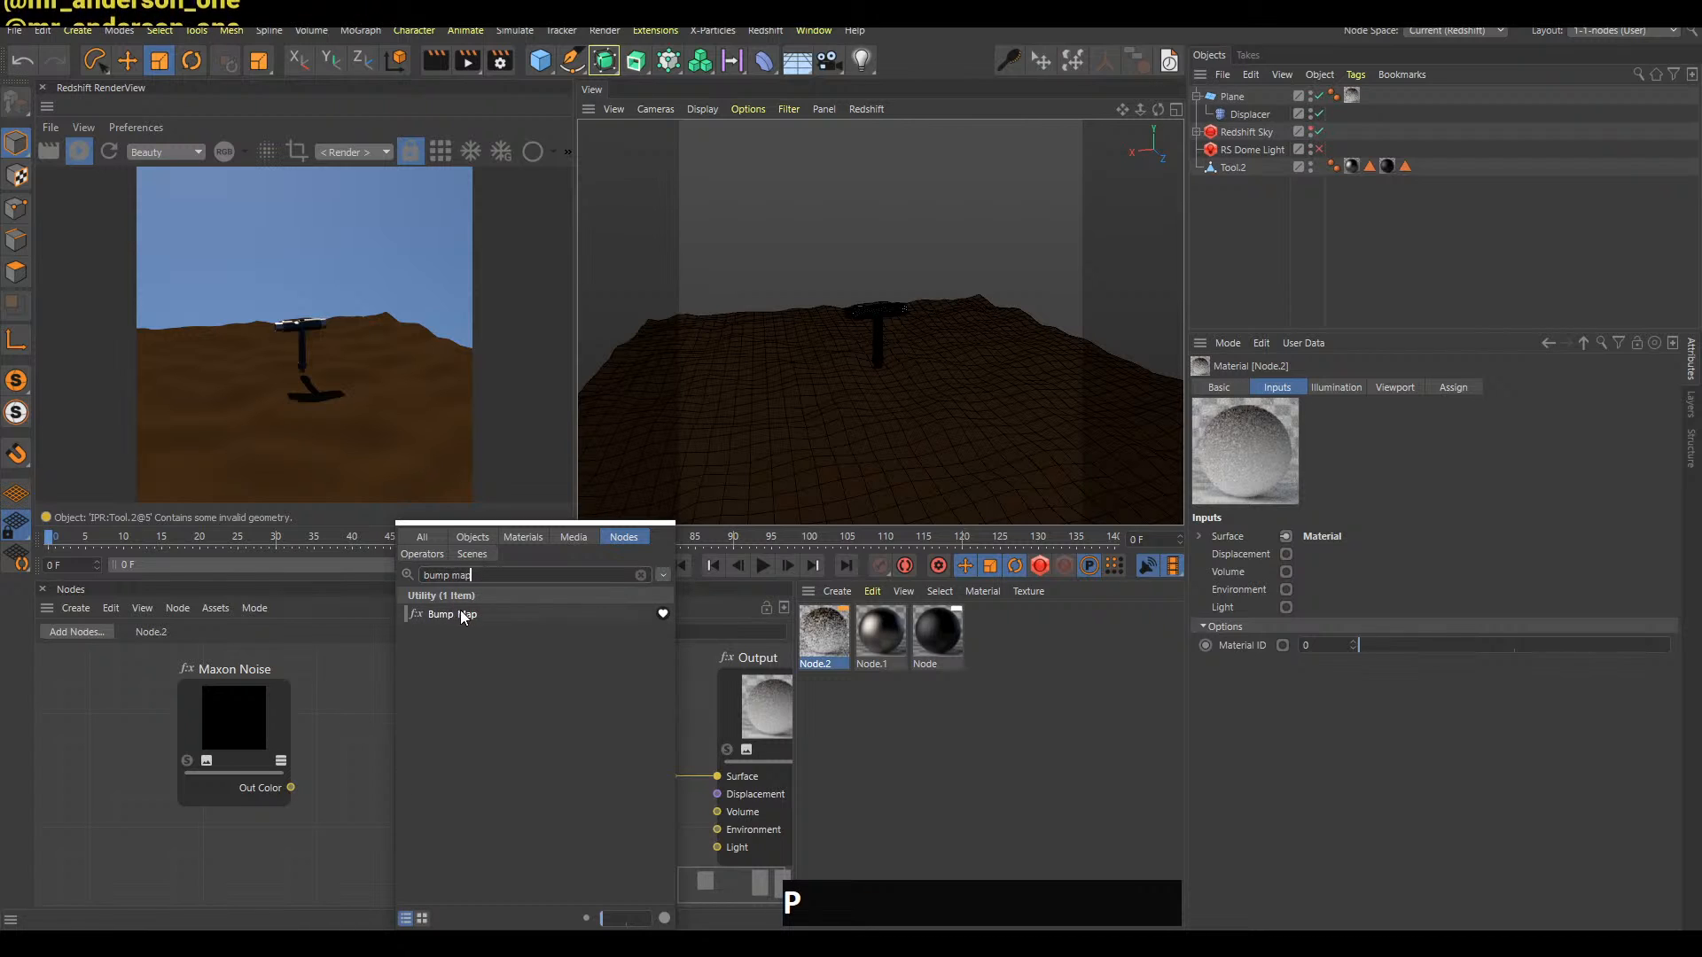
left_click(459, 613)
left_click_drag(290, 788, 571, 780)
left_click(458, 810)
mouse_move(683, 512)
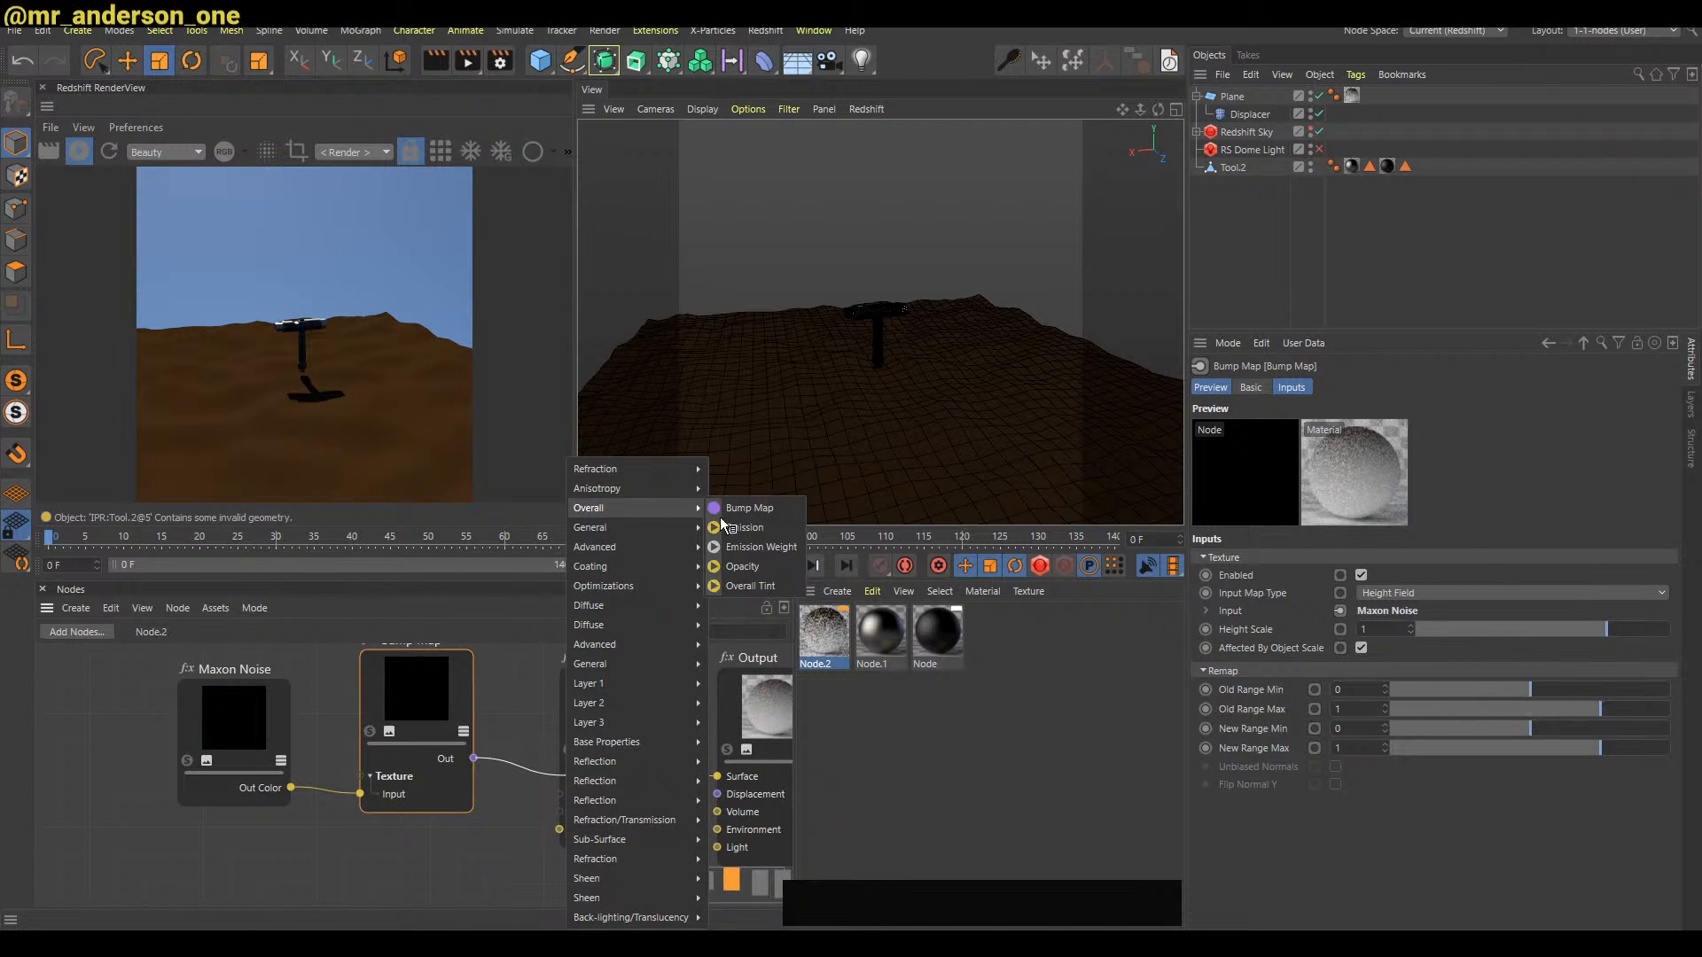
left_click(749, 508)
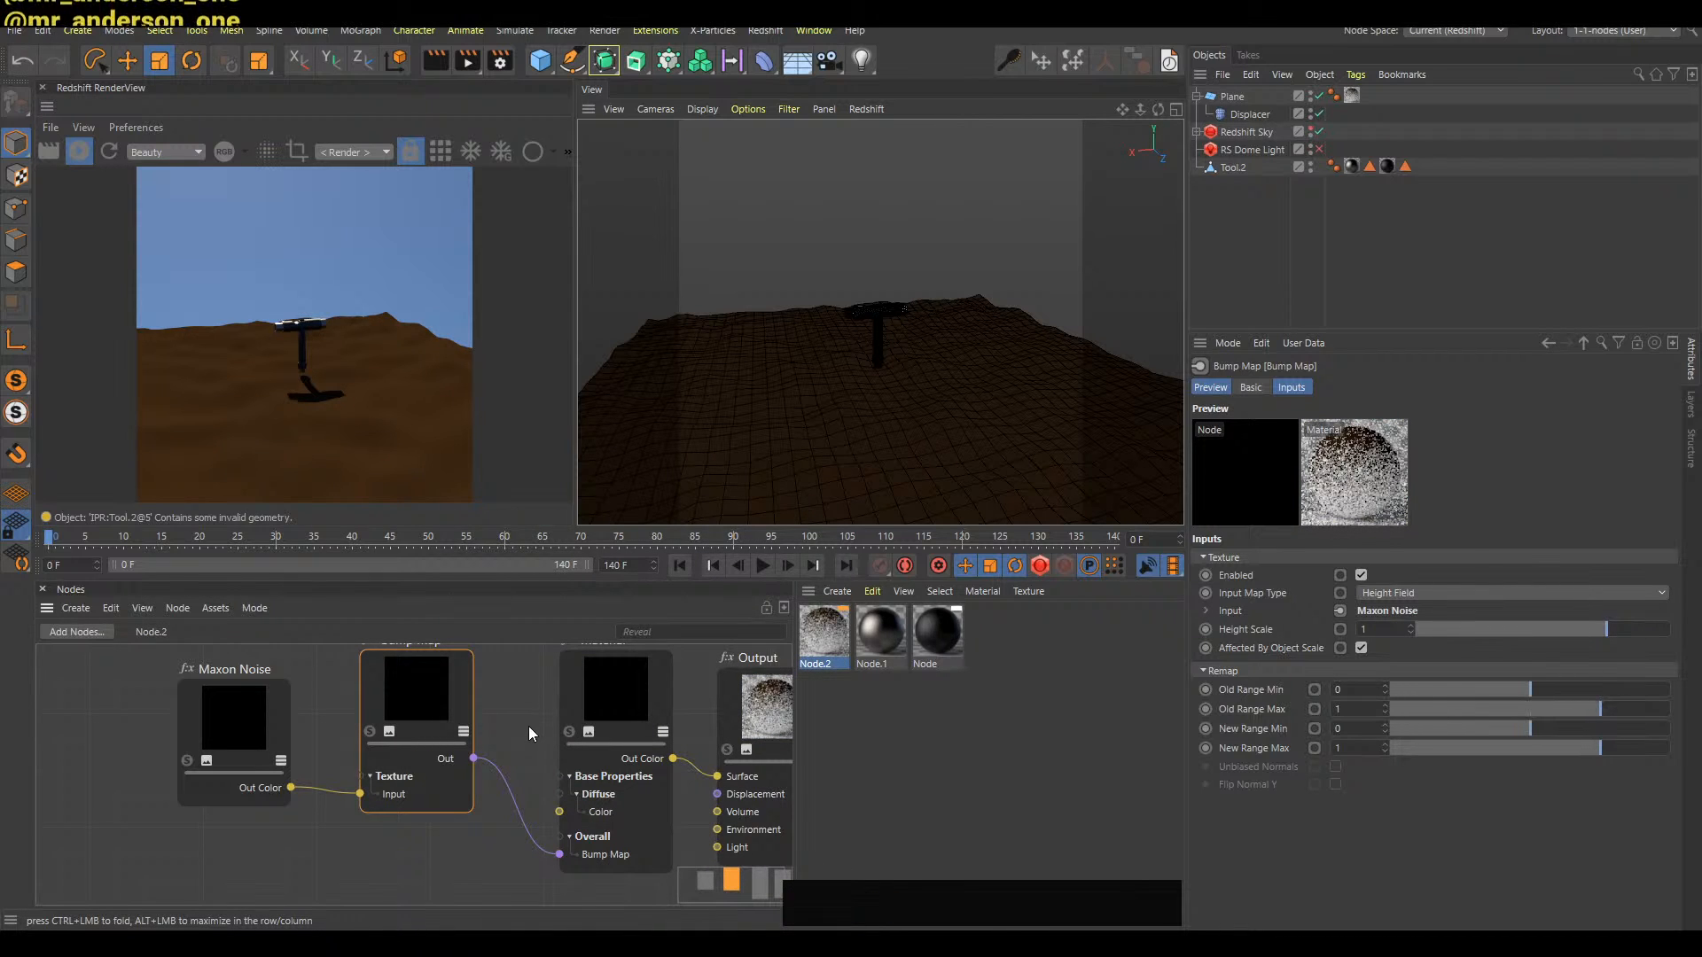
Set the Maxon Noise node's overall scale to 0.01
left_click_drag(267, 719, 238, 719)
left_click_drag(1670, 631, 1671, 696)
left_click_drag(1432, 803, 1415, 803)
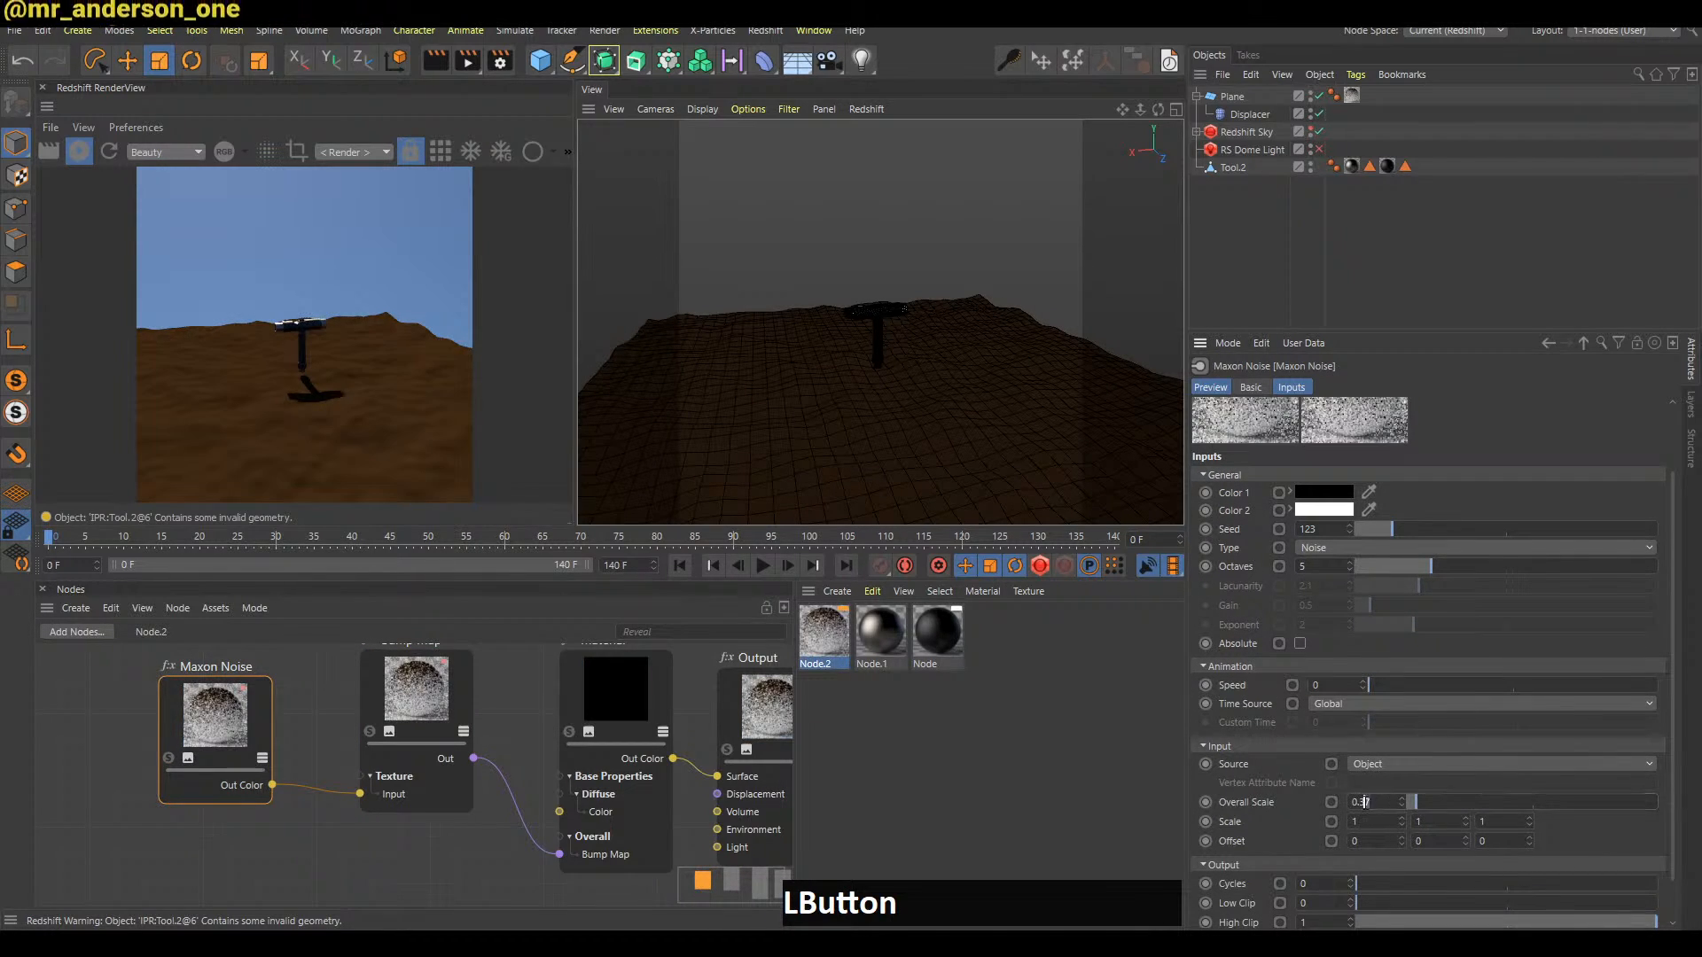
key("BackSpace")
type("0.01")
key("Return")
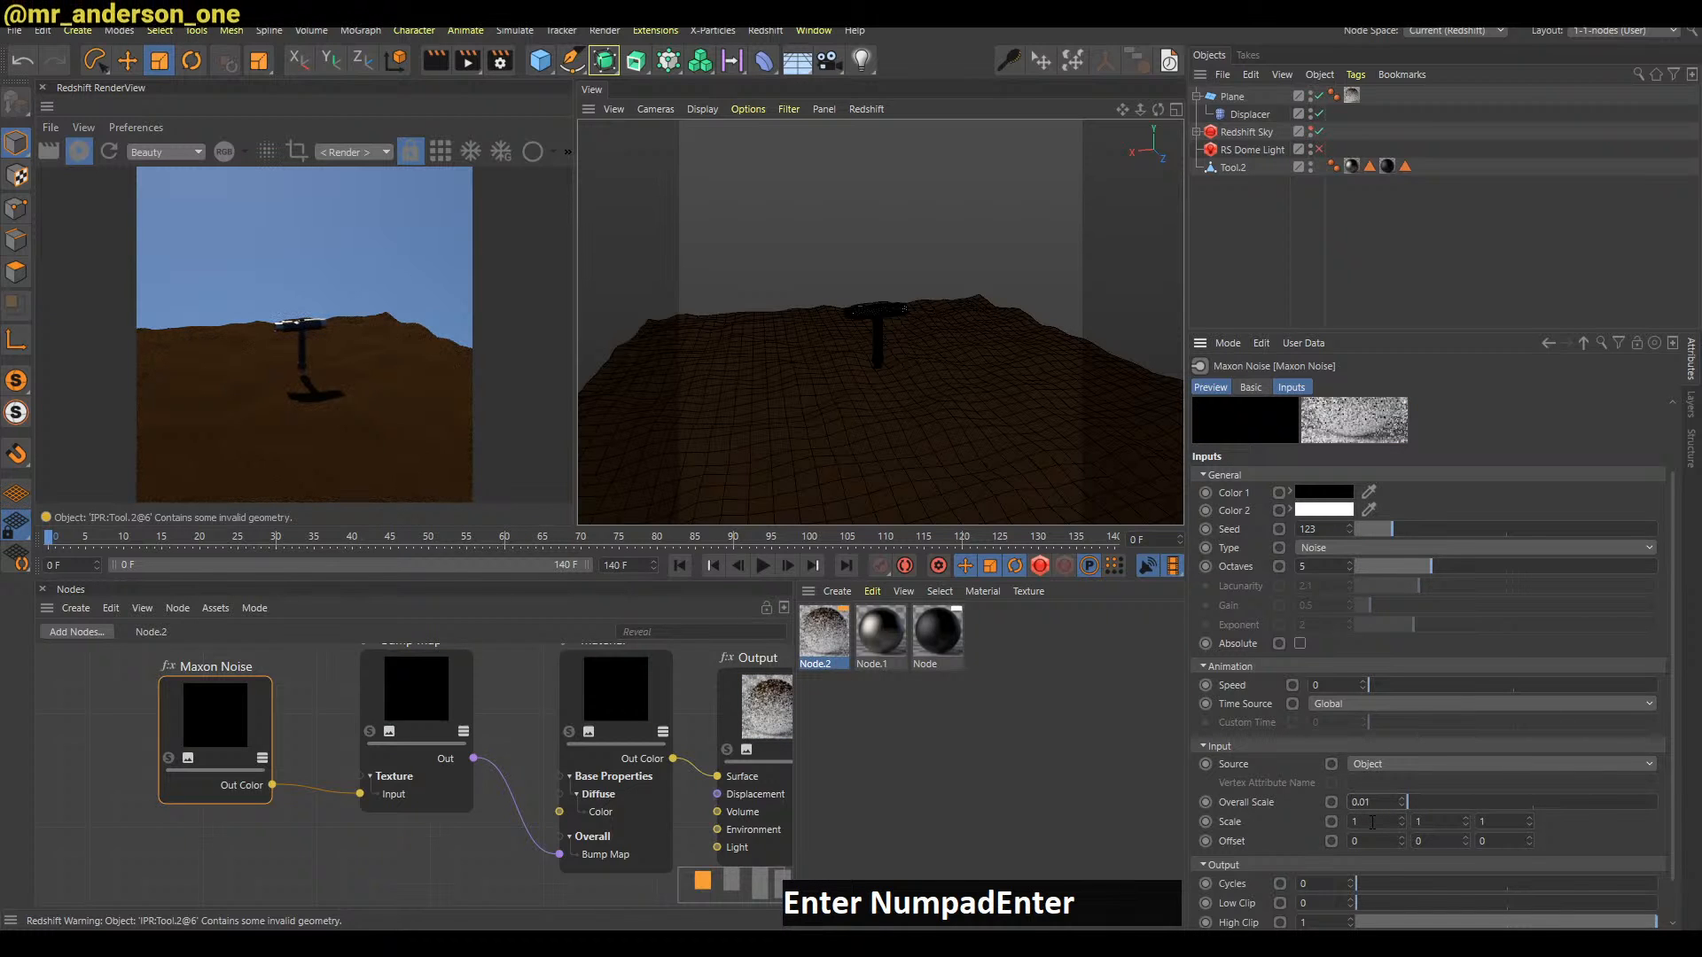
Examine the fine bump texture on the ground beneath the tool from several close-up angles
right_click_drag(953, 416, 913, 322, "alt")
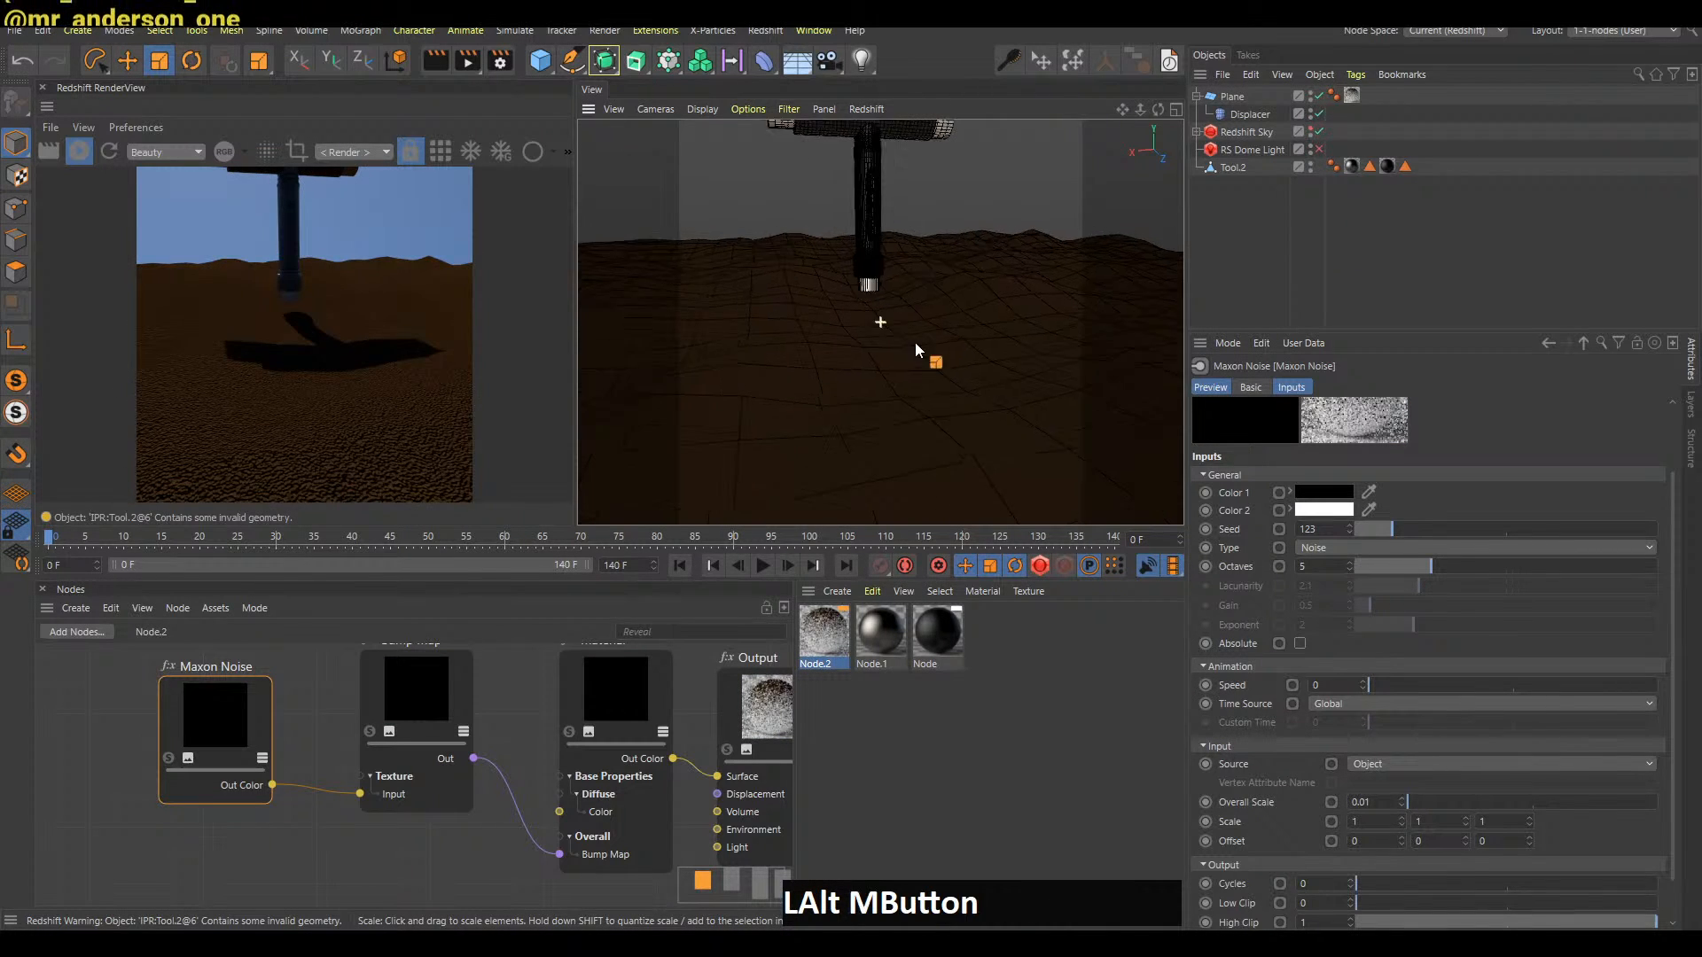
middle_click_drag(908, 332, 906, 403, "alt")
left_click_drag(906, 402, 927, 384, "alt")
right_click_drag(927, 385, 884, 438, "alt")
left_click_drag(885, 438, 916, 412, "alt")
middle_click_drag(916, 412, 912, 390, "alt")
left_click_drag(906, 390, 860, 450, "alt")
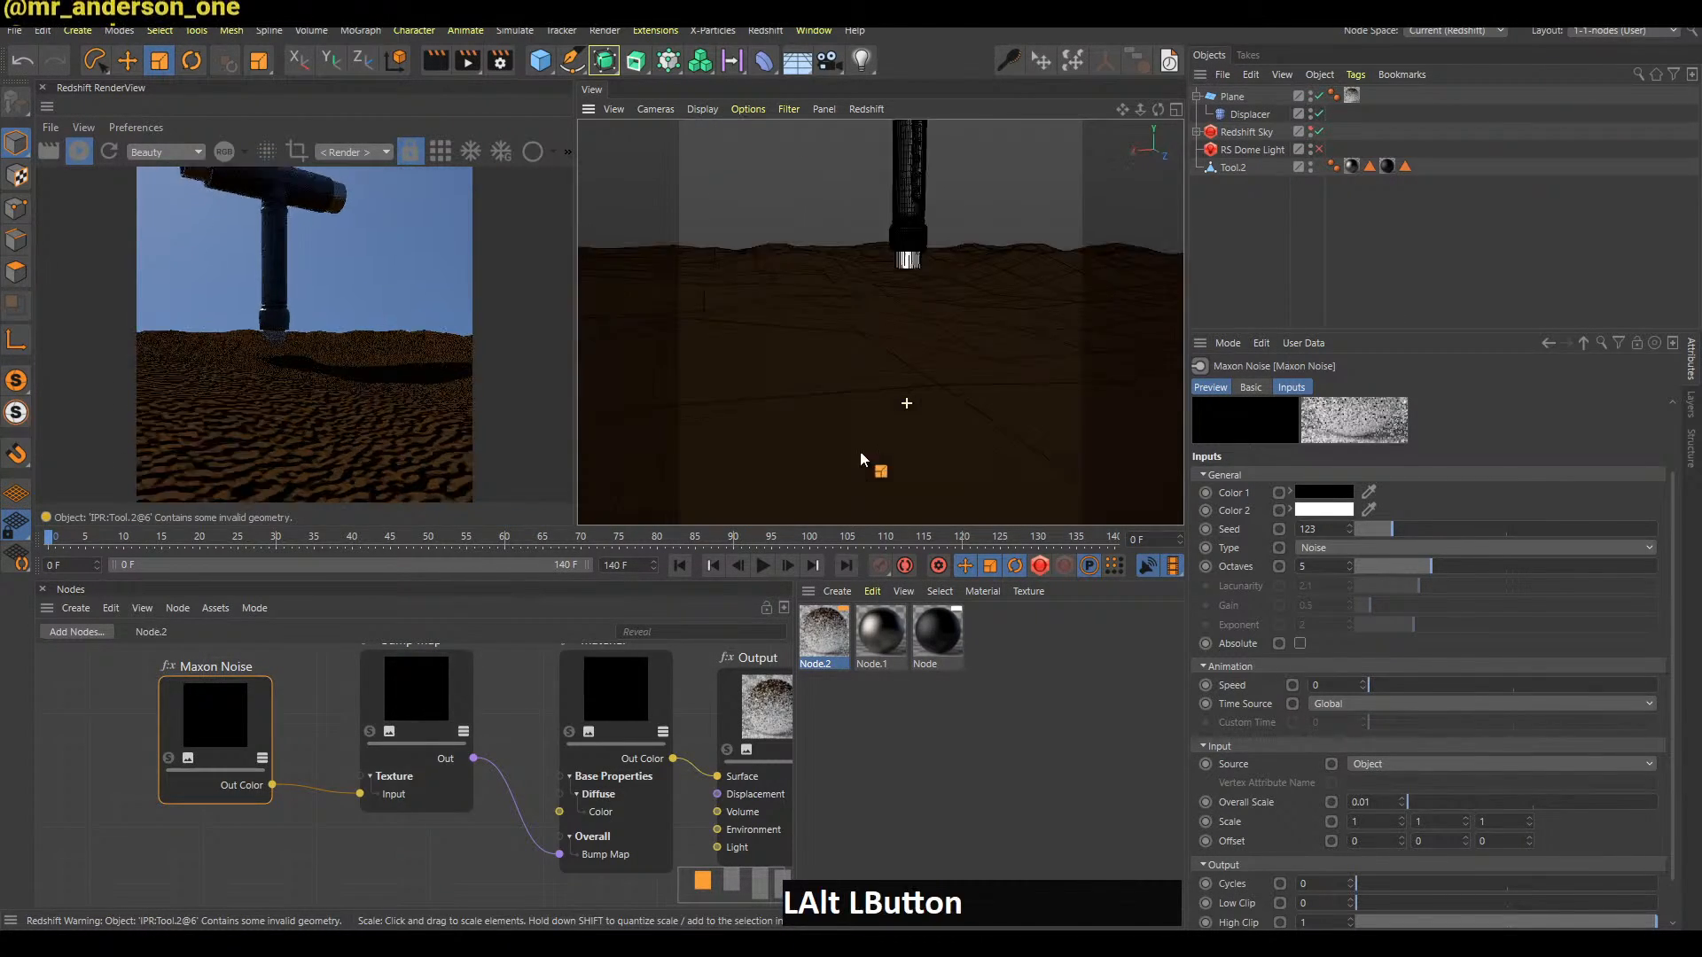
right_click_drag(859, 451, 933, 379, "alt")
middle_click_drag(971, 360, 904, 417, "alt")
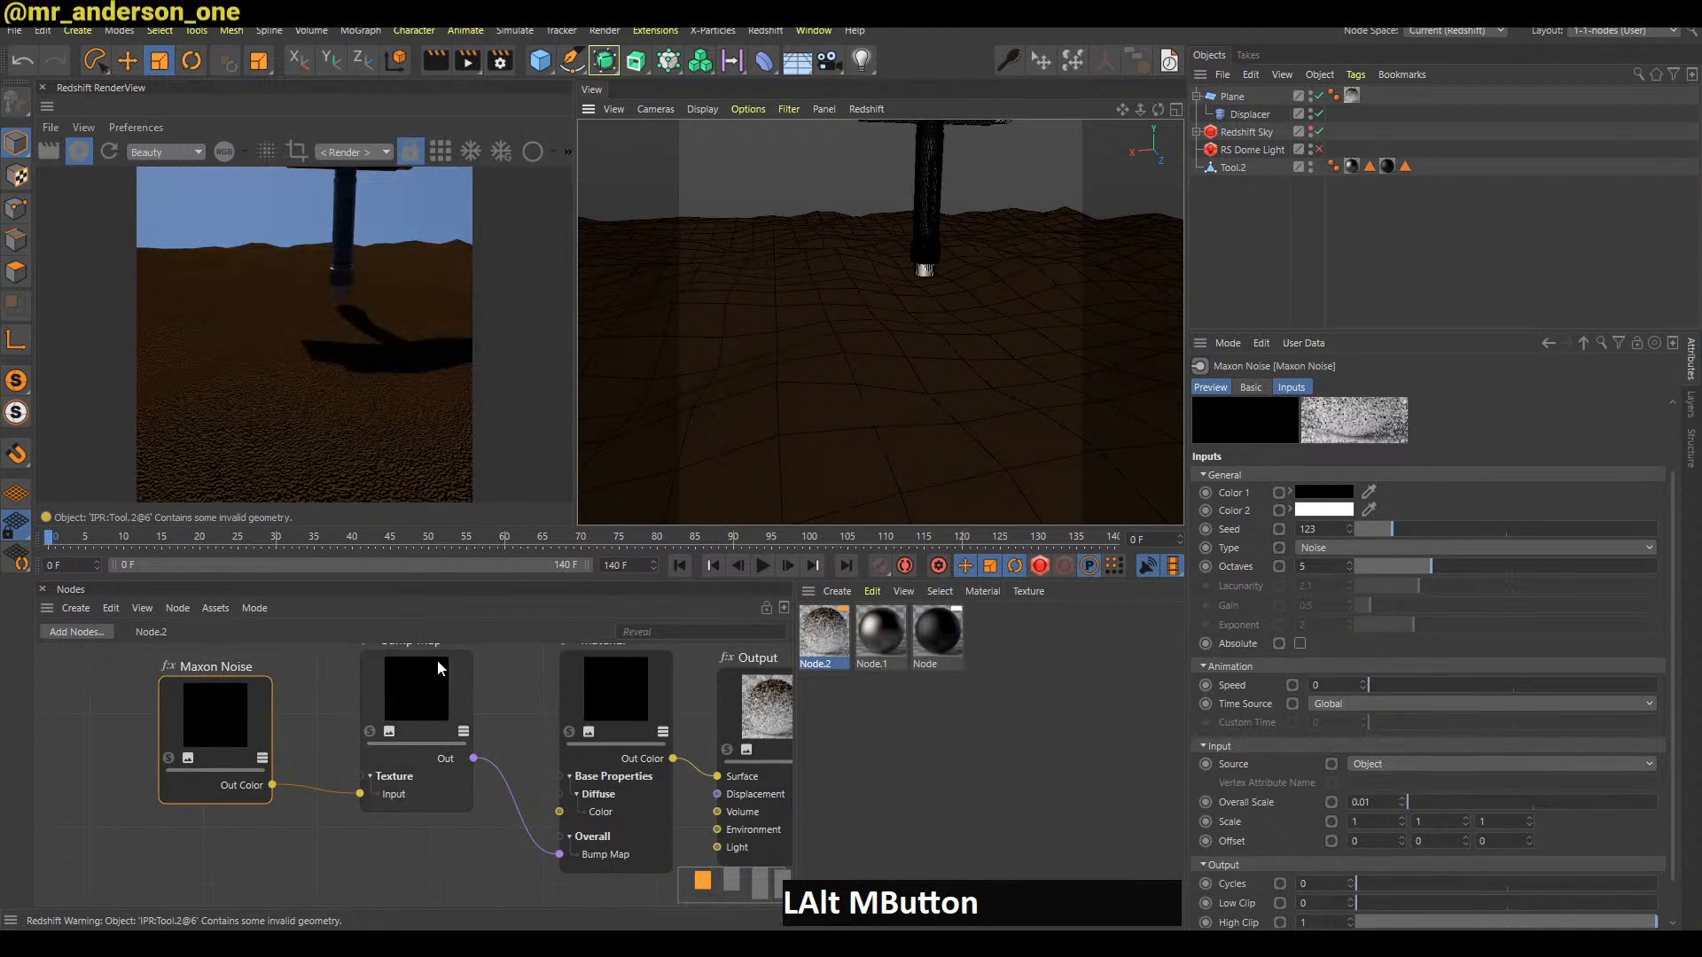
Set the ground material's reflection weight to 0.555 and its reflection roughness to 0.157
left_click_drag(240, 726, 237, 723)
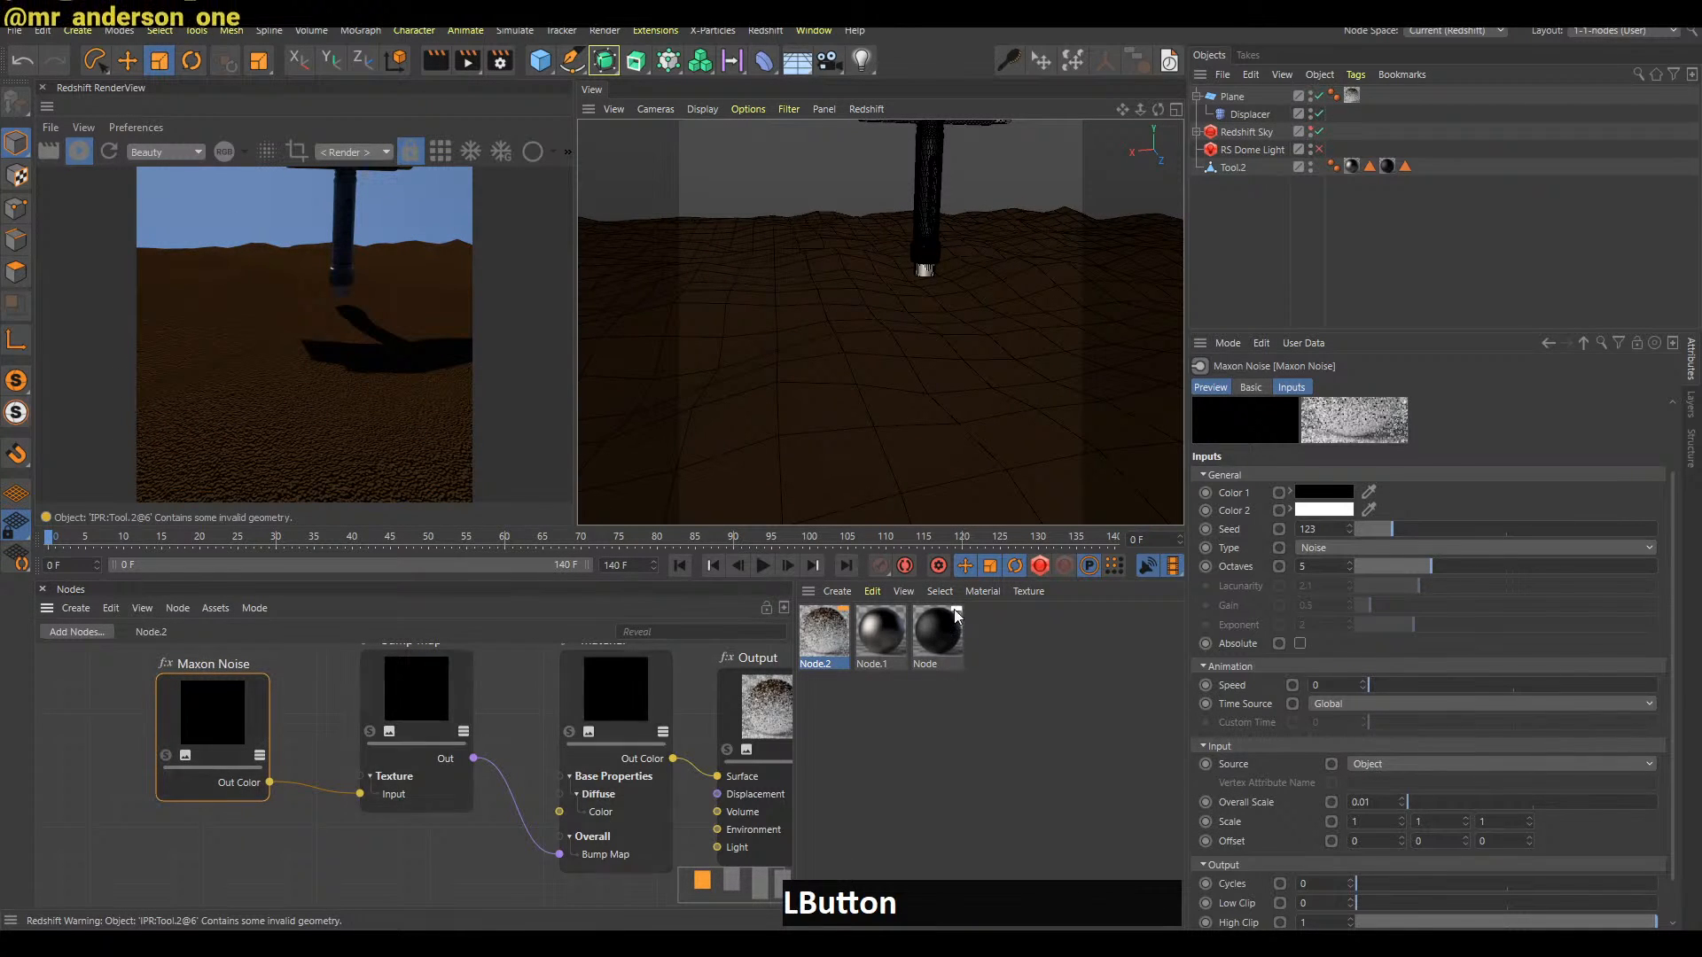
left_click(824, 631)
left_click(1224, 538)
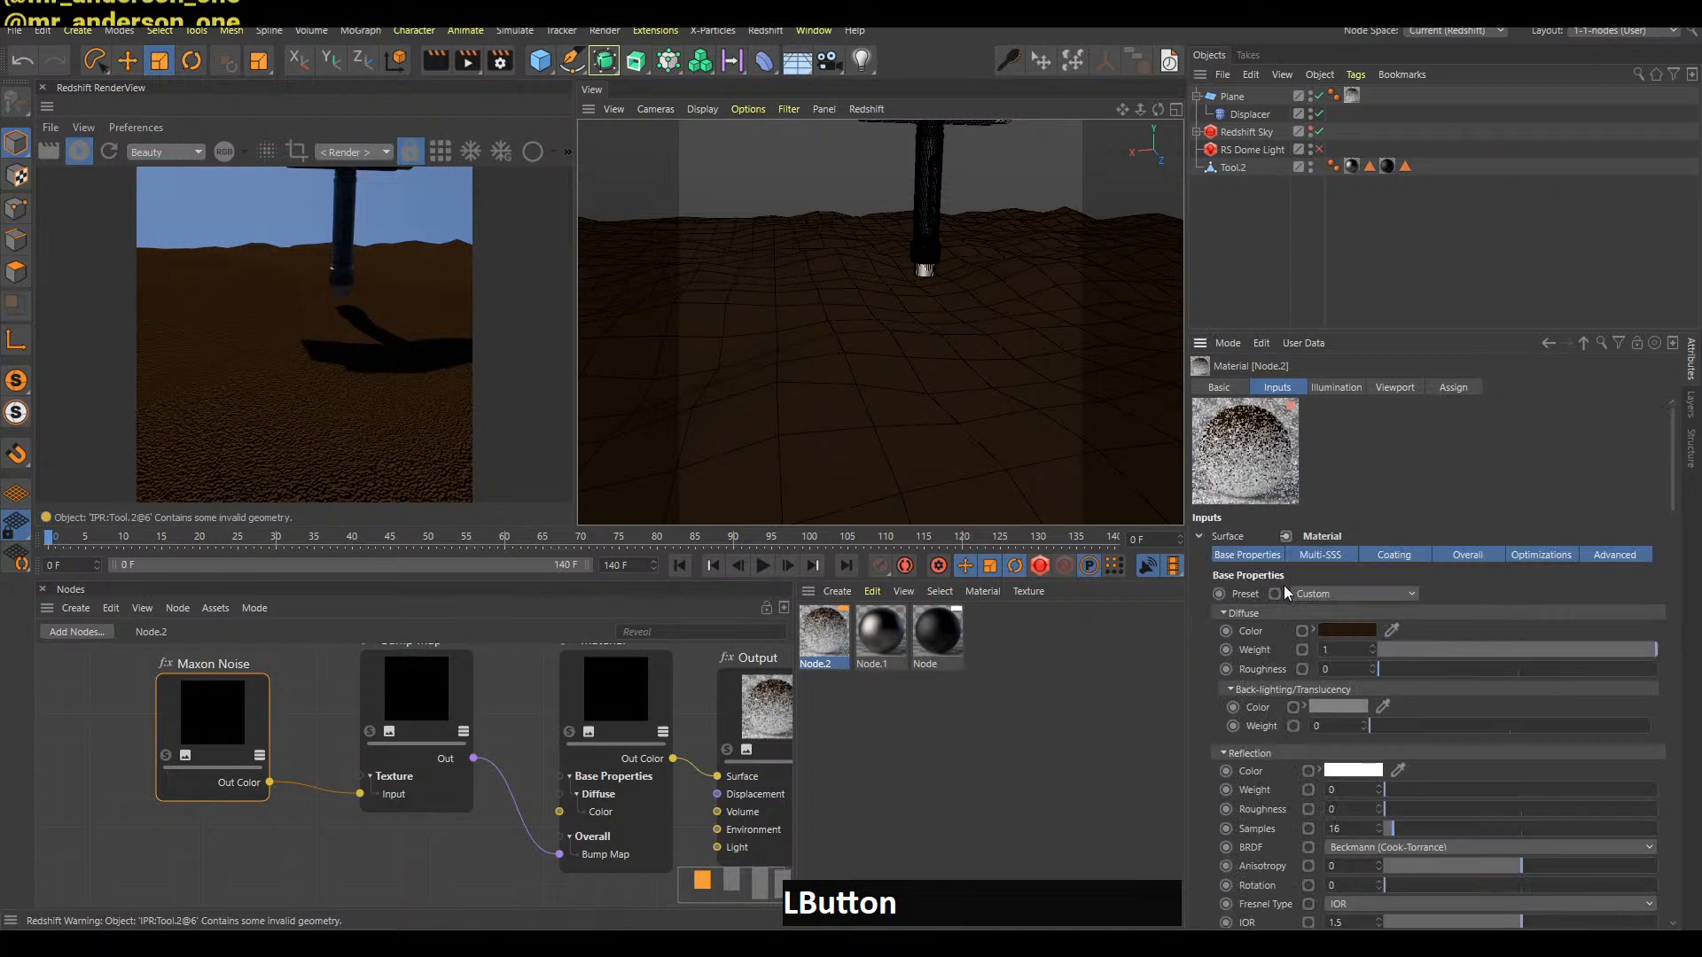
left_click_drag(1415, 794, 1535, 790)
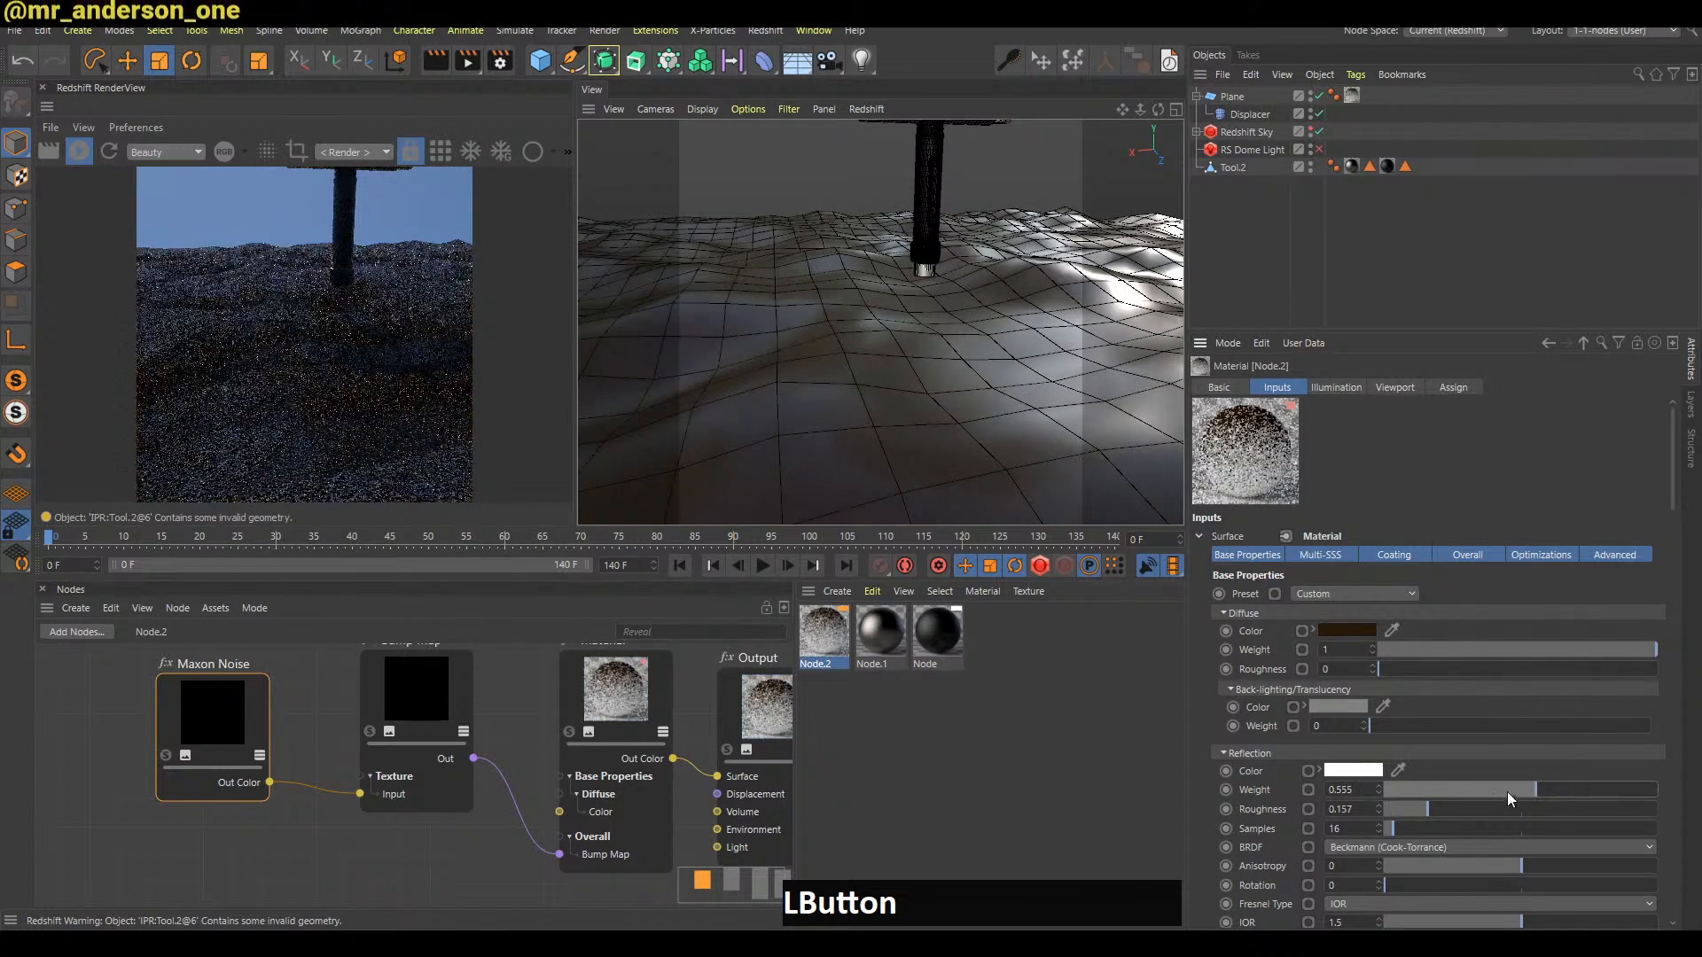
right_click_drag(1135, 490, 1056, 433, "alt")
middle_click_drag(1056, 433, 938, 311, "alt")
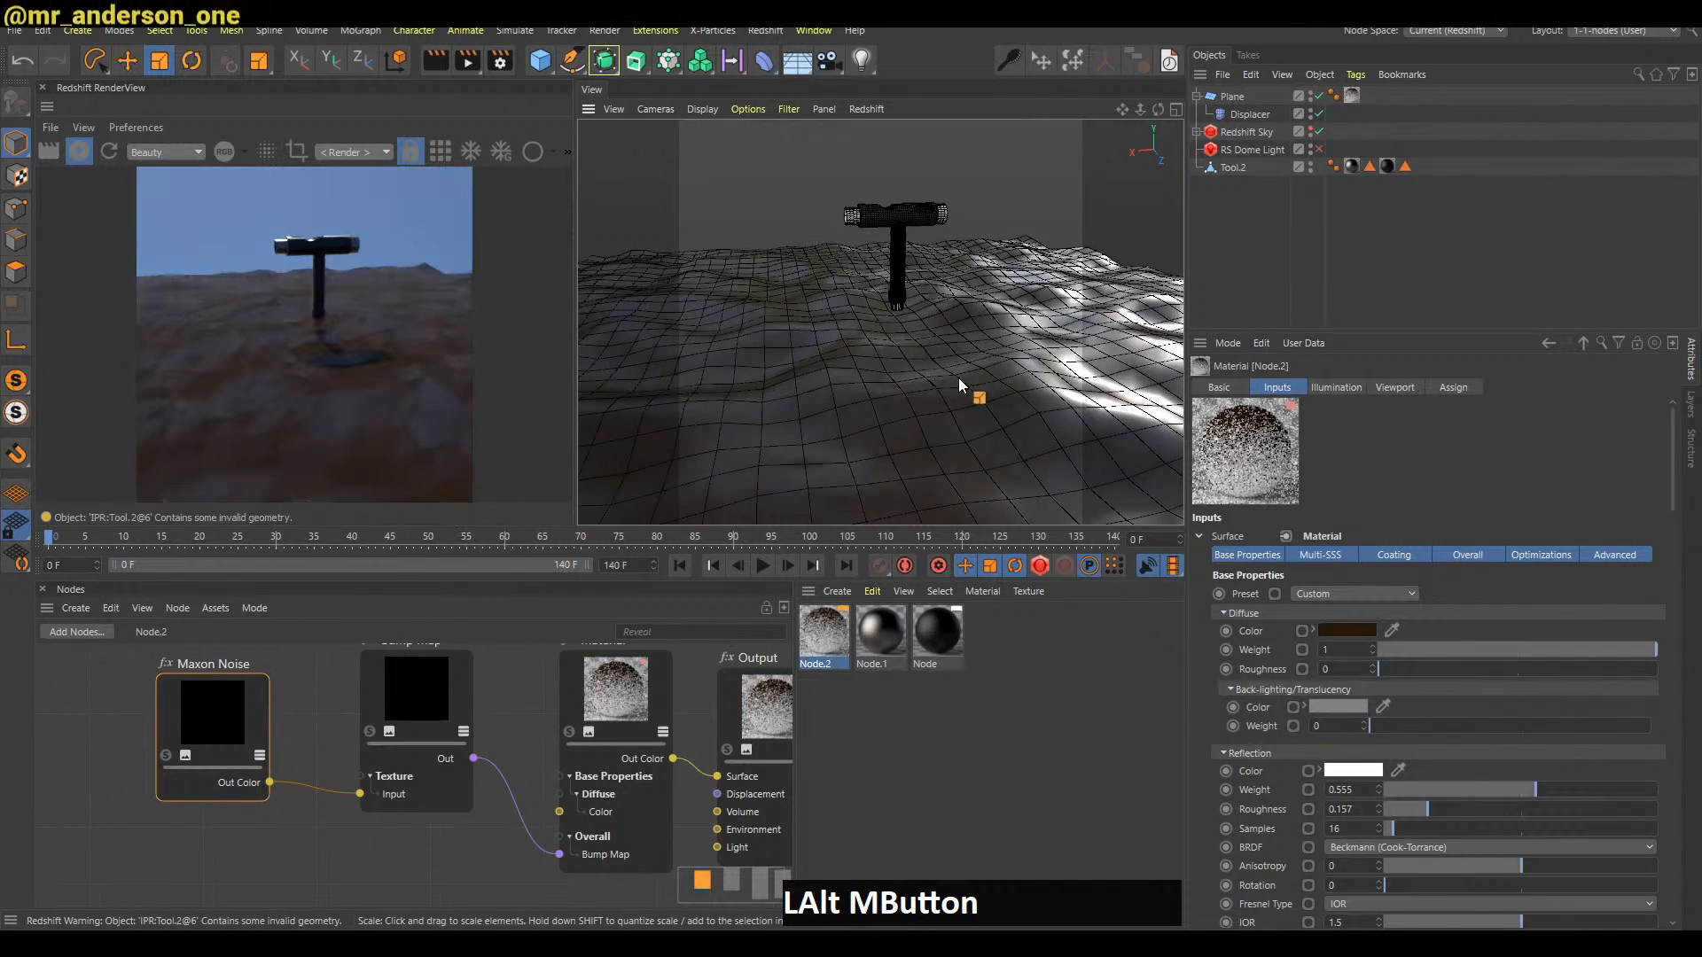
Raise Redshift's progressive passes to 44 in the render settings and close them
key("ctrl+b")
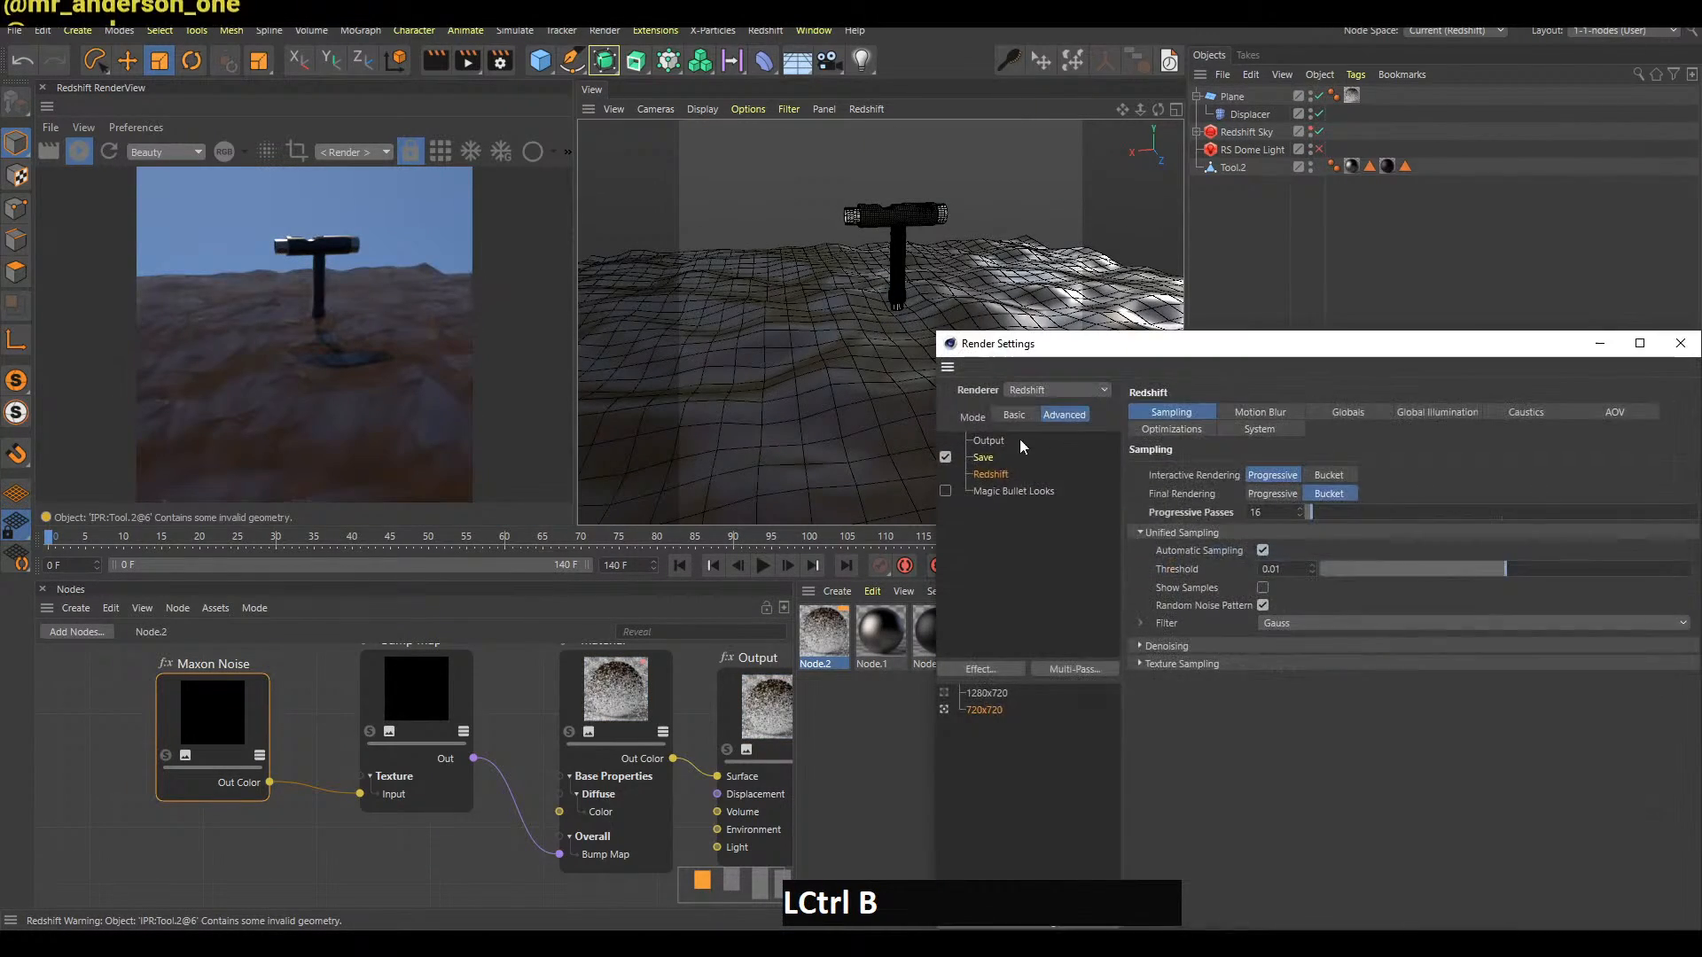
left_click(1318, 512)
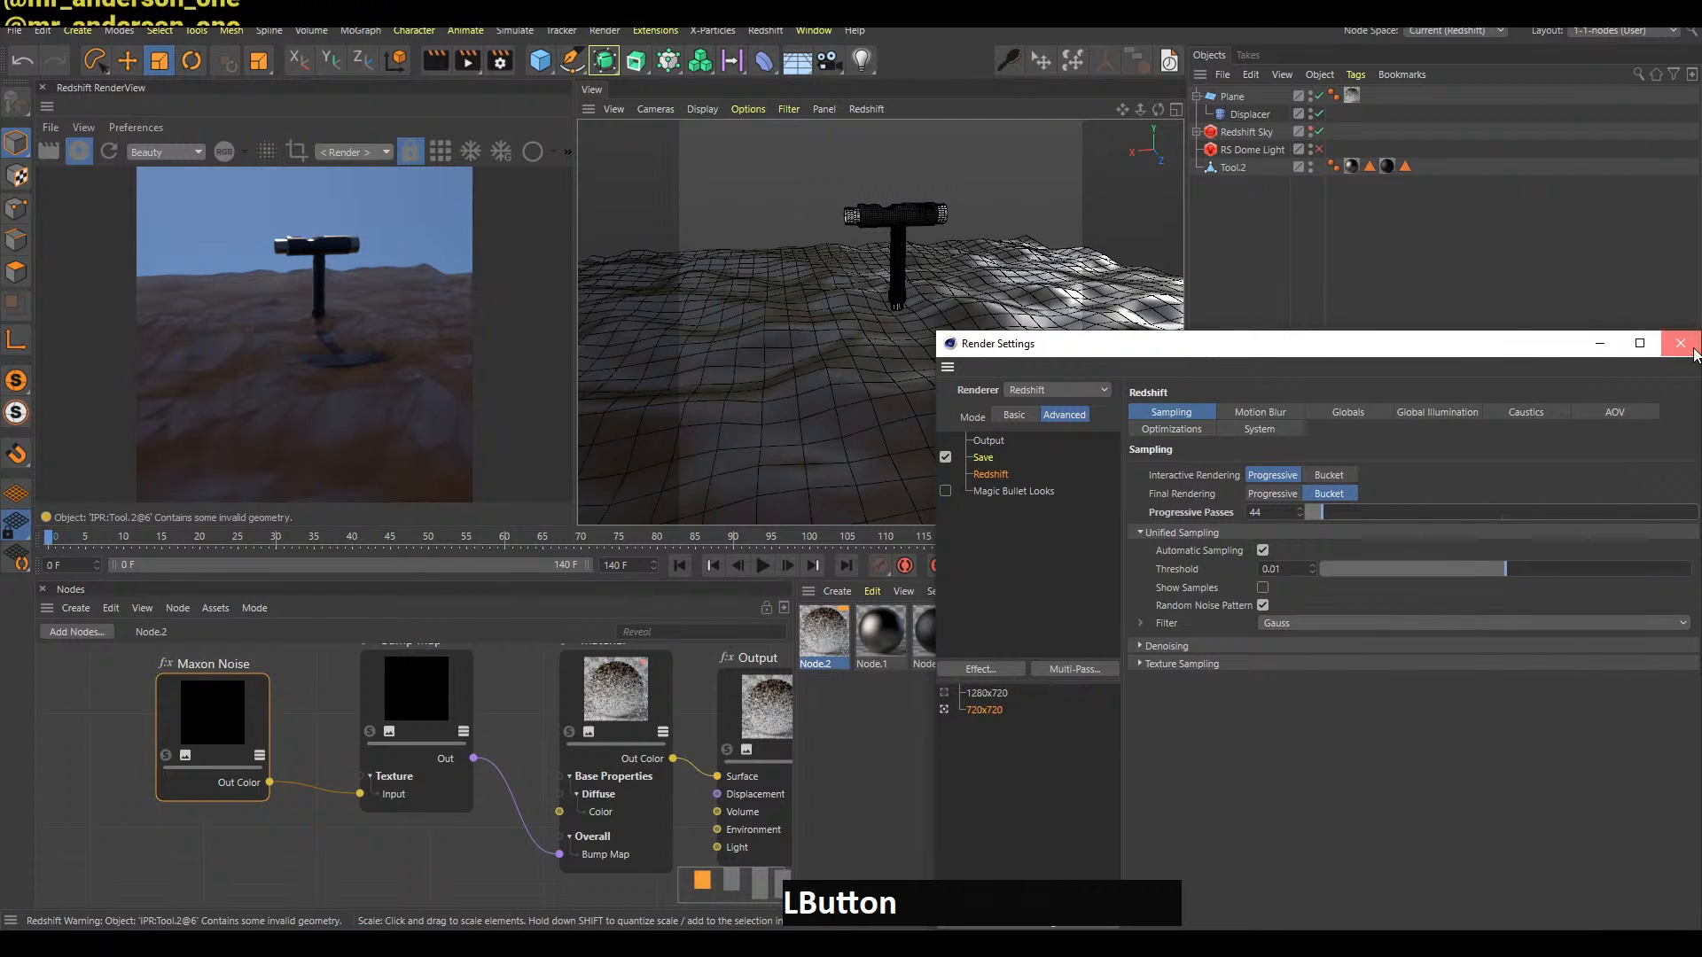
left_click(333, 782)
Reduce the Bump Map node's height scale to 0.196
left_click_drag(412, 700, 394, 725)
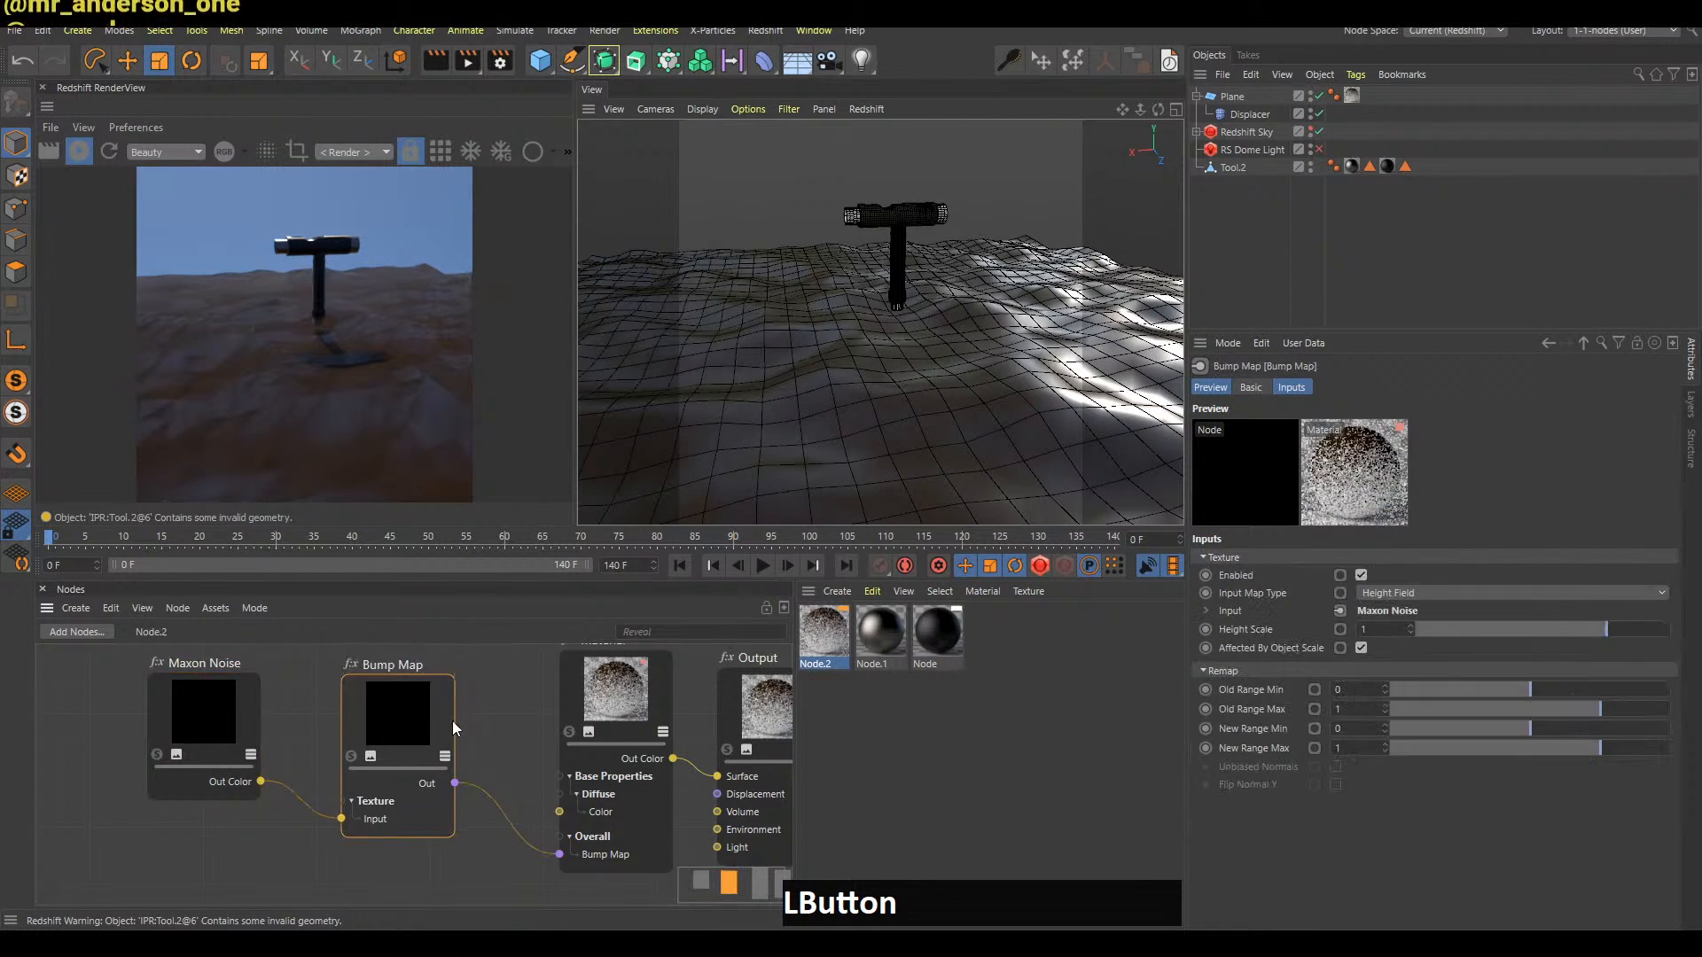
left_click_drag(1586, 618, 1555, 639)
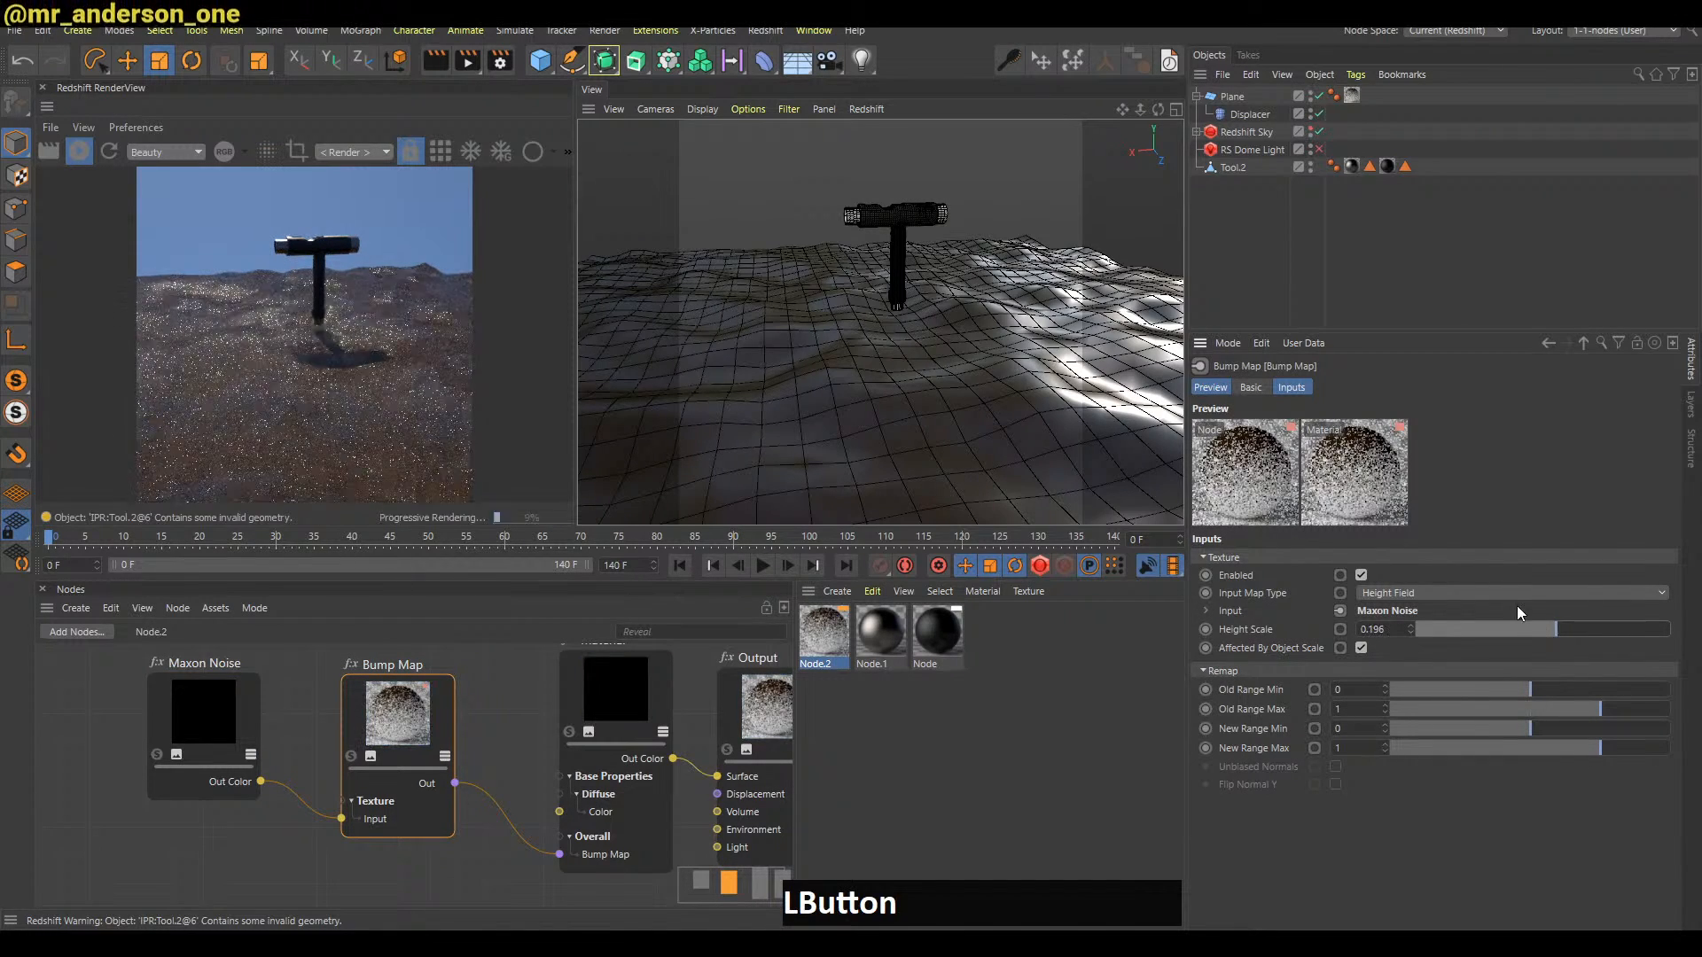
right_click_drag(873, 368, 938, 380, "alt")
left_click_drag(938, 380, 980, 380, "alt")
right_click_drag(955, 401, 949, 406, "alt")
left_click_drag(949, 406, 901, 420, "alt")
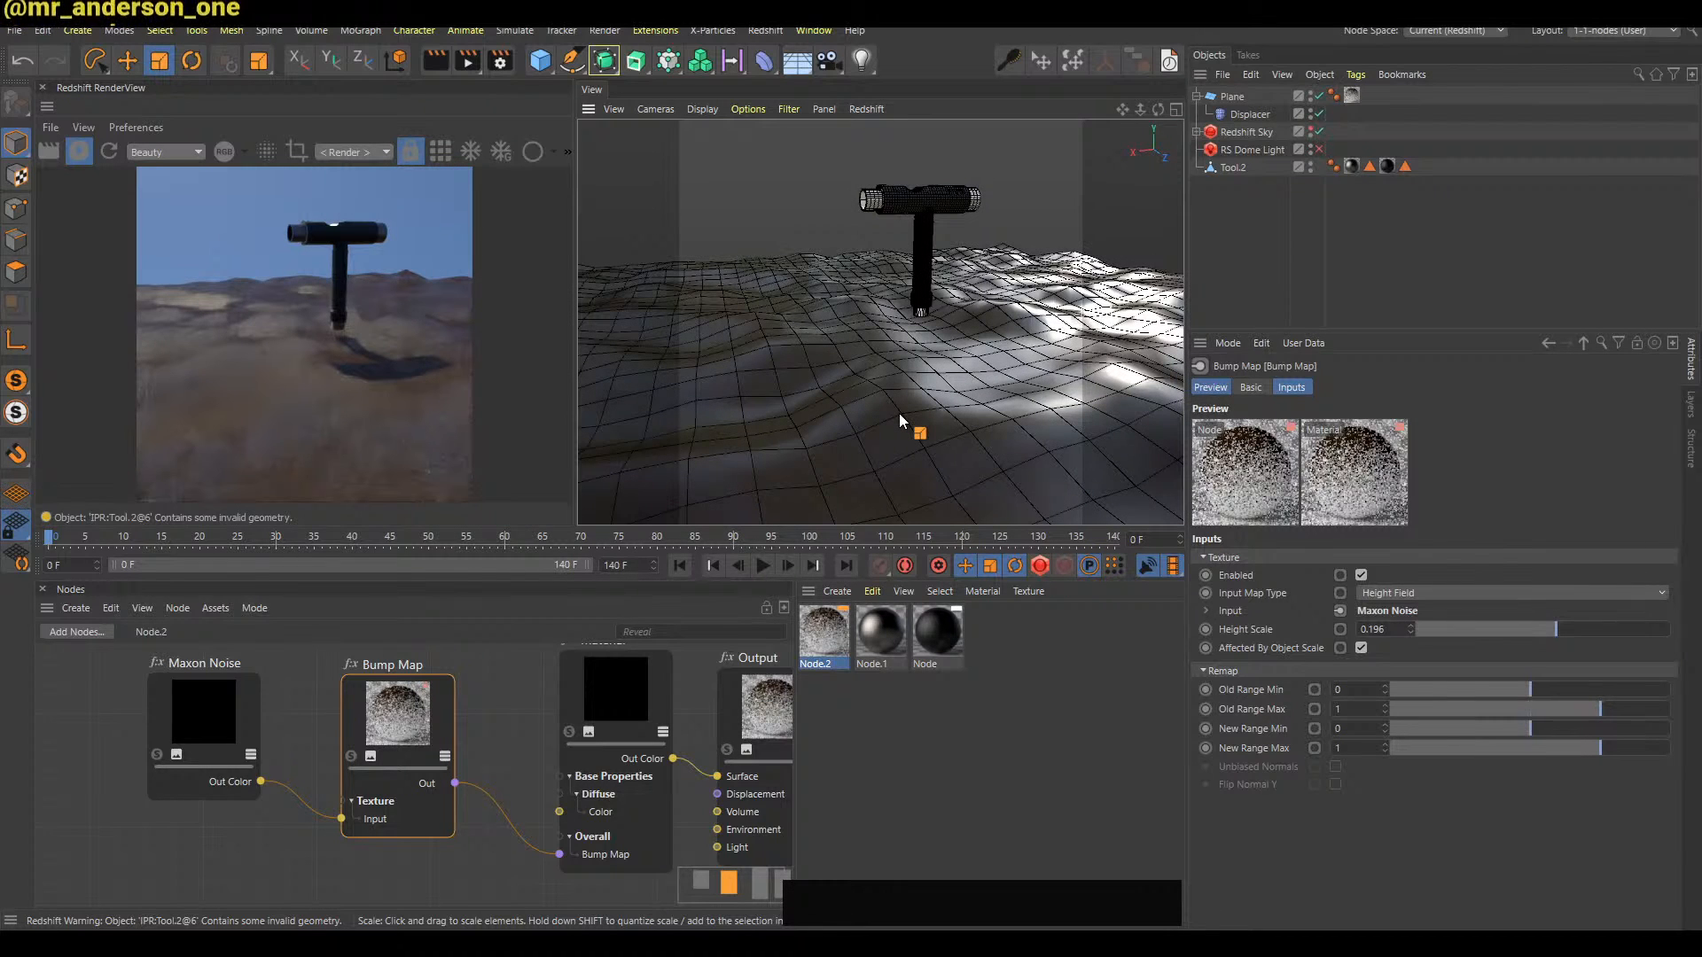
Try reflection weights of 0 and 1 on the ground material and set its reflection roughness to 0.908
left_click(836, 642)
left_click_drag(1436, 790, 1380, 786)
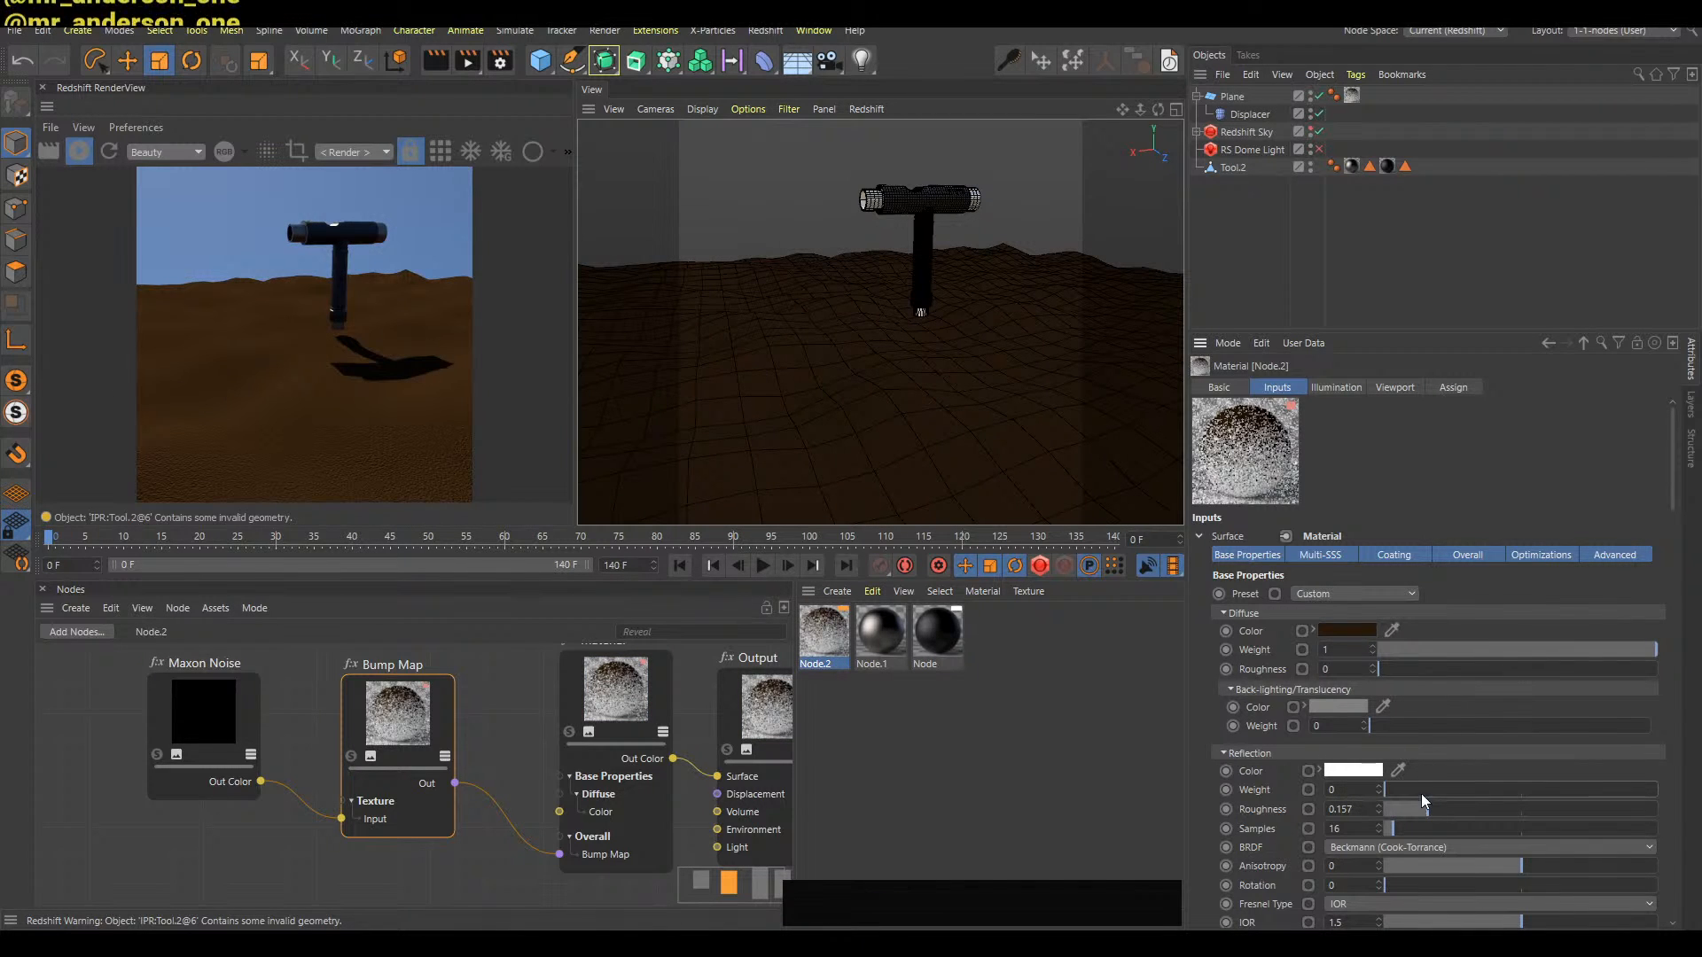
mouse_move(995, 424)
left_mouse_down("alt")
mouse_move(1006, 440)
mouse_move(991, 395)
mouse_move(980, 446)
left_mouse_up("alt")
right_click_drag(980, 446, 975, 417, "alt")
left_click_drag(1392, 790, 1607, 818)
left_click(1632, 809)
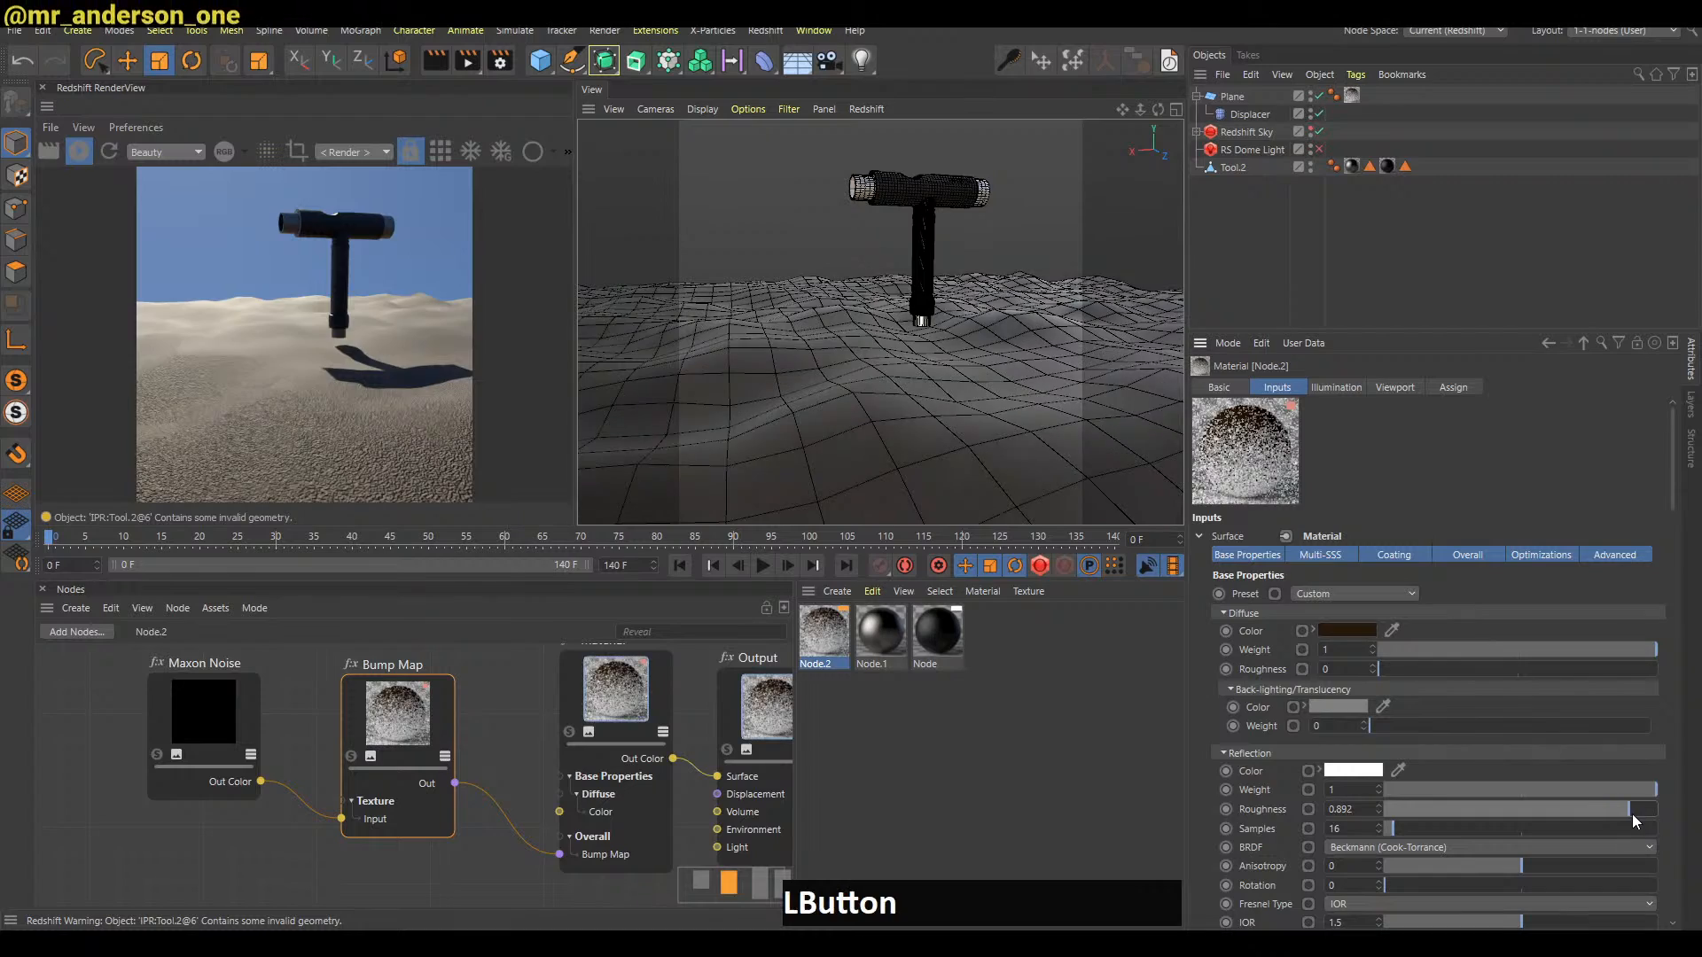
Examine the rendered ground surface and the tool's shadow from higher, lower and side angles
middle_click_drag(982, 357, 962, 330, "alt")
left_click_drag(966, 364, 959, 427, "alt")
middle_click_drag(1003, 310, 994, 396, "alt")
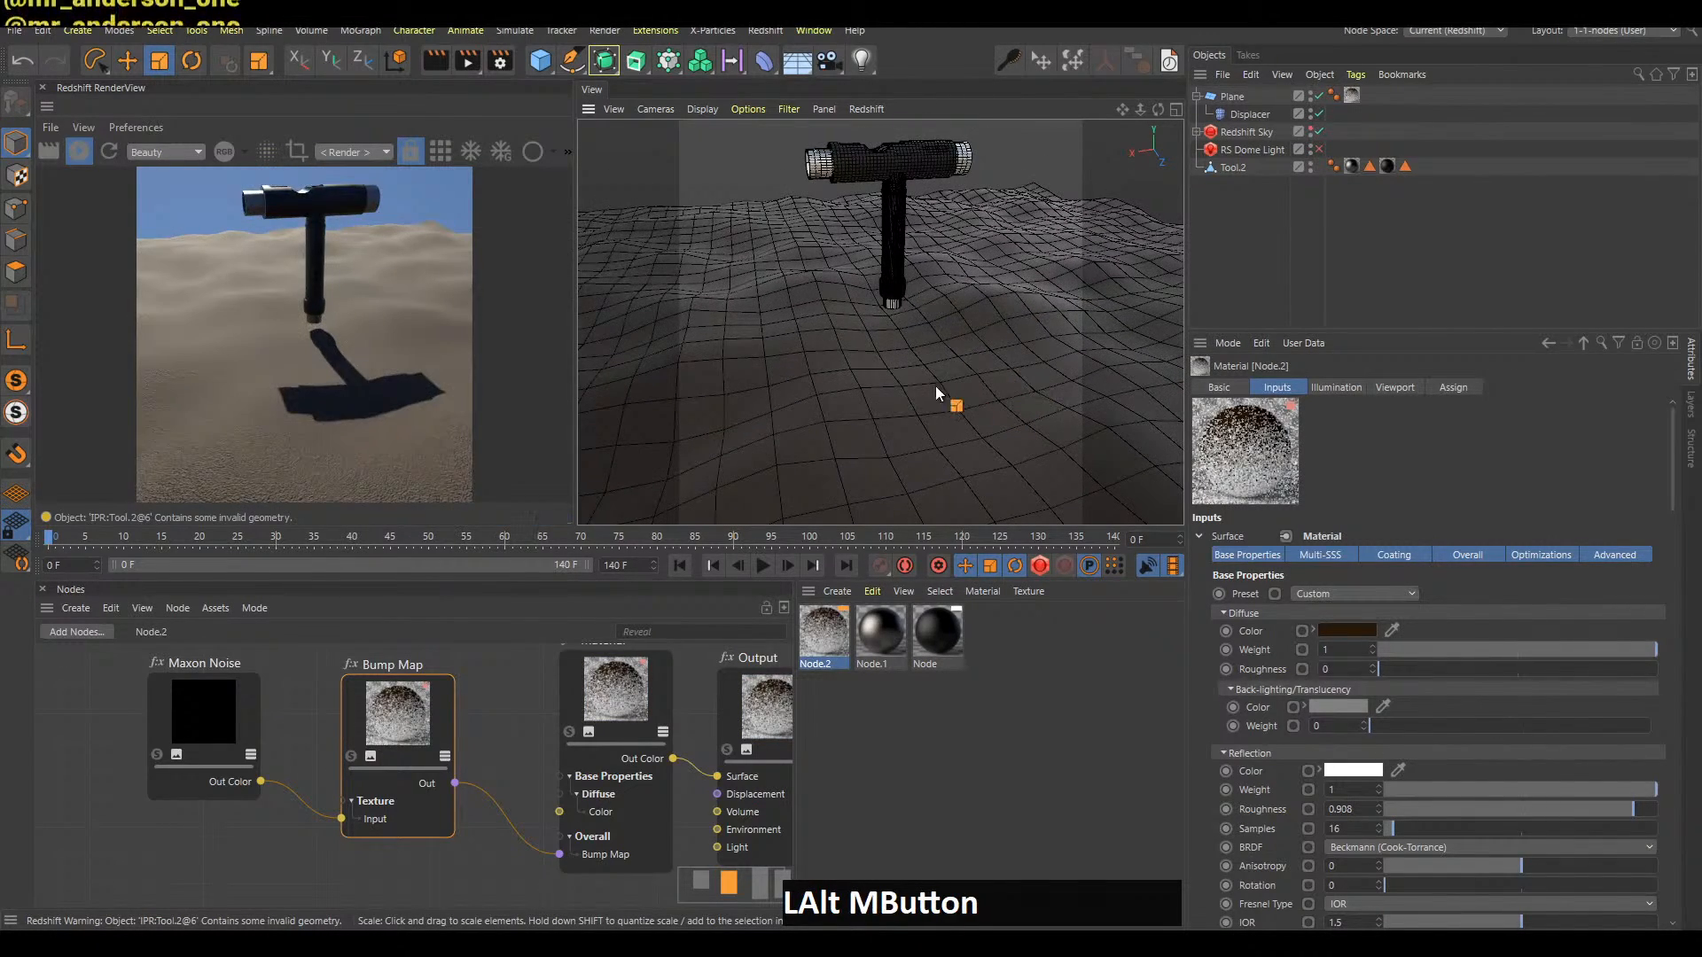
right_click_drag(949, 402, 916, 391, "alt")
left_click_drag(915, 391, 895, 364, "alt")
right_click_drag(895, 364, 969, 379, "alt")
left_click_drag(961, 395, 865, 399, "alt")
left_click_drag(1025, 380, 901, 399, "alt")
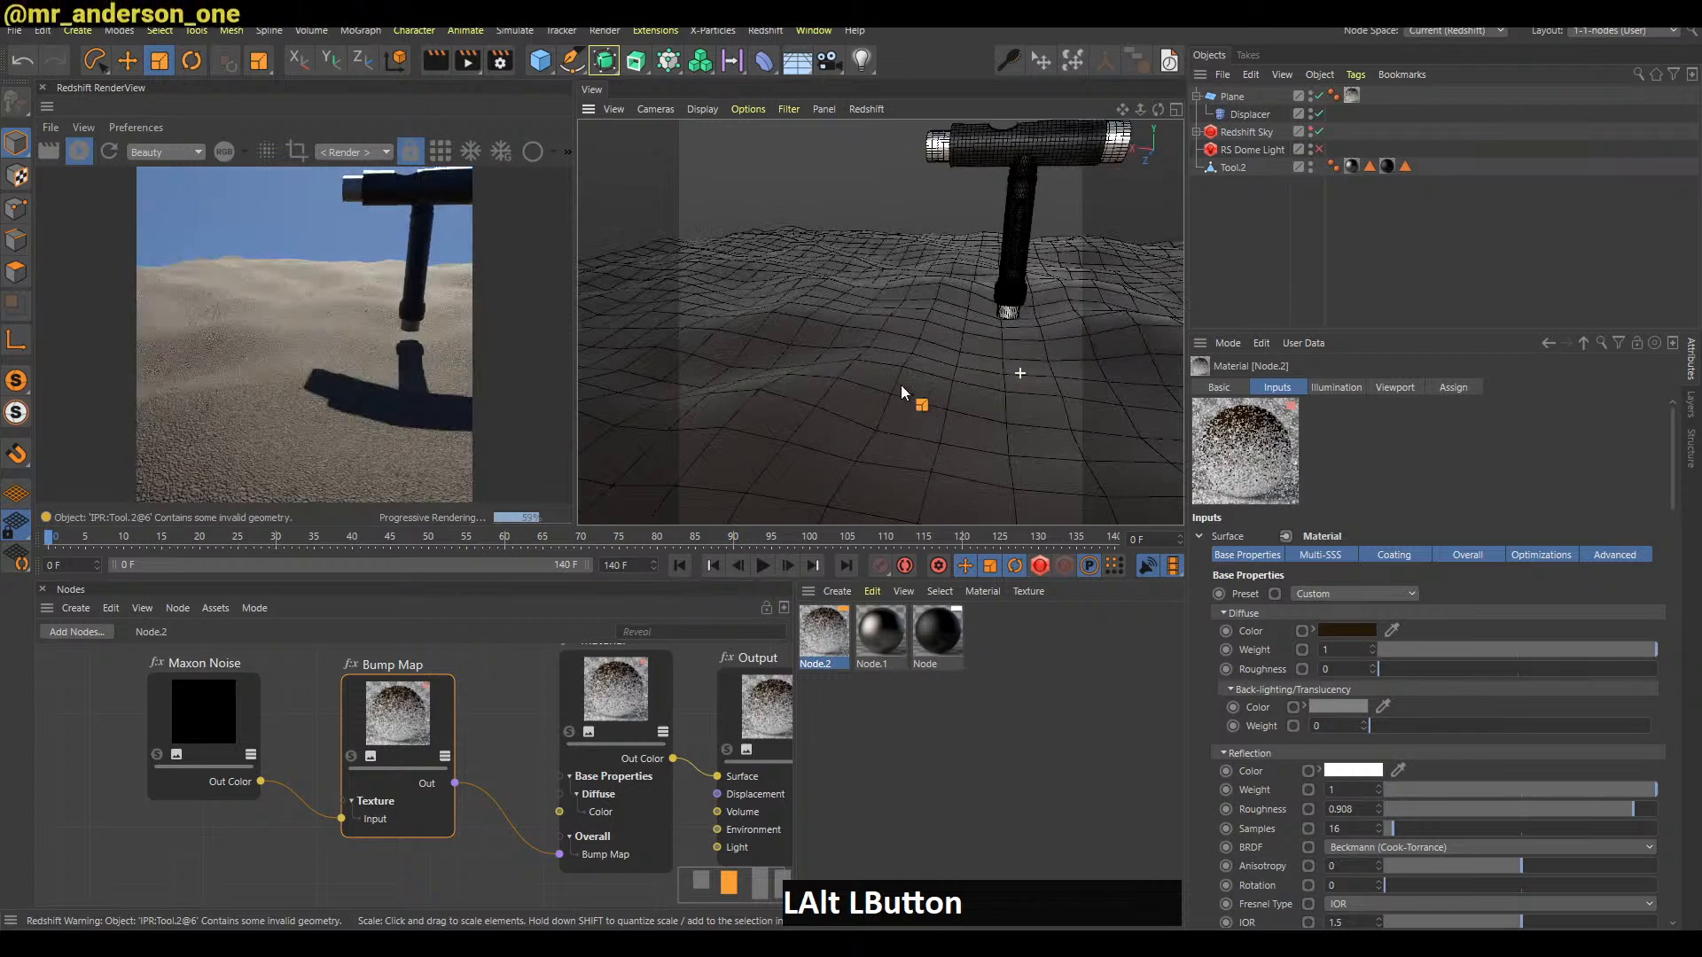
middle_click_drag(976, 391, 1010, 394, "alt")
Lower the ground material's reflection weight to 0.118 and its reflection roughness to 0.765
left_click(1463, 789)
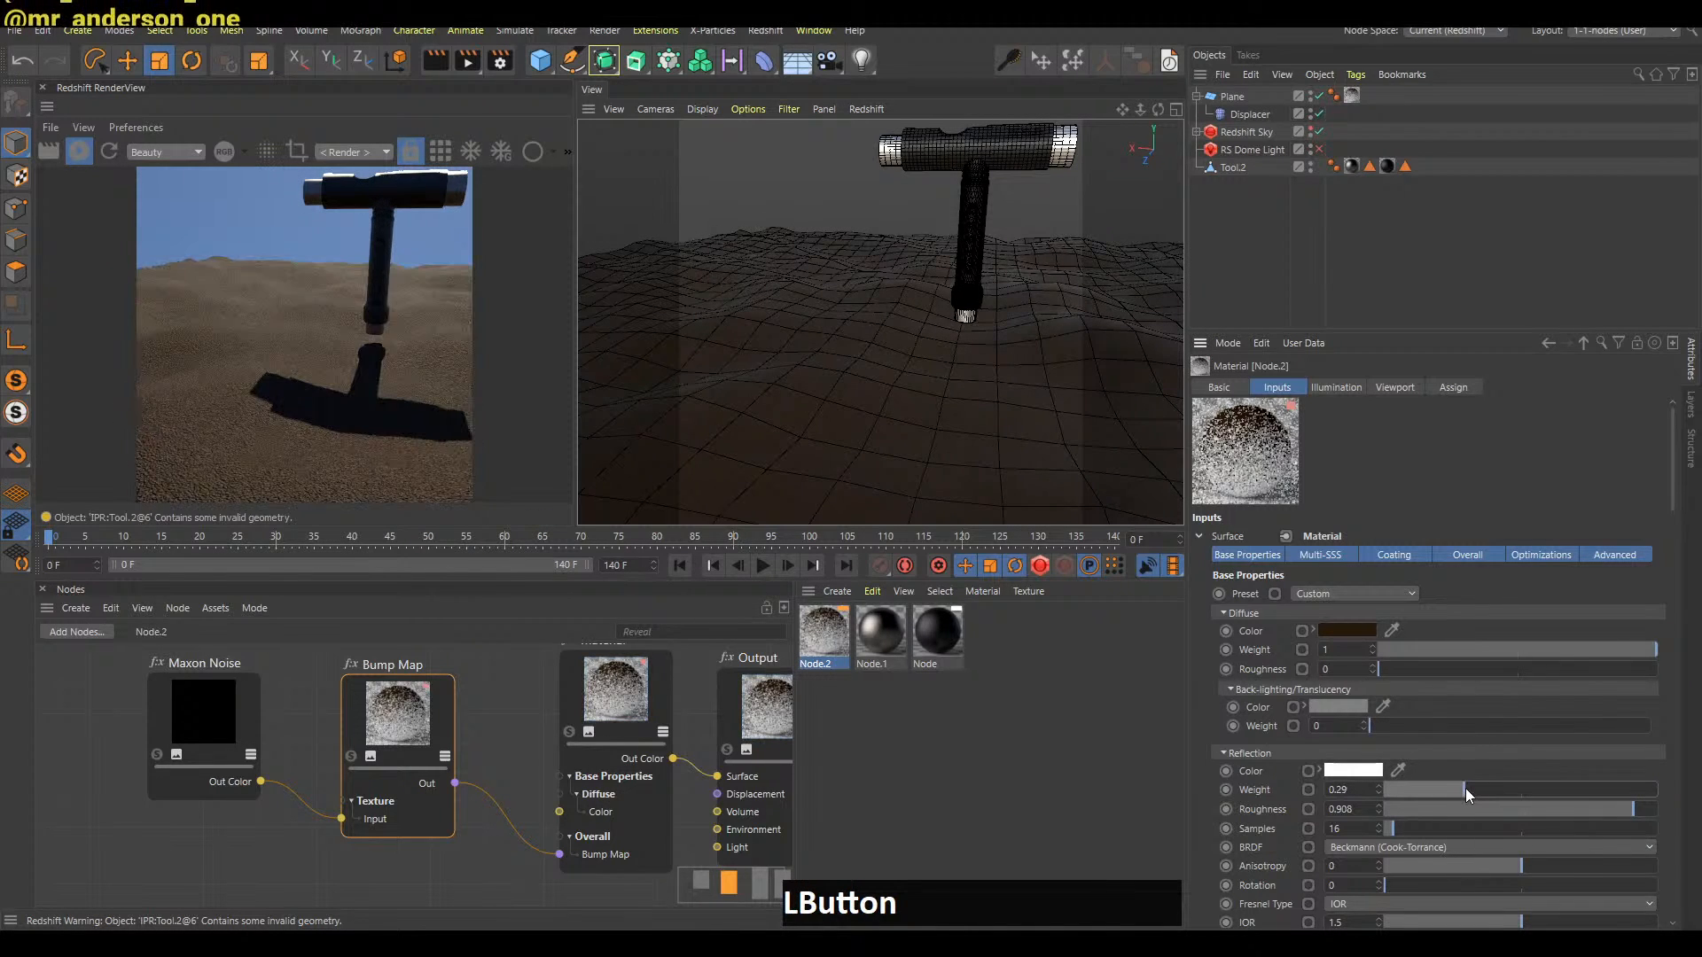
left_click(1416, 788)
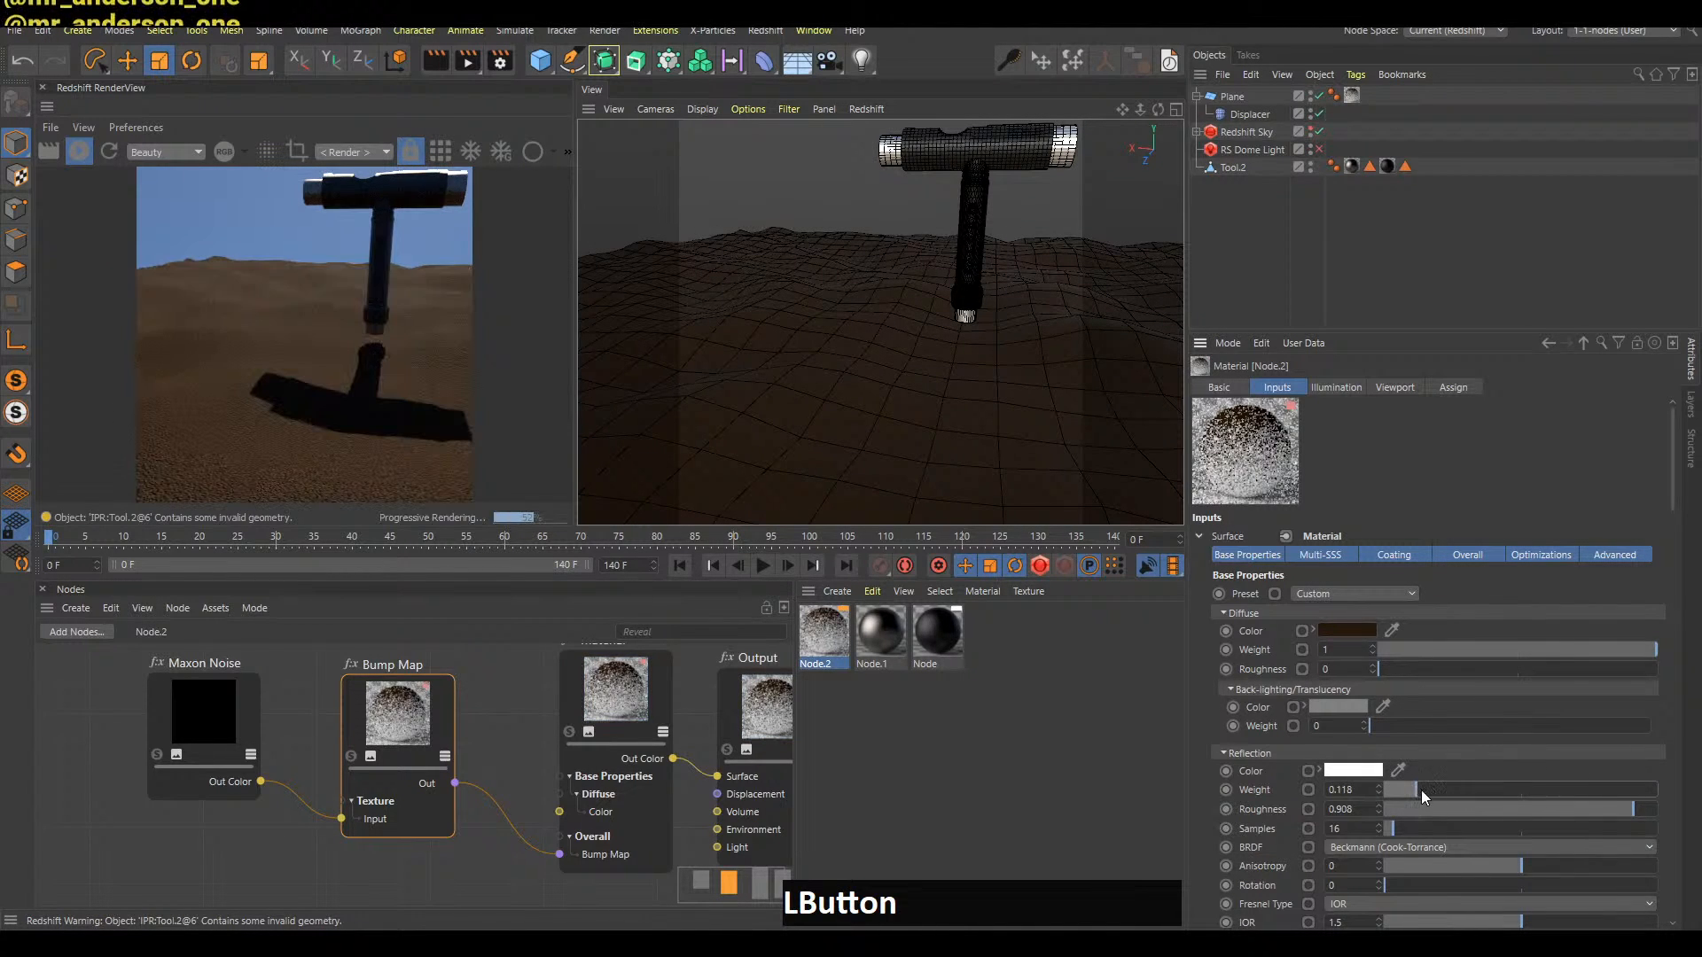
left_click(1537, 809)
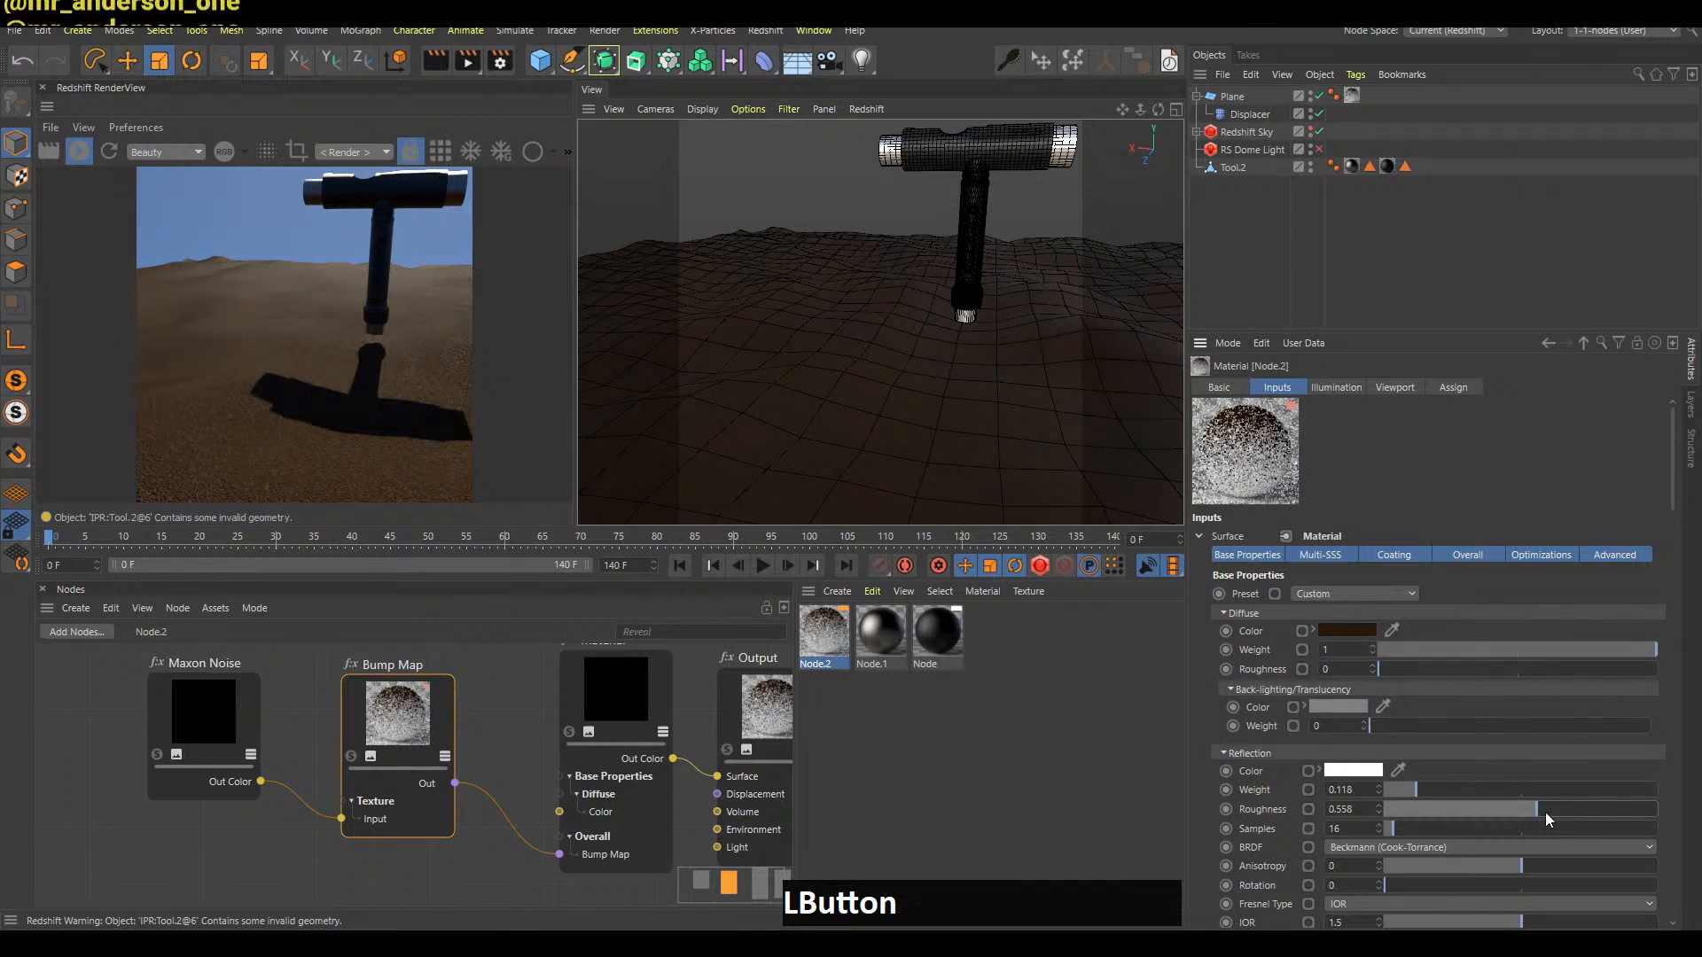
left_click(1591, 807)
Switch to the YouTube live chat, check the new messages and the stream's analytics page, and return to Cinema 4D
key("alt+Tab")
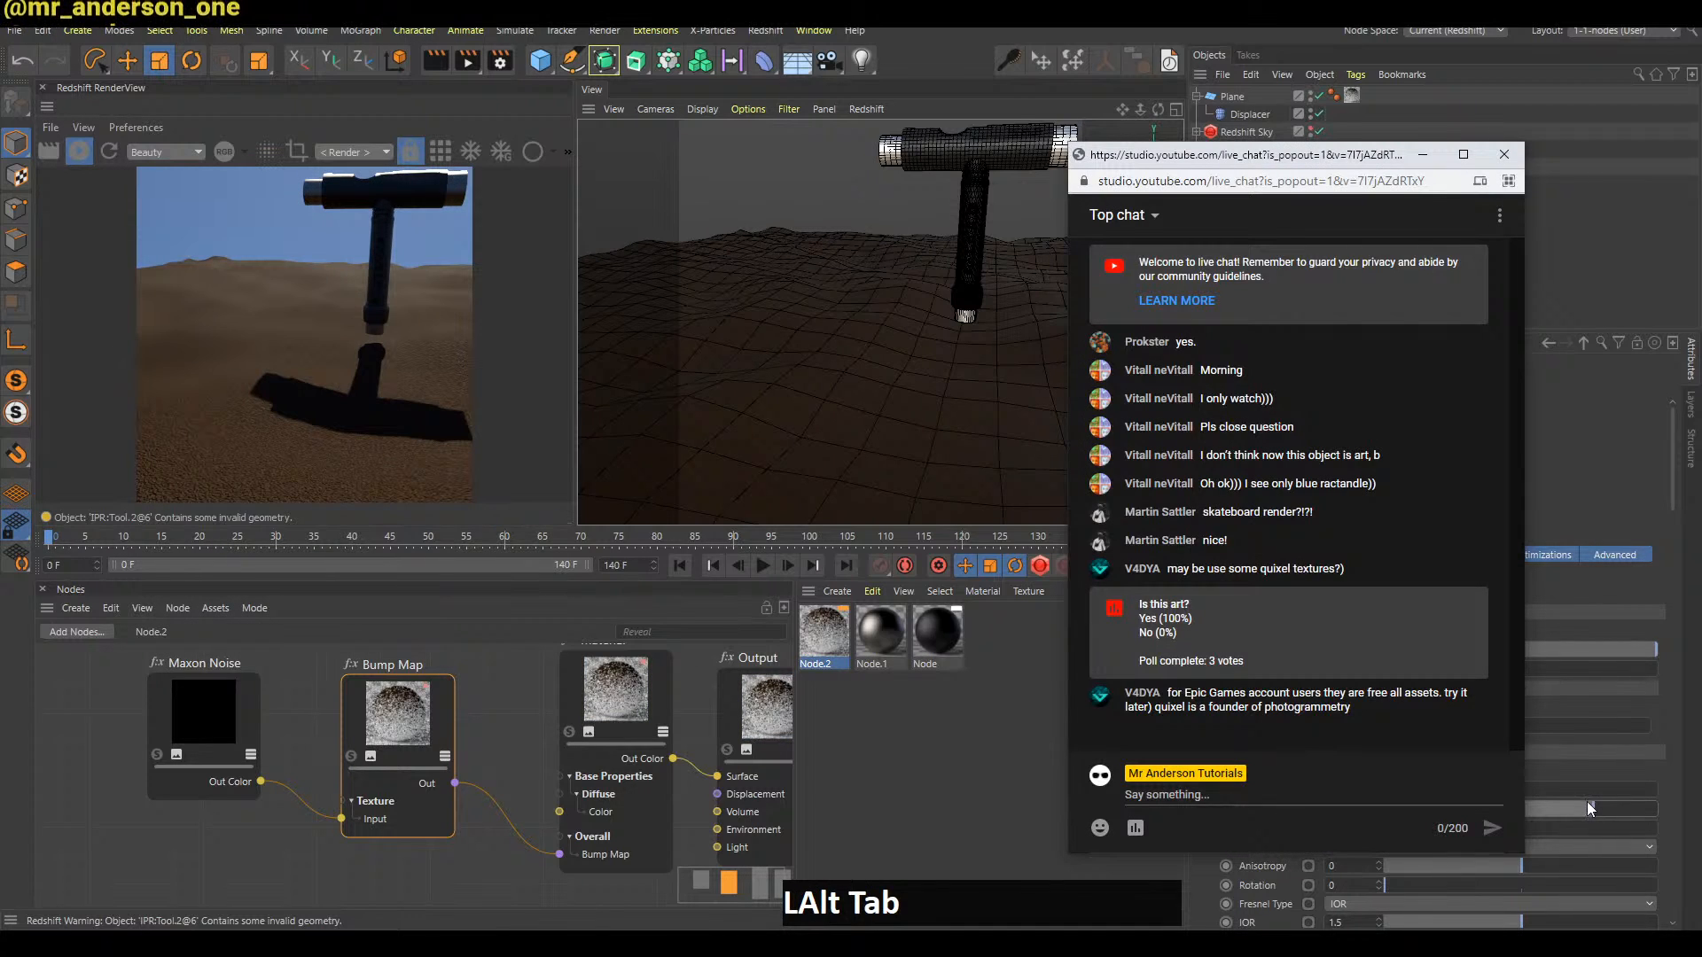
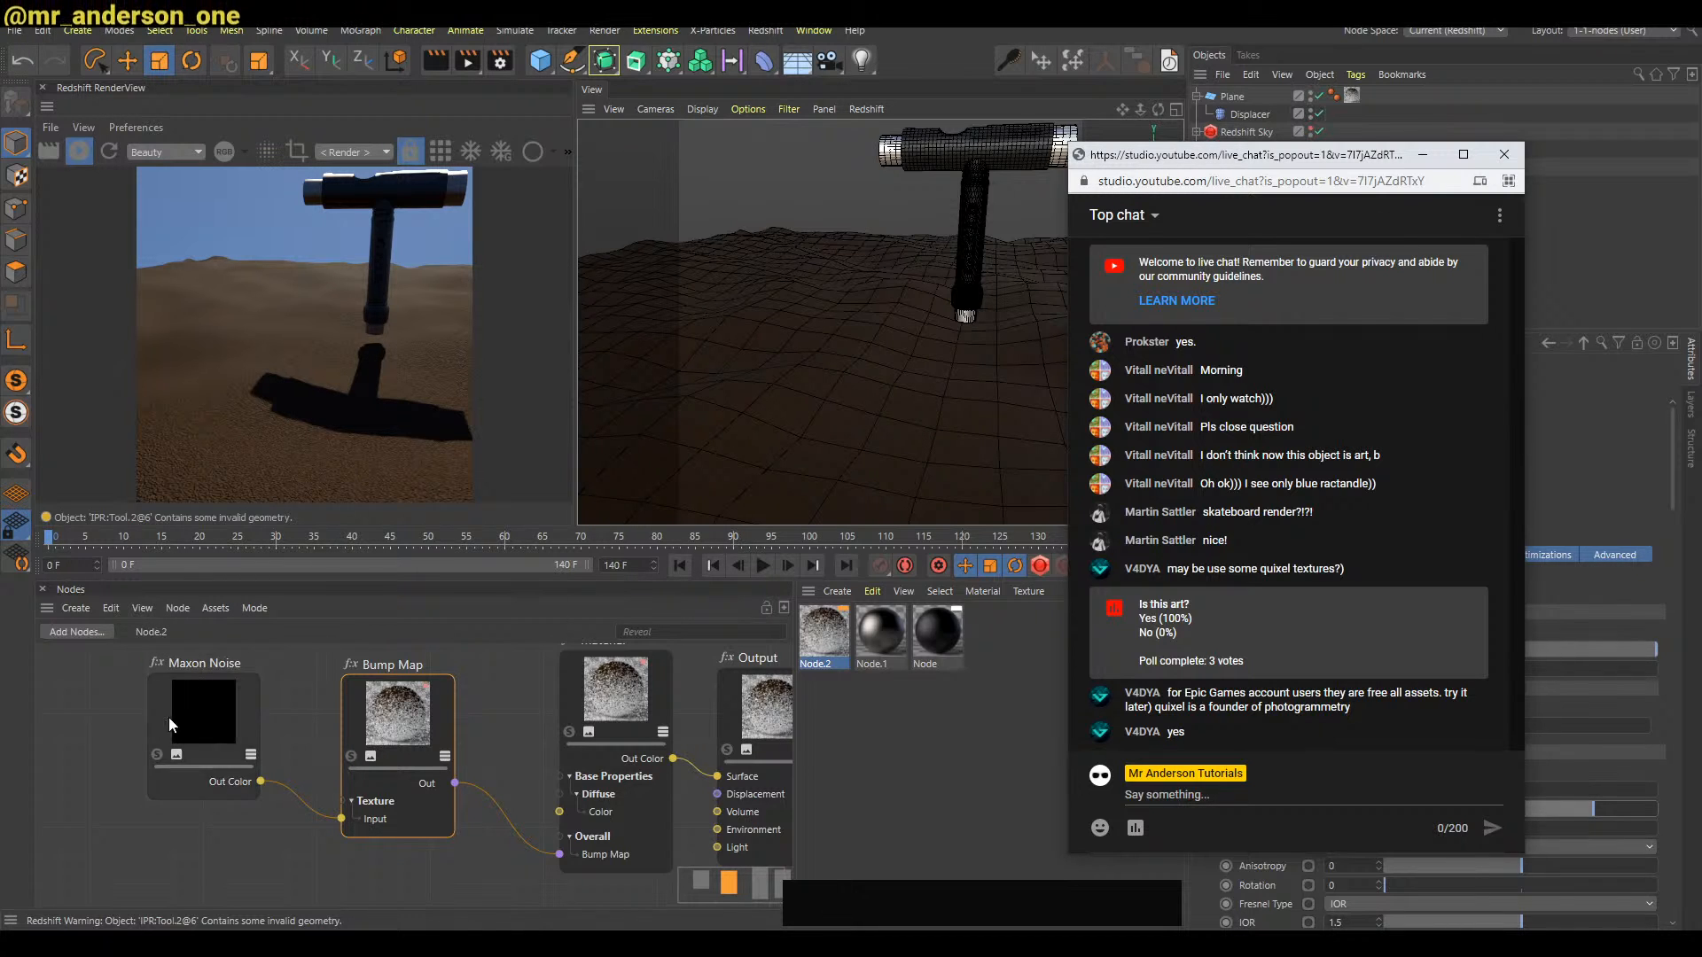
left_click(154, 878)
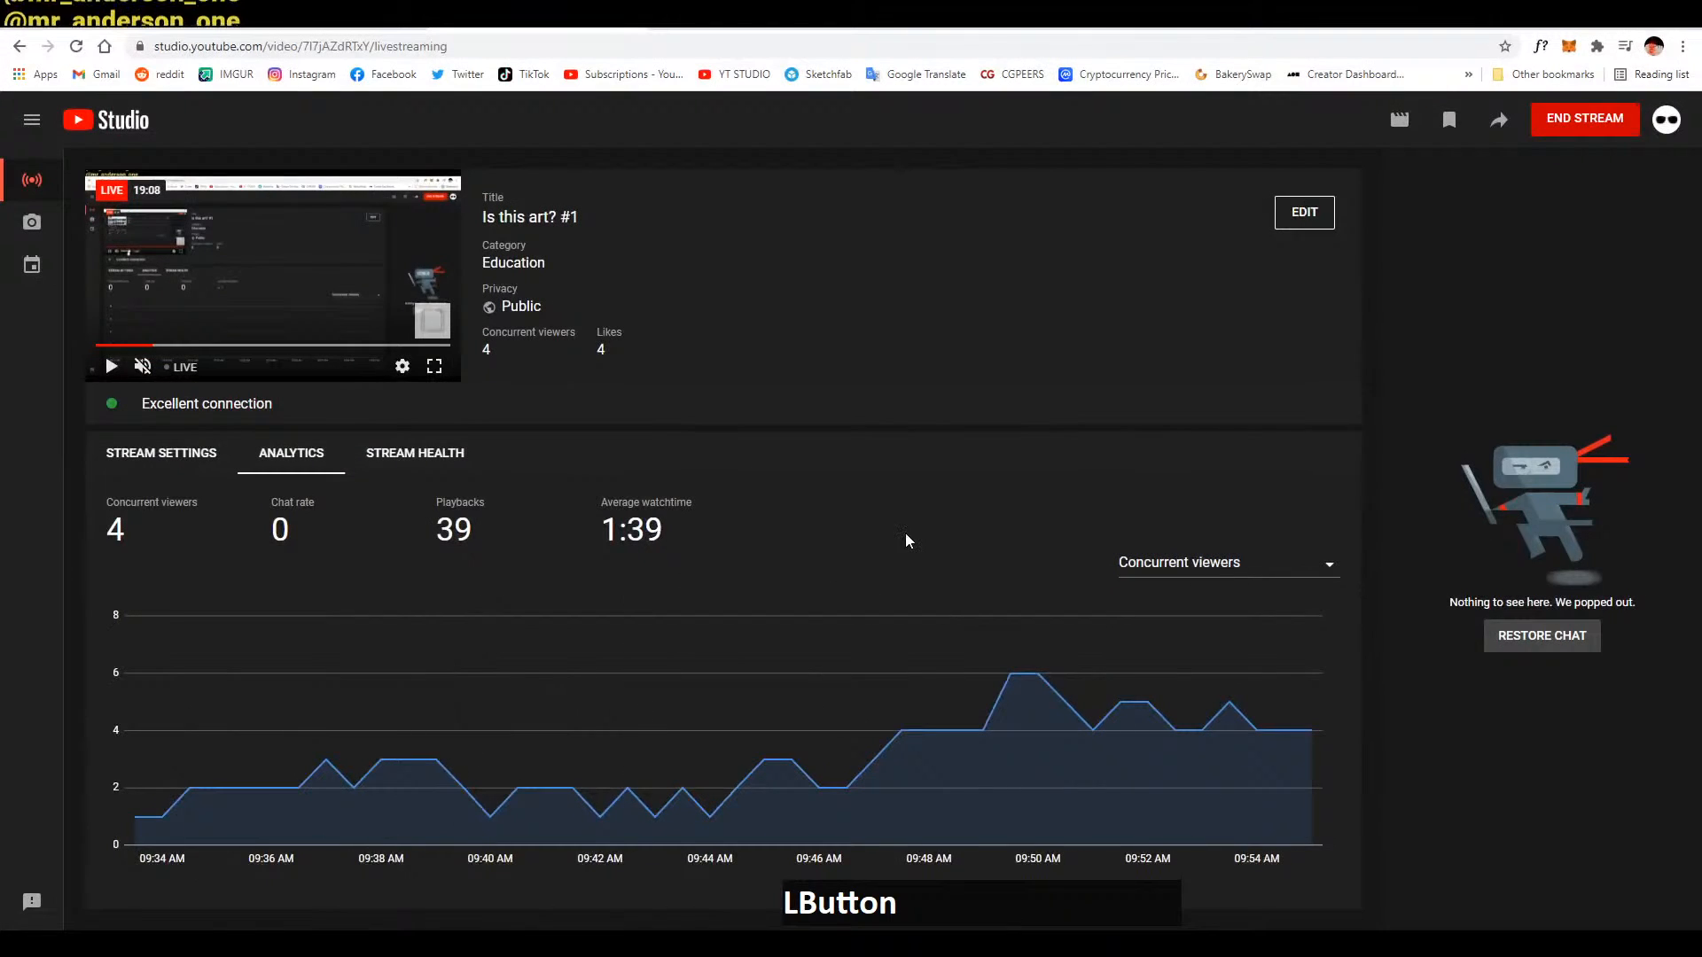
left_click(1600, 29)
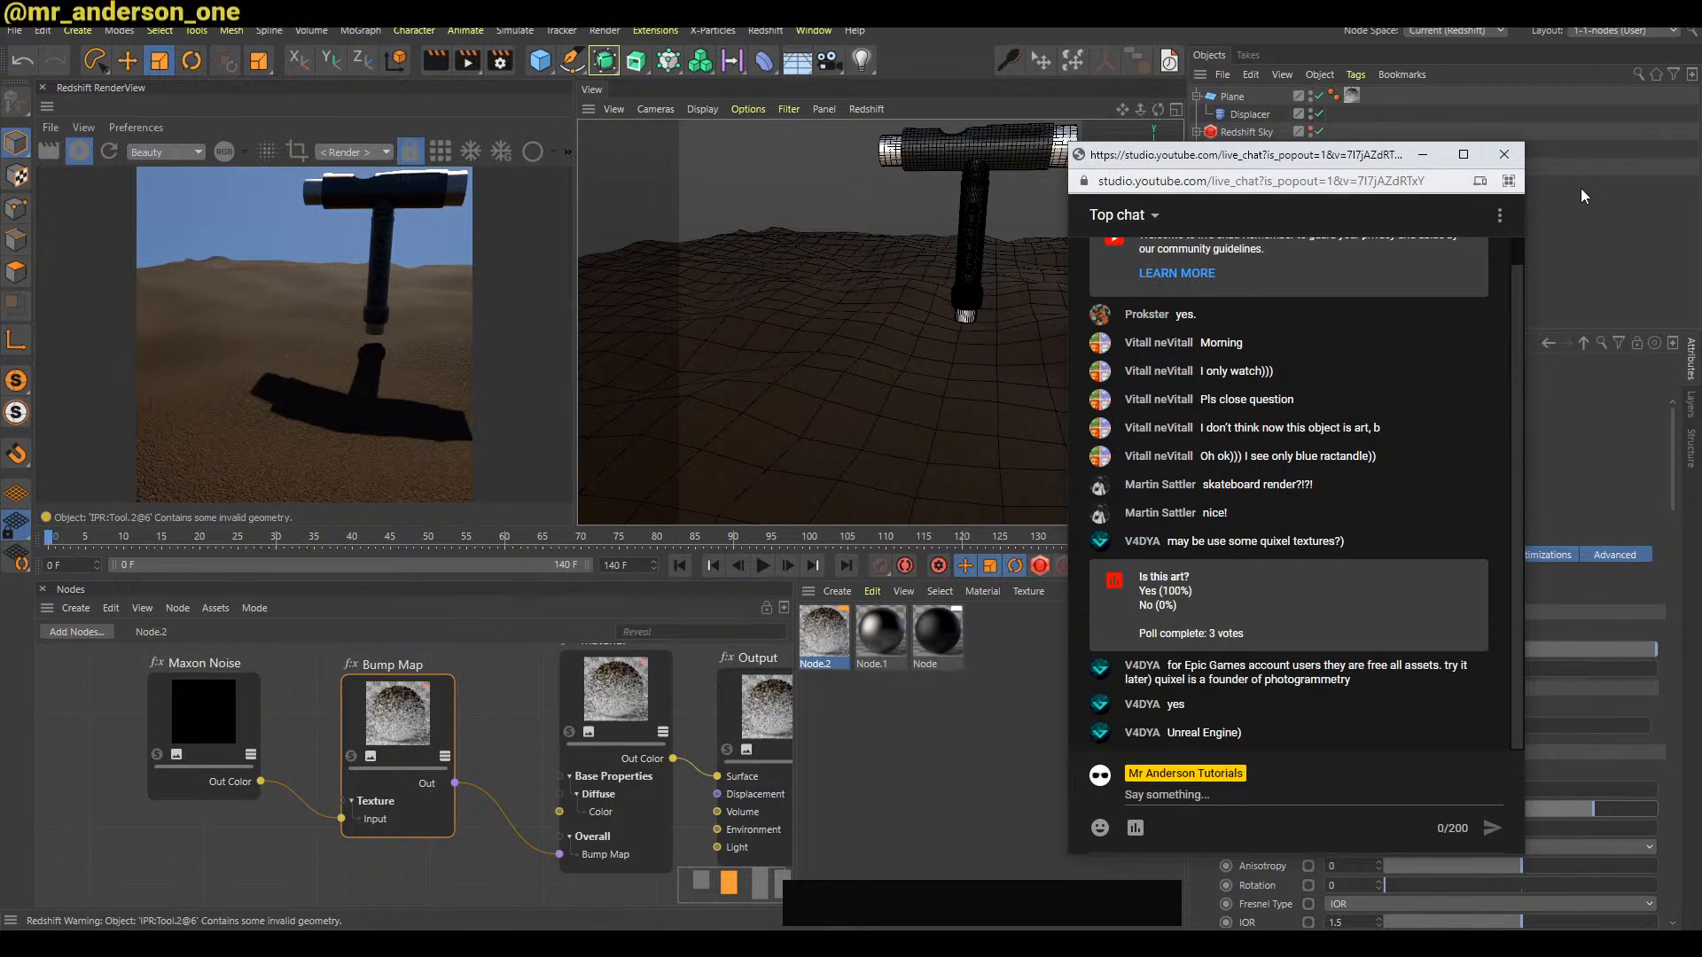
left_click(1421, 154)
Lower the Bump Map node's height scale to 0.164 while viewing the ground close to the tool's shadow
right_click_drag(1010, 345, 1030, 359, "alt")
middle_click_drag(1031, 359, 961, 353, "alt")
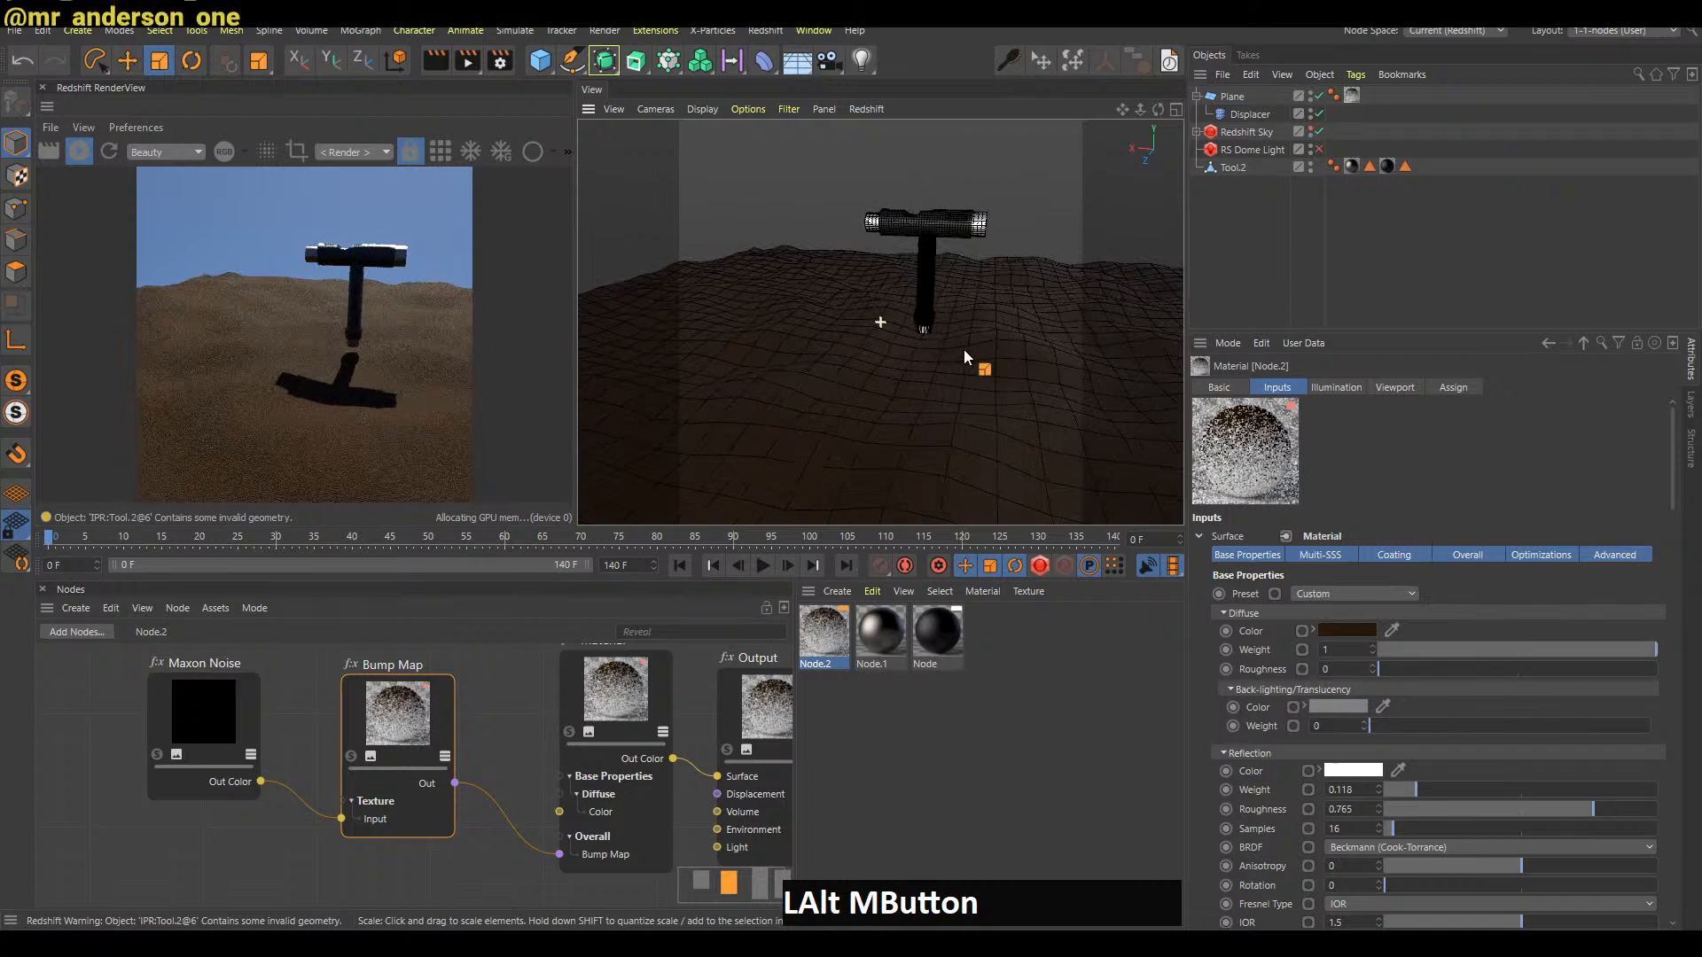
left_click_drag(965, 384, 1011, 436, "alt")
right_click_drag(908, 375, 912, 363, "alt")
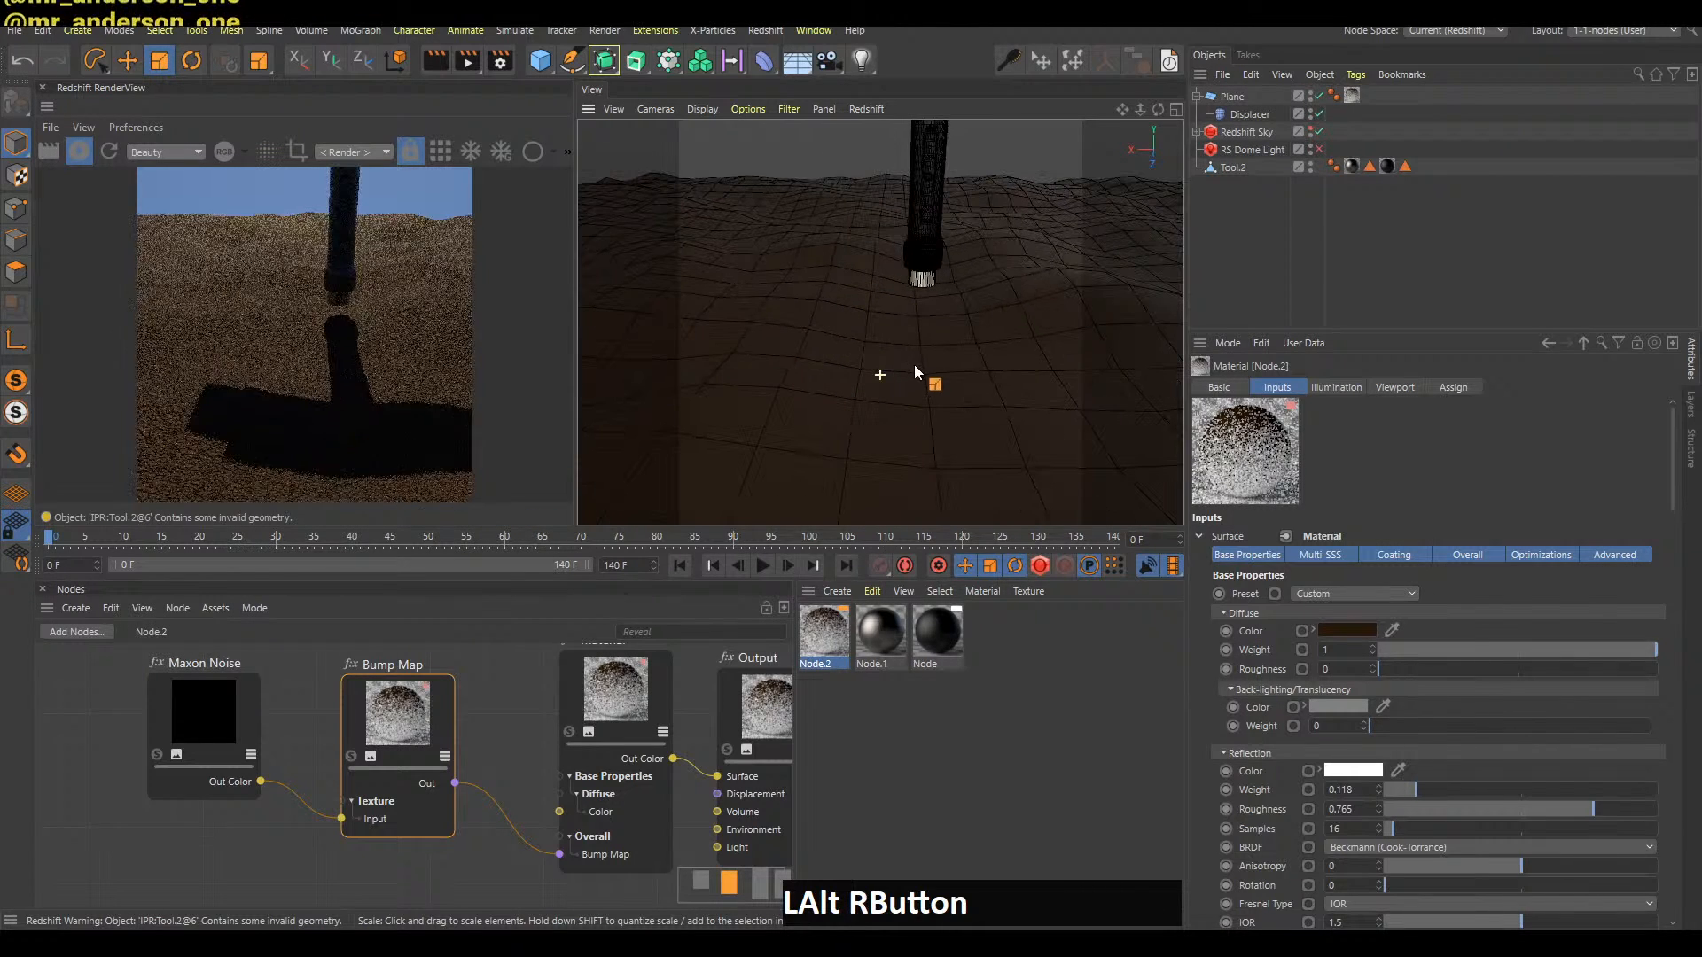
left_click_drag(413, 734, 406, 725)
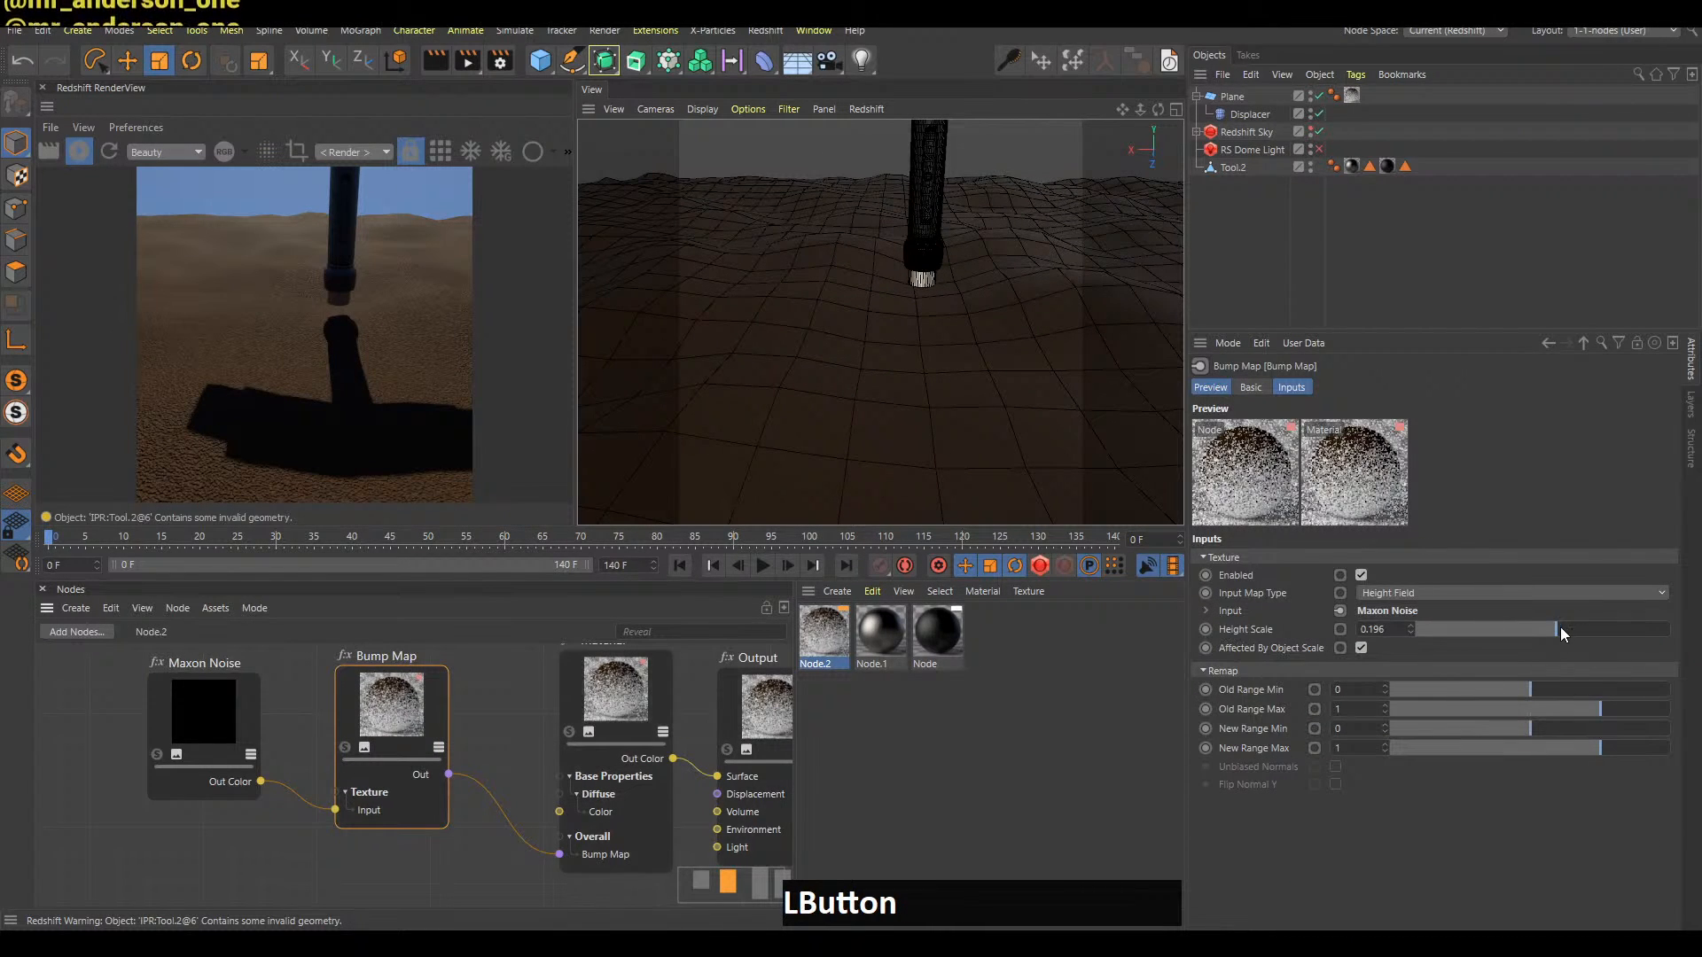
left_click(1411, 632)
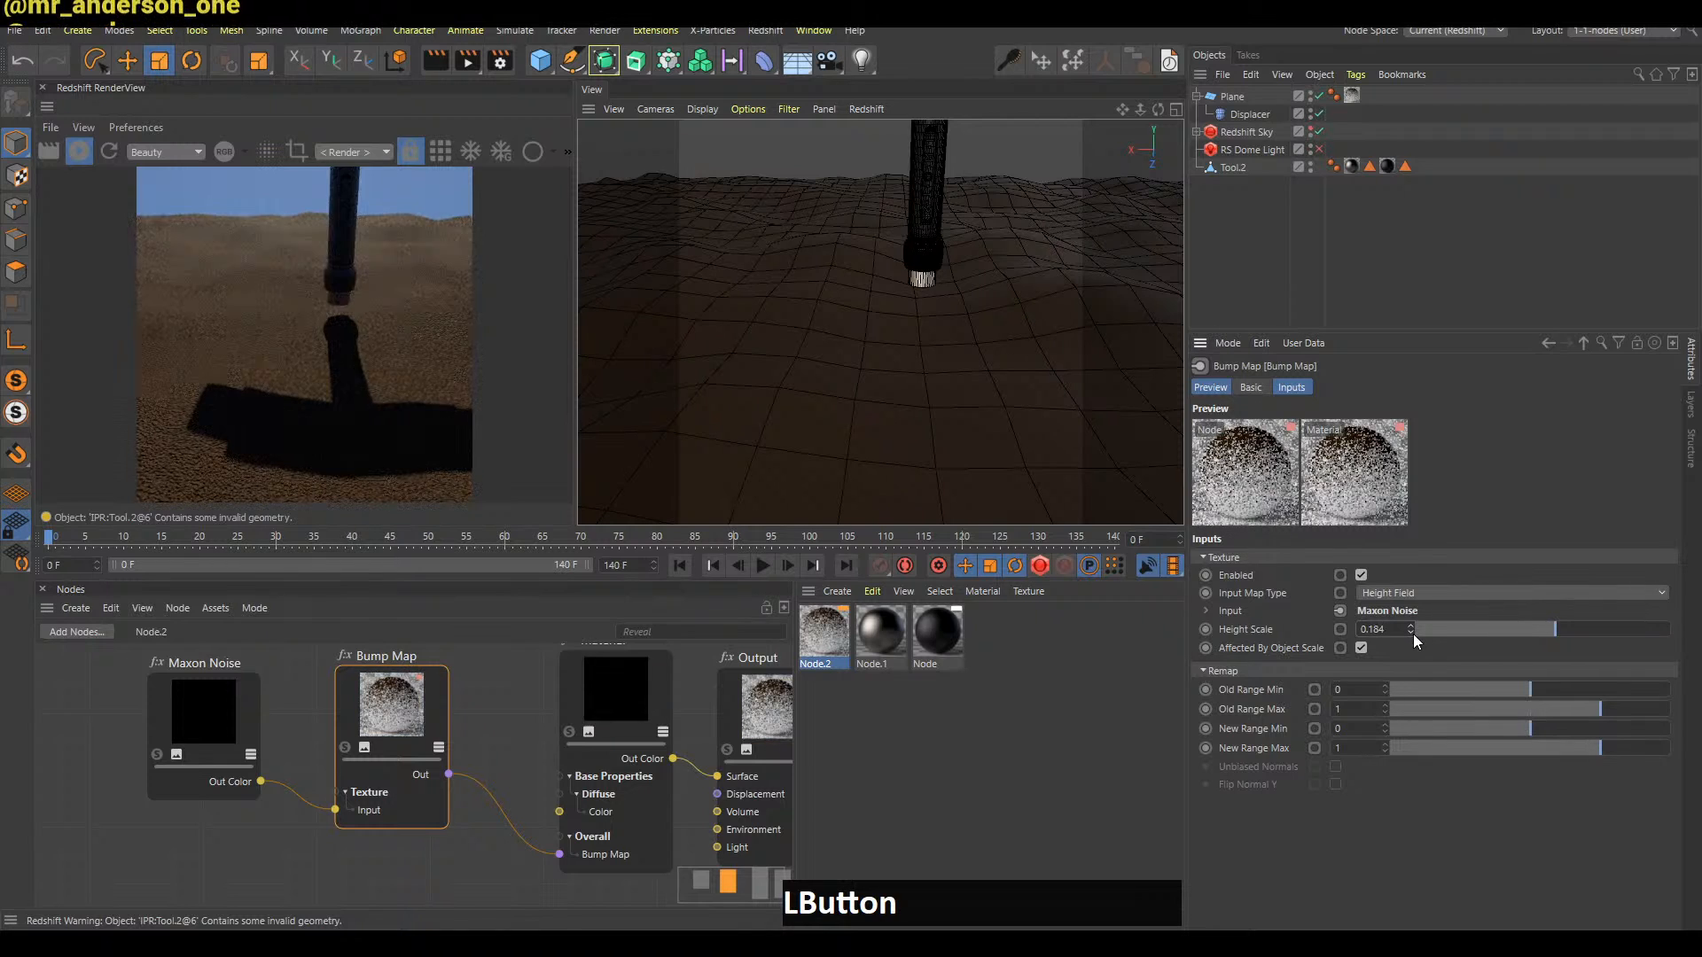
left_click_drag(1411, 631, 1409, 632)
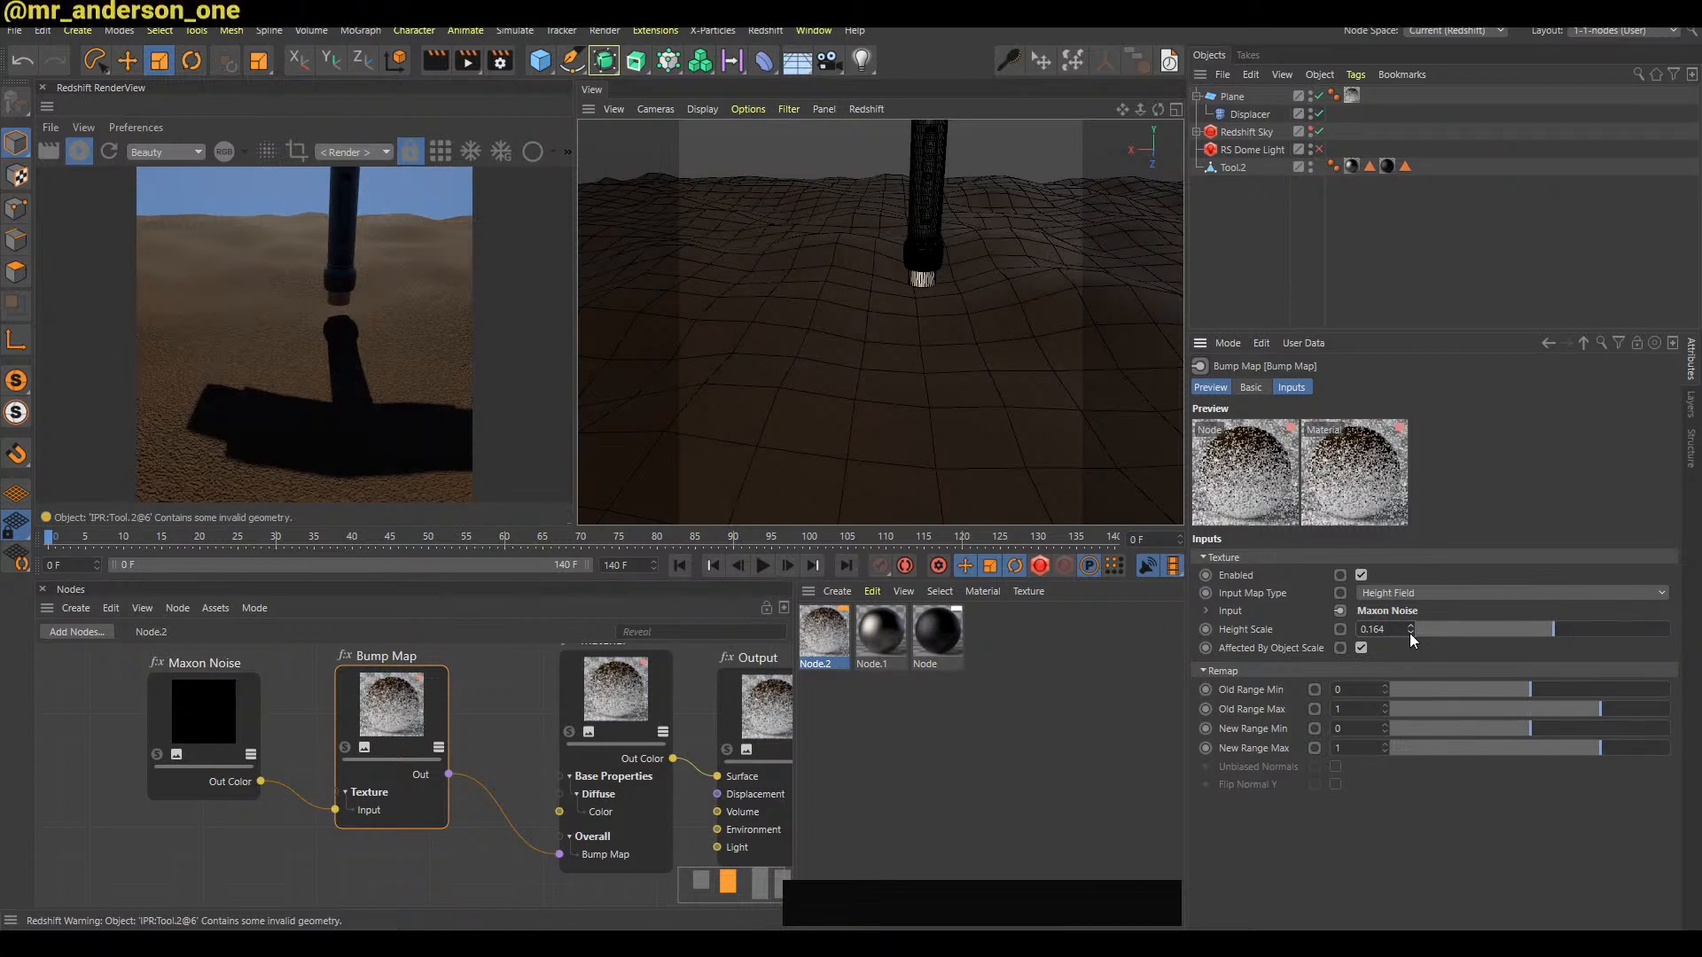
Lower the Bump Map node's height scale to 0.116 and check the rendered ground around the whole tool
left_click_drag(1408, 635, 1409, 635)
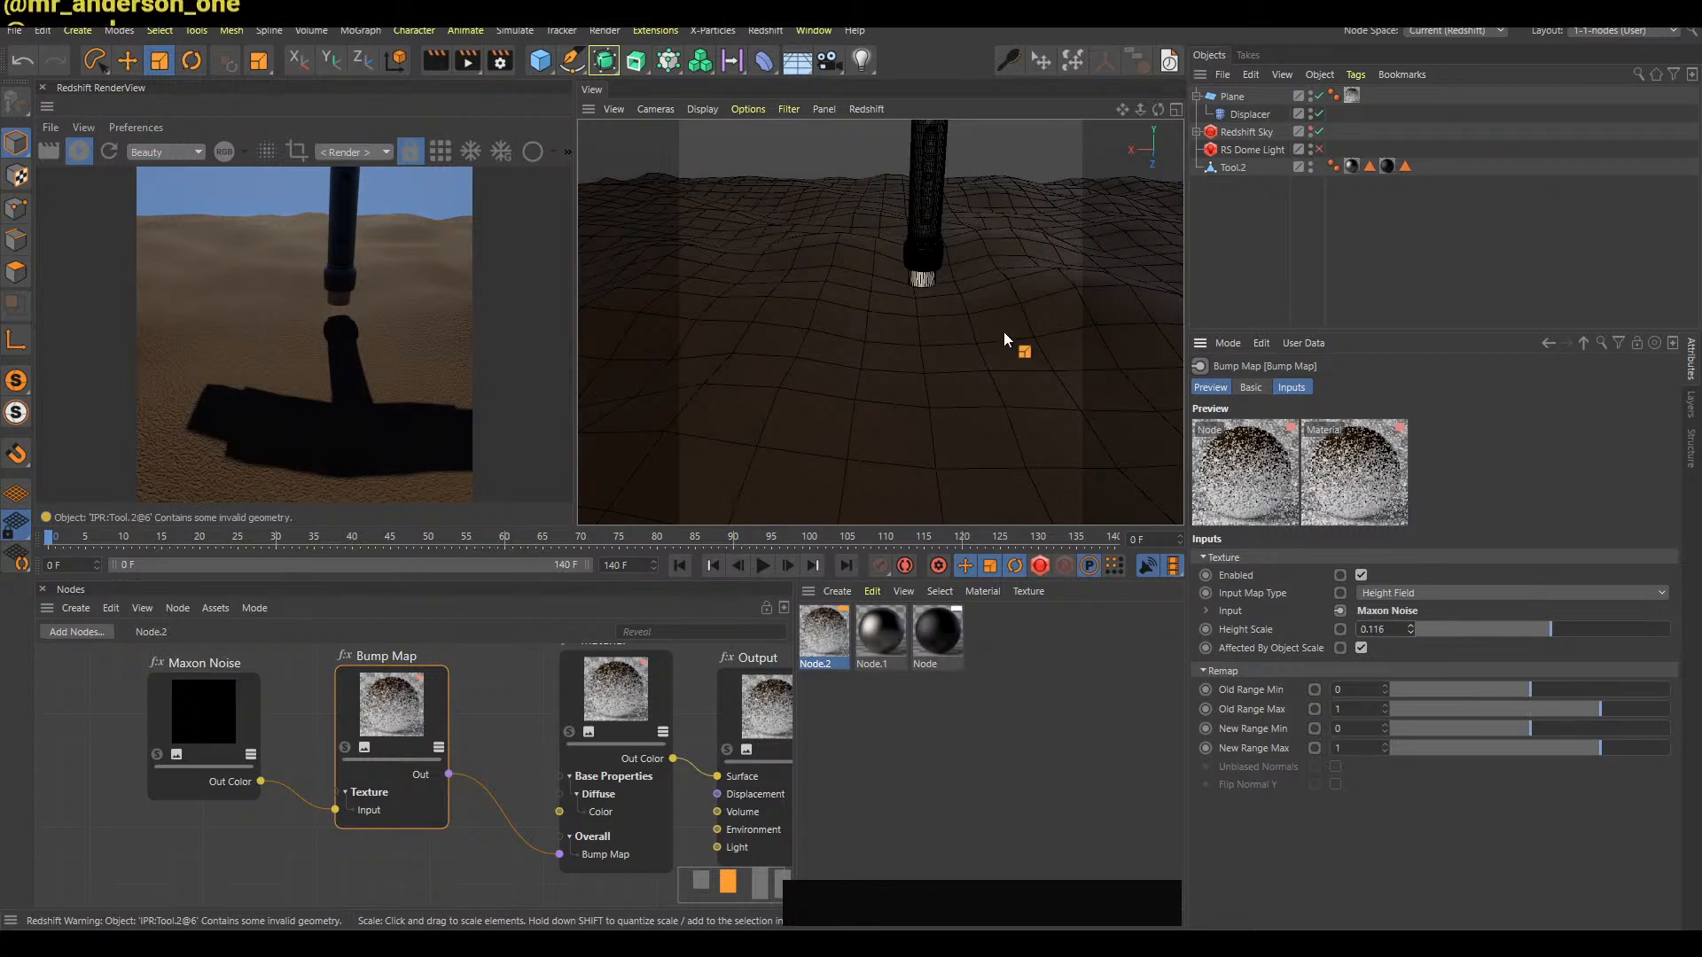
right_click_drag(1003, 333, 1016, 326, "alt")
middle_click_drag(1015, 326, 894, 335, "alt")
left_click_drag(893, 335, 986, 333, "alt")
middle_click_drag(986, 333, 918, 353, "alt")
left_click_drag(919, 353, 911, 314, "alt")
right_click_drag(911, 314, 972, 287, "alt")
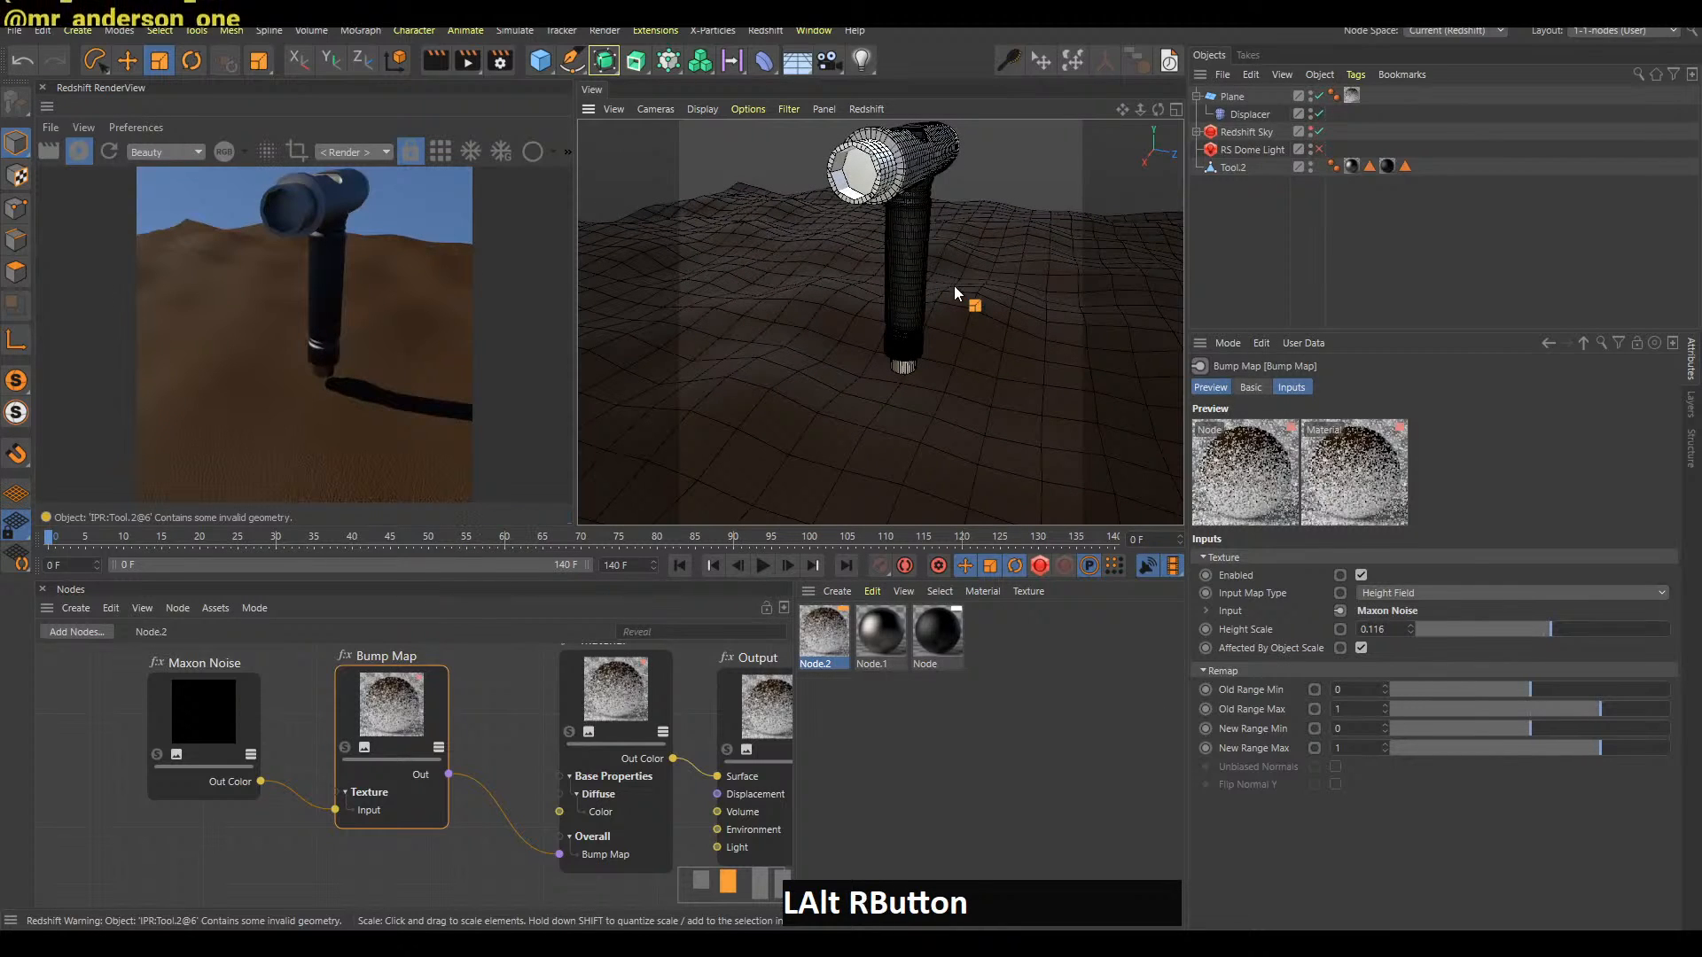
Check the live chat, switch to the browser and open the account's own models page on Sketchfab
key("alt+Tab")
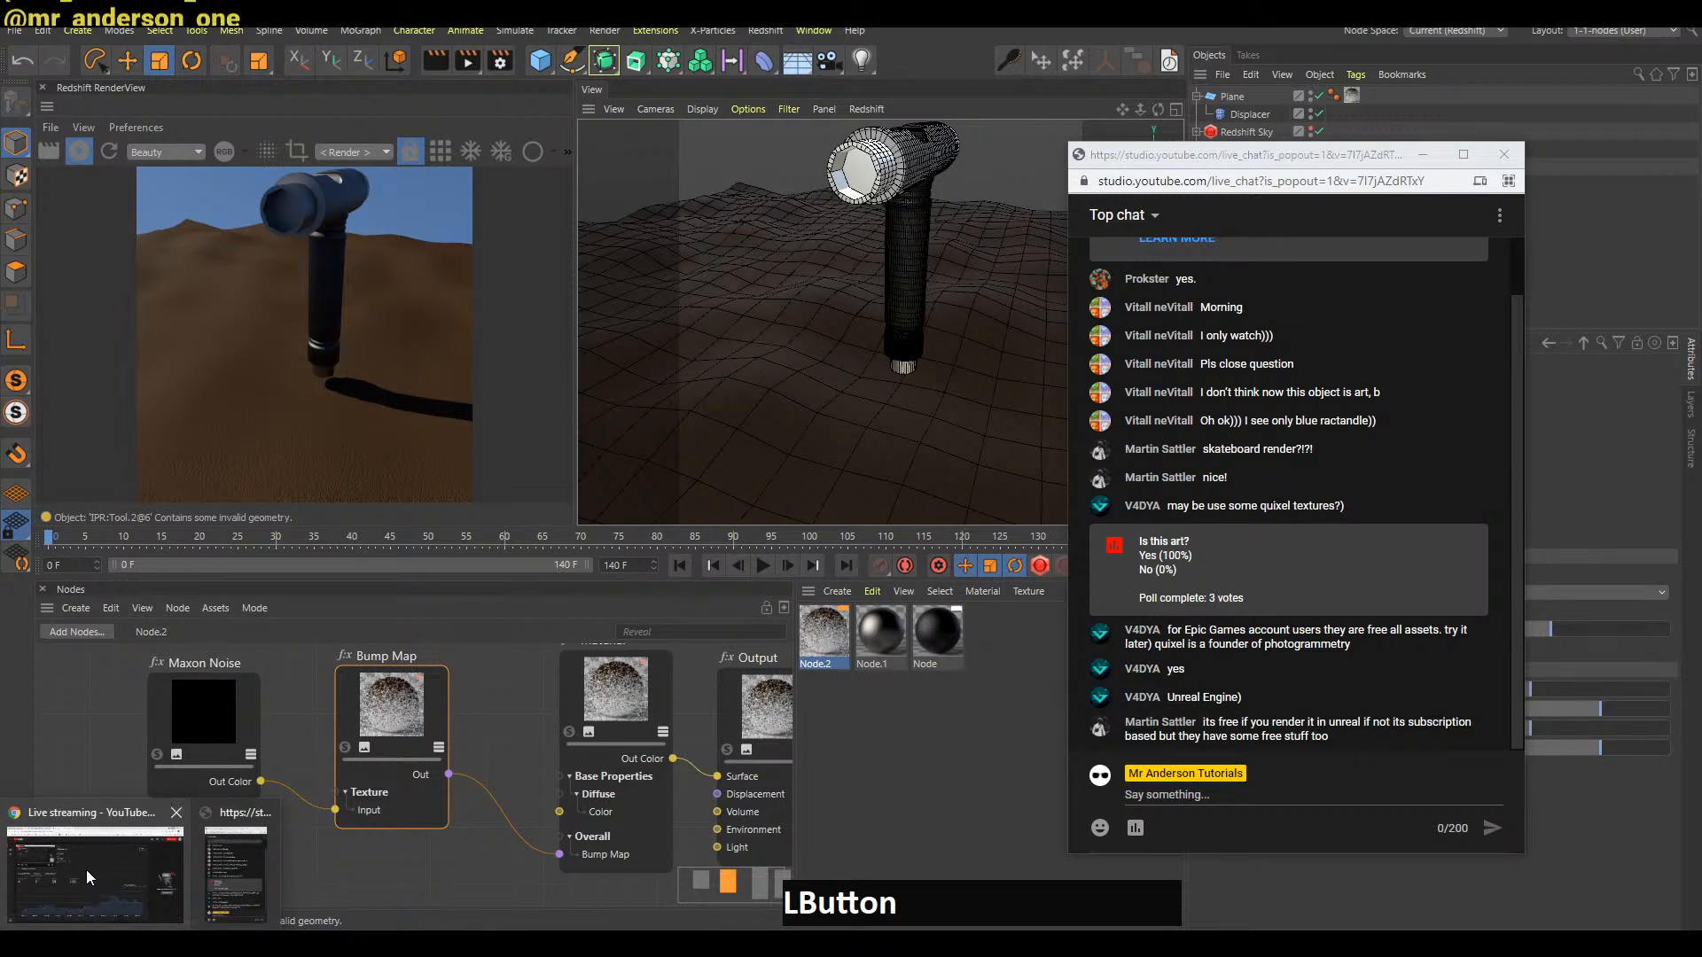
left_click(87, 869)
left_click(626, 40)
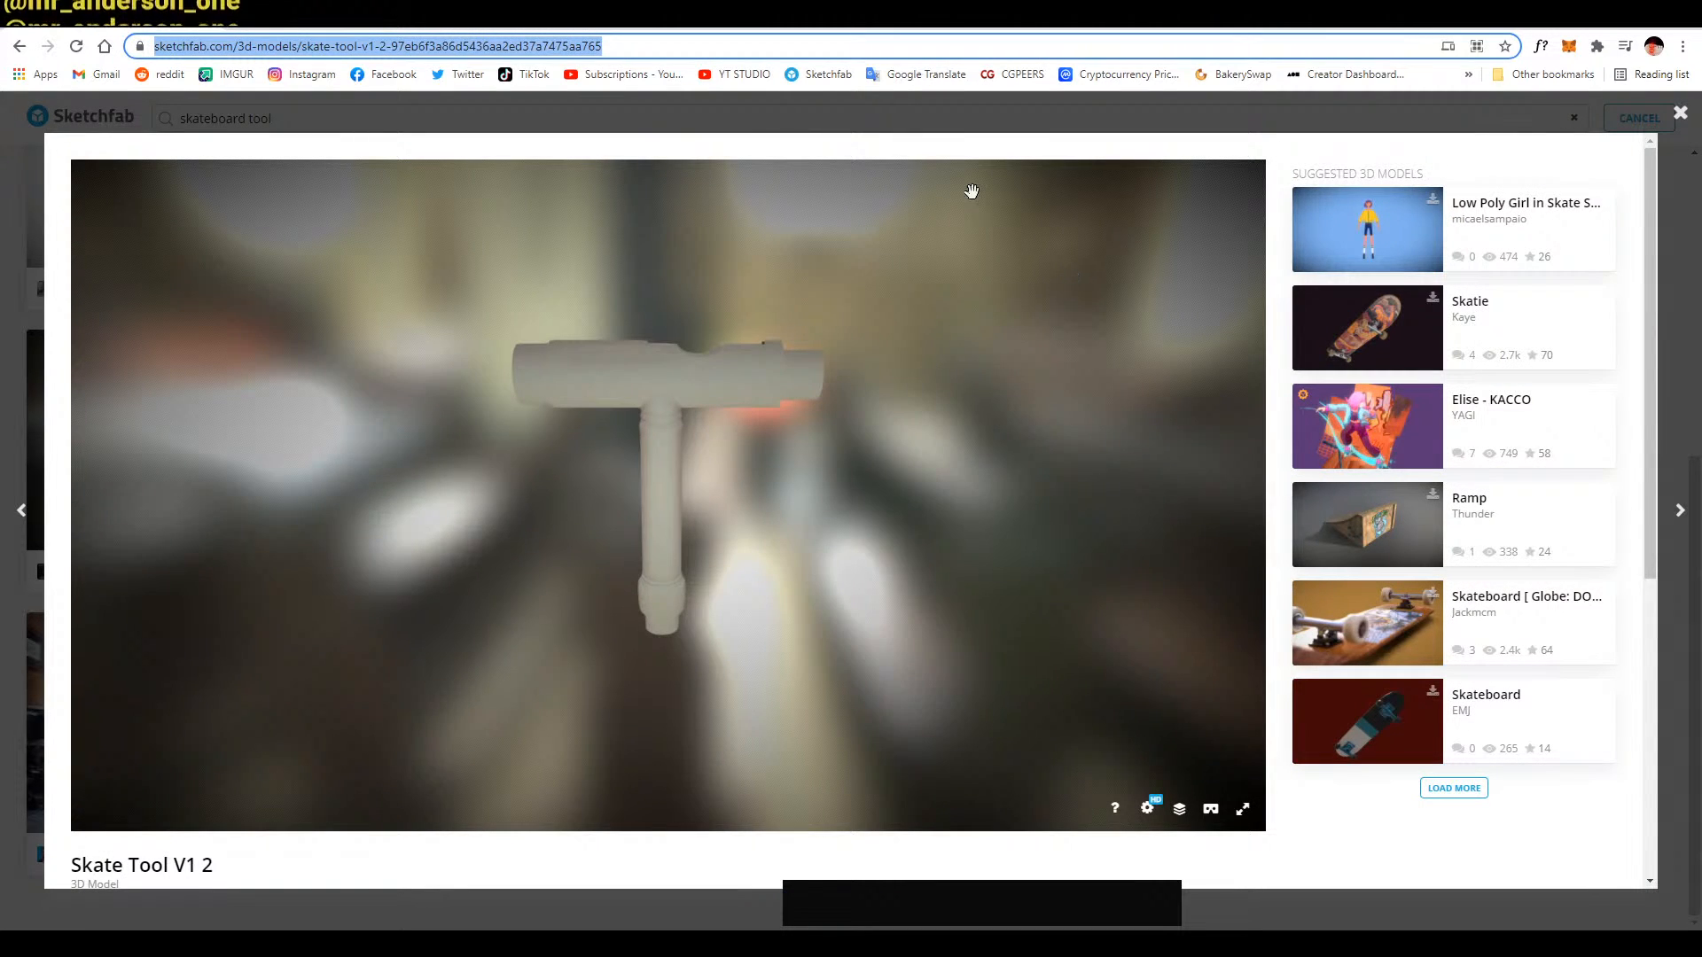
left_click(856, 124)
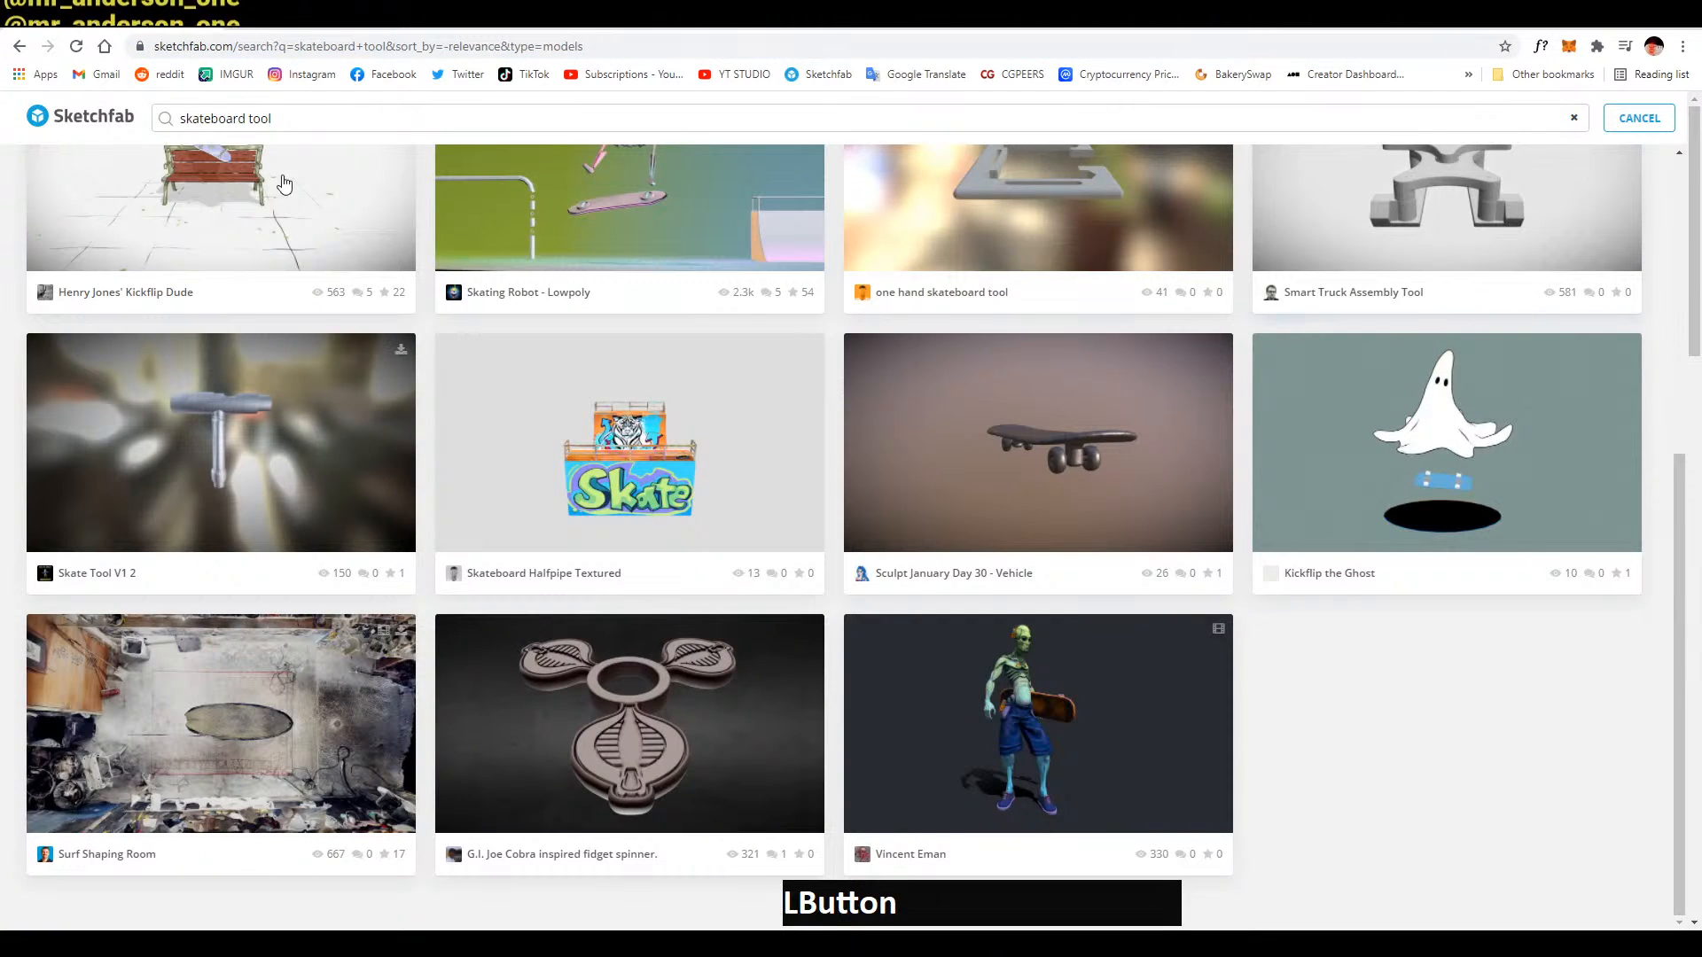
left_click(58, 124)
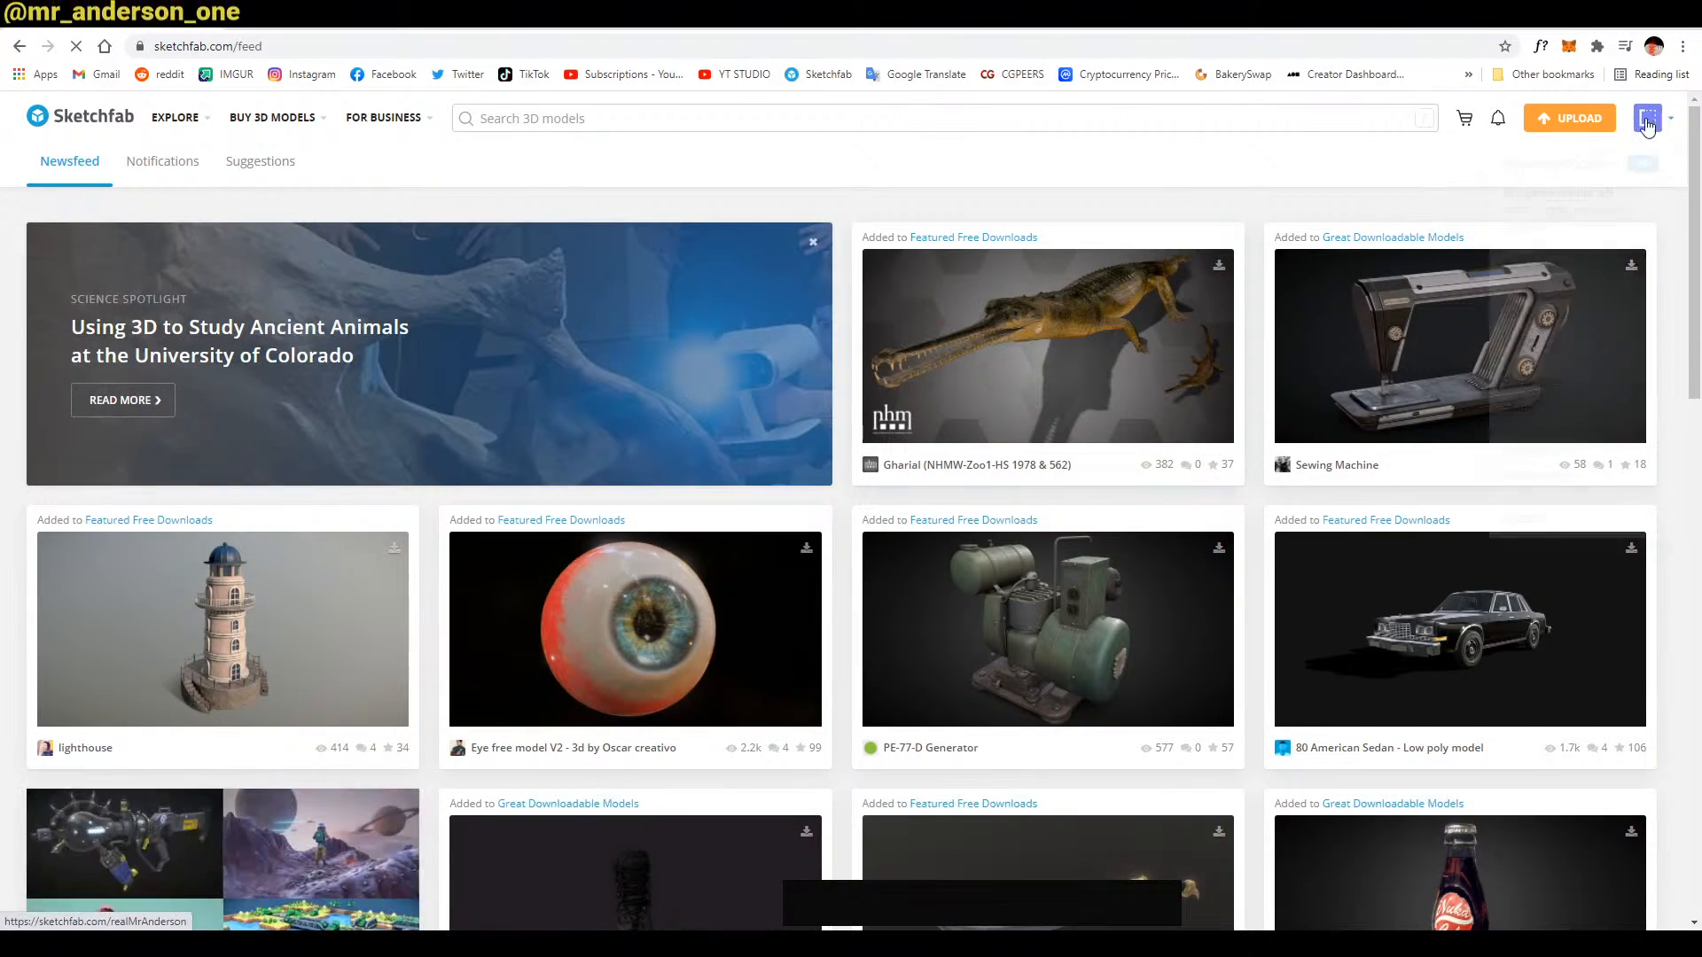
mouse_move(1648, 118)
left_click(1553, 285)
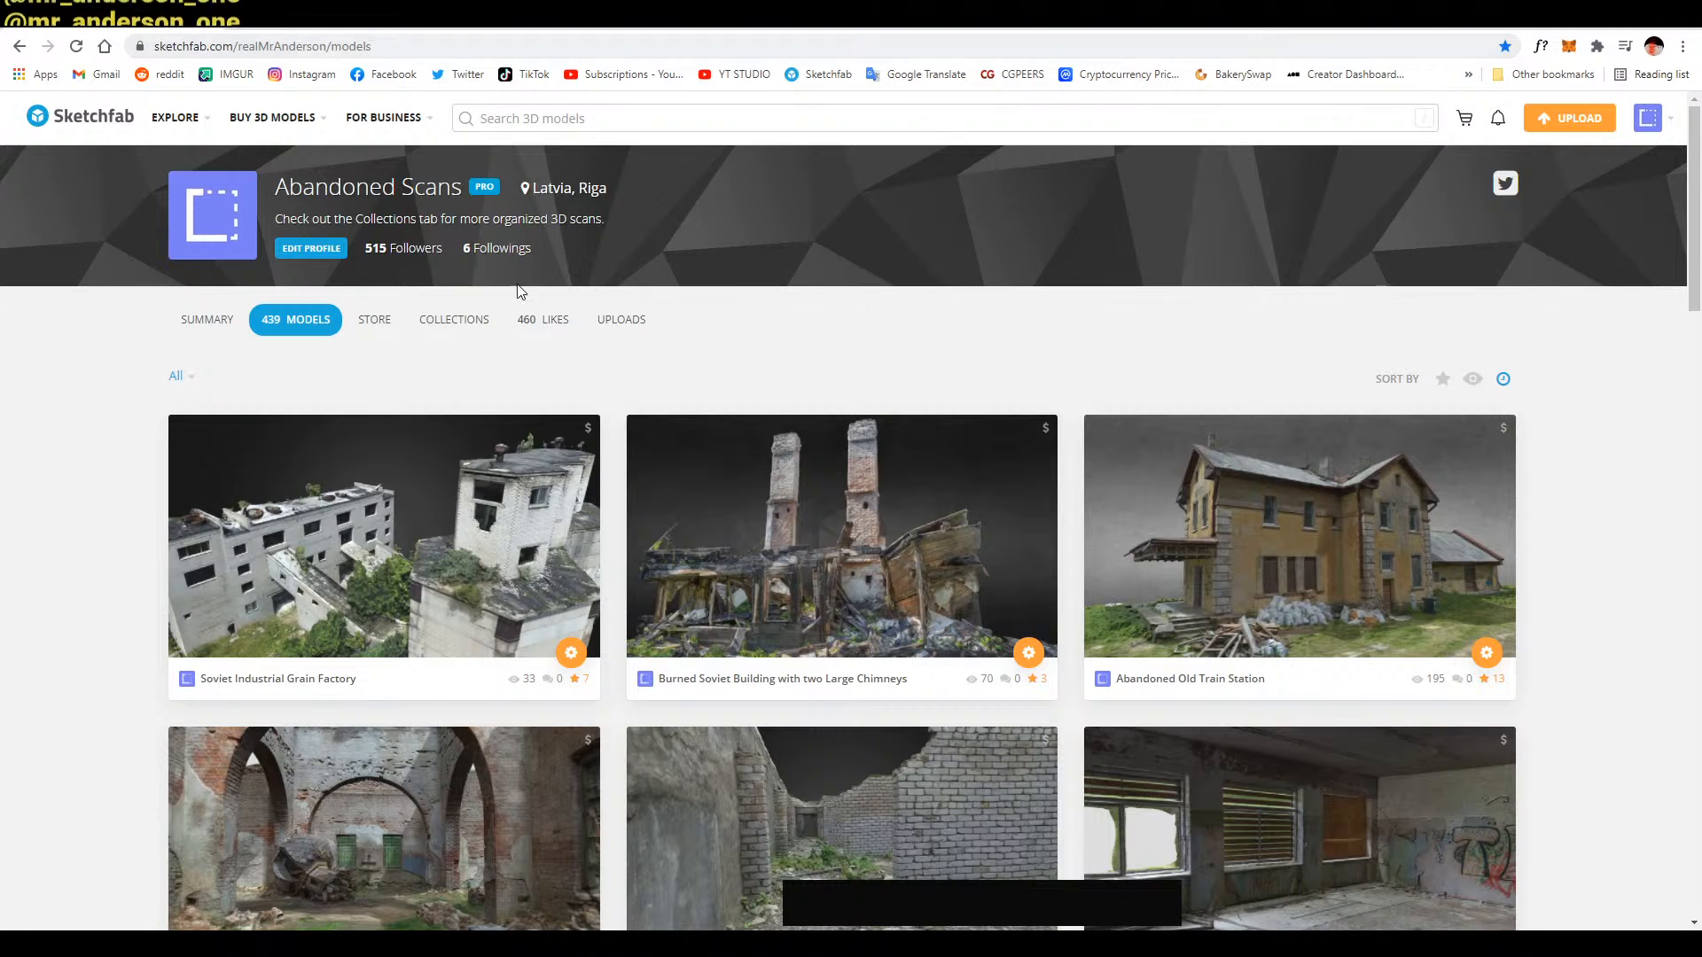
Browse the profile's 3D scans of abandoned buildings and rooms as far as the Mercedes Wreck model
scroll(8, 506, "down", 1)
scroll(9, 506, "down", 3)
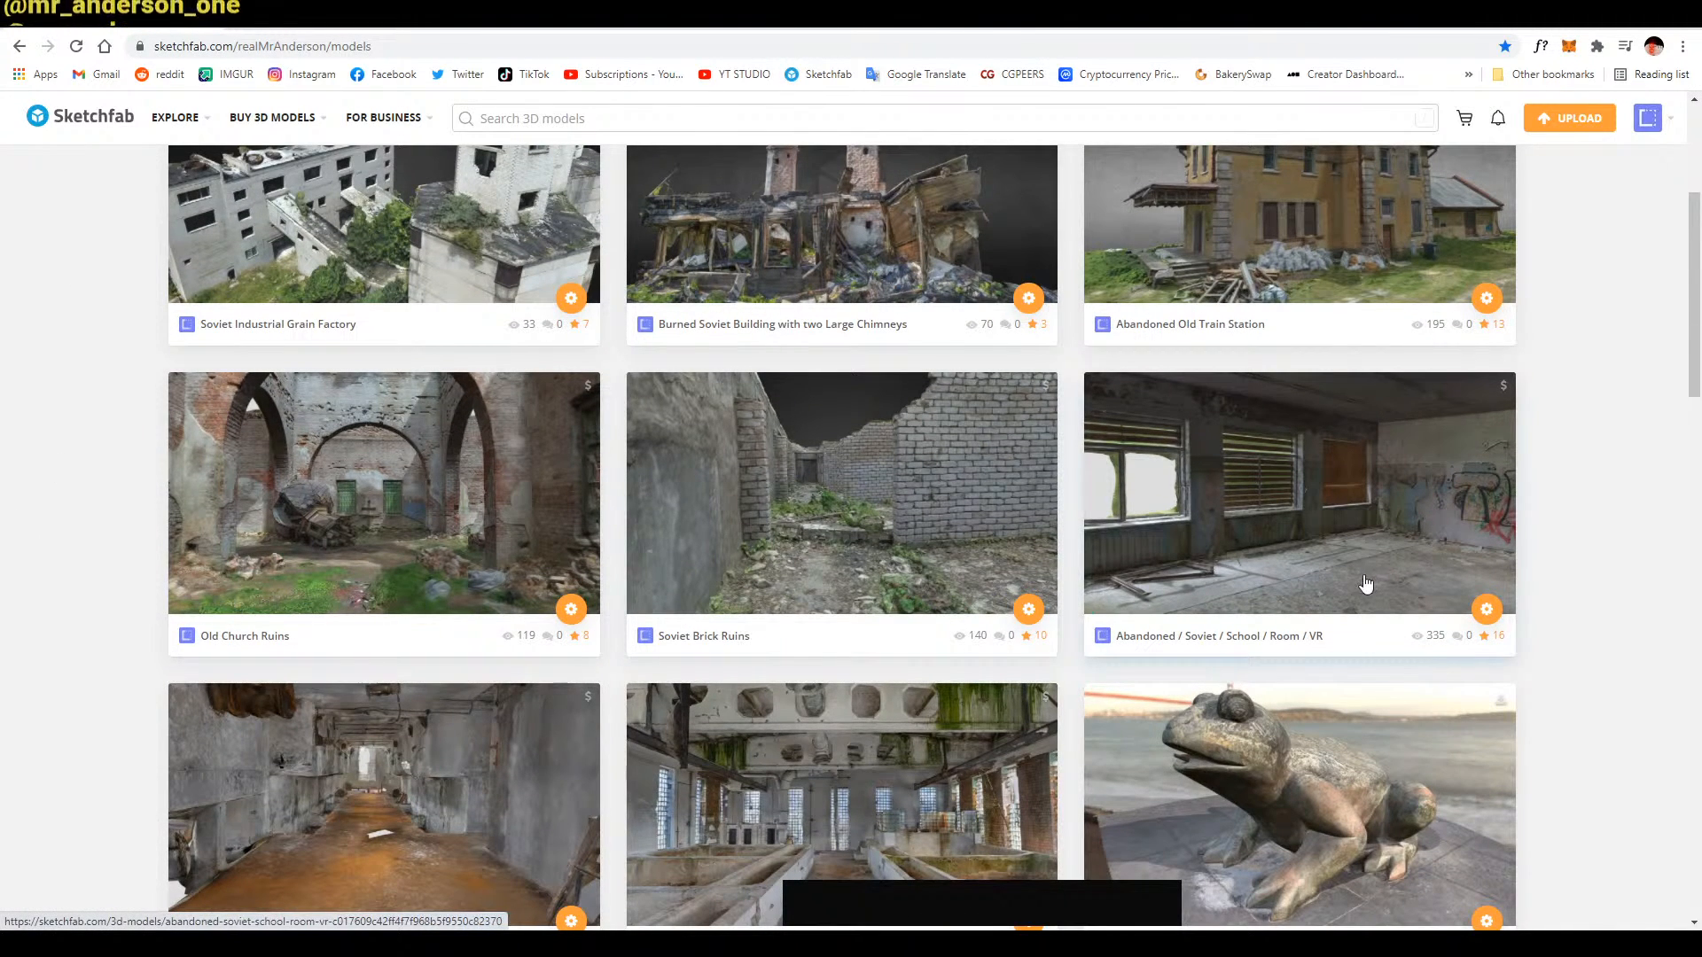
scroll(1561, 531, "down", 6)
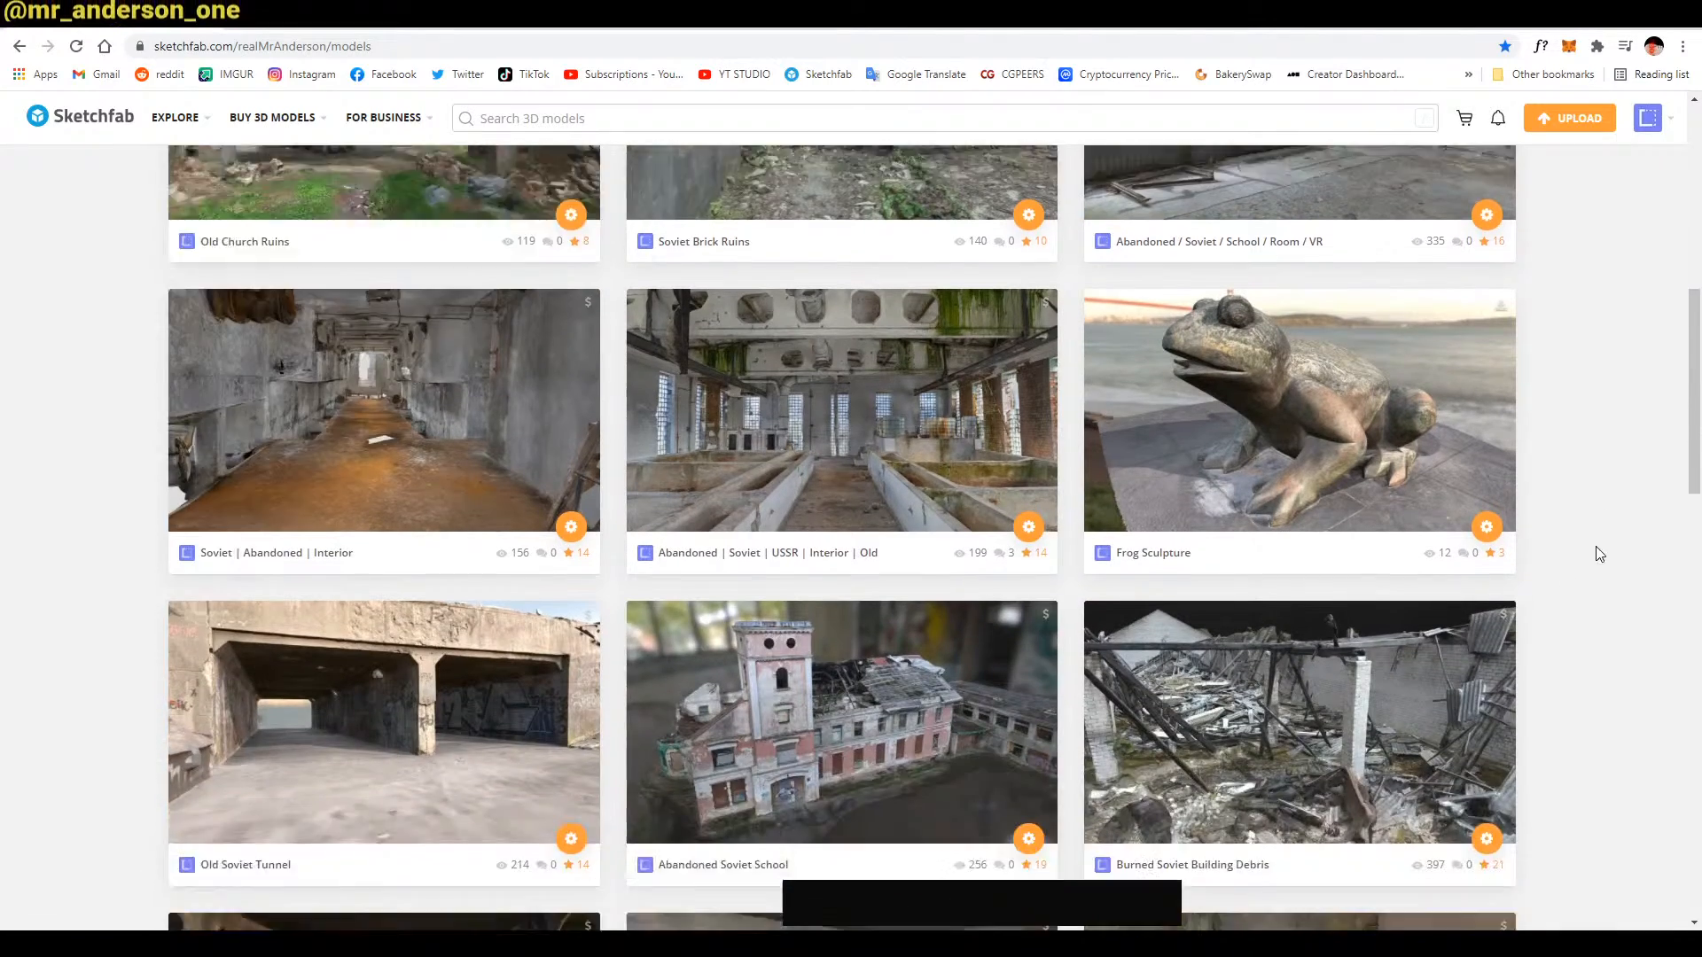
scroll(1549, 575, "down", 2)
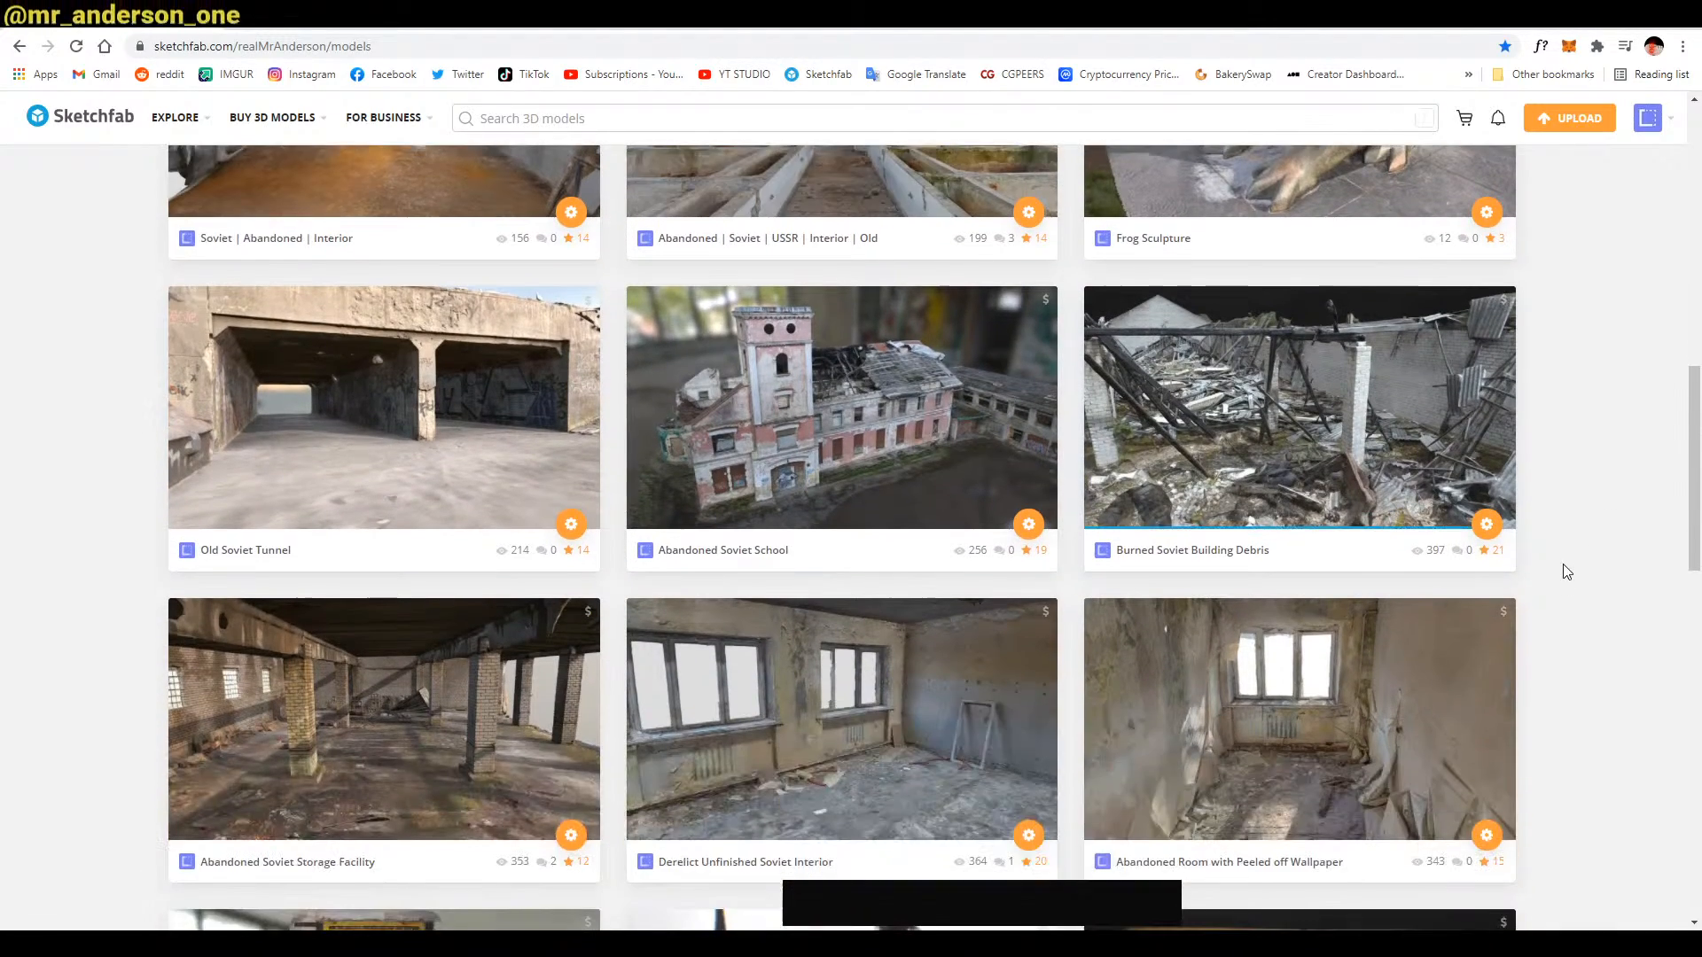
scroll(1596, 548, "down", 5)
mouse_move(1028, 392)
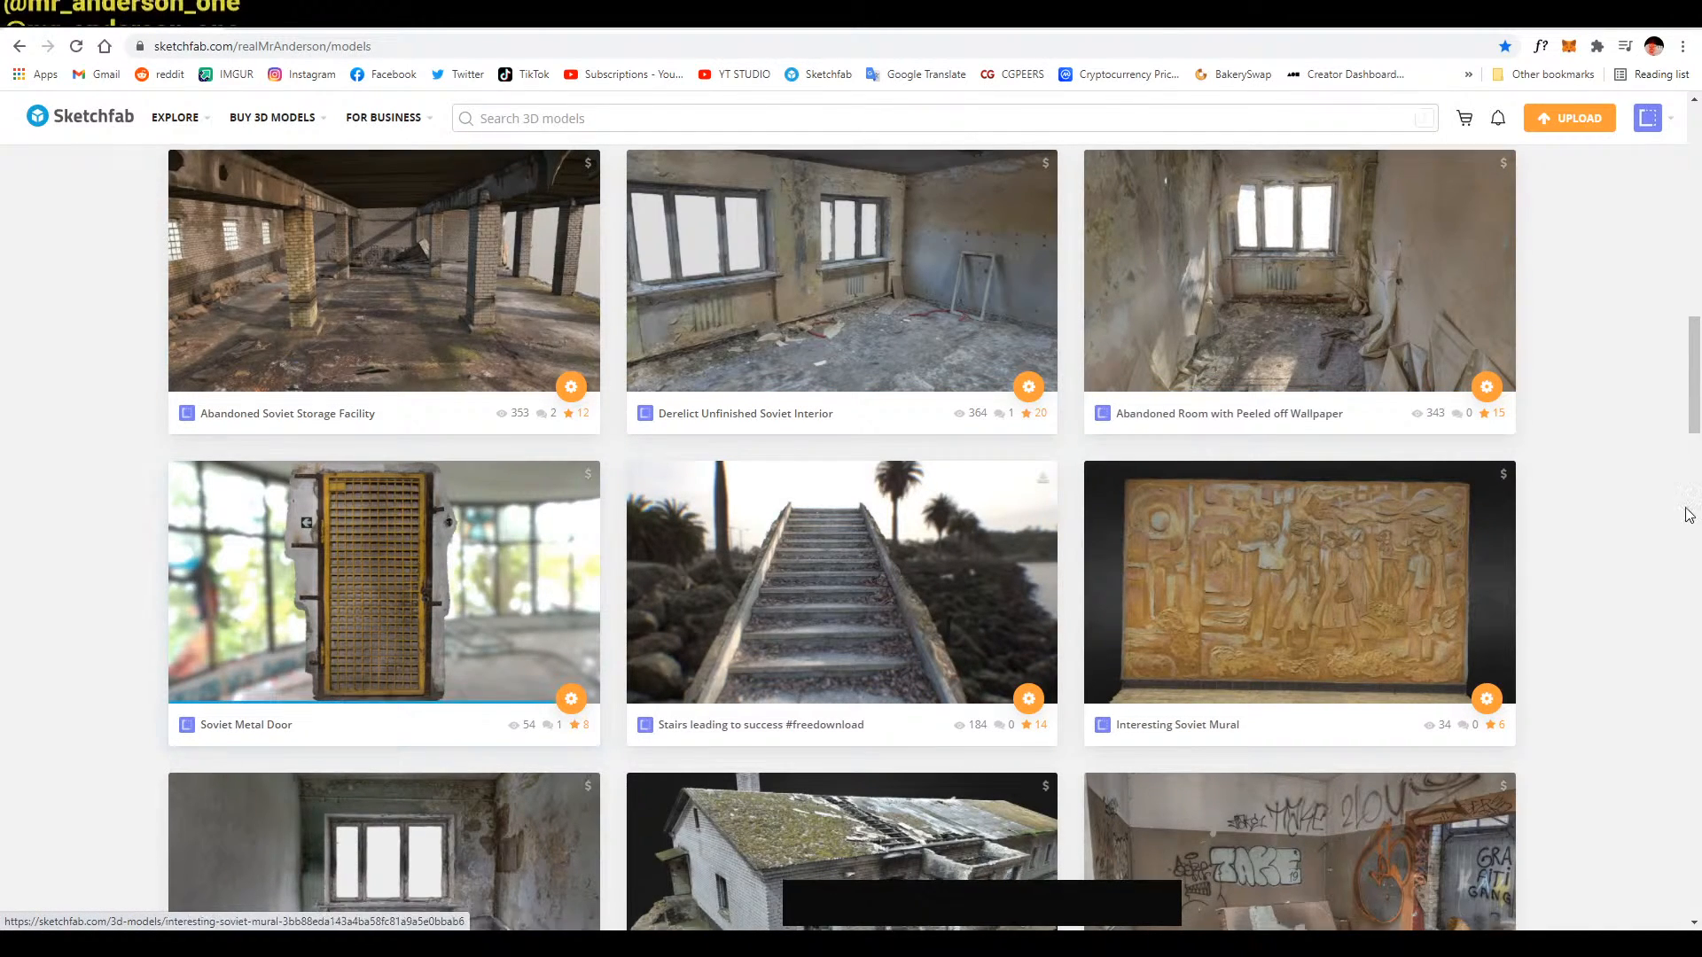
scroll(1596, 523, "down", 4)
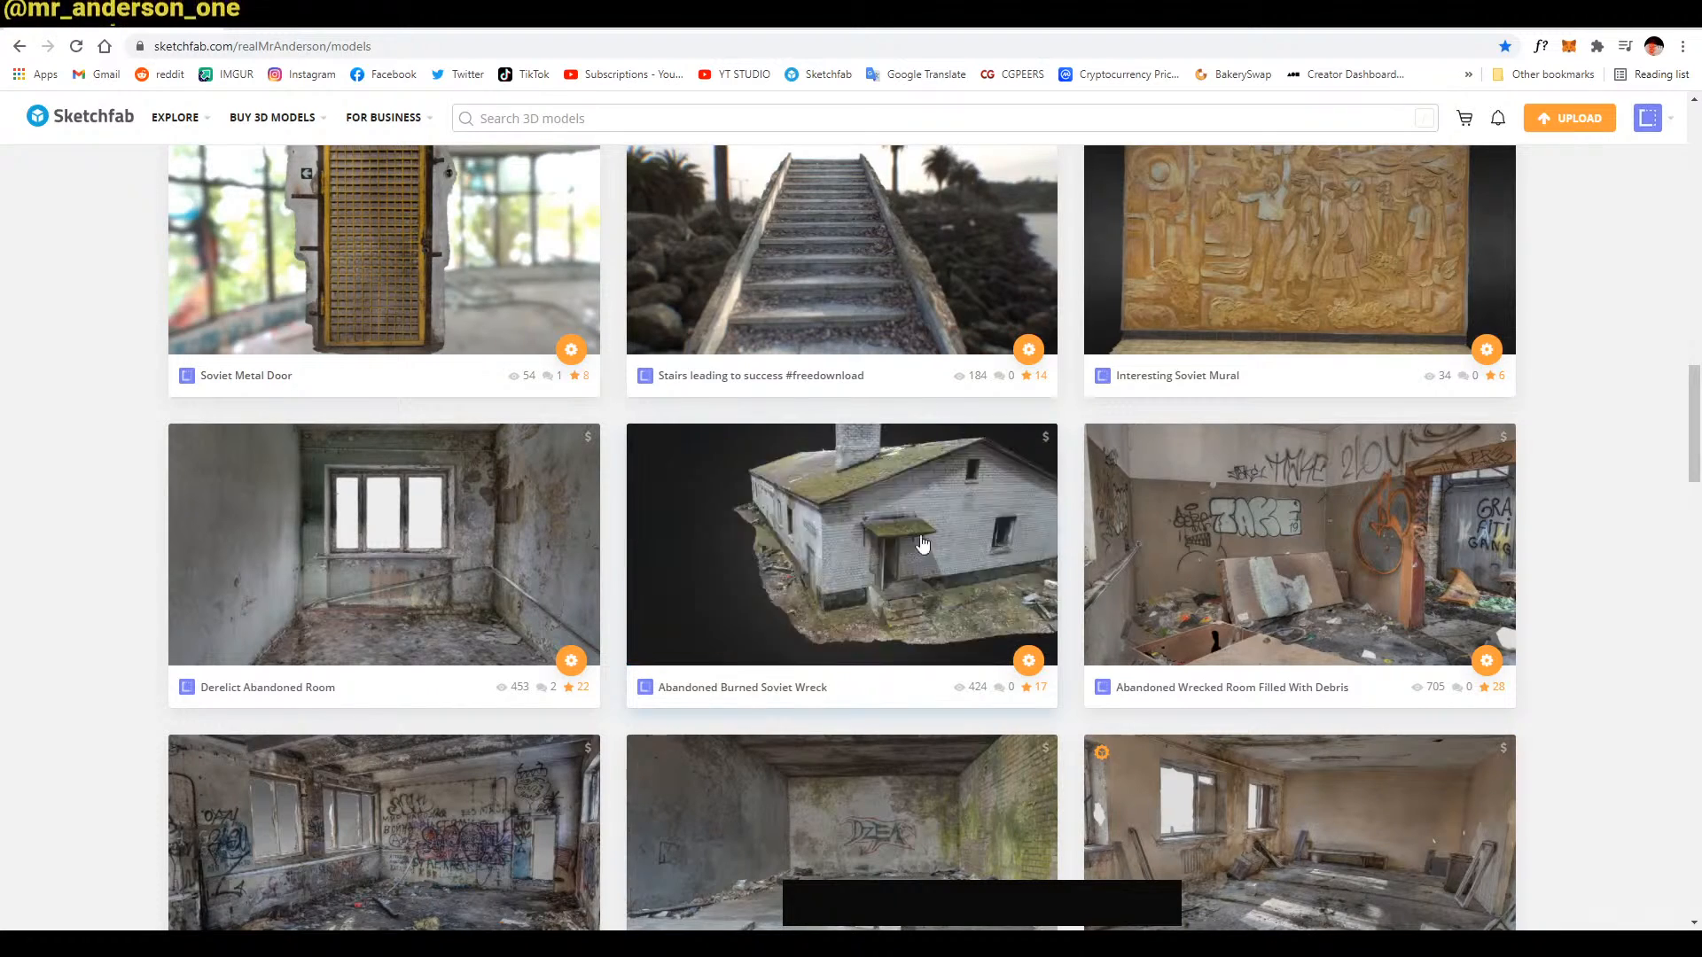
scroll(1593, 473, "down", 2)
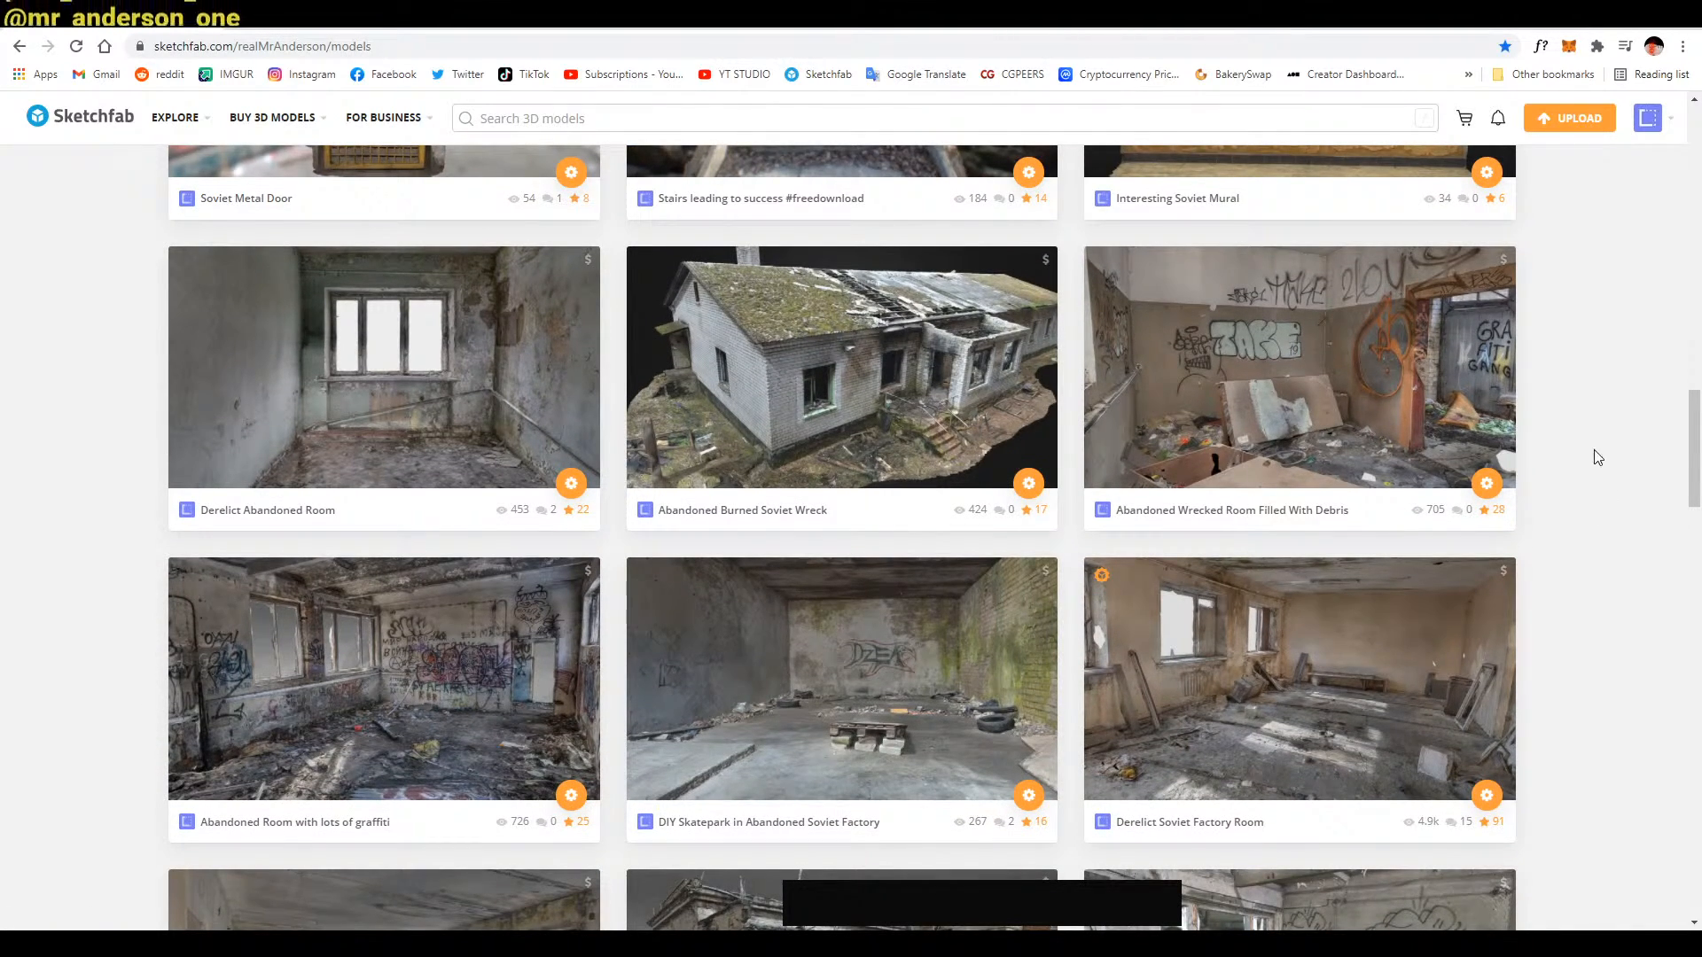
scroll(1600, 451, "down", 5)
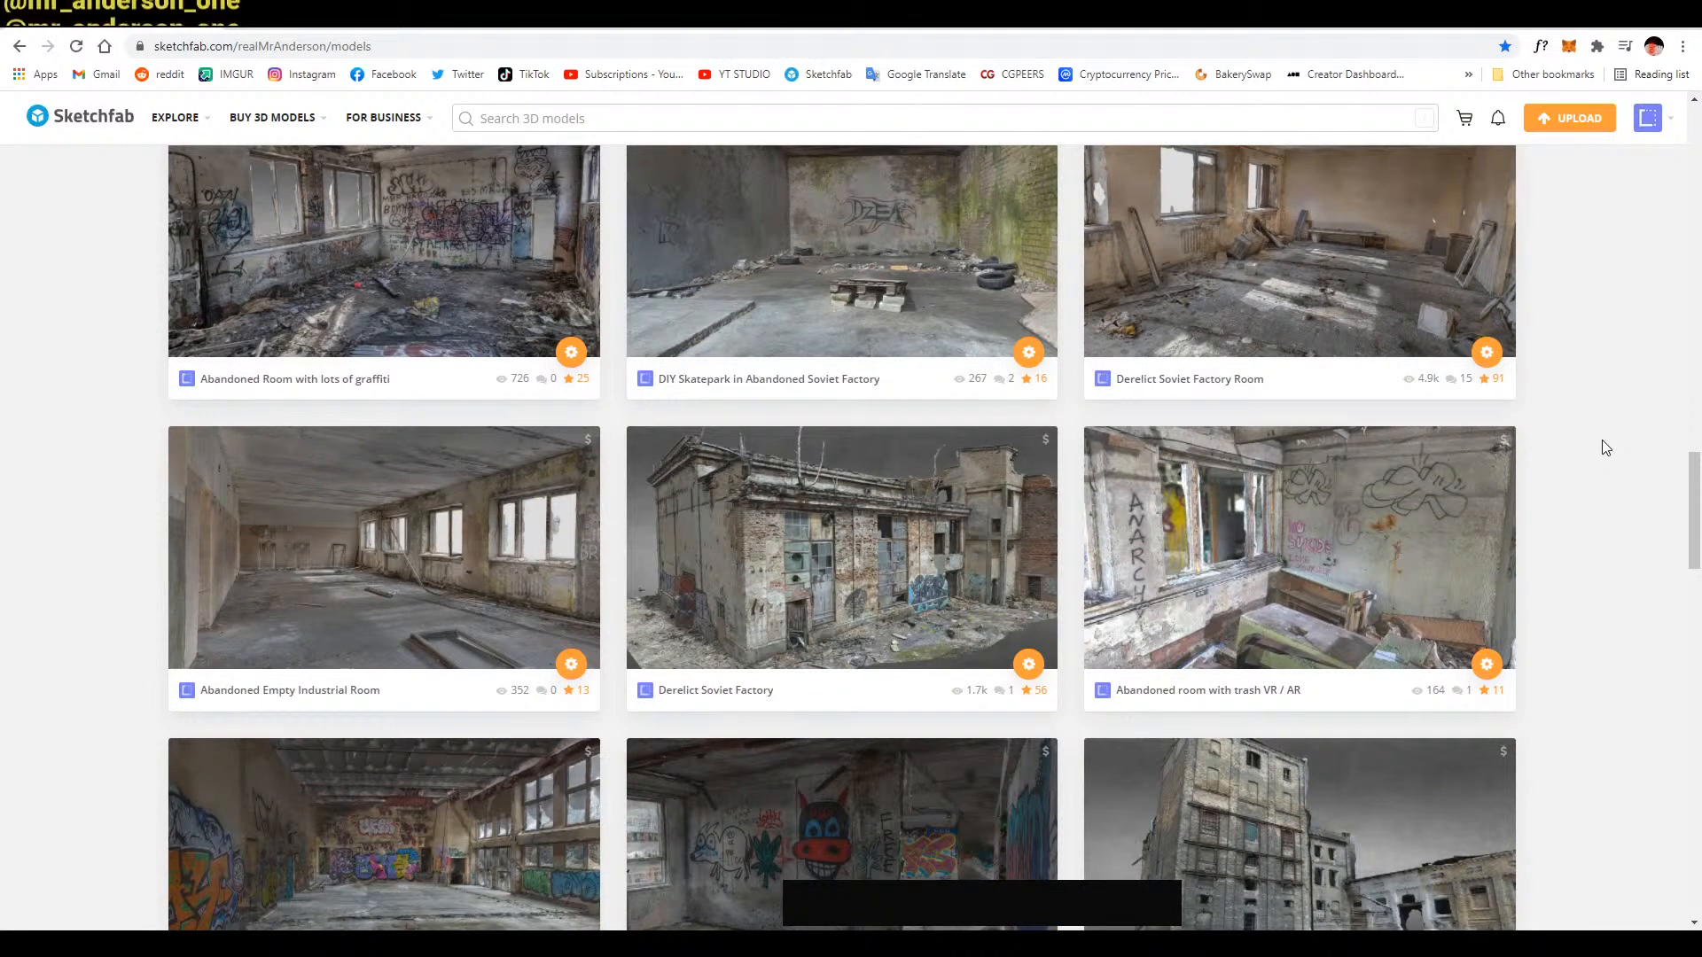
scroll(1603, 447, "down", 9)
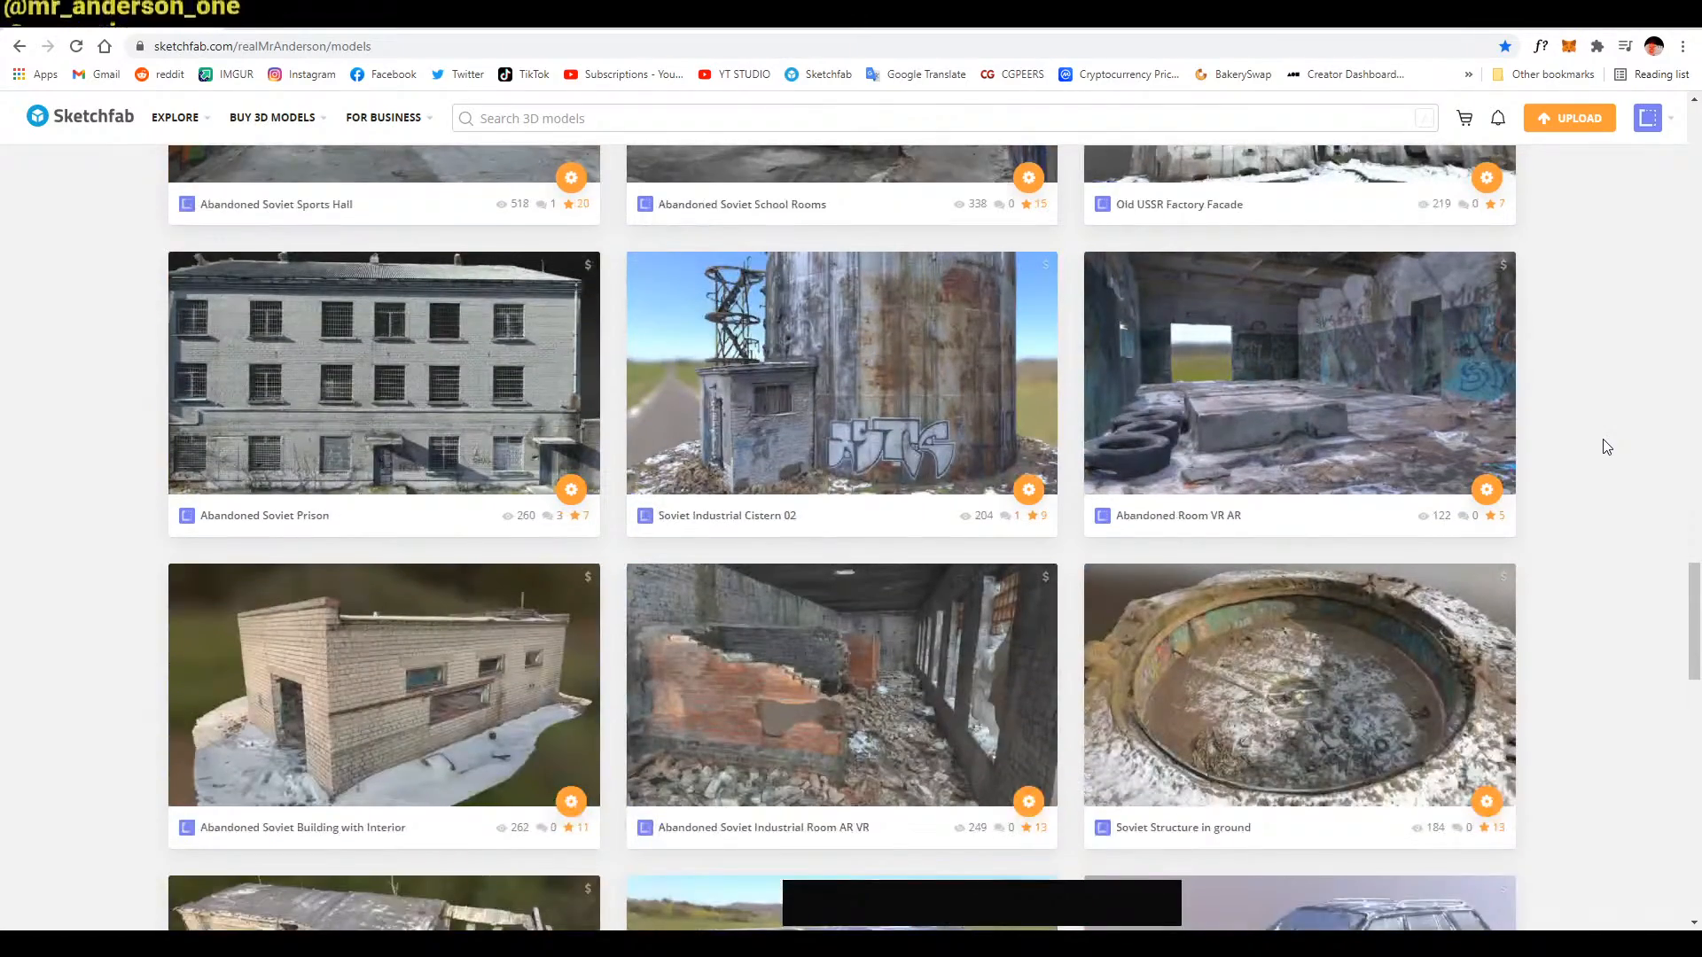
scroll(1628, 408, "down", 4)
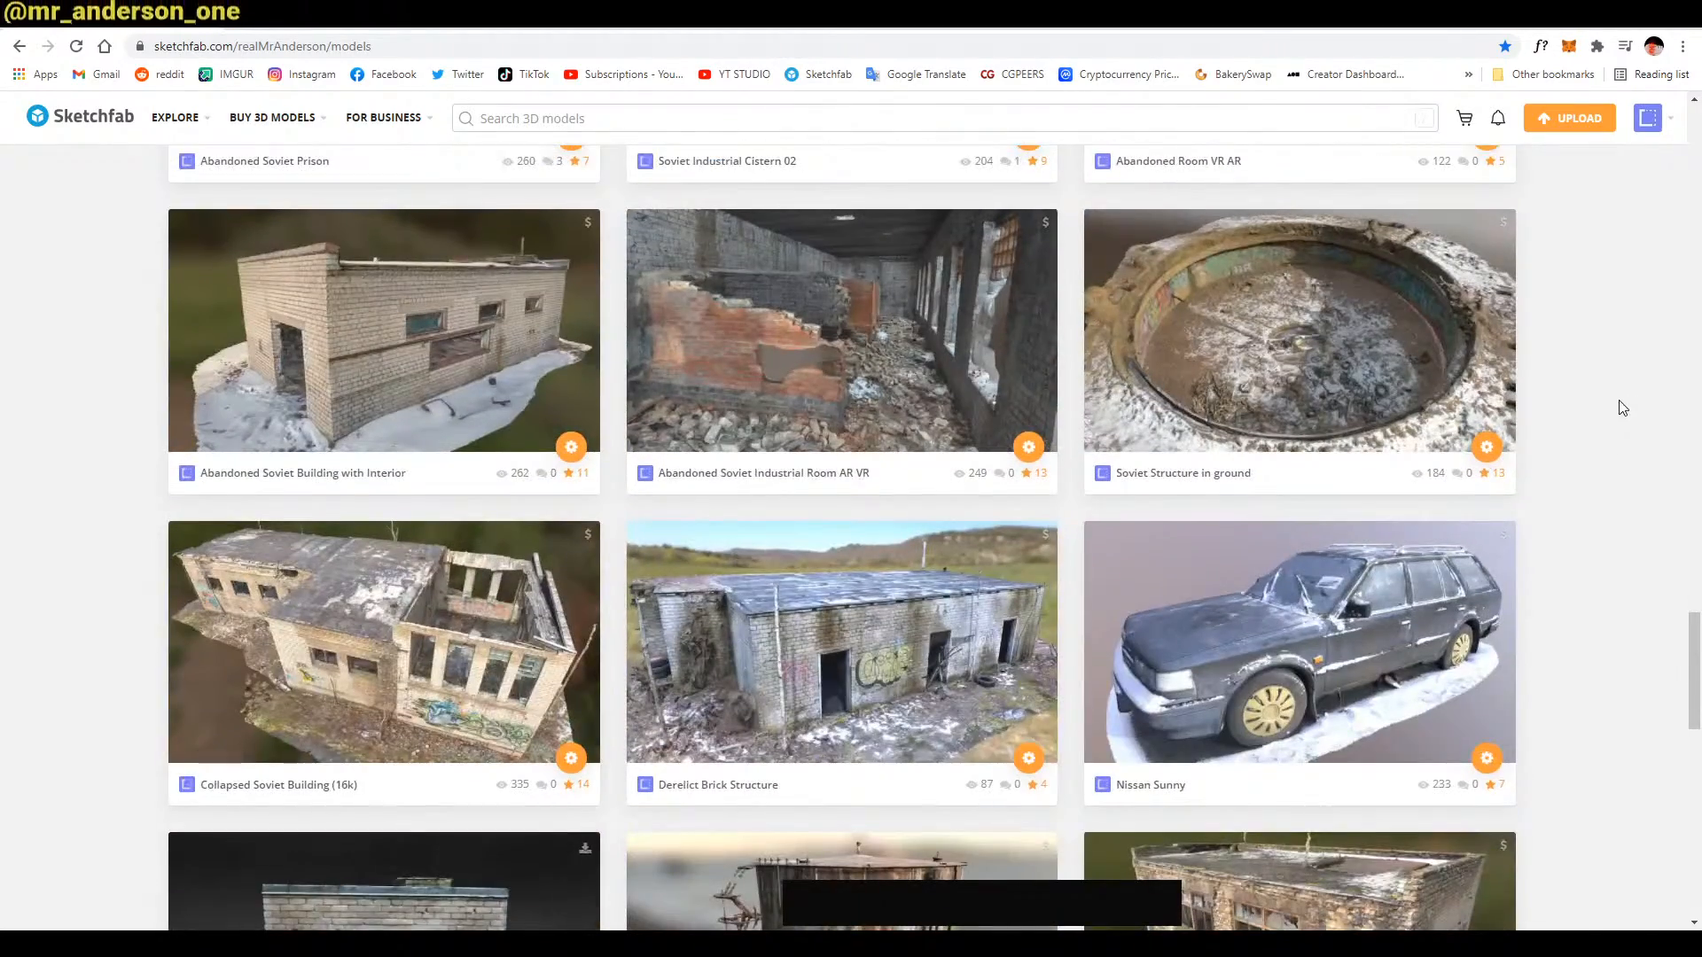
scroll(1623, 407, "down", 3)
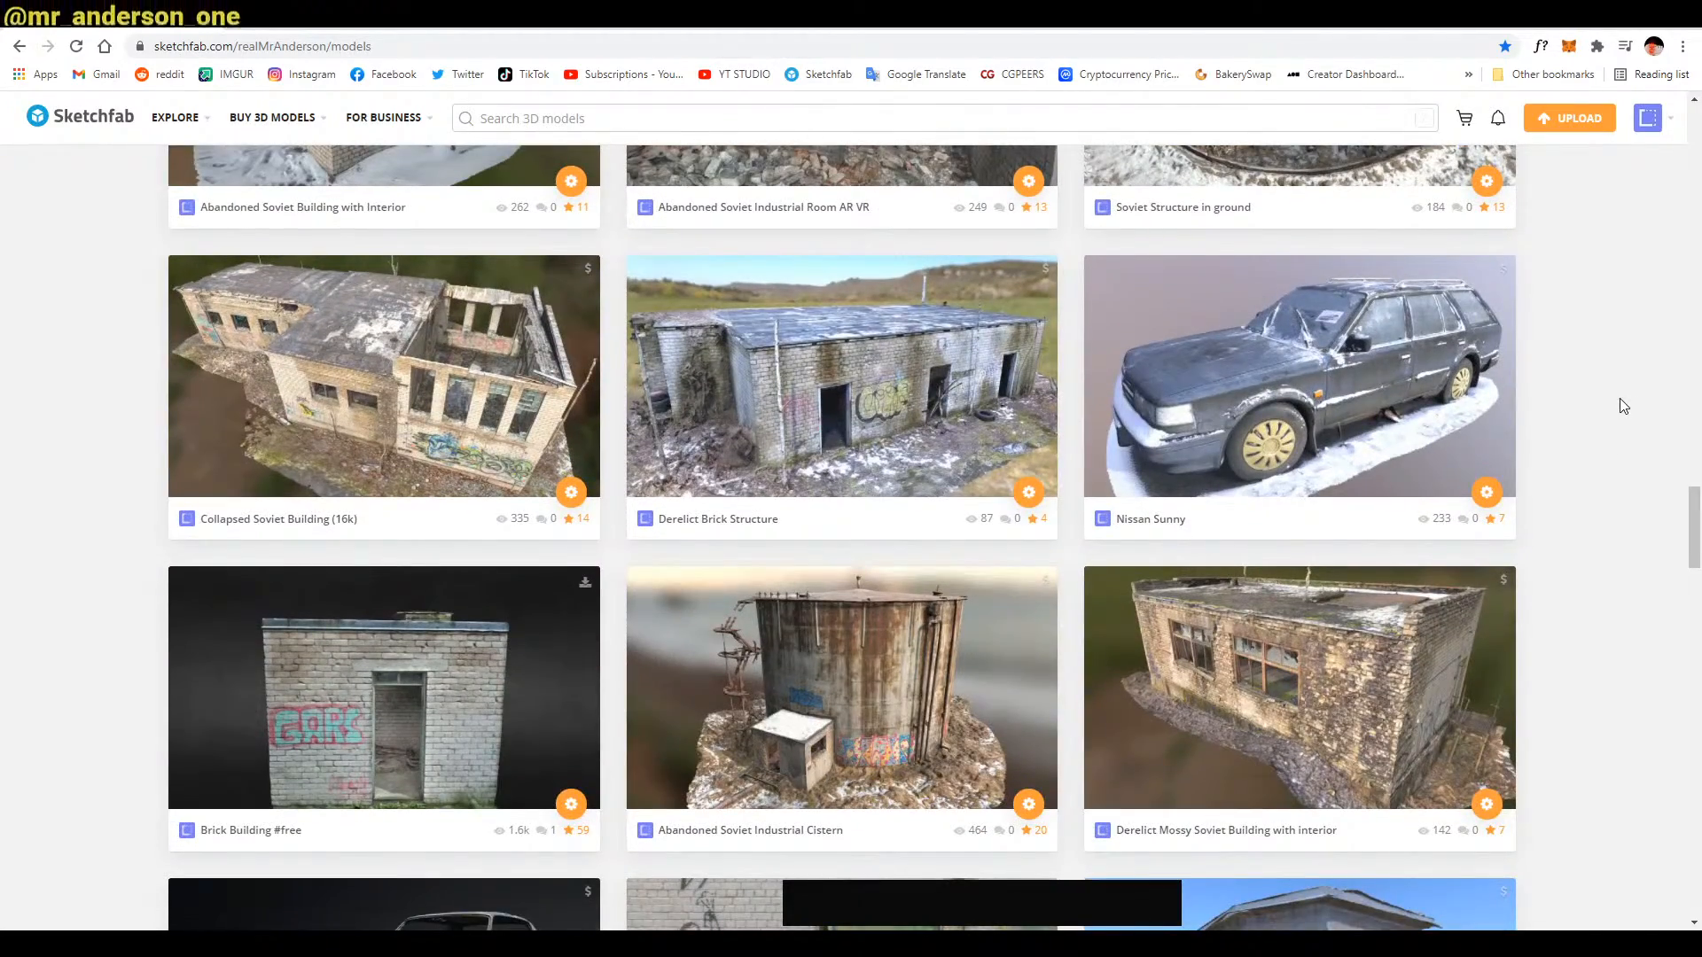
scroll(1622, 407, "down", 4)
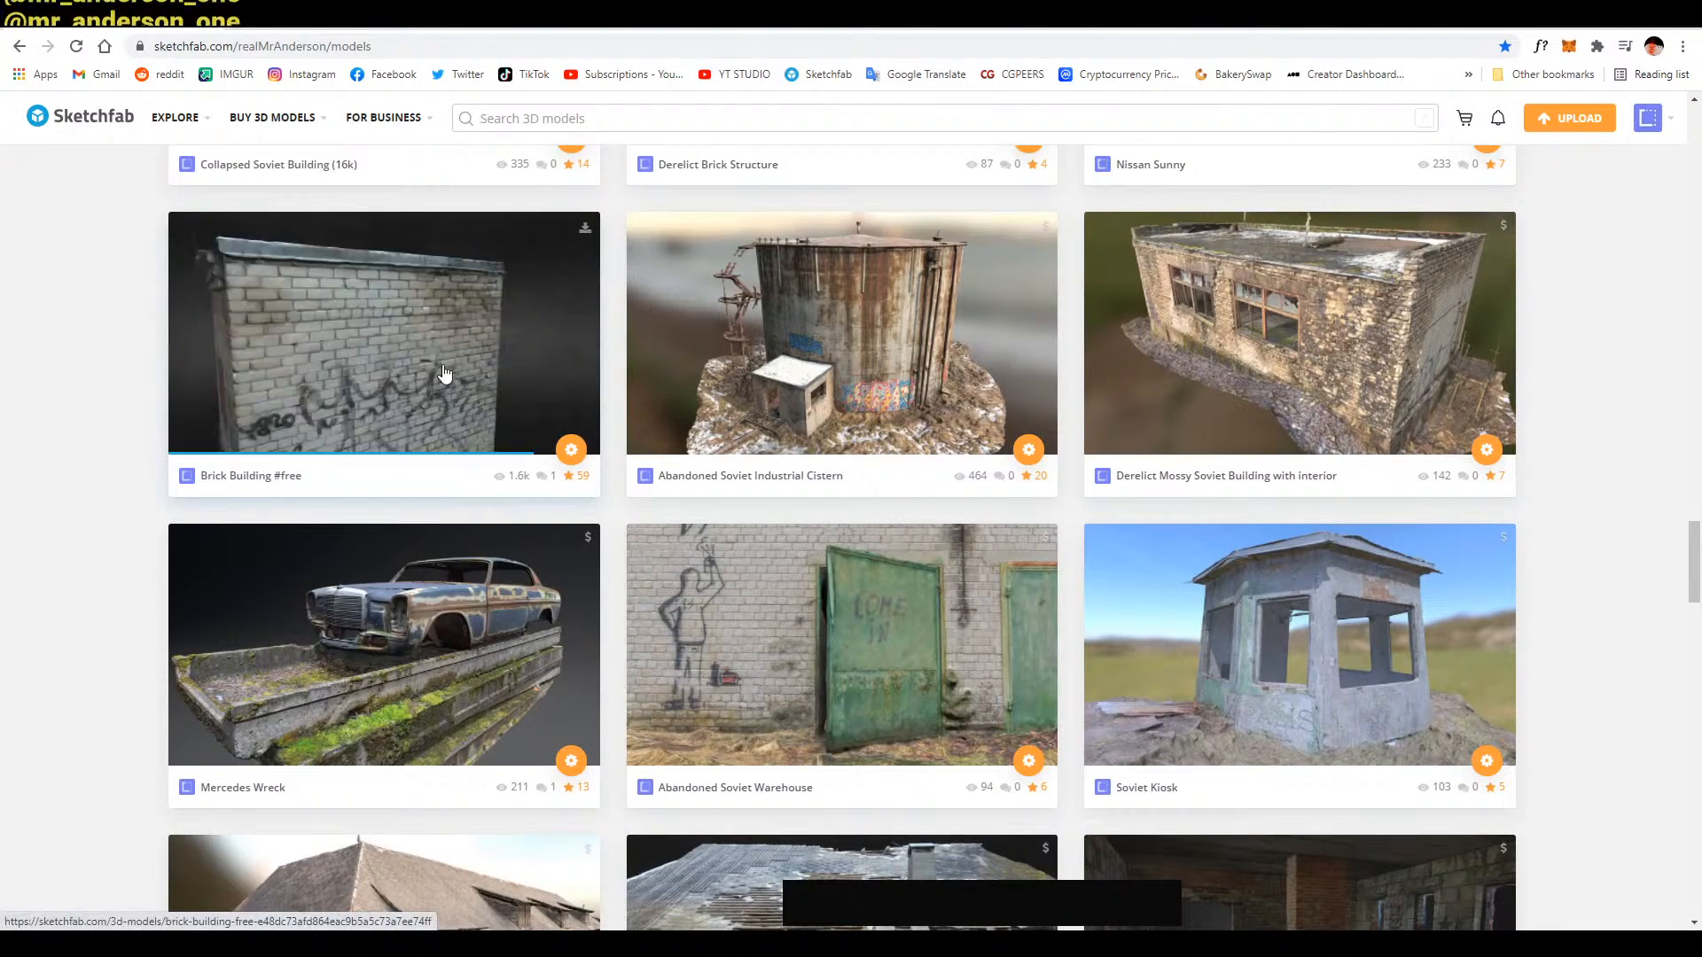
left_click(12, 406)
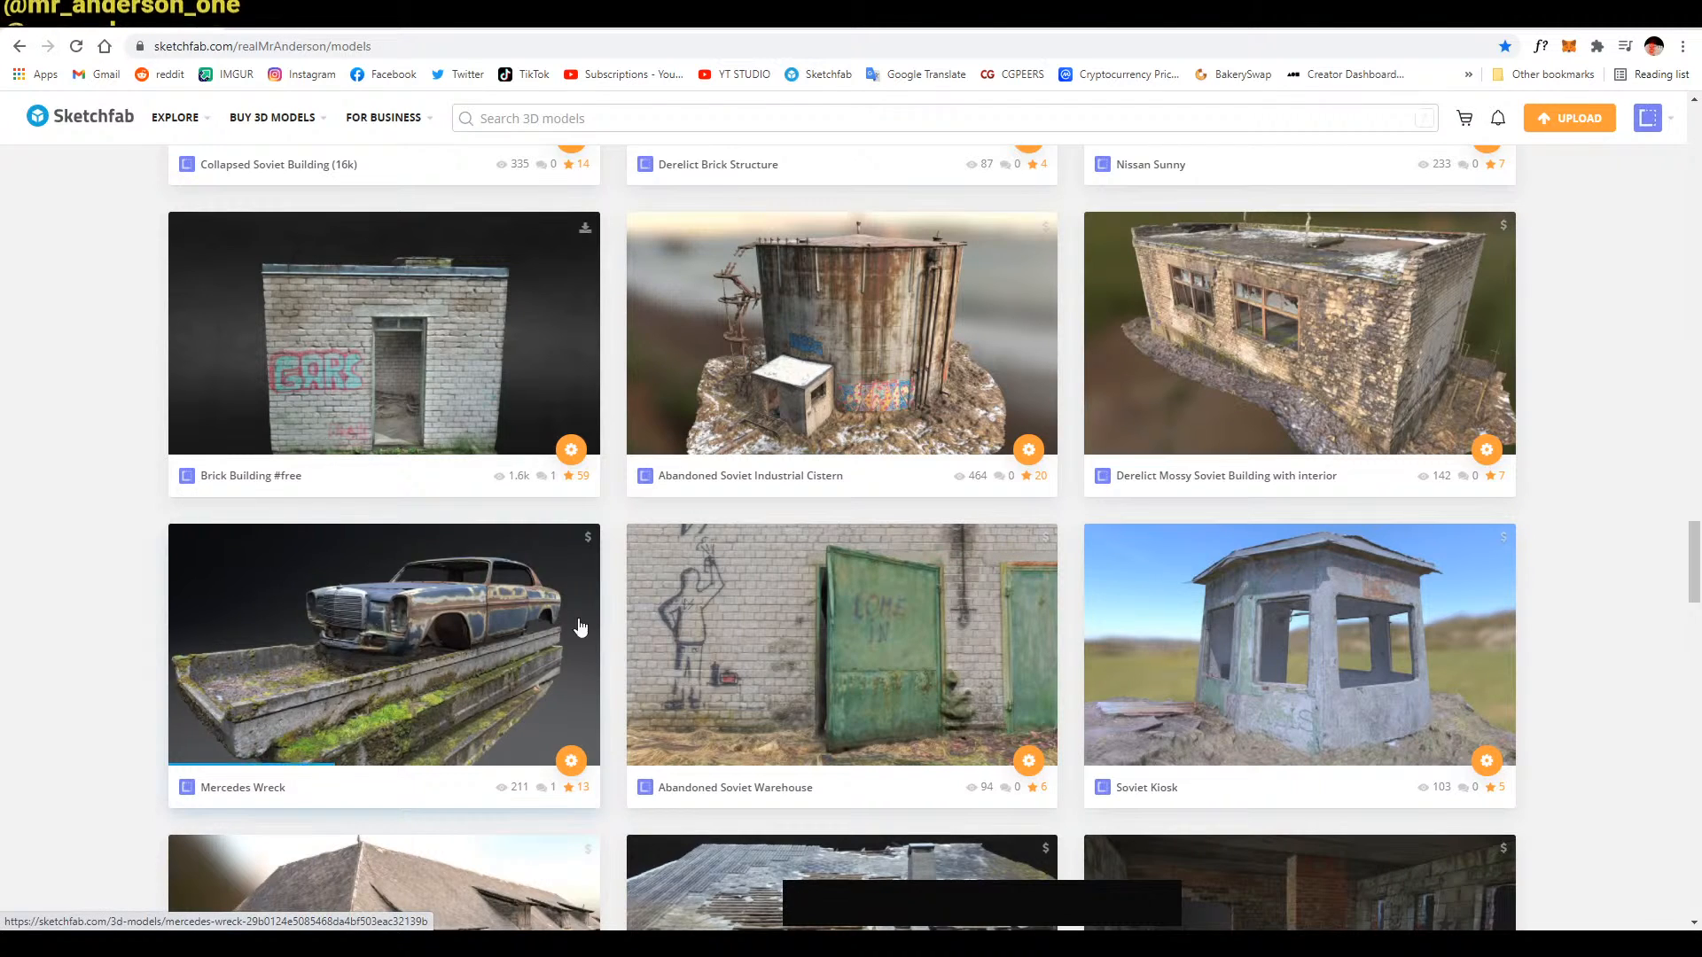
Open the Mercedes Wreck model and examine the car body on its concrete base from the side
left_click(428, 638)
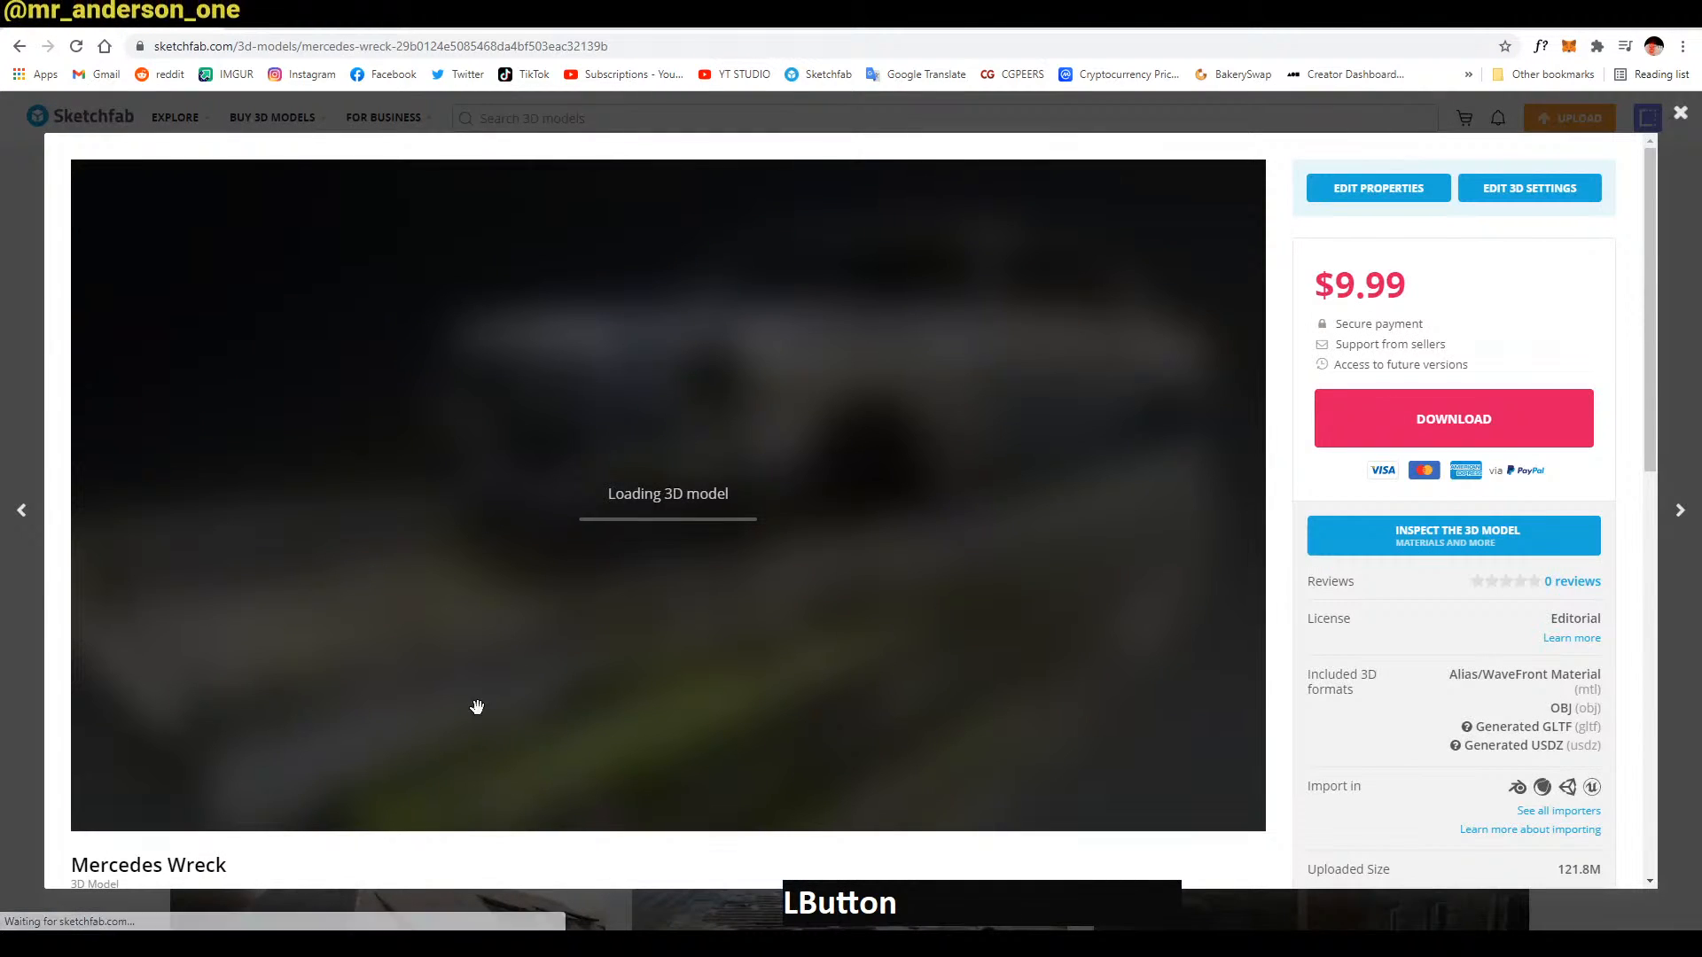
left_click_drag(799, 657, 824, 499)
middle_click_drag(984, 541, 654, 611)
left_click_drag(653, 610, 643, 572)
middle_click_drag(643, 572, 632, 542)
mouse_move(632, 542)
left_mouse_down()
mouse_move(726, 535)
mouse_move(563, 530)
left_mouse_up()
scroll(563, 530, "down", 5)
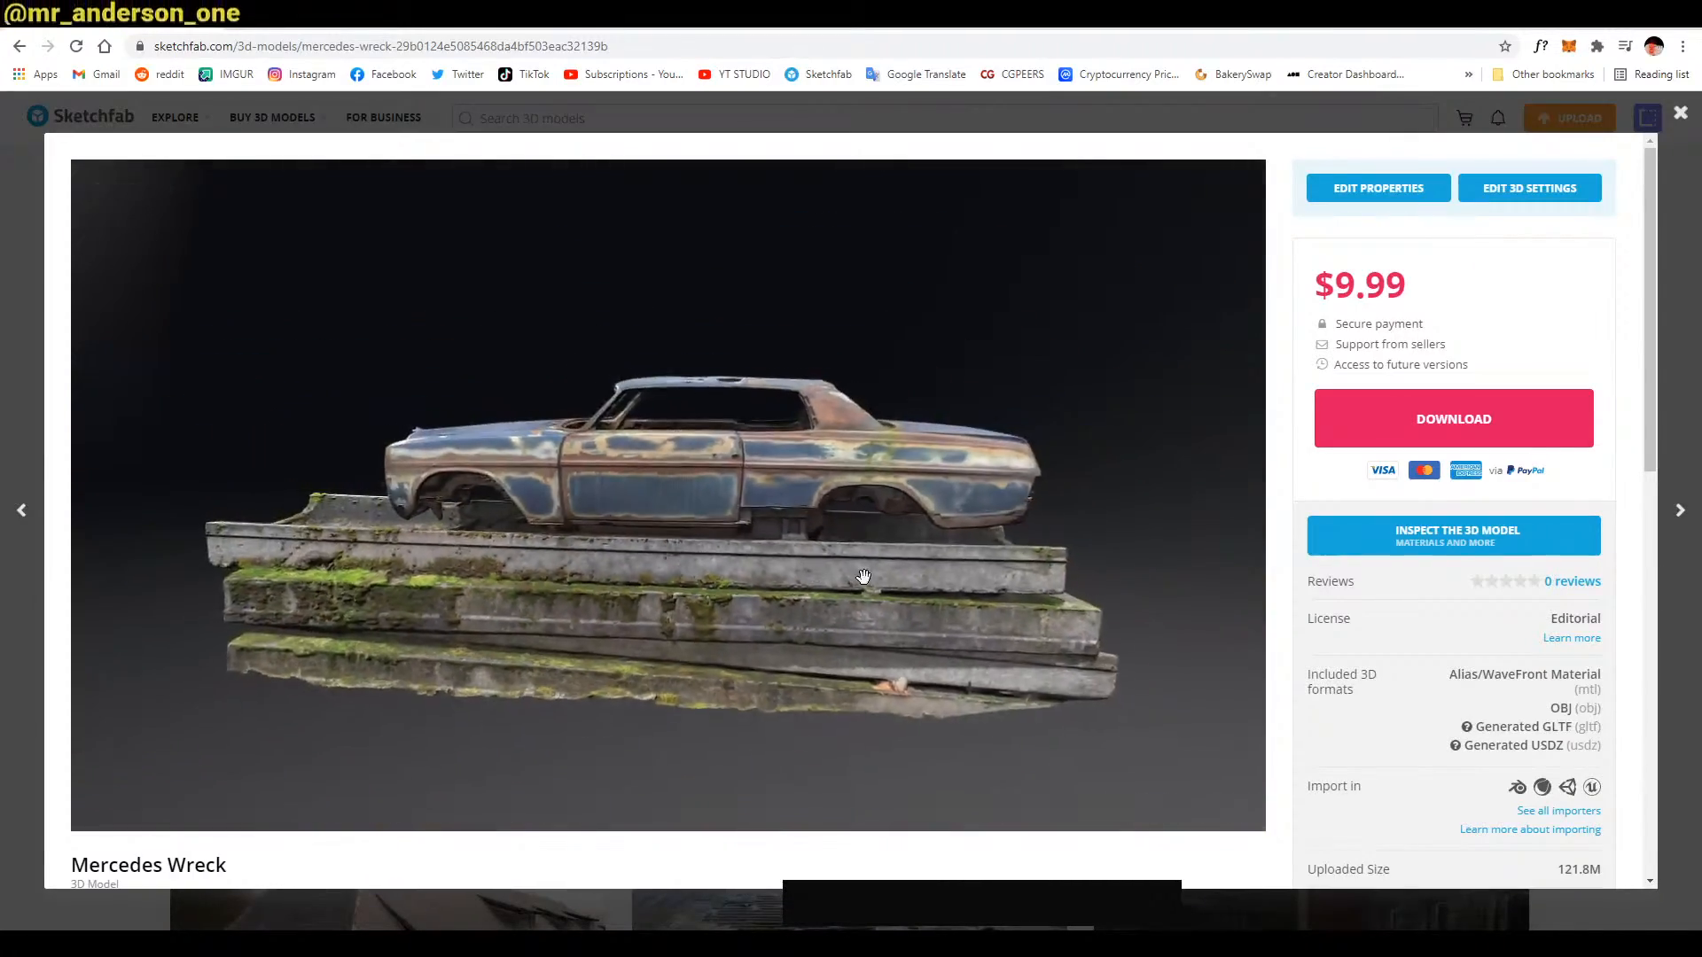
Examine the Mercedes Wreck's front, roof and both sides from varied angles and return to the models list
left_click_drag(844, 574, 710, 540)
middle_click_drag(710, 540, 636, 528)
mouse_move(636, 527)
left_mouse_down()
mouse_move(801, 553)
mouse_move(969, 532)
mouse_move(676, 571)
mouse_move(816, 537)
left_mouse_up()
middle_click_drag(816, 536, 860, 519)
left_click_drag(859, 518, 834, 494)
middle_click_drag(834, 494, 1029, 514)
left_click_drag(1028, 515, 987, 506)
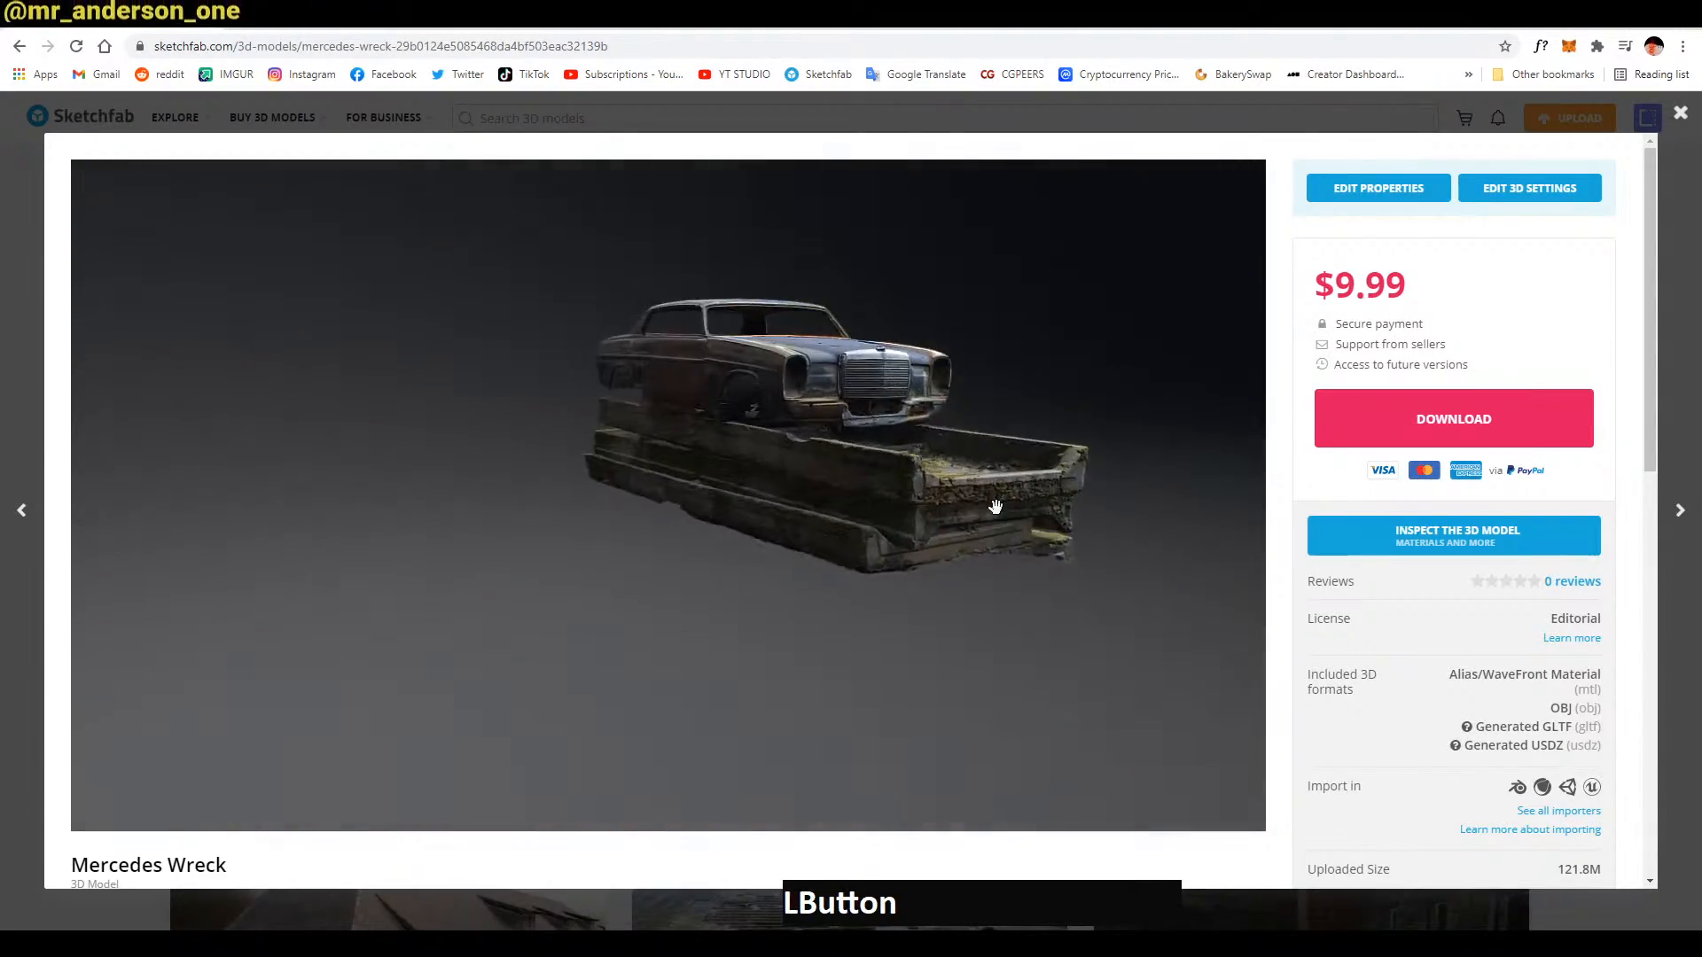
middle_click_drag(987, 505, 767, 508)
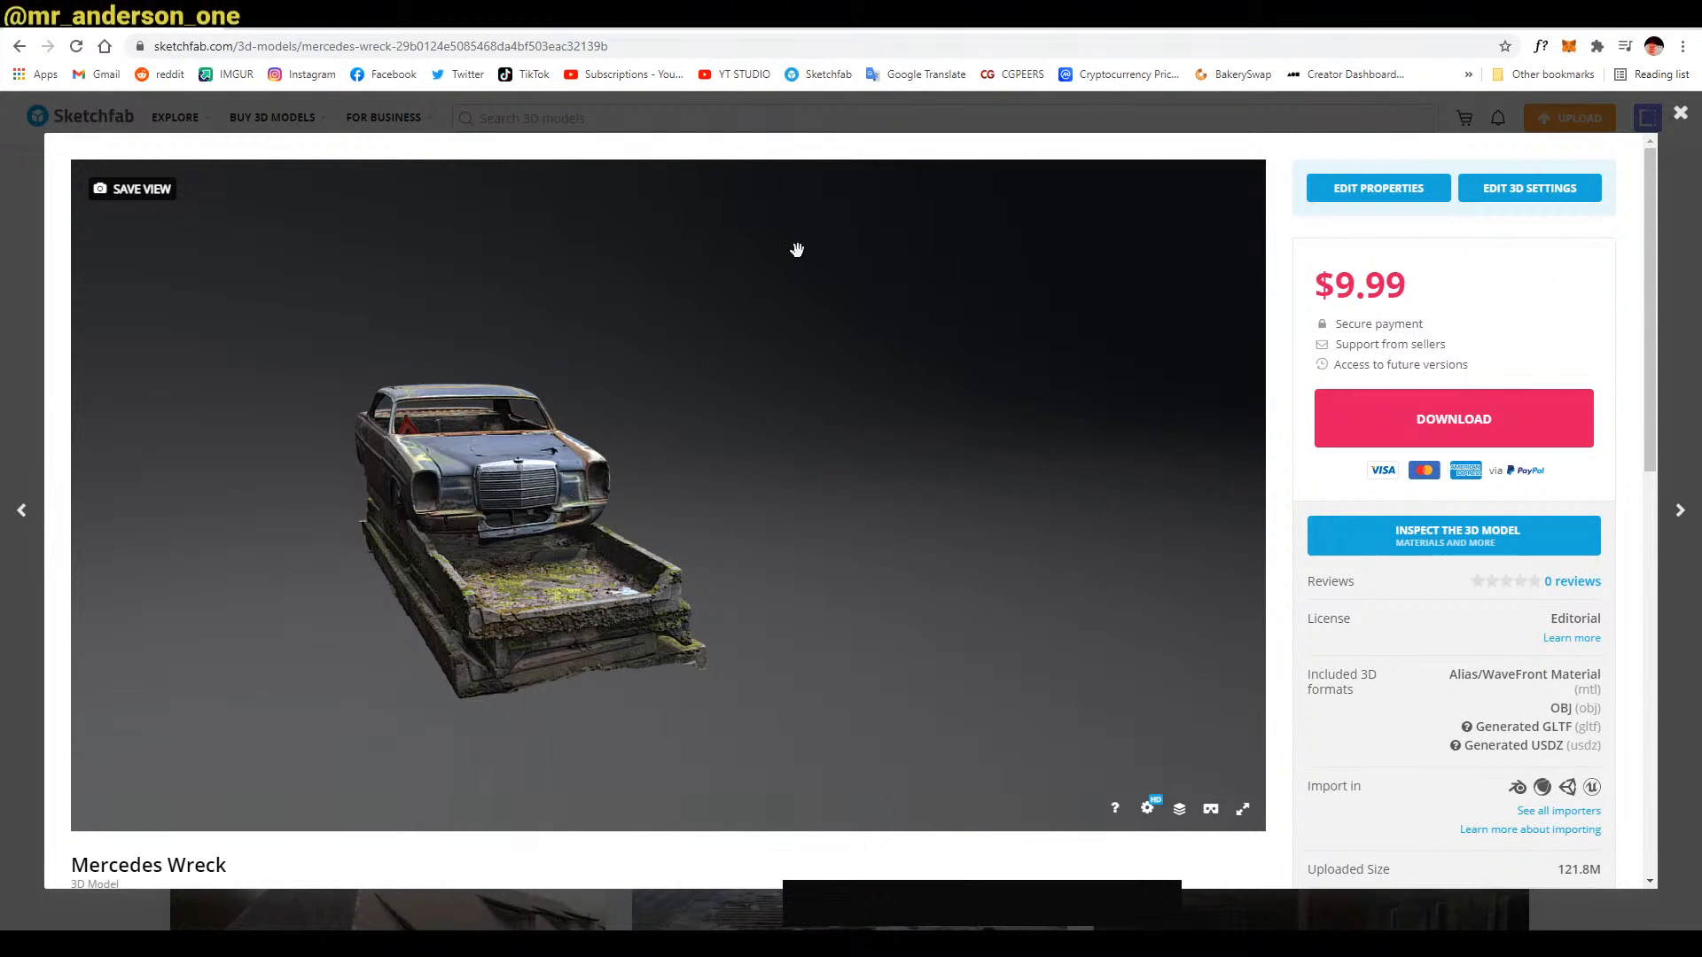
left_click_drag(769, 541, 757, 544)
middle_click_drag(758, 544, 756, 545)
left_click_drag(756, 545, 685, 574)
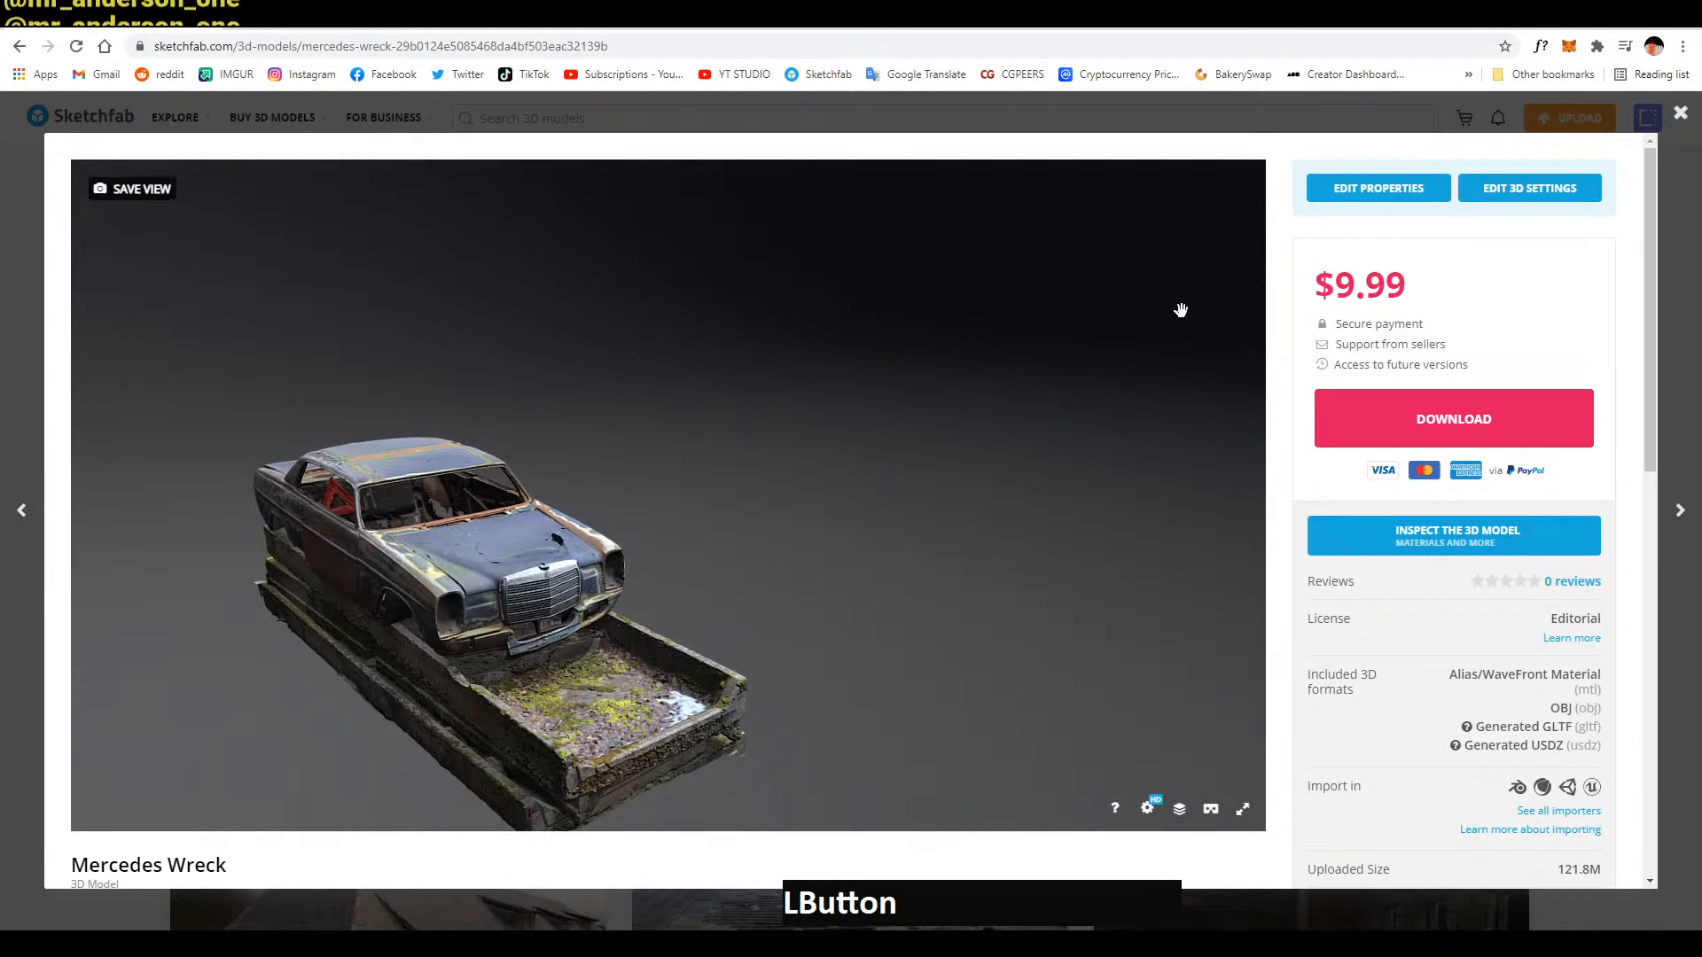
left_click_drag(581, 546, 598, 507)
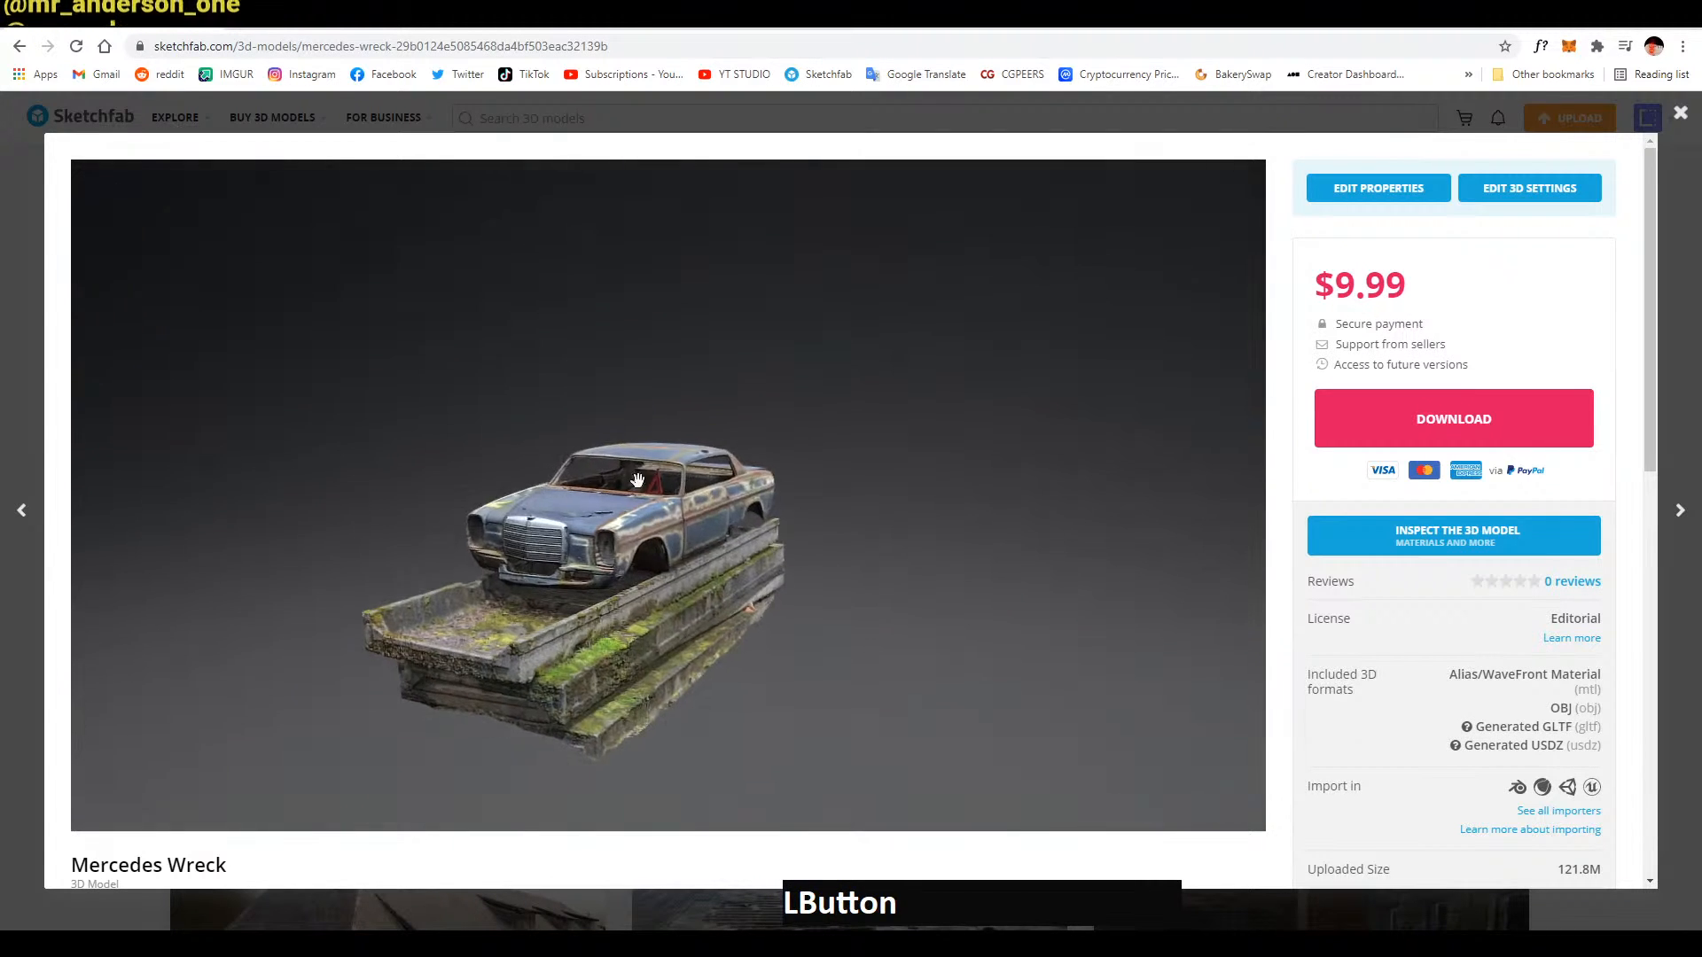
middle_click_drag(633, 551, 726, 520)
mouse_move(727, 519)
left_mouse_down()
mouse_move(798, 523)
mouse_move(709, 532)
left_mouse_up()
middle_click_drag(709, 532, 757, 518)
left_click(45, 610)
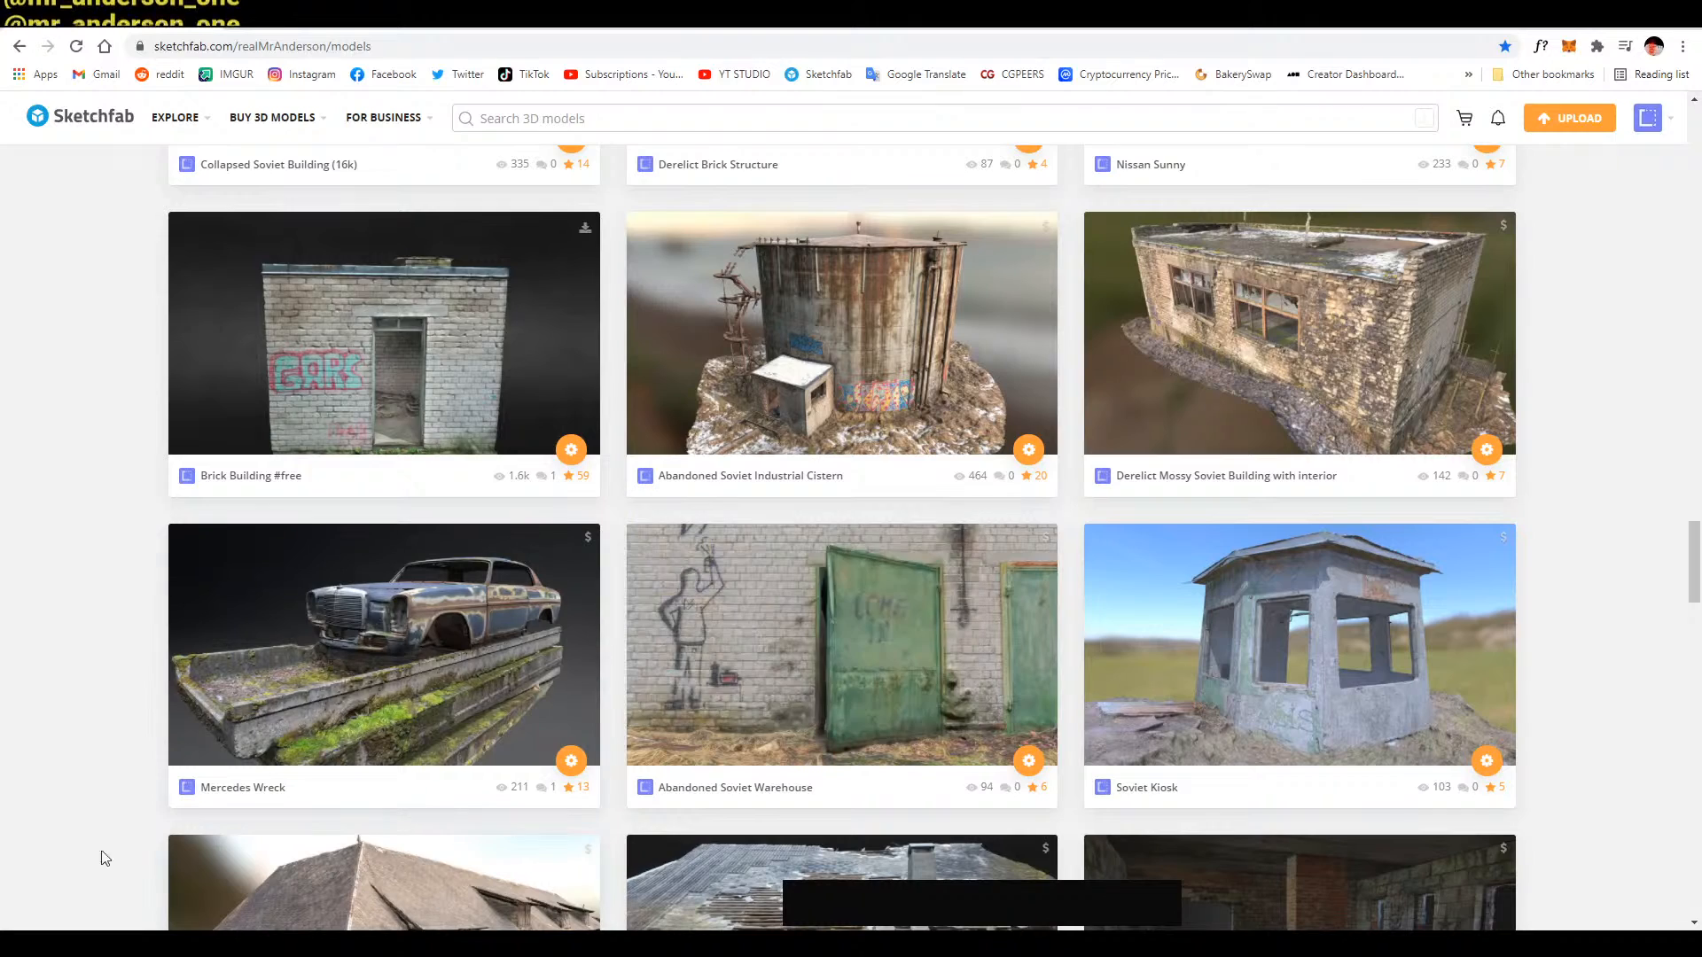
Return to Cinema 4D, put away the live chat and examine the tool and its shadow from several angles
mouse_move(272, 117)
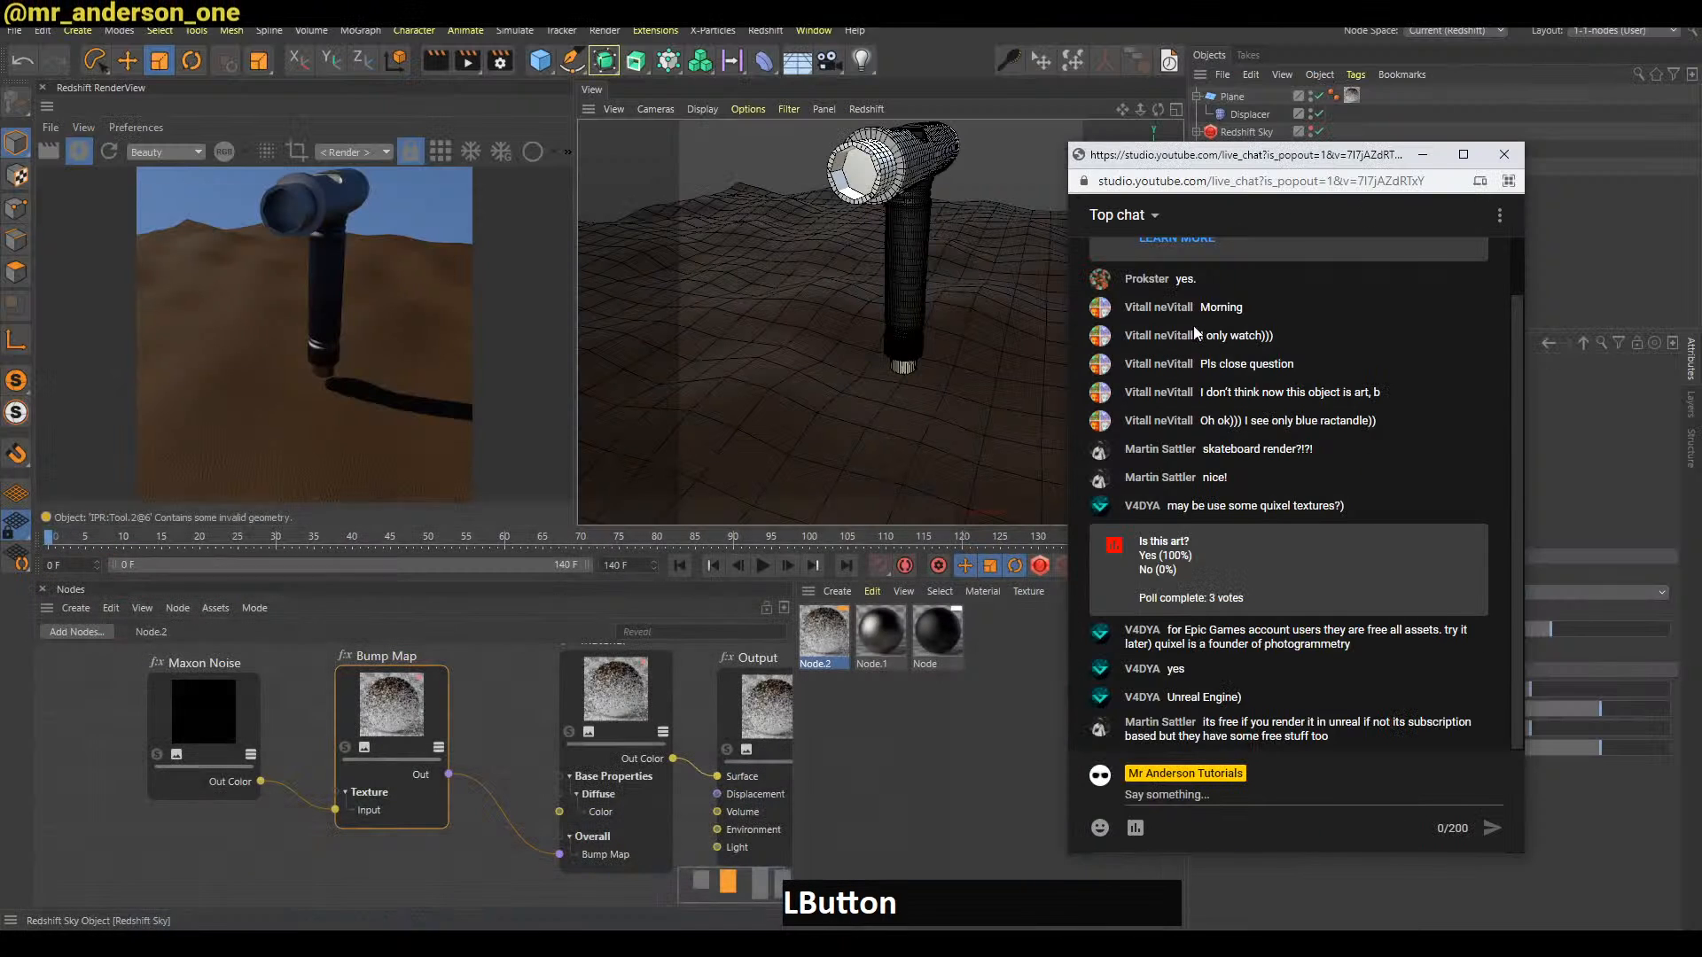
left_click(1432, 161)
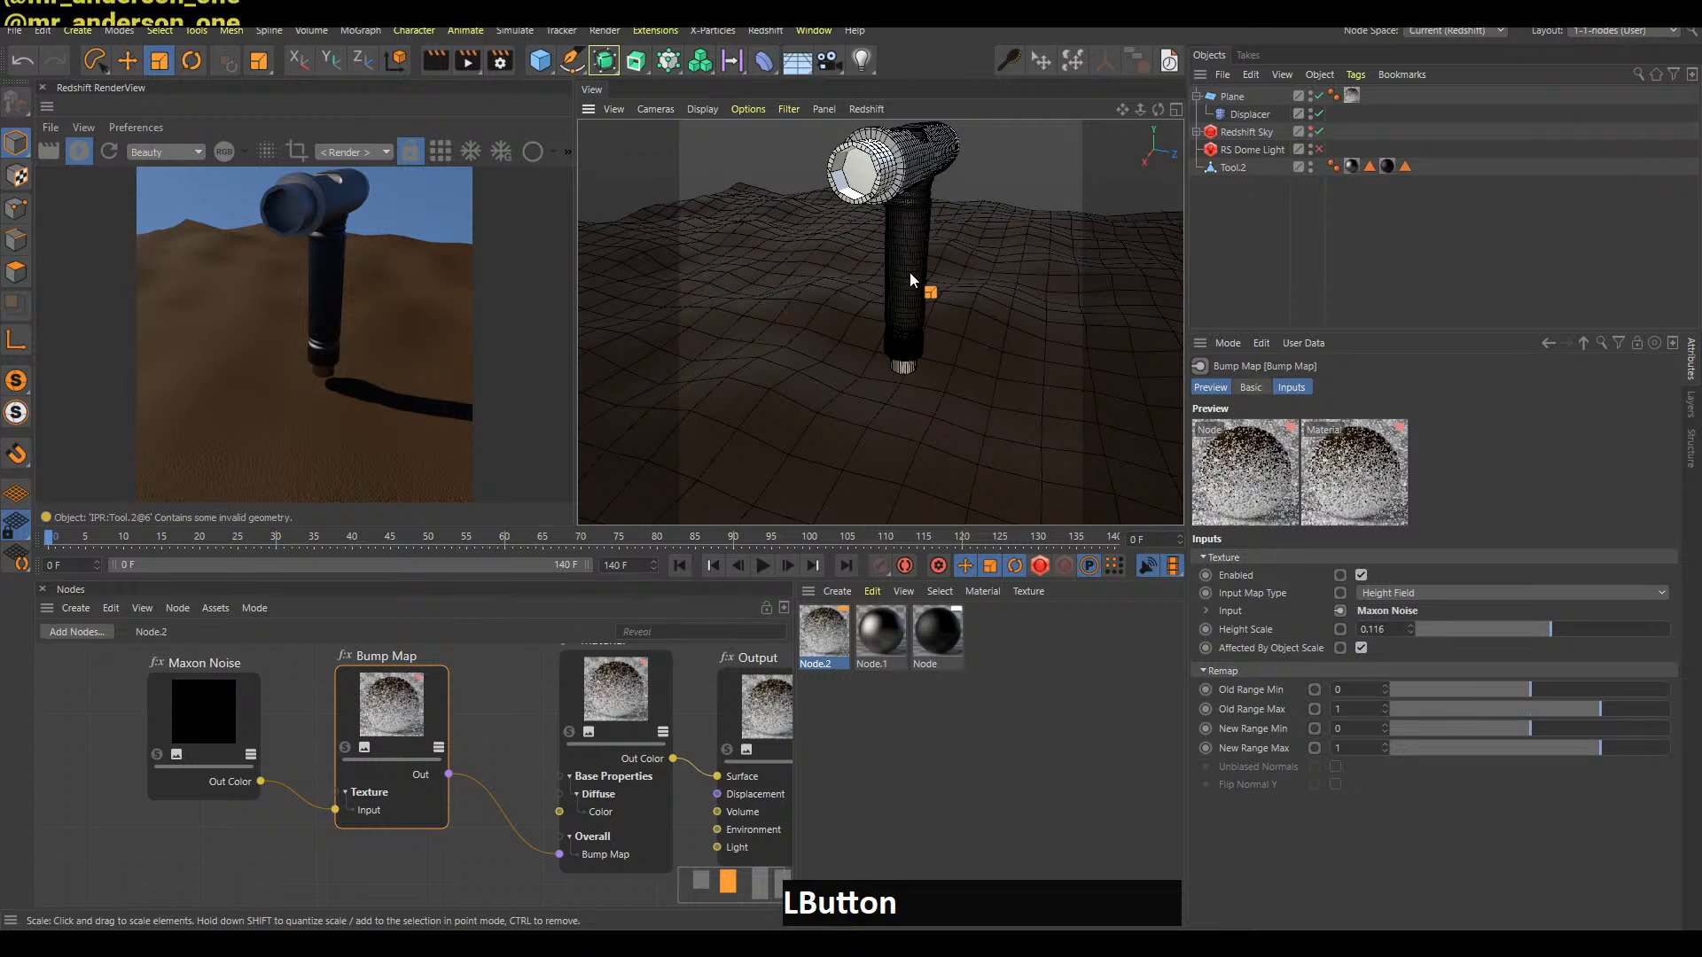
right_click_drag(929, 314, 908, 322, "alt")
middle_click_drag(908, 322, 886, 372, "alt")
left_click_drag(886, 372, 747, 359, "alt")
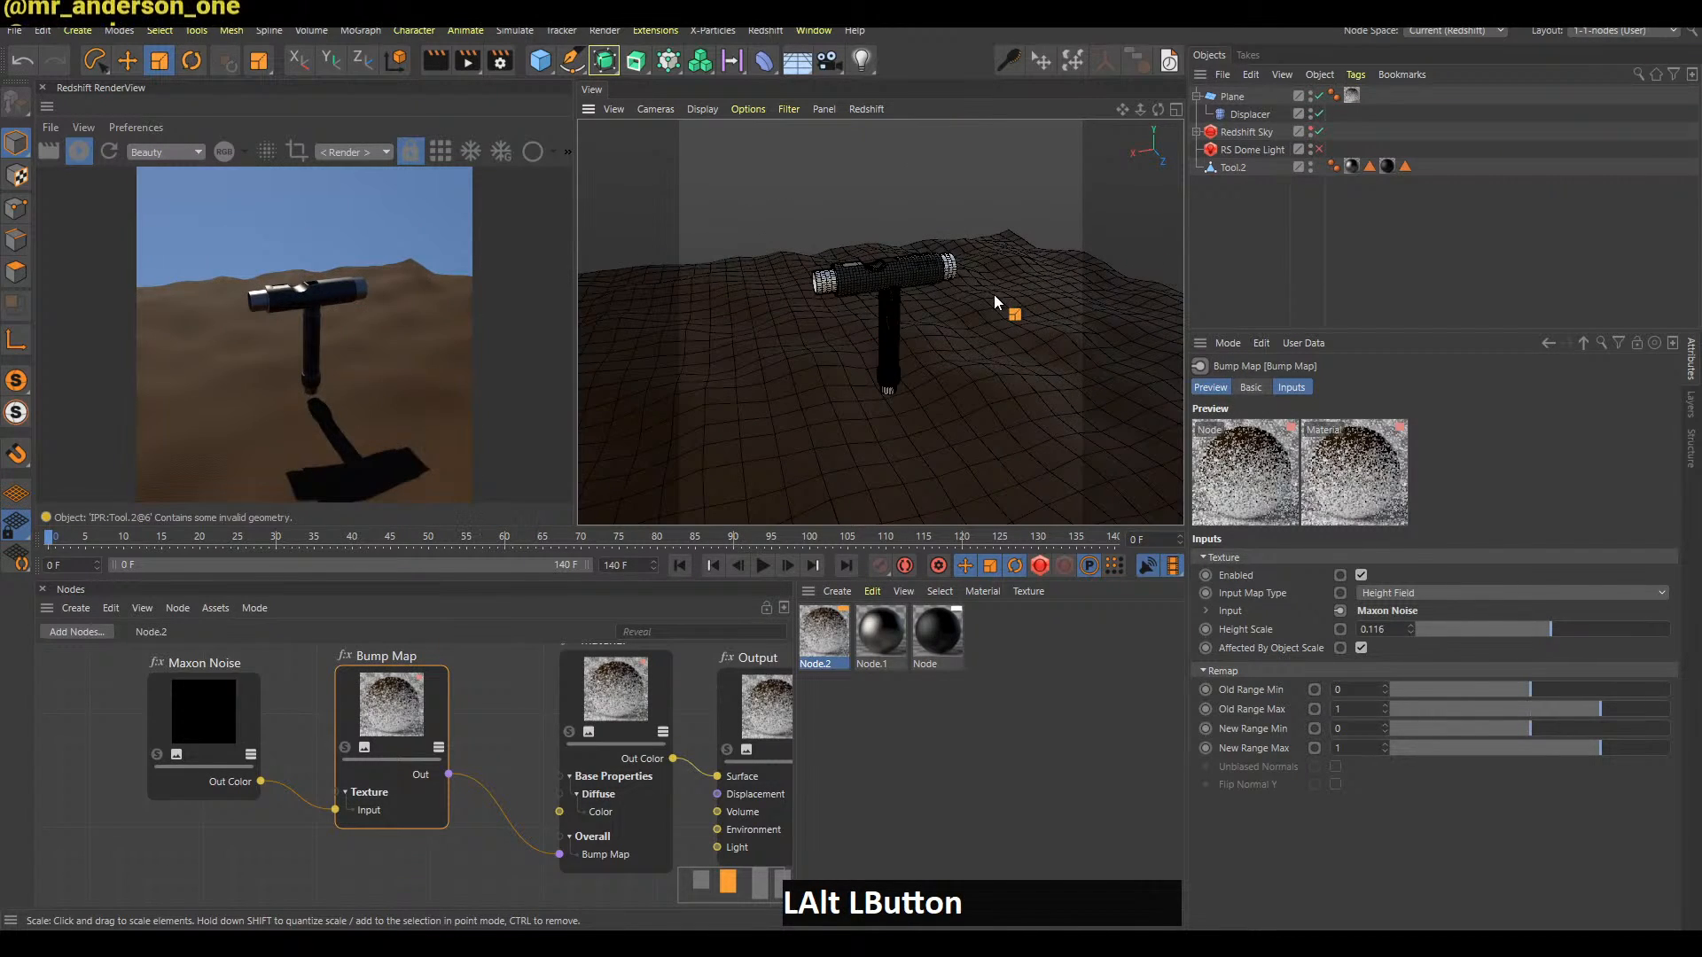
middle_click_drag(975, 381, 943, 360, "alt")
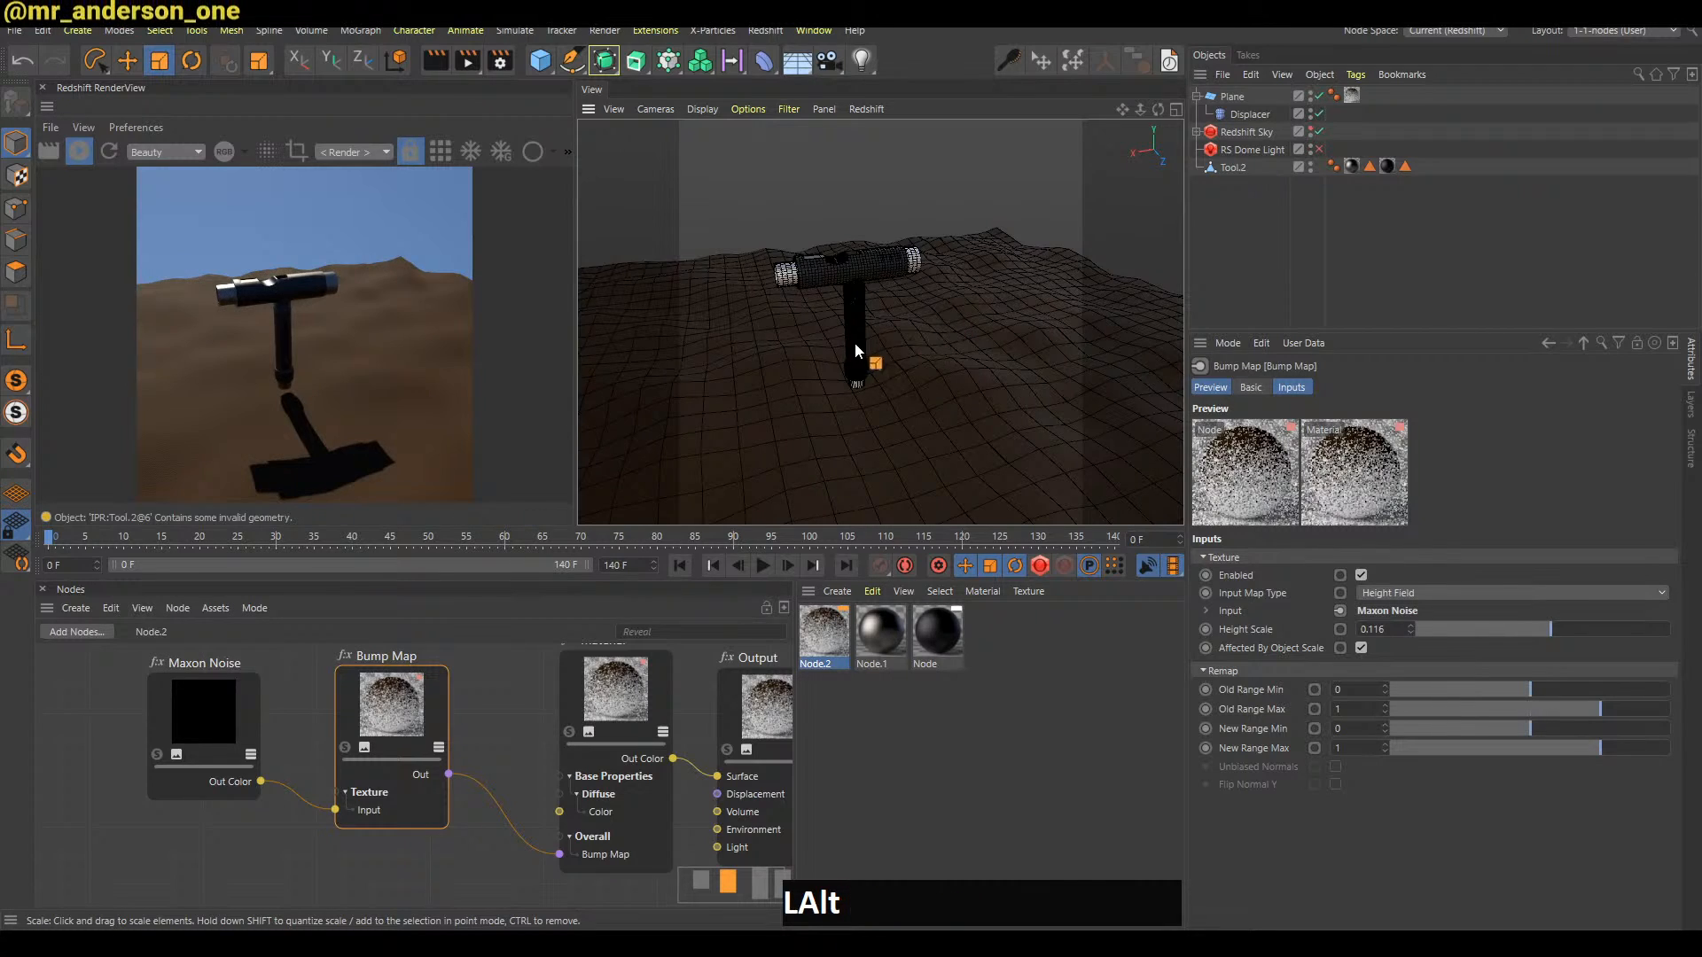
left_click_drag(853, 343, 912, 359, "alt")
right_click_drag(856, 344, 861, 337, "alt")
middle_click_drag(861, 337, 932, 396, "alt")
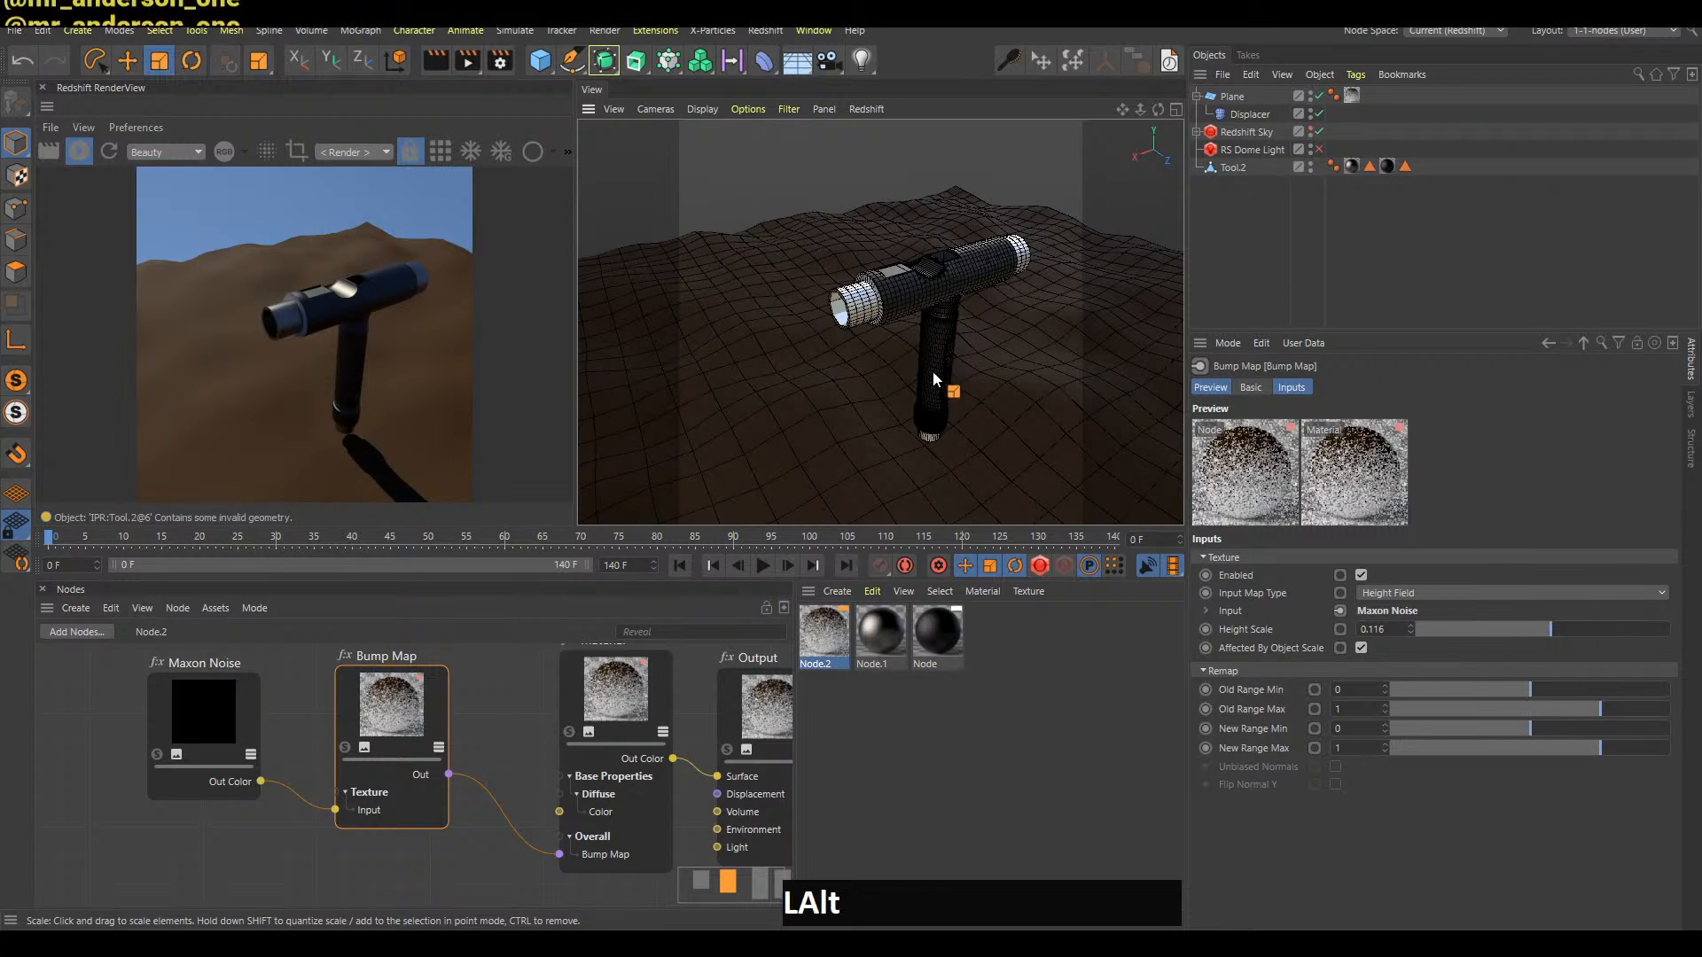
middle_click_drag(932, 371, 881, 323, "alt")
Select Tool.2 and place two copies of it alongside to form a row of three tools on the ground
left_click(1195, 96)
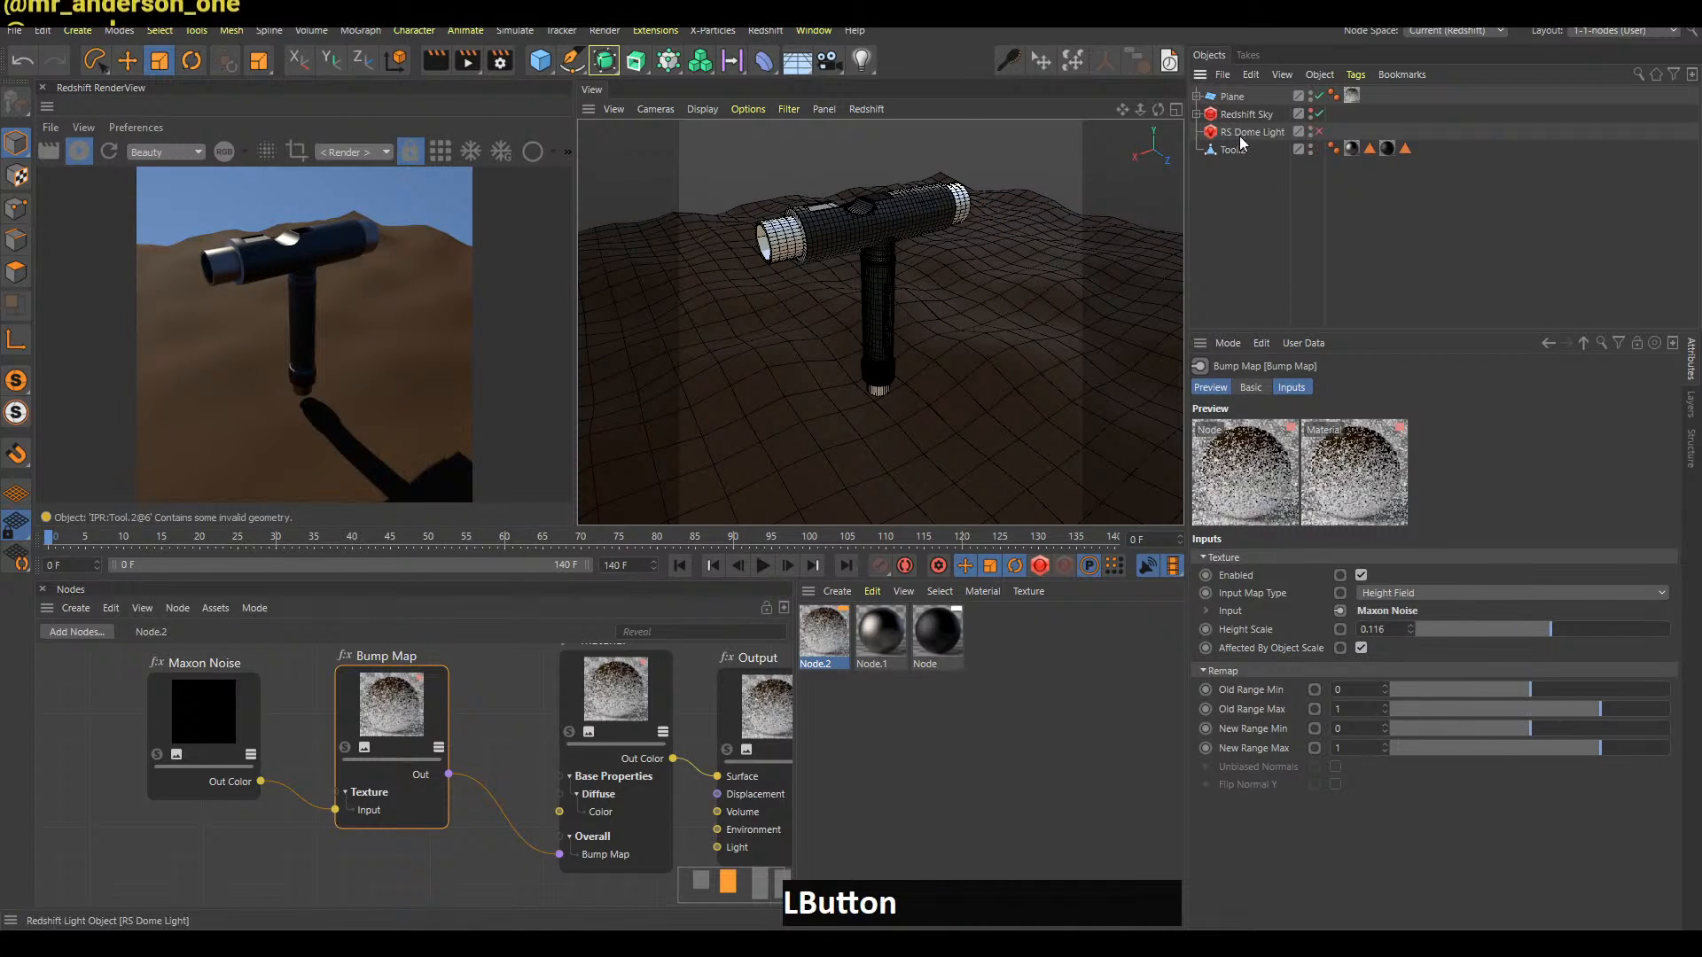
left_click(1233, 149)
key("e")
left_click_drag(874, 329, 874, 404)
middle_click_drag(927, 371, 959, 280, "alt")
left_click_drag(959, 280, 887, 280, "alt")
right_click_drag(965, 280, 1018, 311, "alt")
middle_click_drag(1018, 311, 977, 326, "alt")
left_click_drag(977, 327, 735, 350, "alt")
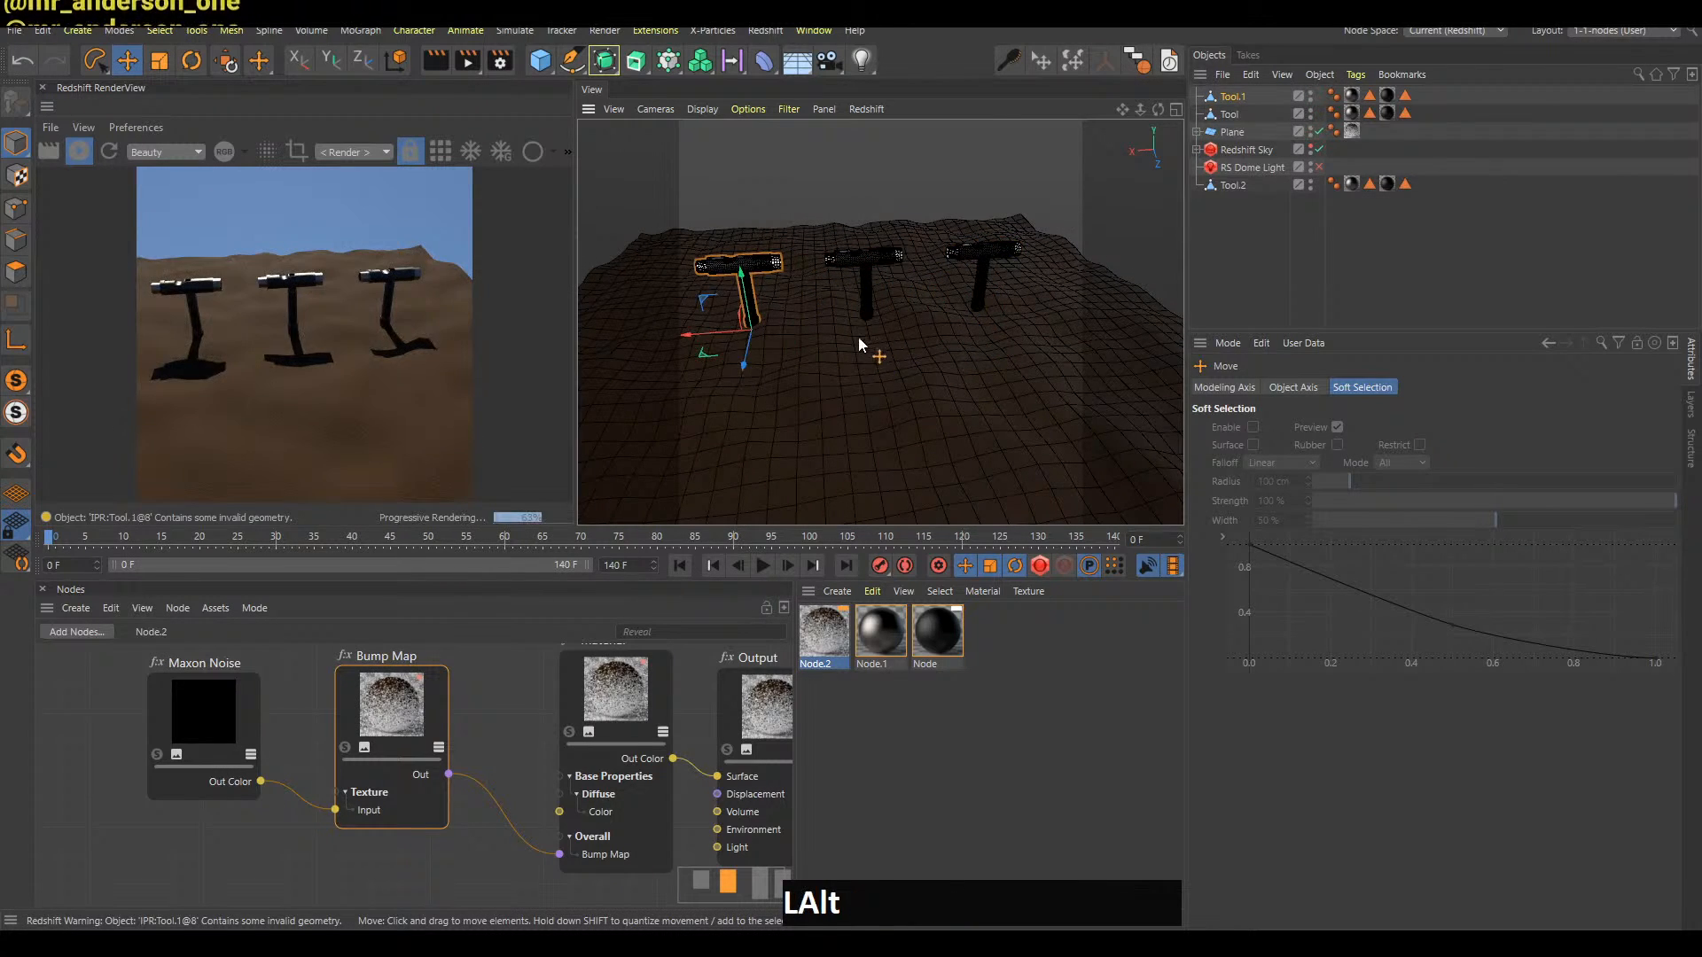
Duplicate the tools further across the ground plane with the Move tool
middle_click_drag(858, 341, 833, 346, "alt")
left_click_drag(826, 349, 987, 323, "ctrl")
right_click_drag(987, 323, 937, 351, "alt")
left_click_drag(938, 351, 1078, 245, "alt")
left_click_drag(987, 331, 1071, 328, "ctrl")
Delete the duplicated tools and Tool.2 so that only the object named Tool is left, and select it
left_click_drag(1238, 177, 1238, 174)
key("Delete")
left_click(1245, 101)
left_click(1233, 99, "ctrl")
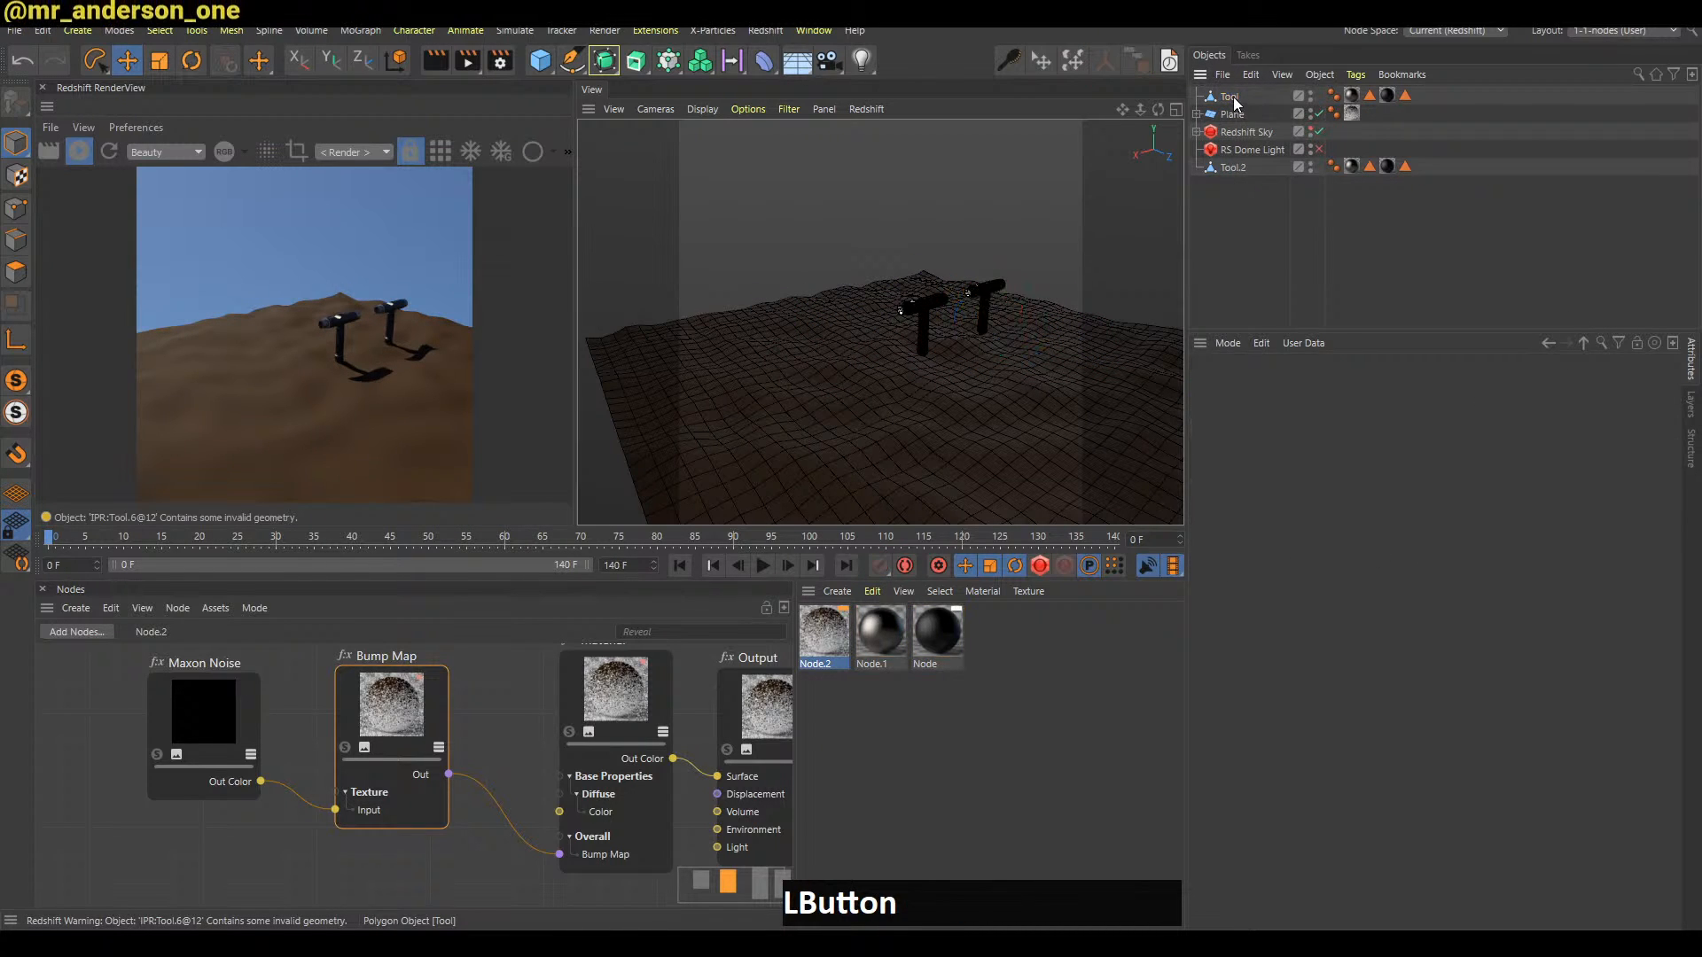
key("Delete")
left_click(1228, 99)
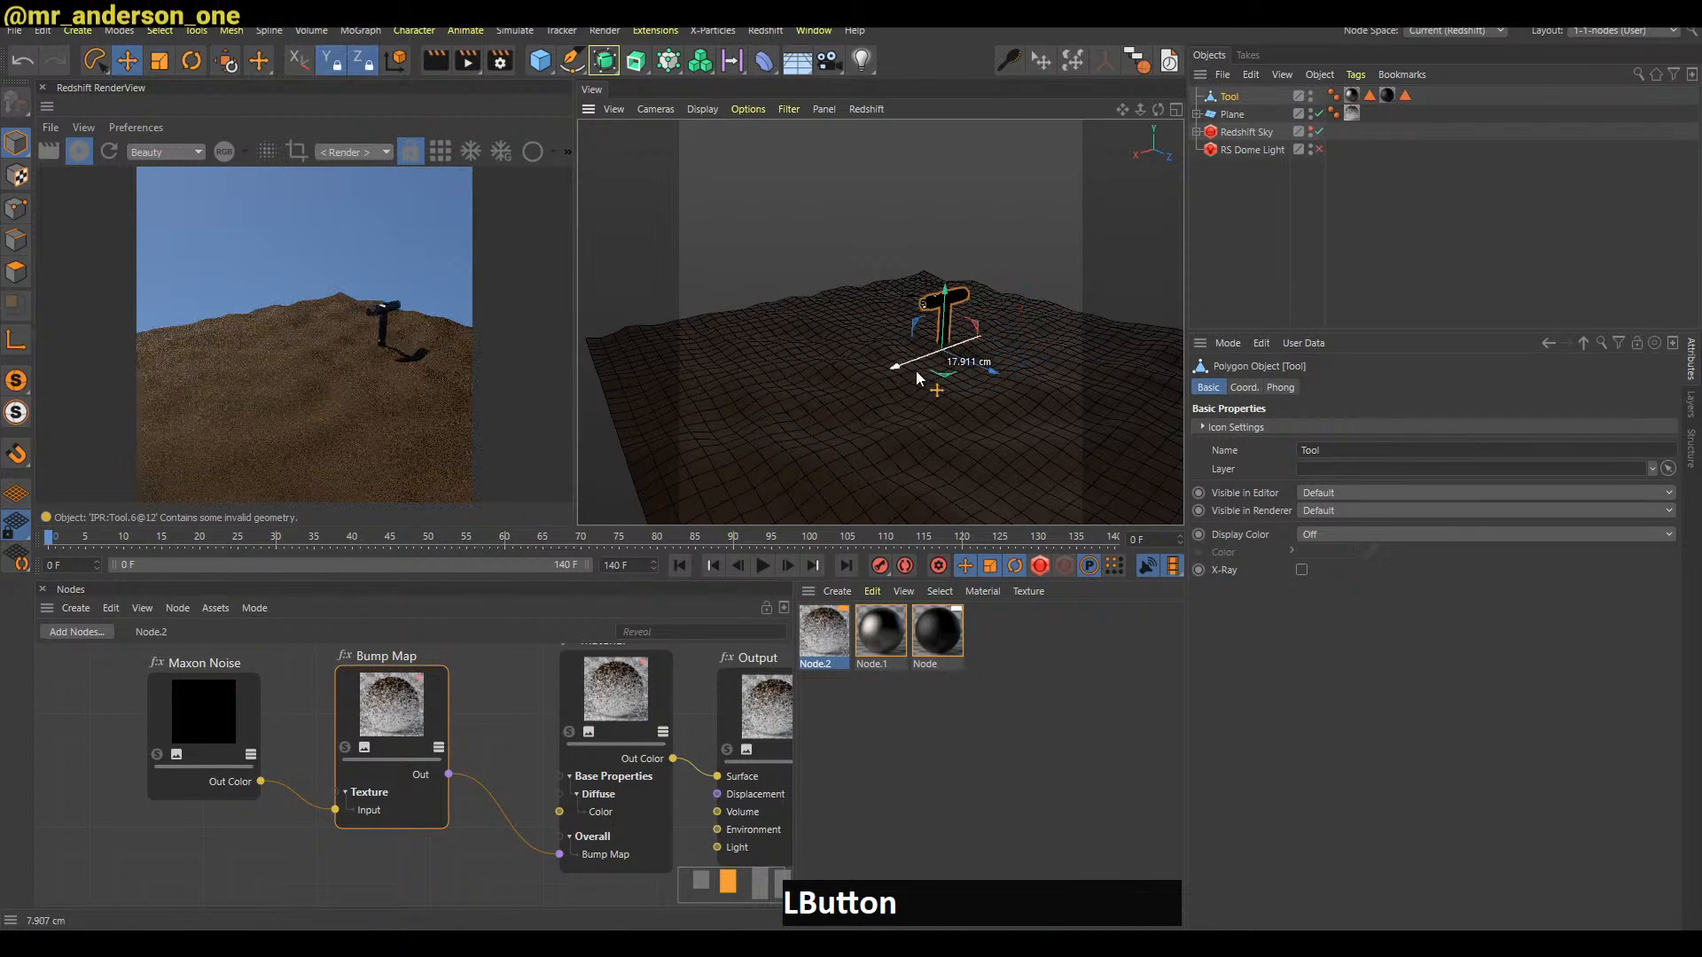
Place the Tool object inside a new Cloner
key("shift+c")
type("cloern")
key("alt+Return")
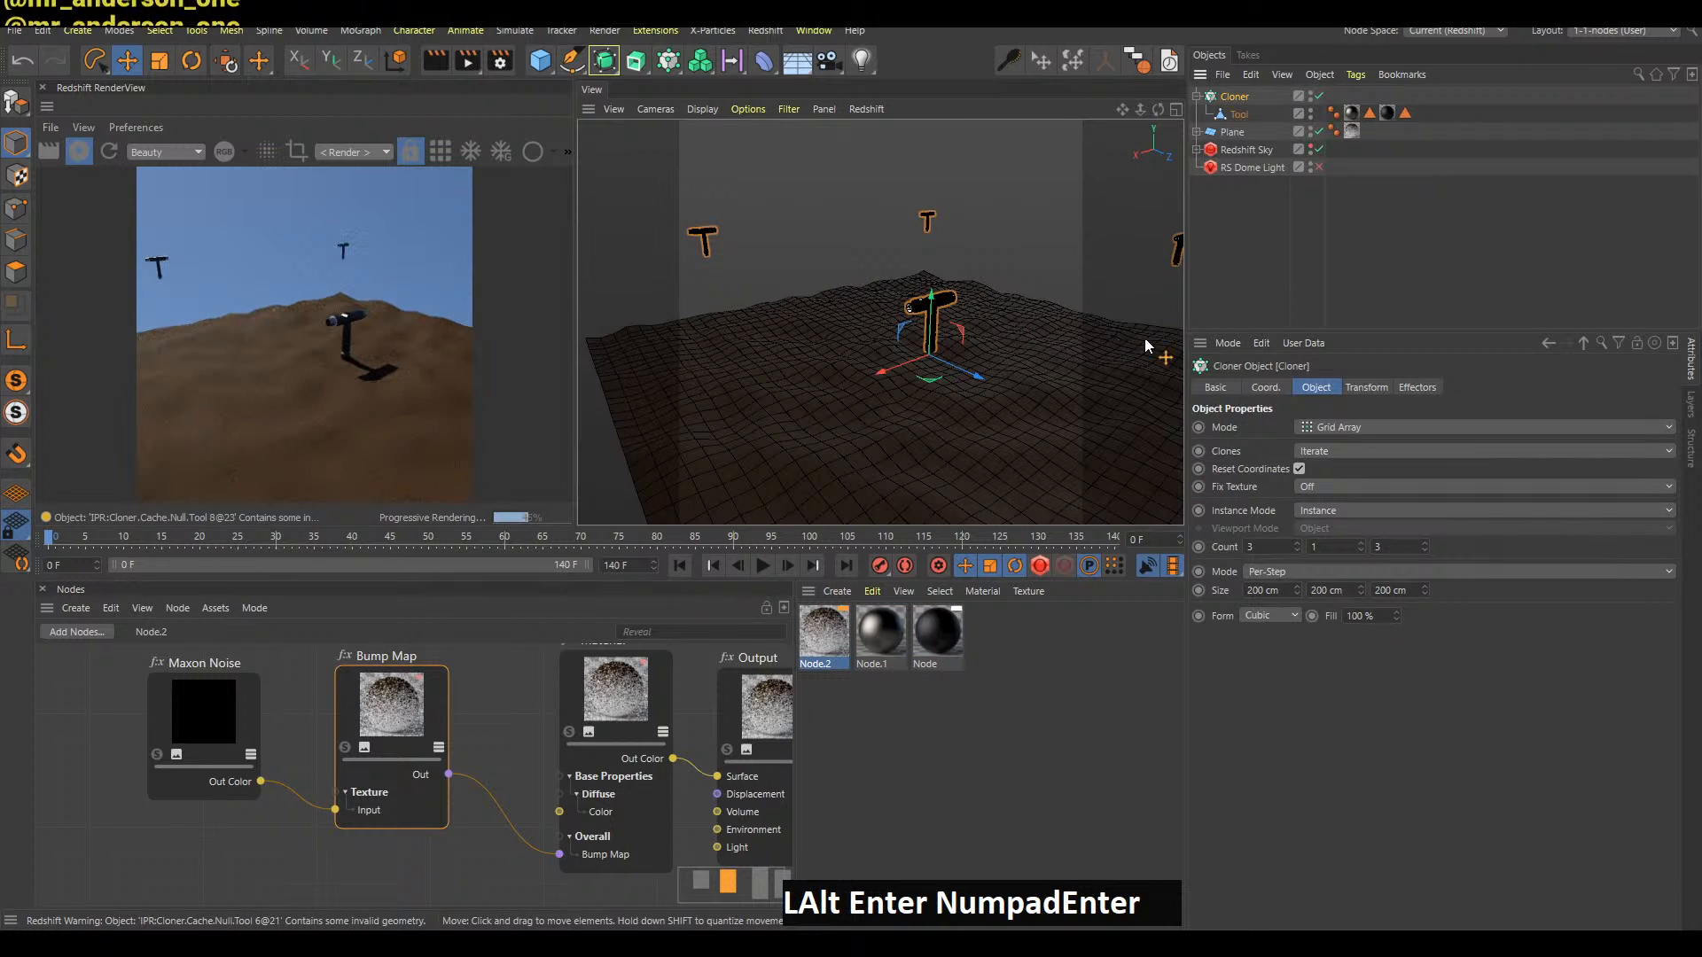
Tighten the Cloner's grid spacing to 33 cm in X and 29 cm in Z so the tools stand on the ground
left_click_drag(1296, 588, 1322, 690)
mouse_move(1424, 590)
left_mouse_down()
mouse_move(1432, 743)
mouse_move(1396, 647)
left_mouse_up()
middle_click_drag(1084, 384, 980, 391, "alt")
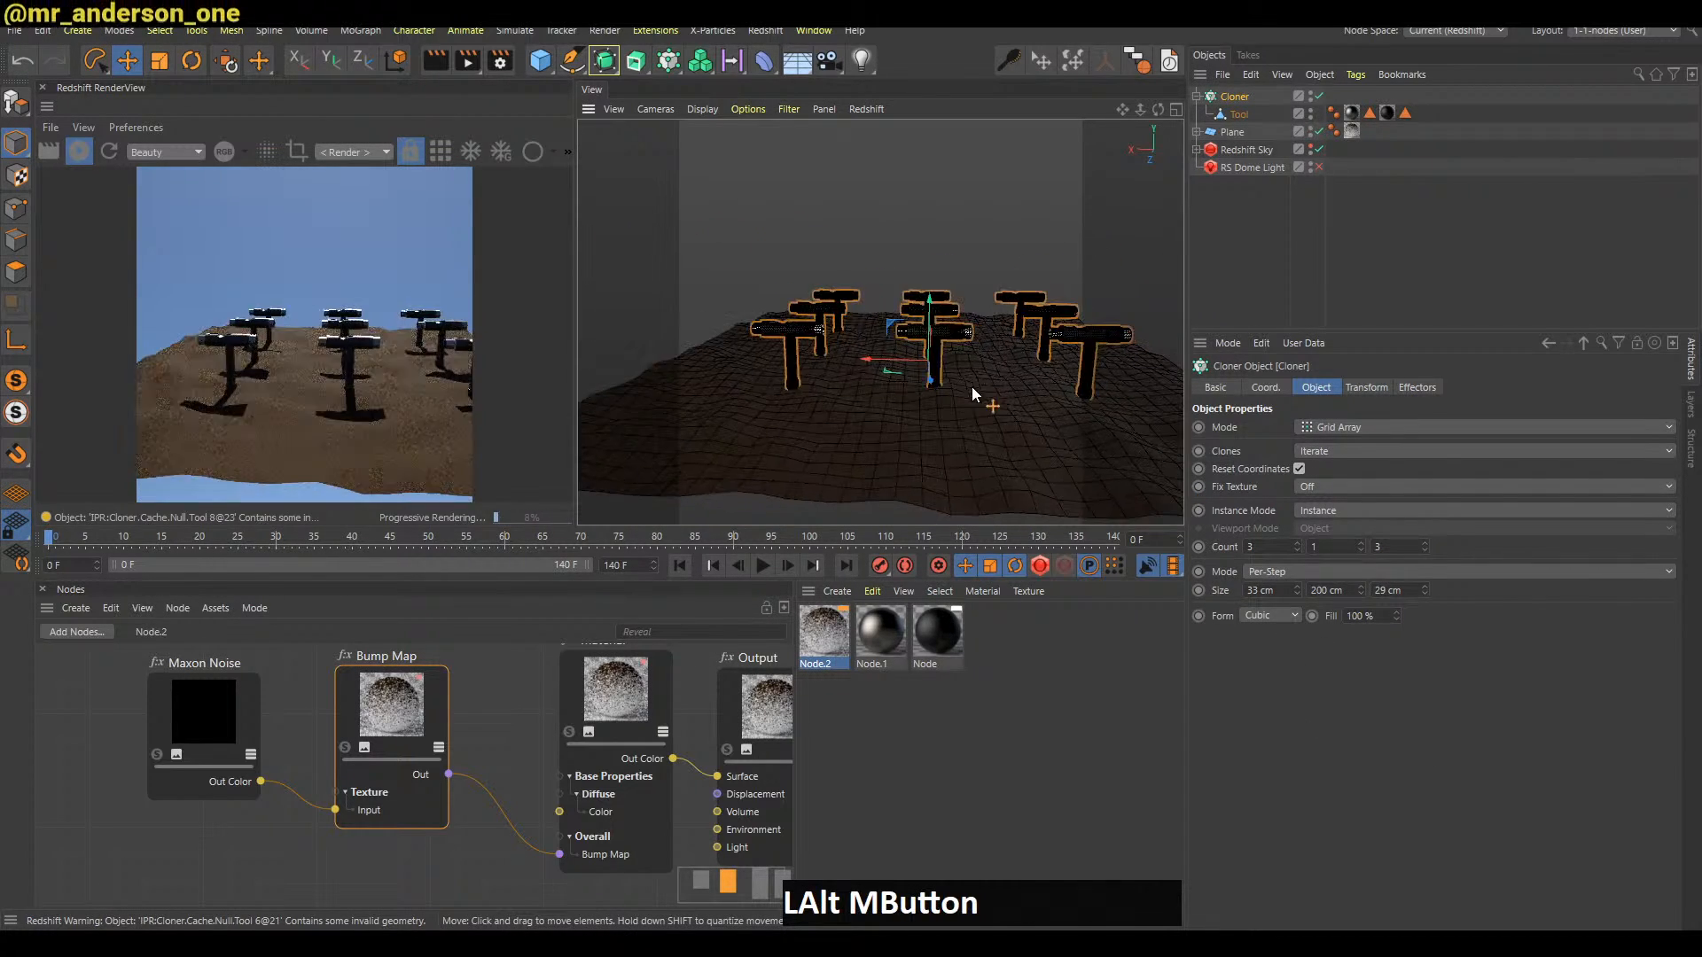
left_click_drag(981, 391, 942, 369, "alt")
middle_click_drag(942, 368, 1007, 399, "alt")
right_click_drag(1007, 399, 899, 498, "alt")
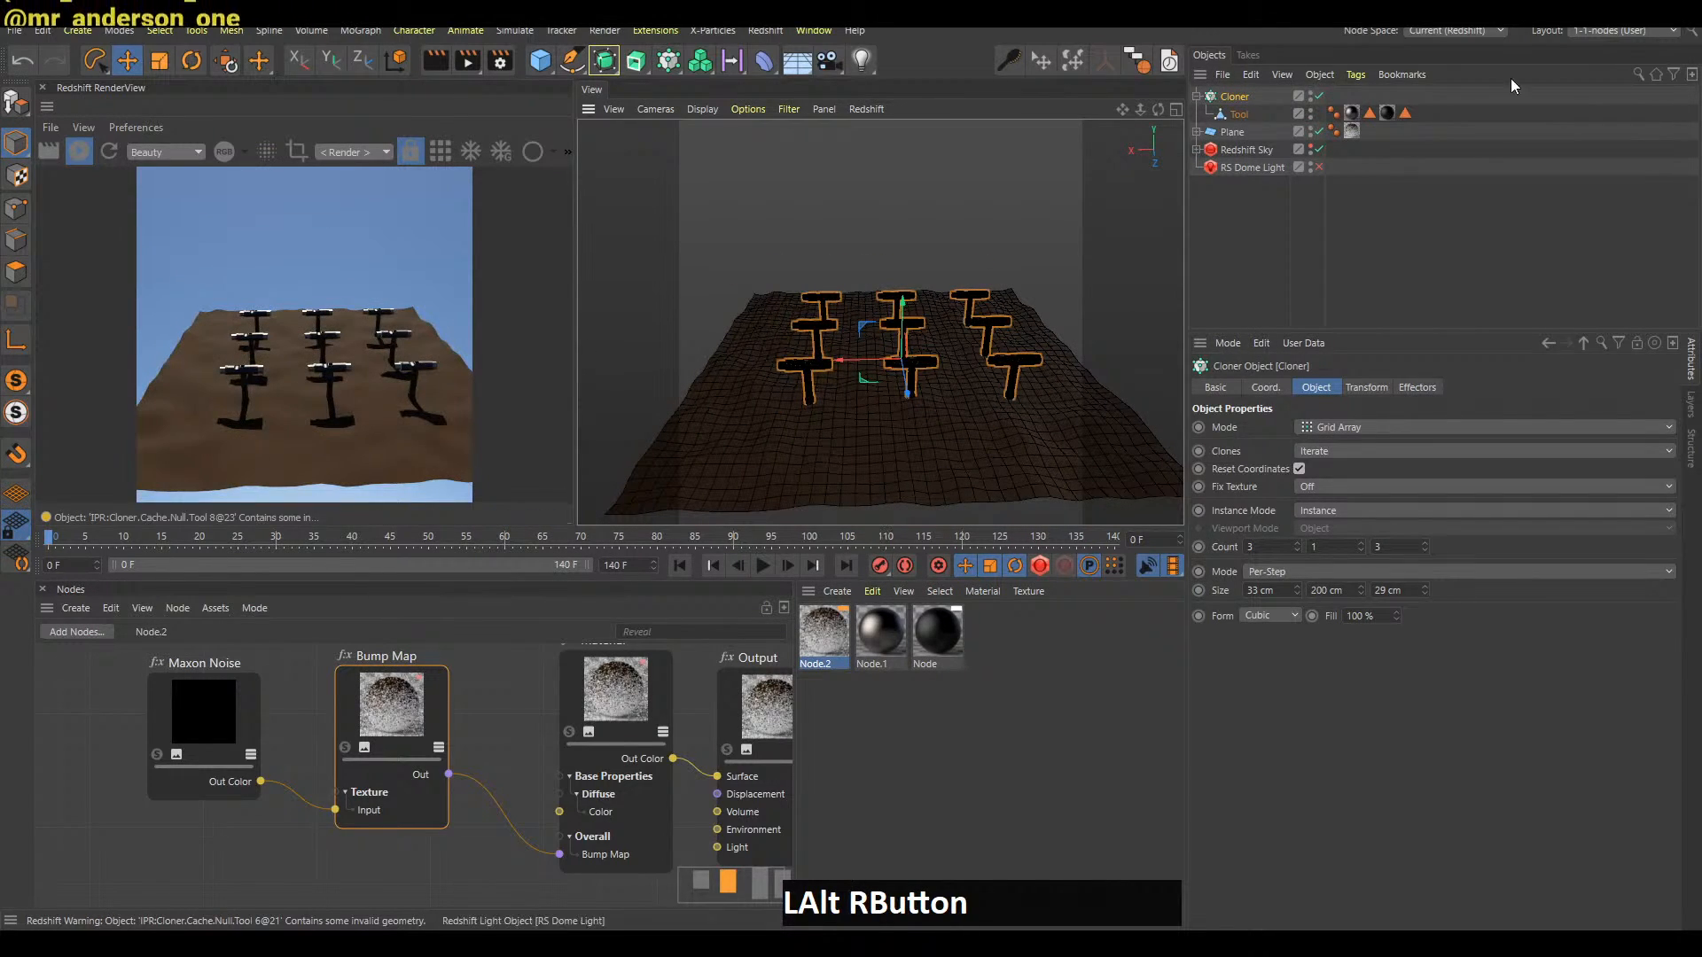
Switch the interface from the nodes layout to the 1-1 (User) layout
left_click(1615, 32)
left_click(1614, 60)
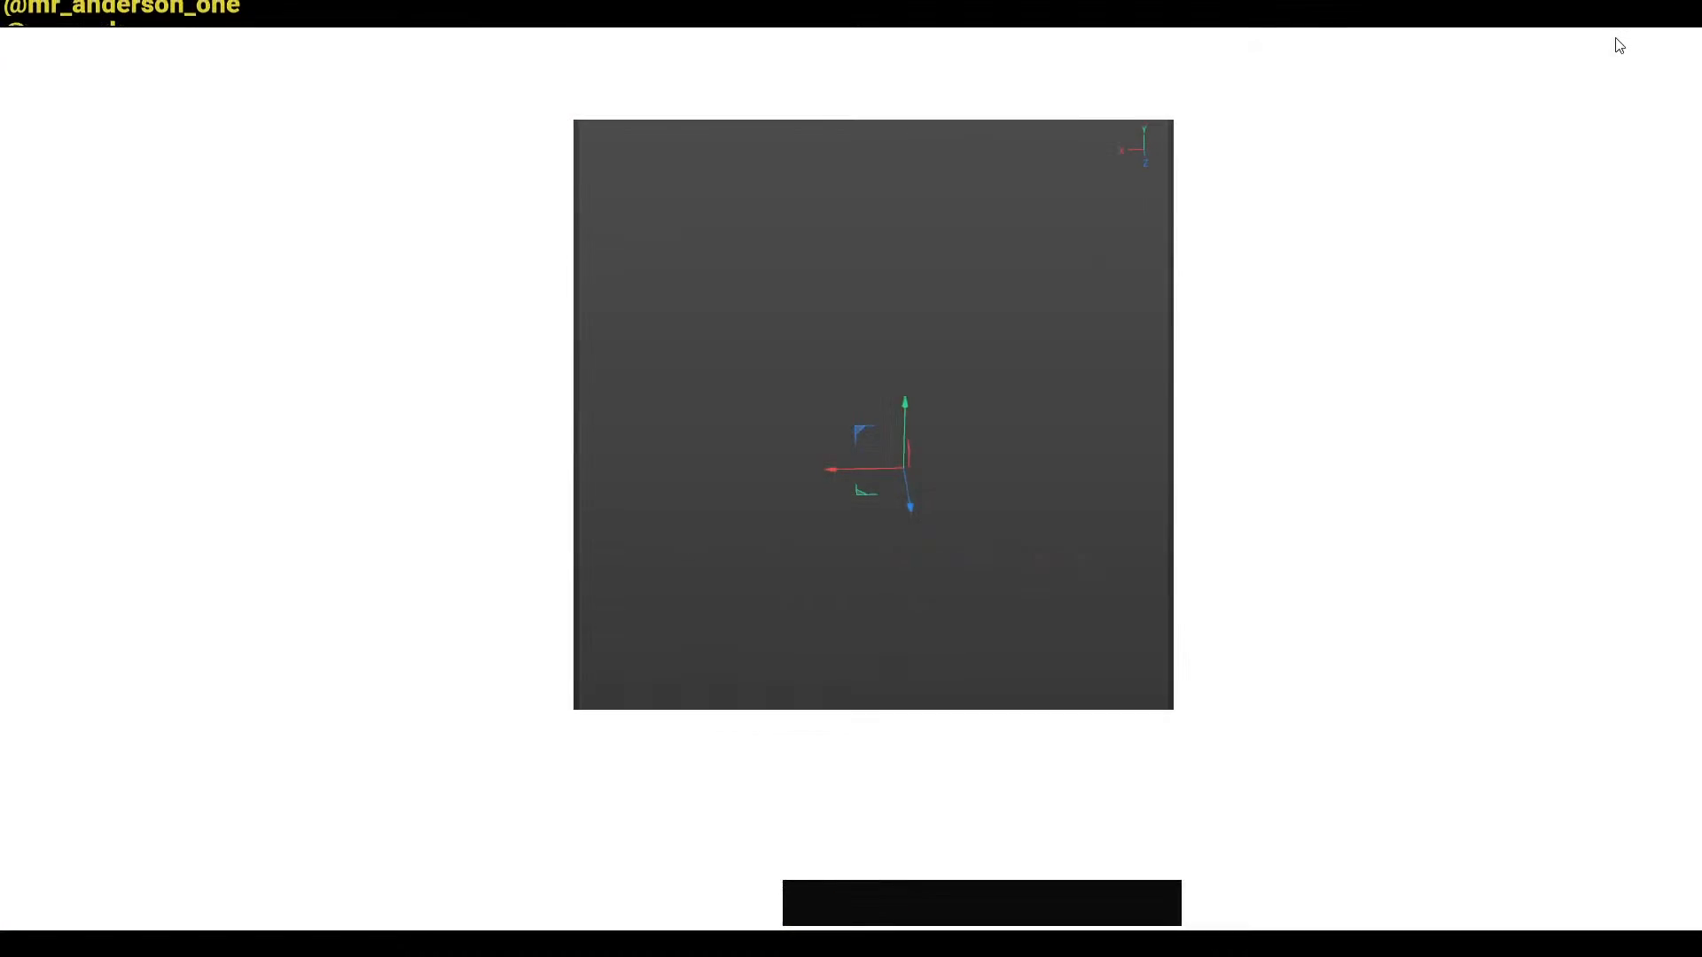
key("alt+Tab")
left_click(1513, 386)
key("alt+Tab")
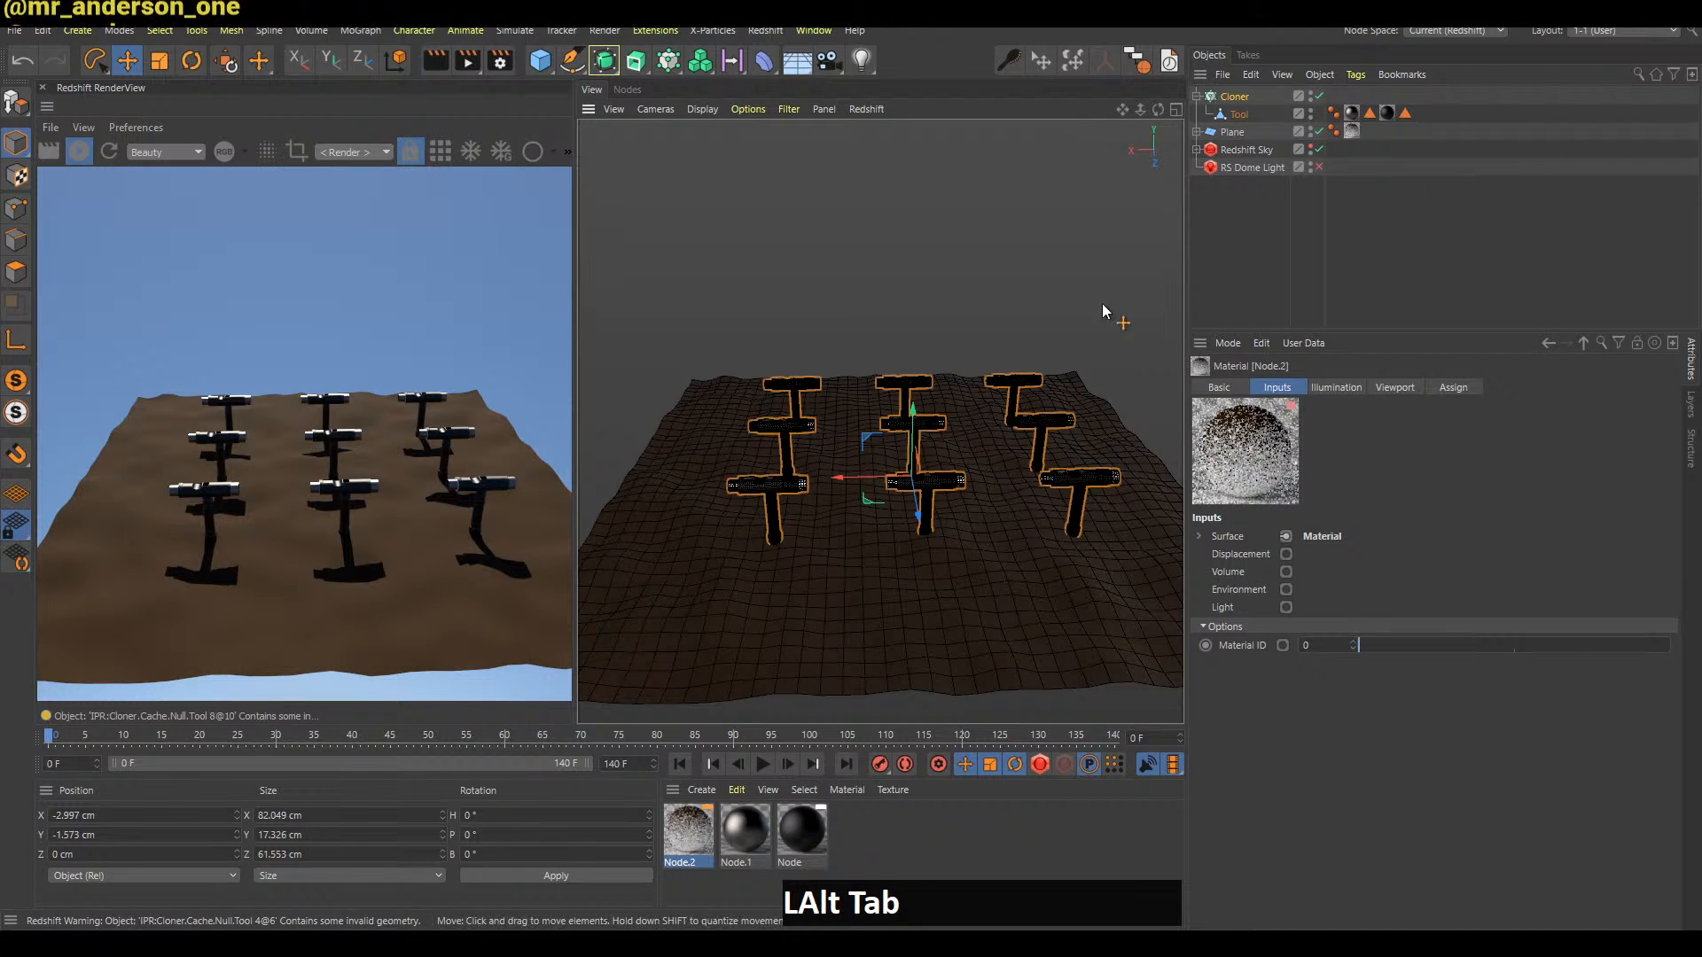
Select the Cloner and reduce its X grid size to 31.5 cm
right_click_drag(1103, 303, 1020, 354, "alt")
middle_click_drag(1019, 355, 1152, 248, "alt")
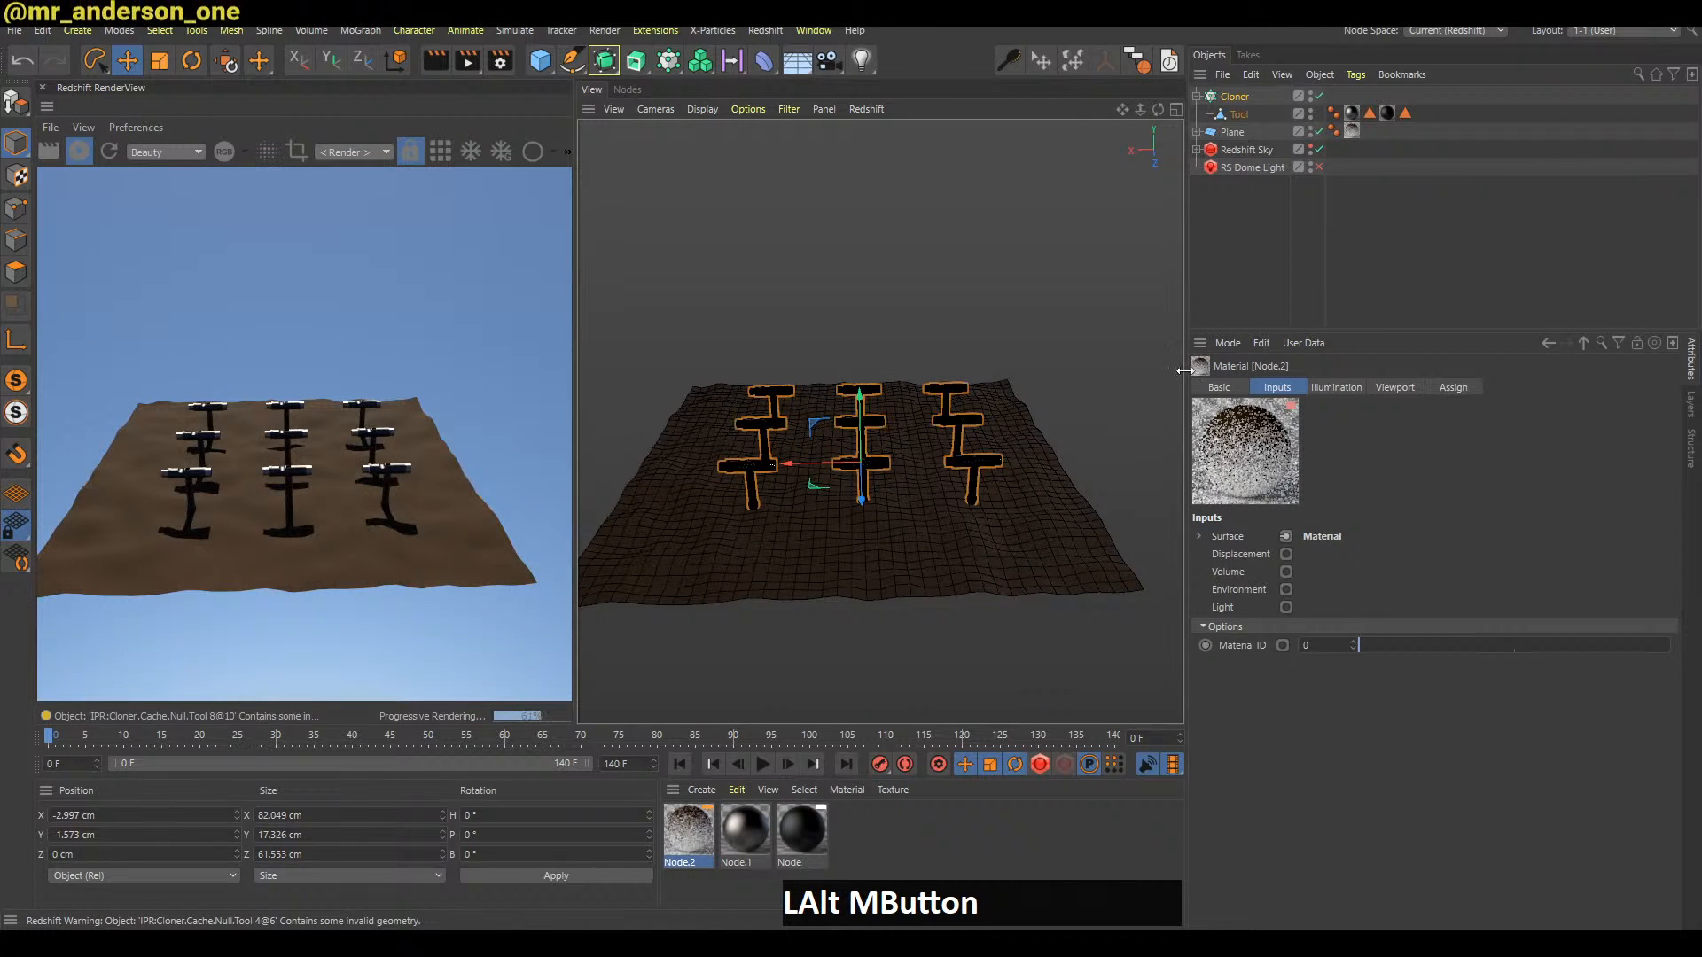
left_click(1237, 96)
left_click_drag(1301, 592, 1296, 608, "alt")
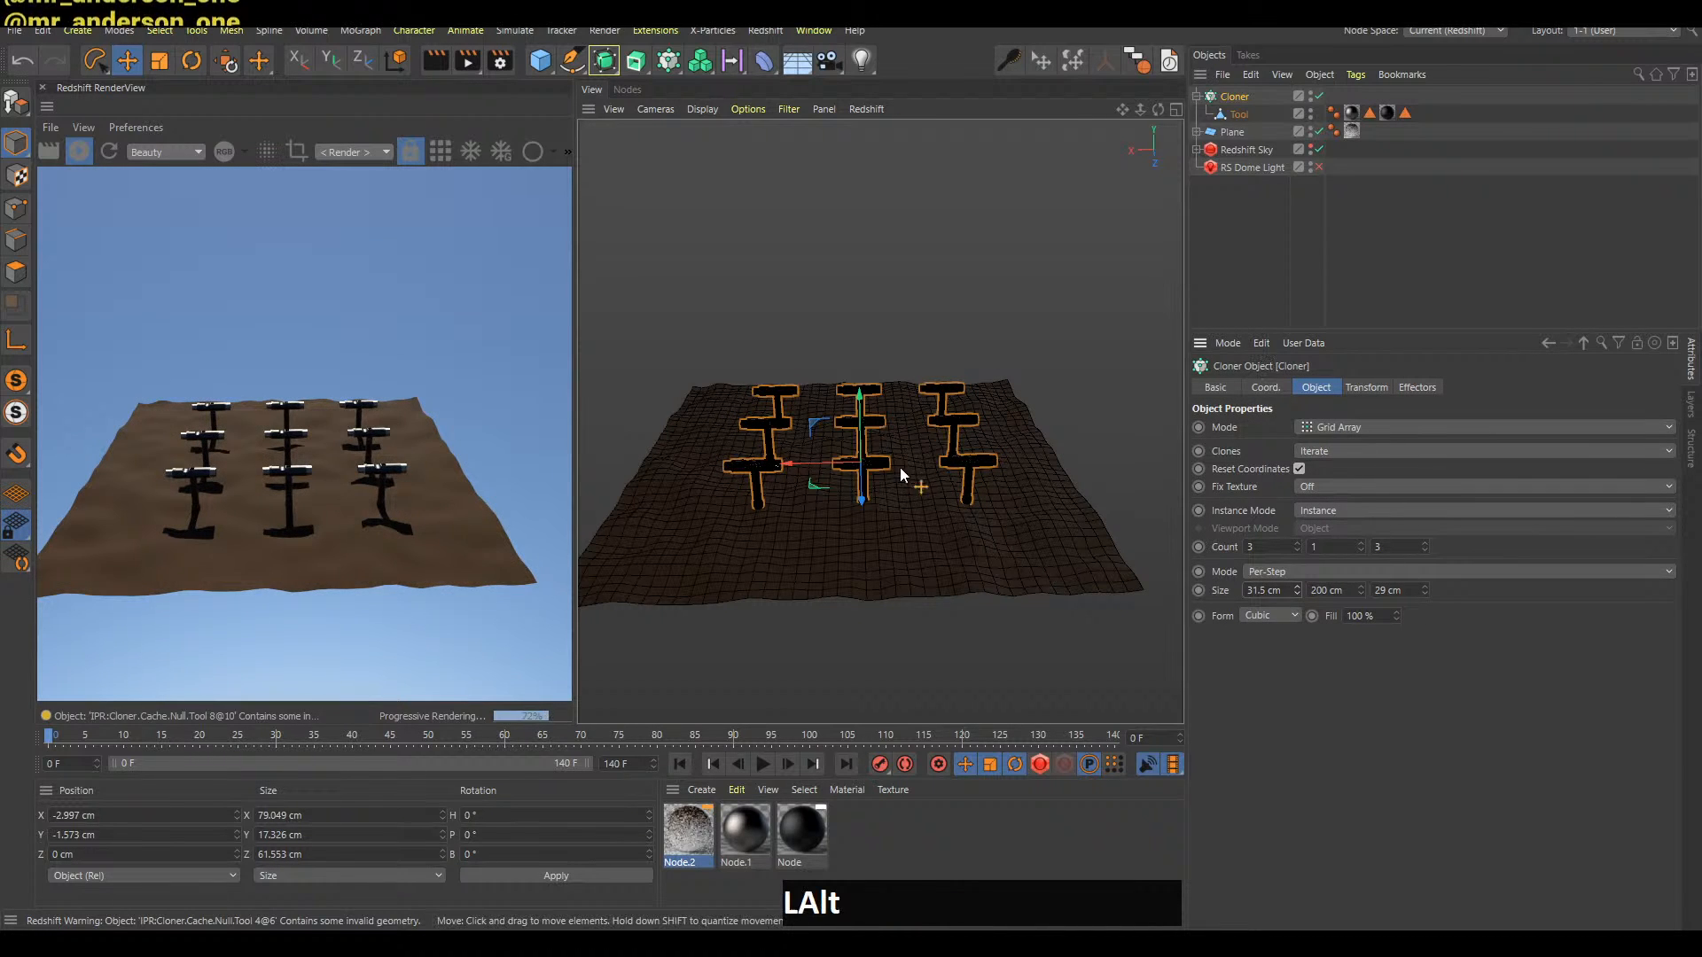
Examine the cloned tools and their shadows on the sand from several angles with nothing selected
right_click_drag(924, 424, 881, 531, "alt")
left_click_drag(882, 532, 870, 494, "alt")
right_click_drag(870, 494, 923, 562, "alt")
mouse_move(923, 562)
middle_mouse_down("alt")
mouse_move(966, 539)
mouse_move(950, 546)
middle_mouse_up("alt")
left_click_drag(950, 546, 1003, 539, "alt")
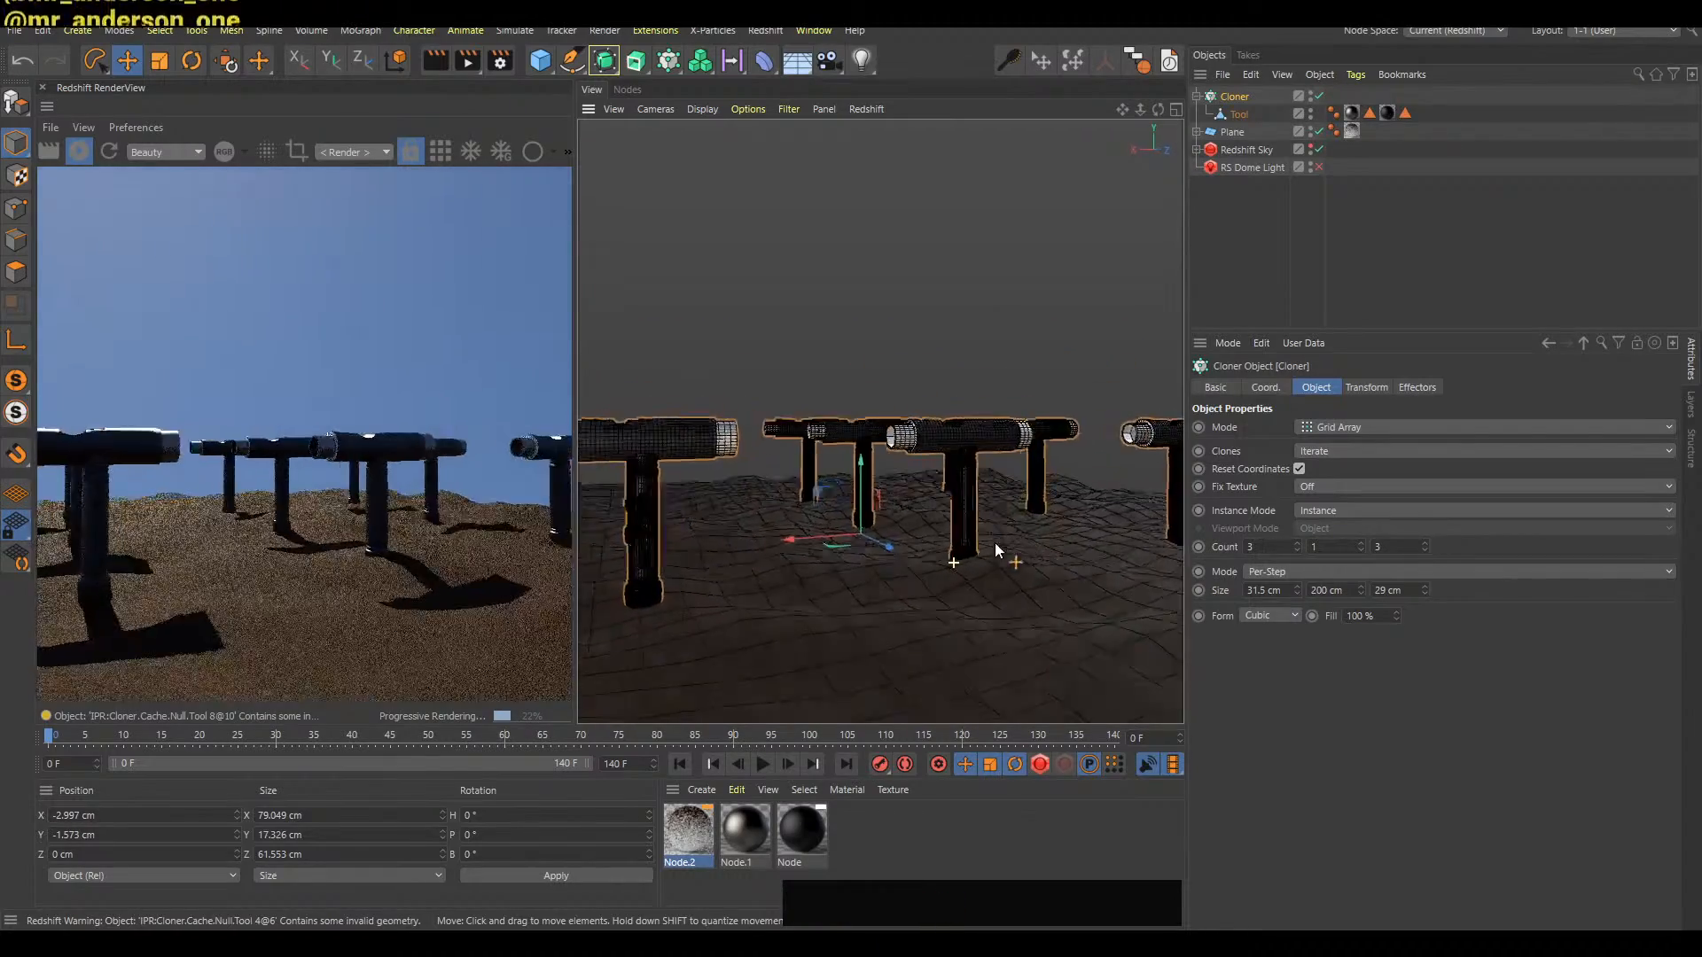
middle_click_drag(1075, 528, 1030, 535, "alt")
left_click_drag(1030, 535, 1001, 540, "alt")
mouse_move(1002, 541)
middle_mouse_down("alt")
mouse_move(1042, 539)
mouse_move(973, 557)
middle_mouse_up("alt")
left_click_drag(973, 557, 952, 530, "alt")
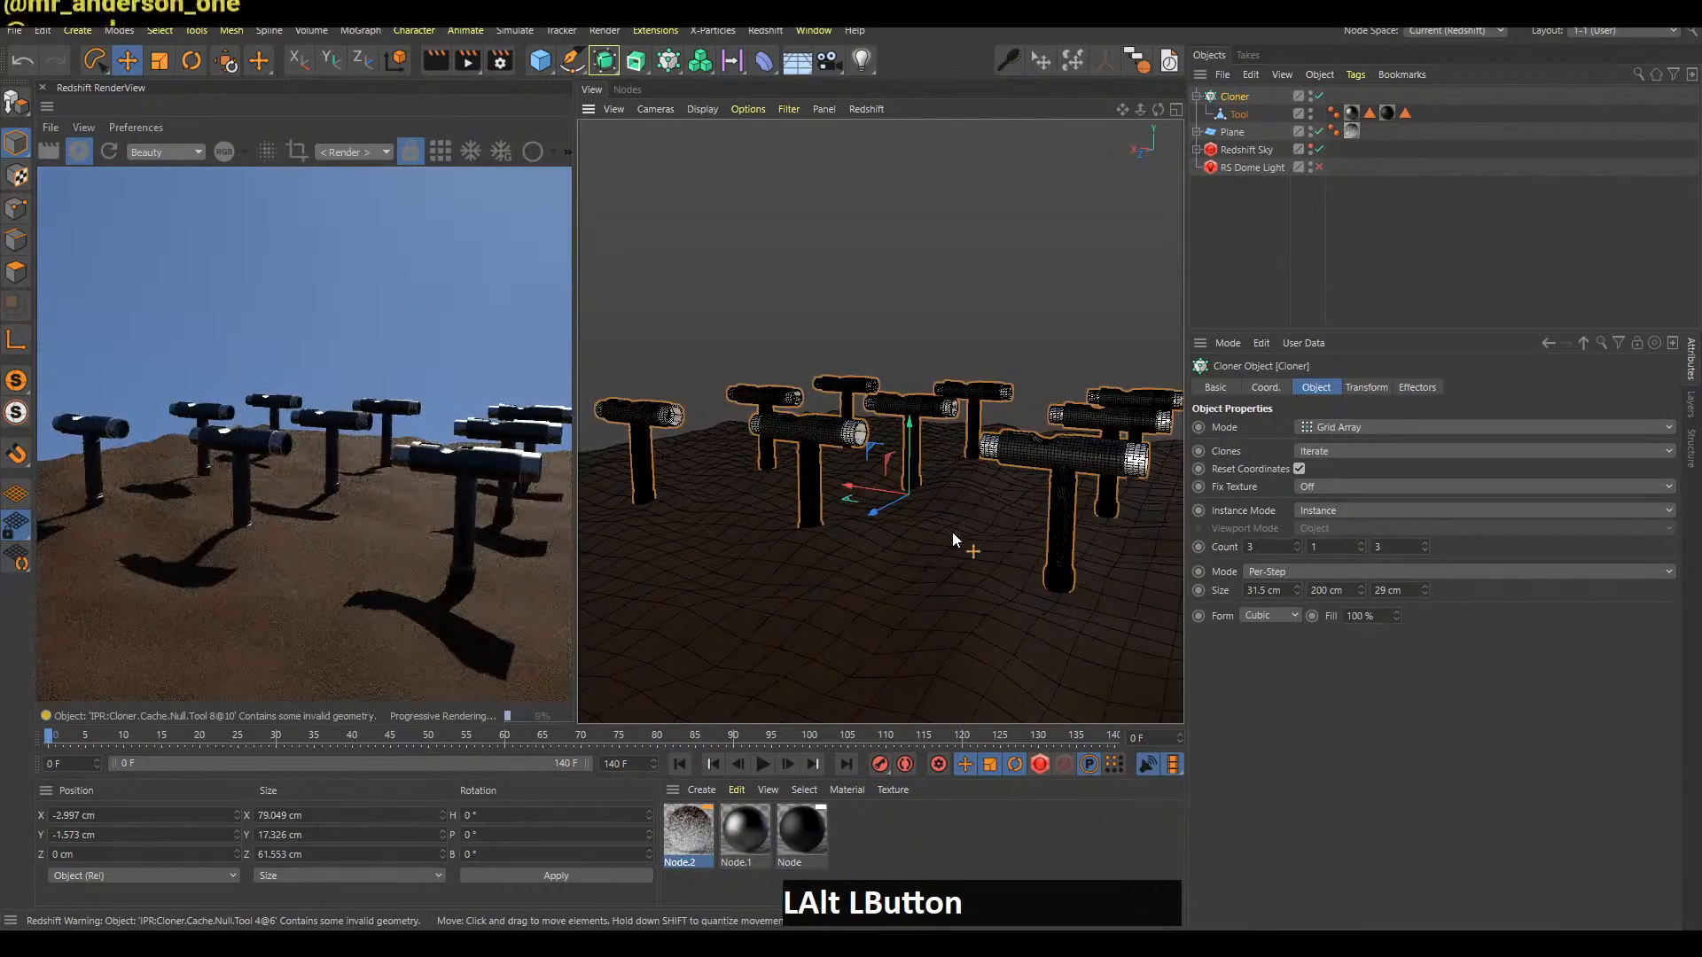
middle_click_drag(1045, 513, 1020, 532, "alt")
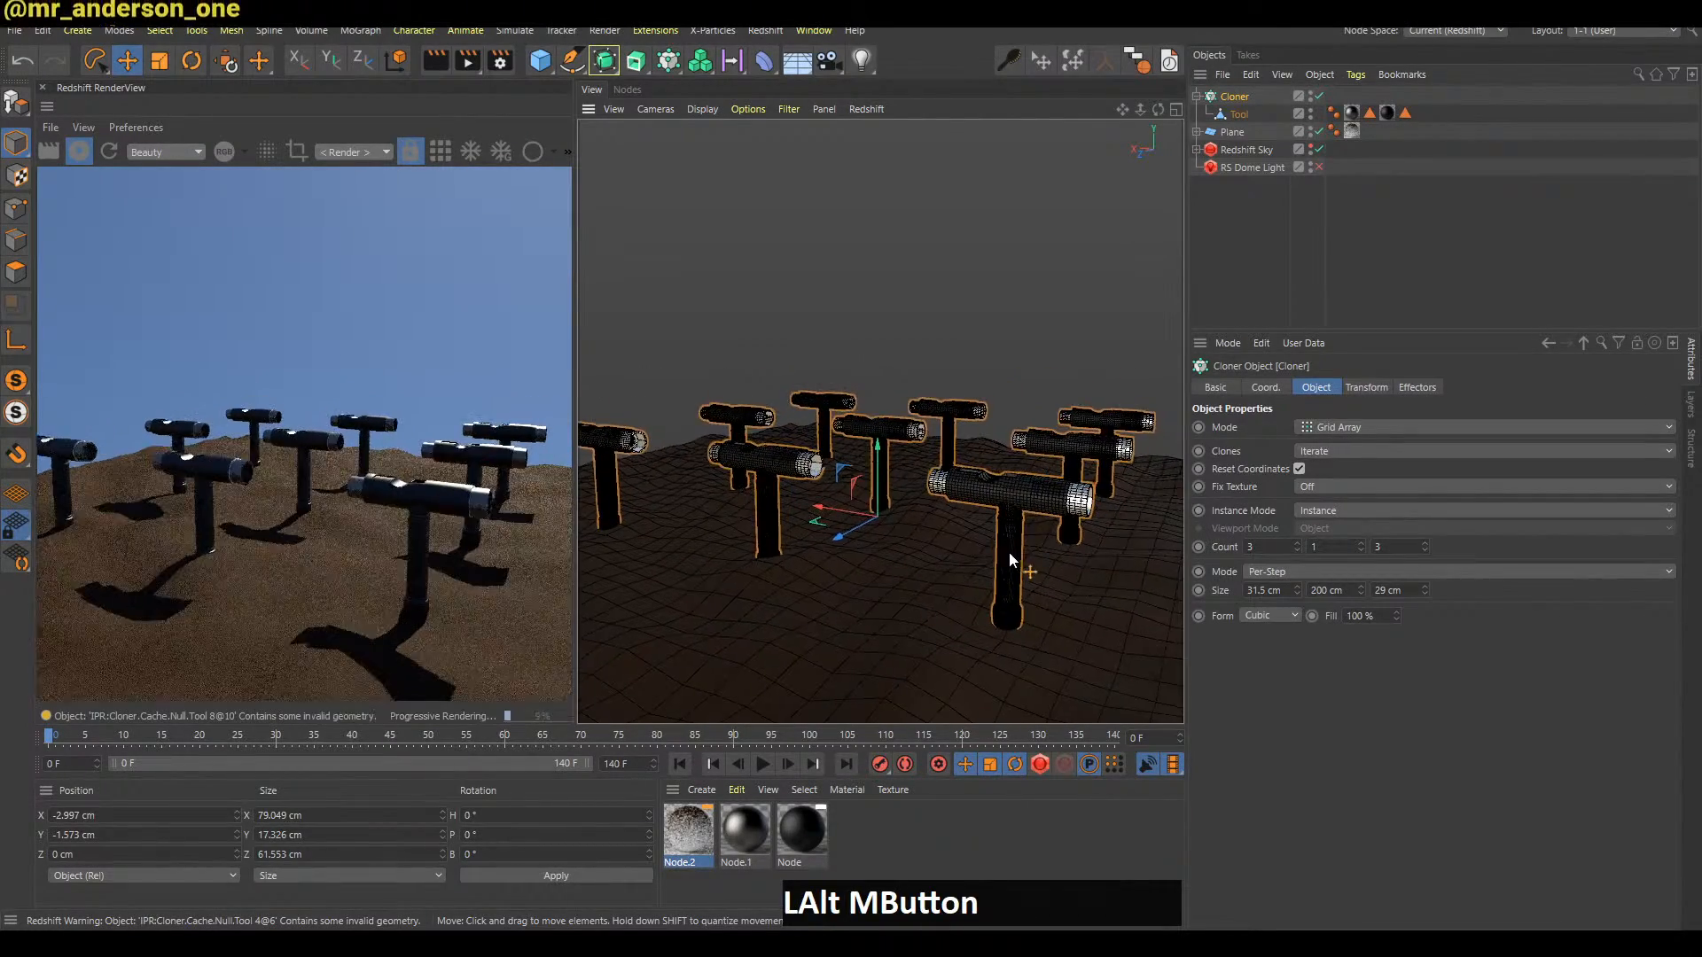
left_click(1260, 289)
right_click_drag(969, 561, 904, 557, "alt")
middle_click_drag(903, 550, 907, 550, "alt")
left_click_drag(908, 550, 926, 562, "alt")
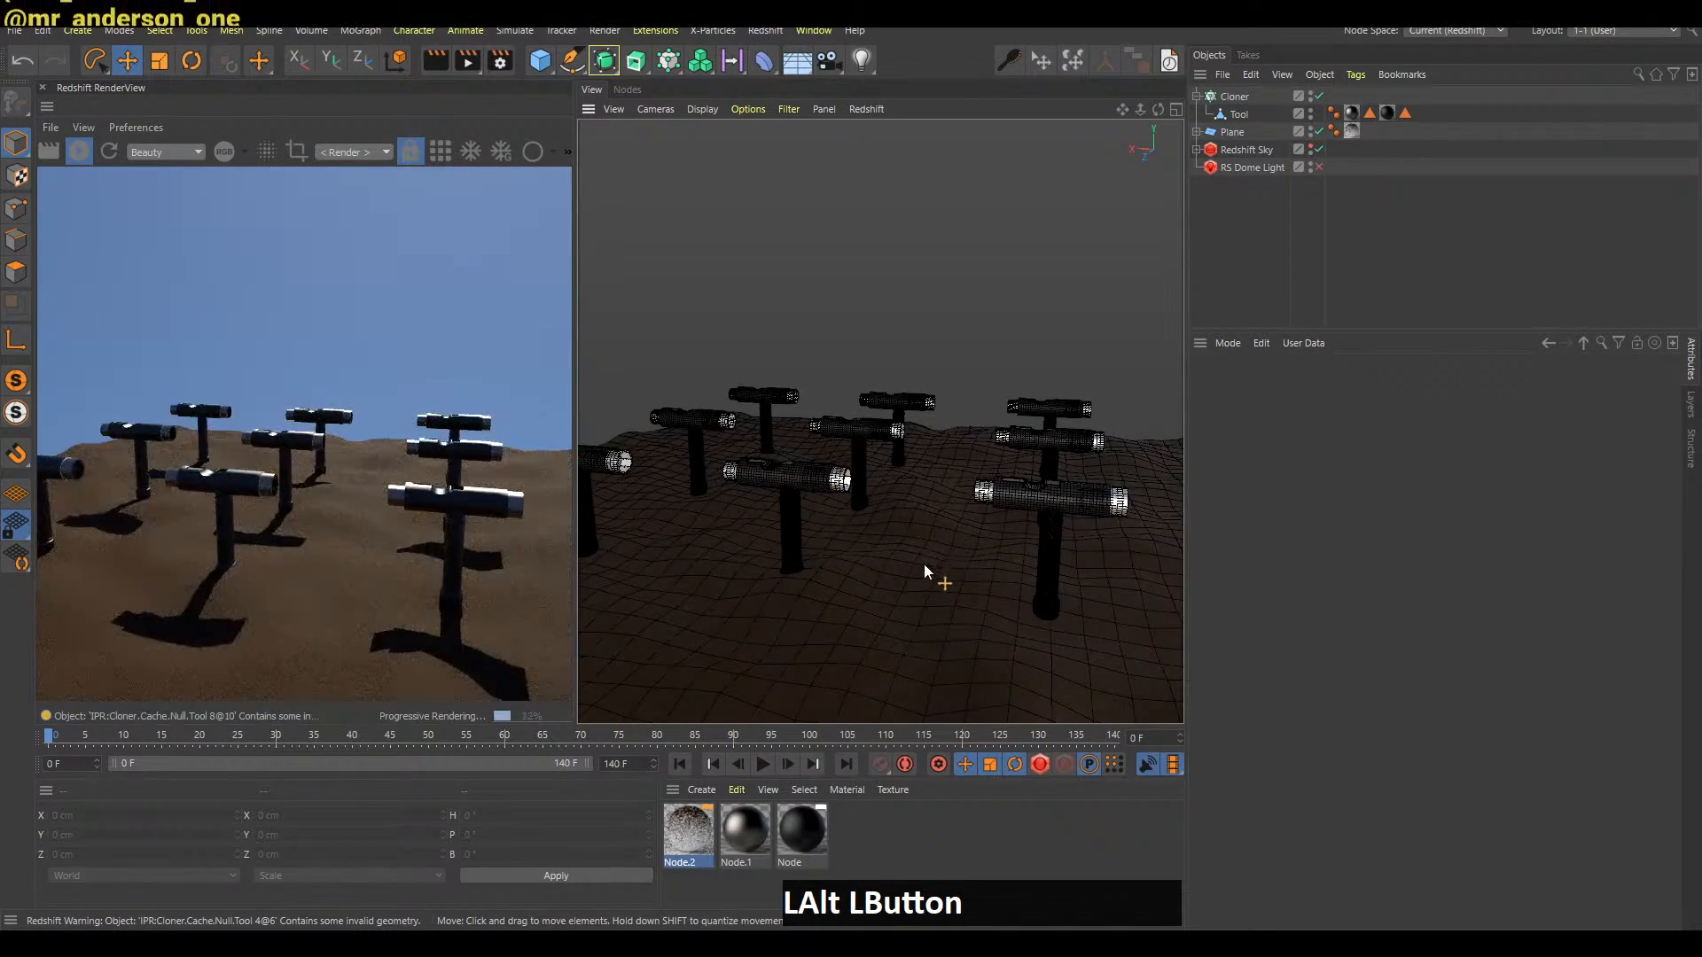
right_click_drag(926, 561, 885, 566, "alt")
left_click_drag(885, 568, 911, 546, "alt")
middle_click_drag(911, 546, 1020, 549, "alt")
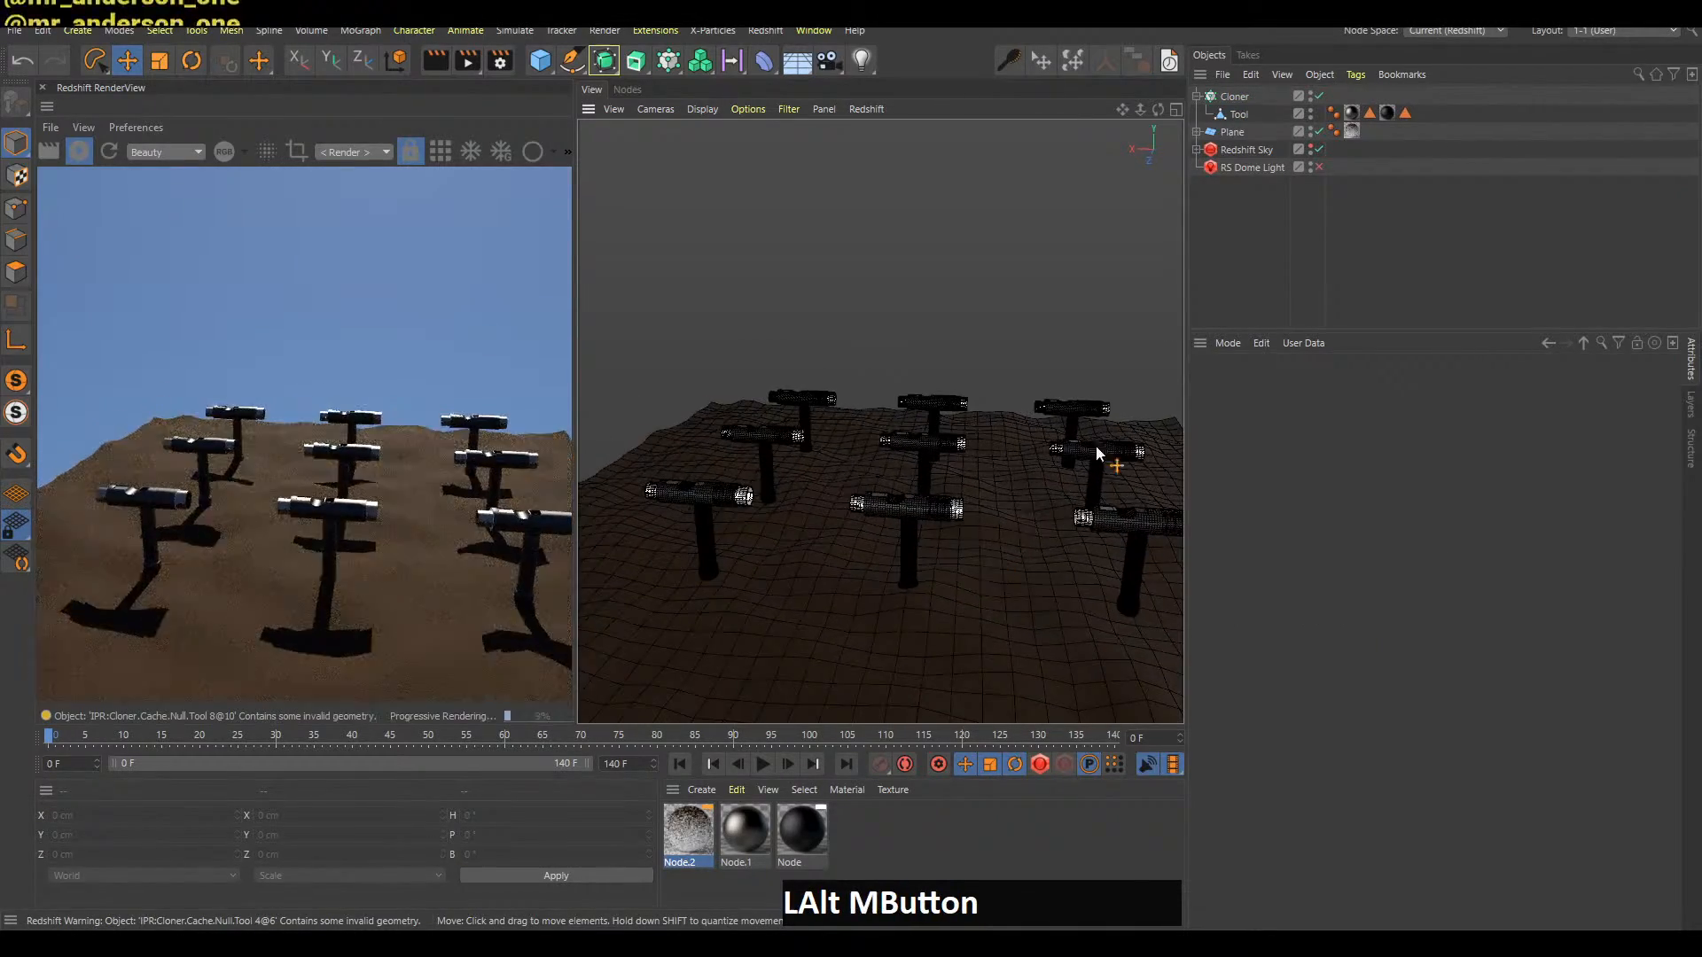
left_click(1252, 257)
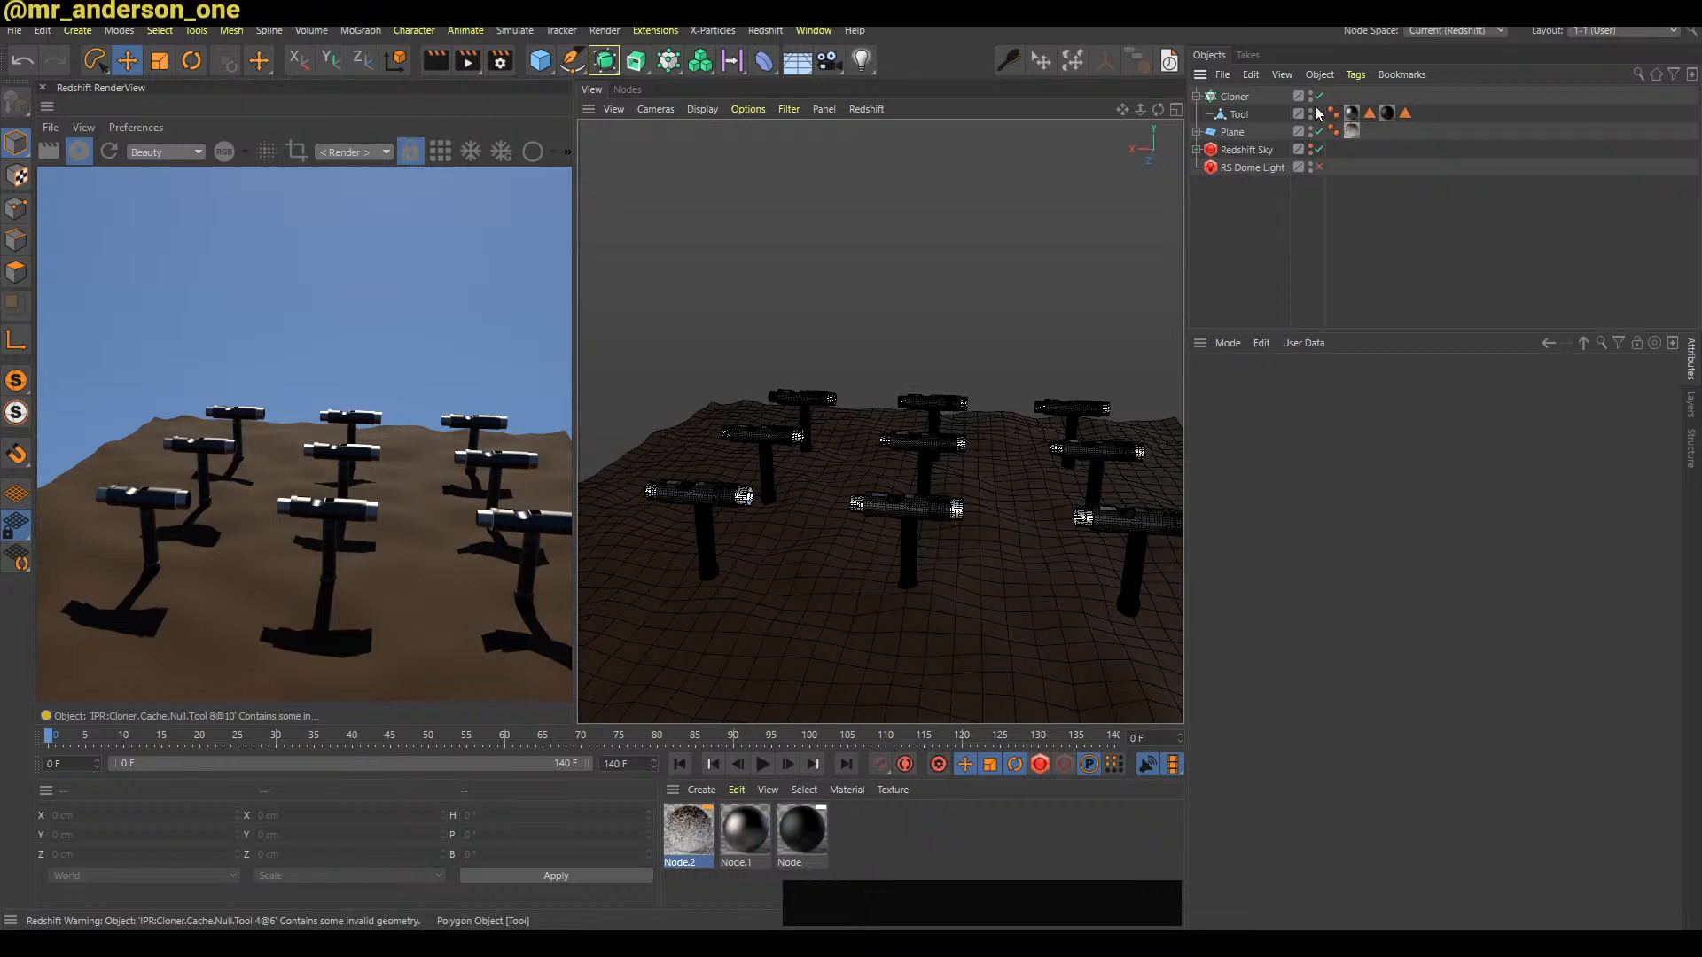
Expand the Plane's hierarchy and set its Displacer's height to 2 cm
left_click(1195, 132)
left_click(1230, 132)
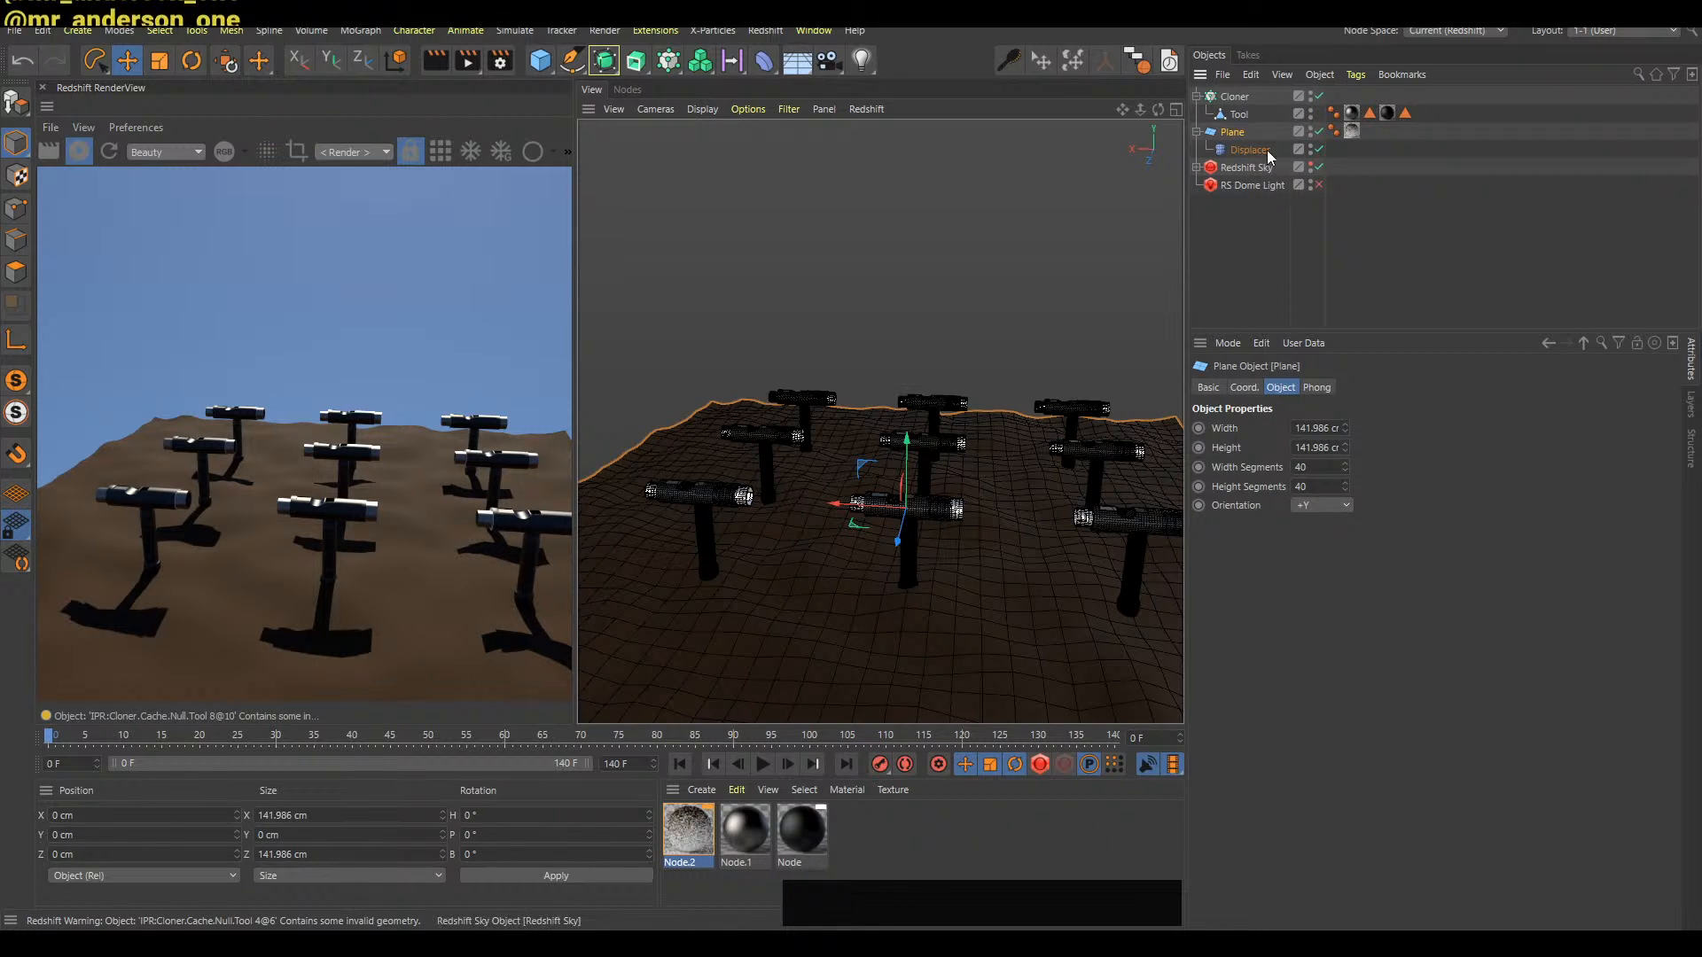
left_click(1273, 149)
mouse_move(1307, 471)
left_mouse_down("alt")
mouse_move(1308, 498)
mouse_move(1306, 484)
left_mouse_up("alt")
left_click_drag(1104, 548, 1110, 528, "alt")
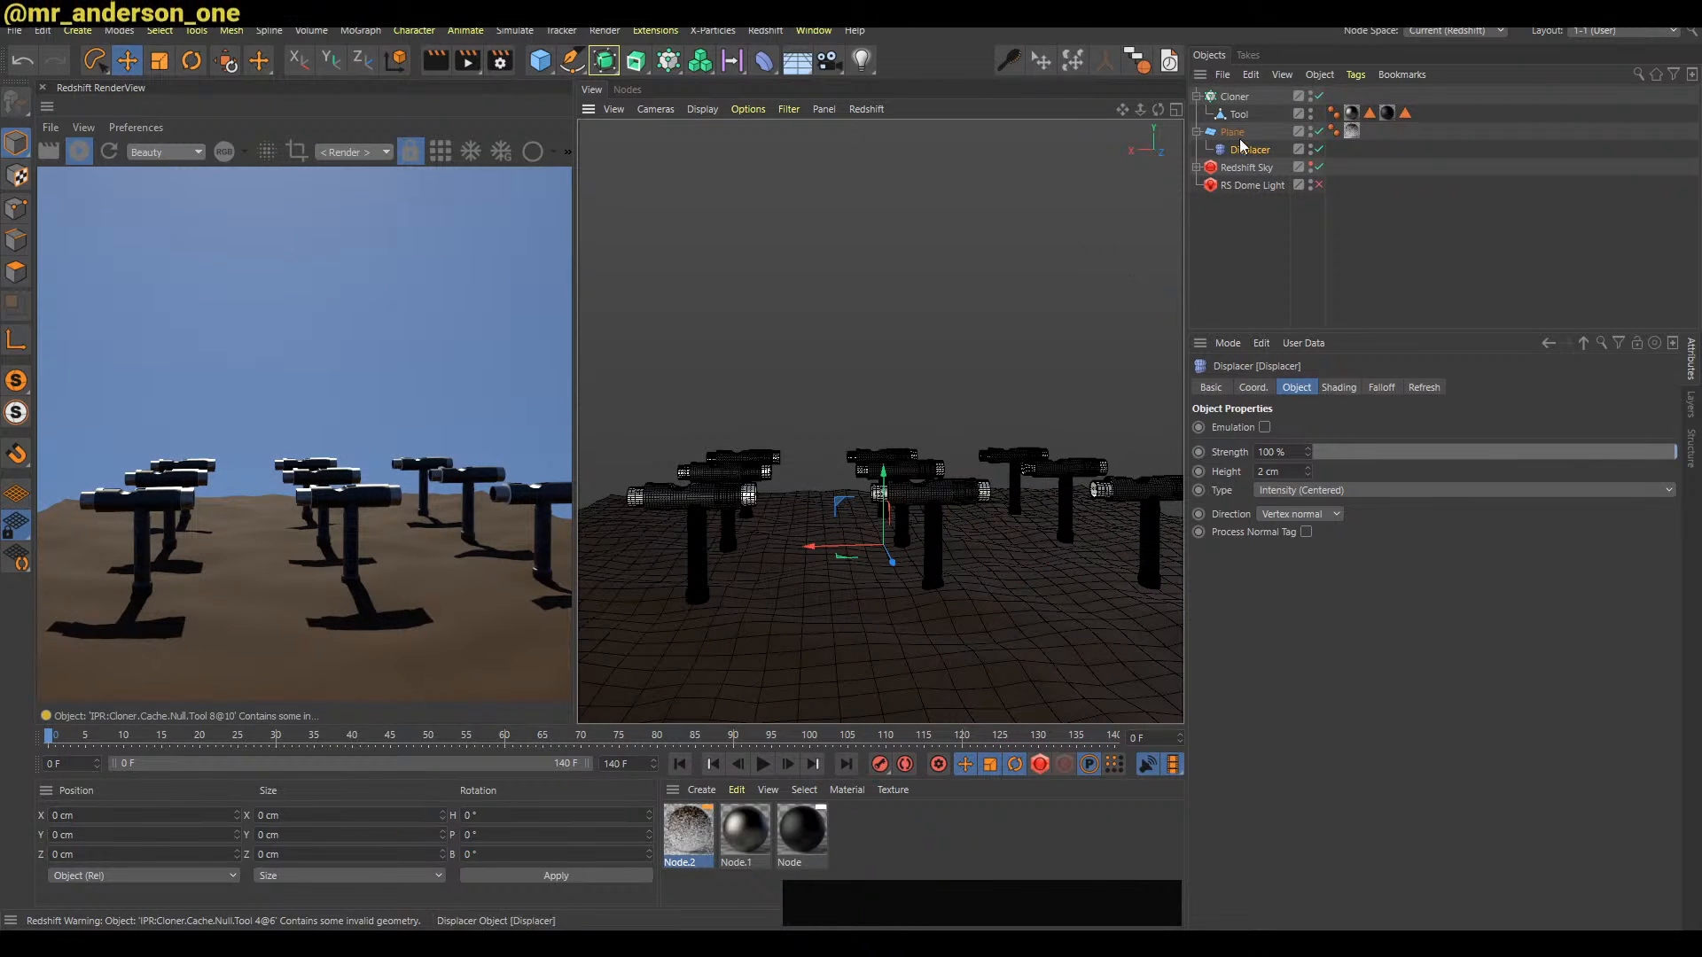
Add a Correction deformer as a child of the Plane
left_click(1009, 567)
key("shift+c")
type("cor")
key("shift+Return")
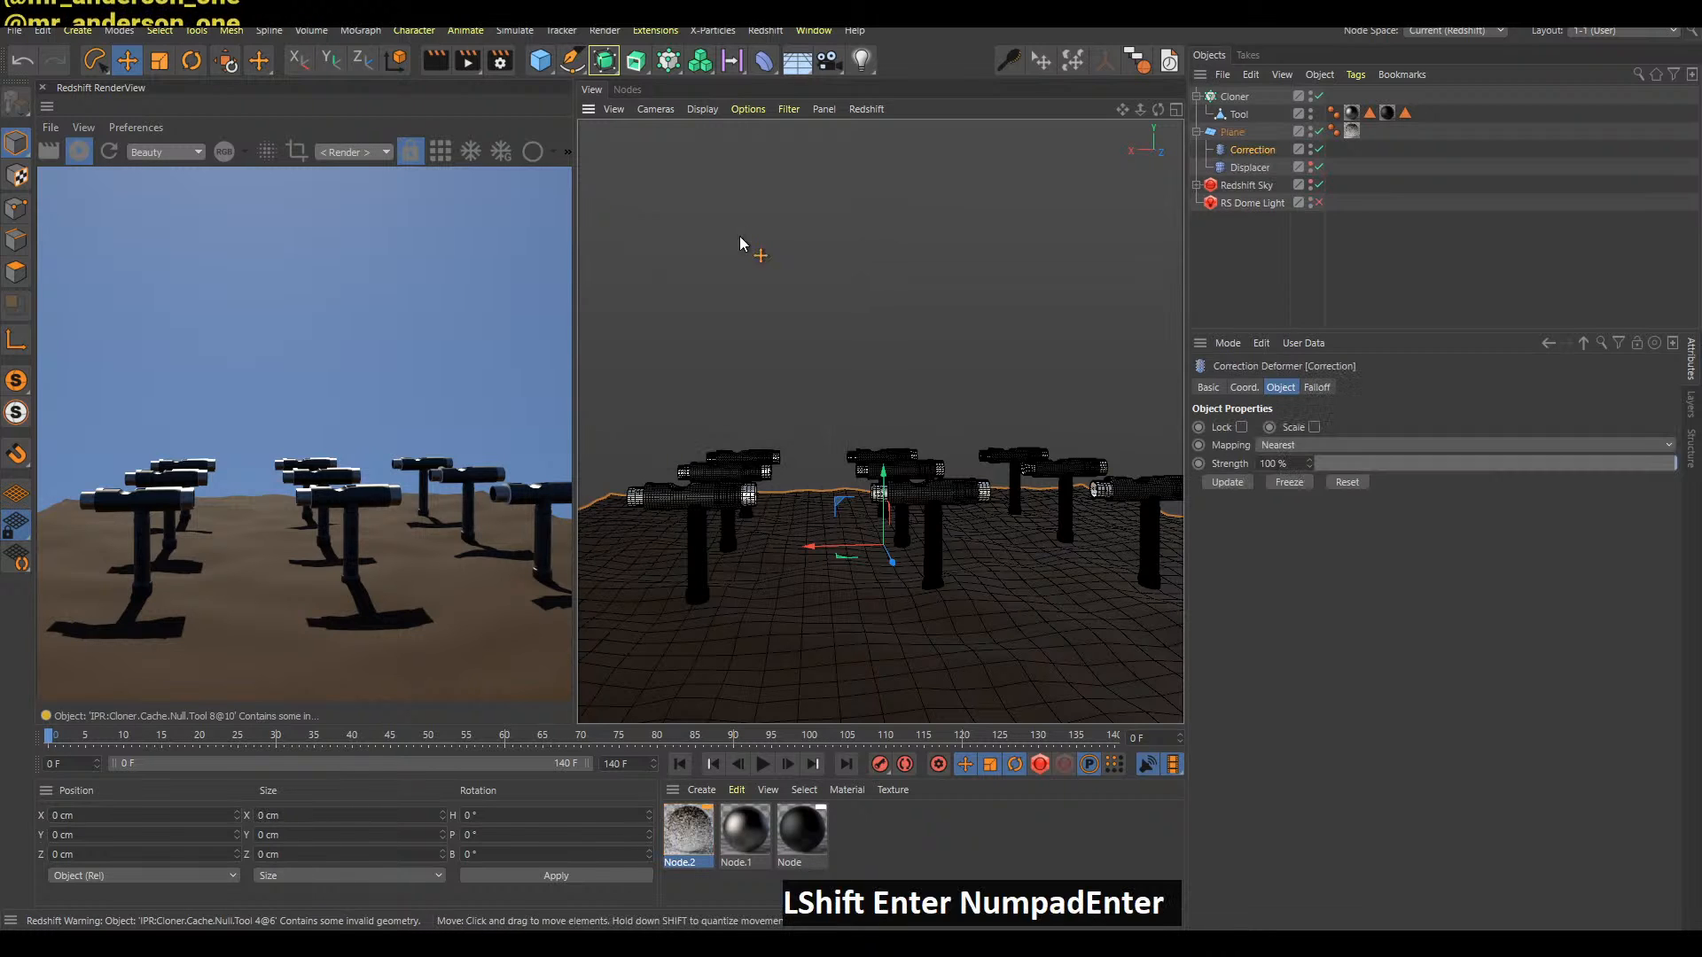
Switch to Points mode and move the Correction deformer below the Displacer under the Plane
key("v")
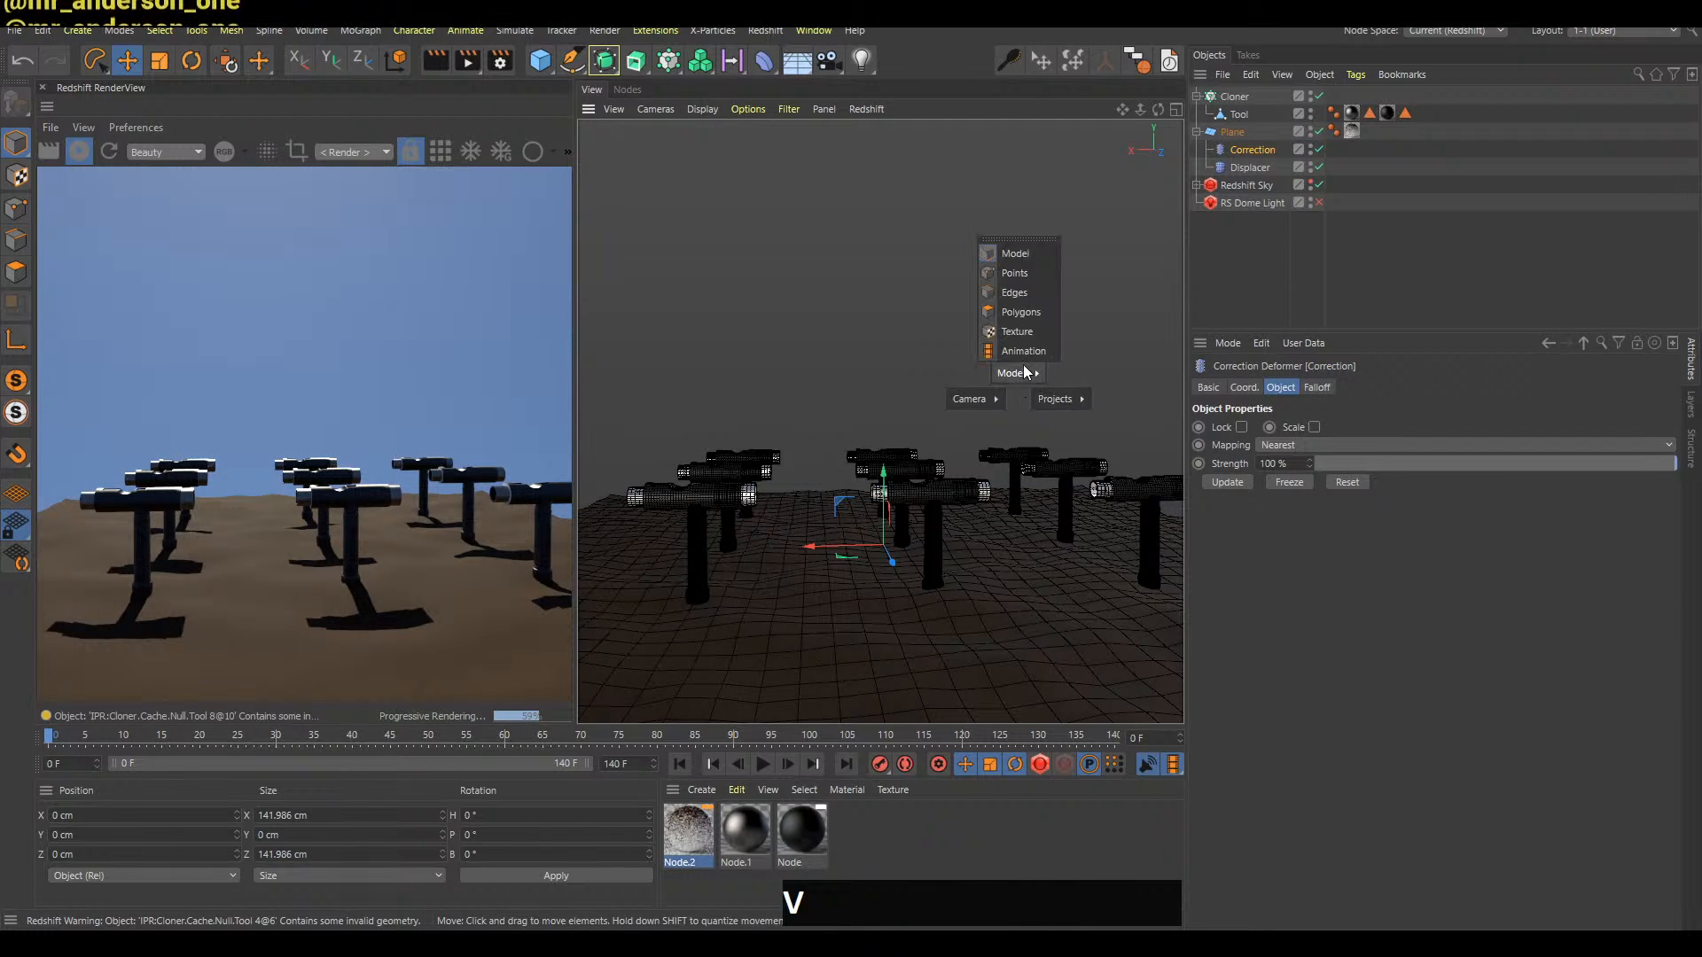
left_click(1028, 274)
right_click_drag(1033, 391, 1004, 536, "alt")
middle_click_drag(1003, 535, 878, 426, "alt")
left_click_drag(878, 425, 858, 553, "alt")
right_click_drag(858, 553, 927, 550, "alt")
left_click_drag(927, 550, 1055, 359, "alt")
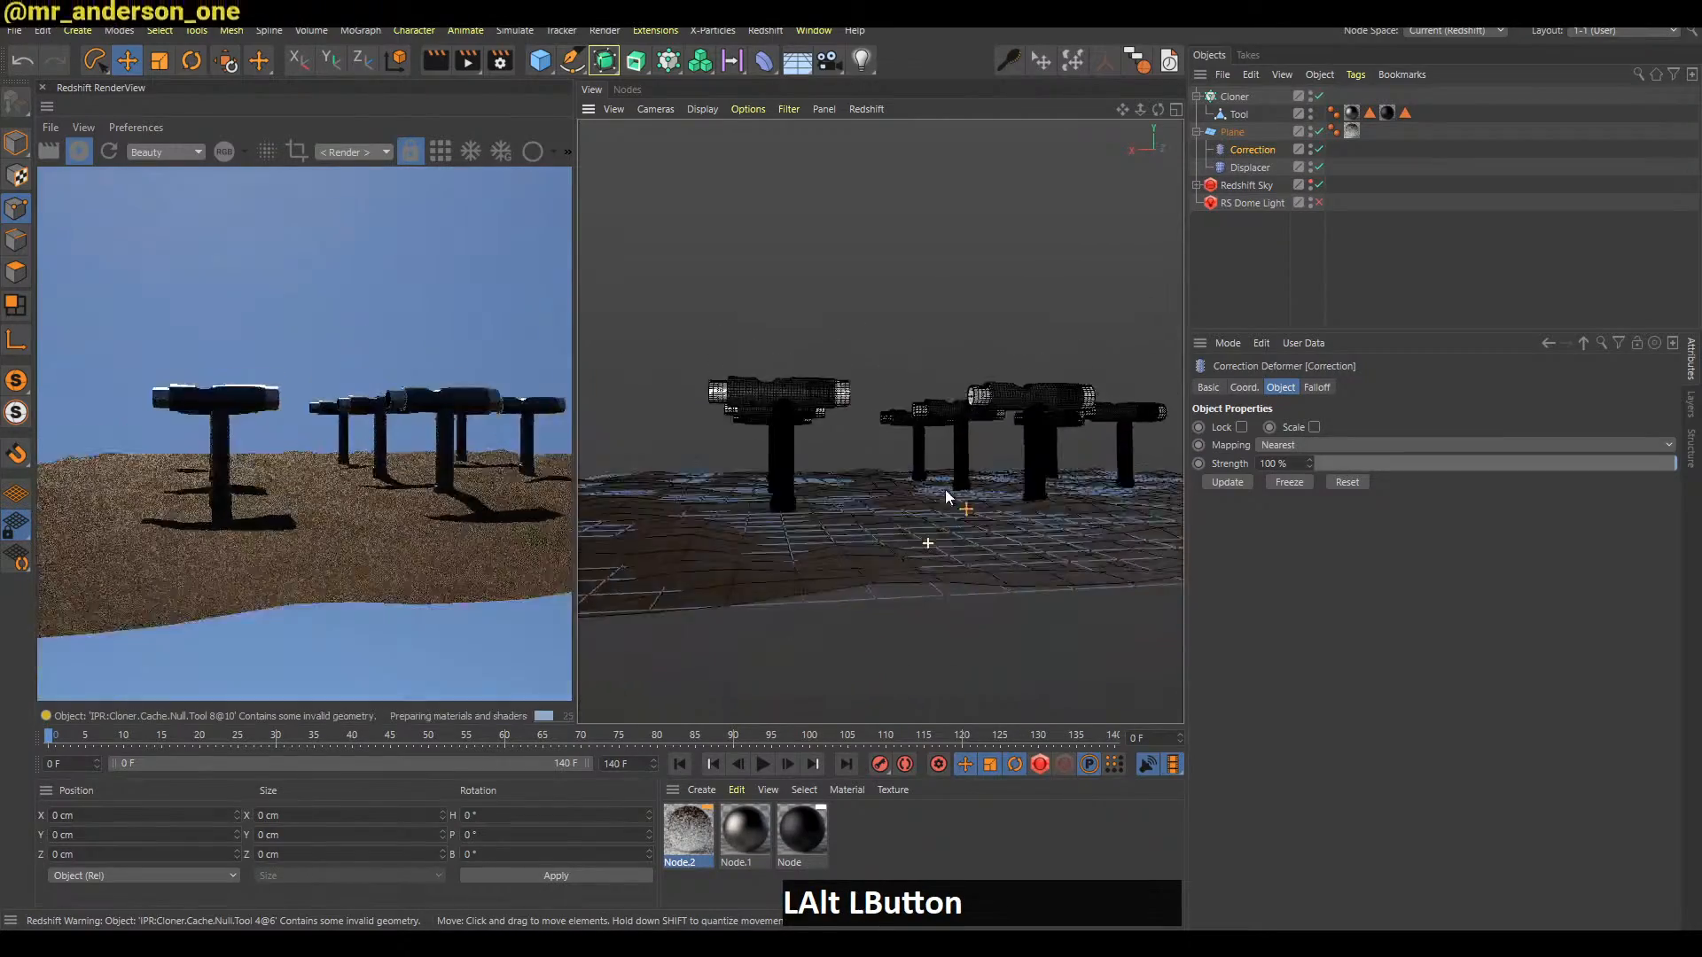
left_click_drag(1249, 156, 1258, 187)
key("ctrl+z")
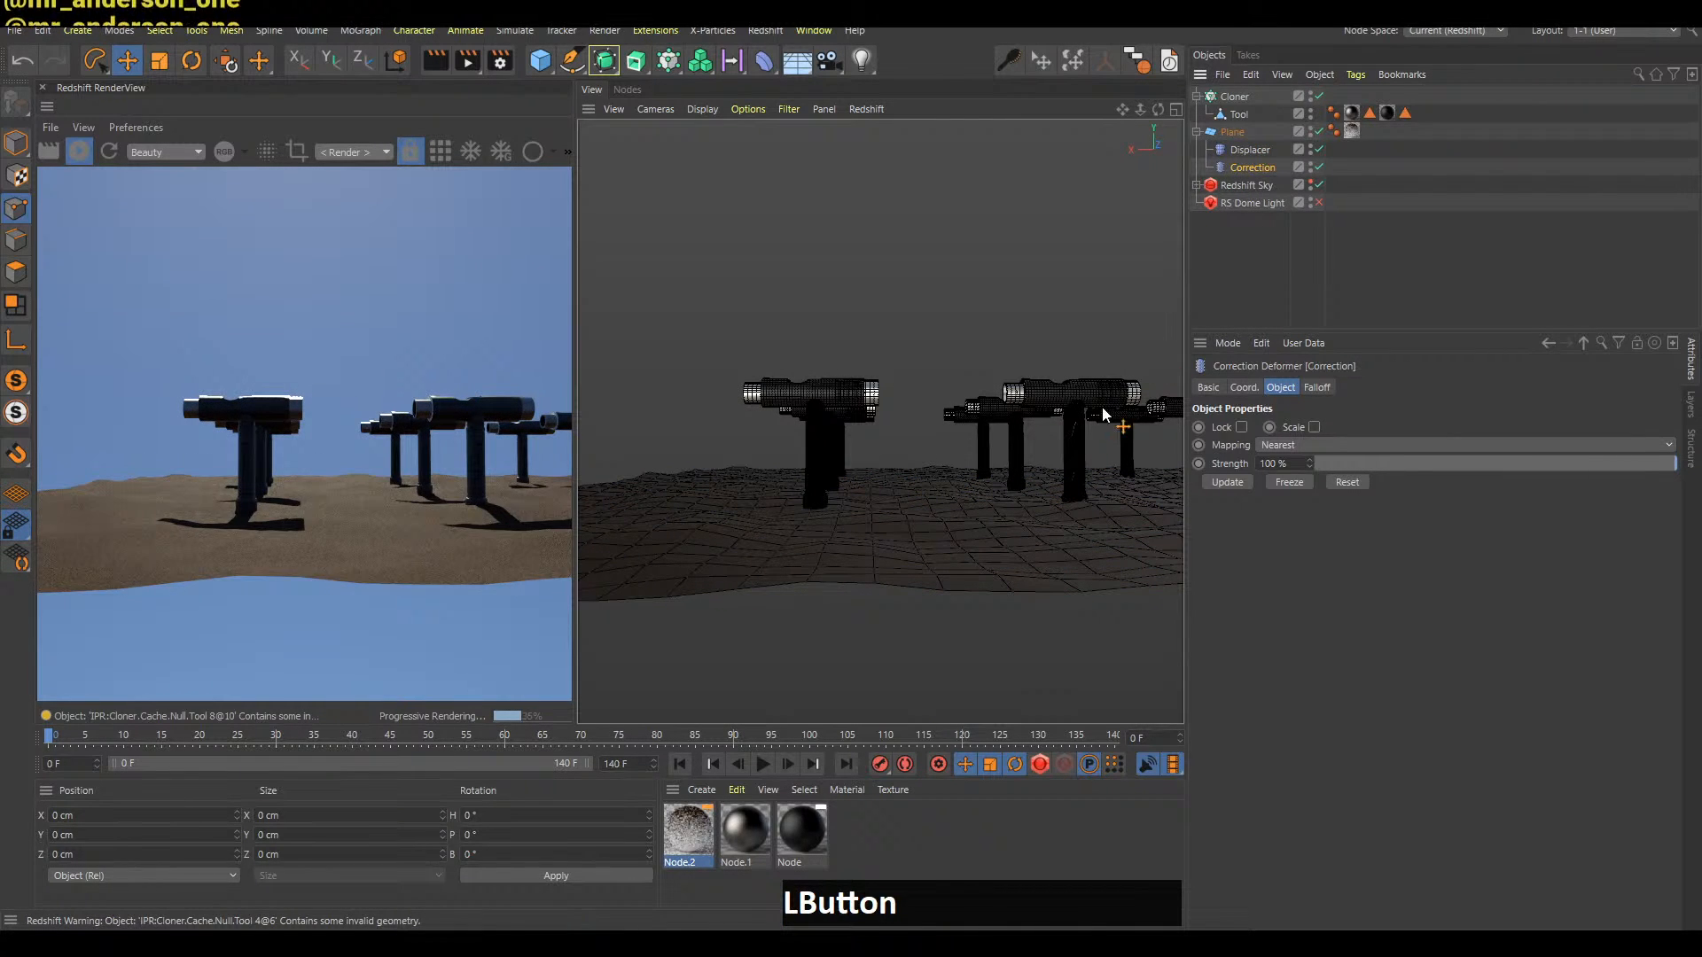
Lasso-select a patch of the ground's points between the front tools
left_click(832, 534)
left_click_drag(869, 533, 774, 546, "alt")
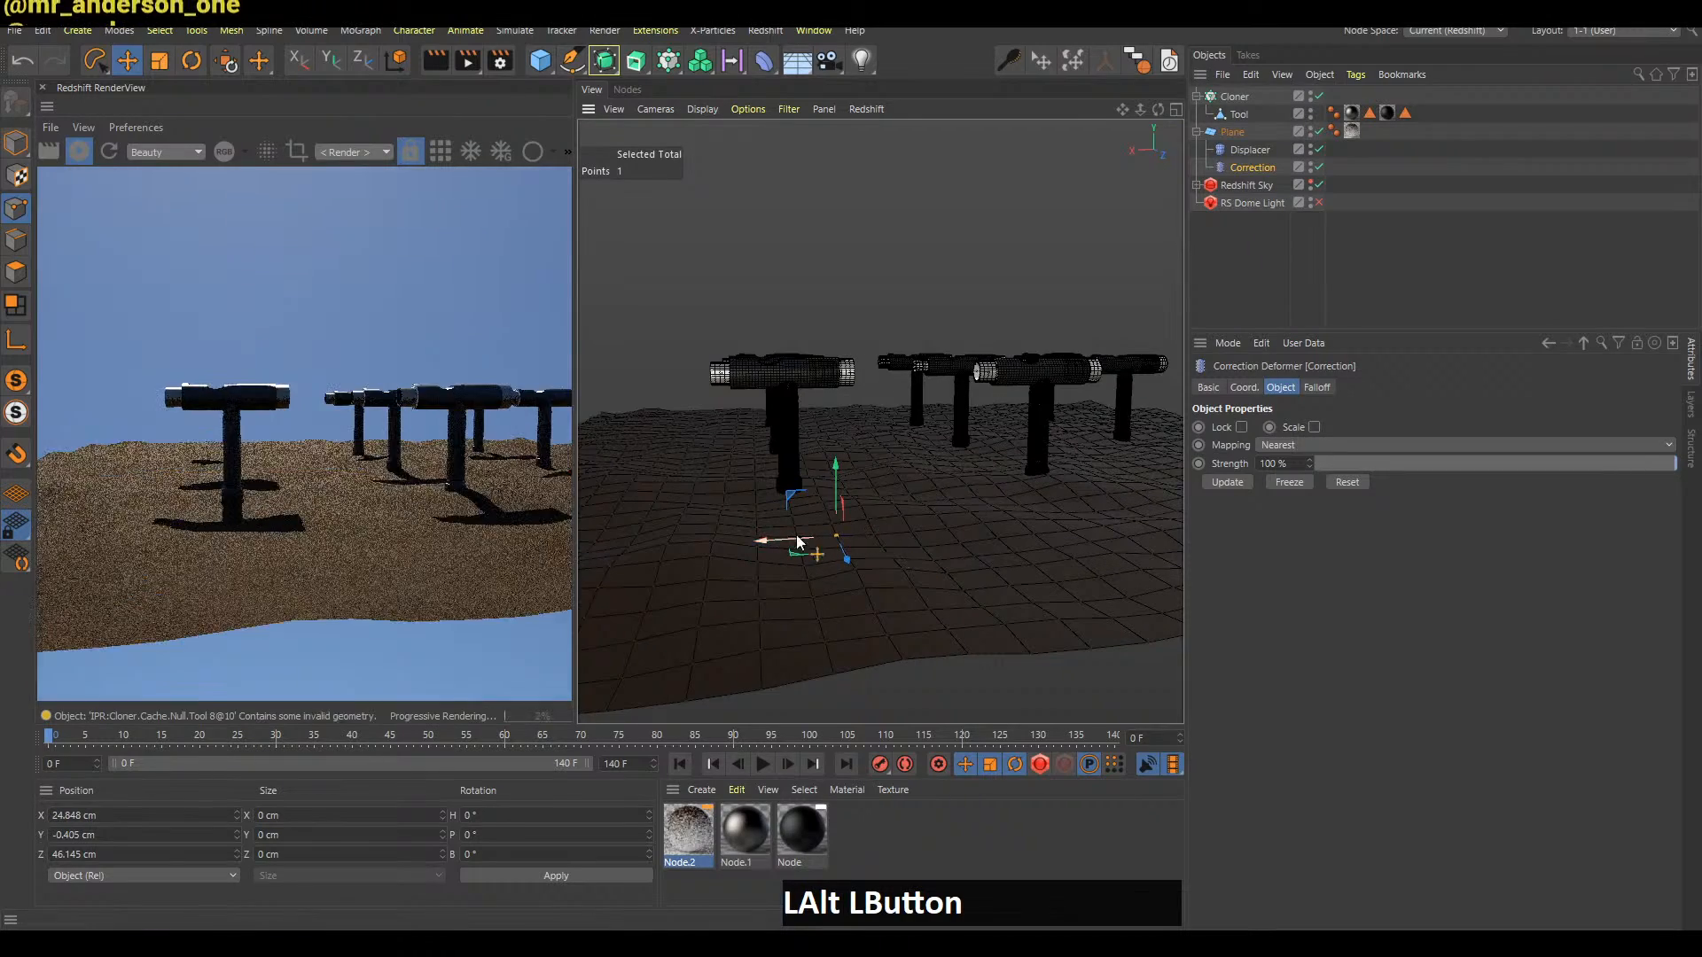
key("8")
left_click_drag(966, 475, 833, 530)
left_click_drag(1000, 498, 1051, 459, "alt")
mouse_move(1051, 459)
middle_mouse_down("alt")
mouse_move(1054, 530)
mouse_move(1000, 580)
middle_mouse_up("alt")
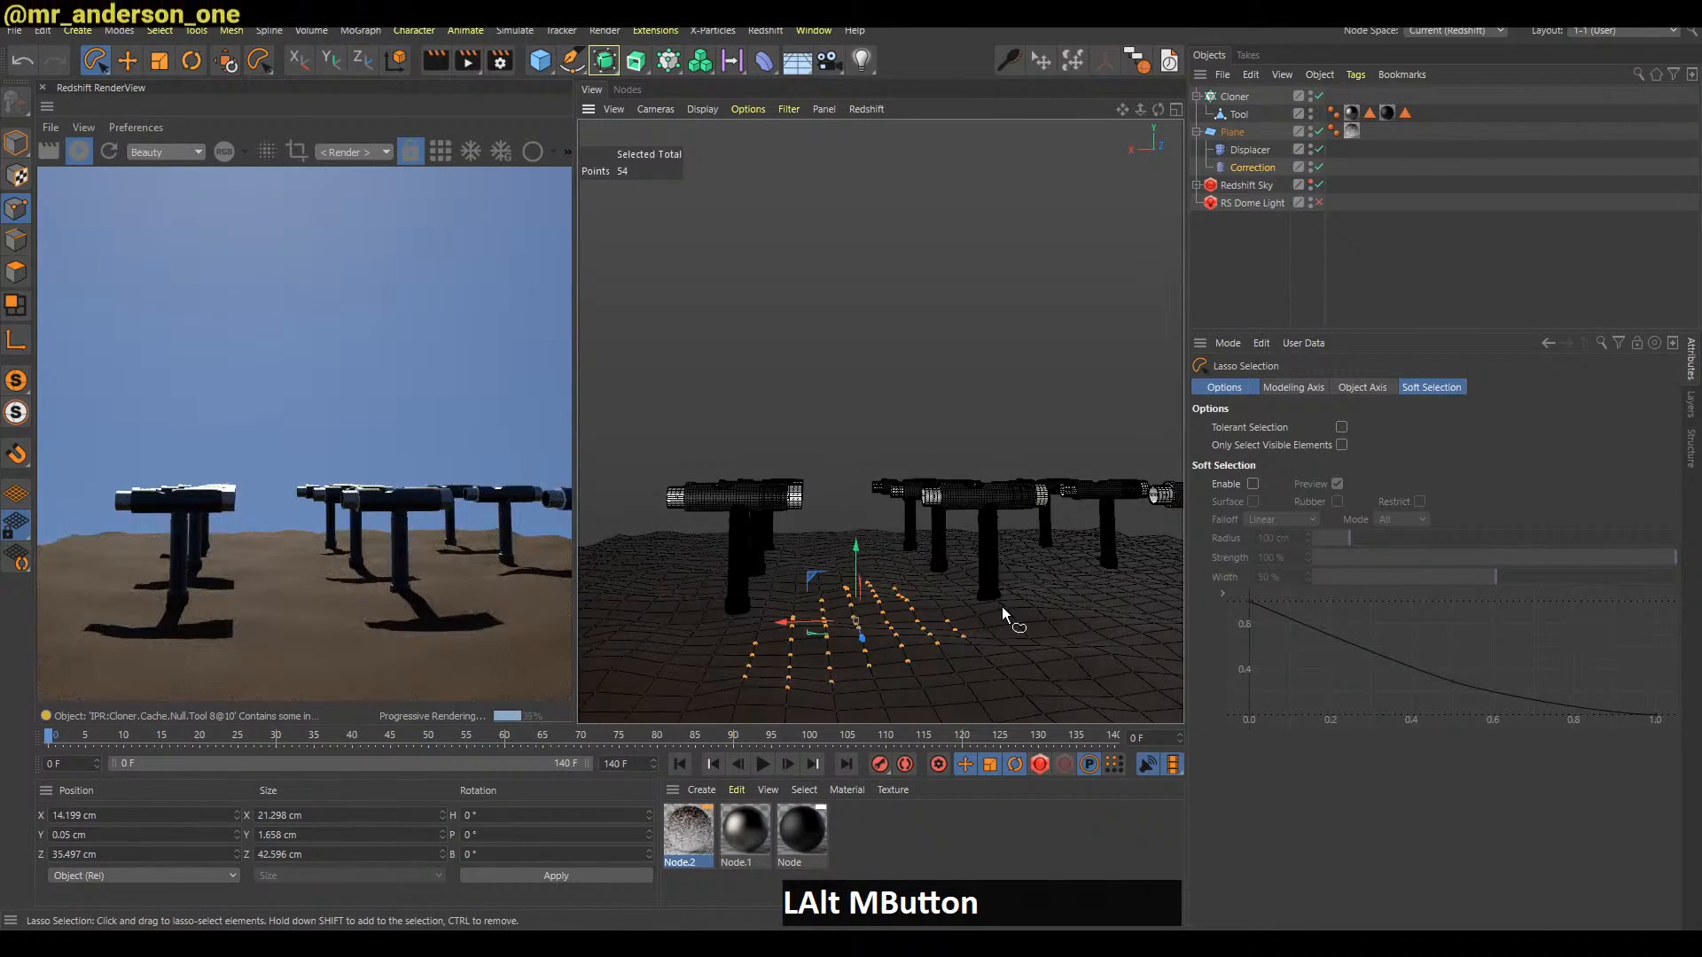
Check the live chat, return to the scene and clear the point selection
key("alt+Tab")
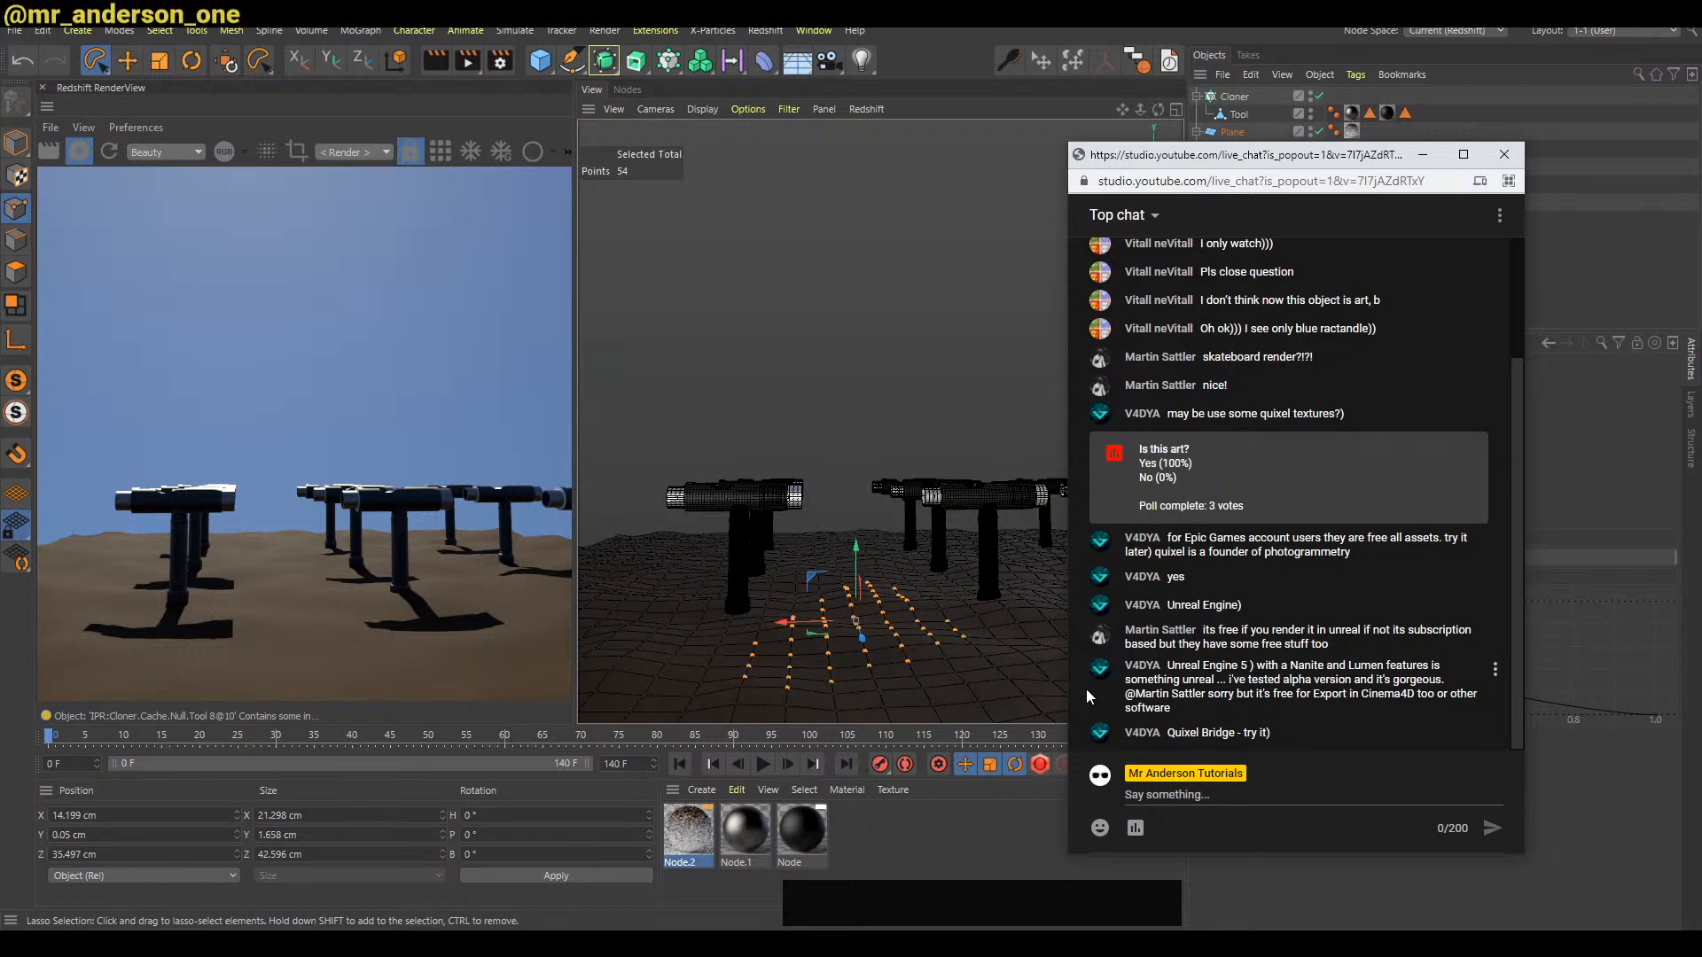
left_click(1422, 154)
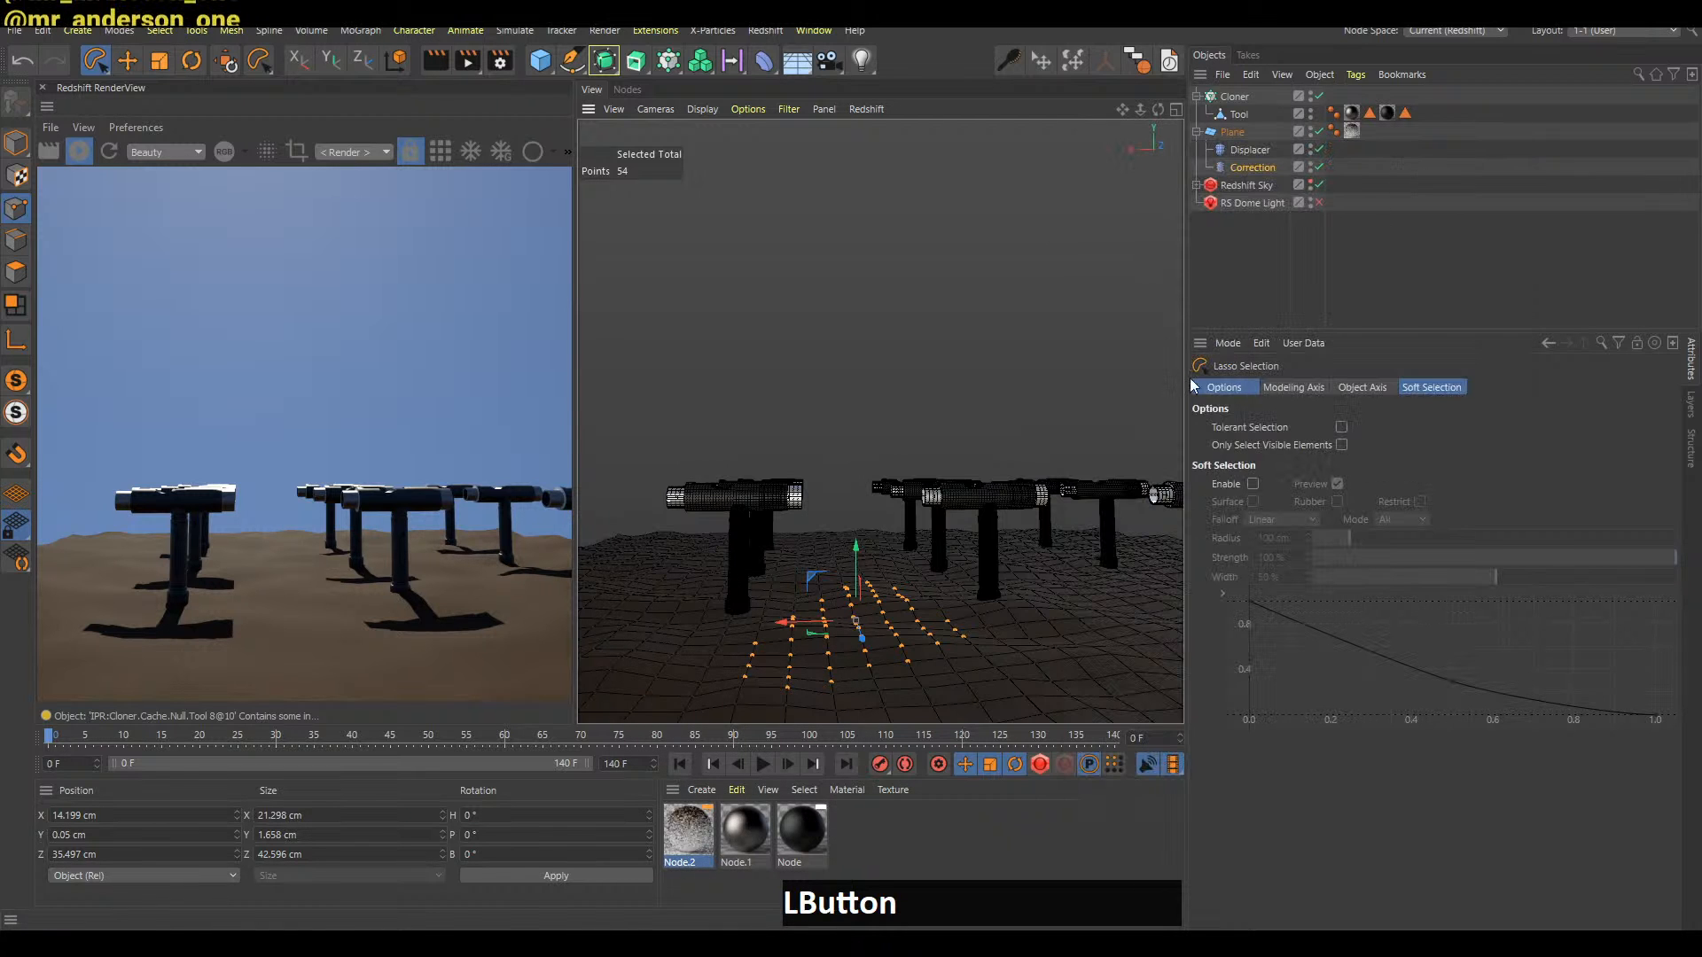
middle_click_drag(1082, 551, 1030, 546, "alt")
left_click_drag(1030, 546, 1019, 540, "alt")
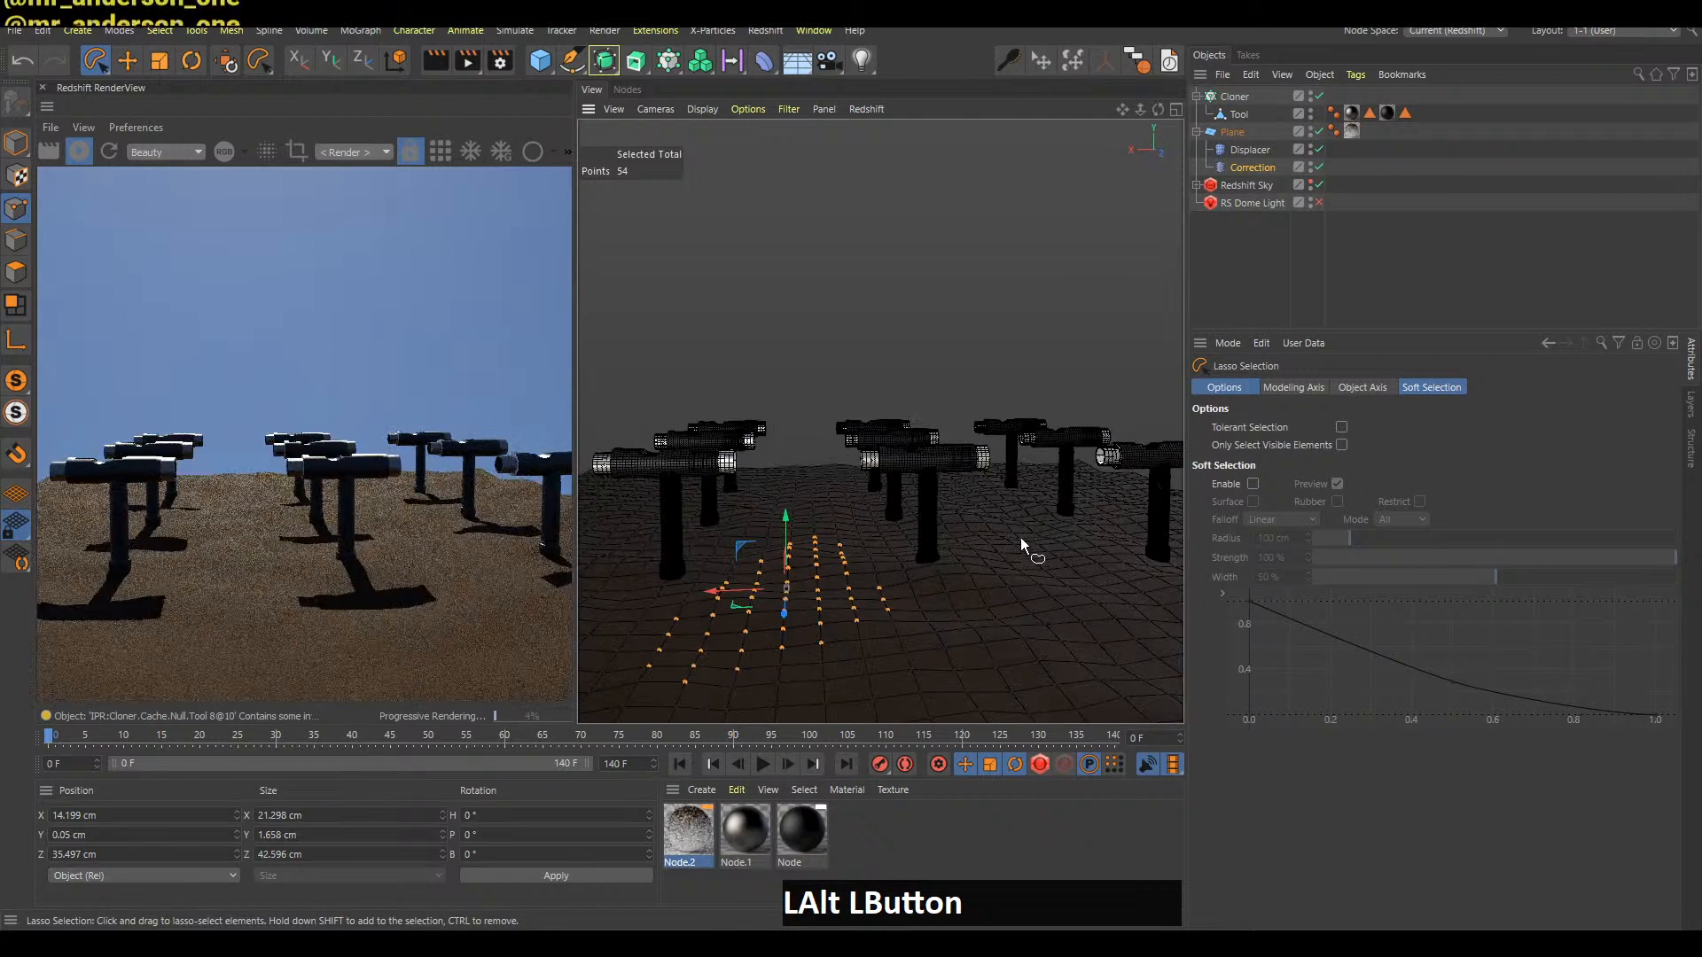
middle_click_drag(944, 487, 1045, 528, "alt")
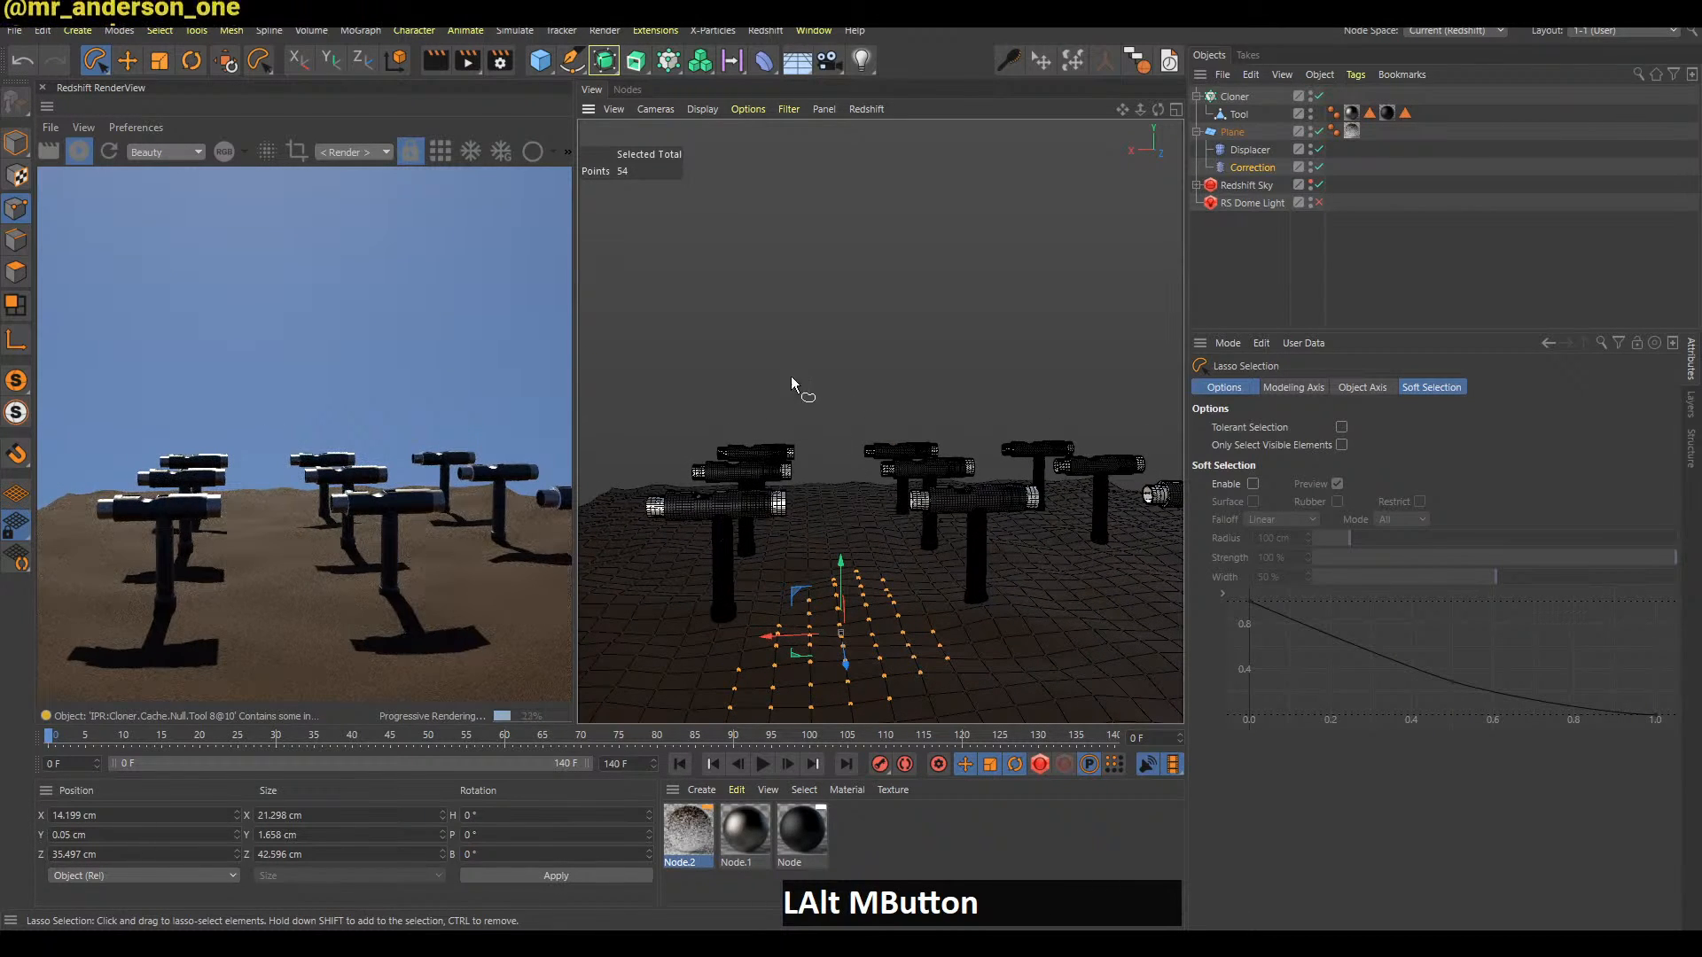
left_click(809, 409)
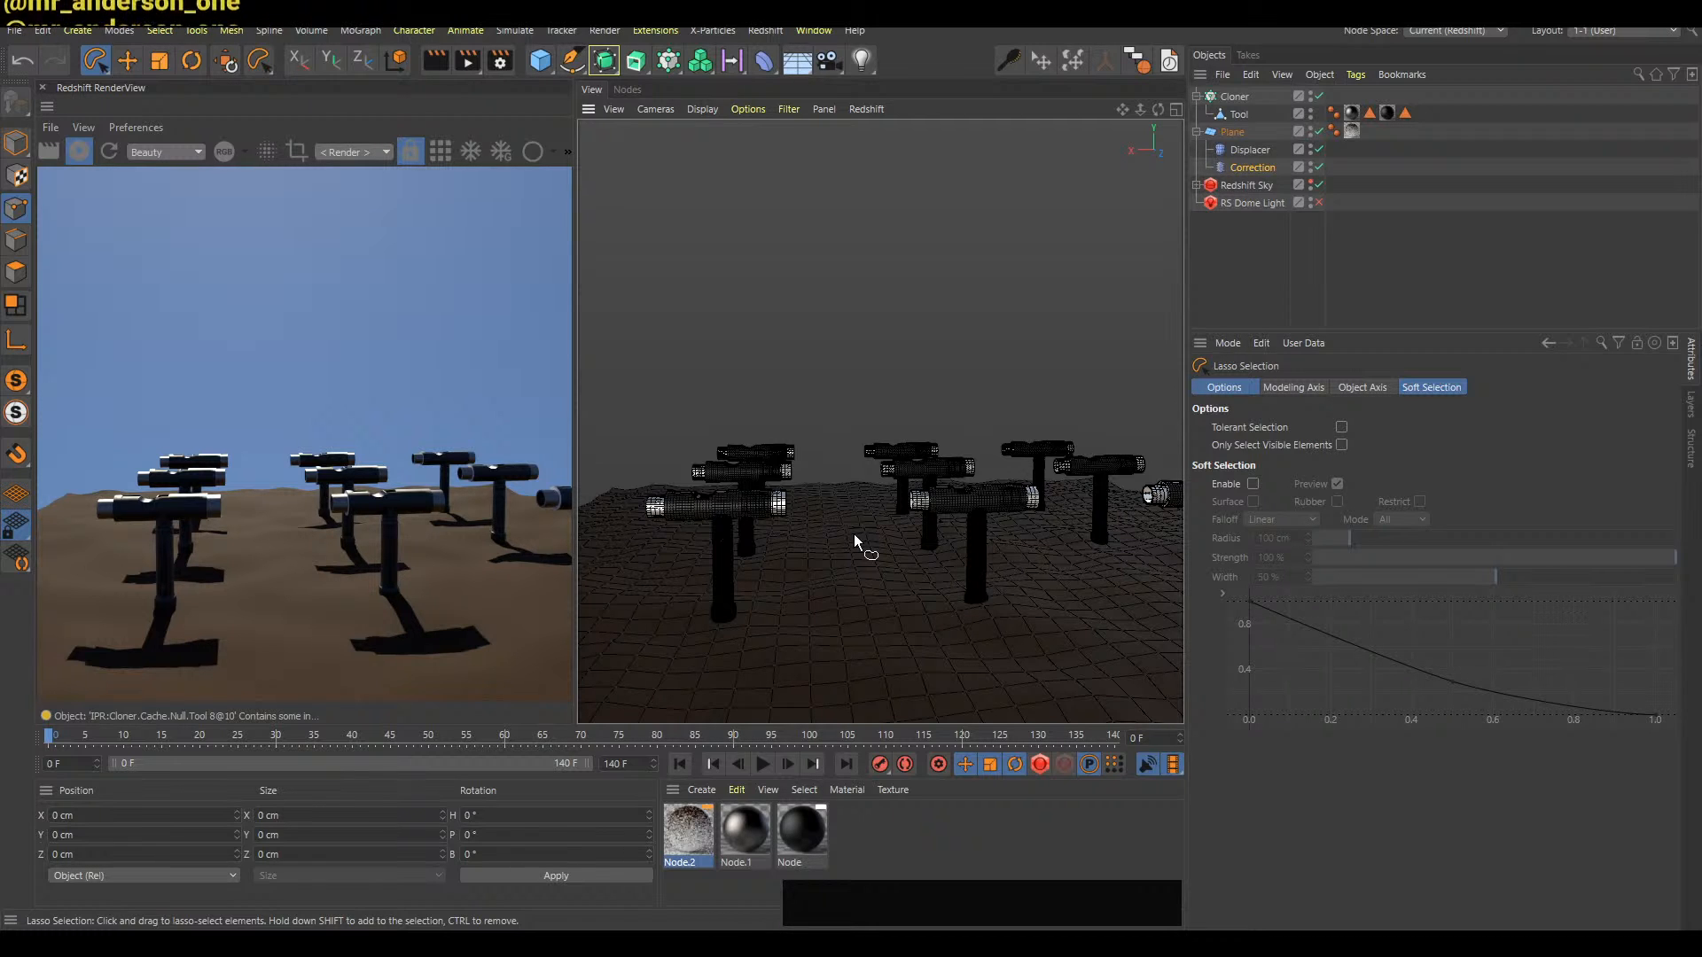
Read the live chat again, put it away and look over the cloned tools from above
key("alt+Tab")
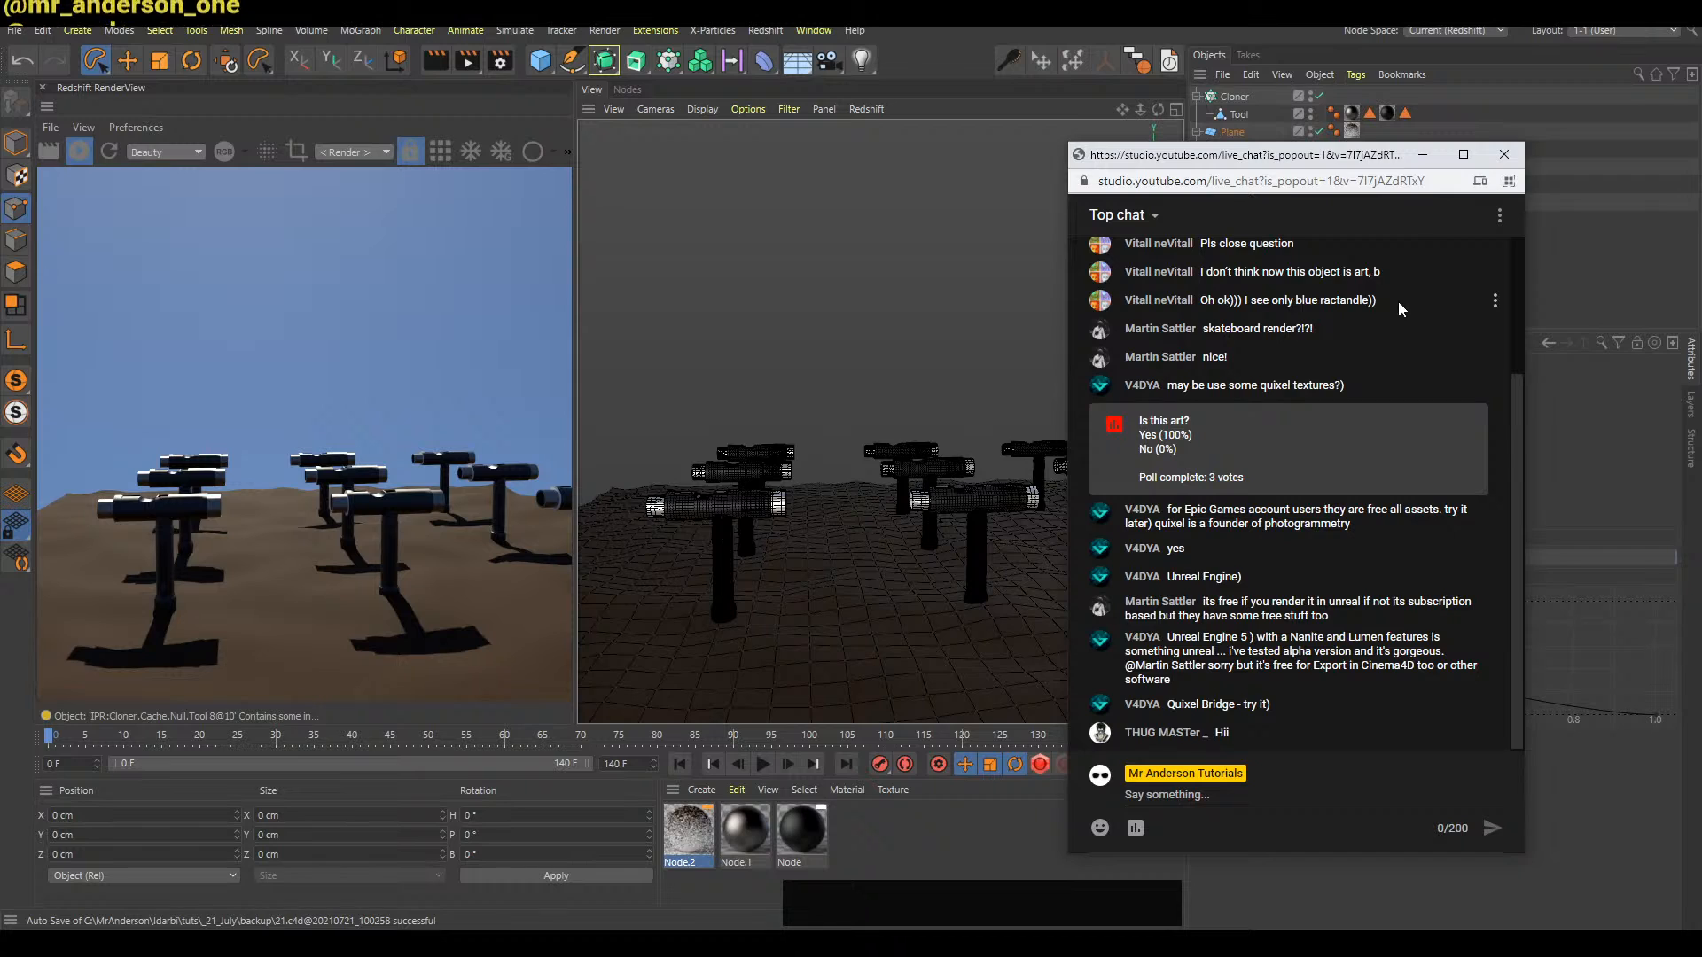
left_click(1422, 163)
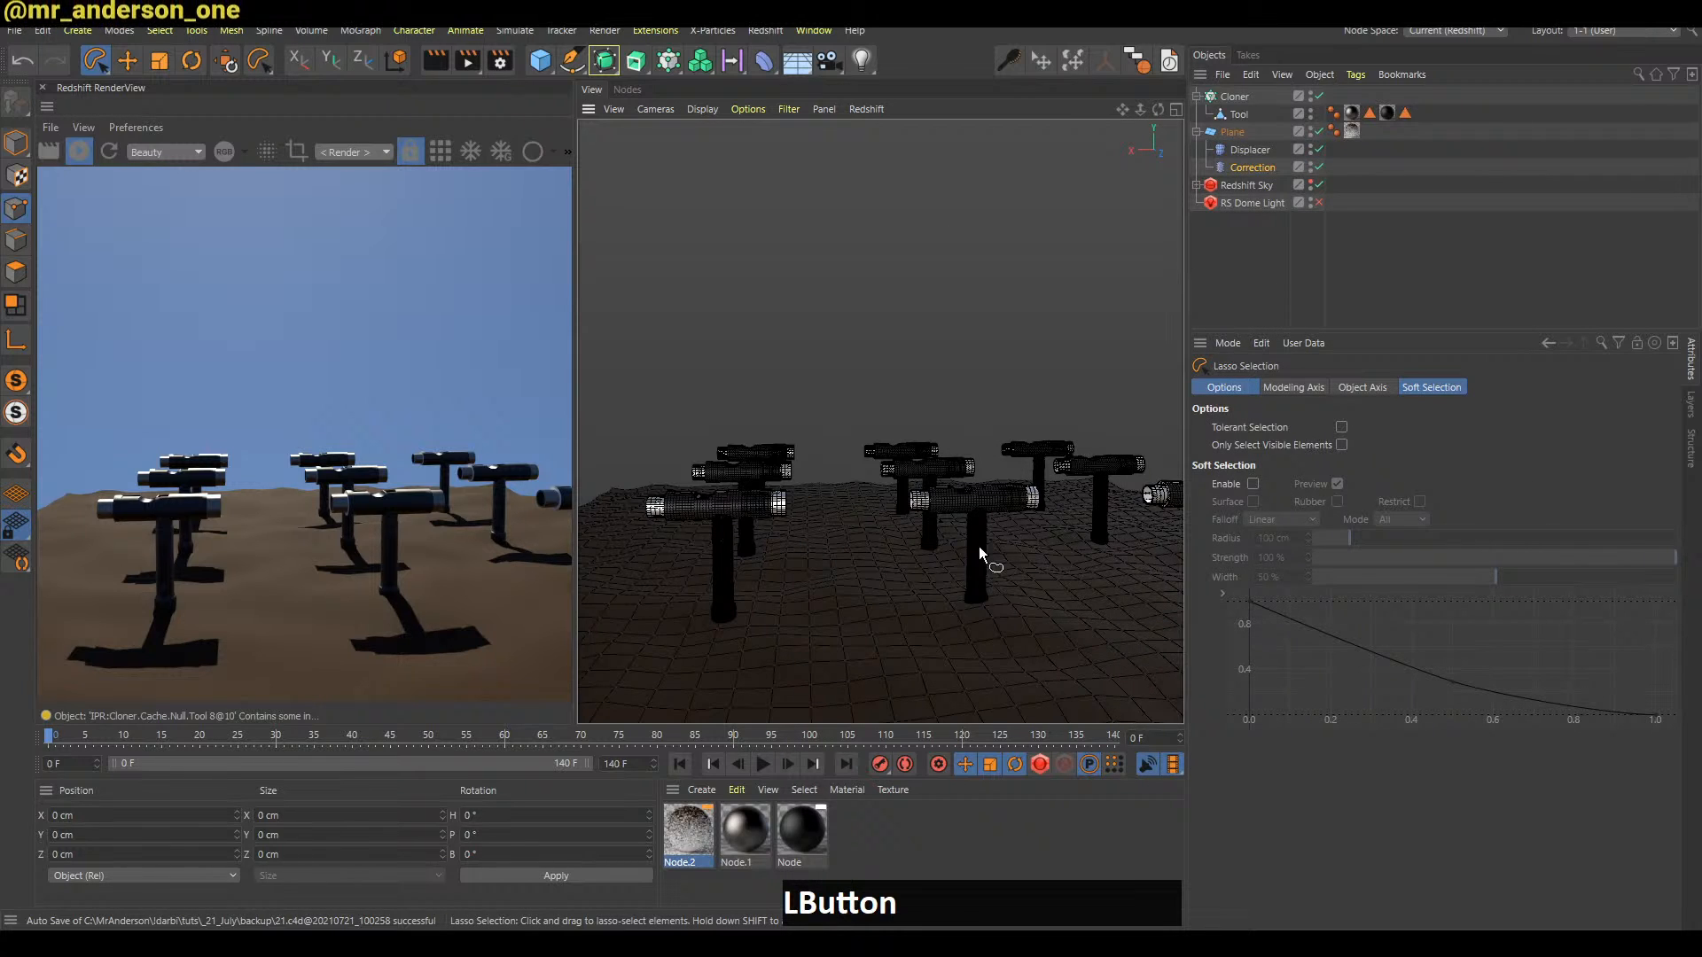
middle_click_drag(978, 545, 965, 529, "alt")
left_click_drag(964, 529, 971, 541, "alt")
right_click_drag(972, 540, 956, 548, "alt")
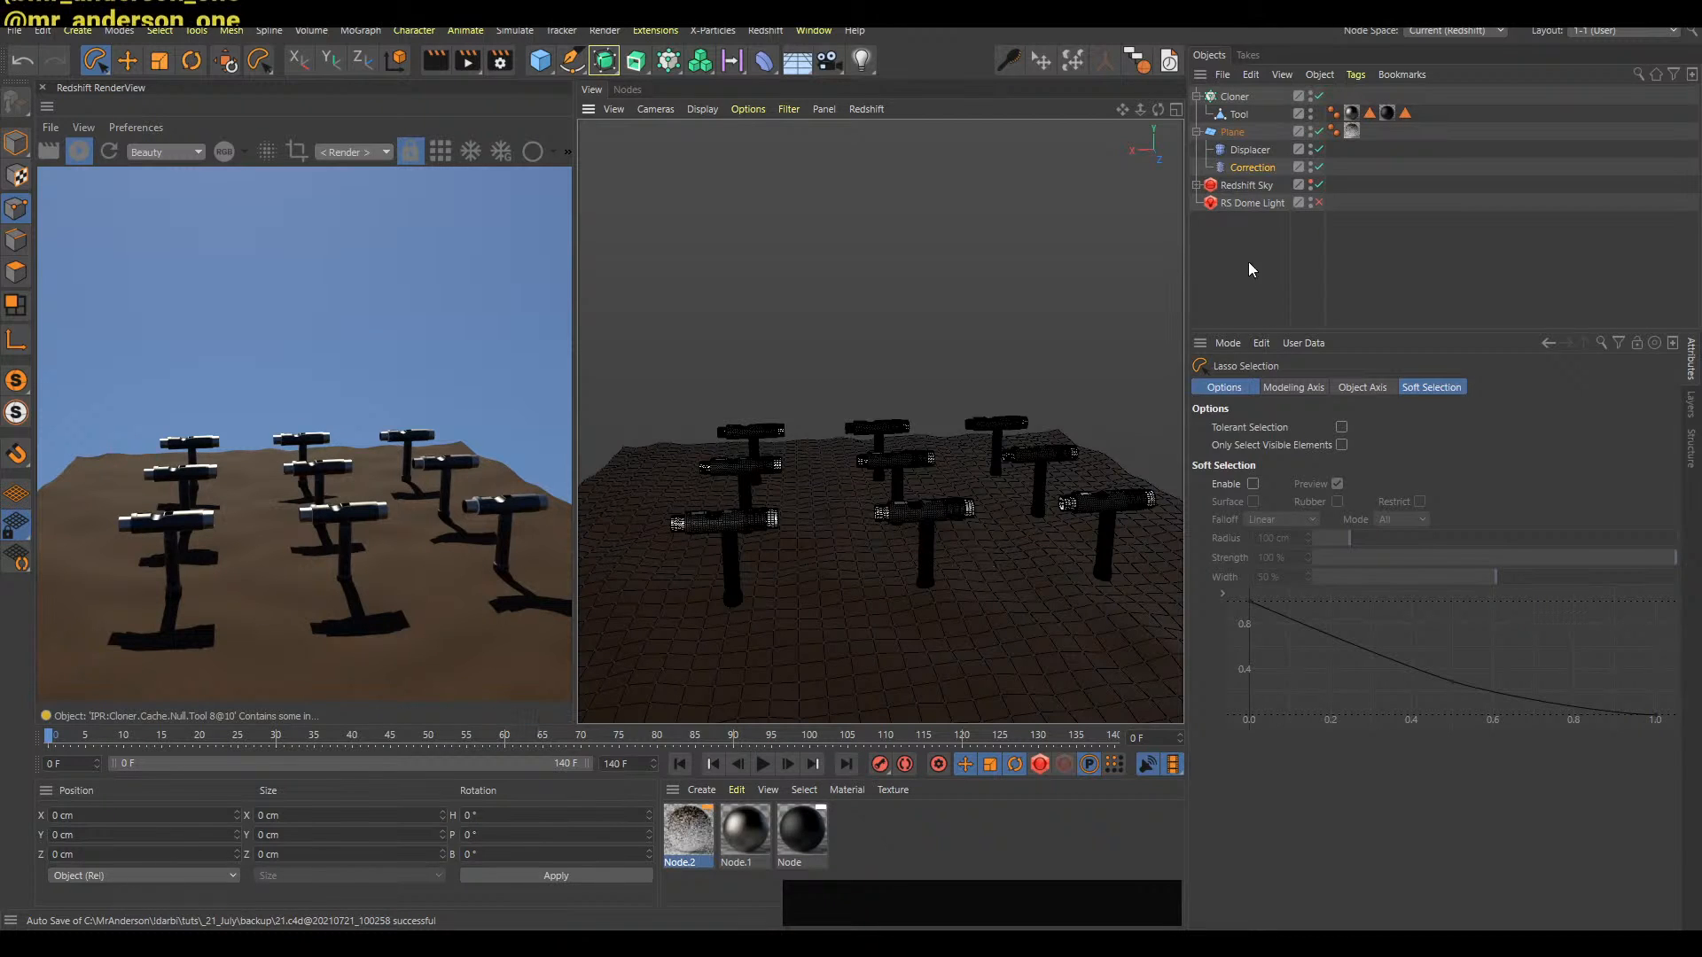
right_click_drag(982, 535, 996, 537, "alt")
Add a Hair object growing from the points of the ground plane
mouse_move(1089, 427)
left_mouse_down()
mouse_move(657, 543)
mouse_move(1170, 620)
mouse_move(1183, 572)
left_mouse_up()
key("shift+c")
type("add hair")
key("Return")
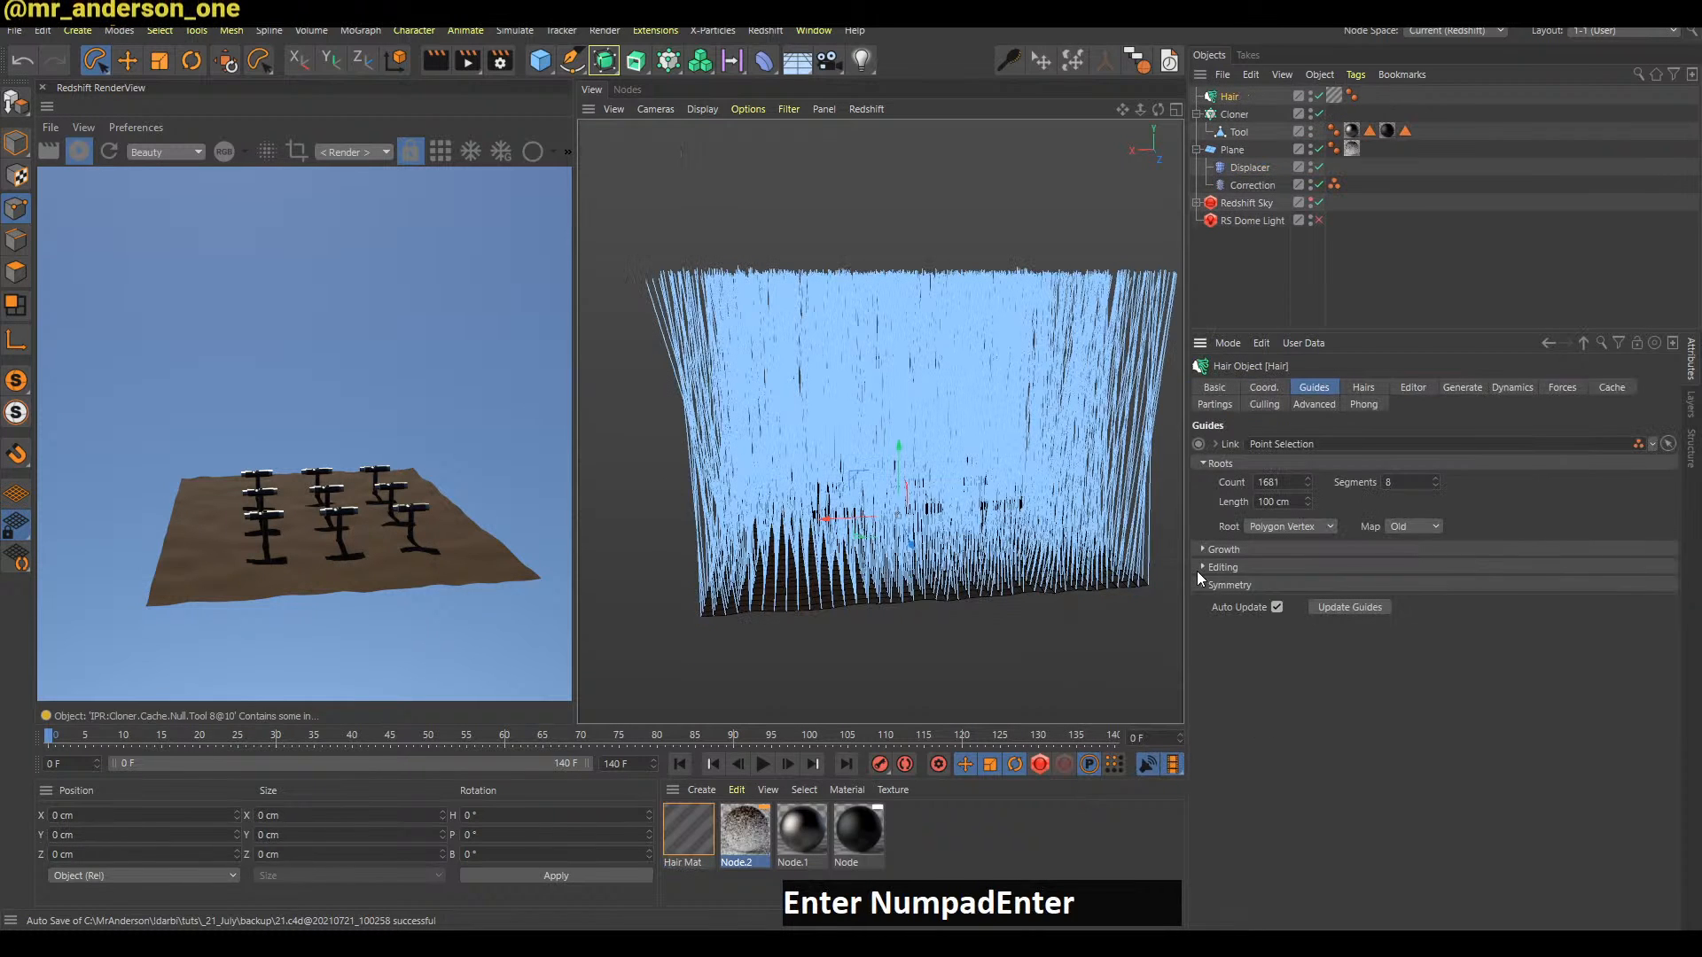
Deselect the Hair object, refresh the Redshift render to include the hair and save the project
left_click(1248, 280)
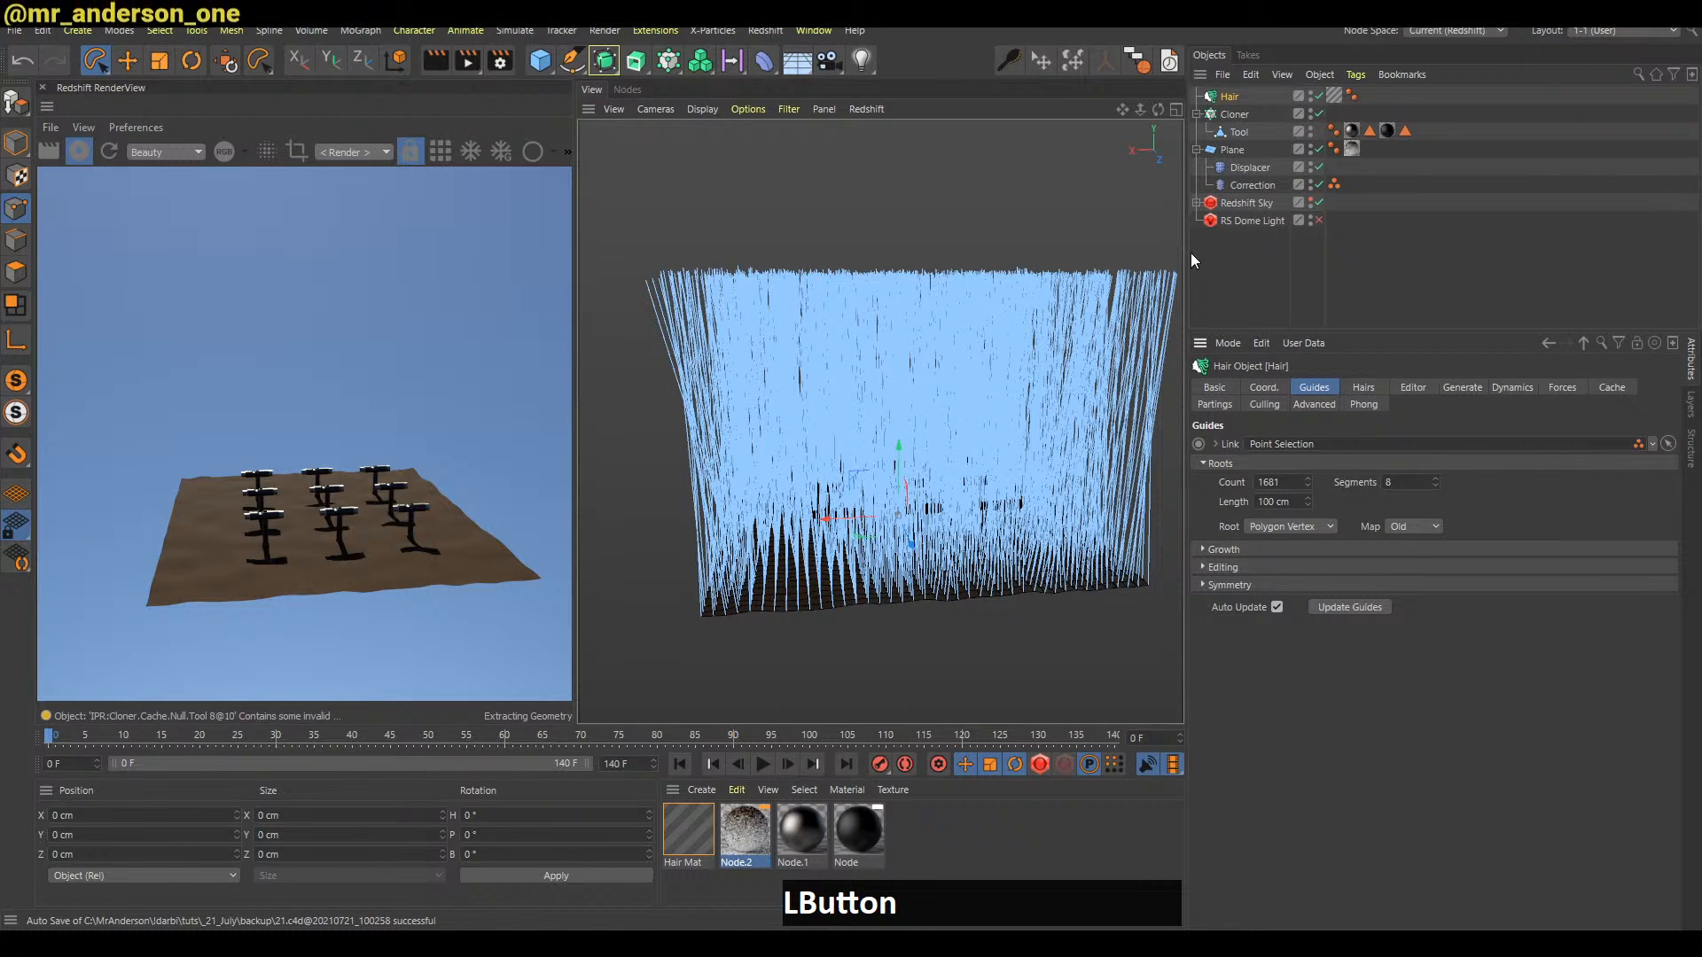
left_click(110, 151)
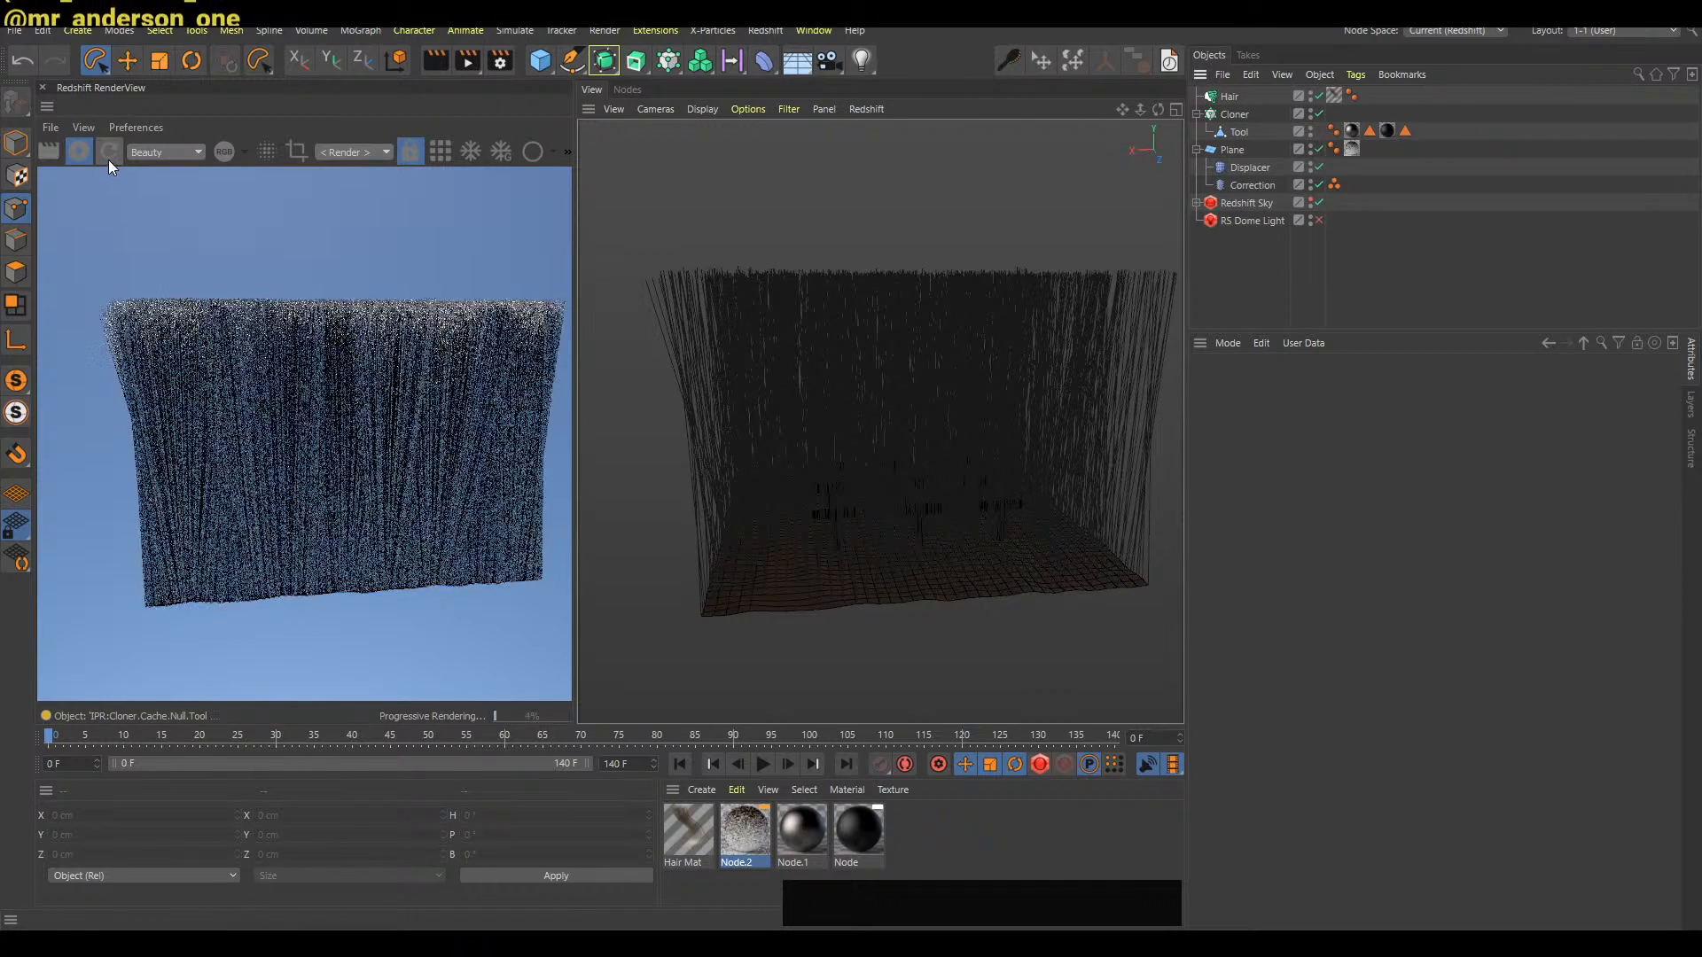
key("ctrl+s")
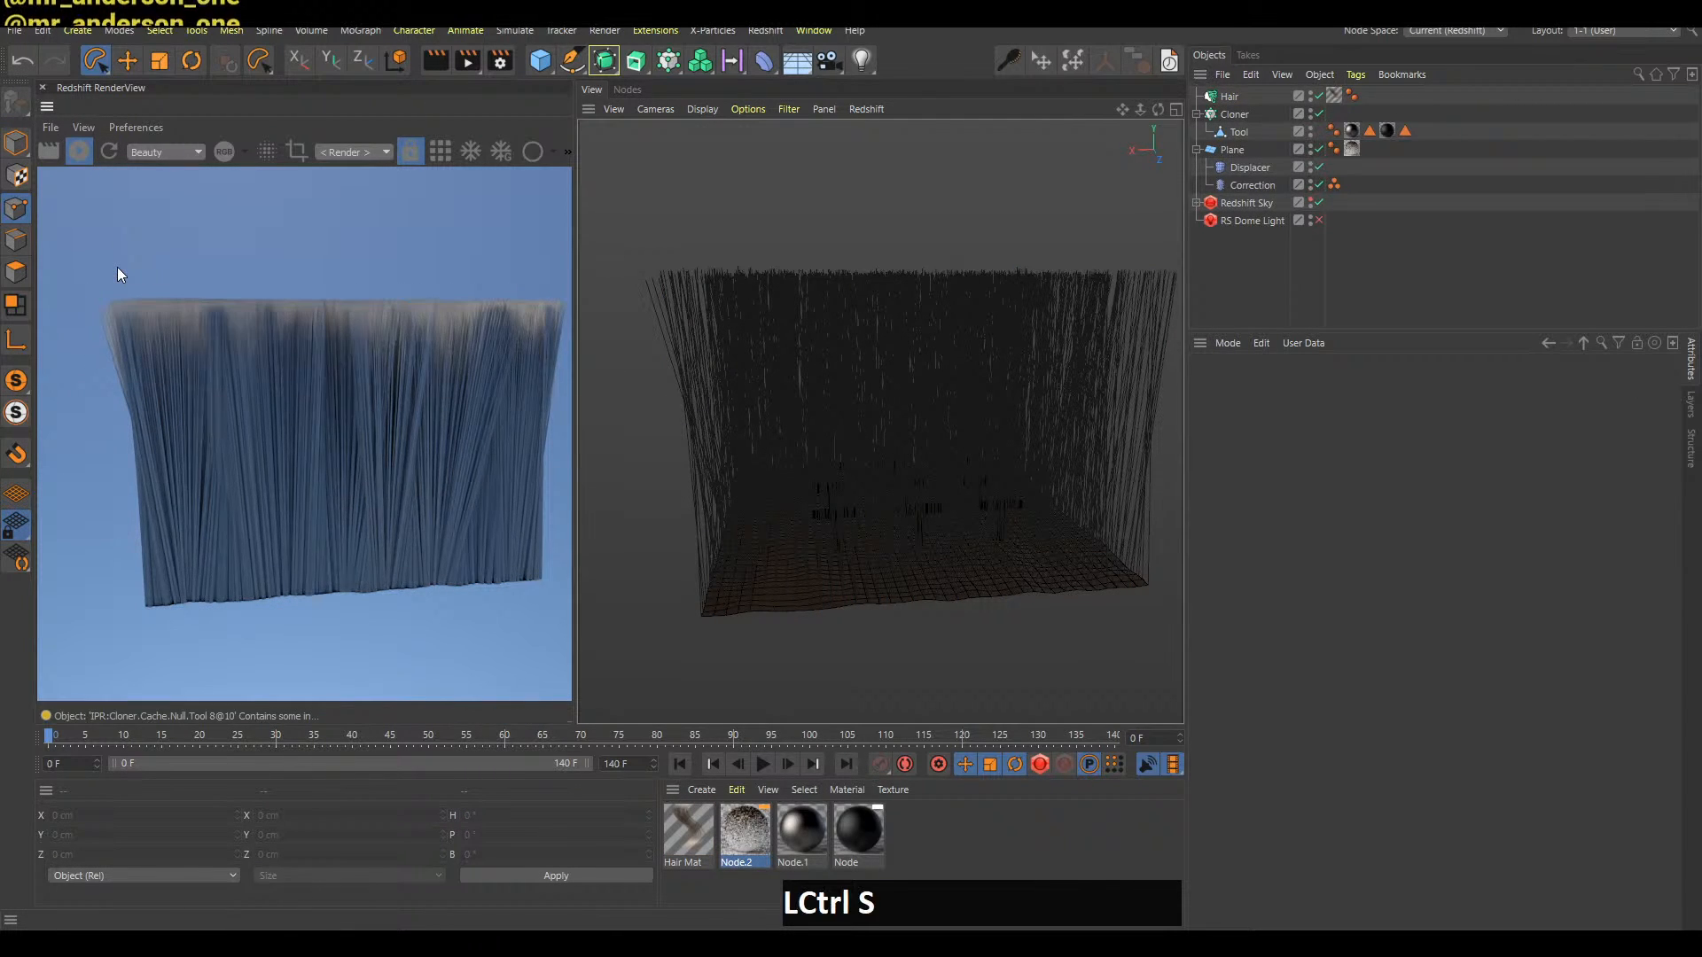
Open the color settings of the Hair Mat material
left_click(1238, 89)
left_click(1262, 266)
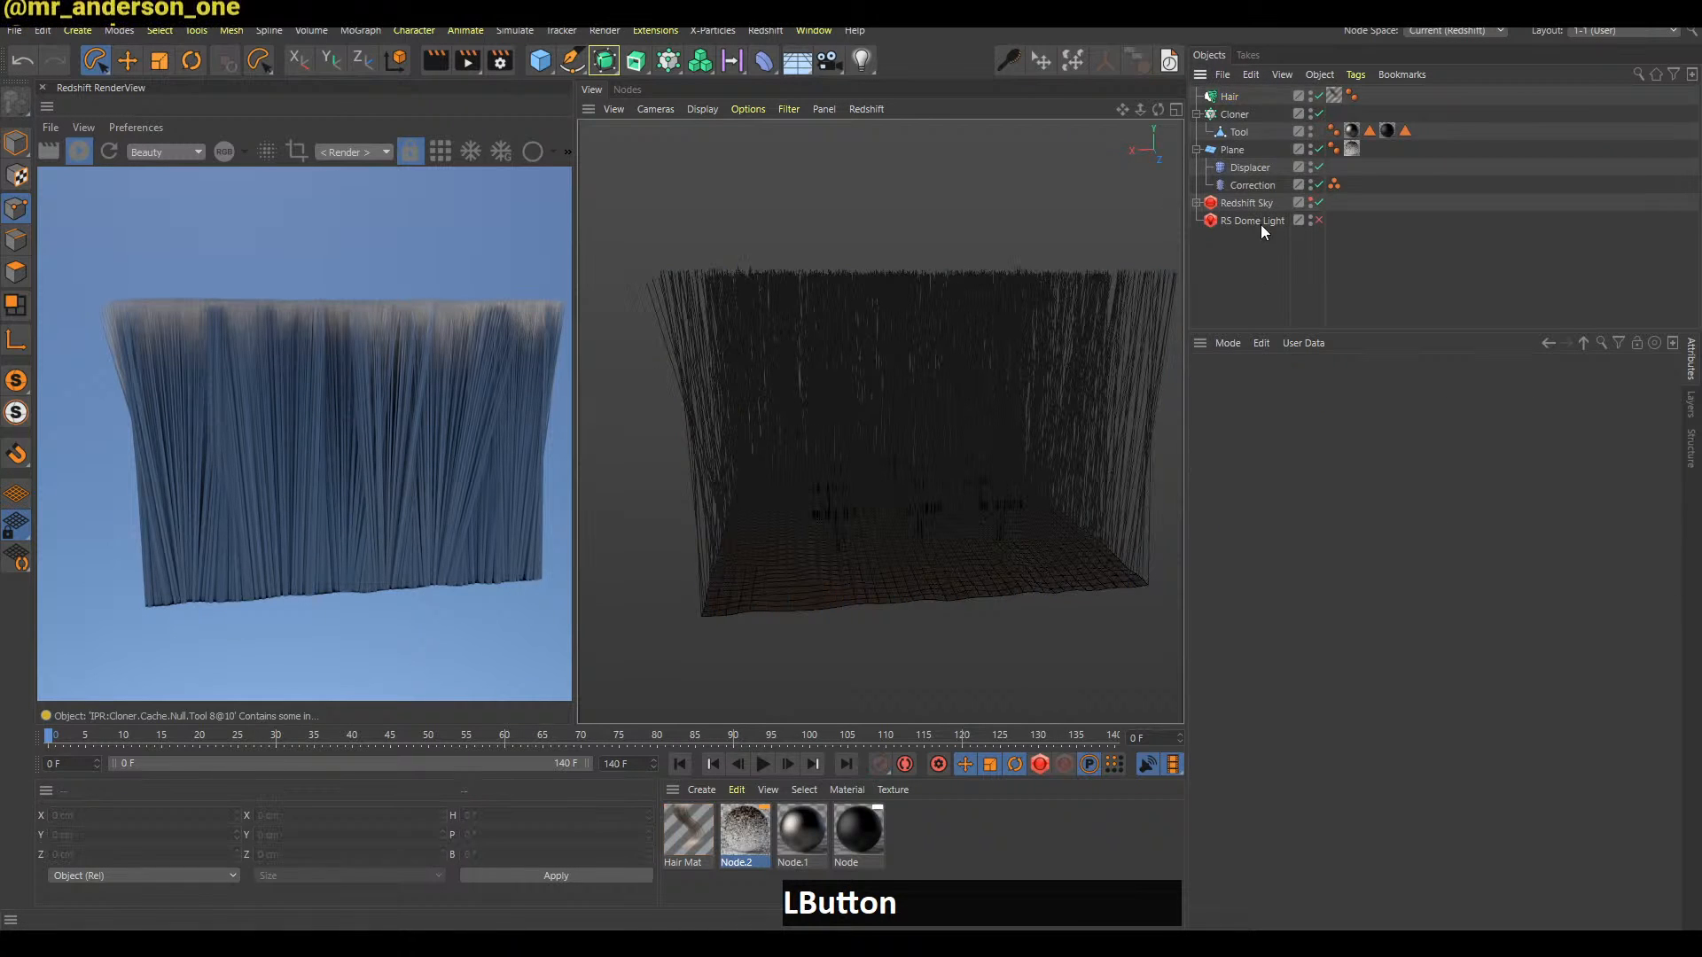
left_click(698, 829)
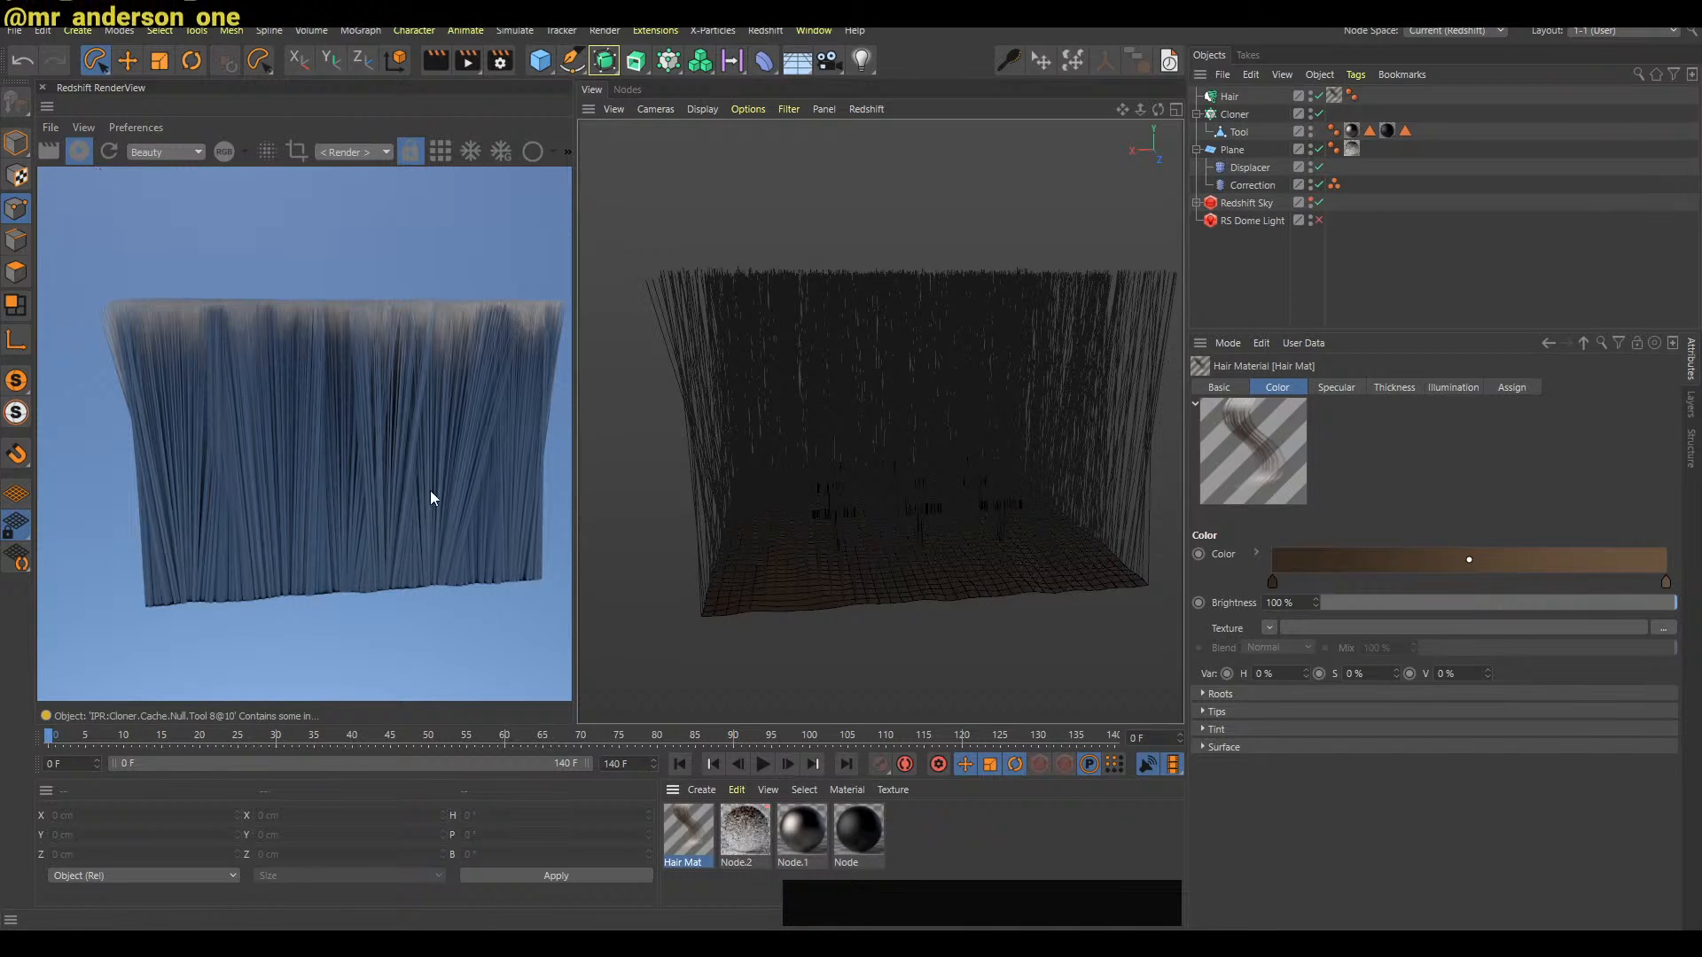
Open Hair Mat in the Material Editor, stop the live Redshift render and put the editor away
double_click(701, 846)
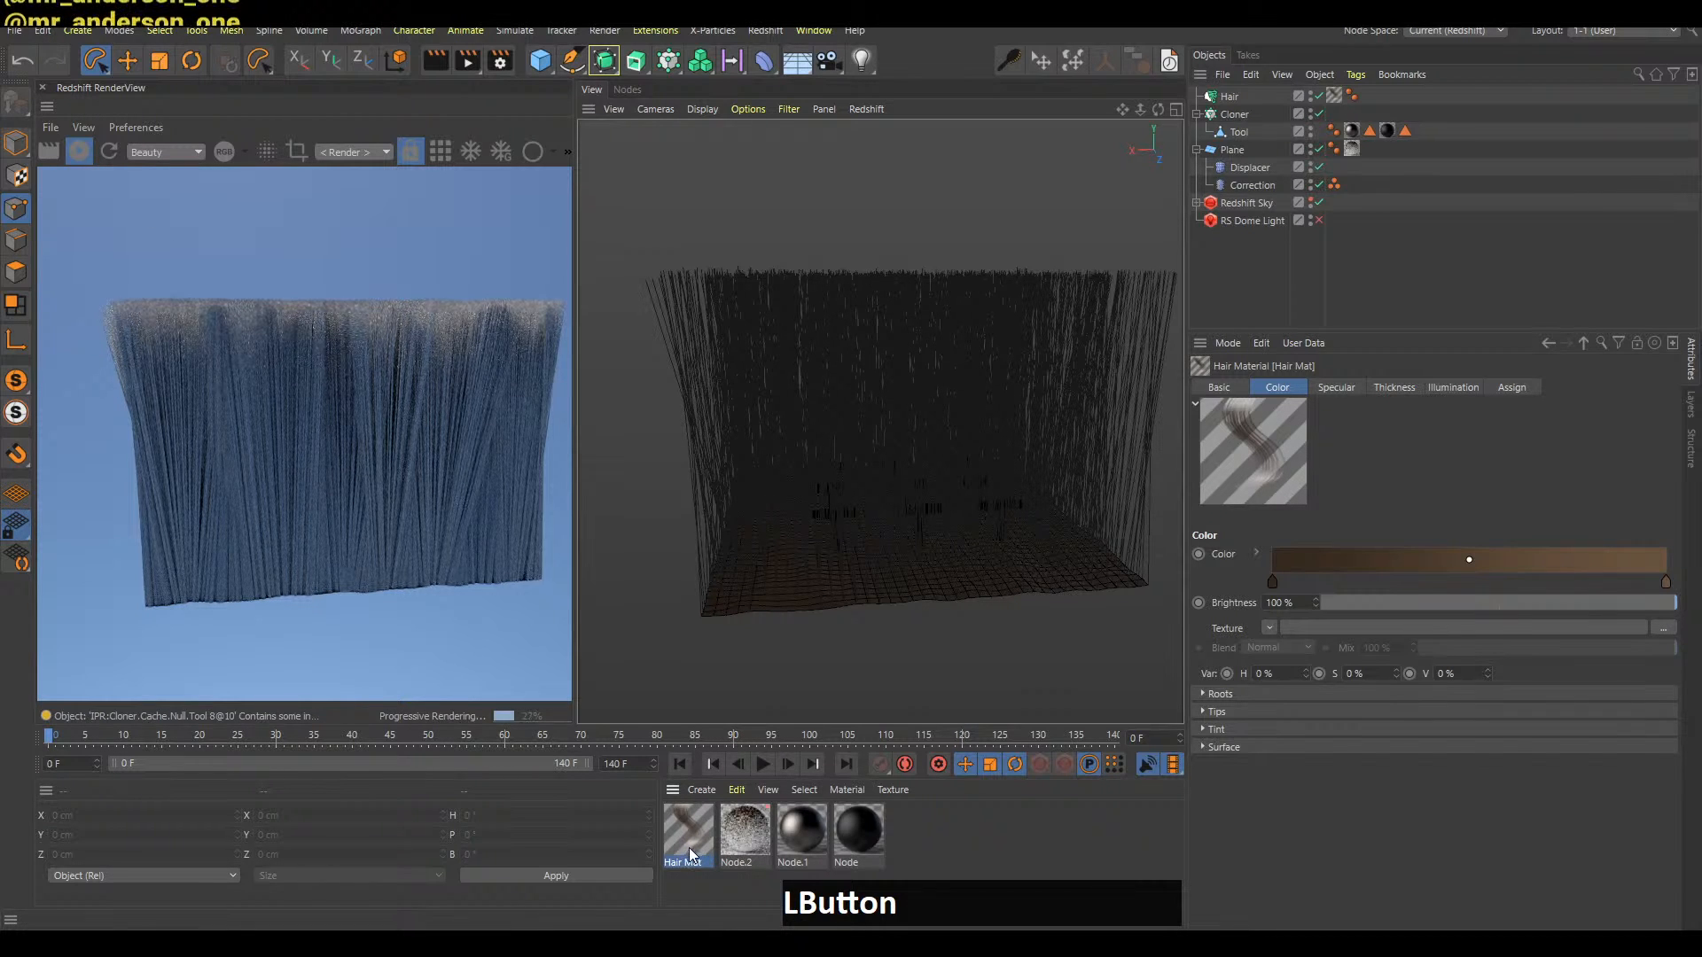
left_click_drag(929, 283, 1148, 273)
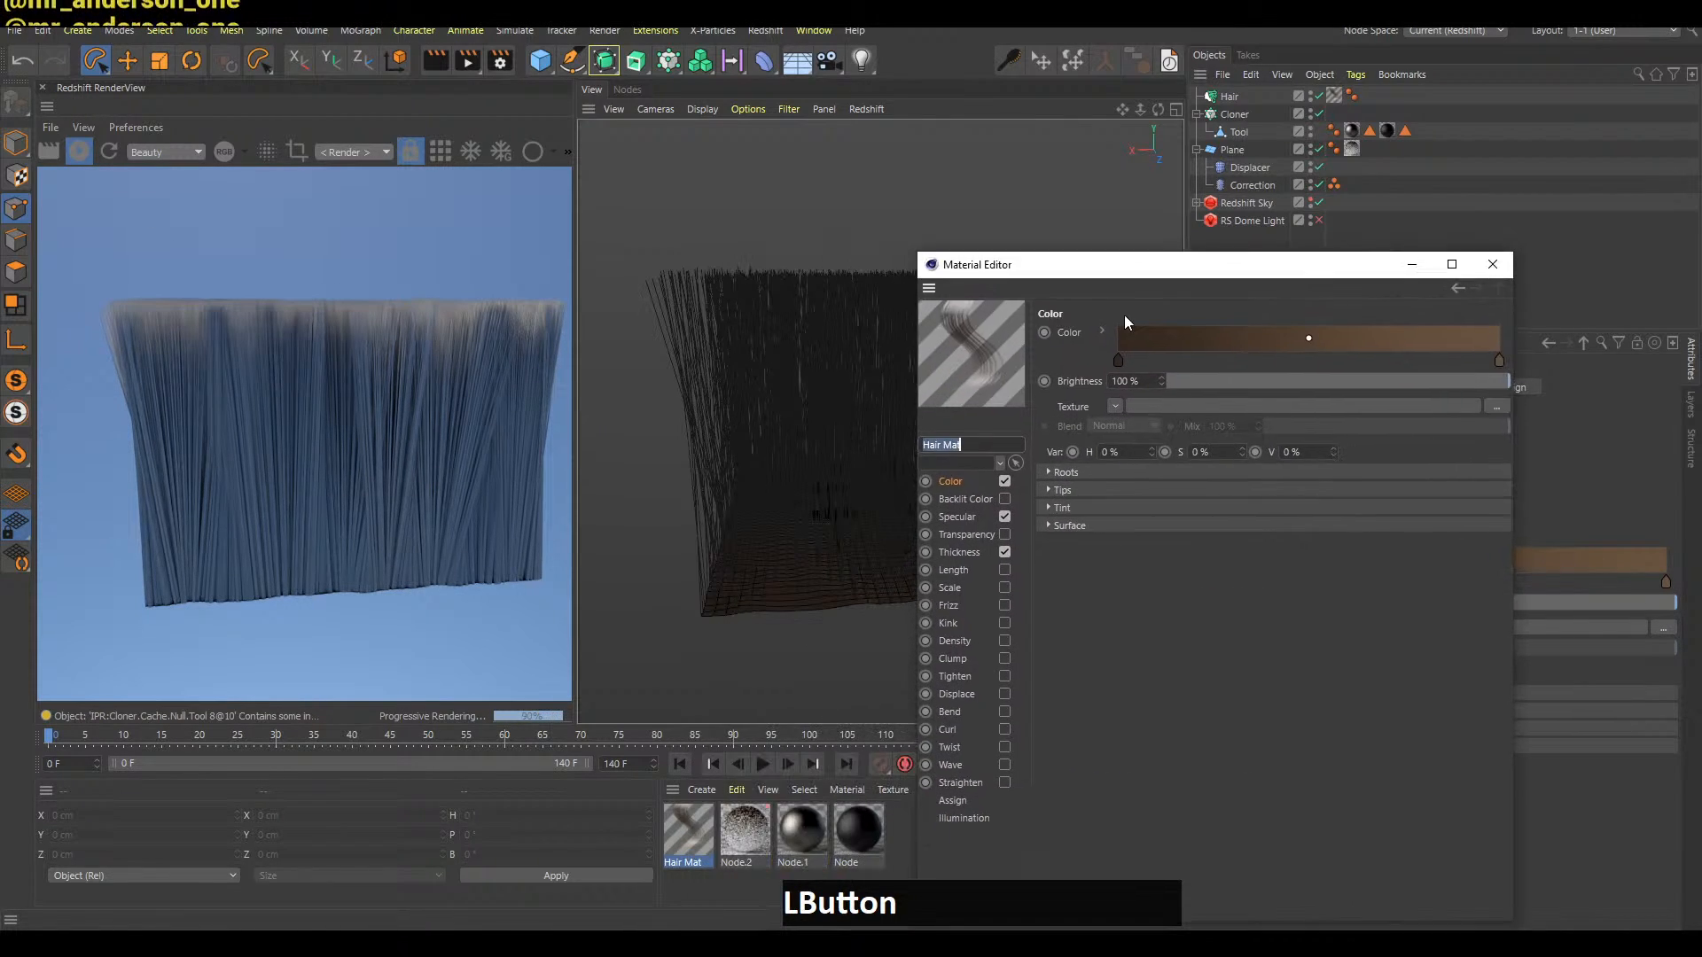
left_click(1119, 363)
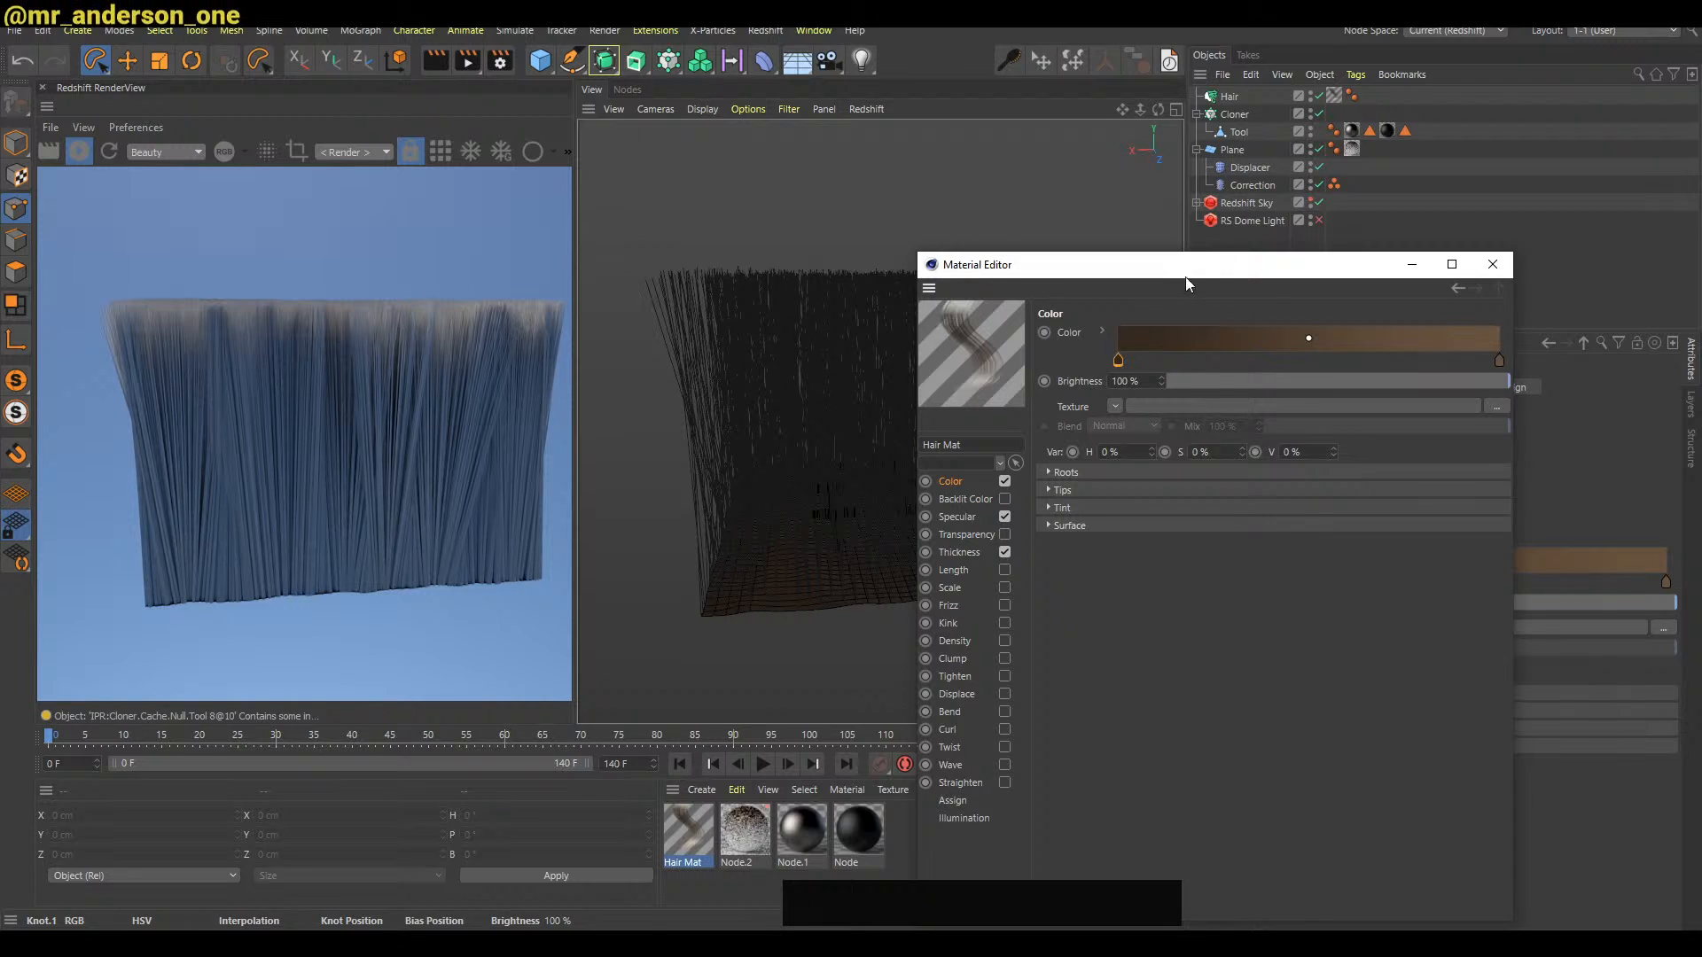
left_click(1118, 363)
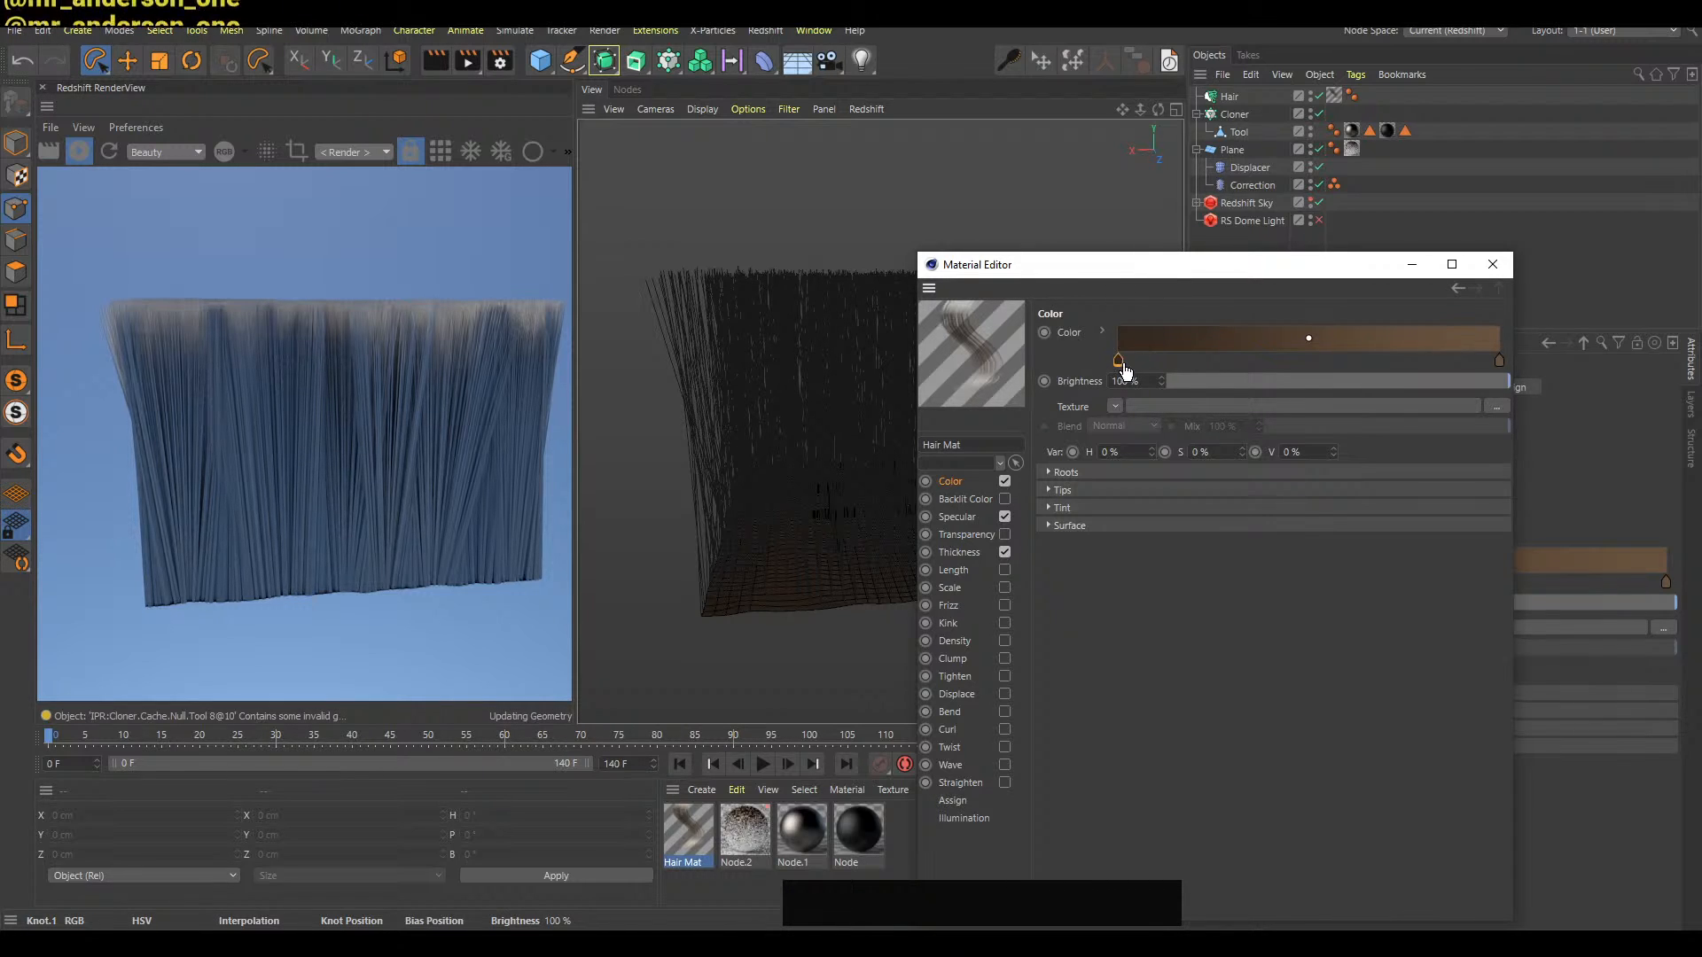
left_click(1126, 271)
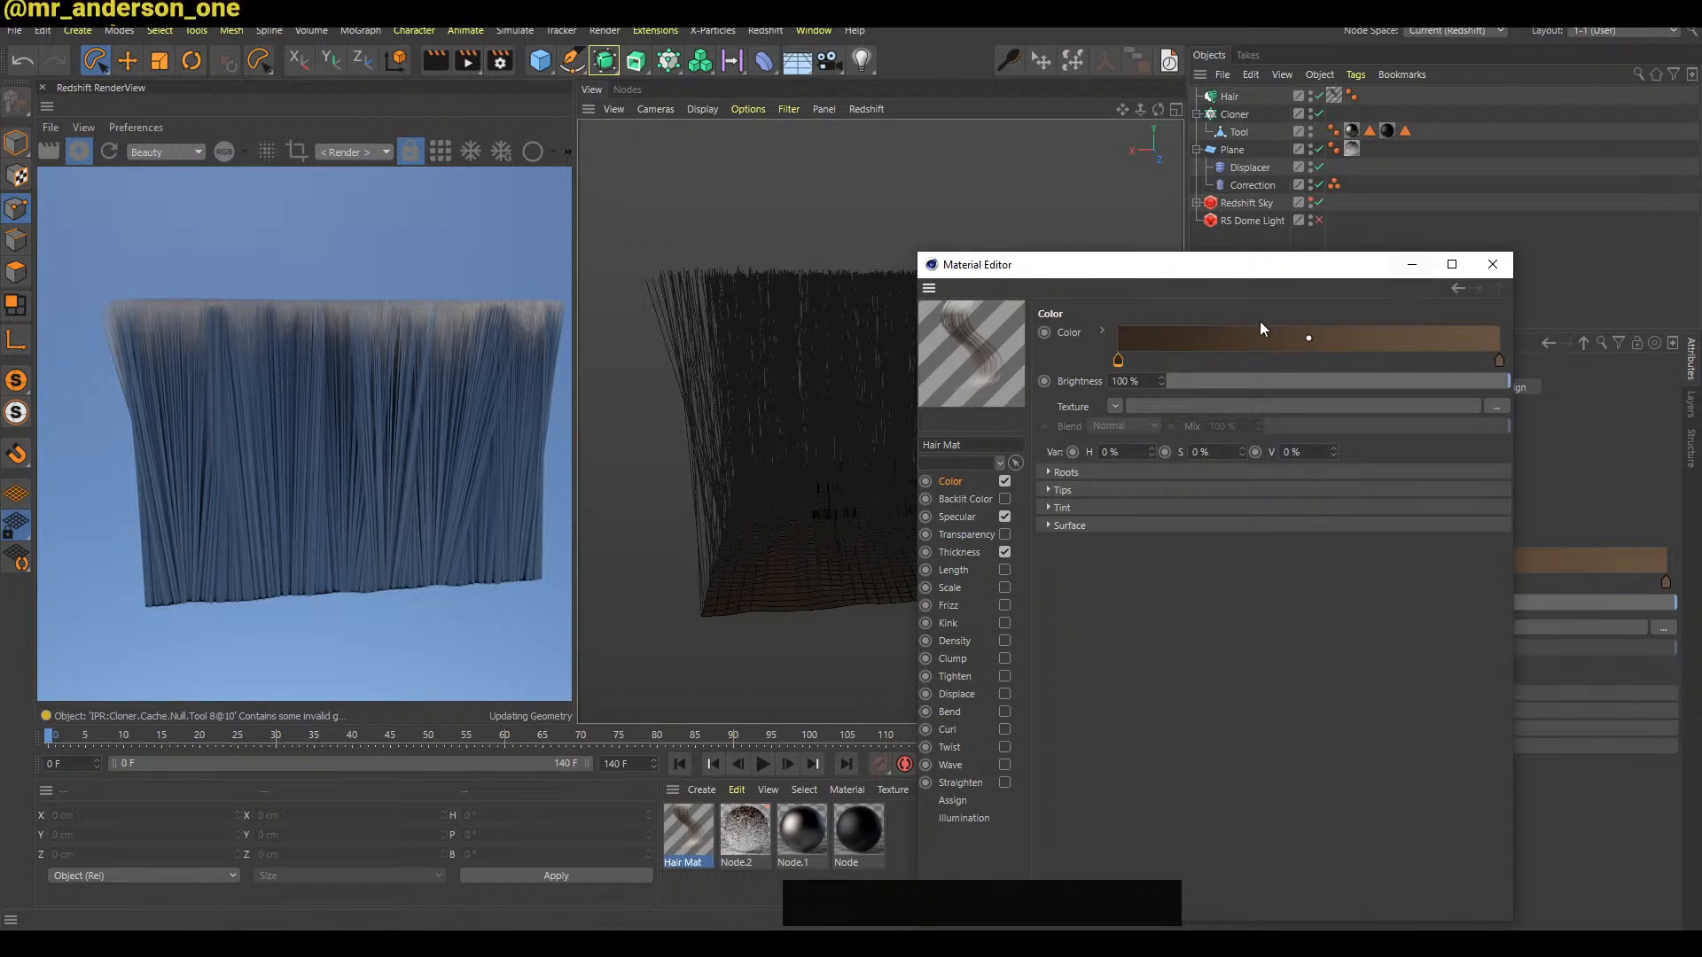
left_click(79, 153)
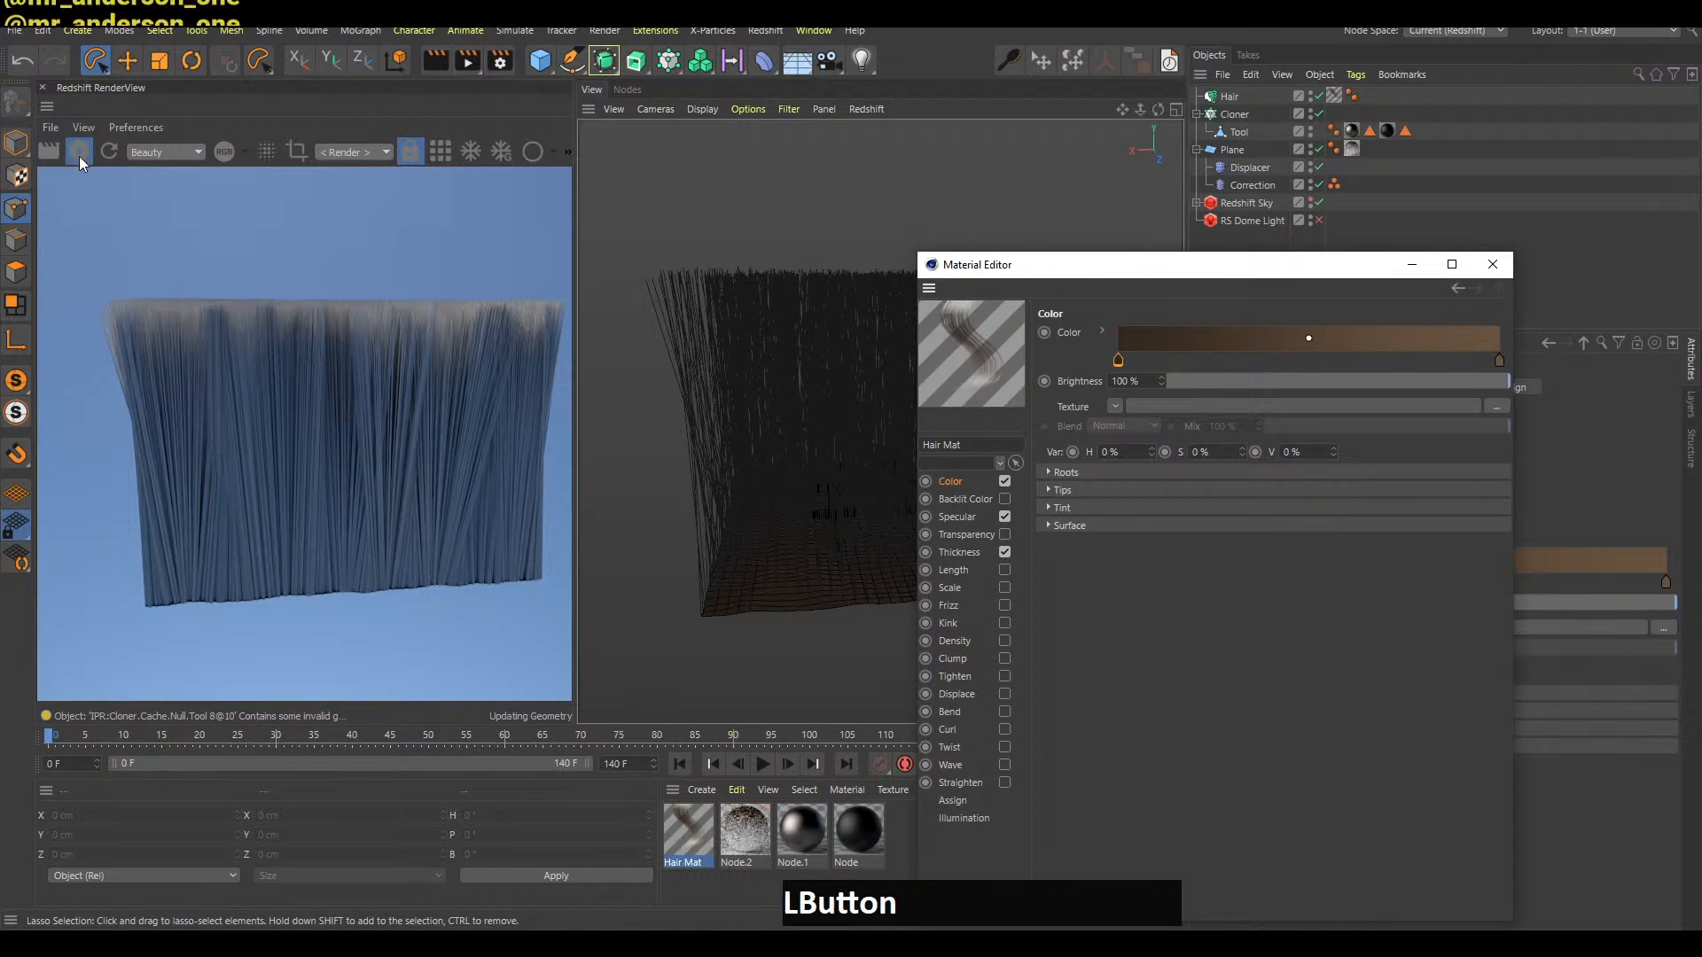
left_click(1412, 263)
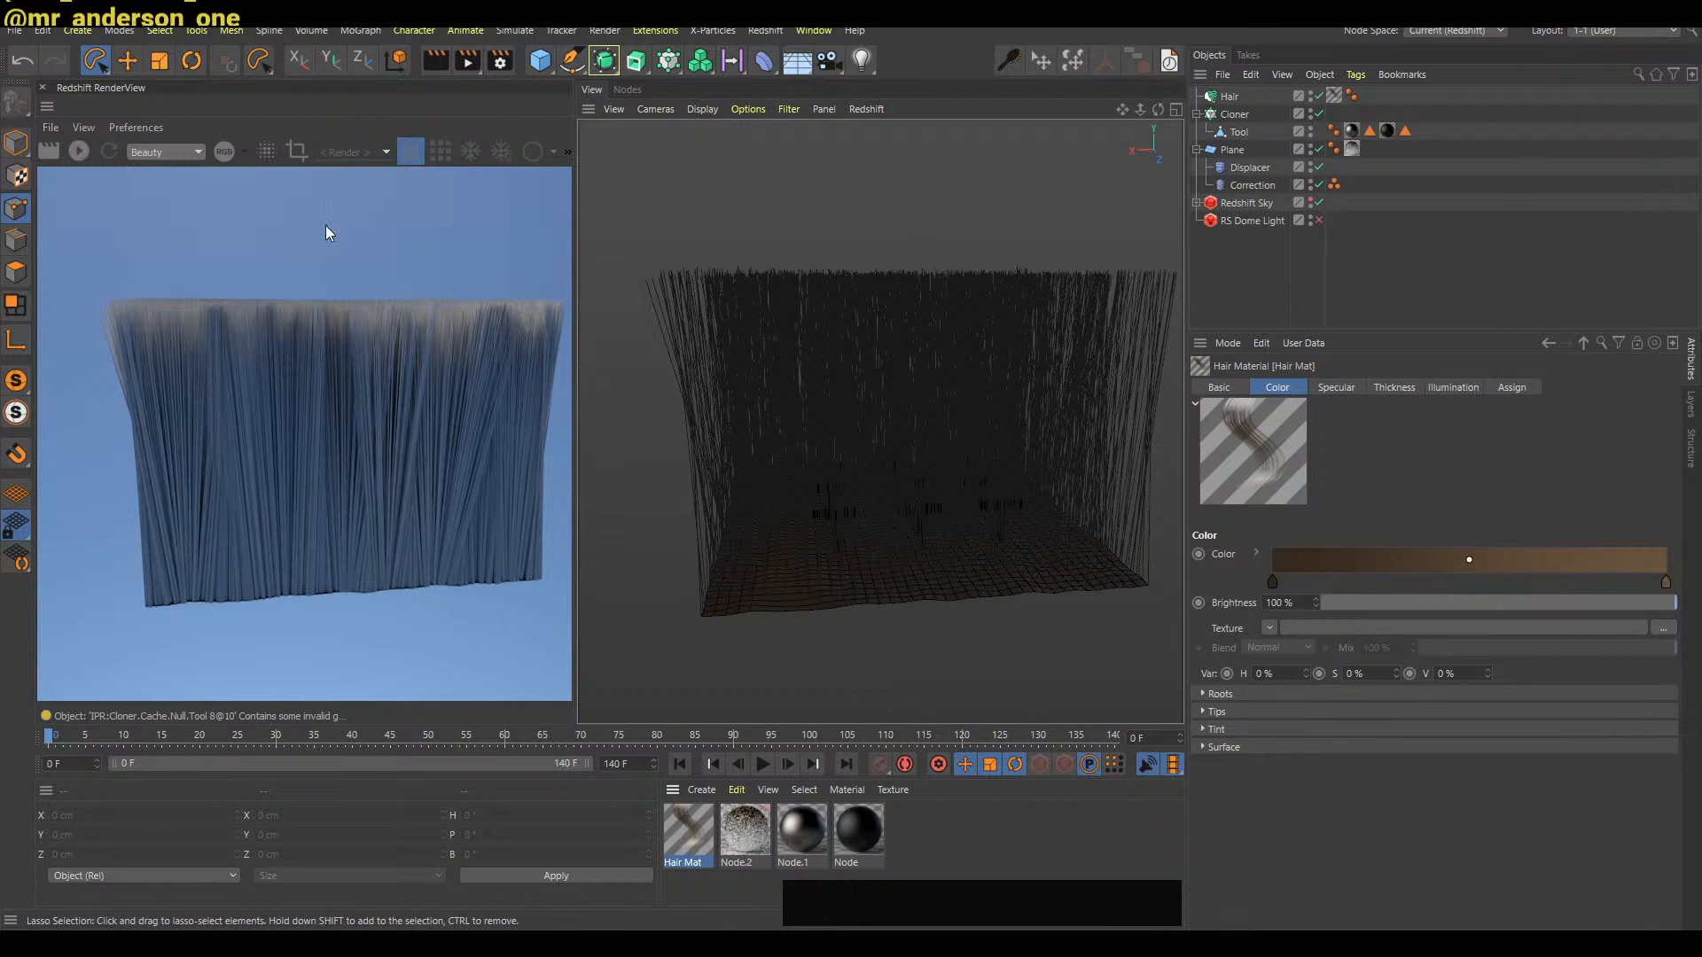
left_click(1283, 274)
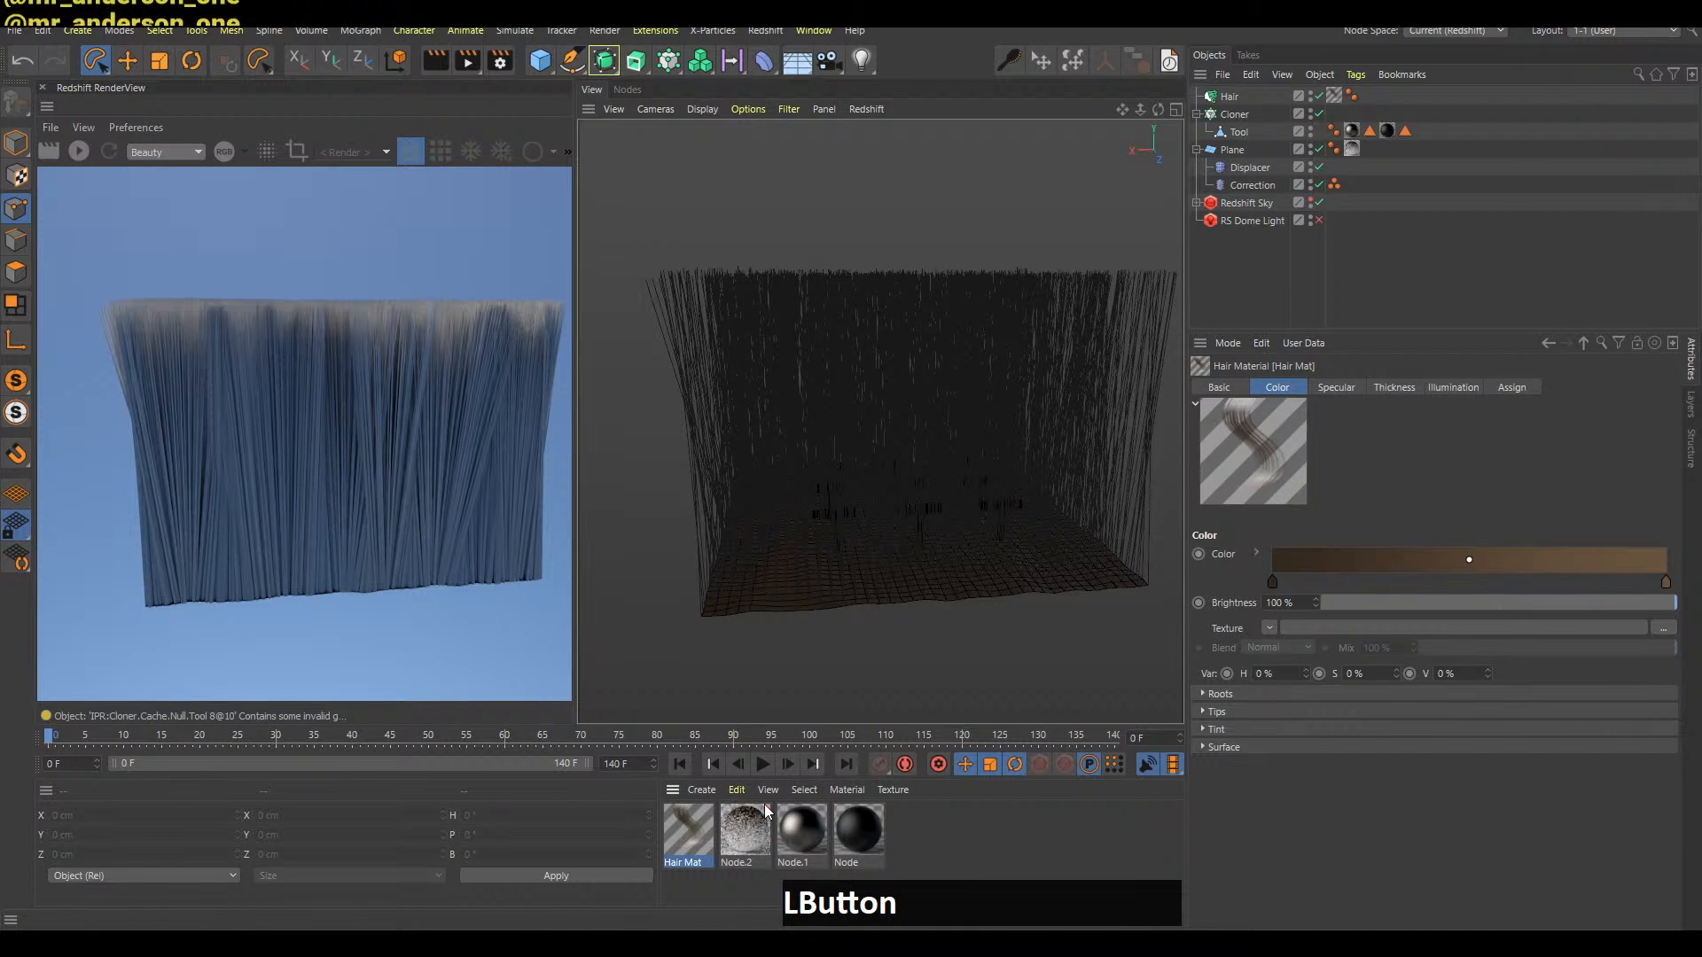
Recolor both ends of Hair Mat's color gradient, using dark green at the root end and a lighter green at the tip end
double_click(683, 838)
left_click_drag(911, 285, 1143, 192)
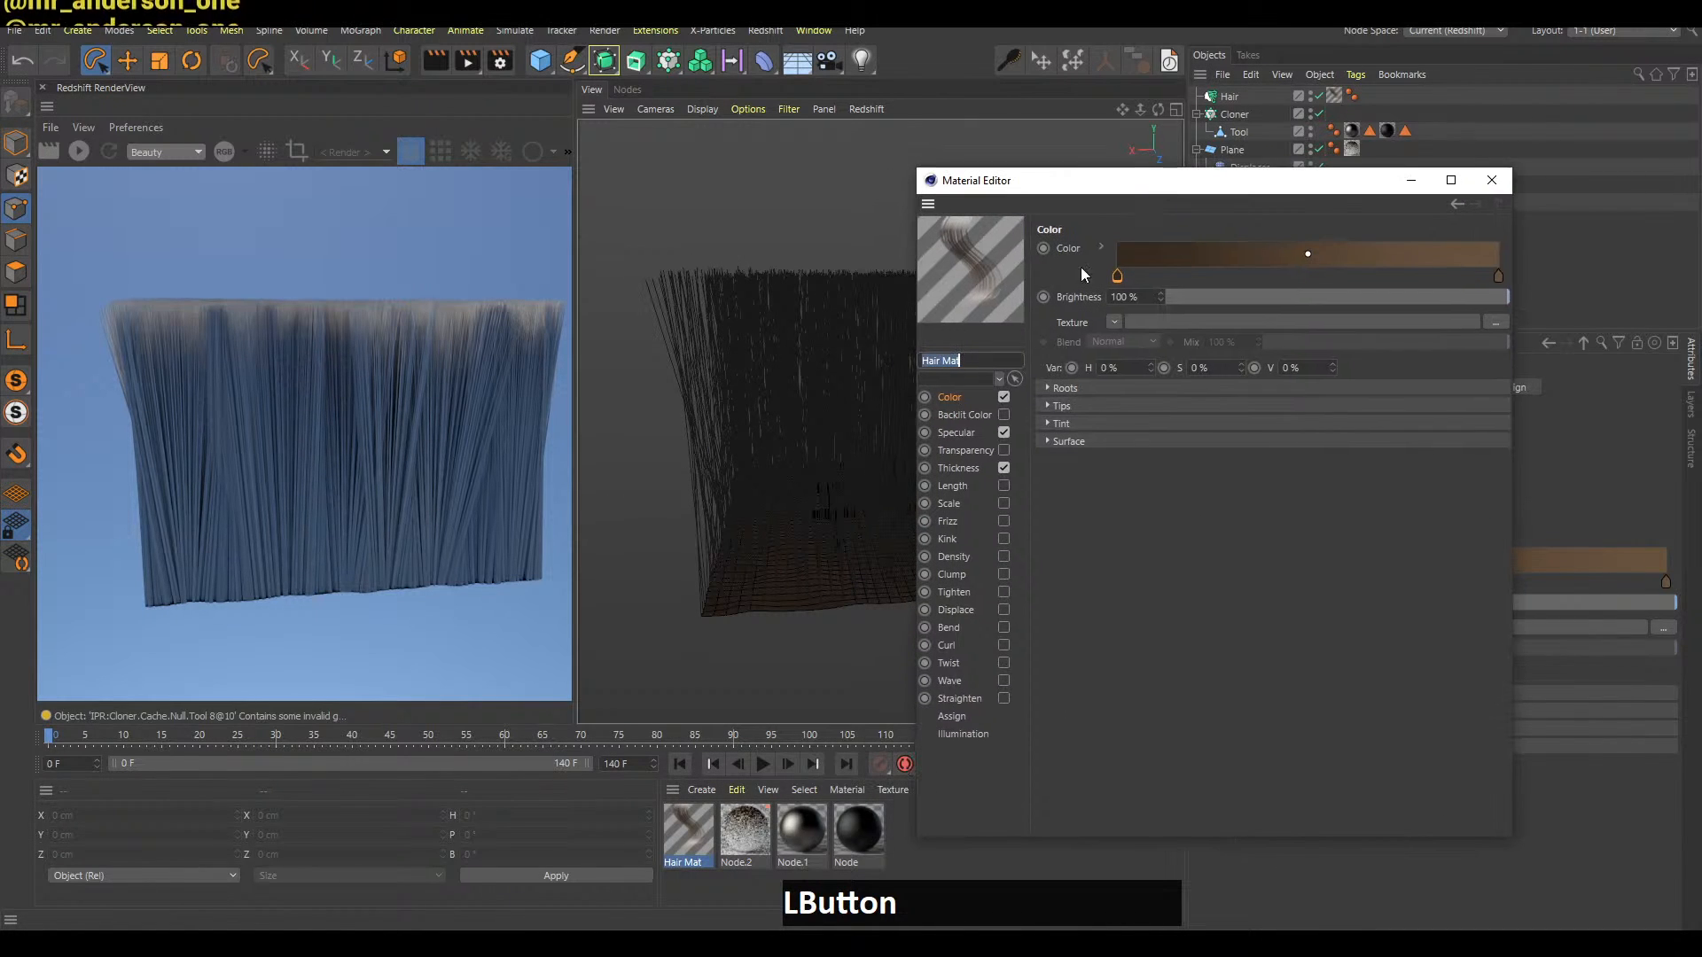
double_click(1117, 276)
left_click(1095, 296)
left_click(1083, 364)
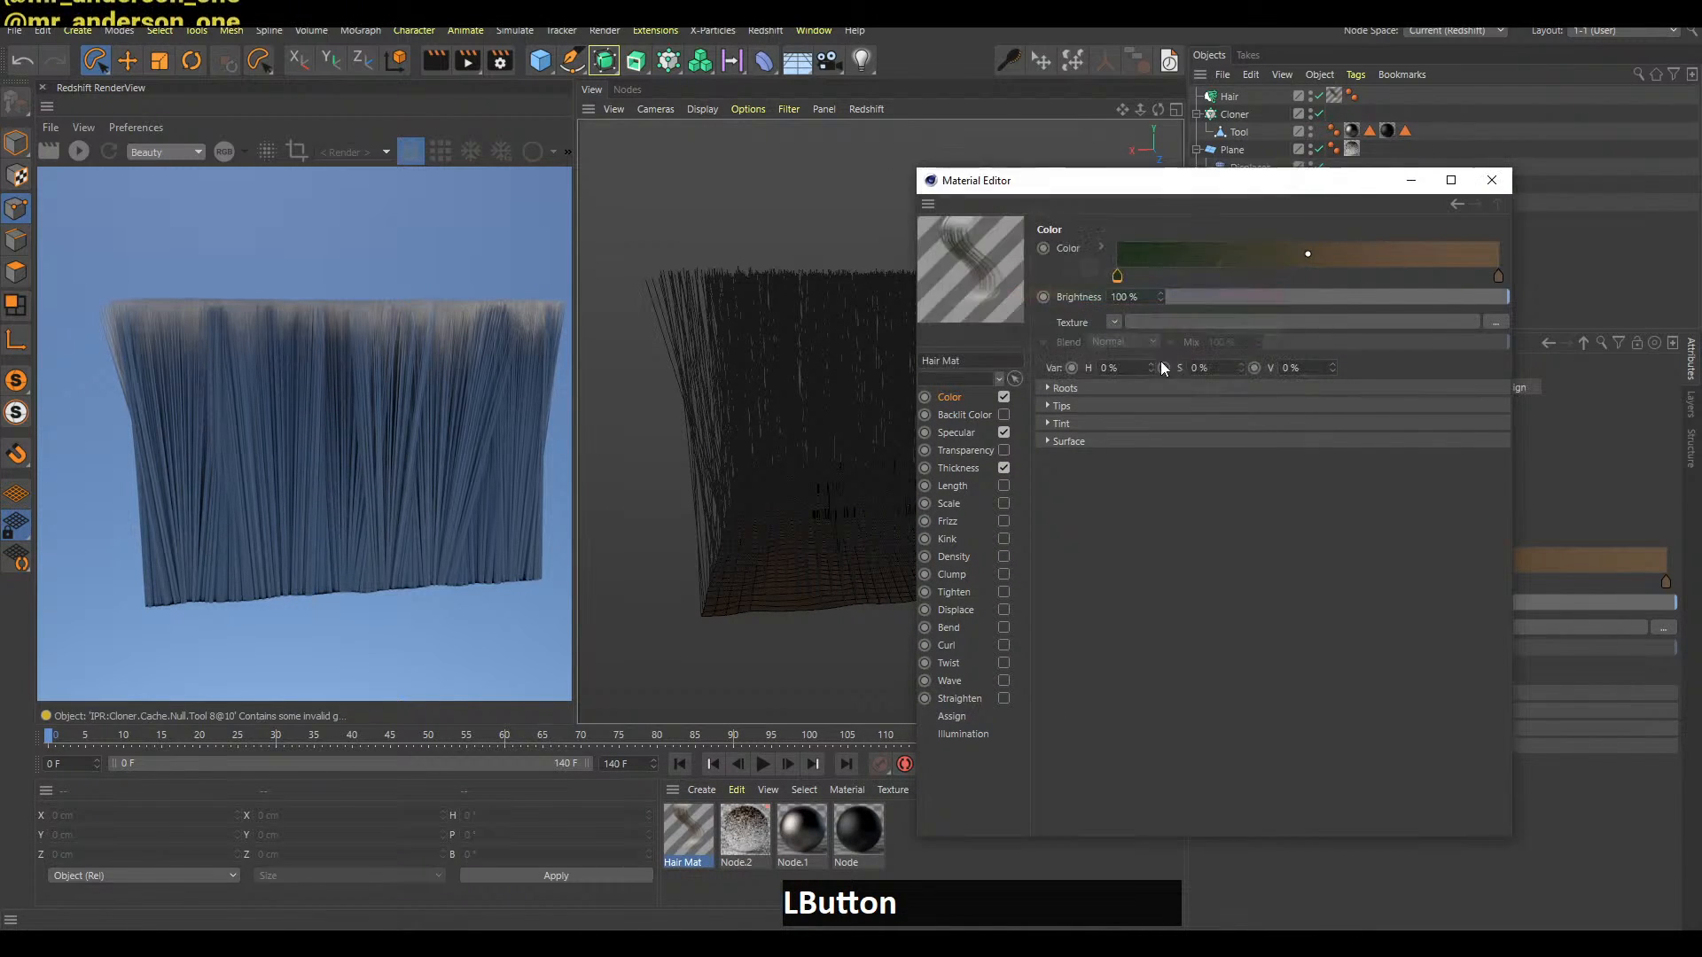
double_click(1498, 275)
left_click(1492, 291)
left_click(1468, 362)
Set Hair Mat's primary specular strength to 15 % and enable its Length channel
left_click(966, 433)
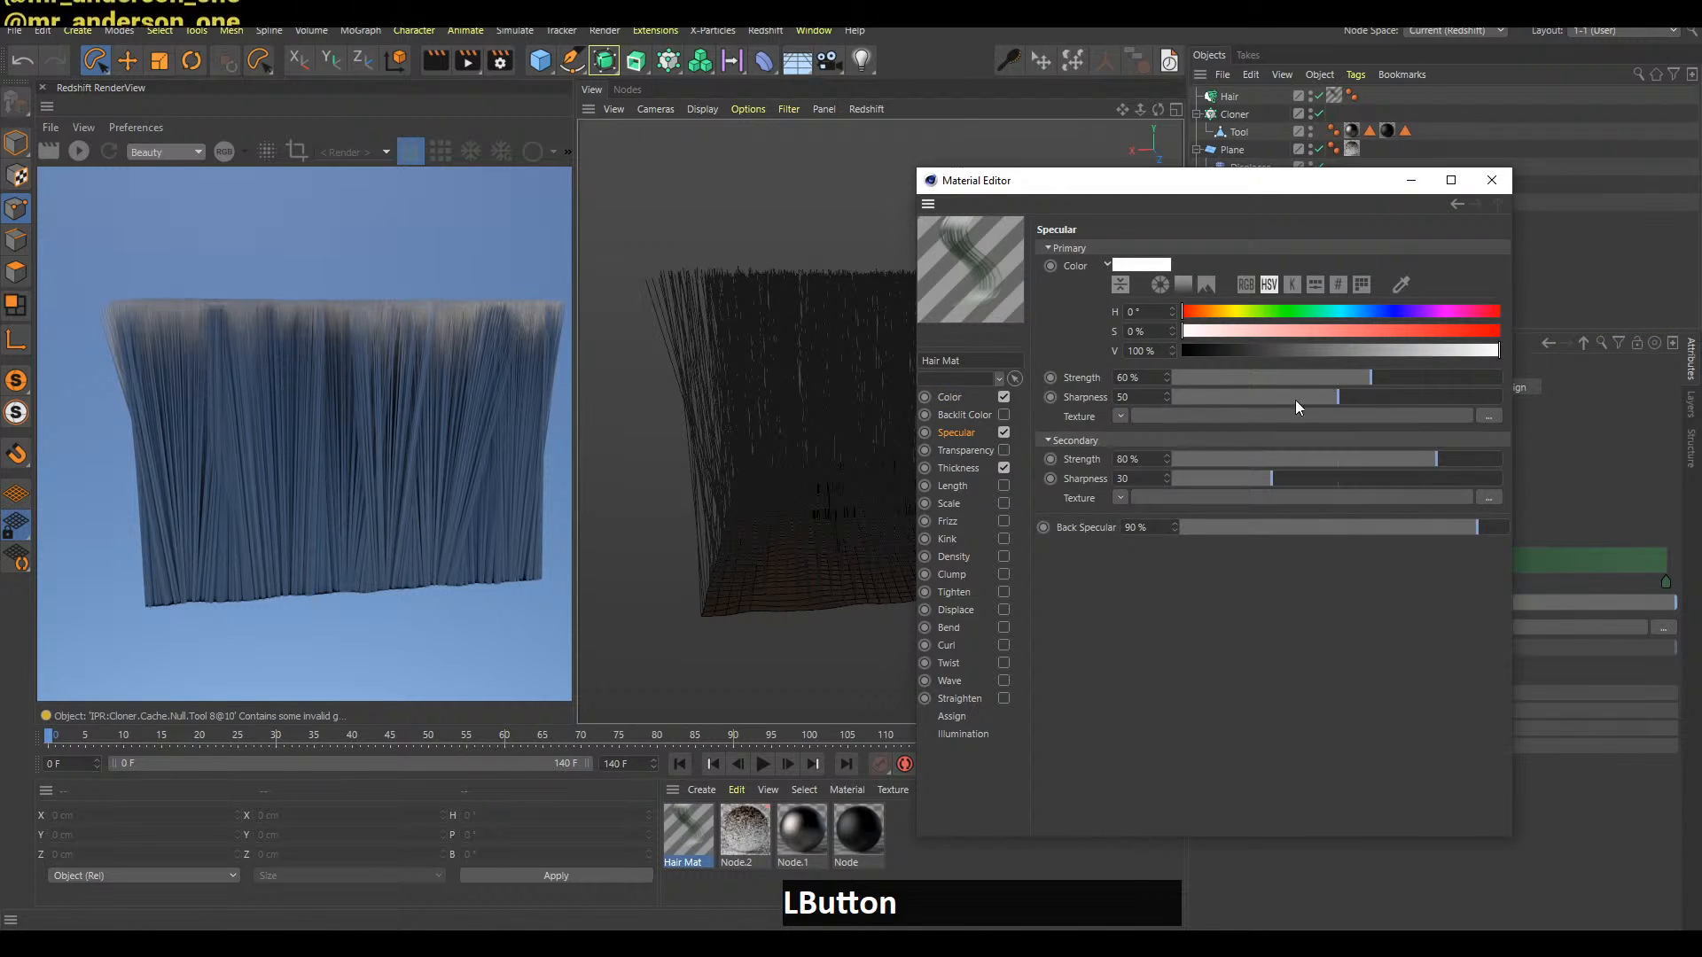
left_click_drag(1239, 379, 1221, 378)
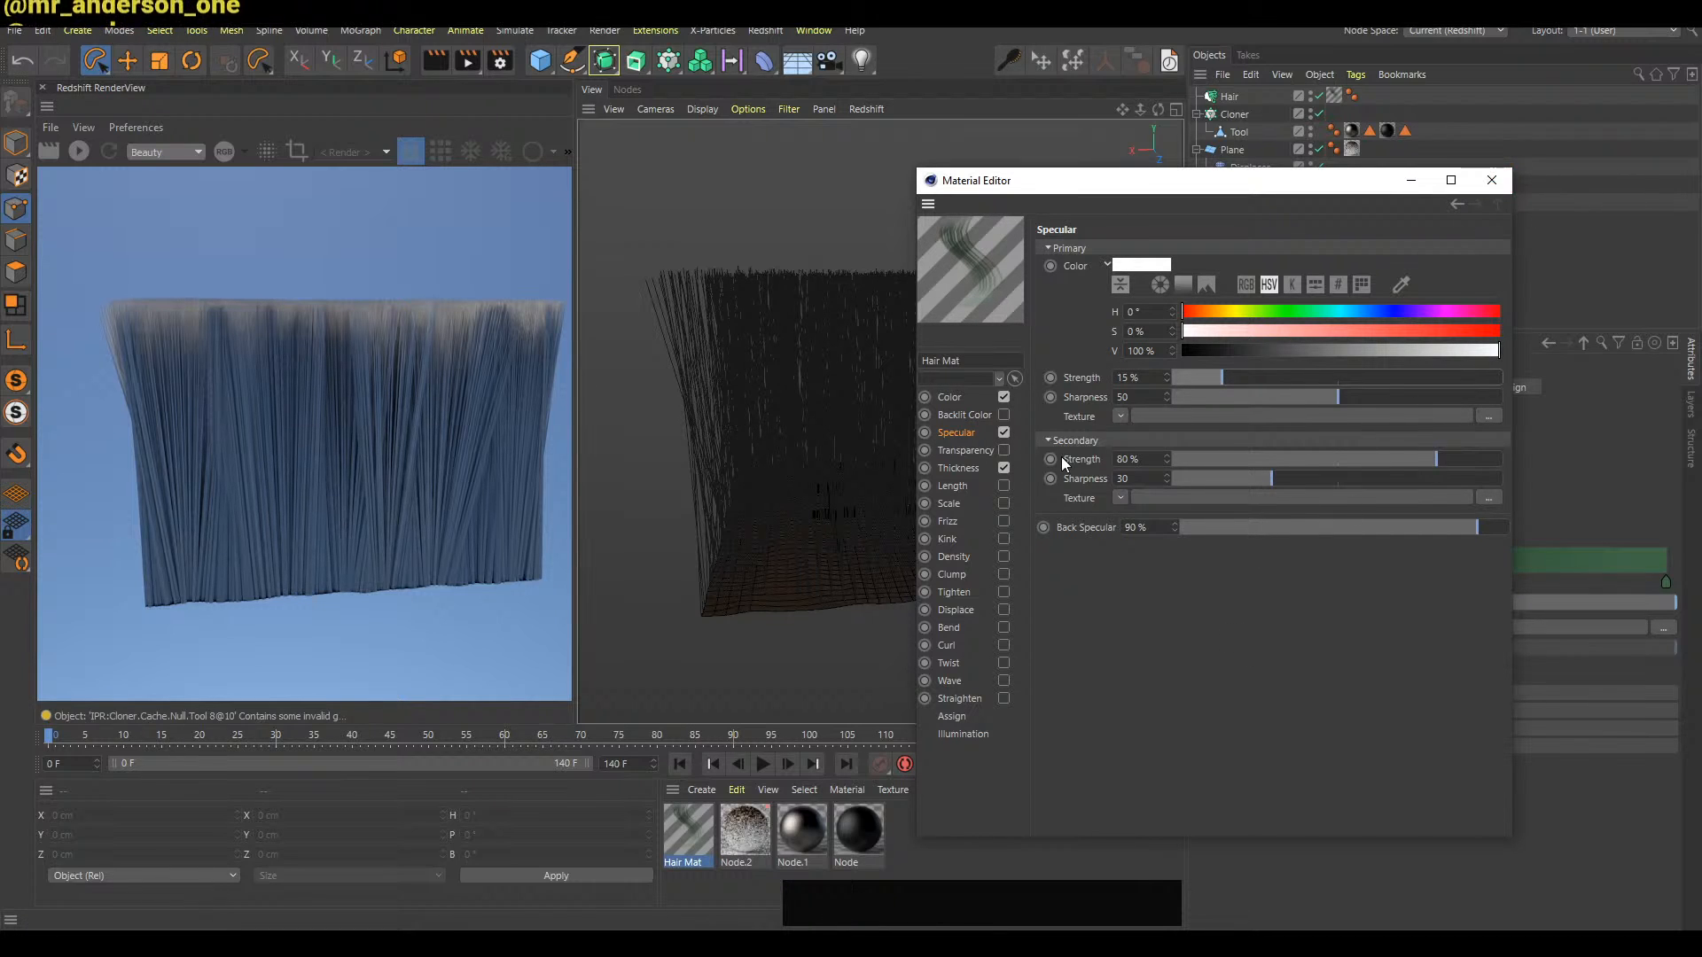
left_click(1004, 486)
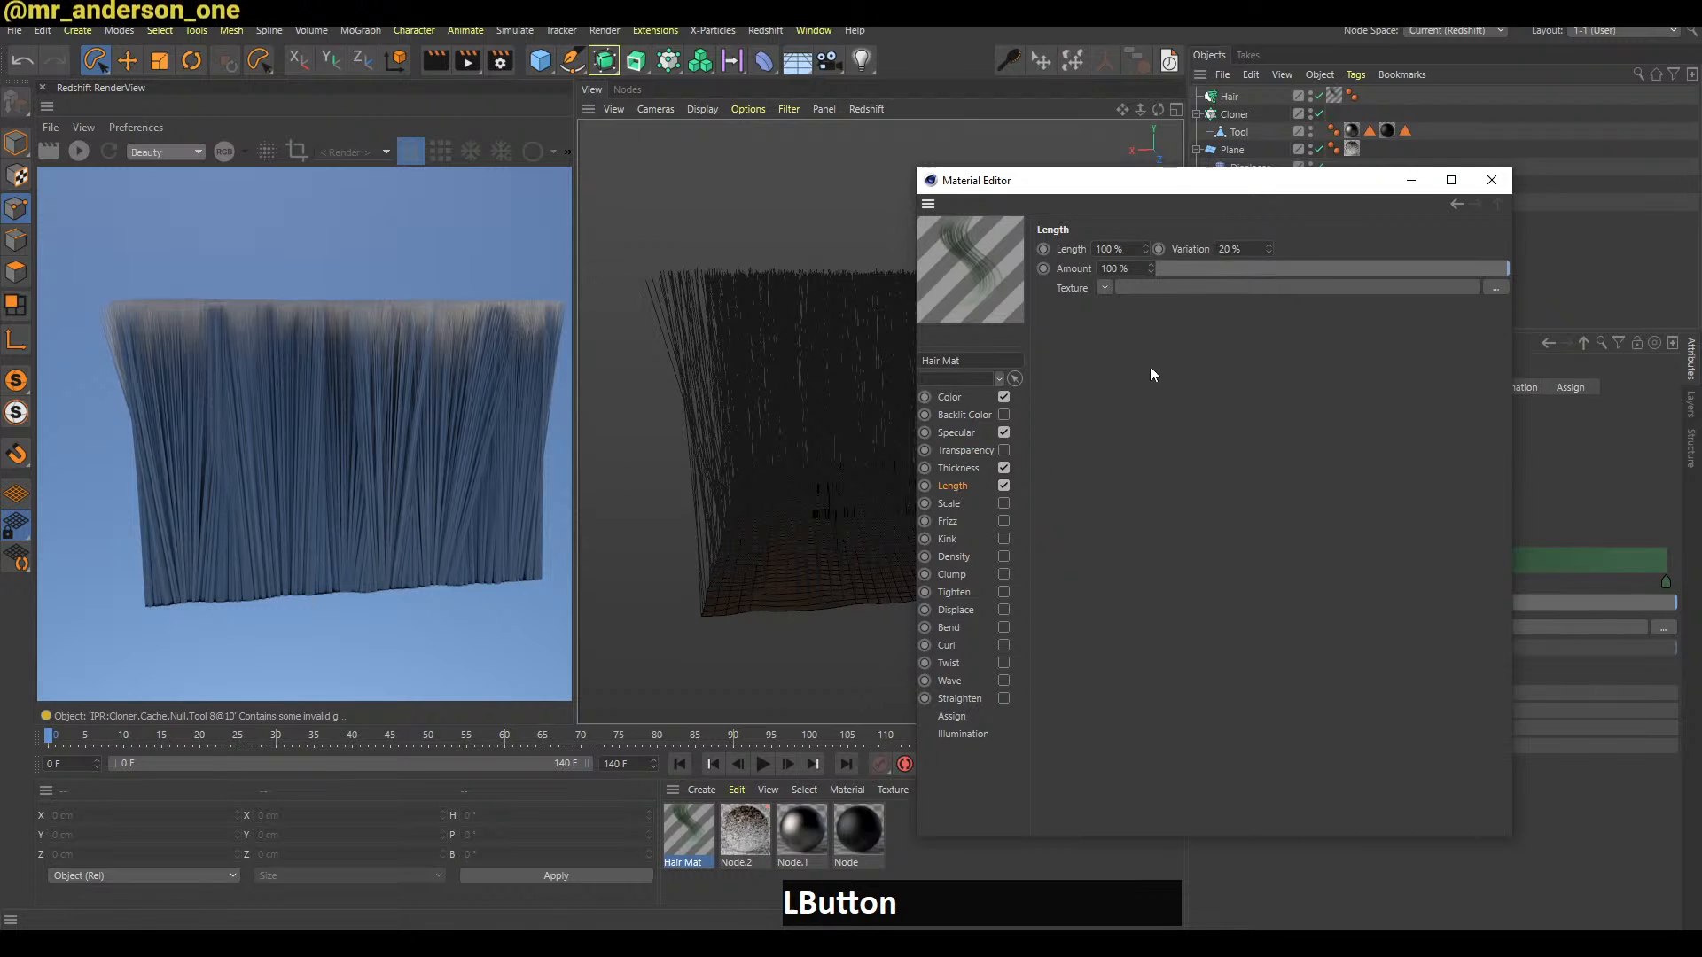
left_click(1492, 180)
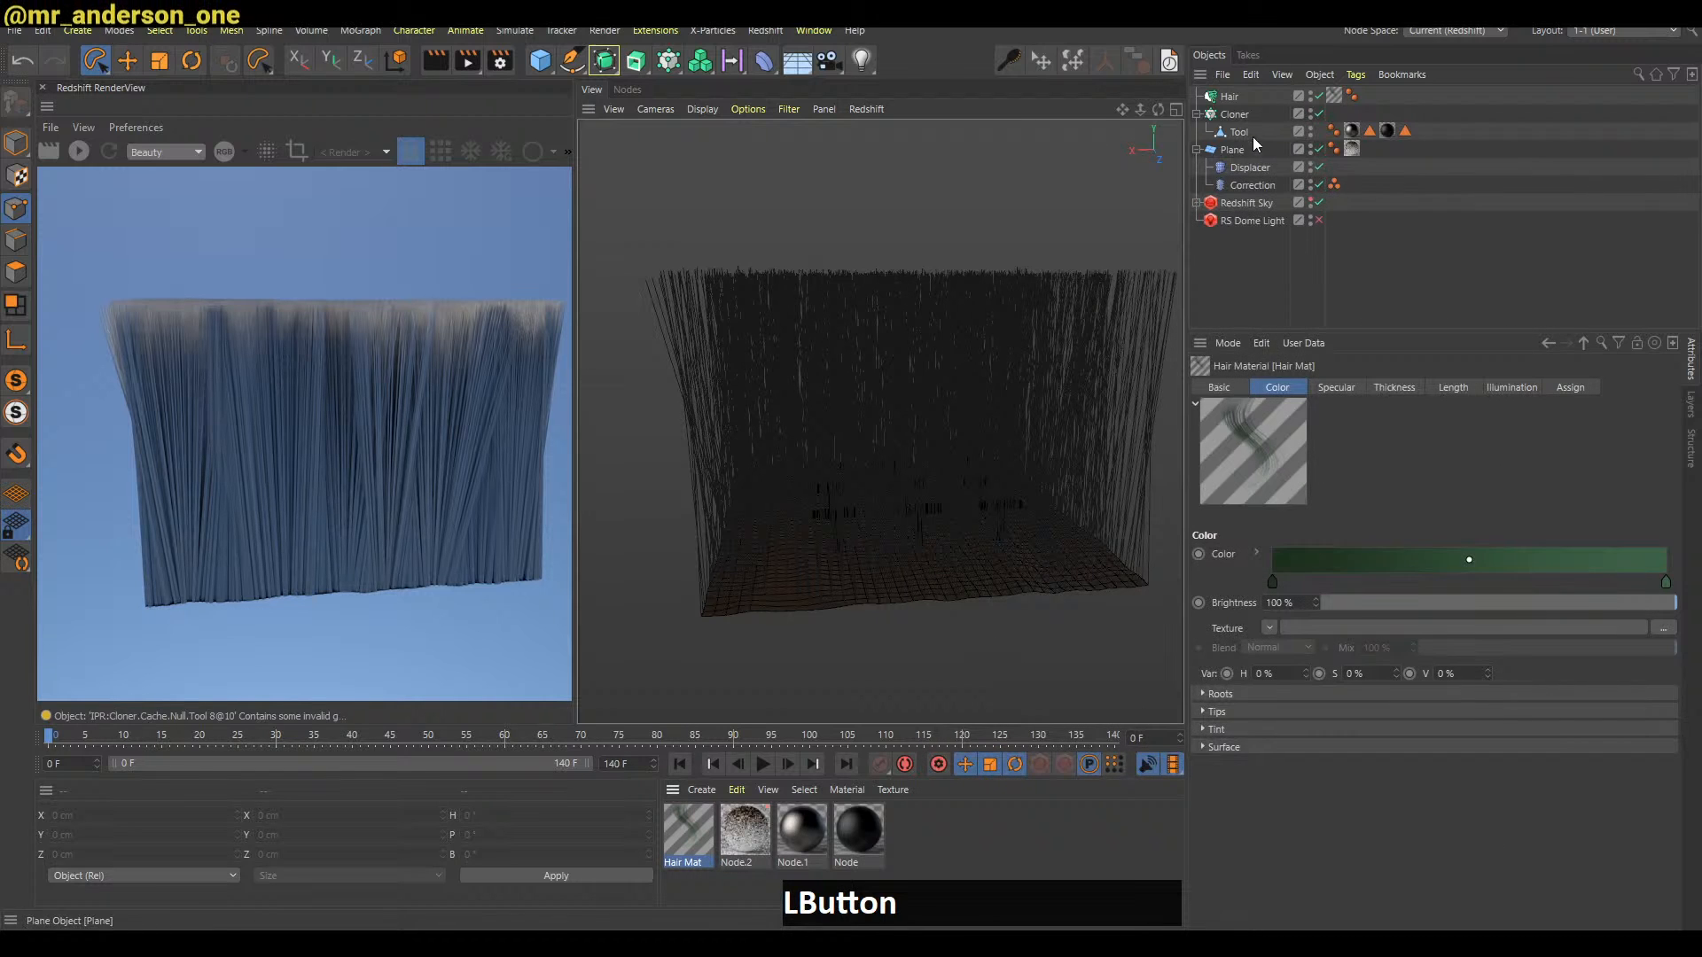
Set the Hair object's guide length to 15 cm and restart the live Redshift render
left_click(1285, 501)
type("1")
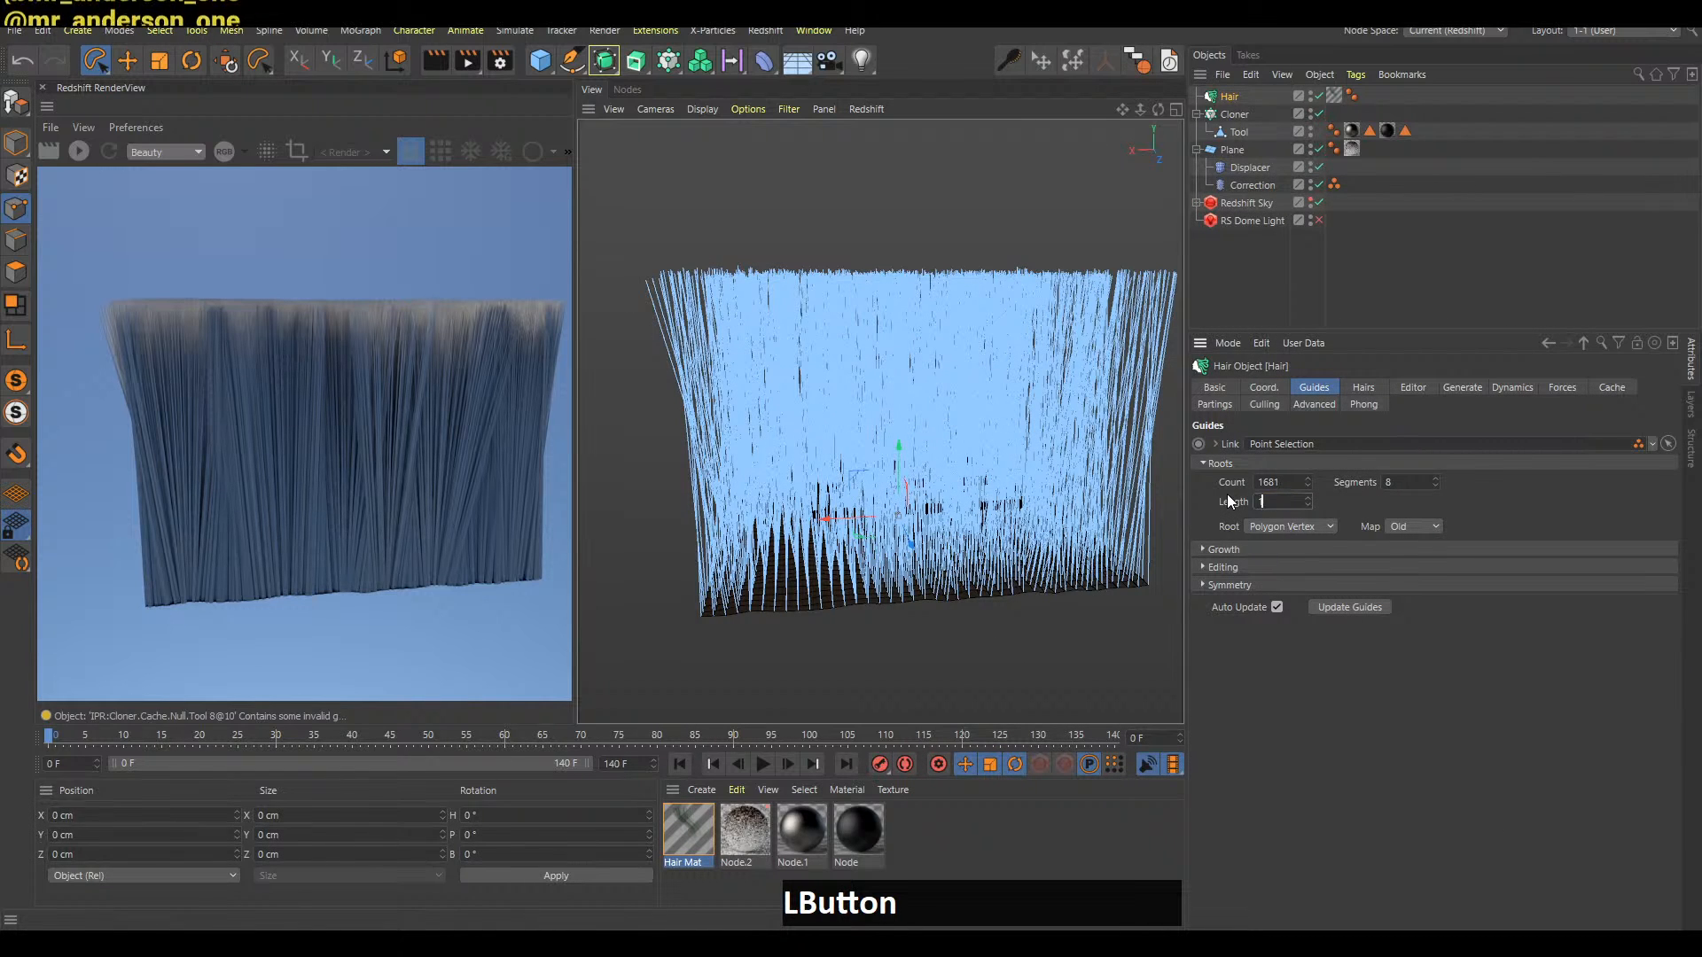
type("5")
key("Return")
left_click(1259, 282)
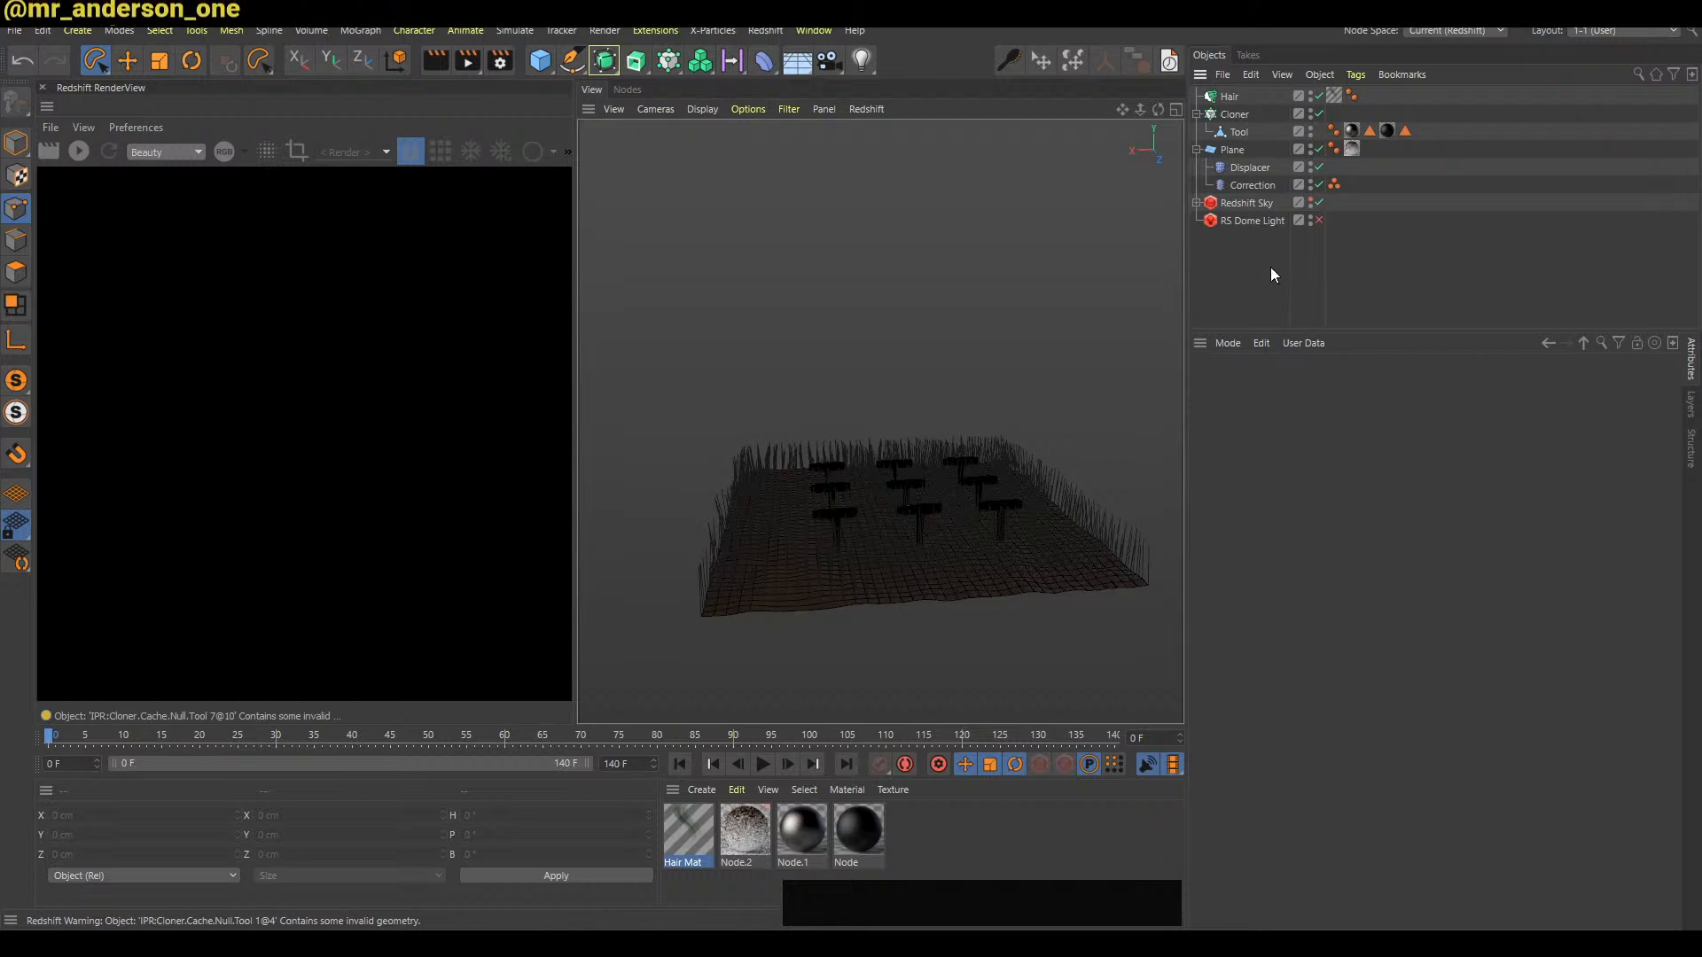
key("b")
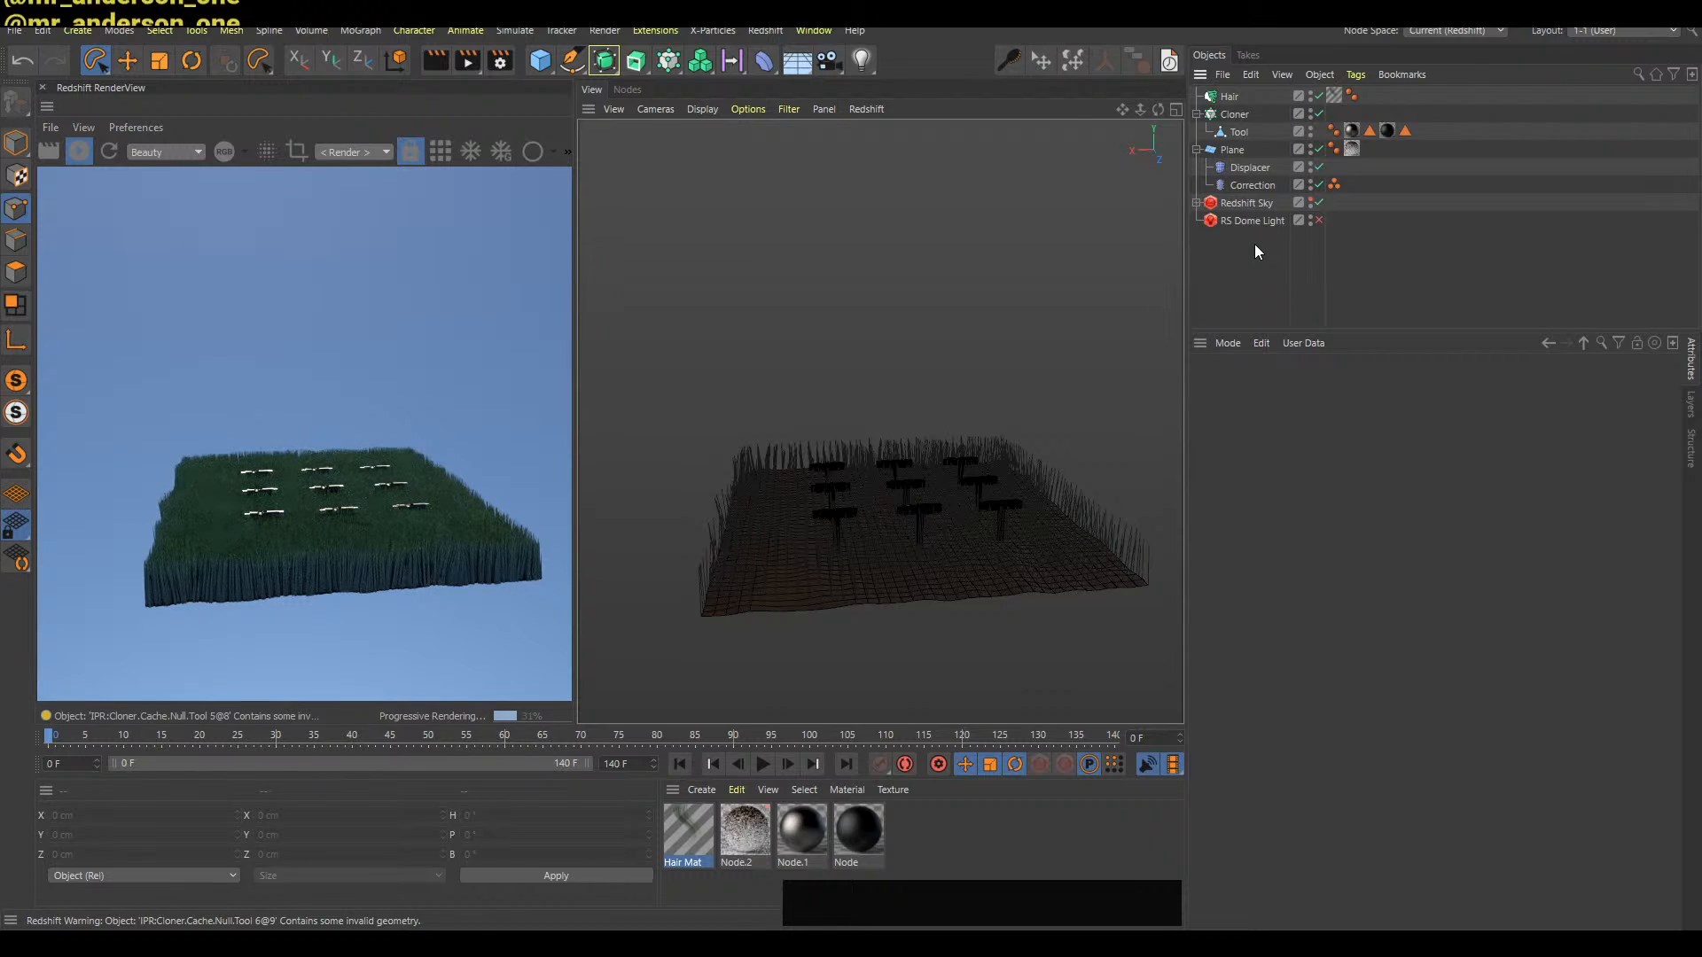
Examine the cloned tools in the green grass up close and from a low frontal angle
right_click_drag(901, 538, 952, 521, "alt")
middle_click_drag(955, 508, 933, 592, "alt")
left_click_drag(932, 592, 978, 574, "alt")
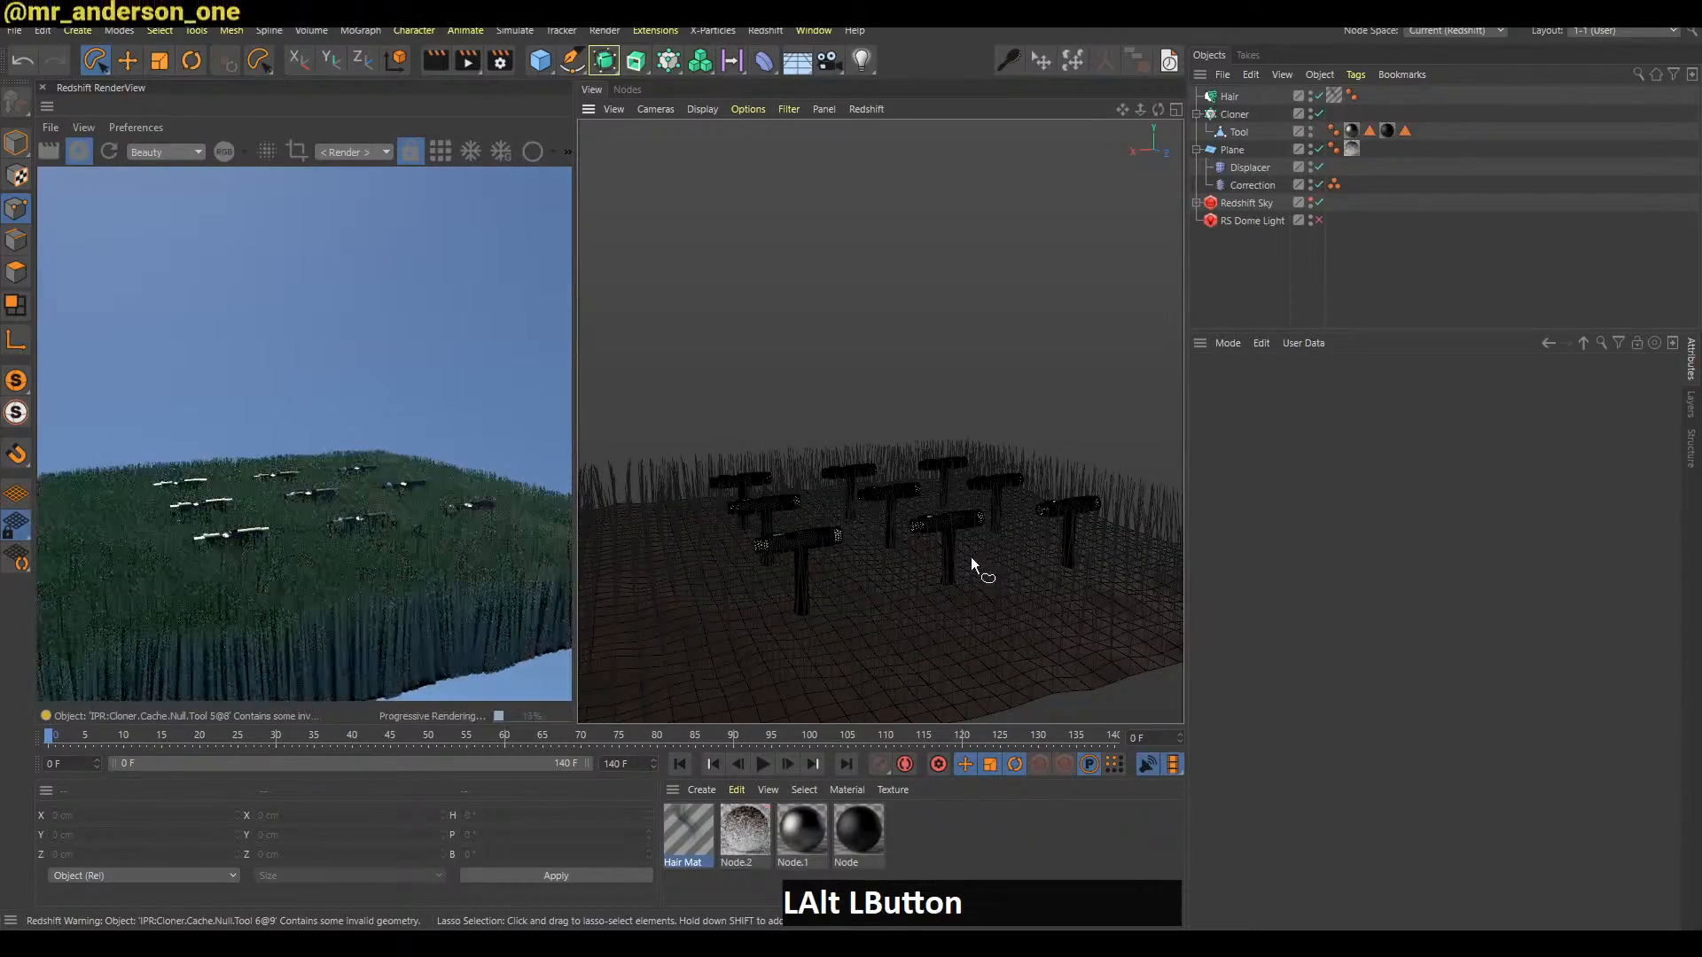
right_click_drag(922, 581, 969, 562, "alt")
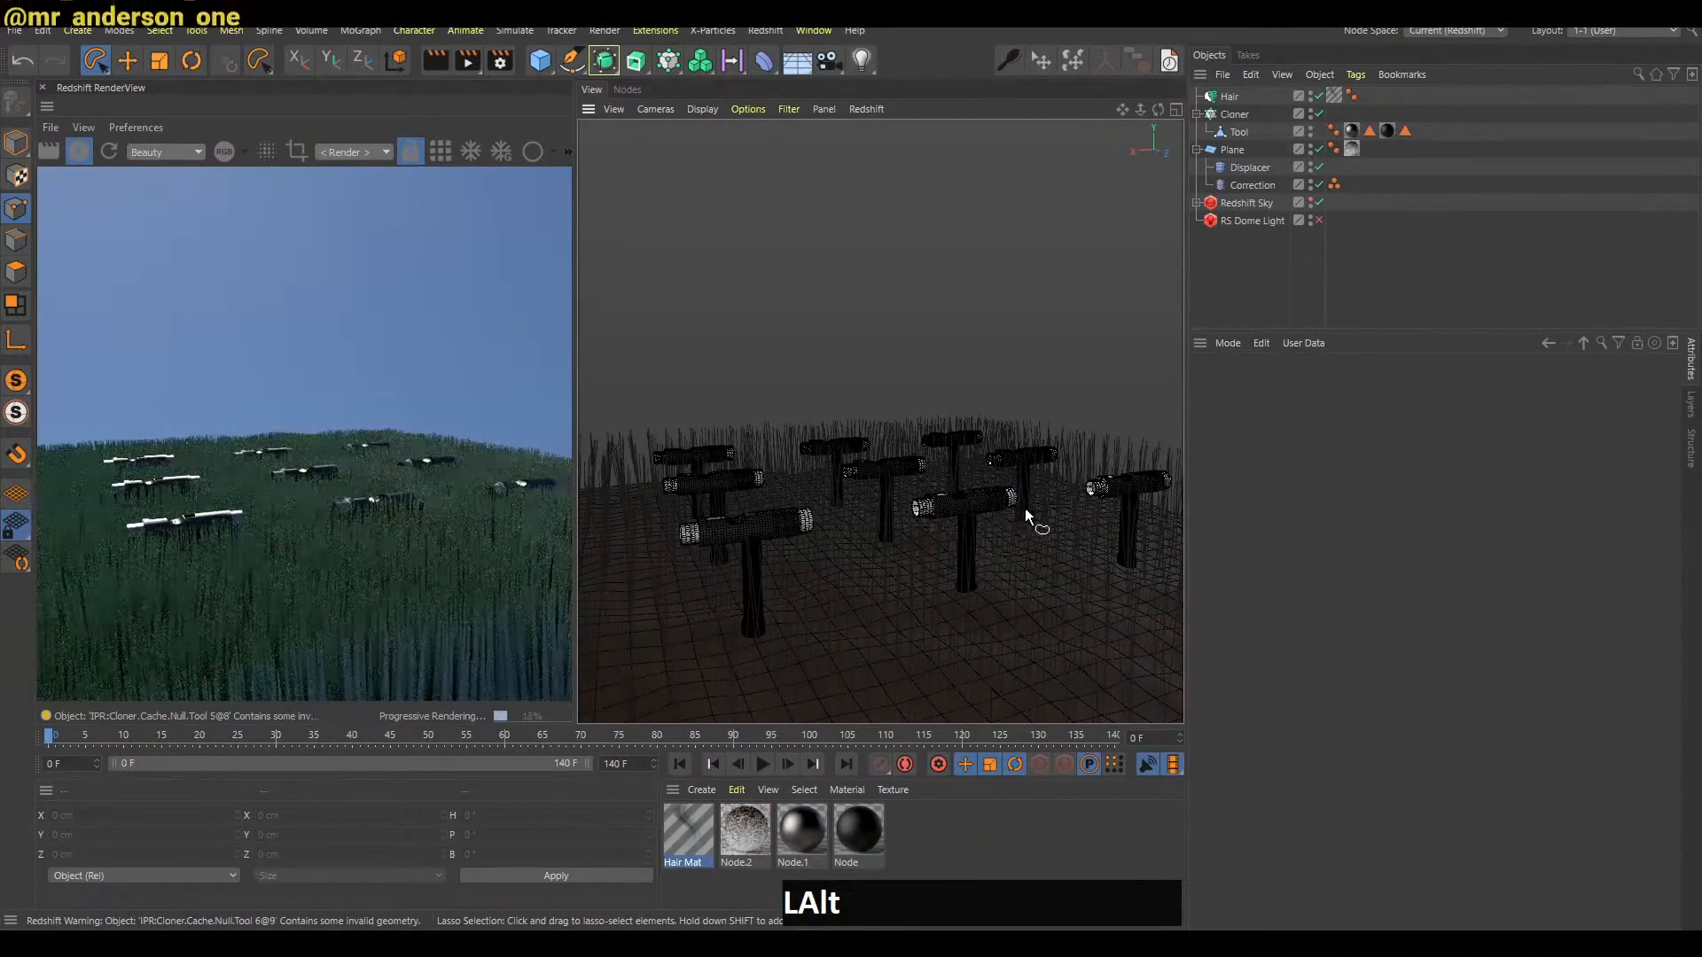
middle_click_drag(1025, 513, 985, 543, "alt")
left_click_drag(986, 543, 945, 583, "alt")
right_click_drag(945, 583, 952, 569, "alt")
left_click_drag(975, 558, 991, 535, "alt")
mouse_move(991, 535)
middle_mouse_down("alt")
mouse_move(976, 528)
mouse_move(1003, 534)
middle_mouse_up("alt")
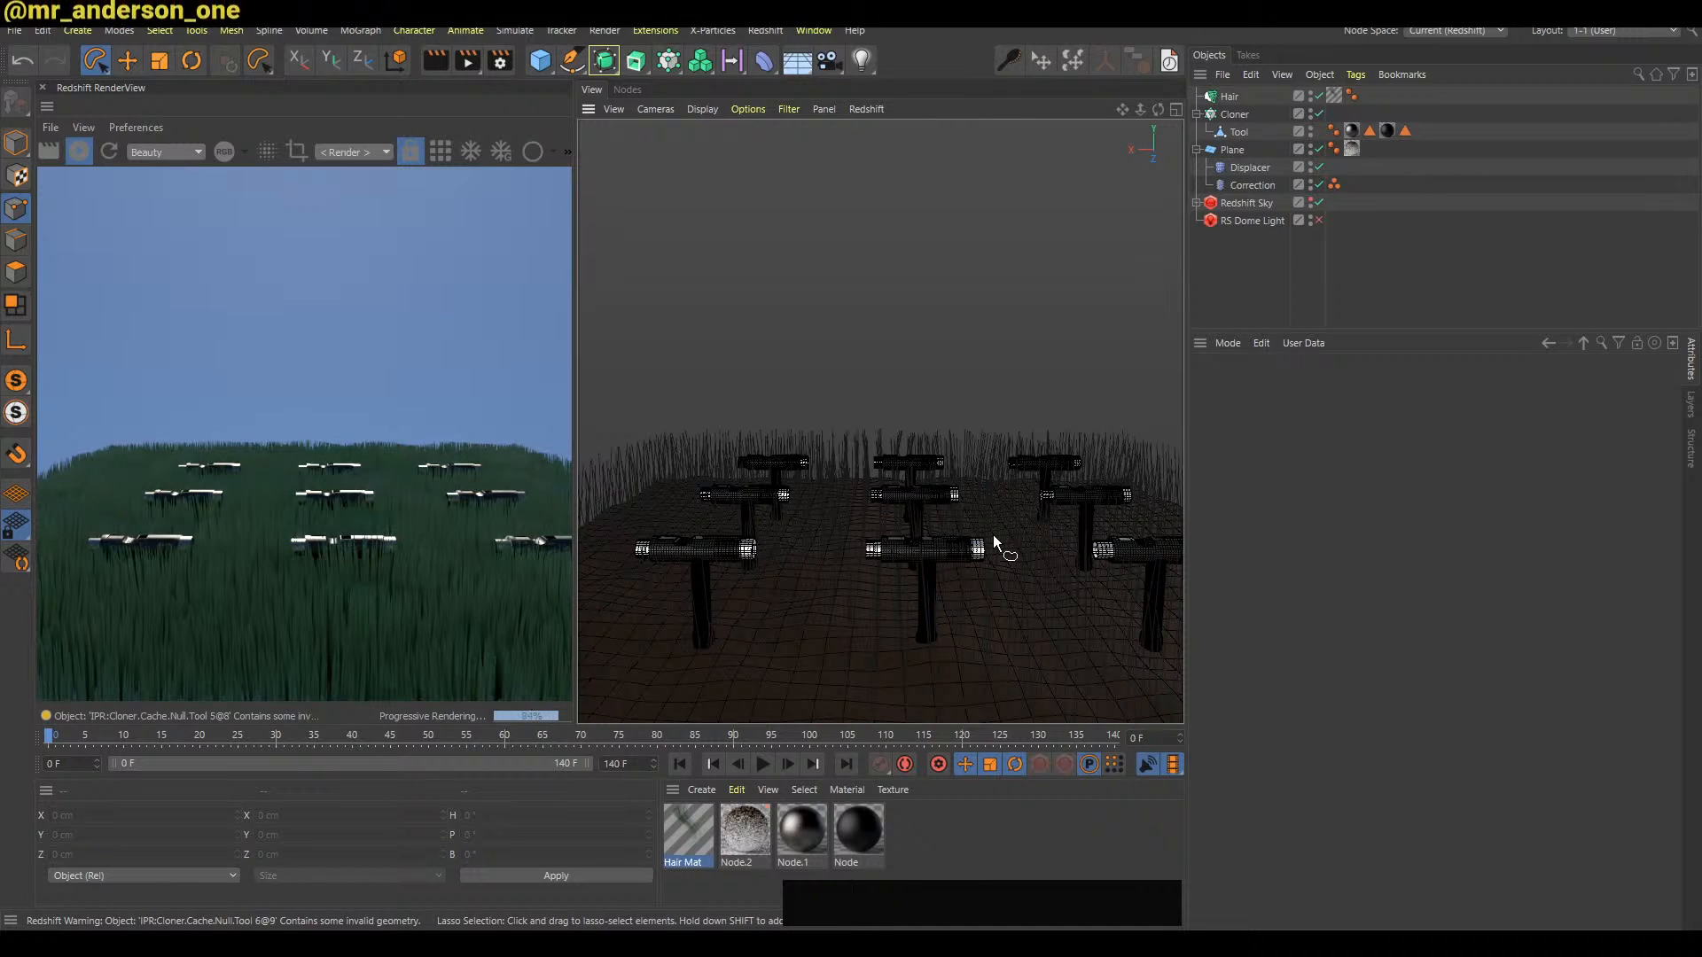
Switch to the YouTube live chat and post a Yes/No poll asking "Is this art?"
key("alt+Tab")
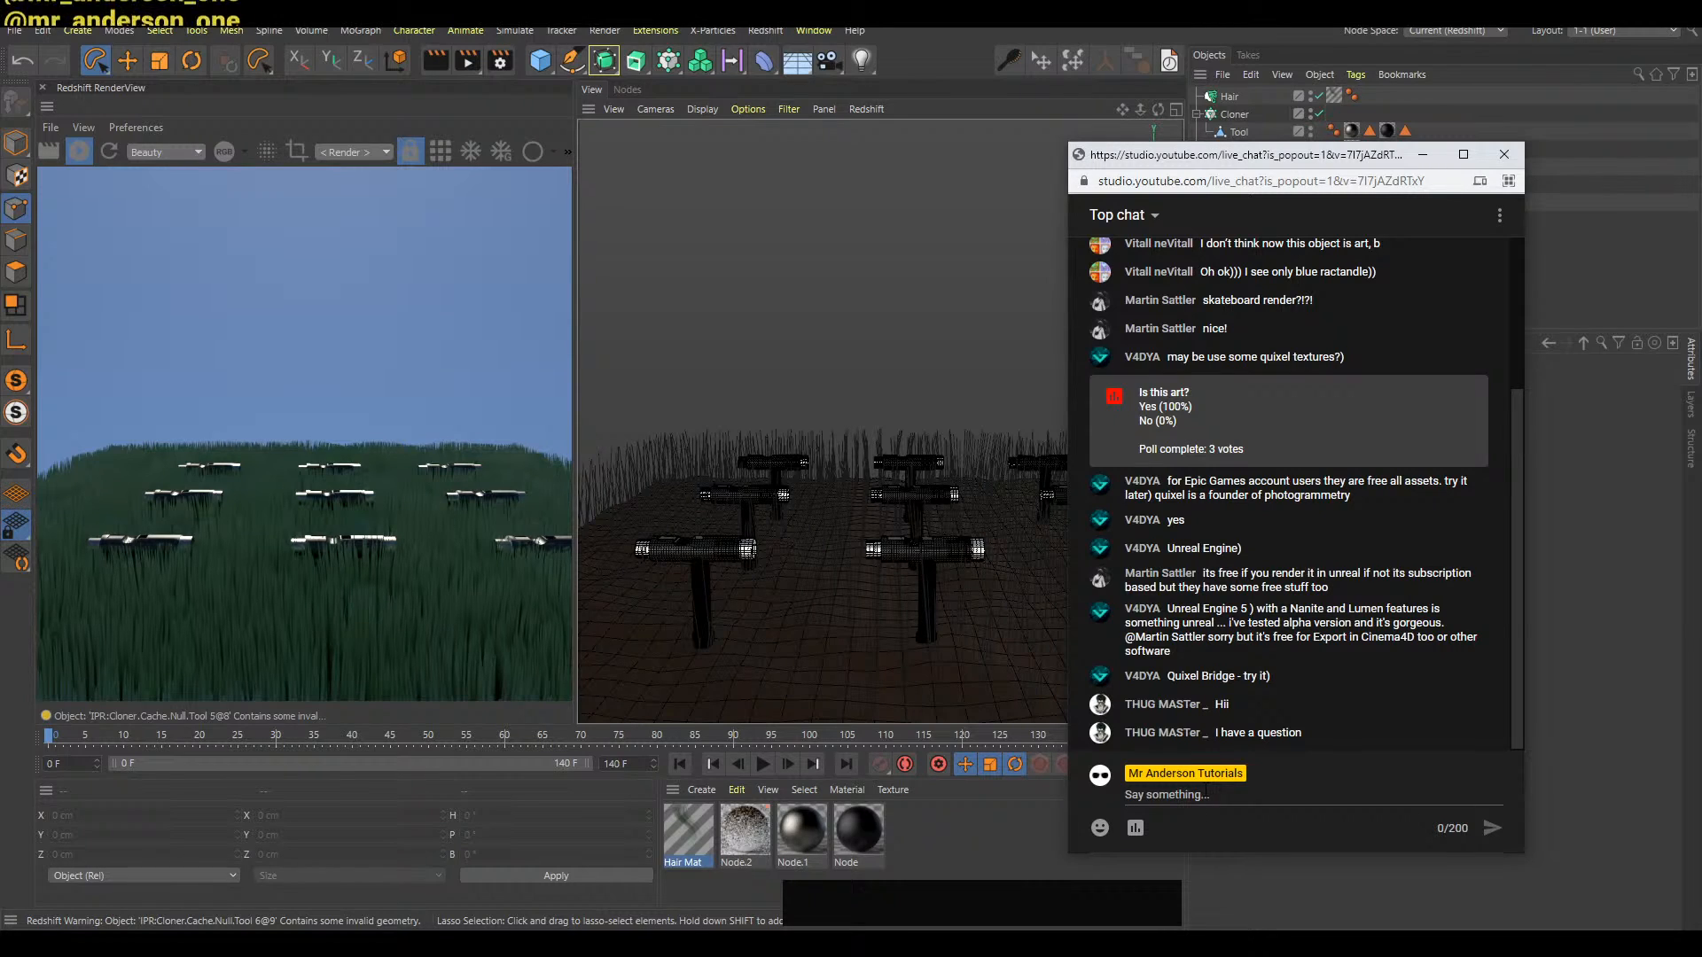
left_click(1138, 829)
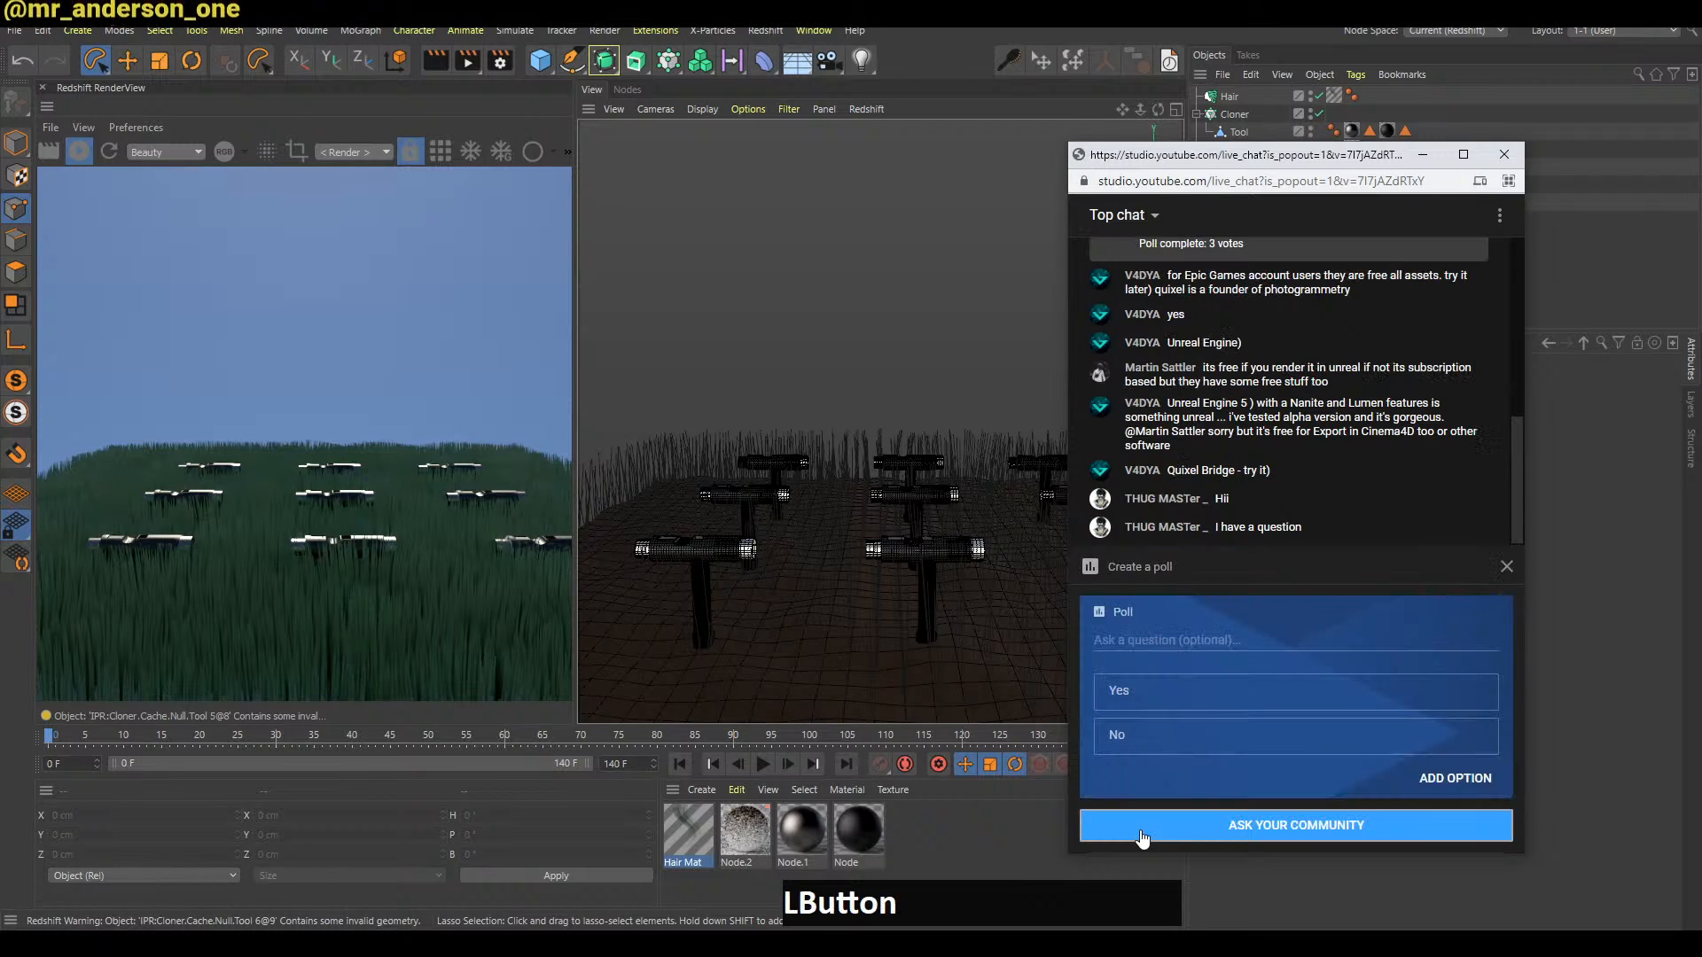
left_click(1199, 640)
type("Is ")
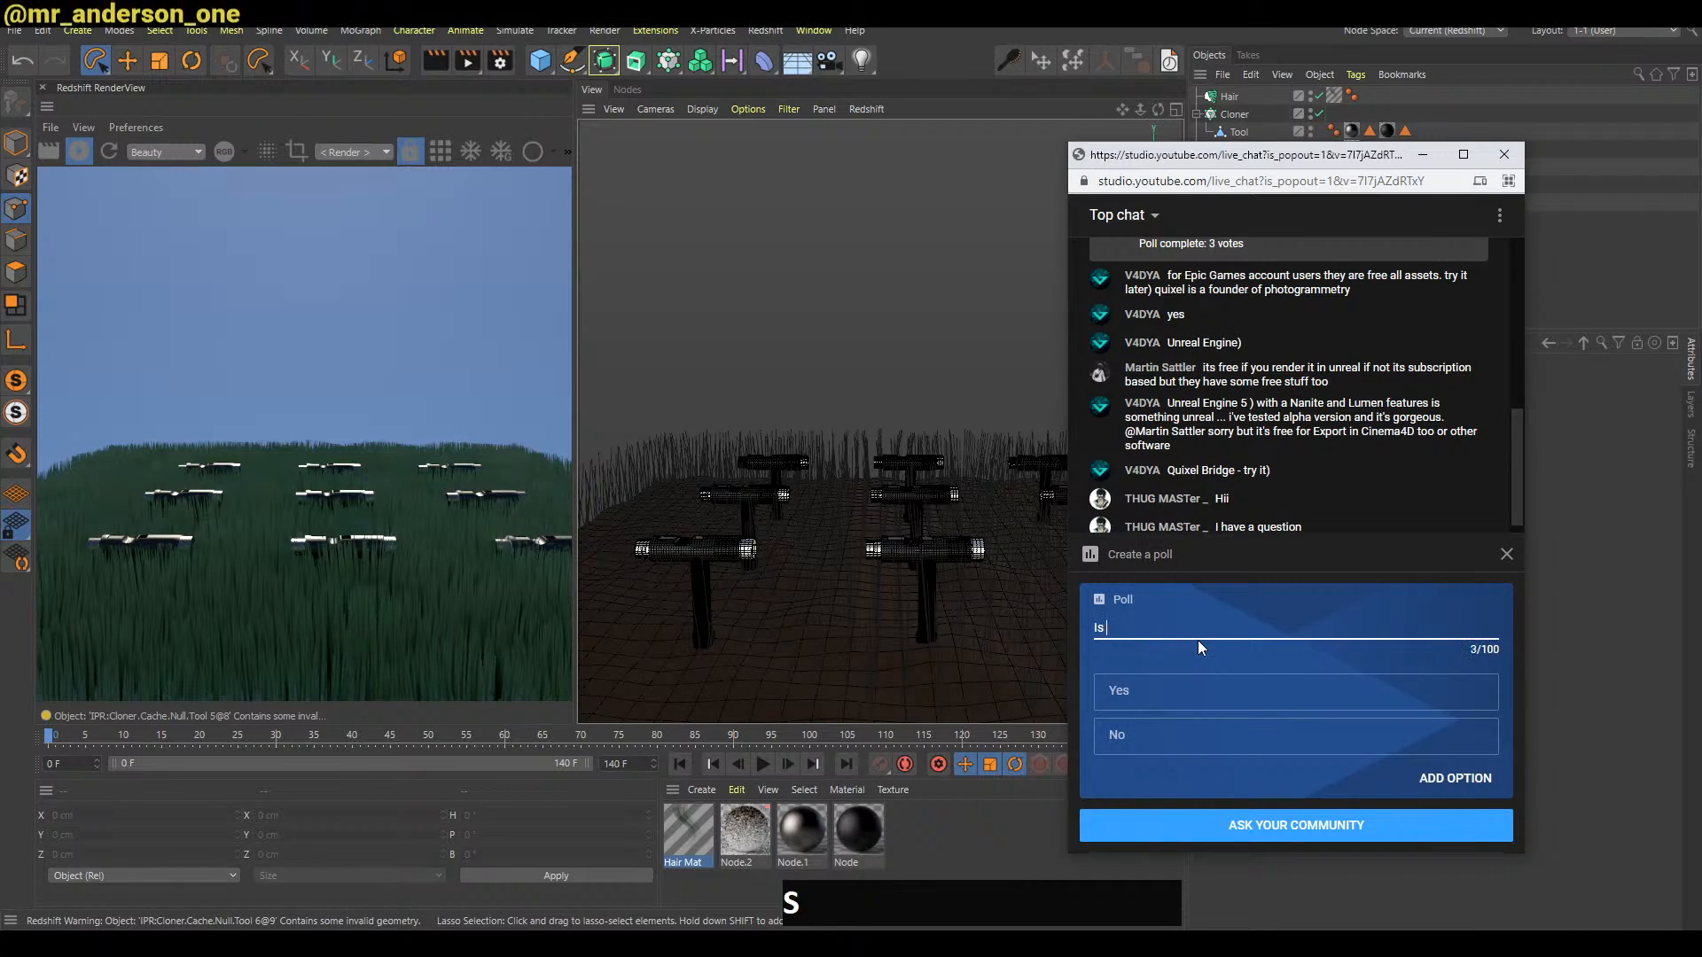
type("this art?")
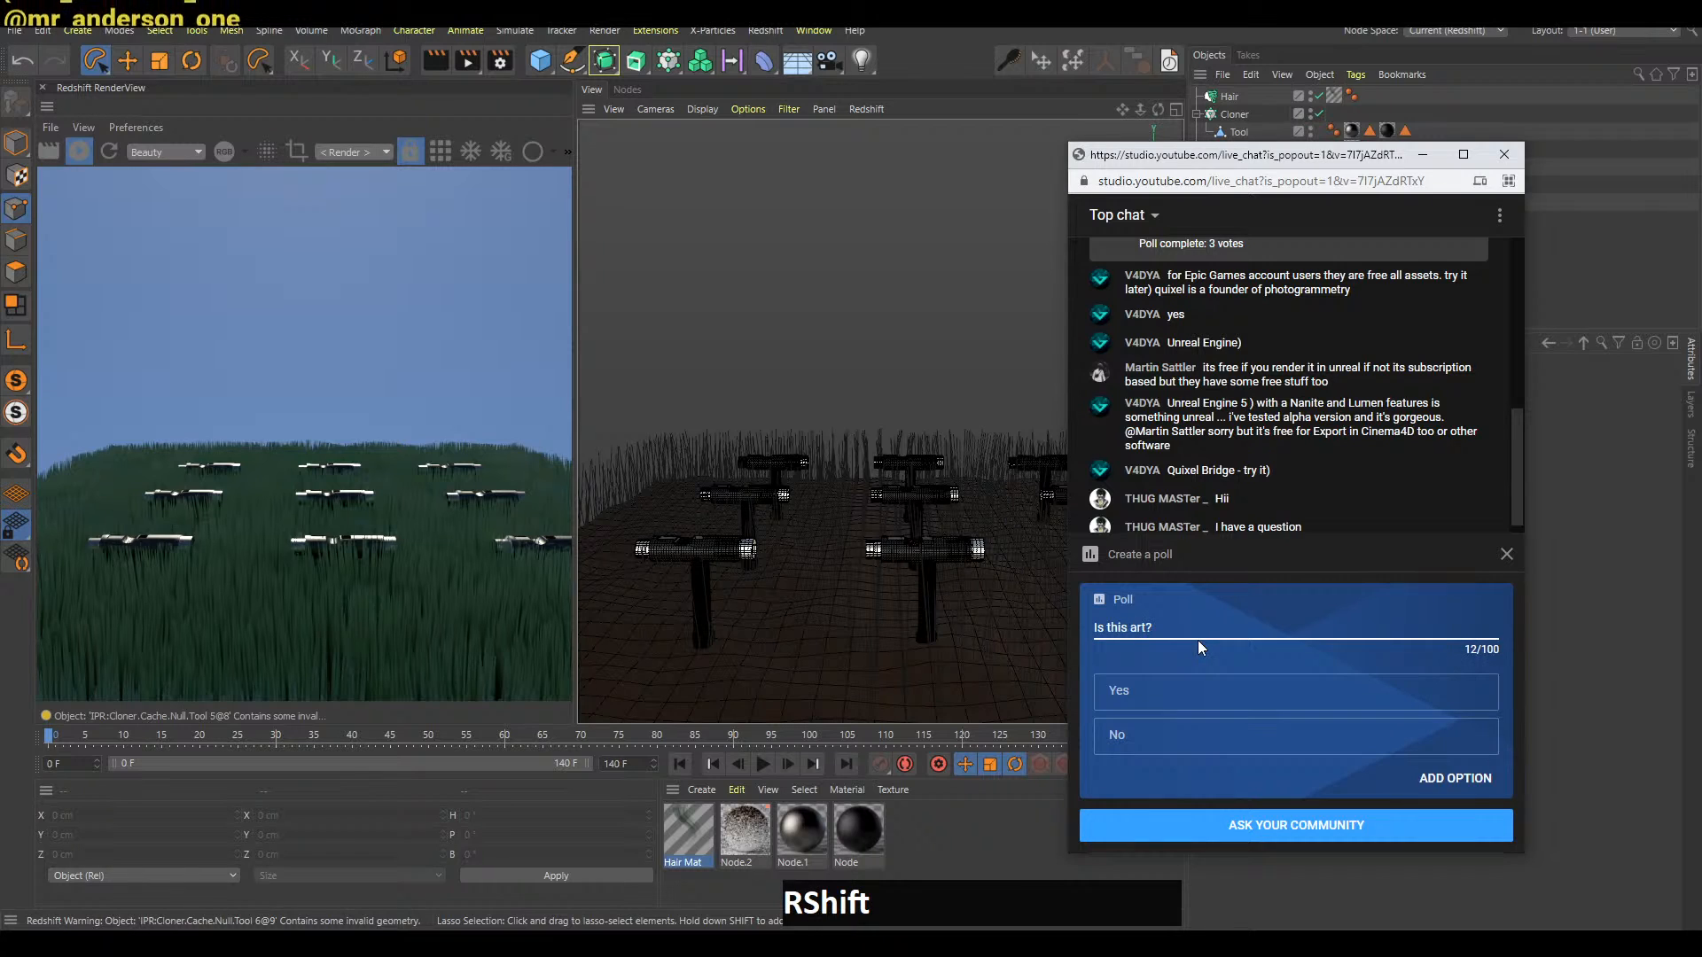
left_click(1253, 824)
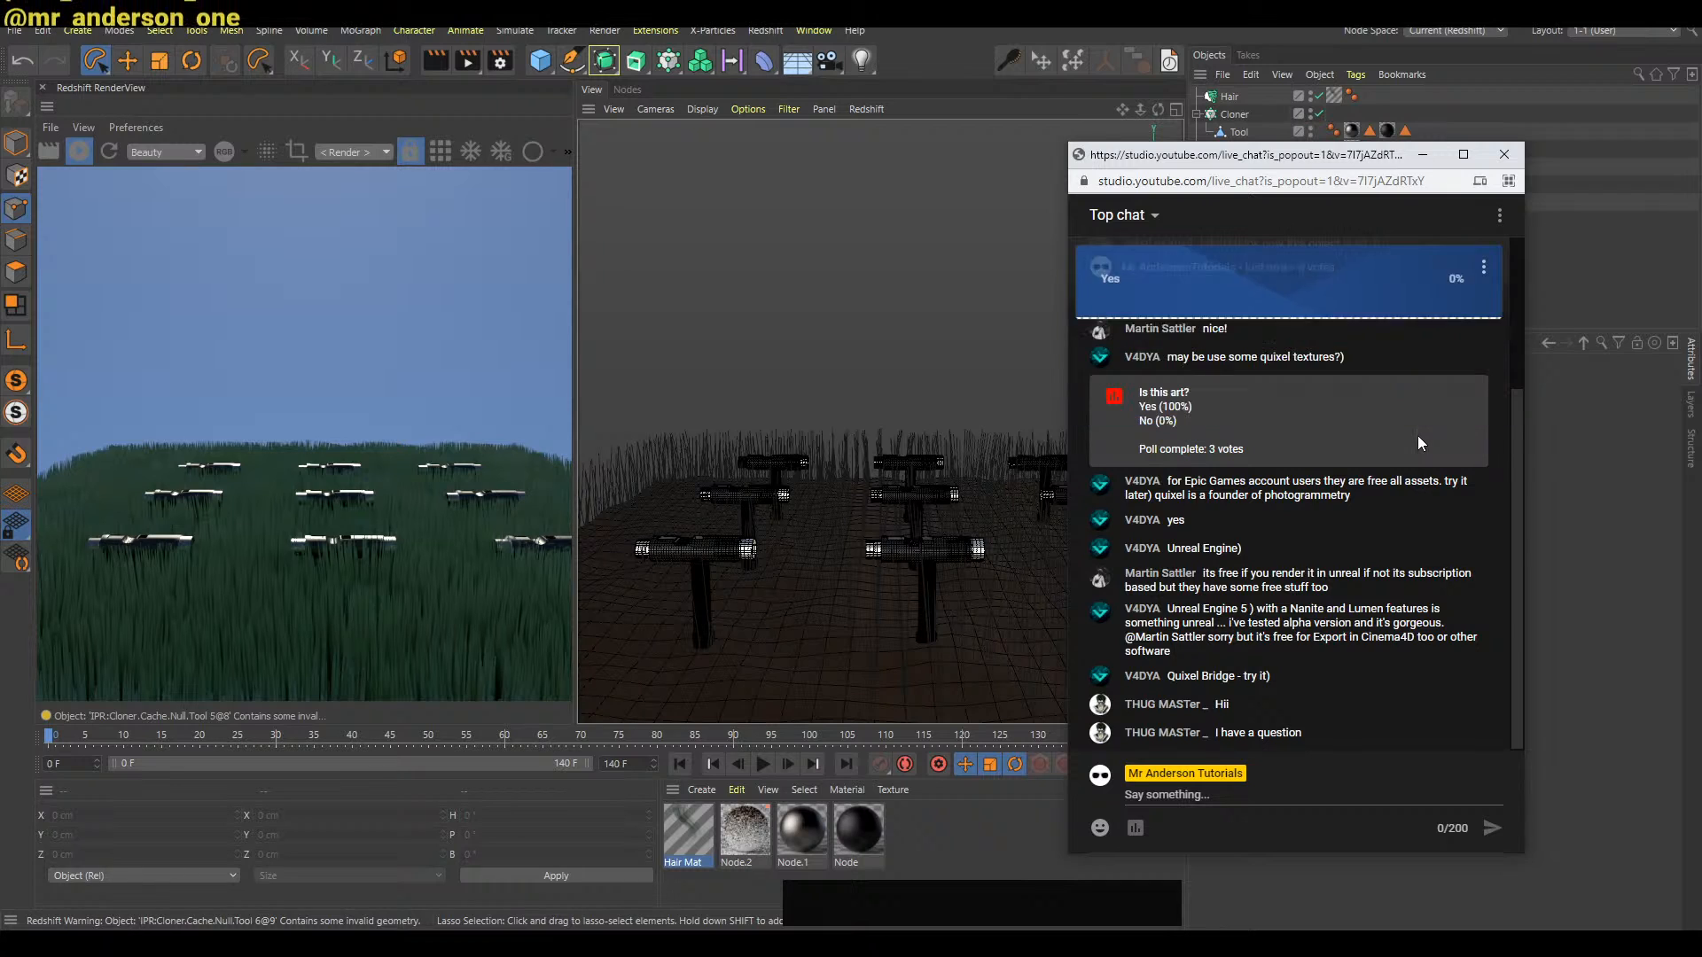
Return from the live chat poll to the scene, save it, and create a new empty project
left_click(1312, 278)
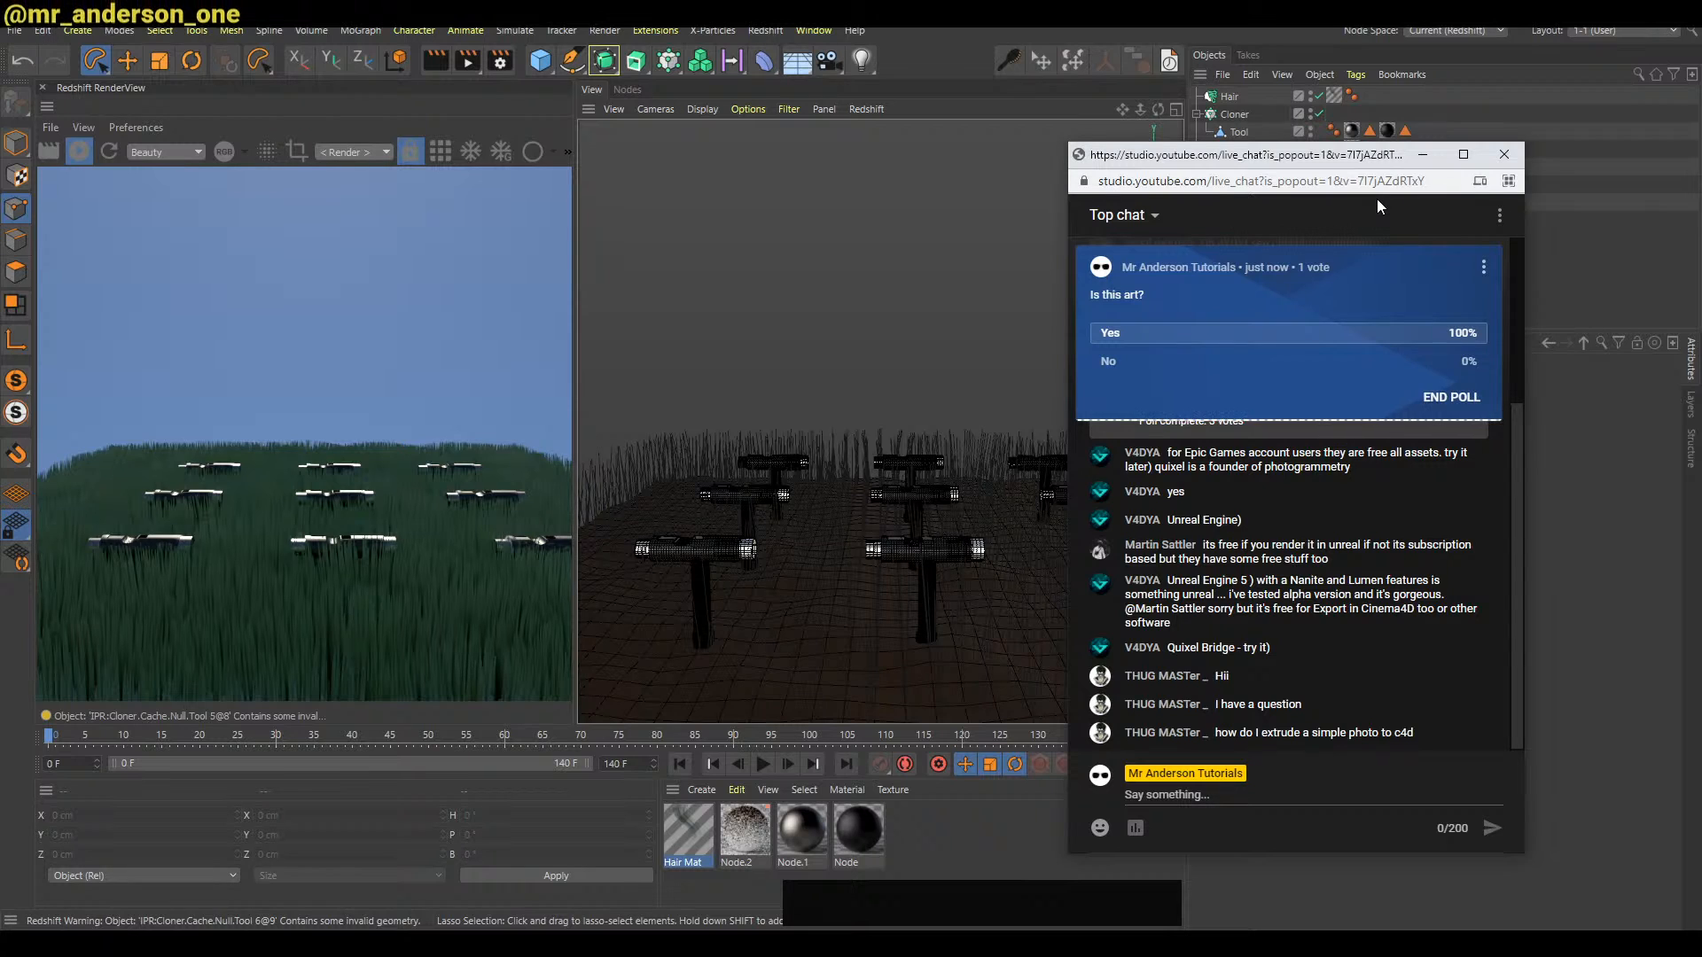
left_click(1546, 220)
key("ctrl+s")
key("b")
key("ctrl+n")
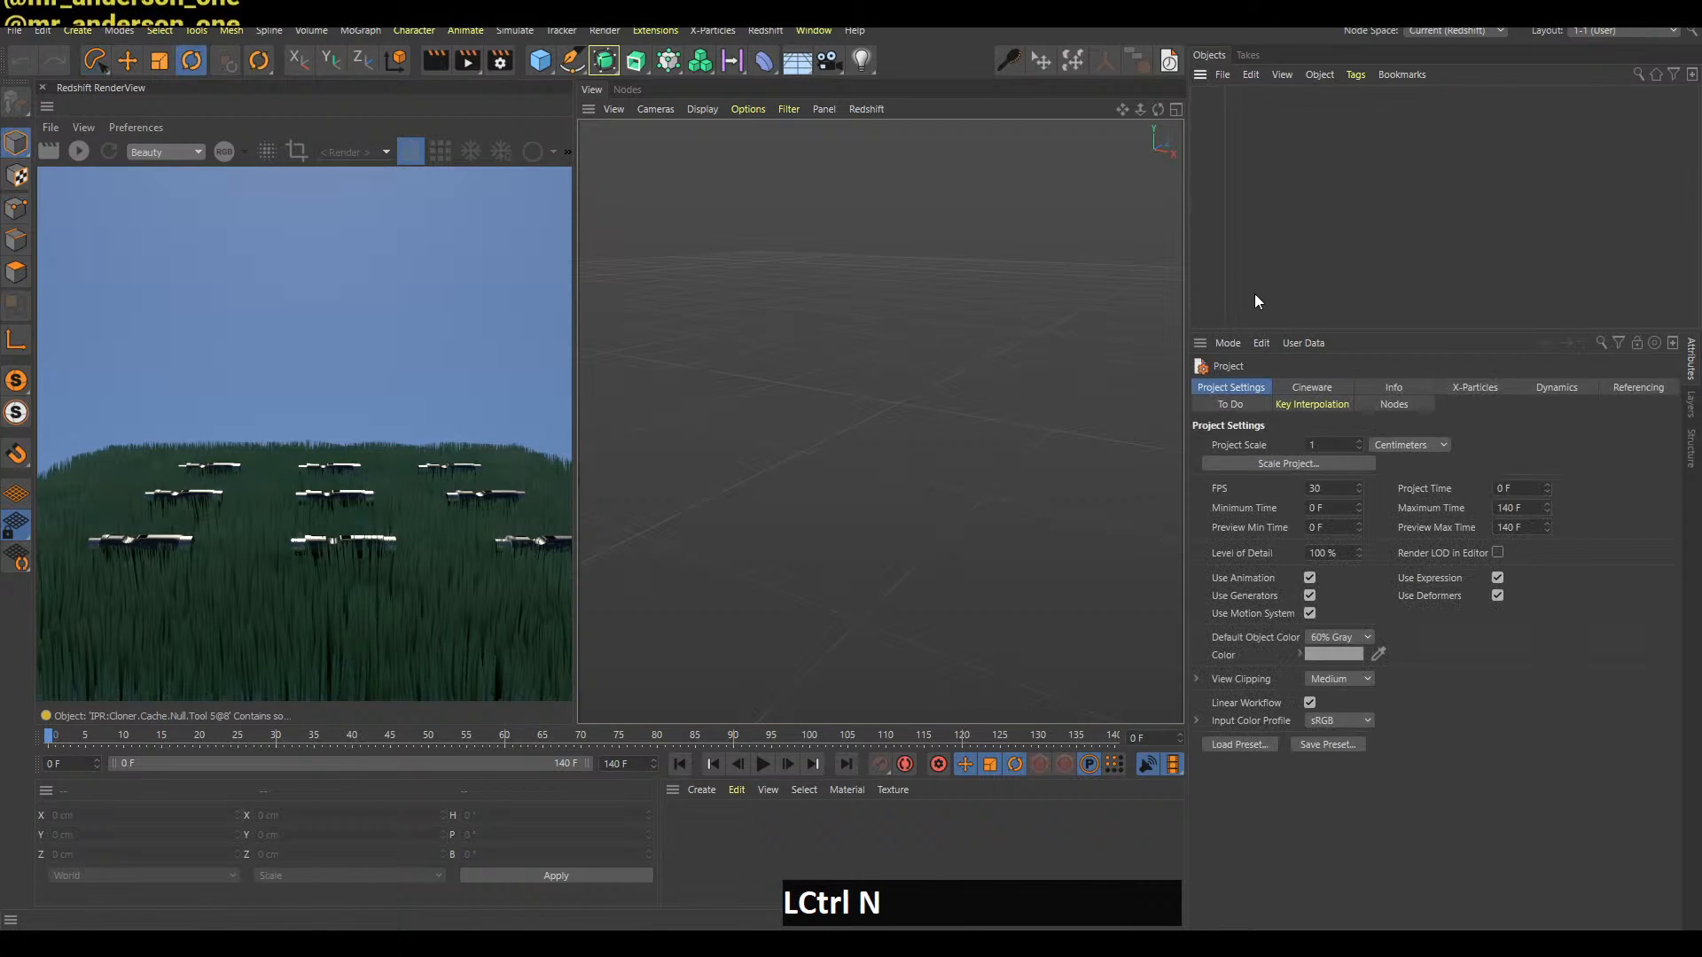
Add a rectangle spline and place it inside an Extrude generator
left_click(539, 59)
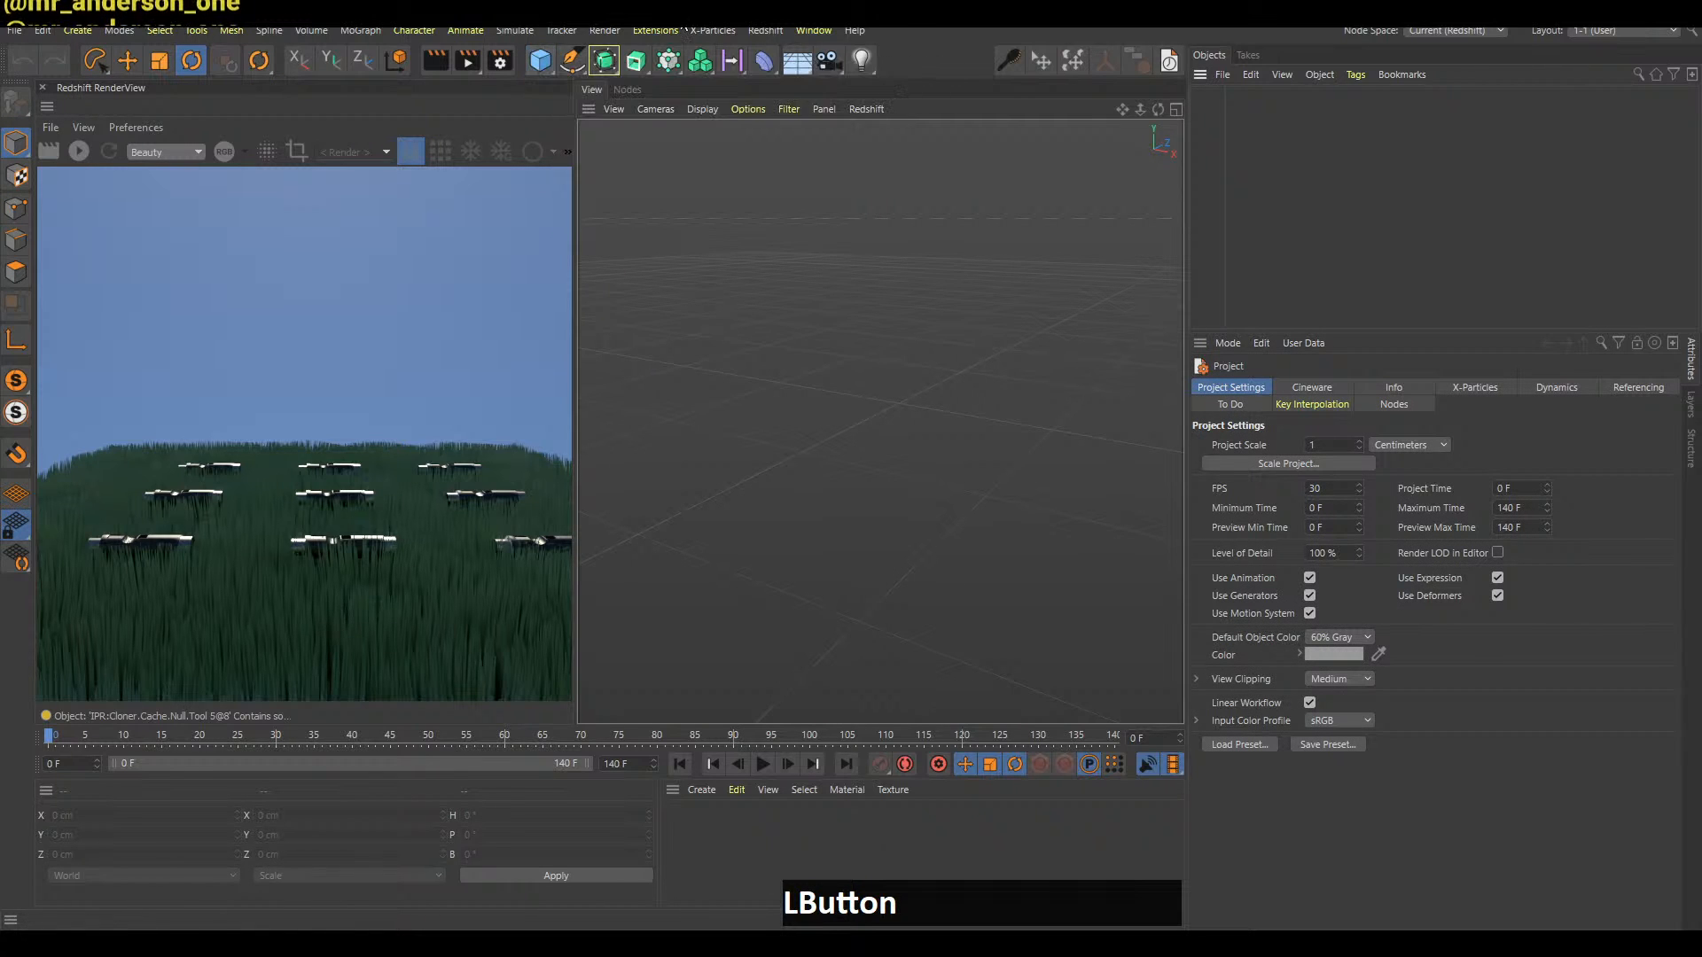
left_click(572, 59)
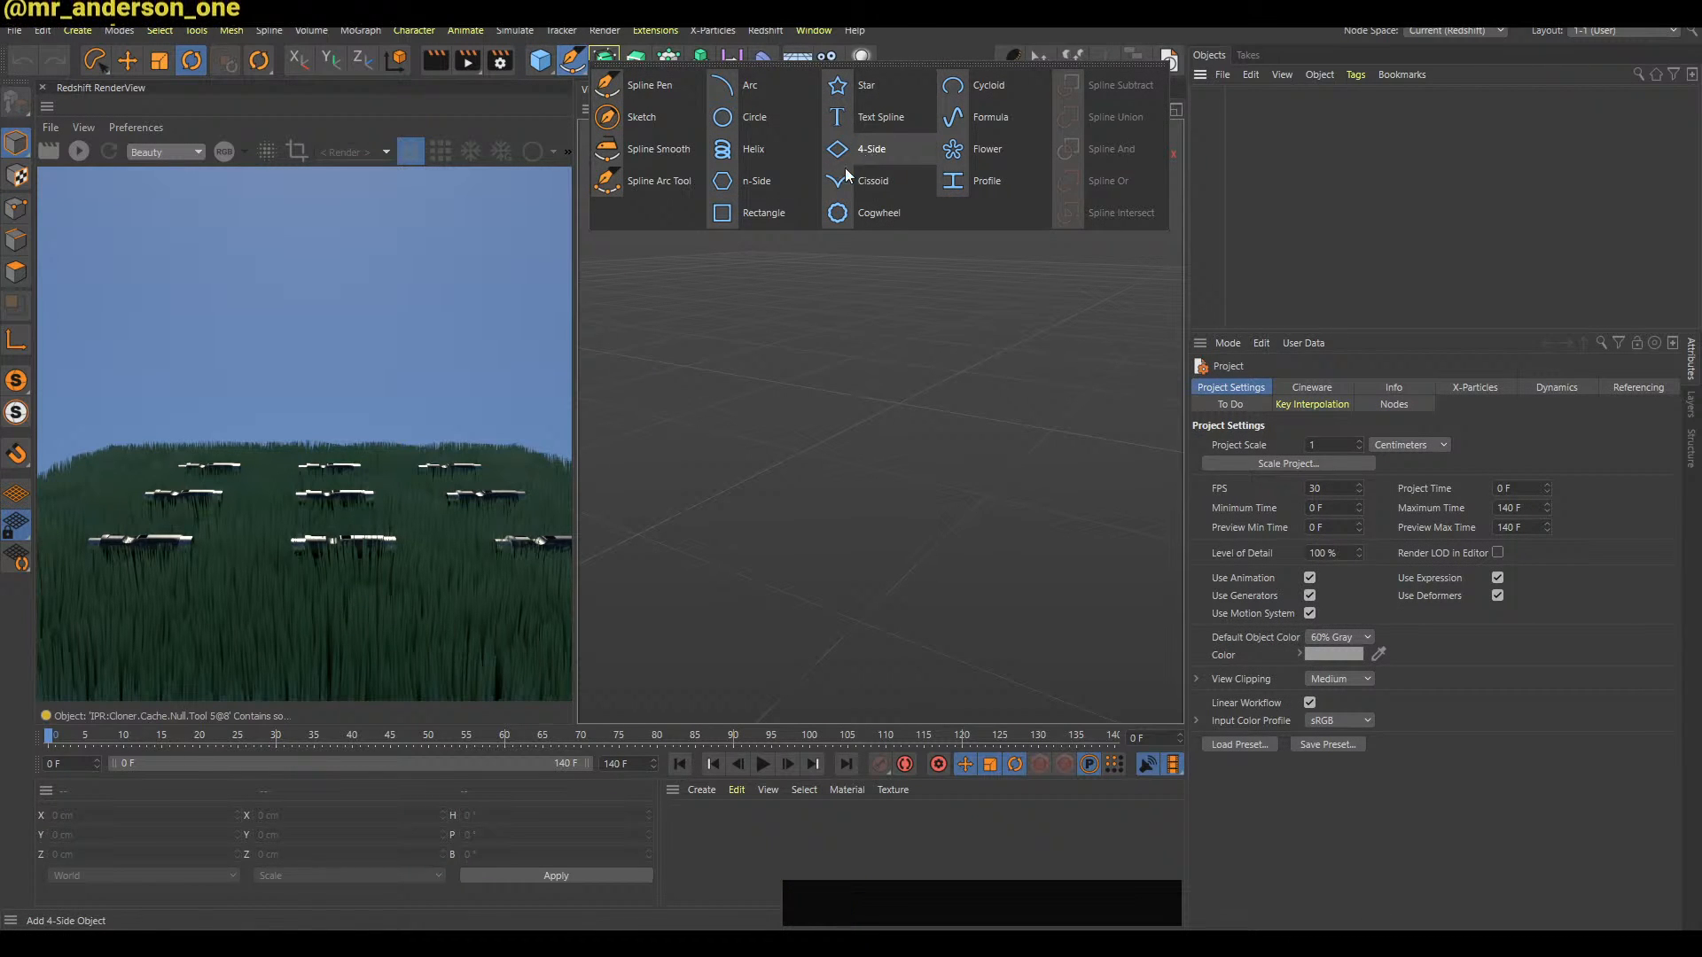
left_click(758, 213)
left_click(604, 60)
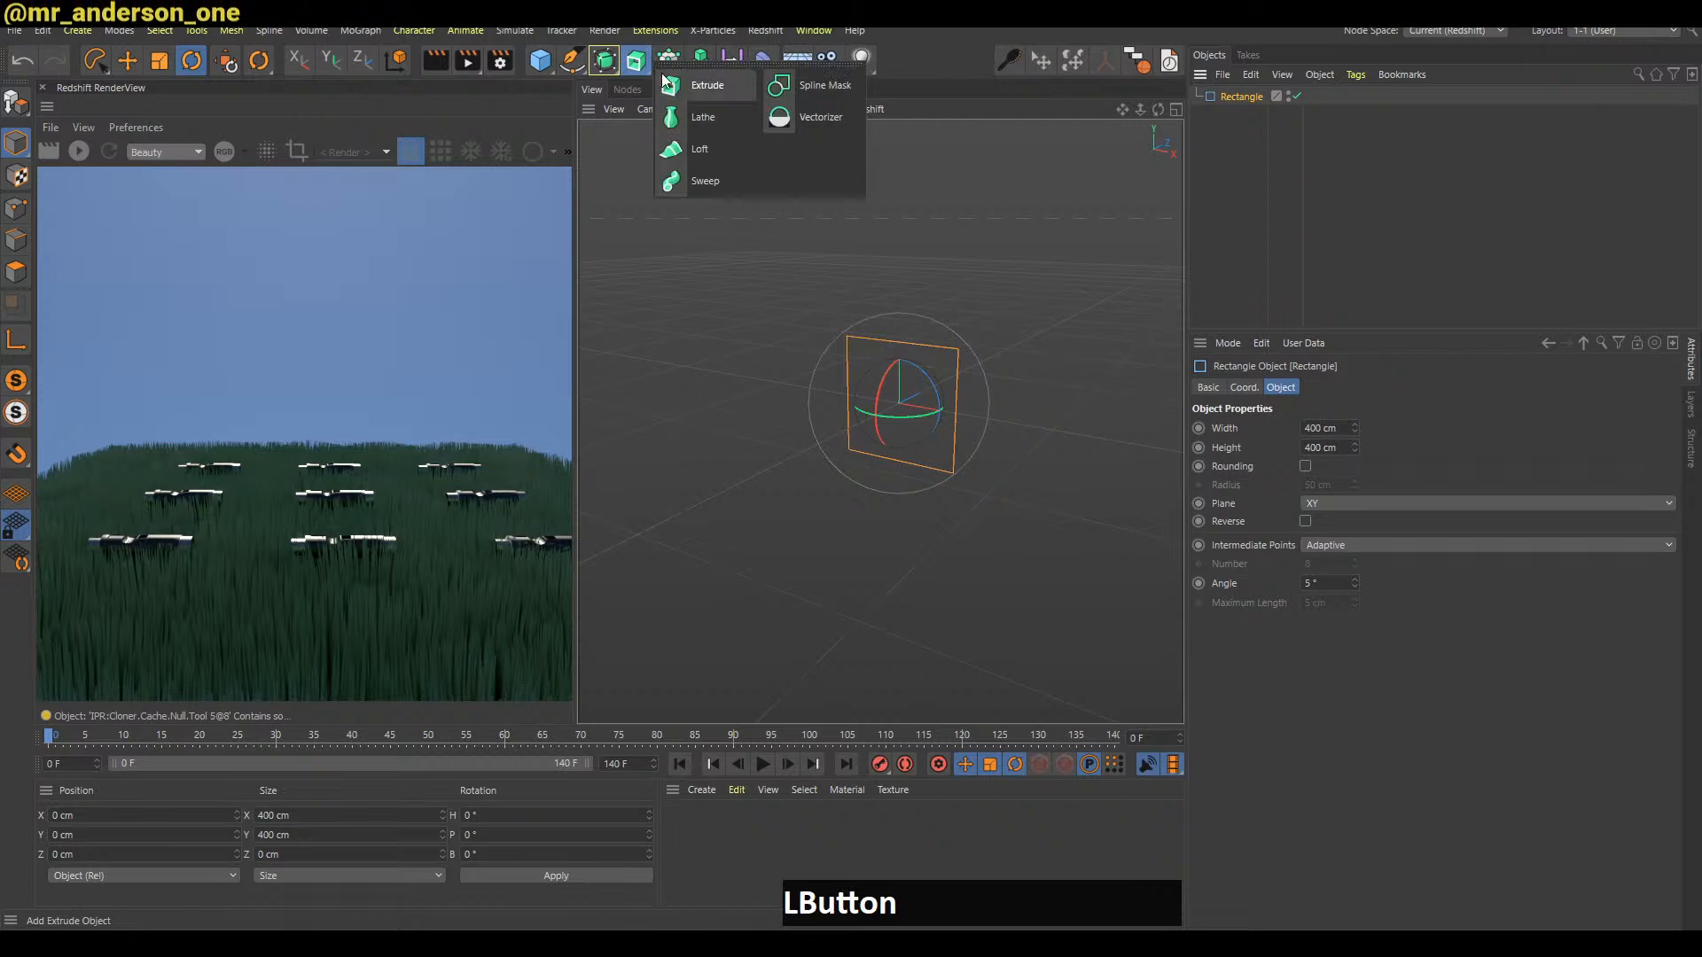
left_click(695, 86, "alt")
left_click(1216, 240)
right_click_drag(967, 390, 980, 395, "alt")
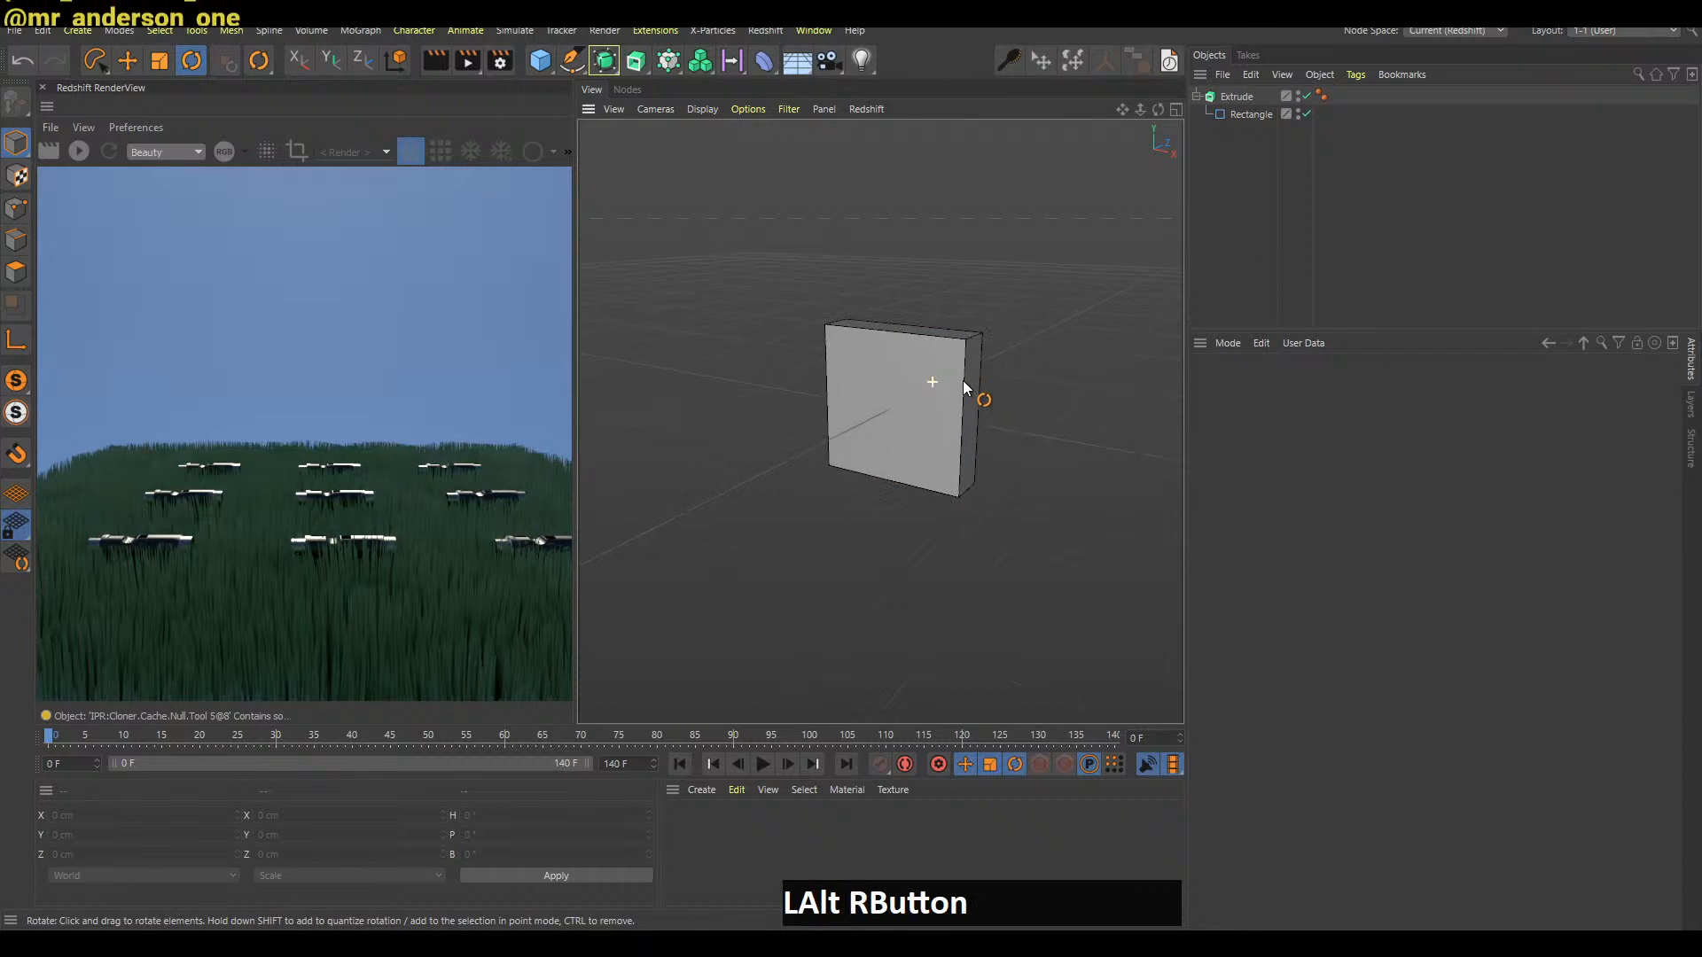
left_click_drag(981, 395, 835, 399, "alt")
Increase the rectangle's extrusion offset to 484 cm
left_click(1276, 100)
left_click_drag(1406, 448, 1513, 428)
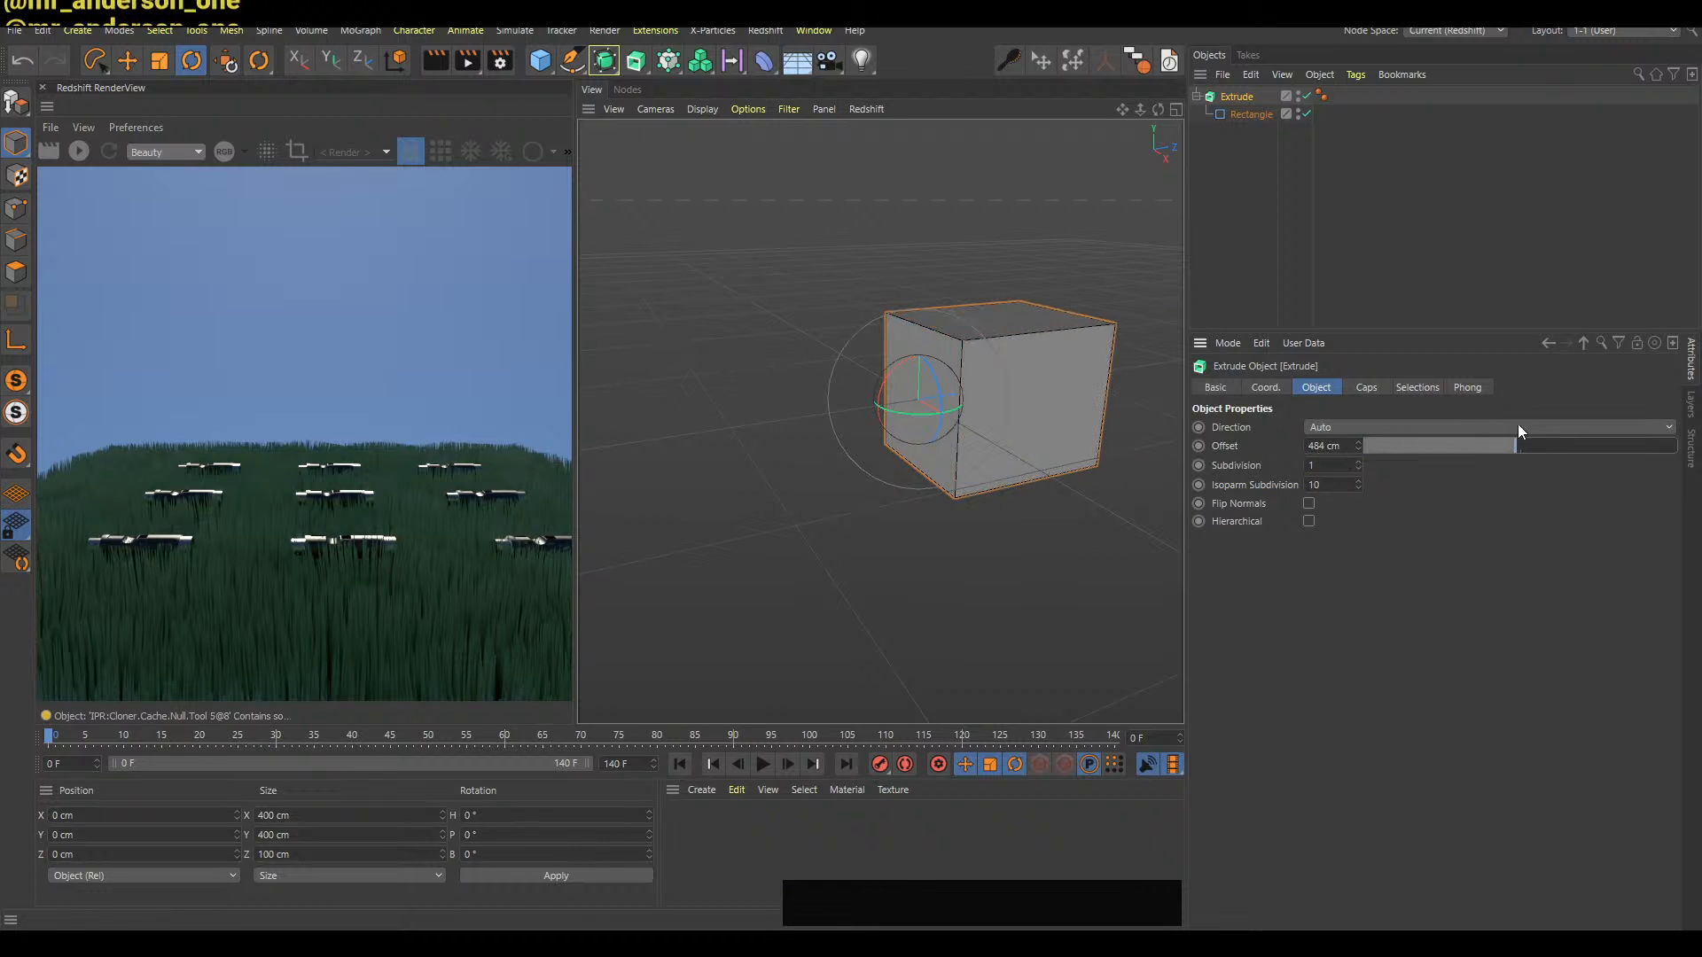
middle_click_drag(1095, 412, 1007, 467, "alt")
Check the live chat for viewer questions and delete the extruded rectangle with its generator
key("alt+Tab")
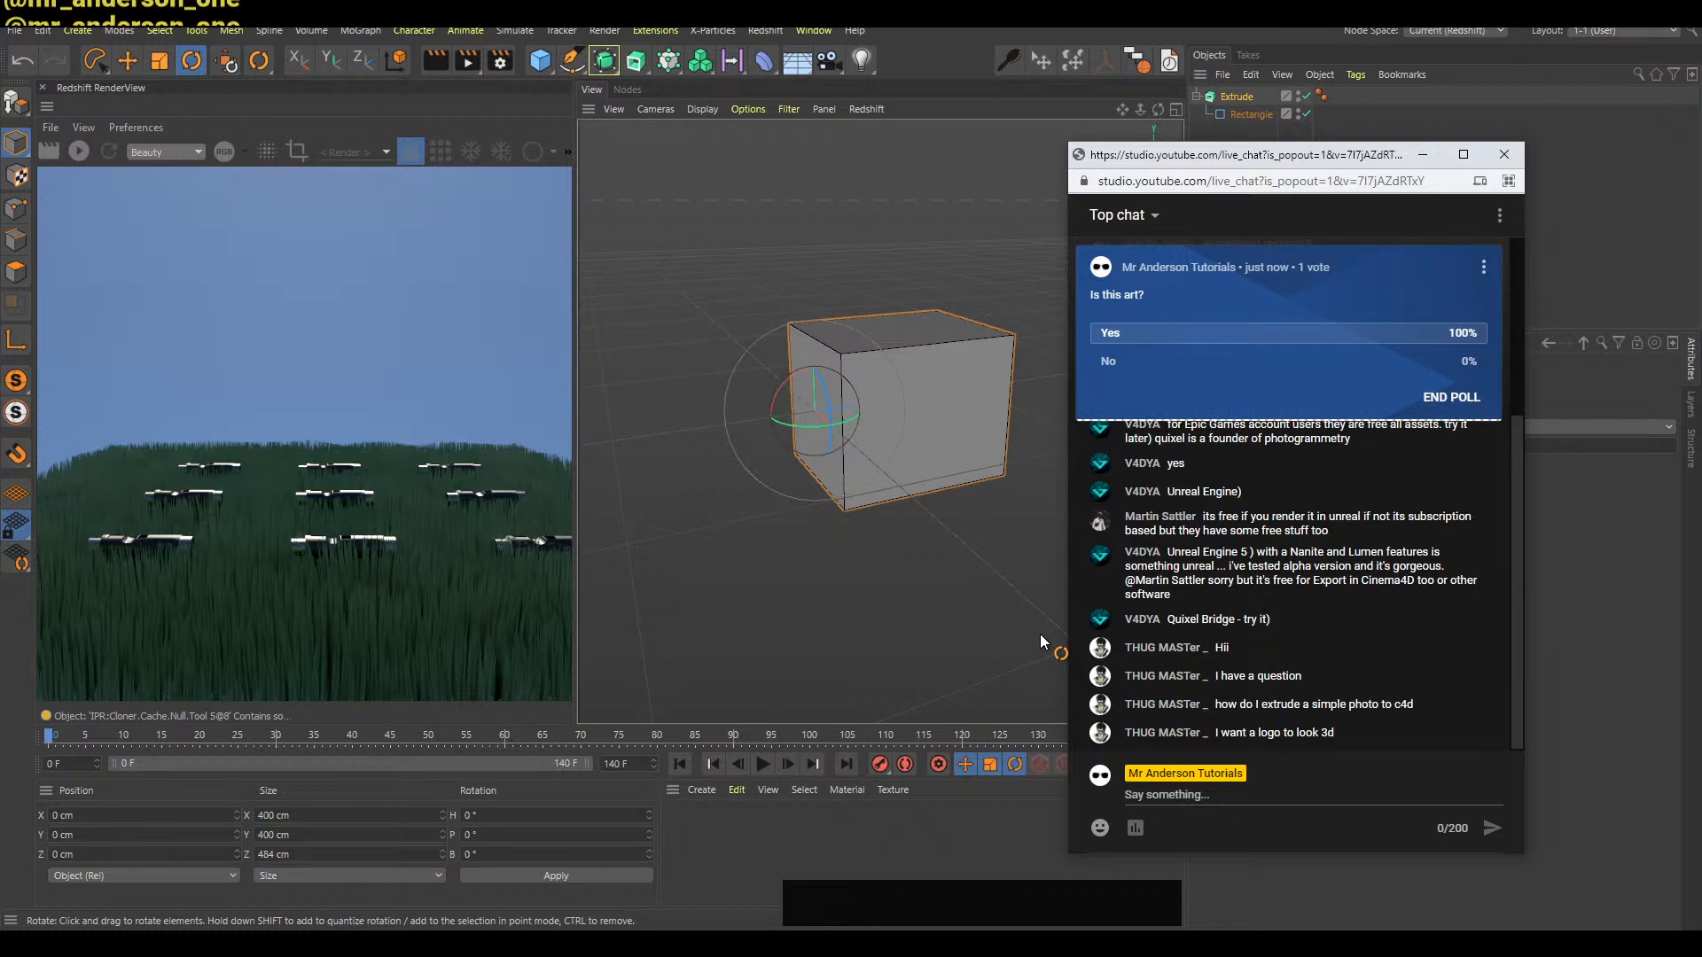
left_click(1422, 157)
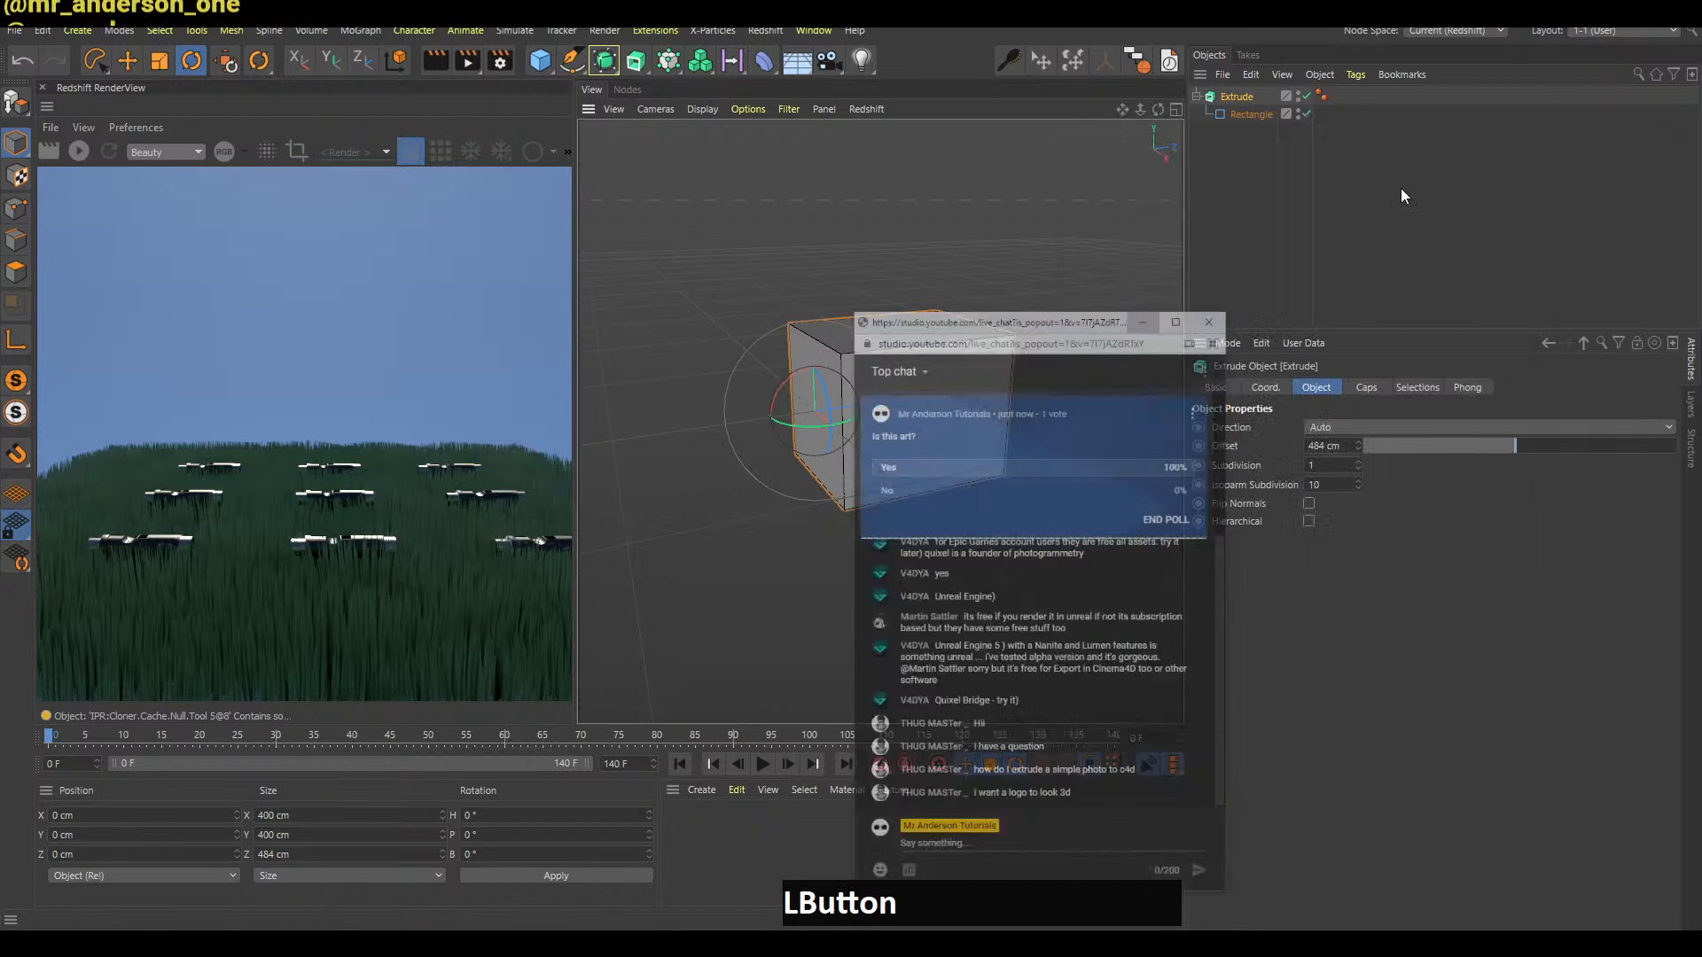
key("Delete")
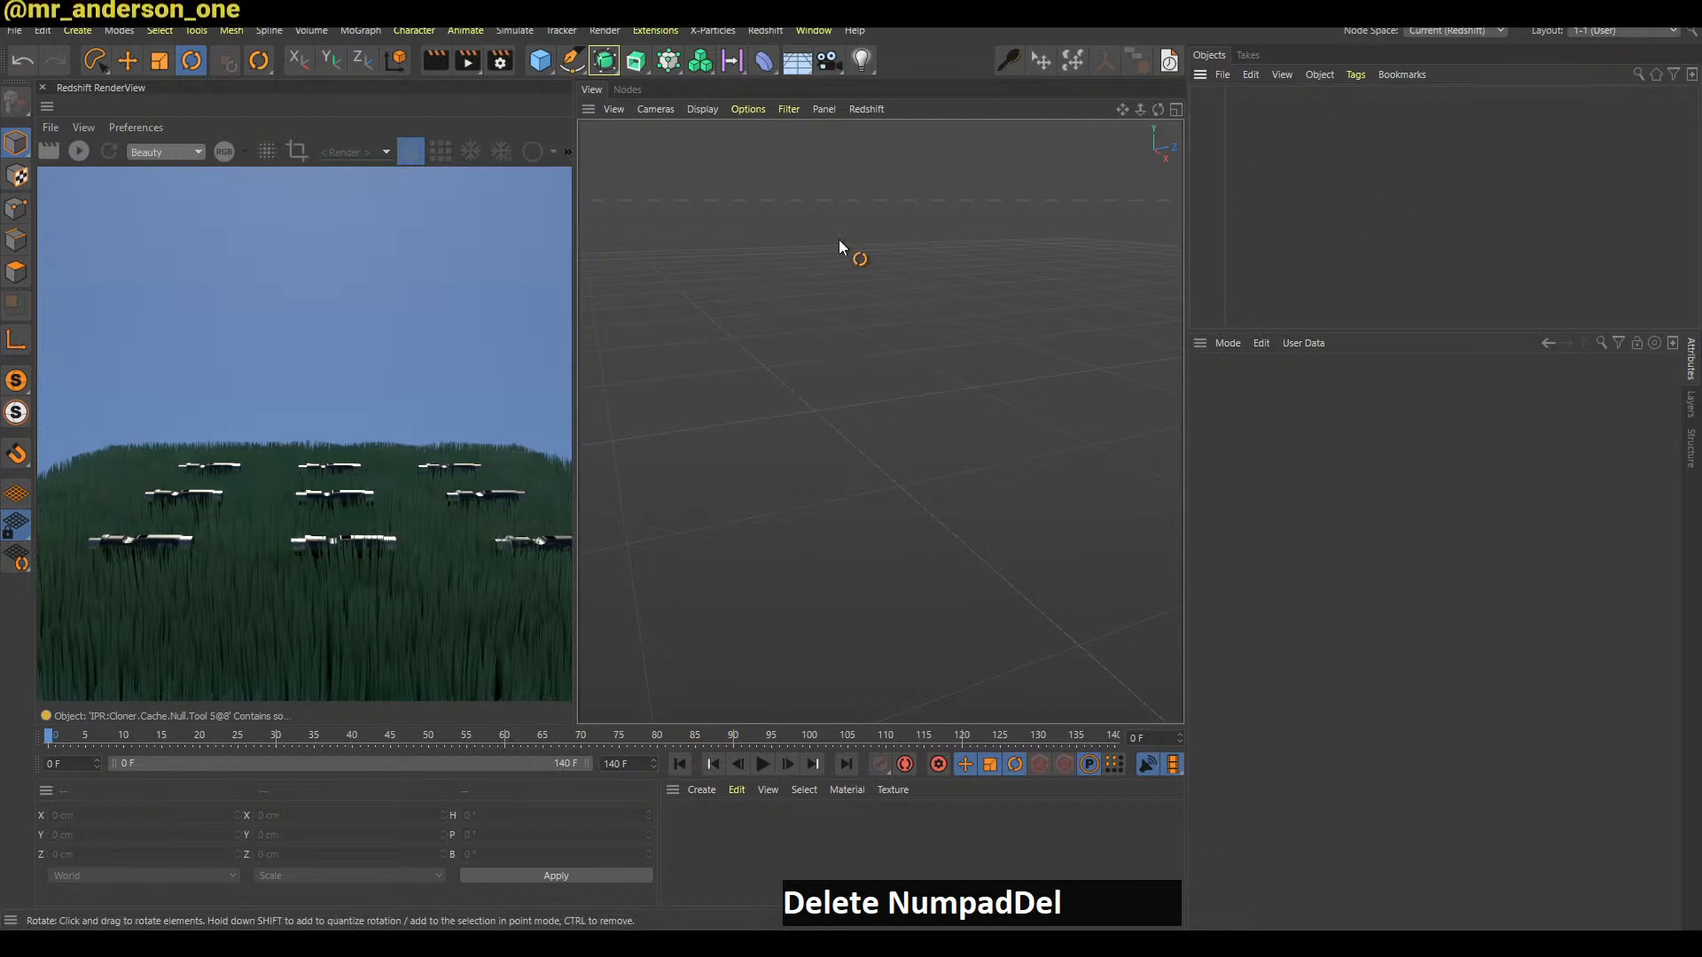
Add a star spline to the empty scene as a stand-in for a logo outline
left_click(573, 61)
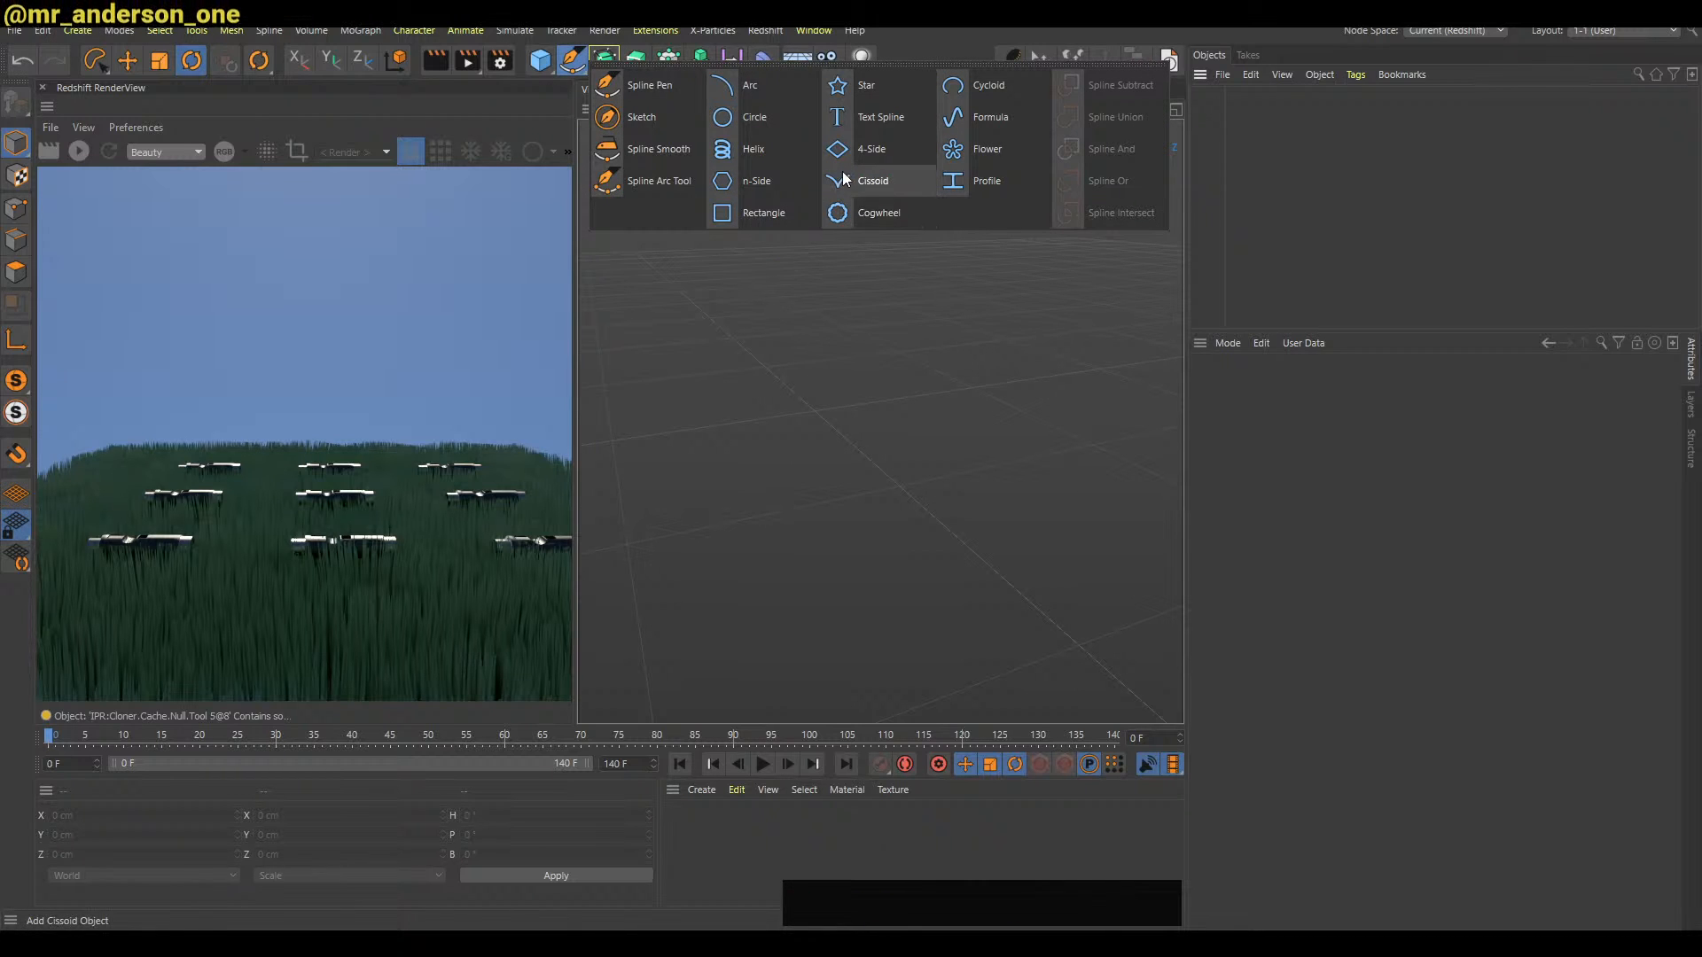
left_click(867, 86)
left_click(1265, 236)
middle_click_drag(826, 399, 878, 380, "alt")
left_click_drag(858, 364, 1038, 331, "alt")
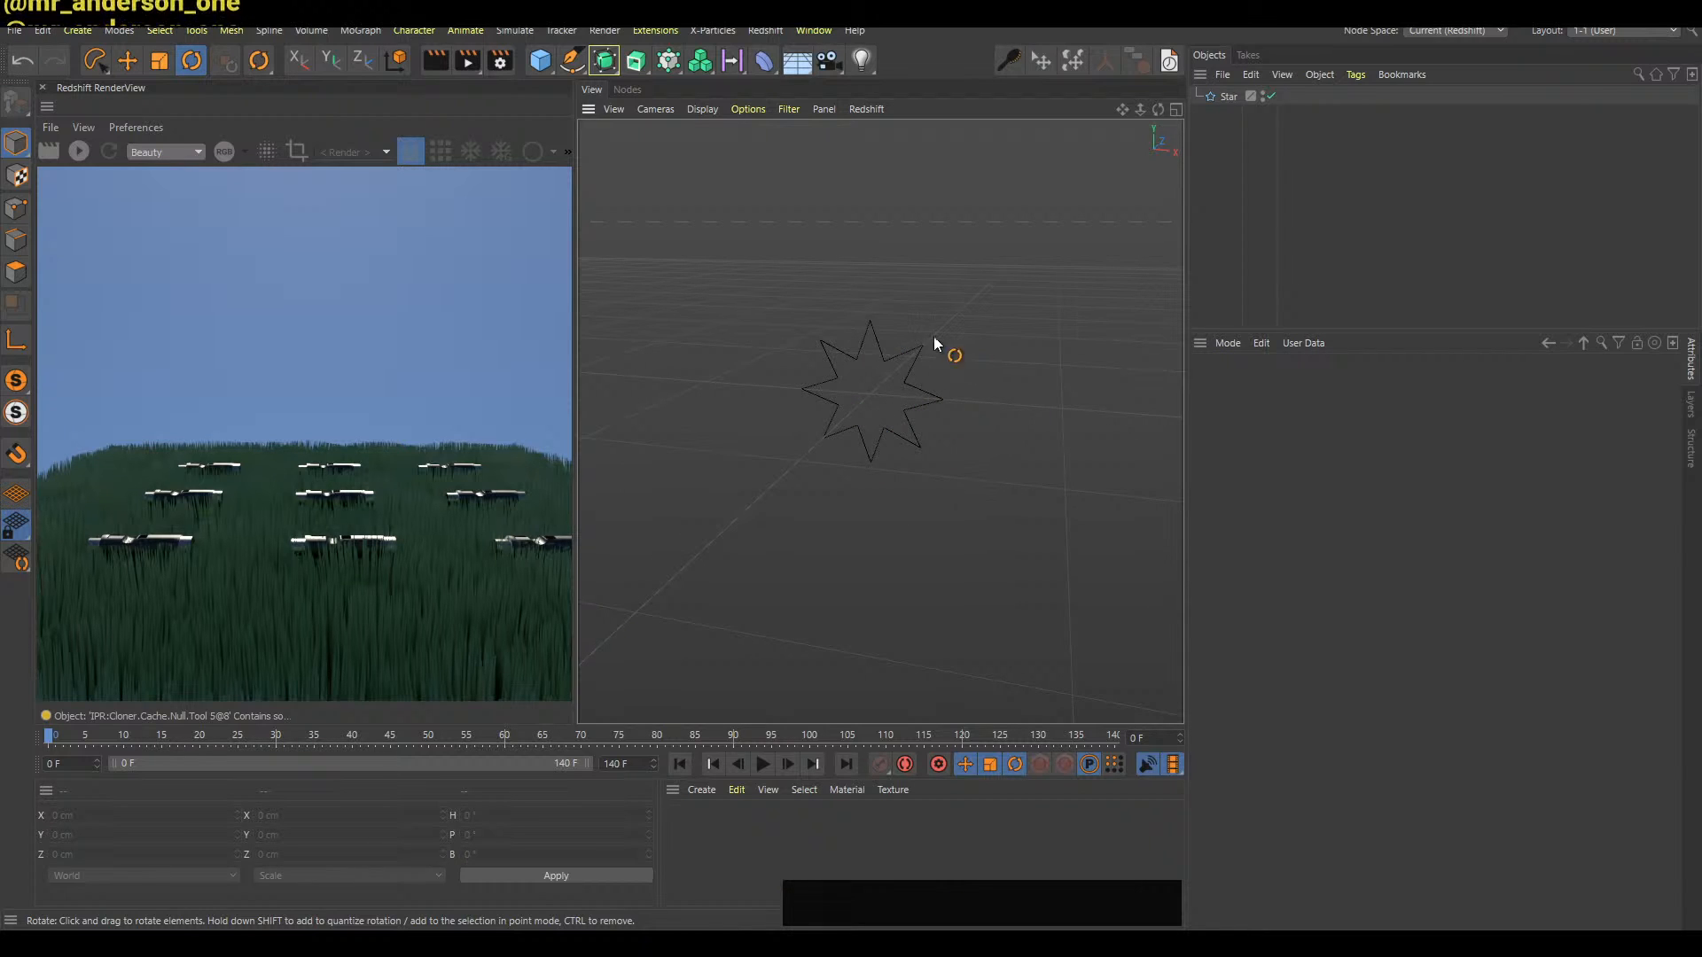
right_click_drag(917, 355, 868, 294, "alt")
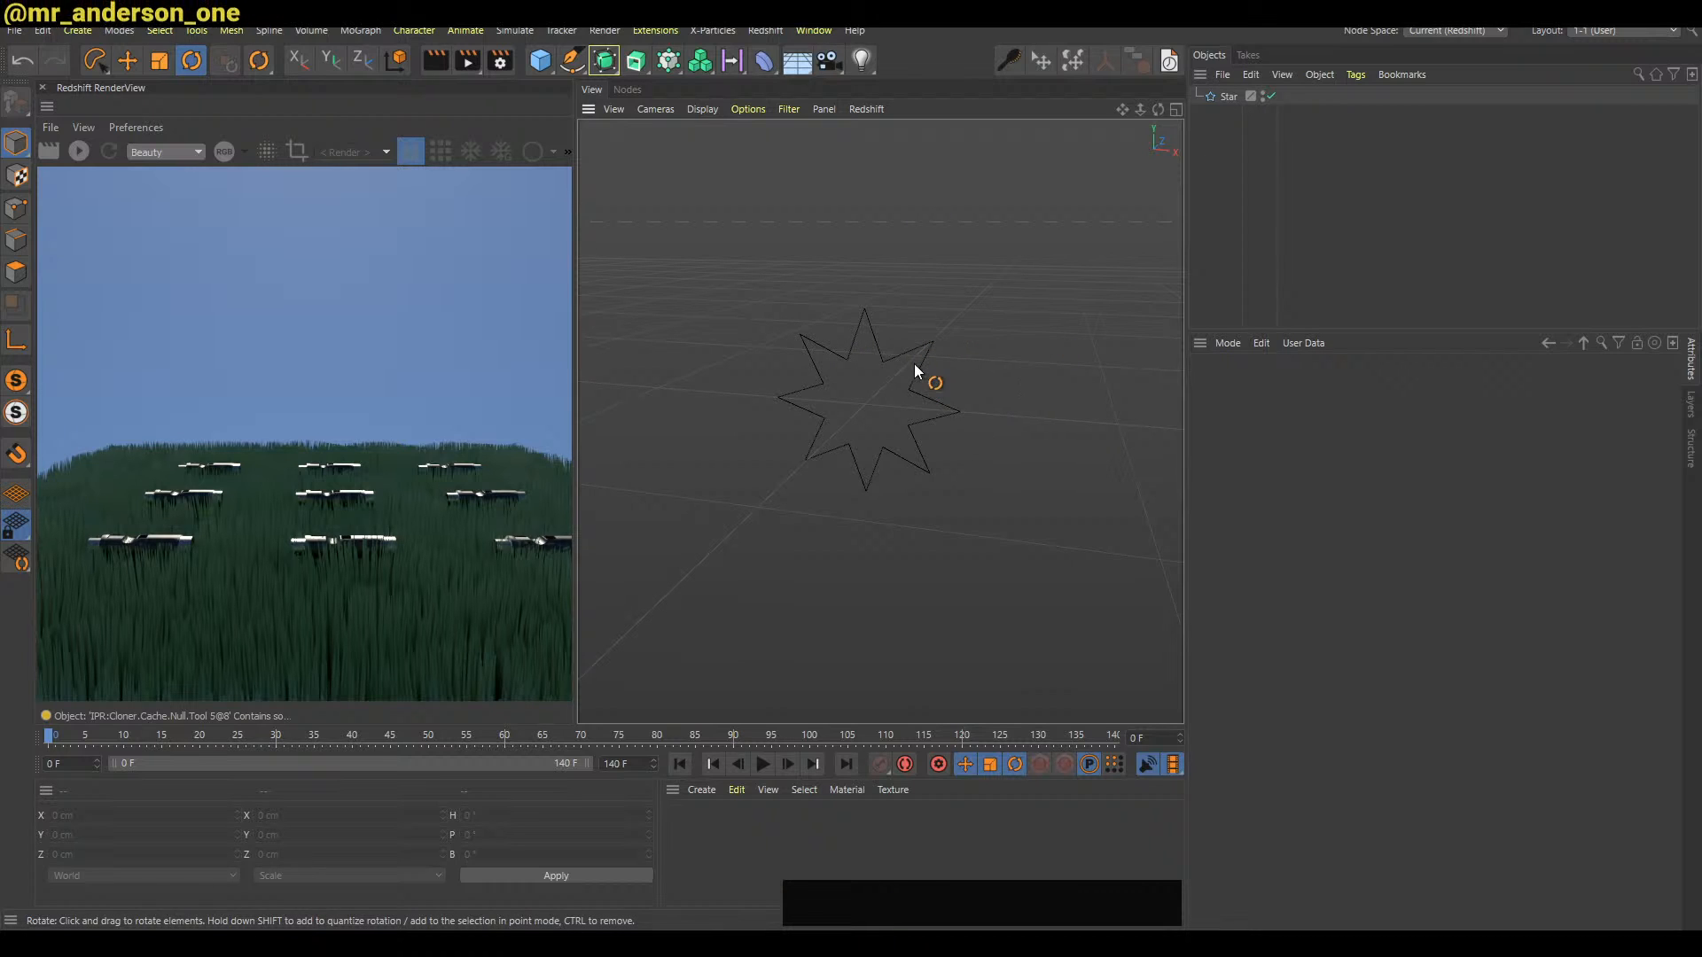
middle_click_drag(918, 368, 922, 348, "alt")
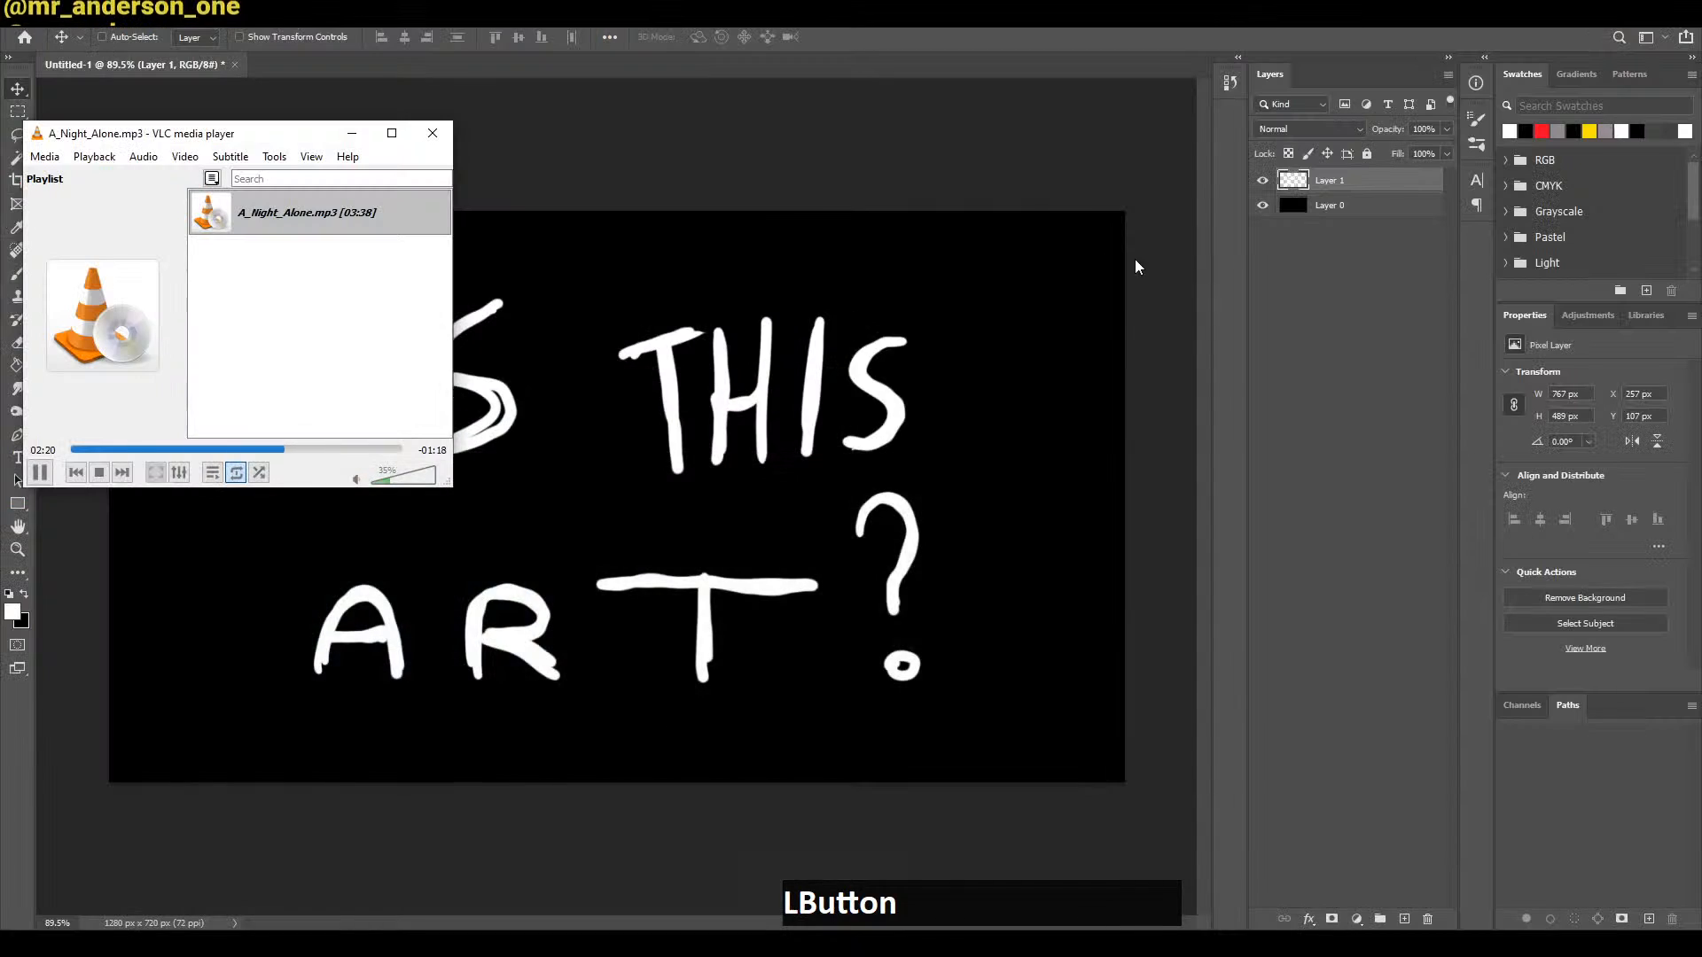
Switch to the desktop and examine the icon files, including the umbrella PNG and the random-icons SVG
key("super+d")
left_click(562, 346)
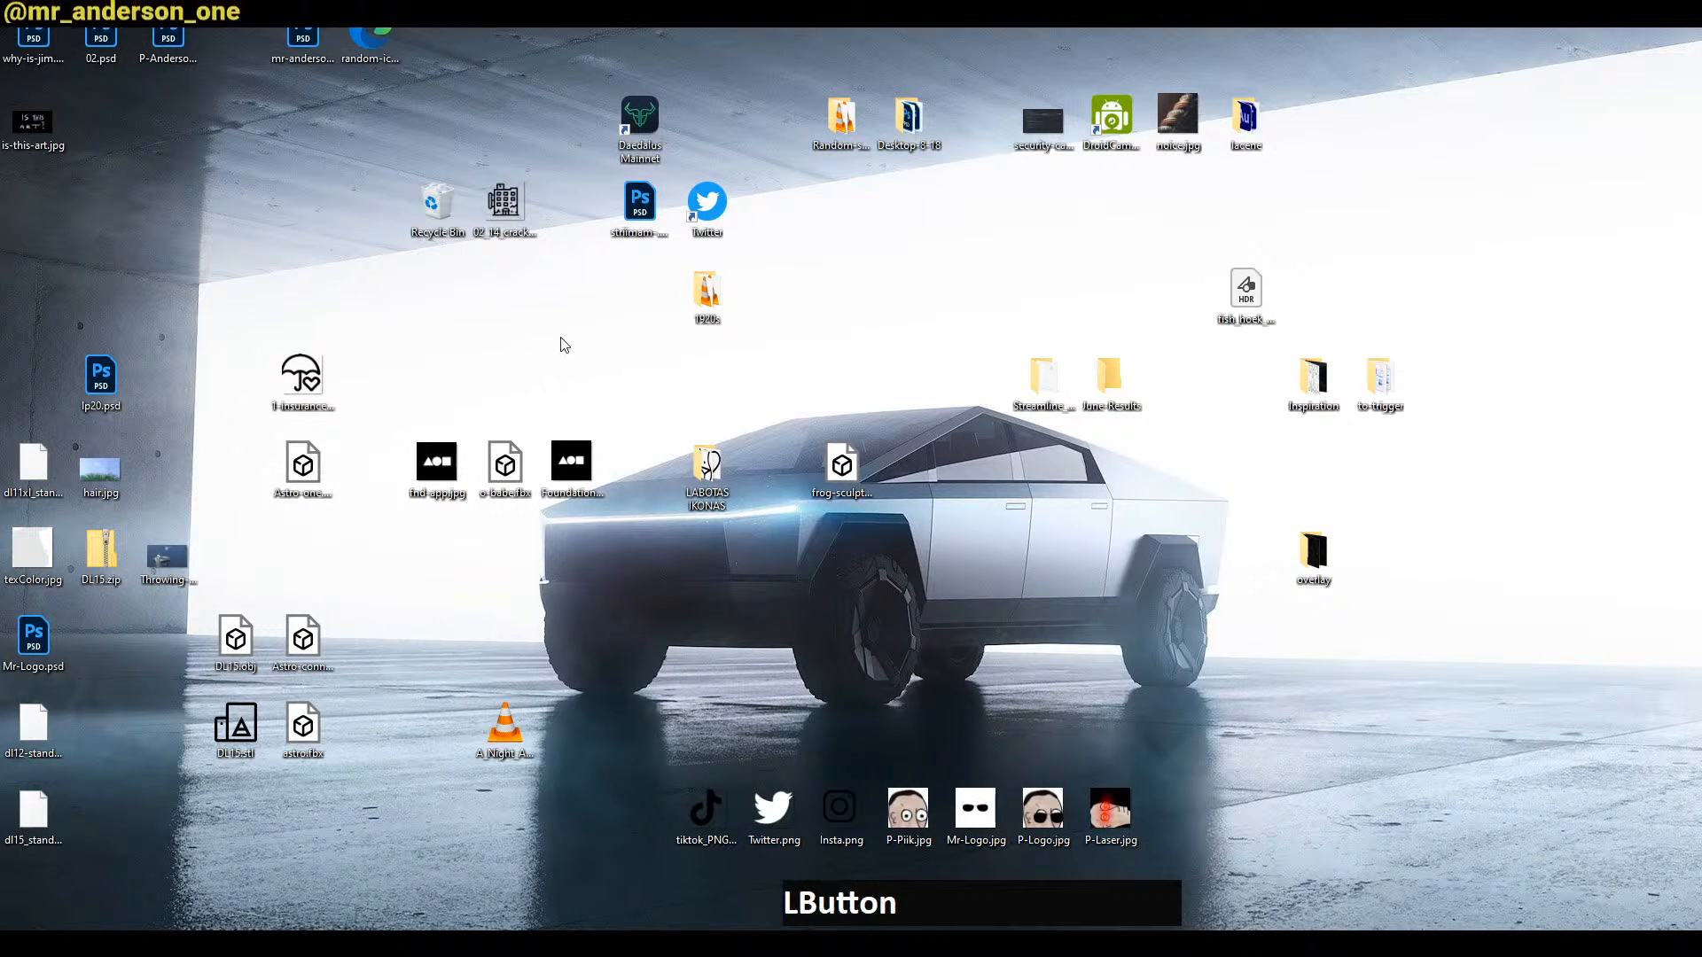
left_click(328, 367)
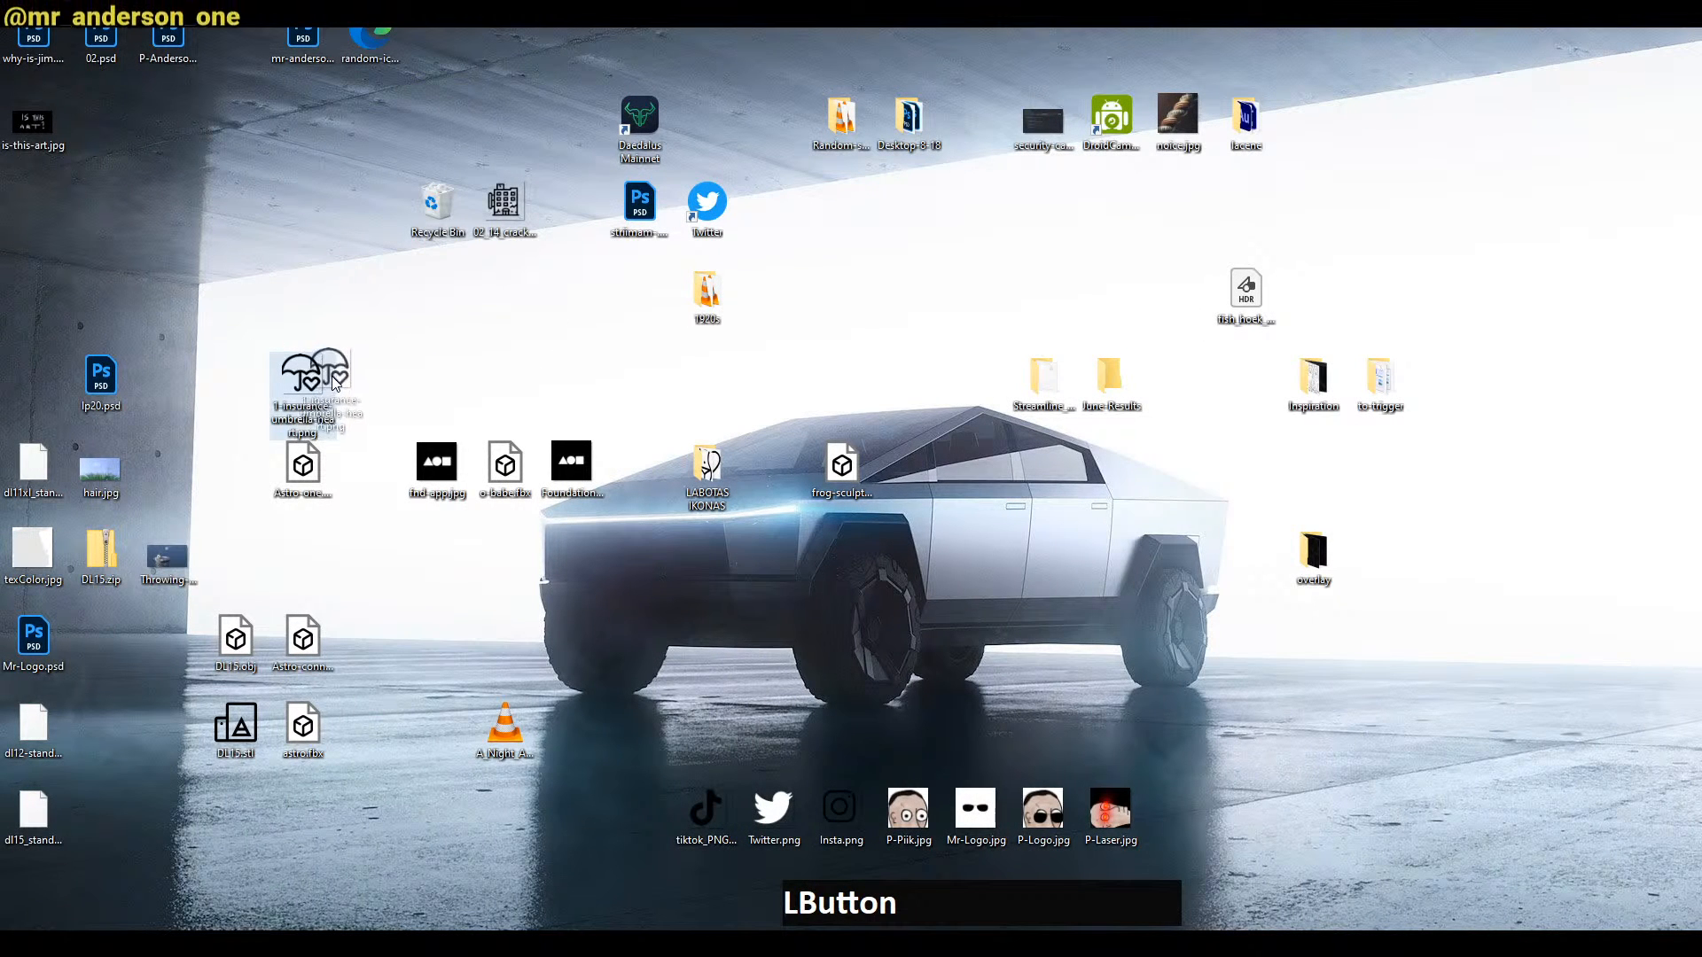
left_click(502, 399)
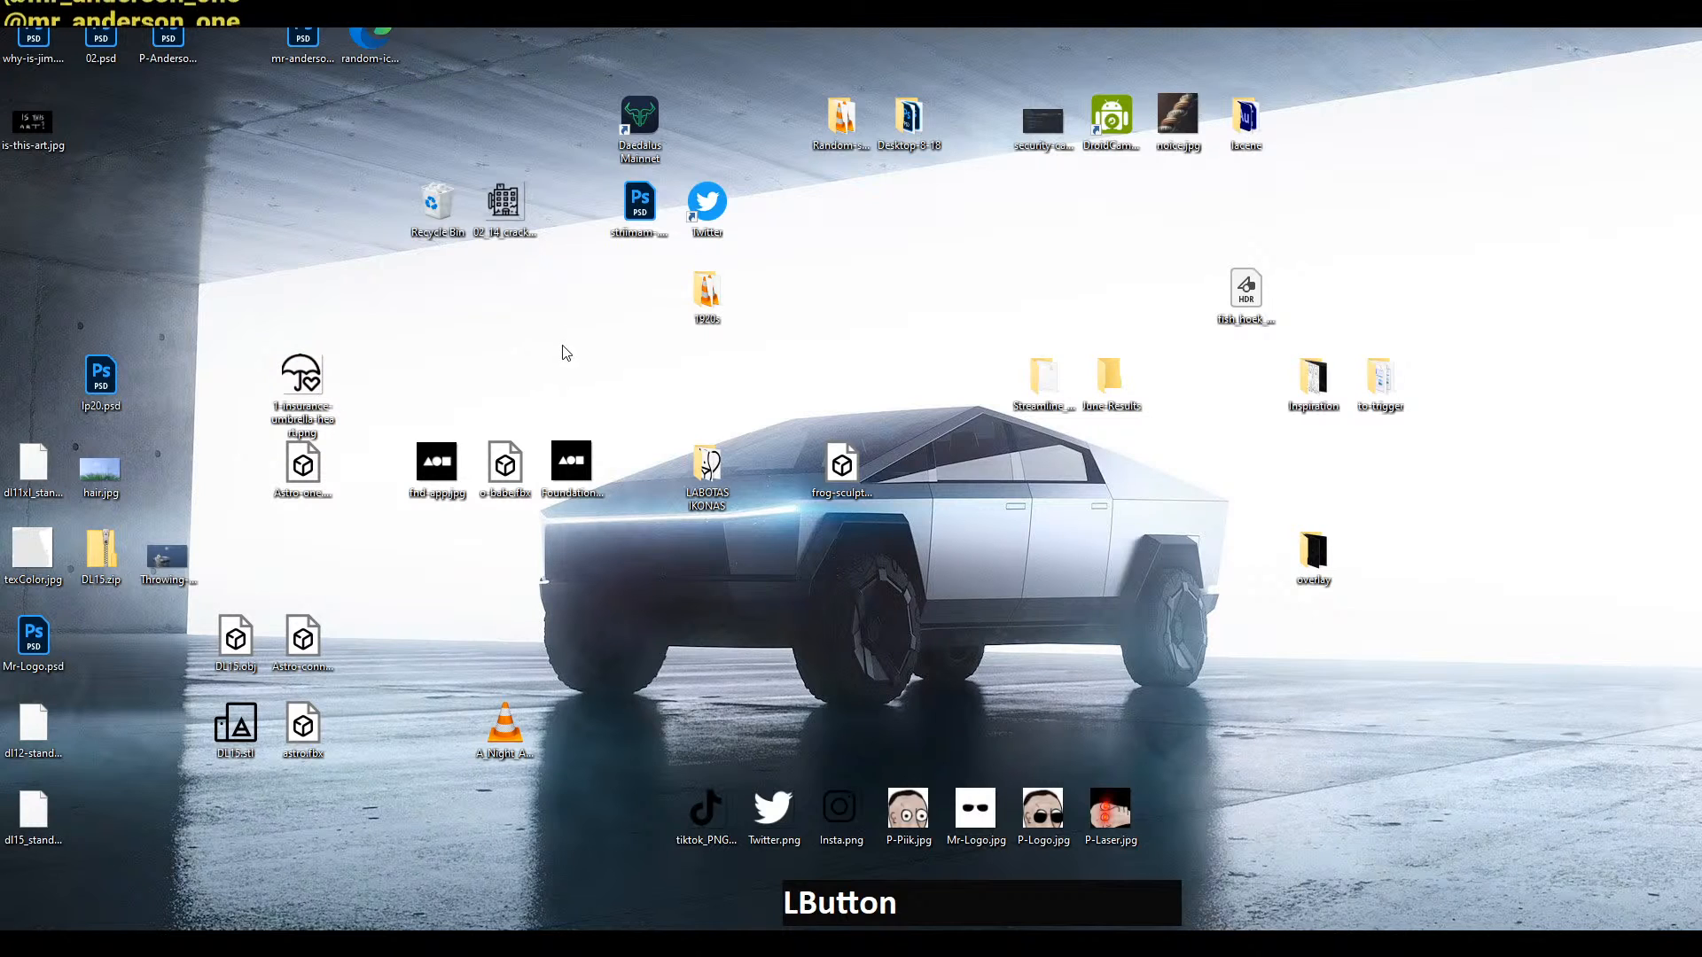
left_click(384, 69)
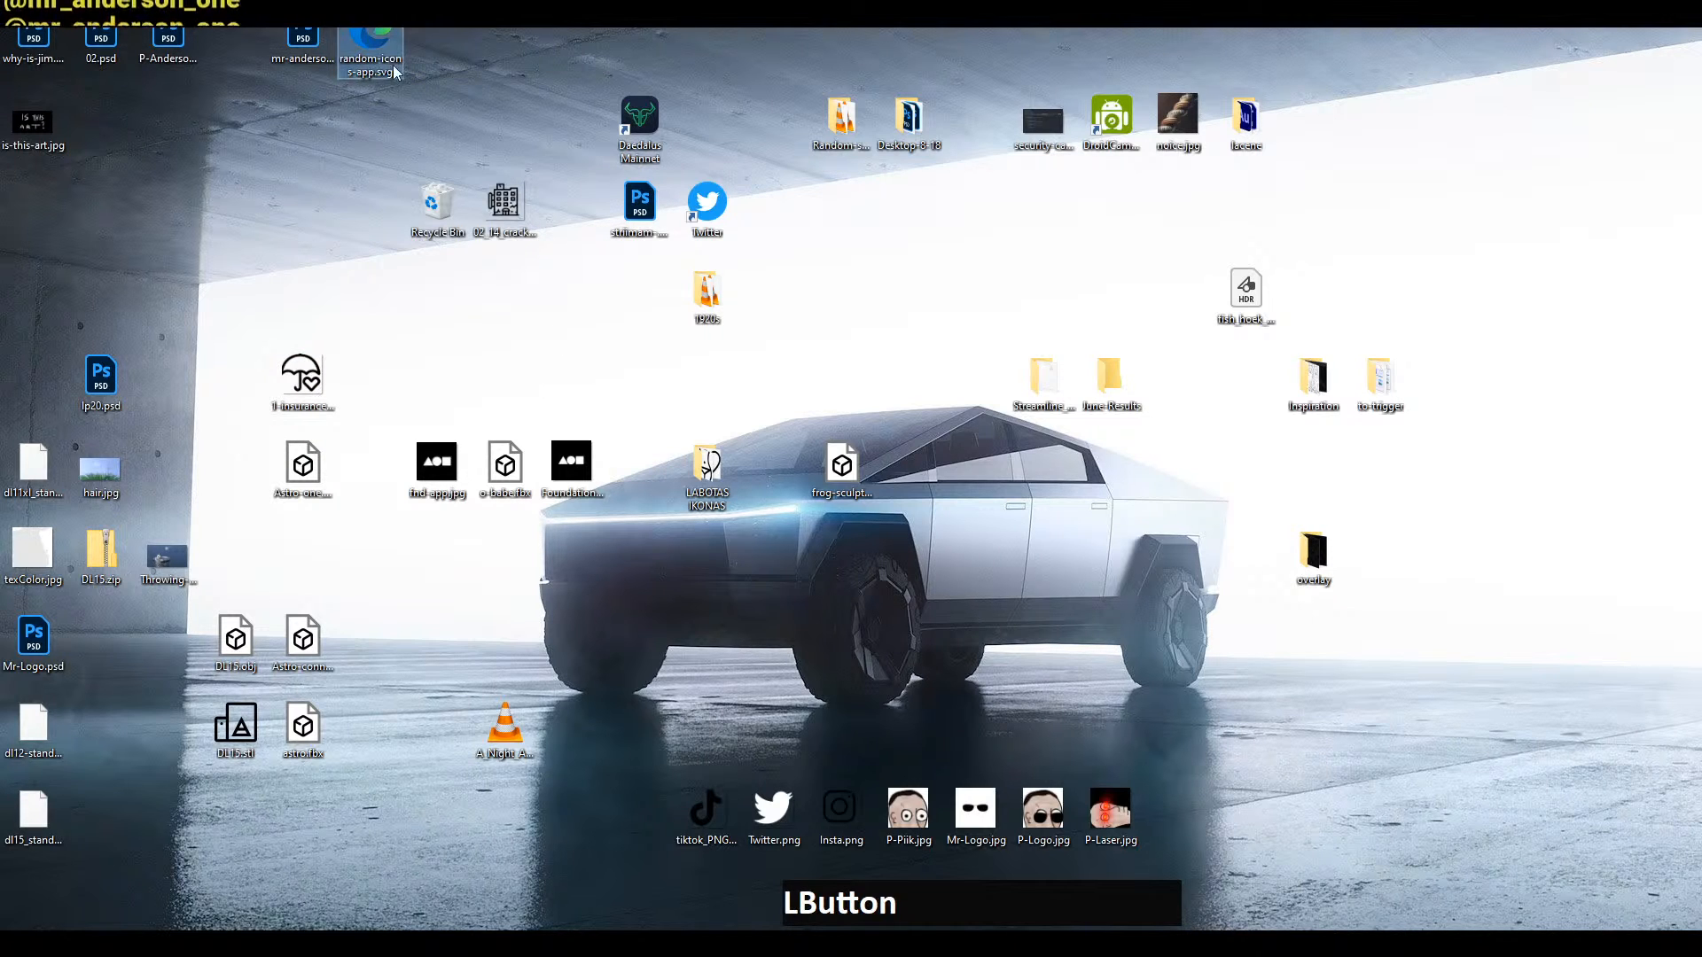
left_click_drag(434, 156, 1289, 200)
left_click(1222, 167)
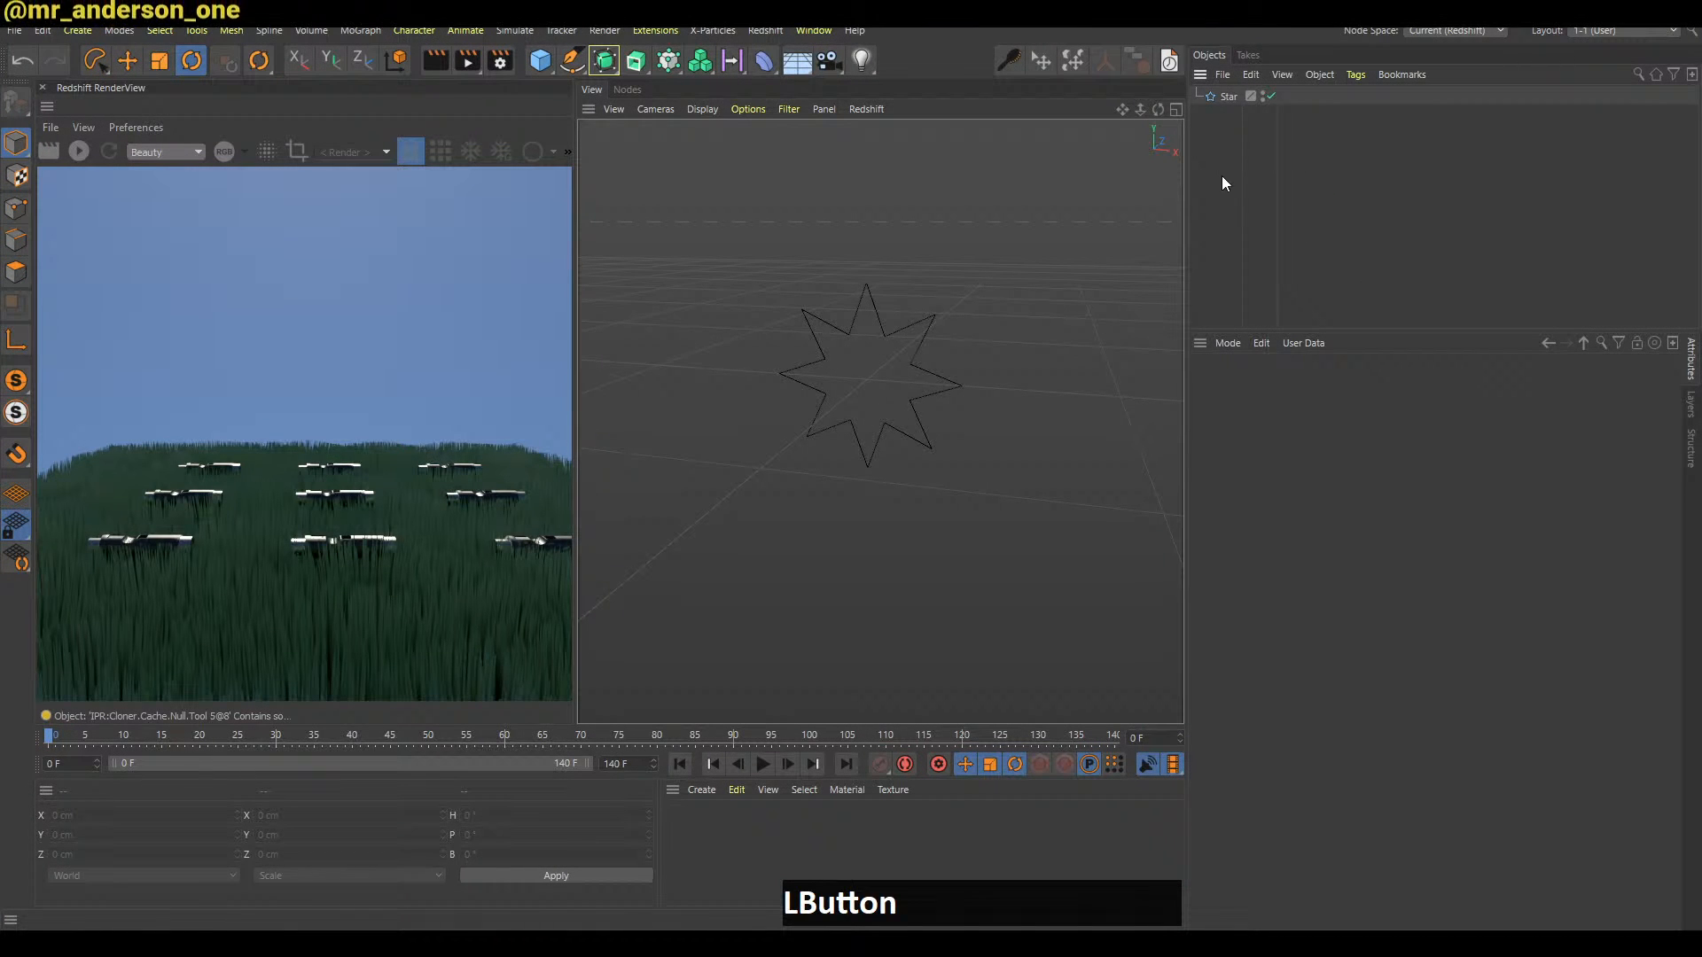
left_click(1596, 16)
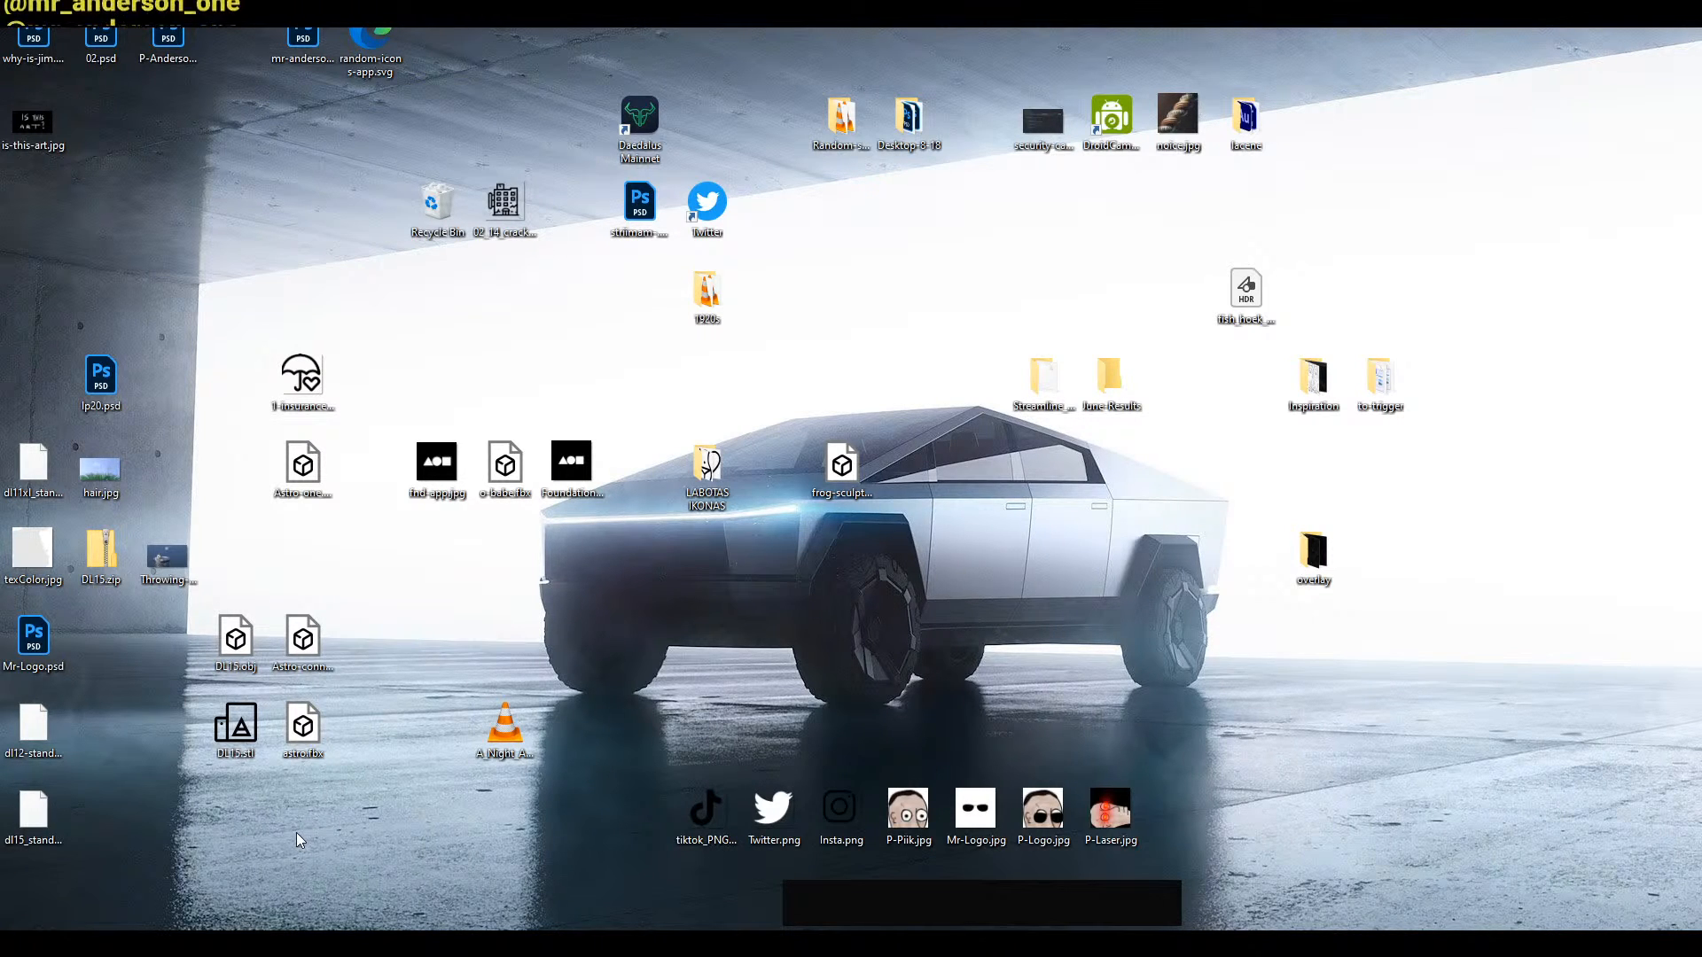
key("alt+Tab")
key("alt+Tab")
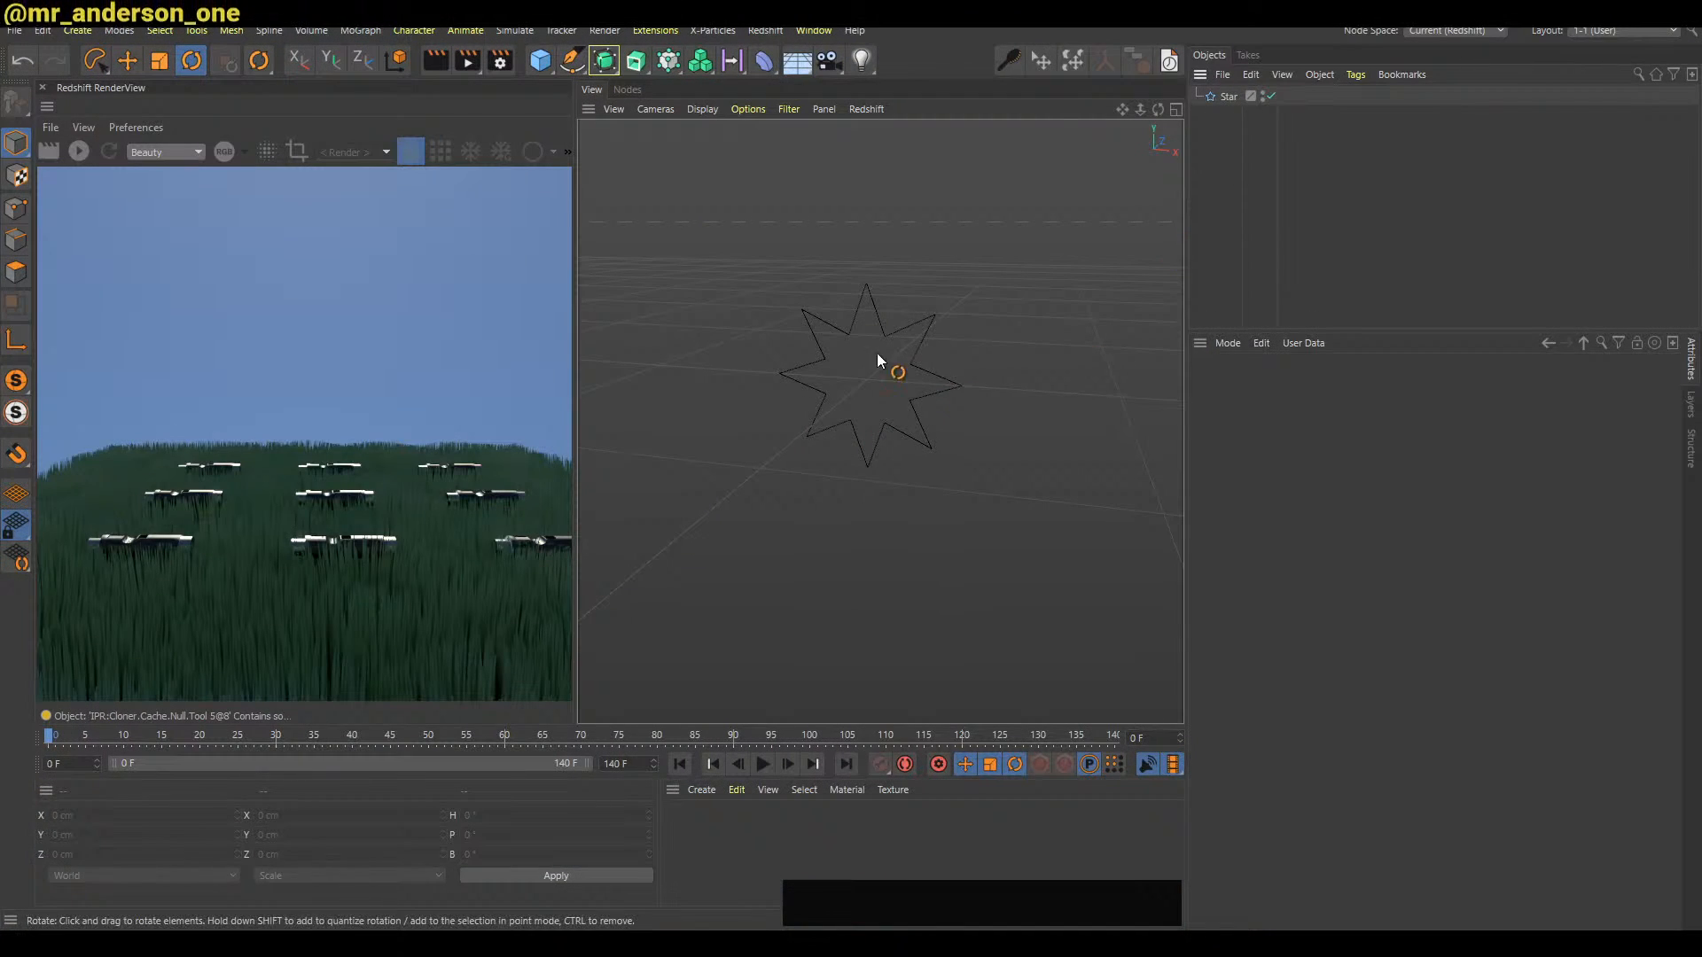
Put the star spline inside an Extrude generator and inspect the solid shape from several sides
right_click_drag(916, 345, 949, 334, "alt")
middle_click_drag(949, 334, 938, 342, "alt")
left_click_drag(937, 342, 1042, 168, "alt")
left_click(1228, 97)
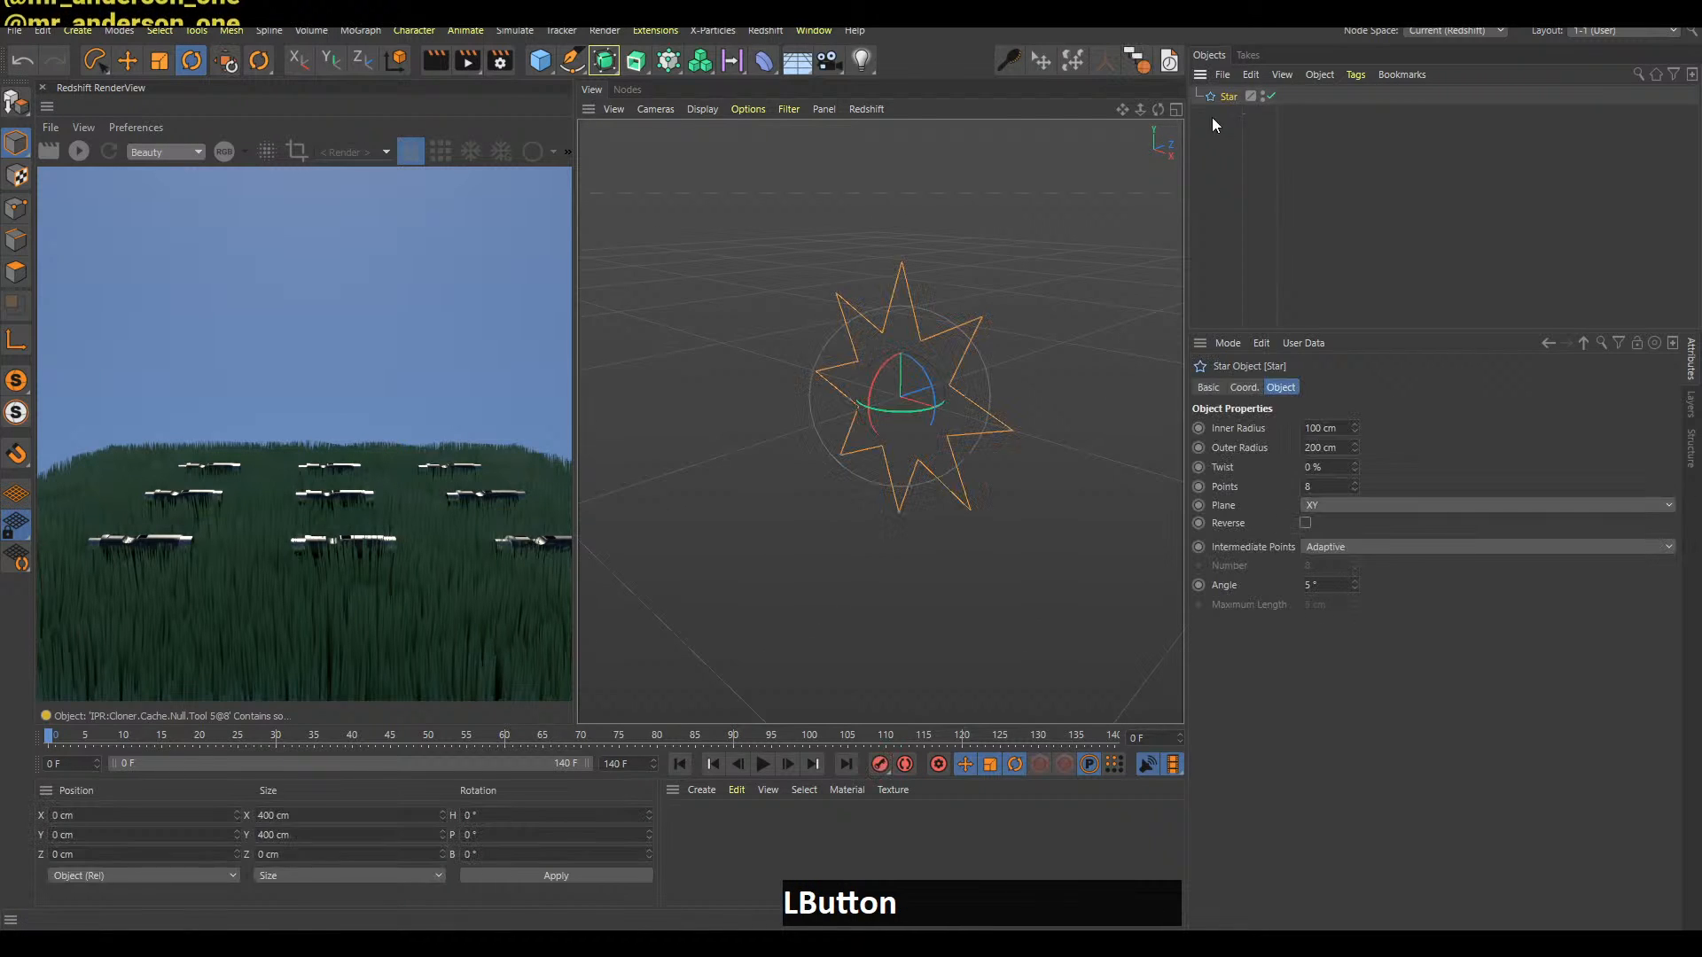
left_click(637, 61, "alt")
left_click(1240, 255)
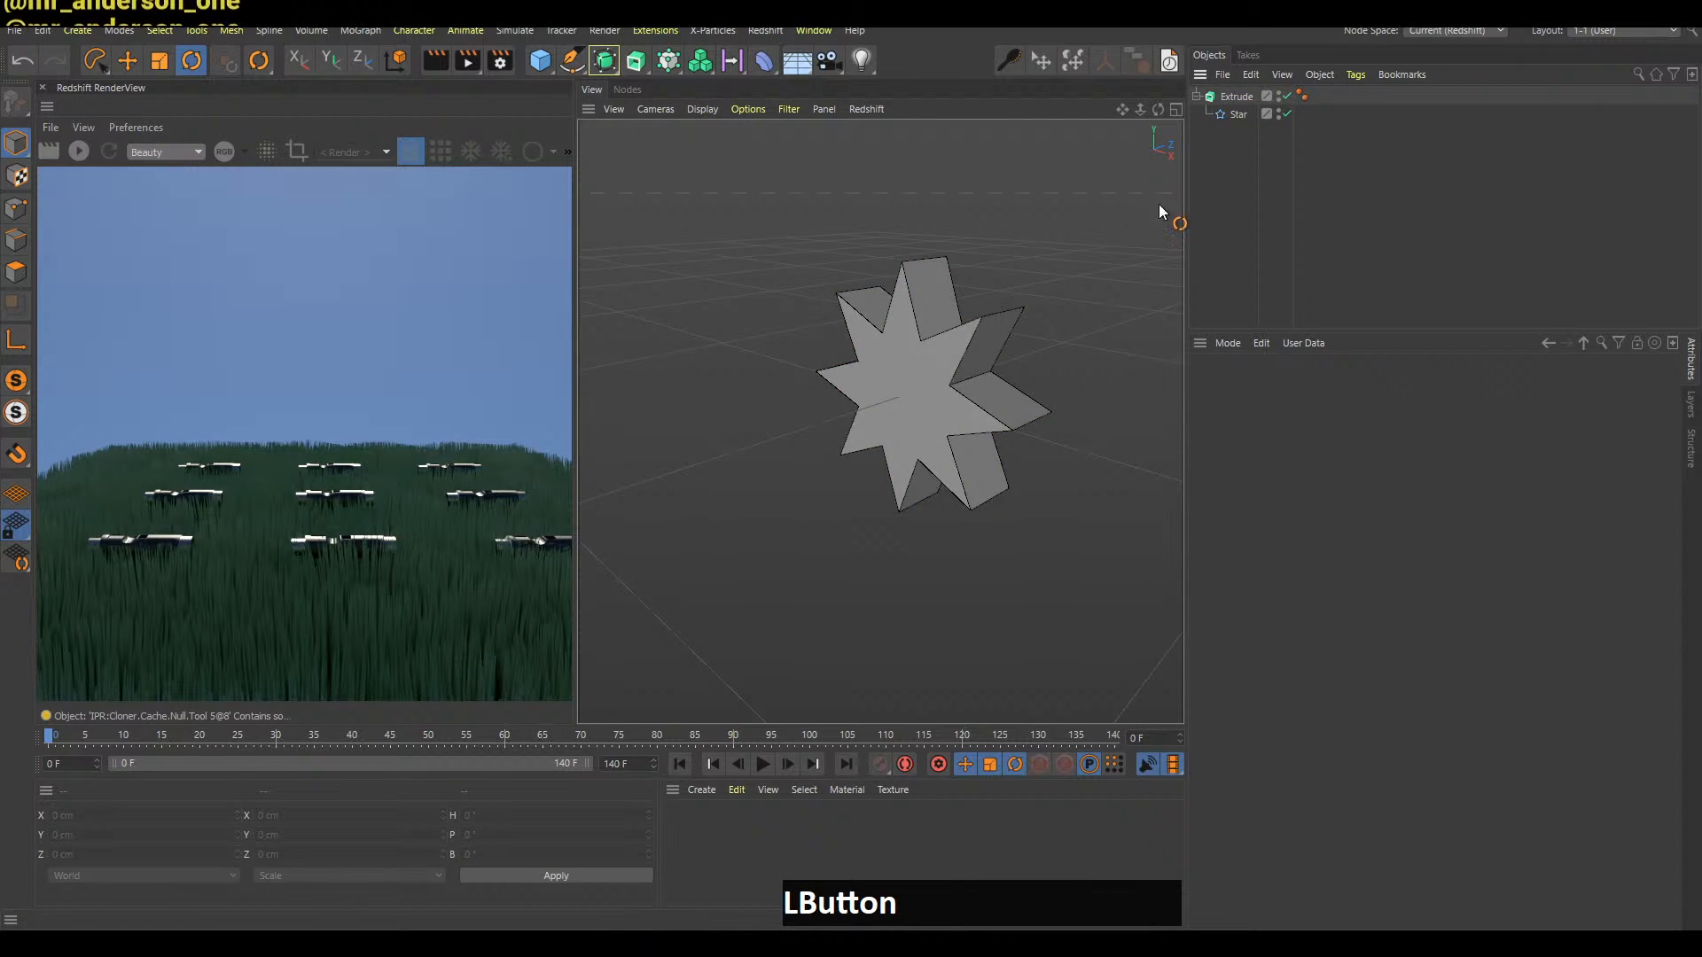
middle_click_drag(986, 354, 939, 355, "alt")
left_click_drag(939, 355, 842, 343, "alt")
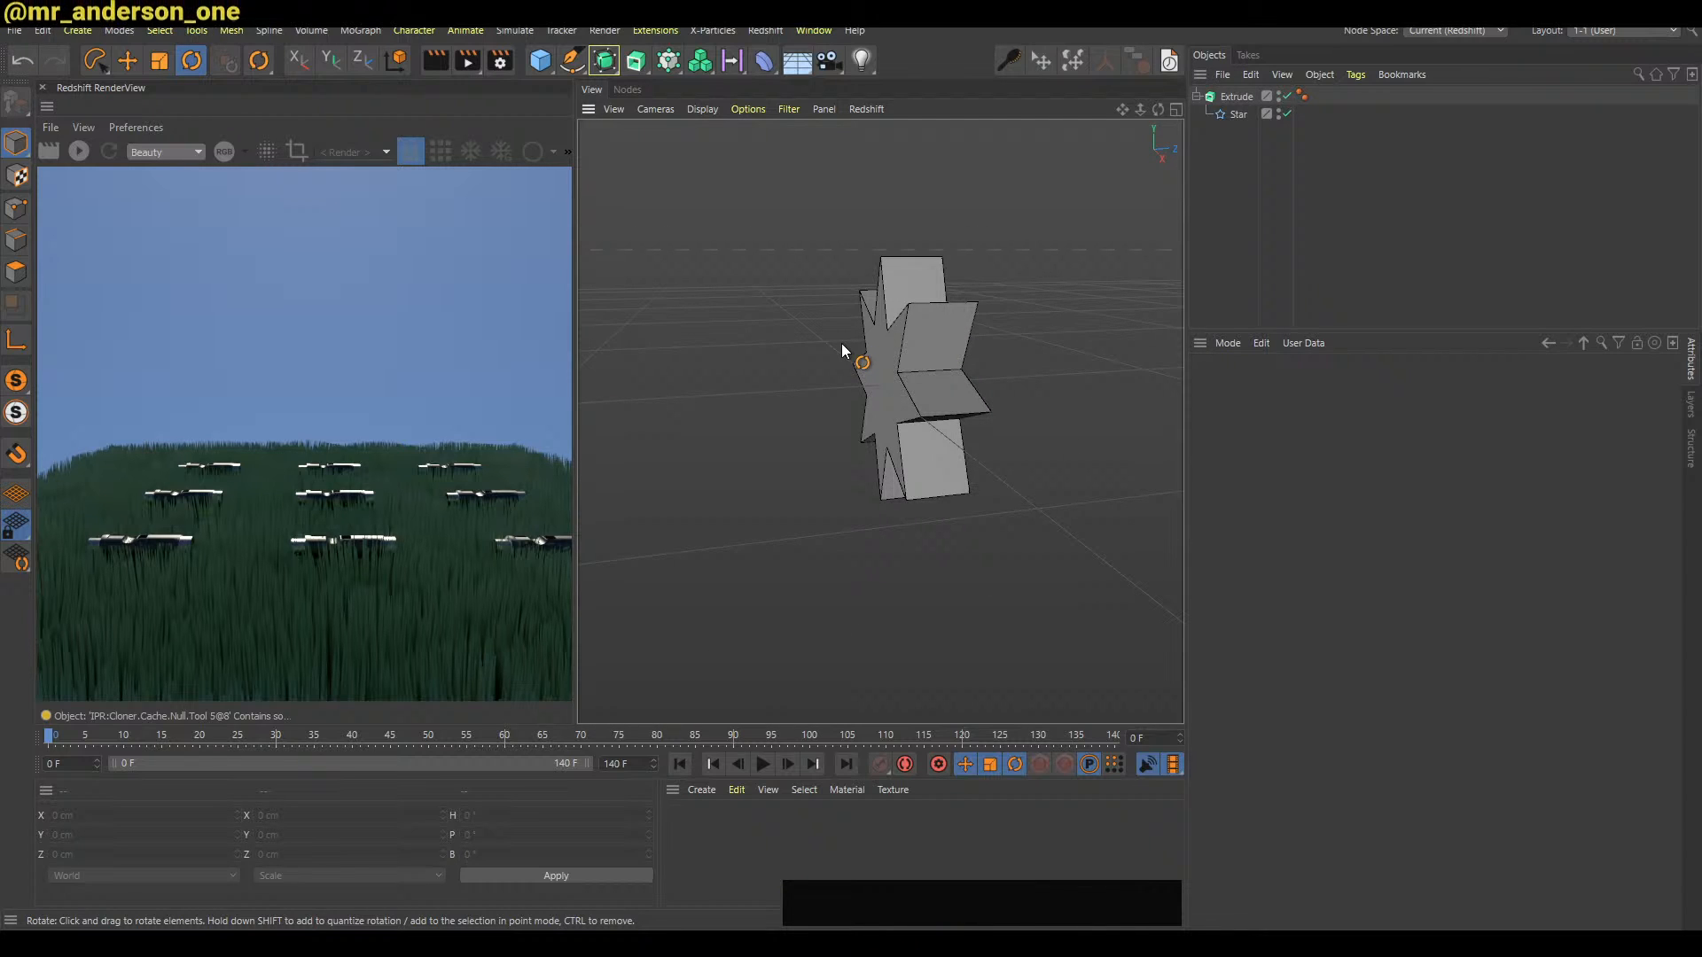
left_click(1228, 225)
right_click_drag(932, 332, 930, 368, "alt")
left_click_drag(931, 368, 990, 441, "alt")
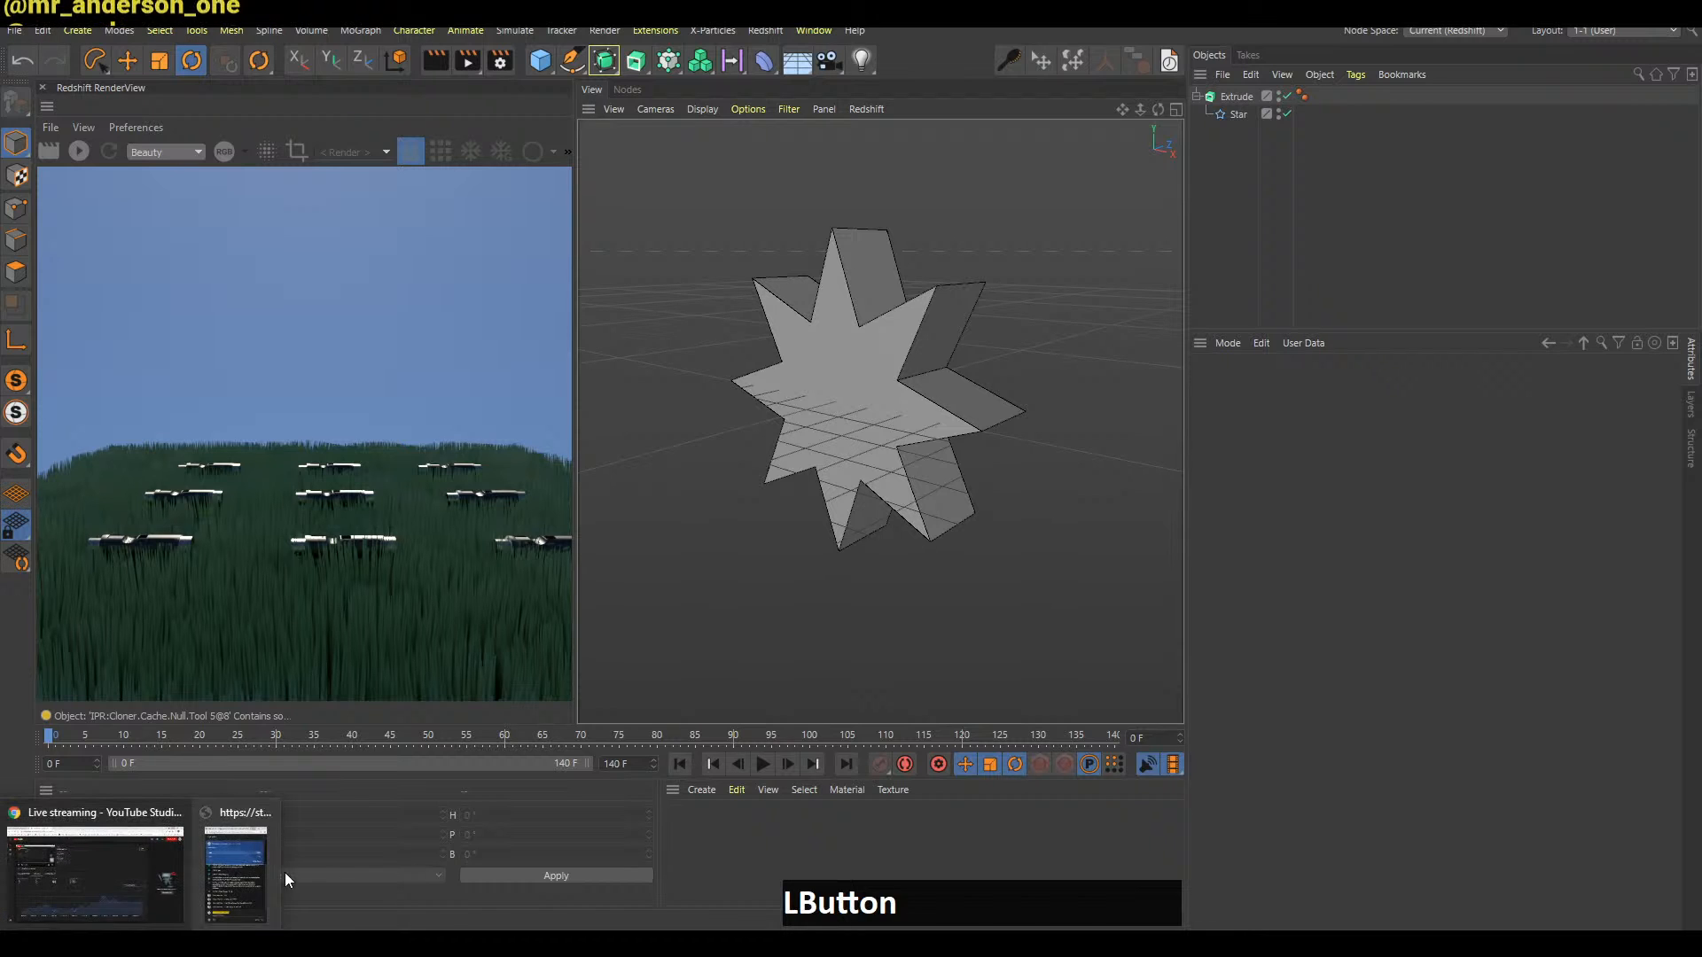
Read the new live chat messages, then add a CV-PlaneSmart object to the scene
left_click(282, 875)
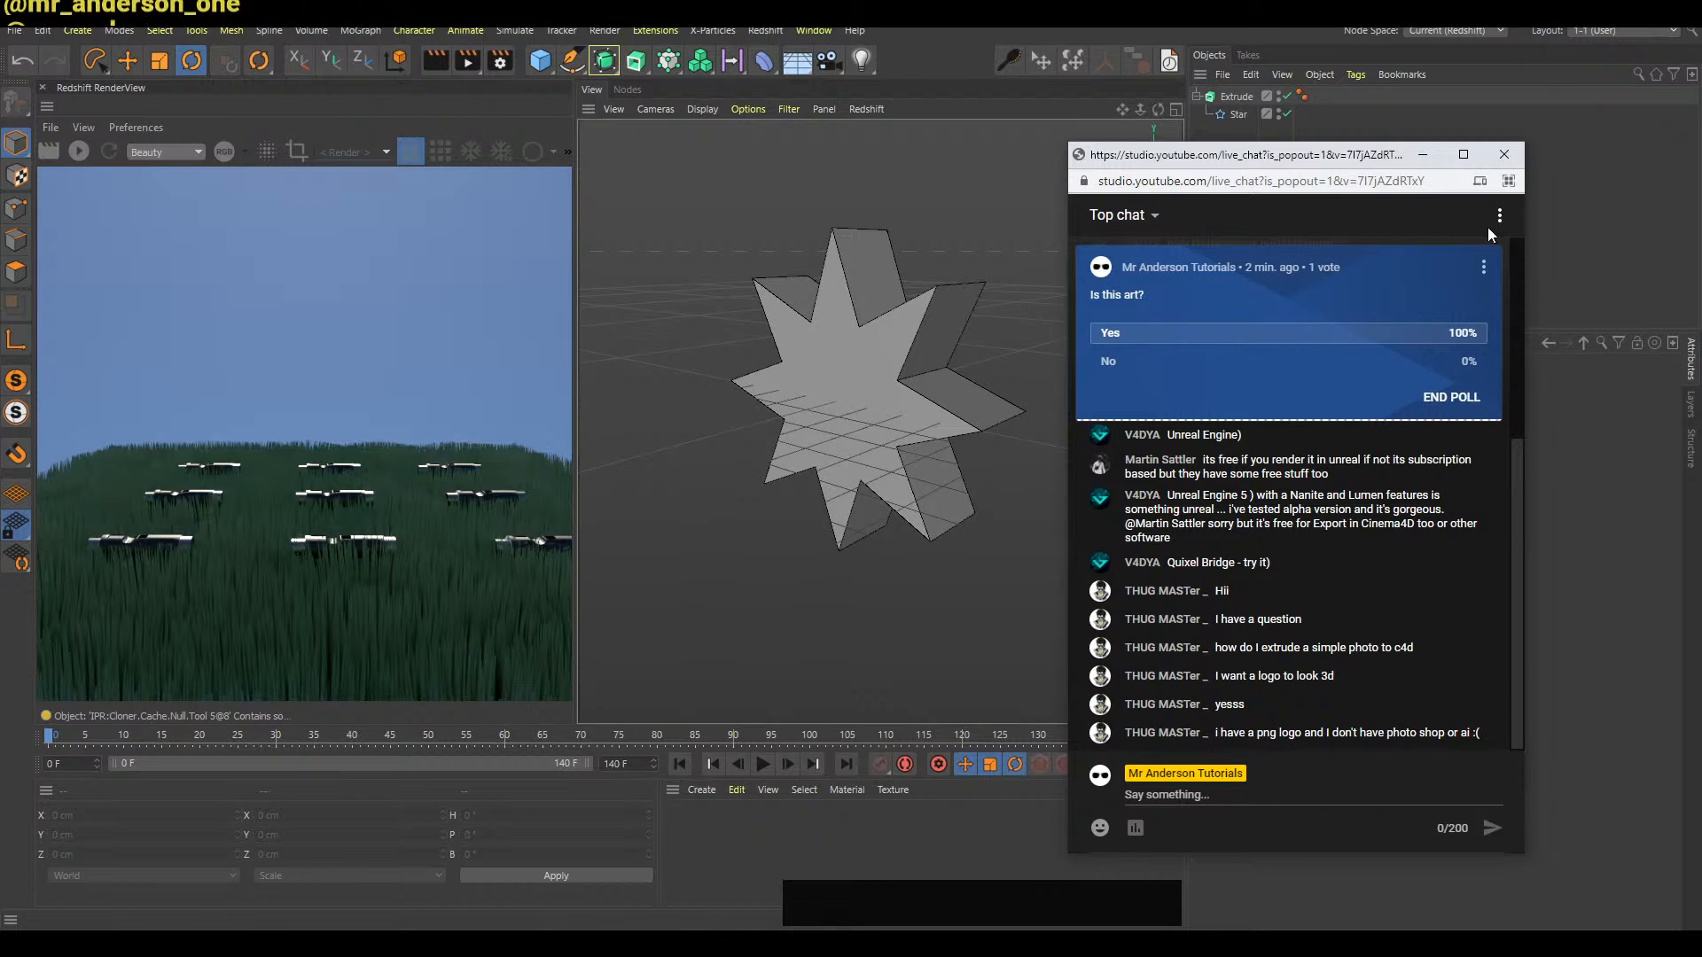
left_click(1423, 154)
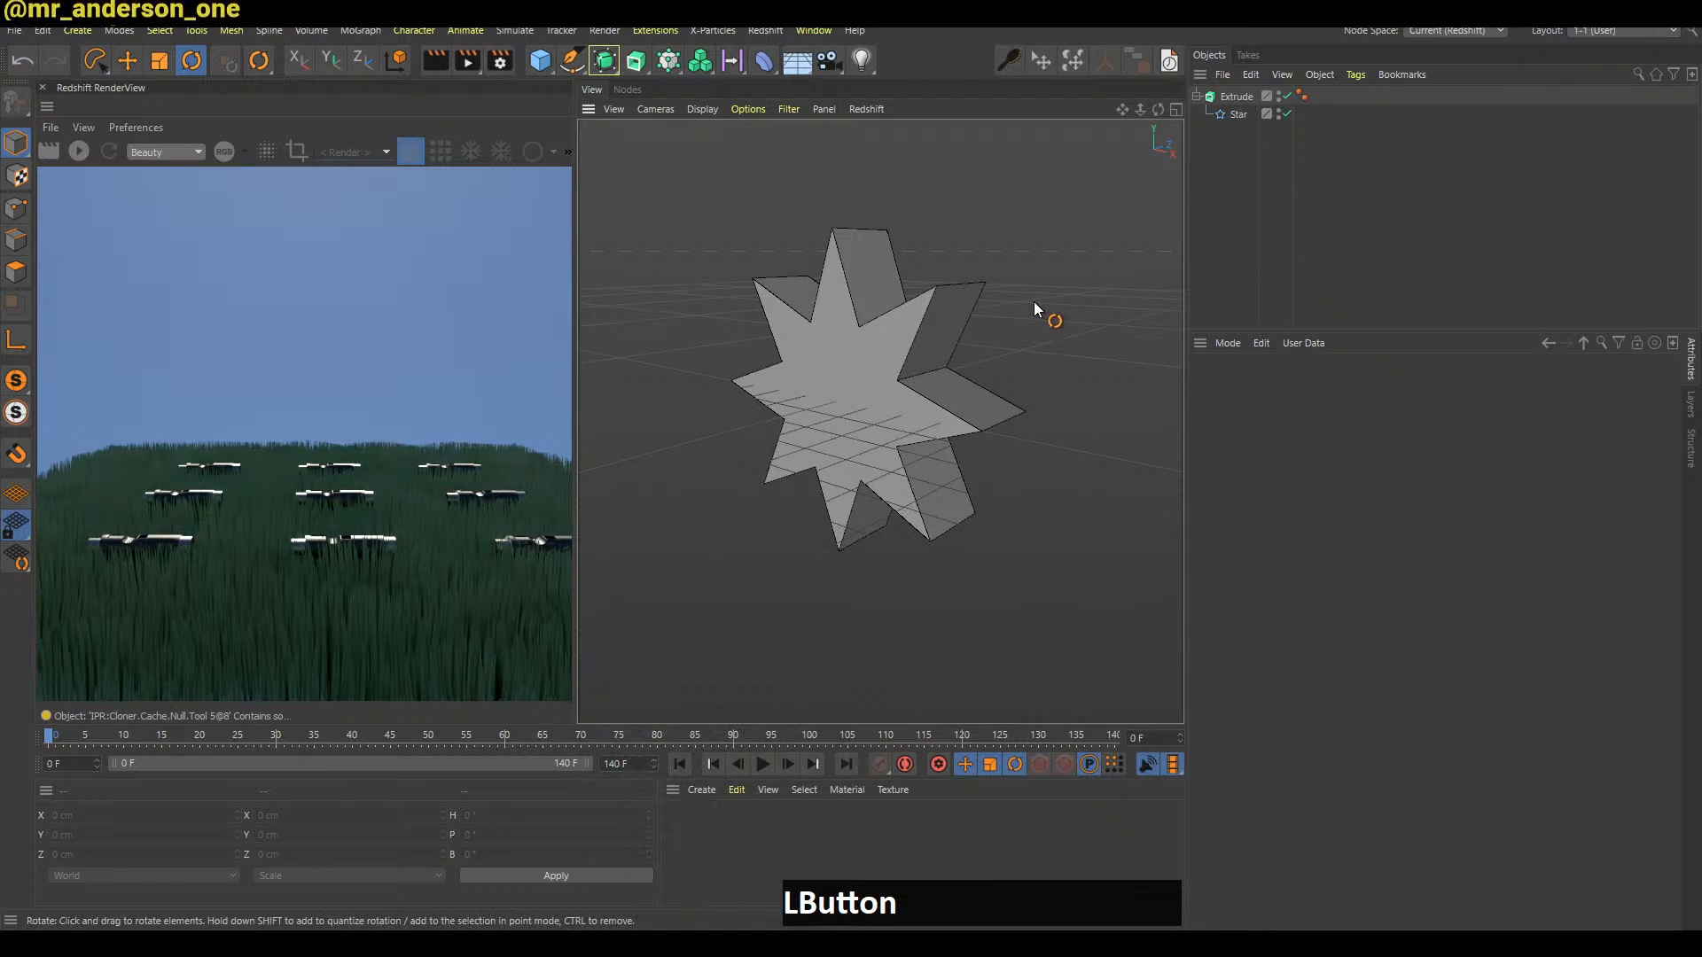
left_click(655, 31)
left_click(655, 31)
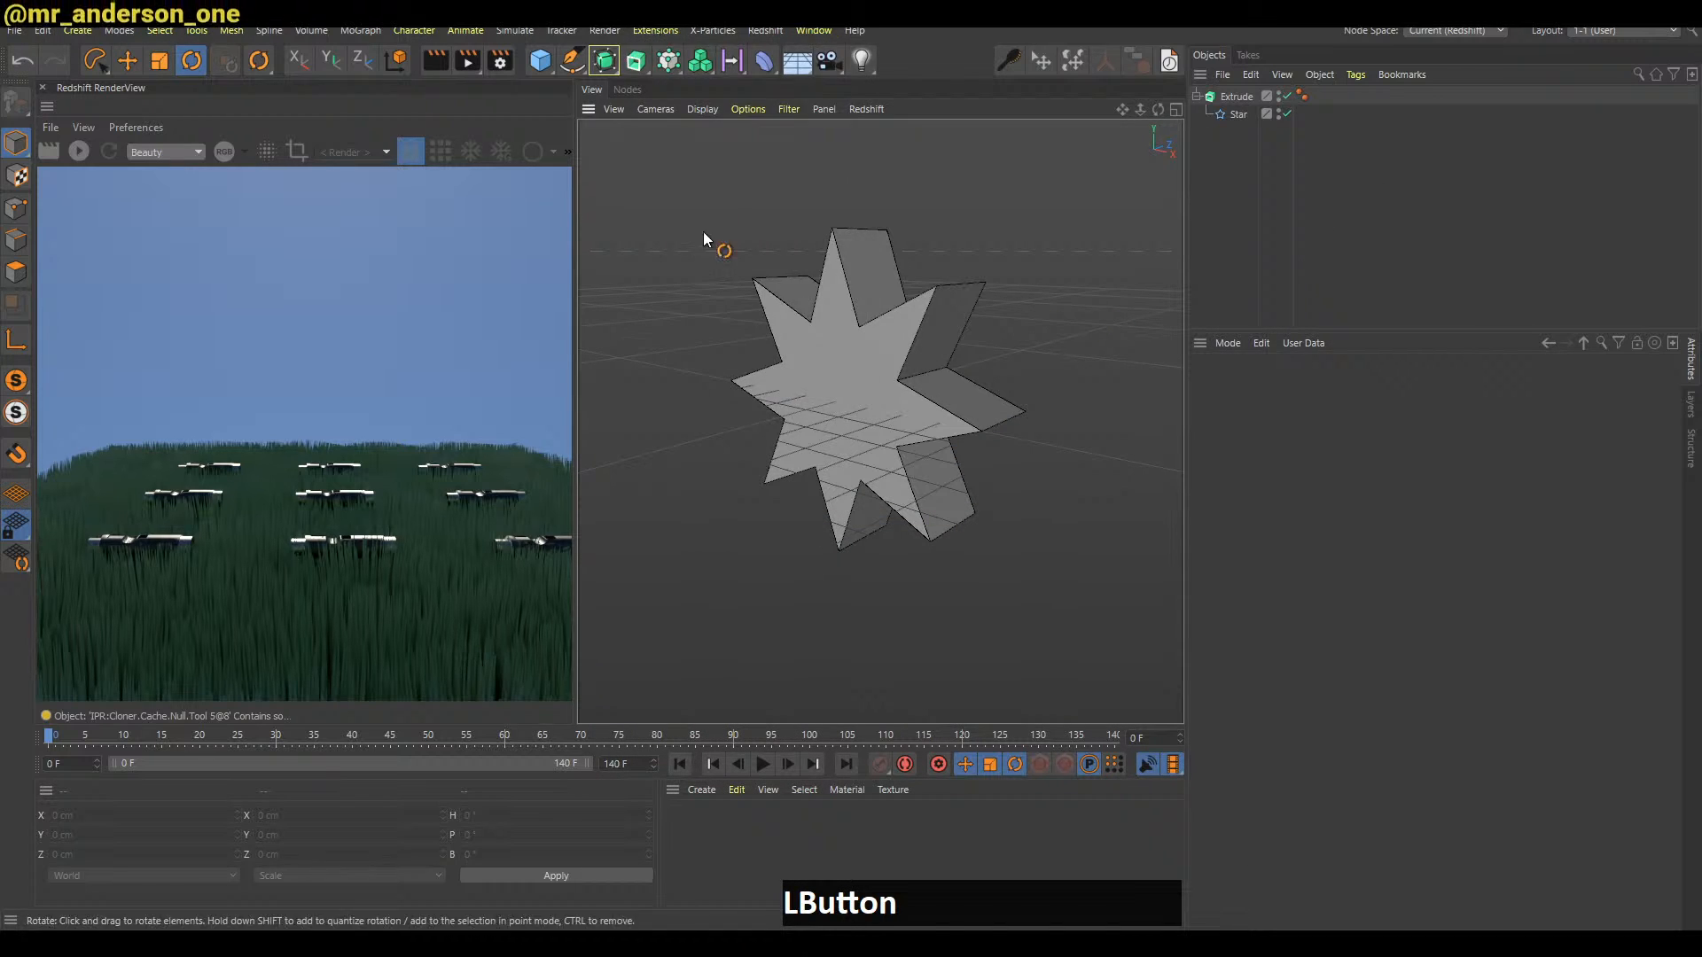
left_click(655, 31)
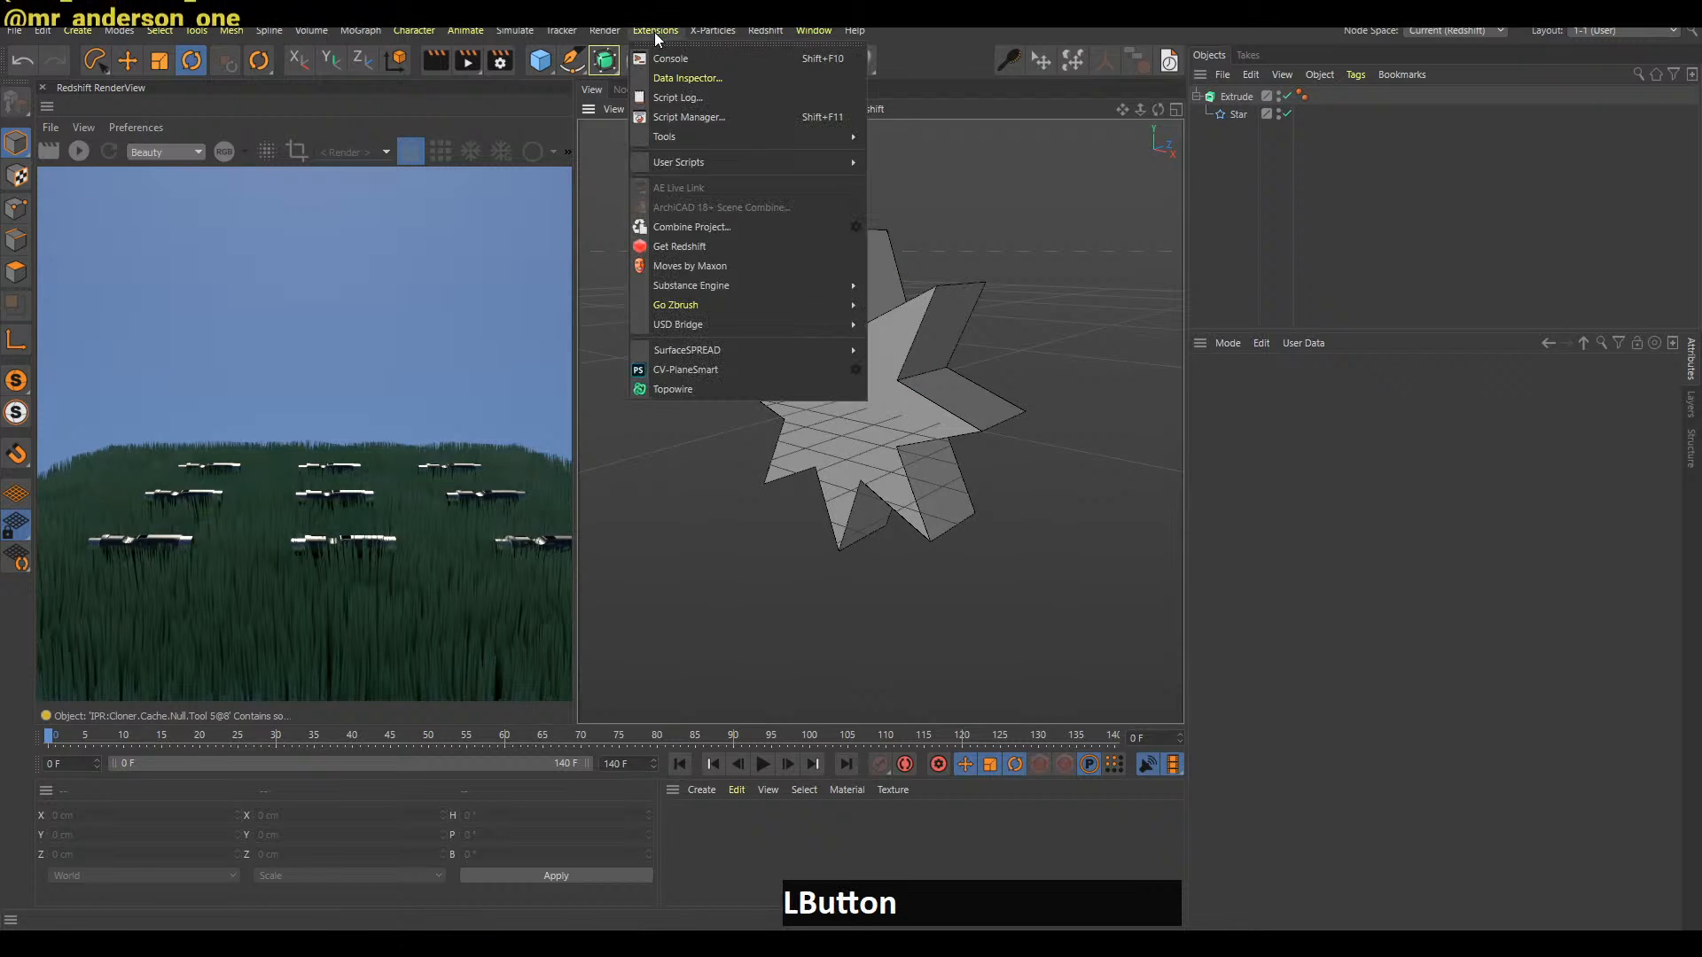
left_click(709, 371)
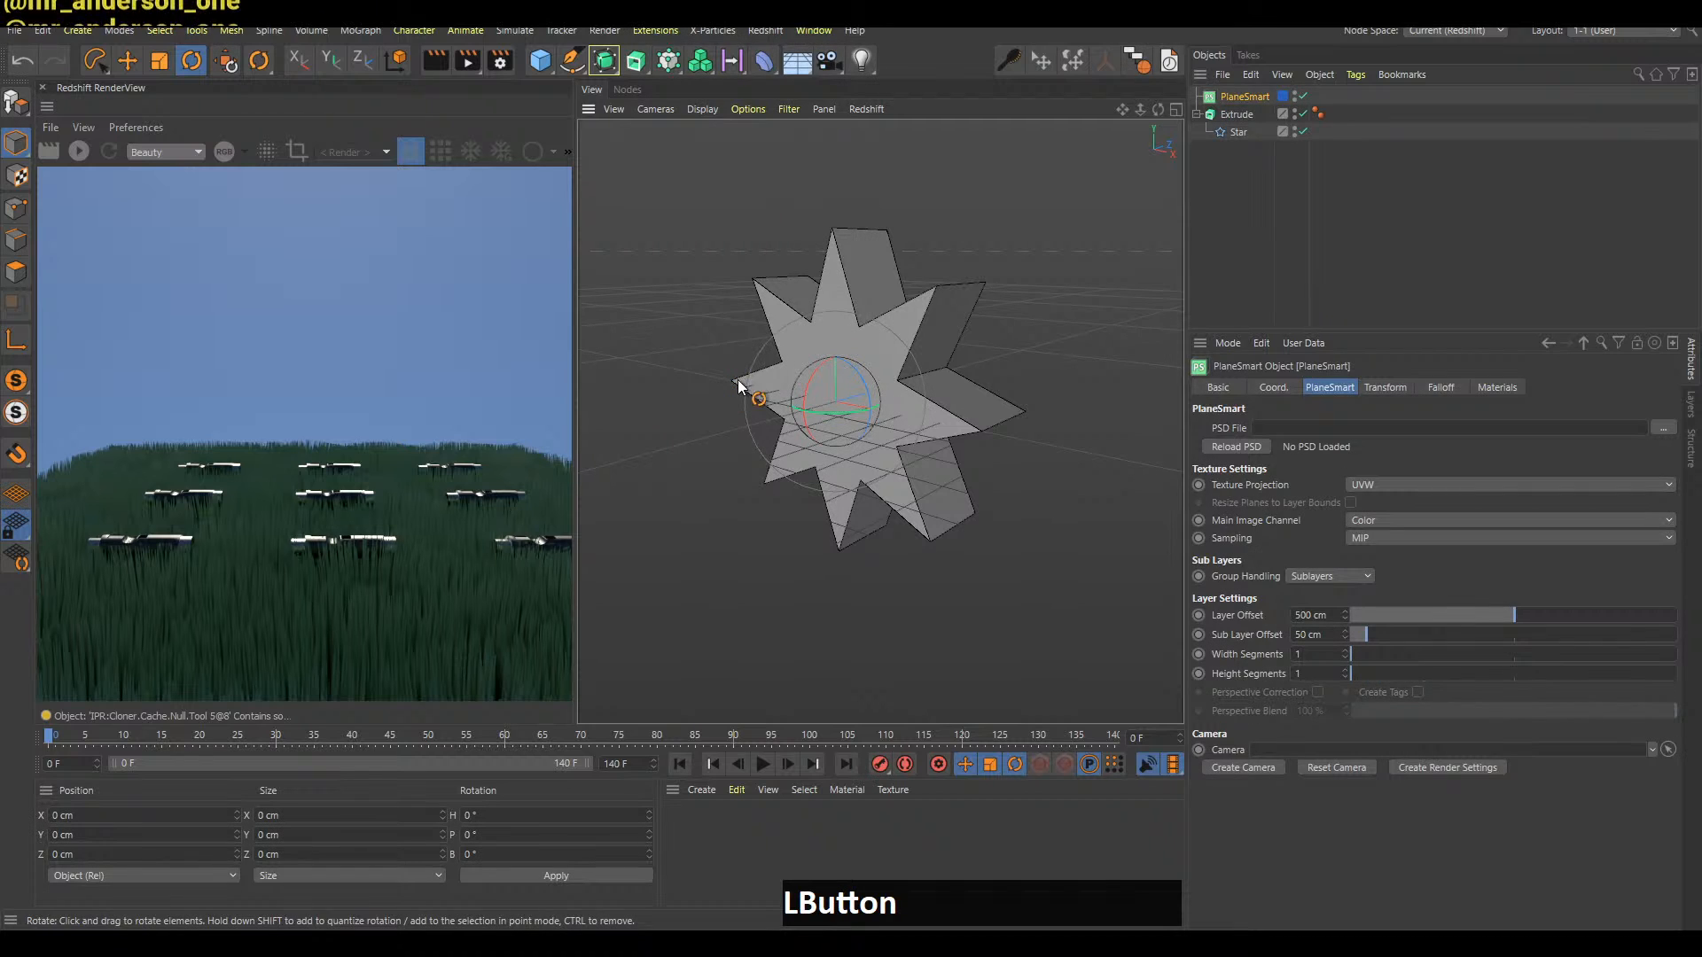
Load 1-insurance-umbrella-heart.png from the desktop as the PlaneSmart object's PSD file
left_click(1662, 428)
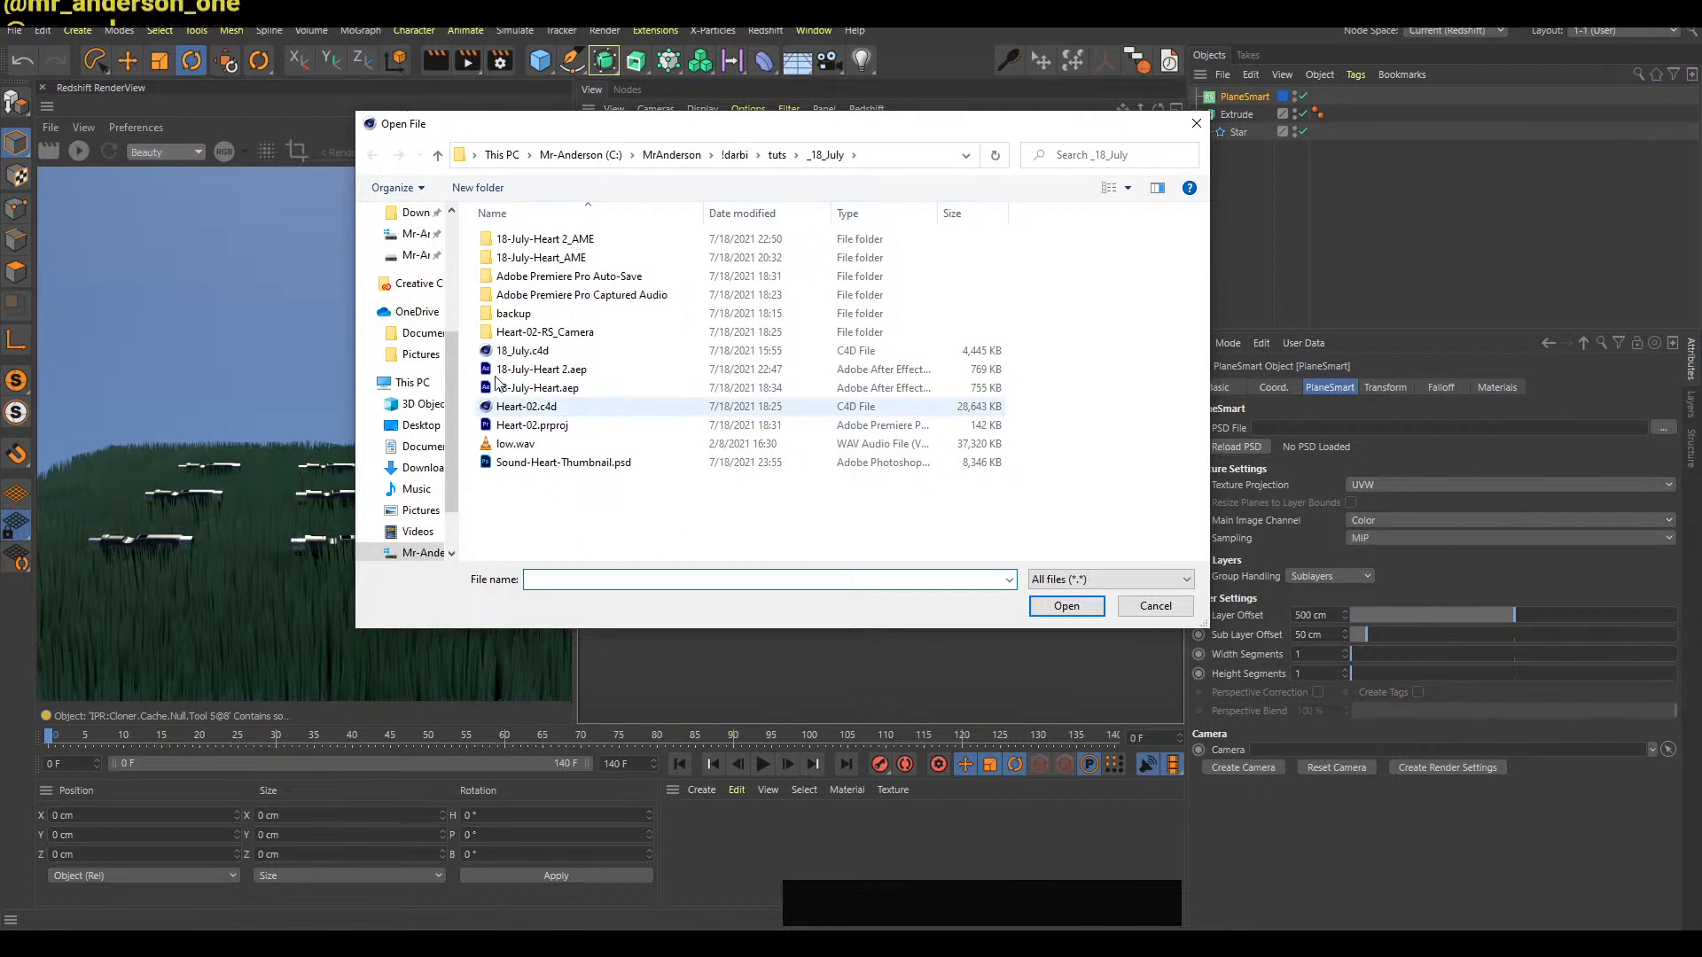
left_click(417, 425)
double_click(567, 401)
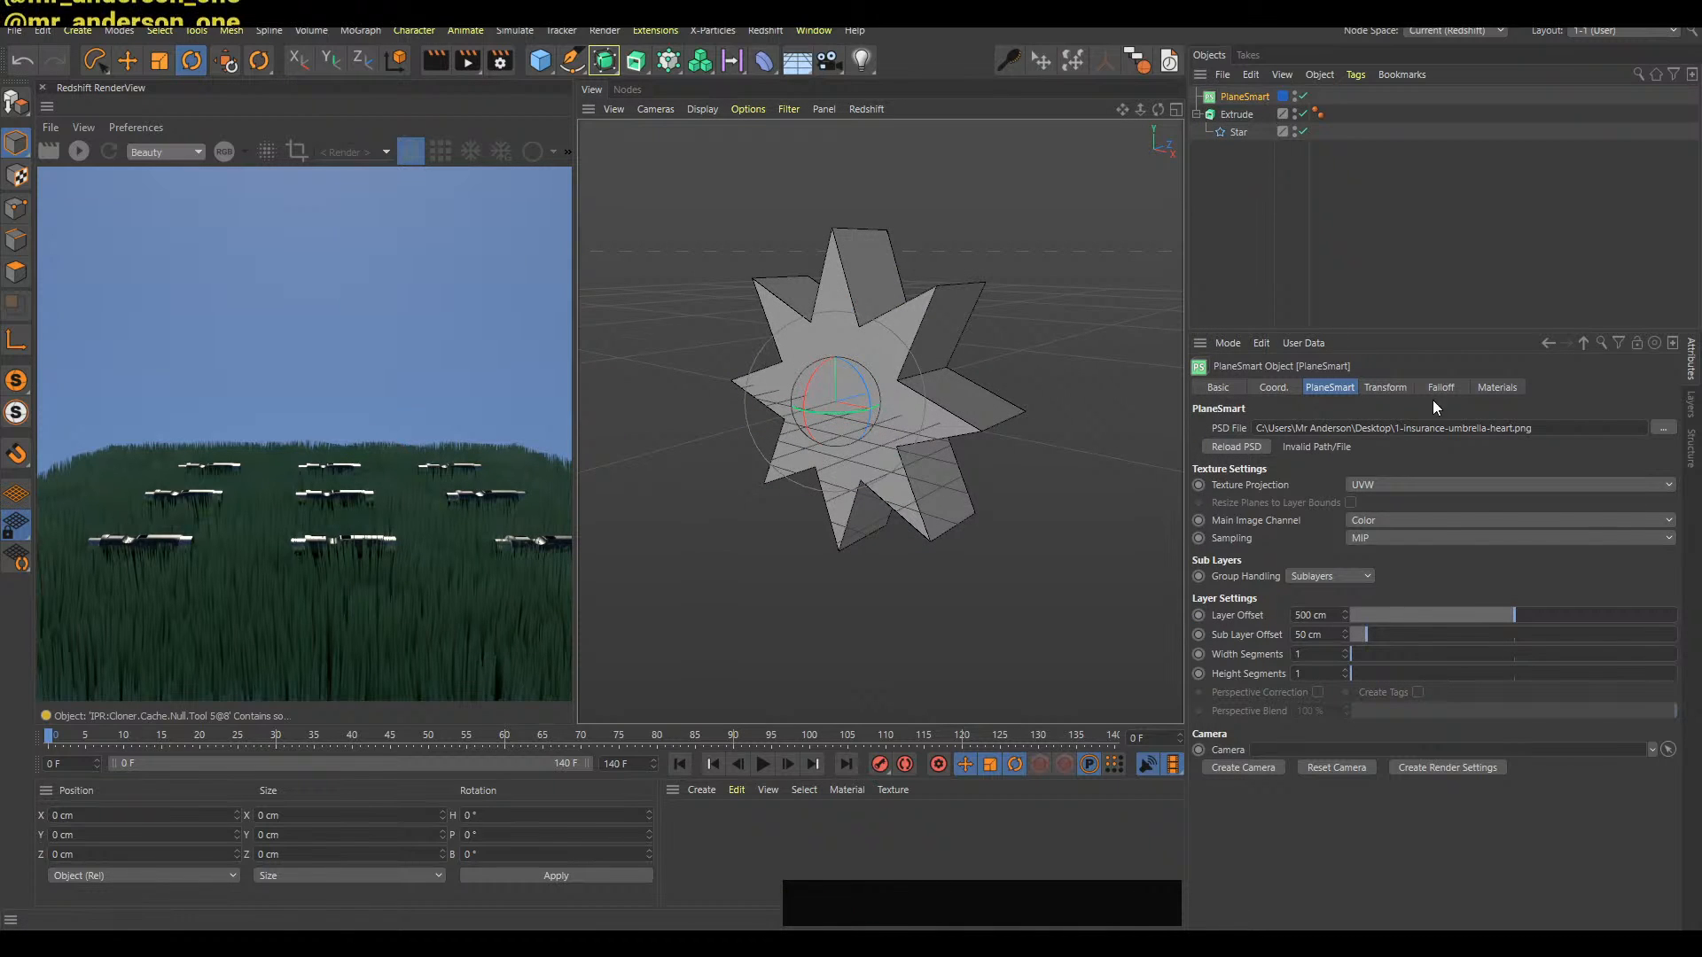
Delete the extruded star, try converting the PlaneSmart object to editable geometry, and undo the last change
left_click(1236, 115)
key("Delete")
left_click(1243, 96)
key("c")
key("ctrl+z")
Clear the PSD file path of the PlaneSmart object
left_click(1268, 428)
key("BackSpace")
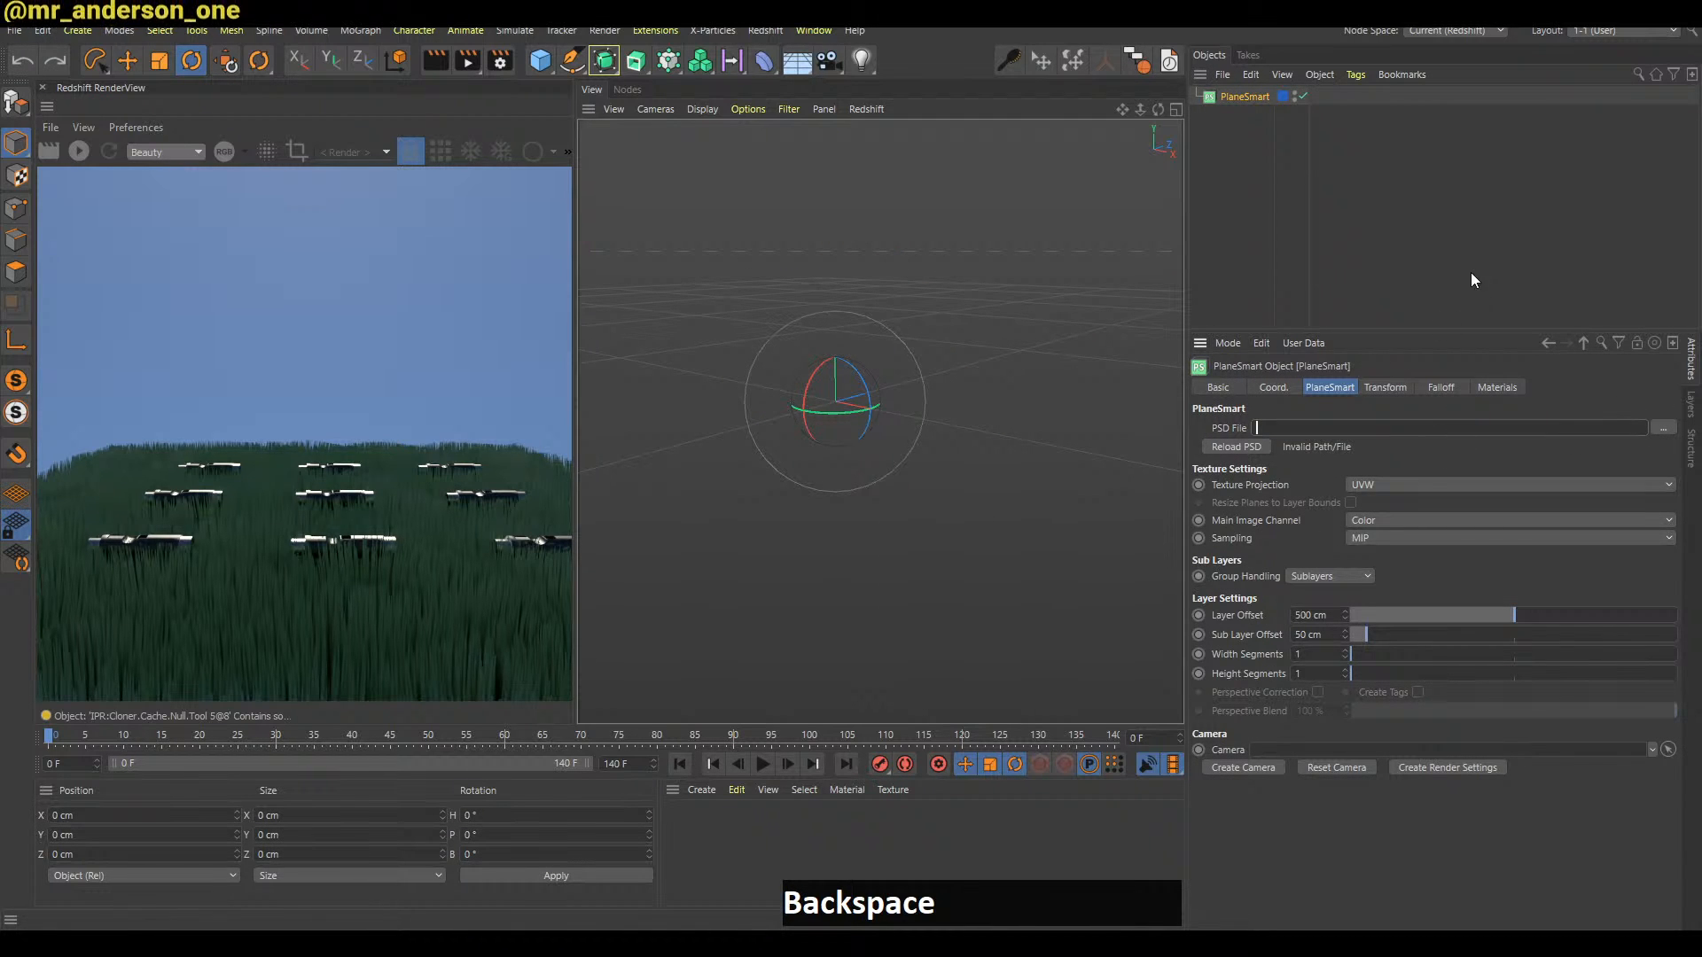
left_click(1238, 233)
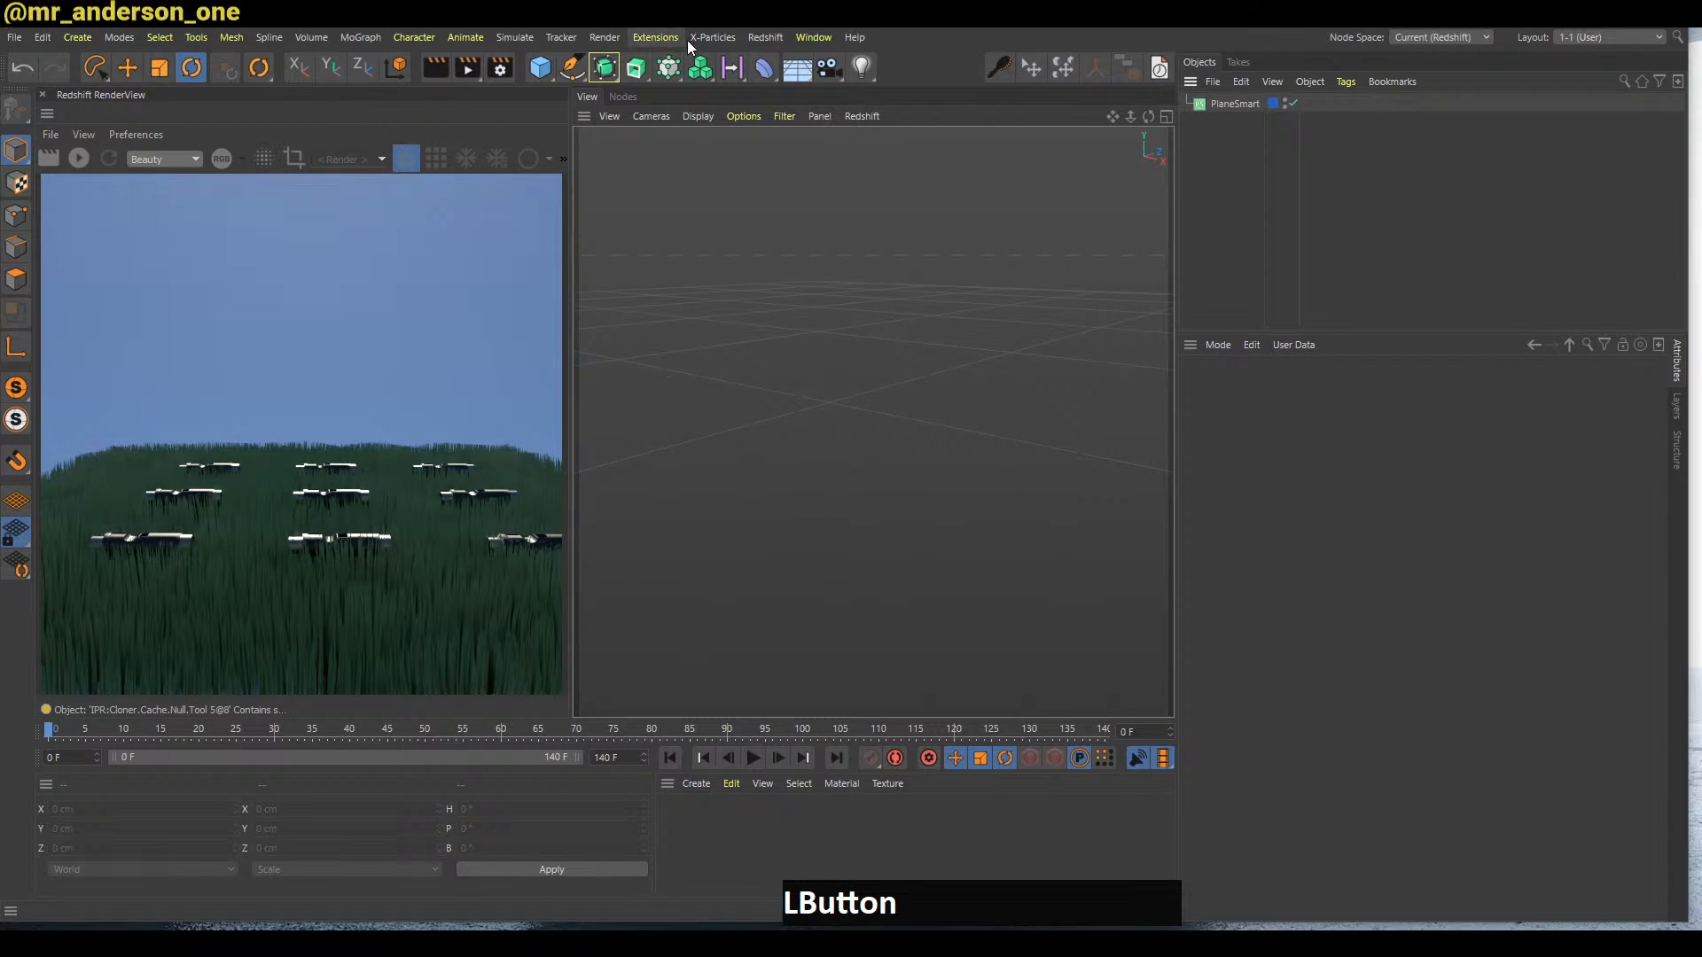
left_click(704, 36)
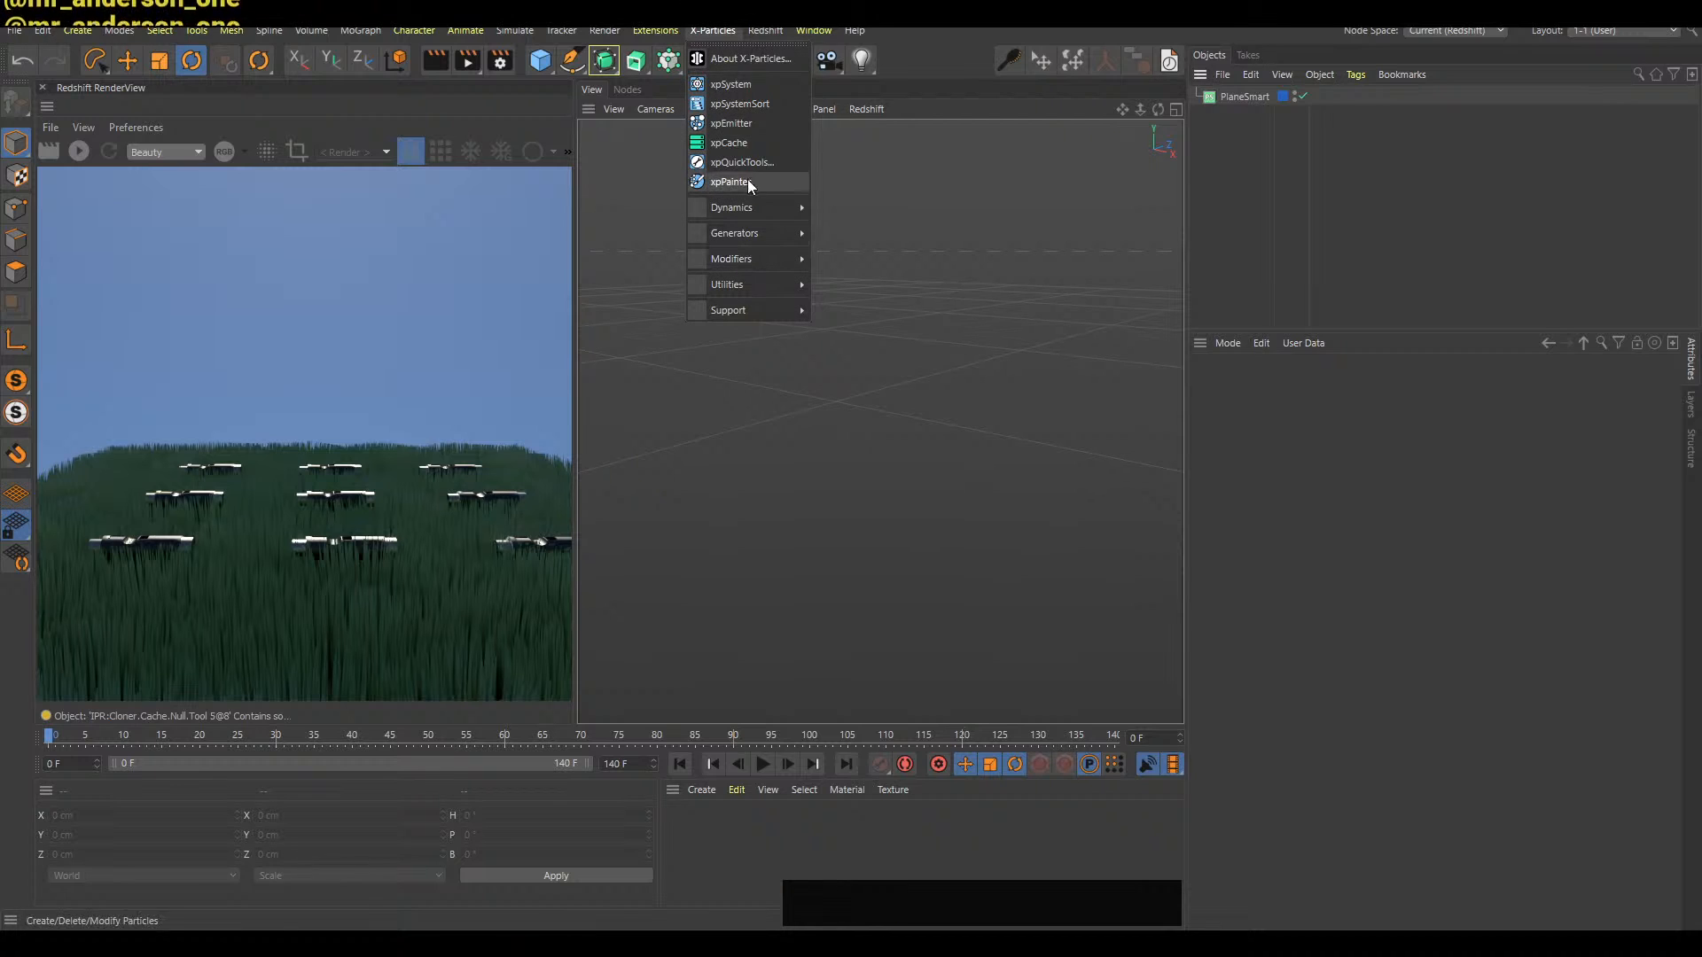
mouse_move(657, 32)
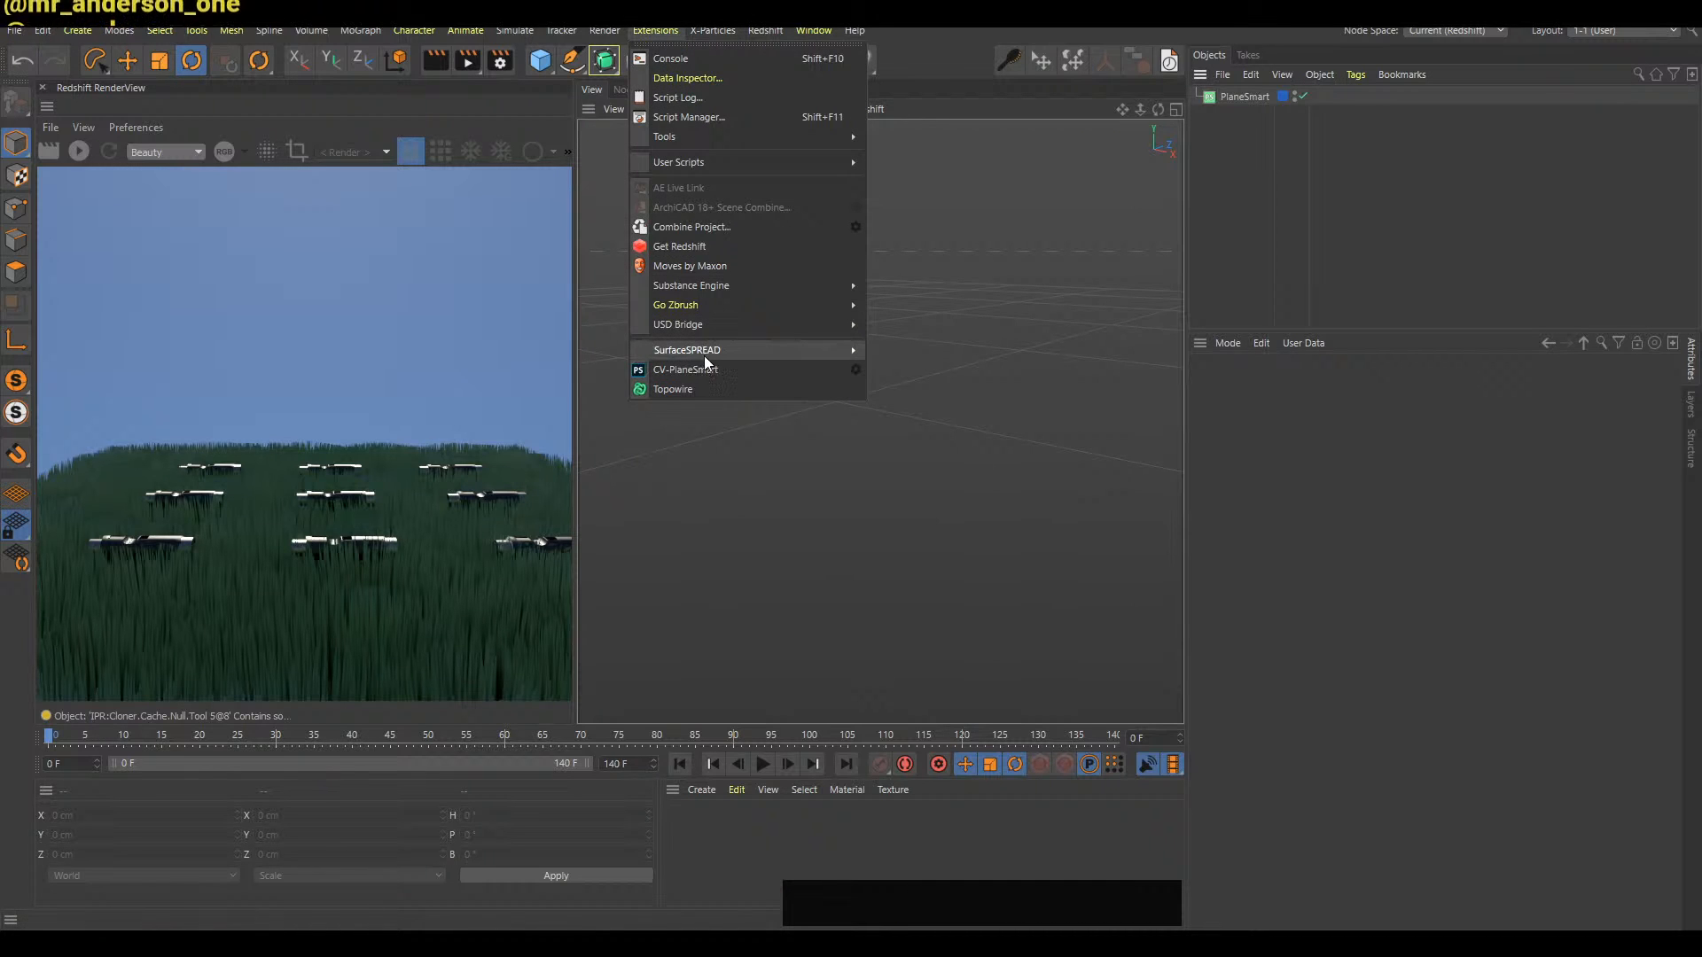
mouse_move(705, 305)
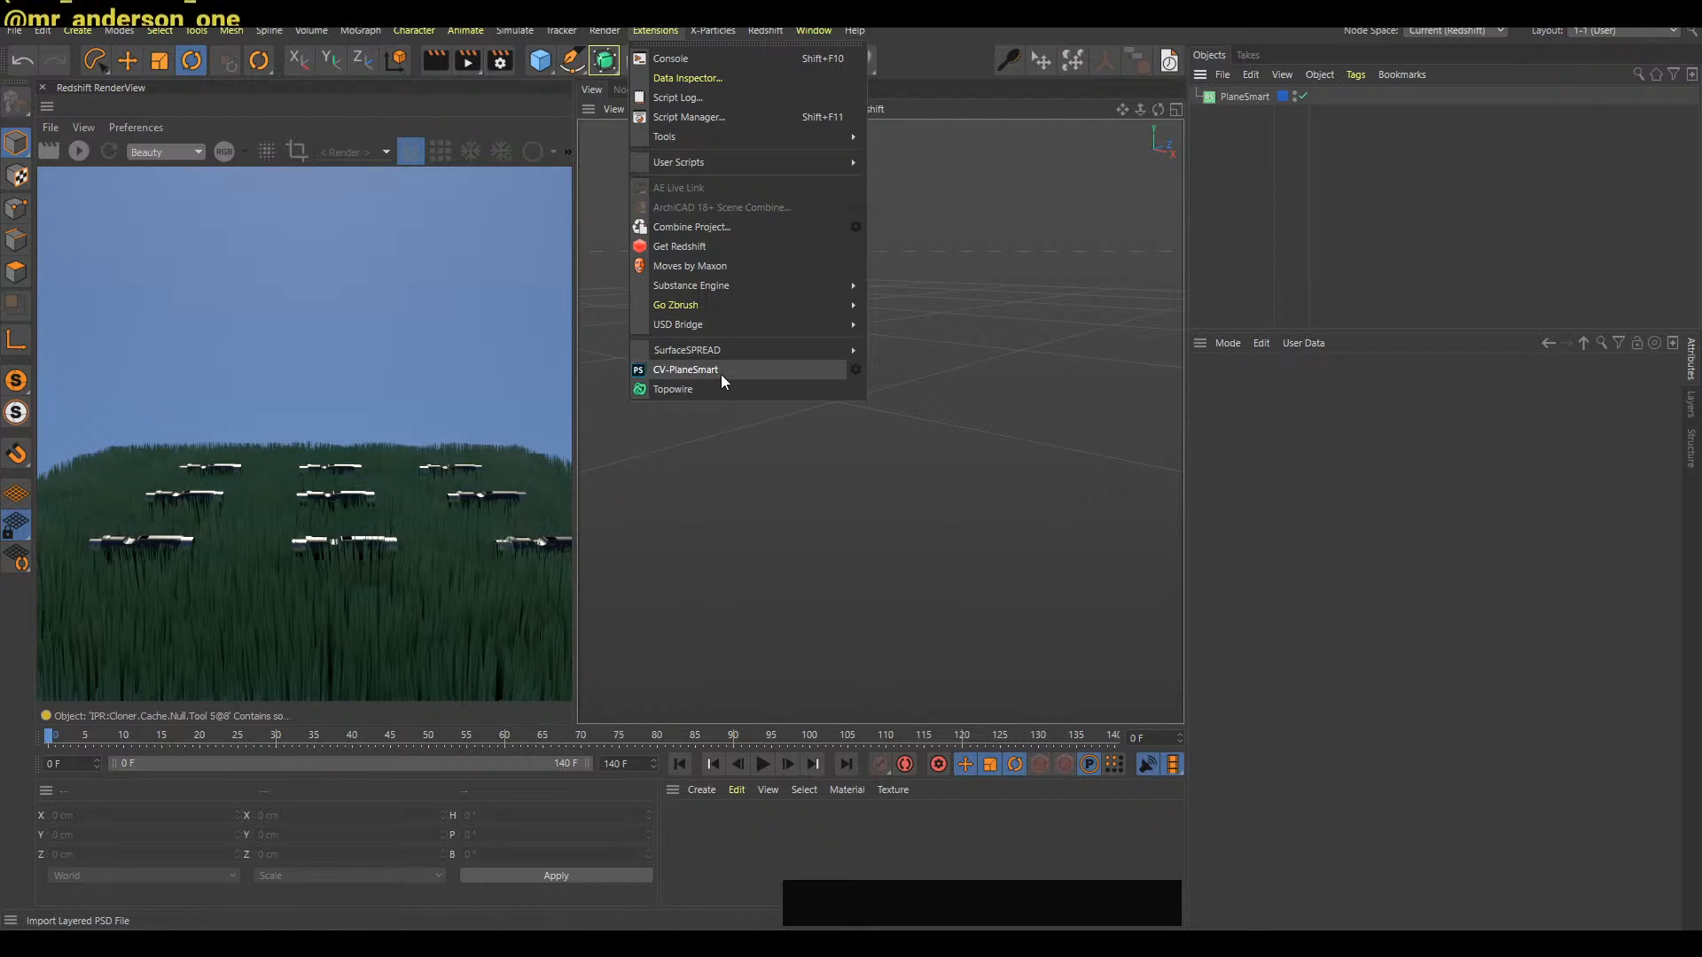
left_click(1261, 177)
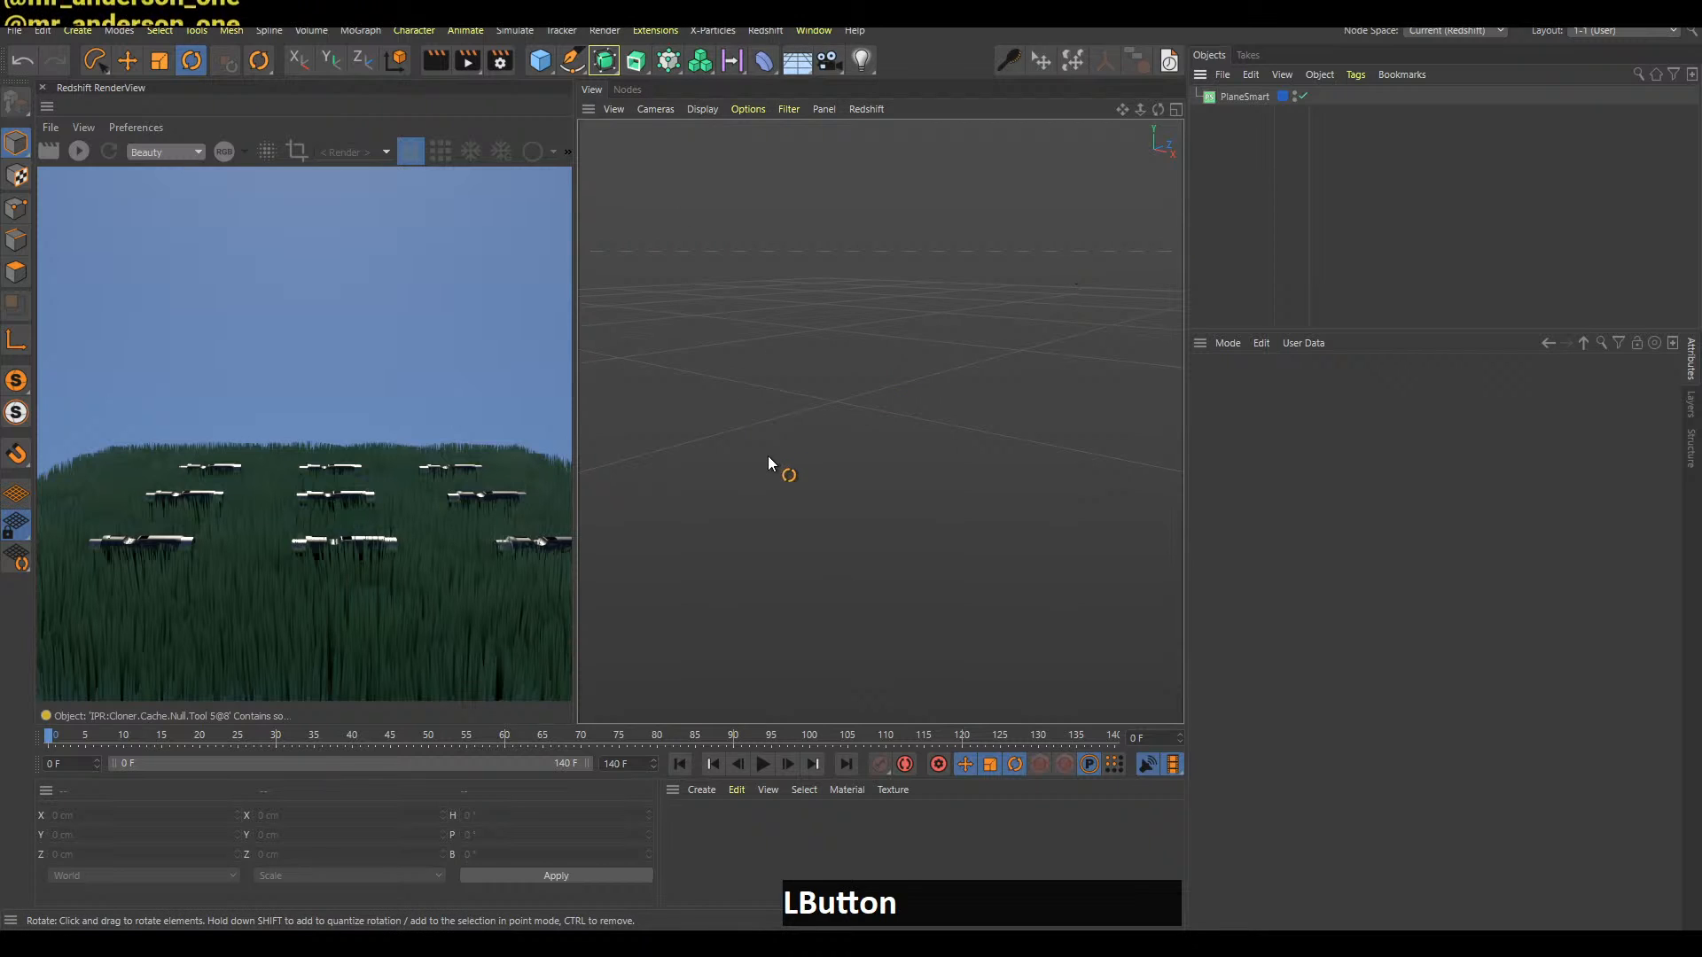
Read the latest live chat messages and put the chat window away
left_click(62, 923)
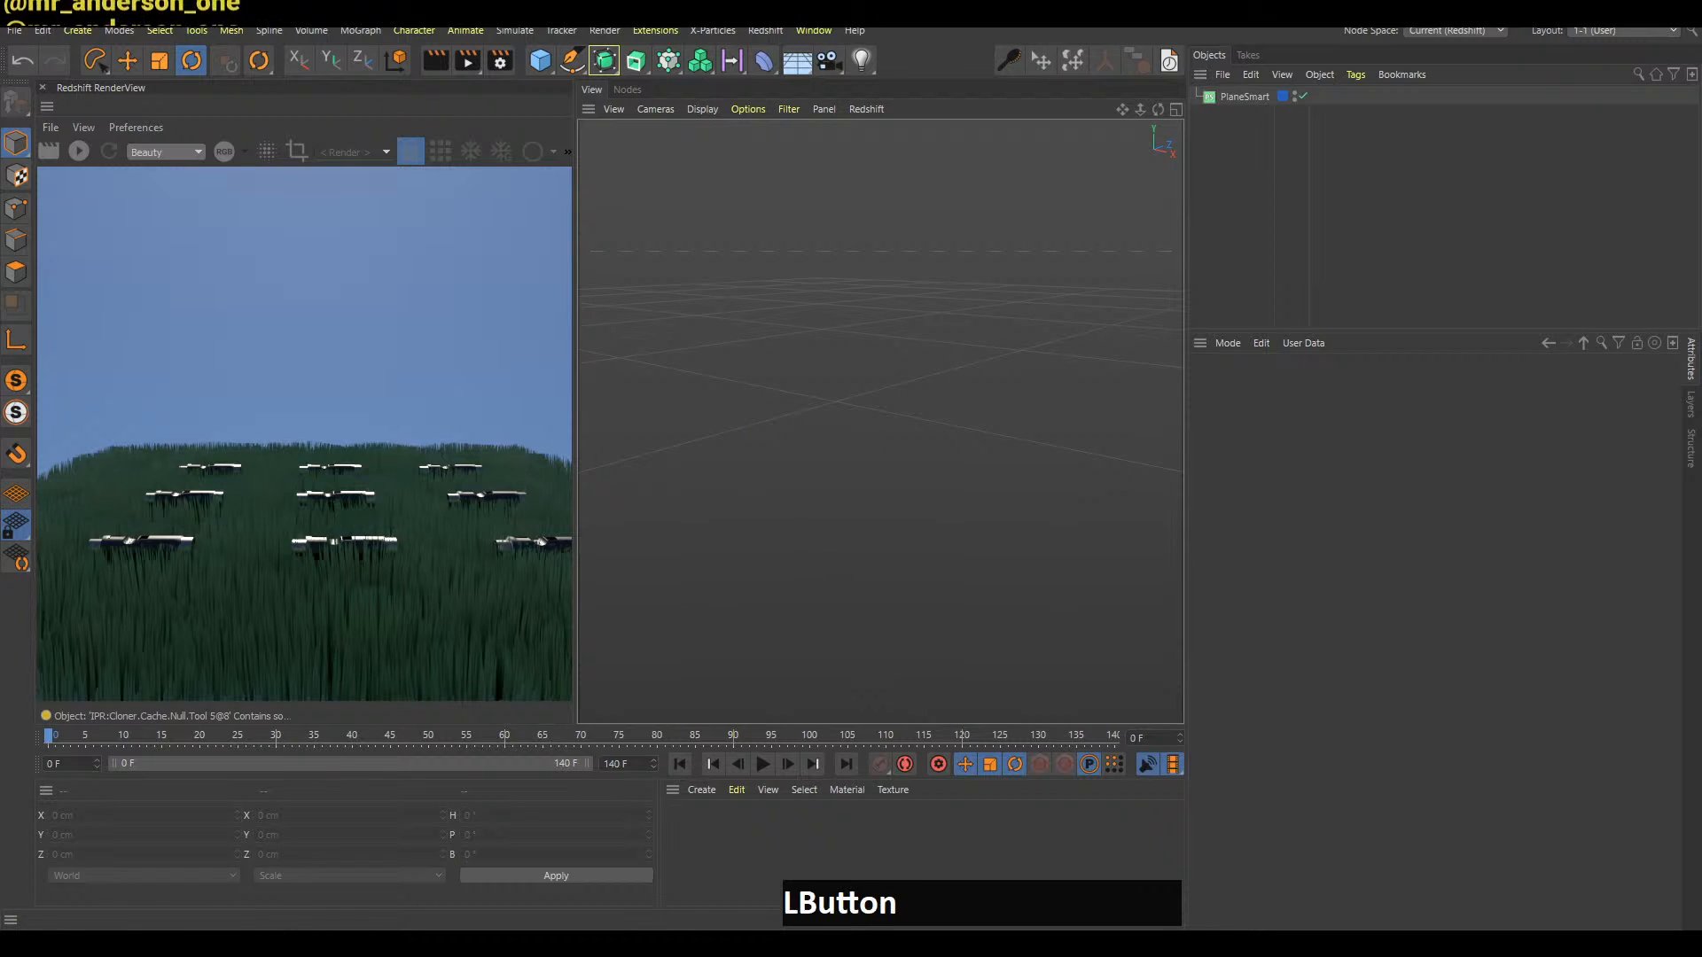
left_click(250, 875)
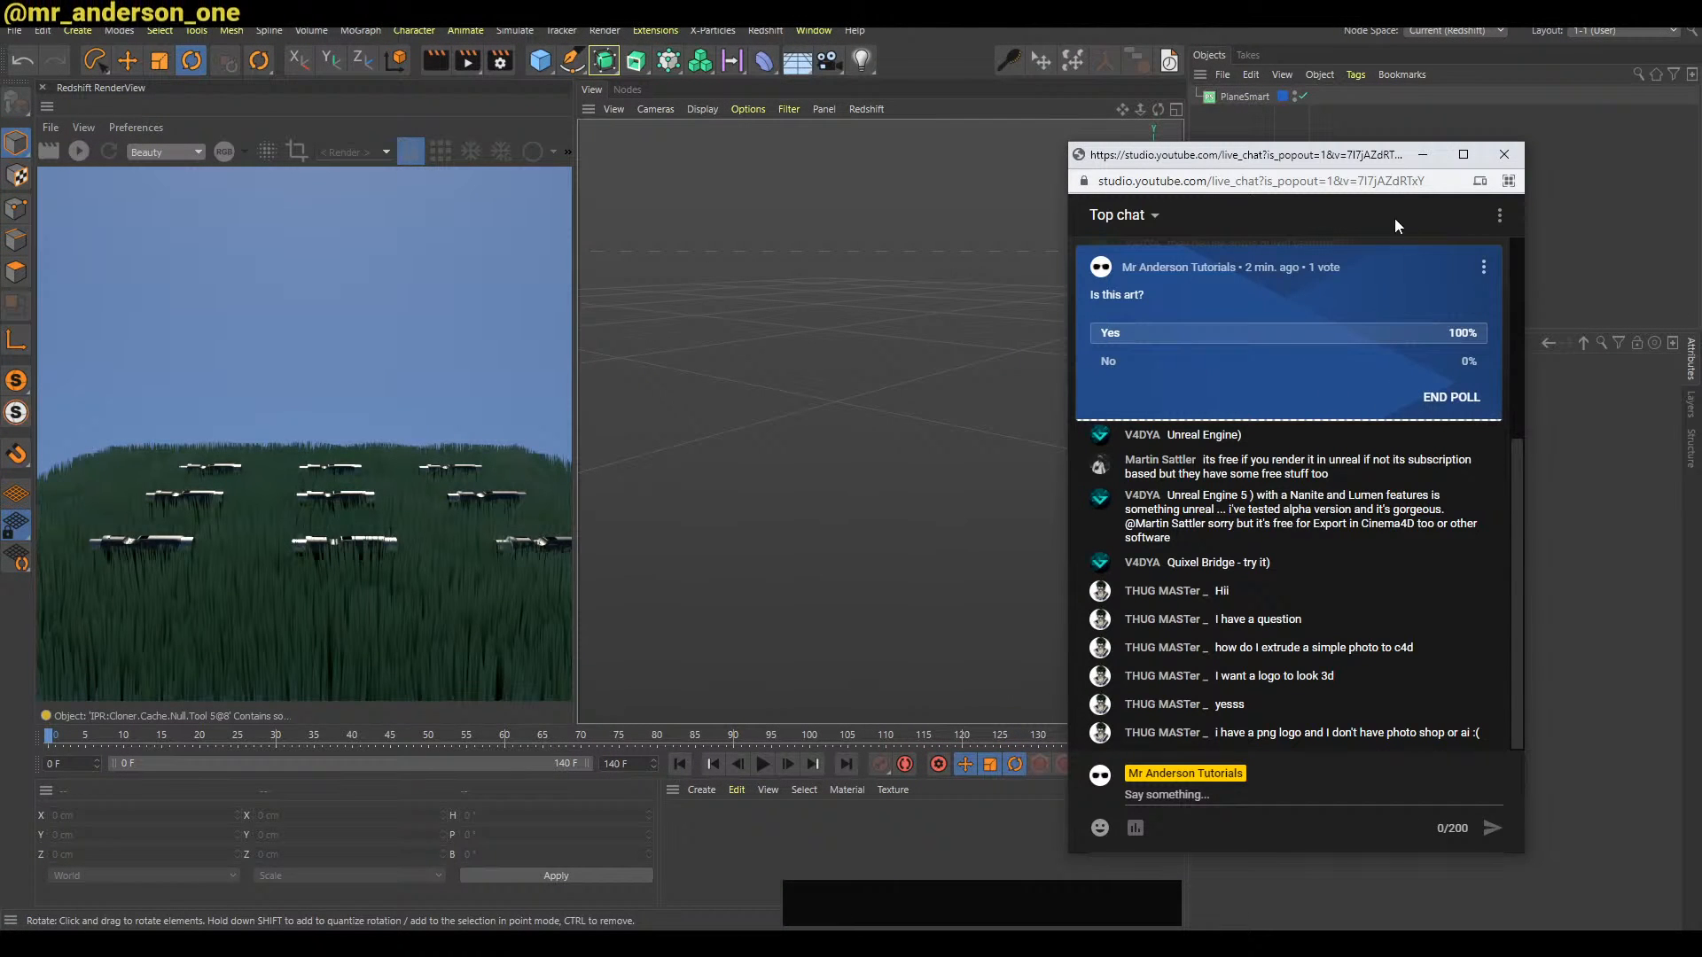
left_click(1422, 154)
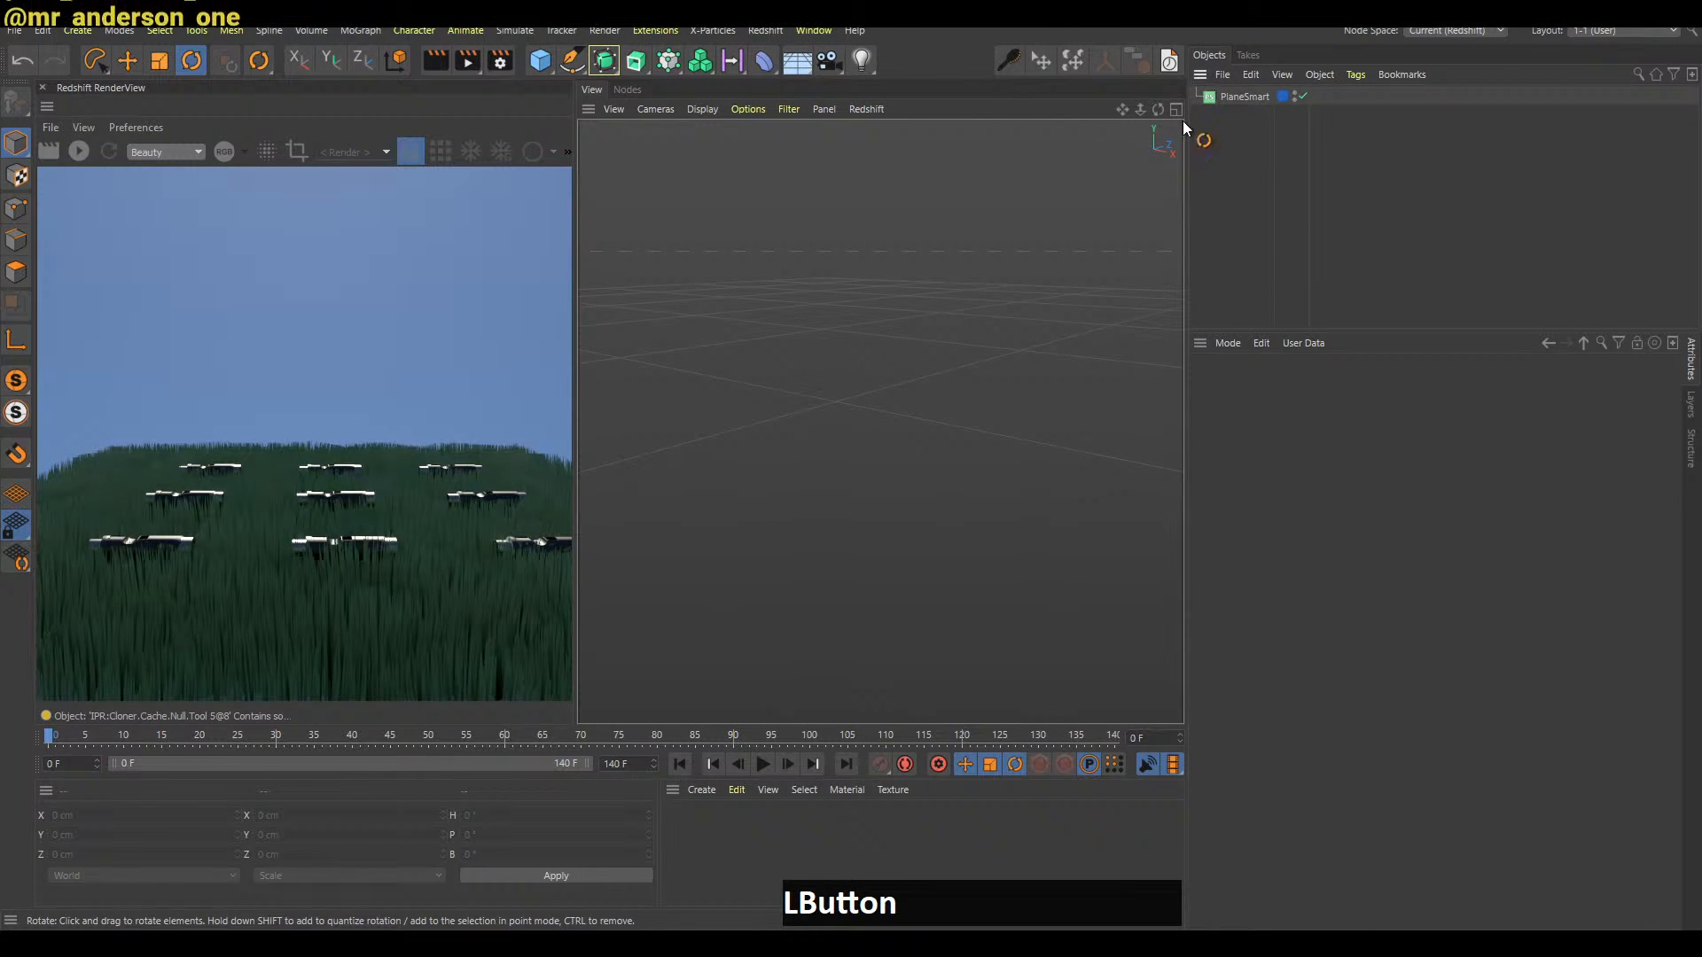
Switch to the open project with the hair grass and cloned tools, and view the whole field in the live render
key("v")
left_click(1106, 262)
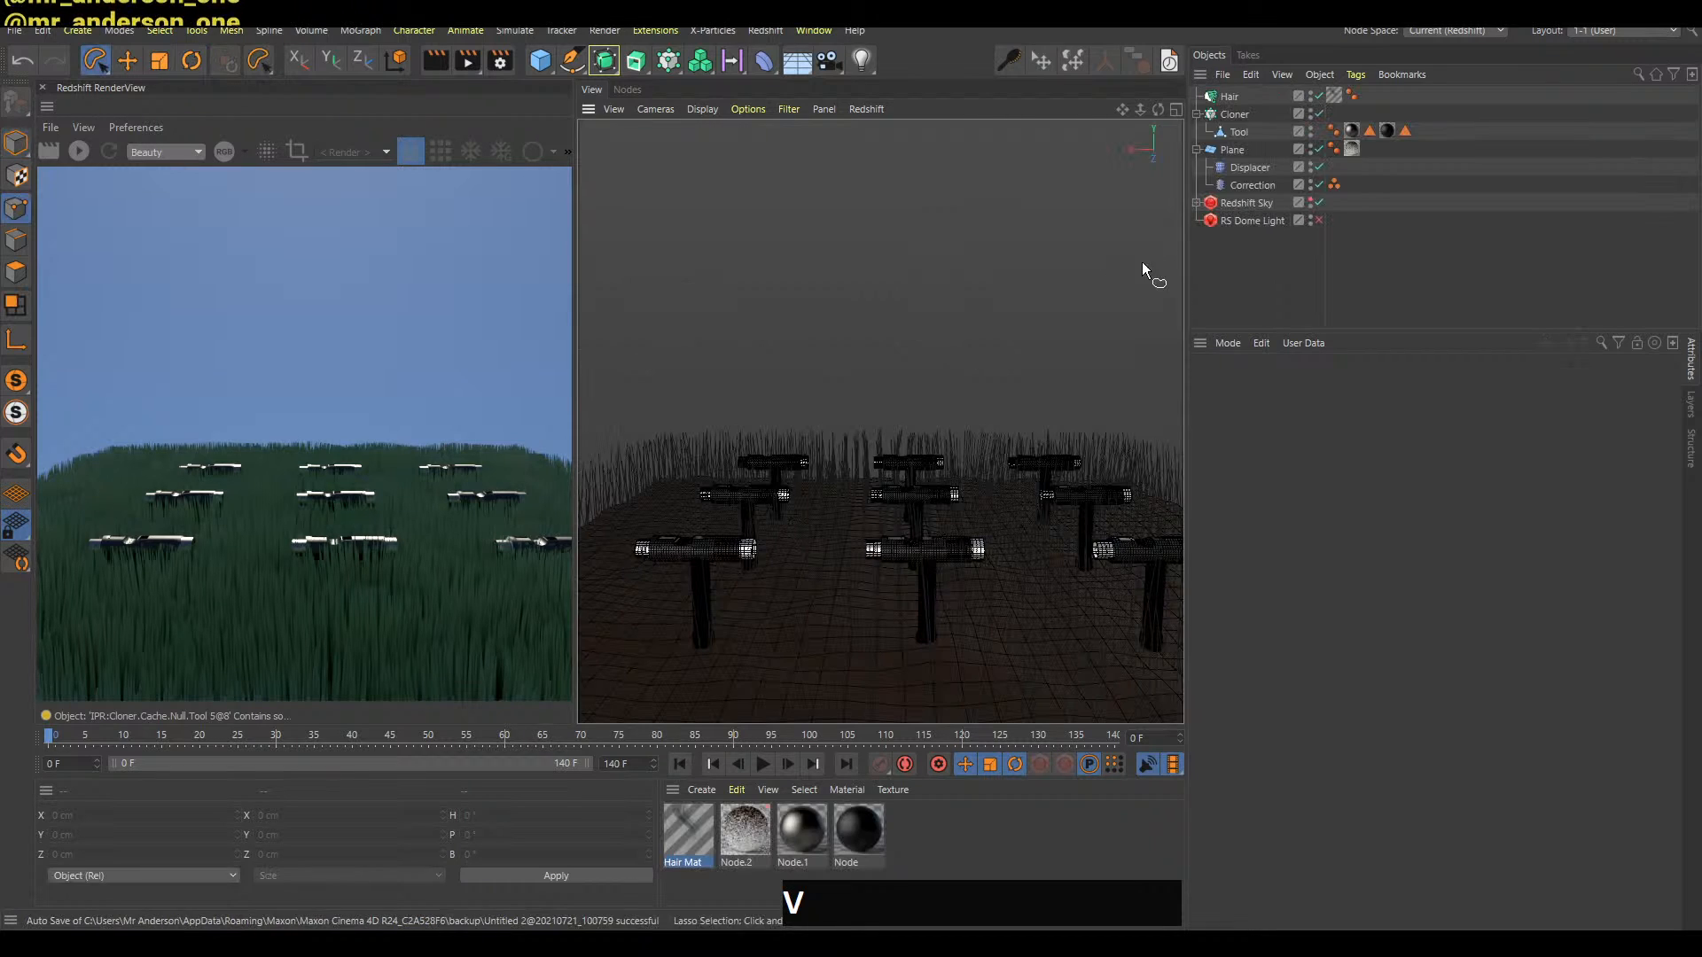
right_click_drag(930, 539, 927, 555, "alt")
middle_click_drag(927, 555, 897, 493, "alt")
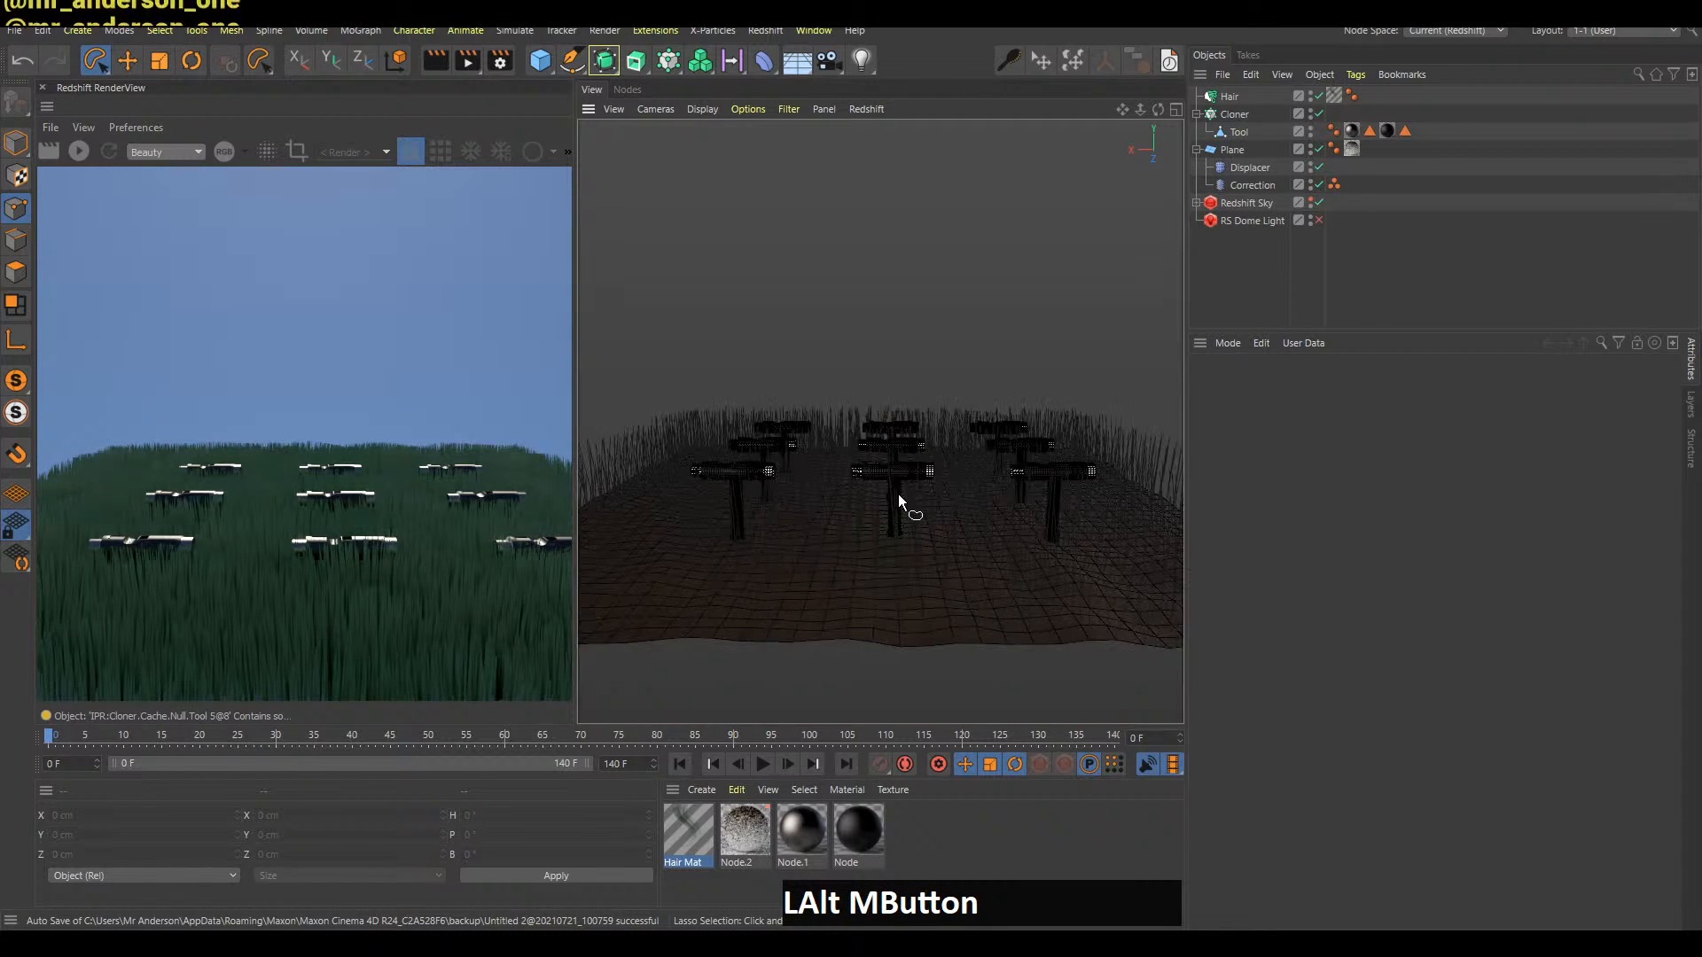
left_click_drag(897, 493, 911, 524, "alt")
left_click(1276, 284)
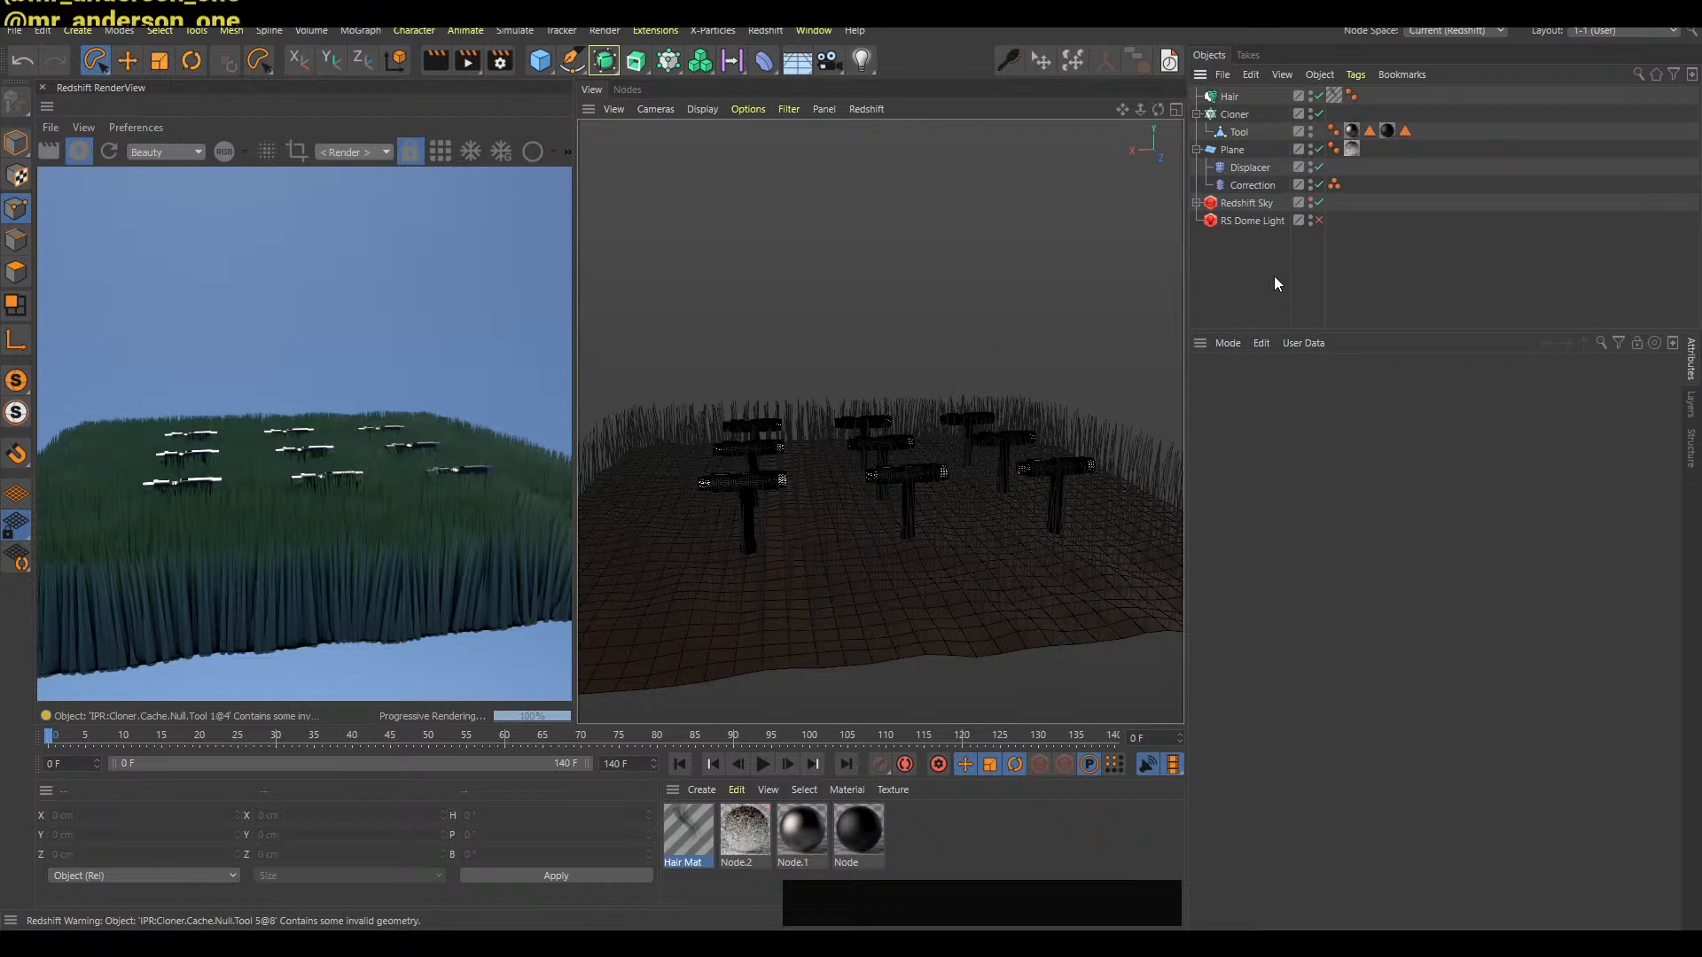
Set the Hair object's guide length to 7.5 cm to shorten the grass
left_click(1230, 96)
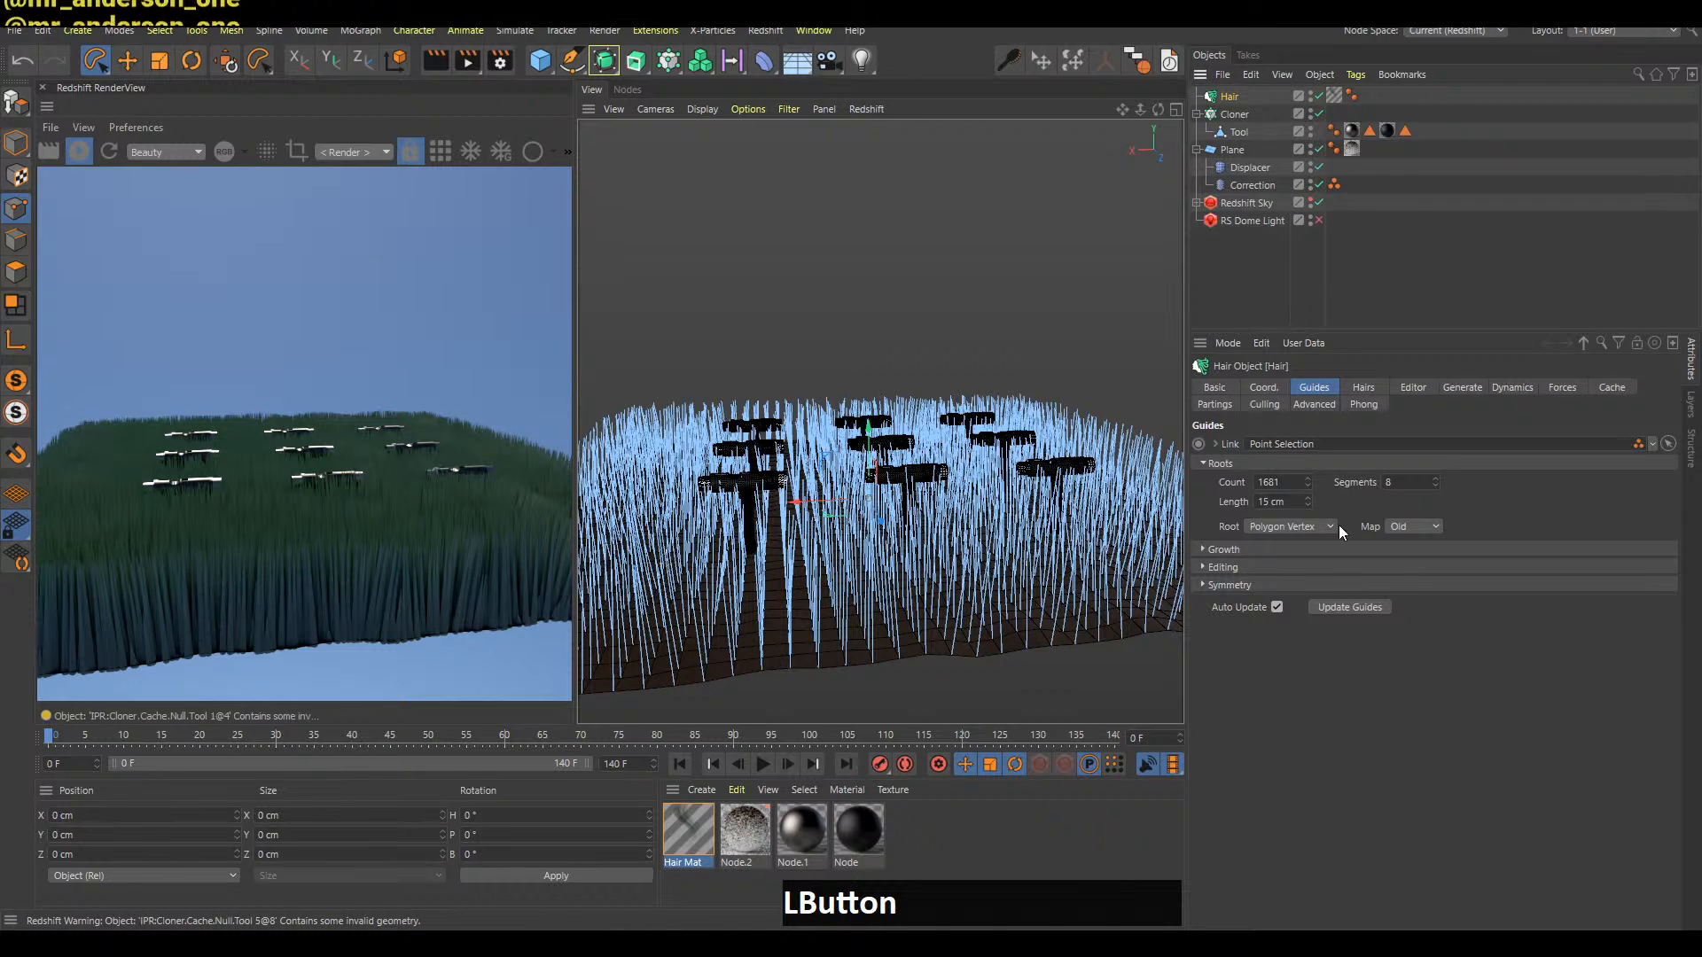
left_click(1277, 501)
type("7.5")
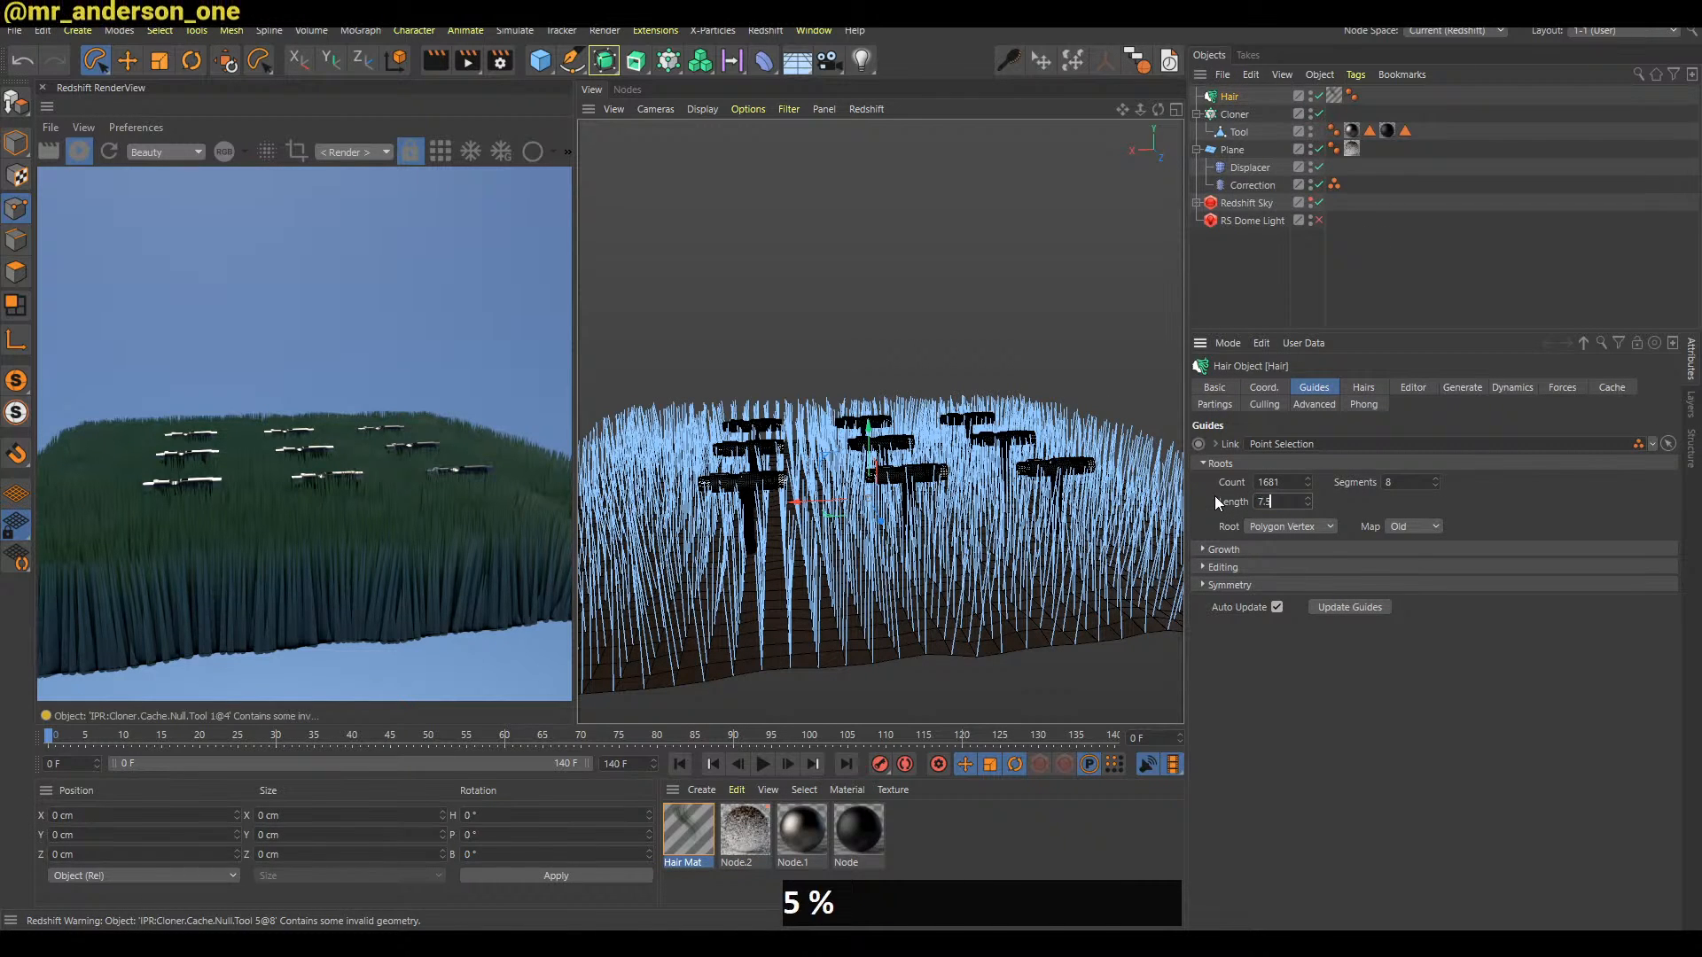
key("Return")
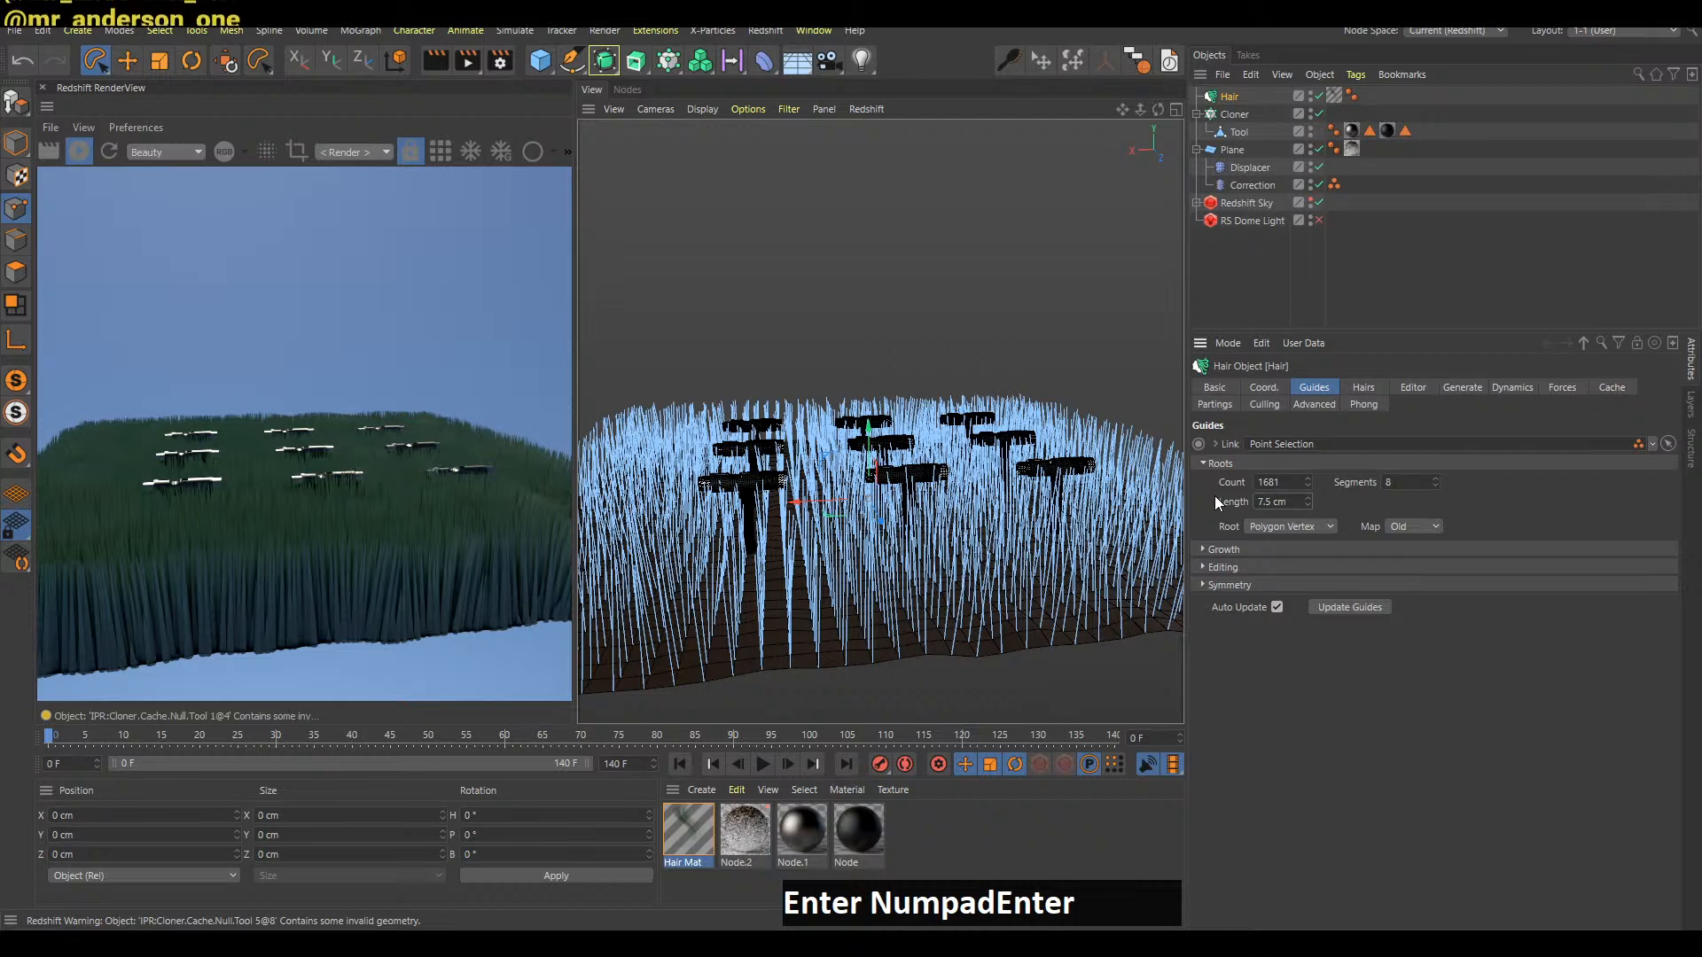
left_click(1272, 277)
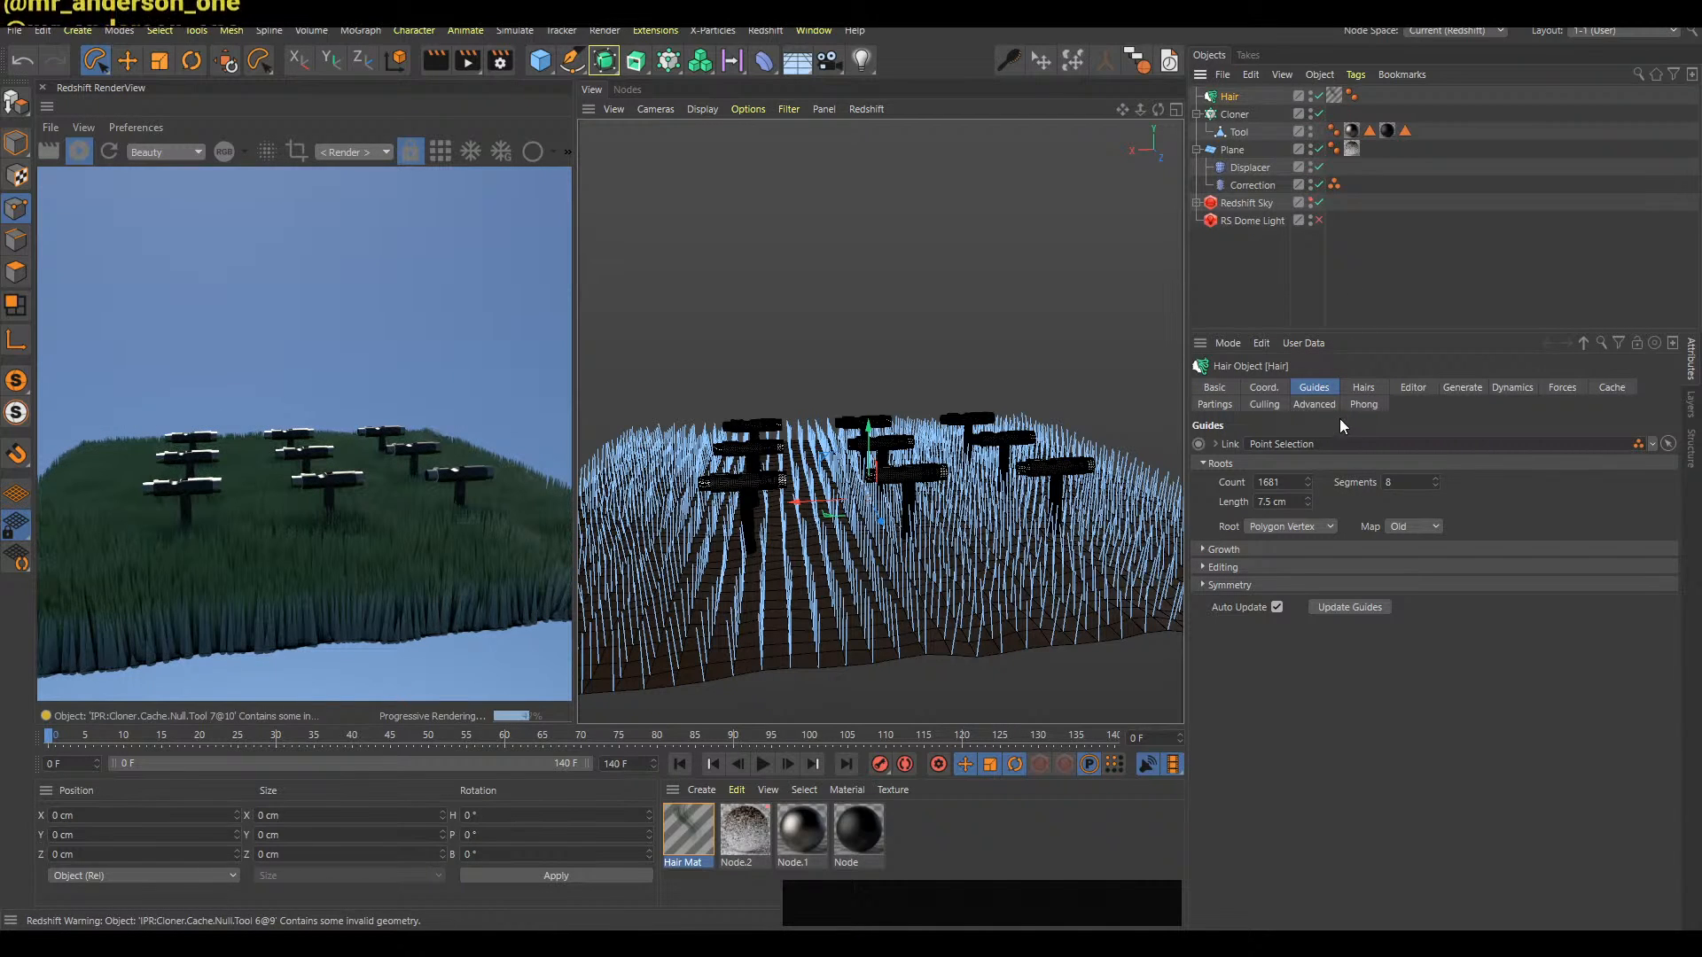
Set the Hair object's hair count to 5000 and refresh the live render
left_click(1356, 389)
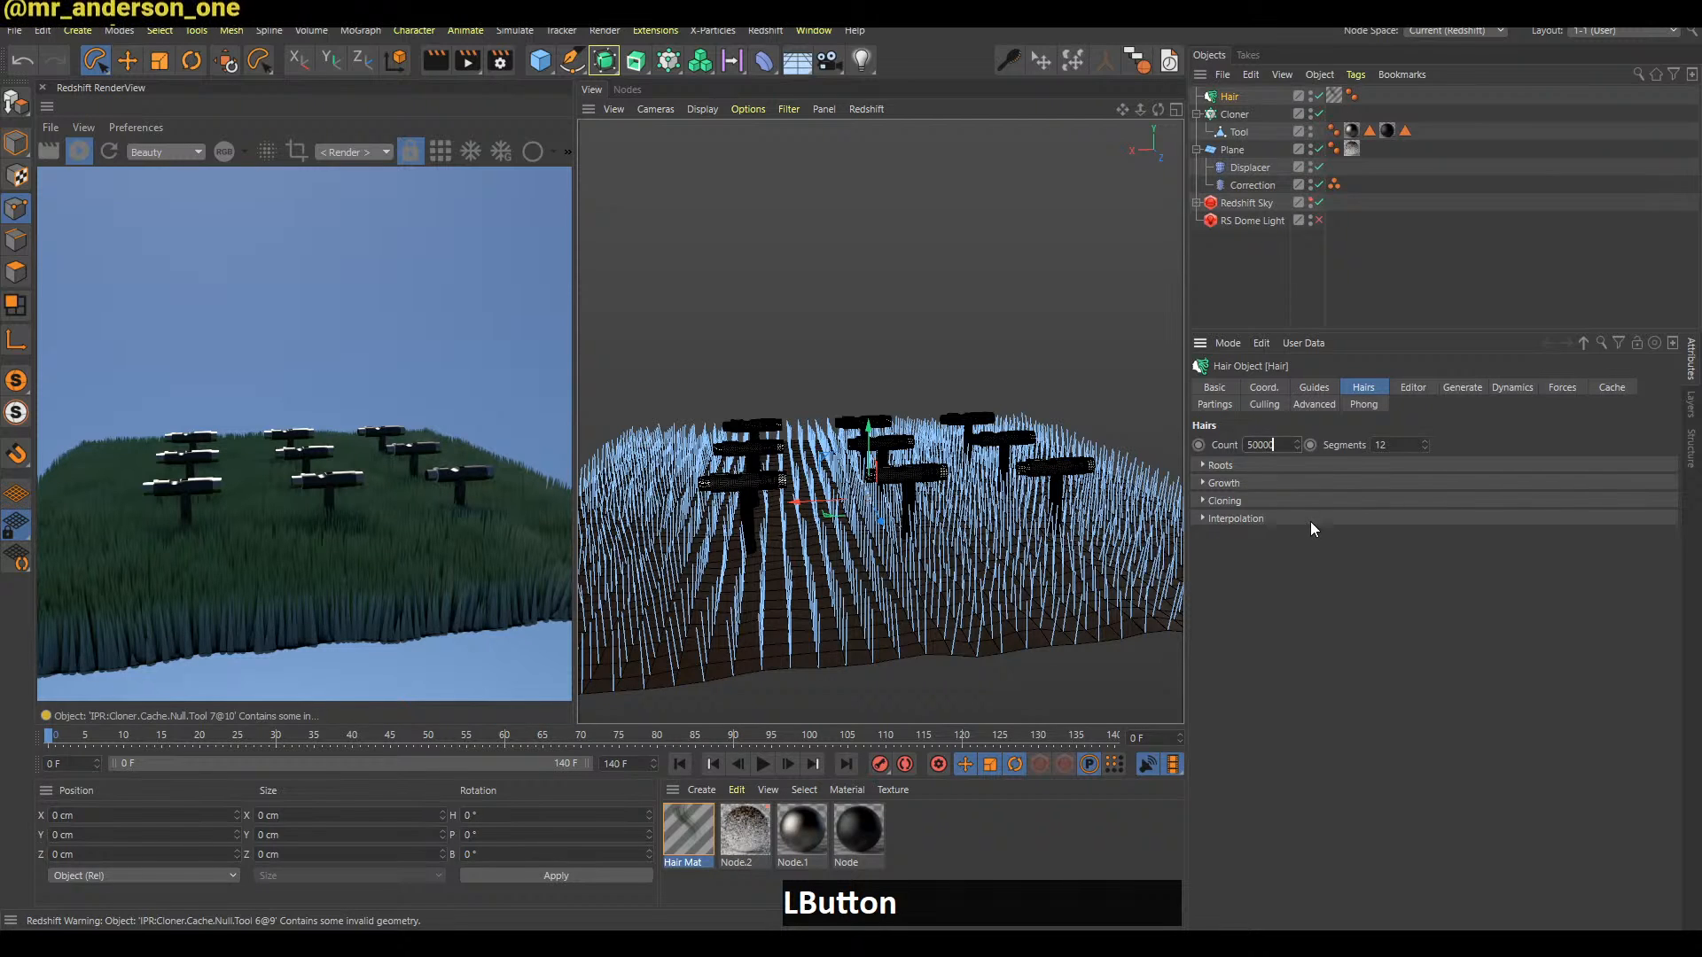
key("BackSpace")
key("Return")
key("b")
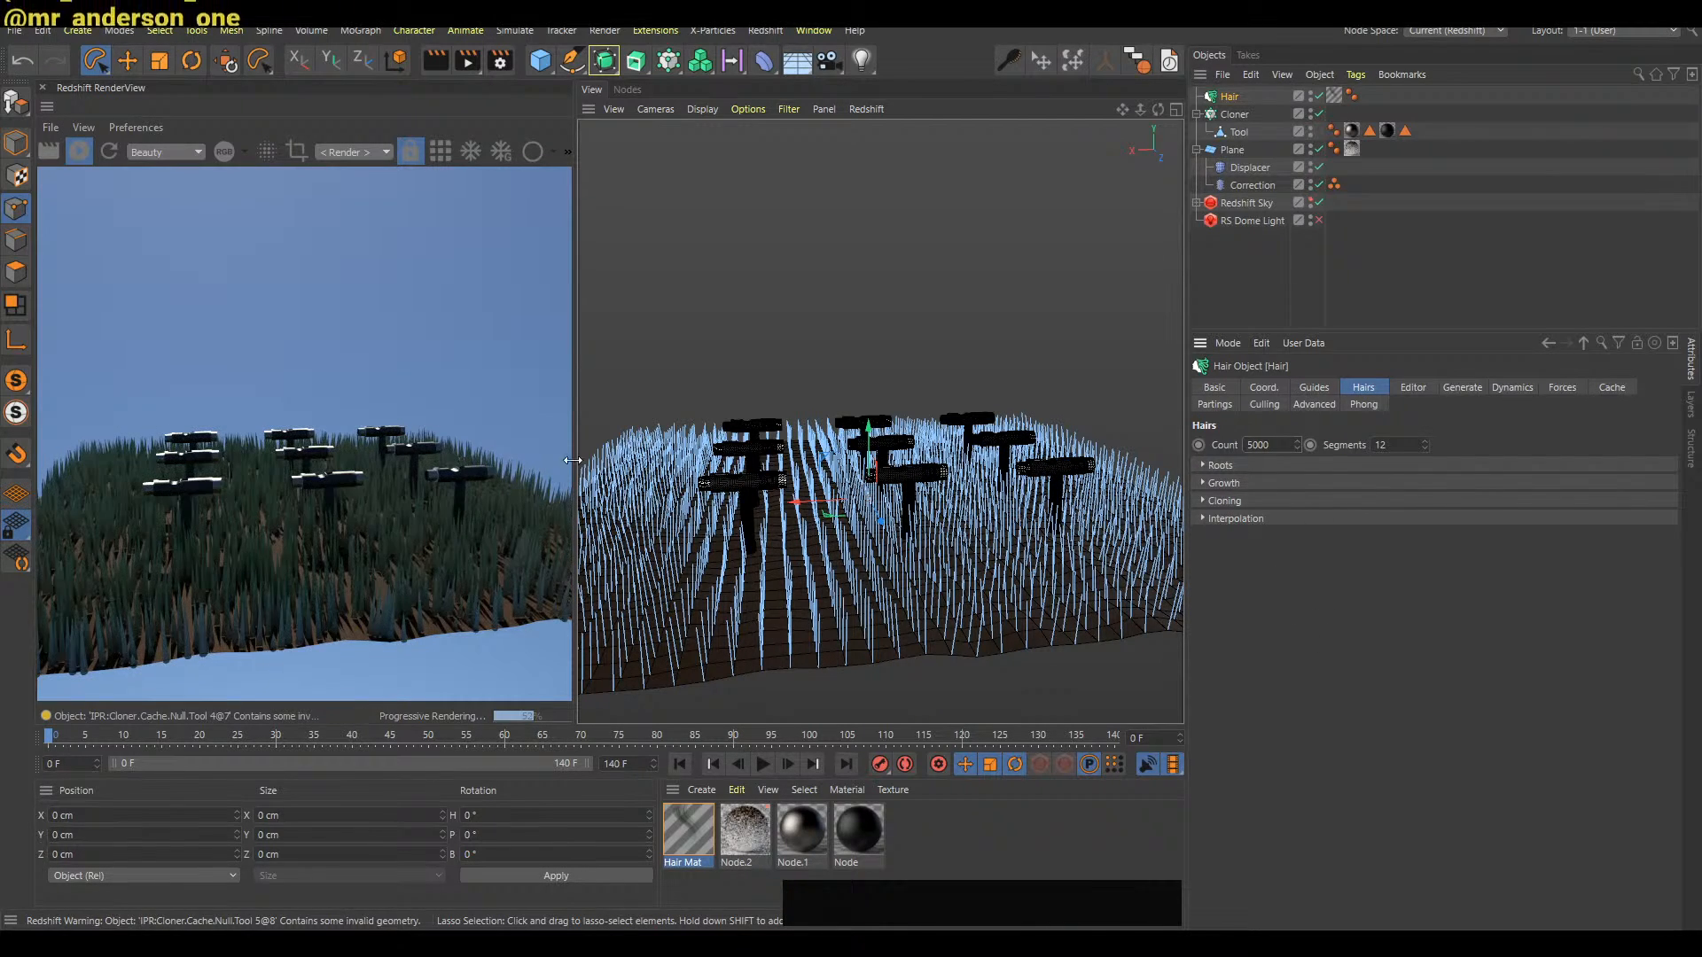
middle_click_drag(966, 518, 977, 523, "alt")
left_click_drag(977, 523, 953, 549, "alt")
Set the hair segments of the Hair object to 4 and refresh the live render
left_click_drag(1390, 441, 1360, 443)
type("4")
left_click(1471, 438)
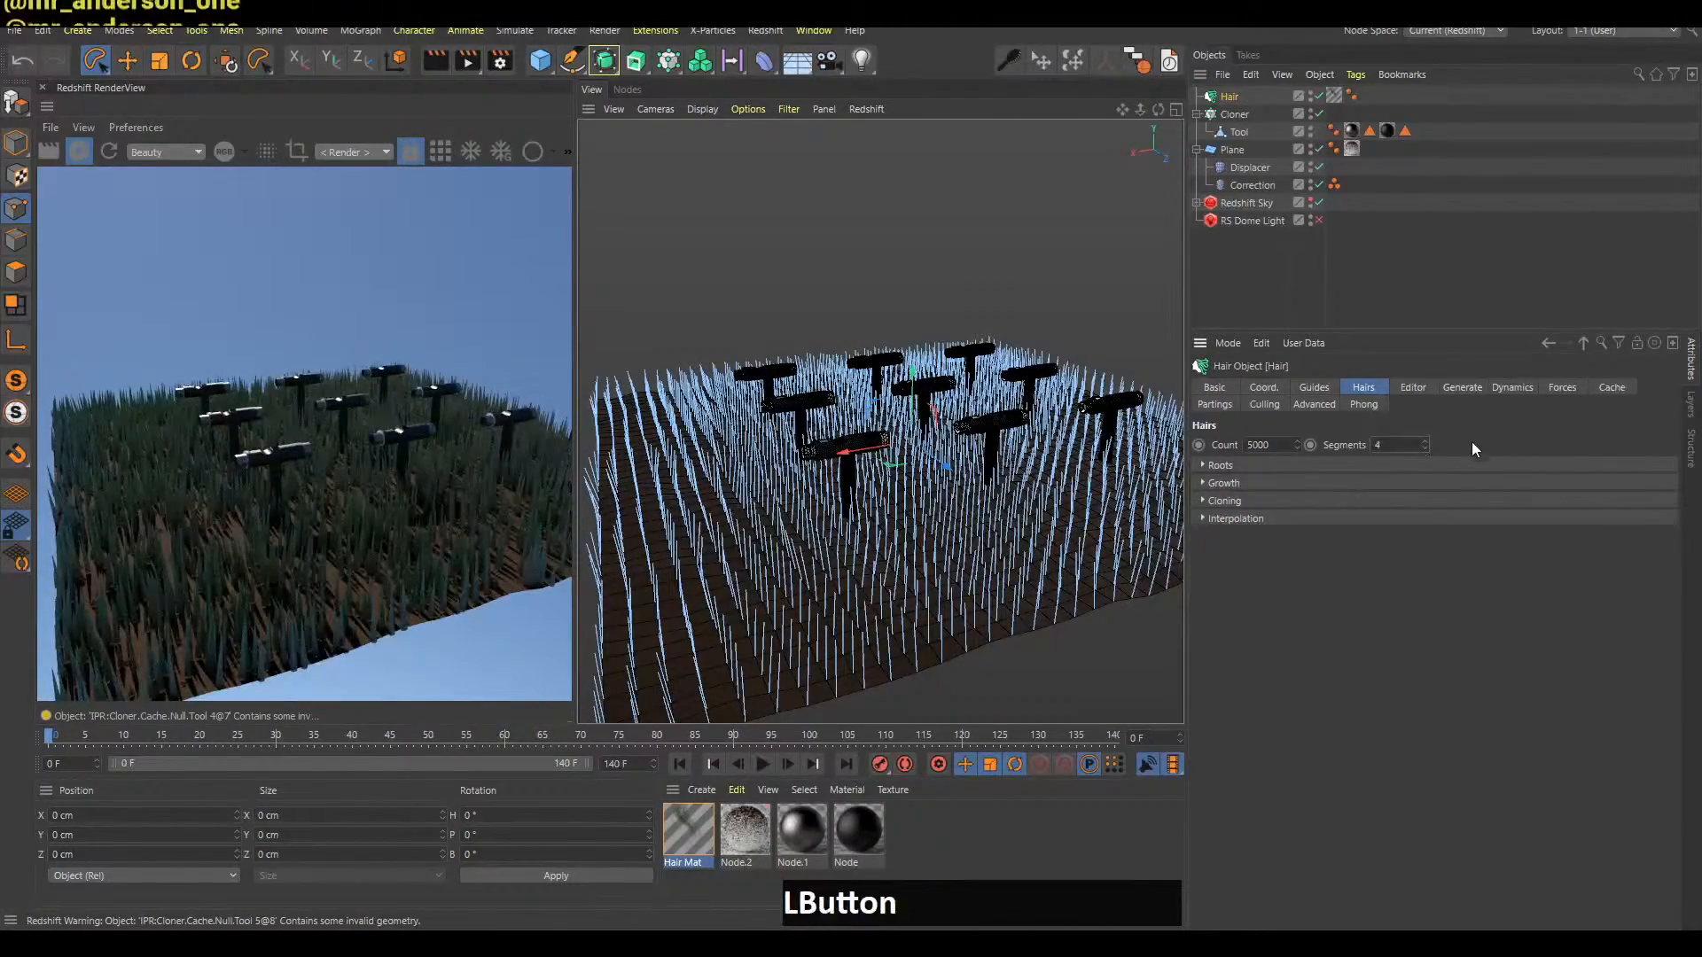
key("b")
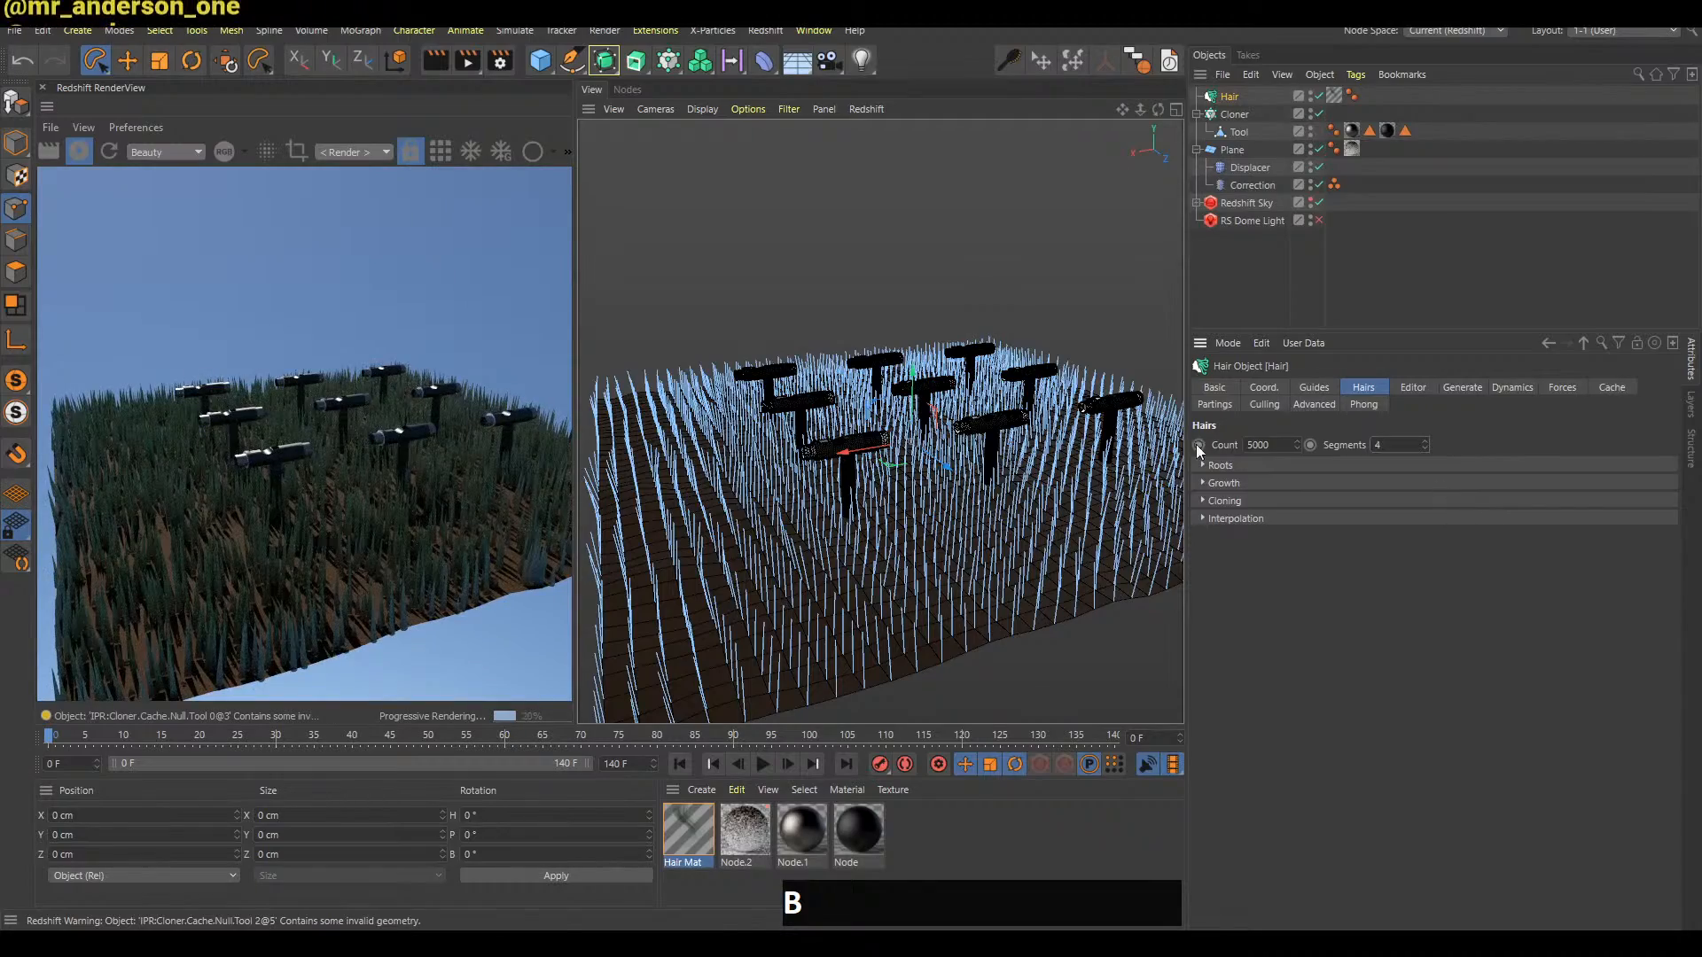
right_click_drag(971, 543, 982, 556, "alt")
left_click_drag(982, 556, 1033, 593, "alt")
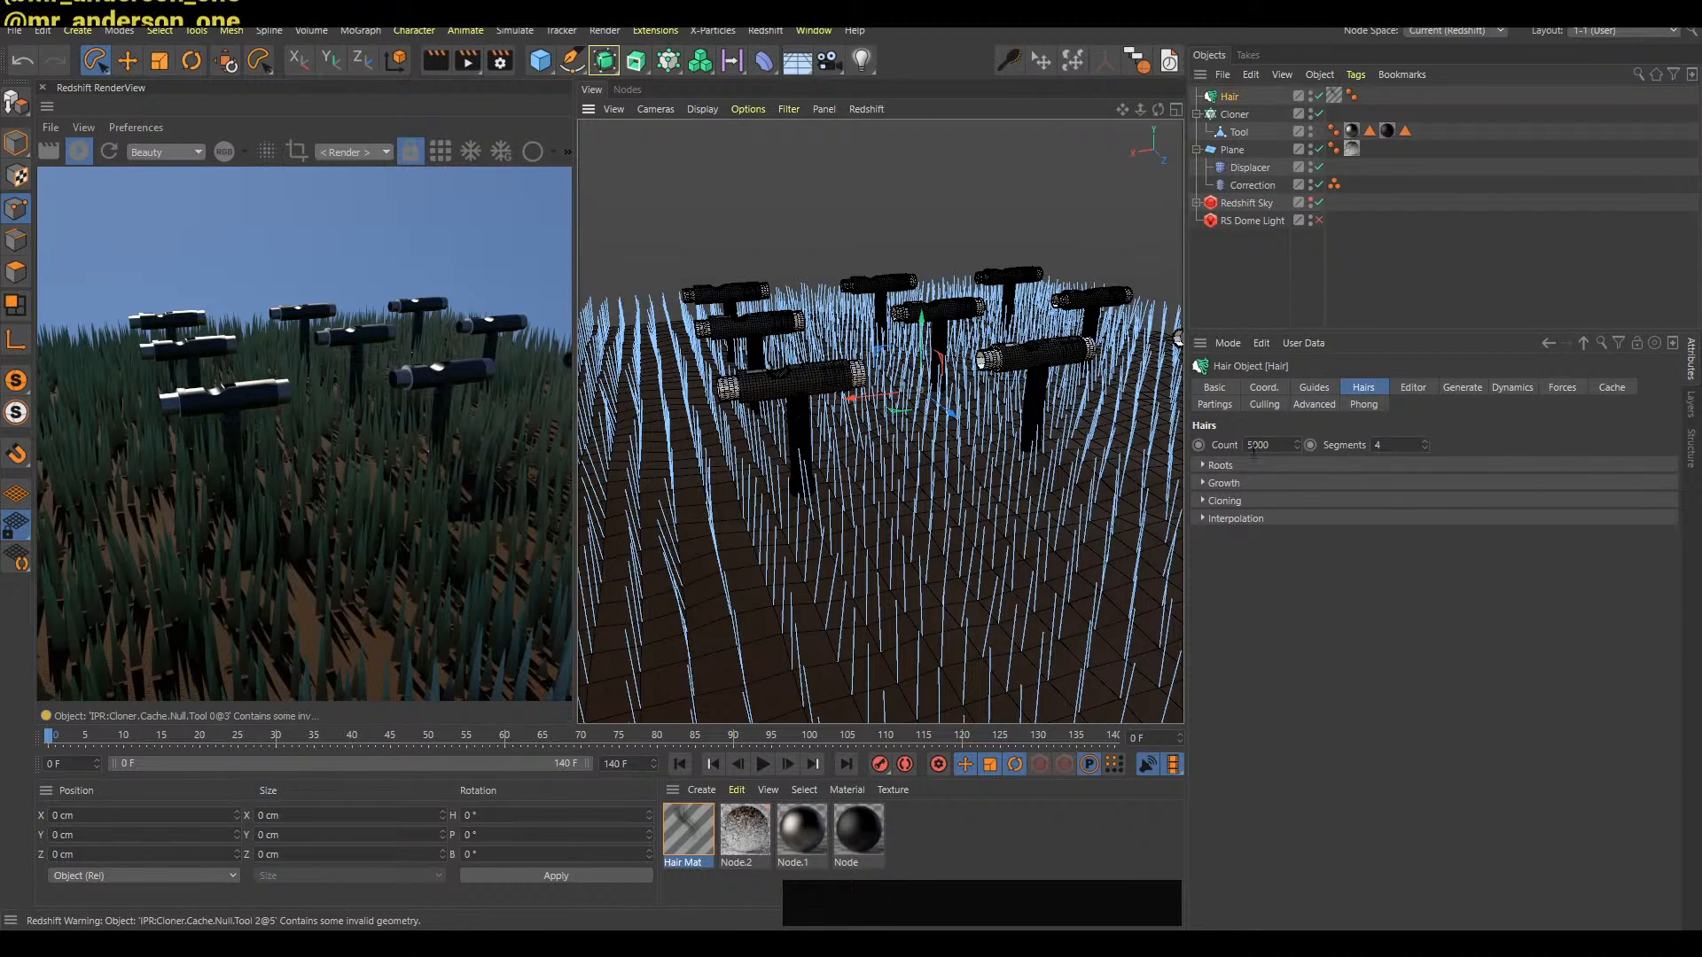
Set the guide segments to 4, then play the hair simulation to frame 31 with the live render restarted there
left_click(1313, 388)
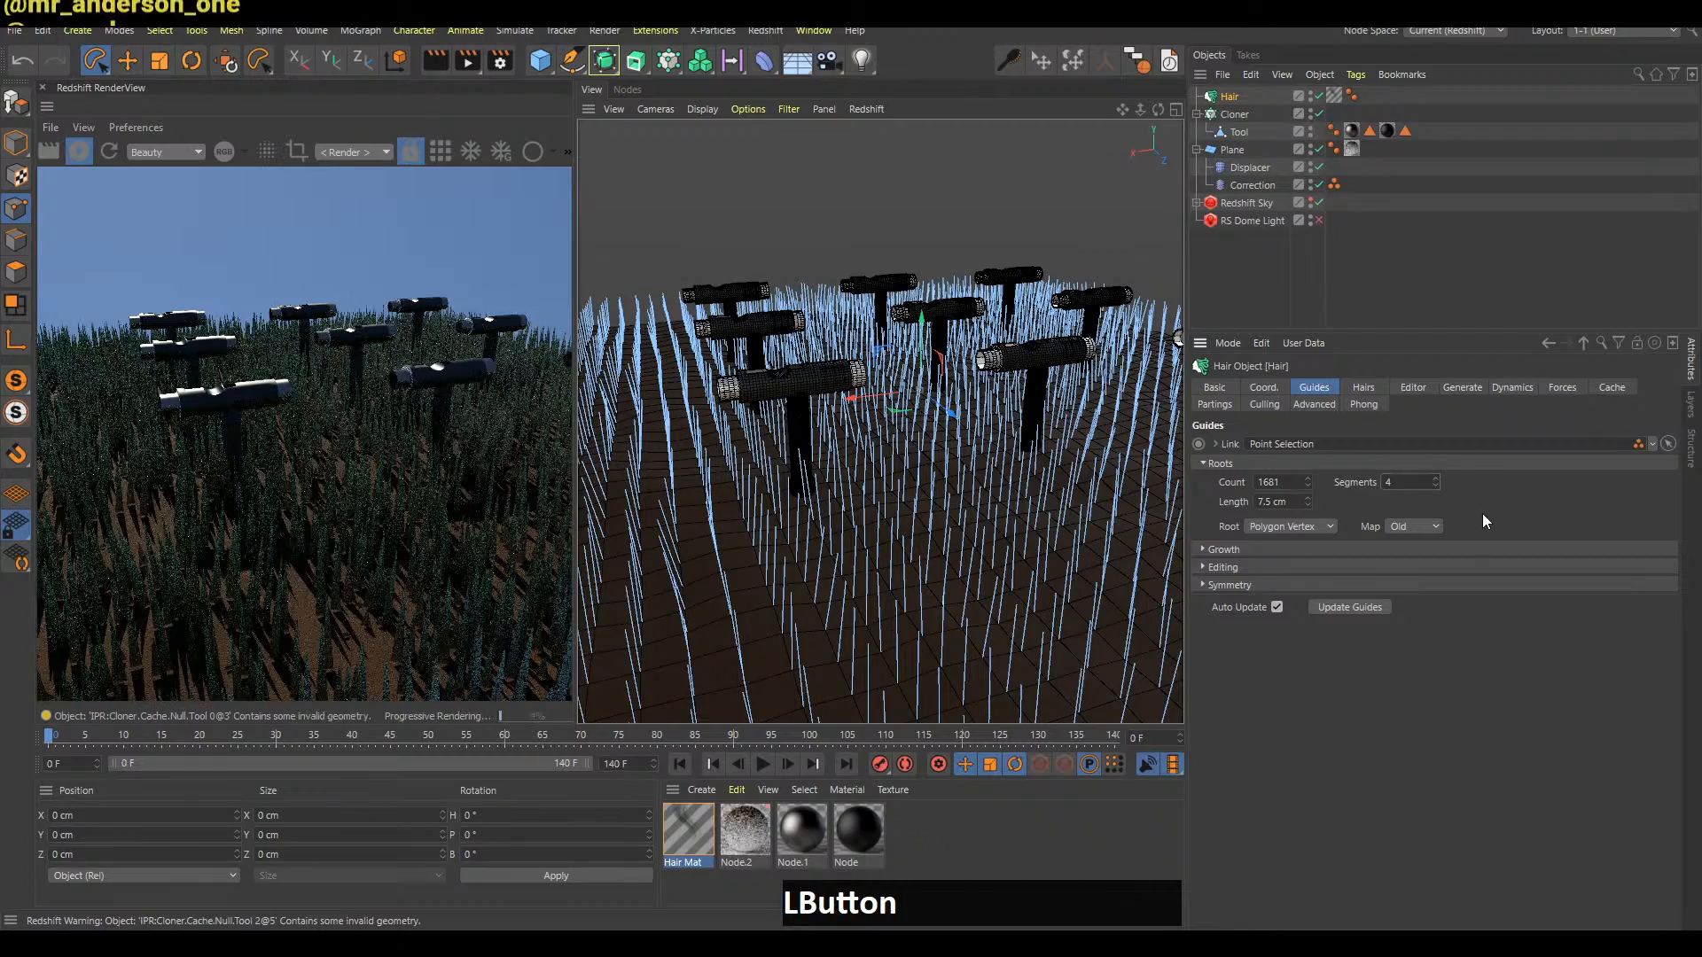
key("b")
key("f")
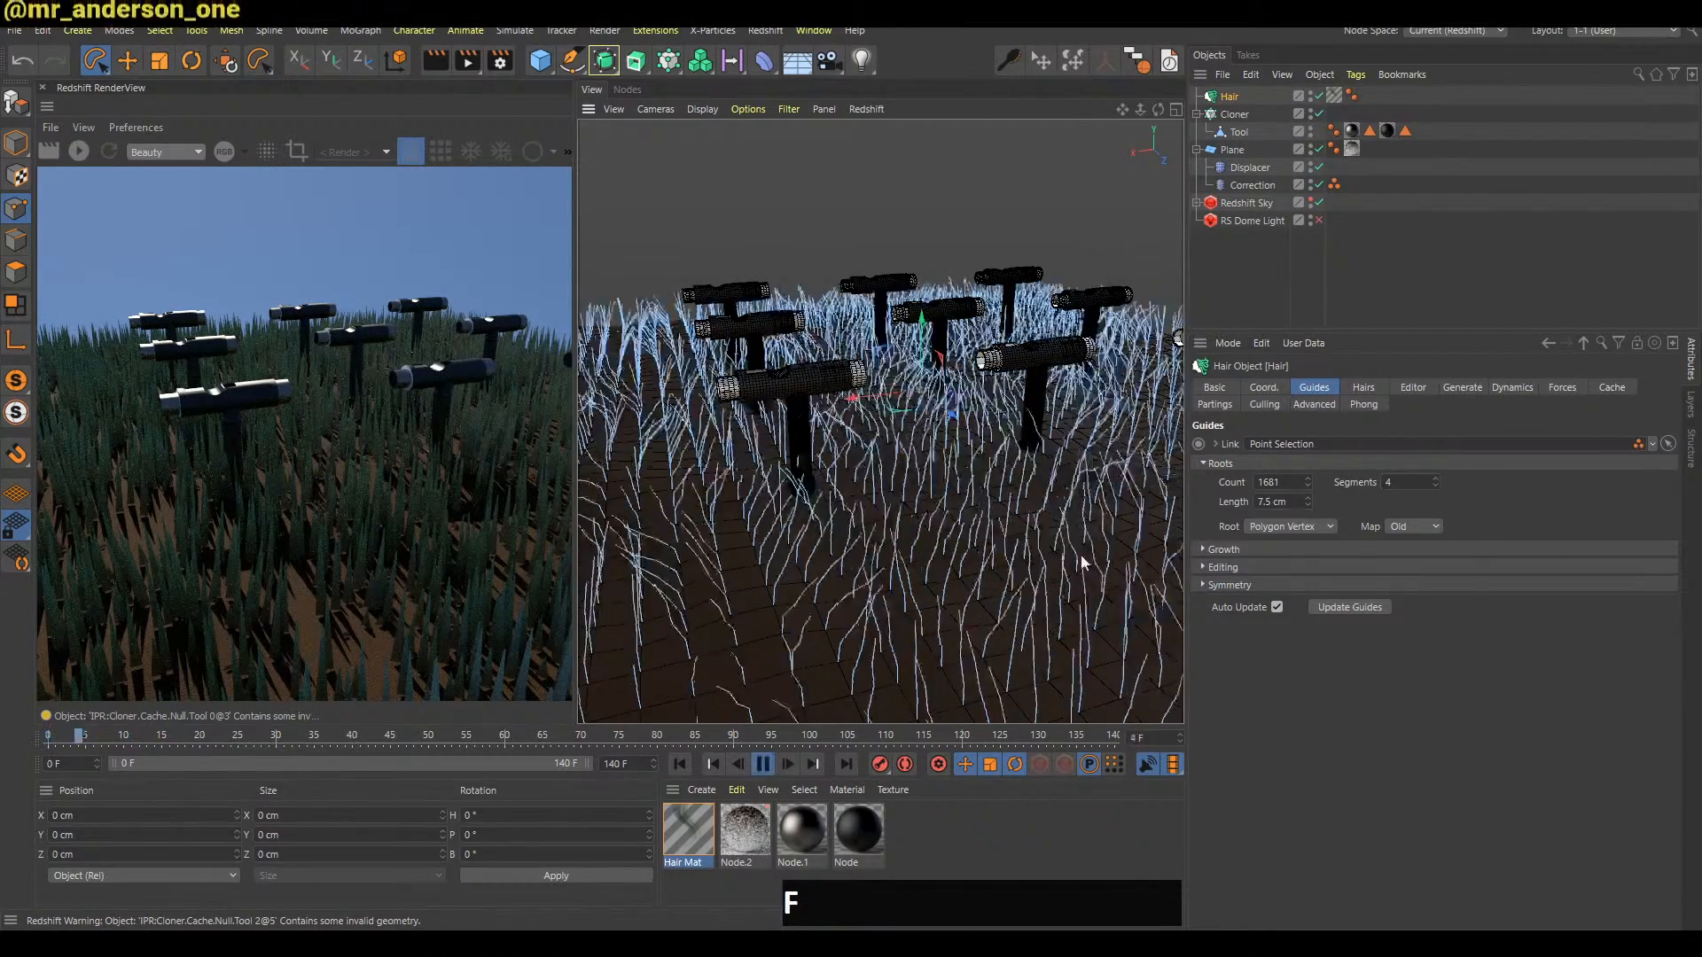
key("b")
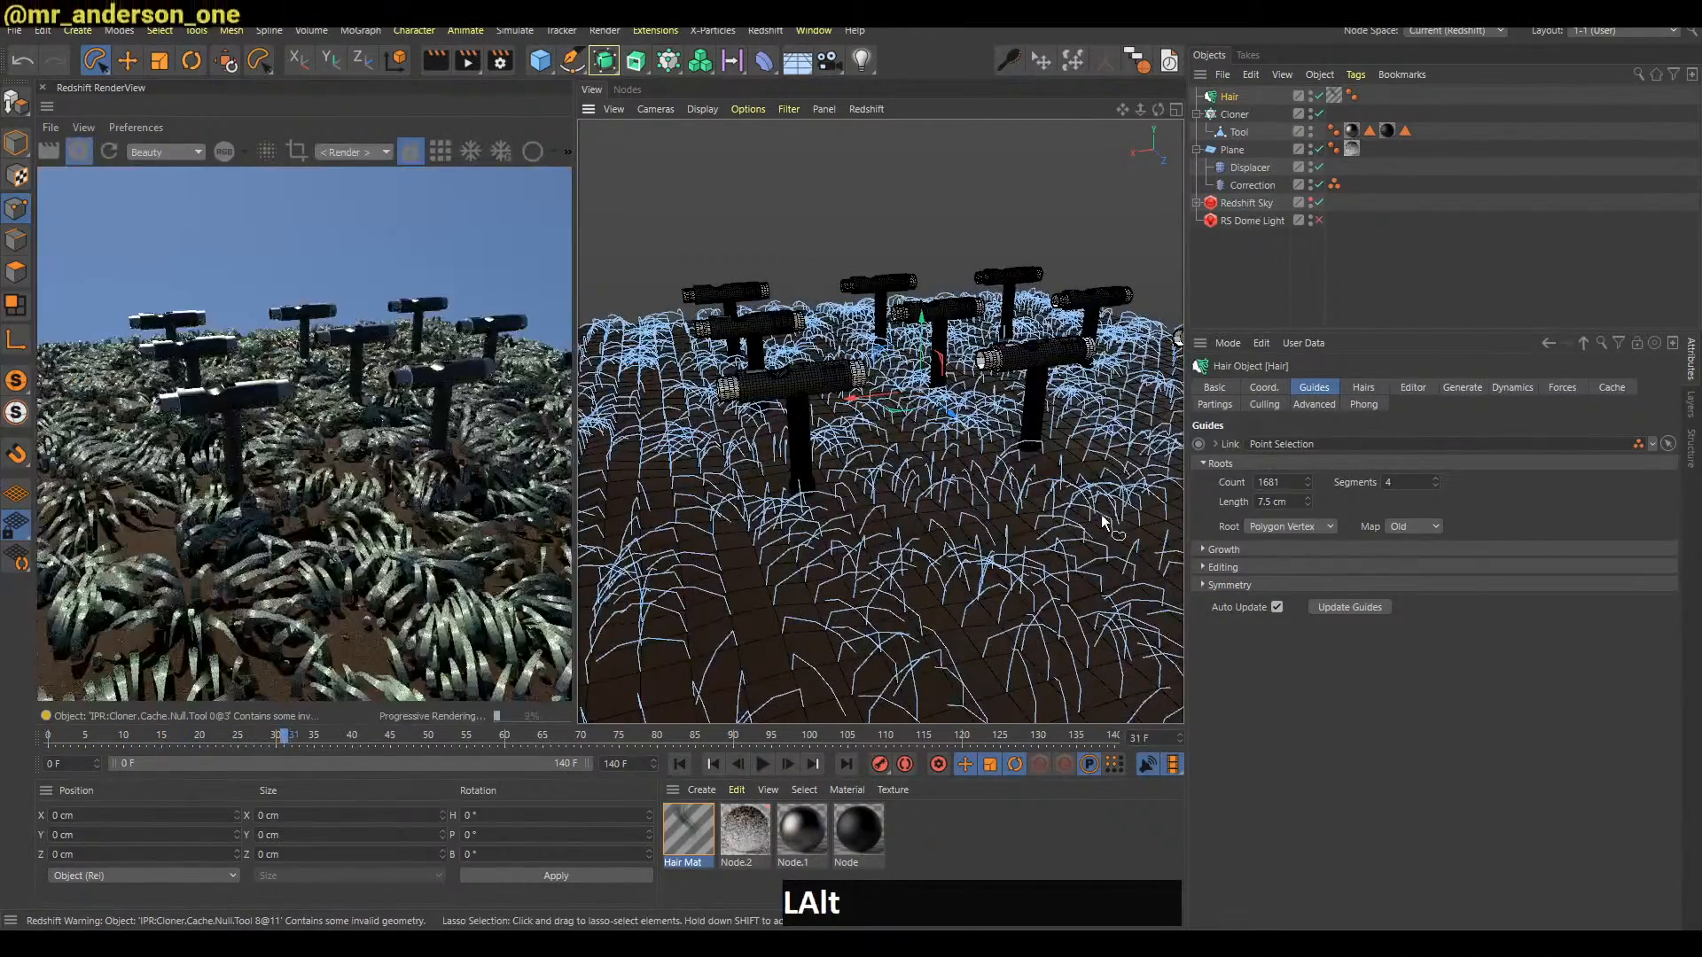
middle_click_drag(1088, 496, 1059, 457, "alt")
mouse_move(1059, 457)
left_mouse_down("alt")
mouse_move(1046, 447)
mouse_move(1082, 434)
left_mouse_up("alt")
middle_click_drag(1081, 434, 1028, 541, "alt")
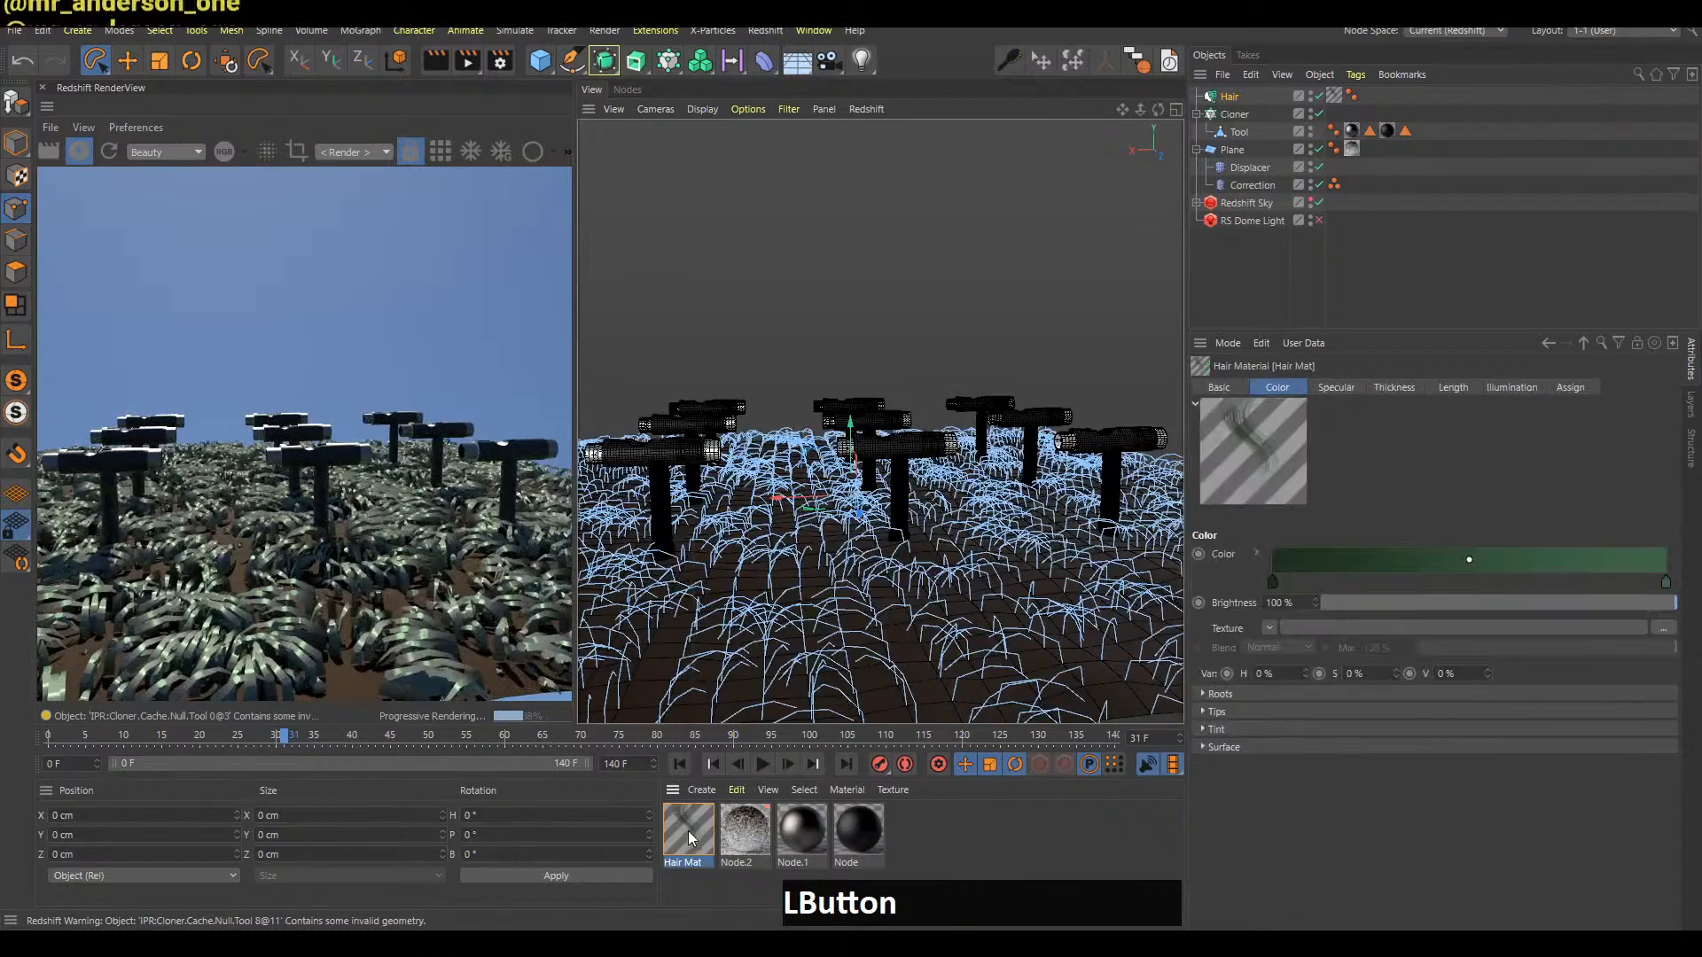
Review the Hair Mat material's length settings in the Material Editor and check the live chat, closing both windows
double_click(688, 833)
left_click_drag(904, 270, 1162, 184)
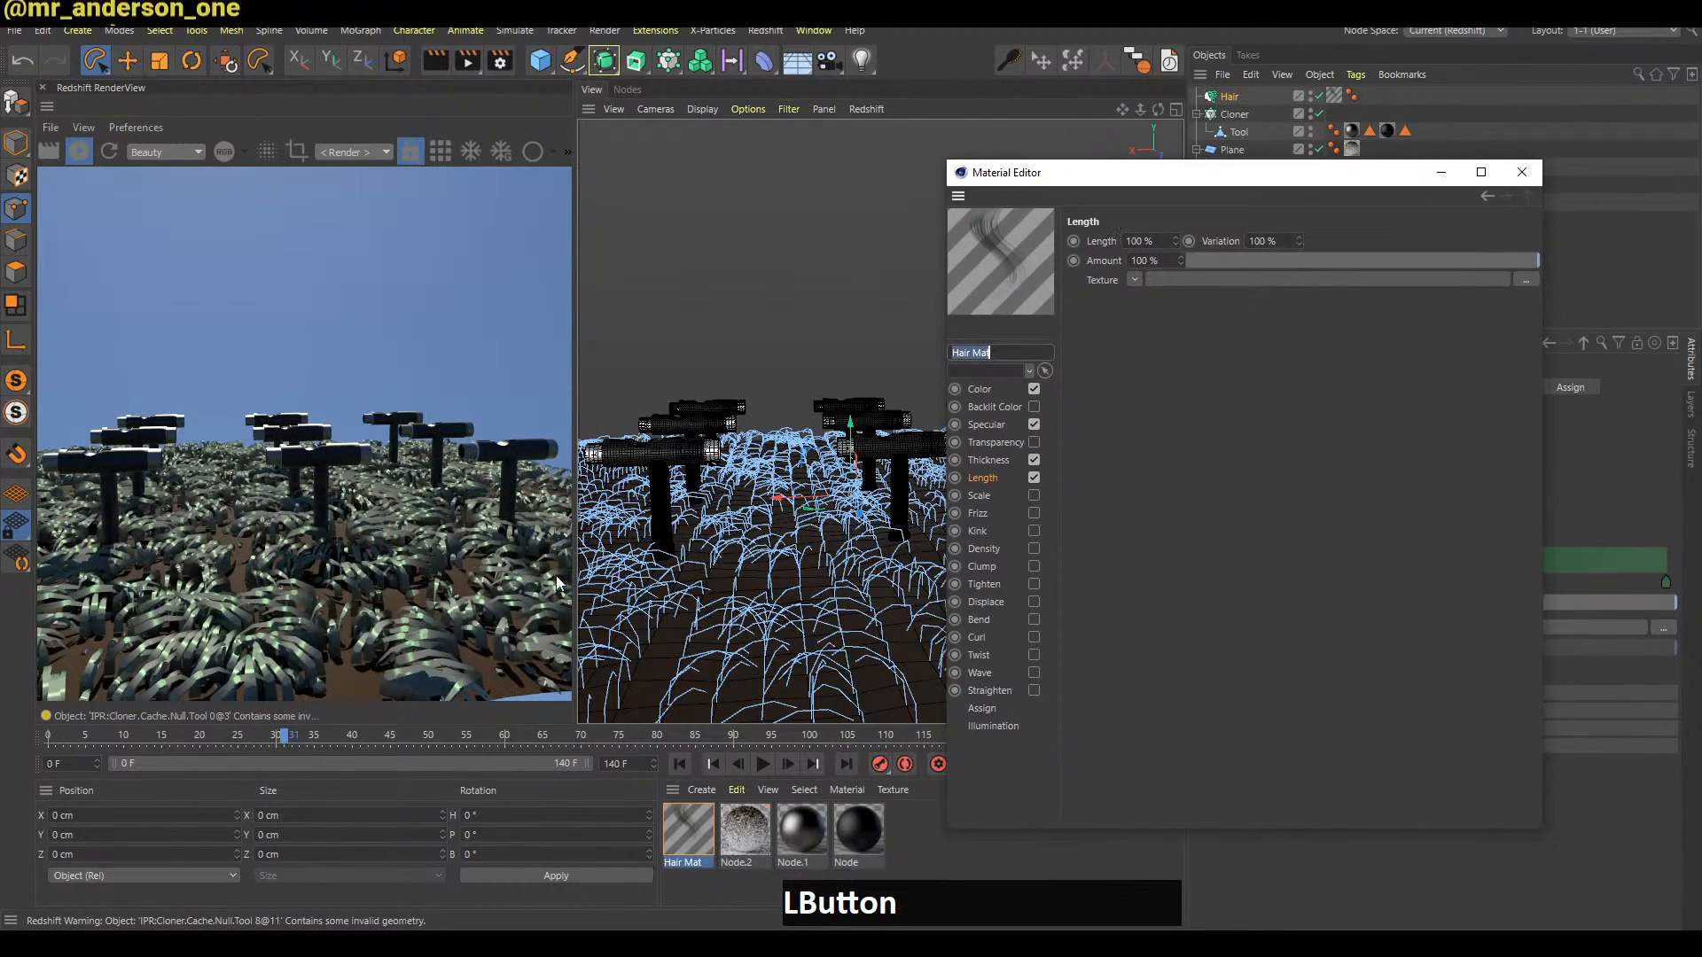
key("alt+Tab")
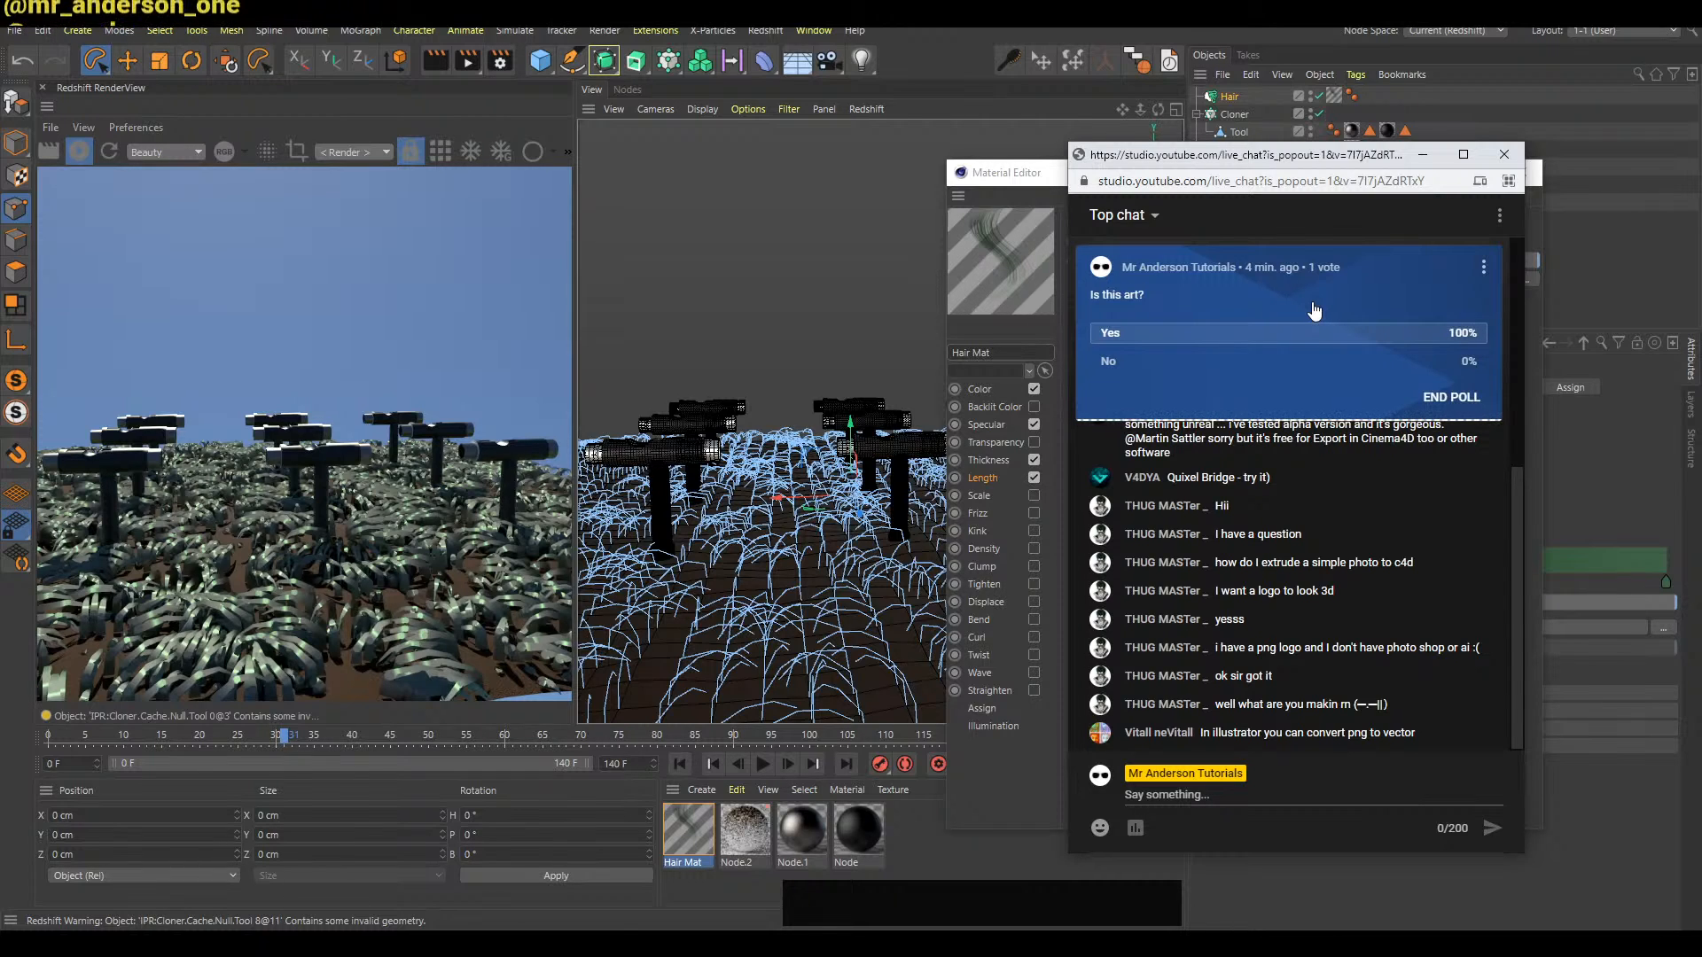
left_click(1422, 154)
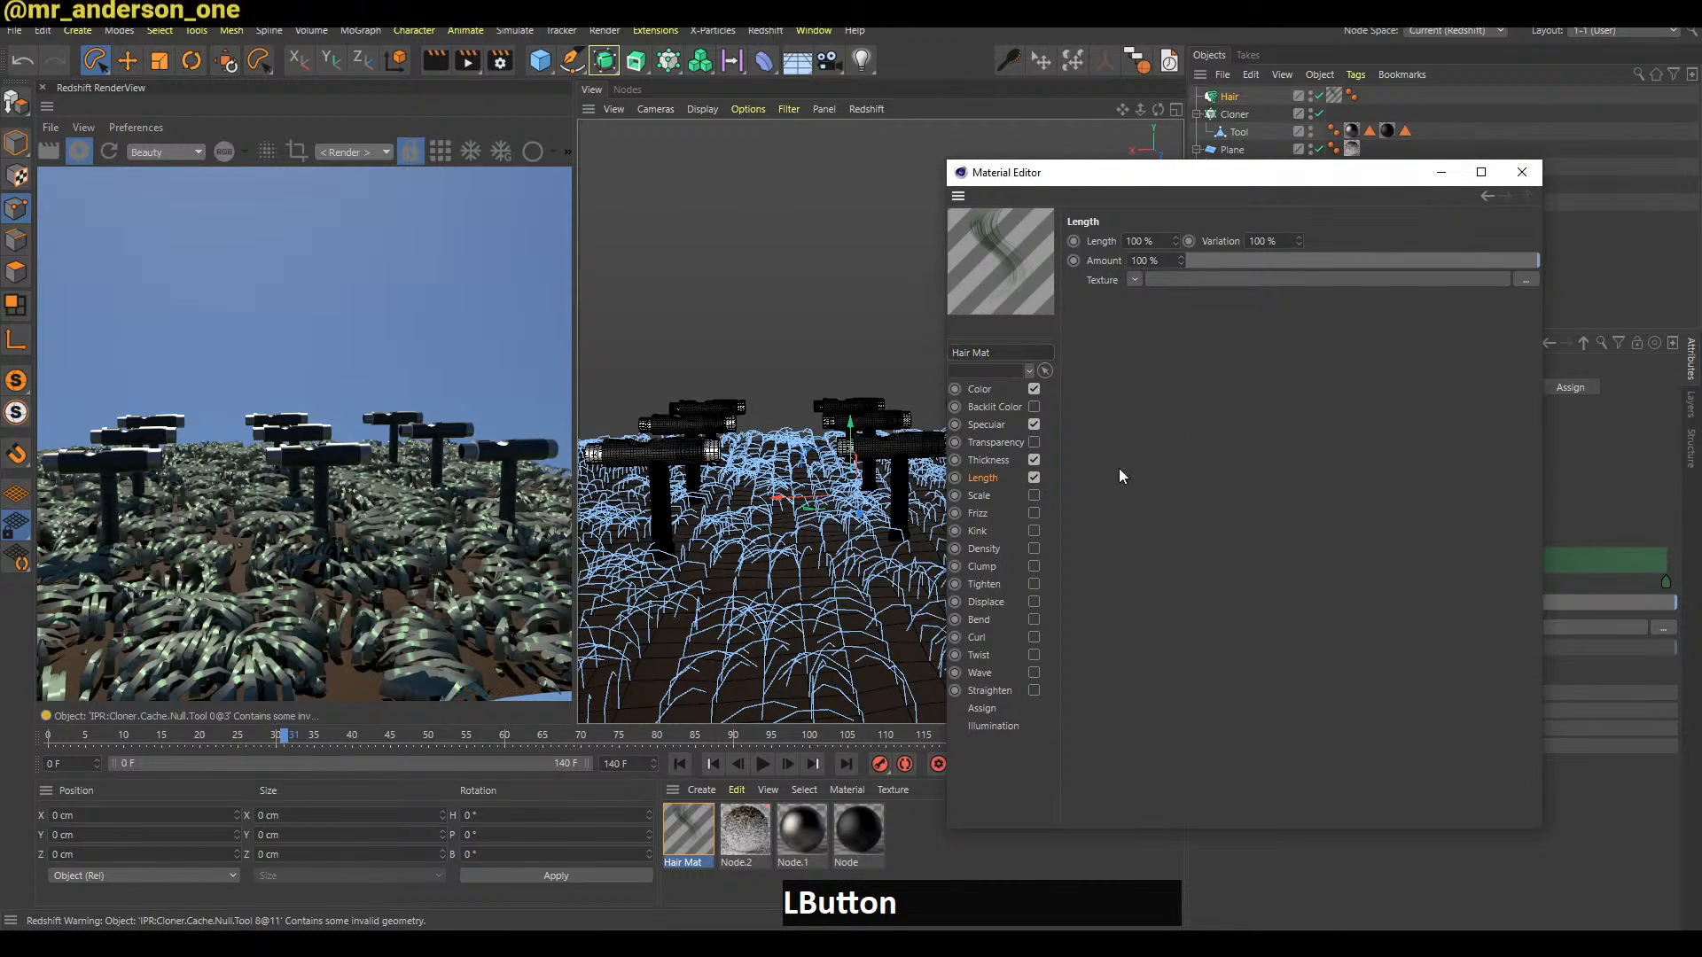
left_click(1522, 173)
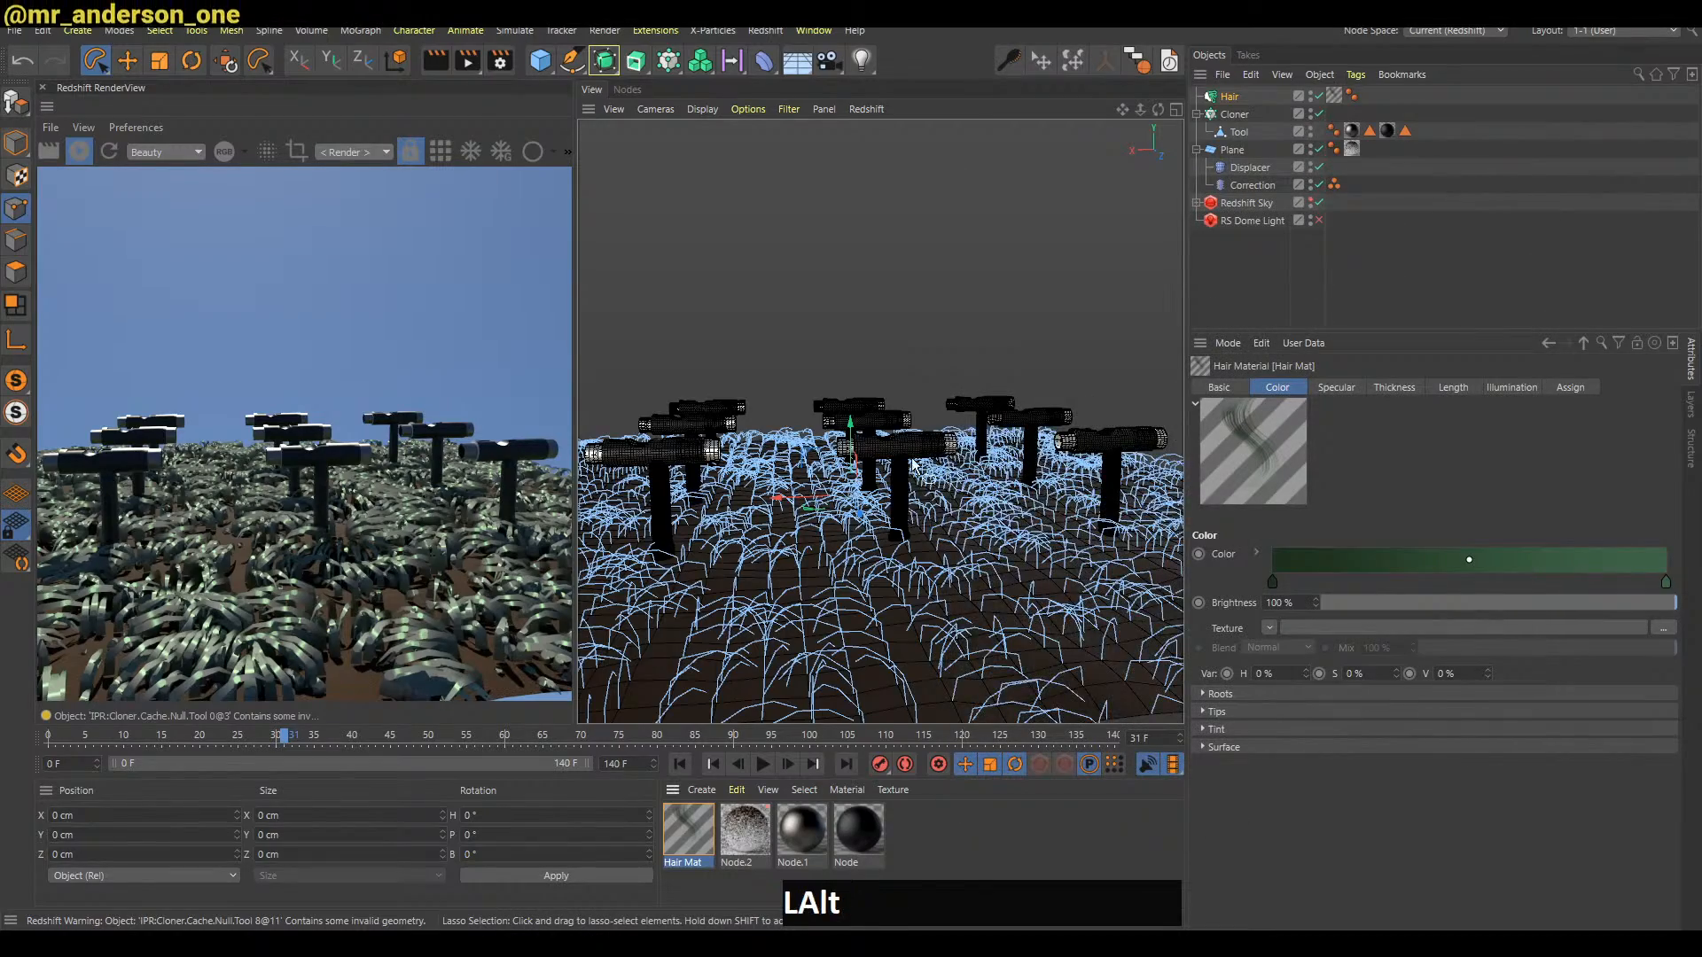
Examine the simulated grass around the cloned tools from several angles and distances in the live render
middle_click_drag(922, 470, 939, 496, "alt")
left_click_drag(940, 496, 956, 514, "alt")
right_click_drag(956, 513, 984, 505, "alt")
middle_click_drag(984, 505, 1010, 496, "alt")
right_click_drag(1011, 496, 1053, 483, "alt")
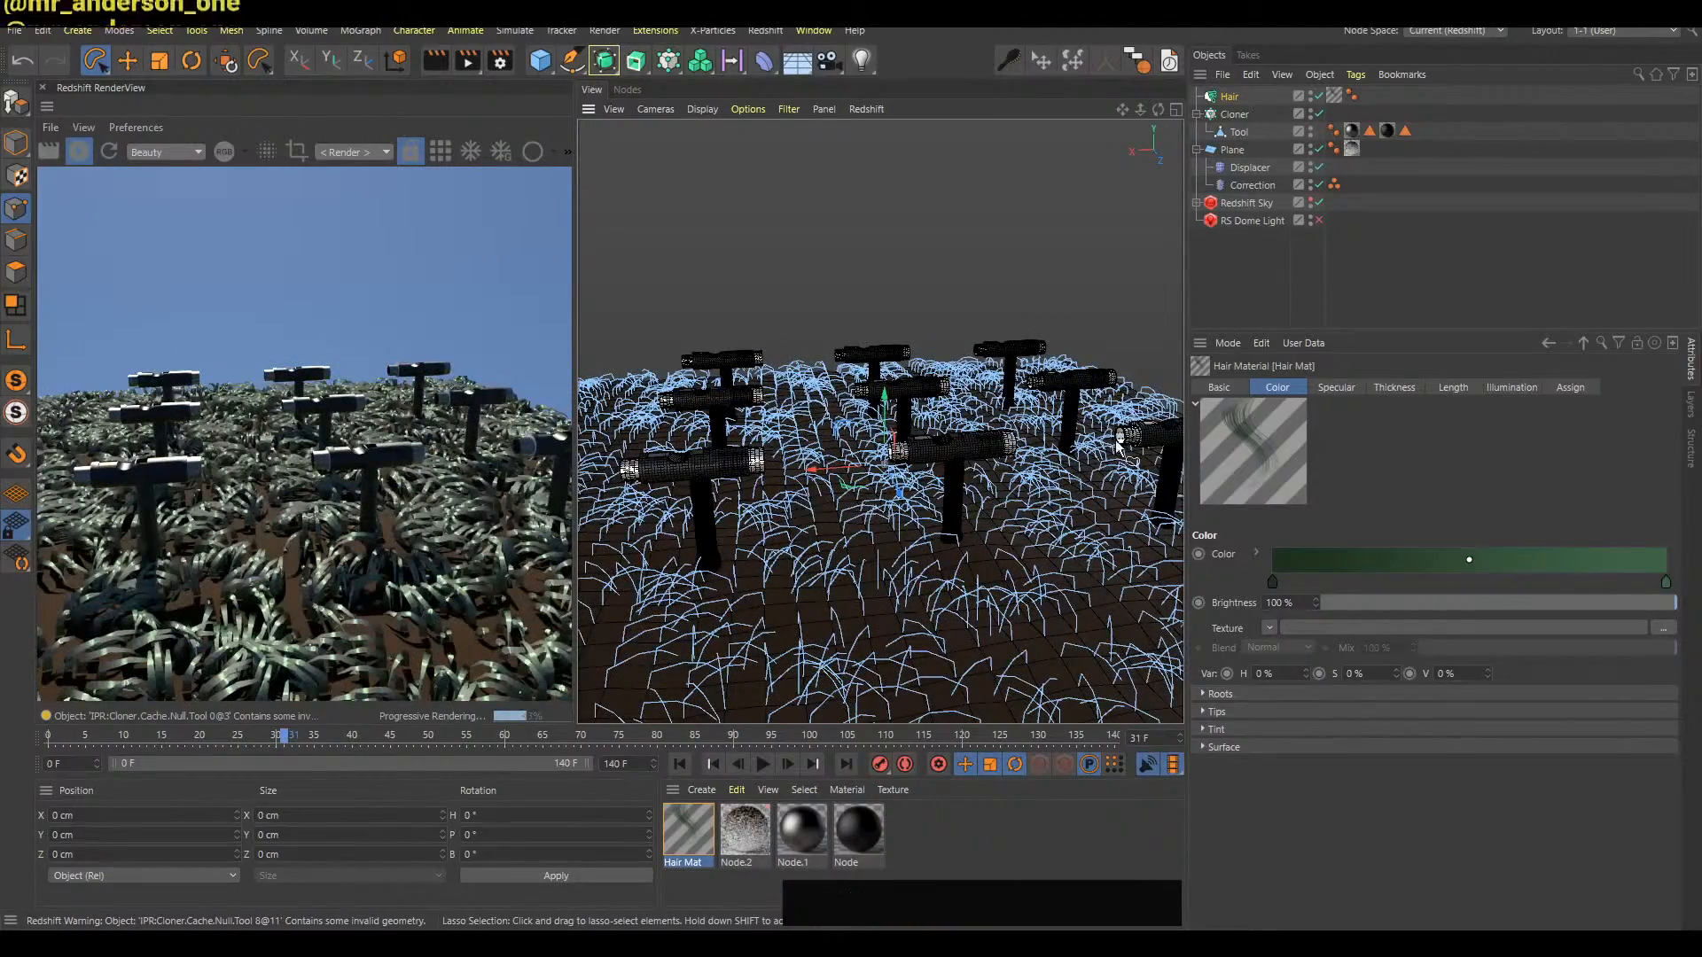
middle_click_drag(1104, 465, 1028, 483, "alt")
right_click_drag(1028, 483, 993, 491, "alt")
middle_click_drag(992, 491, 931, 518, "alt")
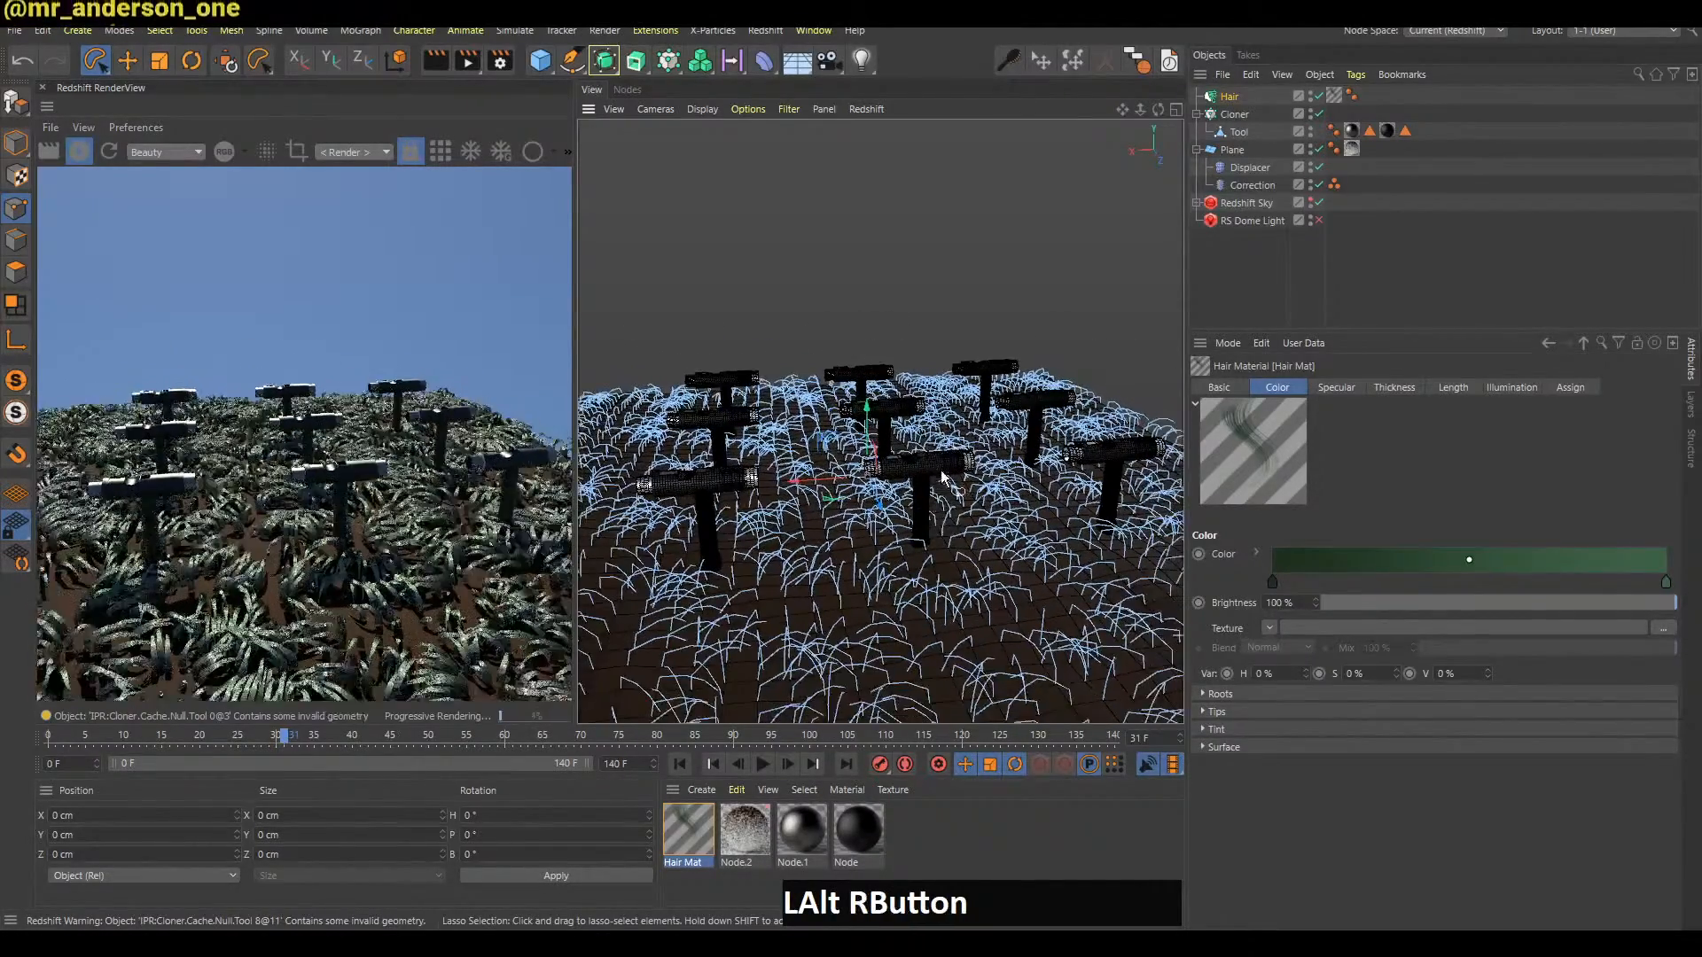
left_click_drag(928, 516, 975, 476, "alt")
middle_click_drag(1061, 497, 1064, 544, "alt")
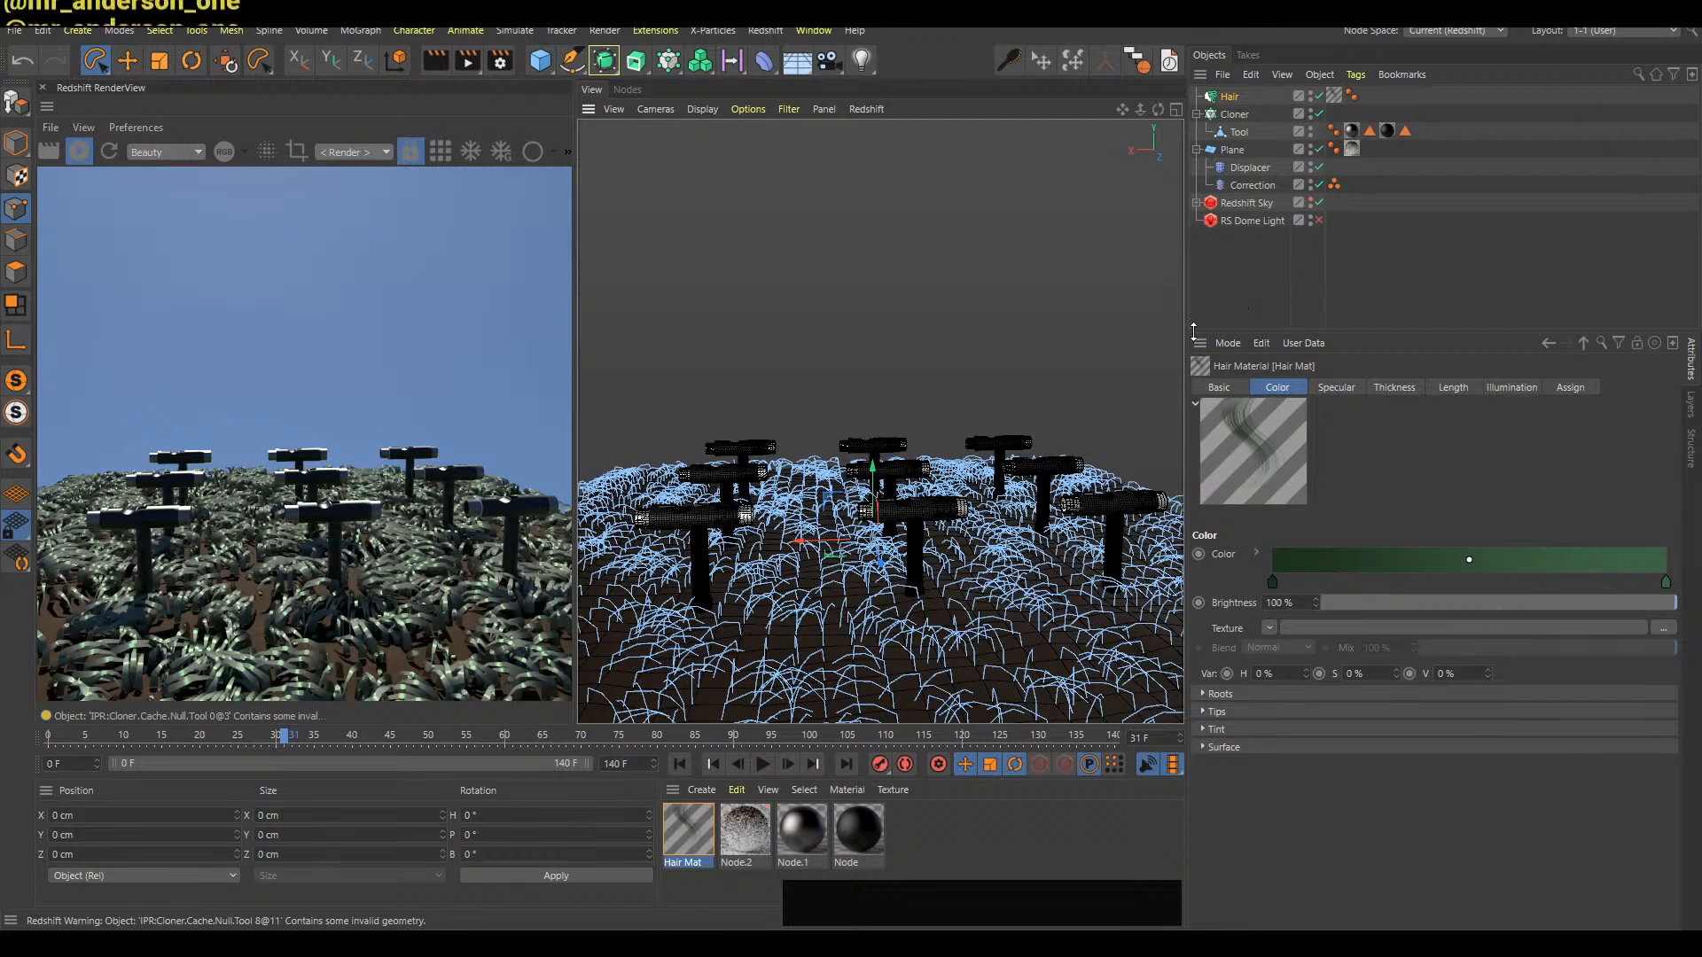
Stop the live render, replay the hair simulation, and return the timeline to frame 0
left_click(1258, 277)
key("b")
key("f")
key("a")
key("f")
key("shift+a")
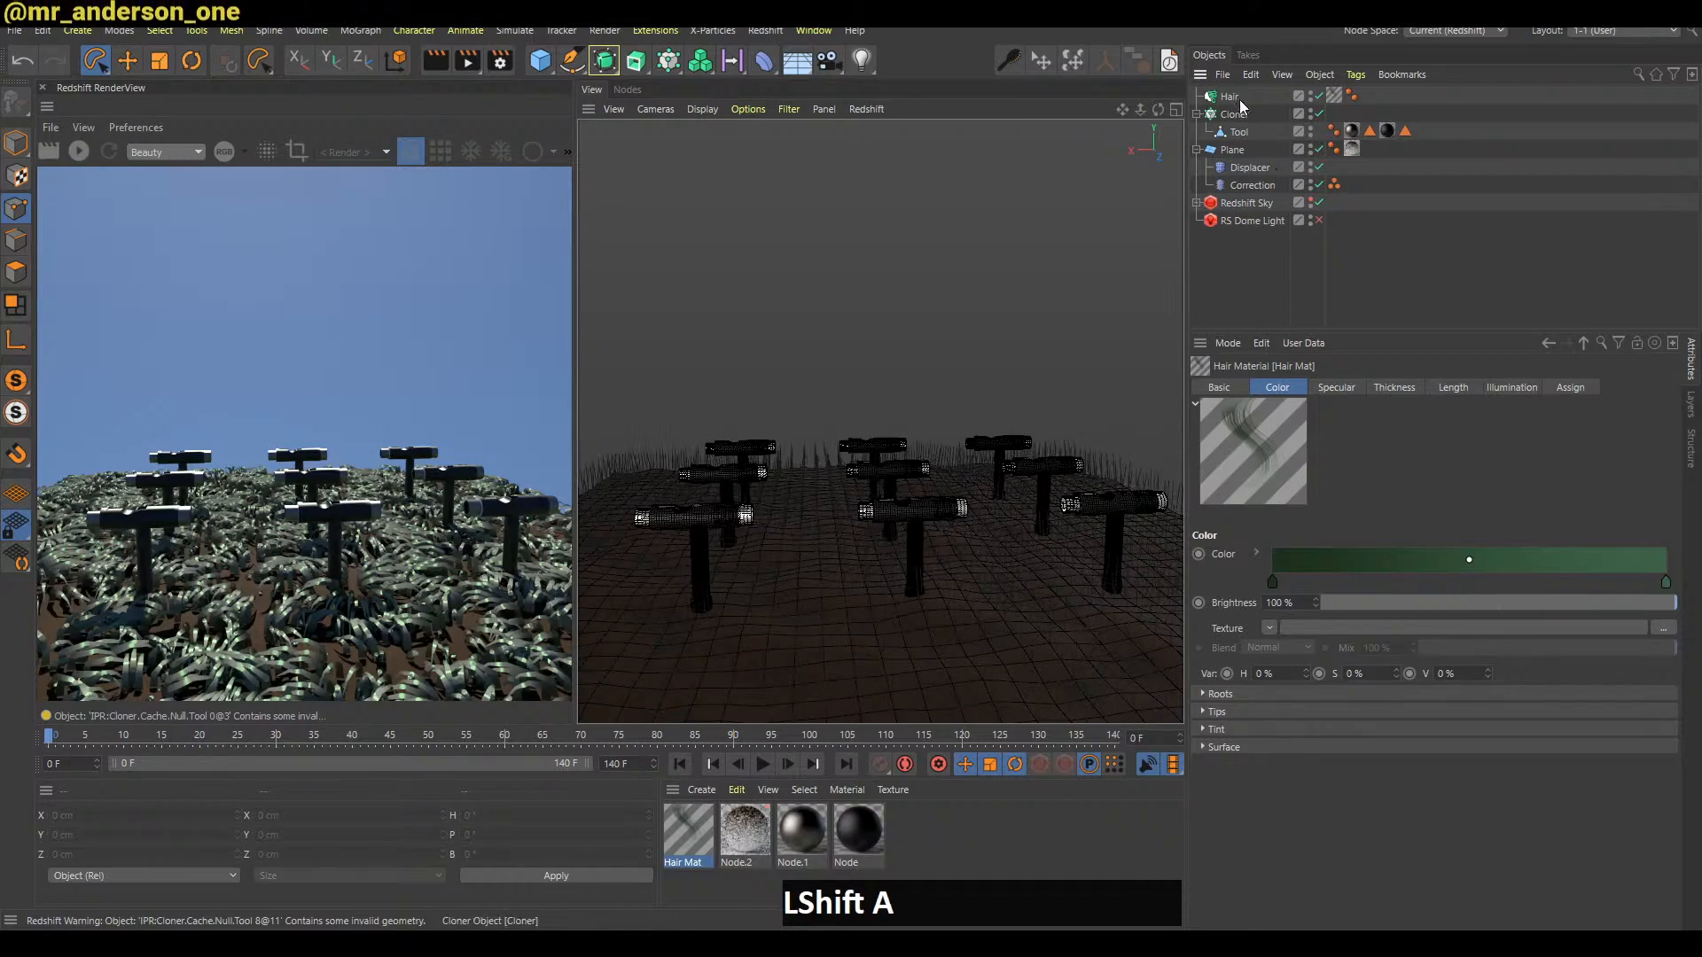
Set the hair segments of the Hair object to 3 and replay the simulation to frame 29
left_click(1234, 98)
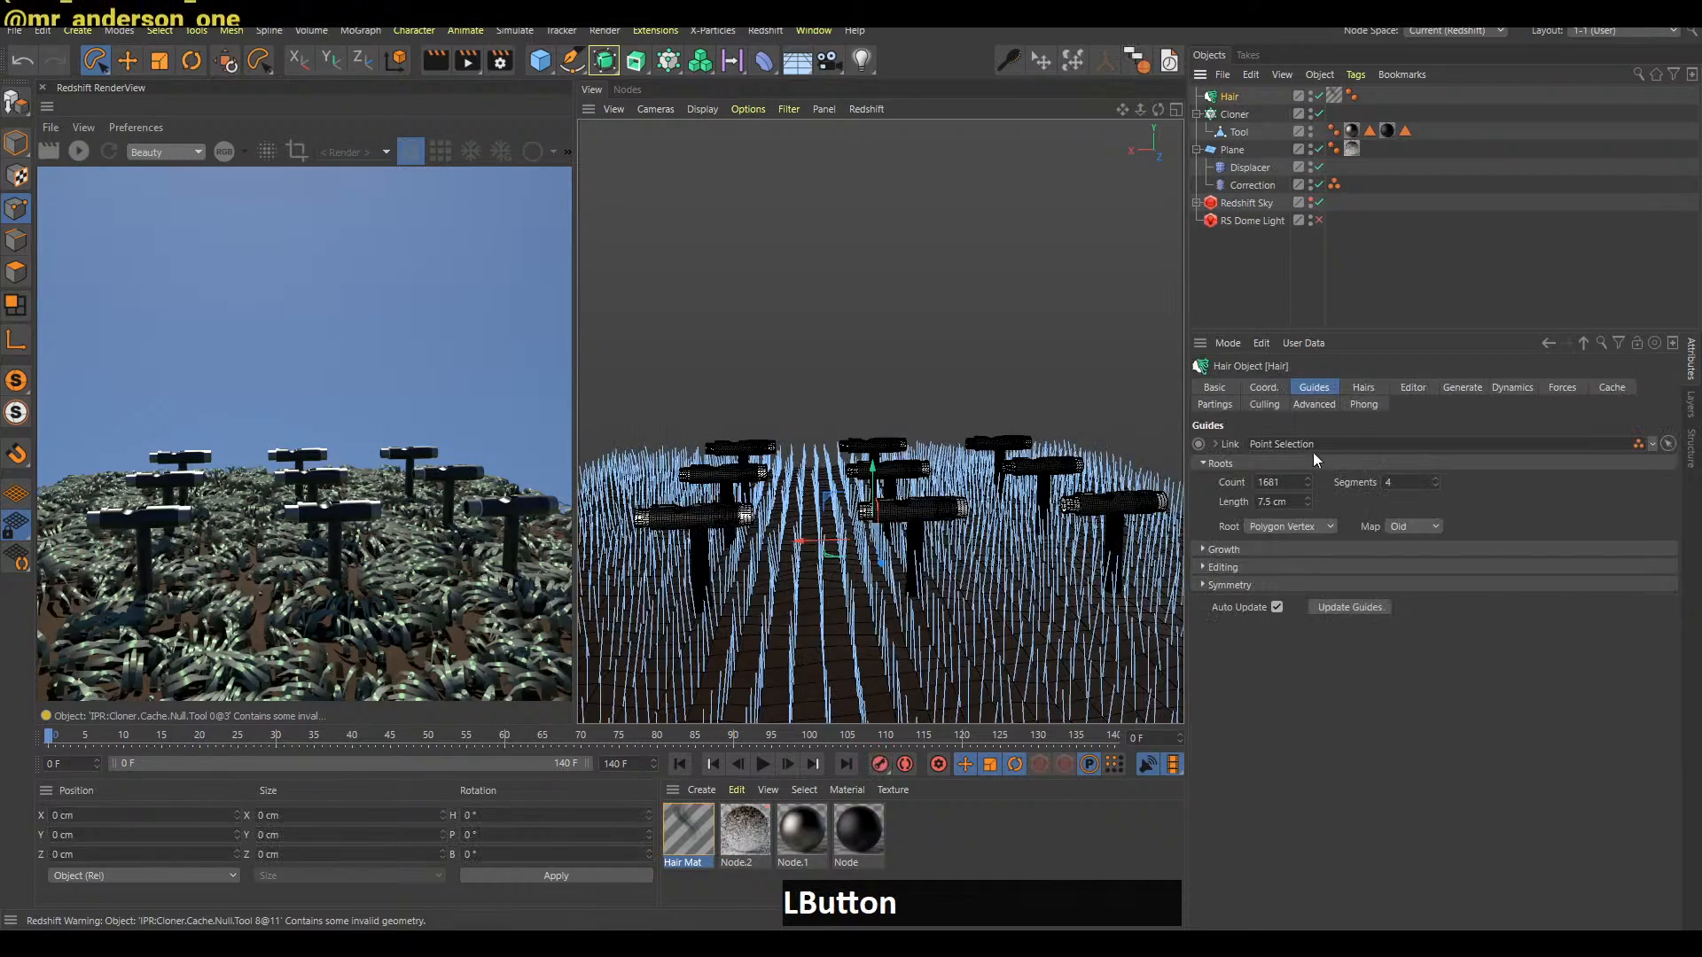
left_click(1465, 430)
key("a")
key("f")
key("f")
key("a")
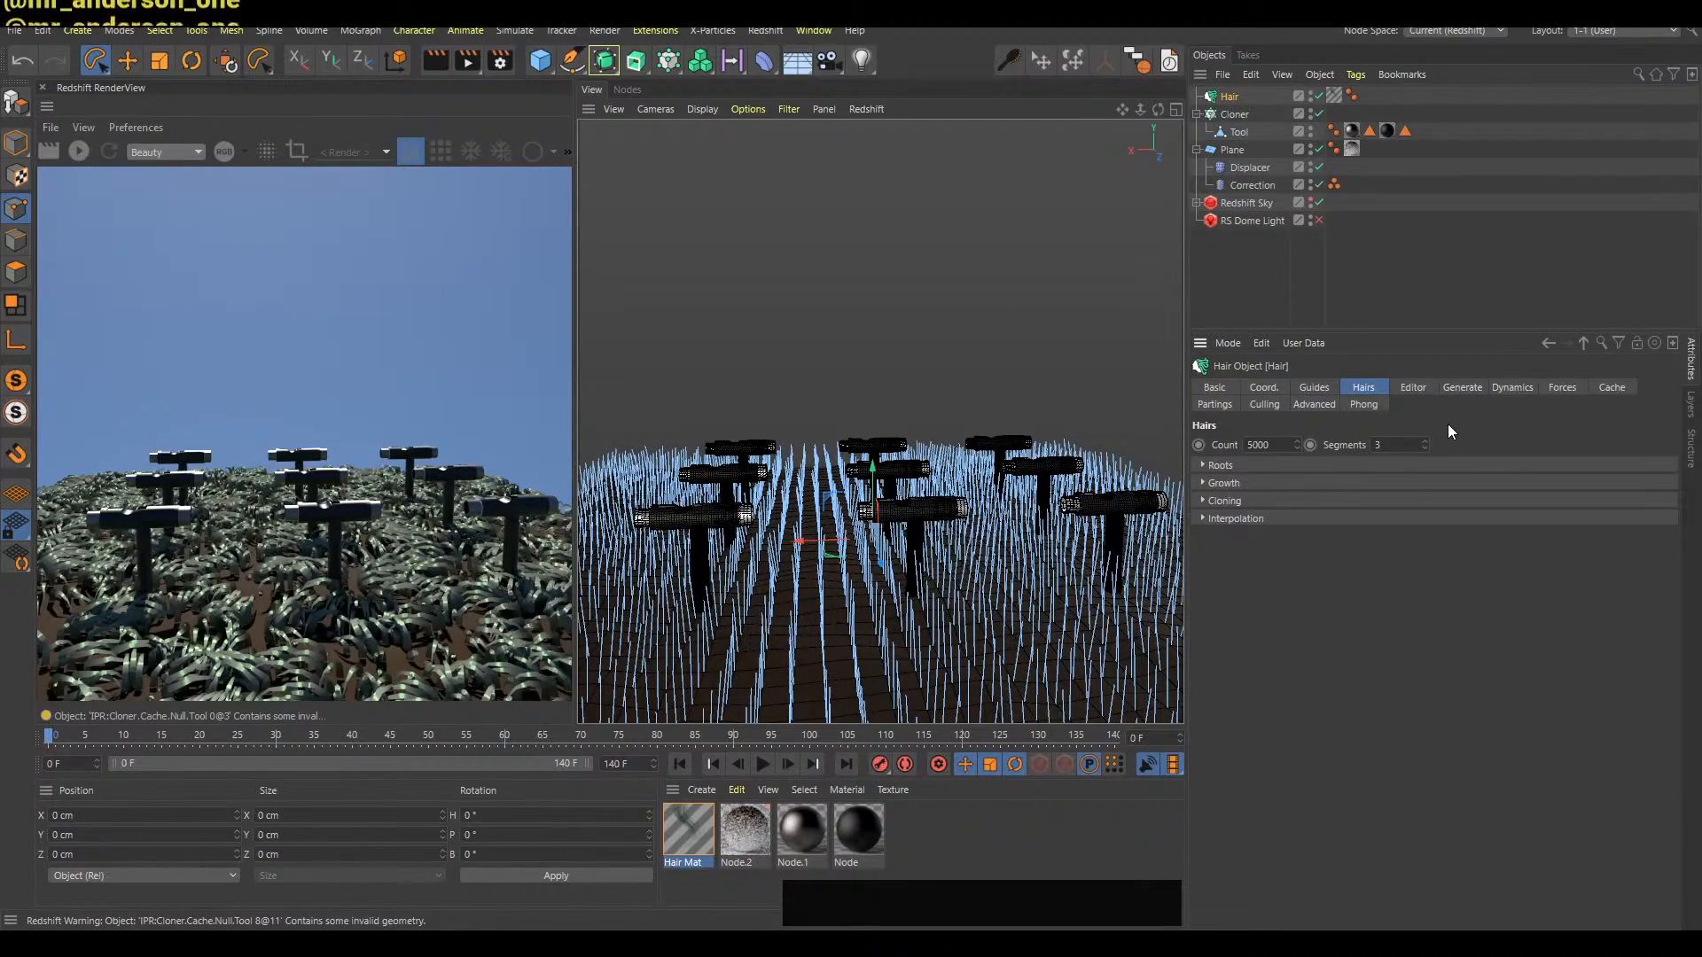
key("f")
key("f")
Set the guide segments of the Hair object to 3, replay the simulation to frame 27 and refresh the live render
left_click(1315, 387)
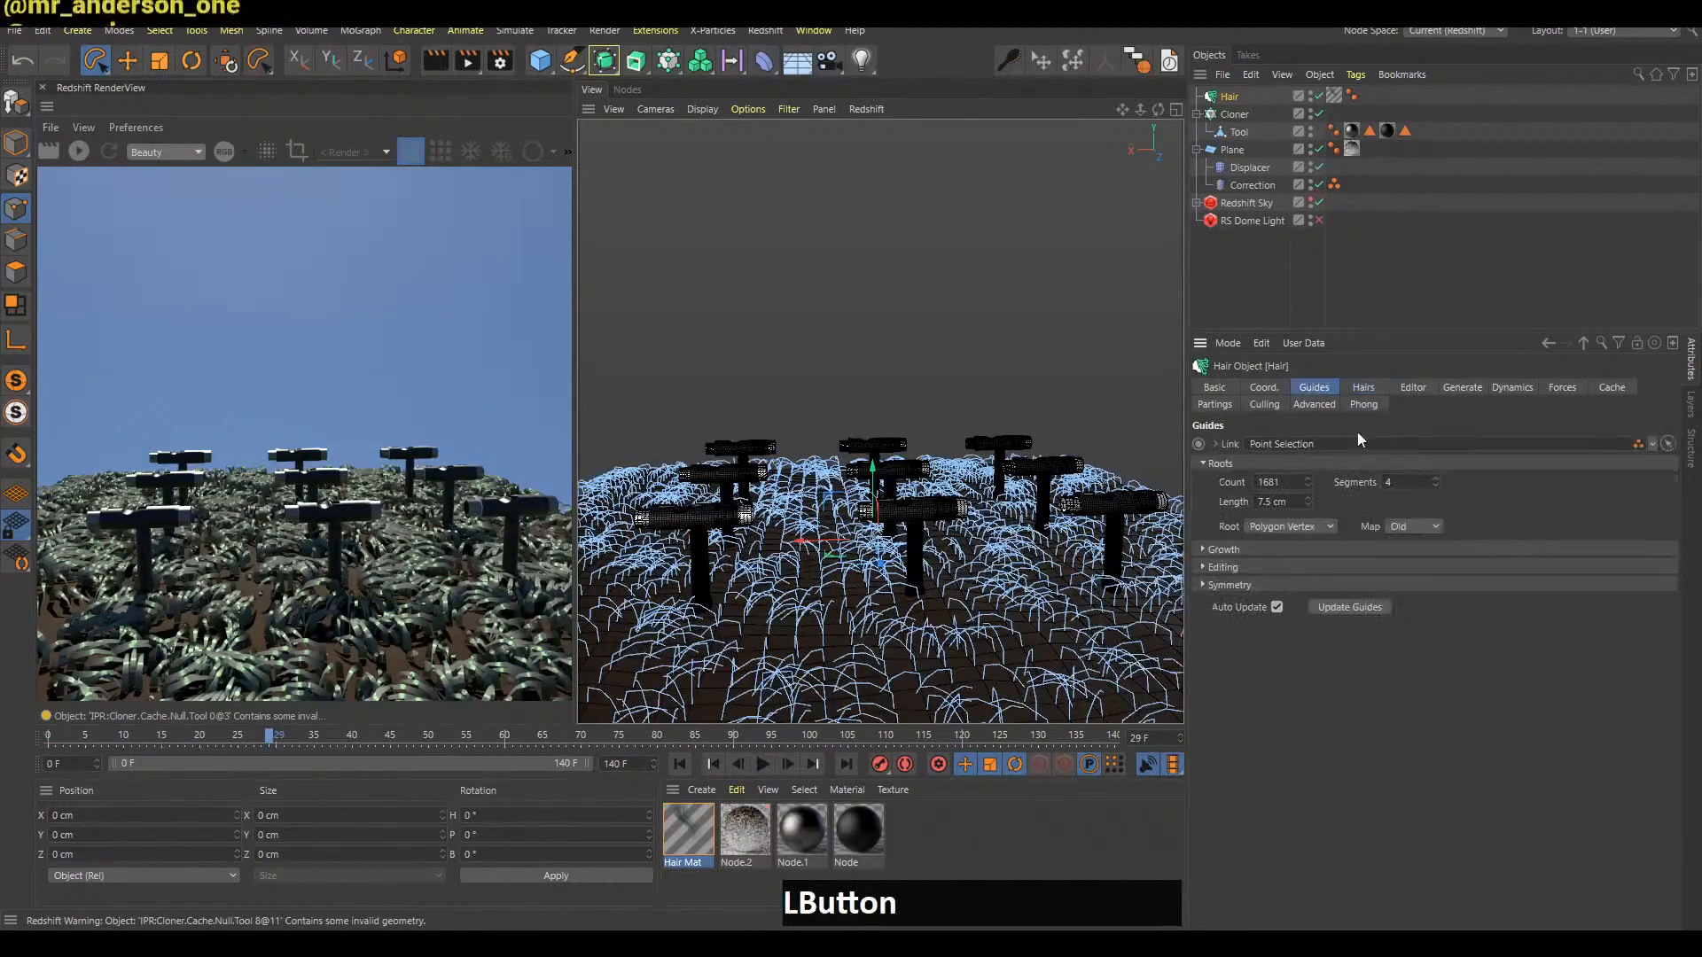
left_click(1435, 486)
key("shift+a")
key("f")
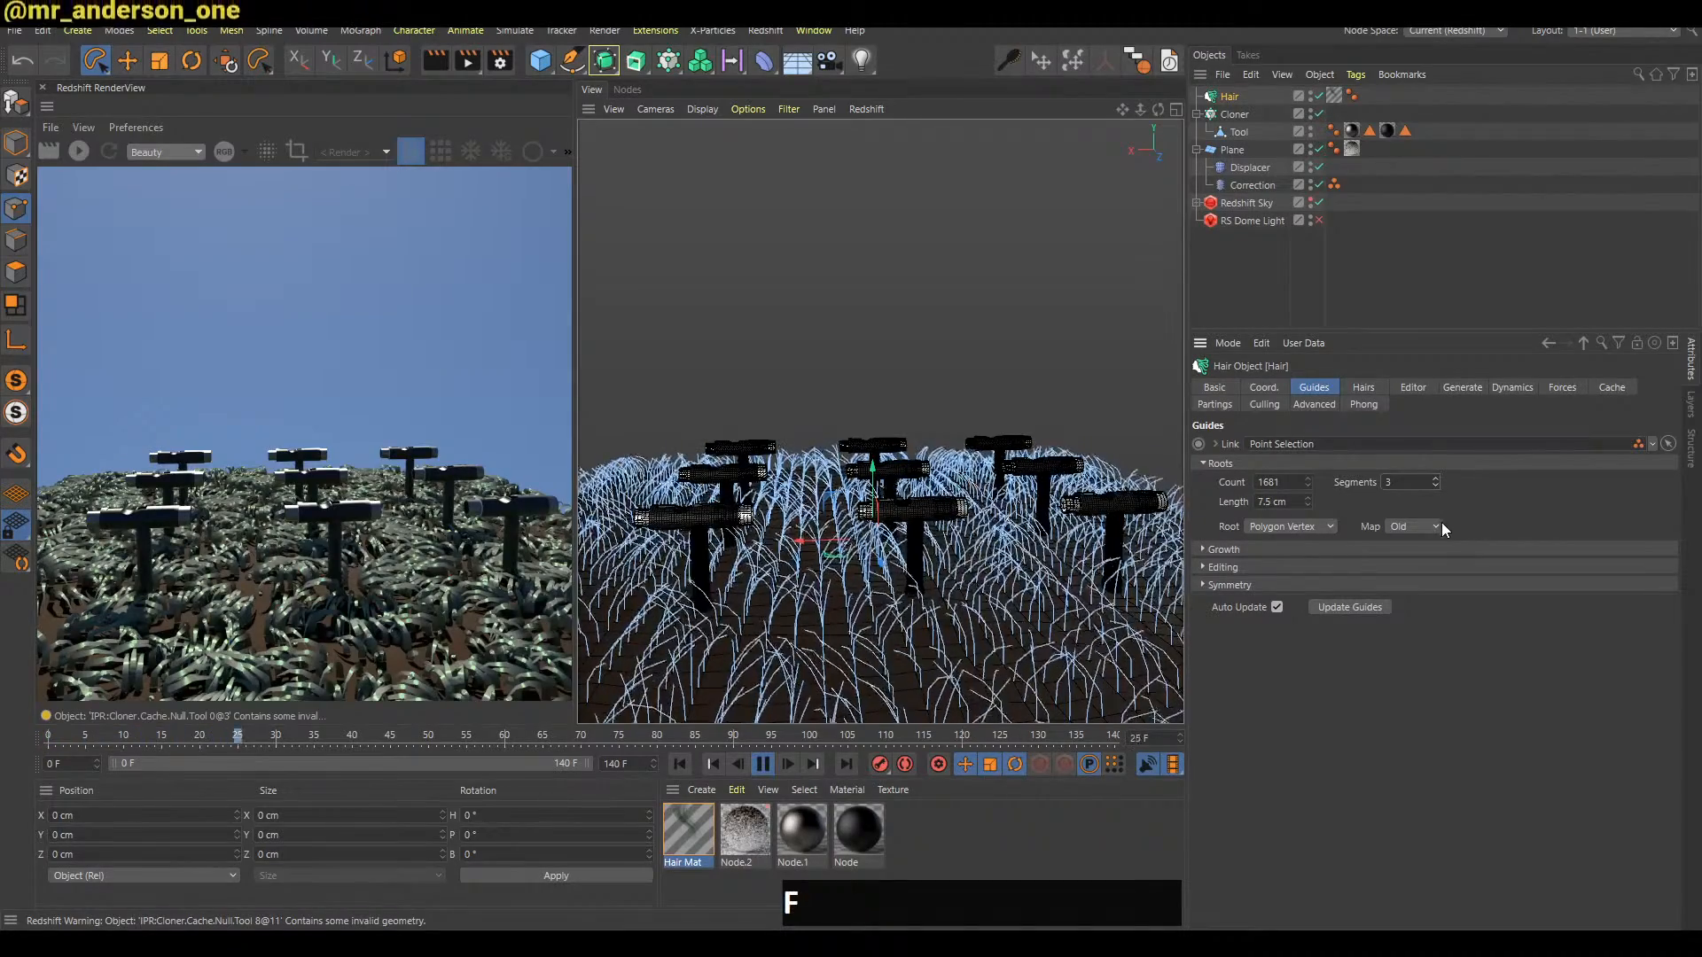
key("b")
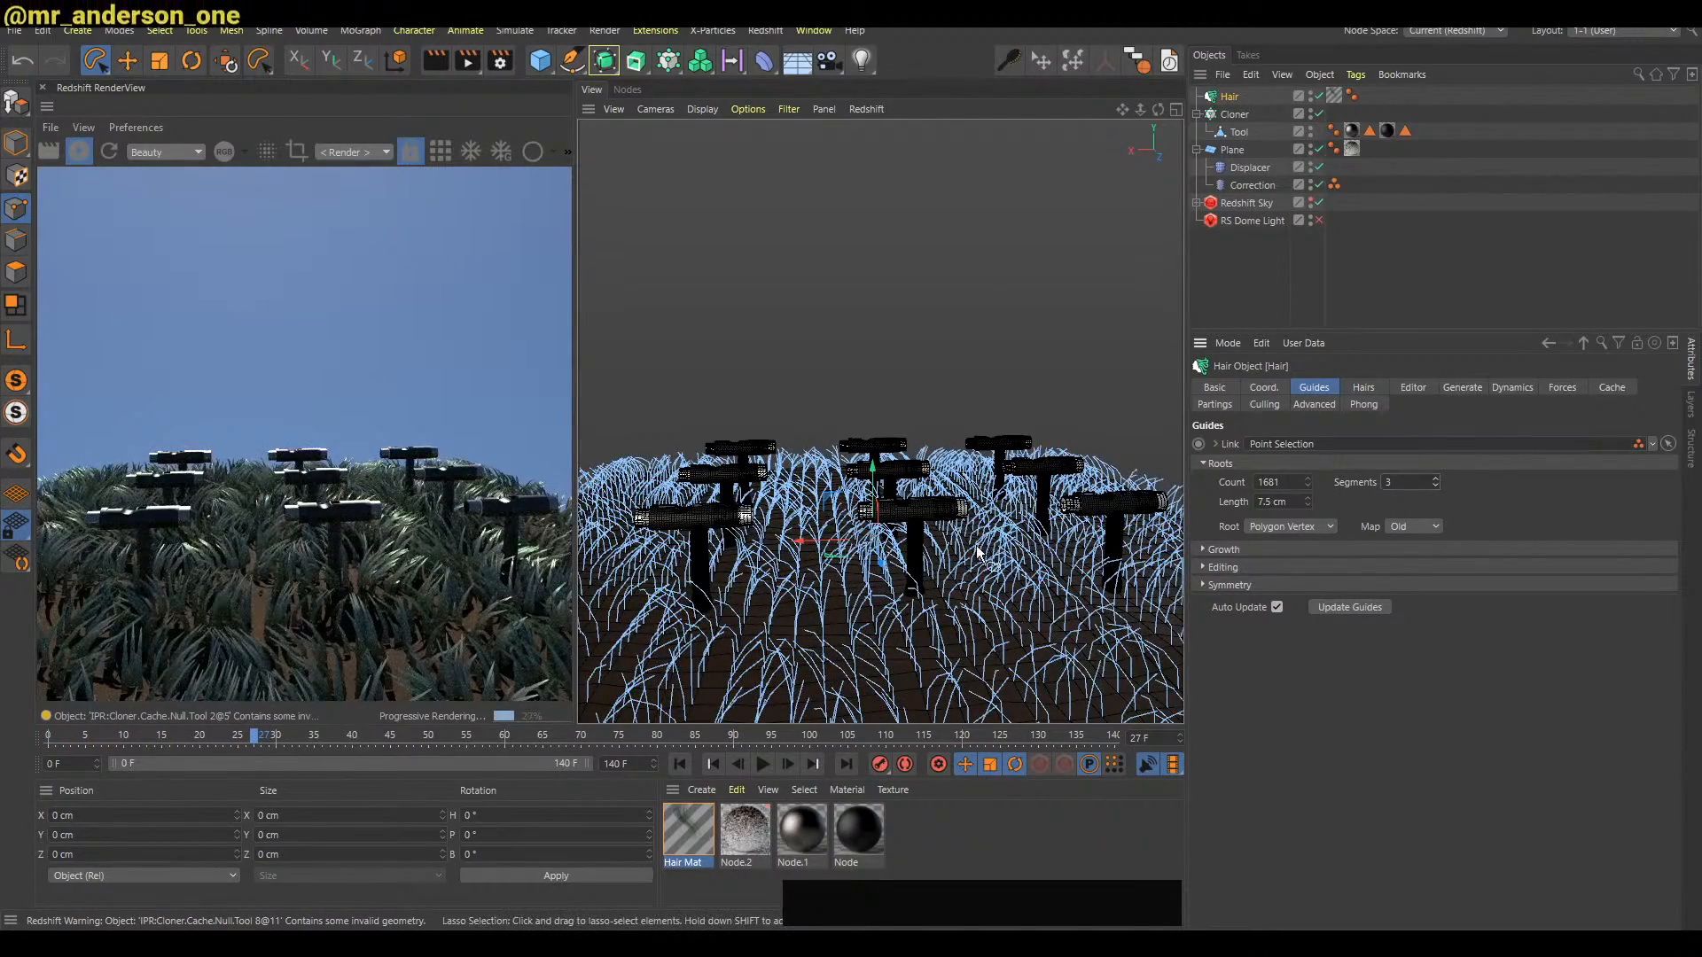
Examine the resimulated grass and cloned tools from several angles and distances in the live render
middle_click_drag(988, 529, 988, 467, "alt")
left_click_drag(986, 467, 1024, 567, "alt")
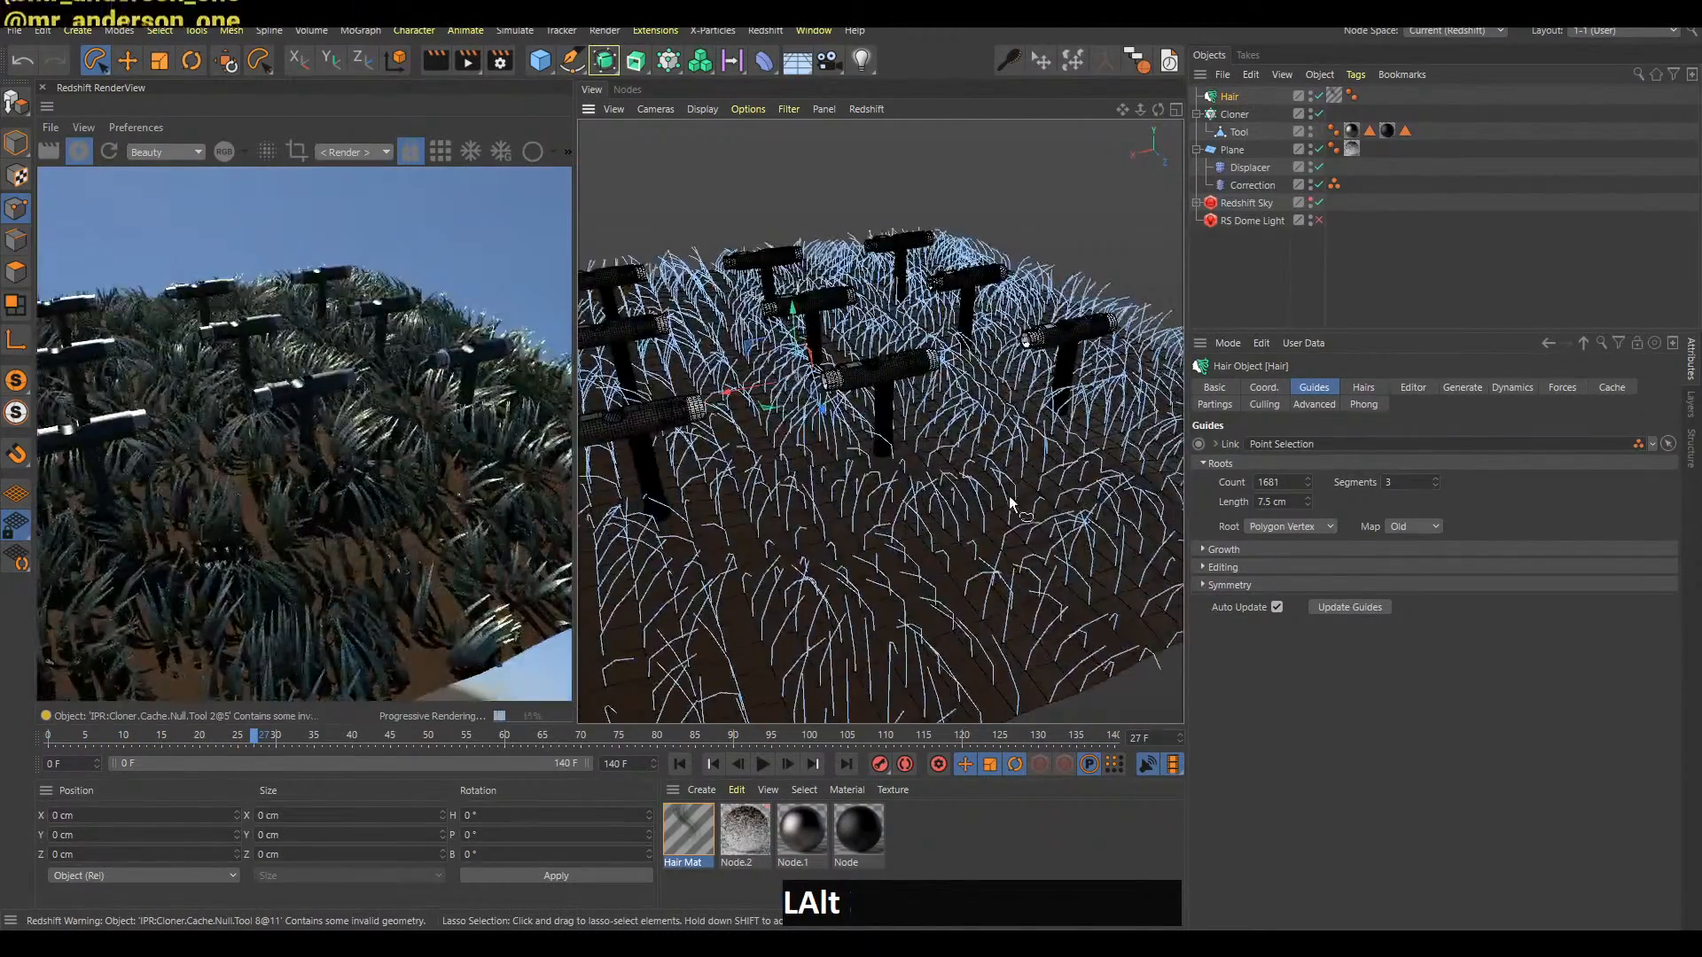
middle_click_drag(1024, 567, 1044, 556, "alt")
left_click_drag(1044, 556, 1068, 534, "alt")
middle_click_drag(1068, 533, 1104, 490, "alt")
left_click_drag(1104, 490, 1112, 452, "alt")
middle_click_drag(1112, 452, 1117, 443, "alt")
left_click_drag(1117, 443, 1077, 452, "alt")
middle_click_drag(1077, 452, 958, 528, "alt")
right_click_drag(959, 527, 922, 478, "alt")
middle_click_drag(922, 479, 930, 522, "alt")
left_click_drag(930, 514, 975, 545, "alt")
mouse_move(975, 554)
right_mouse_down("alt")
mouse_move(946, 568)
mouse_move(962, 572)
right_mouse_up("alt")
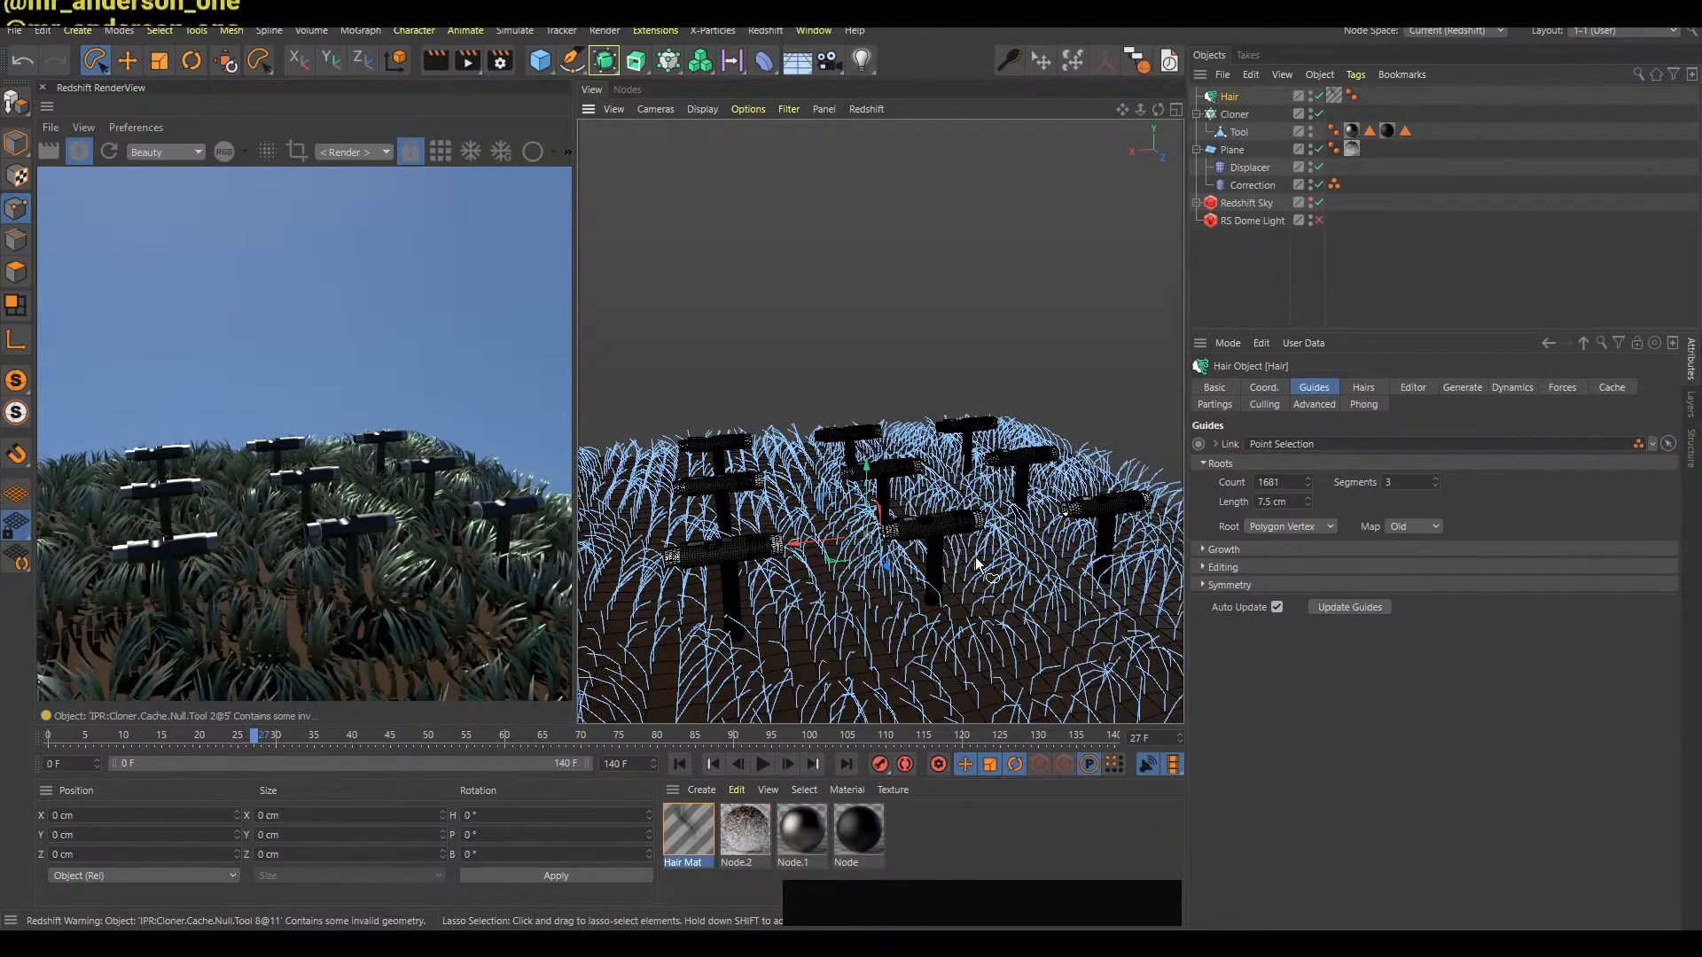
Show the Hair object's hair count settings and check the live chat, returning to the scene
left_click(1362, 387)
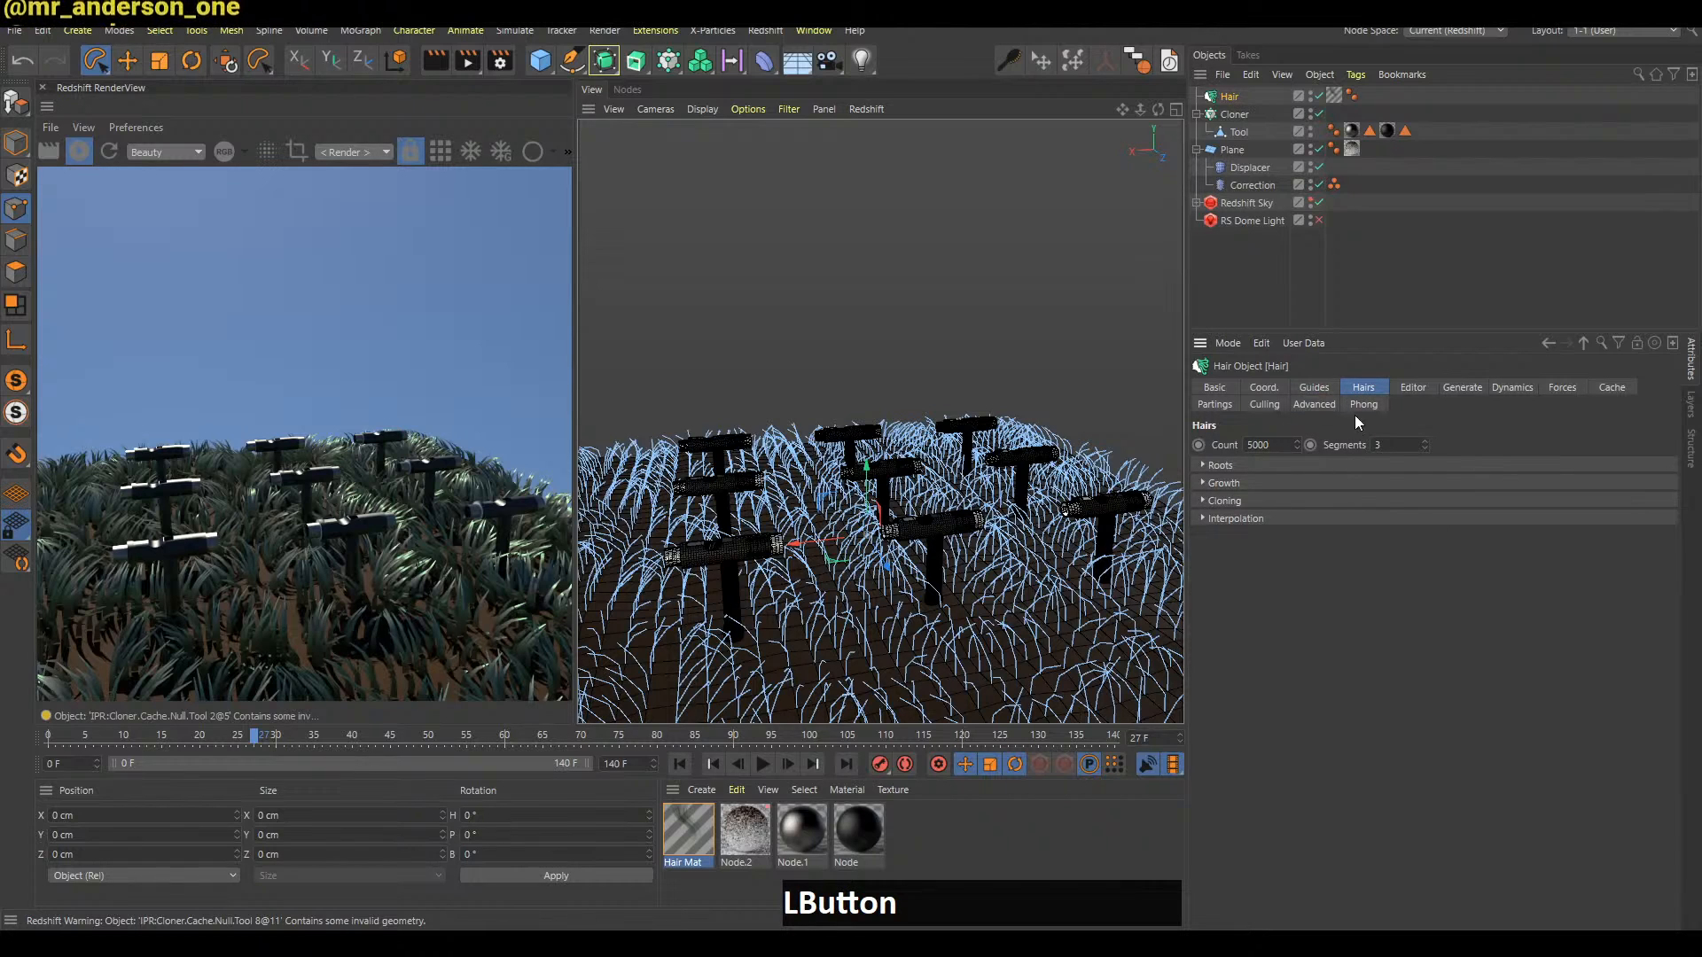
key("alt+Tab")
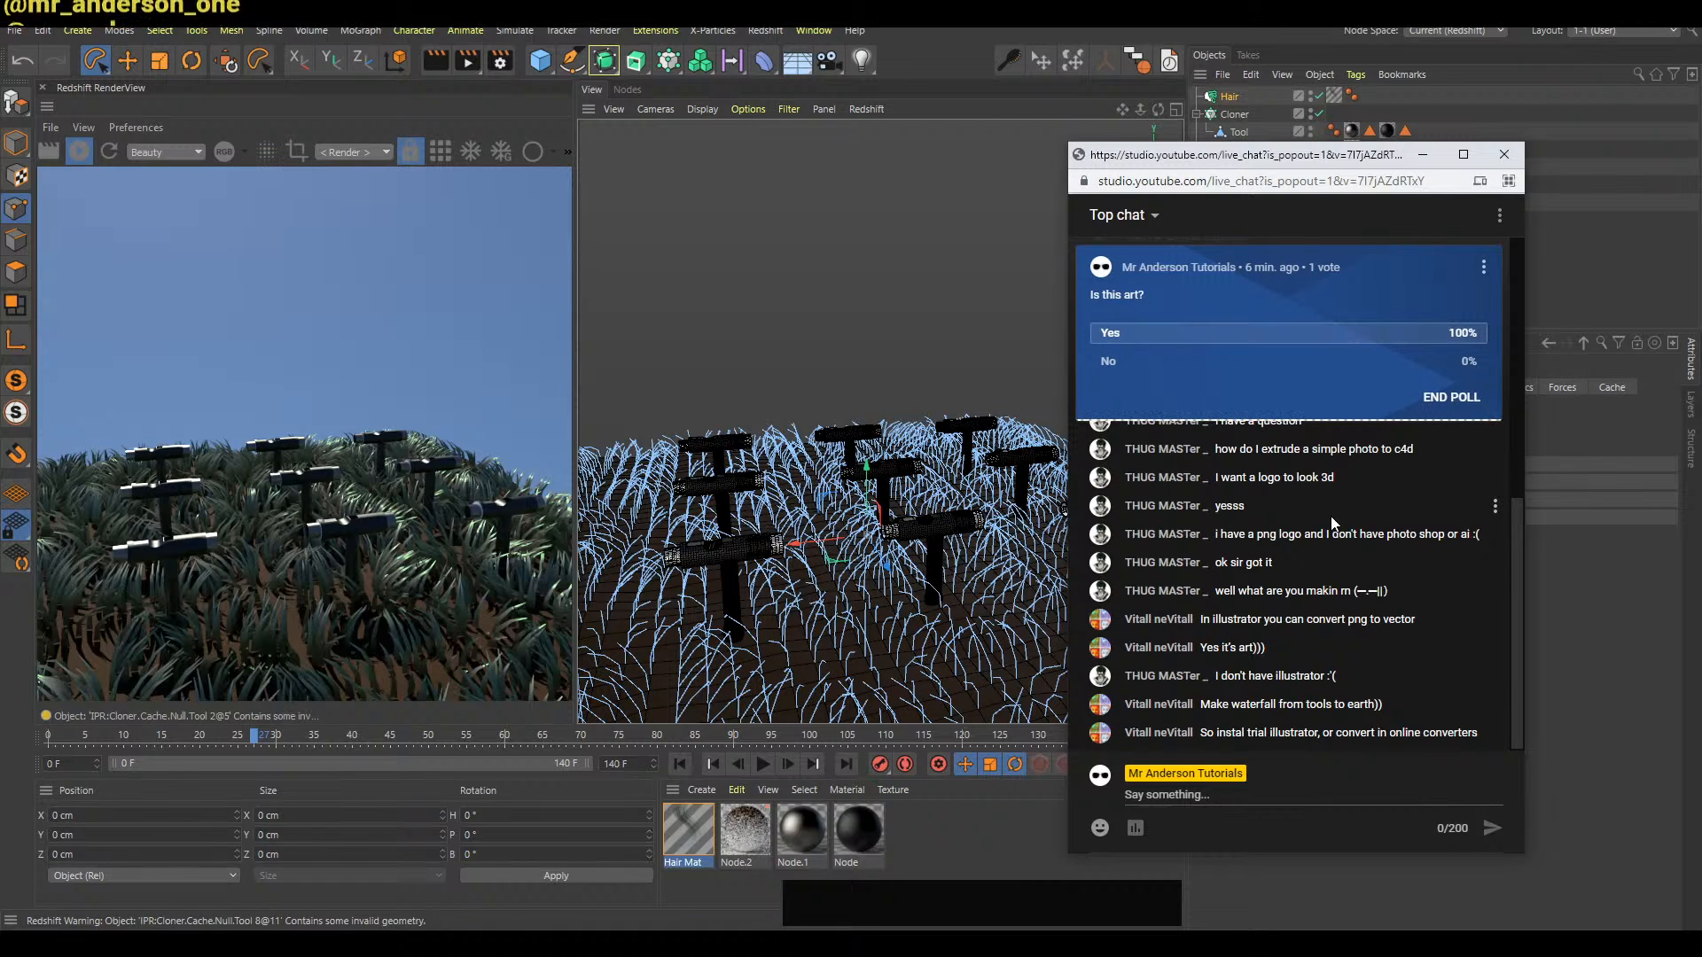
left_click(1278, 260)
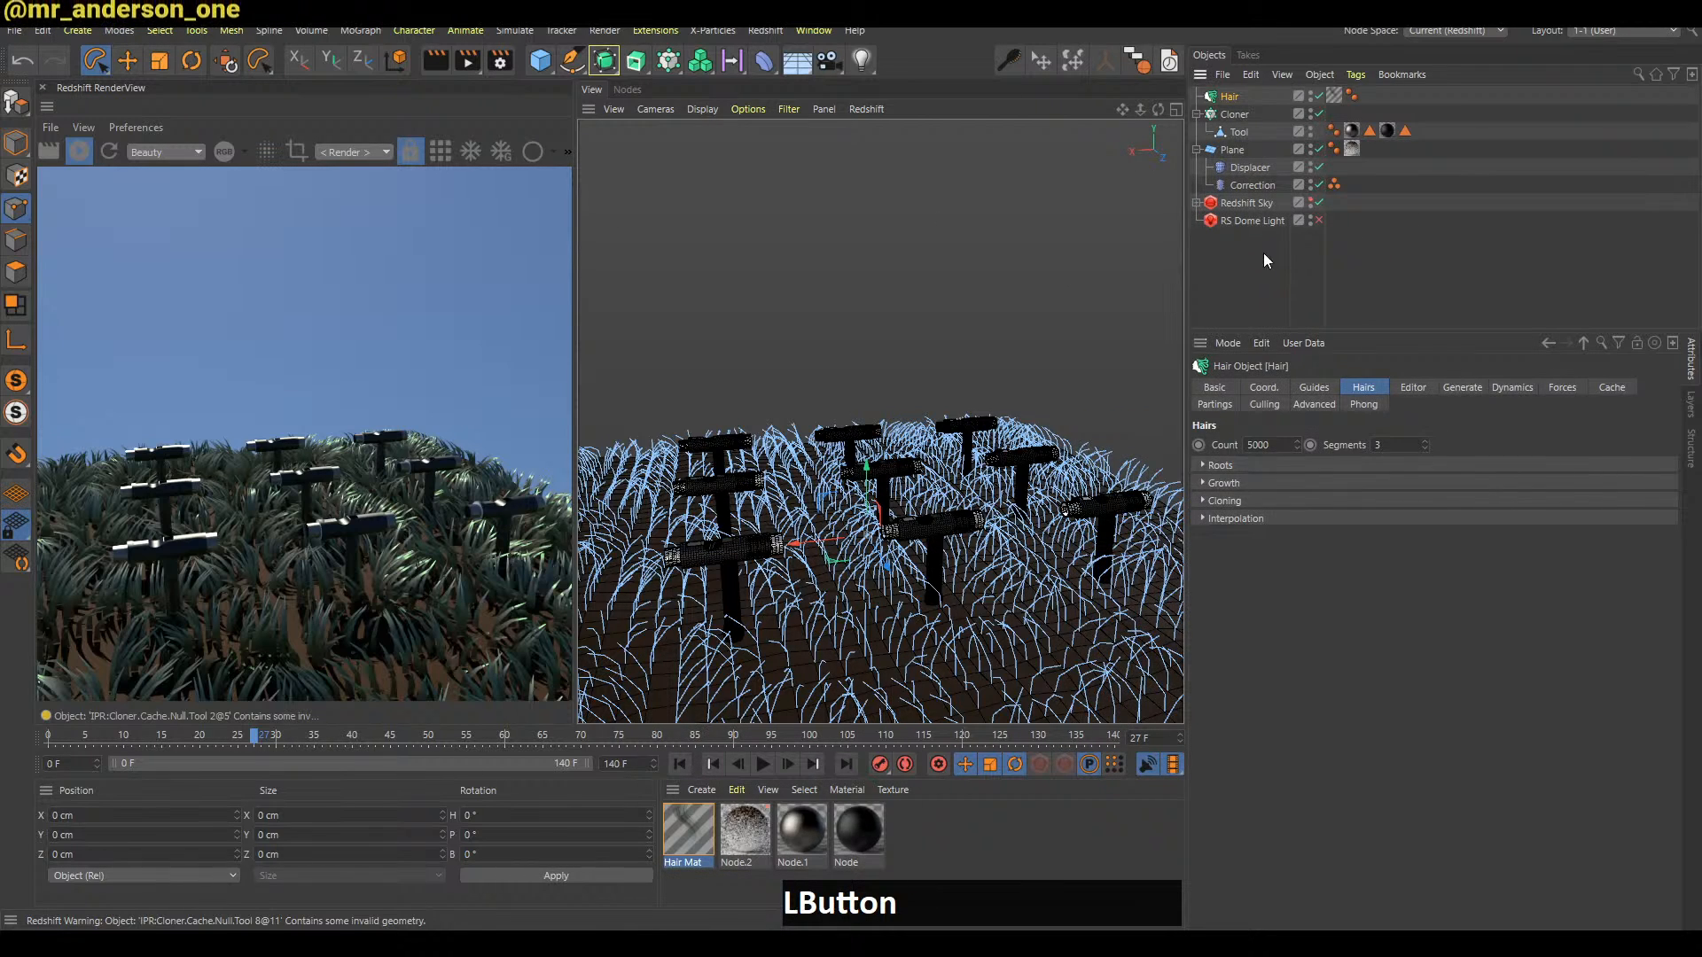
Deselect the Hair object and toggle the live render to refresh the view of the grass
left_click(1262, 253)
key("b")
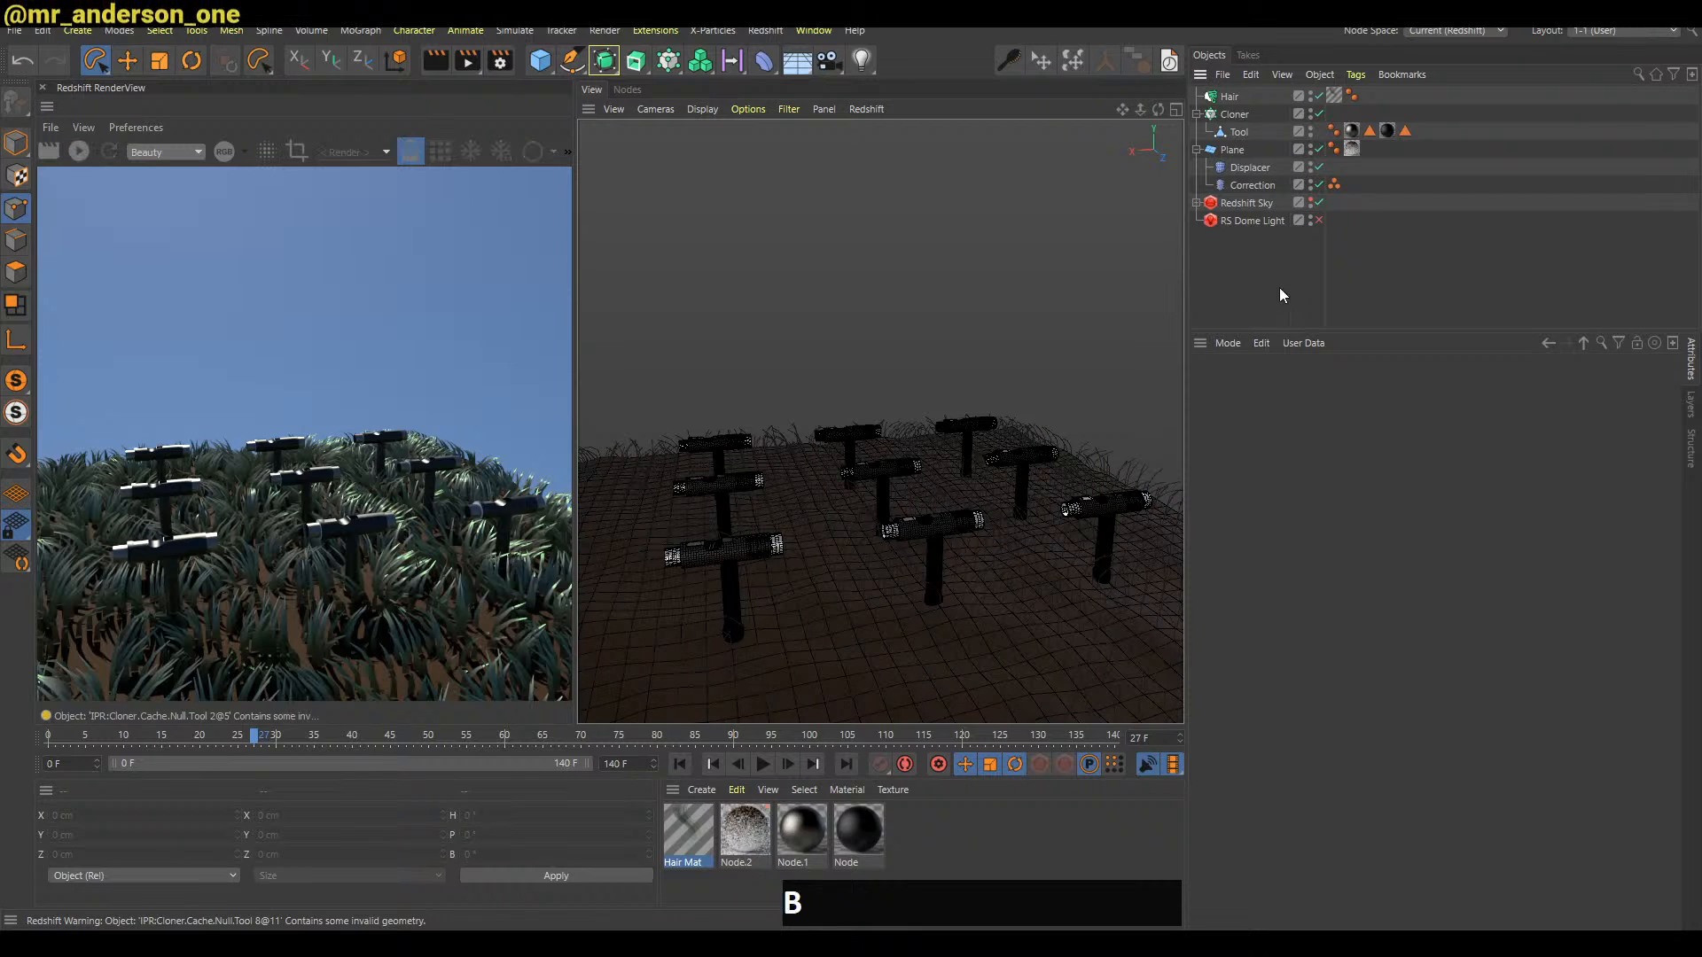
key("b")
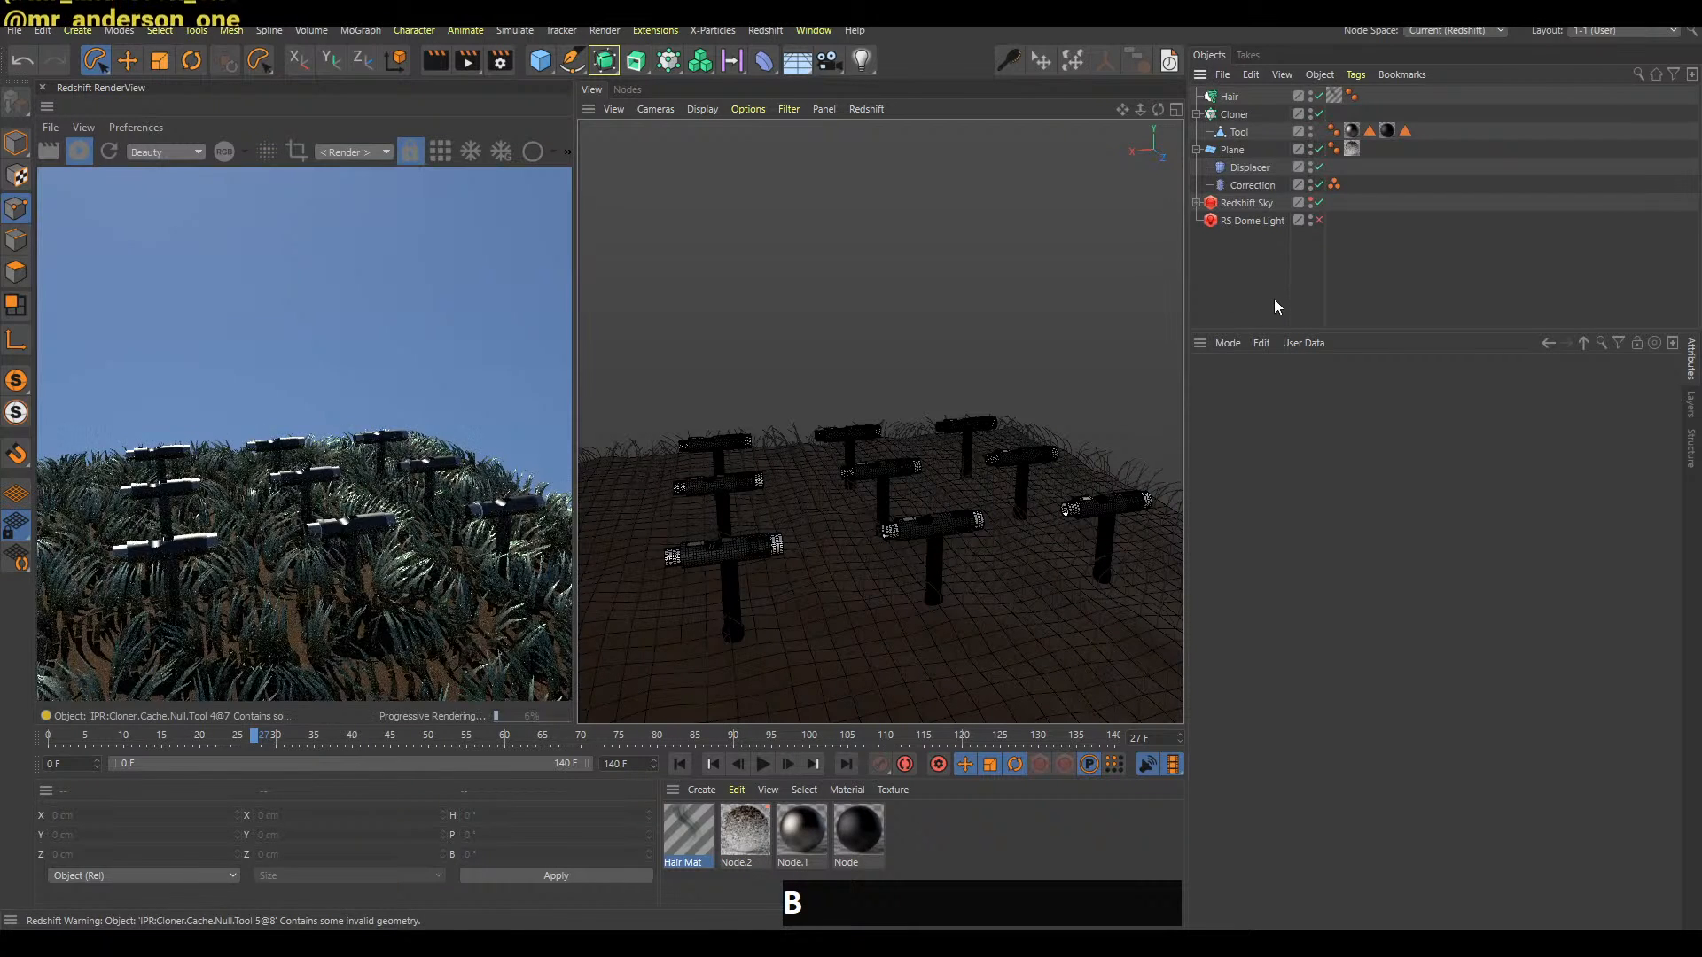
key("b")
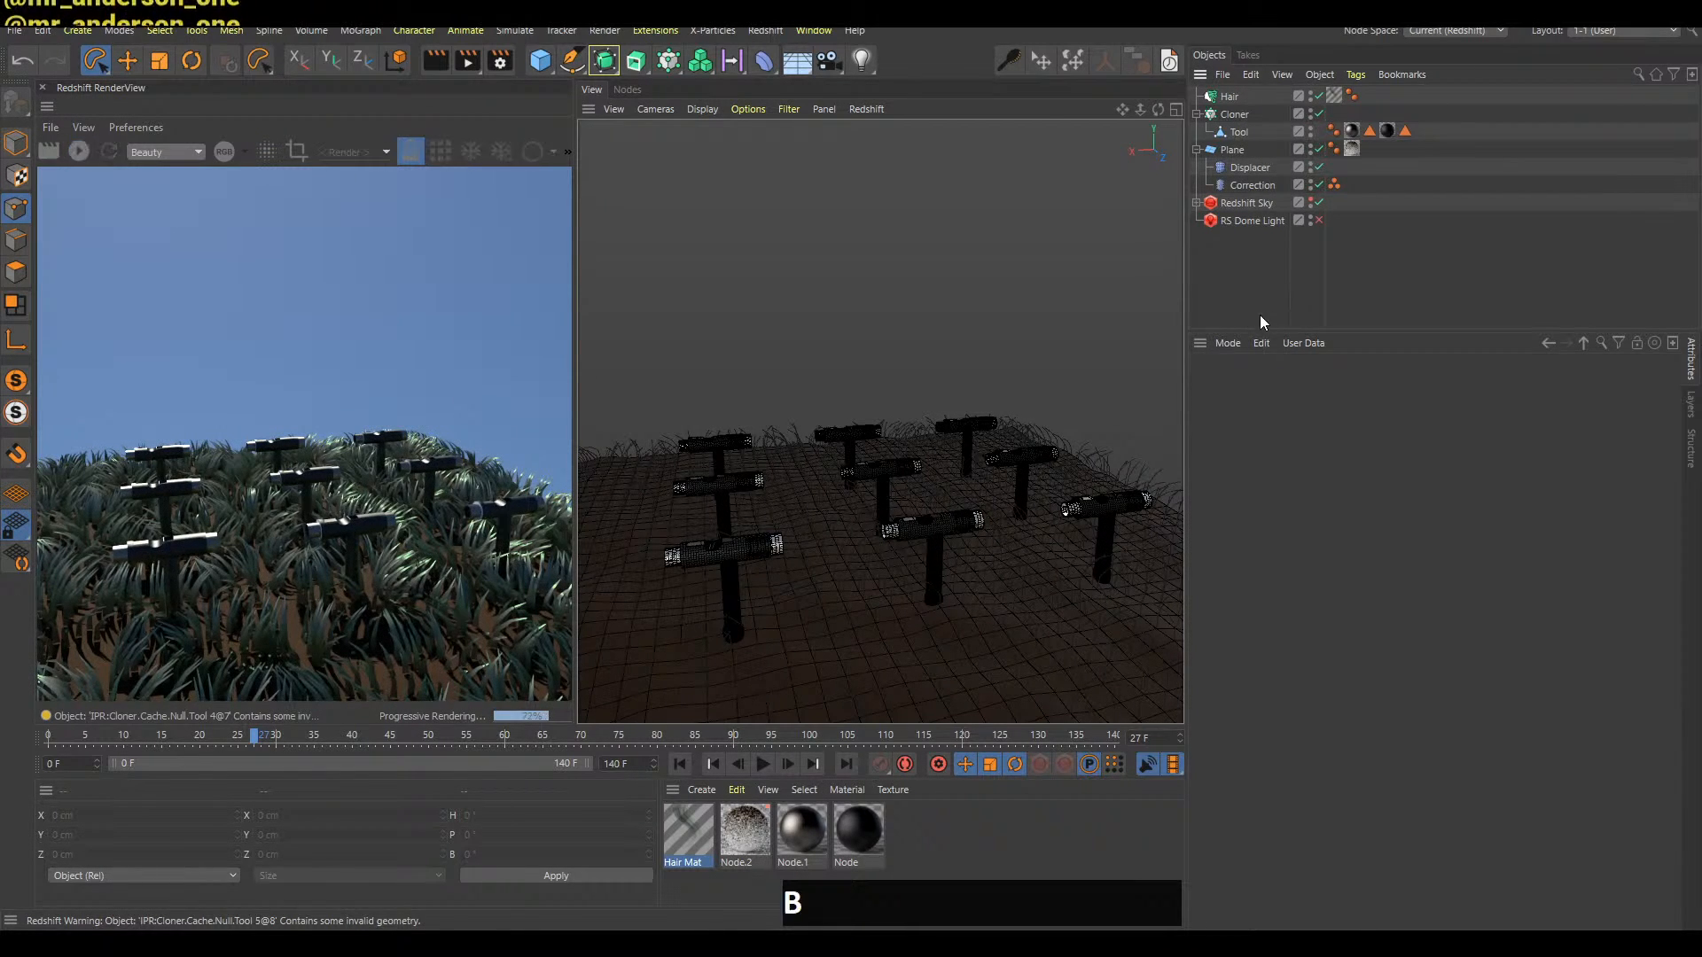
left_click(712, 30)
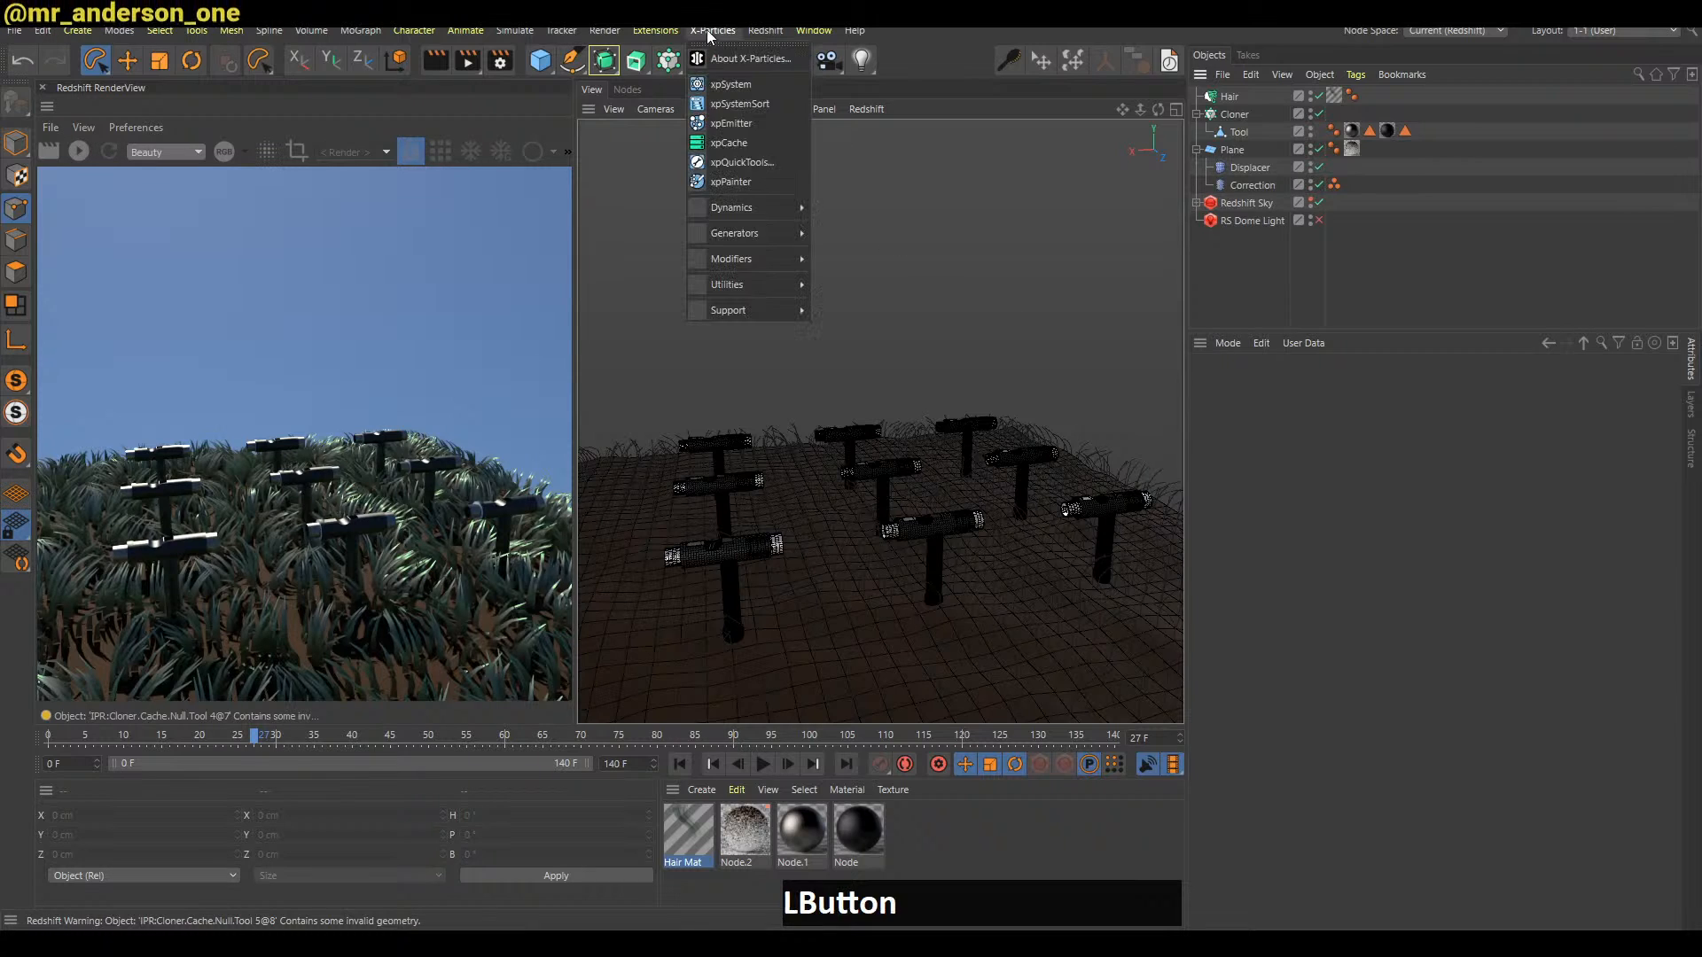
left_click(1257, 258)
Inspect the grass blades around the tools from close up and further back in the live render
middle_click_drag(1060, 438, 965, 436, "alt")
right_click_drag(965, 436, 909, 421, "alt")
key("b")
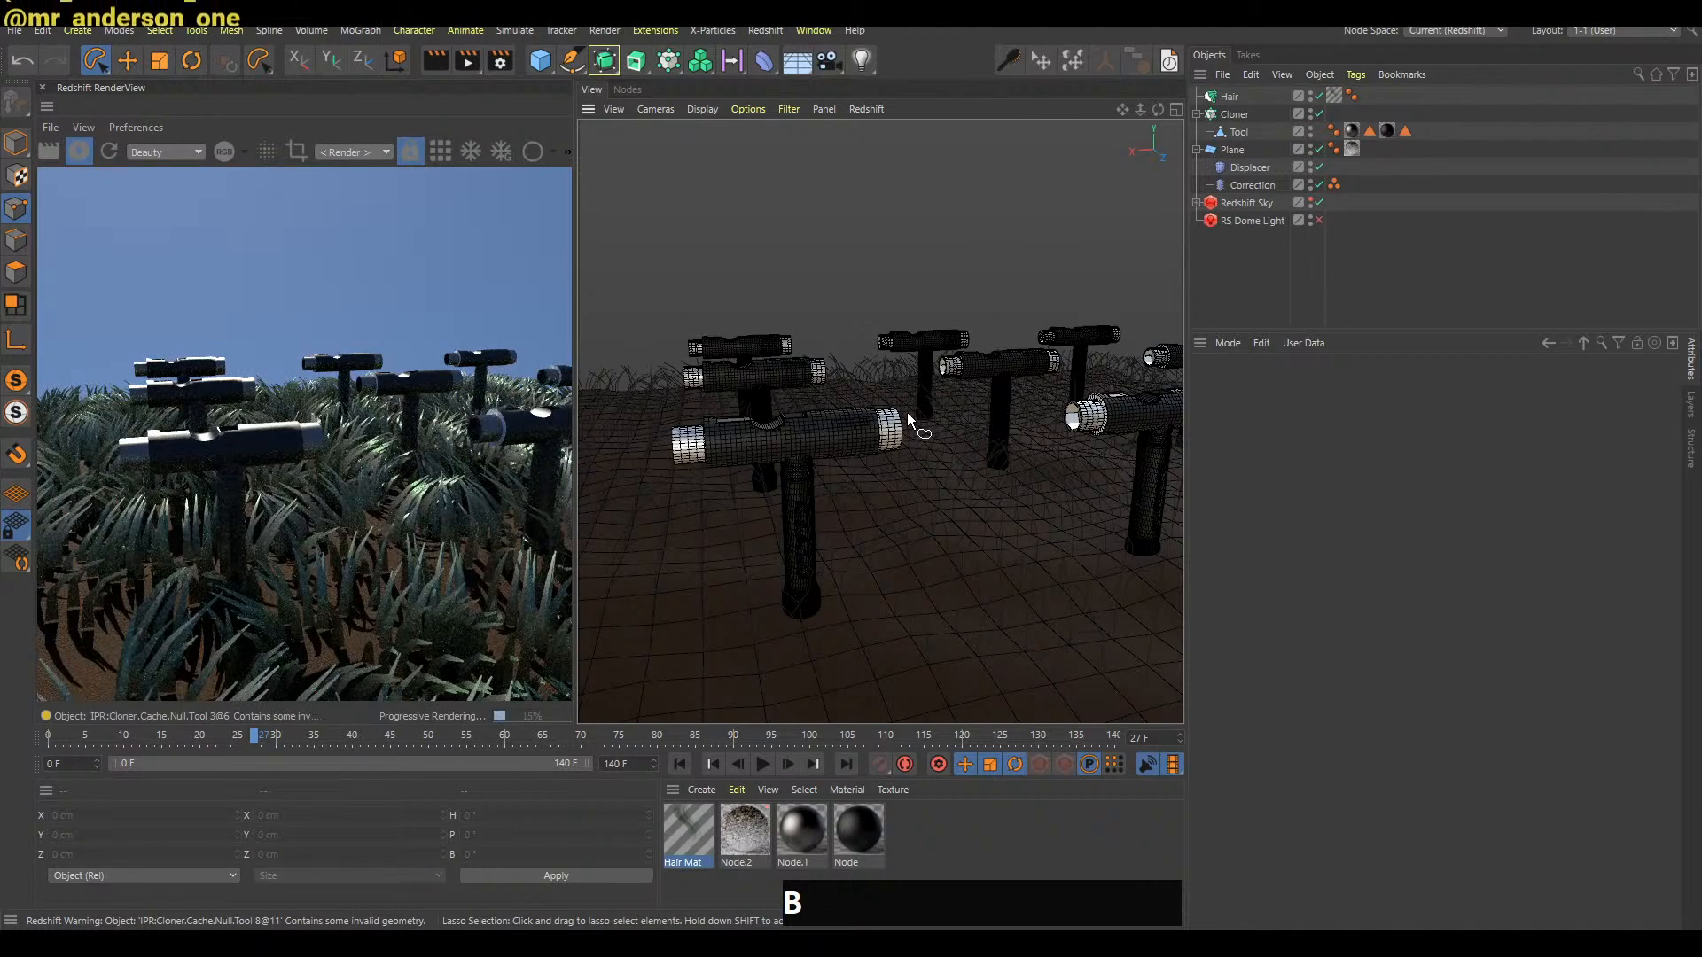
middle_click_drag(1140, 447, 1072, 471, "alt")
right_click_drag(1073, 472, 1074, 454, "alt")
middle_click_drag(1074, 454, 1034, 486, "alt")
right_click_drag(1034, 486, 1028, 482, "alt")
middle_click_drag(1028, 482, 1012, 482, "alt")
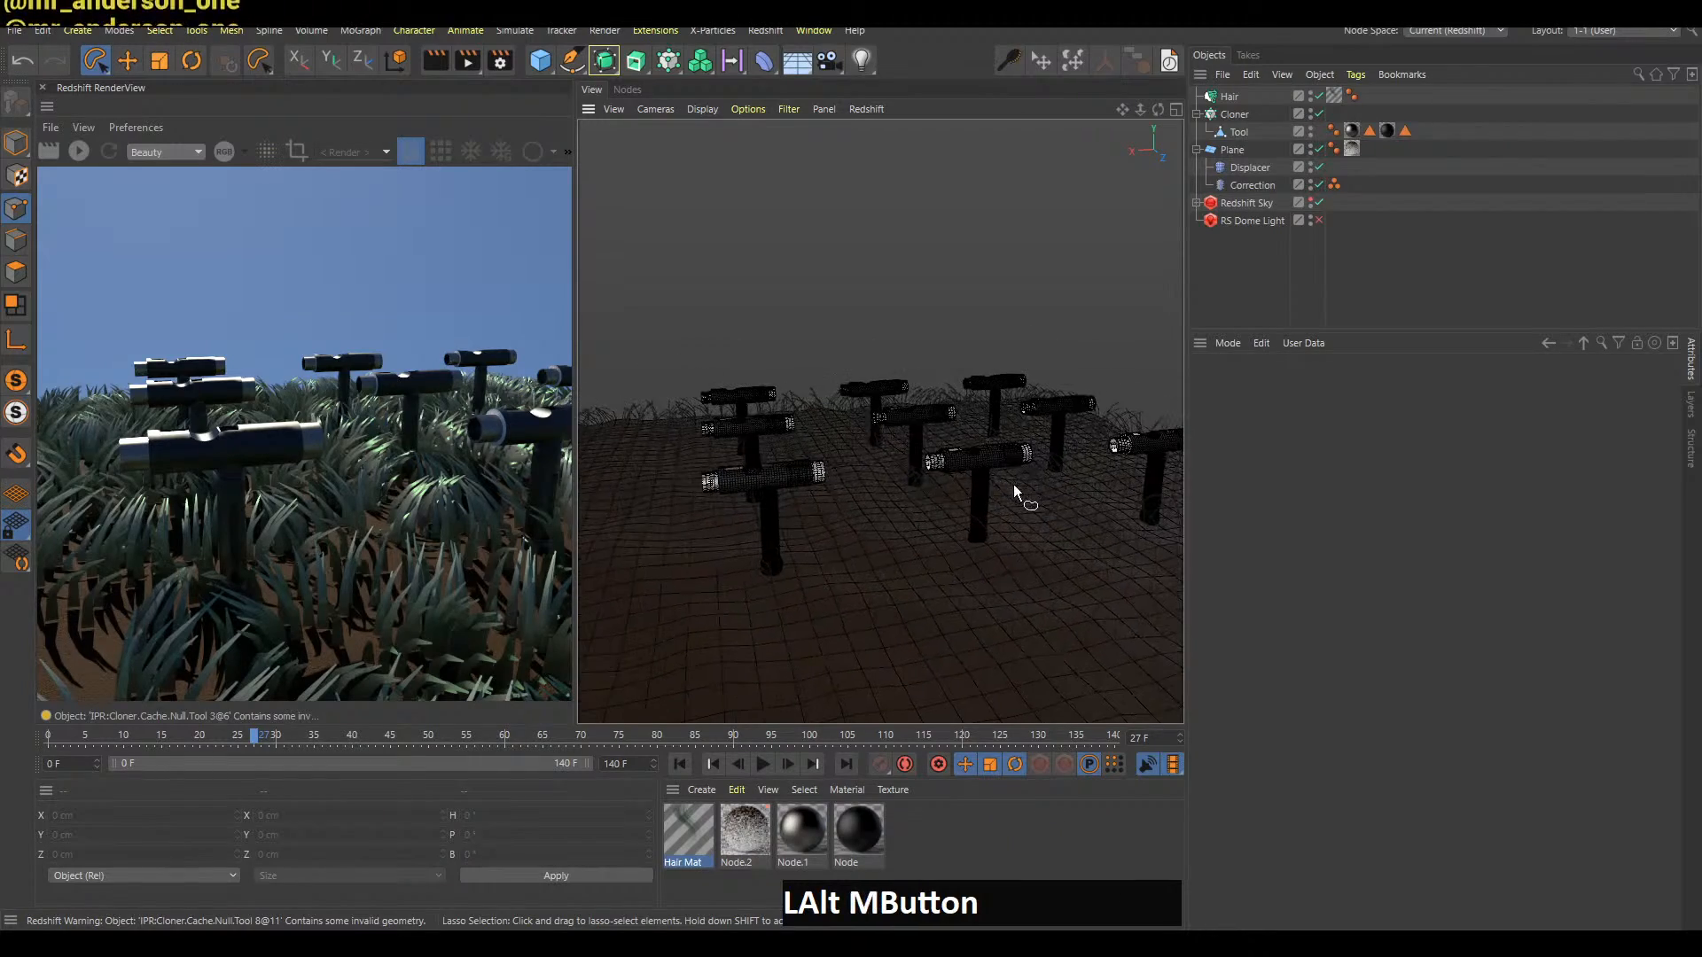
key("b")
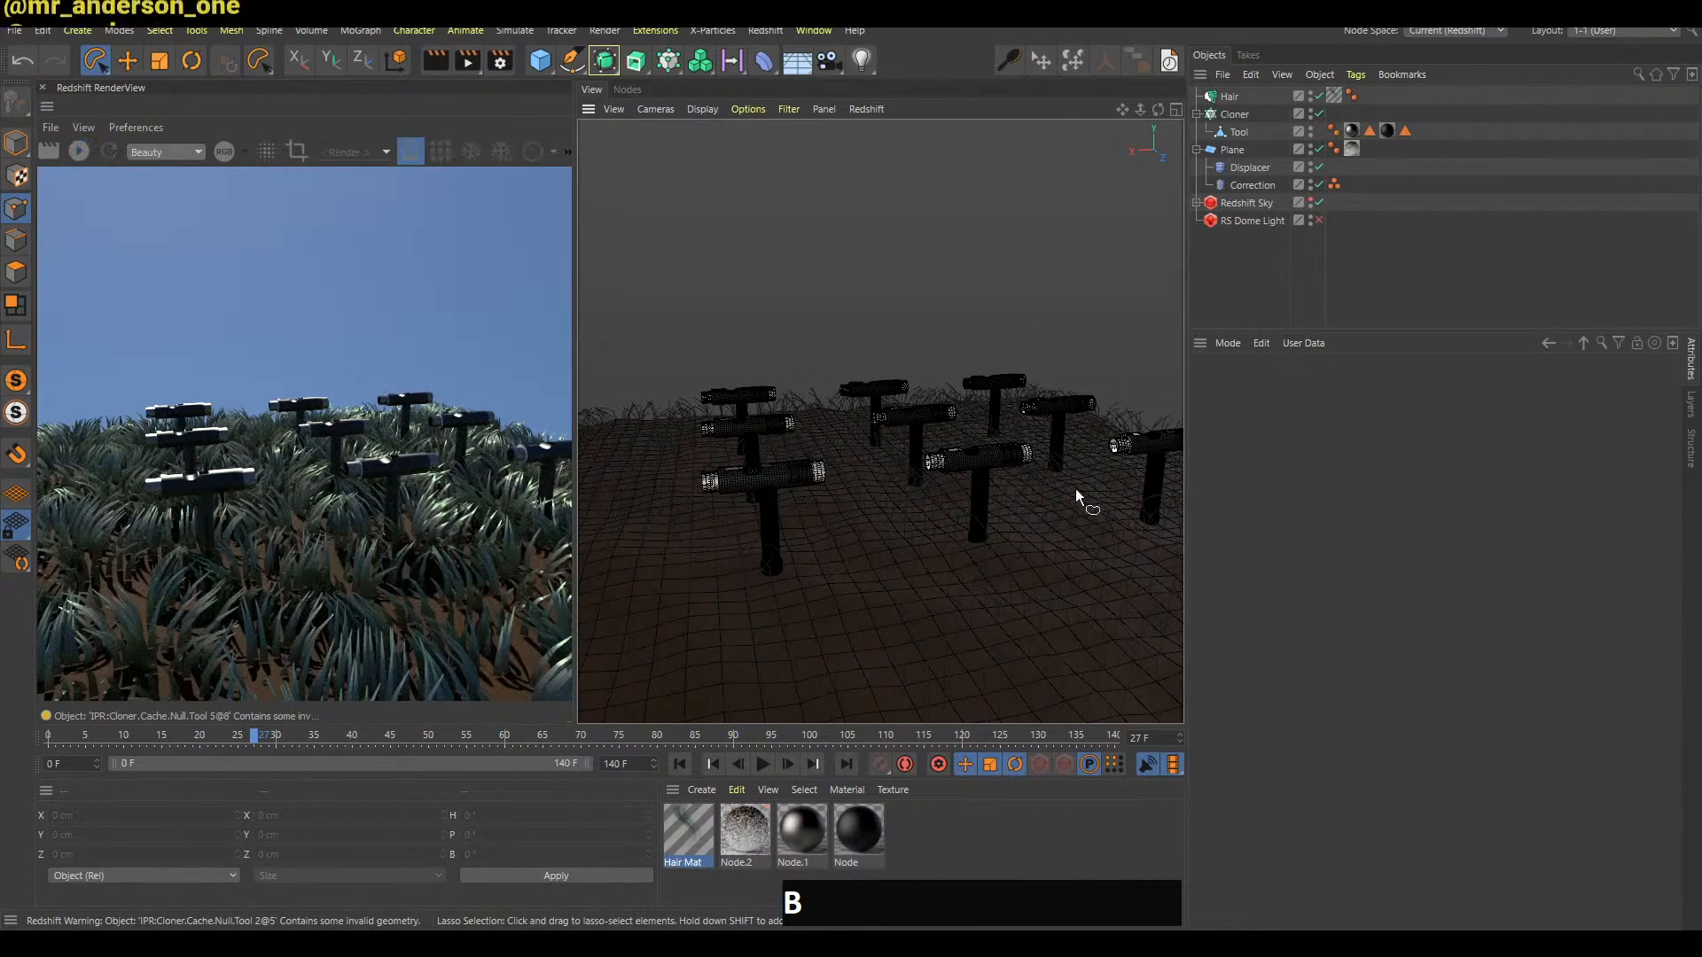
Set the root thickness of the Hair Mat material to 0.1 cm and refresh the live render
left_click(1229, 95)
double_click(709, 814)
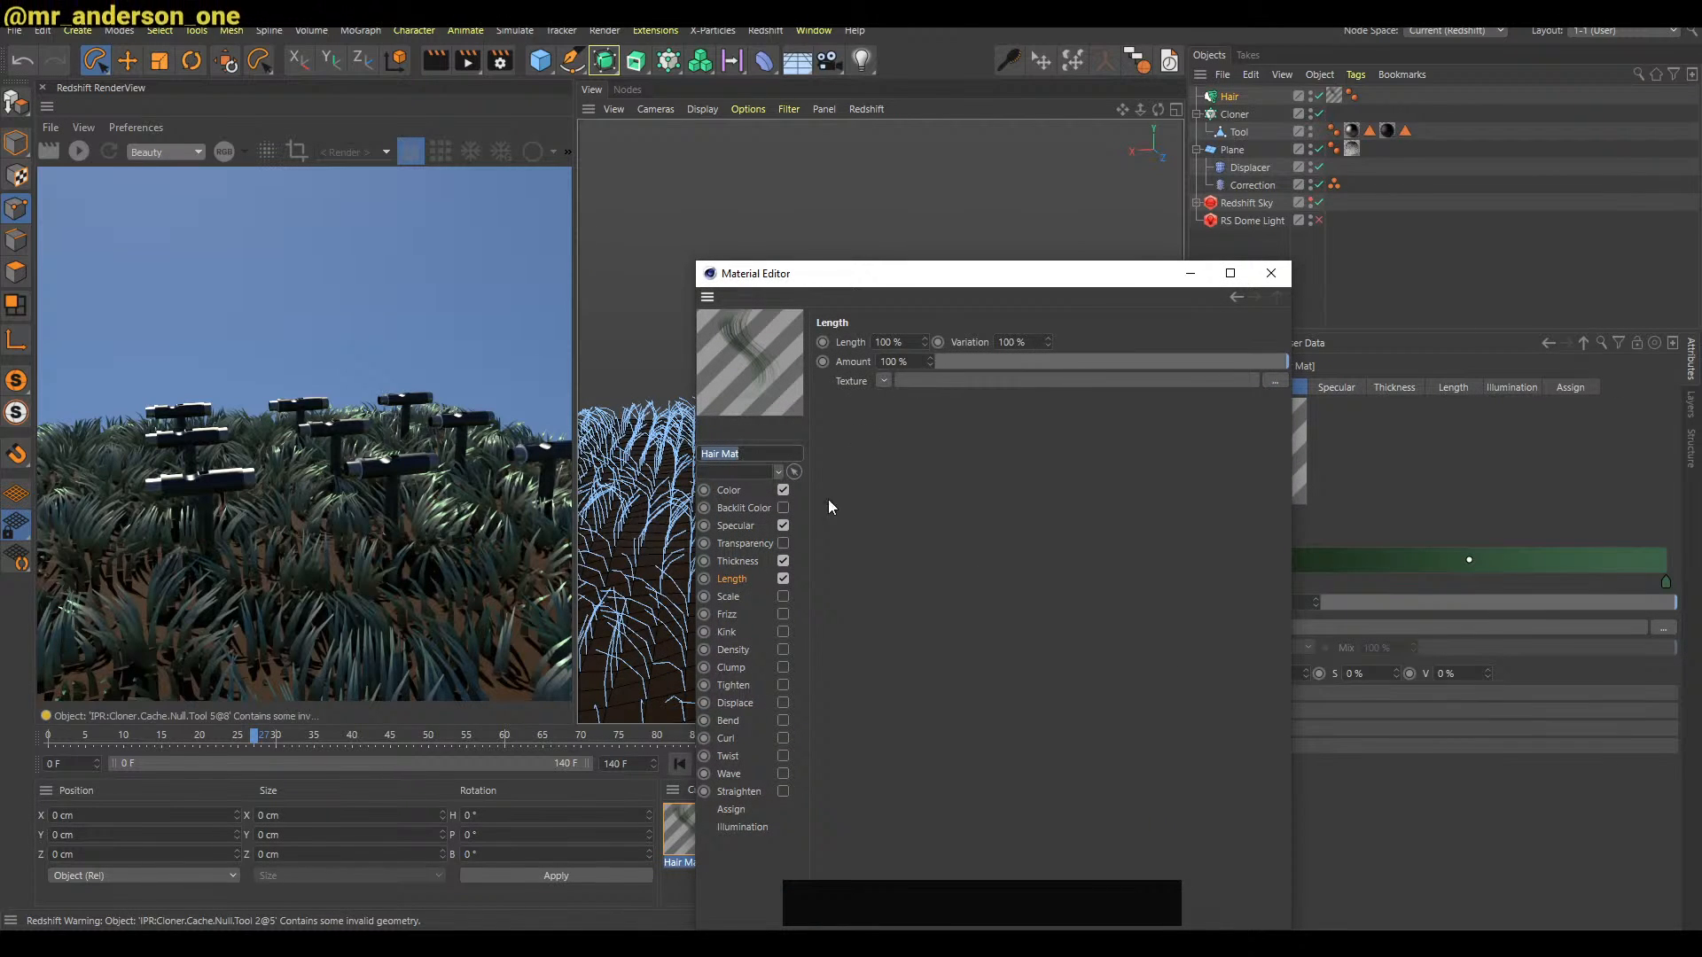
left_click(739, 561)
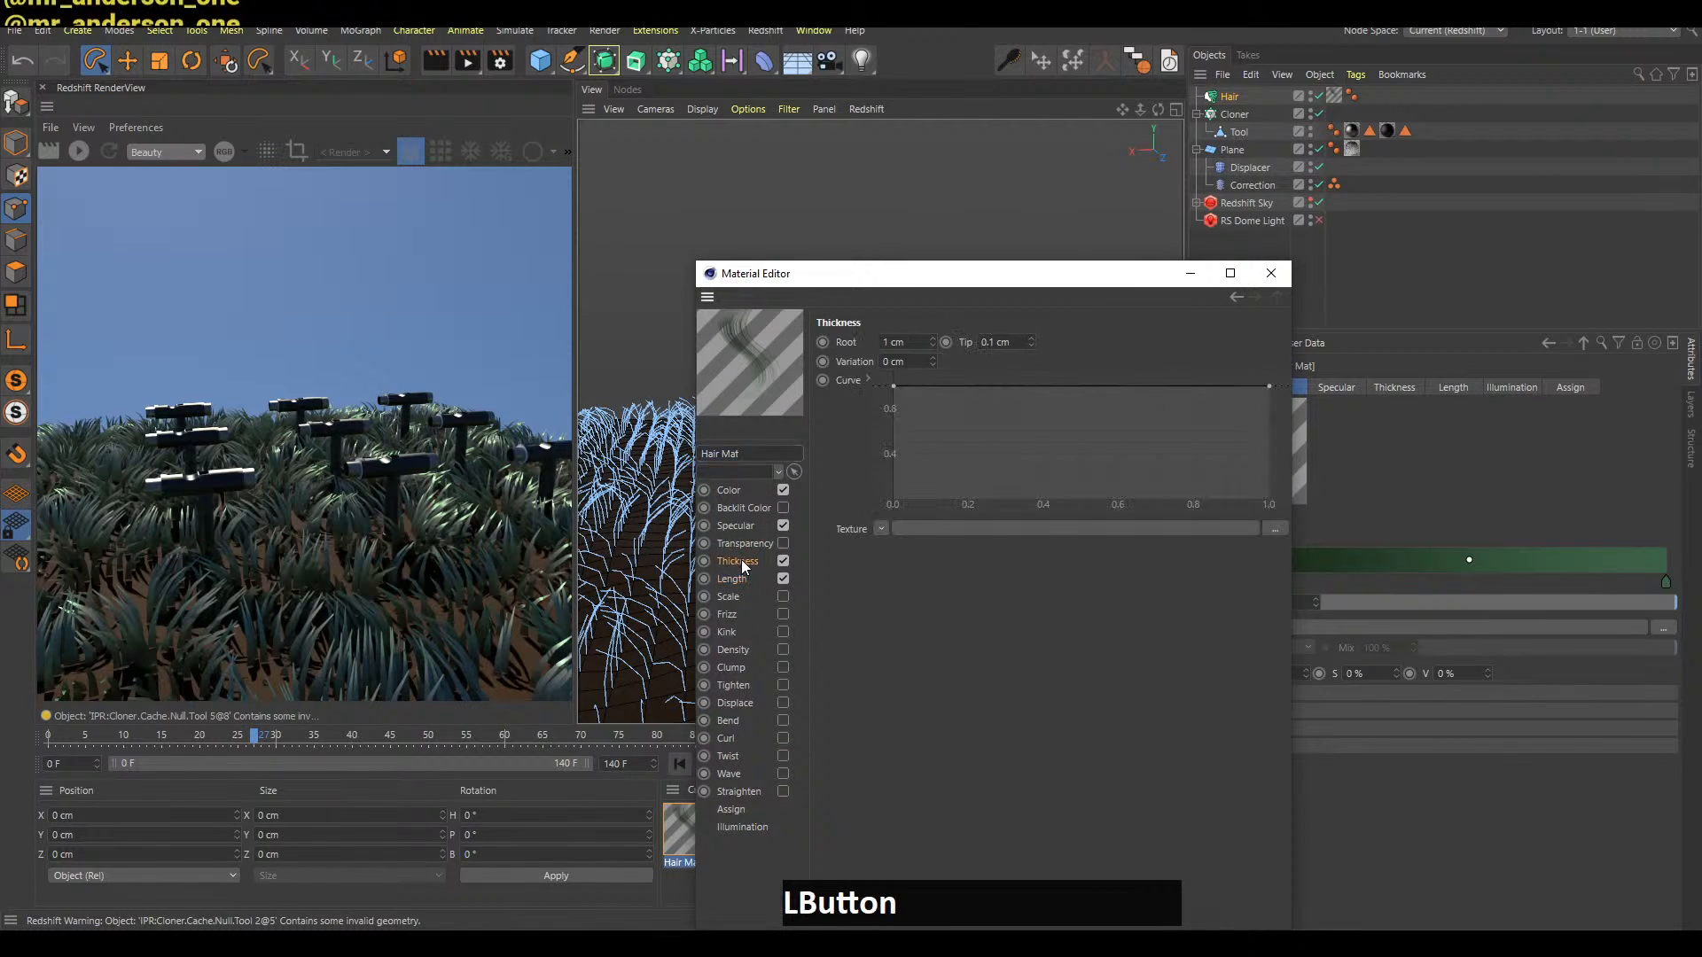
left_click(919, 342)
type("0.1")
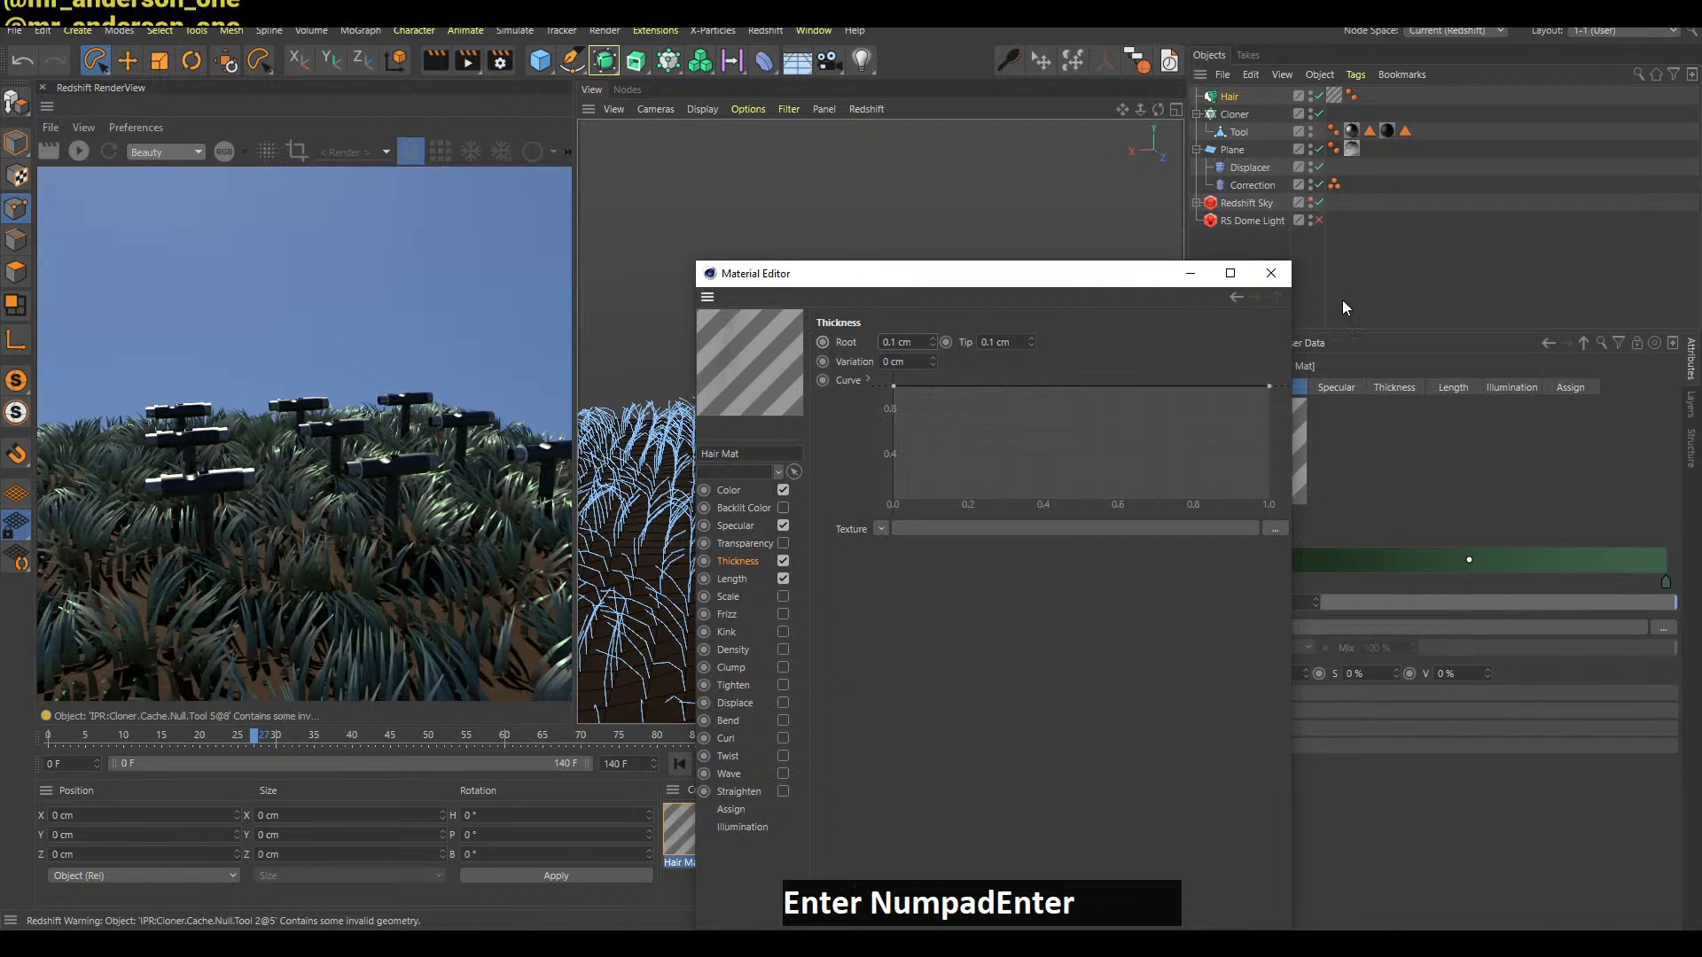
key("Return")
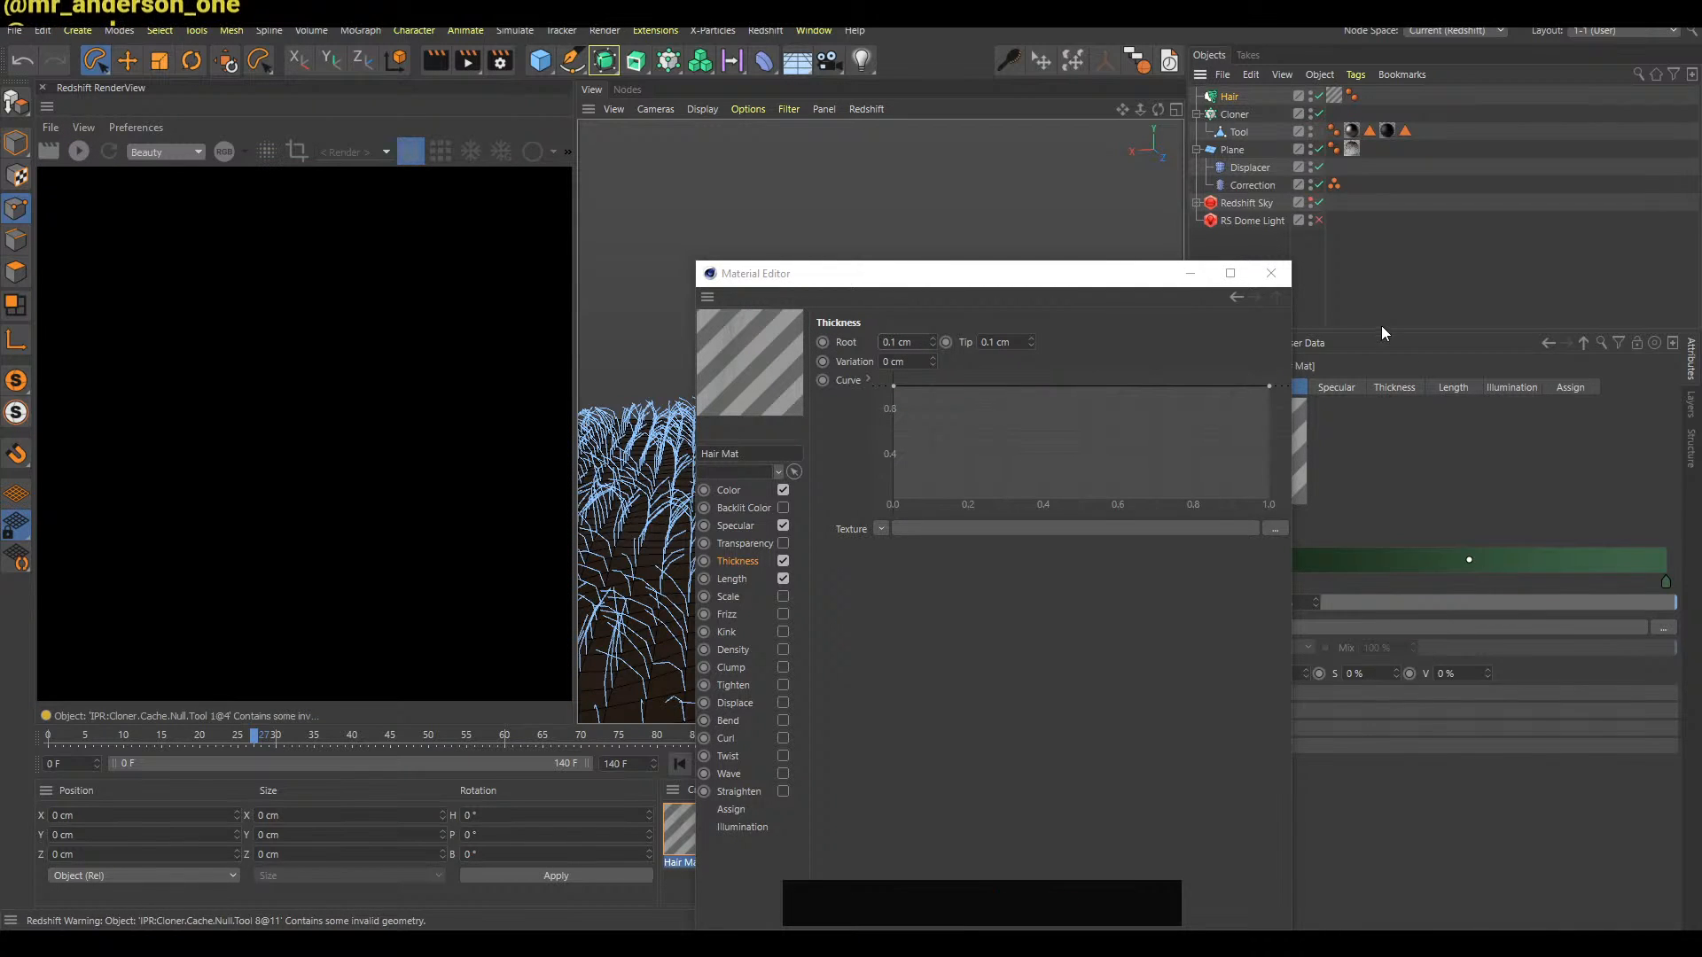
left_click(1271, 274)
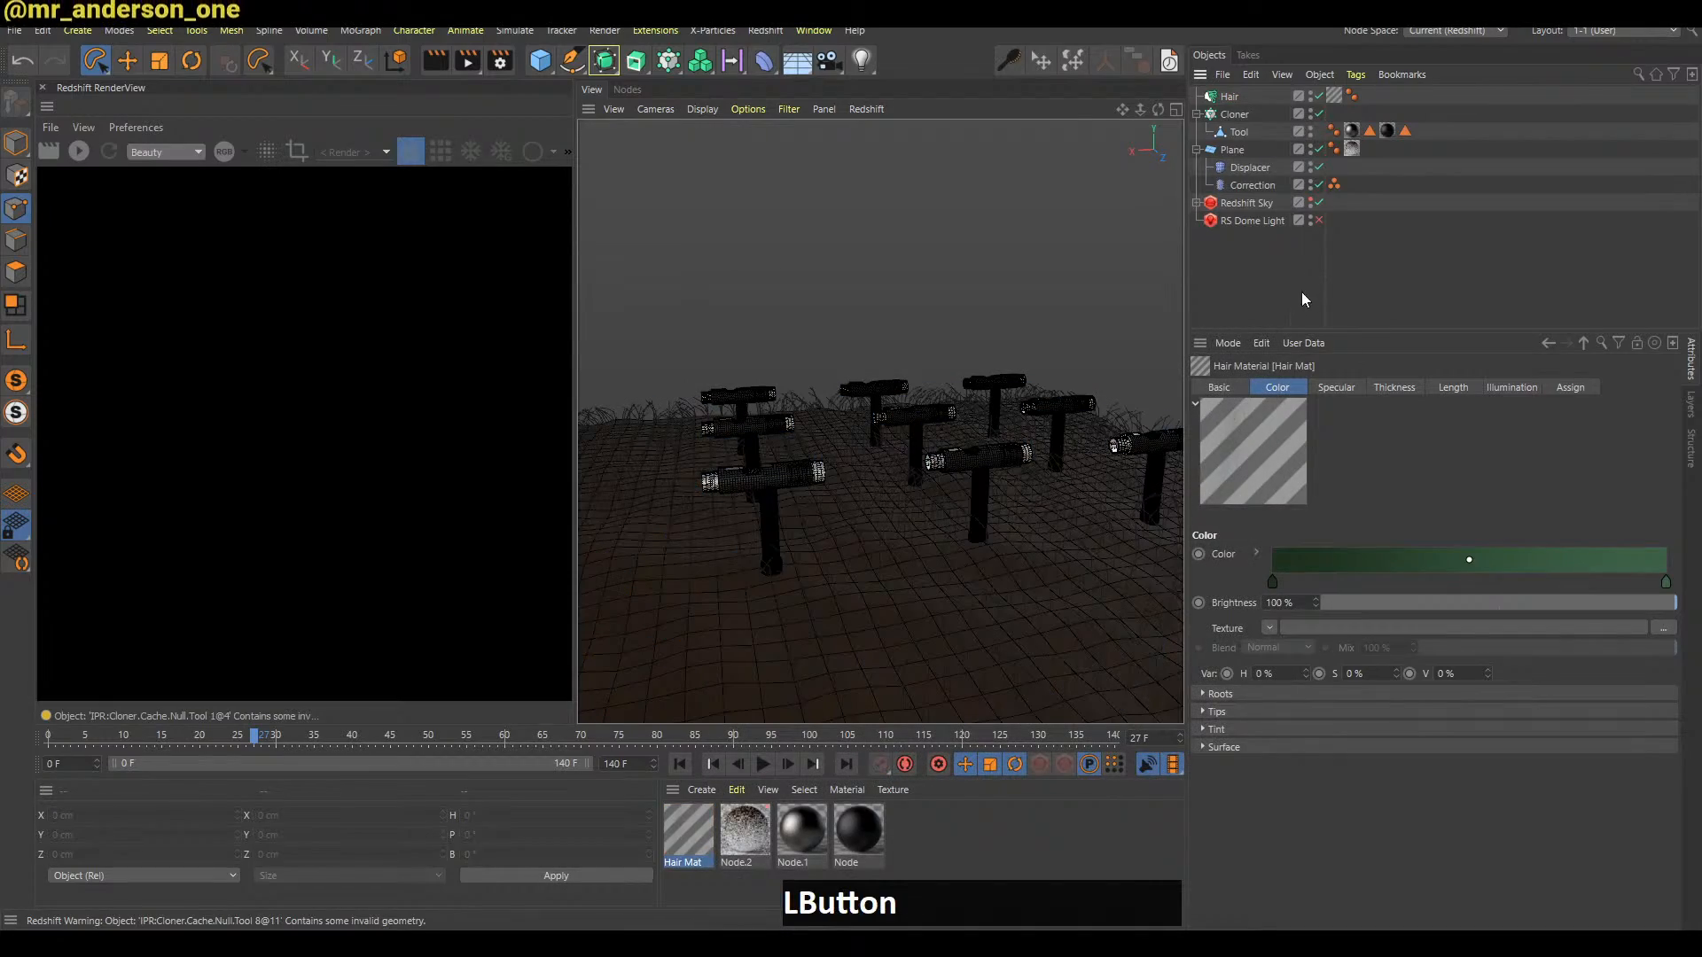
key("b")
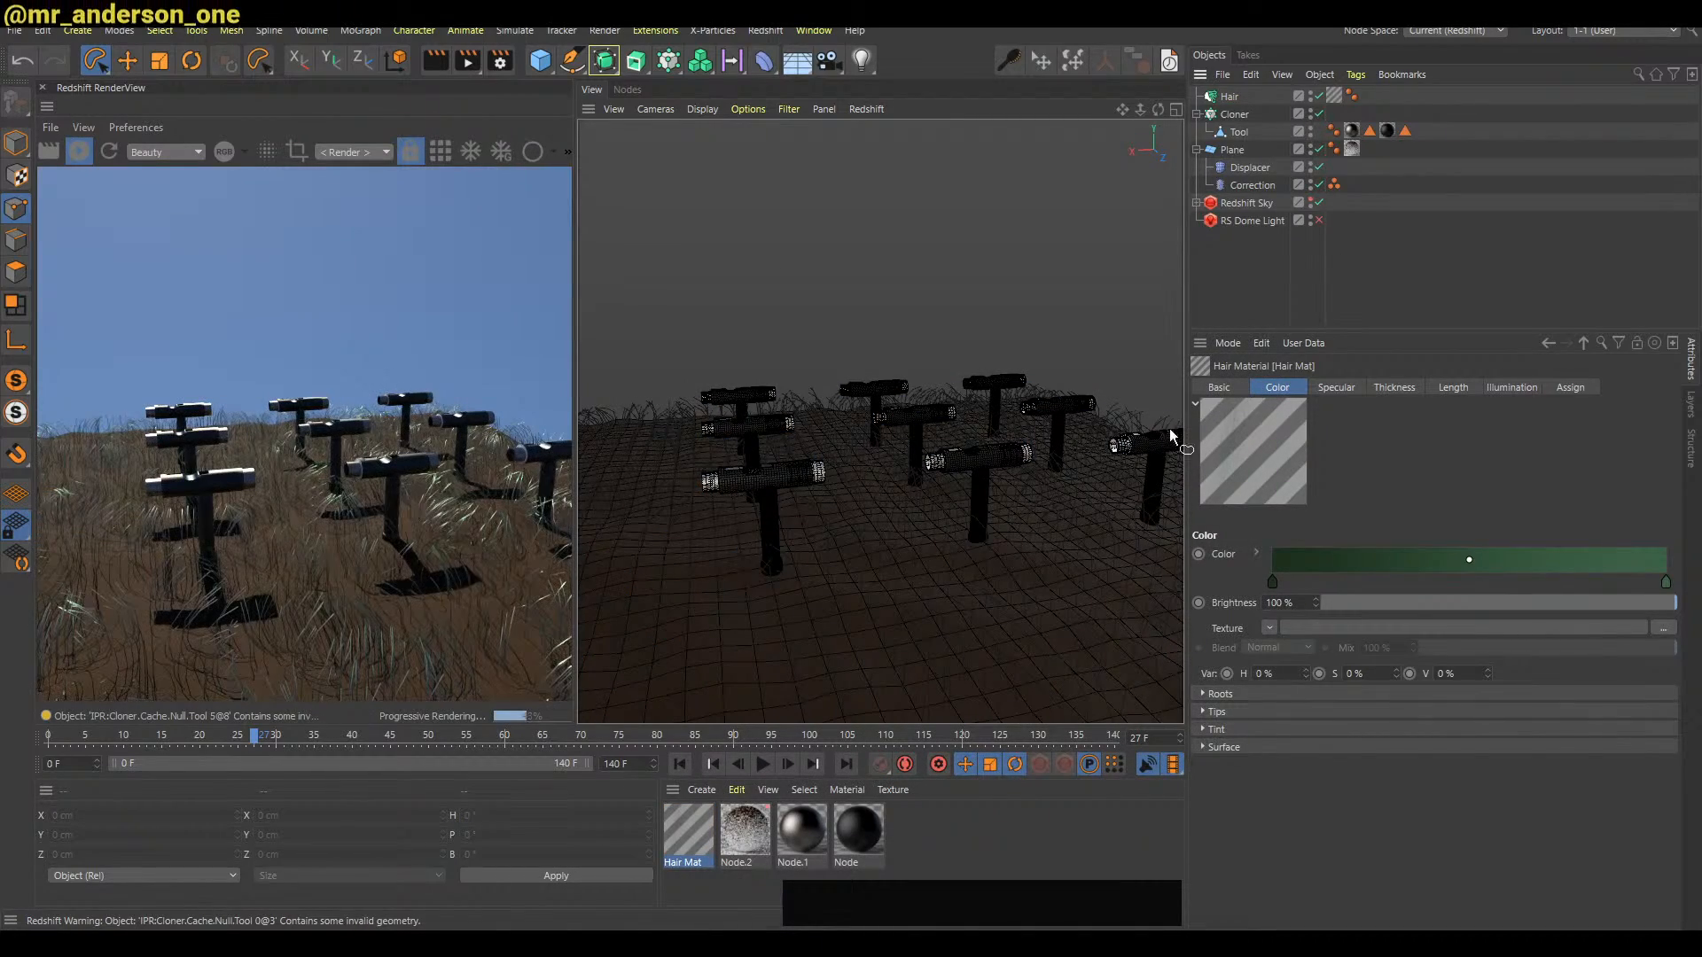
Check the Redshift sampling options in the render settings and close them
right_click_drag(910, 507, 921, 519, "alt")
key("ctrl+b")
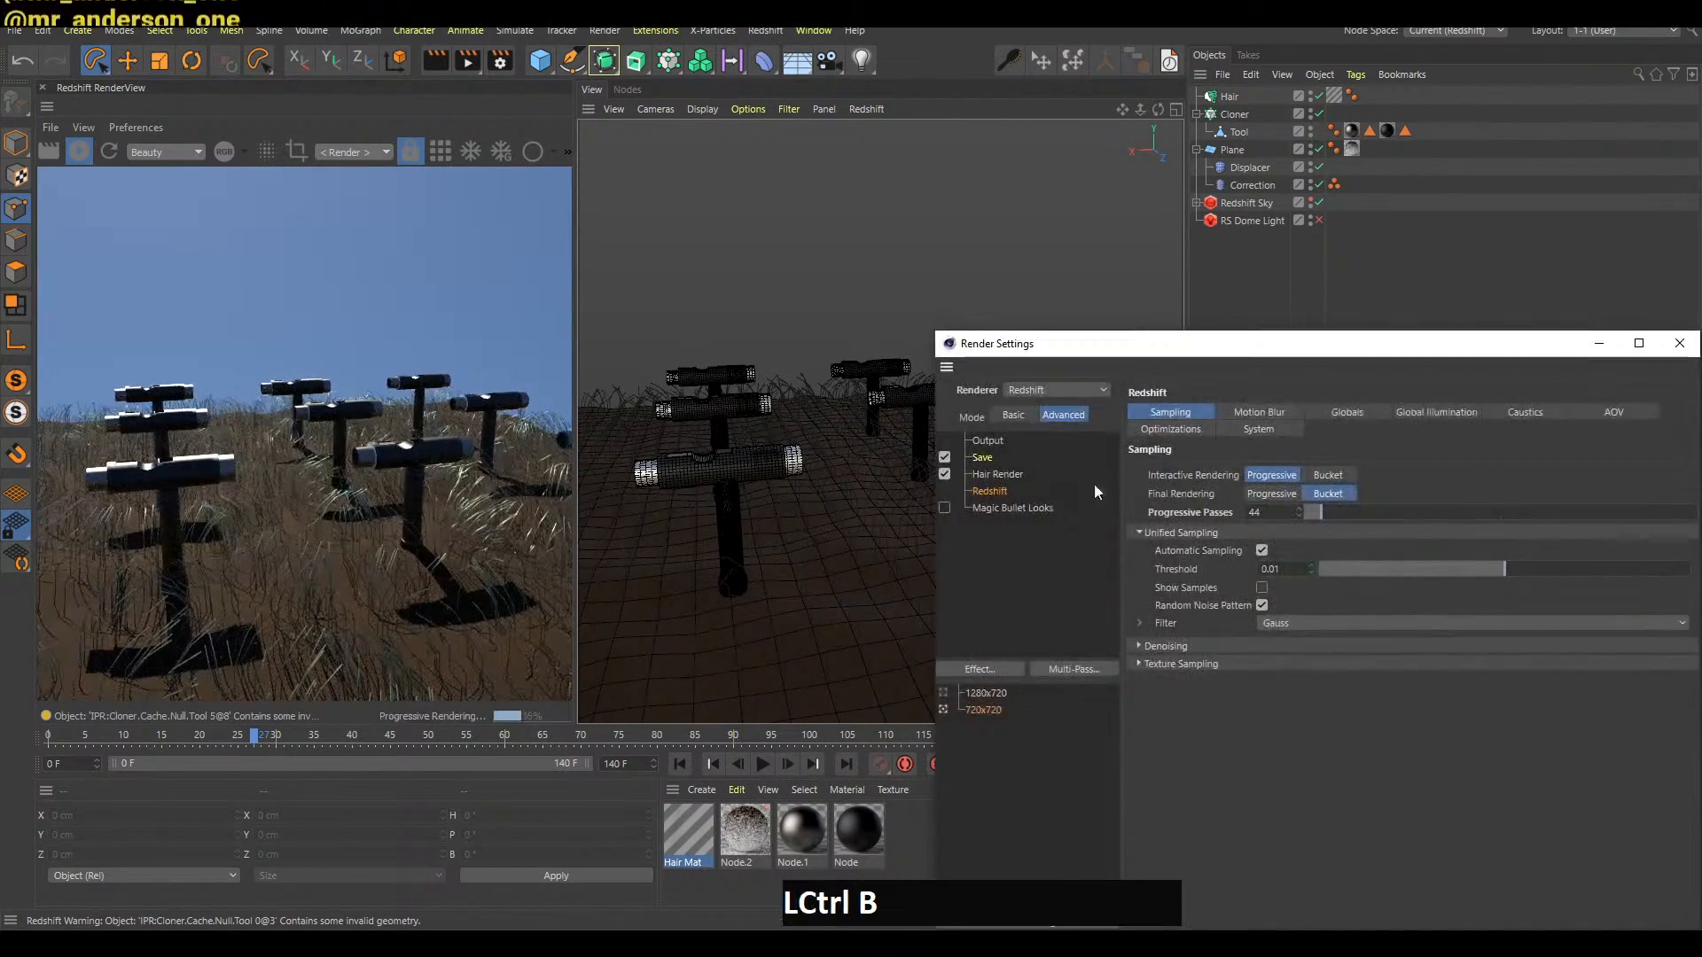
left_click(1679, 343)
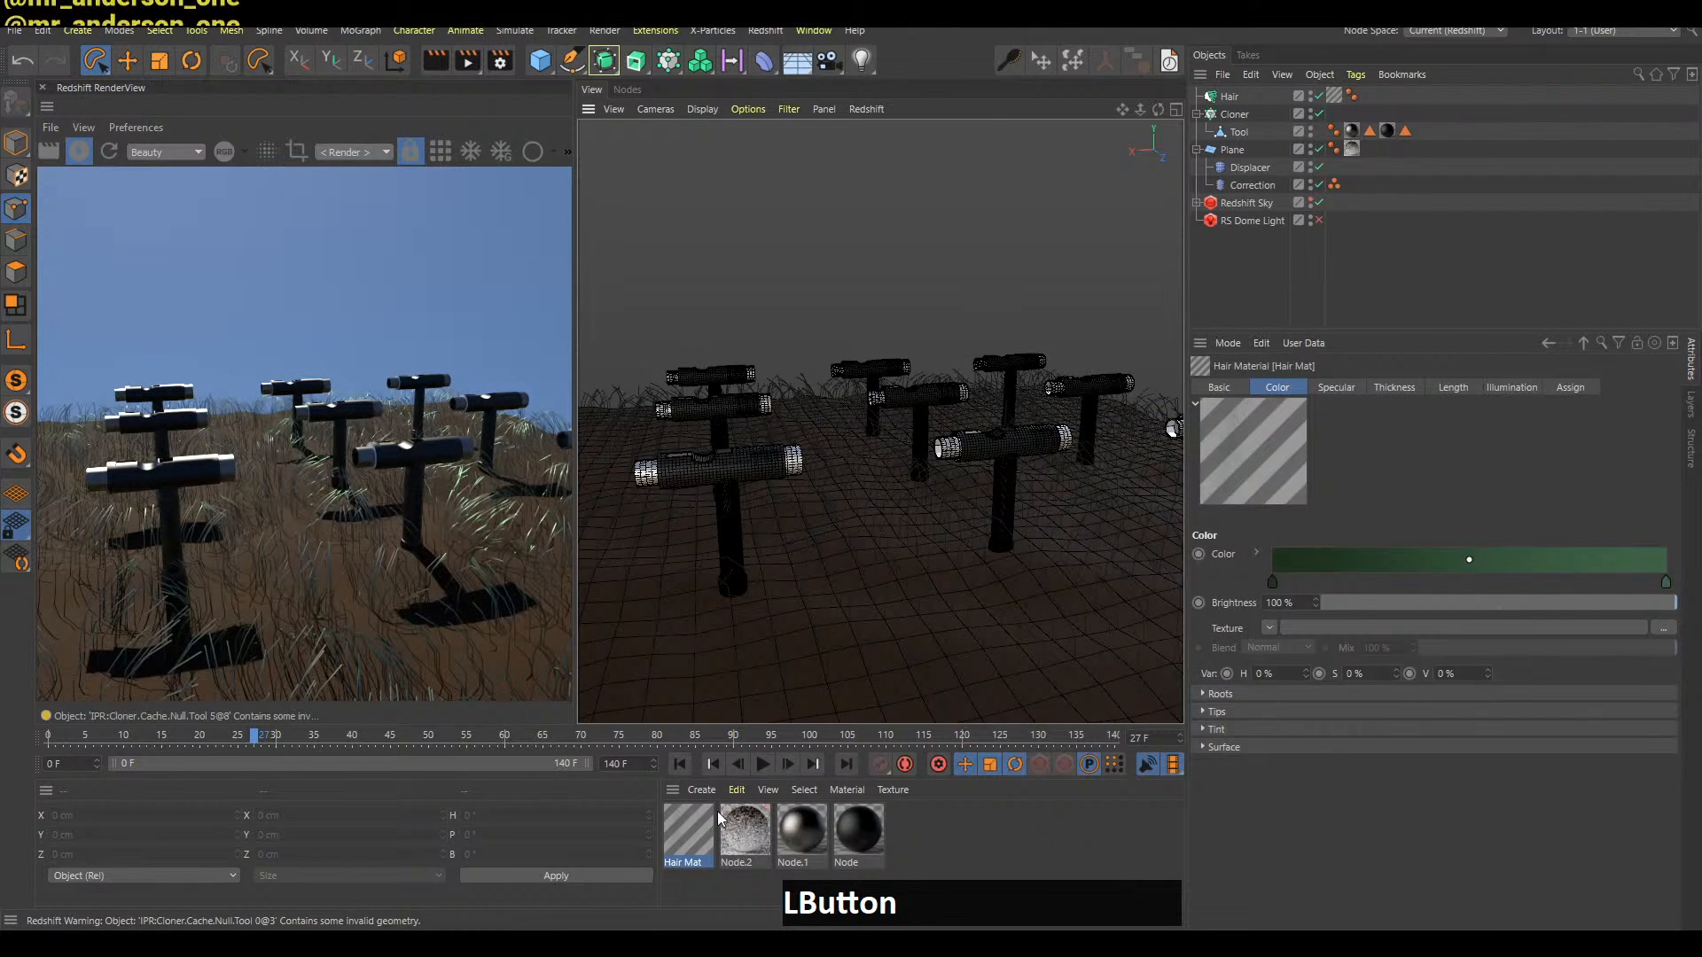
Set the root thickness of the Hair Mat material to 0.3 cm and refresh the live render
double_click(687, 831)
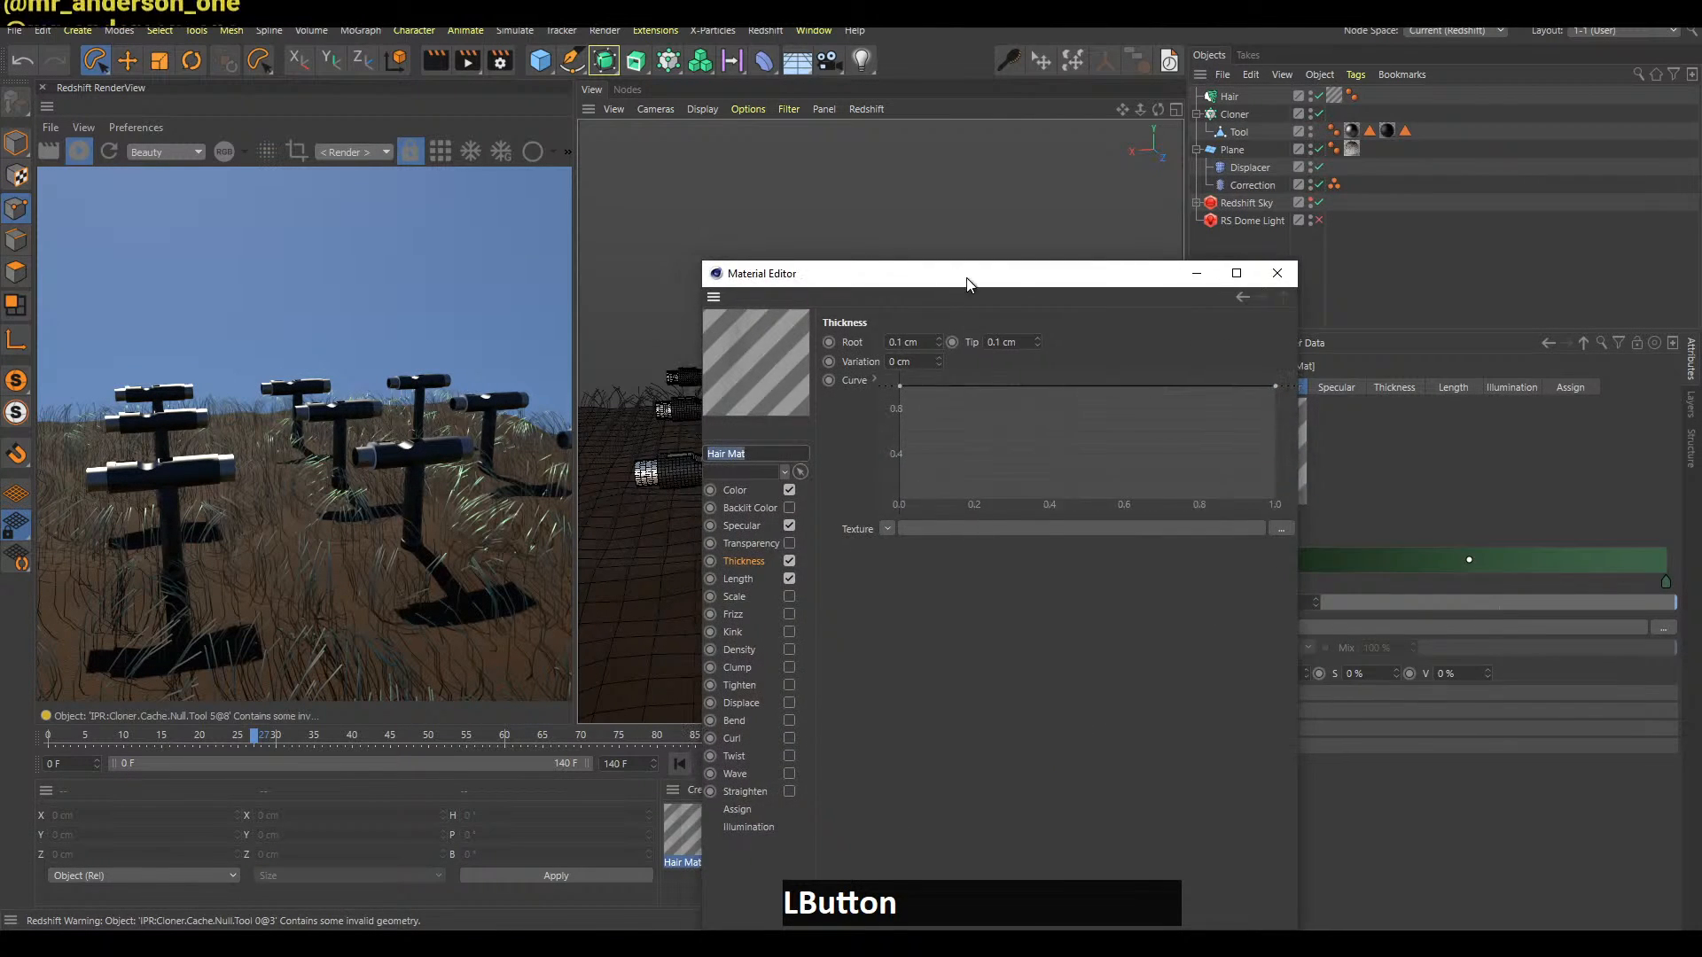
left_click_drag(953, 282, 1346, 297)
left_click(1276, 357)
key("Right")
key("BackSpace")
type("3")
key("Return")
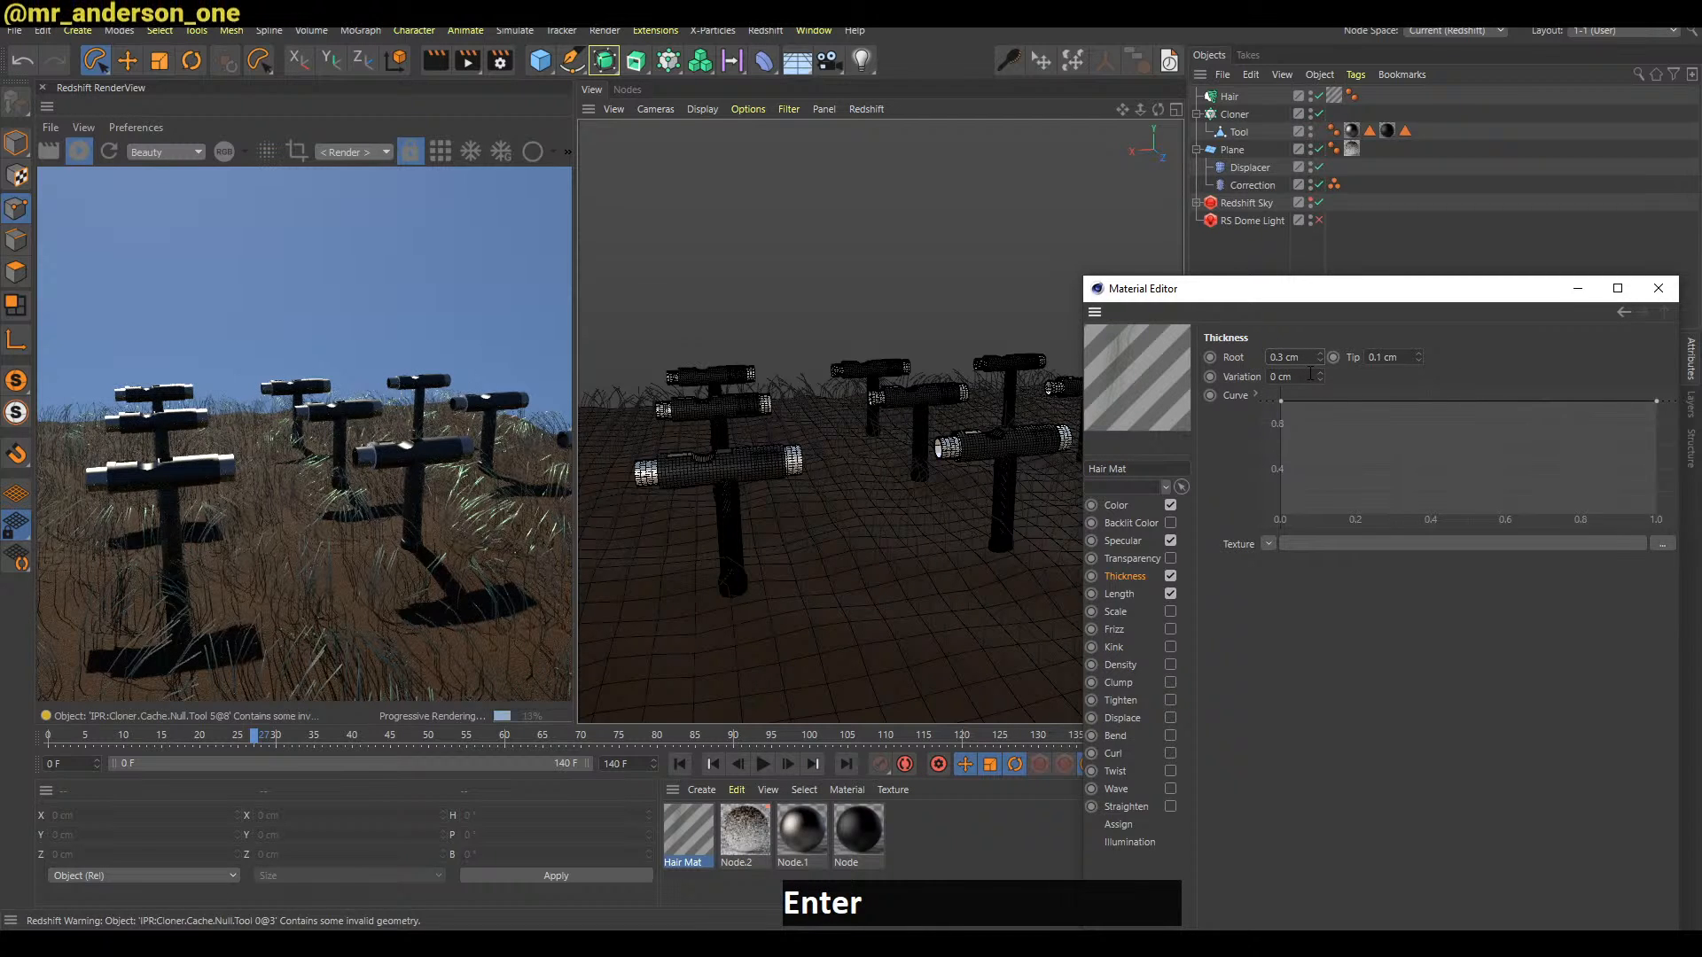
key("b")
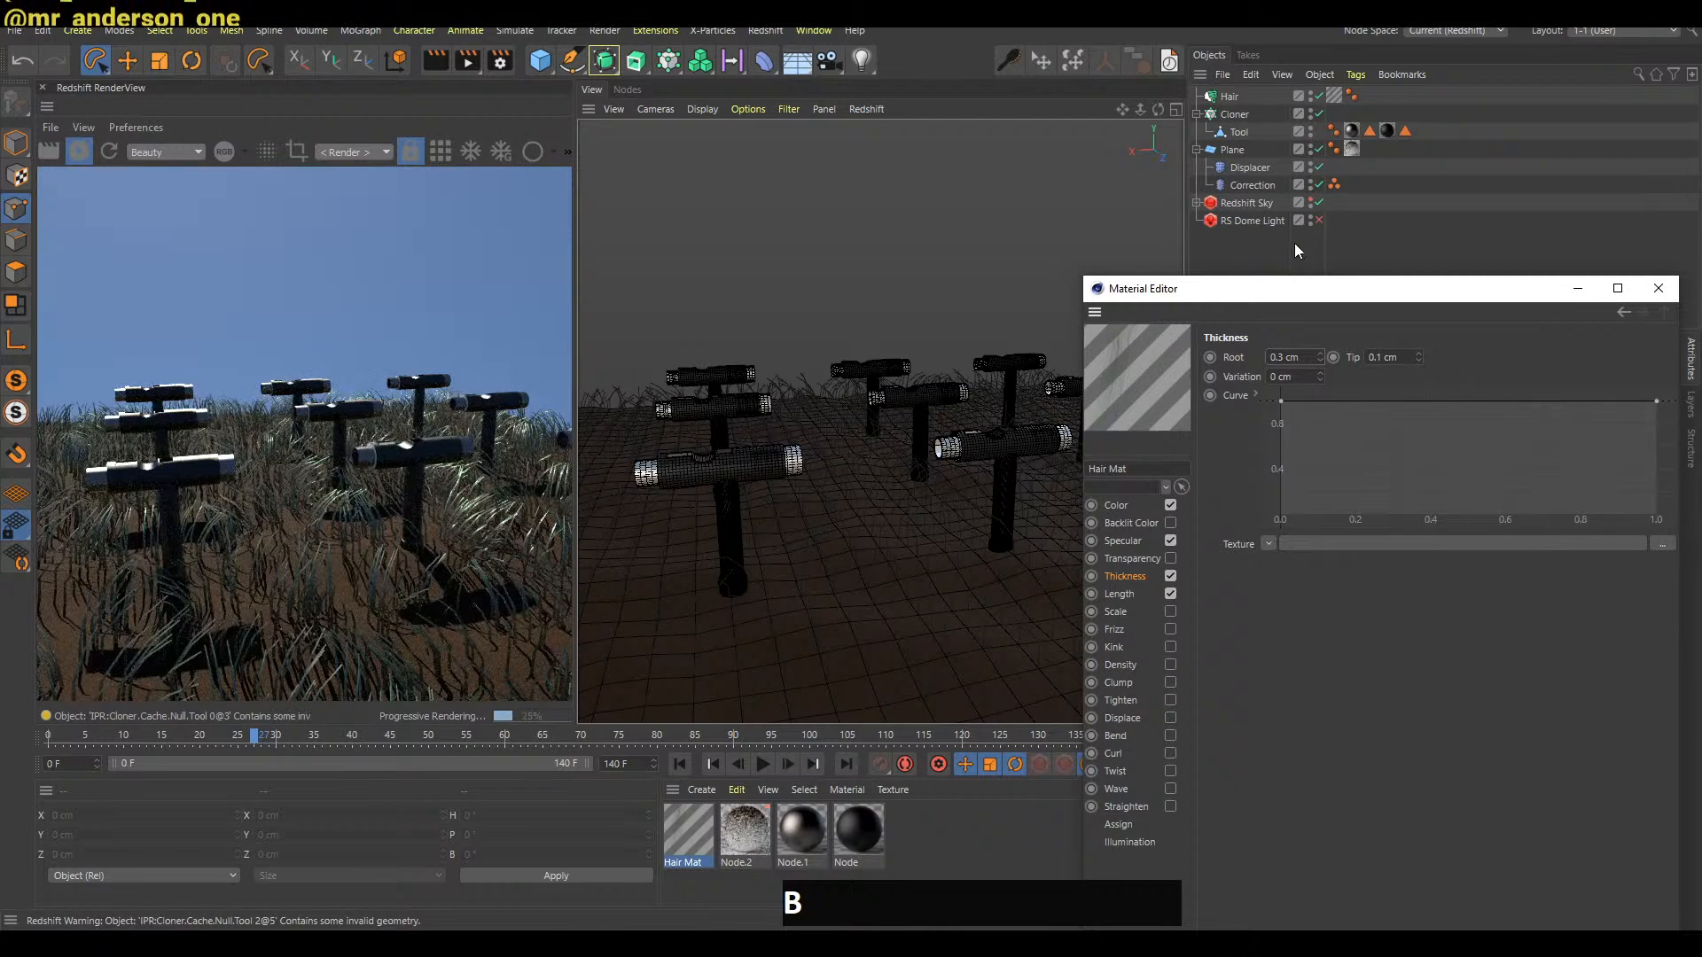
Set the Hair Mat root thickness to 0.5 cm, refresh the live render and close the Material Editor
left_click(1283, 356)
type("5")
key("Return")
left_click(1271, 258)
key("b")
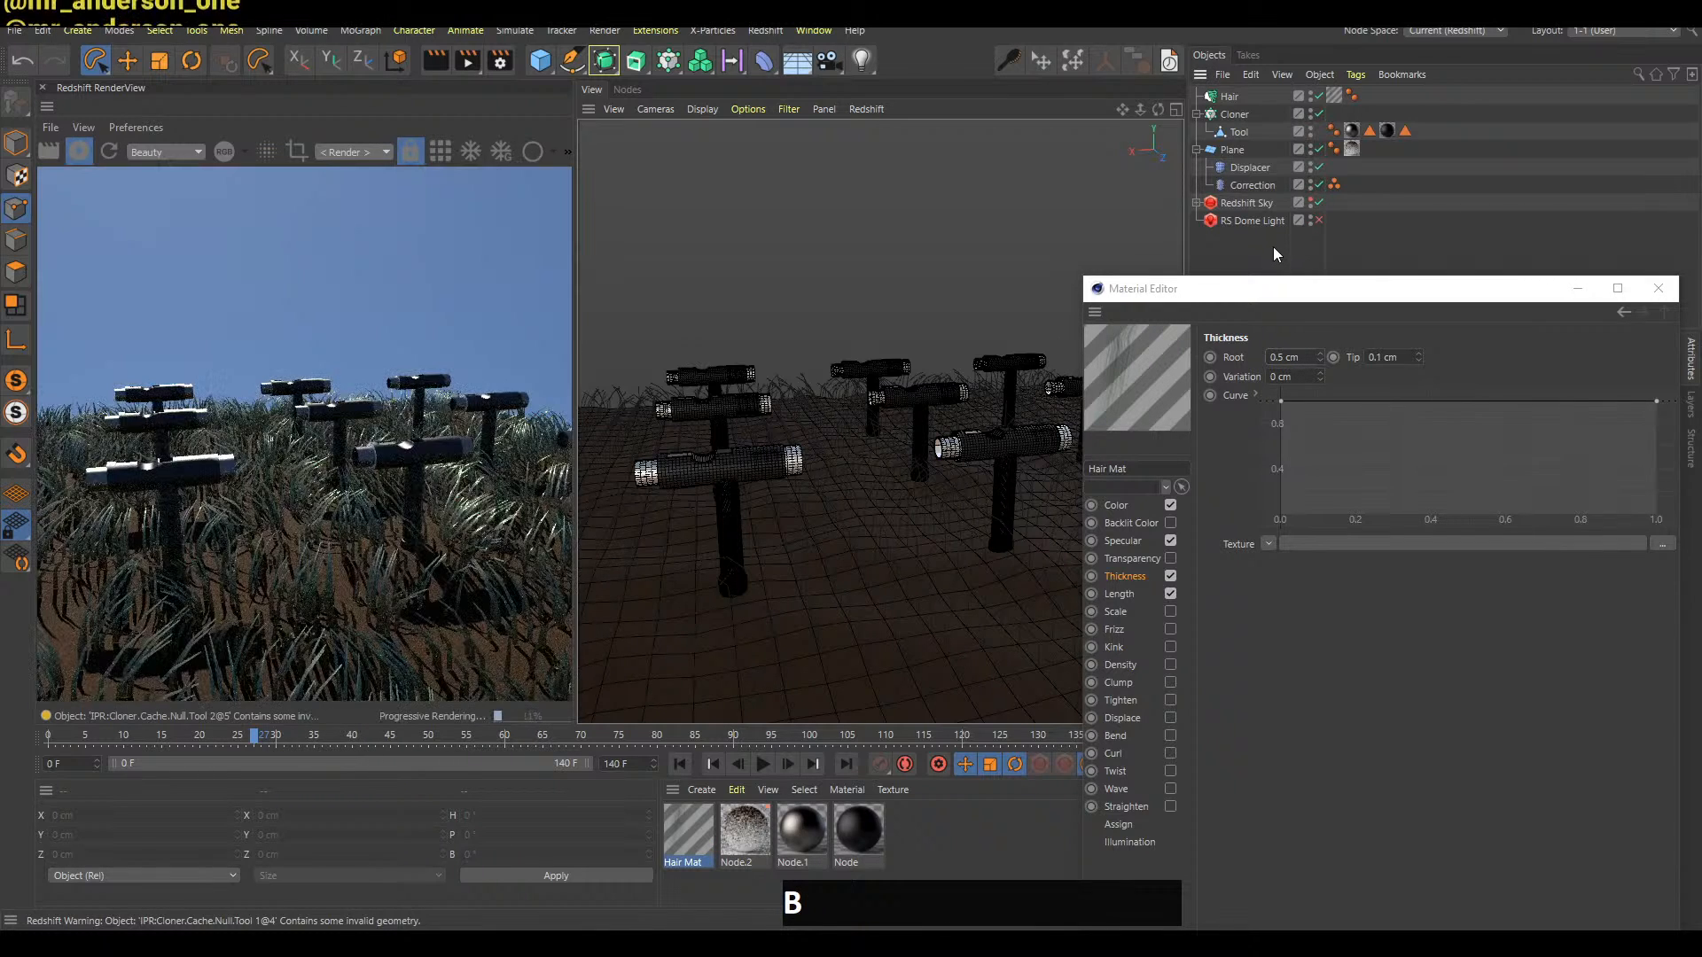
left_click(1658, 288)
Show the cloning settings of the Hair object and save the scene
left_click(1229, 96)
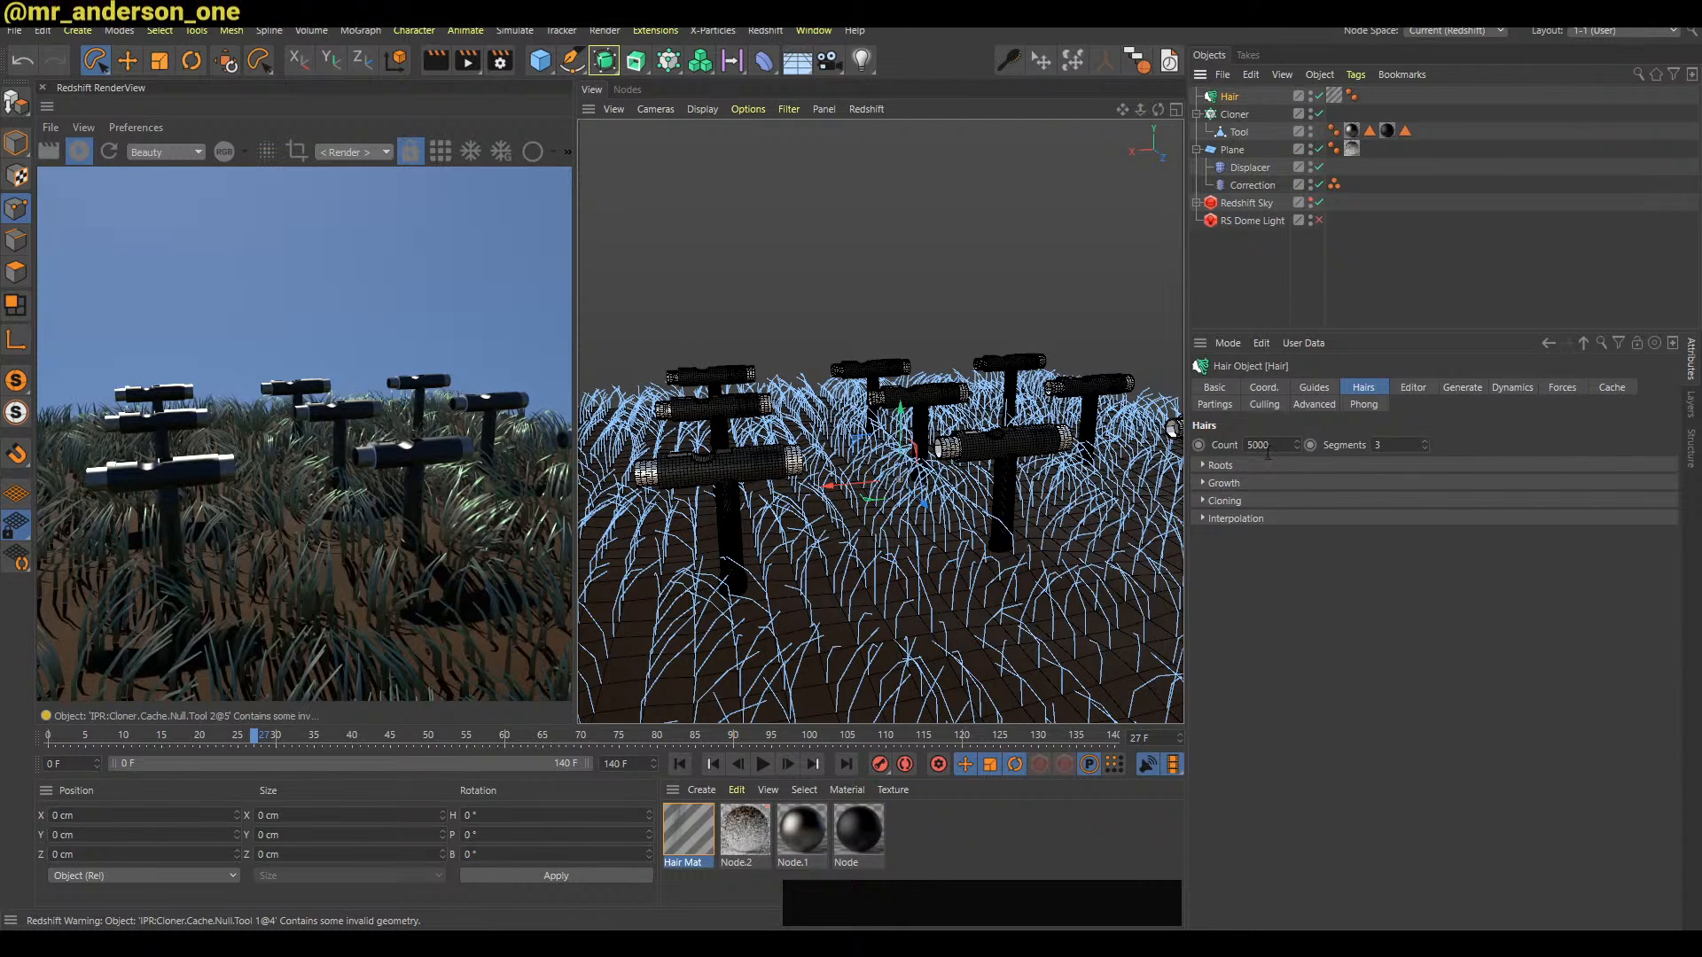
left_click(1234, 502)
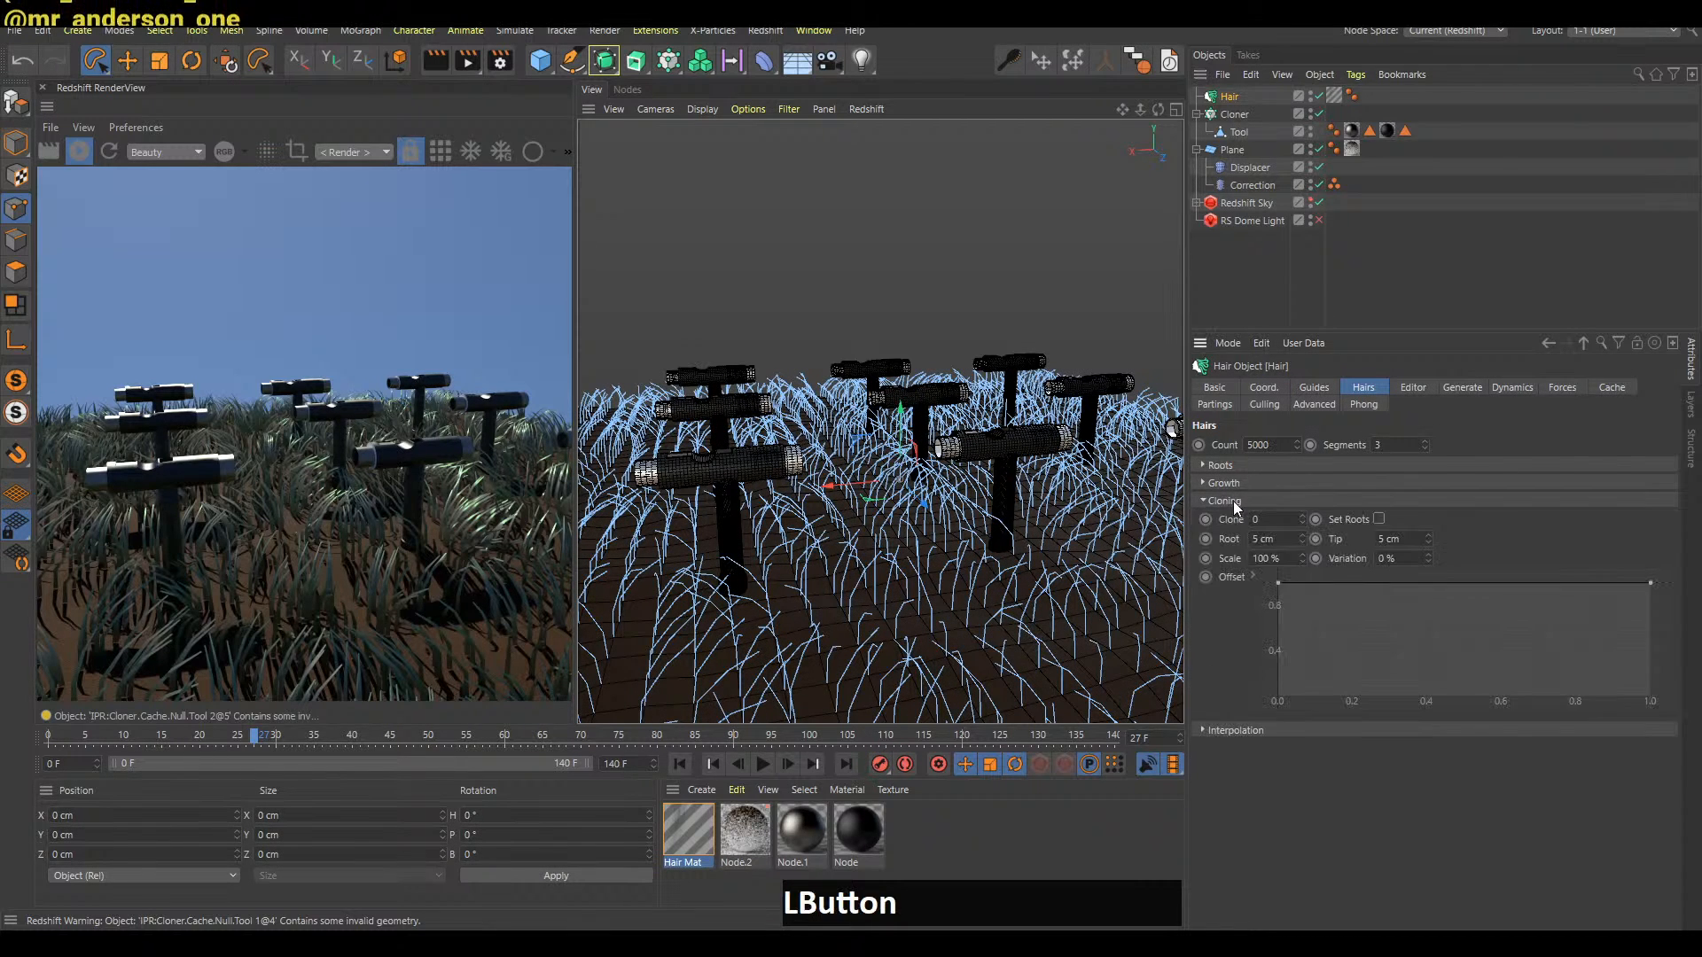
key("ctrl+s")
Set the Hair object's Clone value to 1 and refresh the live render
left_click(1274, 522)
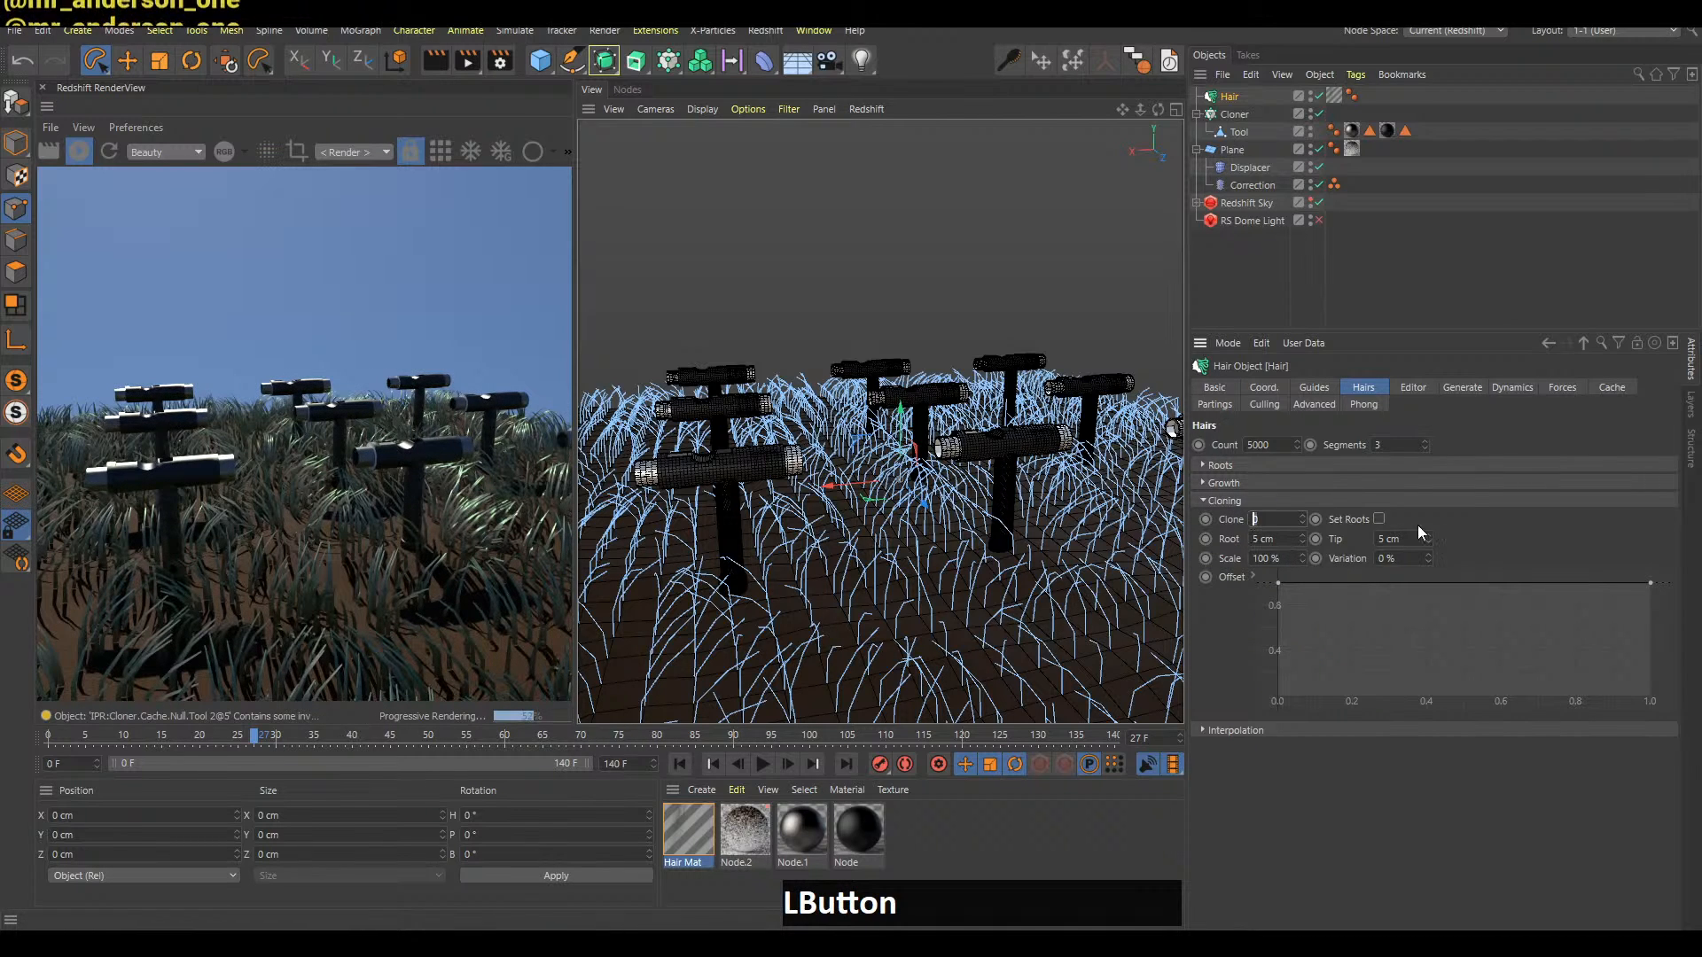
type("1")
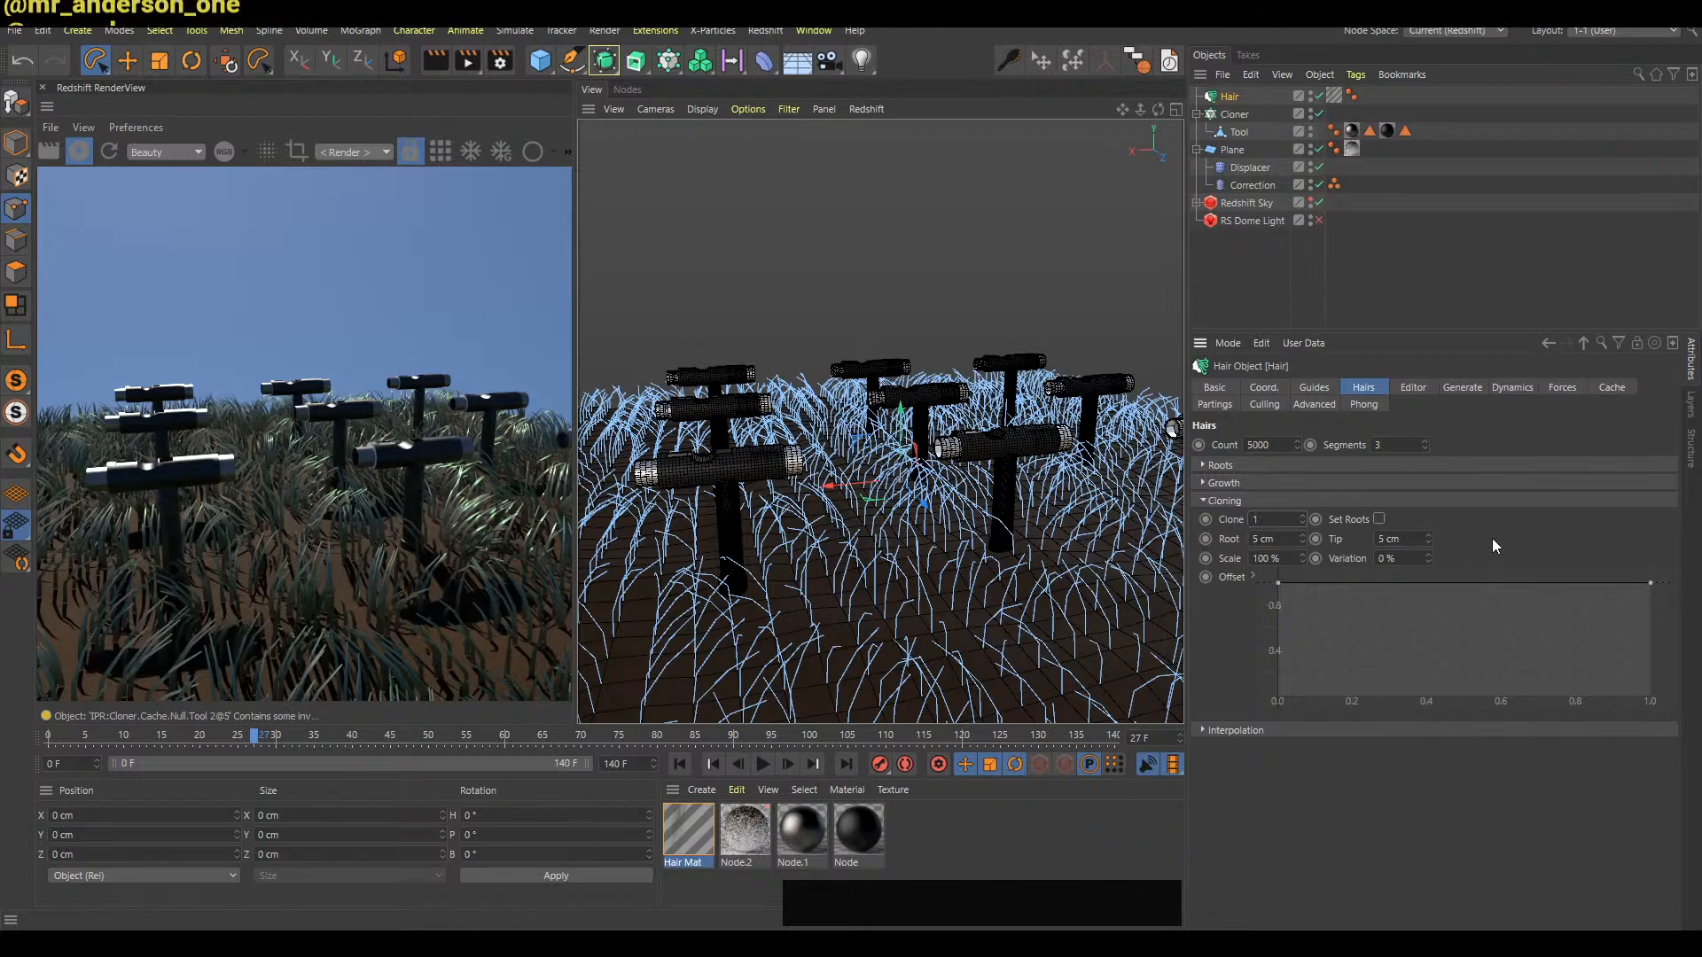
left_click(1494, 540)
left_click(1236, 284)
key("b")
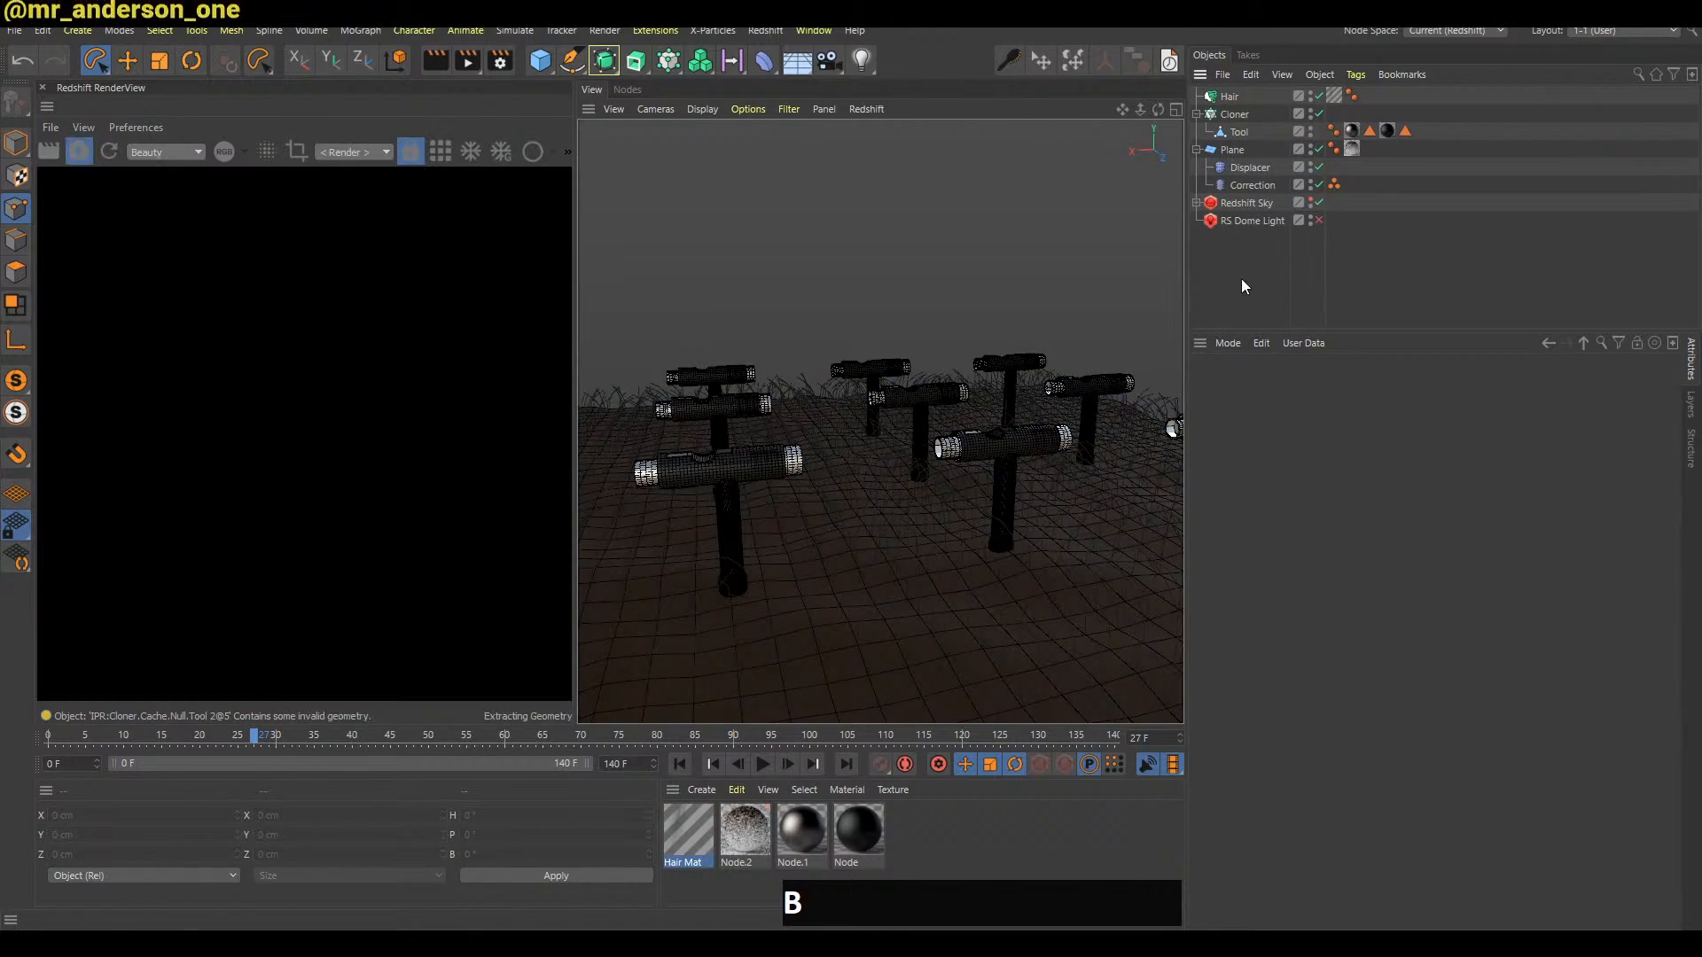
Reset the Hair object's Clone value to 0 and refresh the live render for comparison
left_click(1229, 95)
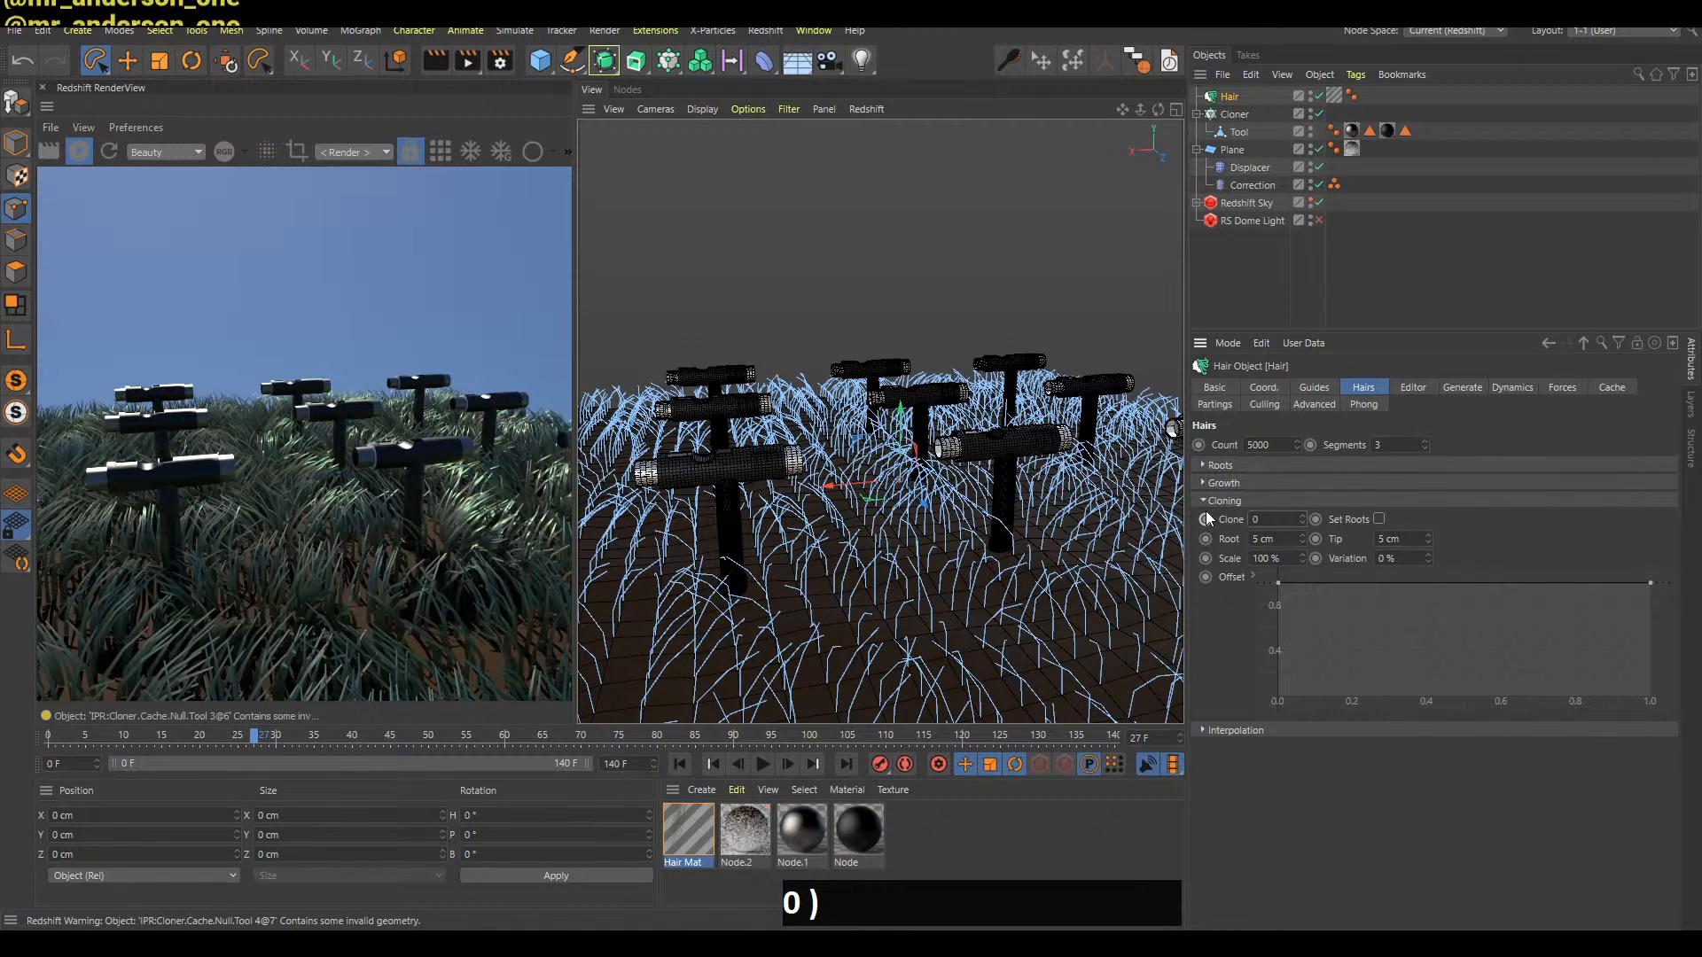
left_click(1256, 319)
key("b")
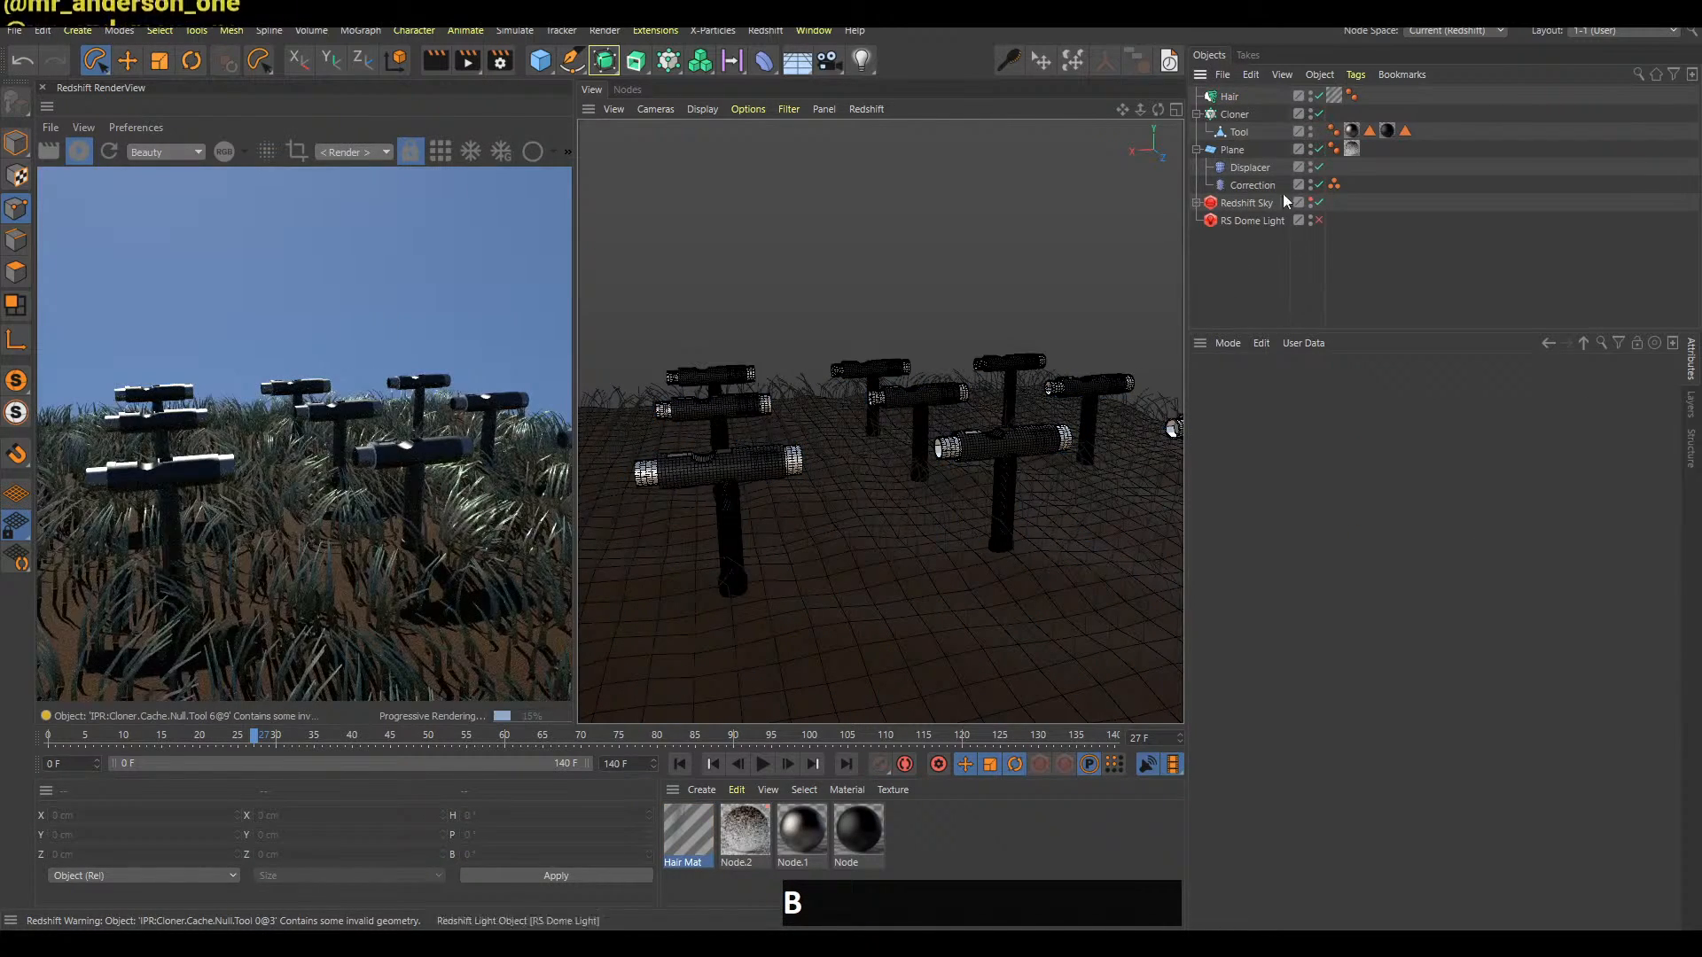
Set the Hair object's Clone value to 5
left_click(1229, 96)
type("5")
key("Return")
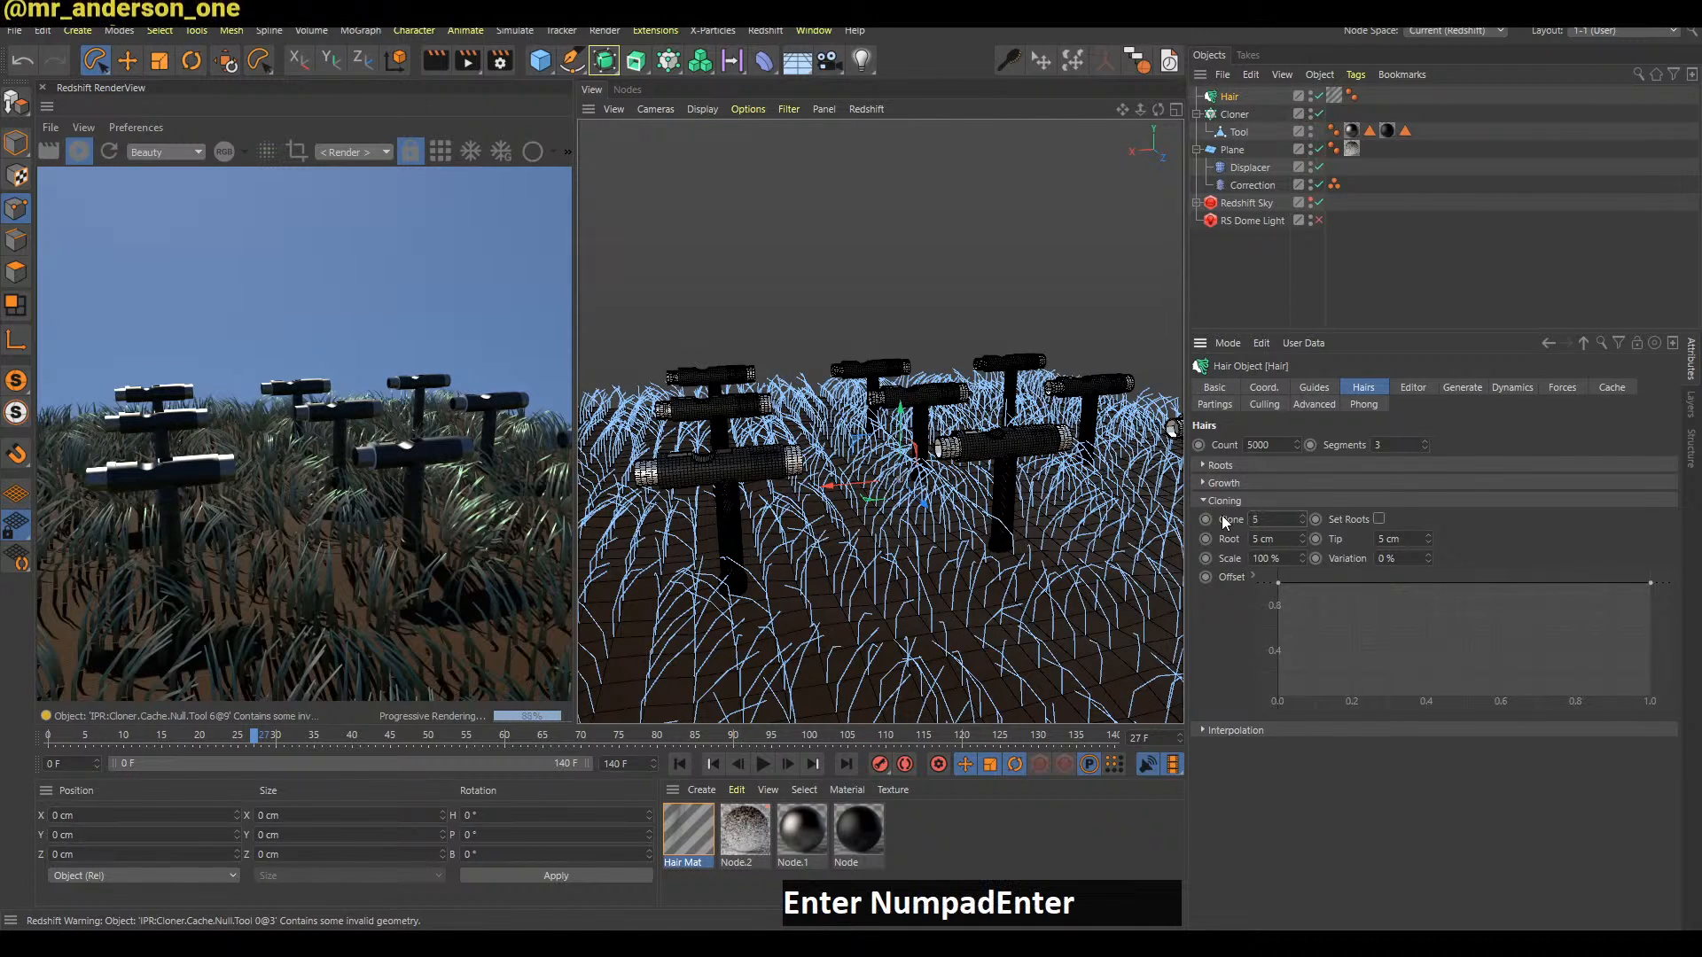
Refresh the live render and inspect the cloned grass around the tools from a slightly different angle
key("b")
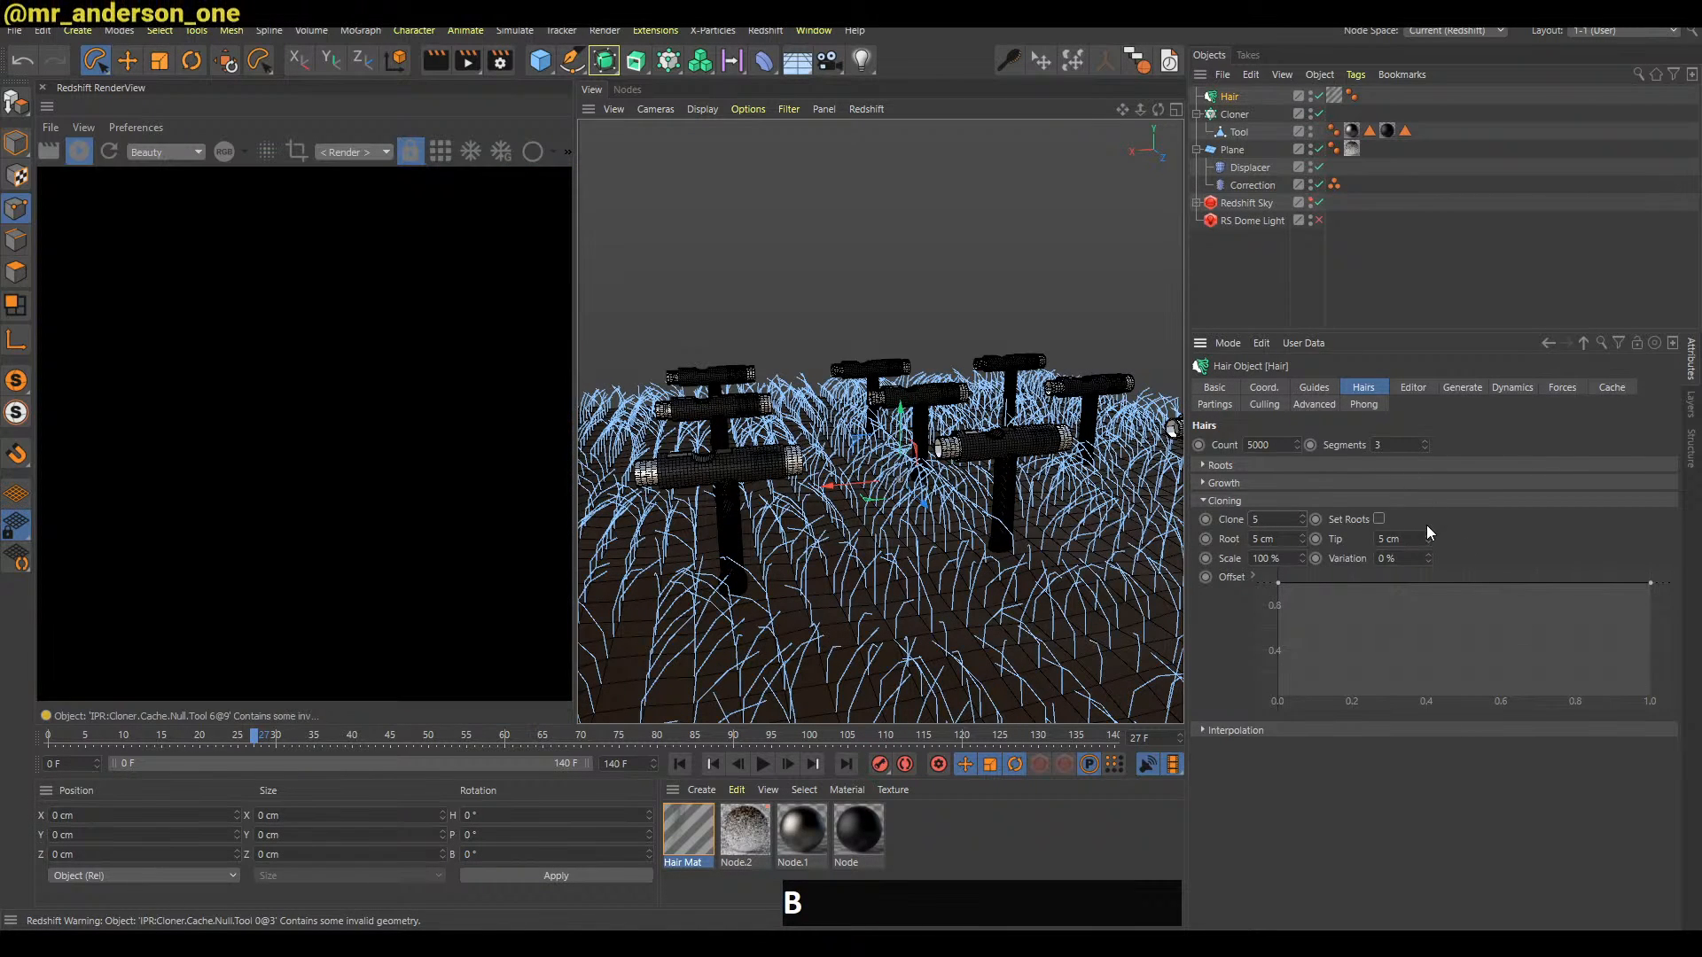
left_click(1248, 277)
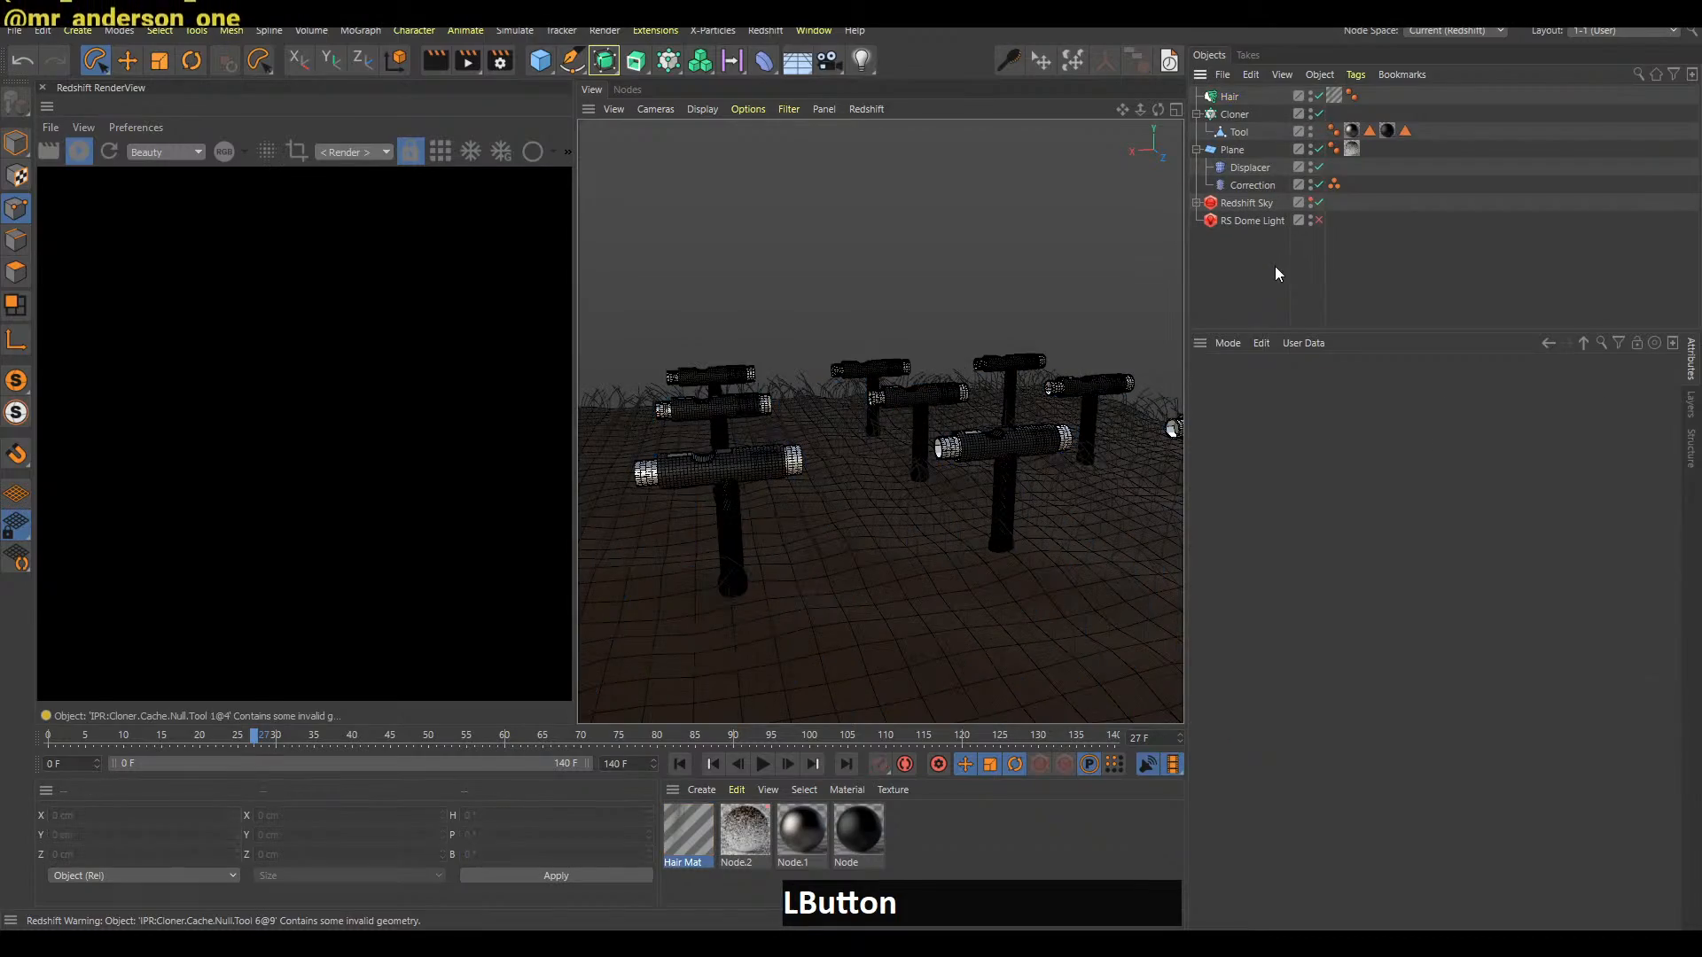
right_click_drag(895, 537, 897, 533, "alt")
left_click_drag(897, 534, 1032, 491, "alt")
middle_click_drag(1032, 491, 976, 534, "alt")
mouse_move(976, 534)
right_mouse_down("alt")
mouse_move(1028, 510)
mouse_move(997, 545)
right_mouse_up("alt")
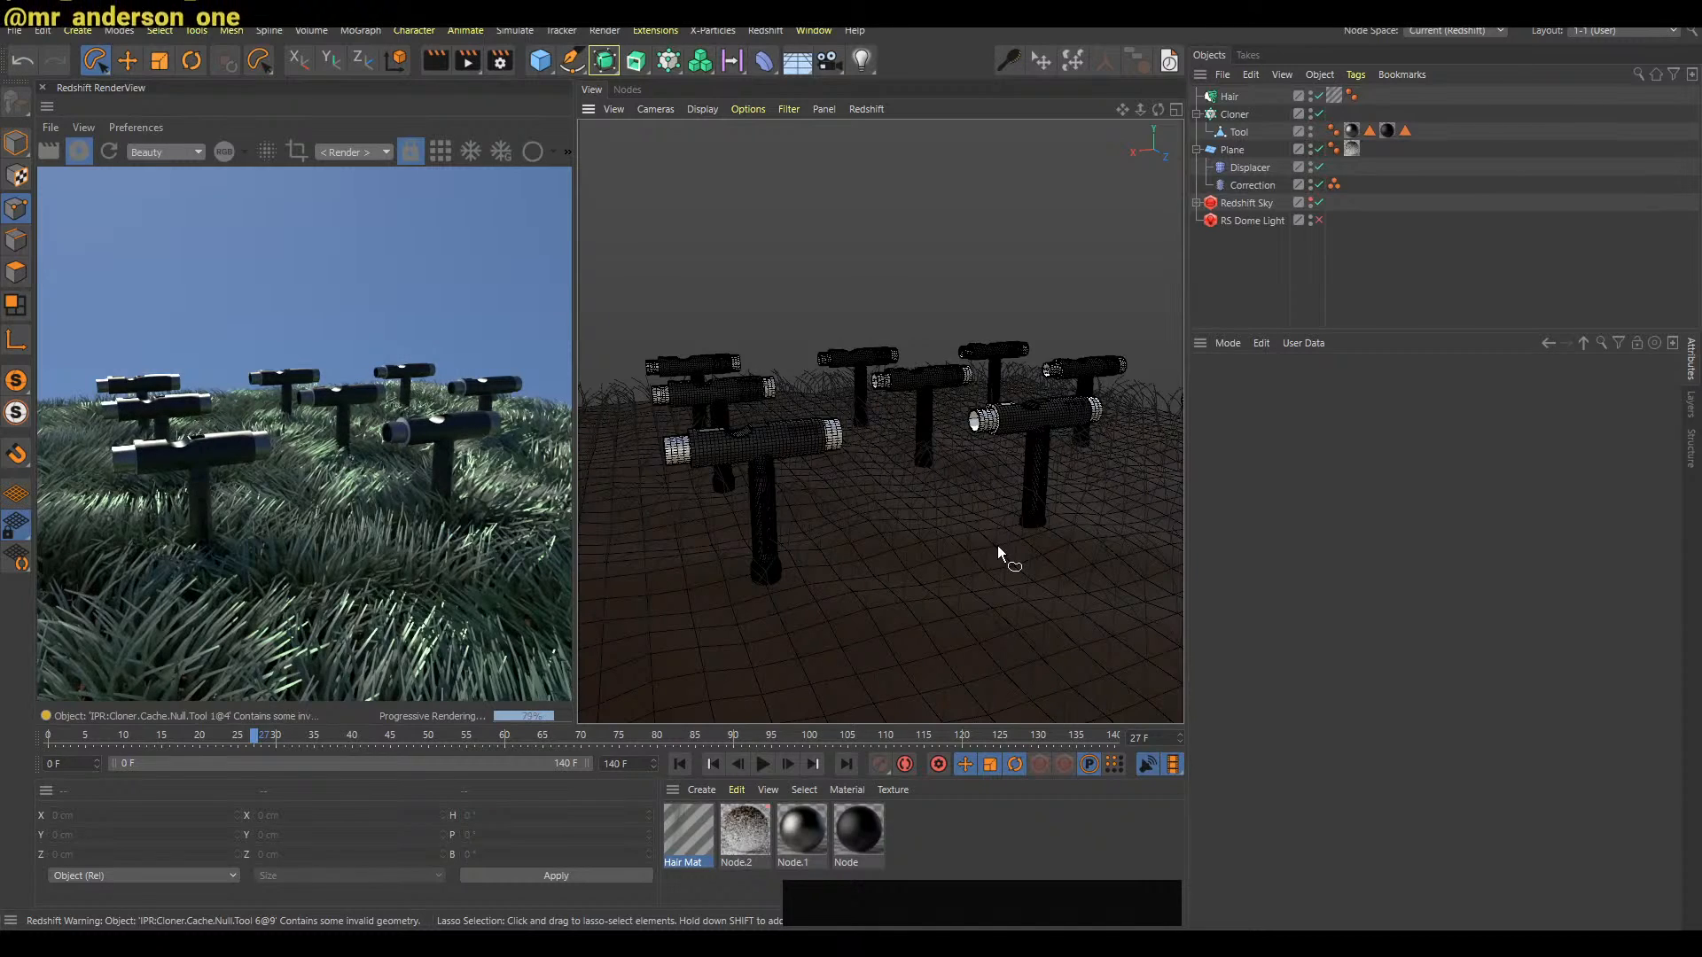
Reset the Hair object's Clone value to 0 and toggle the live render
left_click(1230, 97)
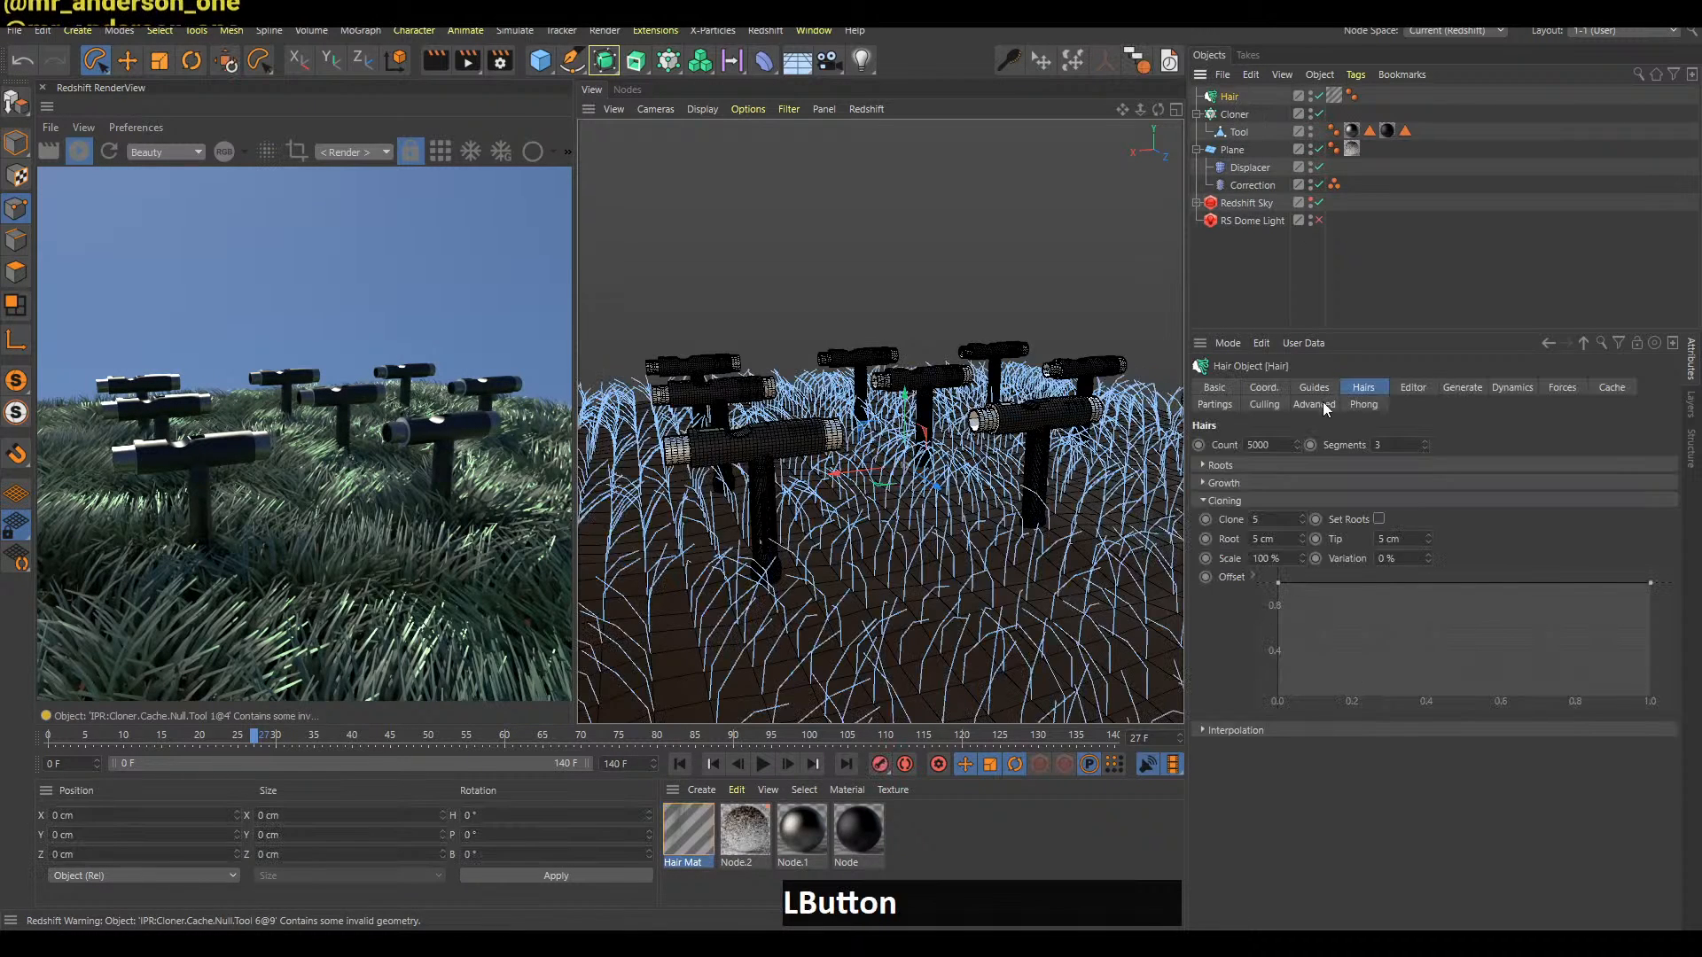
left_click(1290, 517)
type("b")
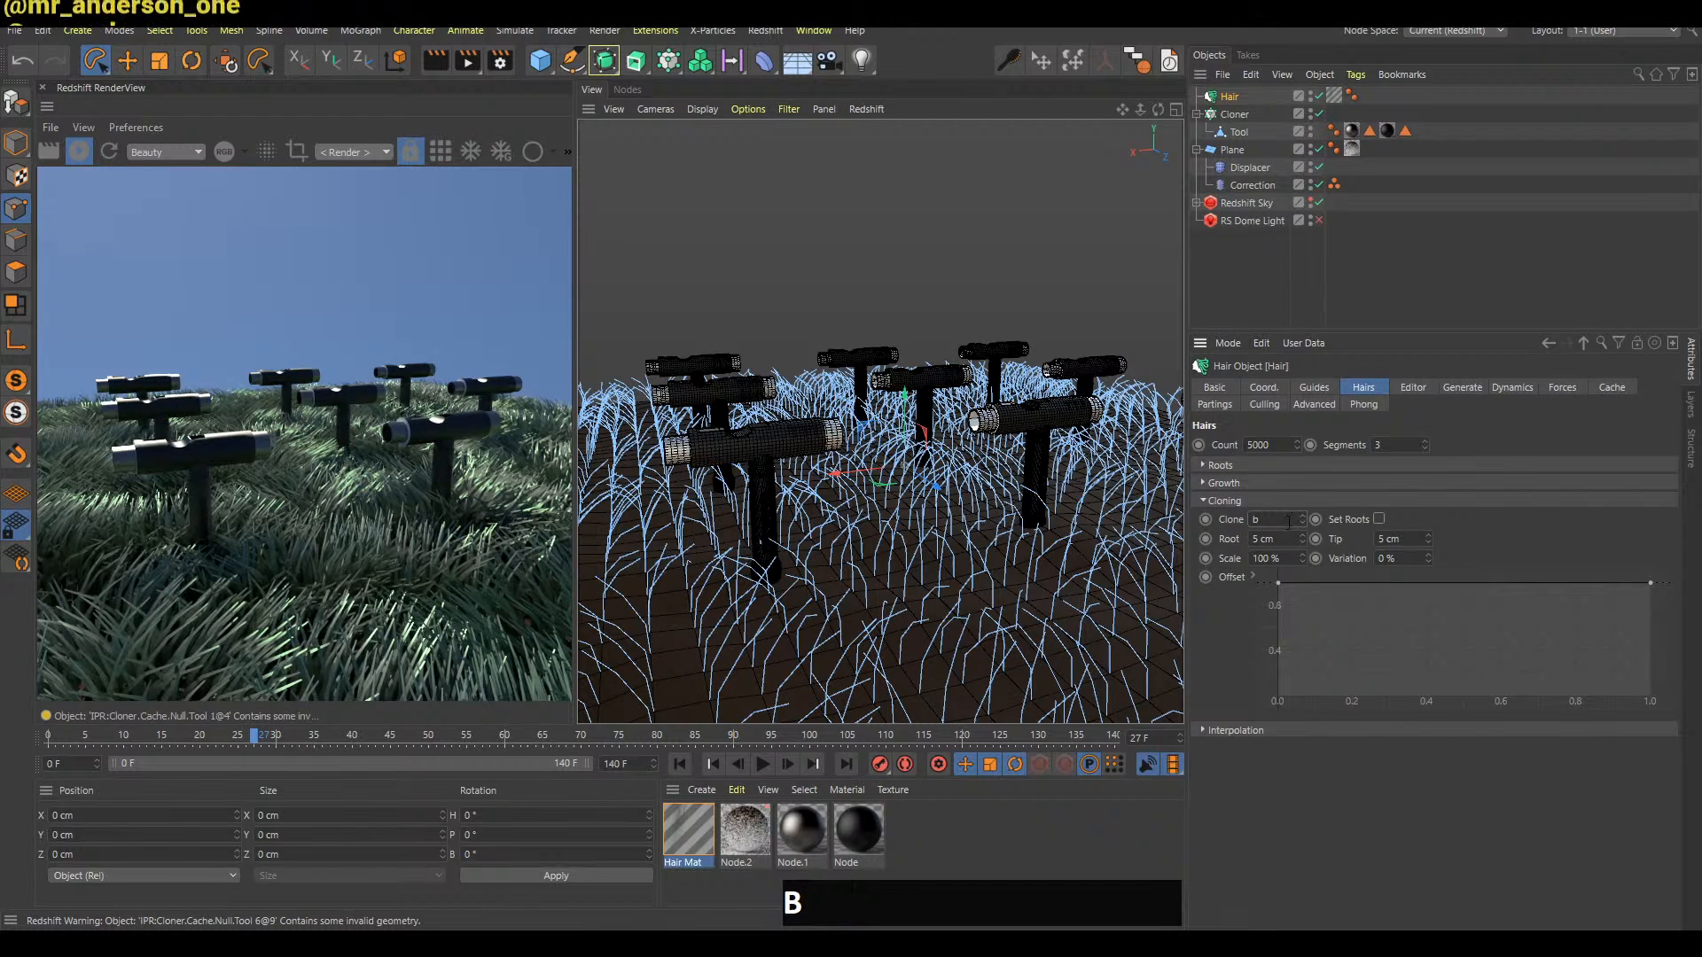
left_click(1480, 520)
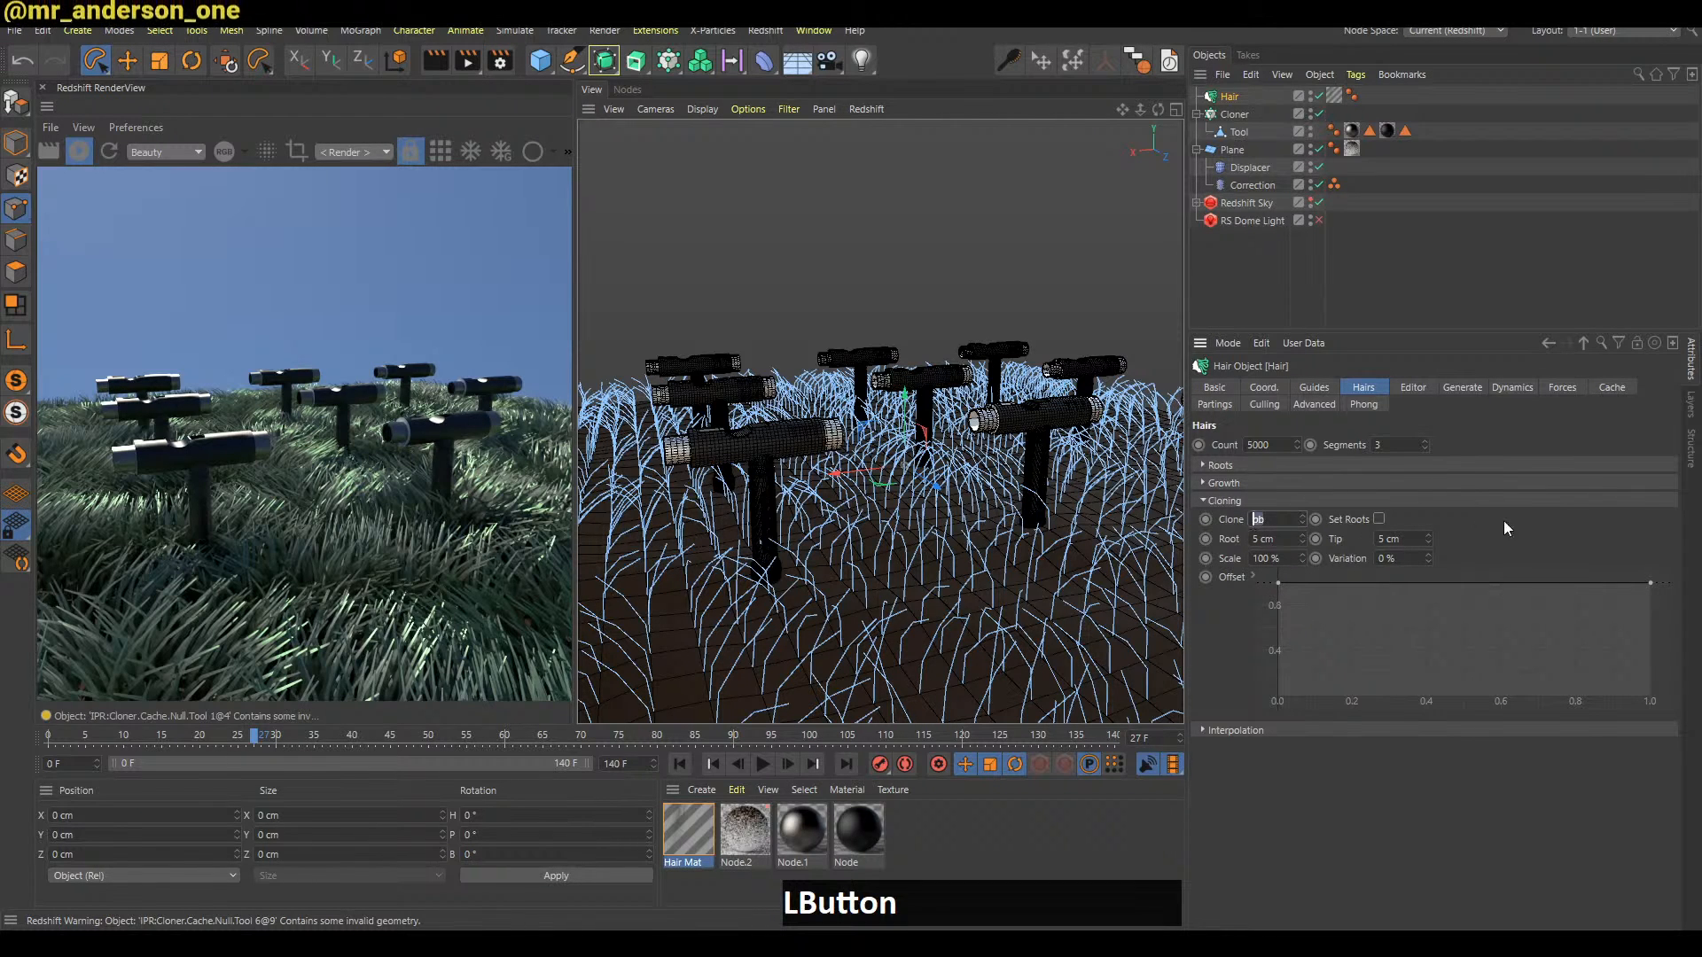
key("b")
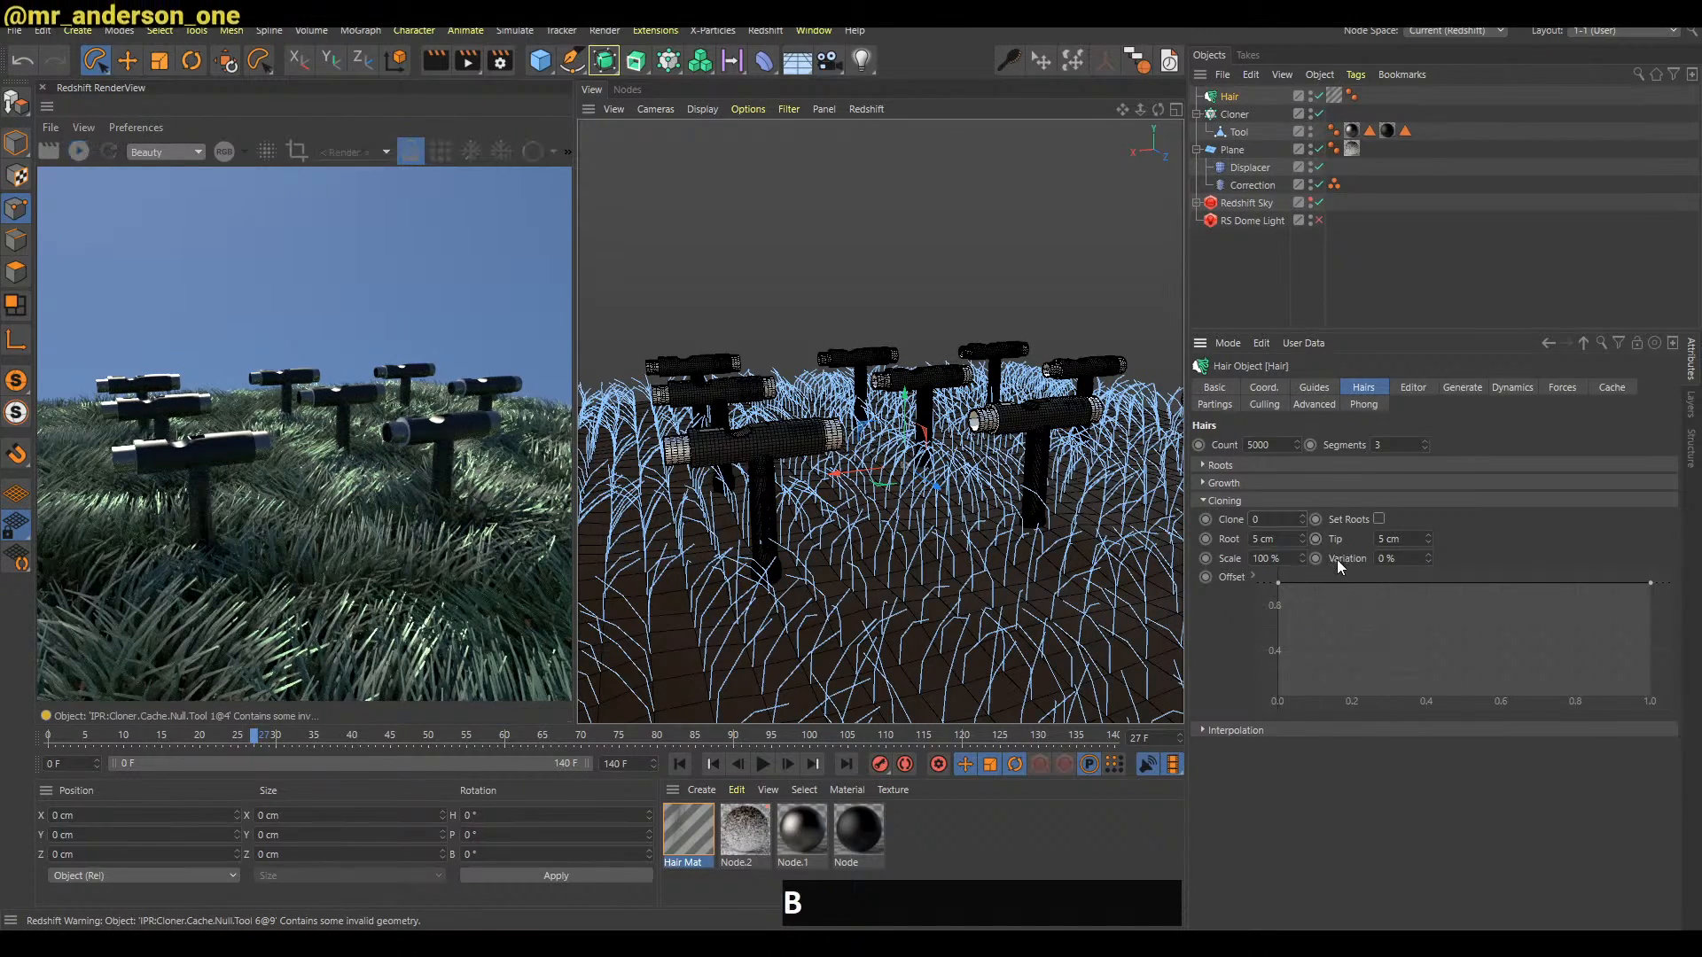
Set the Hair object's Count to 15000 and restart the live render
left_click(1248, 445)
type("1")
left_click(1517, 545)
key("b")
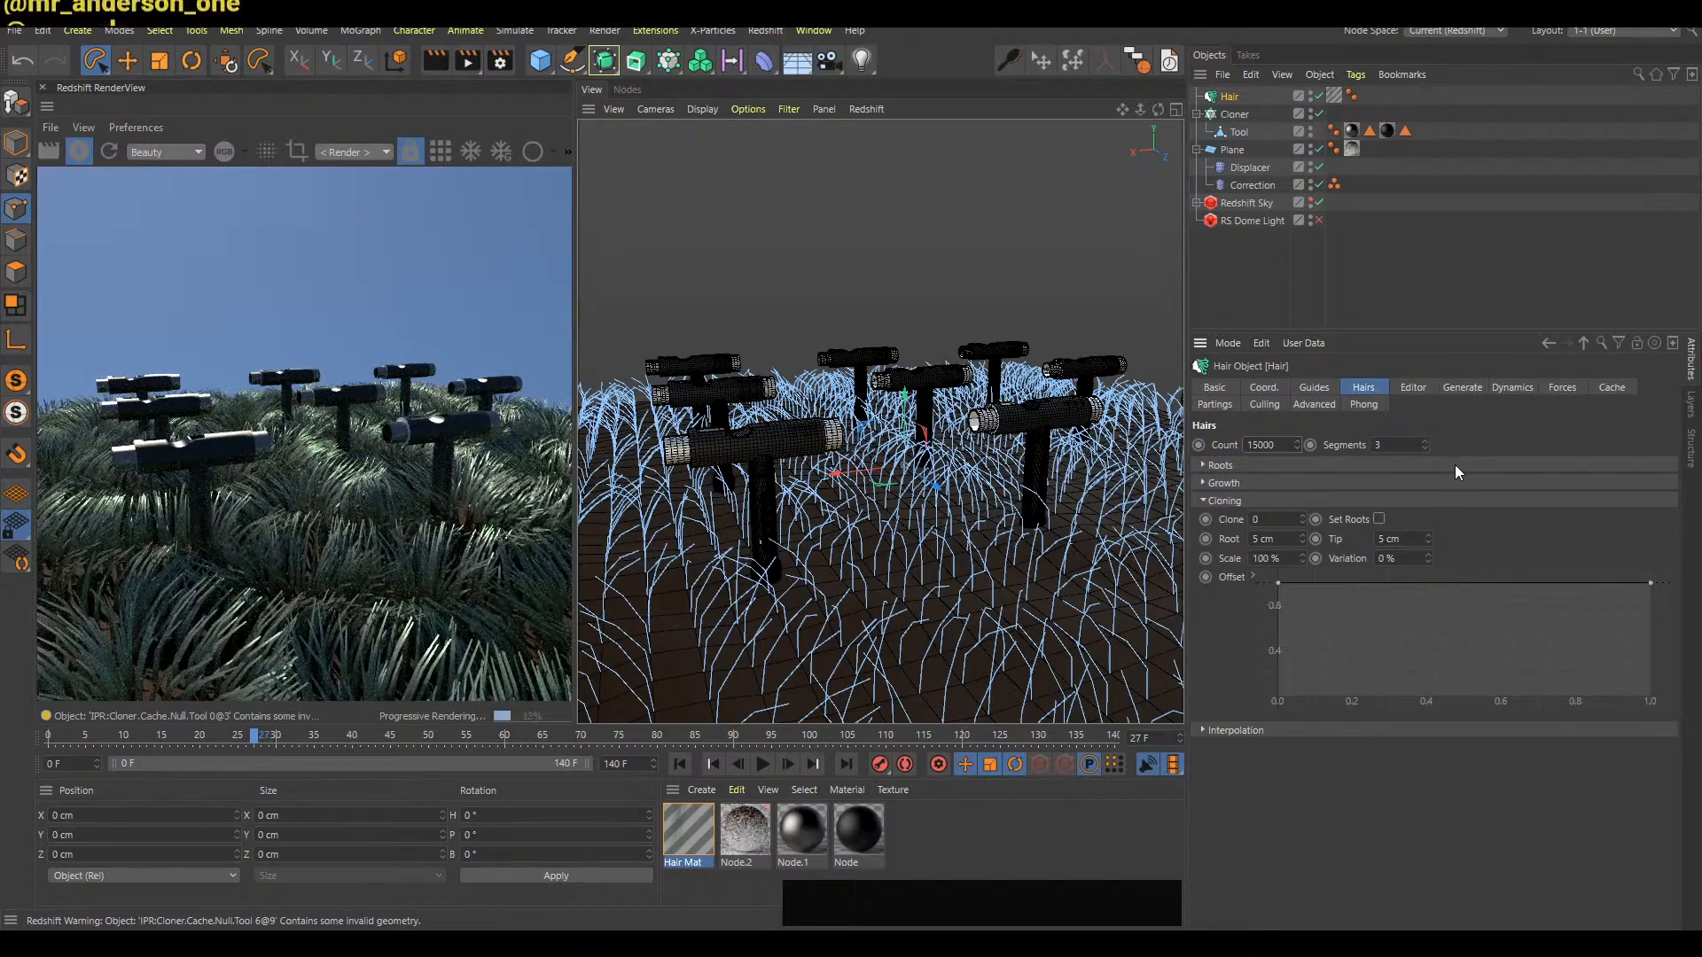
Examine the denser grass field in the live render from raised angles and from ground level facing the sun
right_click_drag(997, 563, 979, 566, "alt")
left_click_drag(979, 566, 1041, 559, "alt")
middle_click_drag(1041, 559, 1028, 550, "alt")
left_click_drag(1028, 549, 1010, 539, "alt")
right_click_drag(1011, 539, 960, 543, "alt")
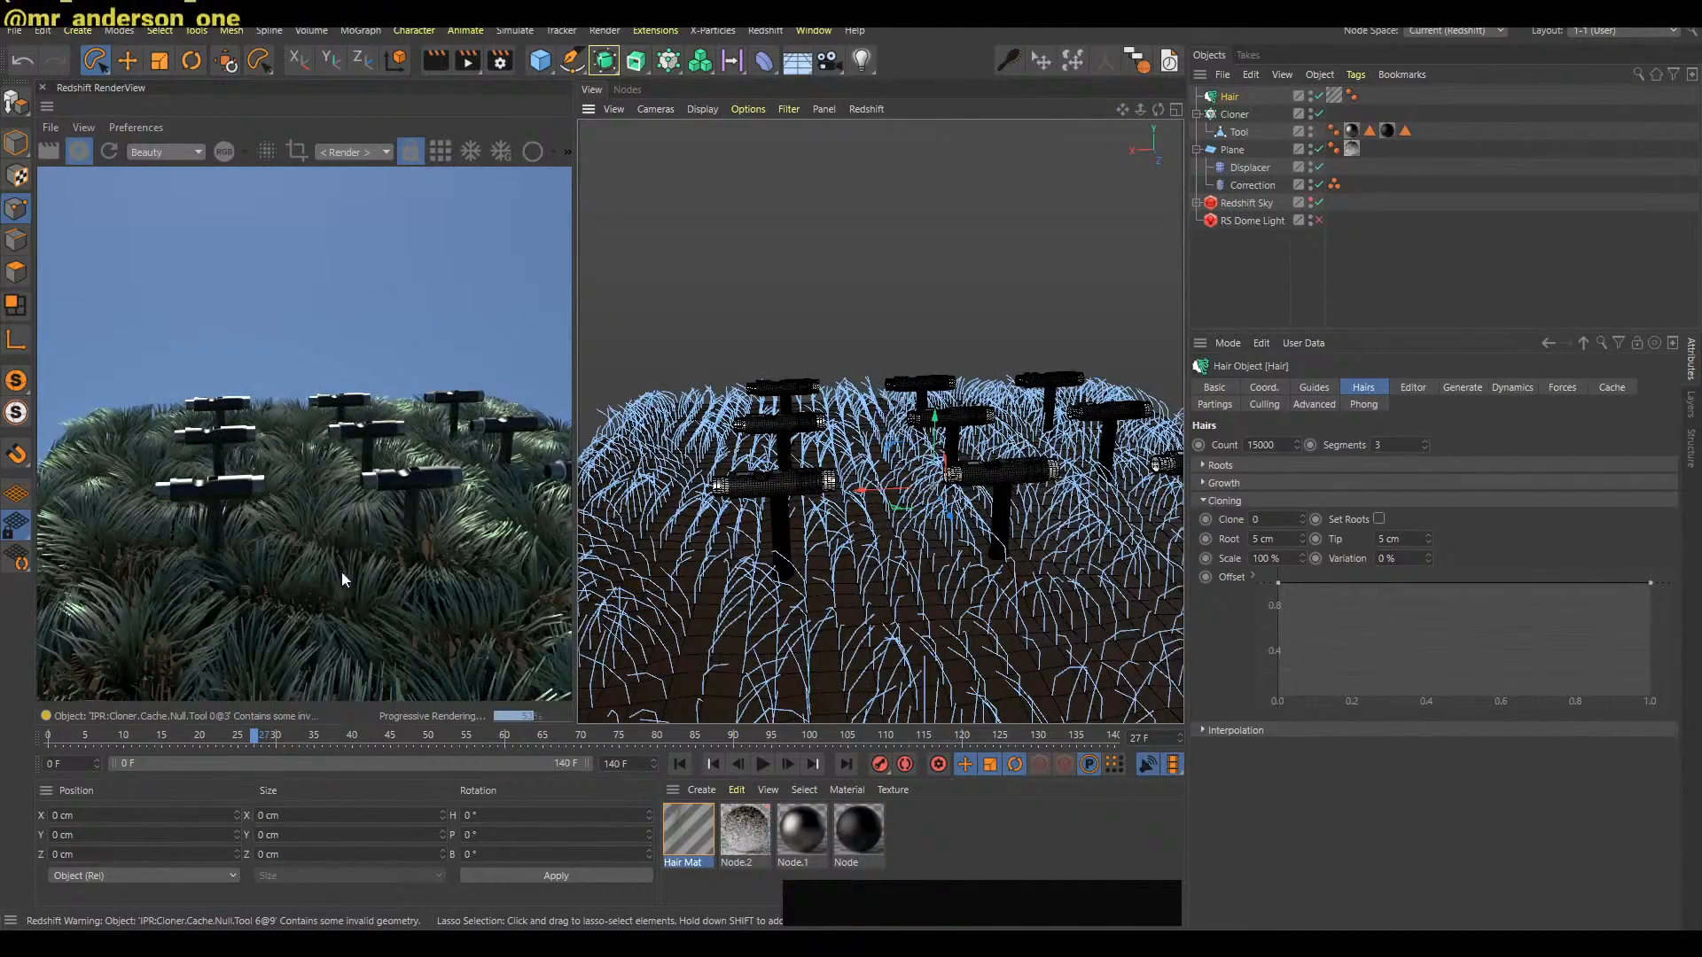
right_click_drag(1077, 556, 1068, 564, "alt")
left_click_drag(1068, 563, 1088, 589, "alt")
middle_click_drag(1088, 590, 961, 608, "alt")
left_click_drag(961, 608, 938, 549, "alt")
right_click_drag(937, 549, 931, 570, "alt")
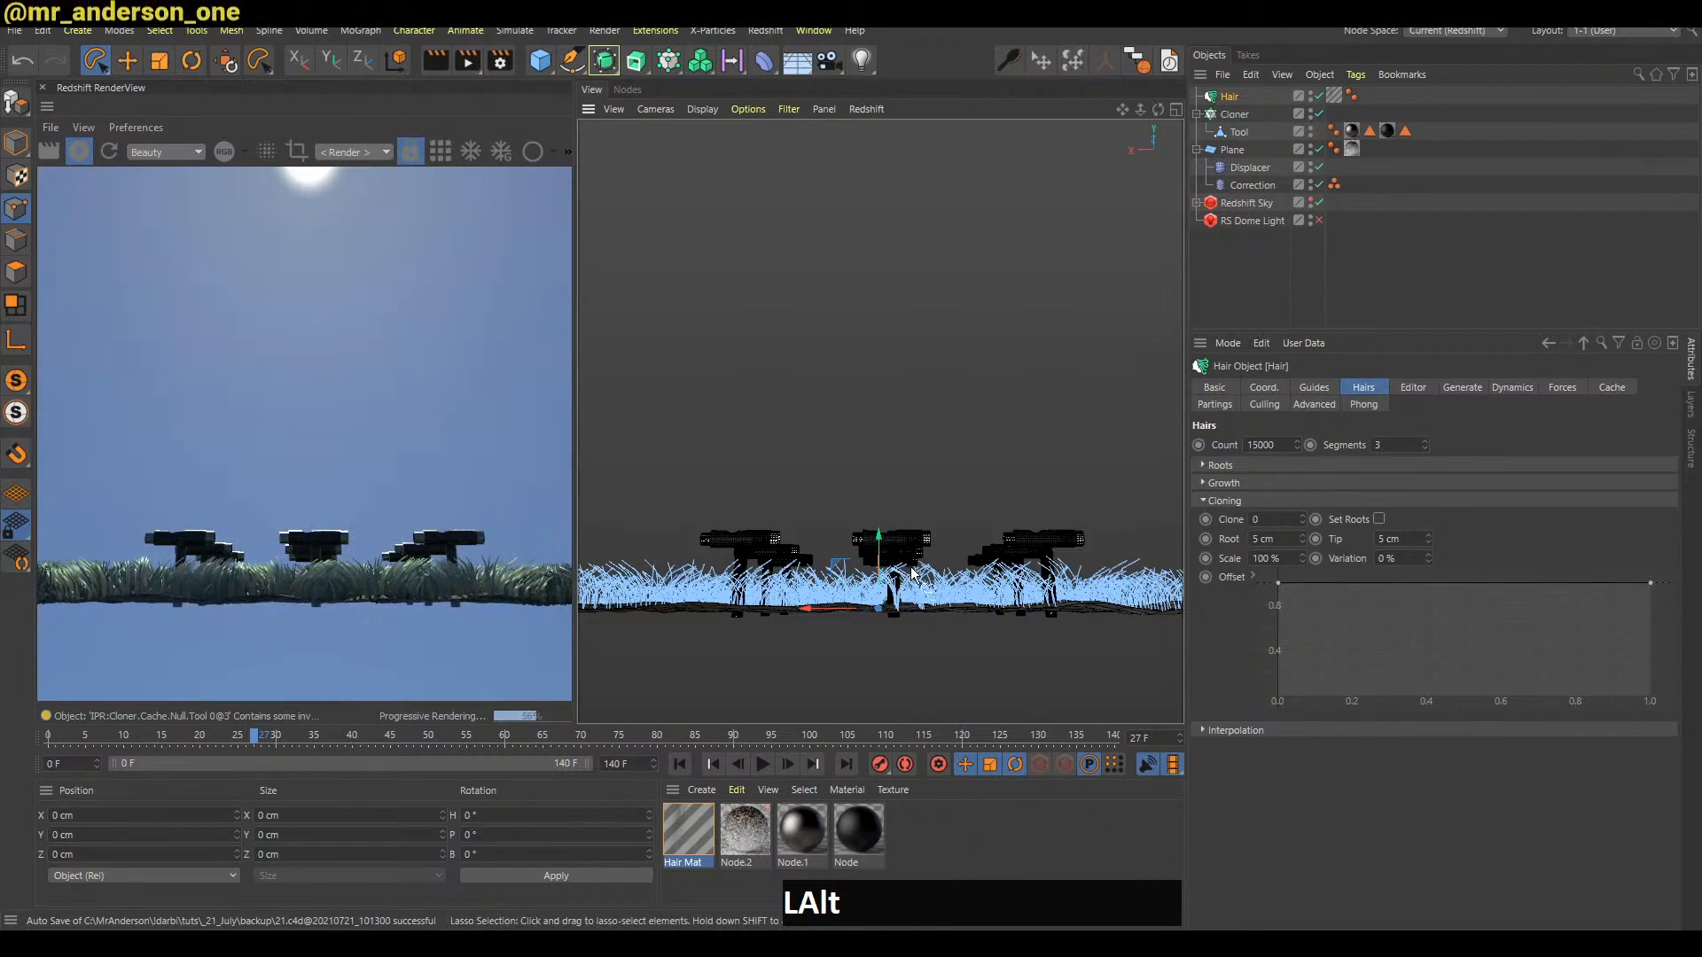
middle_click_drag(889, 561, 892, 589, "alt")
right_click_drag(892, 589, 943, 566, "alt")
Try rotating the Redshift Sky to a pitch of 36° and check the sun's position over the field
left_click(1246, 203)
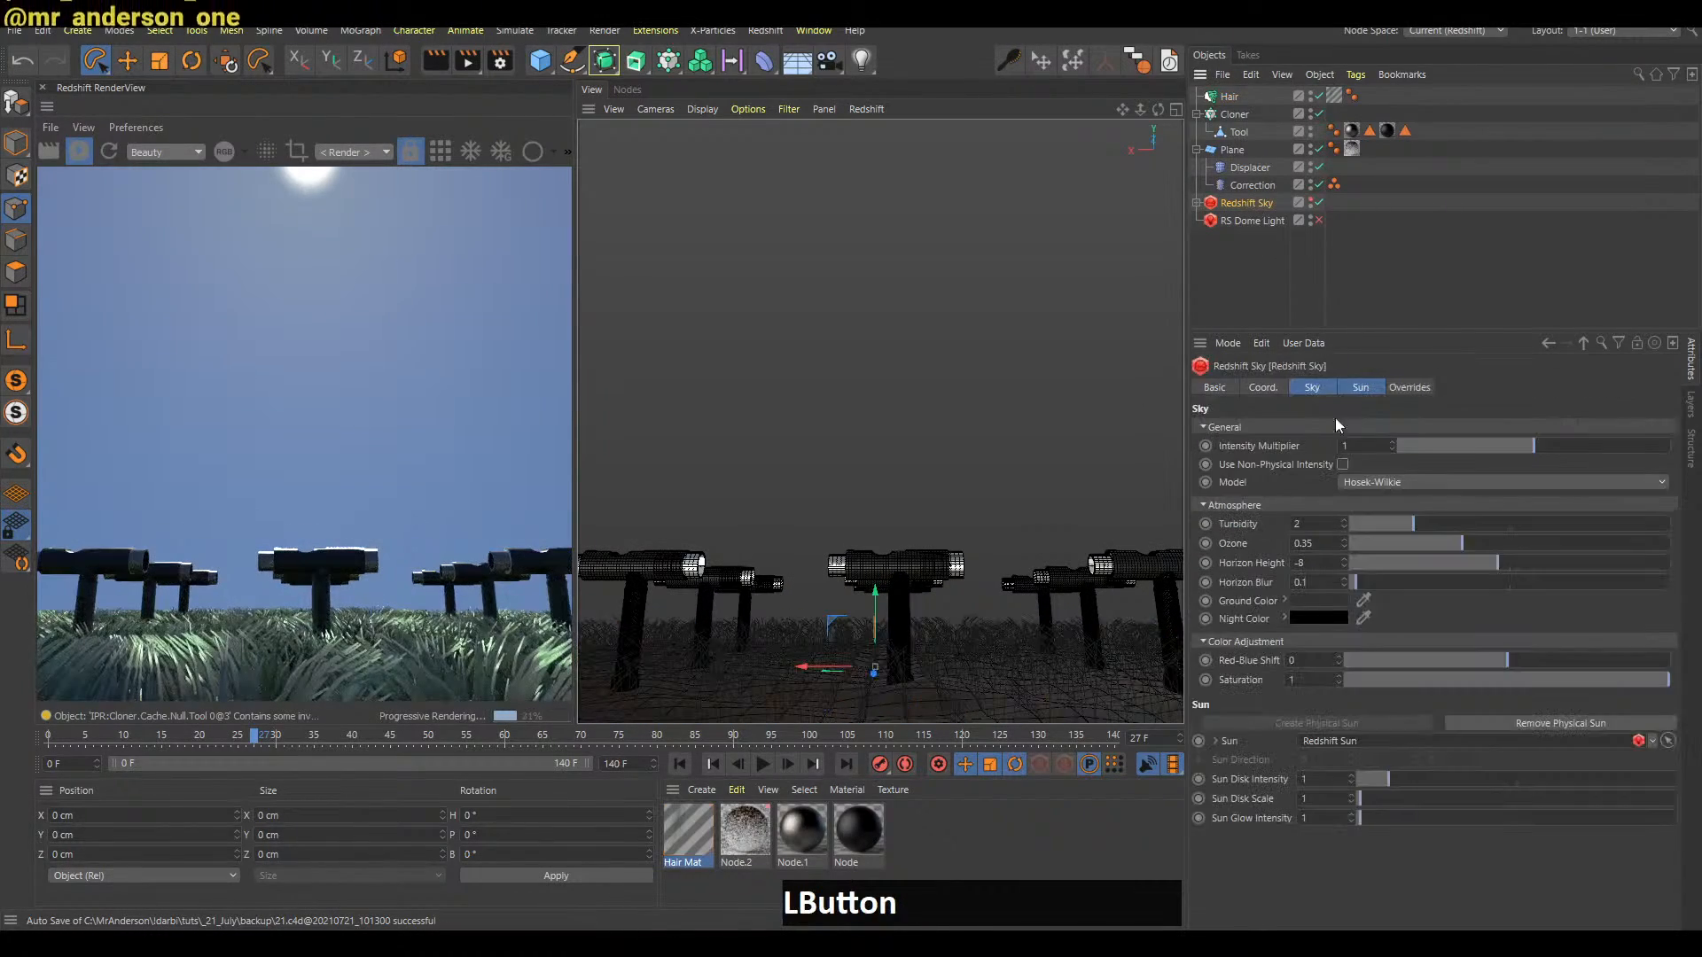
left_click(1263, 387)
mouse_move(1388, 449)
left_mouse_down()
mouse_move(1404, 461)
mouse_move(1402, 422)
left_mouse_up()
left_click_drag(950, 551, 912, 630, "alt")
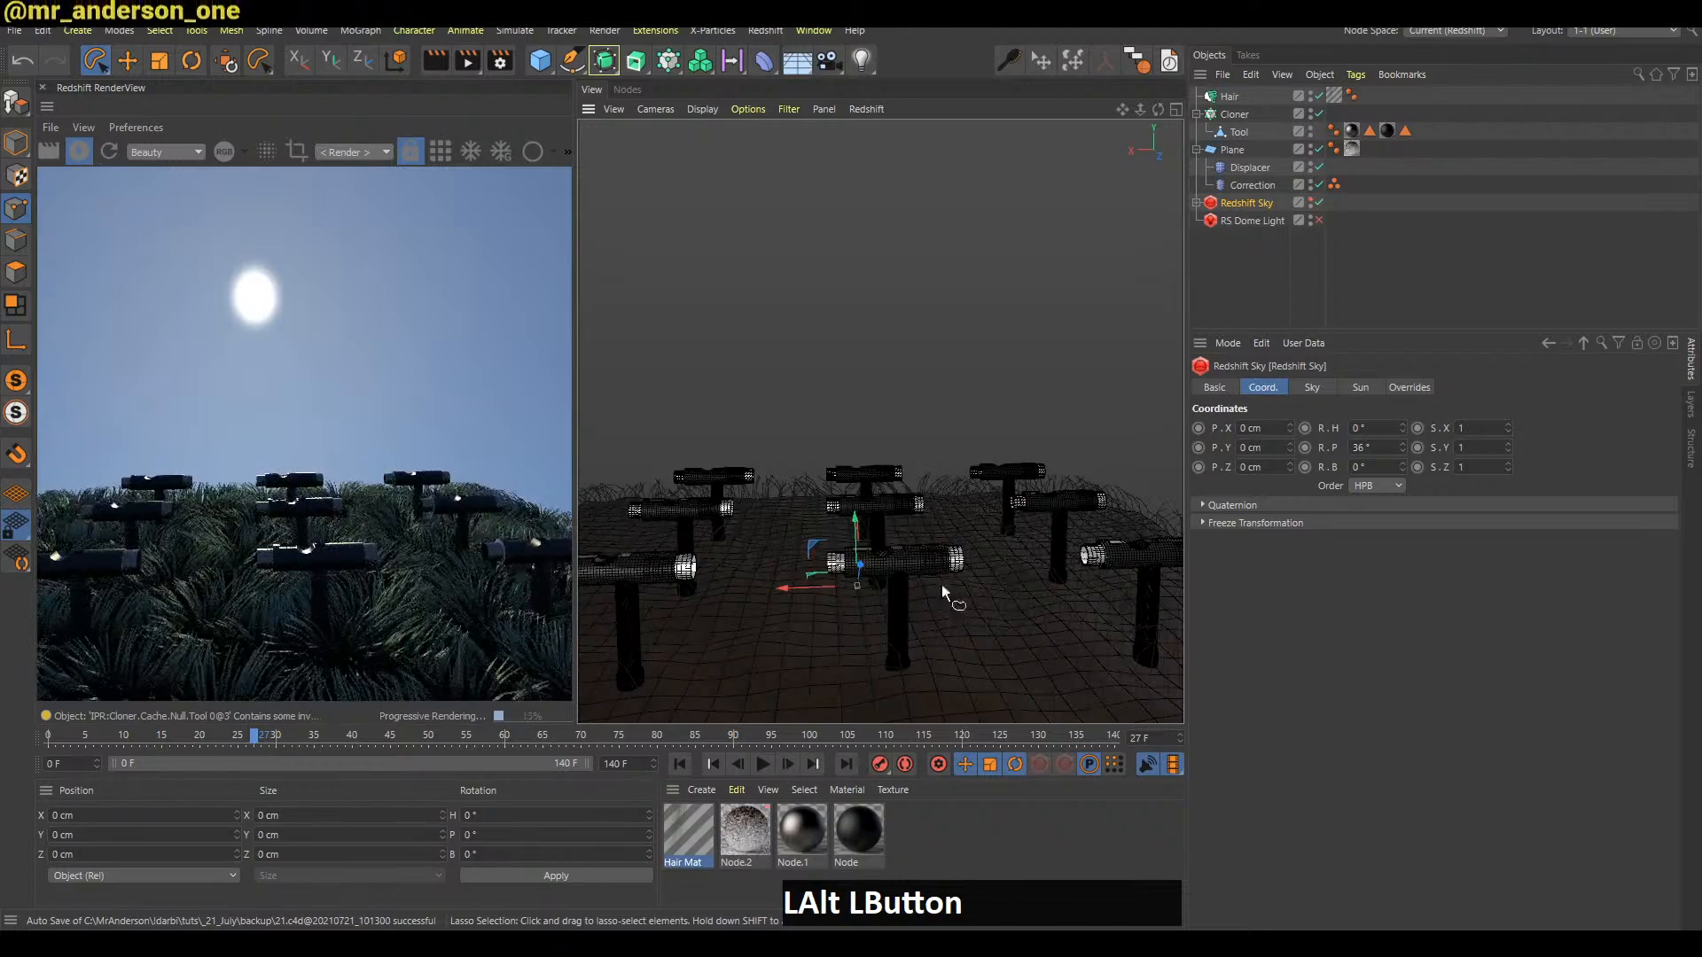
Try a Redshift Sky pitch of -172° and check the field's lighting from several angles
left_click_drag(1402, 443, 1428, 640)
left_click(958, 562, "alt")
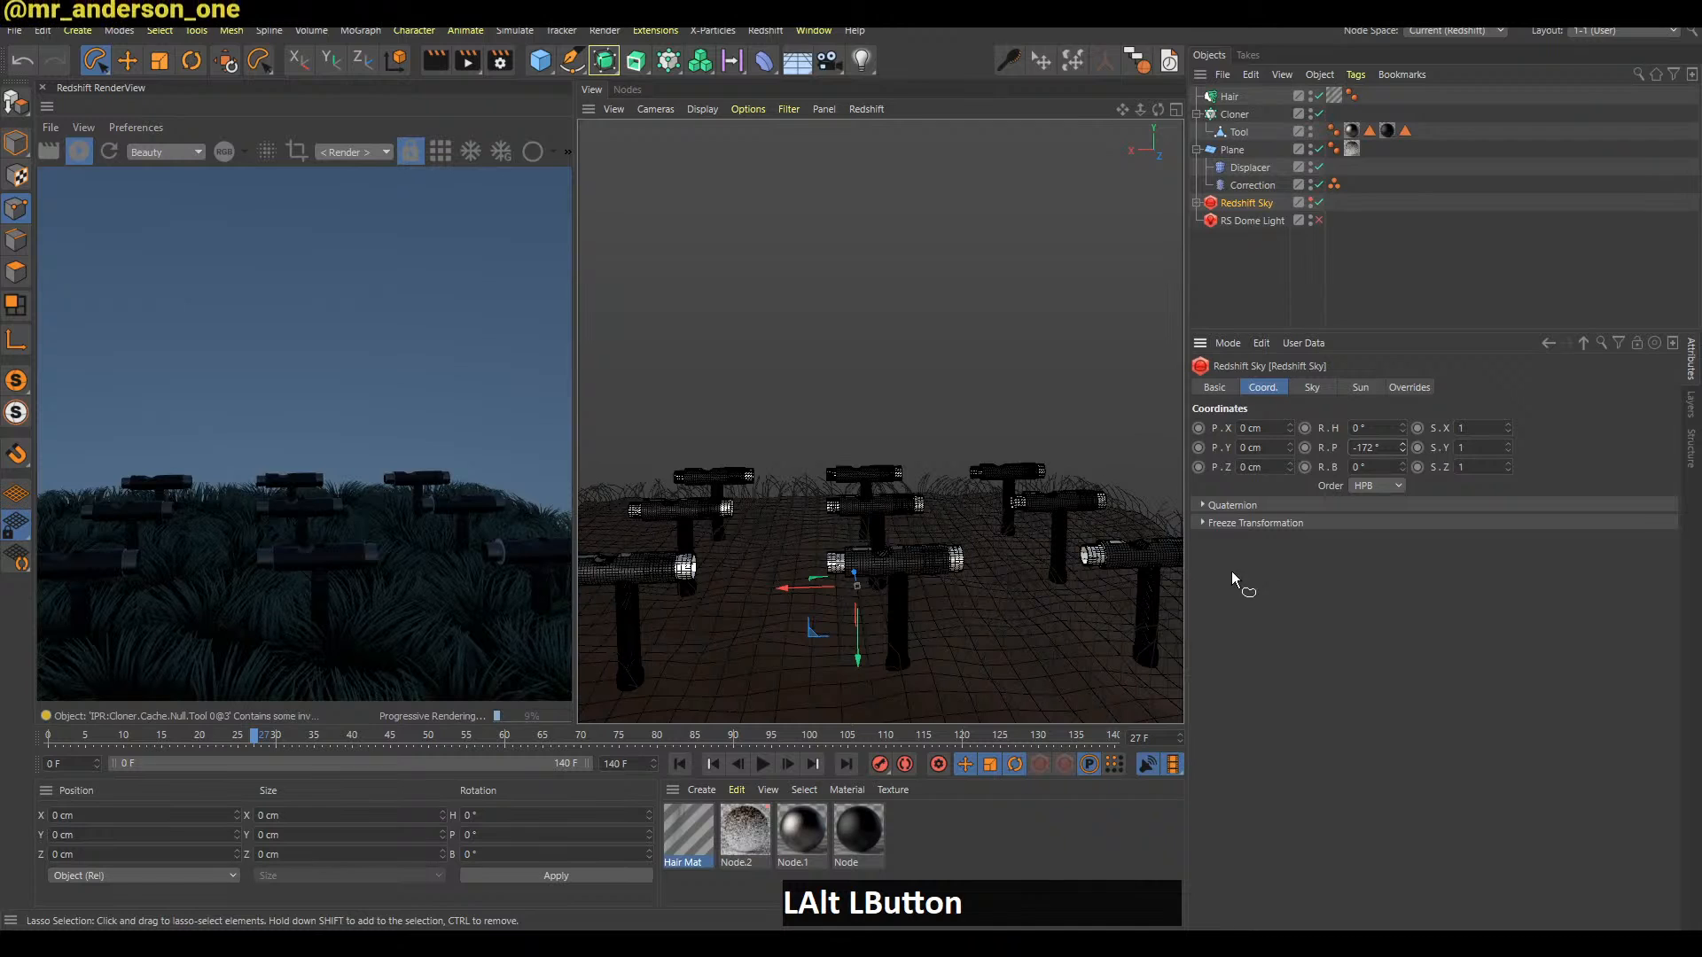
left_click(1266, 279)
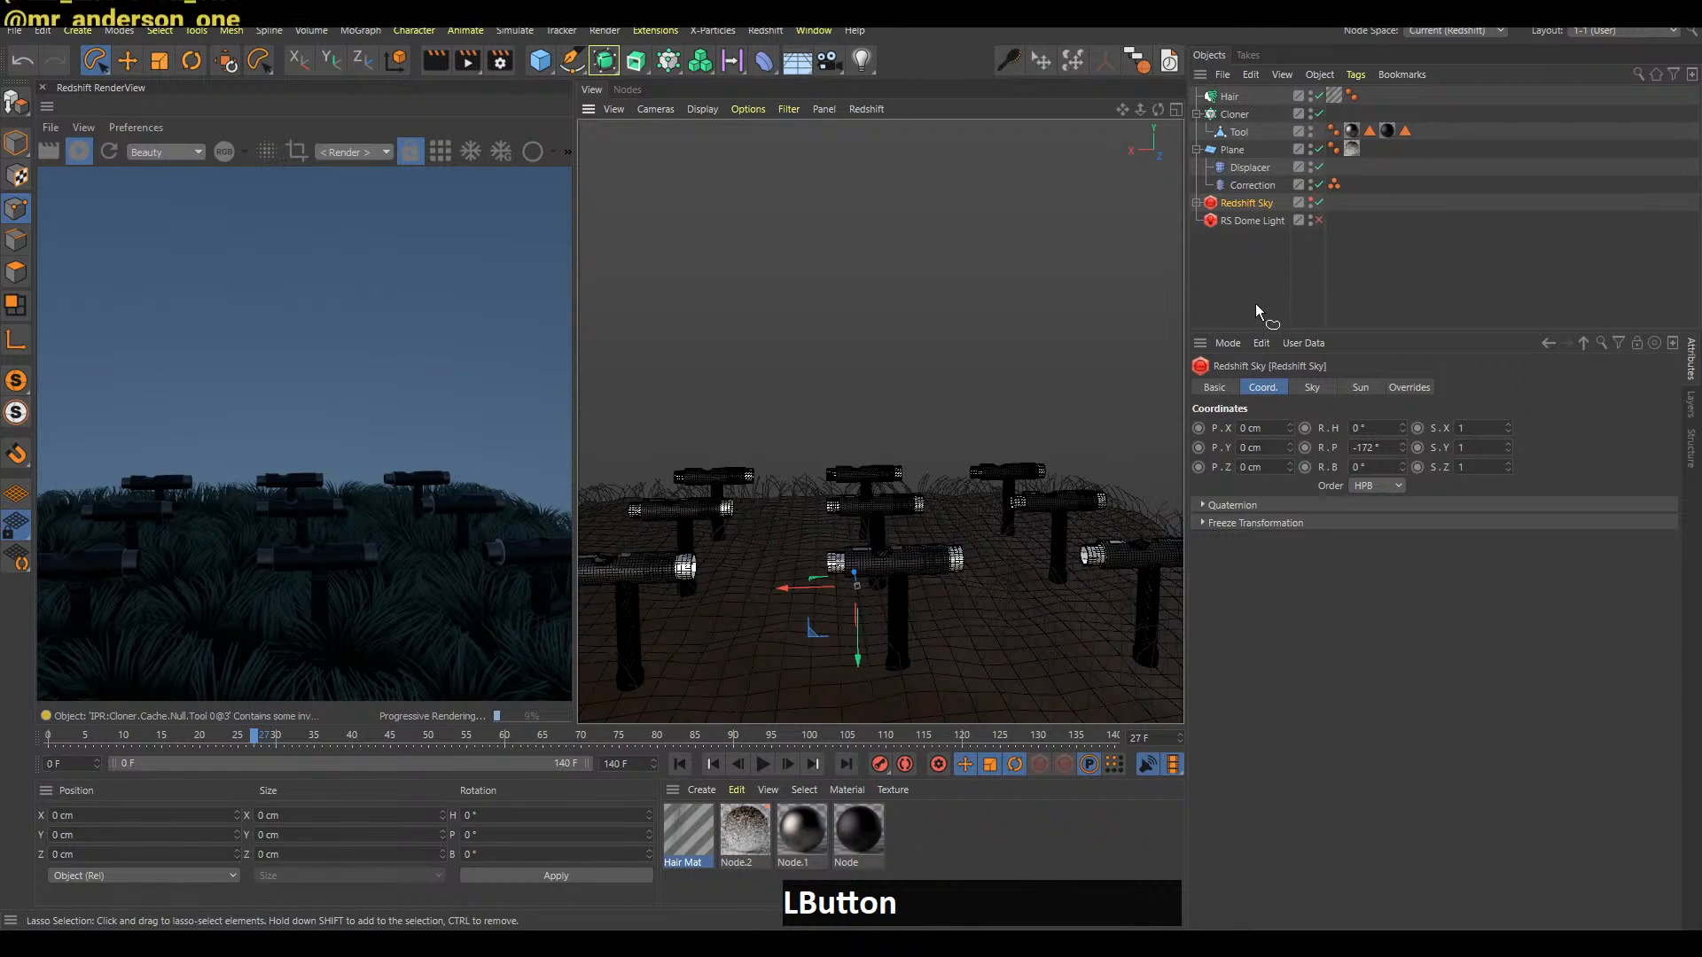
left_click(1299, 270)
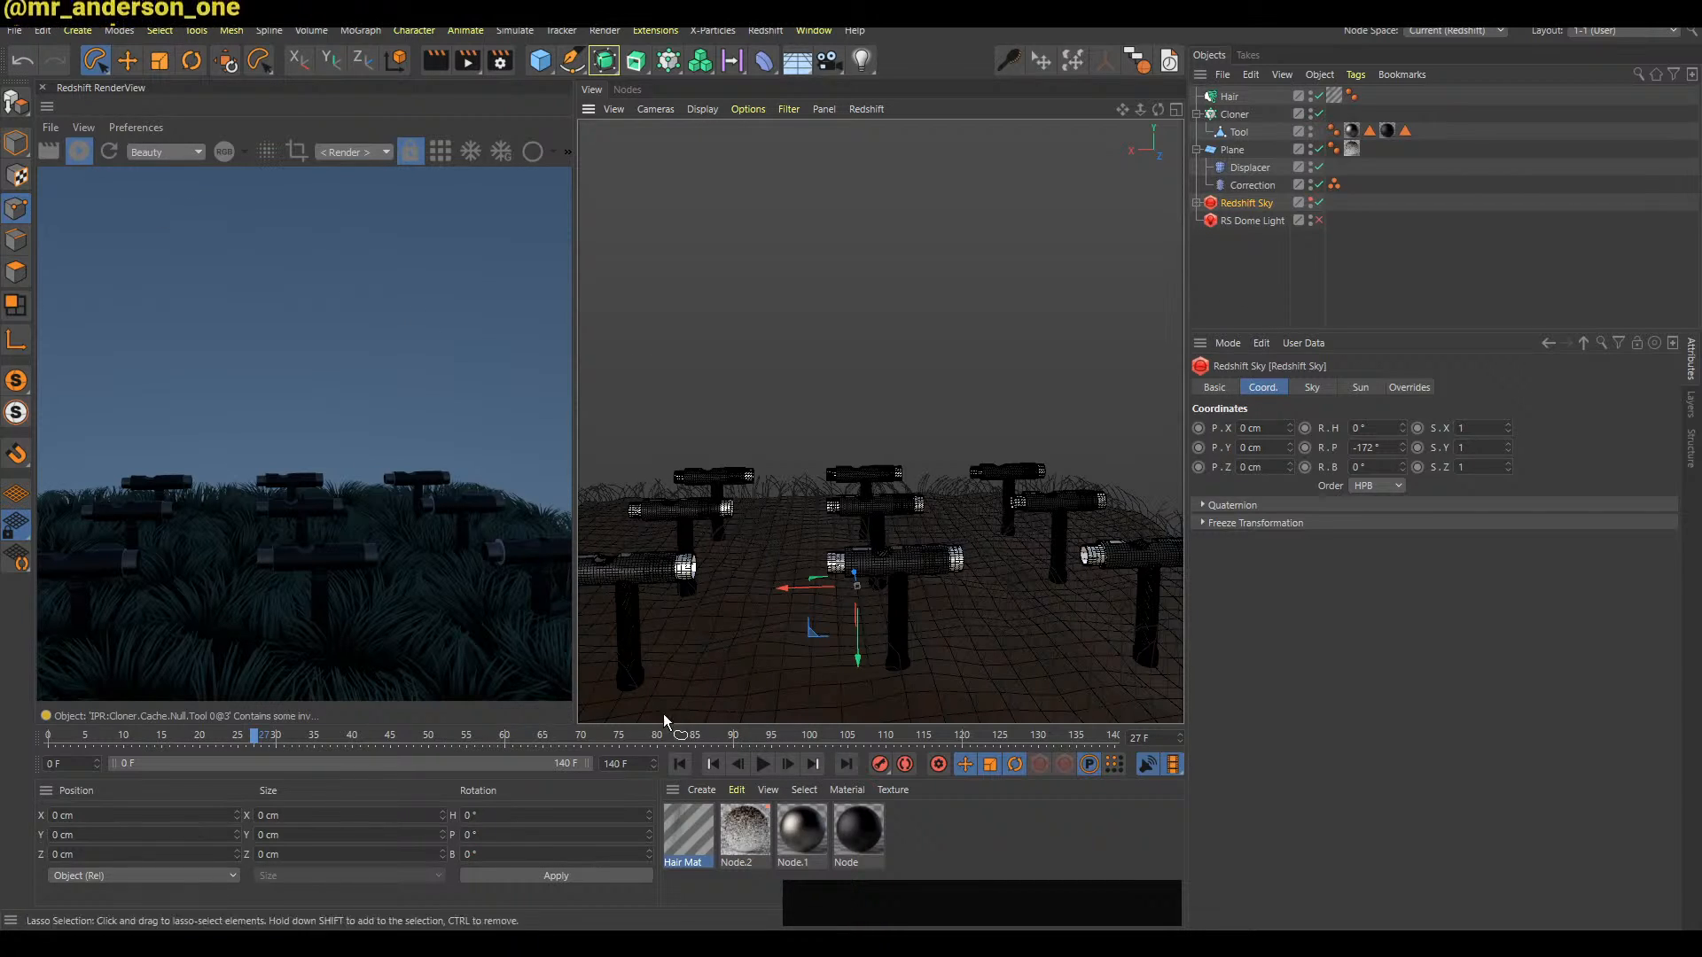
left_click(1274, 265)
left_click_drag(884, 562, 1213, 567, "alt")
middle_click_drag(975, 625, 911, 455, "alt")
left_click_drag(1019, 486, 1115, 520, "alt")
middle_click_drag(1115, 520, 870, 482, "alt")
left_click_drag(871, 483, 1215, 440, "alt")
middle_click_drag(908, 529, 913, 545, "alt")
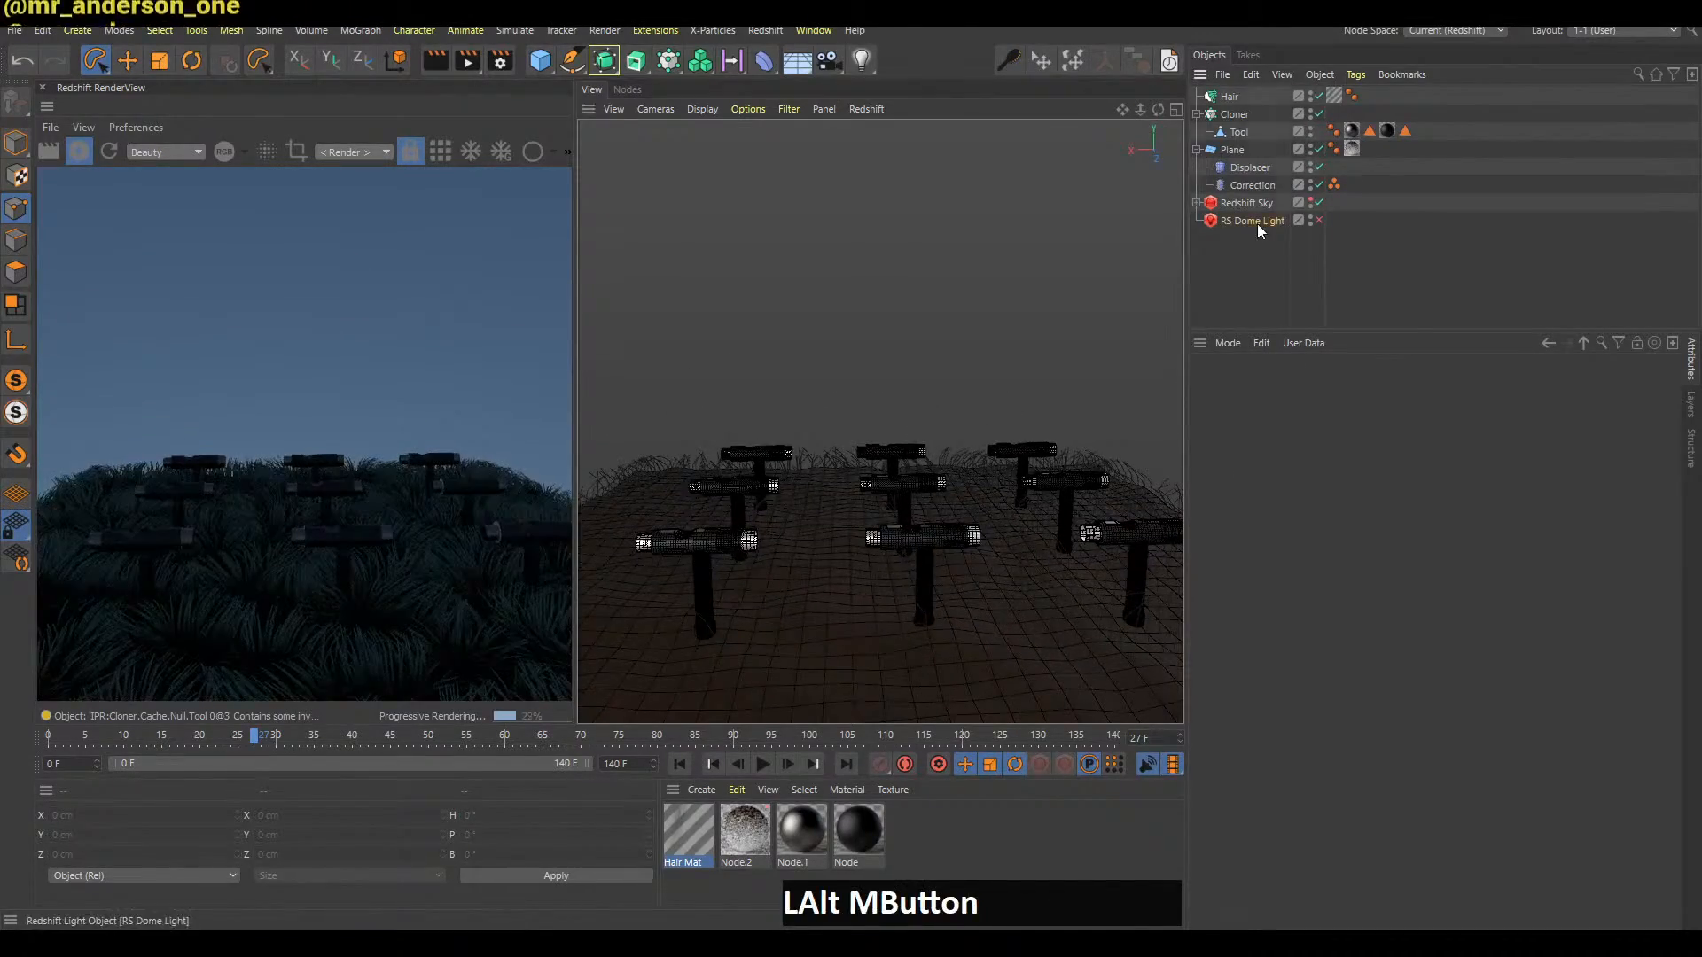
Set the Redshift Sky's pitch to 39° and frame the tools with the sun behind them
left_click(1246, 203)
left_click_drag(1402, 438, 1382, 268)
left_click_drag(917, 519, 993, 532, "alt")
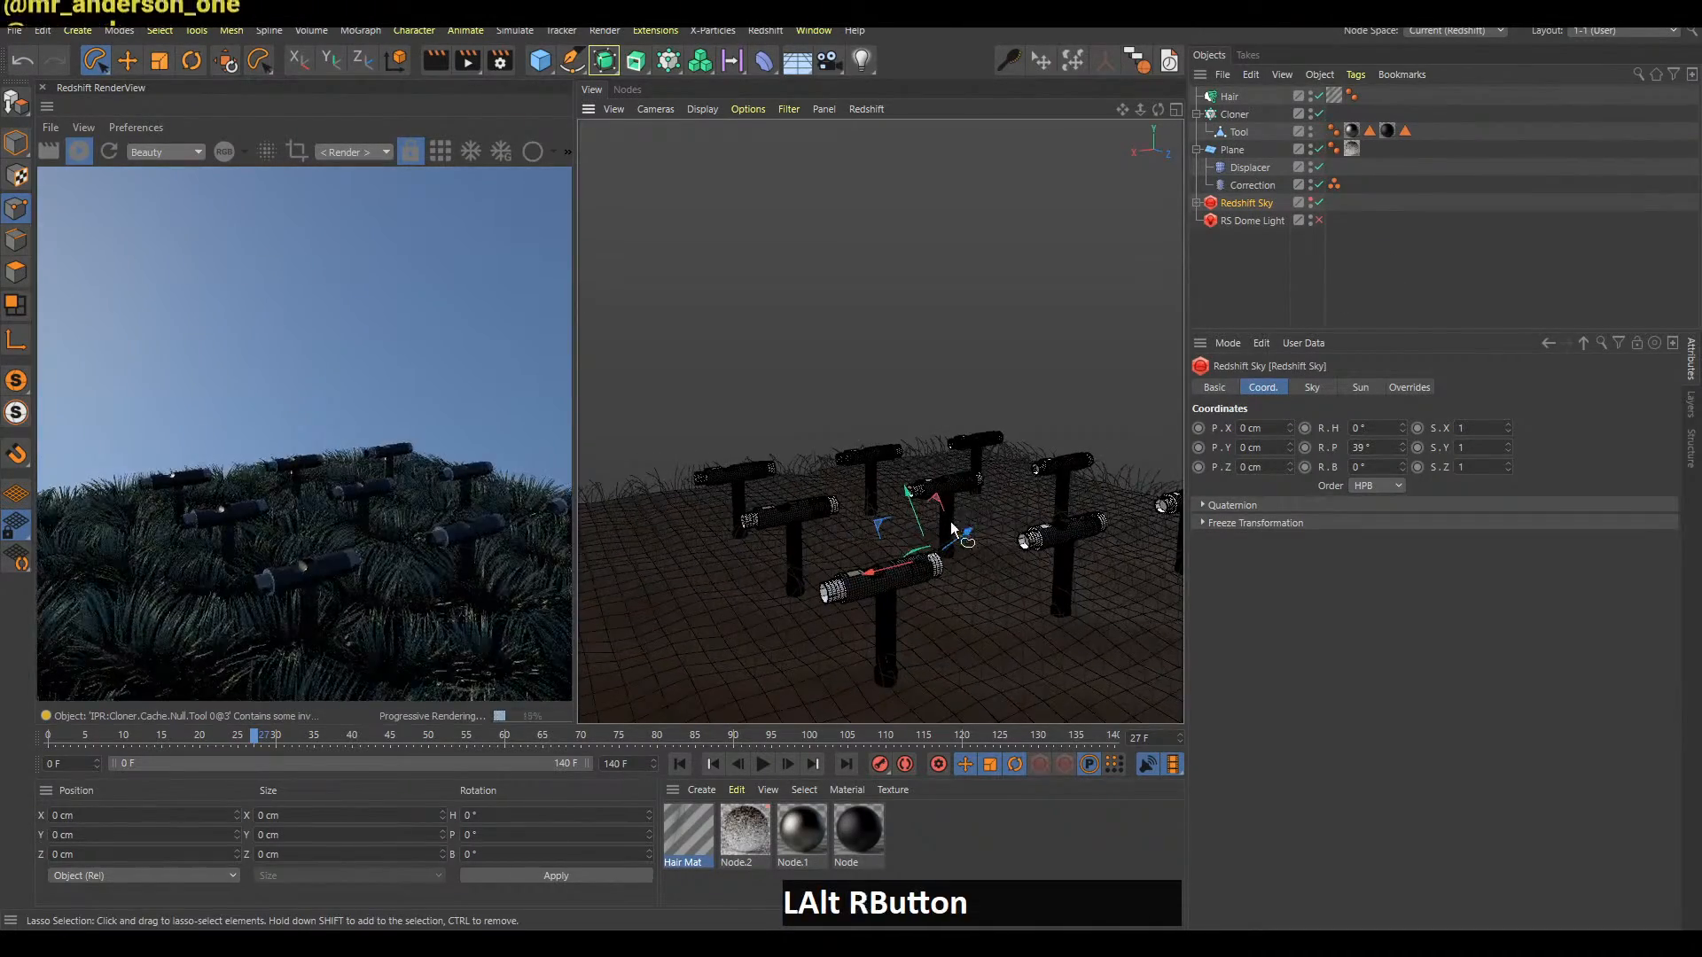
right_click_drag(992, 532, 952, 573, "alt")
left_click_drag(952, 572, 895, 532, "alt")
middle_click_drag(895, 532, 1013, 547, "alt")
left_click_drag(1013, 547, 1019, 548, "alt")
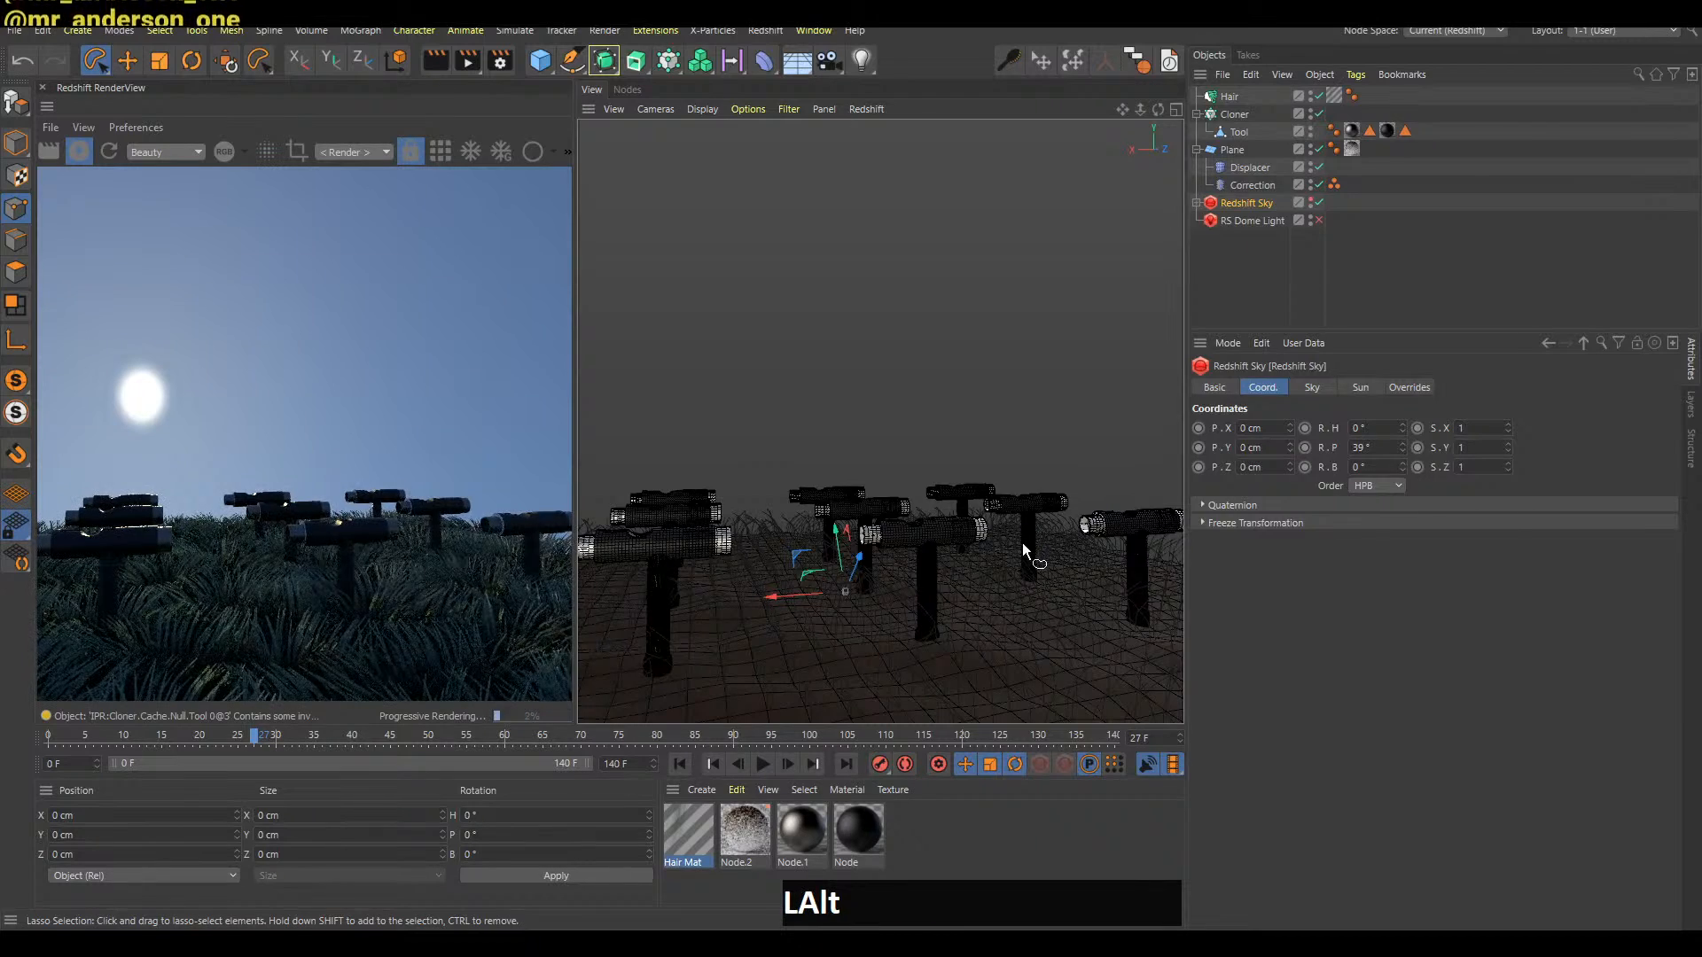
Read the newest messages in the YouTube live chat window and return to Cinema 4D
key("alt+Tab")
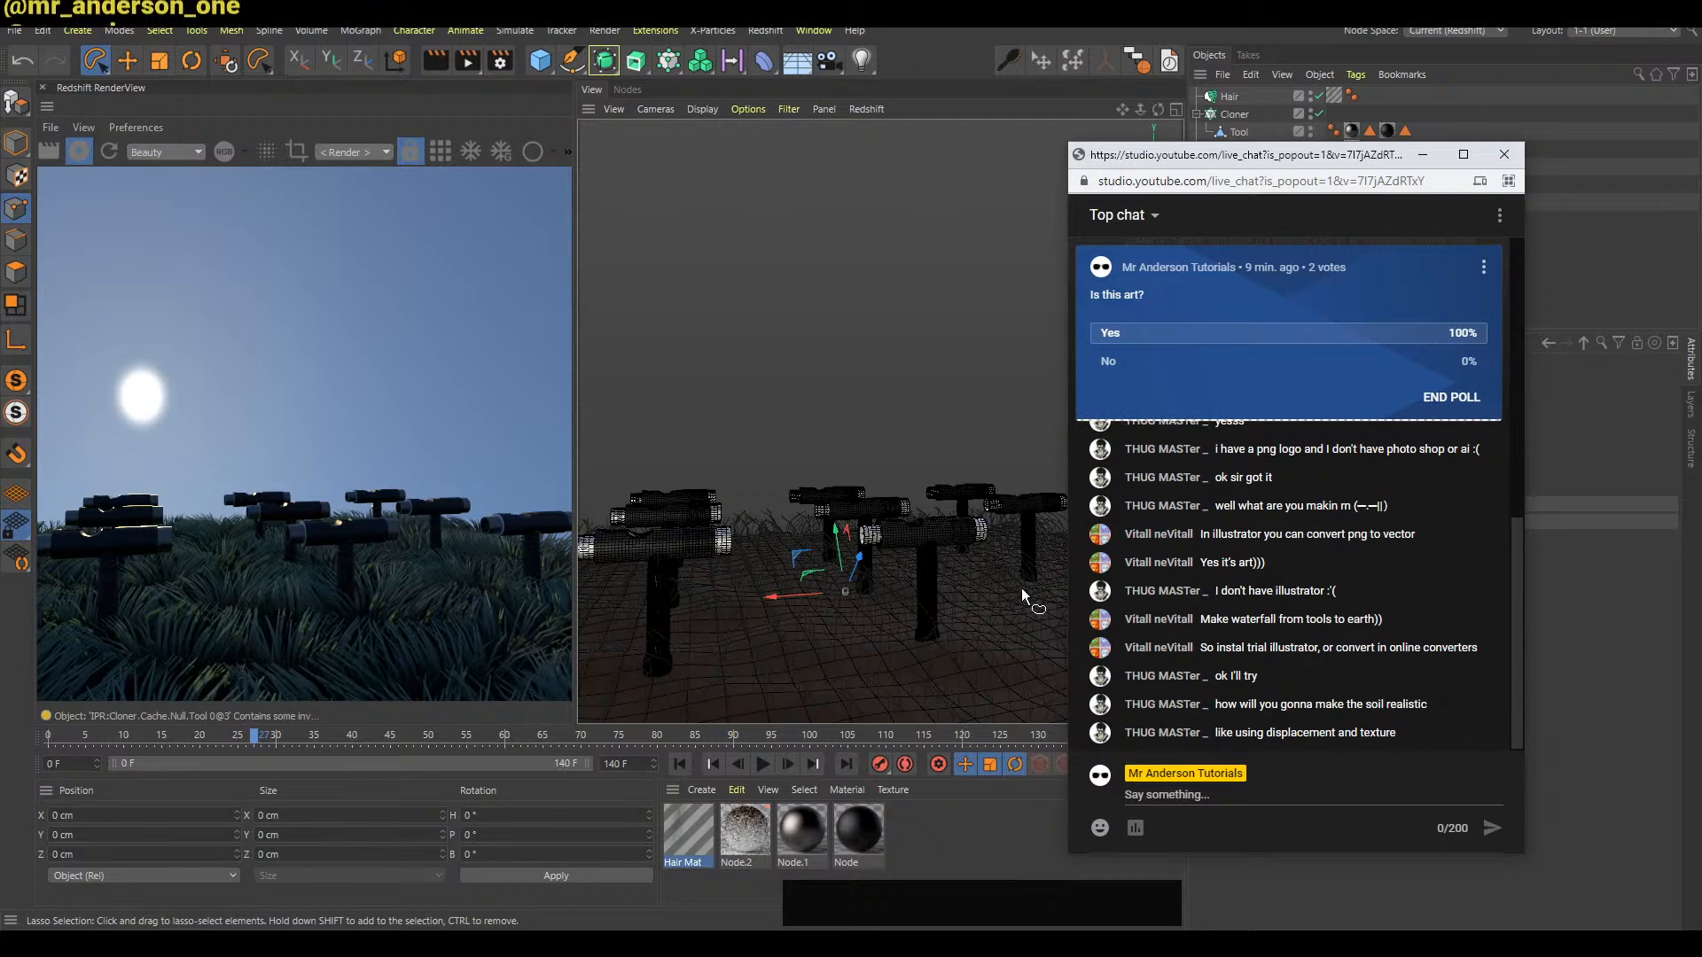
key("alt+Tab")
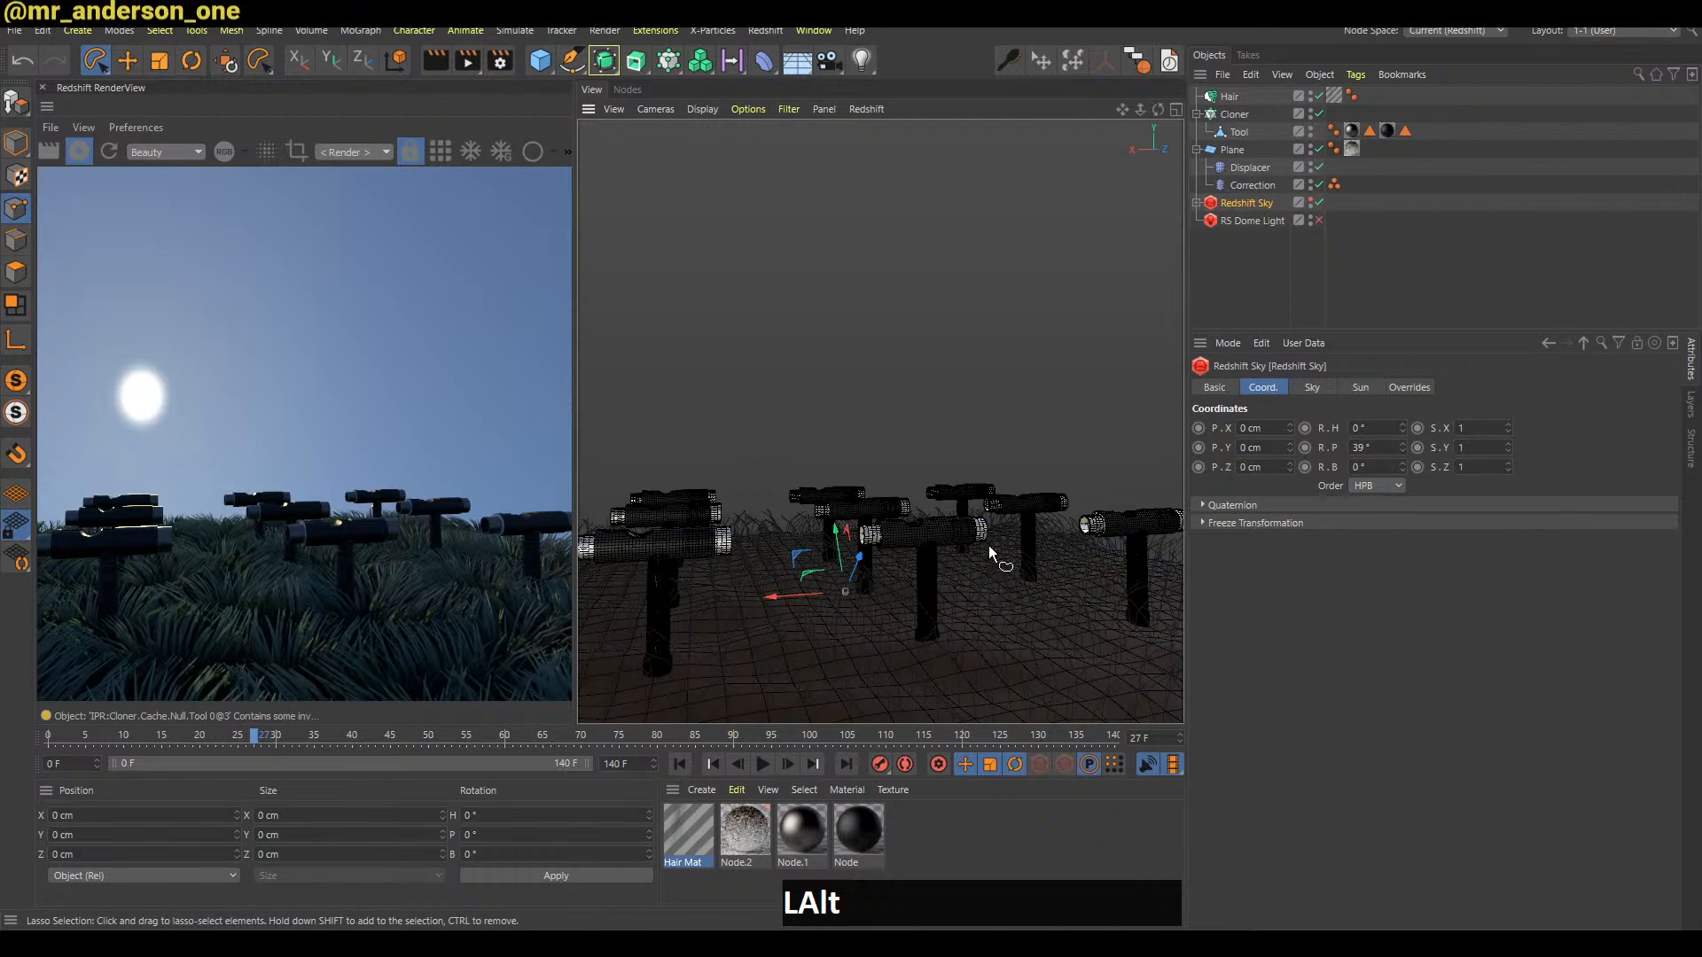
Show the Hair object's hair settings and examine the backlit grass around the tools from several distances and heights
middle_click_drag(987, 545, 971, 551, "alt")
mouse_move(971, 551)
left_mouse_down("alt")
mouse_move(967, 583)
mouse_move(977, 551)
left_mouse_up("alt")
right_click_drag(977, 551, 966, 560, "alt")
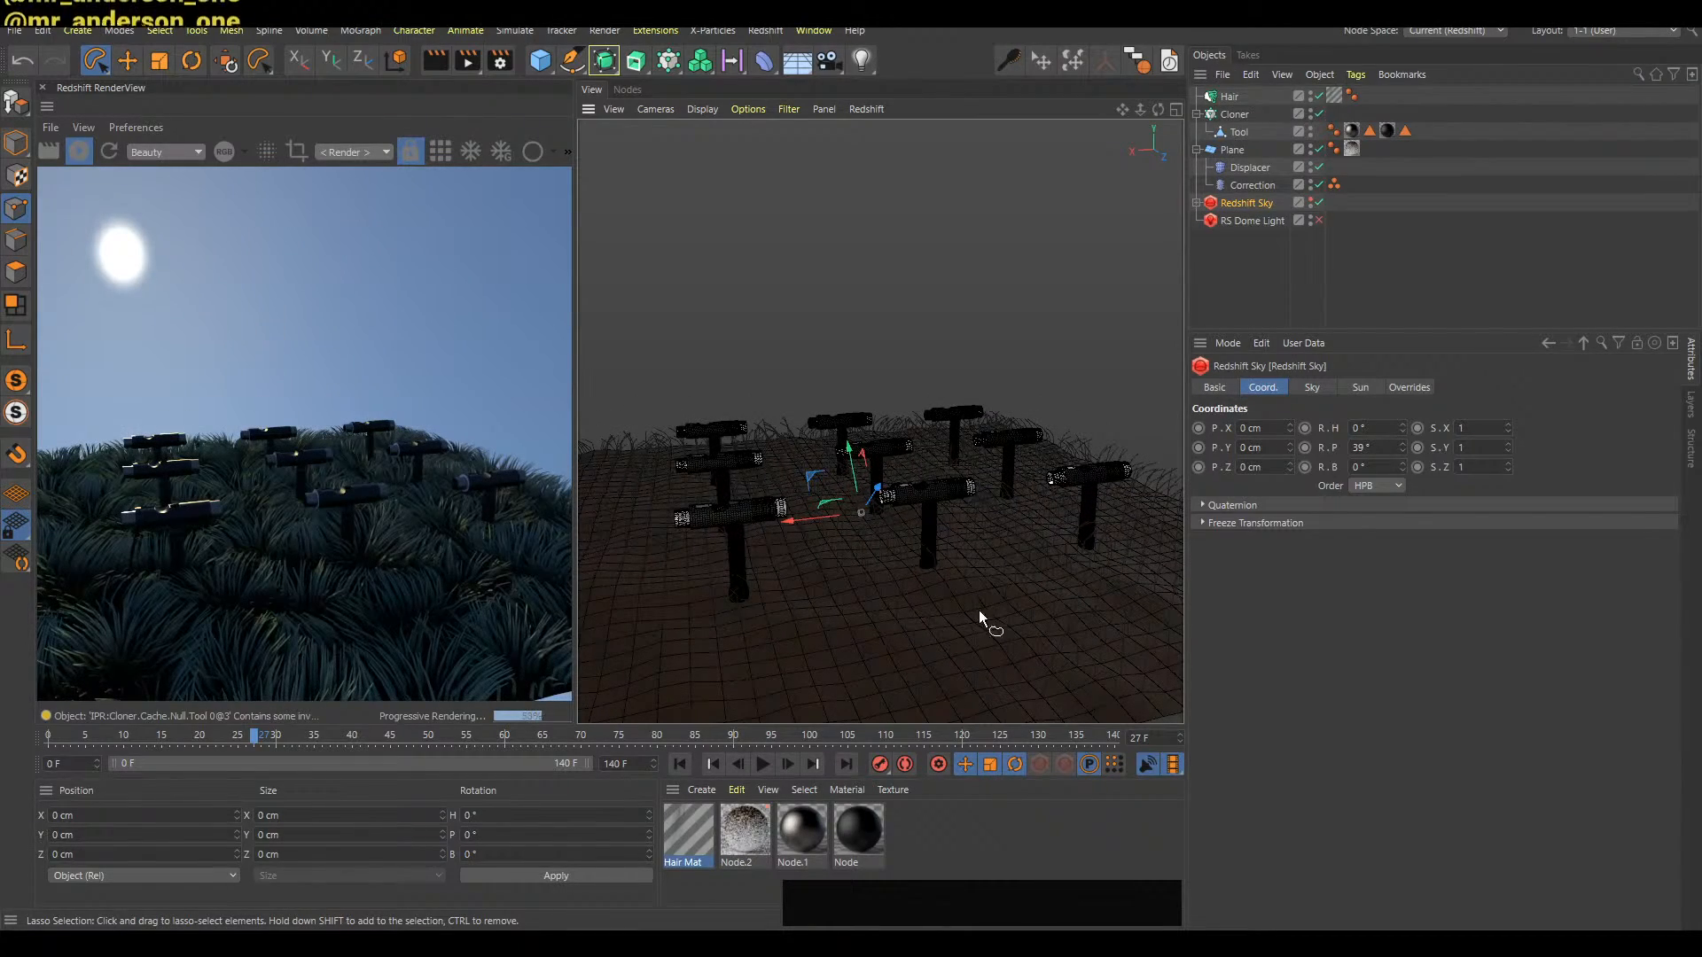
middle_click_drag(982, 555, 985, 586, "alt")
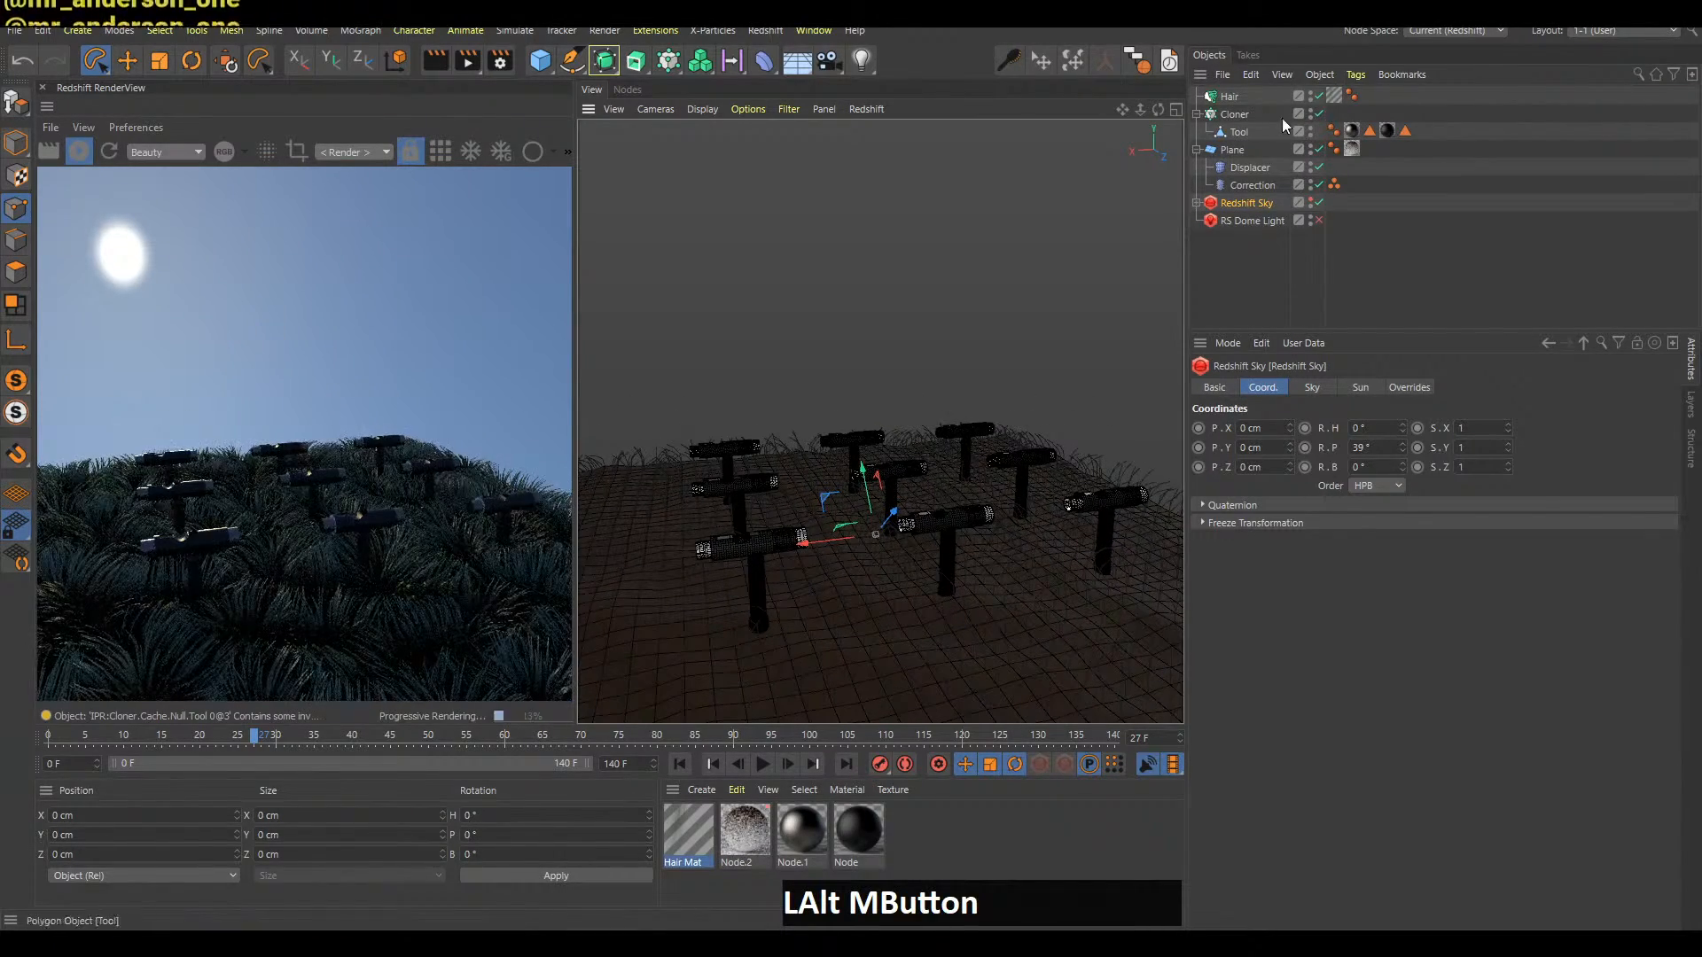
left_click(1229, 96)
left_click(1362, 390)
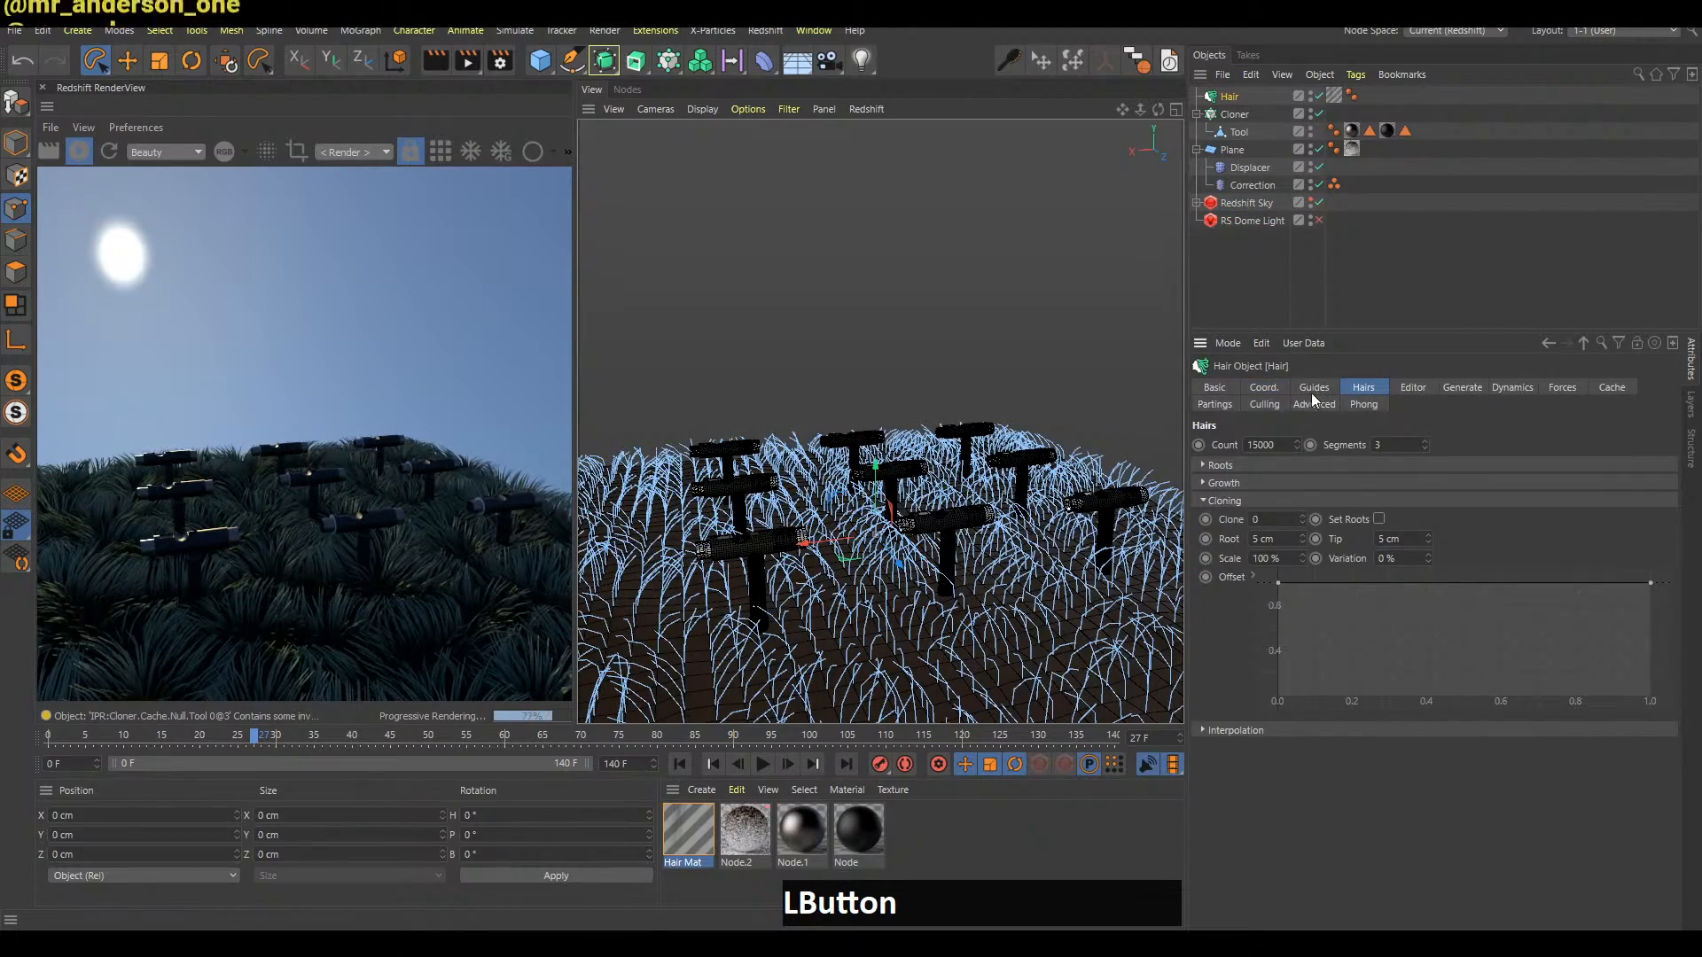
right_click_drag(966, 586, 1000, 582, "alt")
middle_click_drag(1000, 582, 966, 545, "alt")
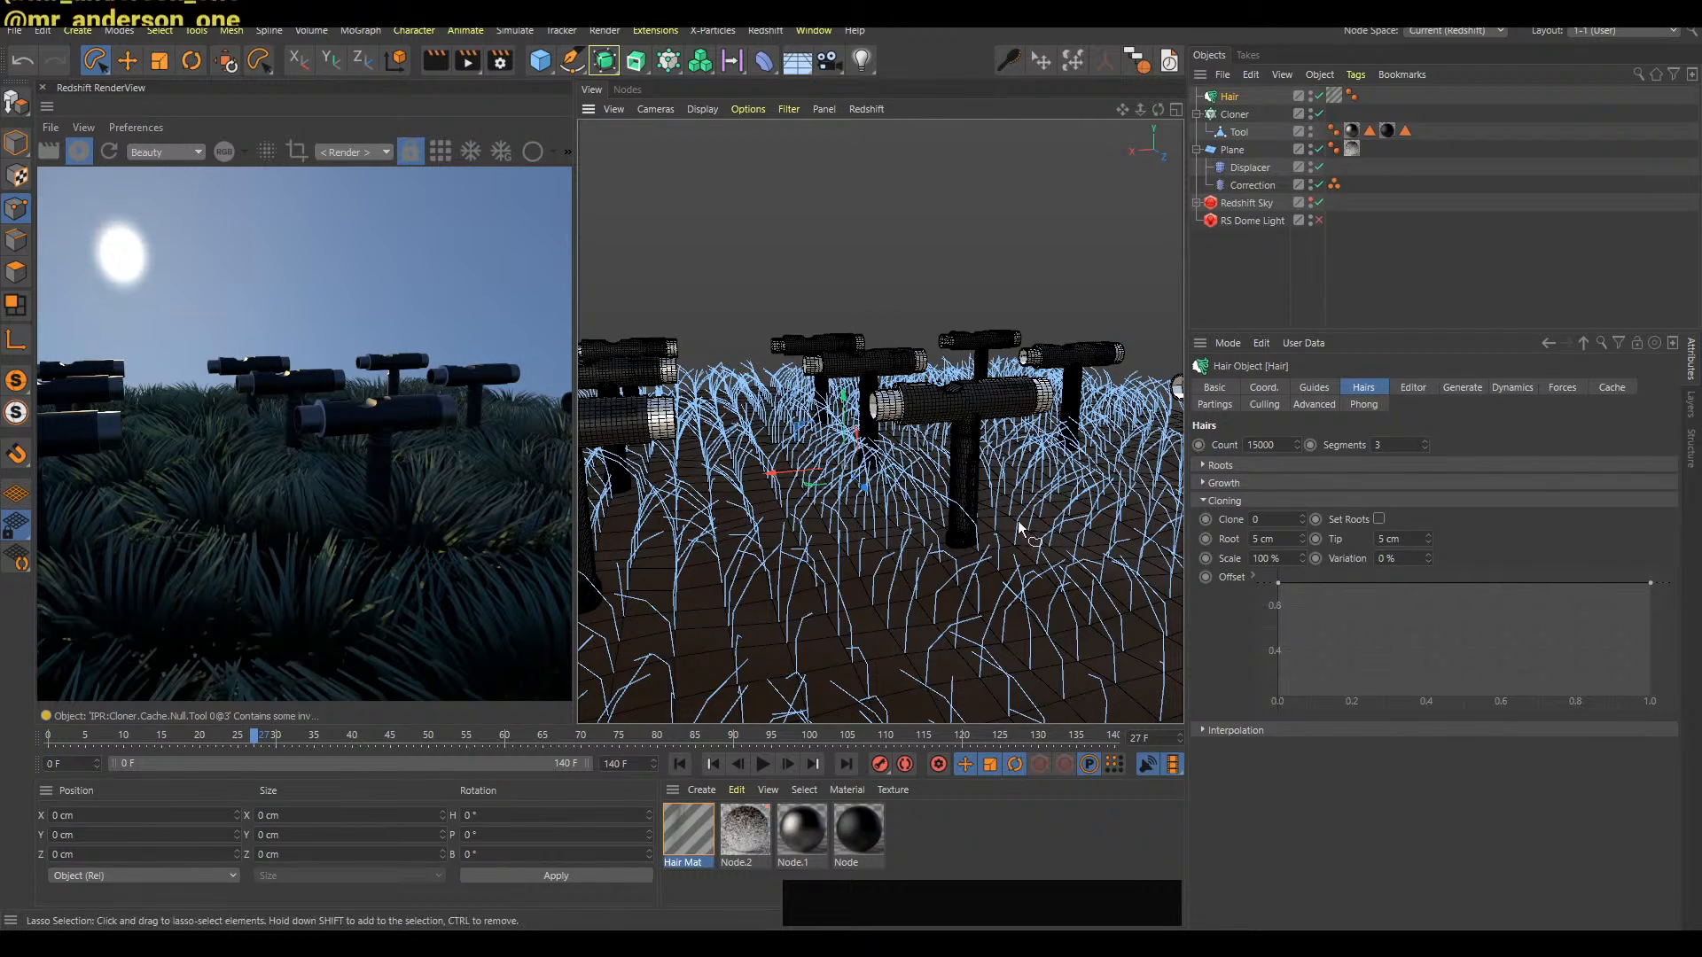
left_click(1246, 277)
right_click_drag(1029, 486, 1017, 492, "alt")
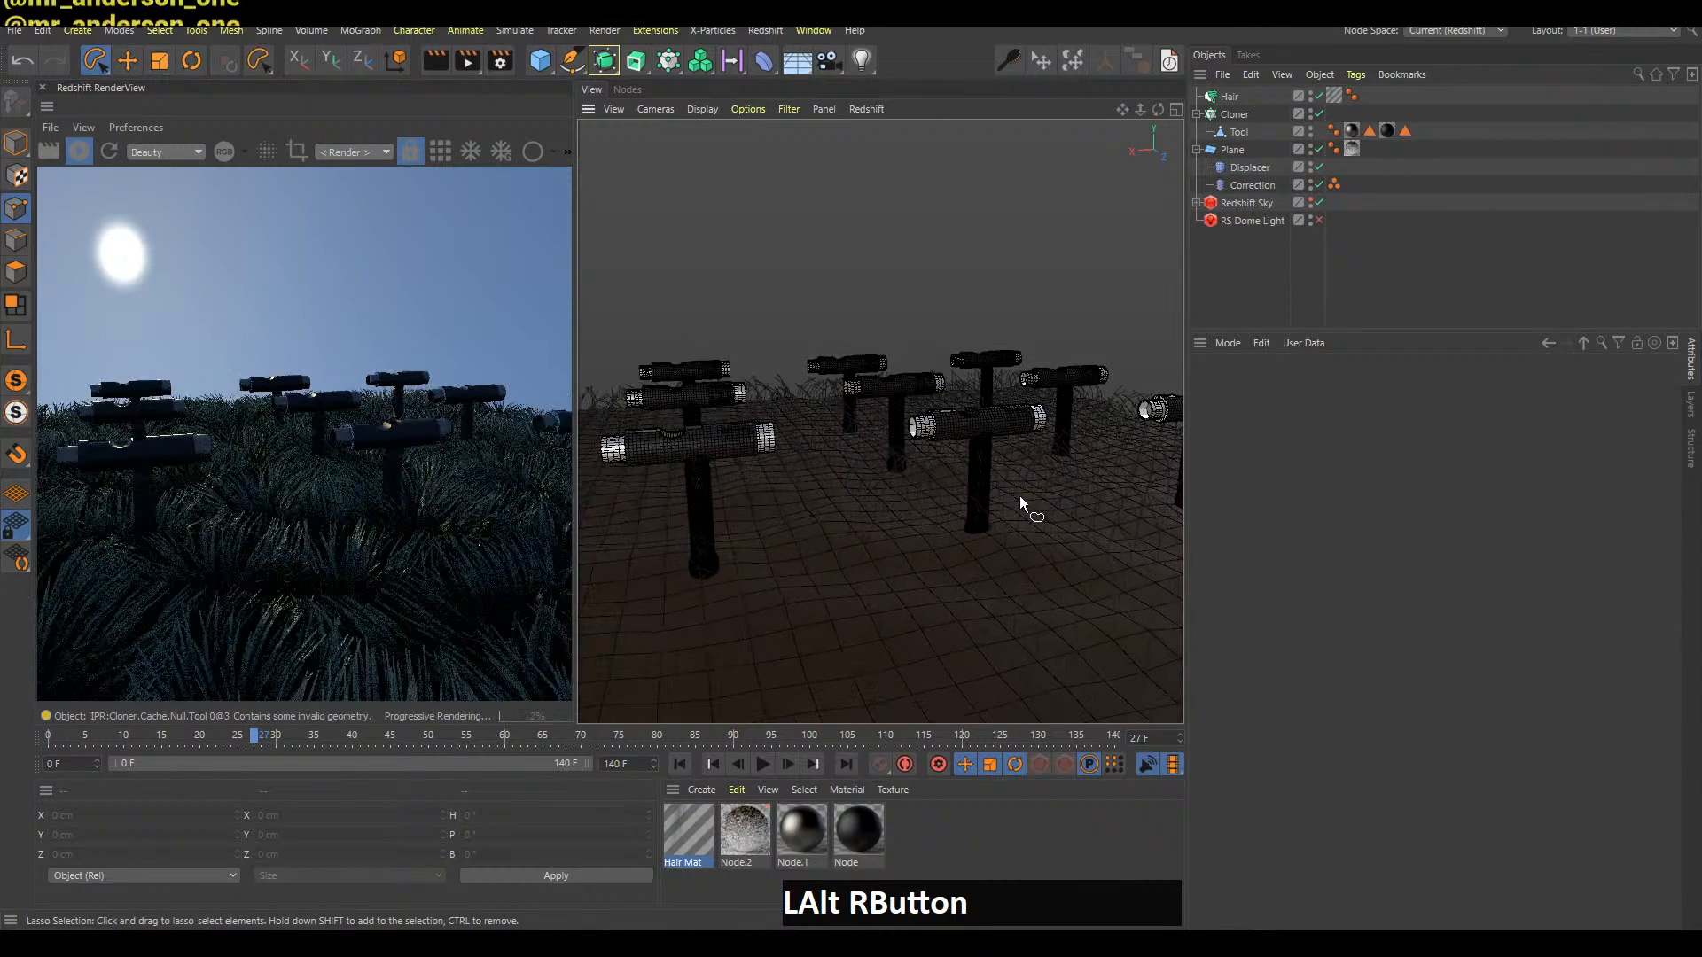
middle_click_drag(1061, 488, 1014, 534, "alt")
mouse_move(1014, 534)
left_mouse_down("alt")
mouse_move(996, 523)
mouse_move(1014, 516)
left_mouse_up("alt")
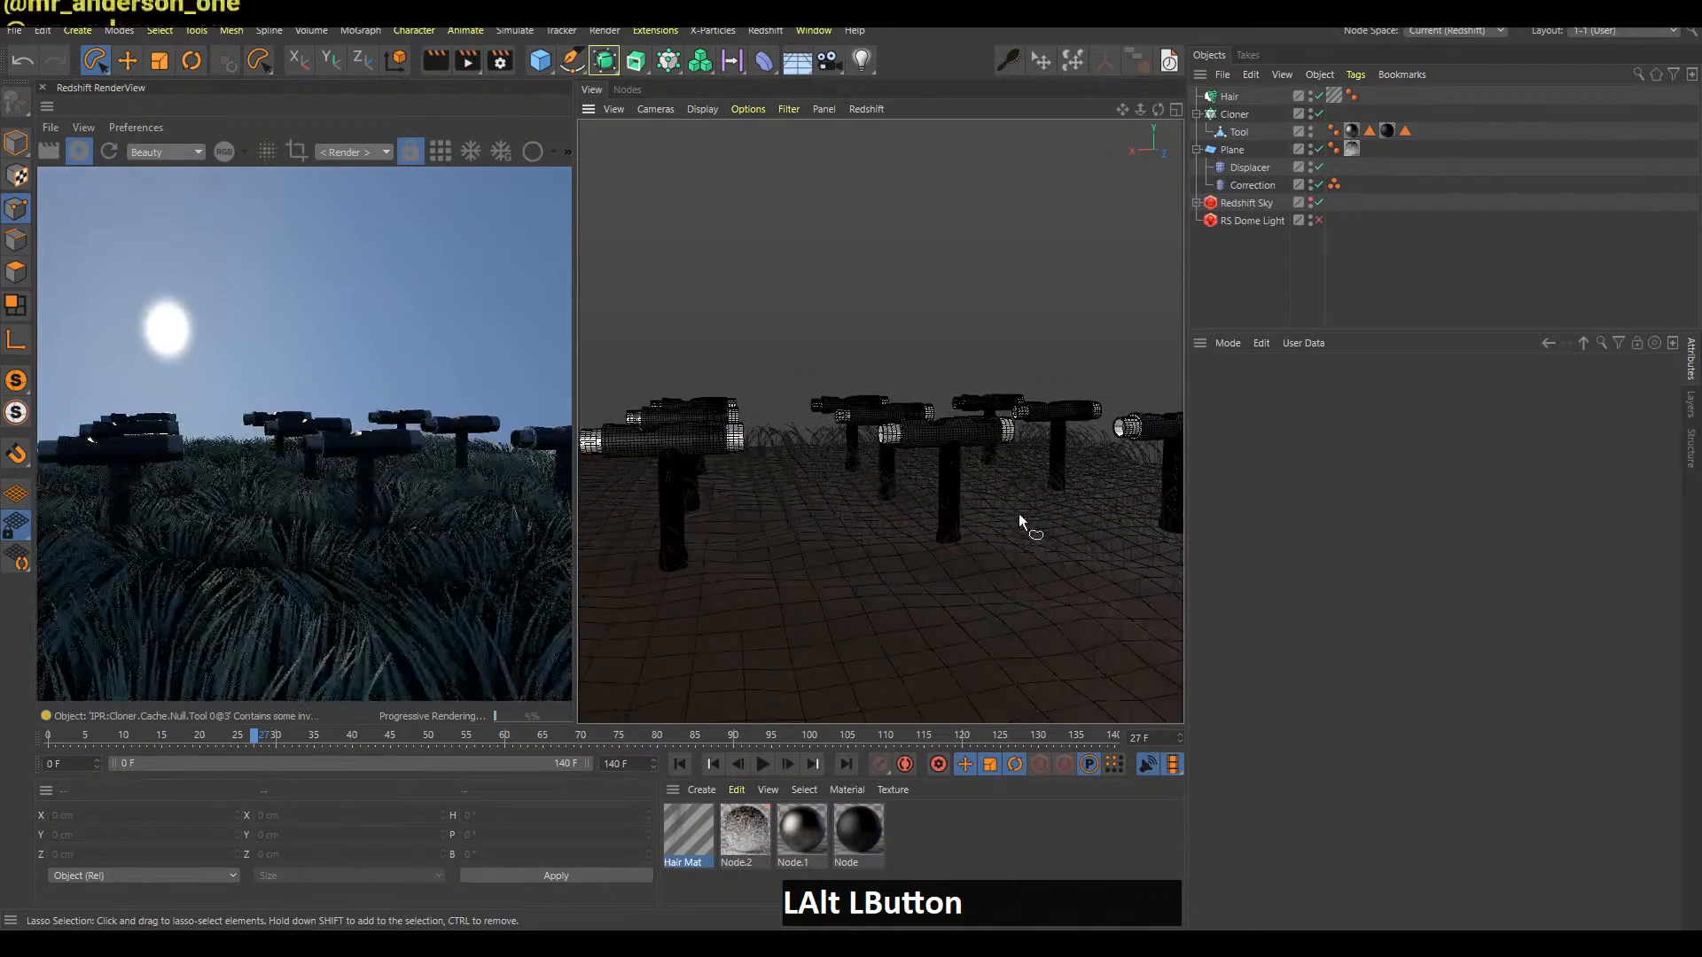
Add a Random effector to the Cloner that holds the tools
left_click(1252, 113)
key("shift+c")
type("random")
key("Return")
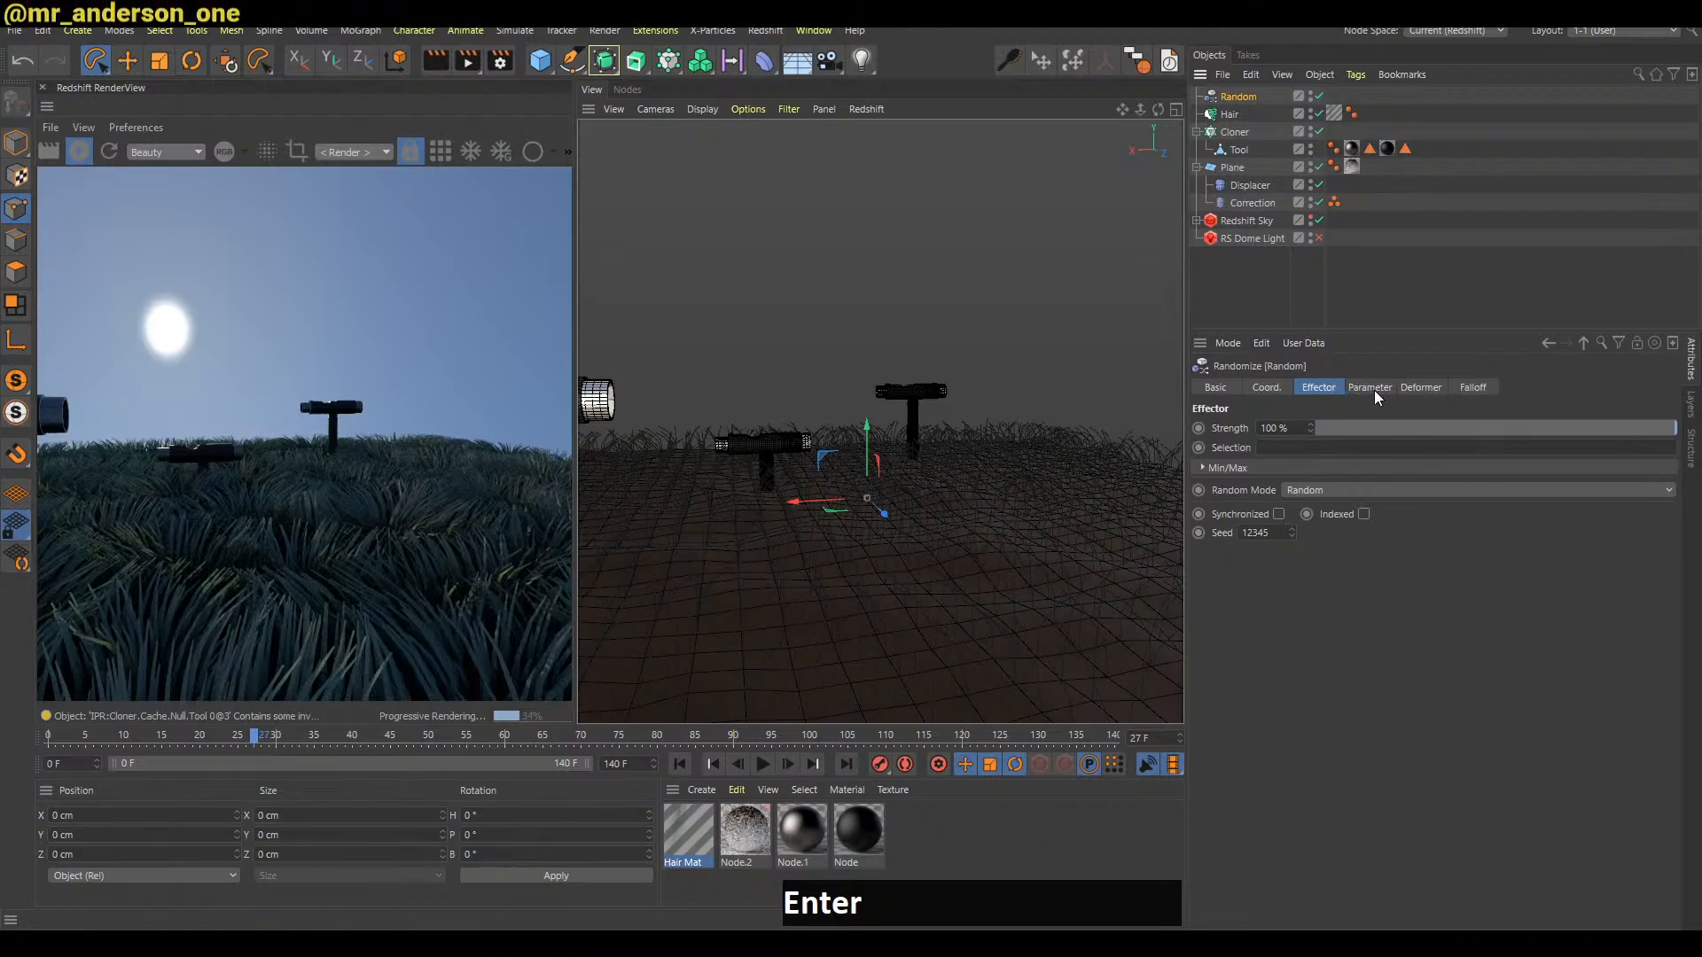
Disable the Random effector's position, enable rotation with a heading of 21°, and reframe the tools against the sun
left_click(1370, 387)
left_click(1262, 462)
left_click(1426, 461)
left_click_drag(1475, 481, 1476, 470)
left_click_drag(1021, 549, 1056, 597, "alt")
left_click_drag(1475, 480, 1438, 466)
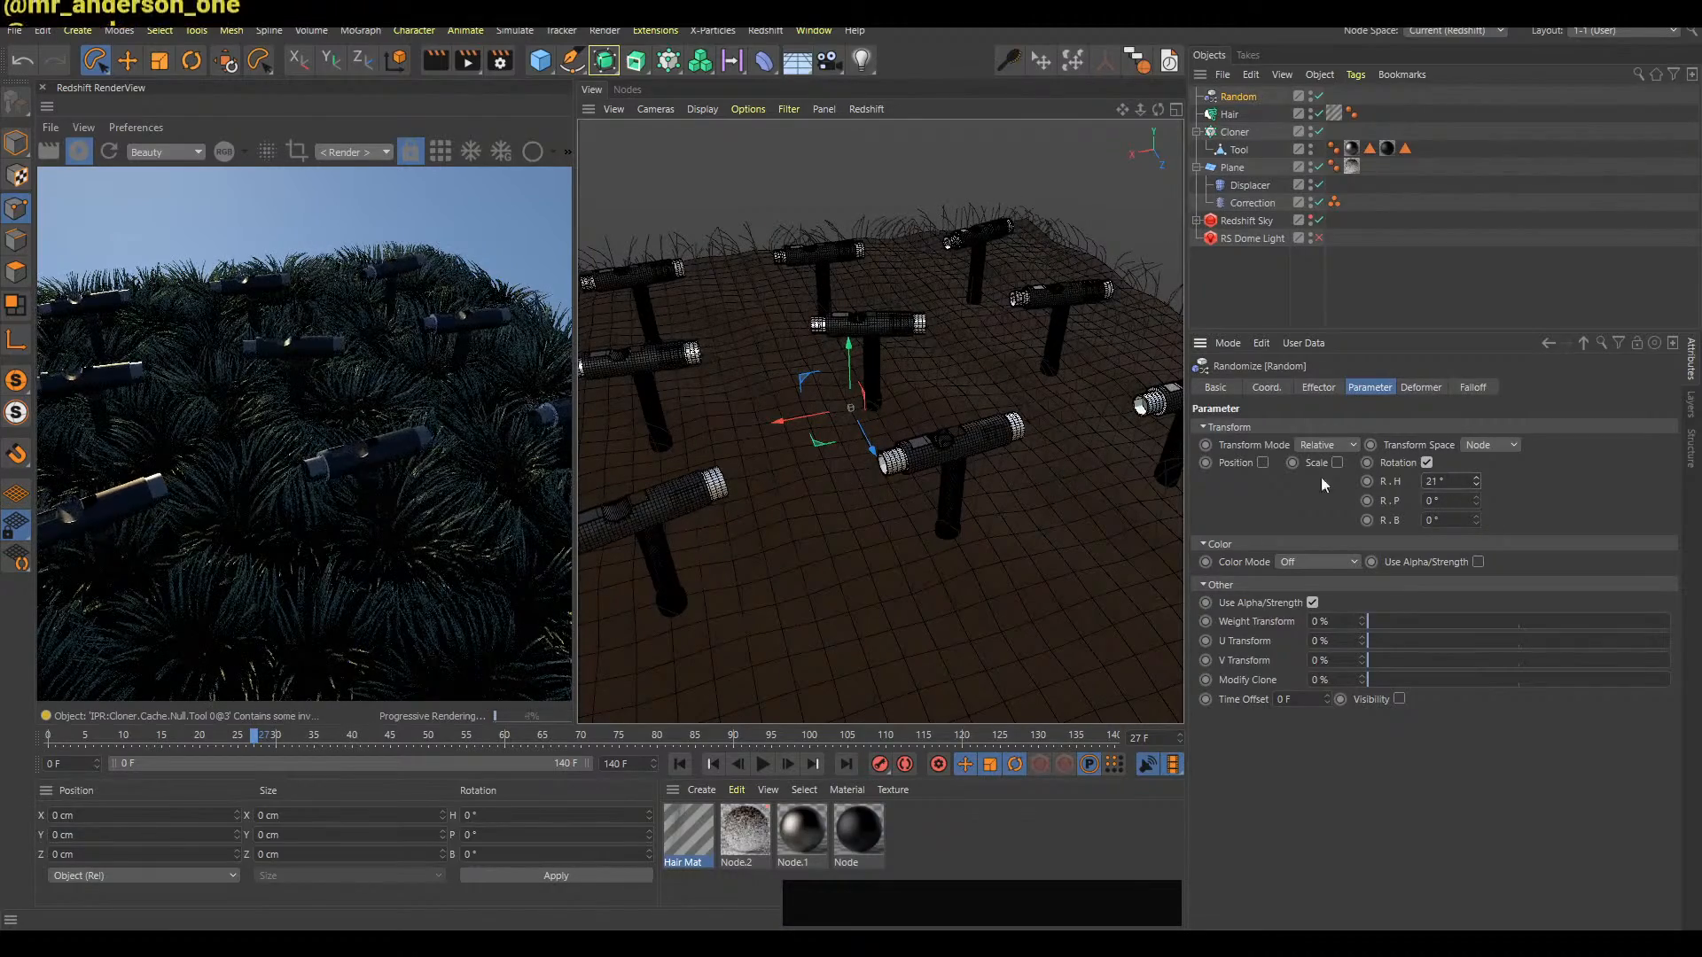
middle_click_drag(996, 499, 1046, 530, "alt")
left_click_drag(1014, 576, 1003, 518, "alt")
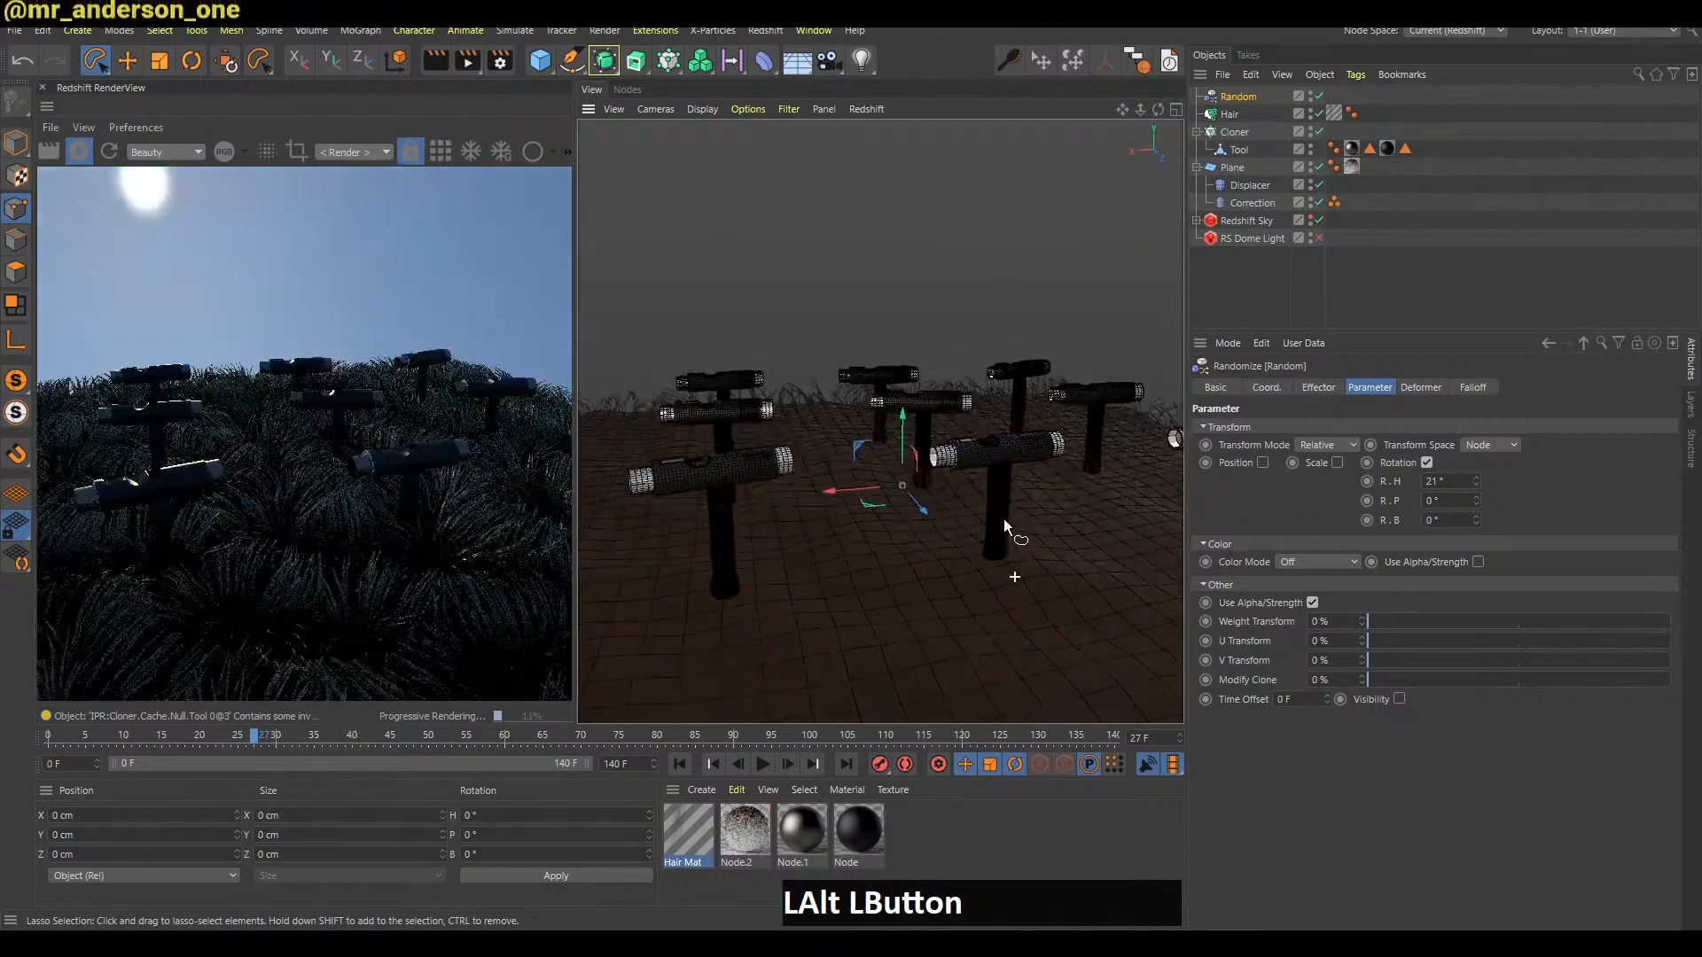
middle_click_drag(1051, 507, 1076, 530, "alt")
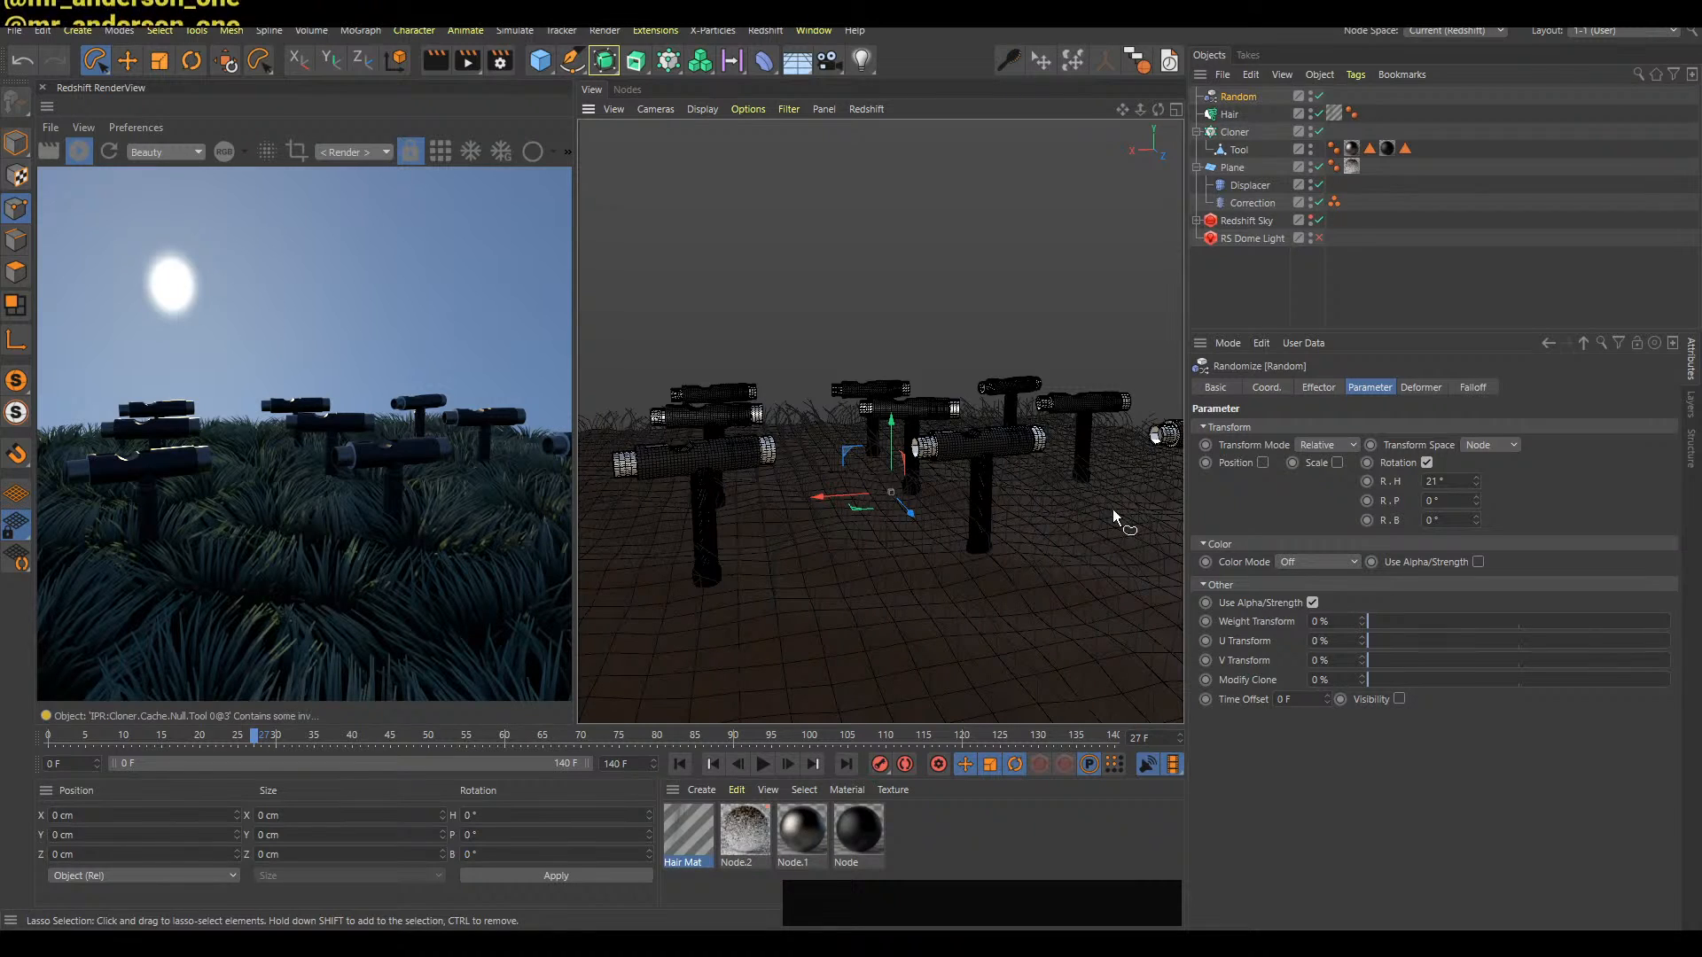
Check the Cloner's grid and effector settings, clear the selection and save the scene
left_click(1235, 133)
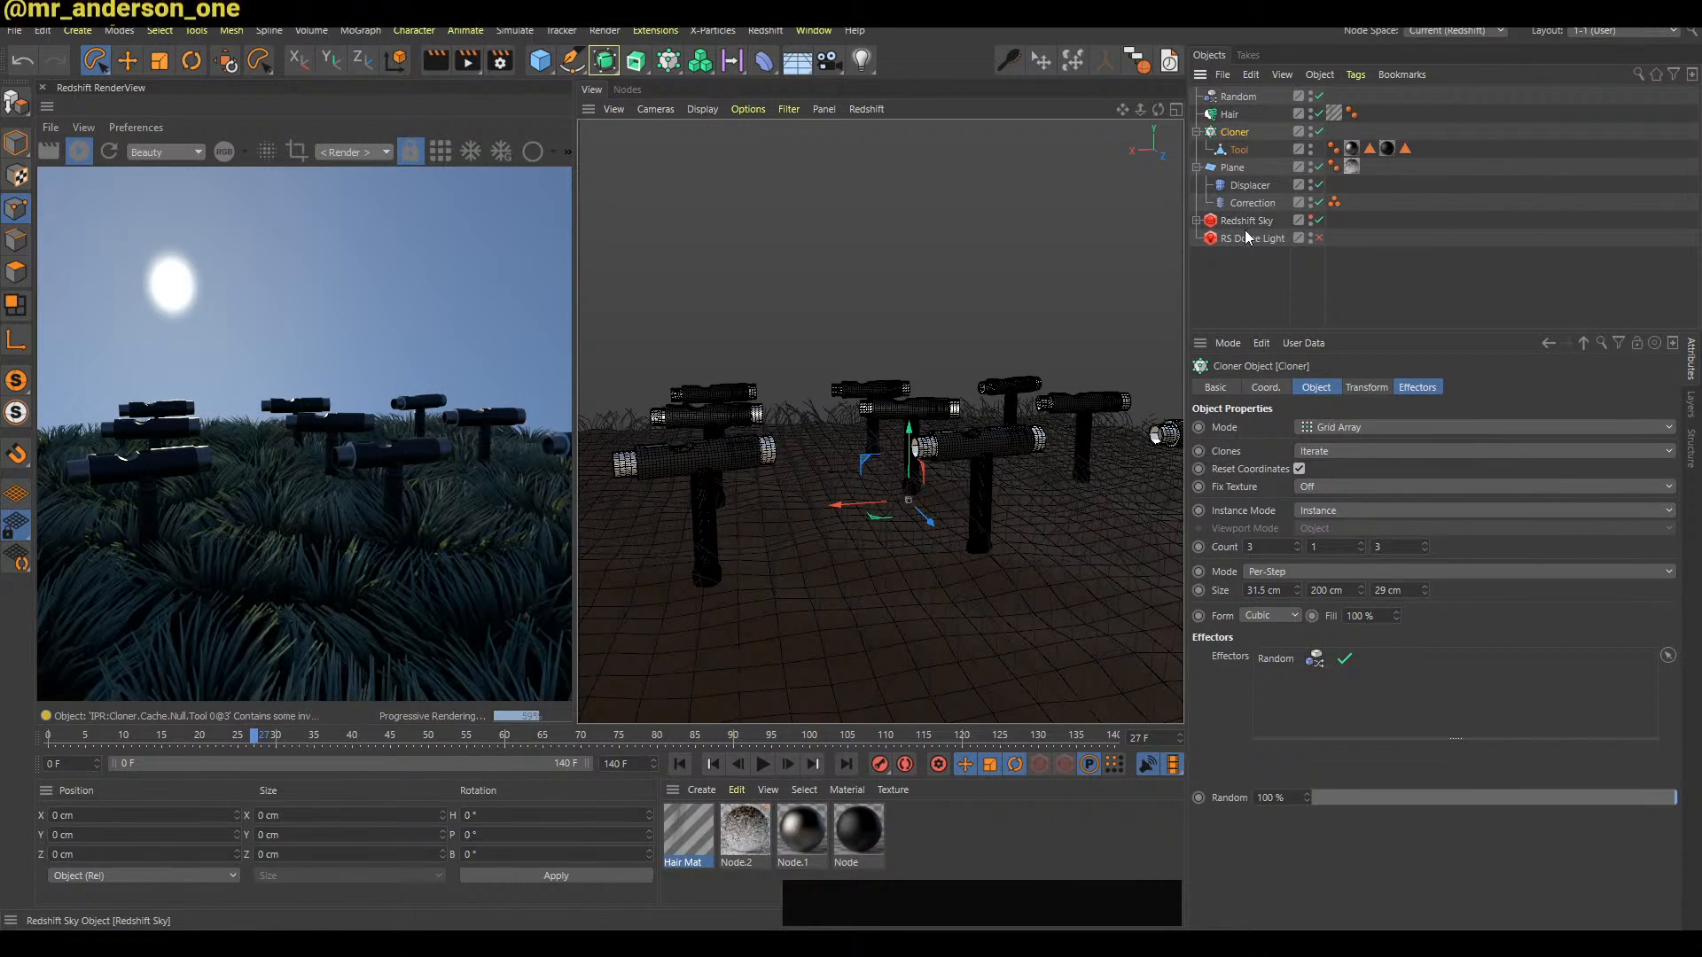
left_click(1252, 288)
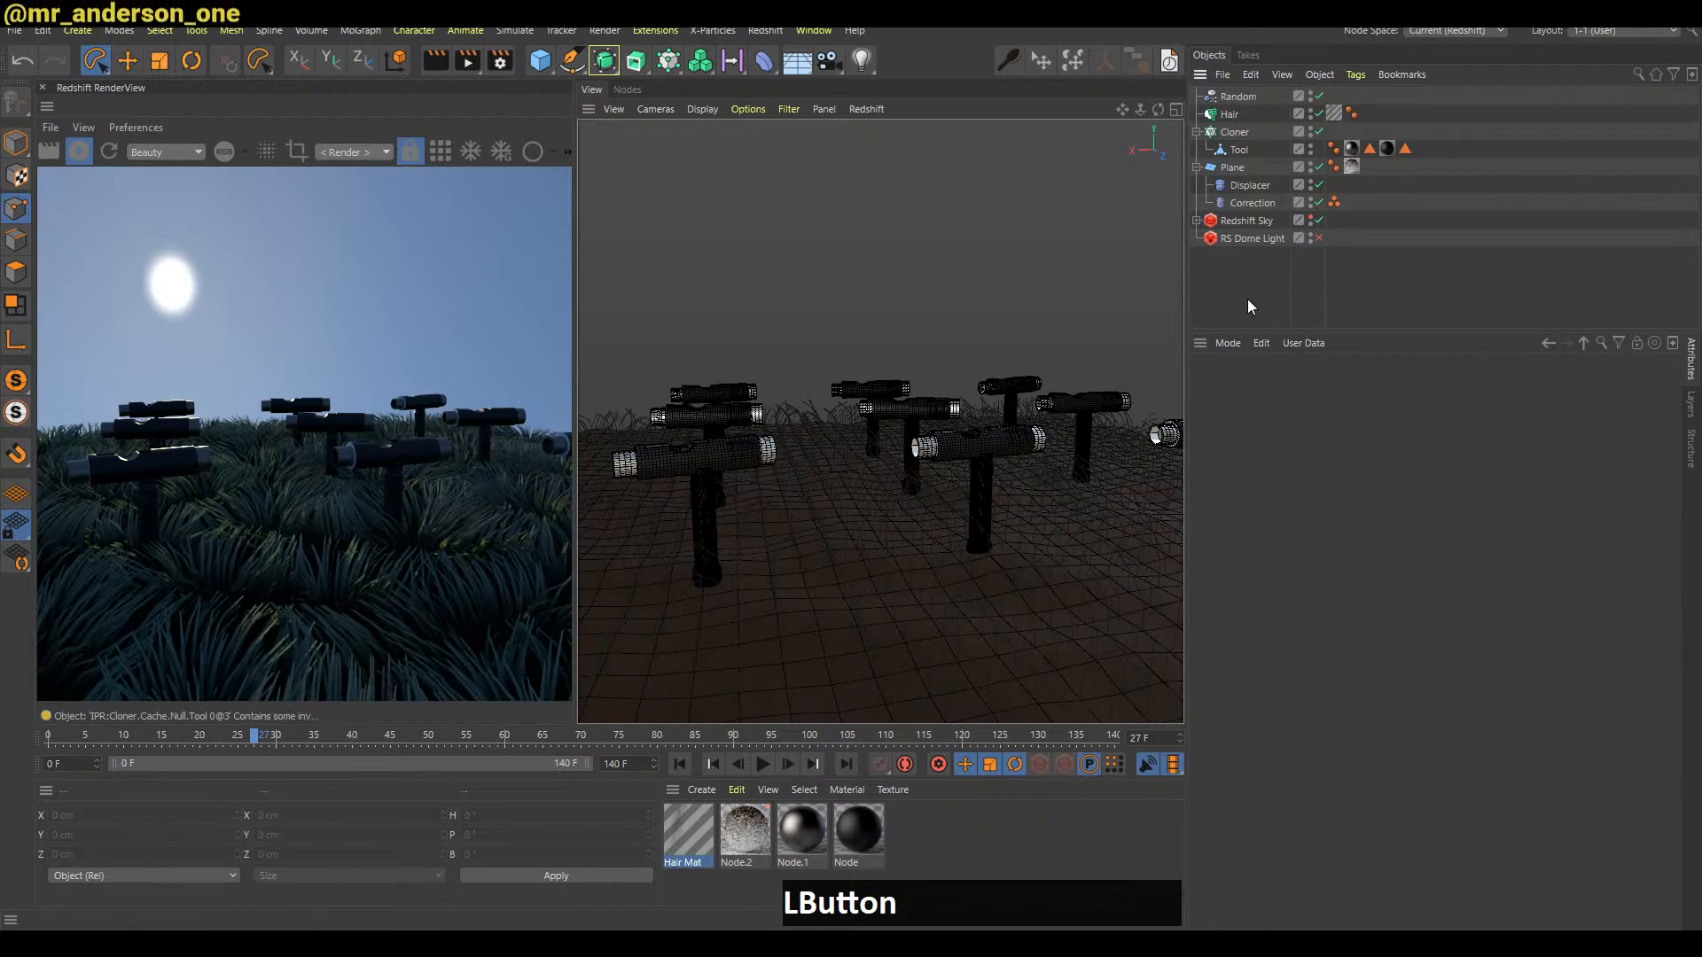
key("ctrl+s")
Reframe the field, add a Redshift camera from this view and raise its focal length to about 54.4 mm
middle_click_drag(1091, 516, 1061, 582, "alt")
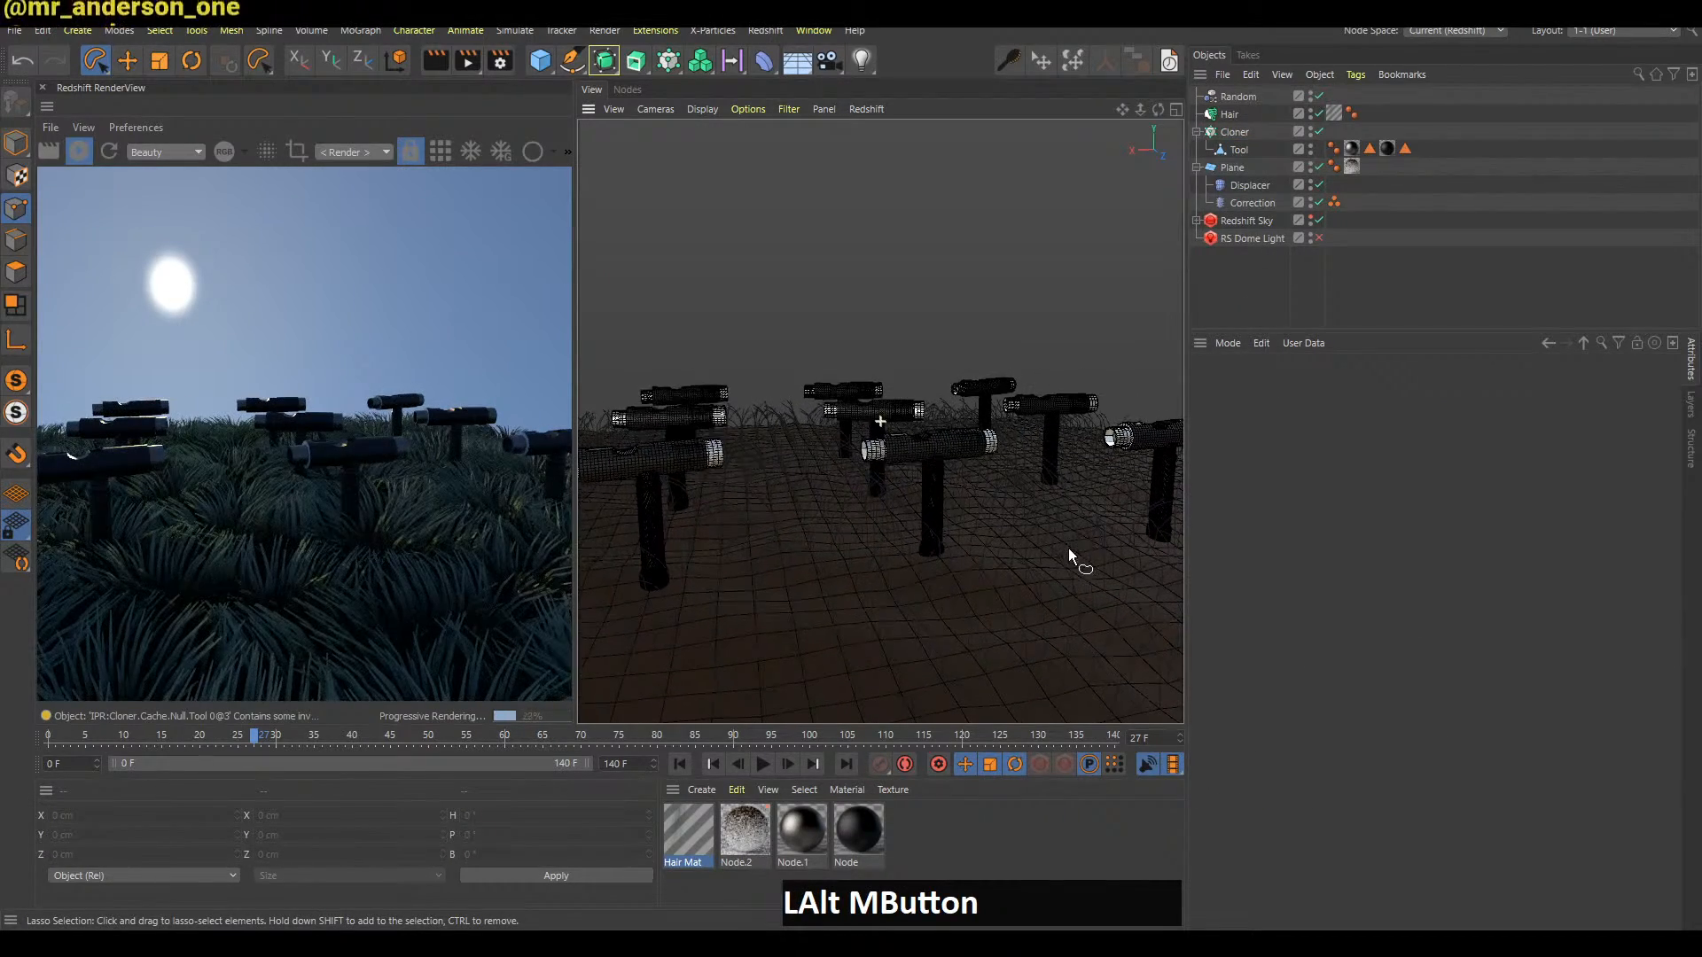
right_click_drag(1061, 582, 1058, 541, "alt")
left_click(1241, 290)
key("shift+c")
type("scam")
key("Return")
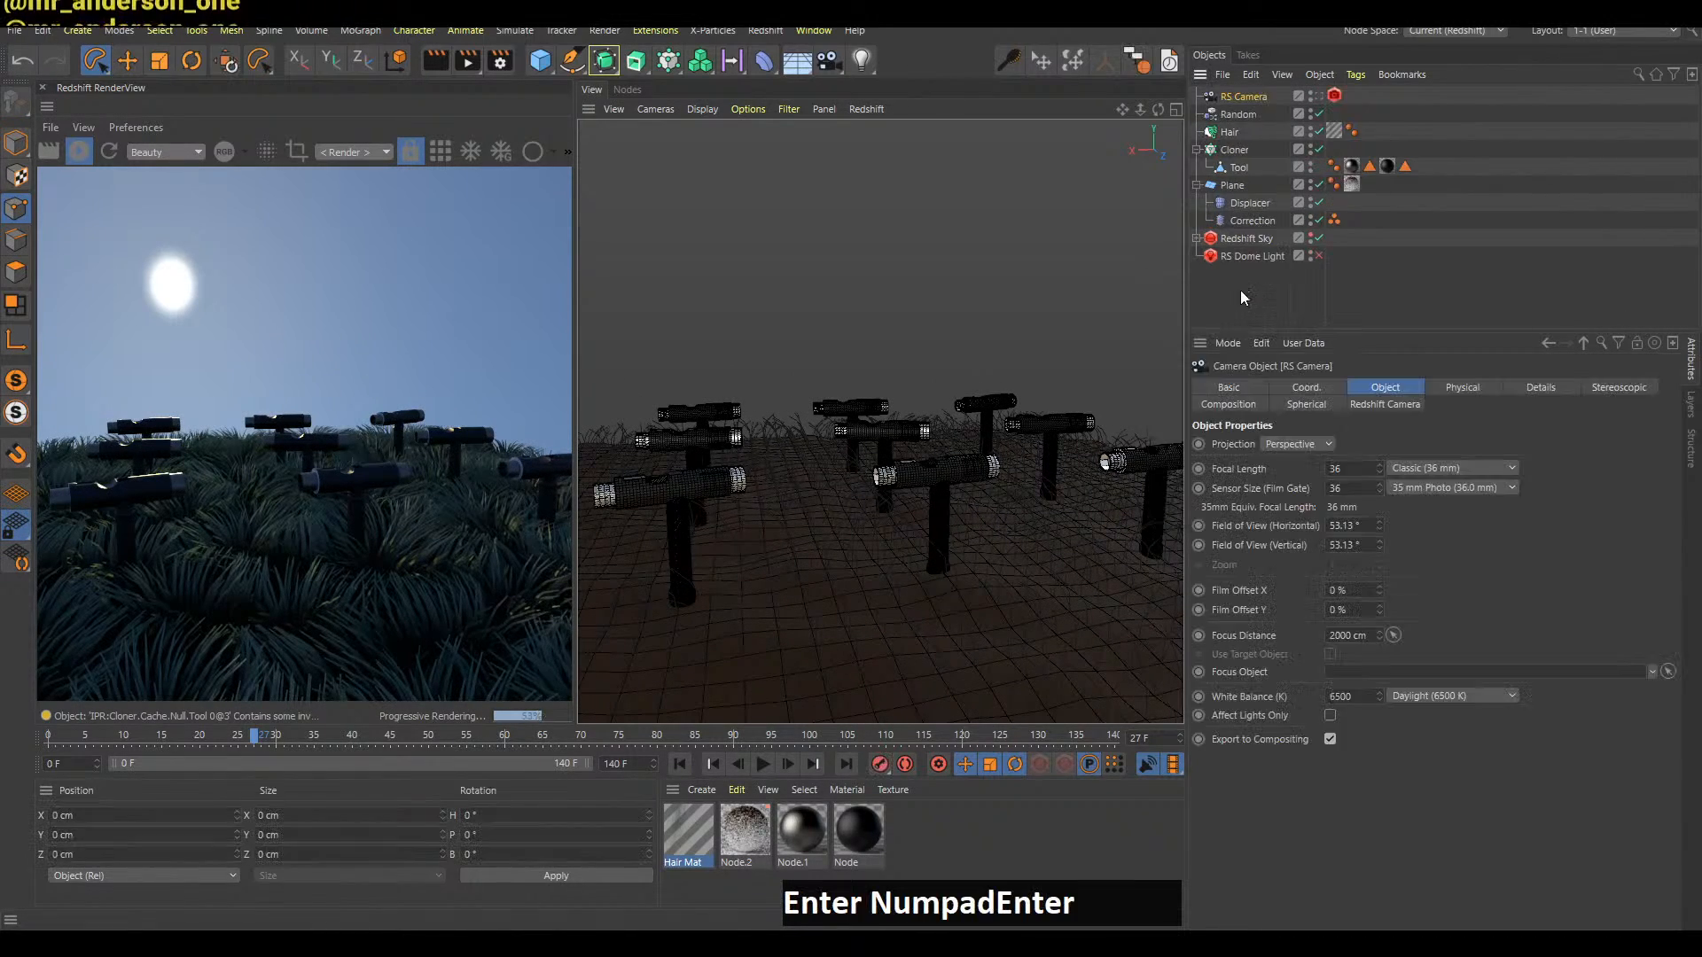
left_click_drag(1379, 467, 1384, 344)
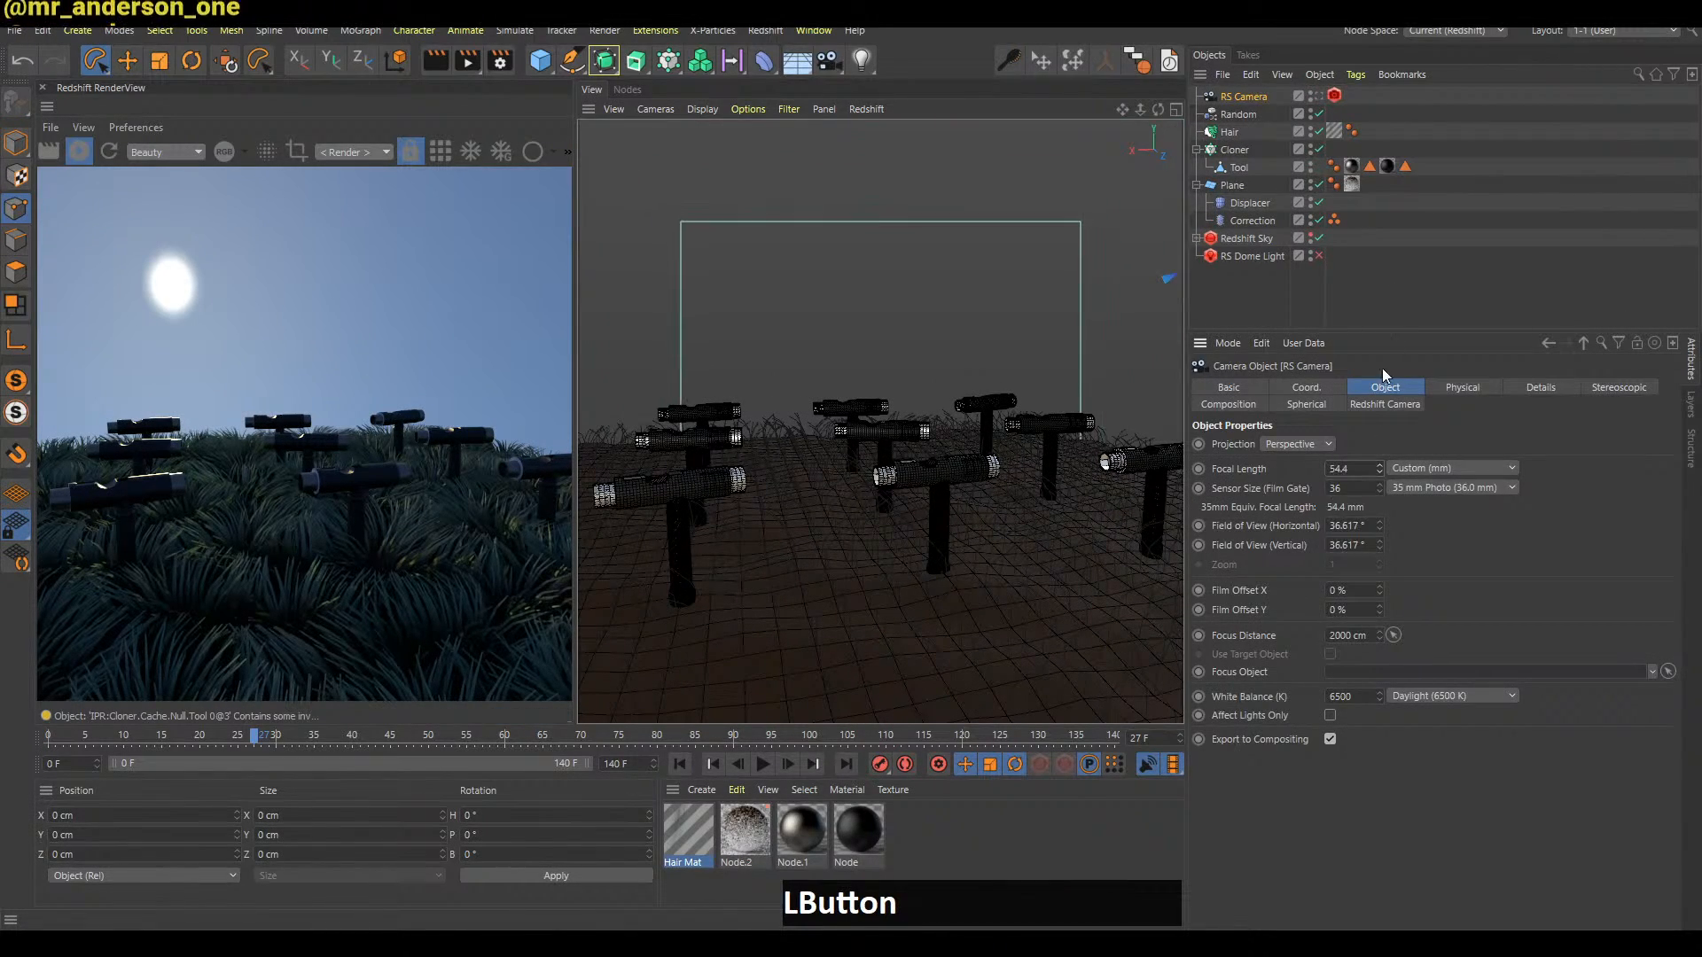
Look through the new RS Camera and reframe the field of tools with the sun above them
left_click(1316, 96)
right_click_drag(966, 567, 1053, 534, "alt")
middle_click_drag(1052, 535, 1034, 528, "alt")
left_click_drag(1034, 529, 1052, 558, "alt")
middle_click_drag(1052, 559, 1048, 563, "alt")
Override and enable Streak in the camera's Redshift tag and lower its threshold
left_click(1335, 98)
left_click(1434, 404)
left_click(1257, 443)
left_click(1343, 444)
left_click_drag(1382, 463, 1349, 460)
Override and enable Flare in the Redshift camera tag with a threshold of 3.04
left_click(1365, 404)
left_click(1258, 443)
left_click(1342, 444)
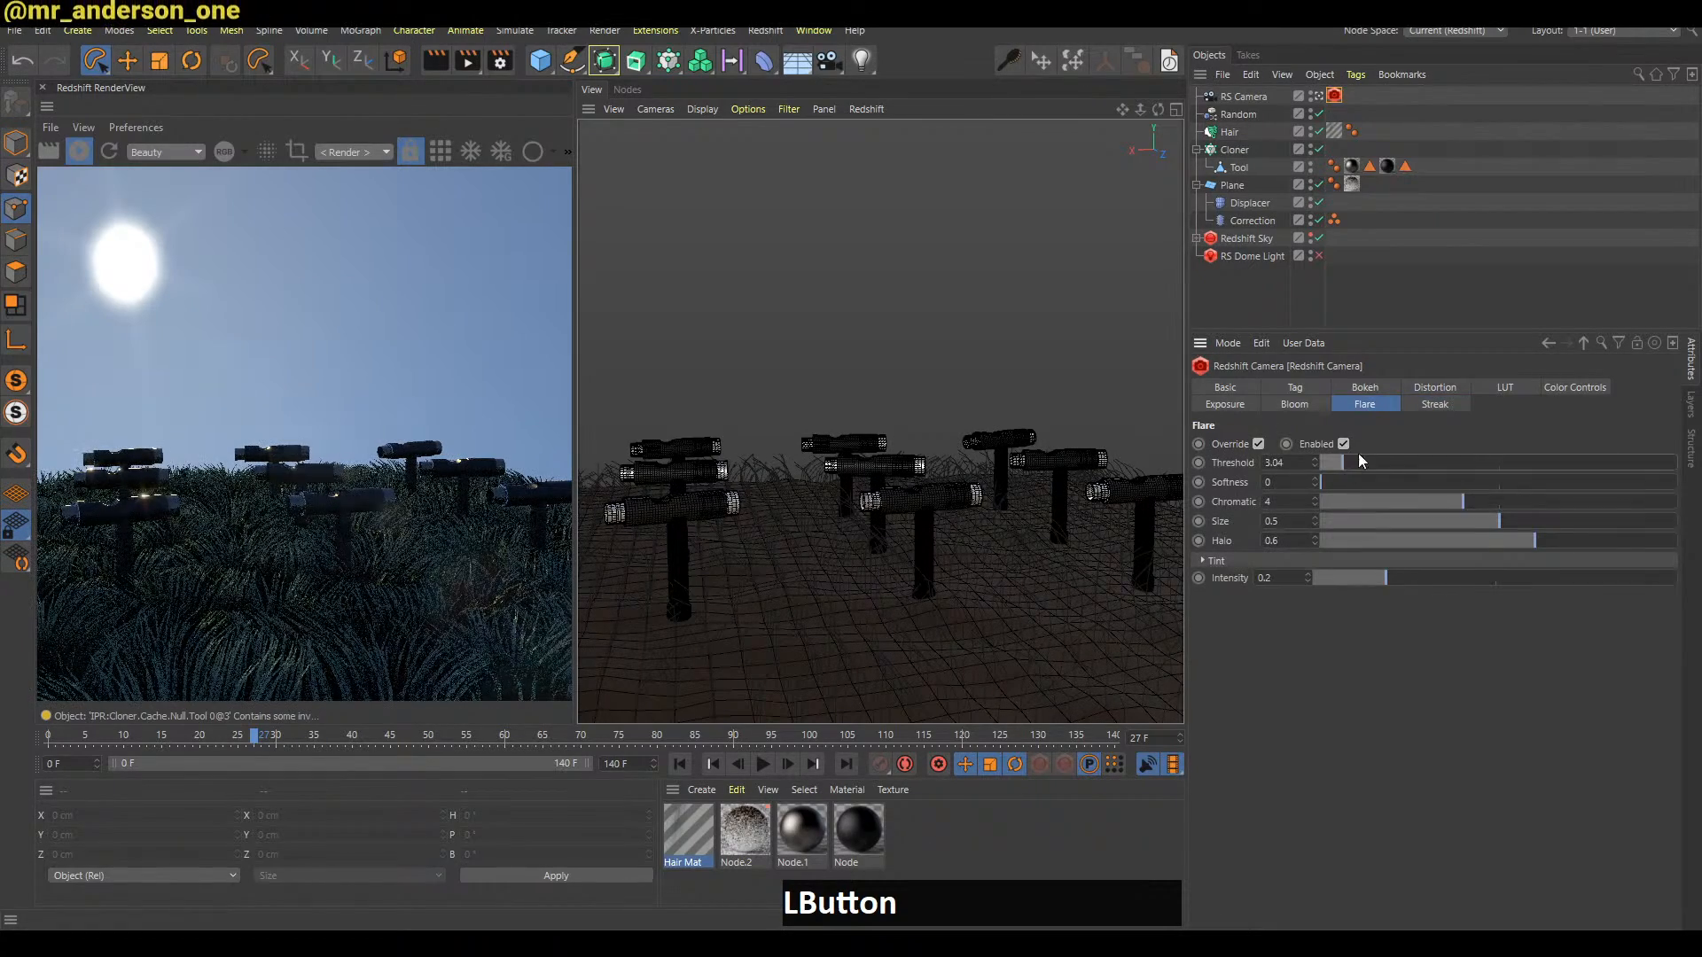
Override and enable Bloom in the Redshift camera tag with a threshold of 4.02, and shift the framing slightly sideways
left_click(1325, 409)
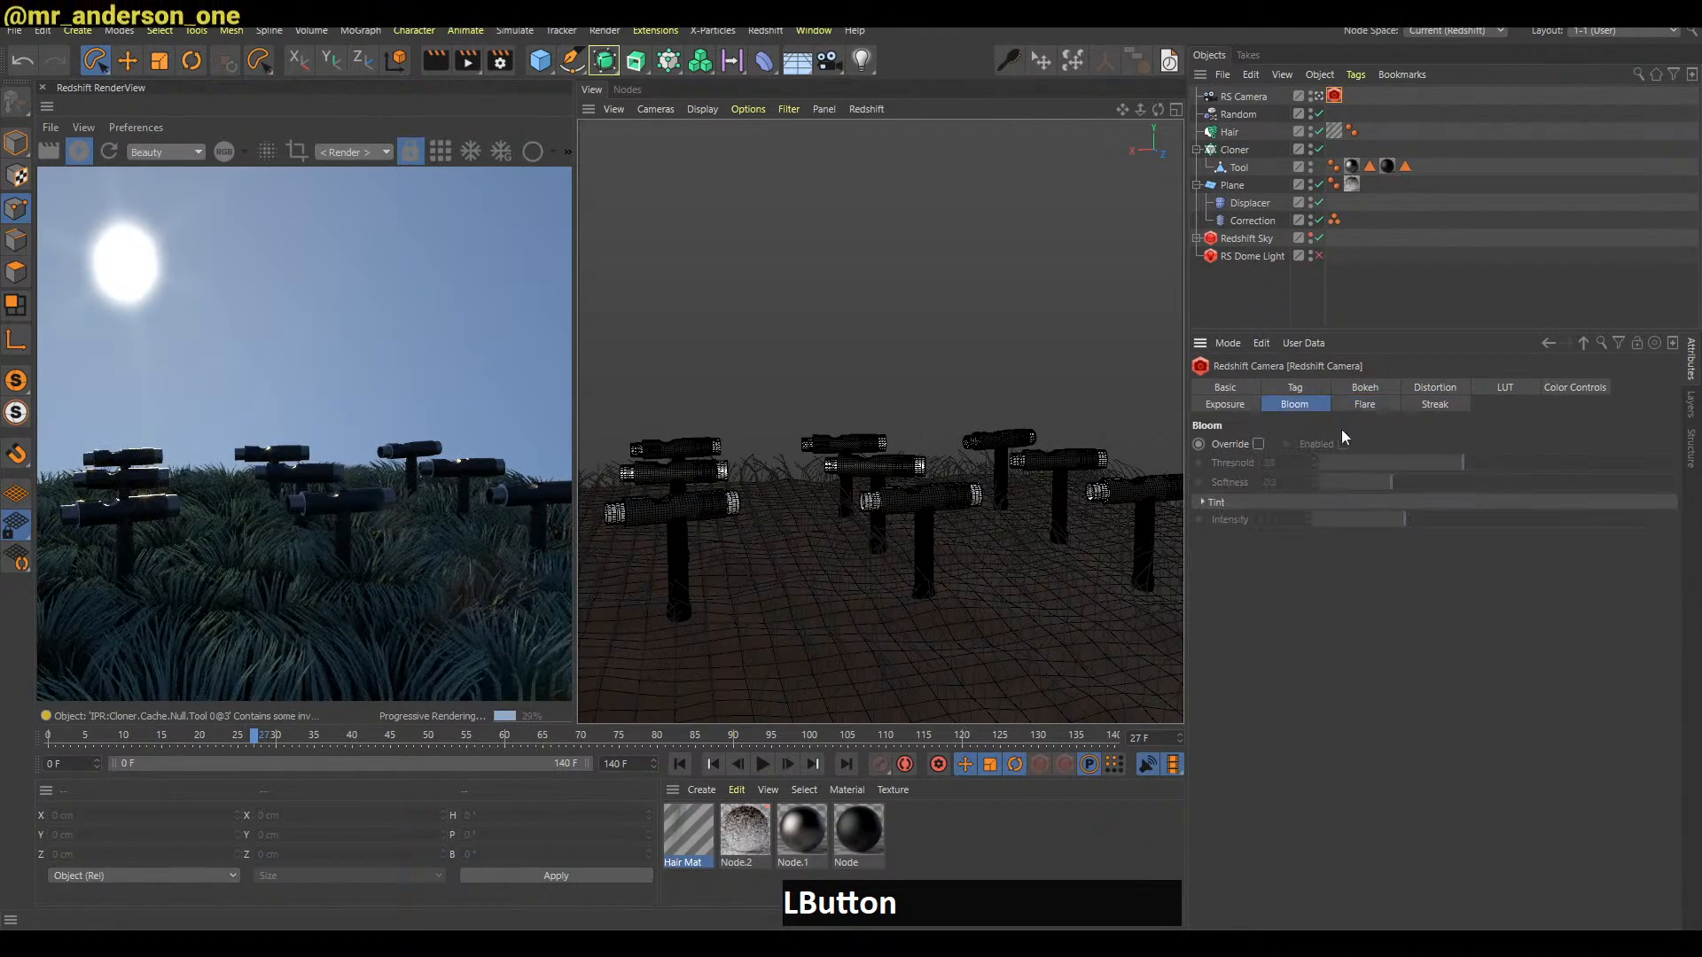
left_click(1258, 443)
left_click(1343, 444)
left_click_drag(1348, 460, 1352, 461)
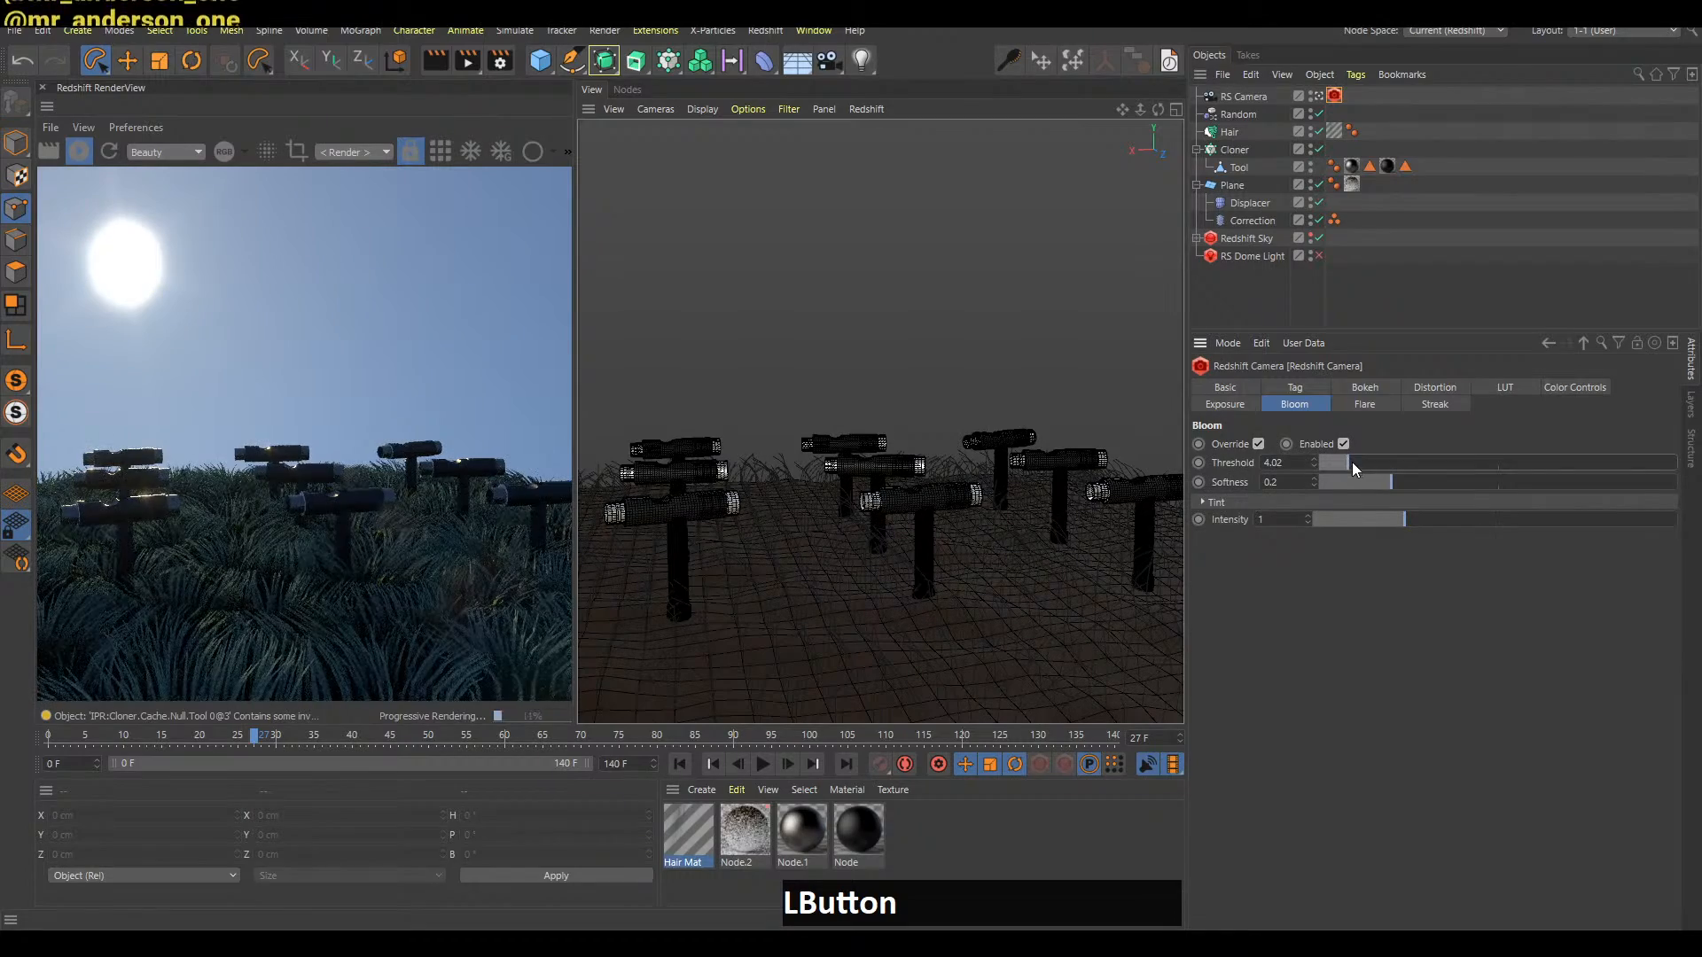
middle_click_drag(940, 472, 970, 502, "alt")
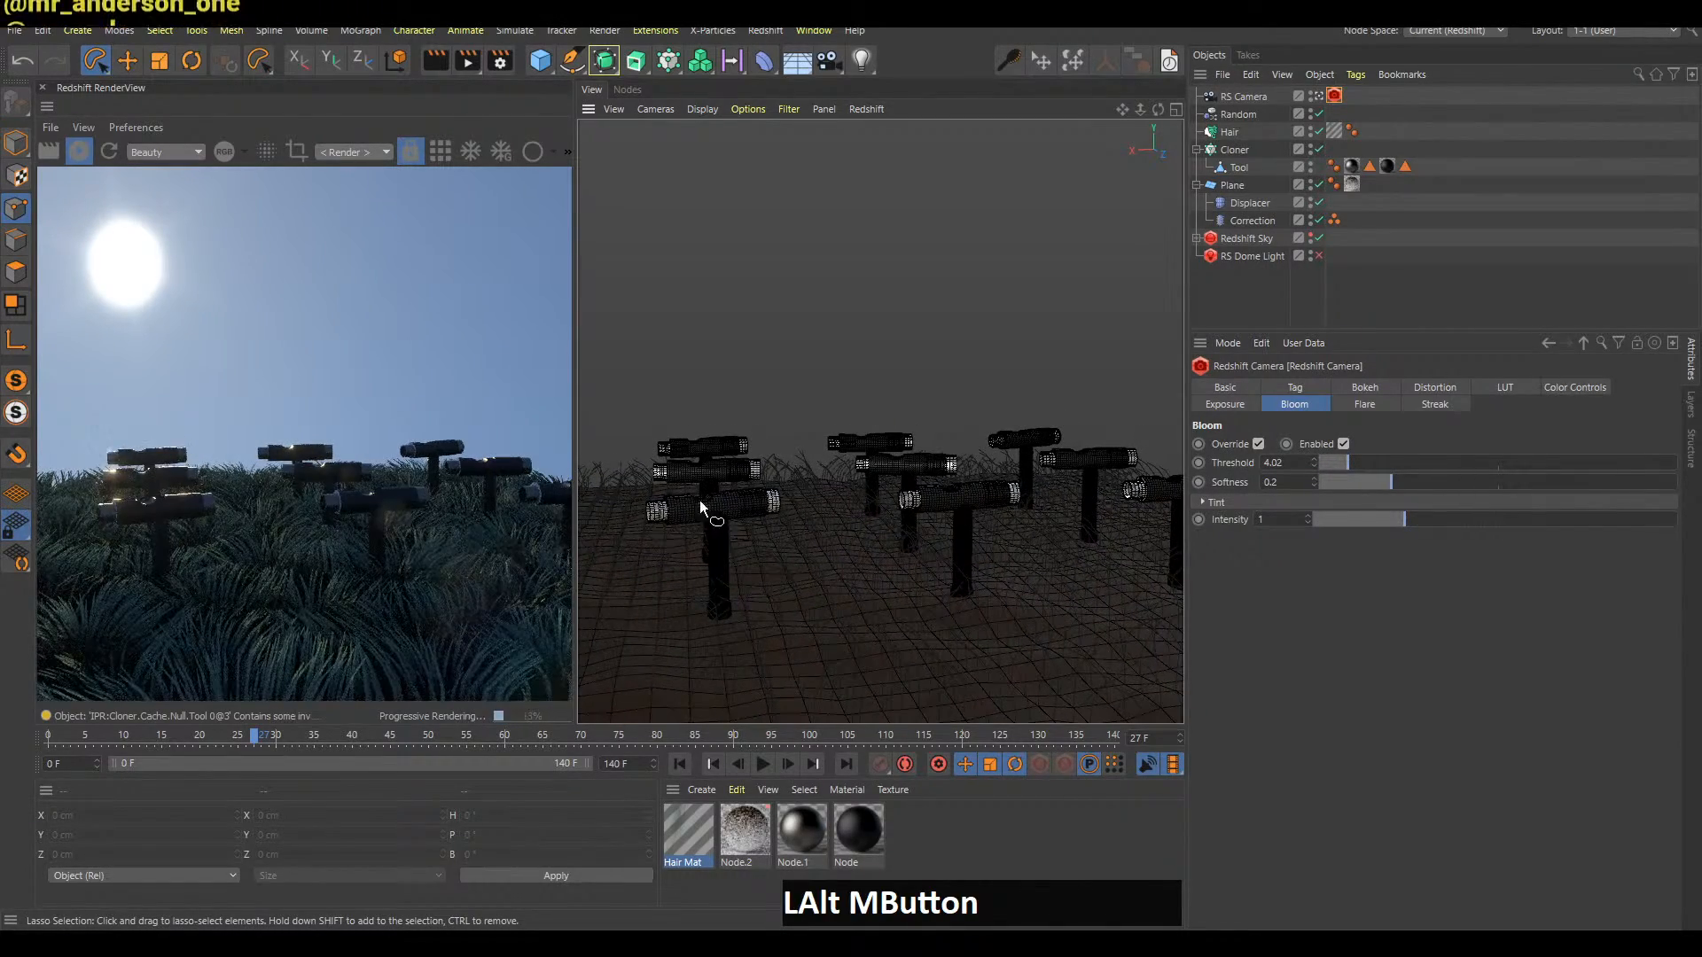
left_click(1234, 131)
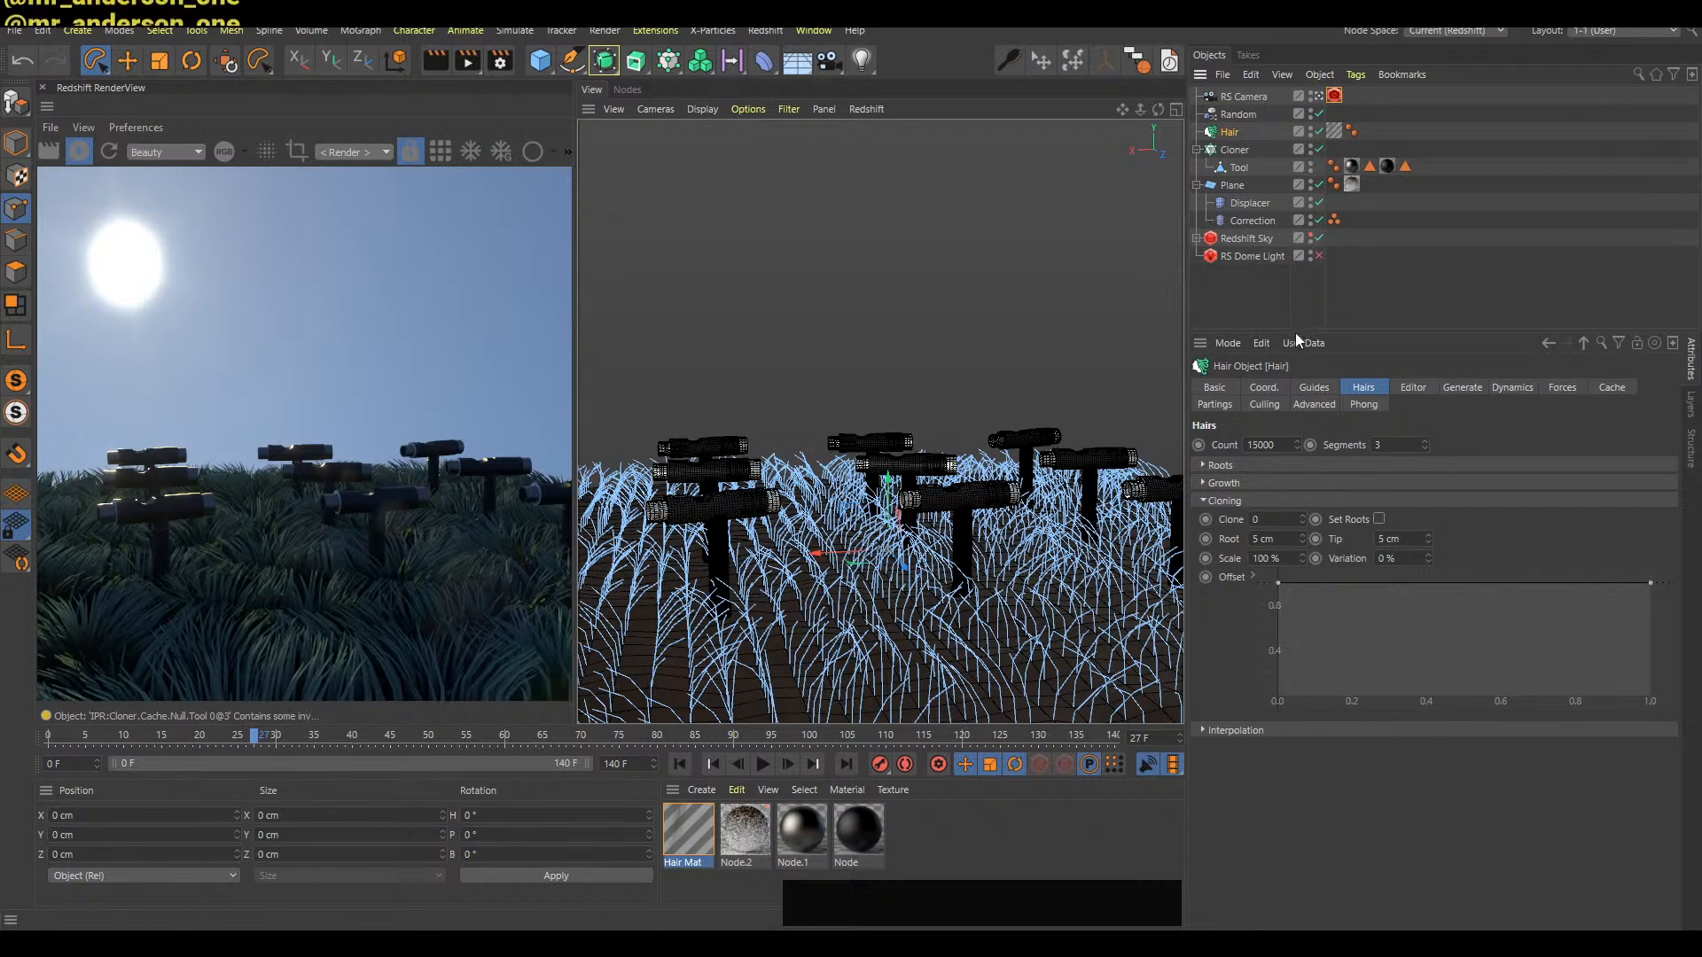
left_click(1252, 298)
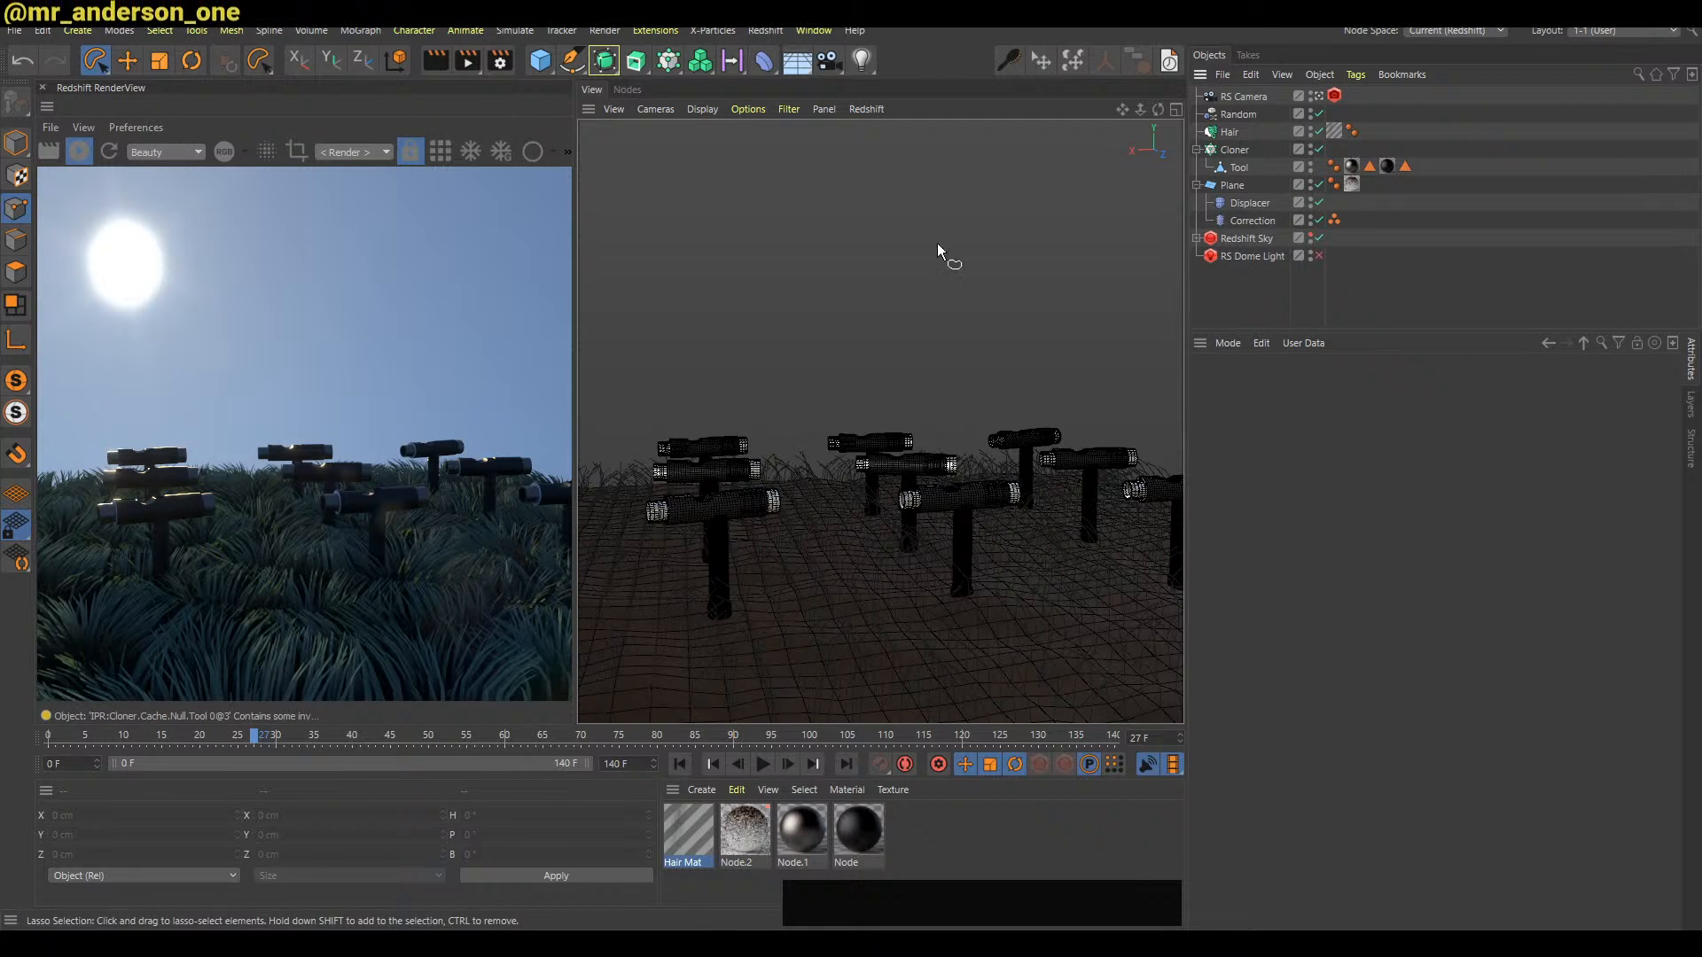
Sketch curved strokes beside one tool with Doodle Paint, and undo them
key("shift+c")
type("doo")
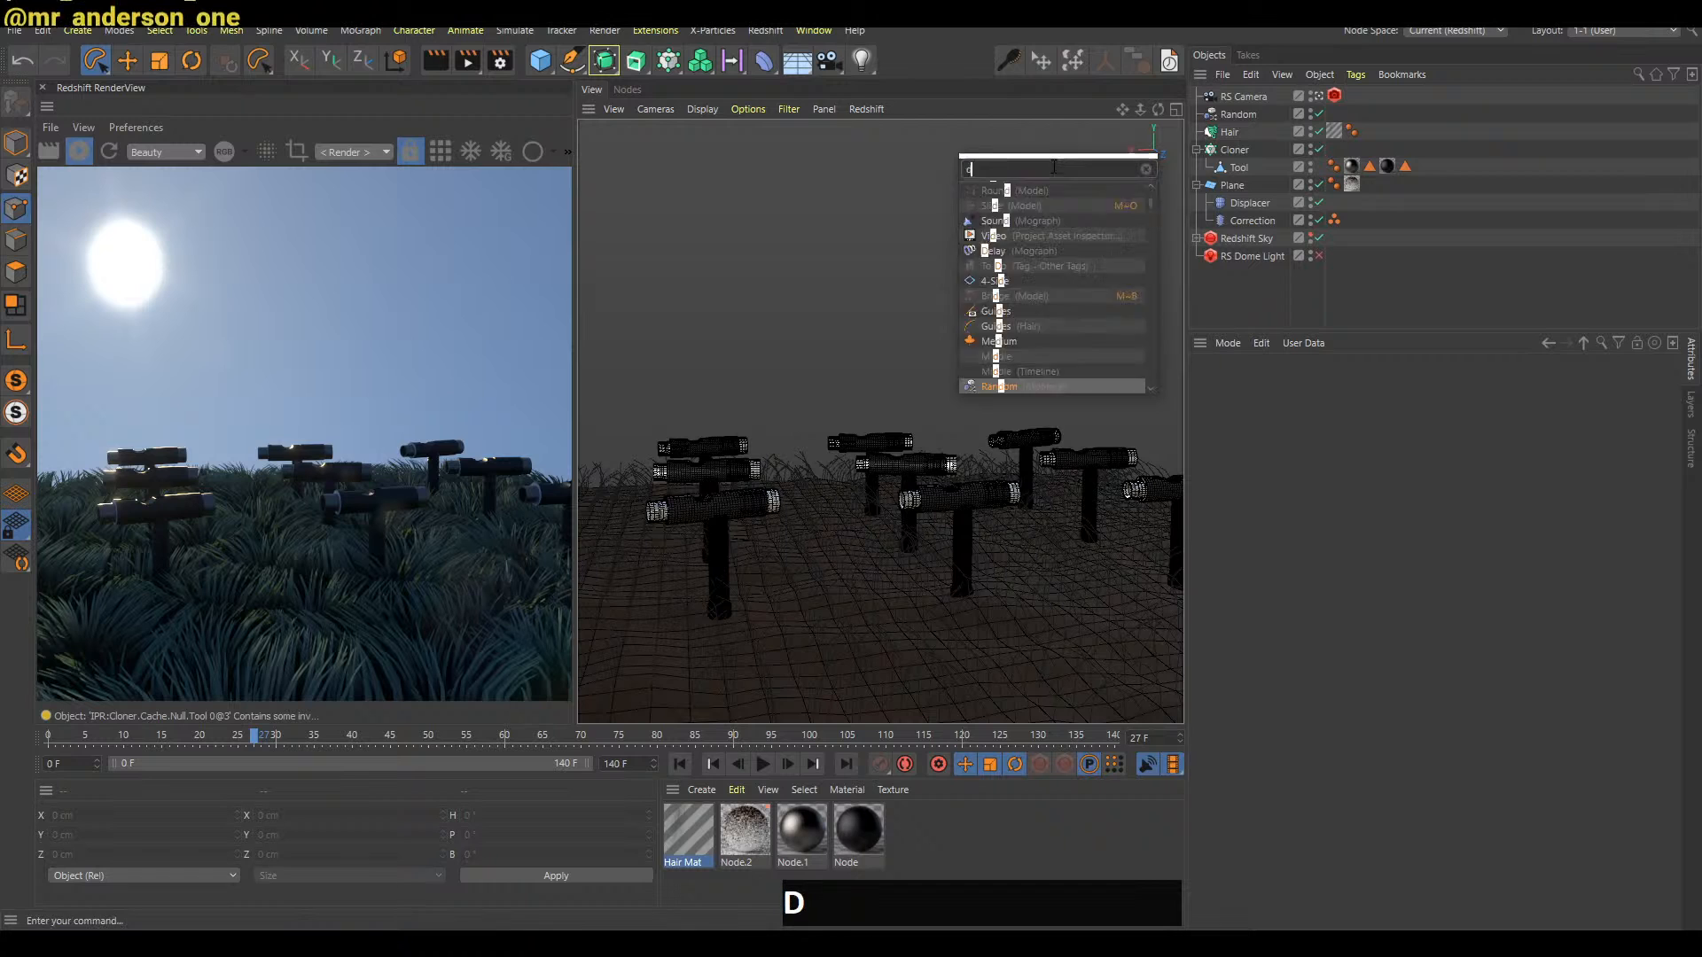
mouse_move(1005, 206)
left_mouse_down()
mouse_move(984, 65)
mouse_move(1002, 68)
mouse_move(977, 63)
left_mouse_up()
left_click(975, 62)
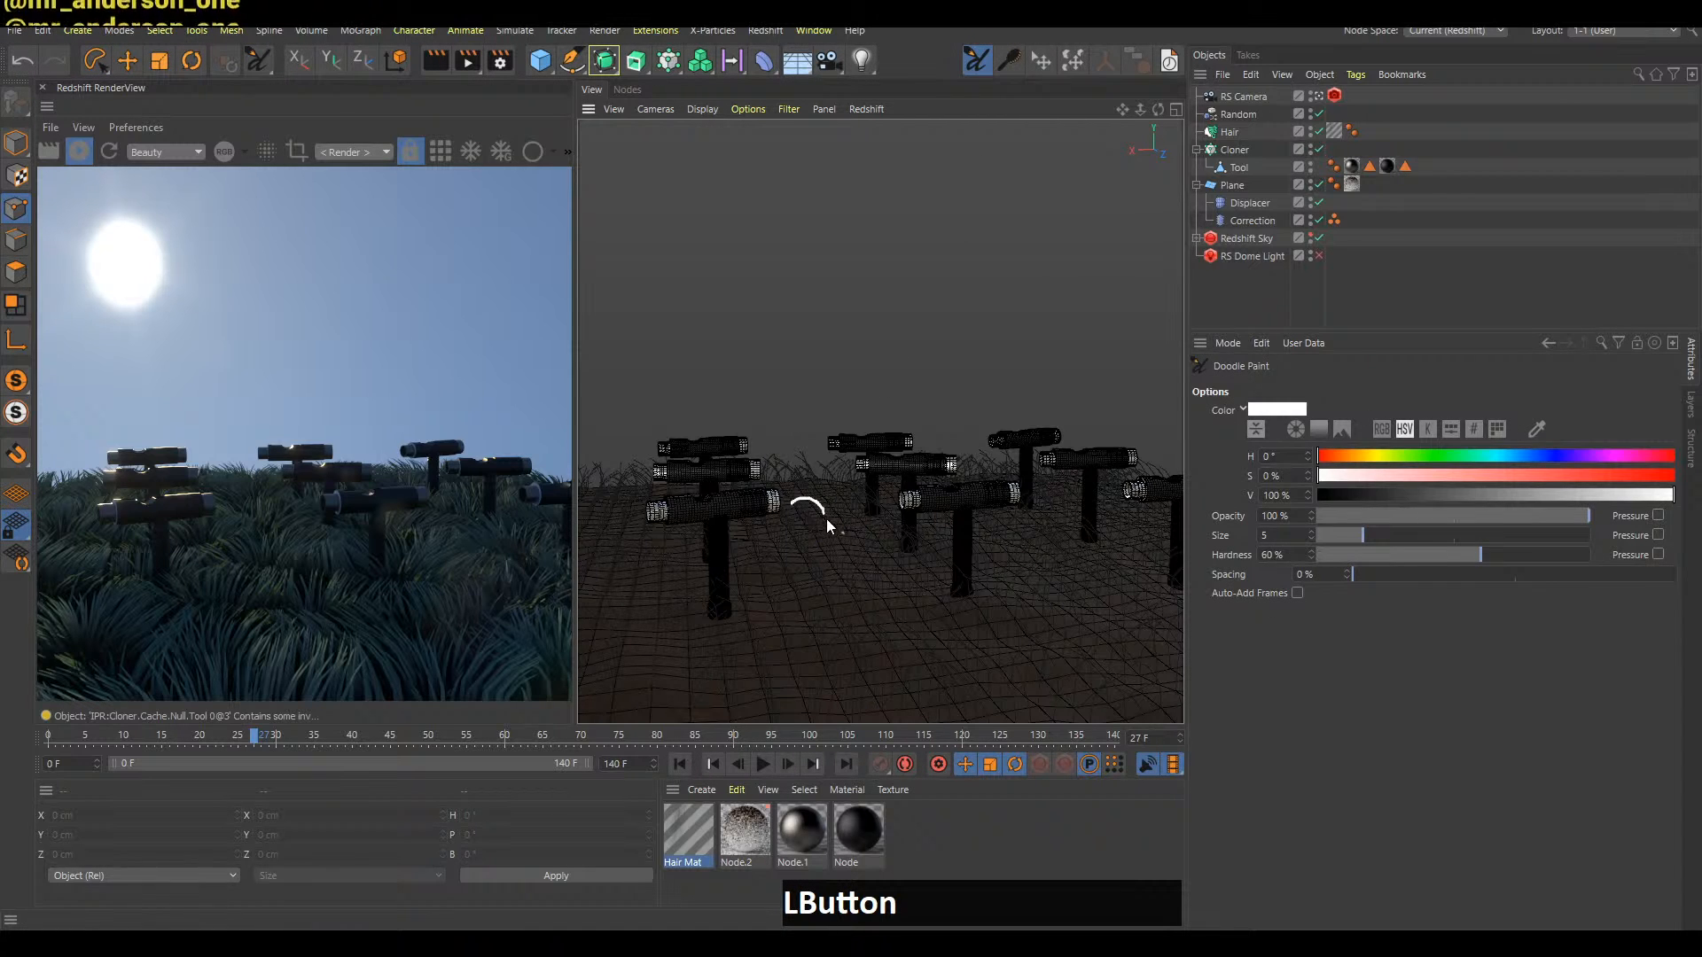
left_click_drag(822, 512, 829, 571)
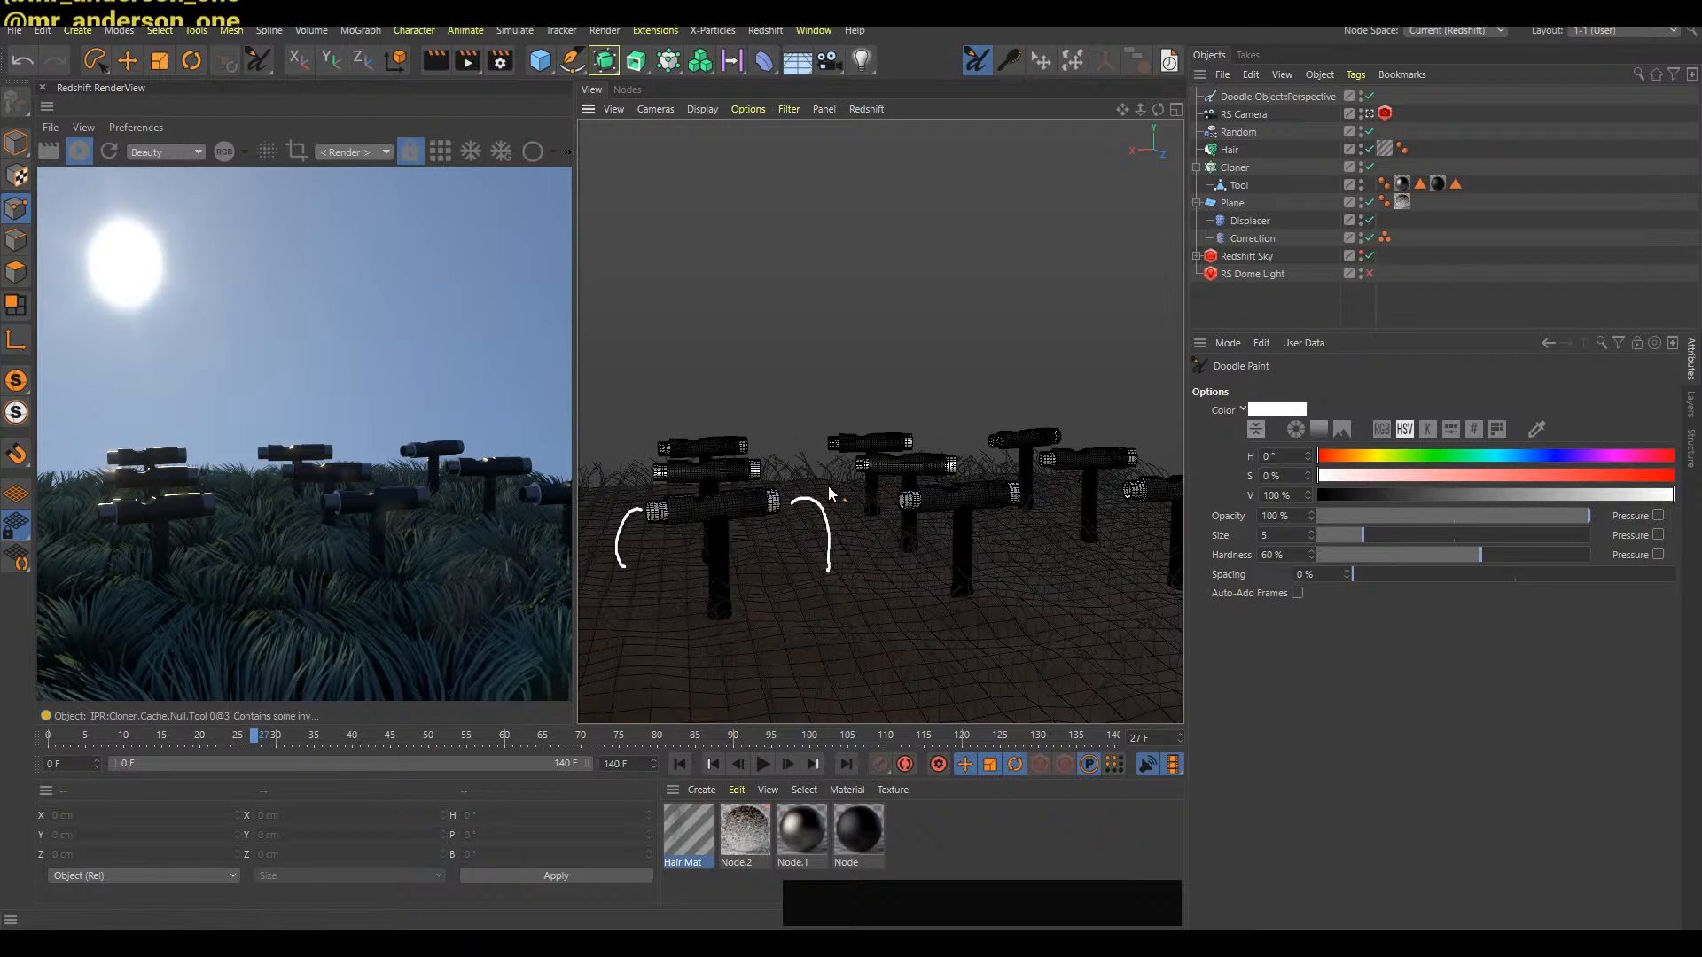
key("ctrl+z")
key("ctrl+z")
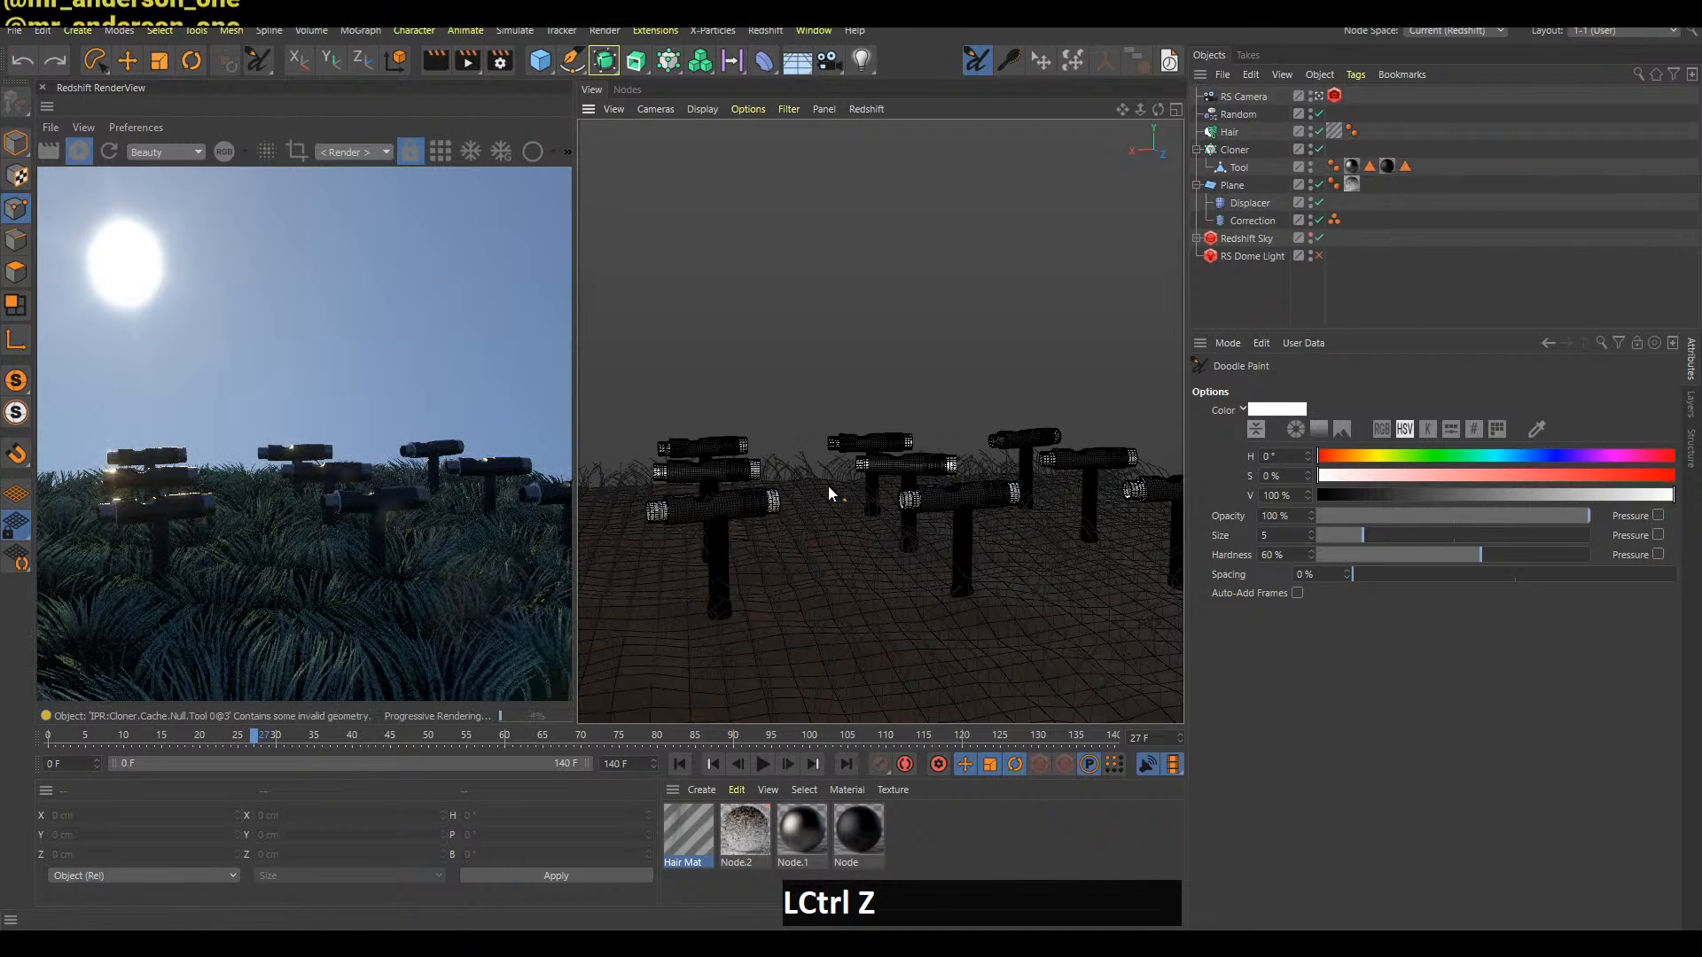
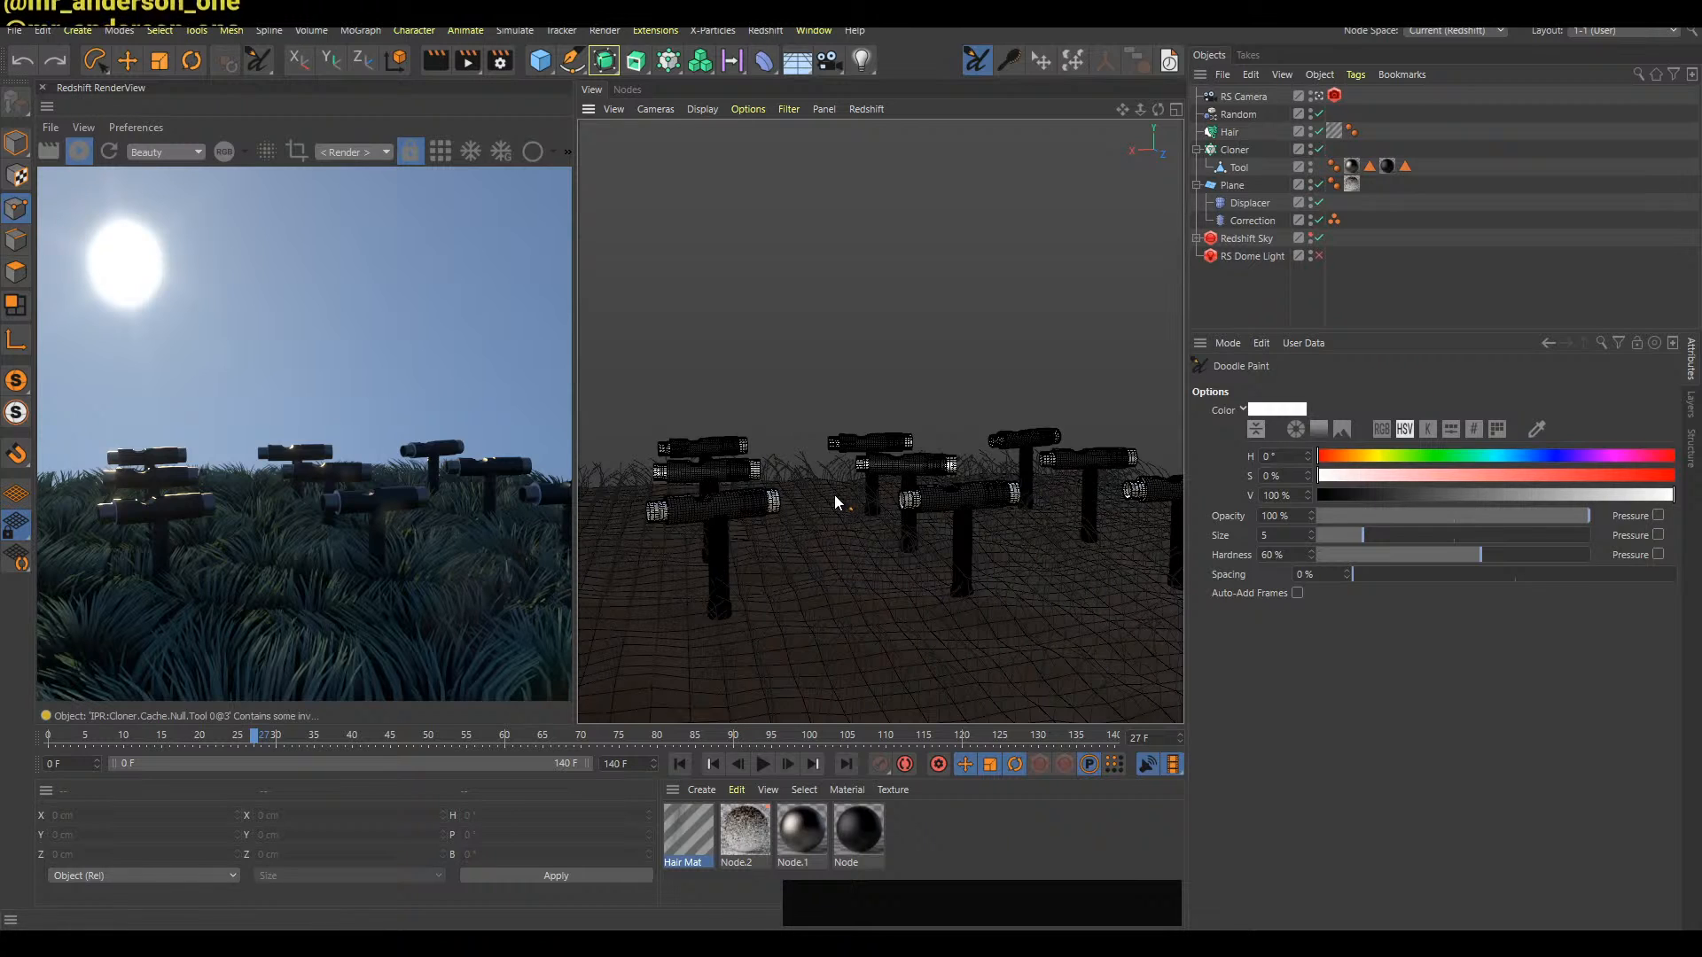
Set the Hair object's guide length to 4 cm and clear the selection
left_click(1251, 135)
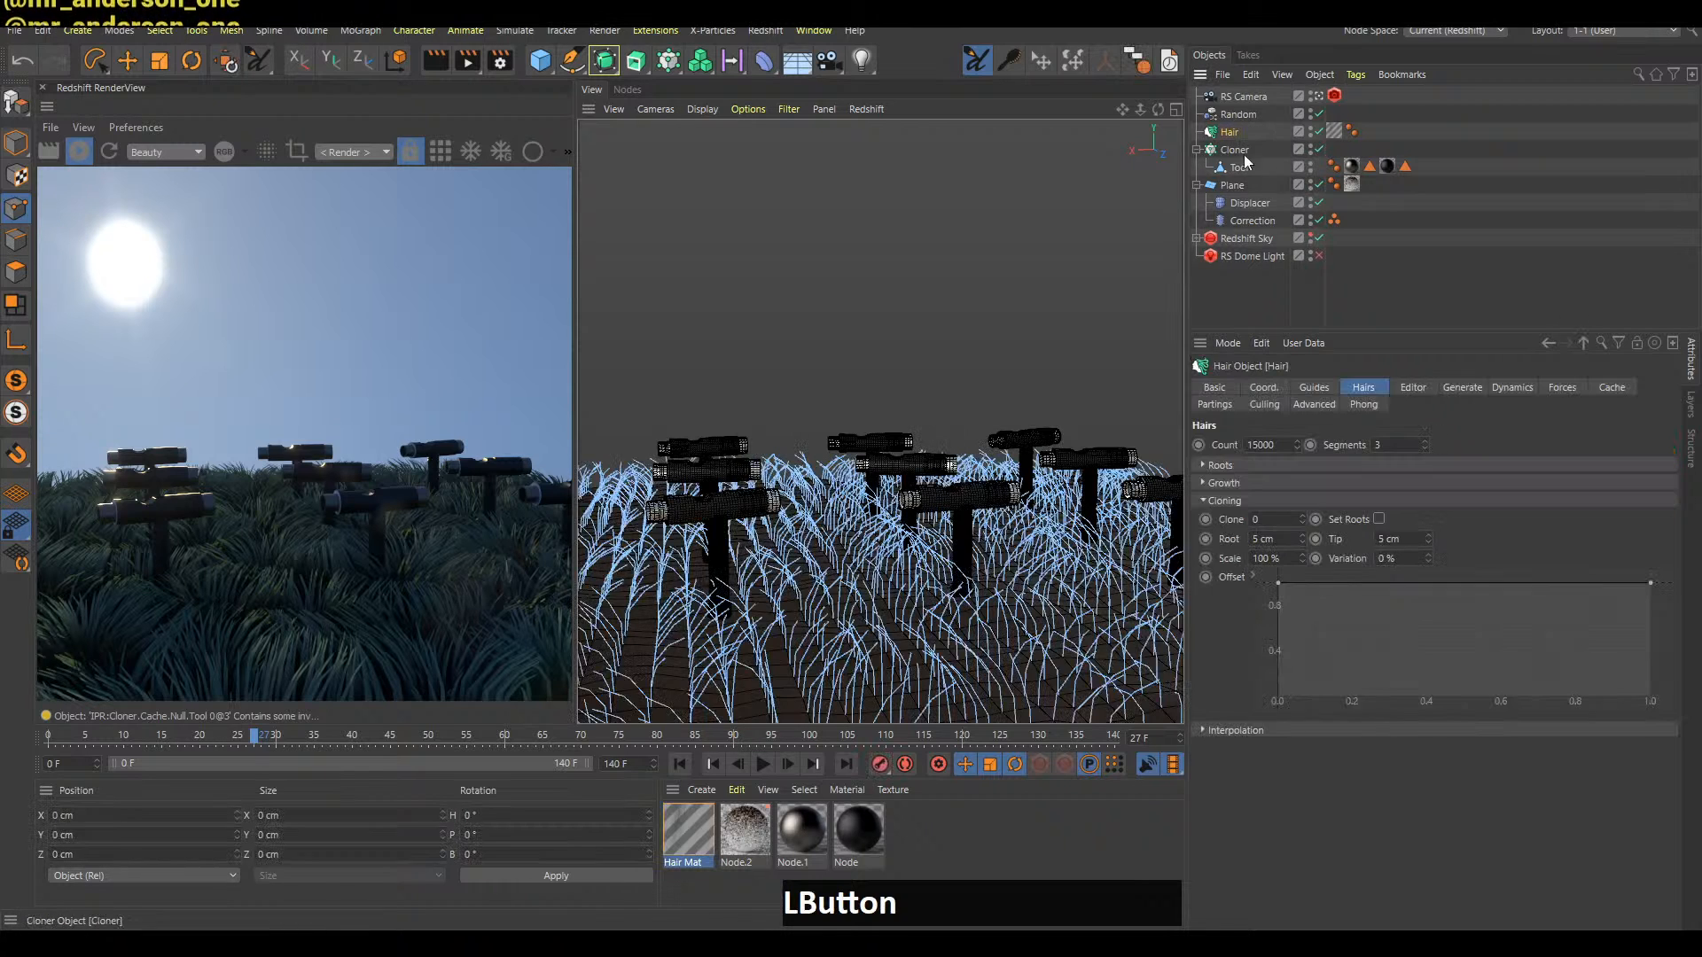
left_click(1313, 389)
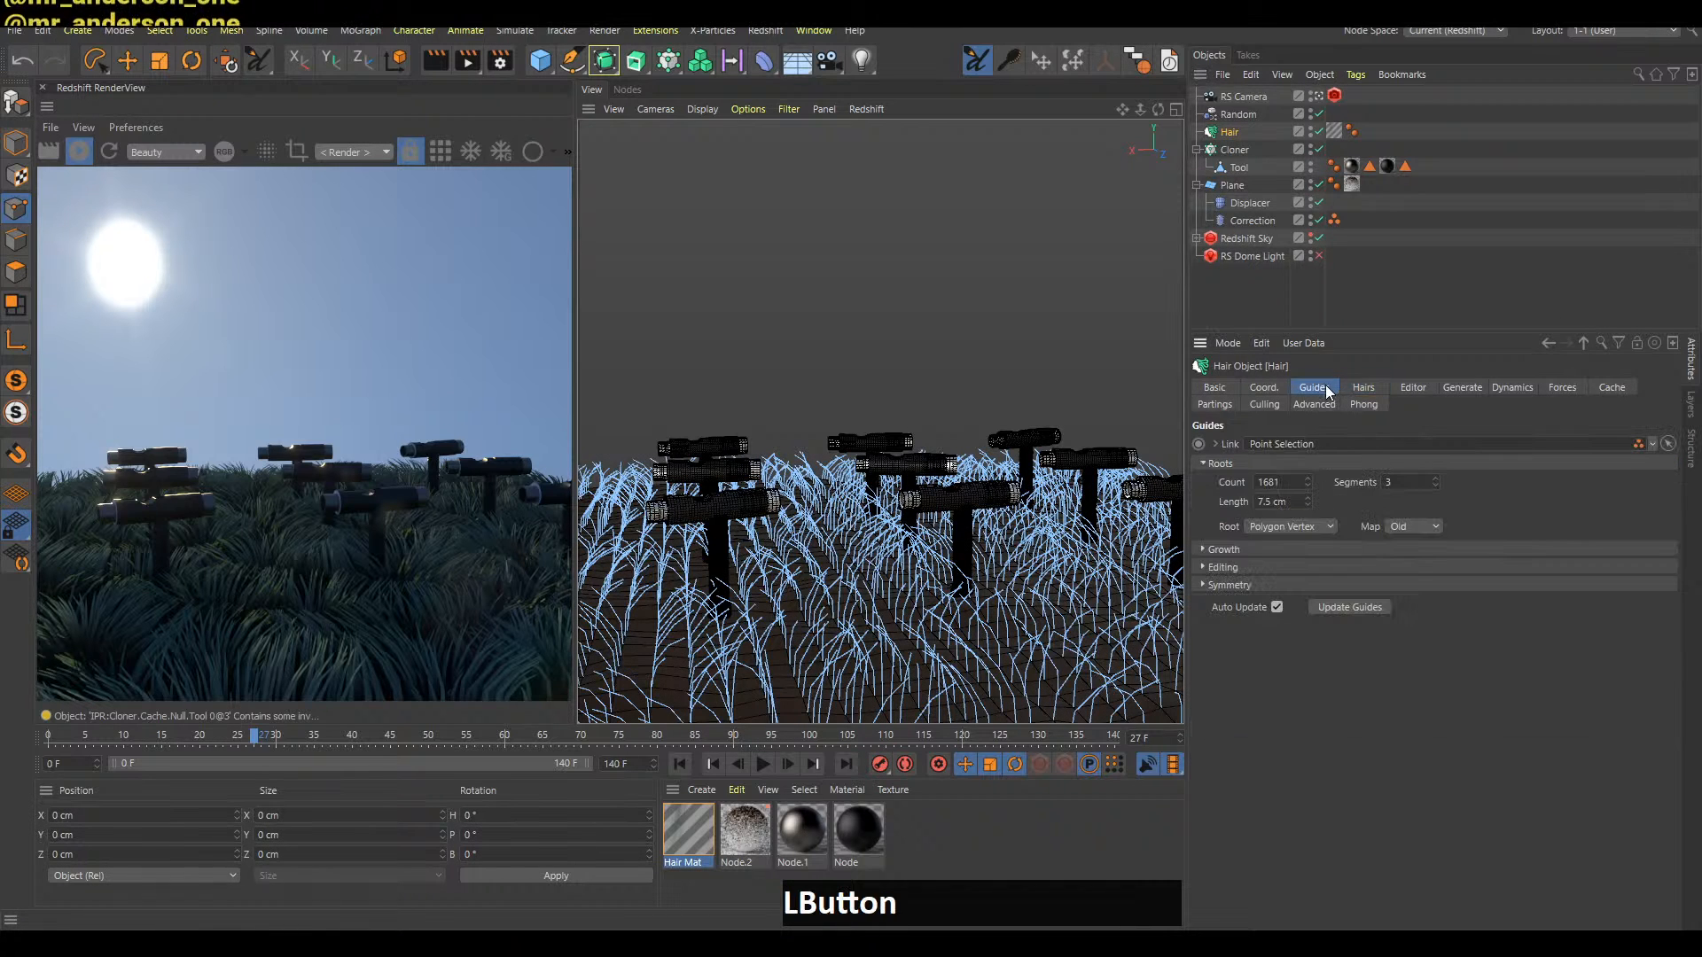
double_click(1283, 501)
type("4")
key("Return")
left_click(1280, 285)
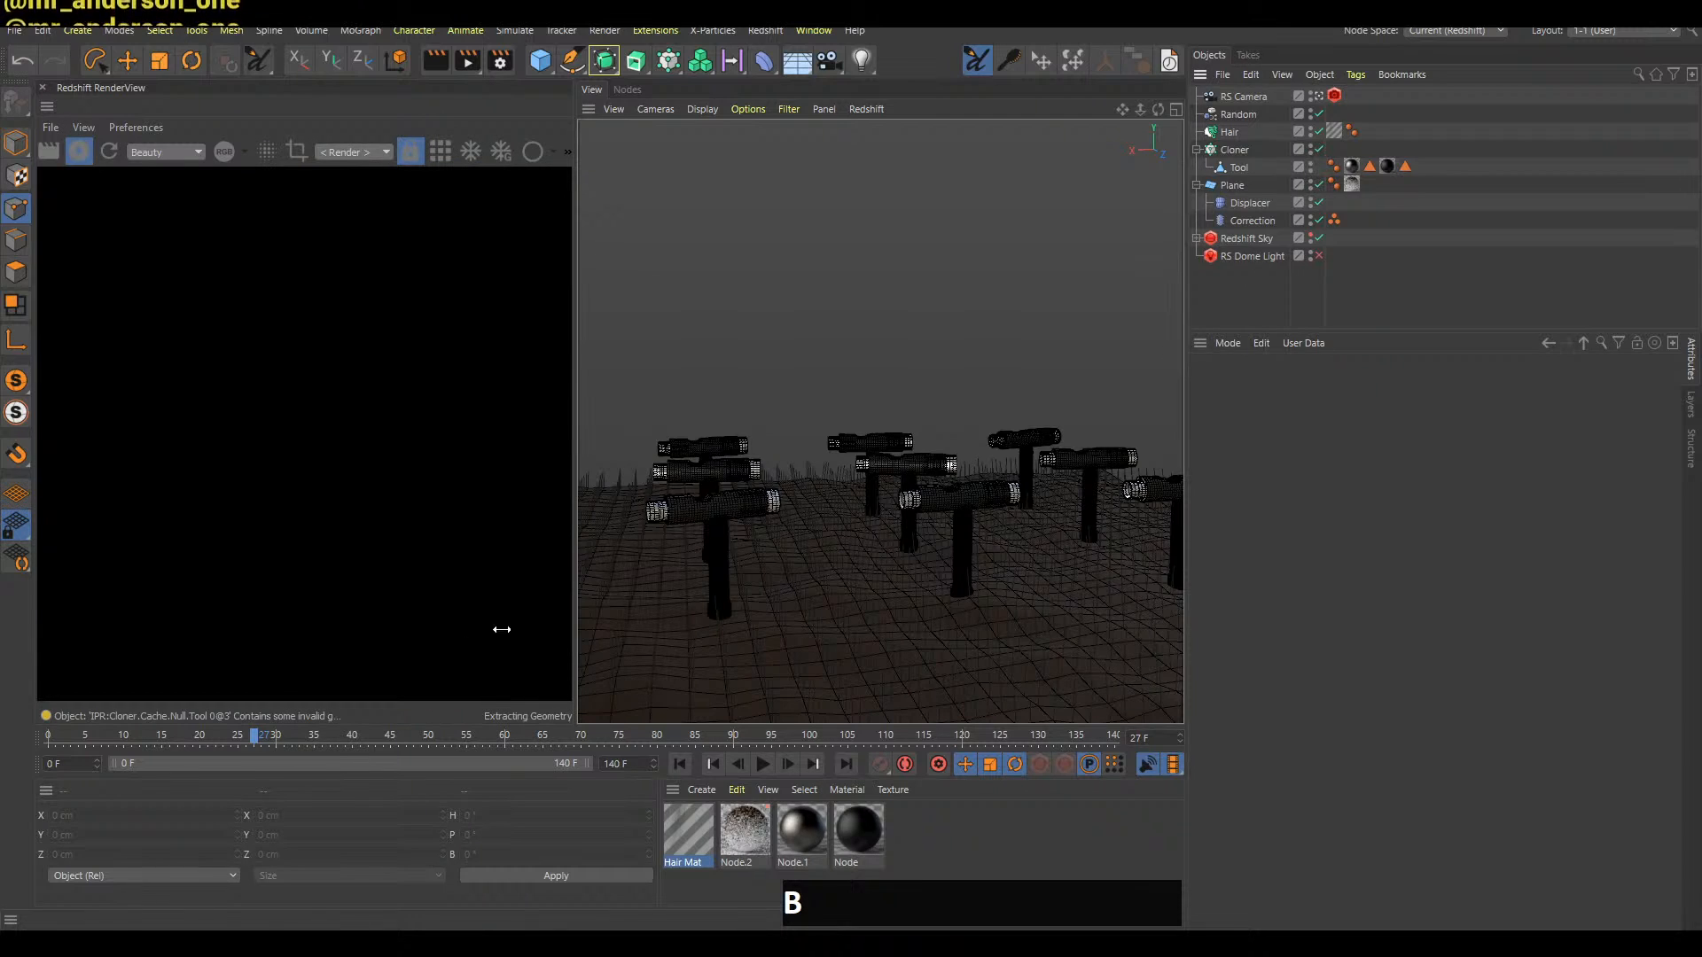
Check the live chat window for new questions and return to the scene
key("alt+Tab")
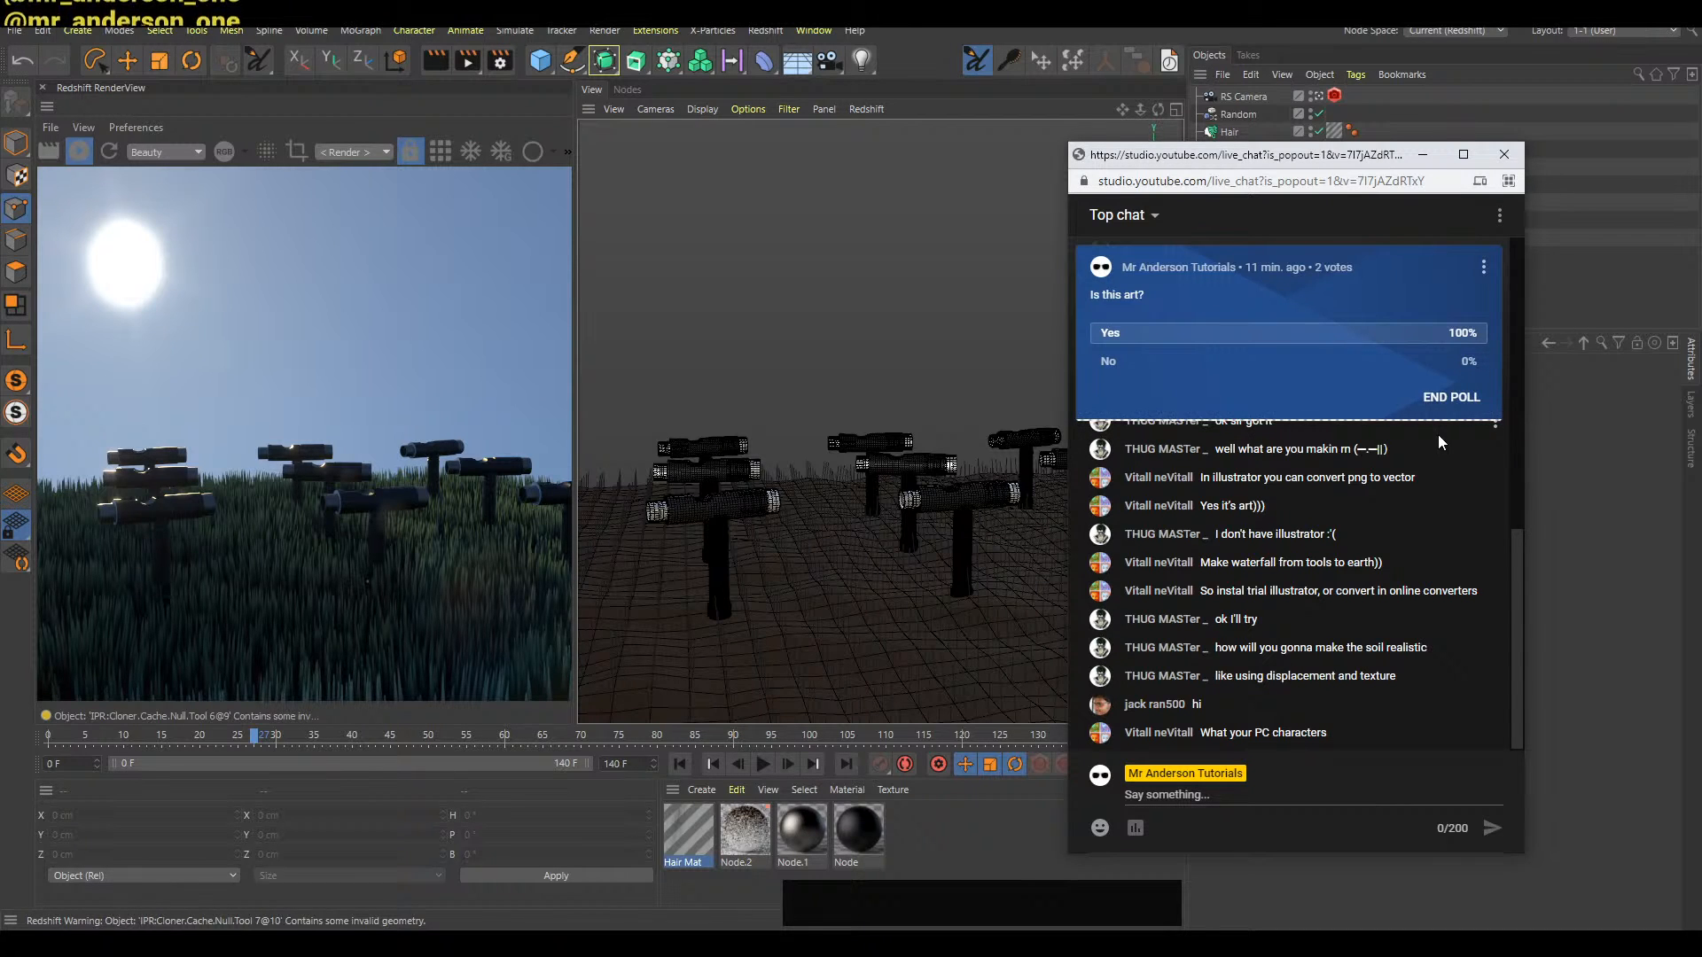
left_click(1614, 259)
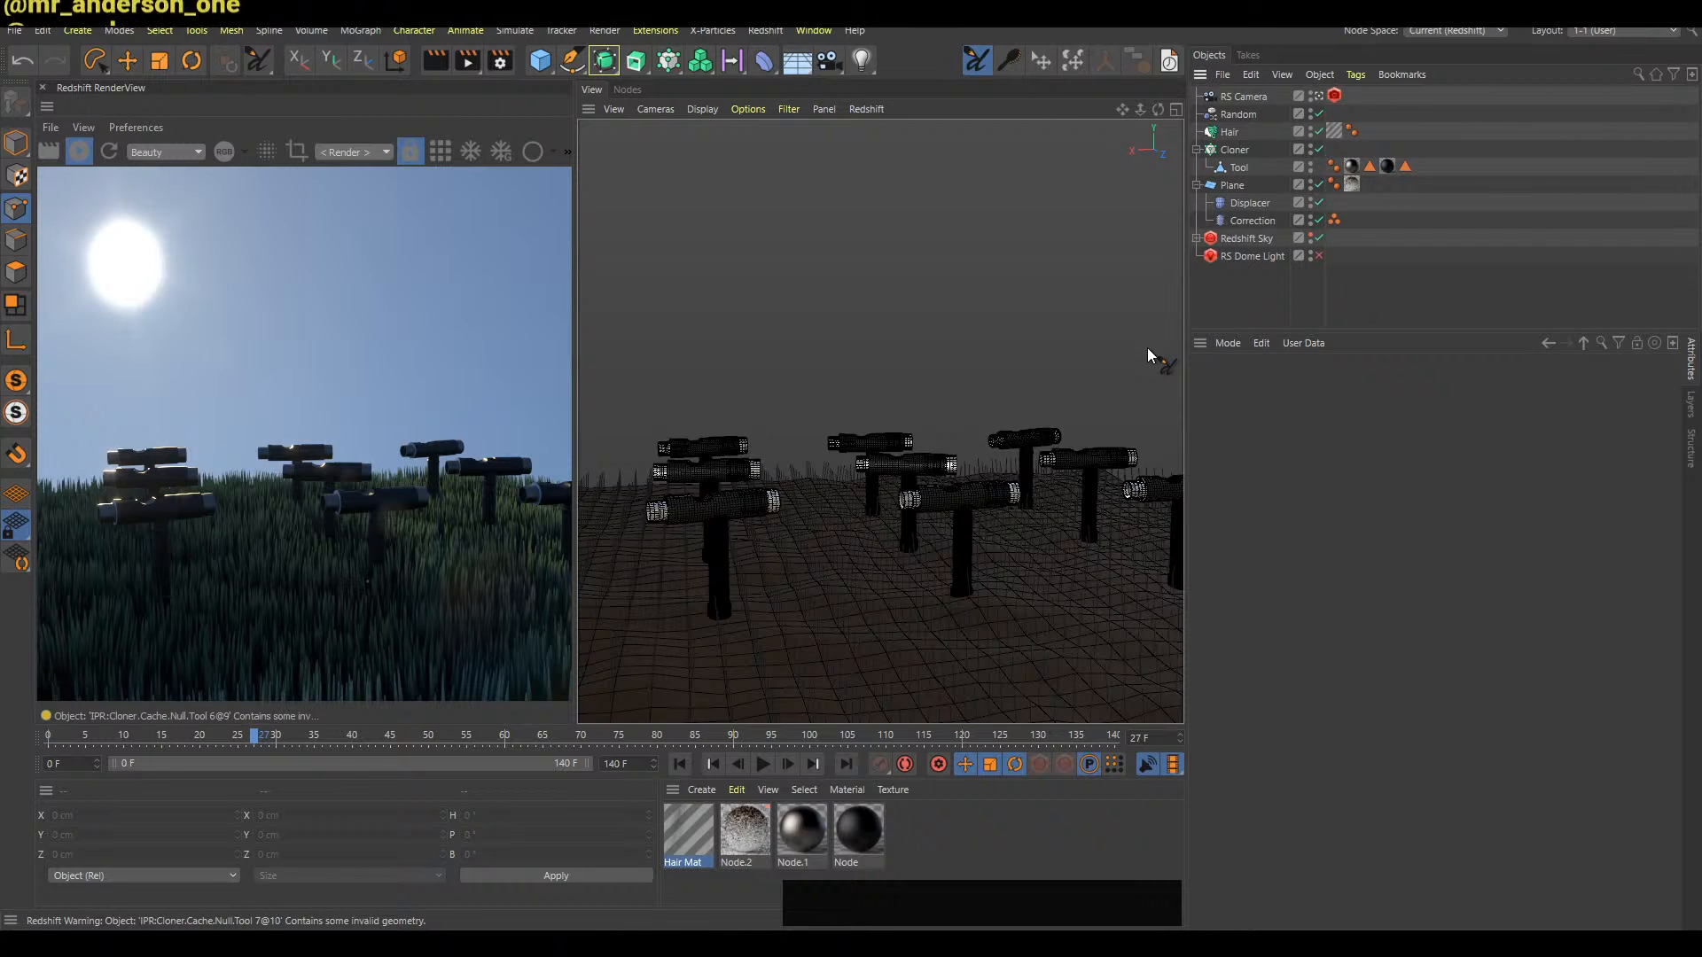
Play the animation to frame 50 so the shortened grass hair settles, and stop it there
key("F8")
key("F8")
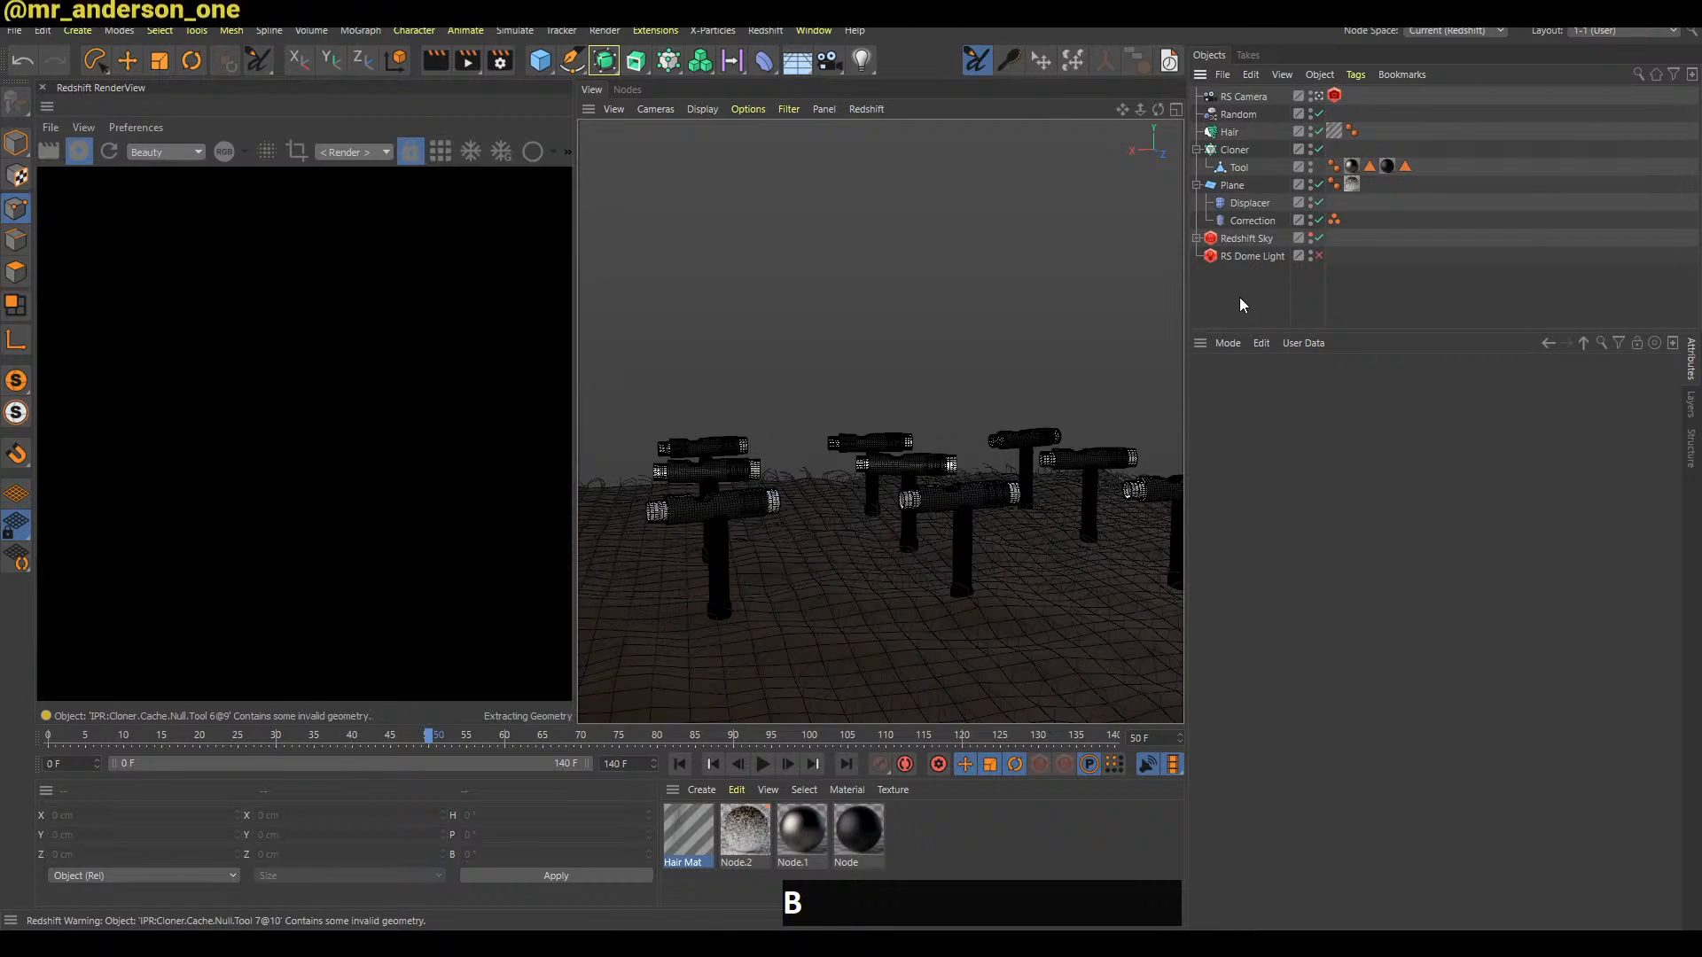
Search Windows for dxdiag and launch the DirectX Diagnostic Tool
key("super+q")
type("dx")
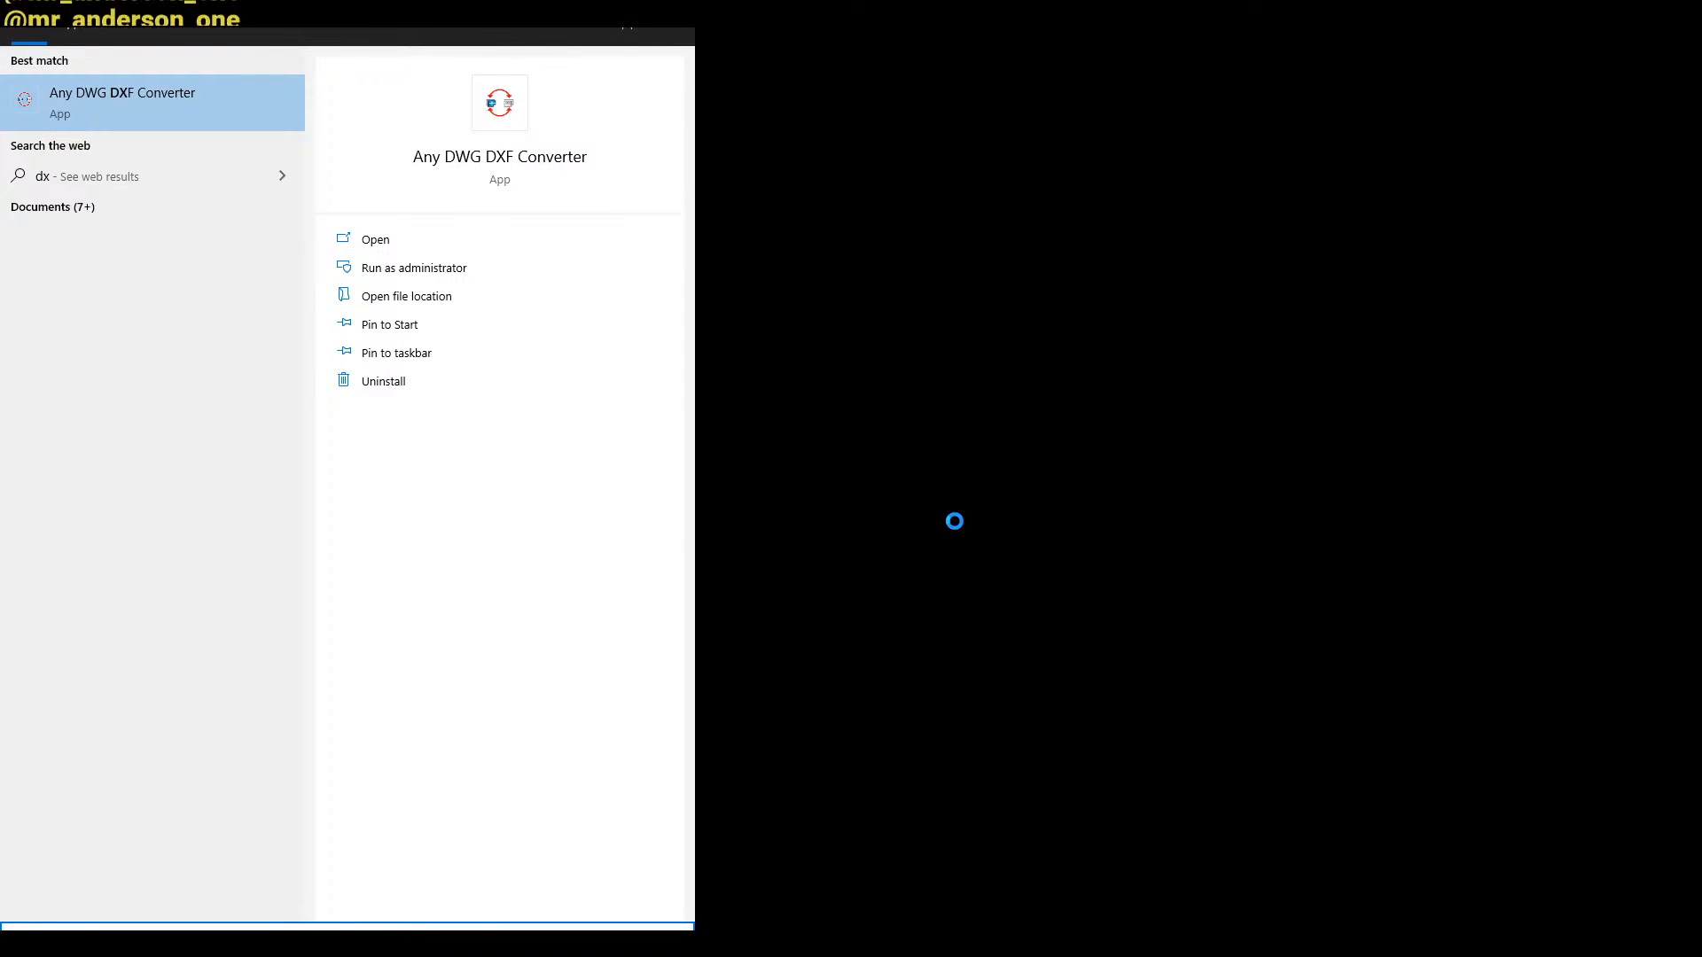
type("di")
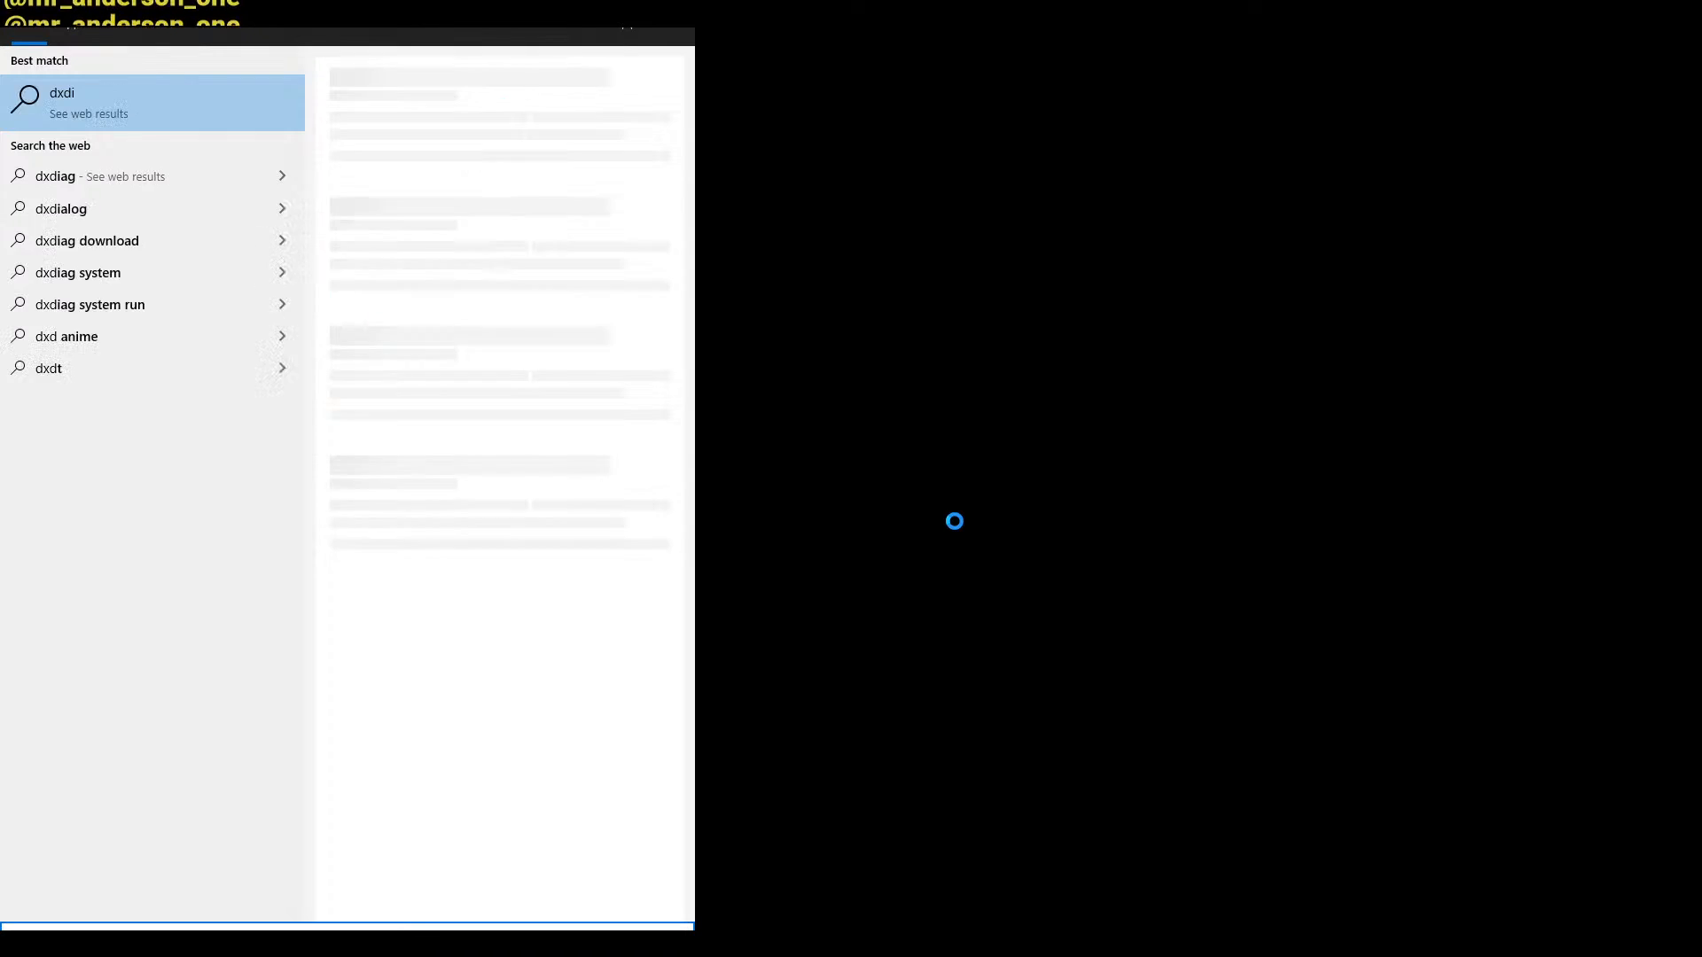
type("ag")
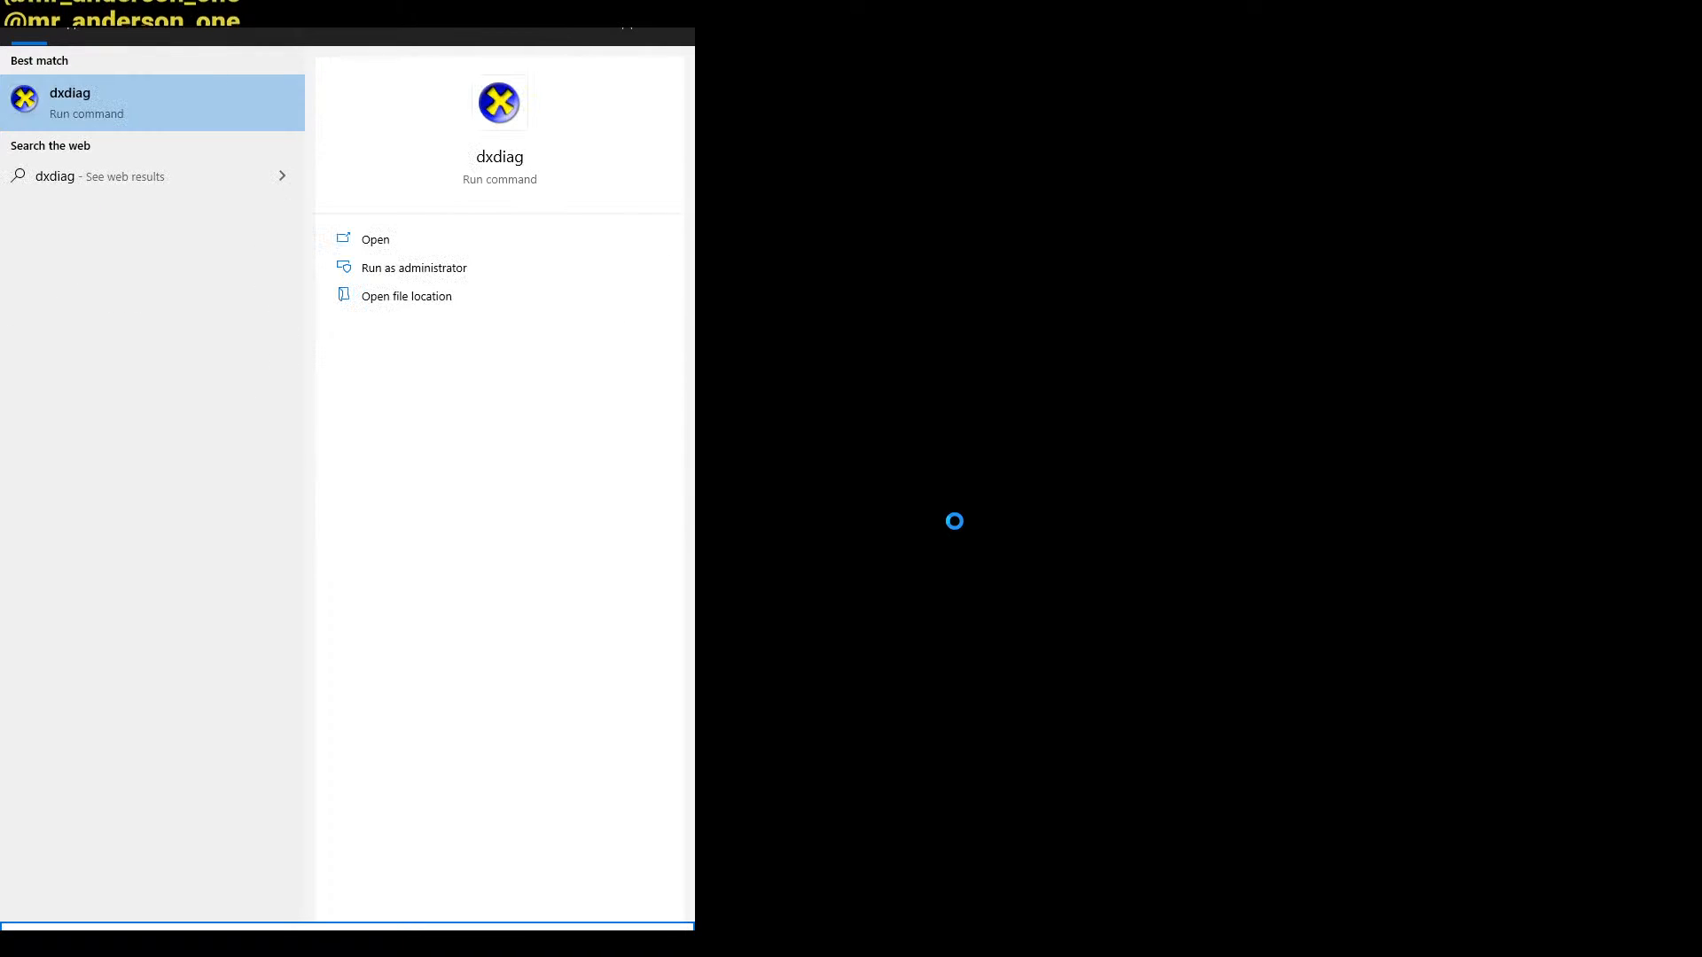
left_click(212, 113)
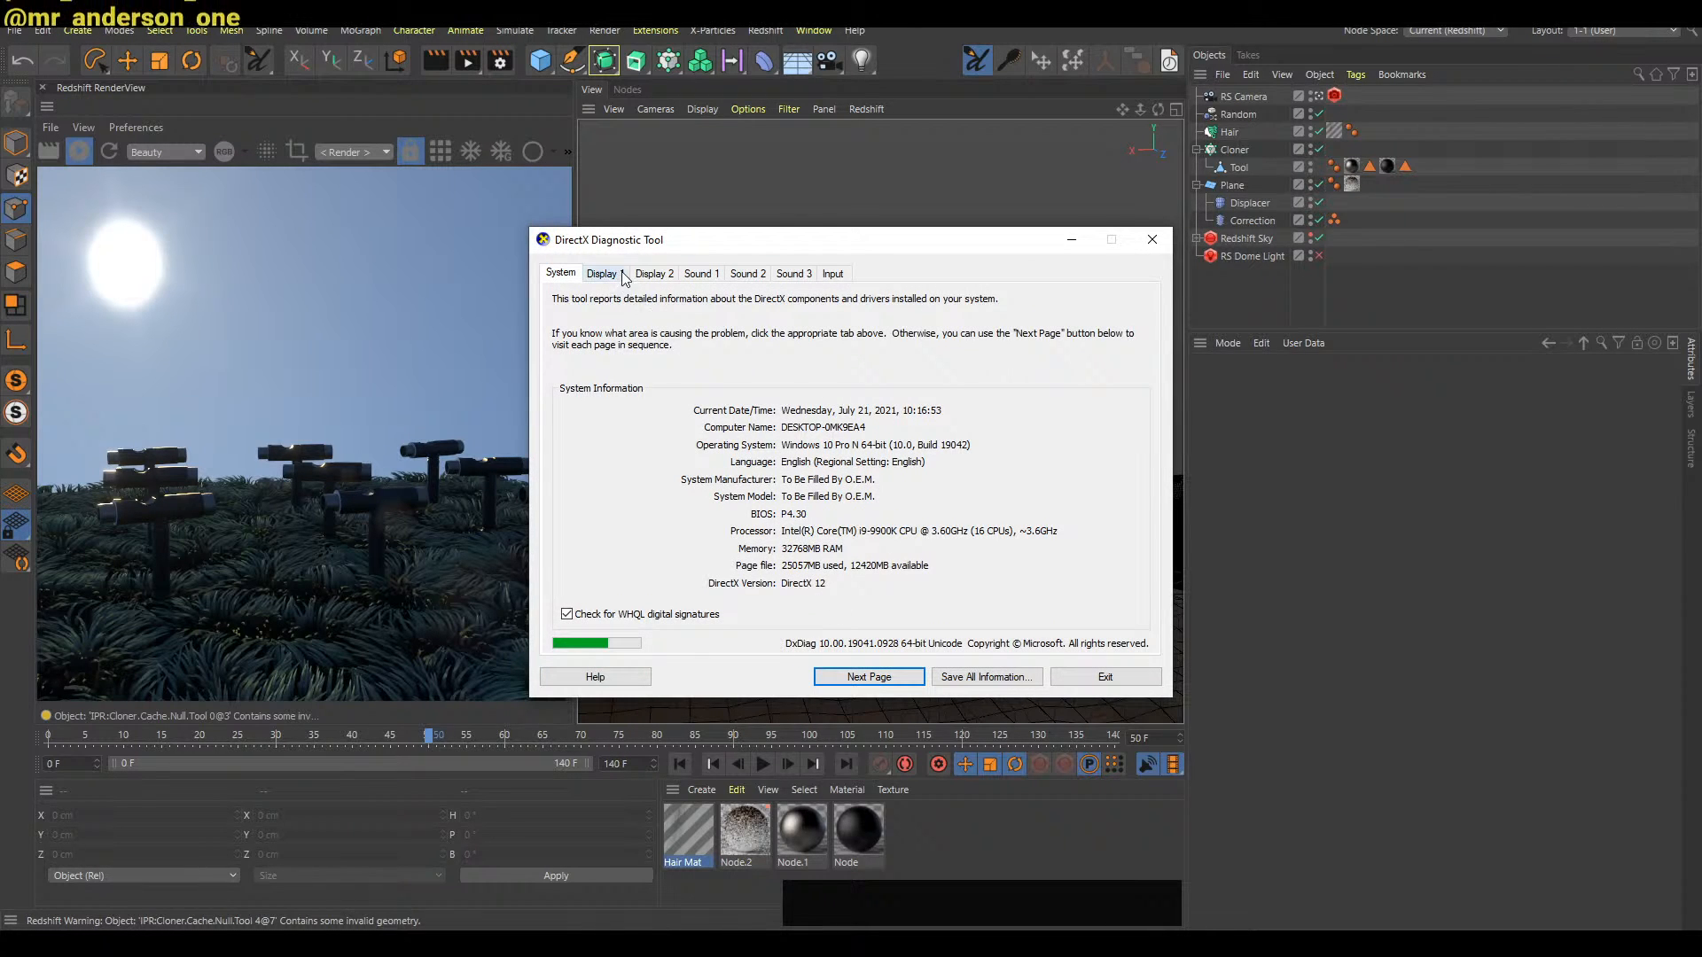
Review the graphics card, processor and memory details in the DirectX Diagnostic Tool and close it
left_click(618, 273)
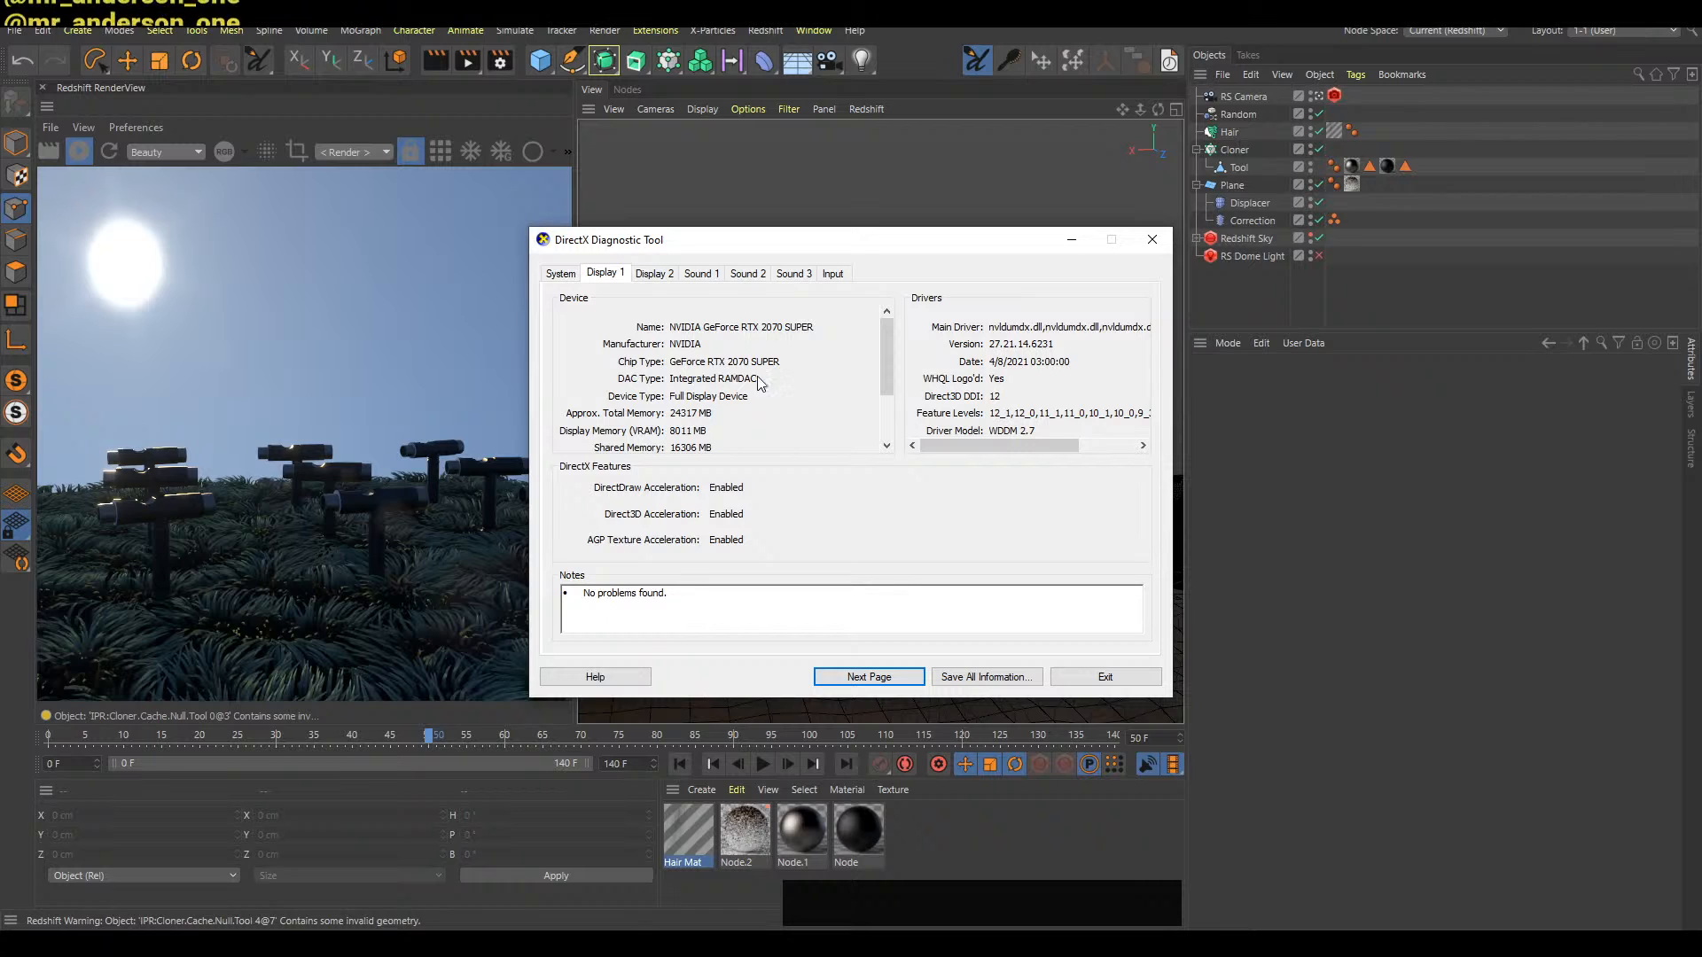
left_click(665, 278)
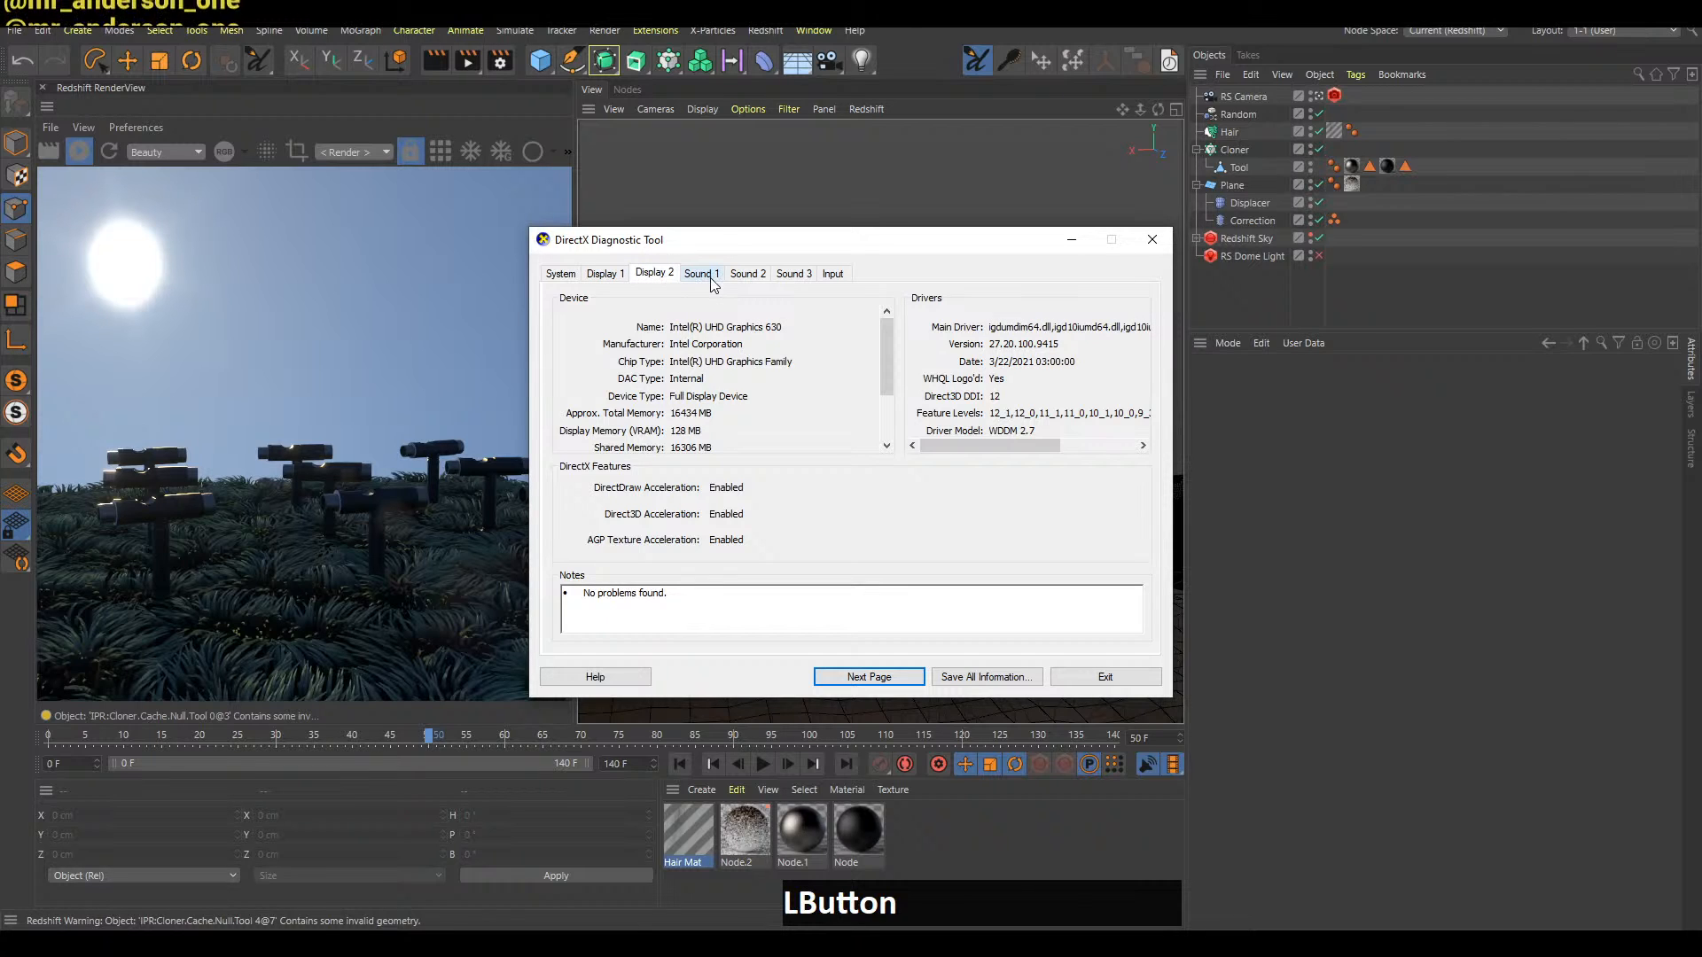
left_click(622, 277)
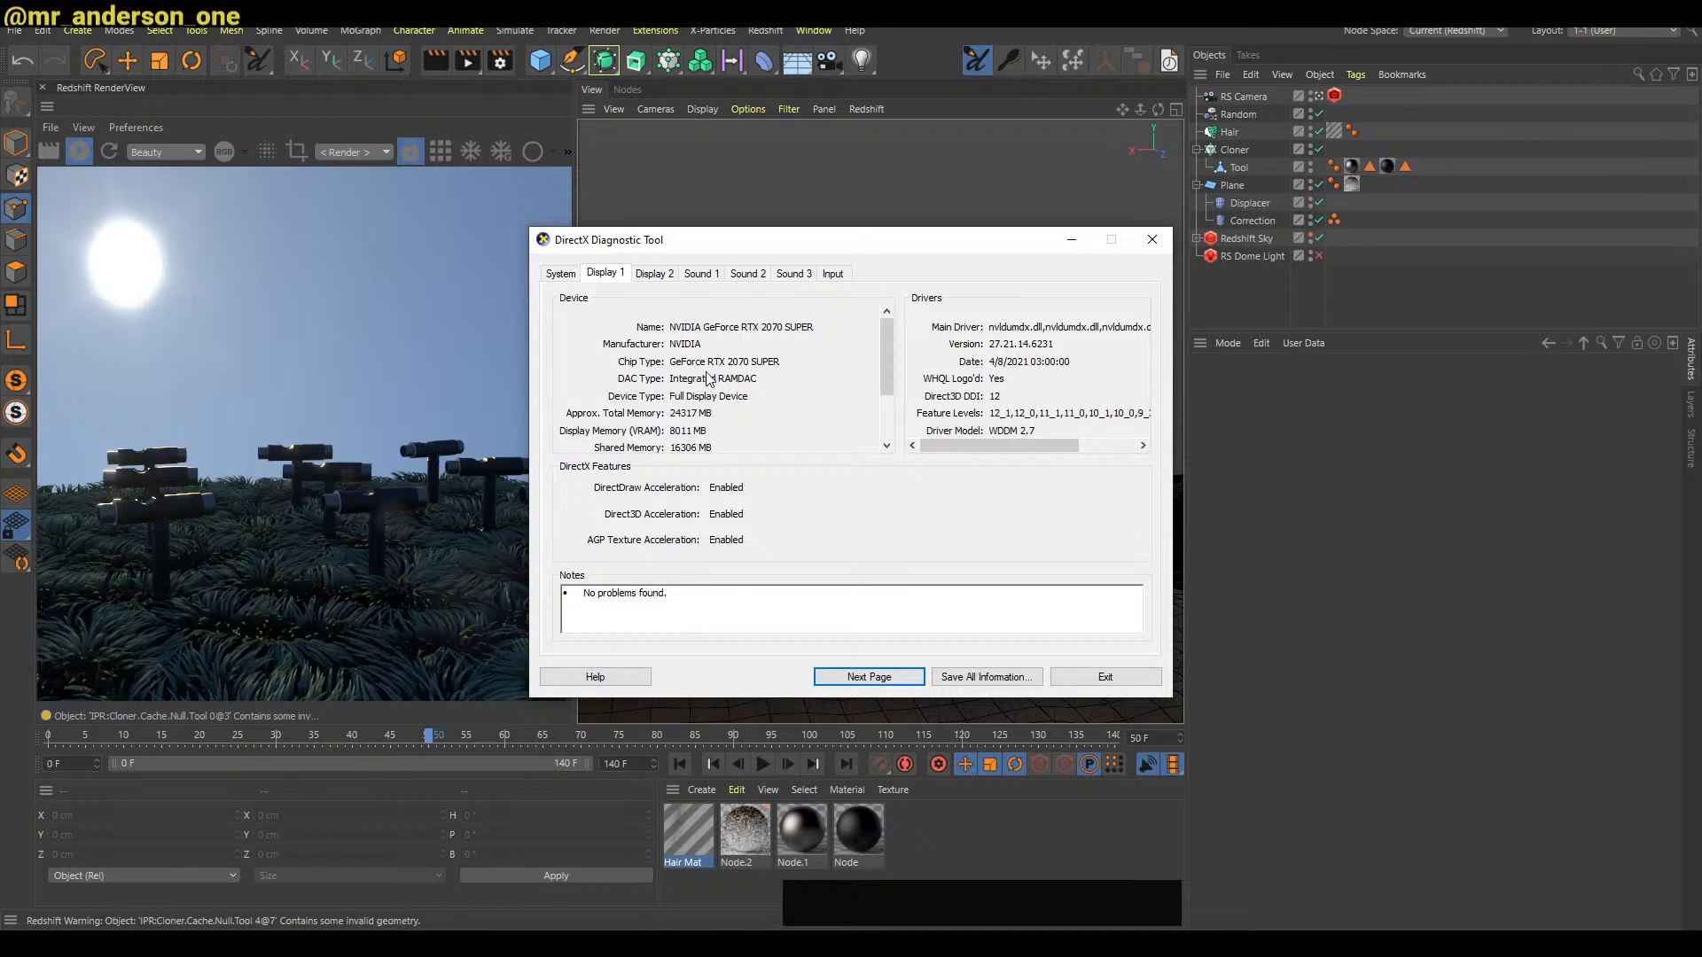
left_click(570, 275)
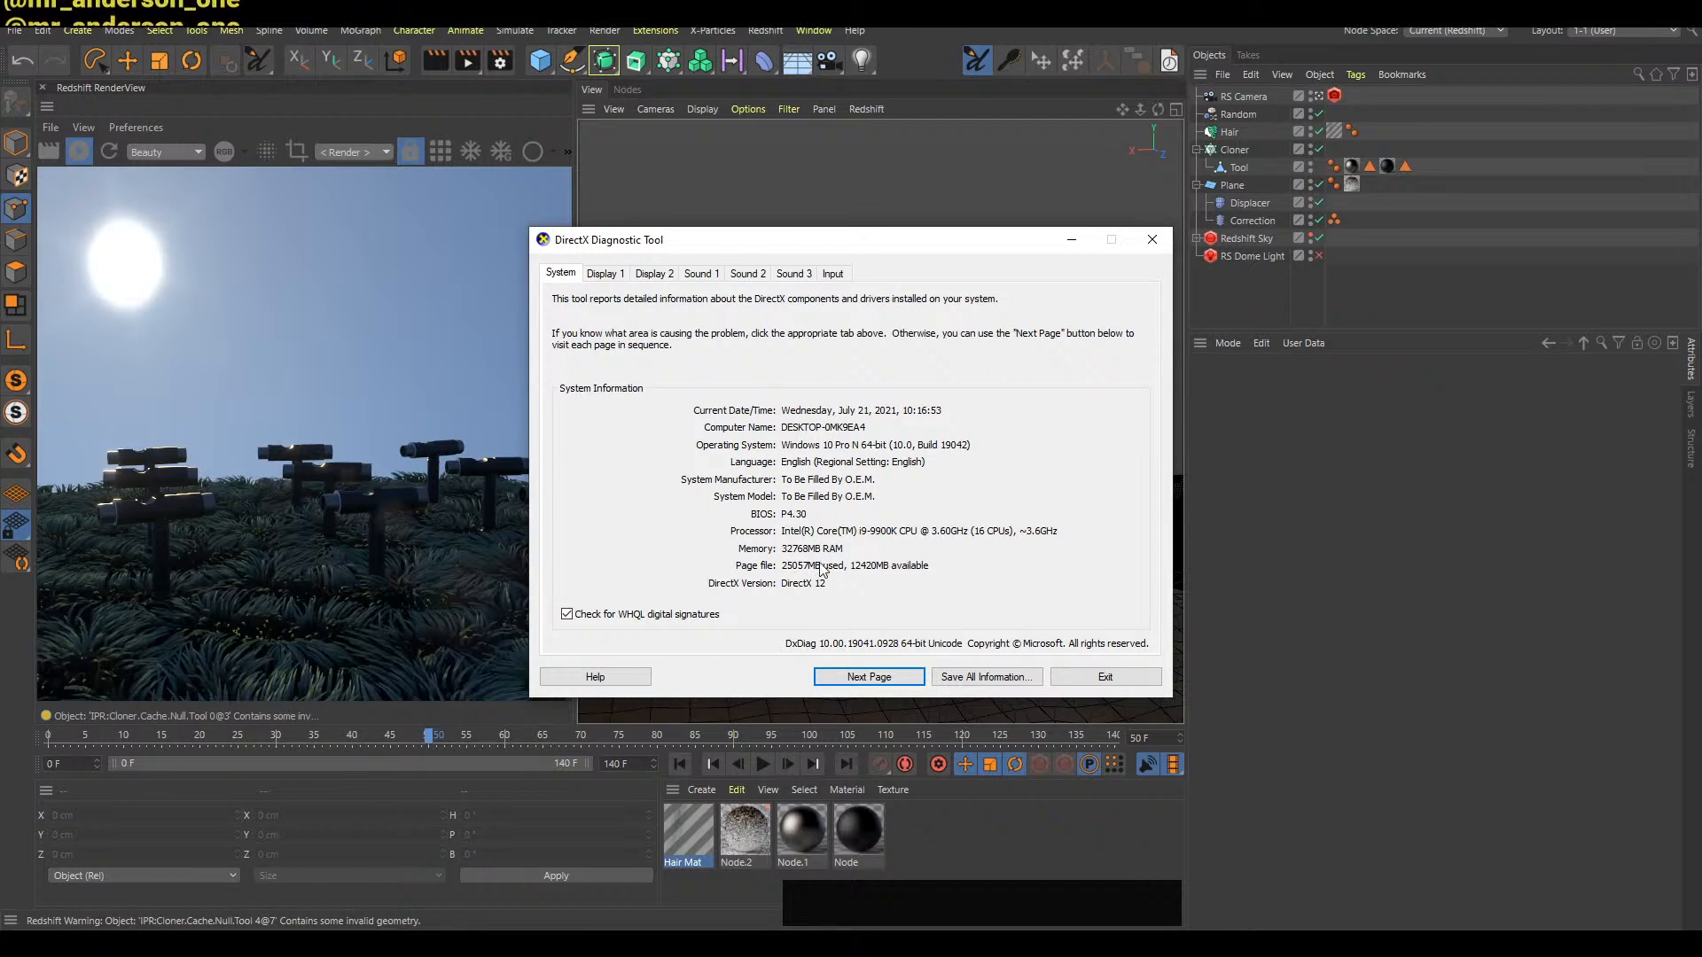
left_click(732, 275)
left_click(700, 274)
left_click(654, 275)
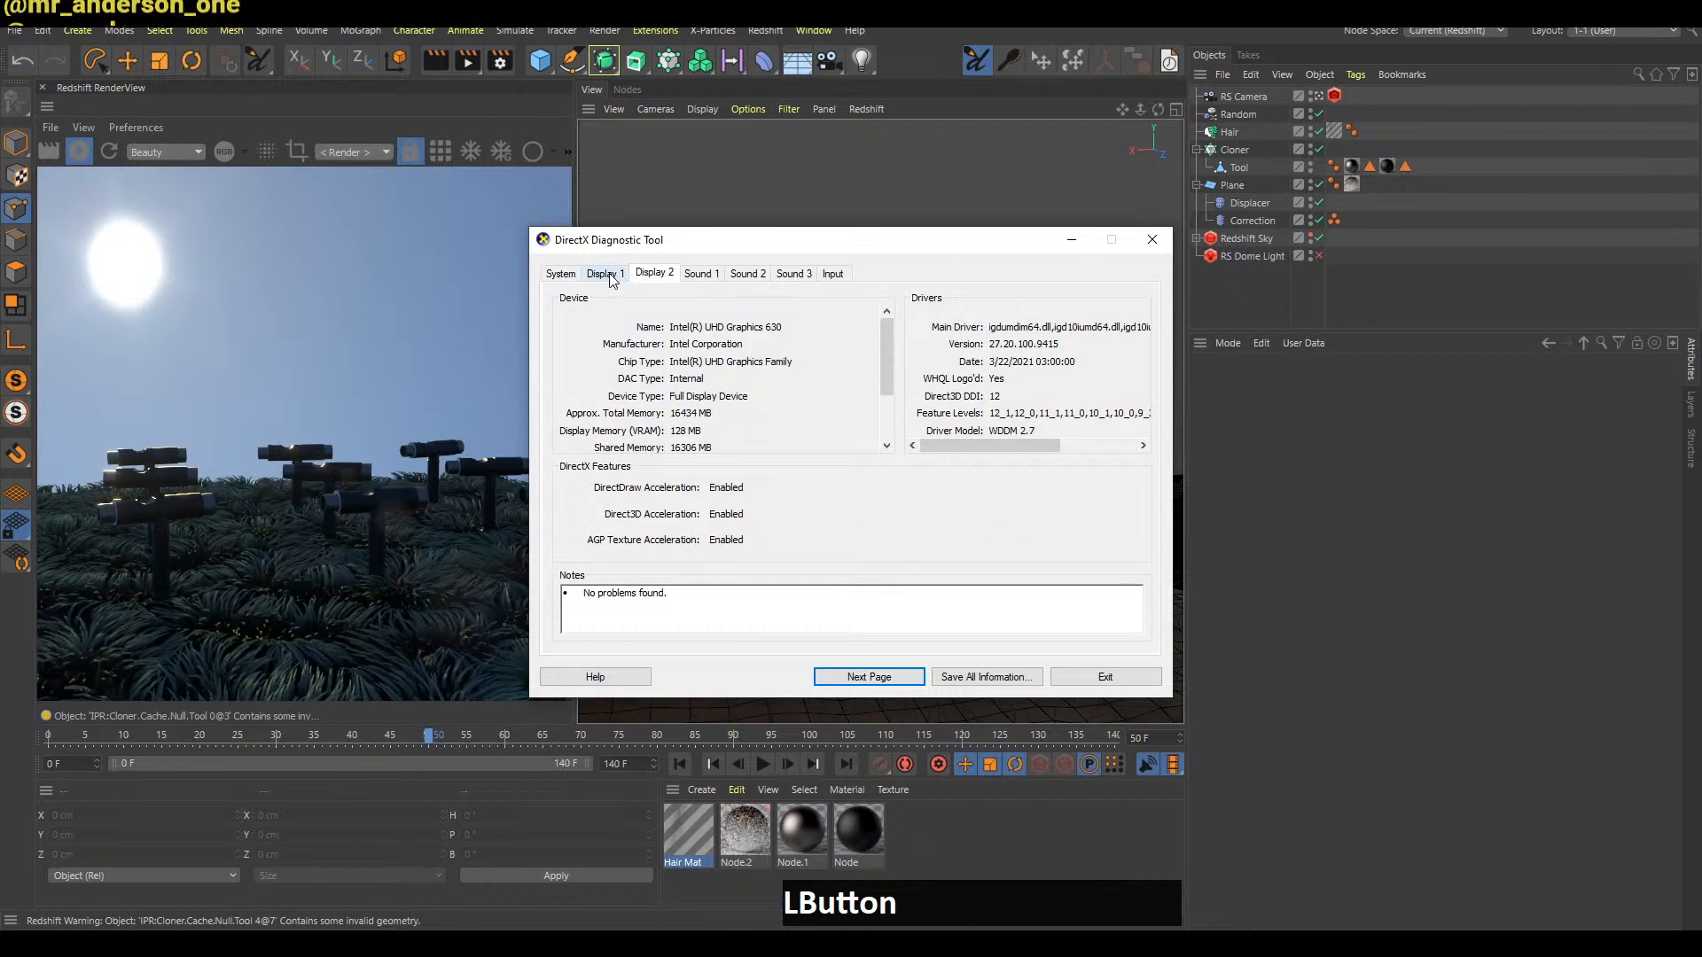
left_click(608, 277)
left_click(578, 278)
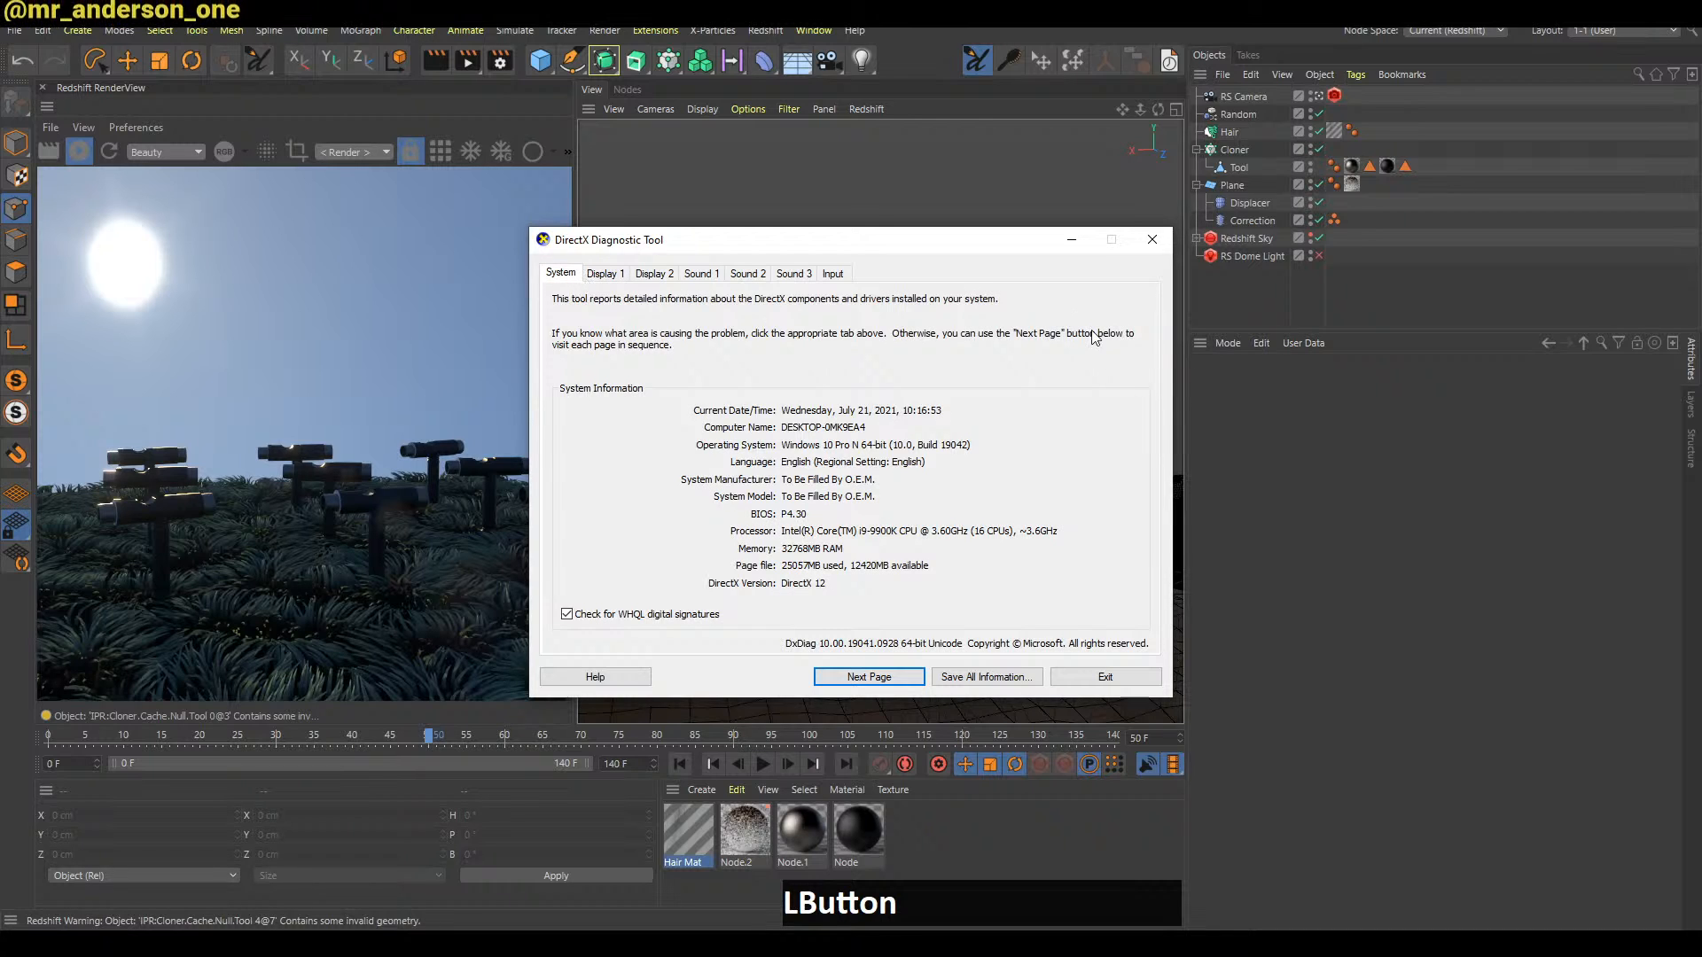
left_click(1156, 238)
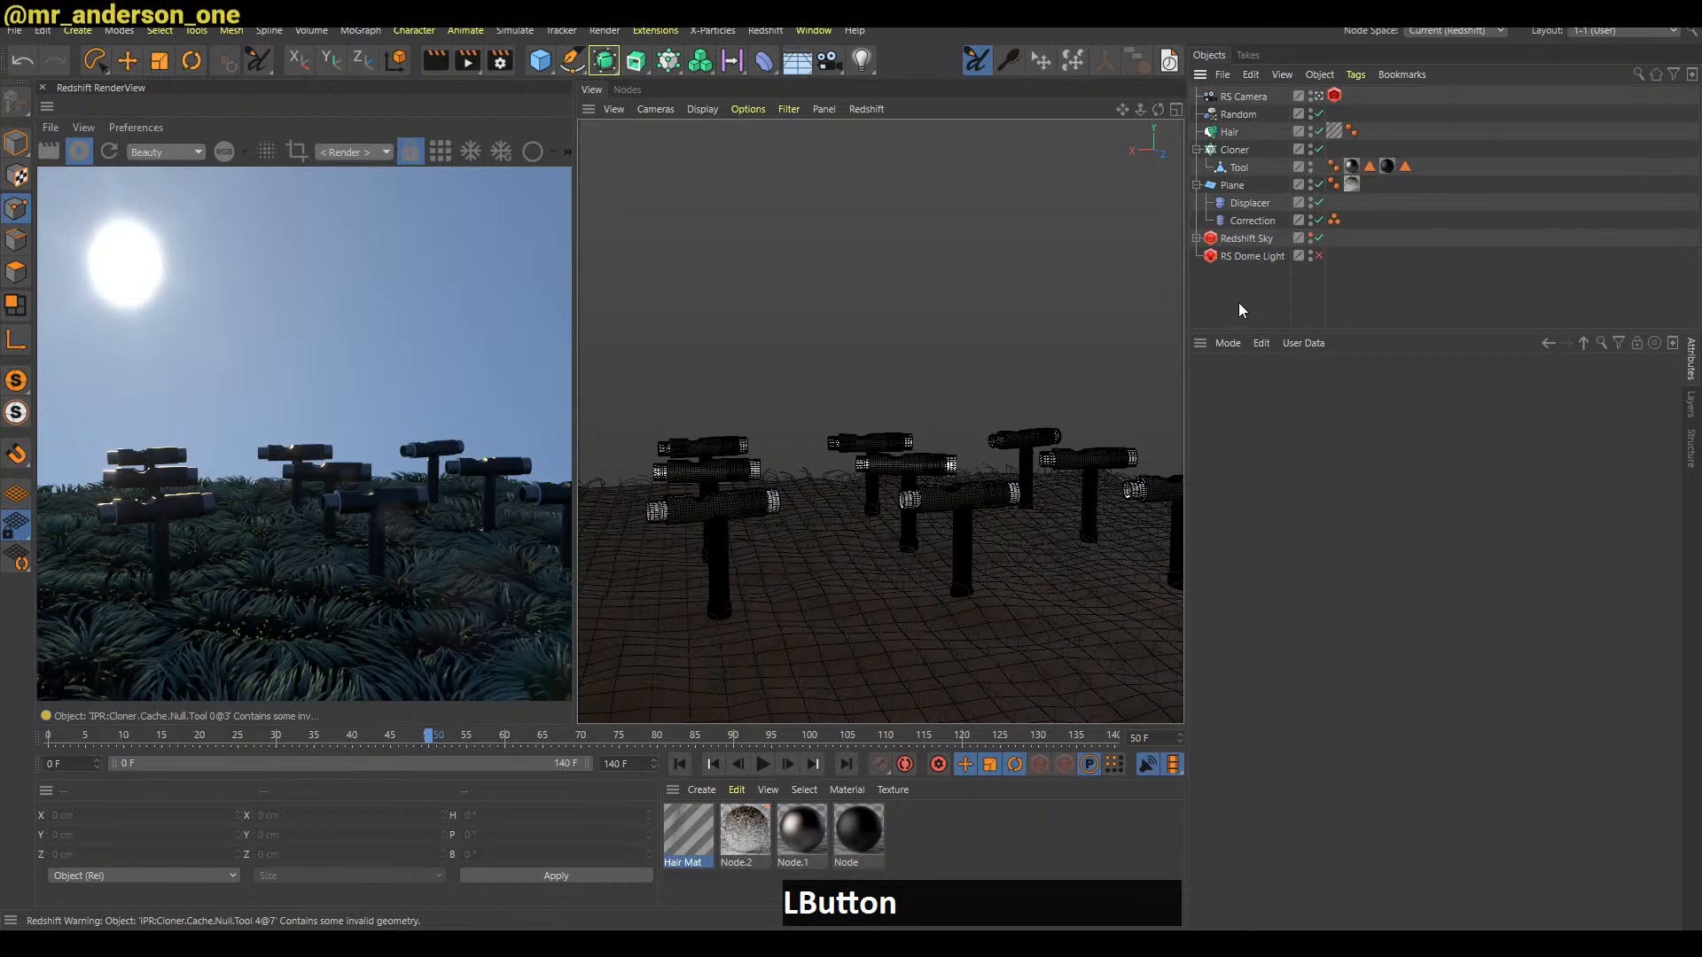
Reframe the RS Camera at a low angle across the tools with the sun high above the horizon
middle_click_drag(971, 529, 950, 587, "alt")
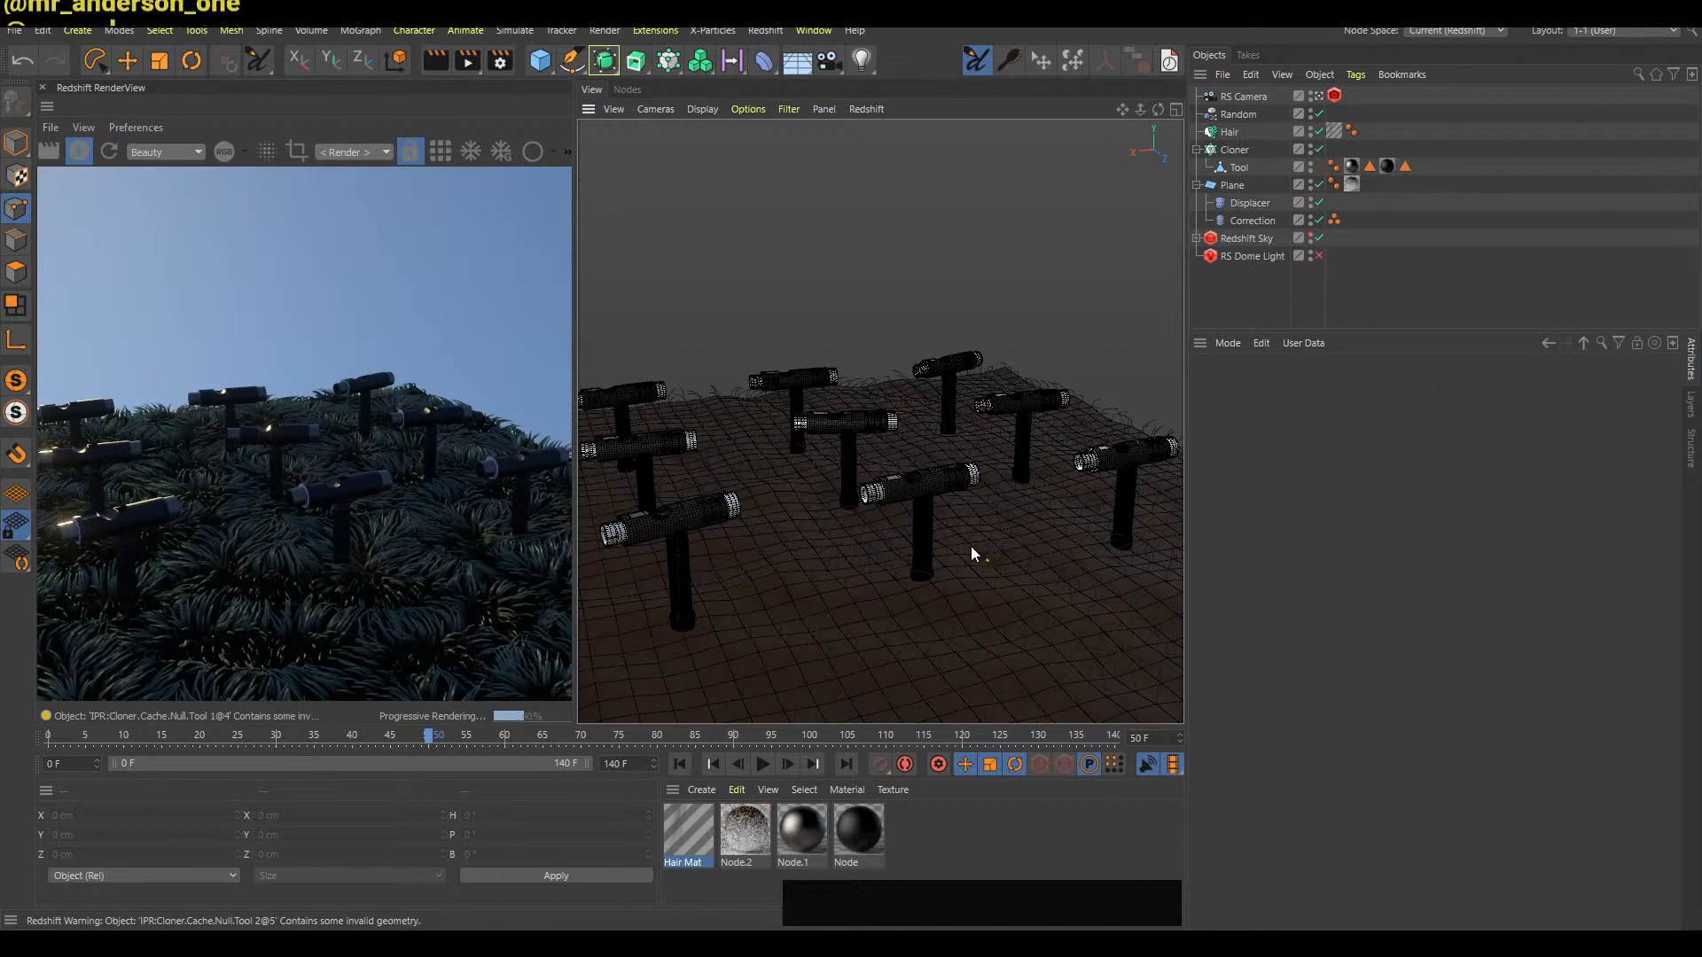
key("b")
right_click_drag(943, 560, 939, 550, "alt")
left_click_drag(939, 549, 864, 492, "alt")
middle_click_drag(864, 492, 956, 514, "alt")
key("b")
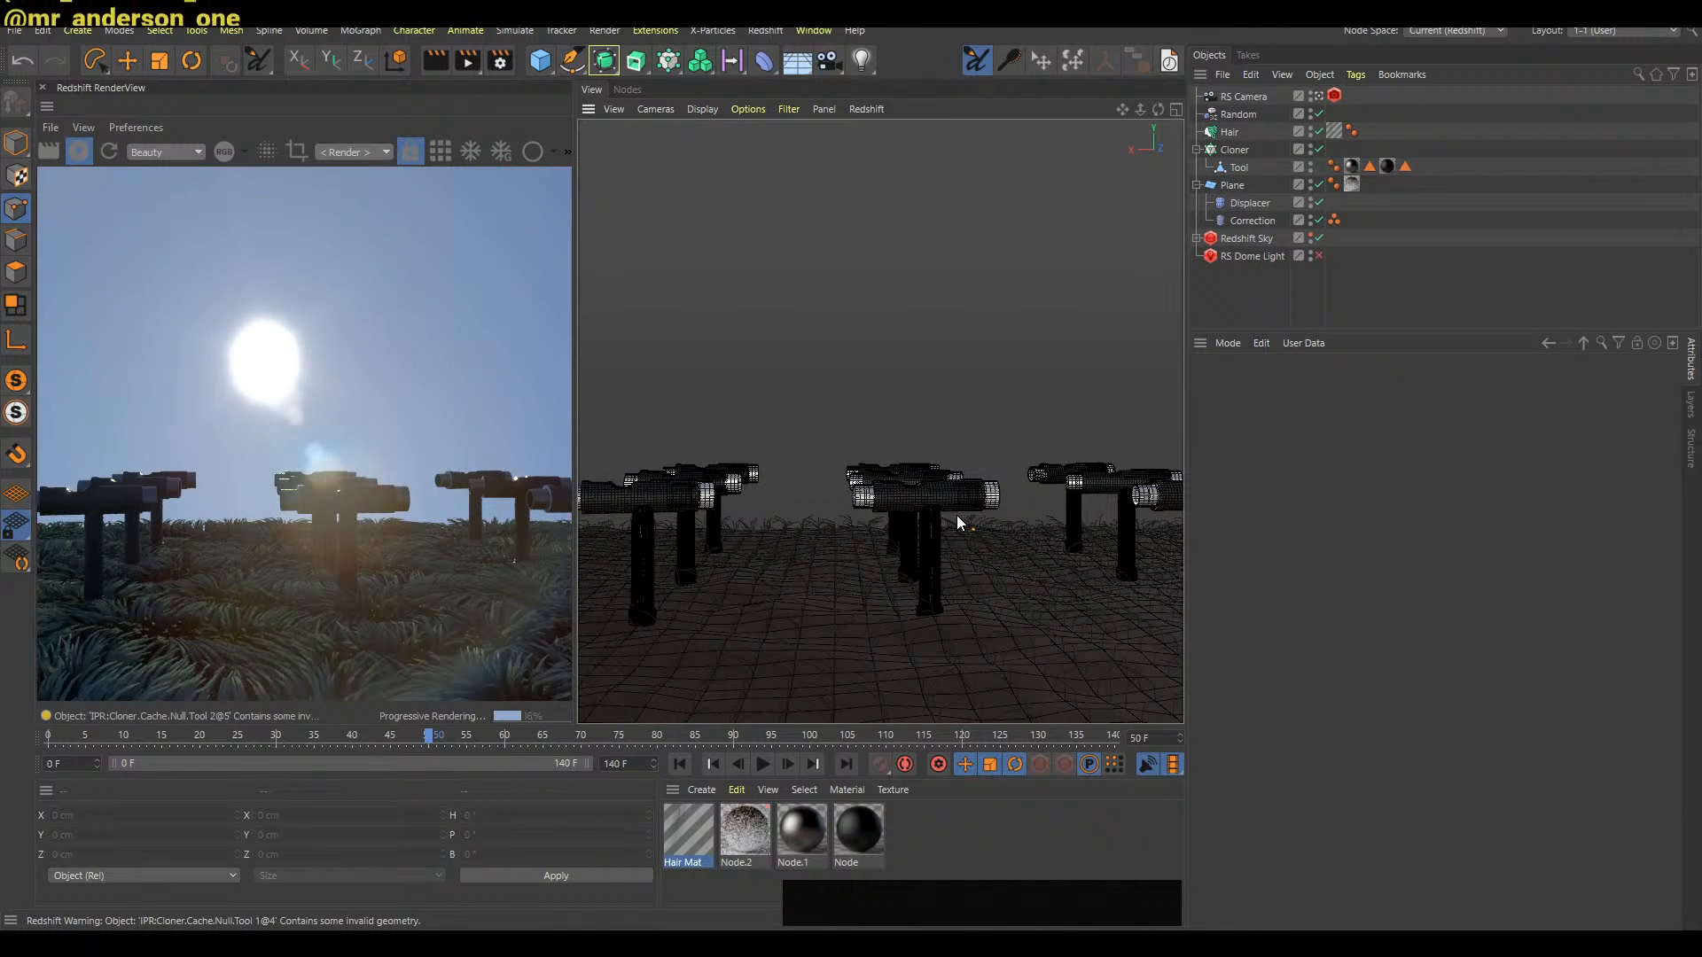
mouse_move(955, 514)
left_mouse_down("alt")
mouse_move(948, 491)
mouse_move(944, 508)
left_mouse_up("alt")
right_click_drag(945, 508, 947, 505, "alt")
middle_click_drag(947, 505, 939, 539, "alt")
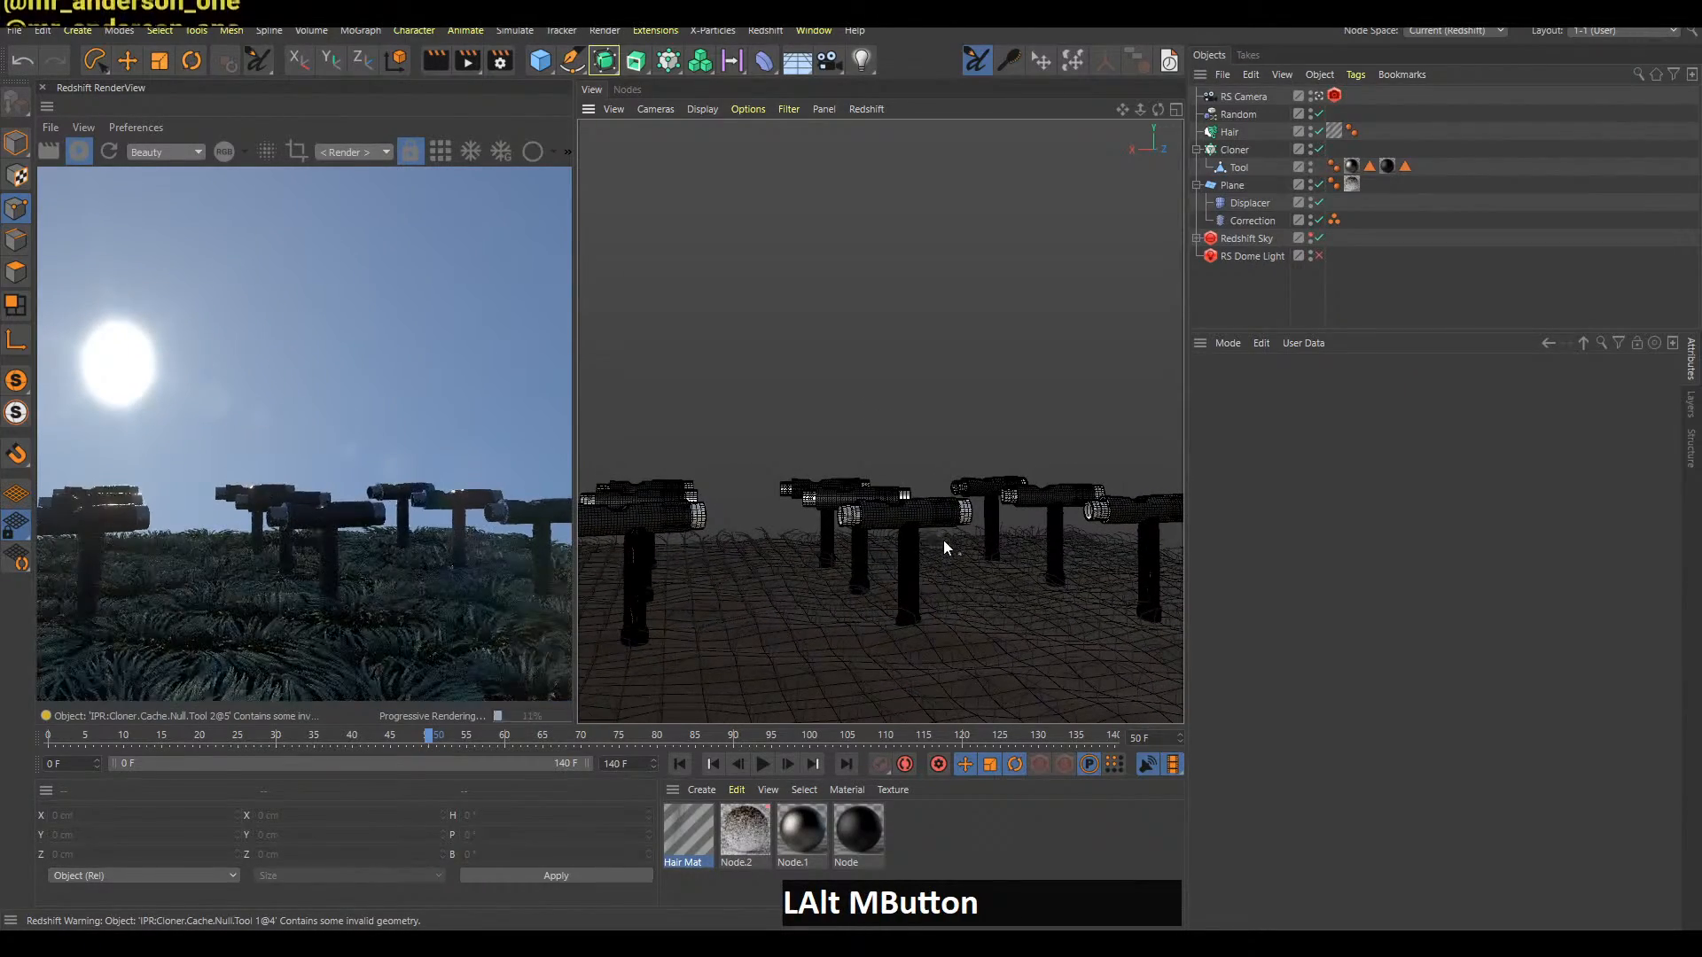
left_click_drag(930, 532, 923, 518, "alt")
middle_click_drag(923, 518, 957, 532, "alt")
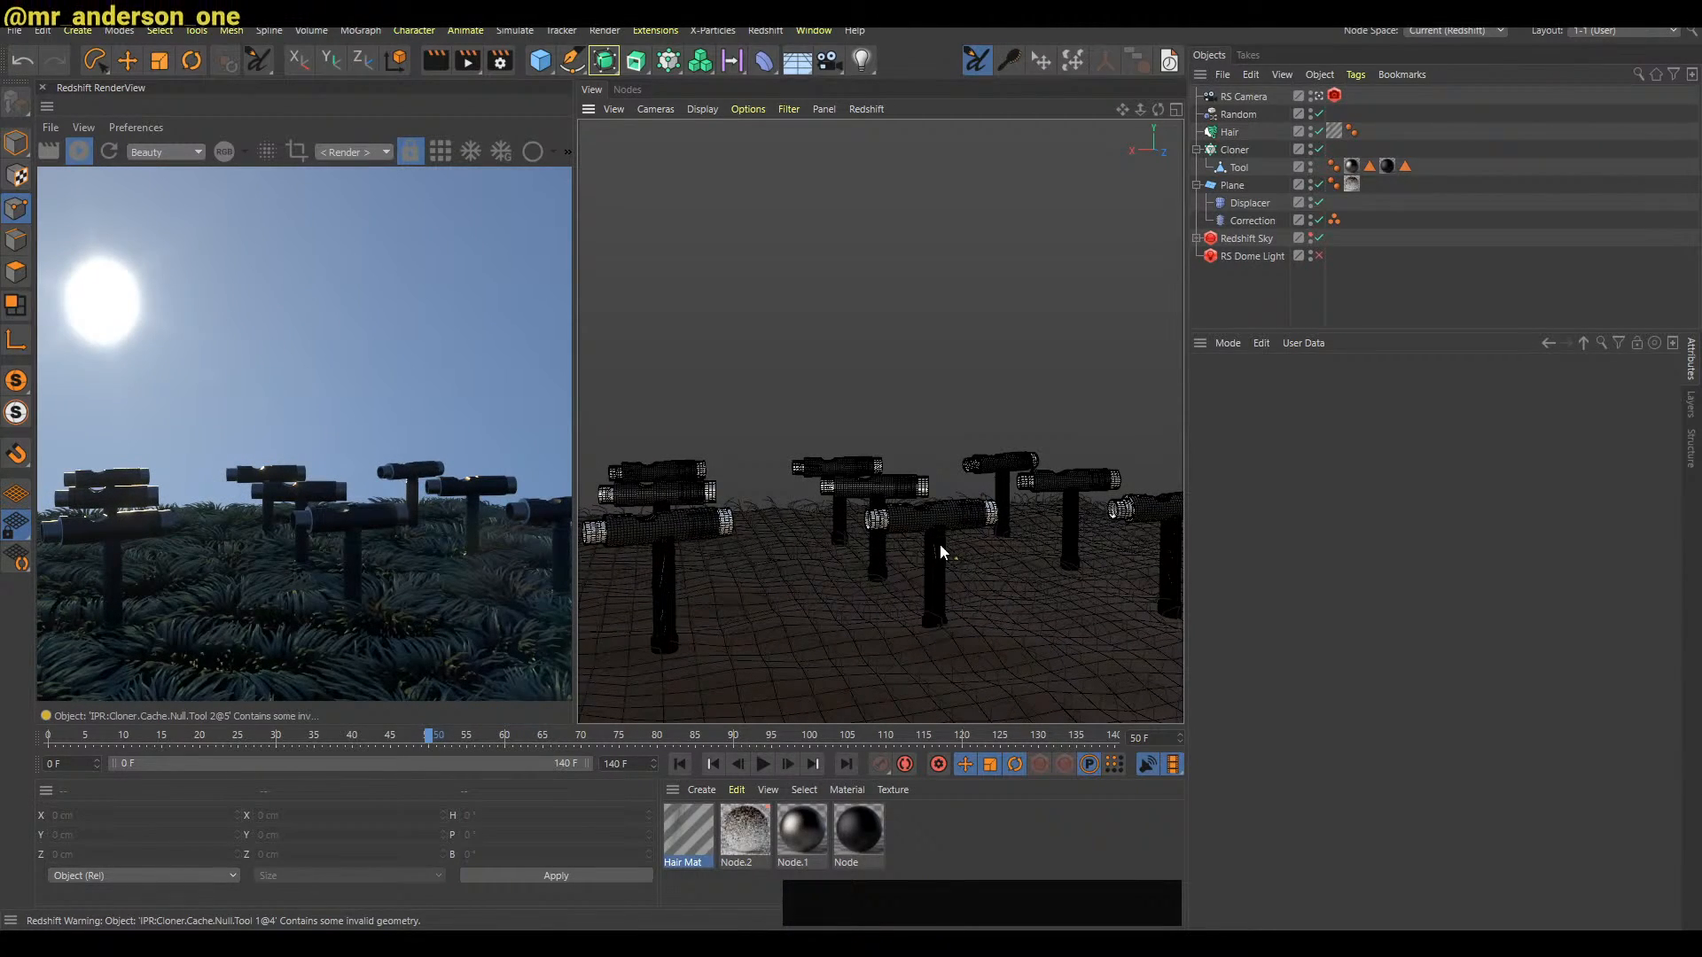
mouse_move(927, 524)
left_mouse_down("alt")
mouse_move(1004, 529)
mouse_move(909, 535)
left_mouse_up("alt")
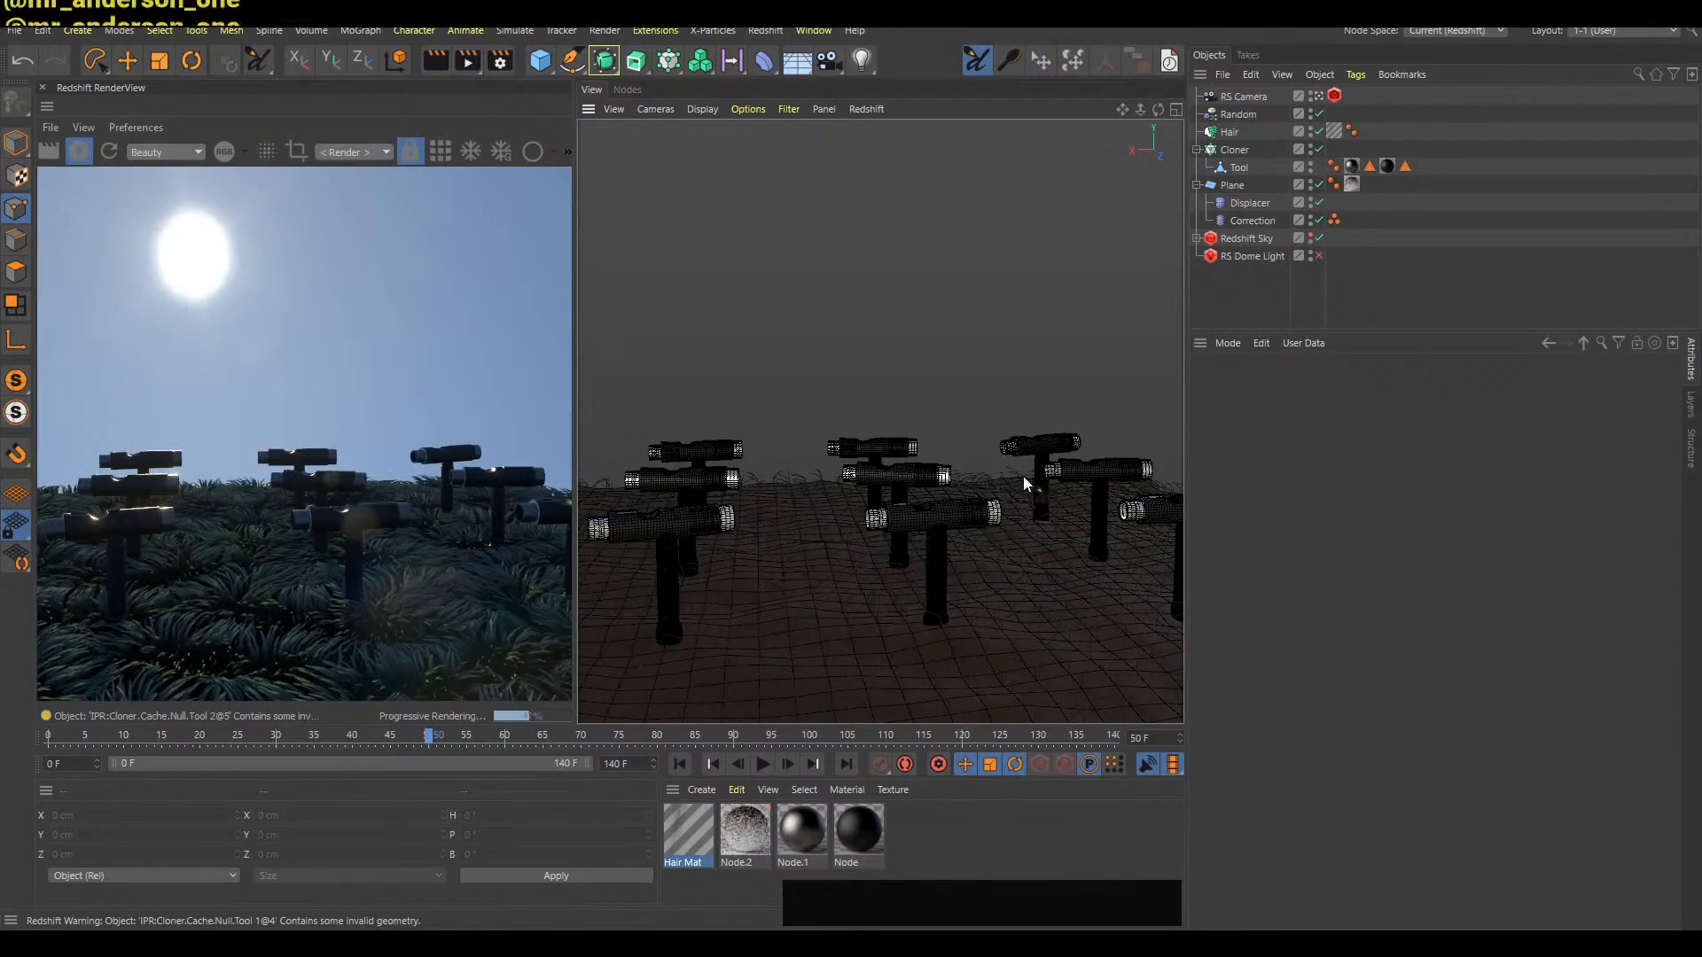
Shorten the Hair object's guide length to 2 cm and clear the selection
left_click(1230, 132)
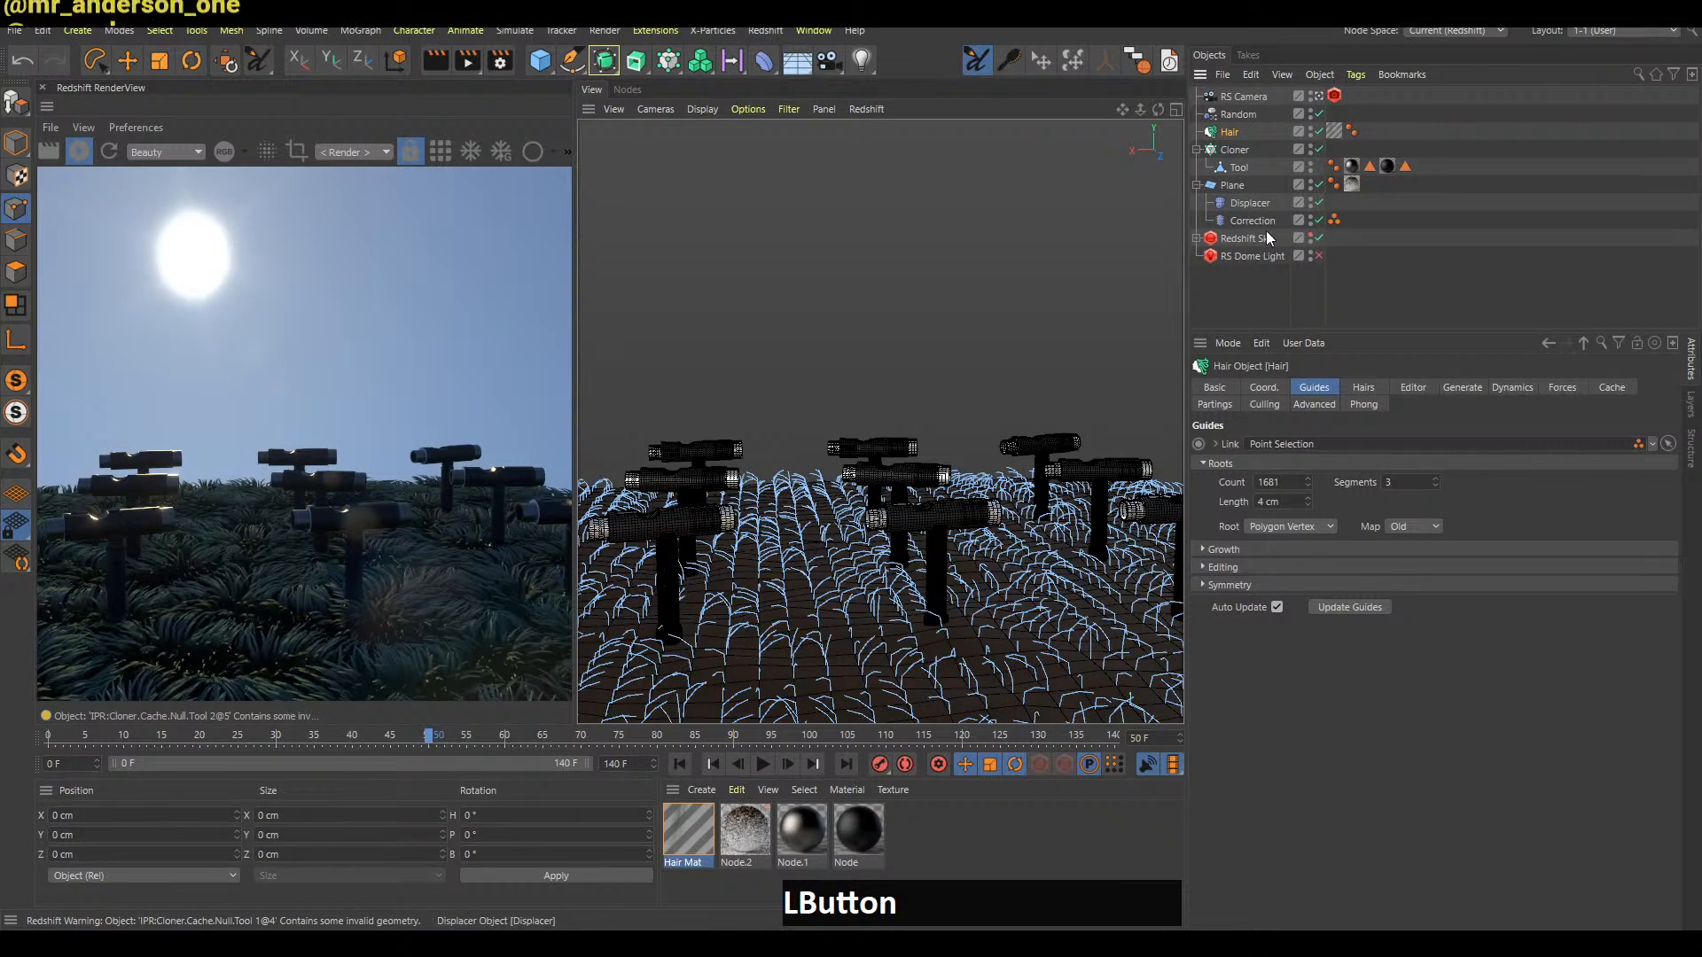
type("2")
left_click(1533, 540)
left_click(1395, 282)
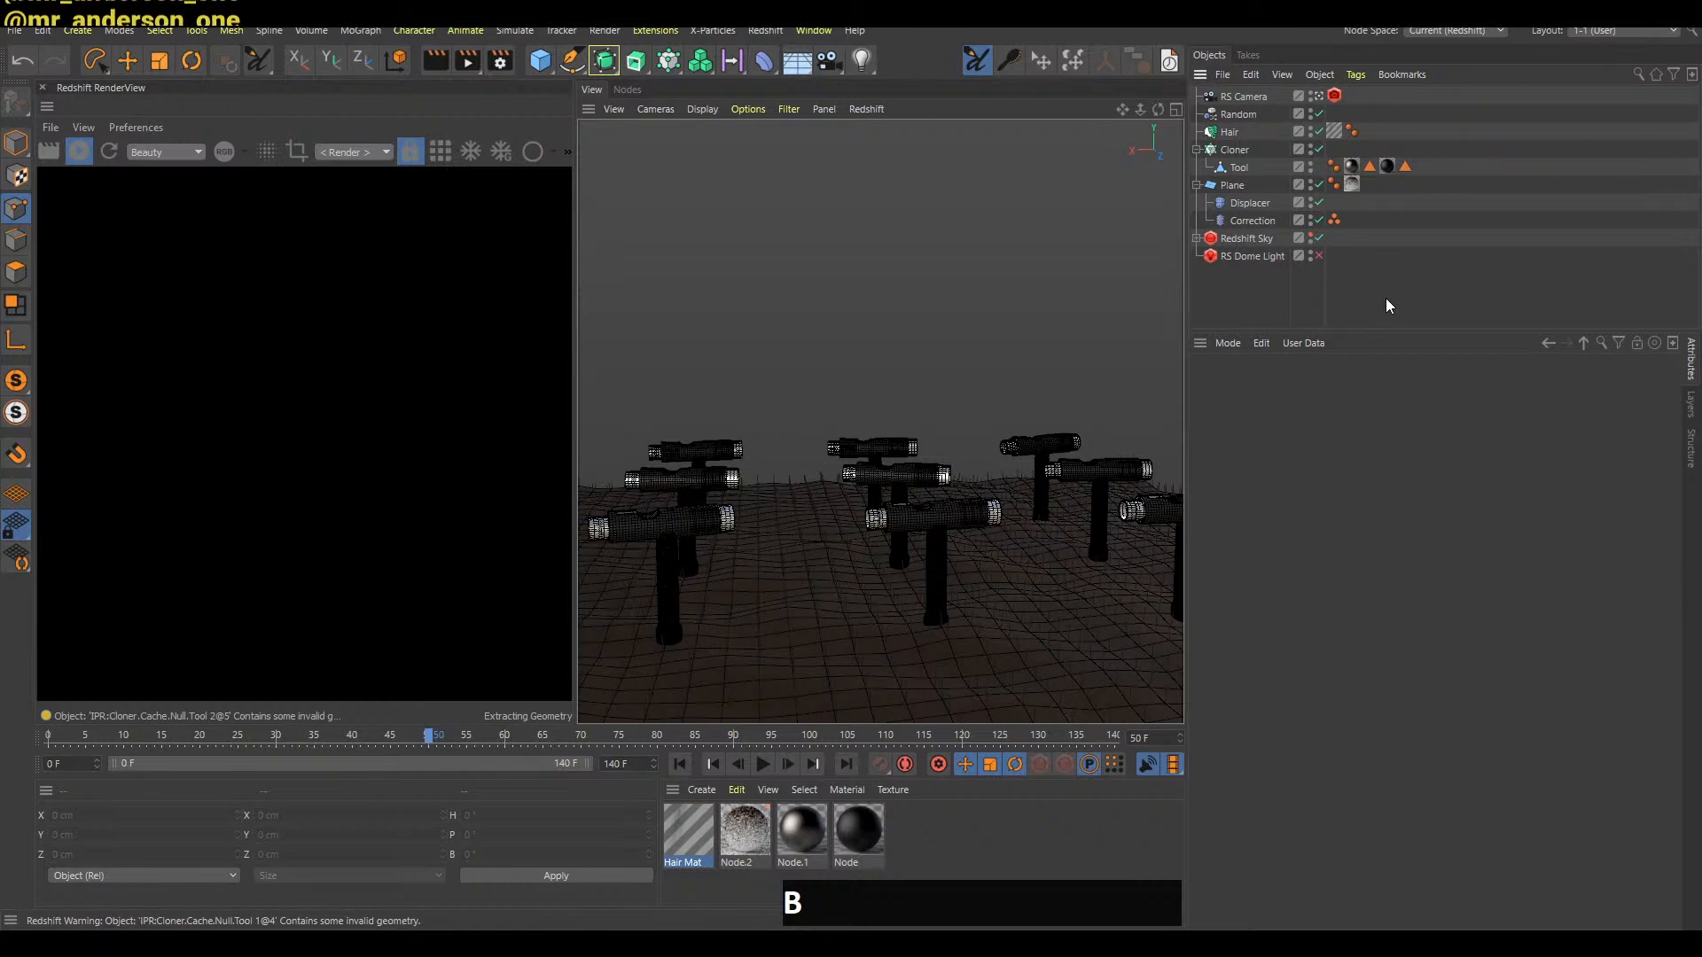
Play the hair simulation to frame 69 and render the settled grass from a higher camera angle
key("g")
key("b")
key("f")
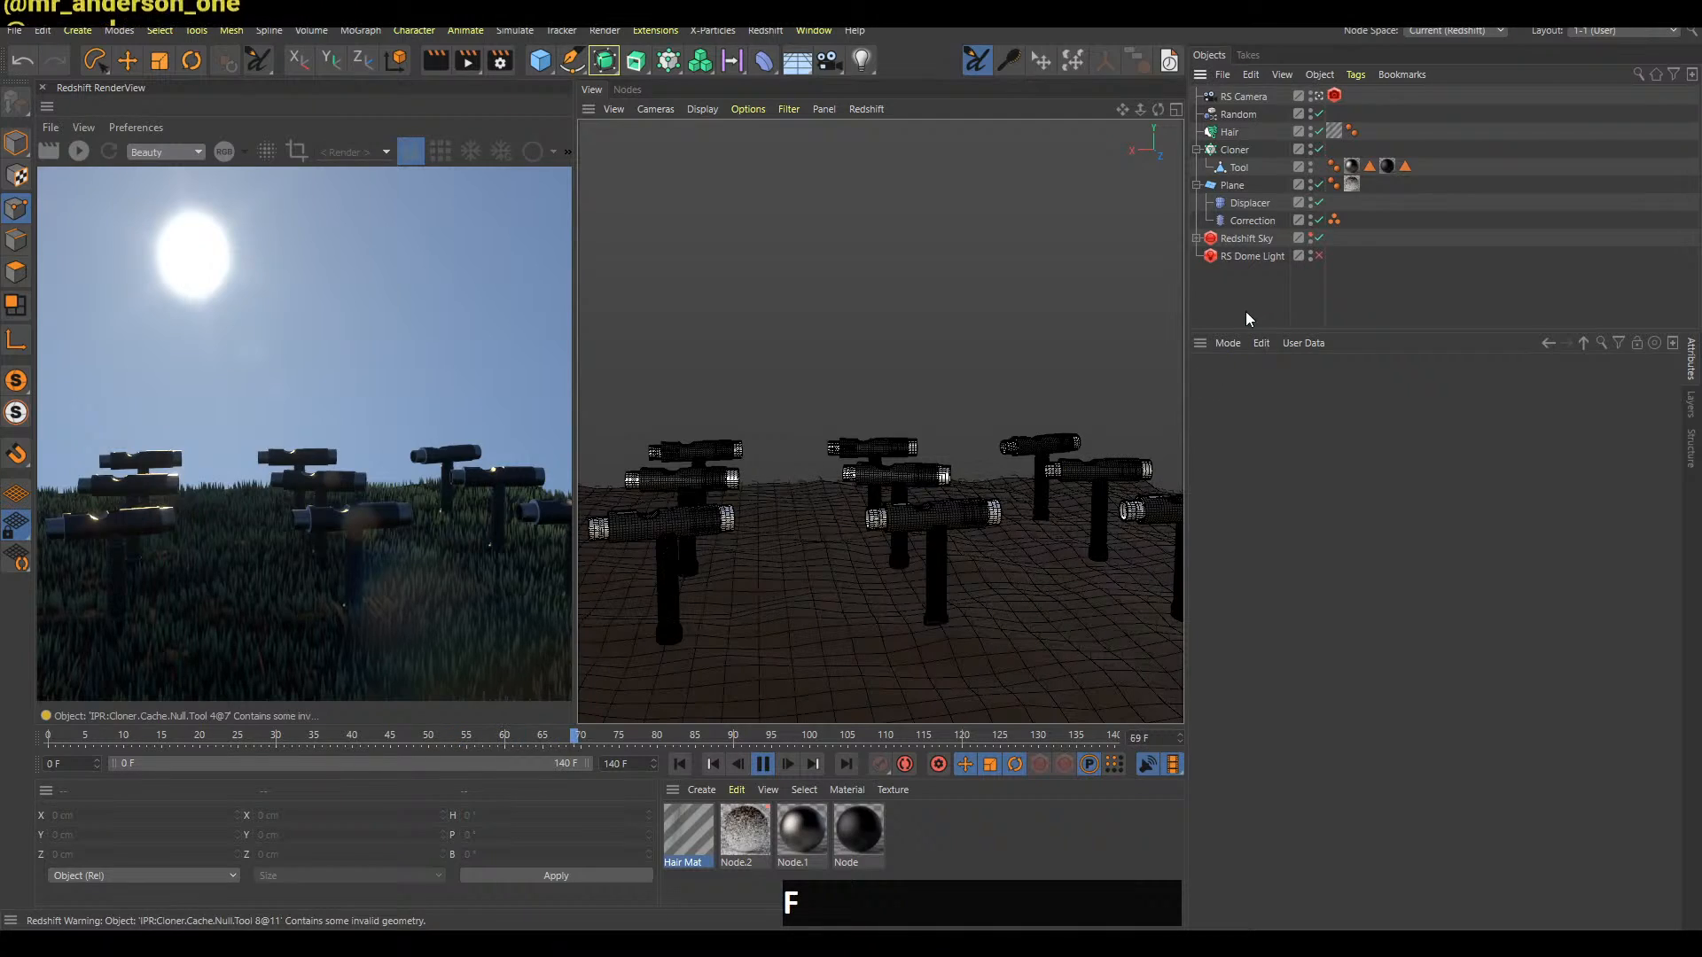
key("b")
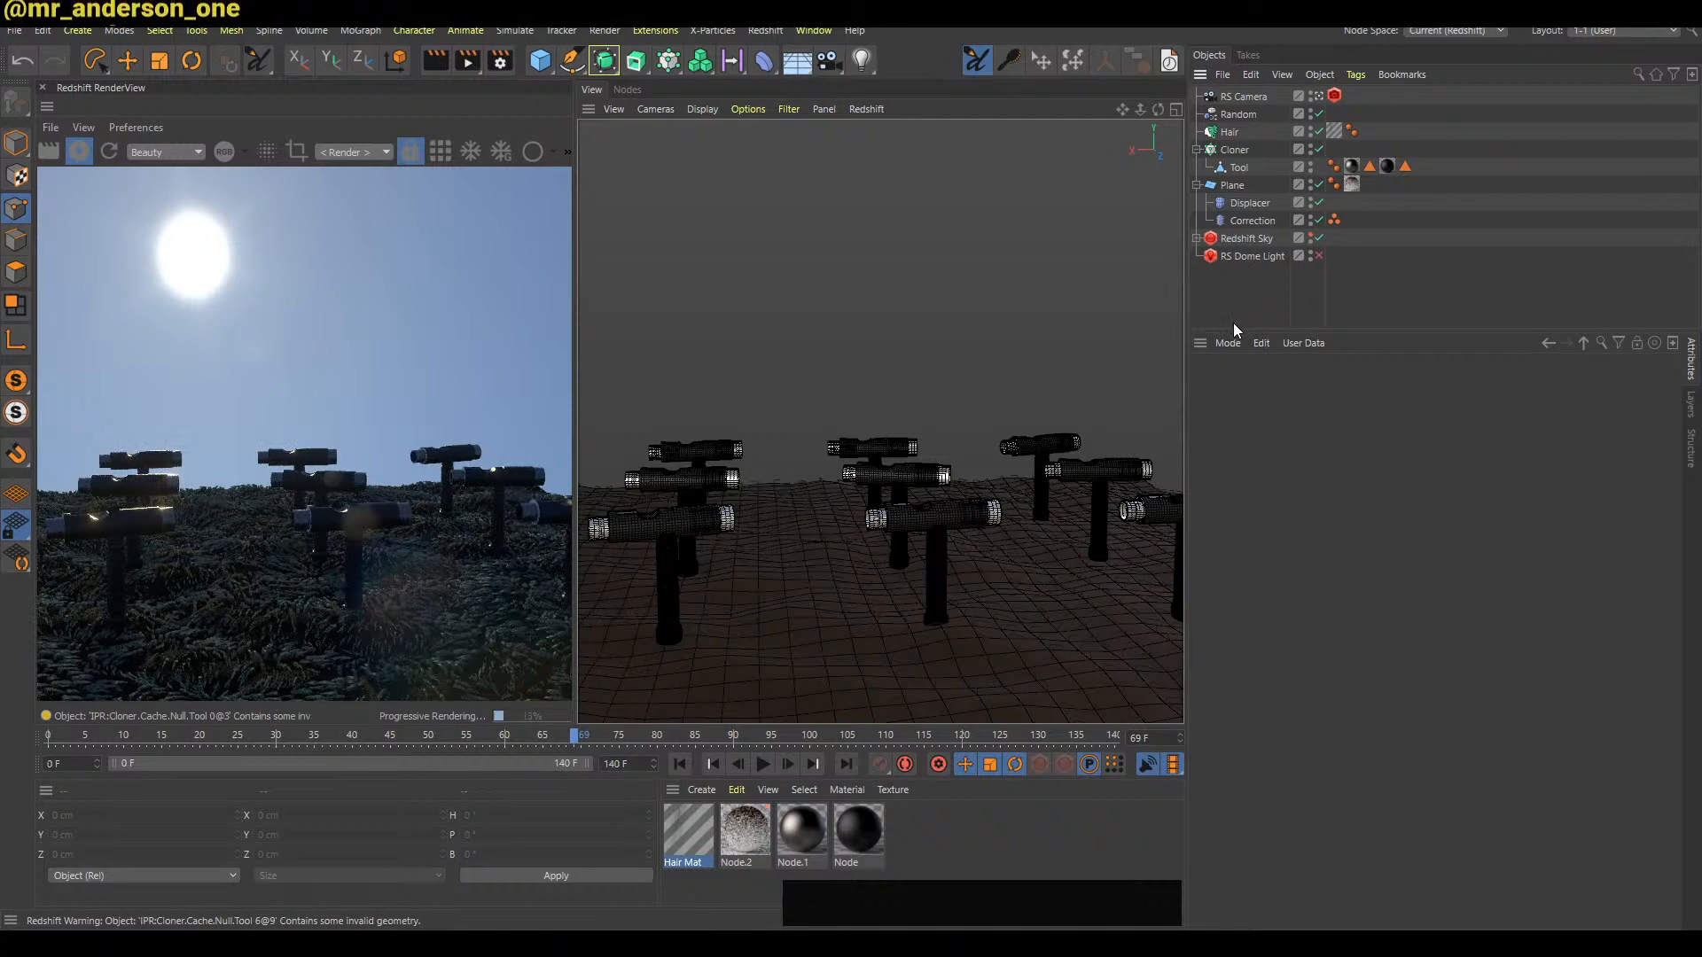
left_click_drag(998, 512, 1017, 588, "alt")
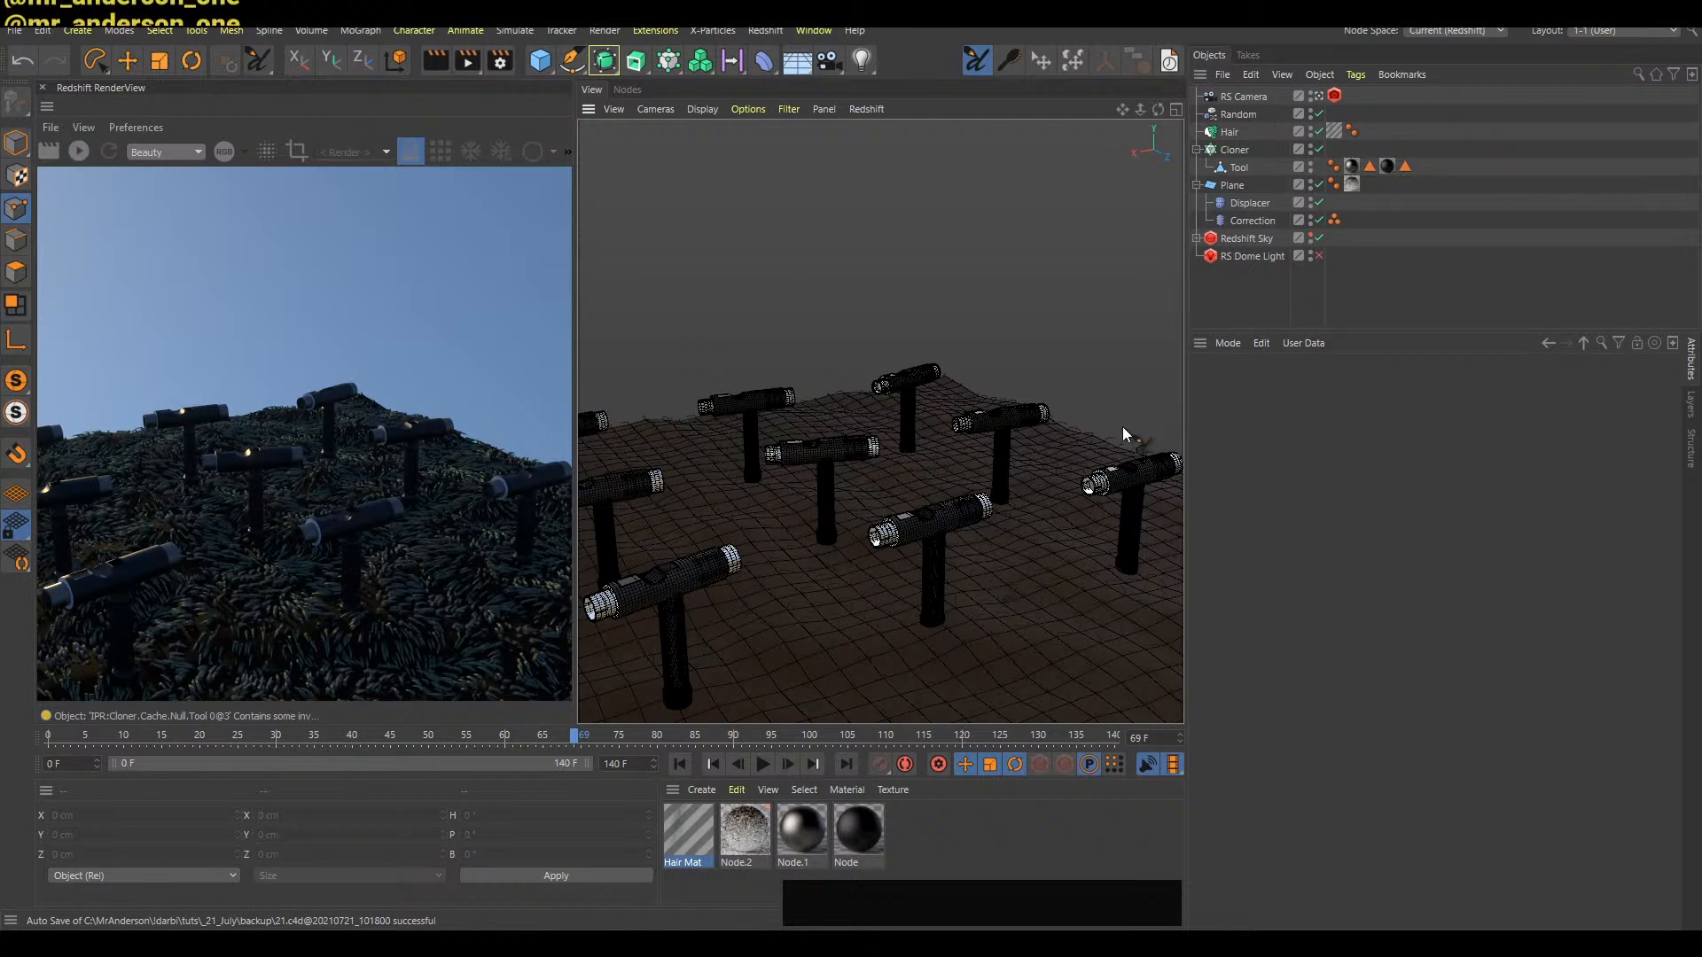
Set the Hair object's guide length to 5 cm, clear the selection and re-render the grass
left_click(1229, 131)
left_click(1289, 502)
type("5")
key("Return")
left_click(1320, 296)
key("b")
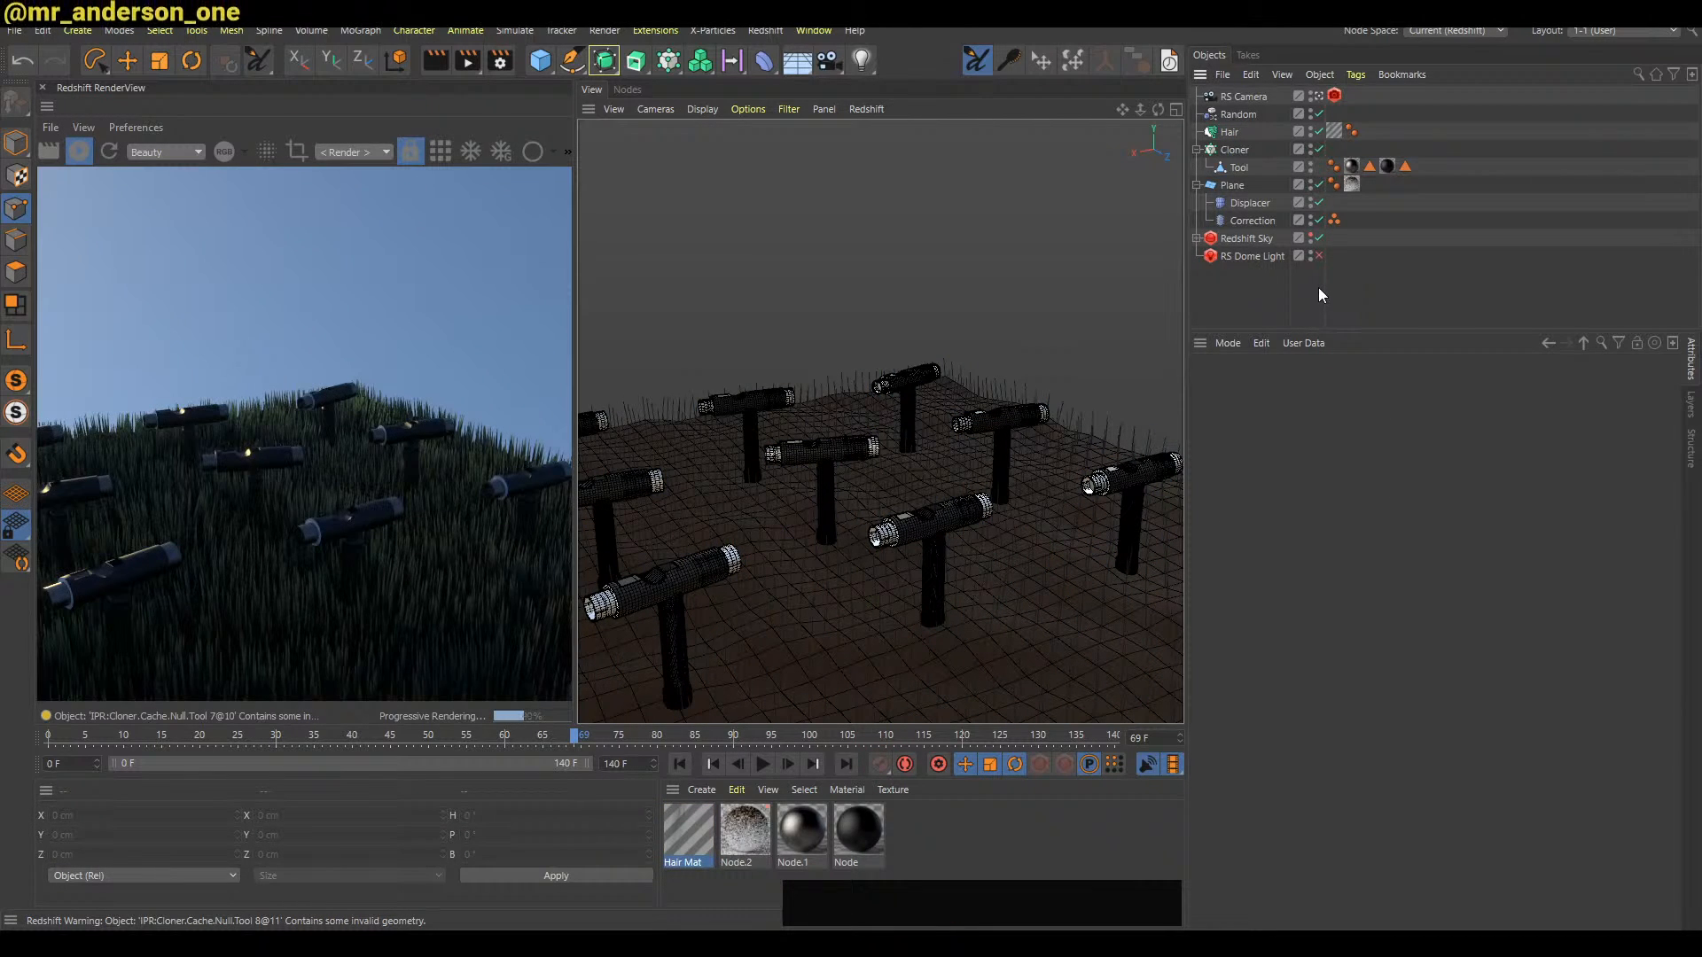
Raise the Hair object's hair count to 35000, clear the selection and re-render the grass
key("b")
left_click(1236, 132)
left_click(1364, 390)
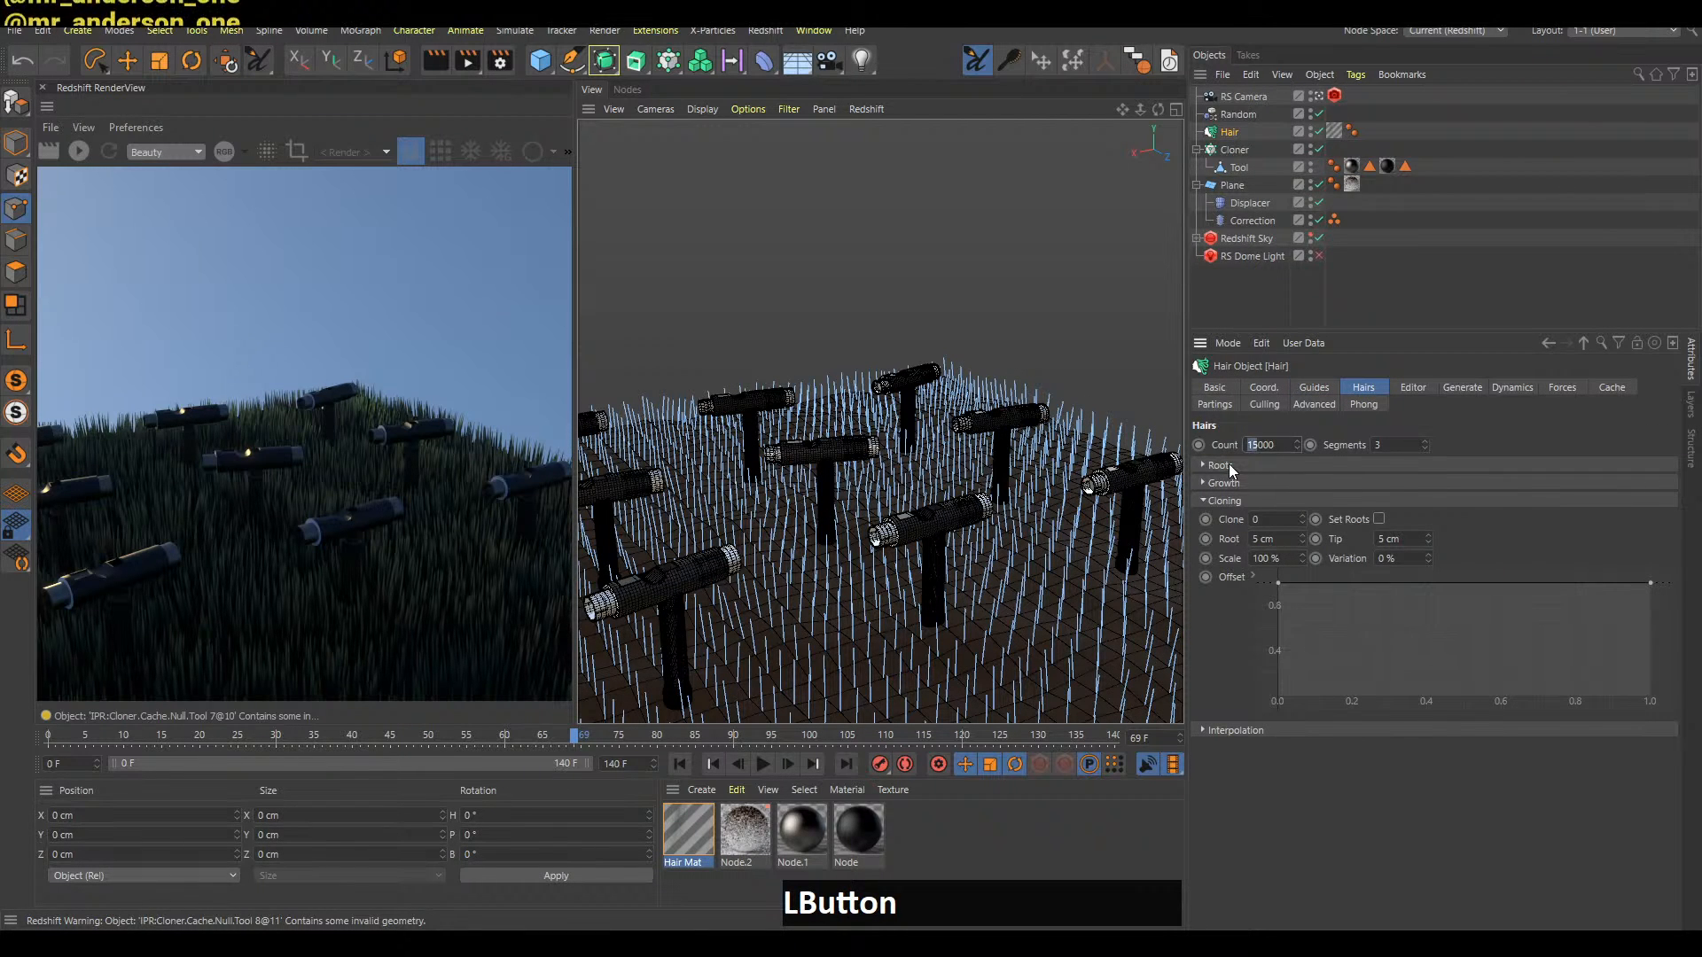
type("3")
key("Return")
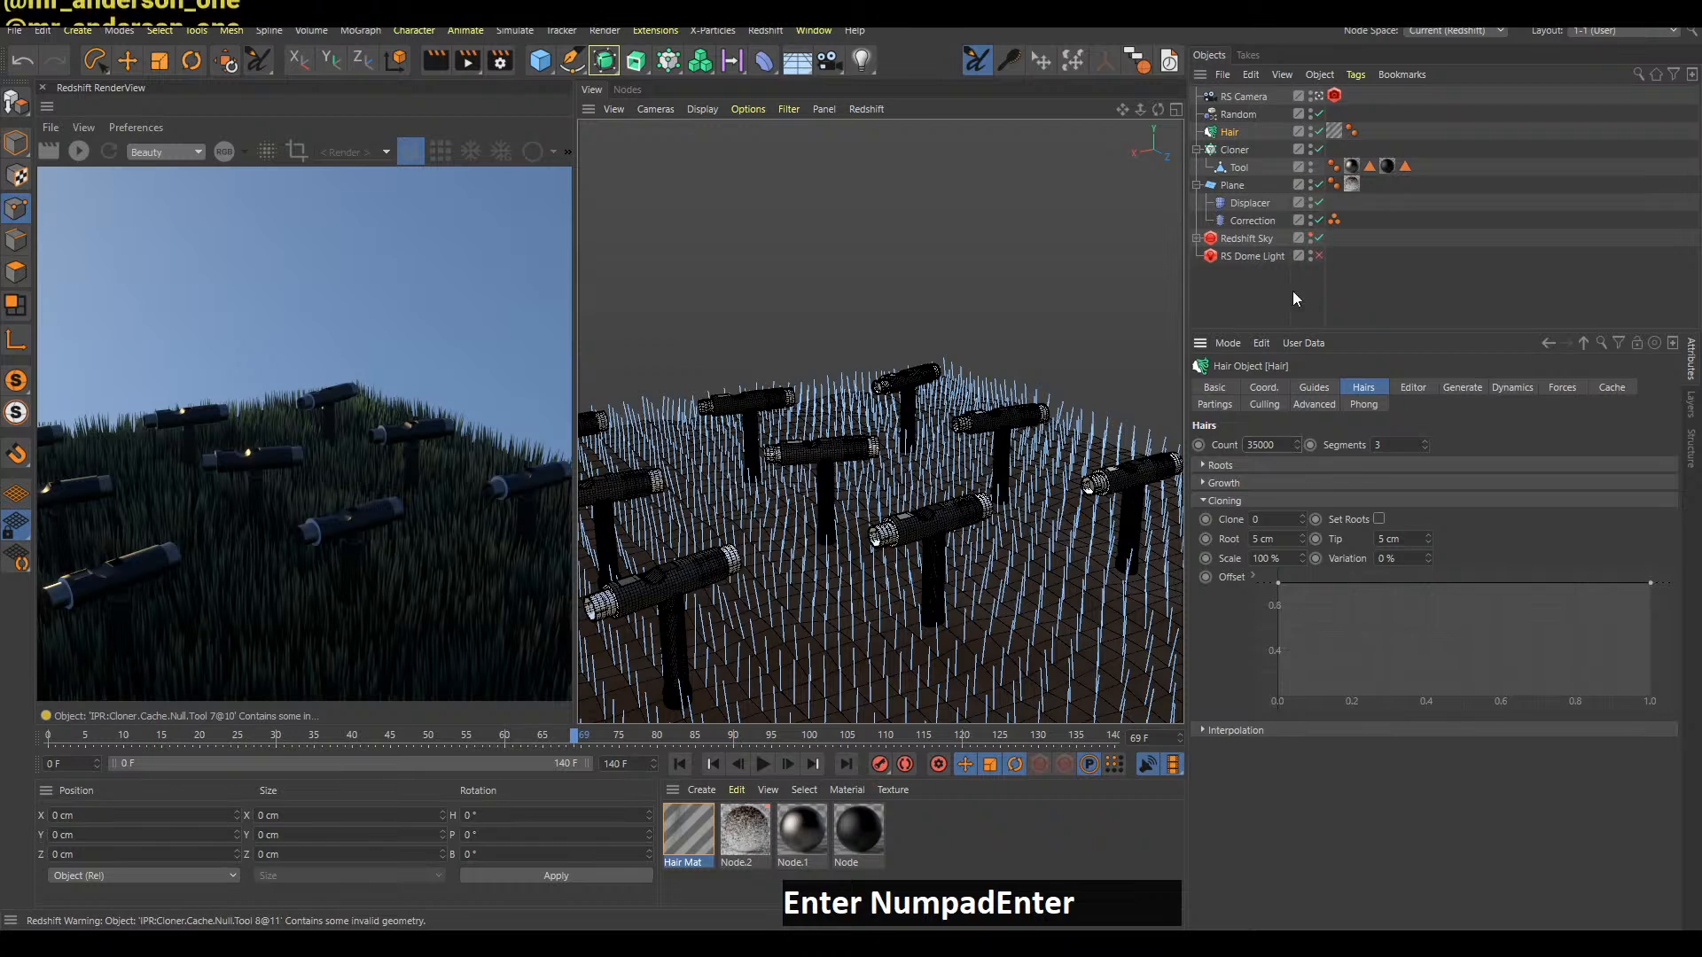
left_click(1276, 301)
key("b")
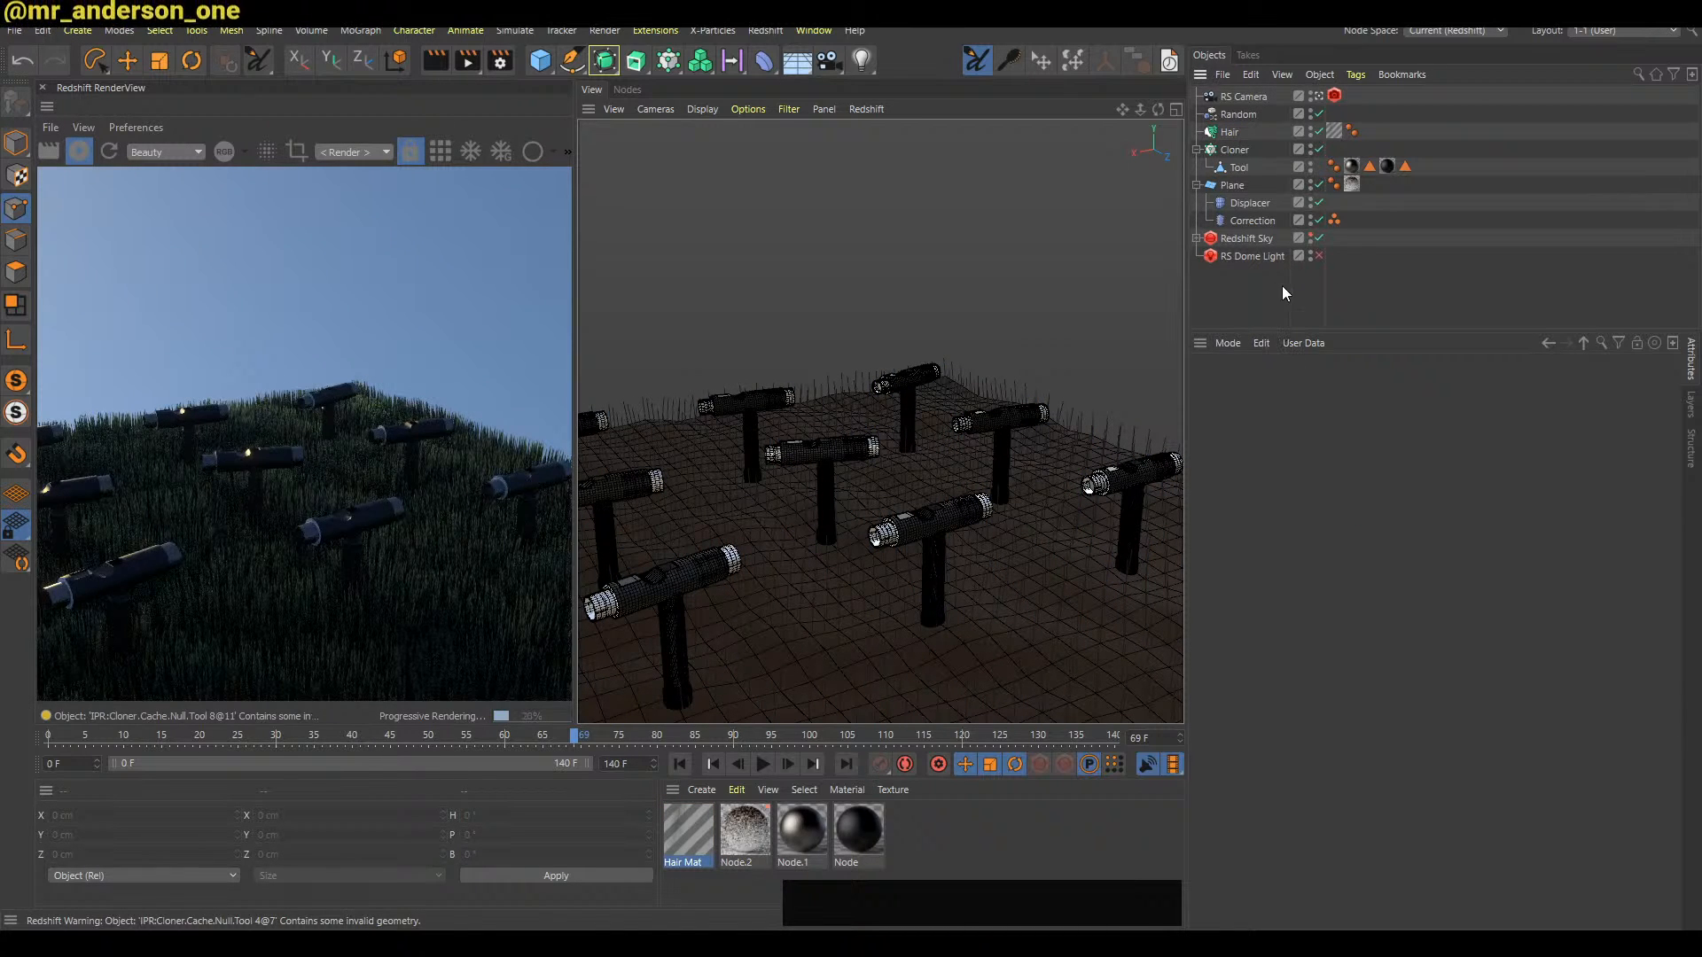
Play the hair simulation to frame 98 and reframe the camera at a low angle across the tools with the sun in view
key("b")
key("f")
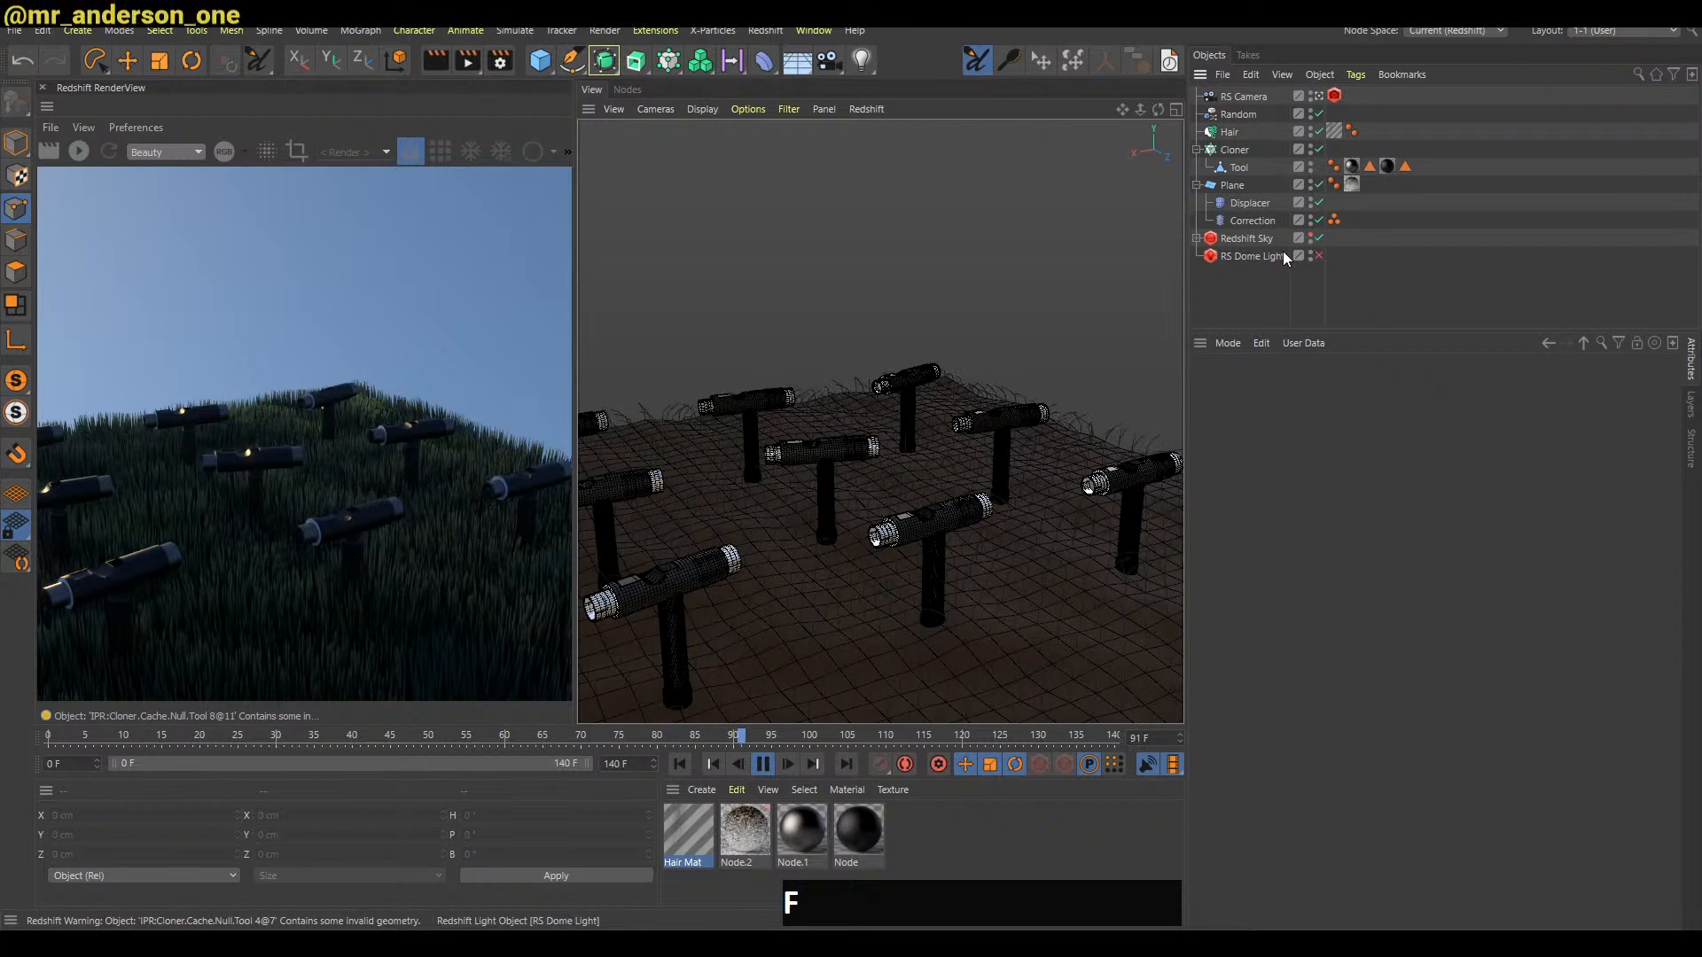
key("b")
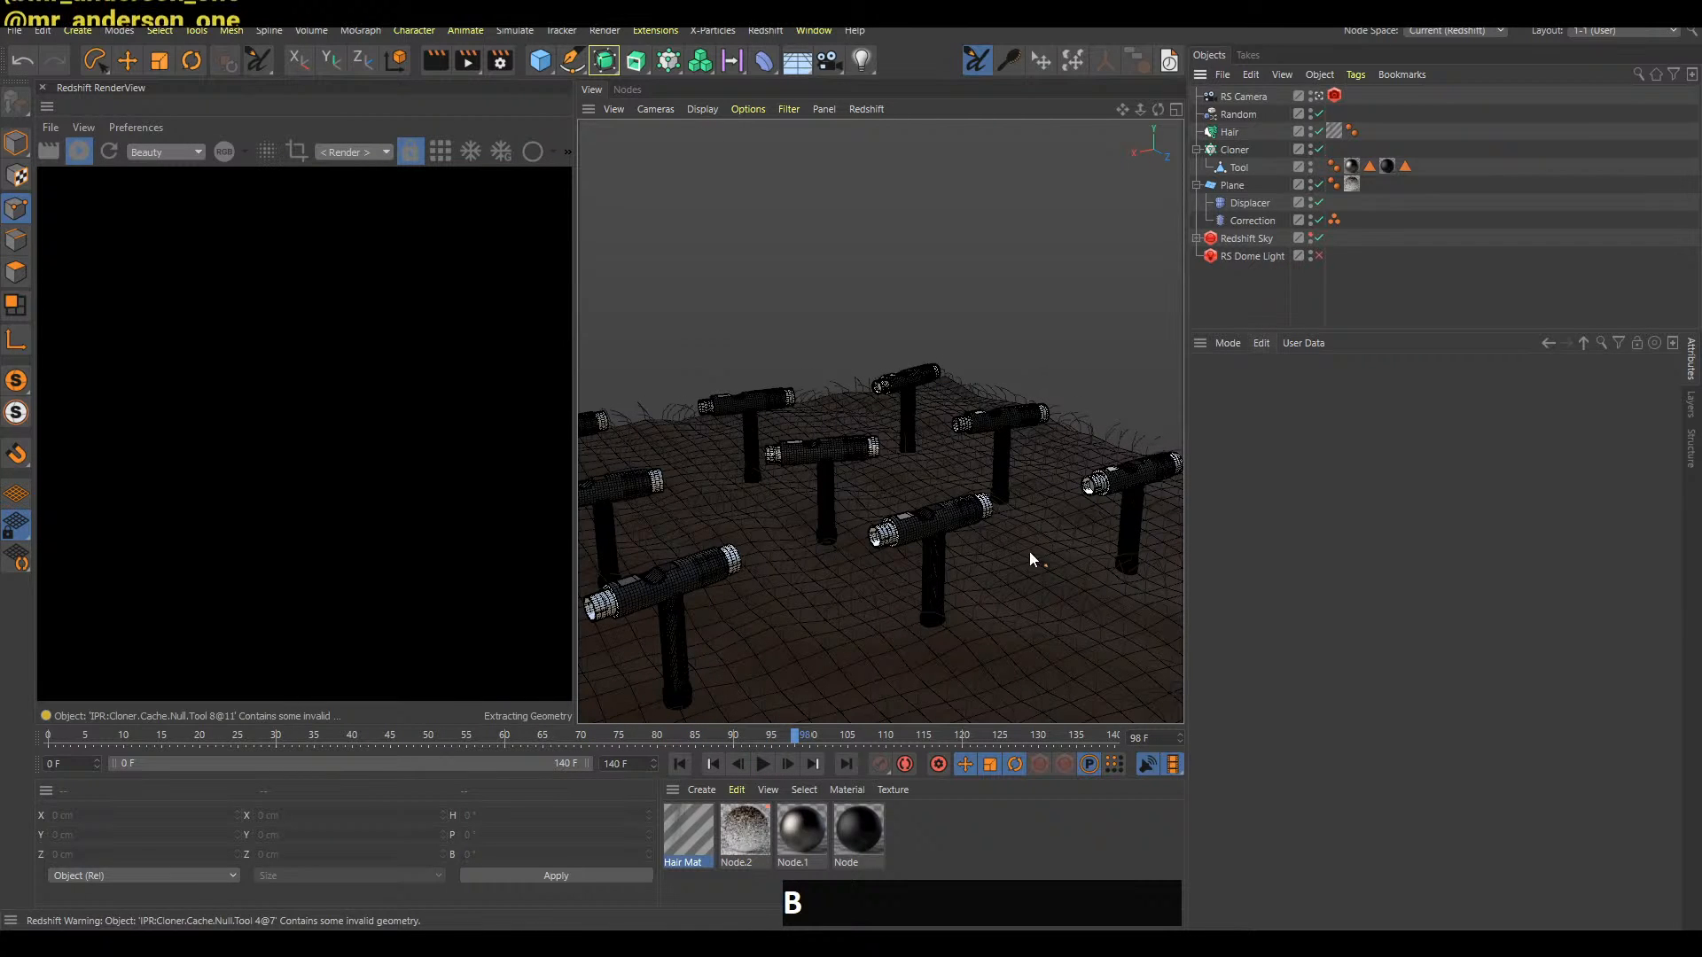
middle_click_drag(1023, 548, 1034, 475, "alt")
left_click_drag(1033, 475, 1037, 543, "alt")
middle_click_drag(1037, 544, 1037, 564, "alt")
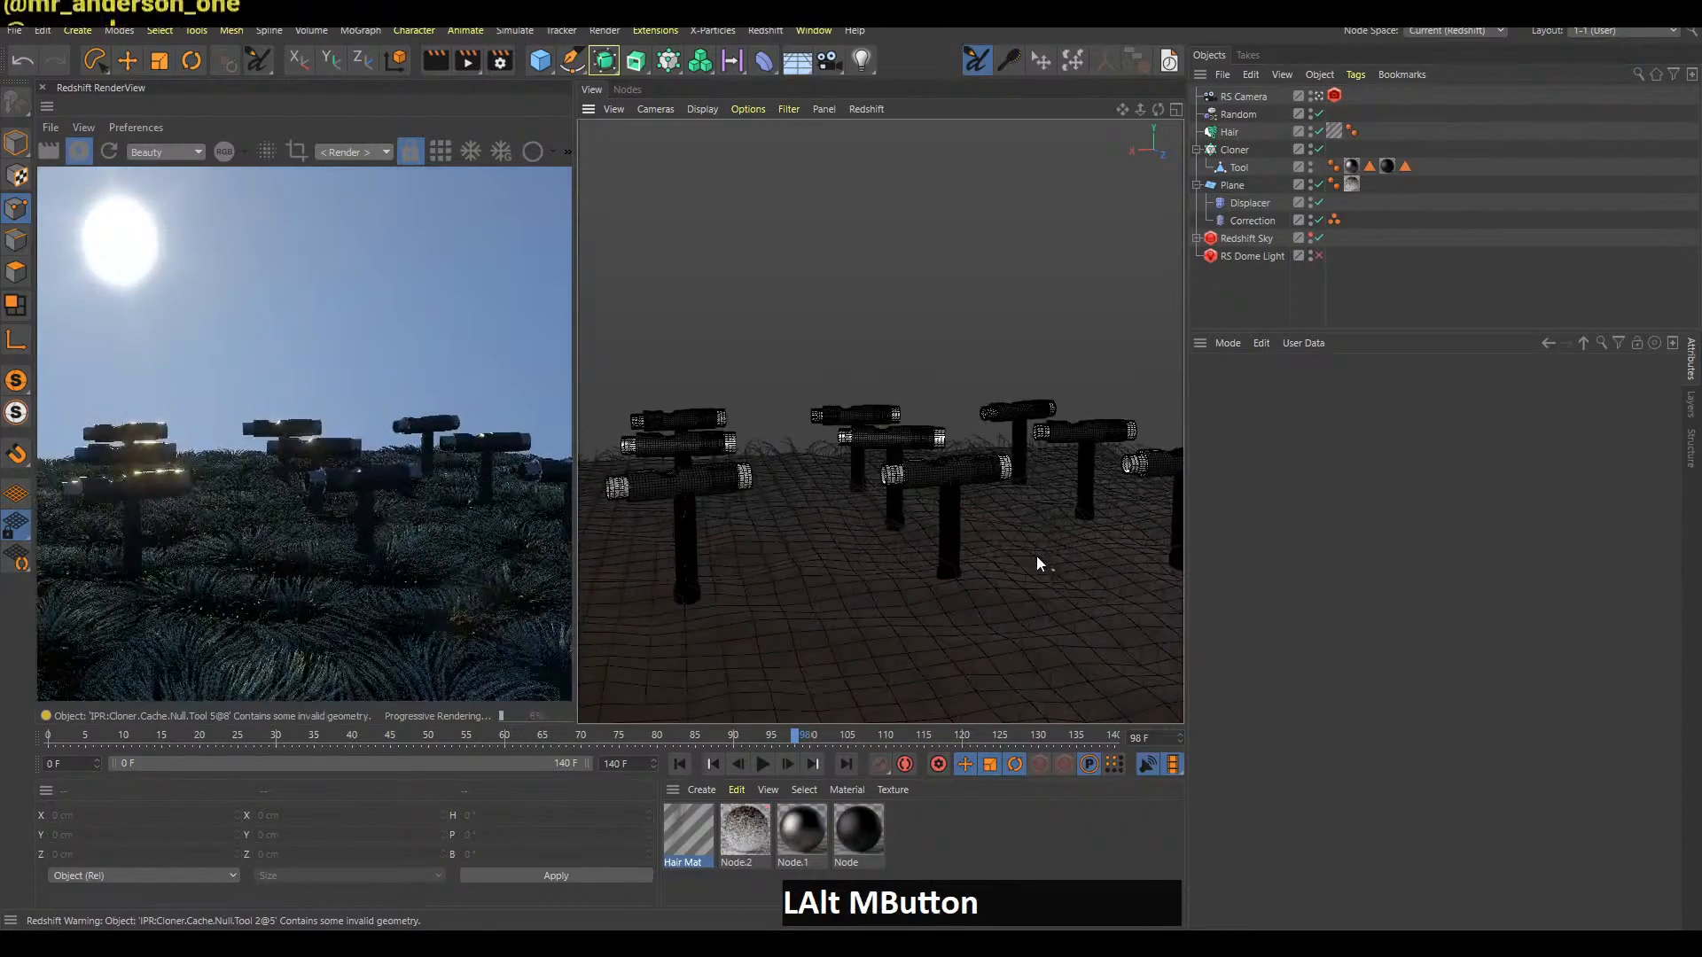
left_click(1245, 296)
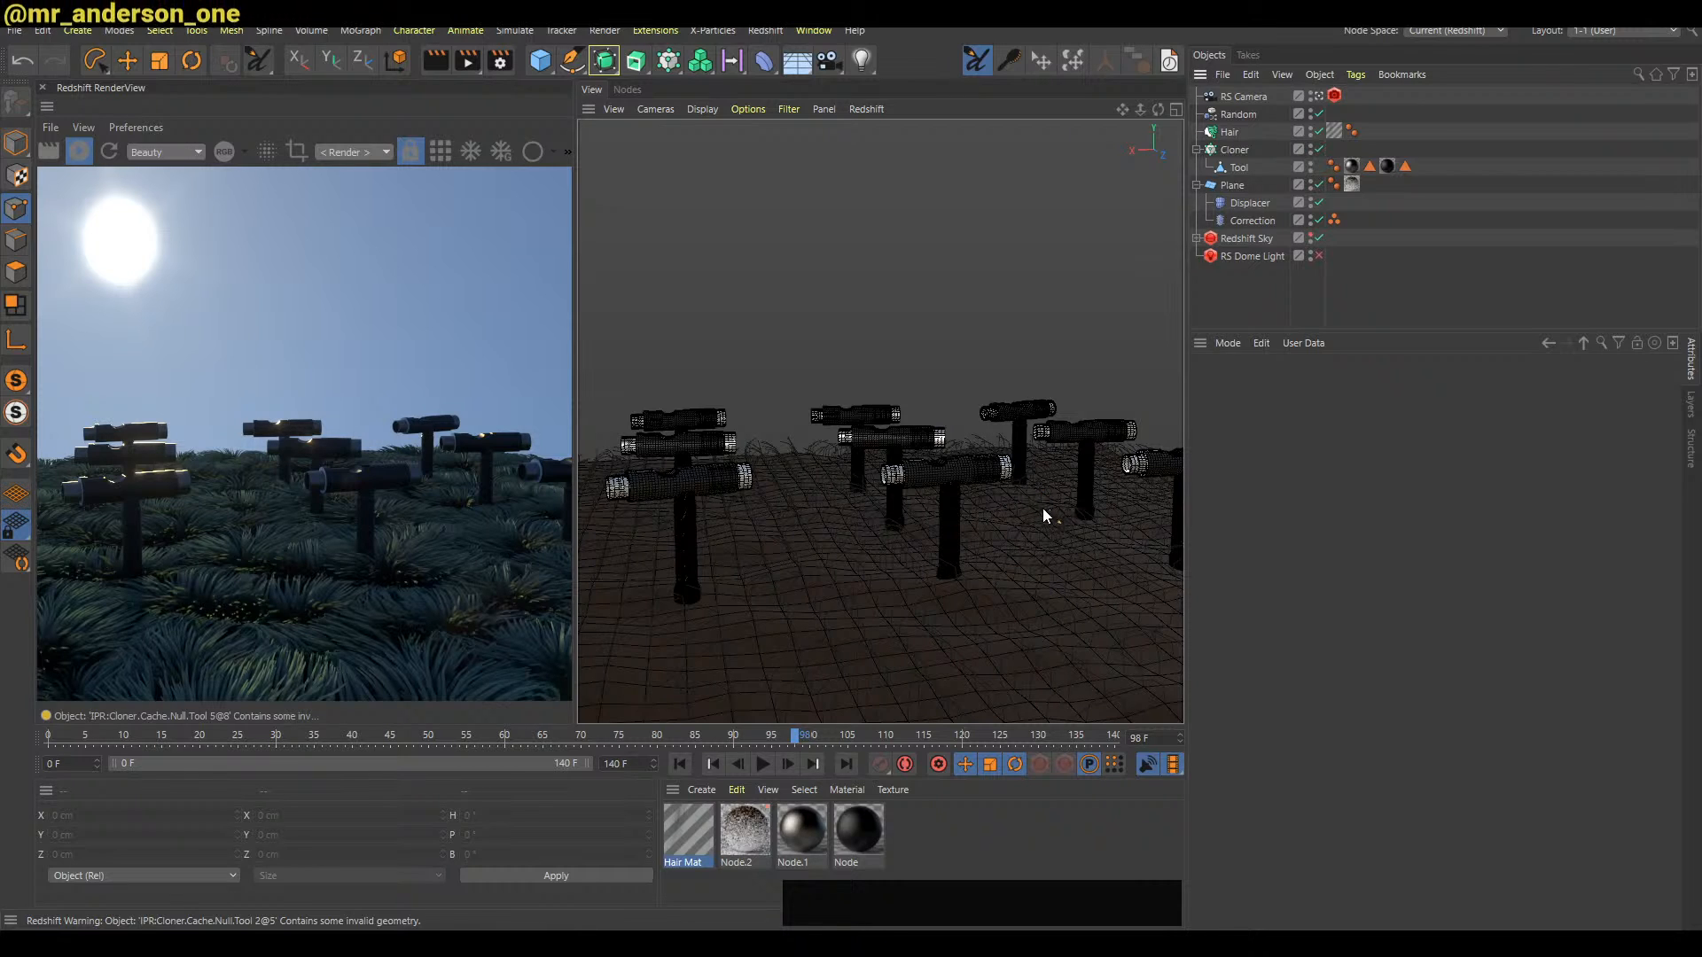
Set the Hair Mat's root thickness to 0.25 cm, close the Material Editor and re-render the grass
double_click(700, 834)
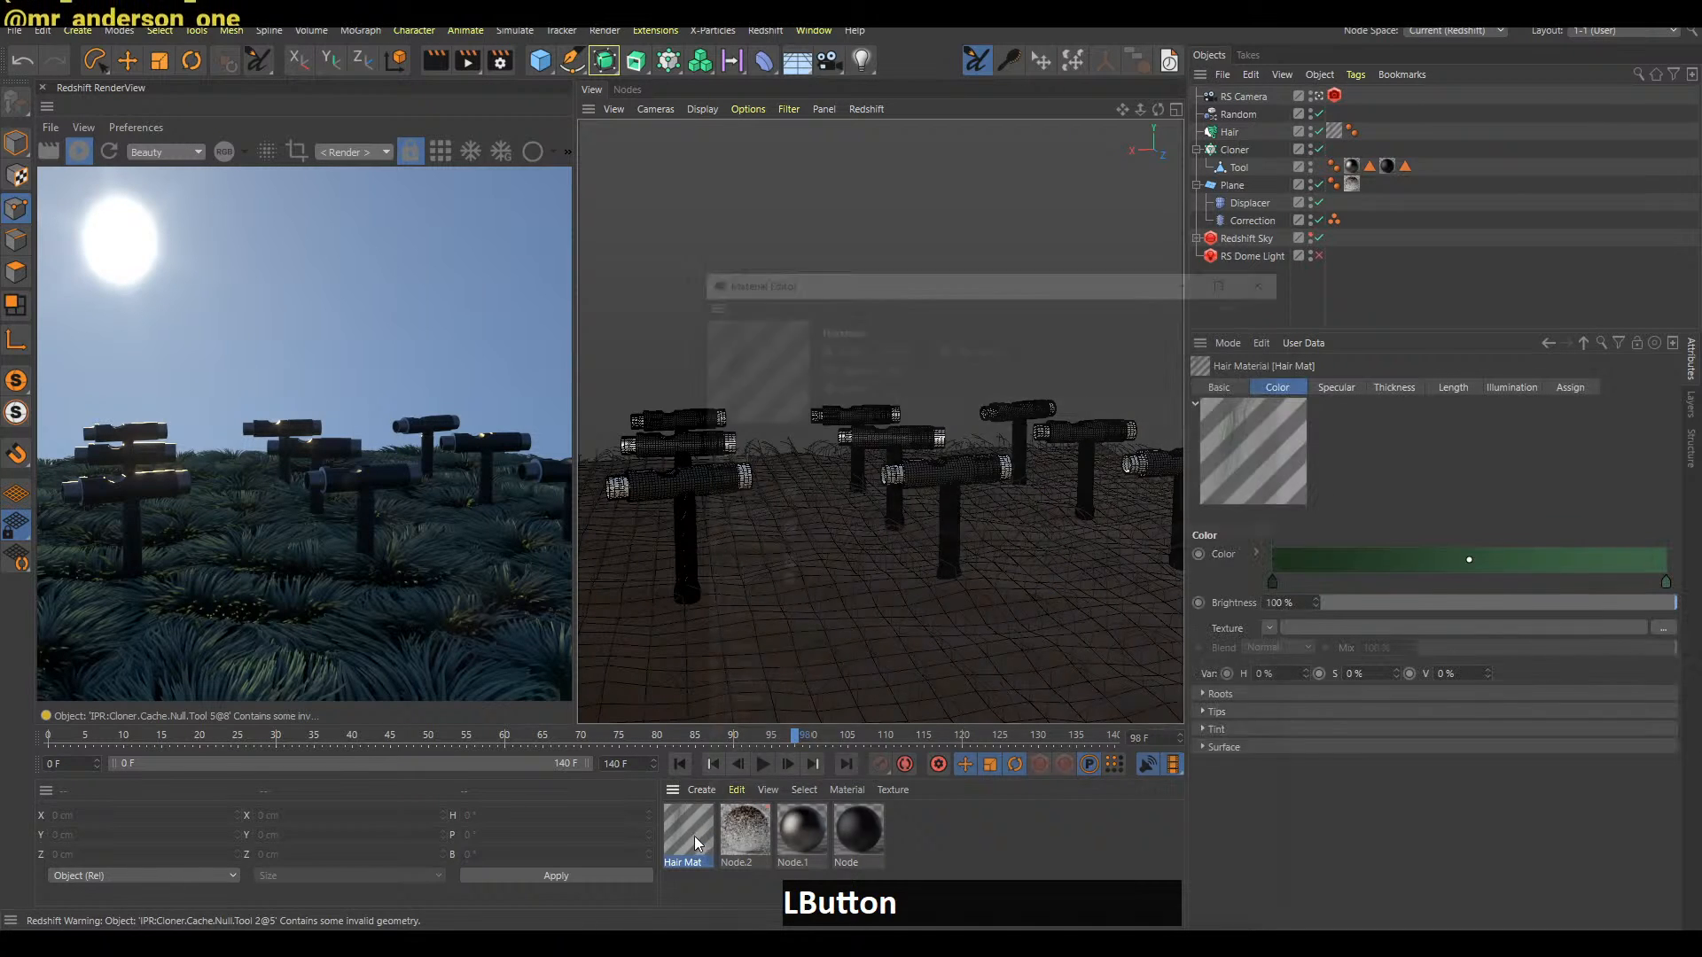
left_click(732, 579)
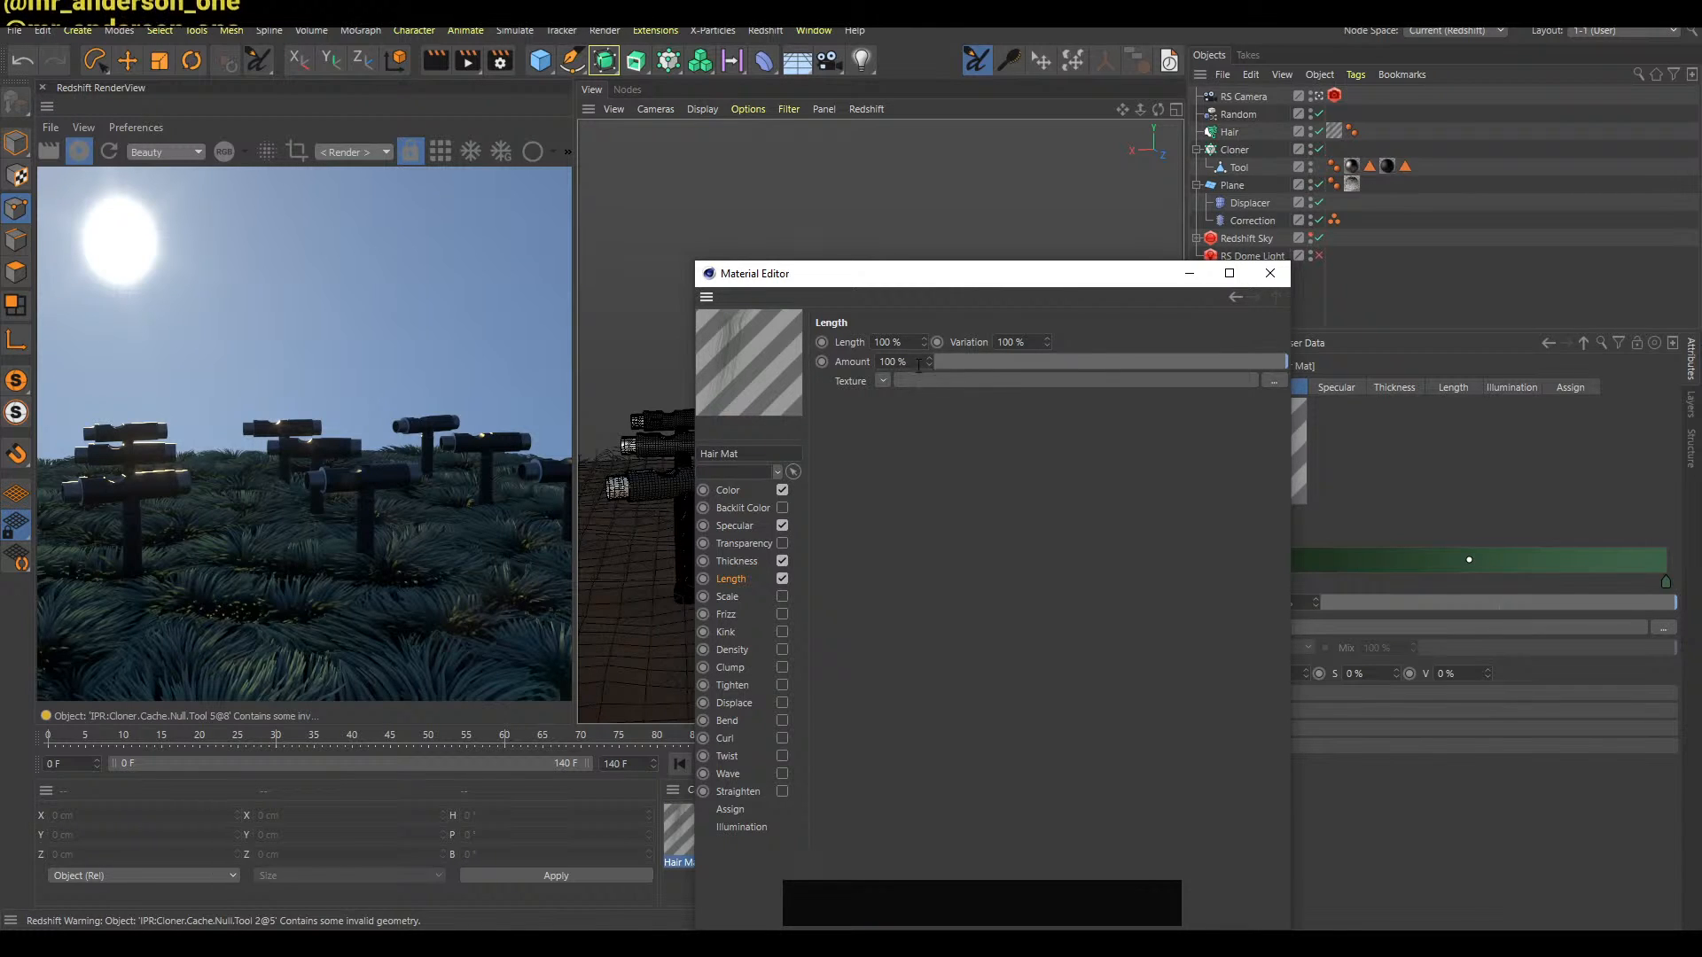
left_click(736, 562)
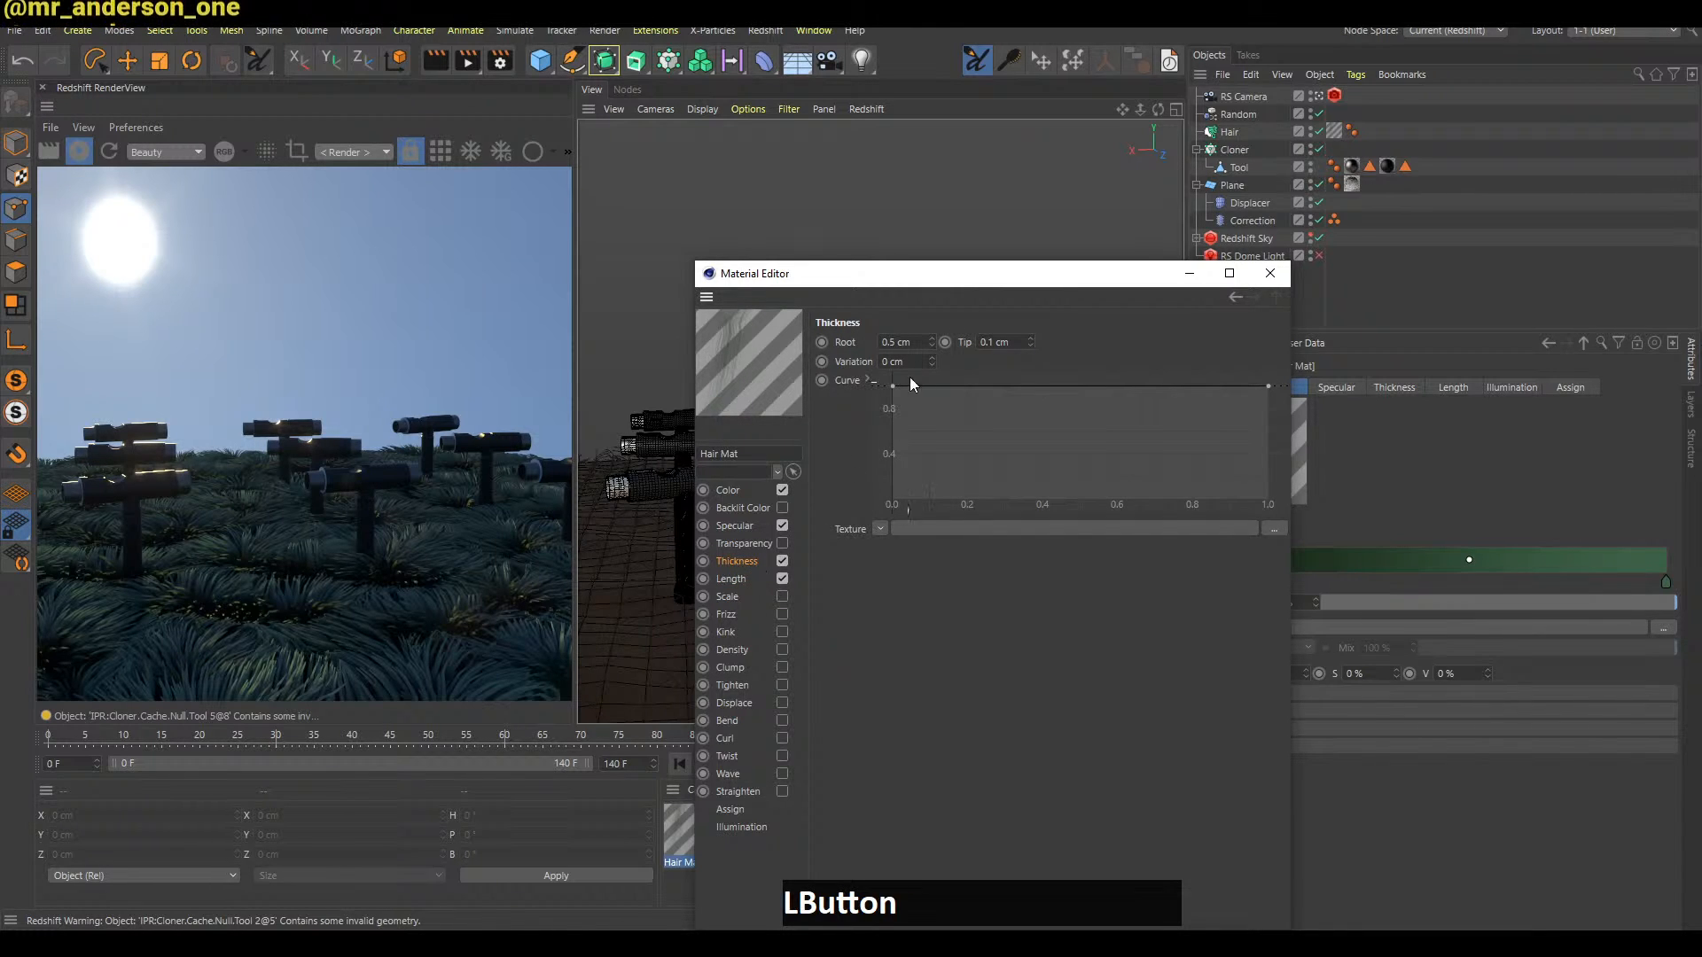
type("0.25")
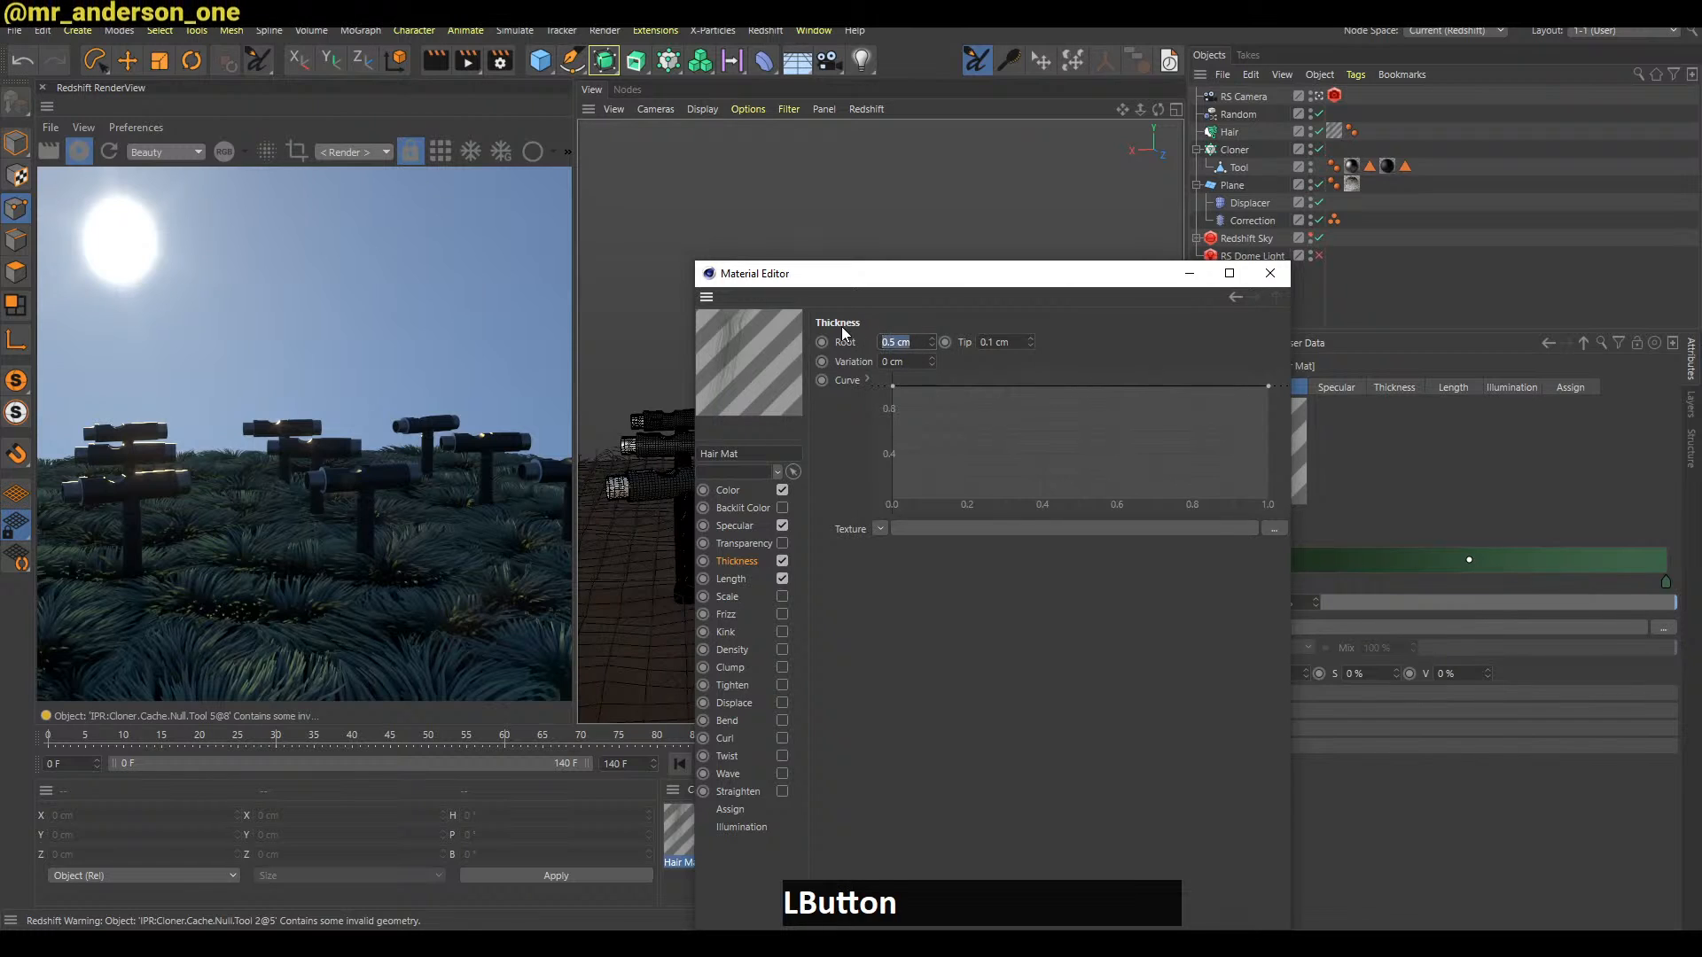
key("Return")
left_click(959, 349)
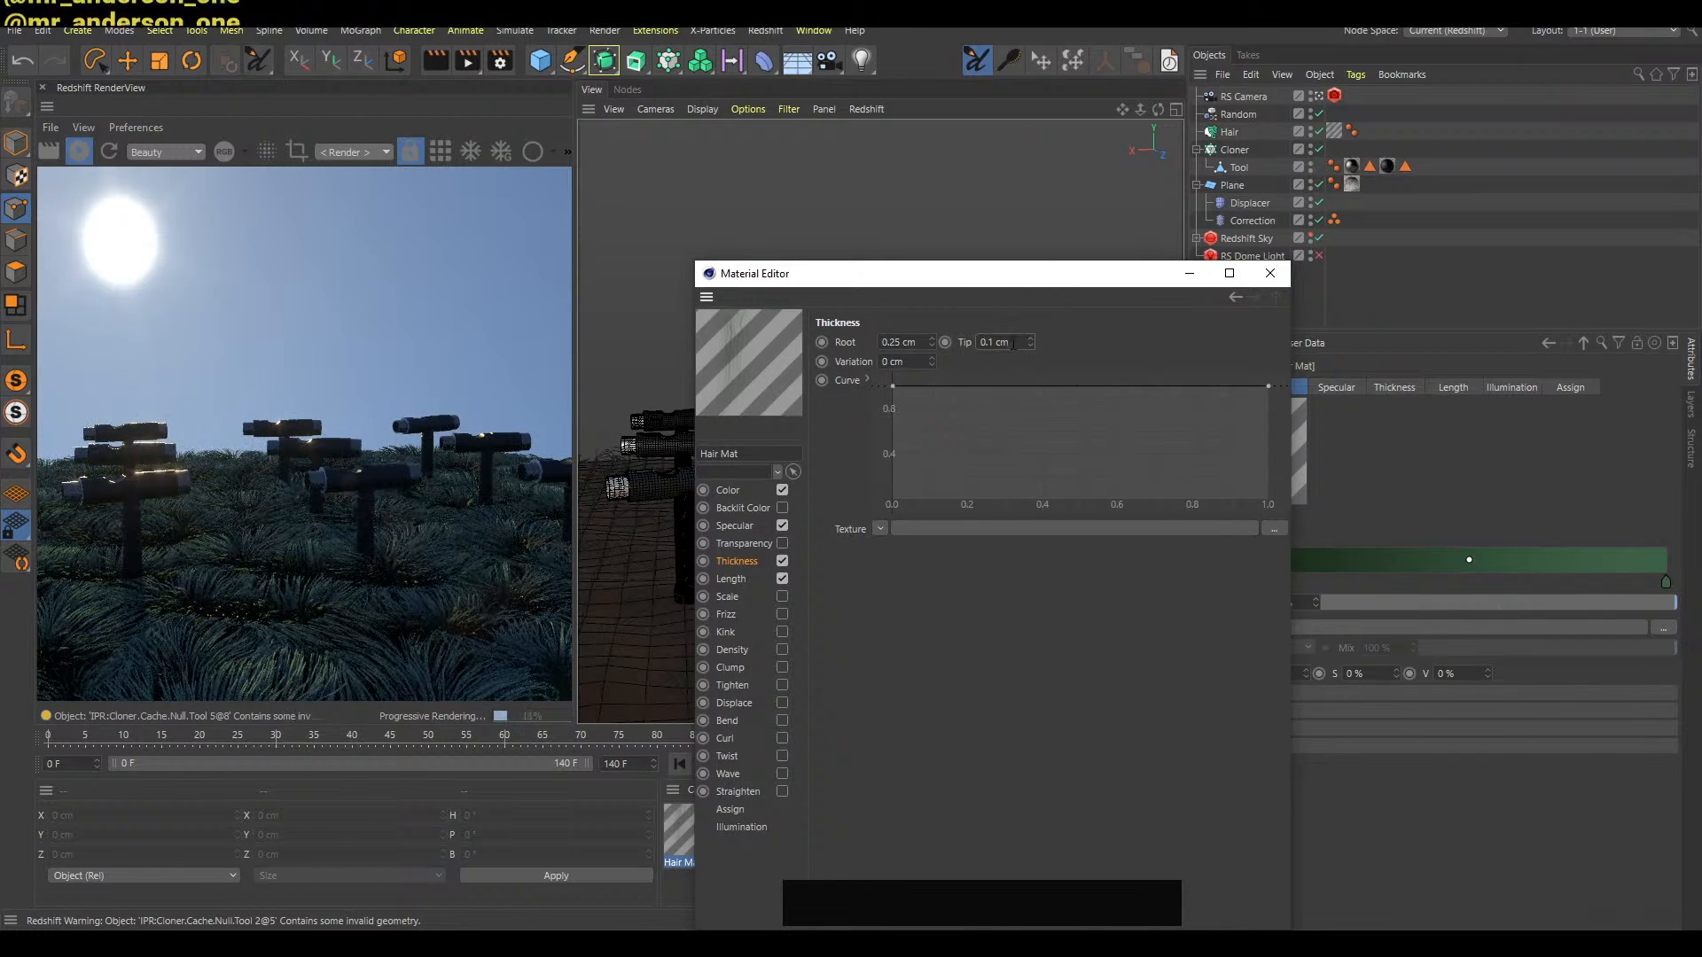
left_click(1270, 273)
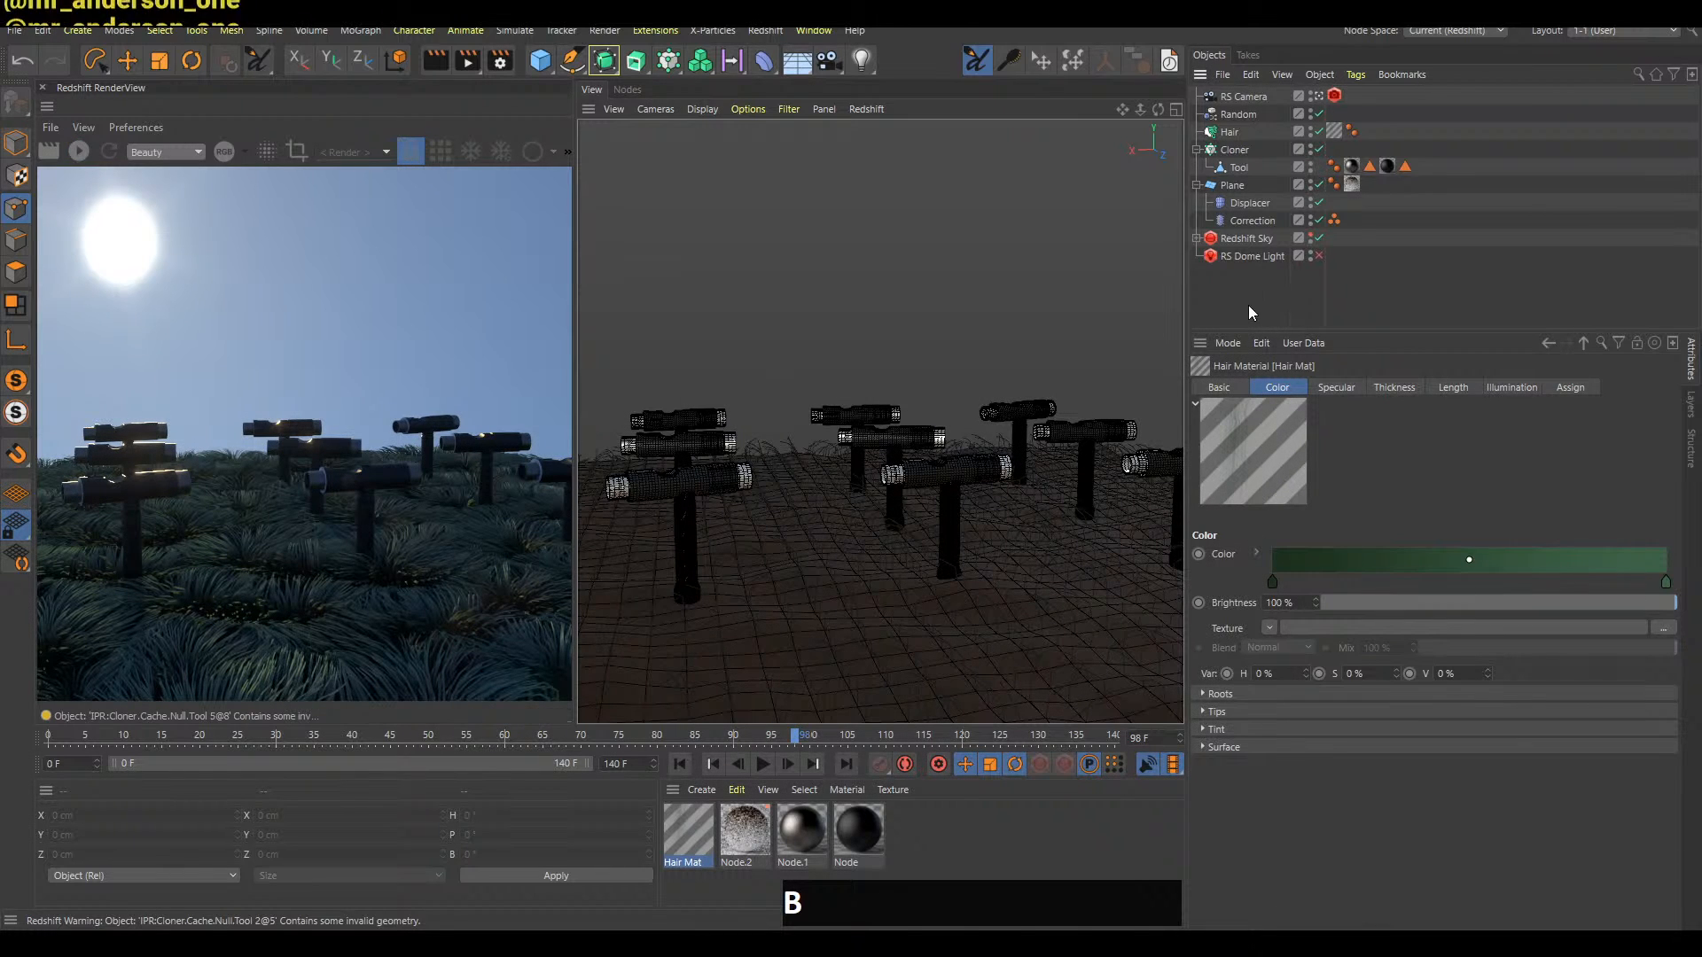
left_click(868, 281)
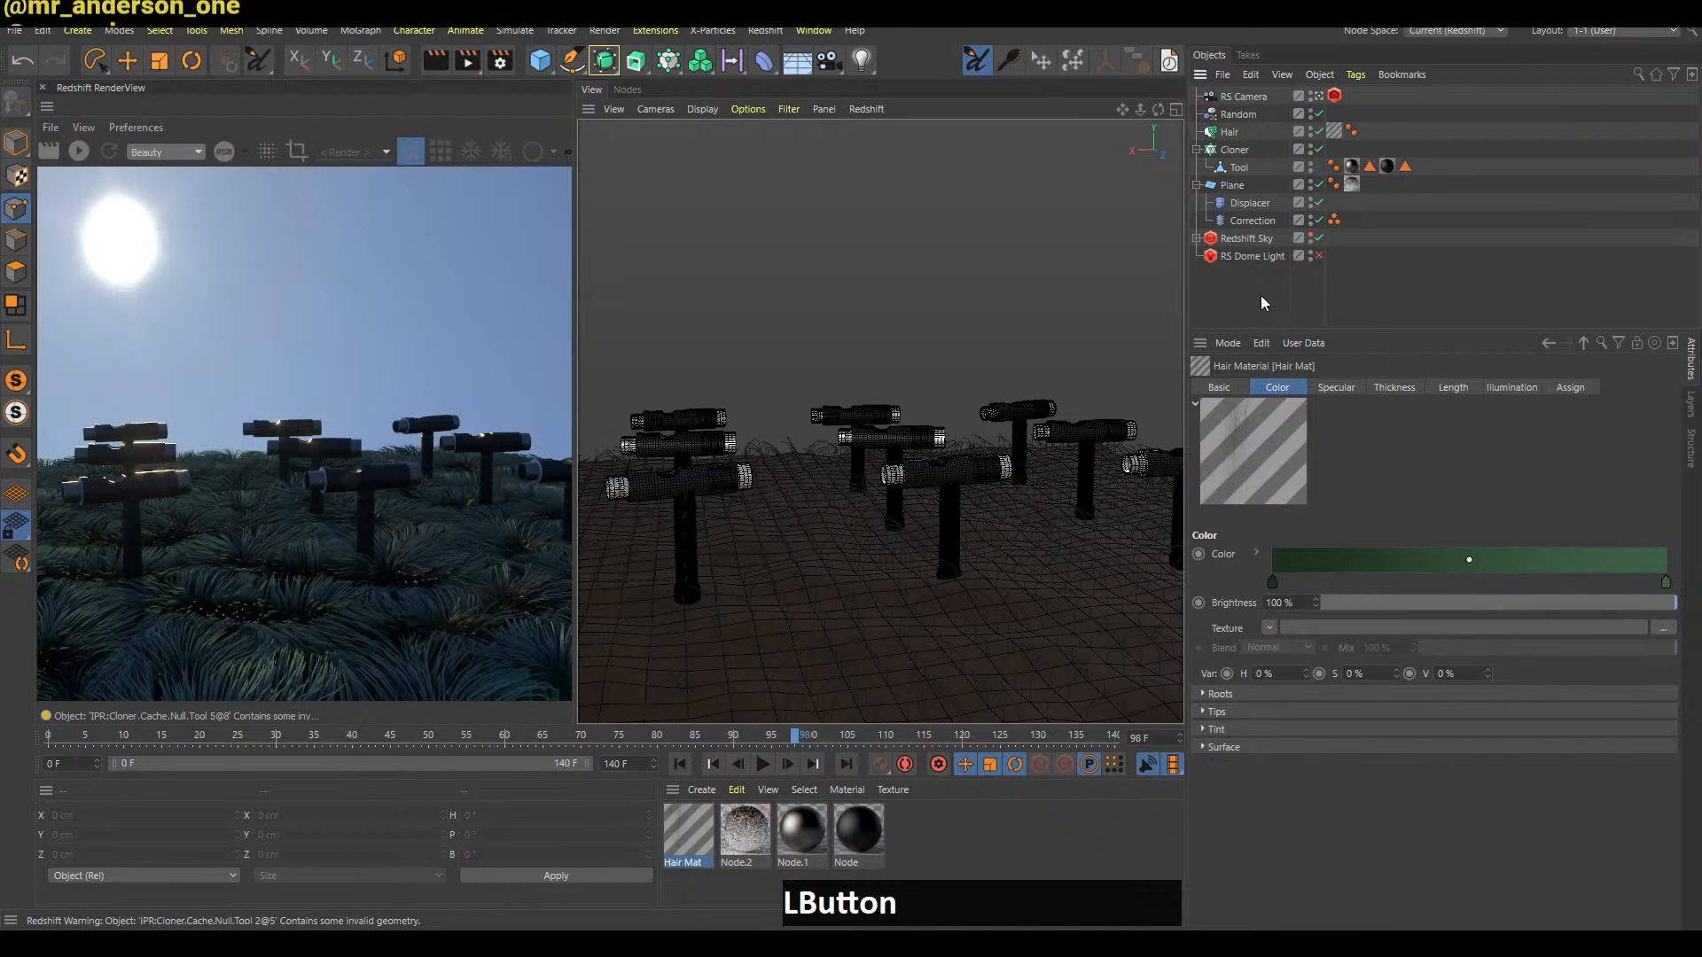
key("ctrl+b")
left_click(1679, 298)
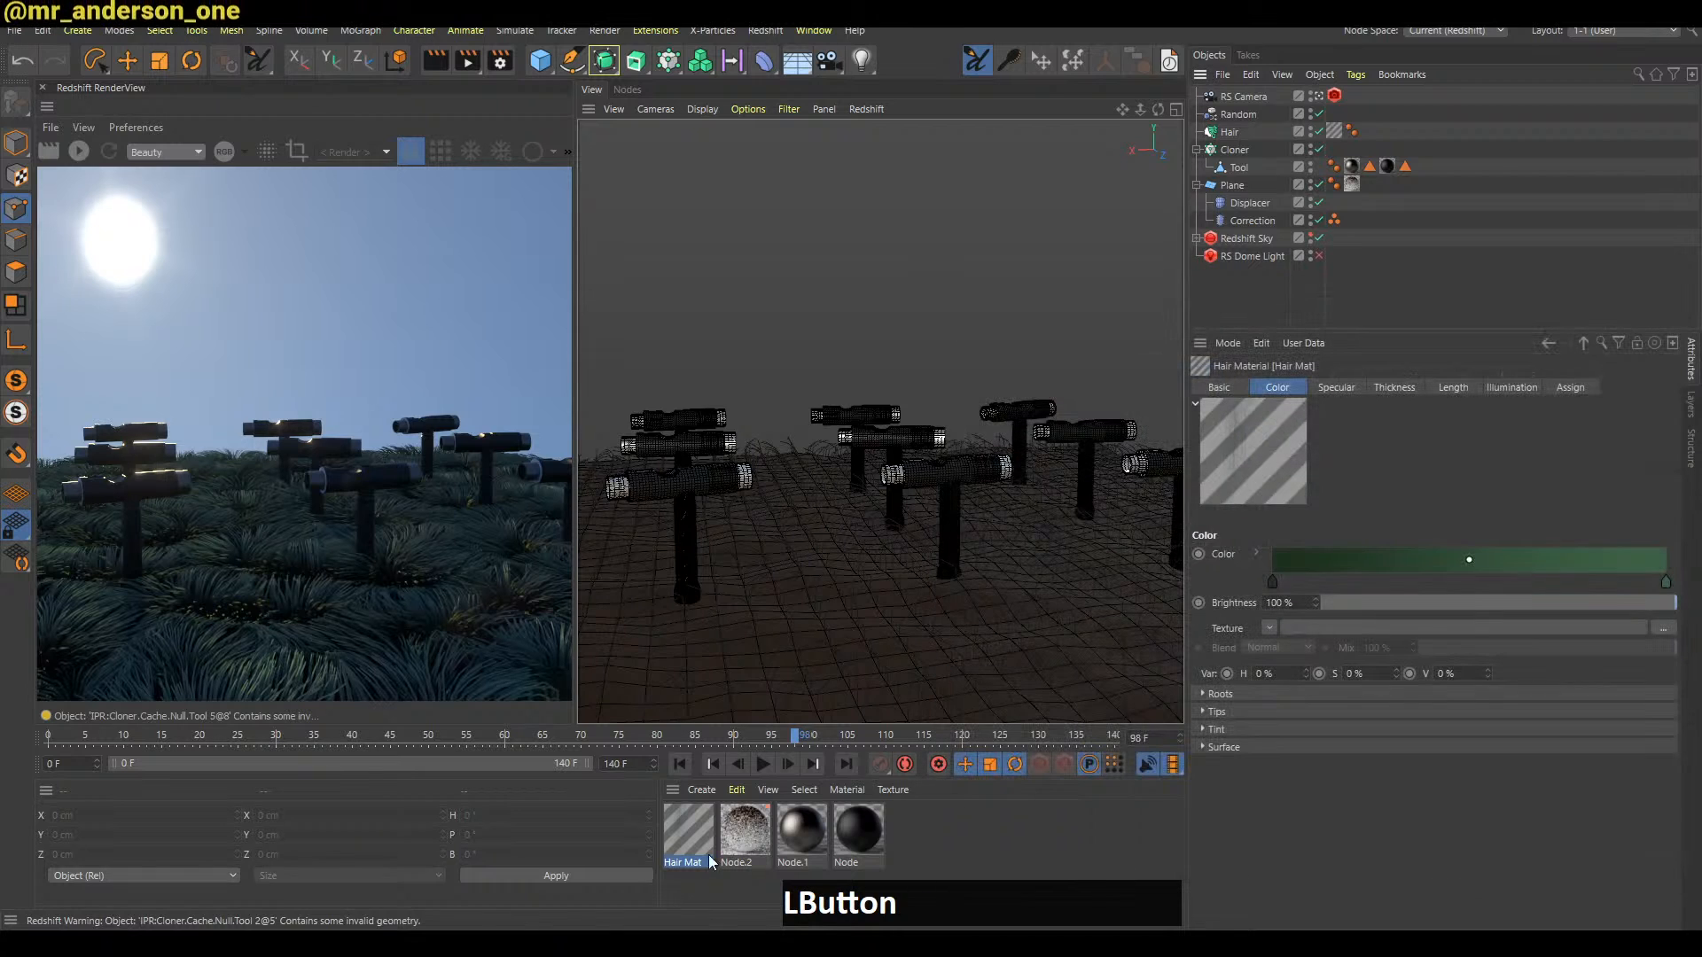
Set the Hair Mat's tip thickness to 0.02 cm, close the Material Editor and re-render the grass
double_click(682, 833)
left_click(979, 342)
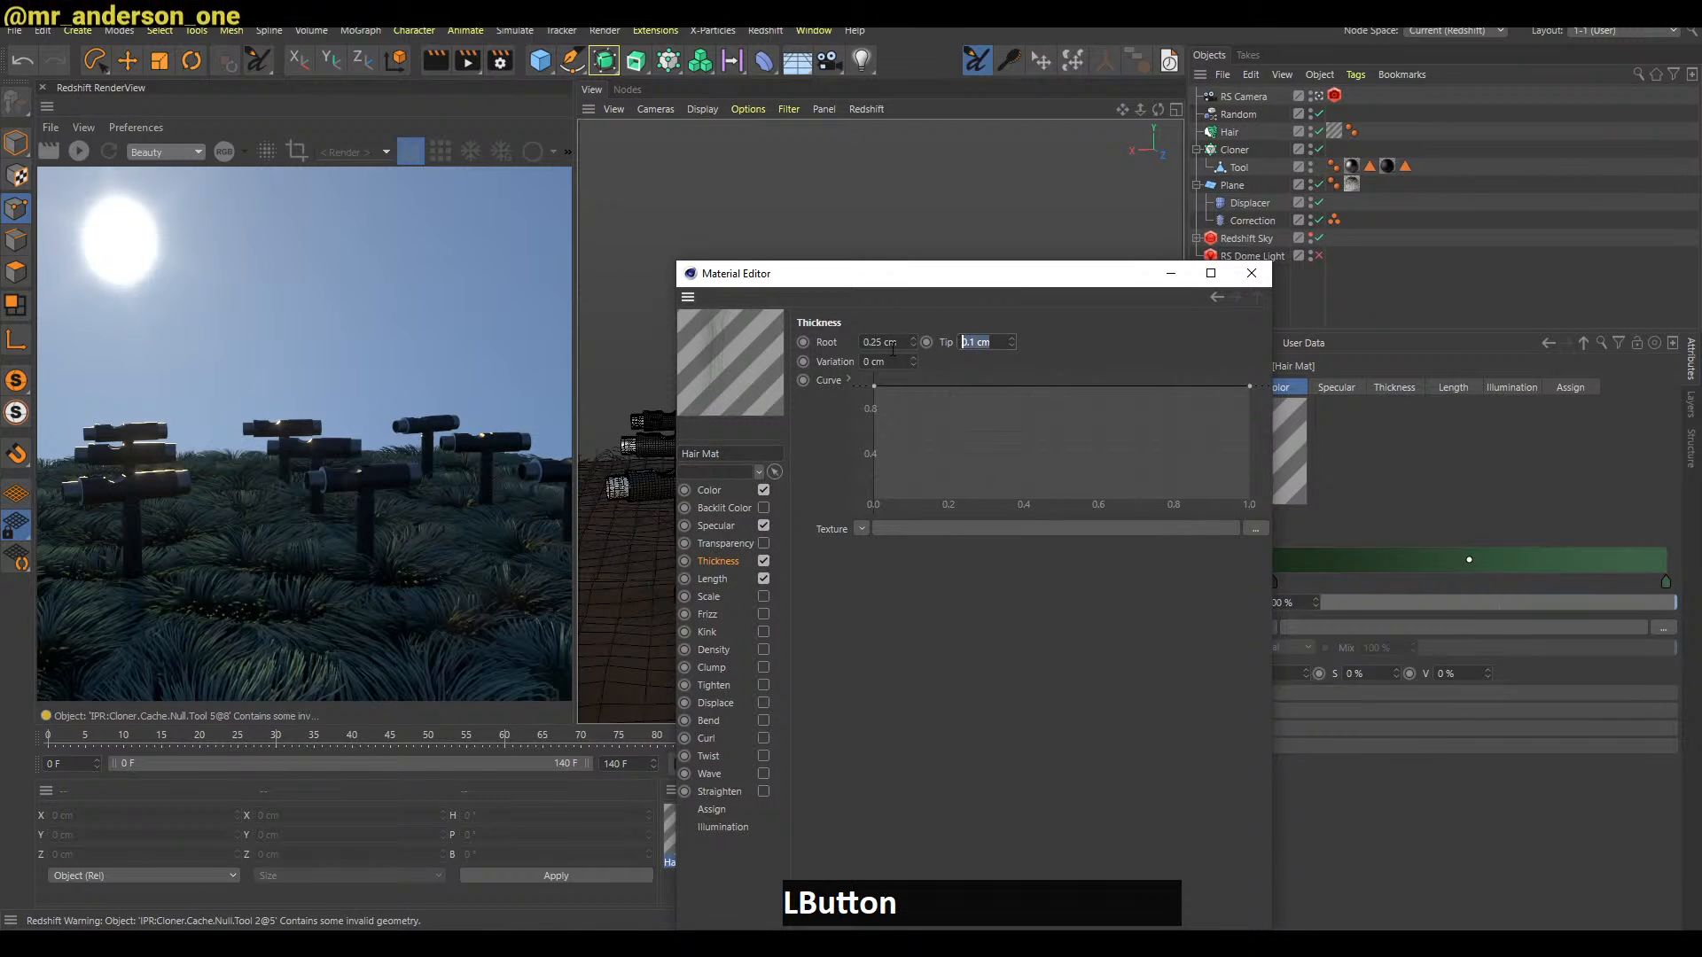
type("0.02")
key("Return")
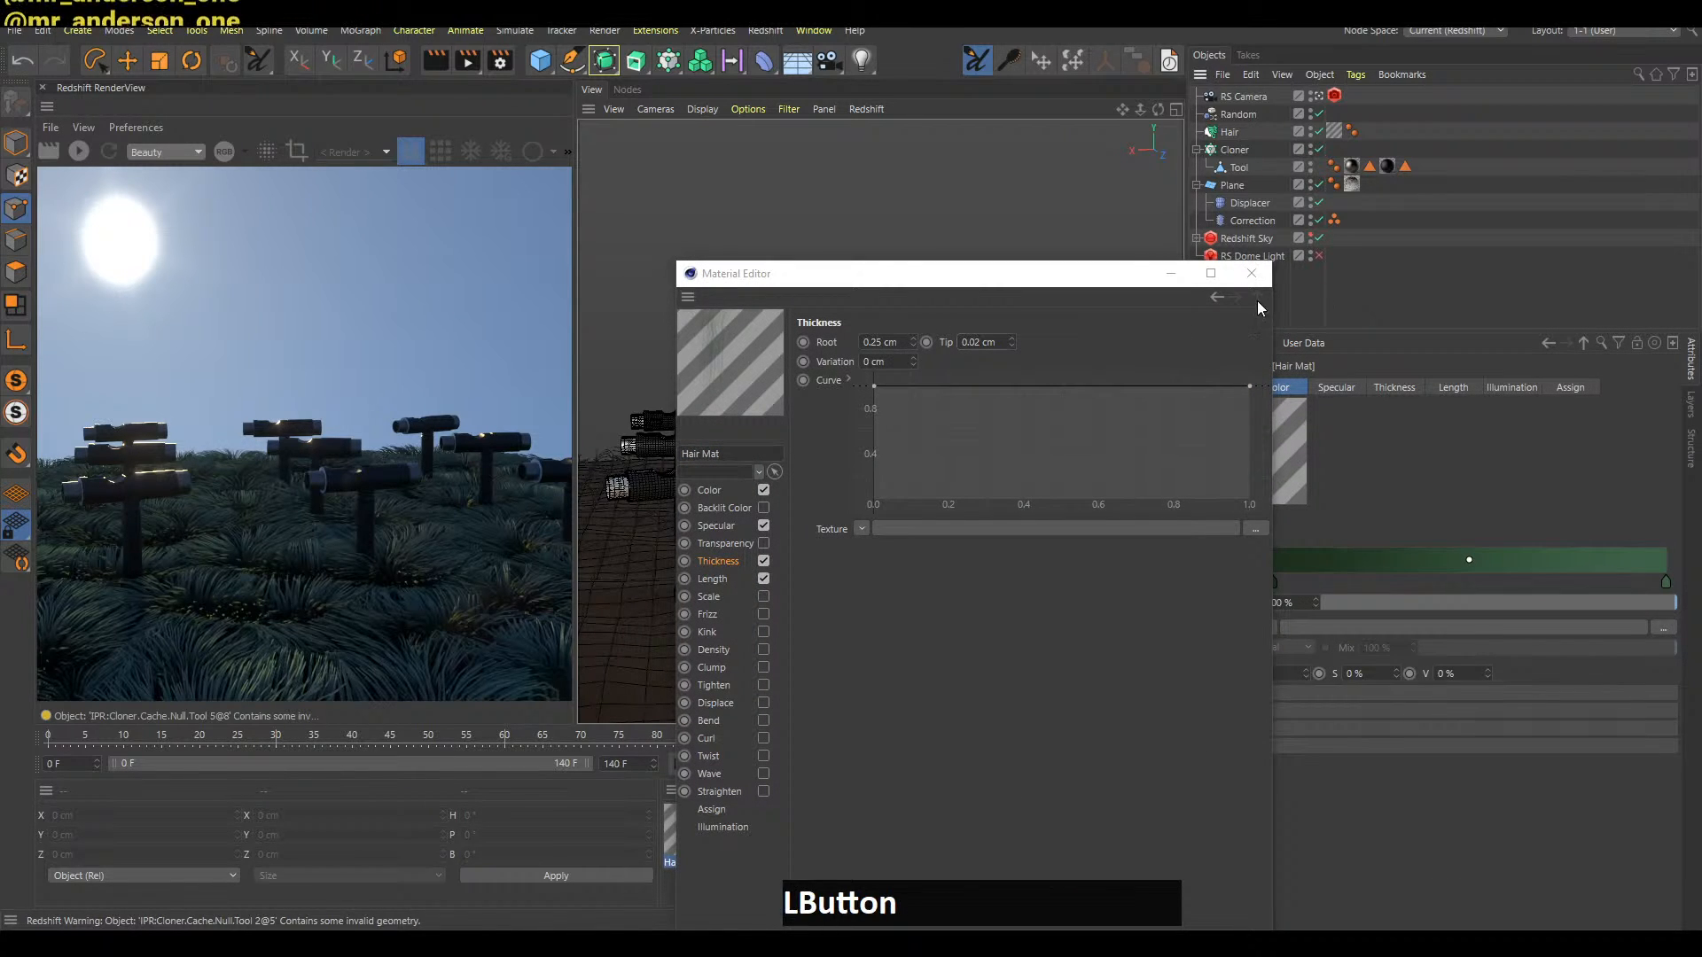
left_click(1250, 273)
key("b")
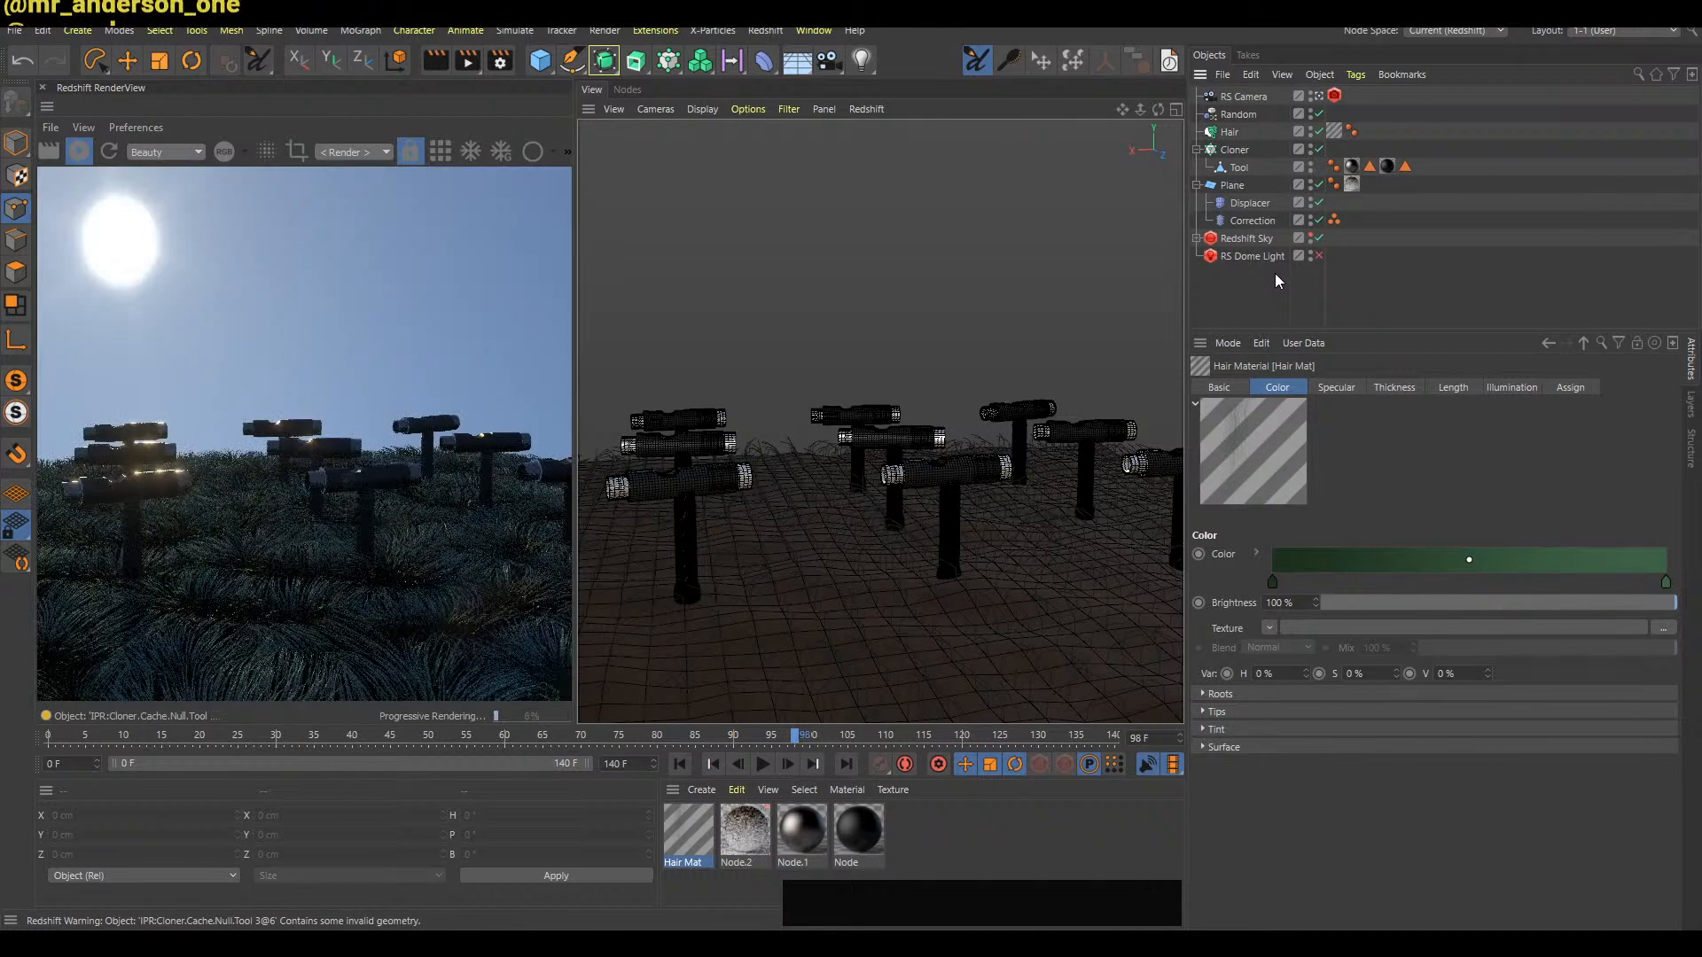
key("b")
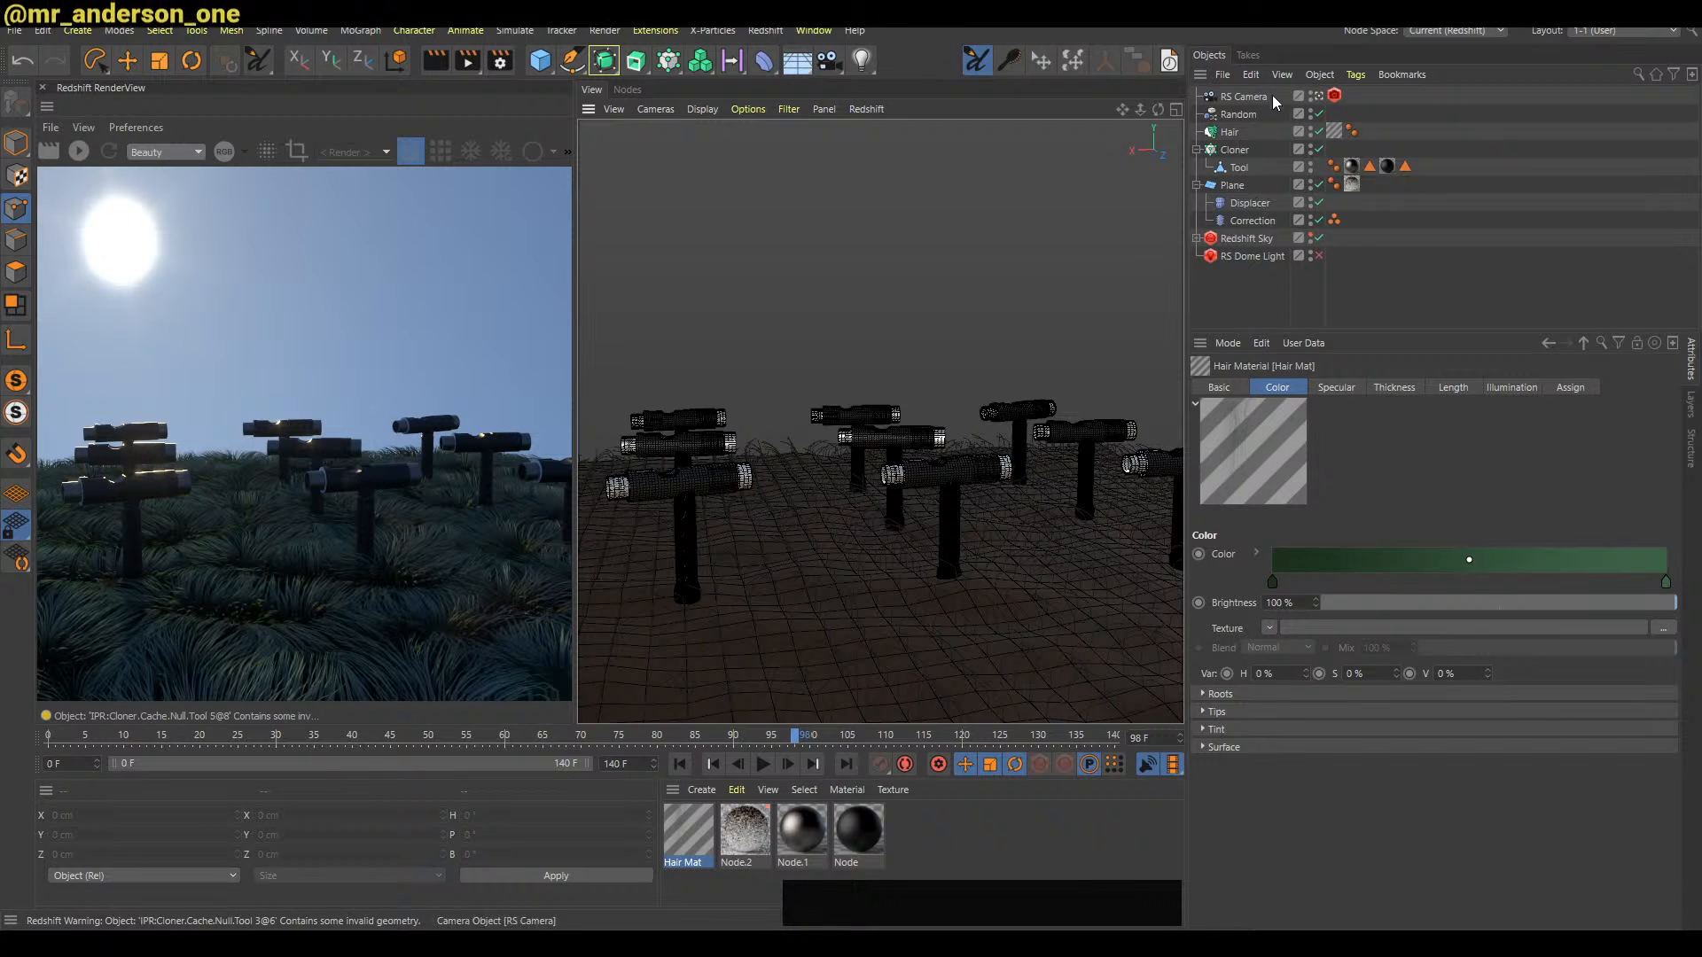
Shorten the Hair object's guide length, clear the selection and re-render the grass
left_click(1230, 131)
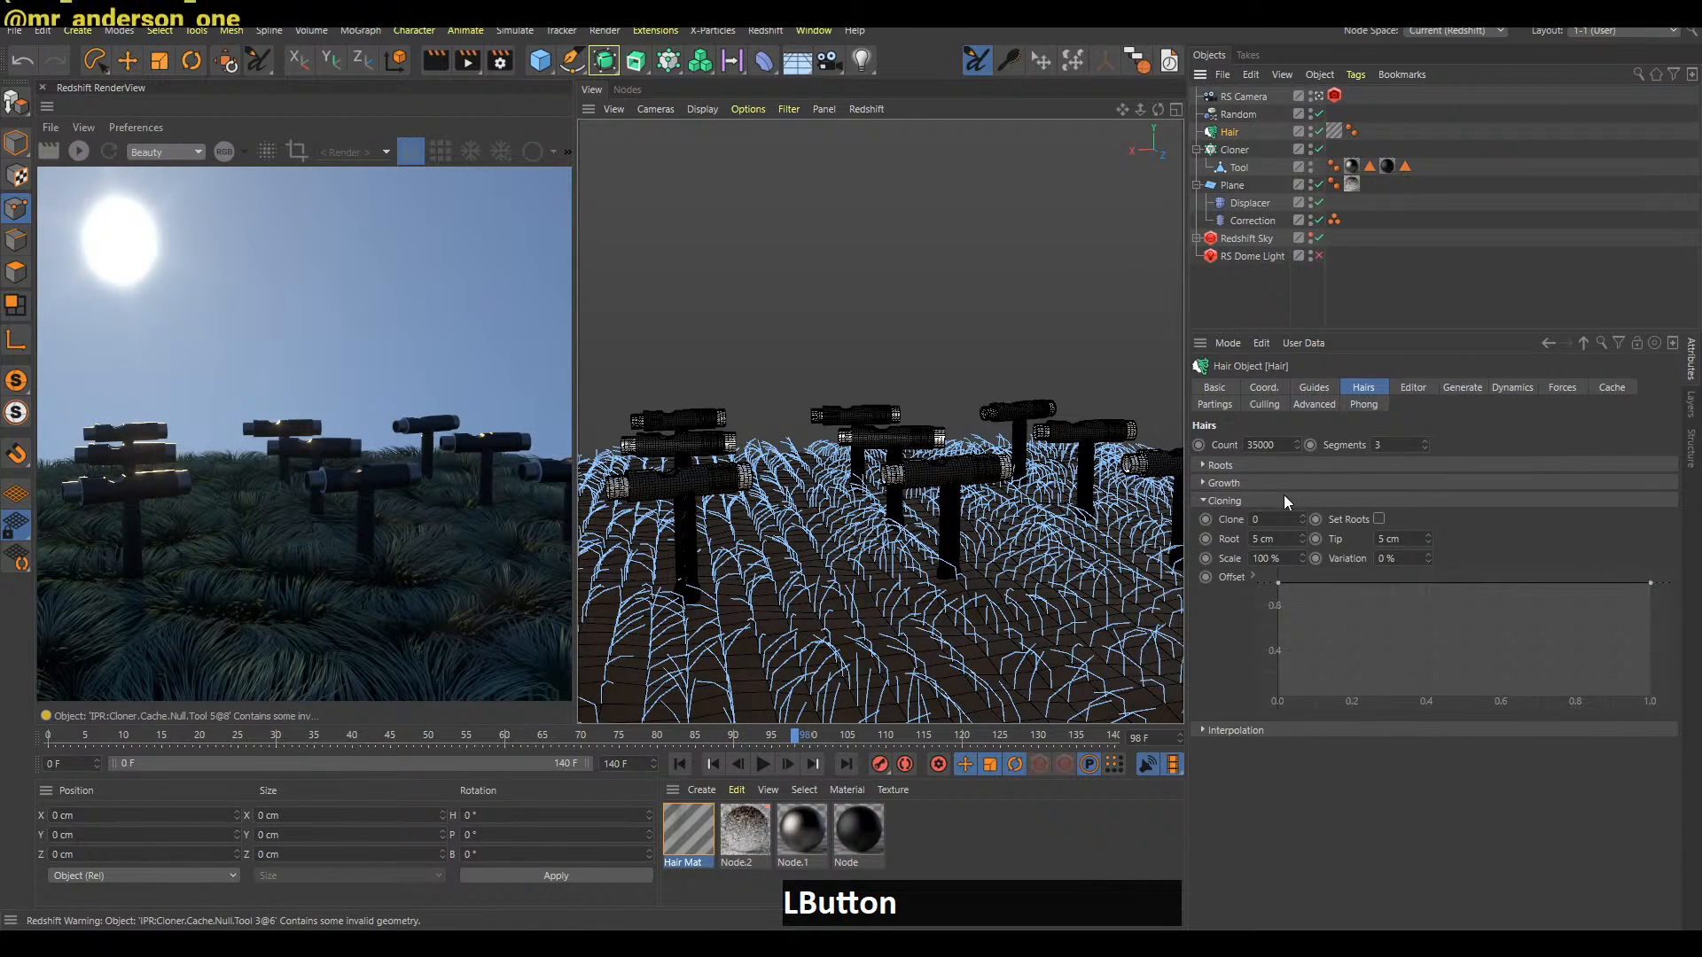
left_click(1313, 388)
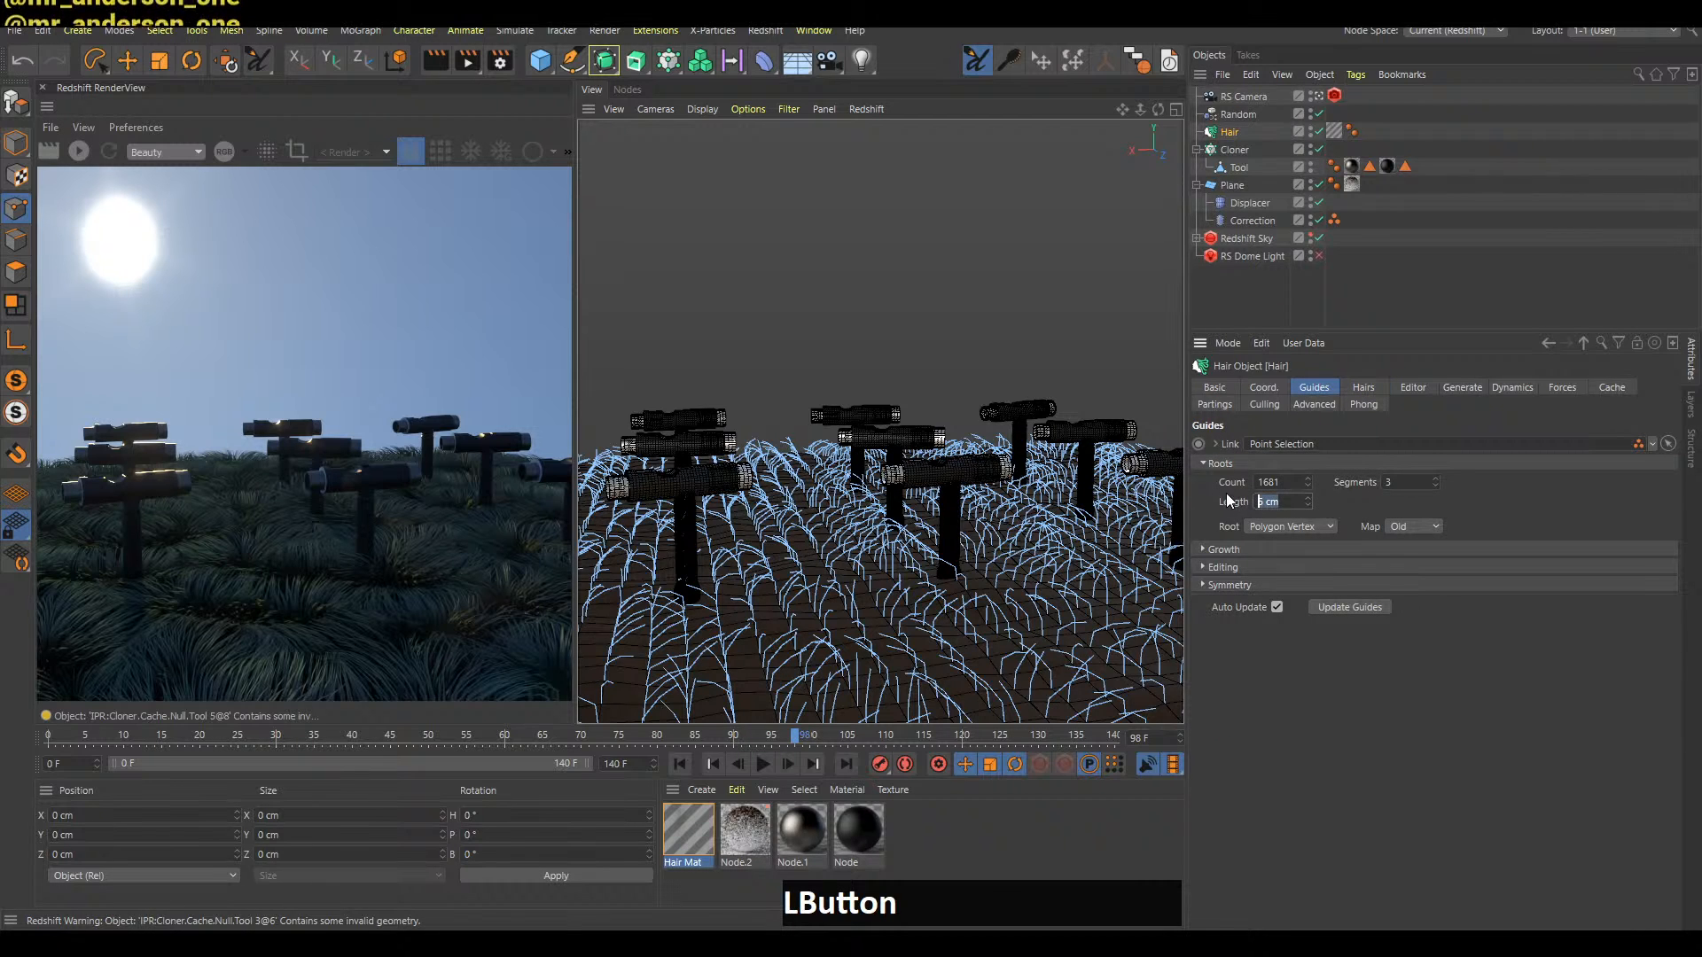
key("Return")
left_click(1262, 306)
key("b")
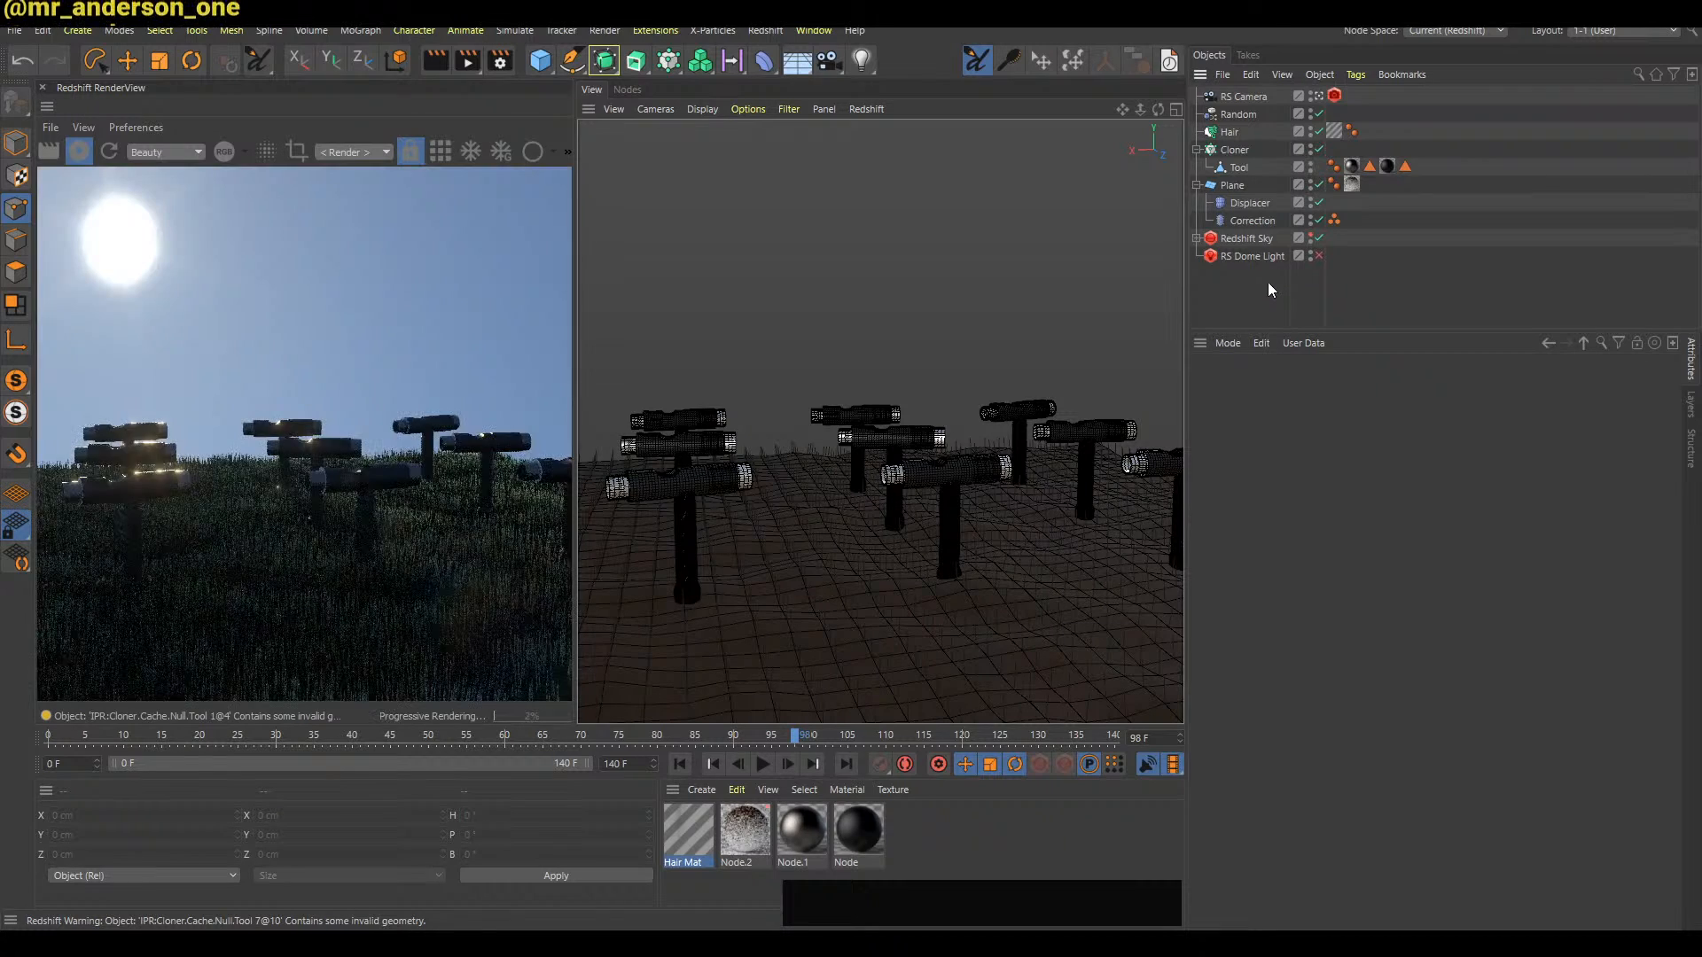
Play the hair simulation to frame 124 and bring the camera in low and close on one of the tools
key("b")
left_click(1262, 296)
key("f")
key("b")
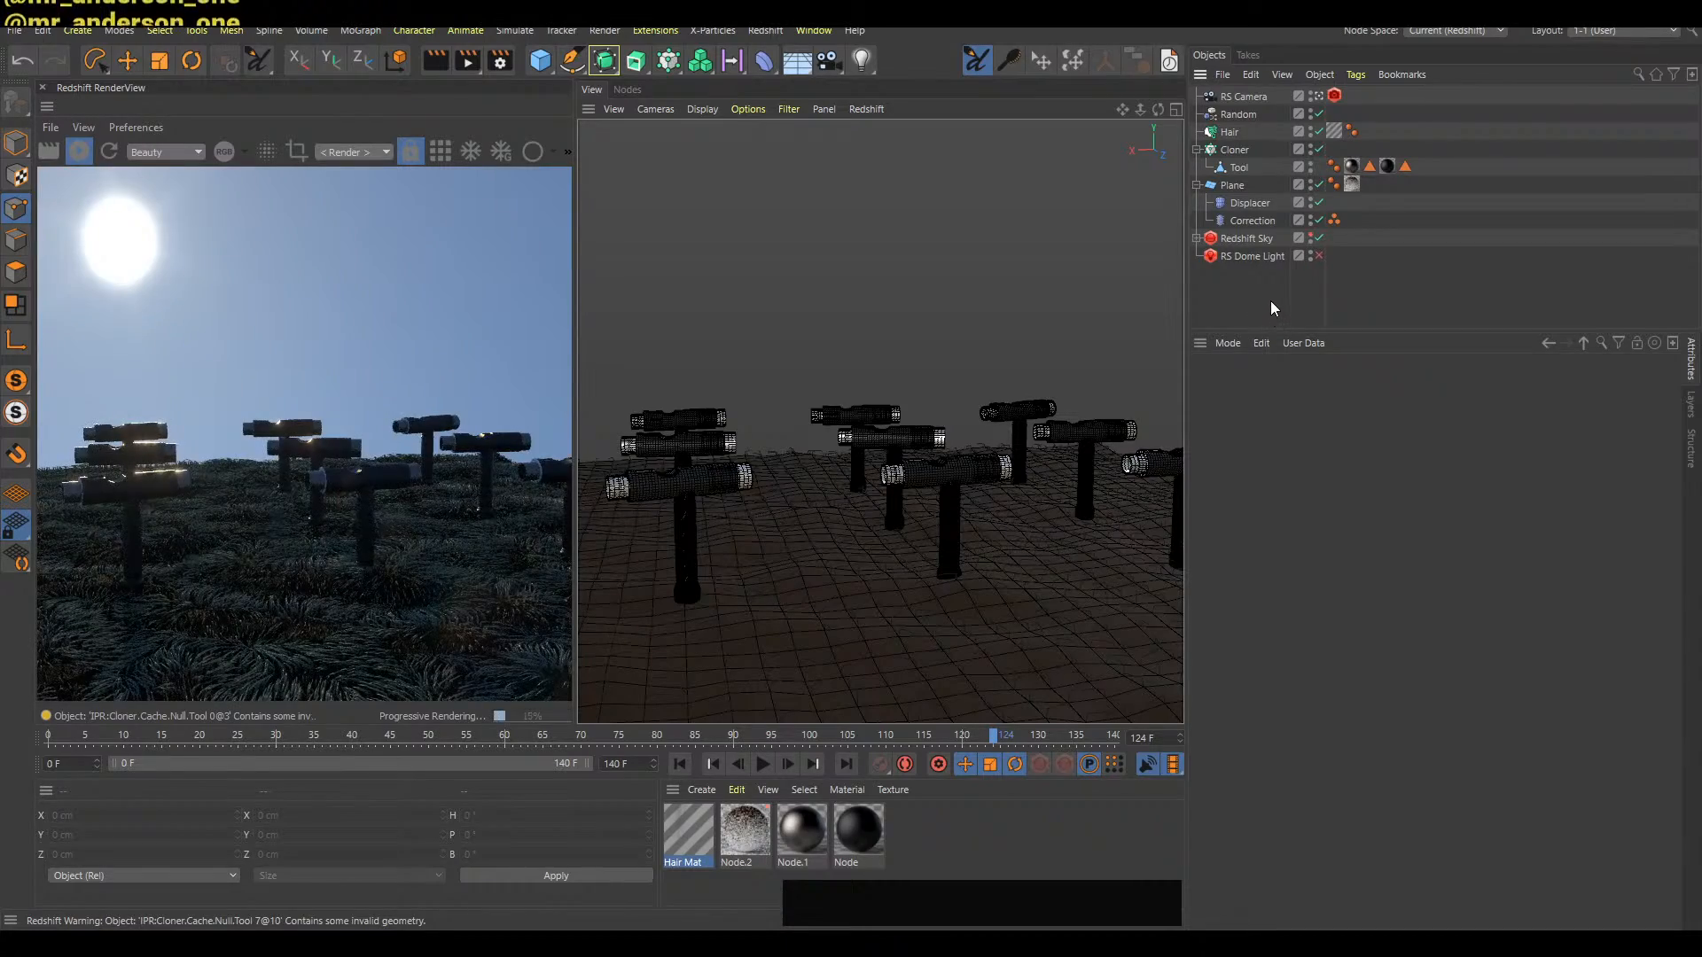
left_click_drag(1170, 384, 955, 636, "alt")
right_click_drag(955, 636, 988, 530, "alt")
left_click_drag(987, 530, 959, 486, "alt")
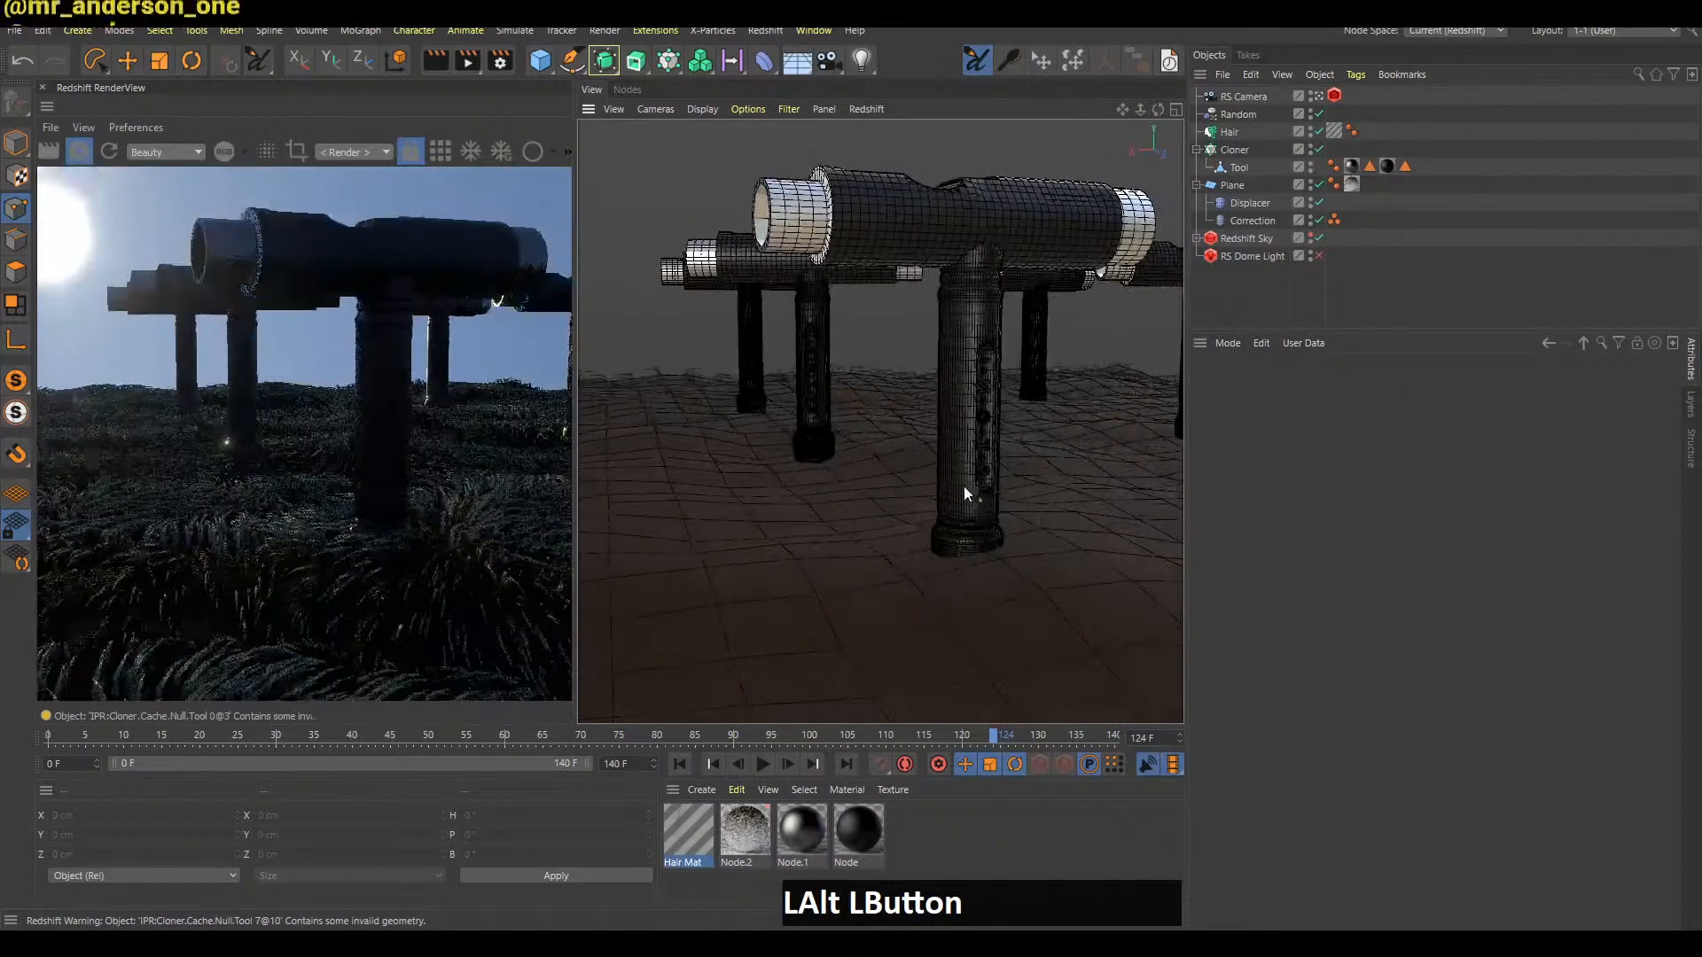
Return the animation to frame 0, restart the RenderView render and stop the live rendering
left_click(1259, 285)
key("a")
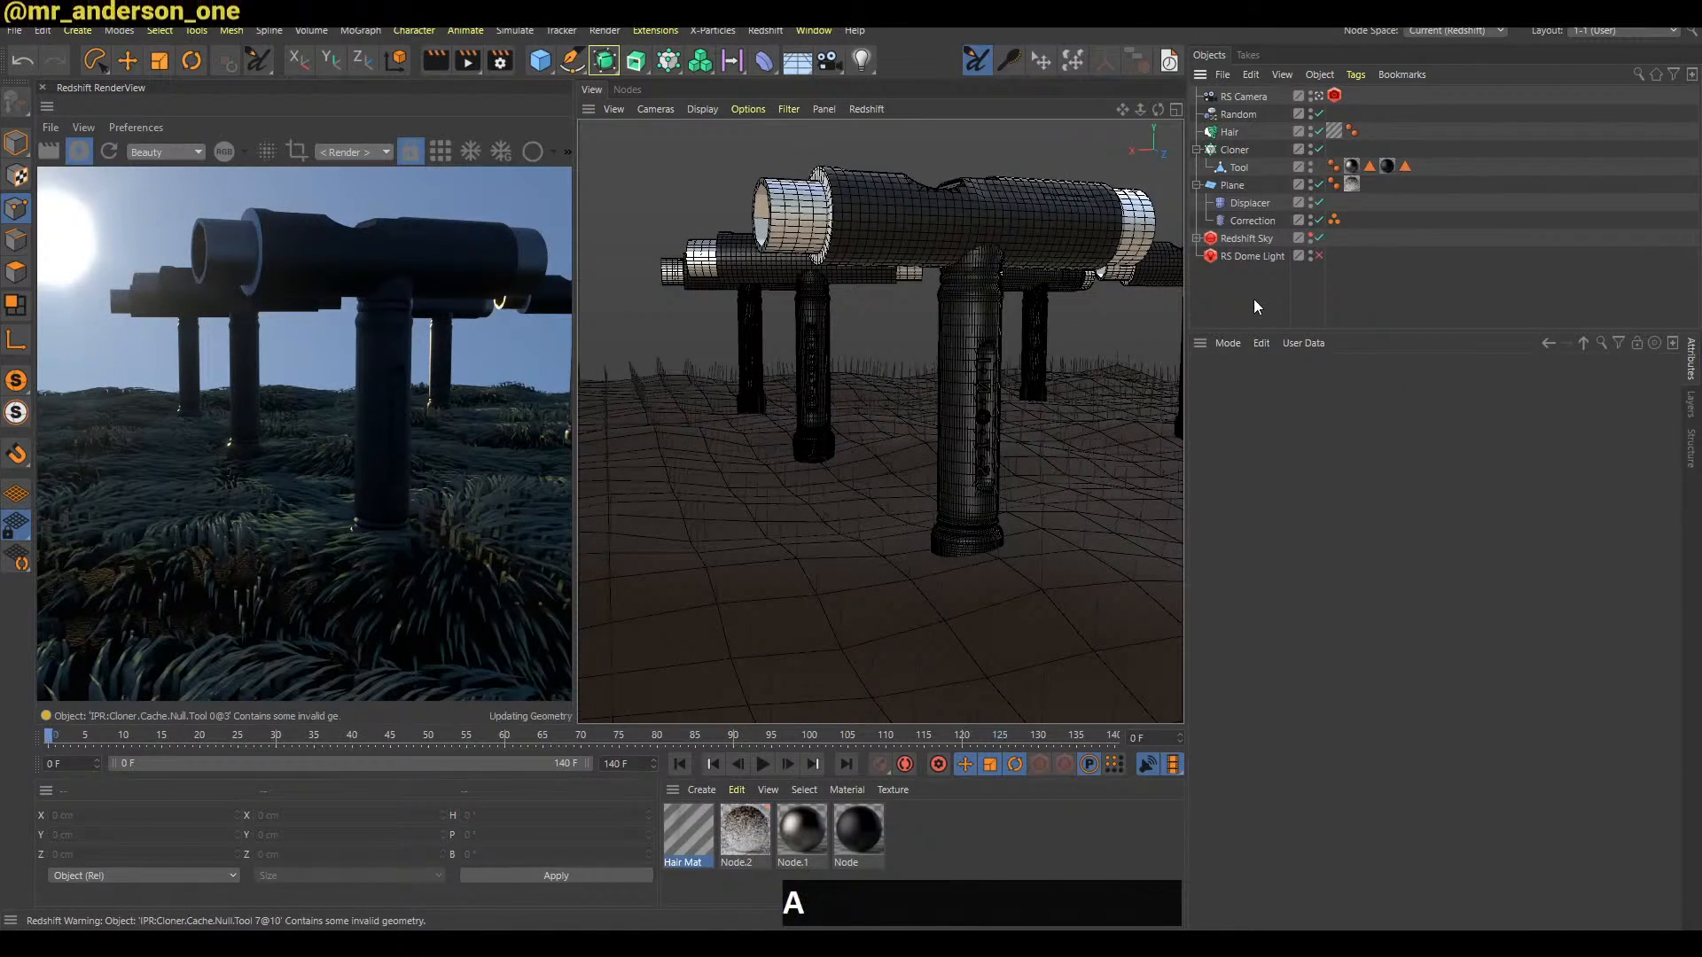
key("b")
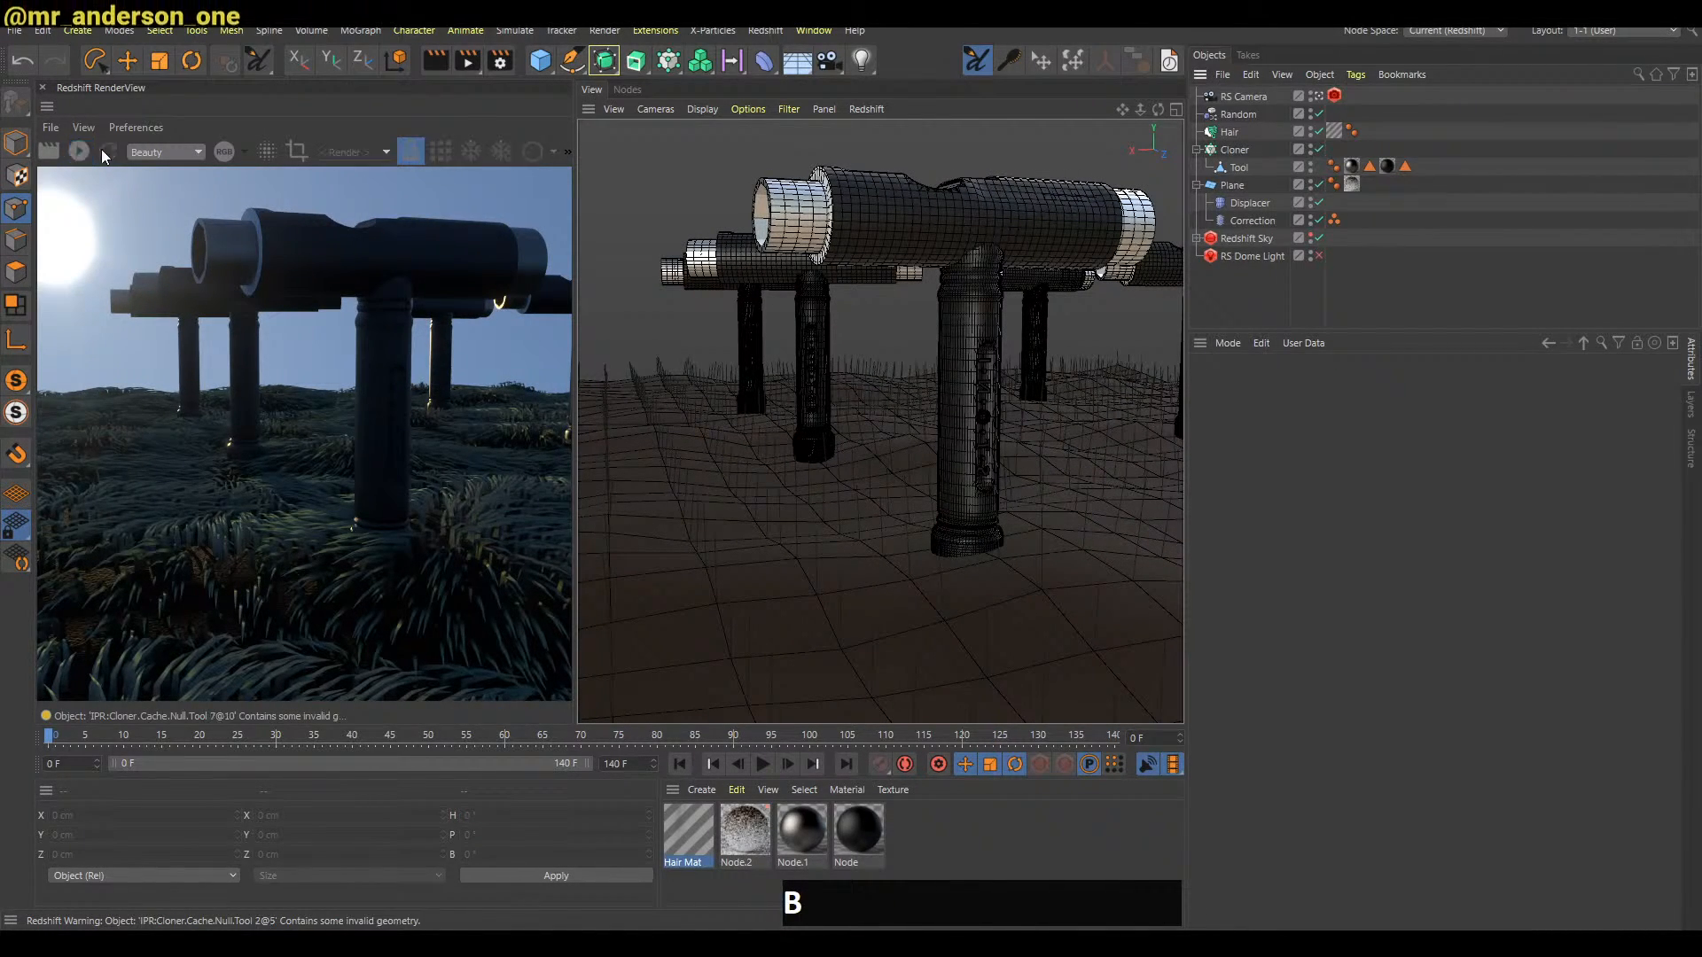
left_click(109, 152)
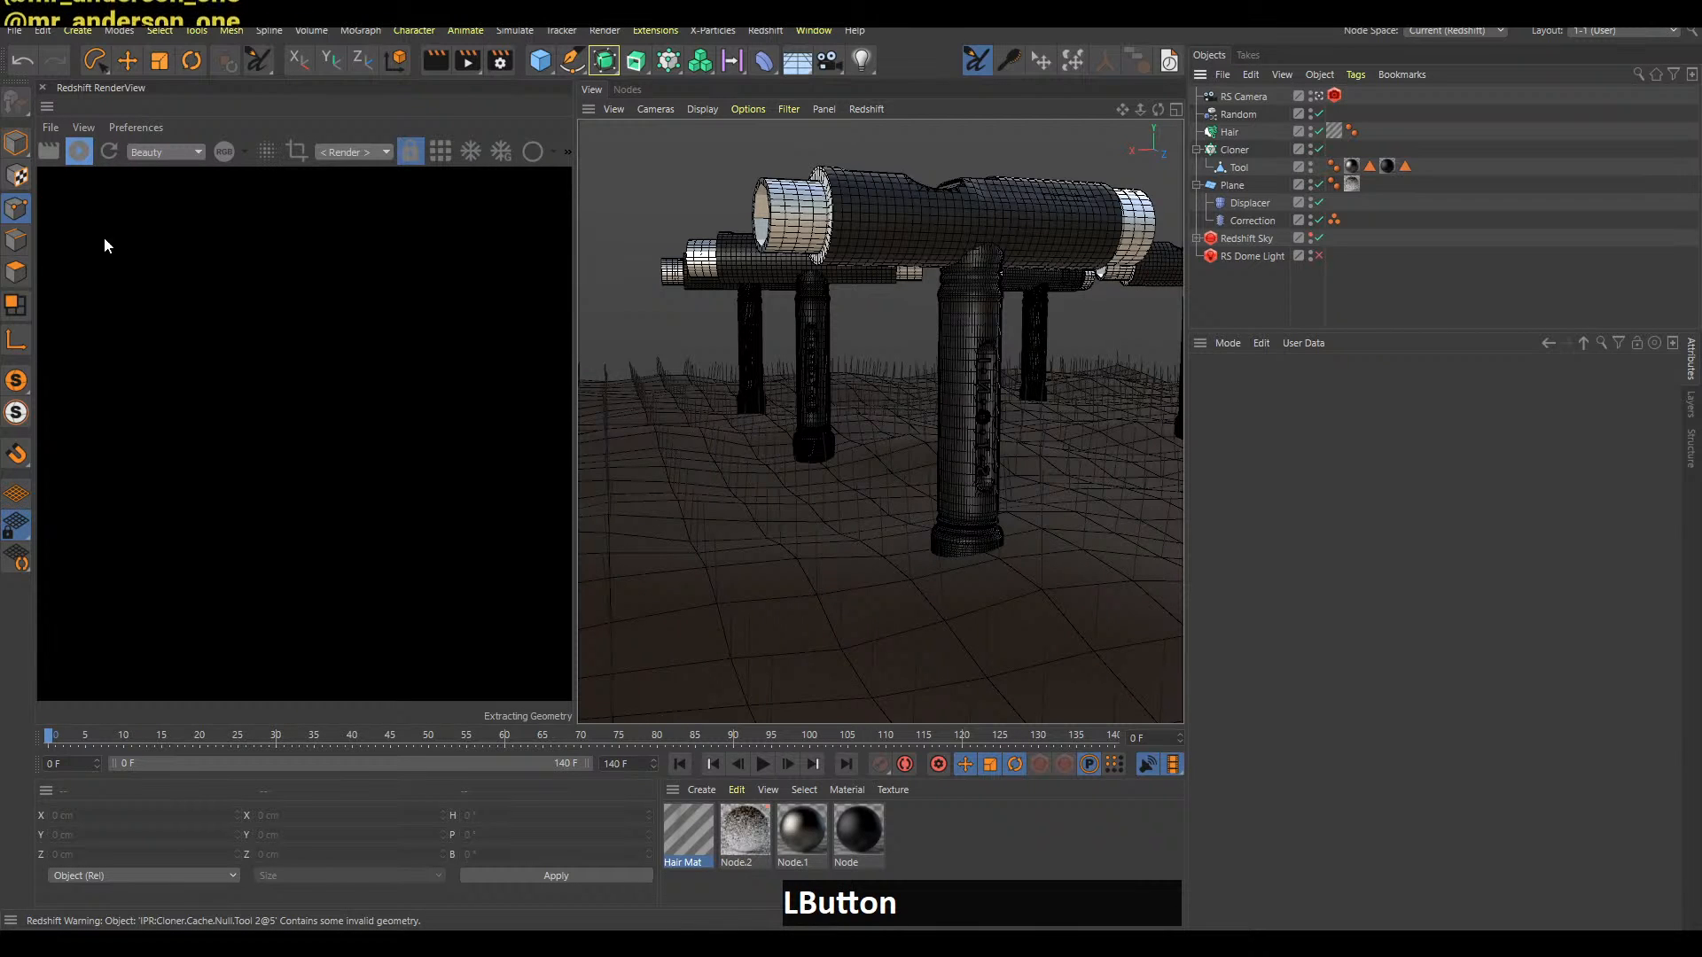
left_click(78, 152)
key("g")
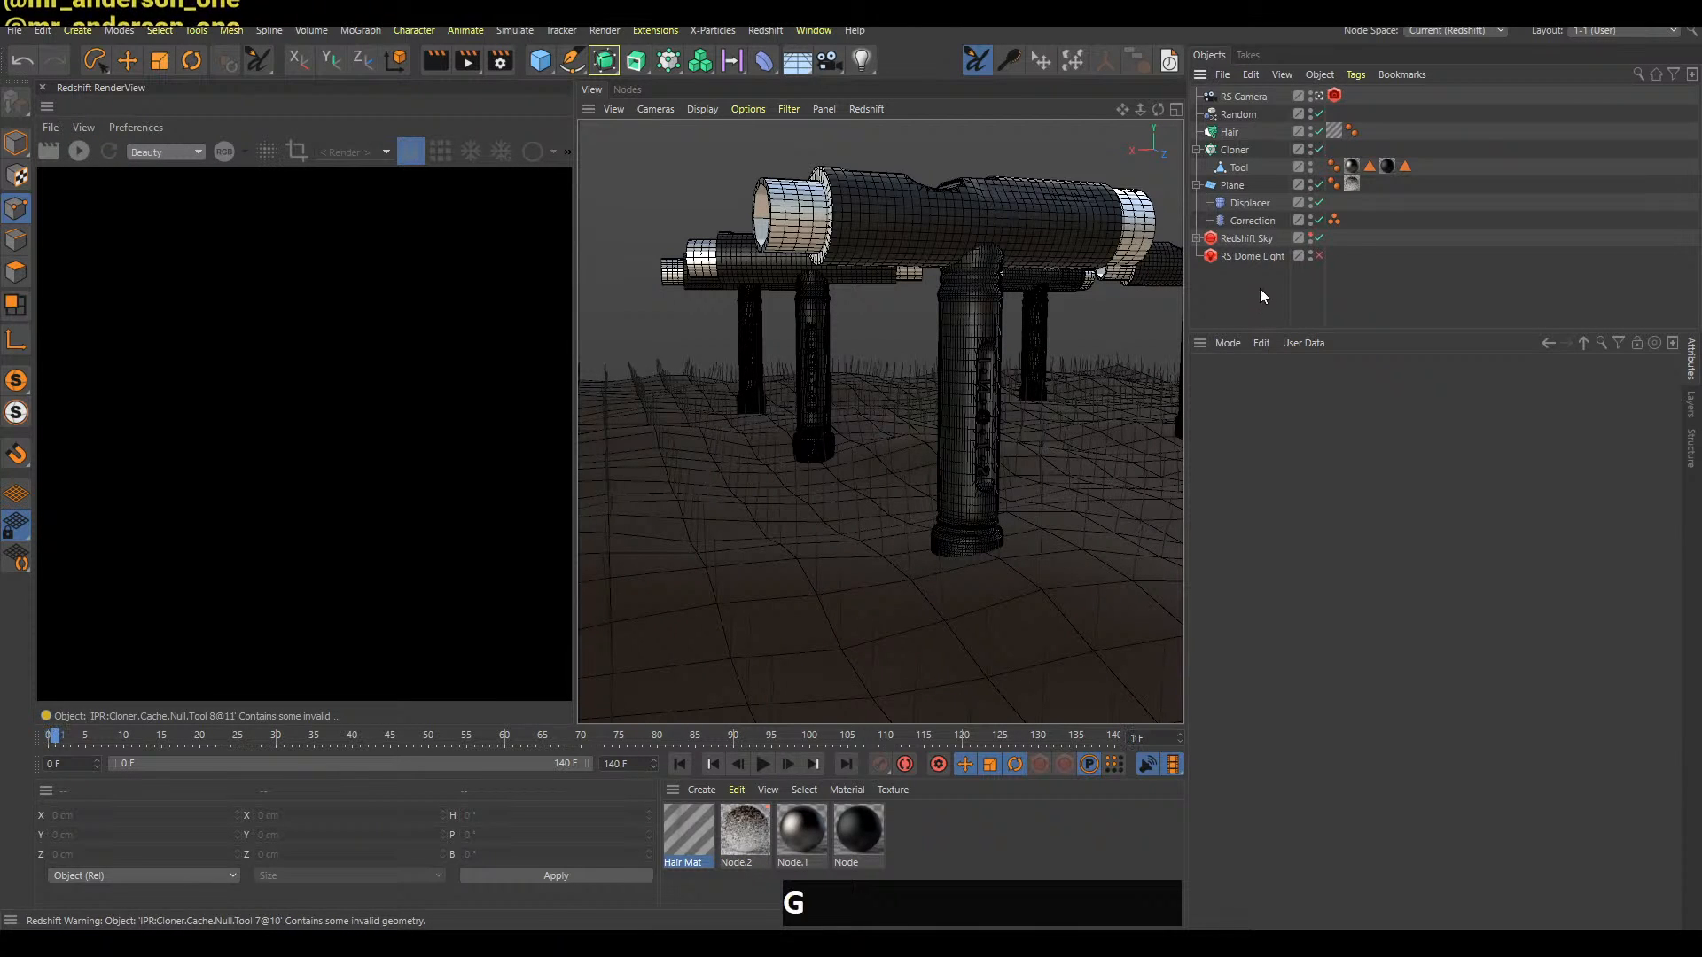
key("shift+a")
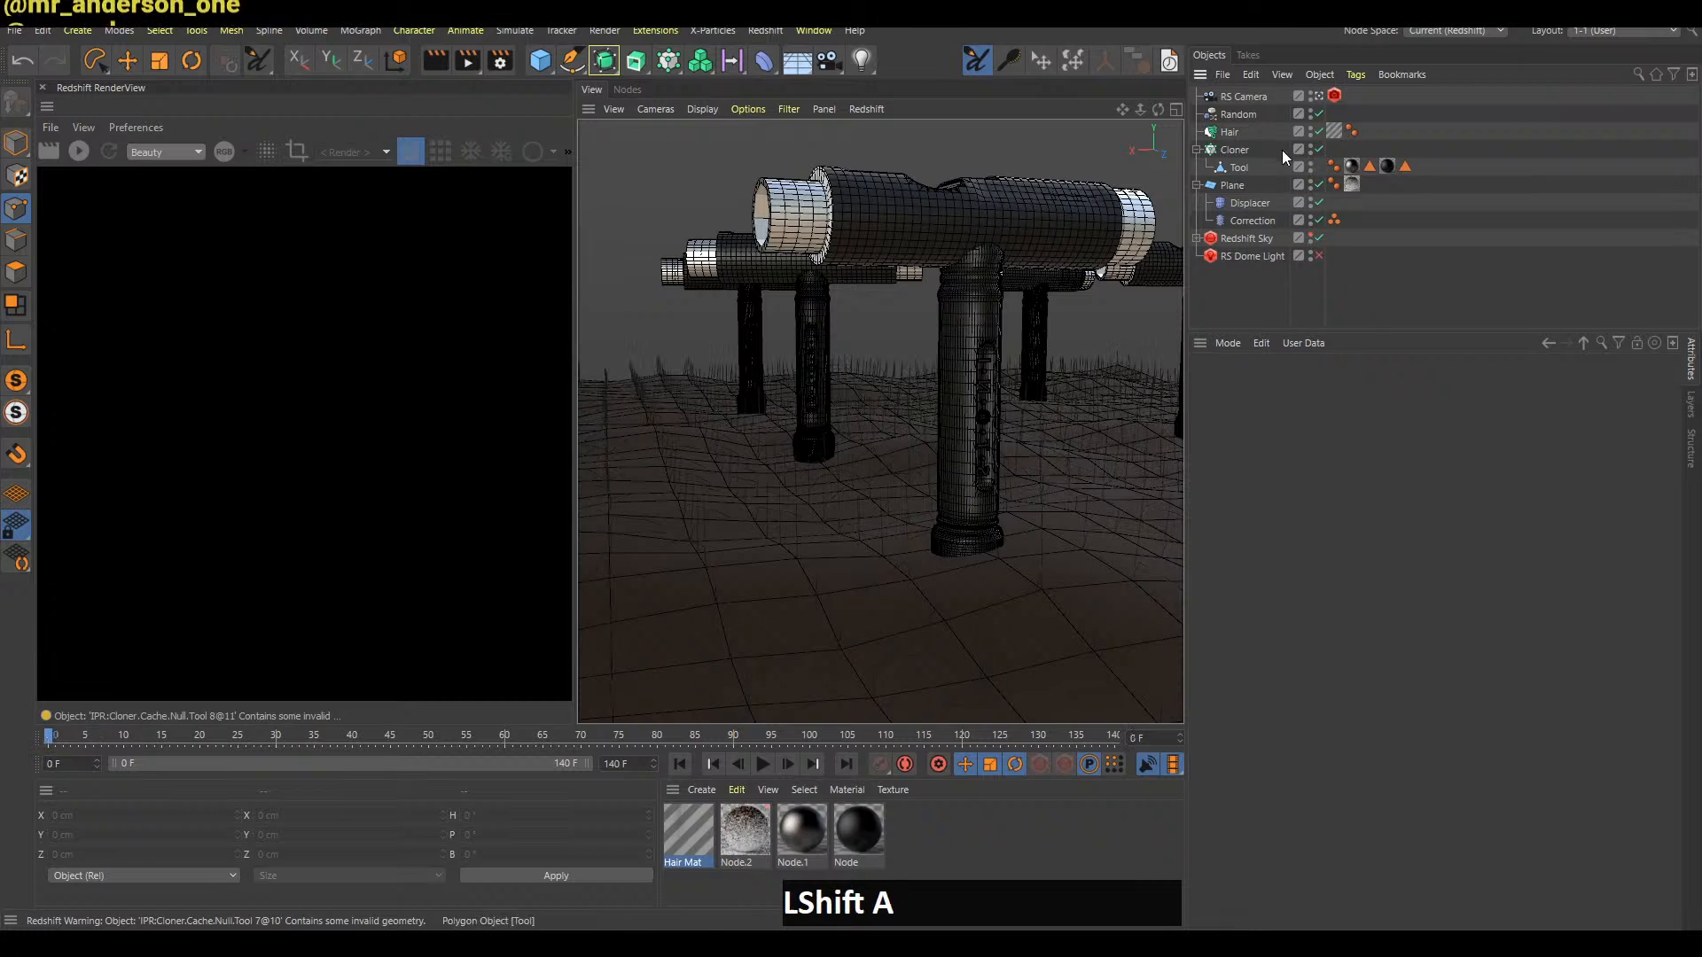
Examine the Hair object's dynamics properties and its dynamics maps
left_click(1252, 131)
left_click(1493, 387)
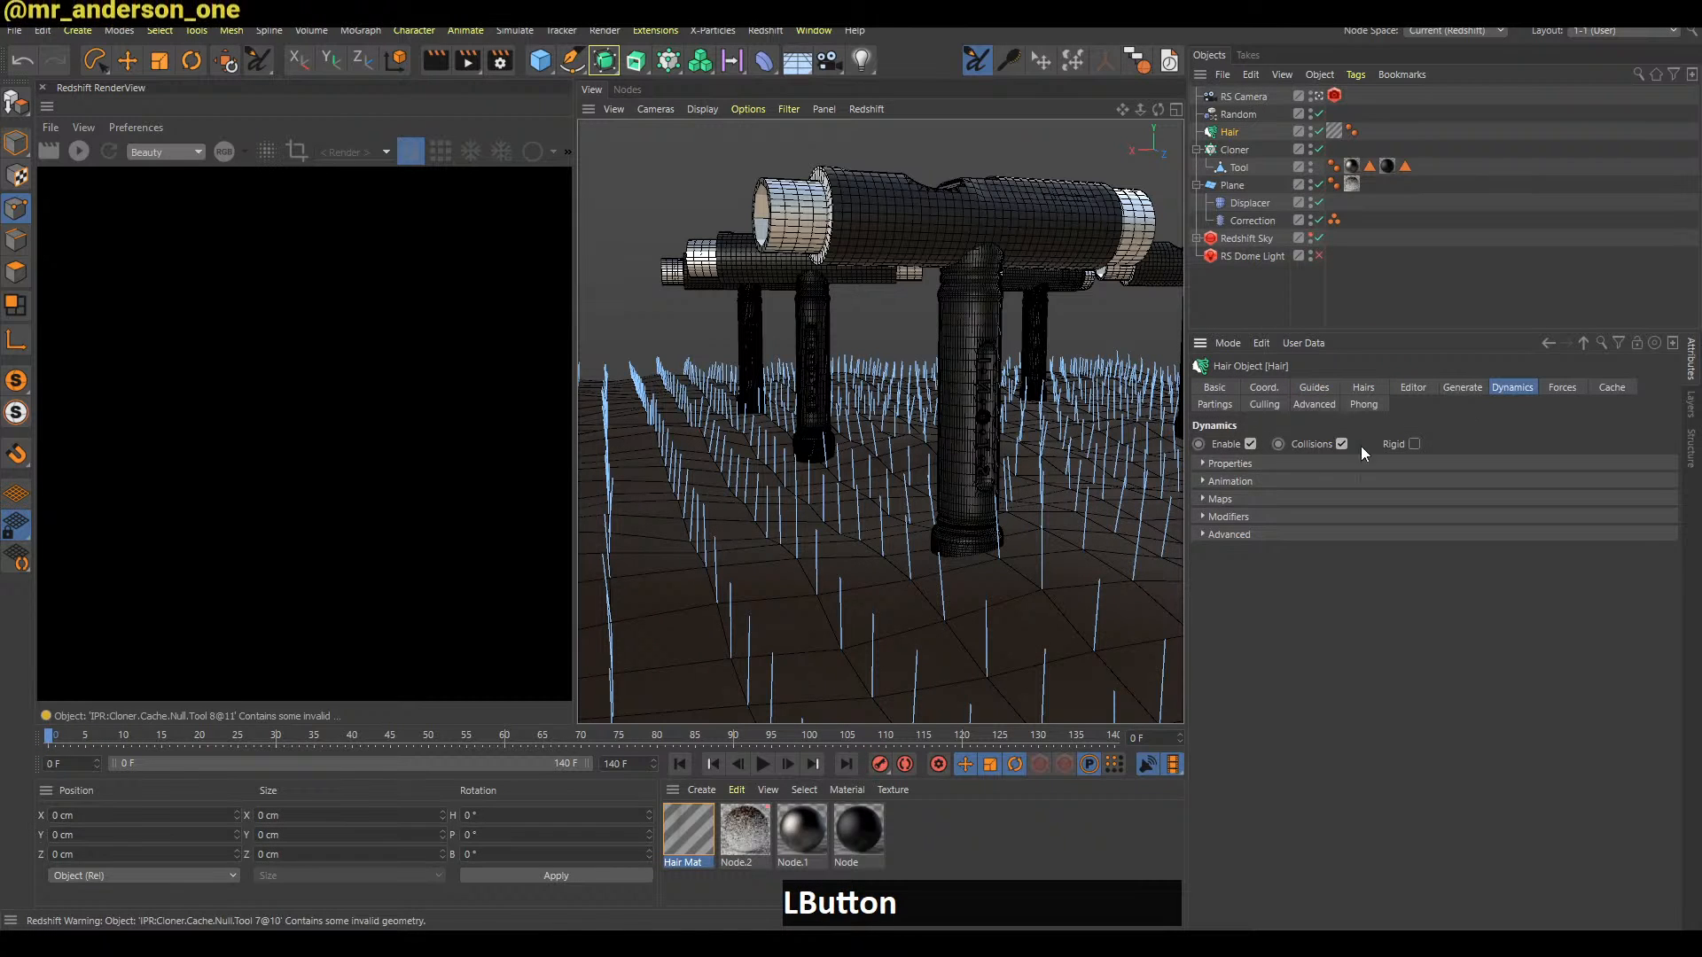
left_click(1236, 463)
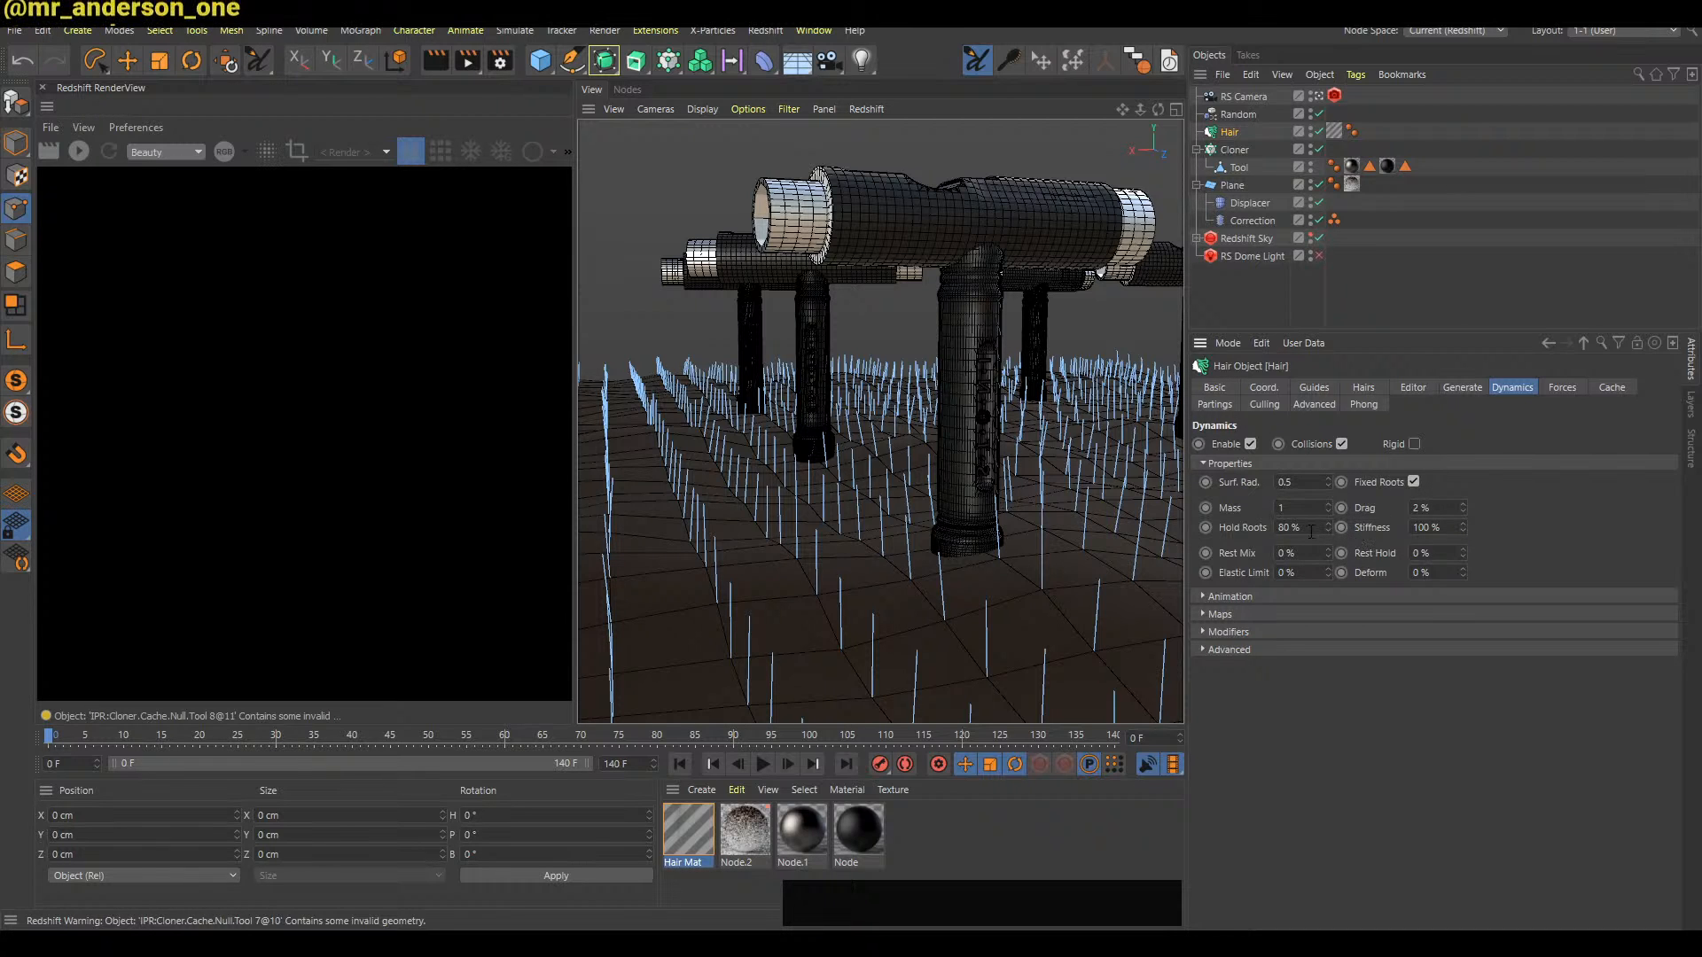
left_click(1221, 613)
left_click(1227, 614)
Switch to the YouTube live chat window, end the "Is this art?" poll and minimise the chat
key("alt+Tab")
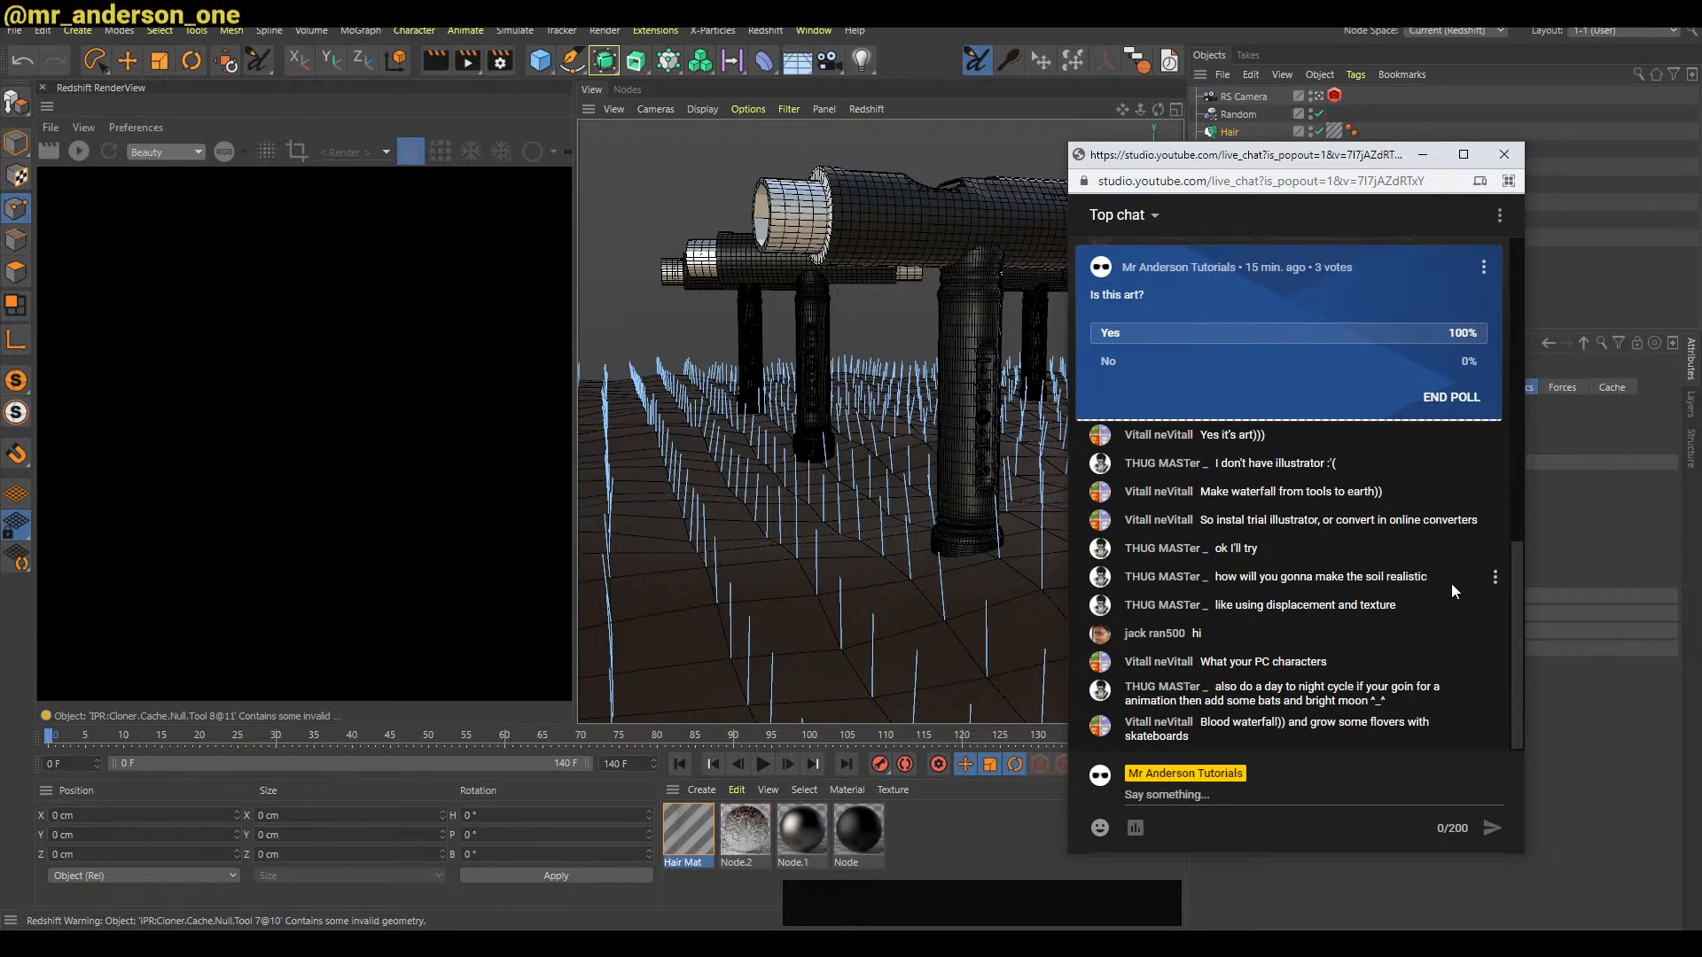
left_click(1443, 400)
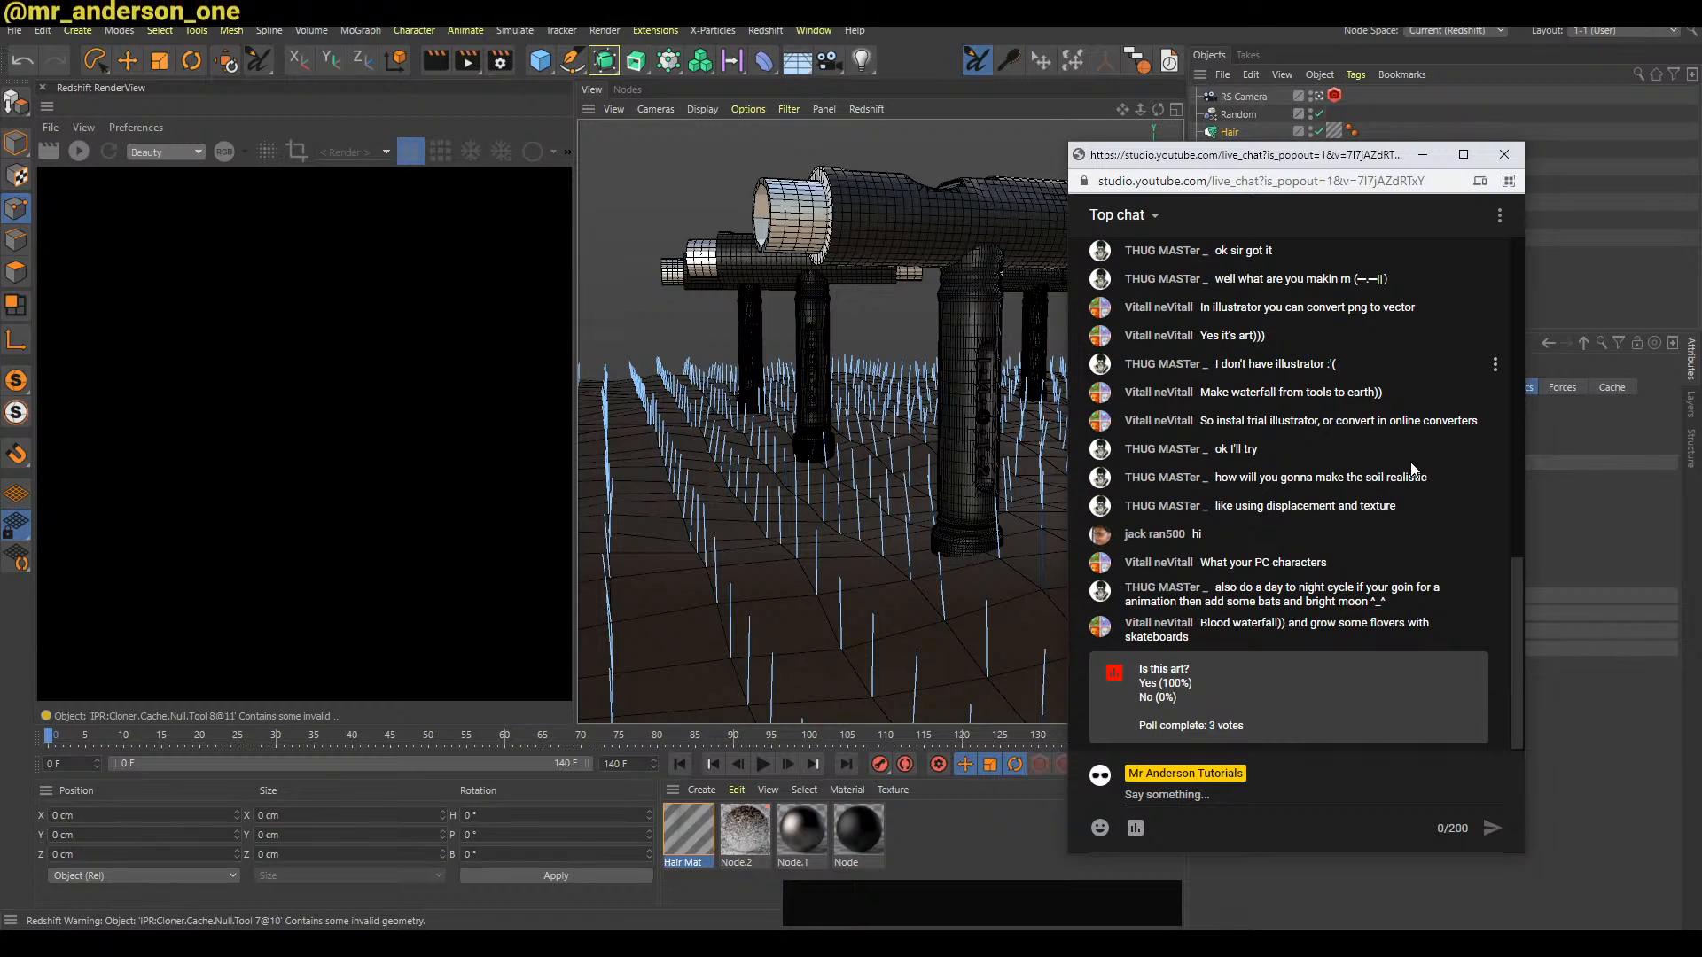
left_click(1421, 154)
Clear the selection, start live rendering and pull the camera back to frame several of the cloned tools
left_click(1263, 285)
key("b")
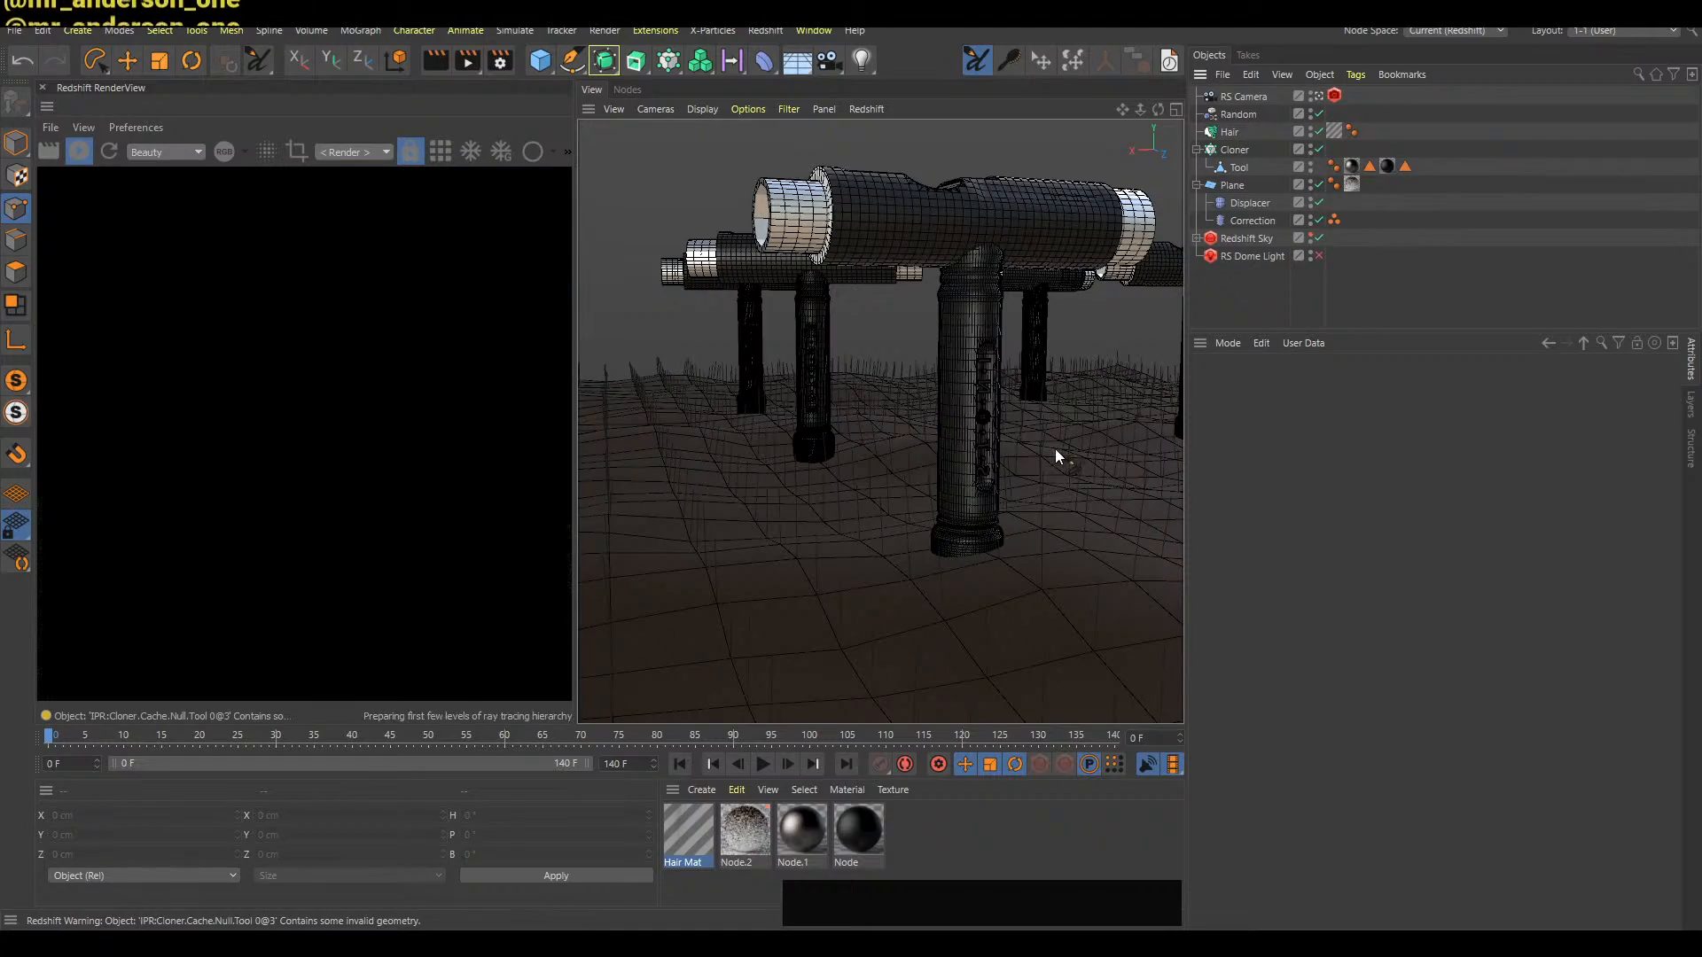
key("alt")
middle_click_drag(1090, 465, 1033, 497, "alt")
right_click_drag(1033, 498, 1024, 513, "alt")
middle_click_drag(1024, 513, 1000, 544, "alt")
Pause the live rendering, play the hair simulation to frame 22 and render the grass again
key("b")
key("f")
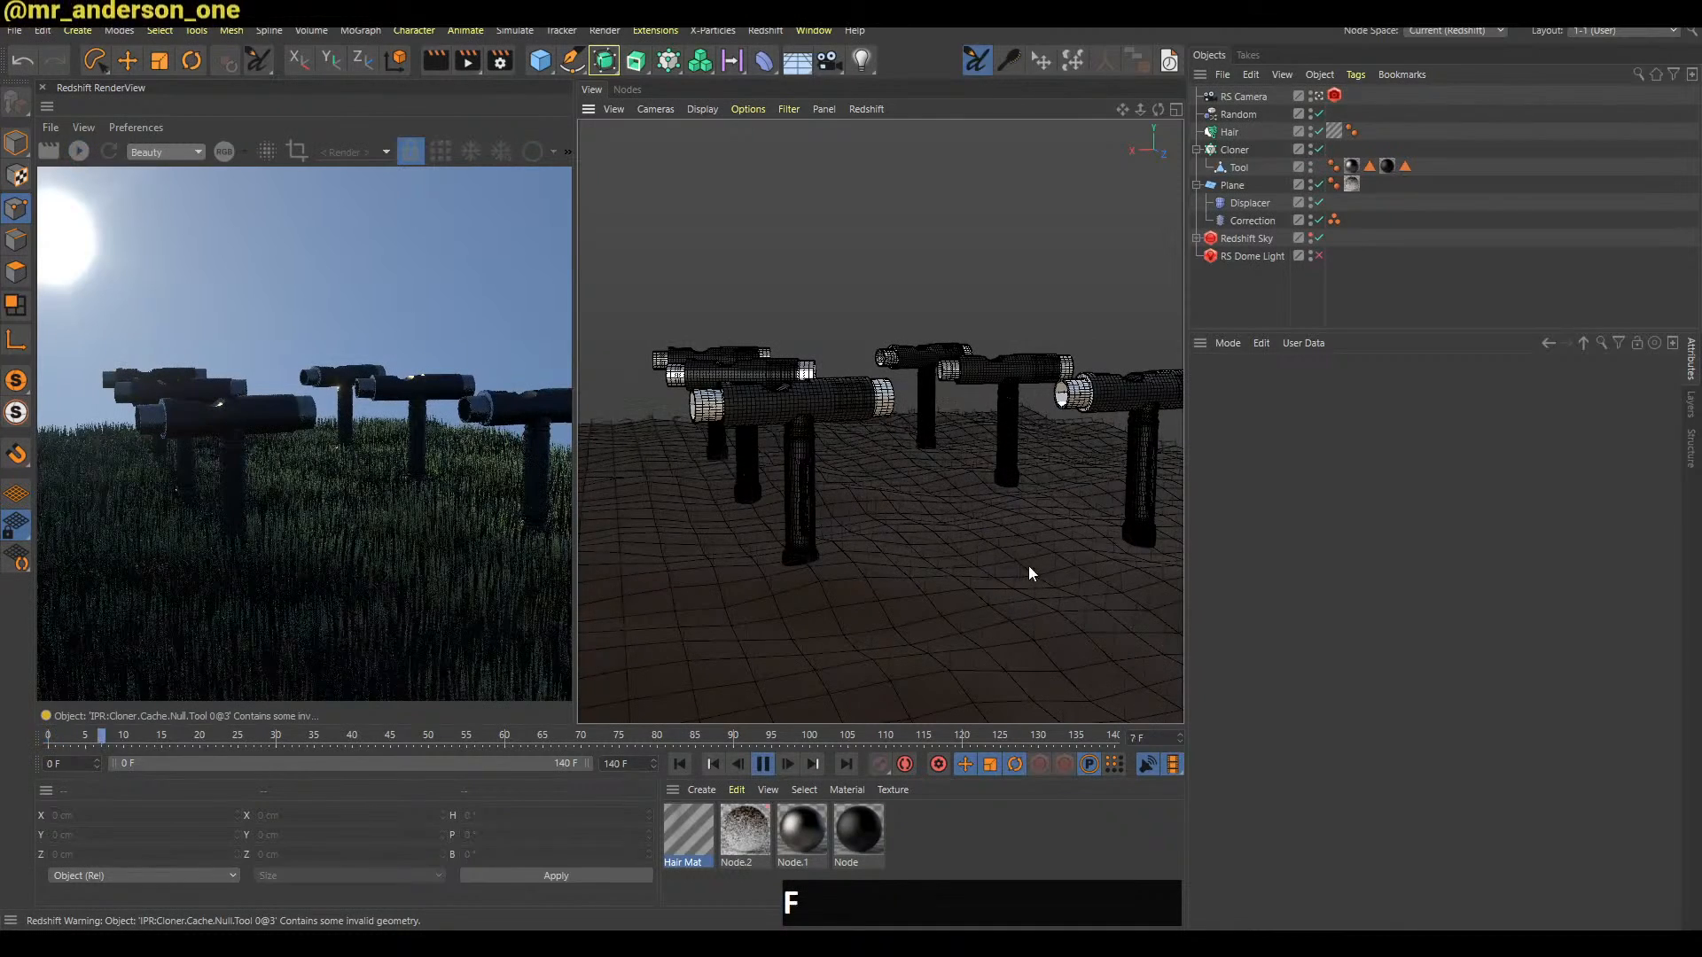
key("b")
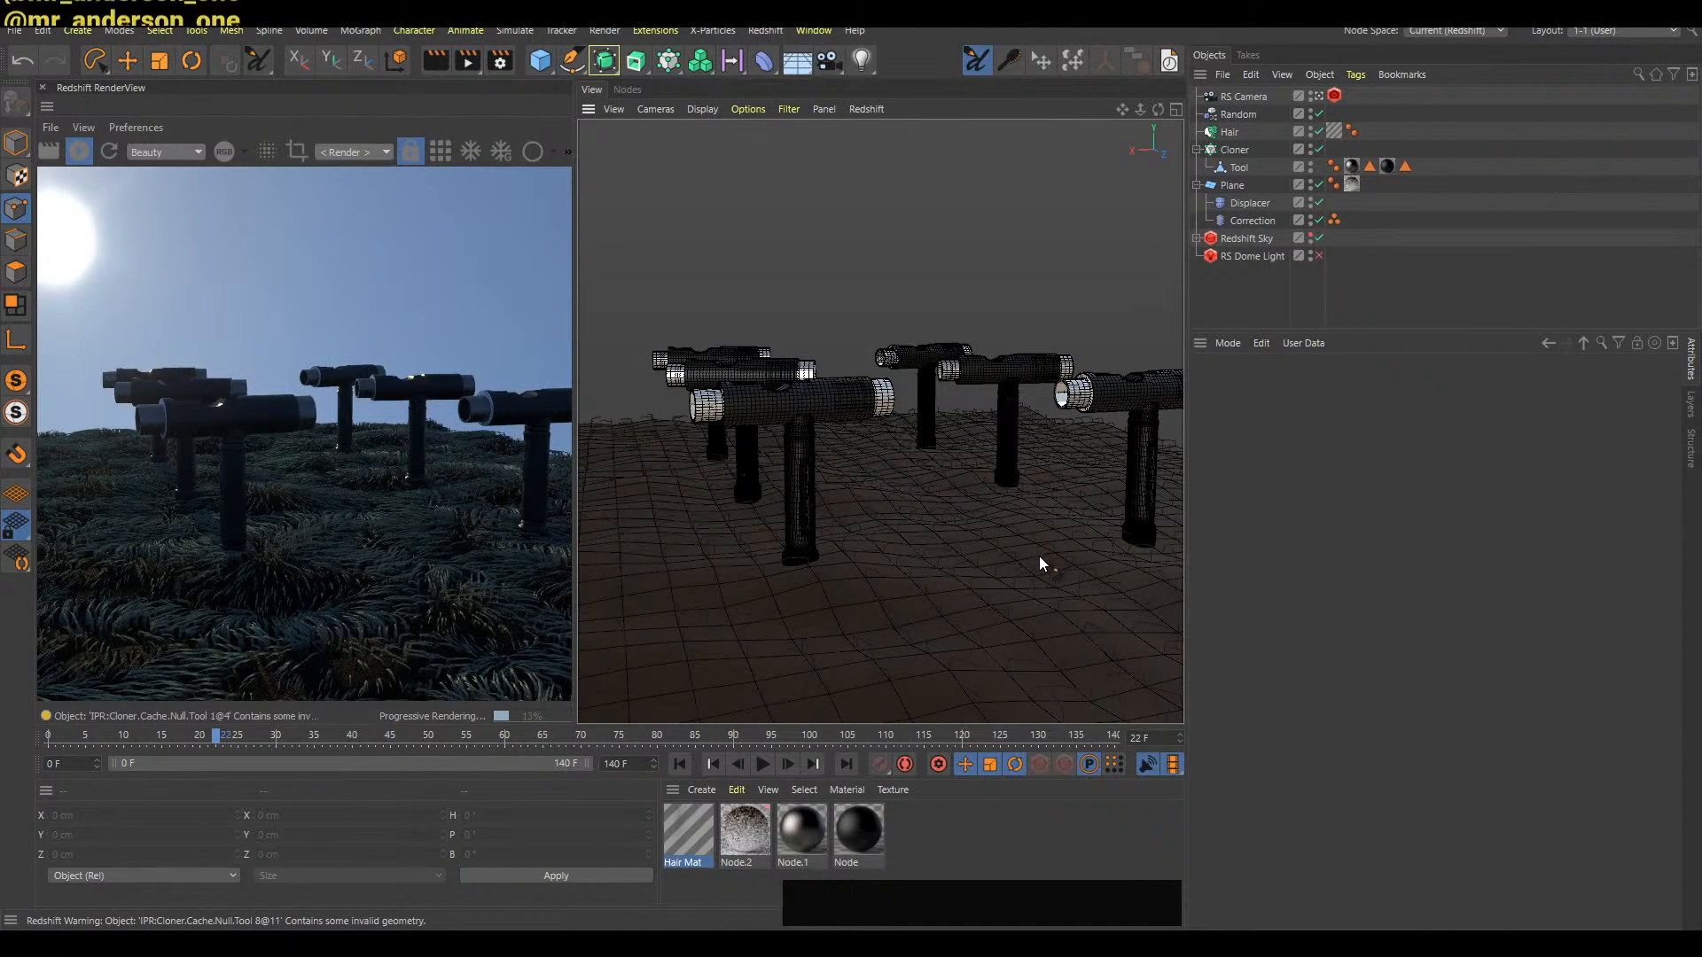
Reduce the Hair object's guide segments to 2 and clear the selection
left_click(1232, 132)
left_click(1347, 388)
left_click(1314, 387)
left_click(1435, 485)
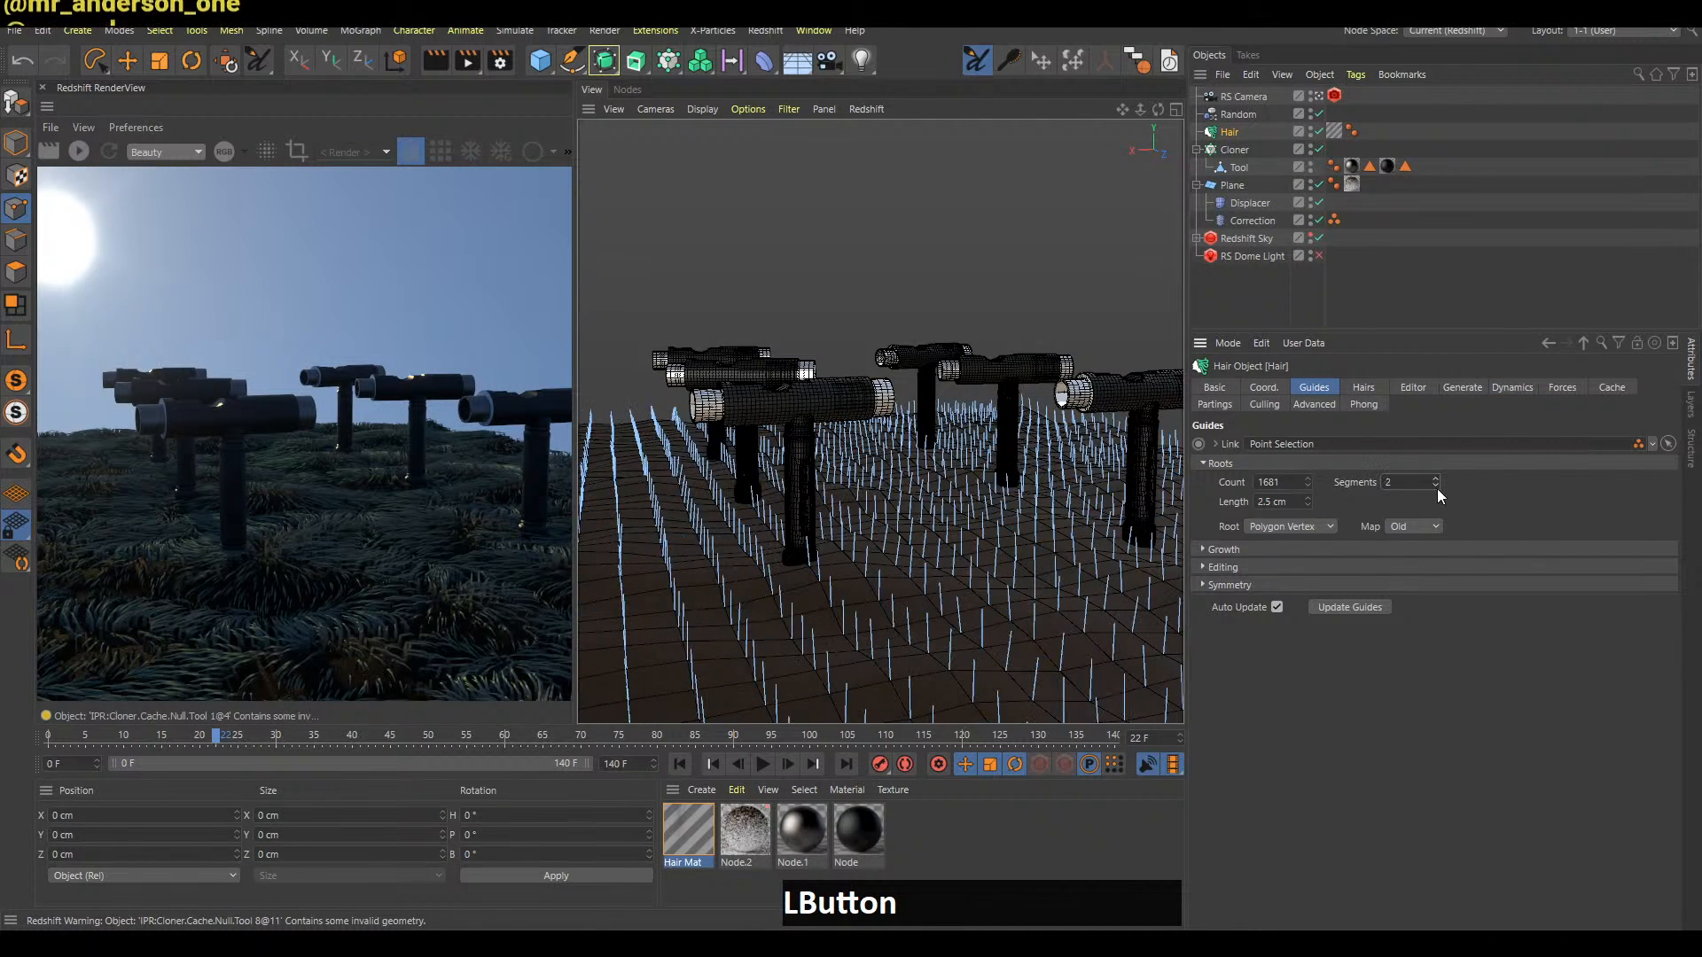
left_click(1312, 297)
Play the hair simulation to frame 44, re-render the grass and stop the live rendering
key("f")
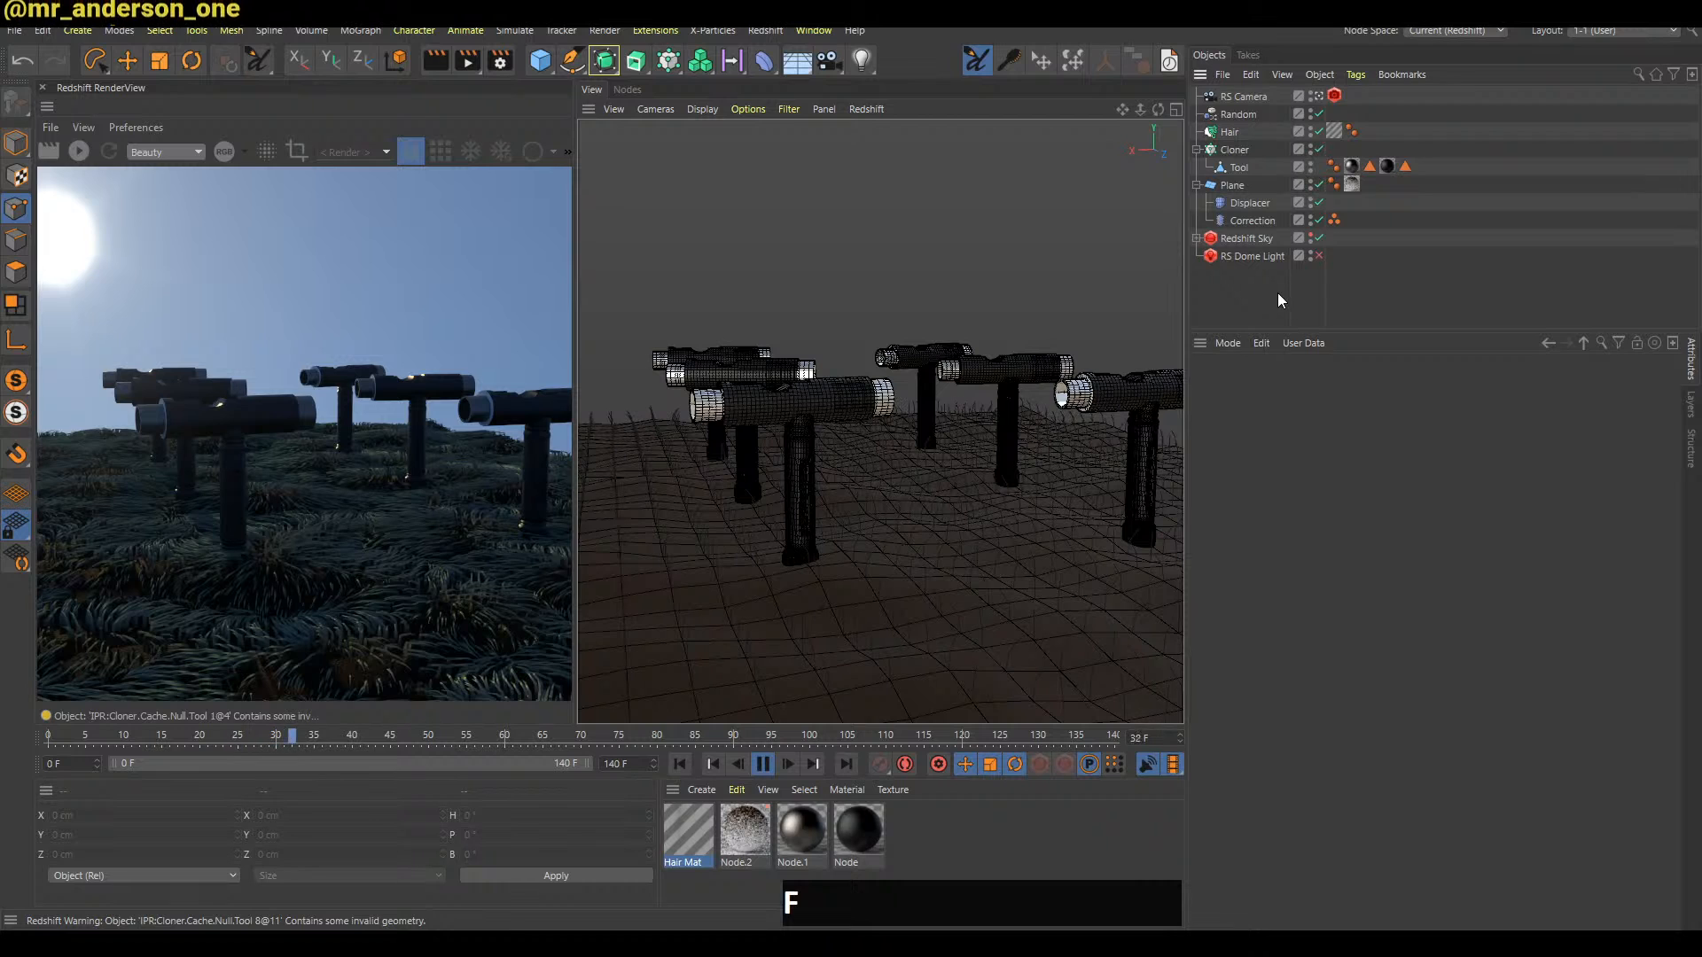
key("b")
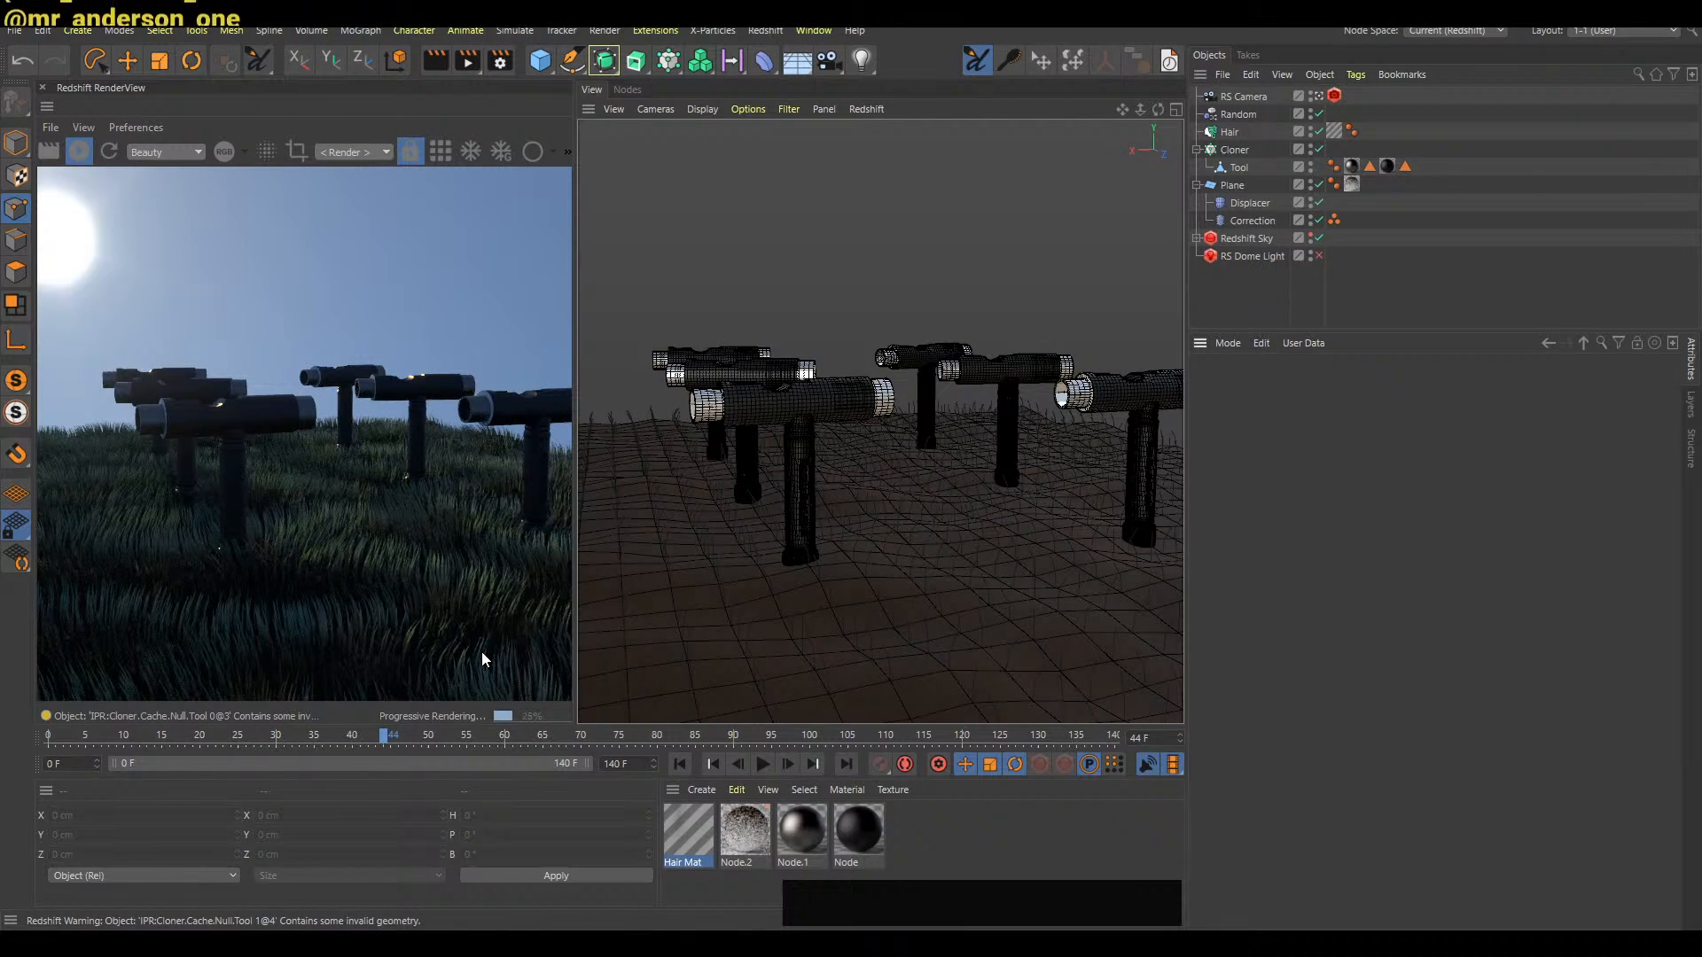
left_click(1253, 315)
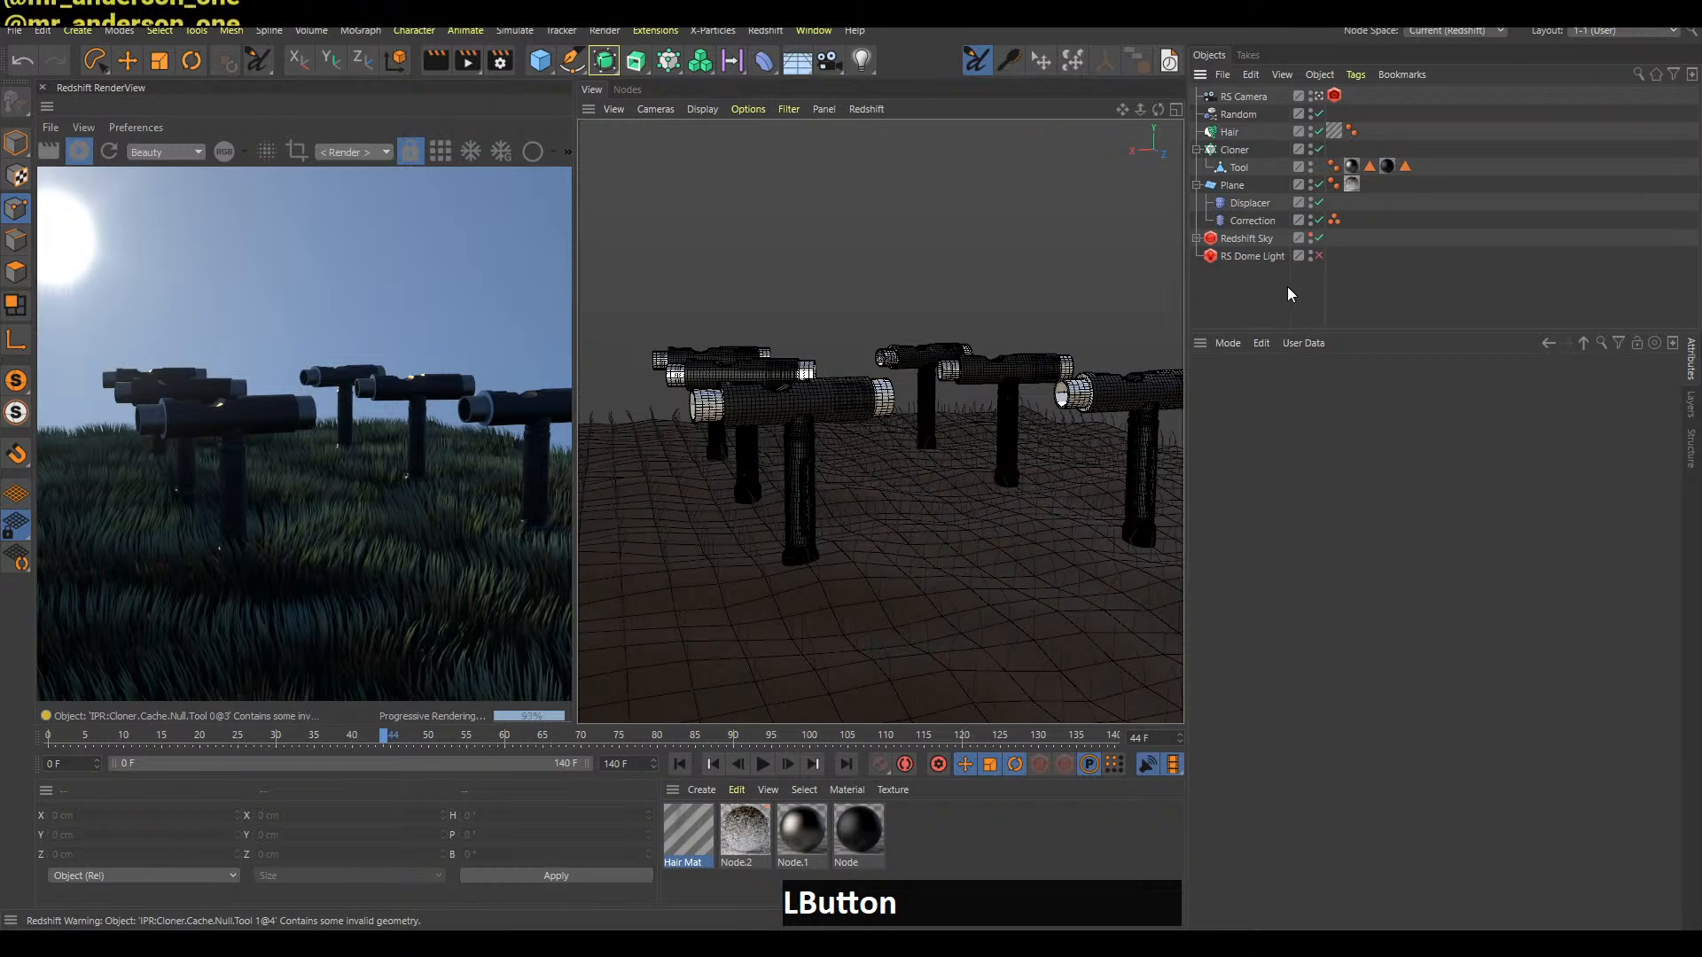
key("b")
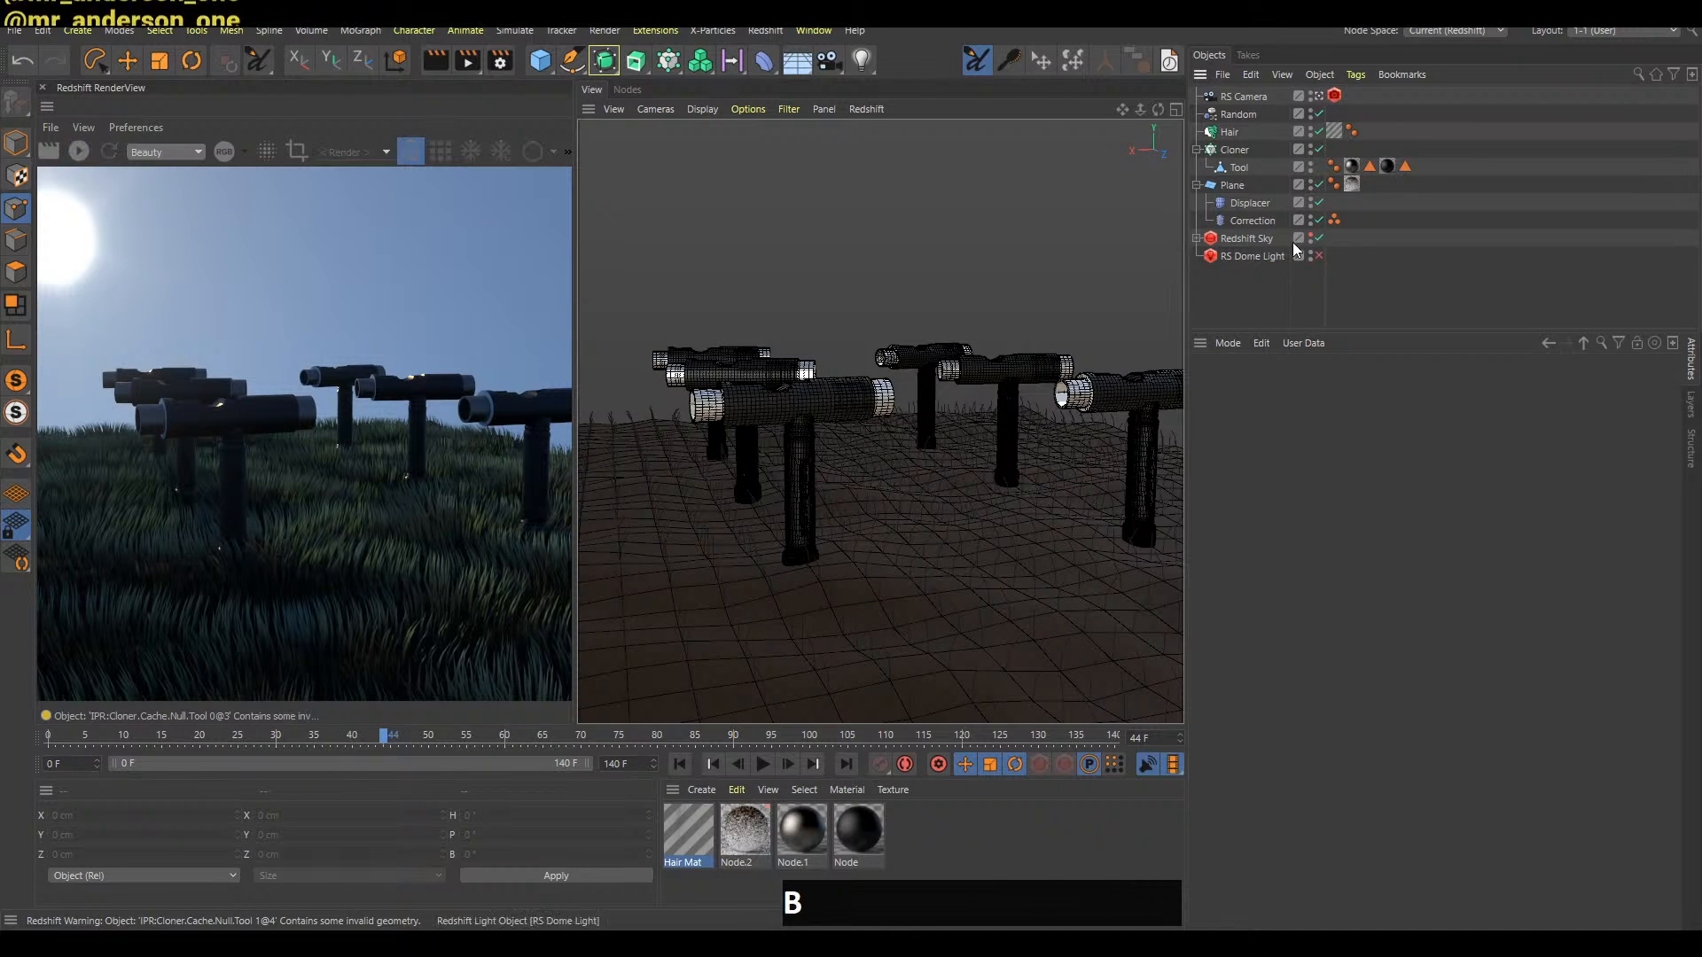
left_click(1231, 133)
key("shift+c")
type("set hai")
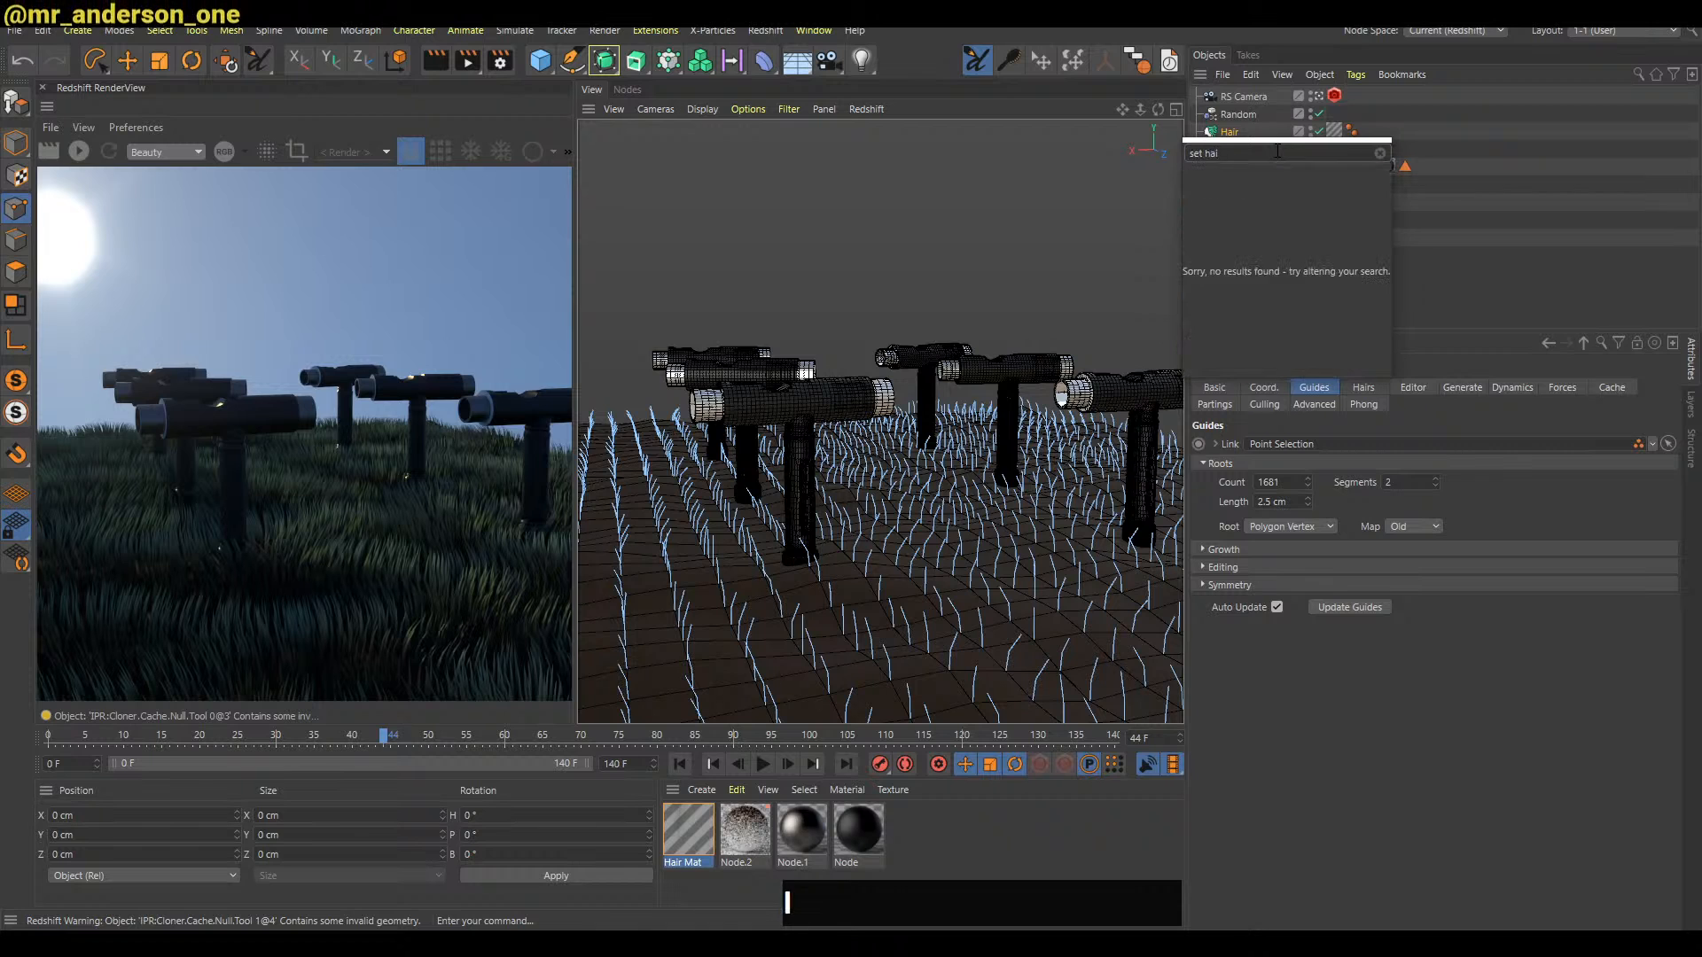
key("ctrl+a")
key("BackSpace")
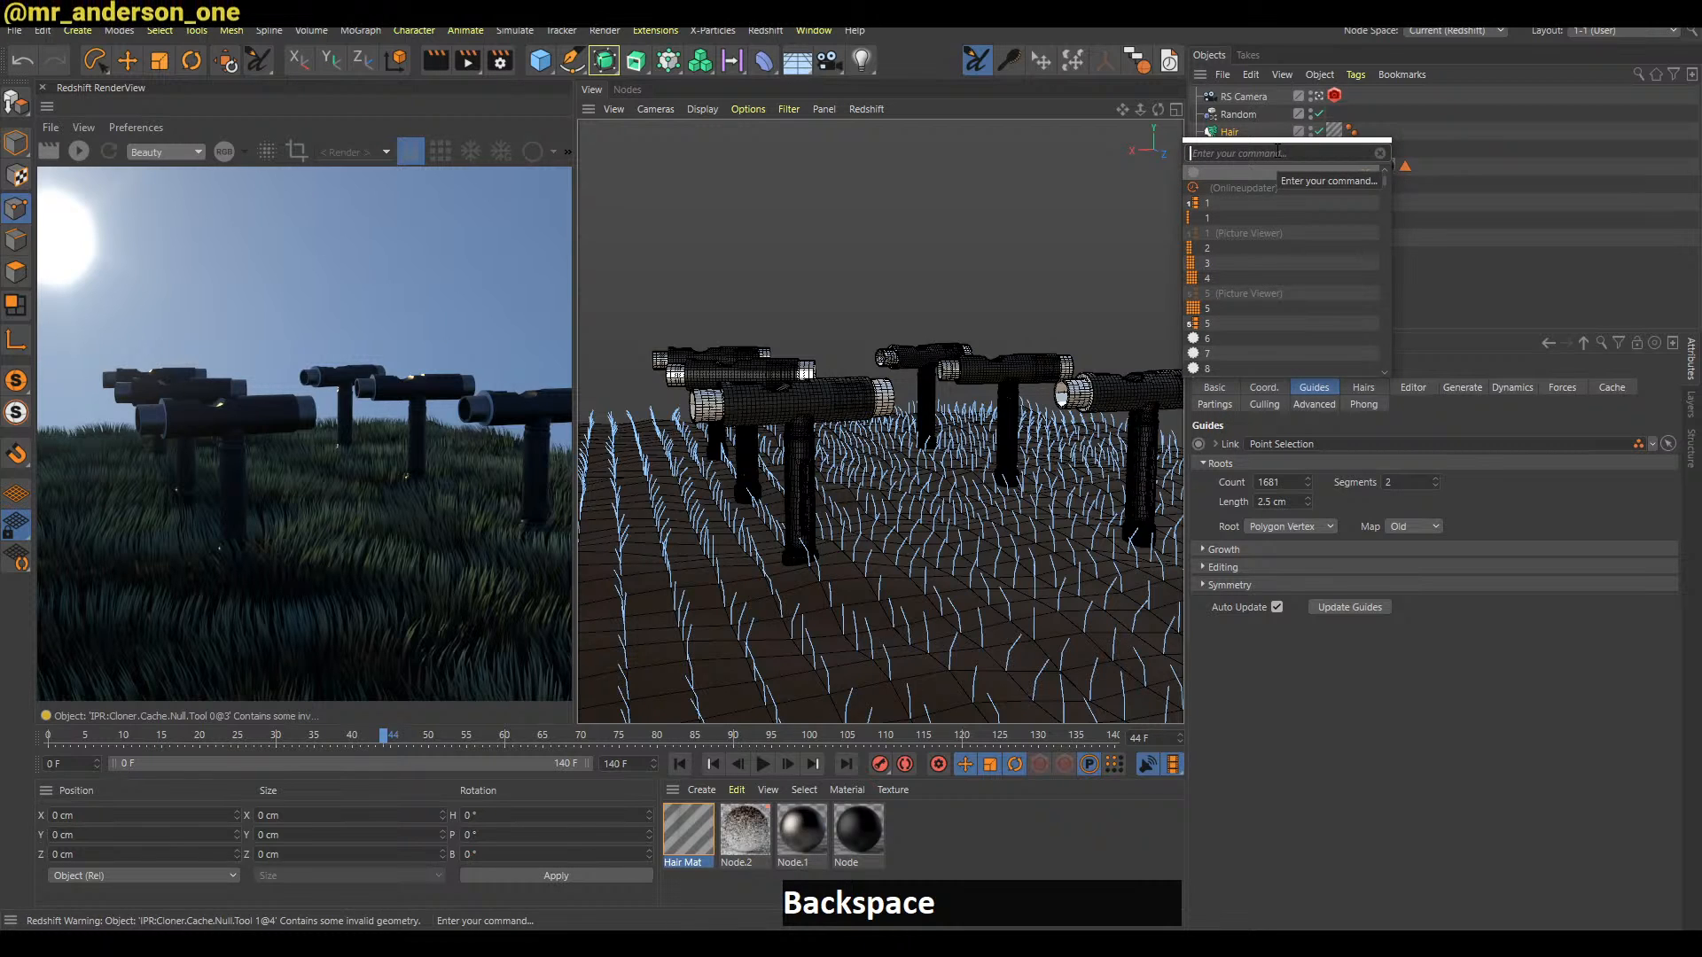
type("re")
key("ctrl+a")
key("BackSpace")
left_click(1277, 150)
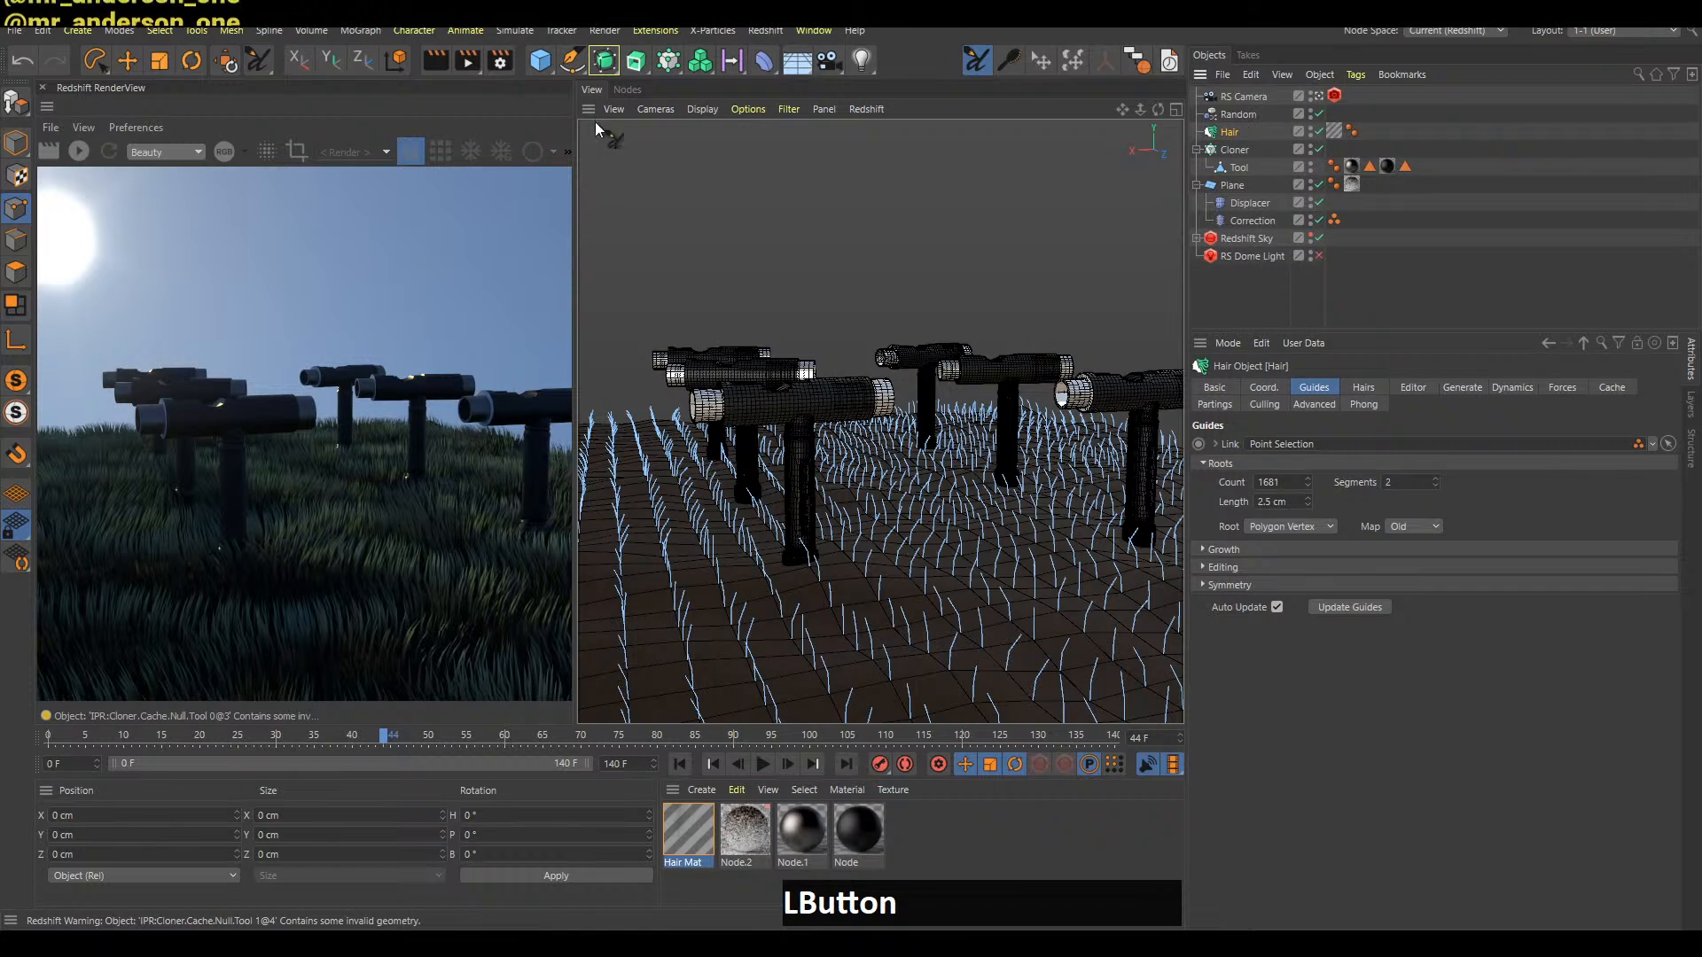
Activate the Set Roots hair editing tool for the Hair object
left_click(231, 32)
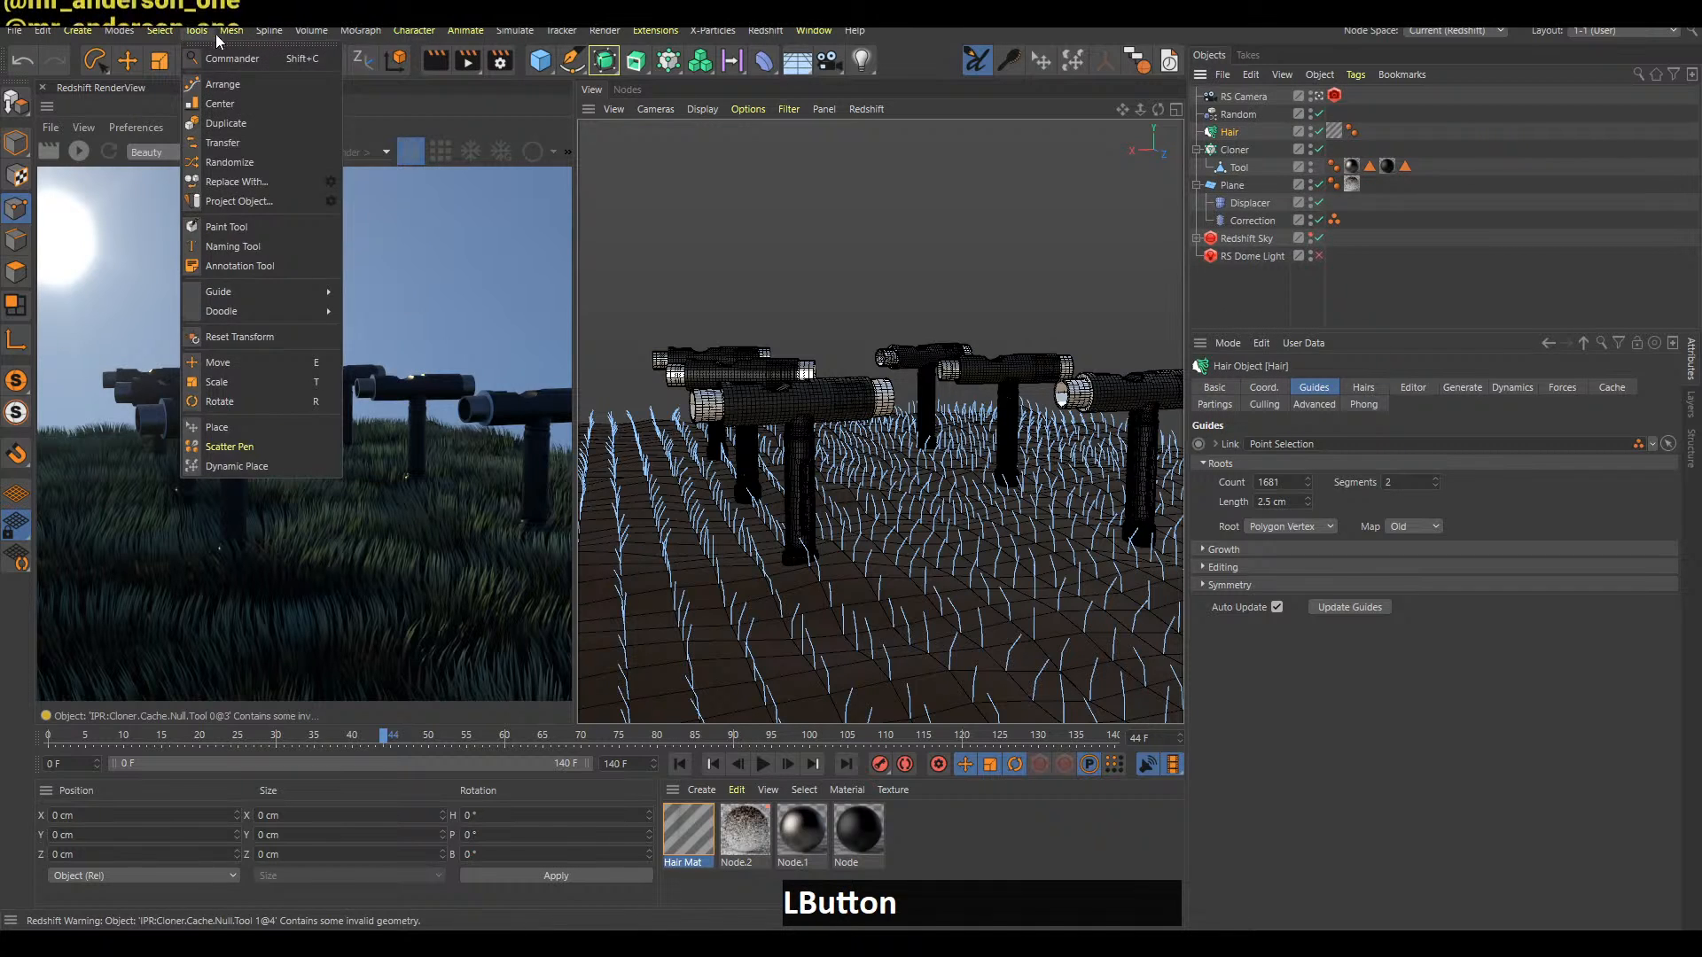
mouse_move(517, 32)
mouse_move(572, 214)
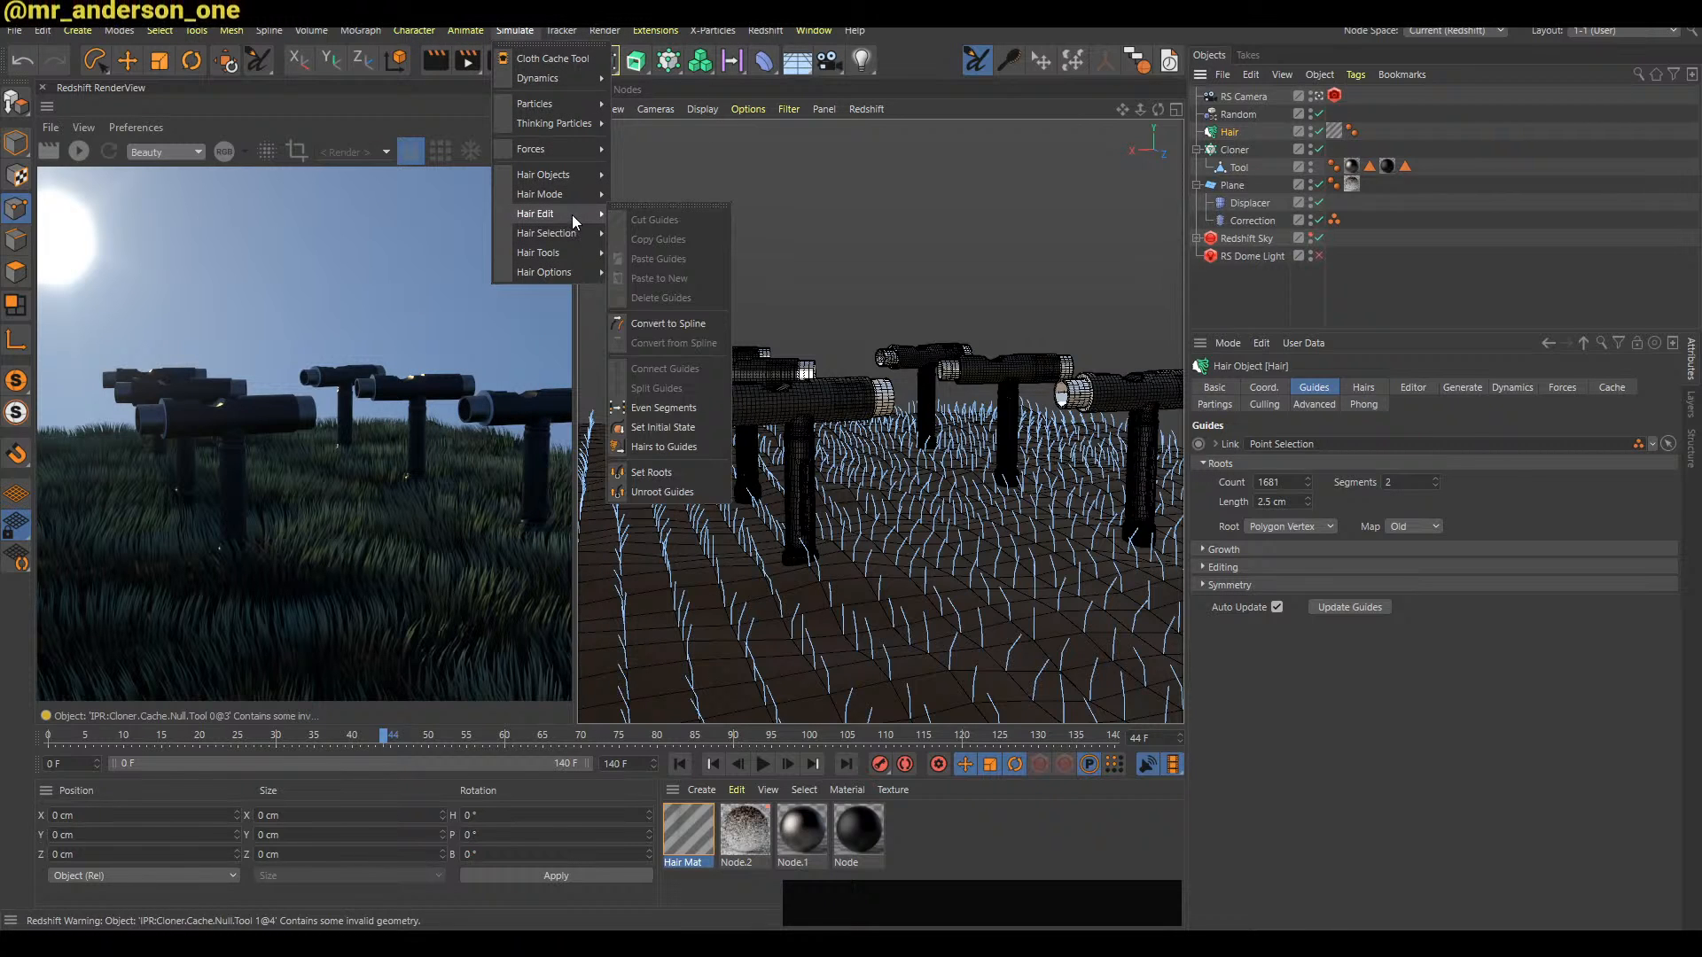
left_click(661, 474)
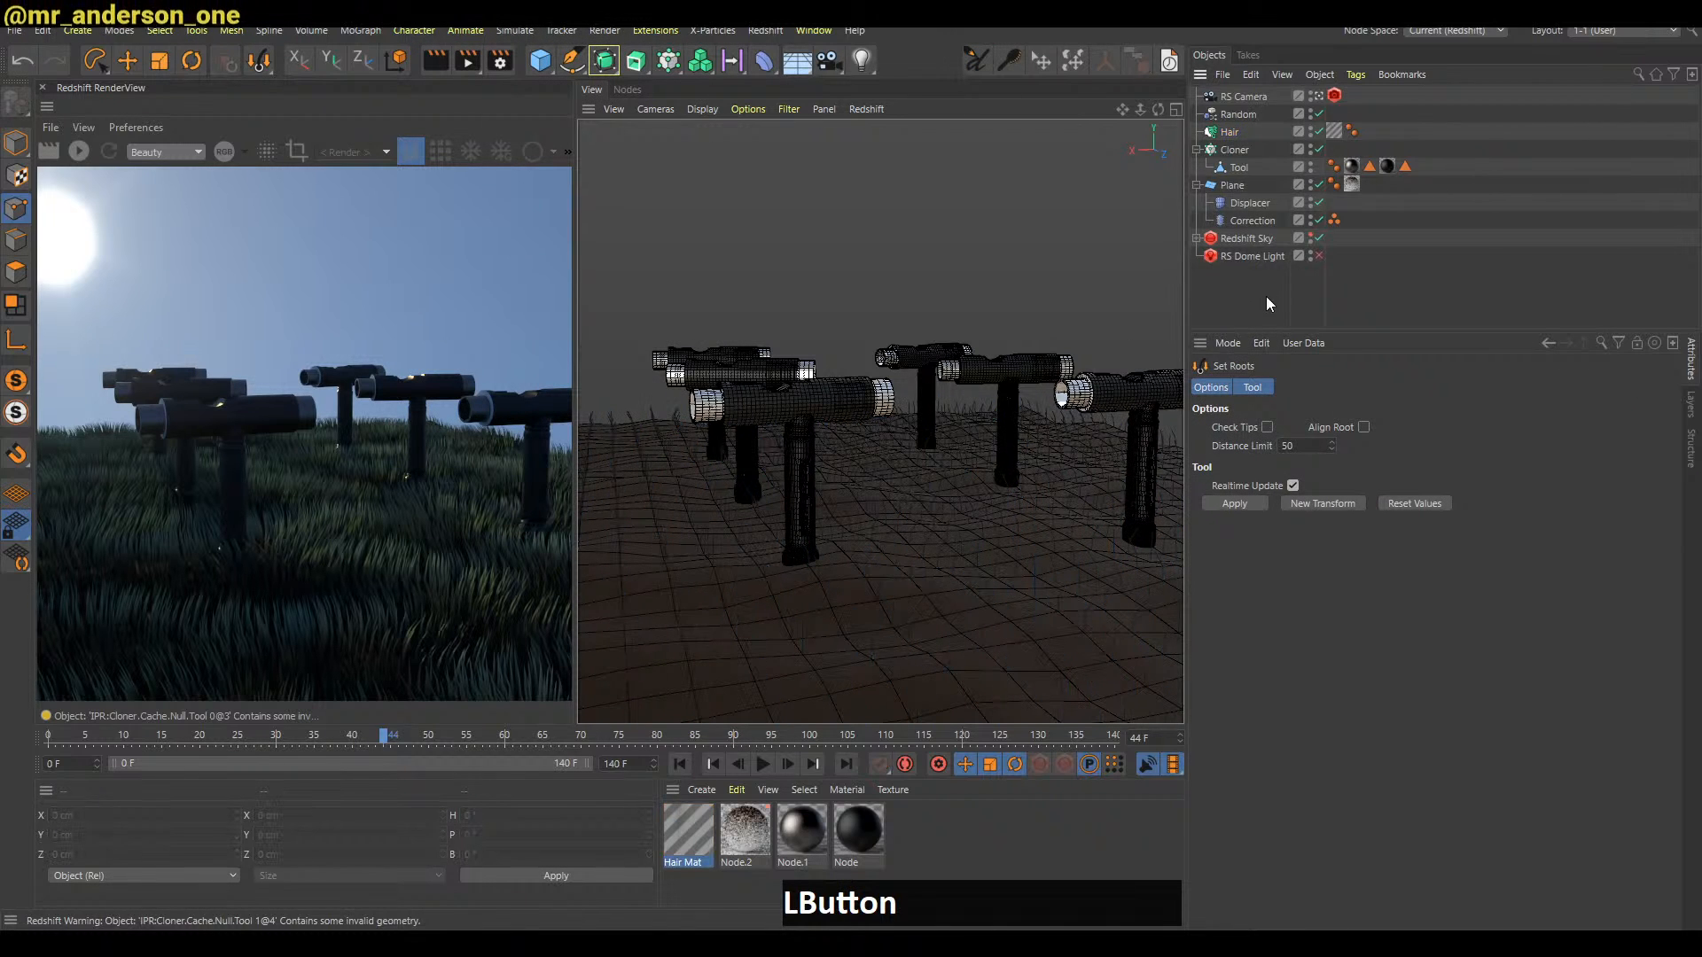
Replay the hair simulation to frame 30 and bring the camera in lower and closer to the tools
key("f")
key("a")
key("f")
key("shift+a")
key("f")
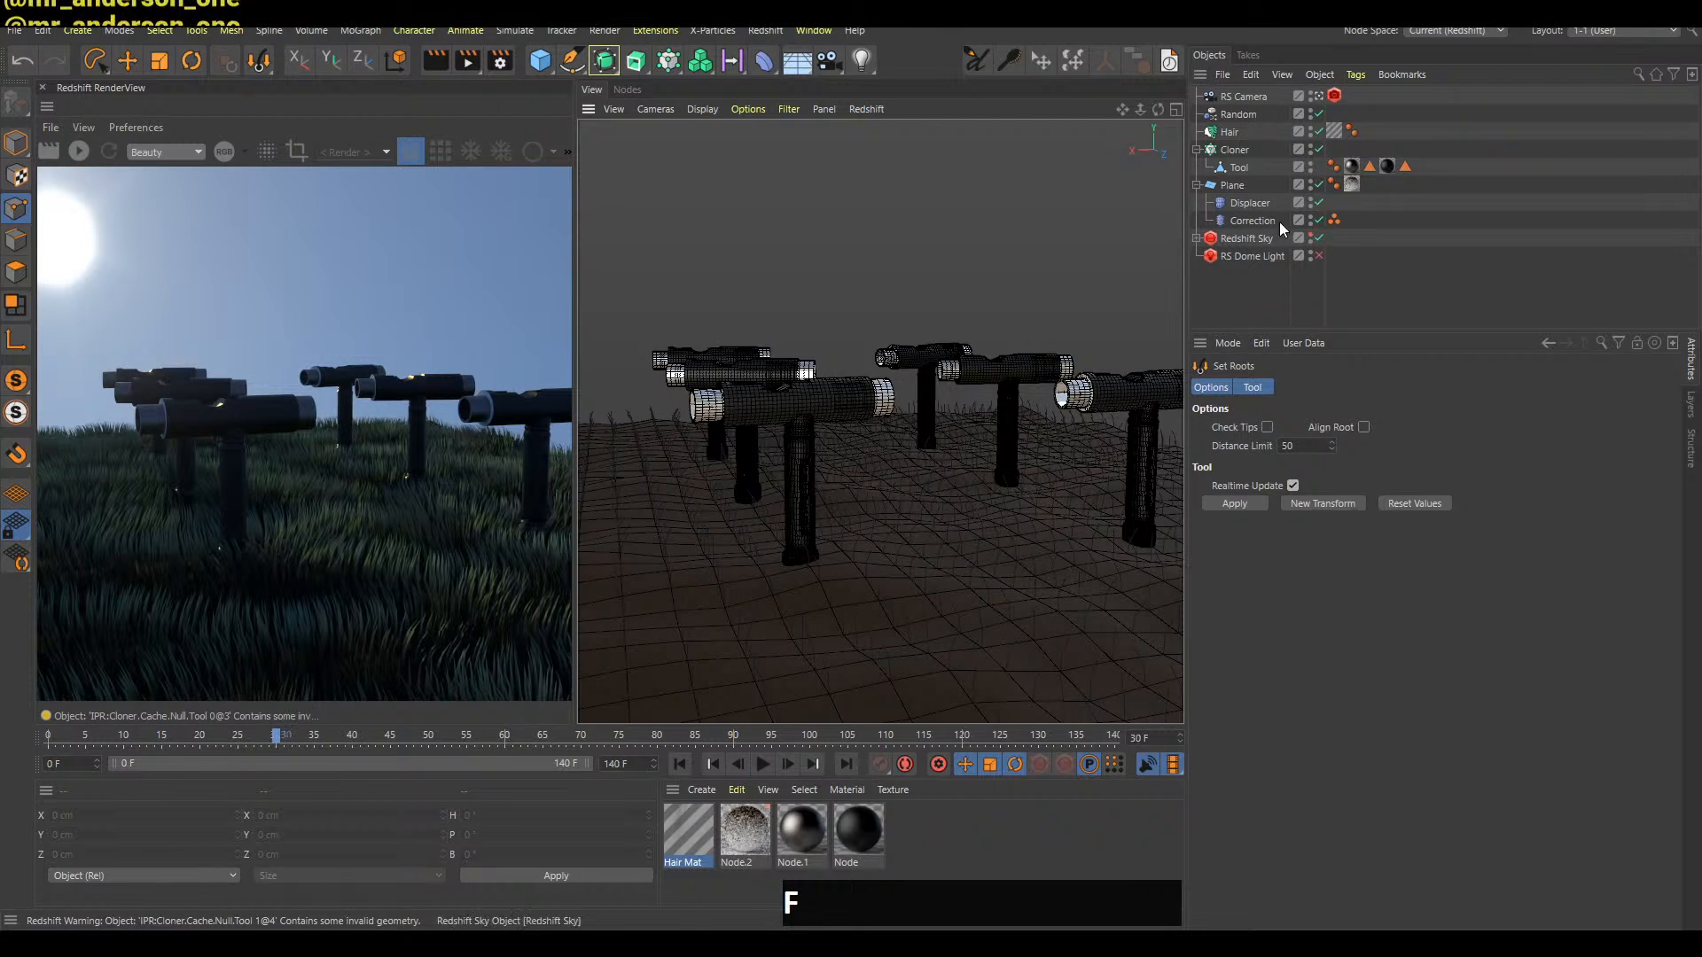
left_click(1237, 133)
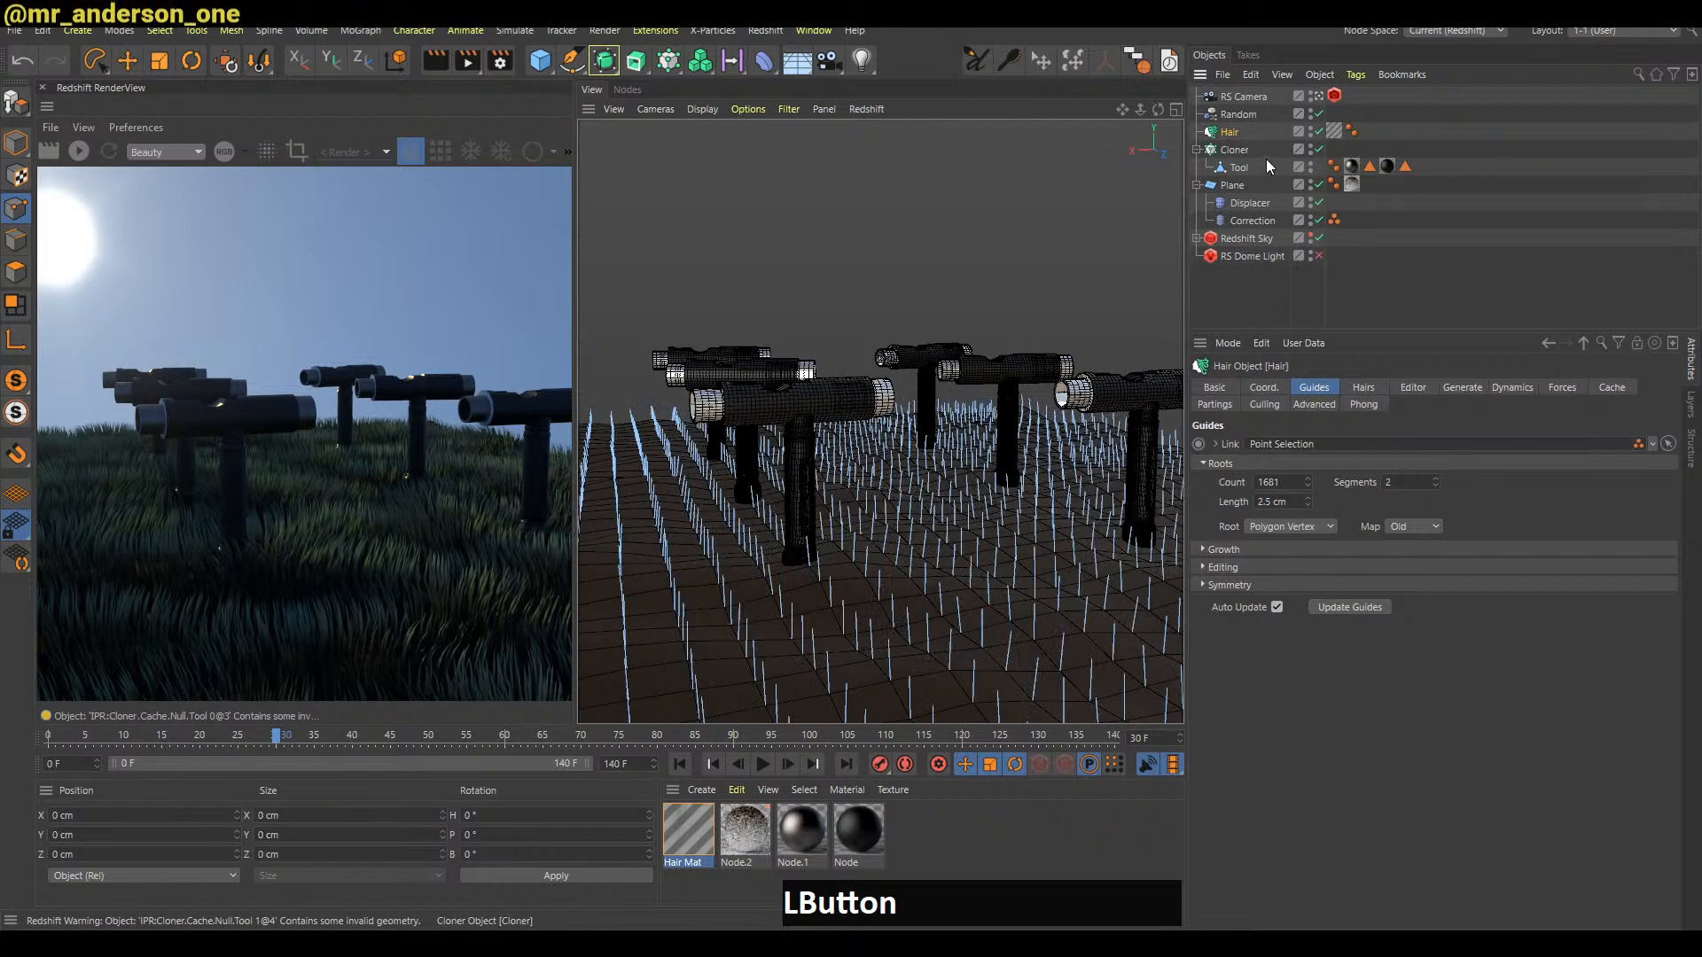
left_click(1354, 266)
right_click_drag(1032, 502, 1009, 564, "alt")
left_click_drag(1008, 564, 1030, 550, "alt")
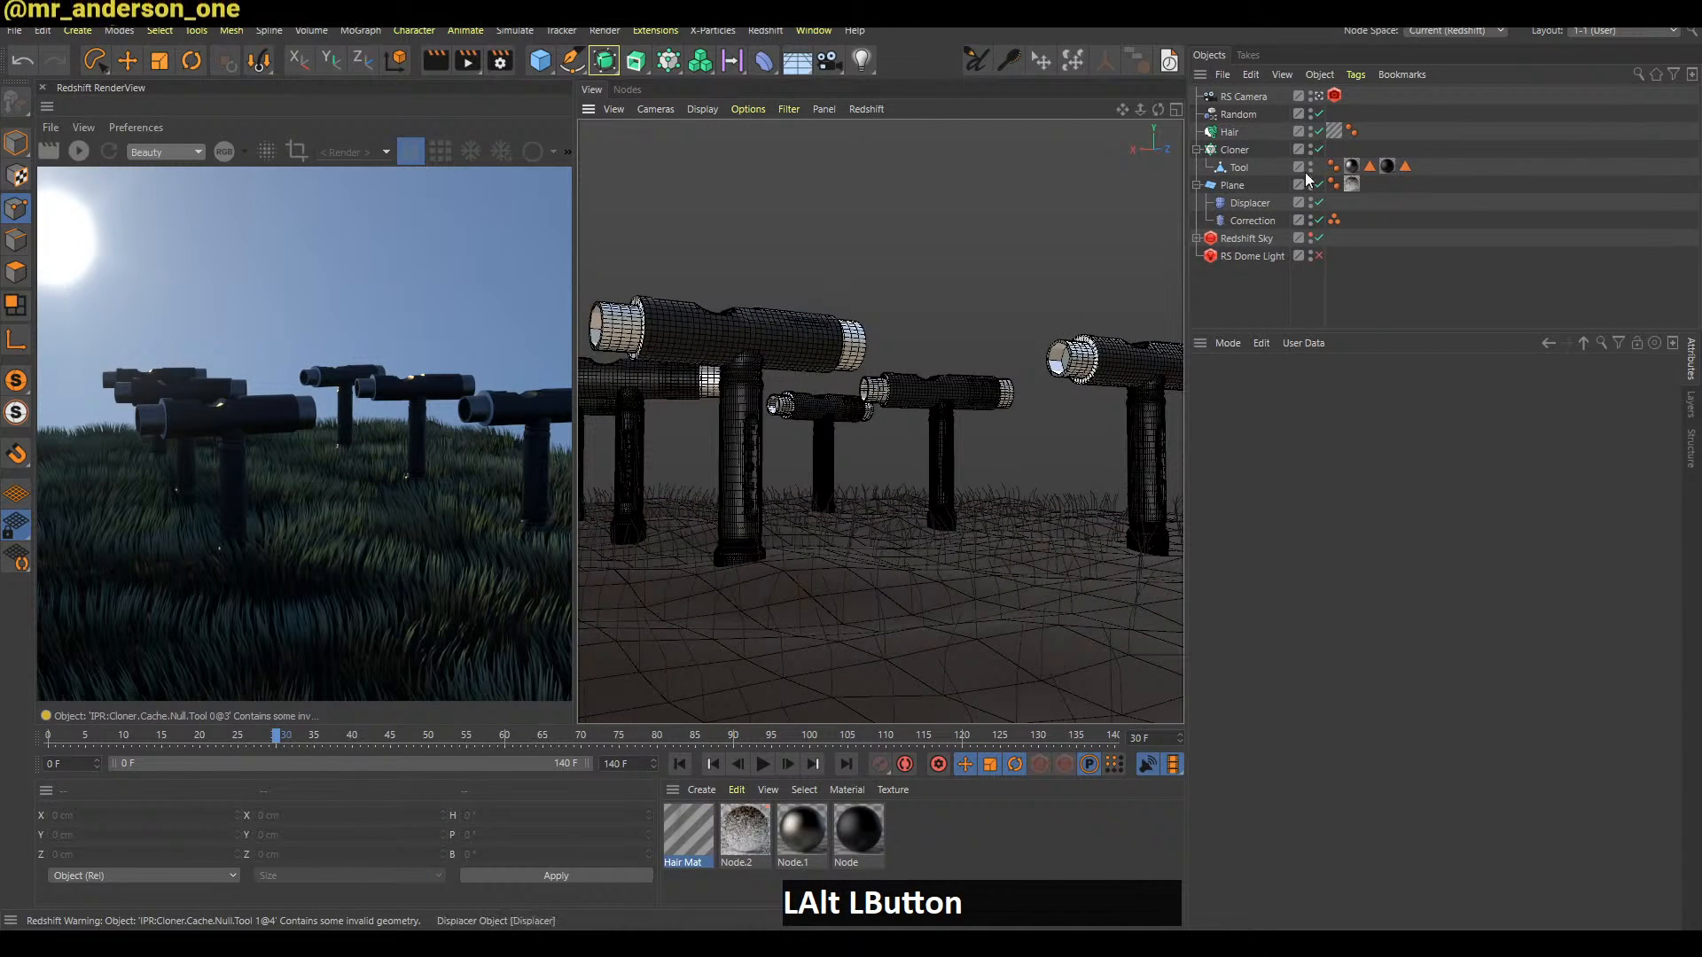
left_click(1259, 133)
key("shift+c")
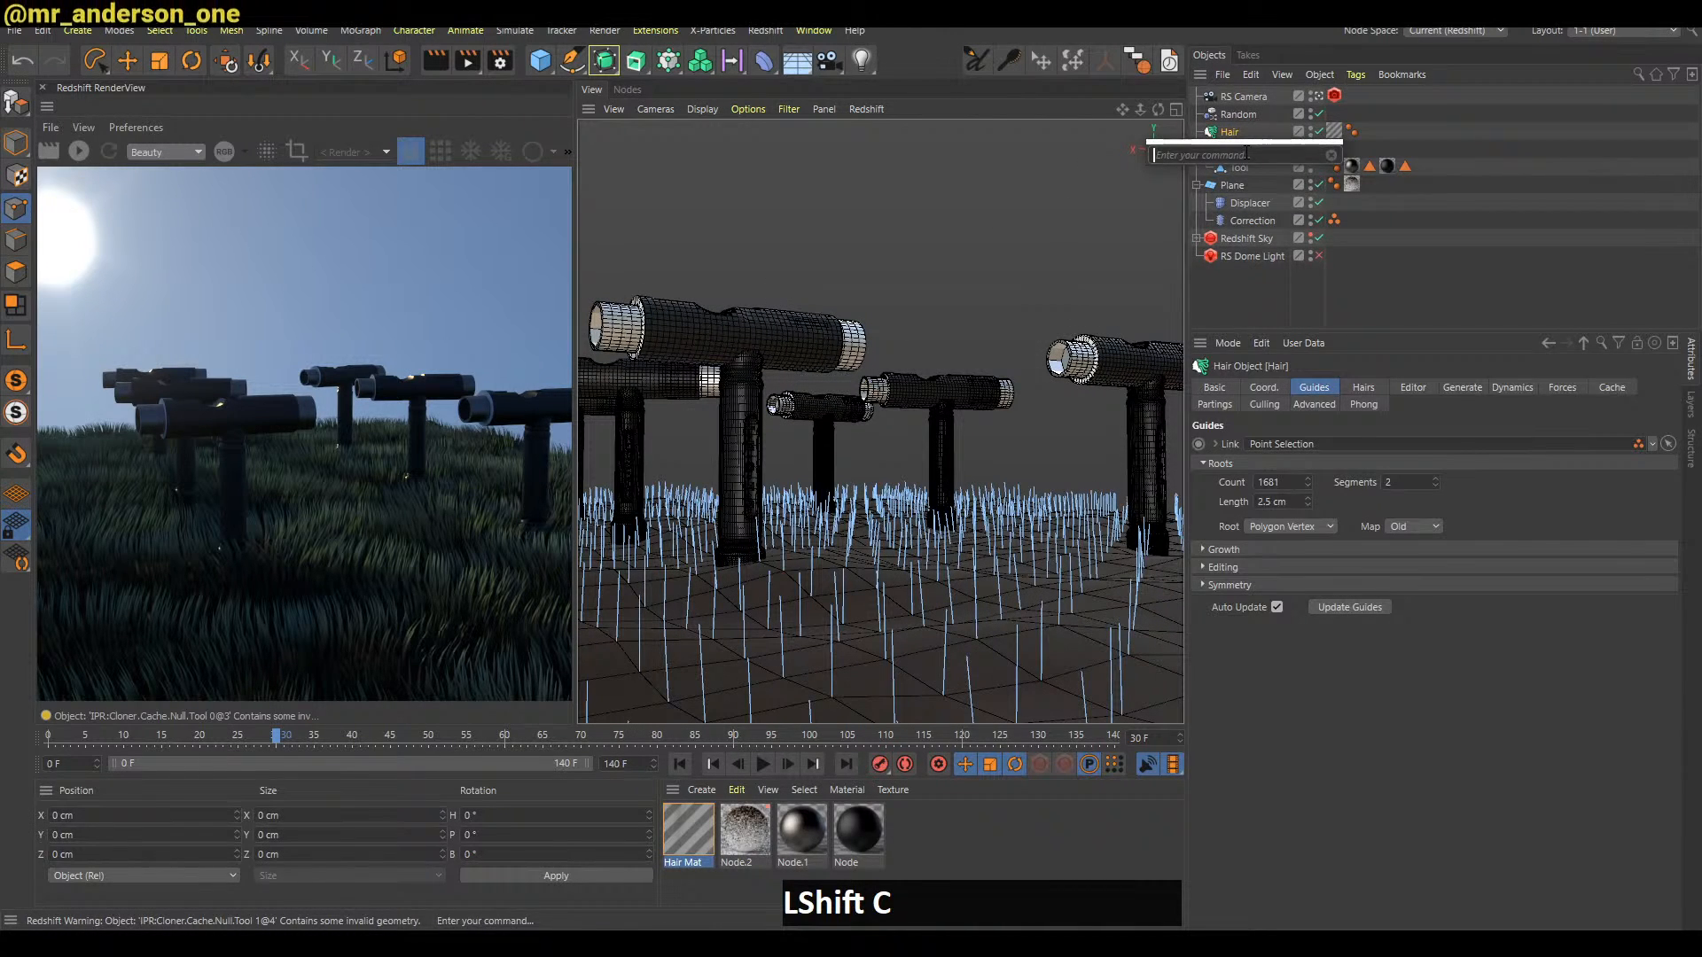
left_click(196, 30)
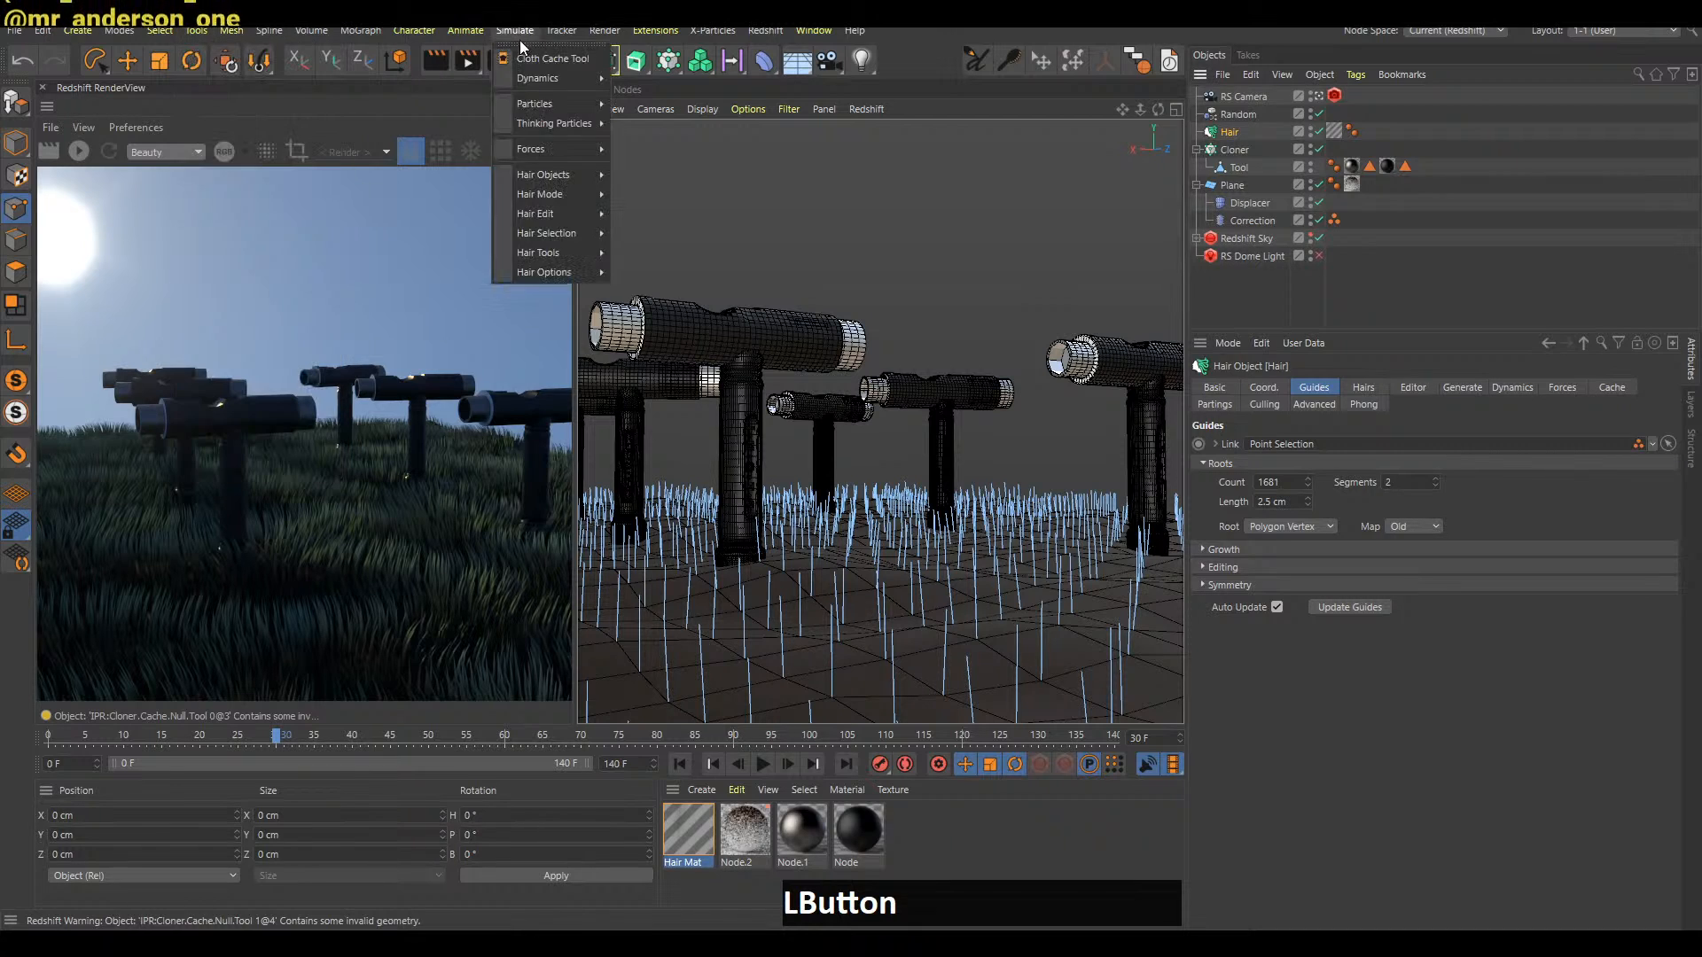
mouse_move(570, 216)
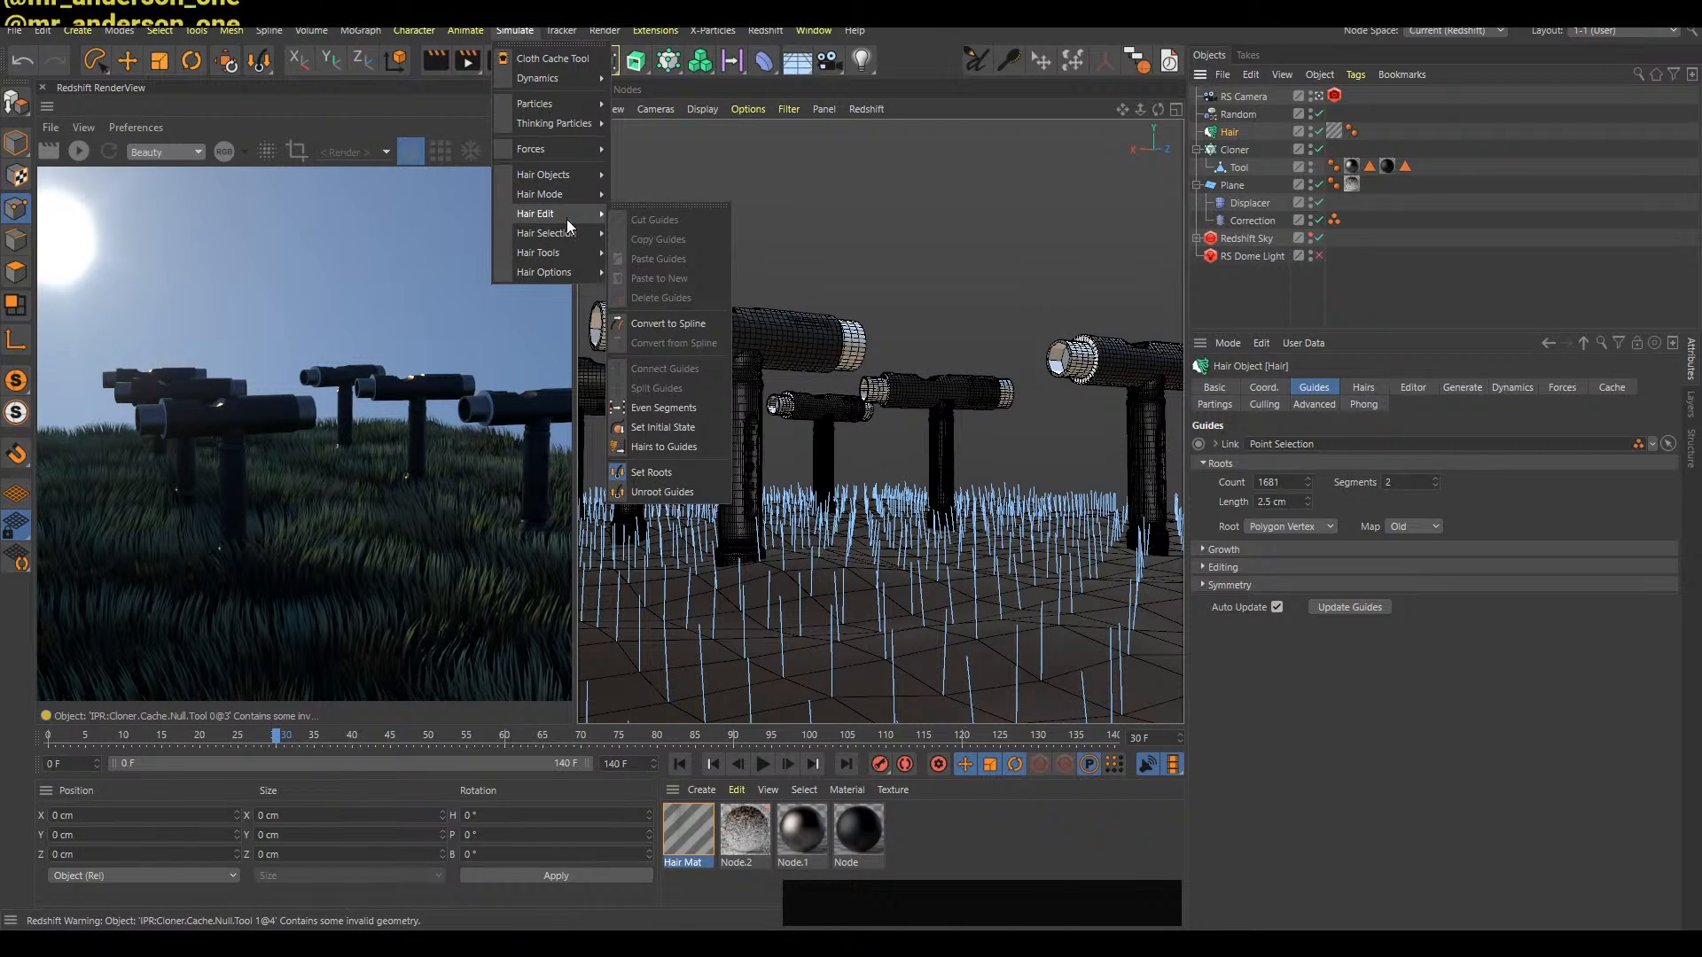
left_click(897, 381)
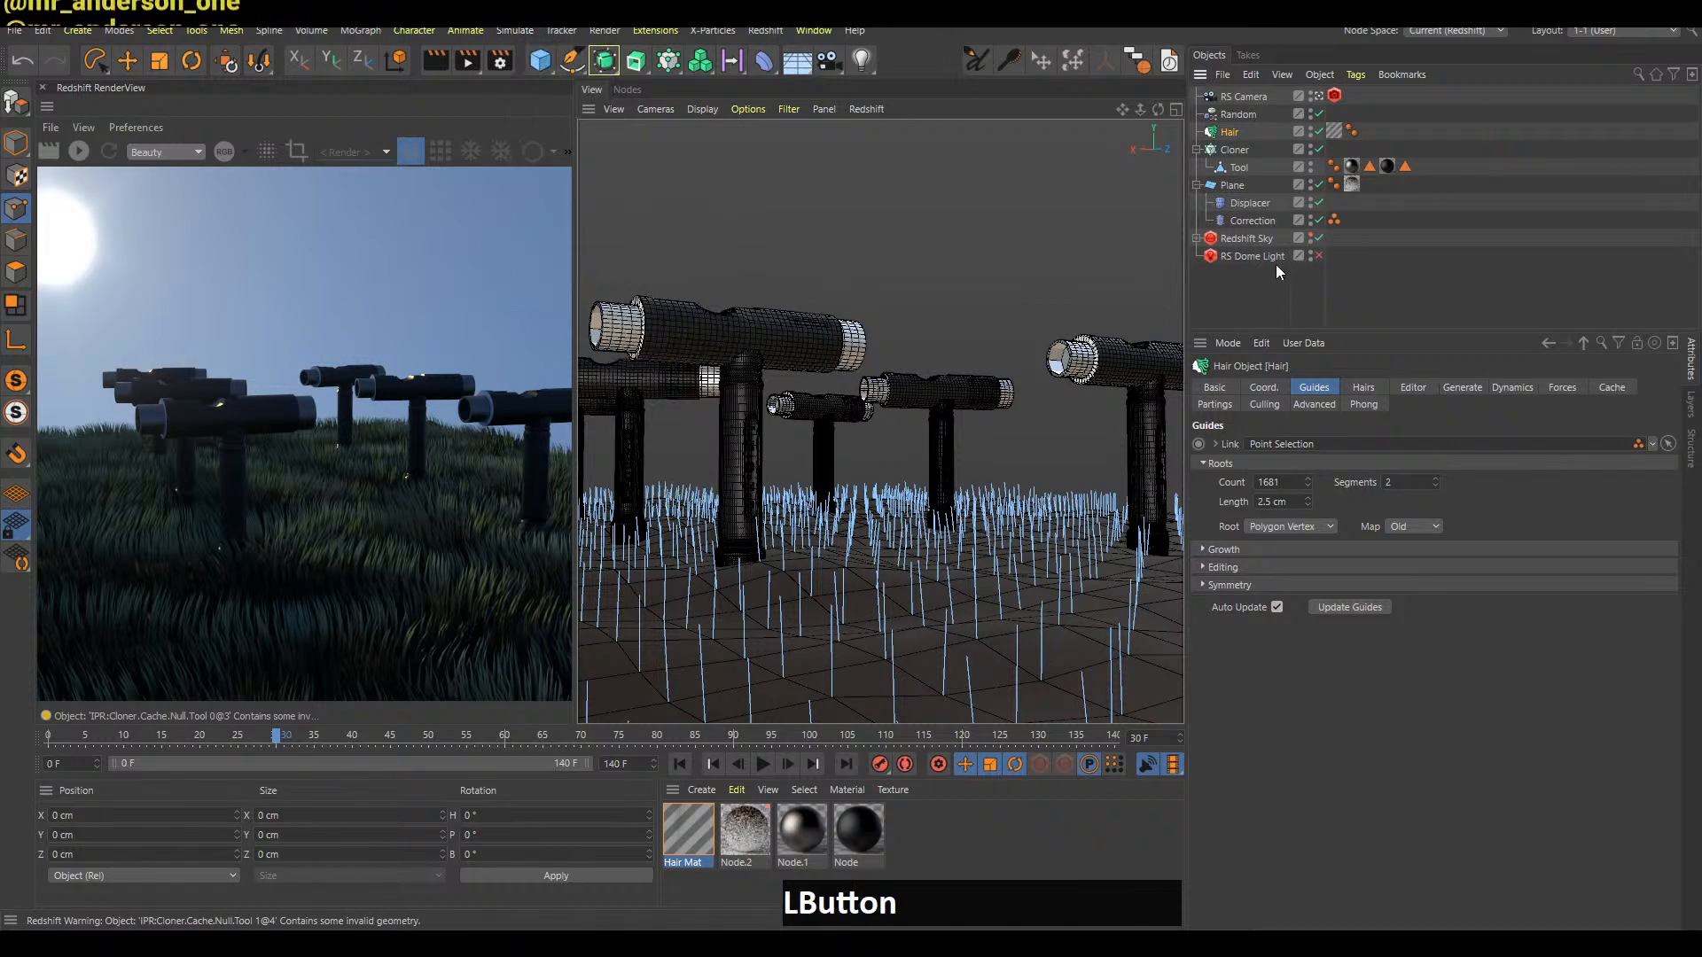
Replay the hair simulation to frame 28 to check the guides' movement, and clear the selection
key("f")
key("f")
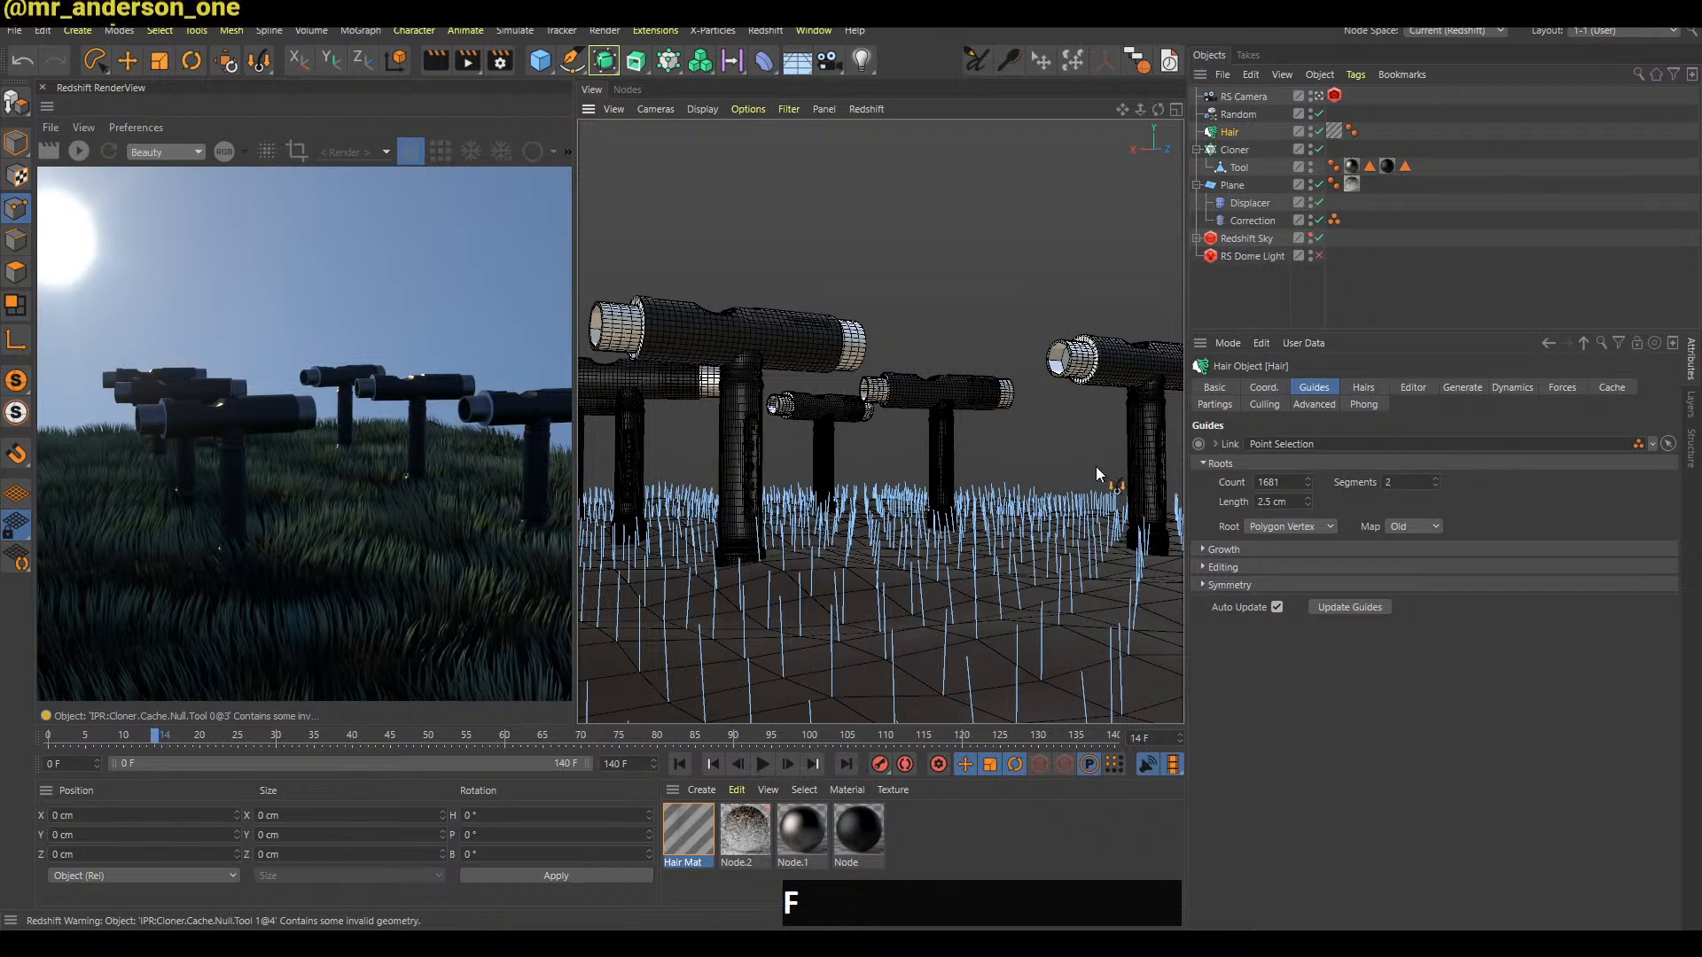
left_click(1269, 300)
key("F8")
key("F8")
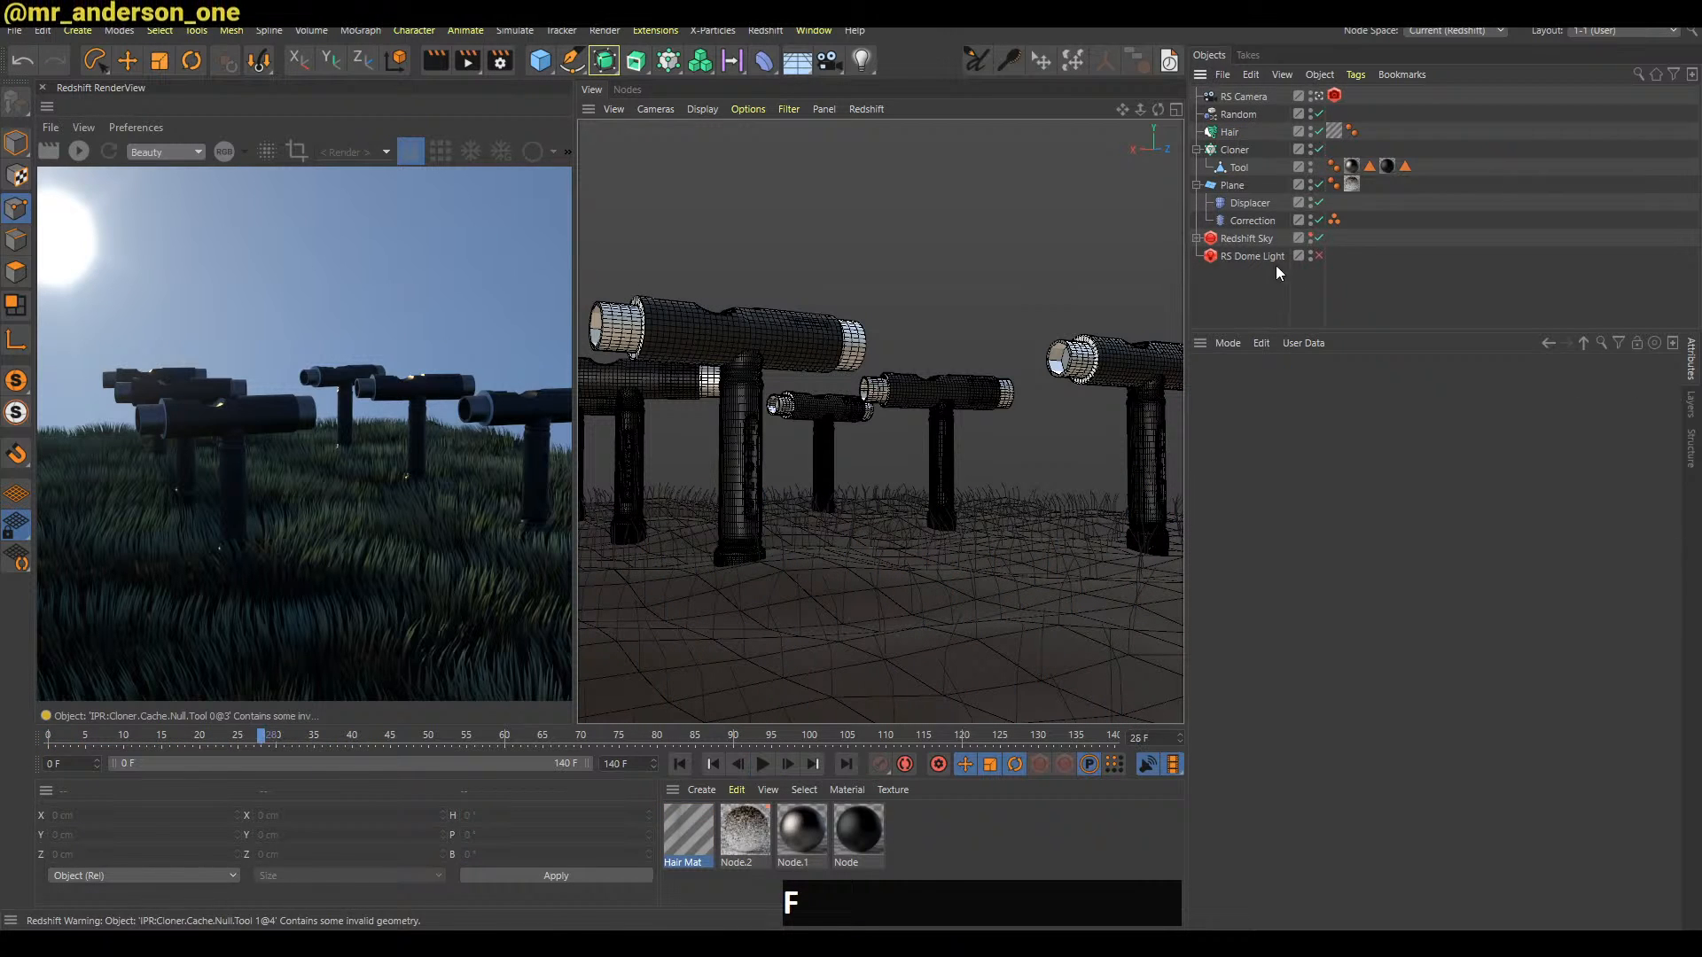
Run a command found by searching for "set" on the Hair object and clear the selection
left_click(1255, 132)
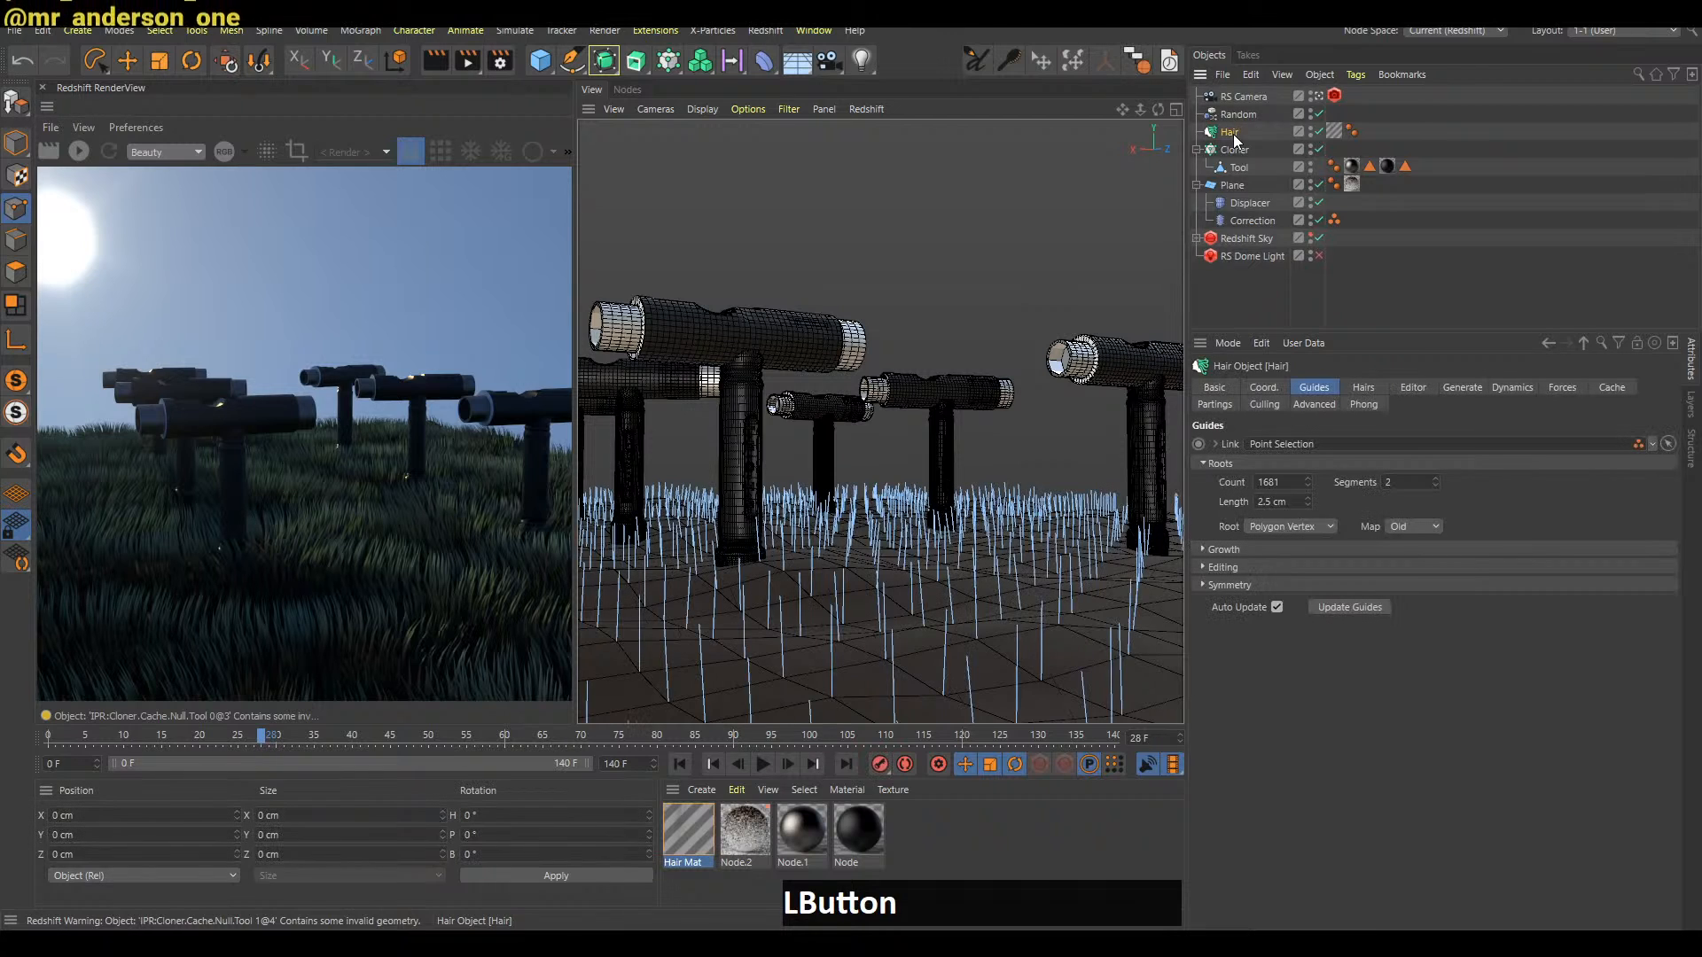
key("shift+c")
type("set s")
key("BackSpace")
key("Return")
left_click(1402, 265)
Restart the hair simulation, play it to frame 15 and turn live rendering back on
key("a")
key("f")
key("g")
key("a")
key("f")
key("b")
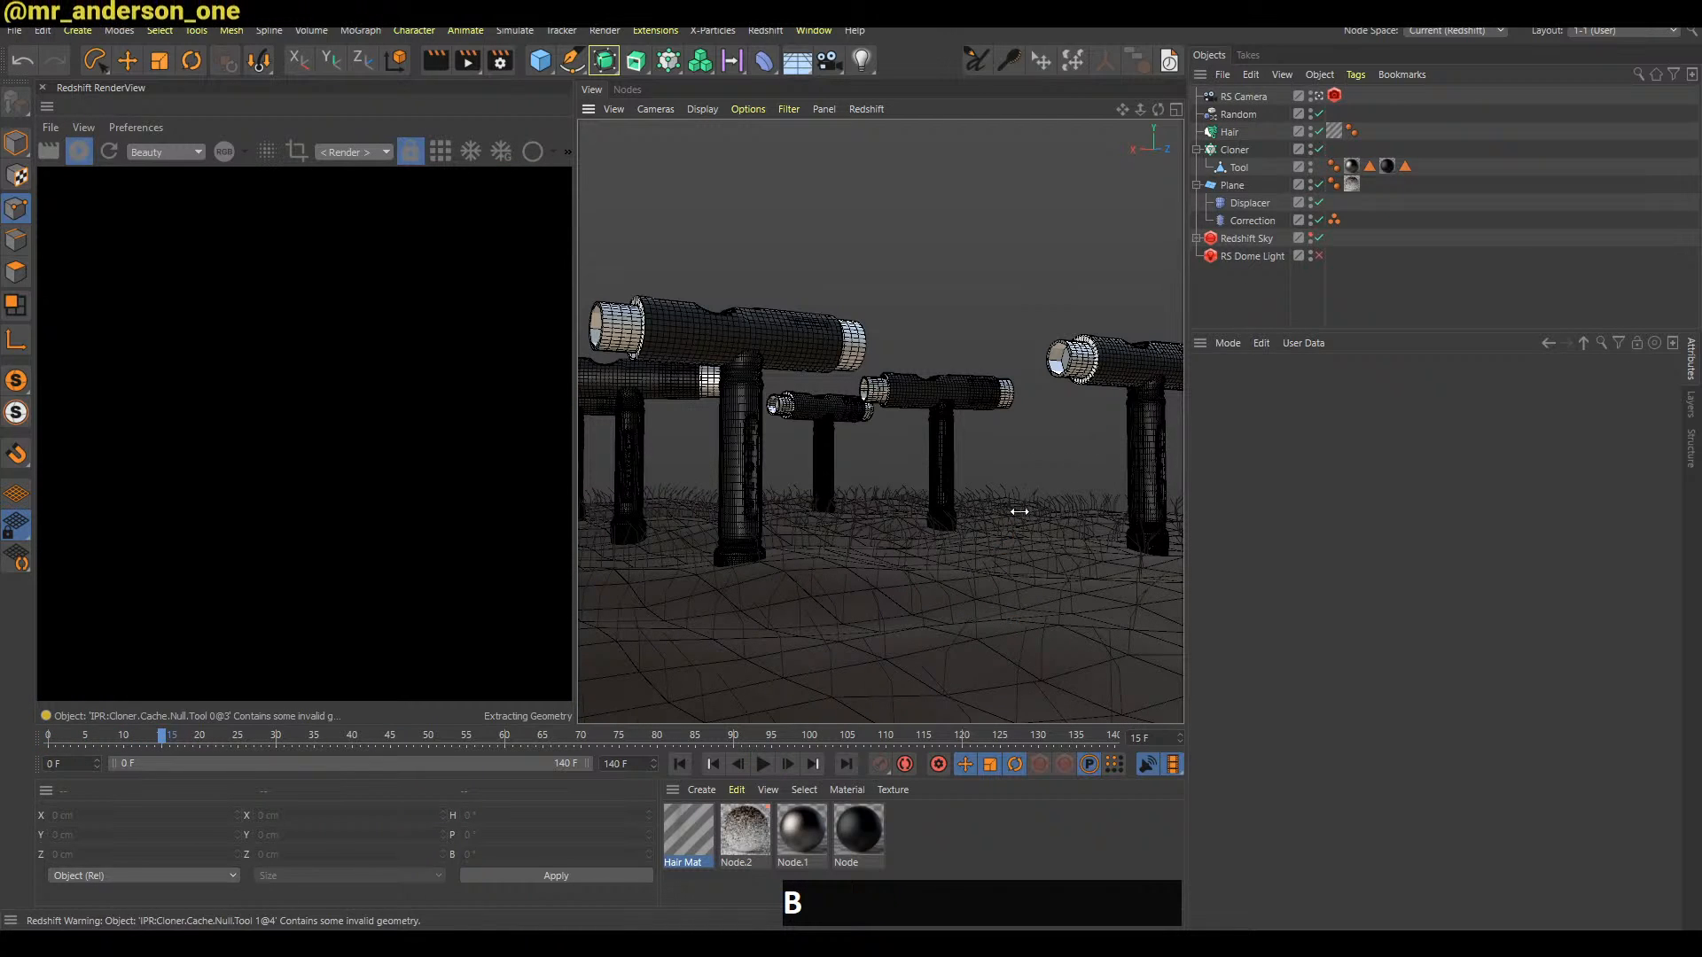
Orbit the camera higher and pull it back to frame the group of tools across the grassy hill
left_click_drag(991, 503, 995, 554, "alt")
right_click_drag(994, 554, 1010, 540, "alt")
middle_click_drag(1010, 541, 996, 572, "alt")
right_click_drag(996, 572, 998, 591, "alt")
Switch to the YouTube live chat to read the newest messages, and minimise it
key("alt+Tab")
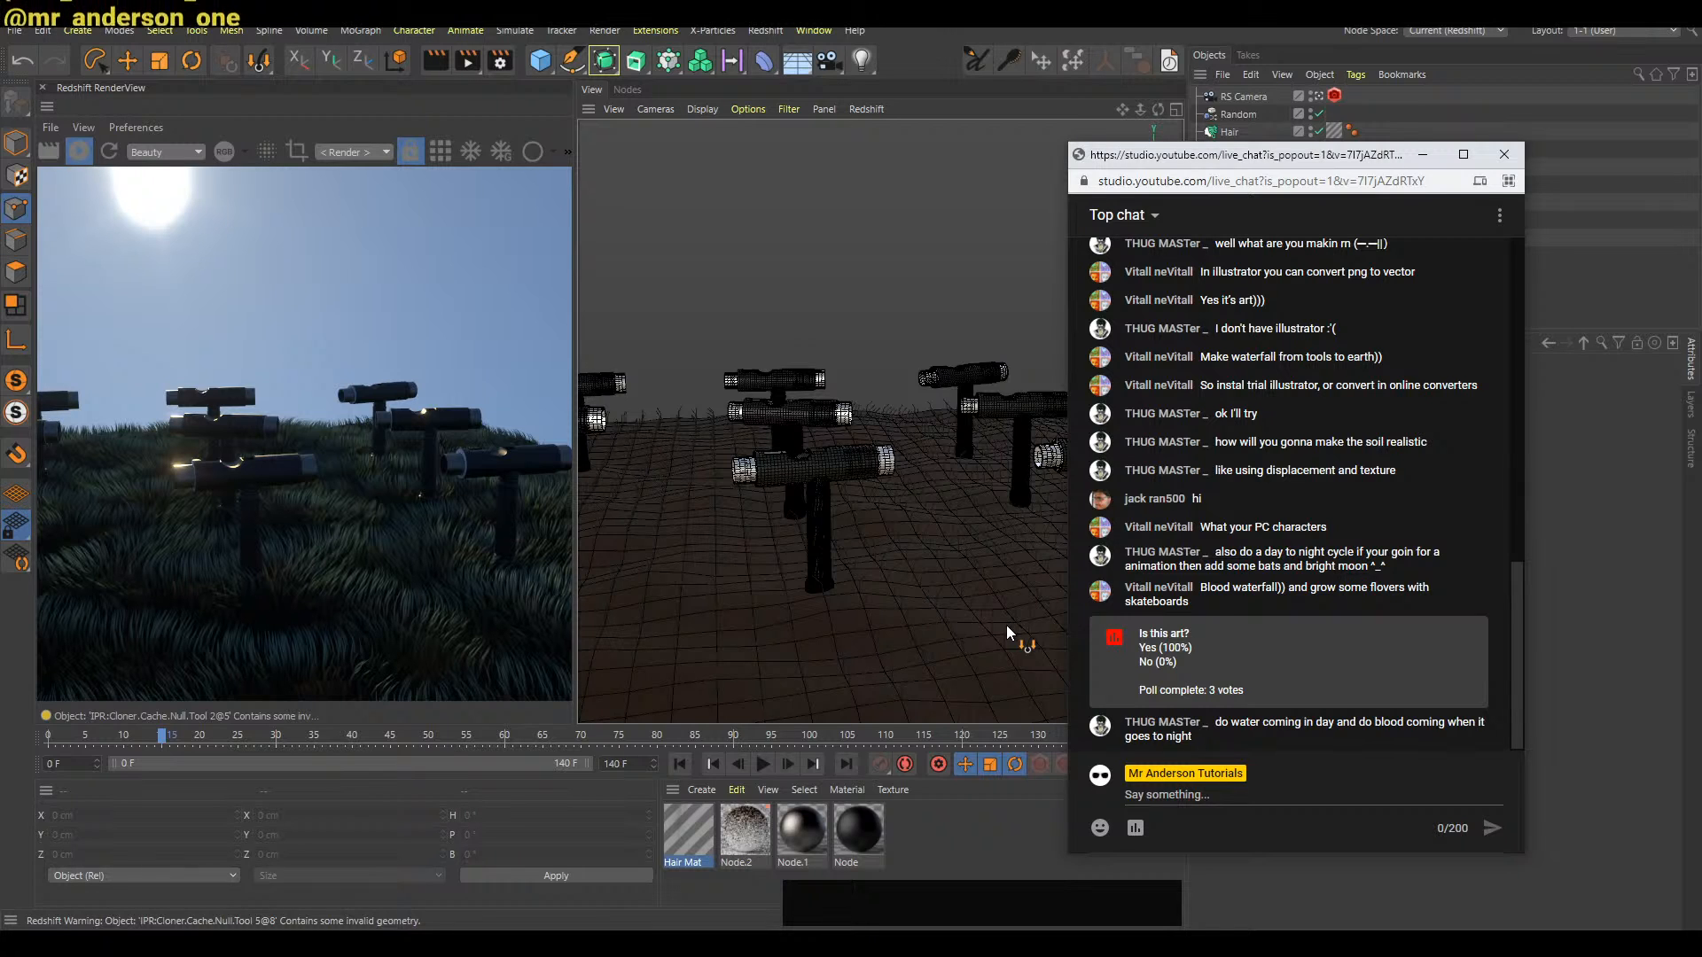
left_click(1421, 159)
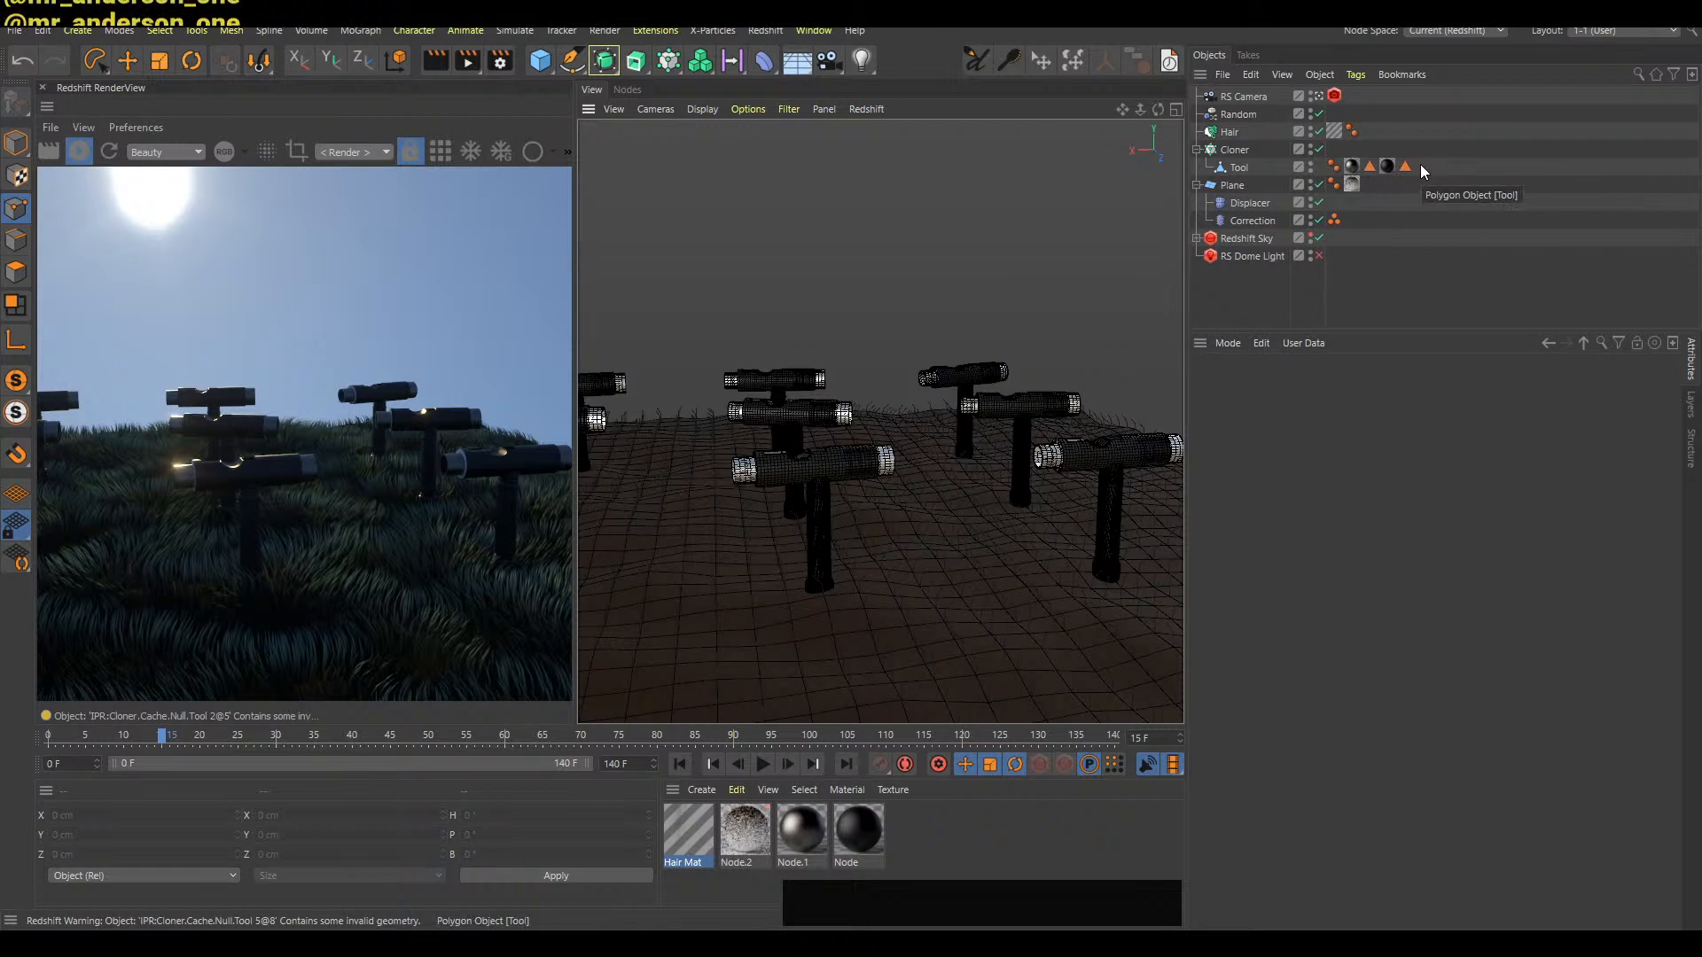
Shift the camera and lower it towards the horizon so the sun sits just above the tools
middle_click_drag(881, 459, 922, 494, "alt")
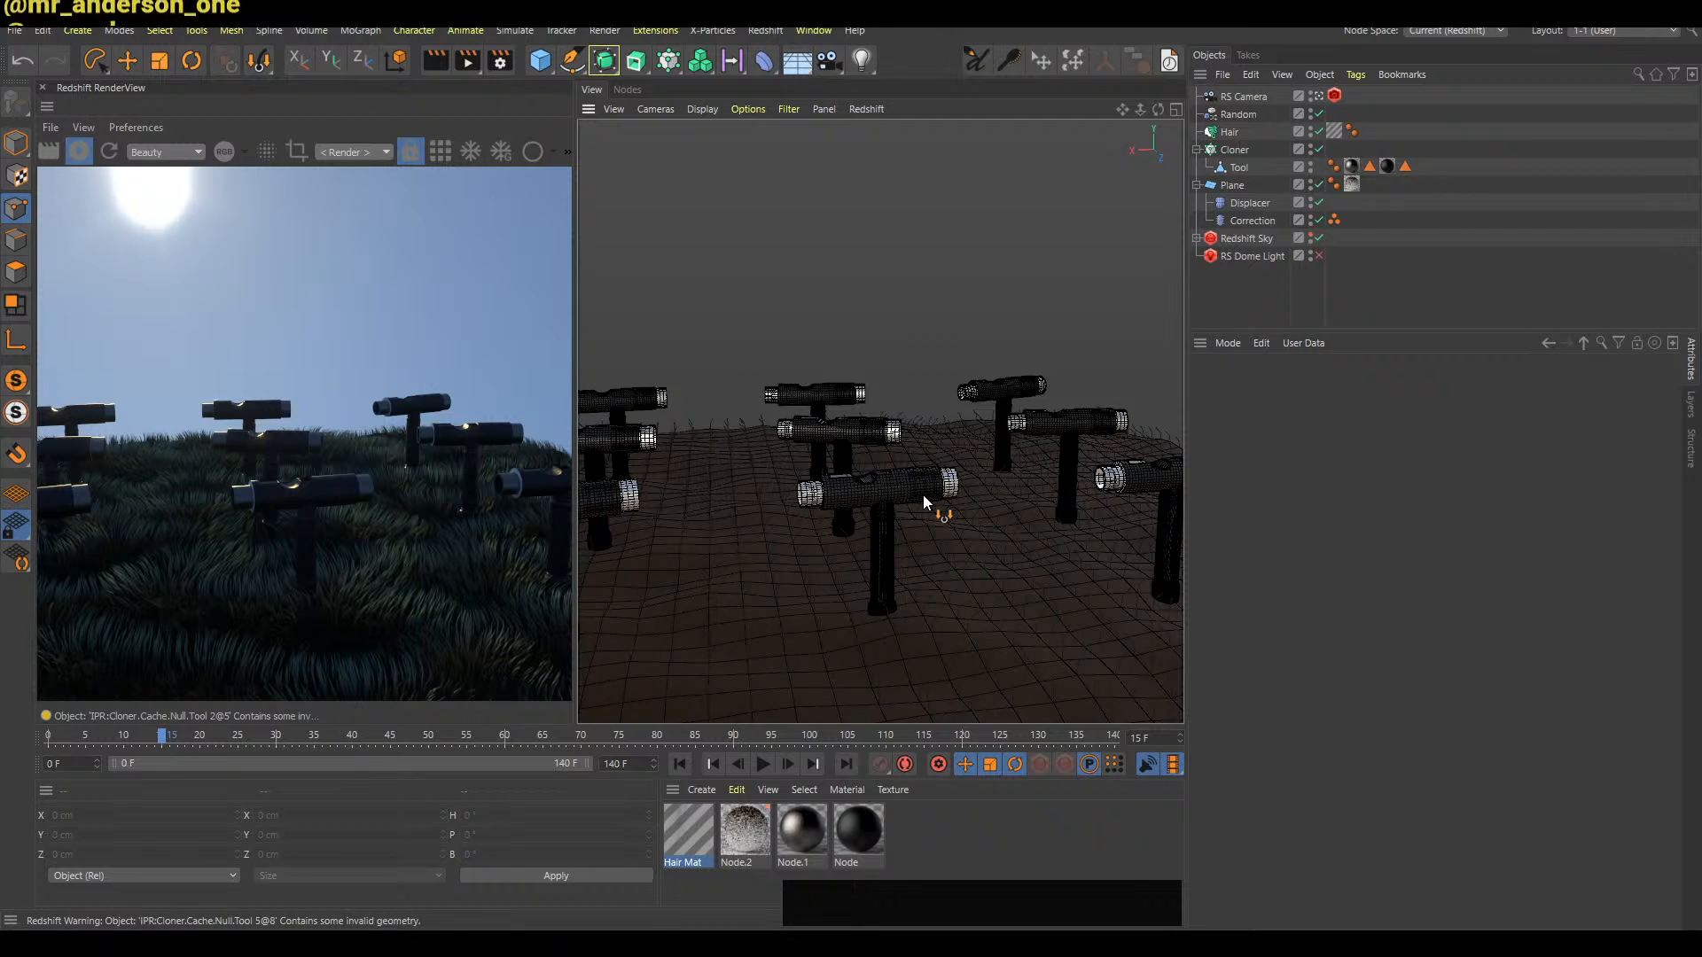
left_click(1263, 291)
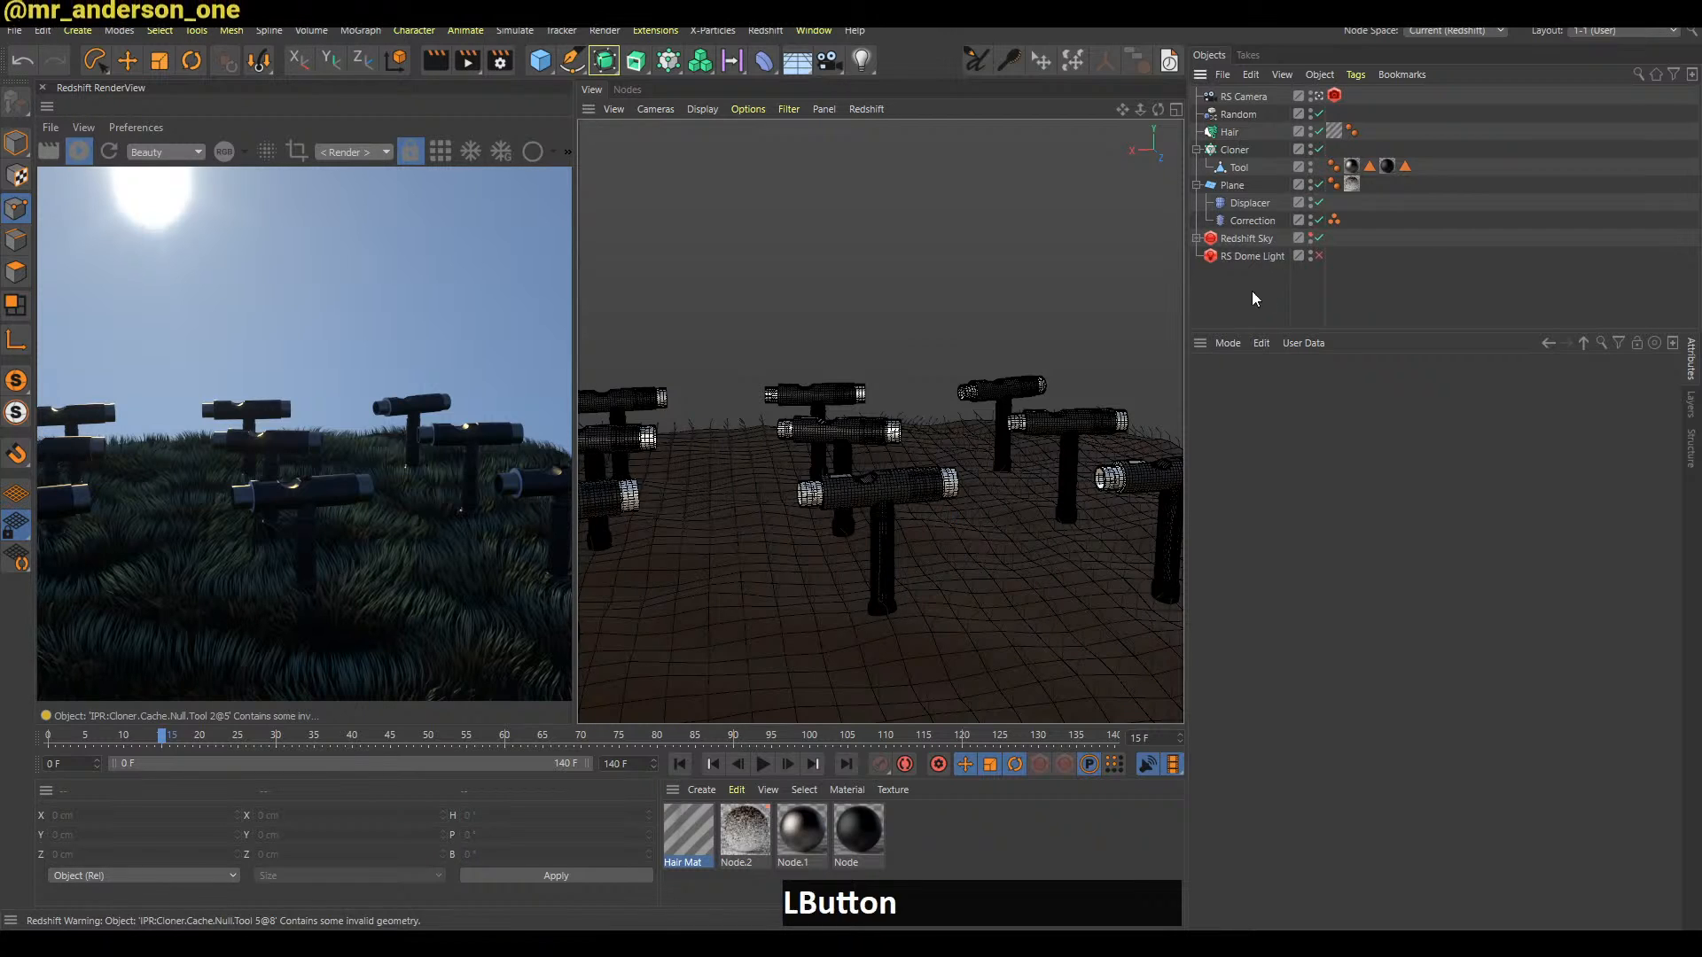
mouse_move(945, 502)
left_mouse_down("alt")
mouse_move(955, 436)
mouse_move(906, 487)
left_mouse_up("alt")
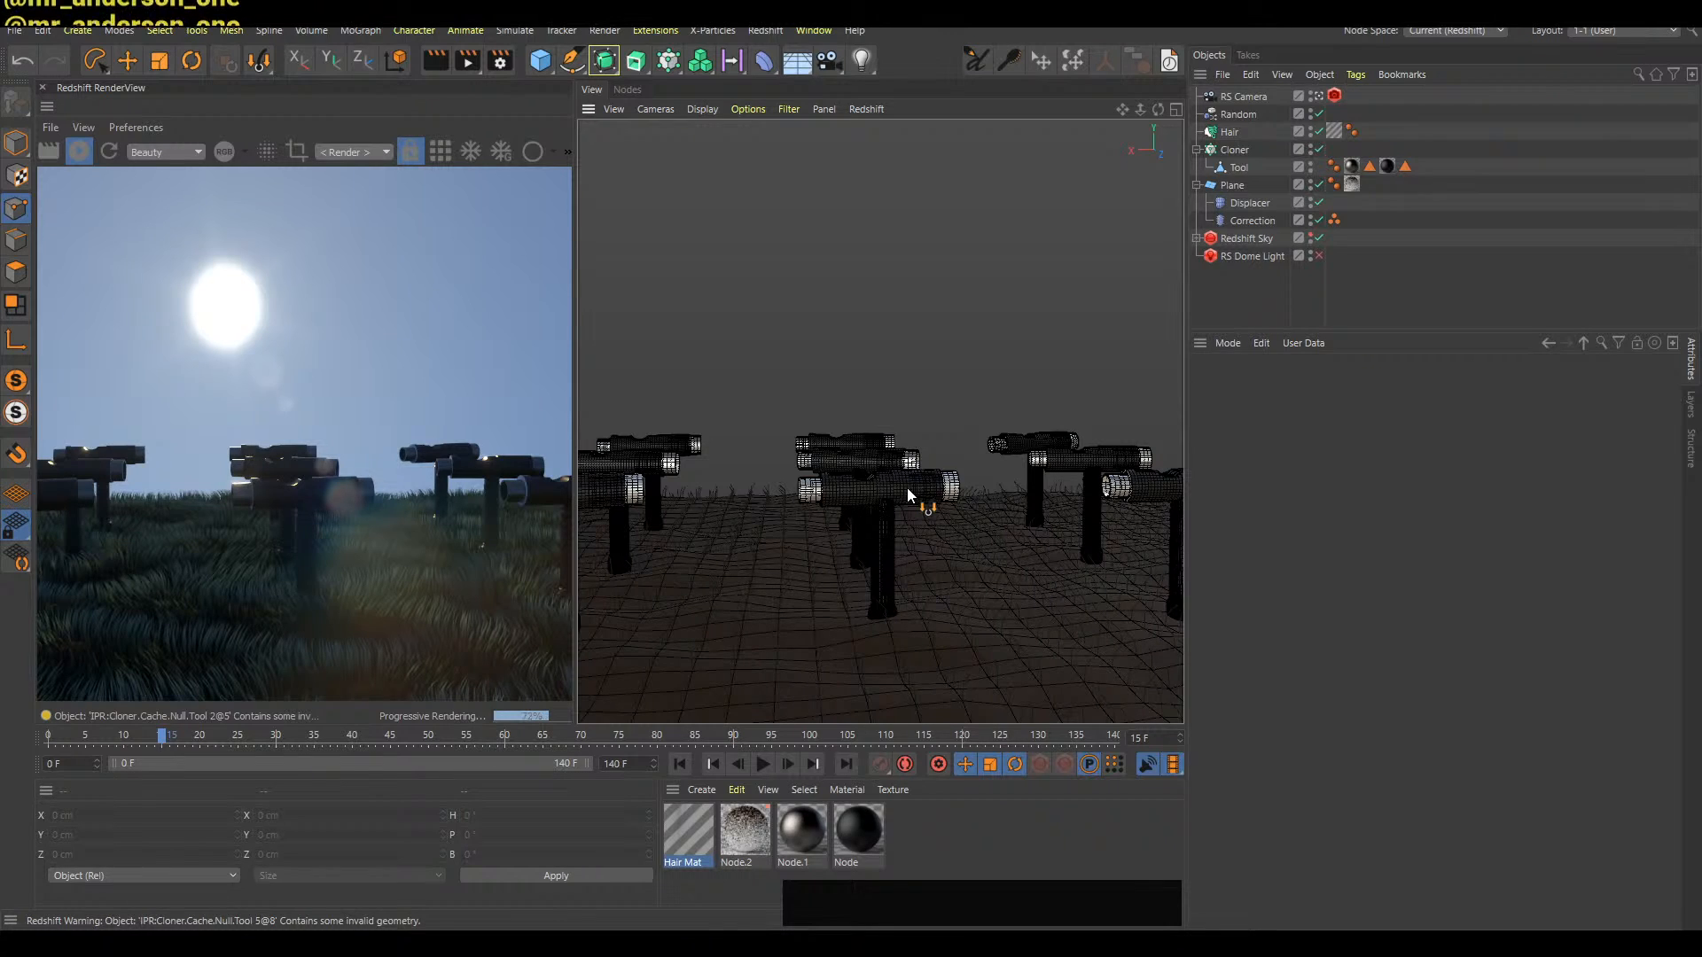
left_click(1279, 173)
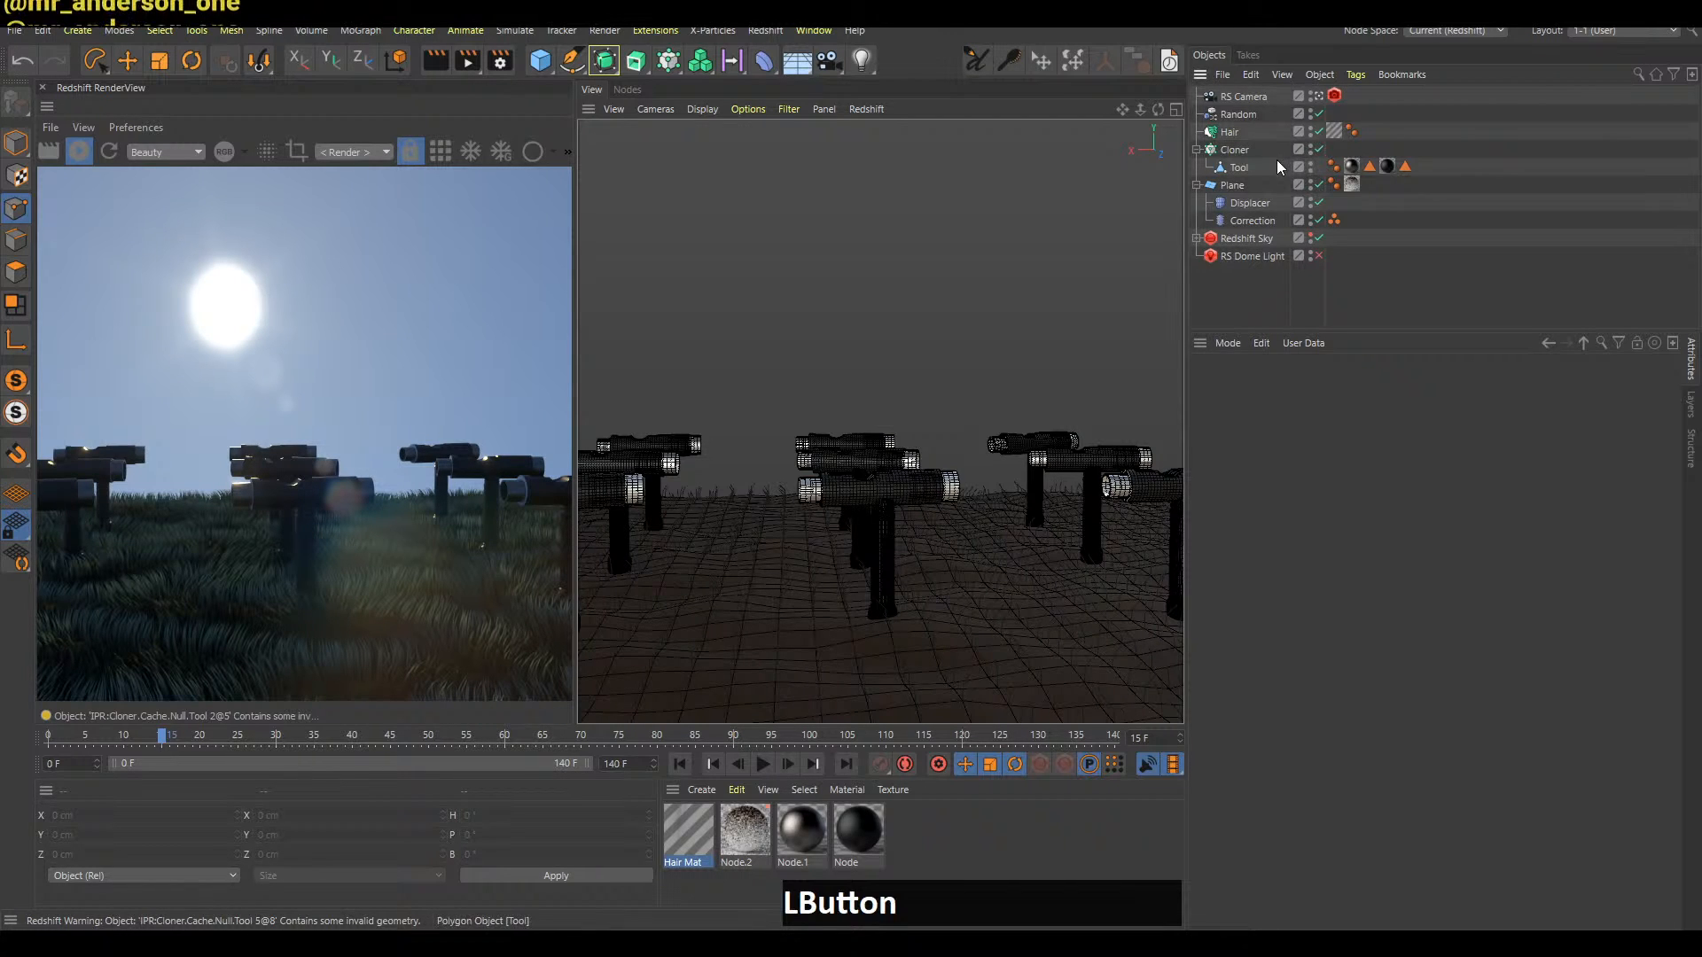
Set the Cloner's grid spacing to 25.8 cm in X and 35.4 cm in Z
left_click(1240, 151)
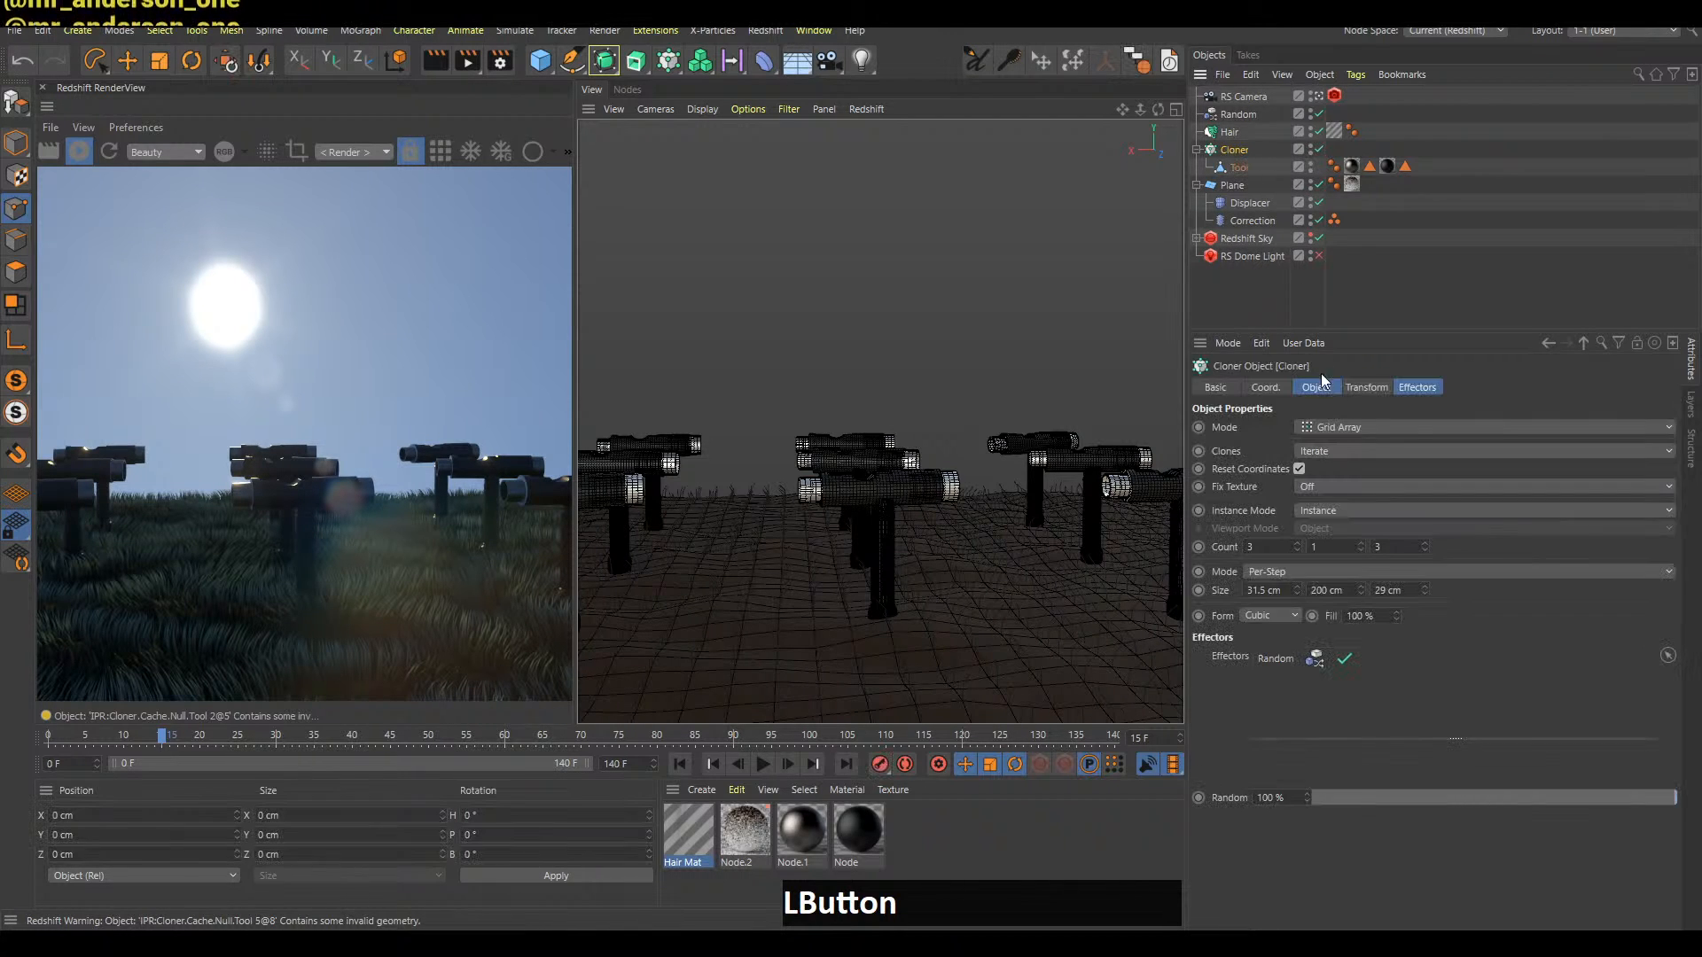
left_click(1424, 592)
key("ctrl+z")
left_click(1296, 589)
left_click_drag(1296, 592, 1296, 581)
left_click_drag(1425, 589, 1367, 504, "alt")
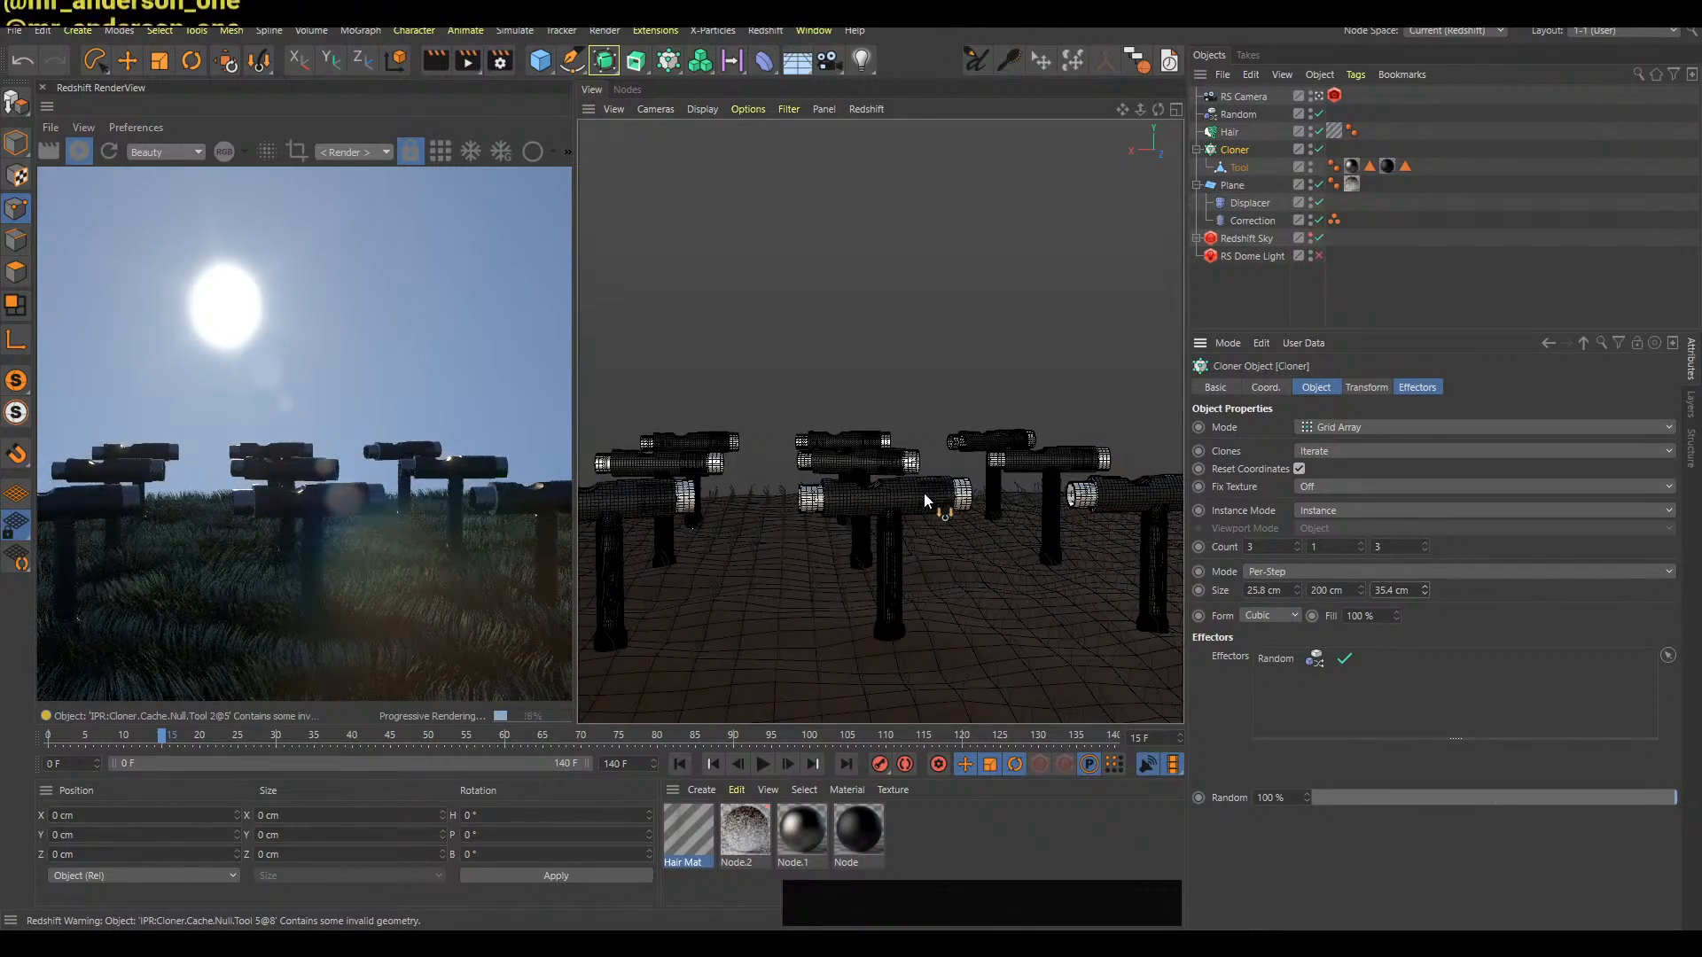
Raise and shift the camera to frame the spread-out tools under the sun, save the scene and pause live rendering
left_click_drag(927, 491, 938, 507, "alt")
middle_click_drag(923, 486, 1019, 443, "alt")
left_click(1250, 290)
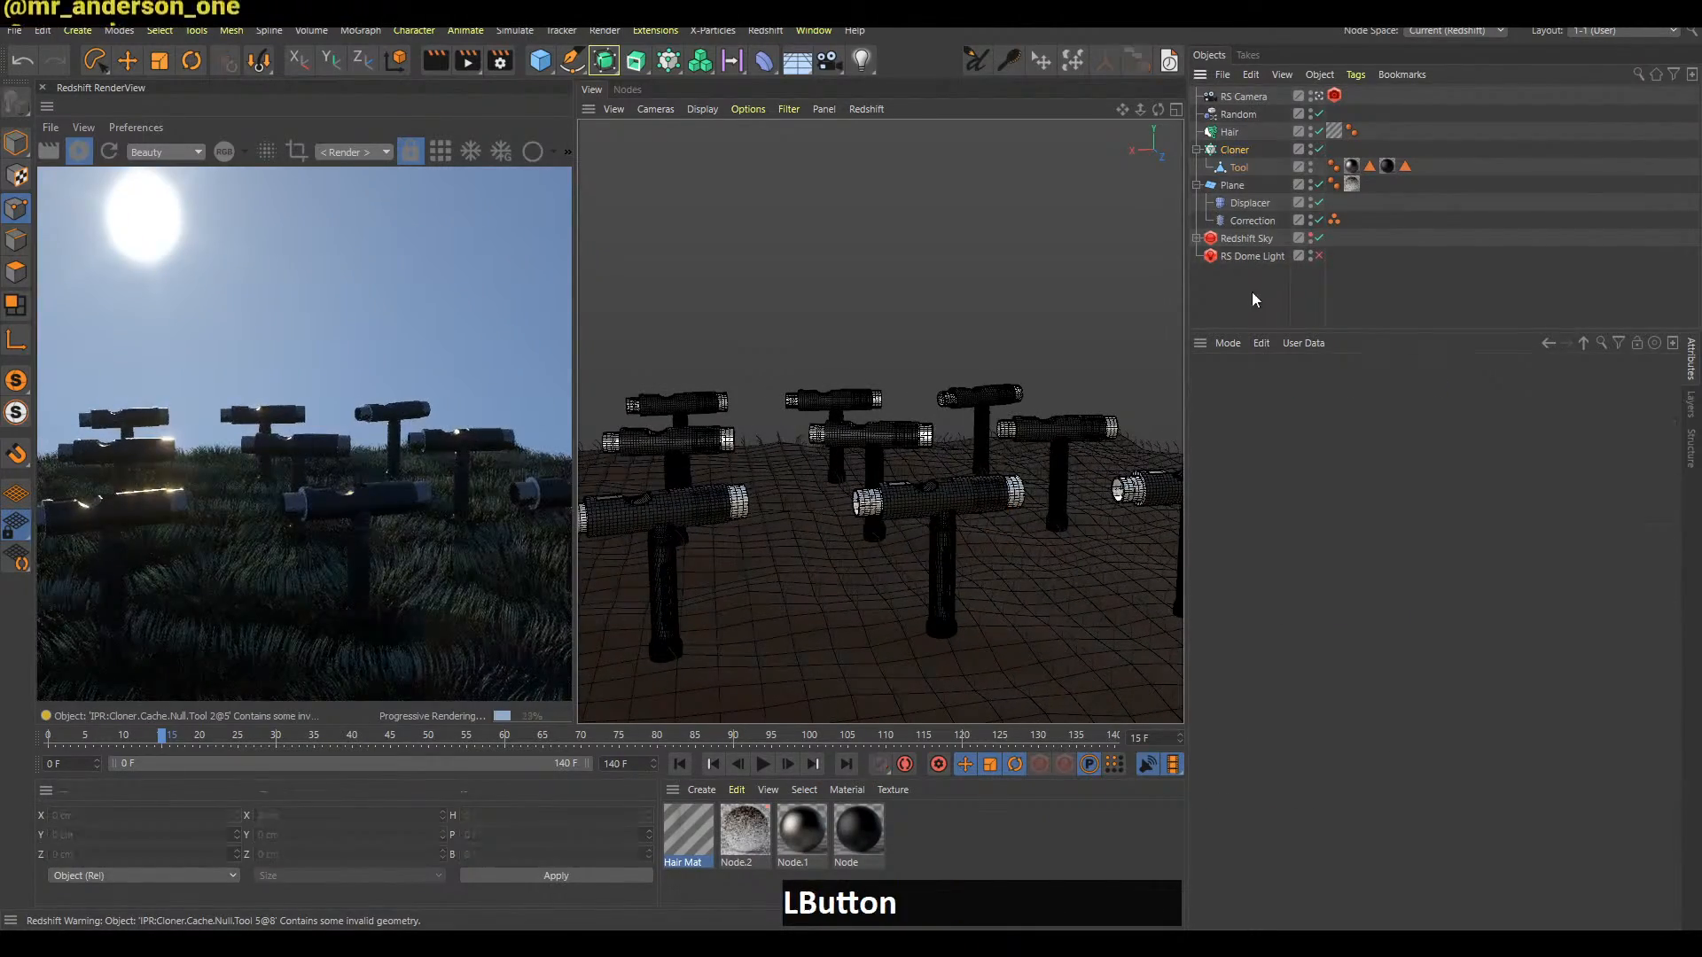
key("ctrl+s")
key("b")
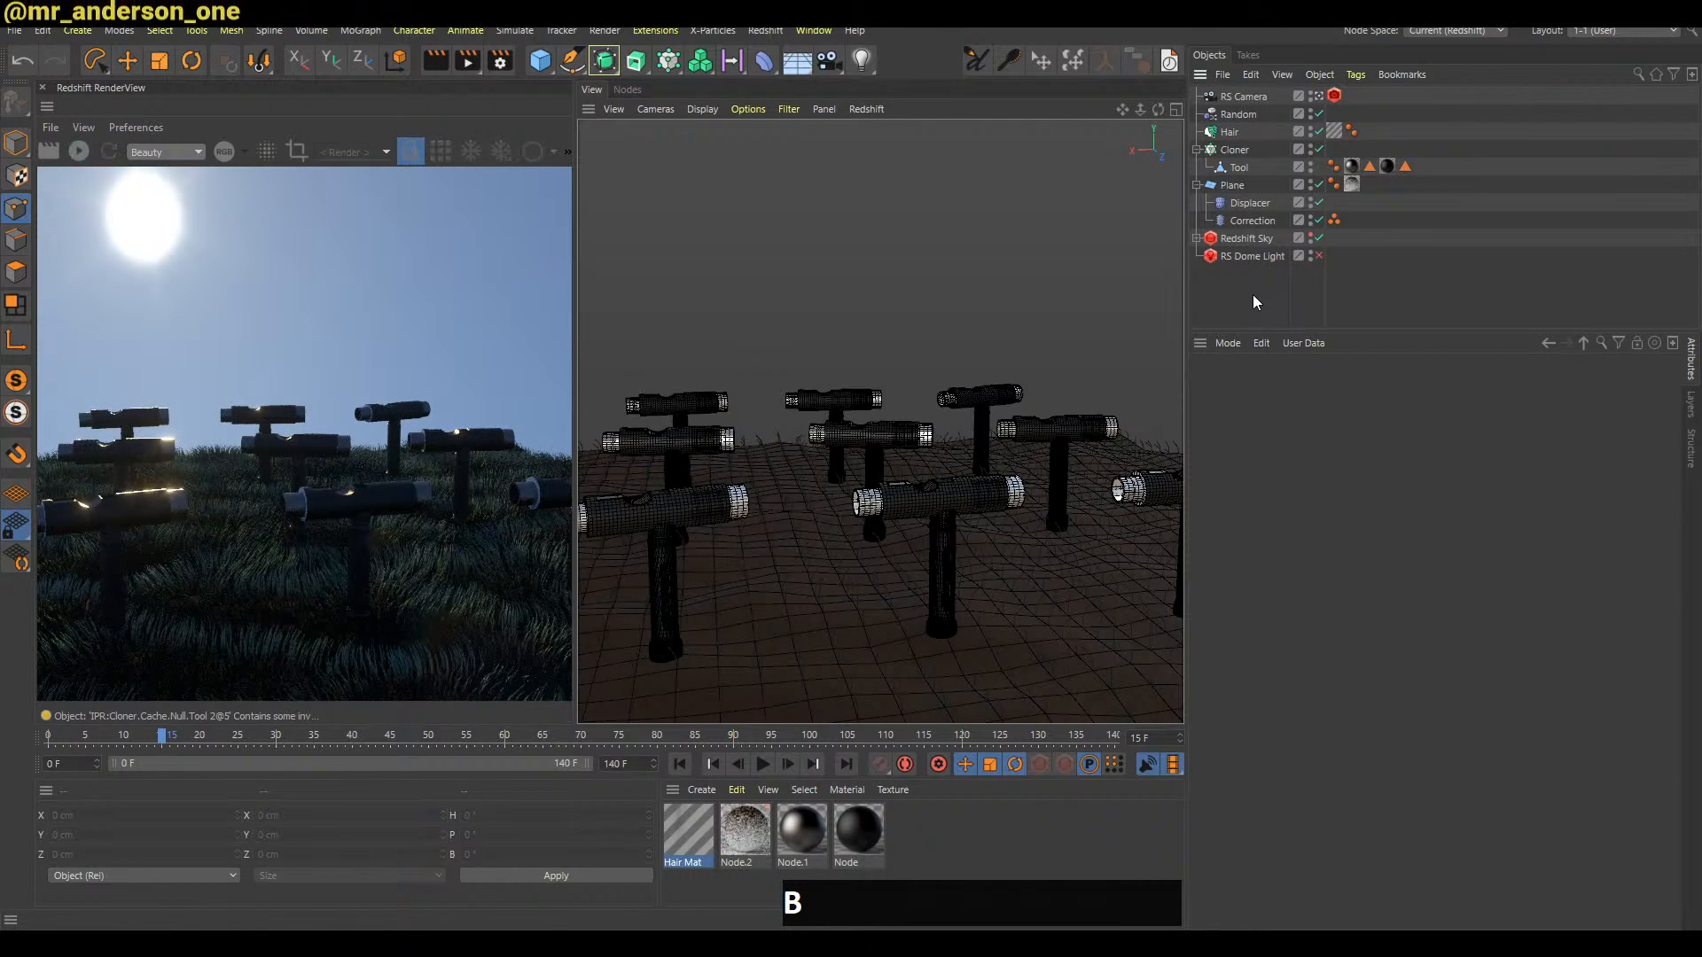
Select the Redshift Sky, expand it to show its sun, and restart live rendering
left_click(1262, 258)
left_click(1250, 239)
left_click(1197, 237)
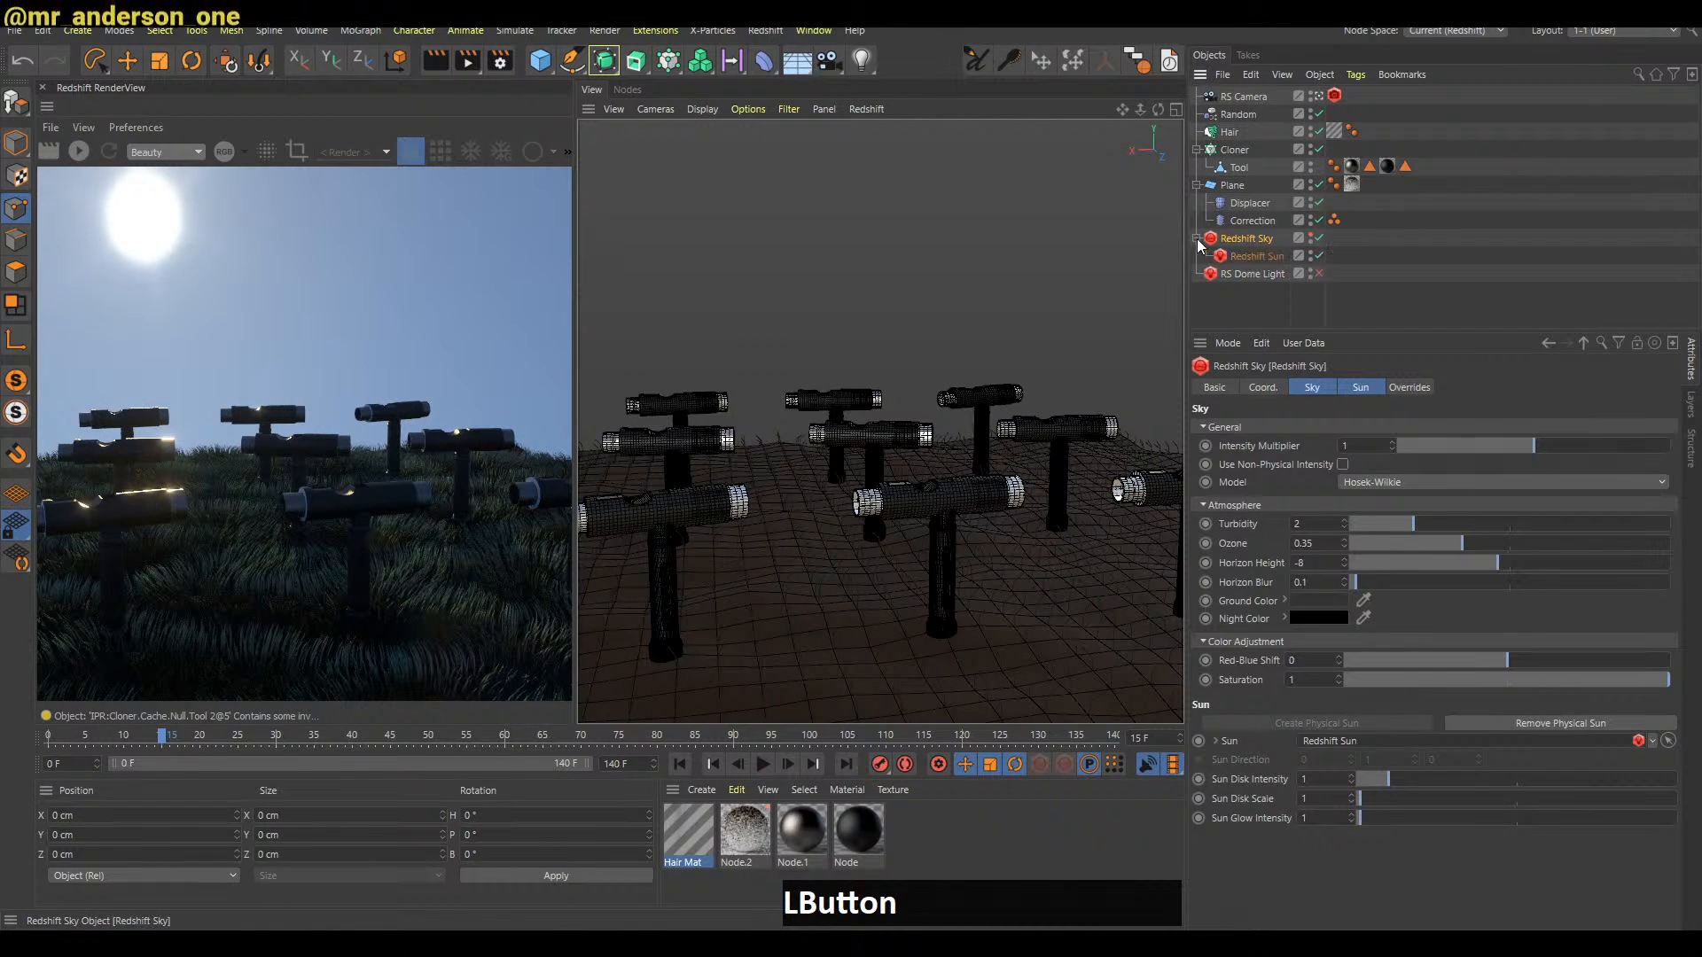
key("b")
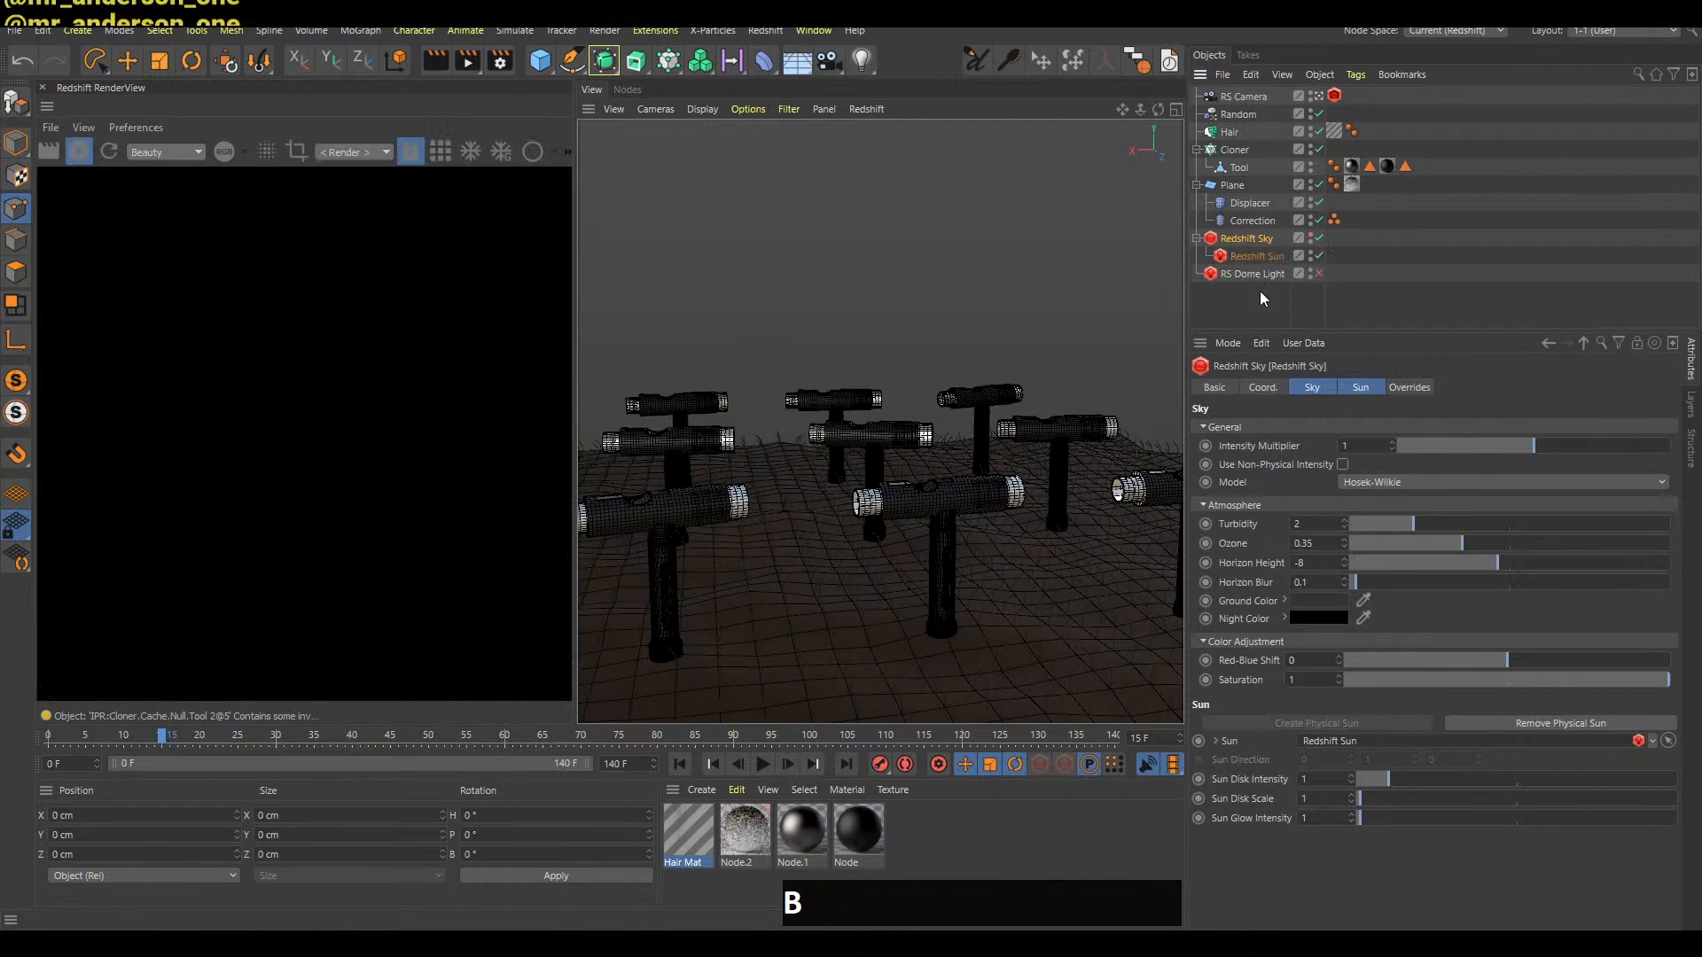
Rotate the Redshift Sky to heading -30° and pitch 39°, undoing the other sun angles tried
left_click(1263, 387)
left_click_drag(1401, 430, 1396, 280)
left_click_drag(1411, 221, 1416, 205)
key("ctrl+z")
left_click_drag(1402, 445, 1401, 225)
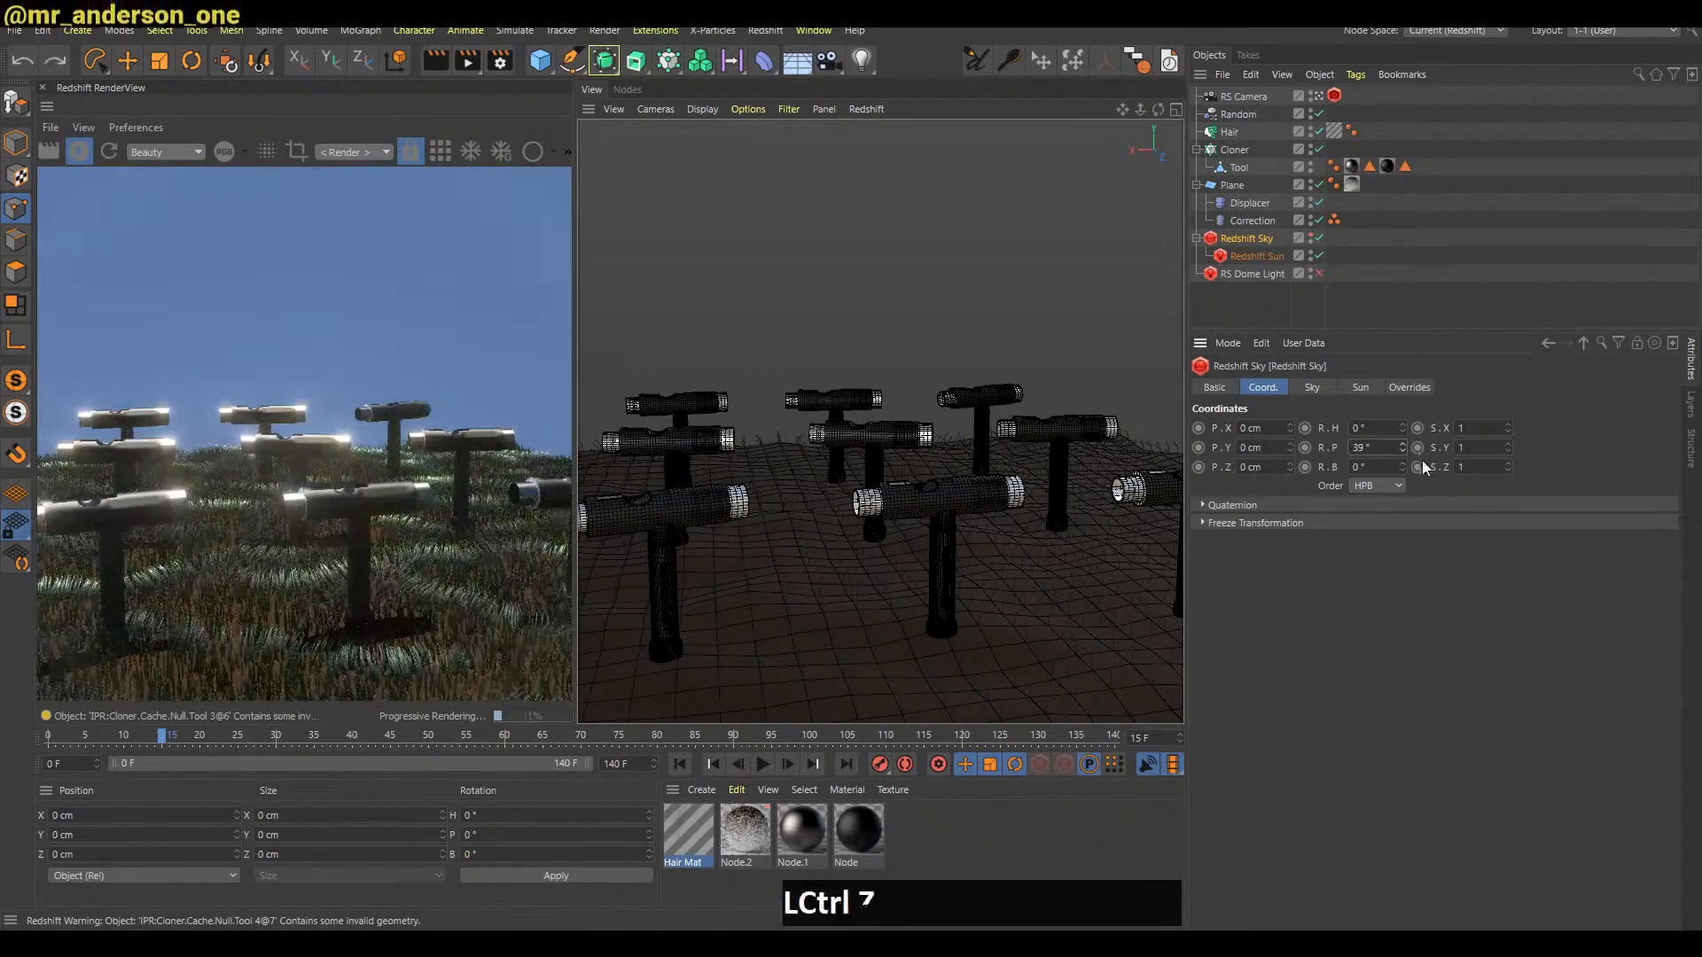
key("ctrl+z")
left_click_drag(1402, 449, 1407, 301, "shift")
key("ctrl+z")
key("ctrl+z")
key("ctrl+z")
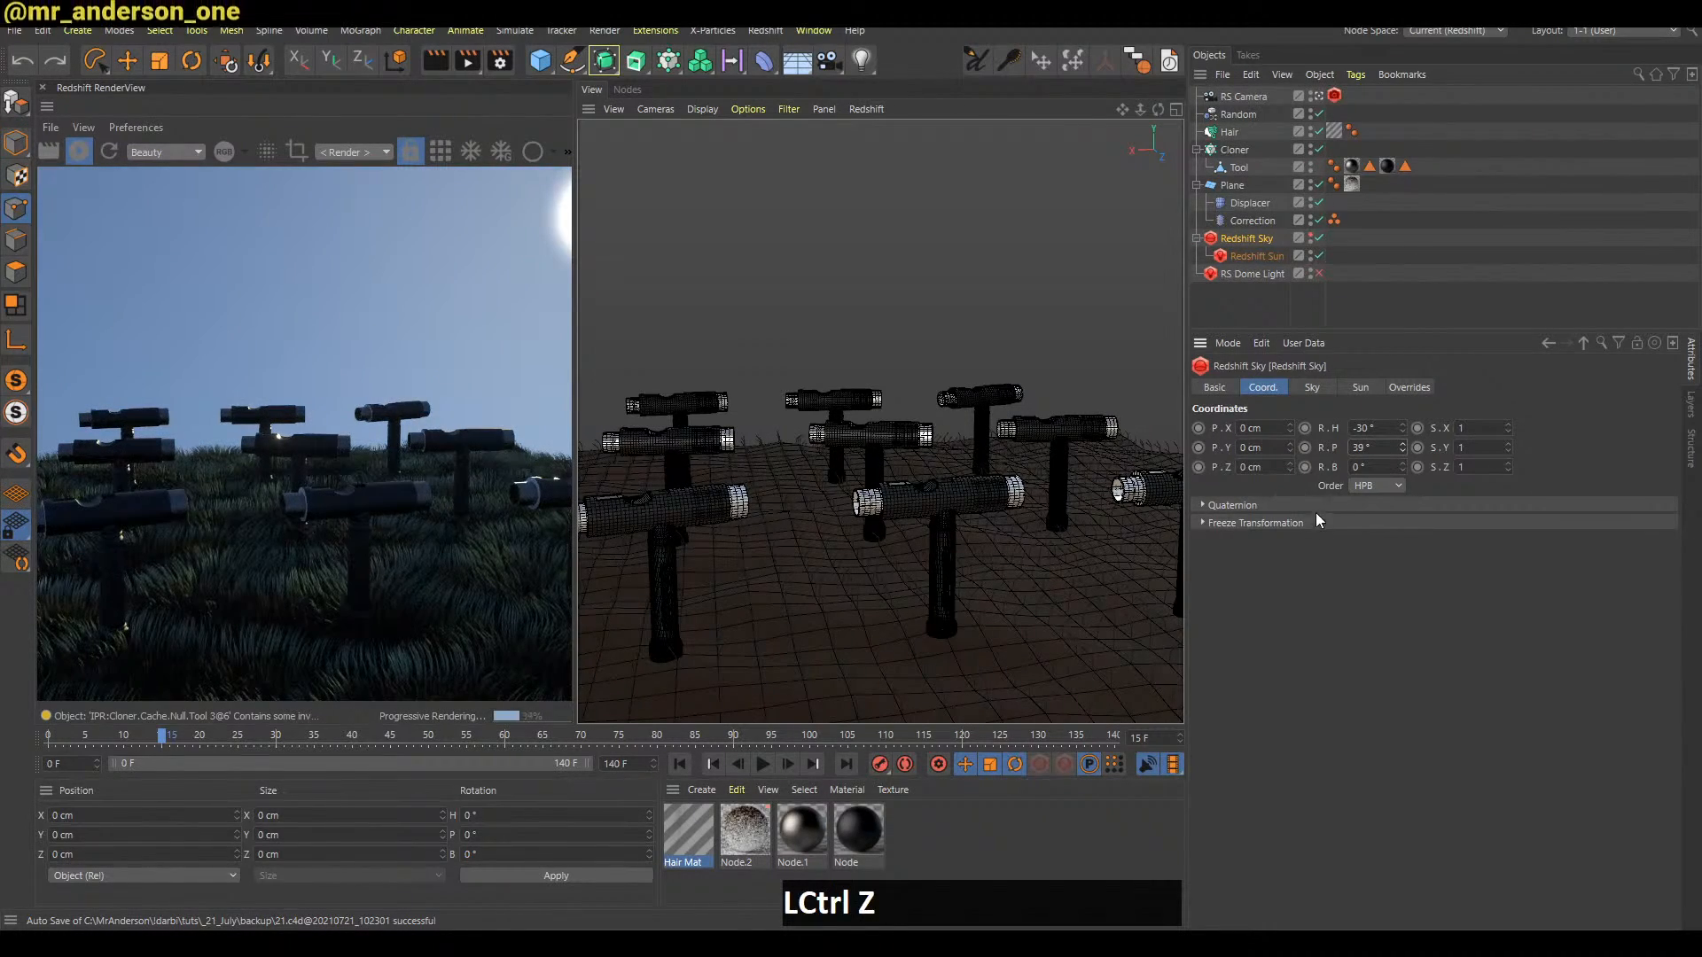
Shorten the animation to 60 frames and return to the first frame
left_click(567, 767)
type("60")
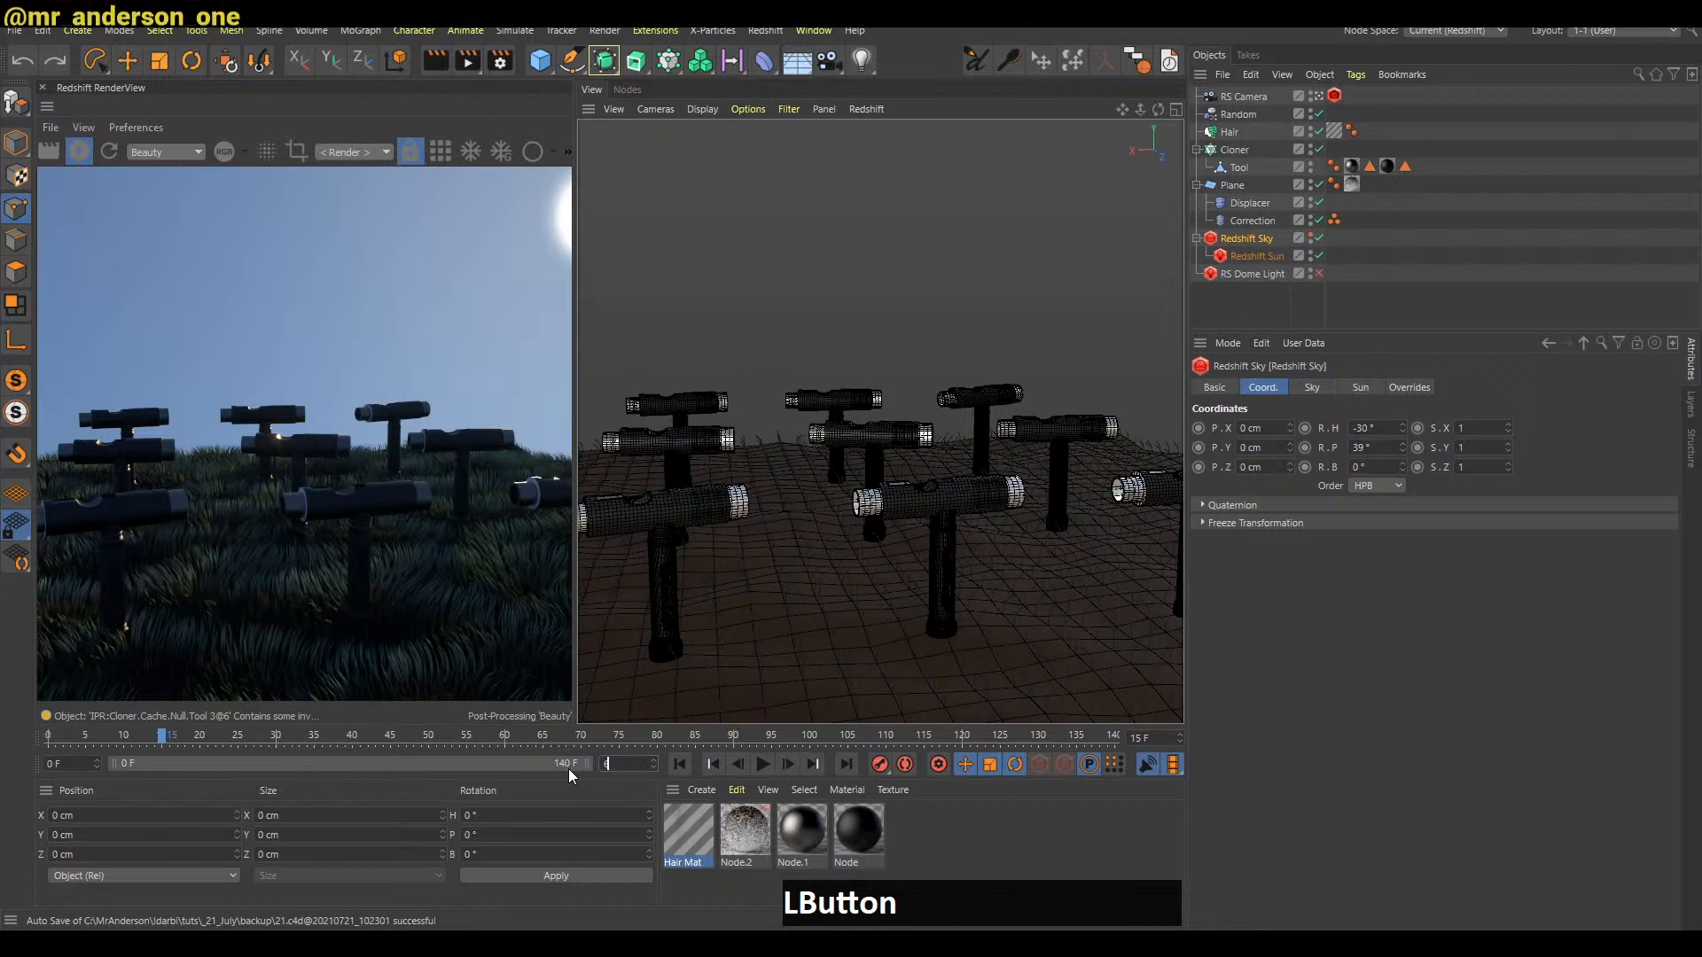
key("KP_Enter")
key("shift+a")
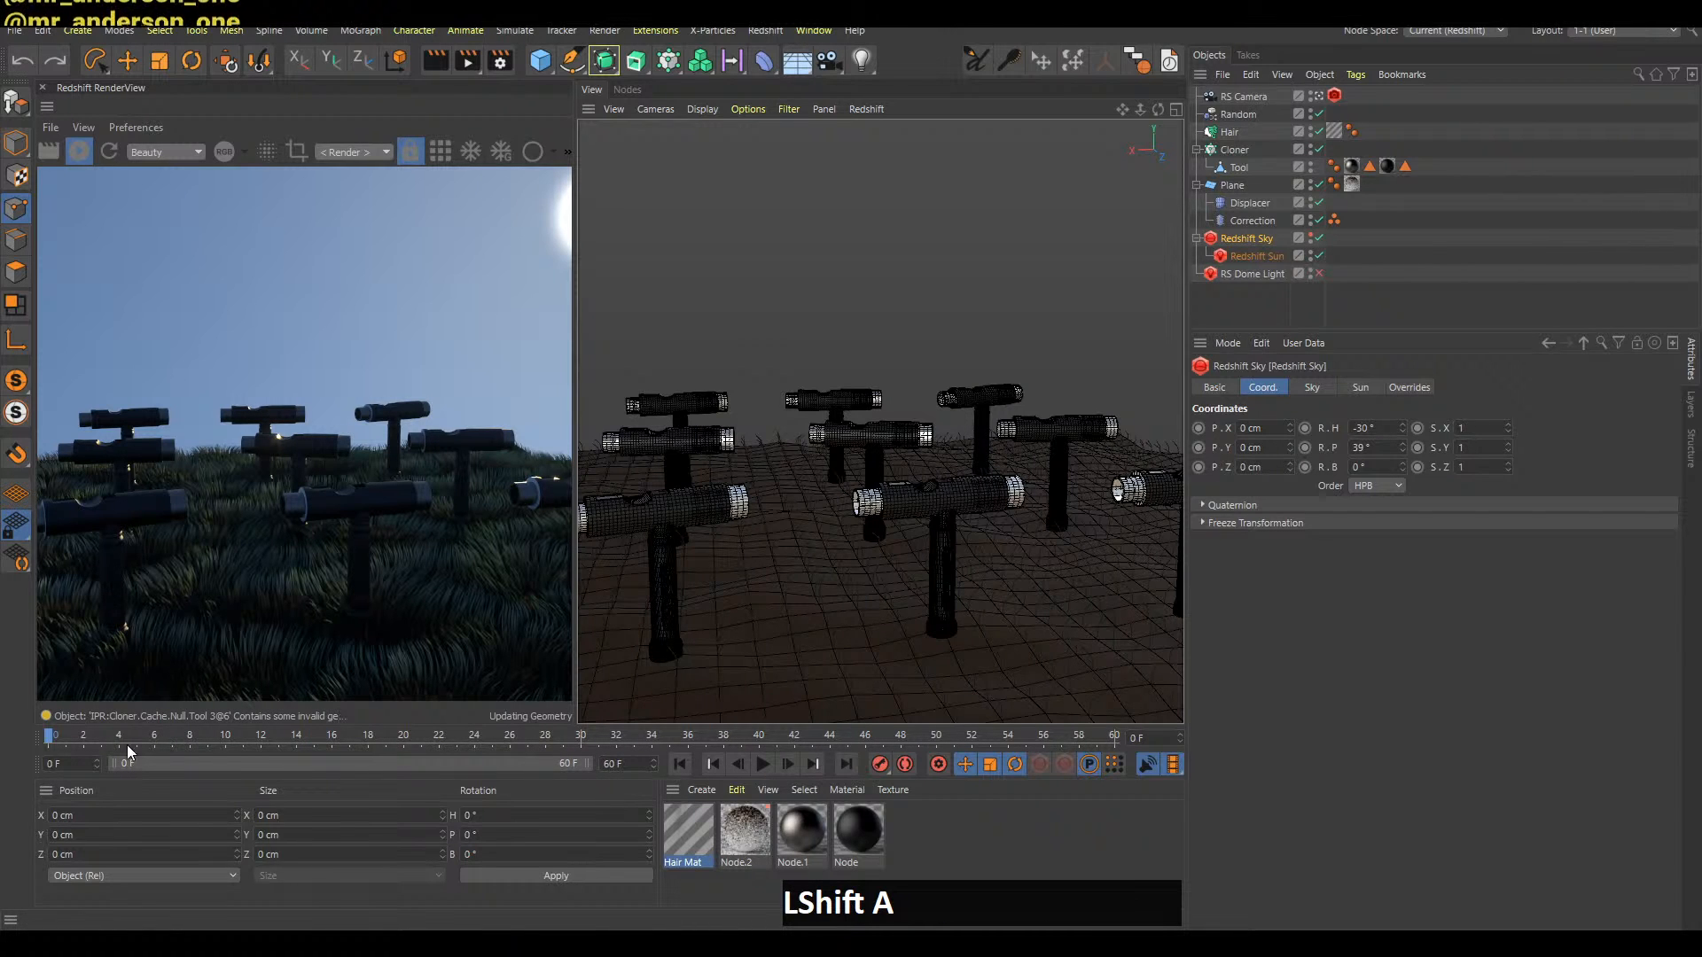
Keyframe the Redshift Sky's pitch at 39° on frame 0 and at 399° on frame 60
left_click(1305, 449)
key("shift+g")
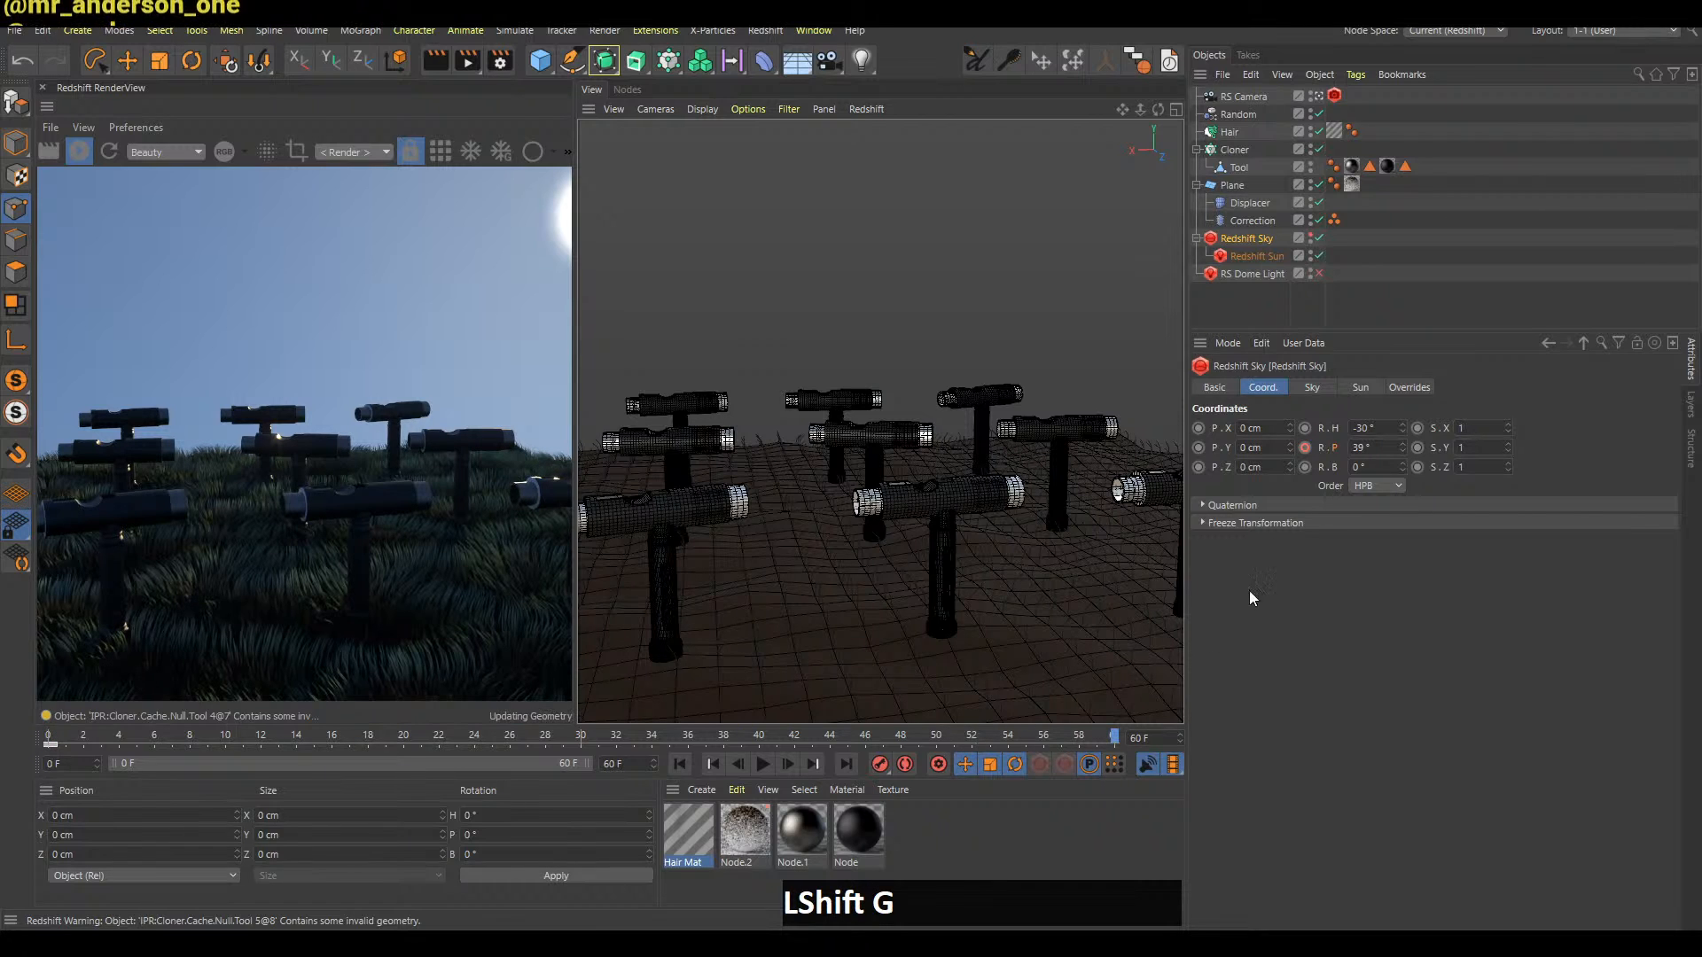
left_click(1383, 449)
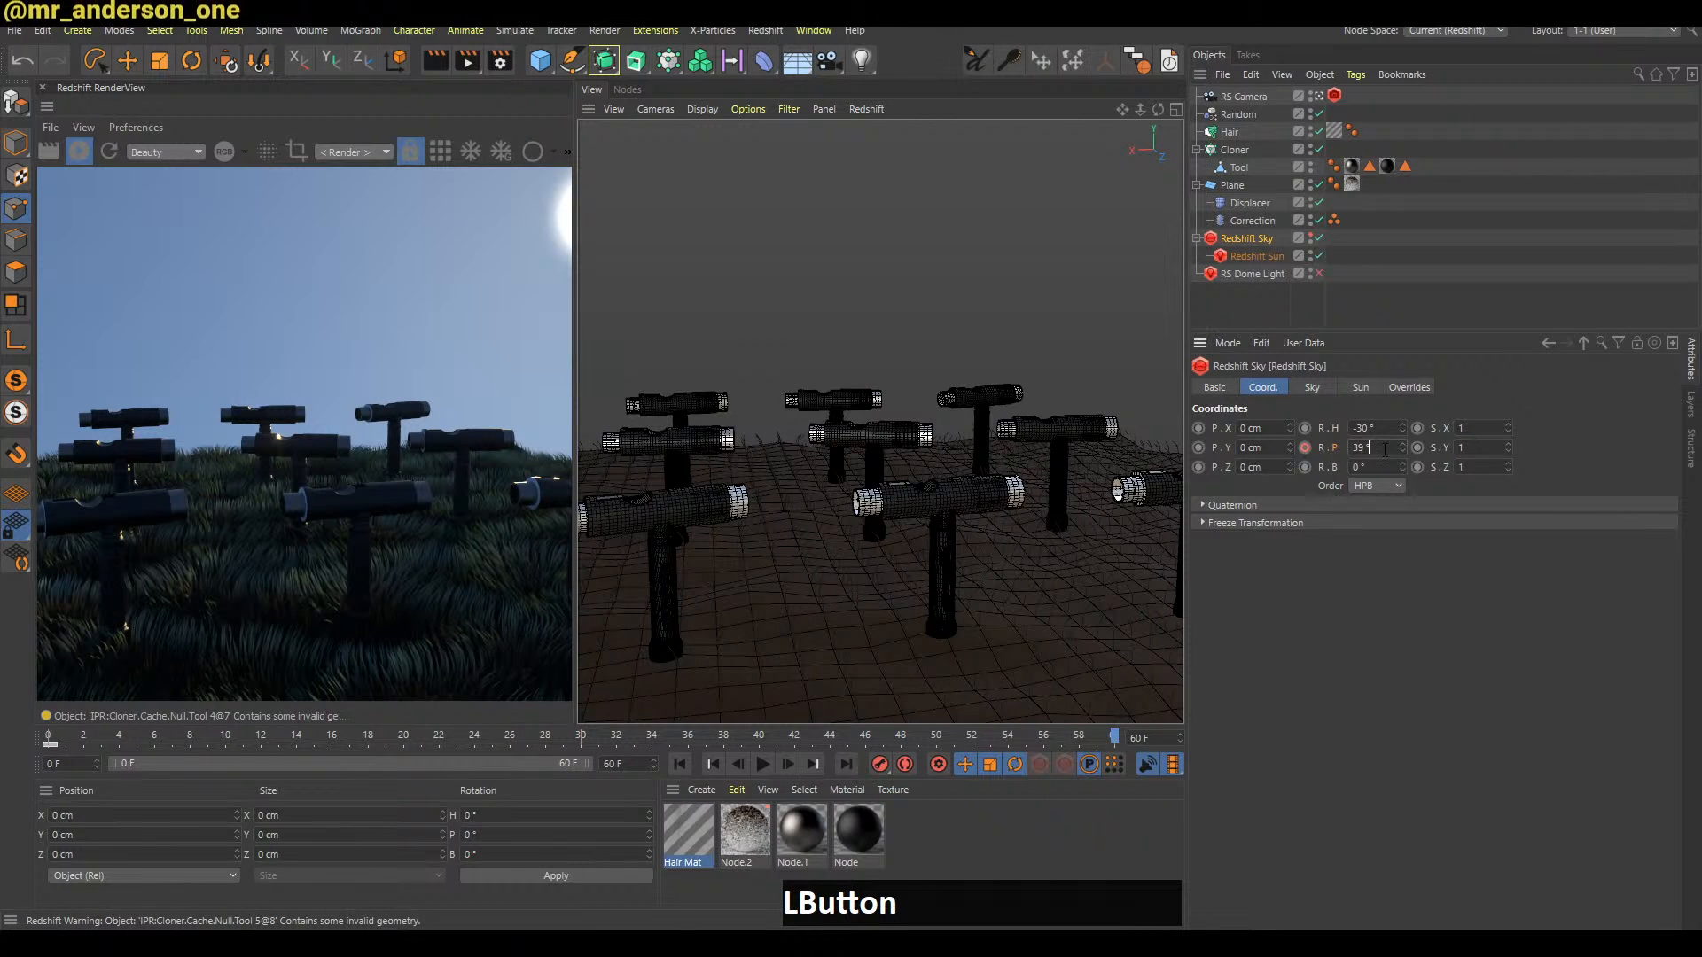
type("9+0")
key("Return")
left_click(1259, 528)
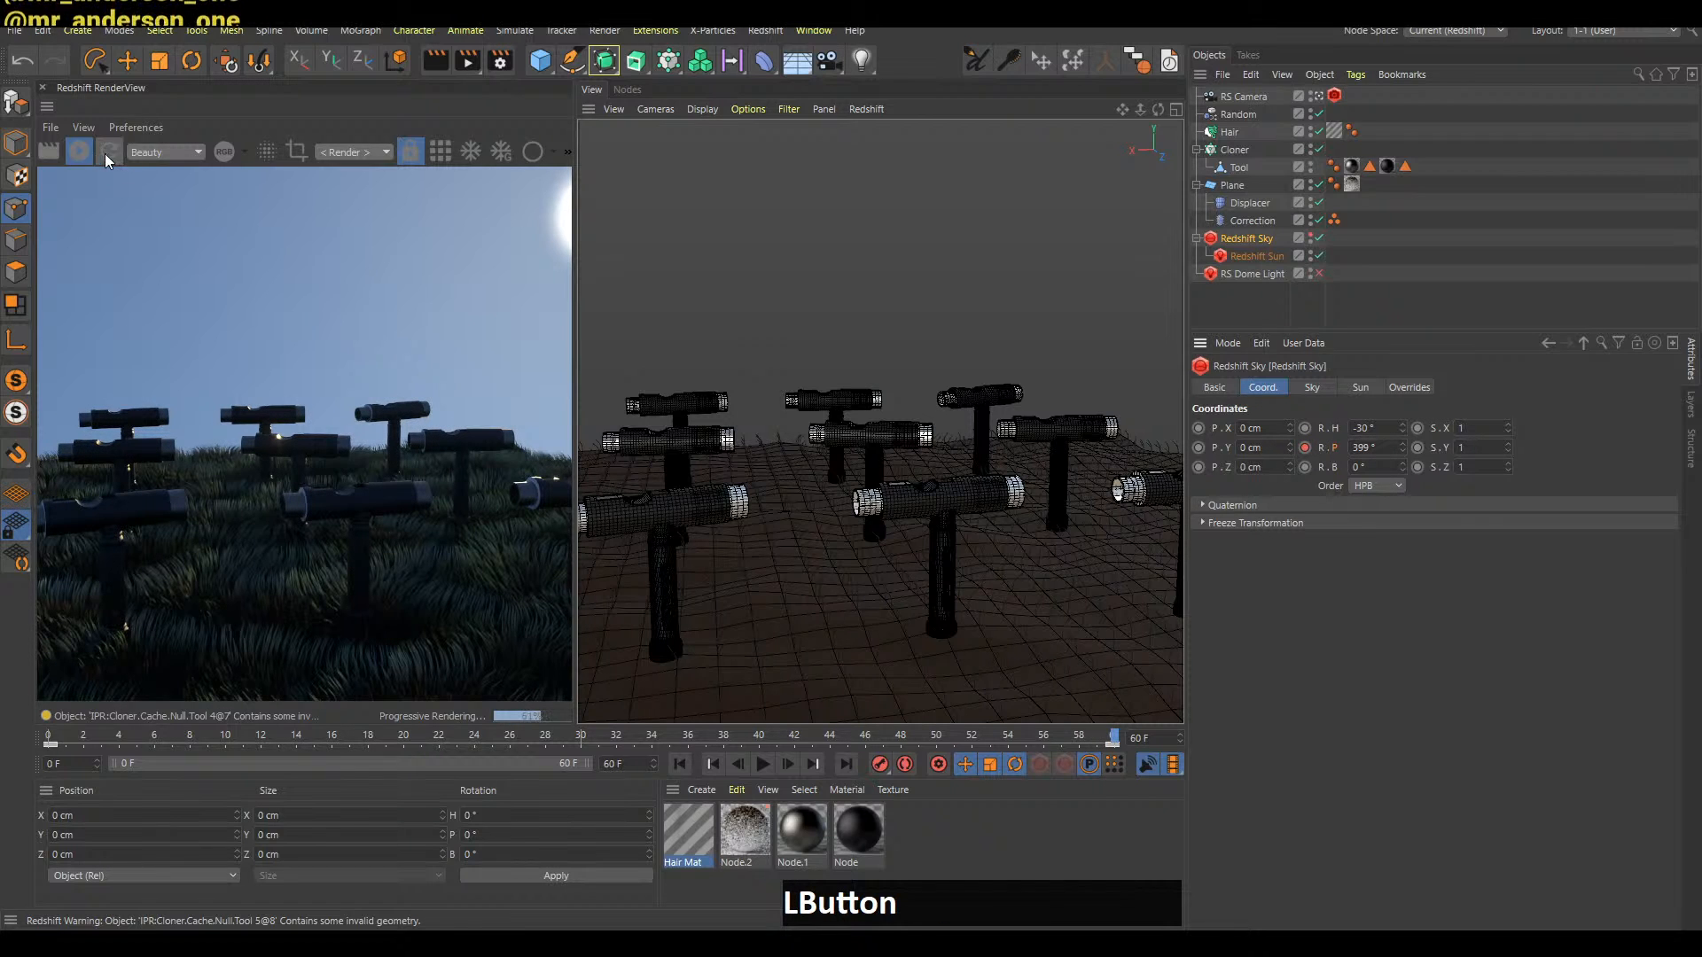
Pause live rendering, give the sky's keys linear interpolation in the Timeline, and expand its Rotation.P track to show the curve
left_click(79, 151)
left_click(1260, 316)
key("shift+F3")
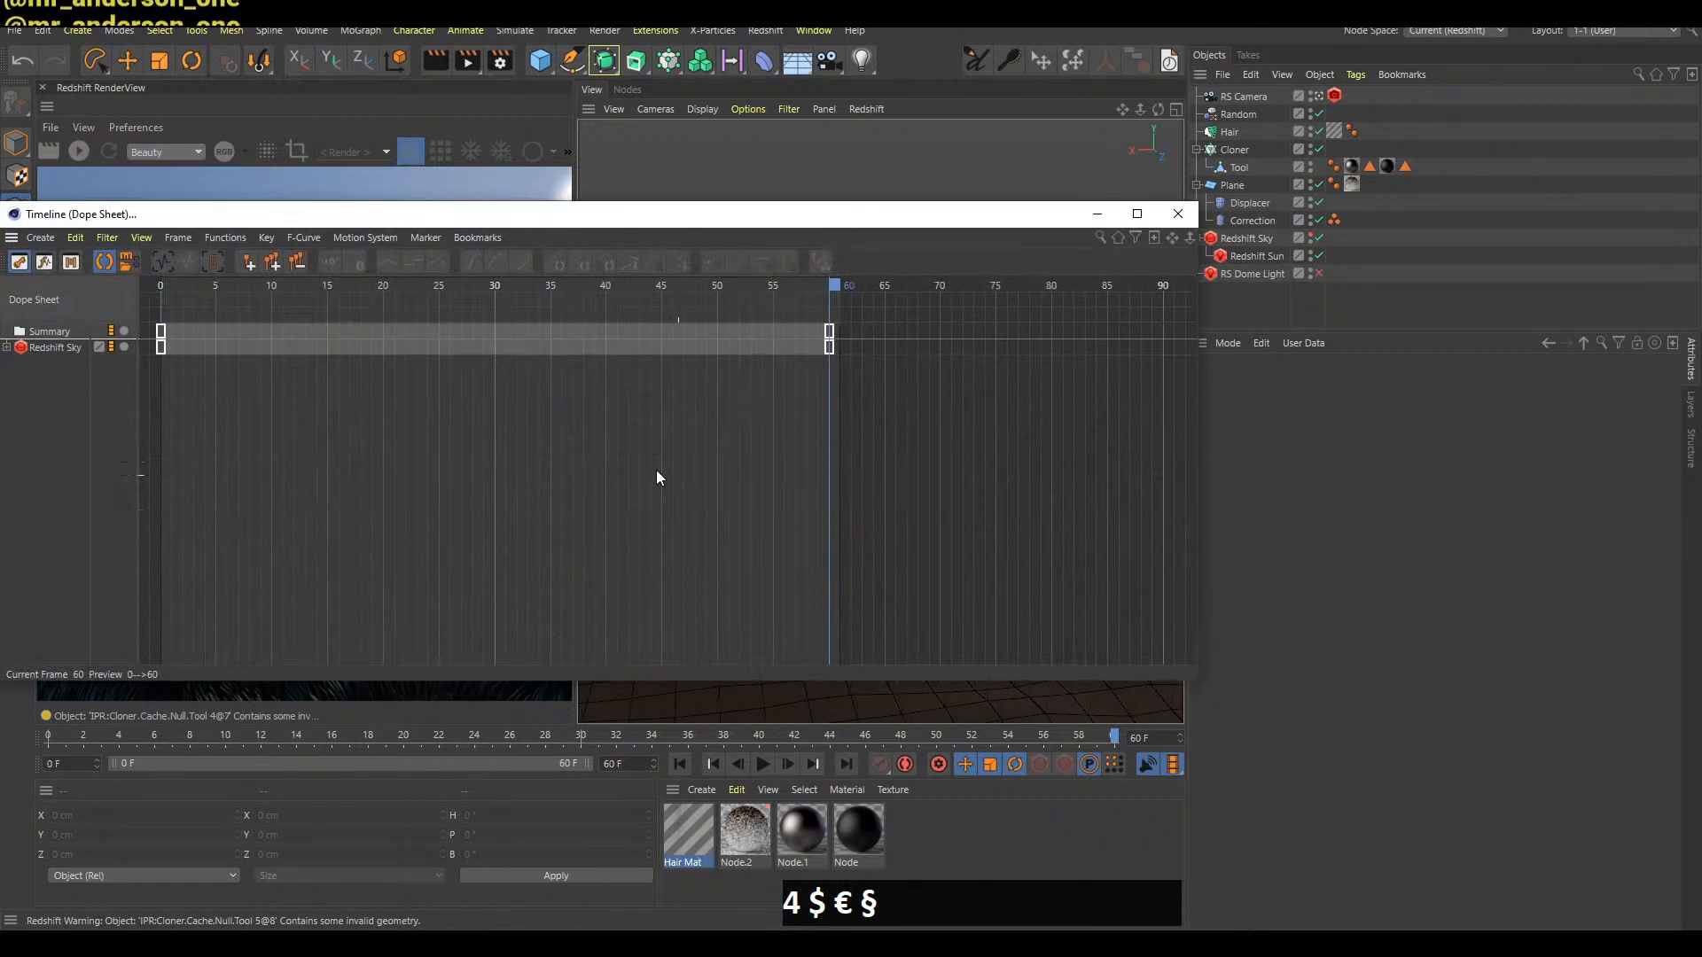
left_click(220, 353)
left_click(390, 263)
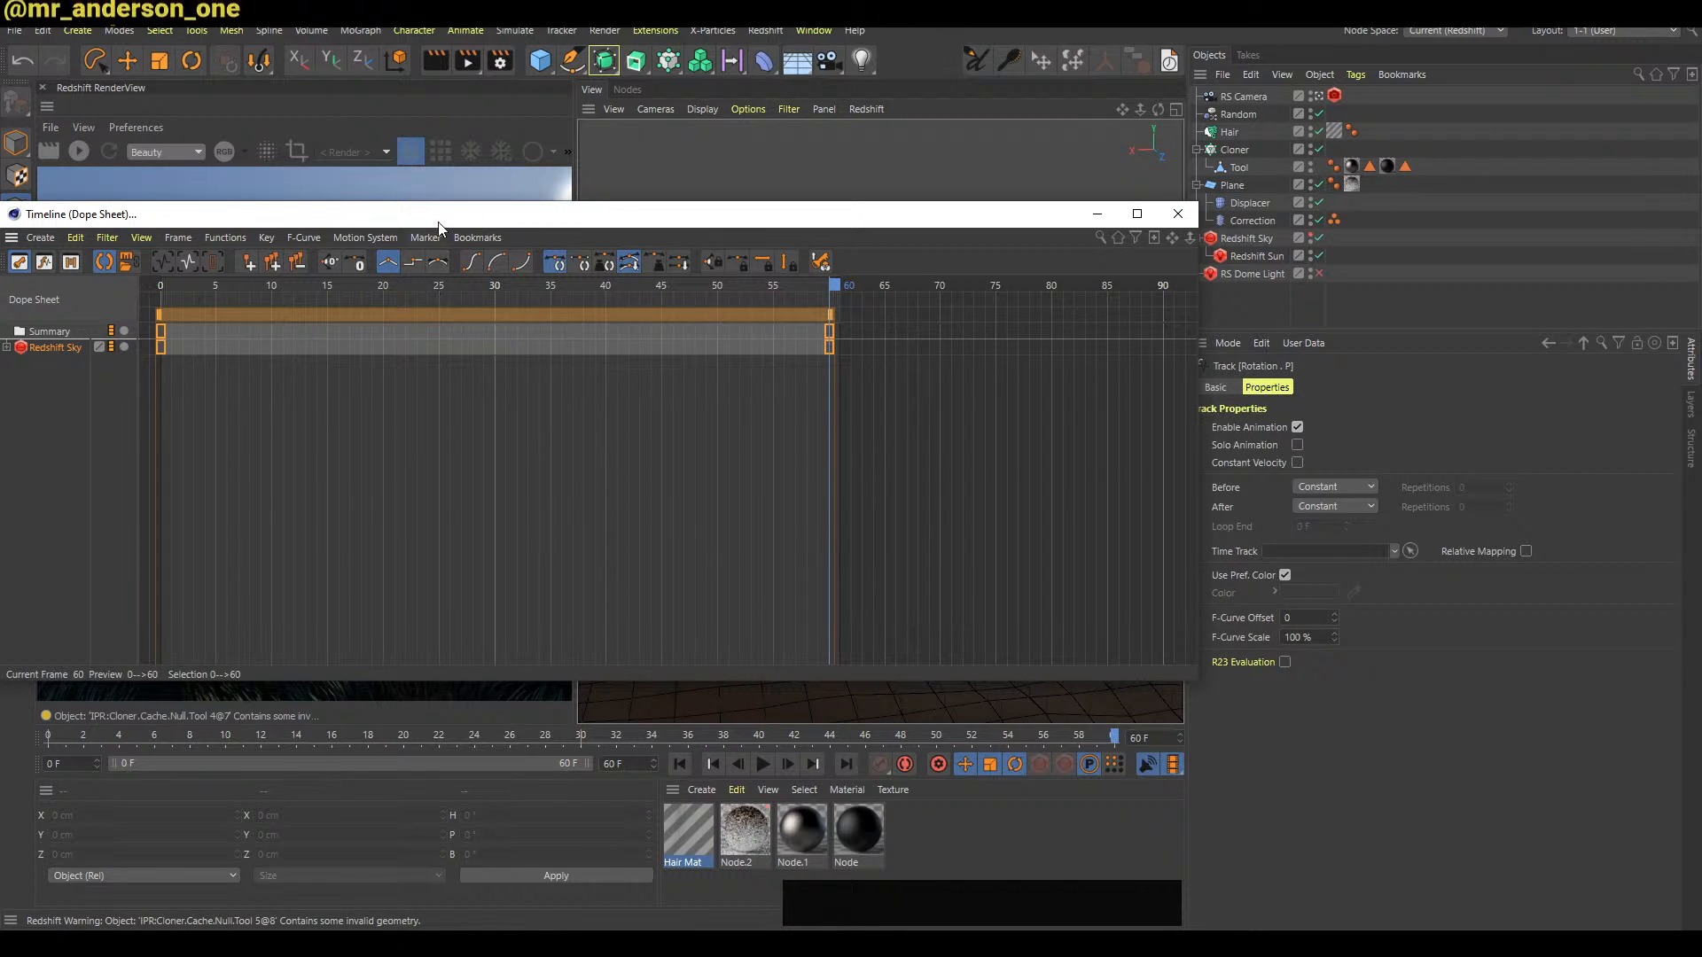
left_click_drag(439, 221, 476, 279)
left_click(43, 405)
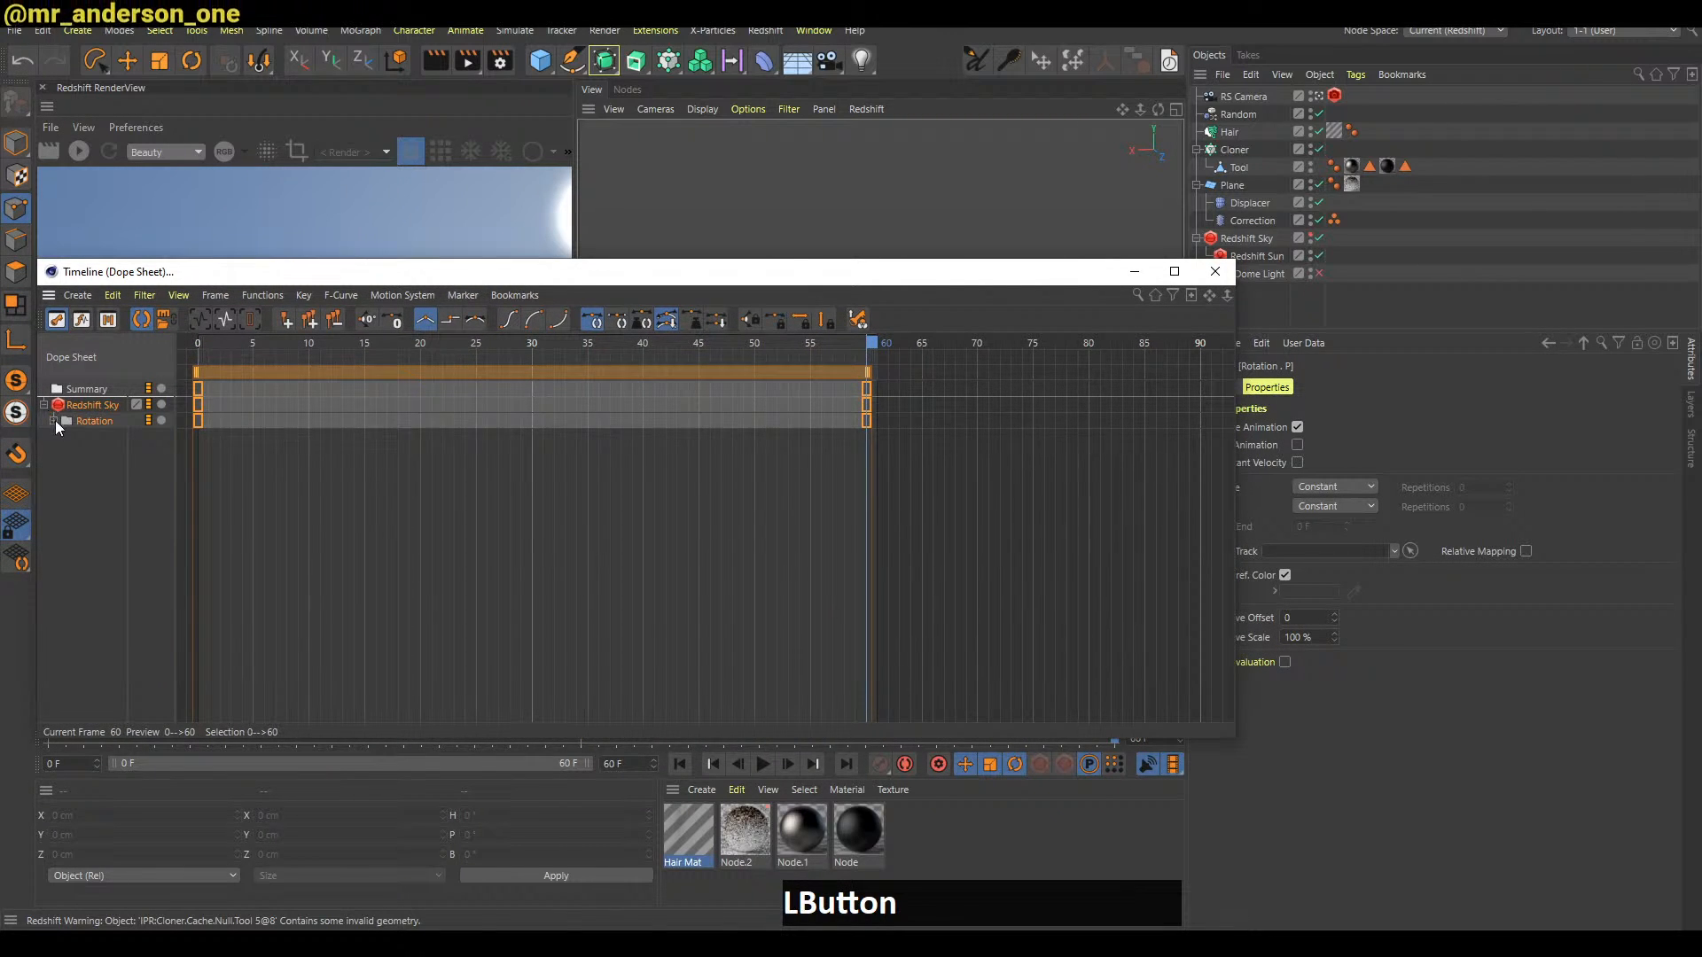
left_click(53, 421)
left_click(62, 437)
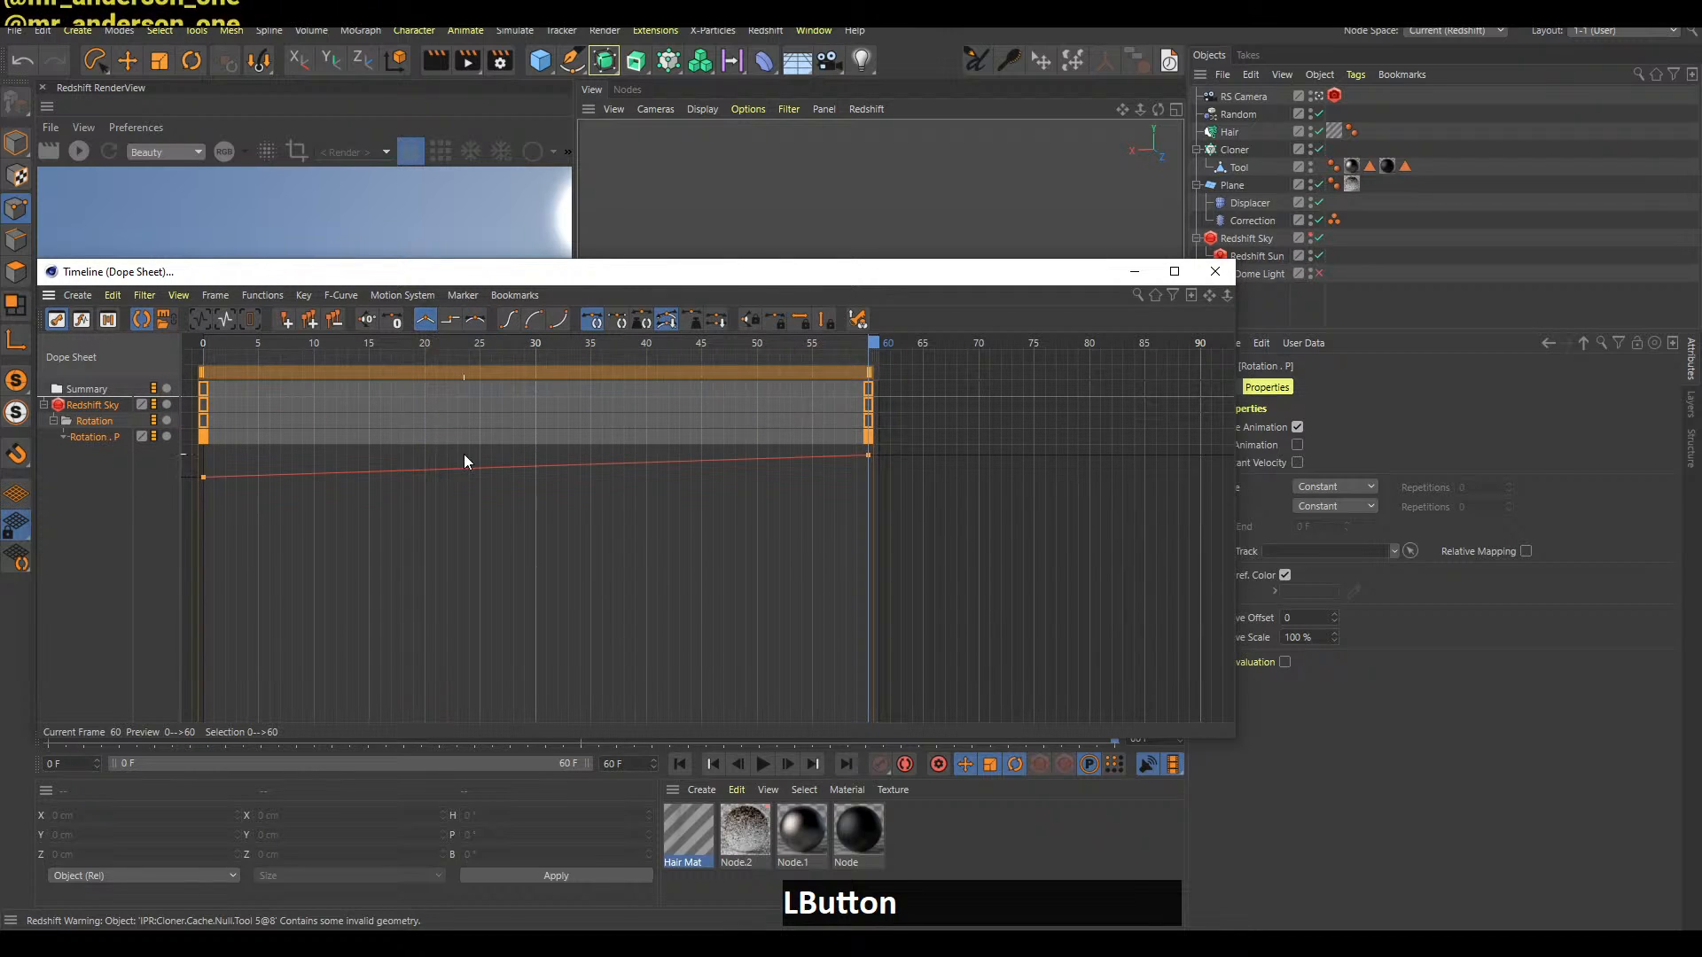
Close the Timeline, restart live rendering and save the scene
left_click(968, 610)
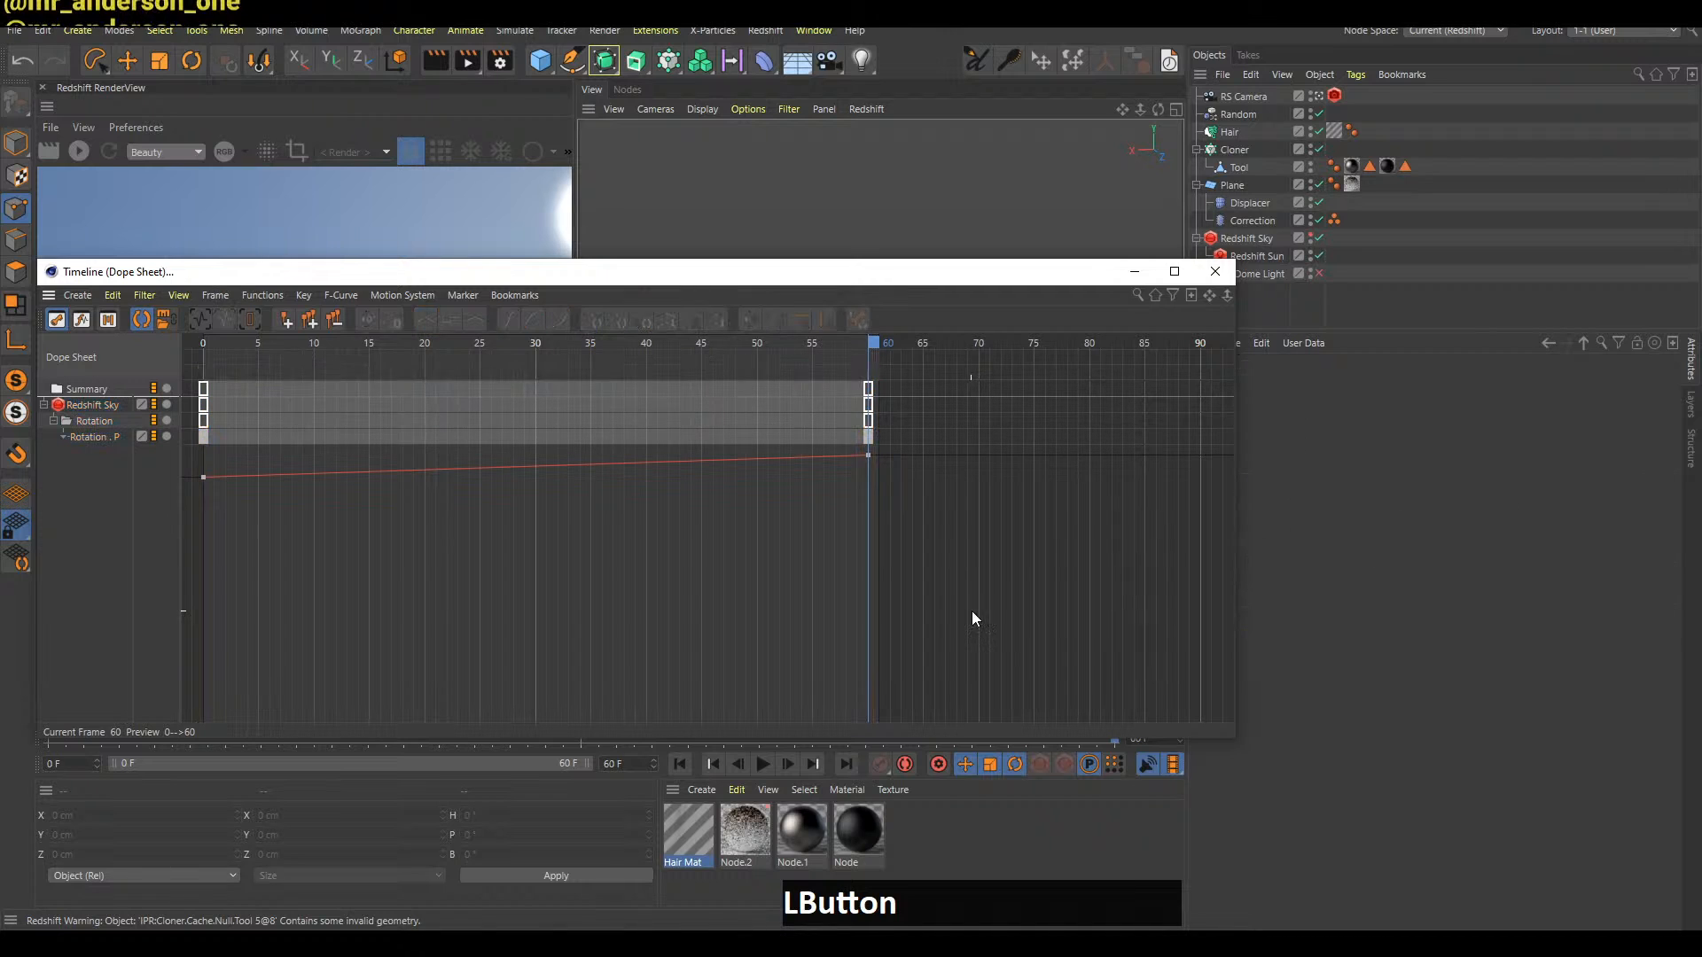
key("alt+F4")
key("b")
left_click(1256, 302)
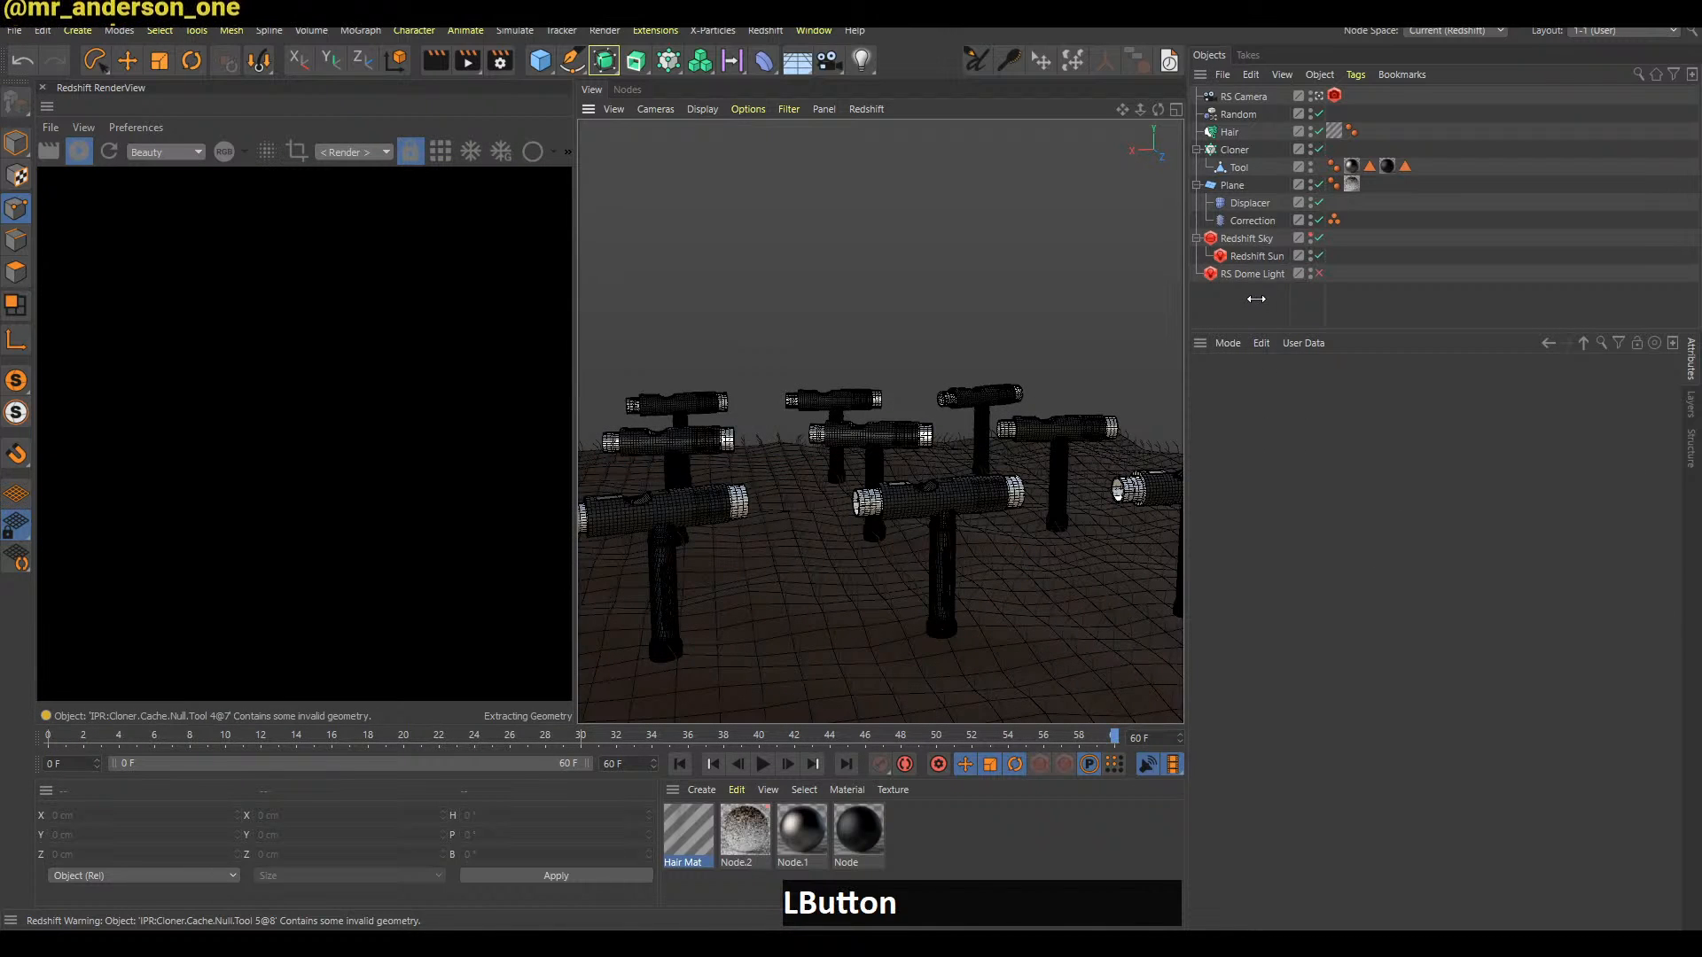
key("ctrl+s")
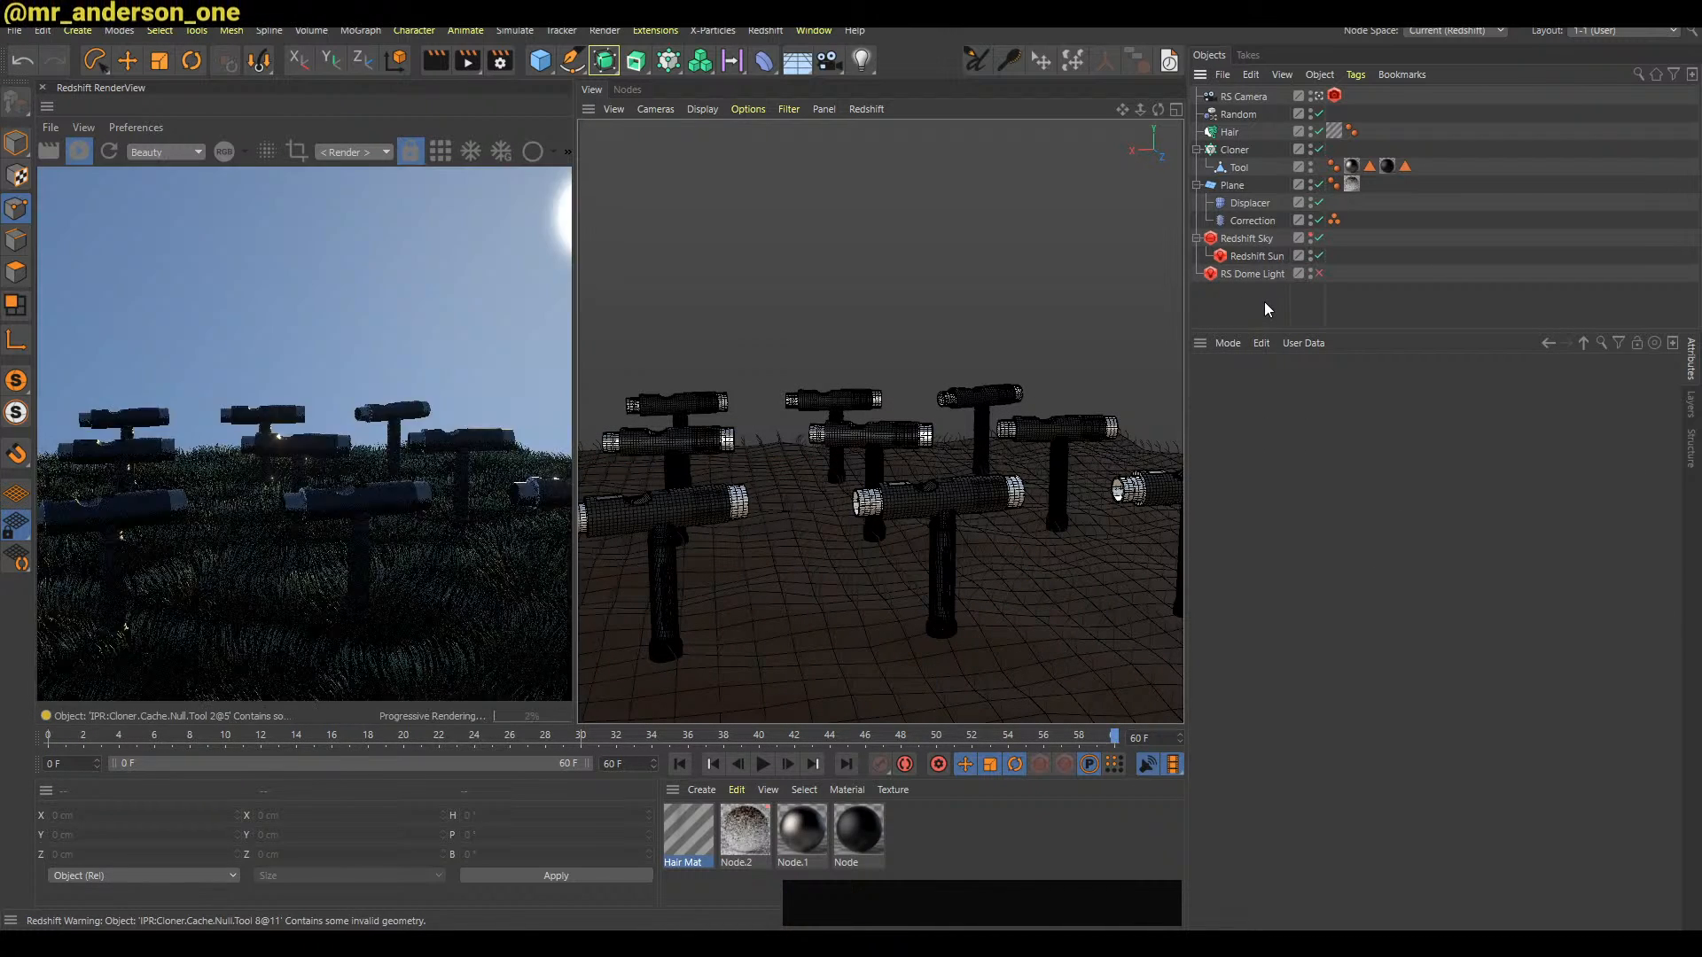
Play the sky animation from the first frame and stop it at frame 8
left_click(1264, 305)
key("f")
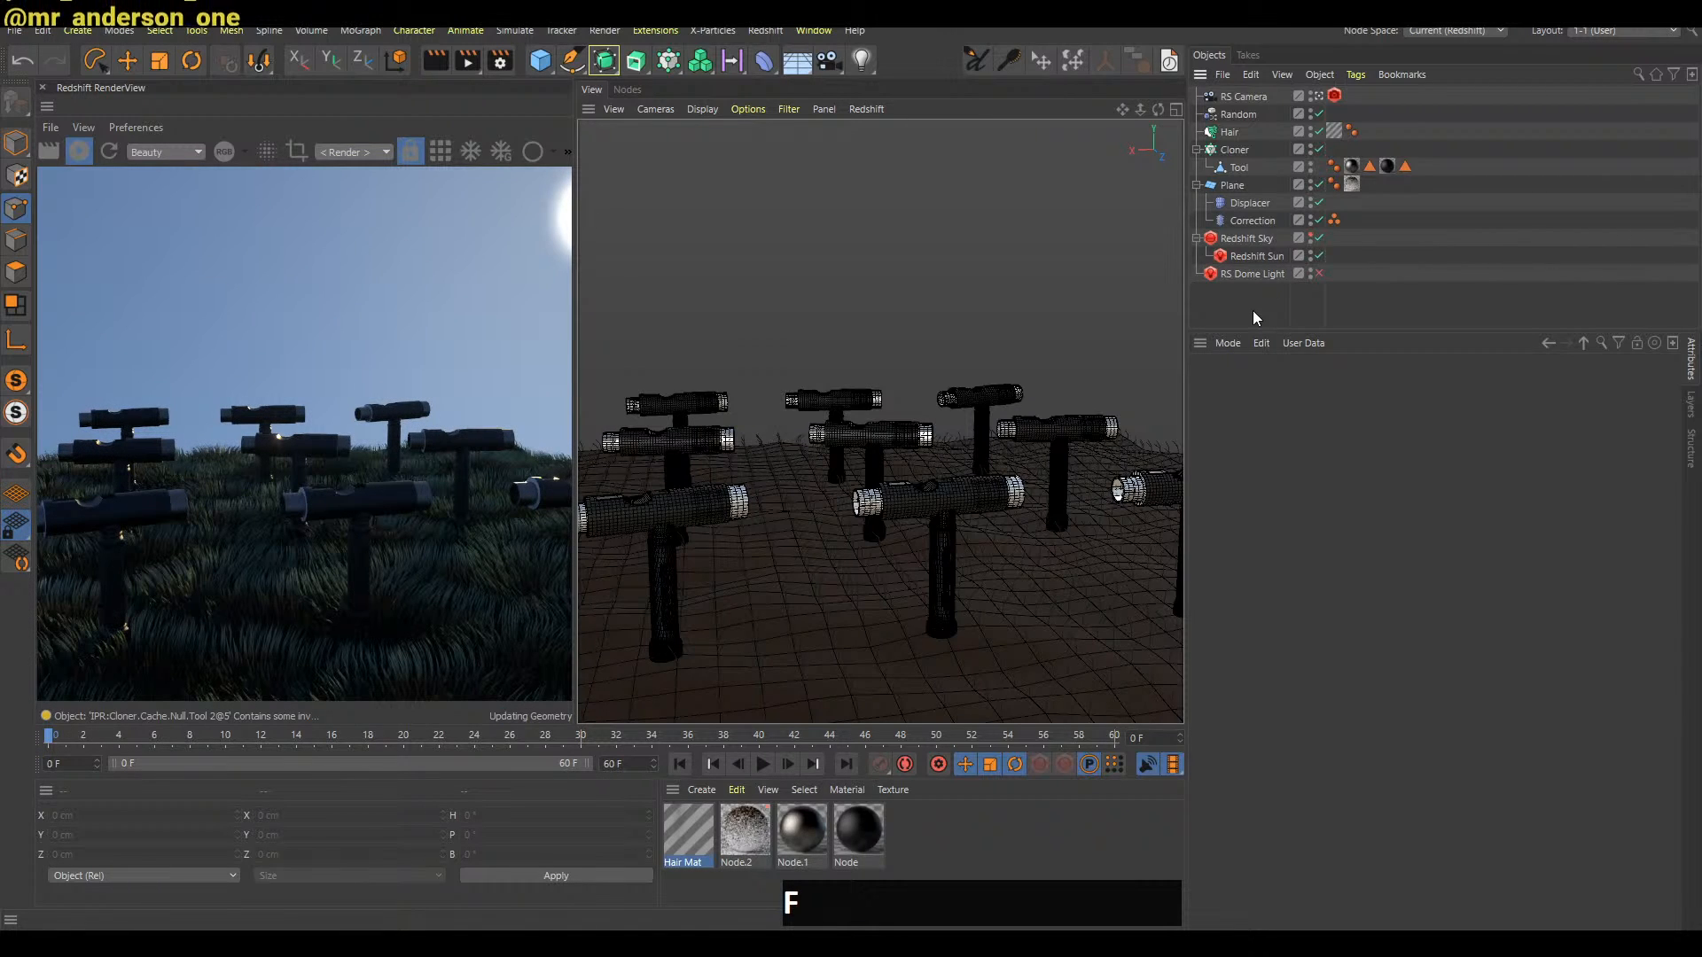
key("F8")
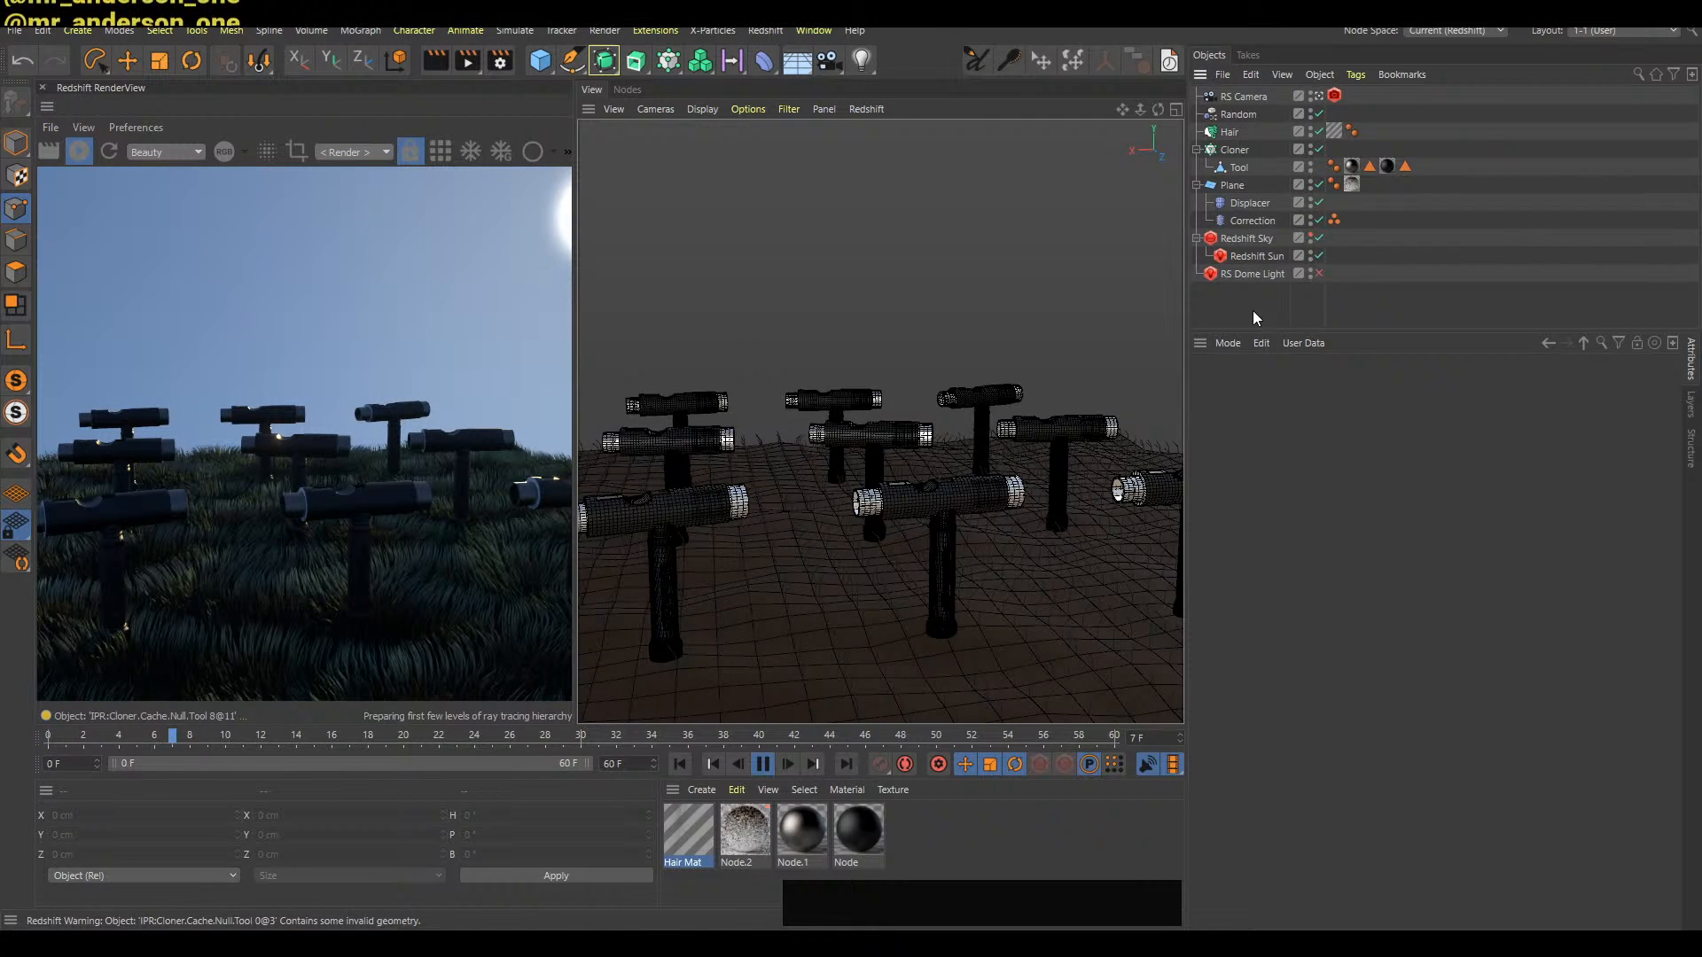
left_click(1272, 307)
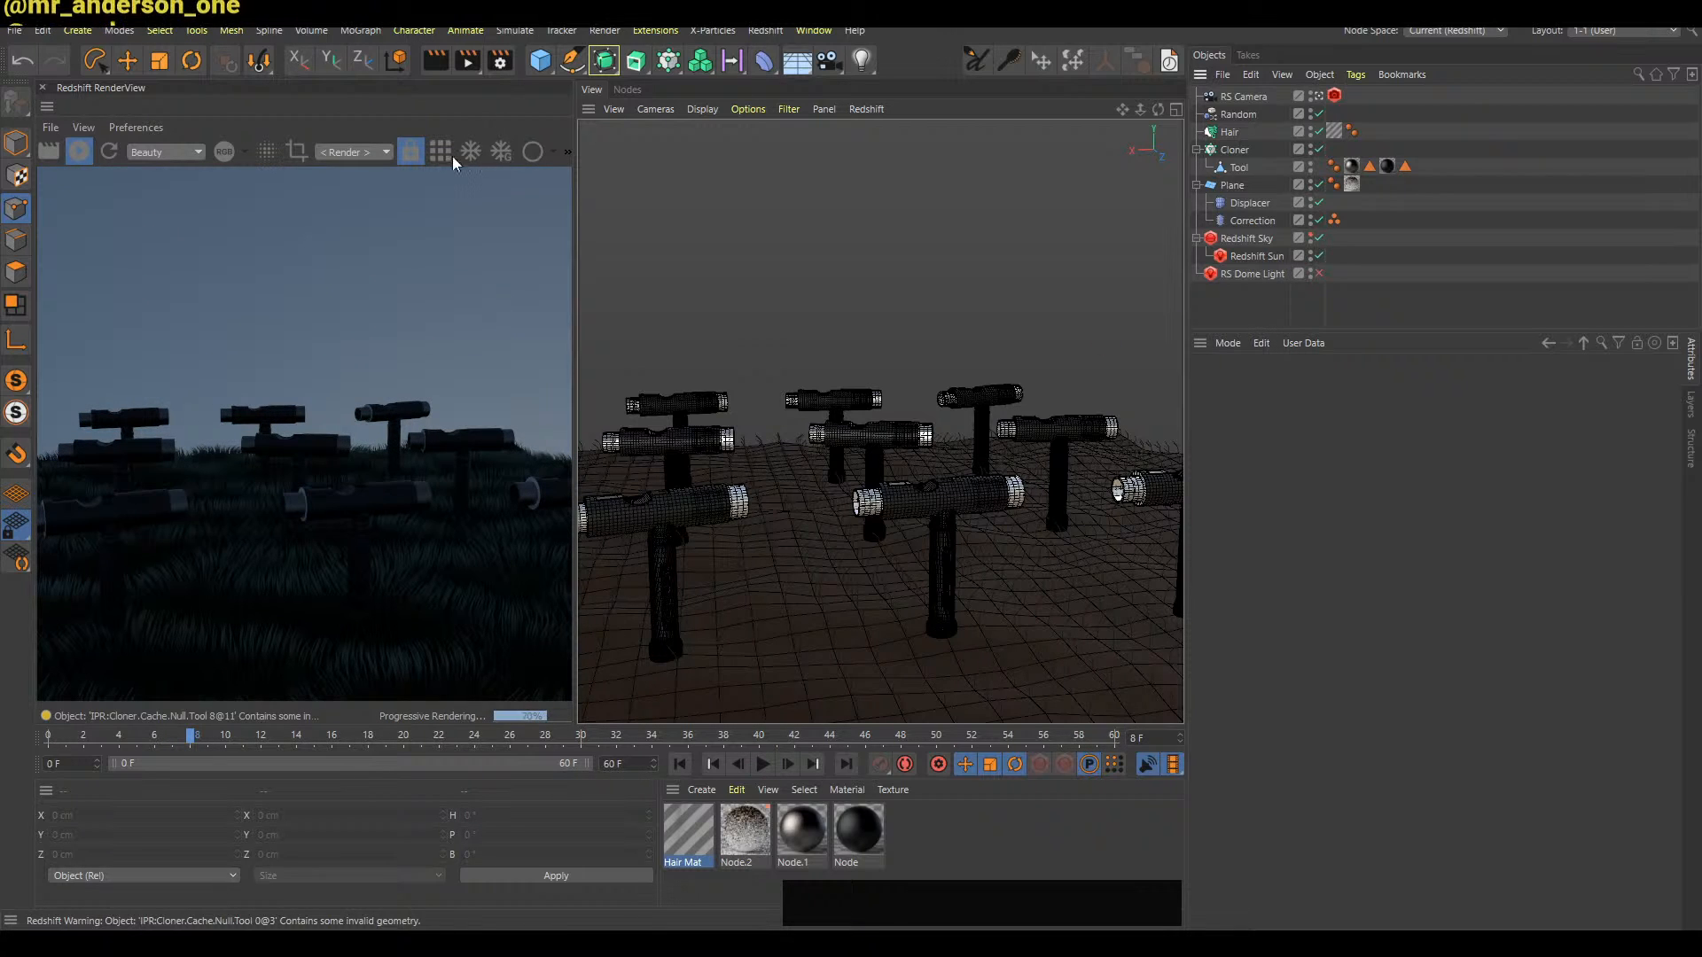
Freeze geometry updates in the live render and scrub the animation through to frame 60
left_click(501, 152)
key("a")
key("f")
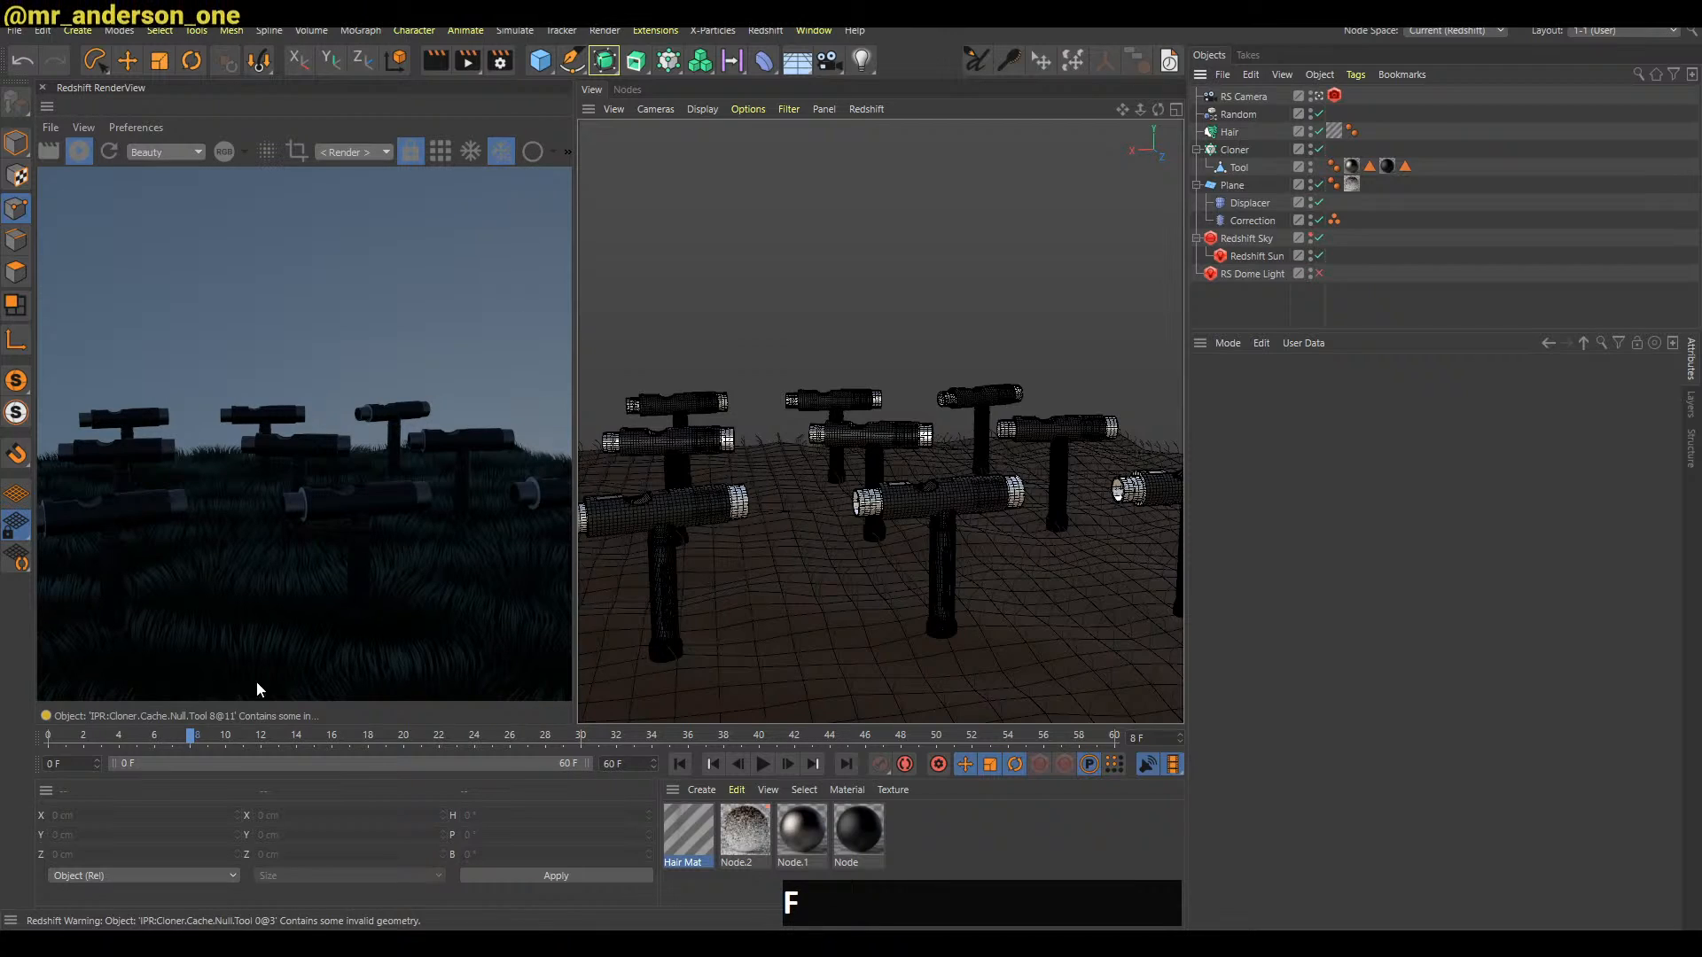
left_click_drag(62, 736, 1146, 723)
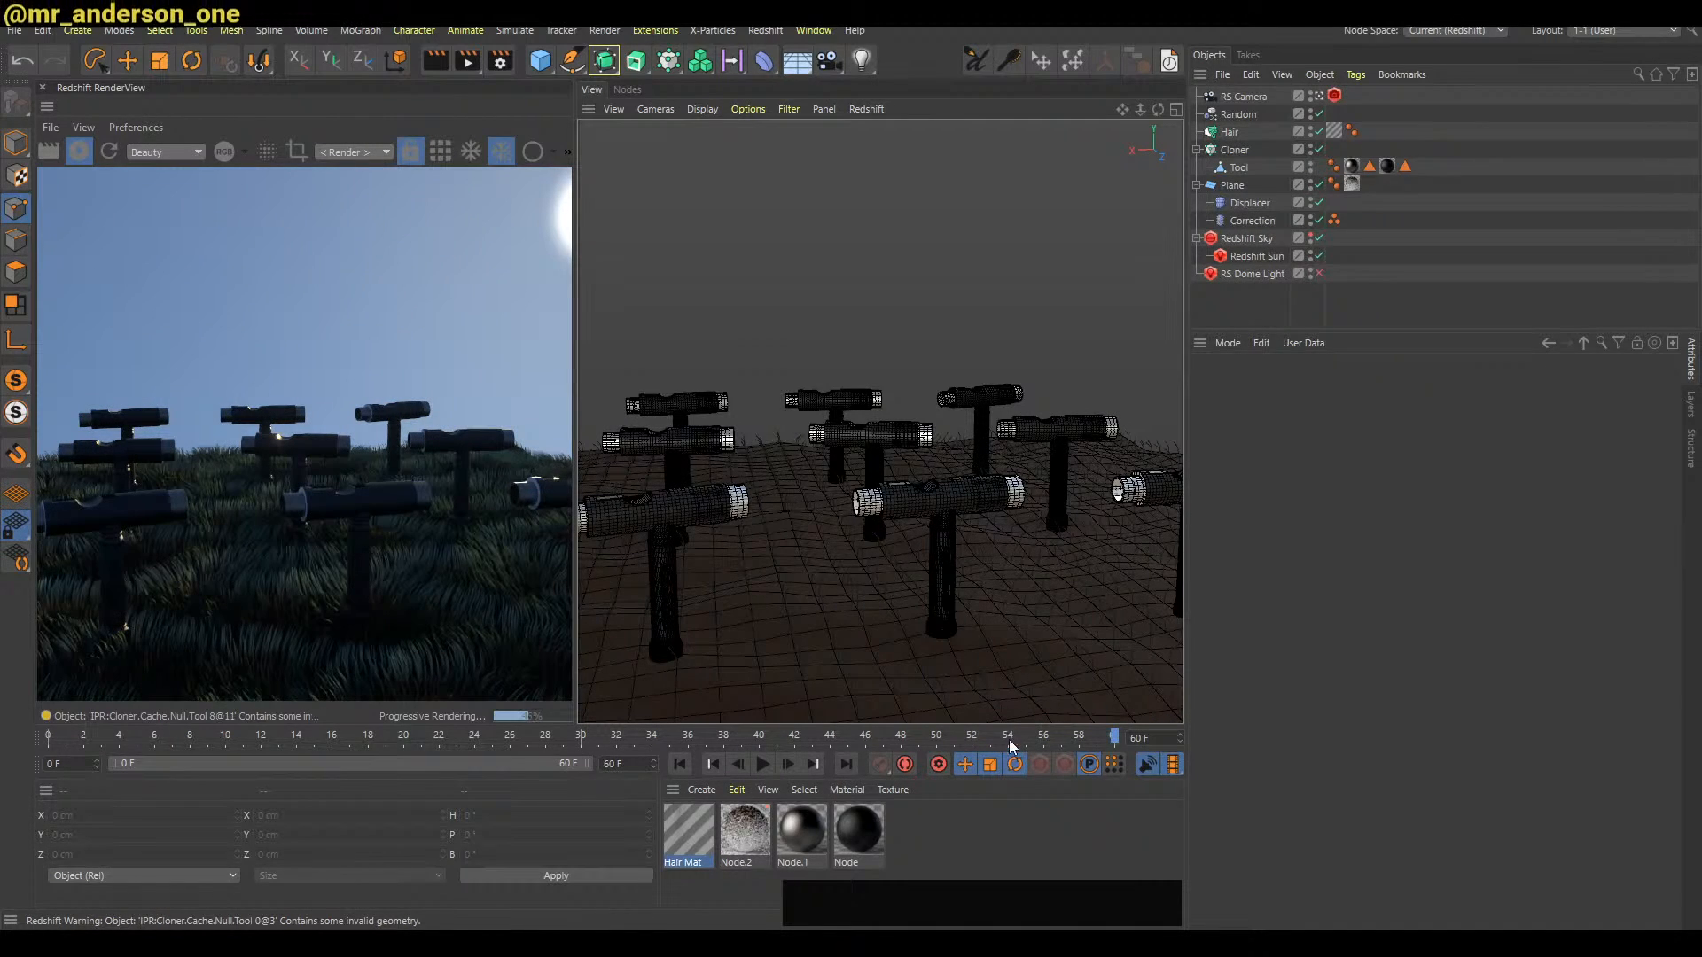
Return to frame 0, scrub through the early frames and play on to check the changing sunlight
key("shift+a")
left_click(149, 734)
mouse_move(150, 732)
left_mouse_down()
mouse_move(457, 737)
mouse_move(183, 741)
left_mouse_up()
key("f")
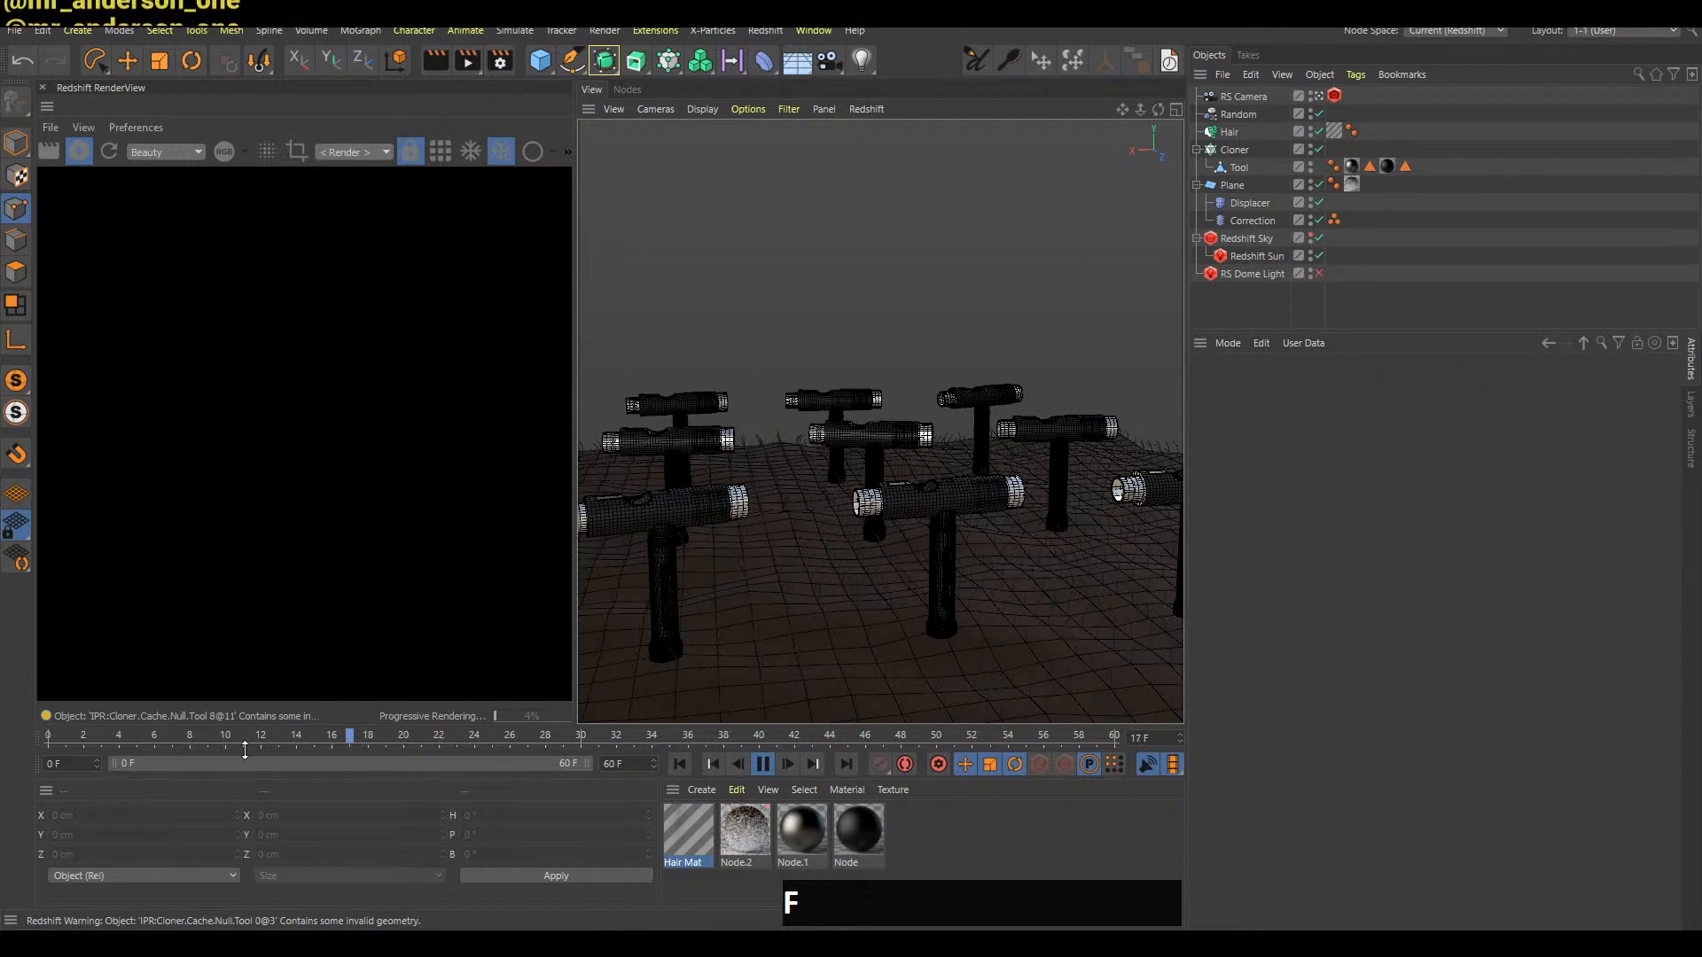
Reopen the Timeline, step to frame 10 and add a key there on the sky's Rotation.P track
key("shift+a")
key("4")
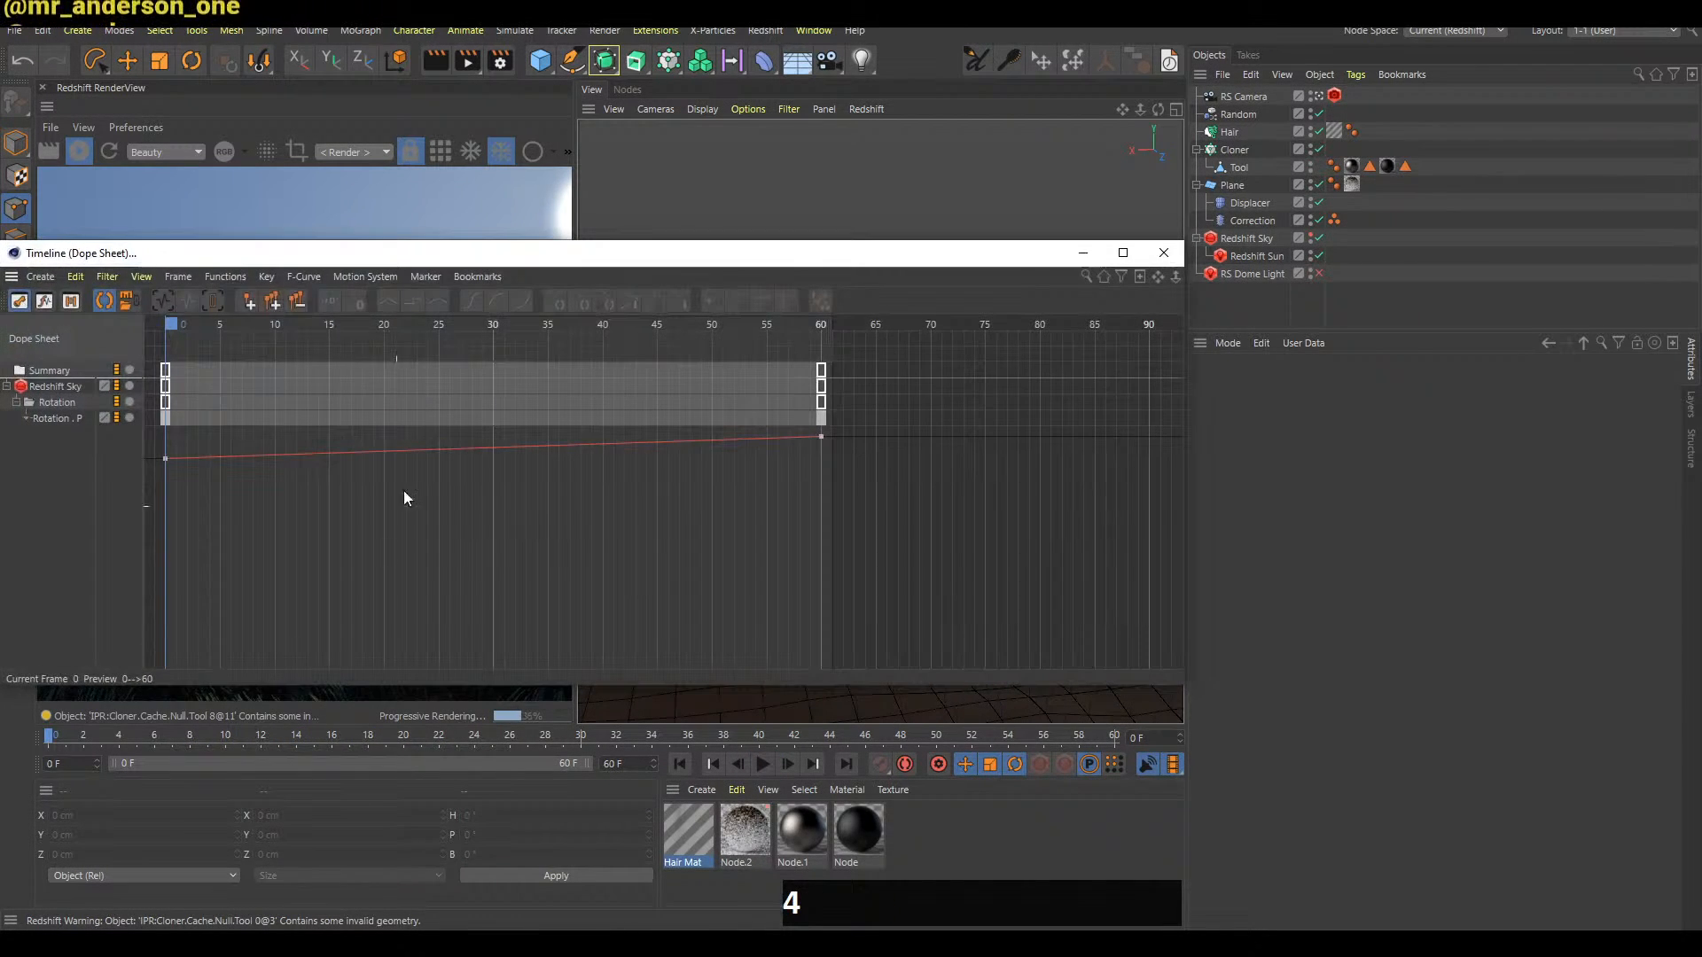
left_click_drag(369, 263, 915, 285)
left_click_drag(801, 355, 863, 353)
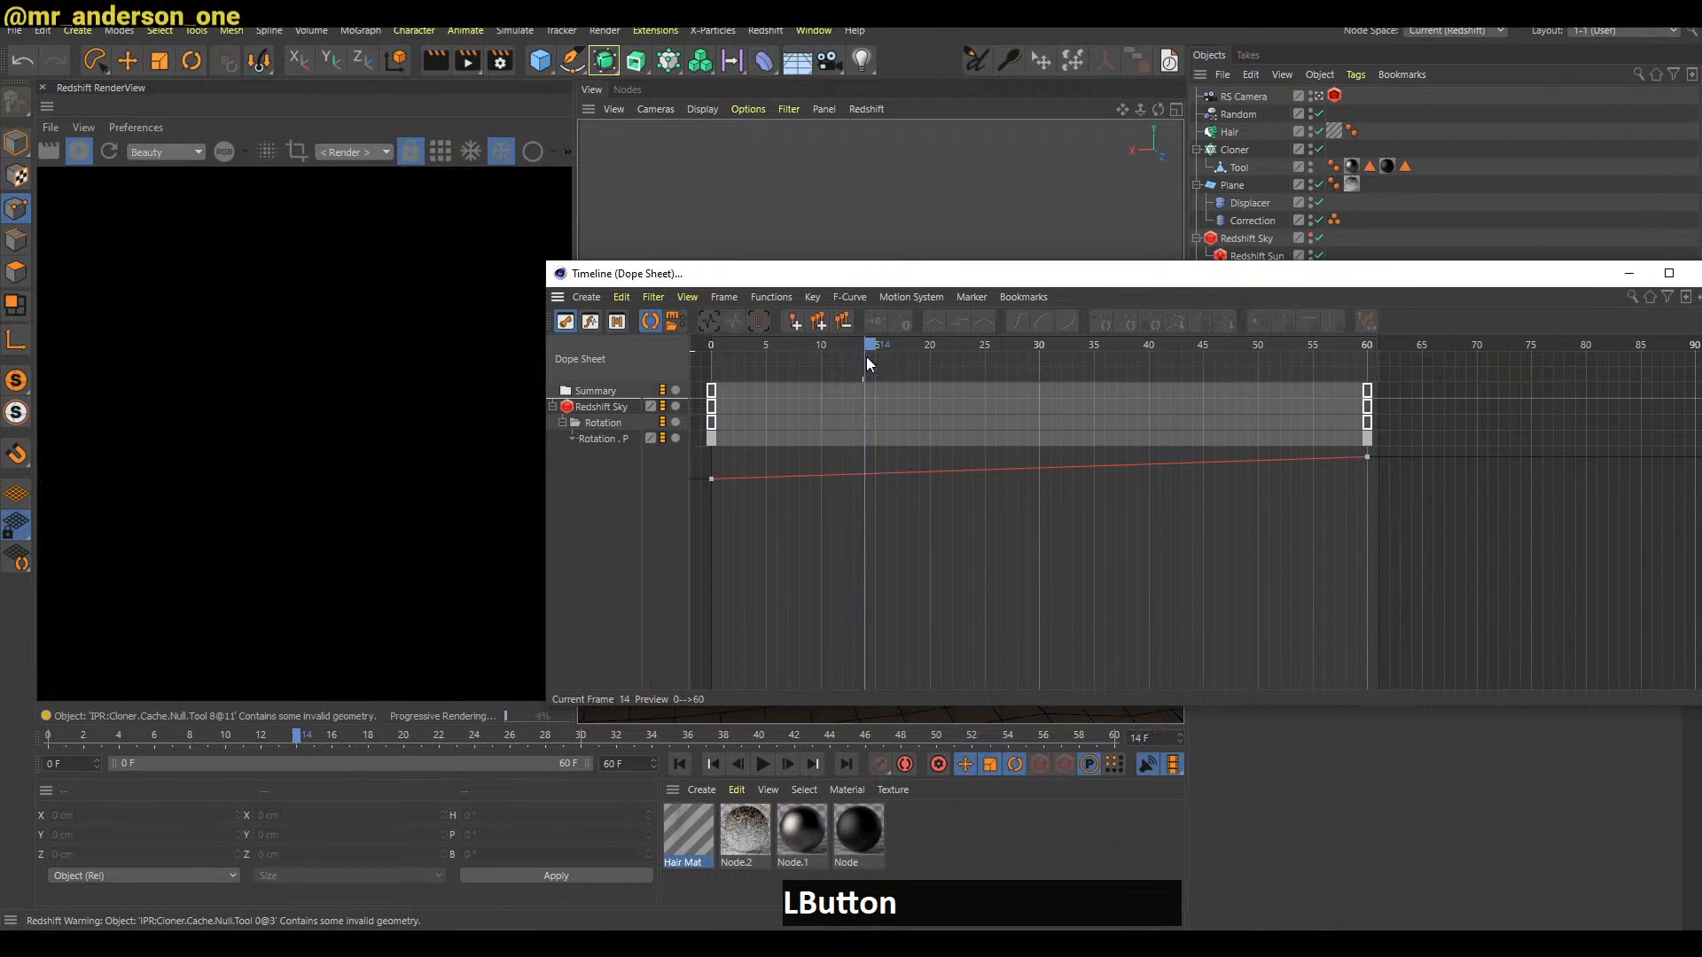
key("a")
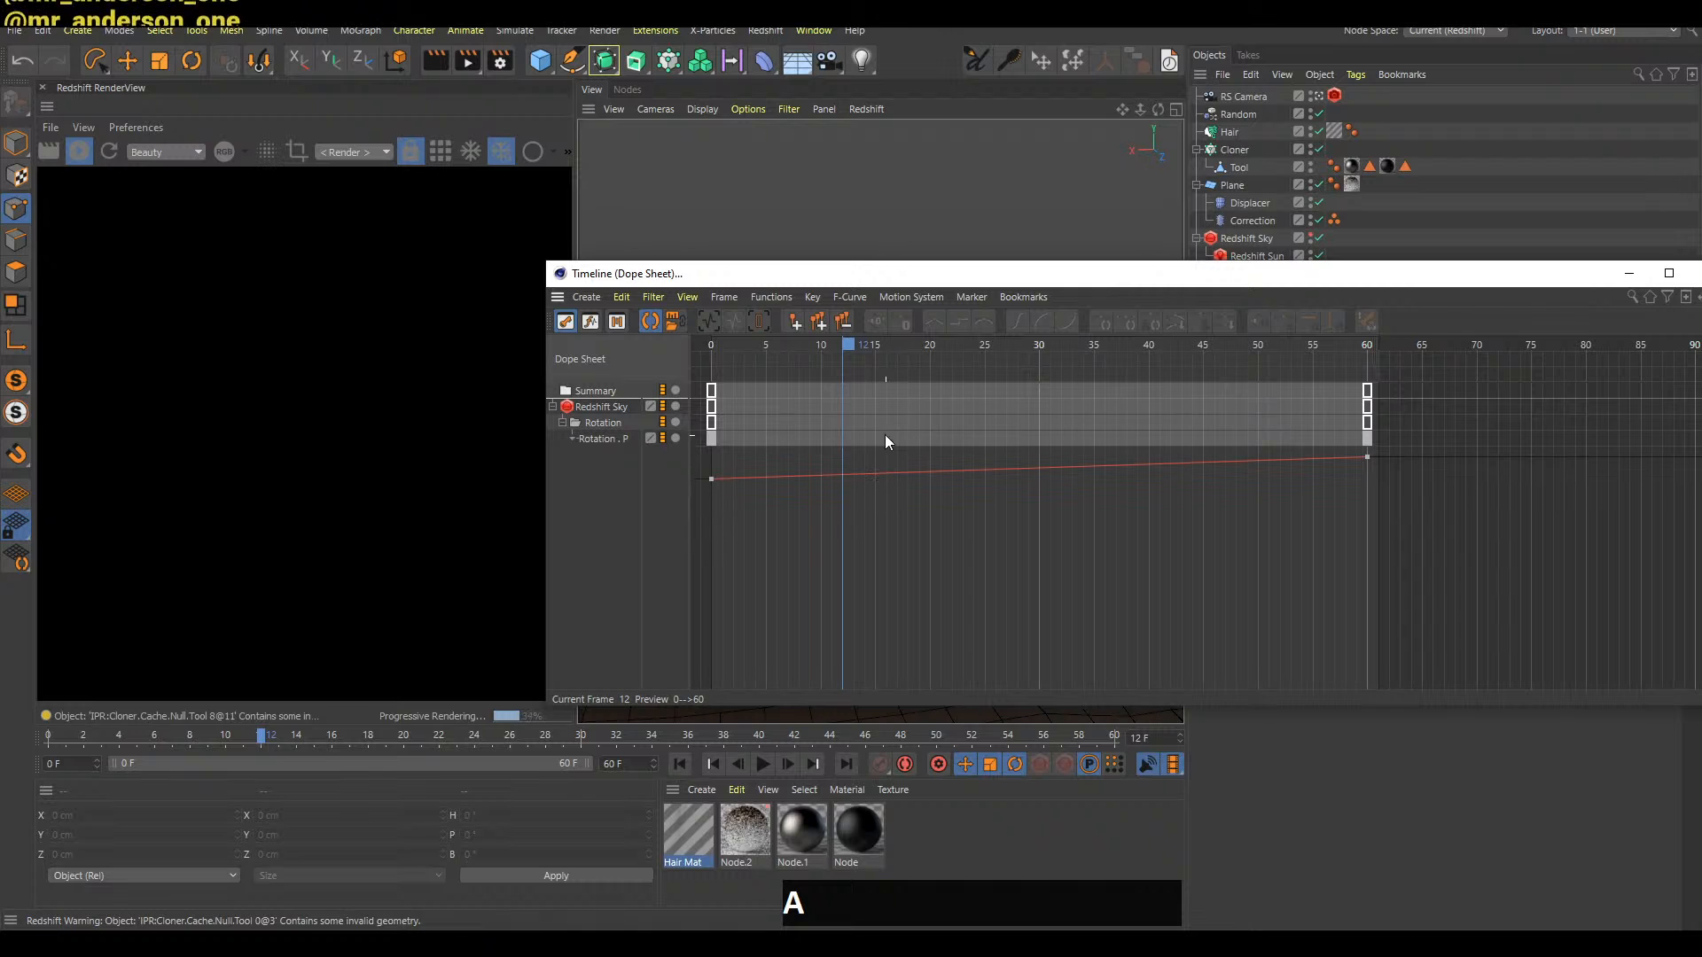
key("g")
key("a")
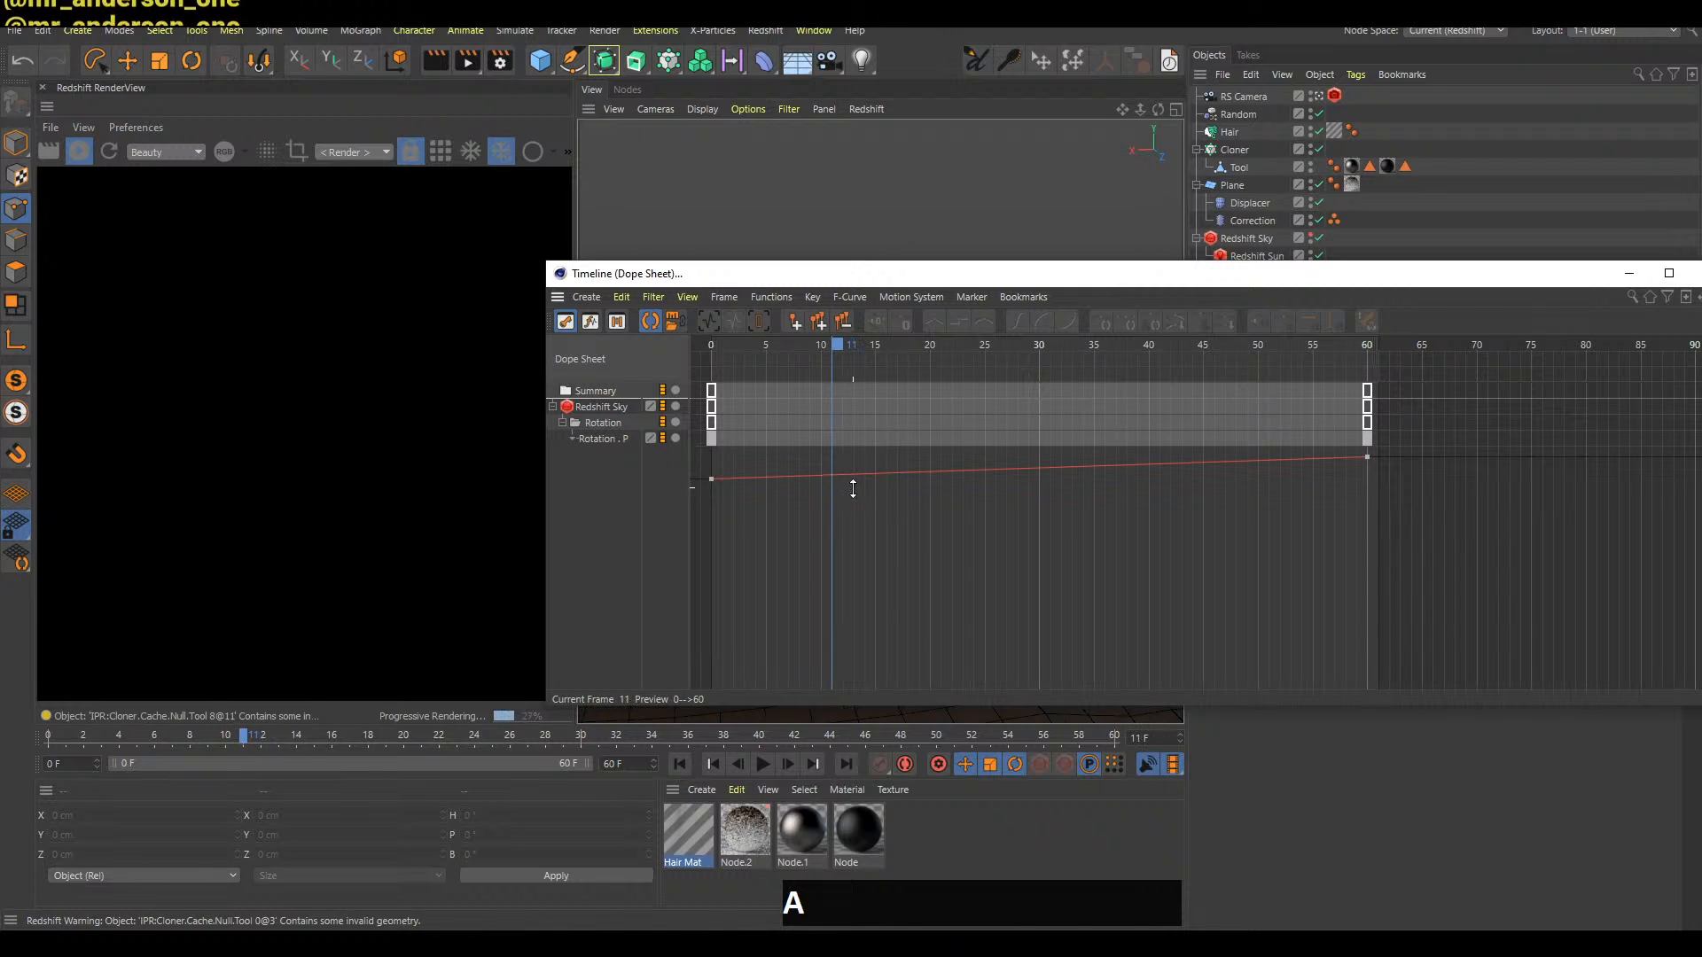
key("g")
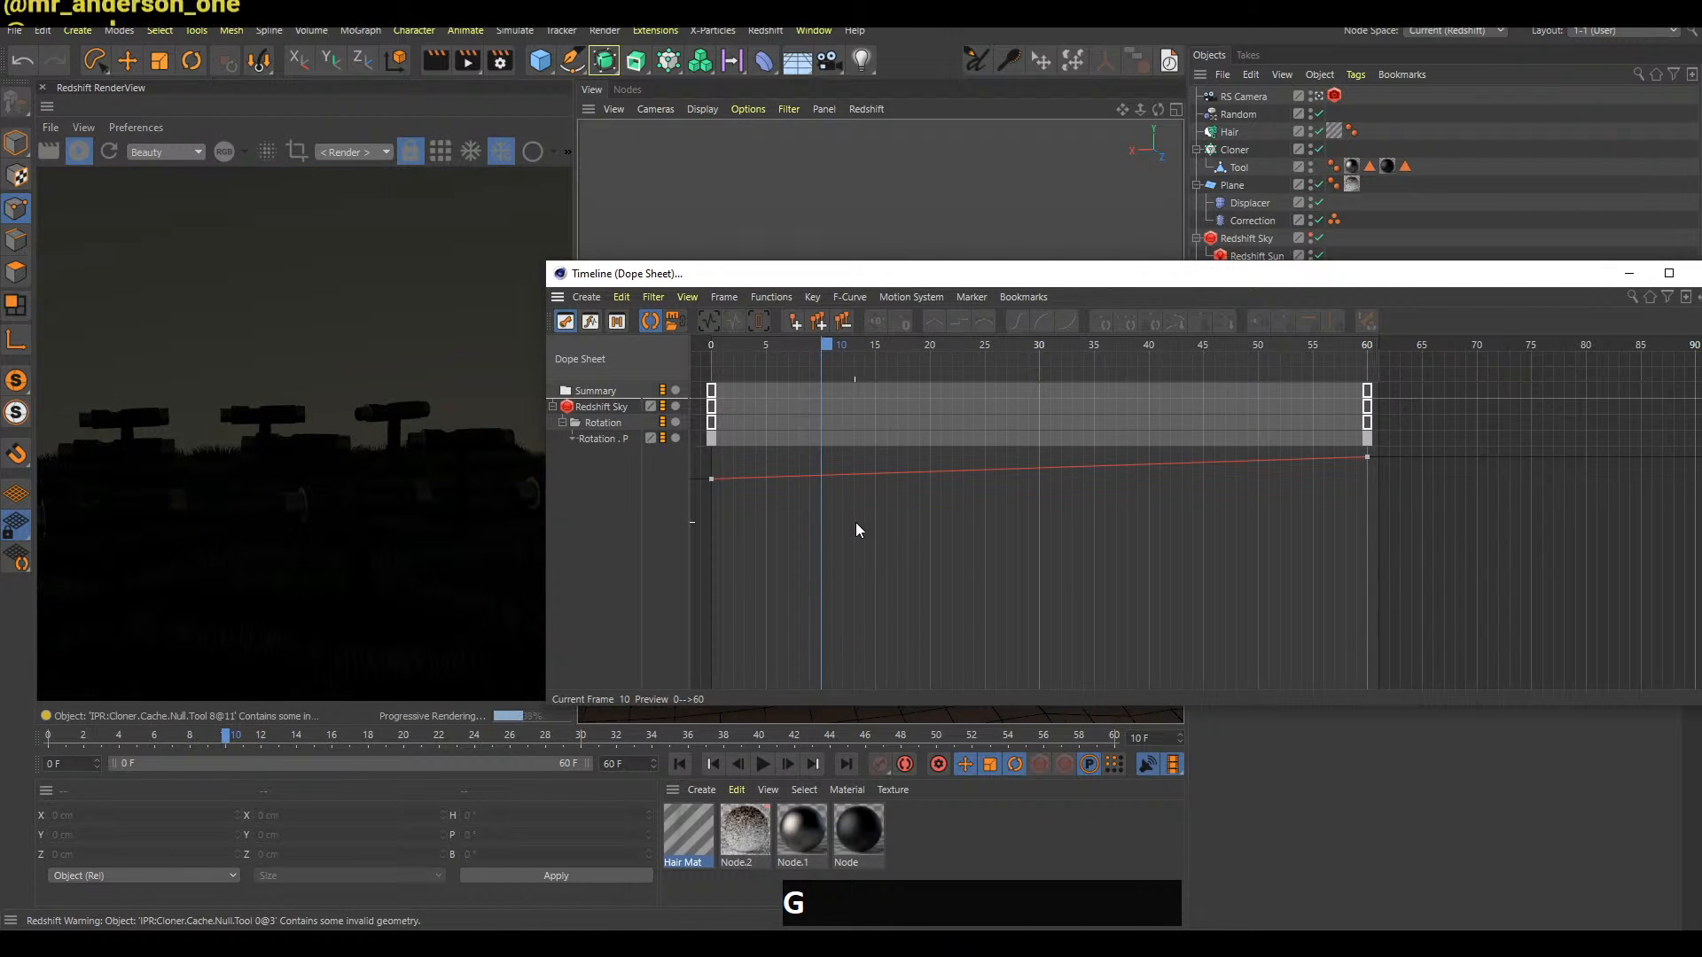
key("g")
key("a")
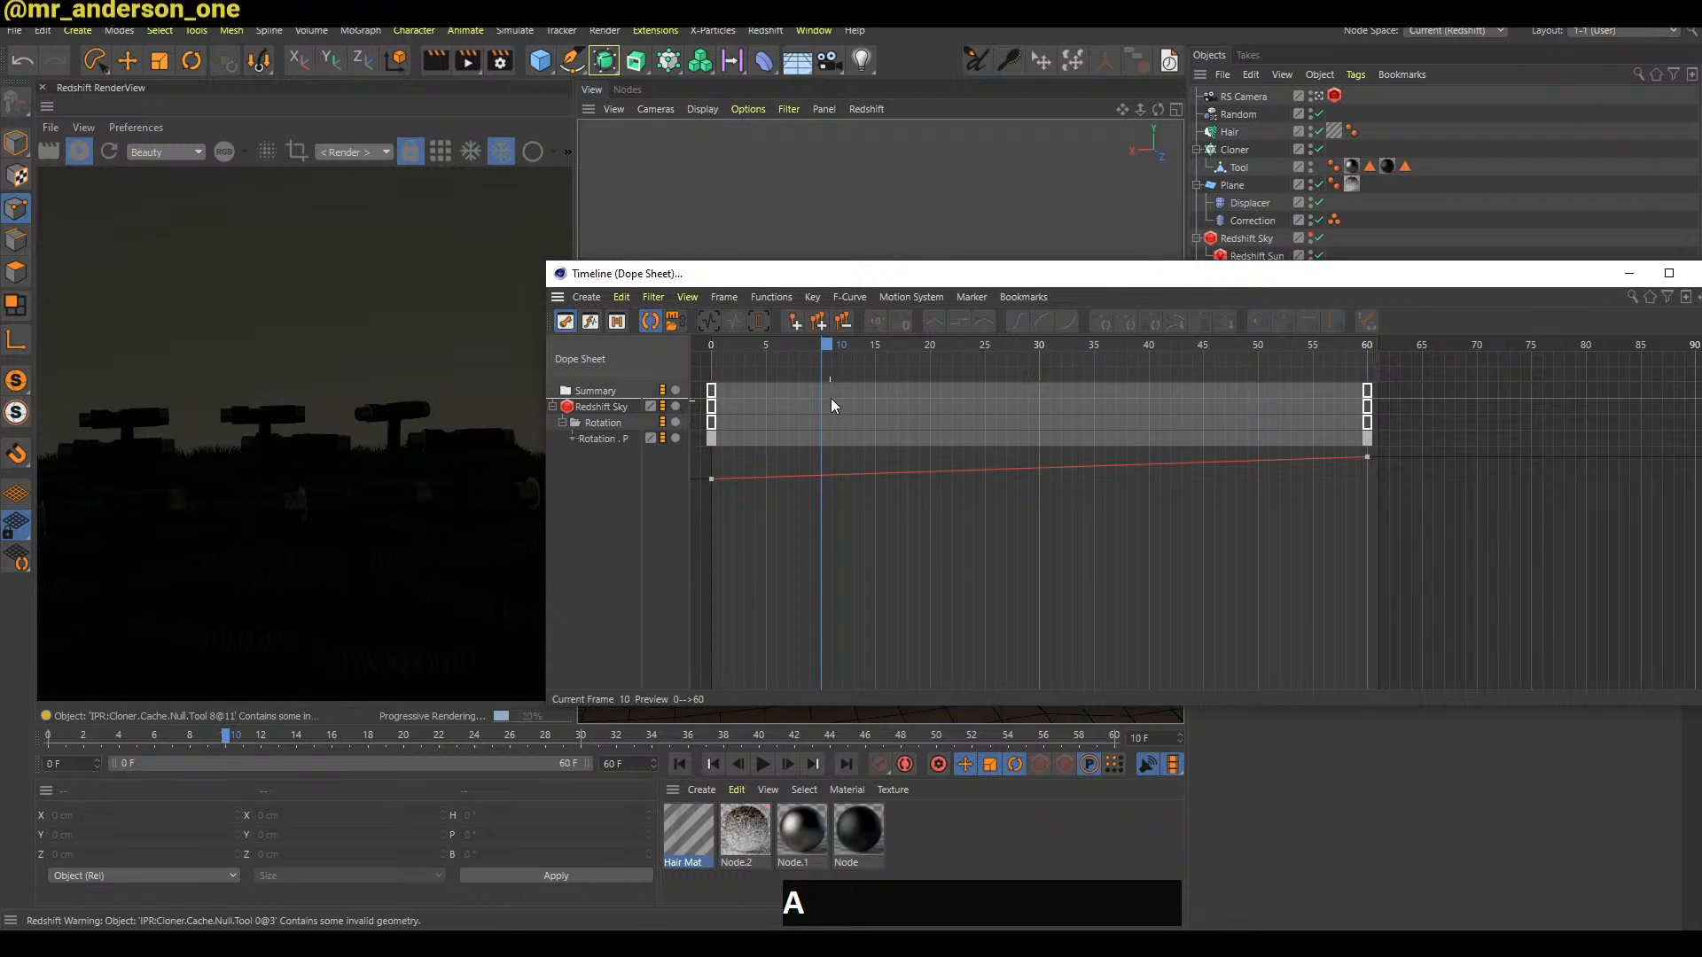
left_click(822, 448, "ctrl")
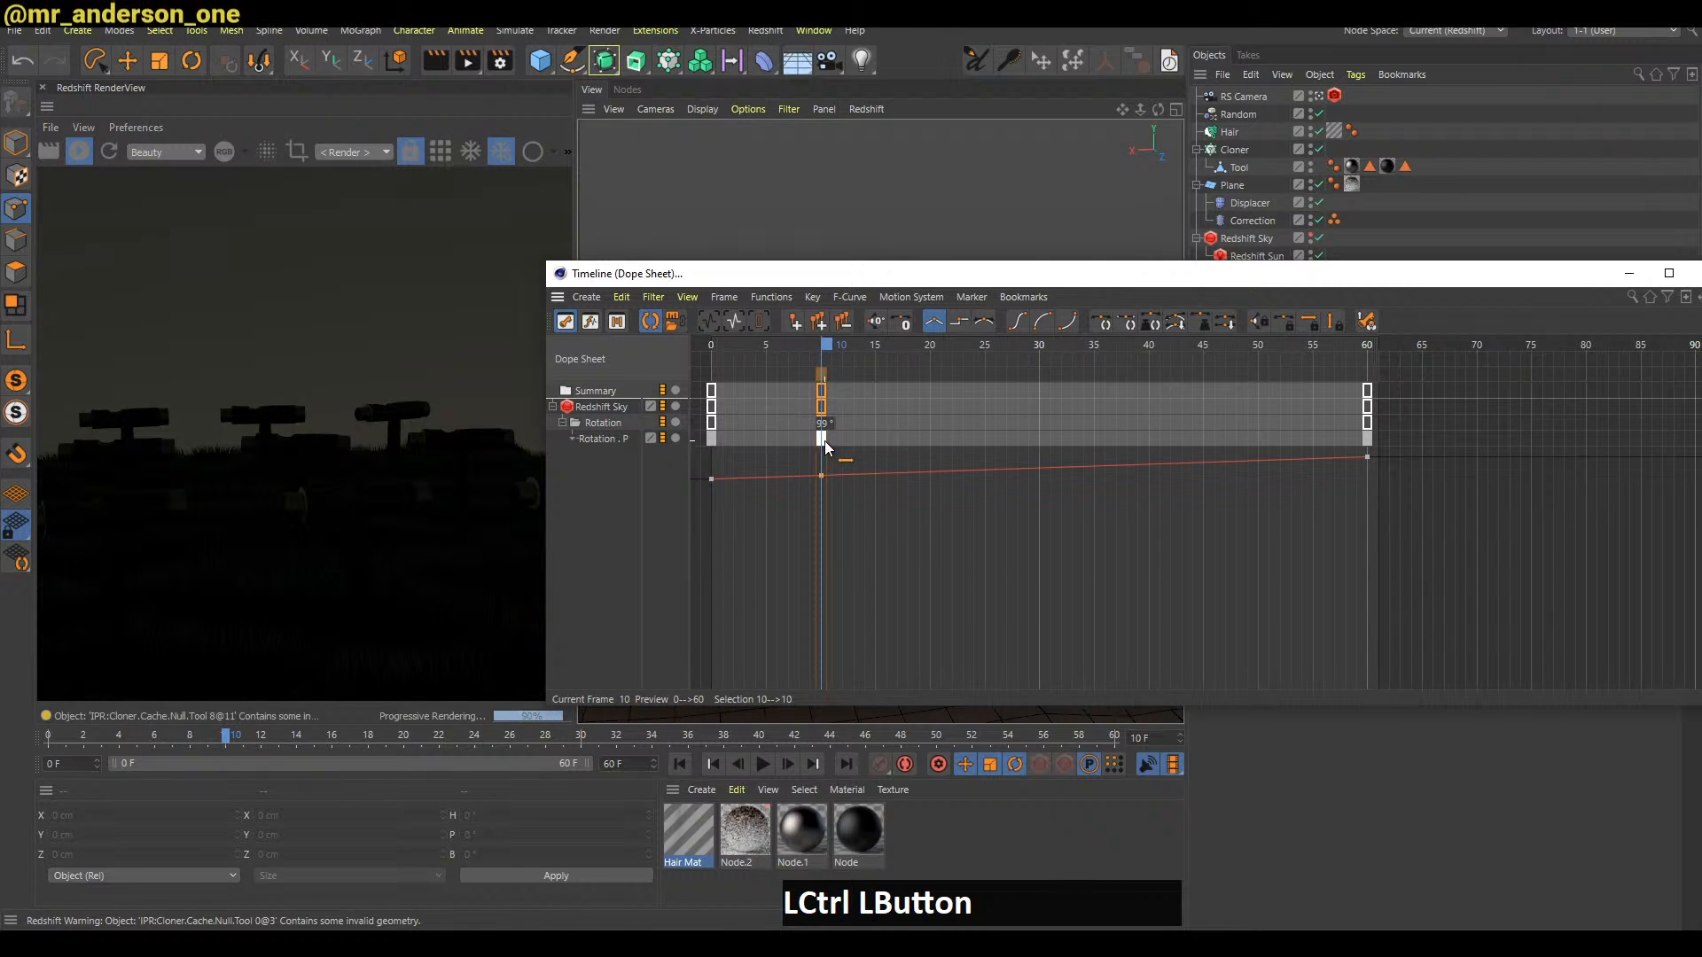
Advance to frame 22 and add a key there on the sky's Rotation.P track
key("g")
key("g")
key("g")
key("g")
key("g")
key("g")
key("g")
key("g")
key("g")
key("g")
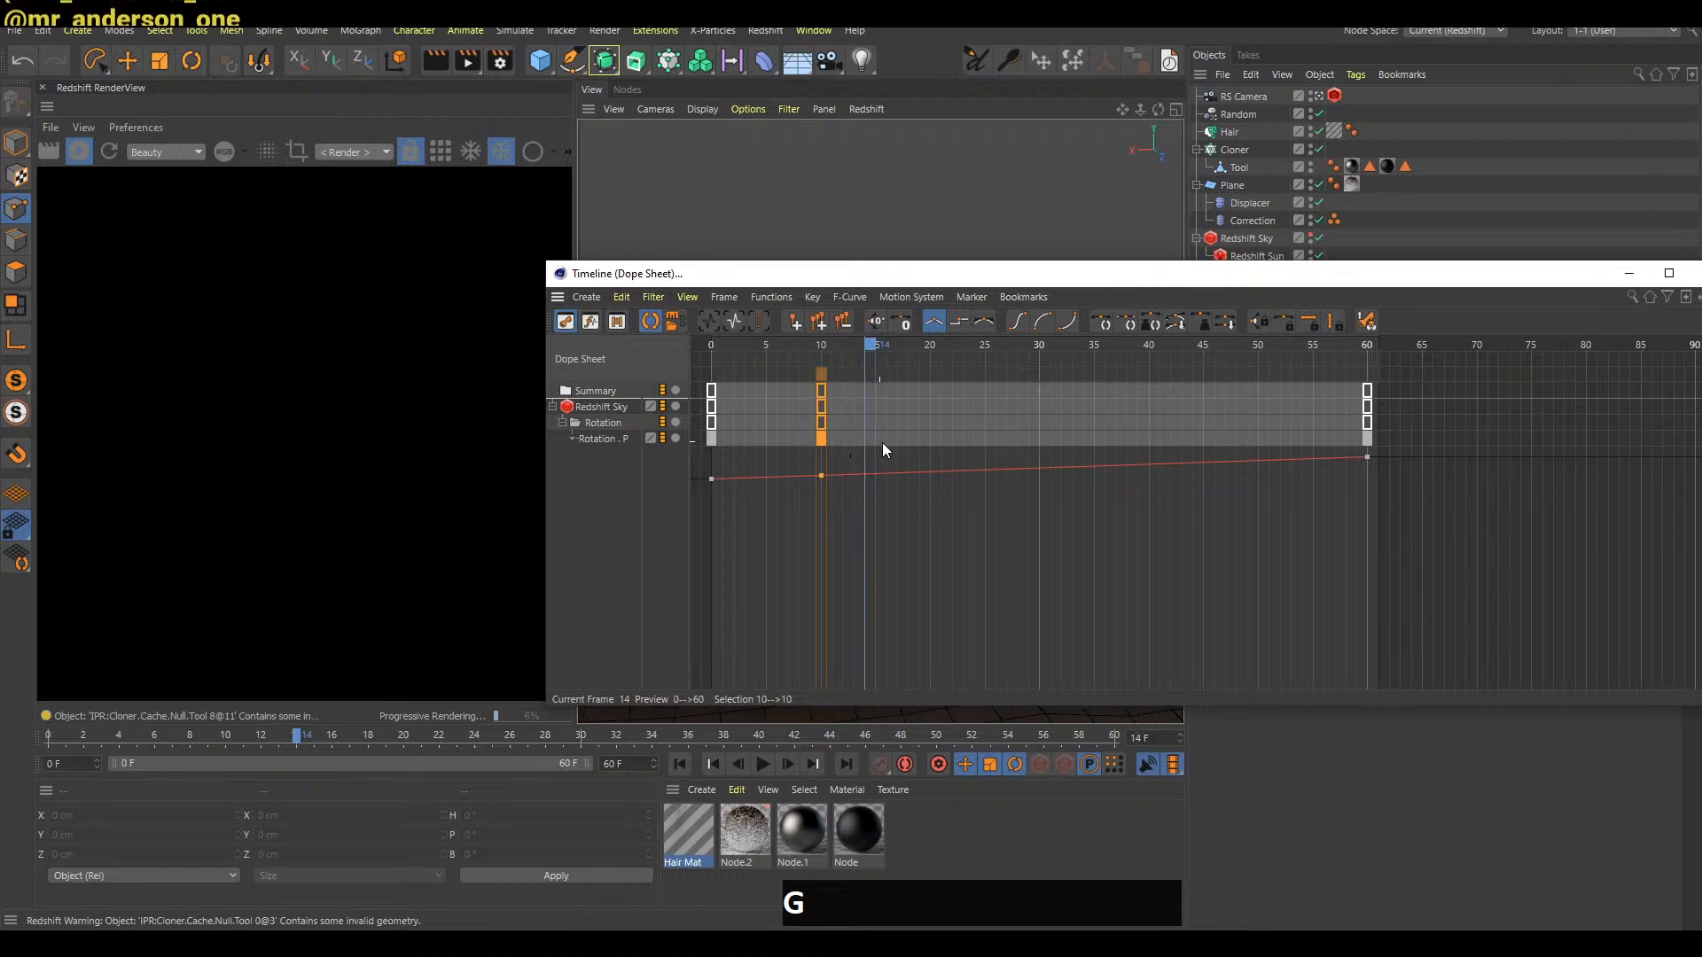
key("g")
key("g")
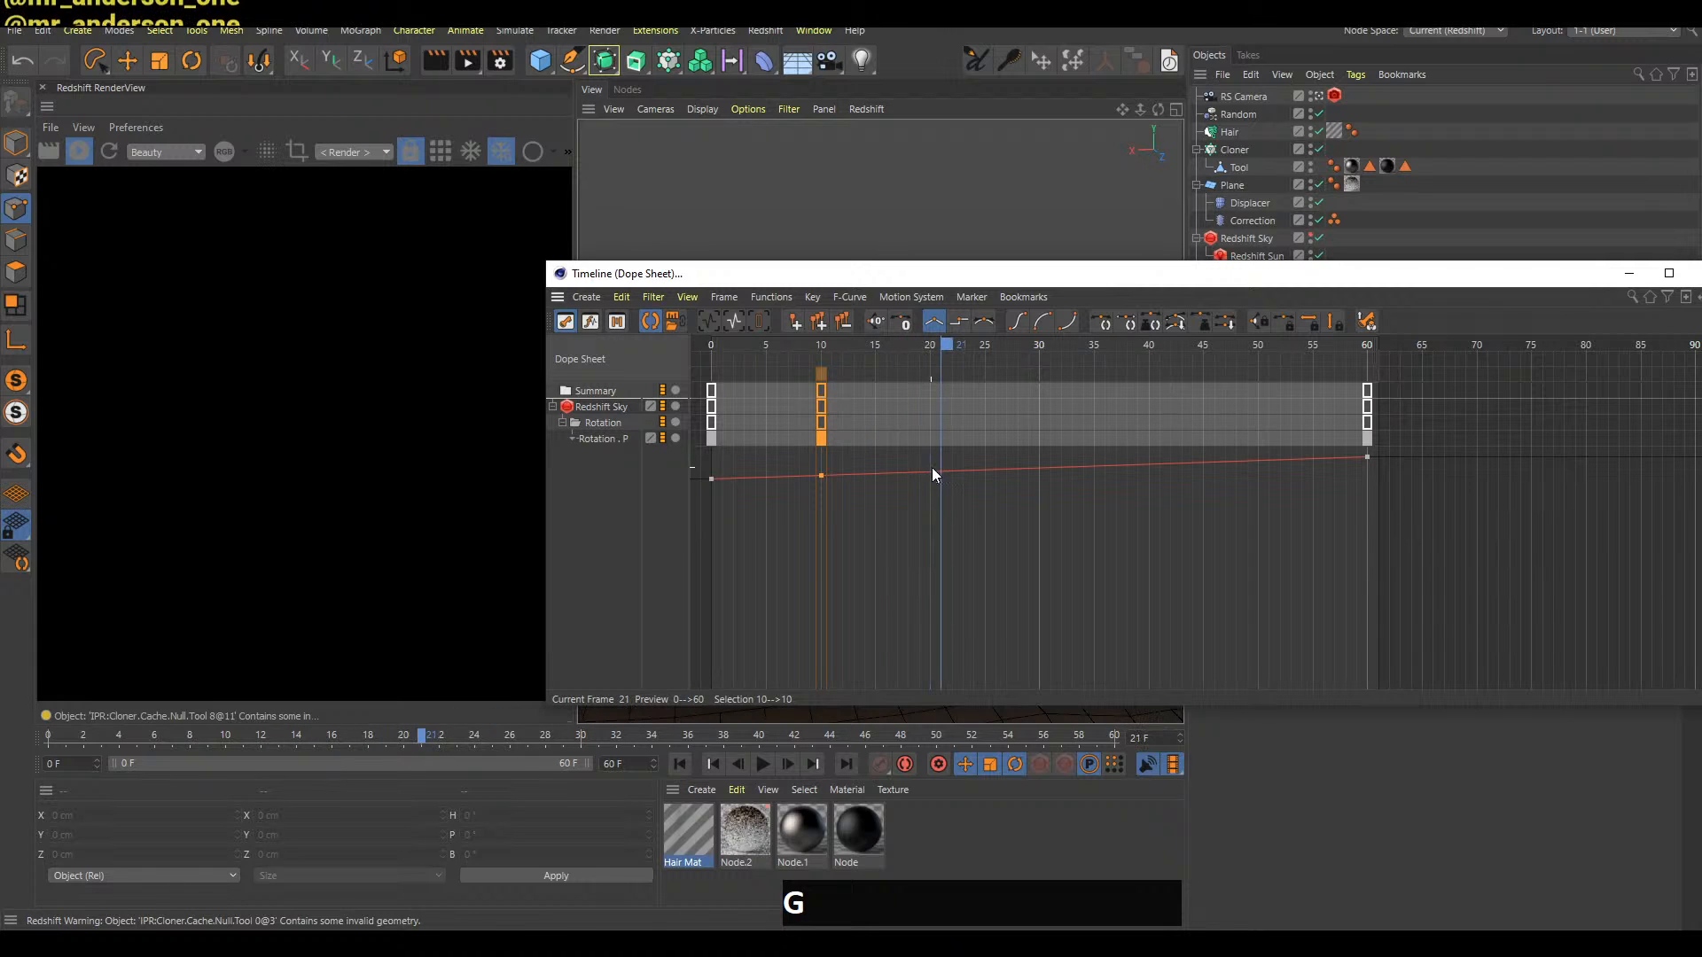
key("a")
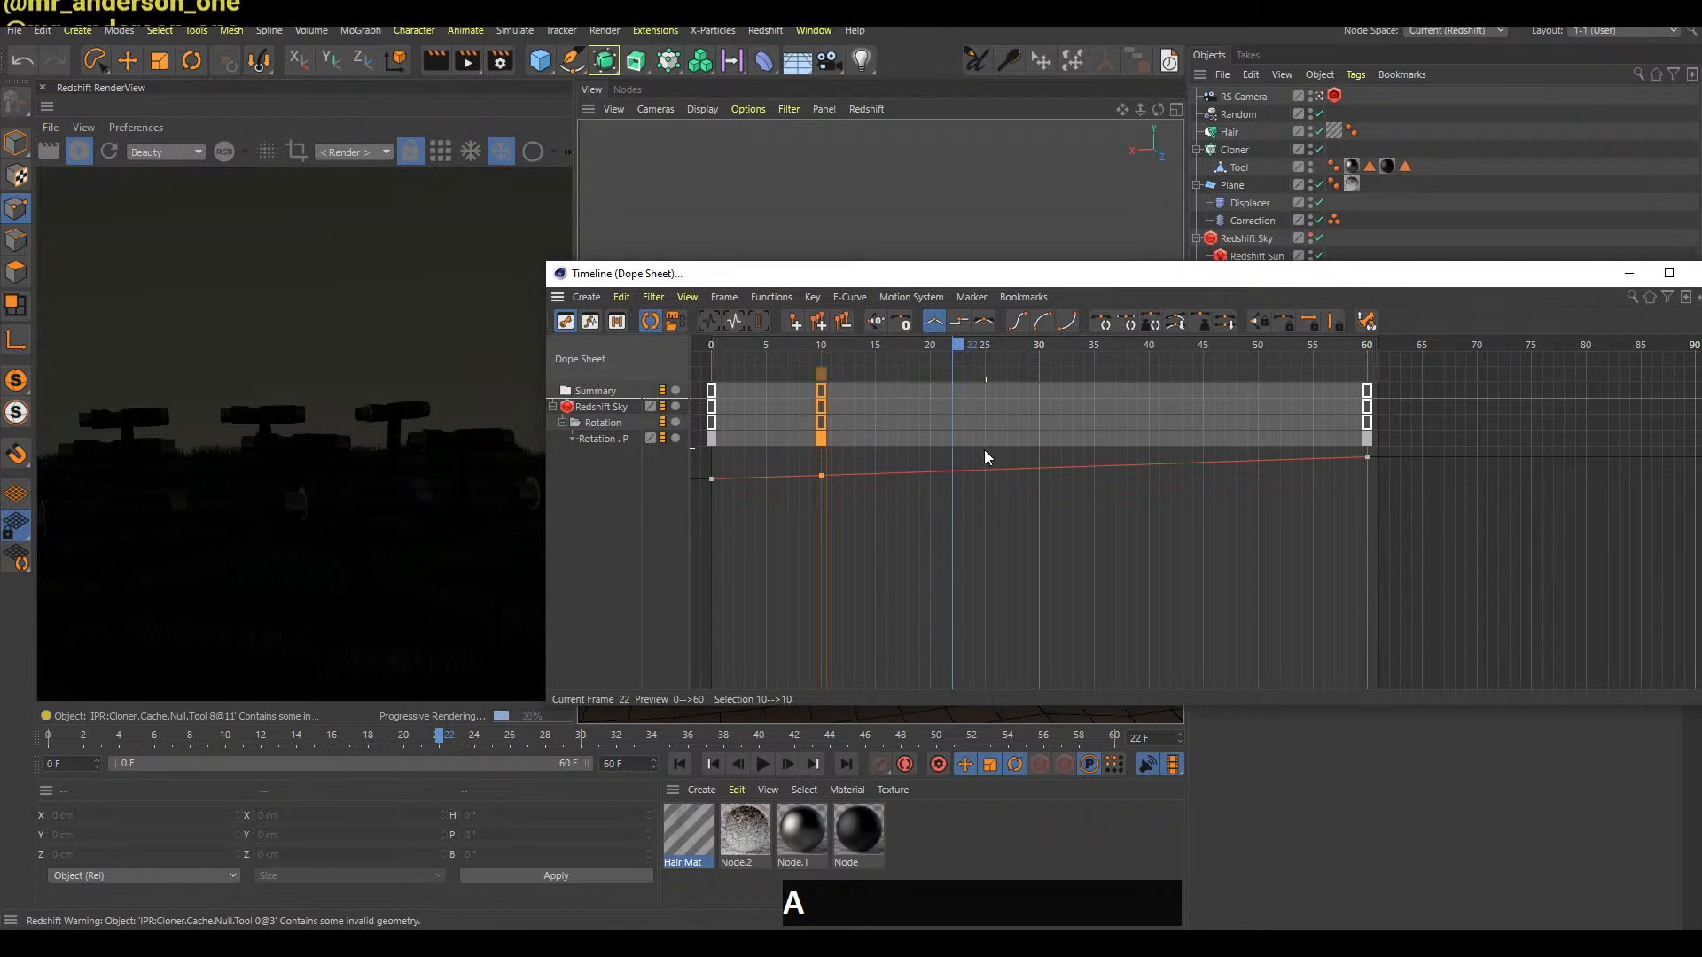
left_click(952, 439, "ctrl")
Move the new Rotation.P key to frame 12, just after the frame 10 key
left_click_drag(952, 438, 828, 437)
key("ctrl+z")
left_click(953, 438)
left_click_drag(954, 439, 833, 439)
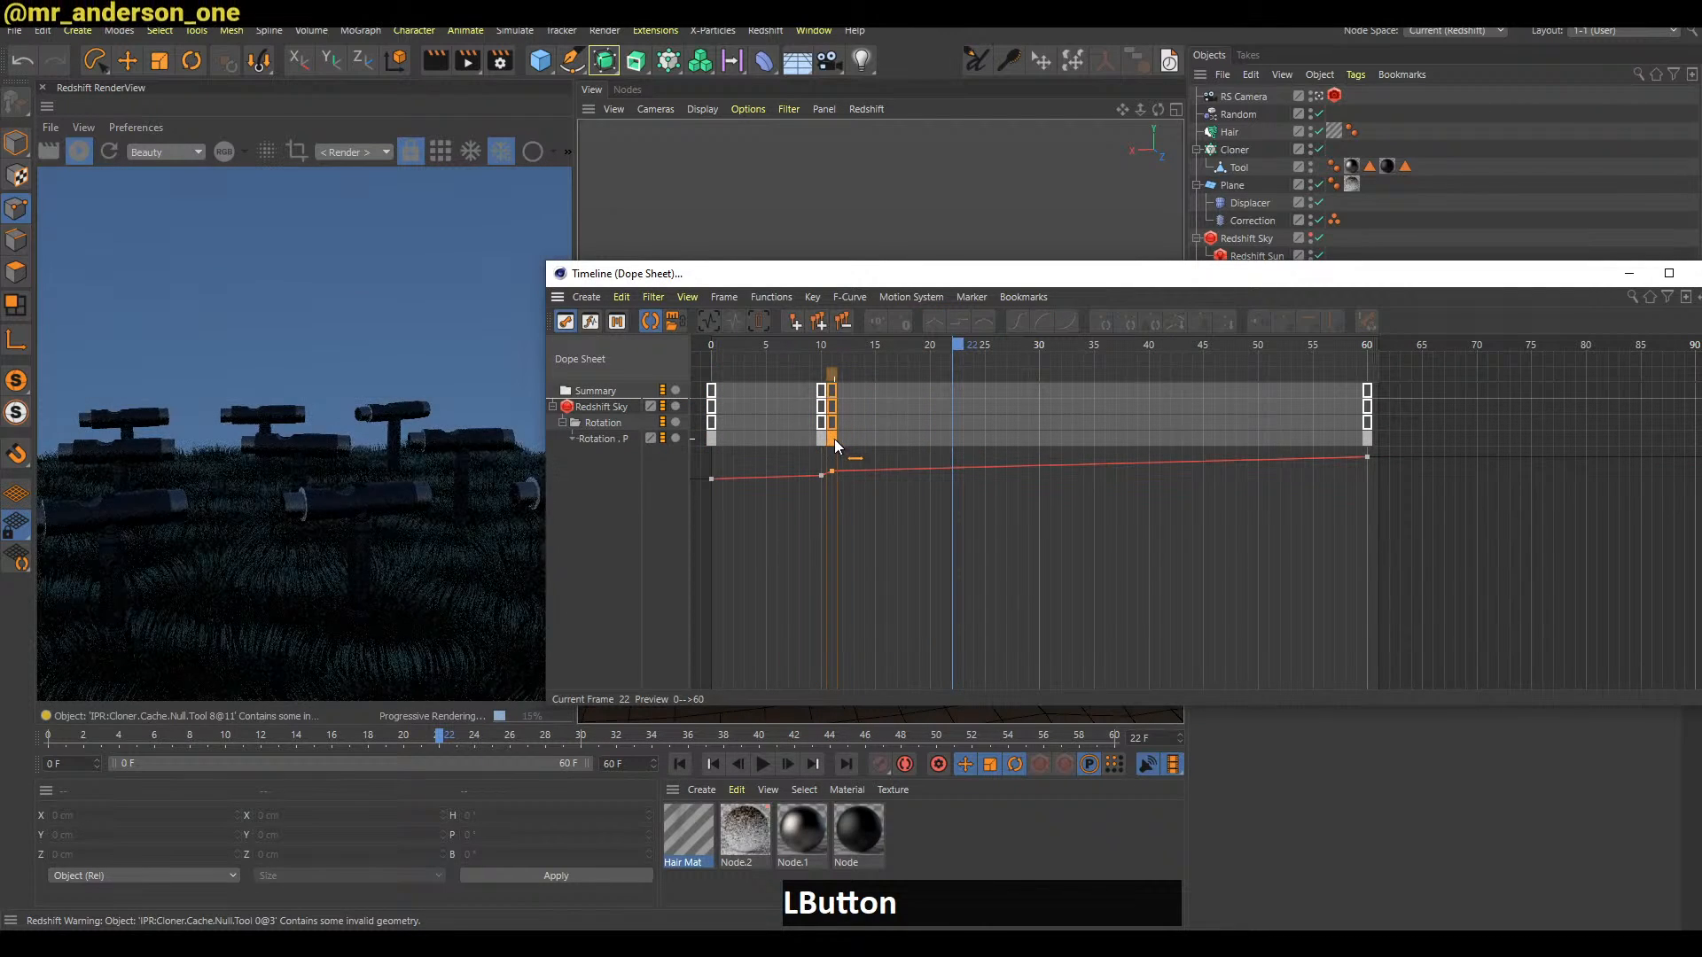
left_click(829, 347)
mouse_move(831, 351)
left_mouse_down()
mouse_move(934, 353)
mouse_move(858, 362)
left_mouse_up()
left_click_drag(831, 438, 842, 438)
Return to the first frame and play the animation to check the retimed sunrise
left_click(826, 343)
left_click_drag(826, 344, 730, 360)
key("F8")
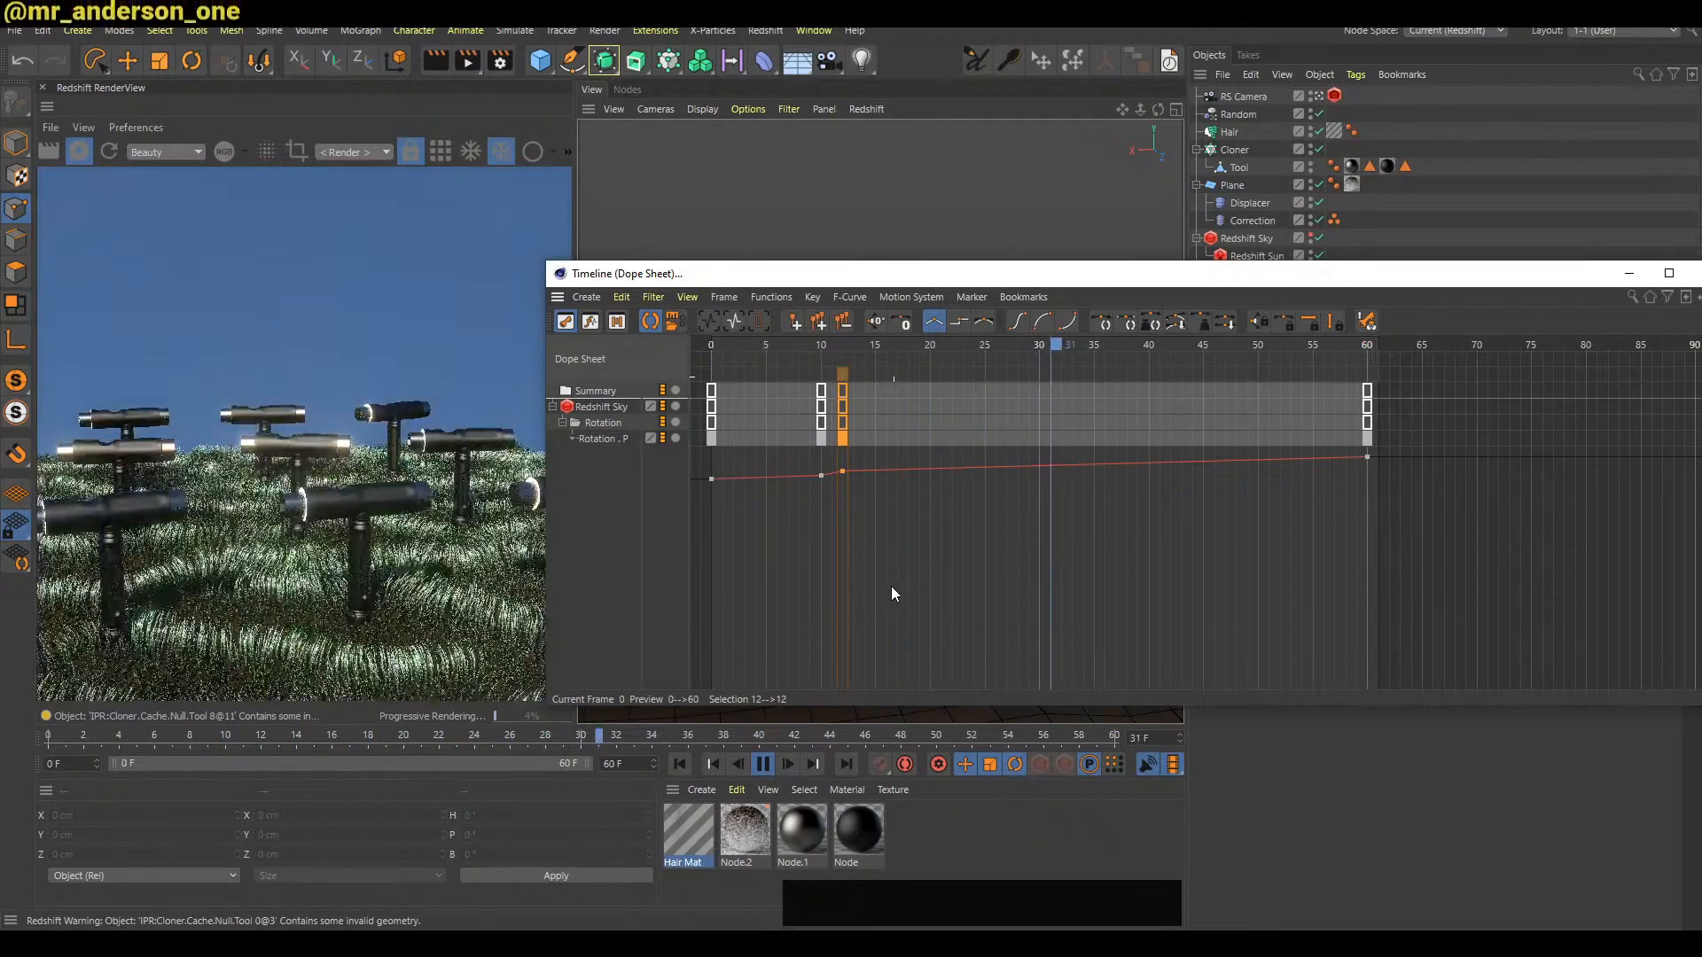
key("F8")
Move the last sky rotation key to frame 50 and set the animation's end frame to 48
left_click(1367, 391)
left_click_drag(1365, 399, 1258, 400)
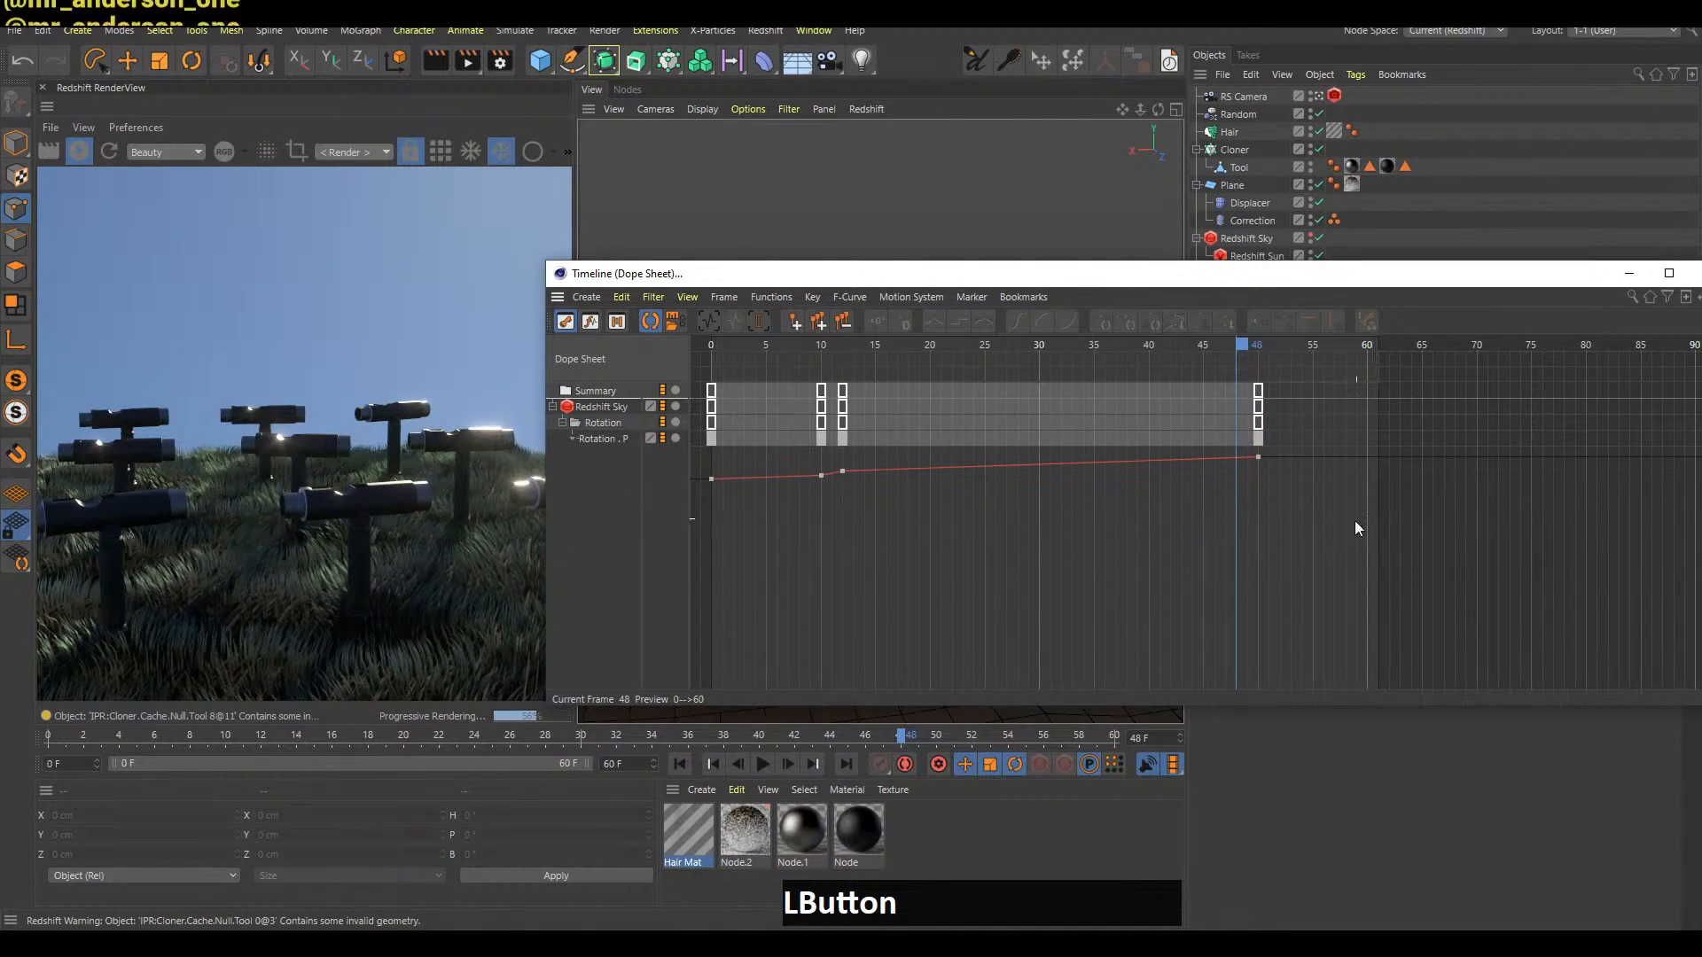
key("4")
left_click(620, 764)
type("48")
key("Return")
left_click(1277, 307)
Save the scene, then check the live chat window and minimize it
key("ctrl+s")
key("alt+Tab")
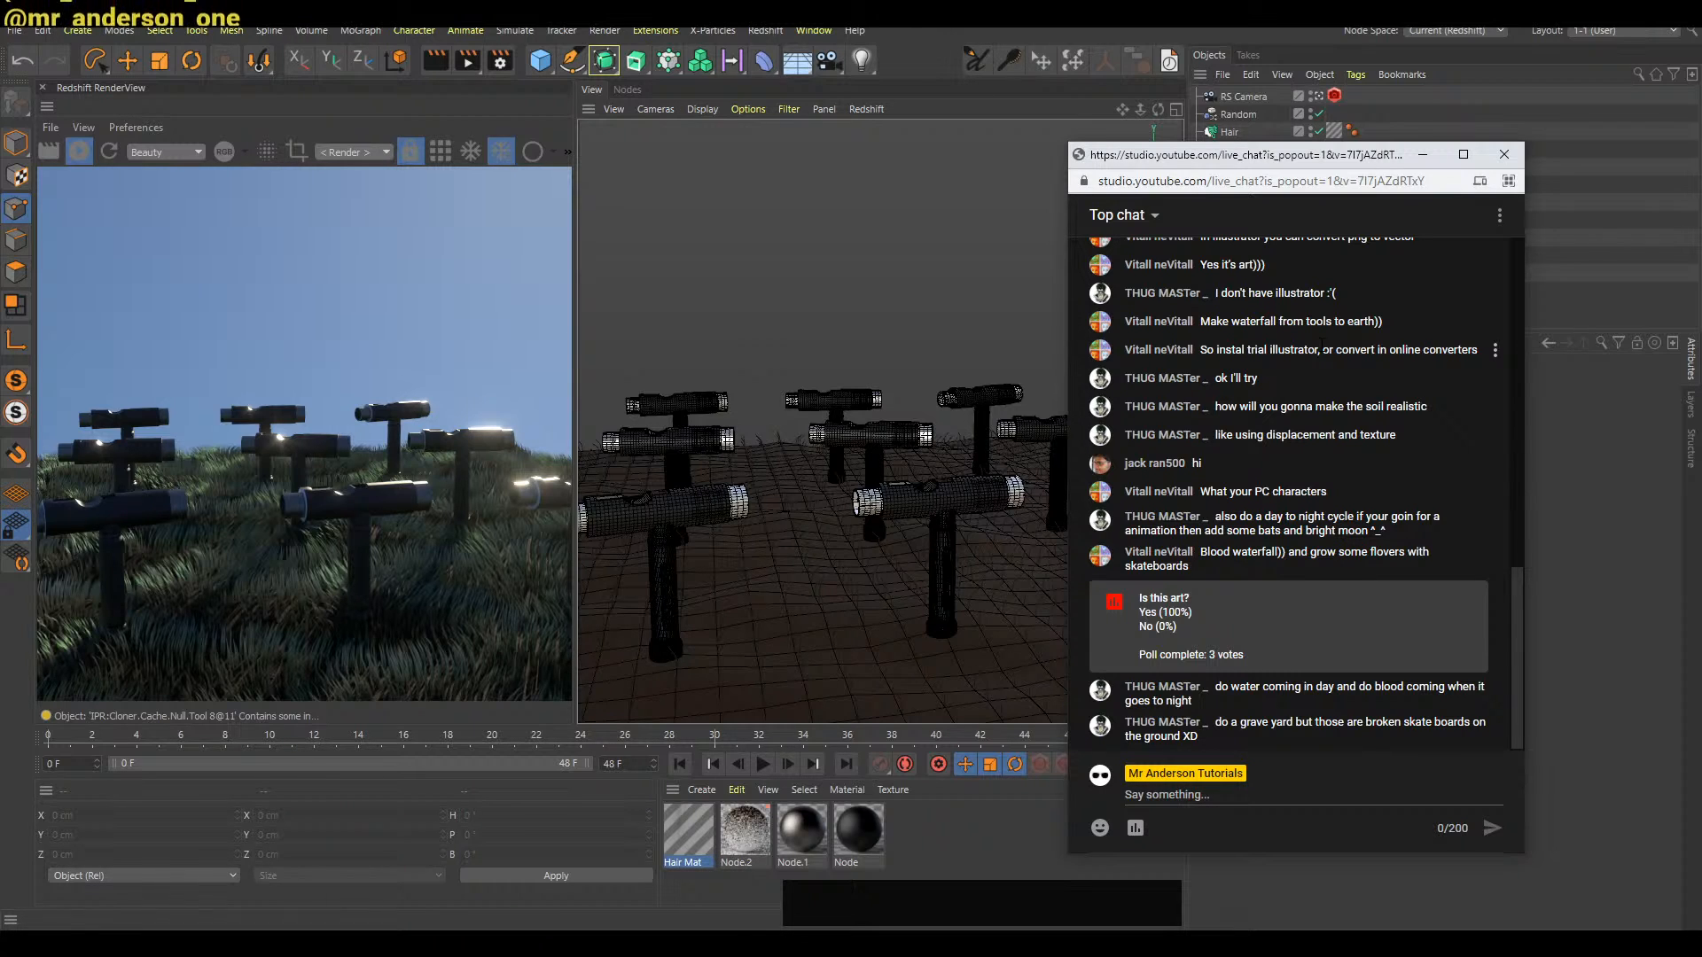
left_click(1421, 154)
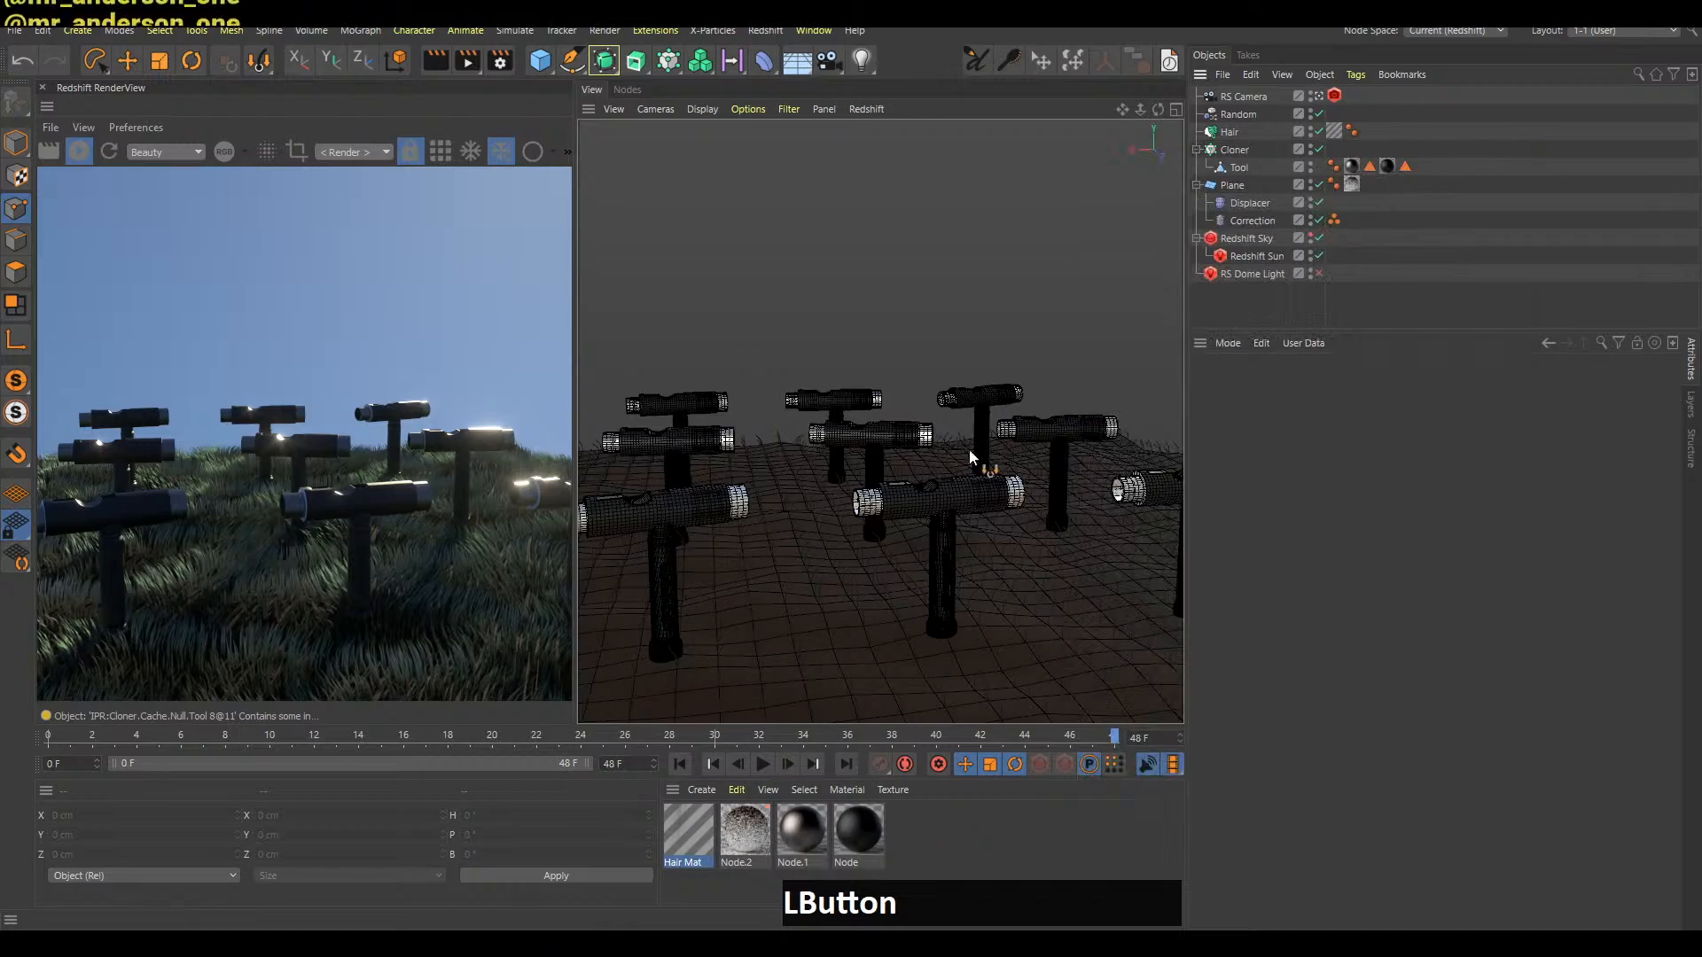
Play the shortened animation, check the playback rate options and replay it from the first frame
key("f")
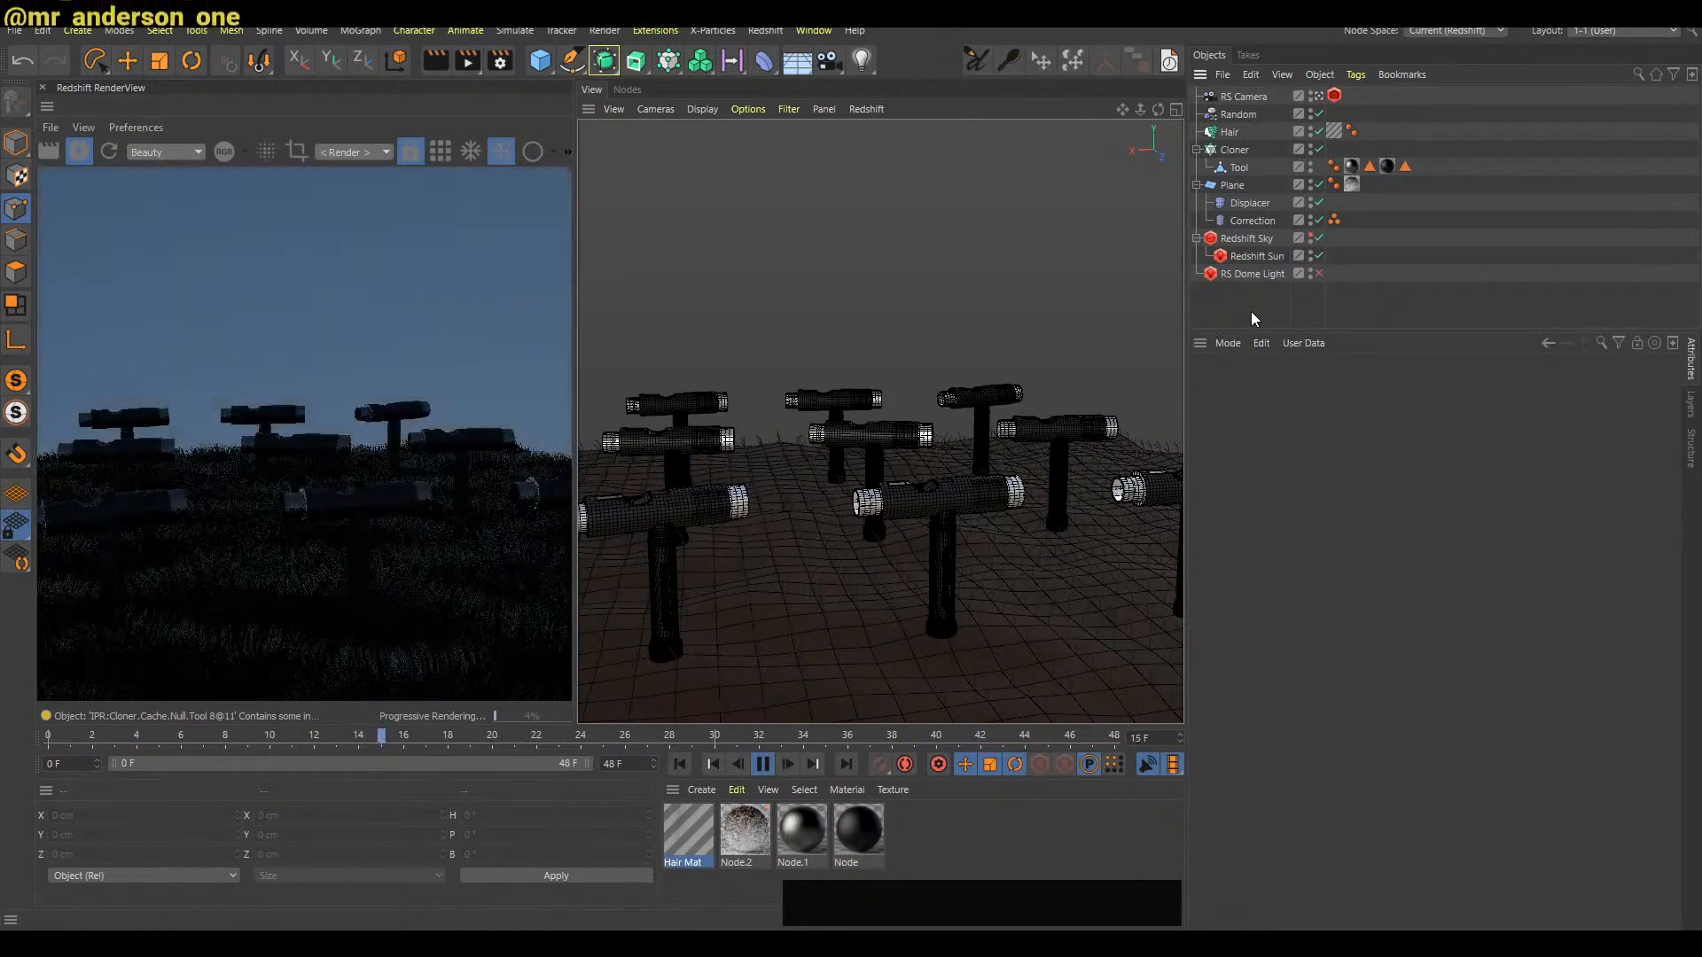
key("f")
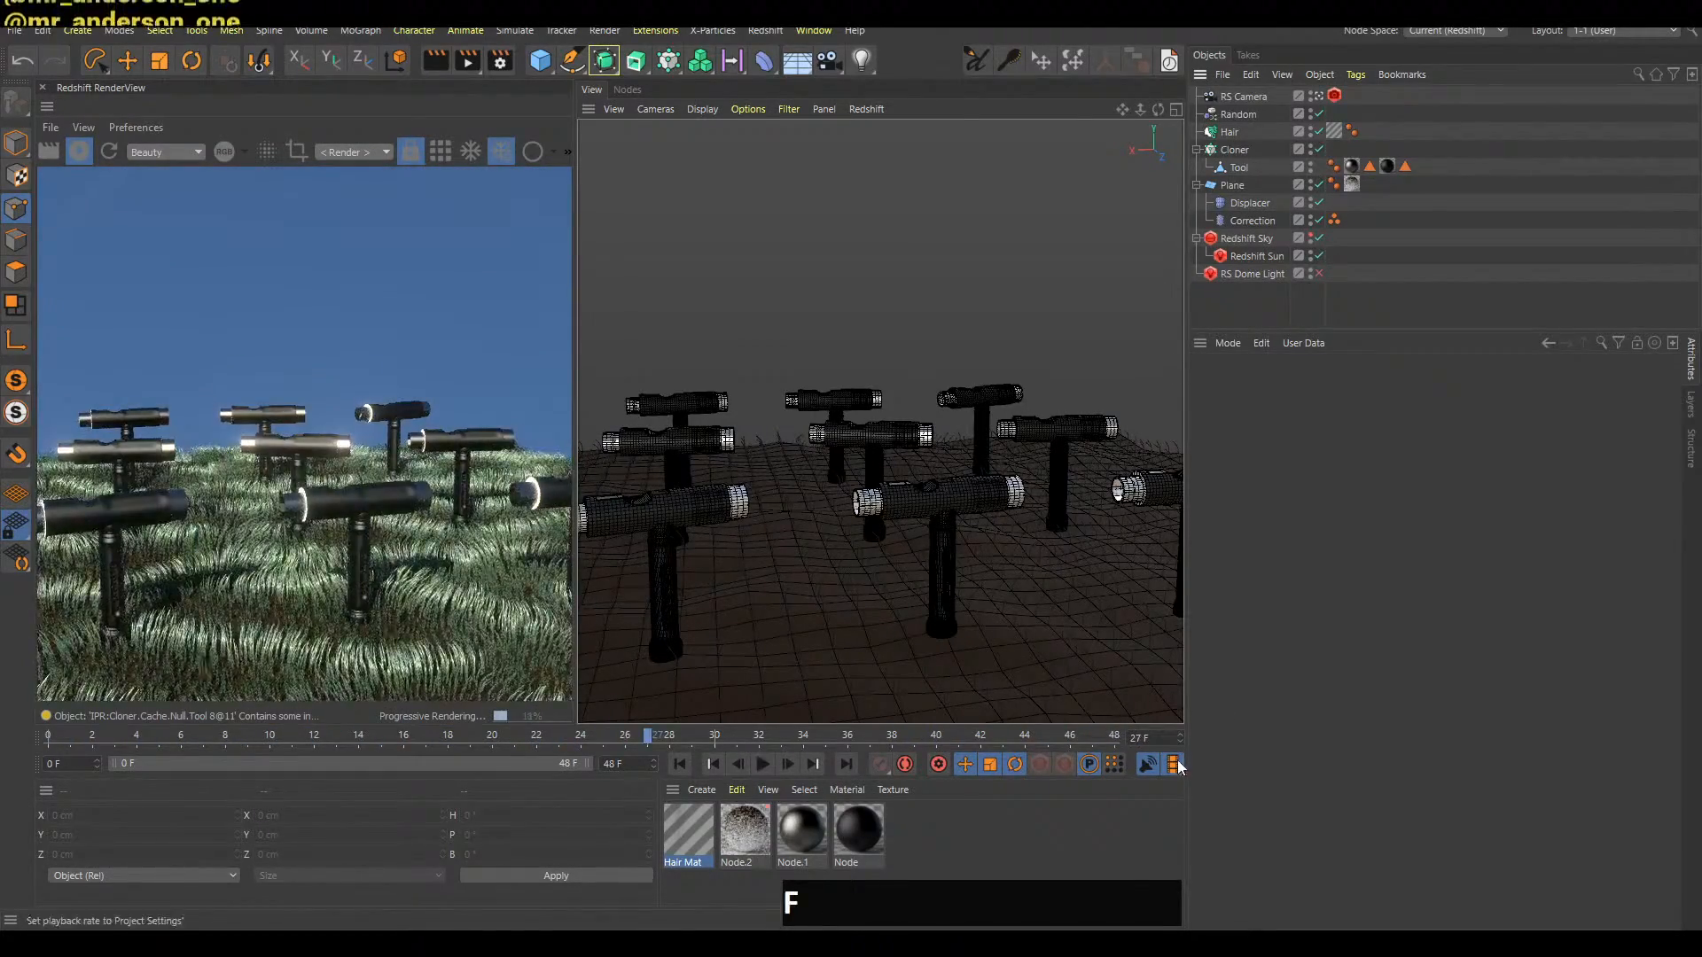
left_click(1172, 763)
left_click(1262, 583)
key("shift+a")
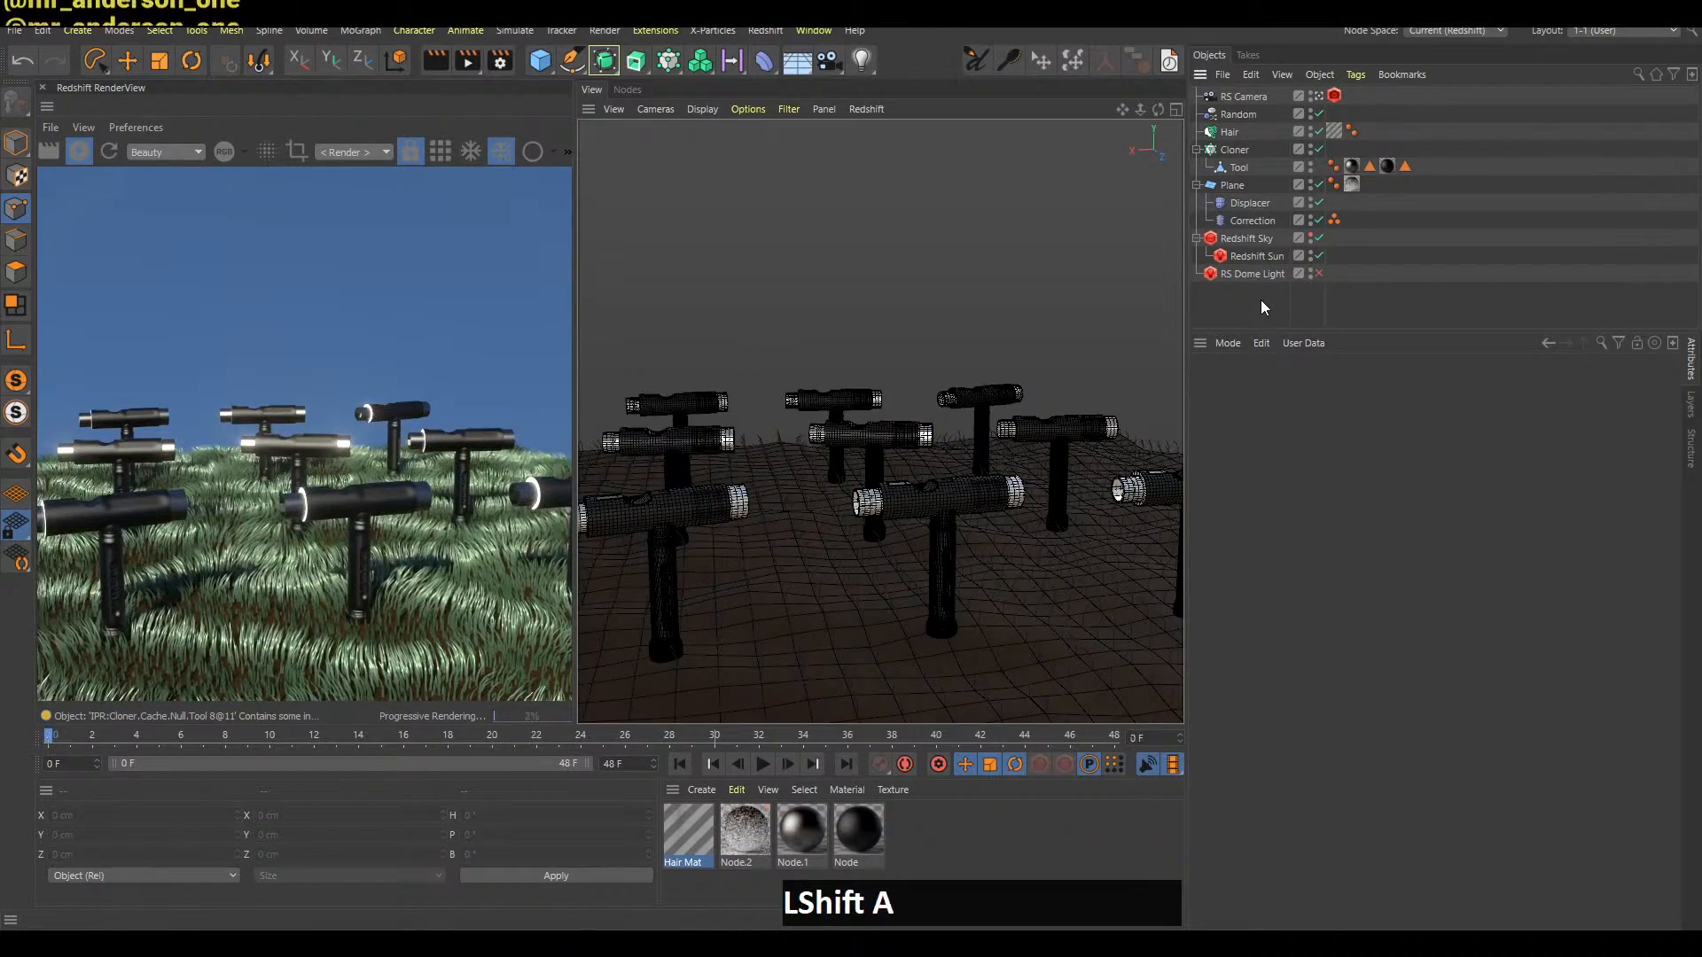
key("f")
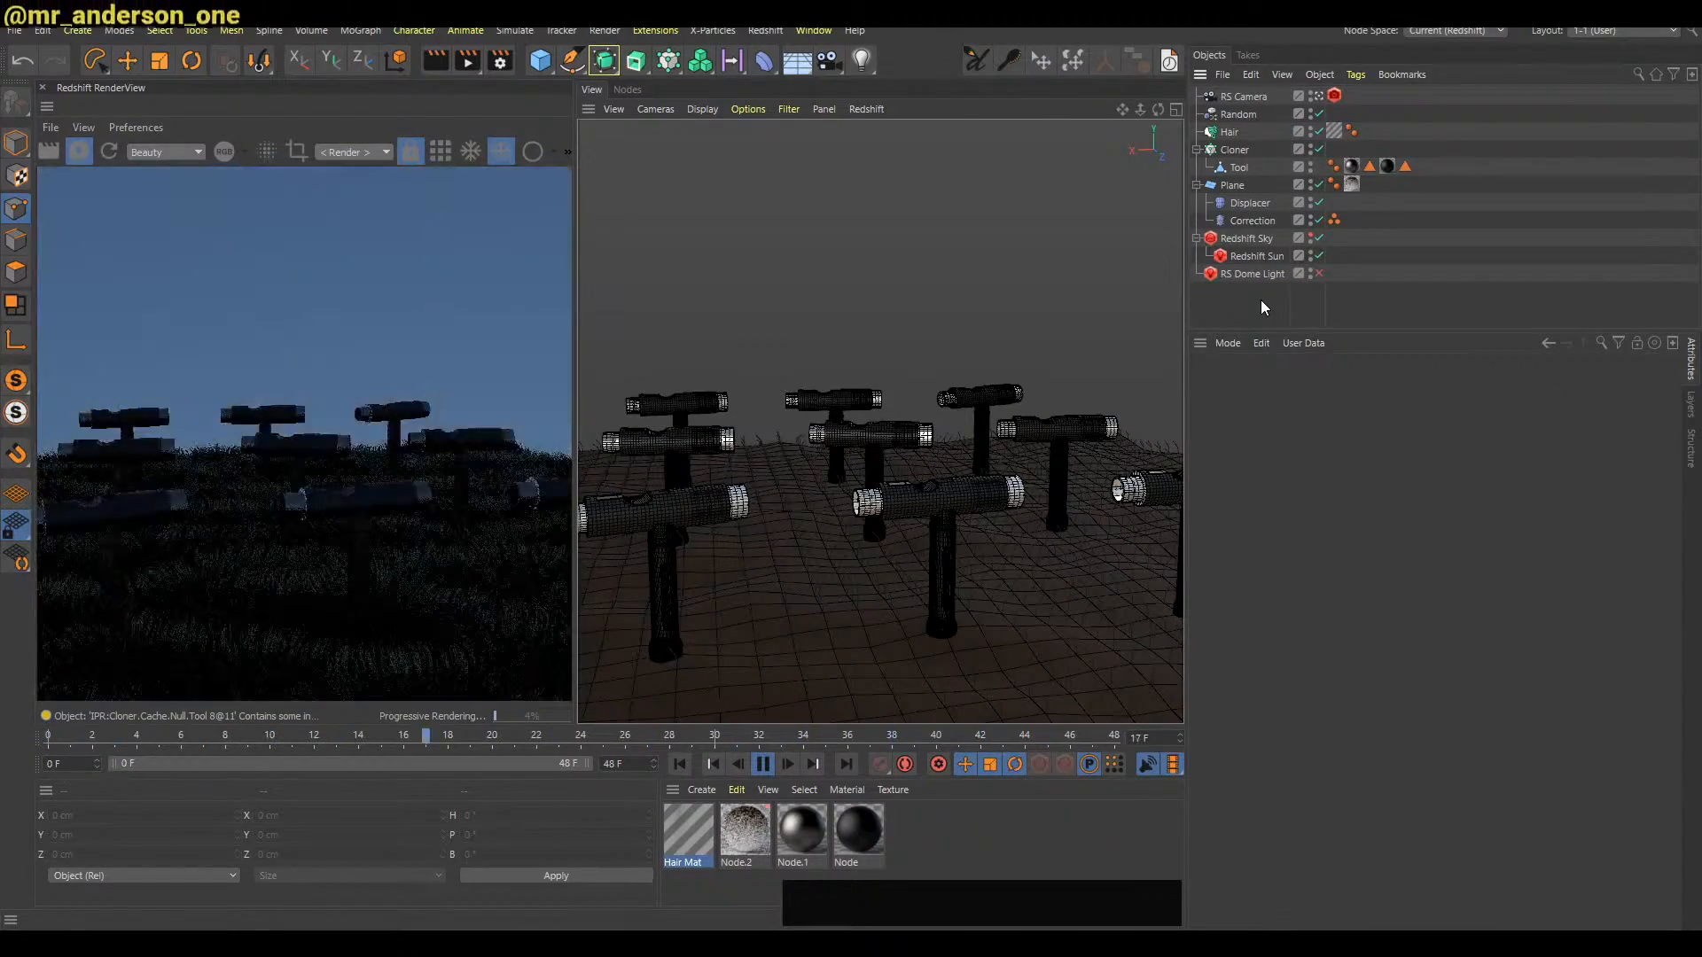
key("f")
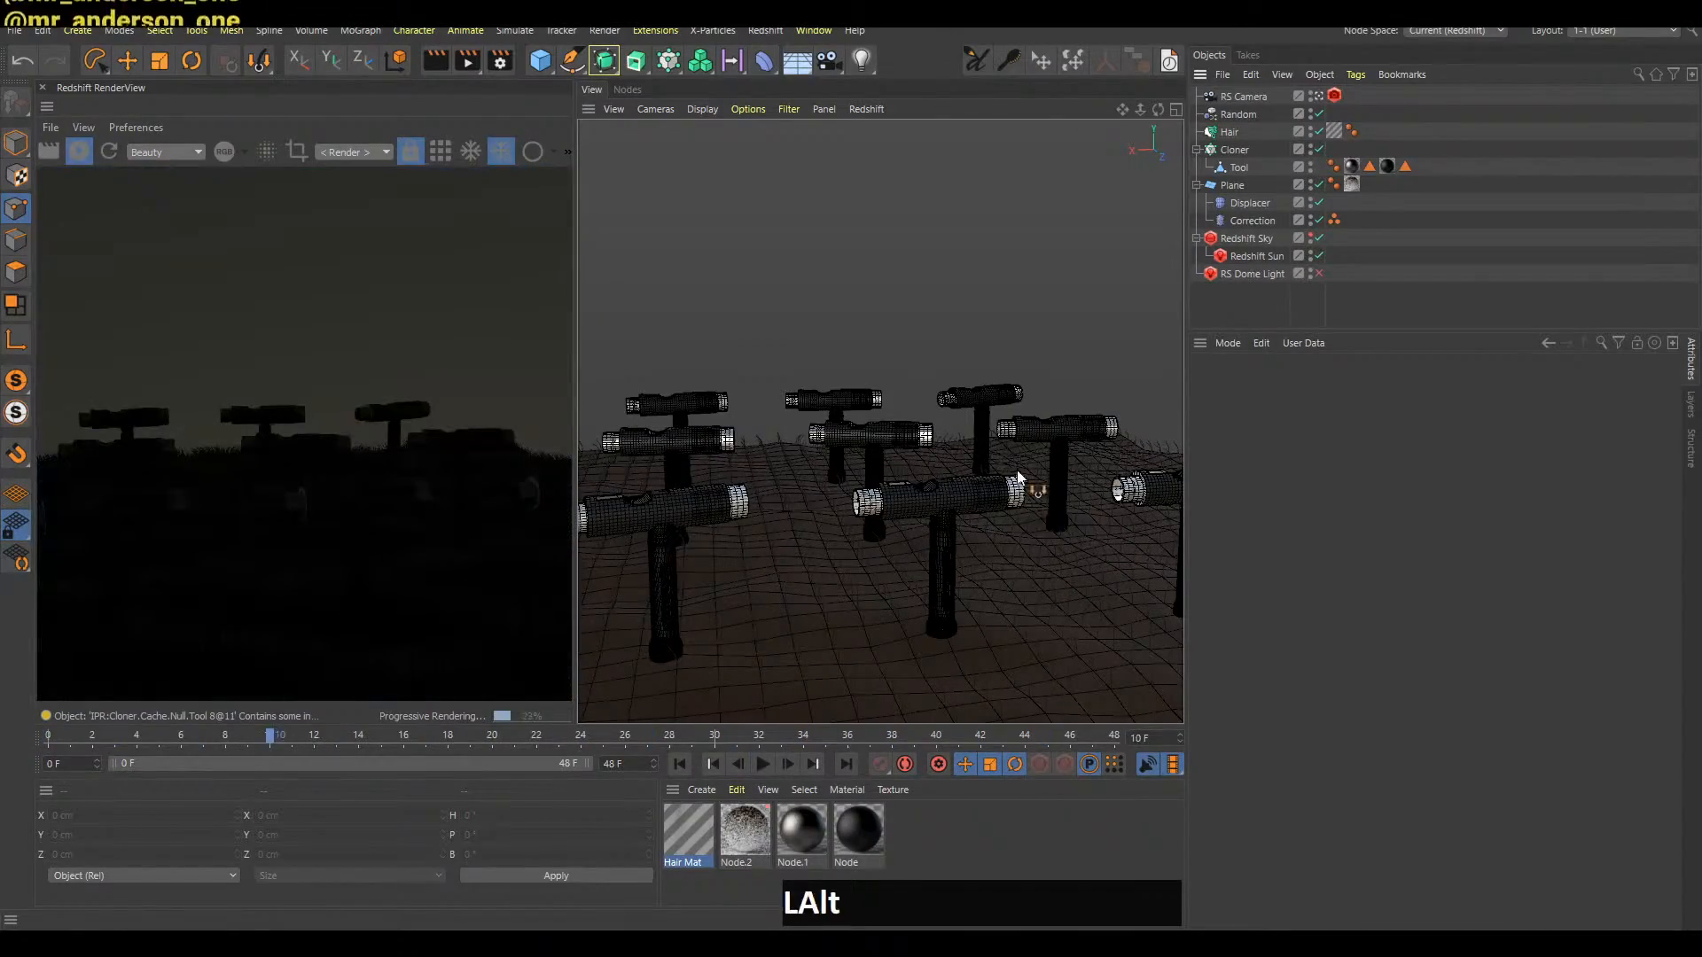
Reframe the cloned tools from a wider, higher angle and play the animation to review the changing light
right_click_drag(958, 510, 931, 518, "alt")
middle_click_drag(1014, 496, 927, 494, "alt")
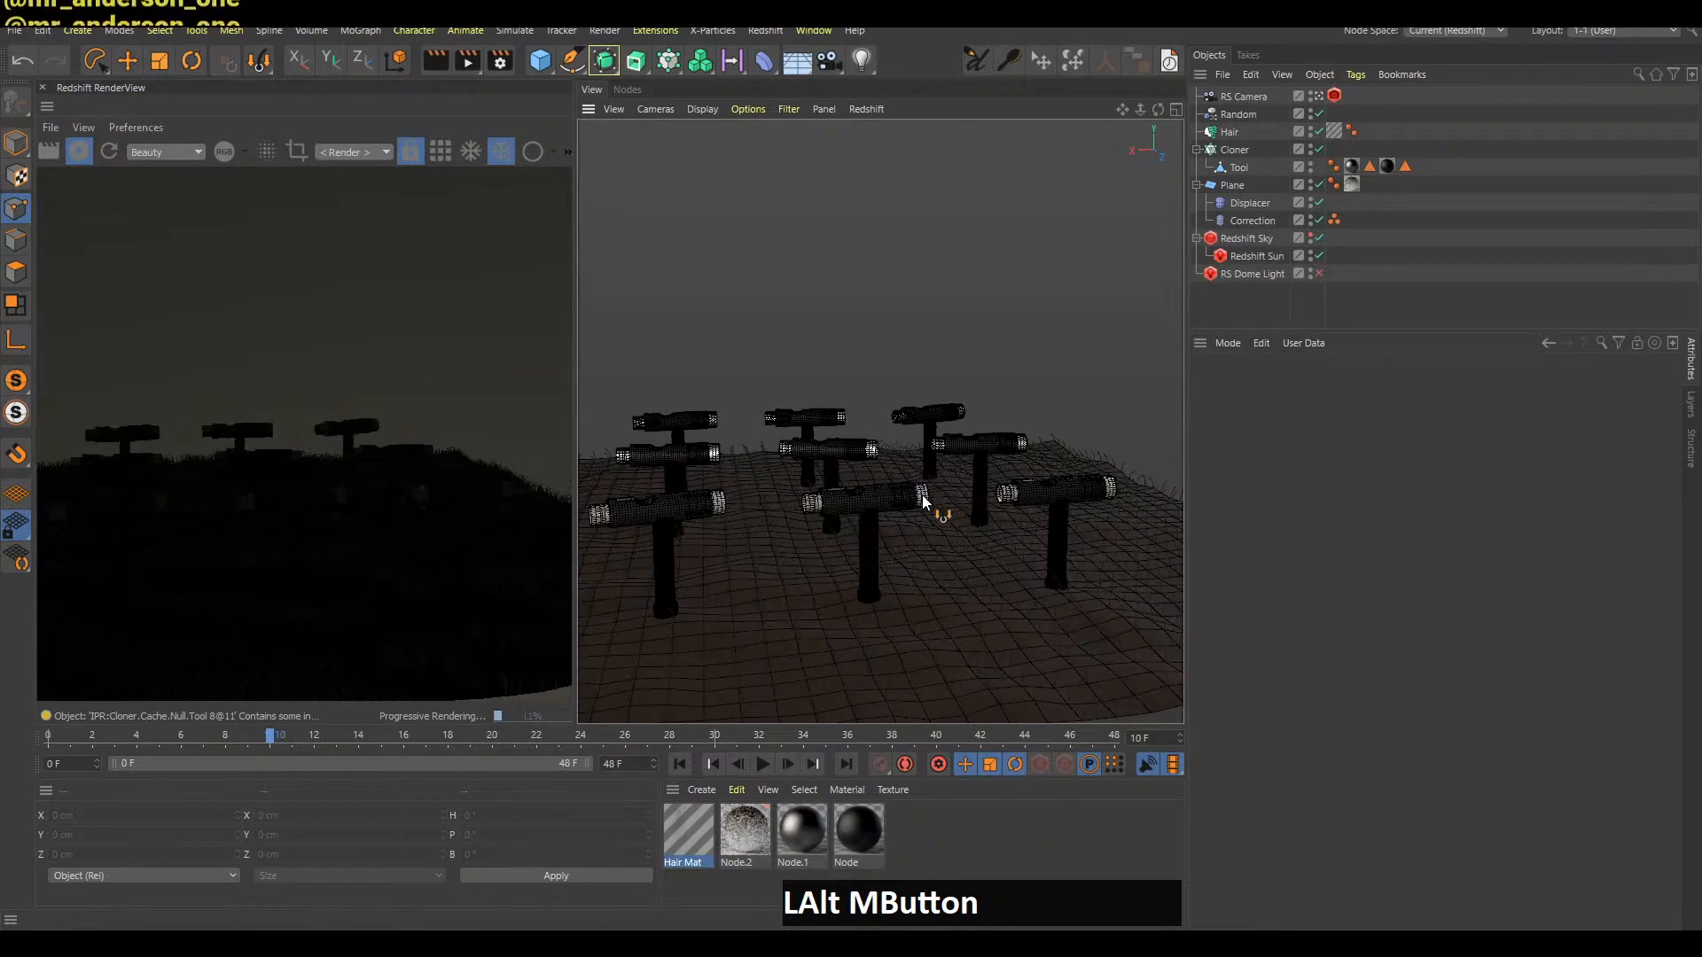
left_click_drag(927, 494, 888, 551, "alt")
middle_click_drag(961, 470, 1024, 511, "alt")
key("f")
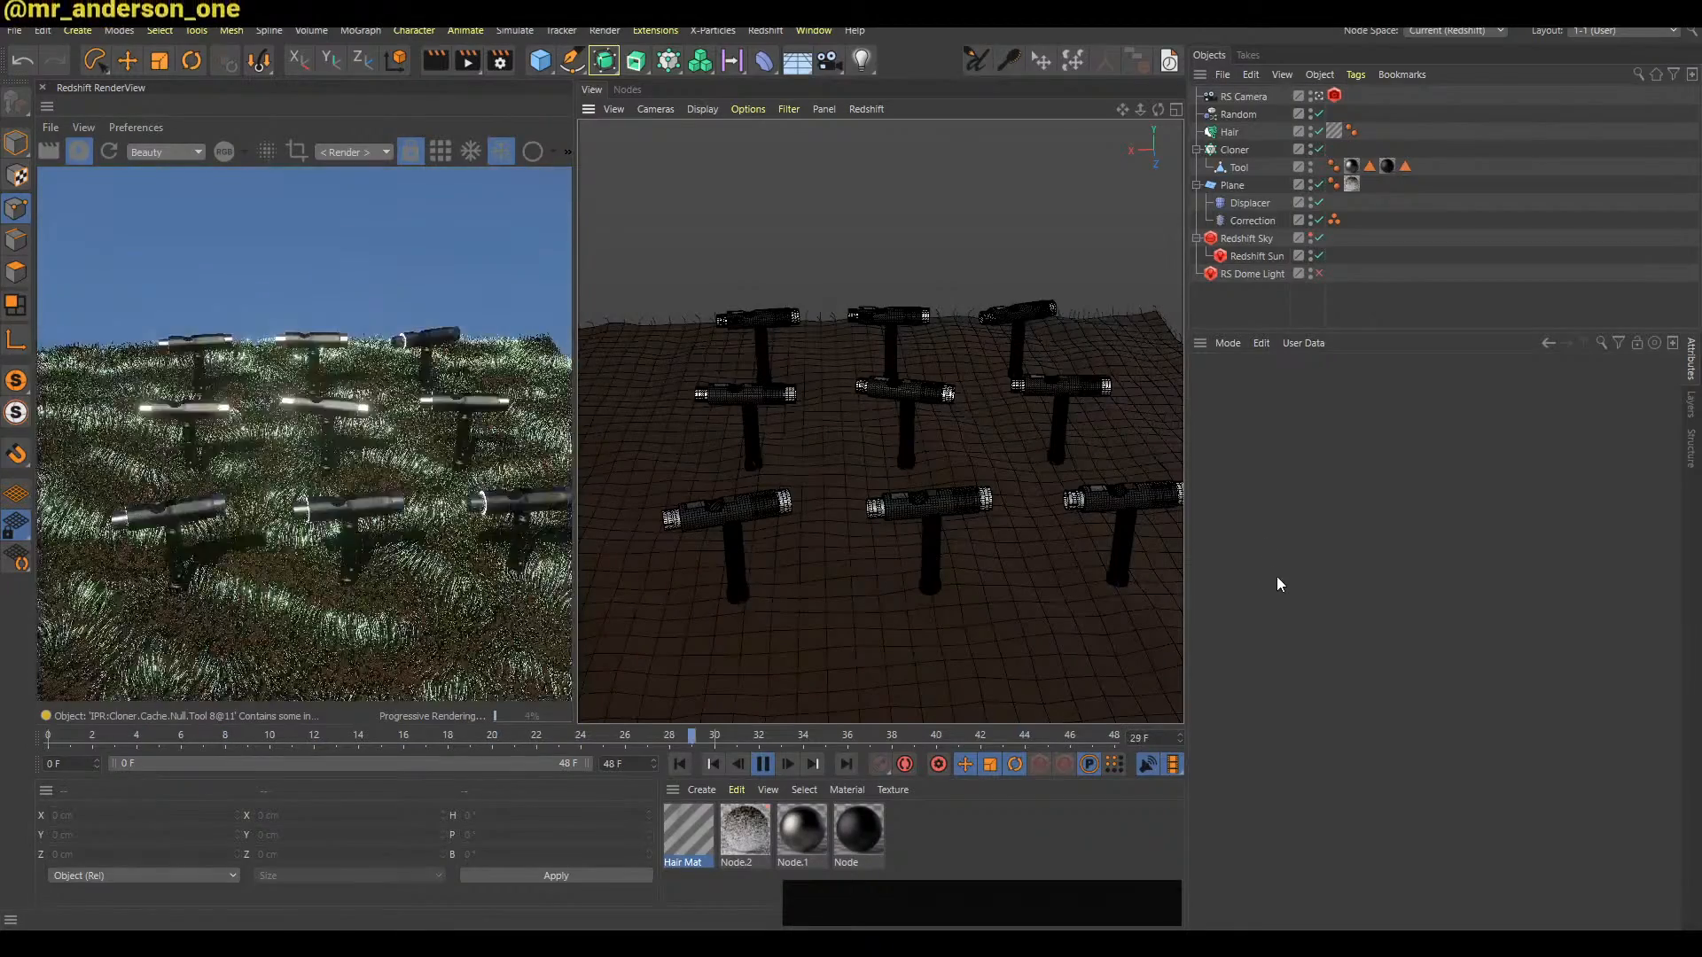
key("F8")
key("g")
key("g")
key("g")
key("shift+a")
key("f")
key("F8")
Double the Hair object's hair count to 70000
left_click(1230, 132)
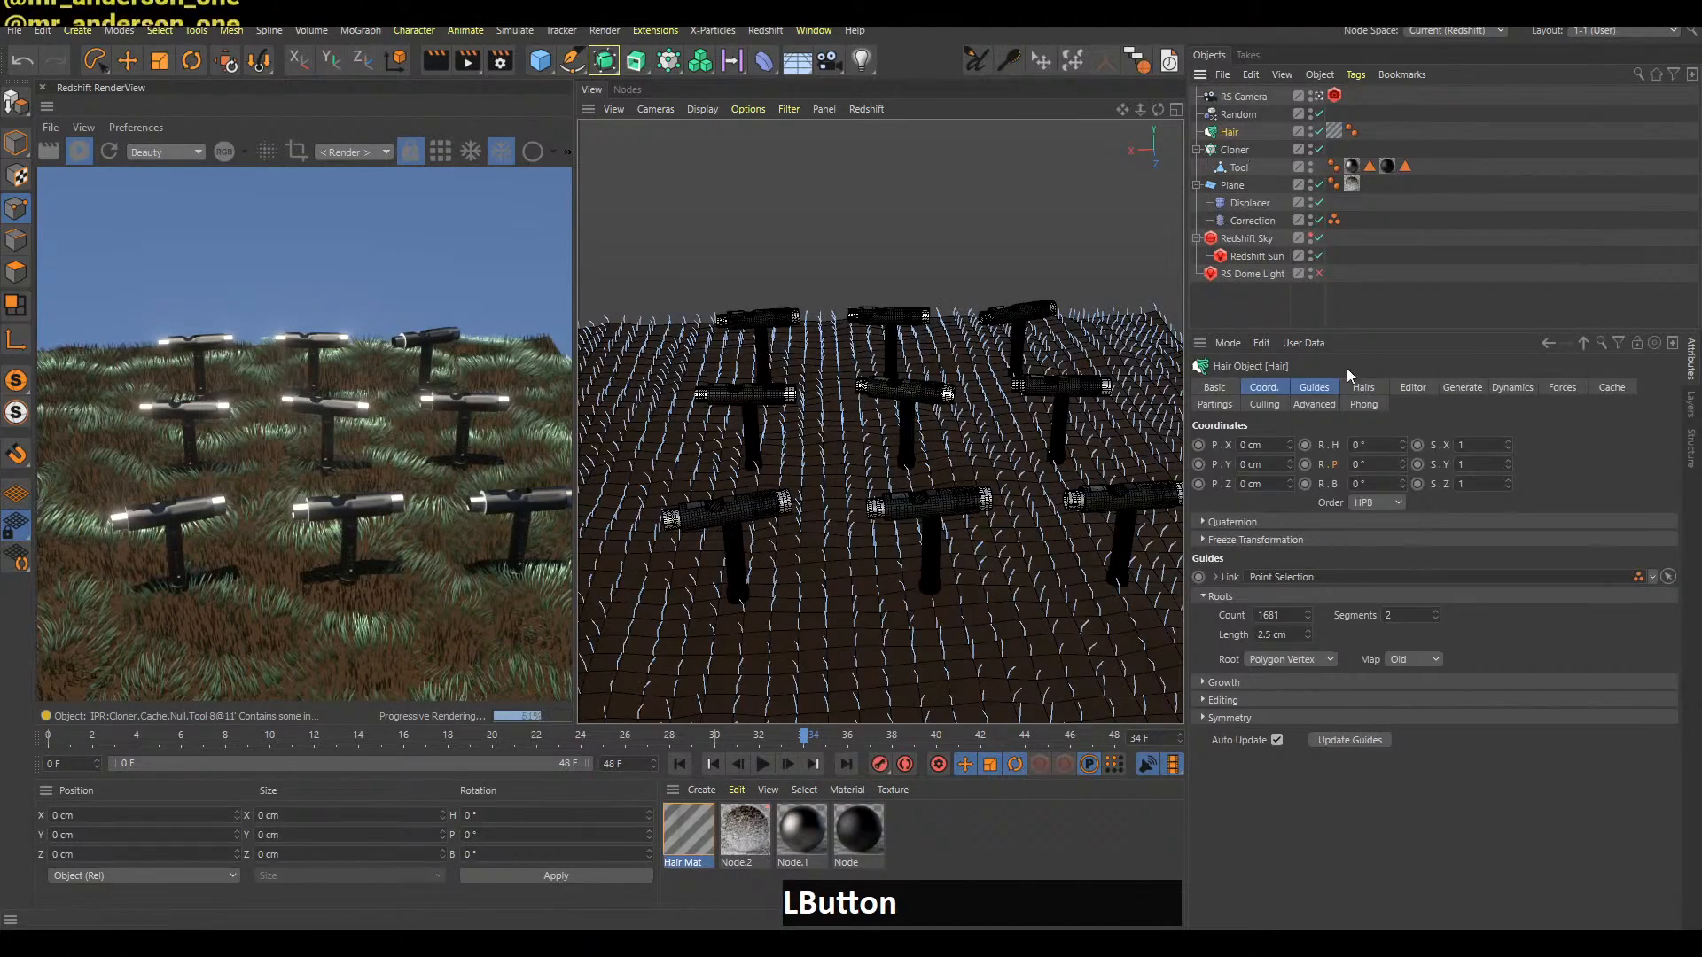
left_click(1361, 388)
left_click(1283, 446)
type("2")
key("Return")
left_click(1273, 294)
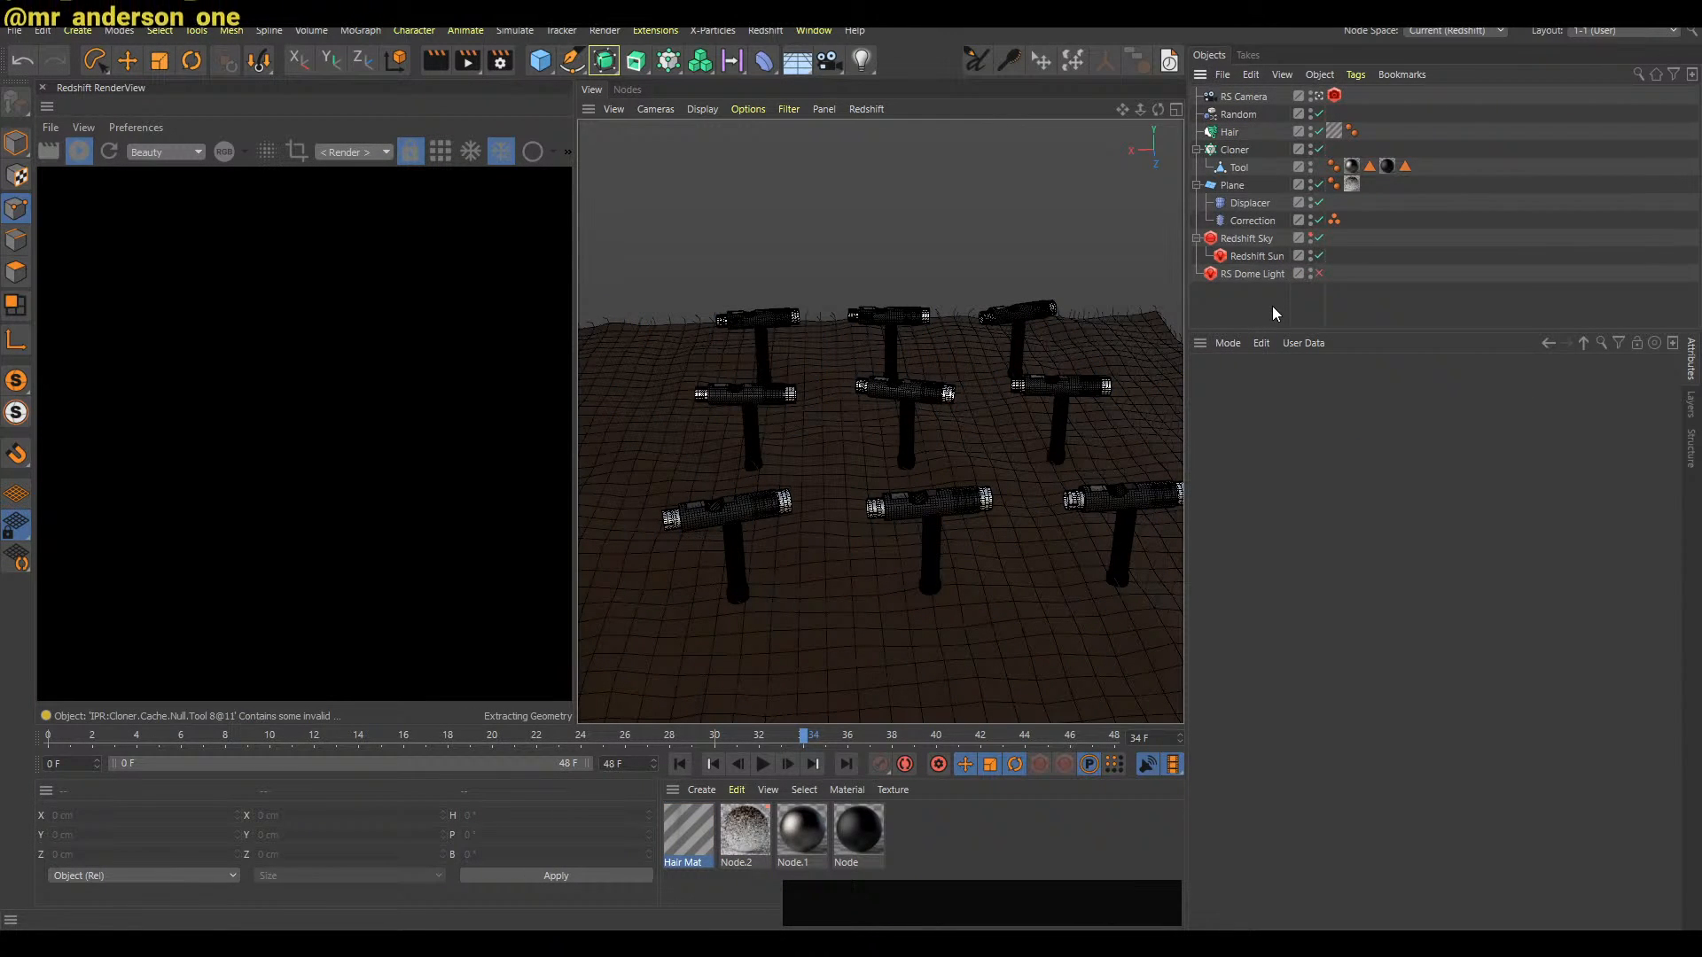
Unfreeze geometry updates in the live render and reframe to a lower, closer angle on the tools
left_click(502, 158)
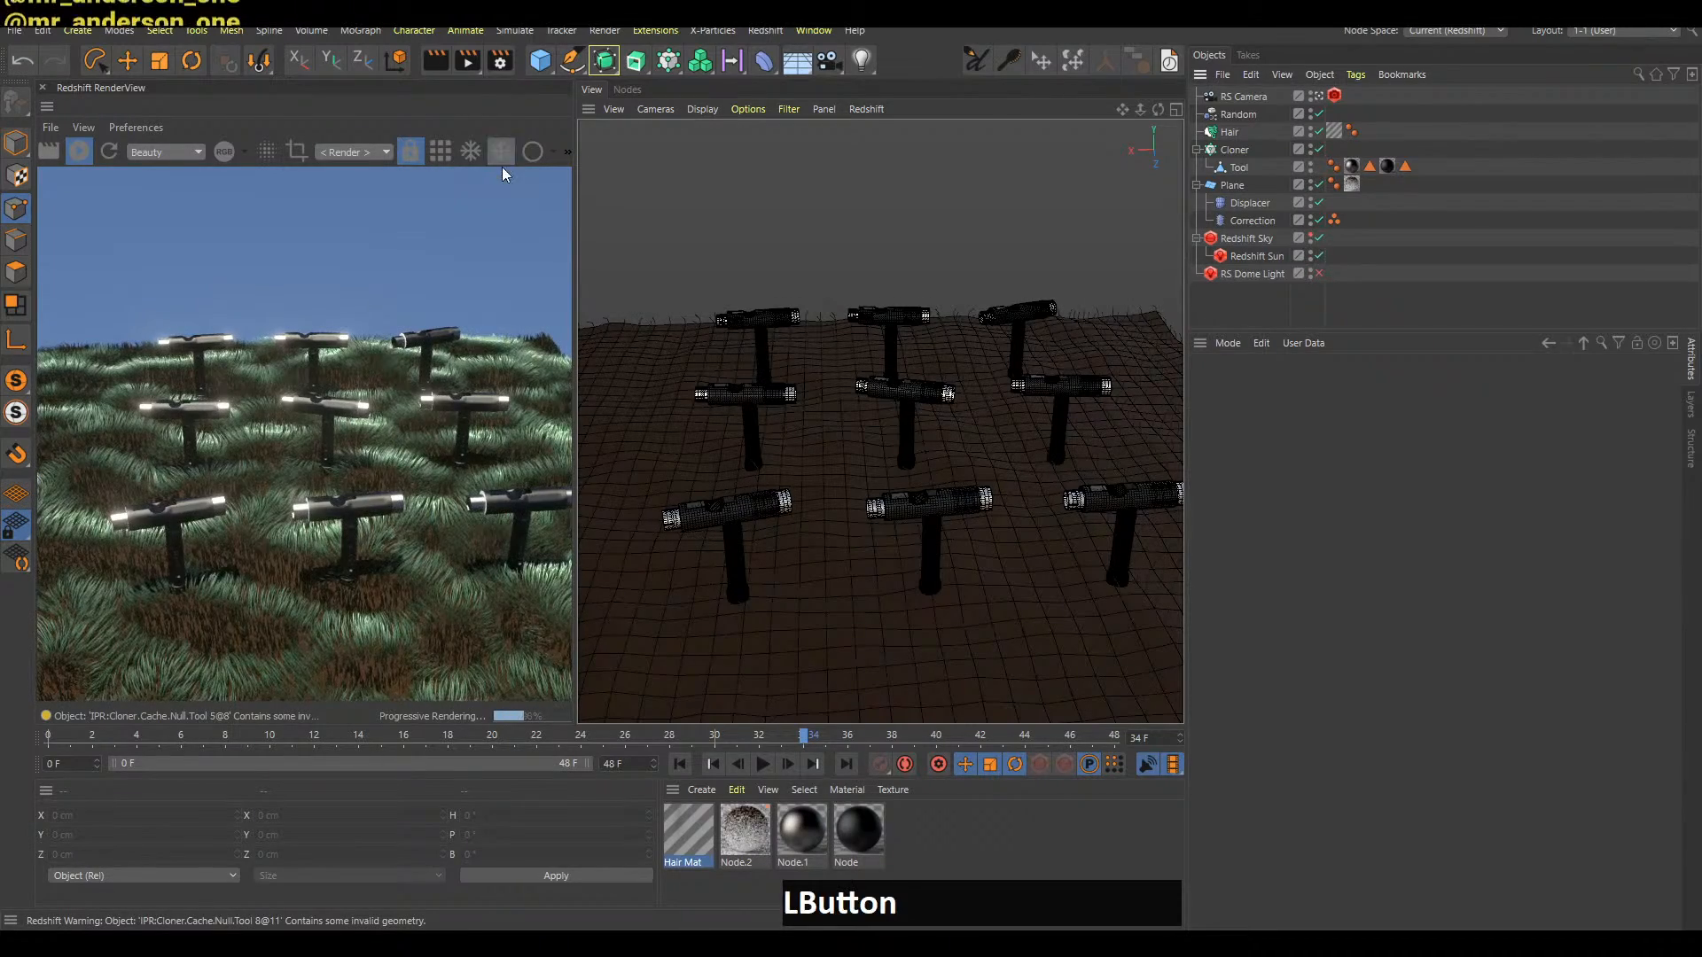
key("b")
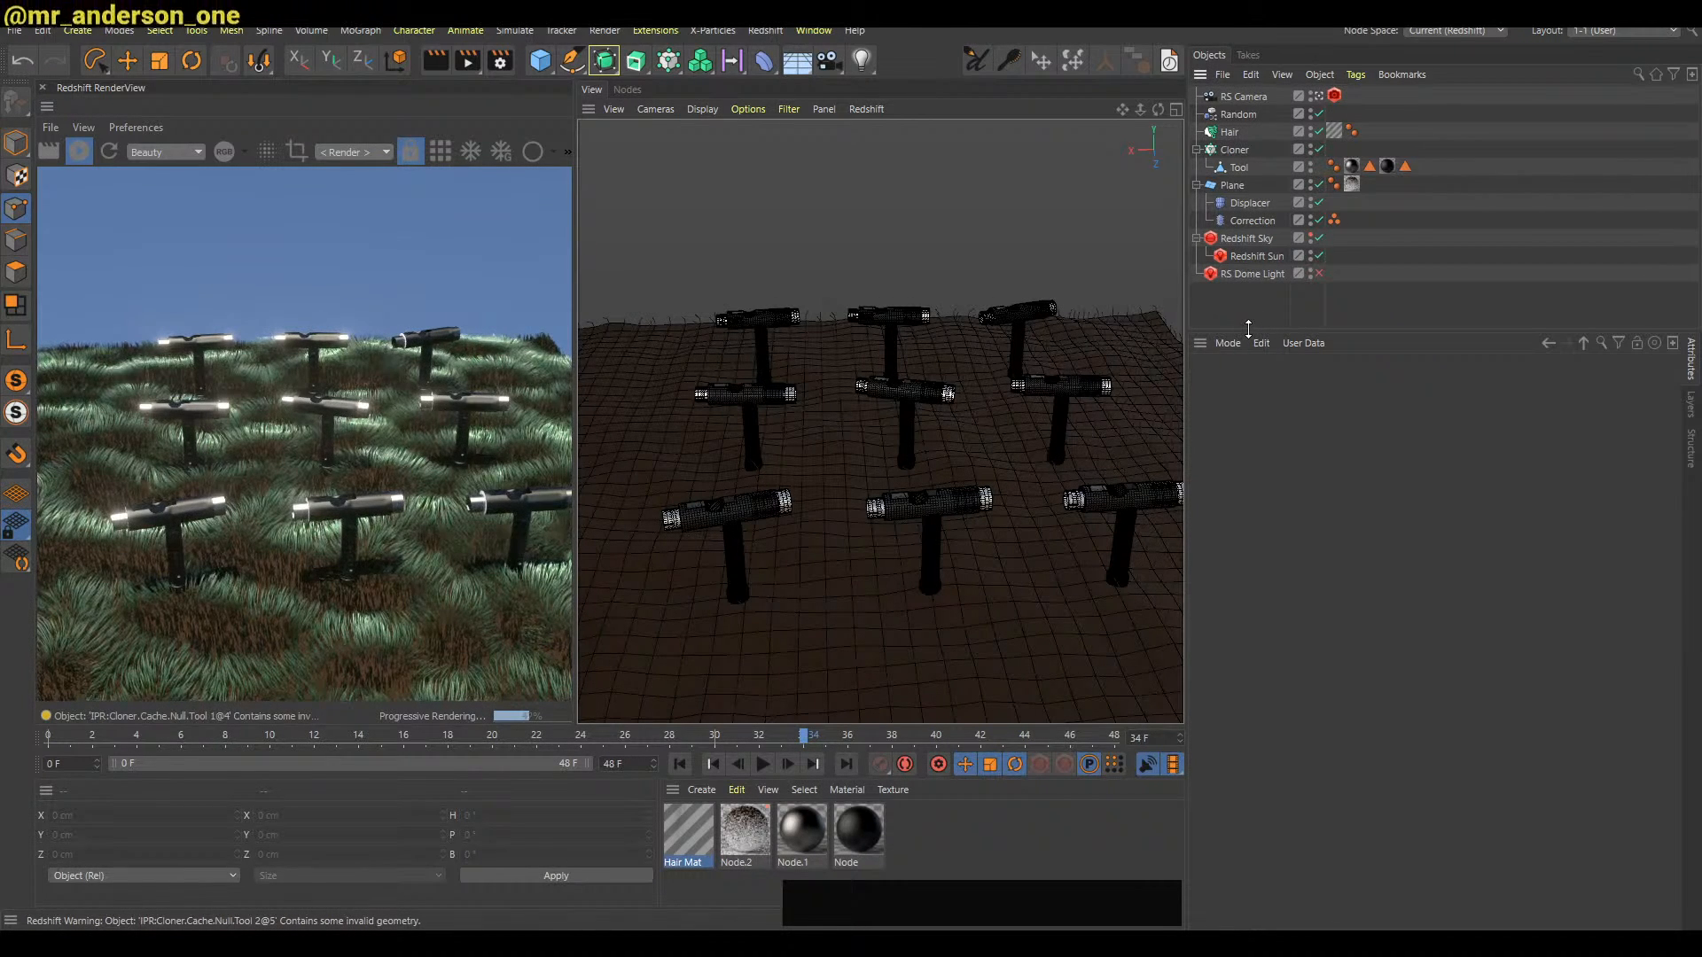
mouse_move(923, 440)
left_mouse_down("alt")
mouse_move(945, 465)
mouse_move(951, 443)
left_mouse_up("alt")
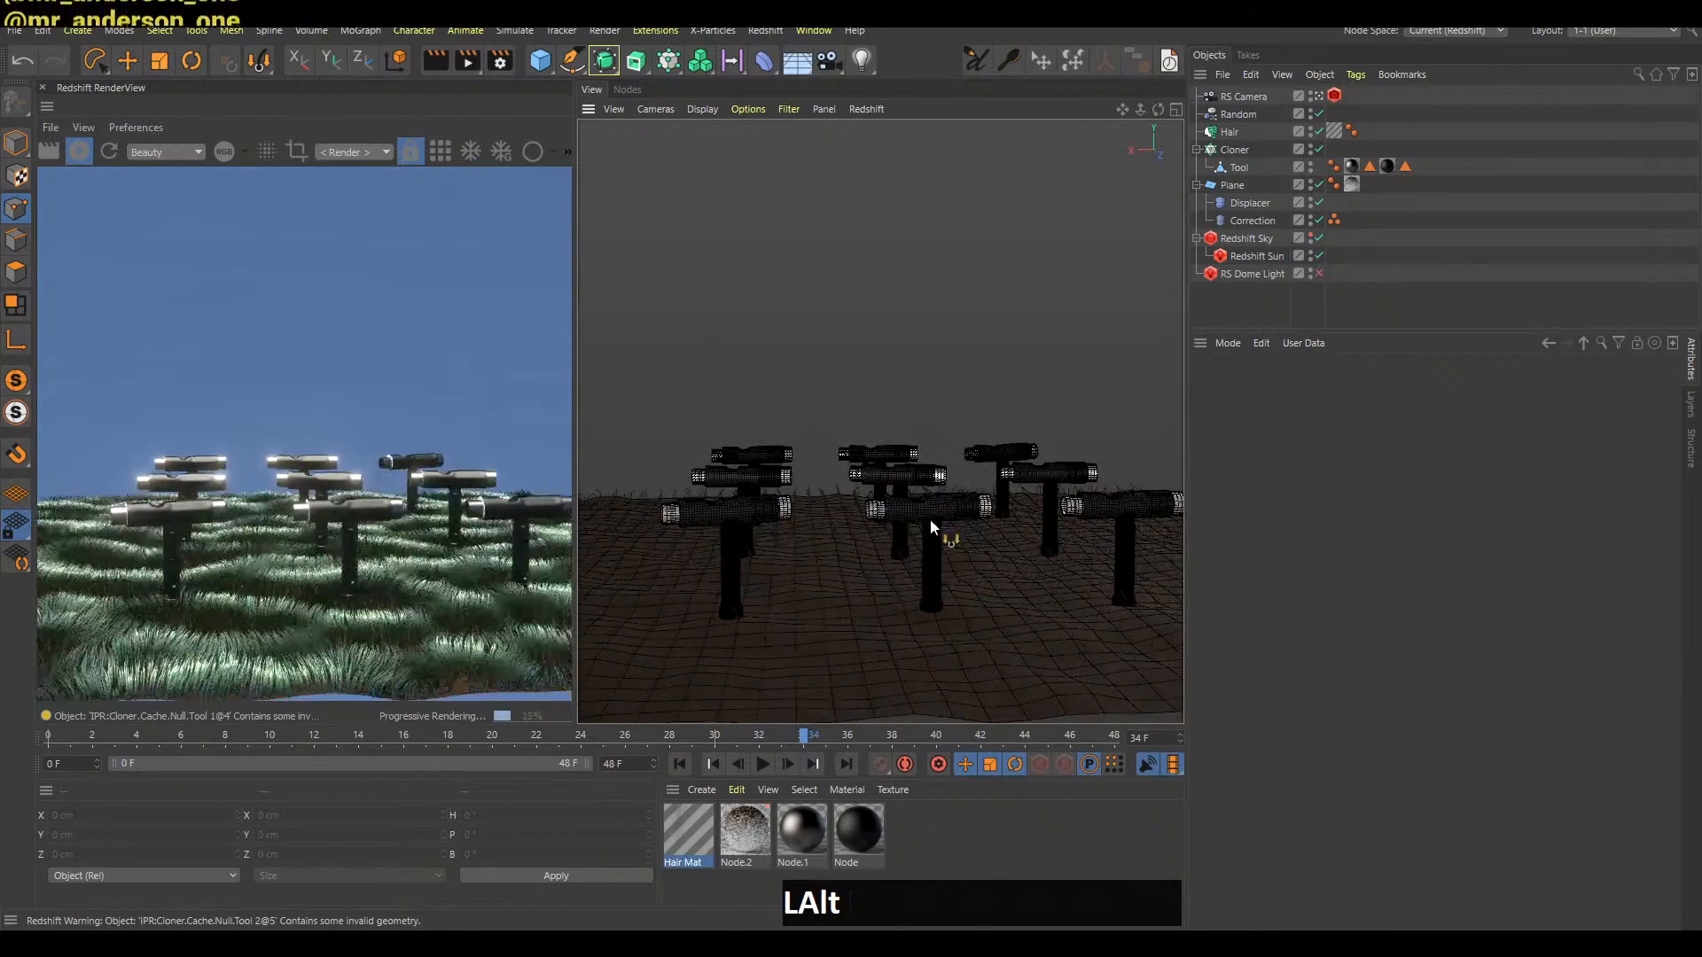
right_click_drag(929, 518, 959, 512, "alt")
middle_click_drag(959, 512, 969, 512, "alt")
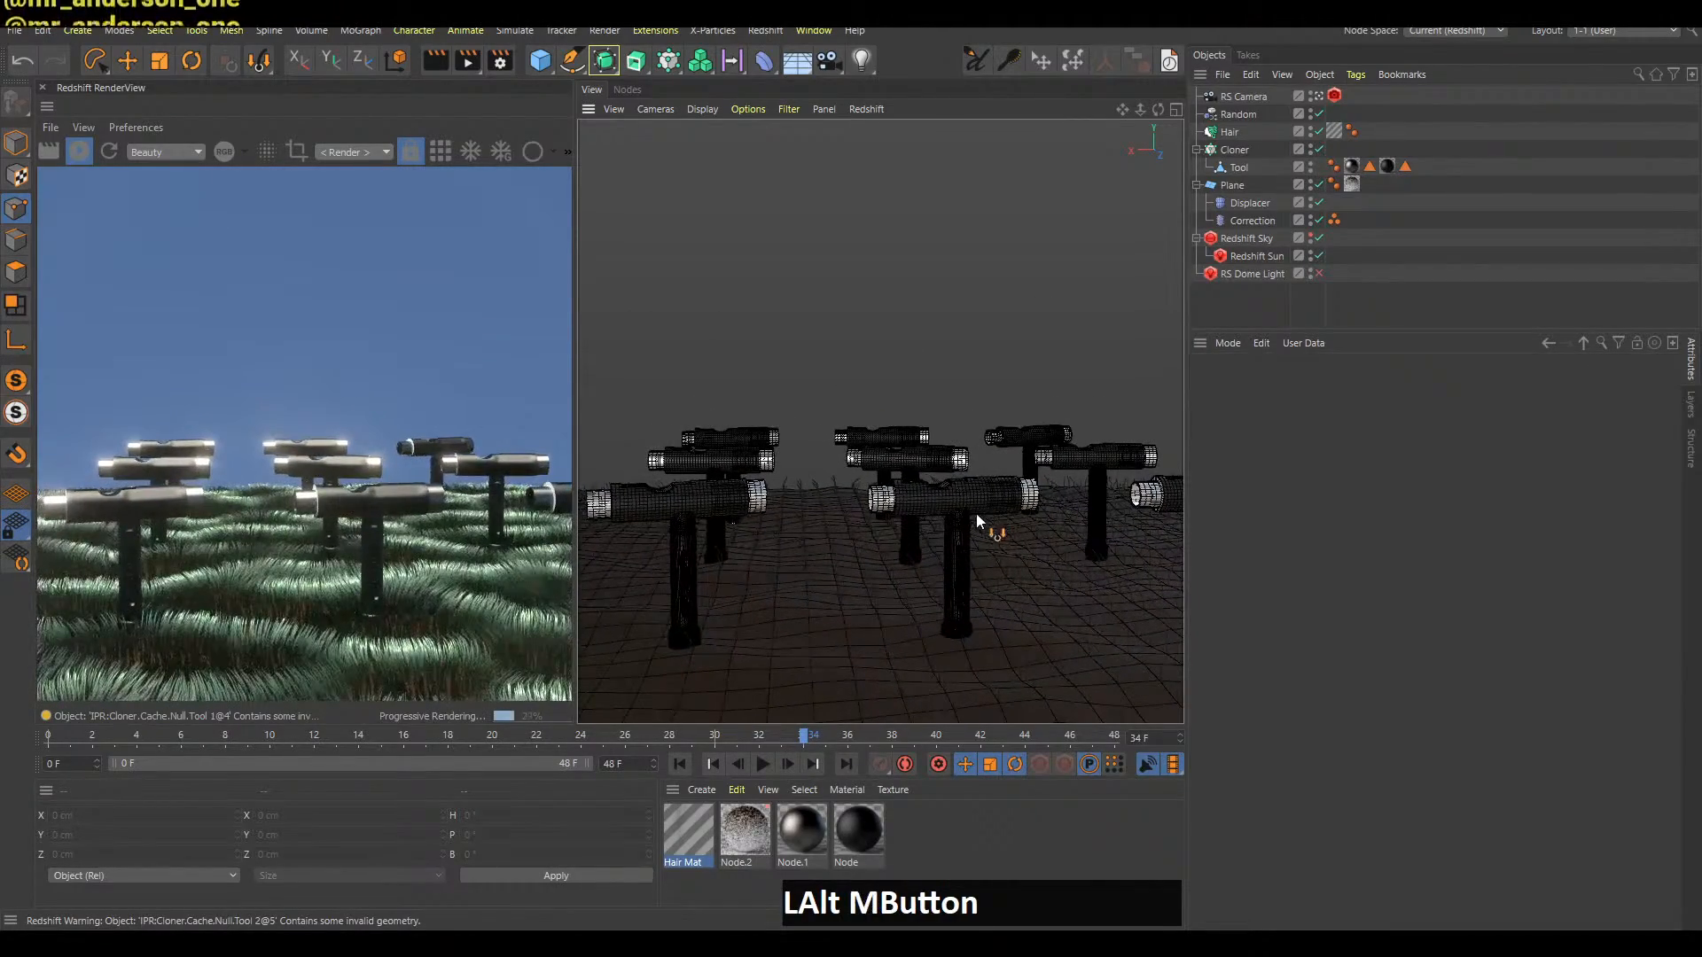
Set the Hair Mat's primary specular strength to 5% and refresh the live render
double_click(697, 834)
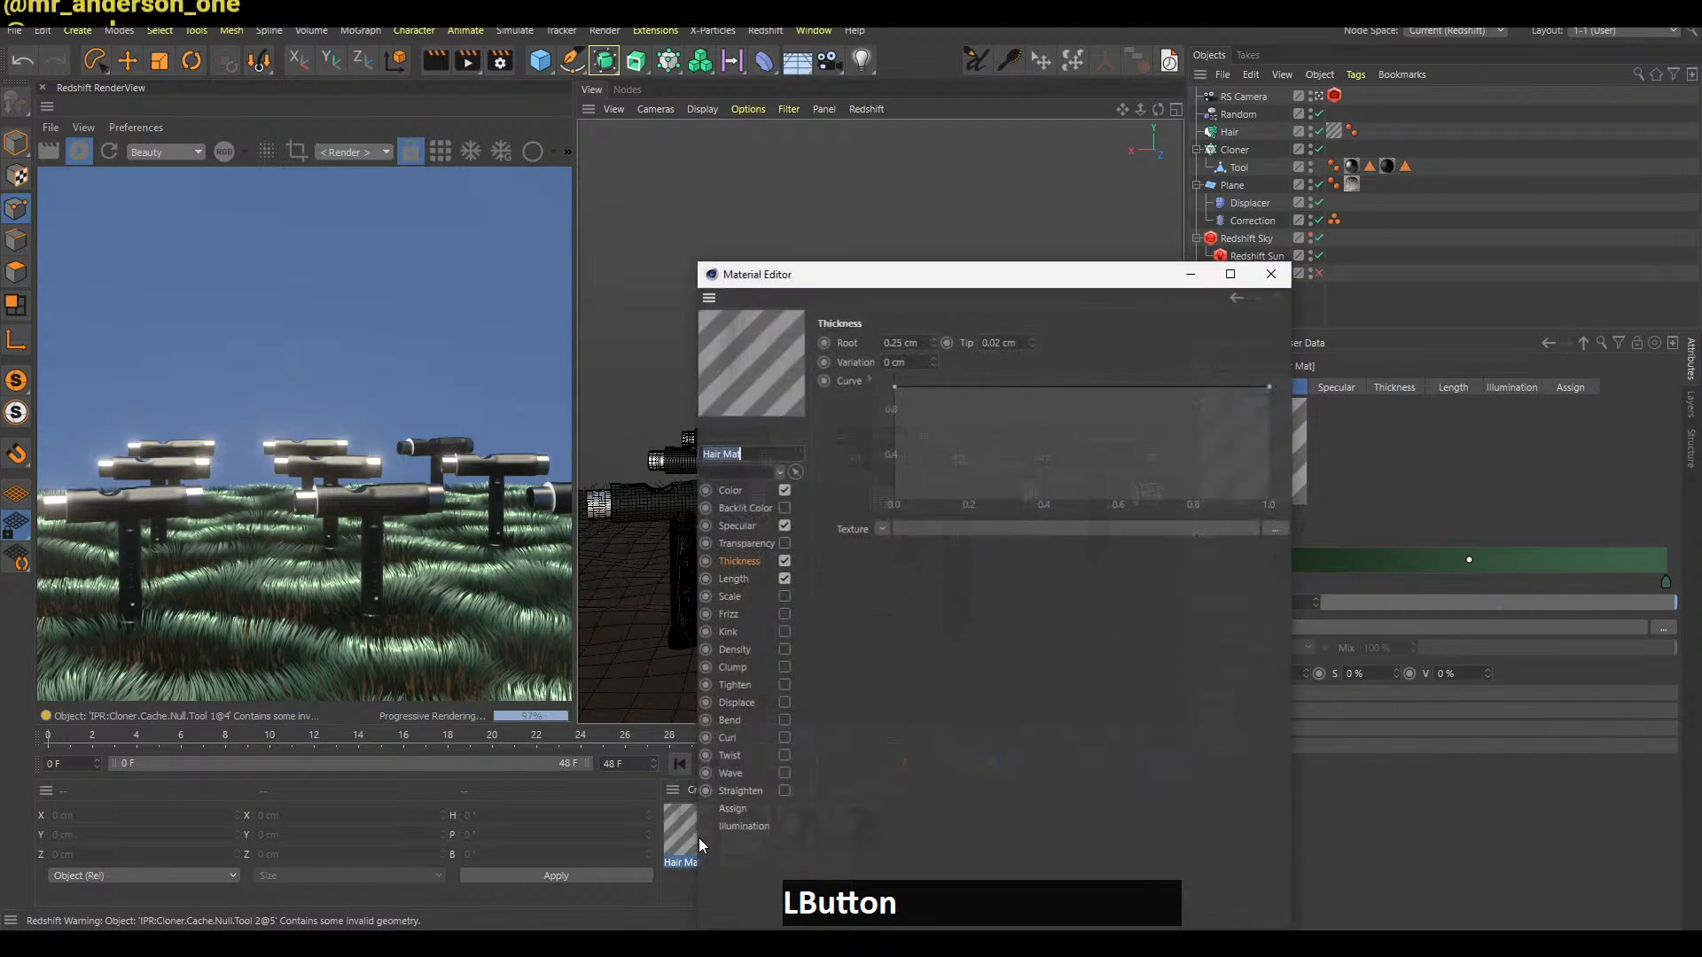
left_click(737, 526)
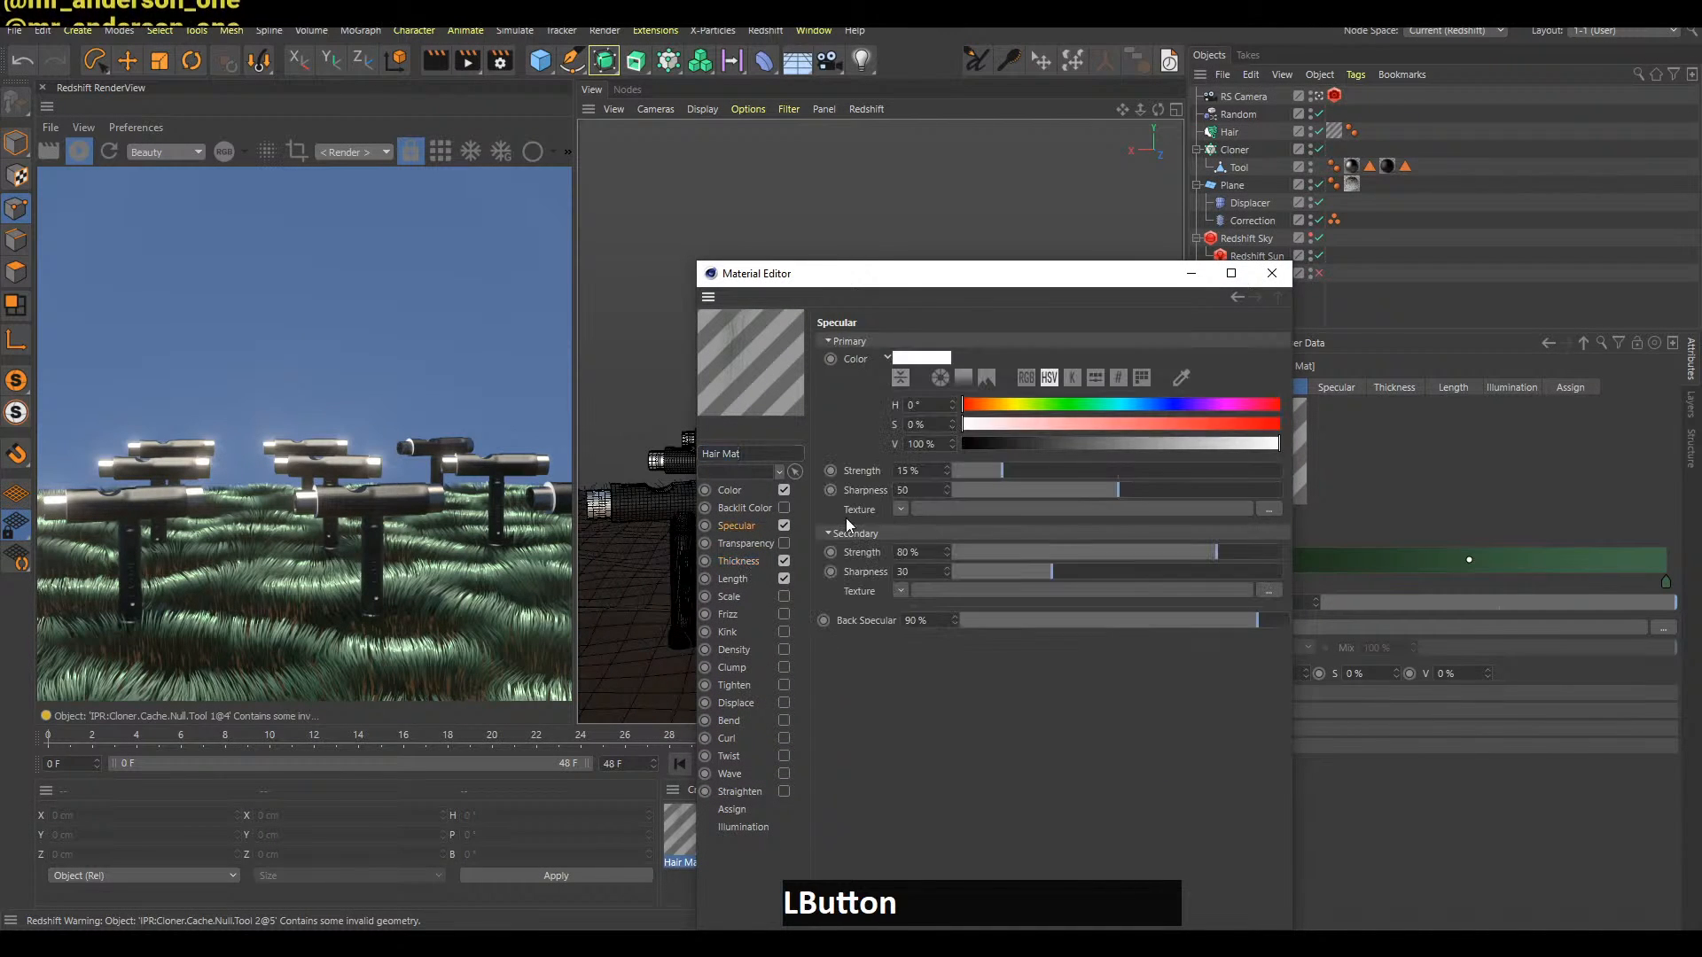
left_click(972, 475)
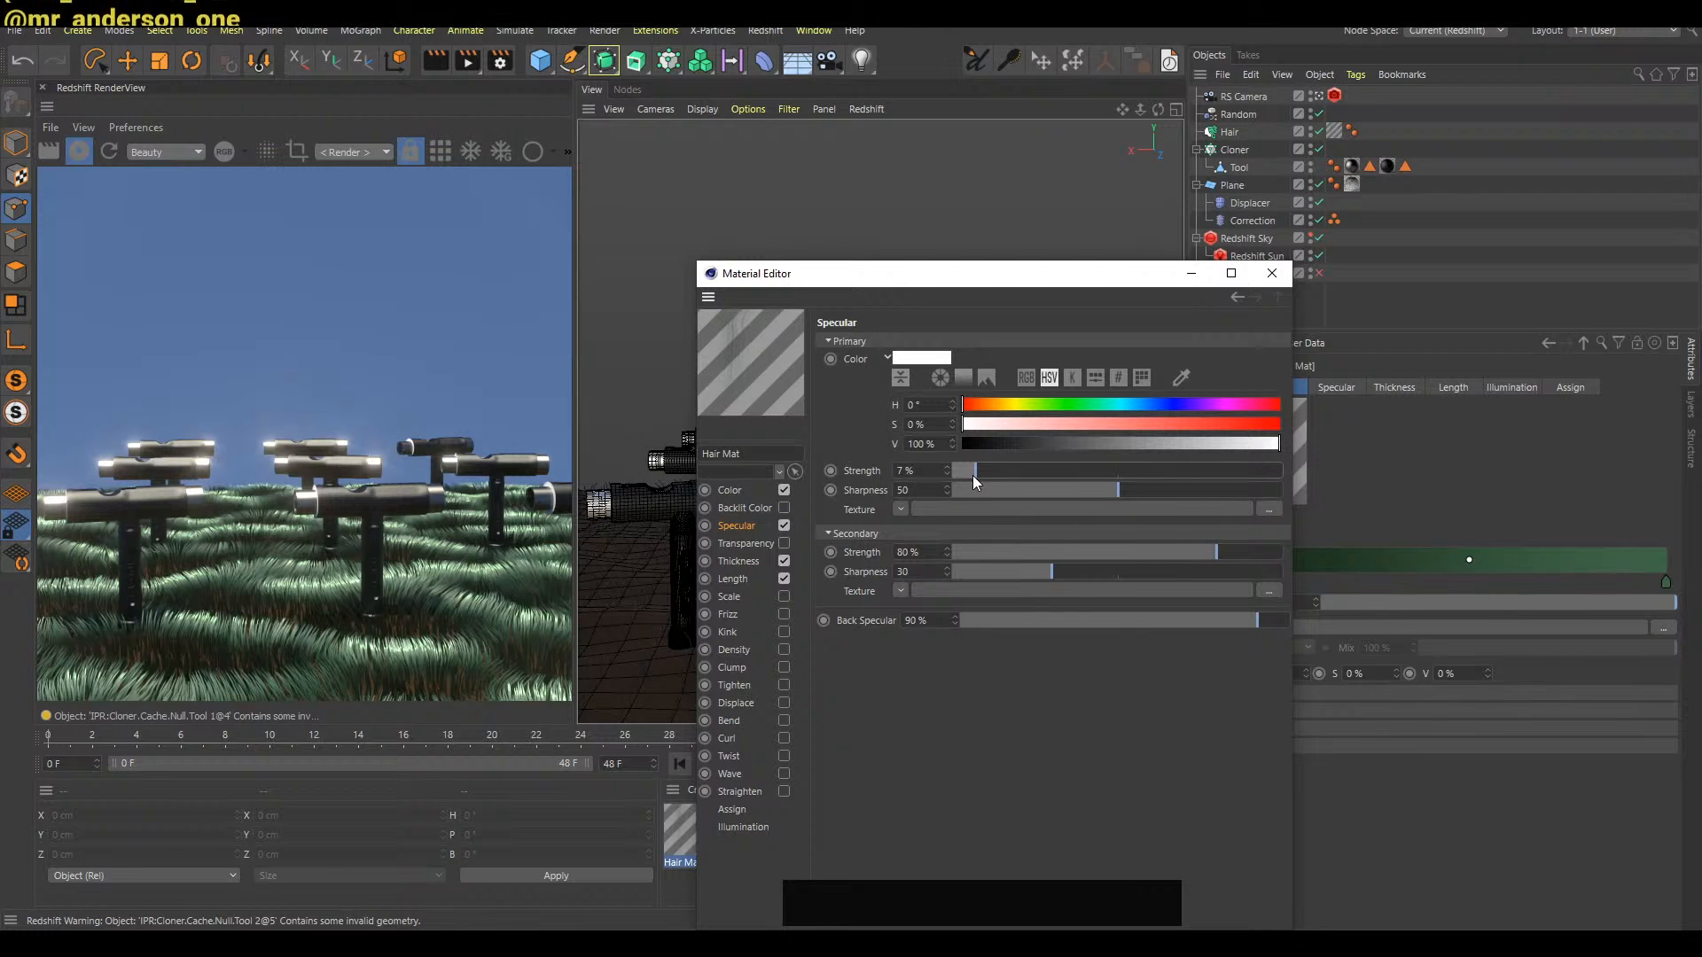
left_click(119, 164)
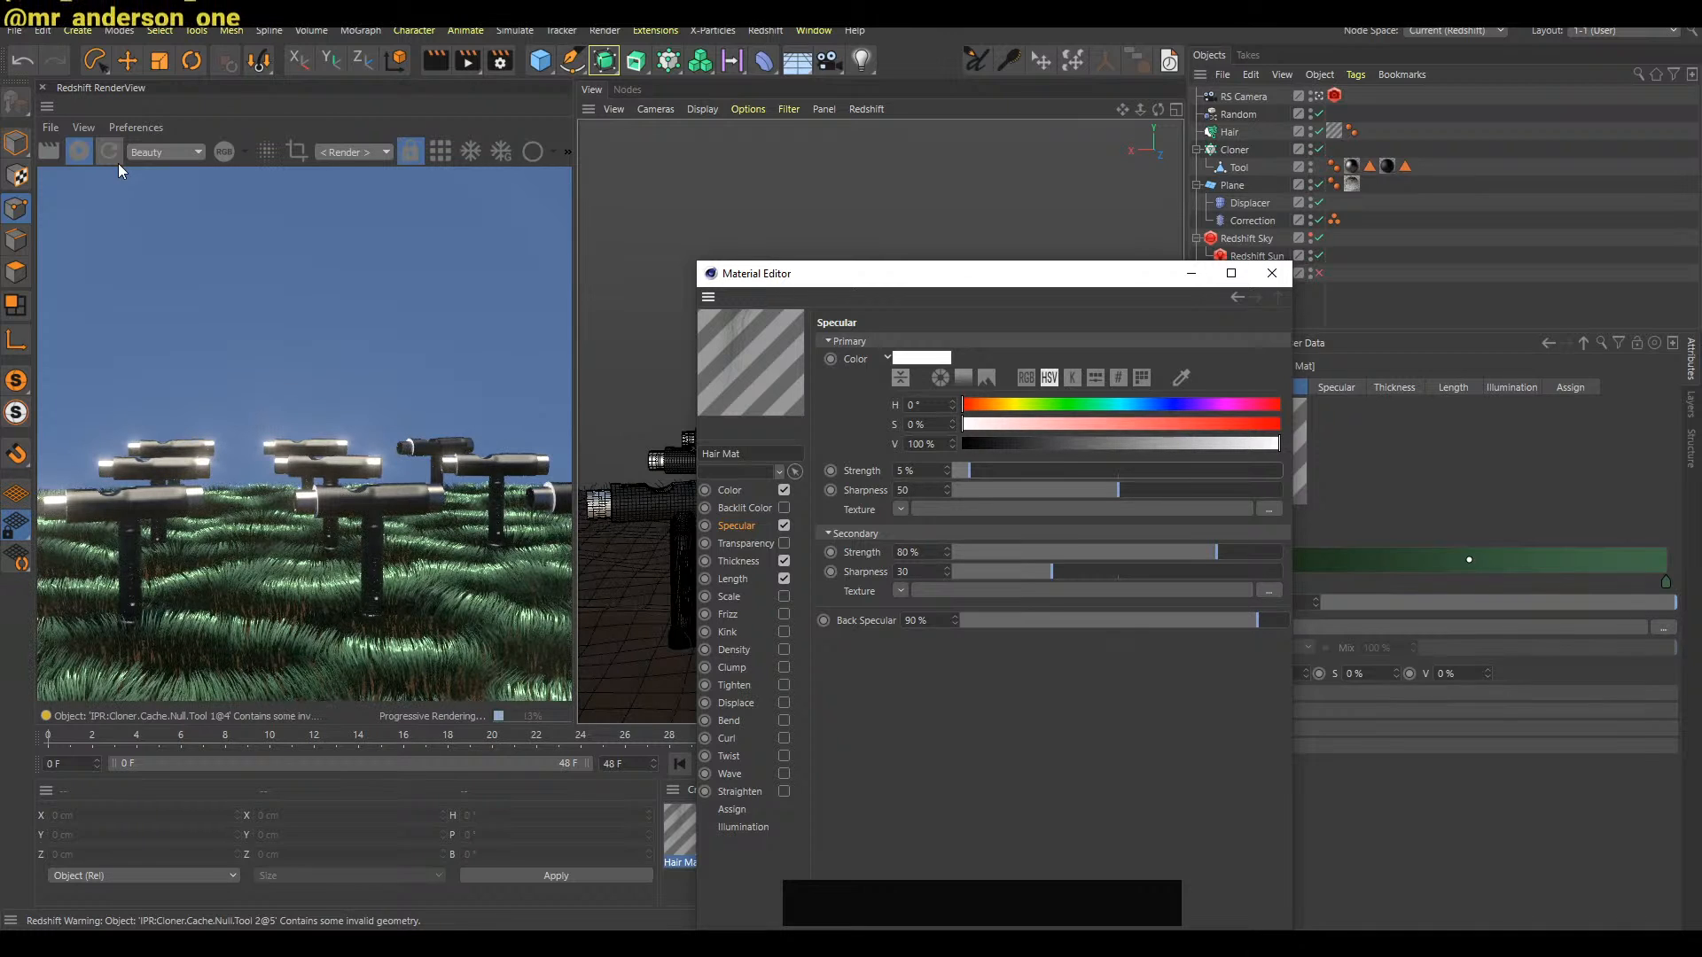
left_click(111, 158)
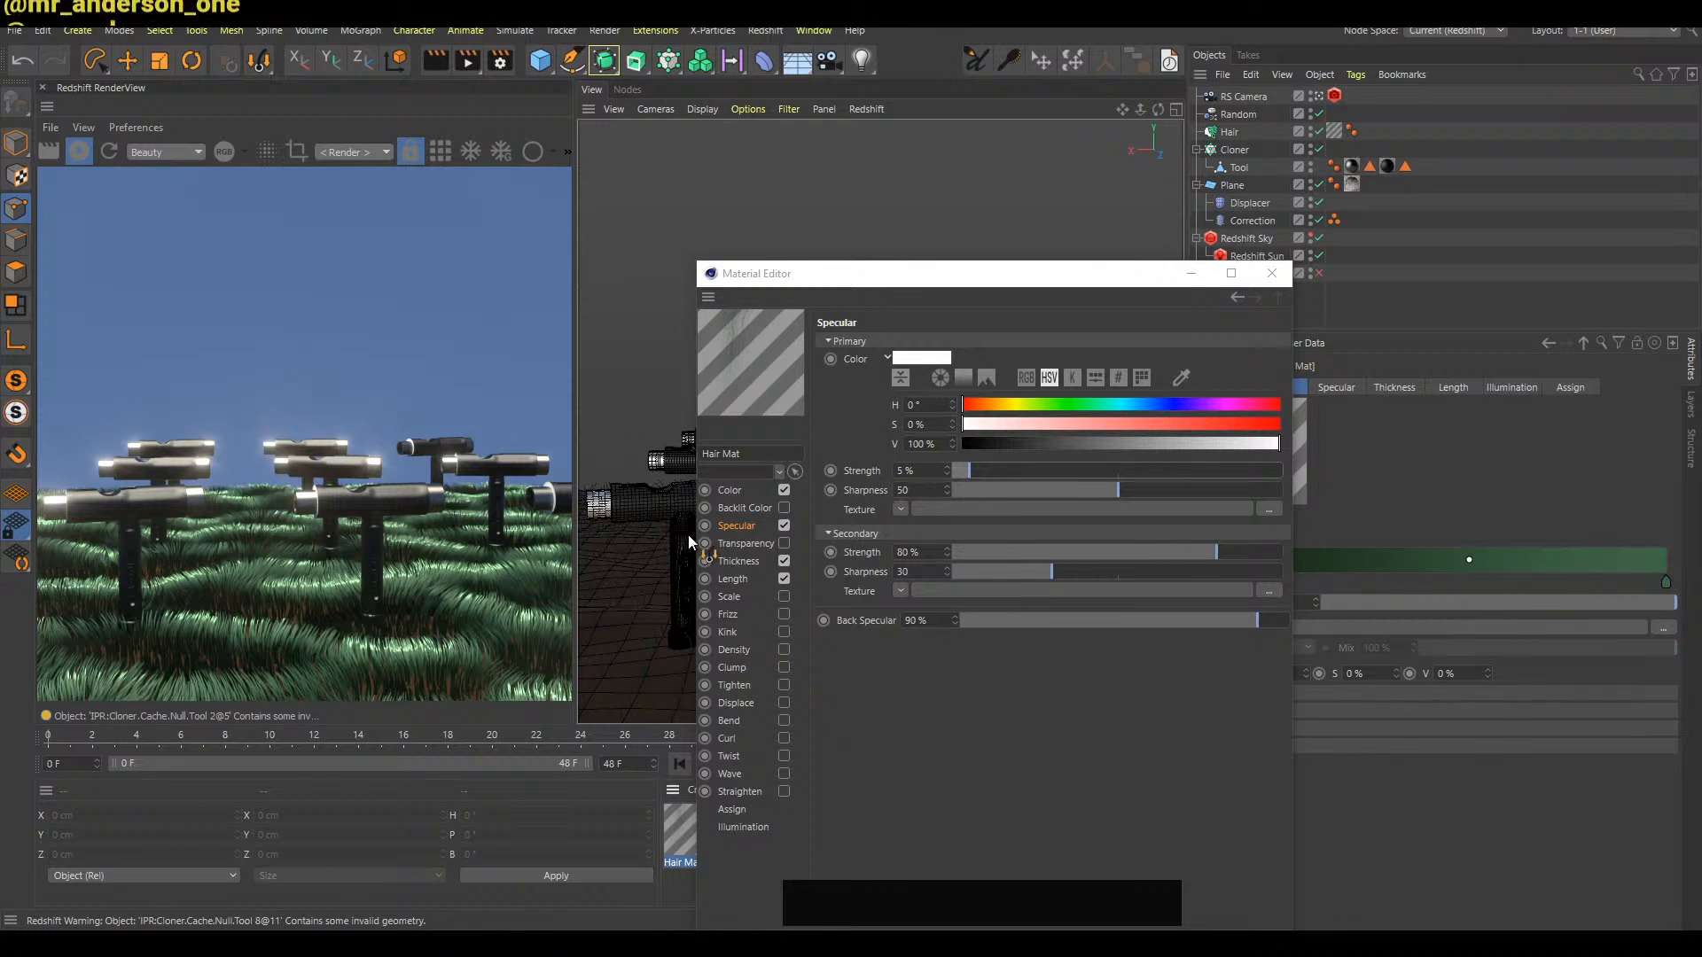
left_click(732, 580)
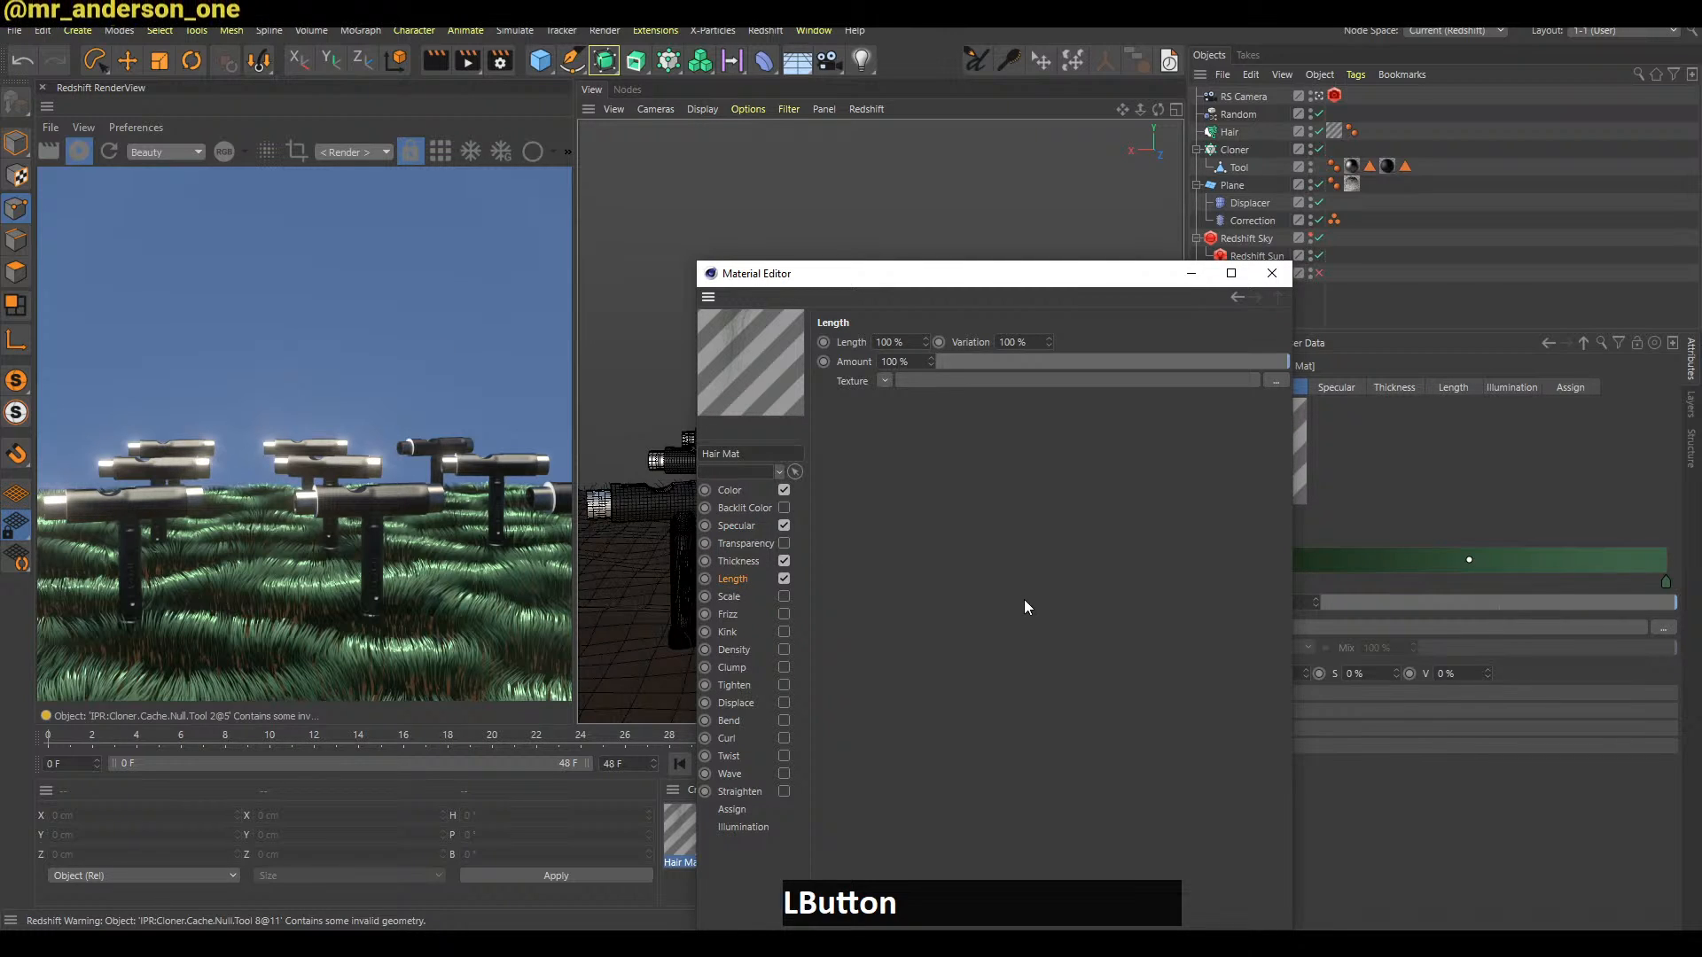
left_click(1272, 273)
Set the Hair object's hair count to 35000 and refresh the live render
left_click(1232, 133)
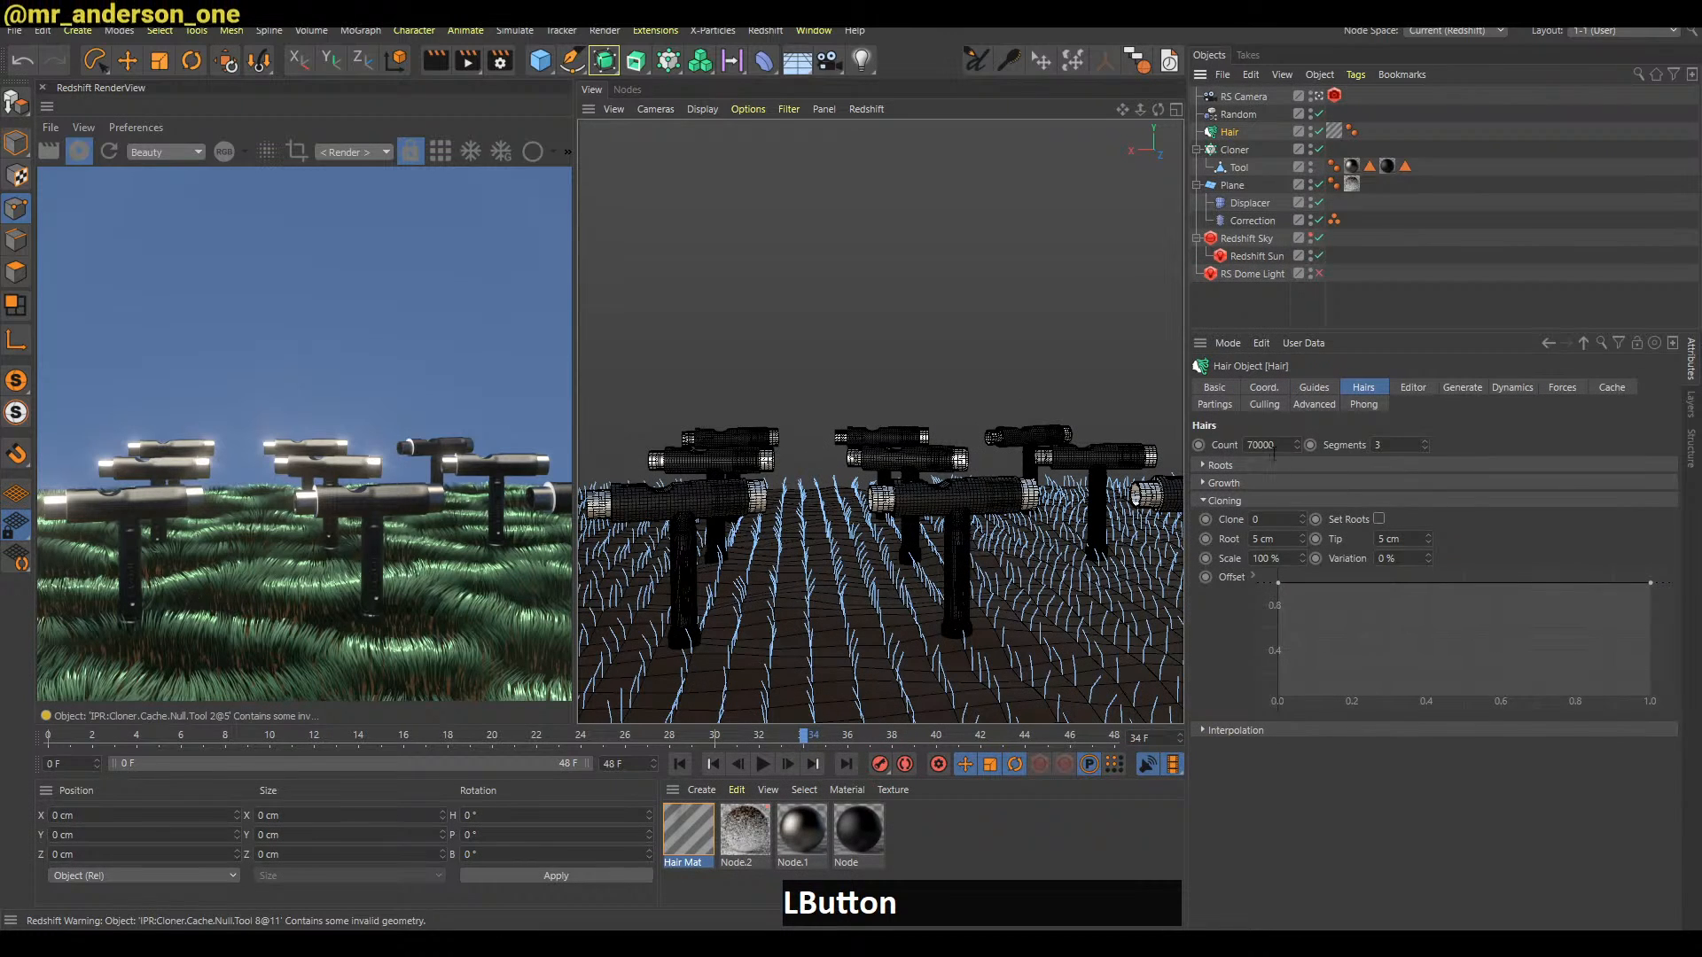
type("5000")
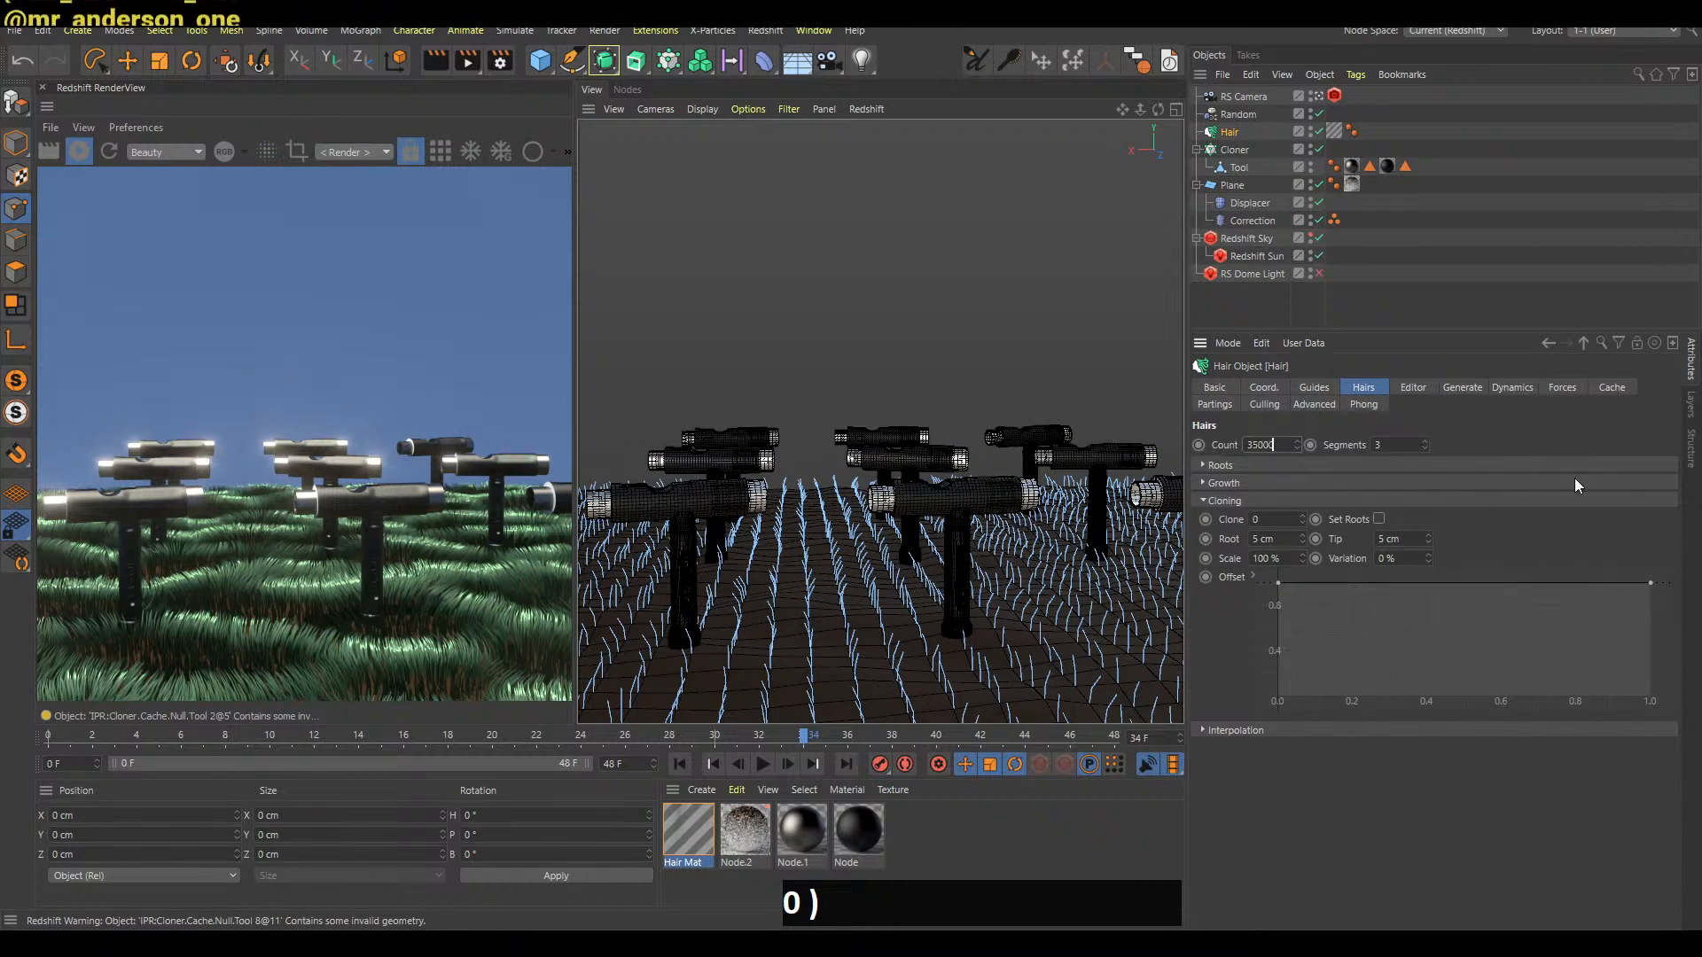
key("Return")
left_click(1368, 488)
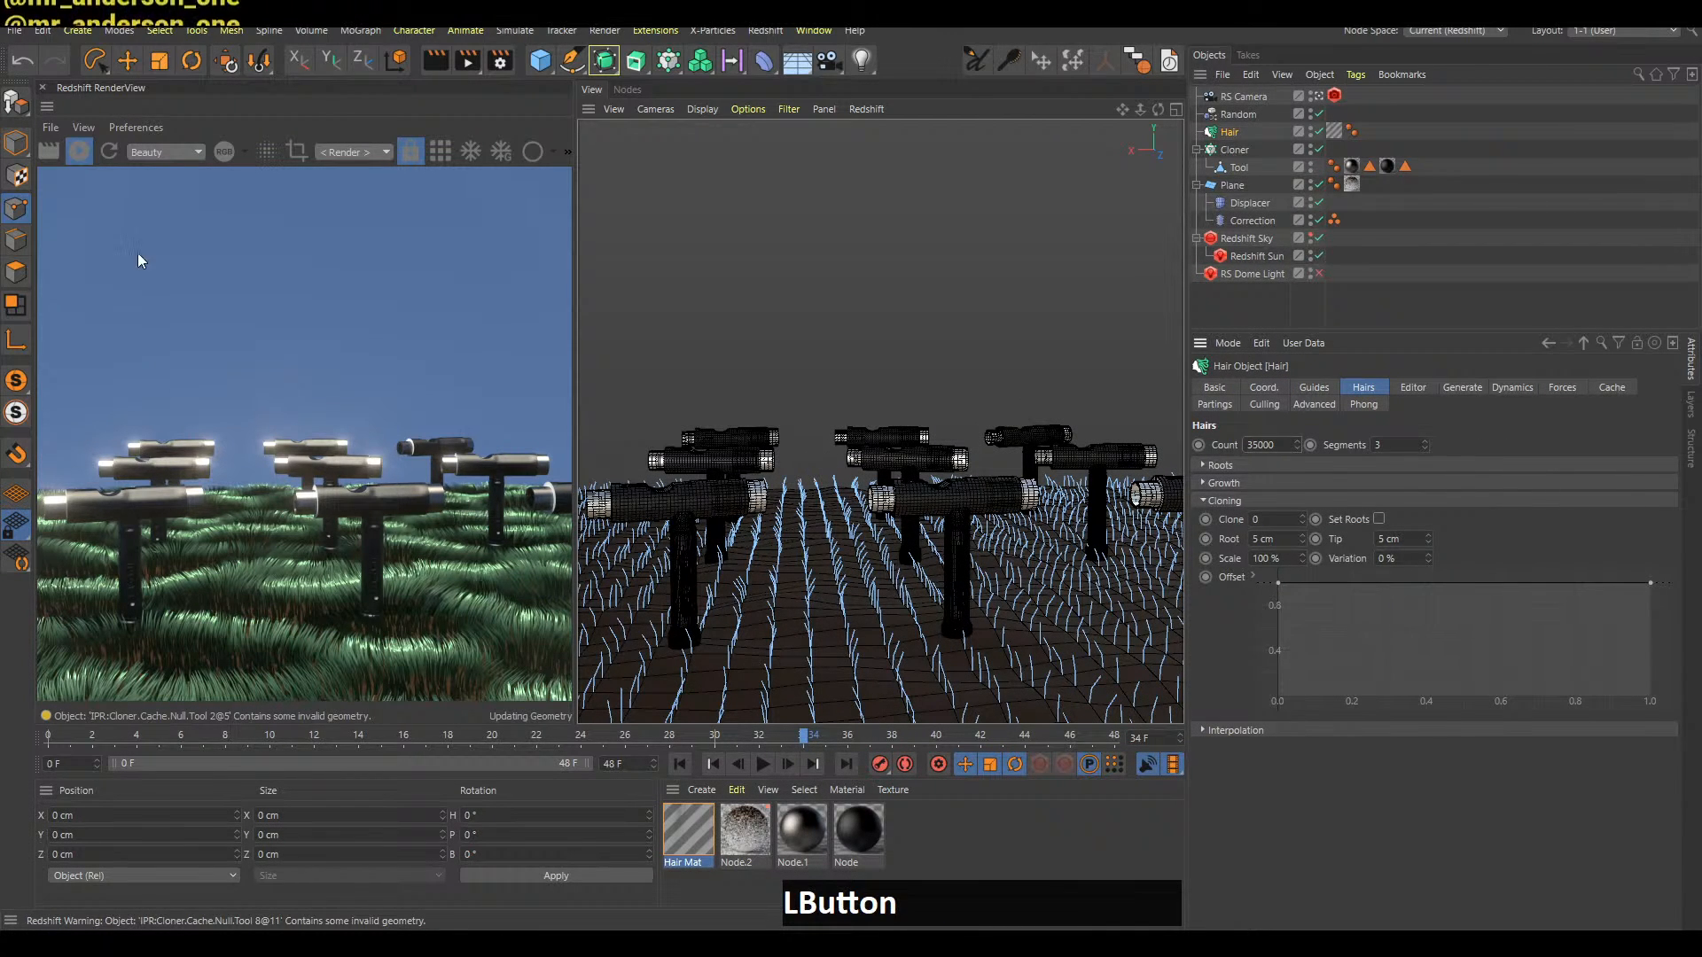
left_click(112, 154)
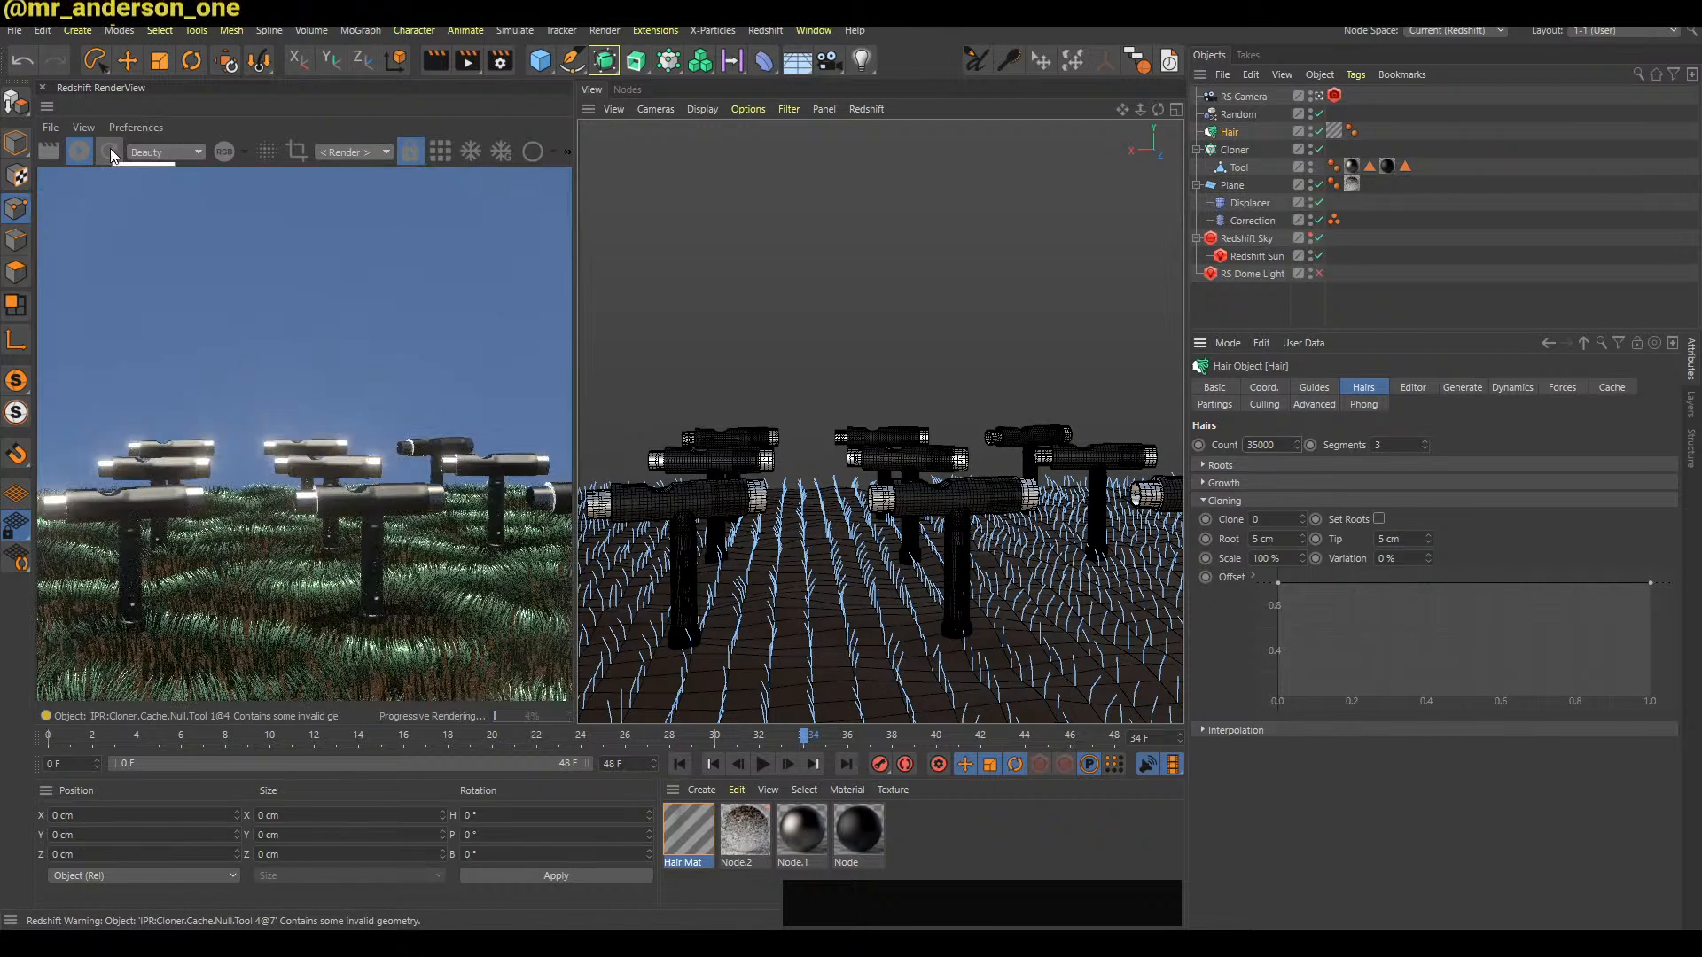
Set the Hair object's guide length to 4 cm and refresh the live render from a closer angle
left_click_drag(864, 551, 921, 567, "alt")
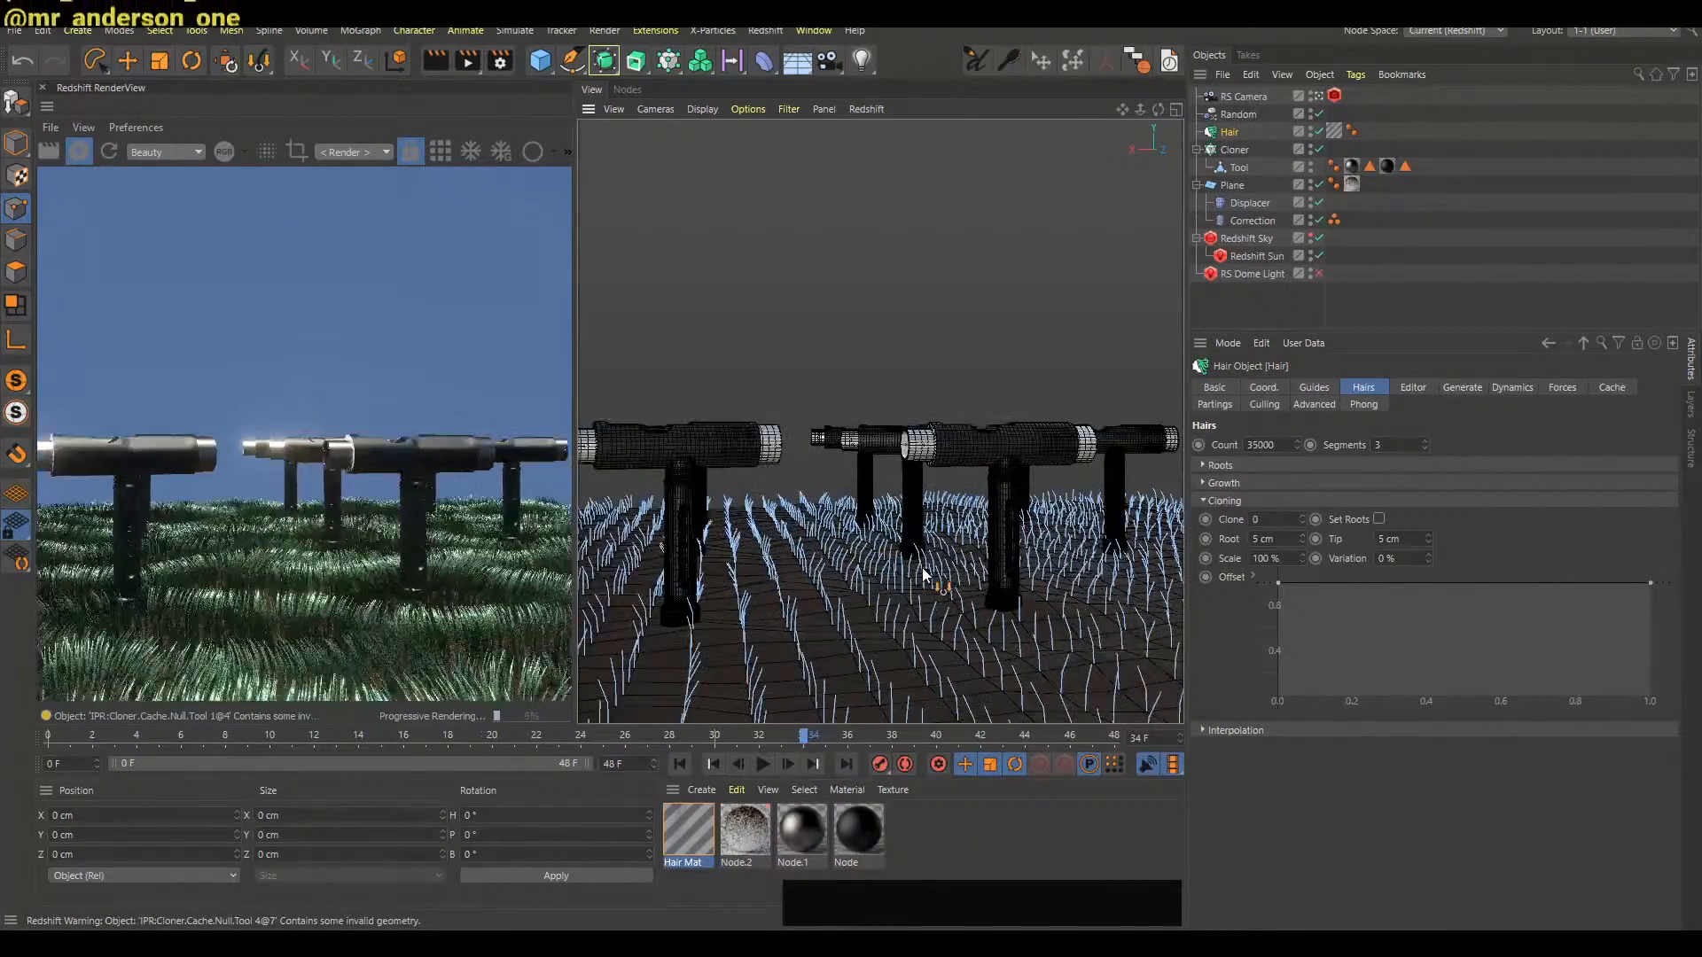
left_click(1315, 389)
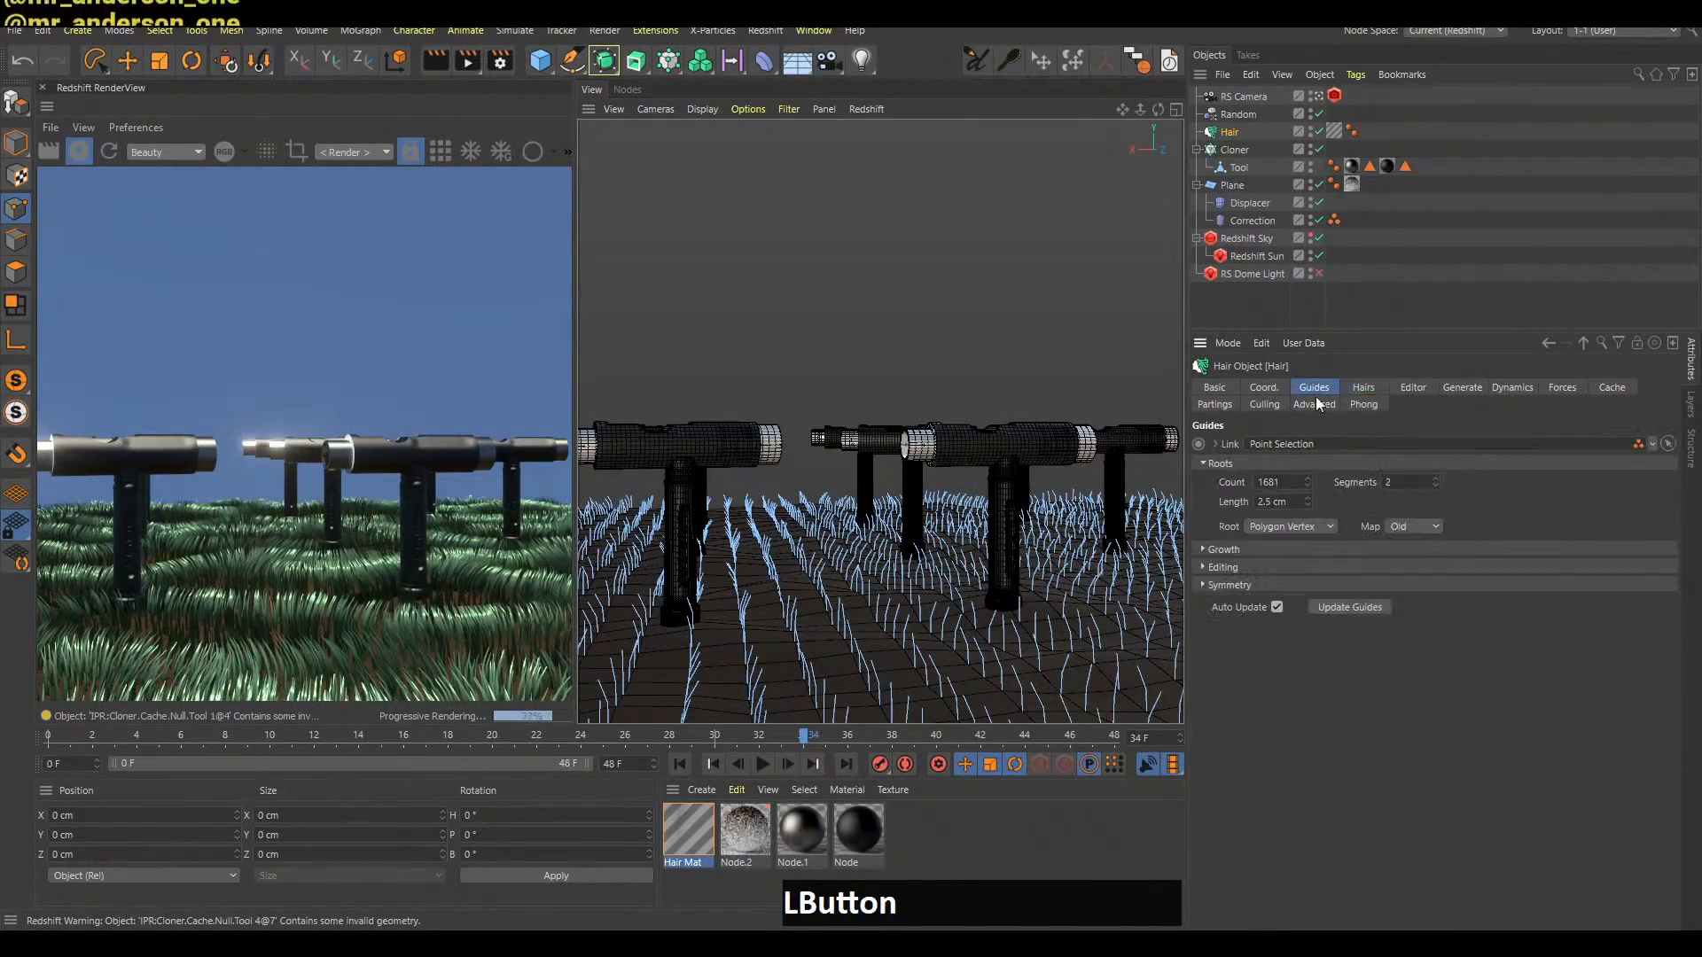
type("4")
left_click(1405, 680)
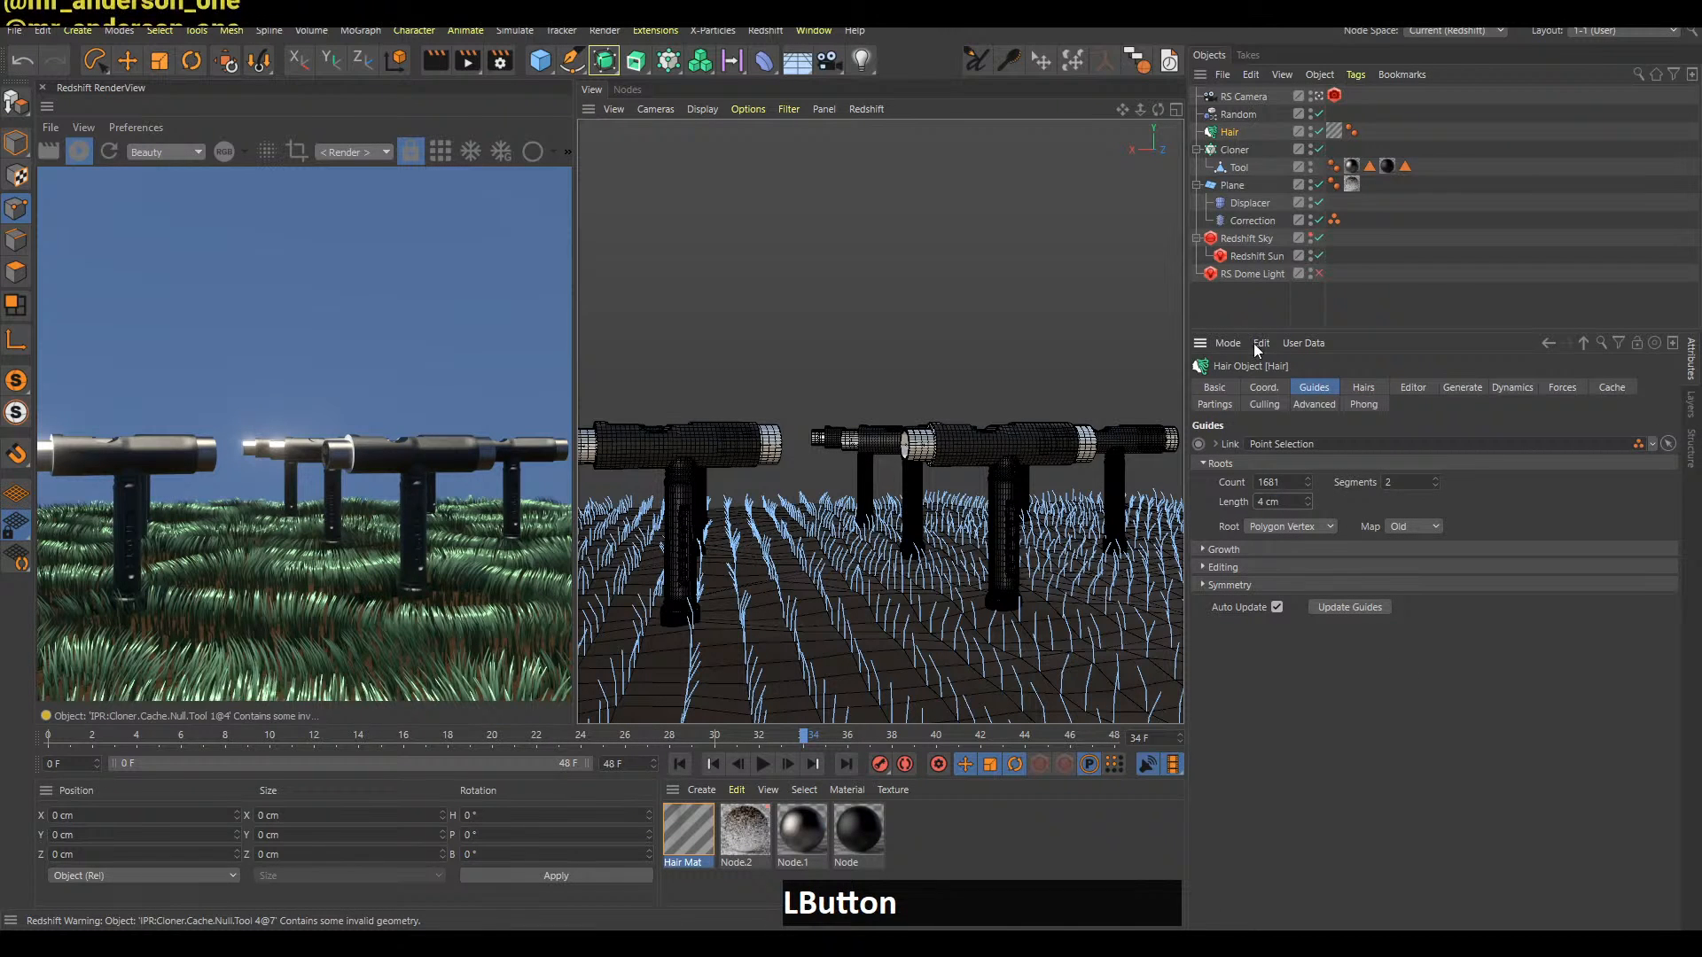
left_click(114, 155)
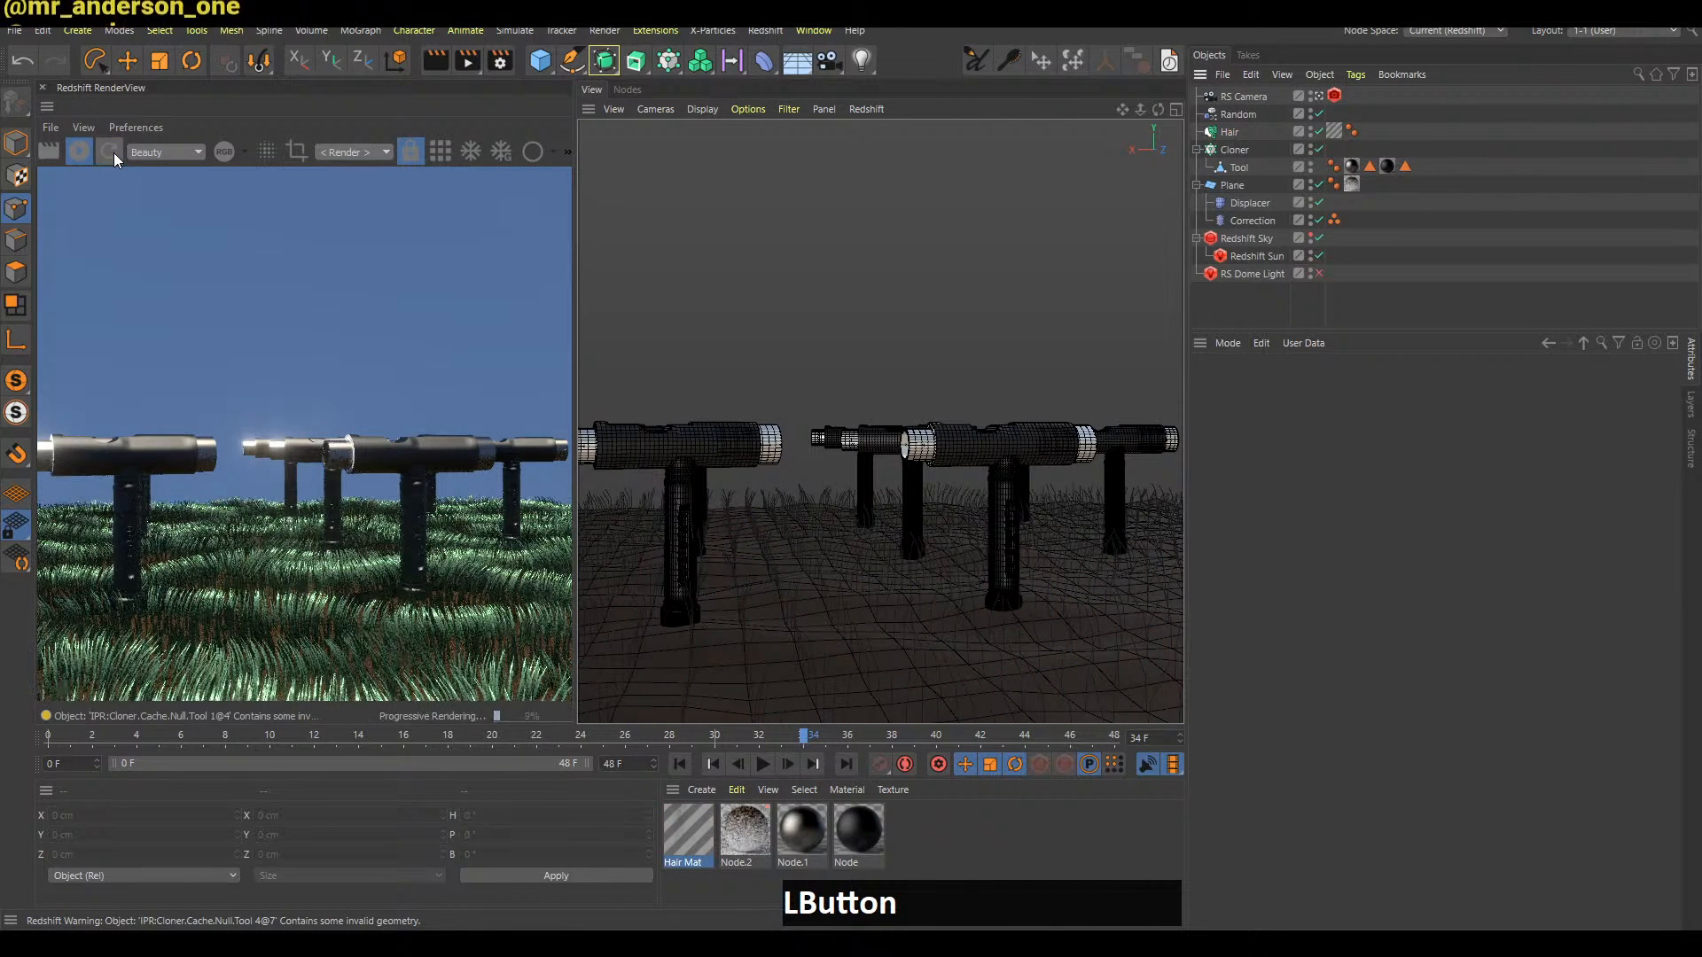
Preview the sun animation from a higher angle, and return to frame 0 with a low view of the tools facing the sun
key("alt+Tab")
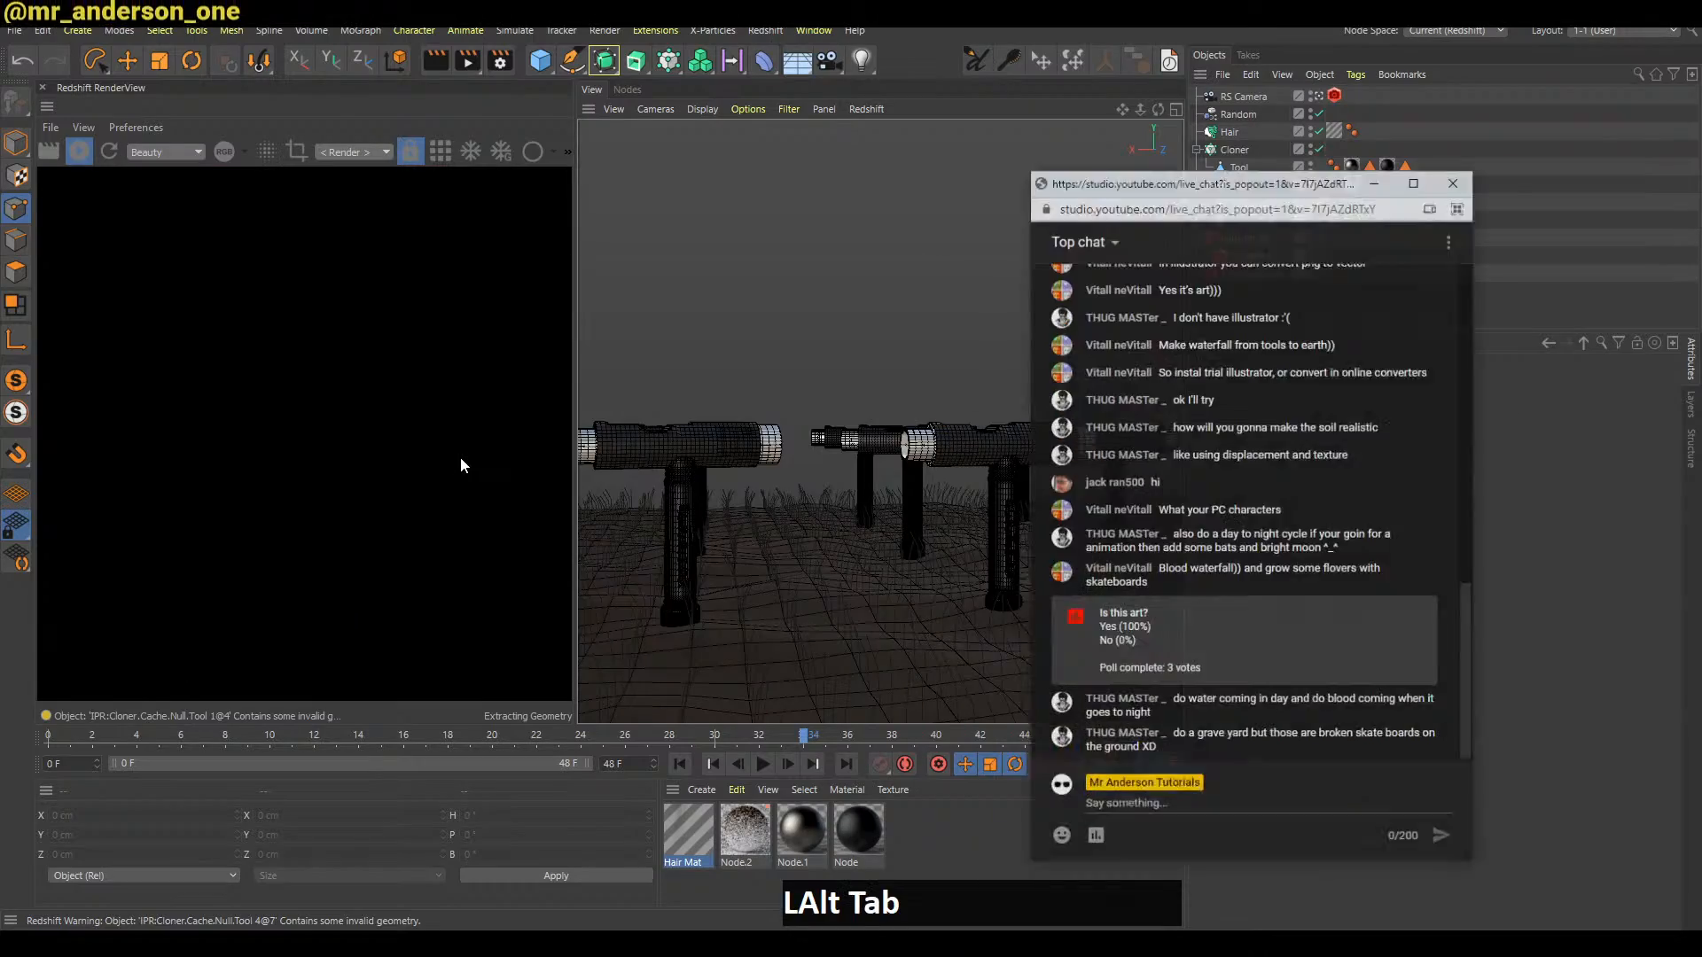
key("alt+Tab")
left_click_drag(778, 550, 942, 612, "alt")
key("b")
key("f")
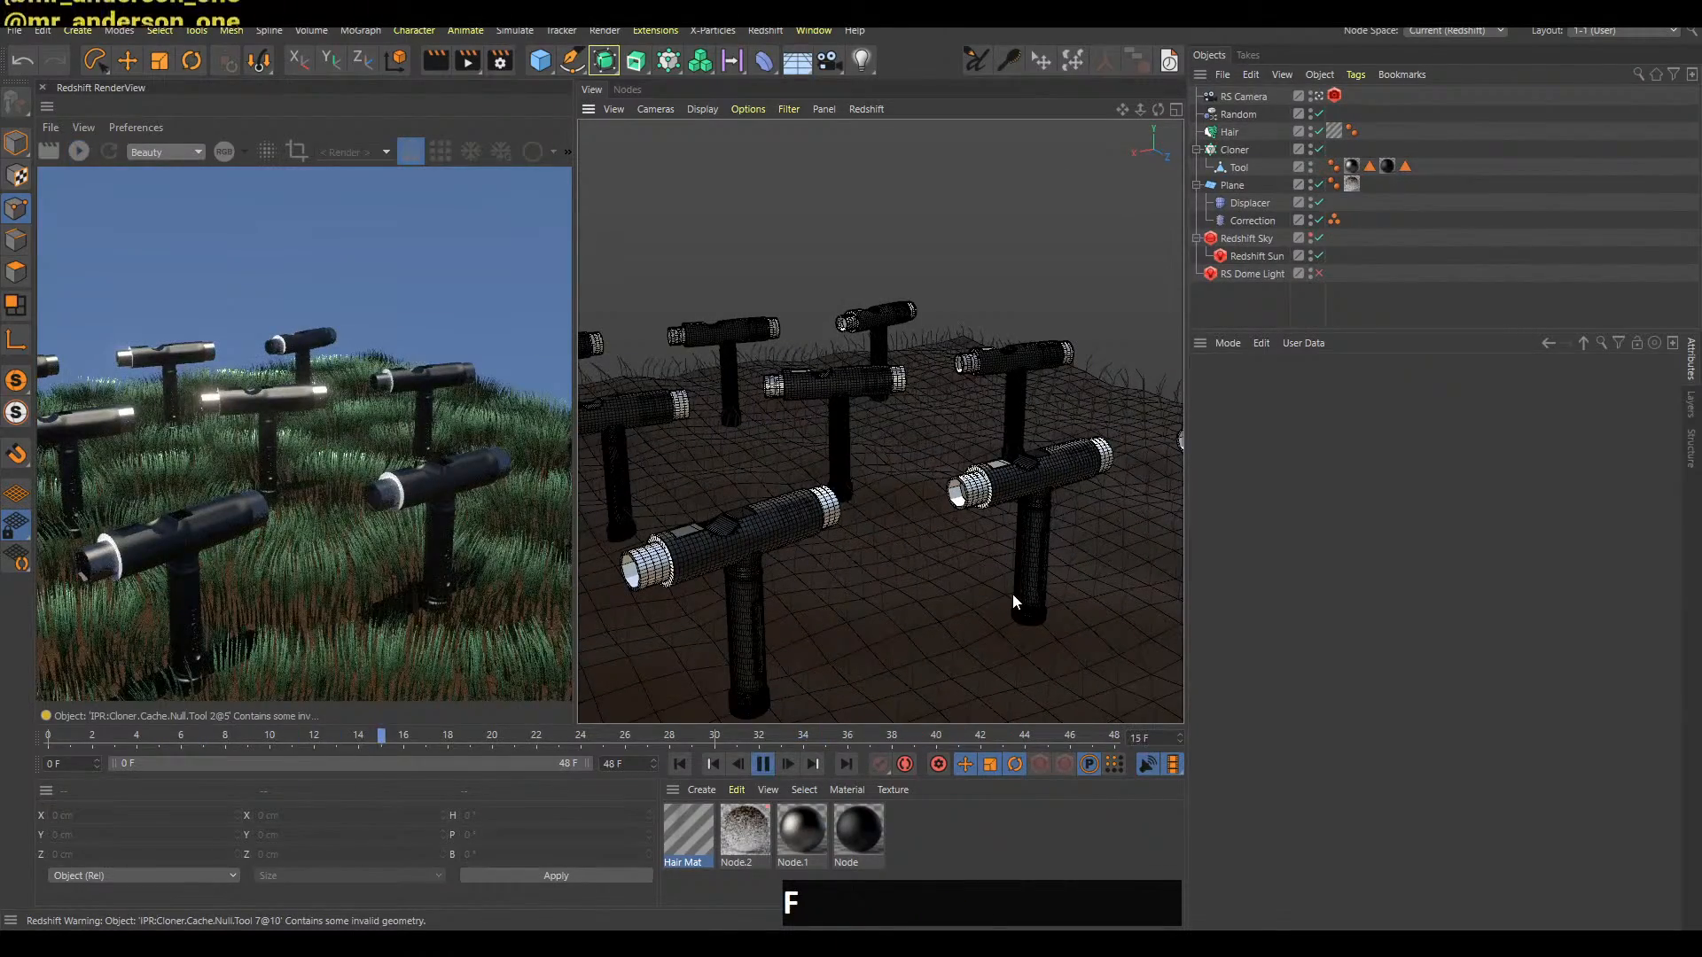
key("b")
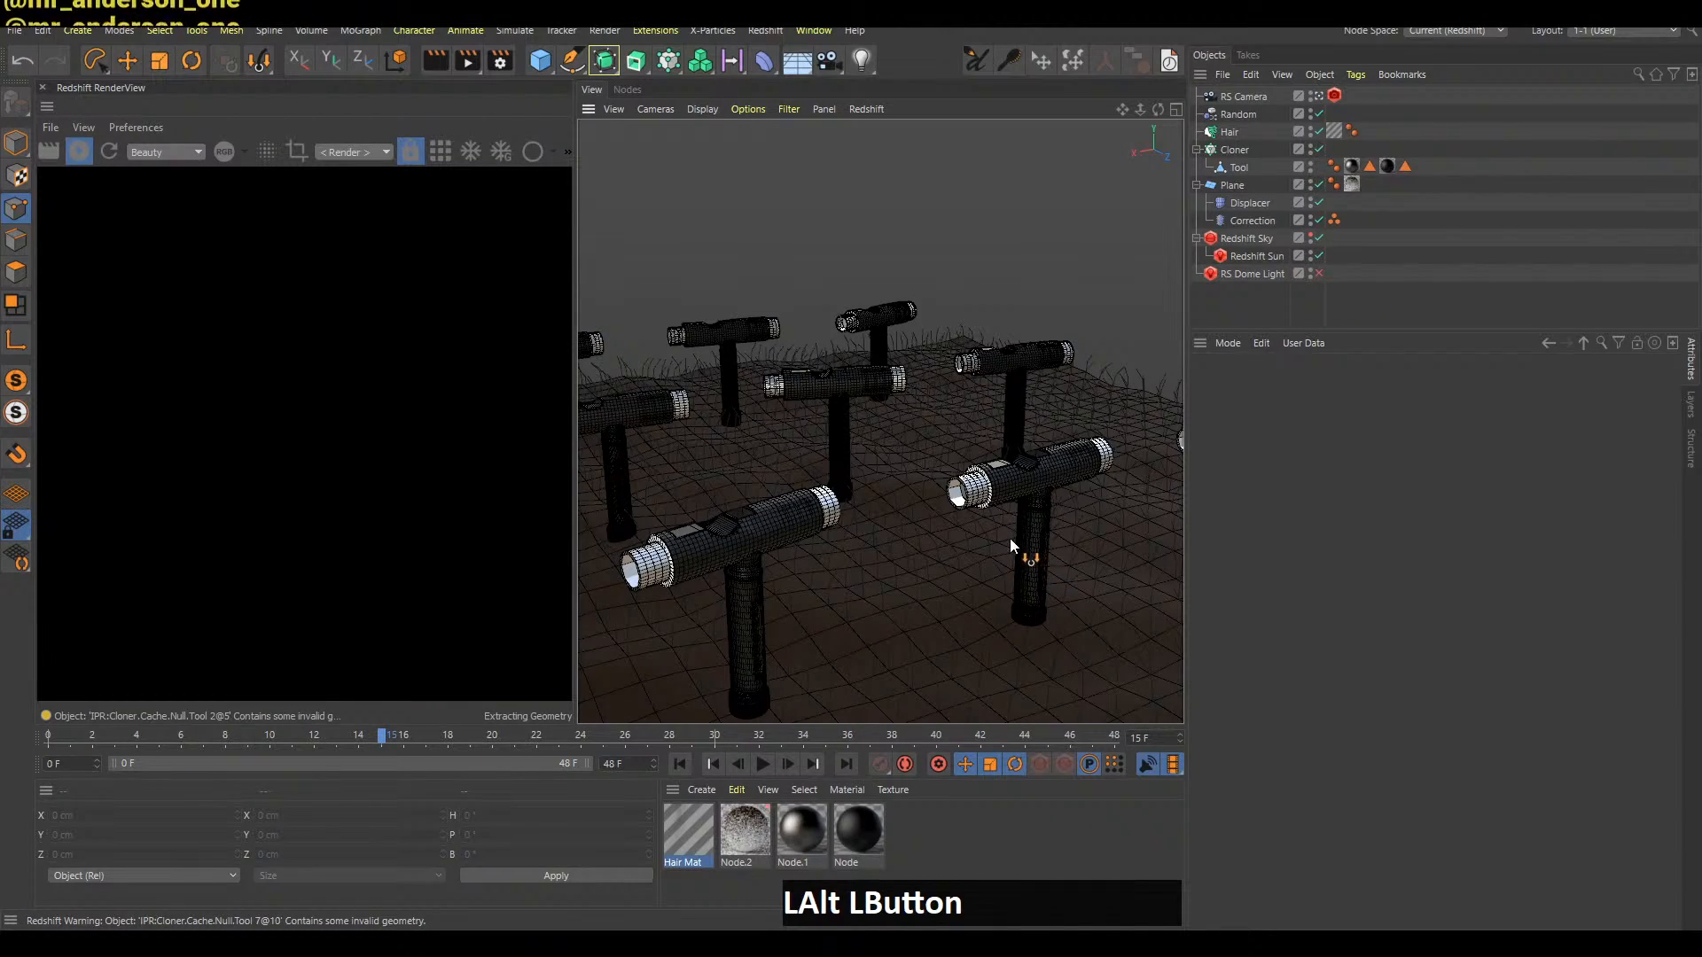
left_click_drag(991, 524, 954, 497, "alt")
middle_click_drag(954, 497, 967, 568, "alt")
key("shift+a")
key("g")
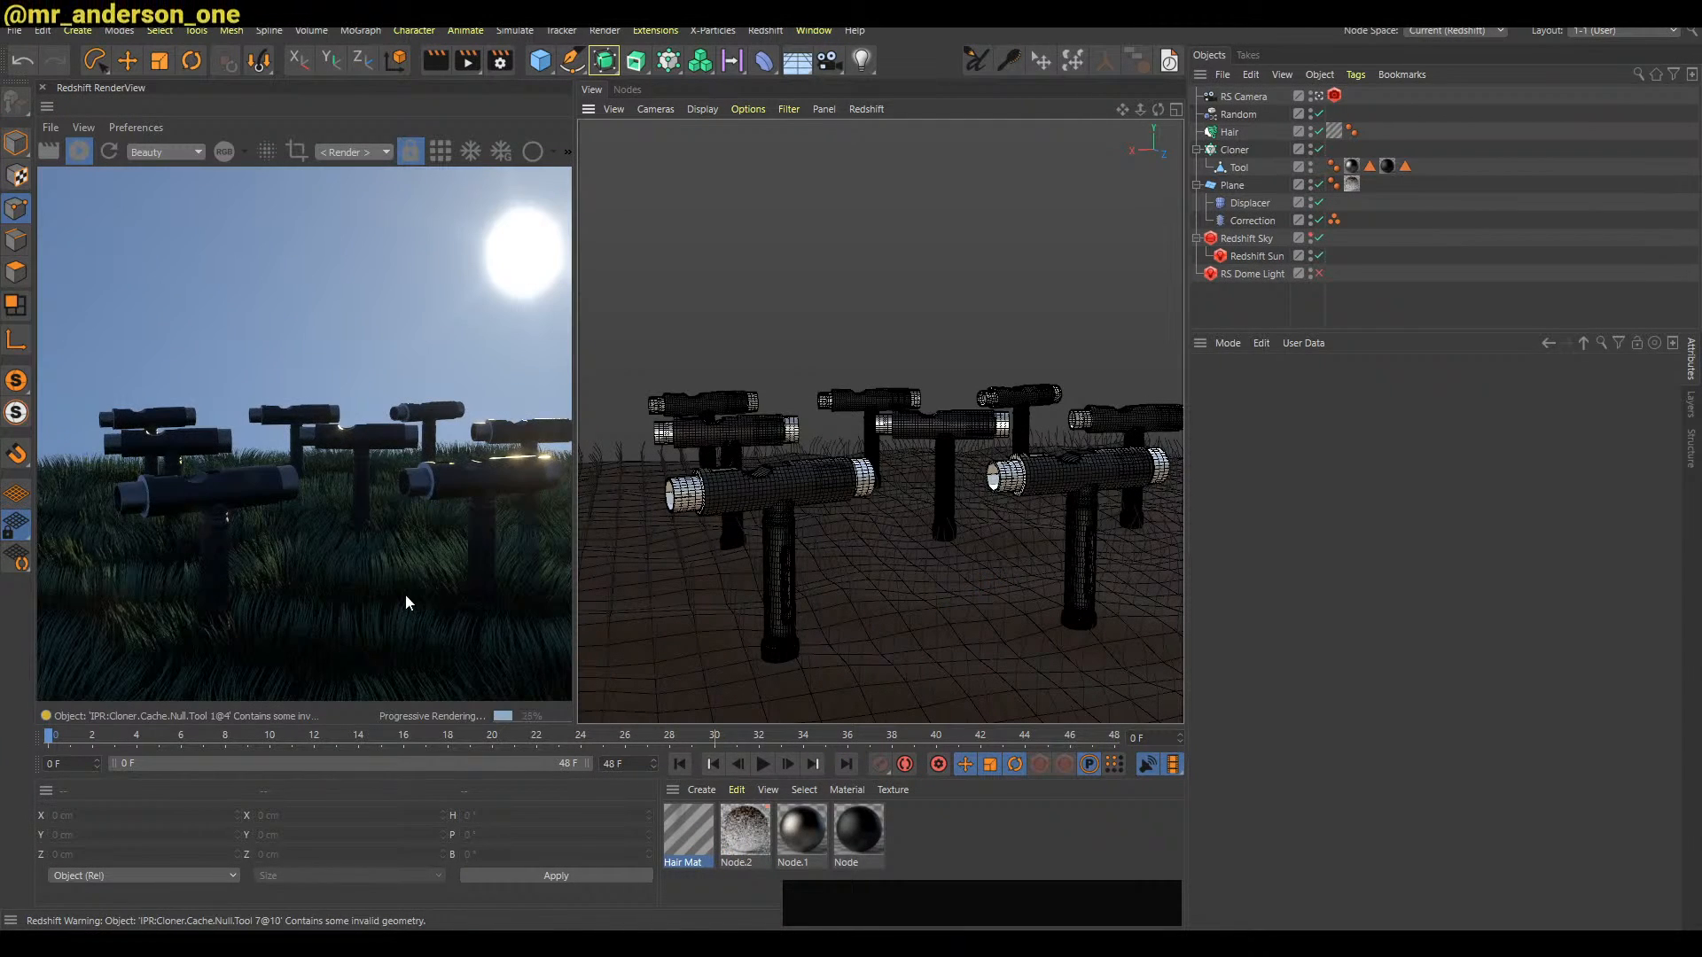
left_click_drag(872, 594, 912, 593, "alt")
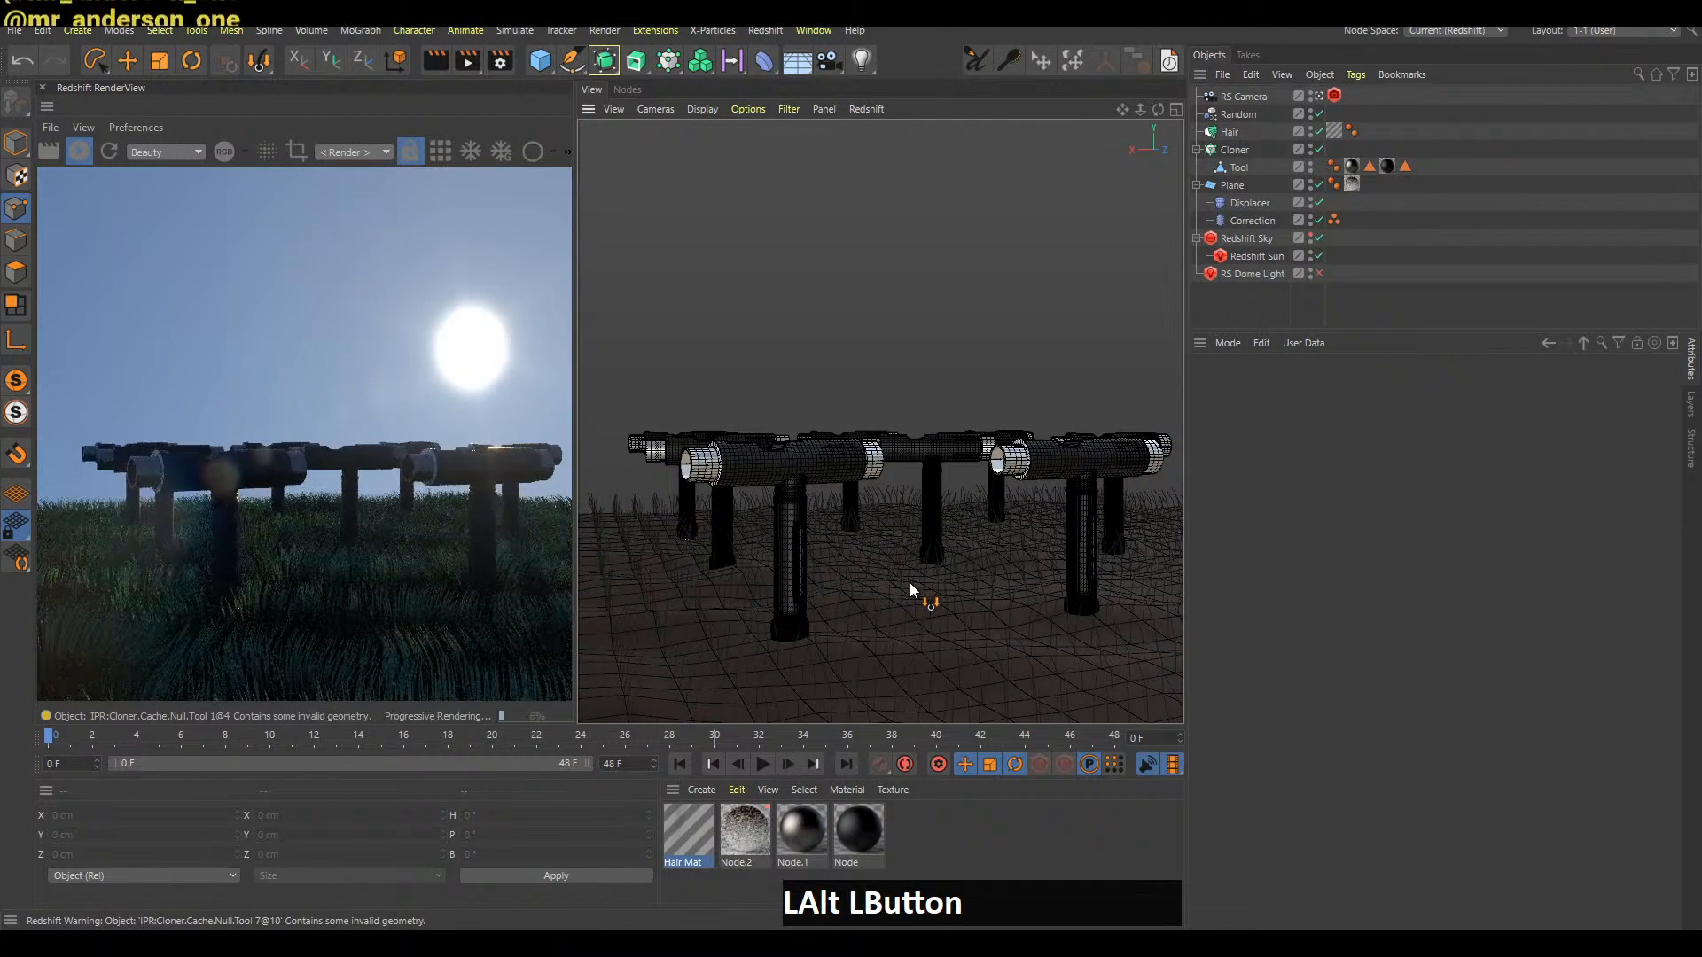
Set the Hair Mat's thickness variation to 0.15 cm and refresh the live render
double_click(679, 843)
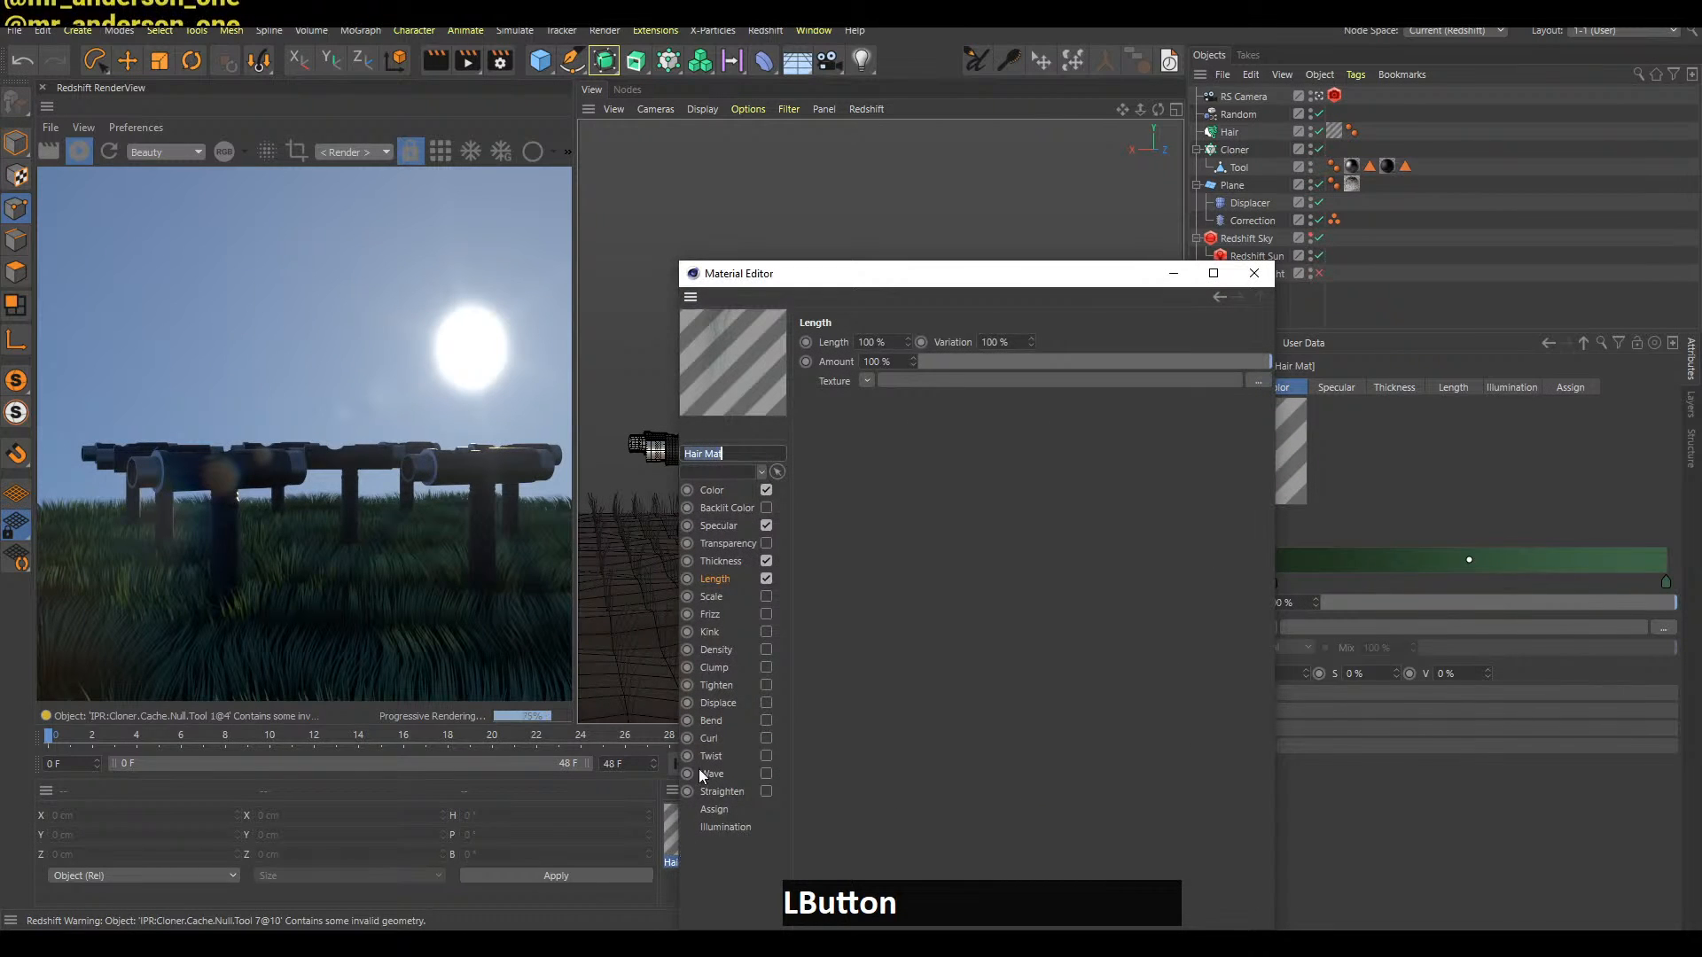
left_click(737, 562)
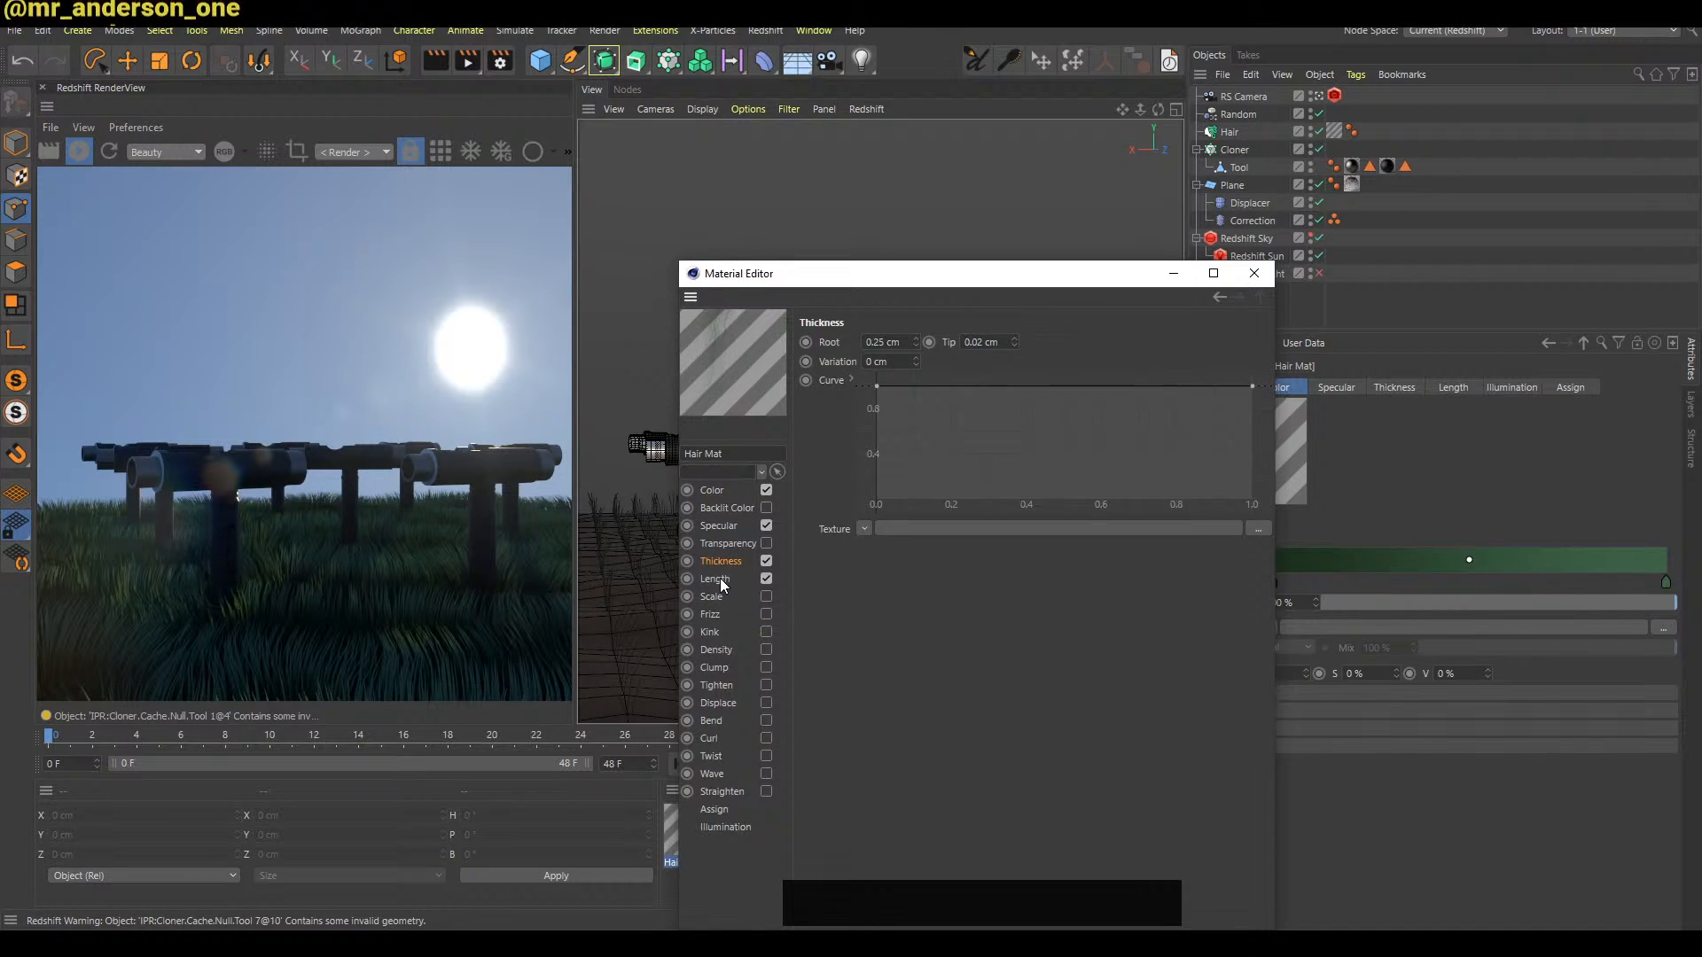
left_click(719, 578)
left_click(728, 539)
left_click(726, 526)
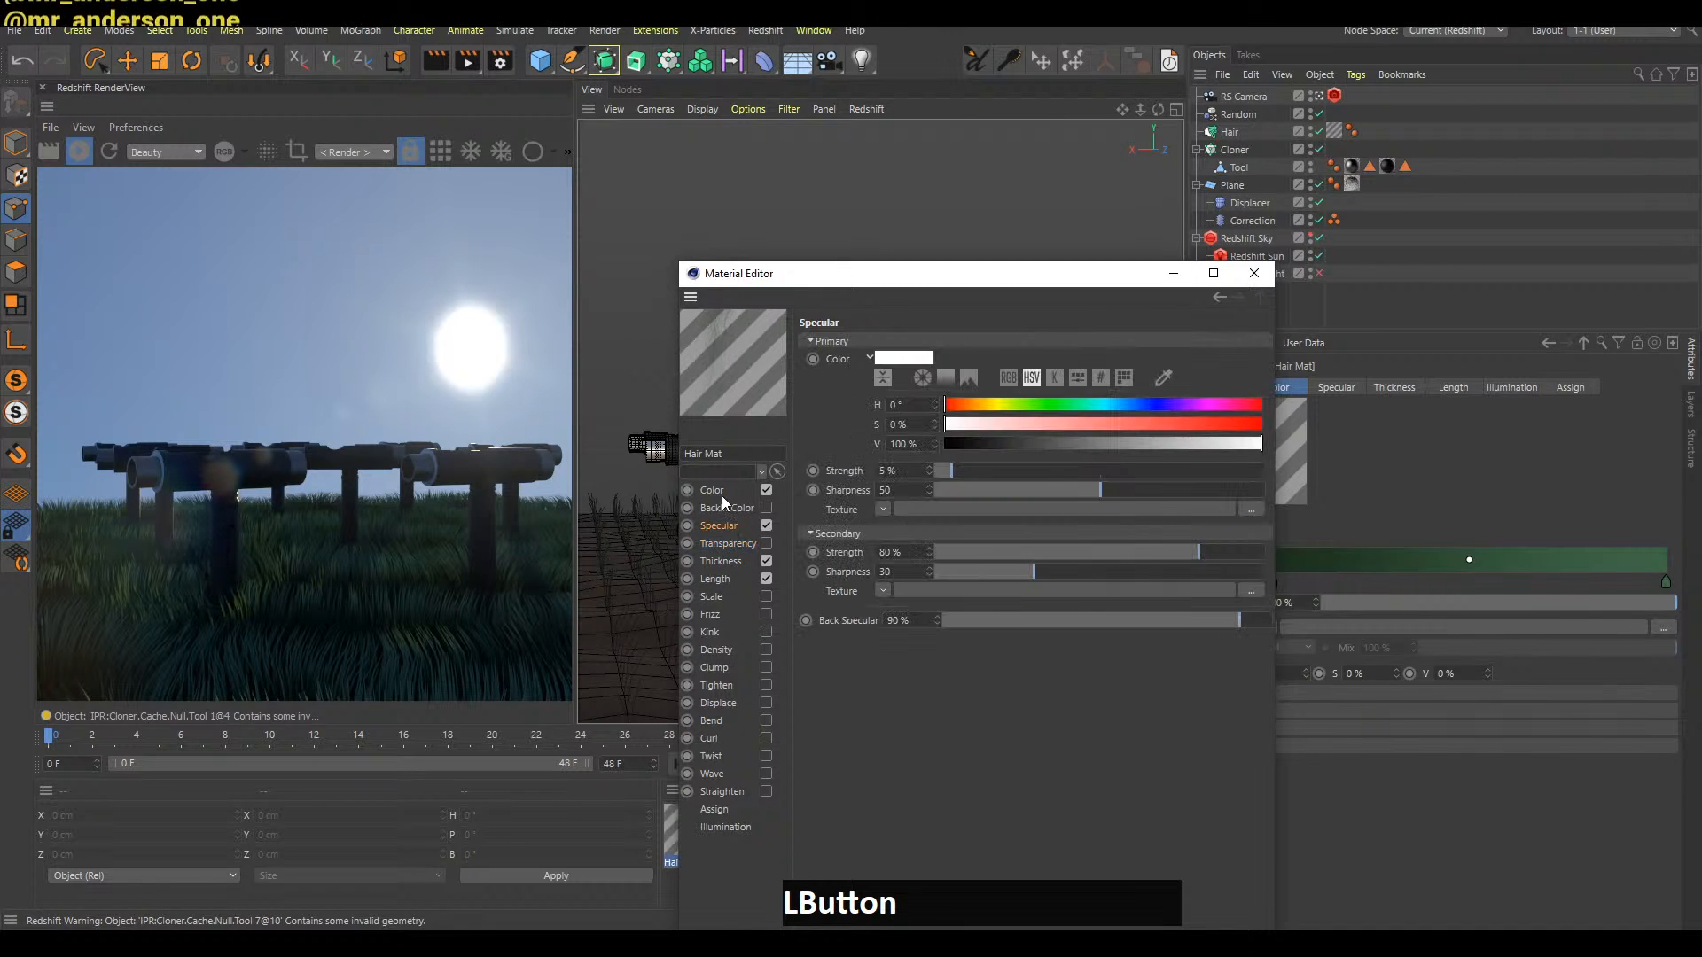
left_click(727, 562)
left_click(881, 361)
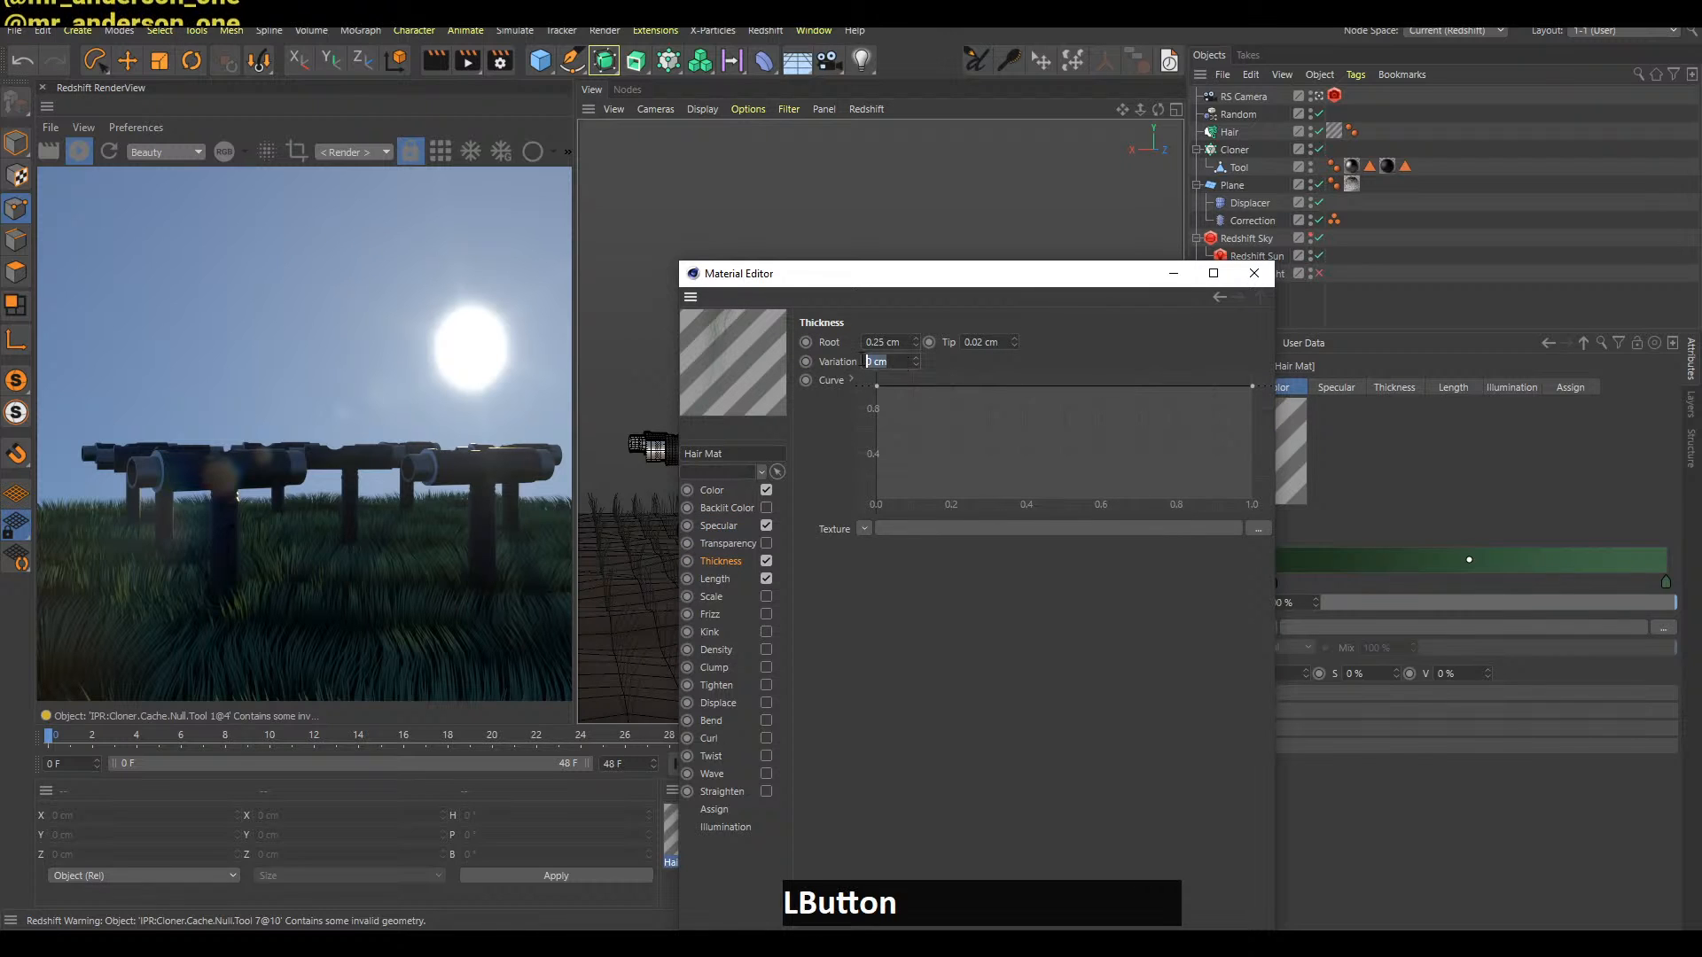
type("0.15")
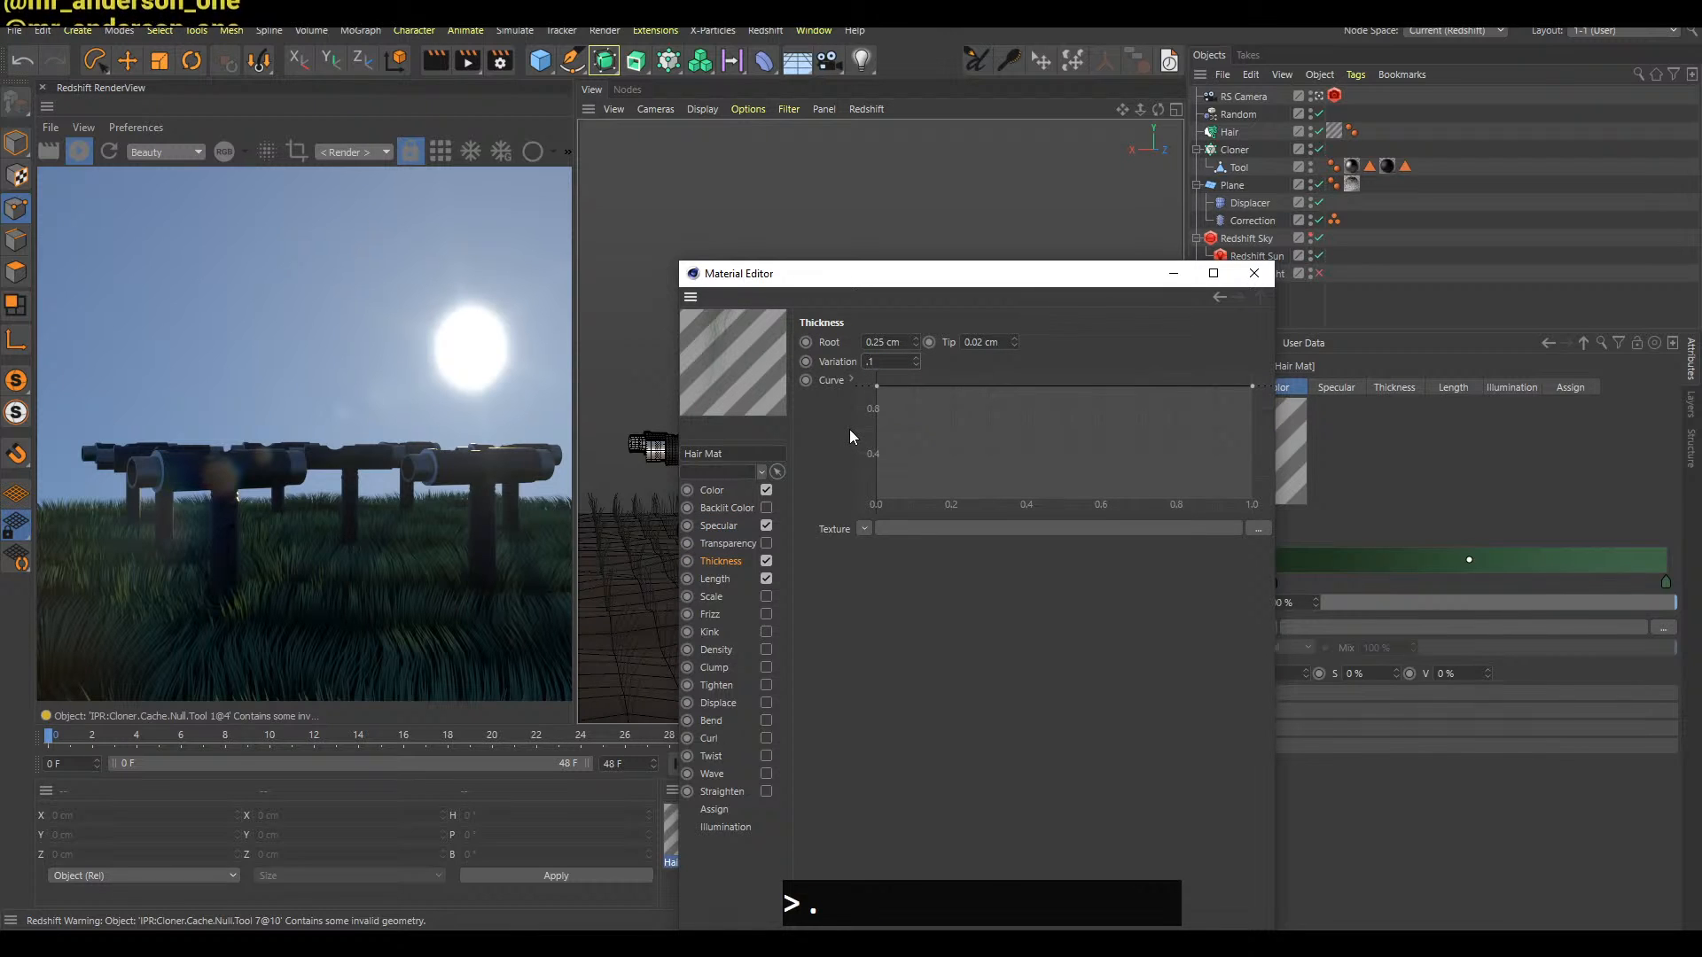
key("Return")
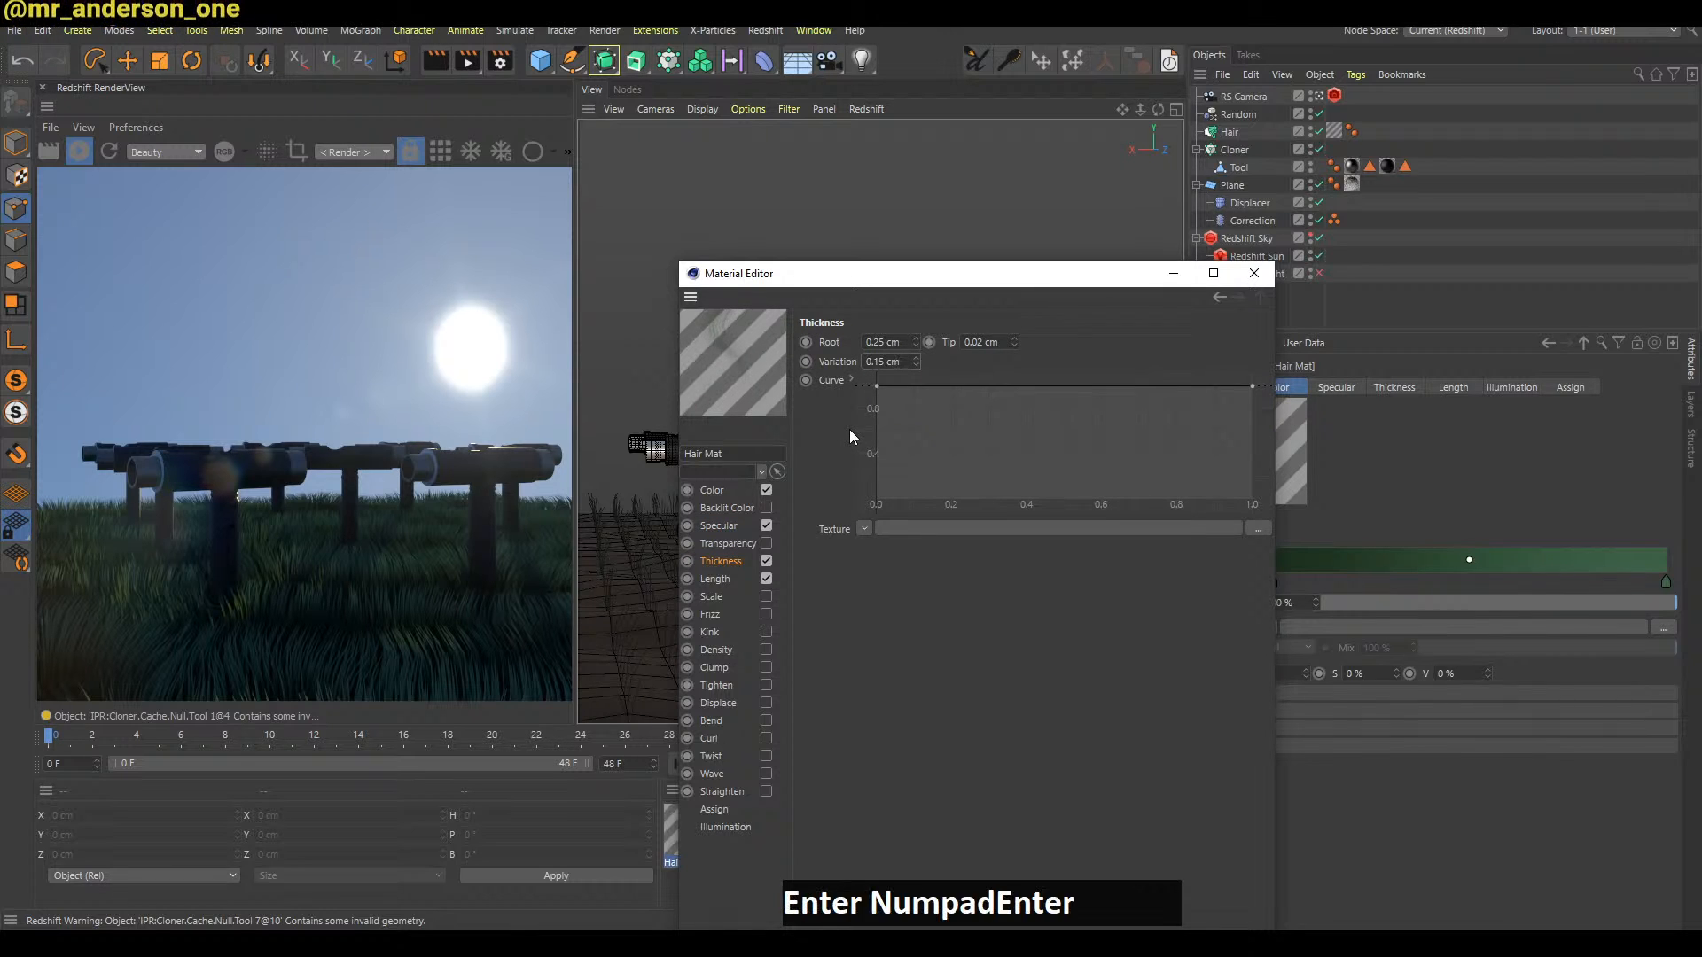
left_click(110, 153)
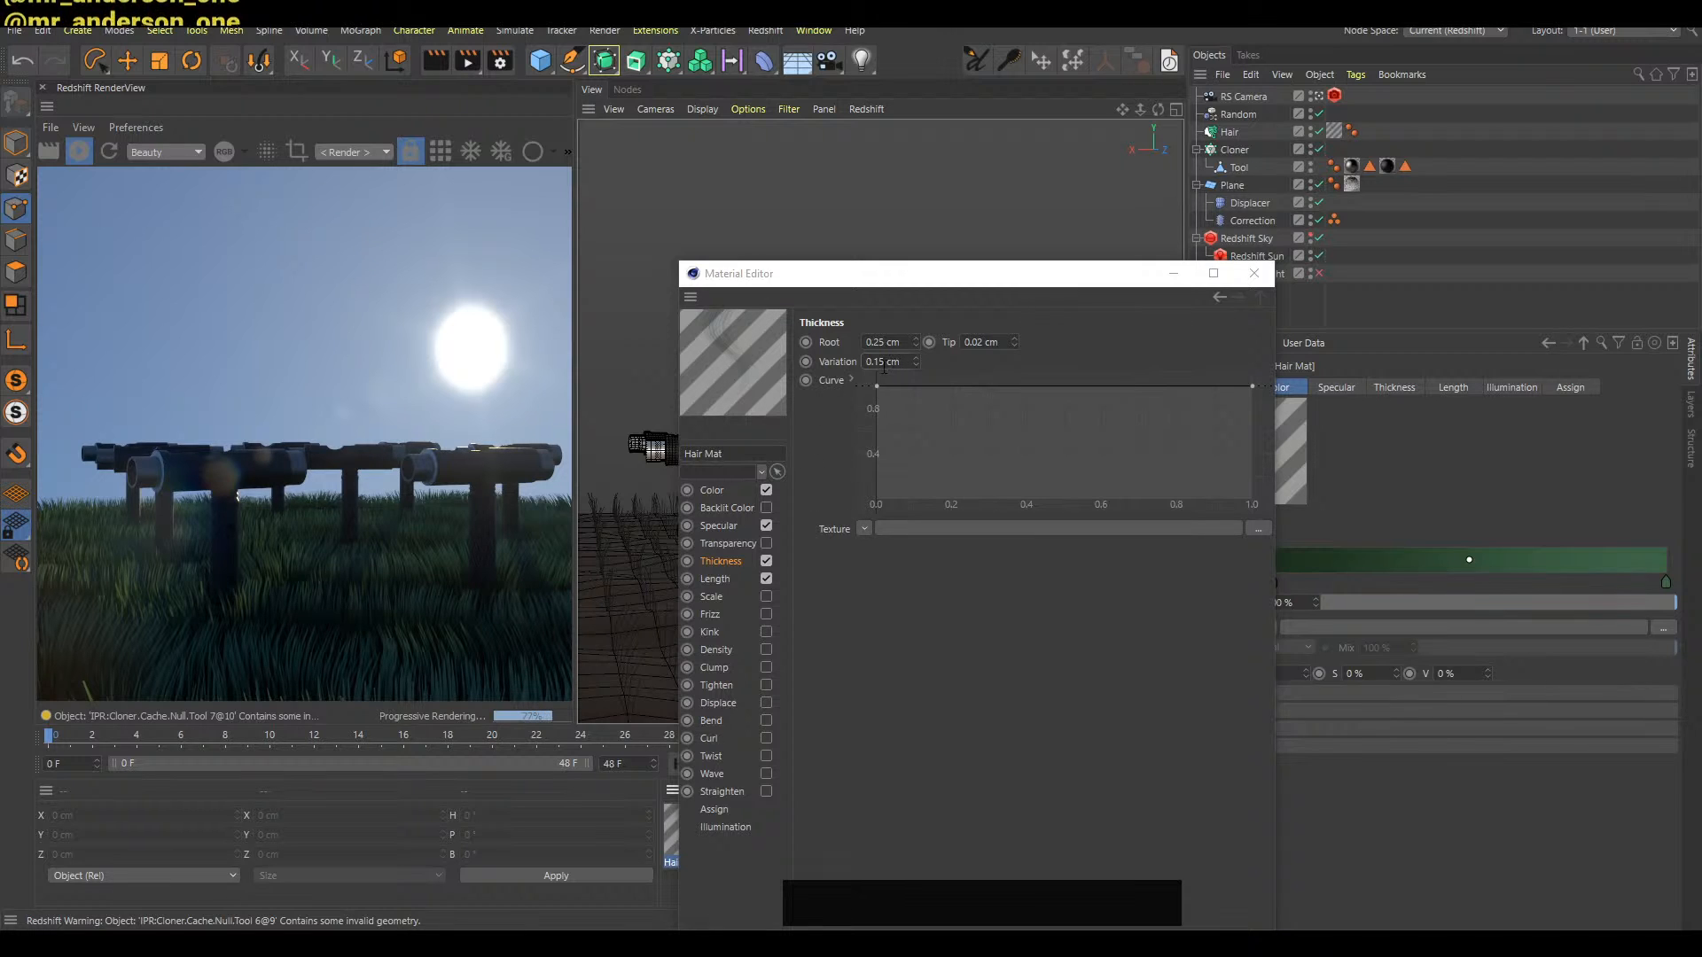
Set the Hair Mat's thickness variation to 0.25 cm, refresh the live render and put the material editor away
left_click(875, 361)
key("BackSpace")
type("2")
key("Return")
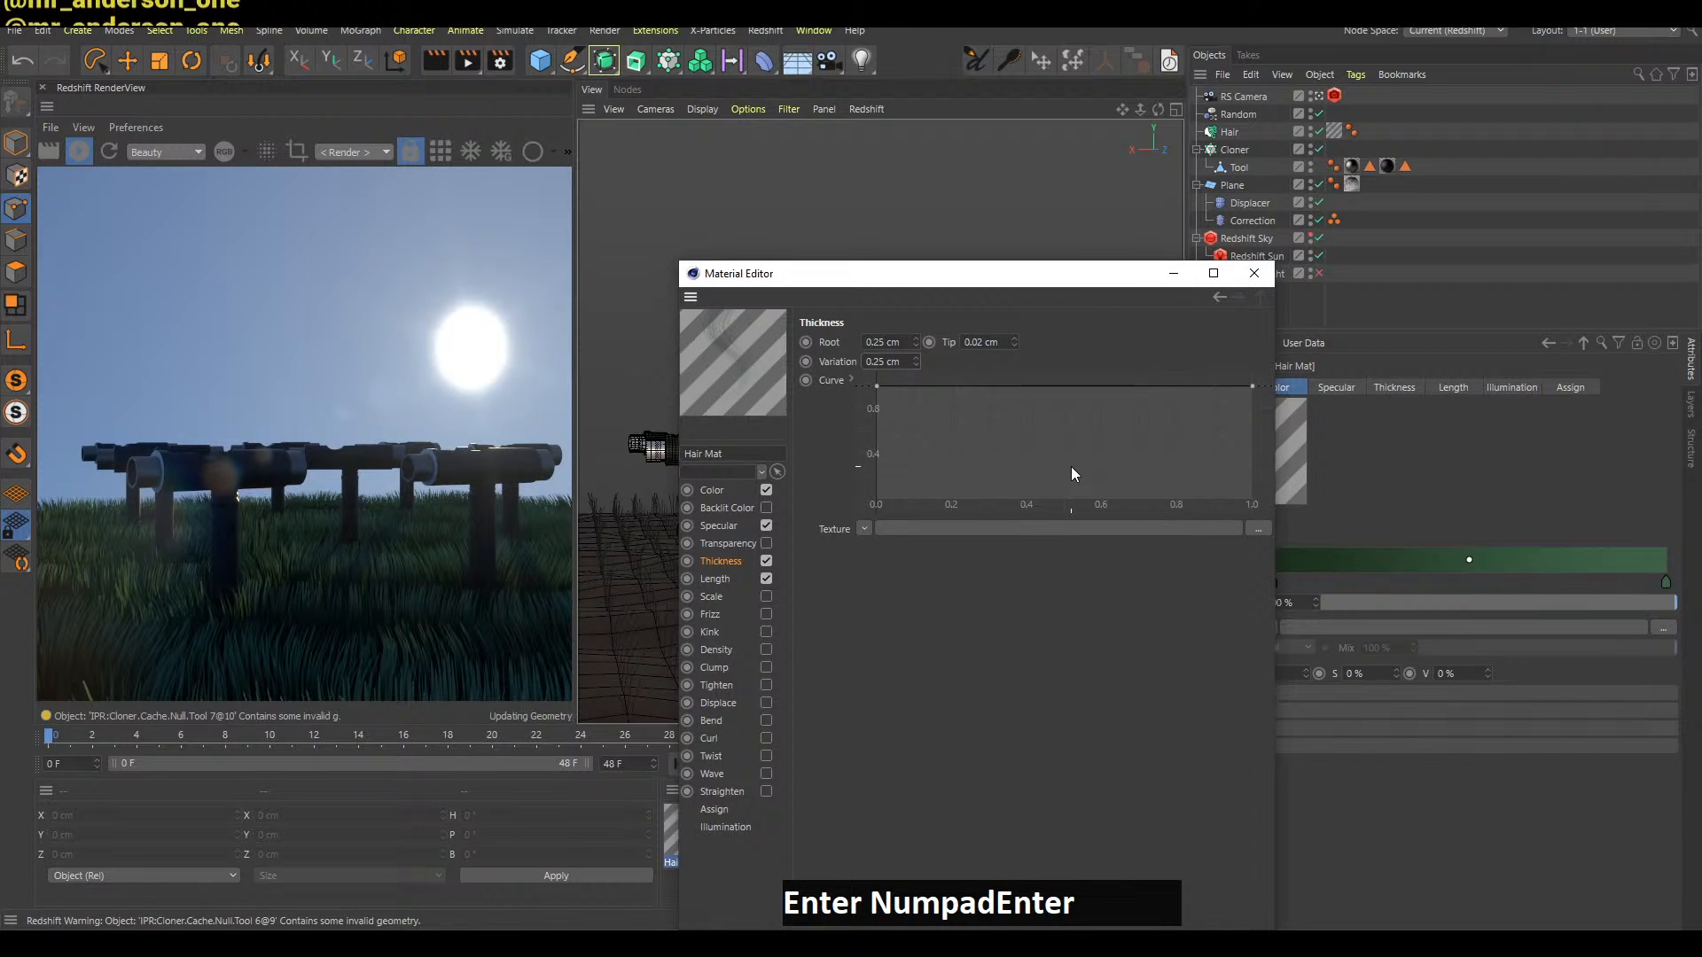
left_click(109, 151)
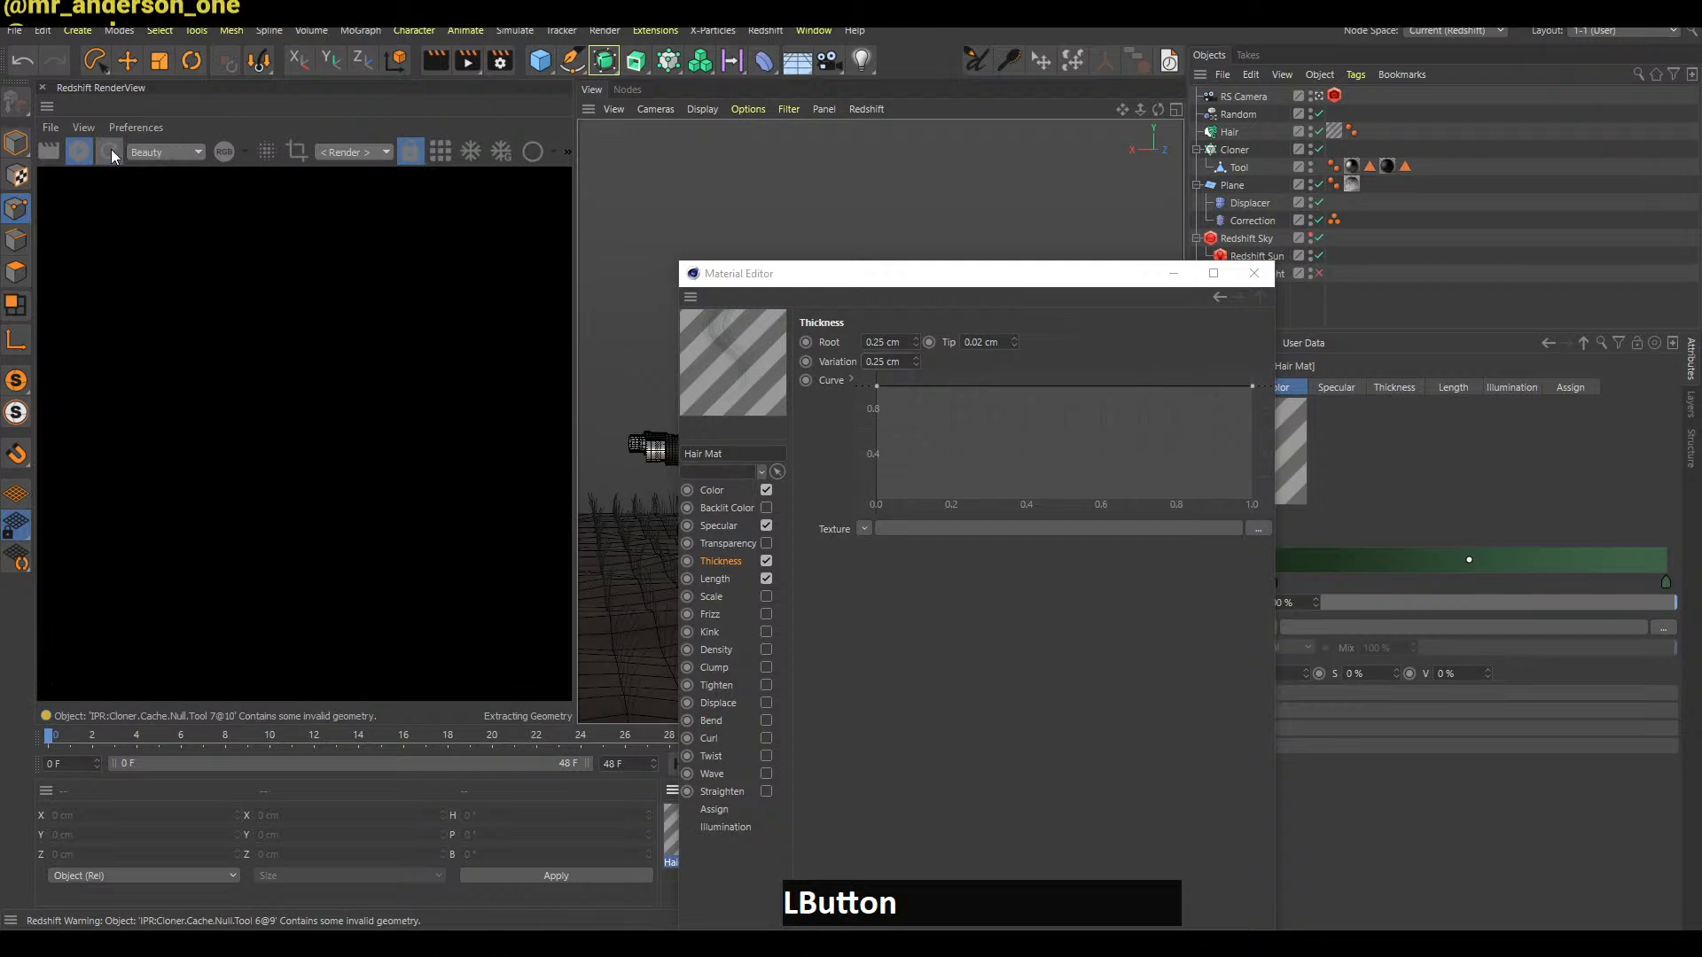
key("alt+Tab")
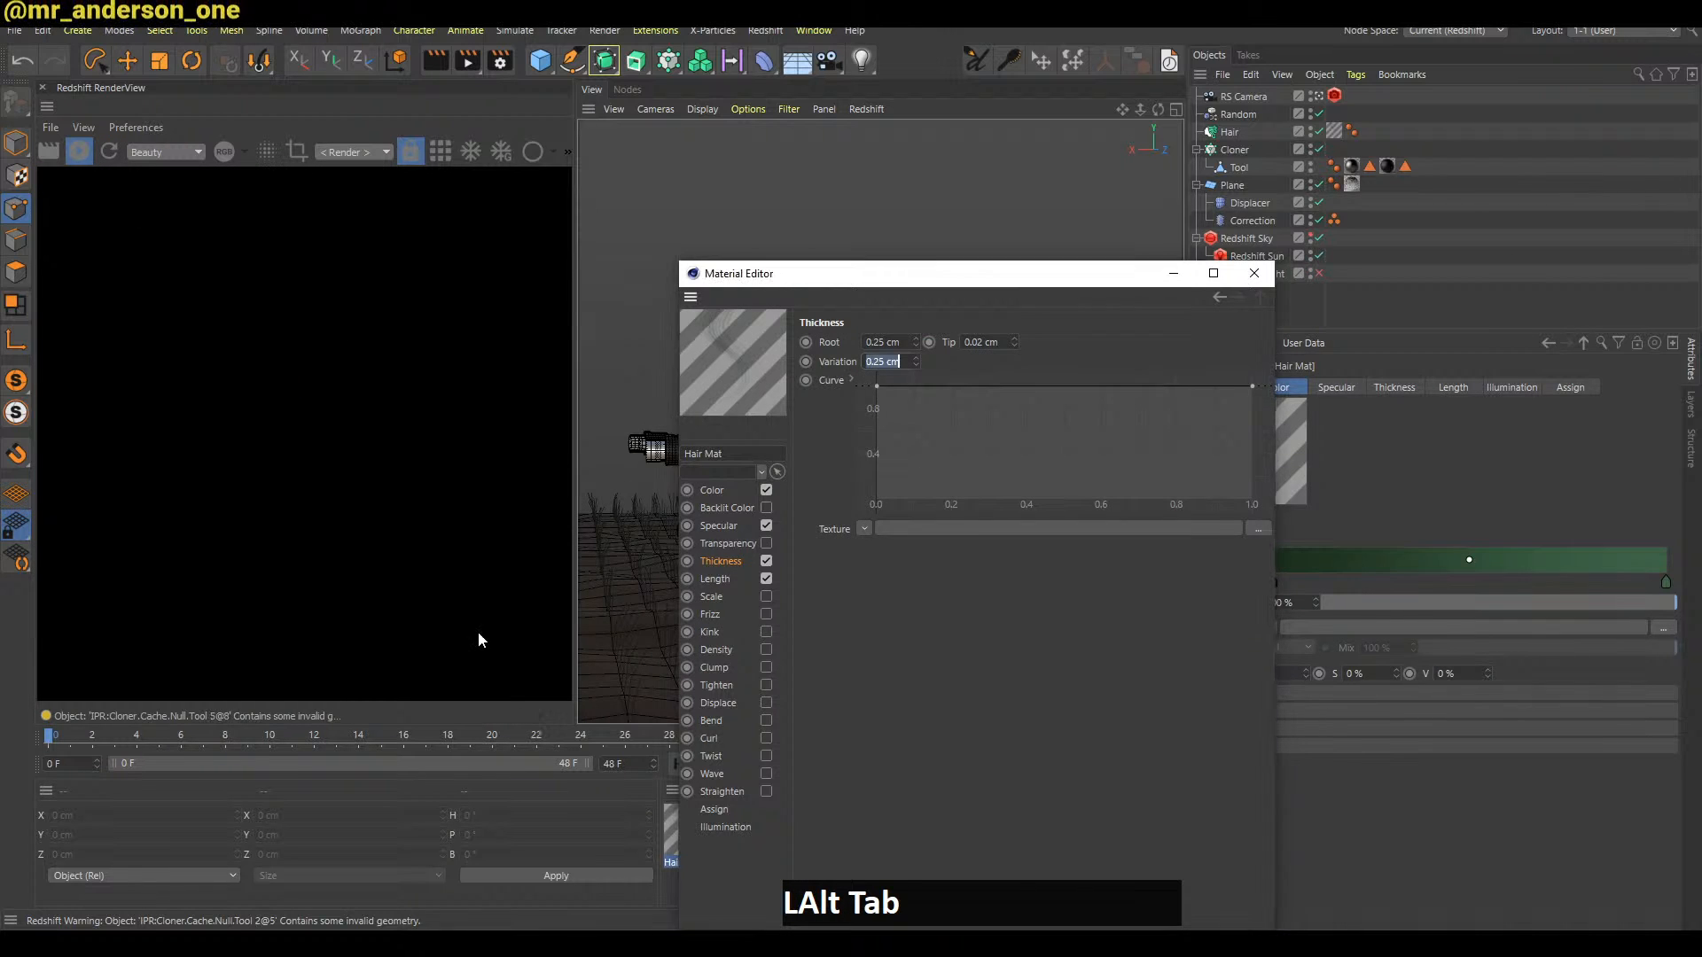
key("alt+Tab")
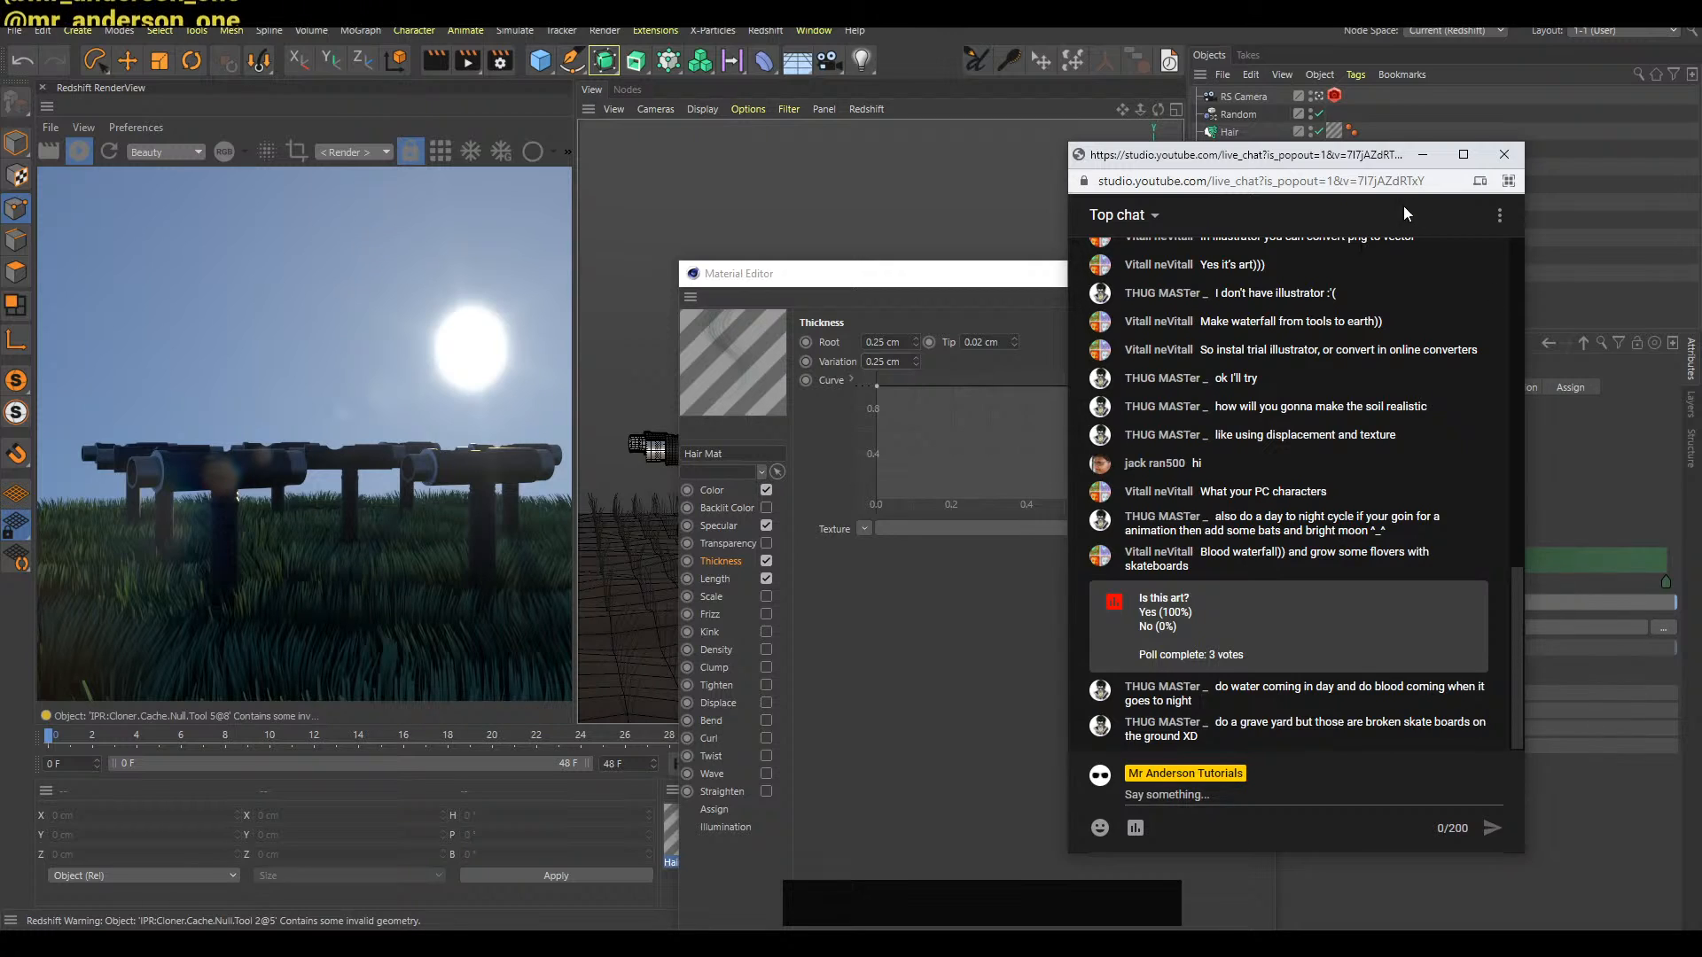
left_click(1421, 155)
left_click(1172, 274)
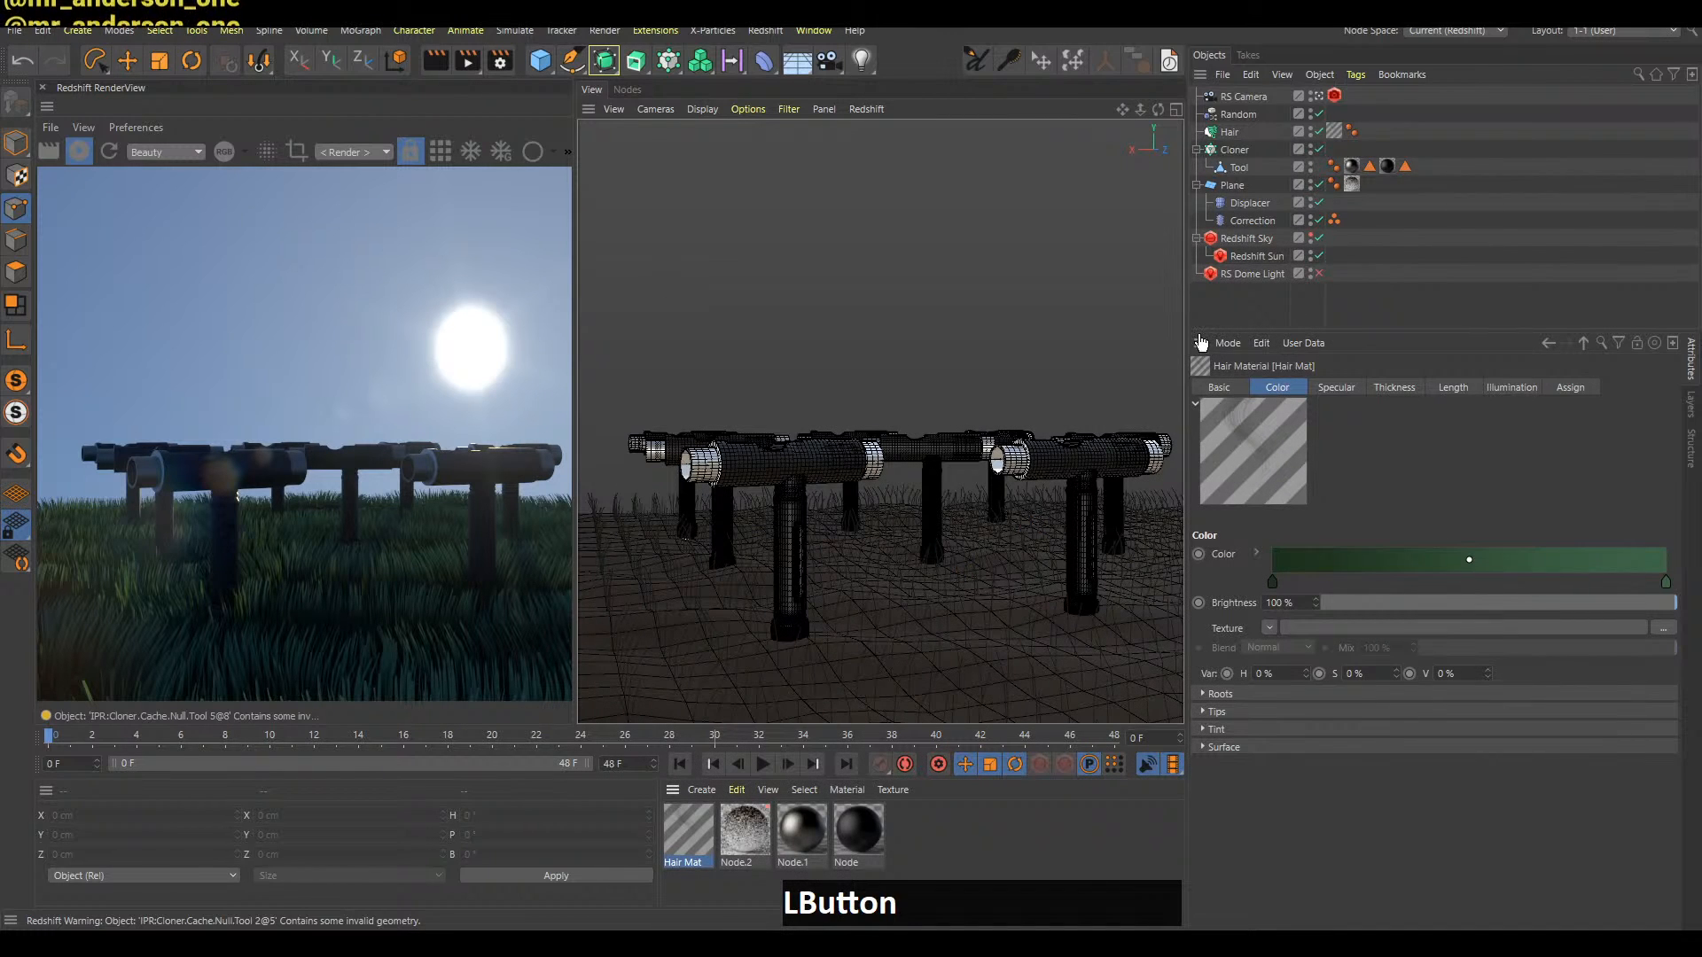
Add a Landscape primitive and move it back behind the rows of tools to form mountains on the horizon
left_click_drag(927, 509, 1025, 582, "alt")
middle_click_drag(1025, 582, 950, 577, "alt")
left_click_drag(950, 577, 934, 572, "alt")
middle_click_drag(936, 571, 939, 583, "alt")
left_click_drag(939, 582, 925, 344, "alt")
left_click_drag(539, 62, 902, 181)
key("e")
left_click_drag(970, 353, 843, 674)
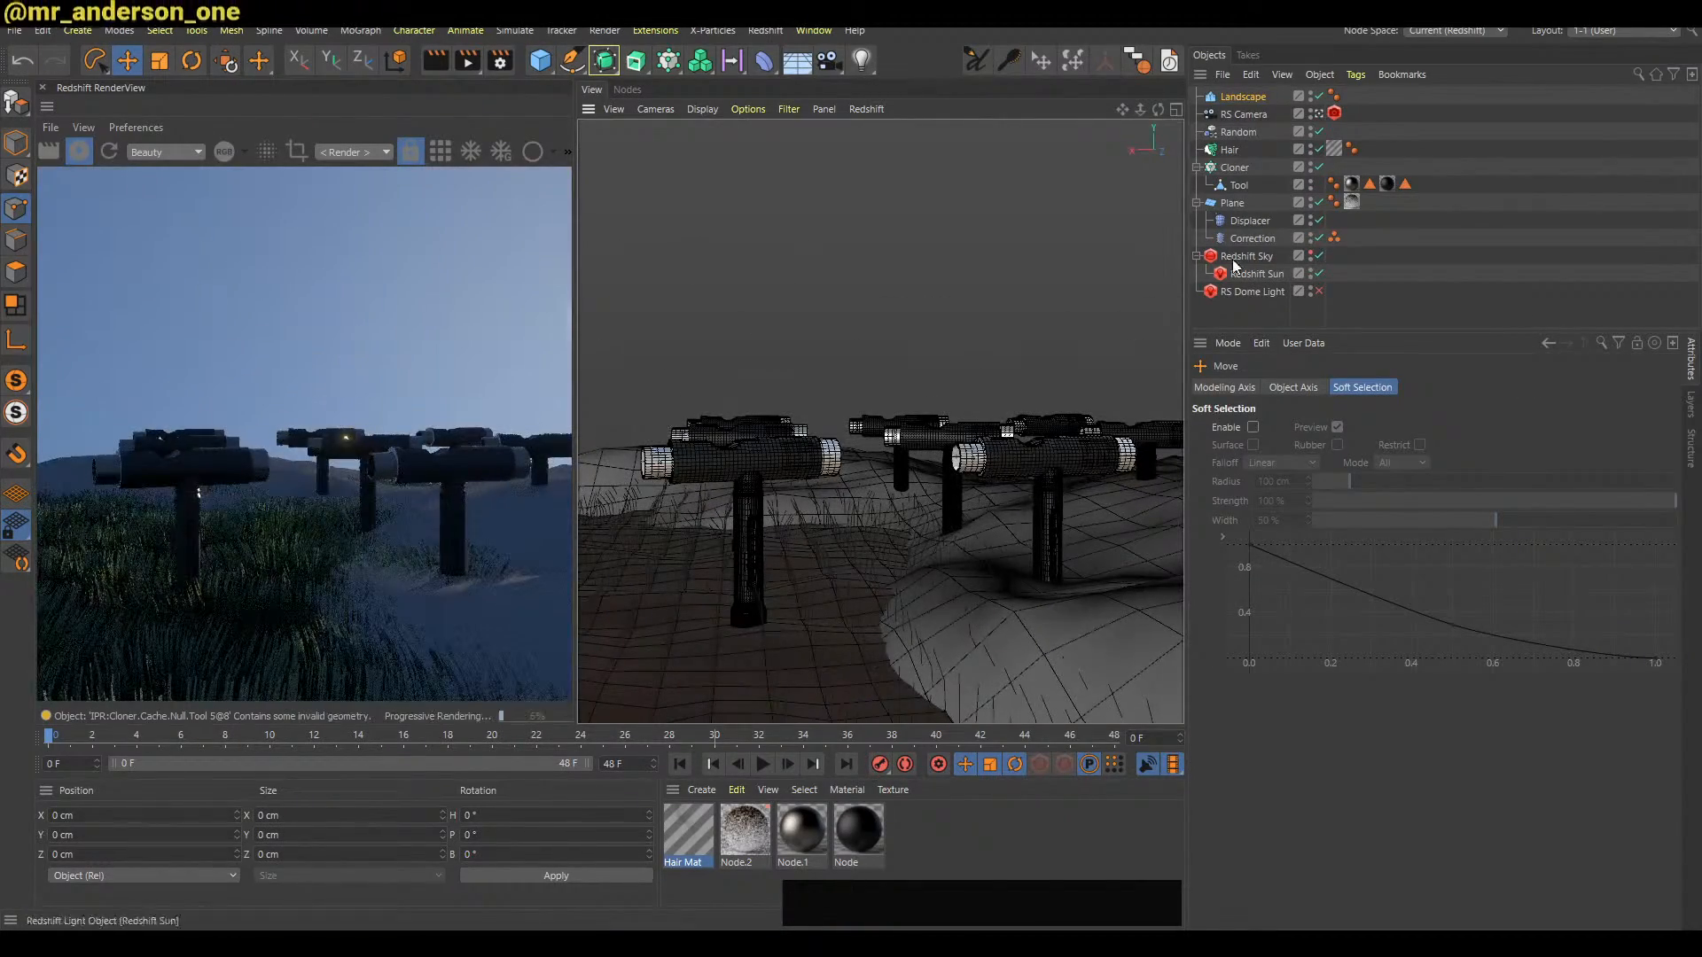
left_click(1255, 97)
key("F2")
left_click_drag(1046, 346, 1136, 552)
Apply the Node.2 material to the Landscape object
left_click(742, 881)
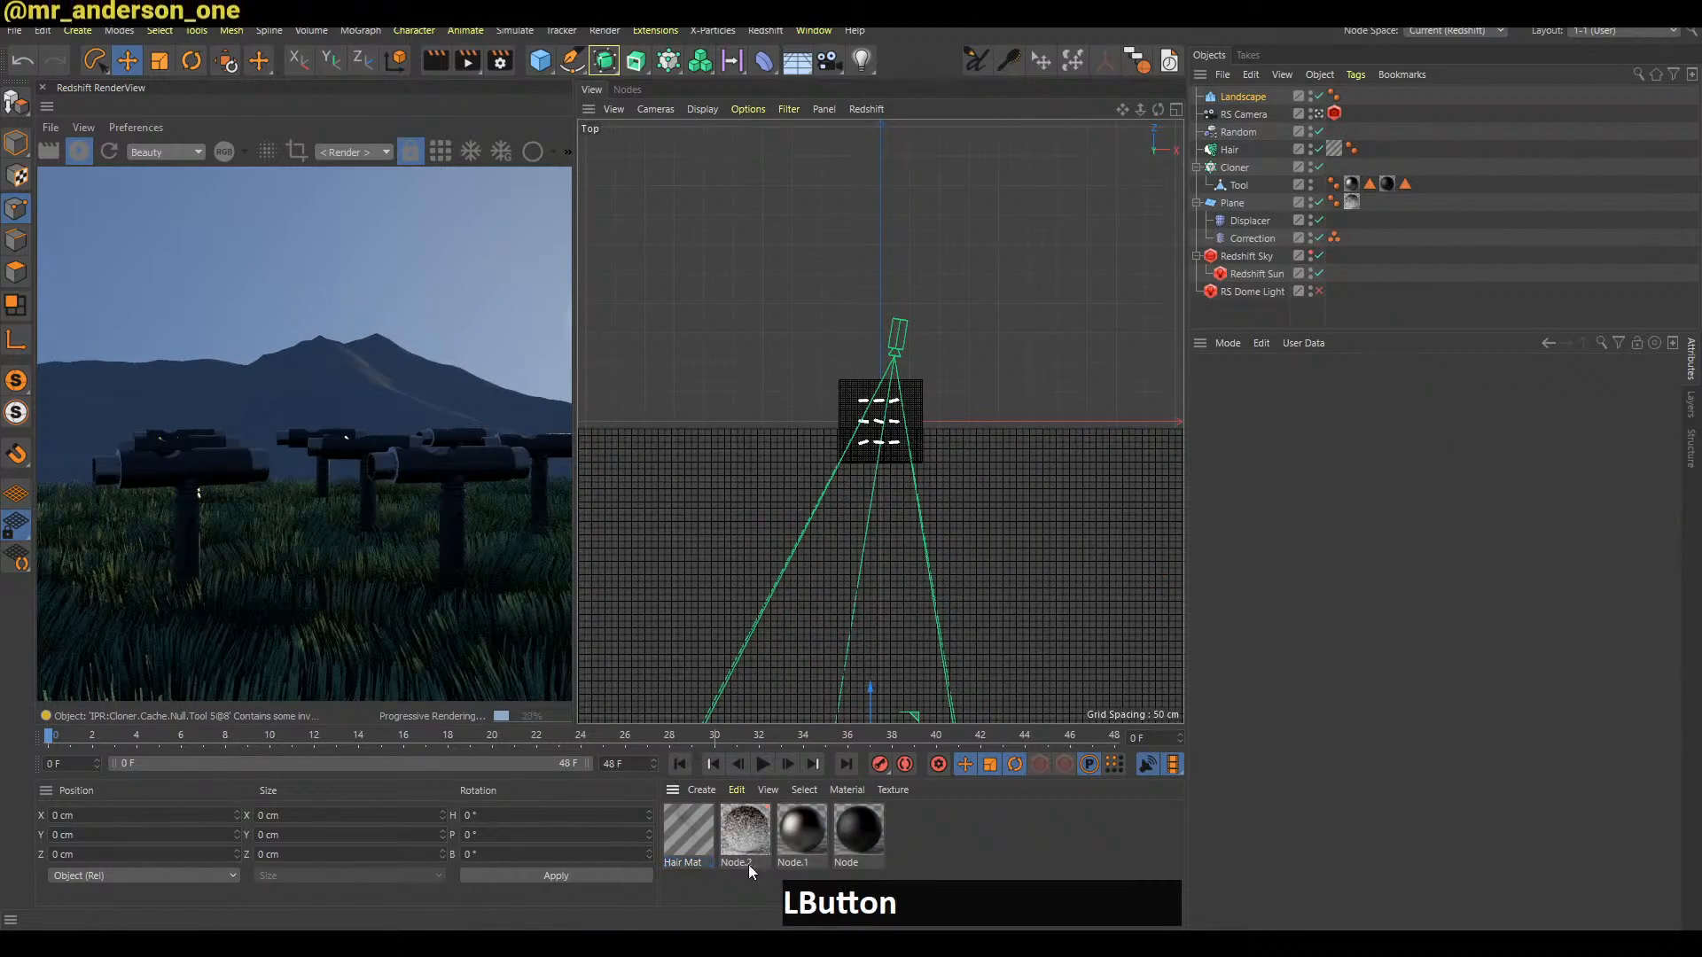
left_click_drag(1253, 96, 1255, 97)
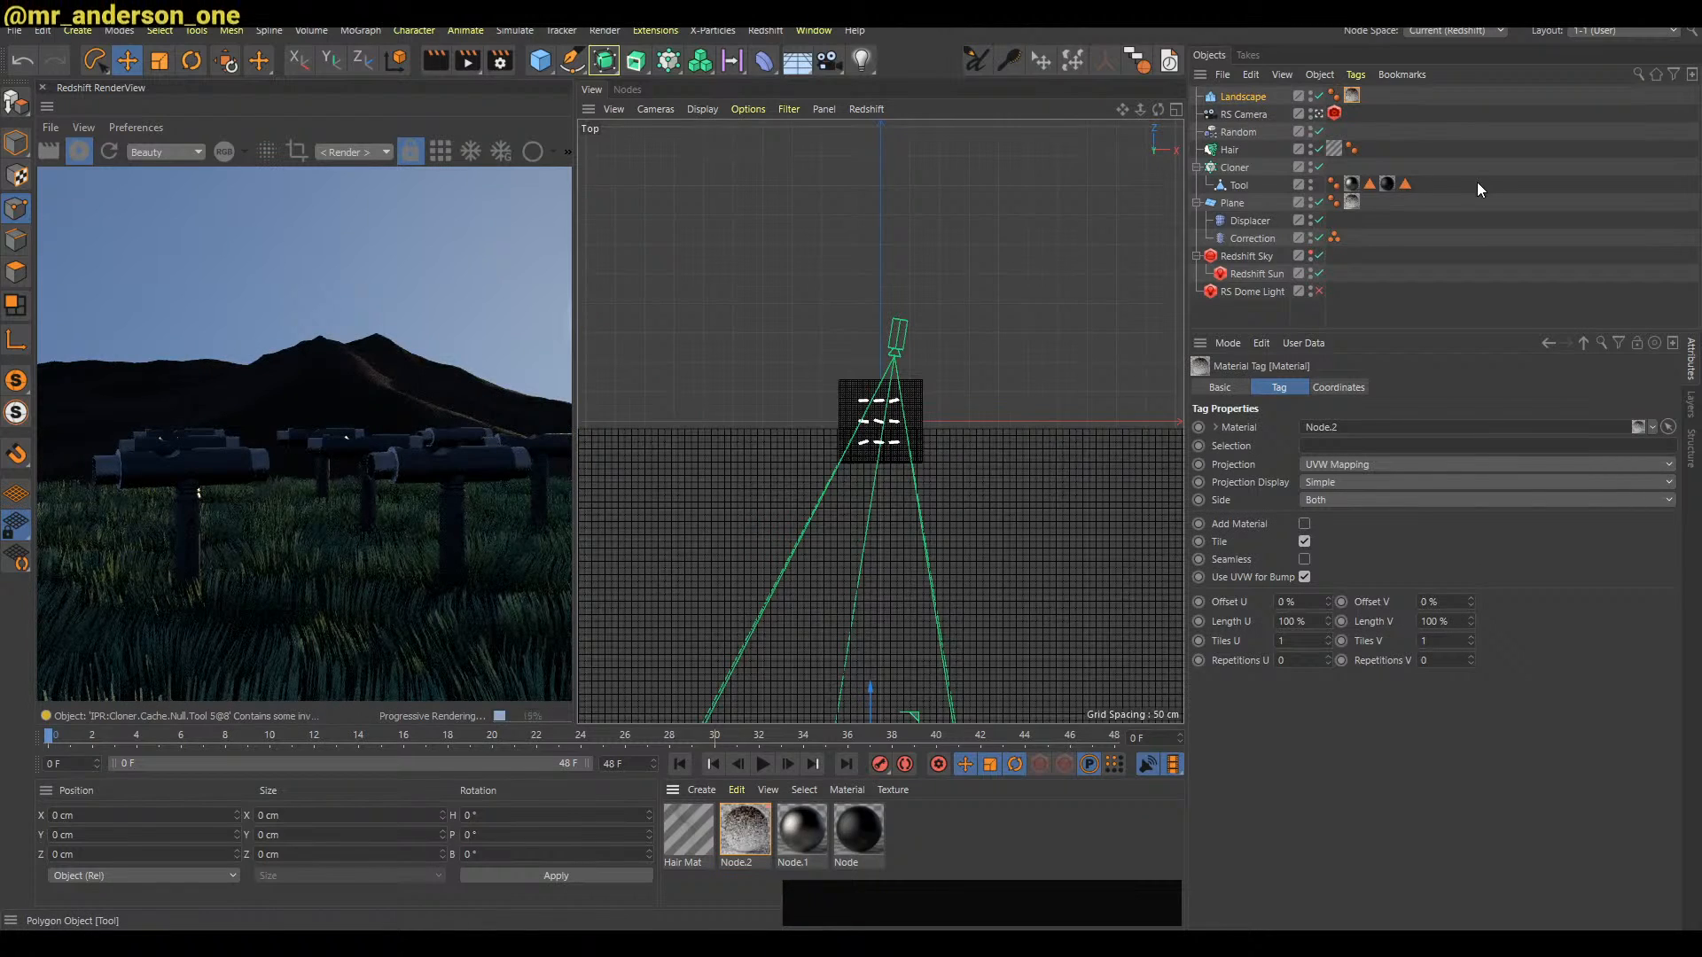
left_click(1250, 97)
left_click(749, 833)
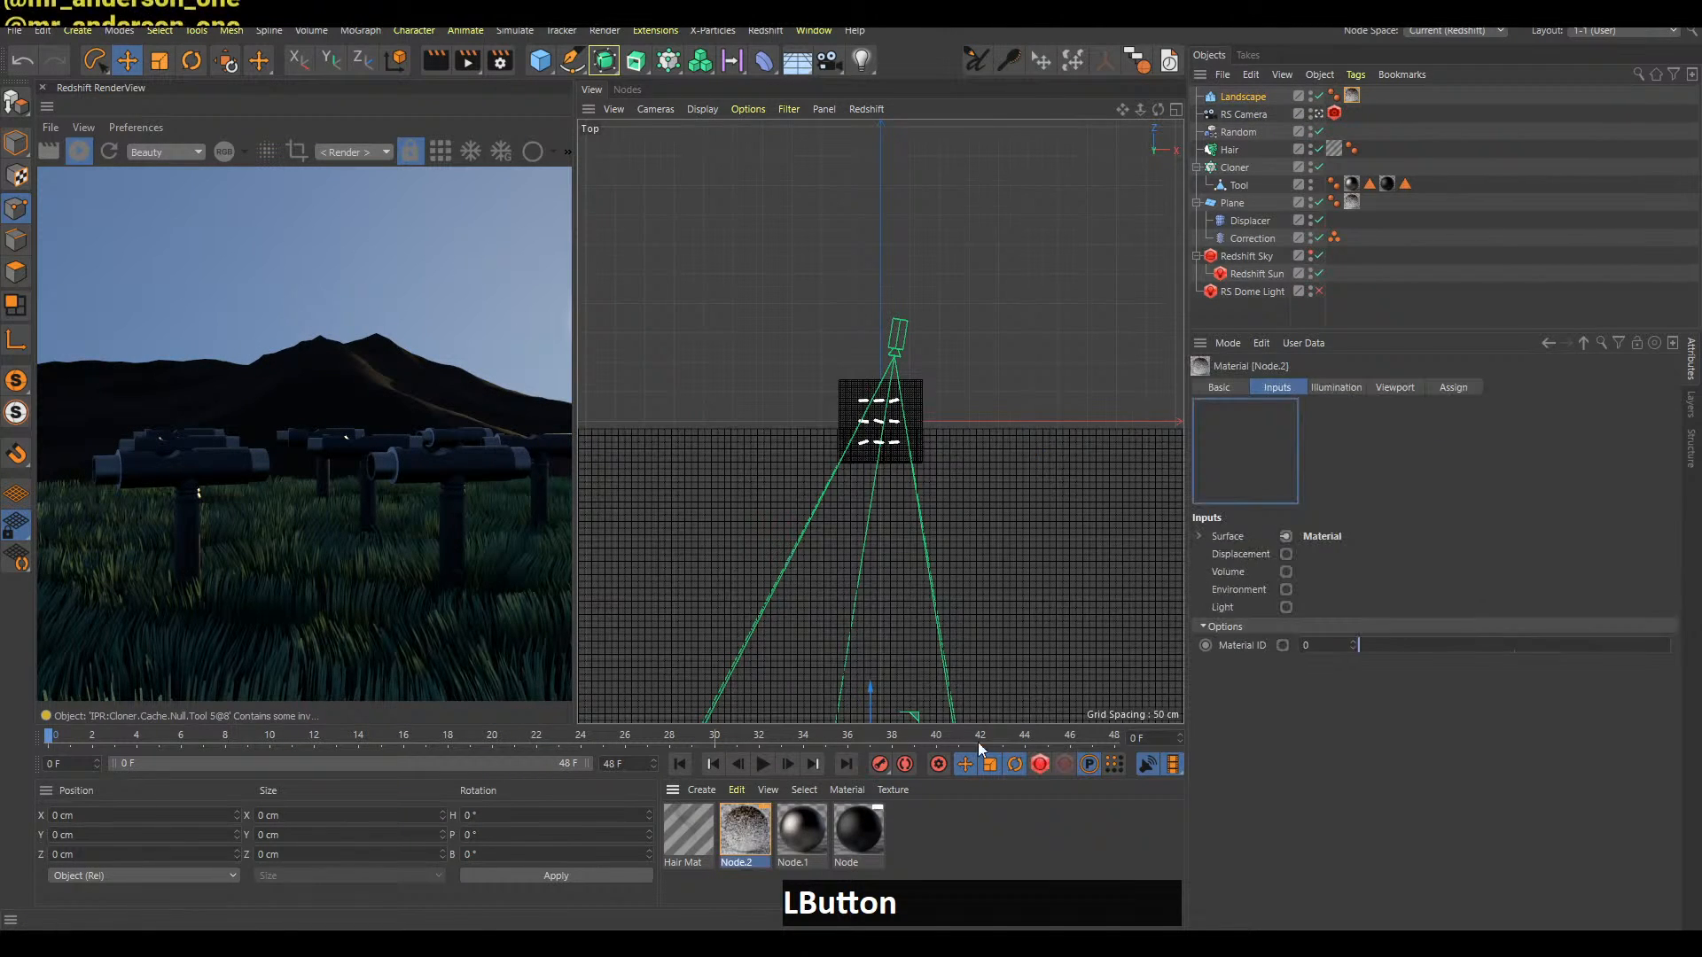
Lower the Landscape to a Y position of about -99 cm so the mountains sit lower on the horizon
left_click(966, 381)
key("e")
left_click(1255, 96)
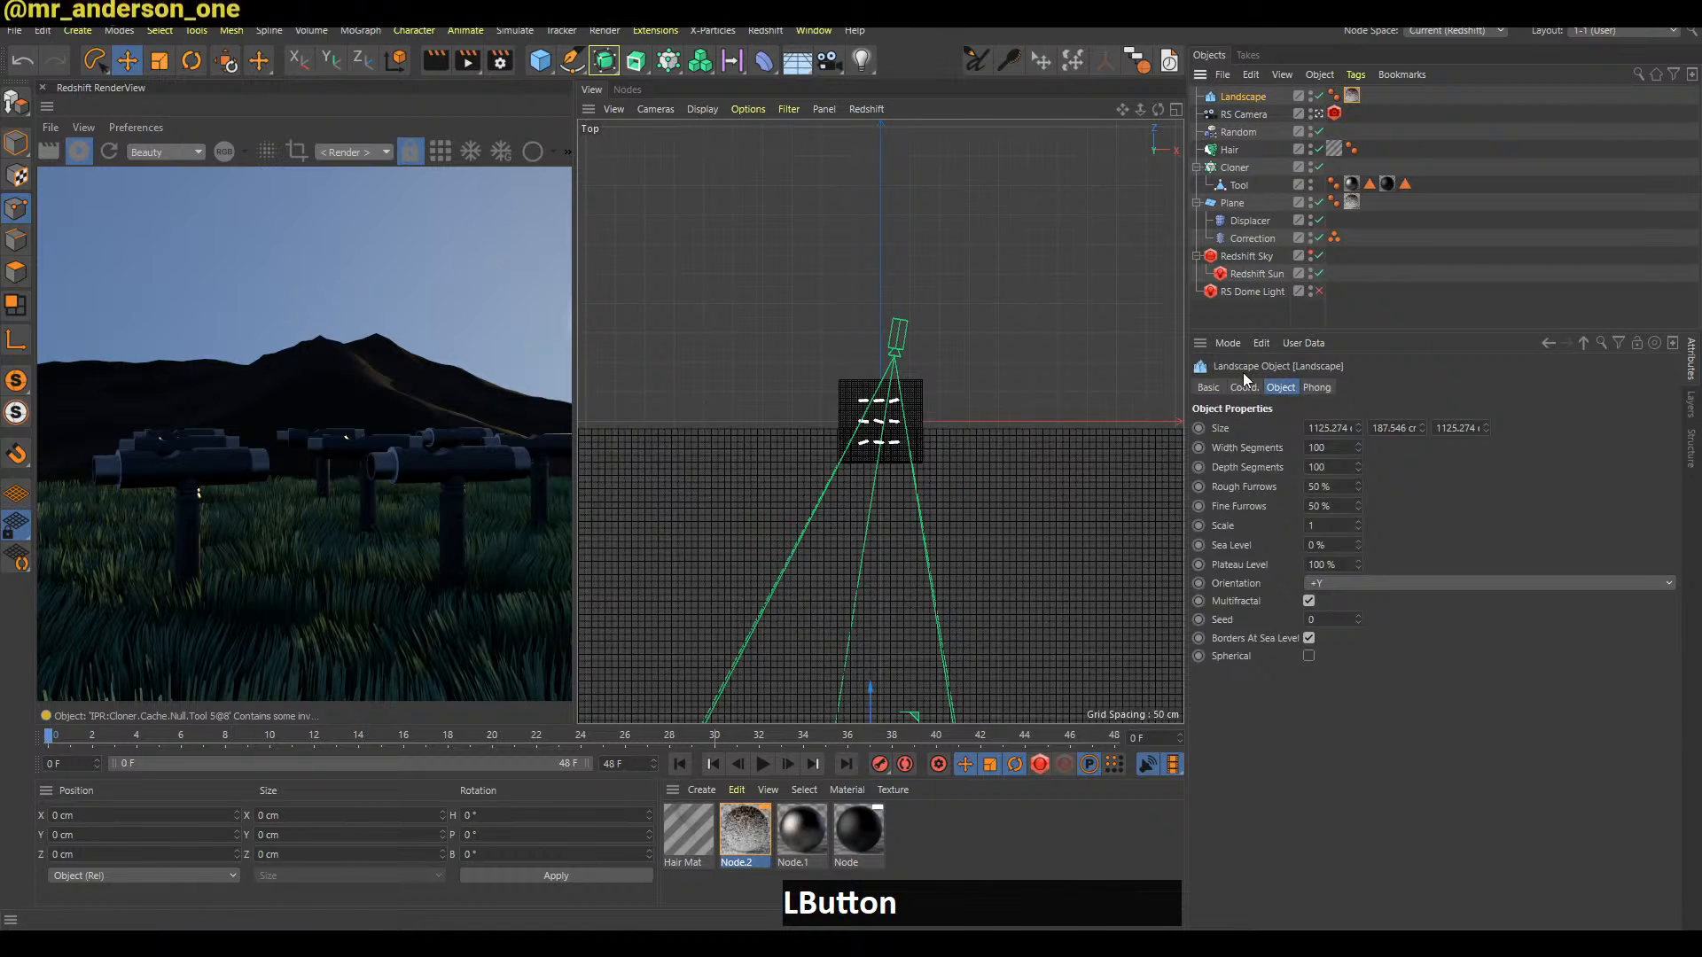
left_click(1244, 387)
left_click_drag(1292, 449, 1284, 580, "alt")
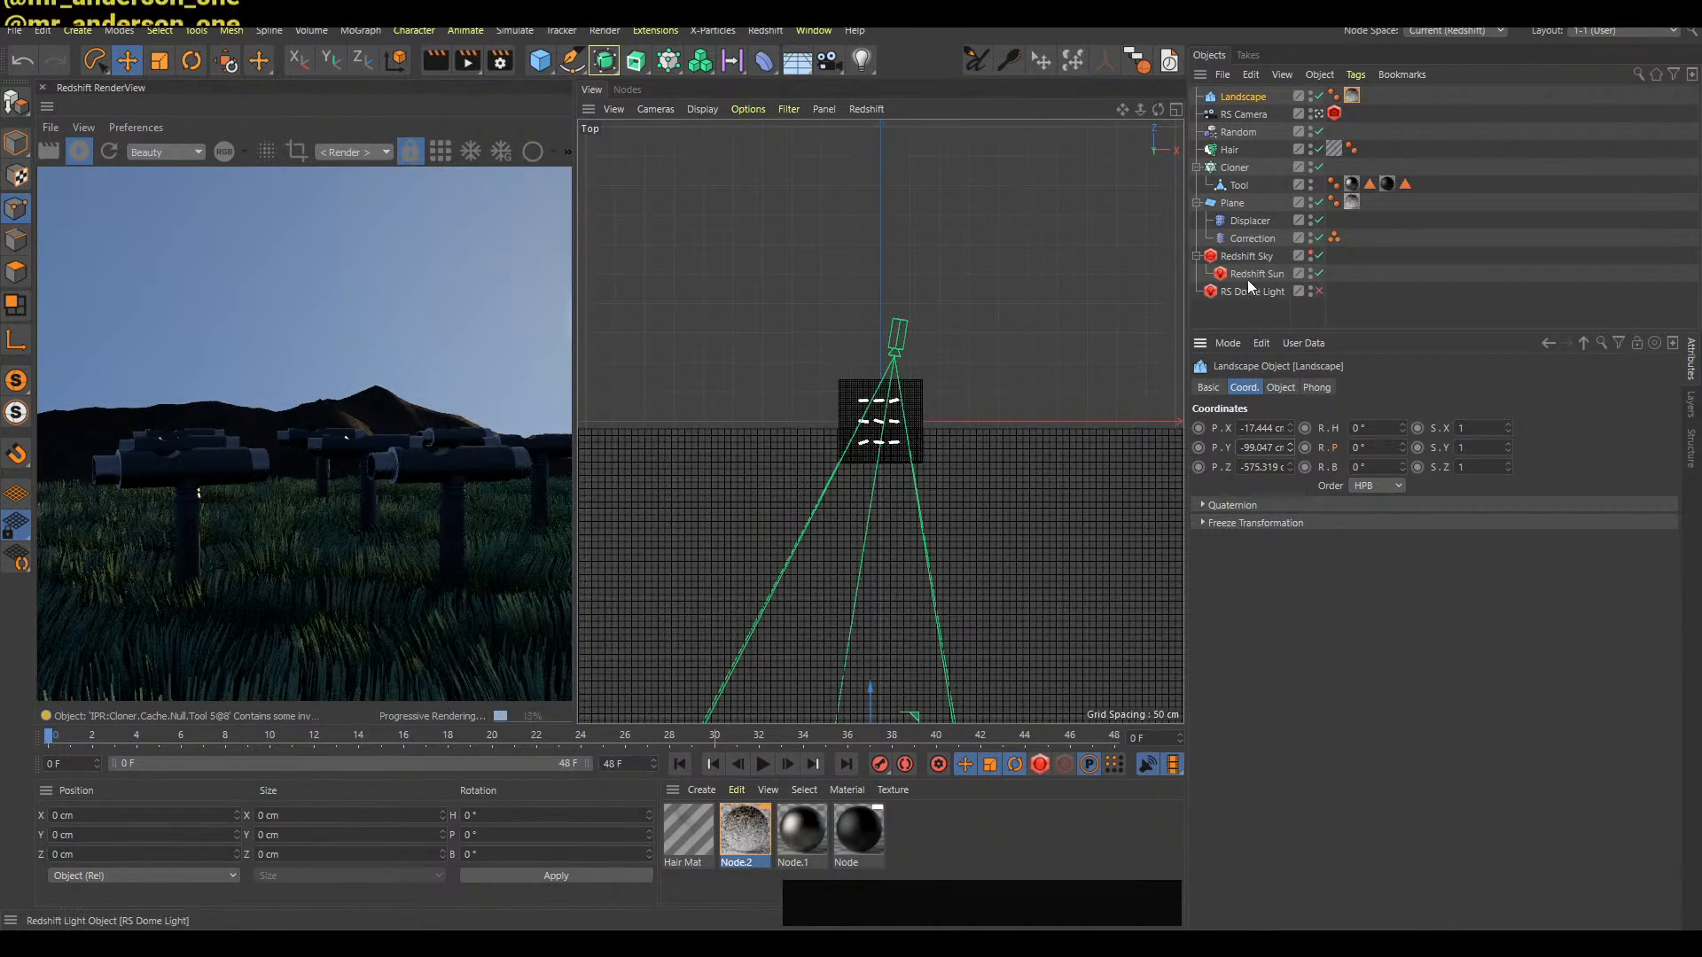
Collapse the Cloner, Plane and Redshift Sky hierarchies, and override and enable bokeh in the RS Camera's Redshift tag
left_click(1196, 168)
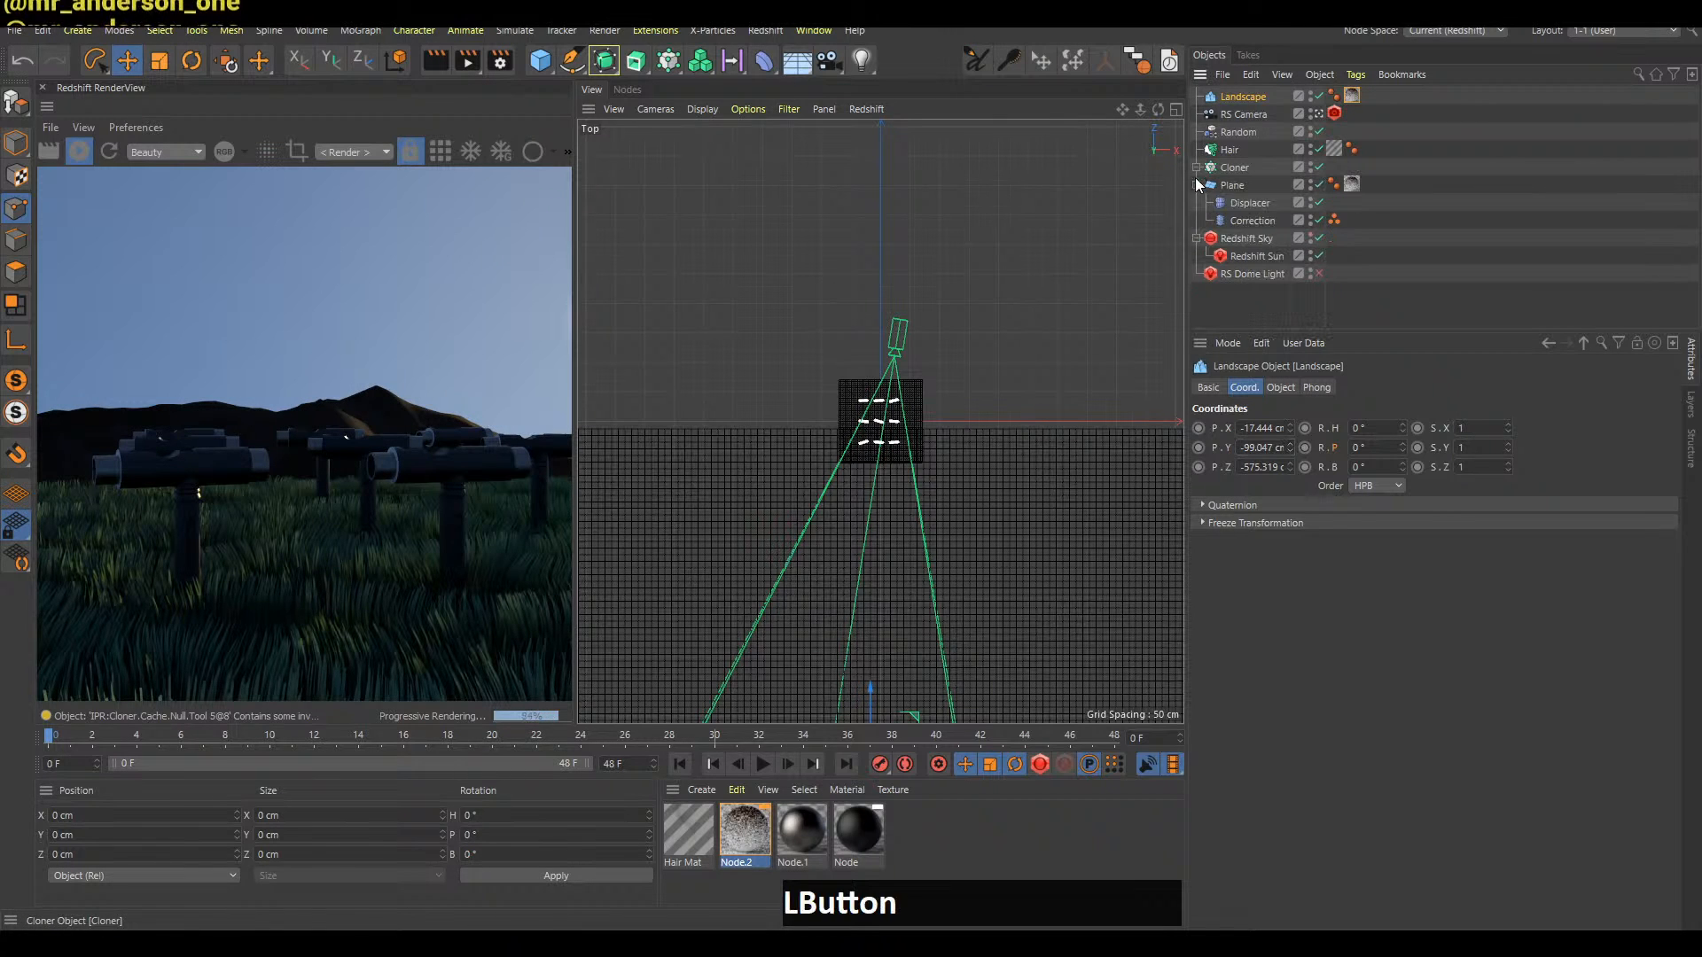
left_click(1196, 185)
left_click(1196, 203)
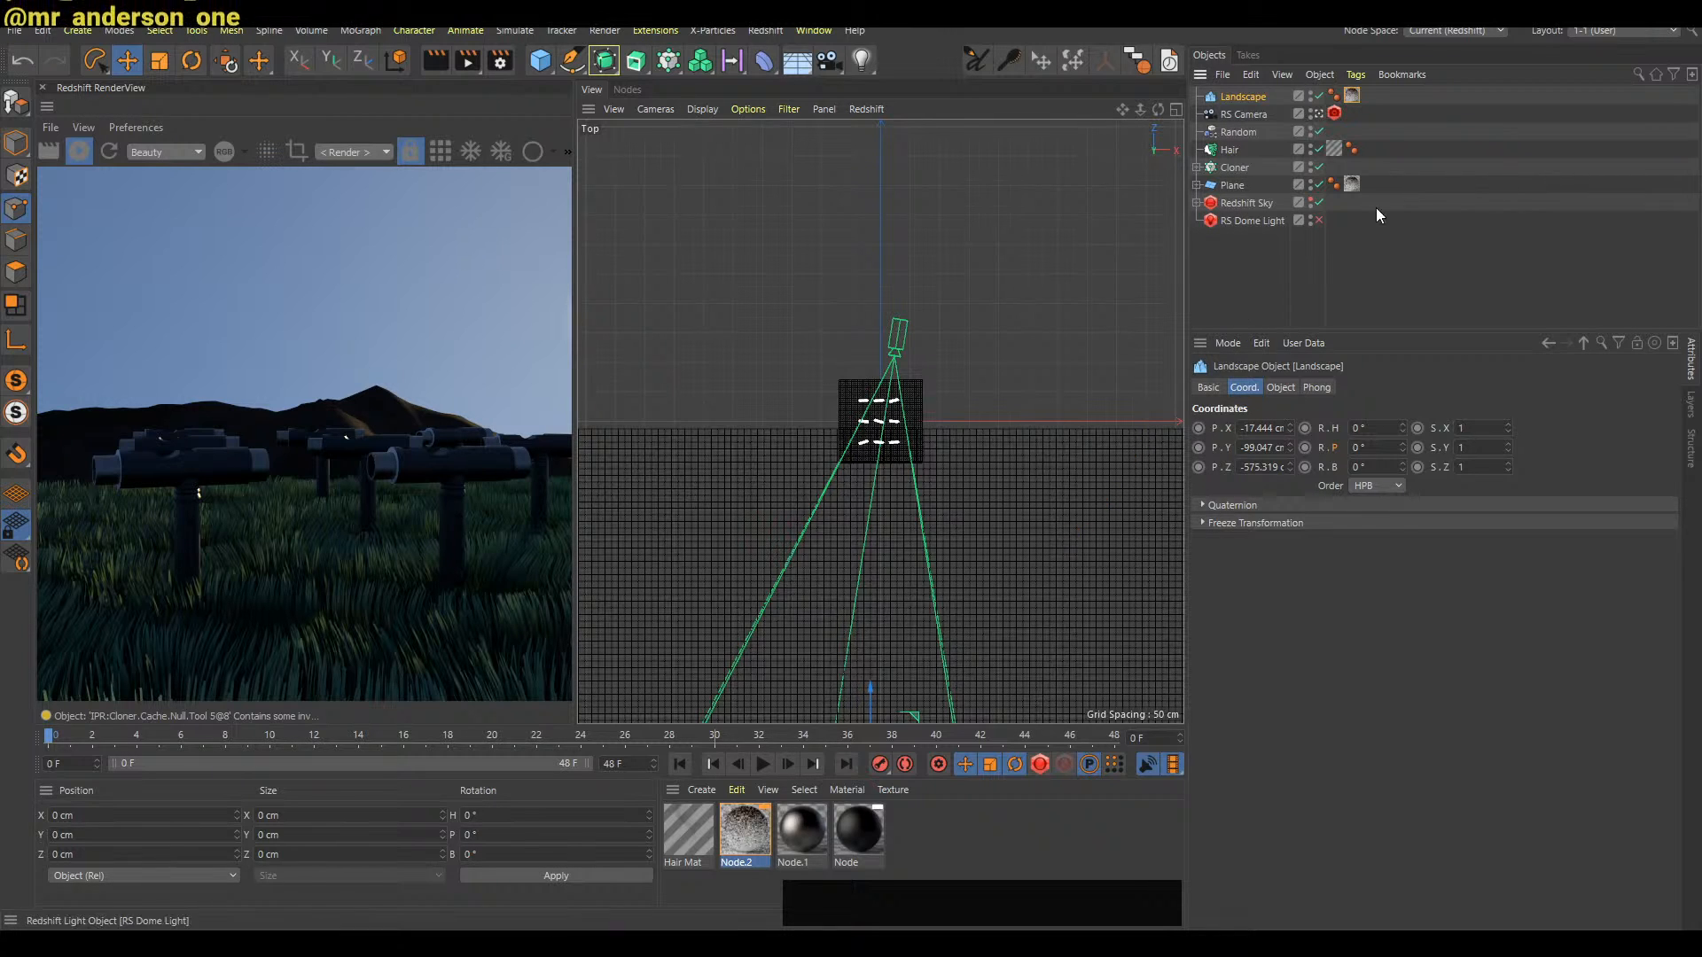
left_click(1334, 112)
left_click(1365, 388)
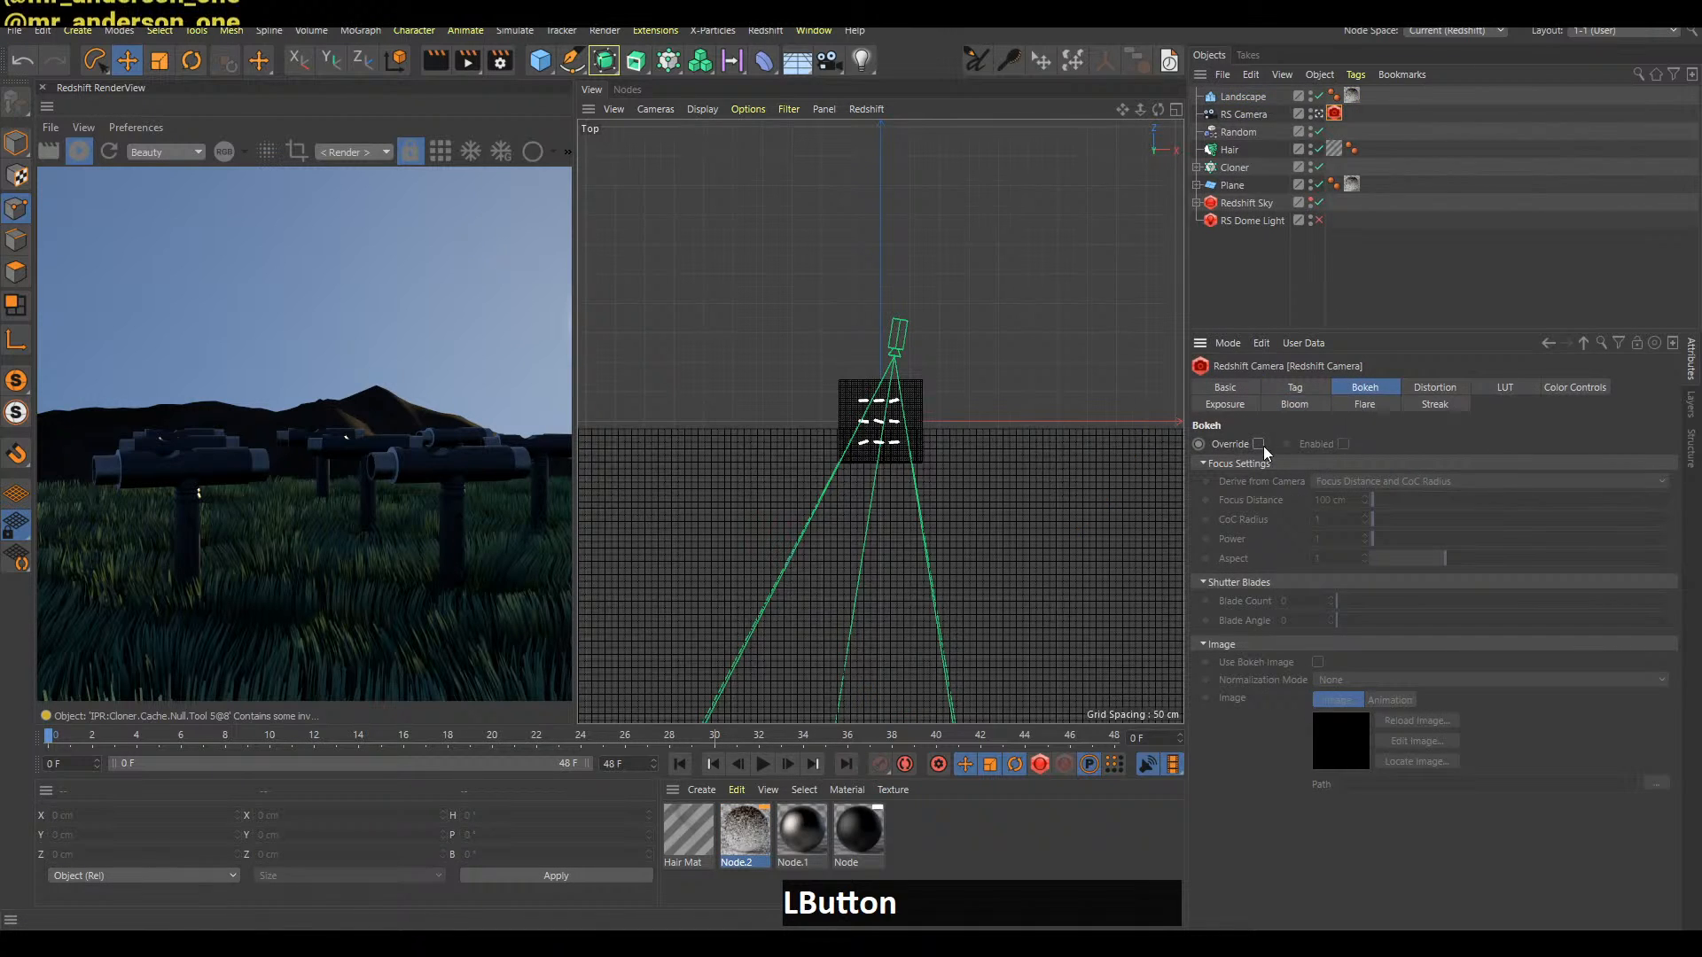
left_click(1342, 444)
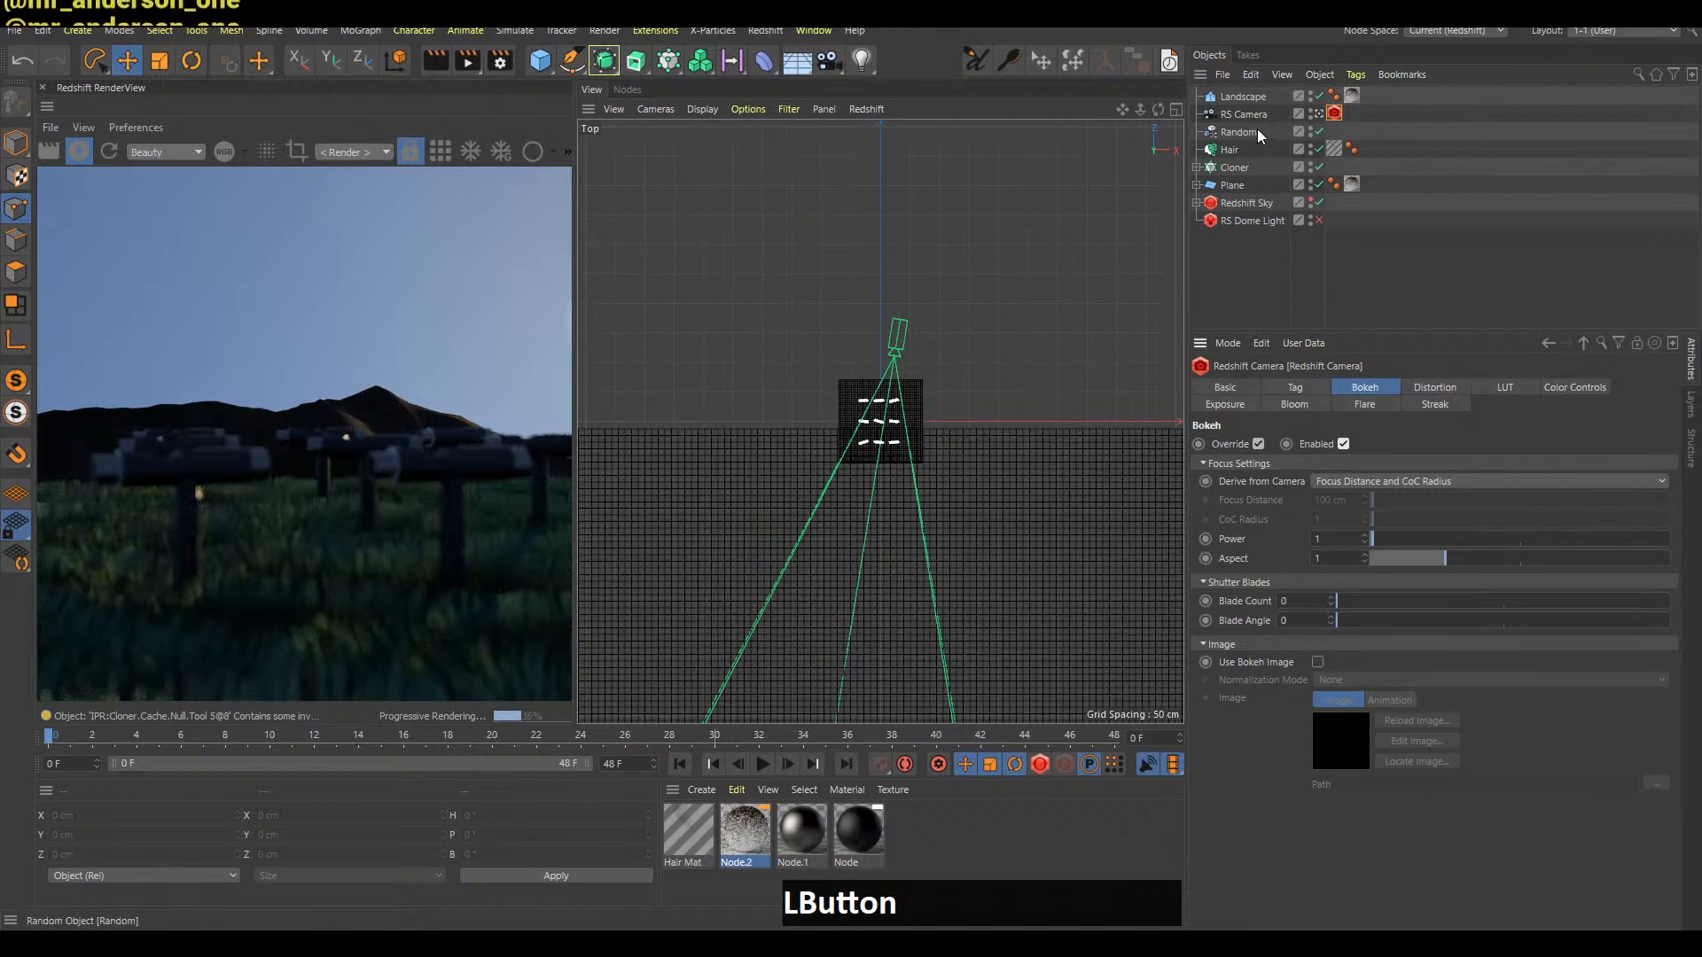
Try deriving only Focus Distance from the camera with a CoC radius of 3.1, and return to Focus Distance and CoC Radius
left_click(1356, 481)
left_click(1370, 519)
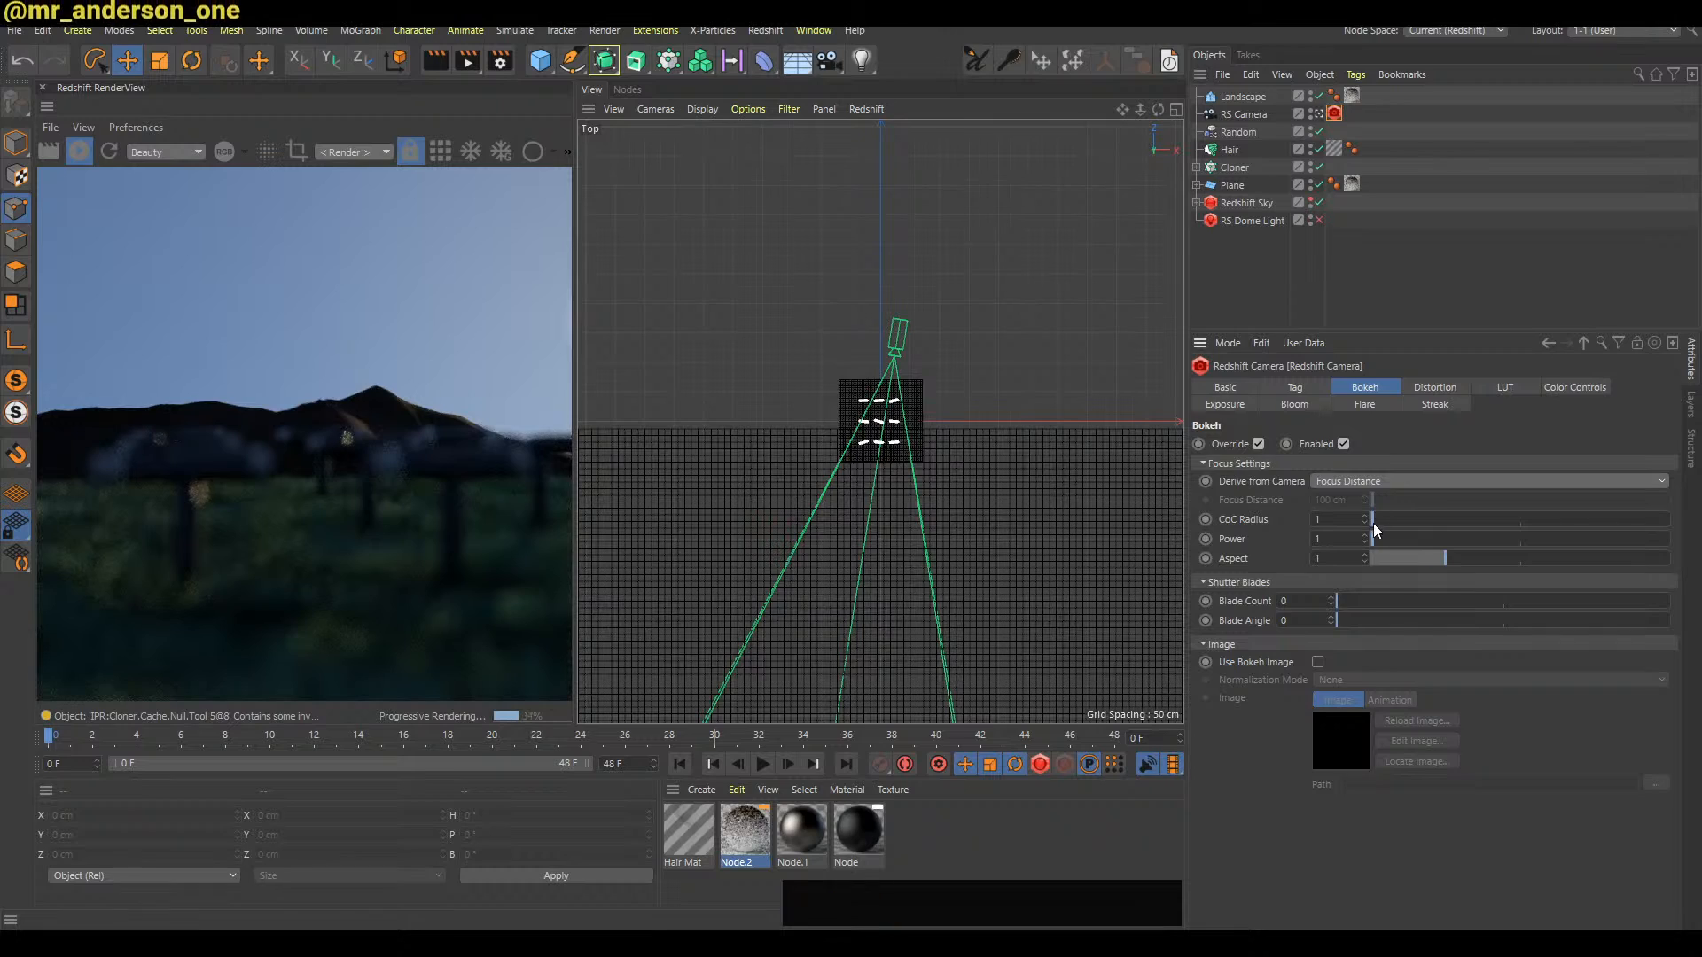
left_click_drag(1374, 520, 1380, 519)
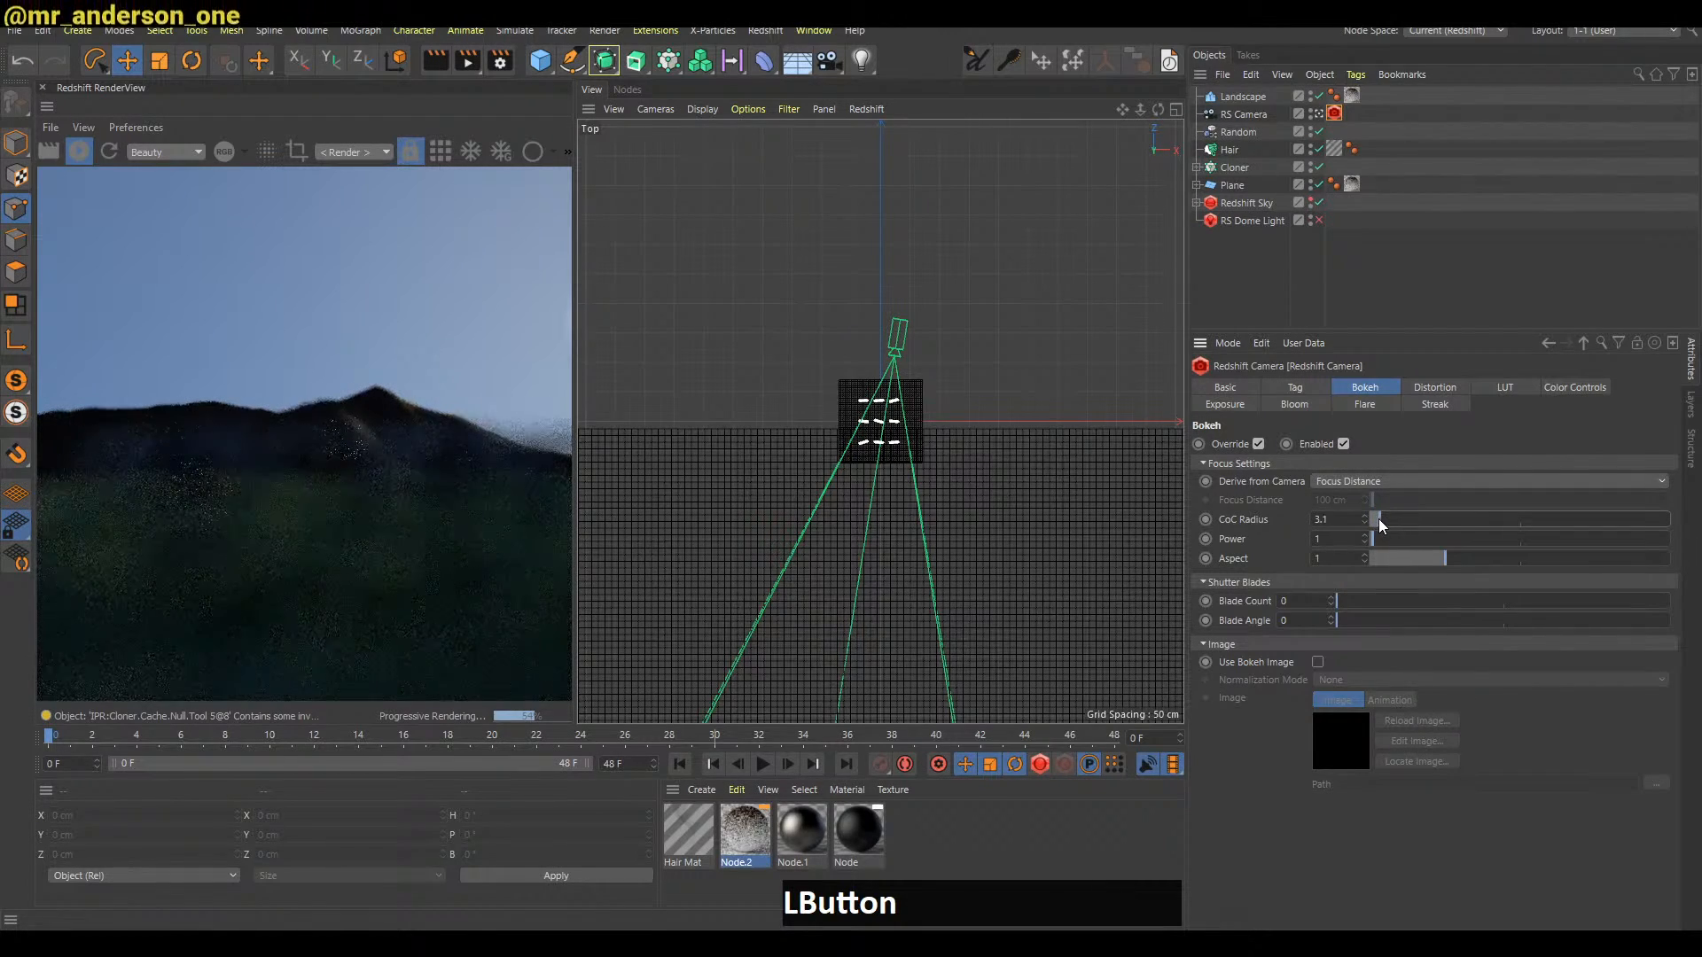
left_click(1356, 480)
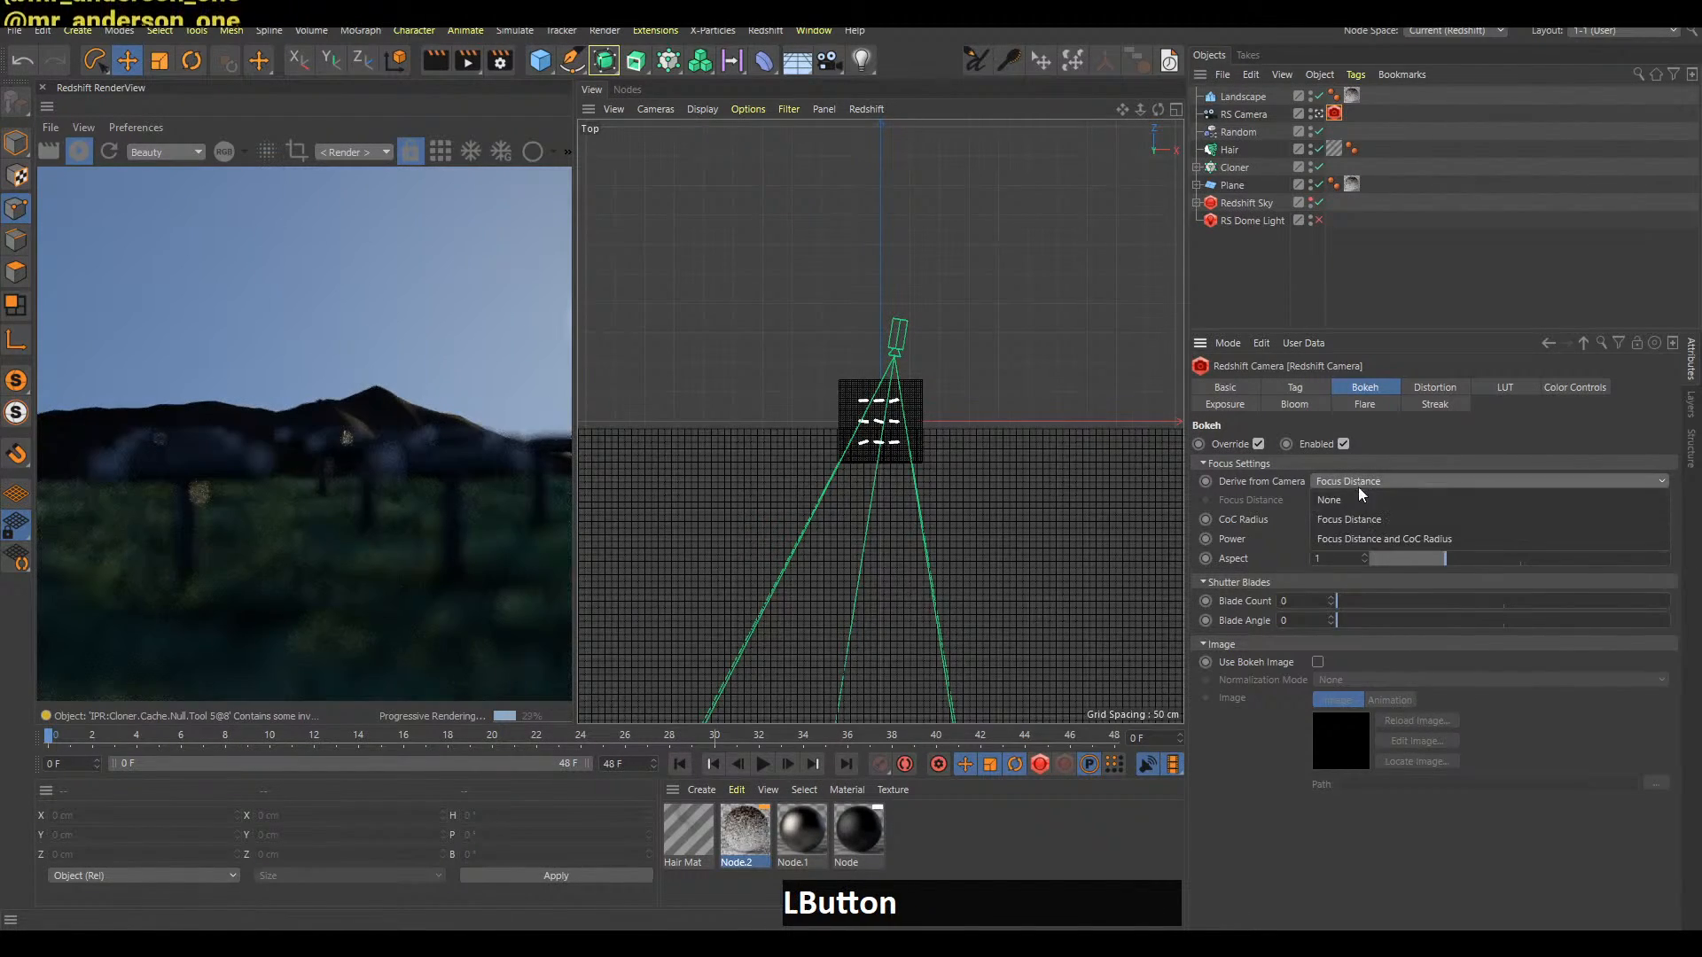
left_click(1370, 539)
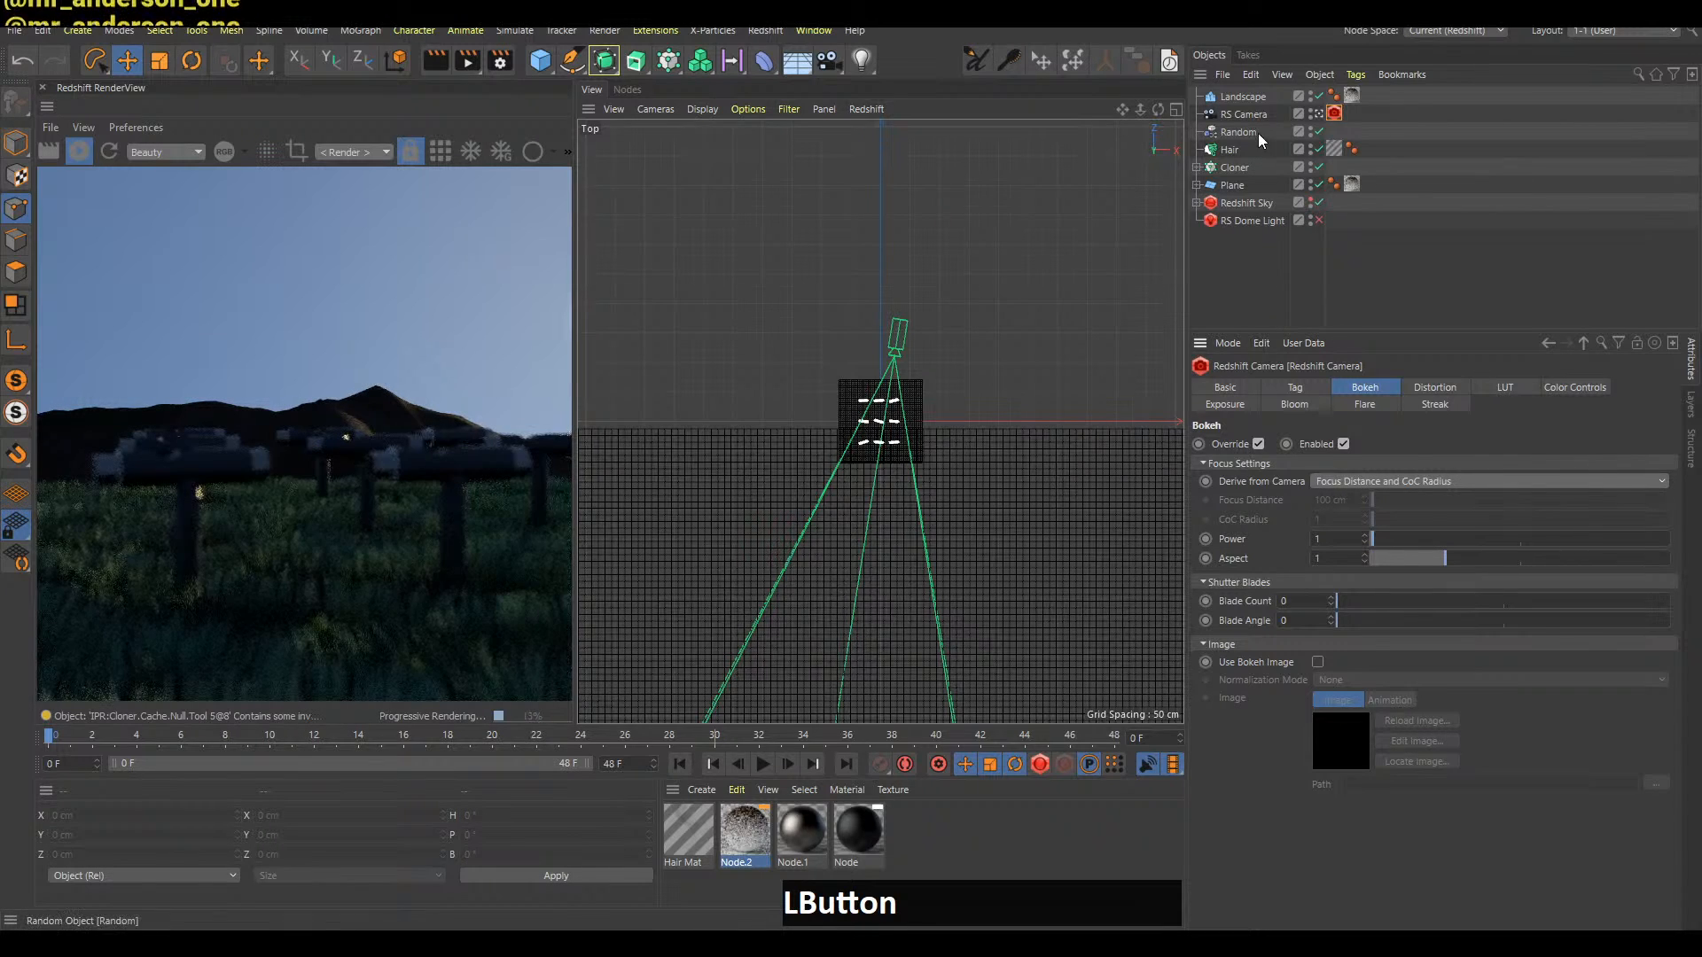
Add a cube, scale it down among the tools in the perspective view, and assign it as the RS Camera's focus object
left_click(1246, 269)
left_click_drag(540, 59, 700, 84)
key("F1")
key("t")
left_click_drag(1076, 375, 992, 355, "alt")
key("e")
key("t")
left_click_drag(1099, 383, 851, 496)
left_click_drag(1258, 142, 1257, 150)
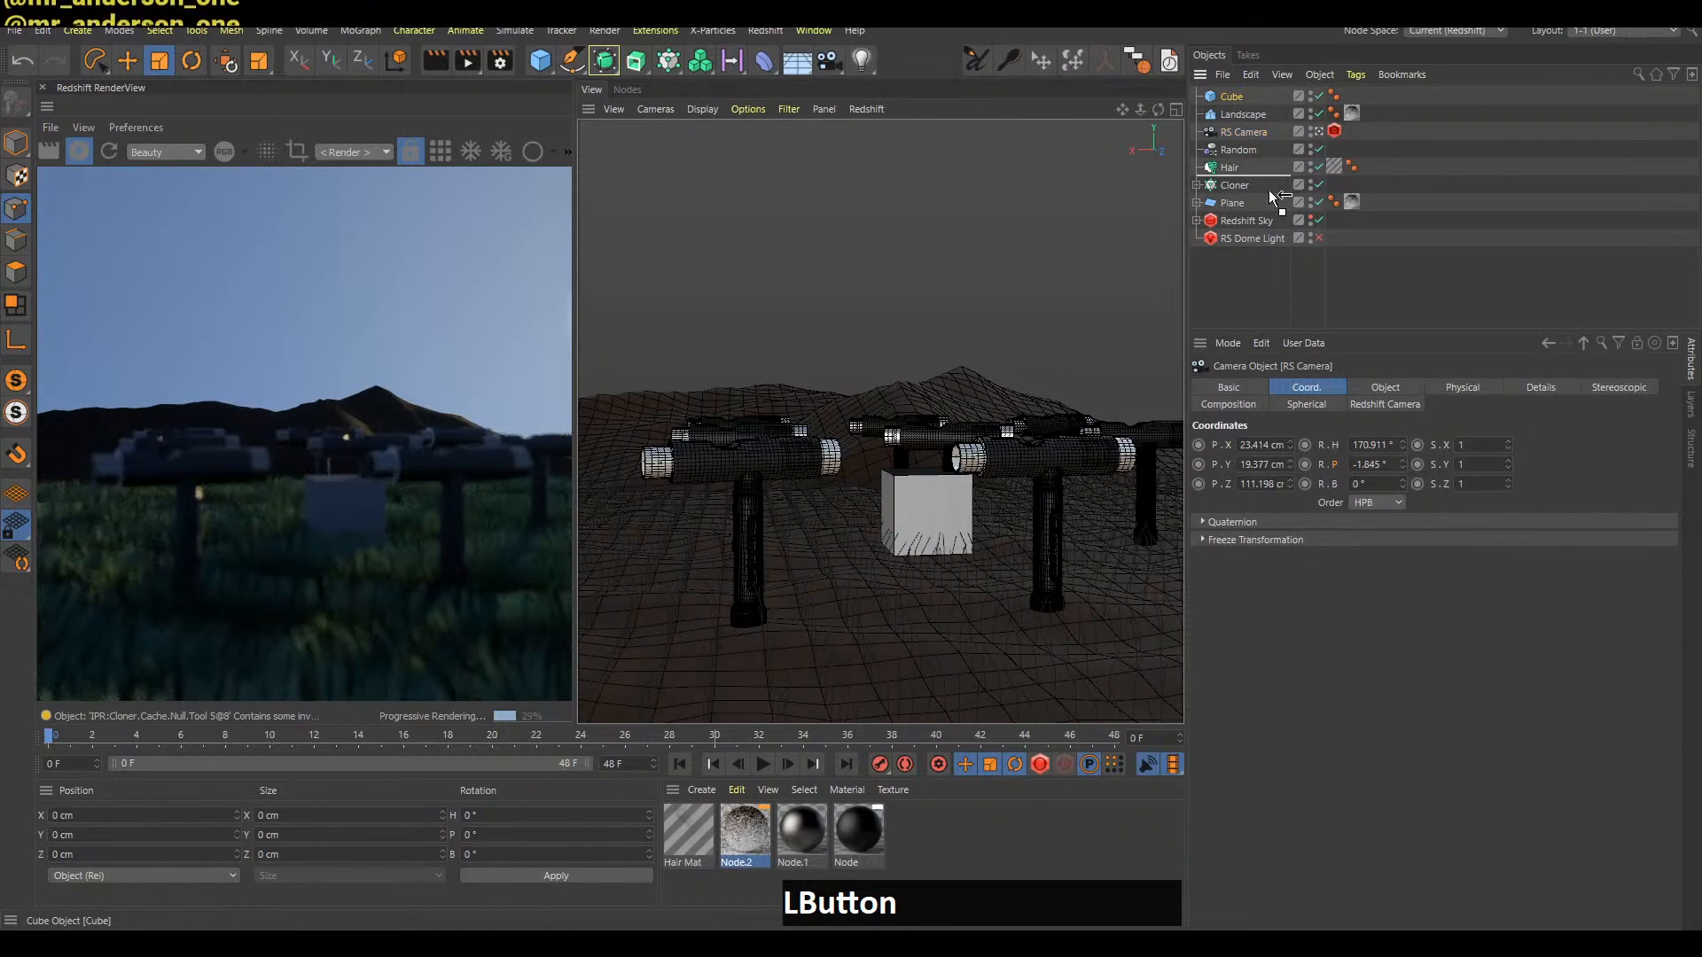
left_click_drag(1371, 377, 1356, 672)
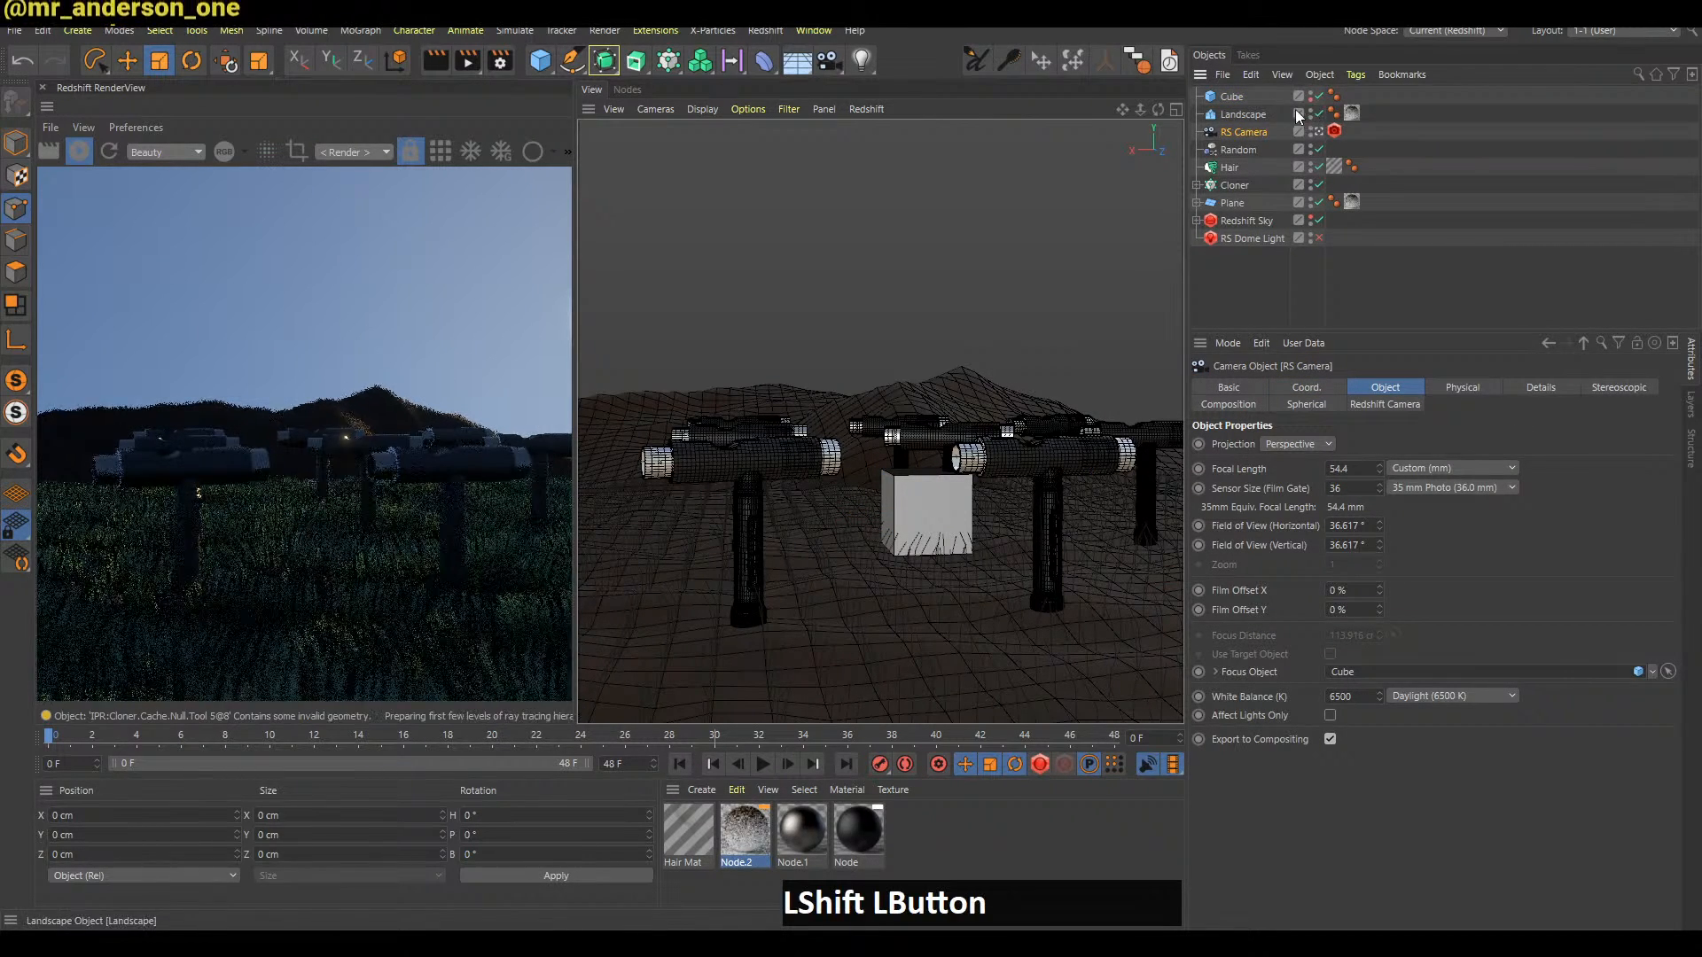
Move the focus cube closer to the camera beside the front tools and reframe the shot on the nearest tool
left_click(1232, 97, "shift")
key("e")
left_click_drag(1082, 390, 1052, 356)
left_click_drag(863, 512, 952, 530)
middle_click_drag(1061, 465, 976, 461, "alt")
right_click_drag(976, 461, 1001, 438, "alt")
middle_click_drag(1002, 438, 934, 478, "alt")
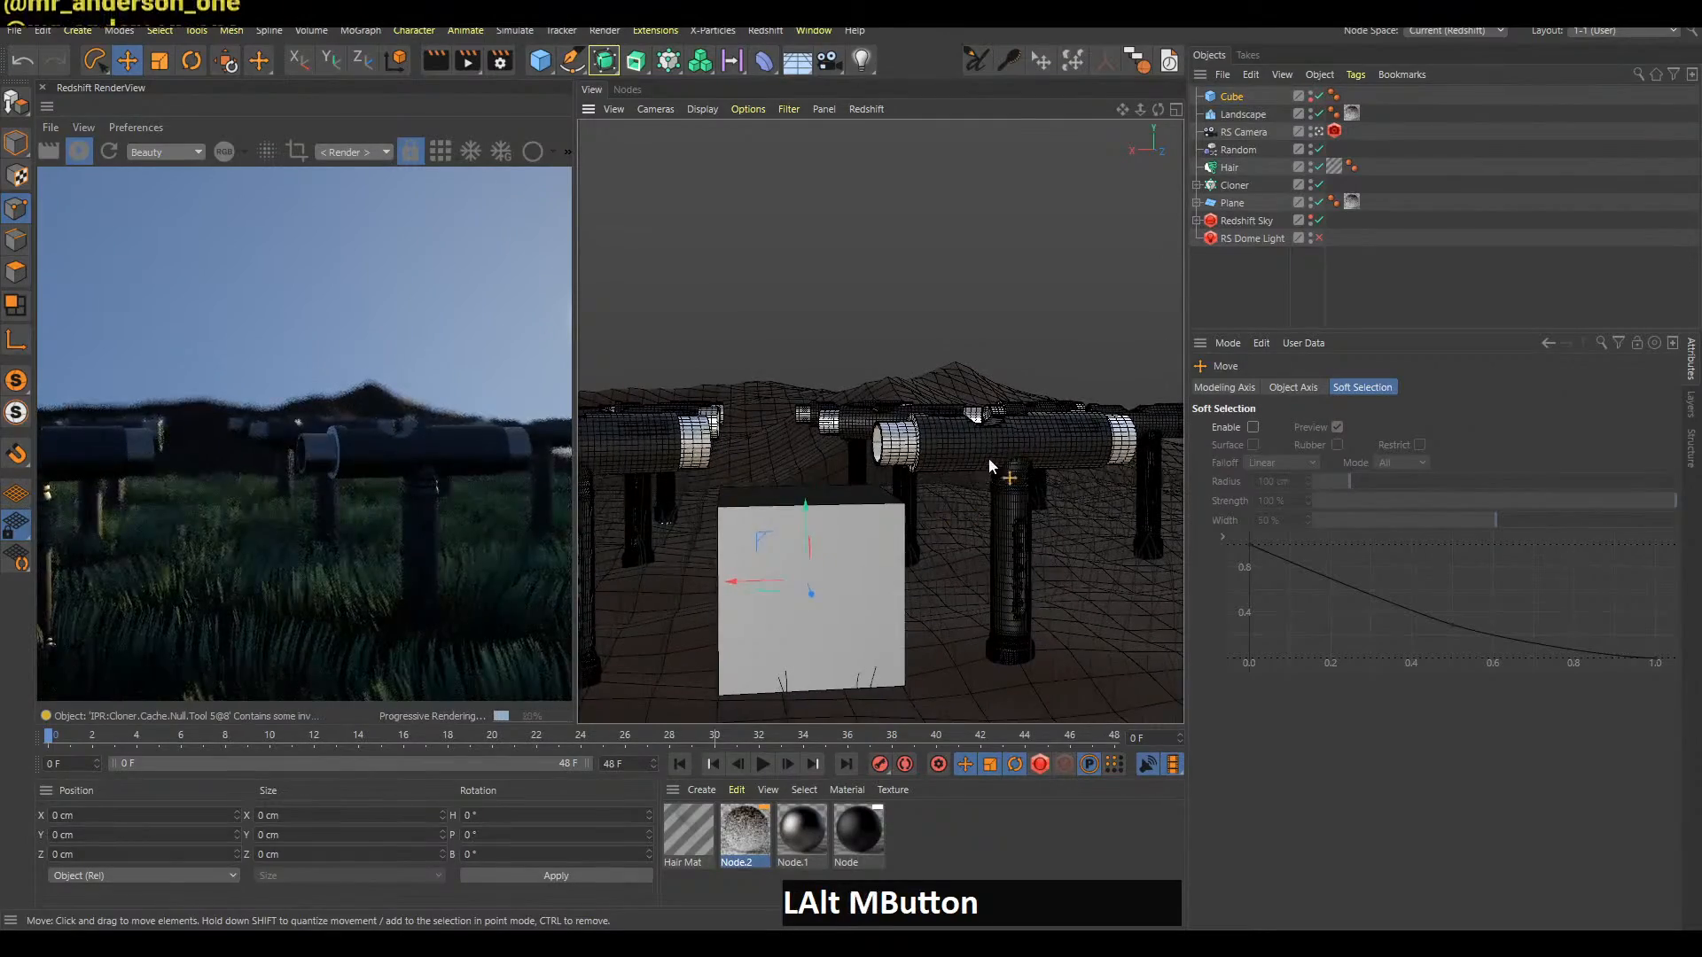
left_click_drag(988, 457, 1003, 477, "alt")
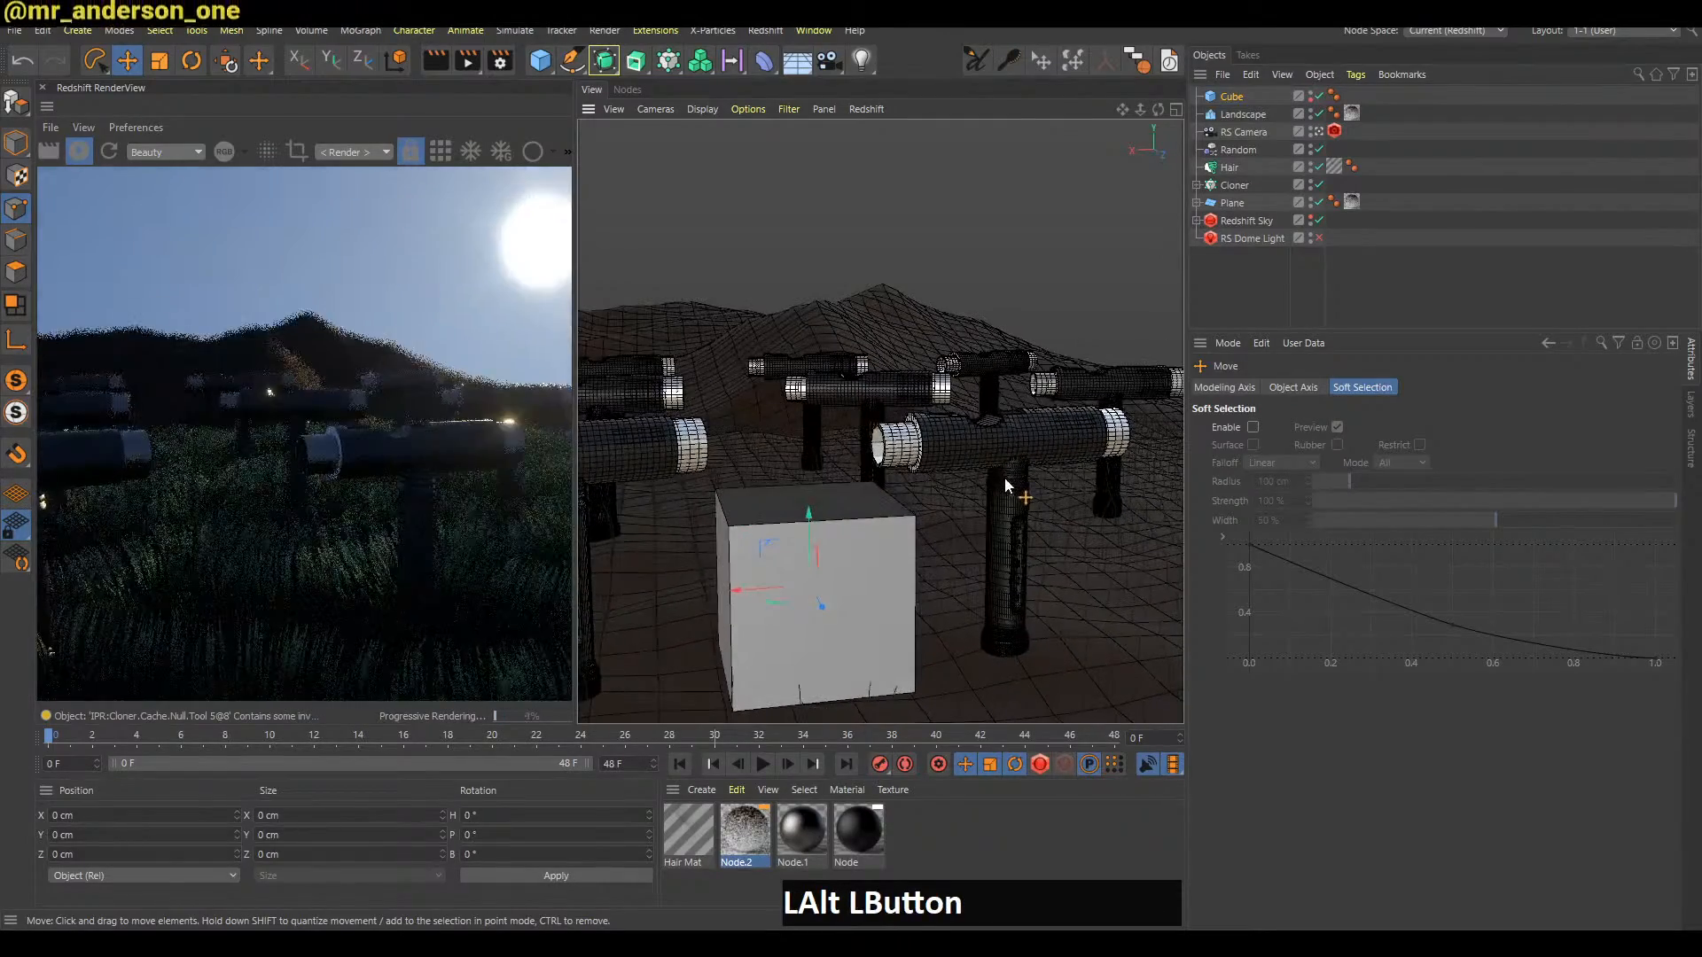
Reframe the shot lower among the tools and move the focus cube back and up beside the nearest tool
middle_click_drag(1014, 429, 1005, 440, "alt")
left_click_drag(1005, 440, 1018, 486, "alt")
middle_click_drag(1018, 486, 997, 502, "alt")
right_click_drag(996, 482, 982, 495, "alt")
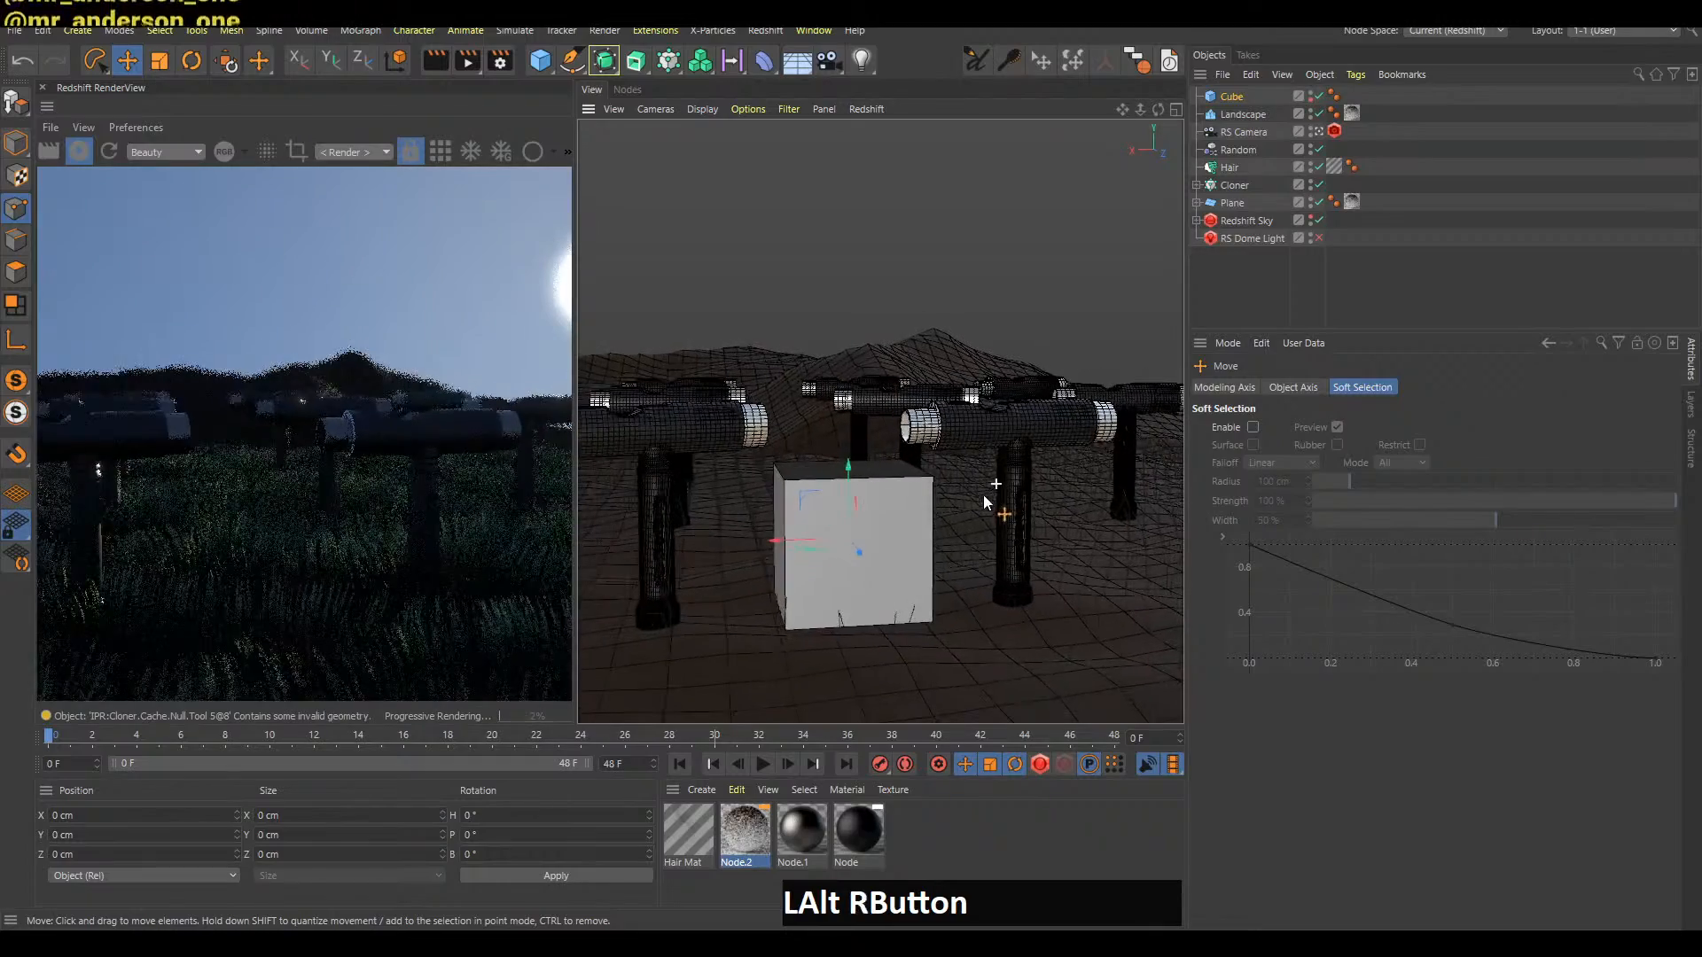
left_click_drag(982, 495, 896, 471, "alt")
key("t")
key("e")
left_click(864, 496)
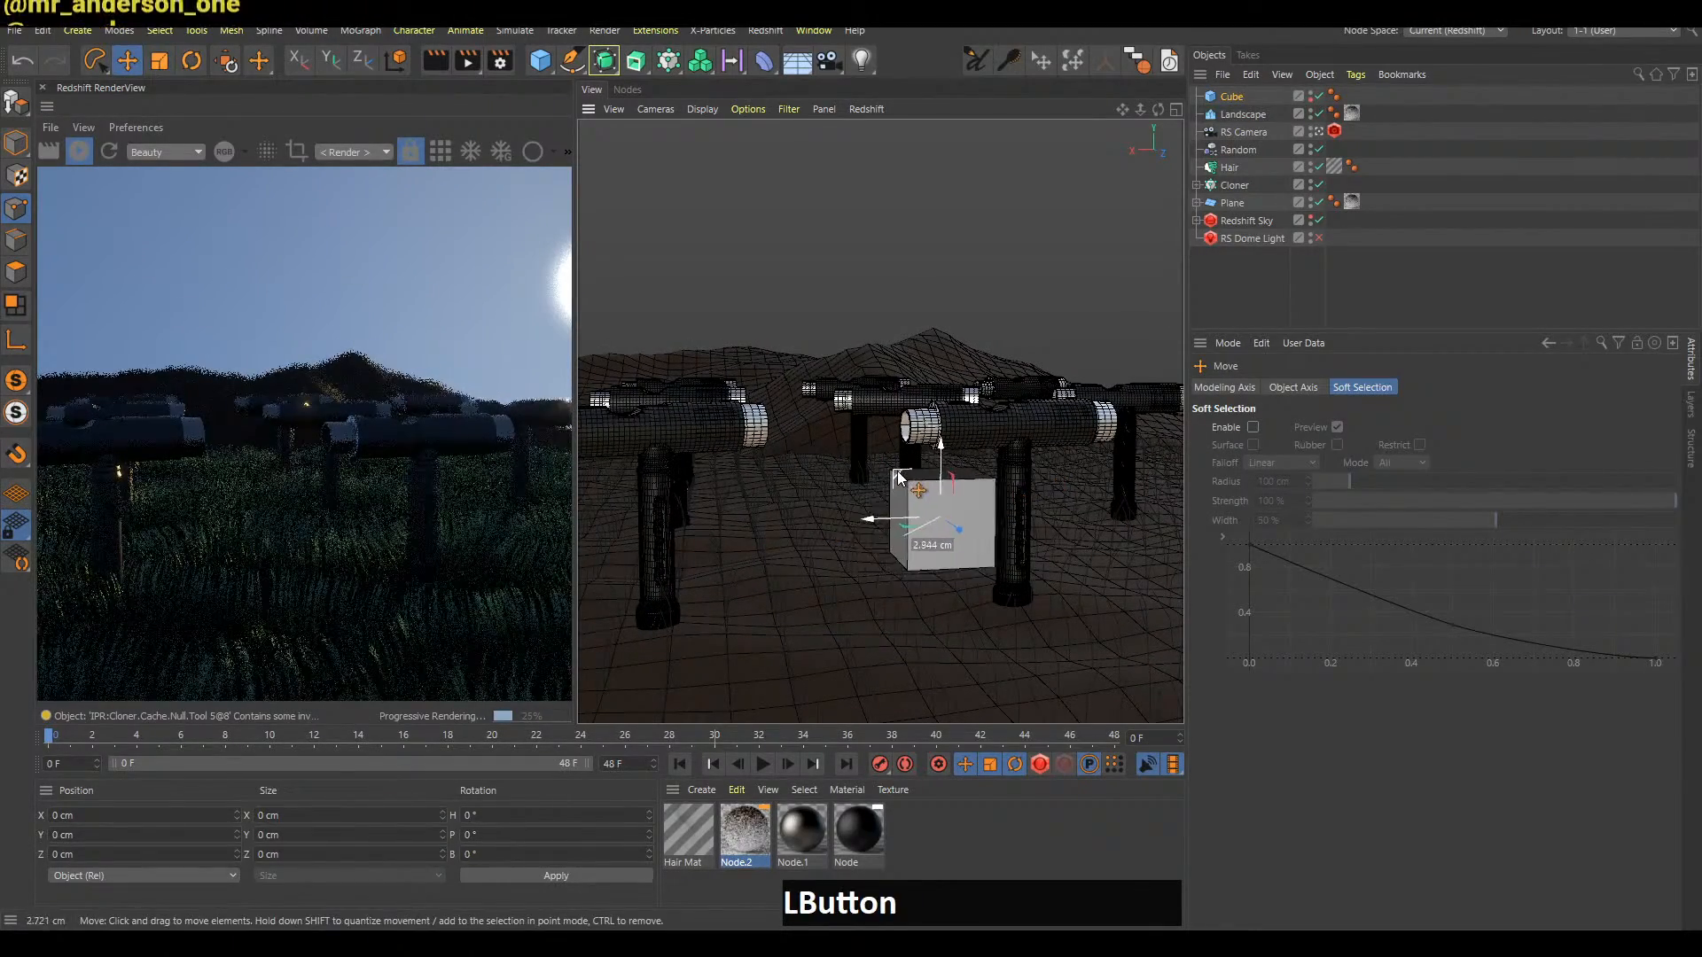
left_click_drag(1037, 420, 991, 434)
Check the live chat window, minimize it, and return to the Cinema 4D scene with nothing selected
key("alt+Tab")
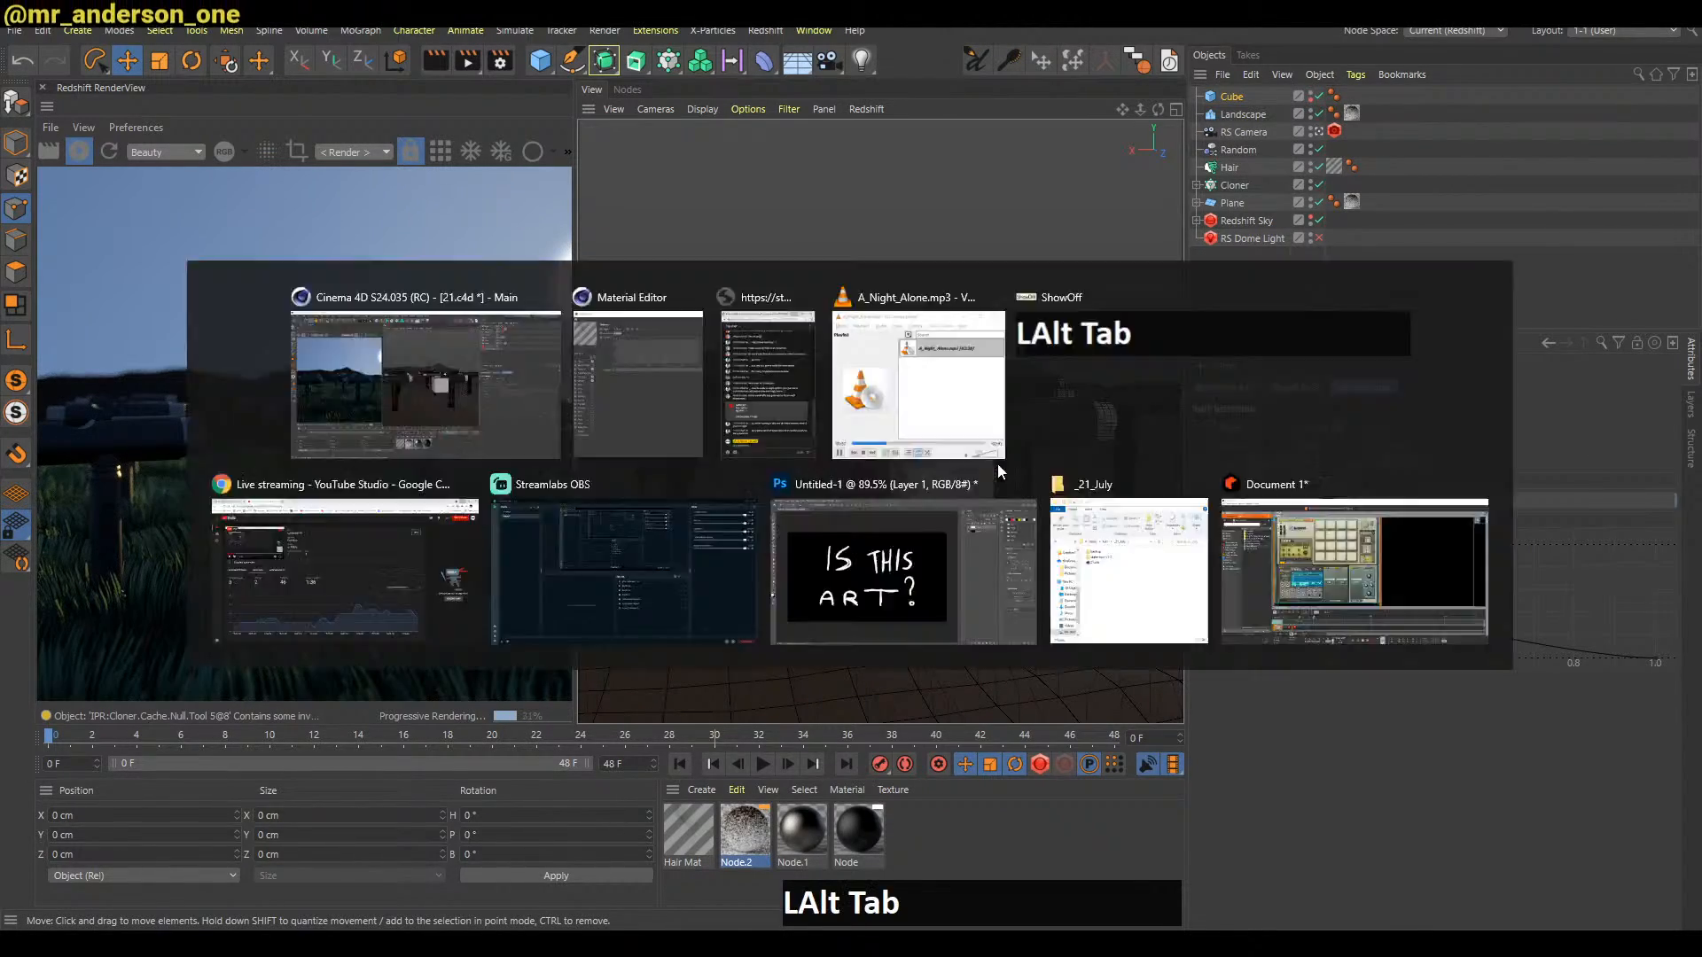
key("alt+Tab")
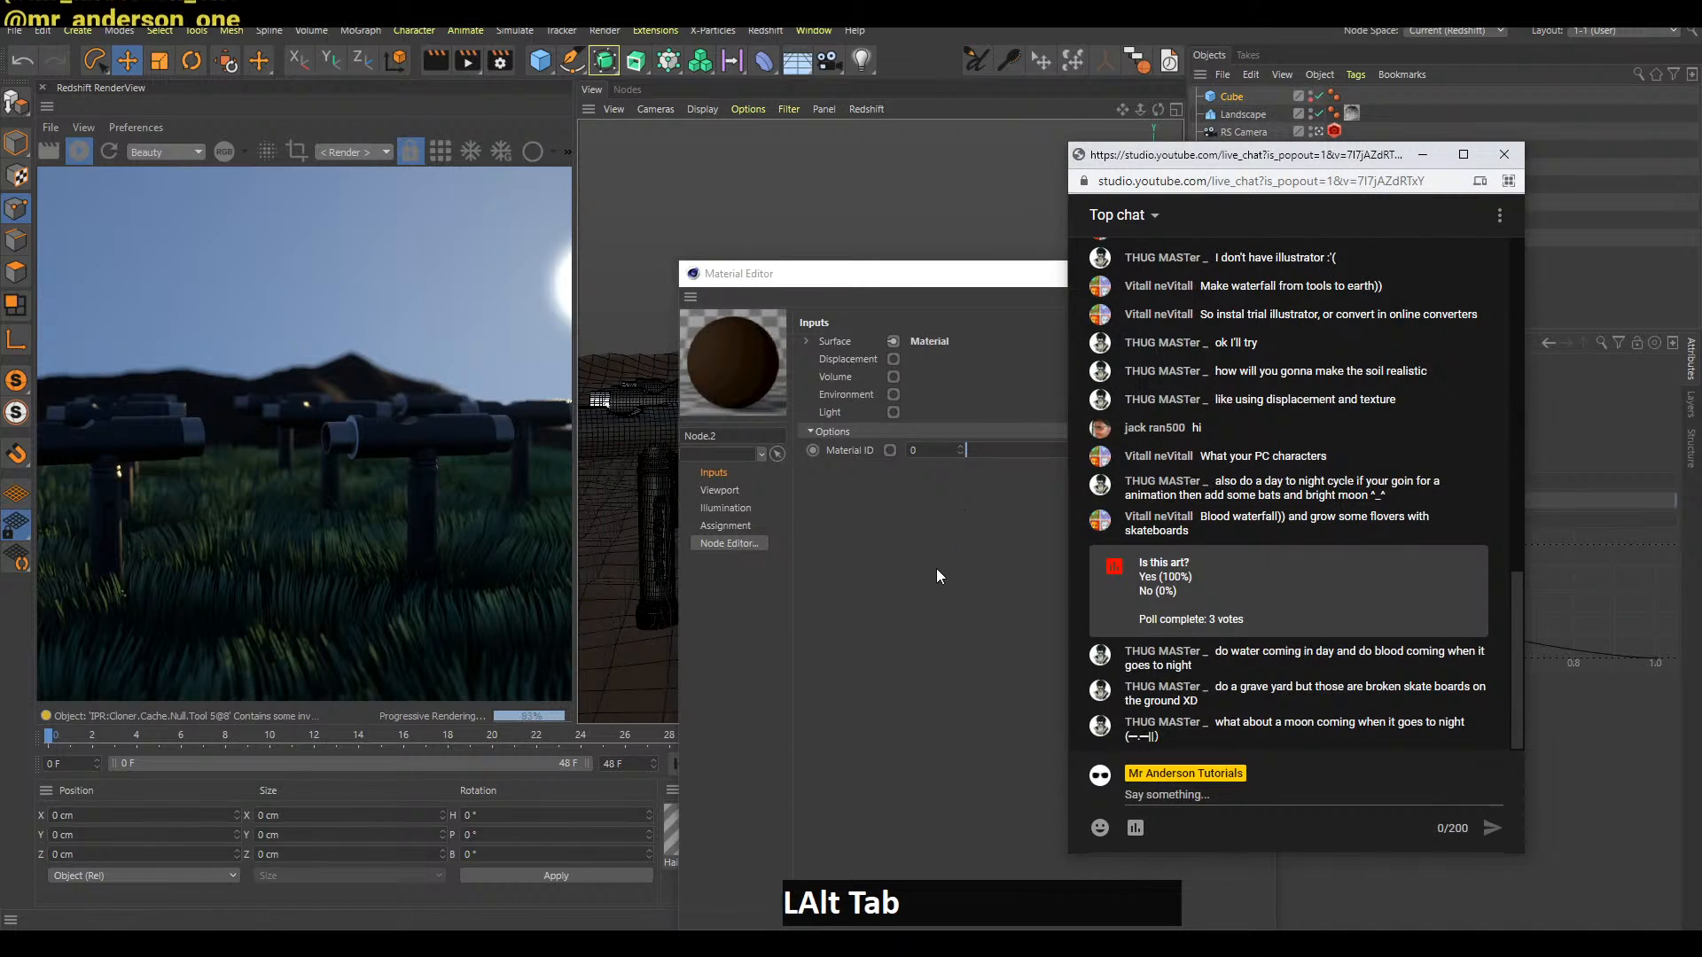
left_click(1423, 158)
left_click(1255, 282)
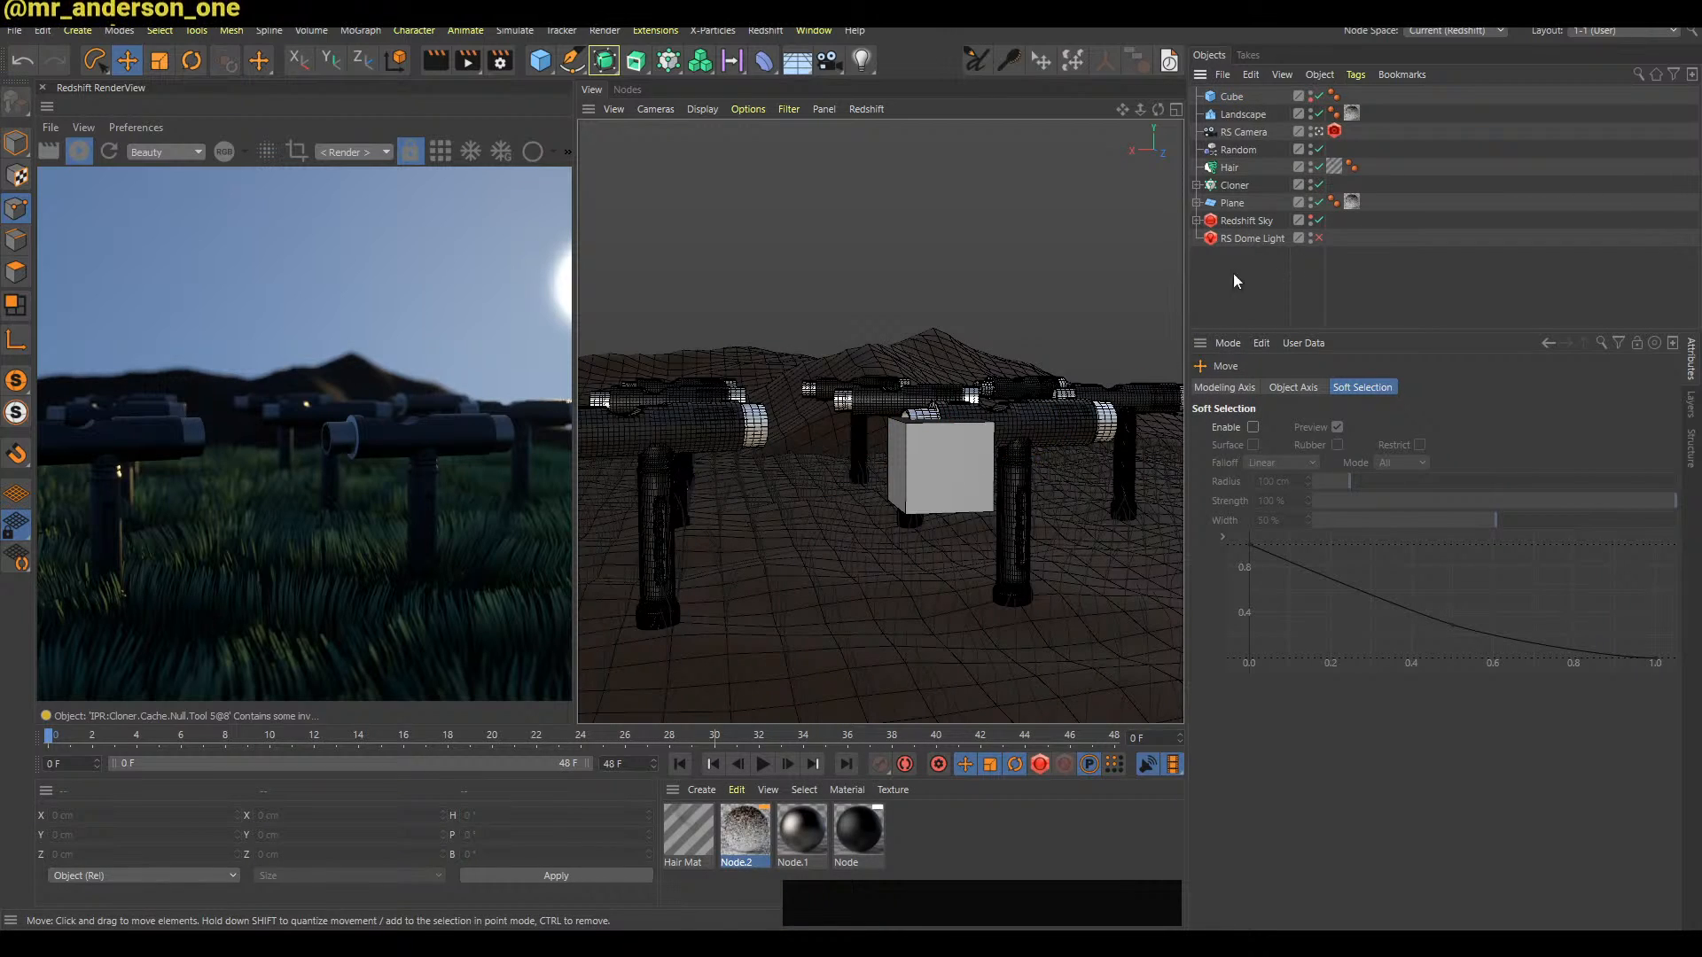
left_click(1273, 186)
Reframe the RS Camera on the front tools with the sun out of frame, and select the focus cube
mouse_move(1014, 438)
left_mouse_down("alt")
mouse_move(984, 457)
mouse_move(1014, 443)
left_mouse_up("alt")
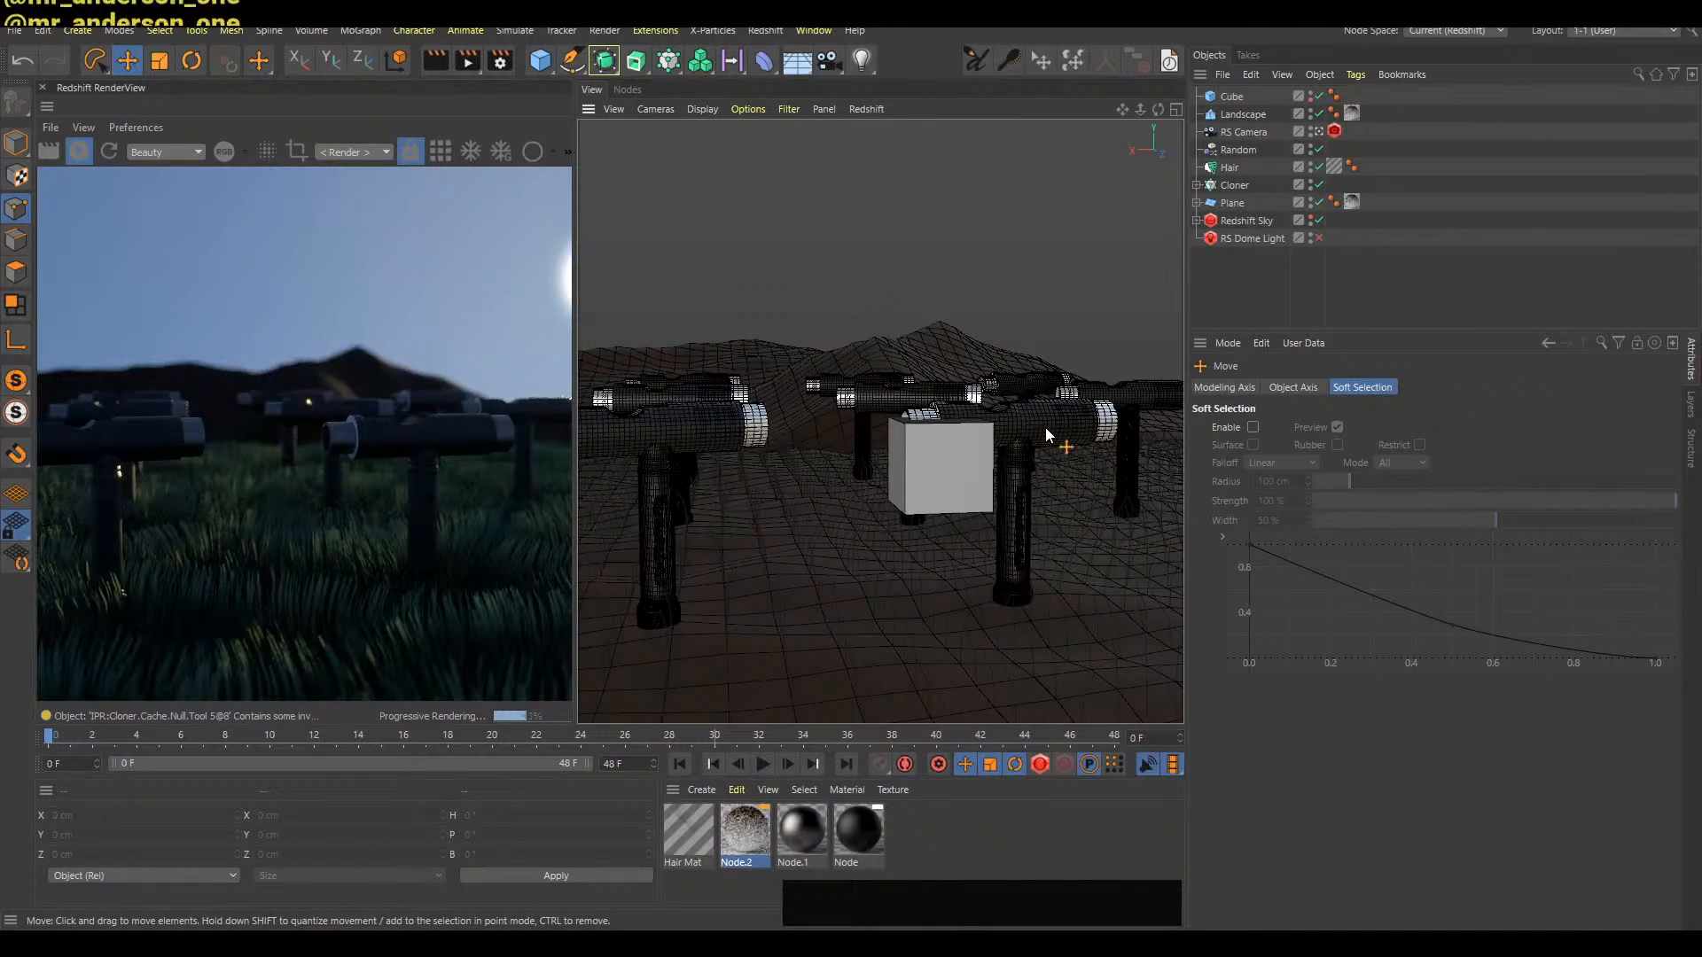
left_click(1327, 237)
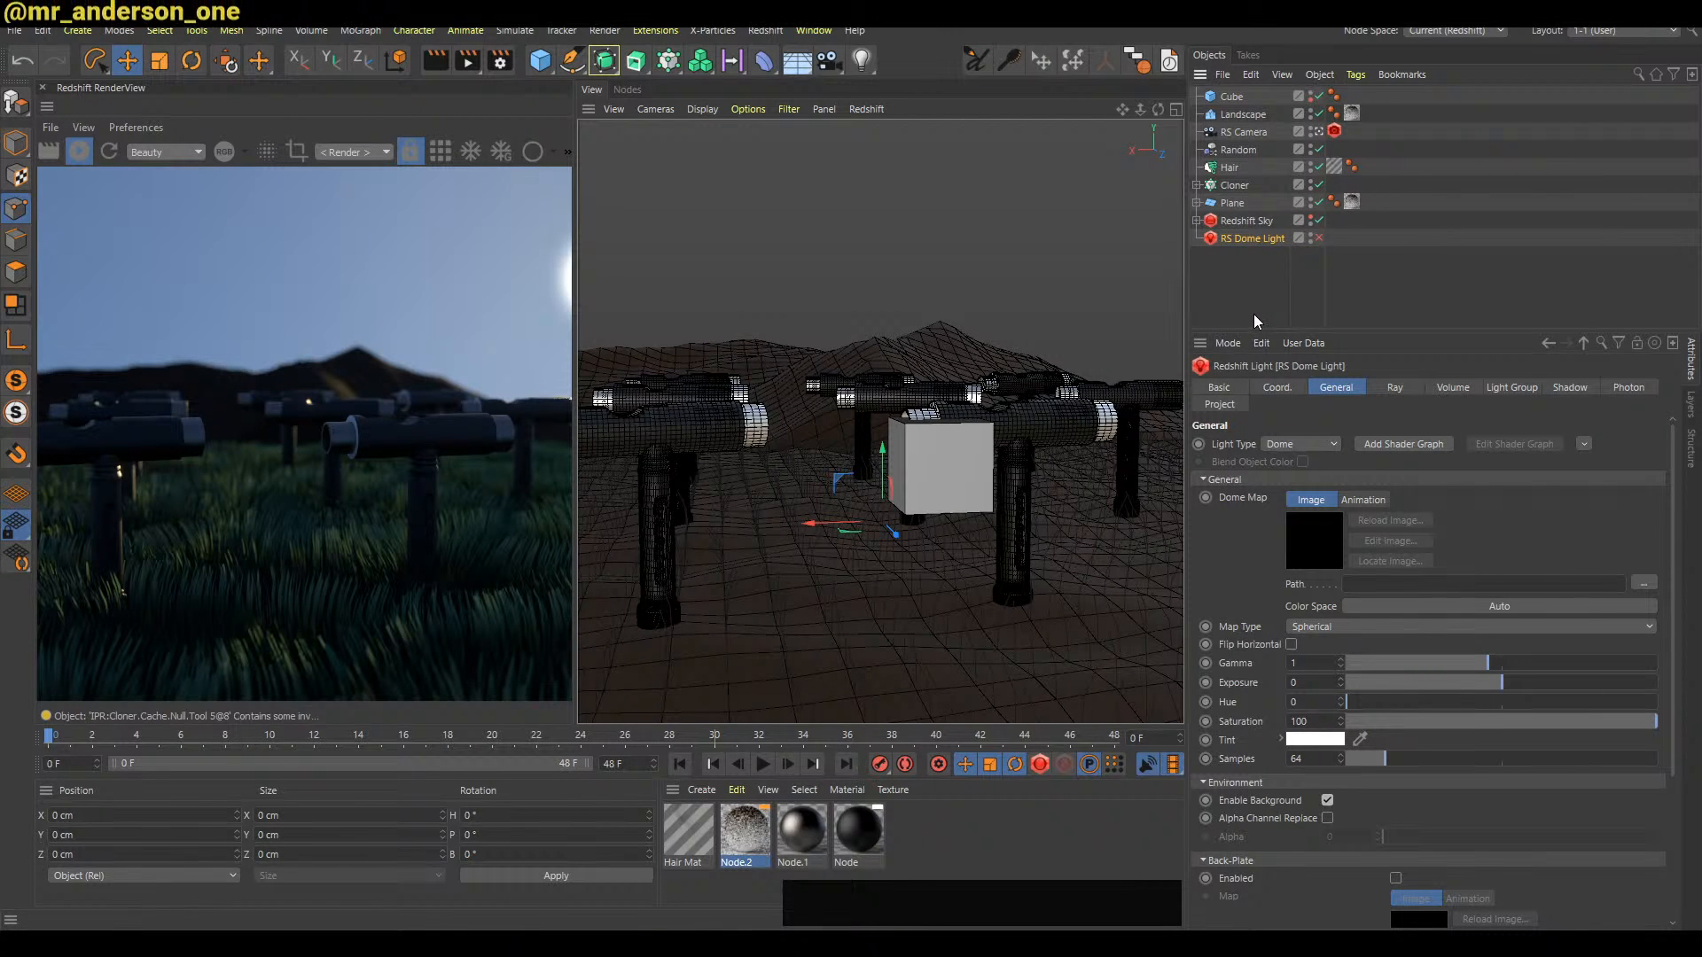
right_click_drag(1024, 437, 1029, 444, "alt")
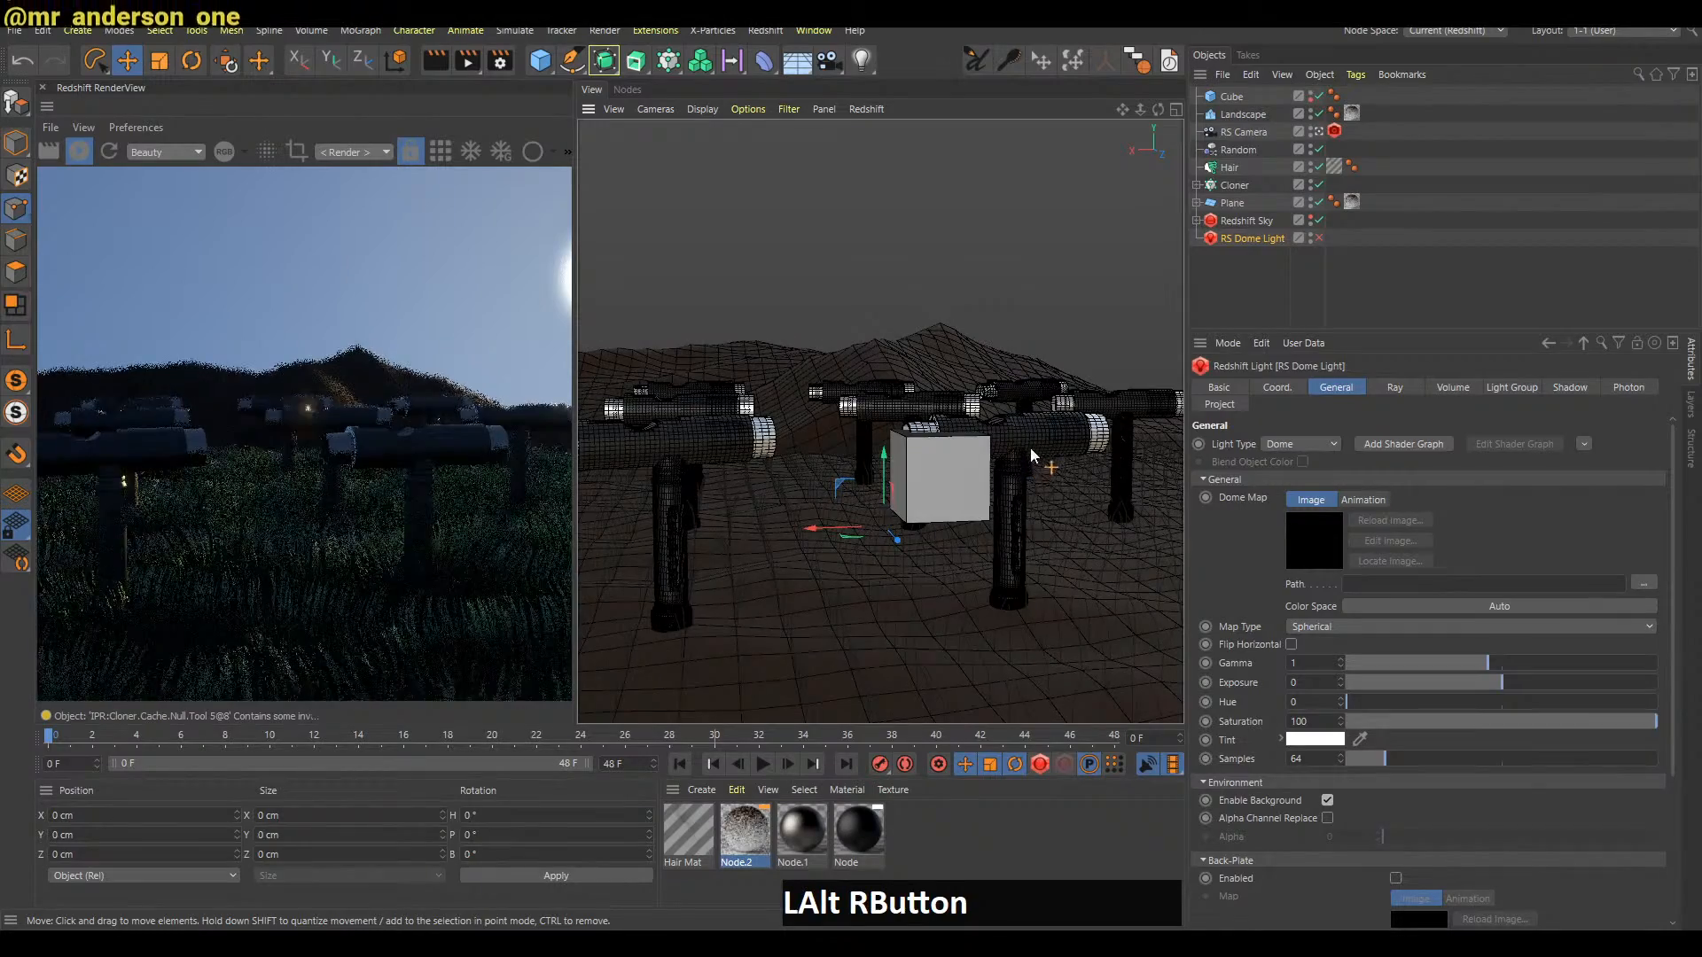
middle_click_drag(1030, 445, 1014, 466, "alt")
right_click_drag(1014, 466, 1012, 470, "alt")
left_click_drag(1020, 468, 1257, 252, "alt")
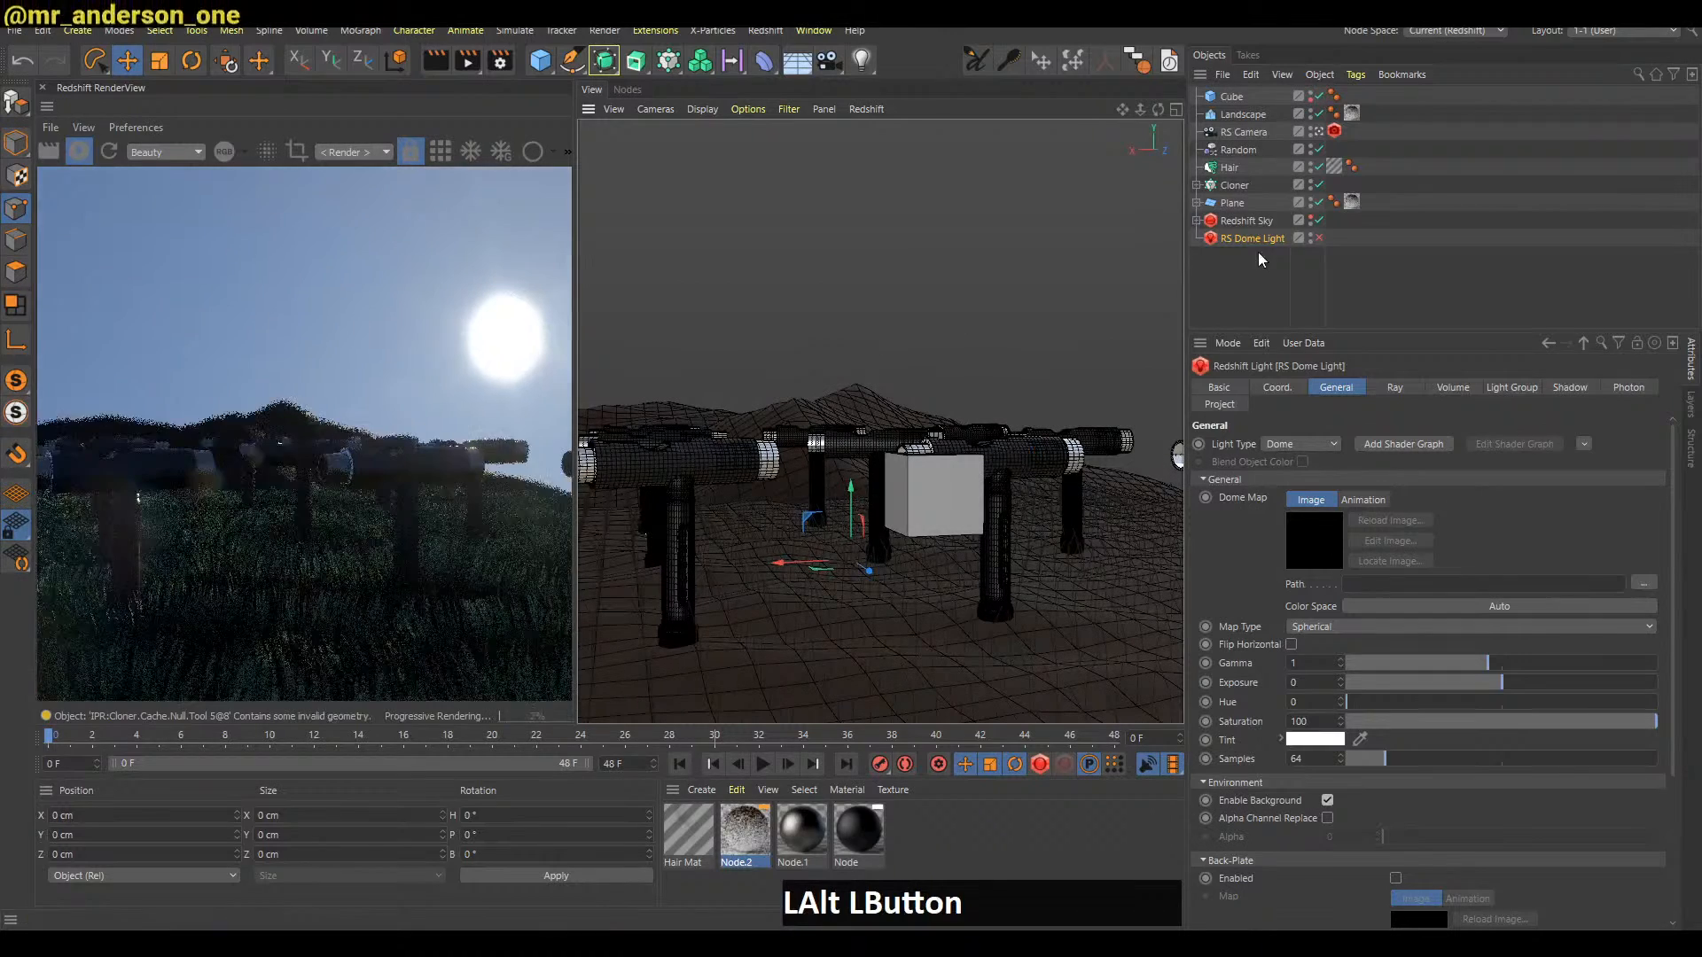
left_click(1257, 95)
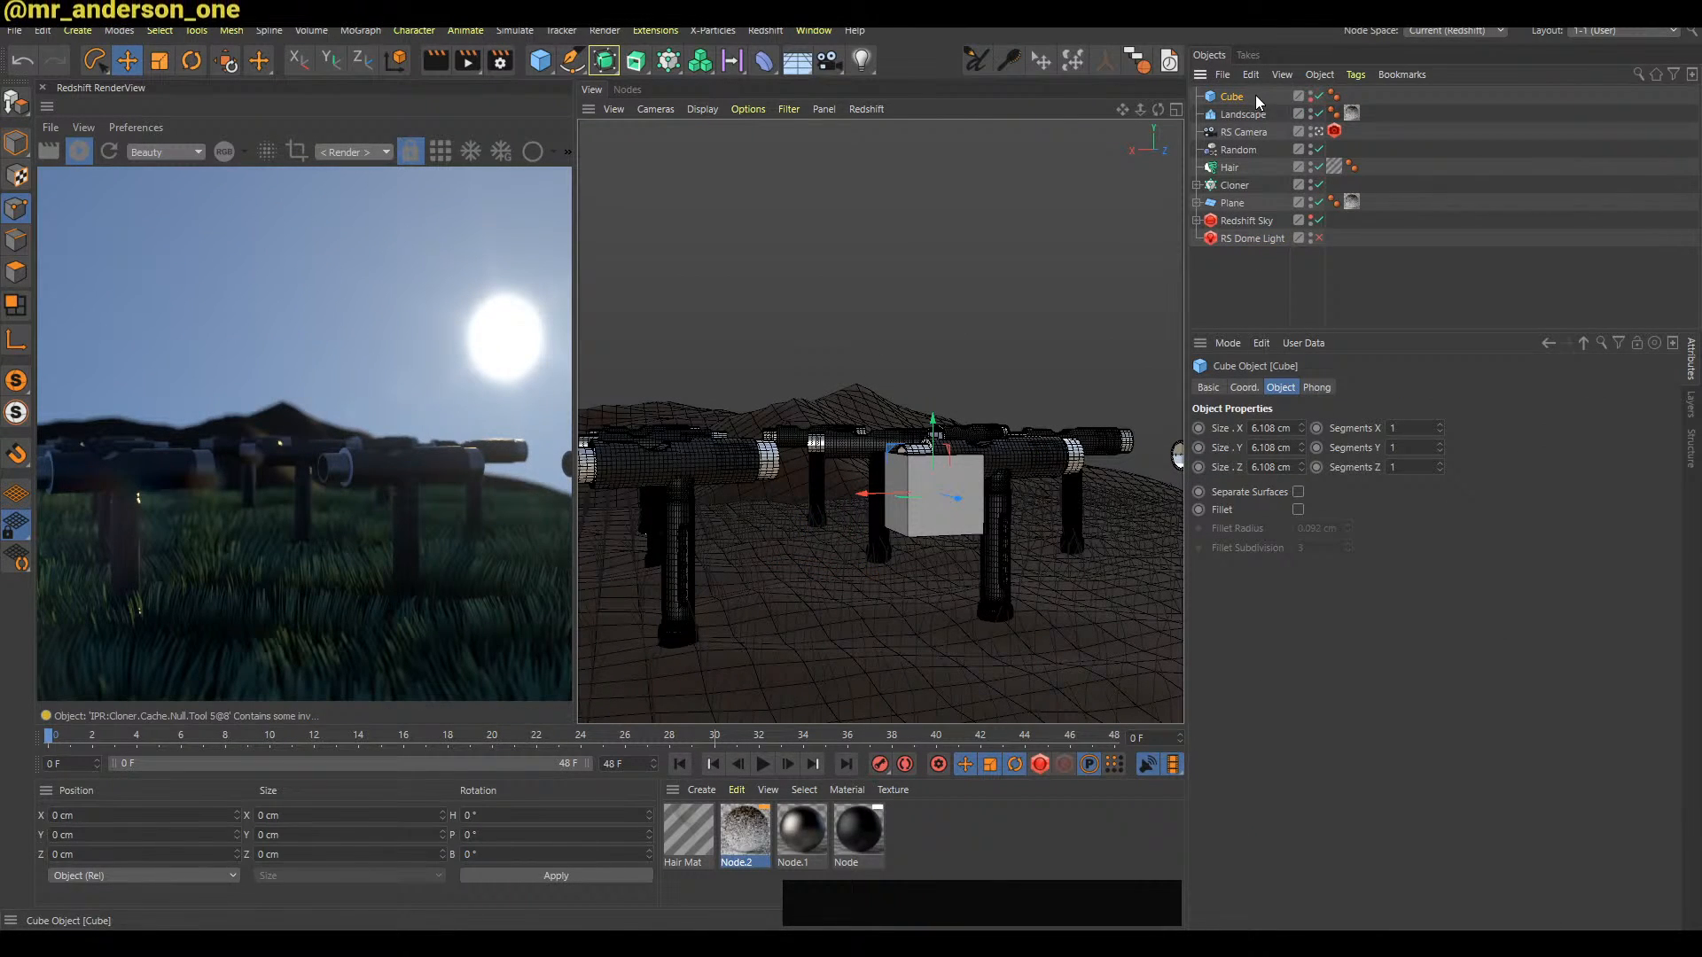
left_click_drag(1013, 497, 1019, 481, "alt")
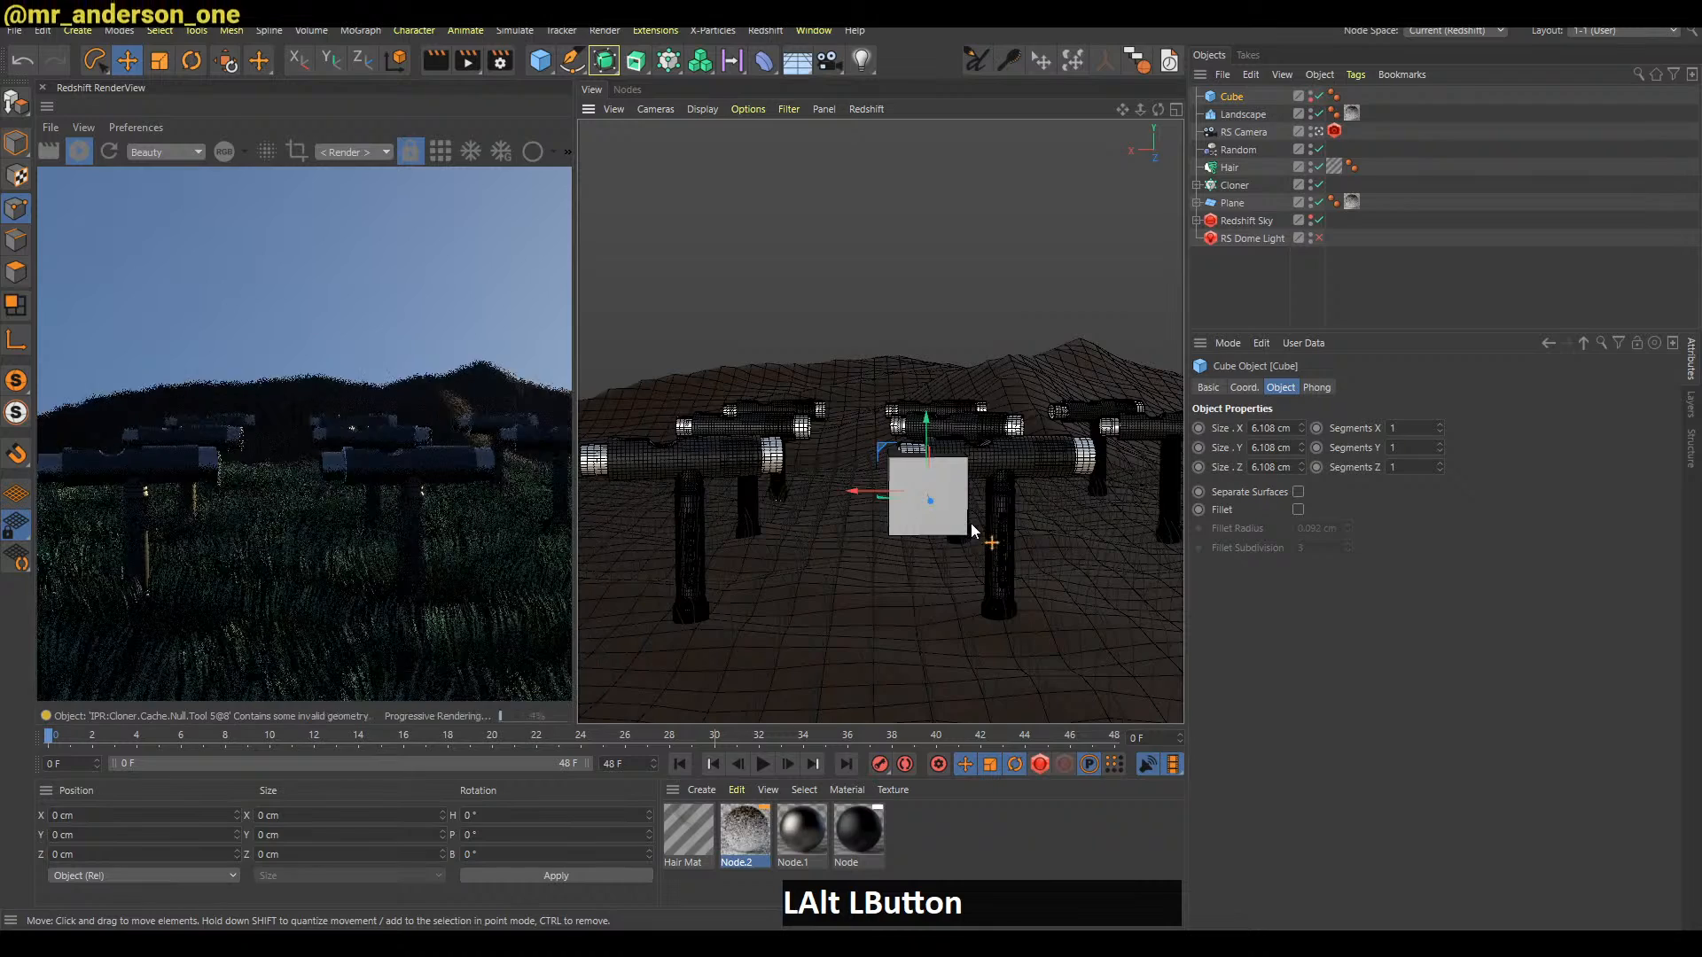
middle_click_drag(1007, 464, 1002, 468, "alt")
left_click_drag(1002, 468, 1028, 459, "alt")
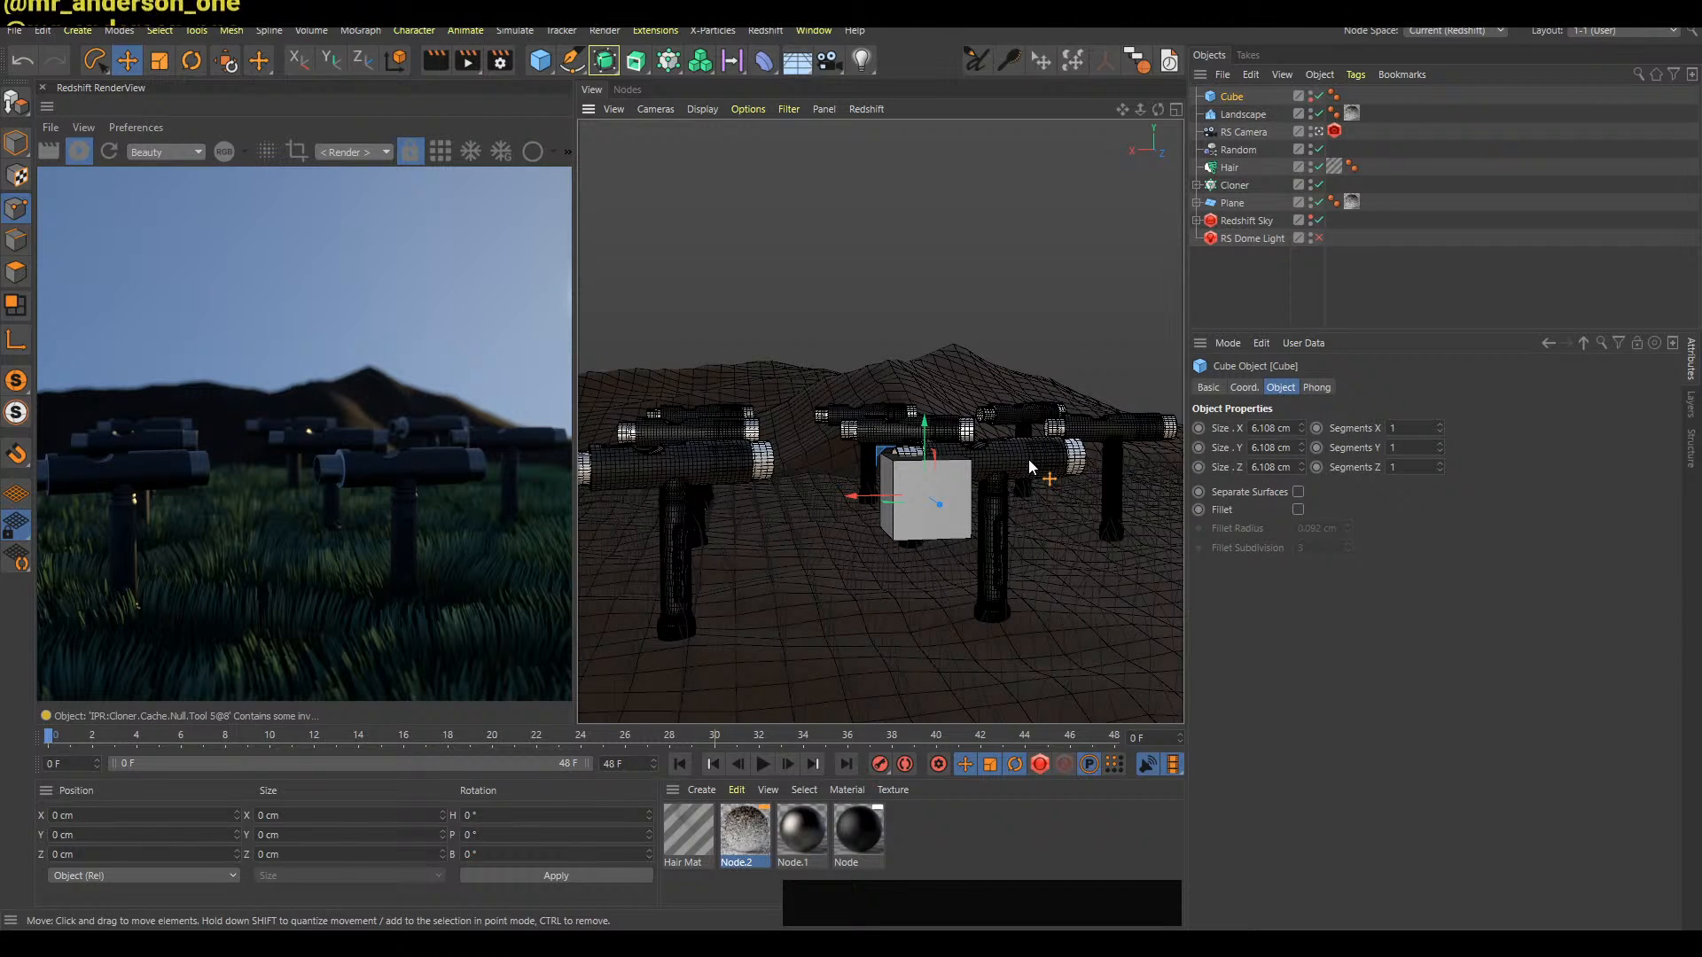
Select the background Landscape in the viewport and adjust its position behind the tools
key("e")
left_click(999, 277)
key("e")
left_click(1060, 321)
left_click_drag(1060, 318, 1122, 350)
Raise the camera viewpoint so several rows of tools stand in the grass in front of the mountains
left_click_drag(938, 500, 998, 452, "alt")
middle_click_drag(998, 452, 1002, 429, "alt")
left_click_drag(1001, 429, 1013, 427, "alt")
right_click_drag(1014, 427, 997, 442, "alt")
left_click_drag(997, 441, 1030, 410, "alt")
middle_click_drag(1030, 409, 969, 454, "alt")
left_click_drag(970, 454, 966, 465, "alt")
right_click_drag(966, 465, 965, 470, "alt")
middle_click_drag(966, 469, 987, 434, "alt")
right_click_drag(987, 434, 1002, 421, "alt")
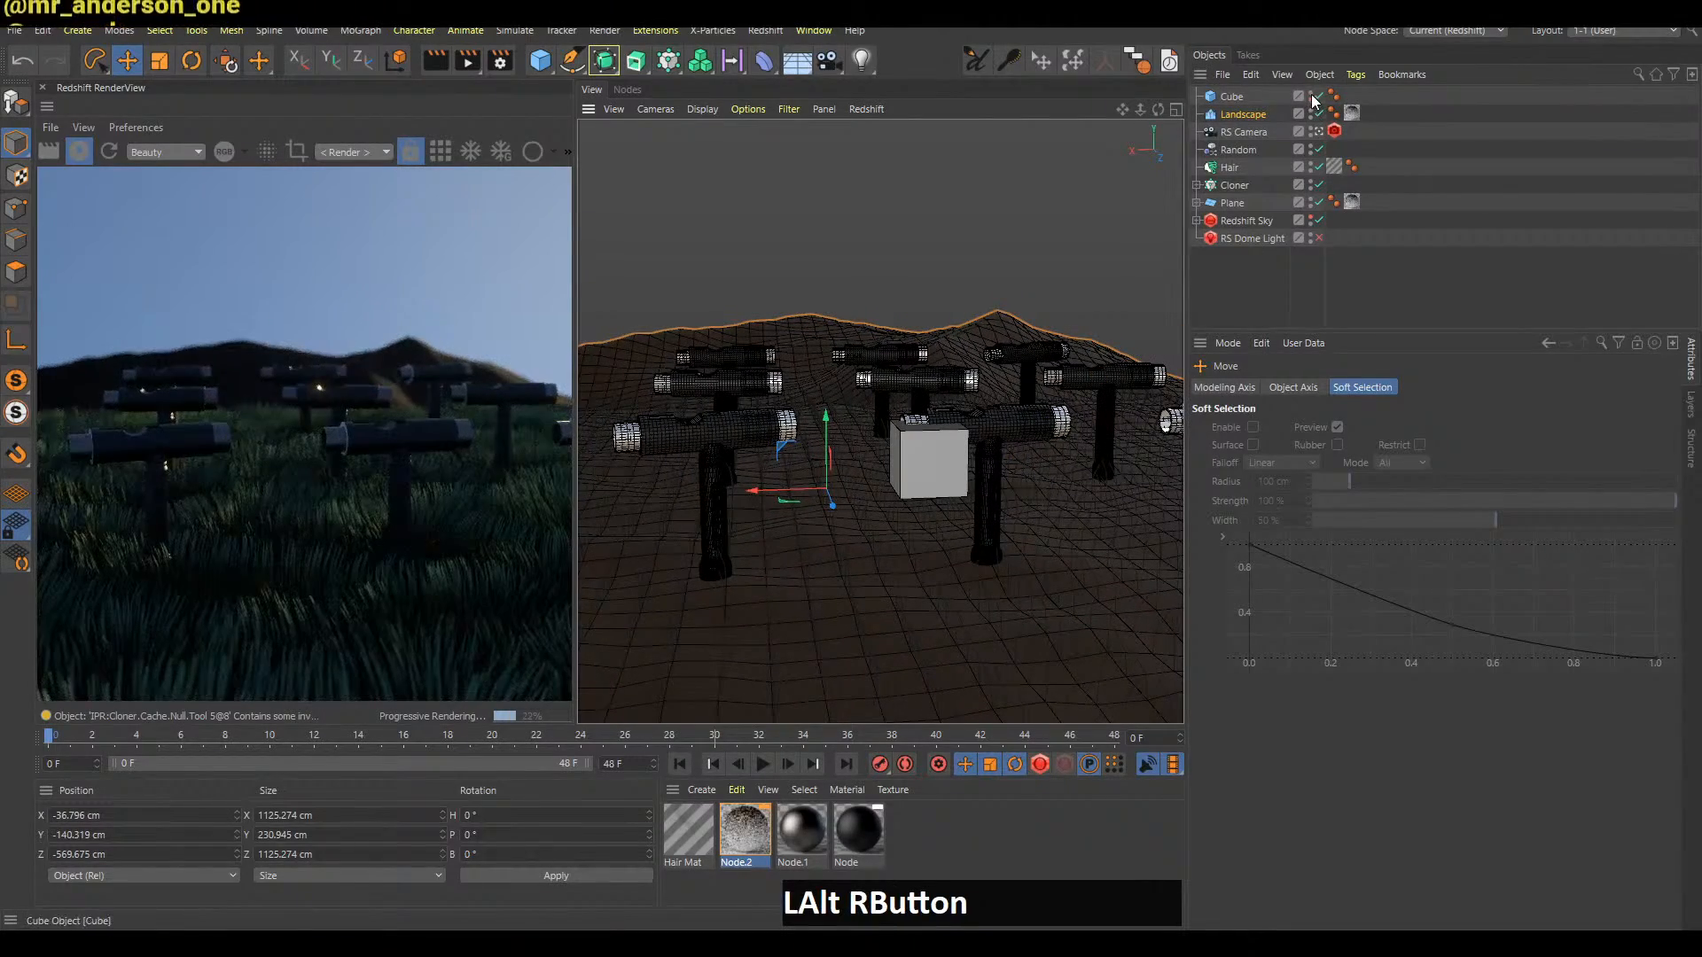
Hide the focus cube in the viewport and render, and shift it sideways about 1.6 cm near the front tool
left_click(1240, 100, "shift")
key("e")
left_click(877, 462)
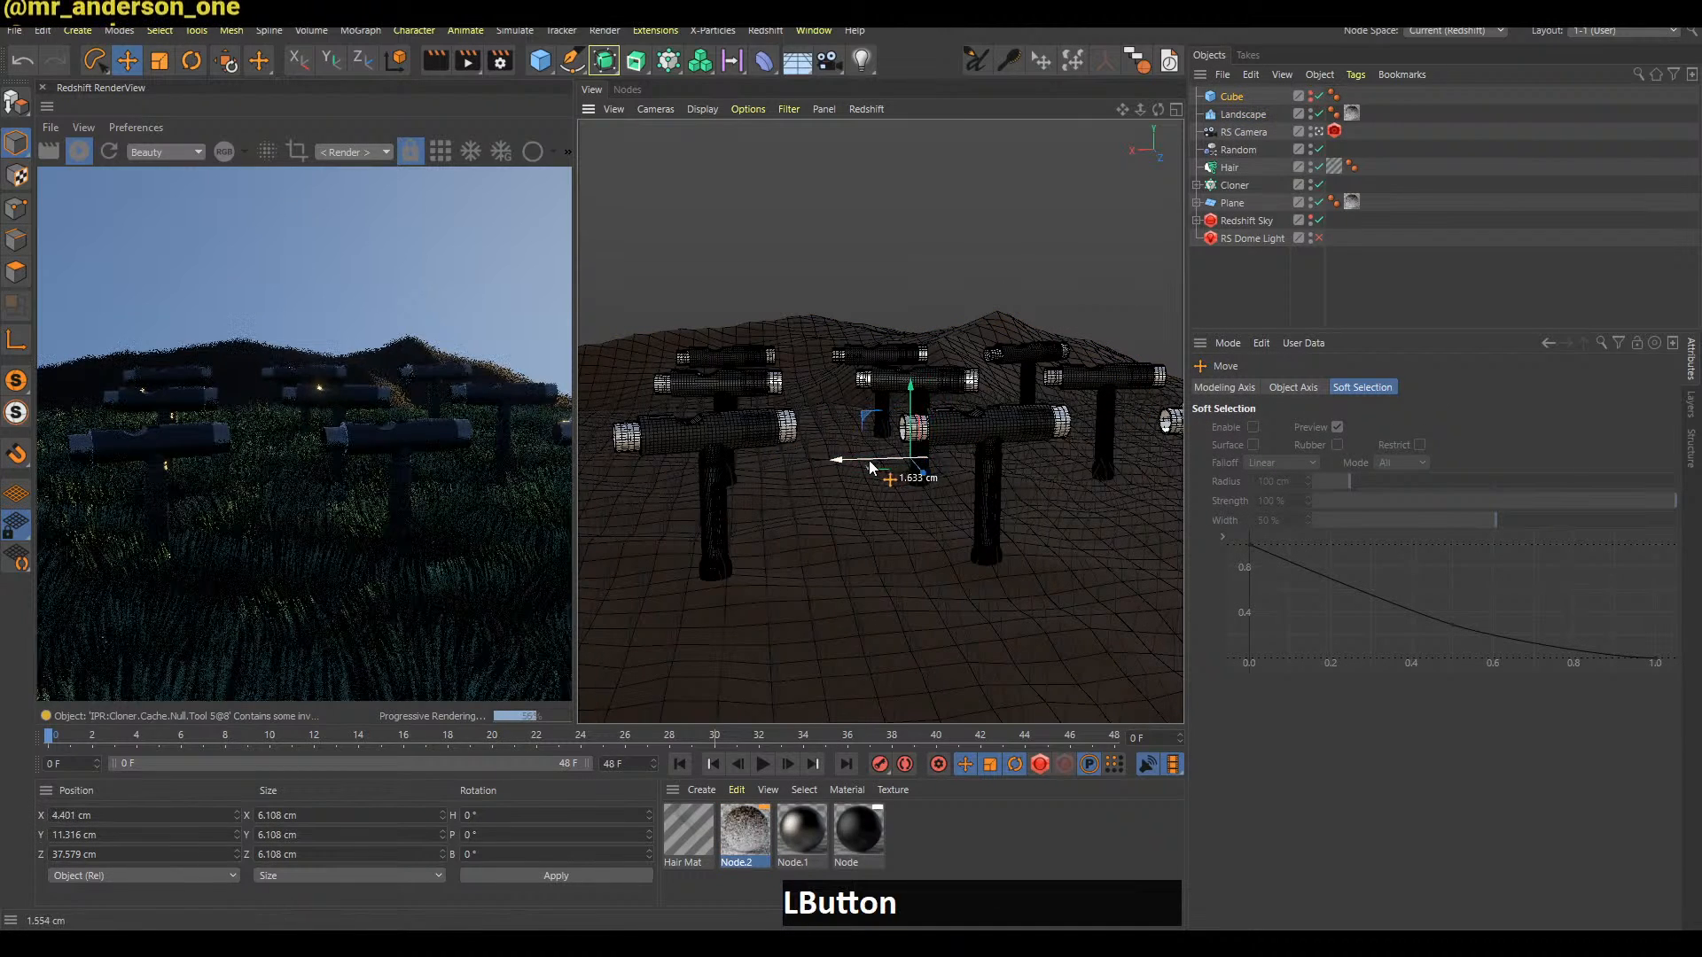
Preview the night lighting at frame 20 in the Redshift RenderView with the shot slightly reframed
left_click(1267, 287)
key("b")
left_click(1245, 306)
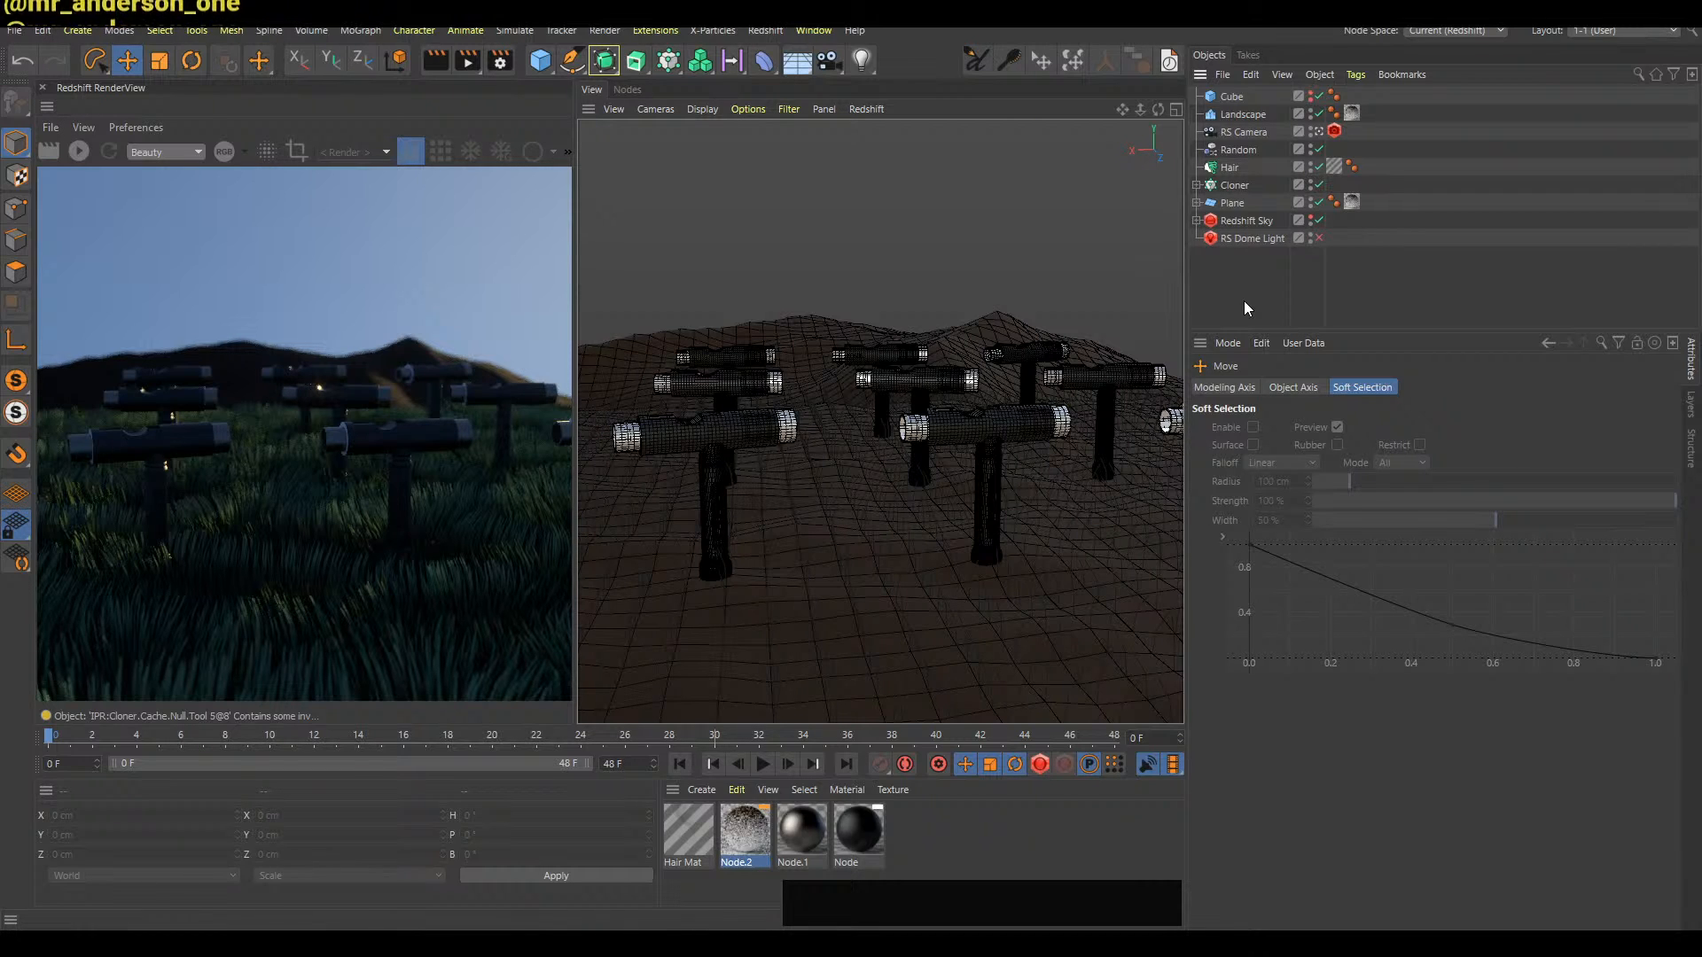
key("b")
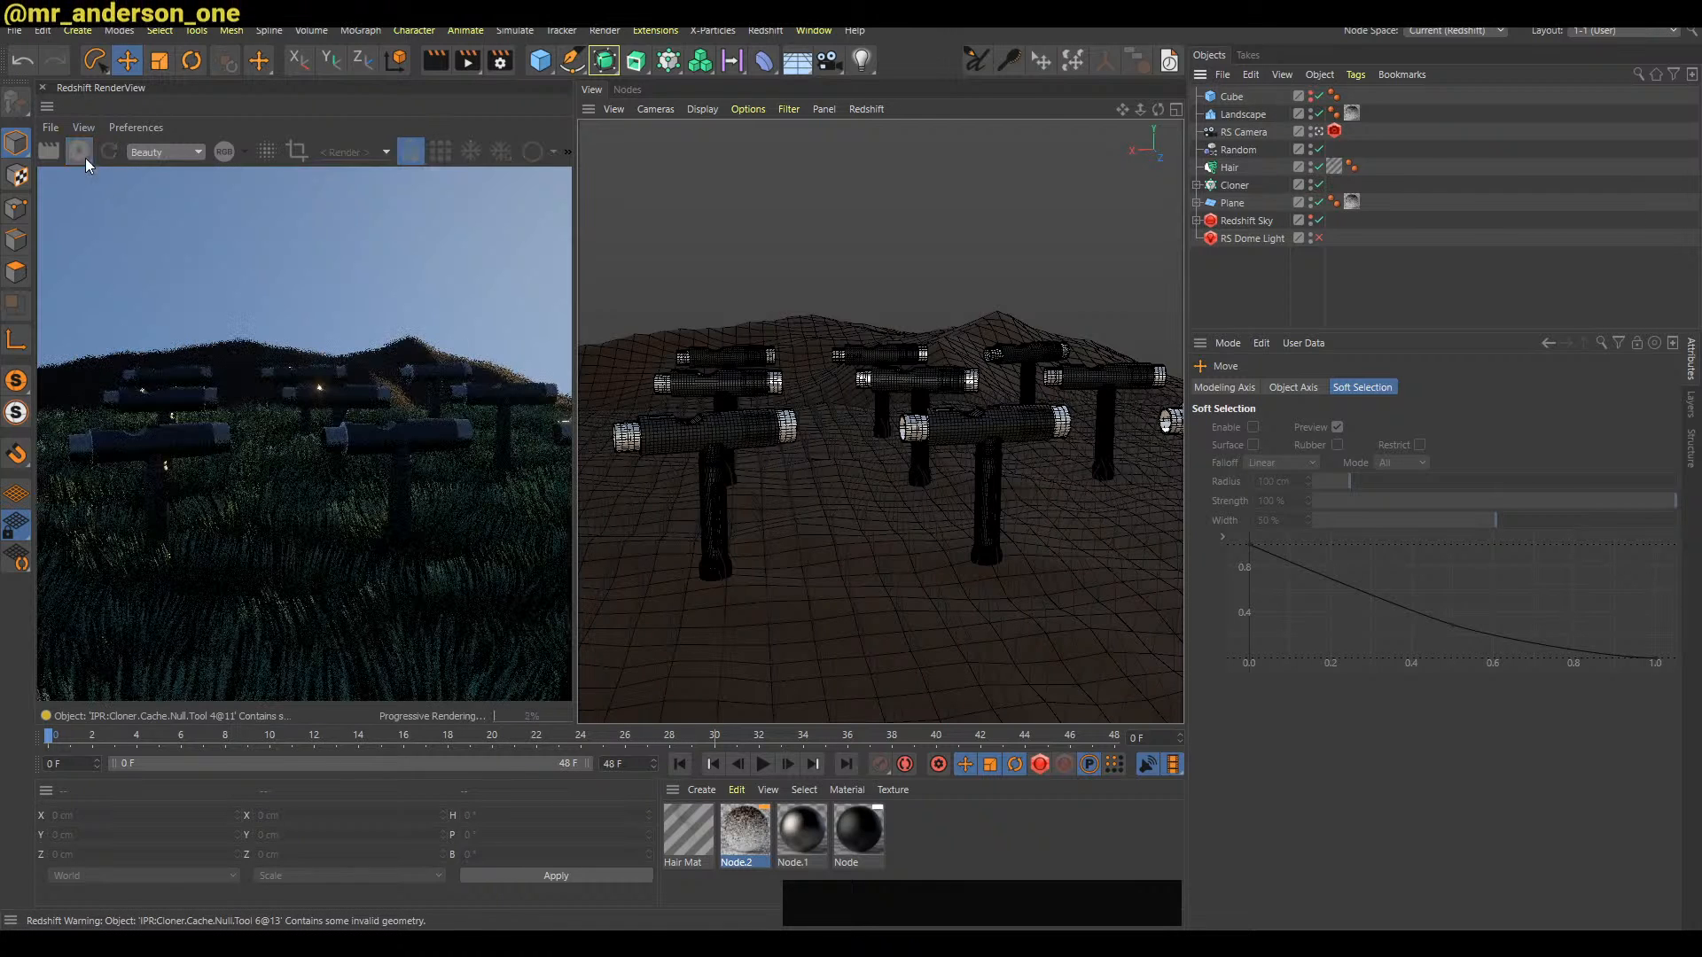
left_click(1254, 300)
key("f")
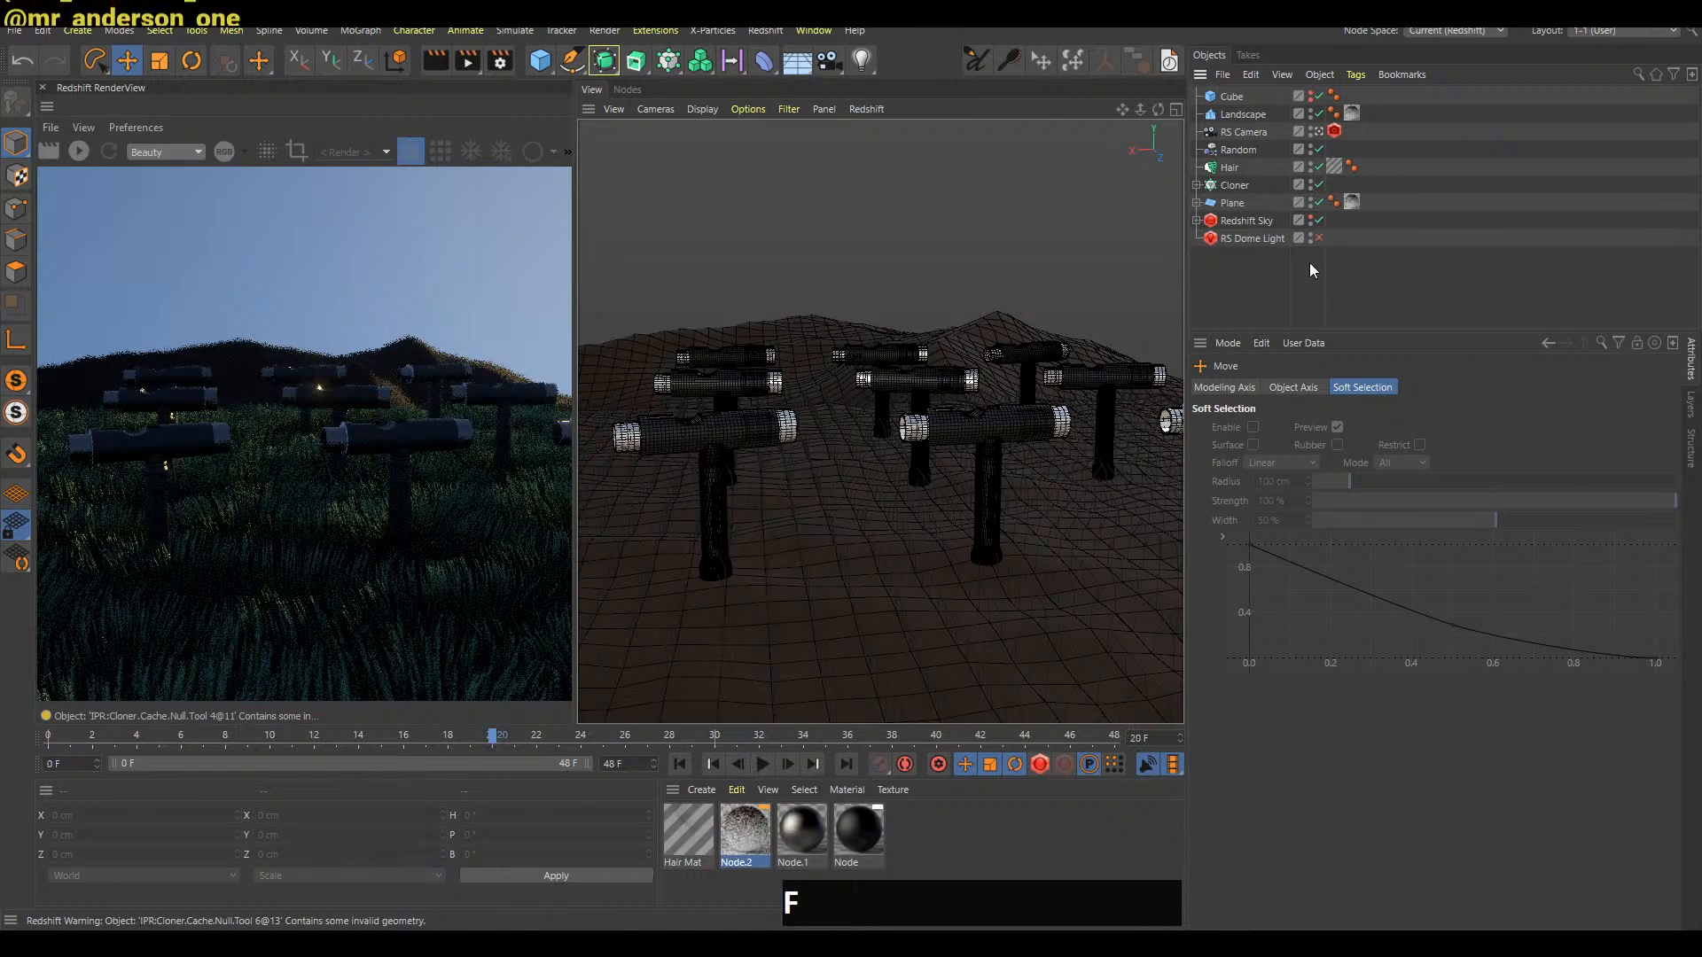
middle_click_drag(1114, 400, 945, 428, "alt")
key("b")
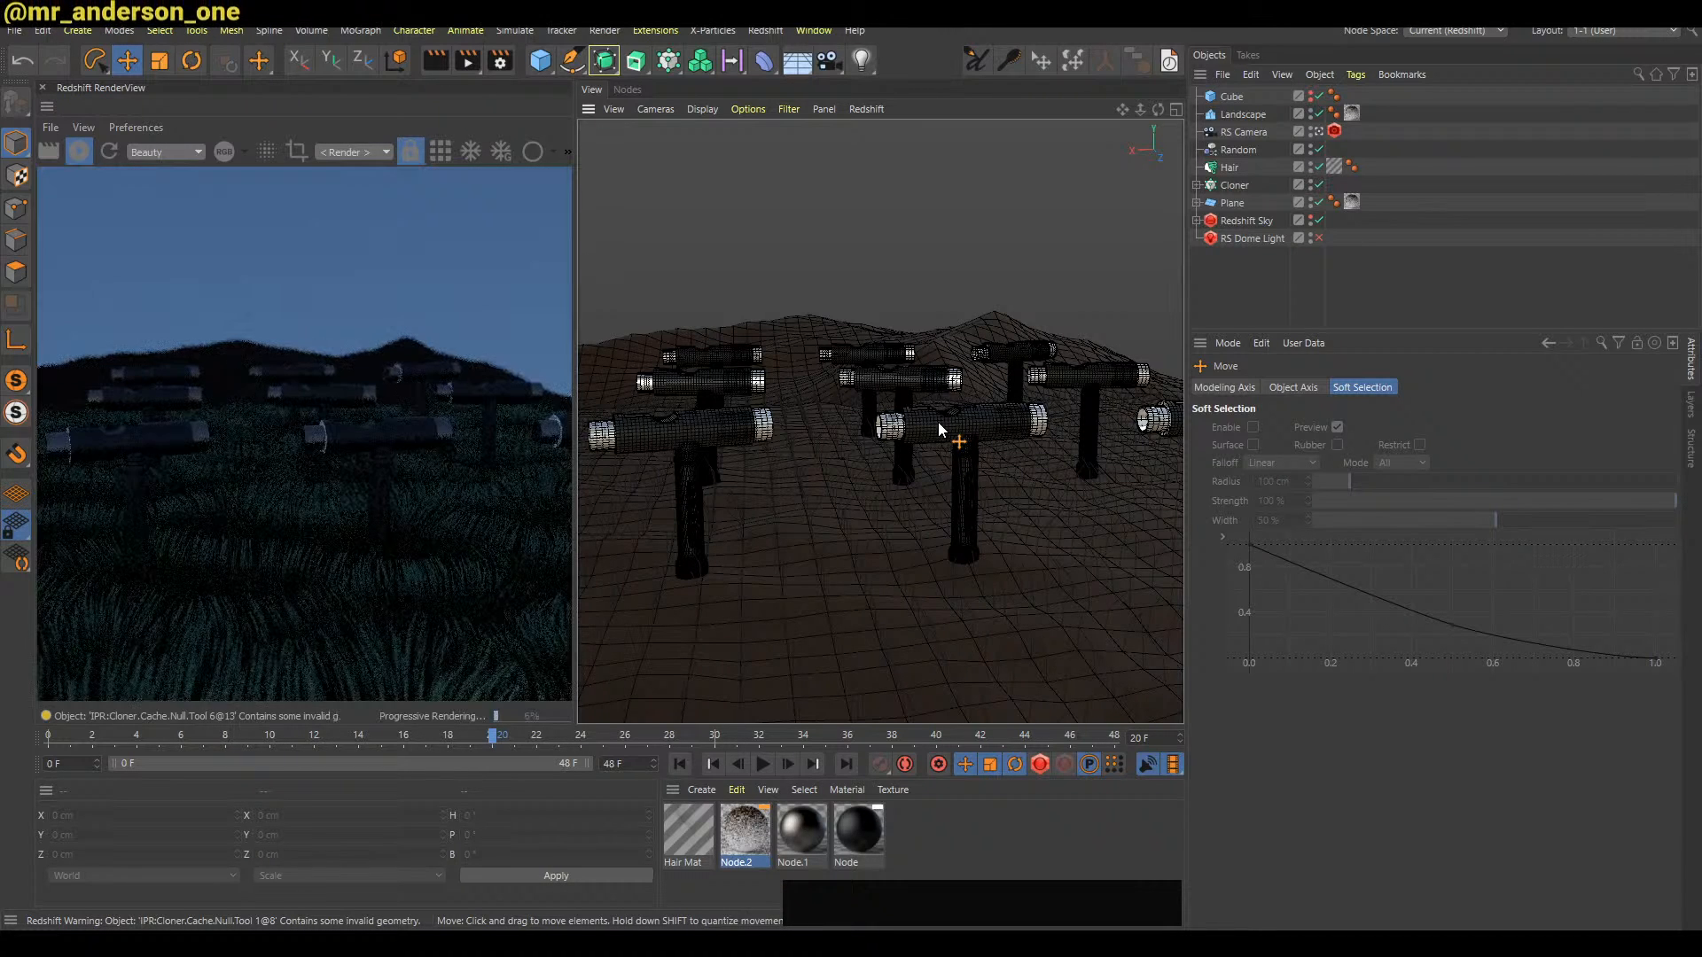
Return to frame 0, refresh and stop the live render, and save the scene
key("shift+a")
key("b")
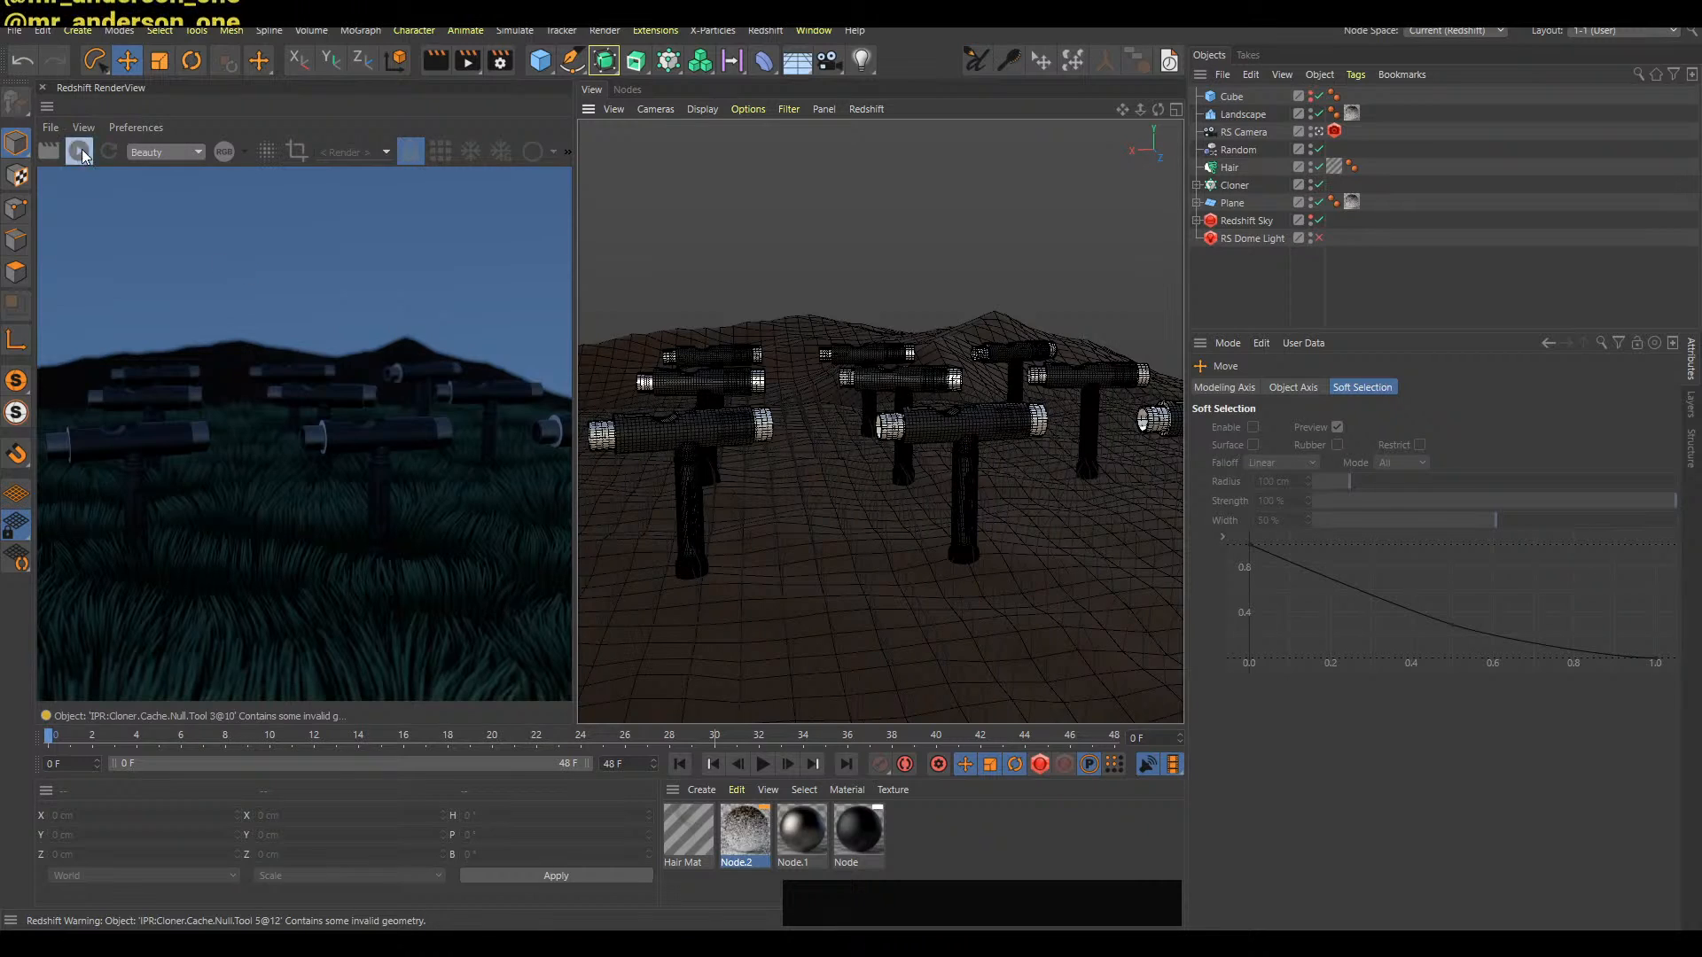
left_click(80, 150)
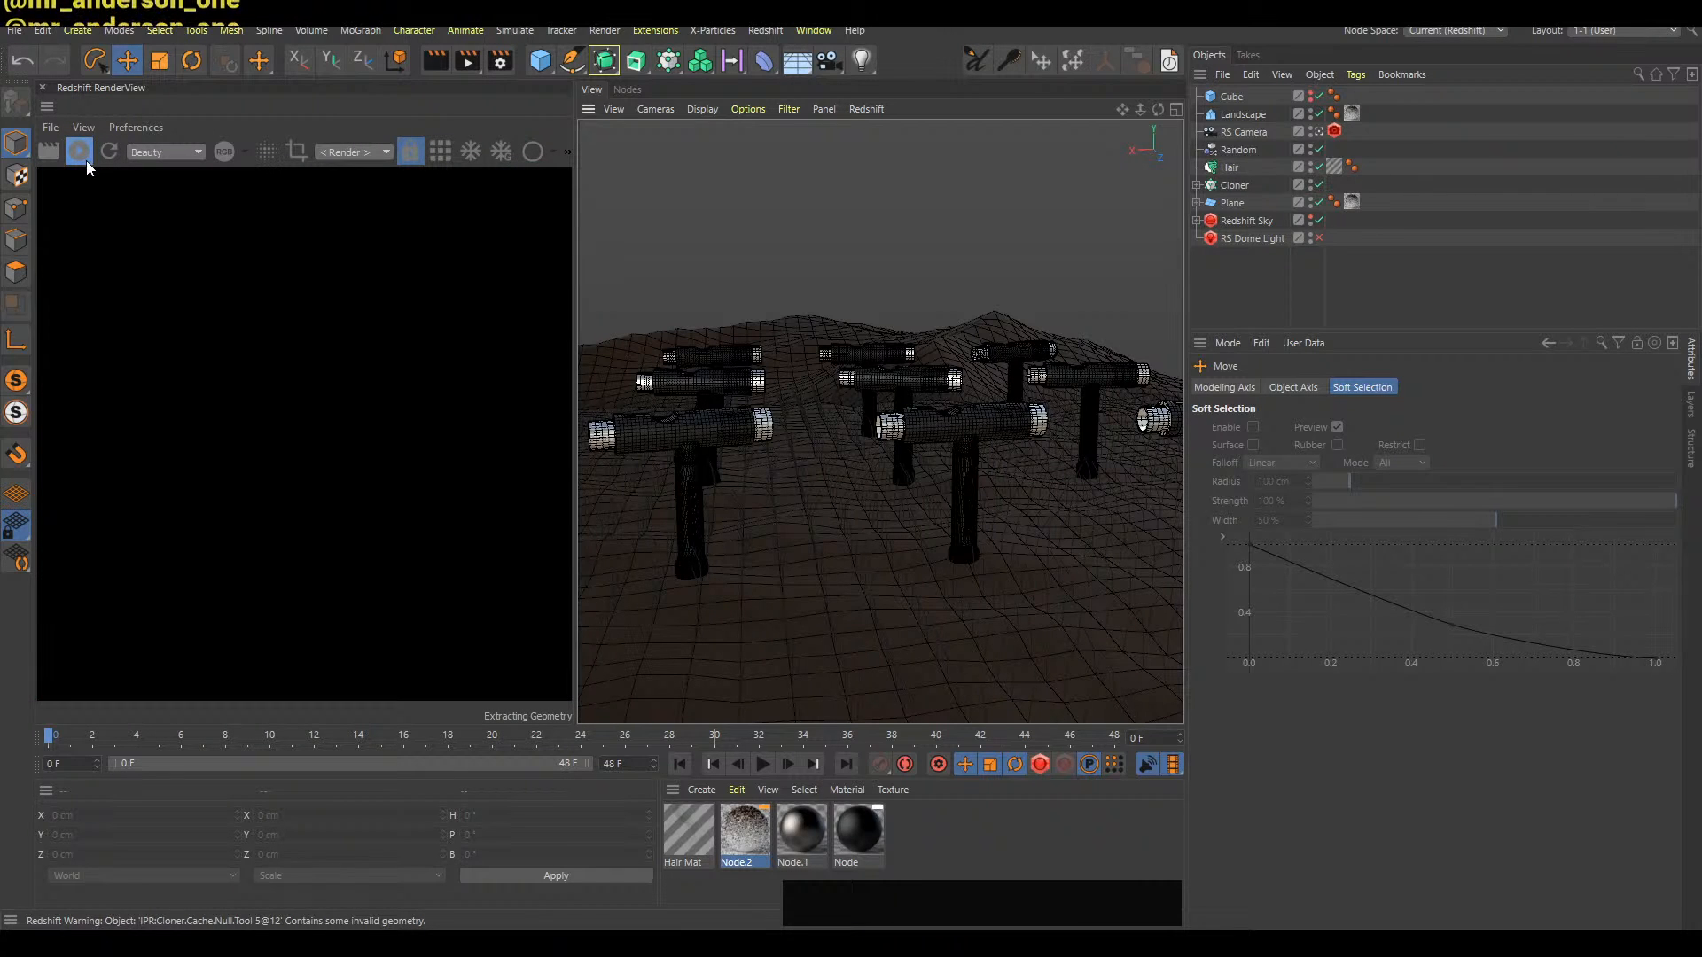
left_click(81, 152)
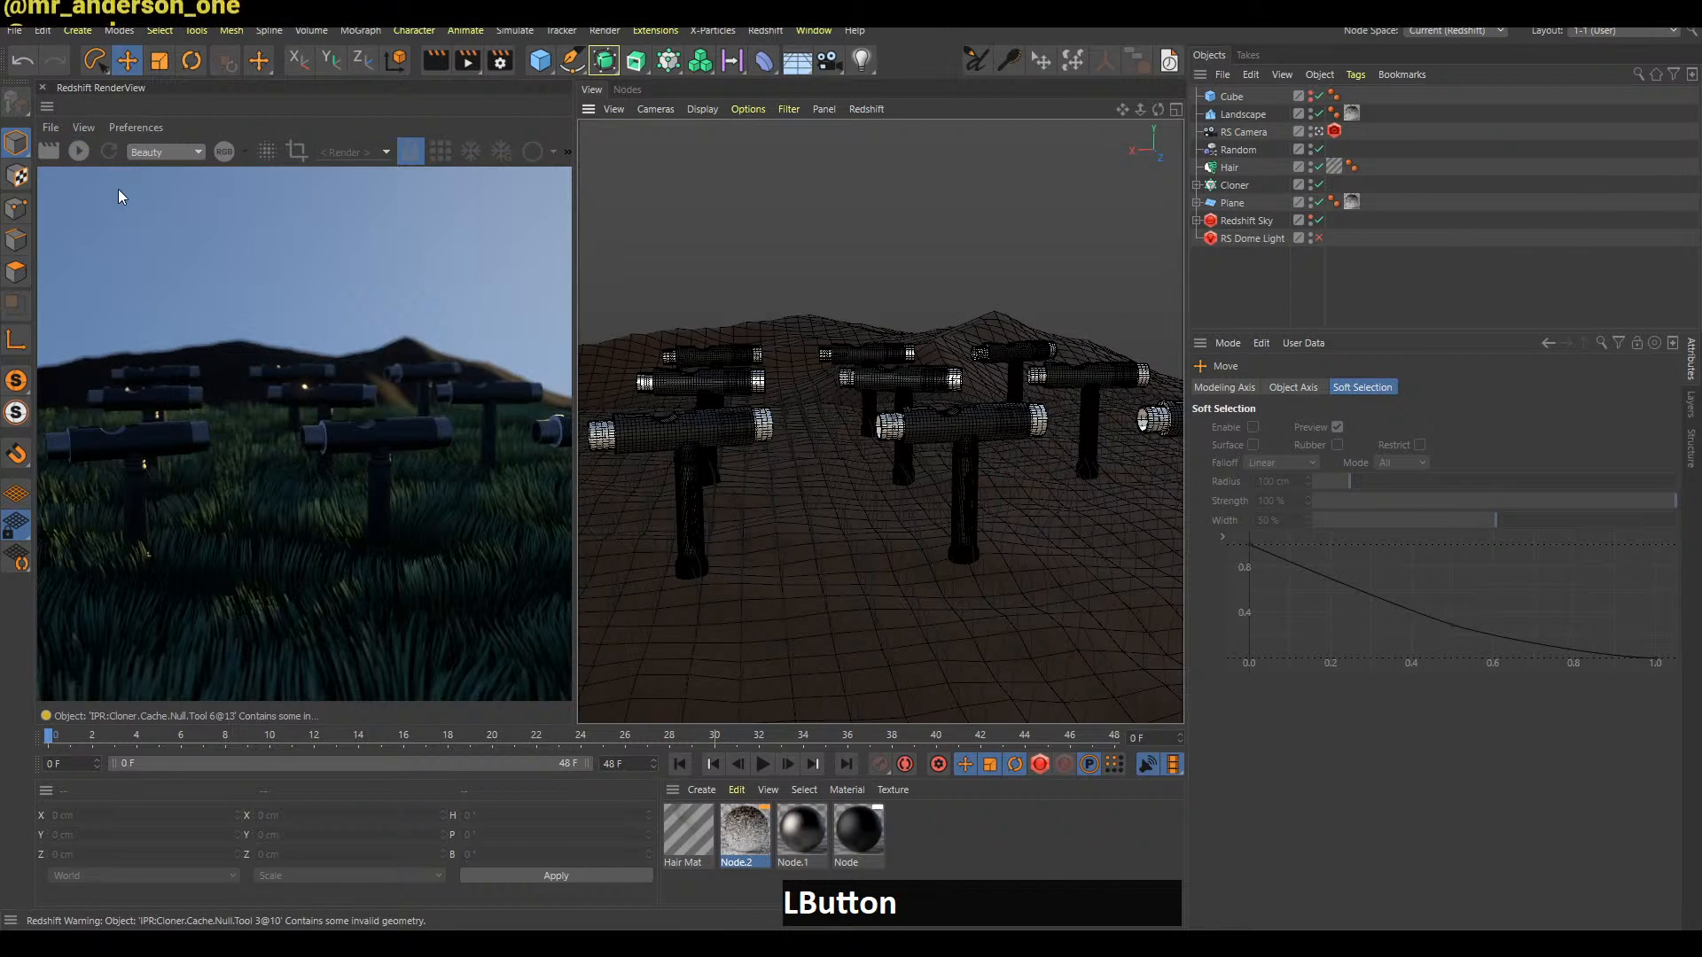
key("ctrl+s")
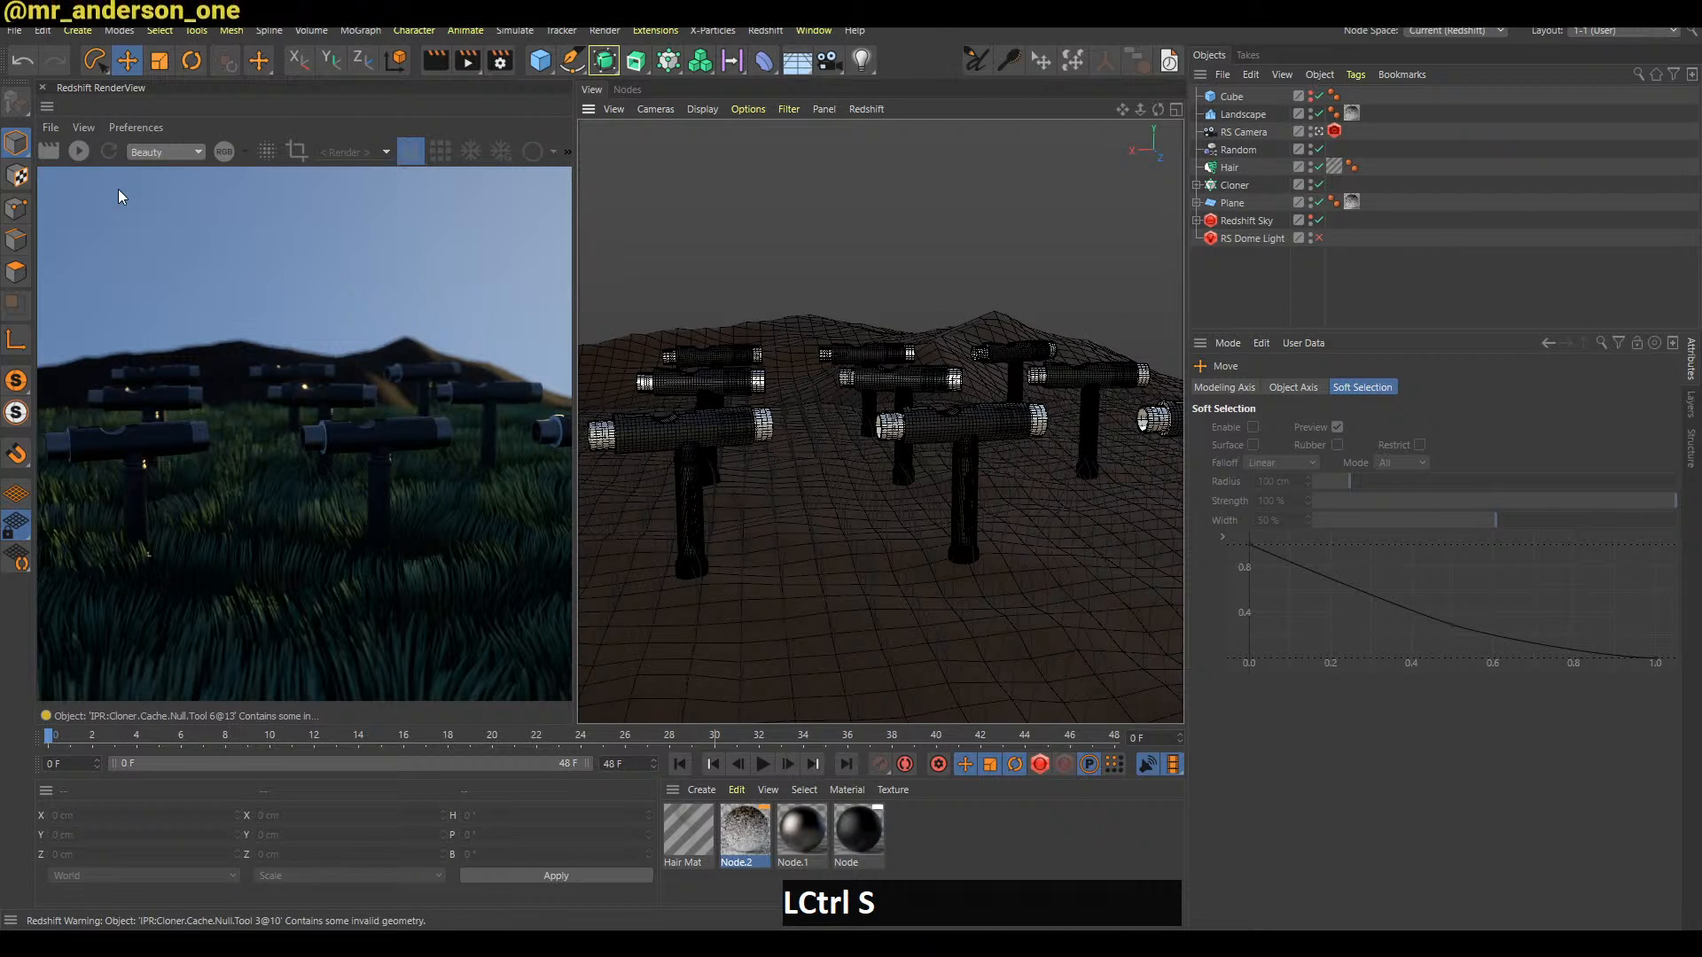
Add an X-Particles emitter, raise it to about 9 cm and scale it down to about 21 cm among the tools
left_click(1188, 225)
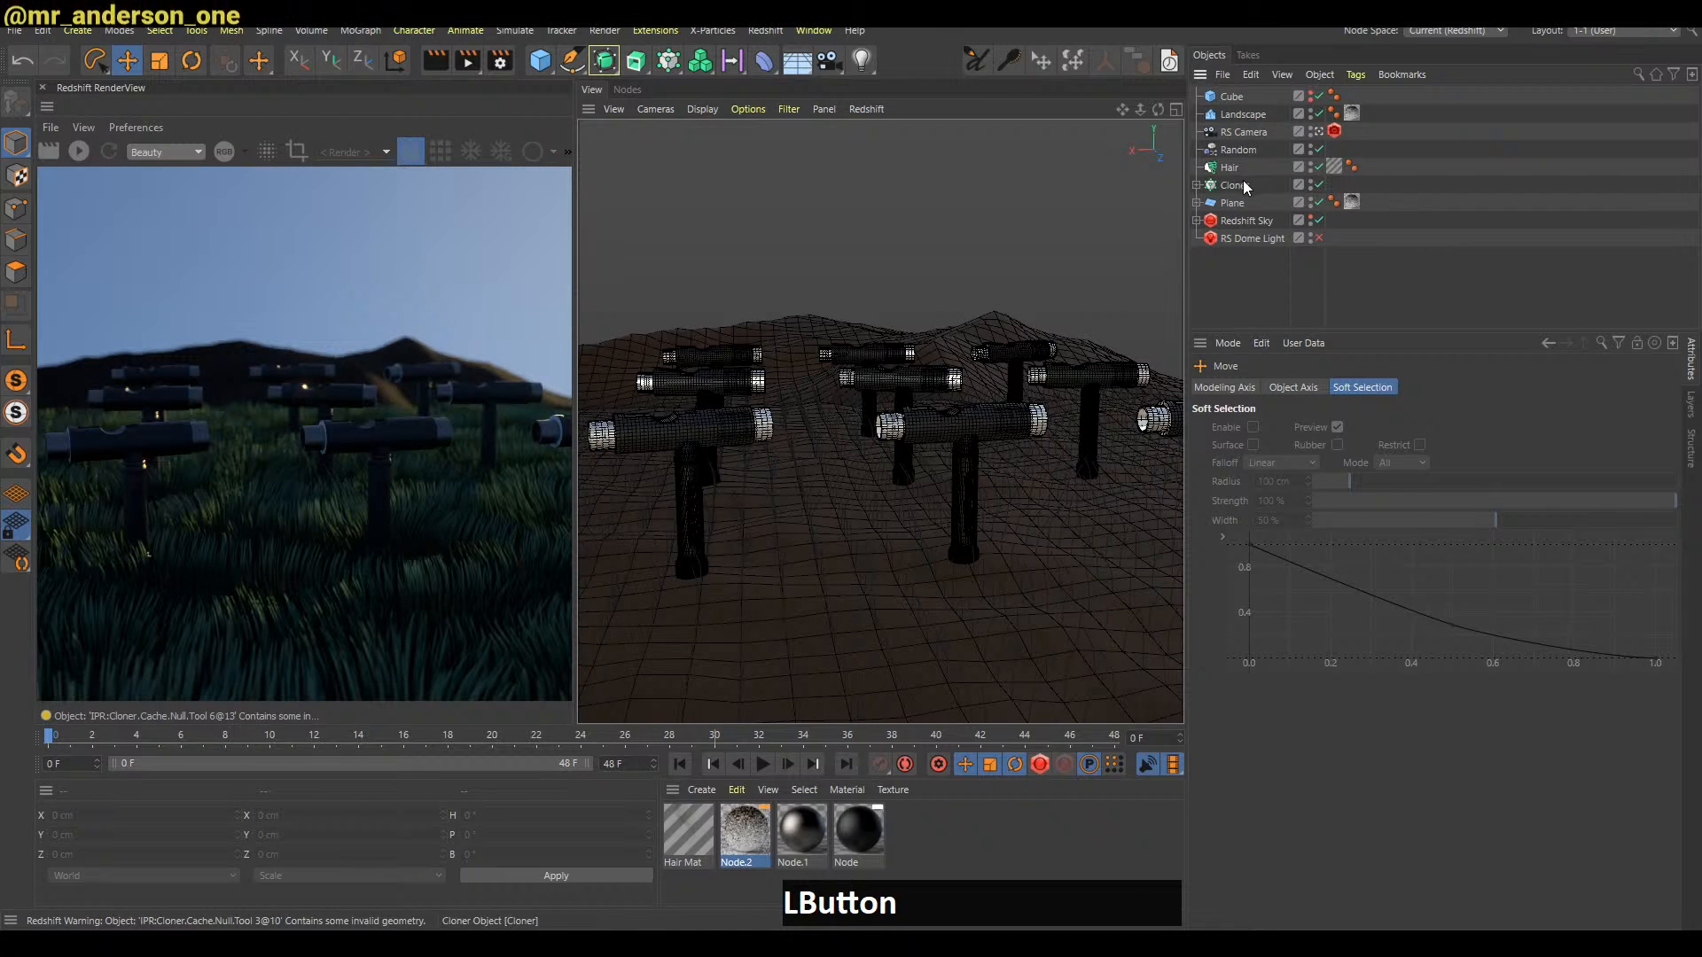
left_click(713, 31)
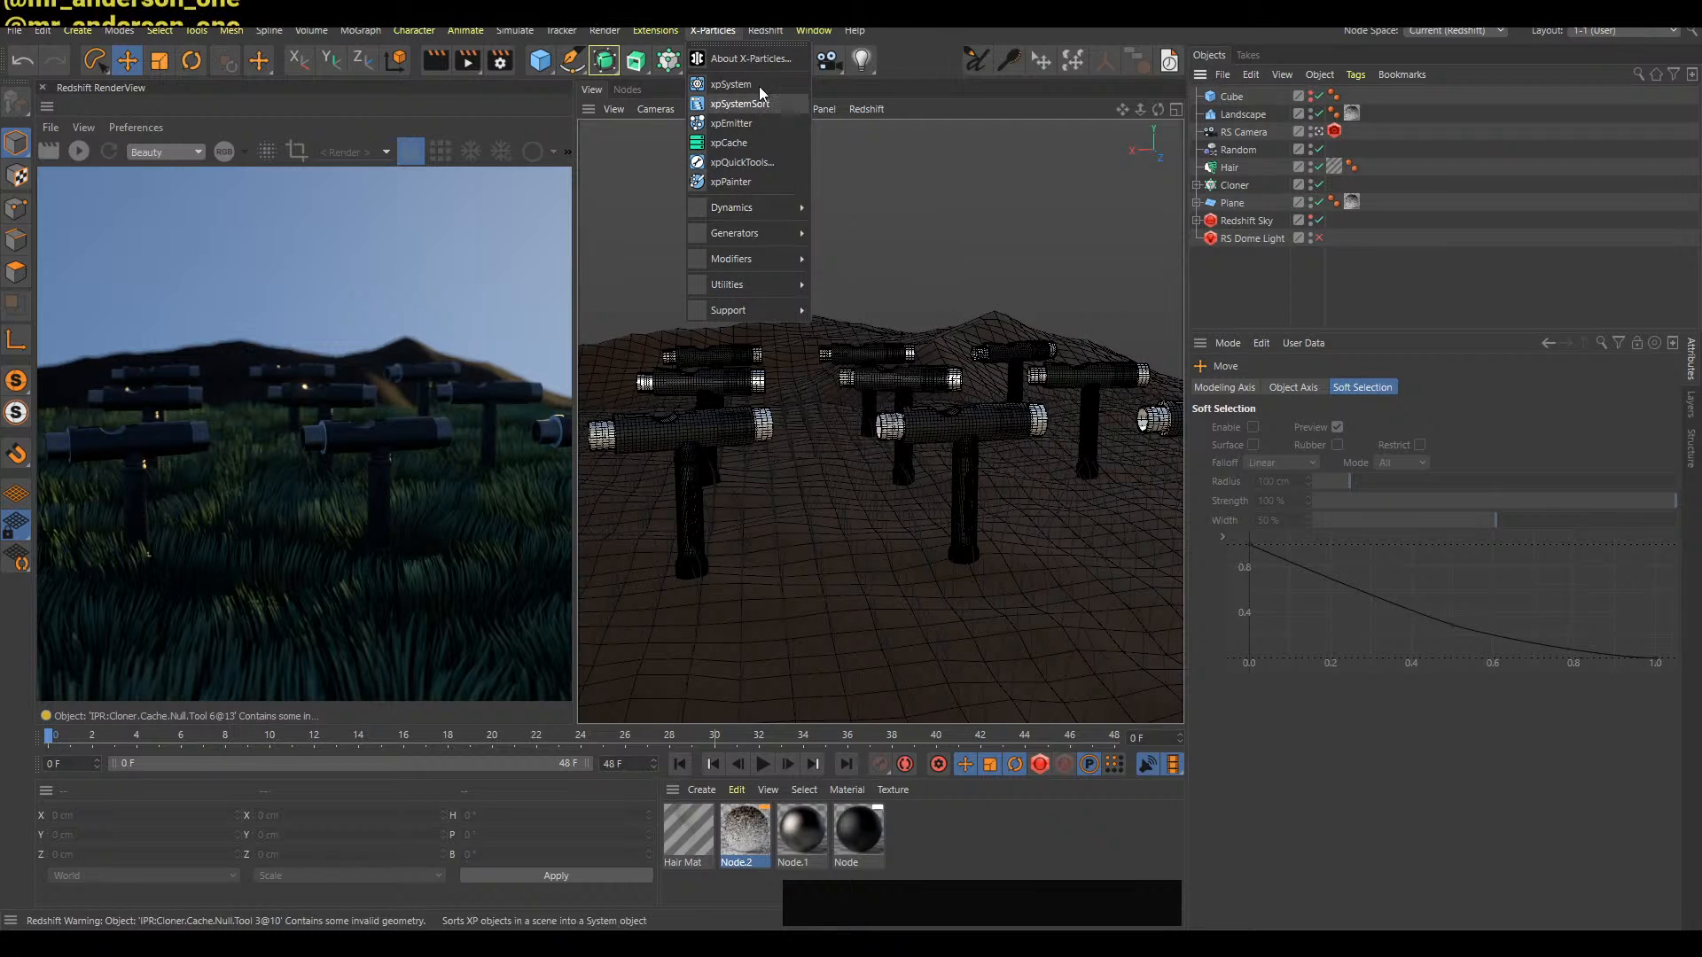
left_click(744, 123)
key("e")
left_click_drag(880, 390, 887, 341)
key("F8")
key("t")
left_click_drag(1067, 284, 1030, 305)
key("f")
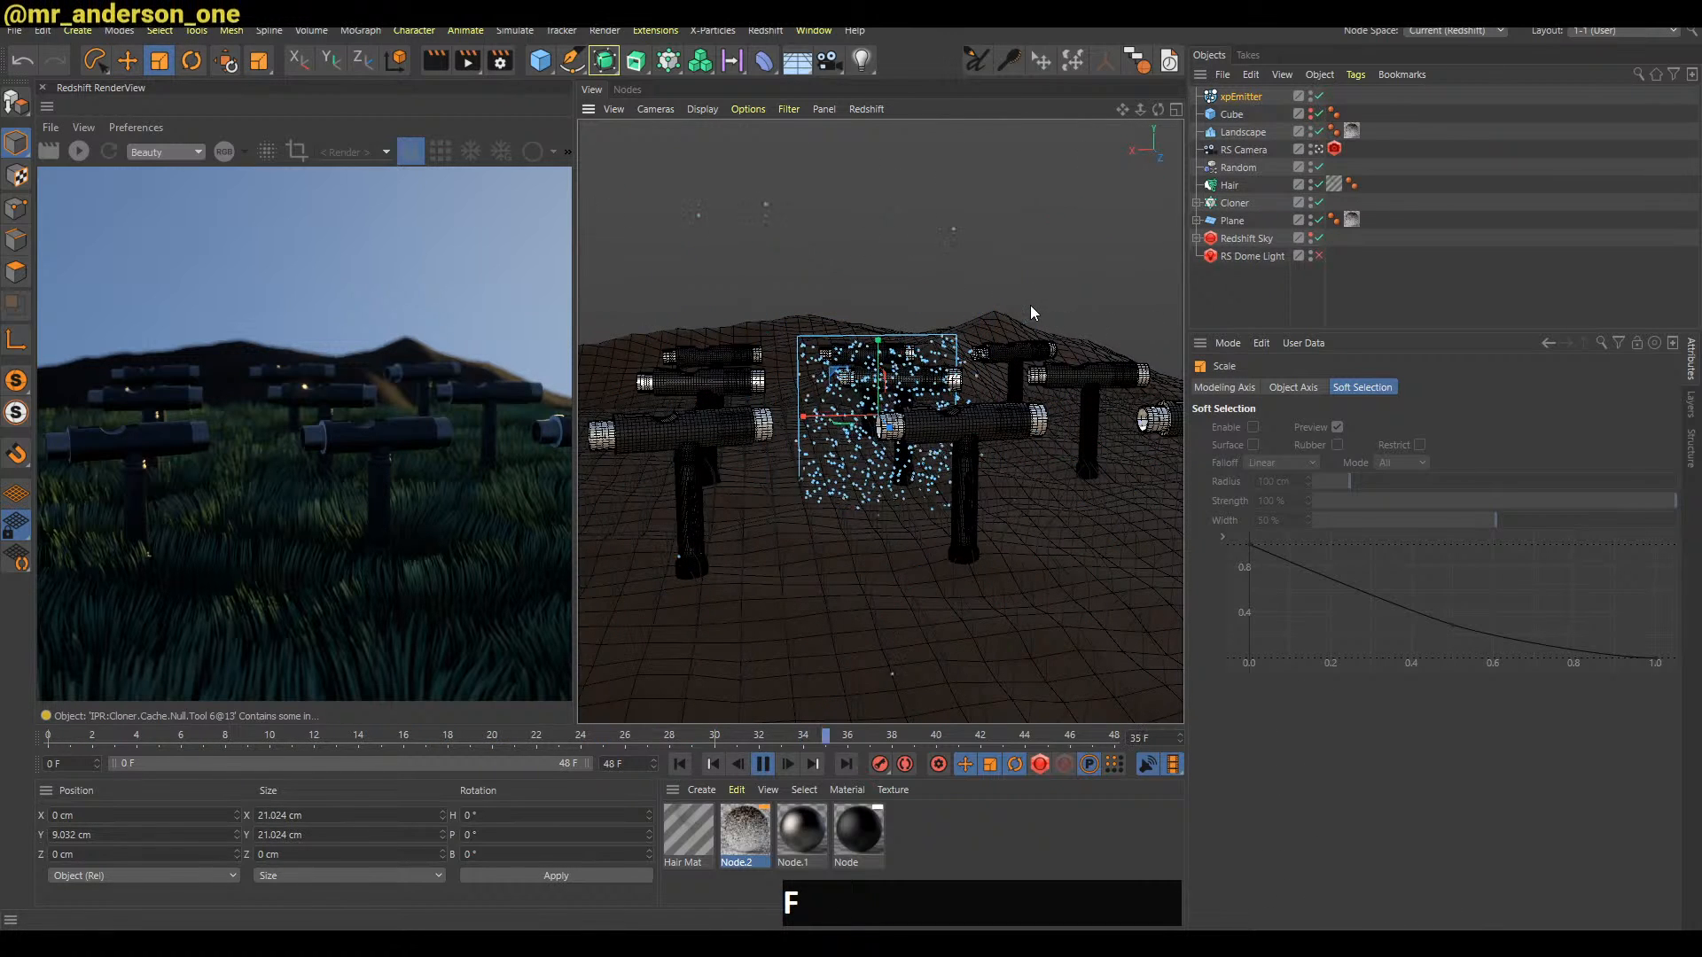
Set the emitter's shape to Circle and rotate its heading to -90°
left_click(1259, 95)
left_click(1330, 466)
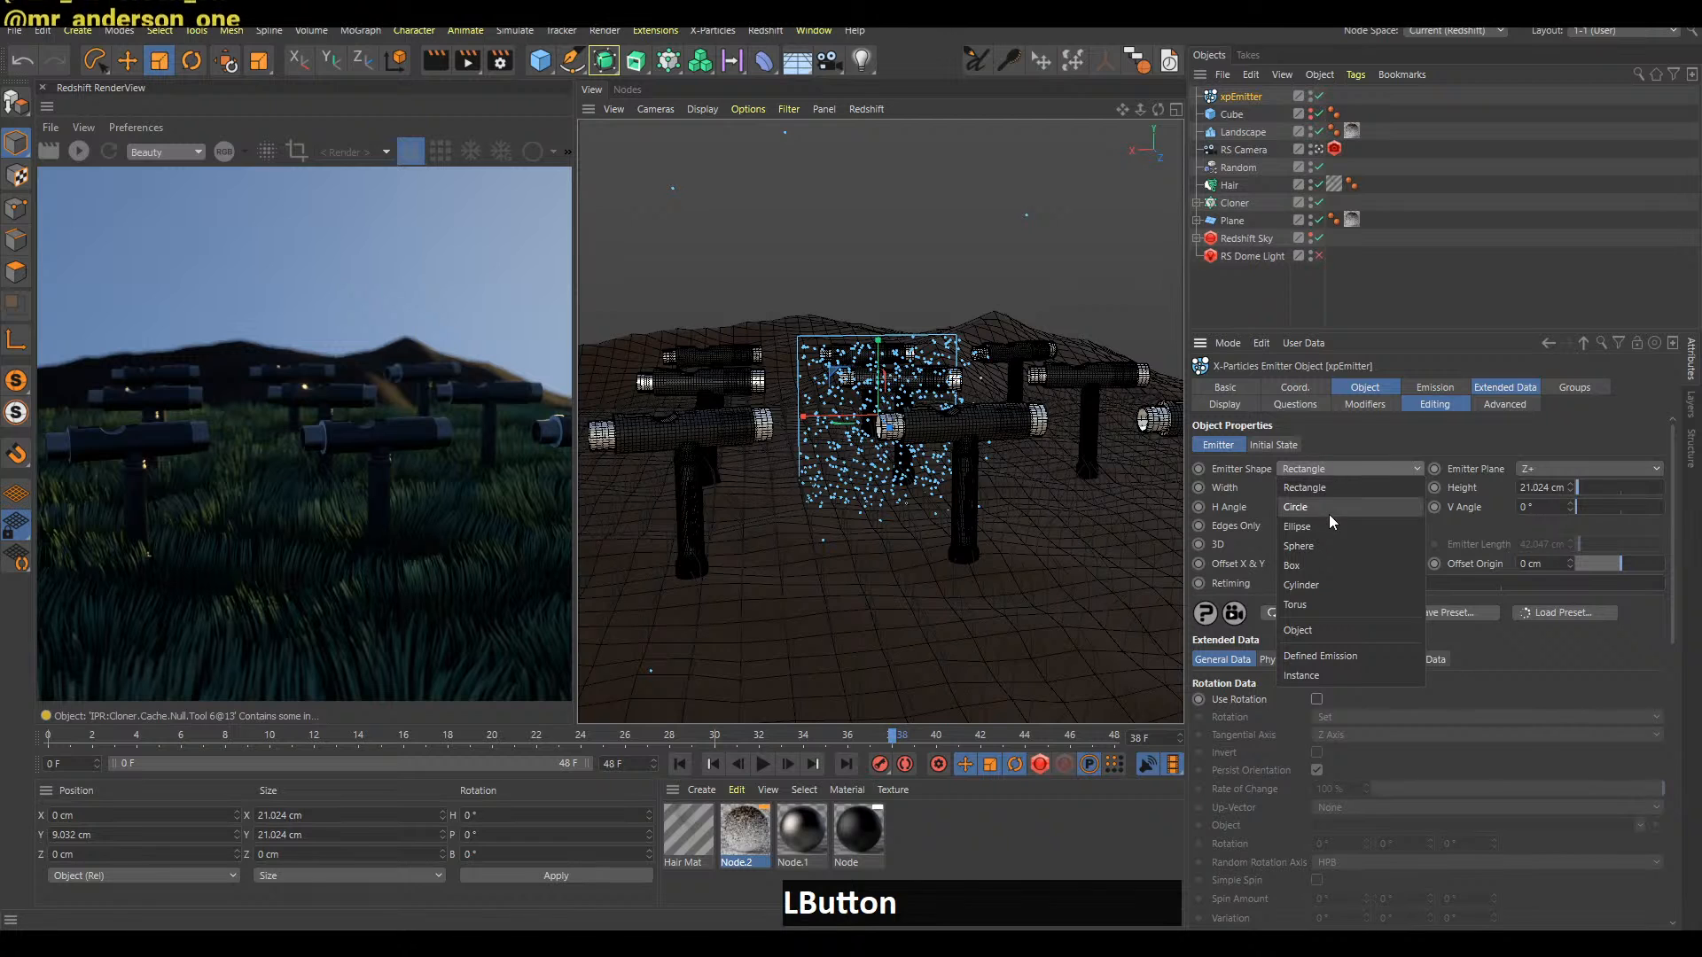
left_click(1335, 491)
key("f")
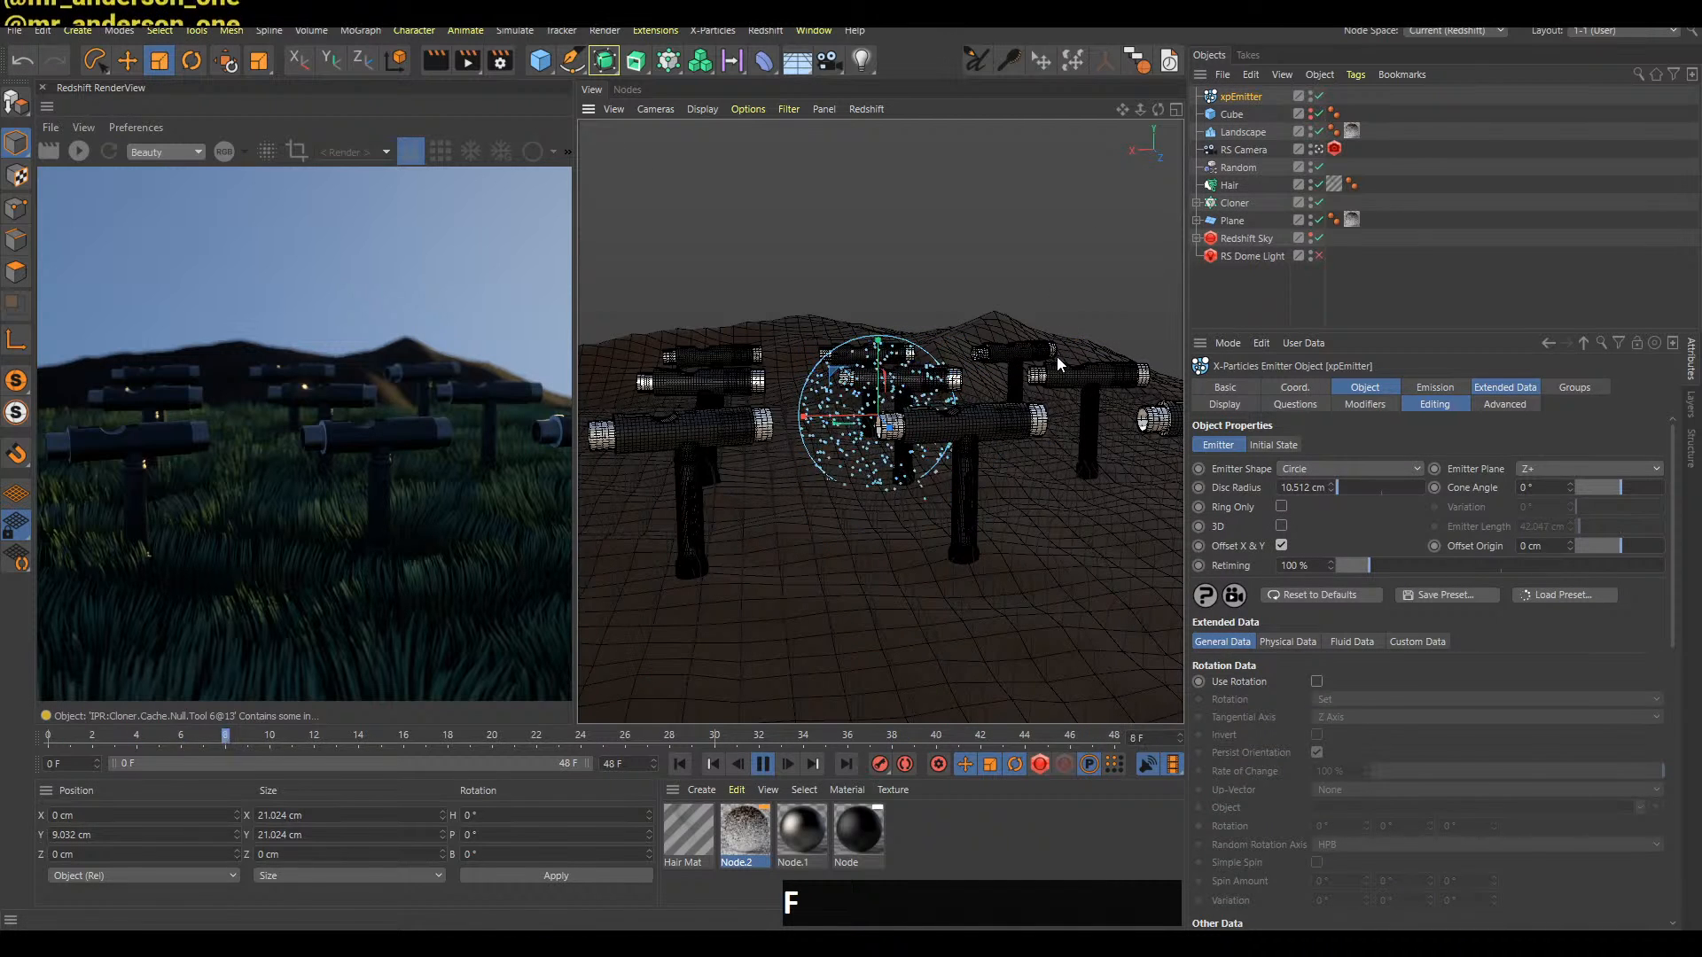
key("r")
left_click_drag(882, 416, 677, 273)
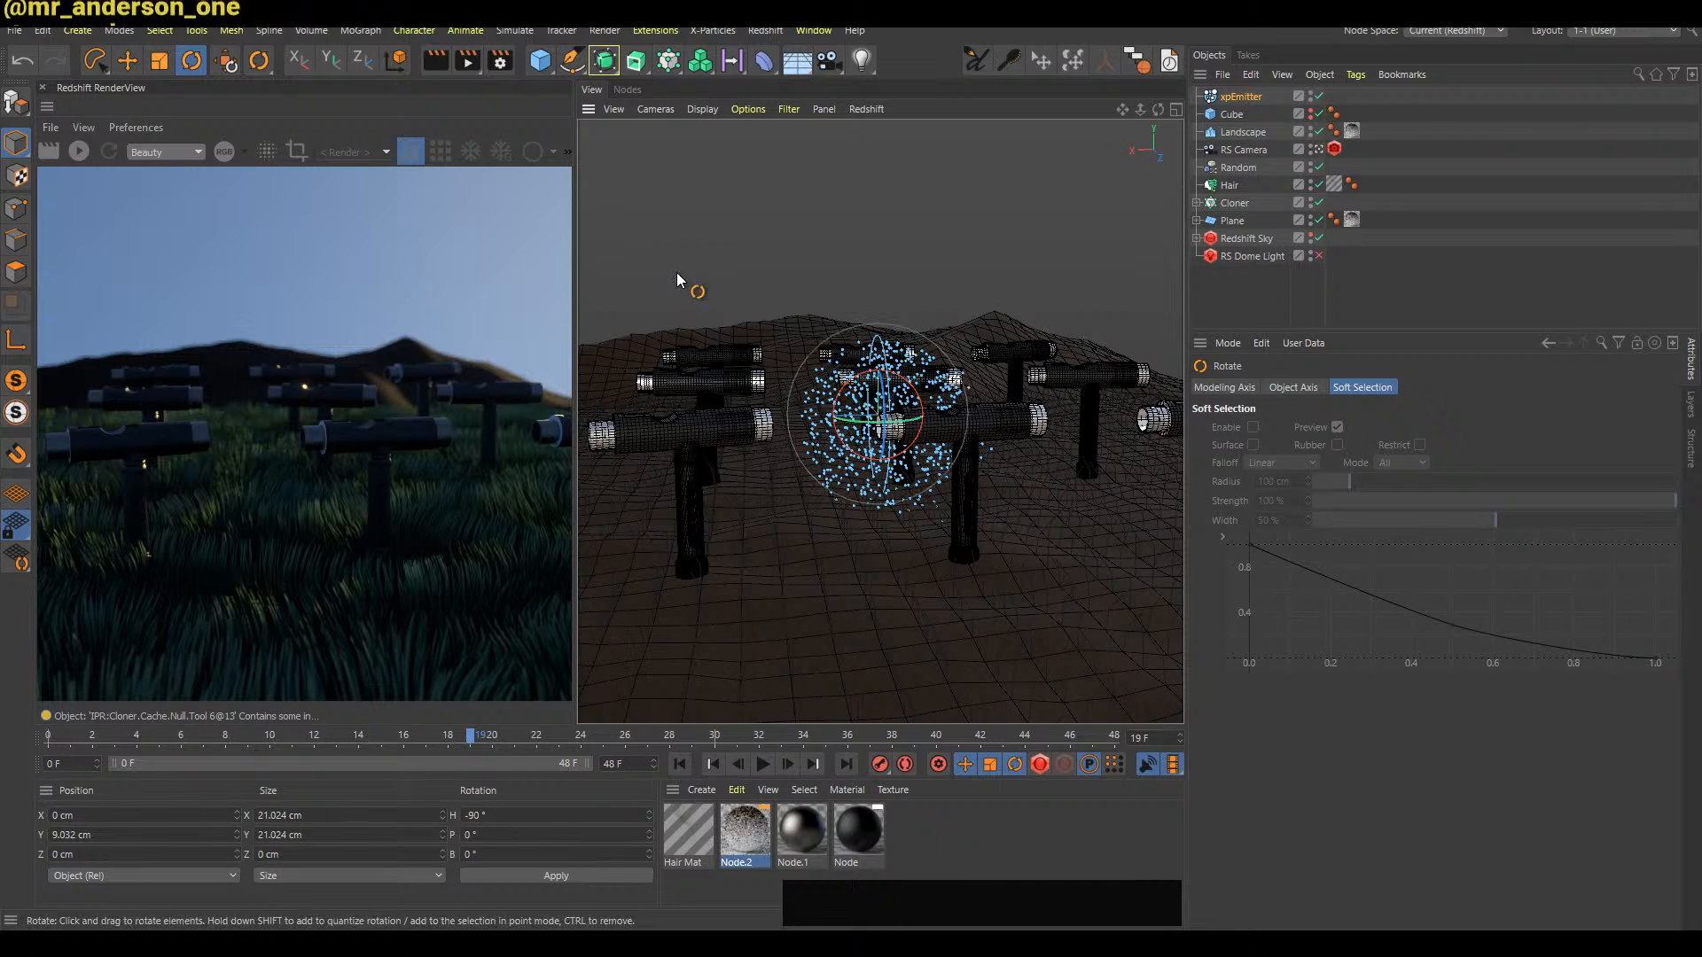
key("e")
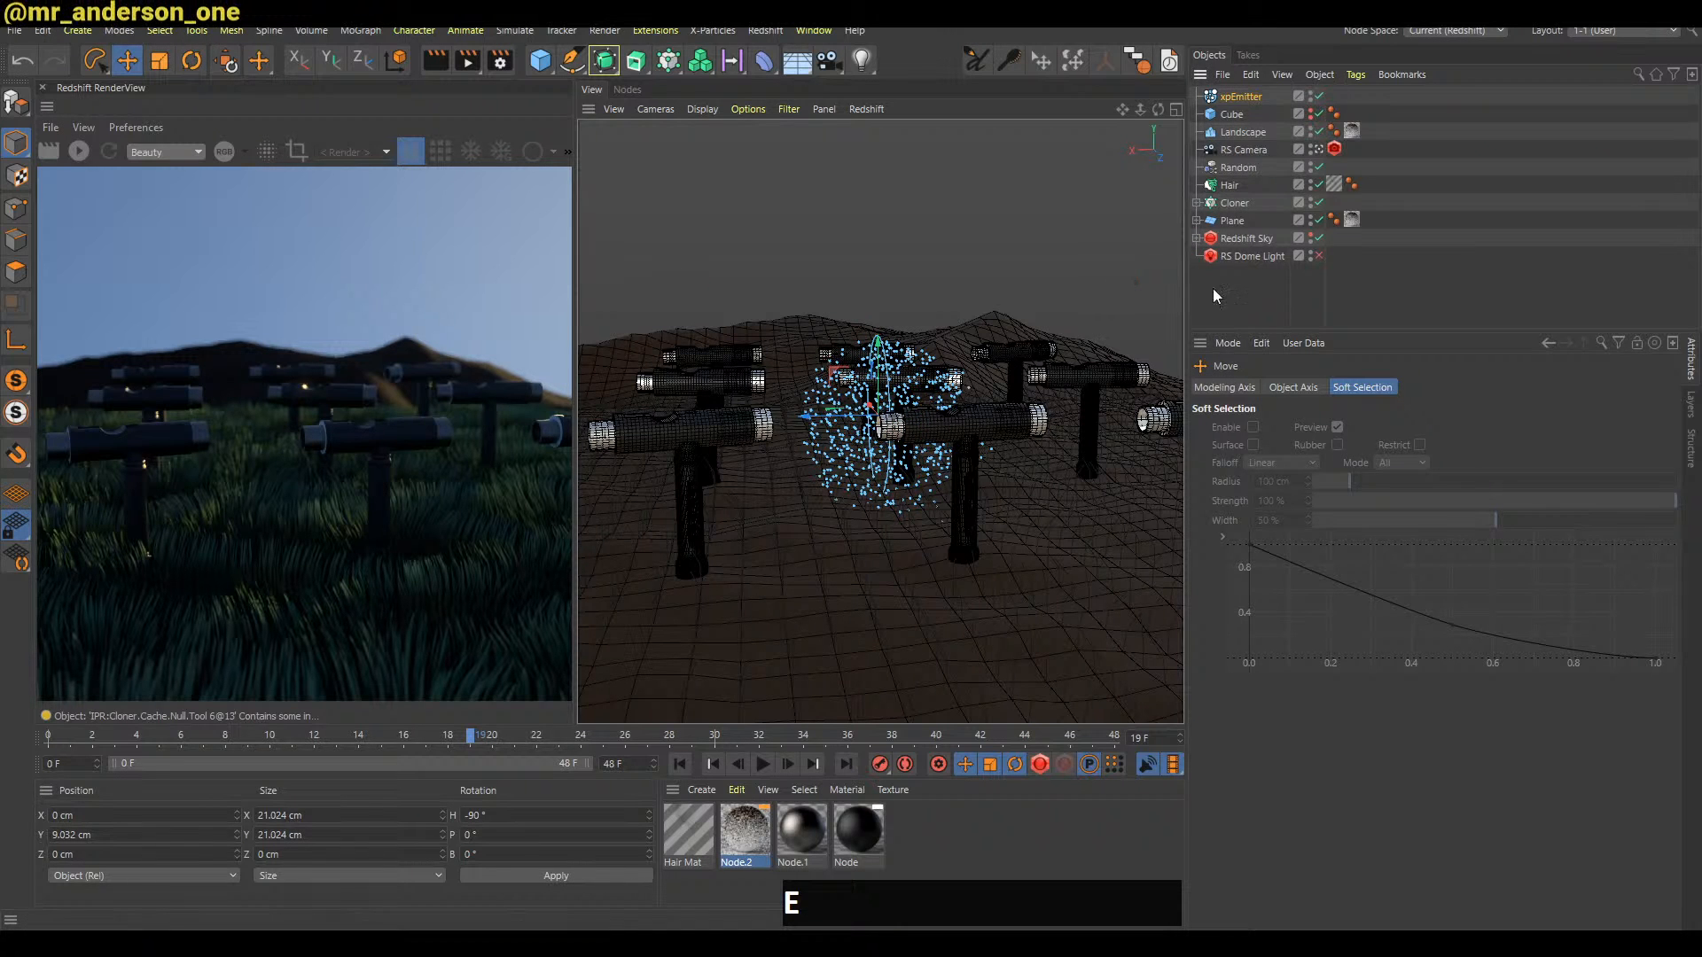
Play the particle simulation and move the xpEmitter along Z to about 28.7 cm
left_click(1161, 337)
key("f")
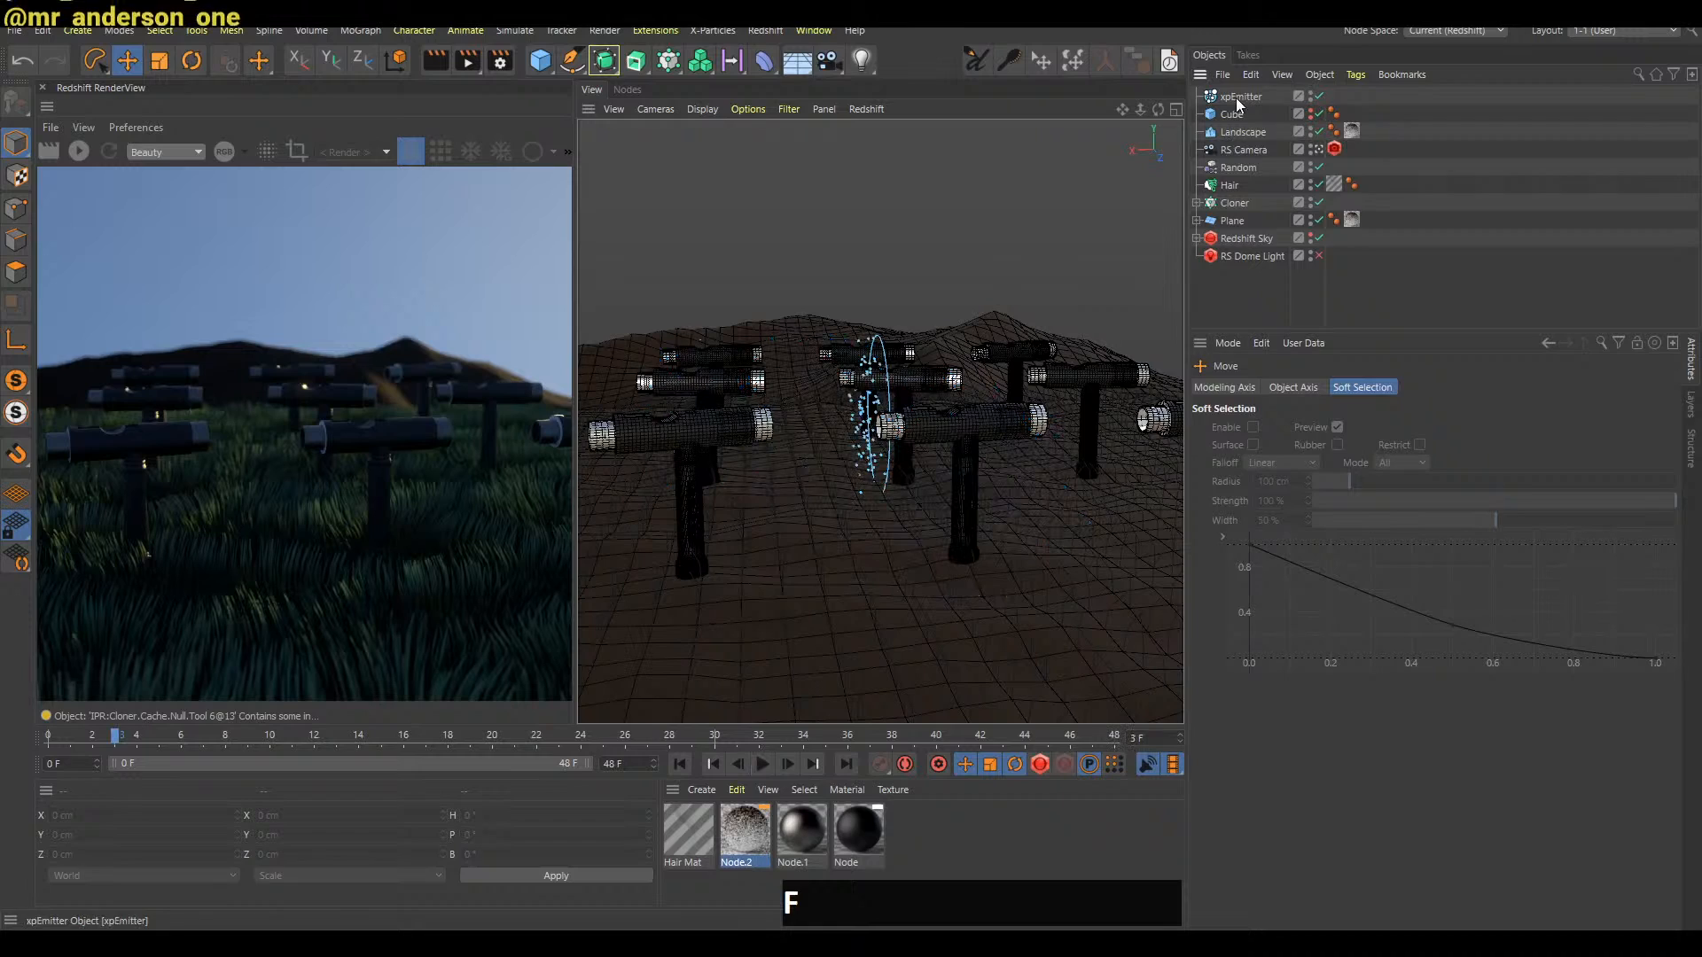
left_click(1240, 95)
mouse_move(868, 400)
left_mouse_down("alt")
mouse_move(736, 359)
mouse_move(878, 426)
left_mouse_up("alt")
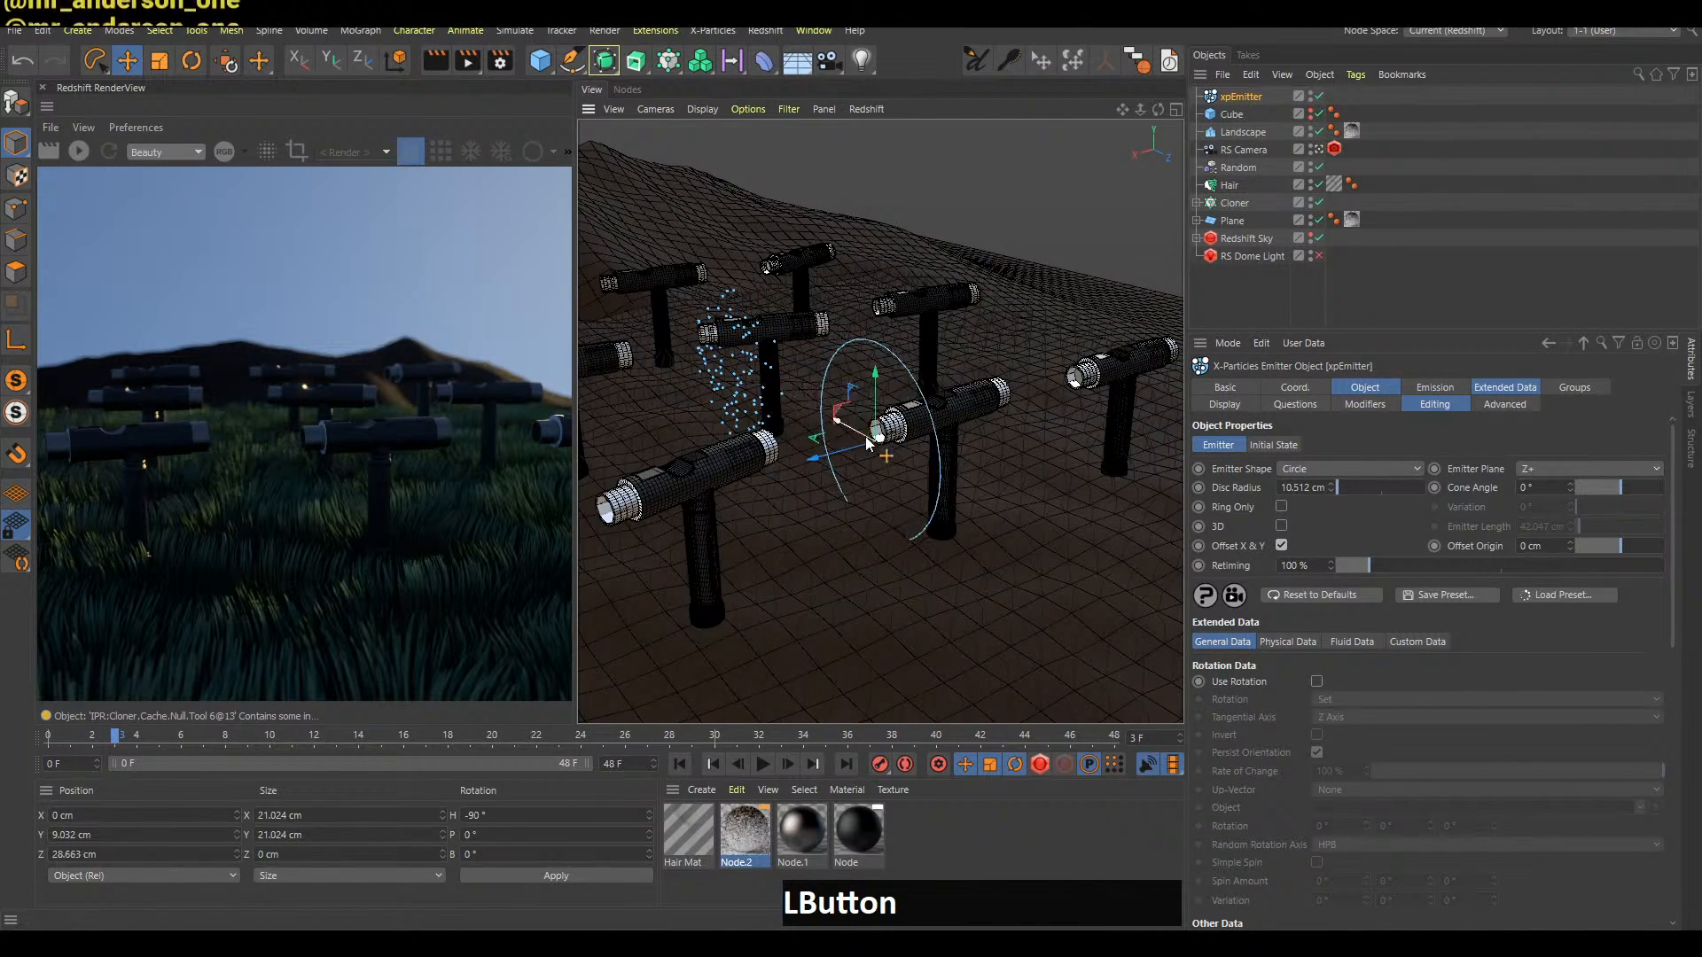
Scale the xpEmitter in the top view down to about 2.3 cm across, matching the tube's opening
key("F2")
right_click_drag(891, 435, 1053, 282, "alt")
middle_click_drag(1051, 278, 987, 453, "alt")
key("t")
left_click_drag(1003, 278, 974, 329)
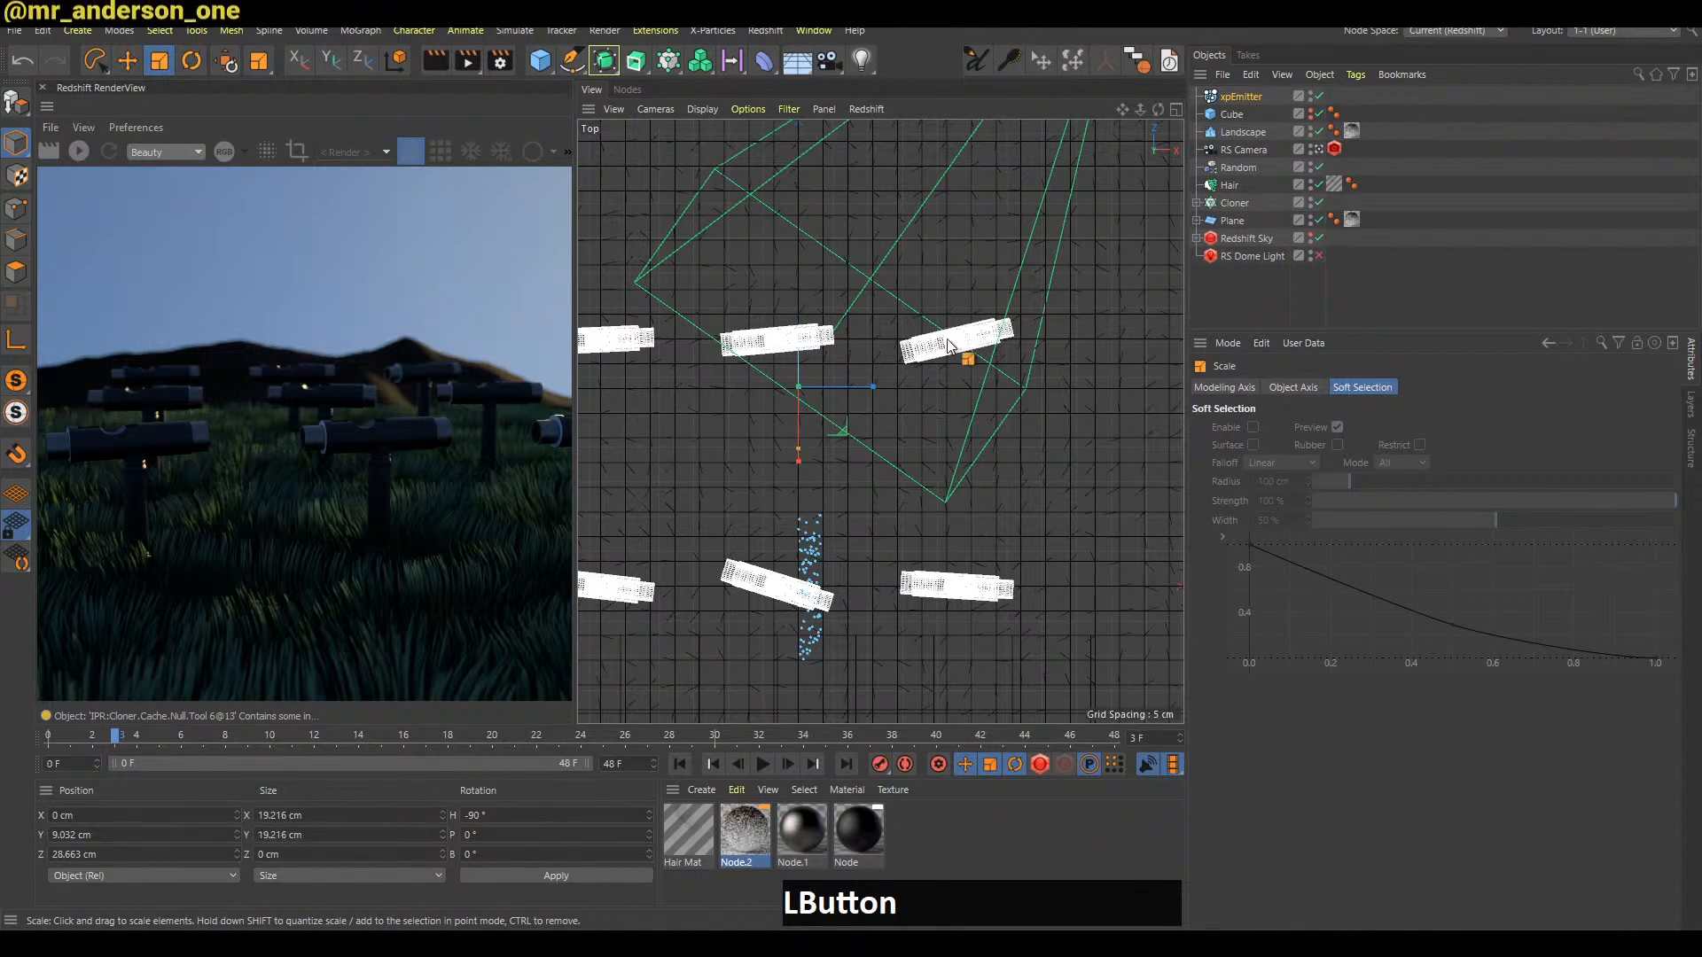
left_click_drag(1097, 291, 784, 411)
right_click_drag(855, 322, 990, 303, "alt")
left_click_drag(989, 303, 1035, 199)
Position the emitter at the tube's end, about X 4.8 and Z 36.2 cm, and rotate its heading to about -84.7°
key("e")
key("F8")
key("F8")
left_click_drag(994, 259, 1028, 254)
key("r")
key("e")
key("F8")
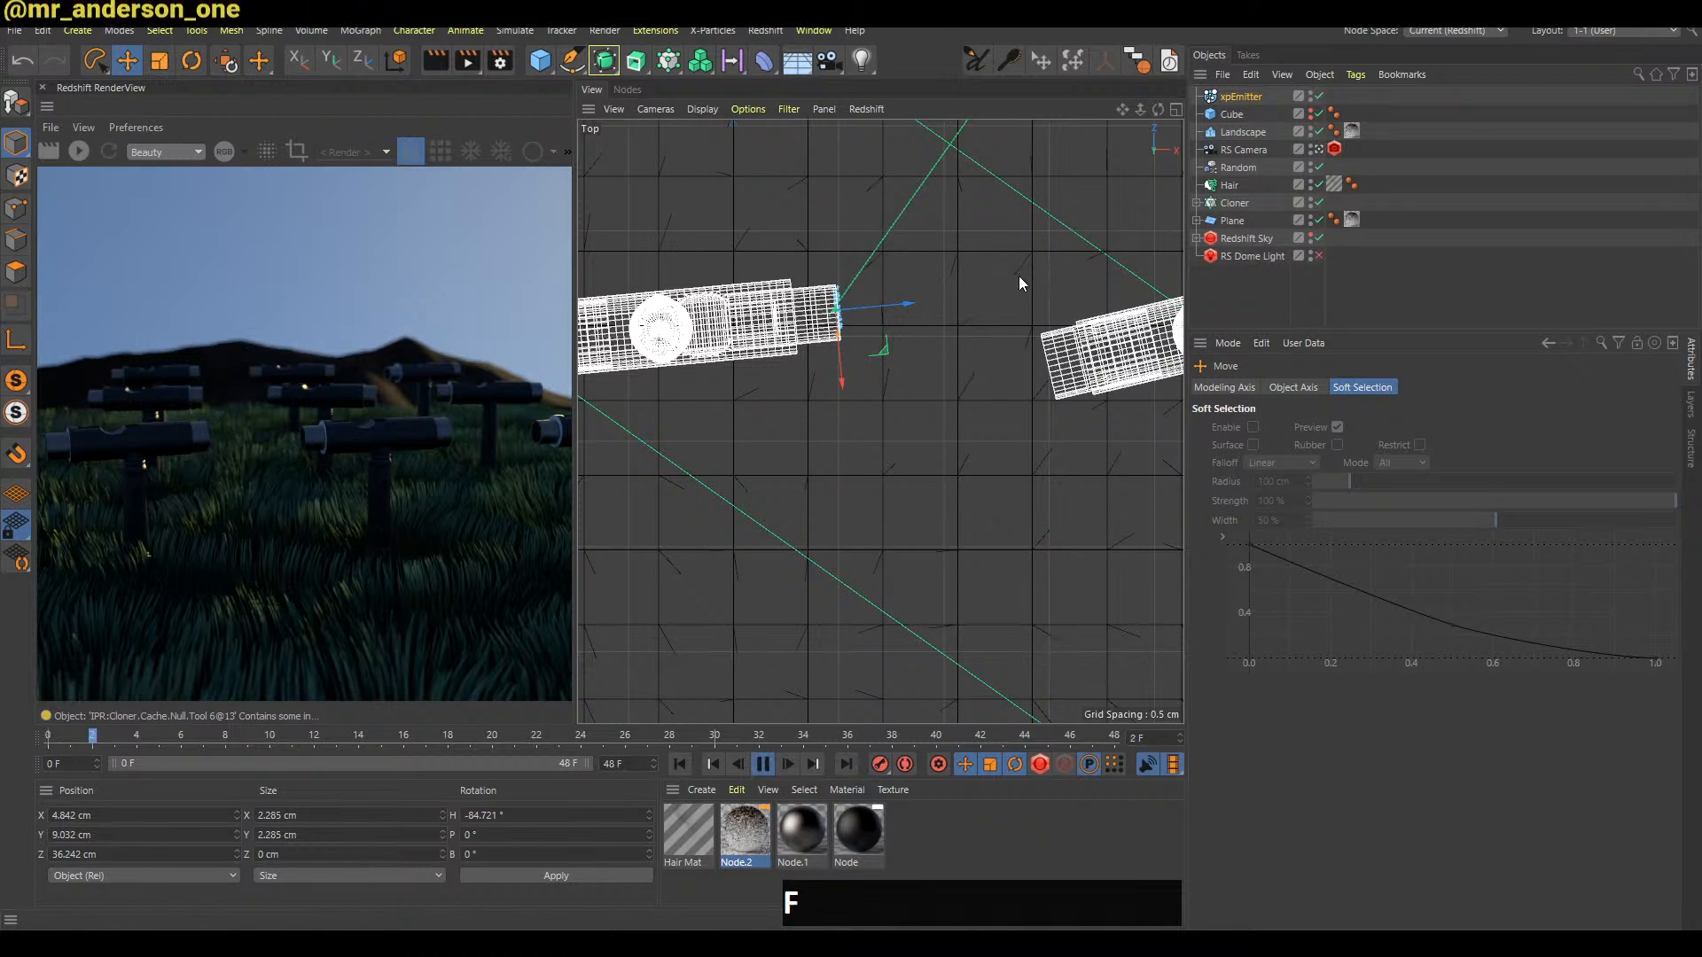
Raise the emitter to about 13.9 cm in Y, level with the tube's opening, and play the emission
key("F1")
left_click_drag(879, 416, 878, 372)
right_click_drag(949, 412, 998, 377, "alt")
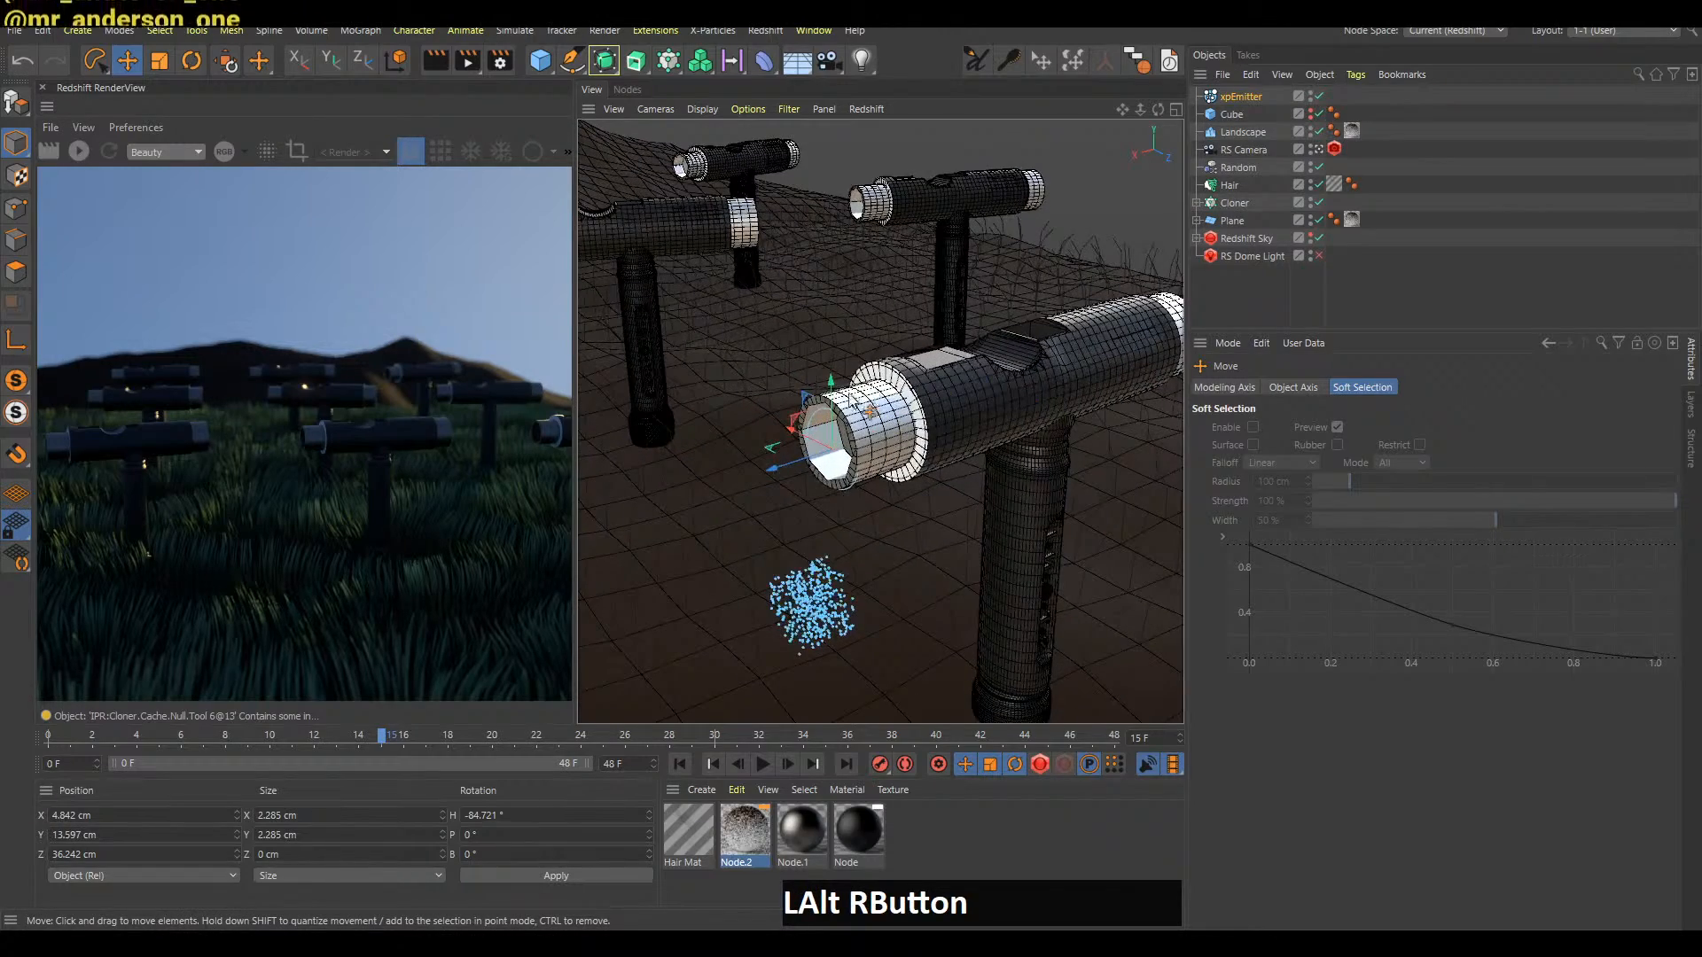
left_click_drag(1006, 359, 1013, 349)
key("F8")
key("F8")
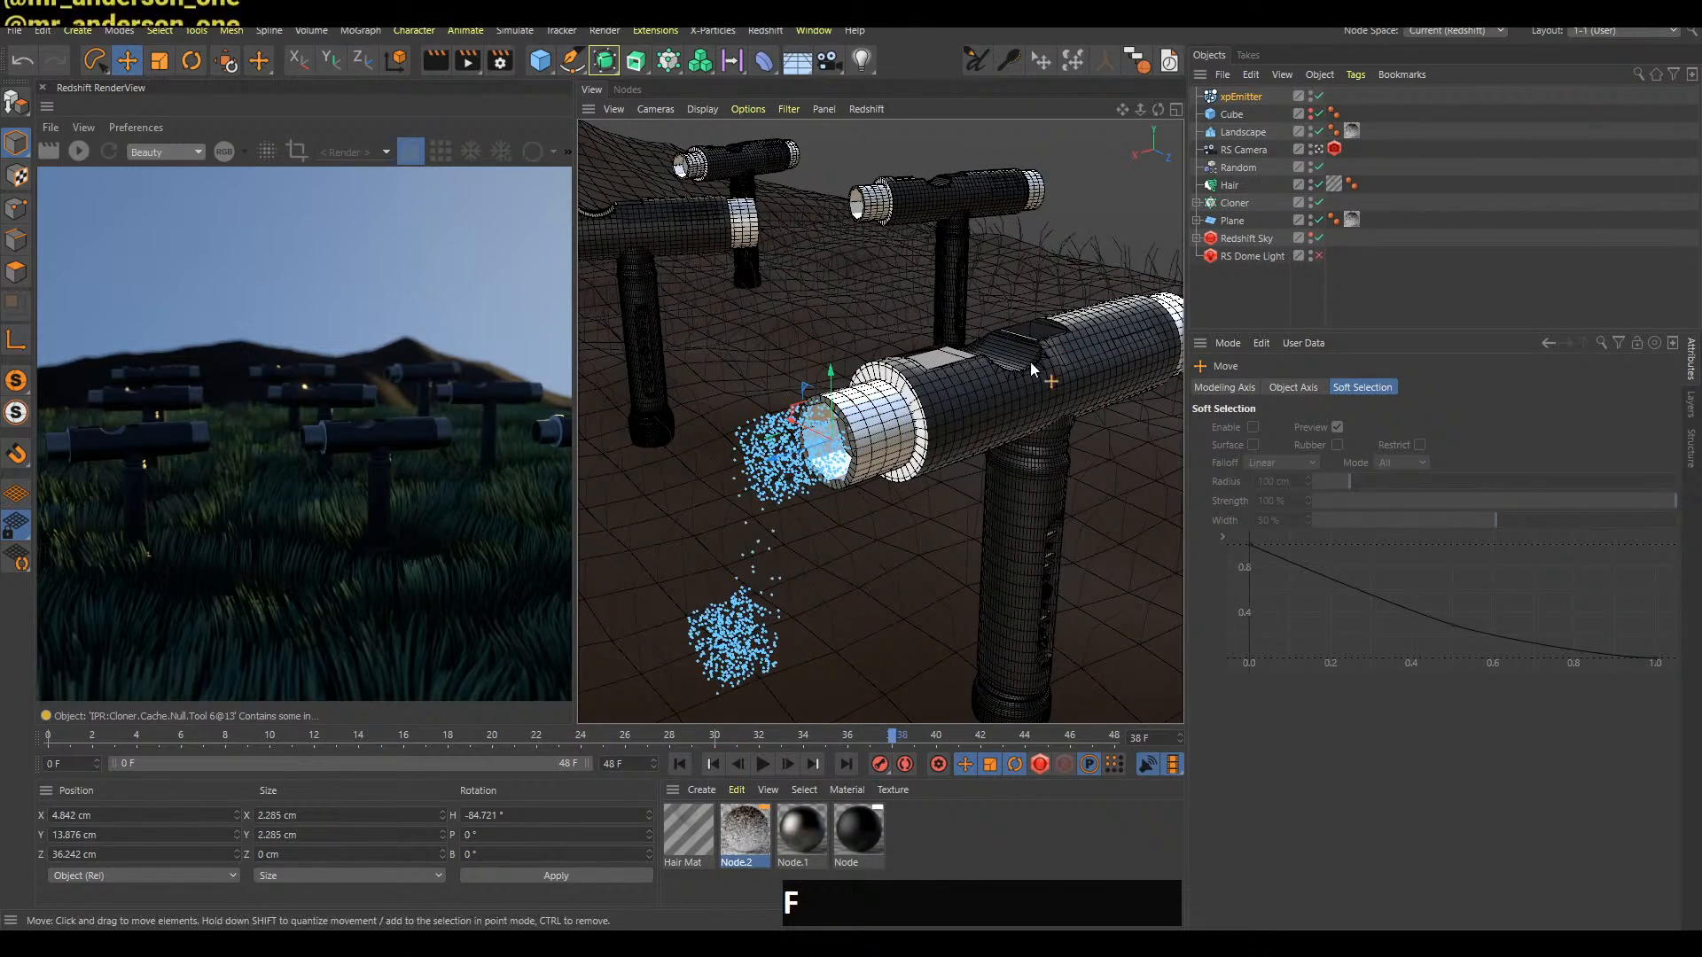
Reframe the scene around the emitting tube and refresh the live Redshift render preview
right_click_drag(1030, 333, 996, 403, "alt")
middle_click_drag(996, 402, 924, 390, "alt")
mouse_move(923, 390)
left_mouse_down("alt")
mouse_move(891, 374)
mouse_move(933, 363)
left_mouse_up("alt")
key("b")
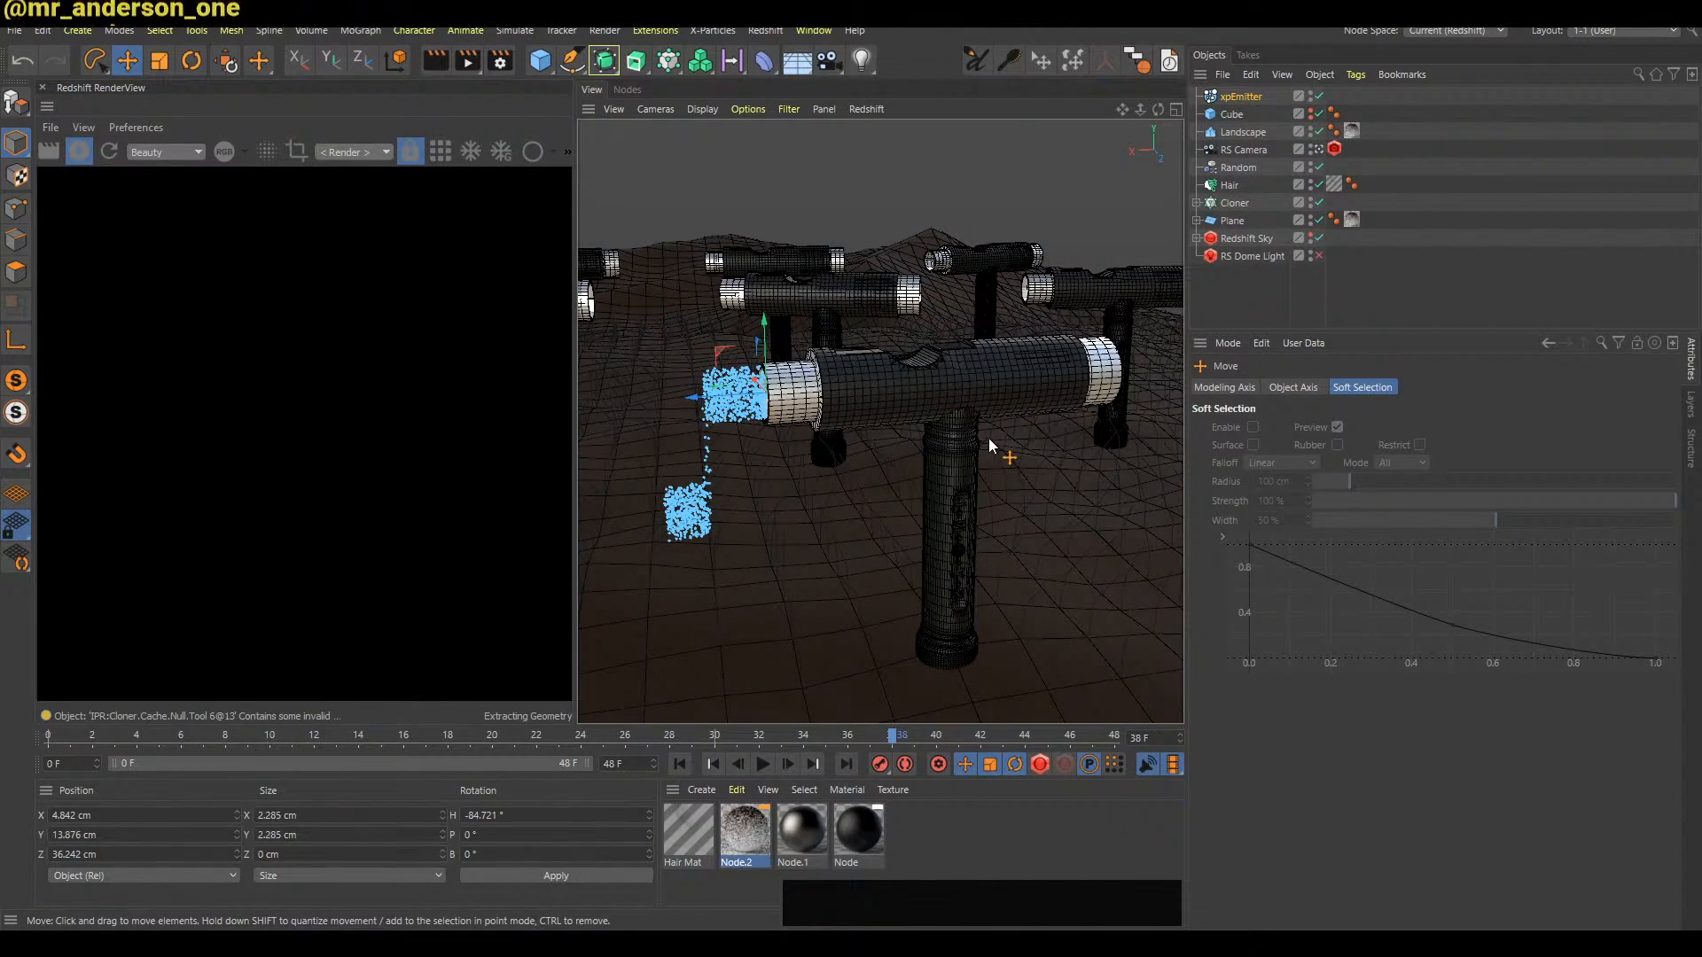
mouse_move(917, 424)
right_mouse_down("alt")
mouse_move(872, 419)
mouse_move(944, 411)
mouse_move(939, 426)
right_mouse_up("alt")
left_click_drag(939, 425, 960, 401, "alt")
left_click(1230, 314)
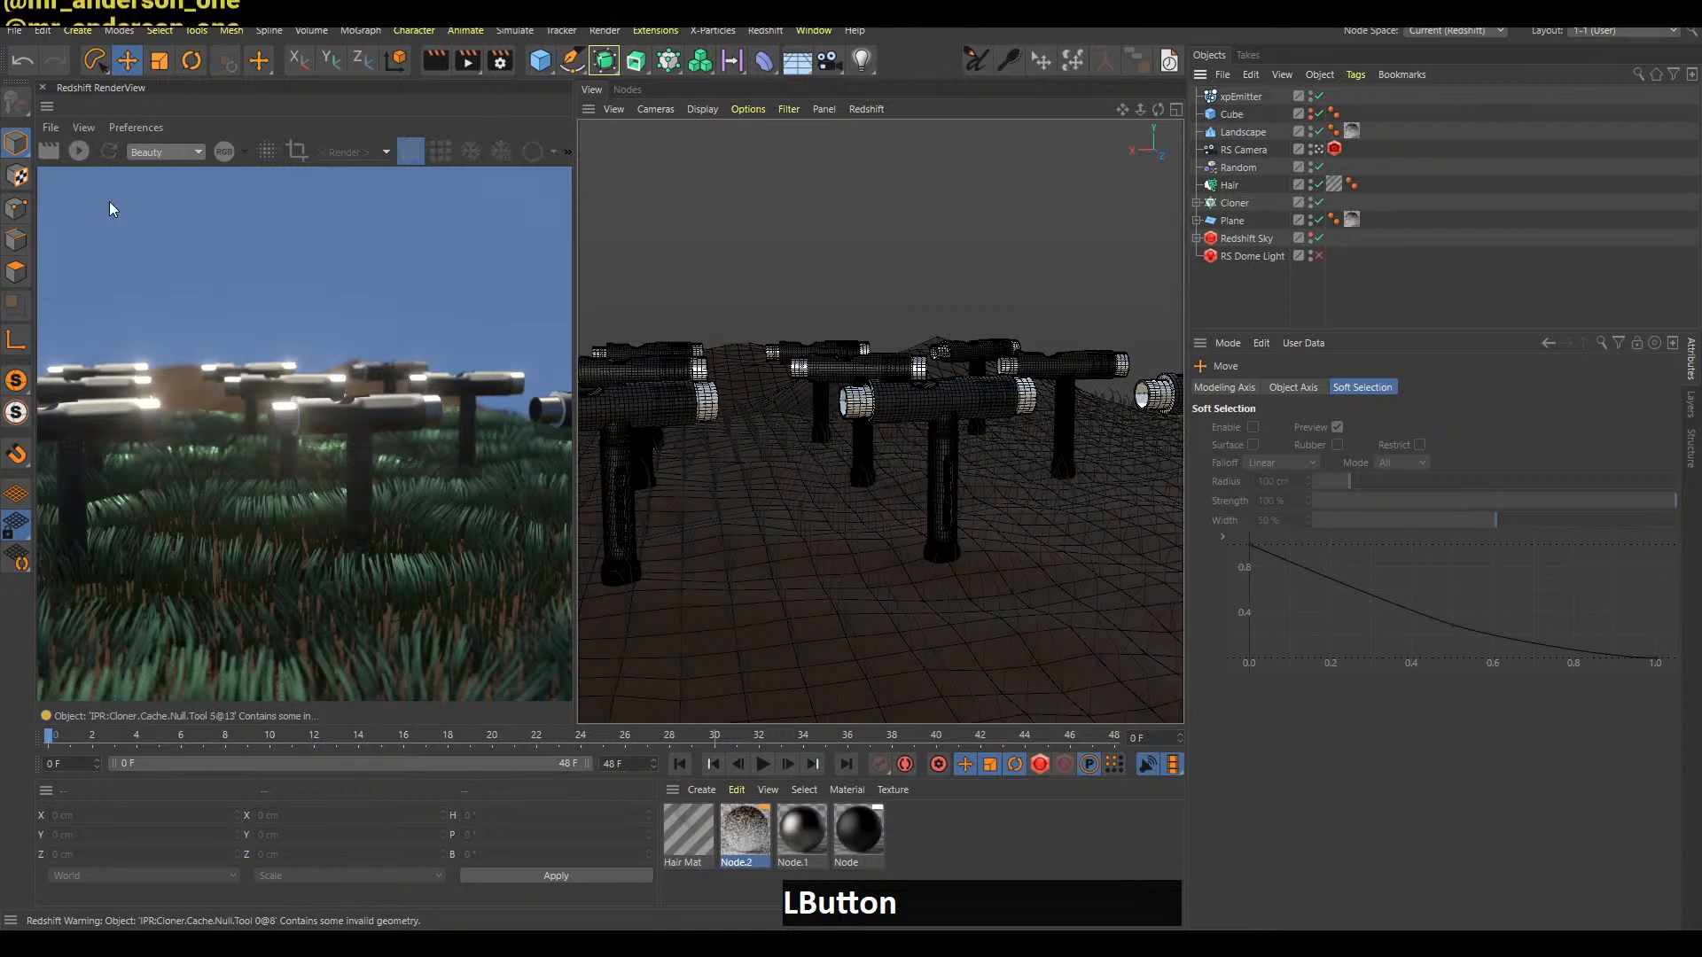
left_click(79, 152)
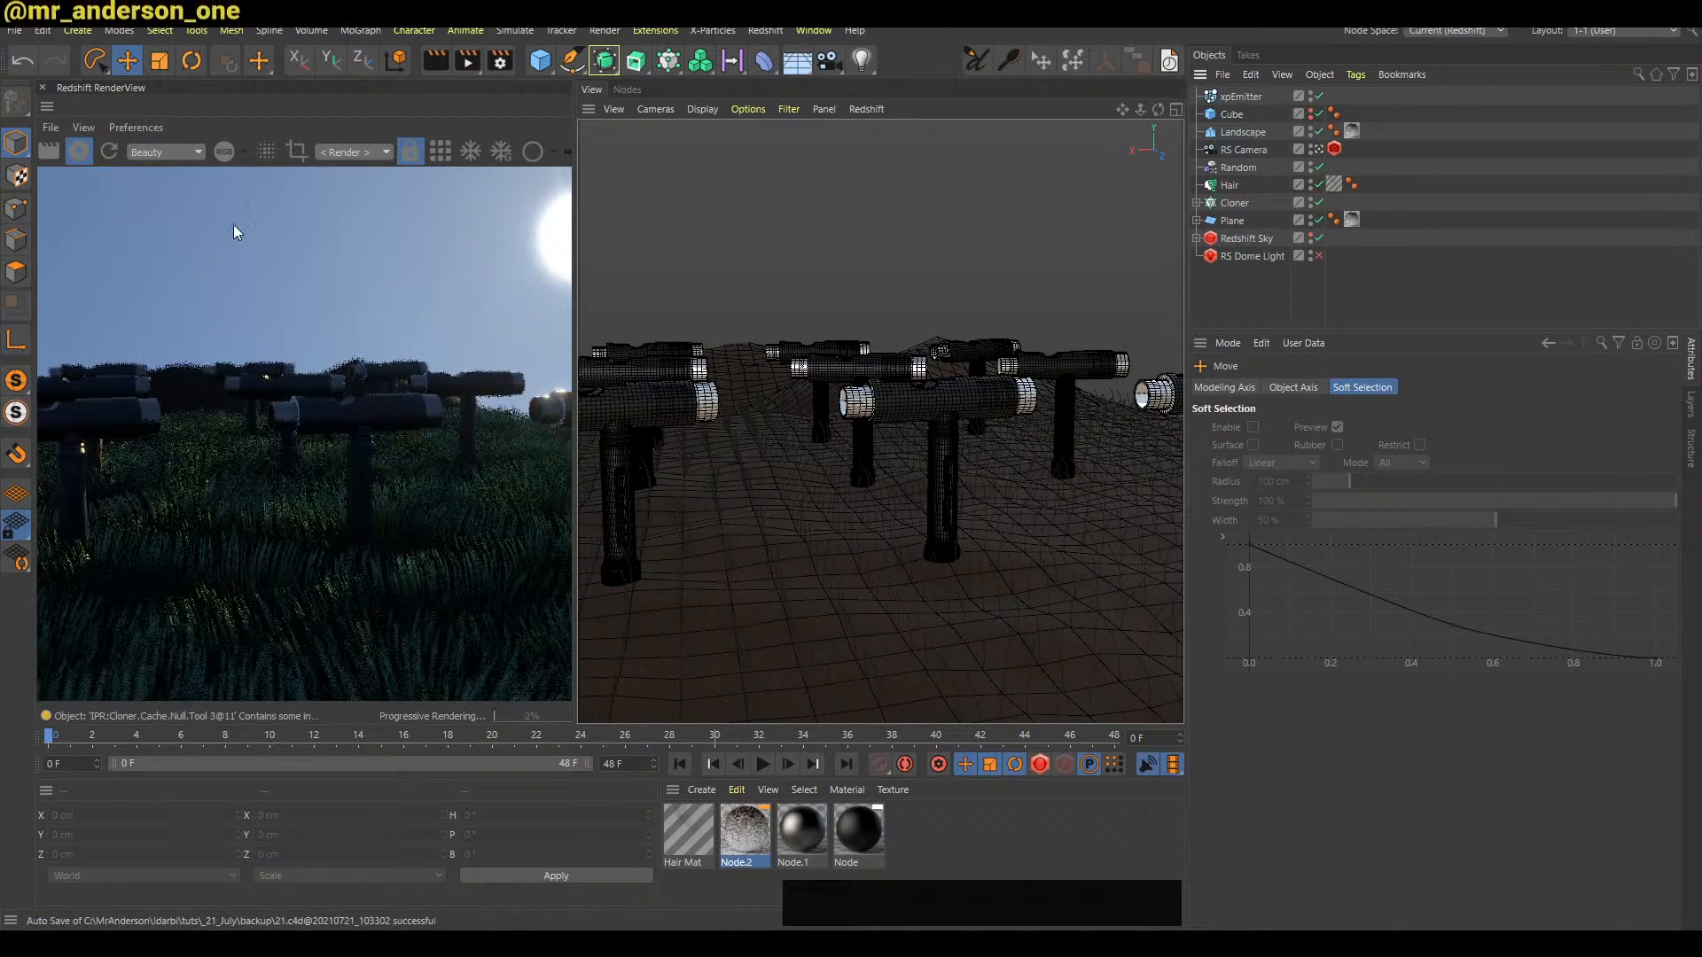
middle_click_drag(909, 397, 939, 405, "alt")
key("b")
Play back the particle emission at the tube's opening and save the project
left_click(1242, 311)
key("f")
key("F8")
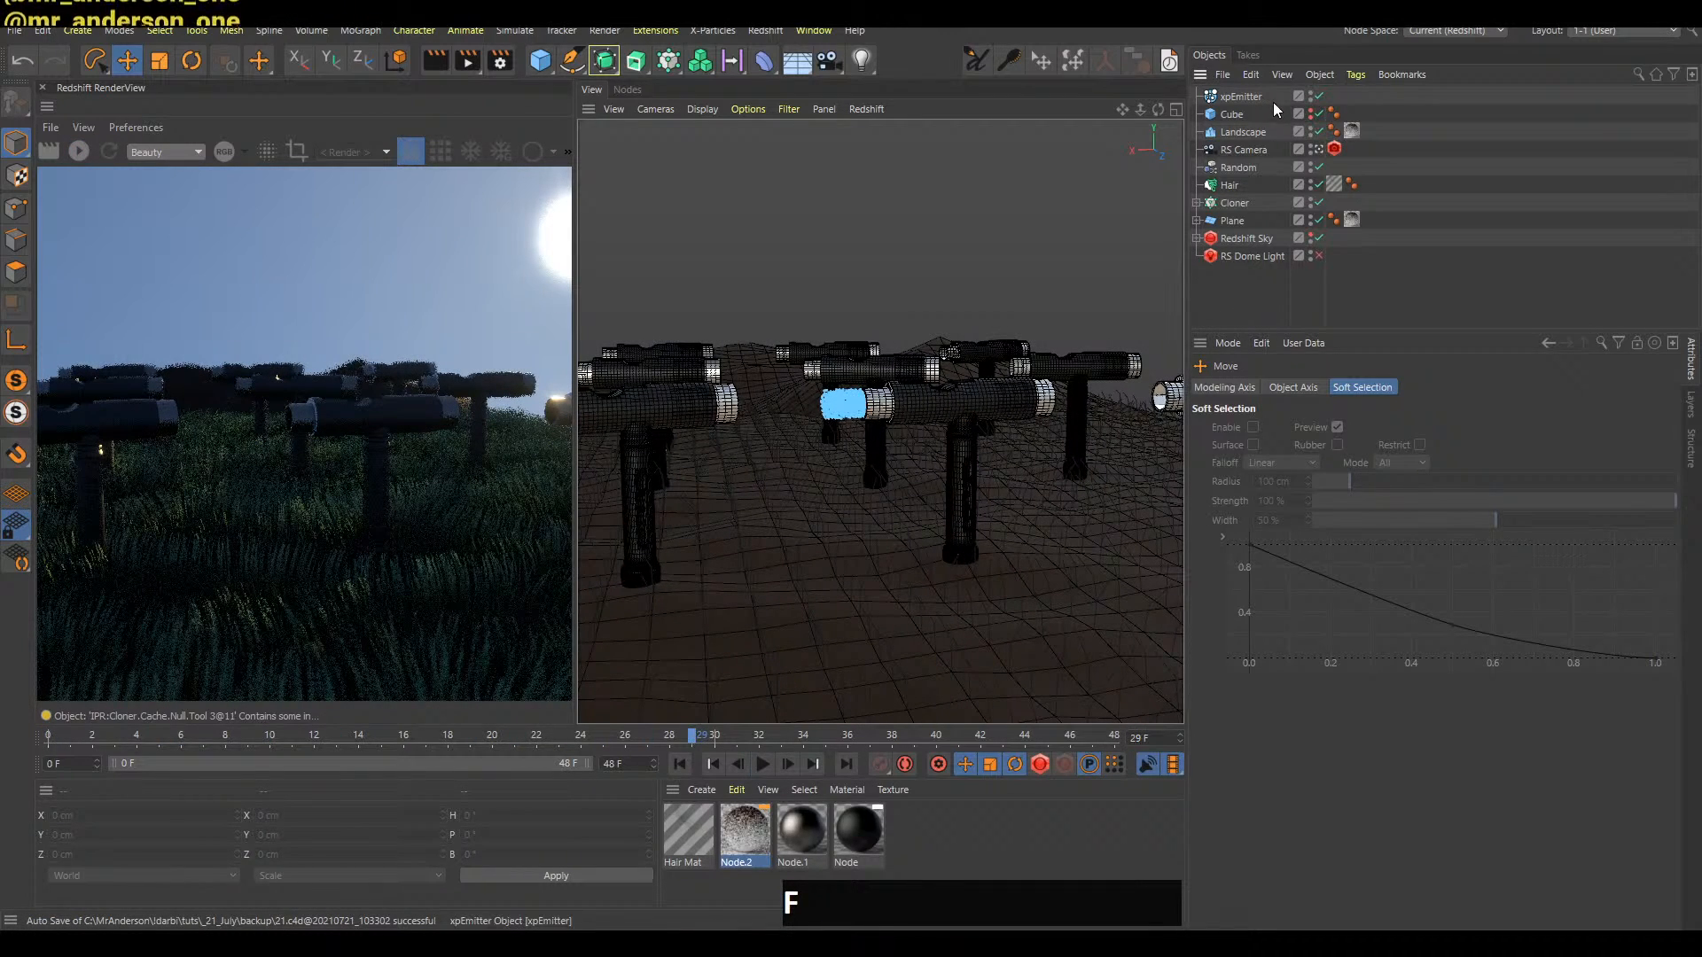
right_click_drag(900, 421, 915, 406, "alt")
key("f")
key("F8")
key("F8")
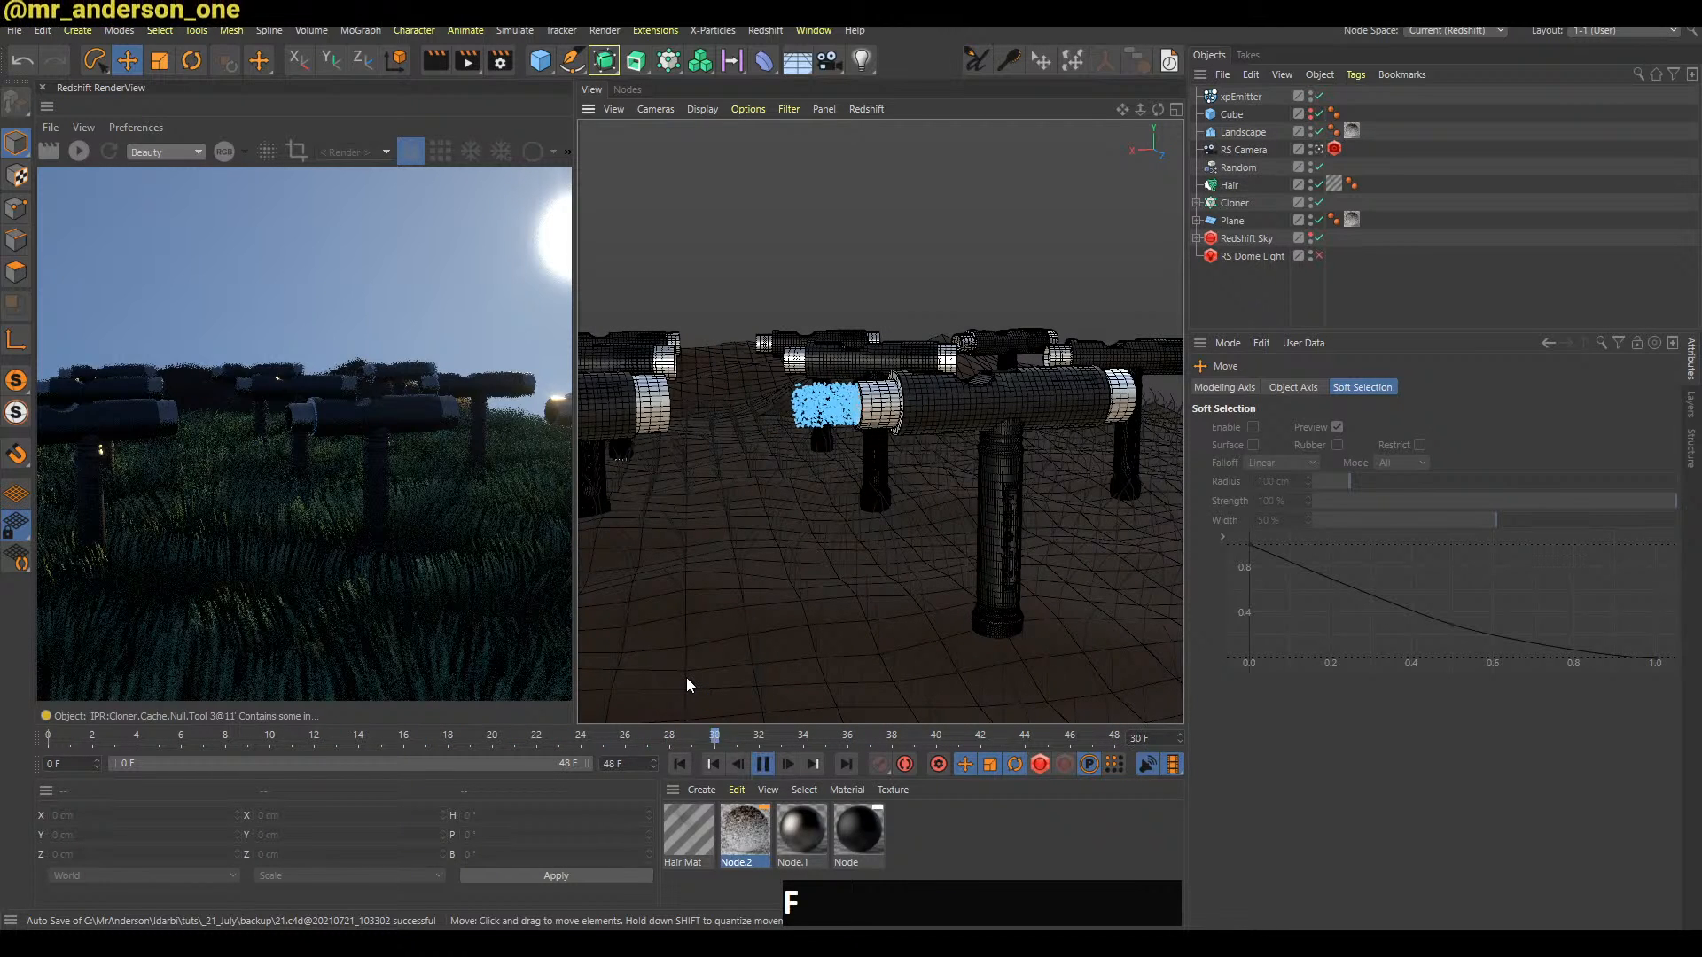
key("F8")
left_click(1253, 313)
key("ctrl+s")
left_click(1274, 95)
Switch to the live stream's chat and YouTube Studio dashboard to check them, and minimise the chat window
key("alt+Tab")
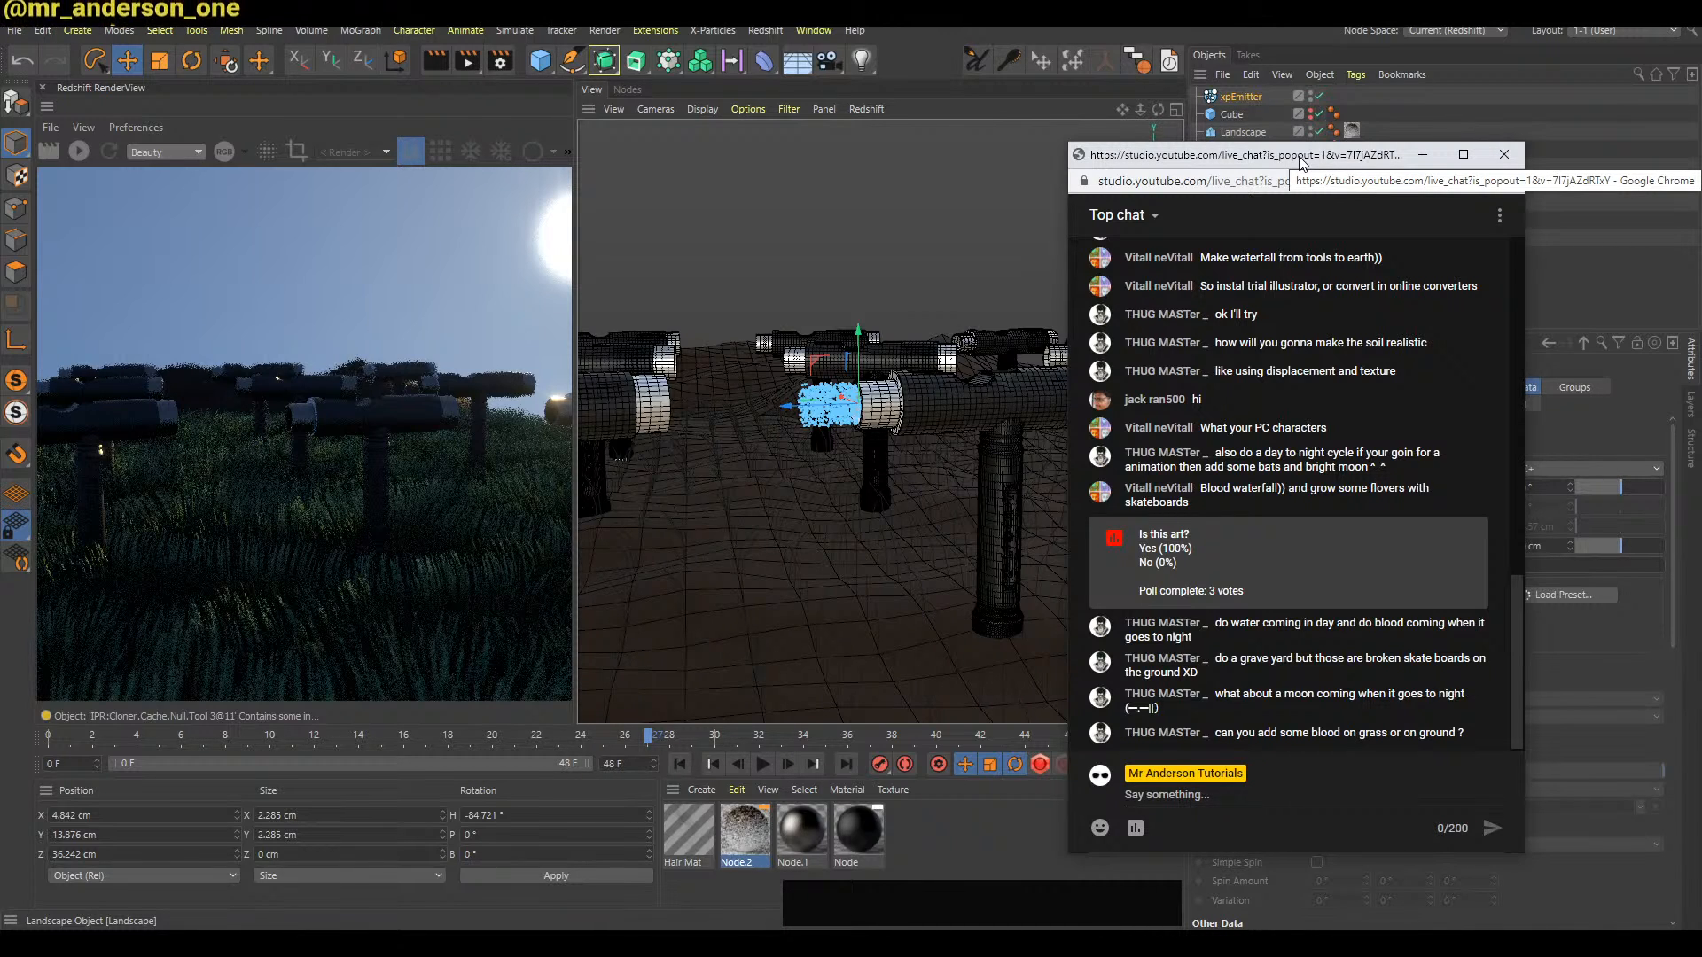
key("alt+Tab")
key("alt+Tab")
key("alt+Tab")
key("alt+Tab")
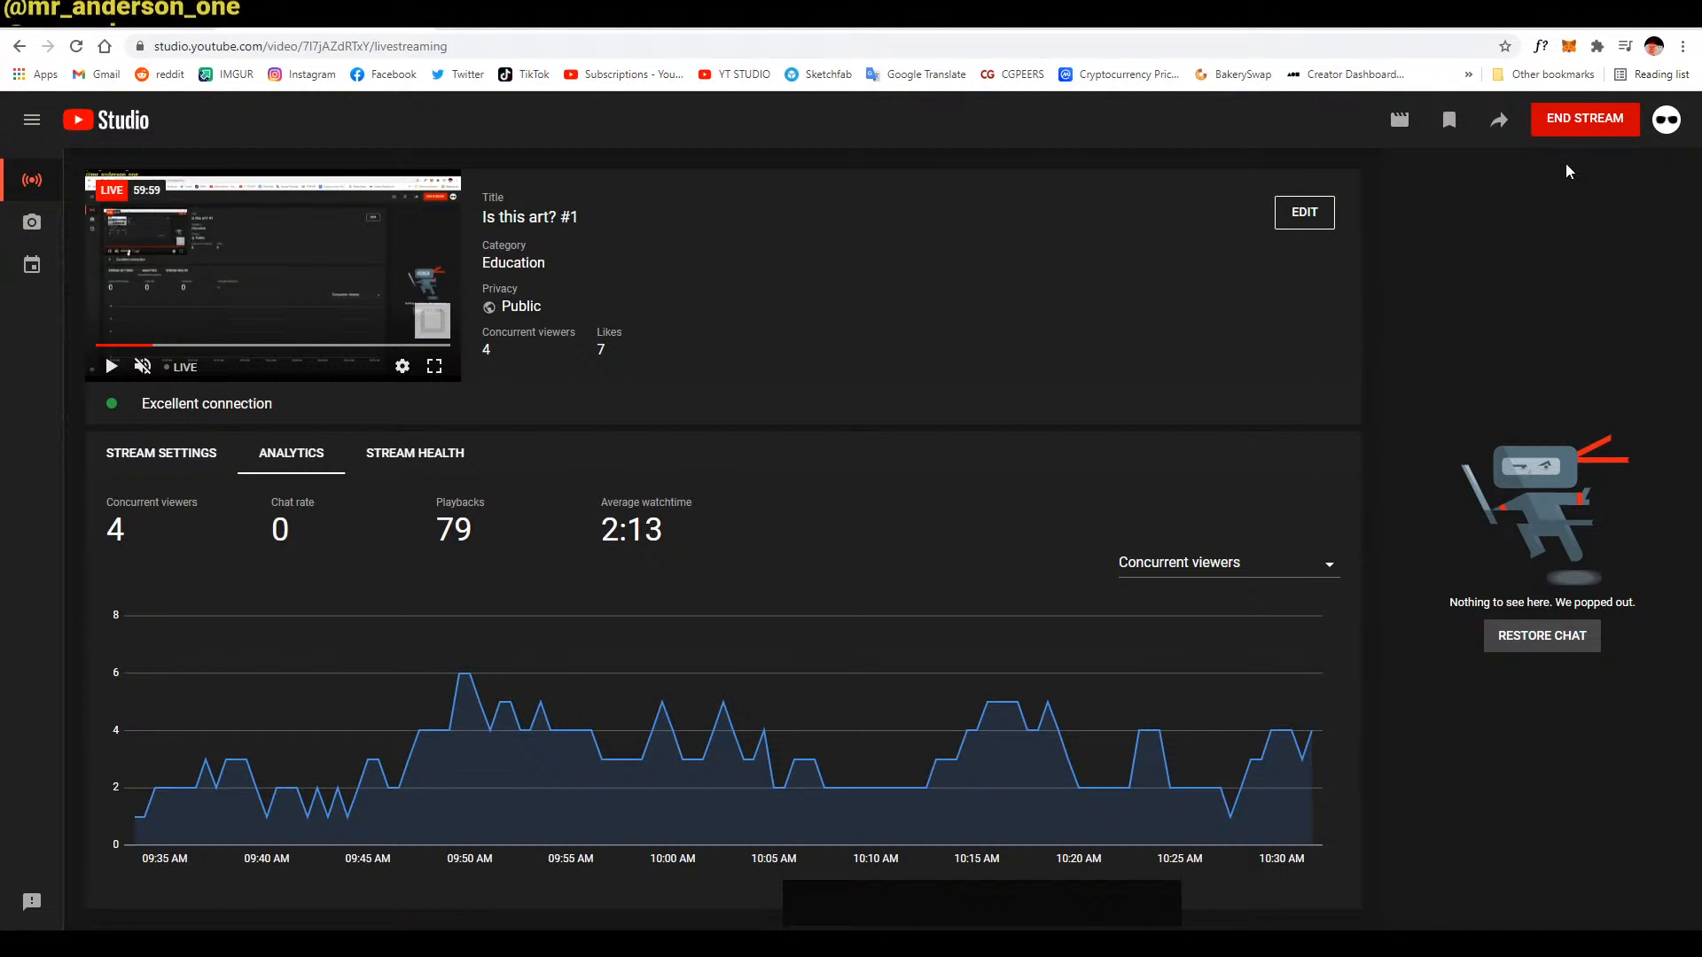
left_click(1600, 12)
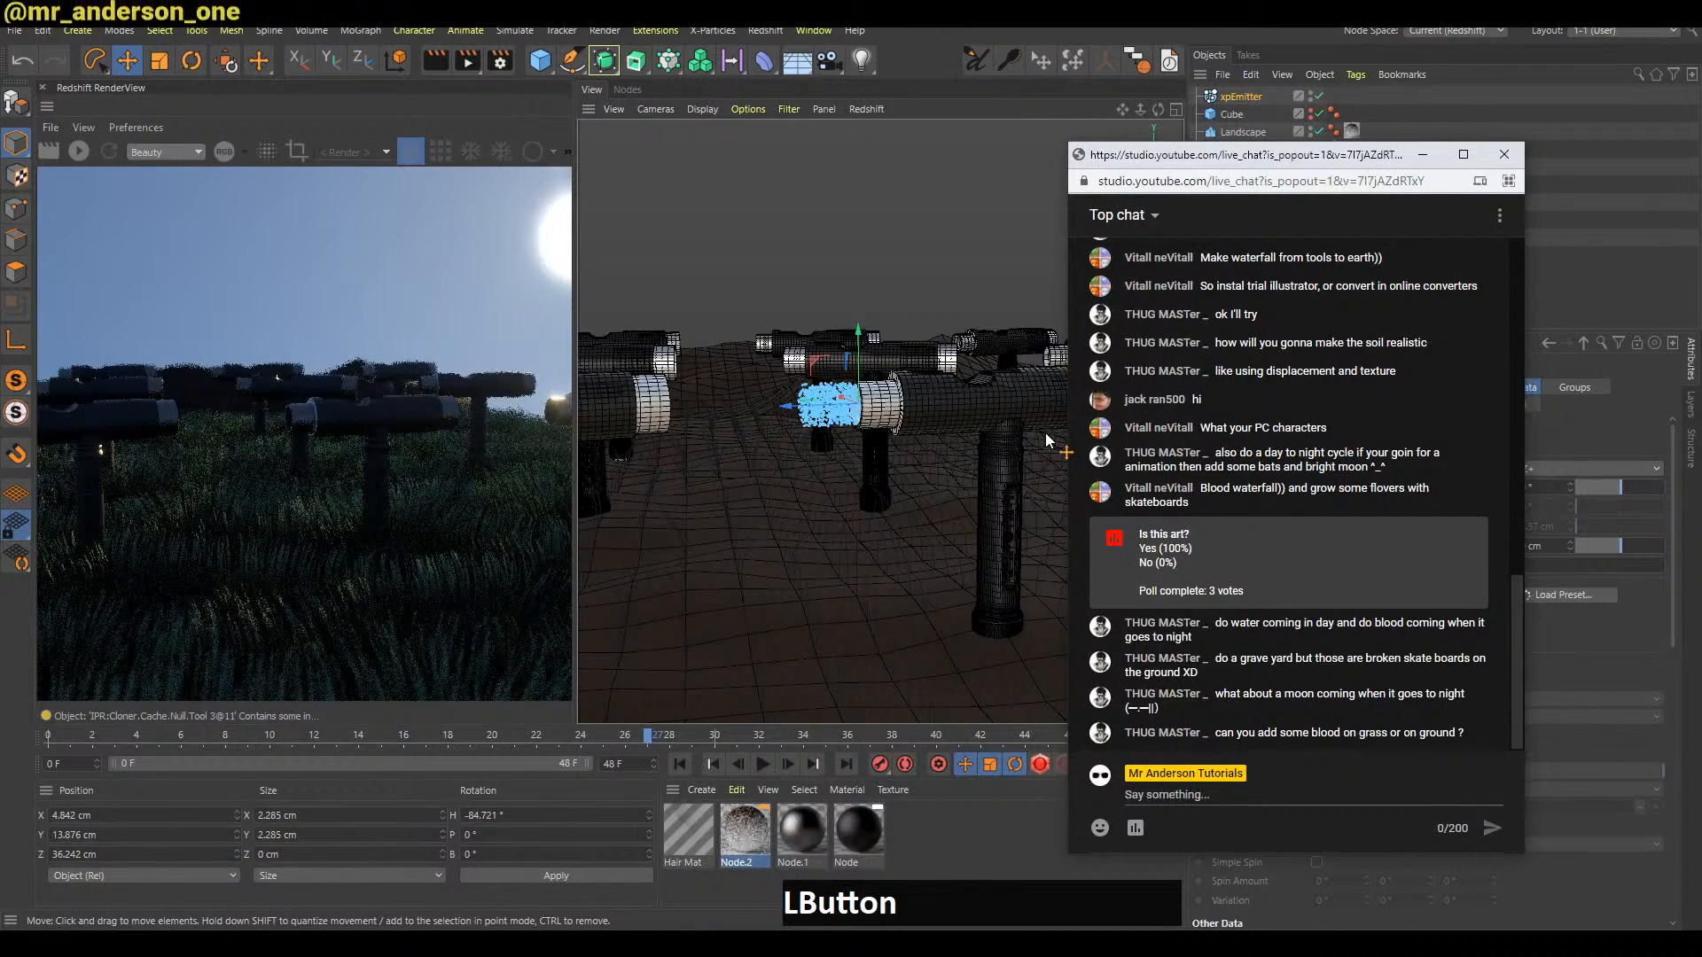
left_click(1423, 155)
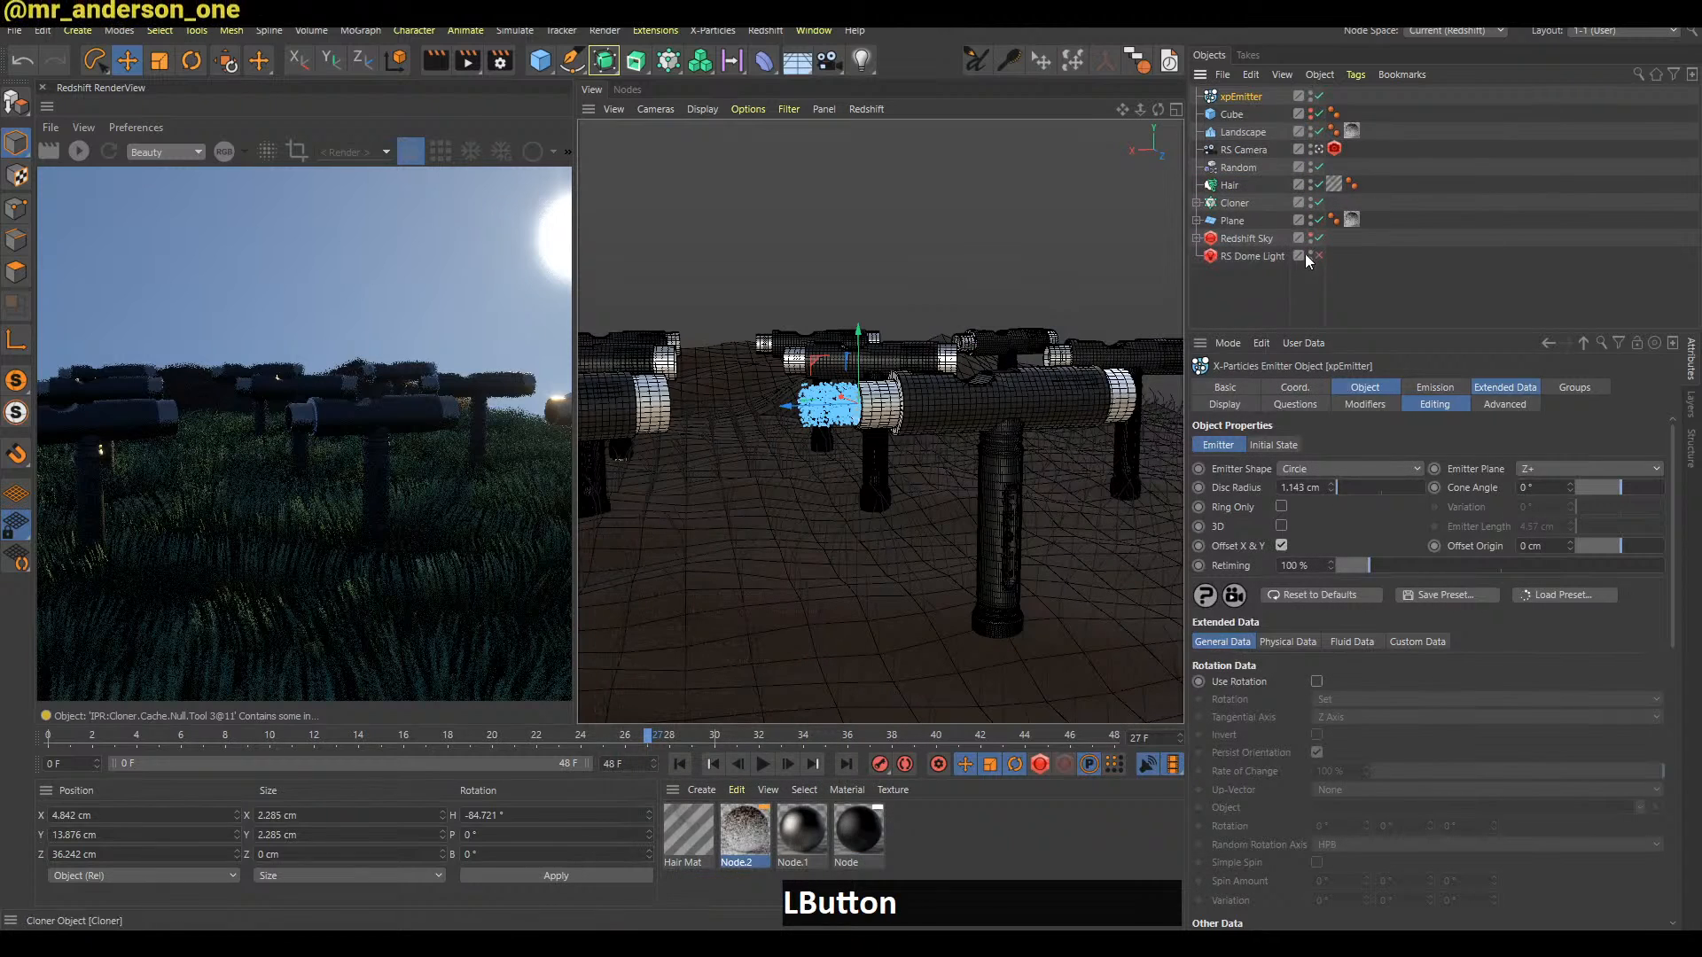
Replay the ungrouped particle stream to examine its fit against the tube's opening
left_click(1232, 300)
key("f")
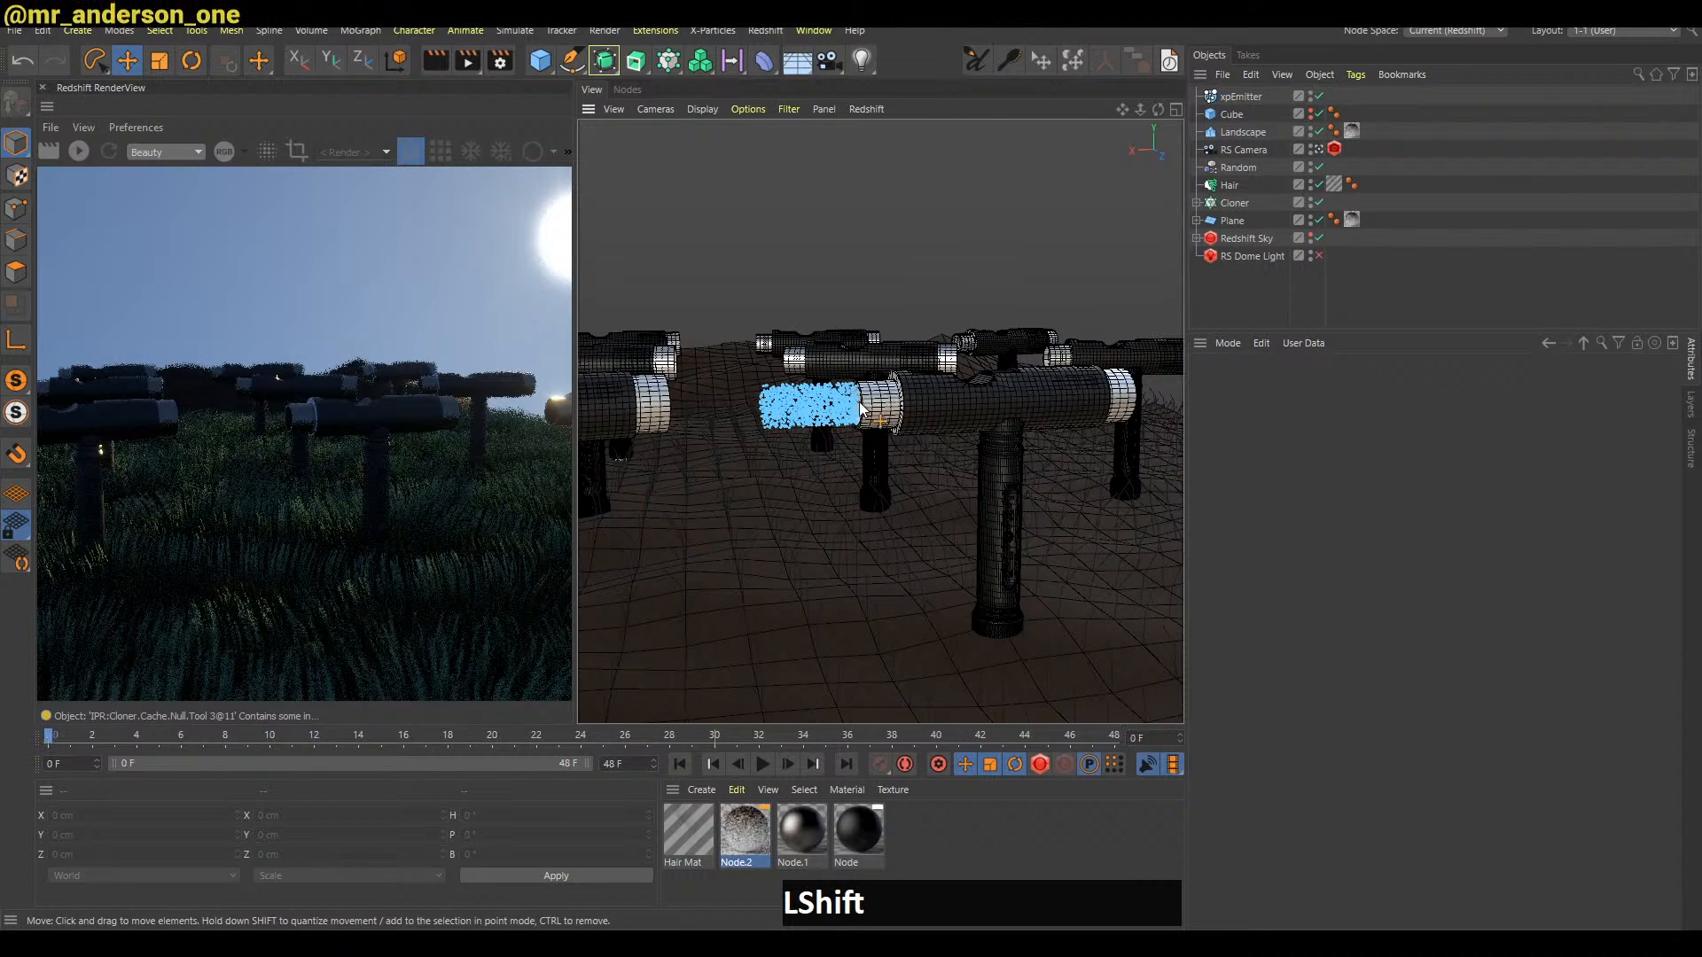
key("shift+f")
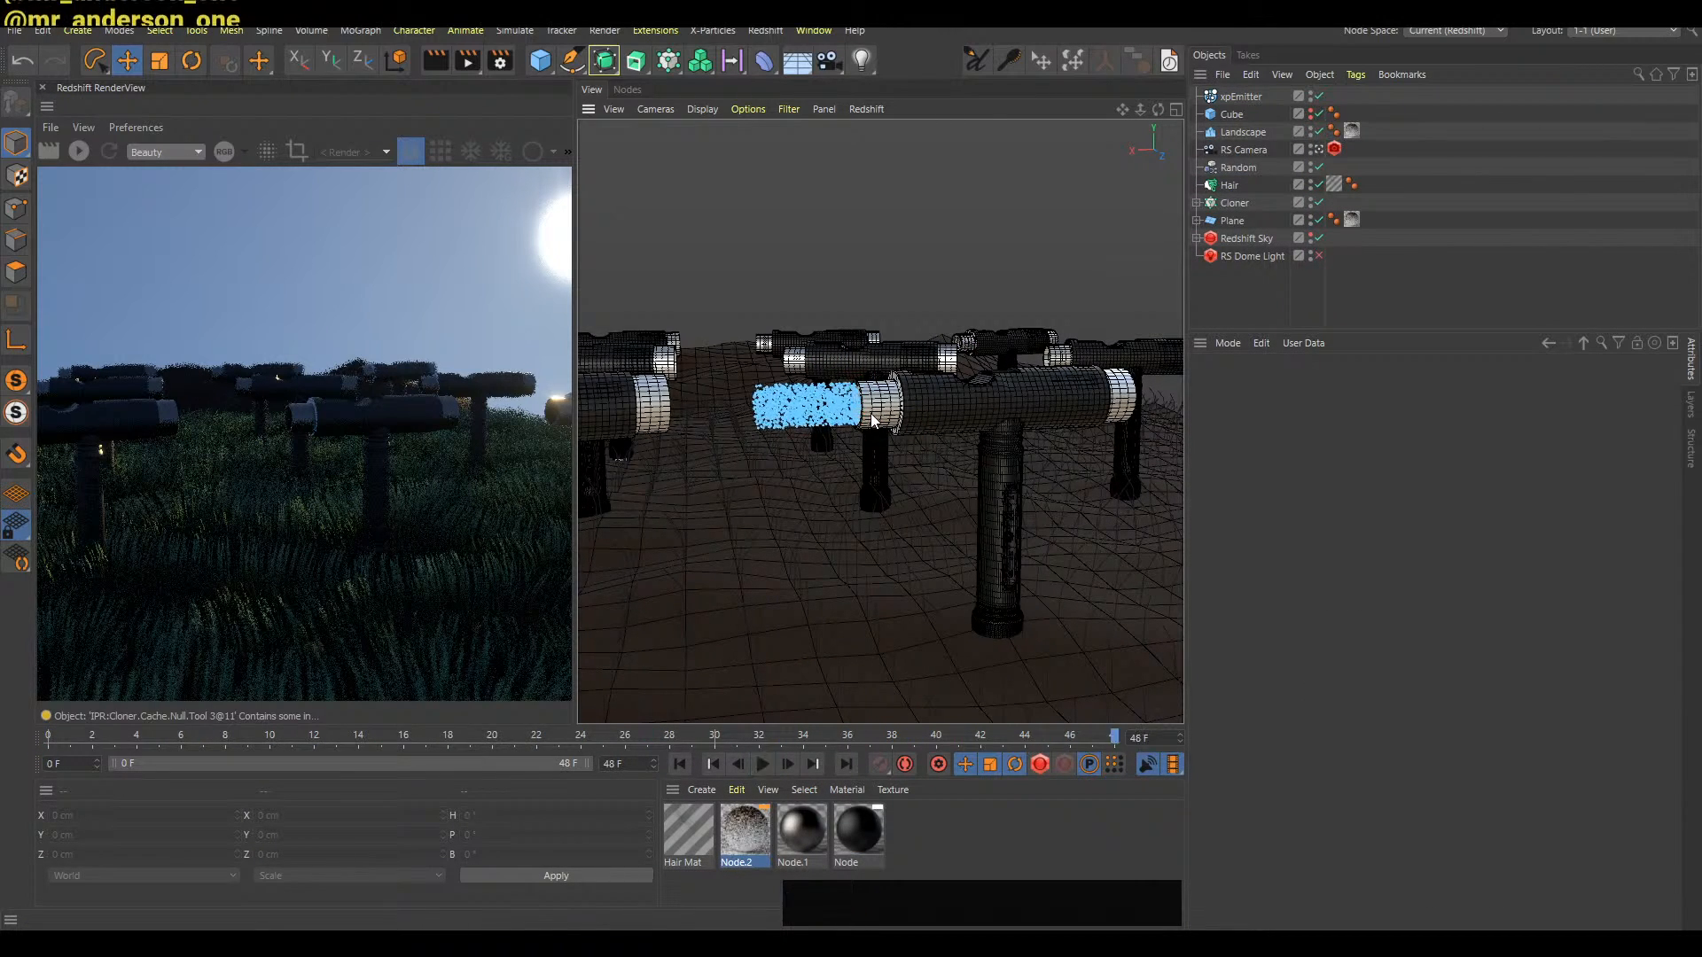
Shrink the xpEmitter to about 2.1 cm across and nudge it to about X 4.8 and Z 36.2 cm in the top view
left_click(1274, 94)
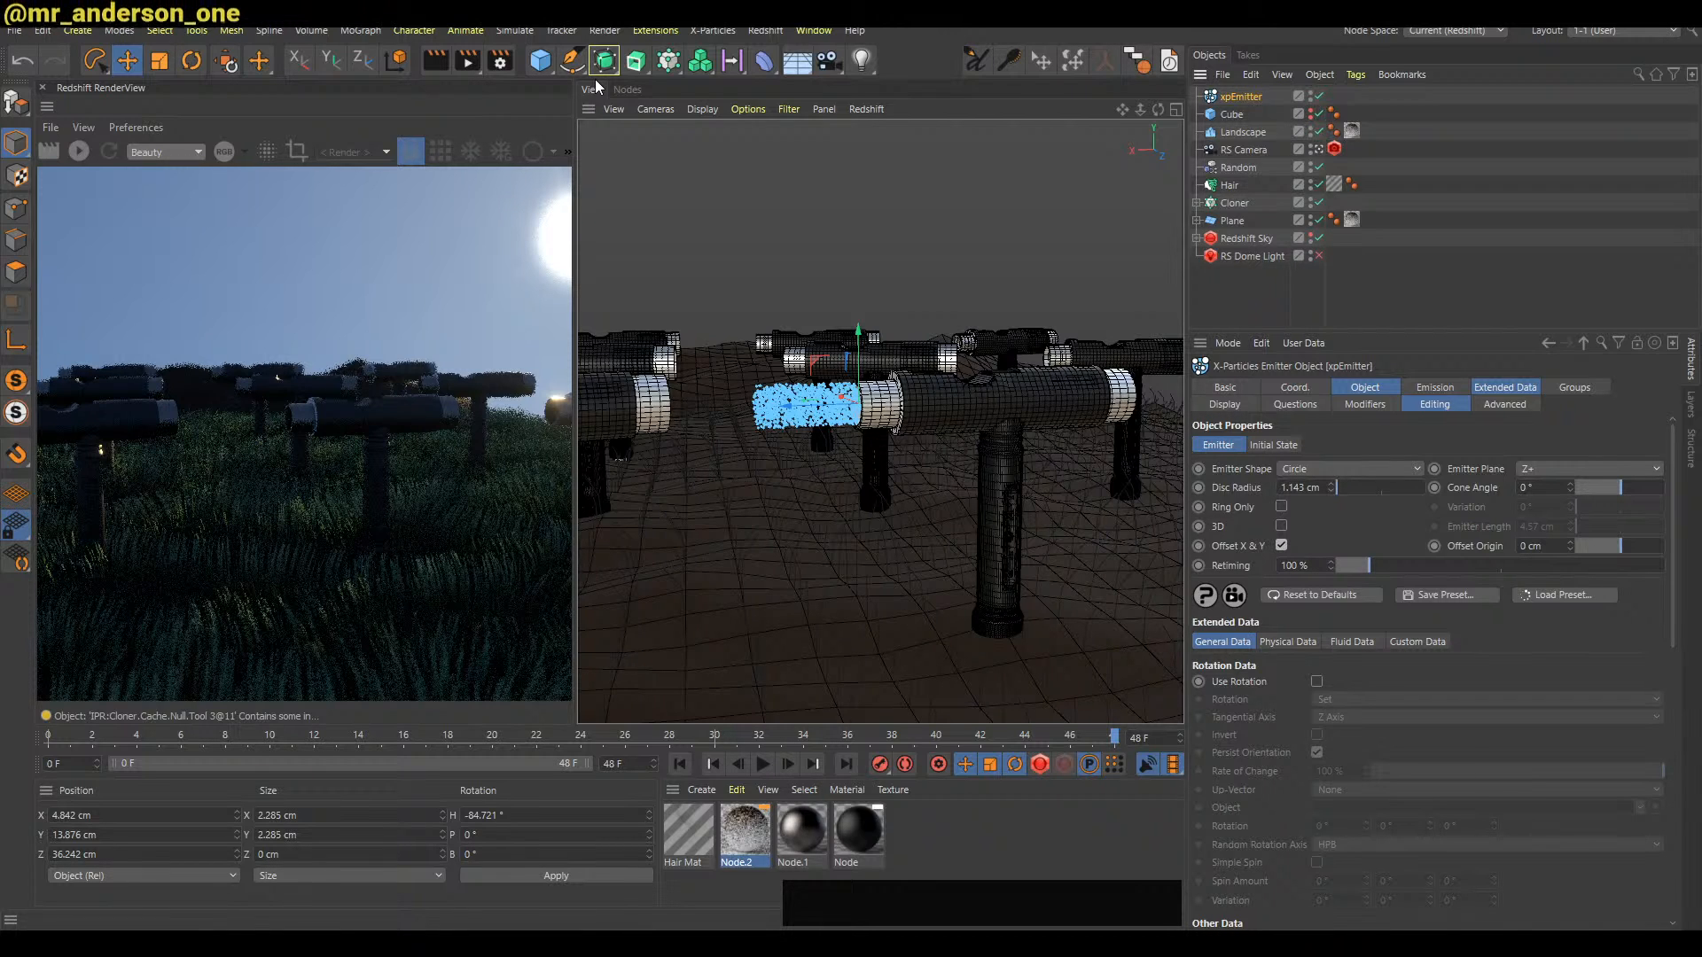
key("F3")
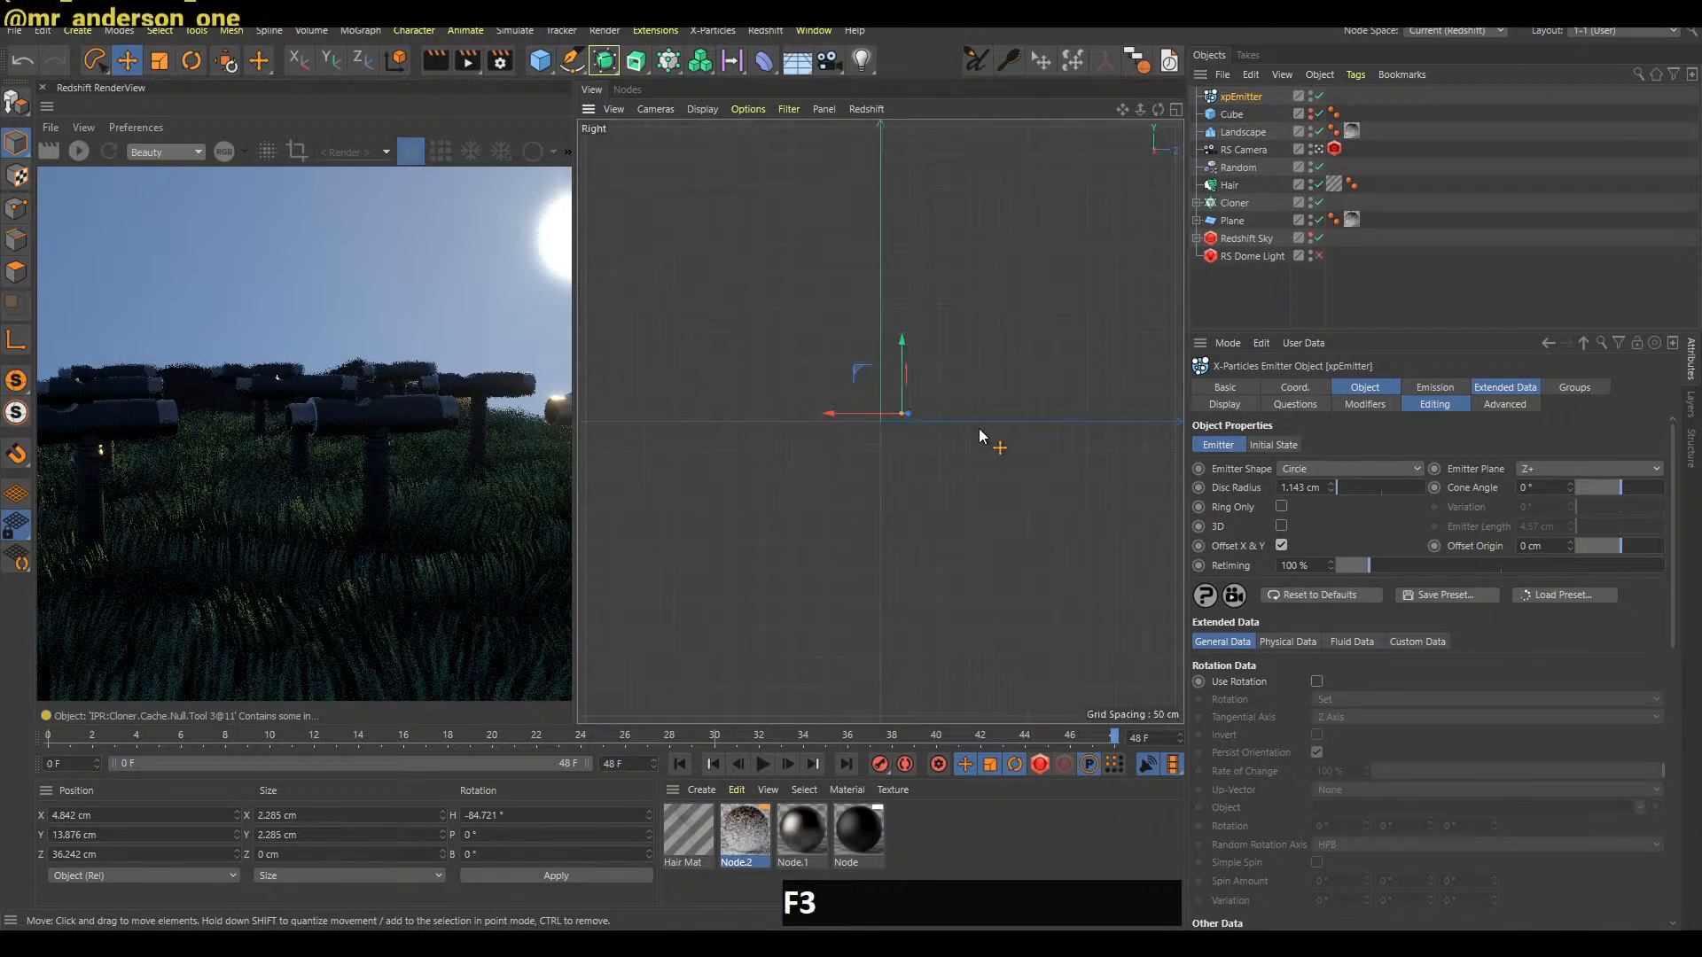
key("F2")
left_click_drag(921, 308, 933, 296)
right_click_drag(972, 268, 1015, 215, "alt")
key("t")
mouse_move(1071, 210)
left_mouse_down()
mouse_move(1046, 239)
mouse_move(1072, 213)
left_mouse_up()
key("e")
key("F3")
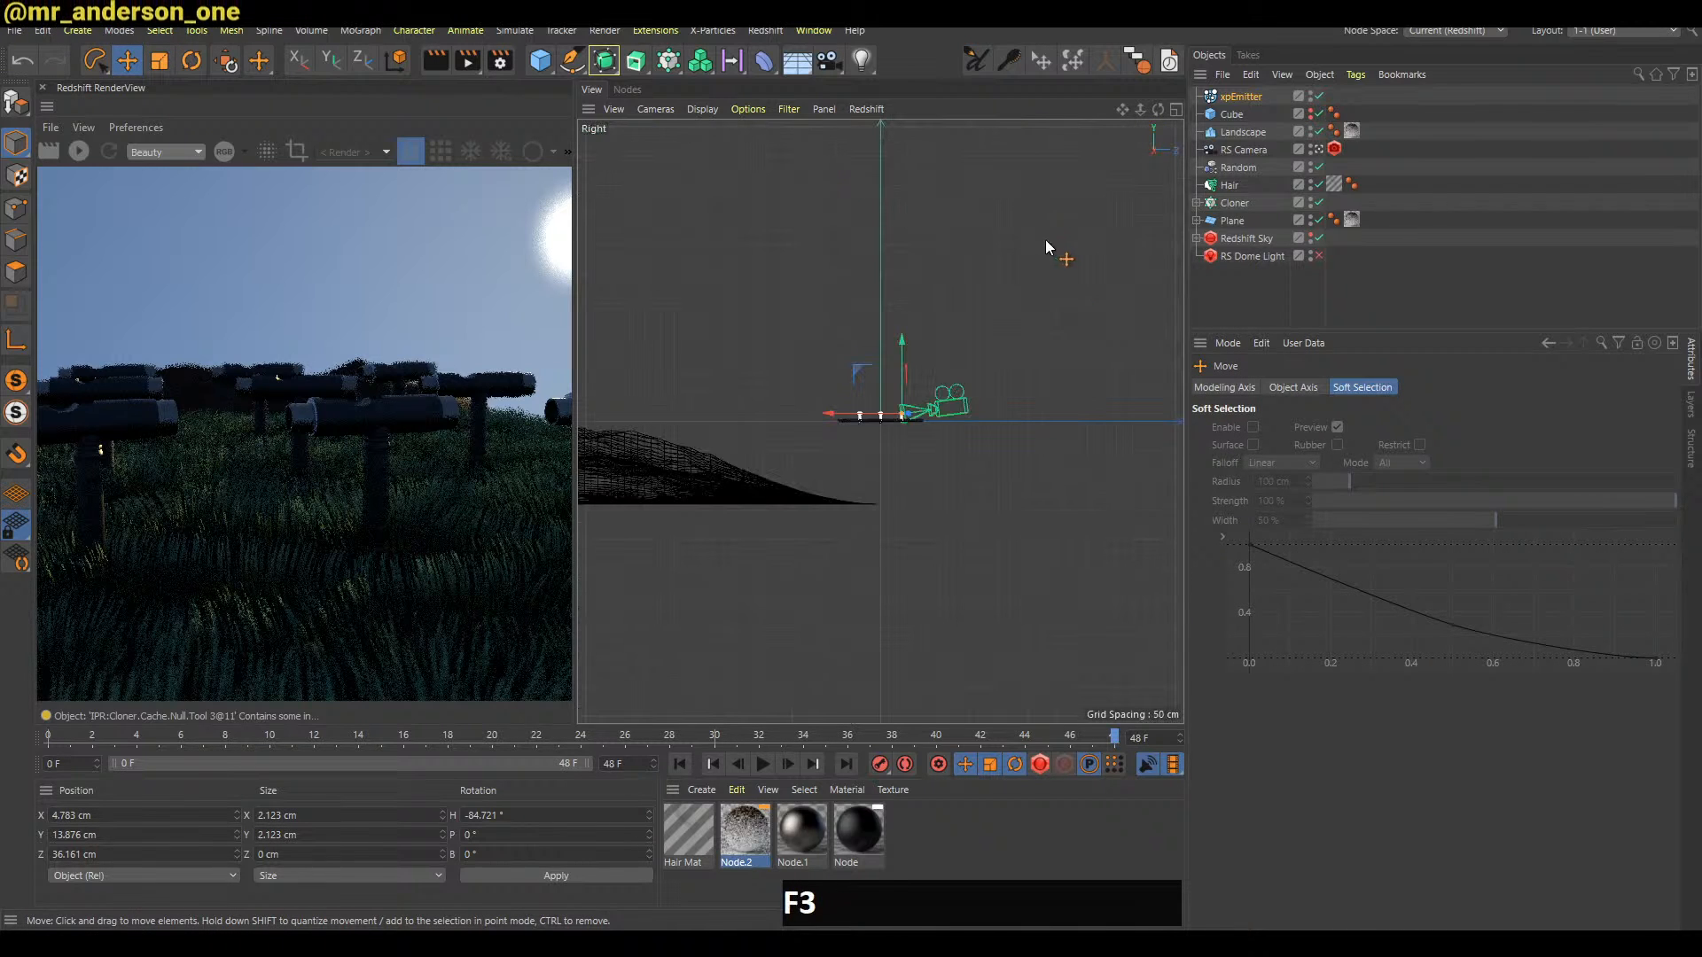
Check the resized emitter's alignment with the tube from the side and replay the emission
right_click_drag(1048, 244, 1042, 416, "alt")
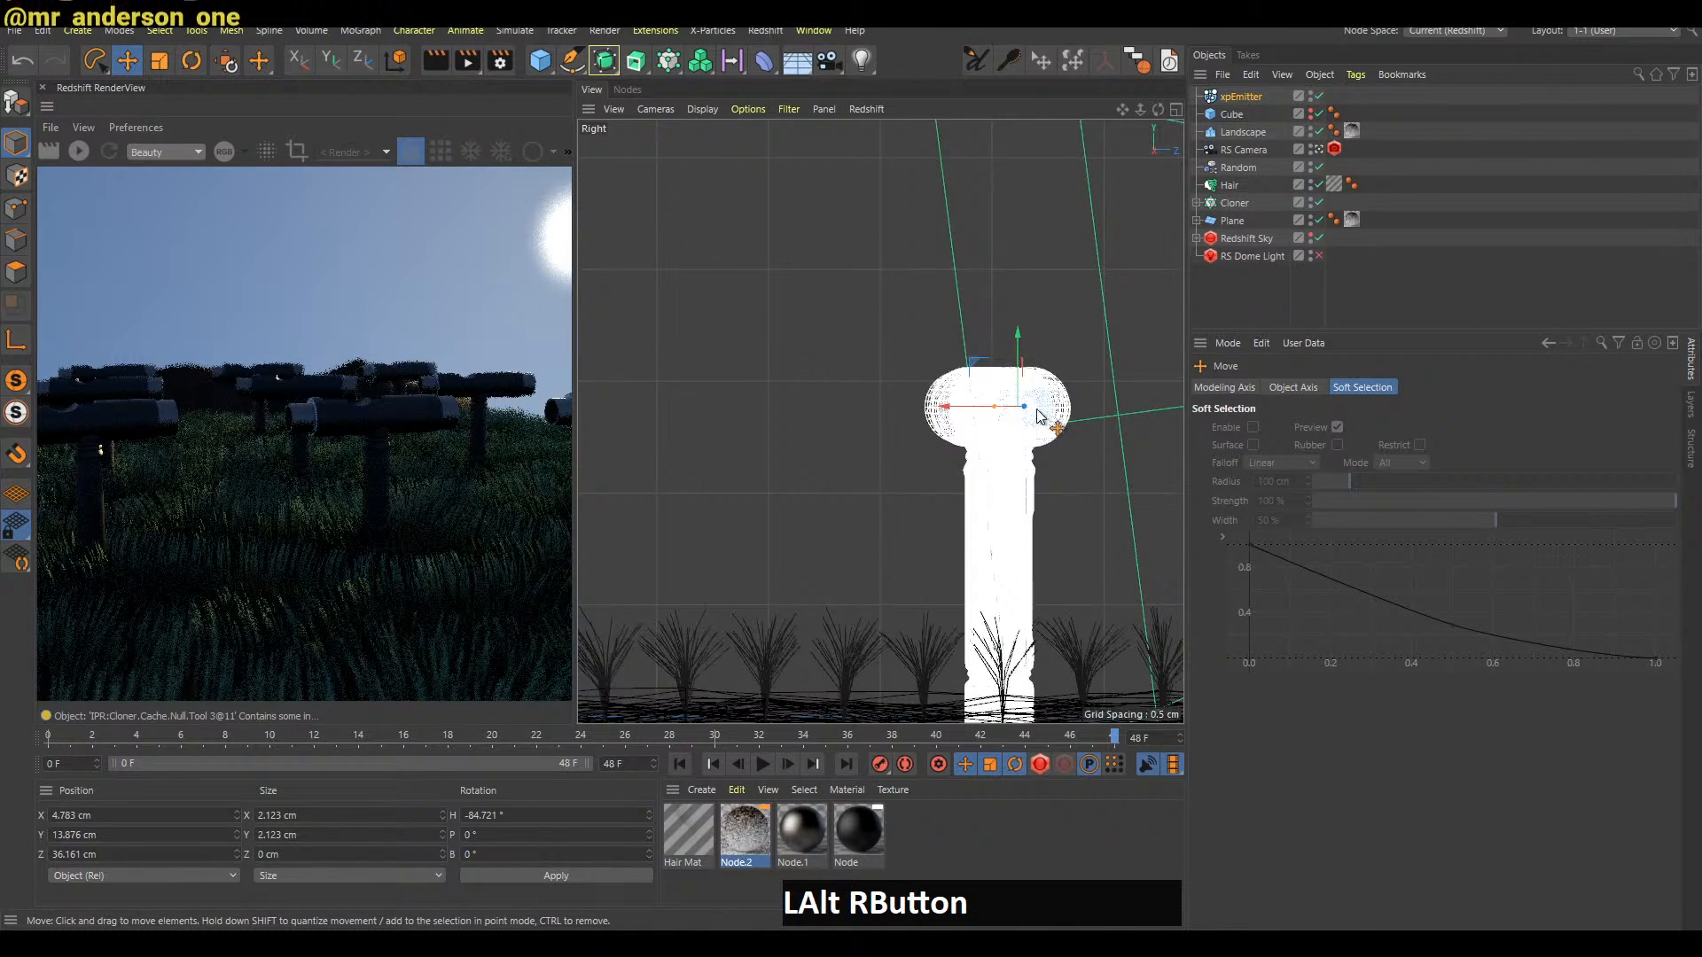
key("a")
key("F1")
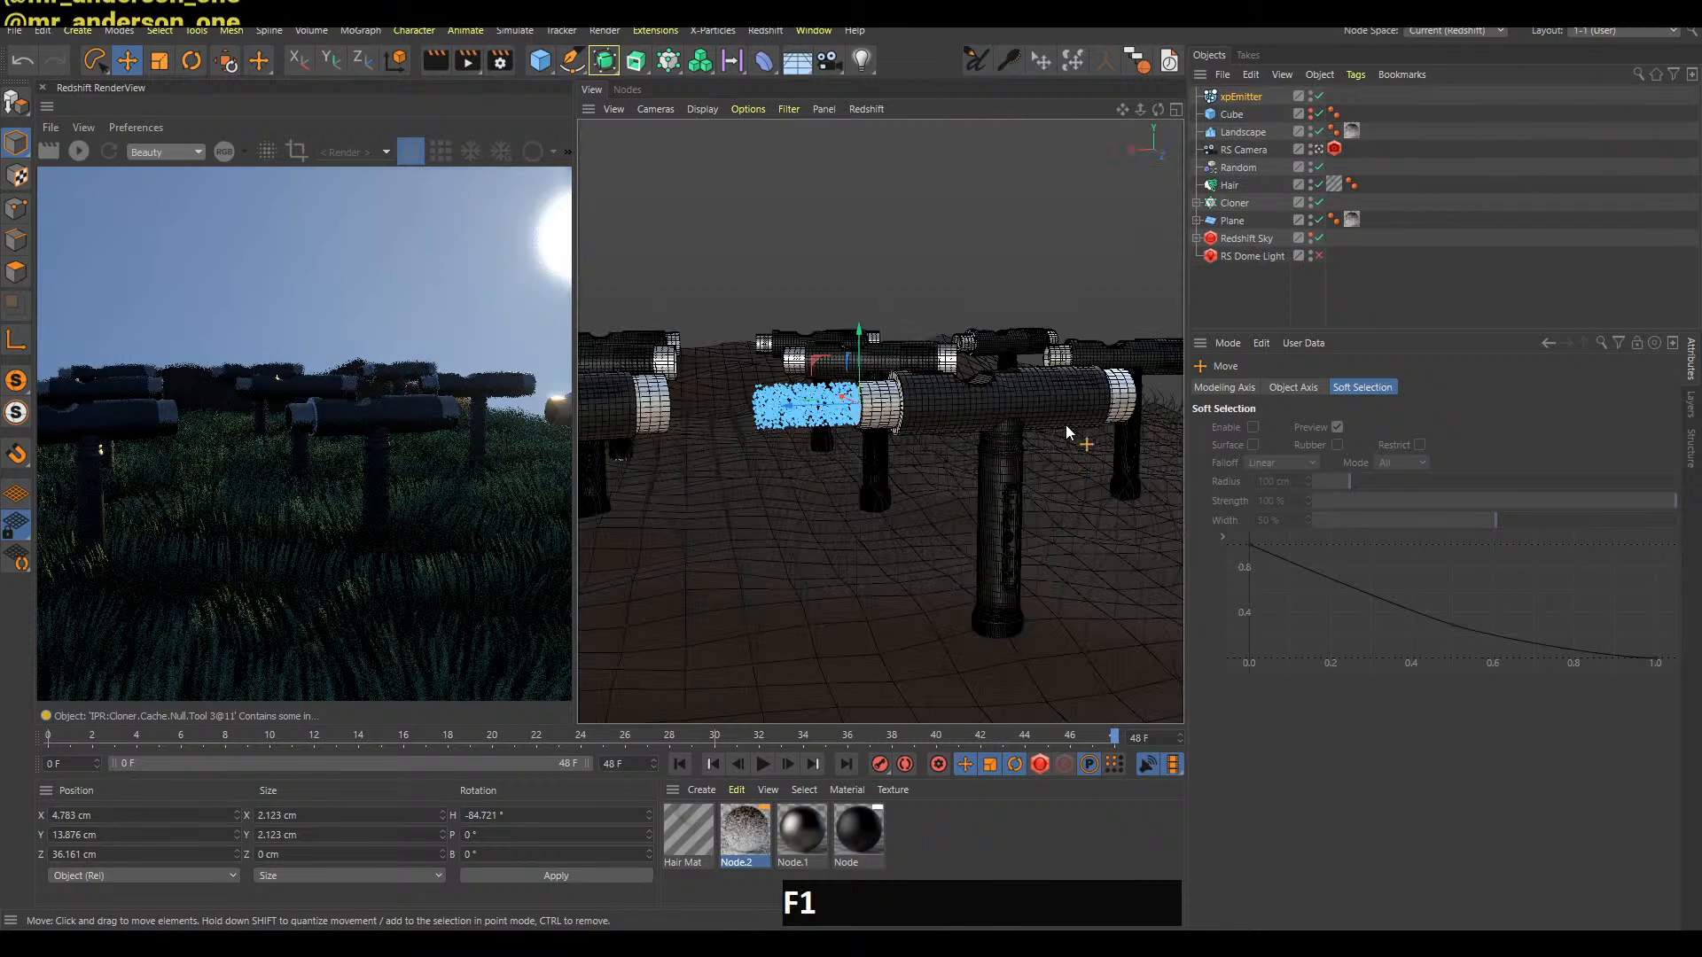
left_click(1252, 300)
key("F8")
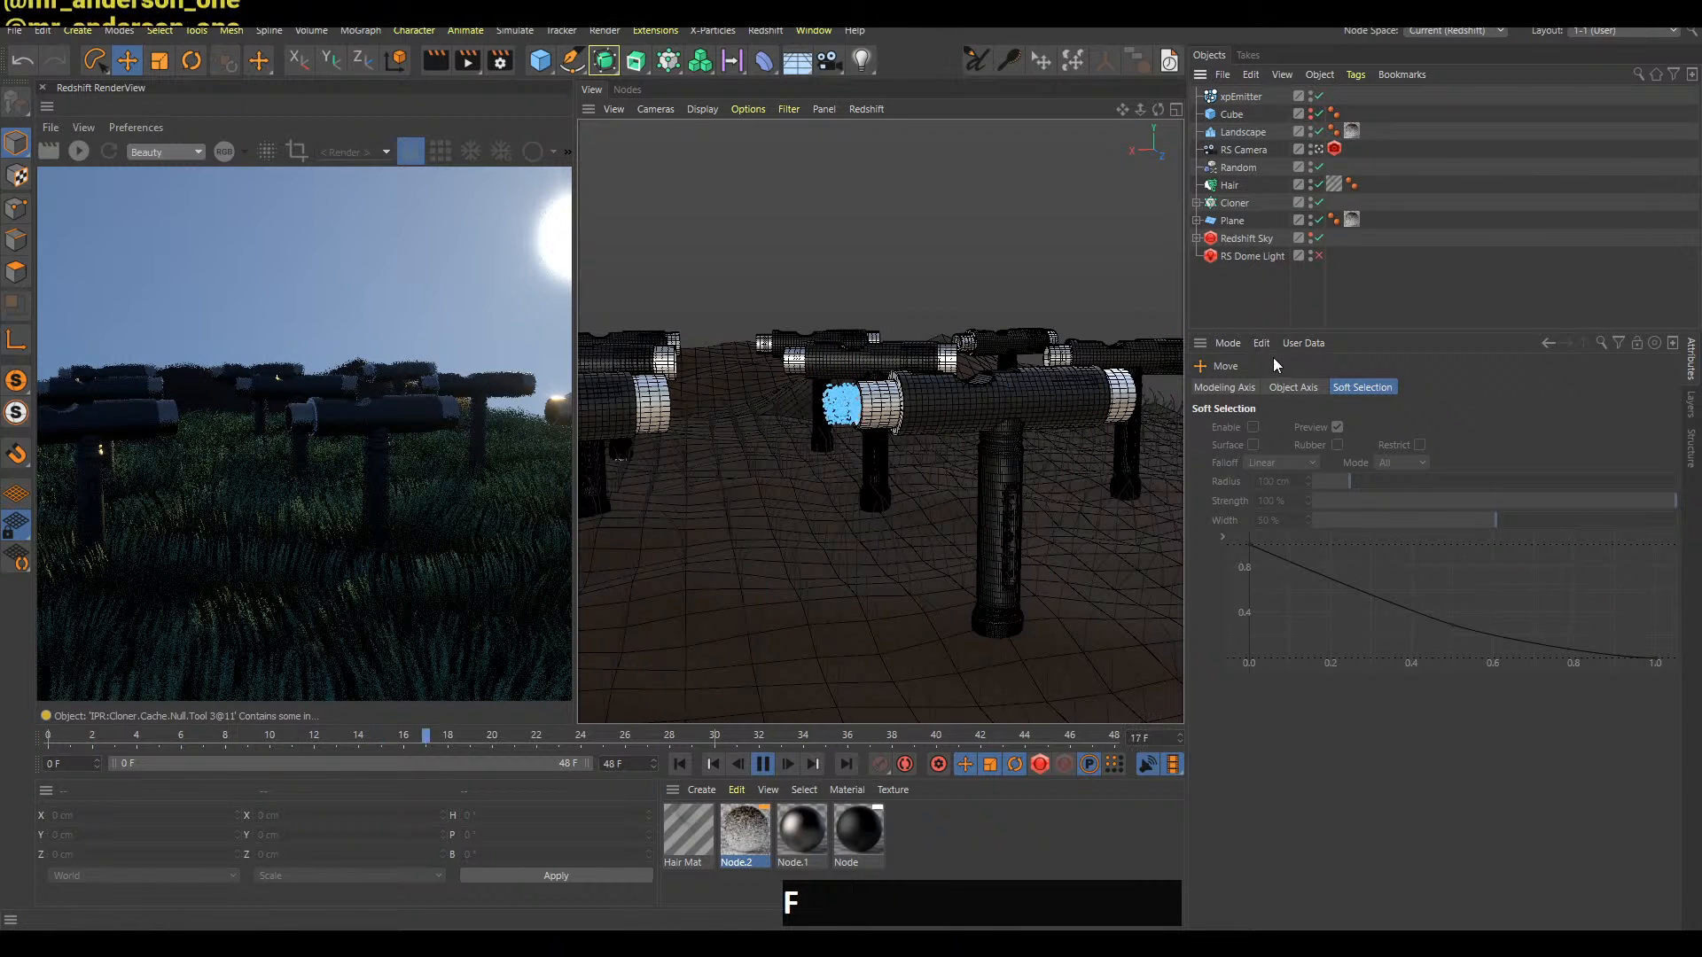
key("F8")
key("shift+f")
key("F8")
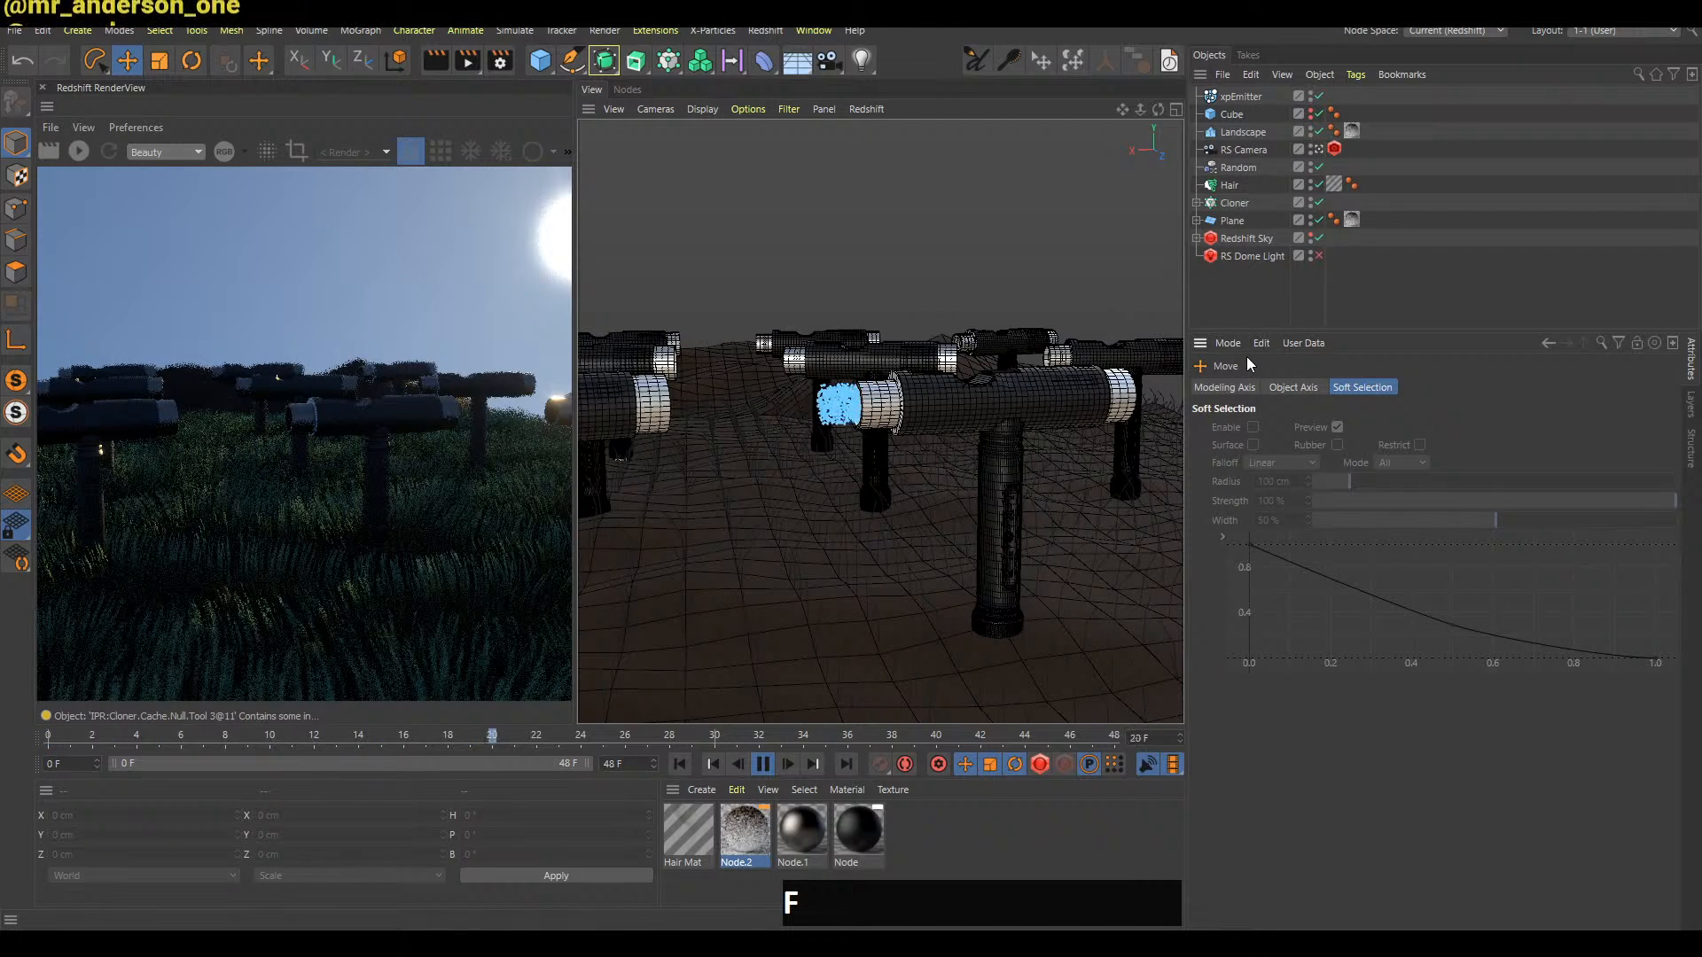
key("shift+f")
Add an xpGravity modifier to the scene and play the simulation with it
left_click(1258, 103)
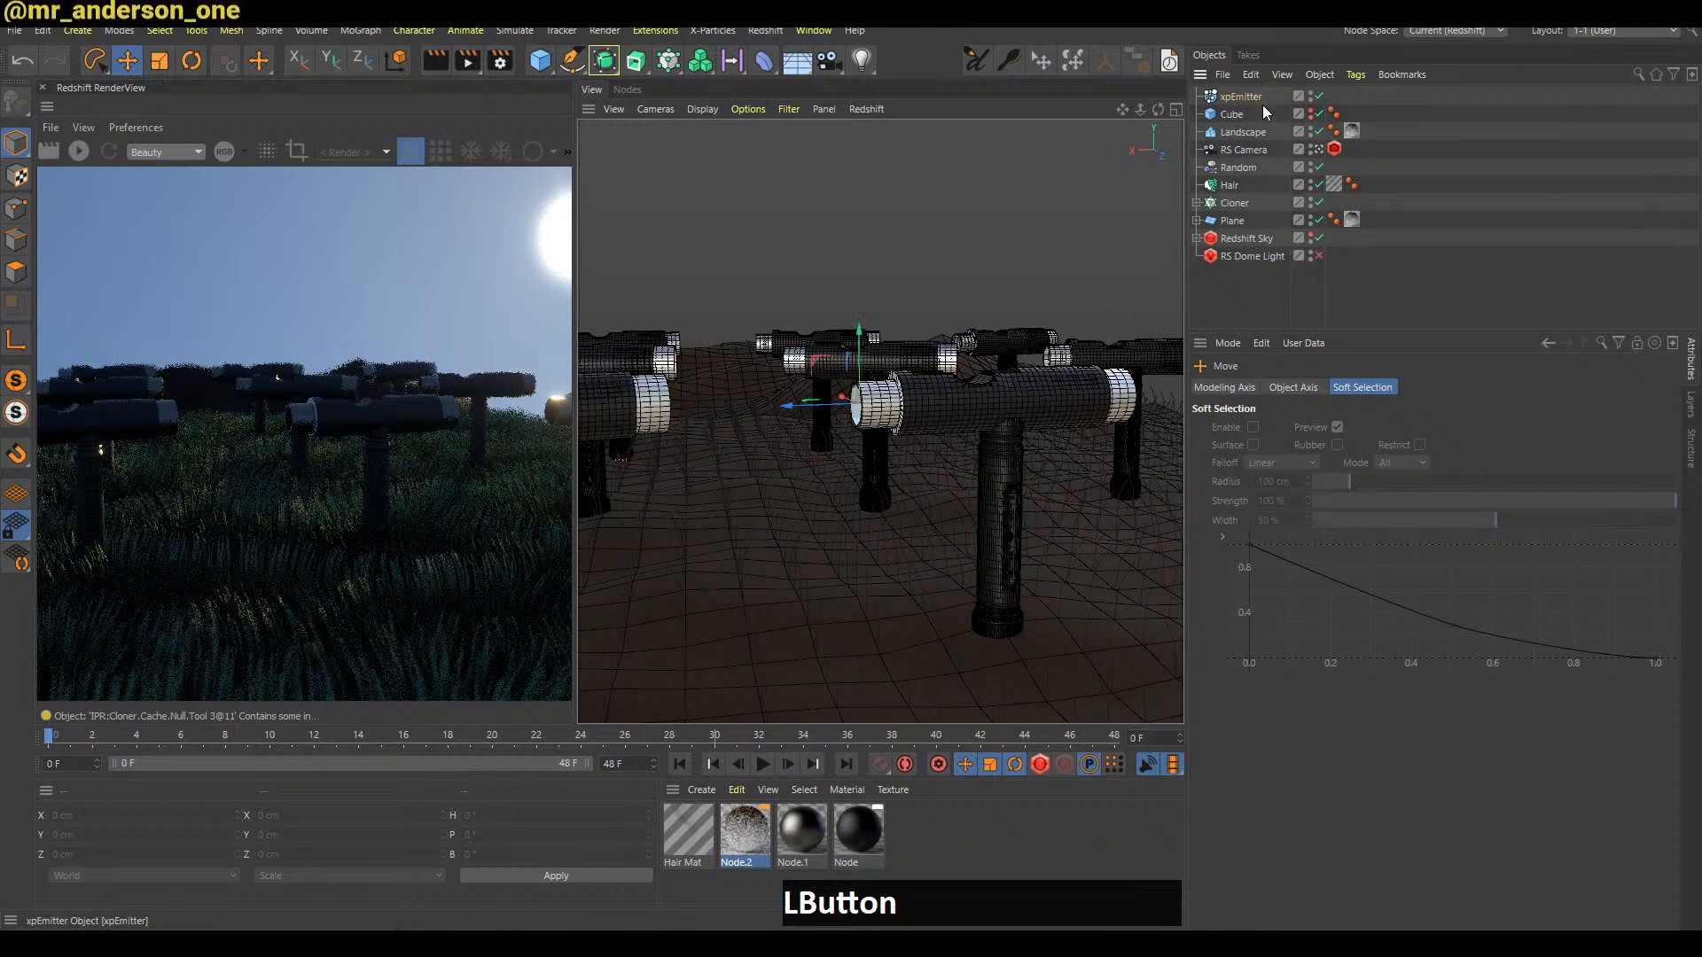
key("shift+c")
type("gravi")
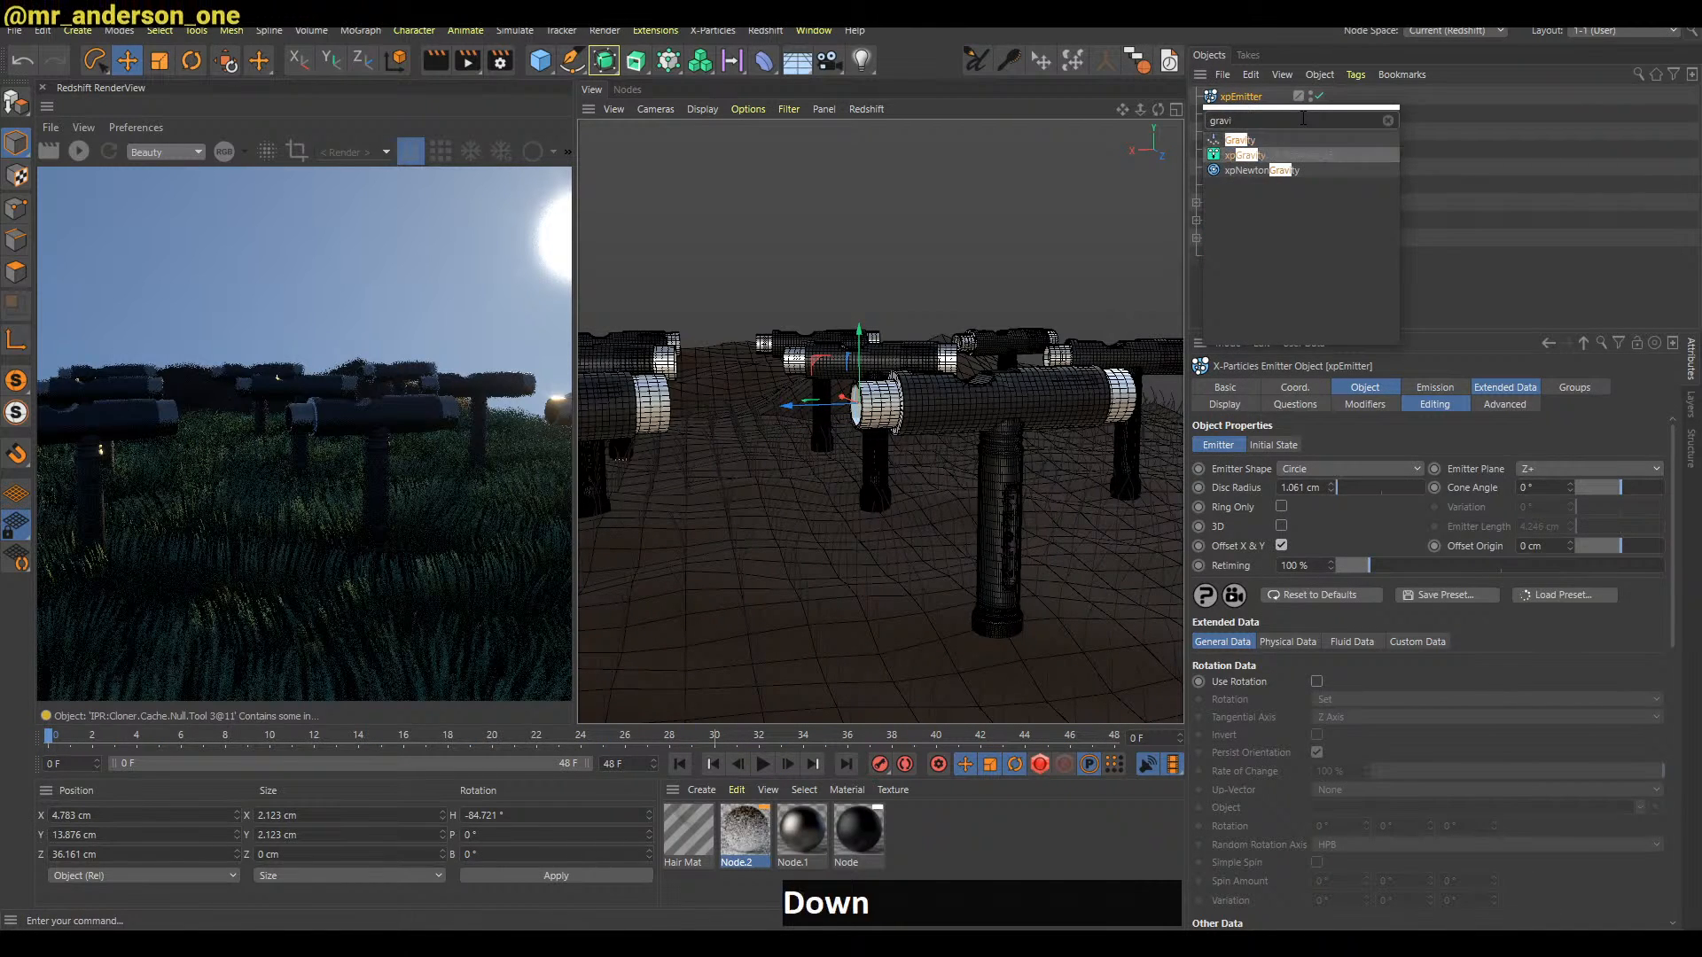
key("KP_Enter")
key("ctrl+shift+a")
key("F8")
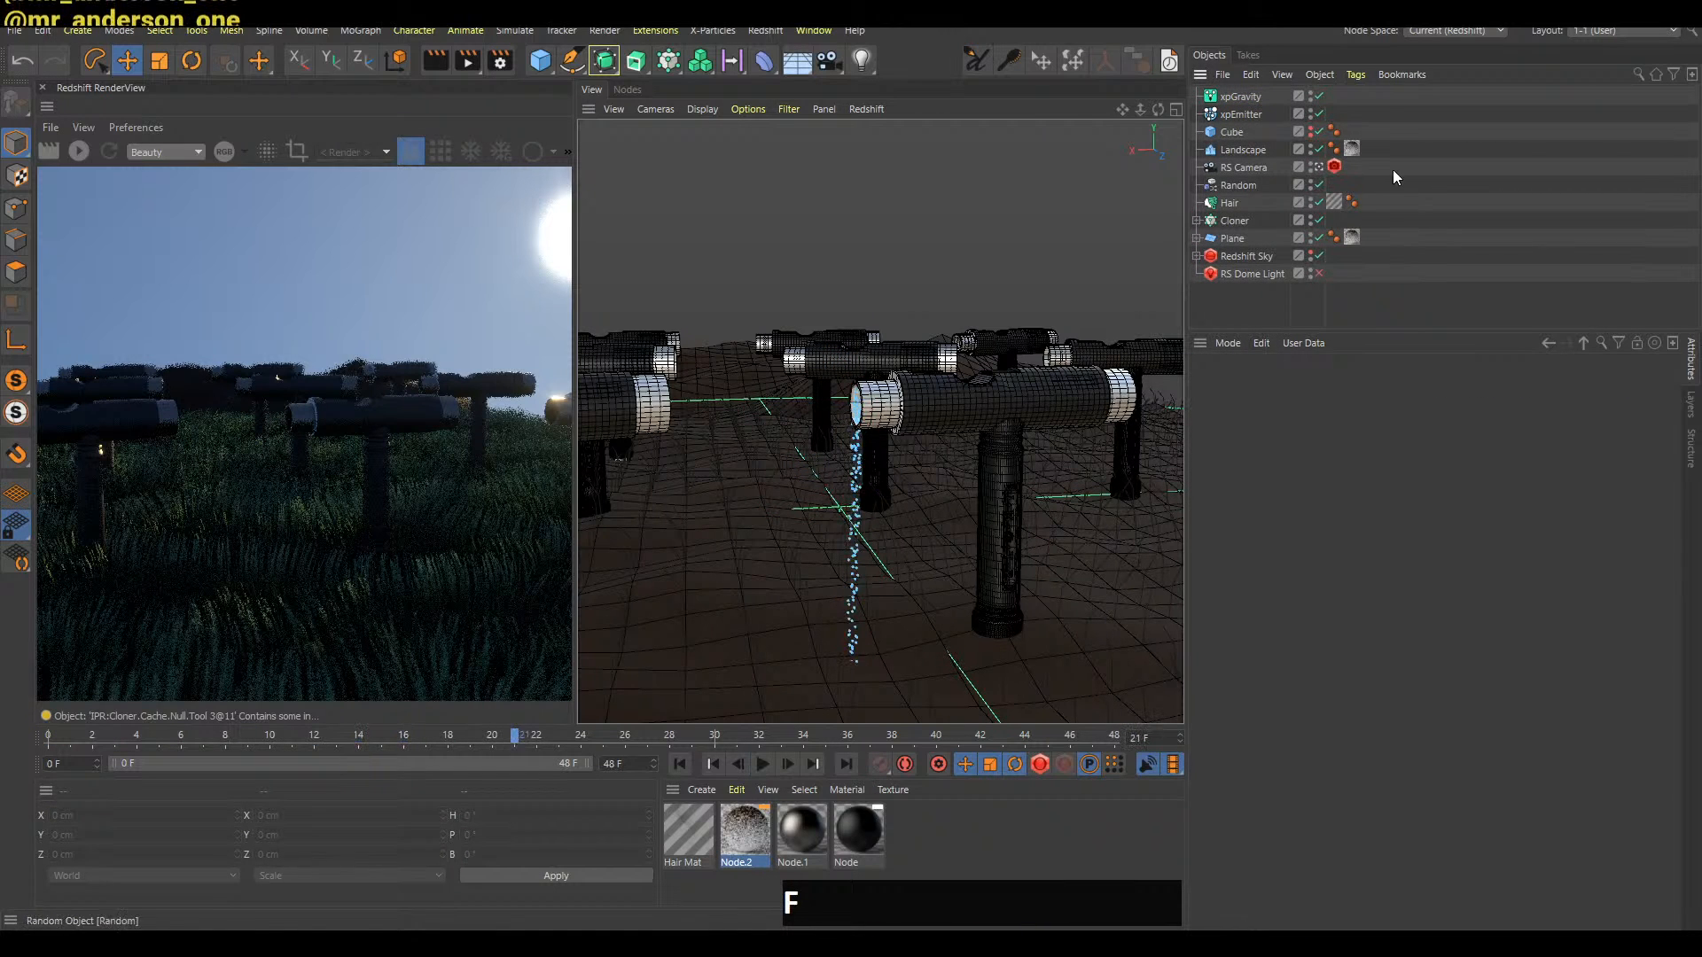
left_click(1241, 96)
key("F8")
key("F8")
key("ctrl+shift+a")
Add an xpFluidFX dynamics object from X-Particles to the scene
left_click(655, 30)
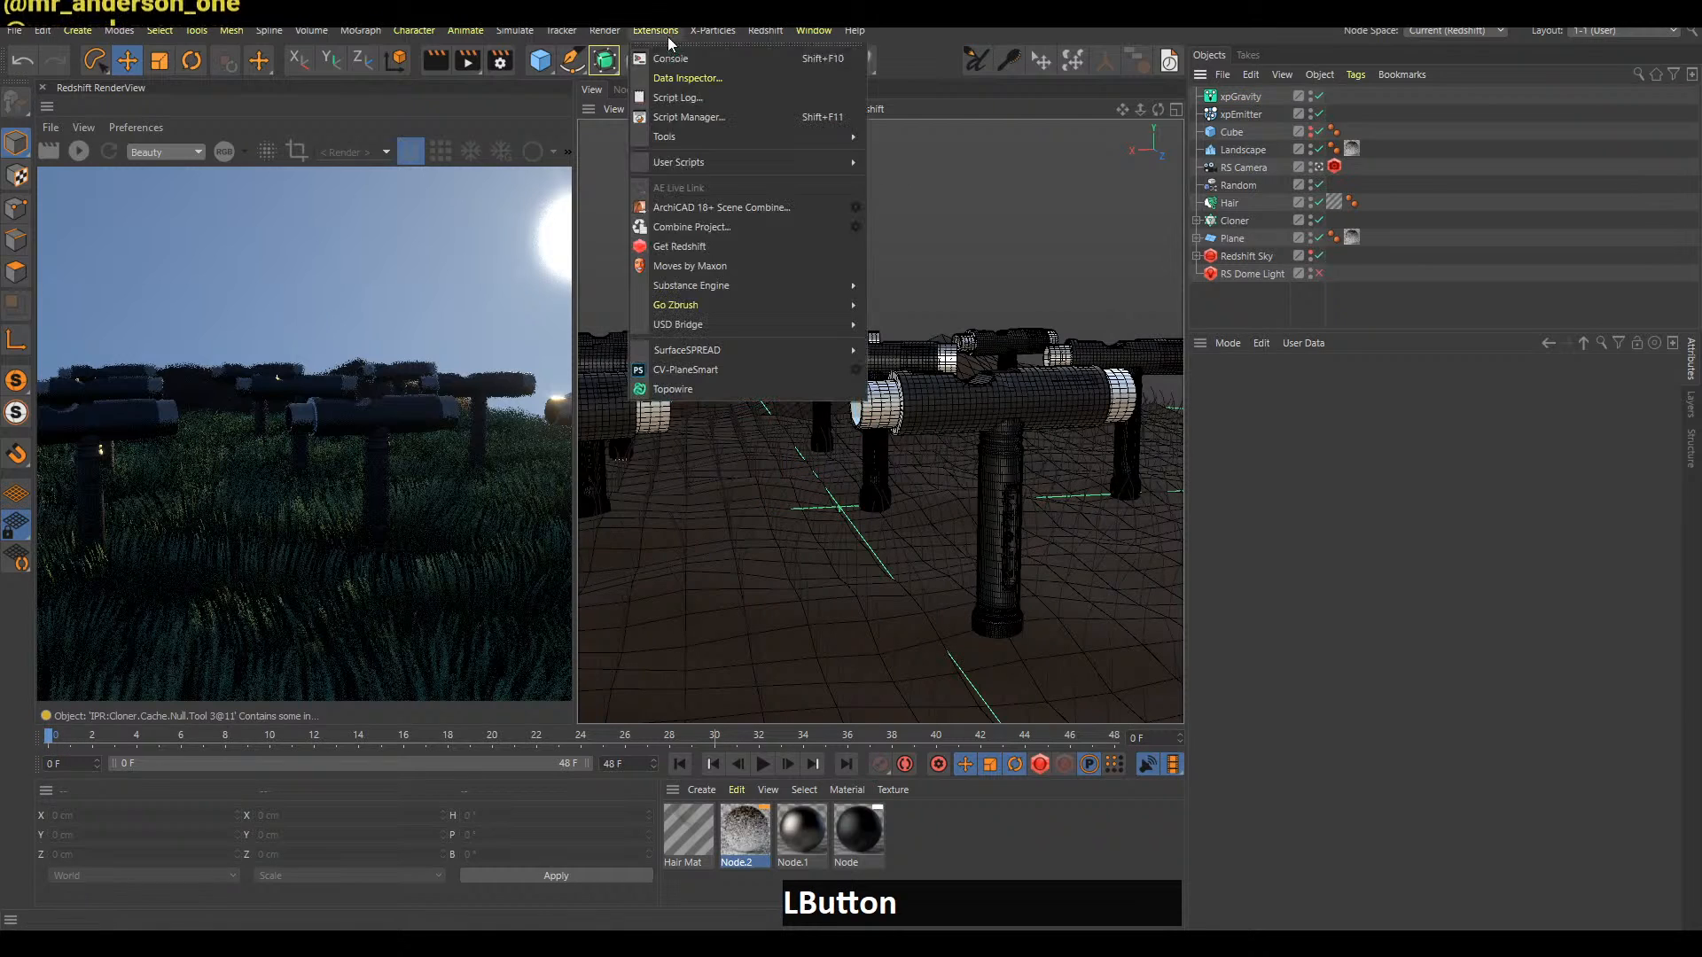
mouse_move(716, 34)
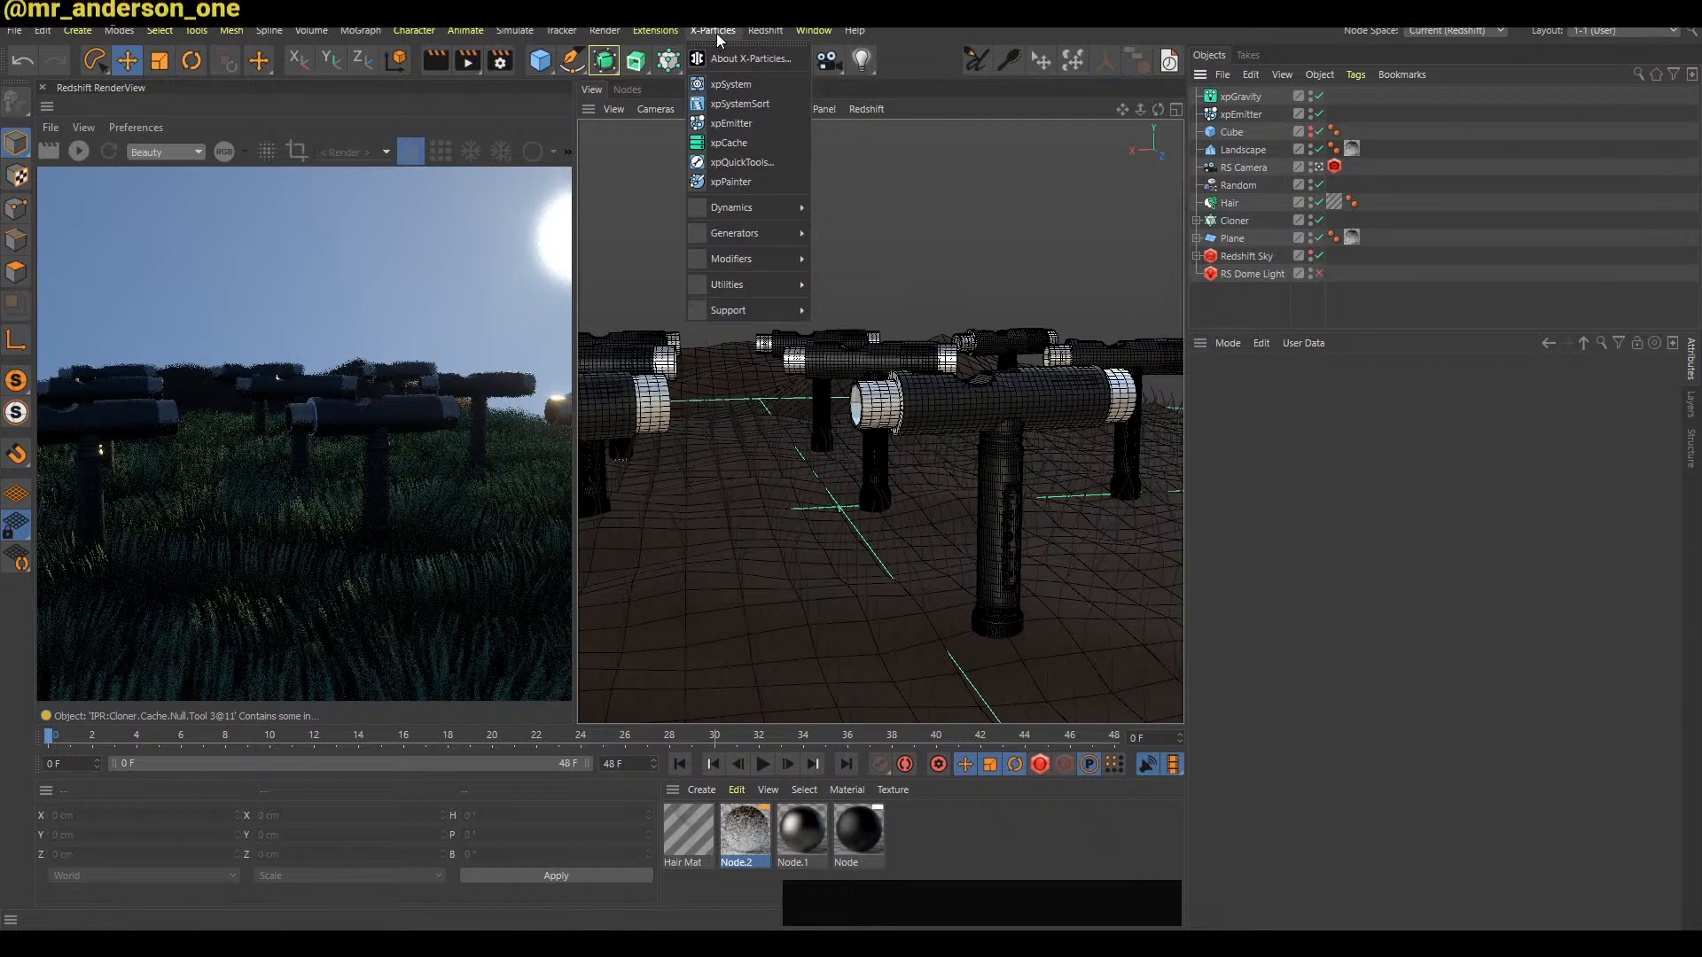
mouse_move(748, 211)
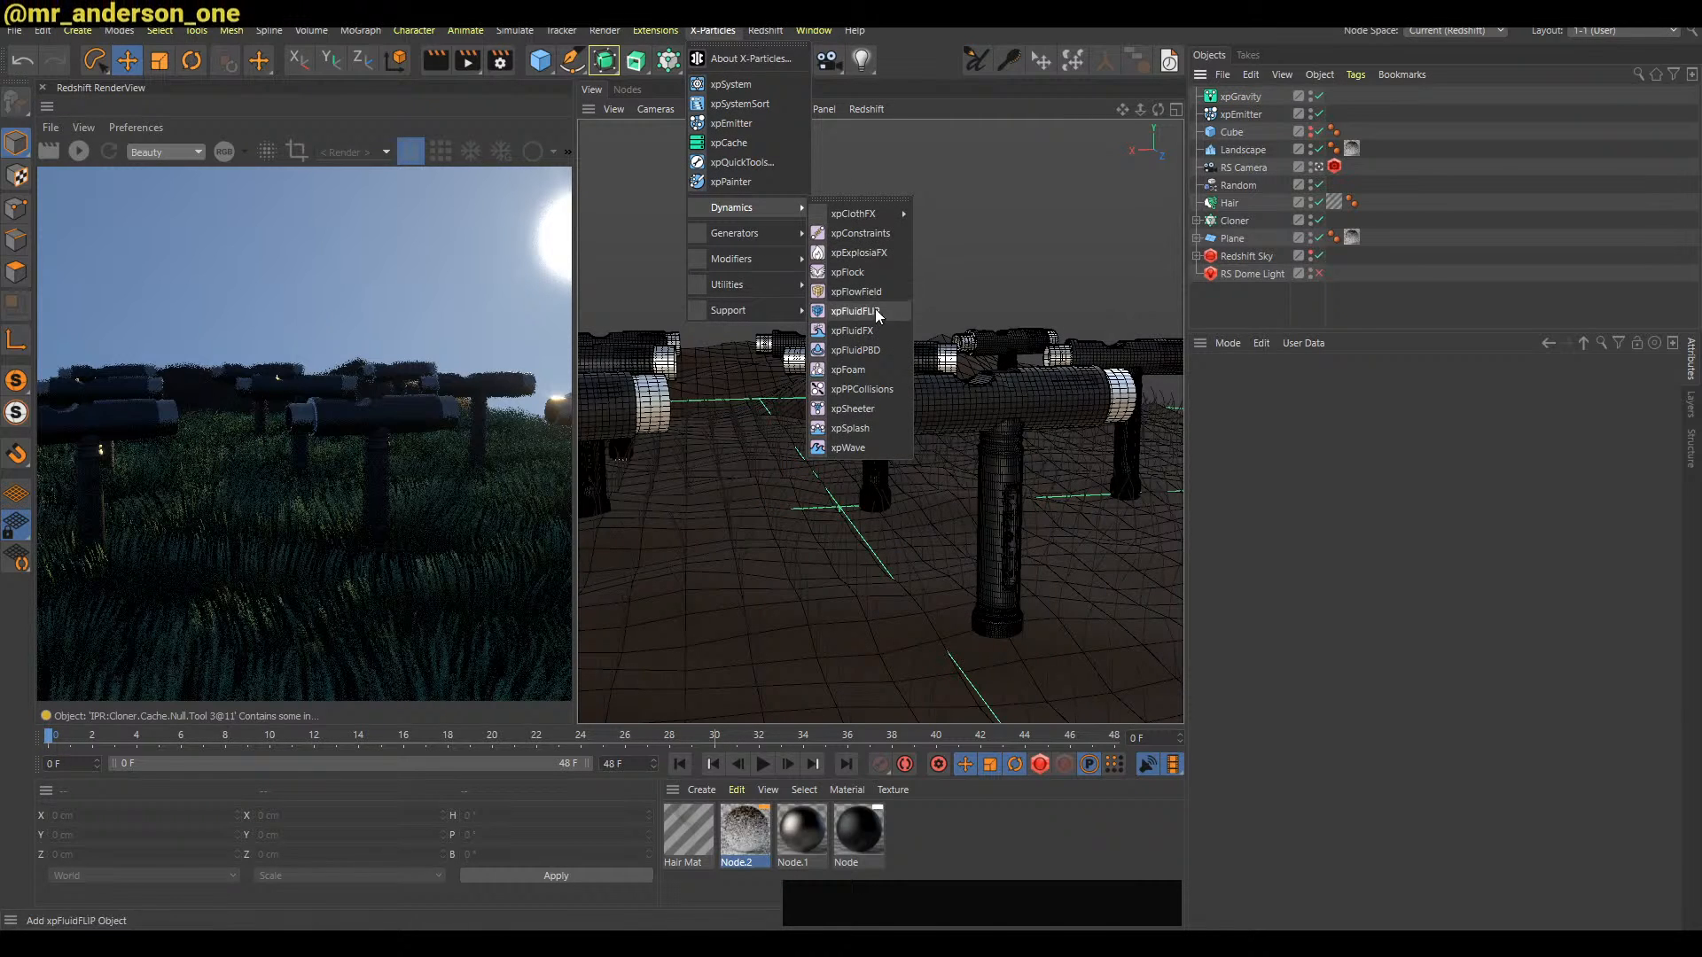
left_click(850, 331)
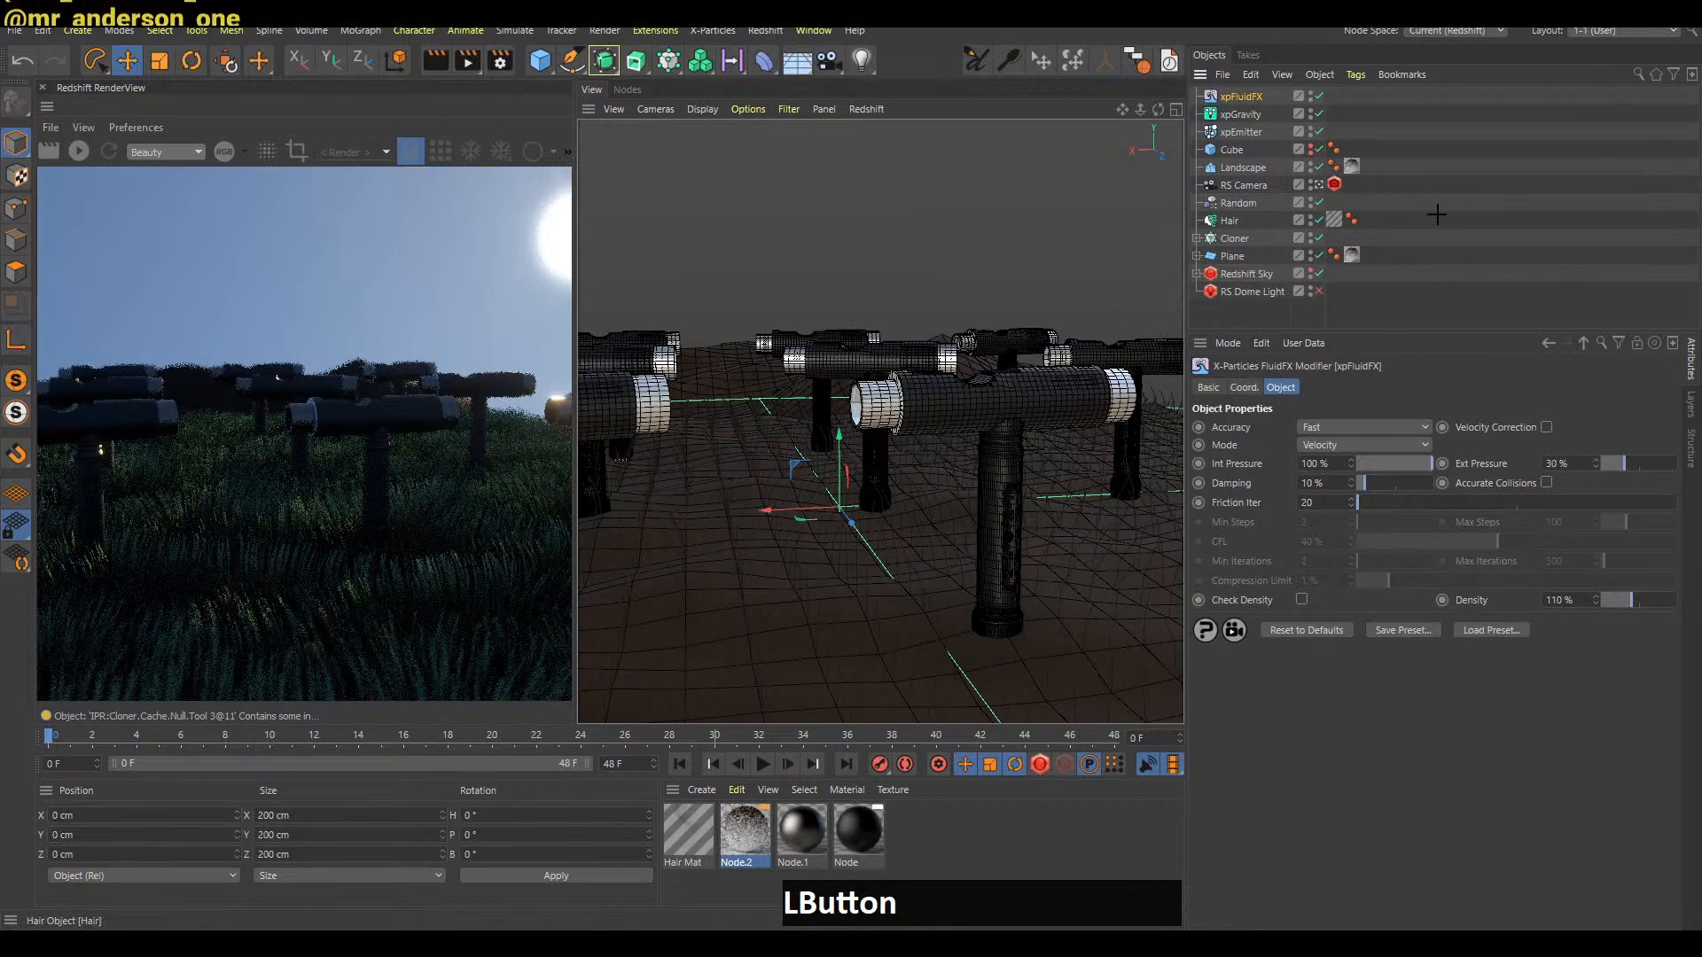
key("ctrl+shift+a")
Play the fluid simulation and examine from several angles how the falling particles meet the ground, finishing at the first frame
key("f")
key("f")
key("a")
key("f")
right_click_drag(1020, 390, 956, 413, "alt")
key("f")
left_click_drag(956, 414, 1005, 417, "alt")
key("f")
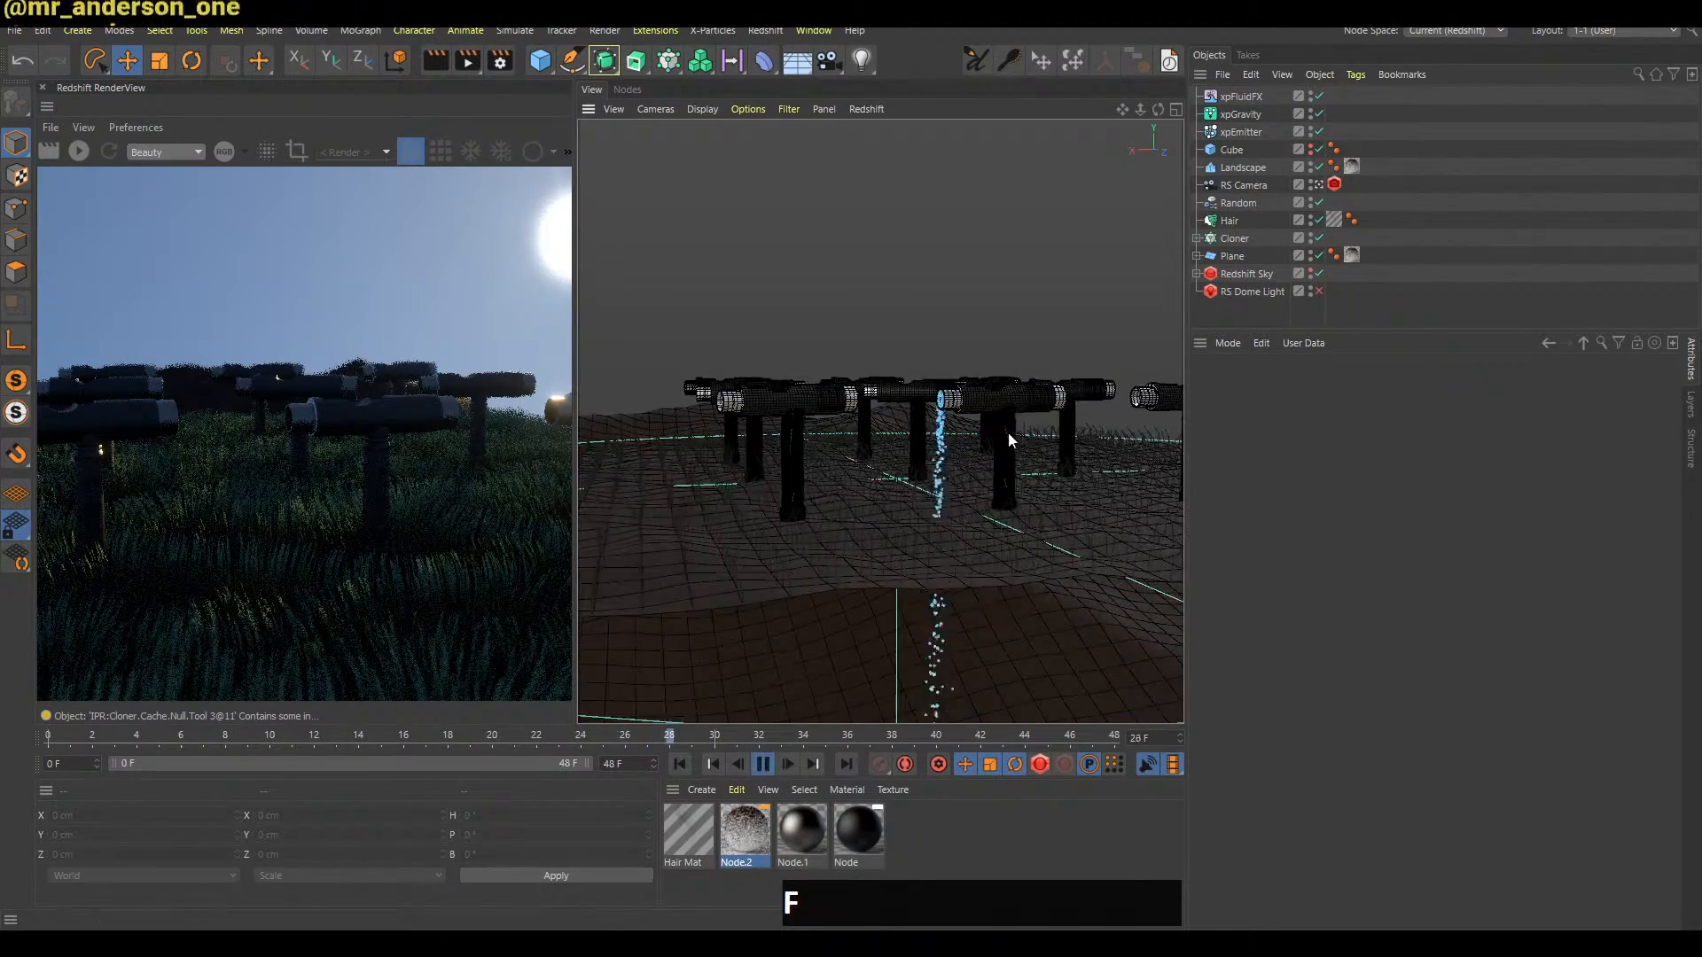
key("f")
middle_click_drag(997, 391, 943, 444, "alt")
right_click_drag(943, 445, 861, 614, "alt")
key("f")
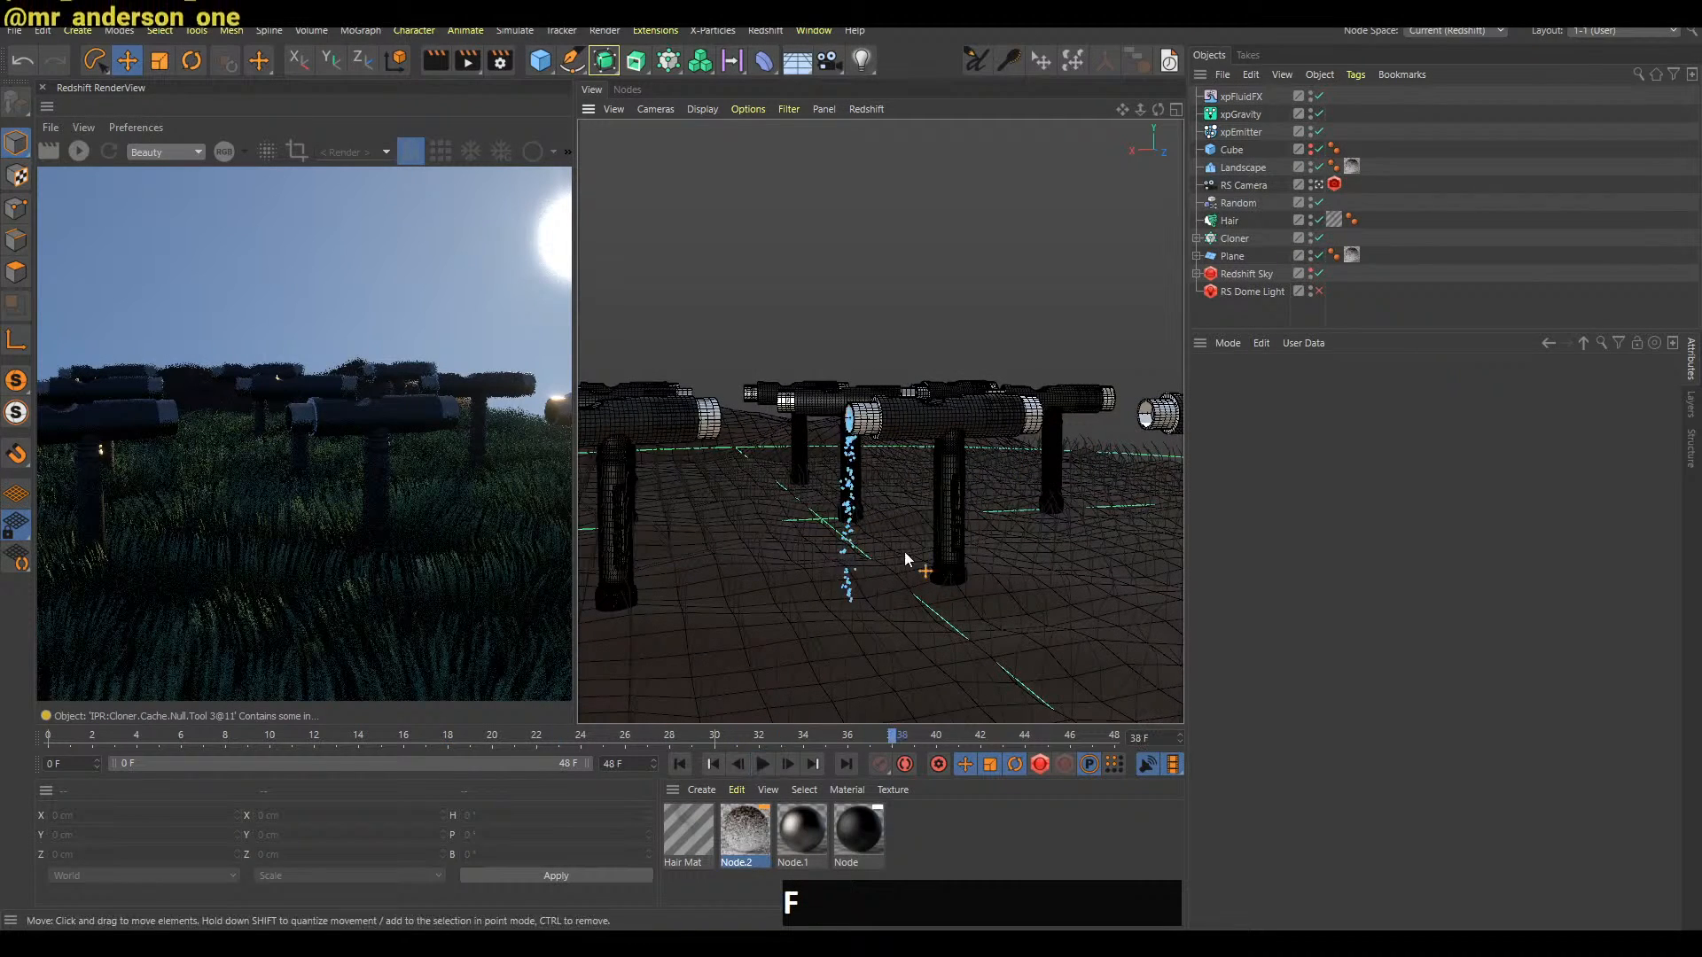
key("shift+a")
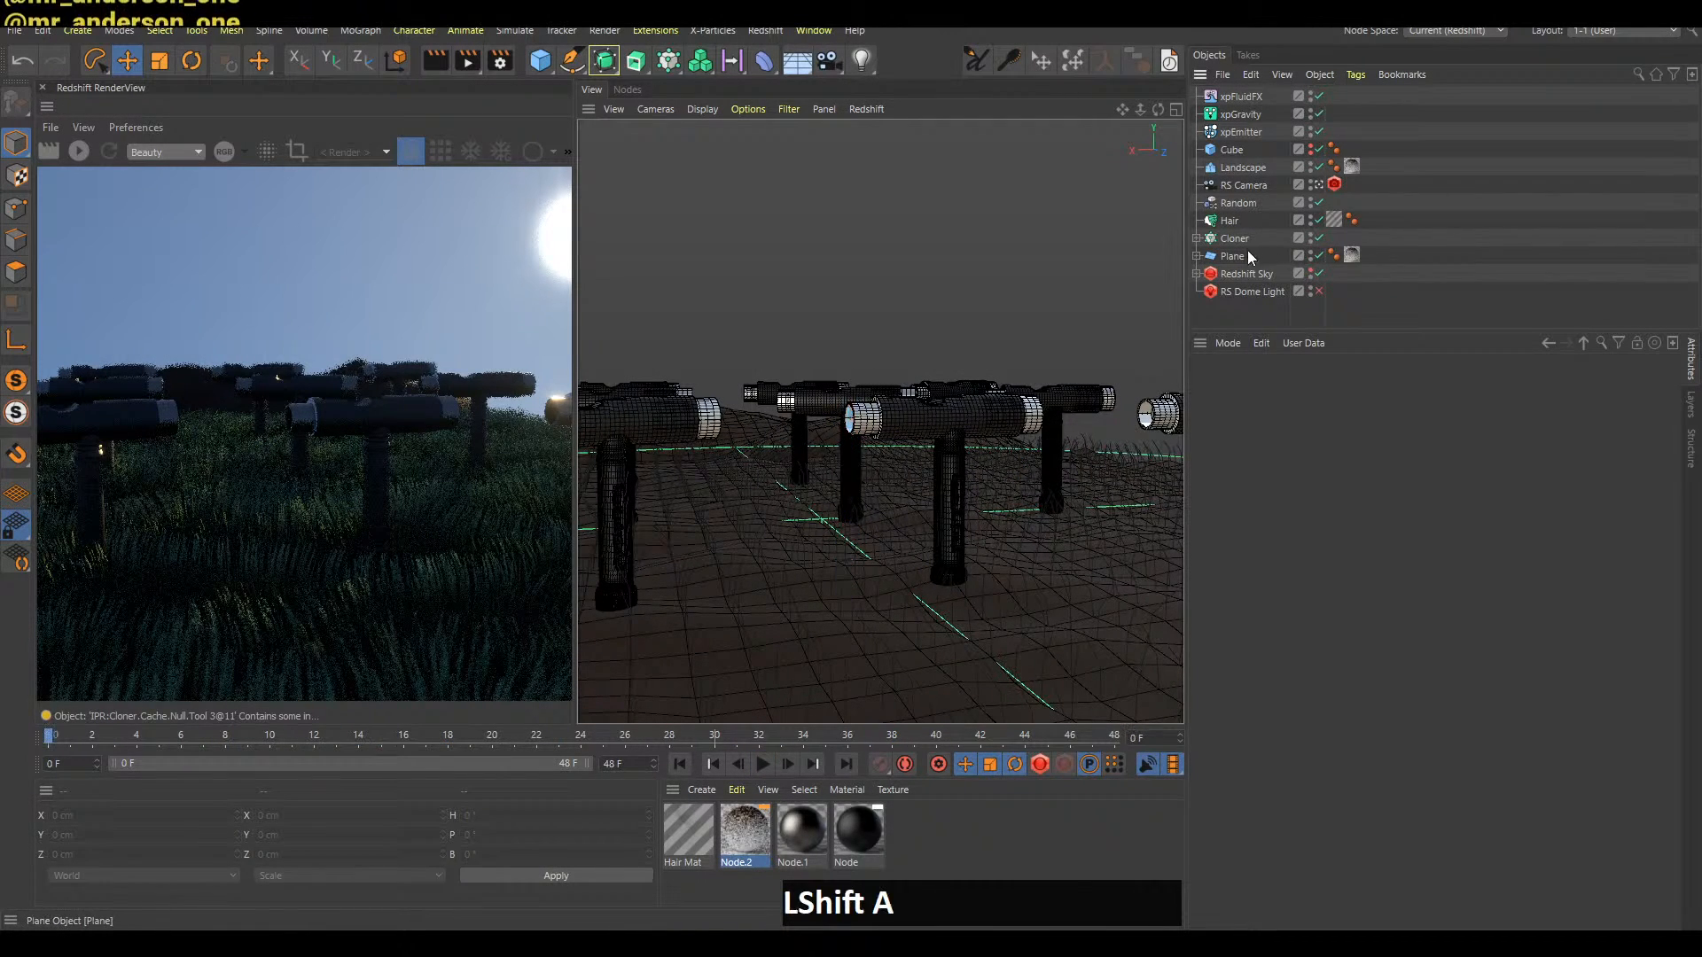
Add an X-Particles collider tag to the ground plane, save the scene, and play the simulation
left_click(1235, 259)
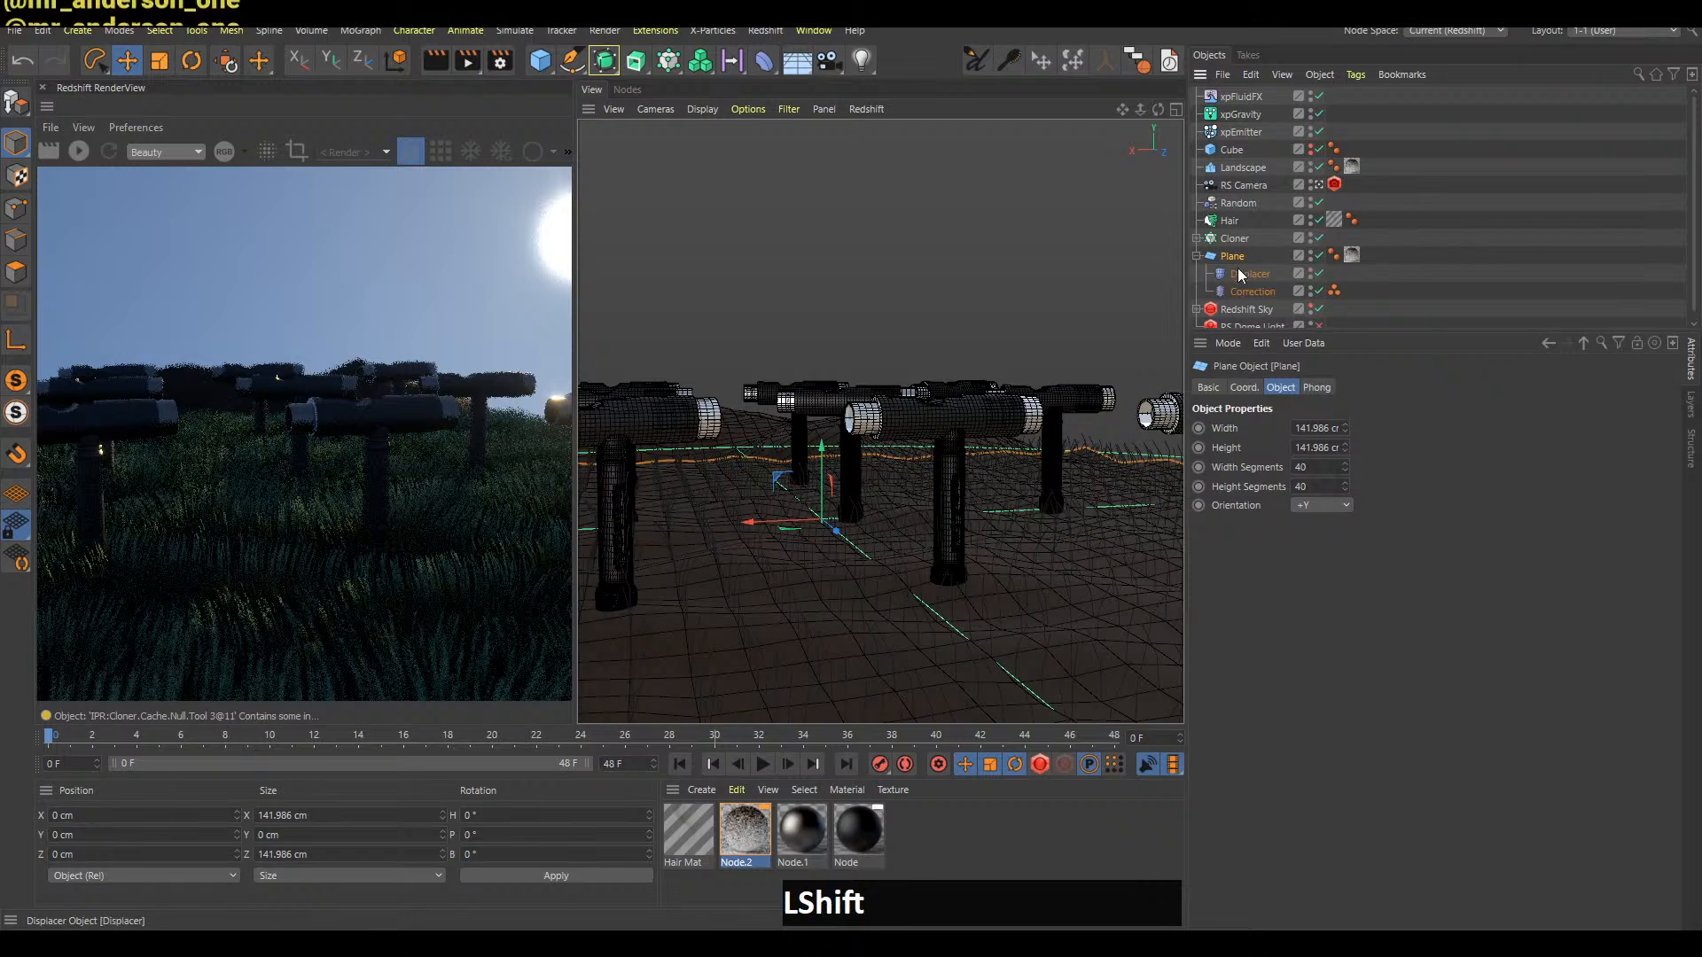
key("shift+c")
type("collider")
key("Return")
left_click(1458, 269)
key("ctrl+s")
key("f")
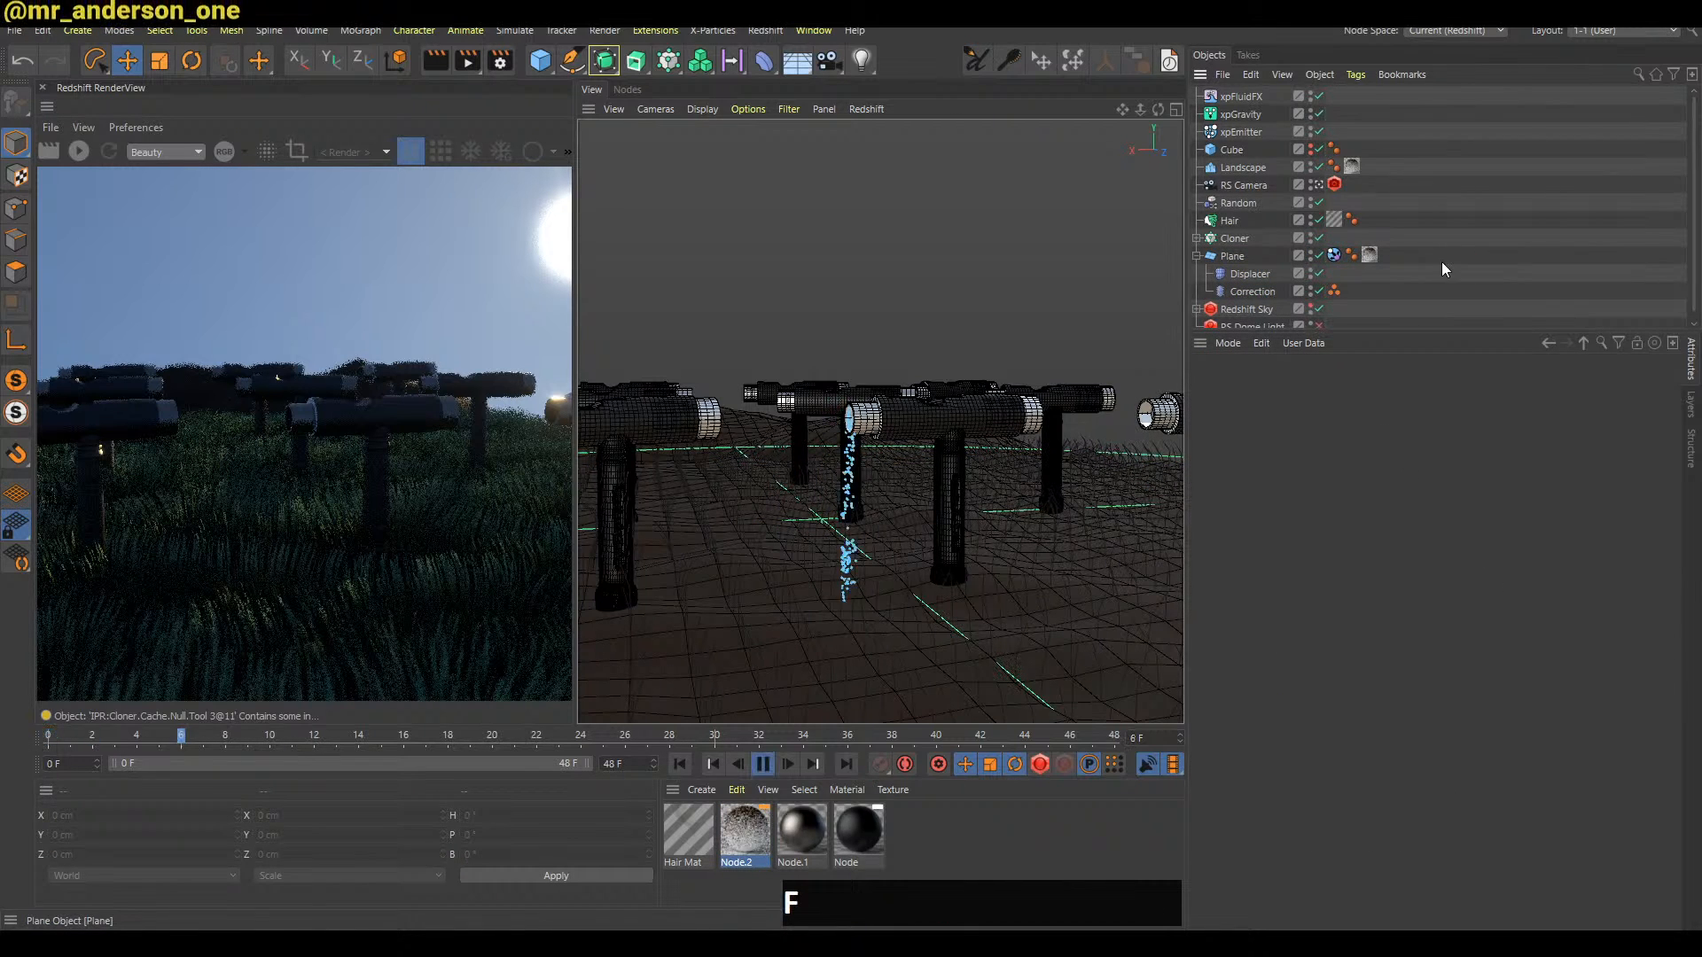
Replay the simulation and examine from several angles how the particles collide with the ground
right_click_drag(971, 559, 952, 546, "alt")
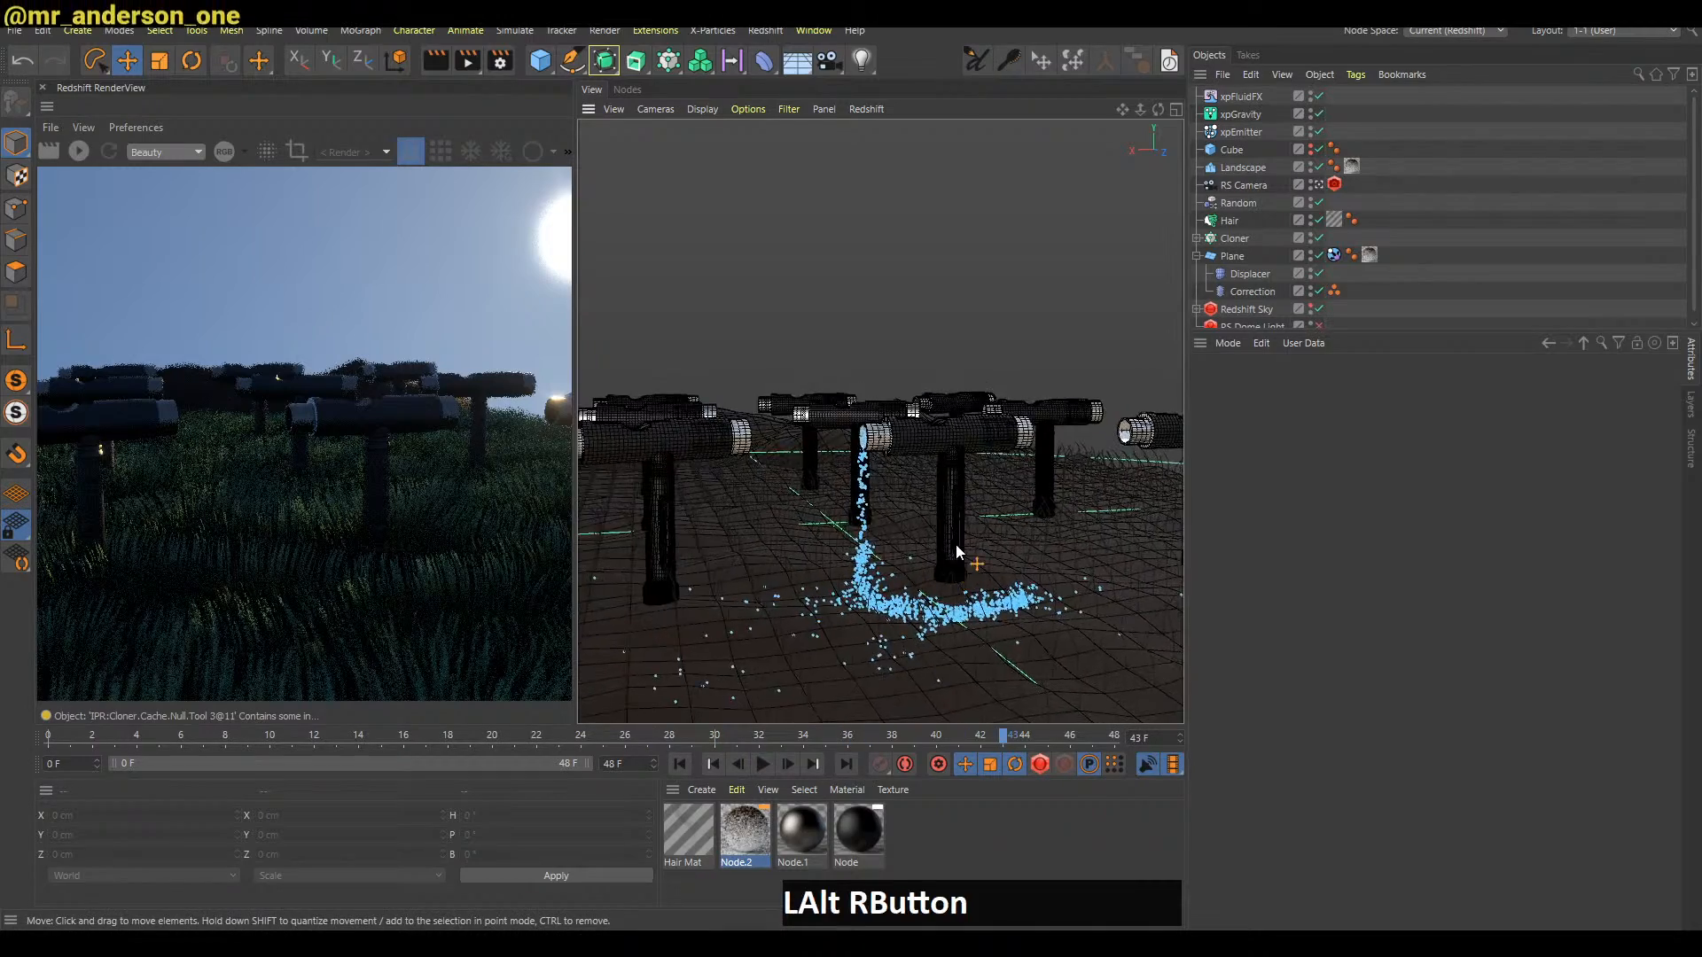
left_click_drag(951, 546, 963, 522, "alt")
key("f")
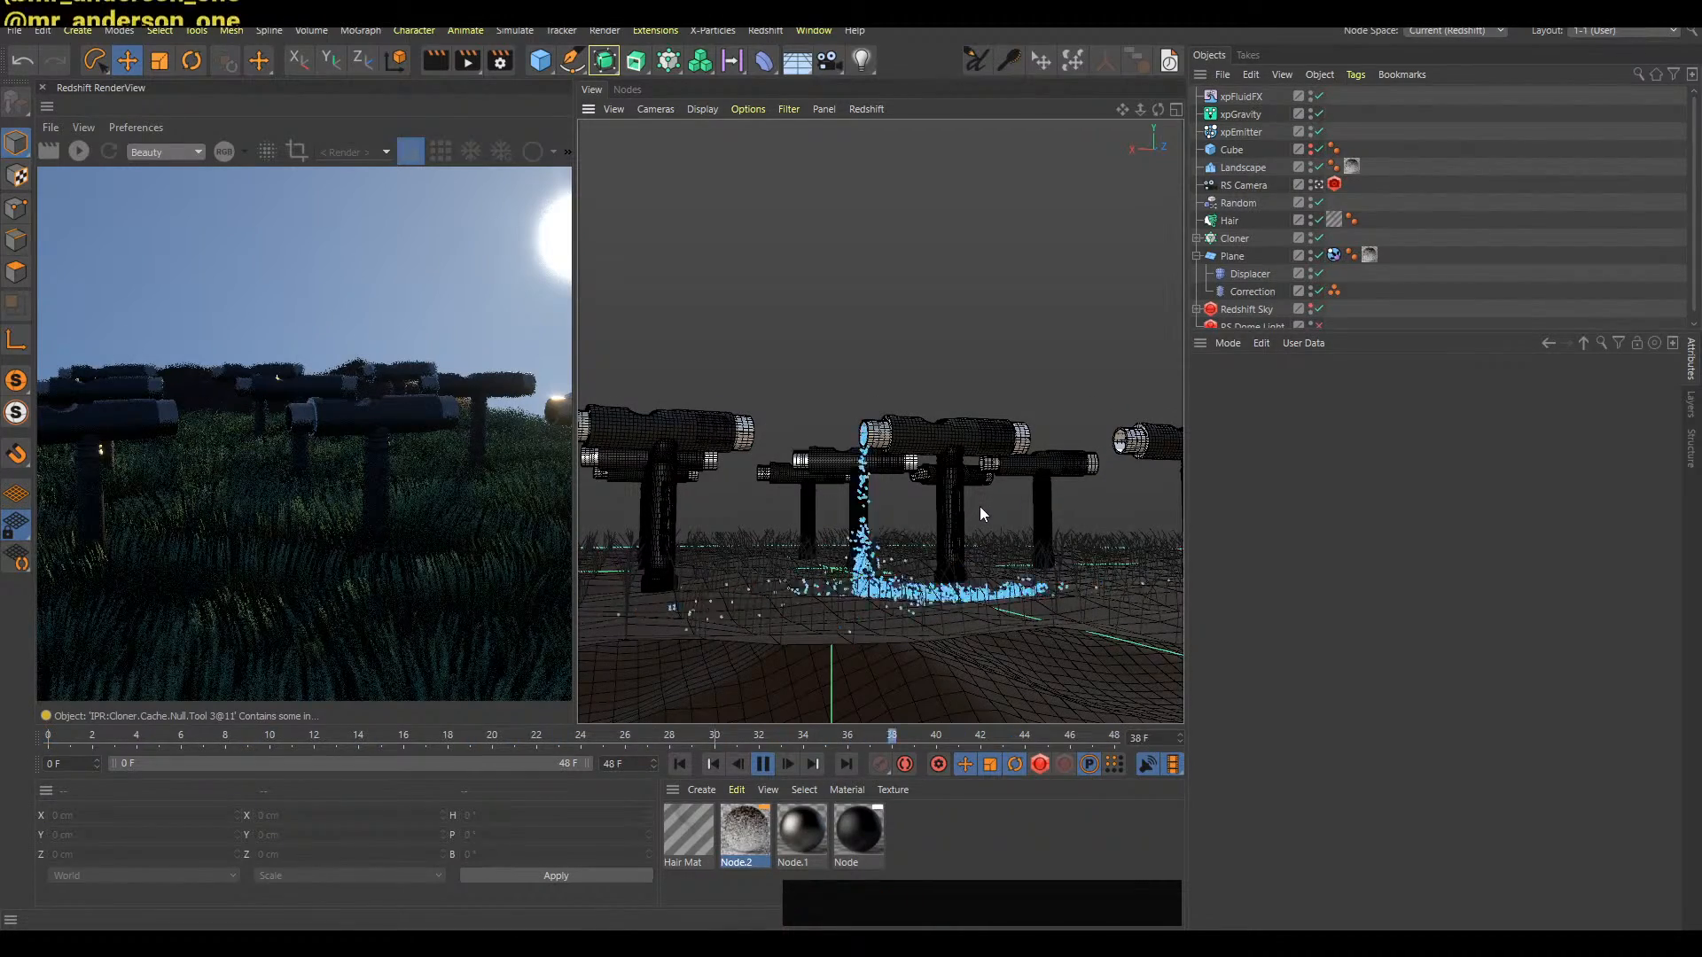
left_click_drag(955, 551, 955, 601, "alt")
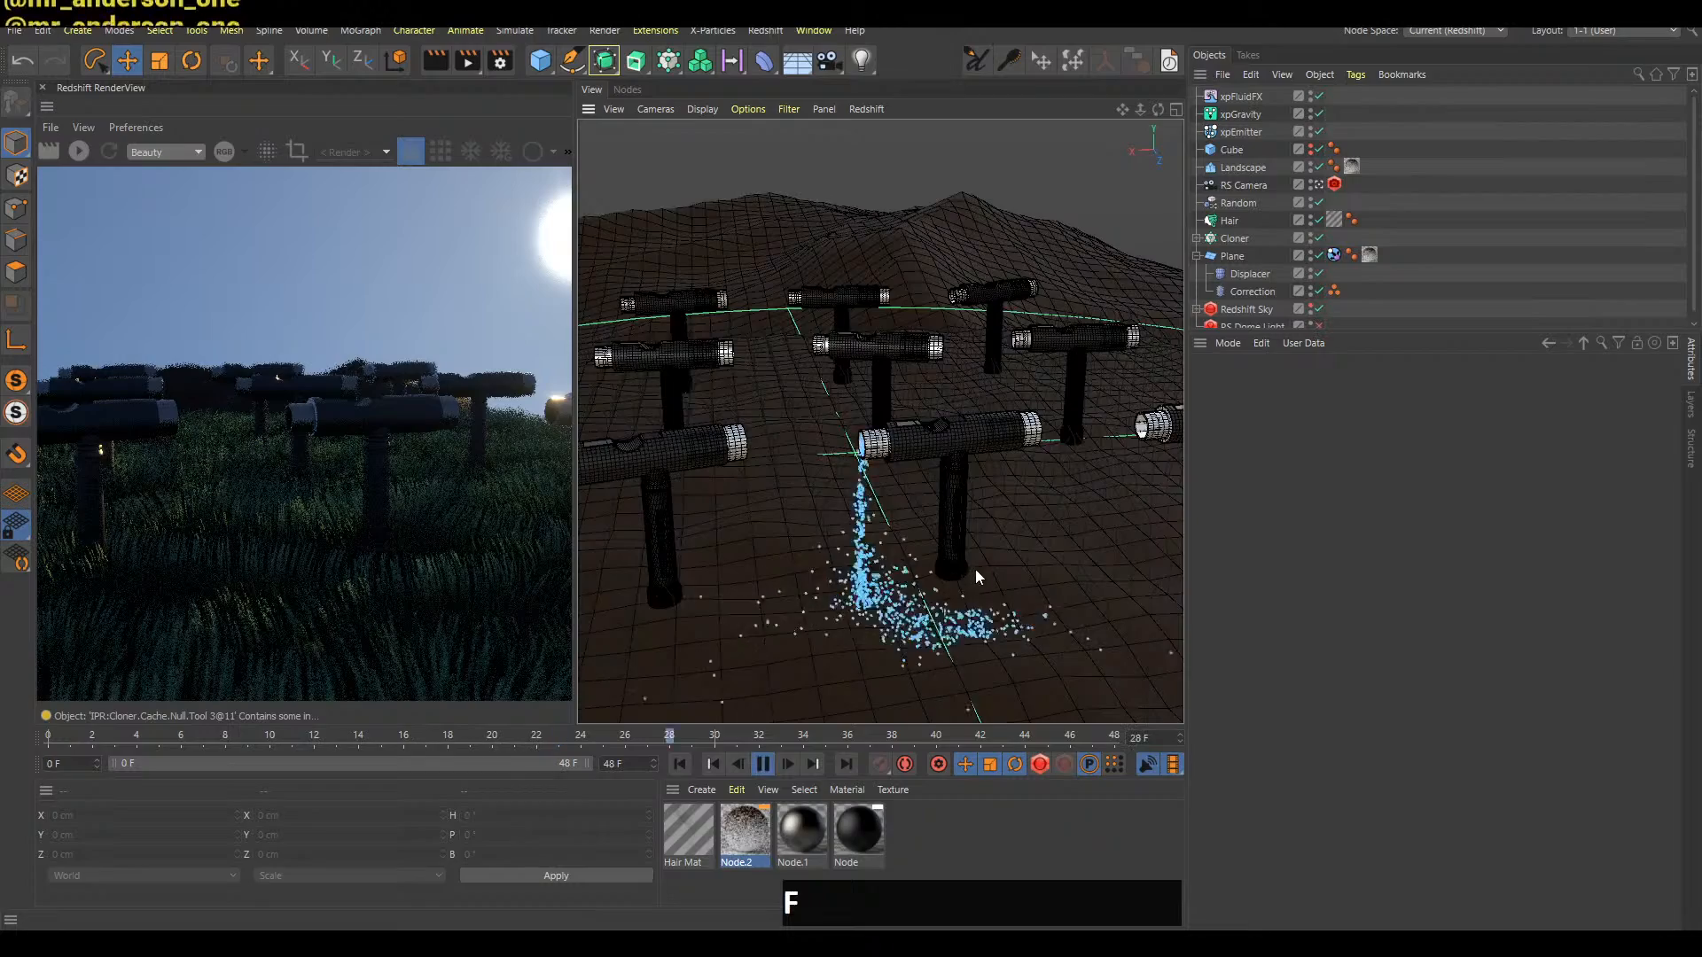
middle_click_drag(959, 559, 968, 502, "alt")
key("f")
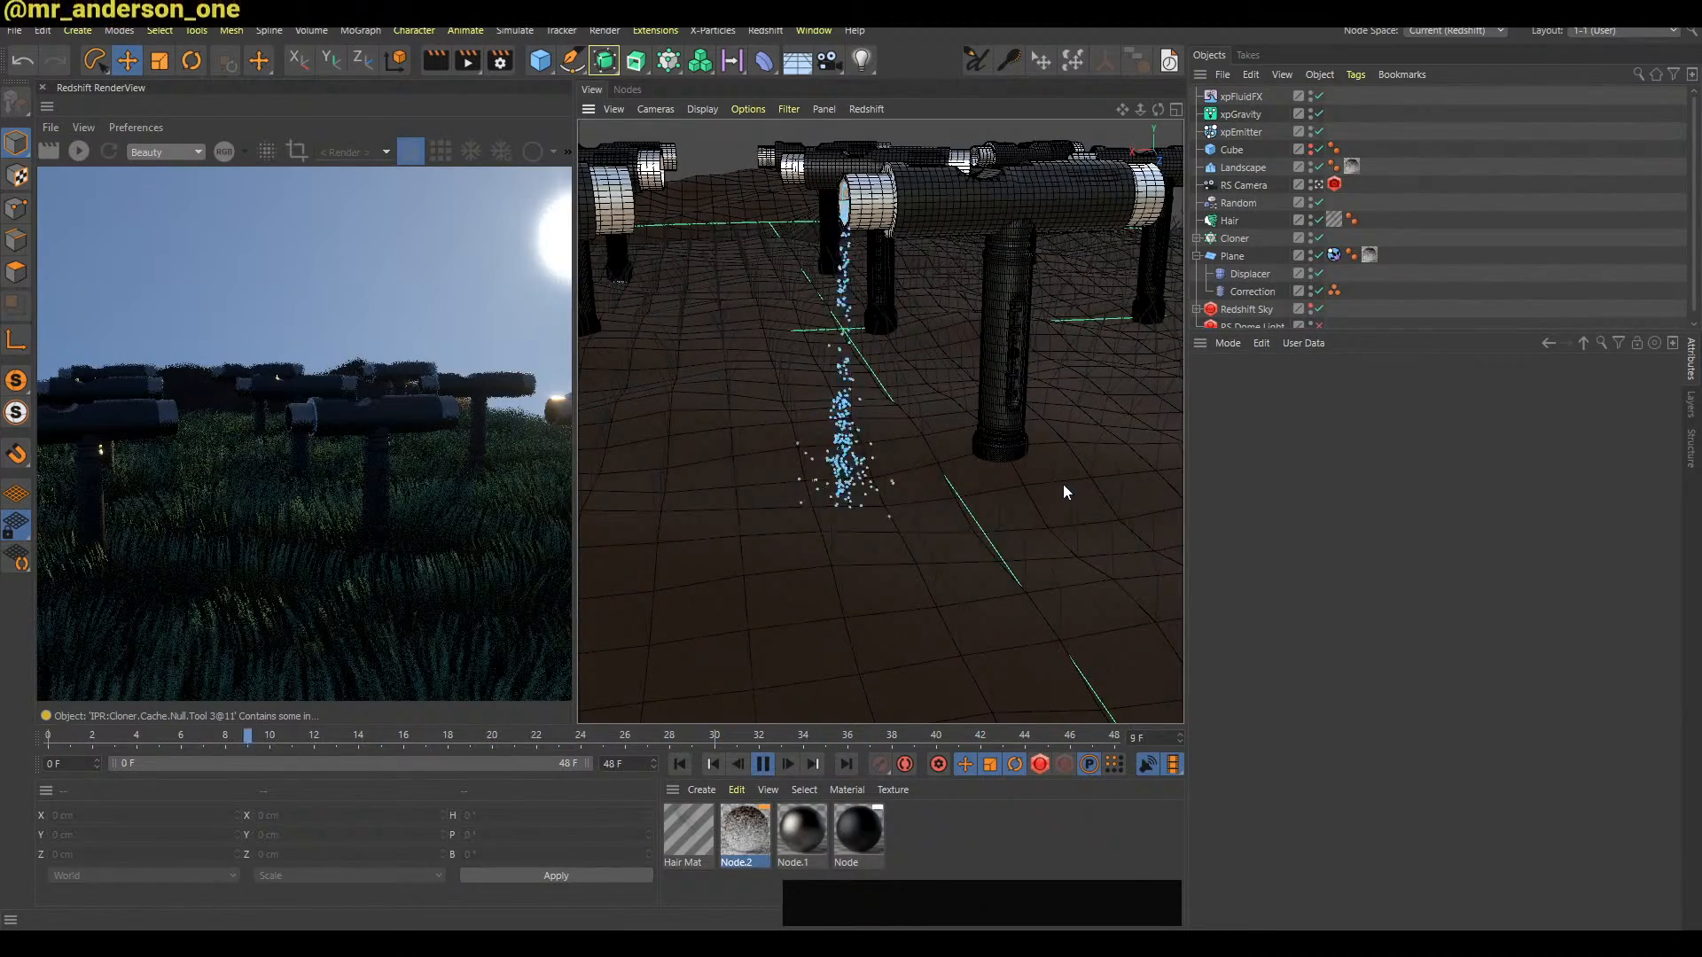
left_click_drag(1051, 507, 1023, 532, "alt")
key("g")
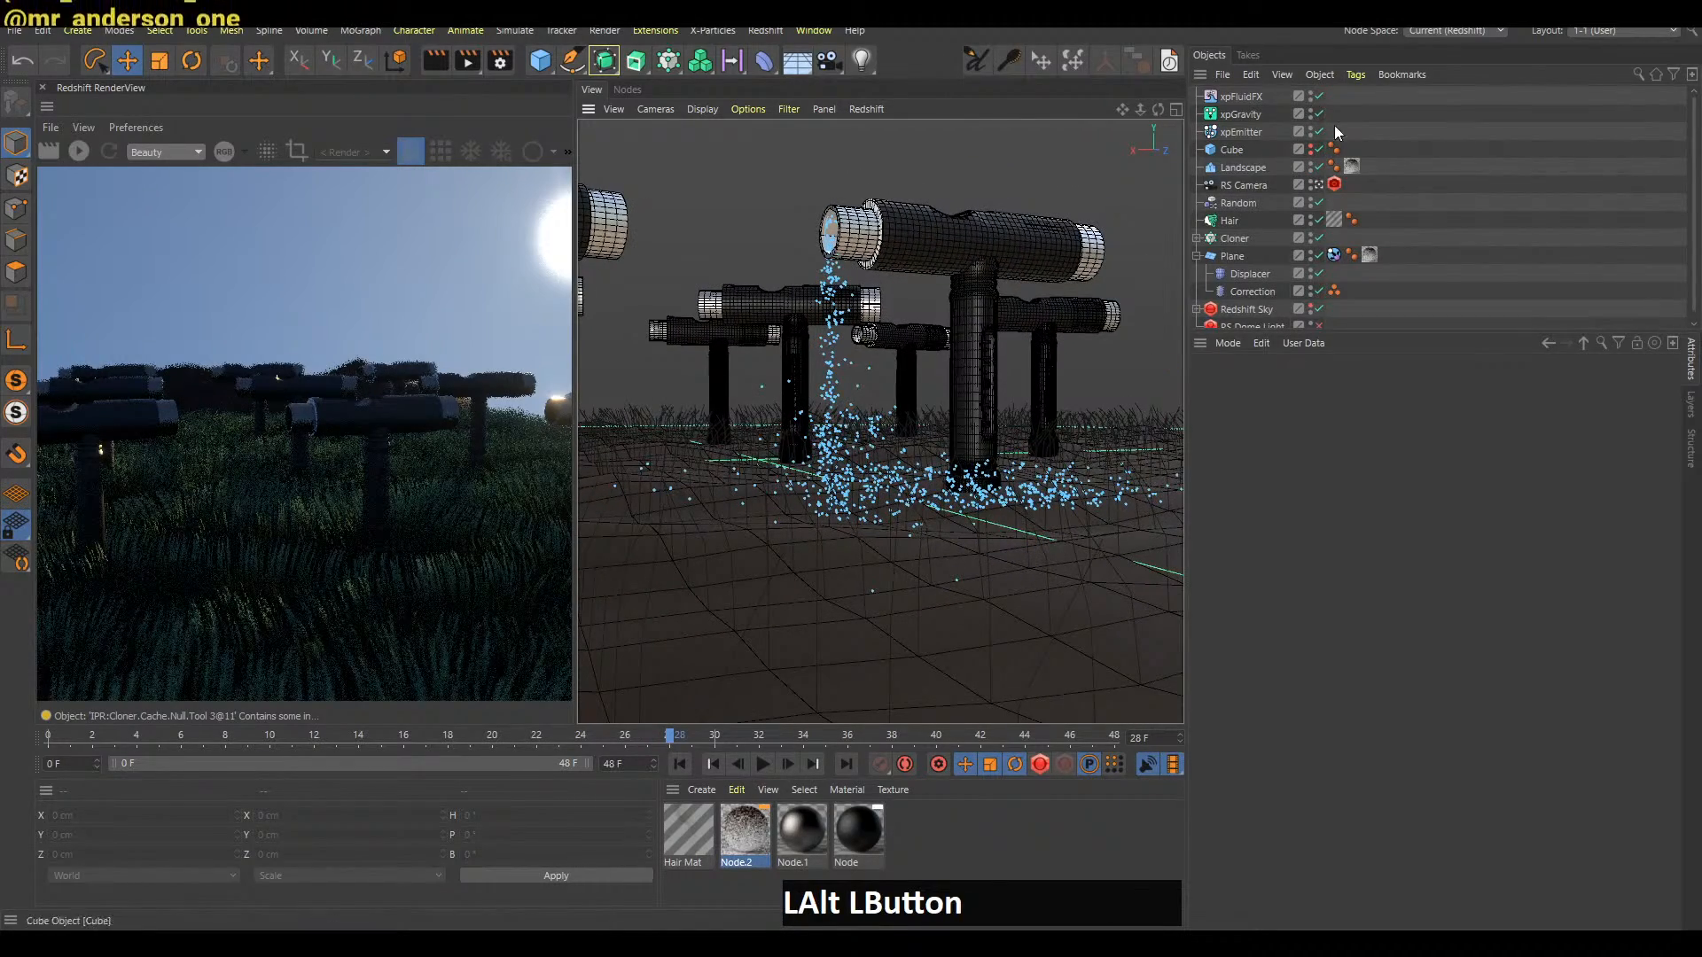
key("f")
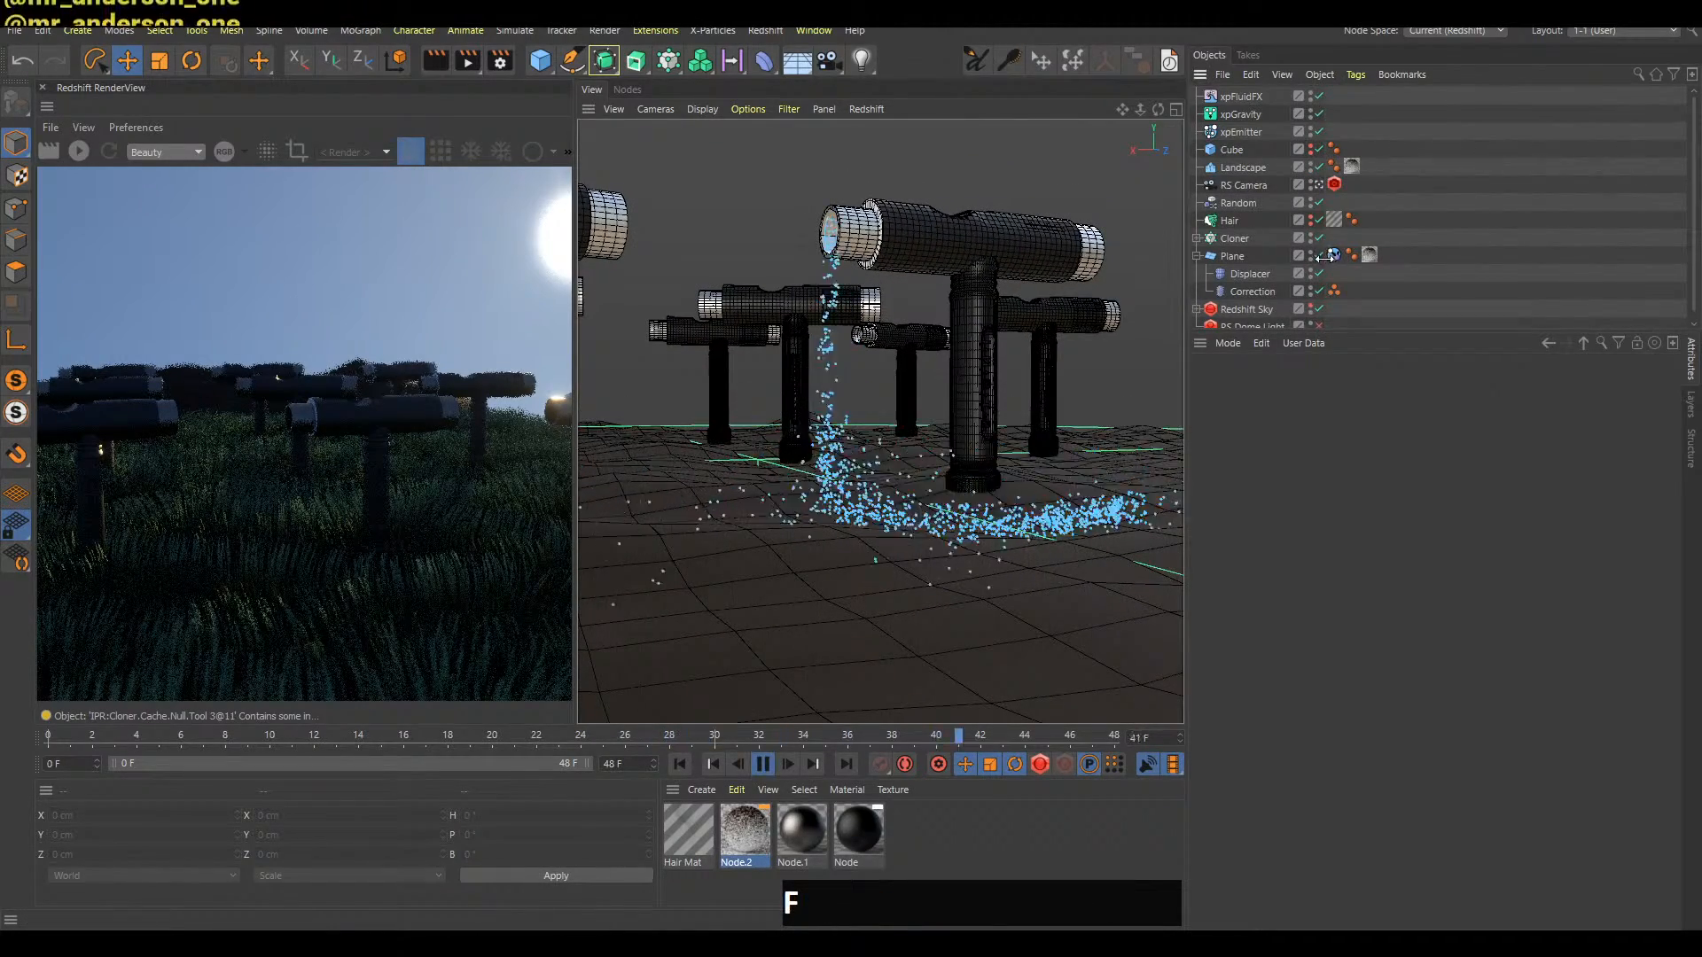
Disable the plane's Displacer and Correction deformers and replay the simulation on the flat surface
left_click_drag(1318, 282, 1317, 292)
key("f")
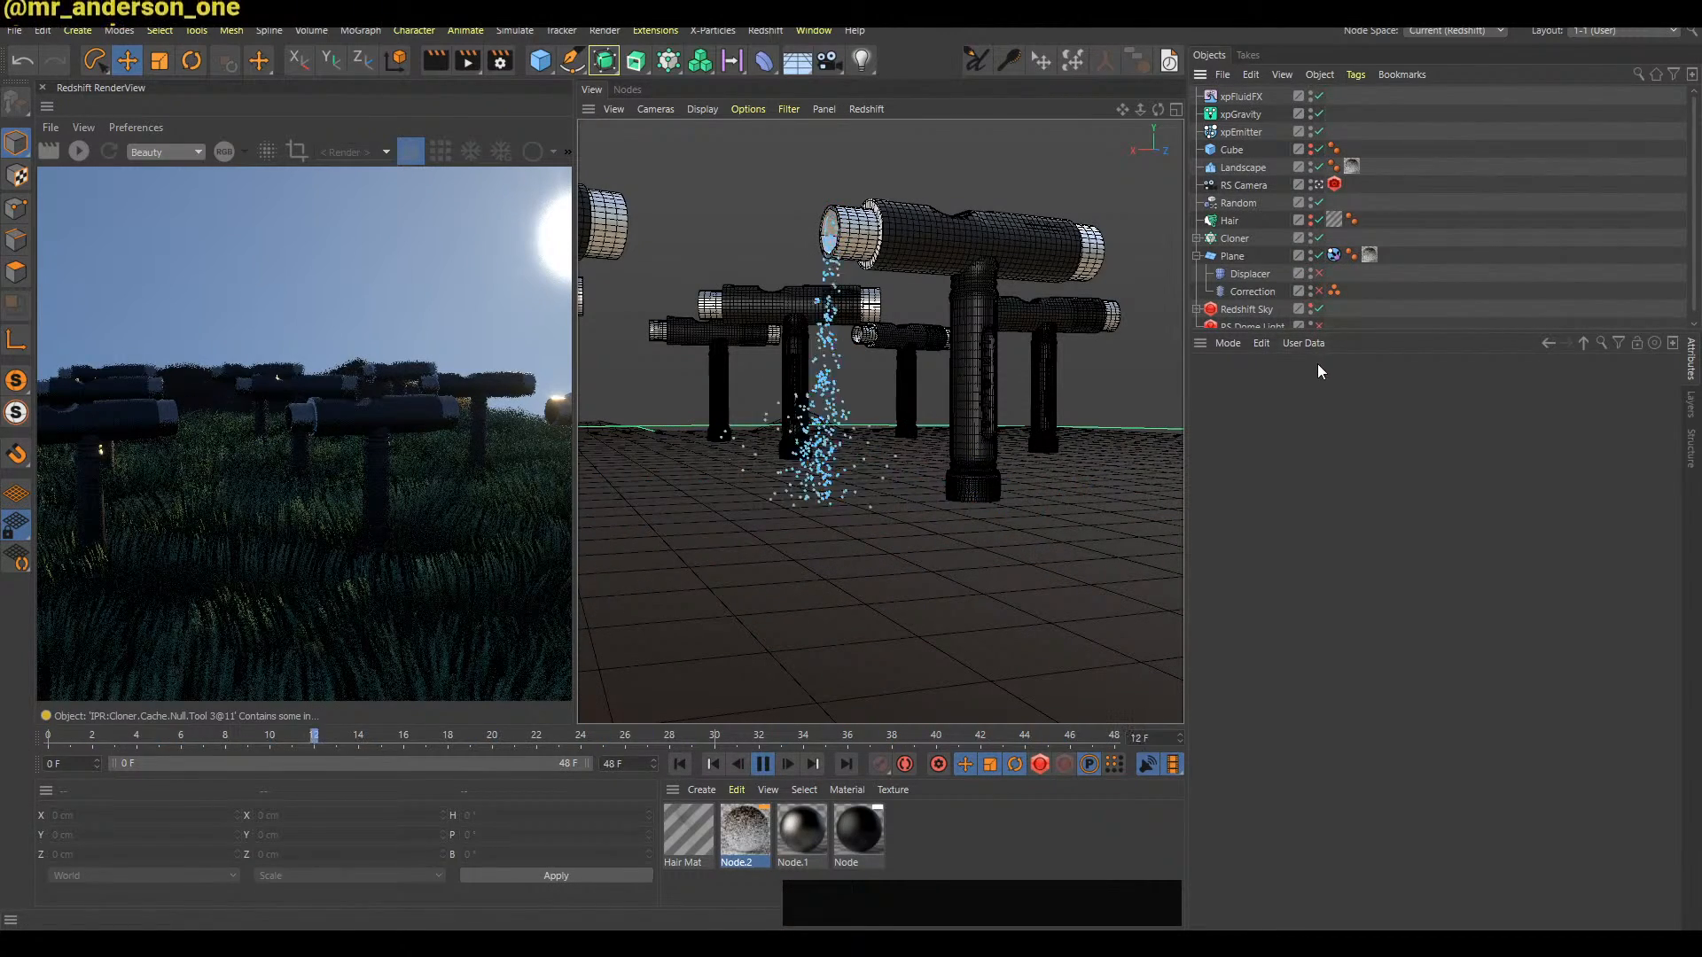
key("f")
Set the plane collider's bounce to 0% and replay the simulation
left_click(1334, 255)
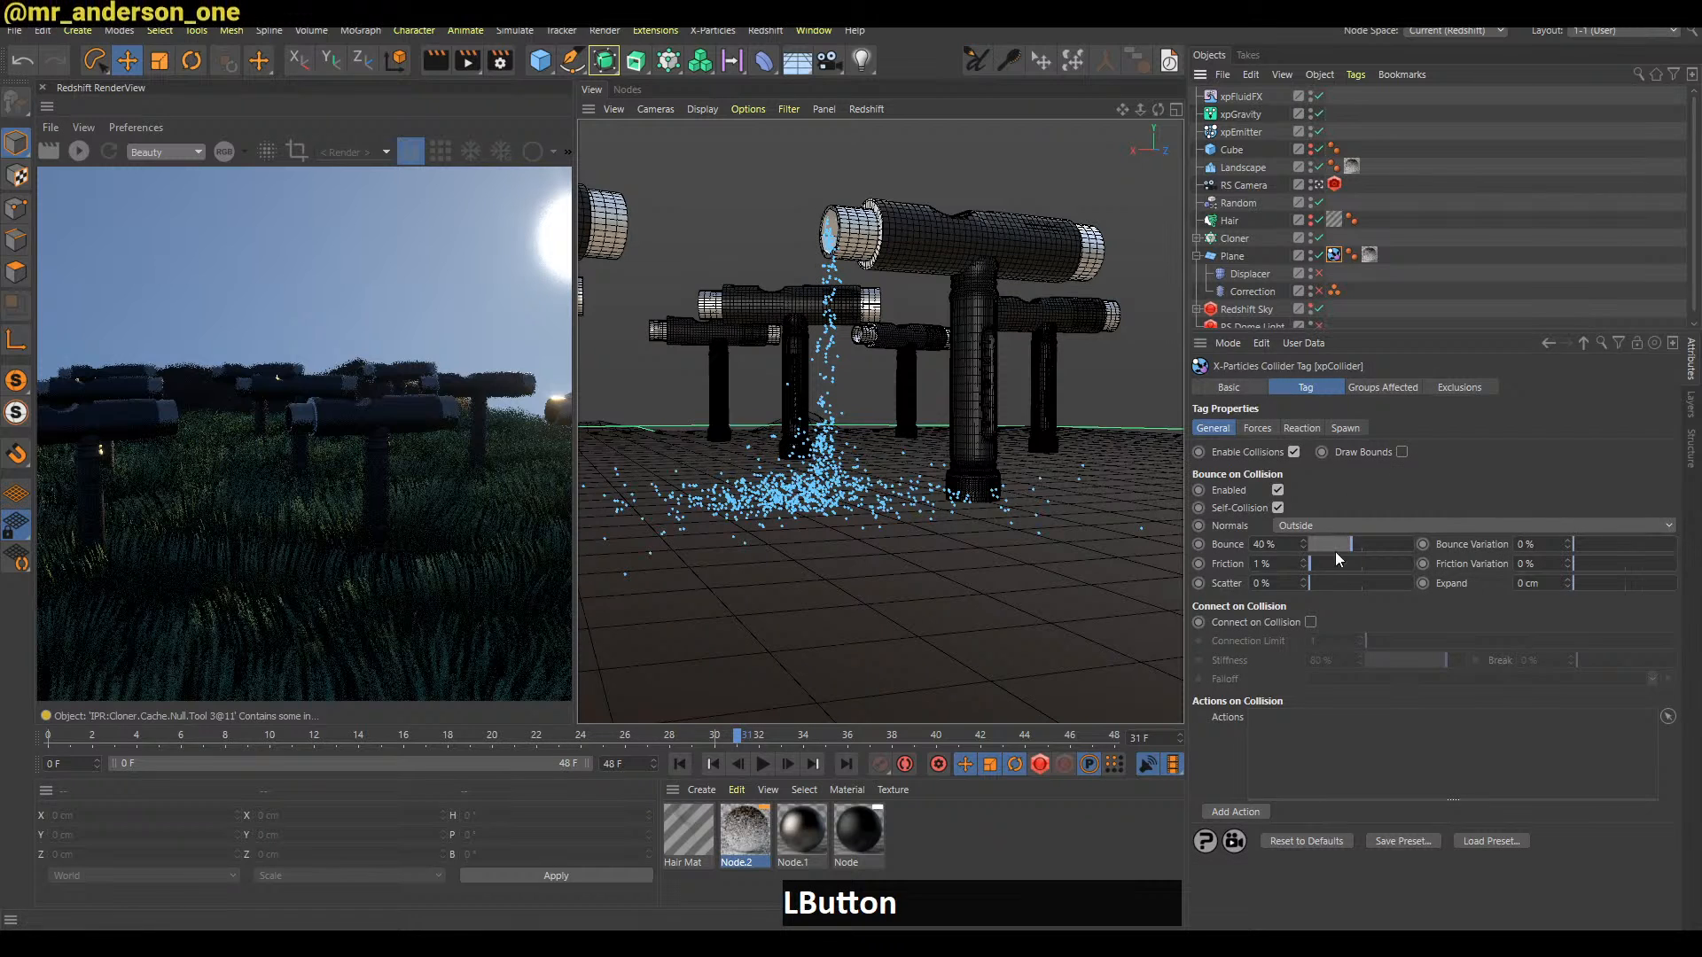
key("f")
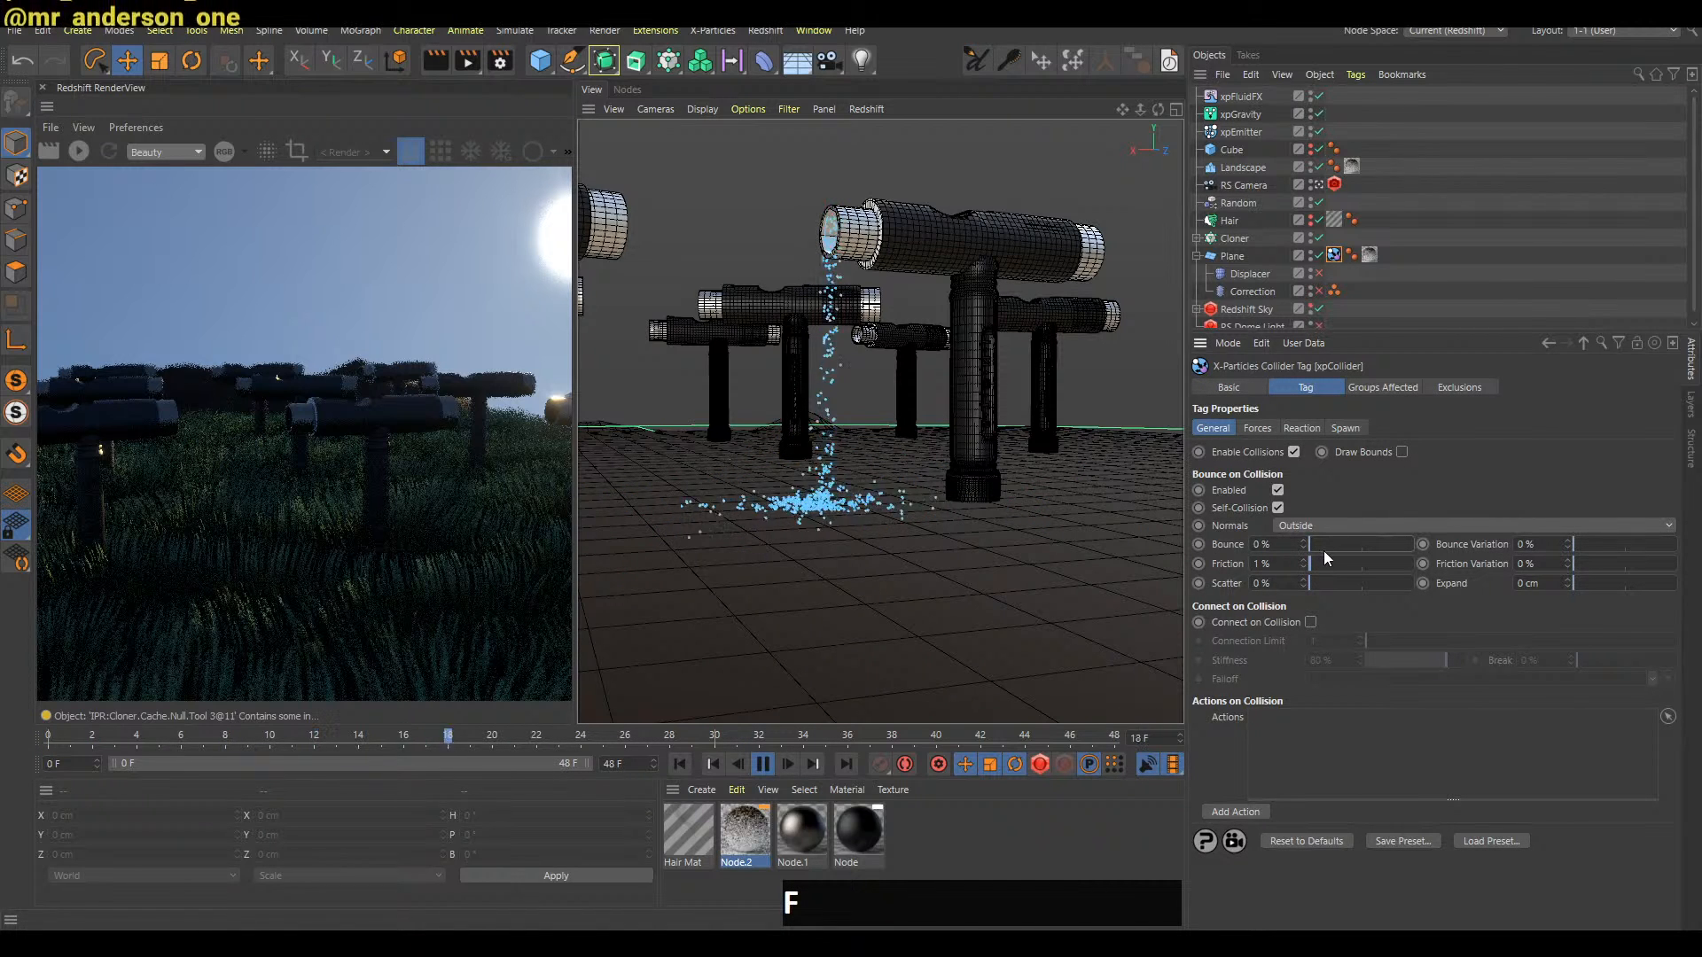
Re-enable the plane's Displacer and Correction deformers and replay the simulation
key("f")
left_click(1318, 291)
key("f")
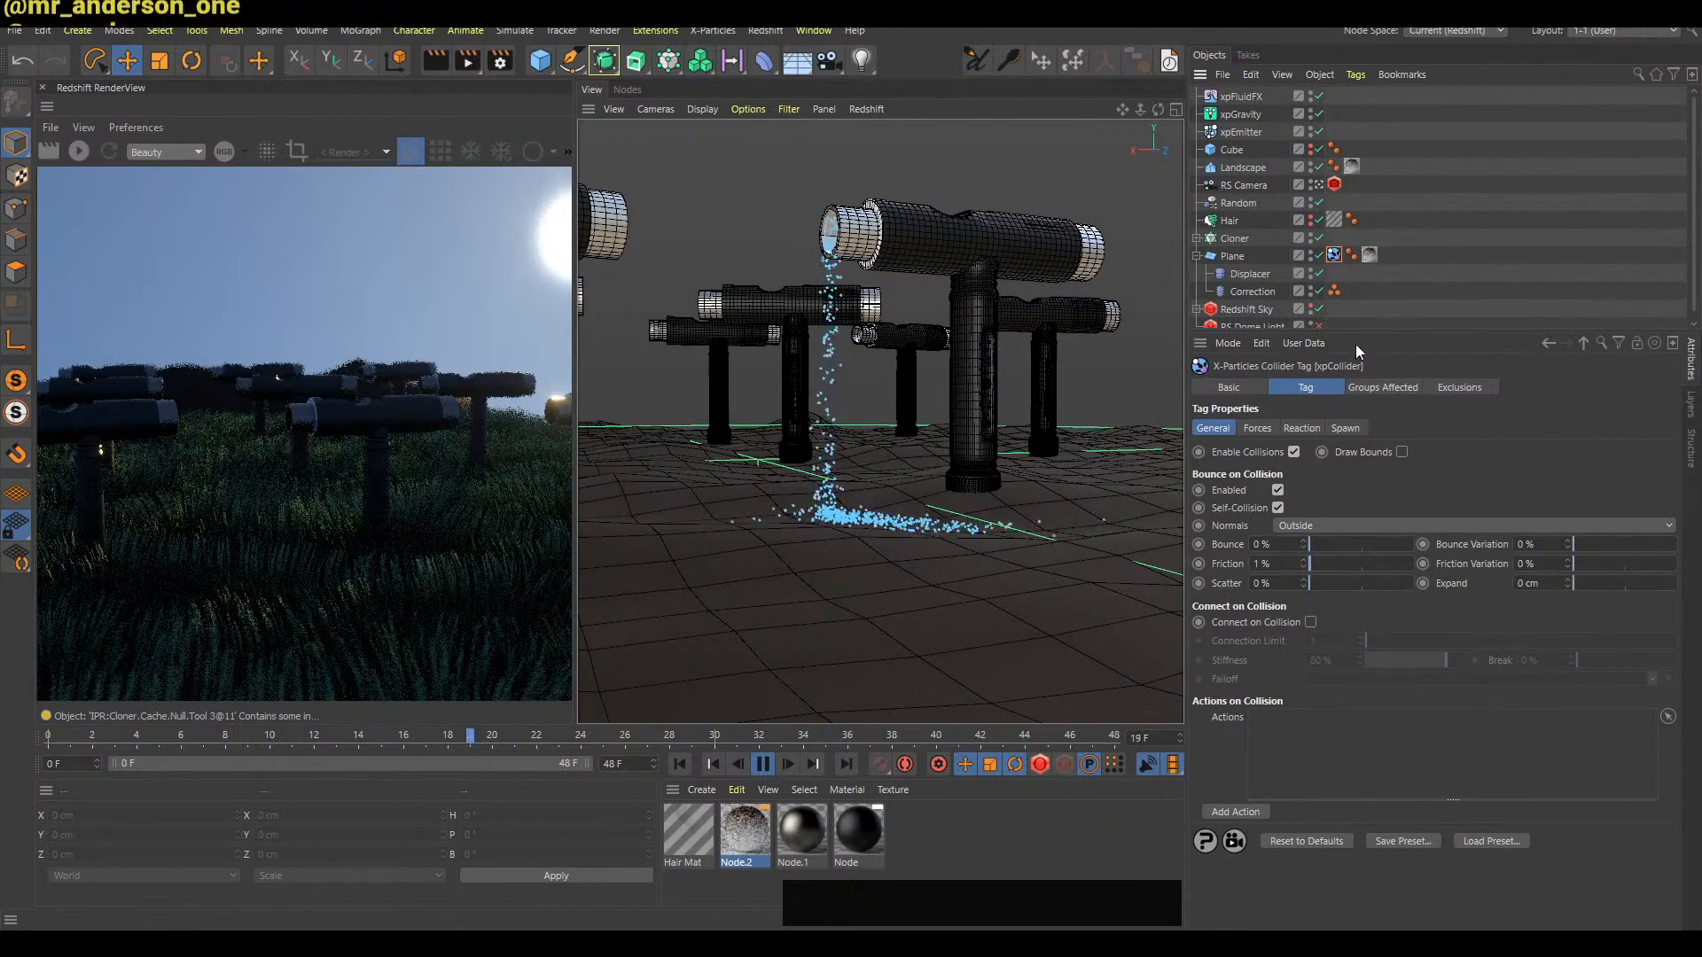
Examine from several angles how the particles without bounce flow over the uneven ground, including a replay from the first frame
left_click_drag(997, 546, 985, 583, "alt")
middle_click_drag(1079, 444, 1069, 449, "alt")
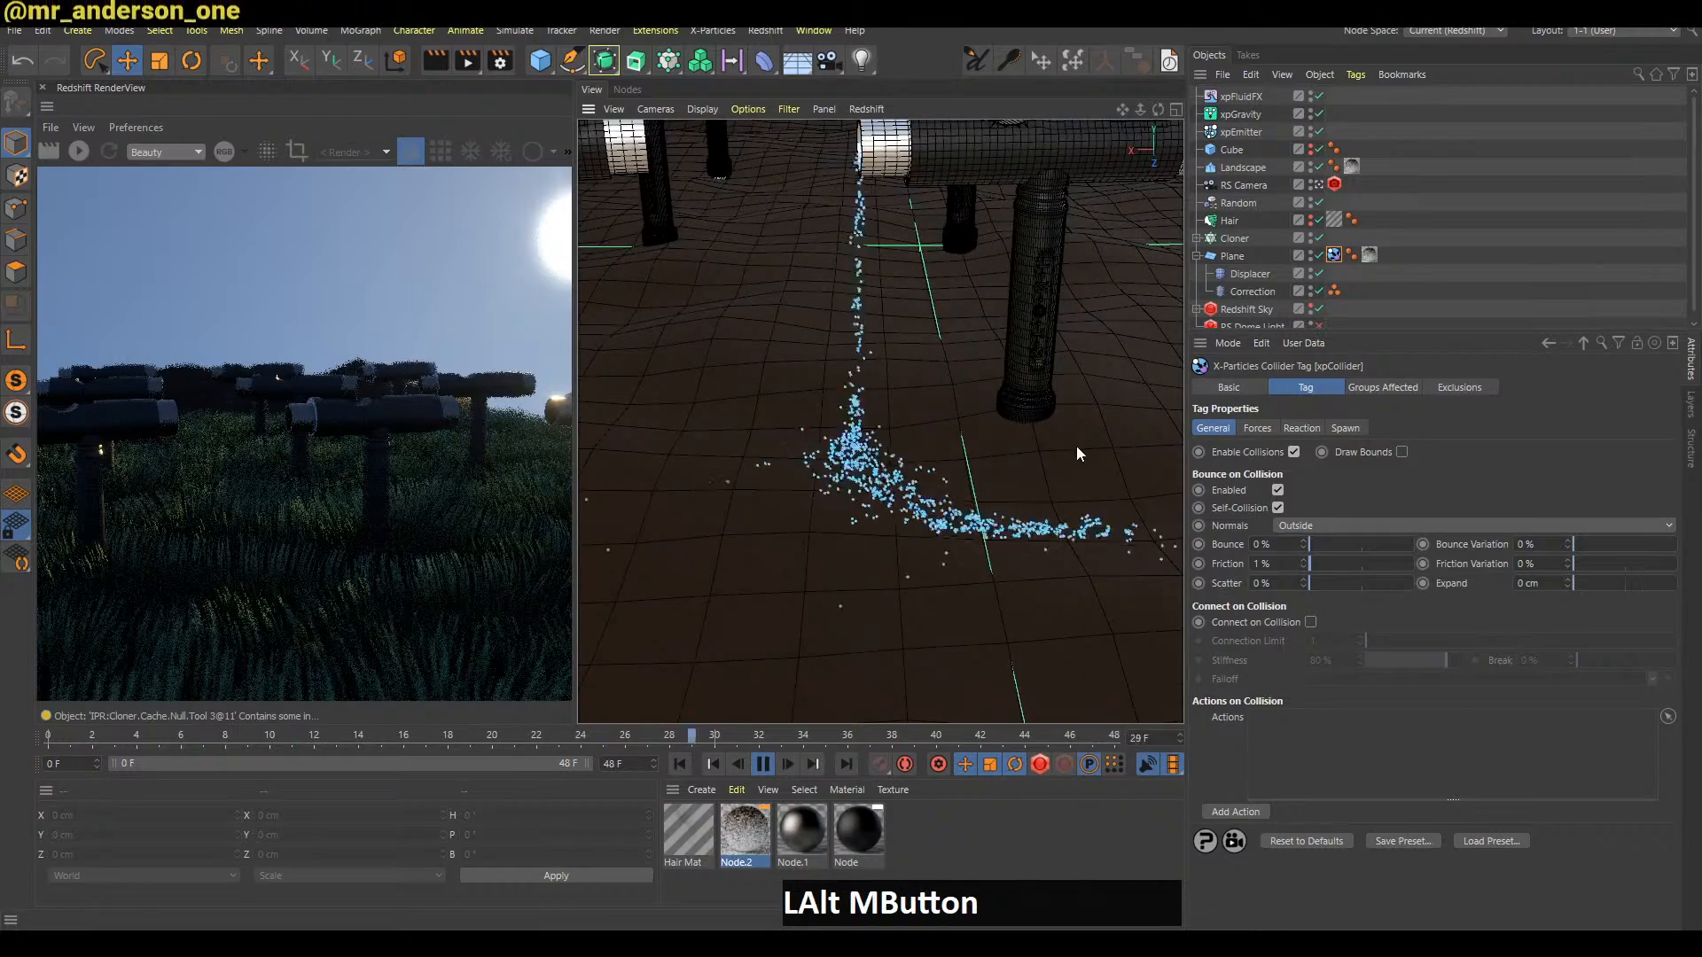
right_click_drag(1066, 454, 1030, 464, "alt")
middle_click_drag(1029, 464, 1044, 487, "alt")
right_click_drag(1044, 487, 1049, 496, "alt")
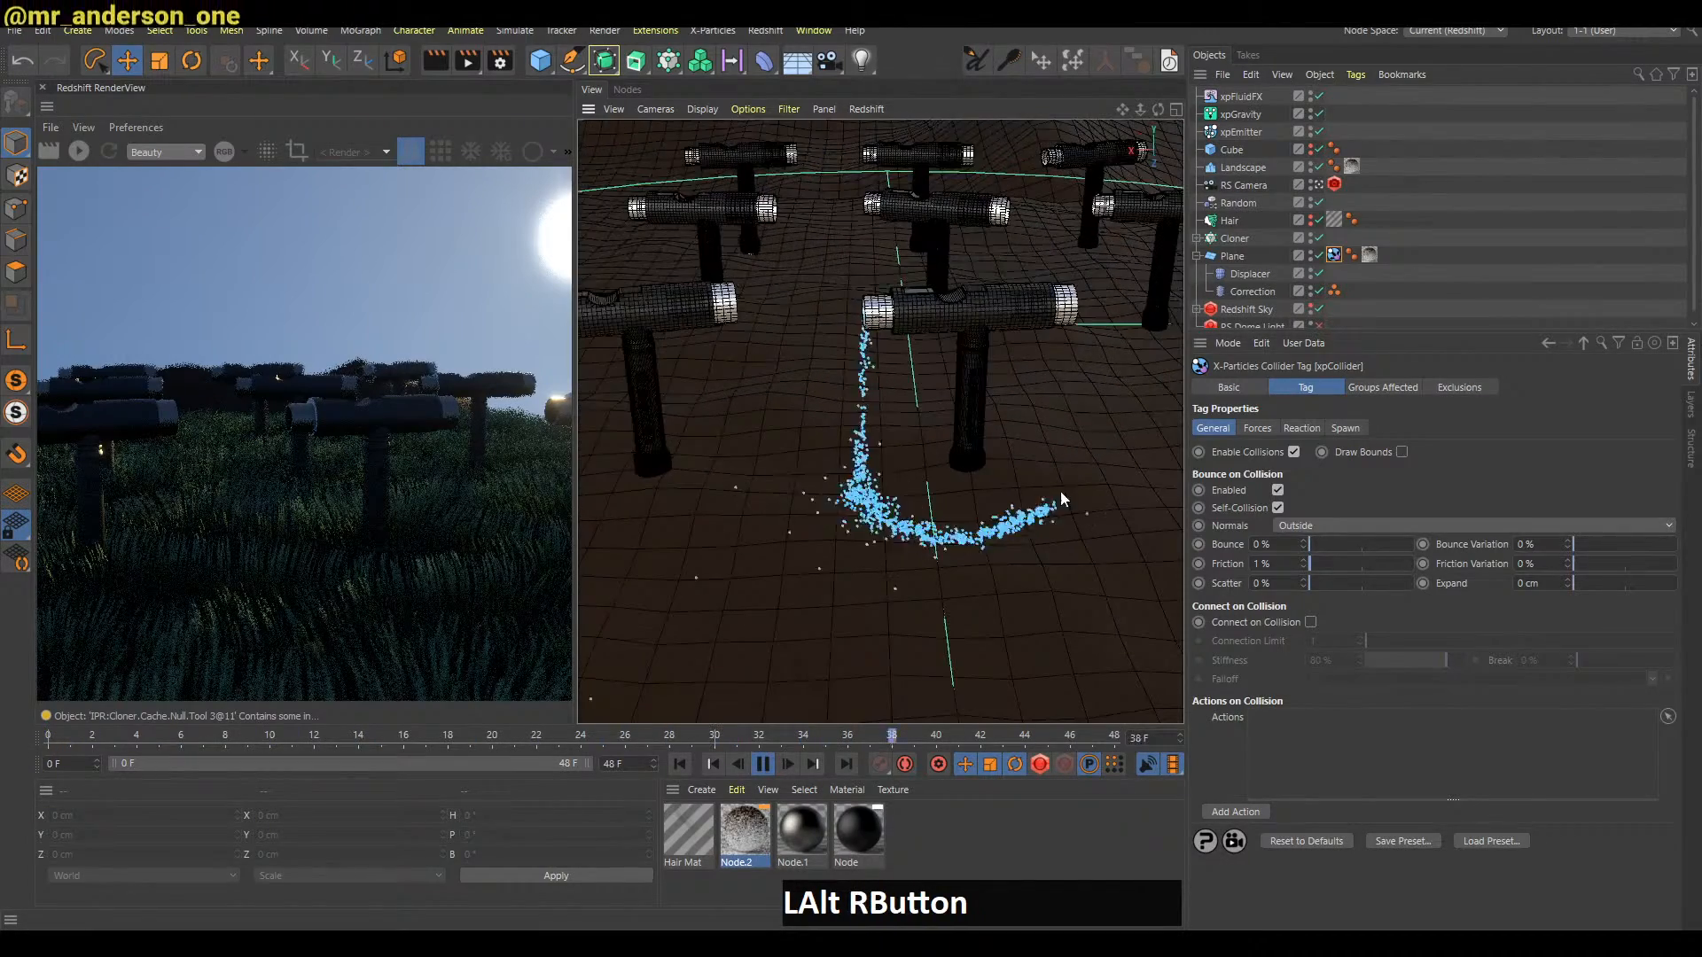
key("f")
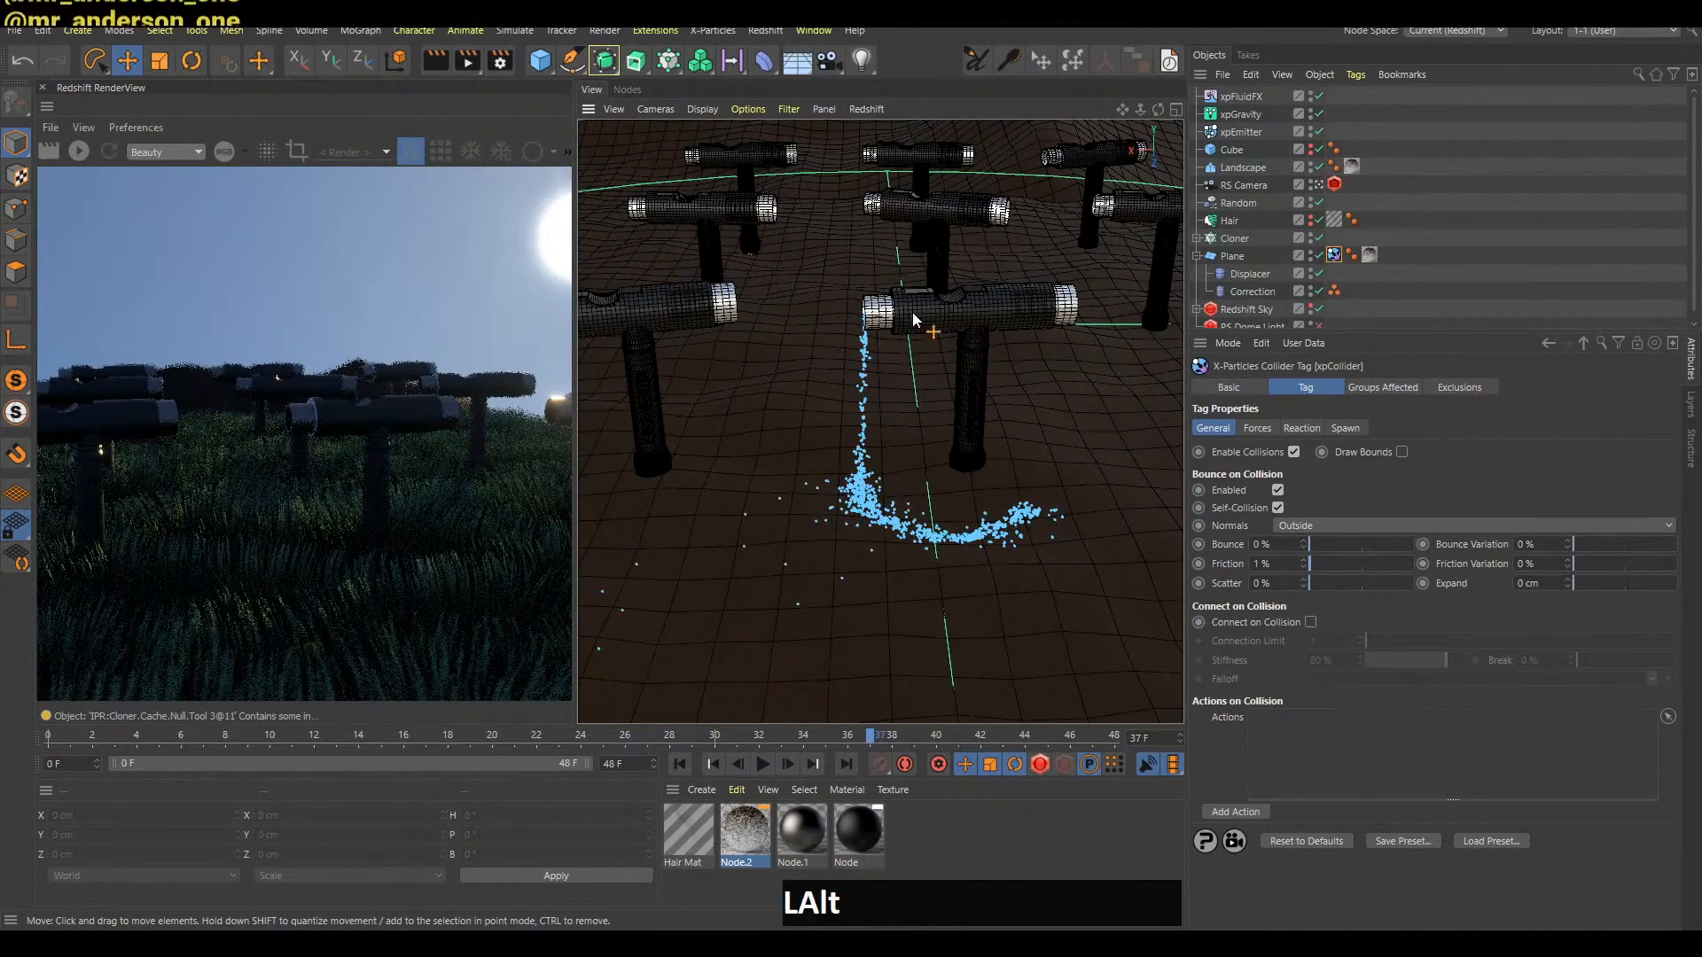
right_click_drag(888, 329, 918, 317, "alt")
left_click_drag(915, 311, 966, 274, "alt")
key("shift+a")
key("f")
Switch to the YouTube live chat window, read the viewers' messages, and return to the scene
key("alt+Tab")
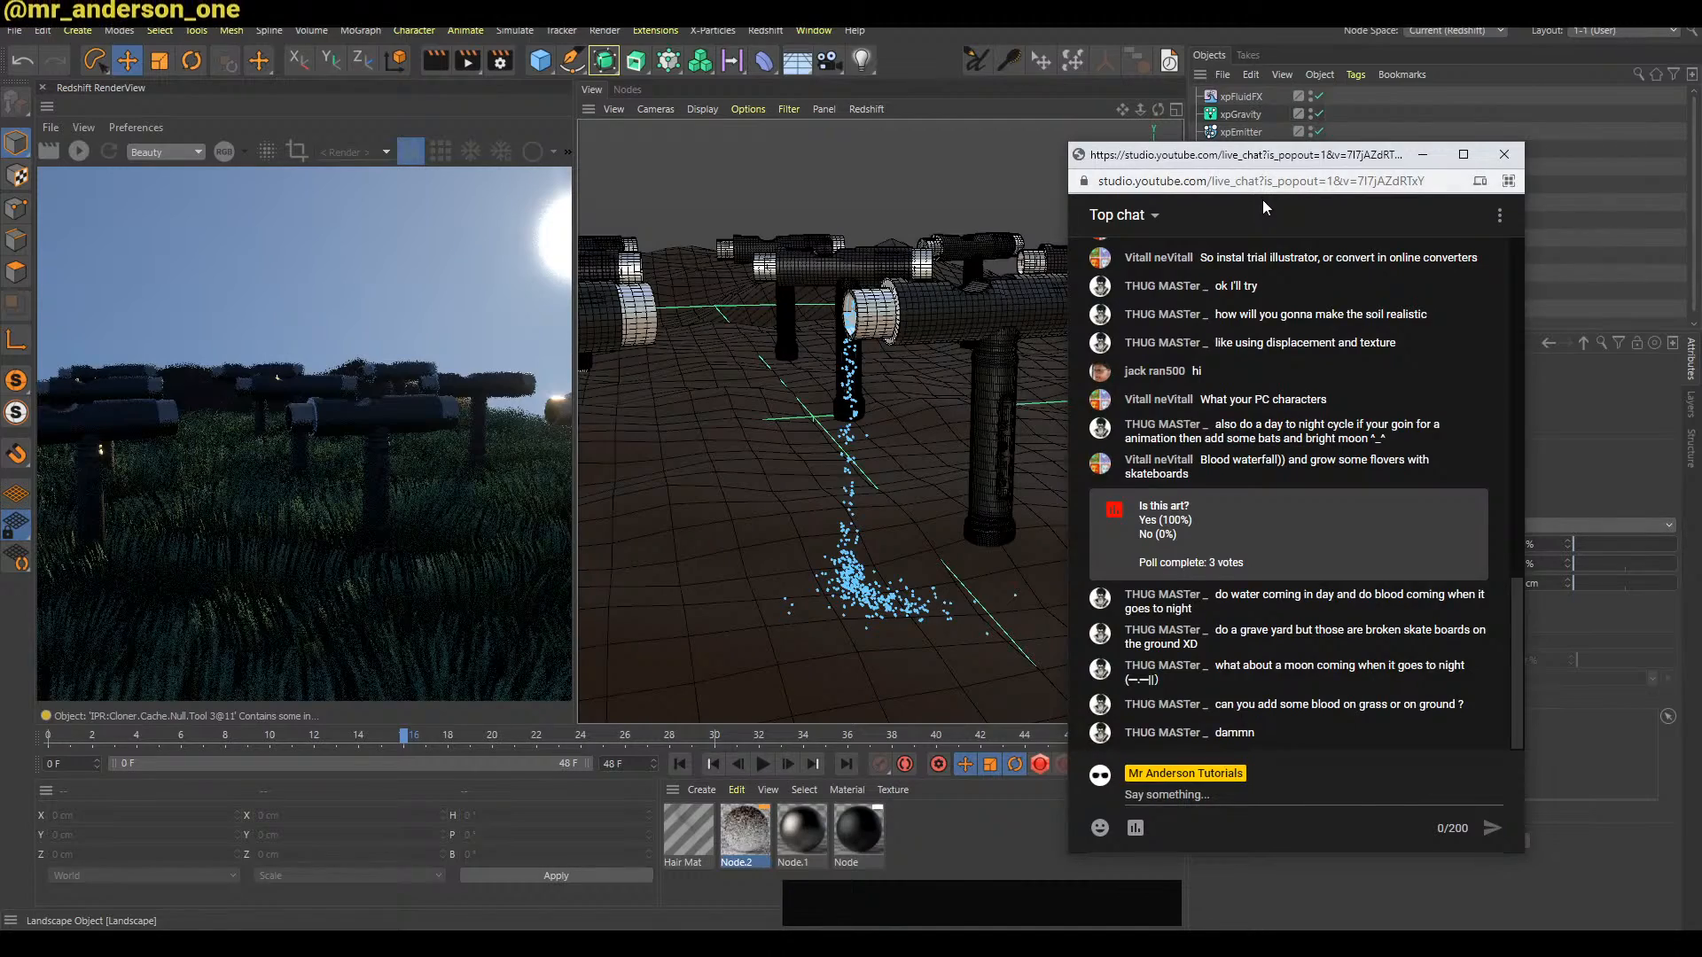
key("alt+Tab")
key("f")
key("alt+Tab")
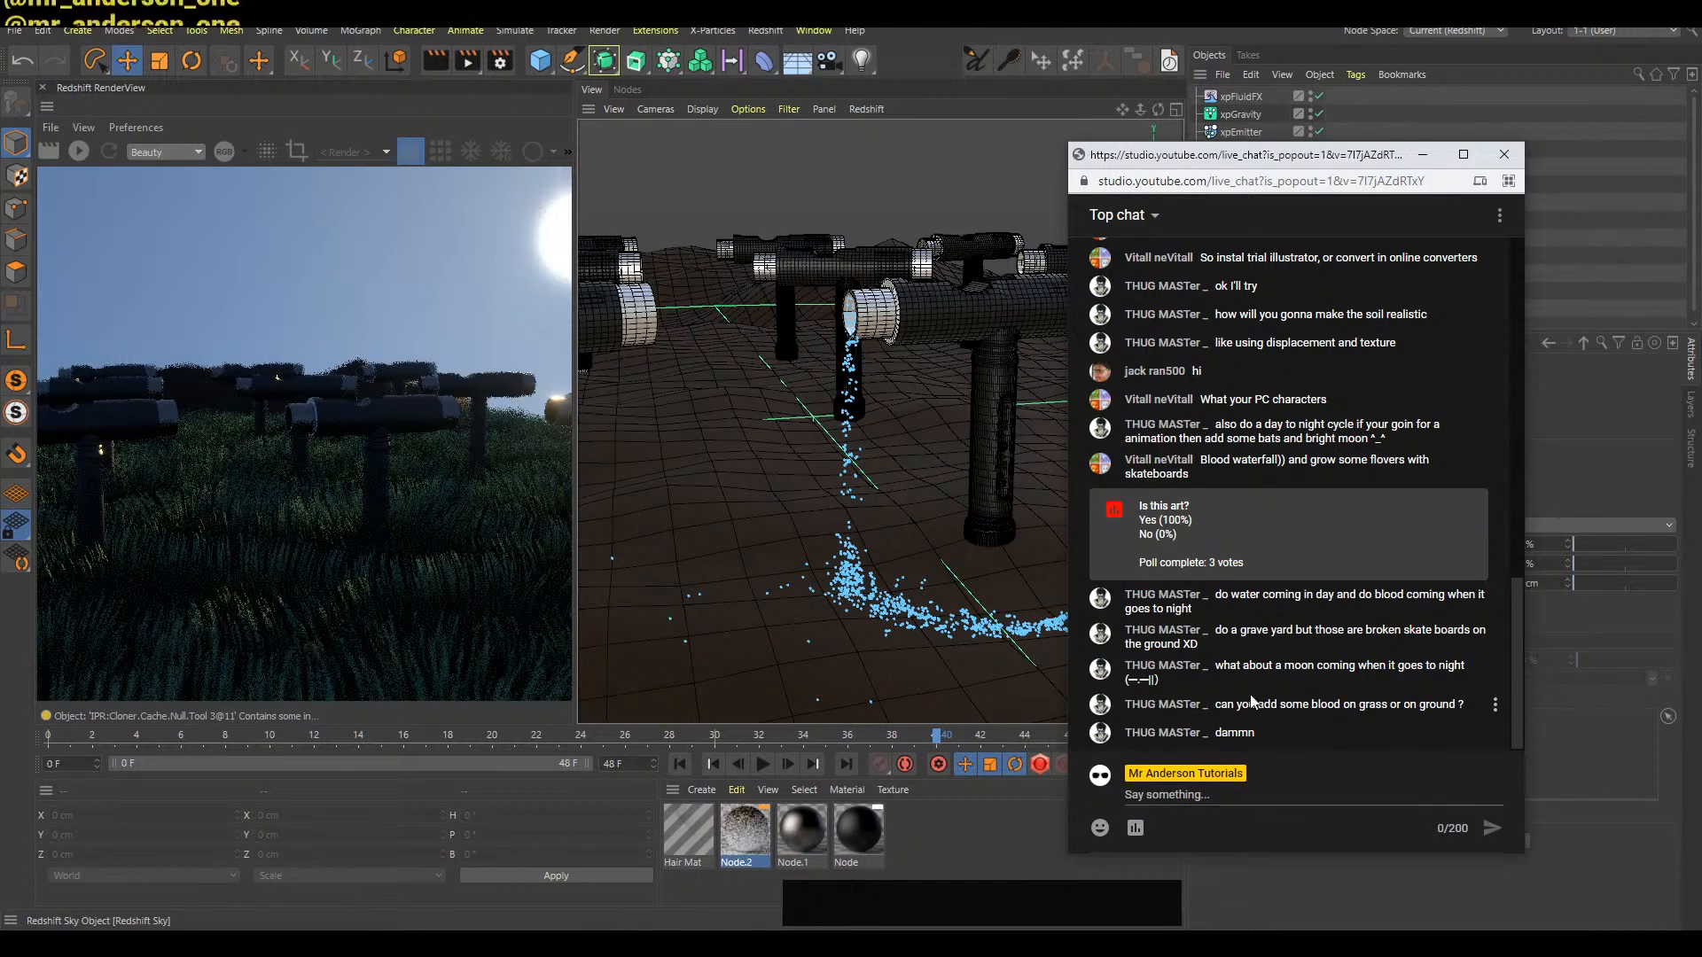
key("alt+Tab")
Replay the simulation and inspect from the side how the stream leaves the tube's opening
key("f")
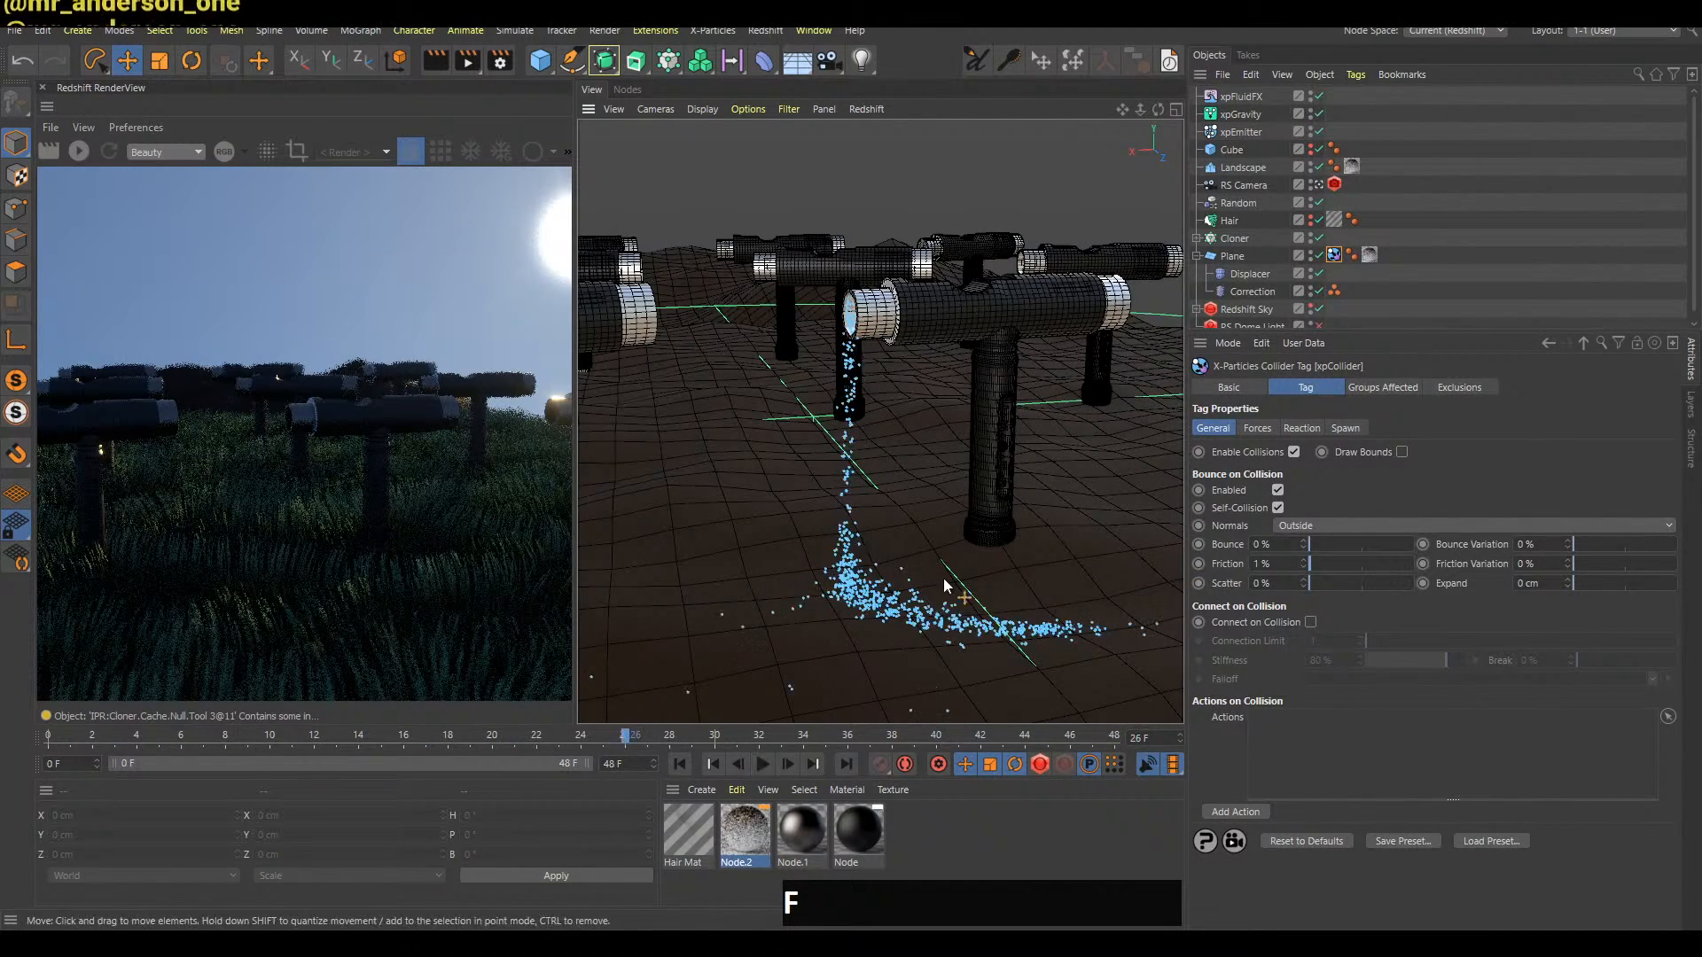
key("f")
left_click(1410, 211)
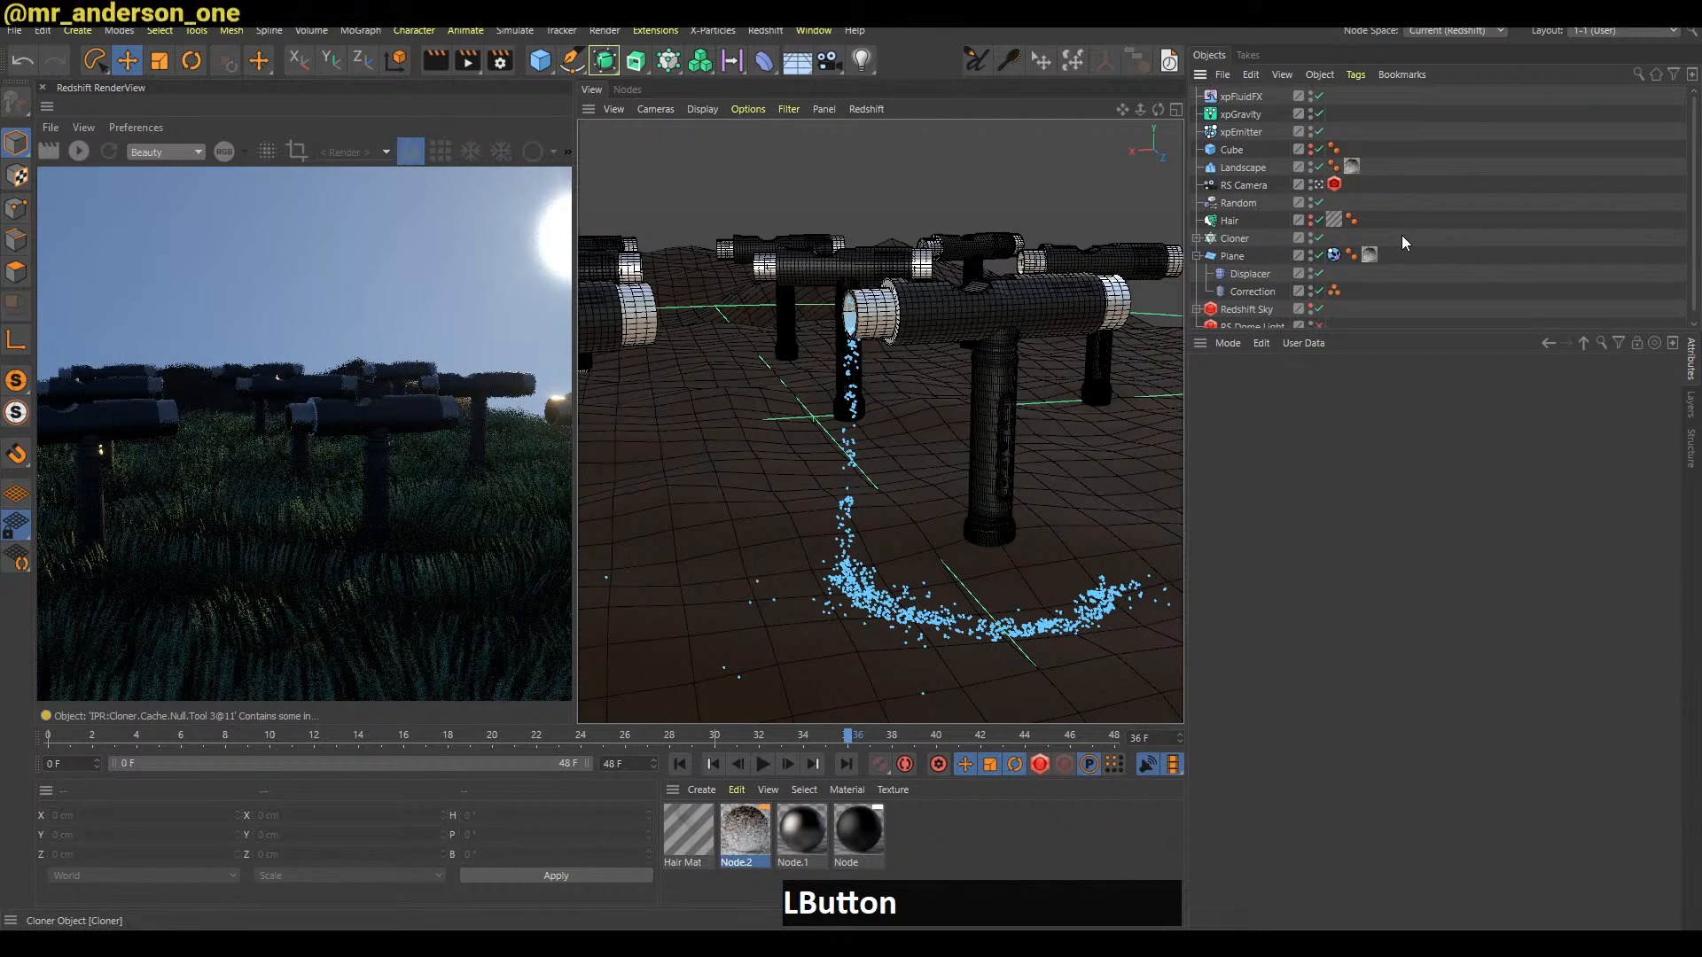
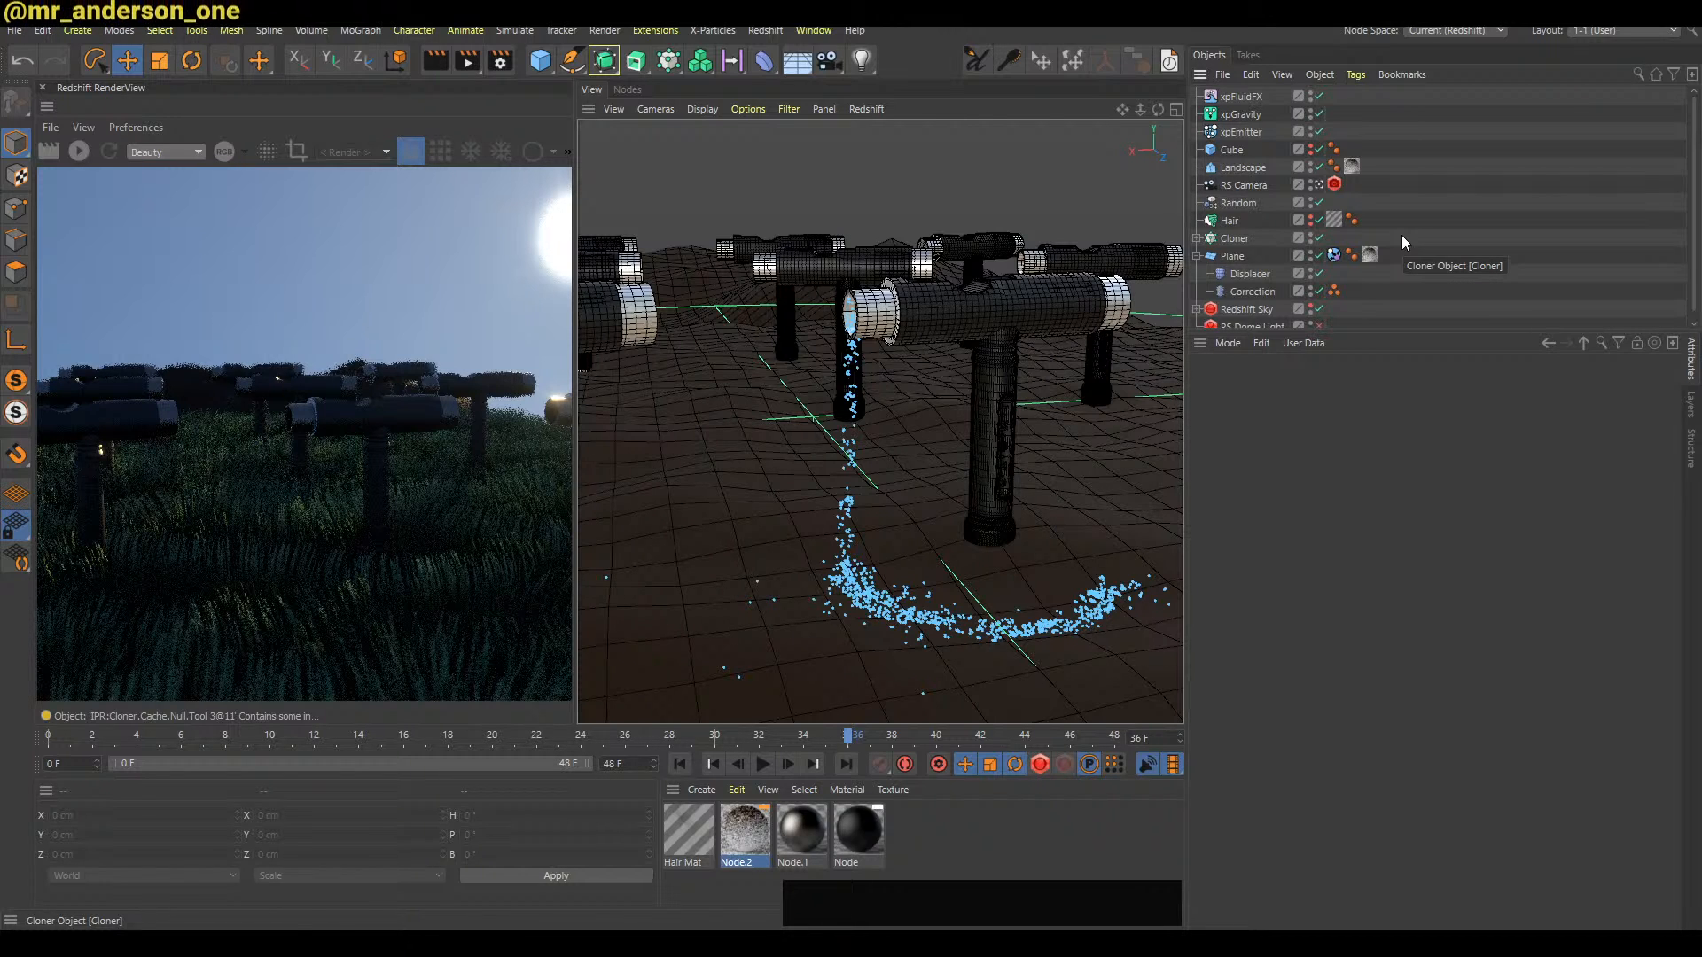
left_click(1273, 214)
key("f")
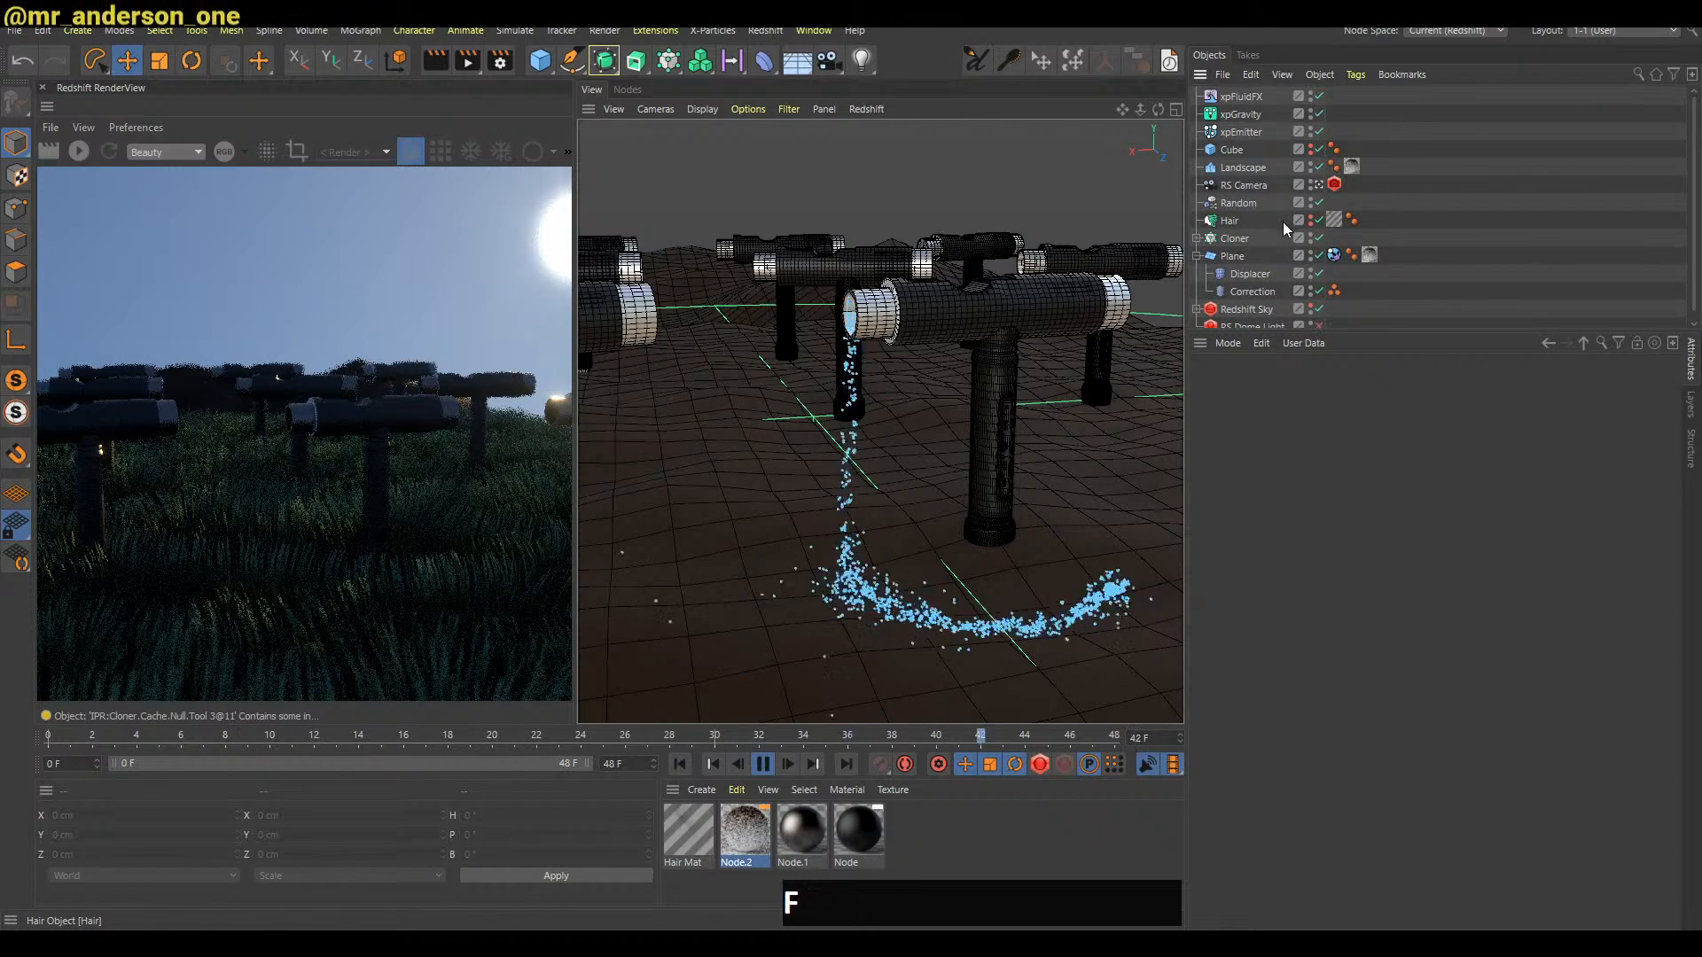
key("a")
key("f")
right_click_drag(869, 319, 940, 319, "alt")
left_click_drag(939, 319, 1099, 284, "alt")
key("f")
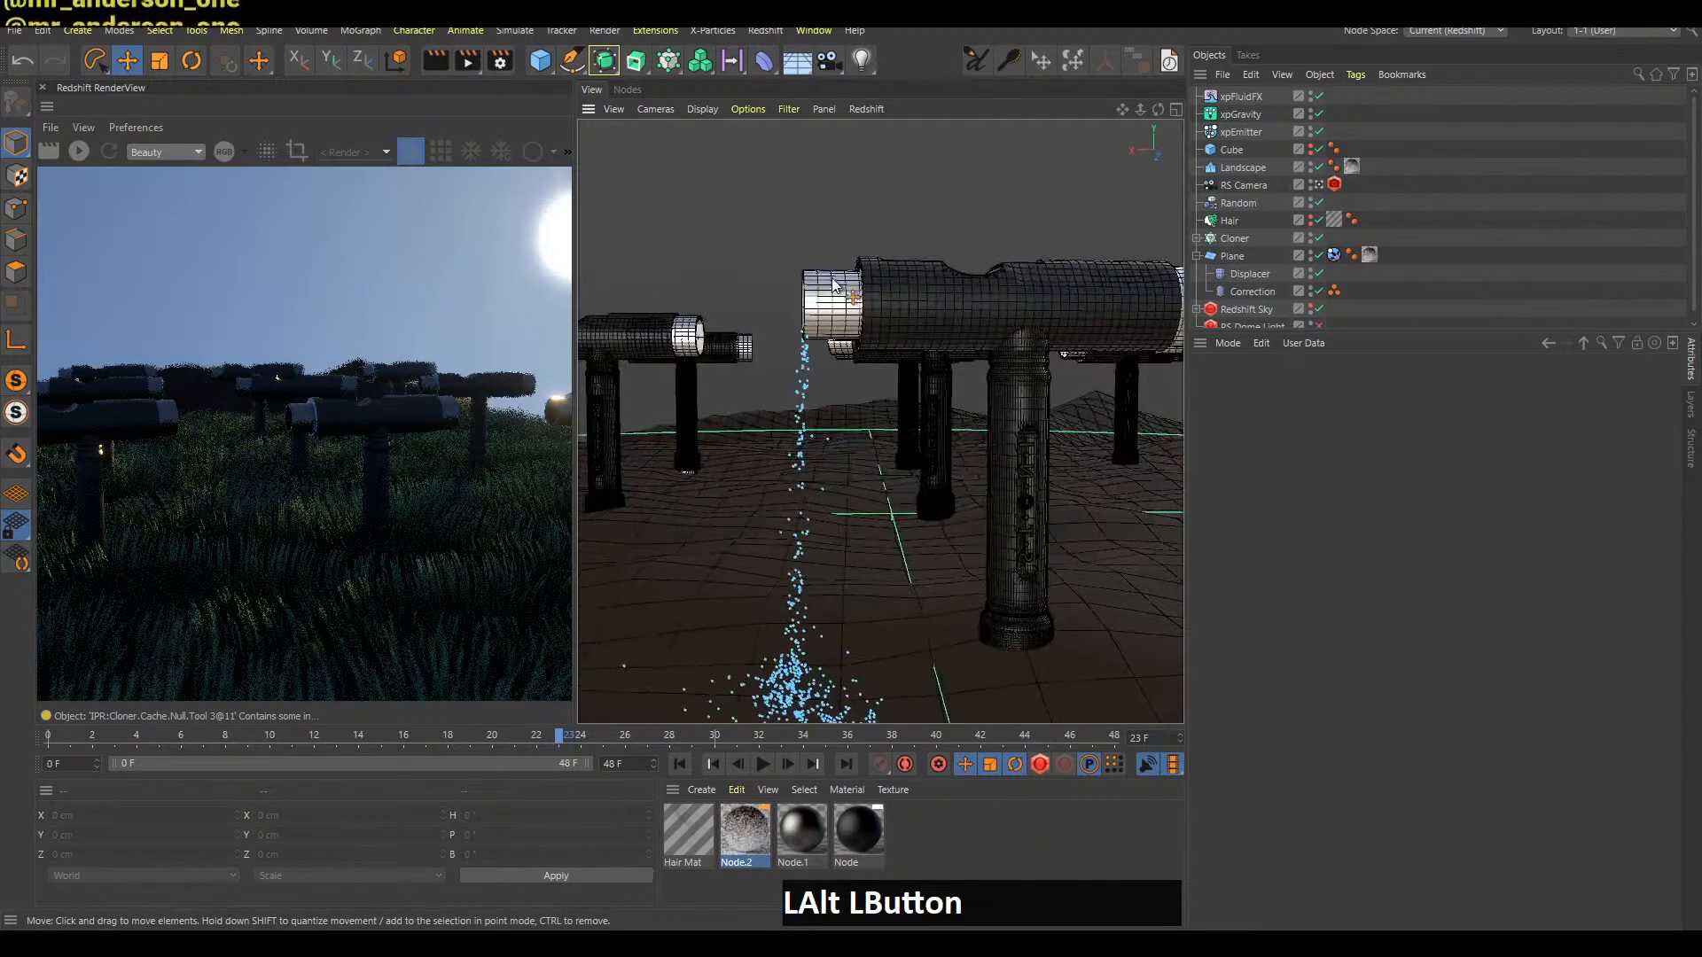
Try emission speeds of 318 cm and 52 cm on the xpEmitter, then settle on 35 cm
left_click(1241, 132)
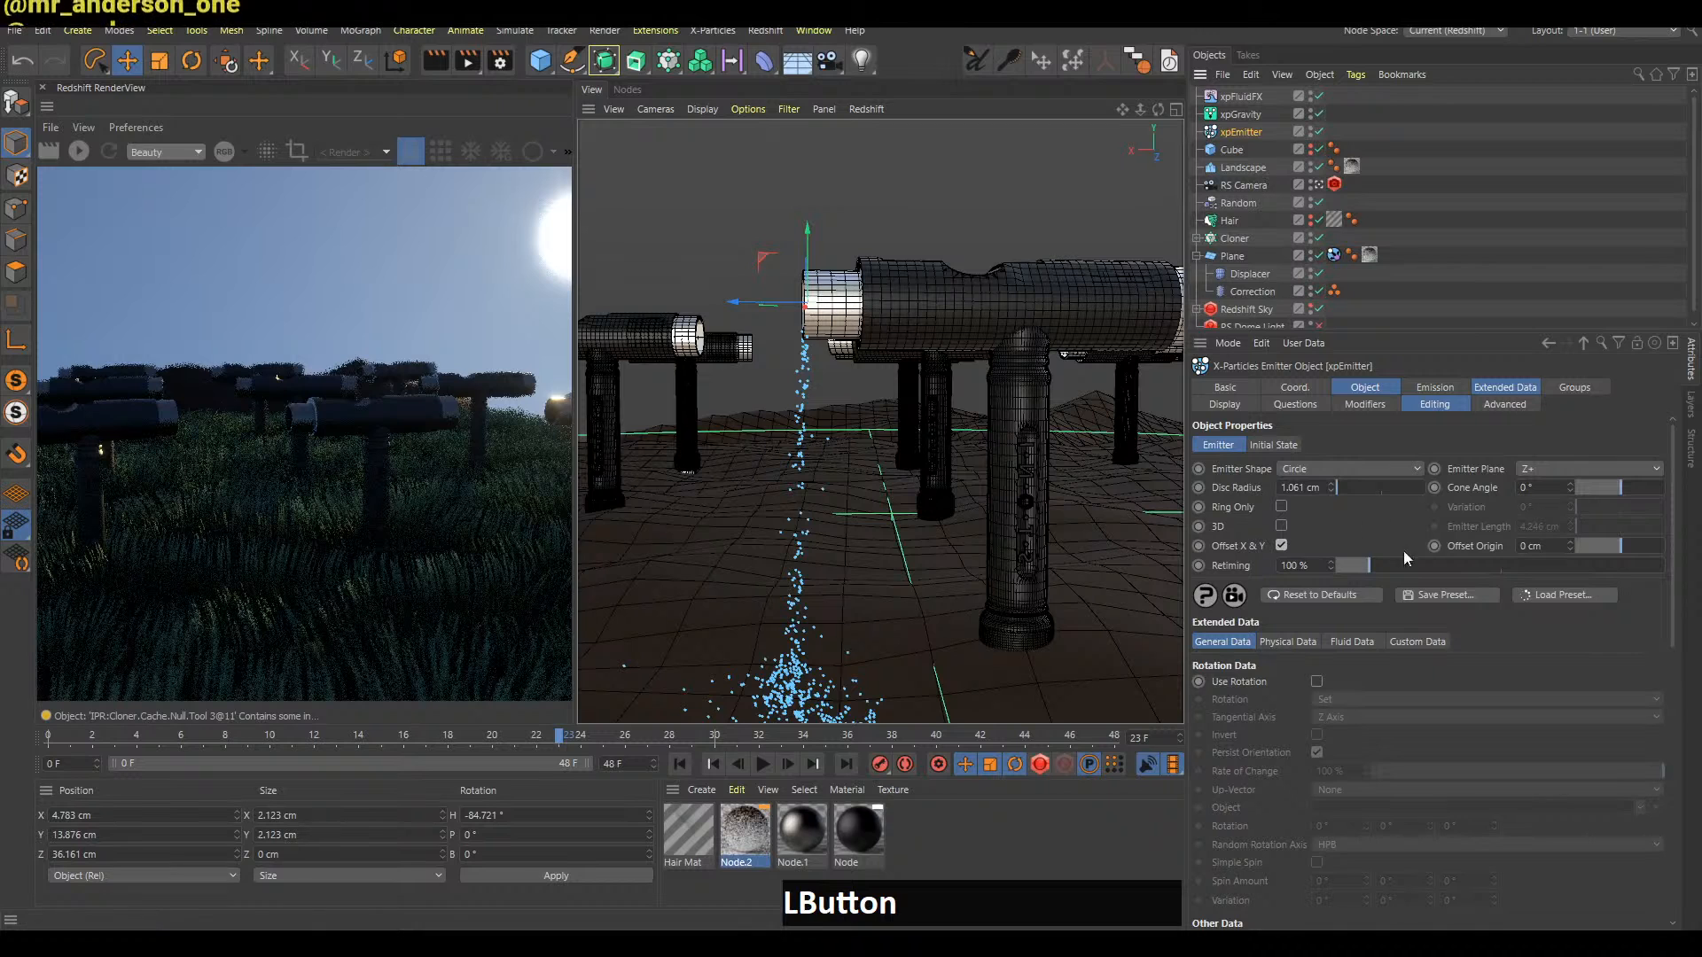
left_click(1434, 388)
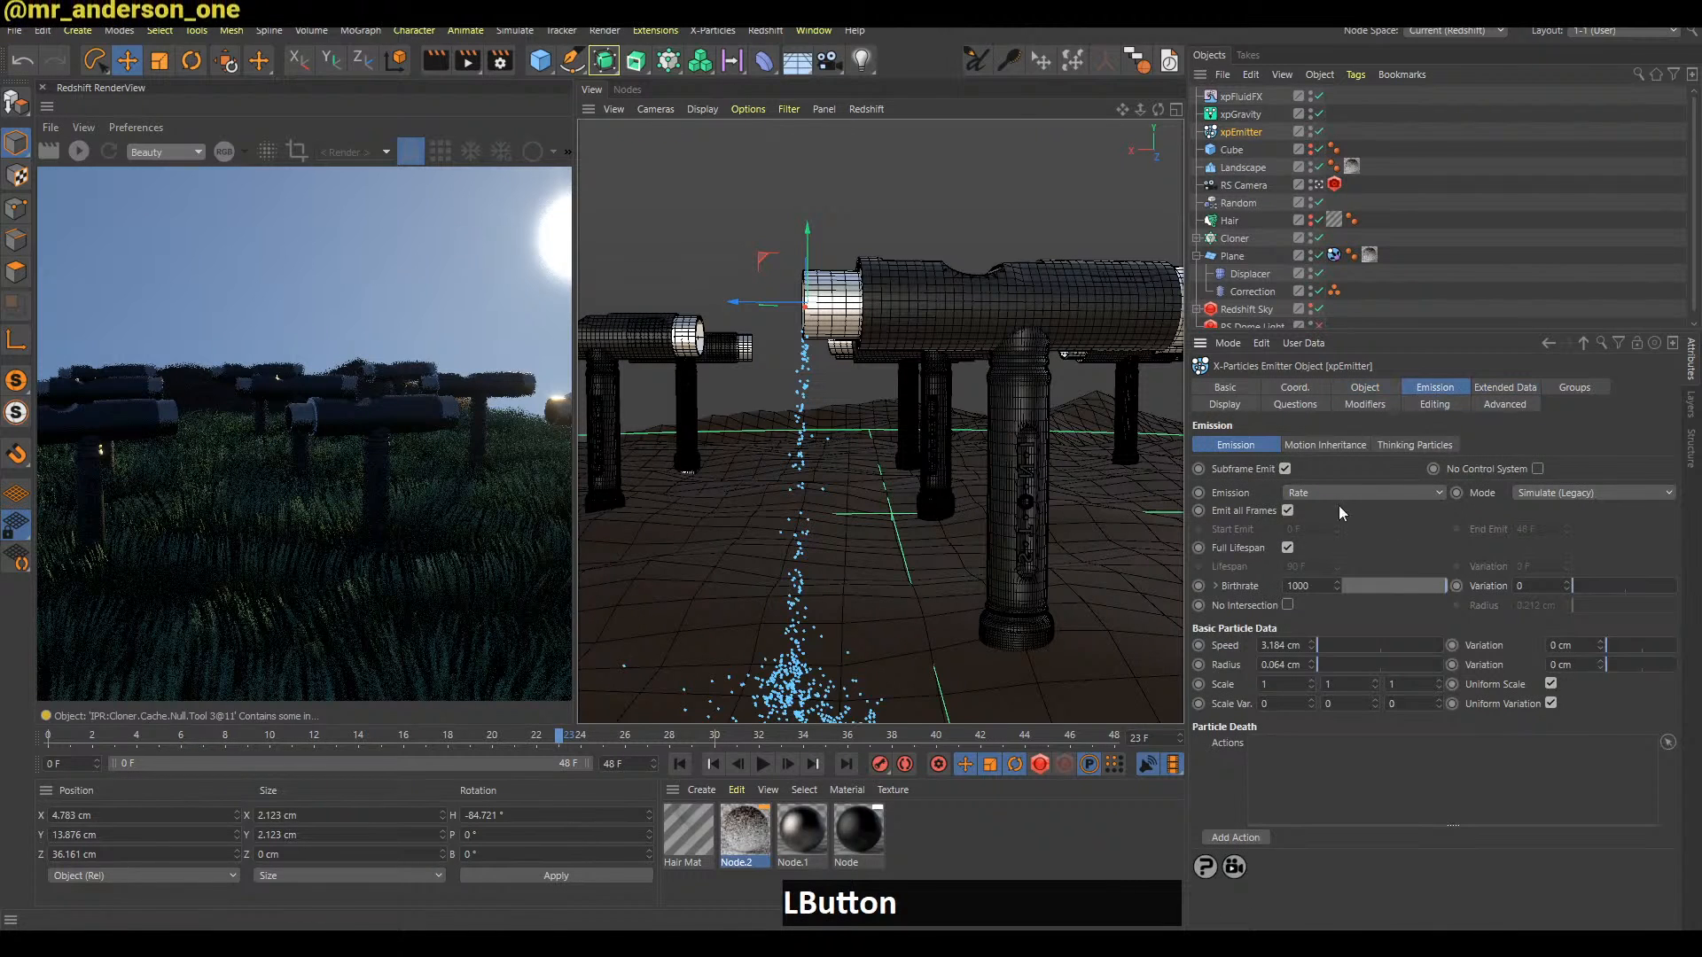
left_click_drag(1333, 654, 1358, 643)
key("f")
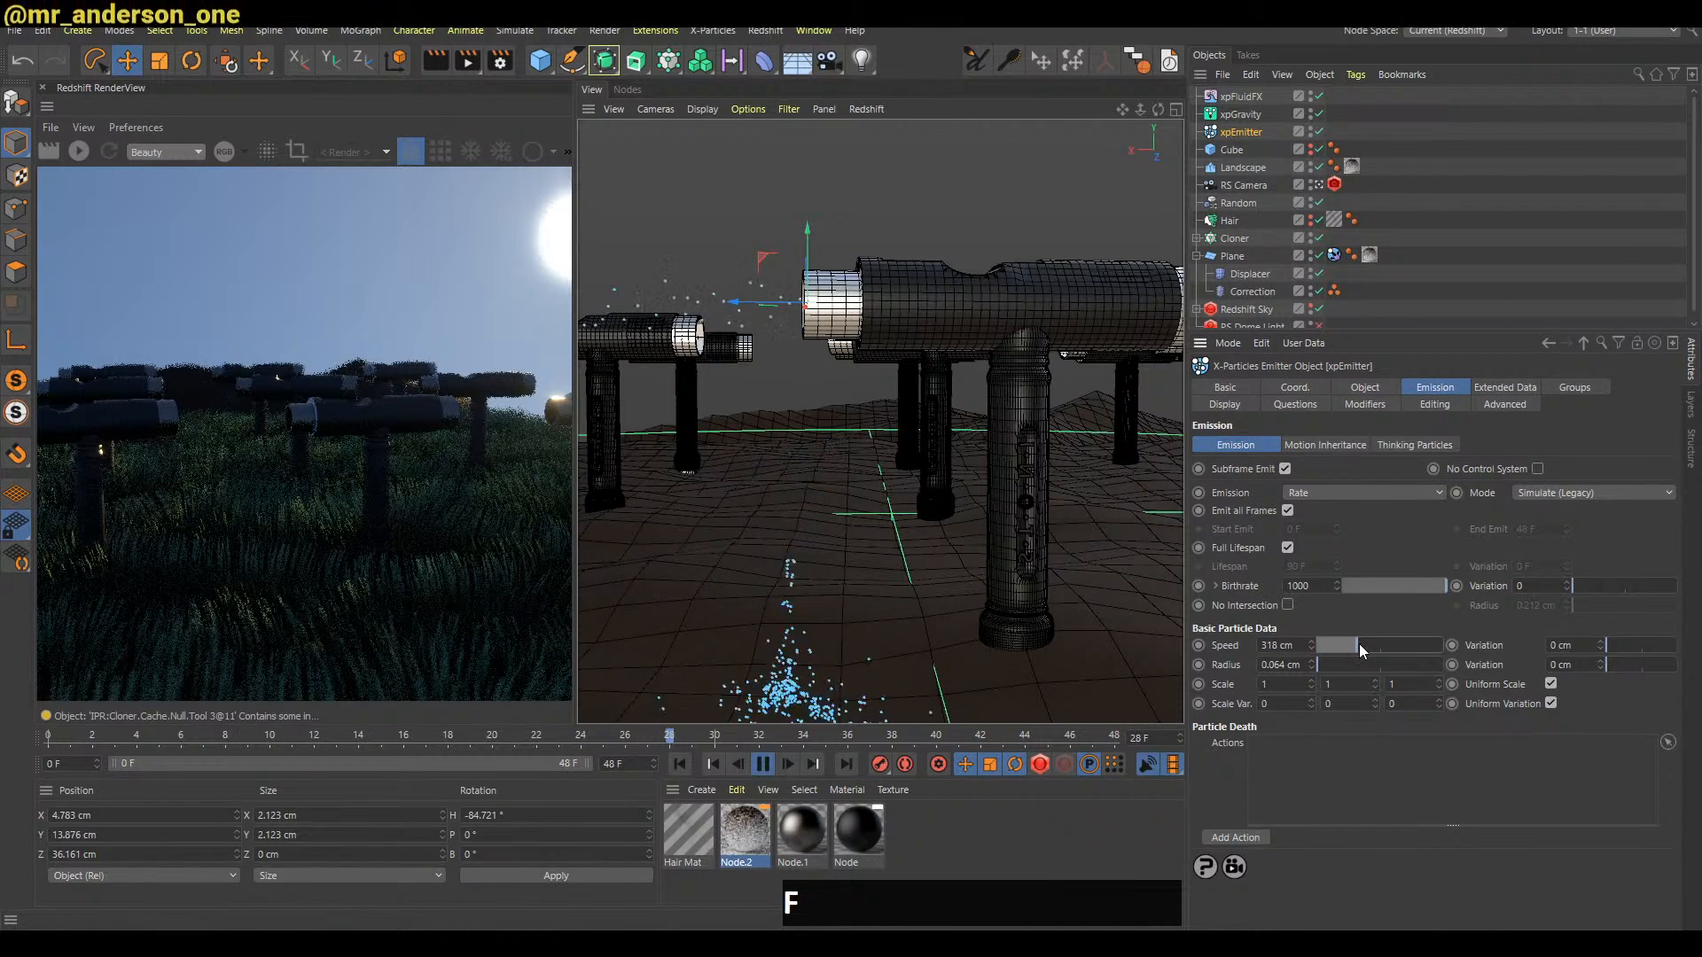
key("shift+f")
key("f")
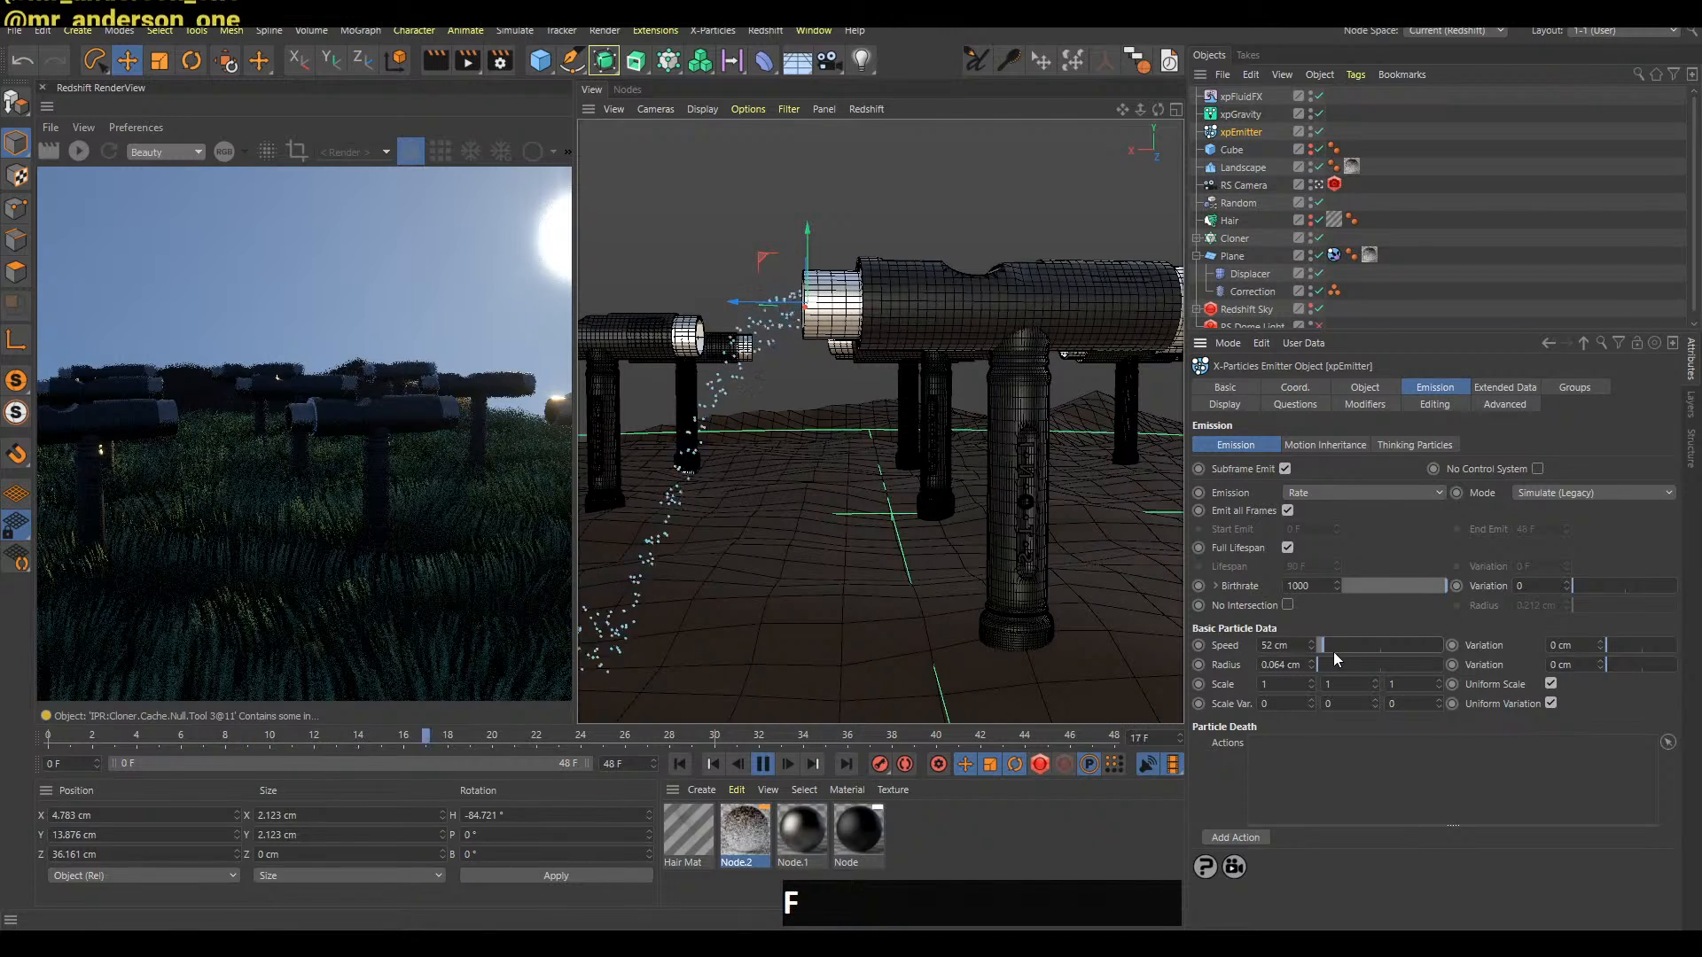
left_click_drag(1296, 646, 1230, 639)
type("35")
key("Return")
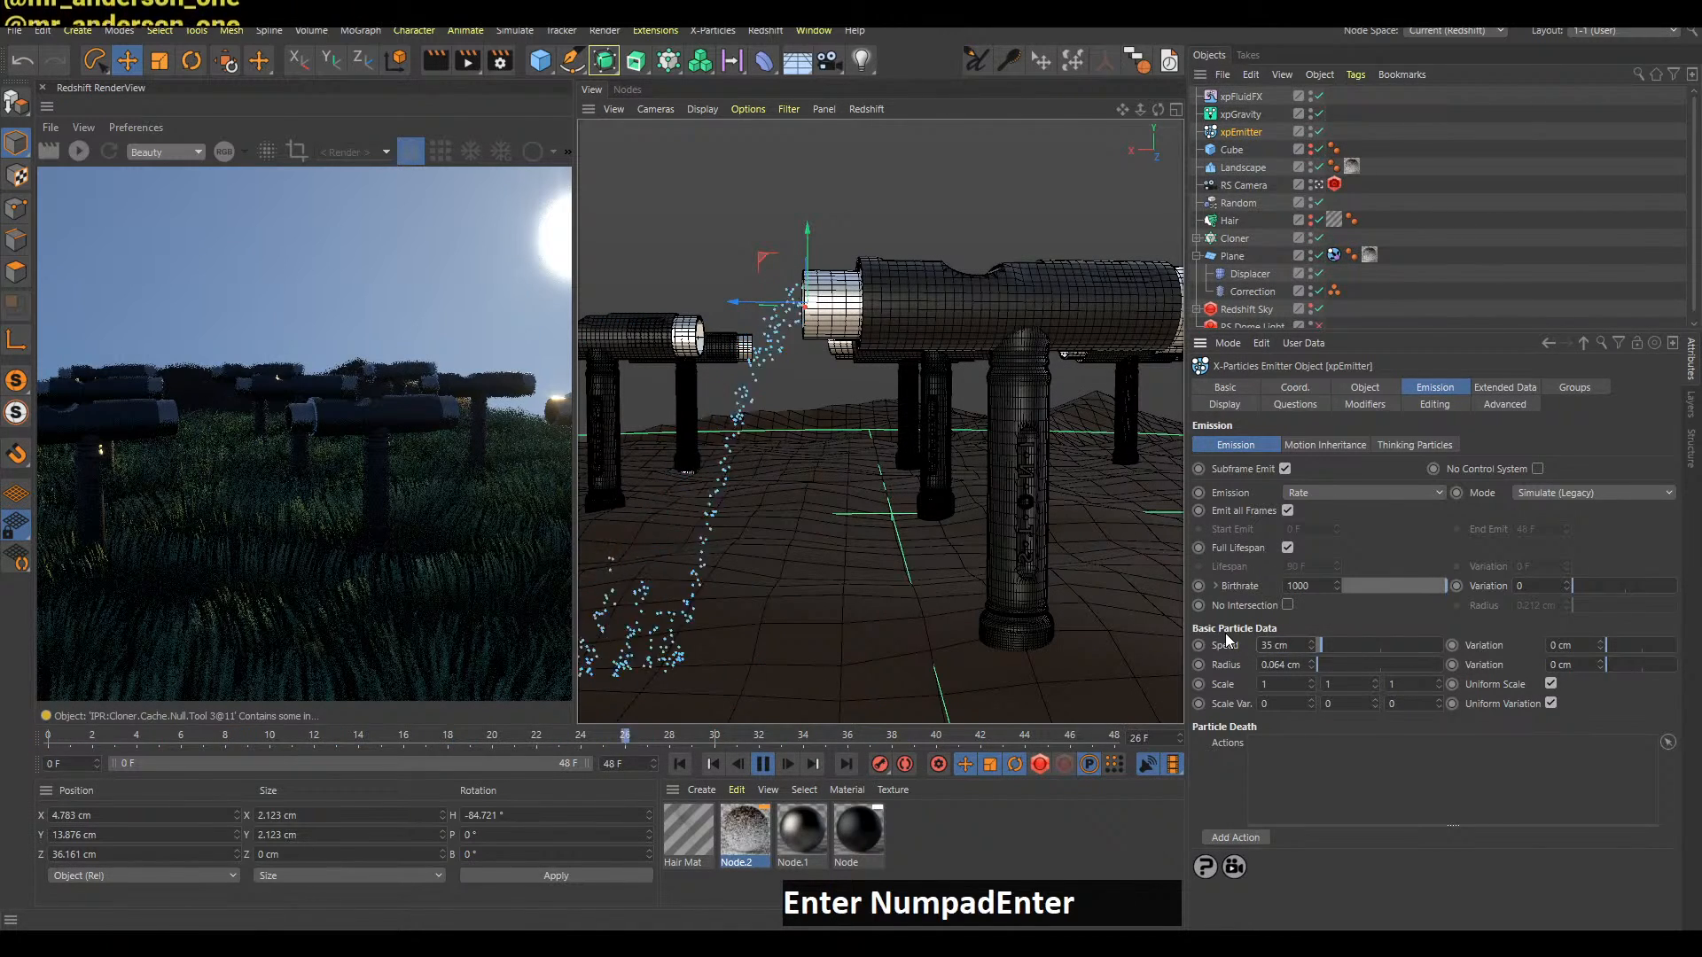
Replay the faster stream in a wider view of the ground and advance the simulation to frame 49
key("f")
right_click_drag(1073, 549, 1015, 612, "alt")
key("f")
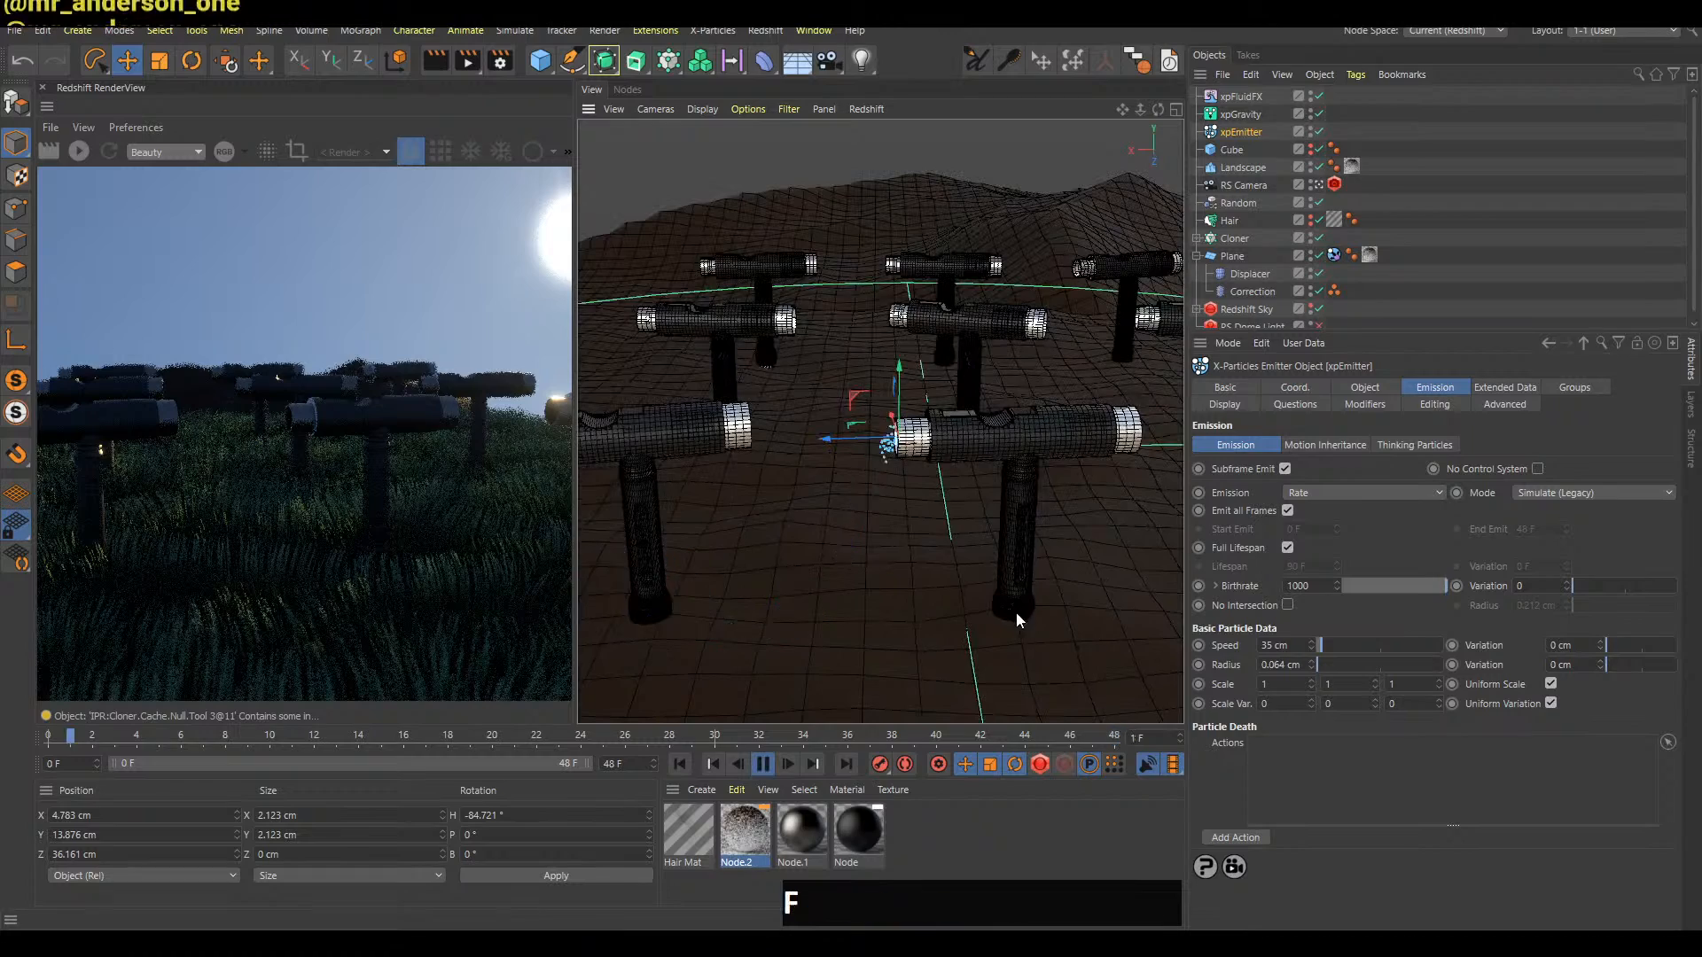
right_click_drag(1103, 546, 1035, 583, "alt")
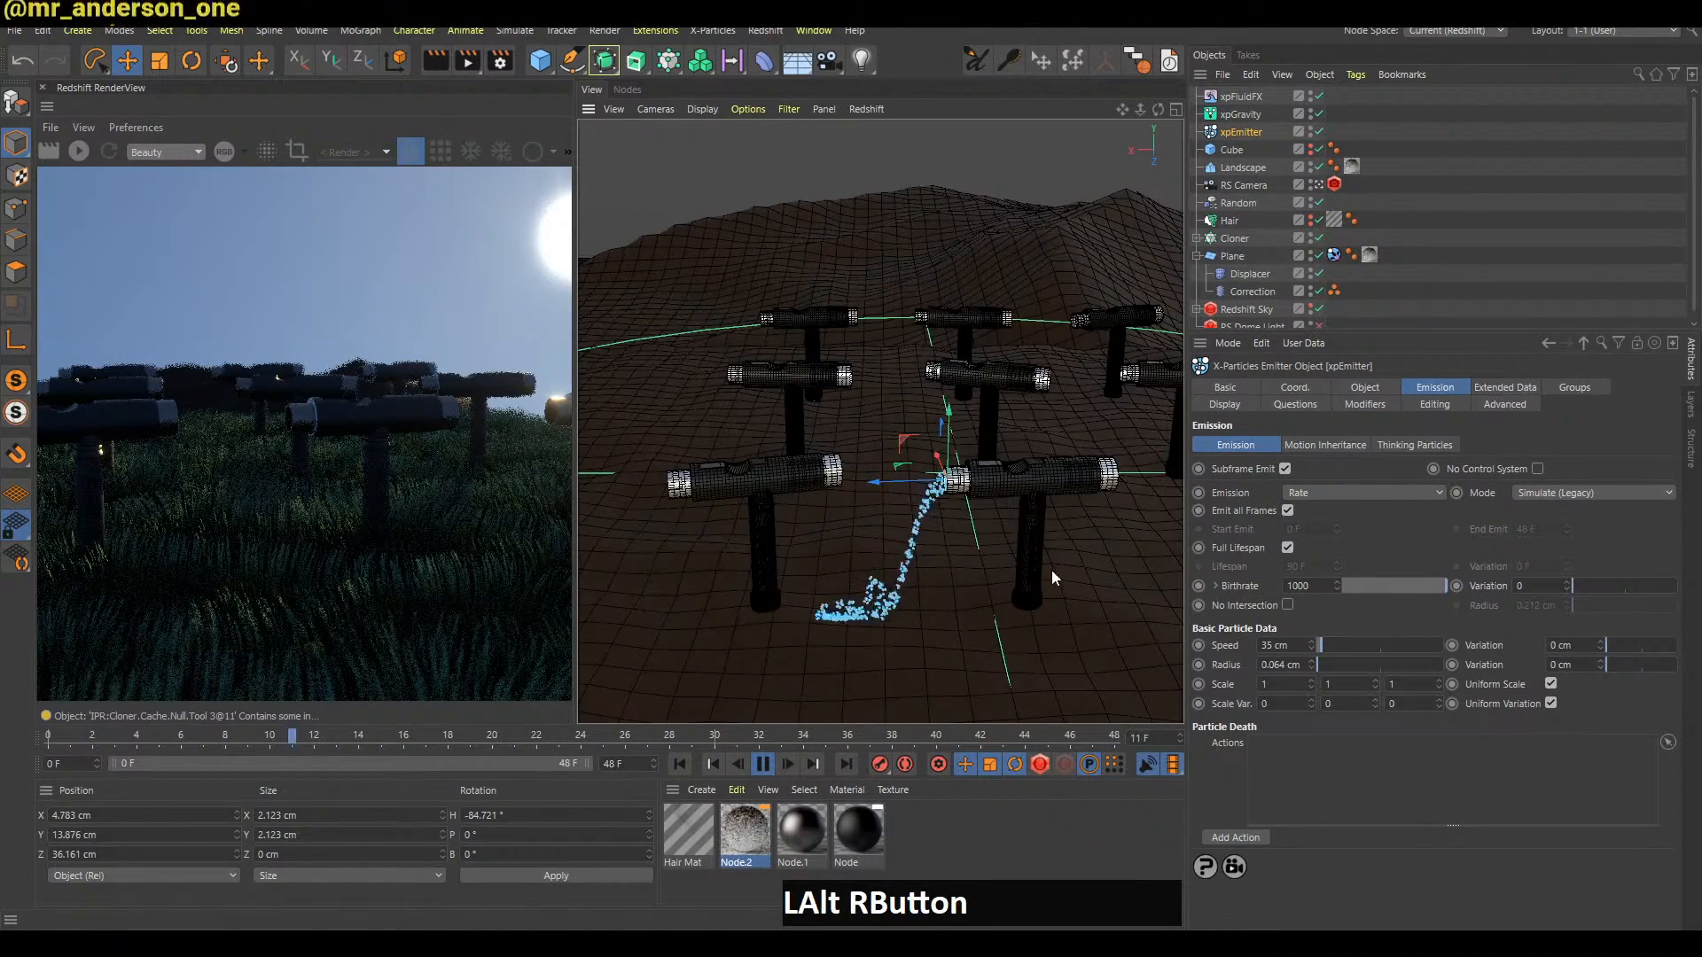
key("f")
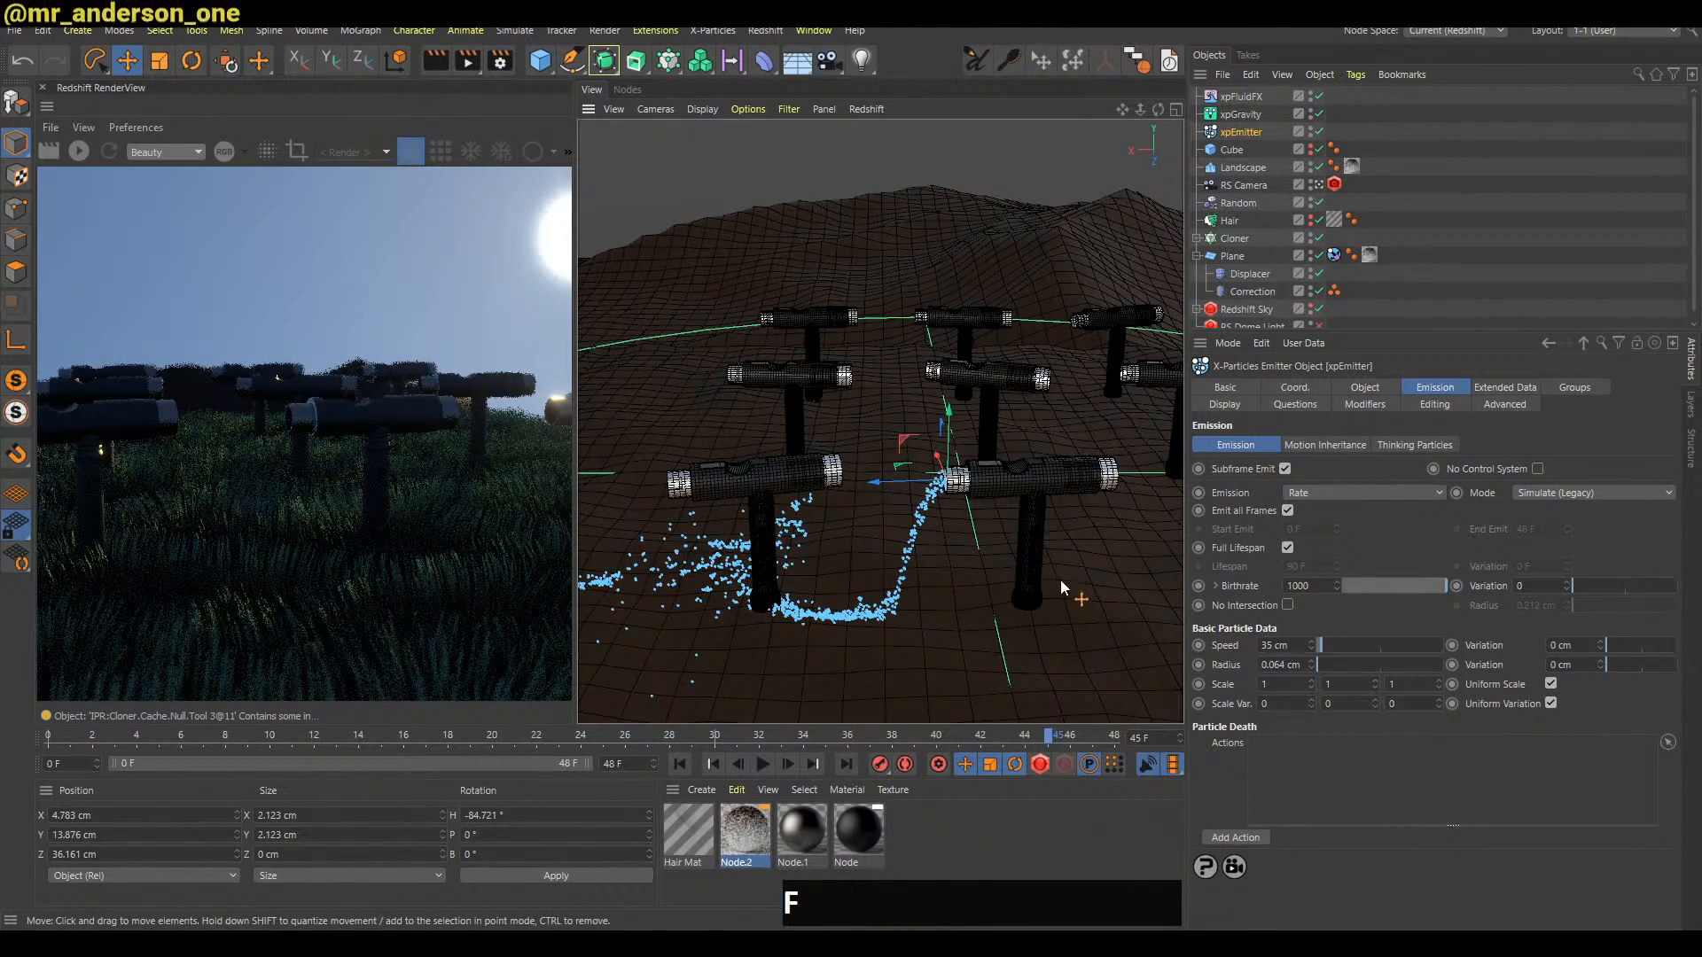
key("g")
key("g")
key("g")
key("g")
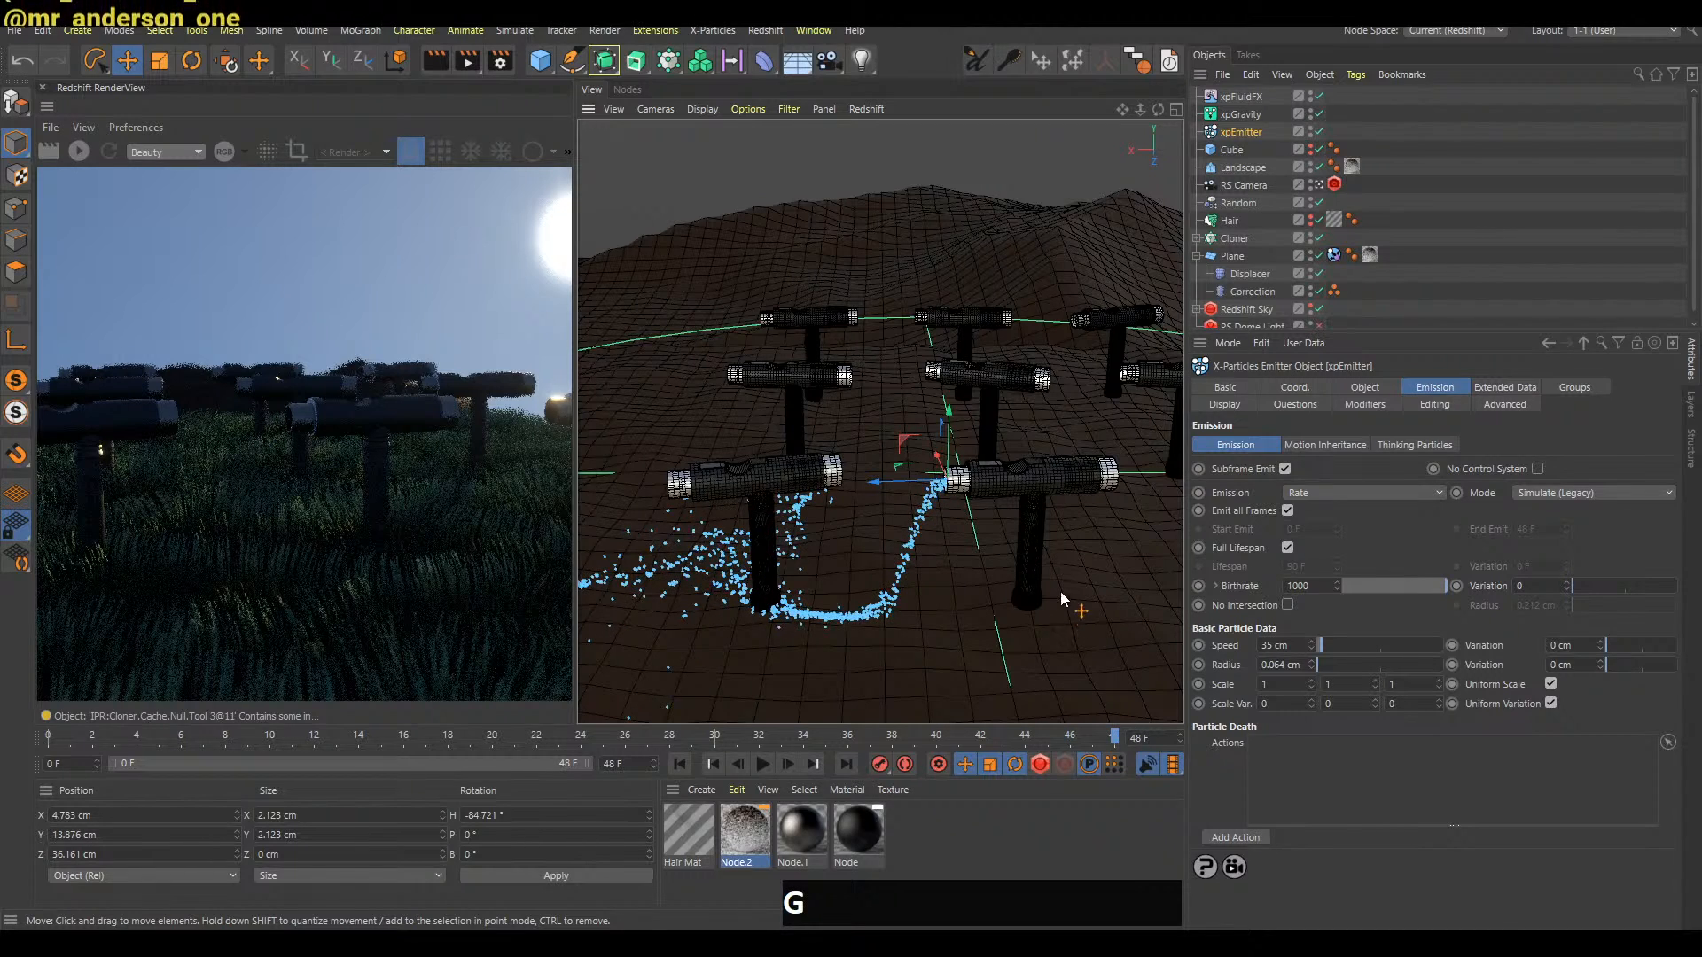
Set the xpEmitter's emission mode to Simulate and store the current particles as its initial state
left_click(1555, 497)
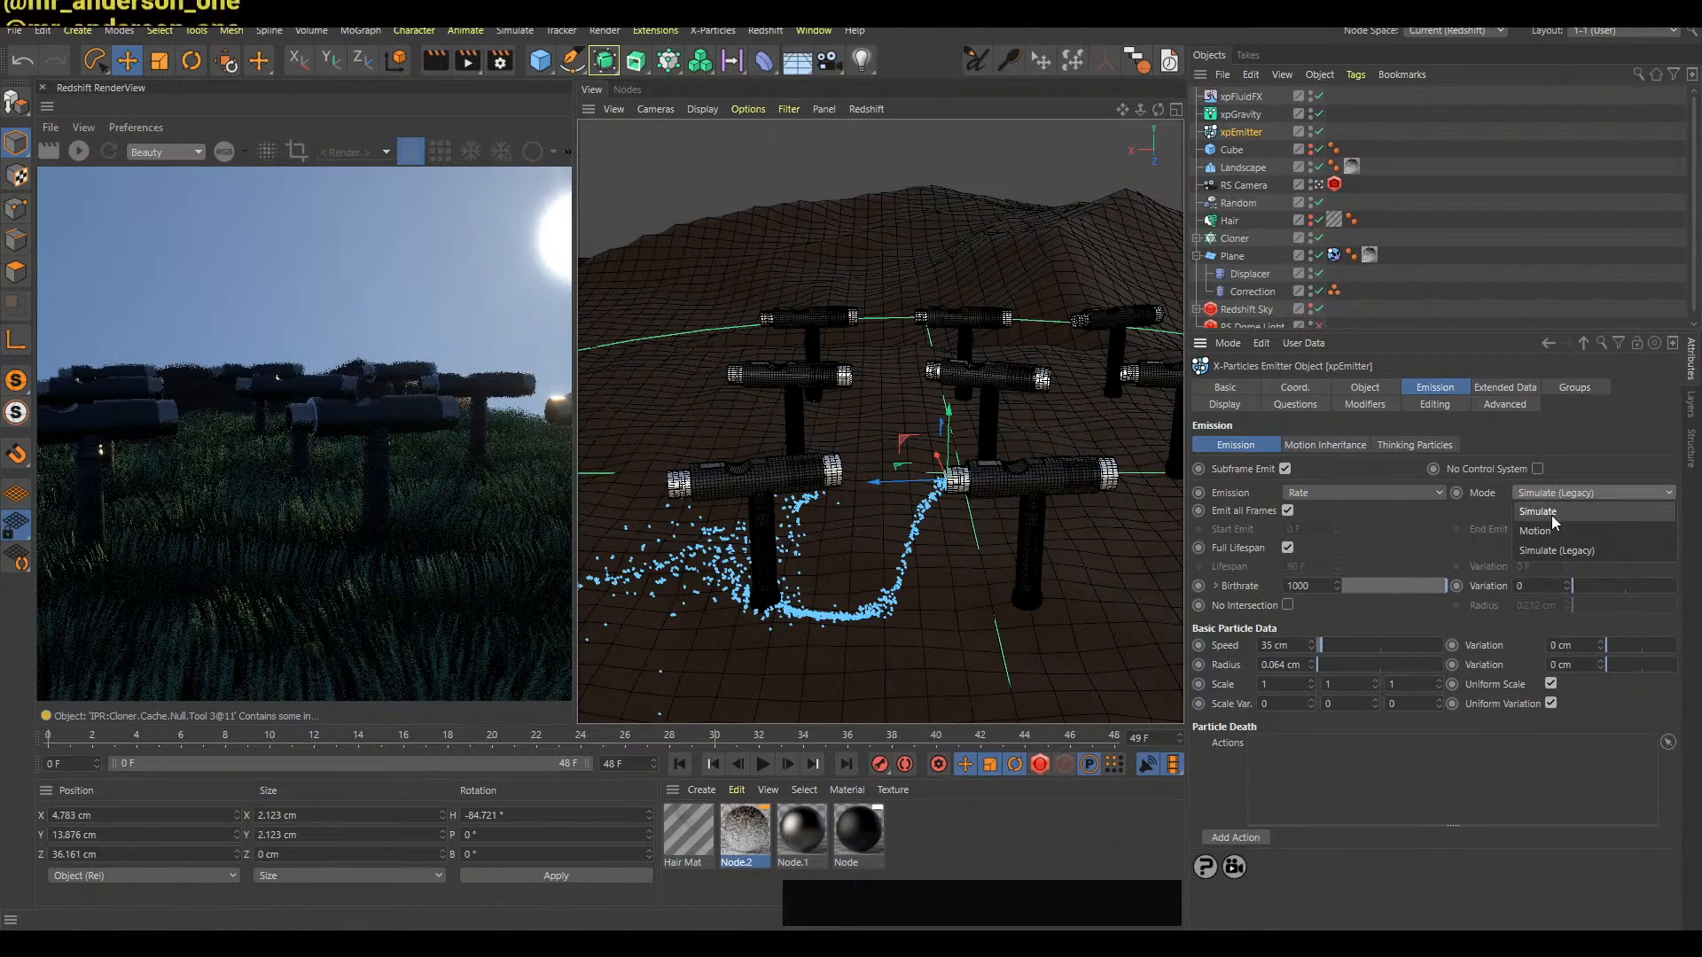
left_click(1552, 514)
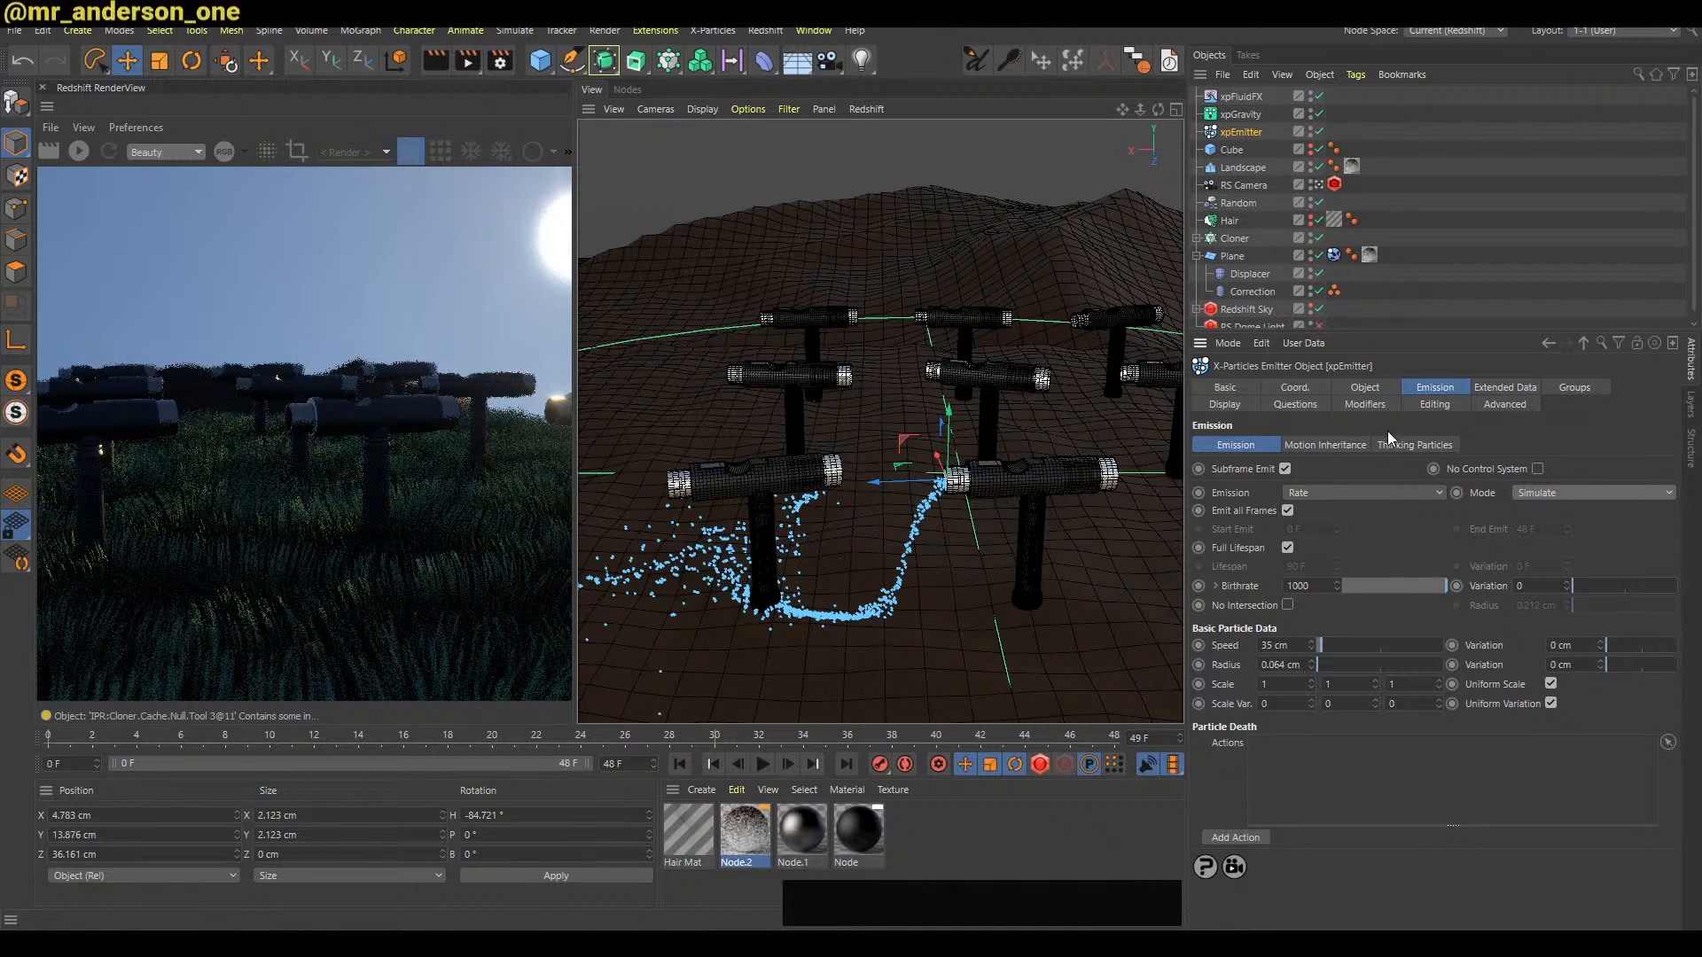
left_click(1373, 394)
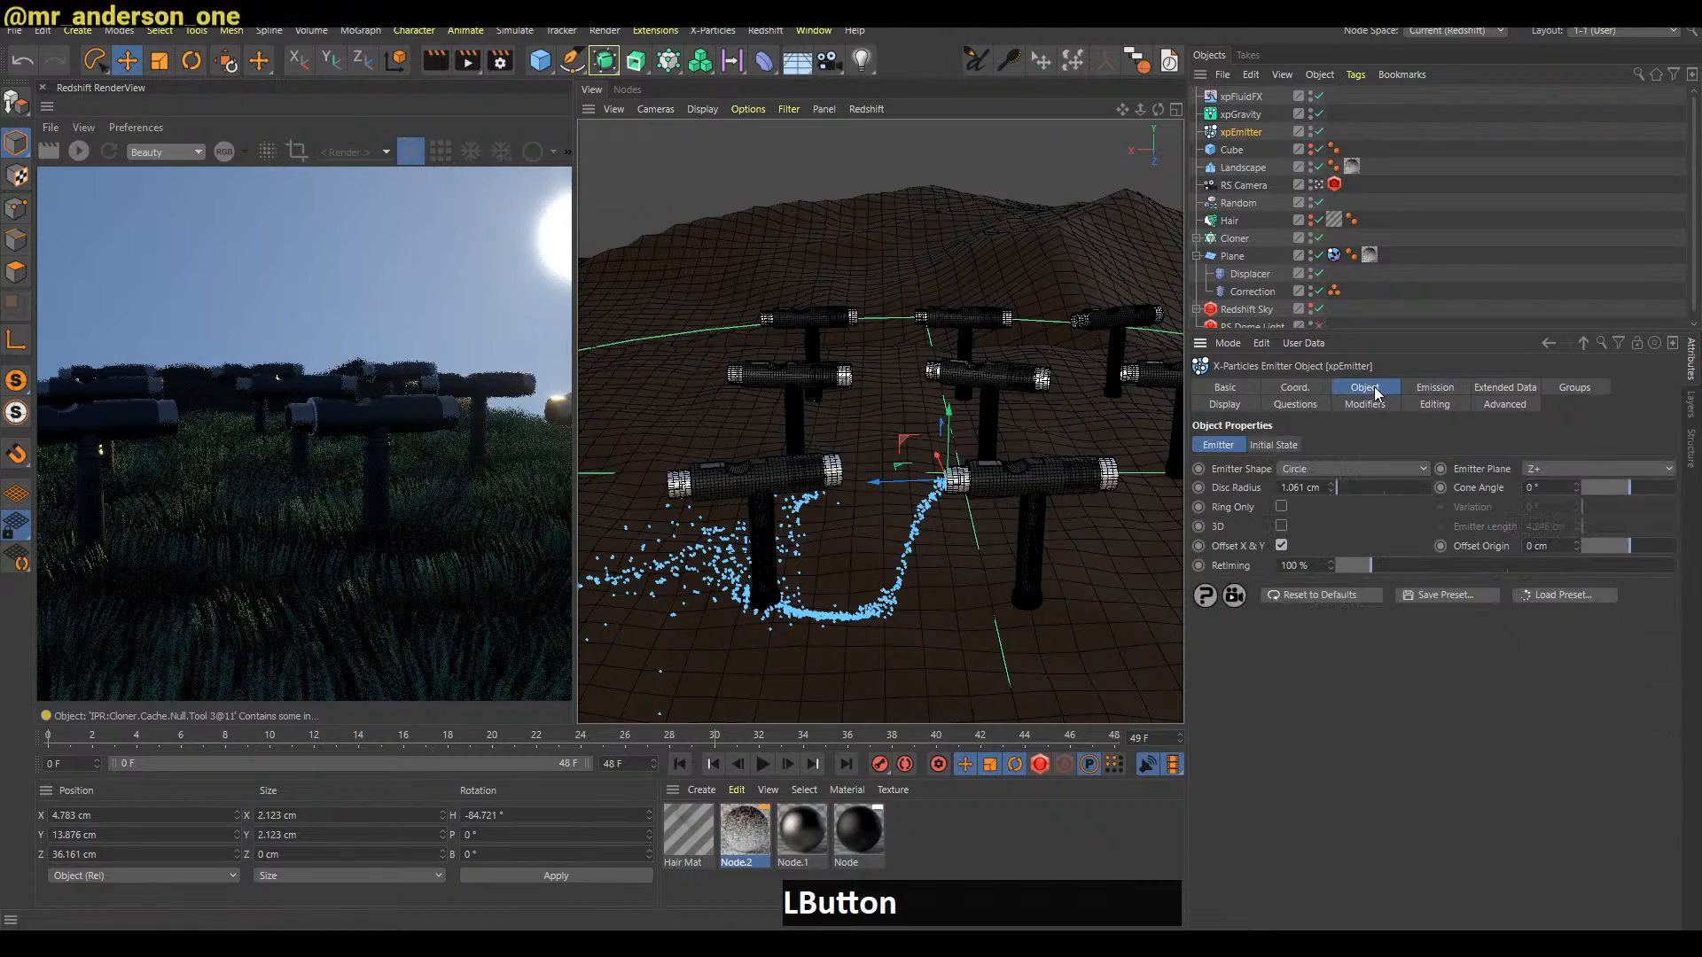
left_click(1293, 444)
left_click(1318, 487)
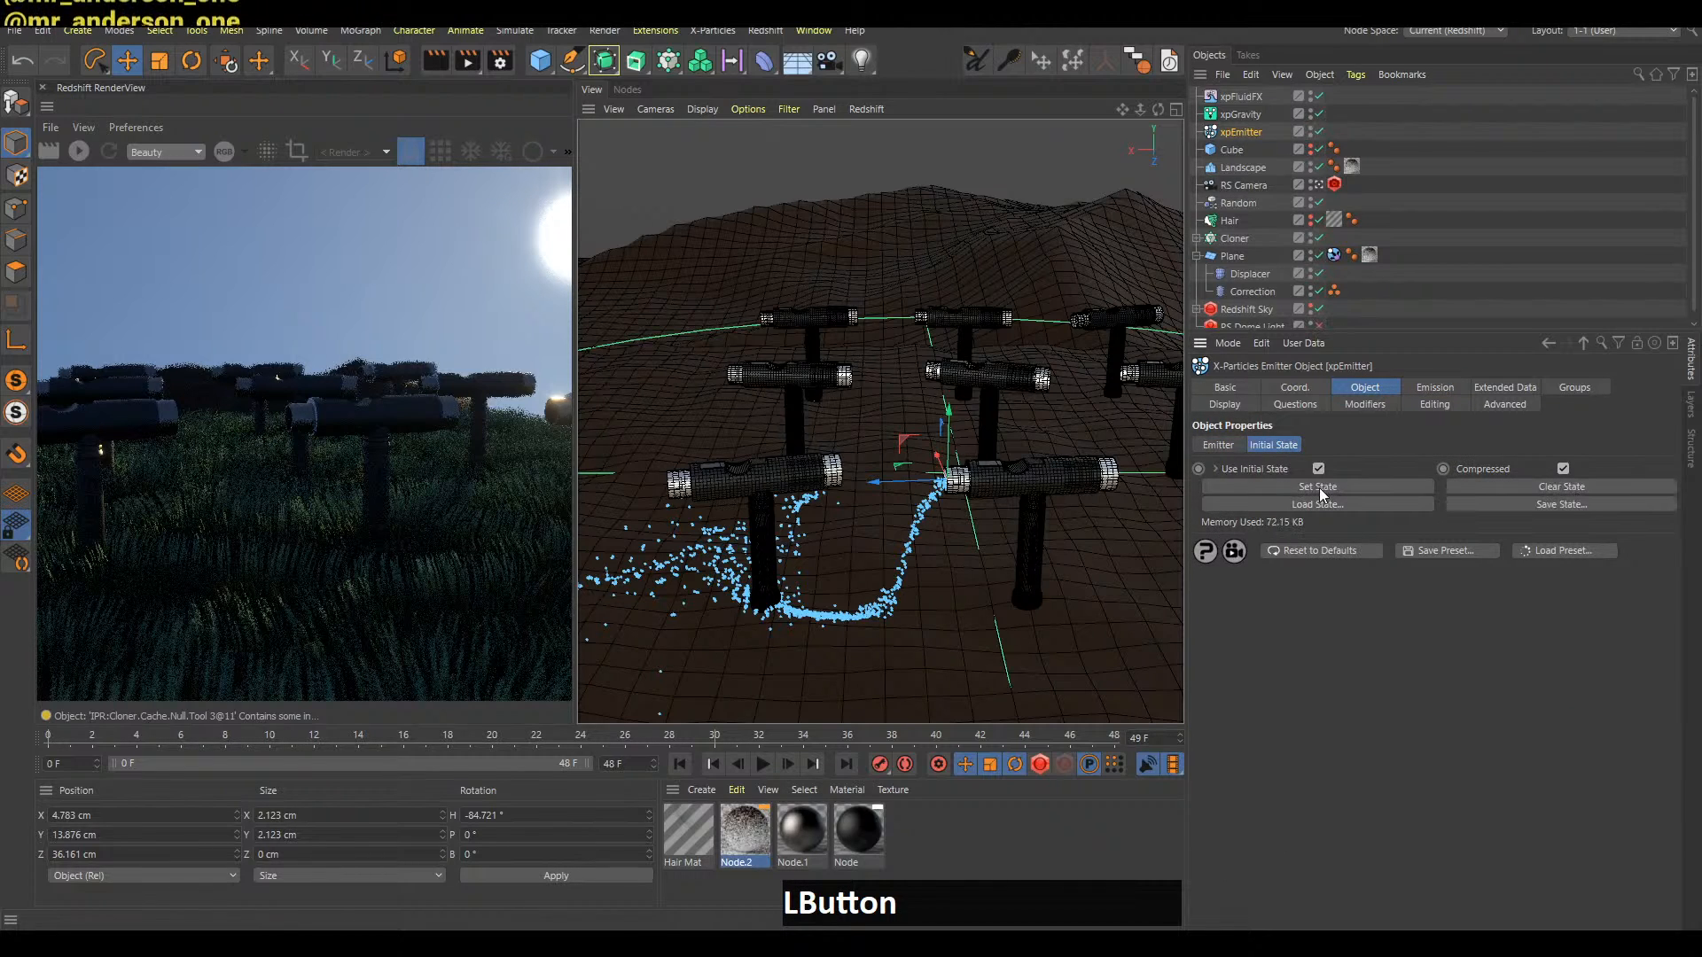
Show the xpEmitter's Emission settings and replay the simulation from its stored initial state, checking the stream up close
left_click(1429, 390)
key("F8")
key("shift+a")
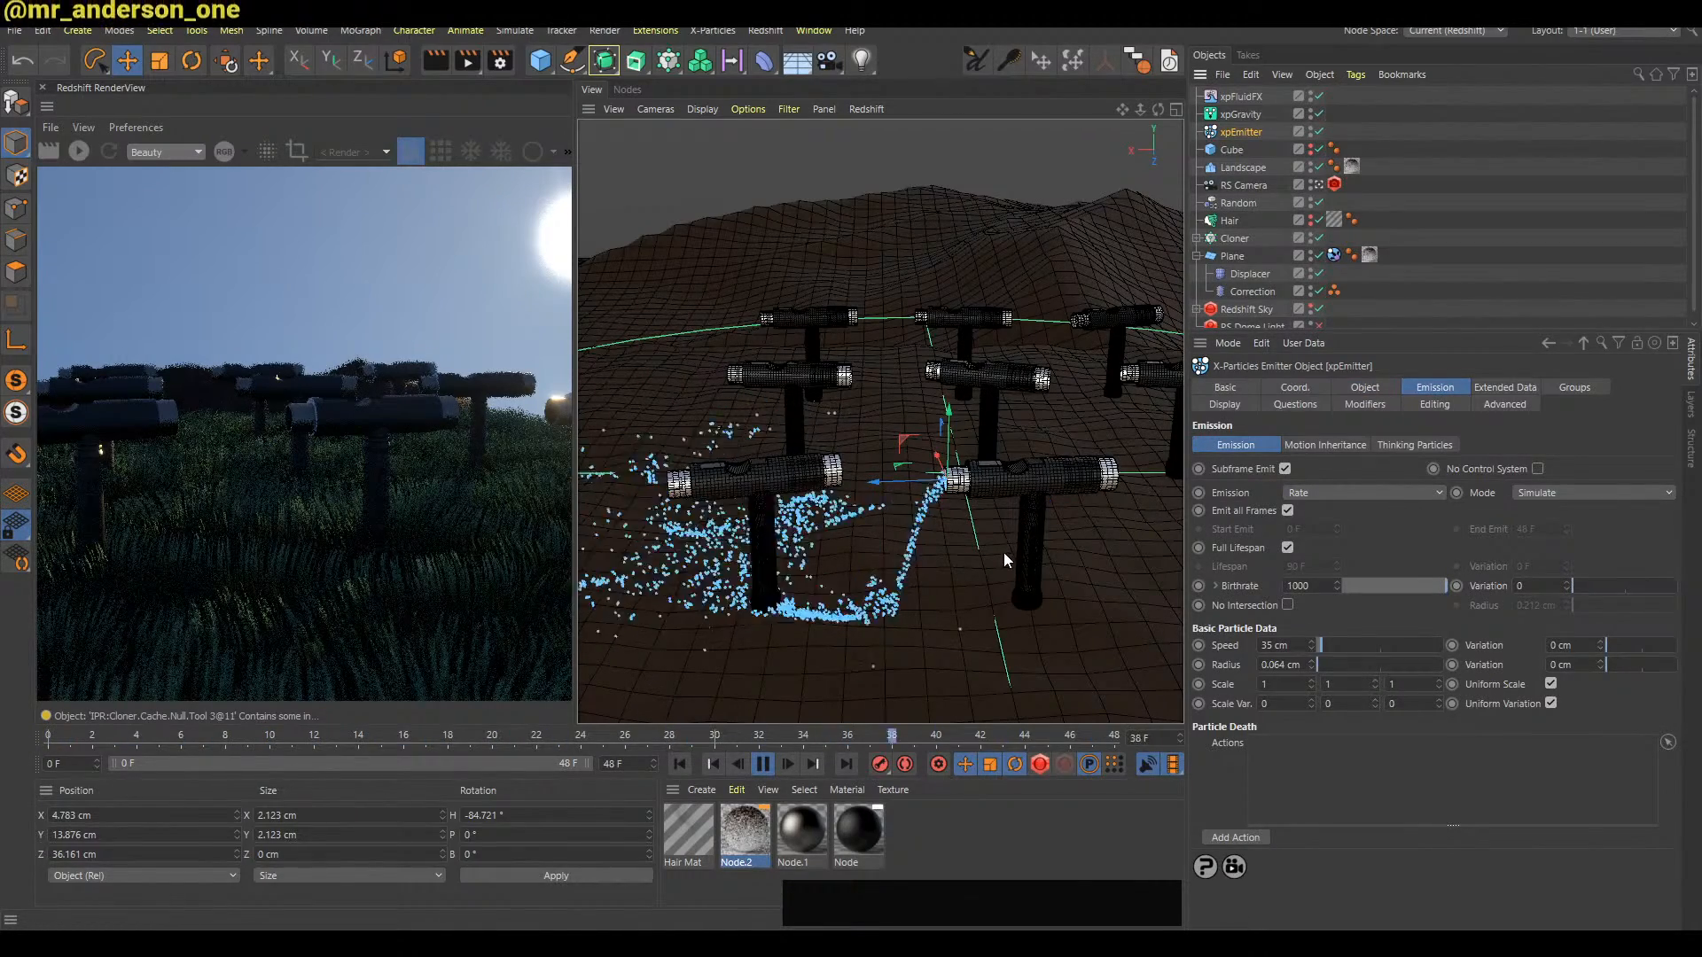
key("f")
right_click_drag(975, 499, 998, 482, "alt")
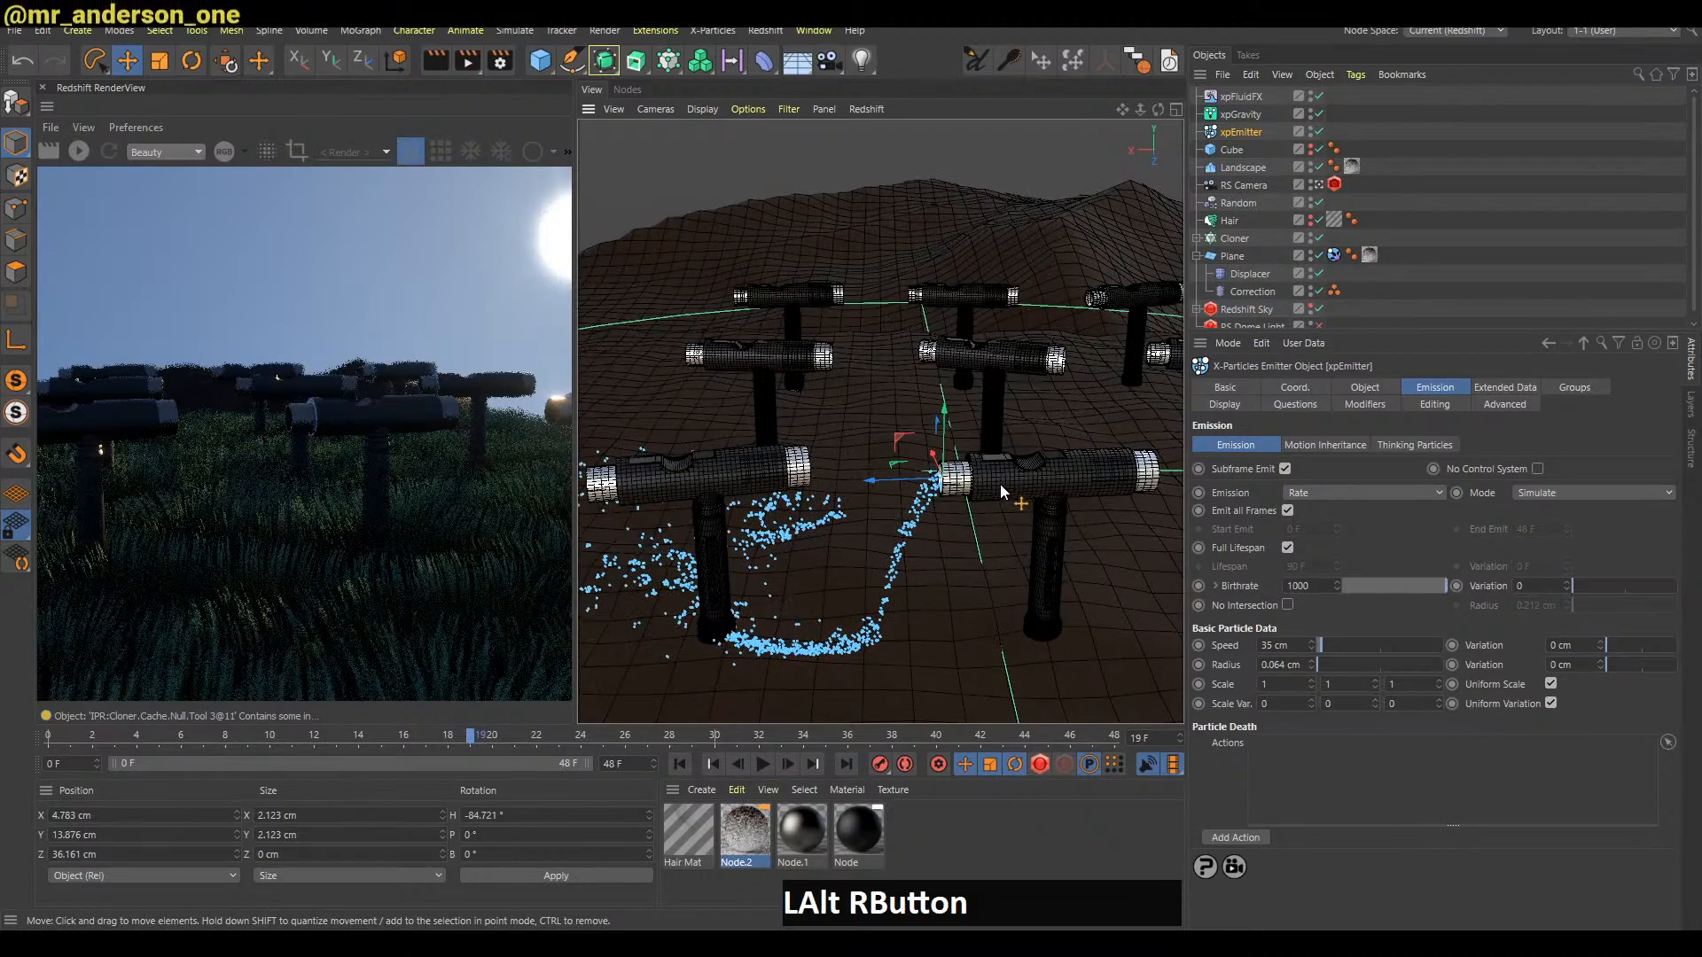
Run the Redshift preview and inspect the stream and tools from a low side view
key("b")
left_click_drag(1013, 497, 1030, 420, "alt")
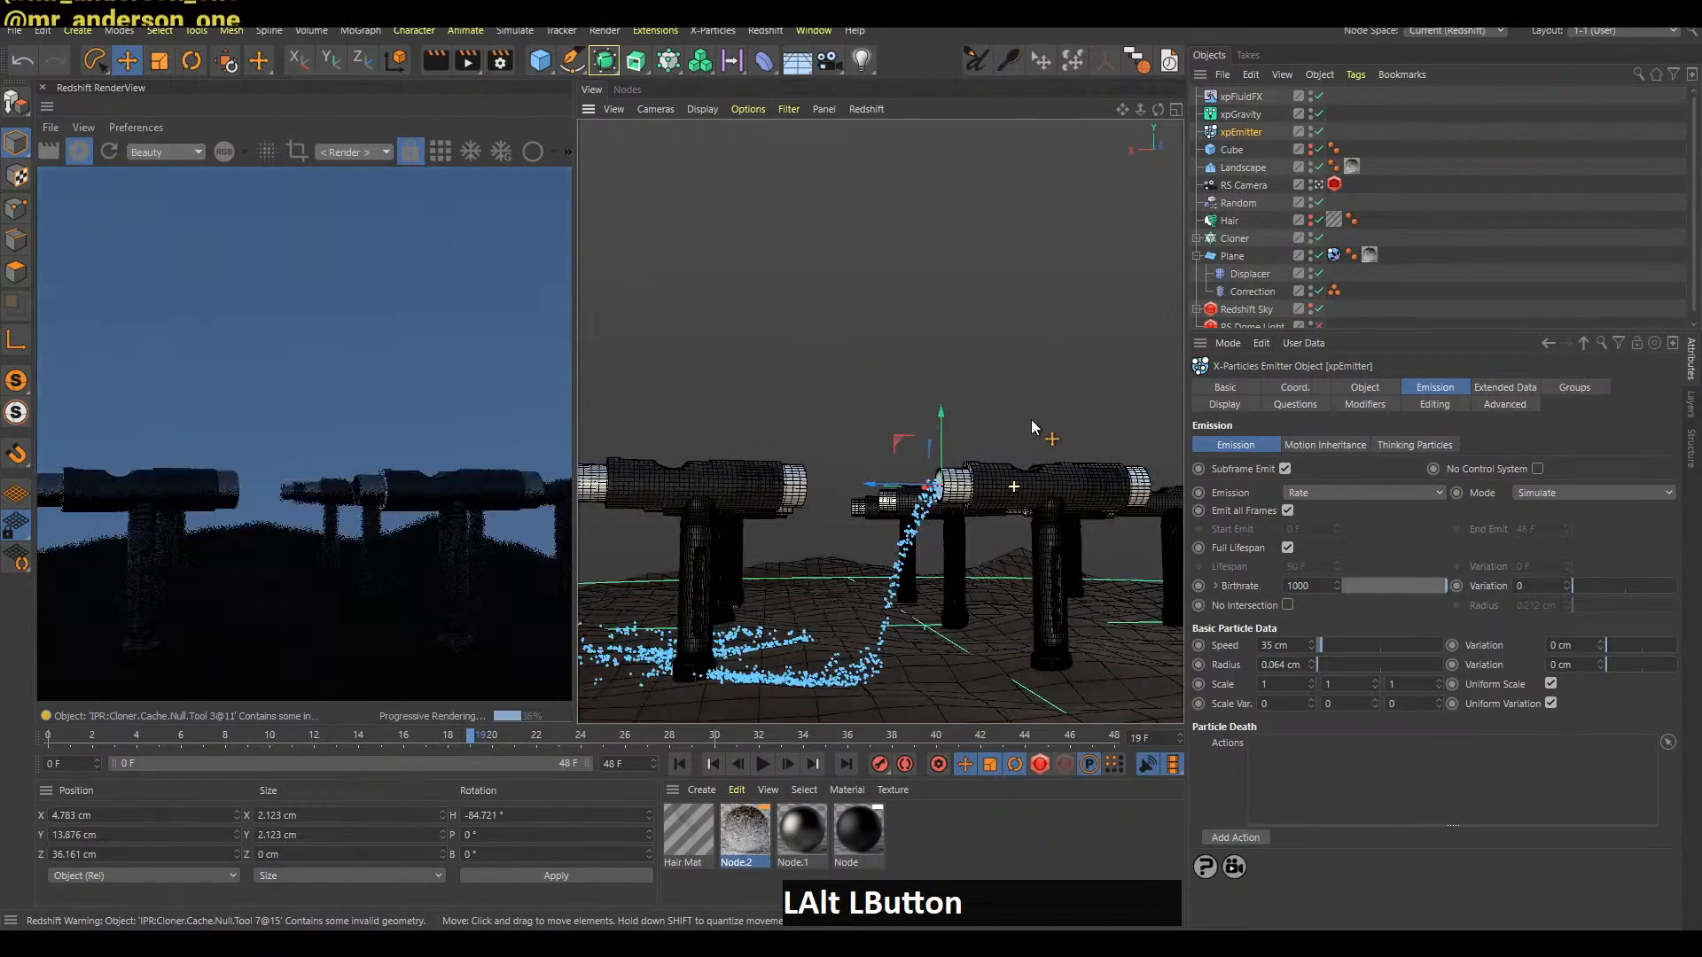
mouse_move(1039, 479)
middle_mouse_down("alt")
mouse_move(1055, 443)
mouse_move(1065, 465)
middle_mouse_up("alt")
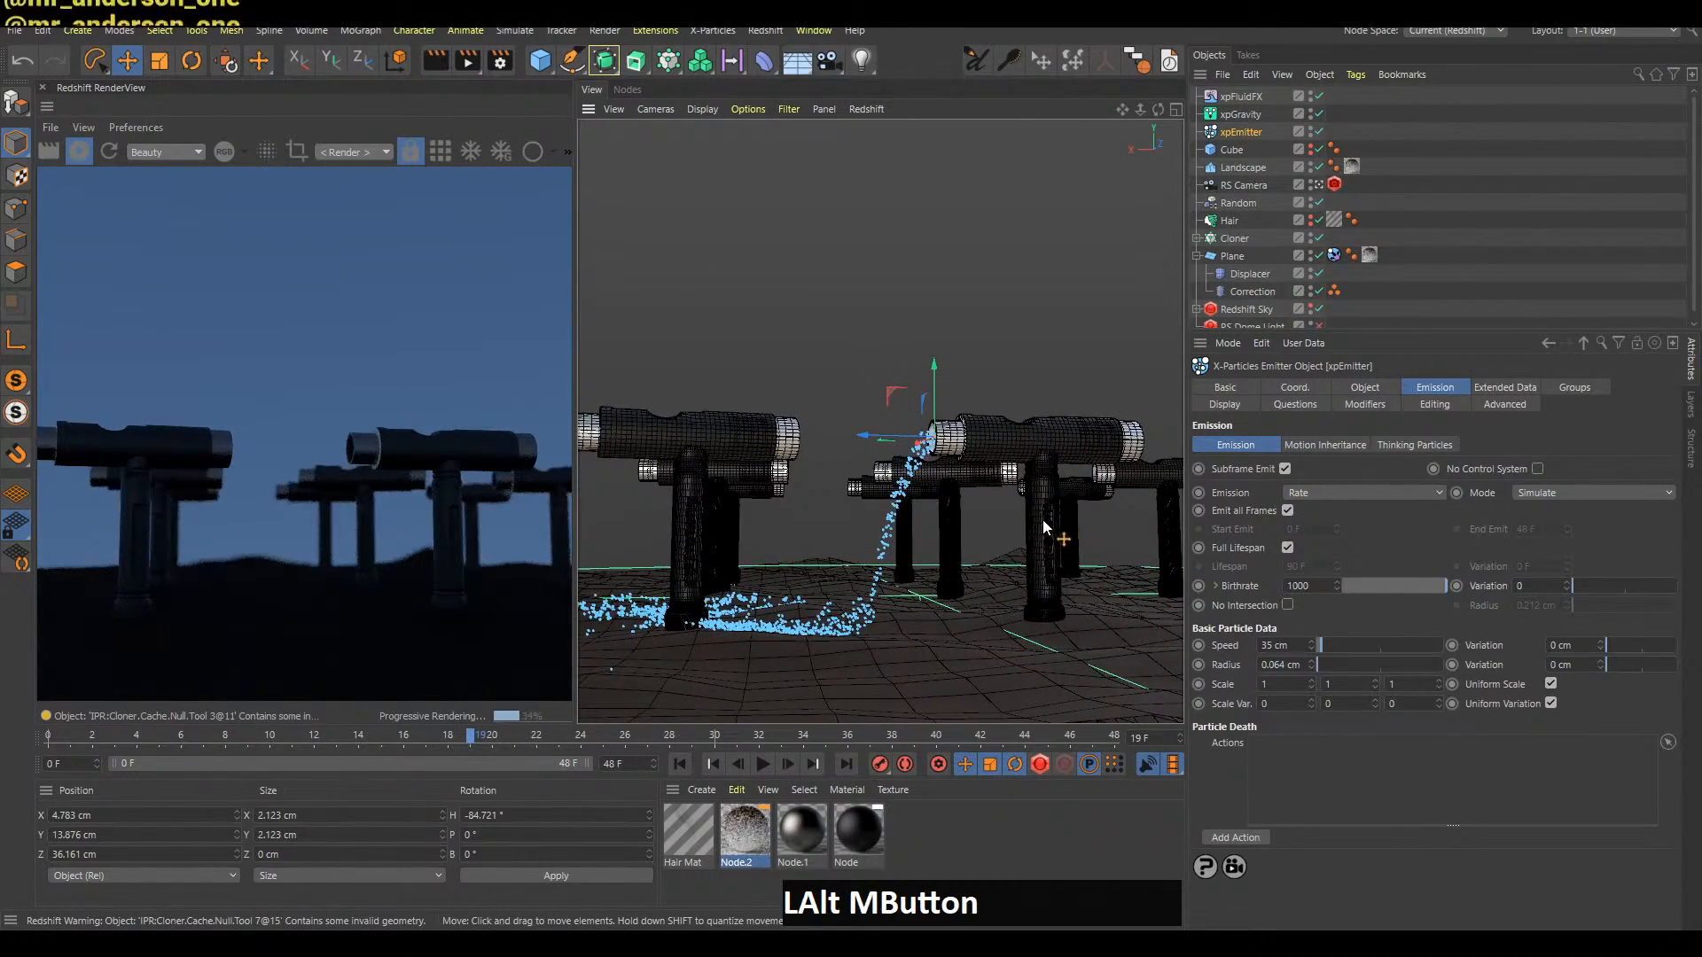
left_click_drag(1046, 524, 1054, 536, "alt")
key("g")
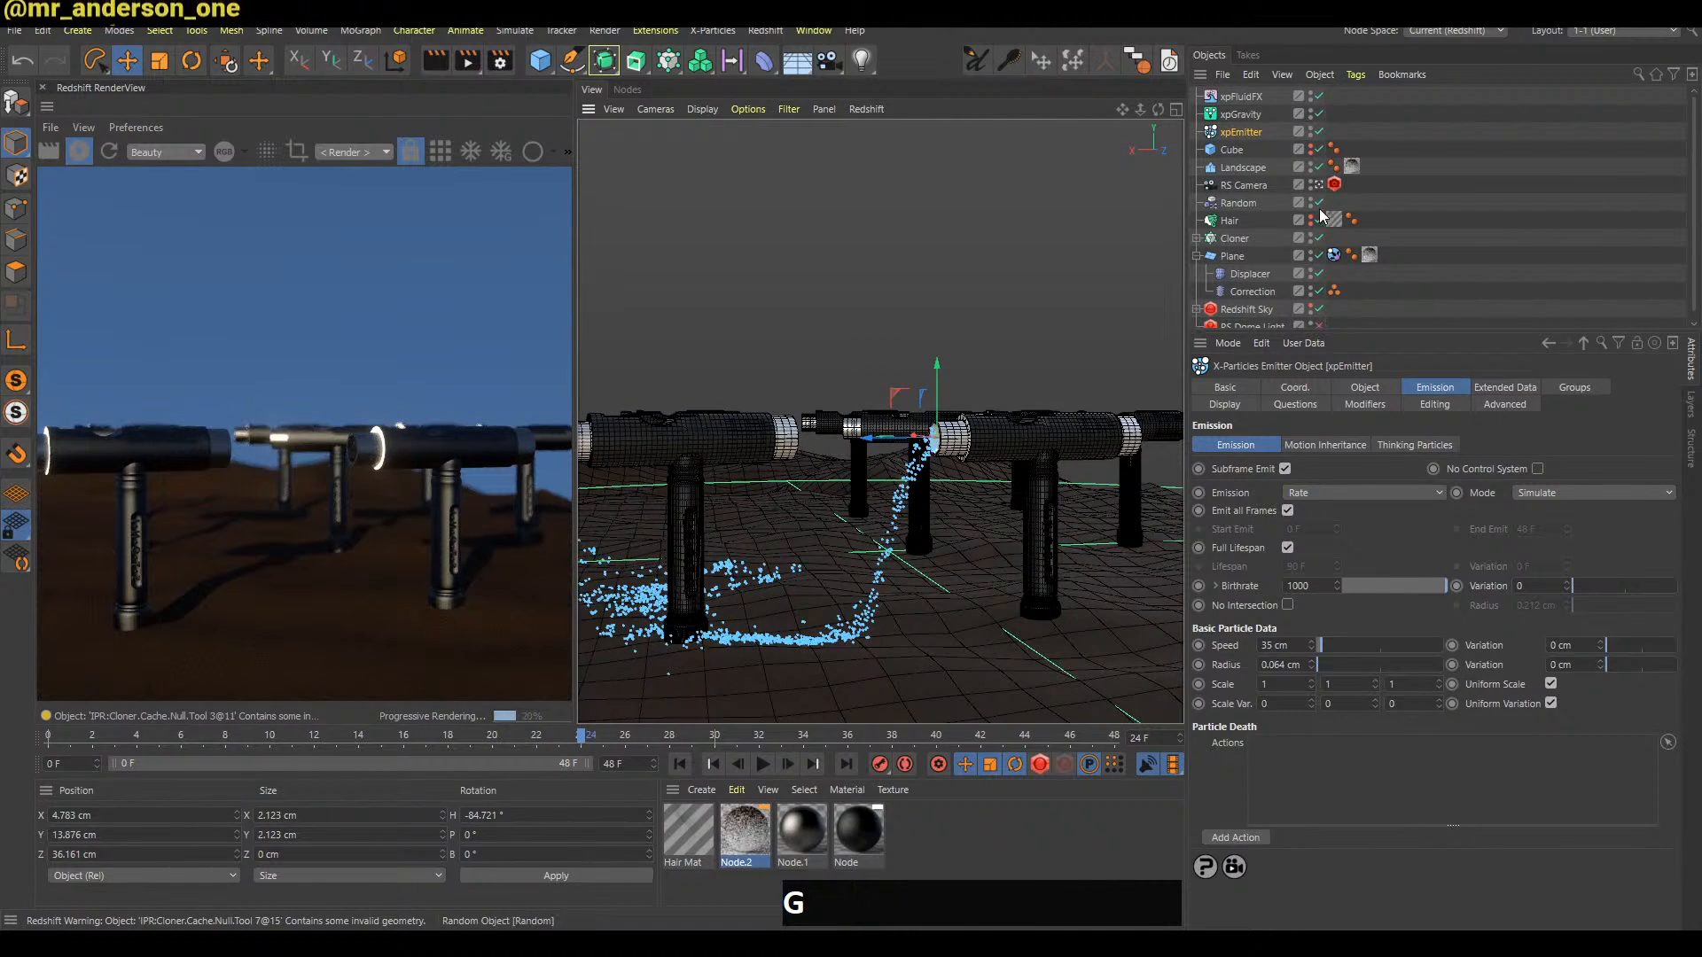
Return to frame 0 and enable the Hair object's render visibility so the grass shows in the Redshift preview
key("shift+a")
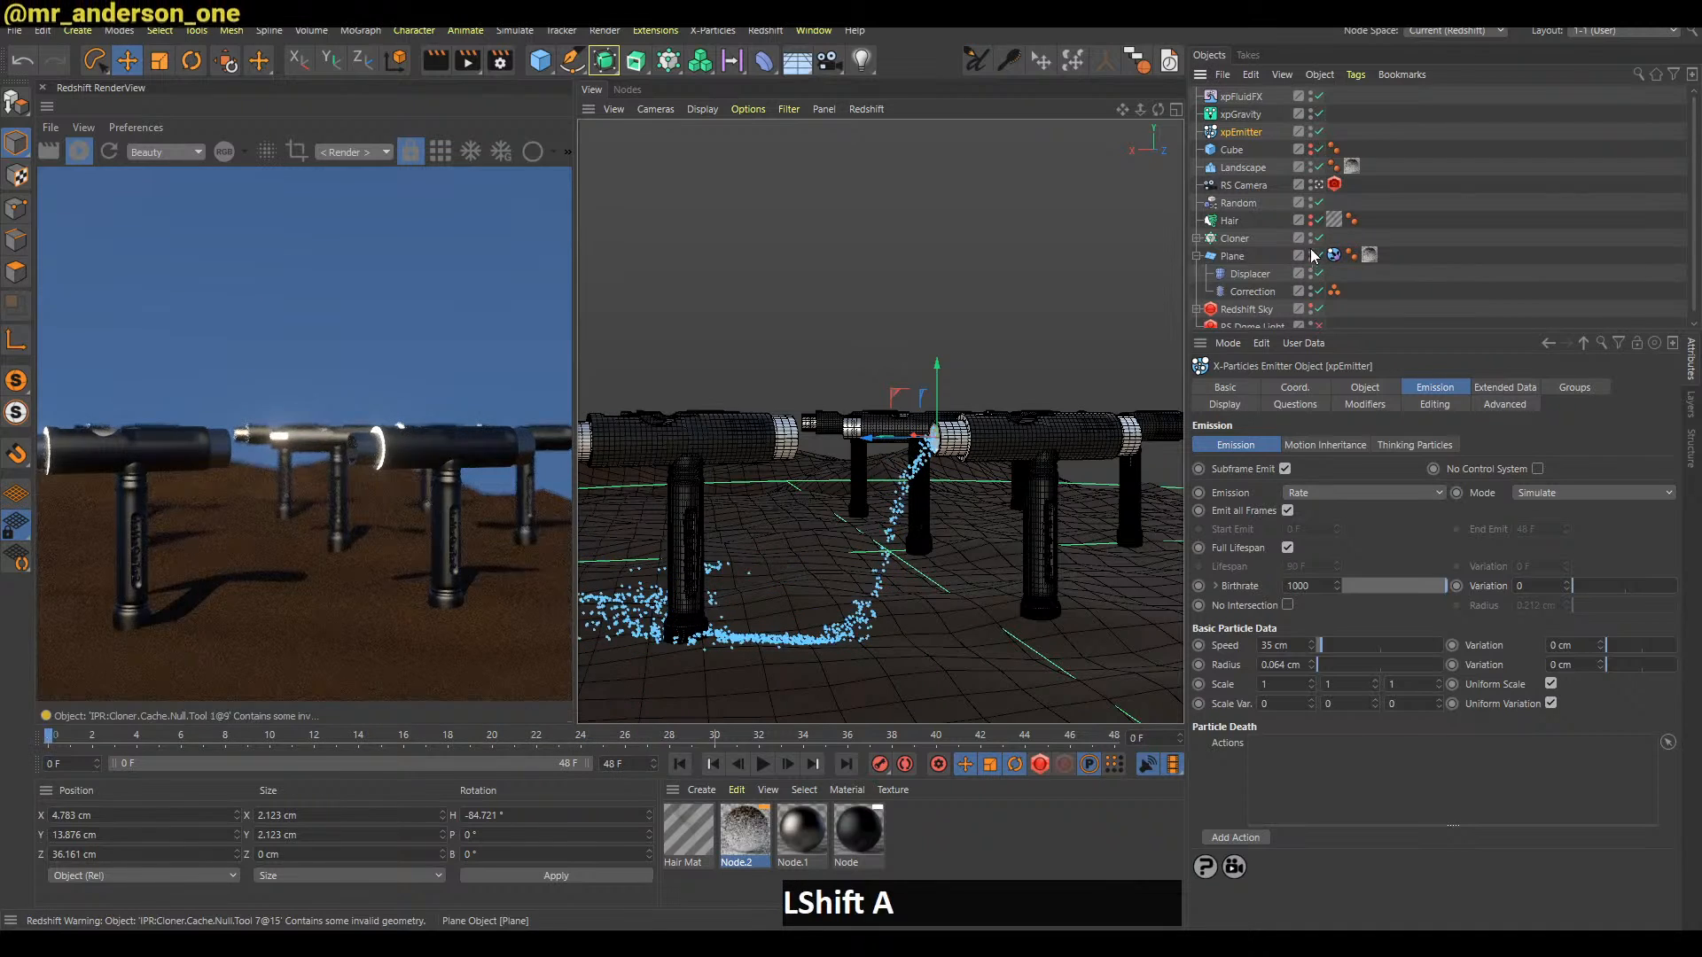
left_click(1310, 221)
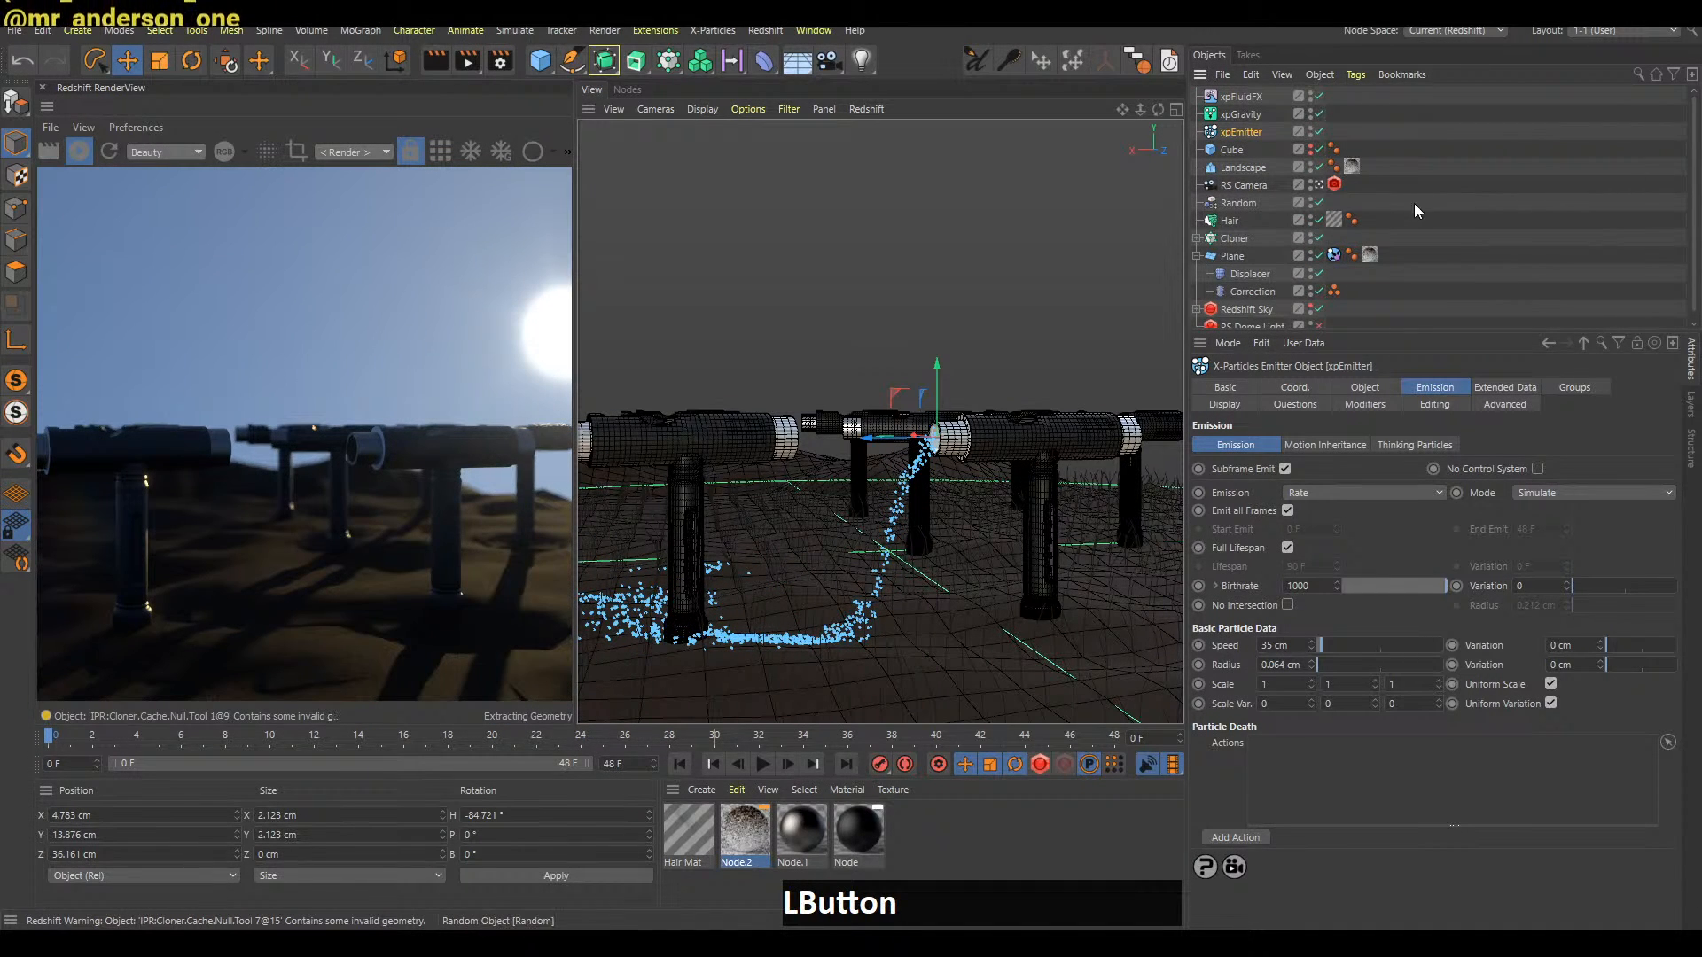
left_click(1438, 216)
key("b")
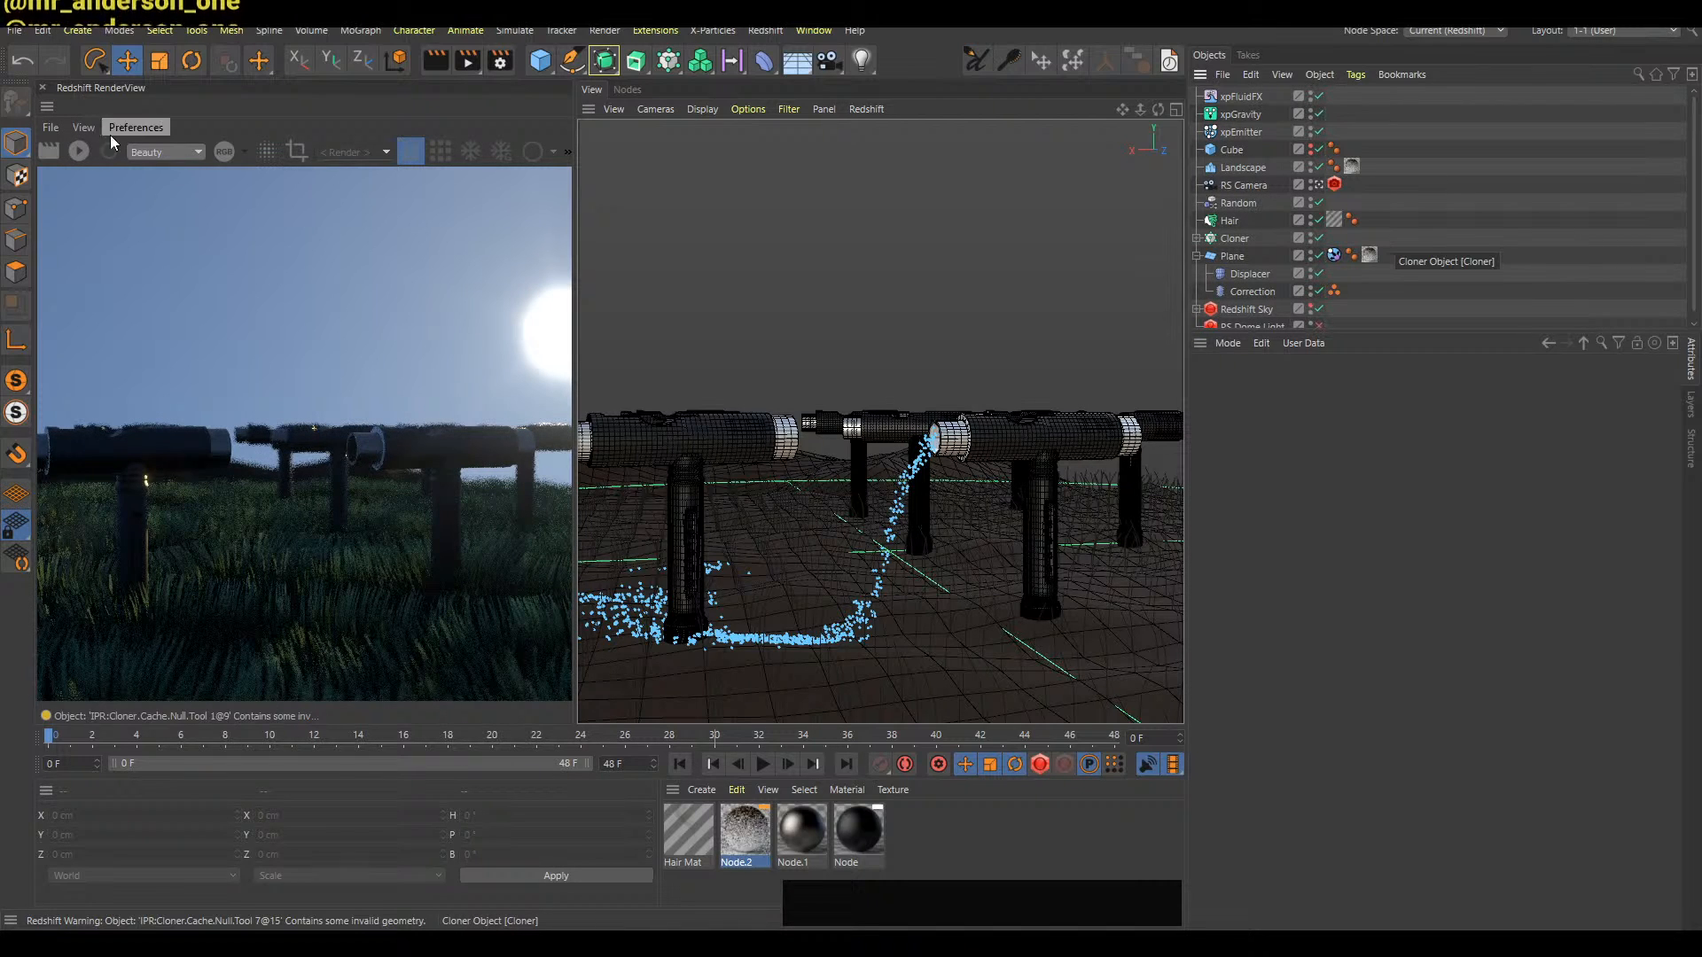
left_click(82, 151)
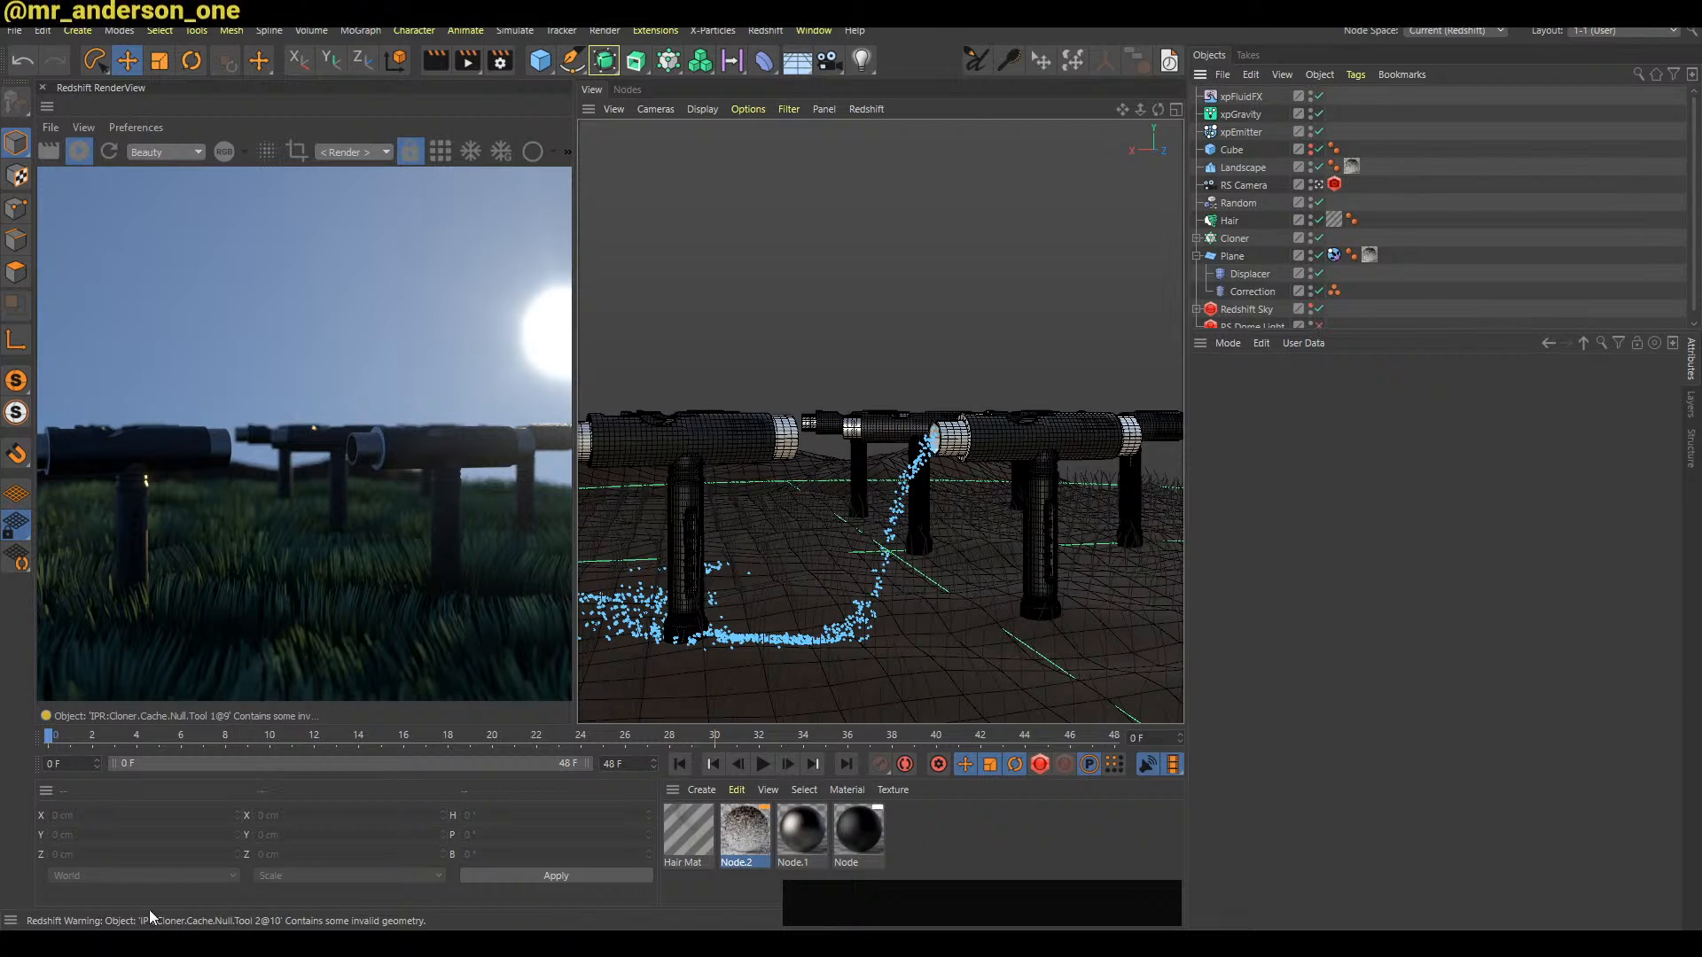
Check the live chat pop-up window and return to the Cinema 4D scene
left_click(216, 886)
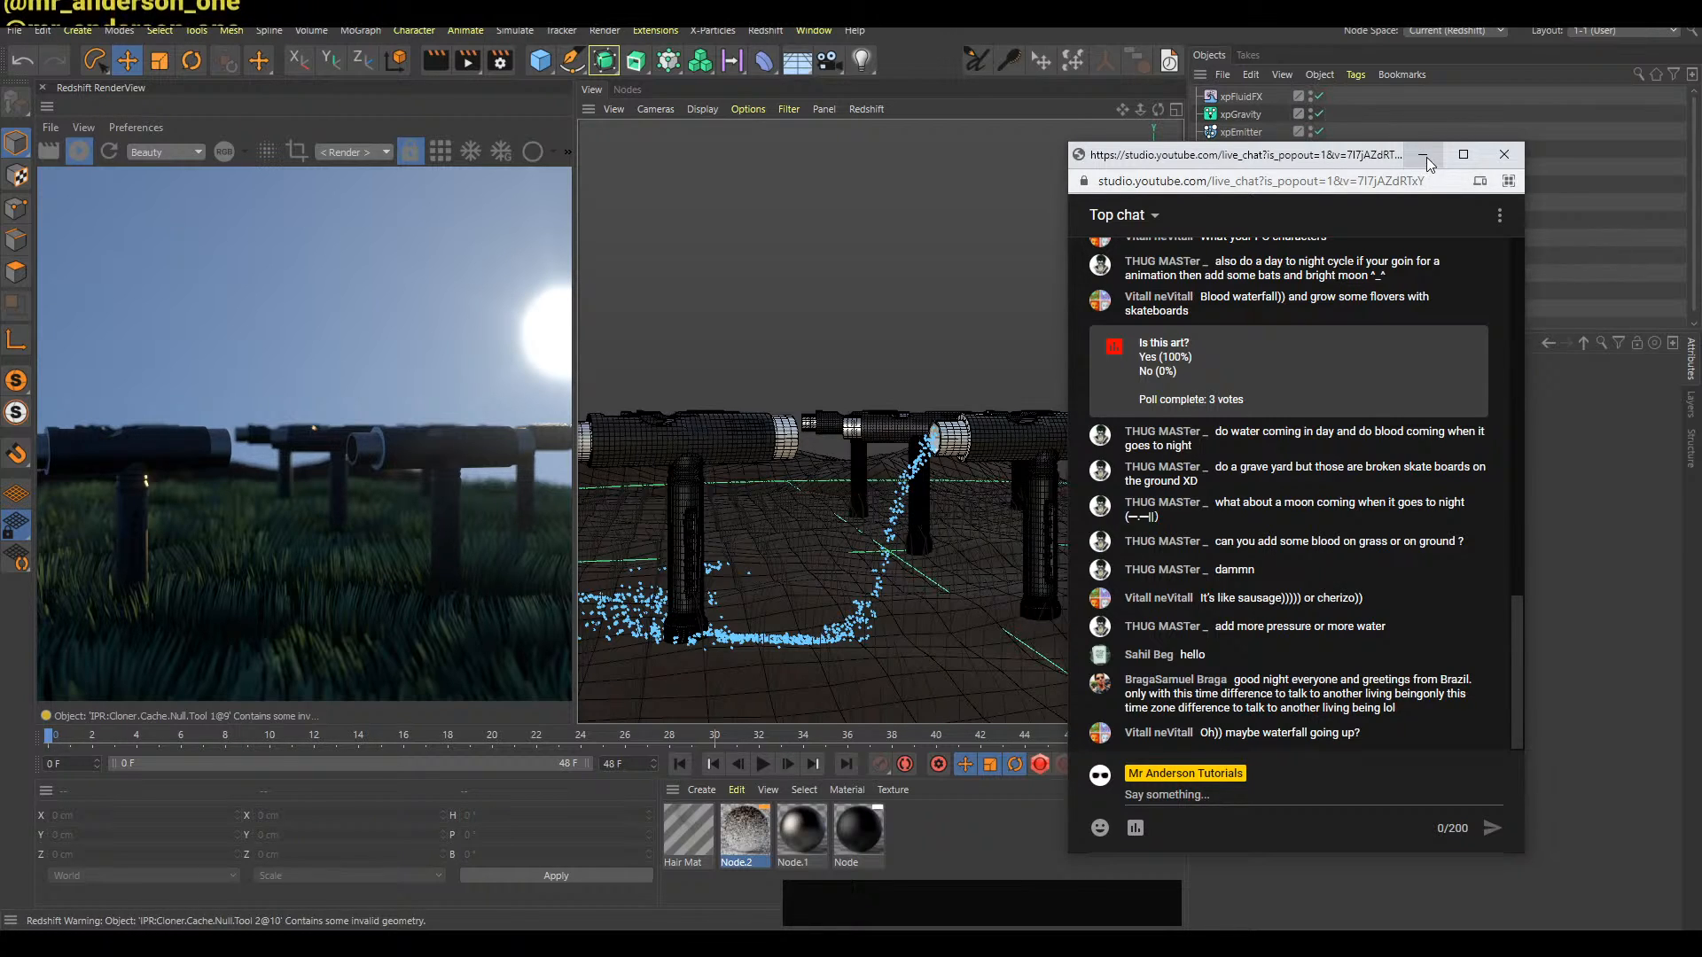
left_click(1439, 200)
Refresh the Redshift preview near the first frame, pause it, and replay the particle simulation
key("F8")
left_click(1442, 225)
key("b")
key("shift+a")
left_click(50, 736)
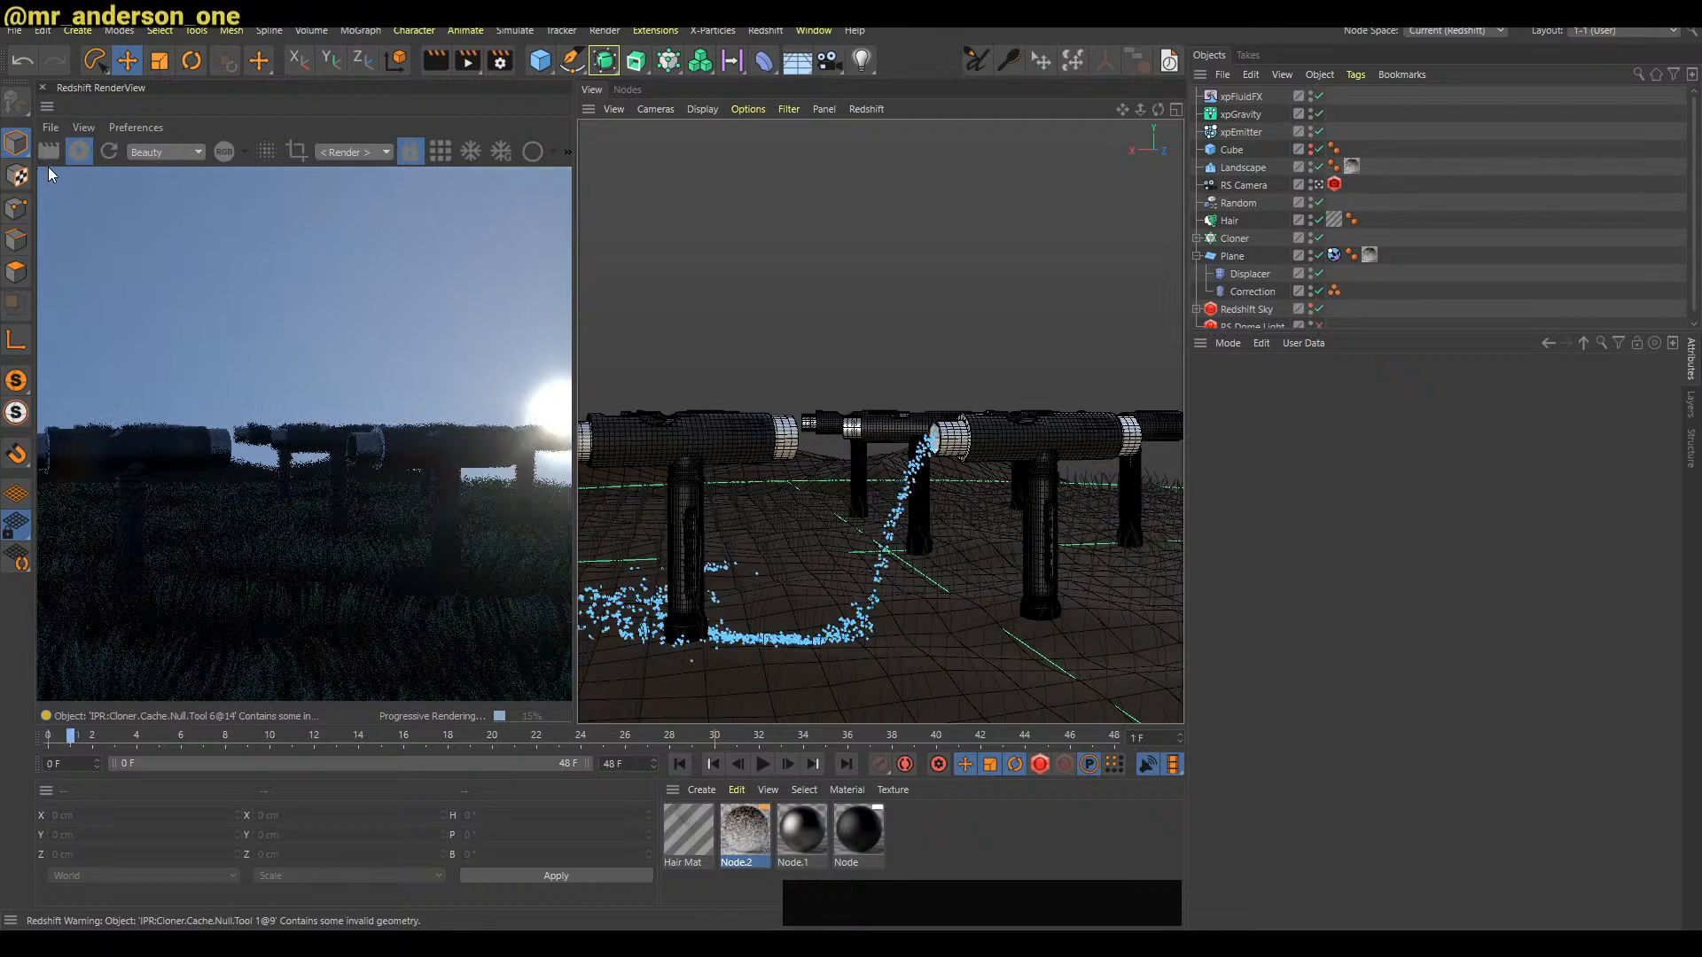
left_click(77, 152)
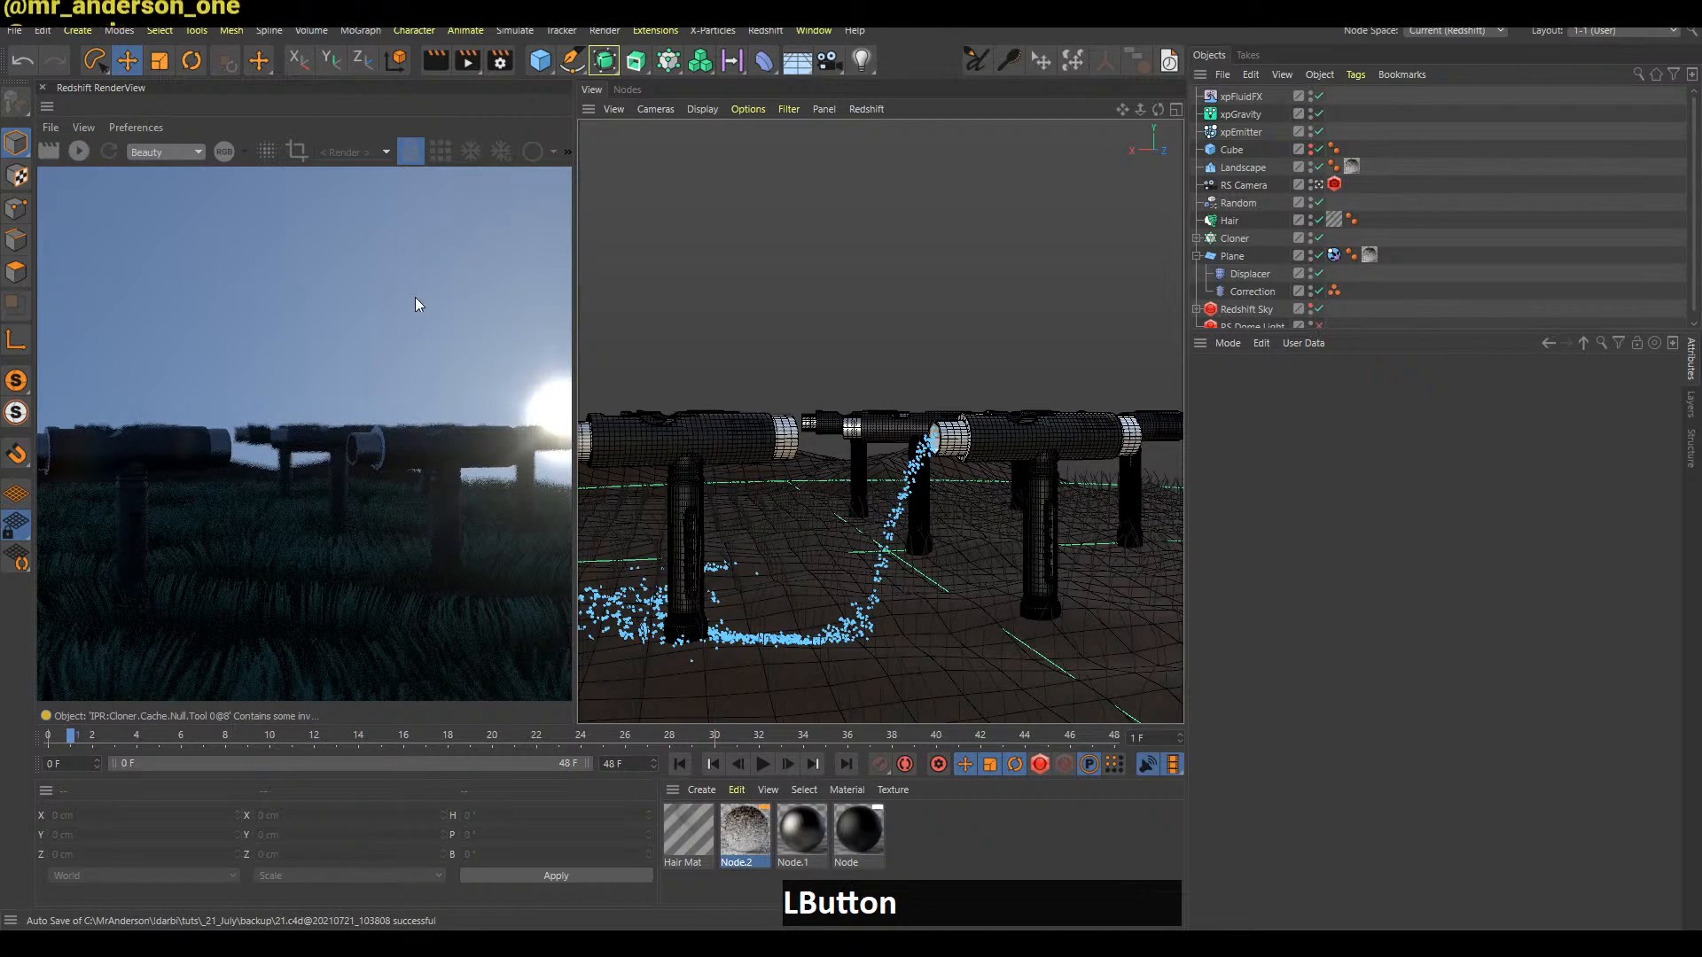
key("shift+a")
key("f")
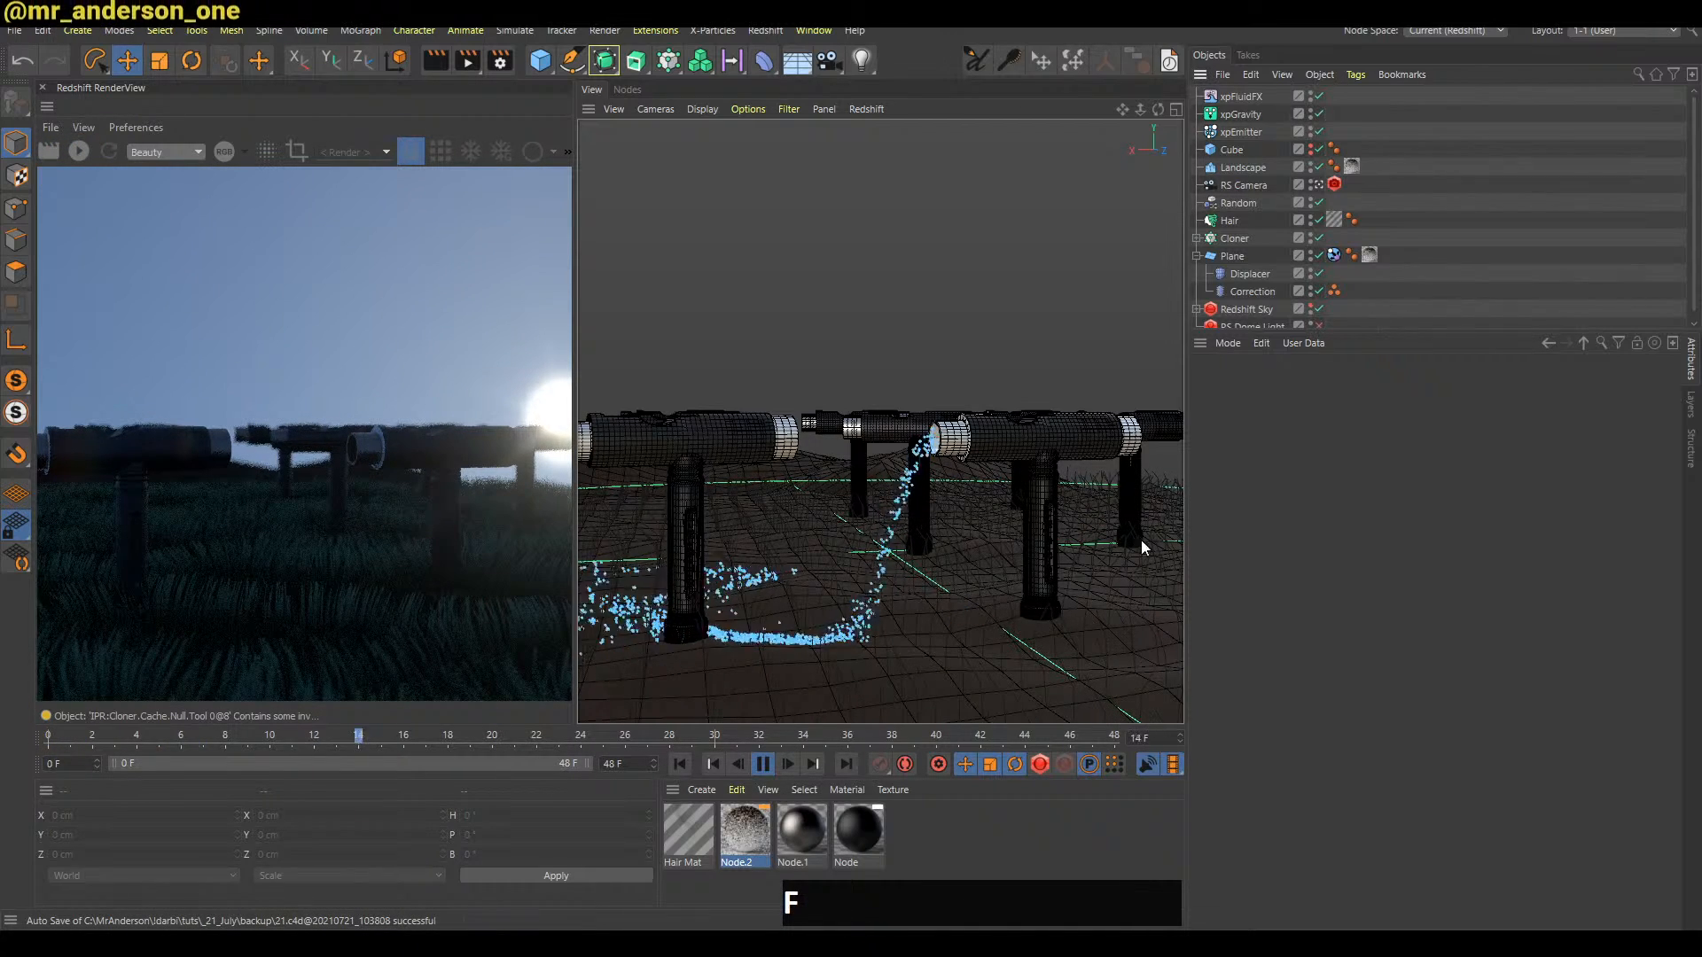
Read the newest messages in the live chat window and minimize it
key("alt+Tab")
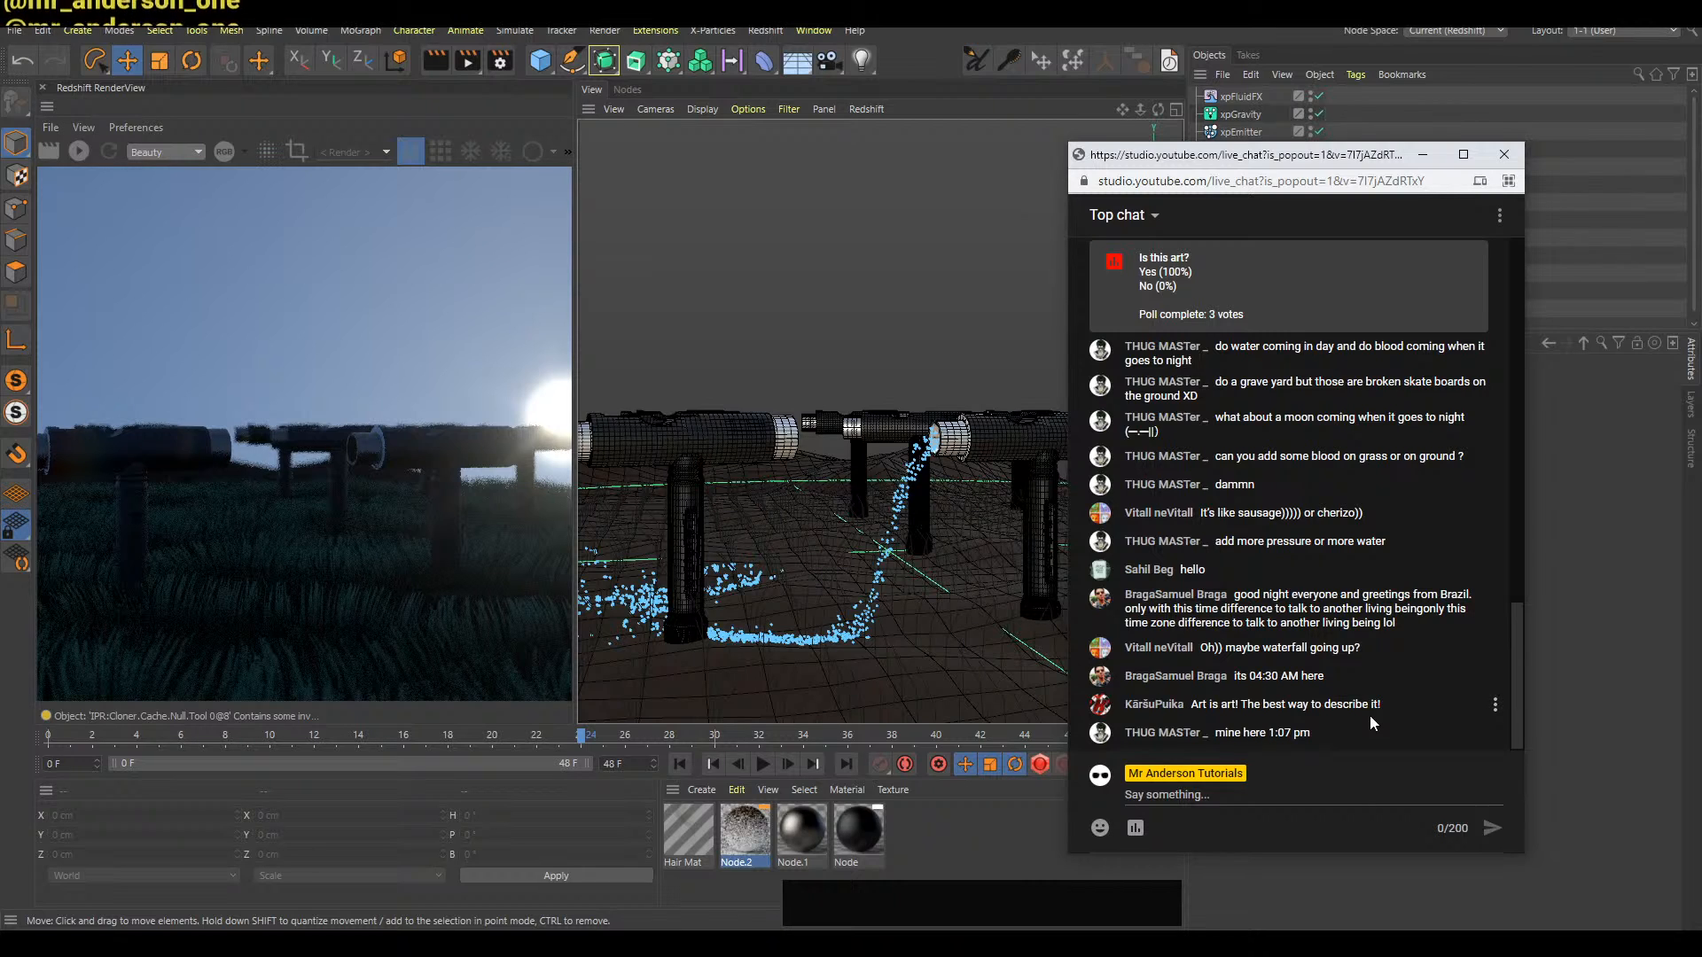
triple_click(1300, 732)
left_click(1309, 732)
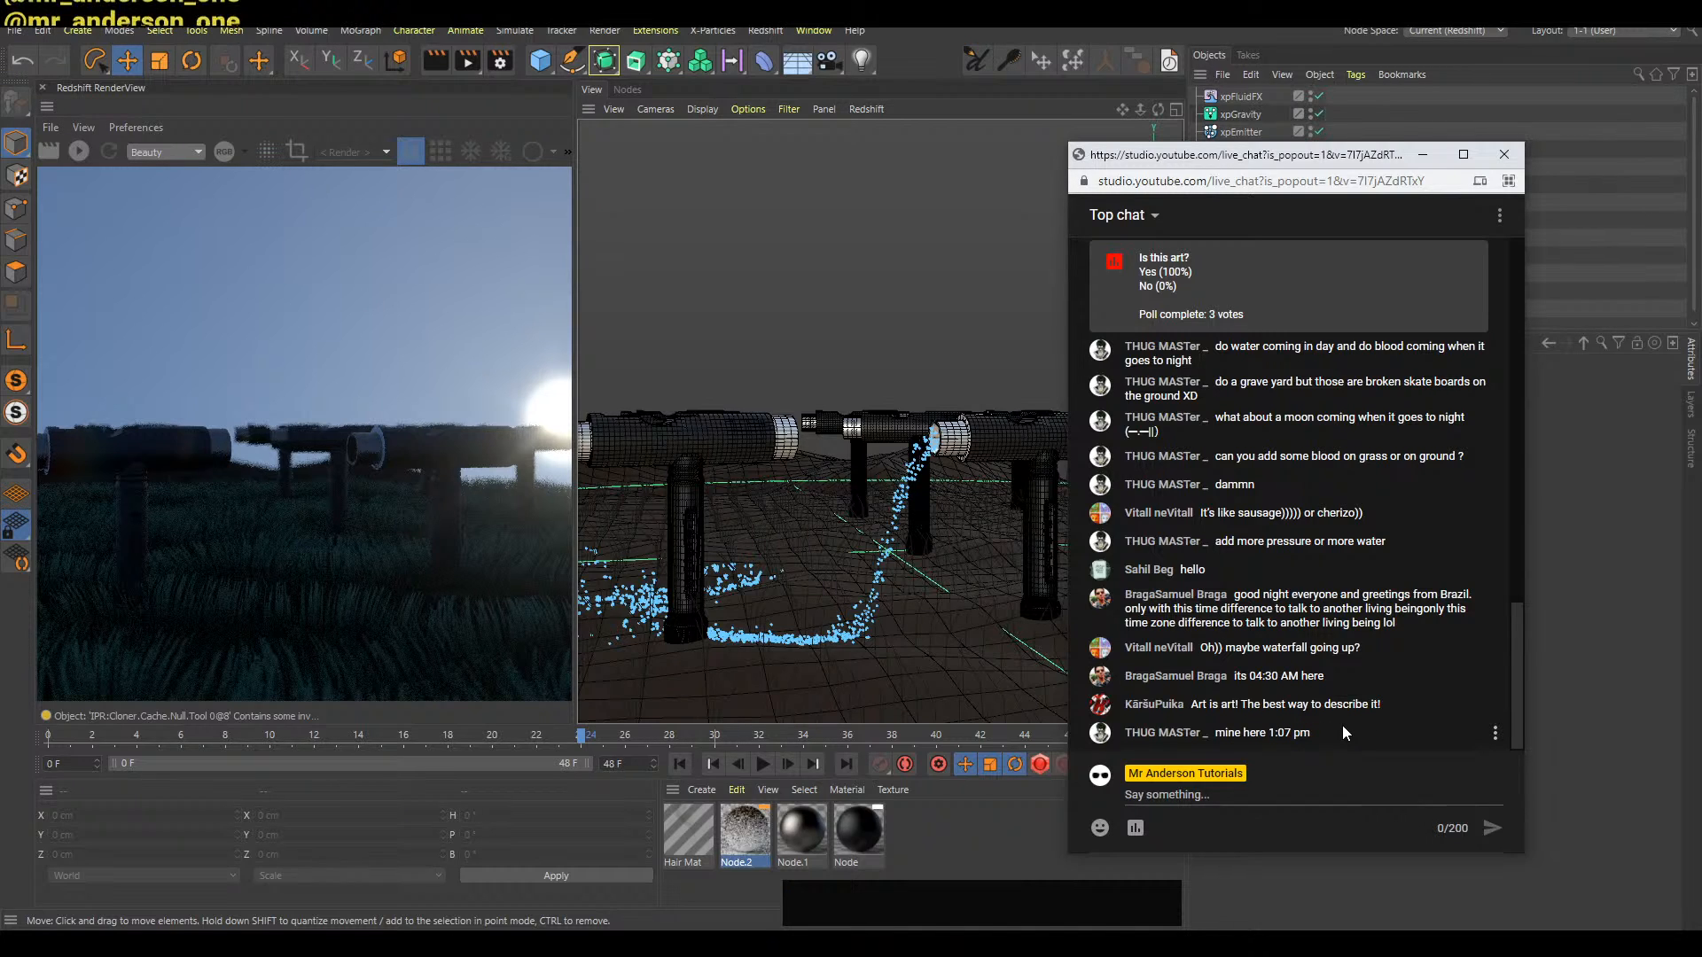
left_click(1423, 155)
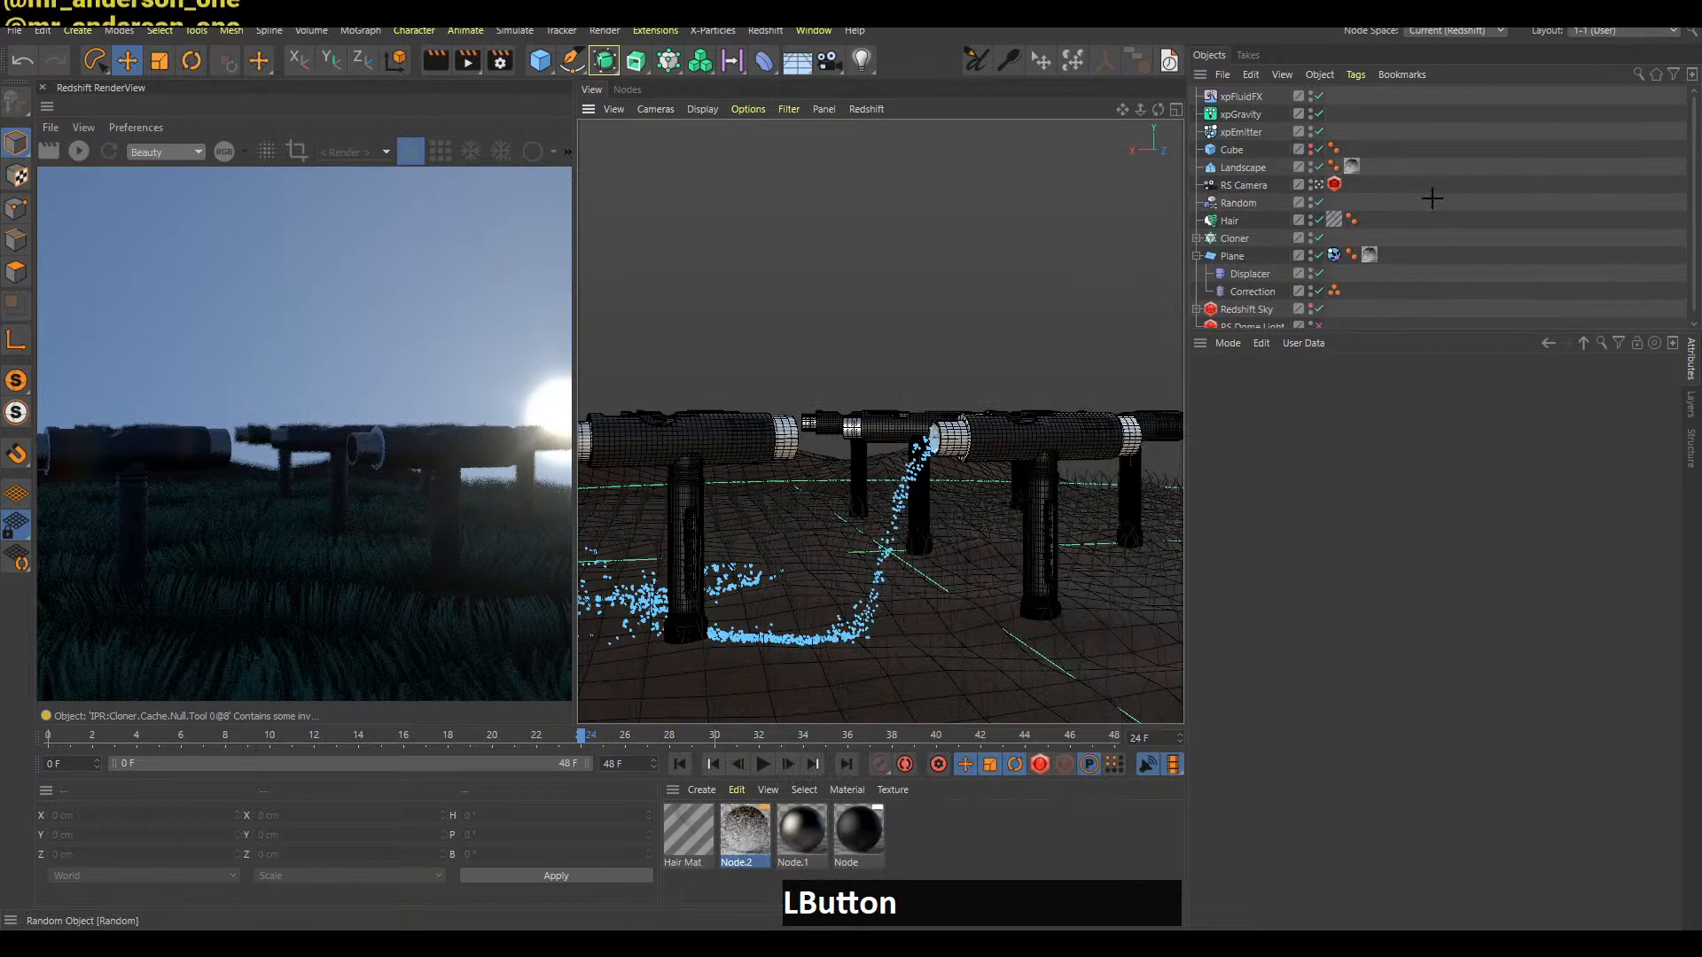
Save the scene, return to frame 0 and preview the grassy field in Redshift from a low side angle
left_click(1429, 202)
key("ctrl+s")
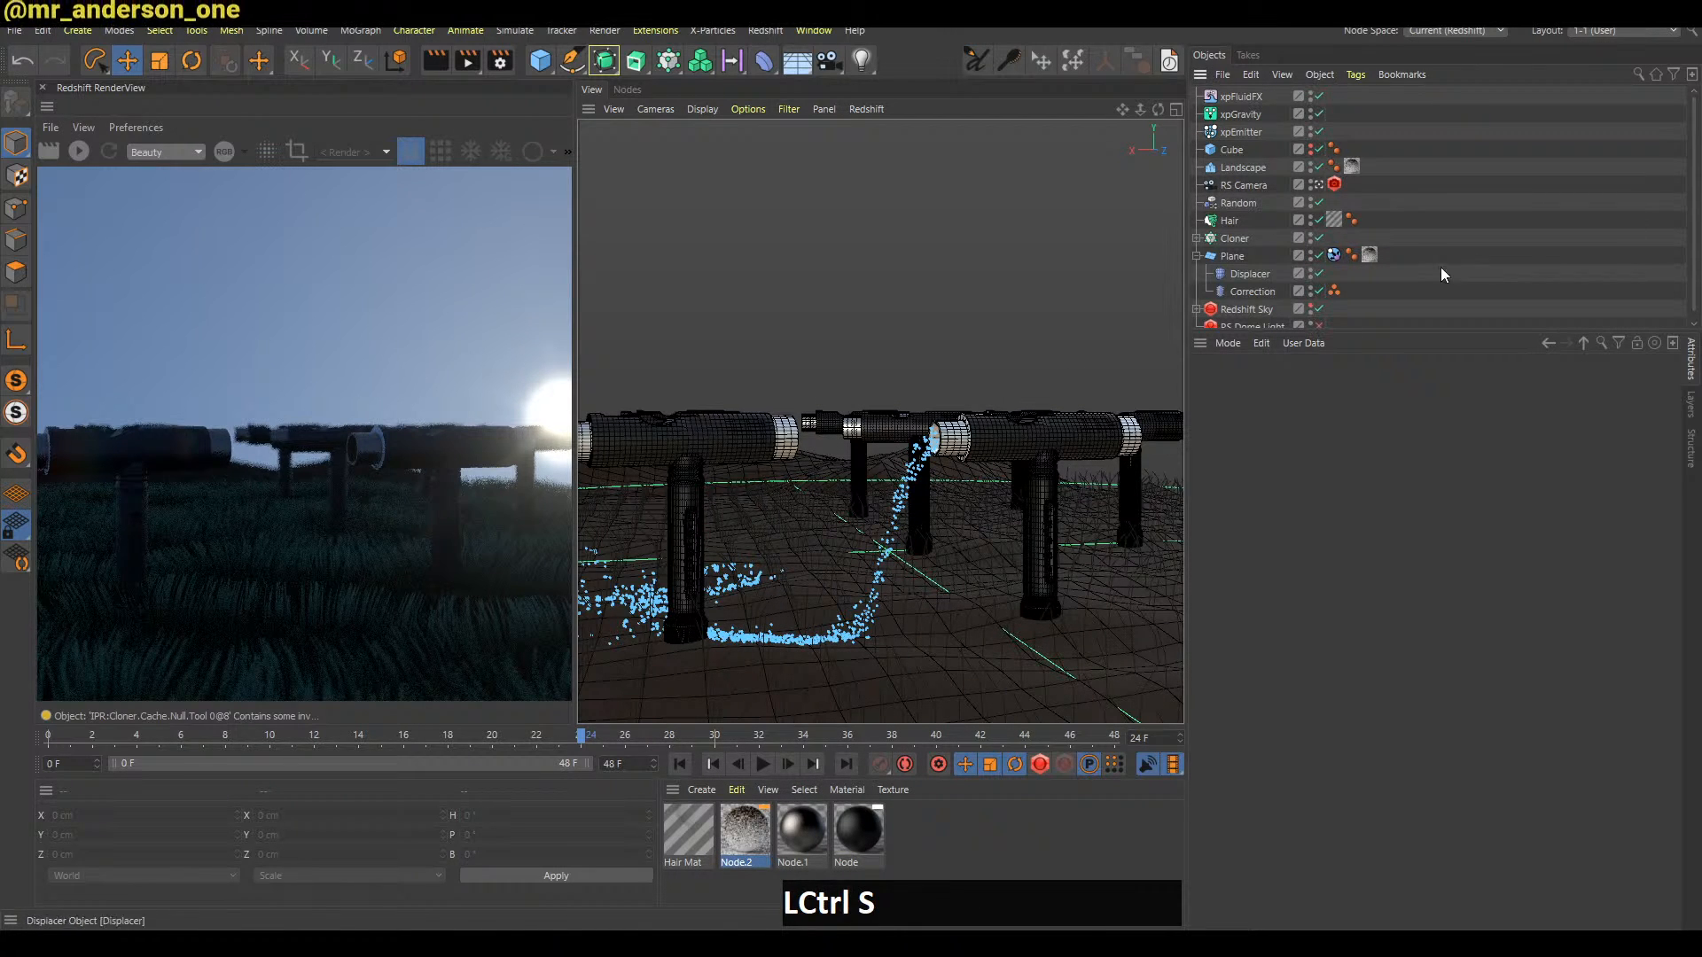
left_click_drag(1012, 449, 1051, 423, "alt")
key("b")
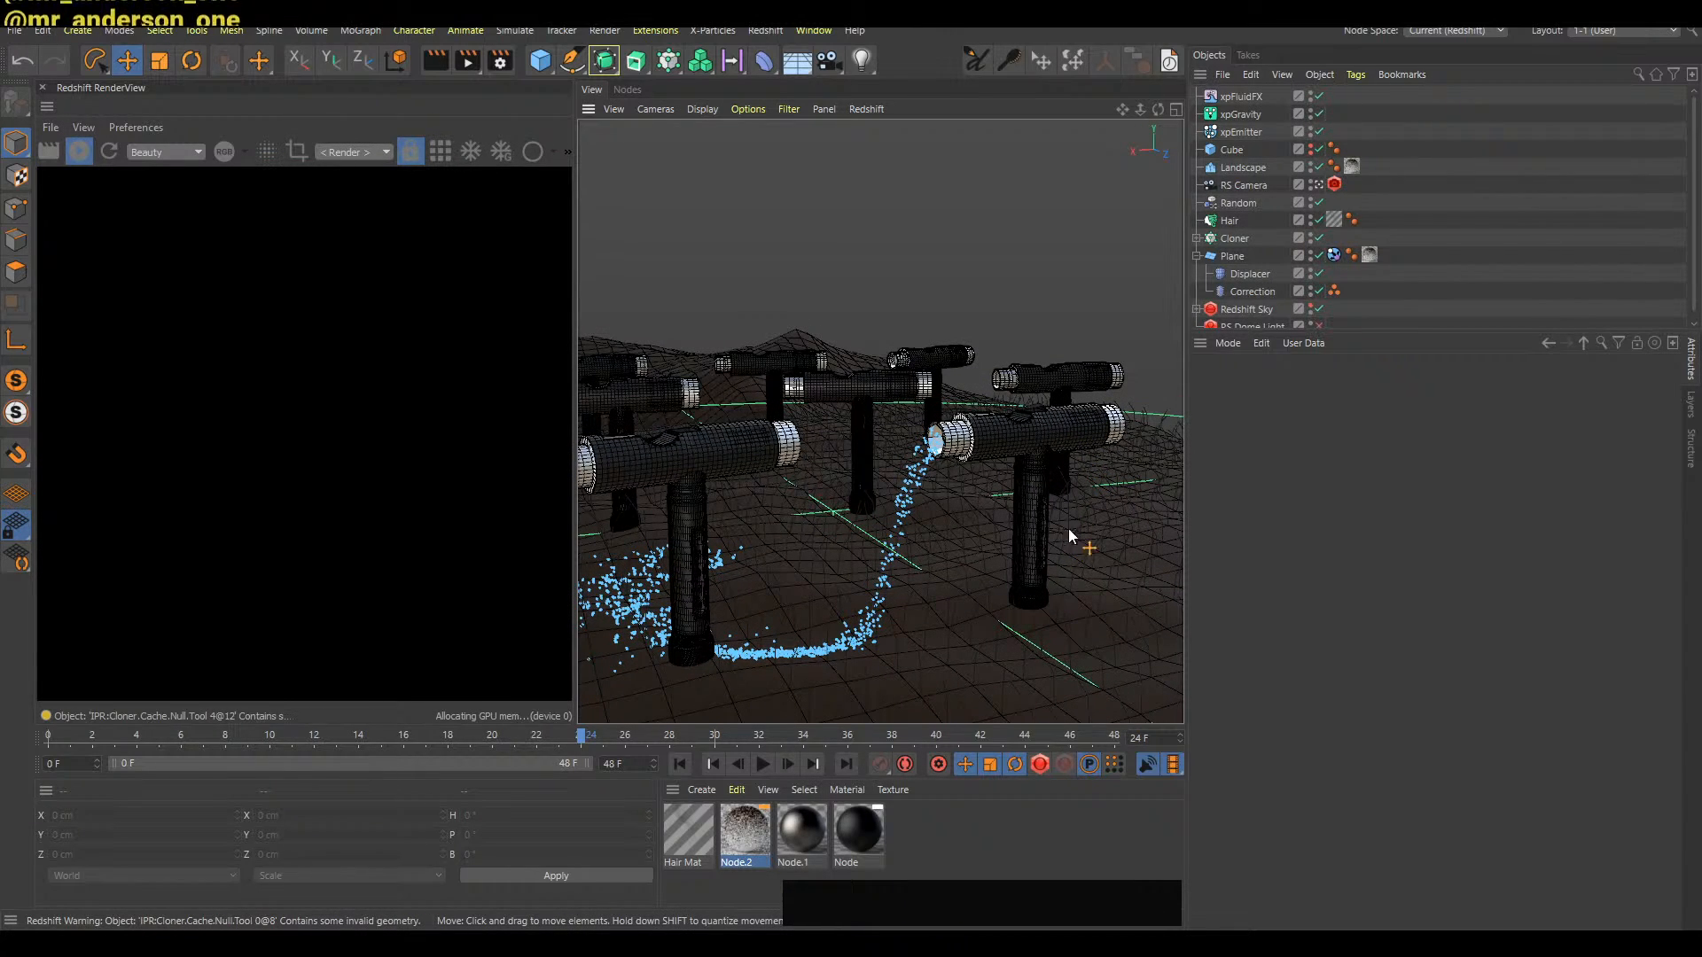
key("shift+a")
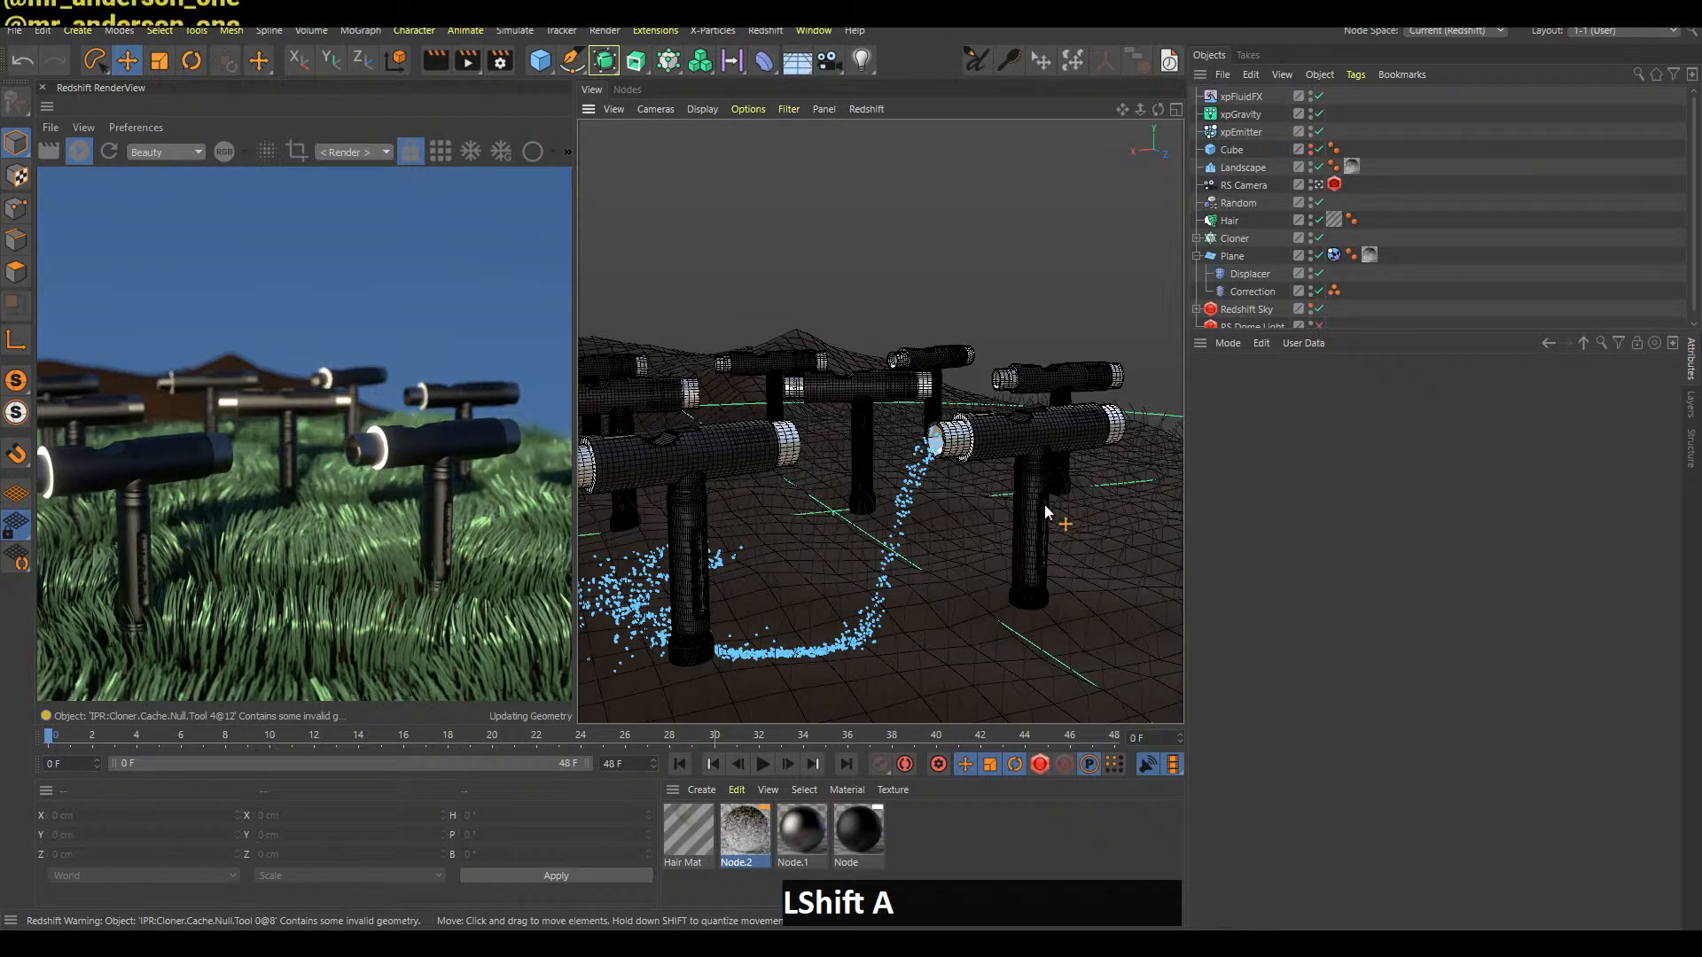
mouse_move(1011, 441)
left_mouse_down("alt")
mouse_move(1035, 459)
mouse_move(1014, 441)
left_mouse_up("alt")
left_click(1418, 272)
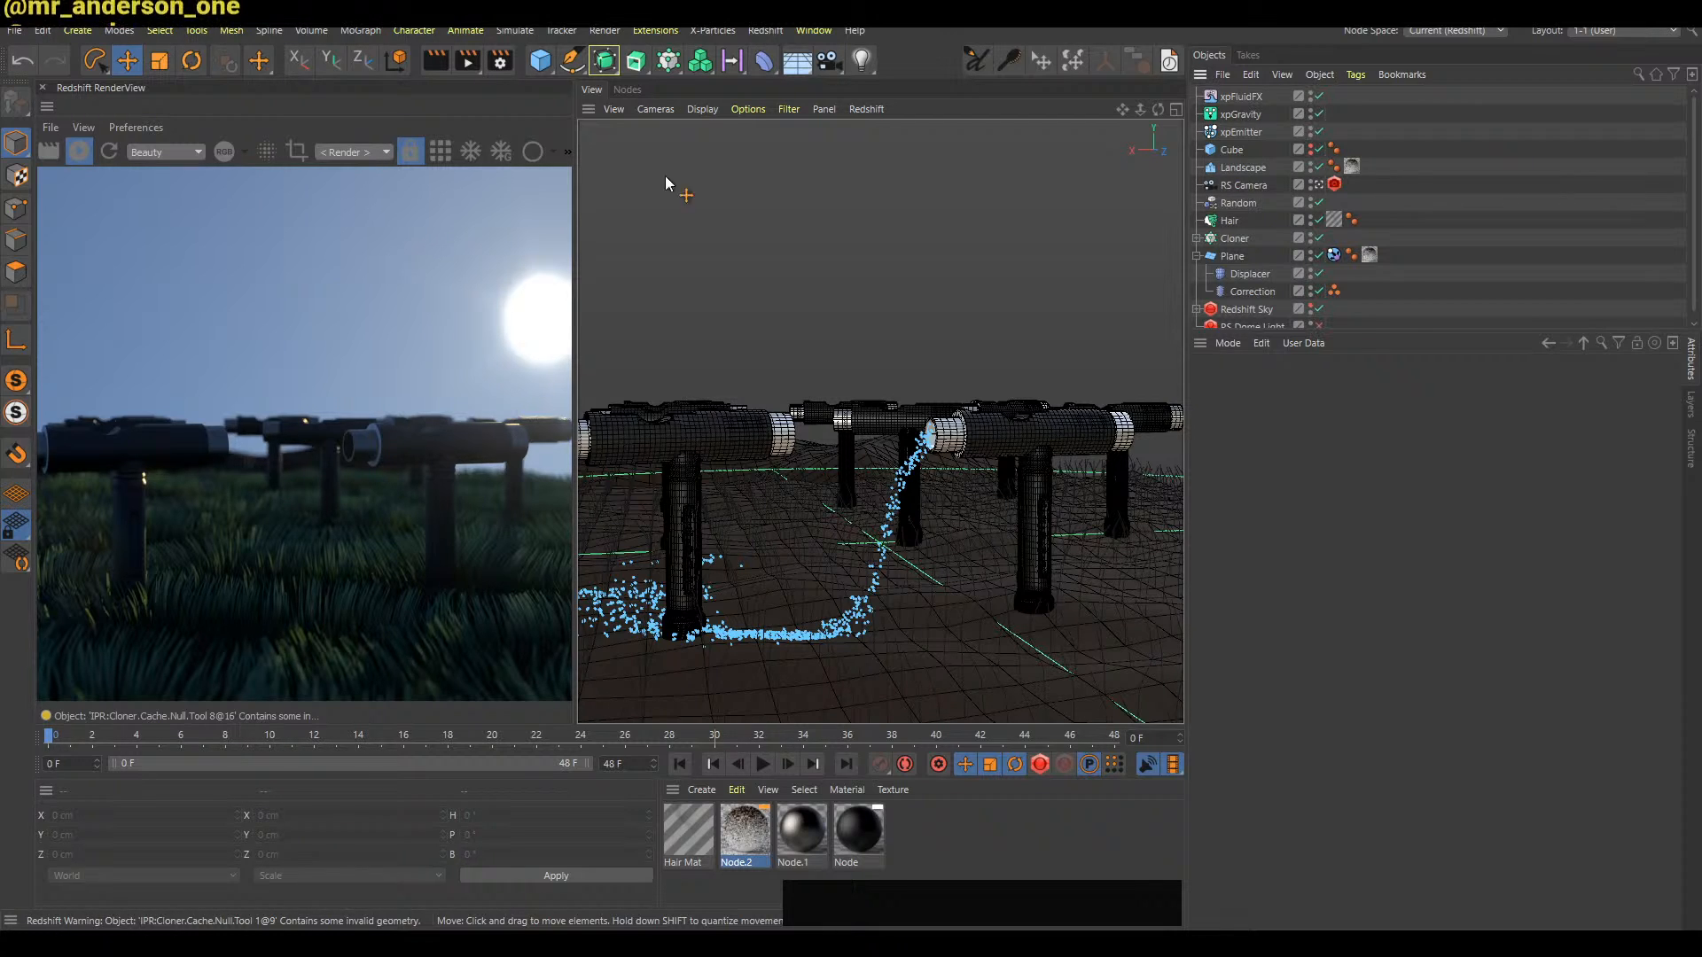
Add an xpOVDBMesher generator and assign the xpEmitter as its source
left_click(713, 32)
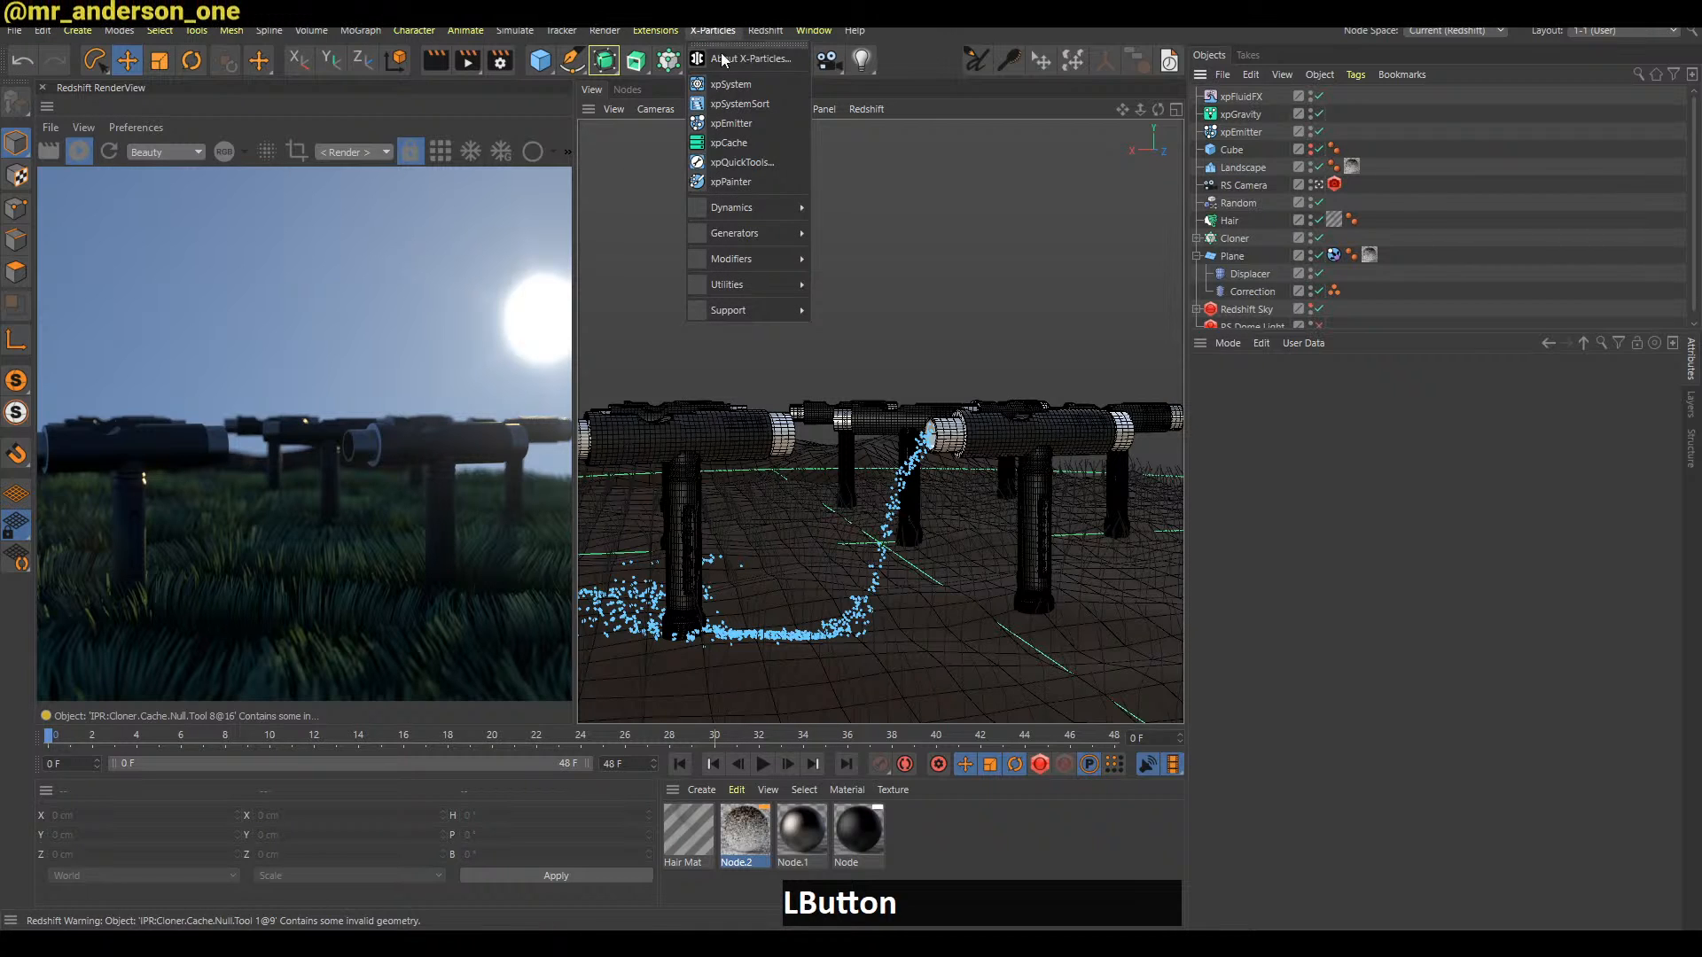
mouse_move(762, 208)
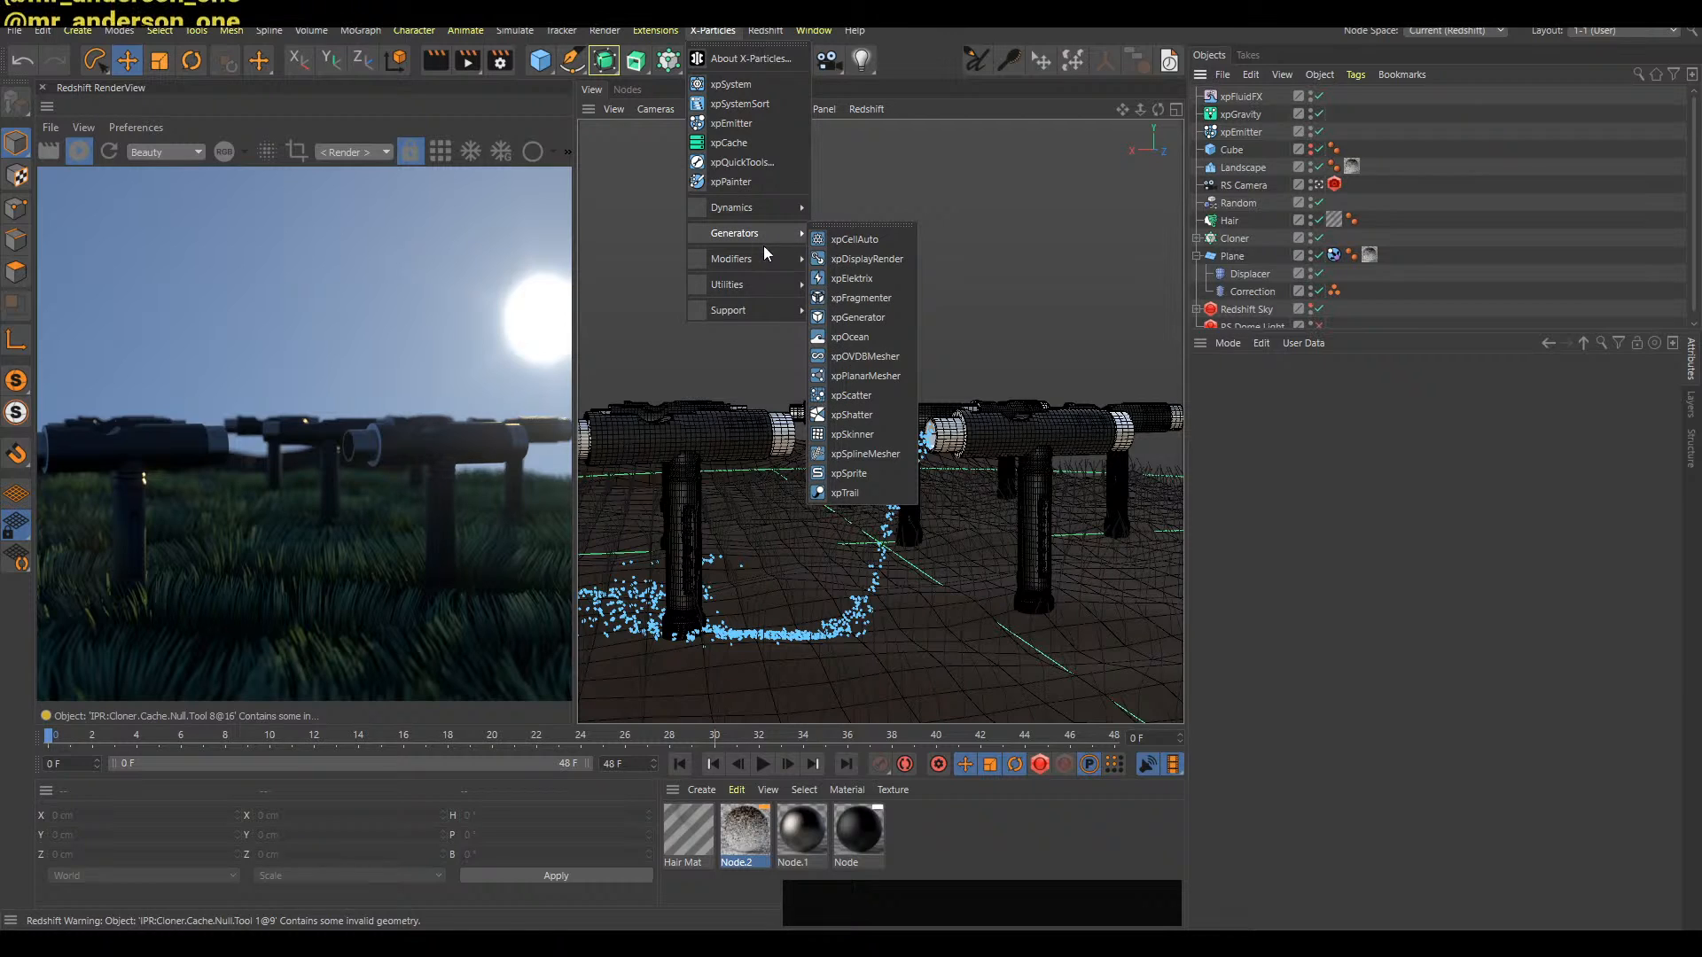
left_click(865, 356)
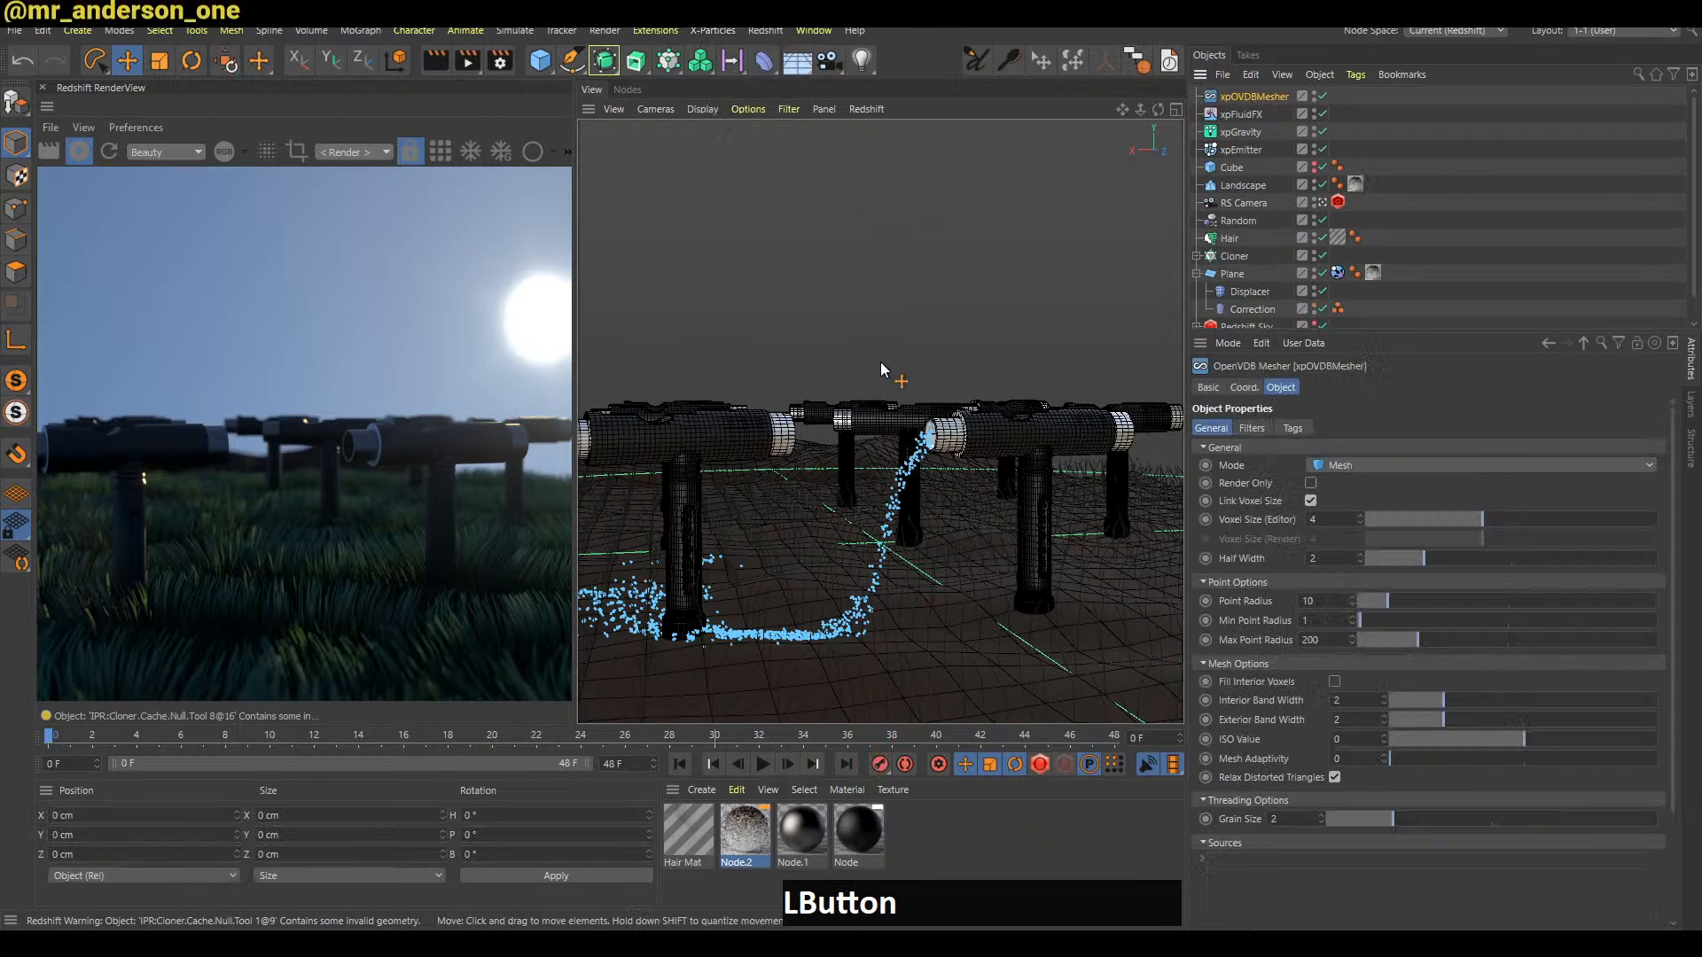
left_click(1270, 428)
left_click(1213, 430)
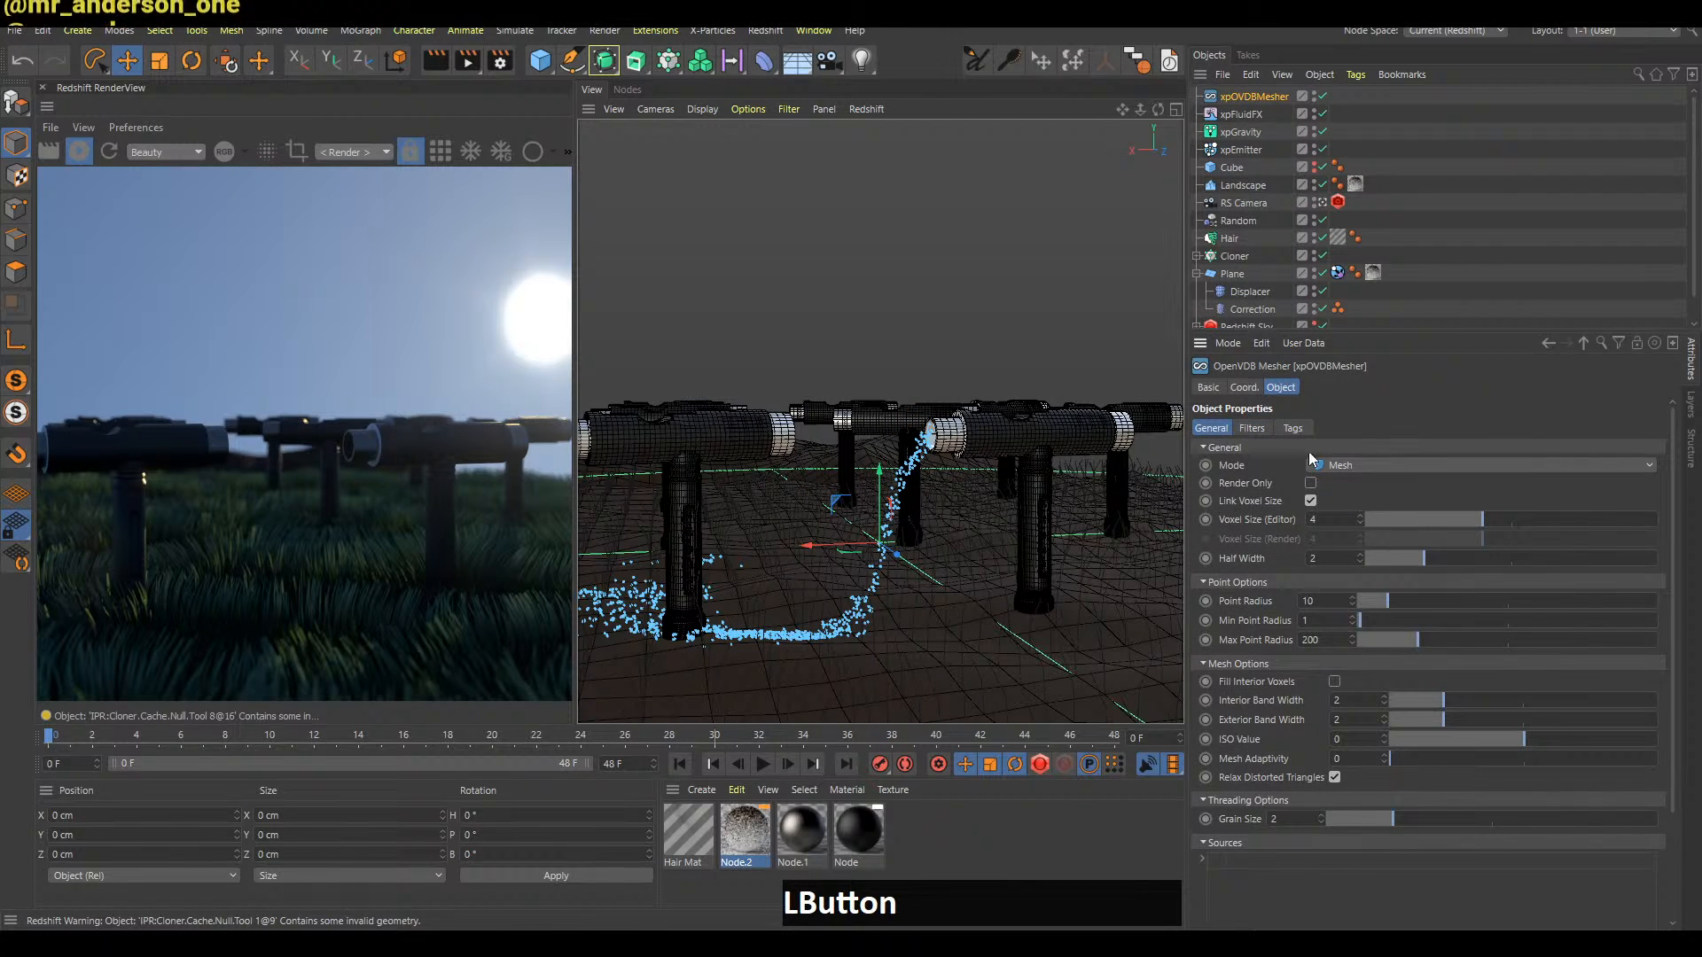
left_click_drag(1244, 150, 1279, 880)
left_click(1482, 208)
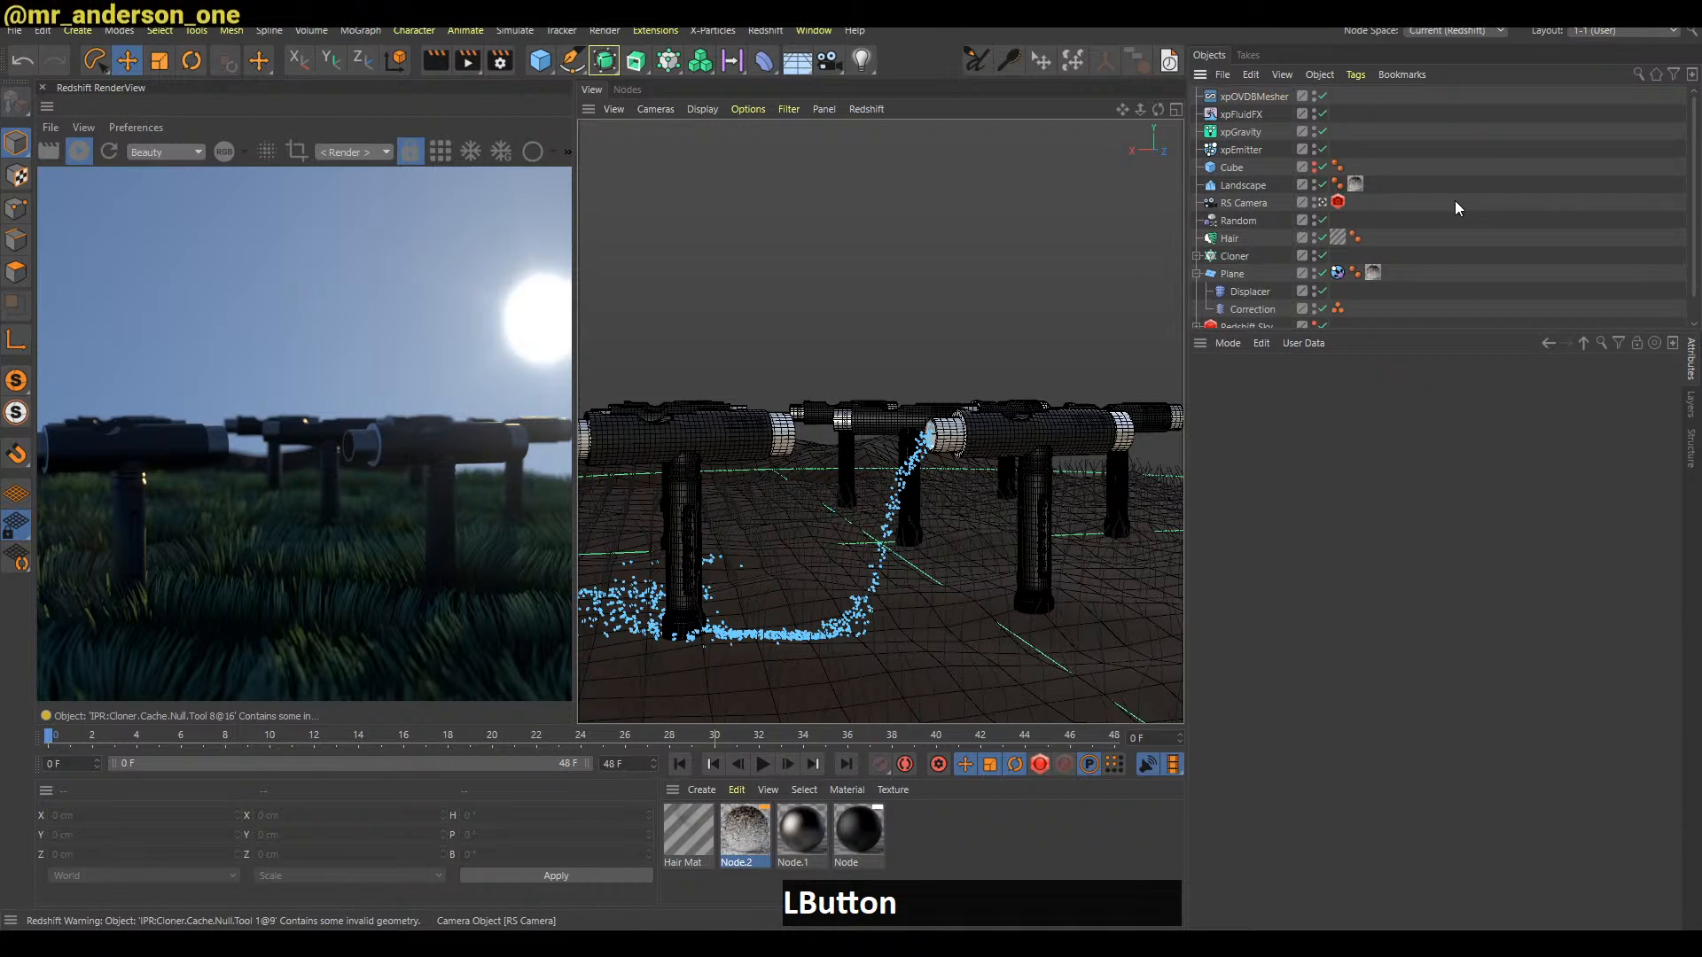
Pause the Redshift preview and play the simulation with the new mesher to frame 25
left_click(79, 151)
key("f")
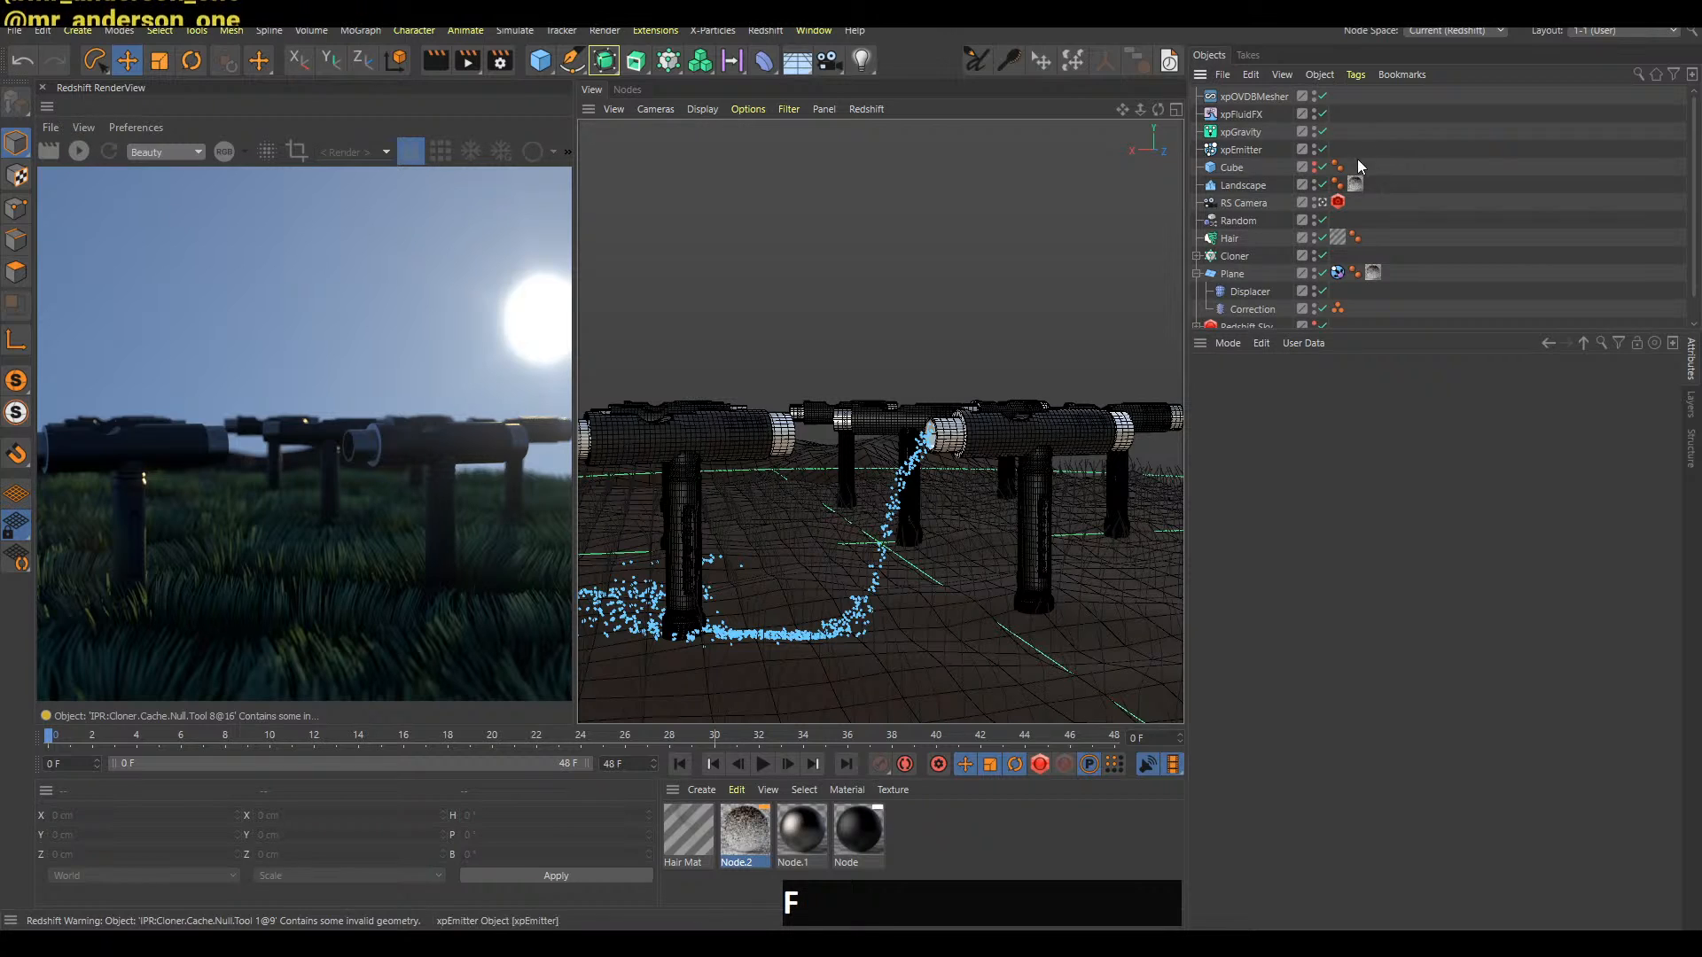
left_click(1434, 170)
key("F8")
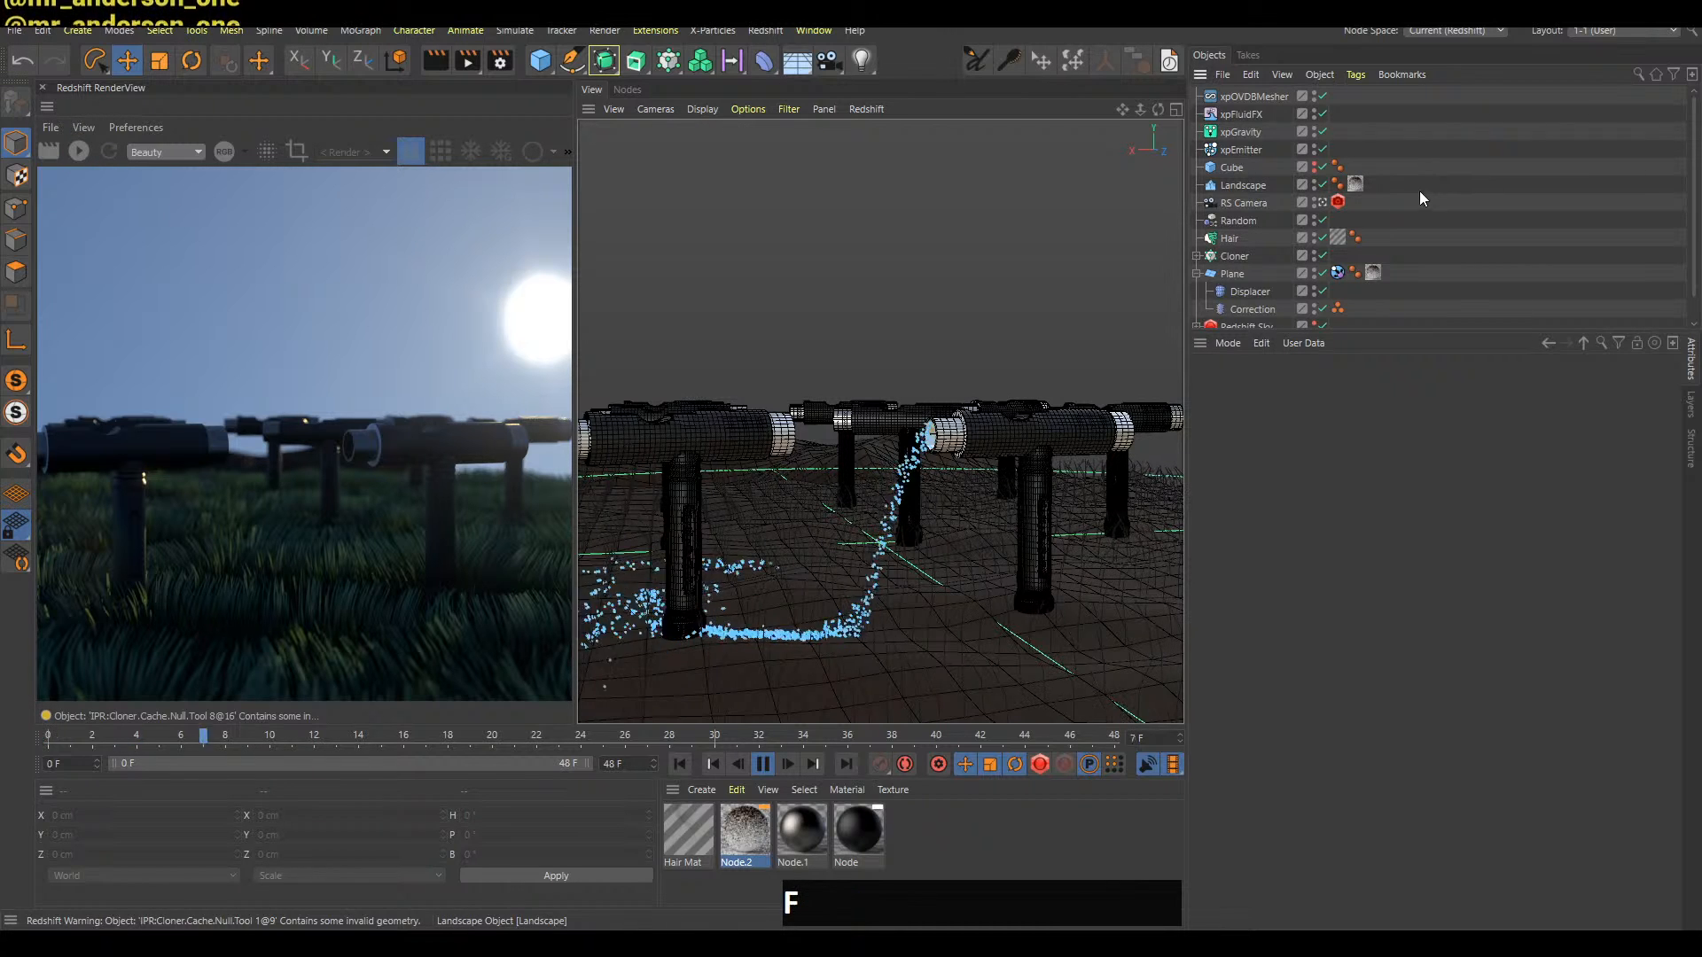
key("F8")
Set the xpOVDBMesher's point radius to 8.001 and its editor voxel size to 0.501, then play the simulation
left_click(1253, 96)
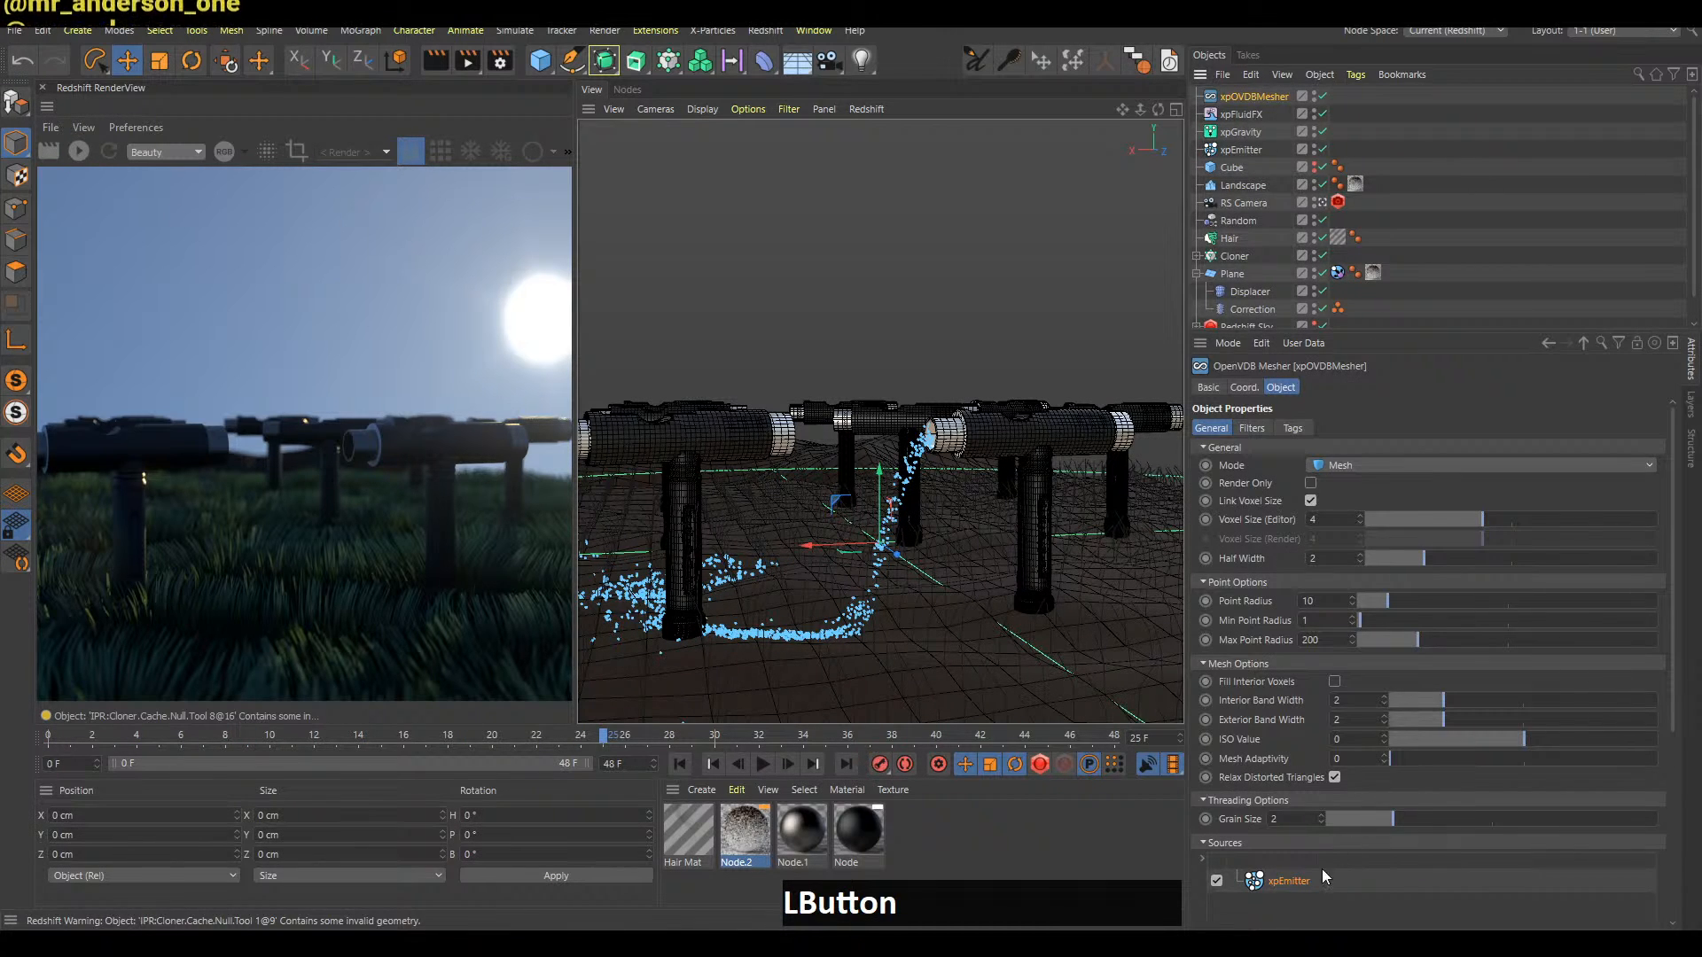
left_click_drag(1377, 599, 1380, 604)
left_click_drag(1423, 523, 1380, 524)
key("F8")
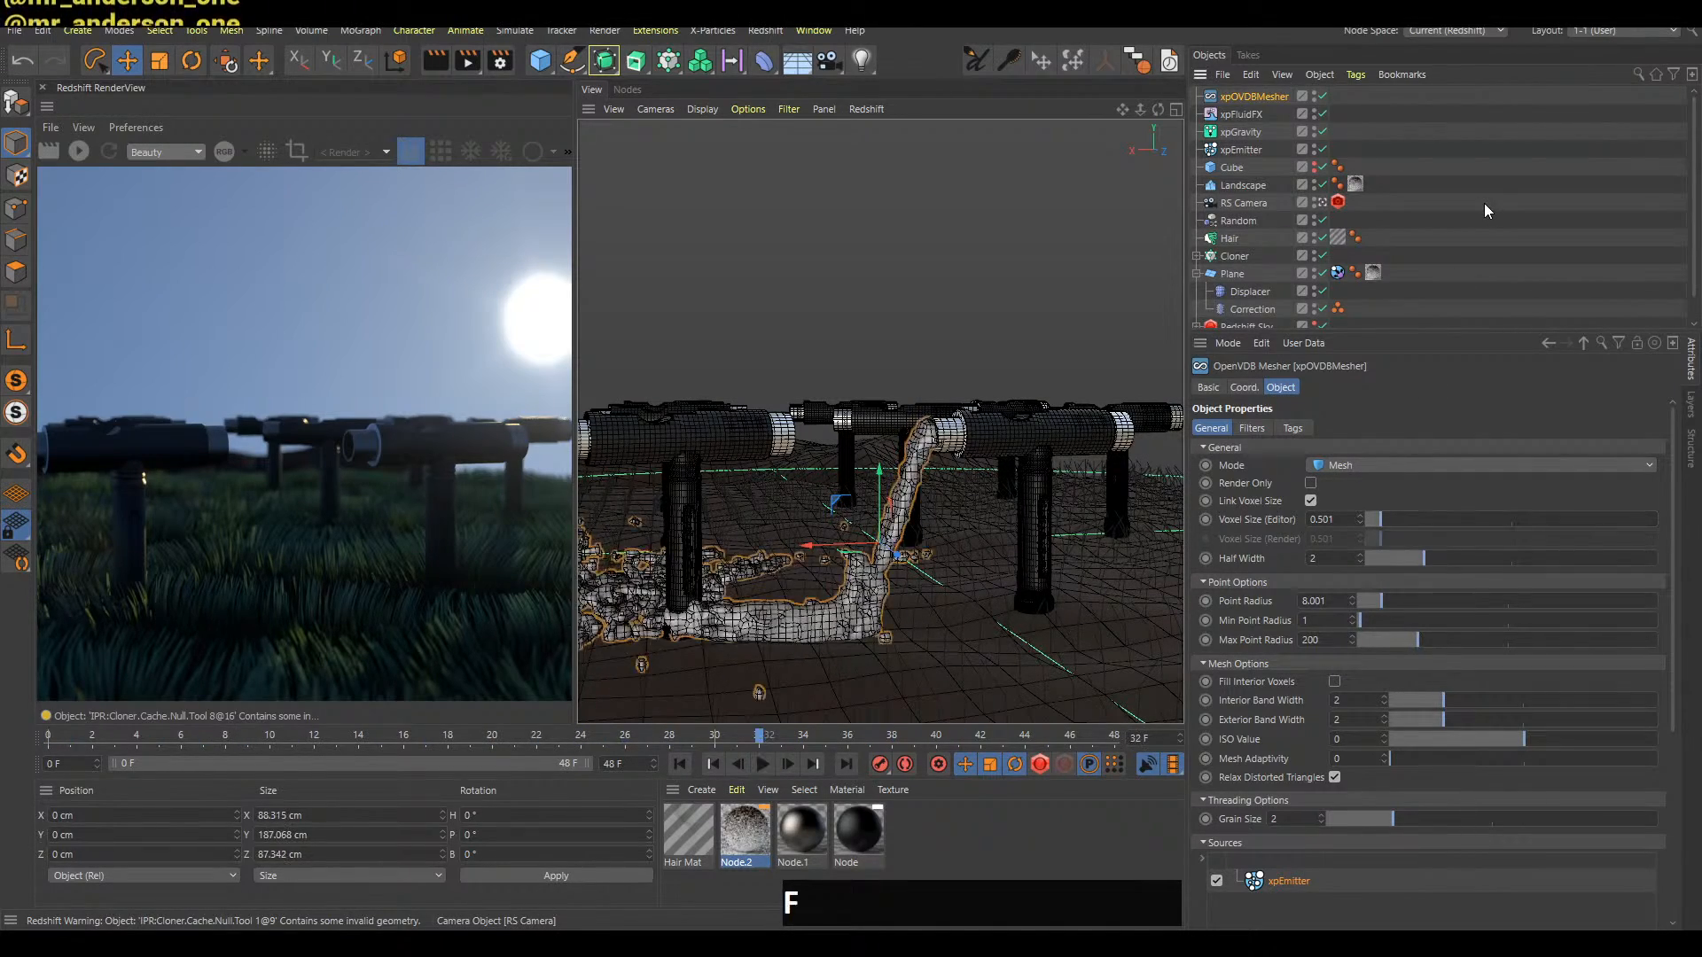
Stop the simulation at frame 35 and render the meshed stream in the Redshift preview with nothing selected
key("f")
key("b")
left_click(1434, 292)
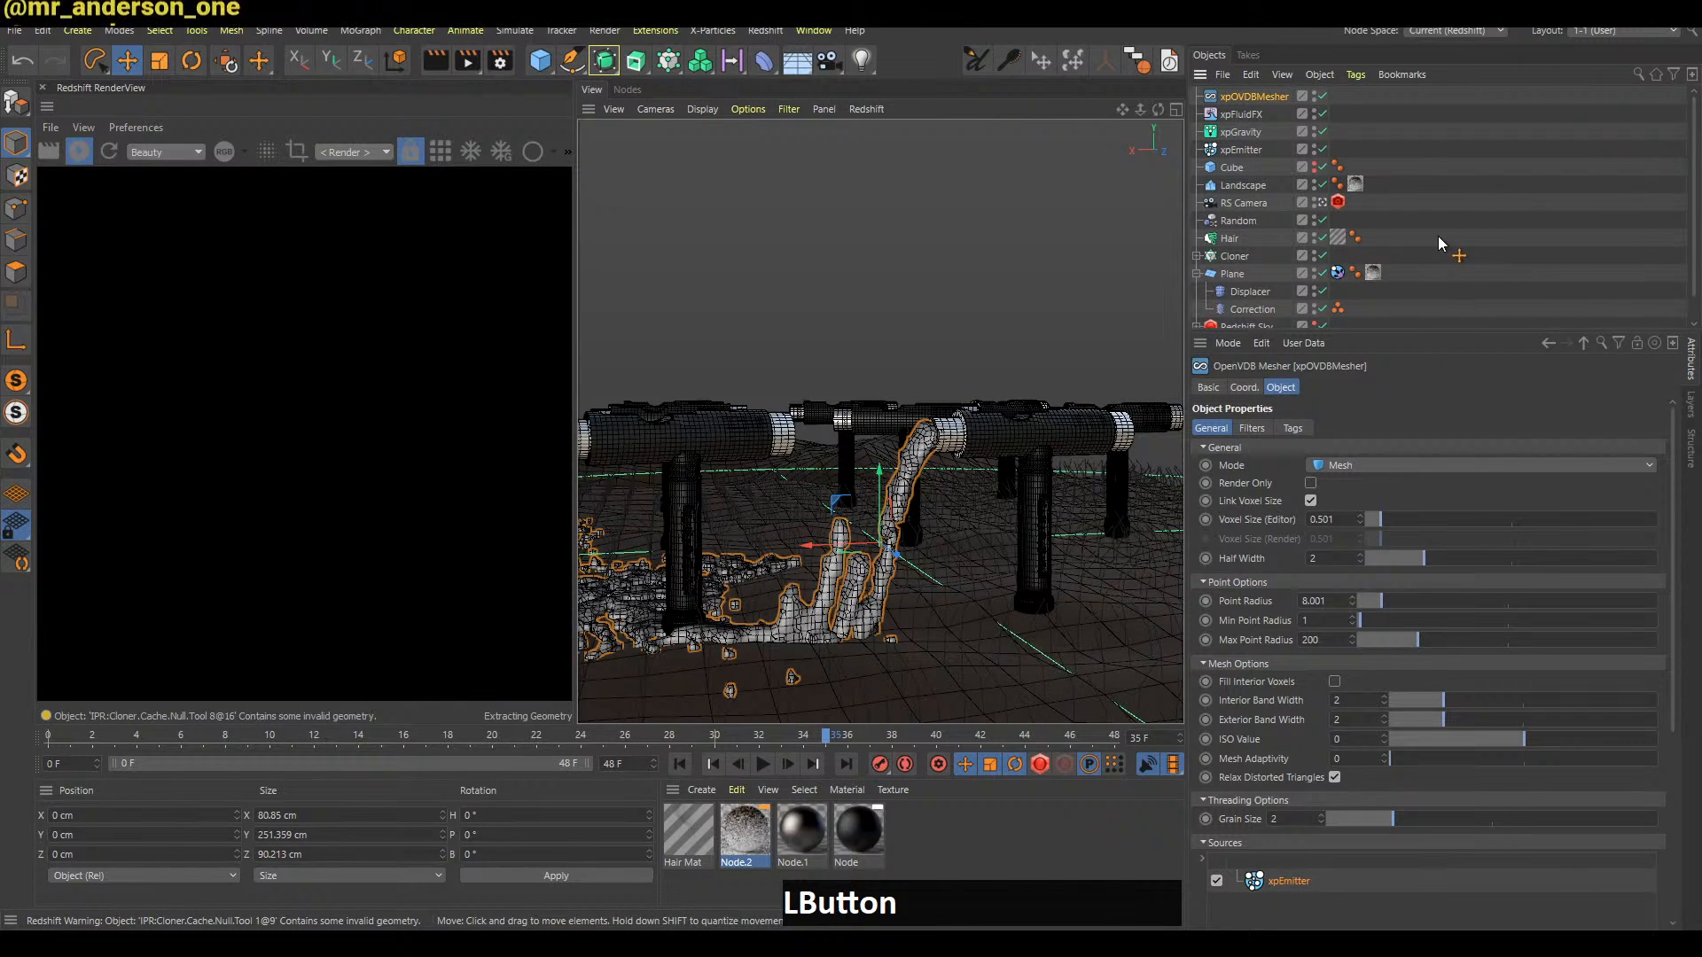
left_click(1452, 269)
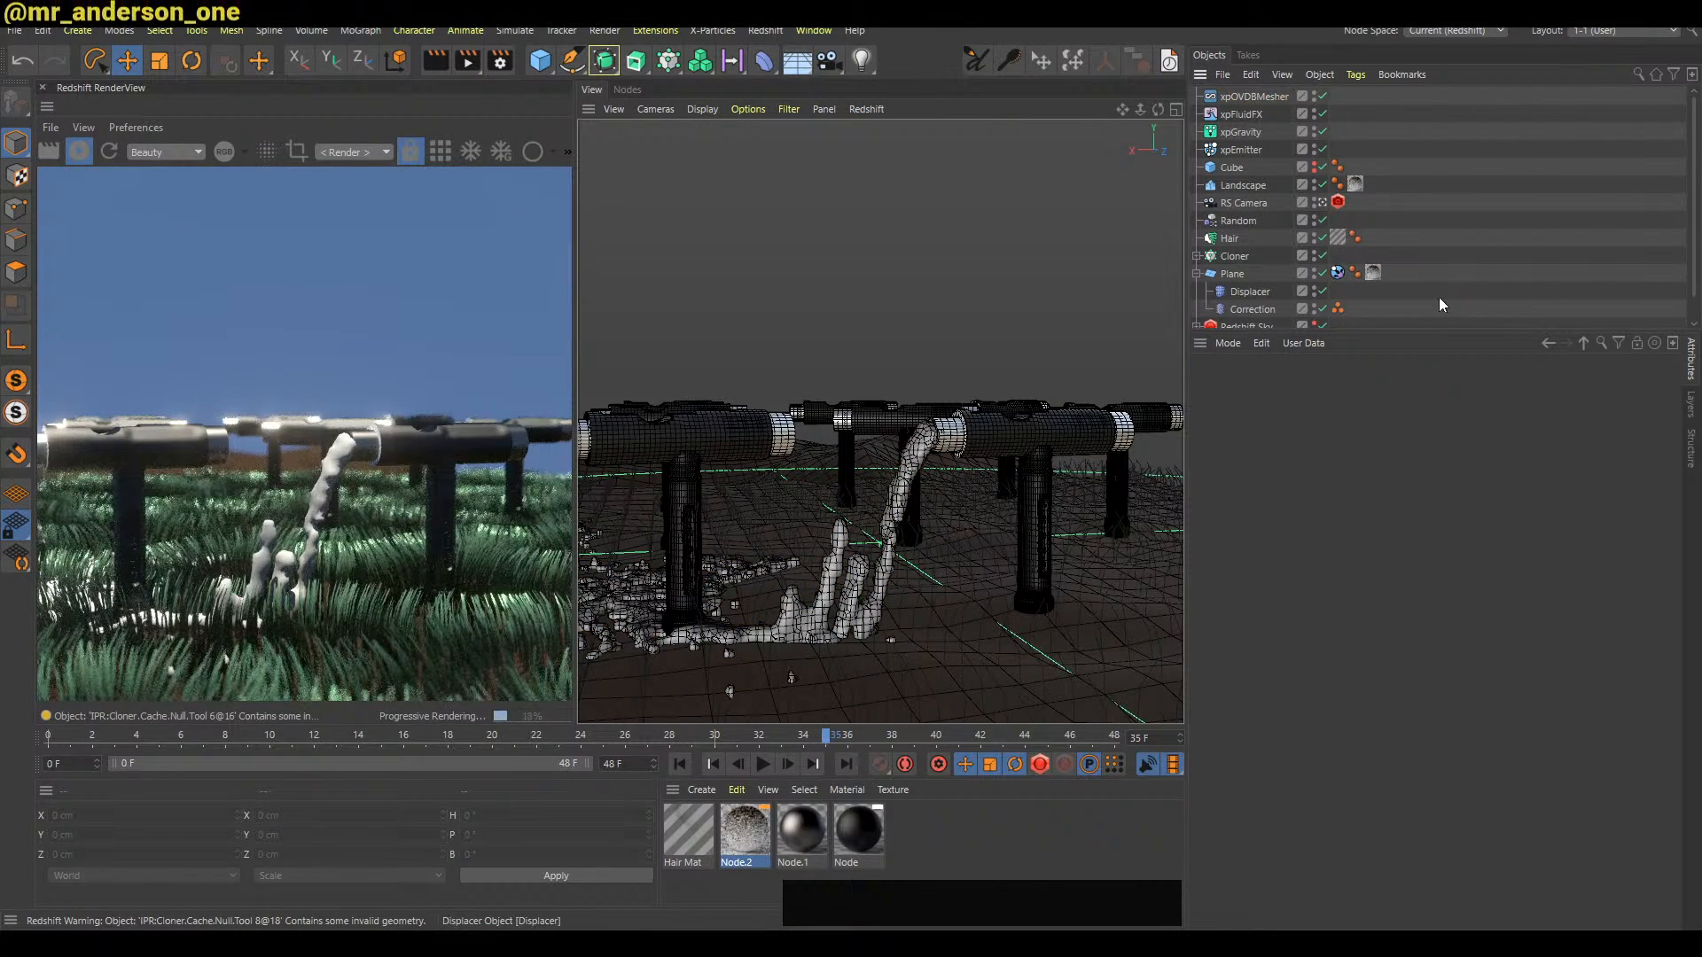
Jump to frame 15 to check the meshed fluid in the preview, and return to frame 0
key("shift")
key("a")
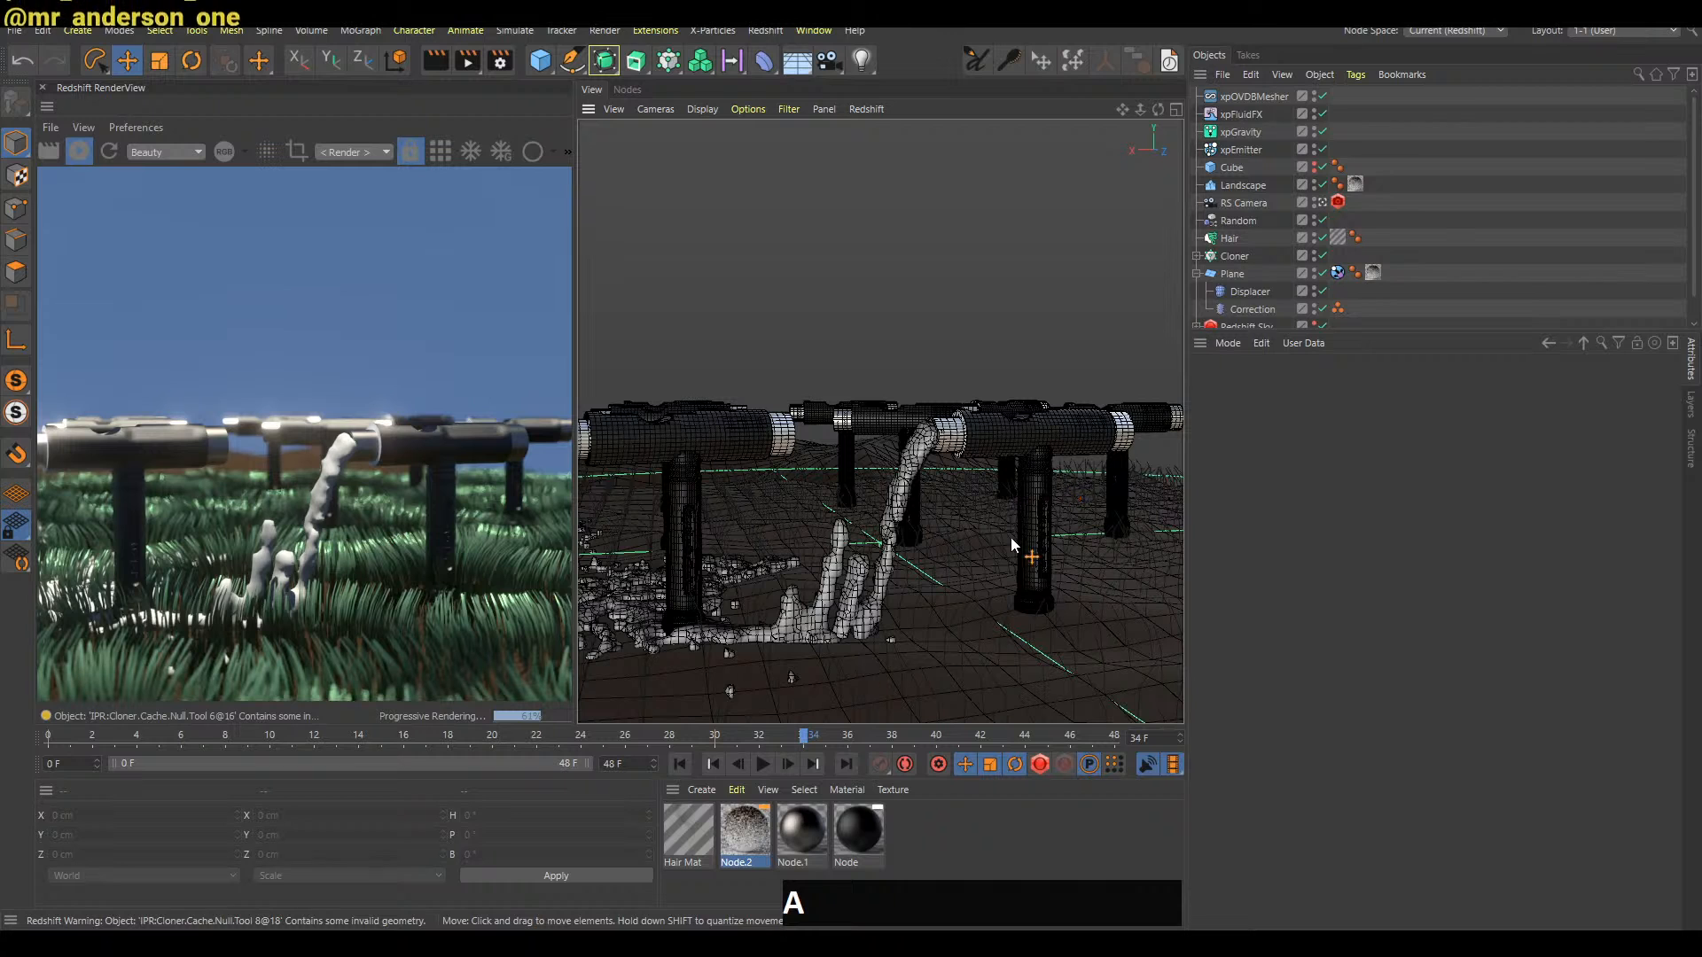
left_click(374, 732)
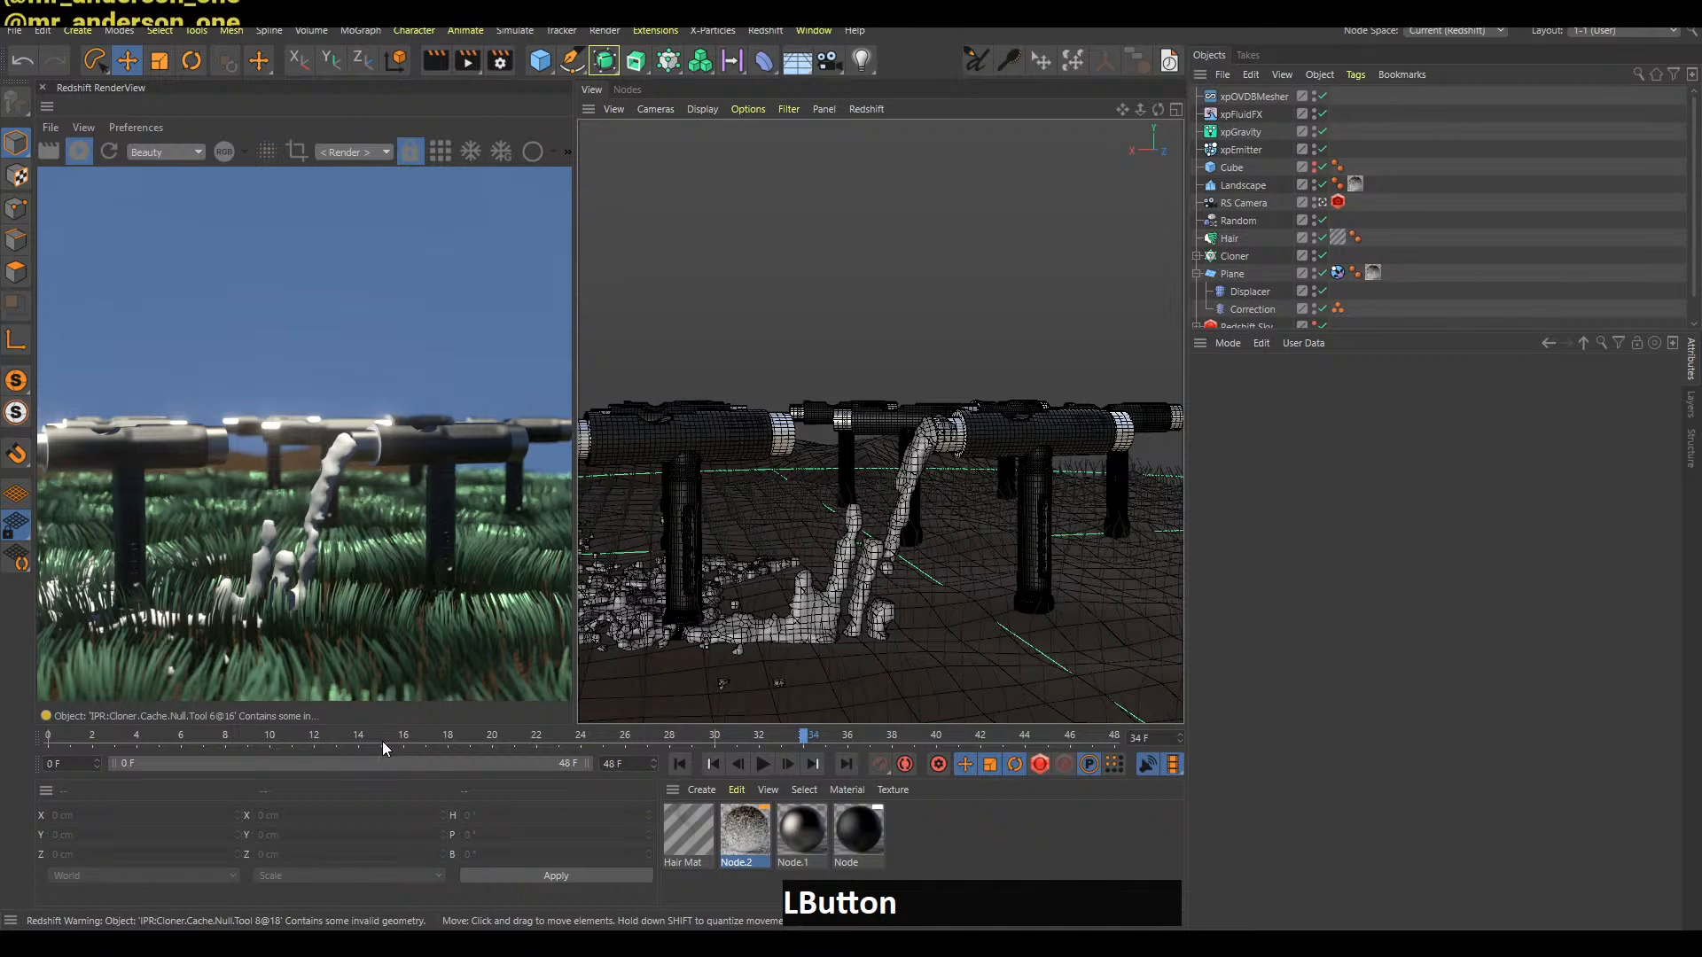
key("shift+a")
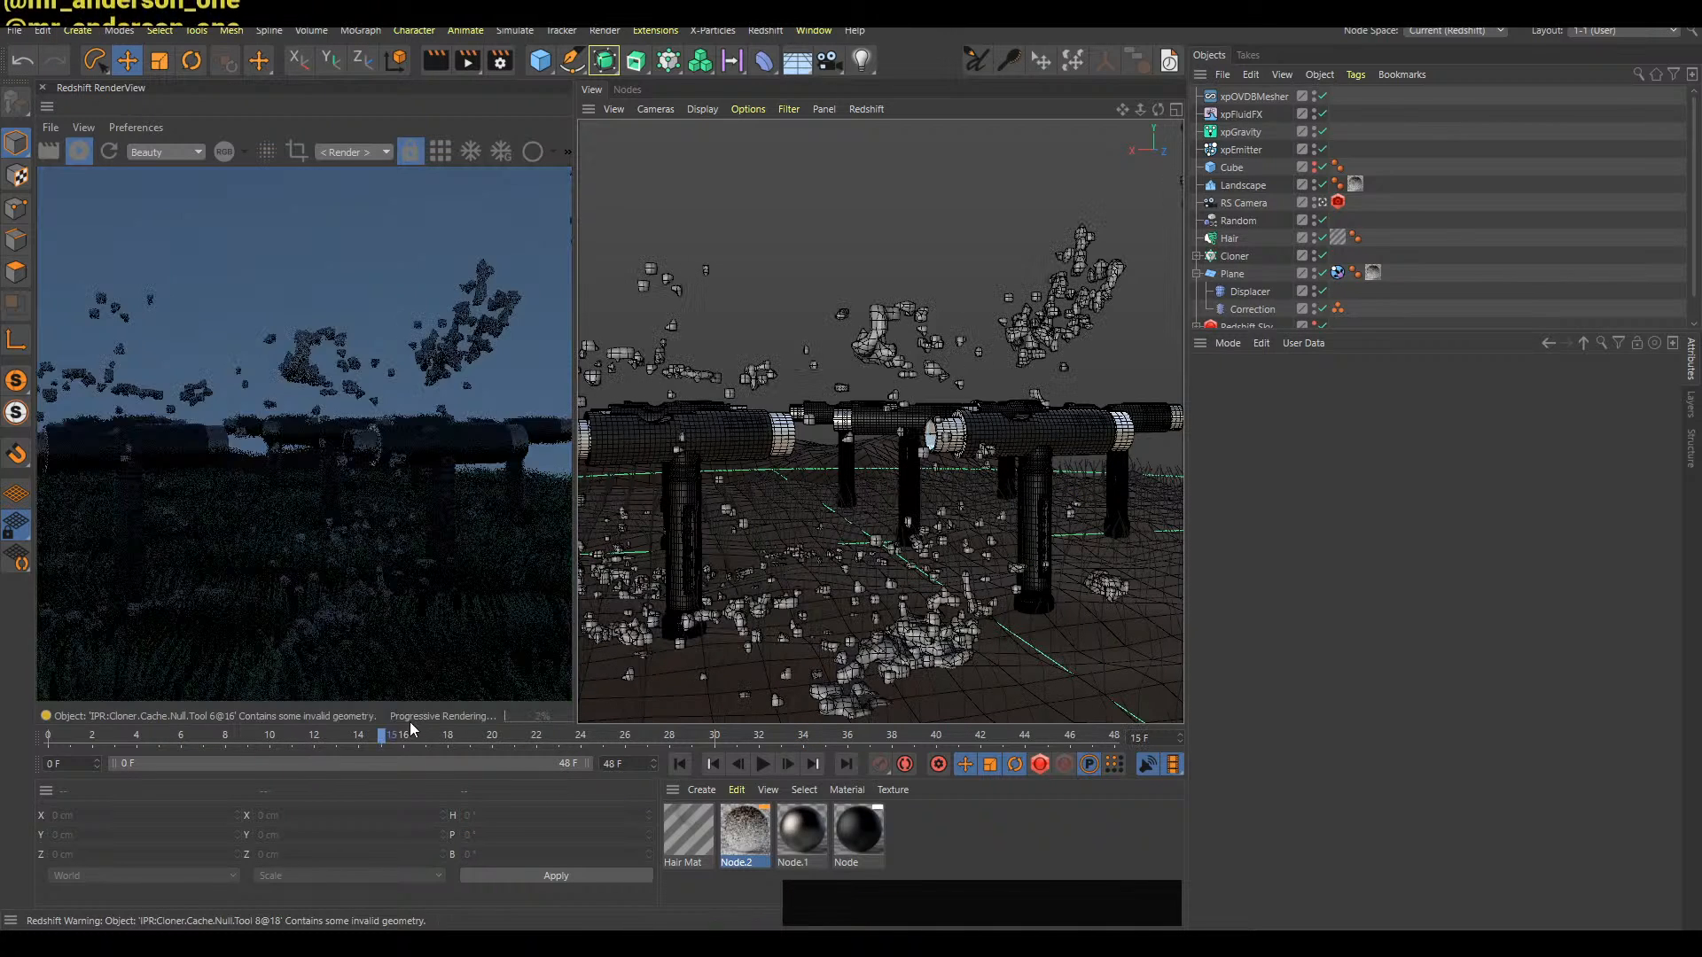
key("b")
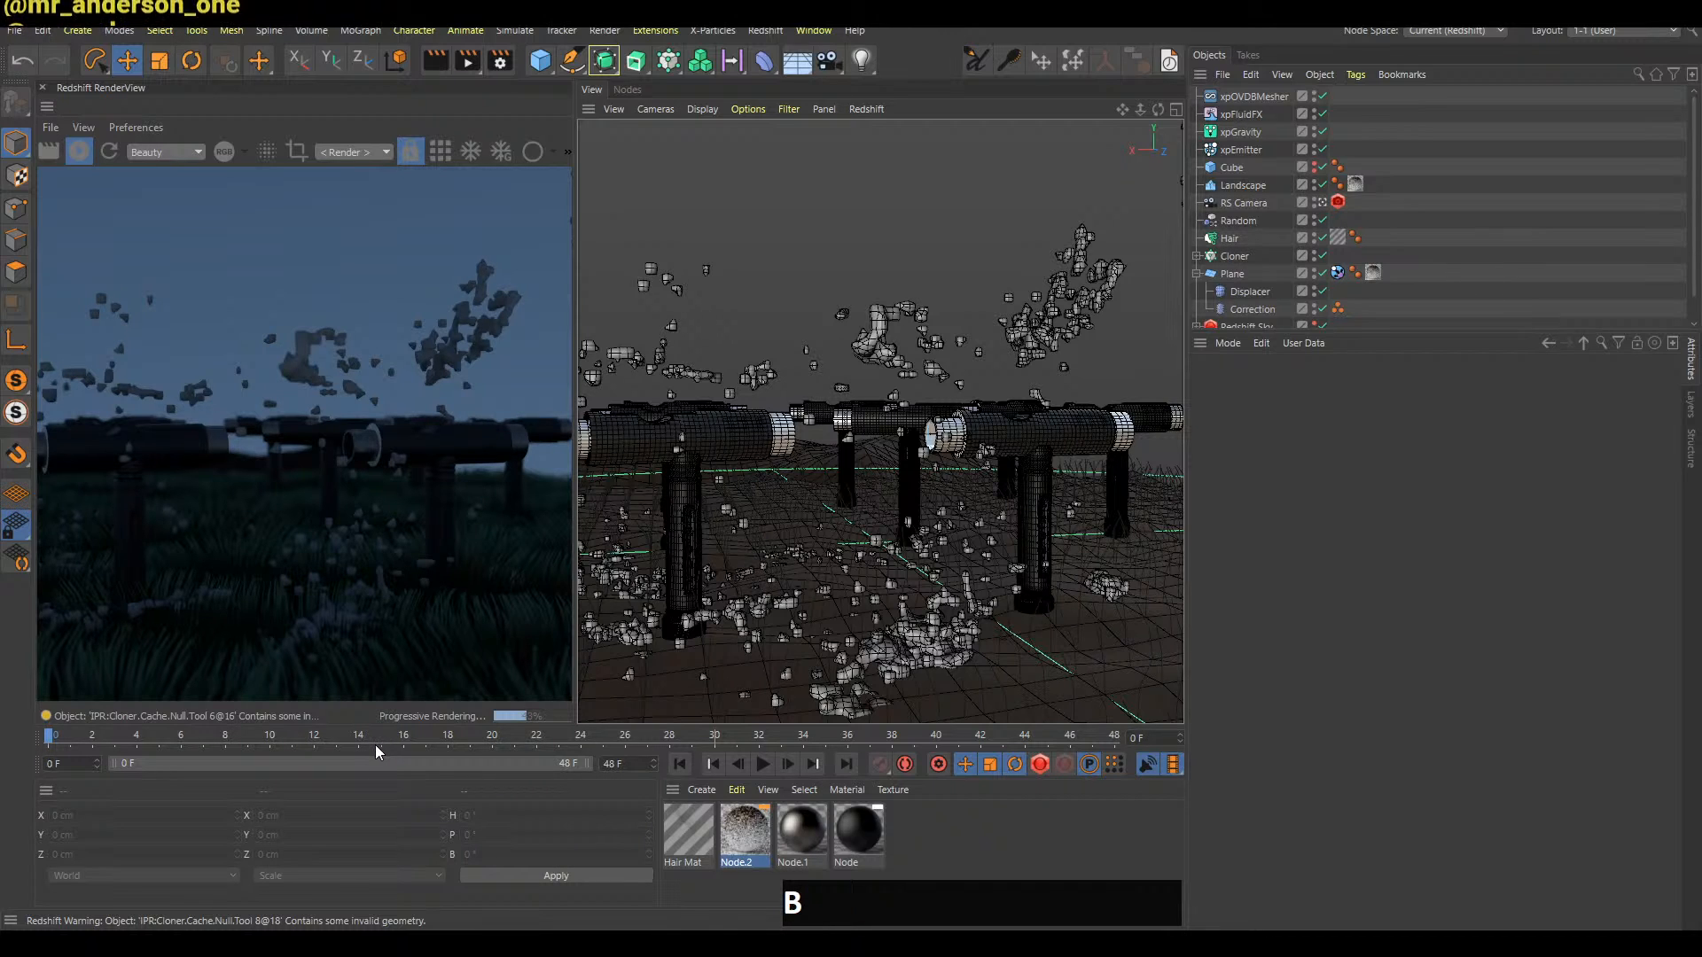
Restart the Redshift preview at frame 0, then create a new material and assign it to the xpOVDBMesher
left_click(80, 153)
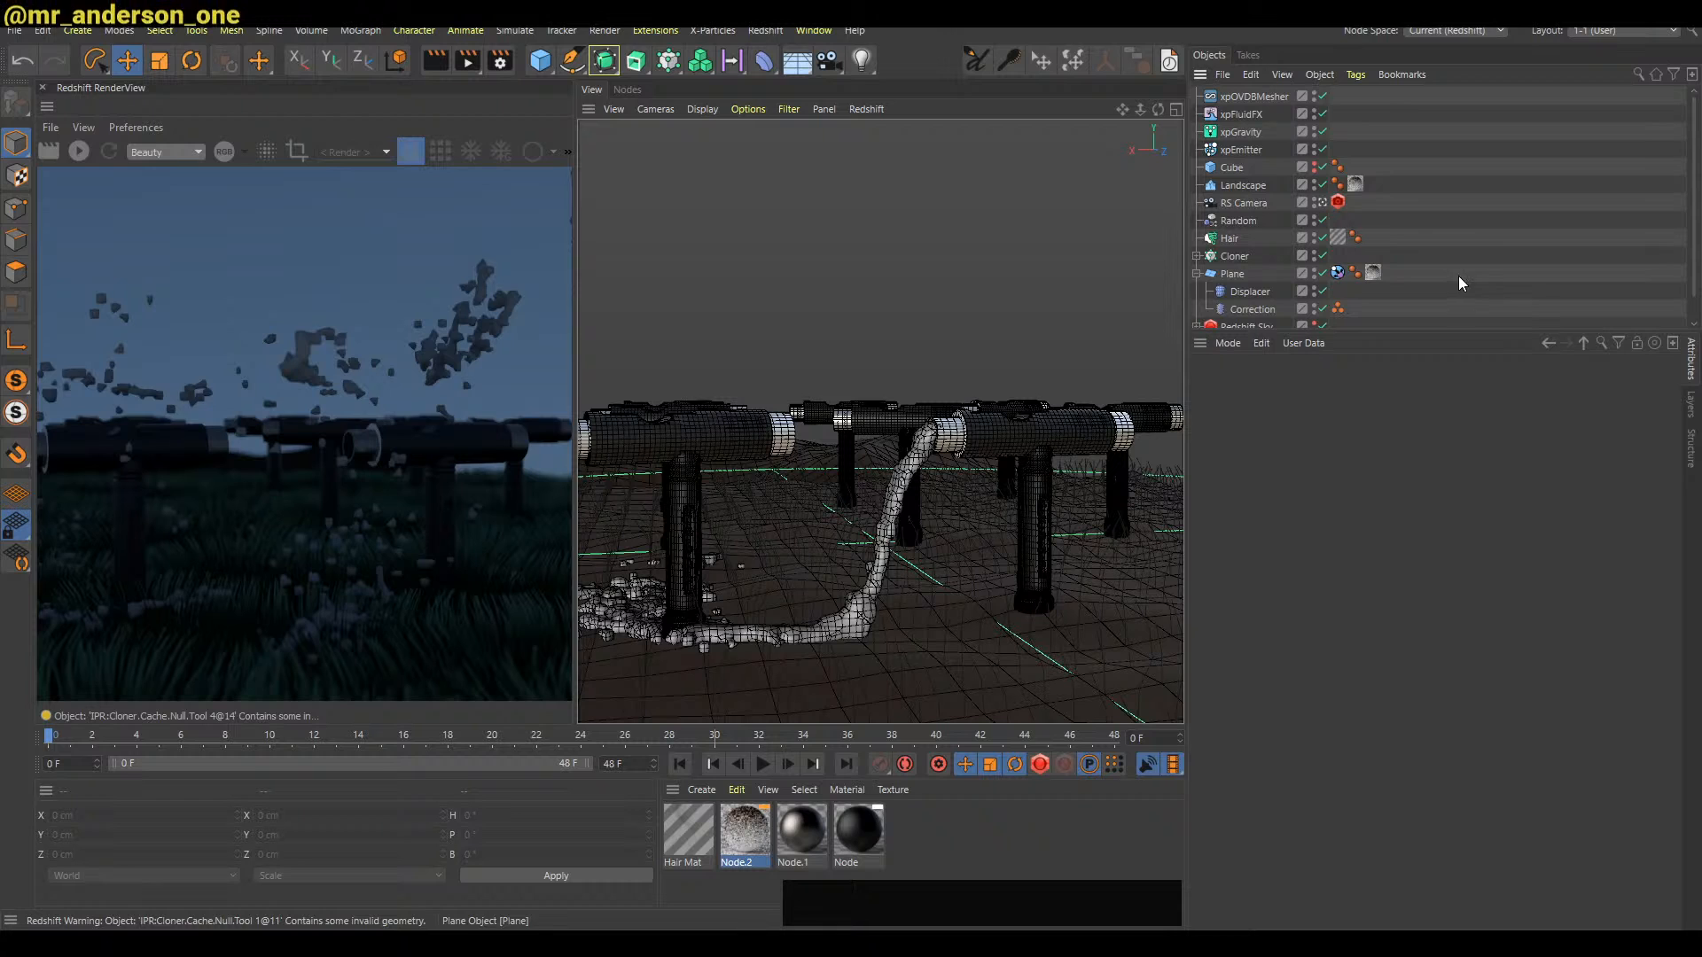
key("b")
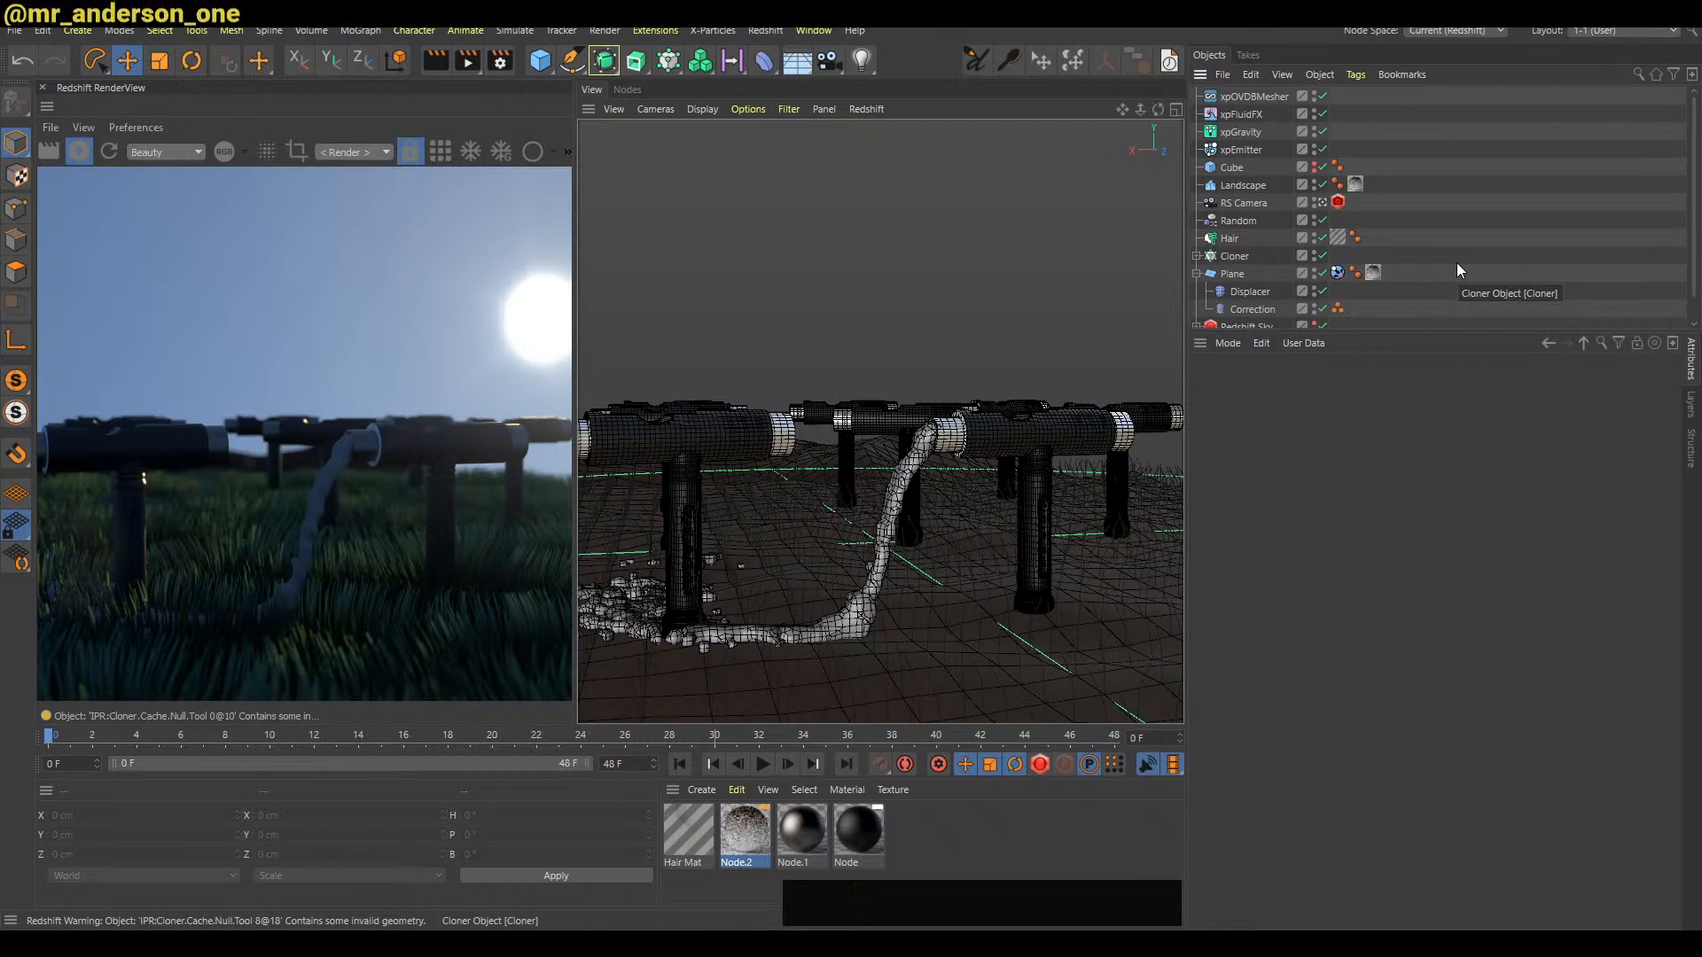
double_click(950, 853)
left_click_drag(691, 826, 1285, 98)
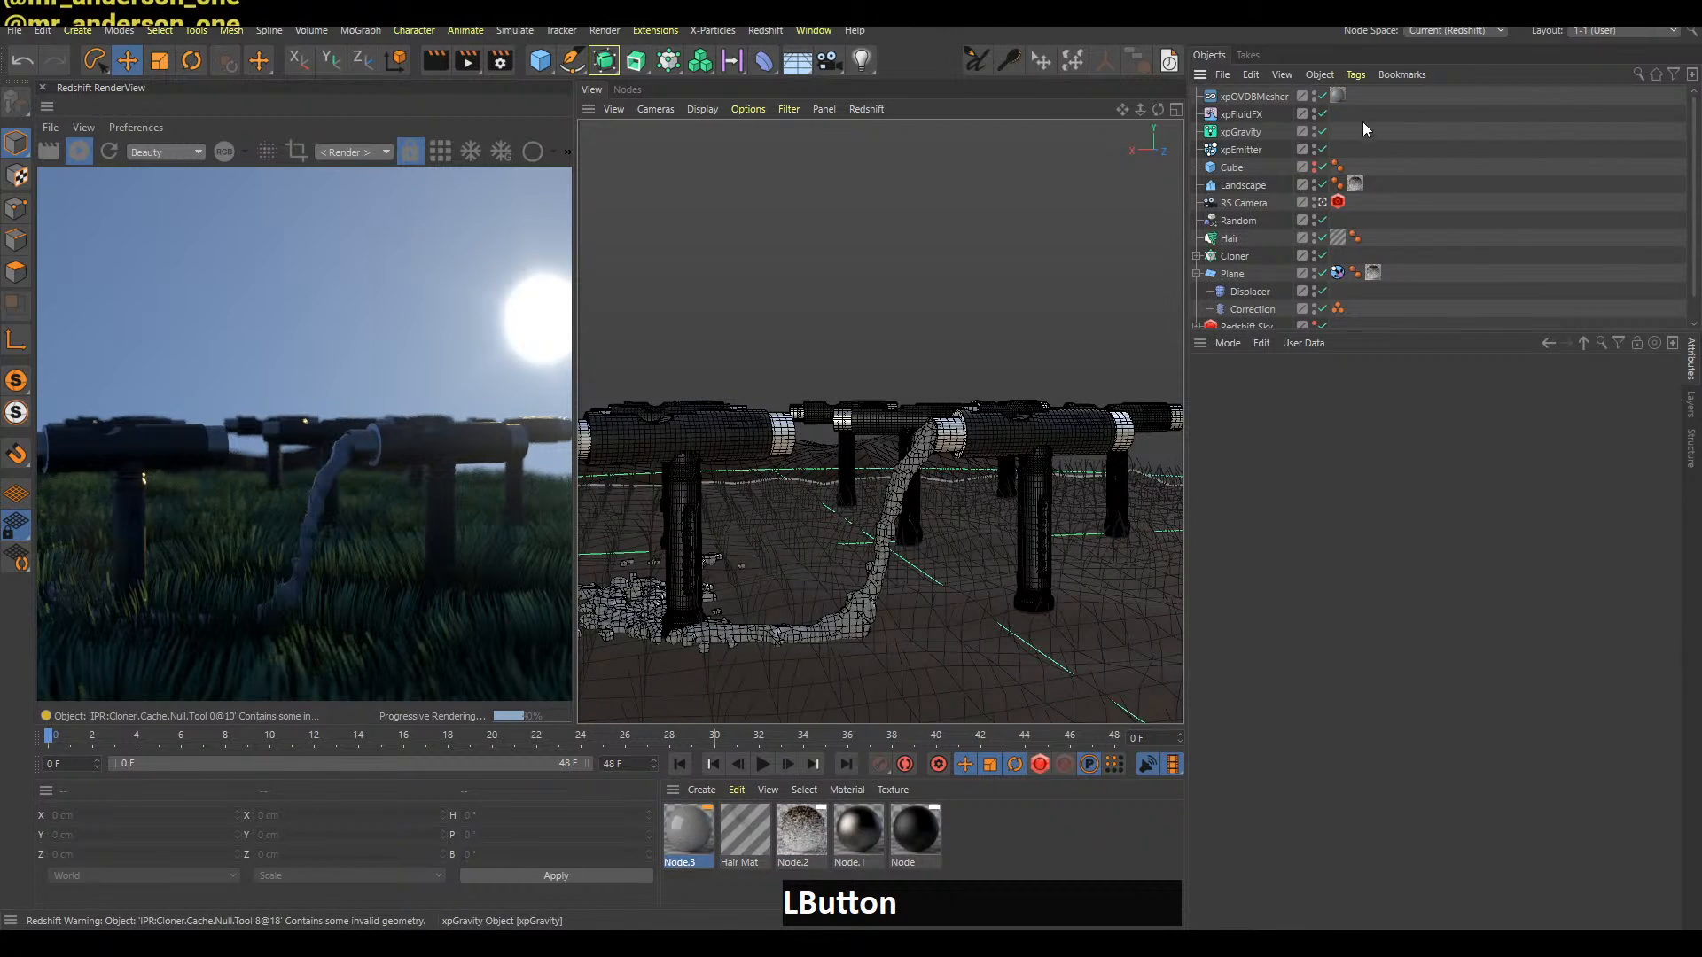
Apply a clear water-like preset with an IOR of 1.33 to the xpOVDBMesher's material
left_click(688, 824)
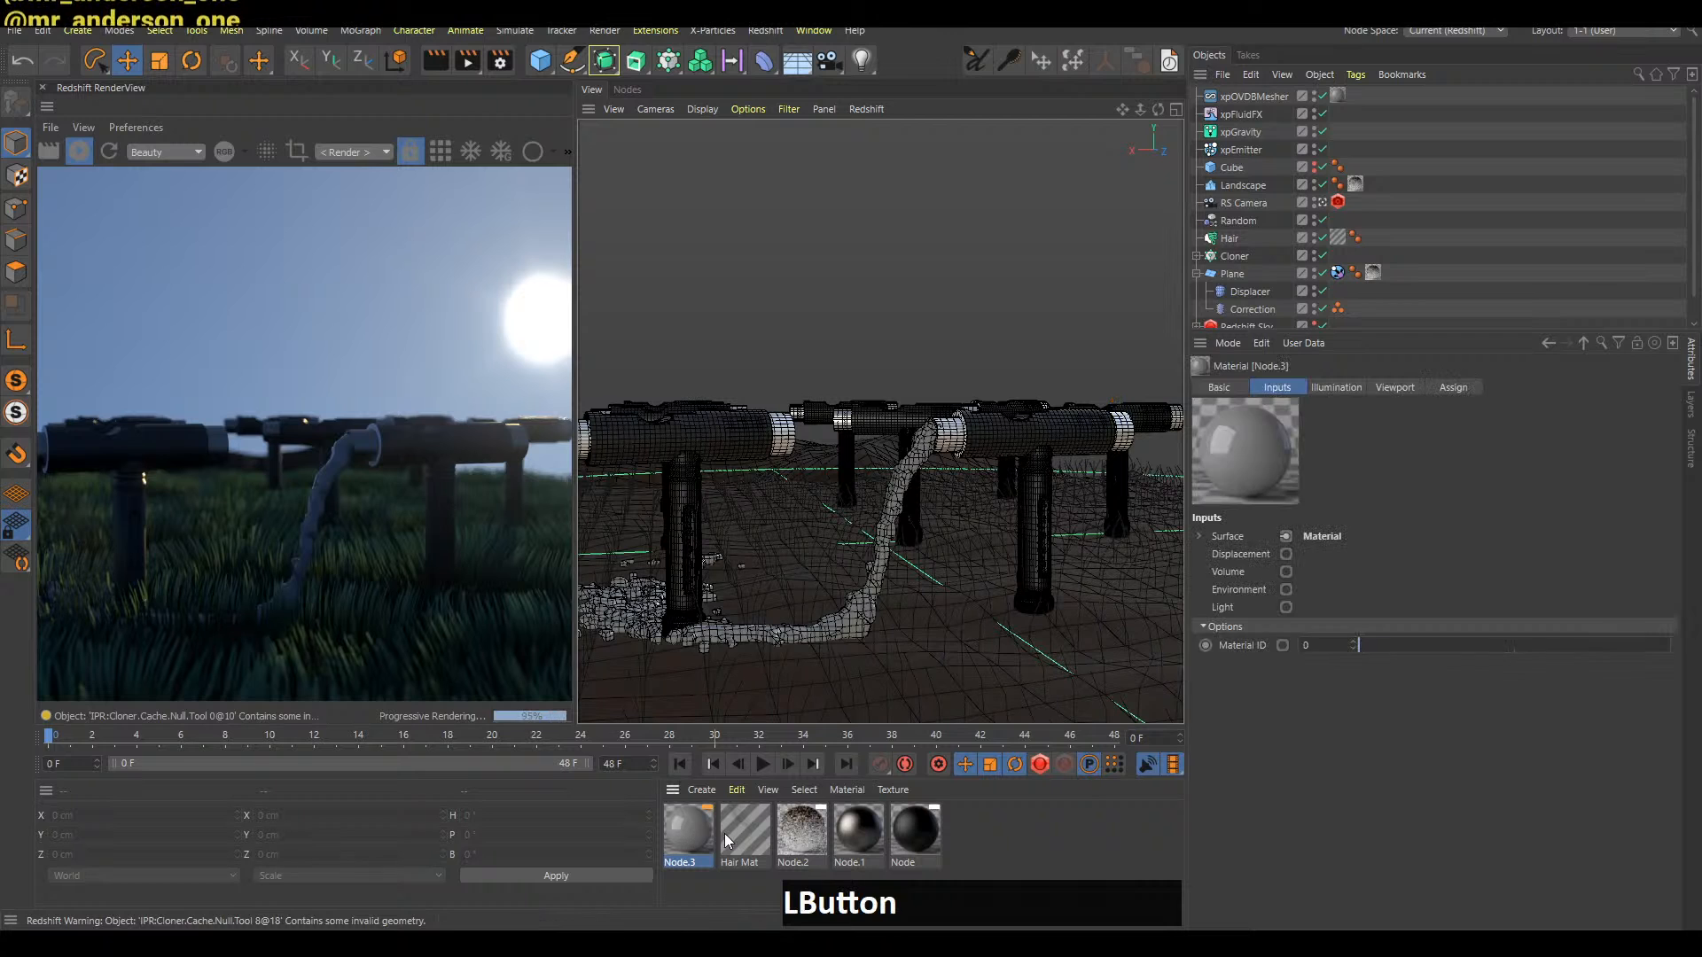
left_click(1199, 536)
left_click(1290, 592)
left_click(1315, 700)
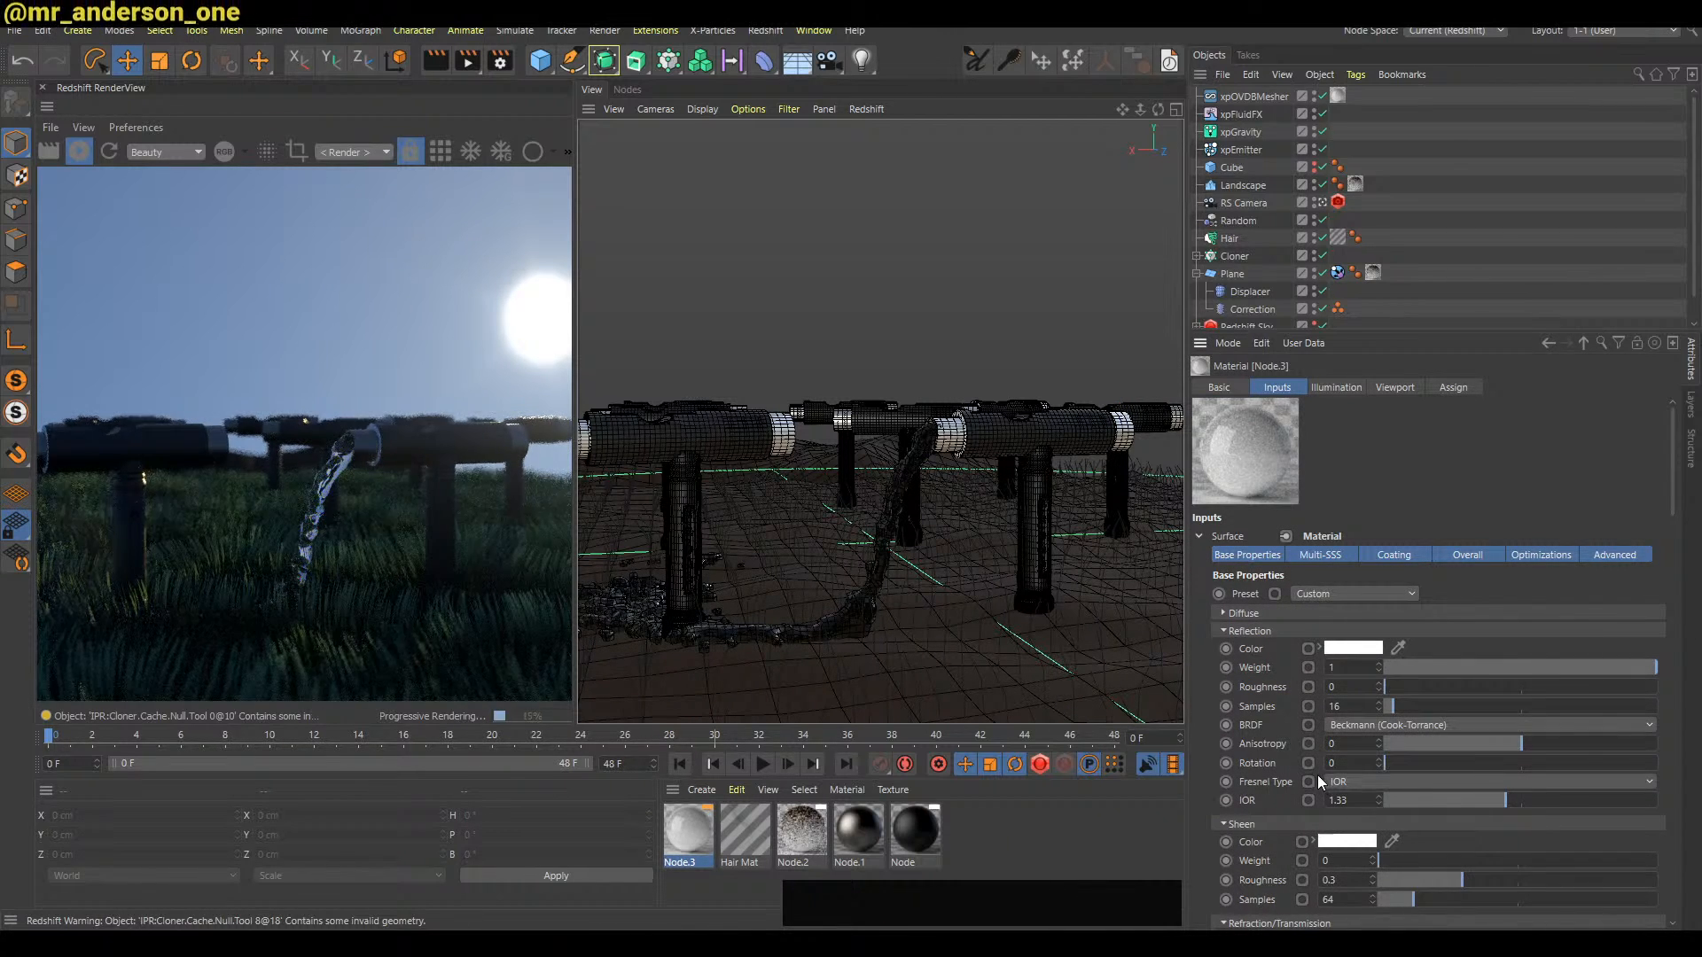
Step forward to frame 2 to check the clear fluid in the Redshift preview, then pause the preview
left_click(1478, 255)
key("g")
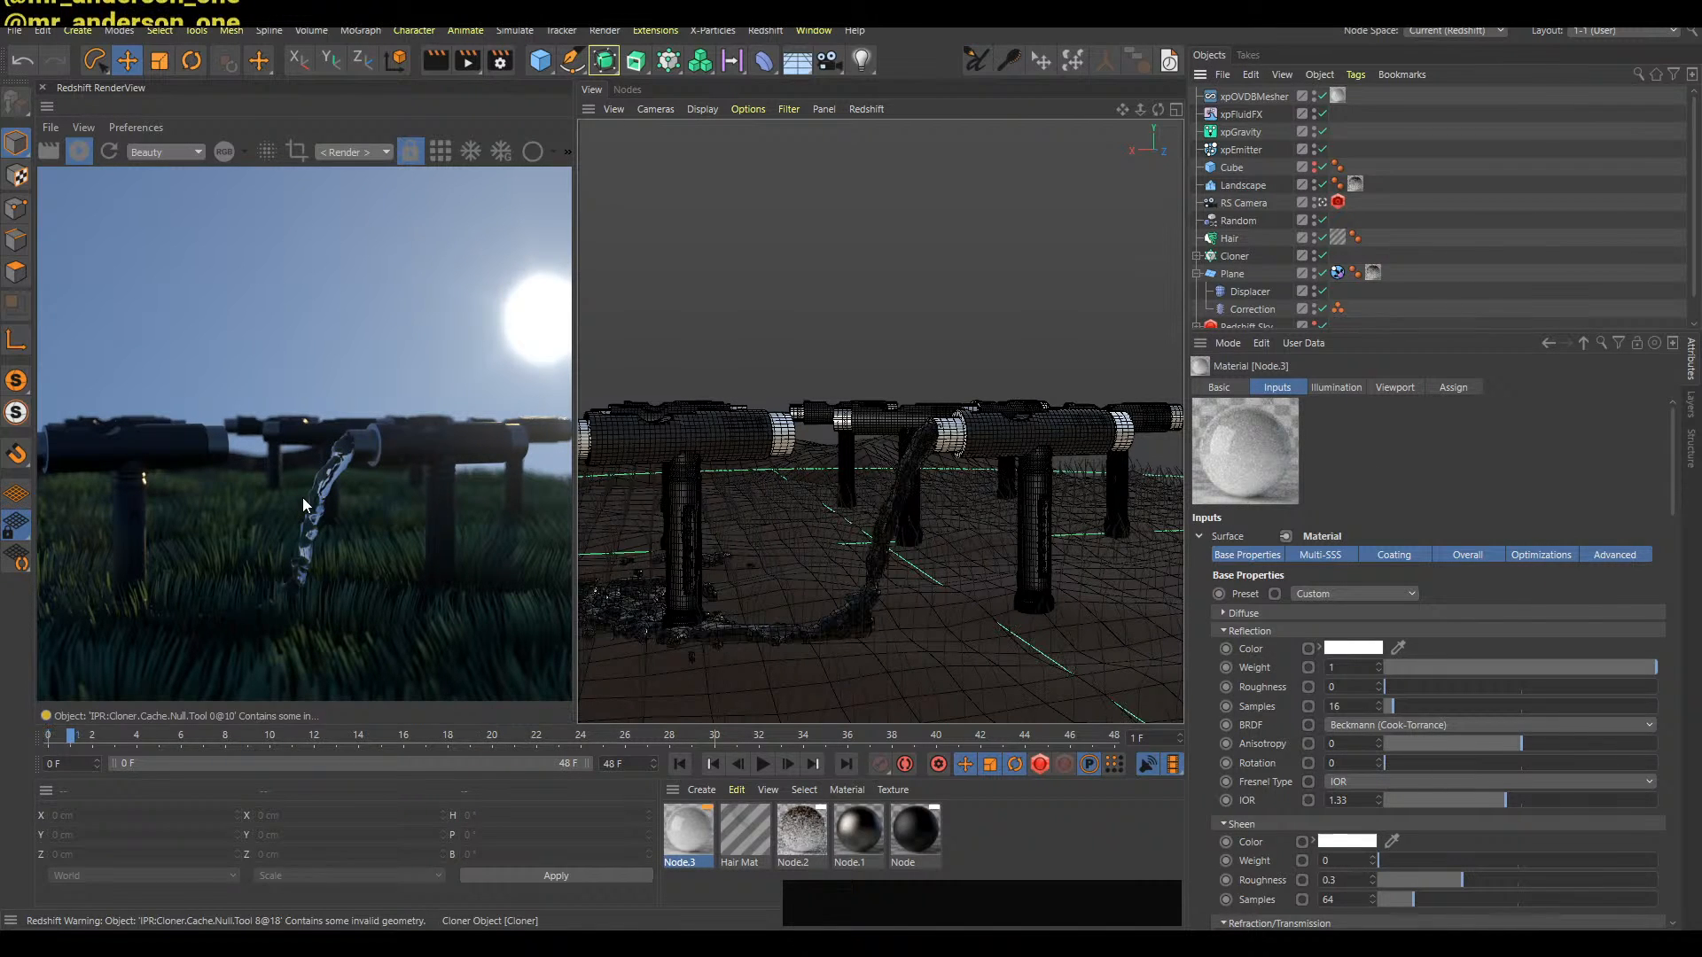
key("g")
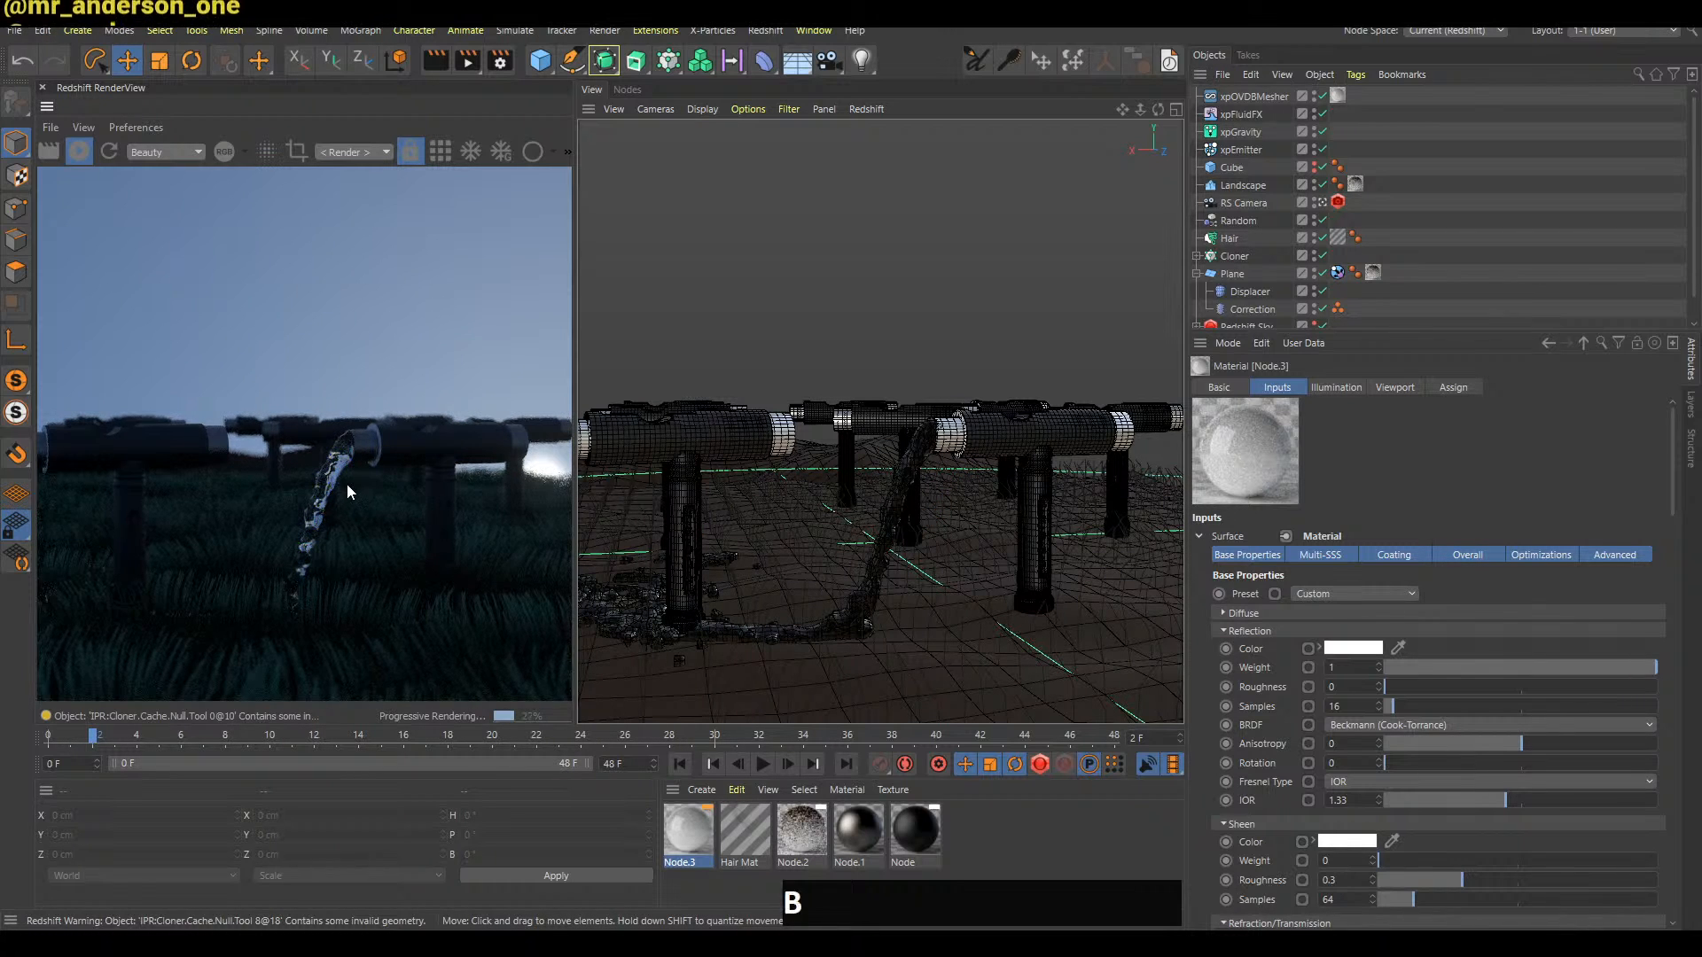
key("g")
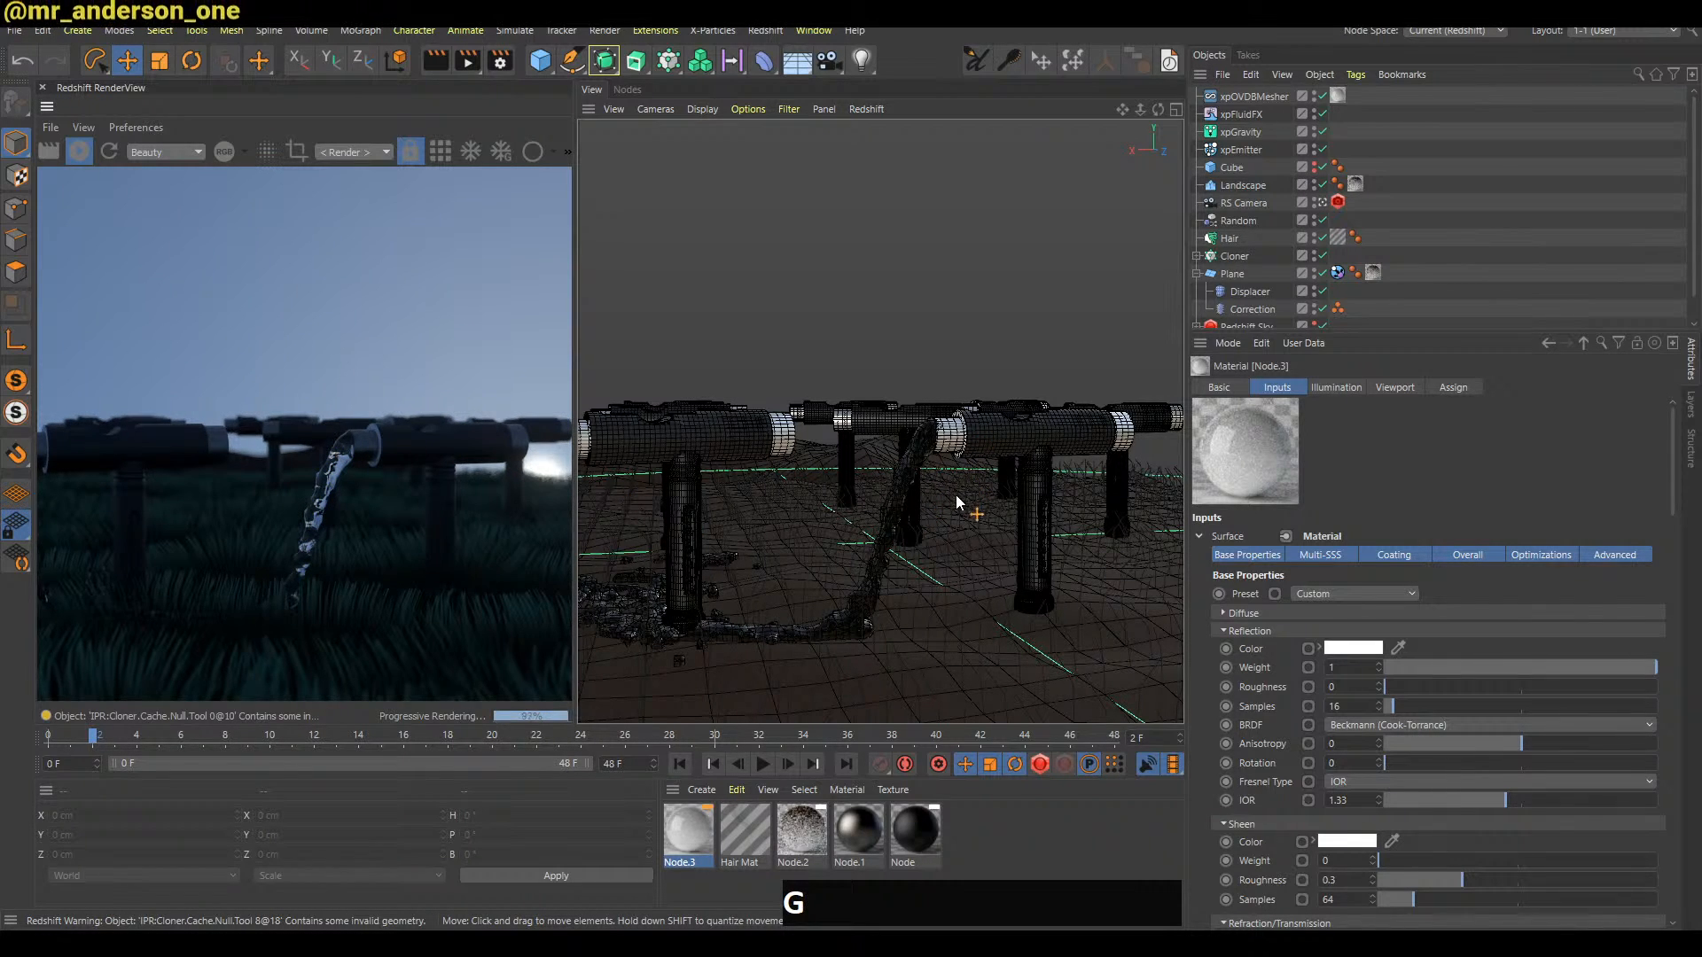
left_click(79, 151)
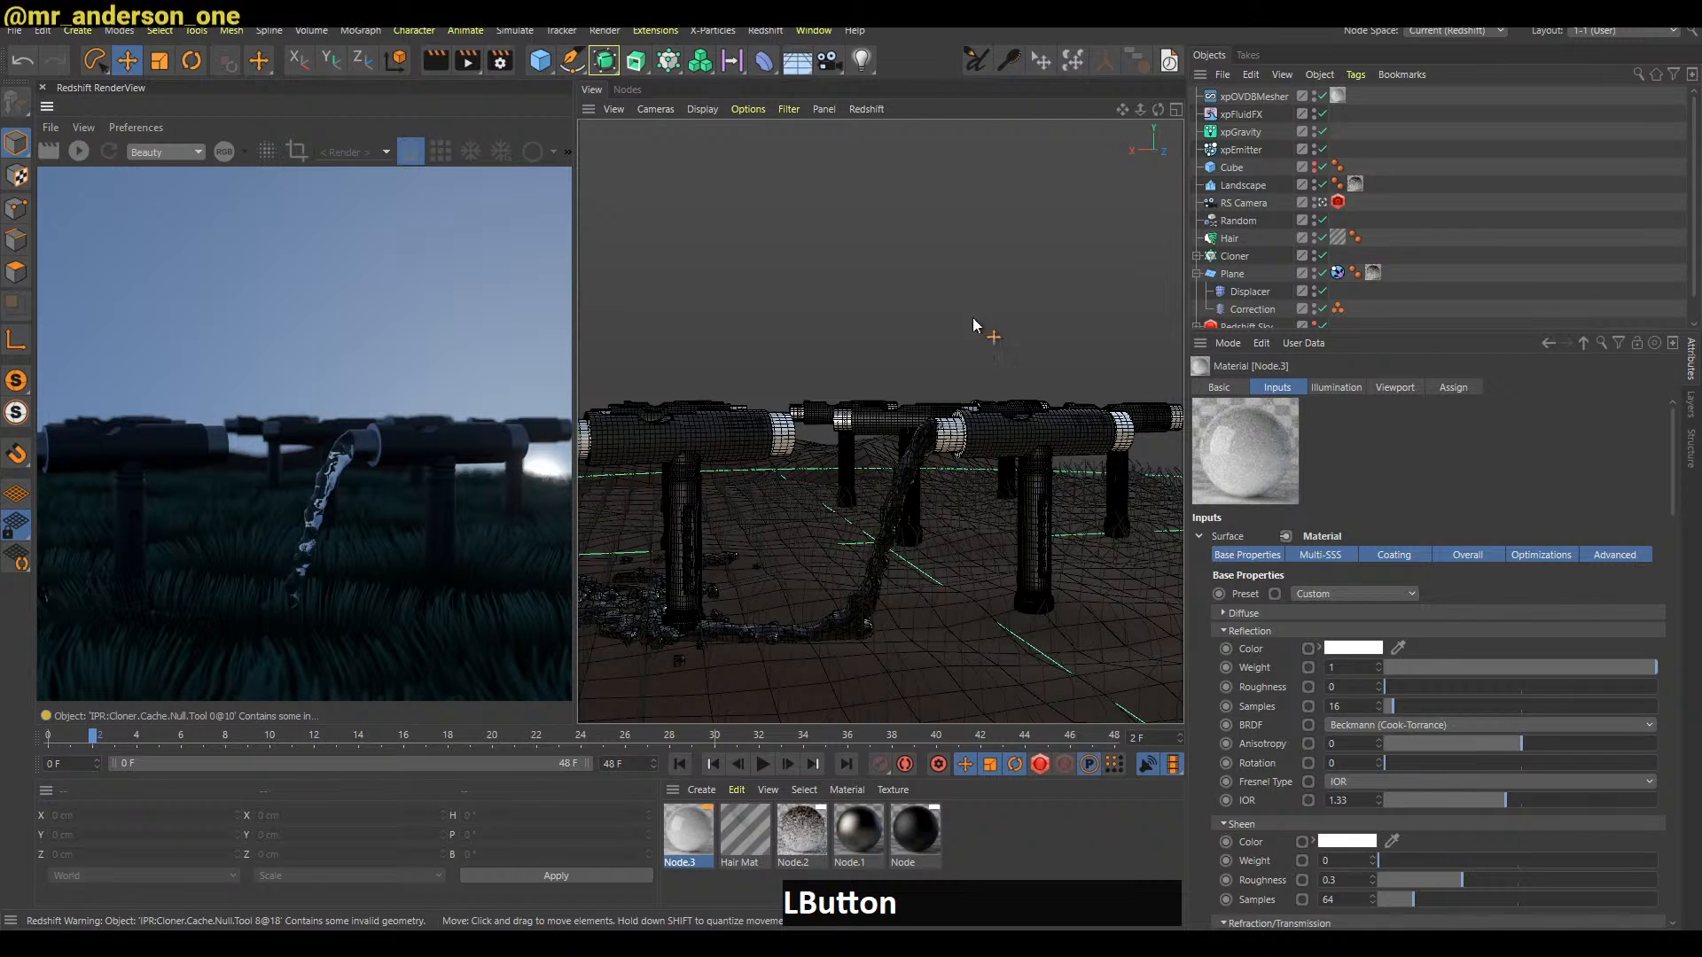
Play the simulation and stop it at frame 37 to examine how the fluid lands
key("g")
key("g")
key("g")
key("g")
key("g")
key("shift")
key("f")
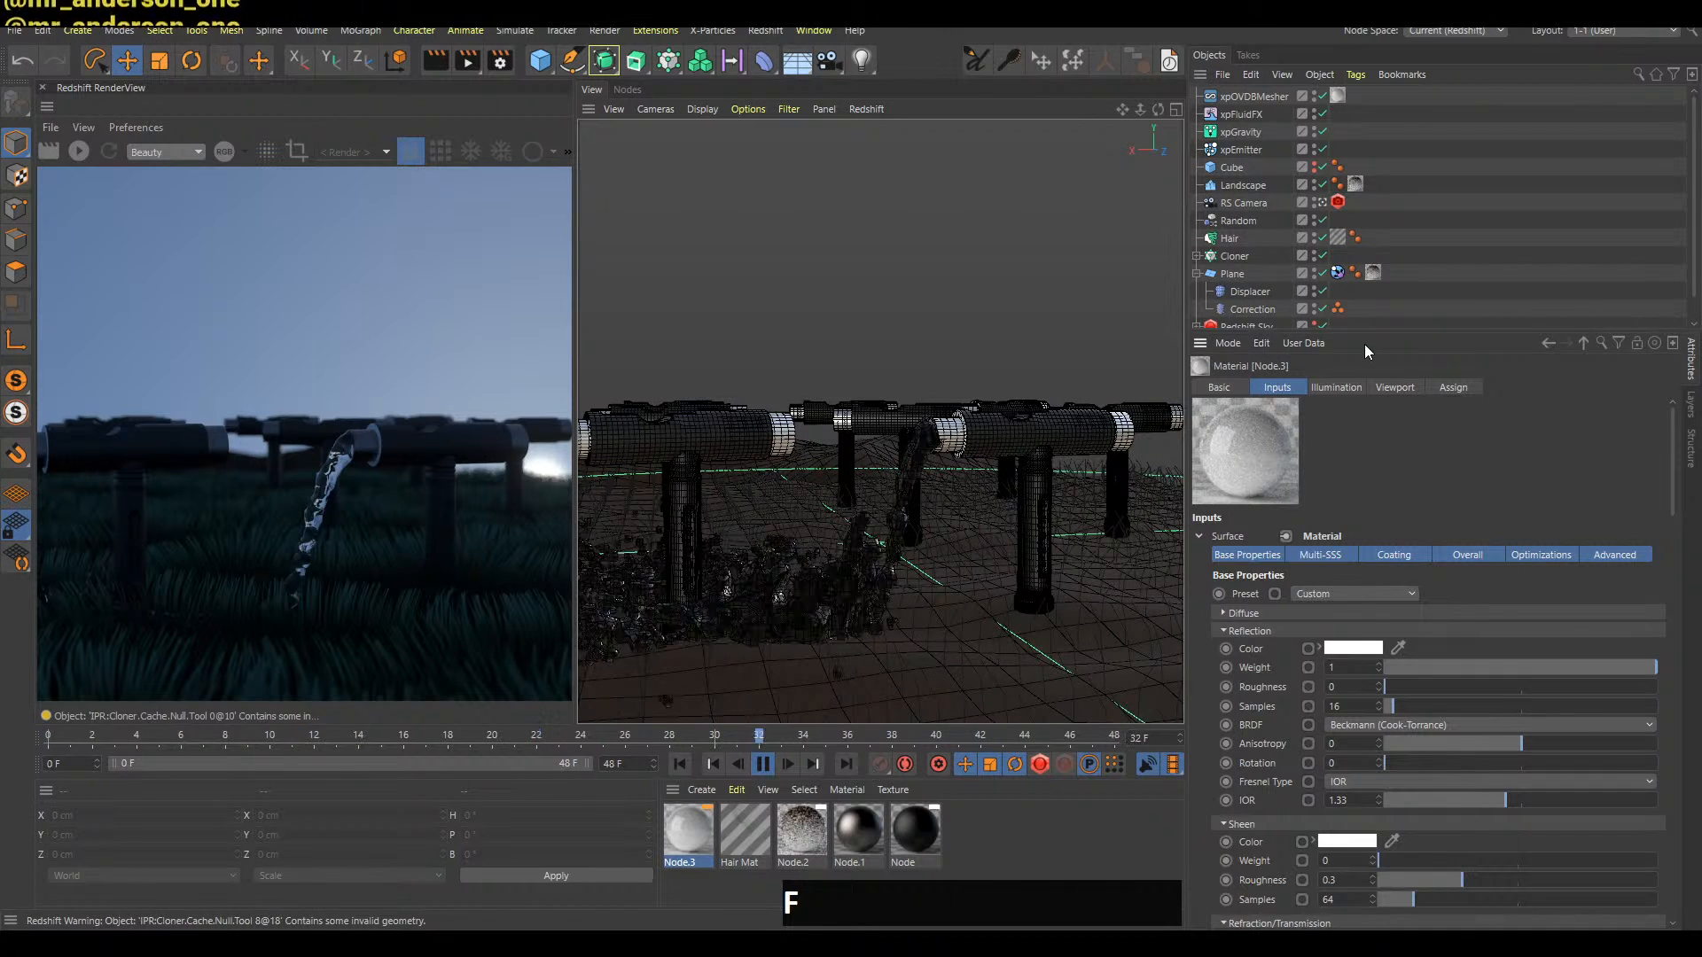
key("f")
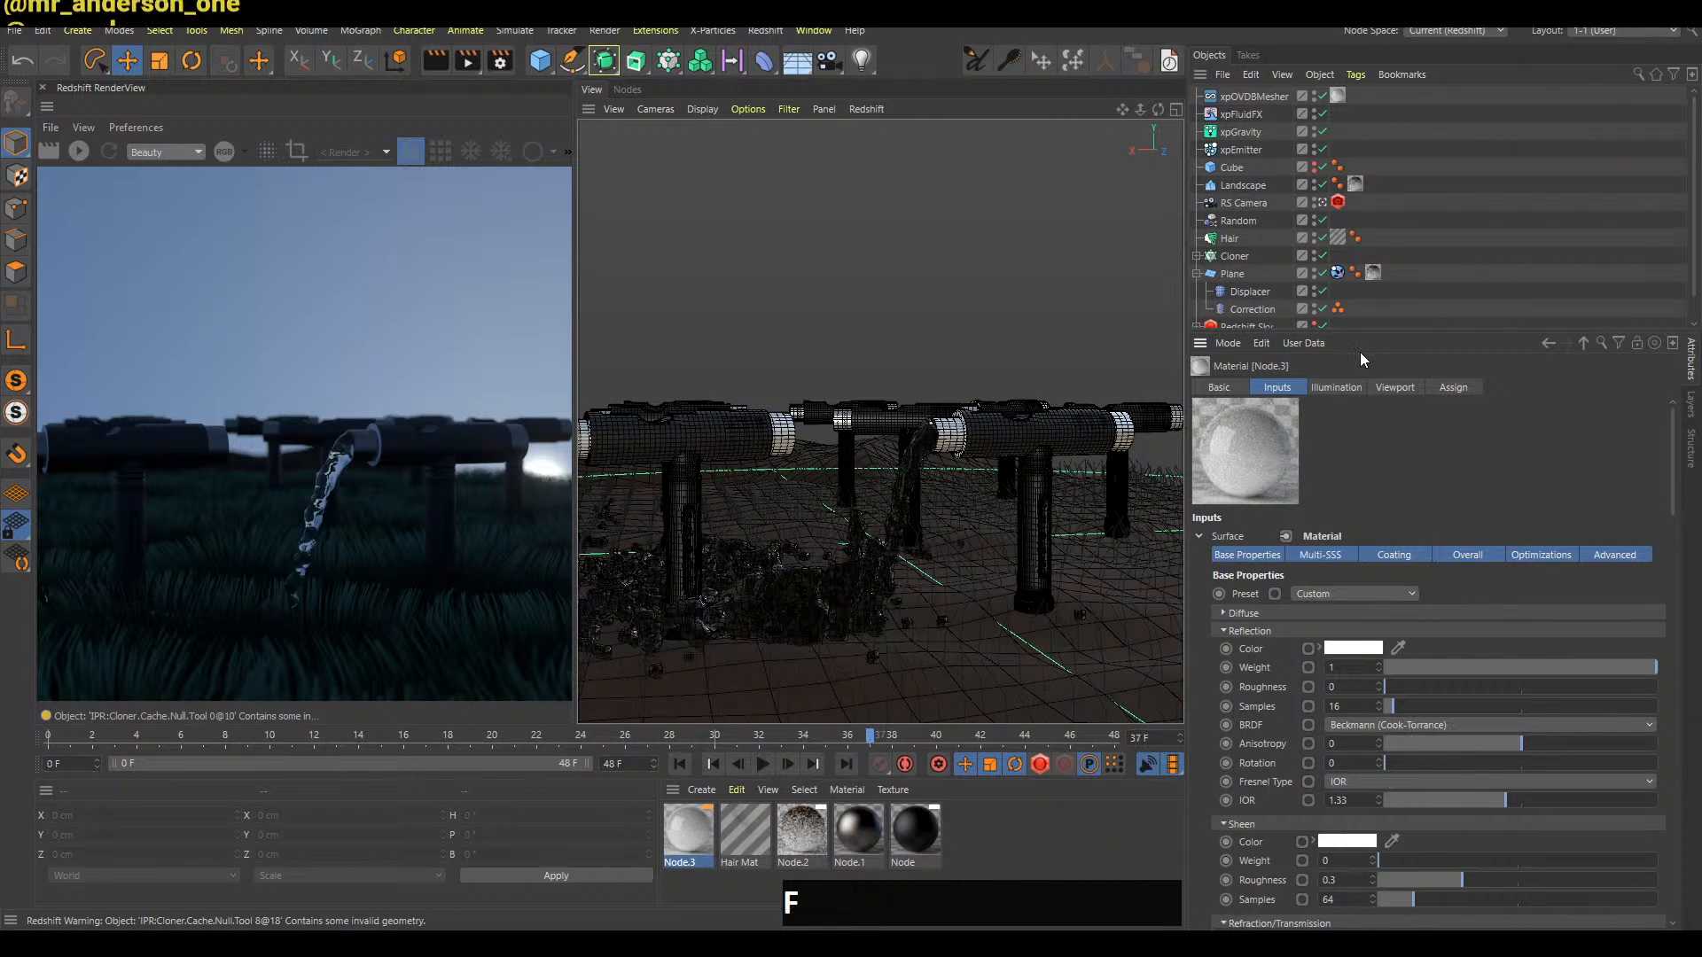
Set the bounce of the Plane's xpCollider tag to 0% and play the simulation to frame 32
left_click(1338, 273)
mouse_move(1316, 543)
left_mouse_down()
mouse_move(1342, 544)
mouse_move(1310, 544)
left_mouse_up()
key("f")
key("f")
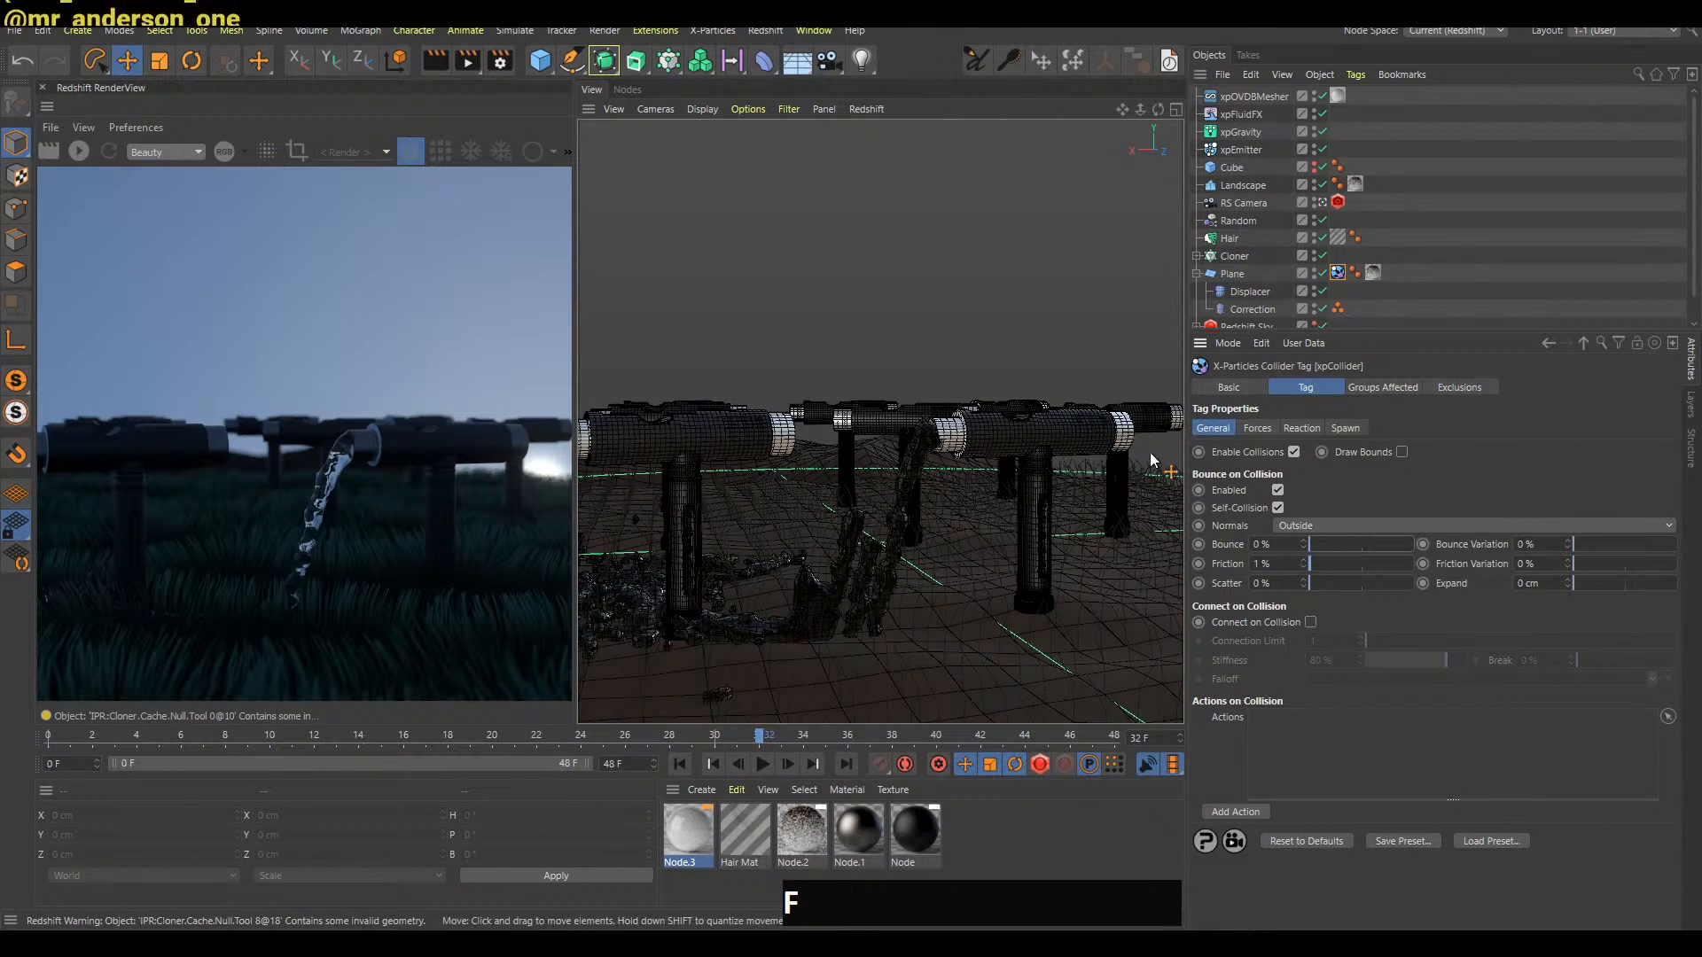
Switch to the YouTube live chat, post the poll "Is this gay?" with Yes and No options, and minimize the chat
key("alt+Tab")
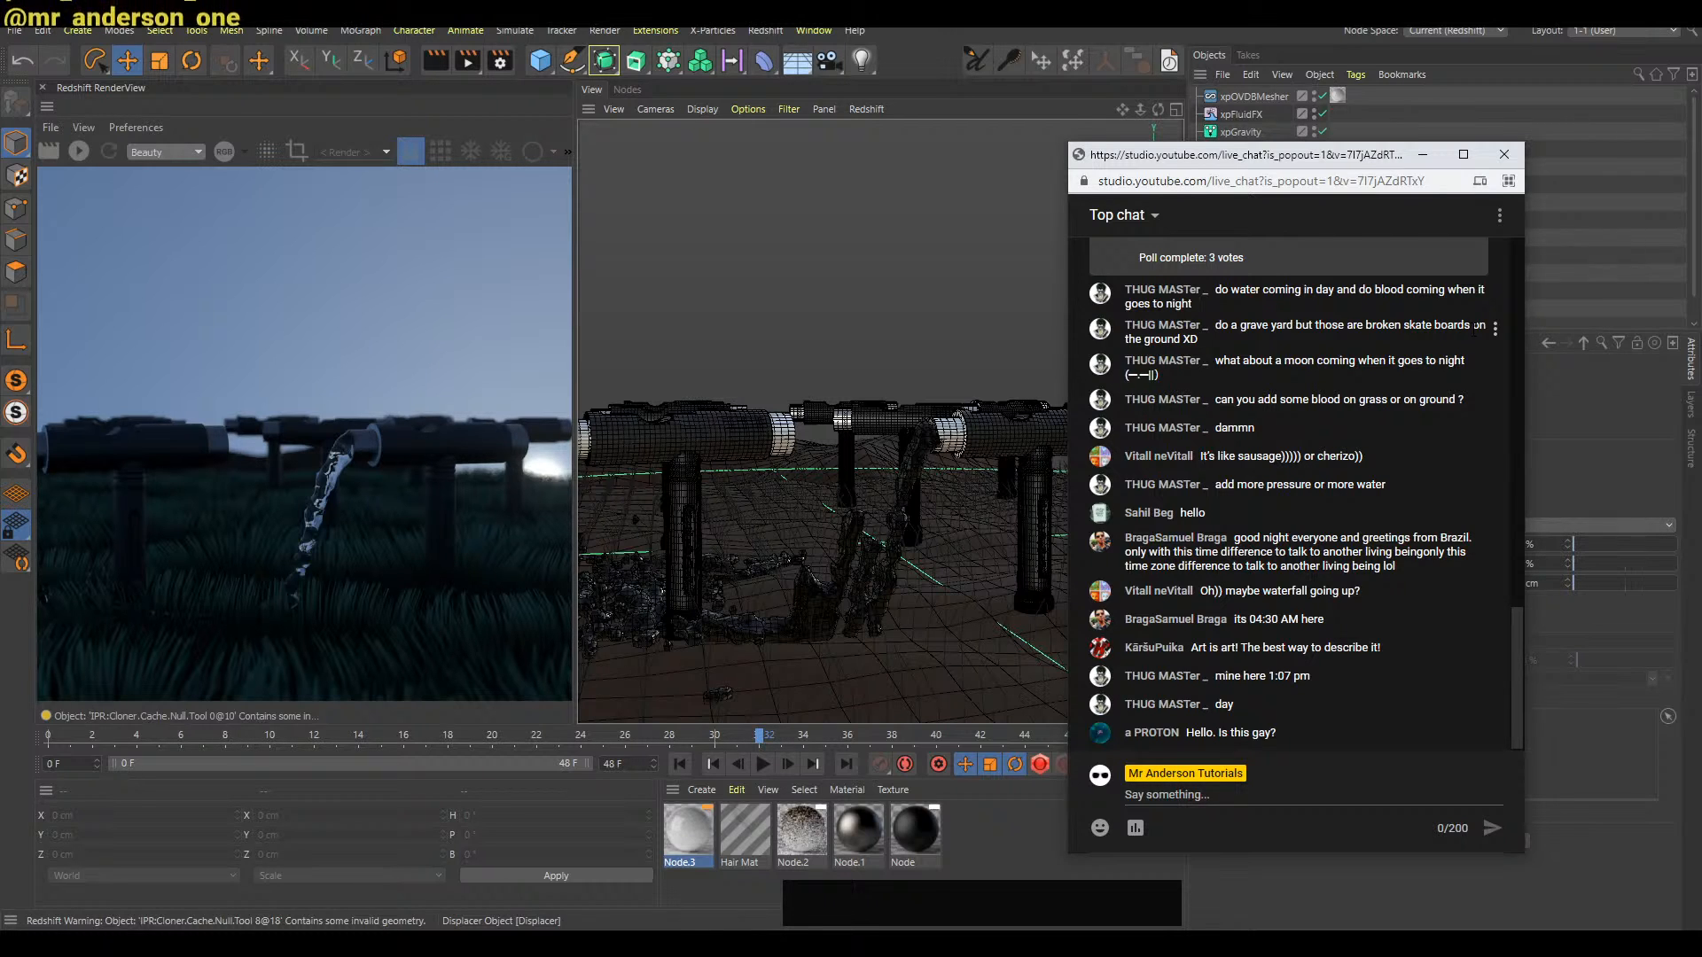
left_click(1519, 620)
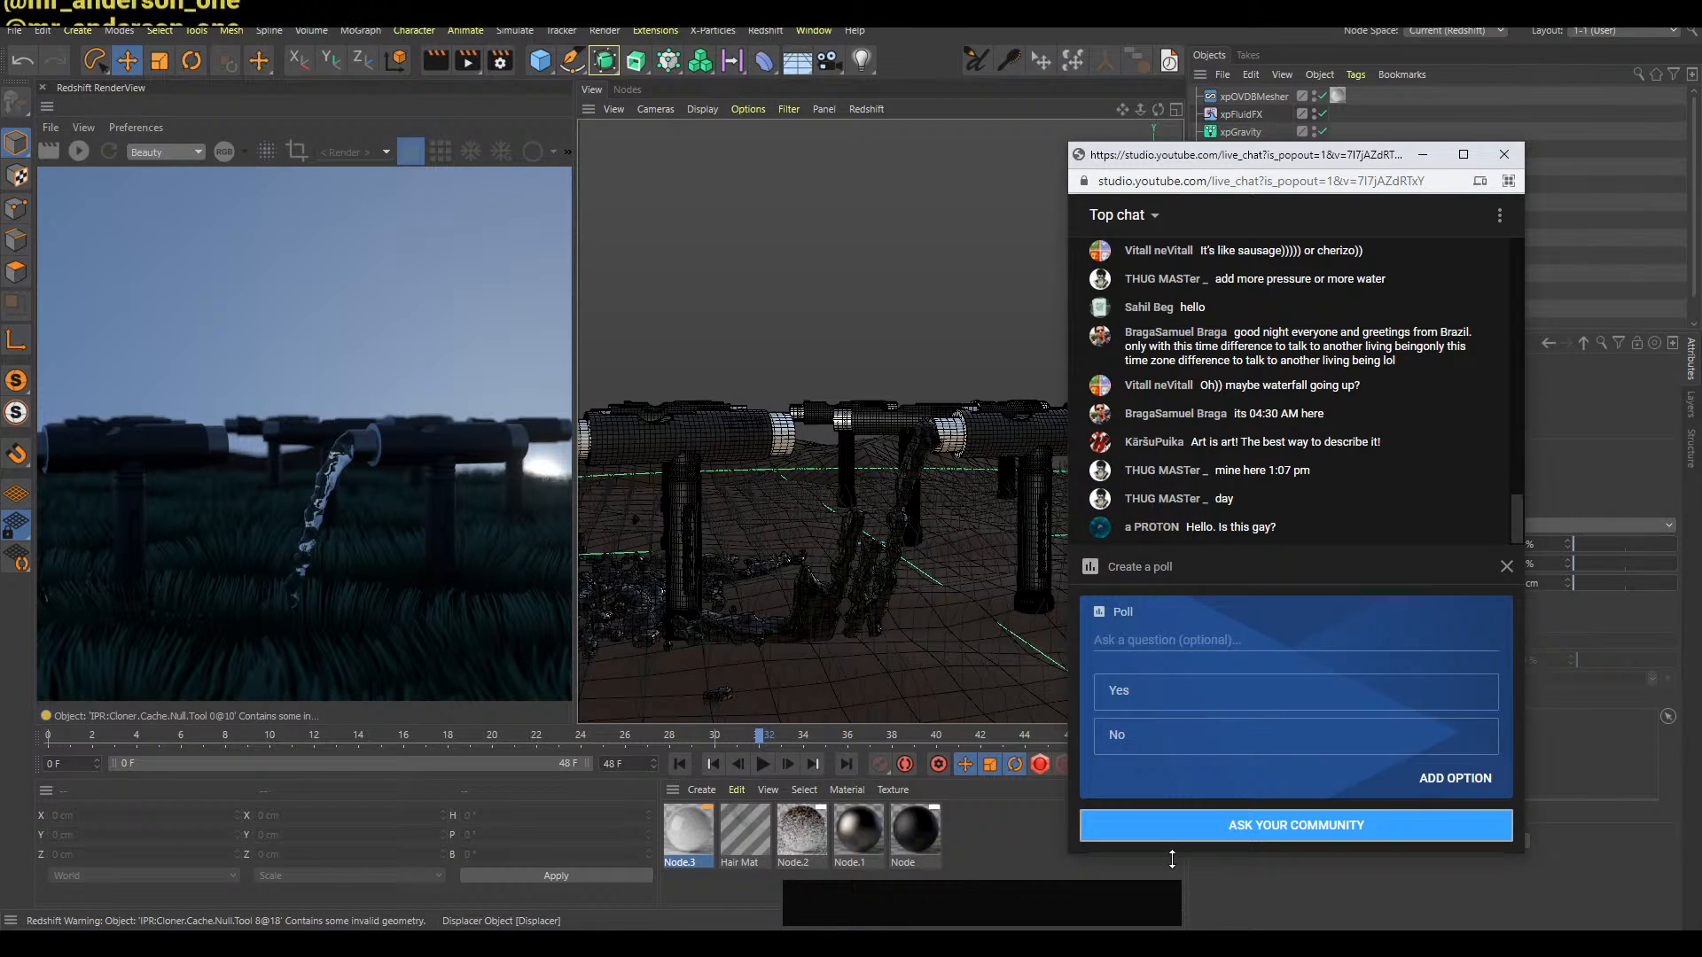
left_click(1167, 631)
type("Is this gay?")
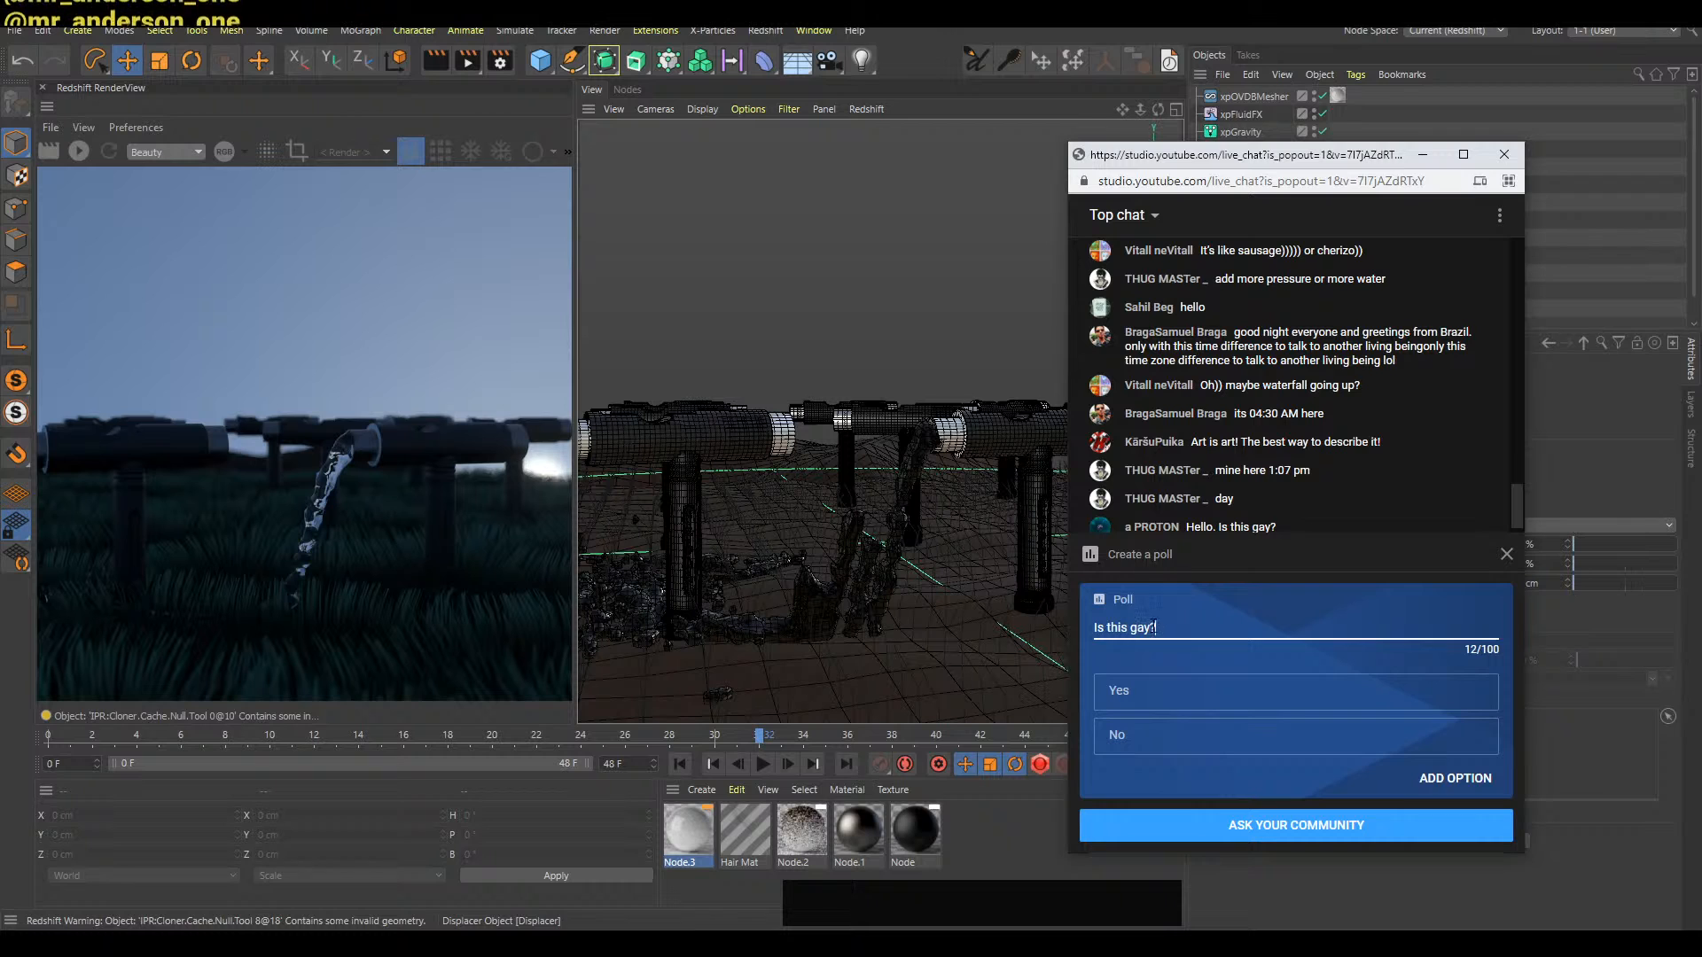
left_click(1186, 838)
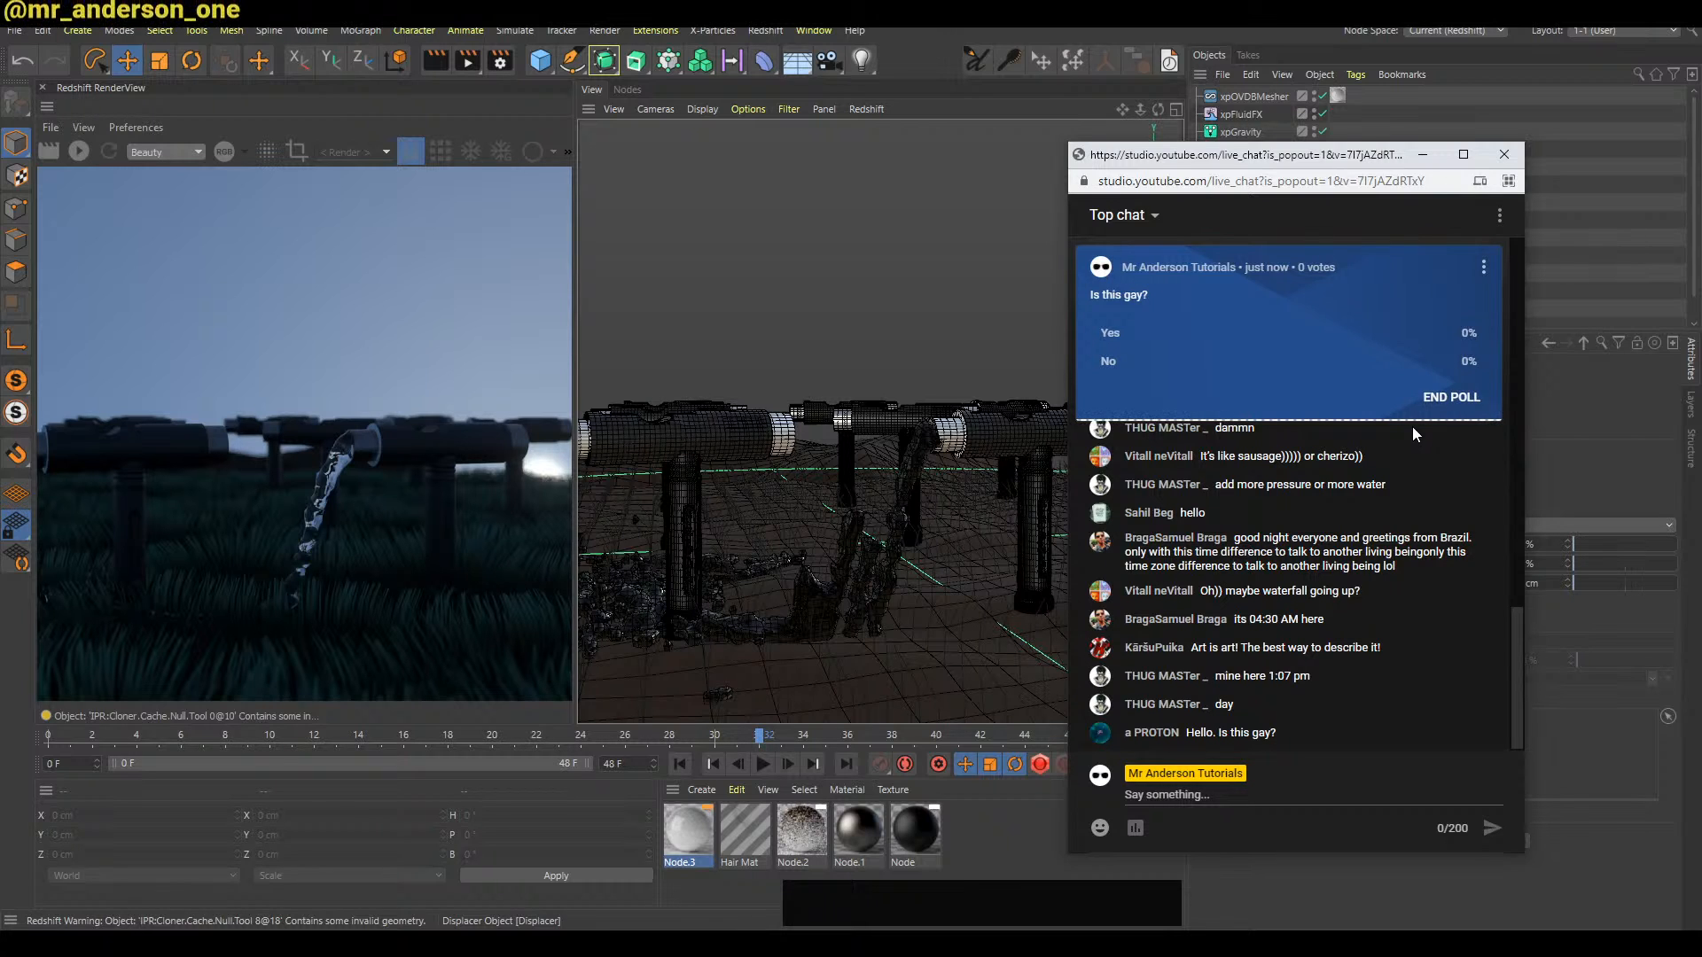
left_click(1425, 155)
Clear the selection and play the simulation, stopping at frames 21 and 47 to examine the splashing
left_click(1447, 269)
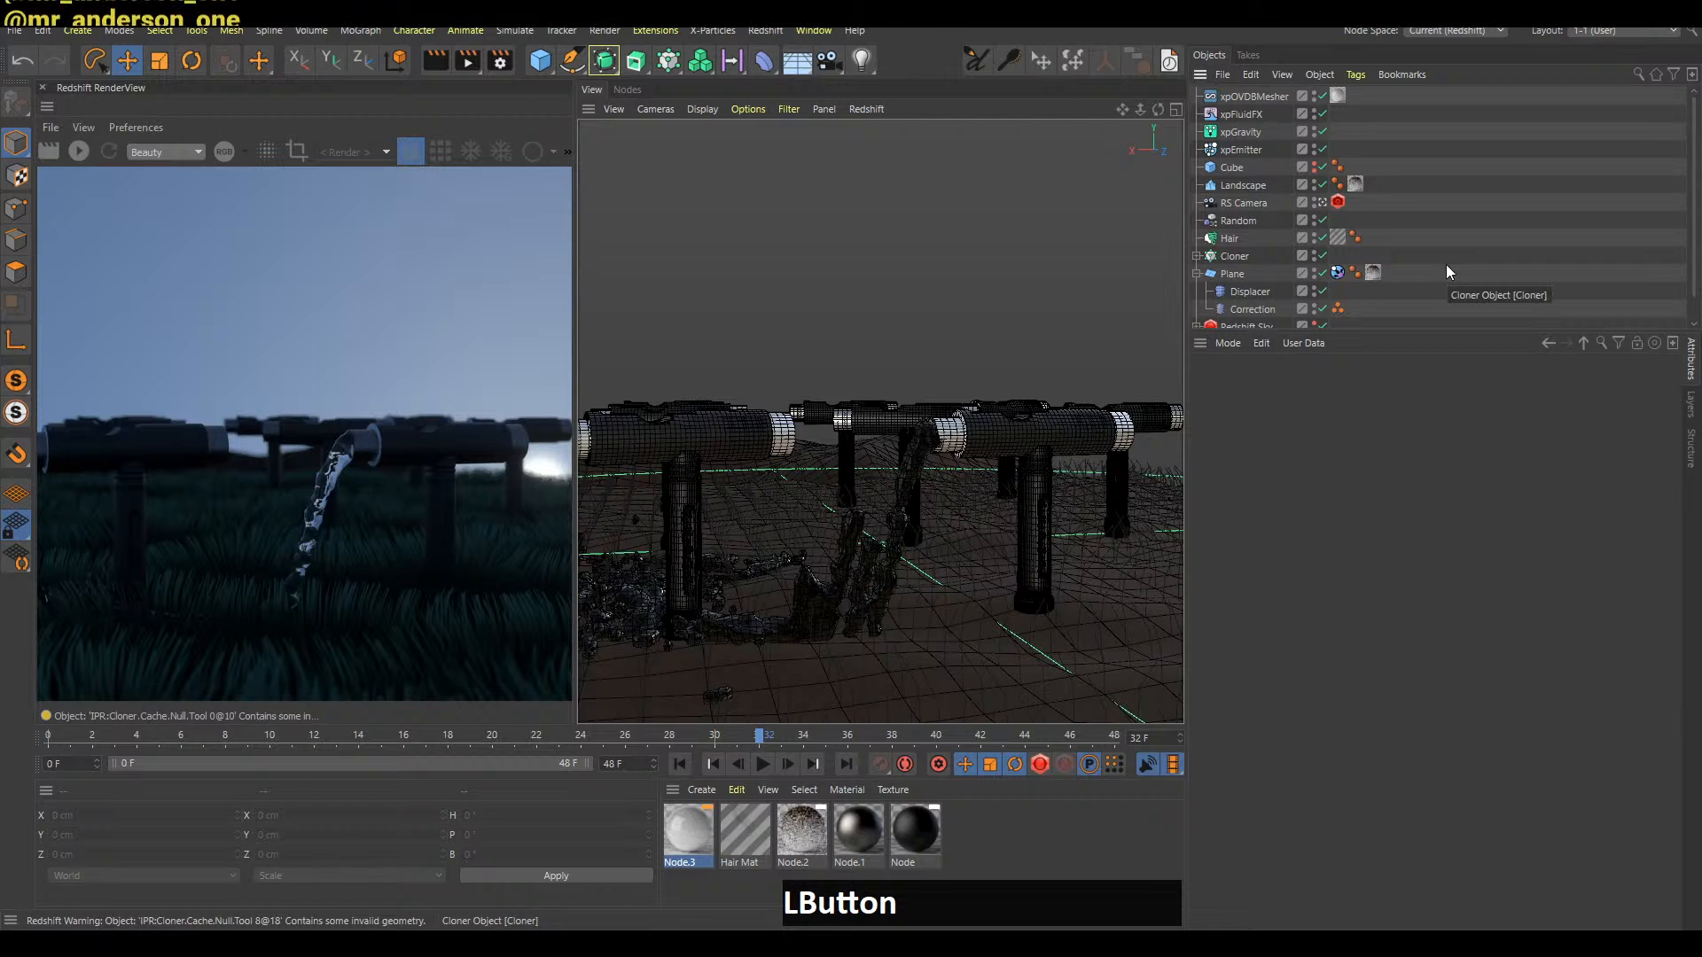
key("F8")
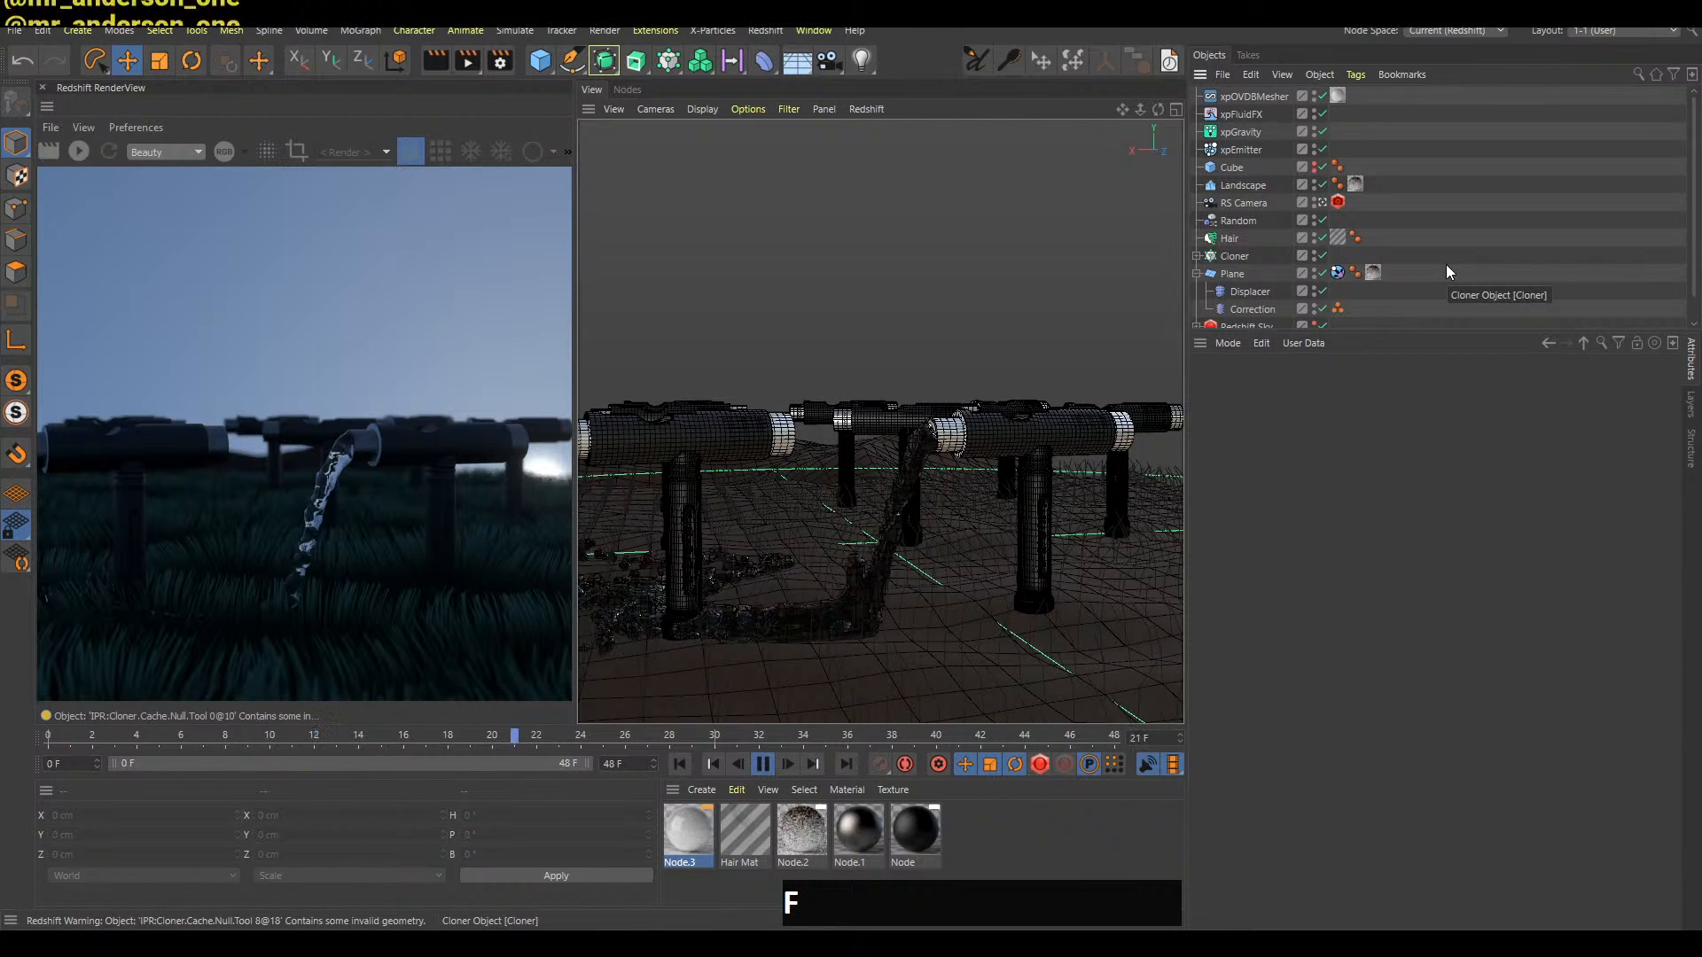
key("f")
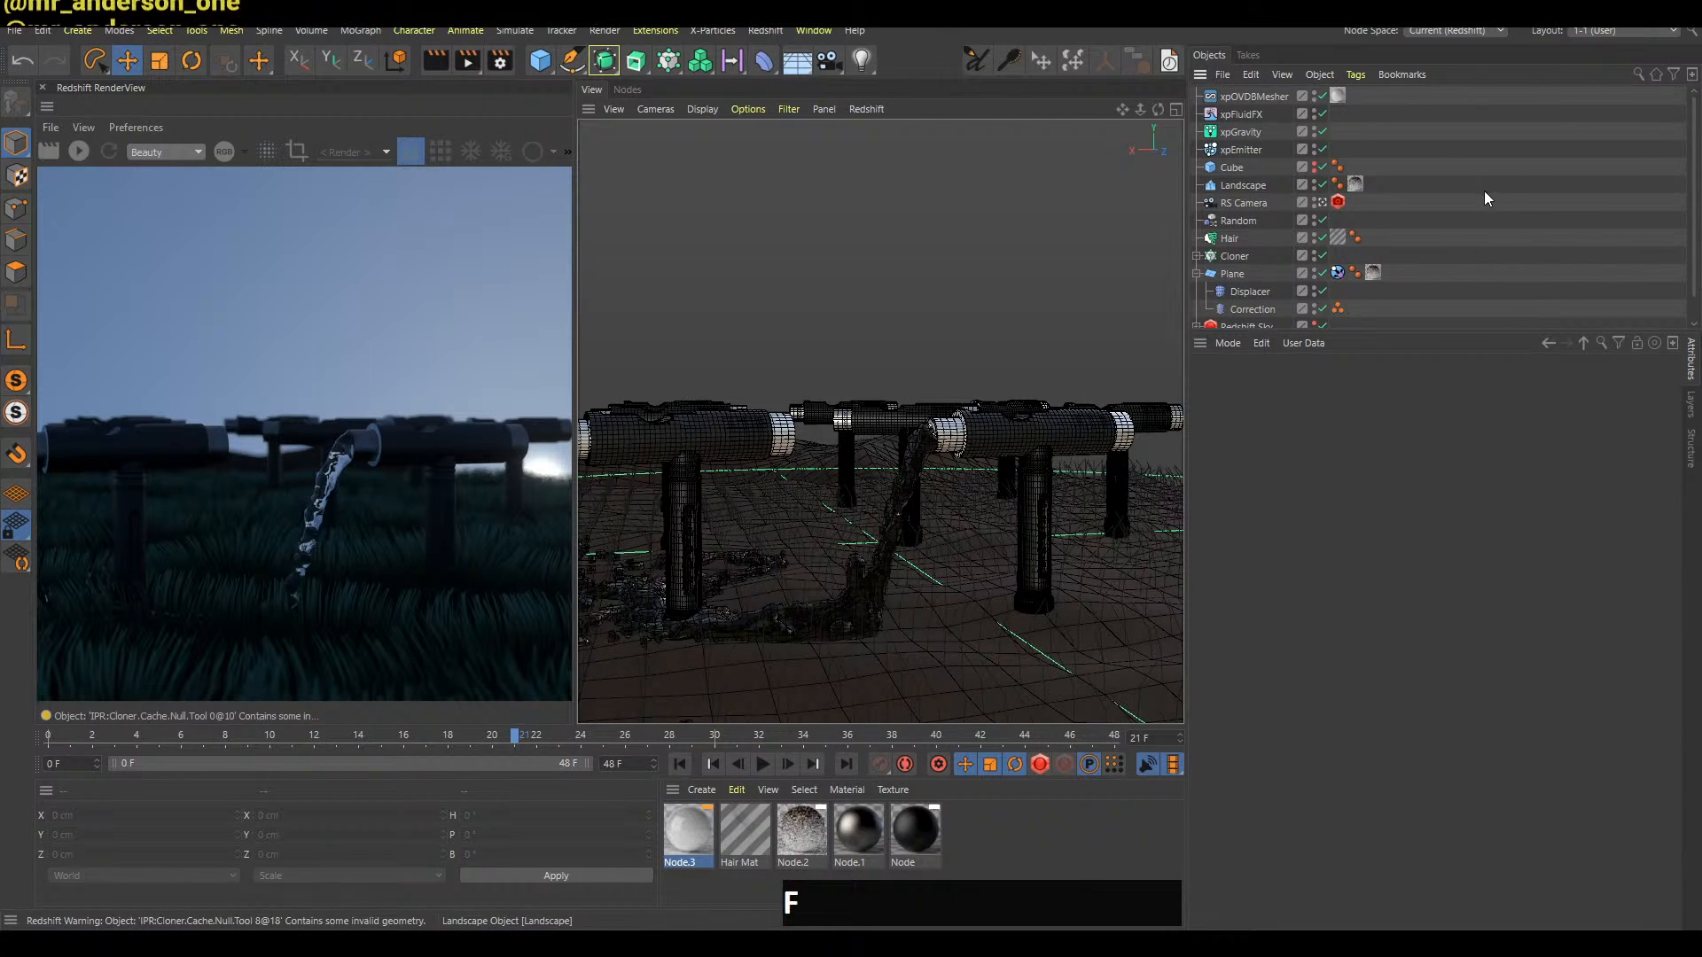
key("f")
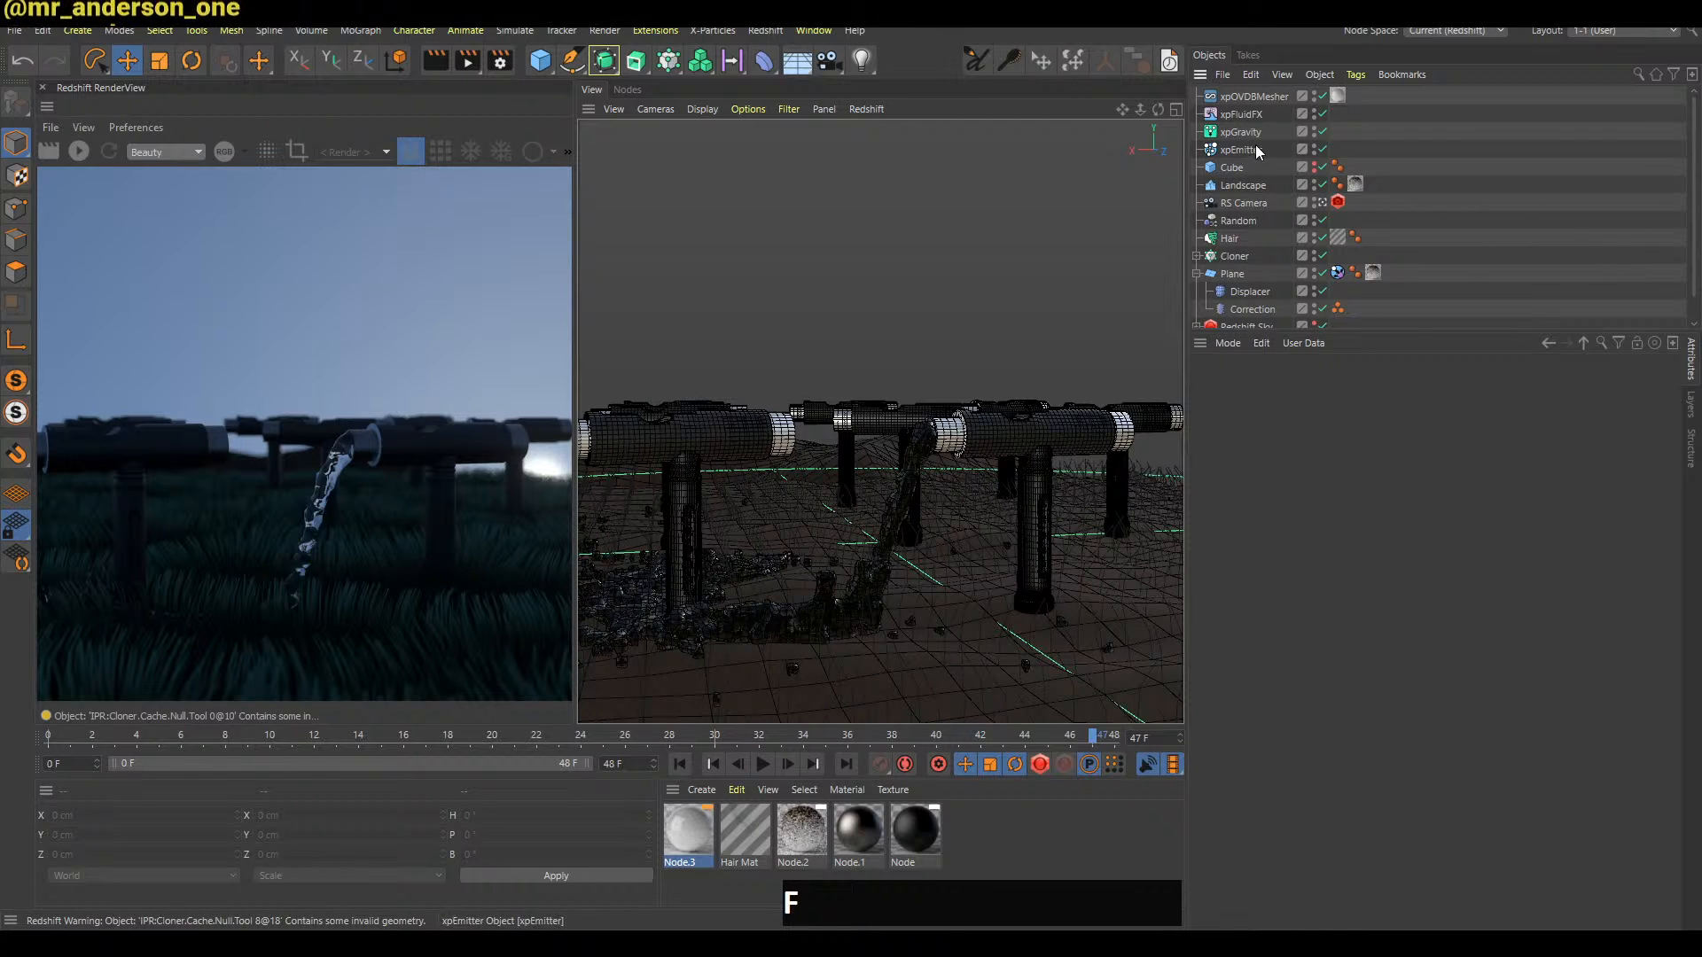
Test the raw particles with xpOVDBMesher and xpFluidFX disabled, switching xpGravity off and back on between playbacks
left_click_drag(1322, 132, 1322, 96)
key("f")
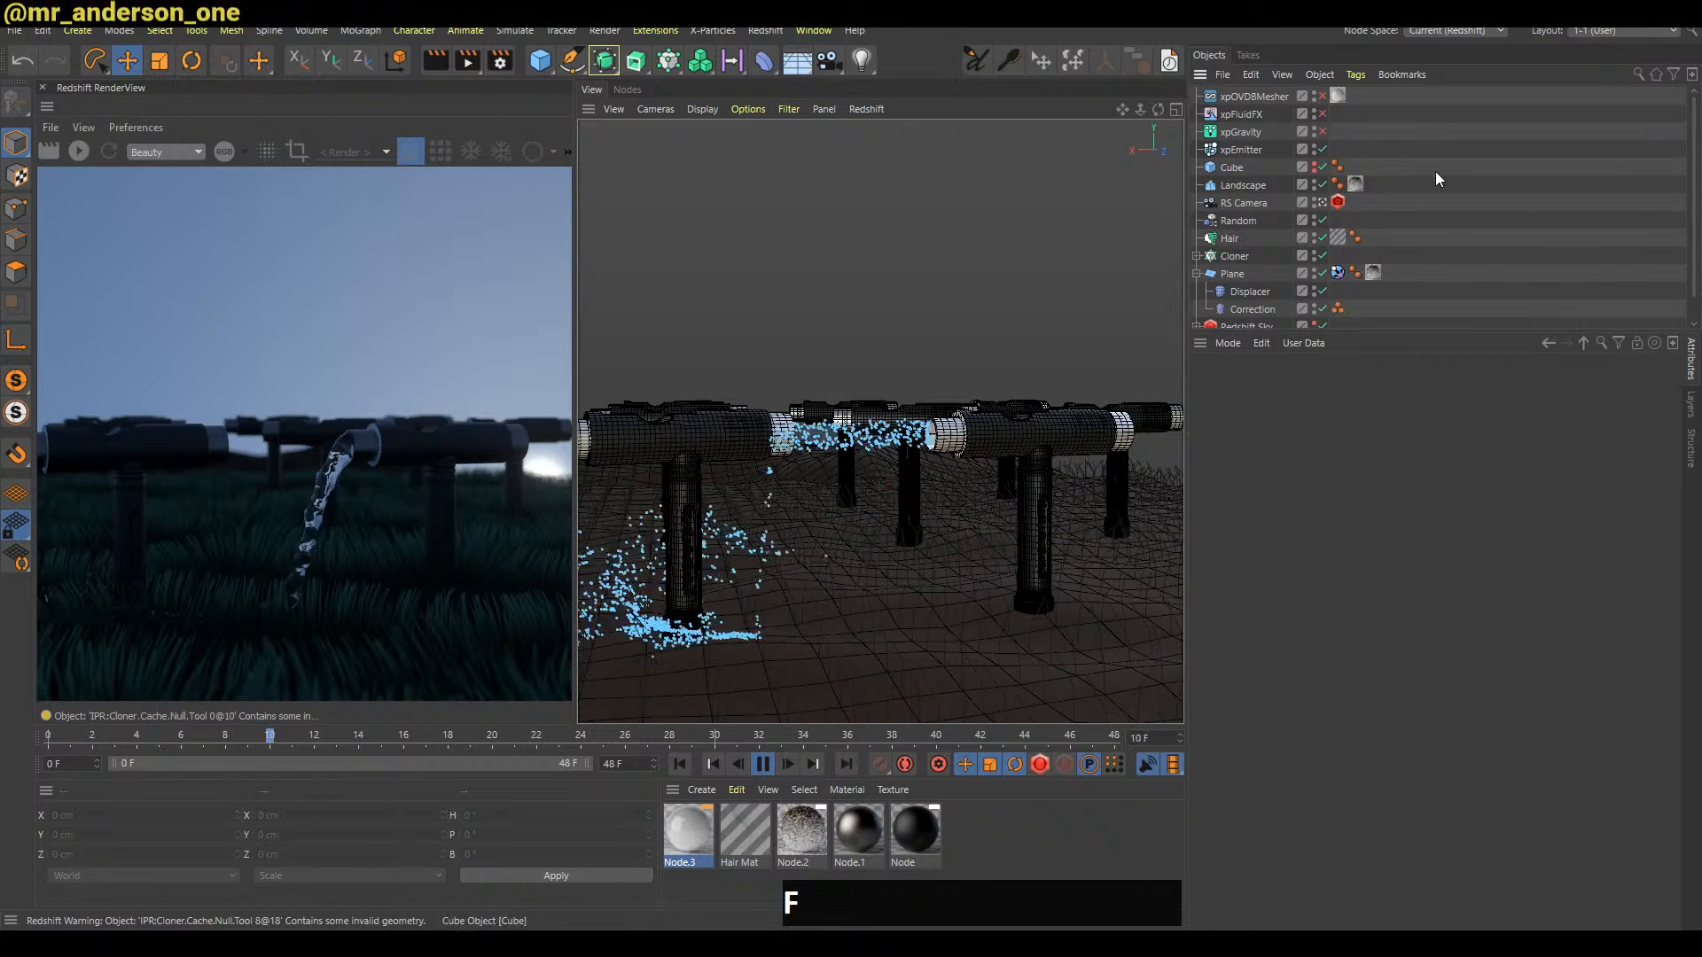
key("shift+a")
left_click(1322, 131)
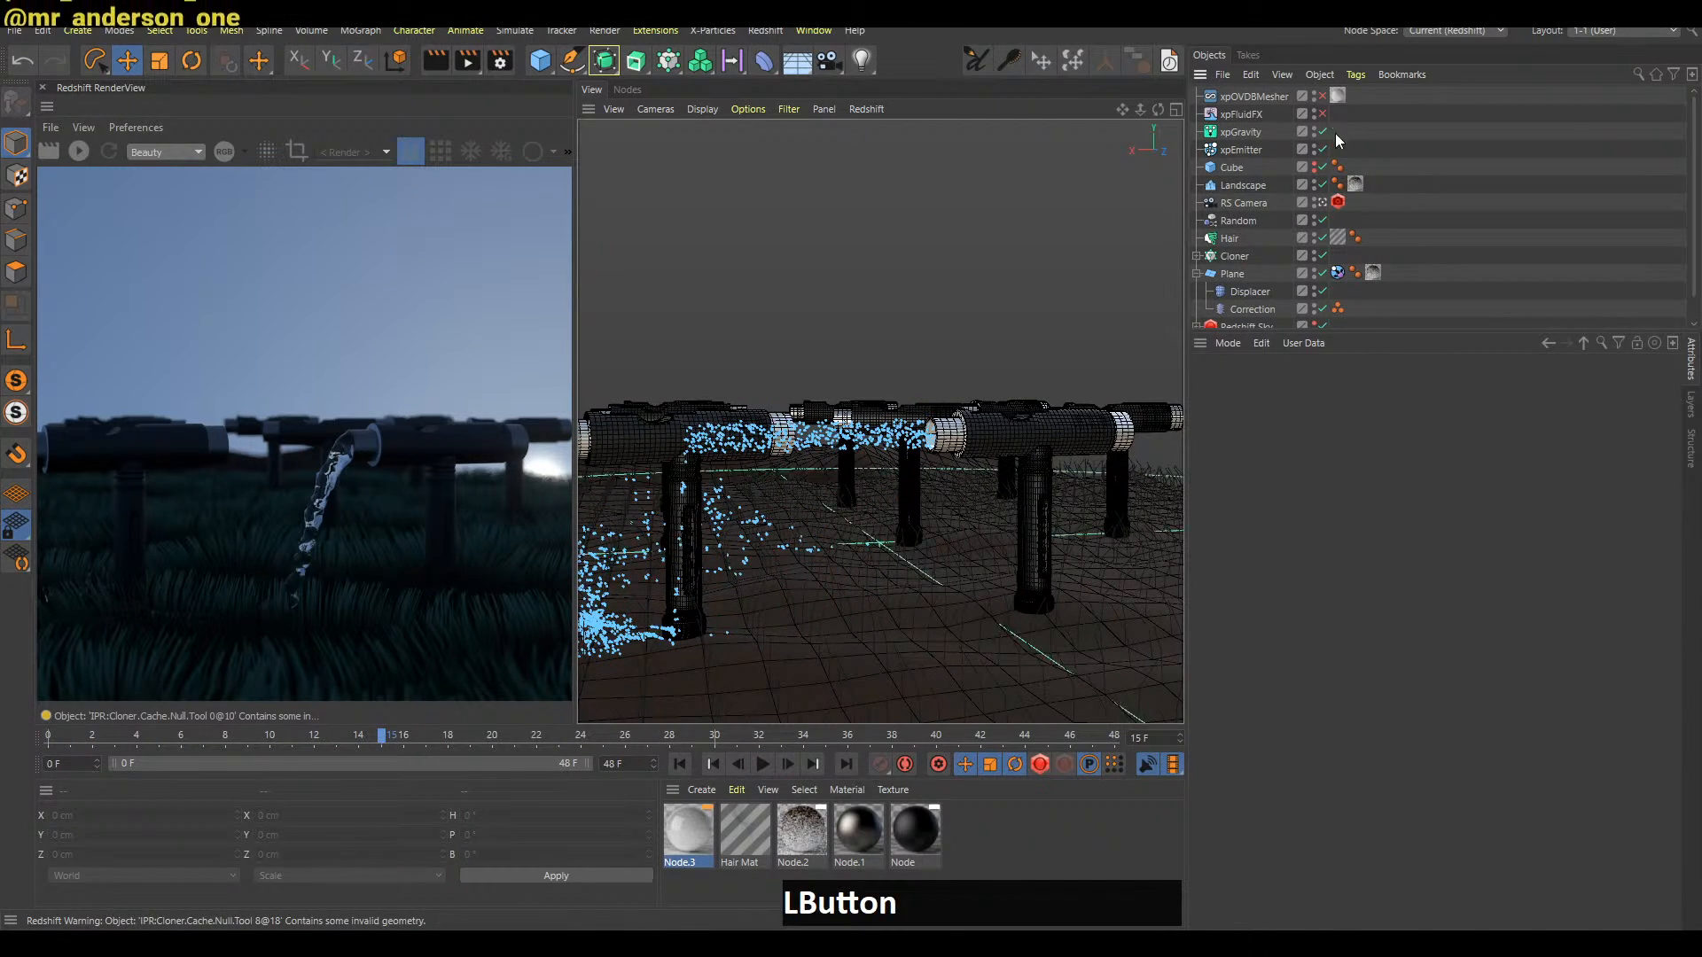
key("f")
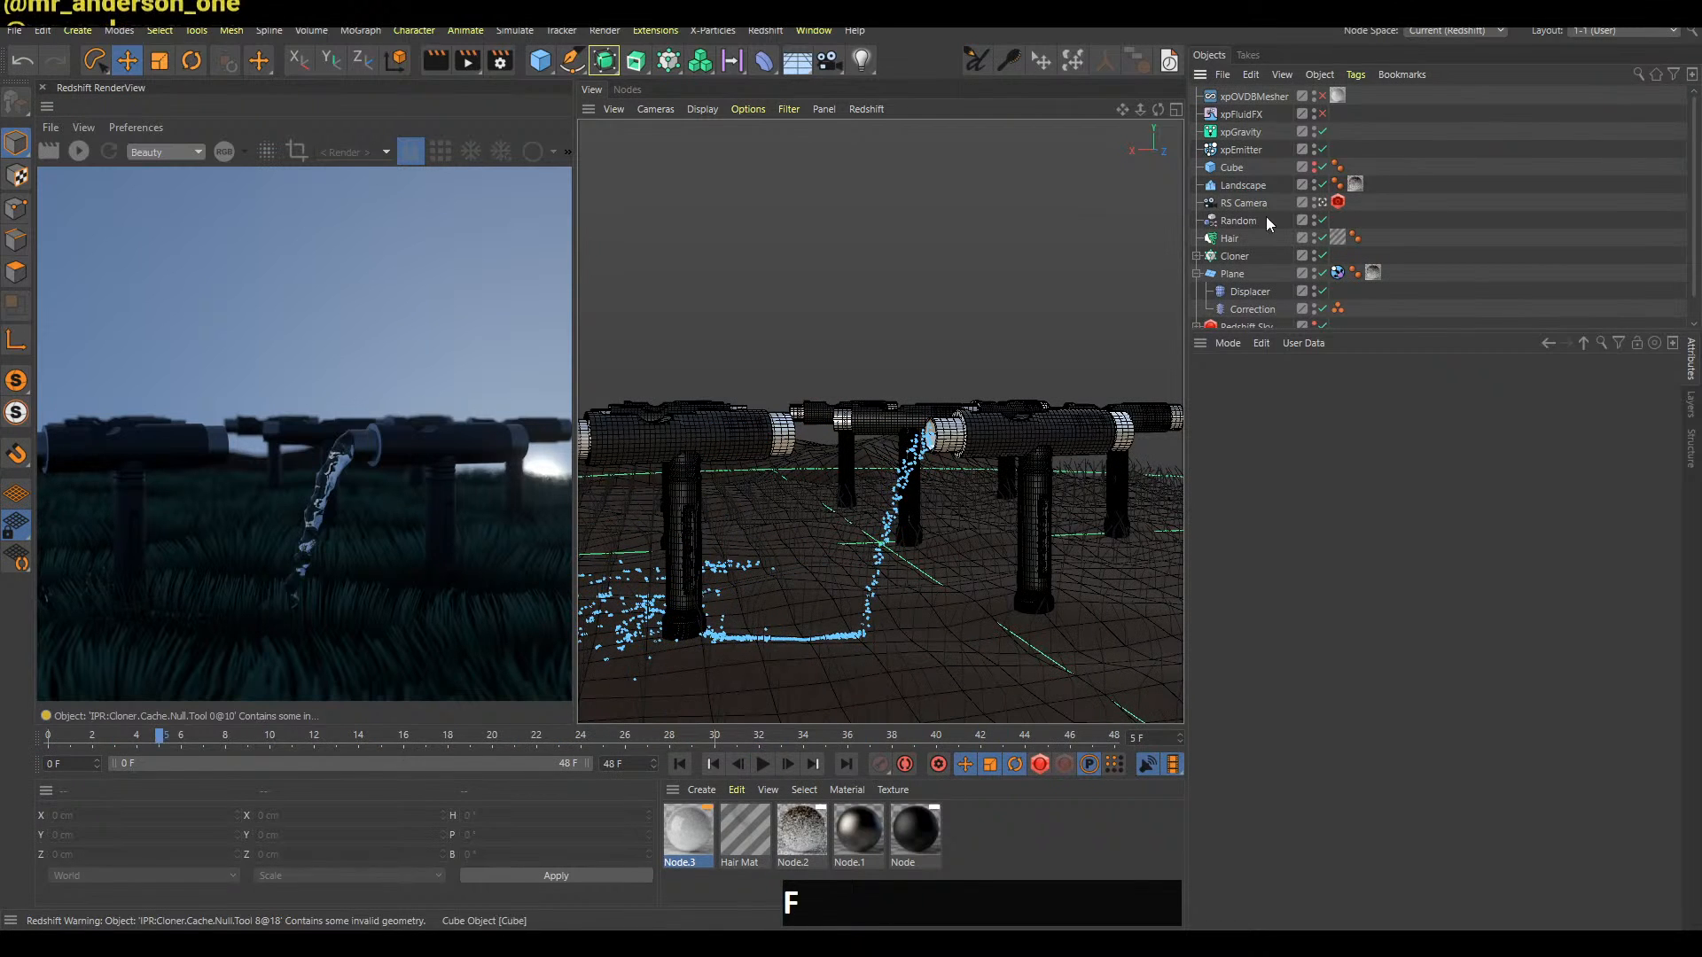
Re-enable xpFluidFX and play the particles to frame 41 to compare the stream close up
left_click(1323, 113)
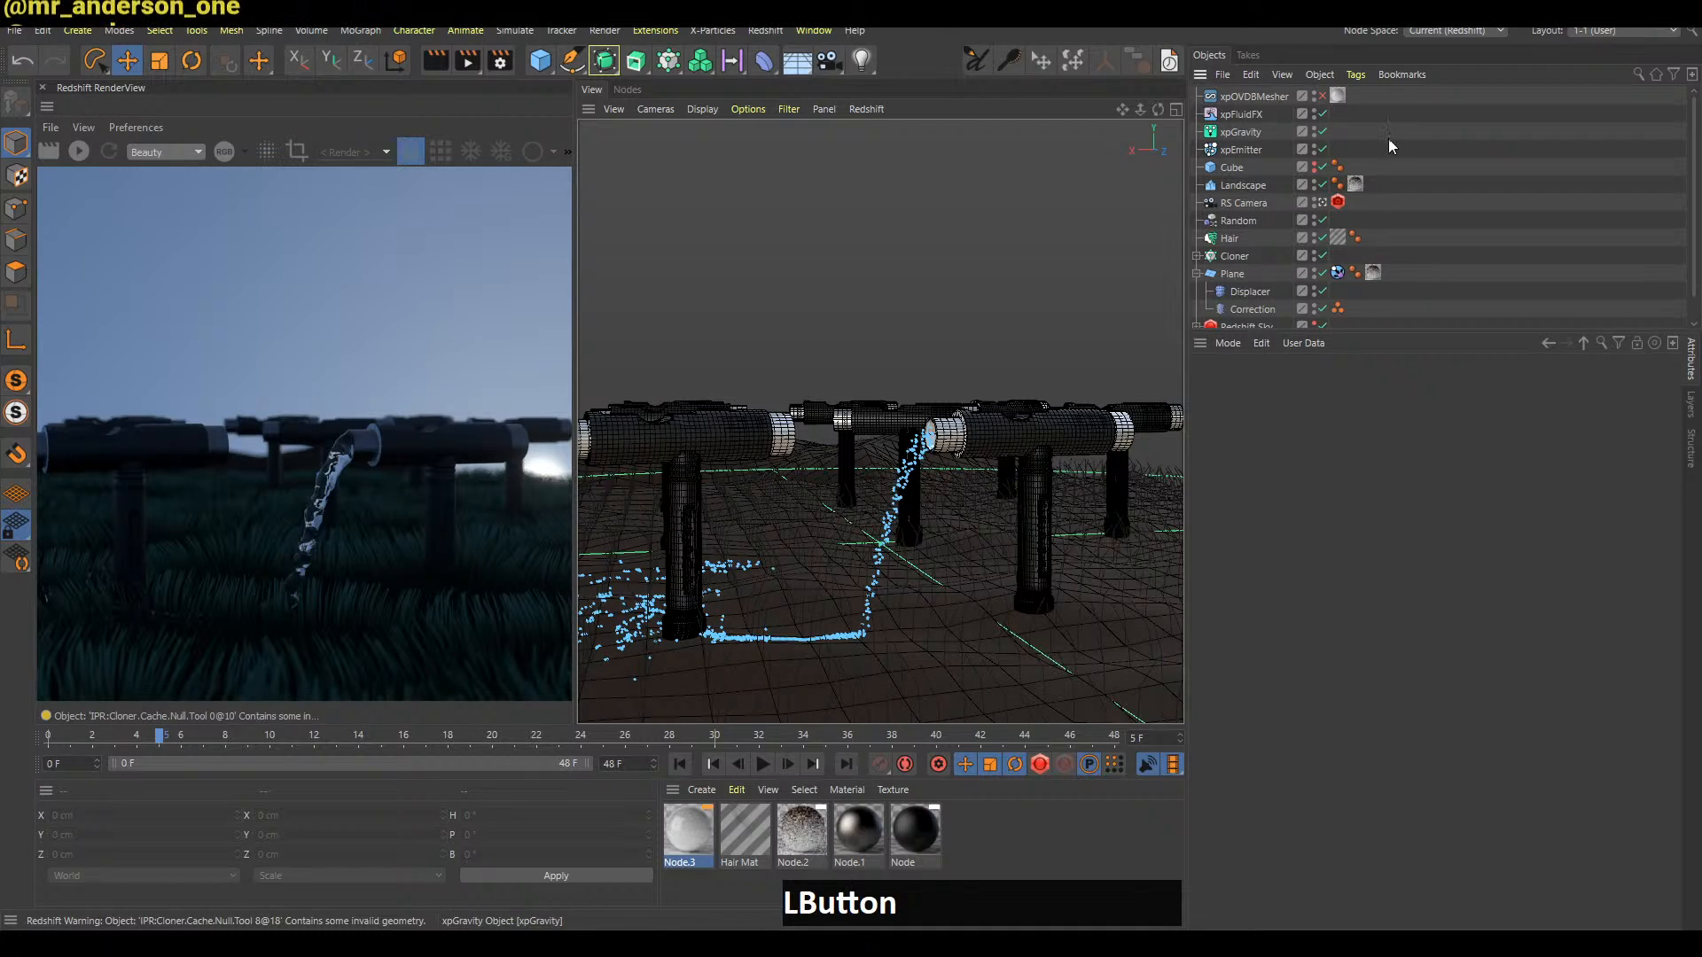
key("f")
right_click_drag(939, 567, 912, 604, "alt")
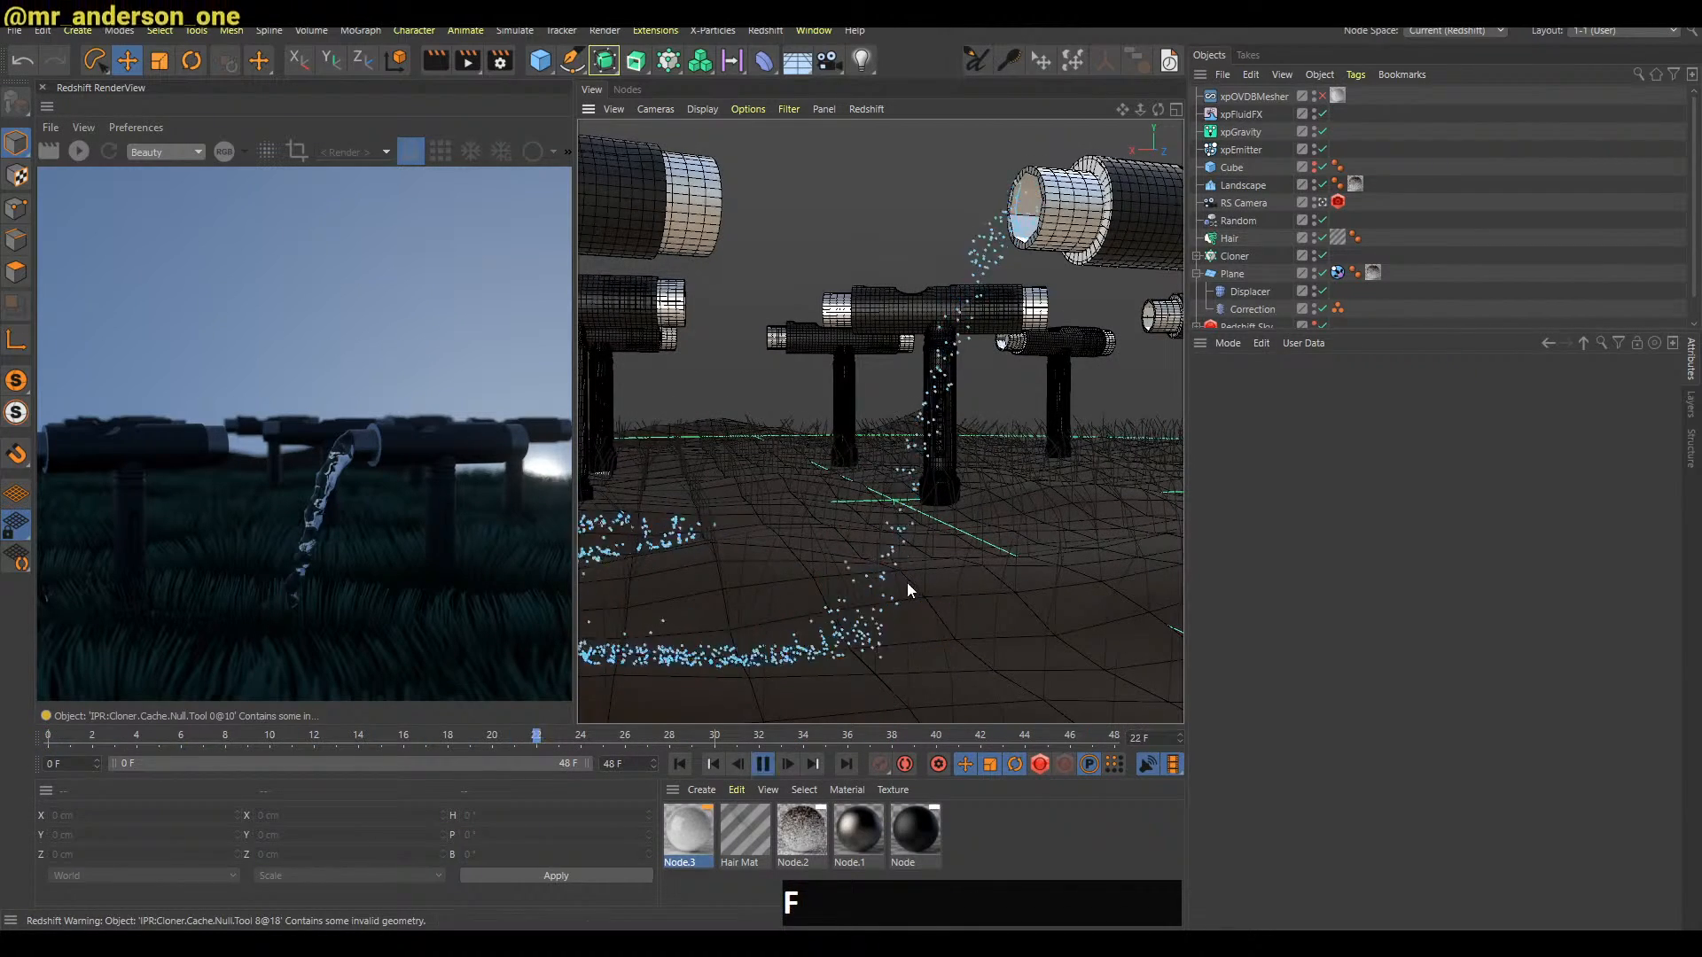
key("shift+a")
key("f")
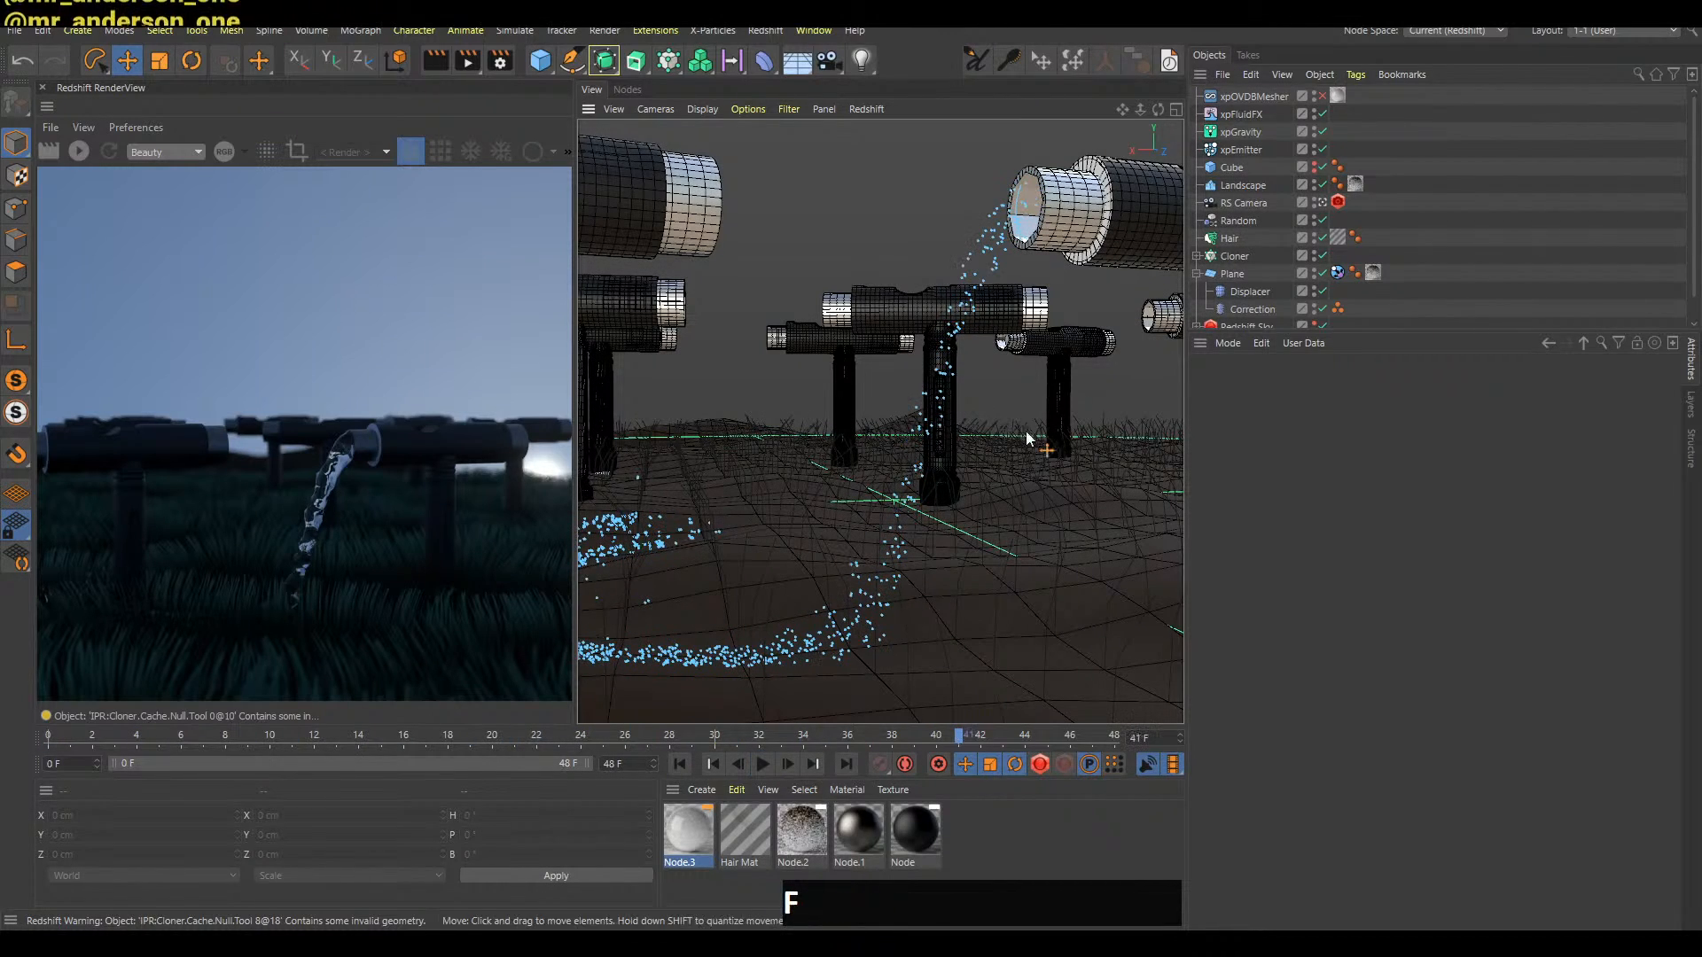
Delete xpFluidFX and play the particle stream to frame 38
left_click(1245, 114)
key("Delete")
key("a")
key("f")
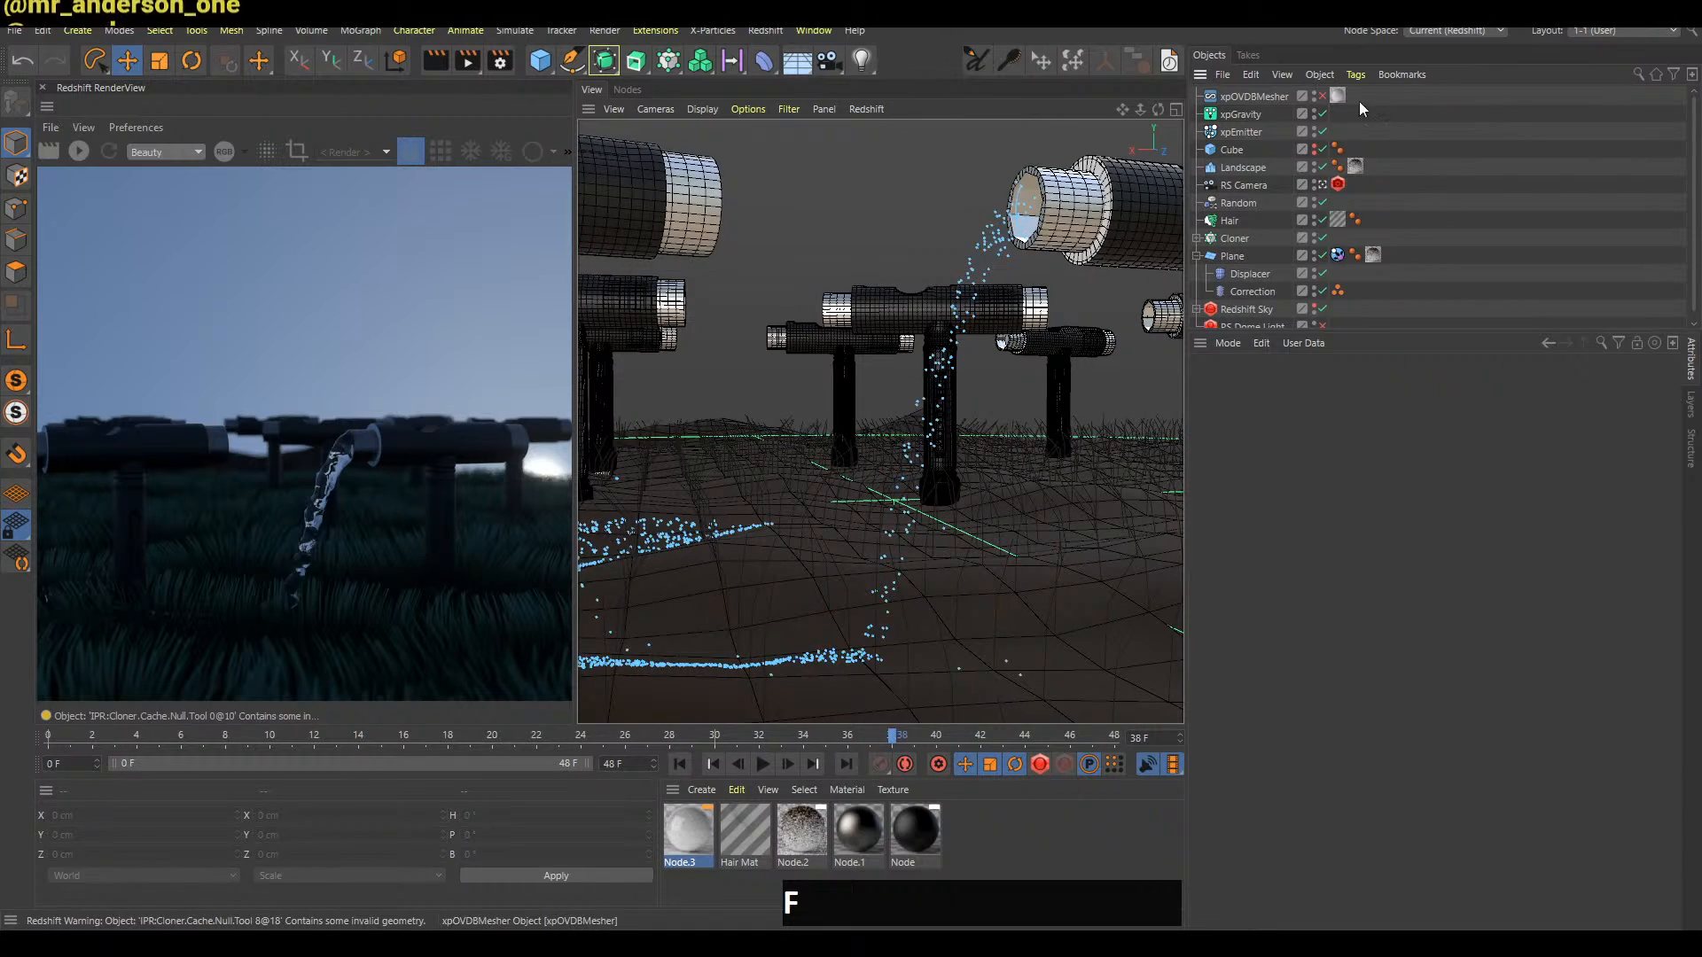
Re-enable the xpOVDBMesher, play the simulation to frame 37, and restart the Redshift preview
left_click(1321, 96)
key("f")
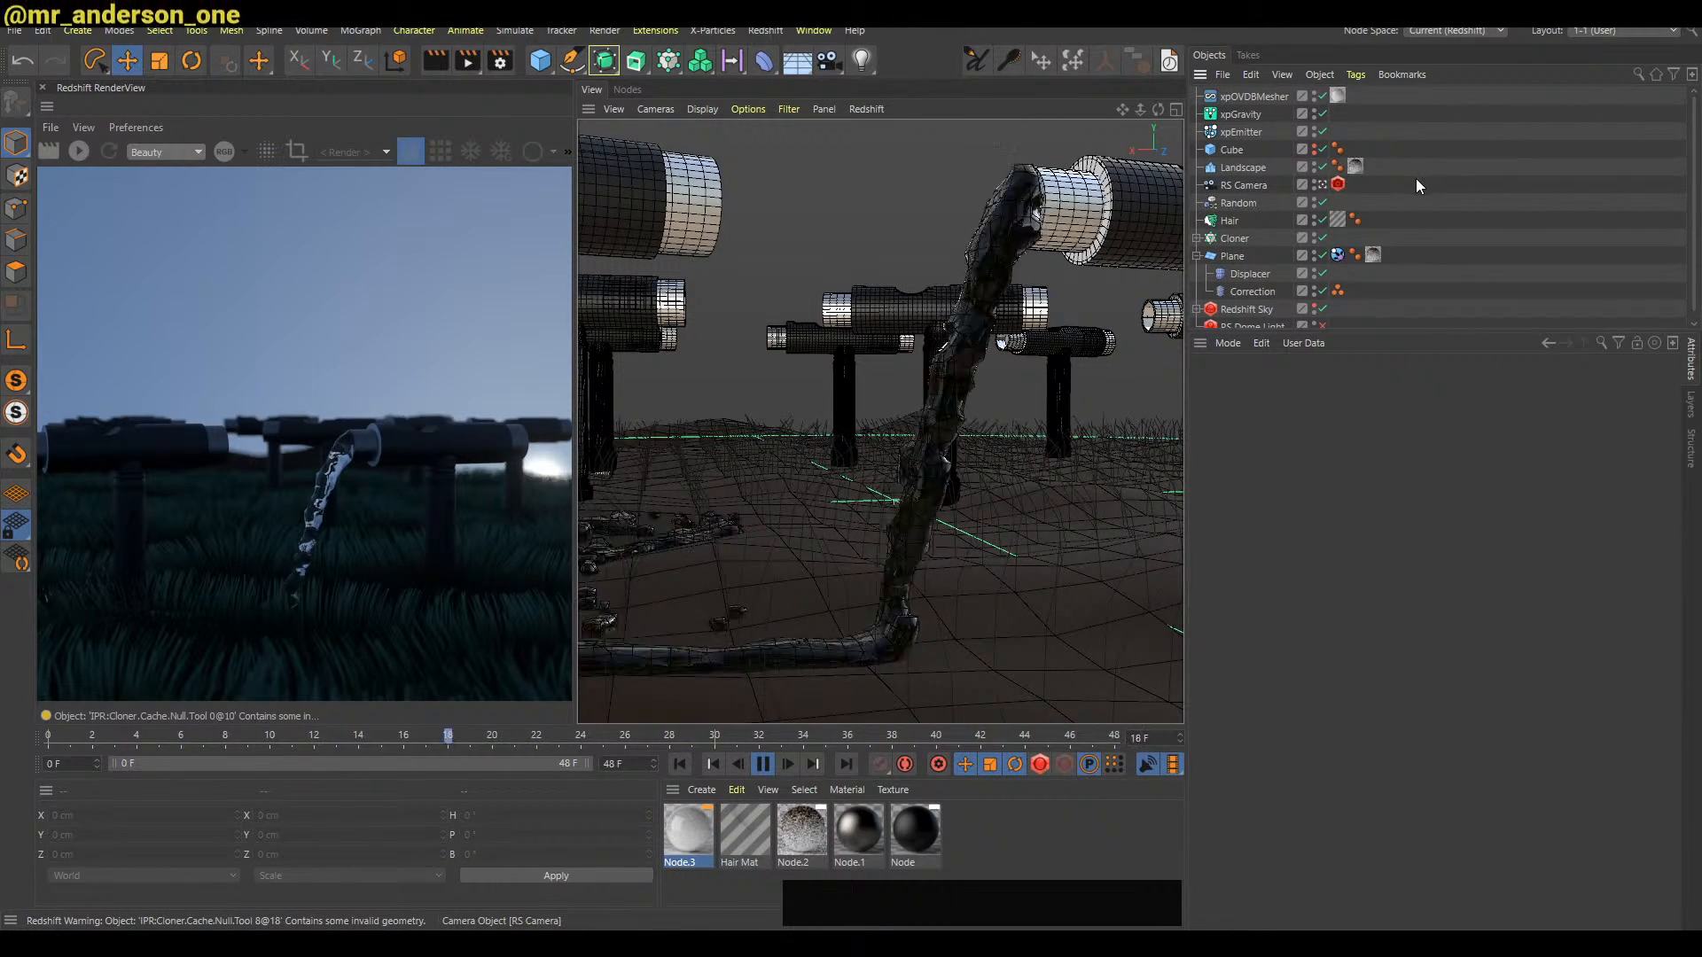
key("f")
key("b")
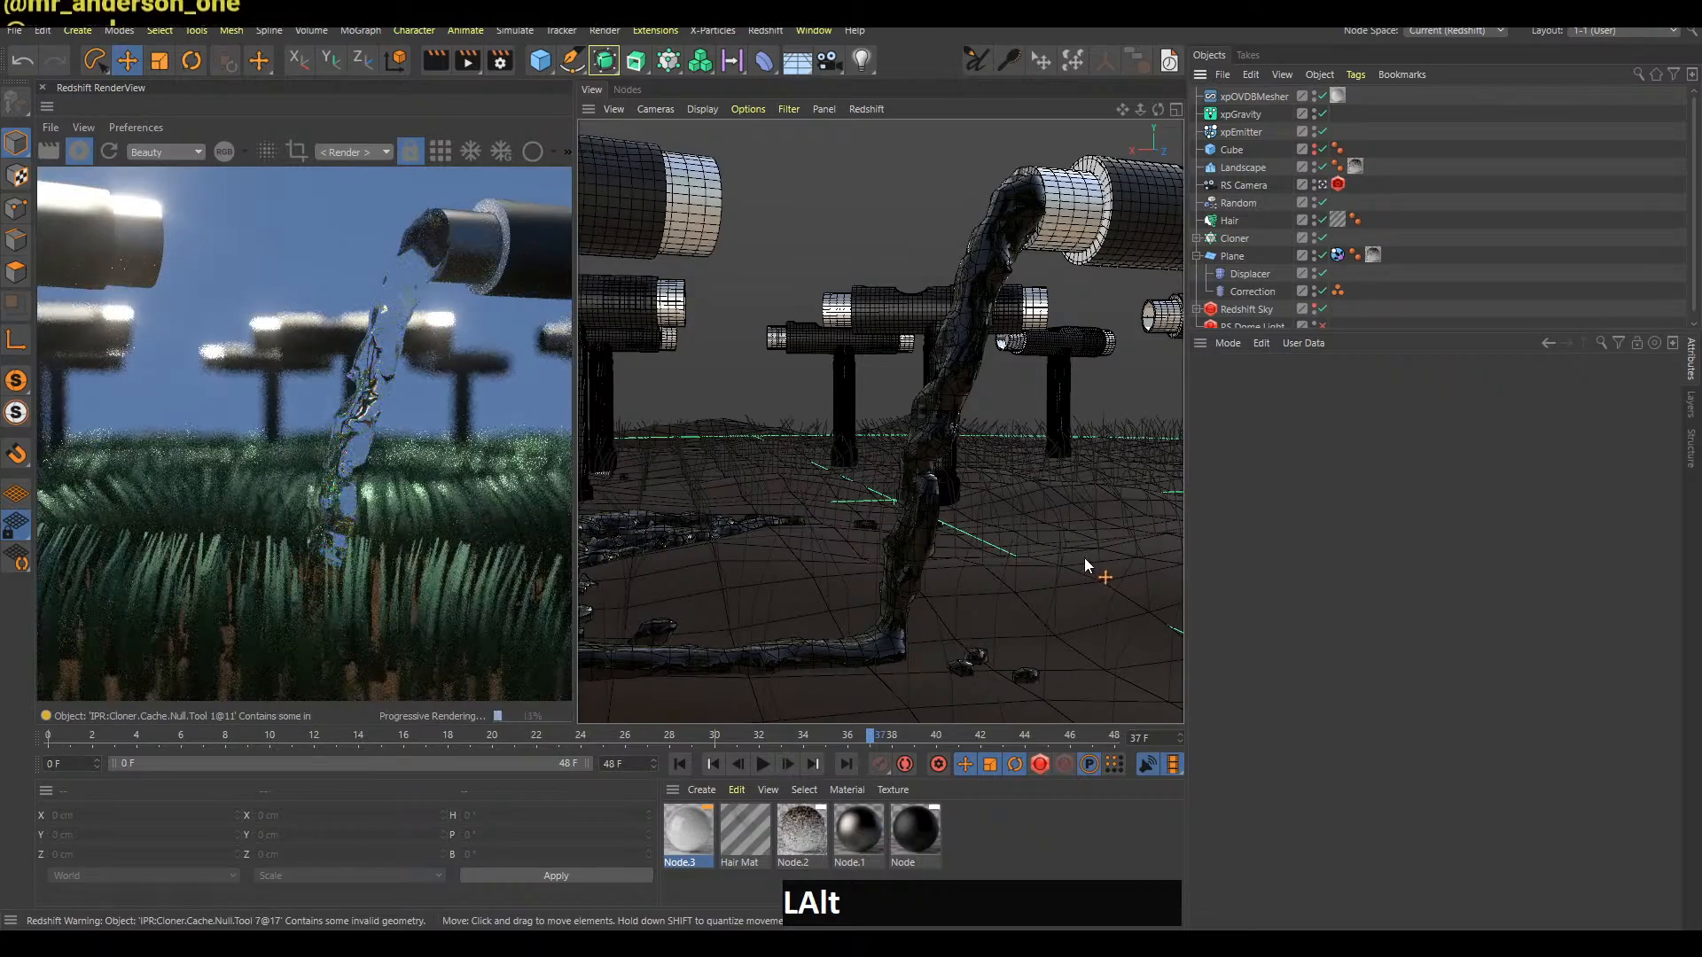
Reframe the view to a wide shot of the tools and render frame 12 of the simulation in the Redshift preview
right_click_drag(1085, 557, 1017, 572, "alt")
mouse_move(1017, 572)
middle_mouse_down("alt")
mouse_move(1056, 556)
mouse_move(991, 587)
middle_mouse_up("alt")
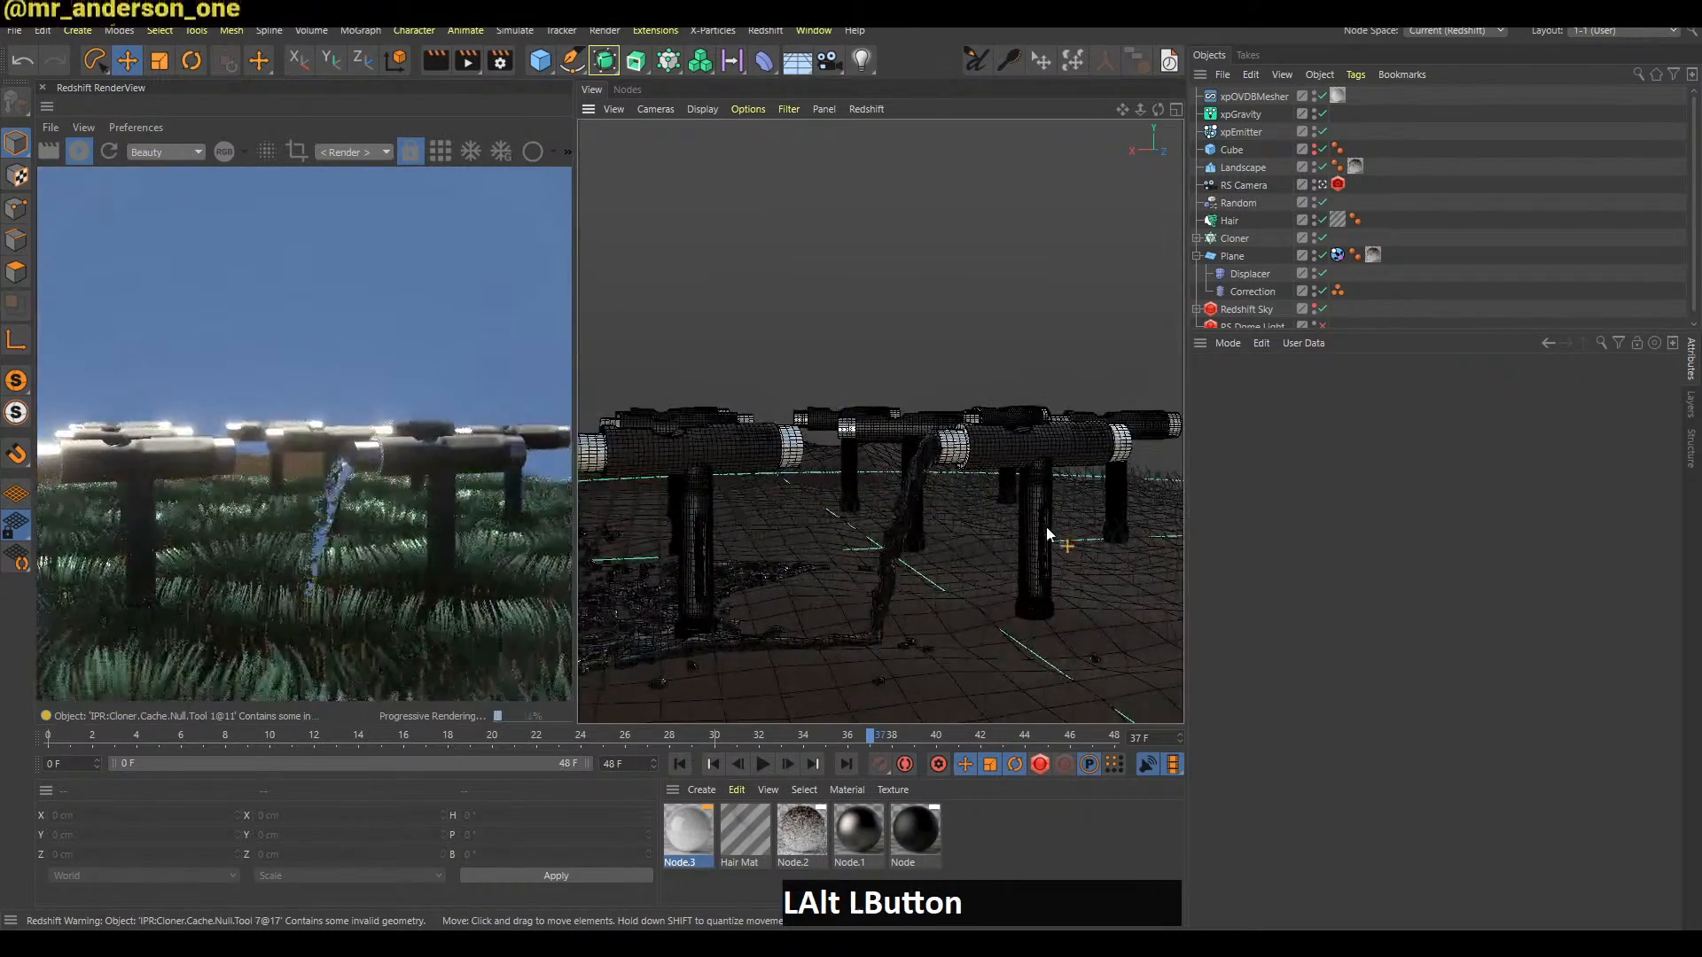
left_click_drag(1045, 523, 1046, 534, "alt")
middle_click_drag(1046, 534, 1005, 545, "alt")
key("f")
key("f")
right_click_drag(1014, 544, 997, 536, "alt")
left_click_drag(997, 535, 1013, 541, "alt")
key("b")
left_click(1427, 298)
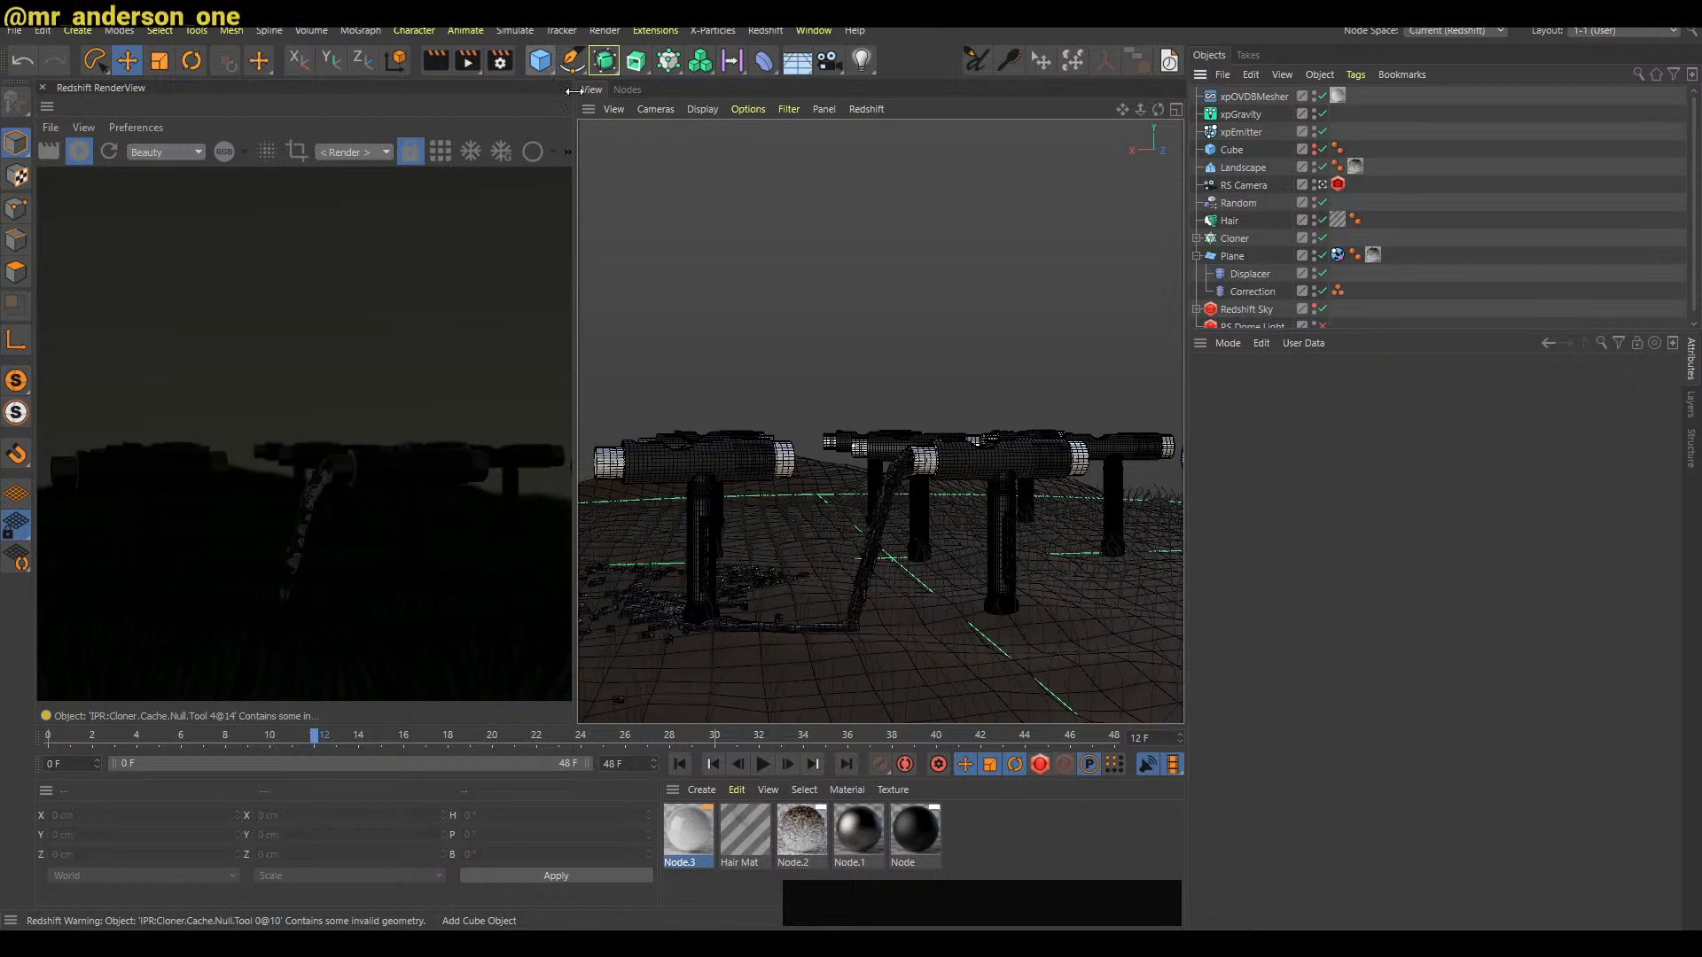
Add a 3D Text object to the scene and set its text to SOCIETY
key("shift+c")
type("tex")
key("Return")
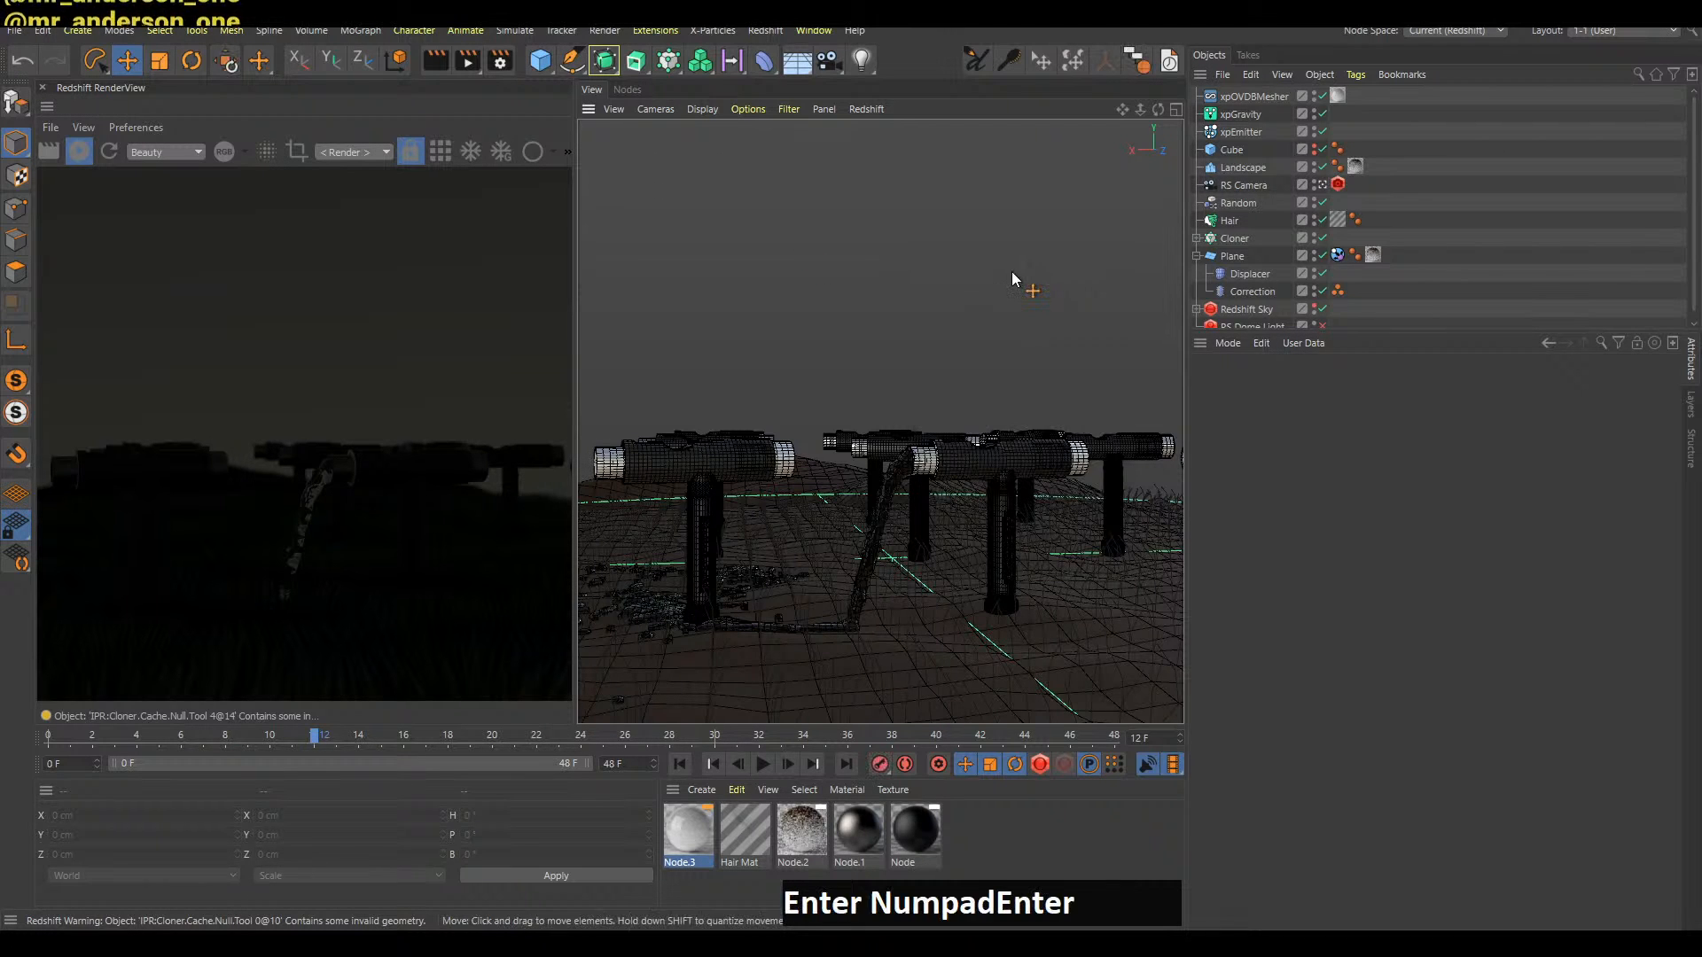
double_click(1274, 490)
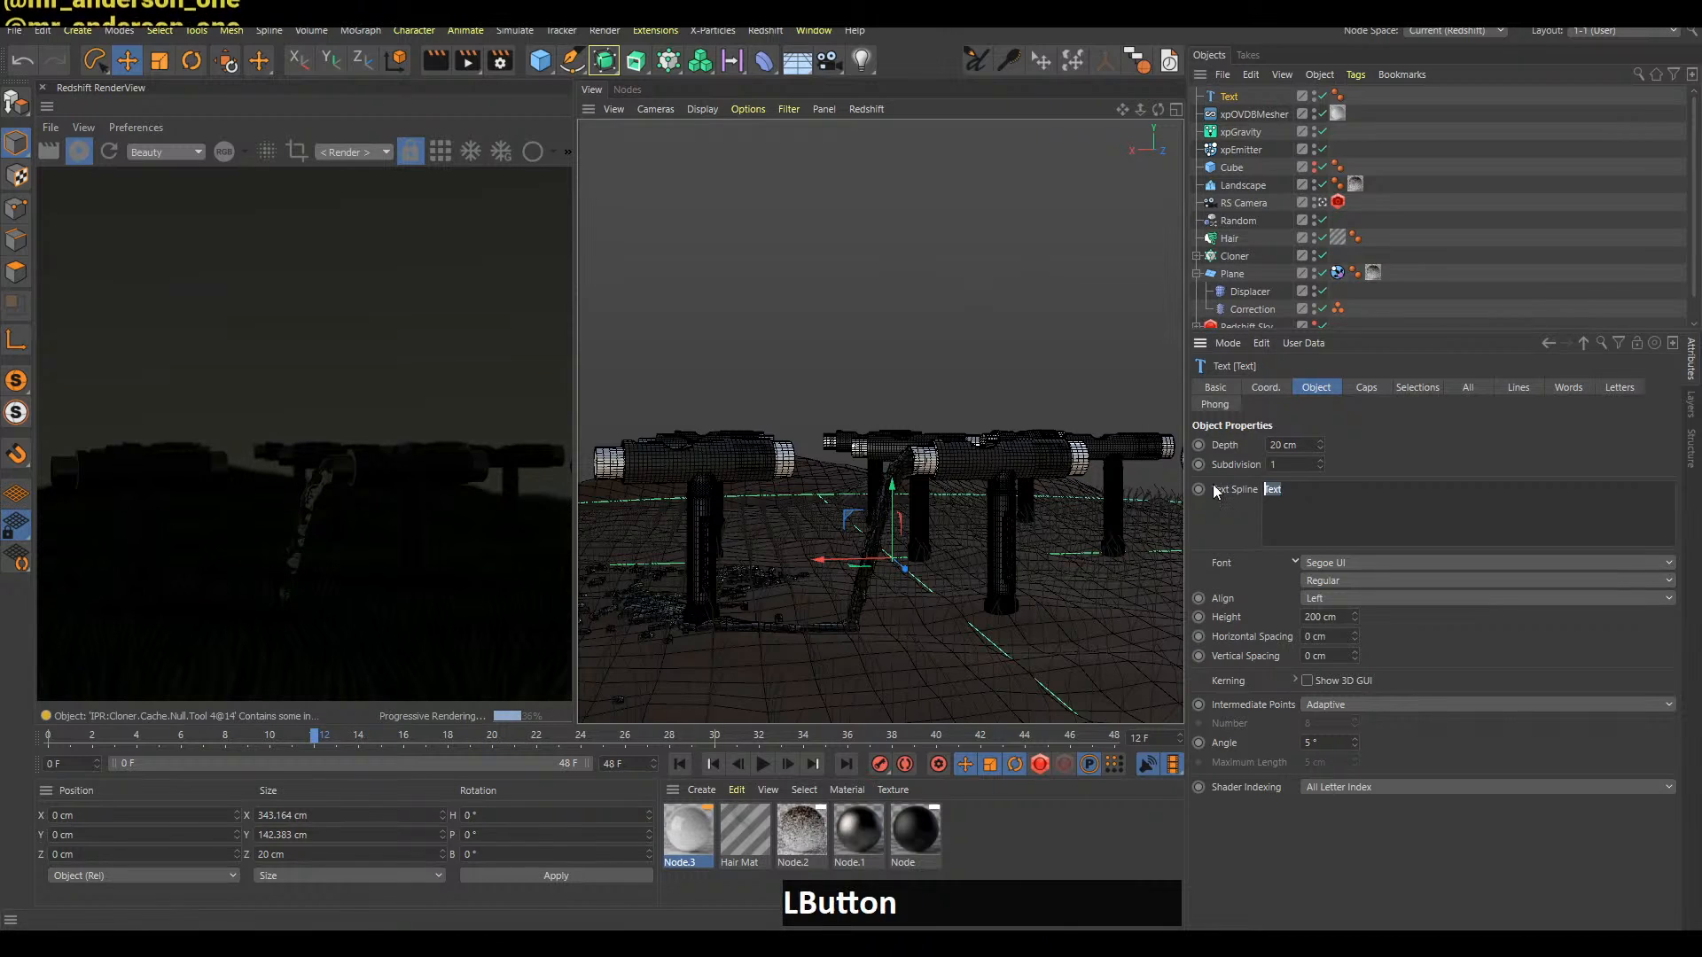
type("SOVIETY")
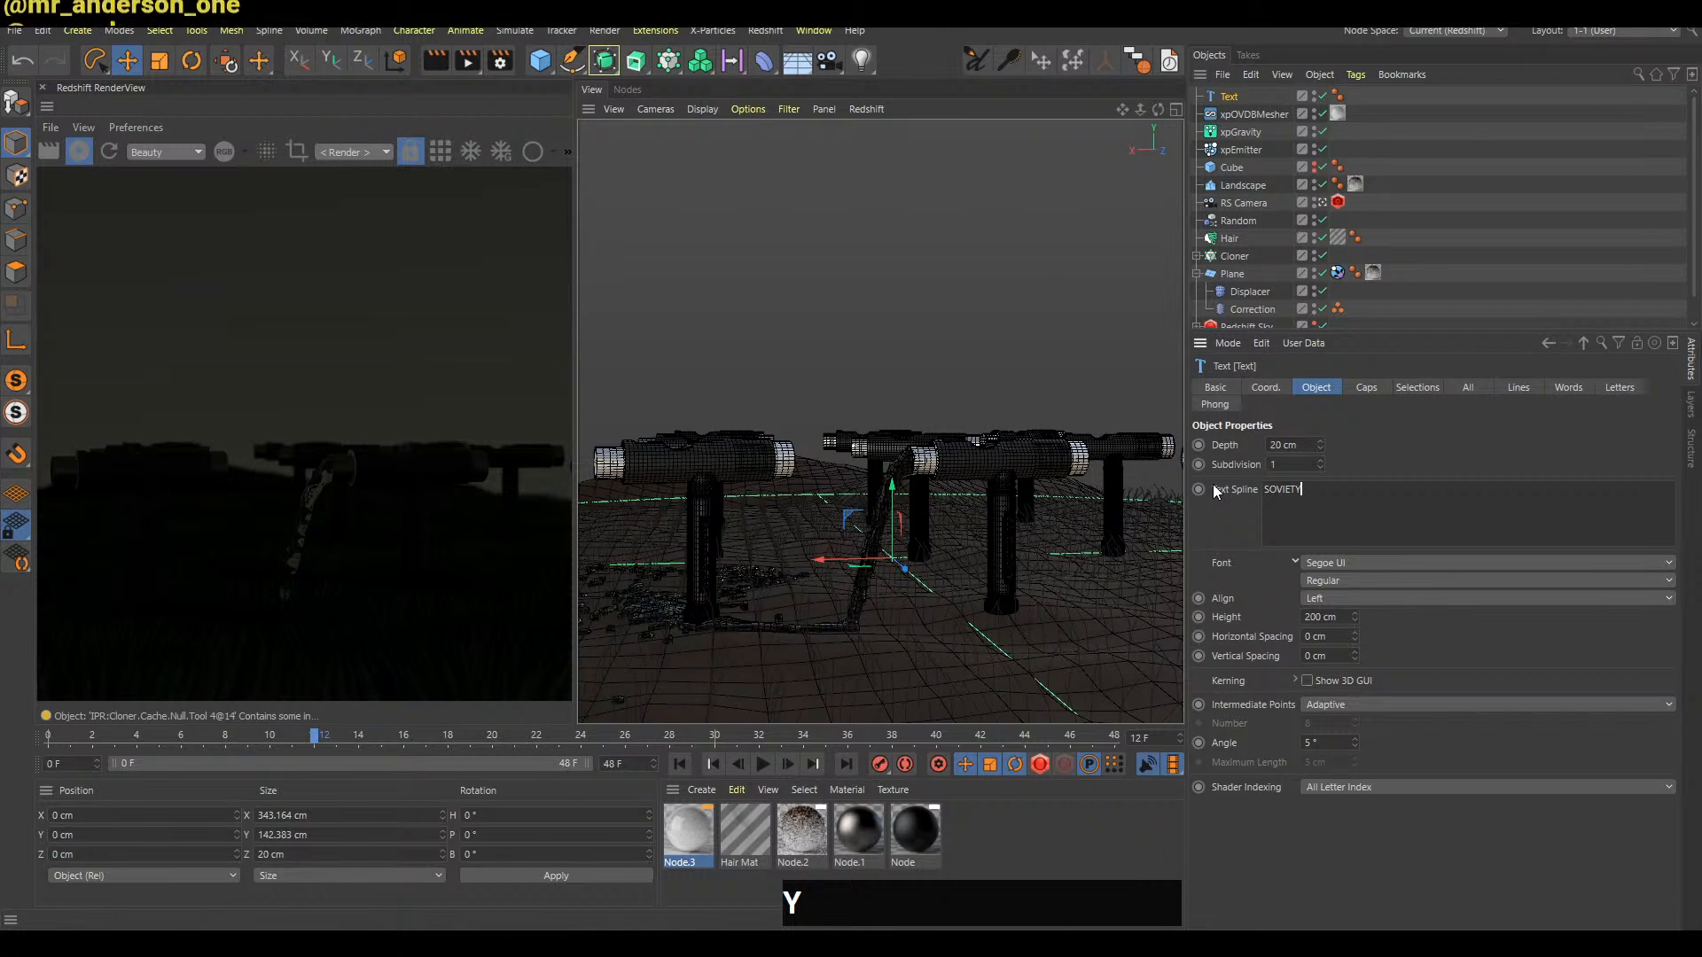
left_click_drag(1308, 490, 1277, 489)
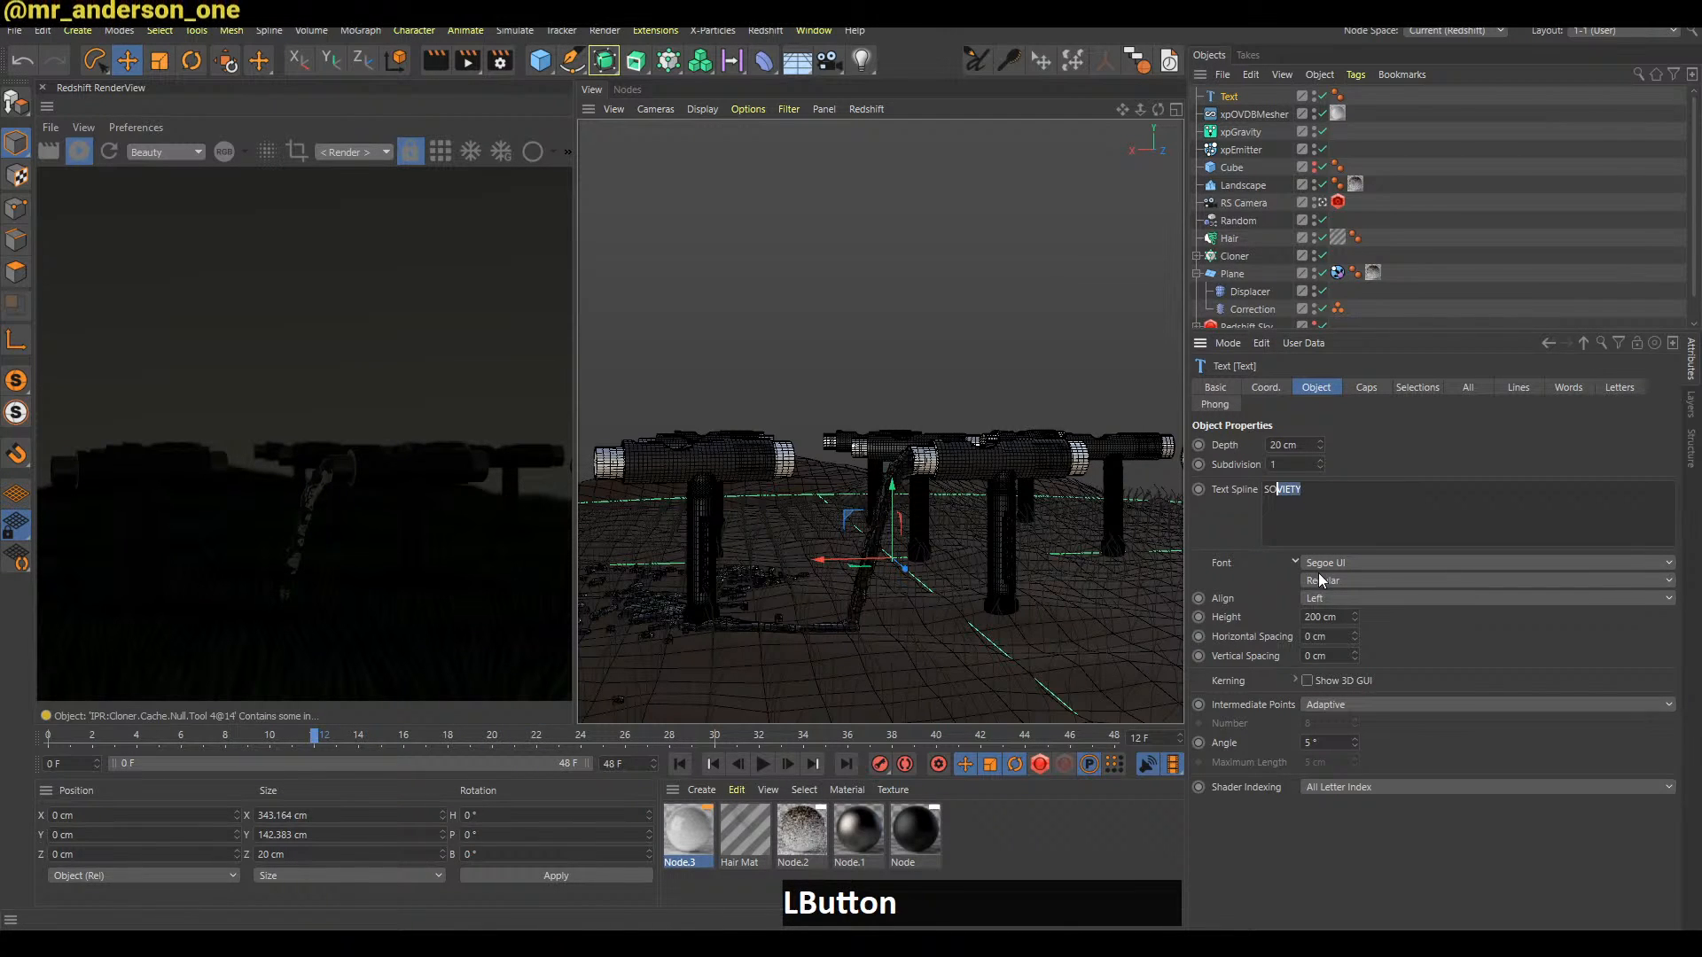
type("CIETY")
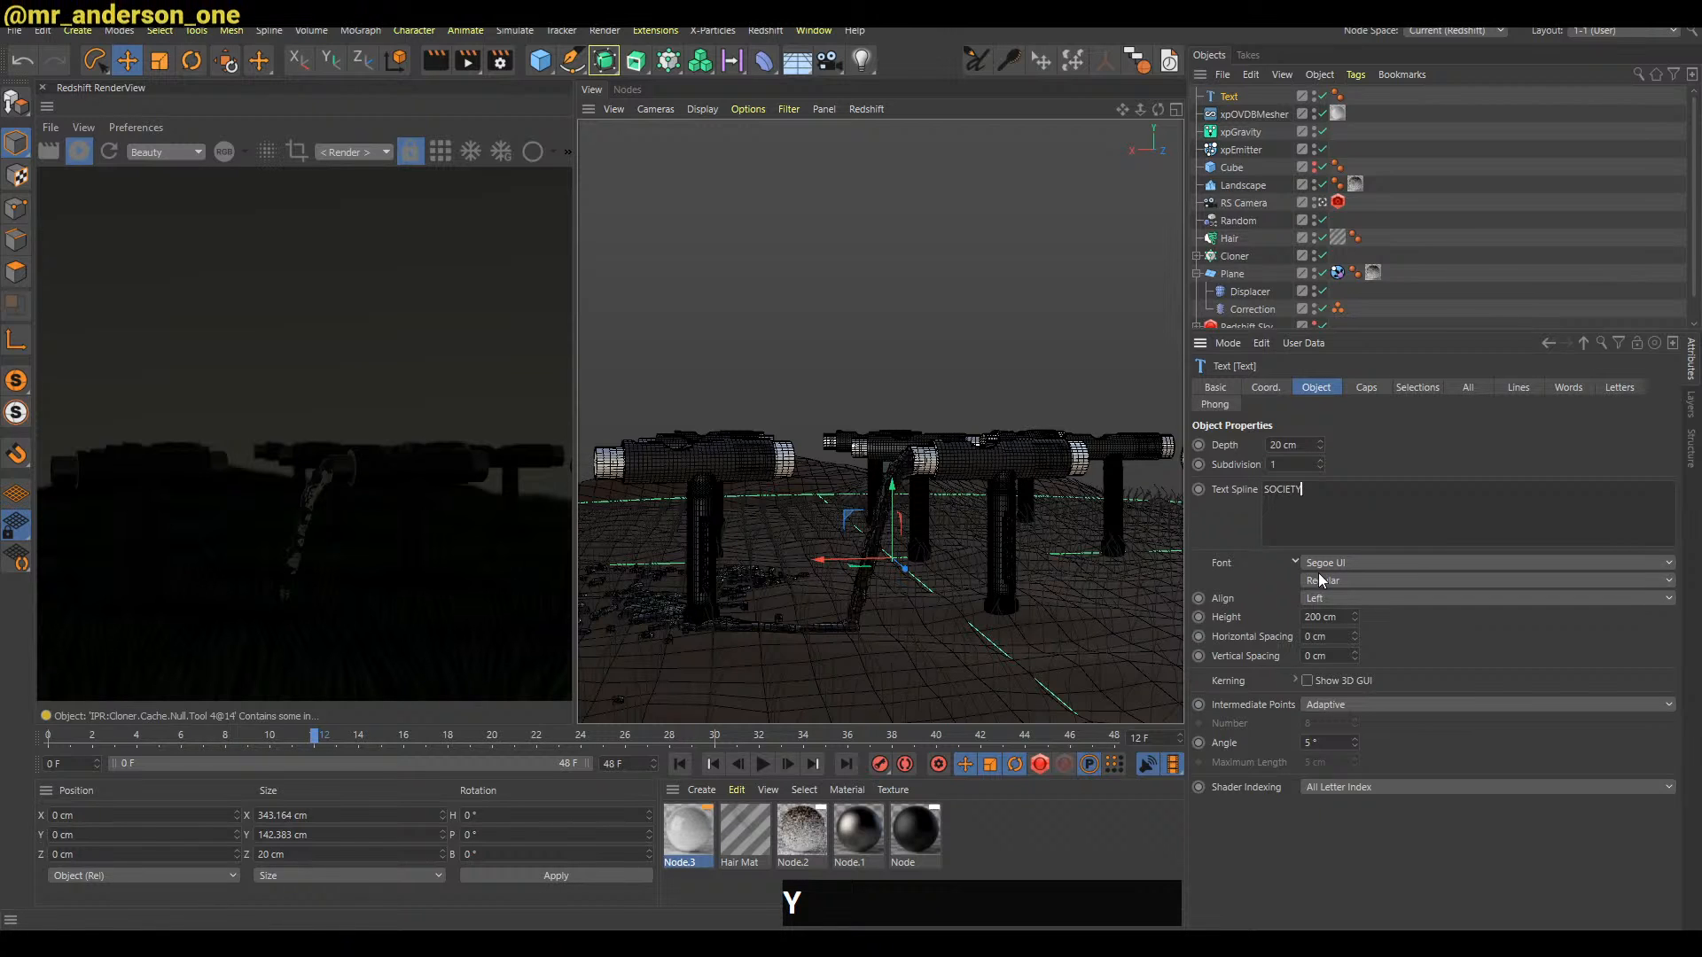
Move the SOCIETY text up above the tools and scale it down to roughly 57 cm wide
left_click(1245, 99)
key("e")
left_click_drag(991, 343, 1104, 158)
key("t")
left_click_drag(1138, 239, 673, 541)
left_click_drag(1086, 259, 790, 466)
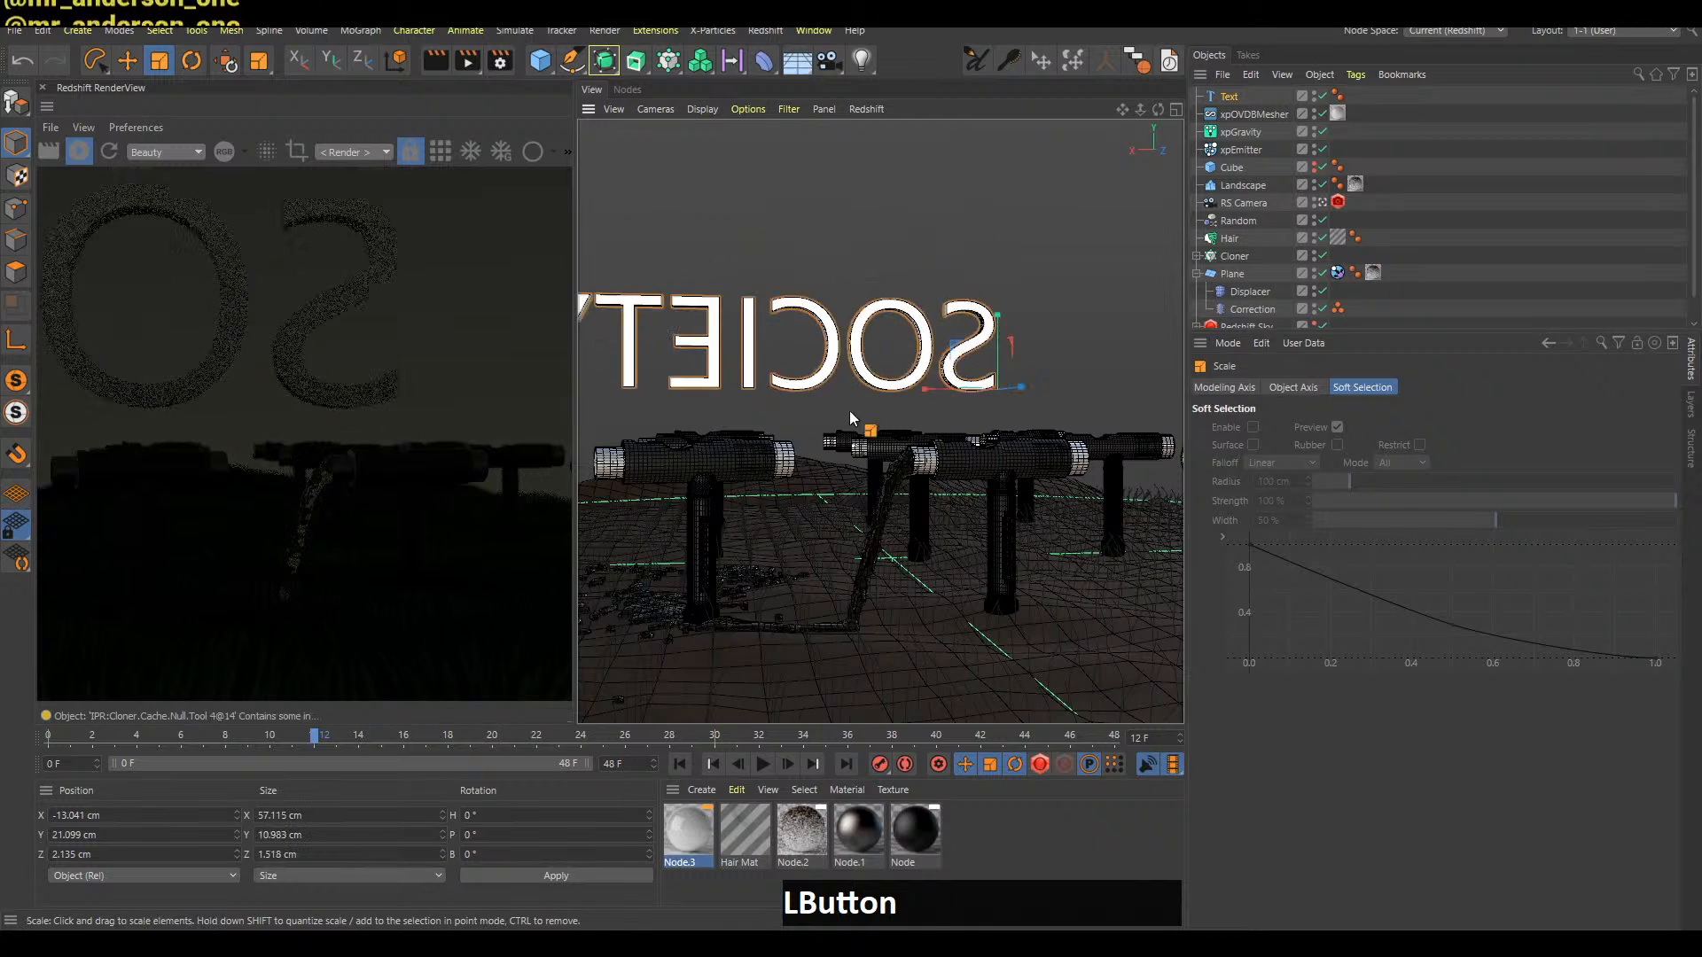
left_click_drag(1086, 306, 638, 424)
Turn the text to a heading of -180°, reduce it to about 54 cm wide, and place it on the ground behind the front tools
key("r")
left_click(994, 387)
key("e")
left_click_drag(1140, 316, 847, 380)
key("t")
left_click_drag(979, 315, 1109, 160)
key("e")
left_click_drag(1055, 311, 1039, 463)
key("e")
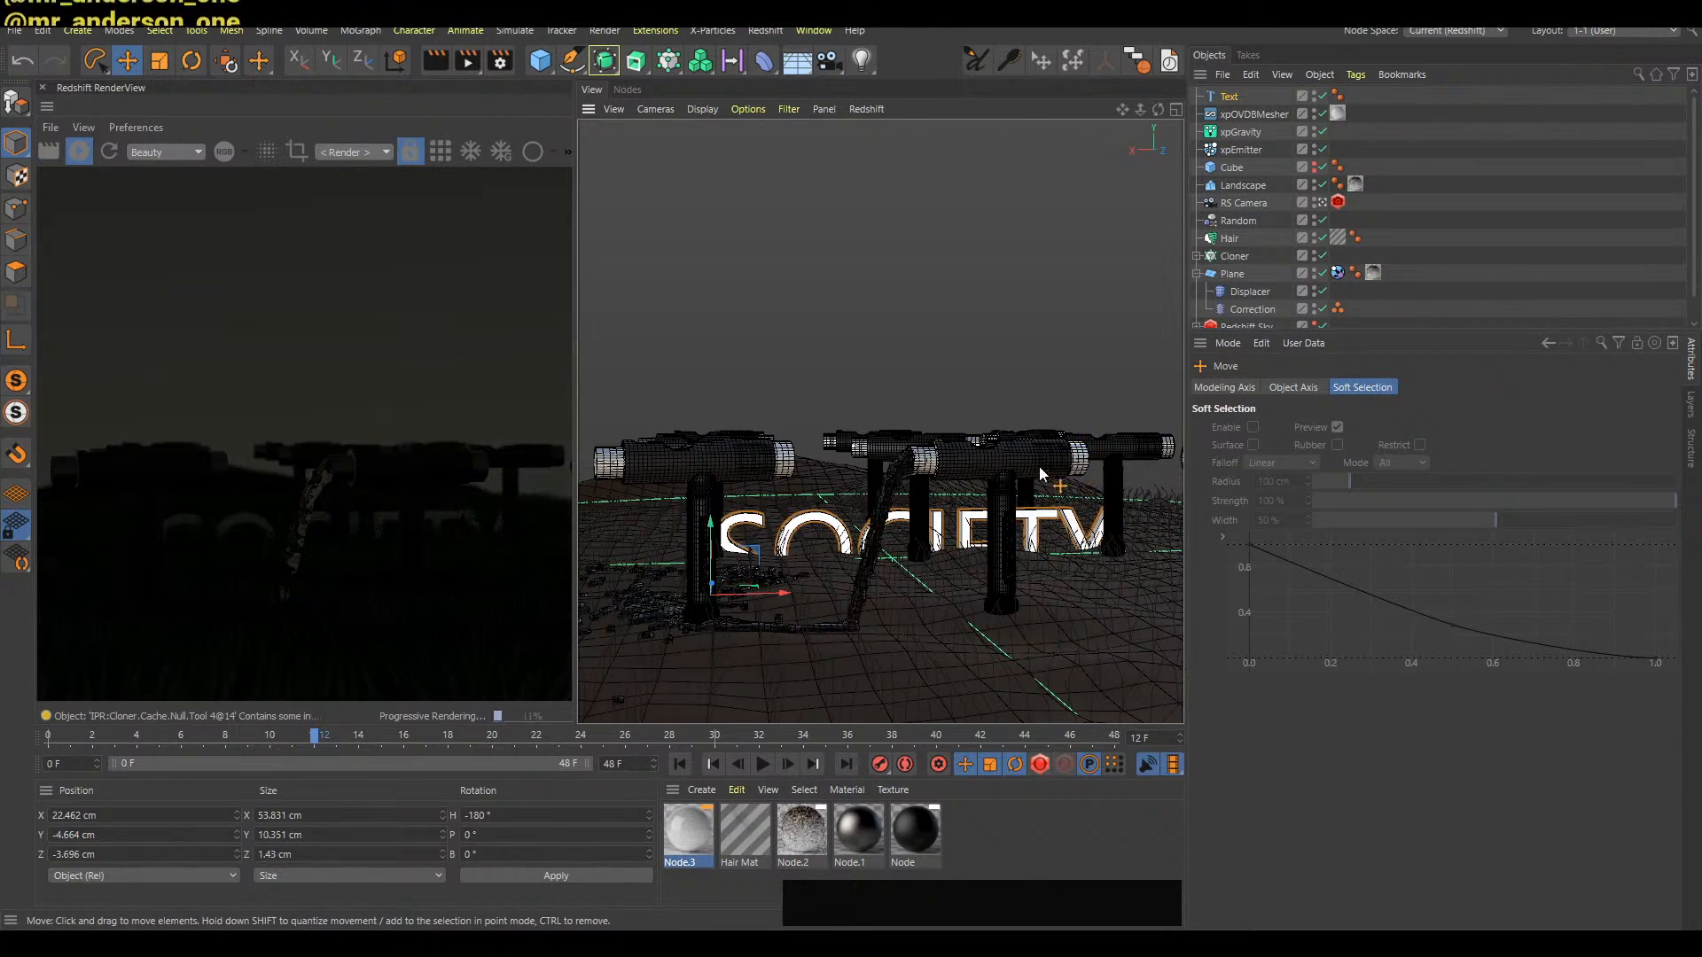
key("e")
left_click_drag(712, 543, 712, 535)
left_click_drag(792, 612, 789, 574)
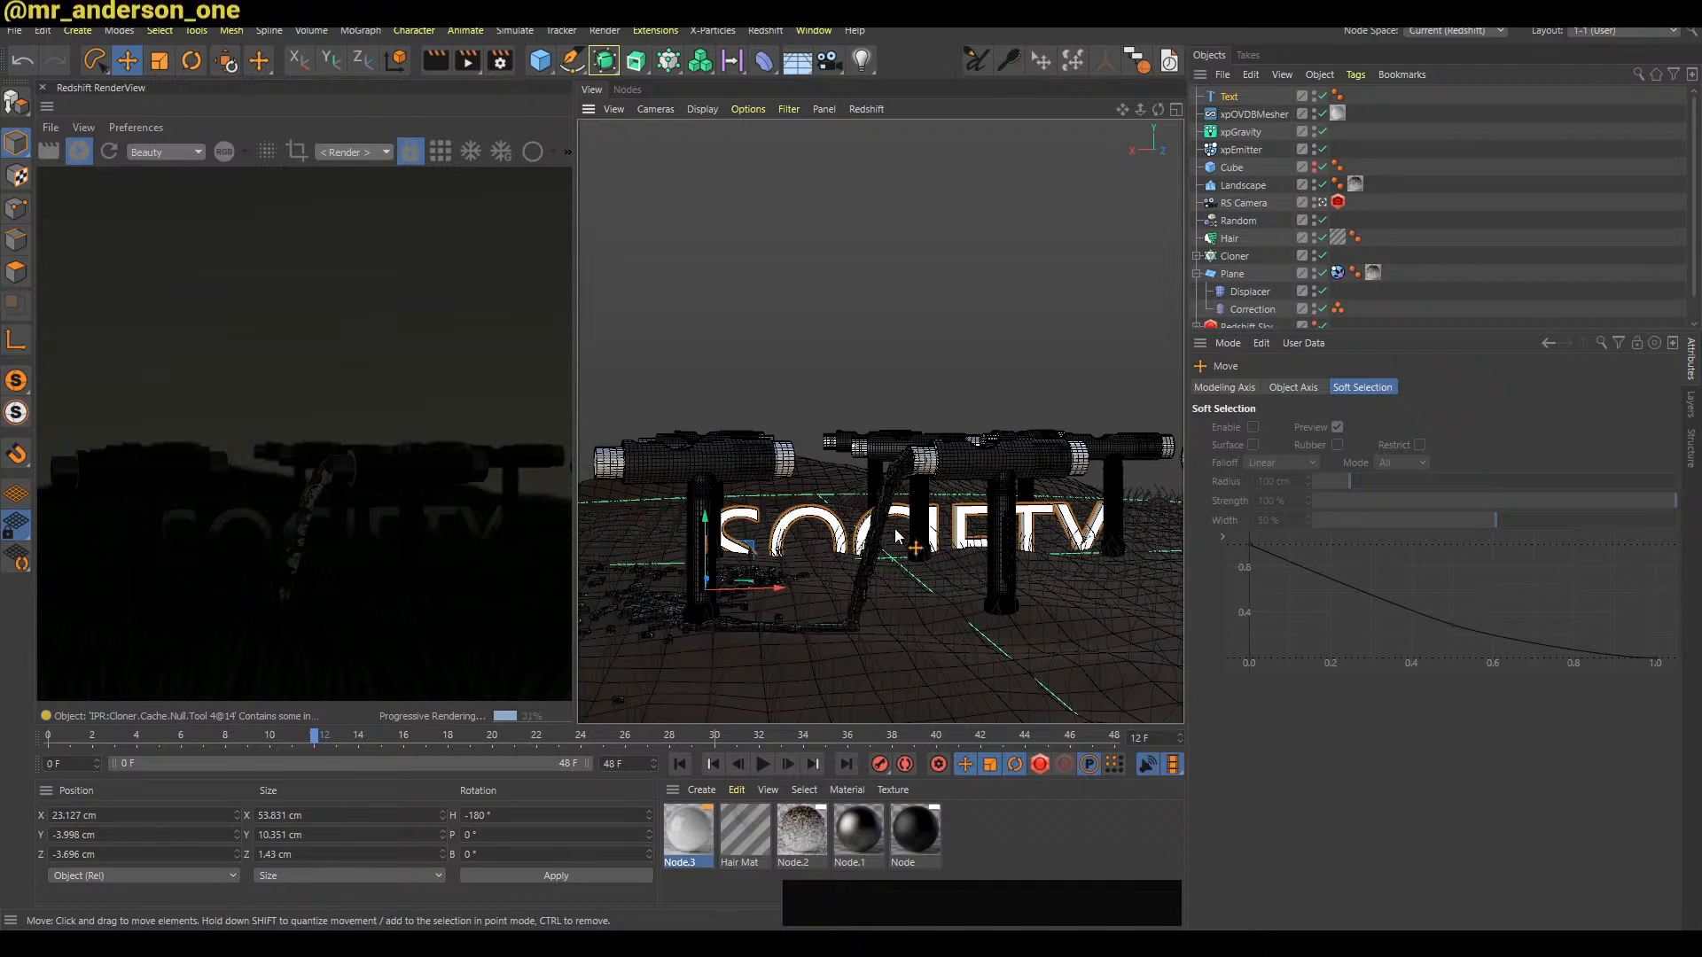
Deselect the text and play the simulation to frame 37 to check the text and stream in the Redshift preview
left_click(1347, 311)
key("g")
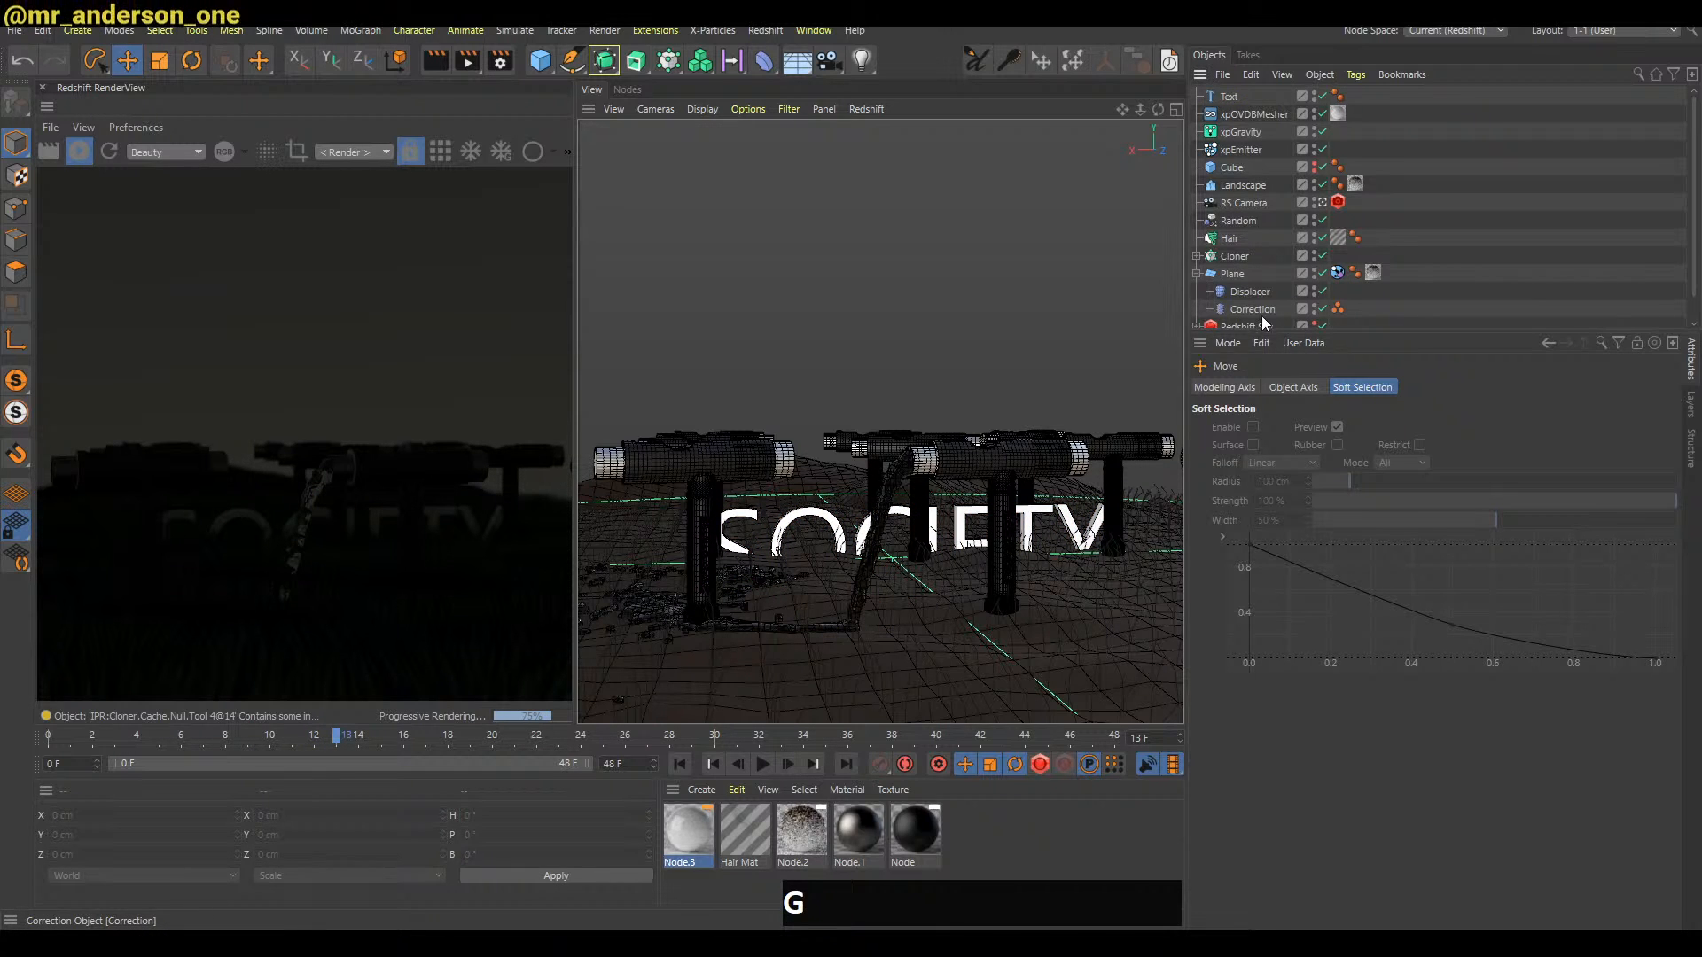
left_click(364, 742)
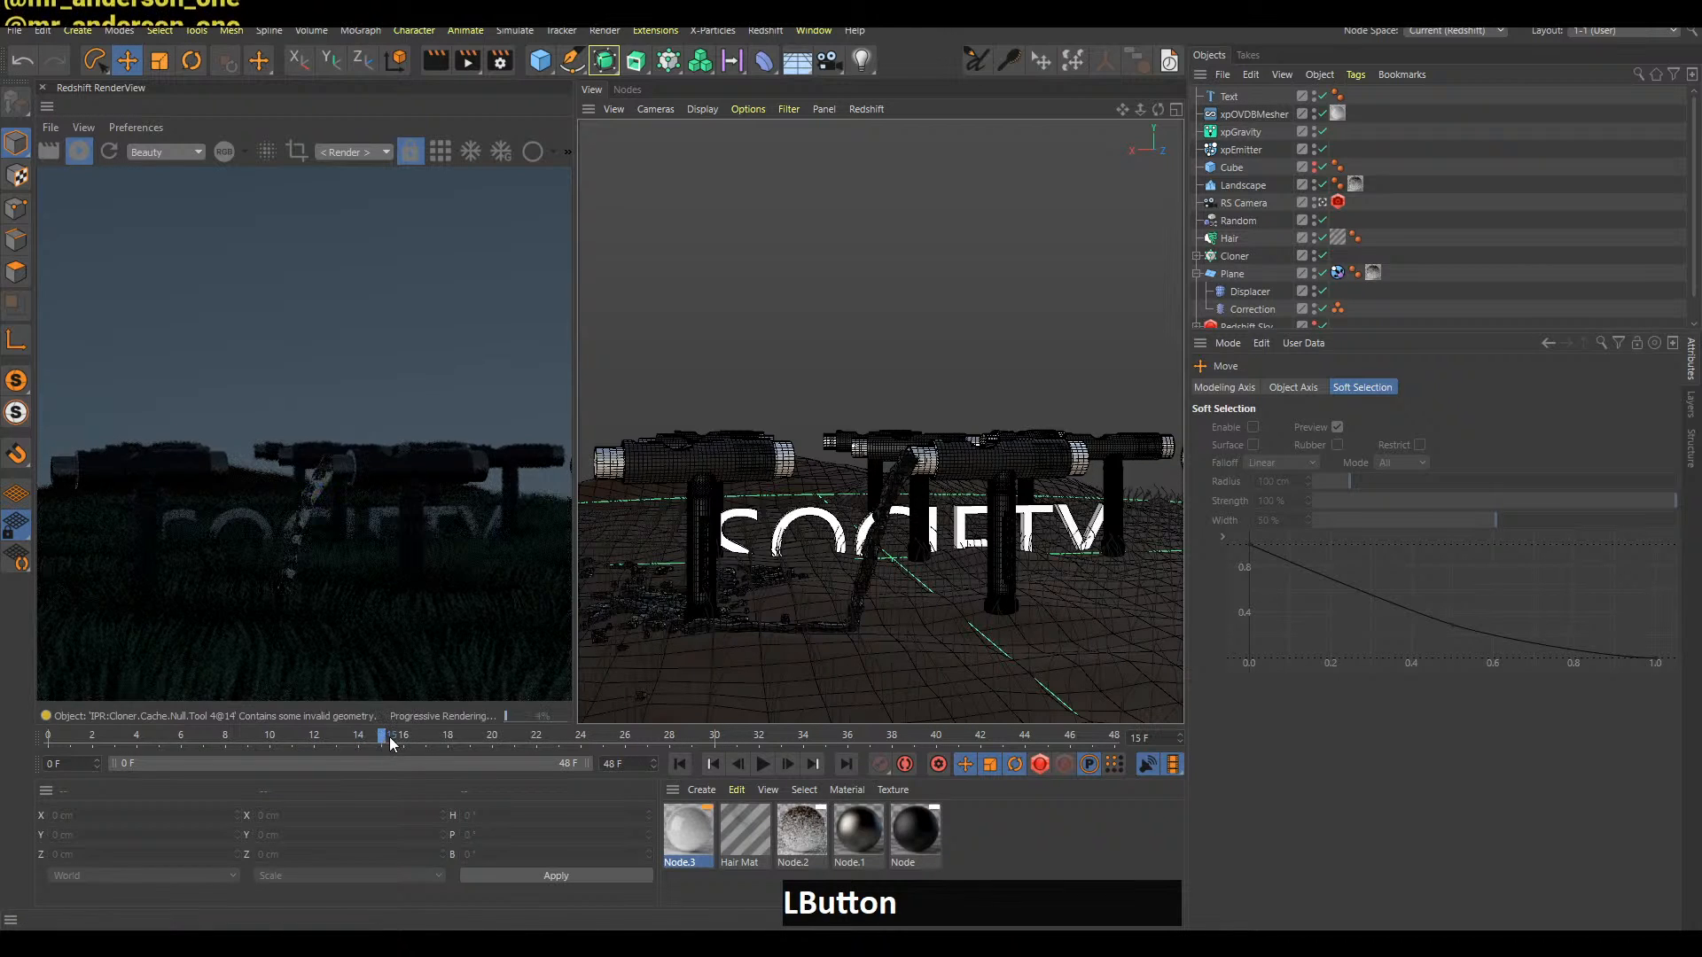
key("F8")
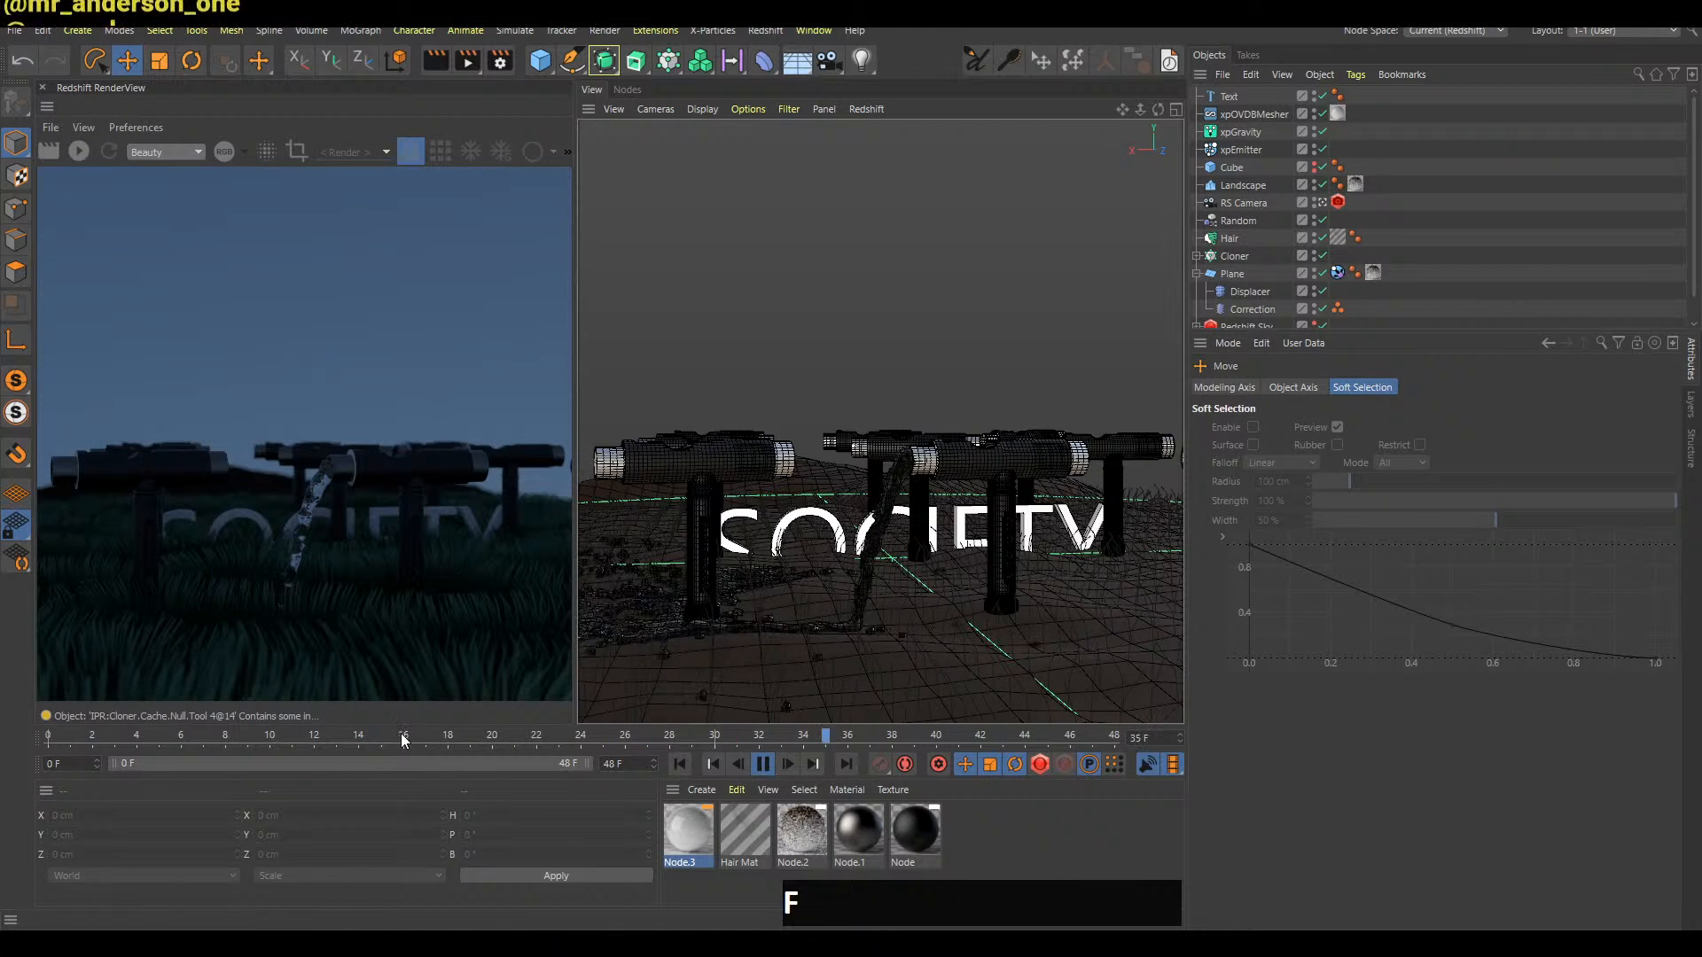
key("f")
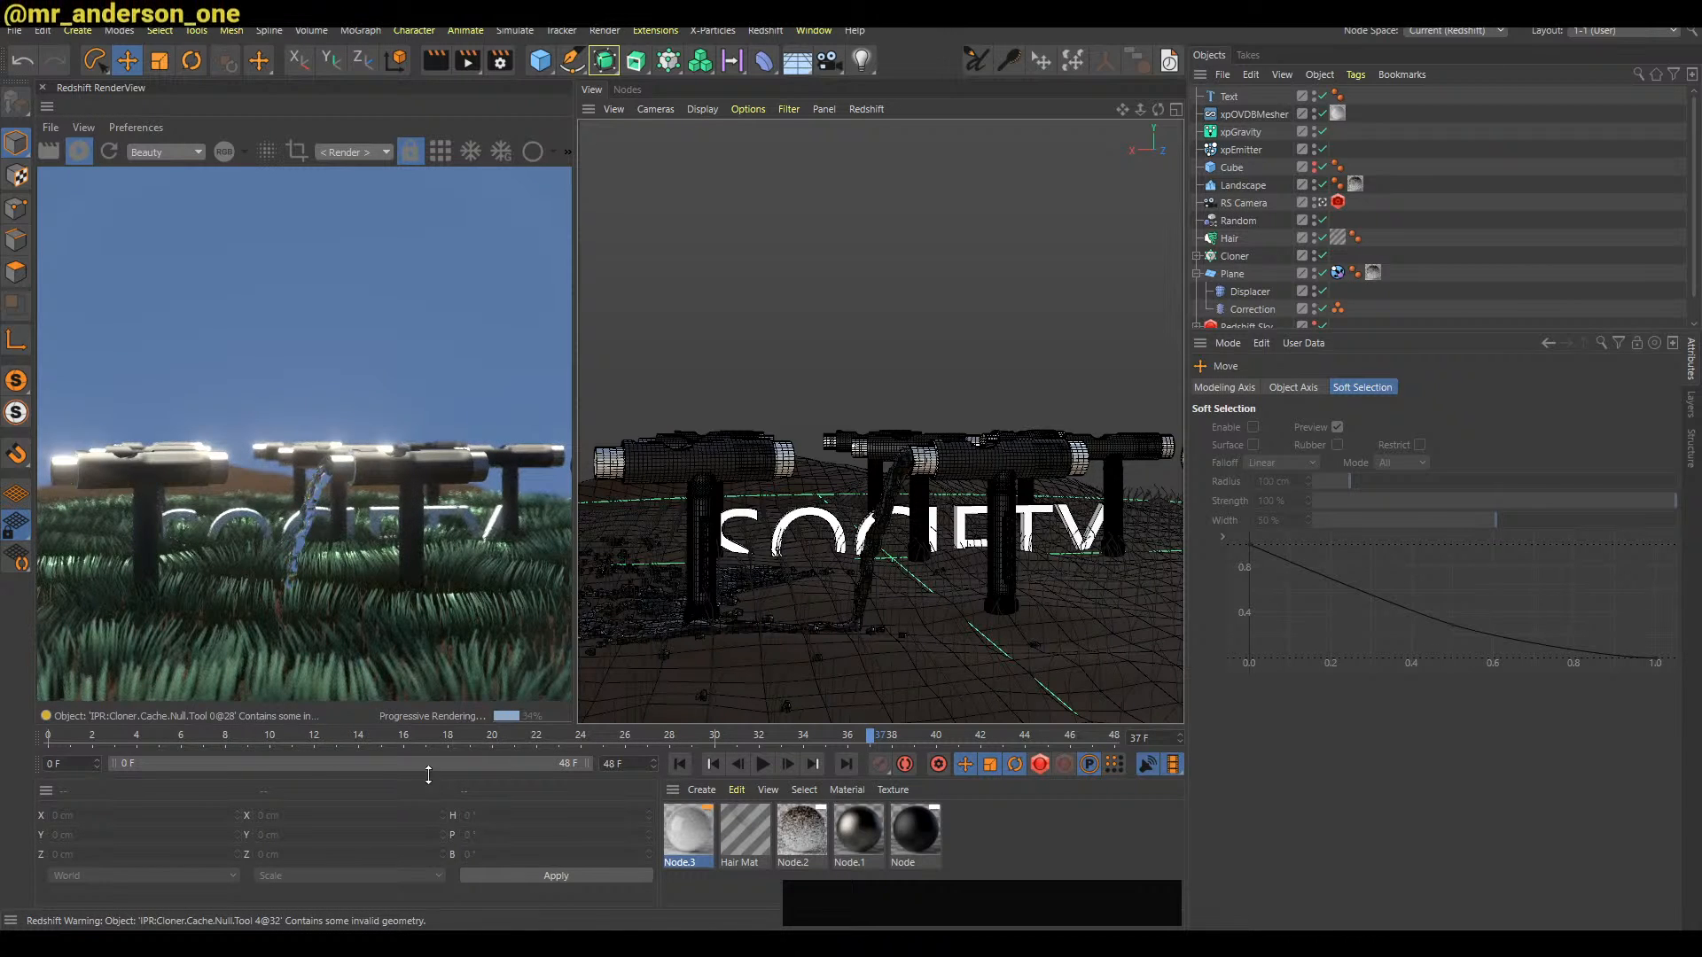
Rewind the simulation and render frame 5 in the Redshift preview
key("b")
key("shift+f")
key("shift+a")
key("F8")
left_click(1520, 251)
key("b")
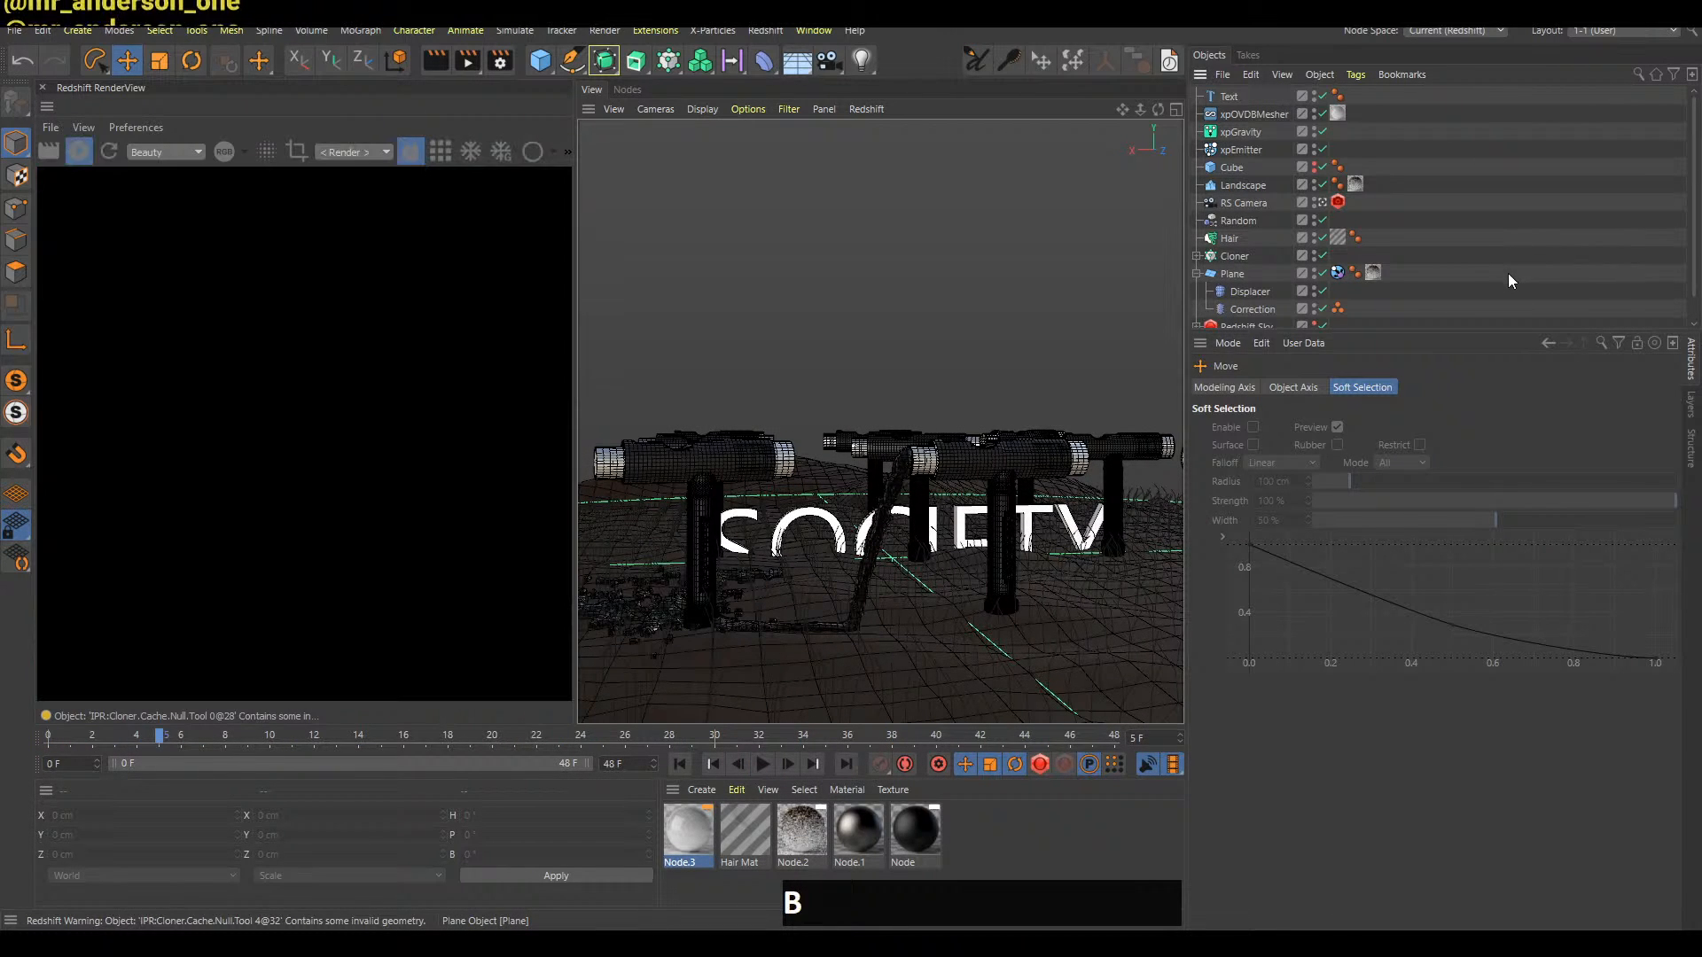
Switch to the YouTube live chat window to read the messages, and minimise it
key("alt+Tab")
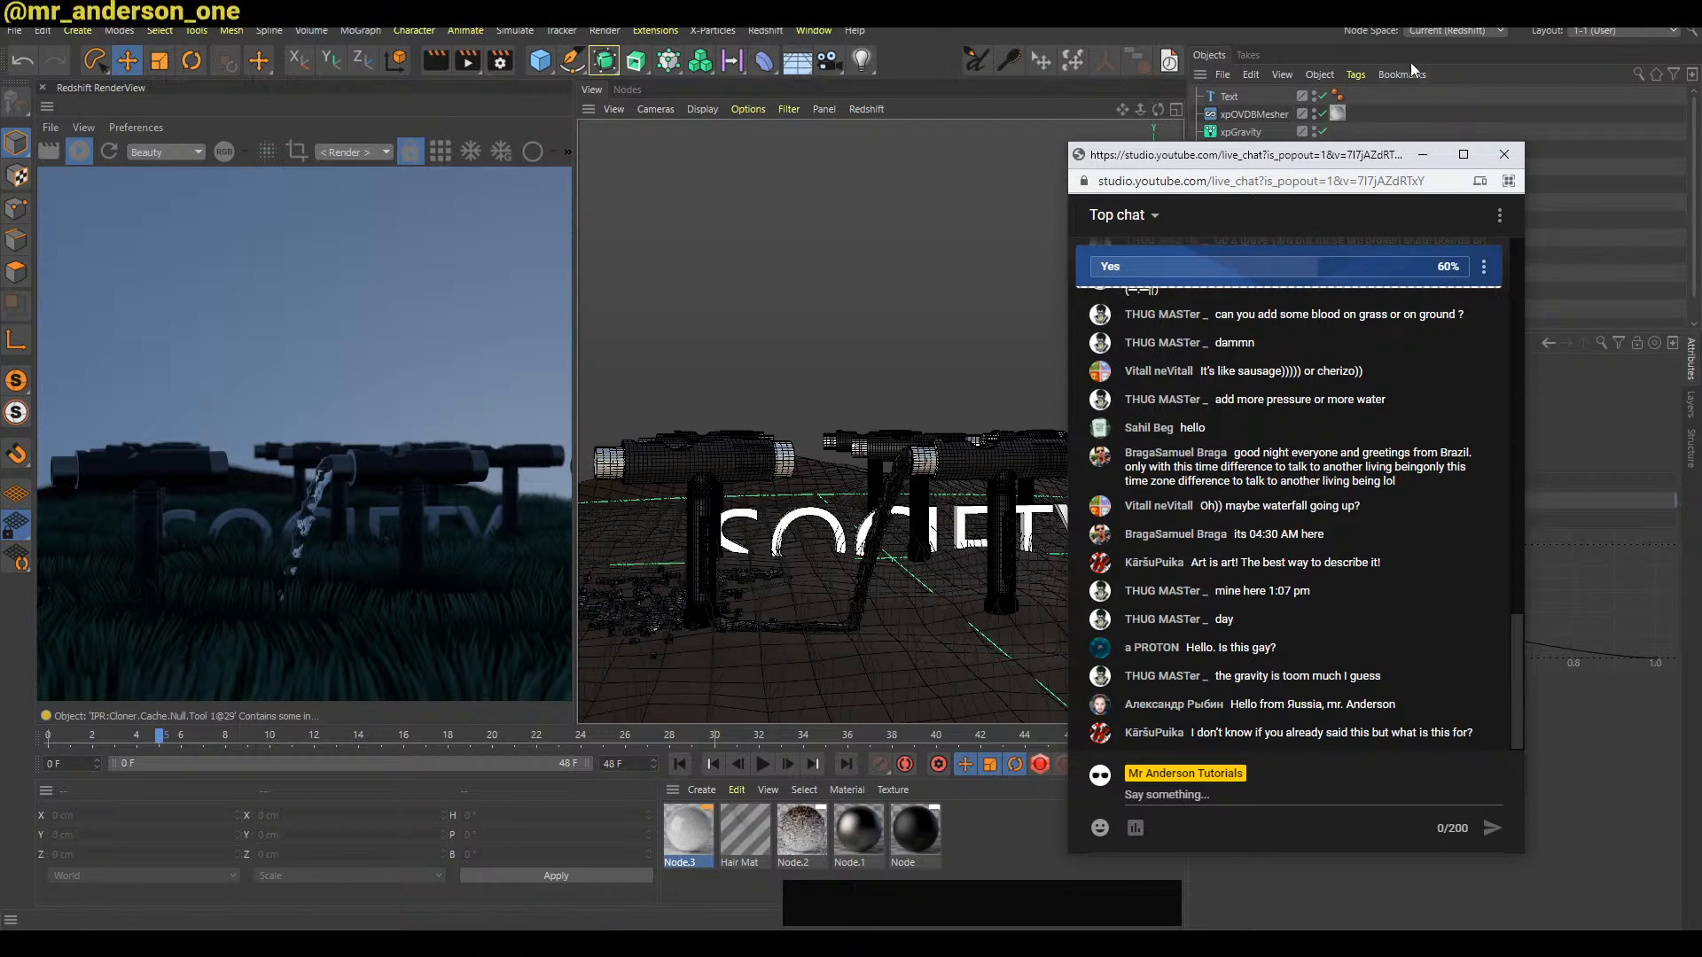
left_click(1424, 156)
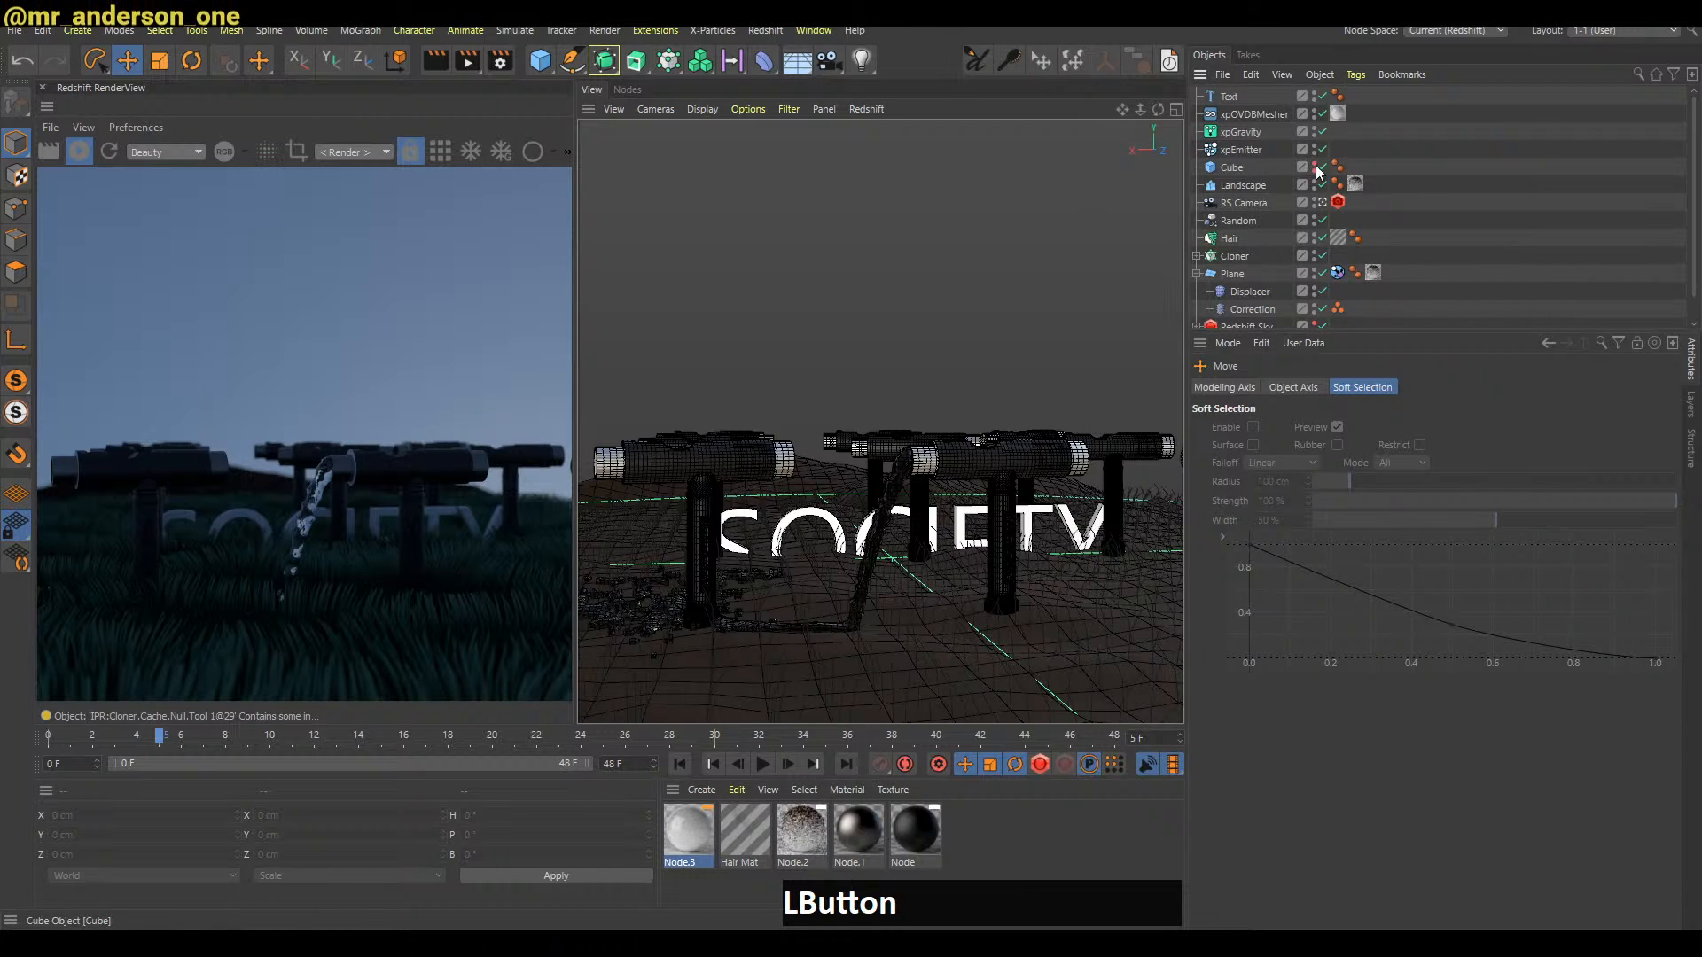
Compare the render with and without grass, leaving the Hair object disabled
left_click(1323, 243)
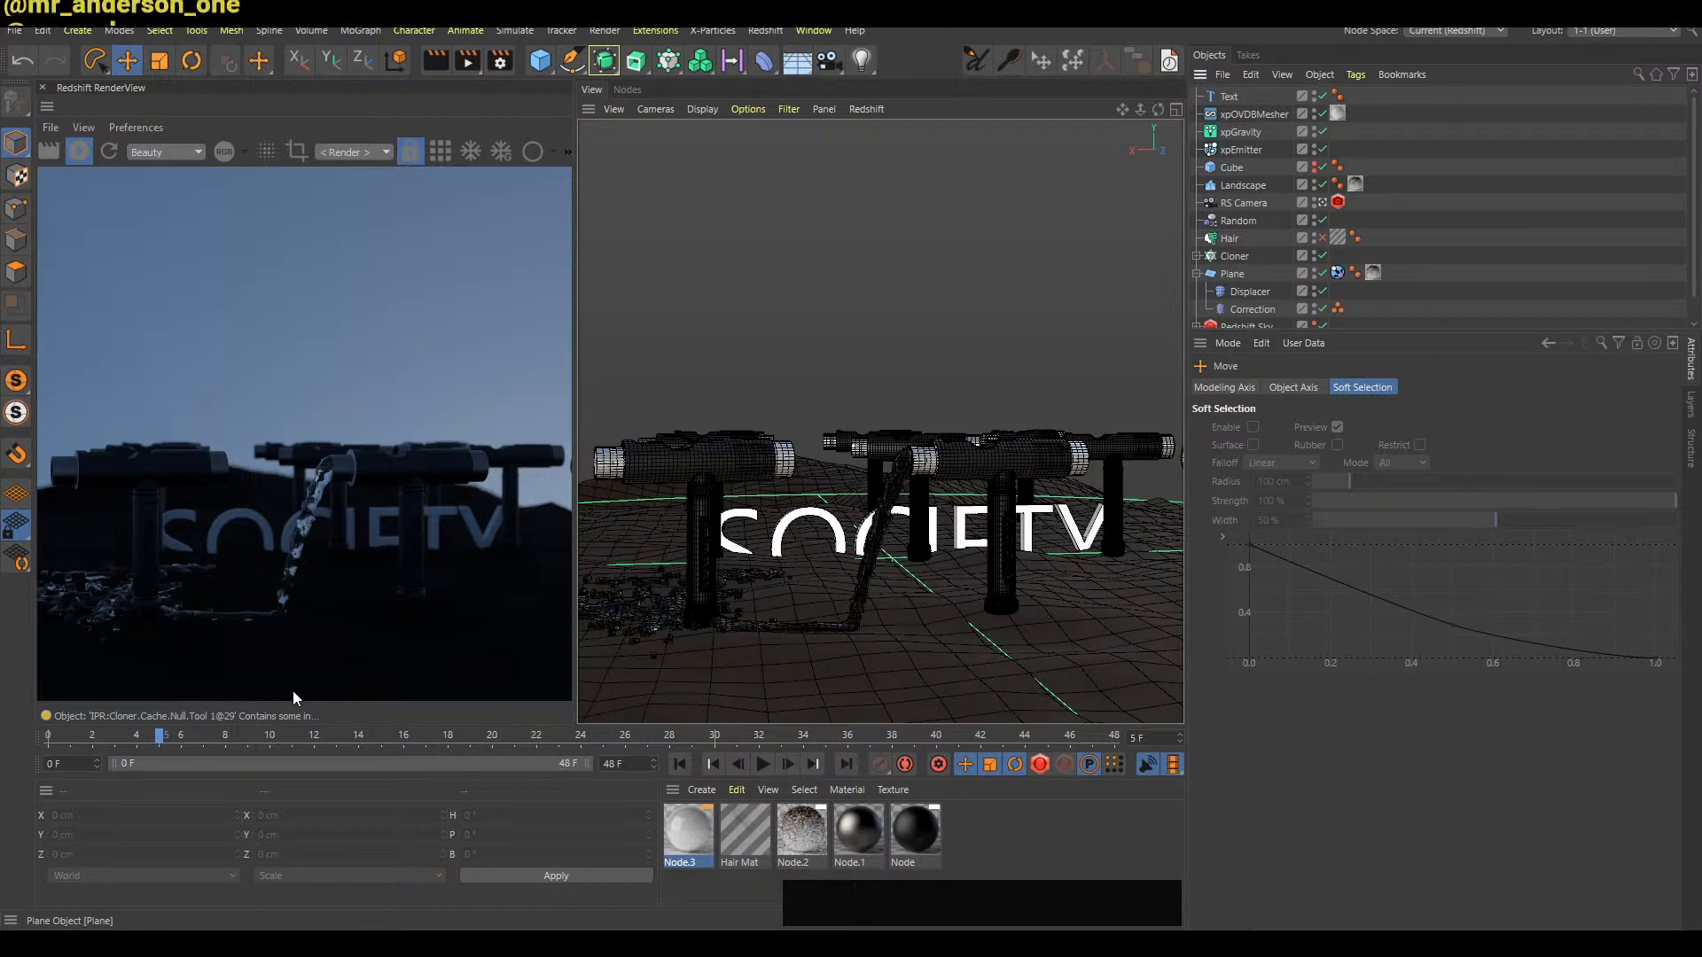
left_click(1312, 236)
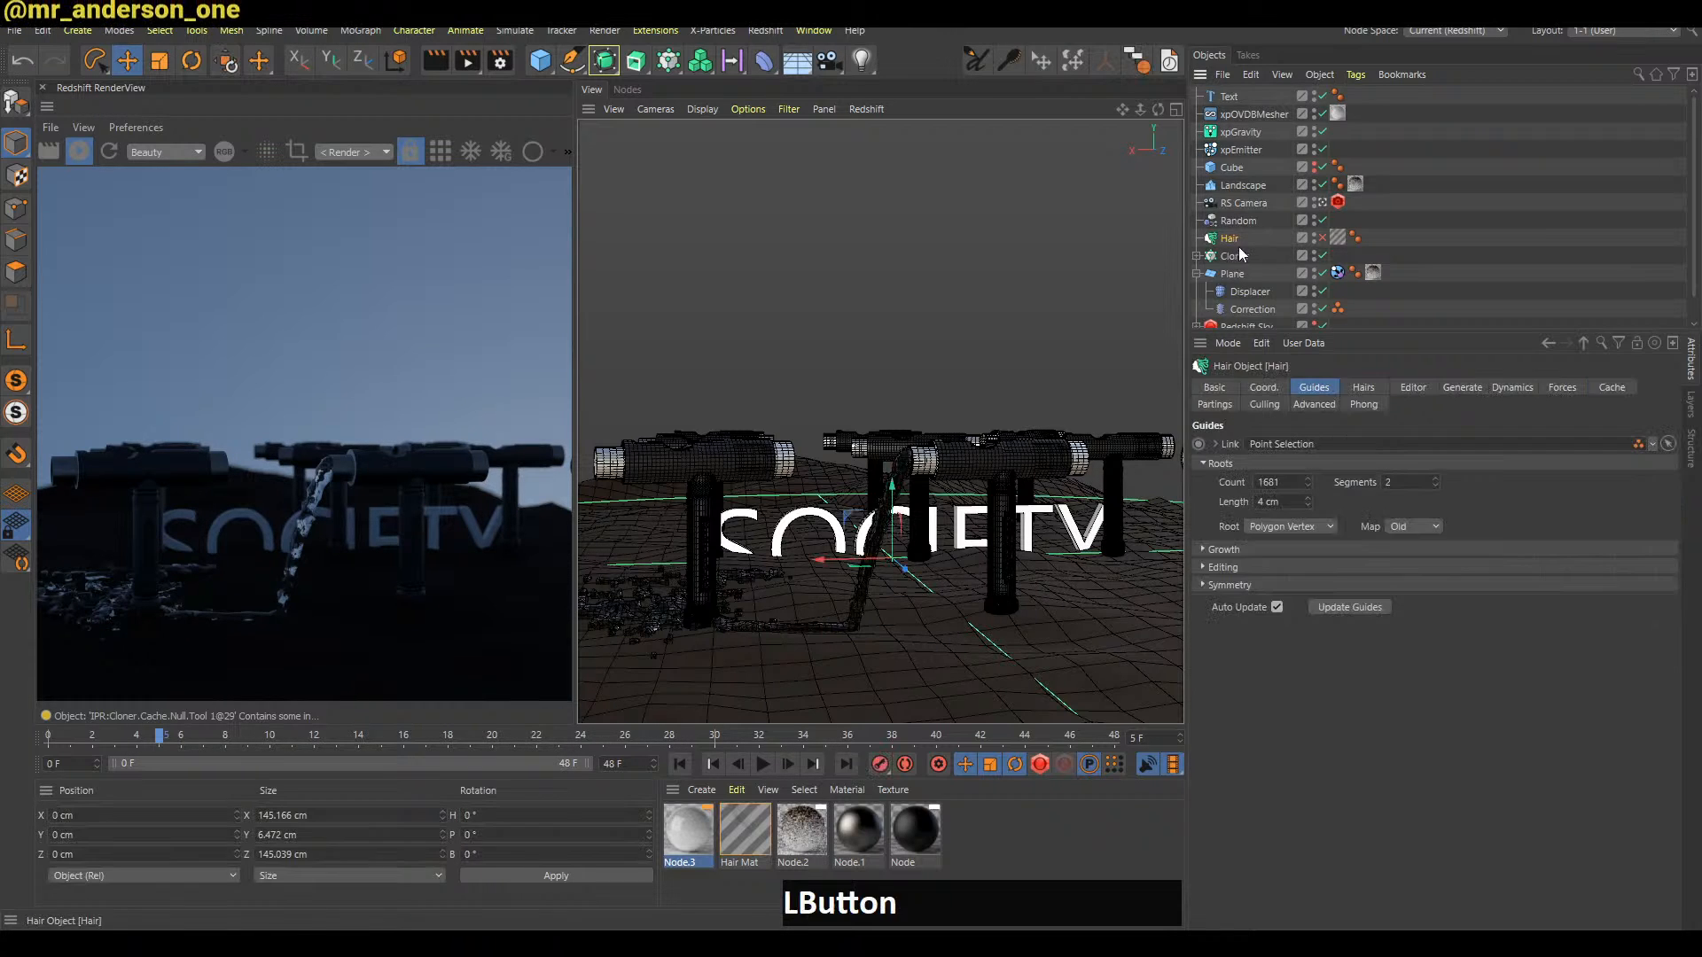
left_click(1322, 238)
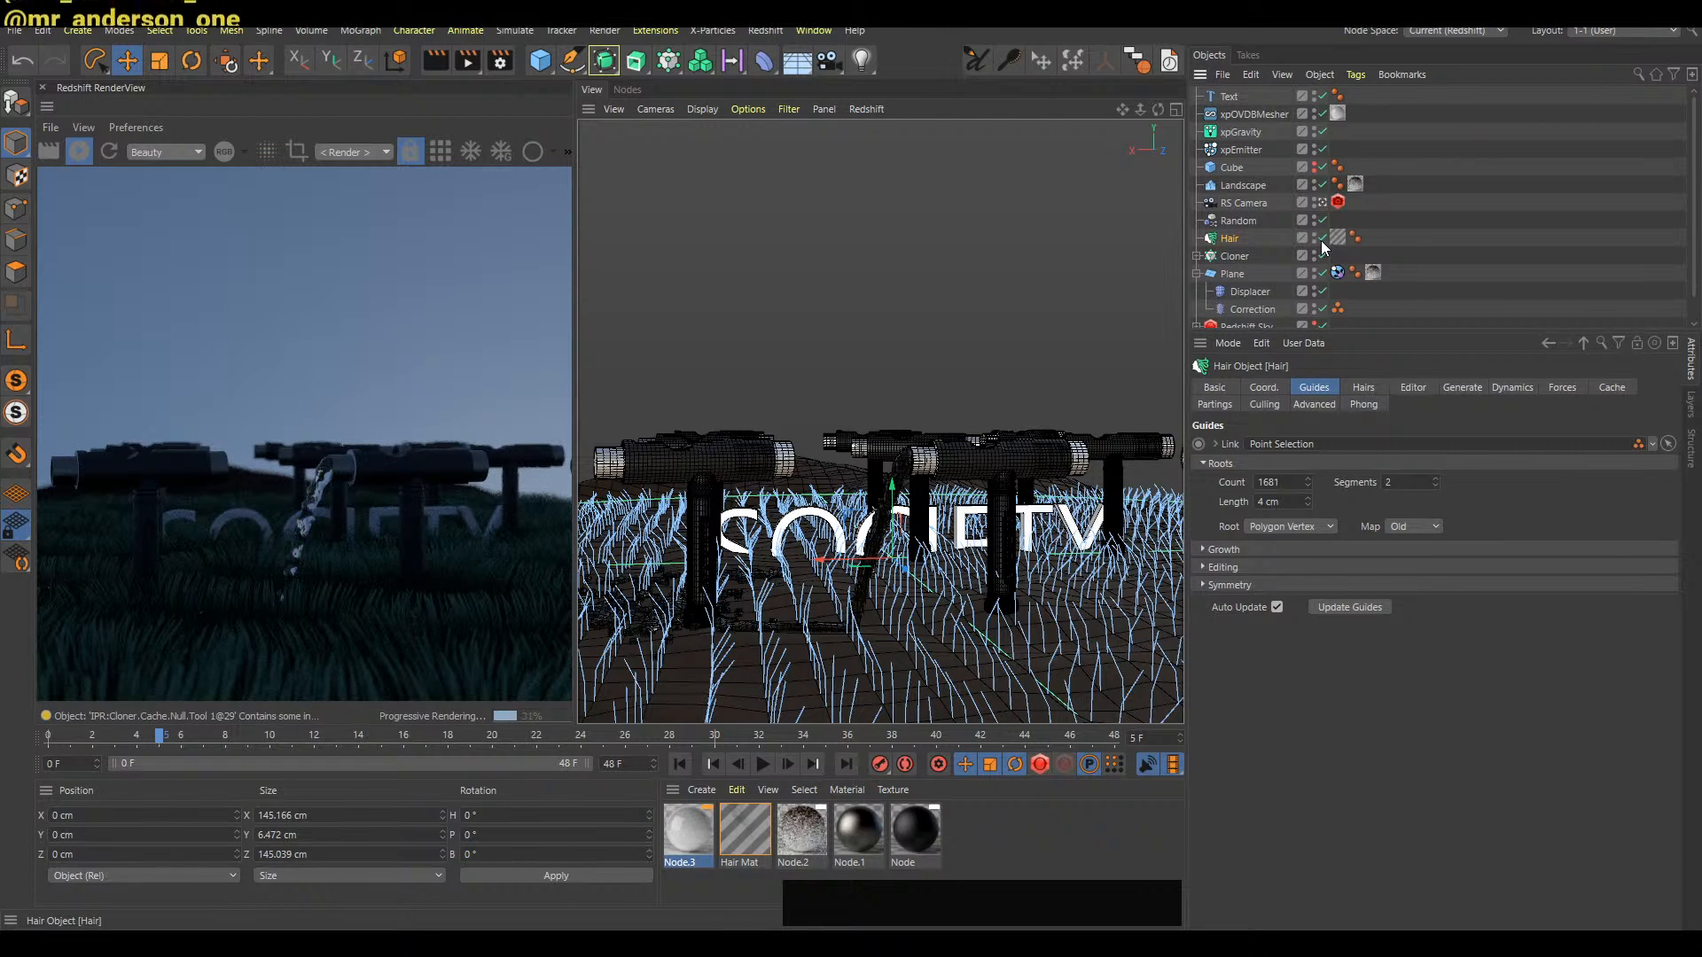
left_click(1322, 238)
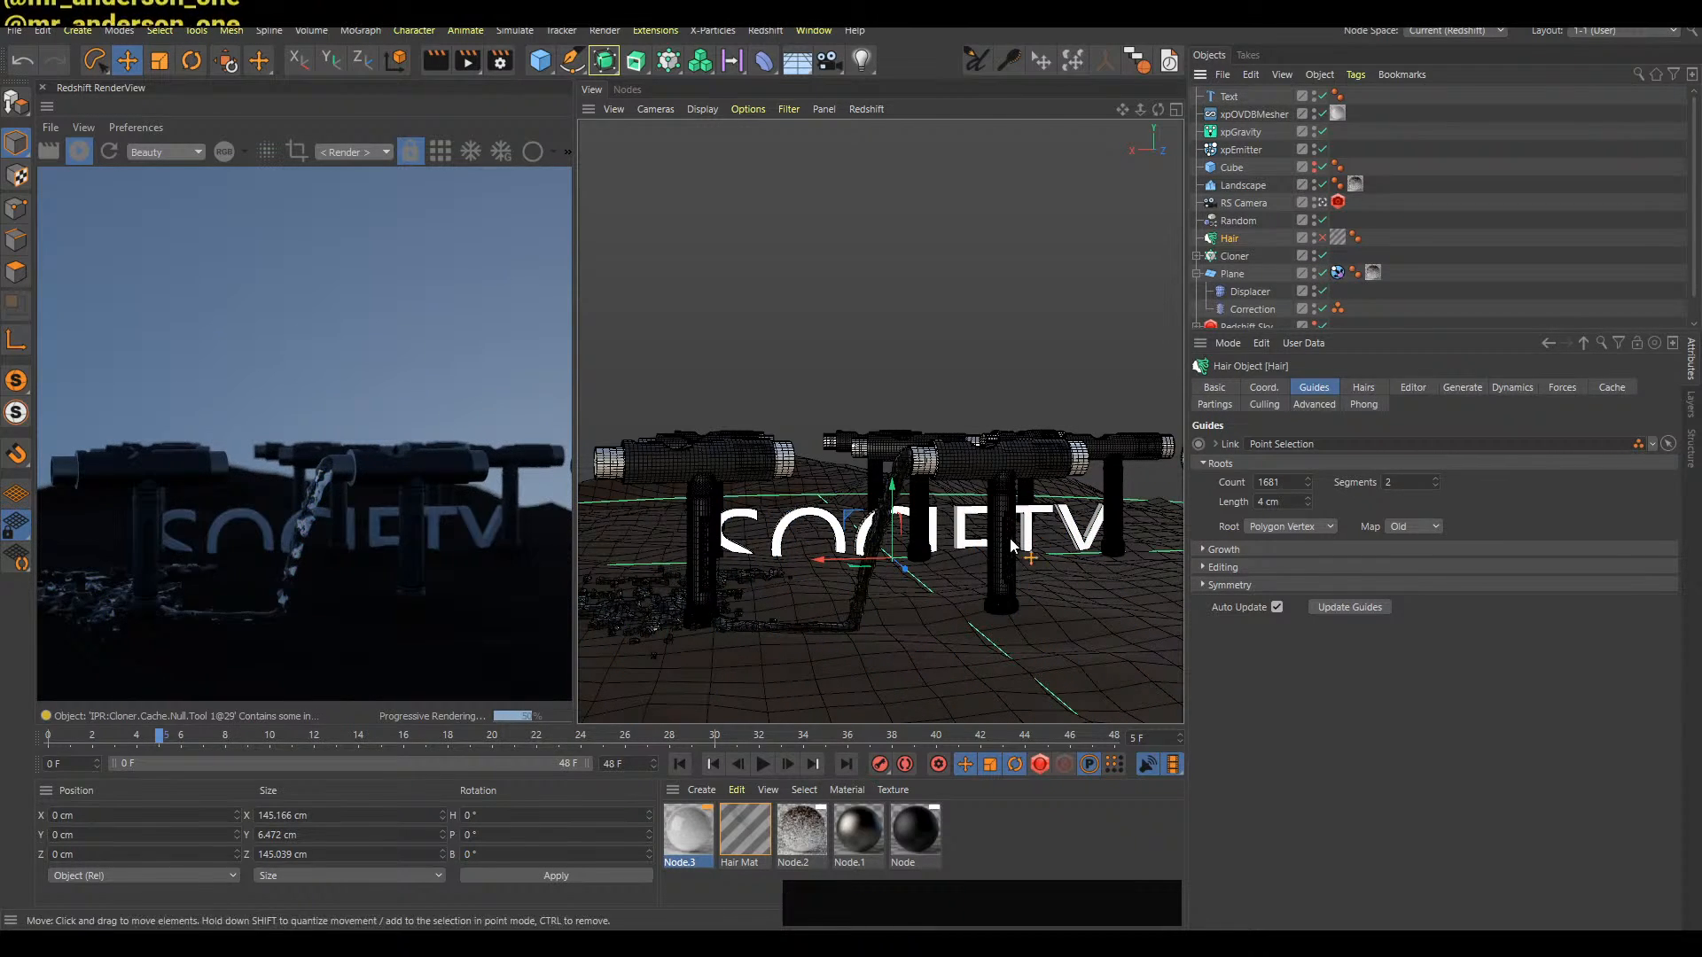
Look at the bare ground and text from a higher angle, previewing the simulation at frames 34, 16 and 0 in Redshift
middle_click_drag(941, 585, 947, 582, "alt")
left_click_drag(947, 581, 953, 594, "alt")
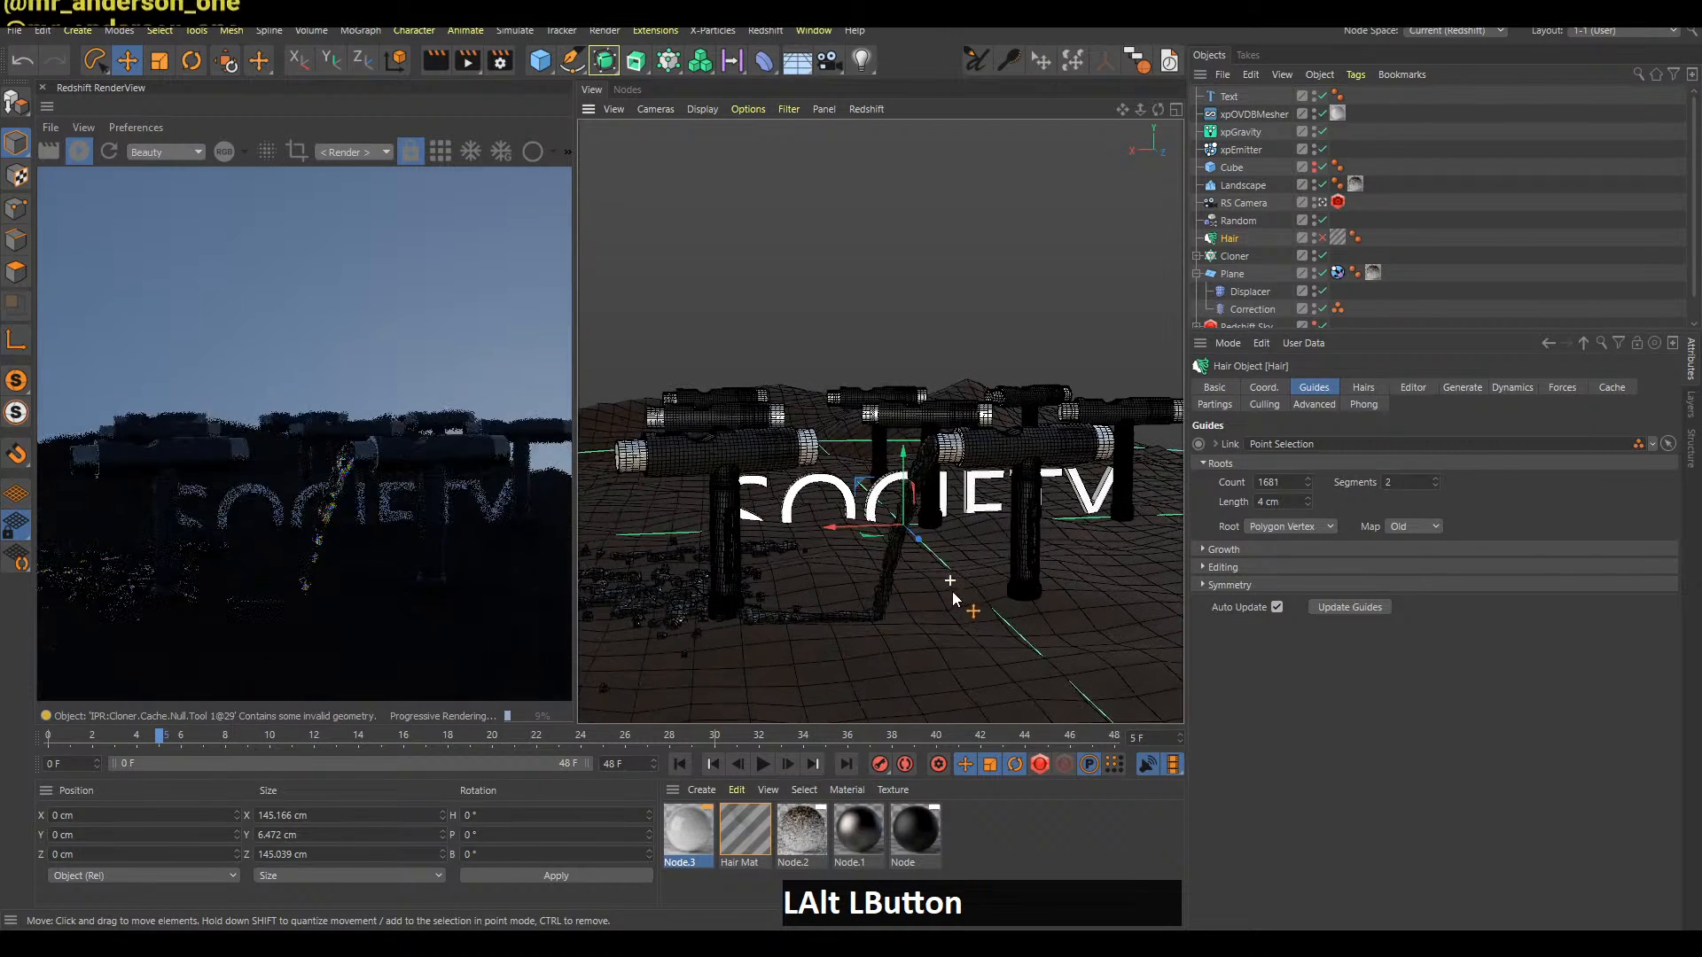
key("b")
key("f")
key("b")
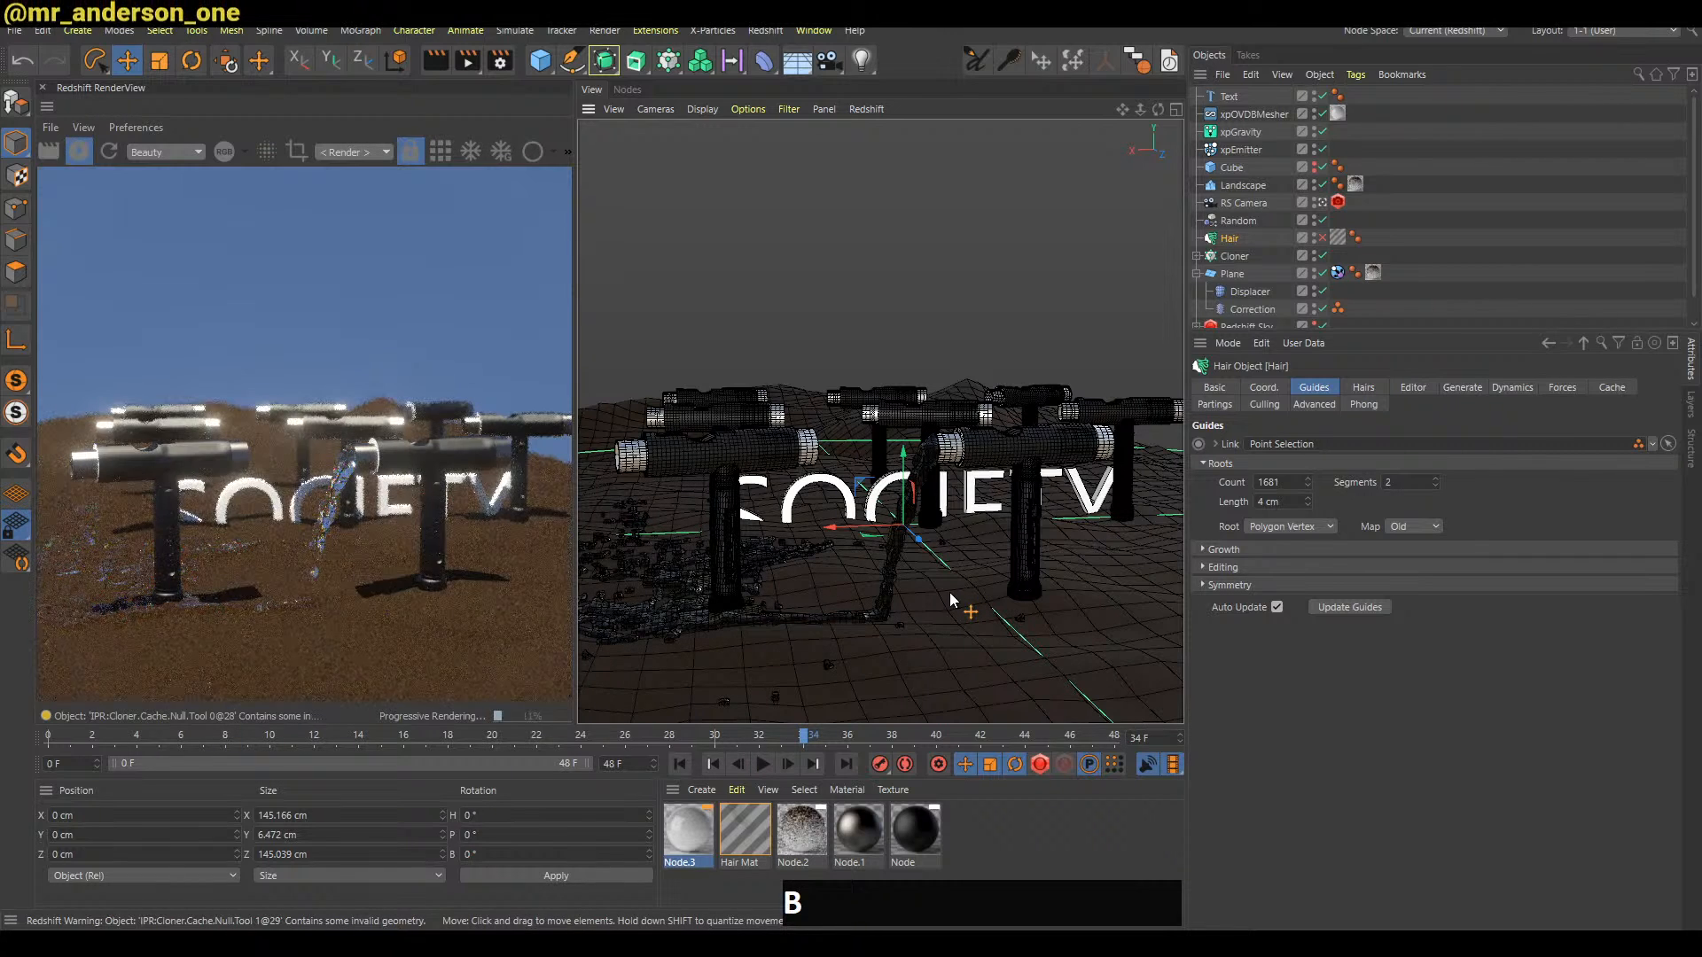
key("f")
key("b")
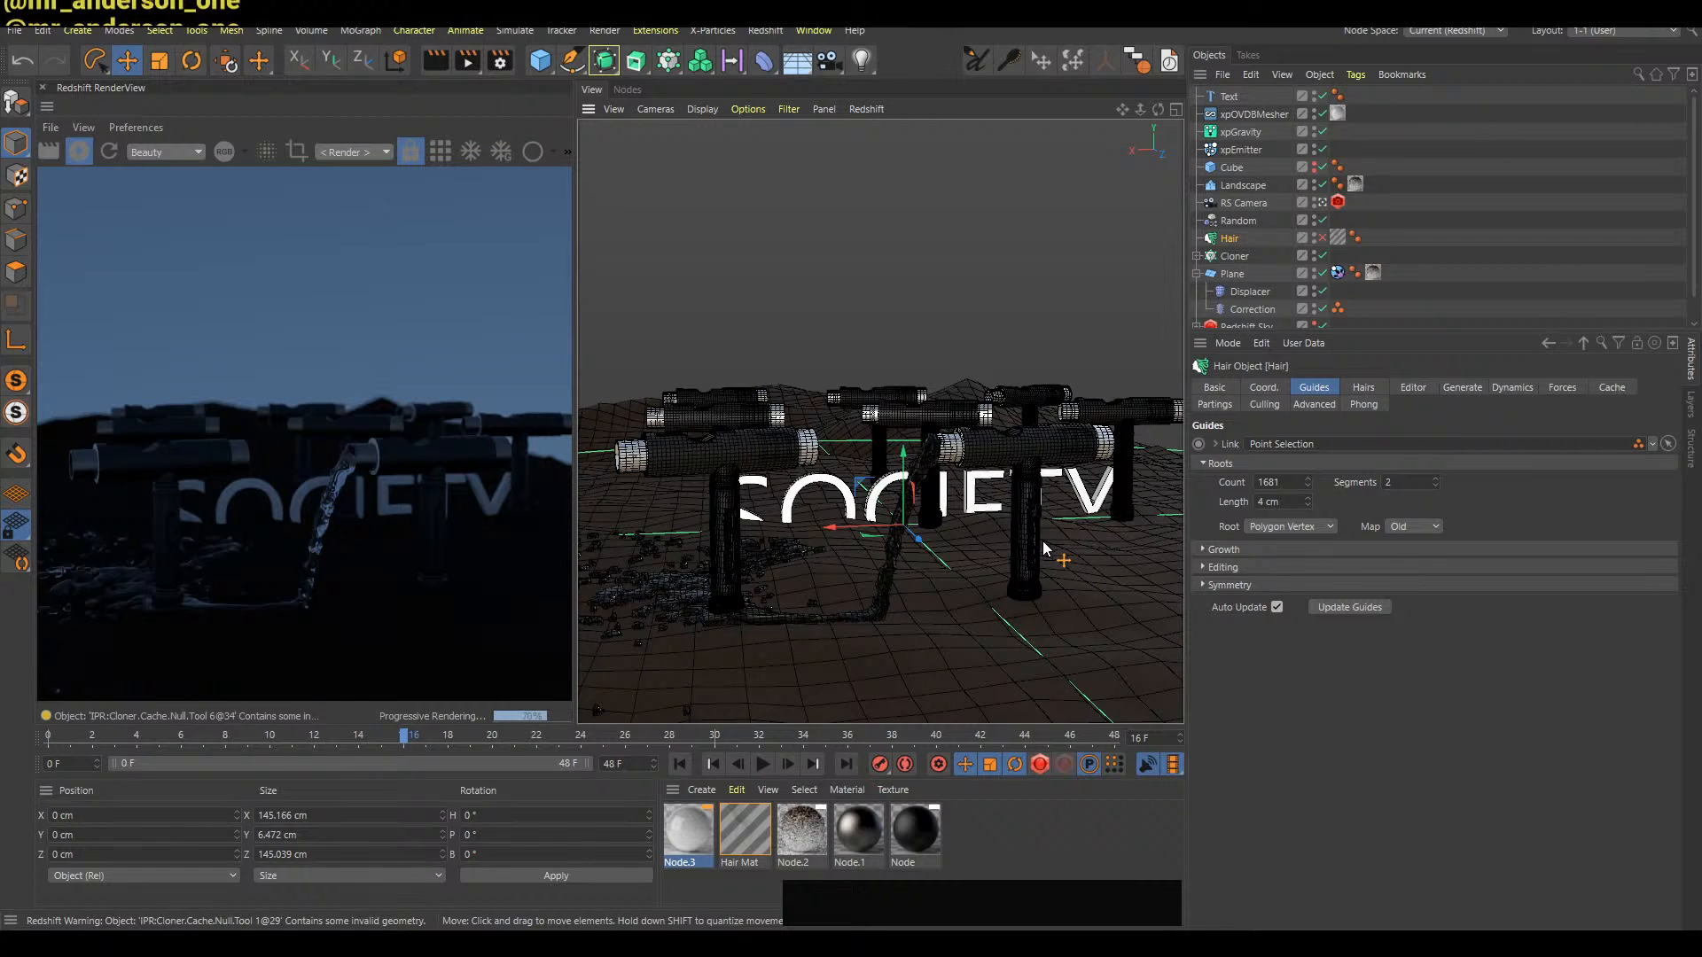
key("shift+a")
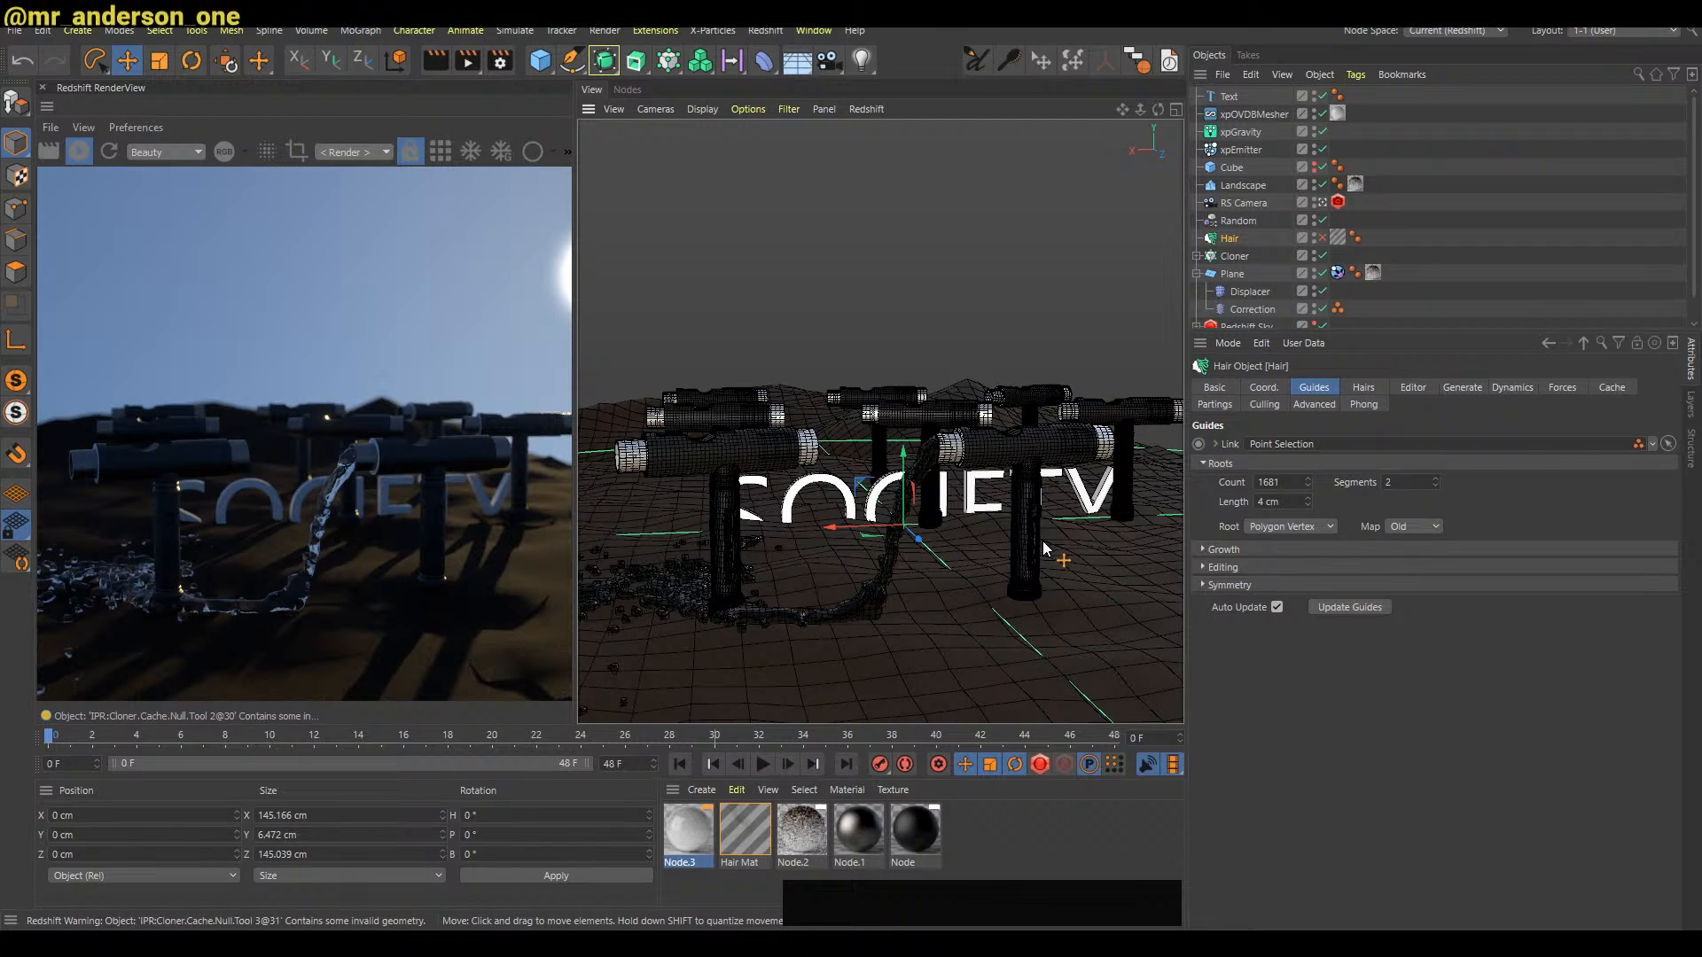
key("b")
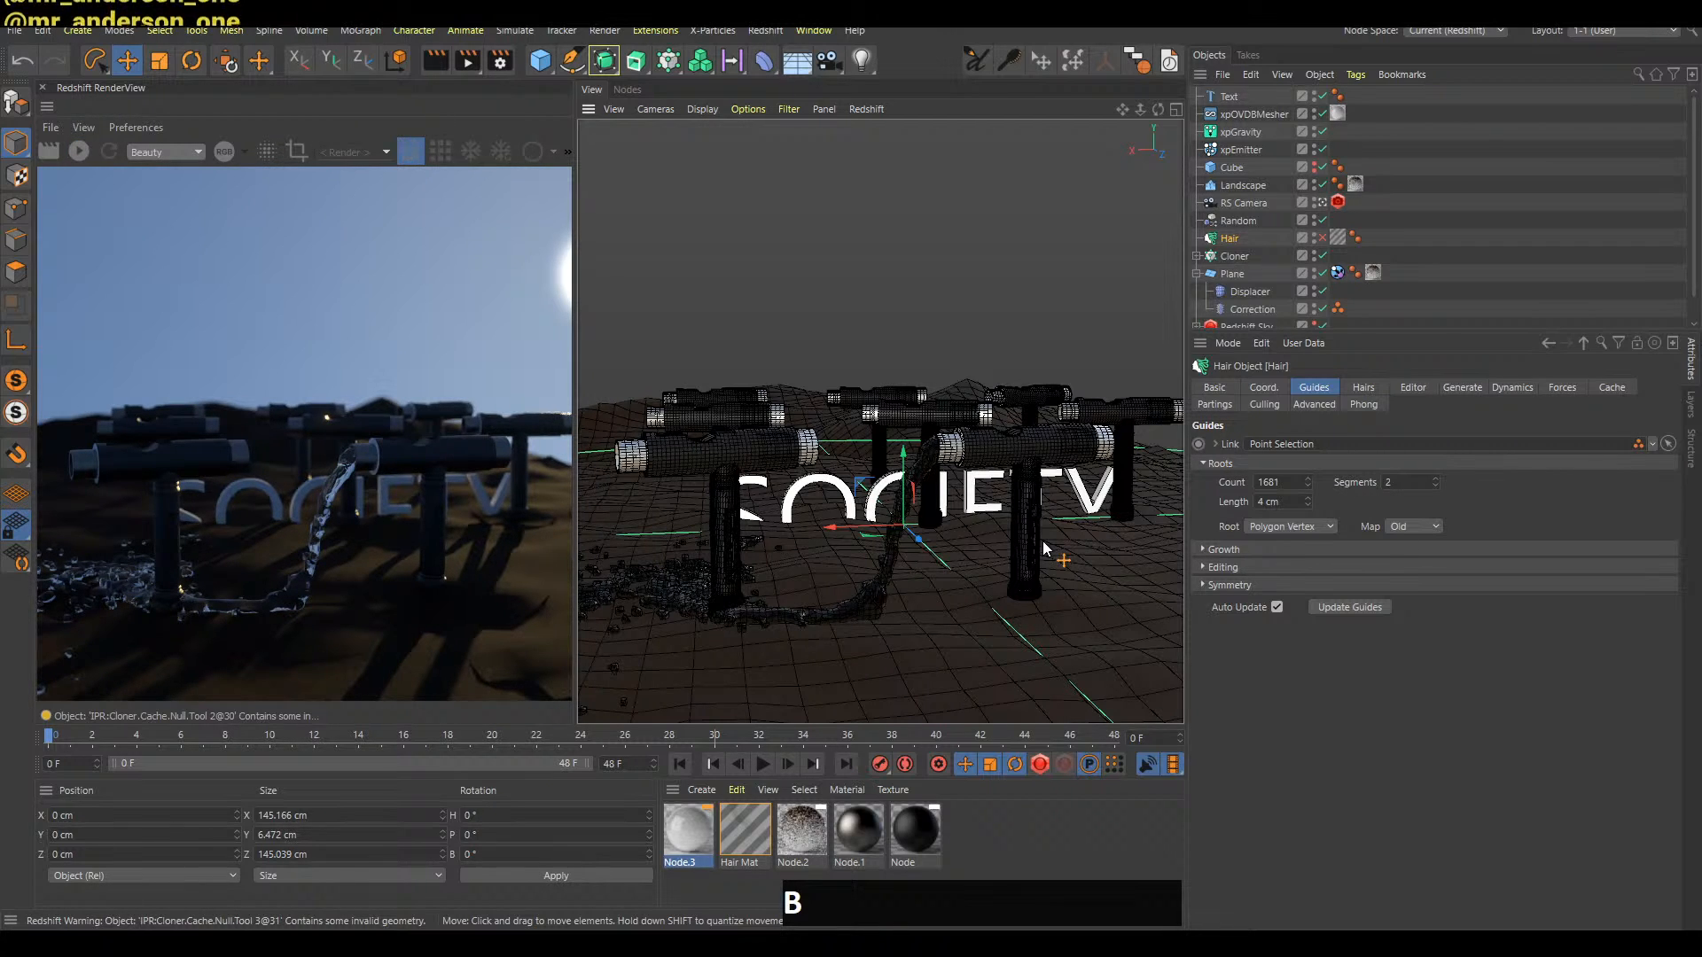
Set the Redshift Sky's heading rotation to 109° and preview the lighting
left_click_drag(1259, 333, 1259, 423)
left_click(1259, 326)
left_click(1262, 477)
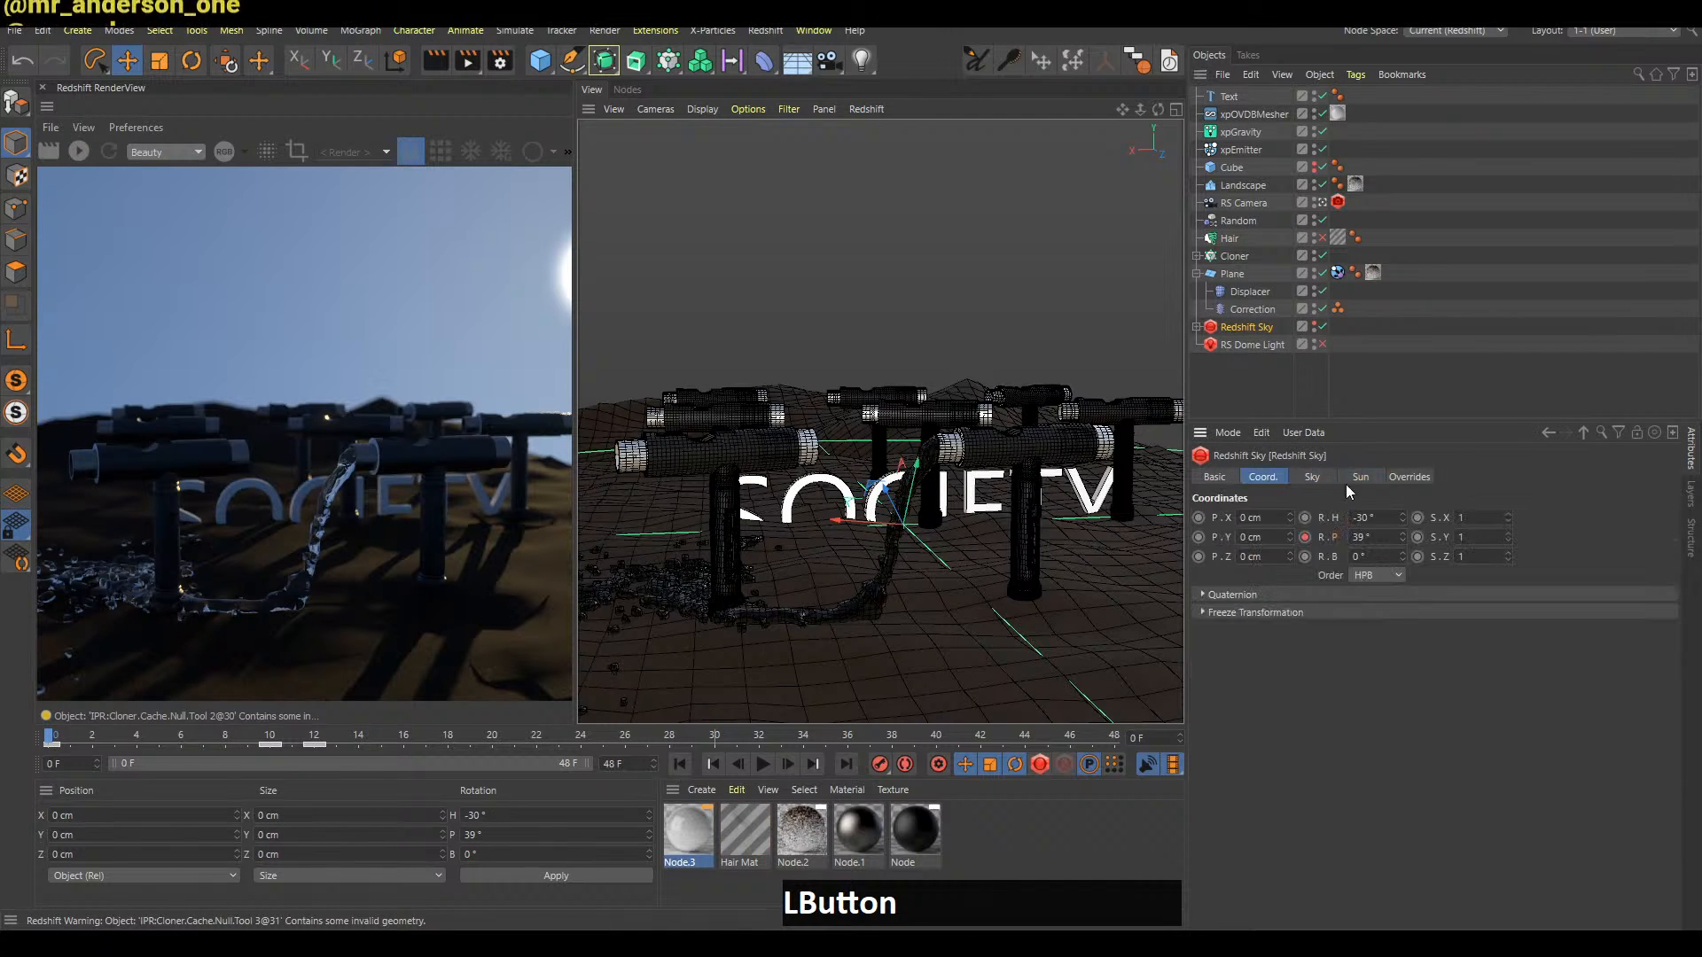
left_click_drag(1405, 520, 1403, 375)
key("b")
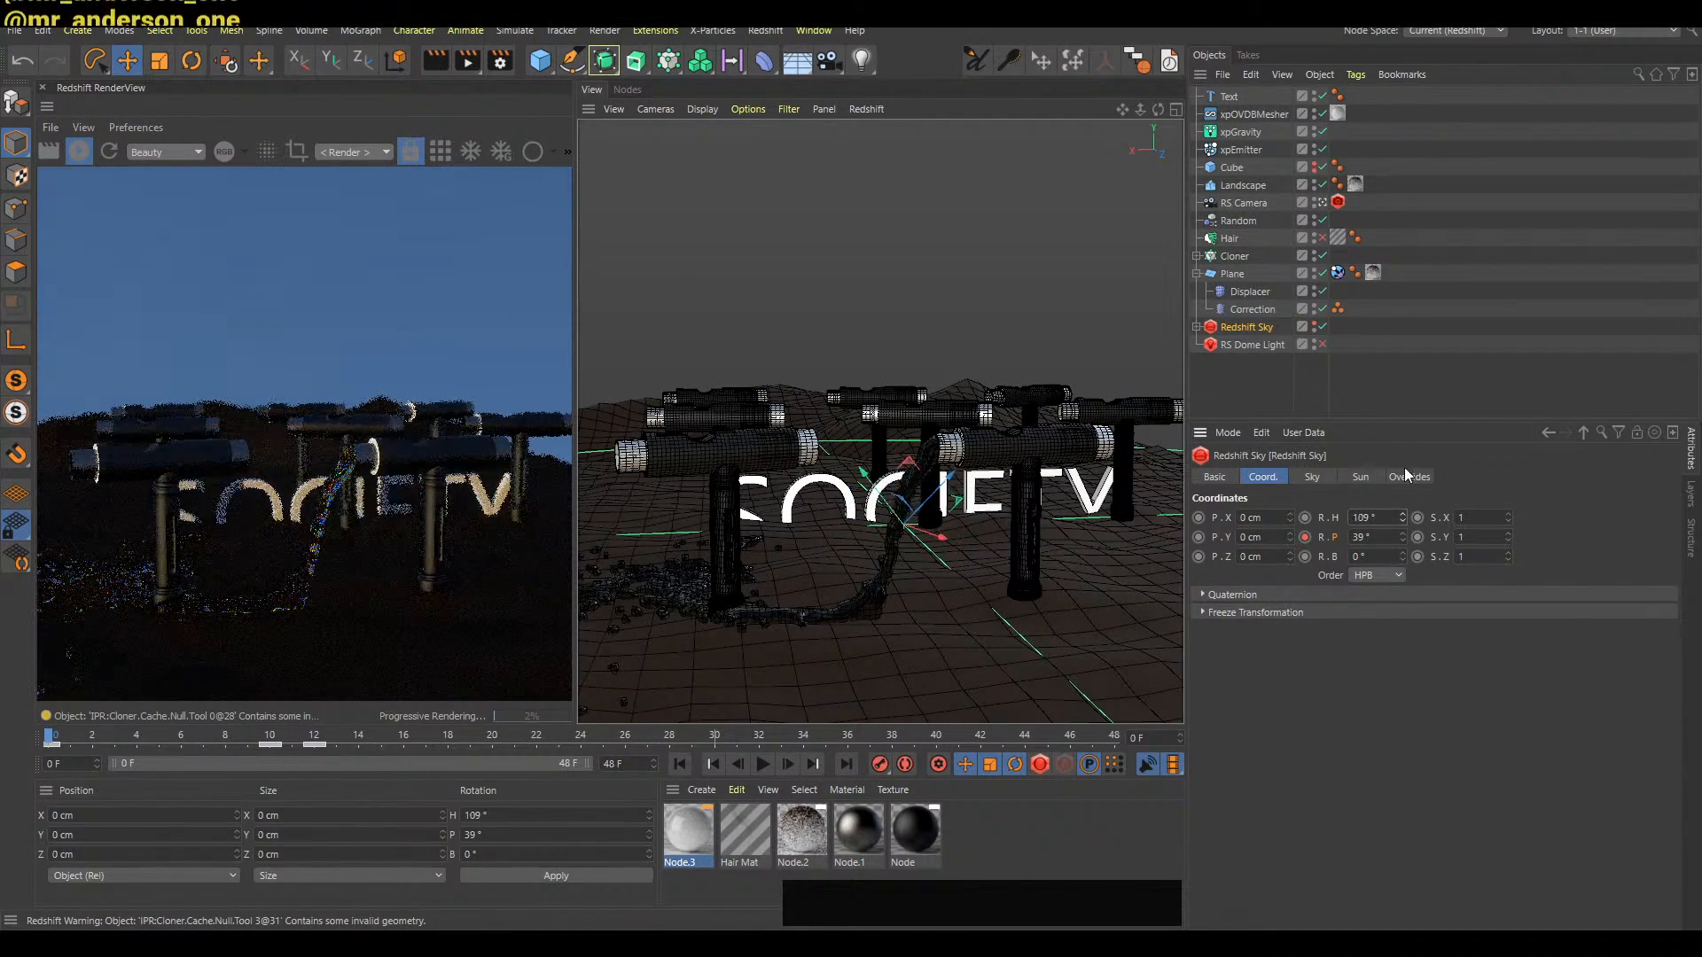
Replace the sky's last heading change with 6°, play the simulation briefly, and return to frame 0
key("ctrl+z")
key("a")
key("f")
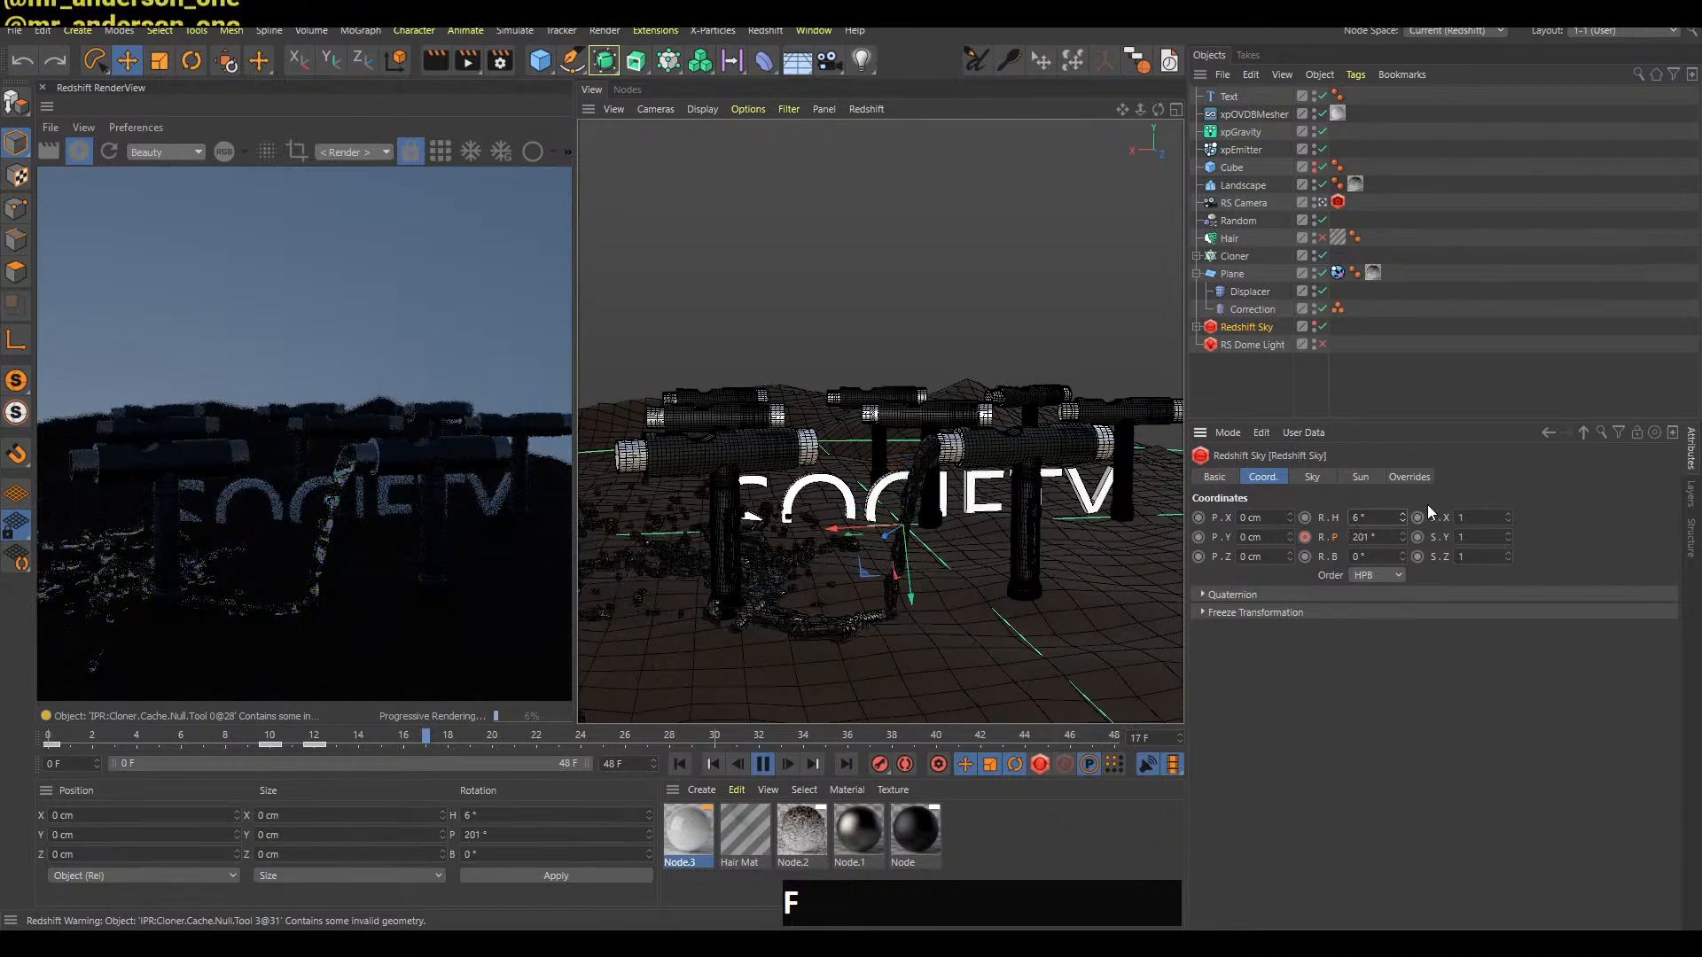
key("f")
key("a")
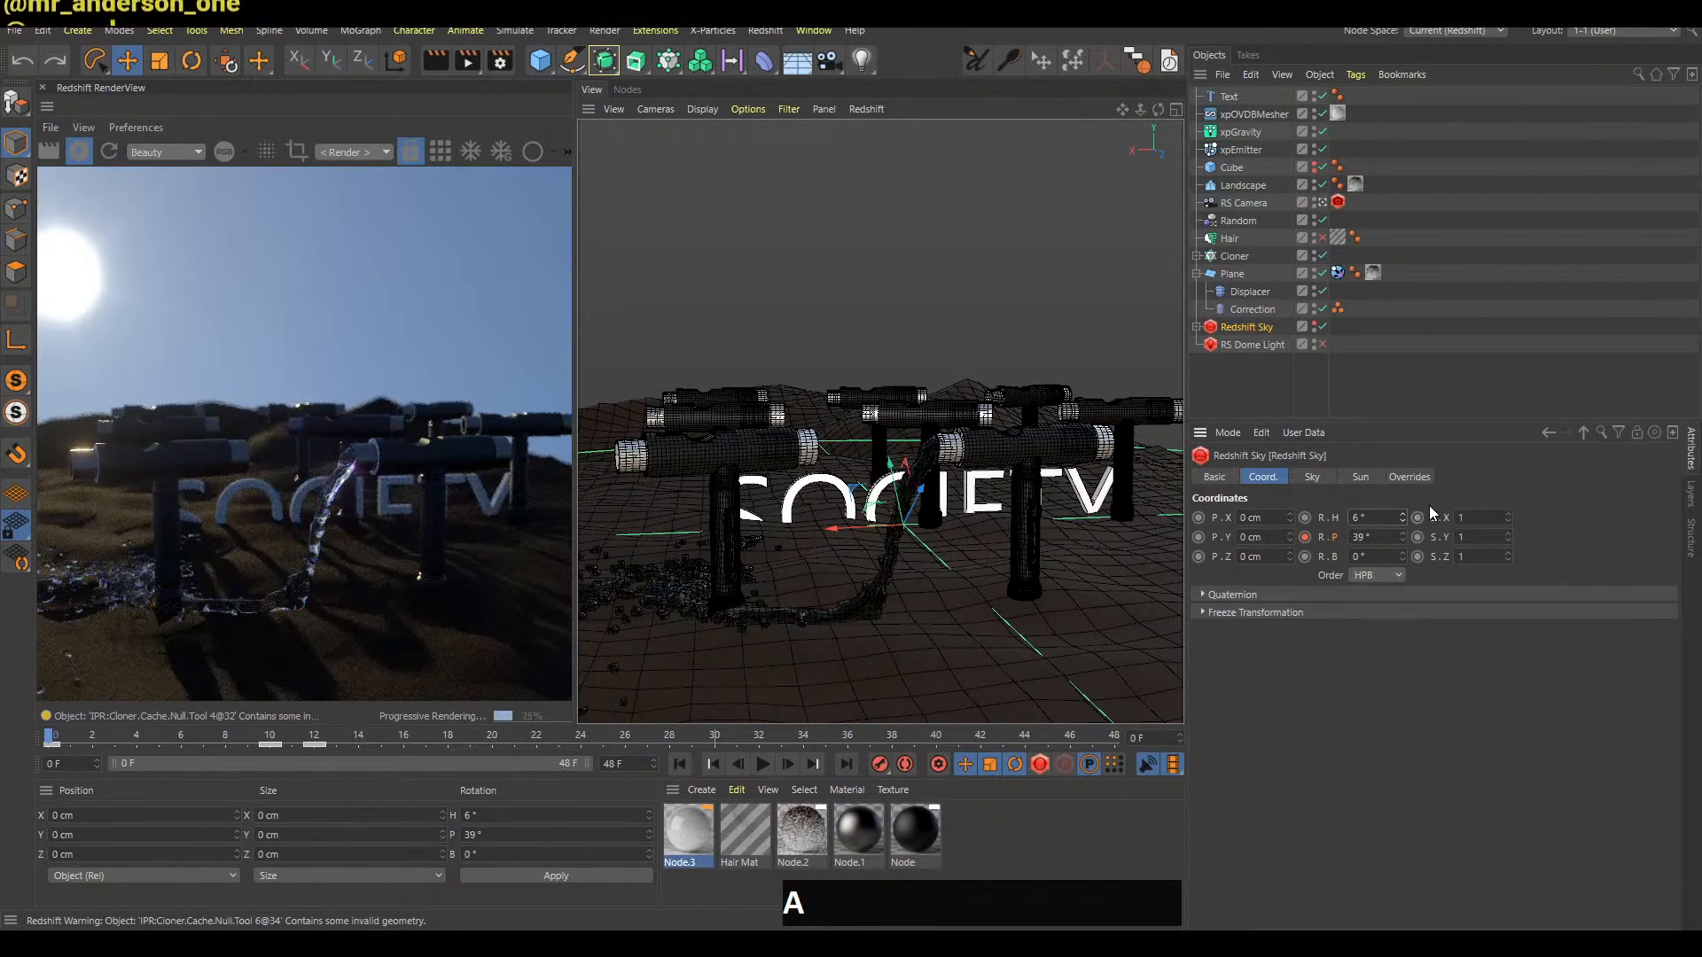
Advance the simulation frame by frame to frame 29 while checking the sunlight in the Redshift preview, and save the project
key("g")
key("g")
key("g")
key("g")
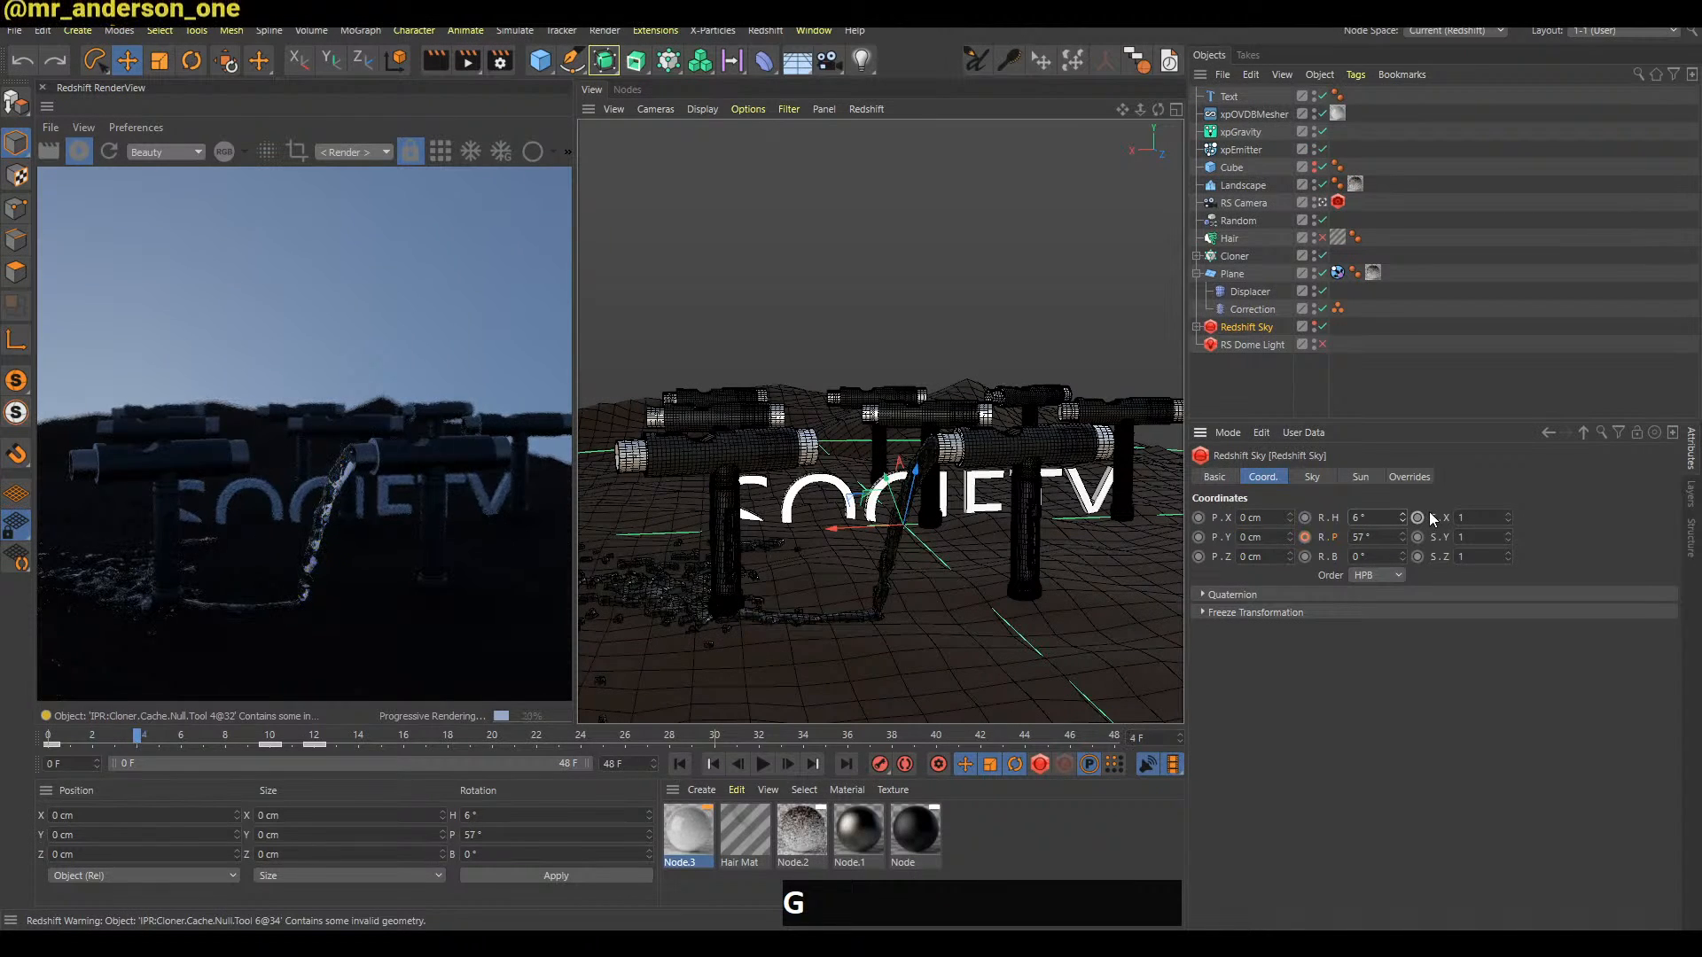
key("g")
key("g")
key("g")
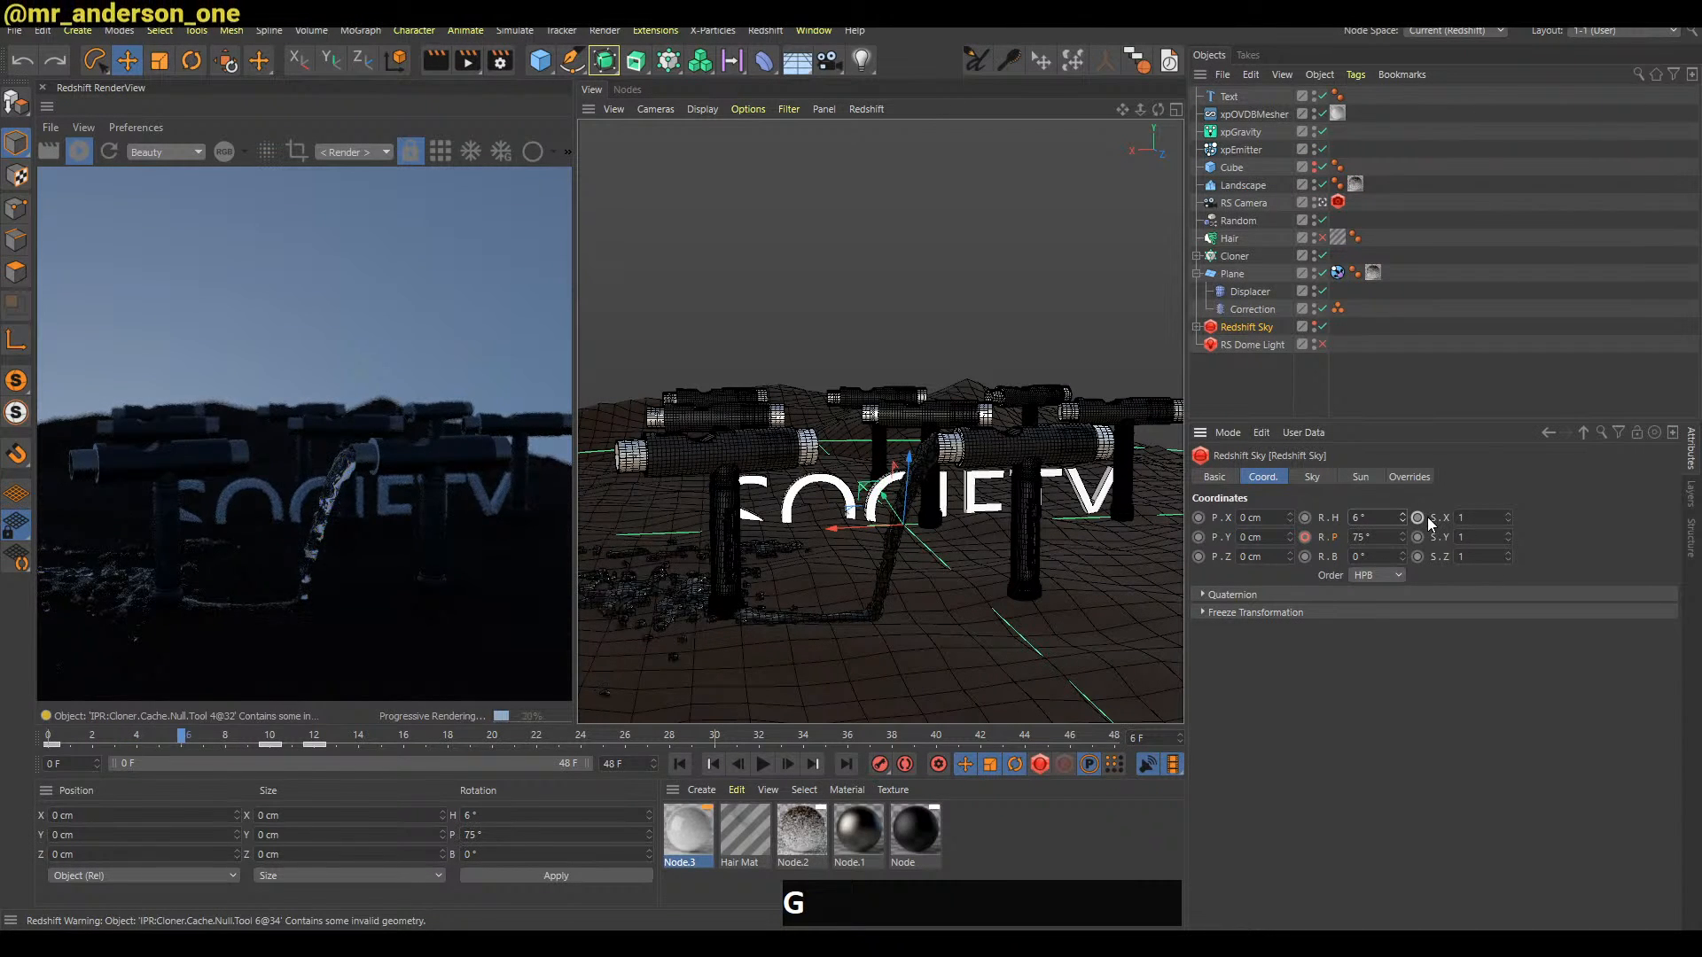
key("g")
key("g")
key("g")
key("g")
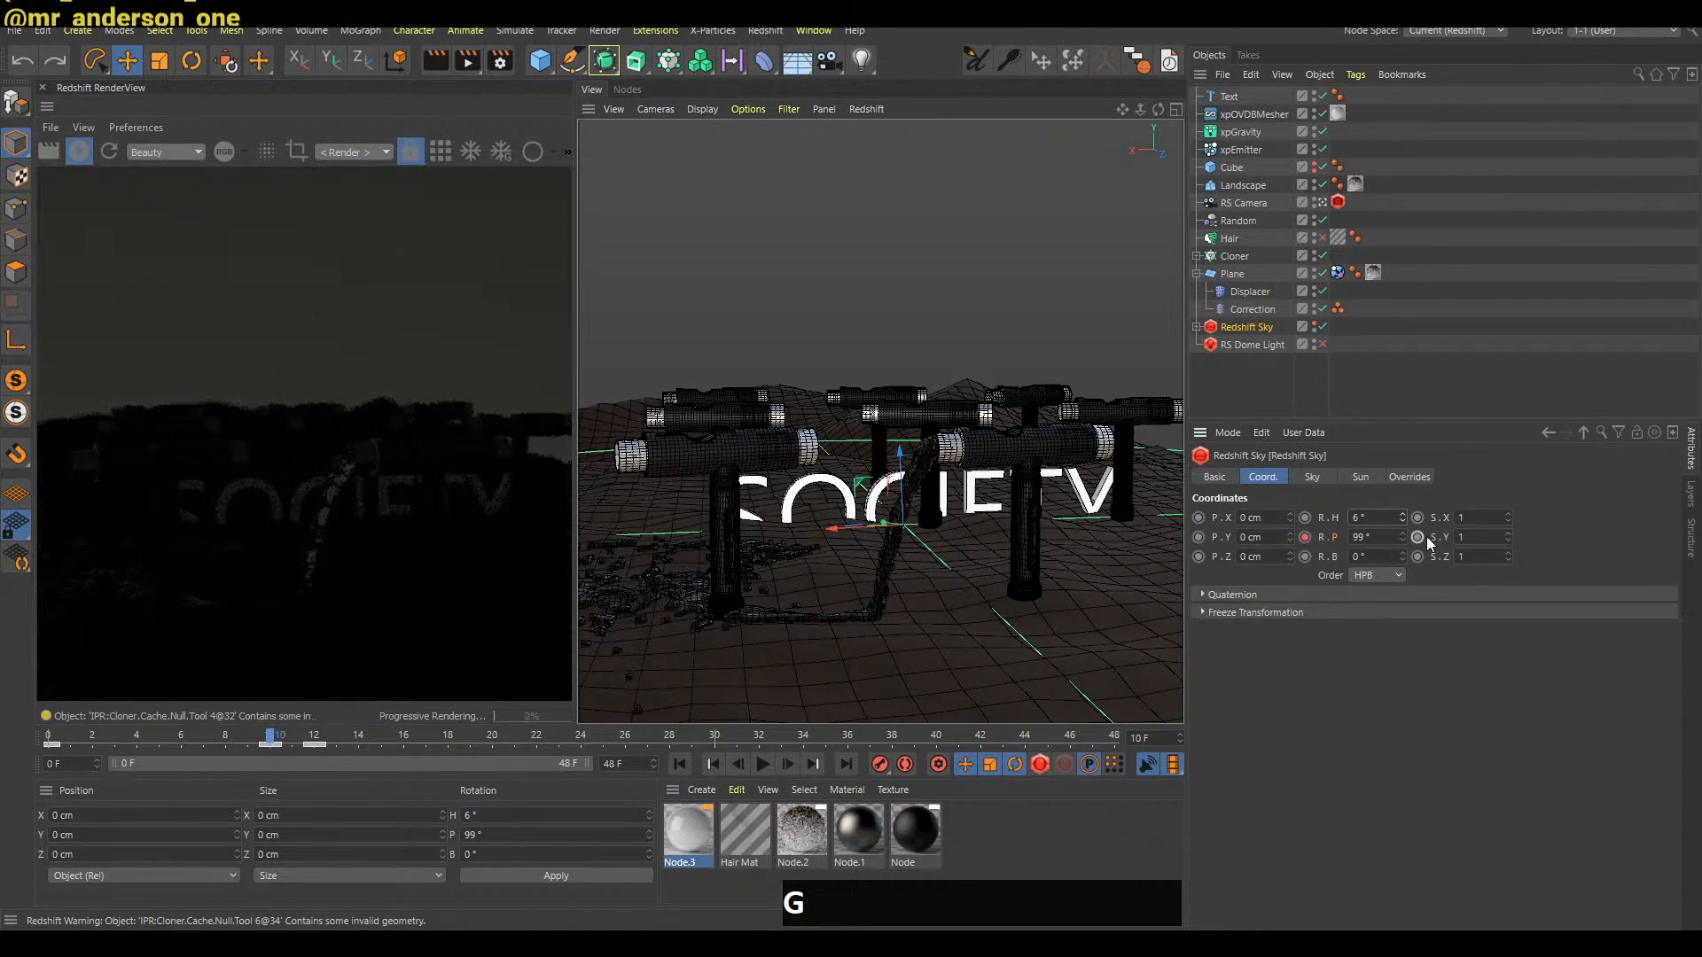
key("g")
key("g")
key("g")
key("g")
key("g")
key("g")
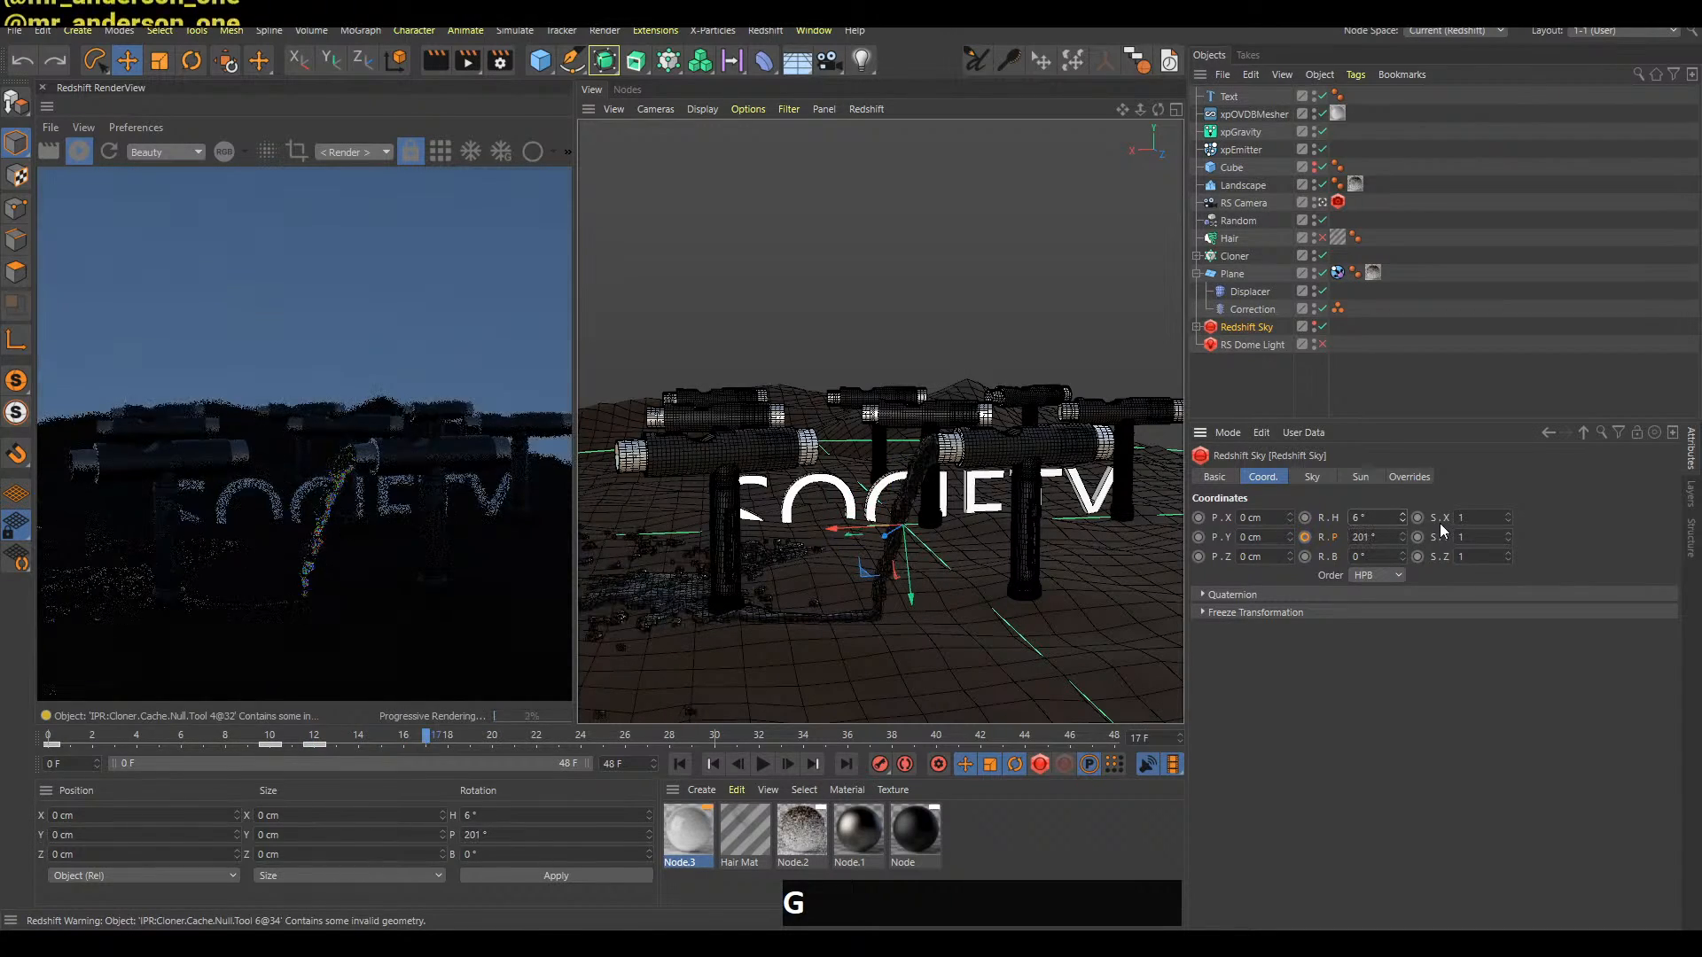
key("g")
key("g")
key("g")
key("g")
key("g")
key("g")
key("g")
key("g")
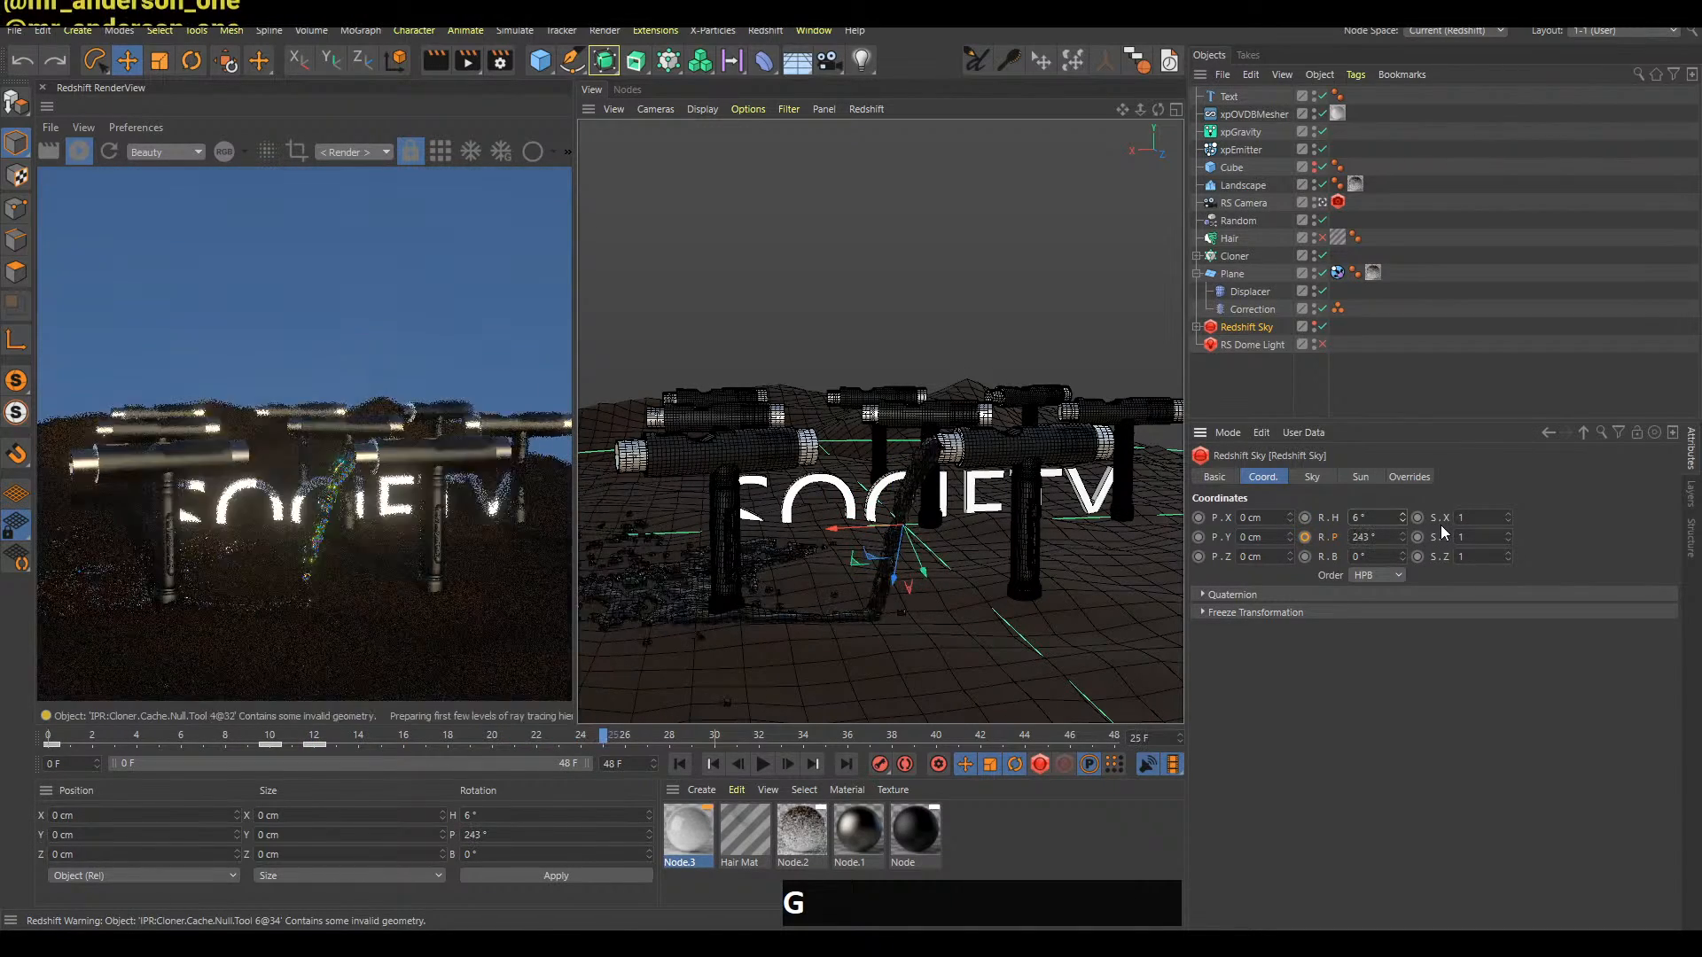
key("g")
key("g")
key("g")
key("g")
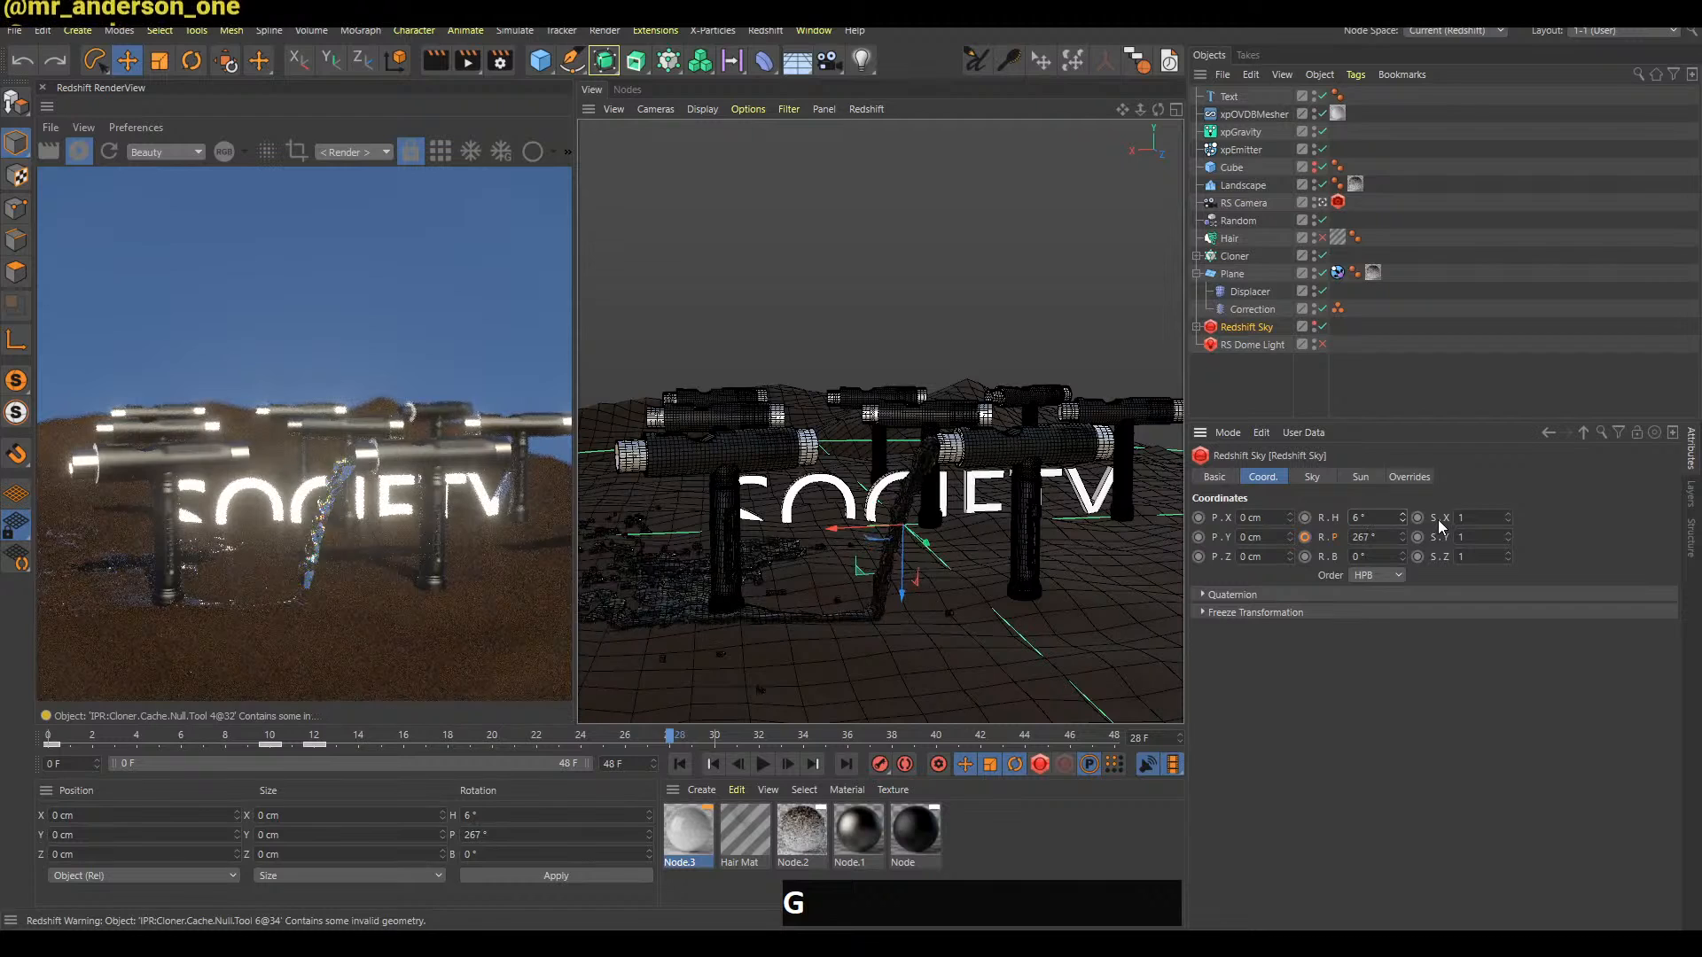
key("ctrl+s")
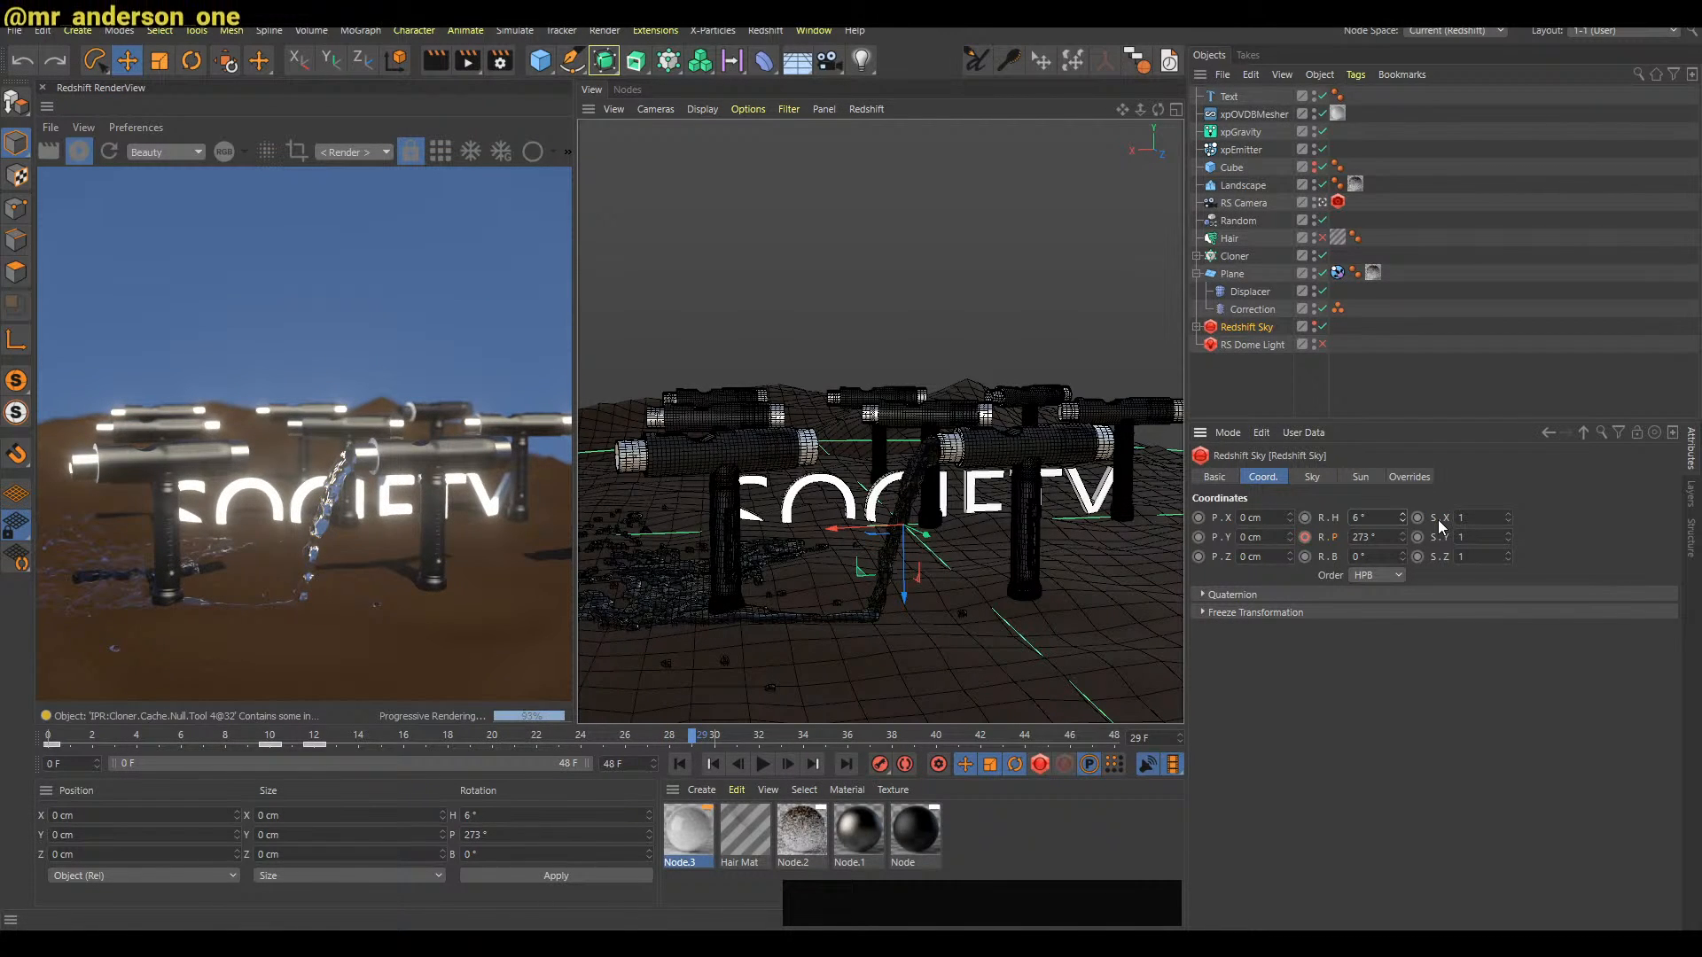
Advance the simulation frame by frame from frame 29 through 49, checking the sunlight in the Redshift preview, and switch to the live chat
key("g")
key("g")
key("g")
key("g")
key("g")
key("g")
key("g")
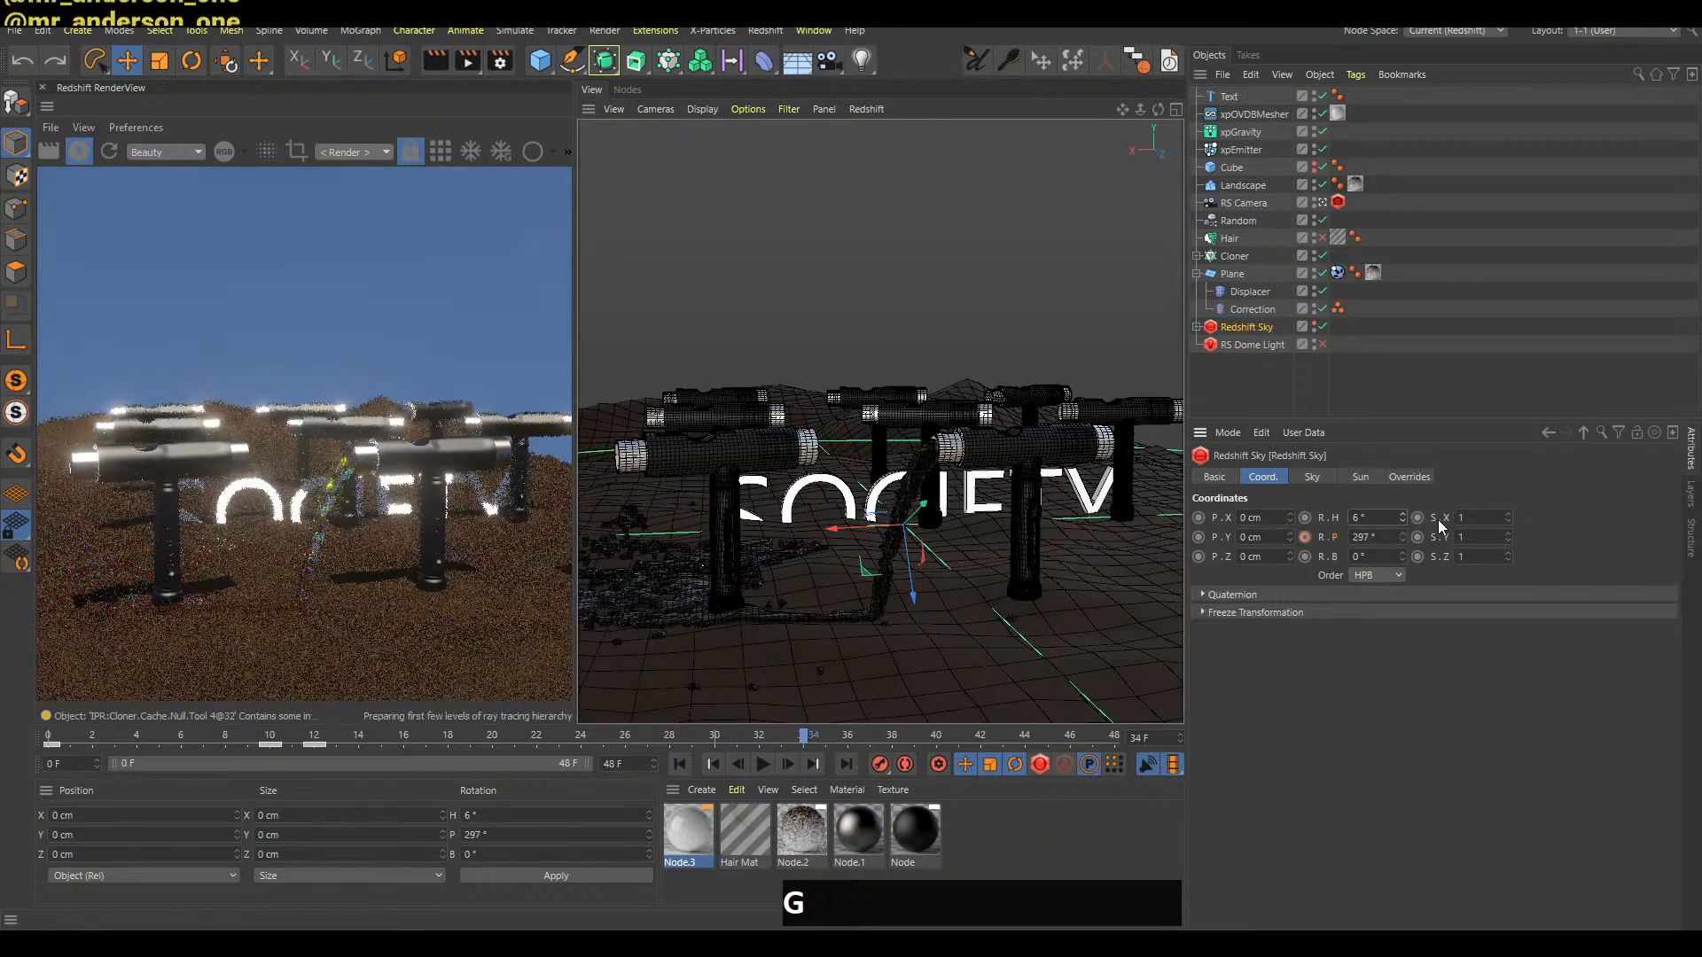
key("g")
key("g")
key("g")
key("g")
key("g")
key("g")
key("g")
key("g")
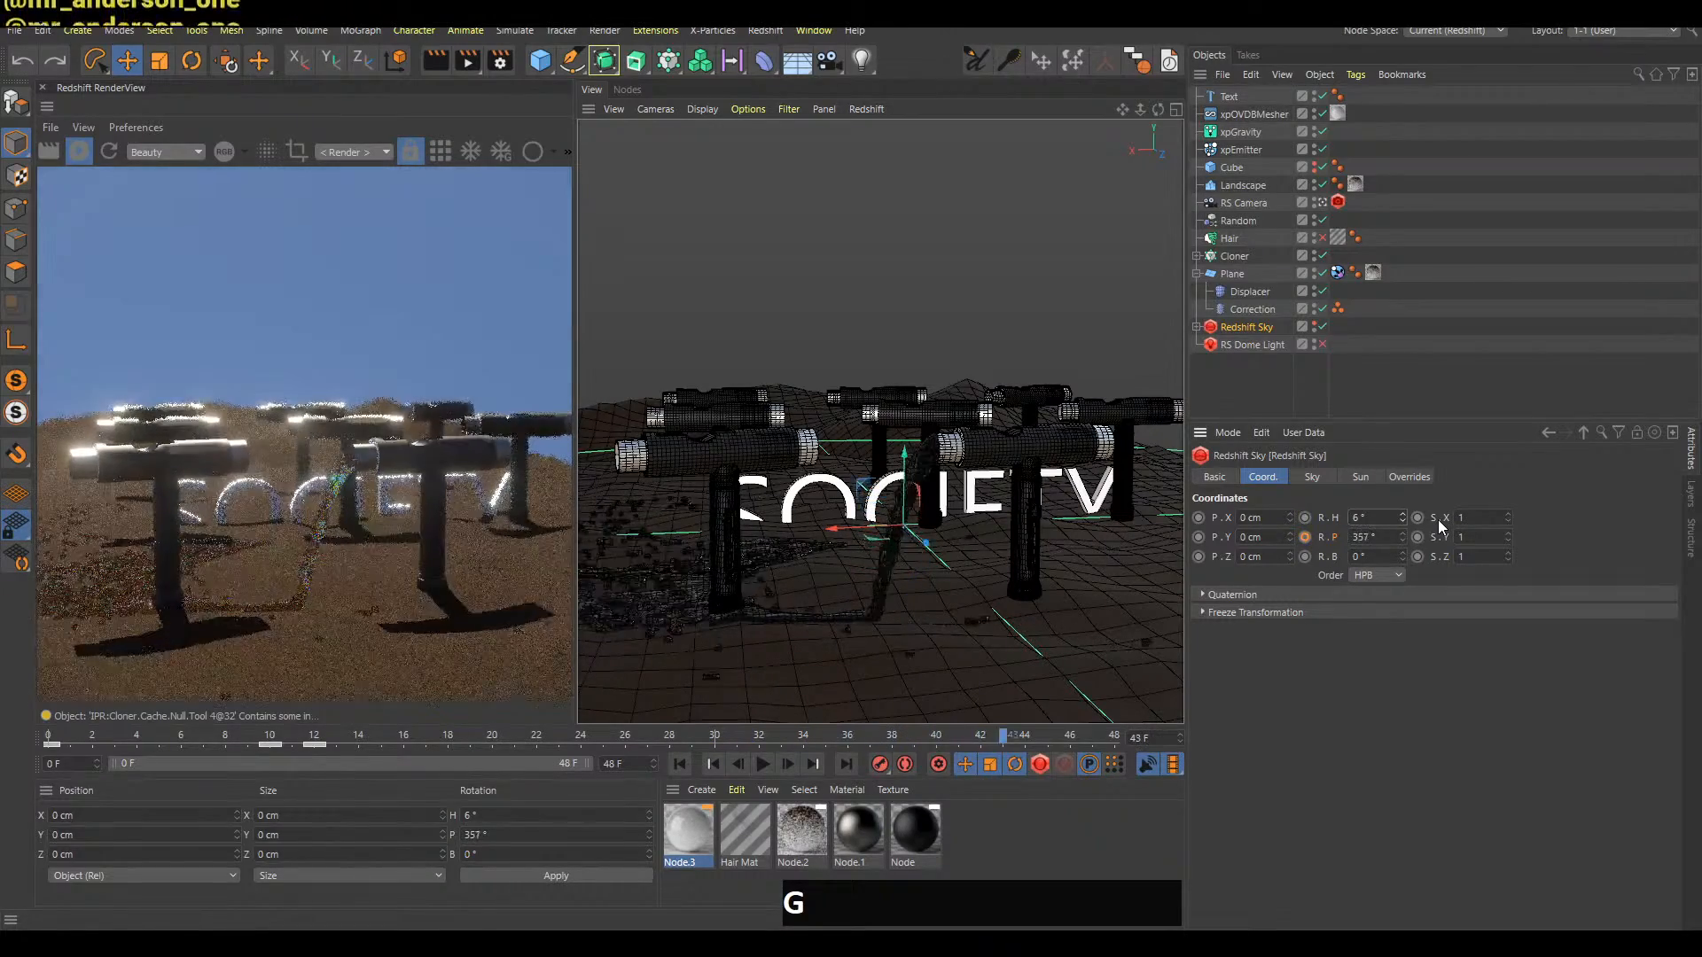
key("g")
key("g")
key("g")
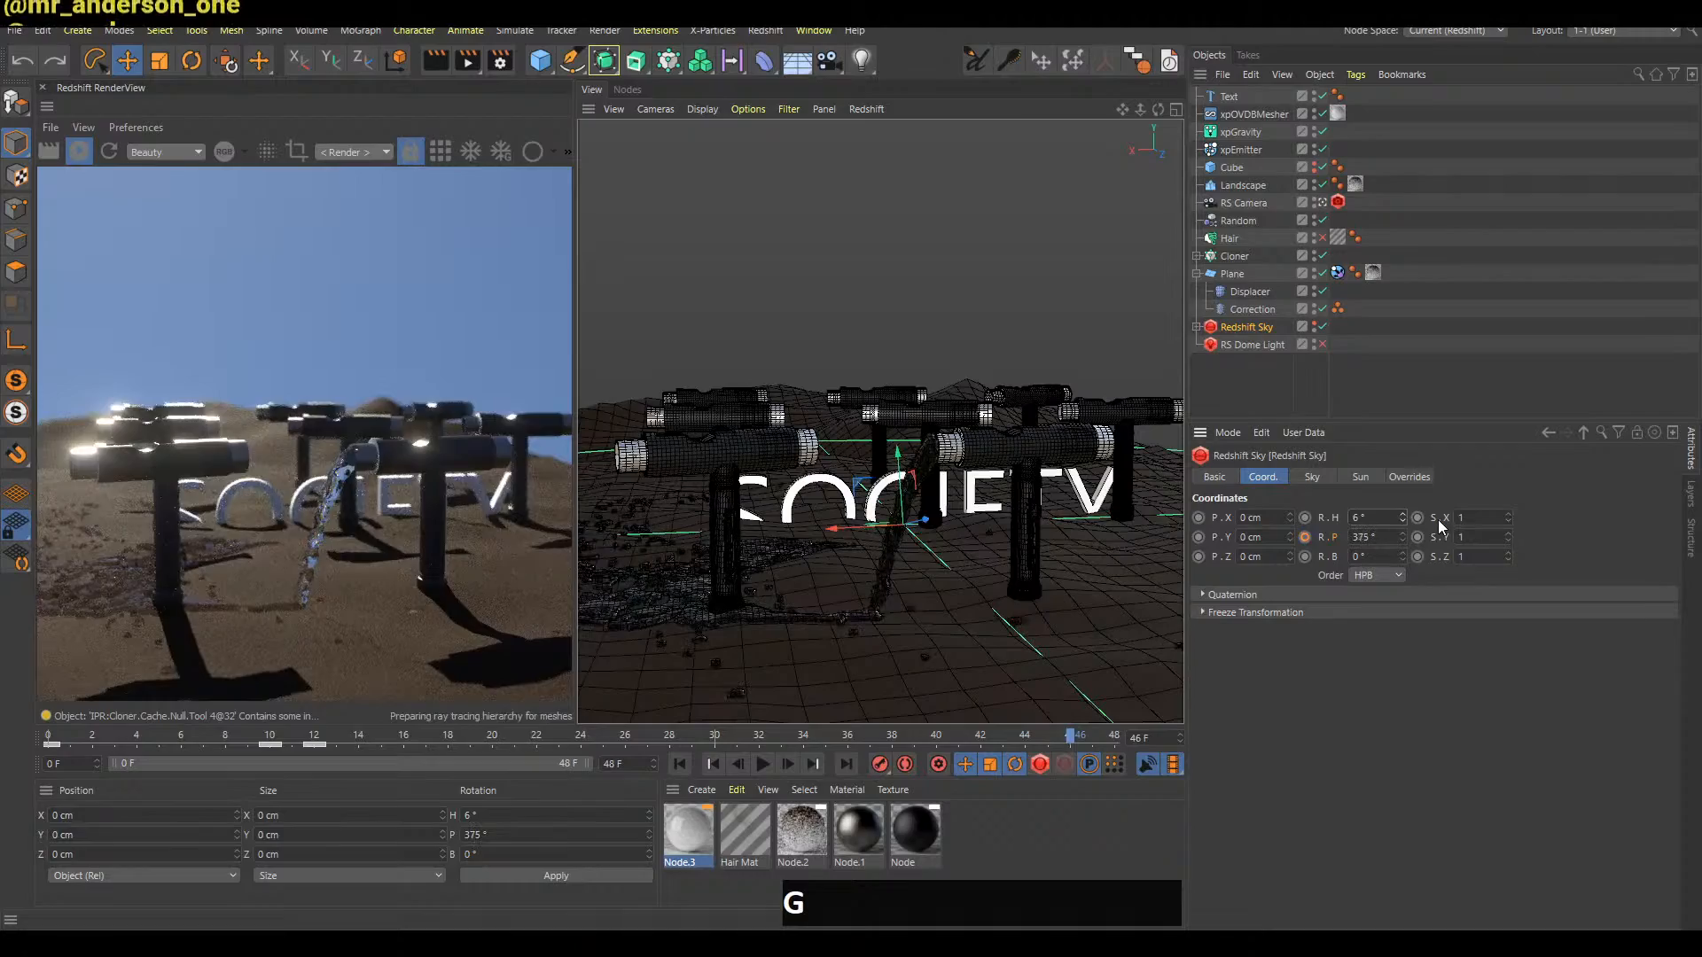
key("g")
key("g")
key("g")
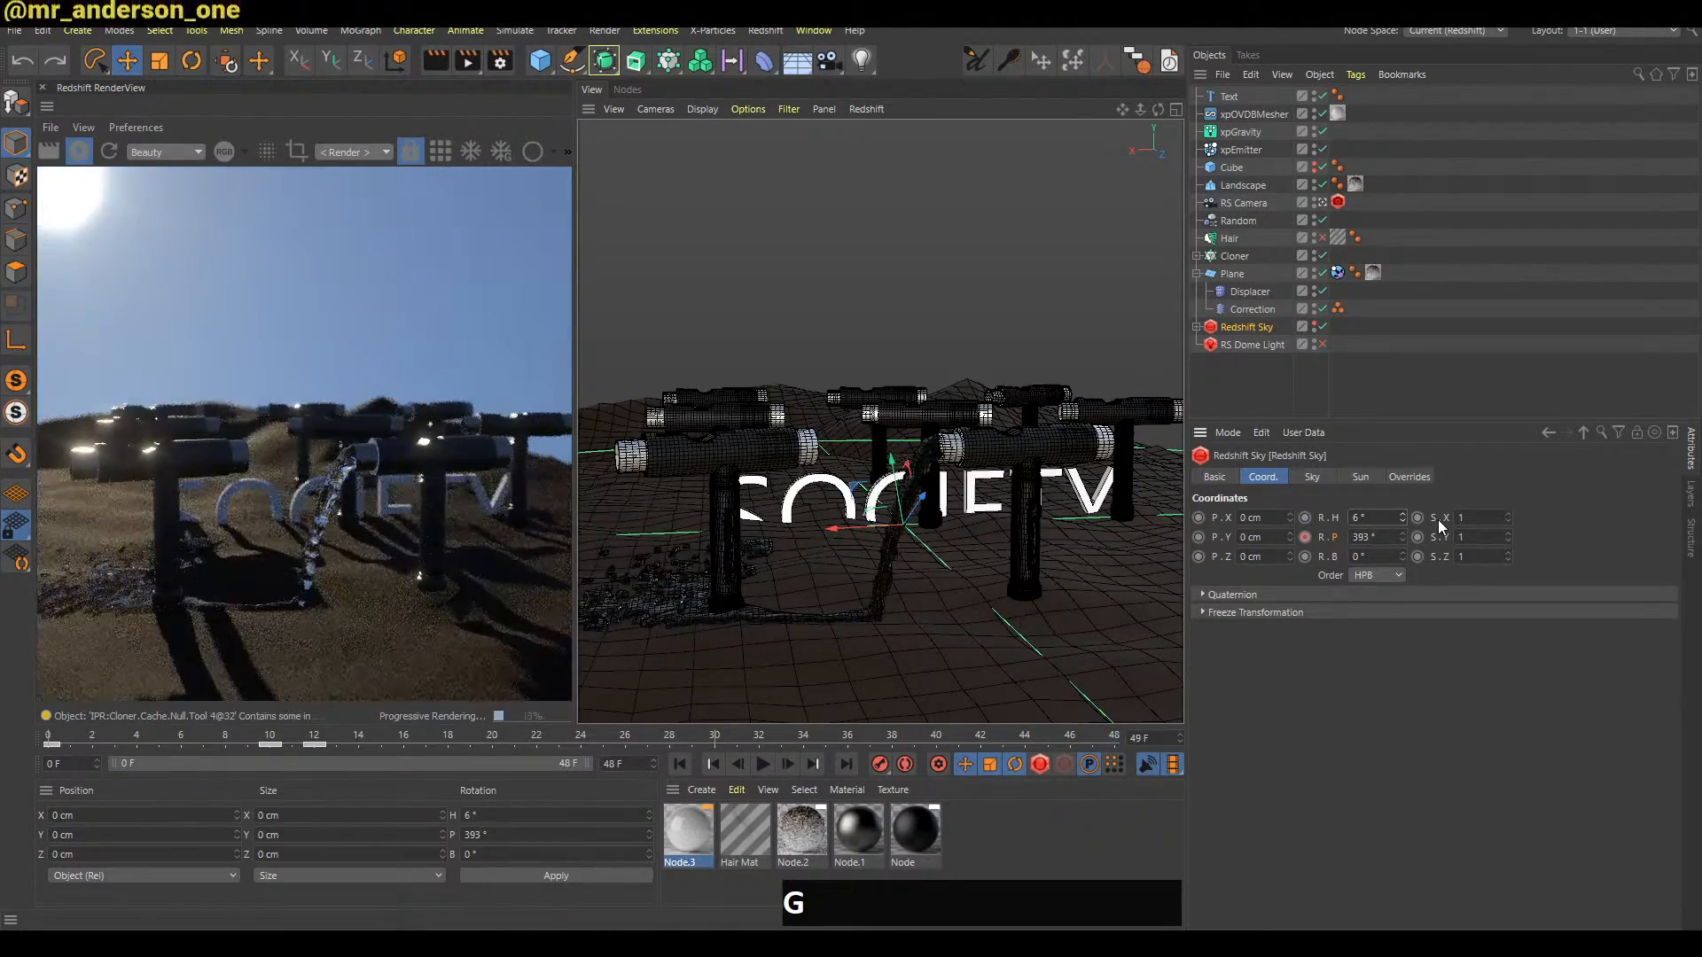
key("alt+Tab")
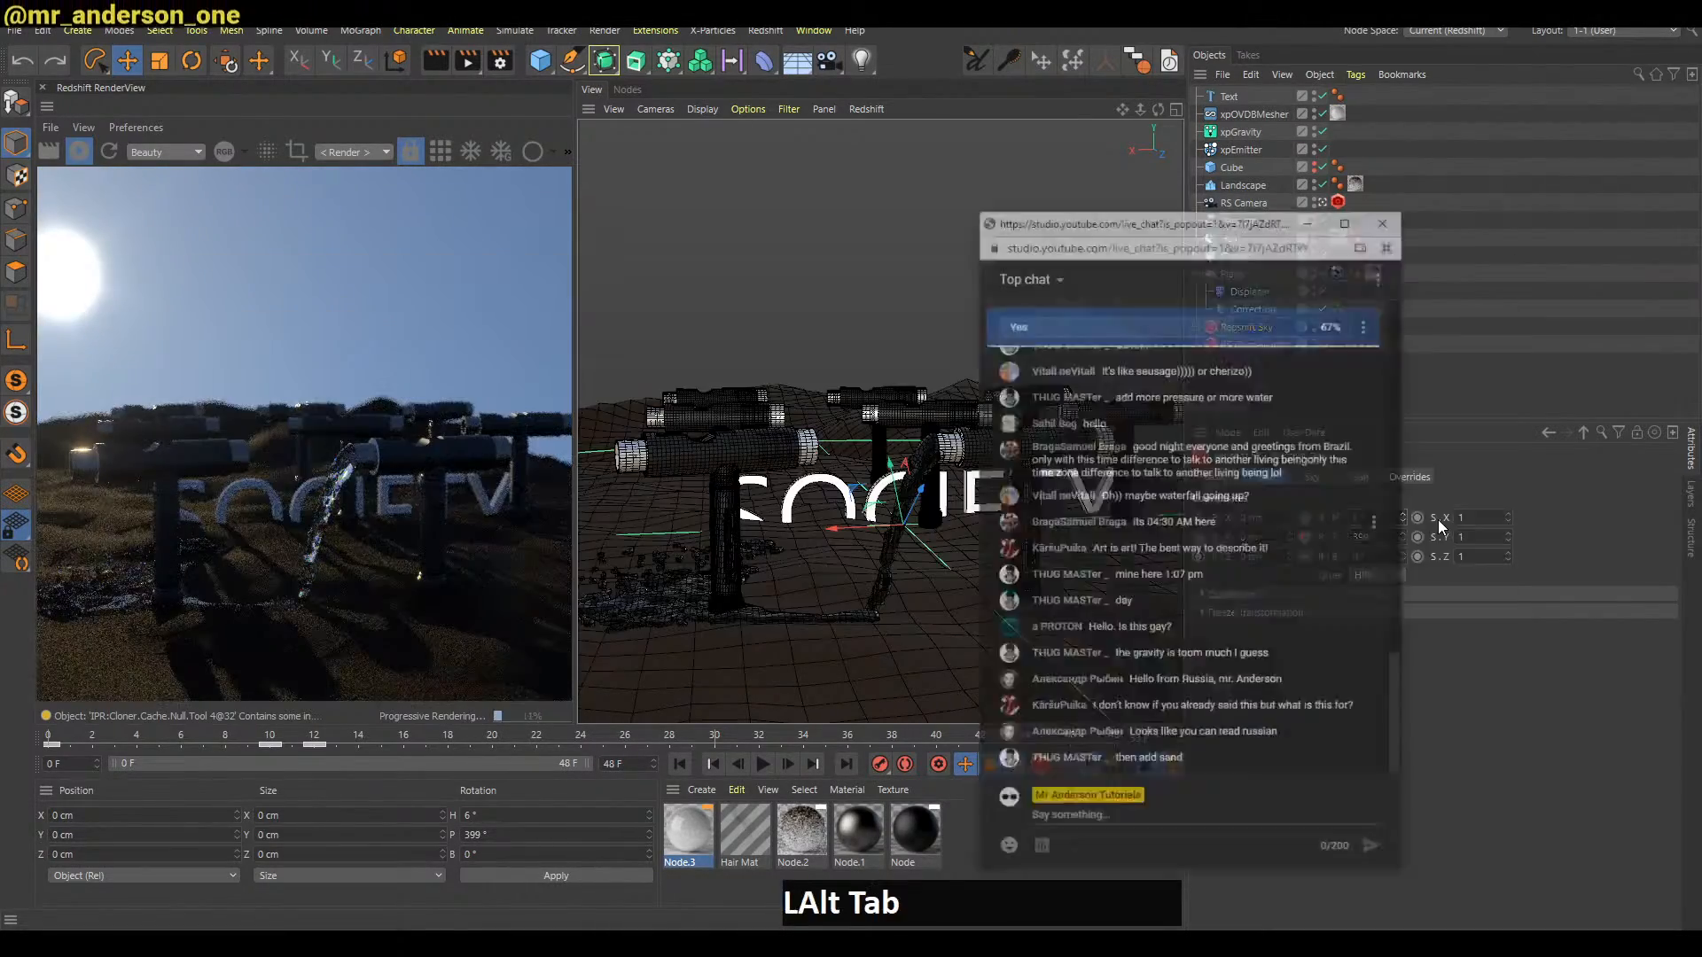
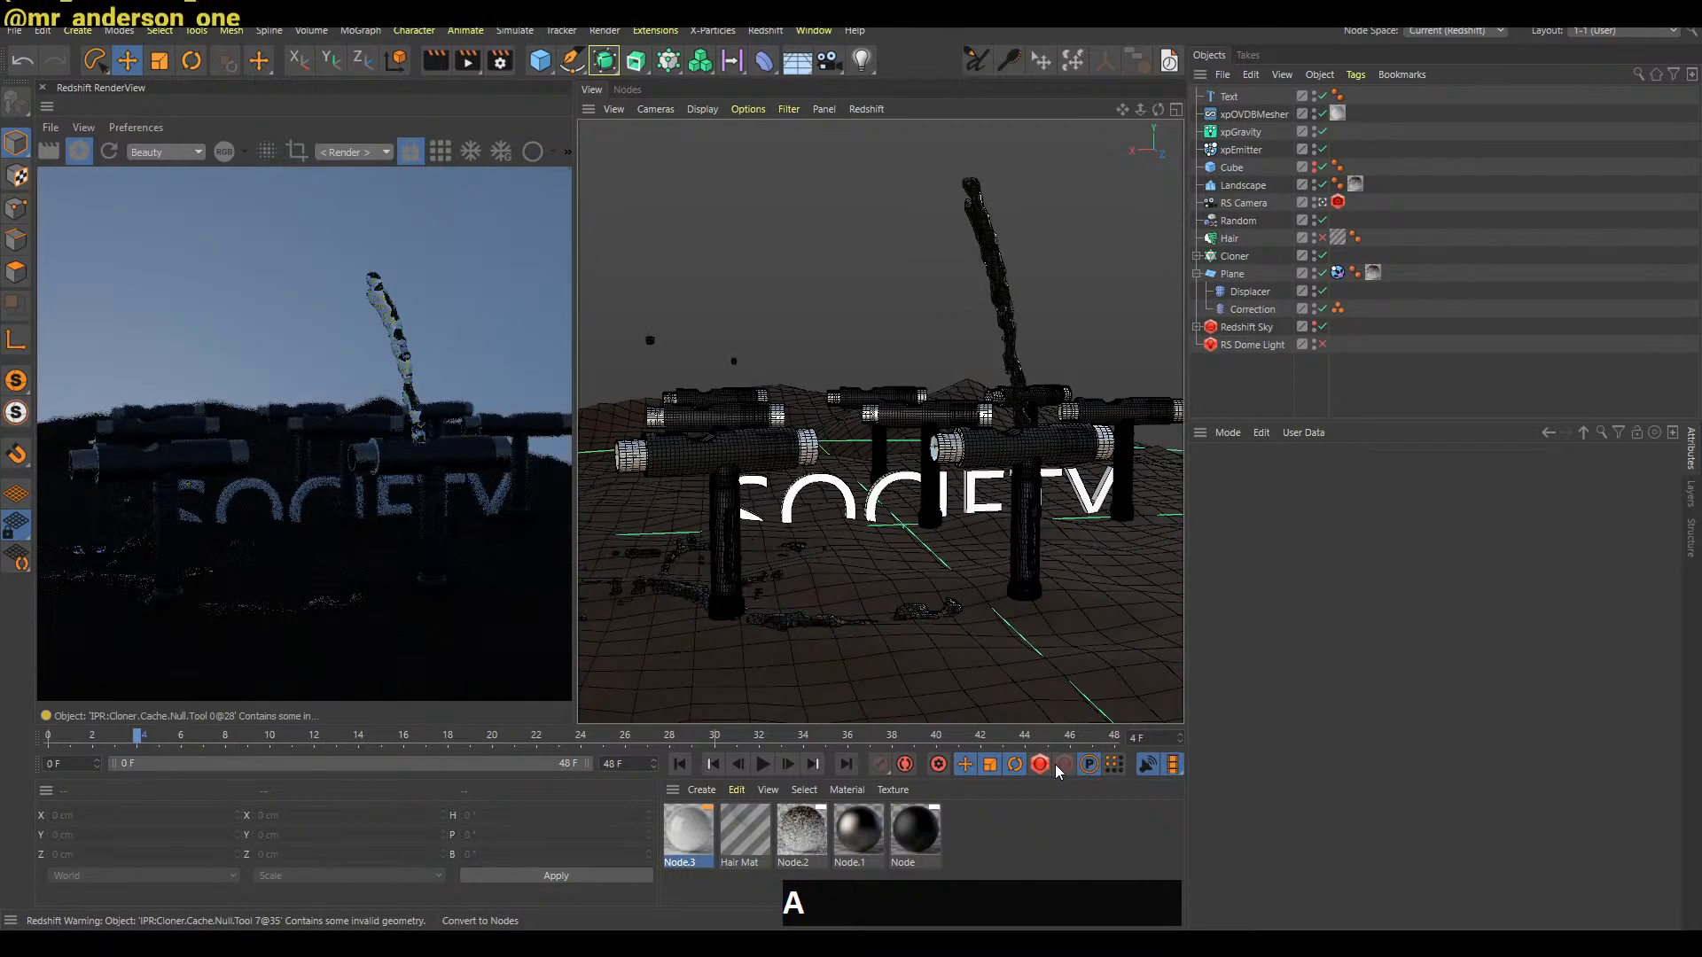
Return the simulation to frame 0 and set the xpGravity modifier's gravity strength to 530 cm
key("g")
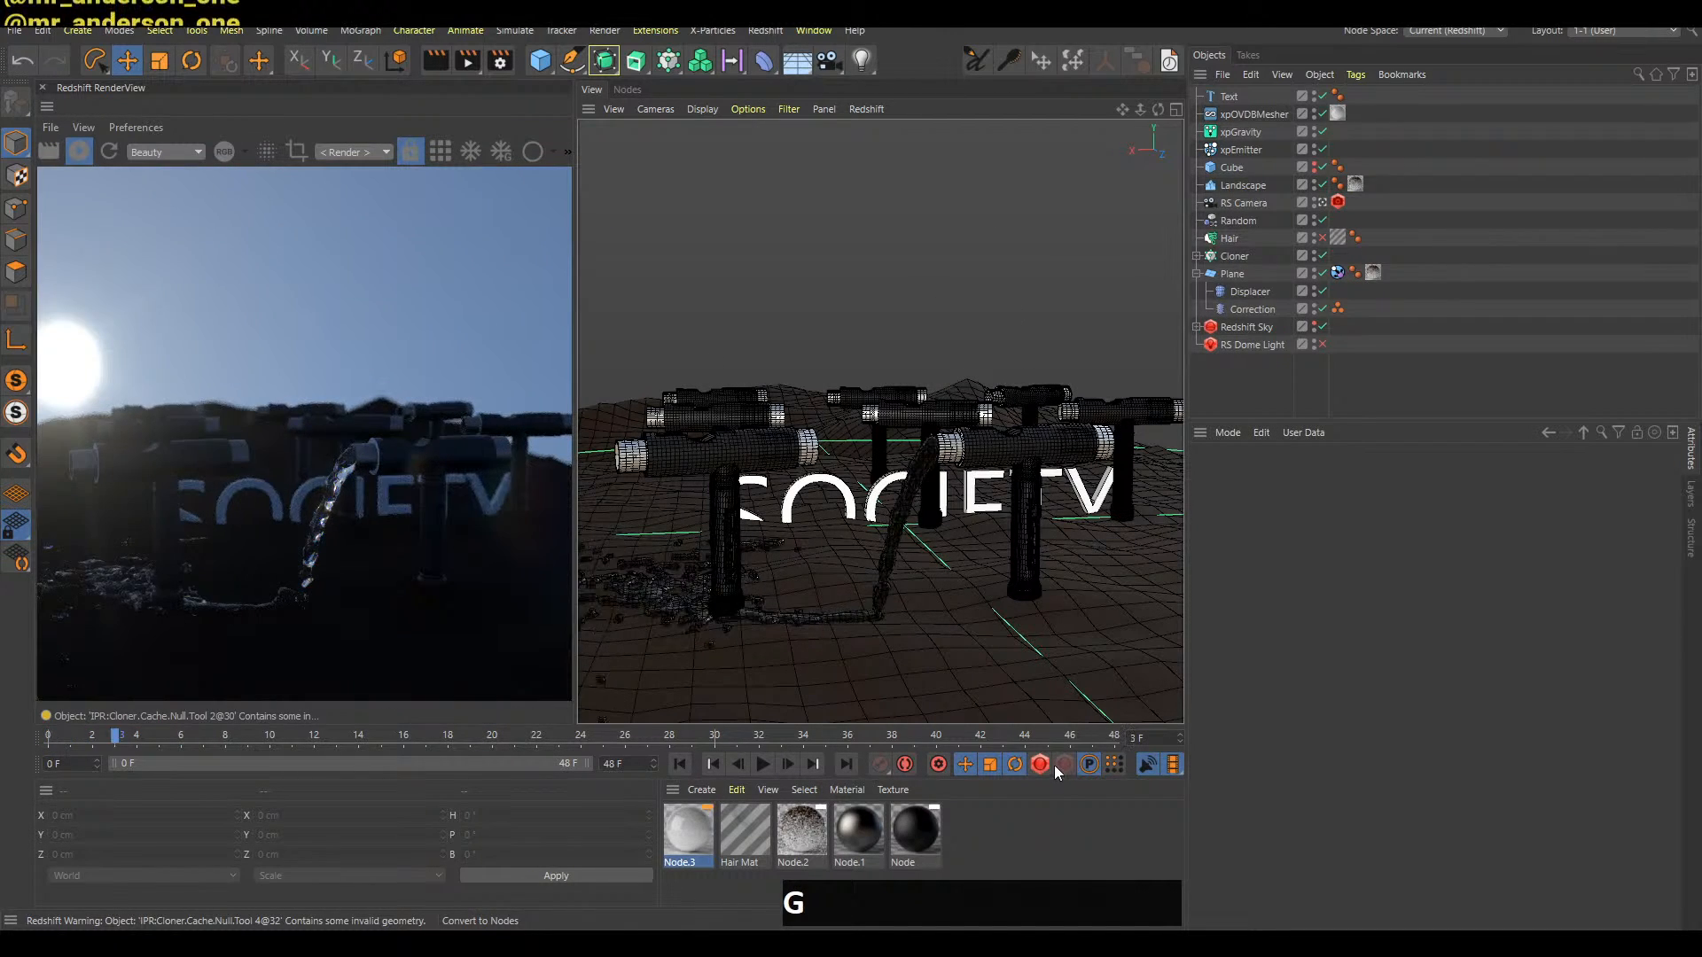
key("a")
left_click(1258, 132)
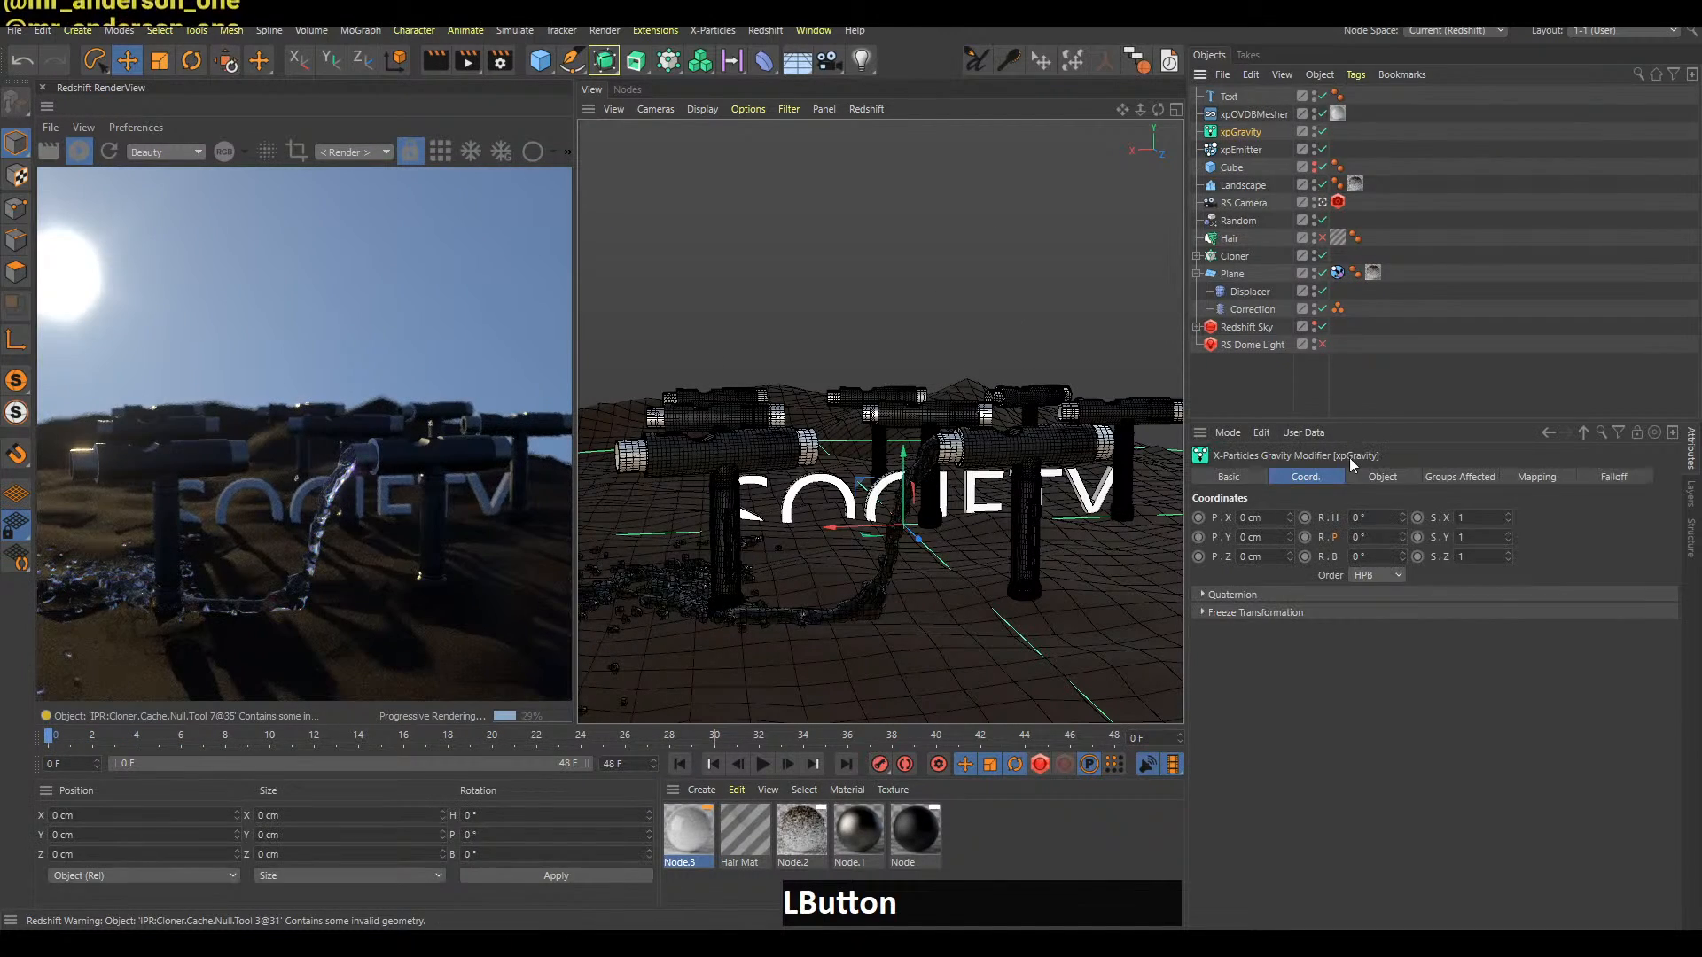
left_click(1399, 479)
left_click_drag(1429, 594, 1427, 587)
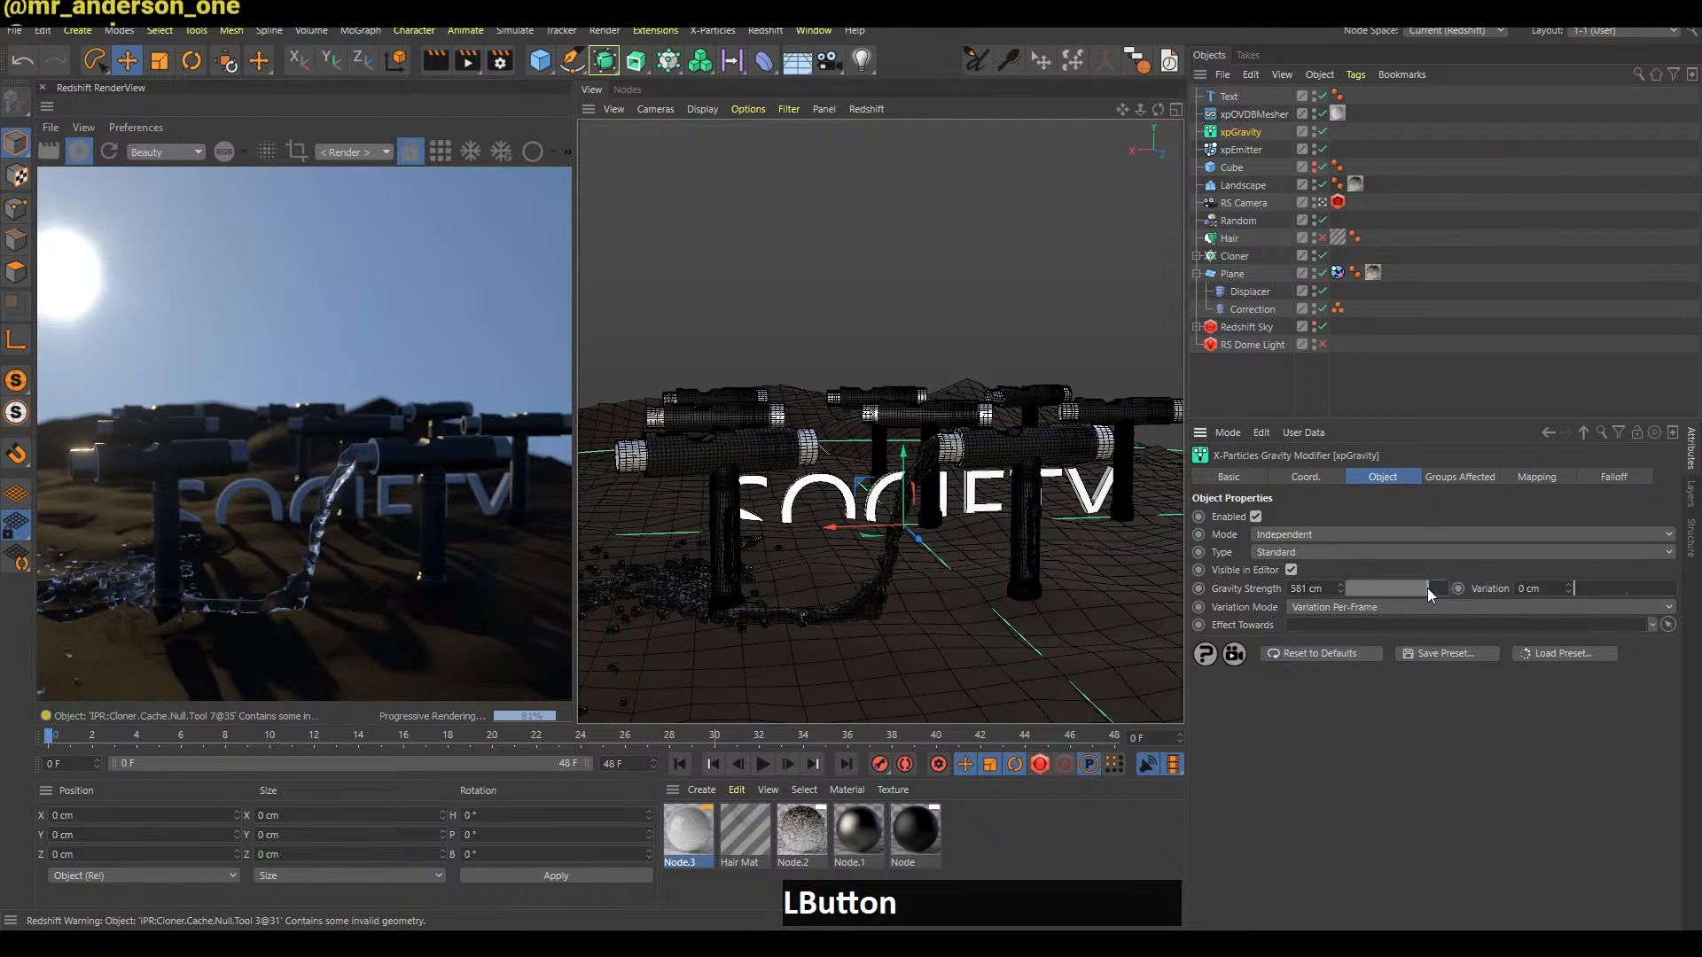
Play the simulation with the adjusted gravity, examine the water stream around frames 5 to 8, and return to frame 0
key("f")
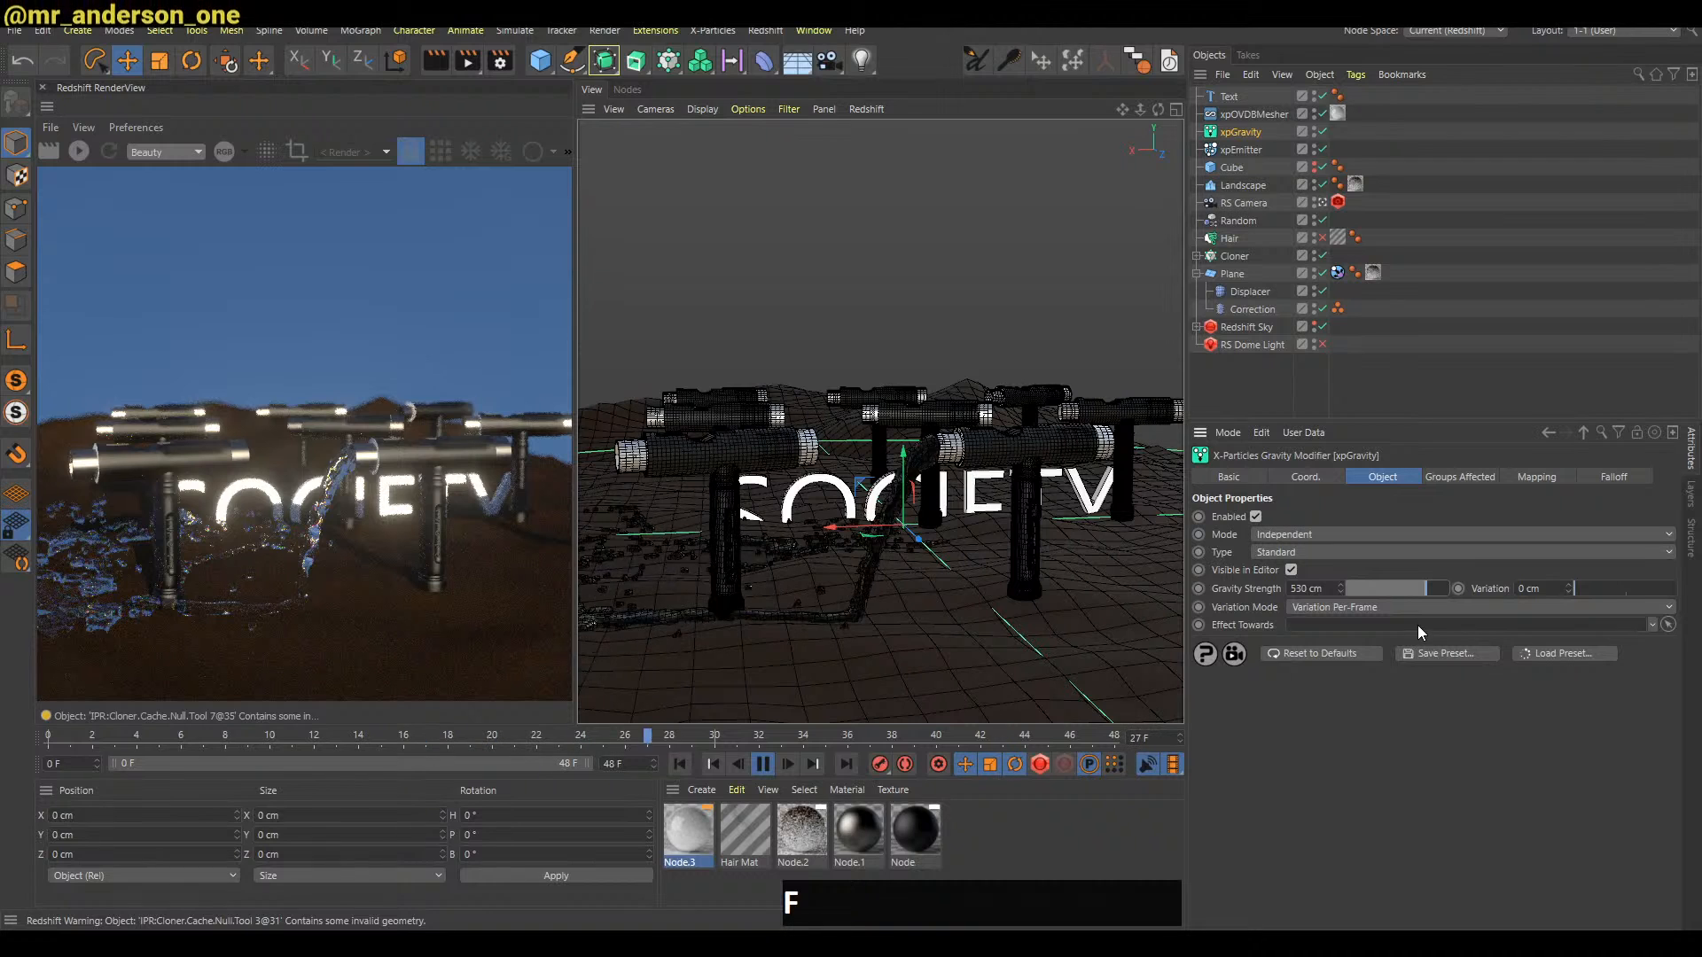
key("f")
key("b")
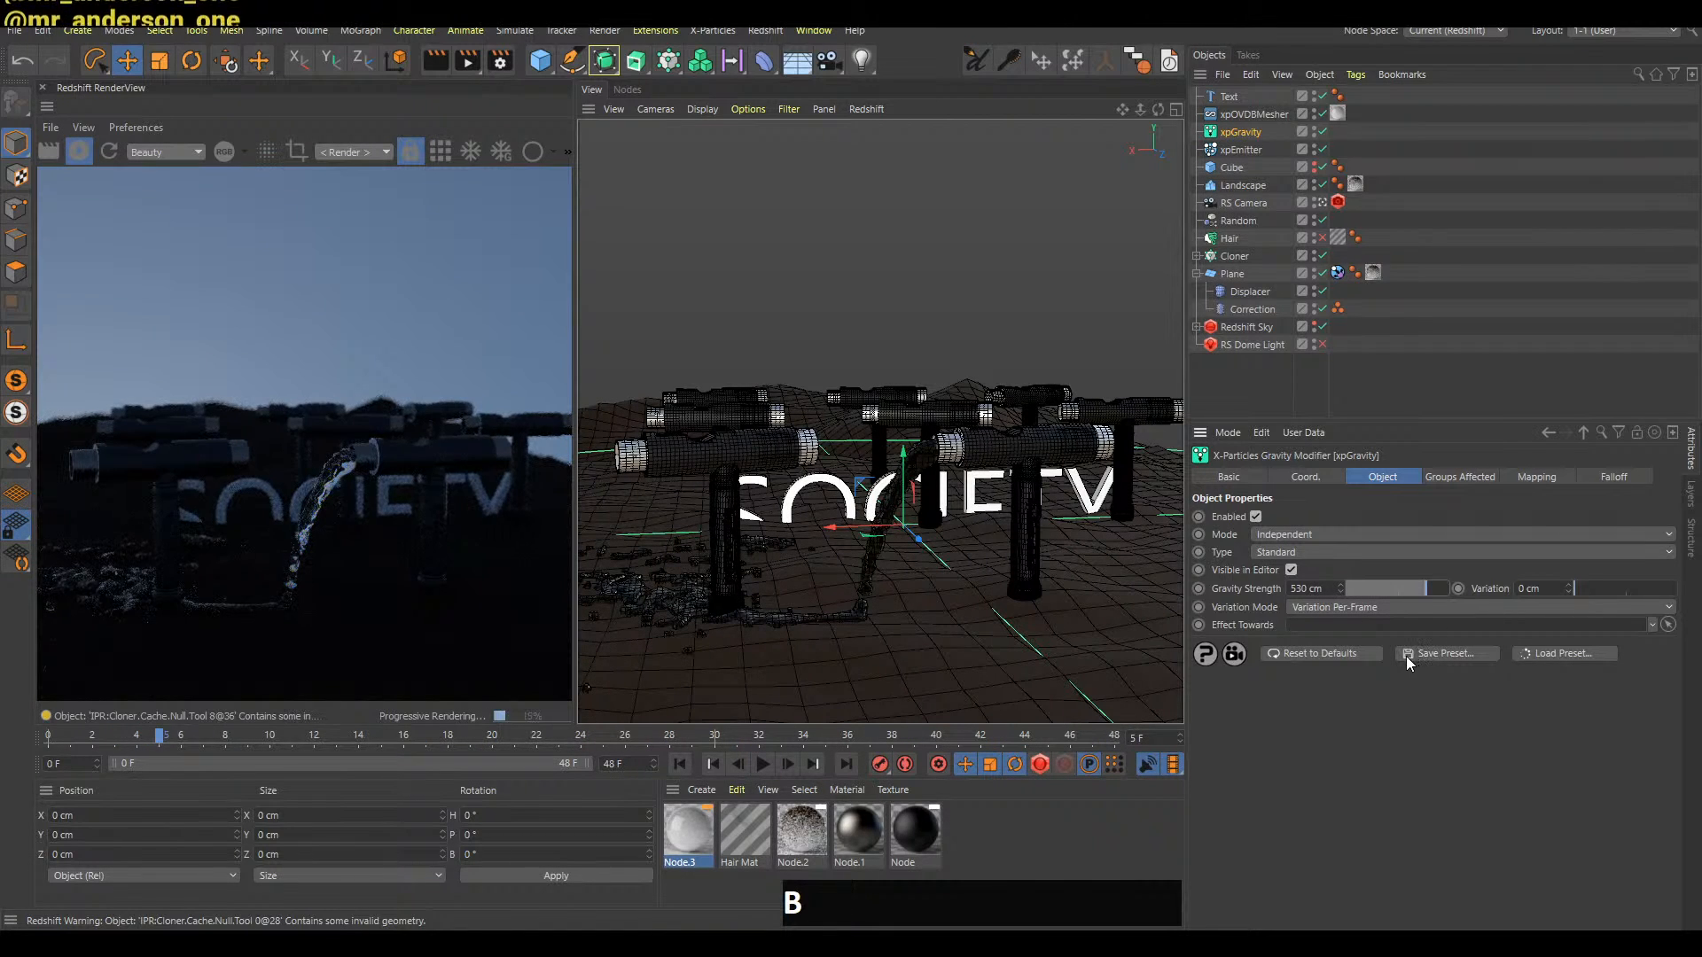
key("g")
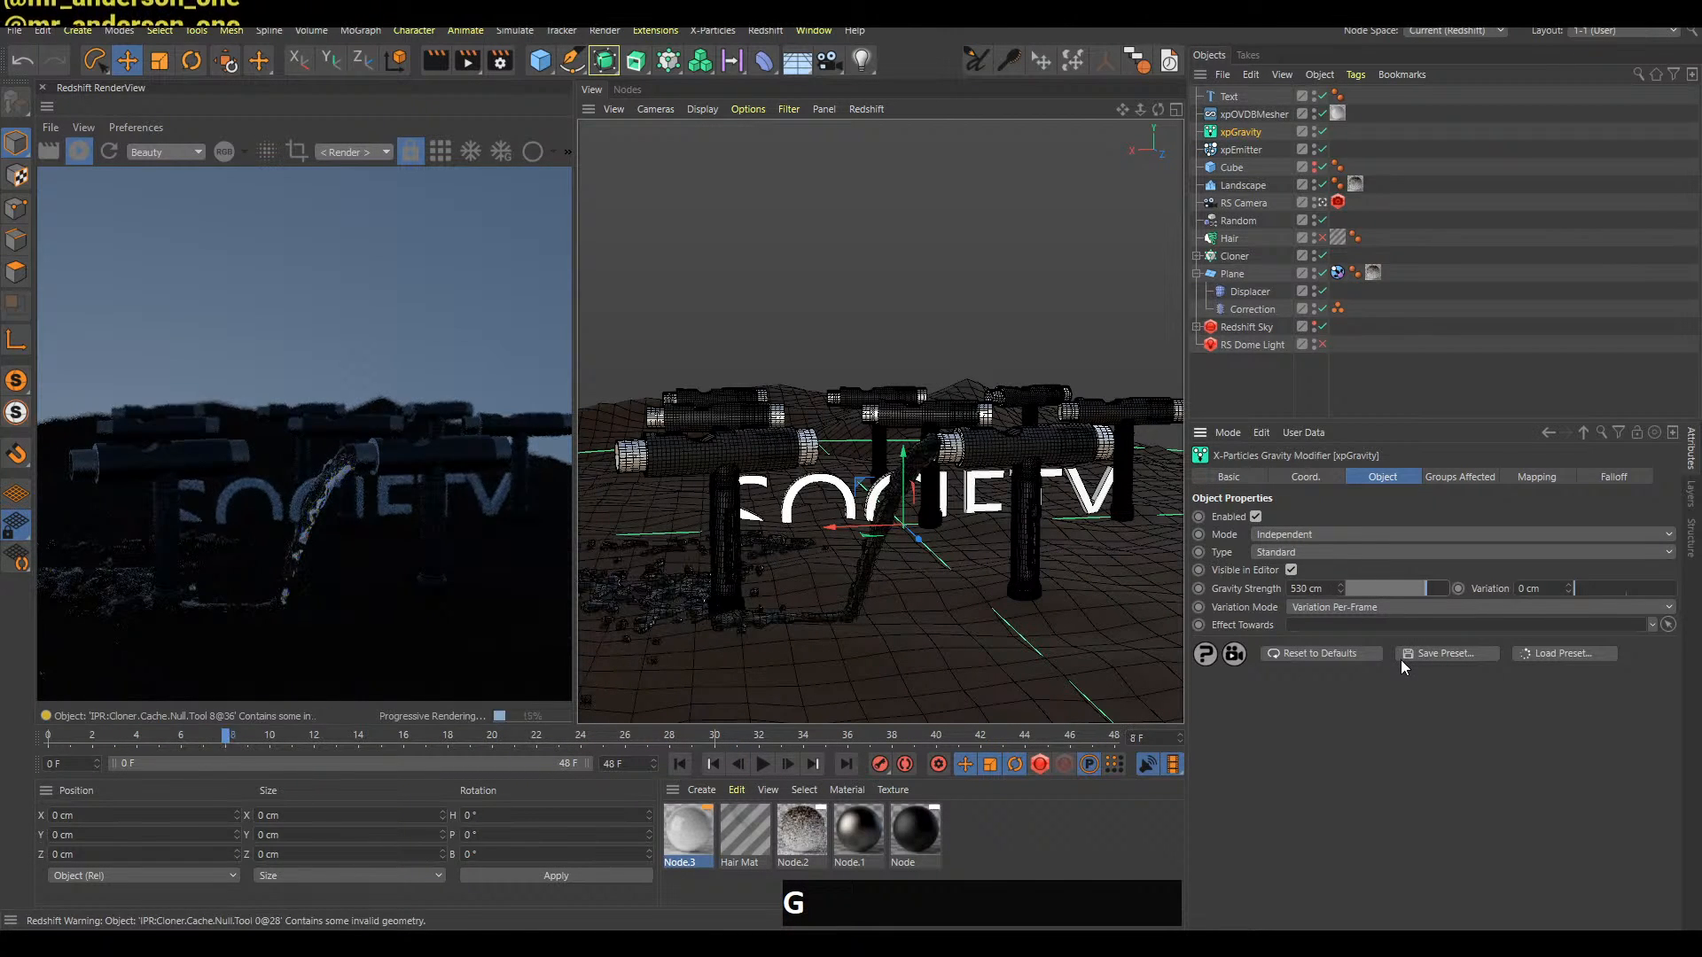
key("a")
key("g")
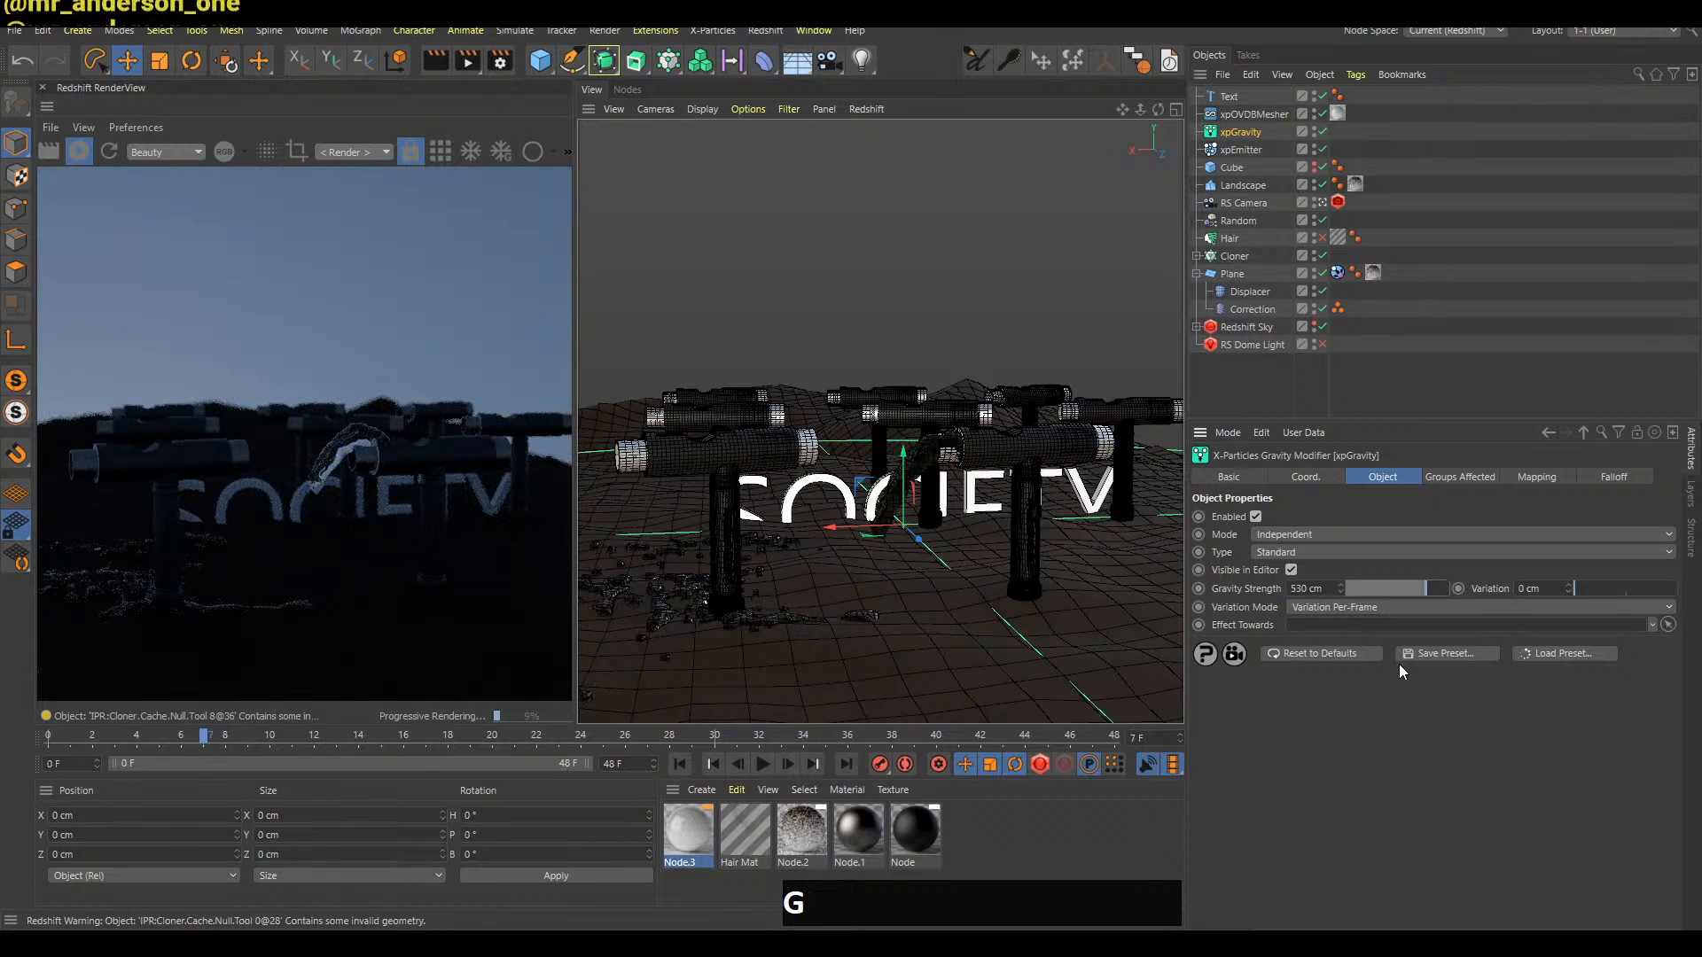
key("shift+a")
key("a")
key("b")
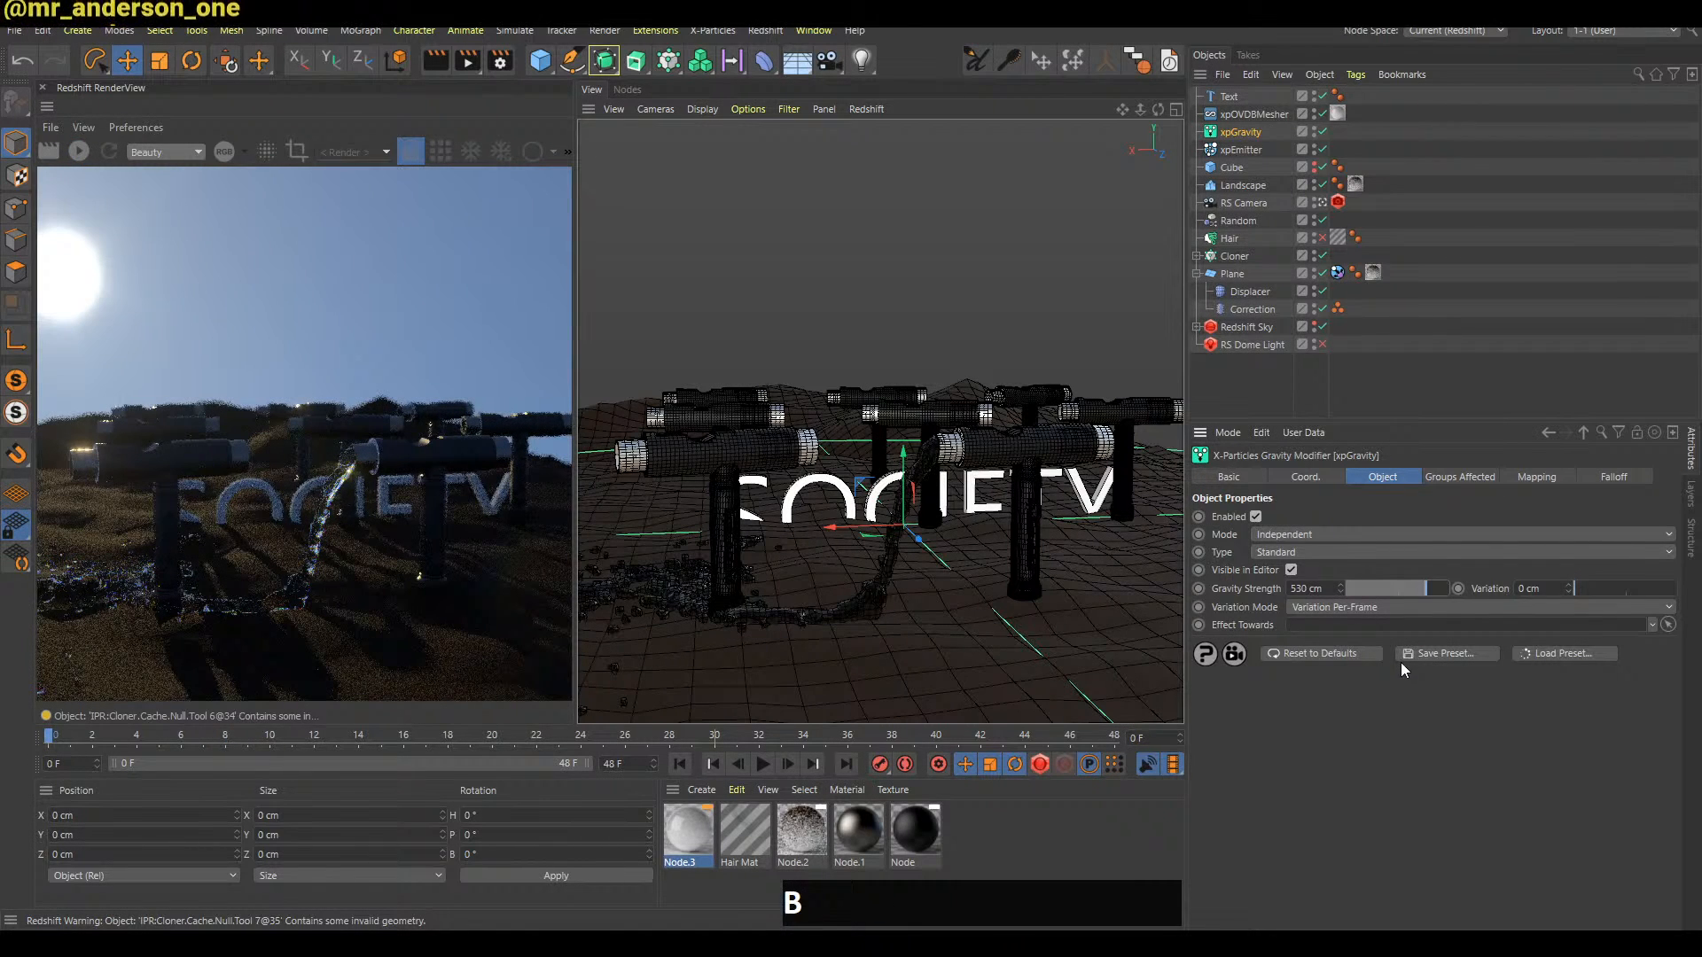
Clear the object selection, preview the simulation again up to frame 9 in Redshift, and return to frame 0
left_click(1272, 396)
key("f")
key("a")
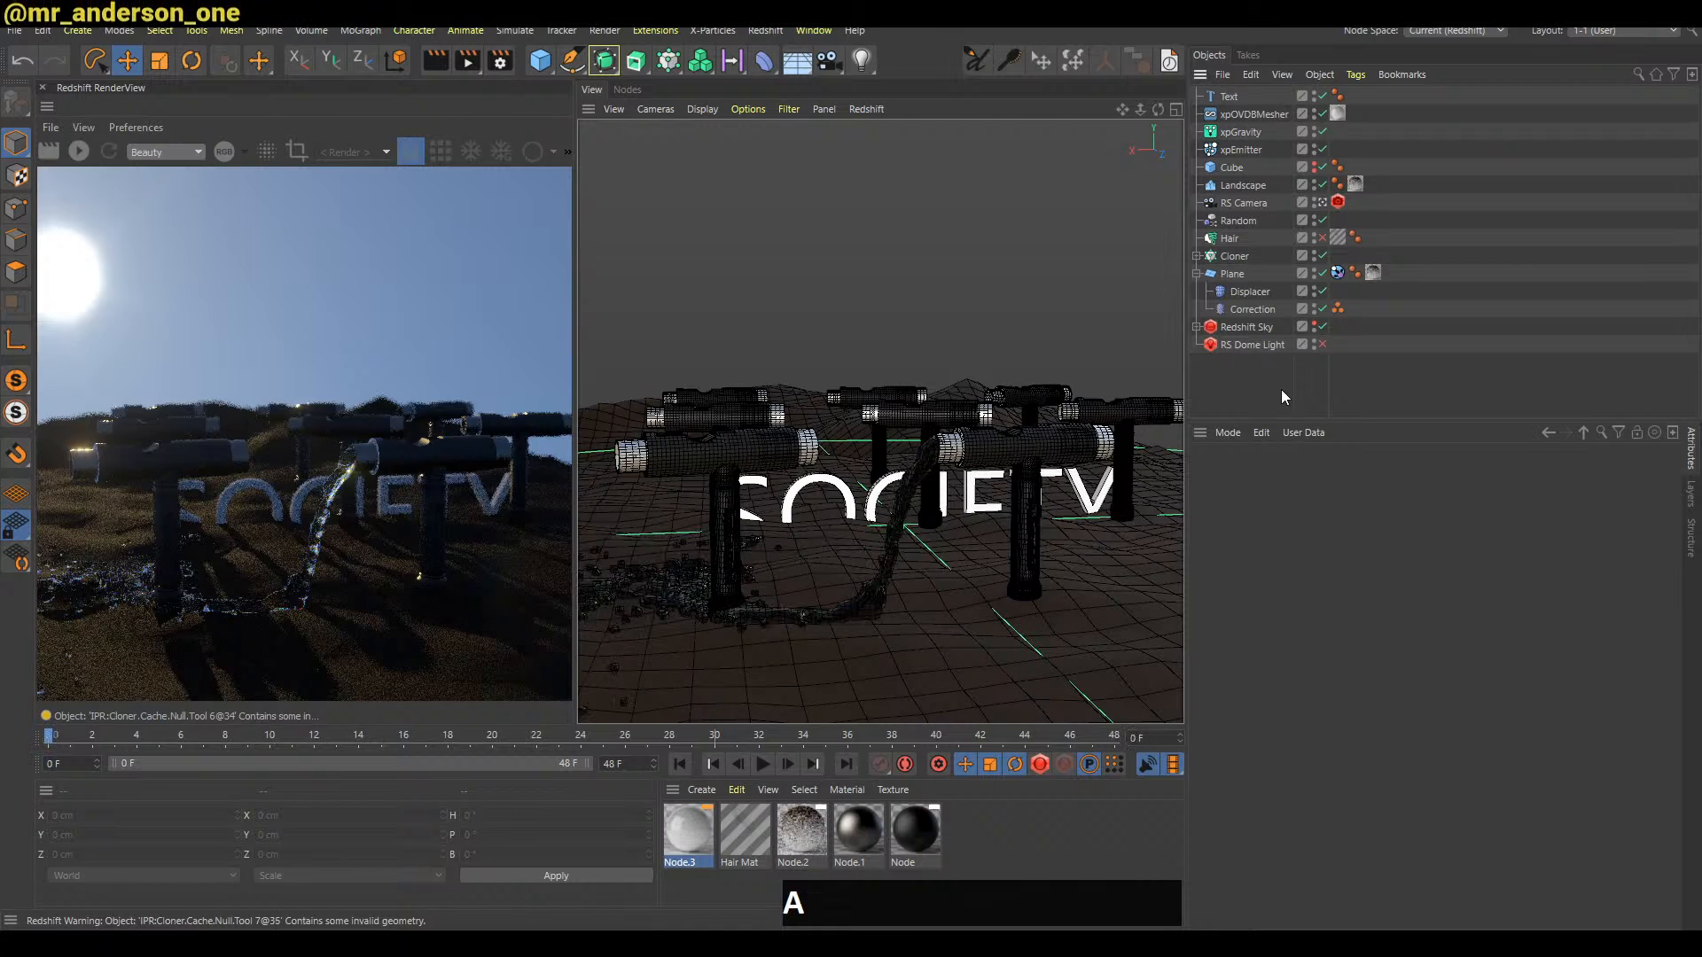
key("b")
key("f")
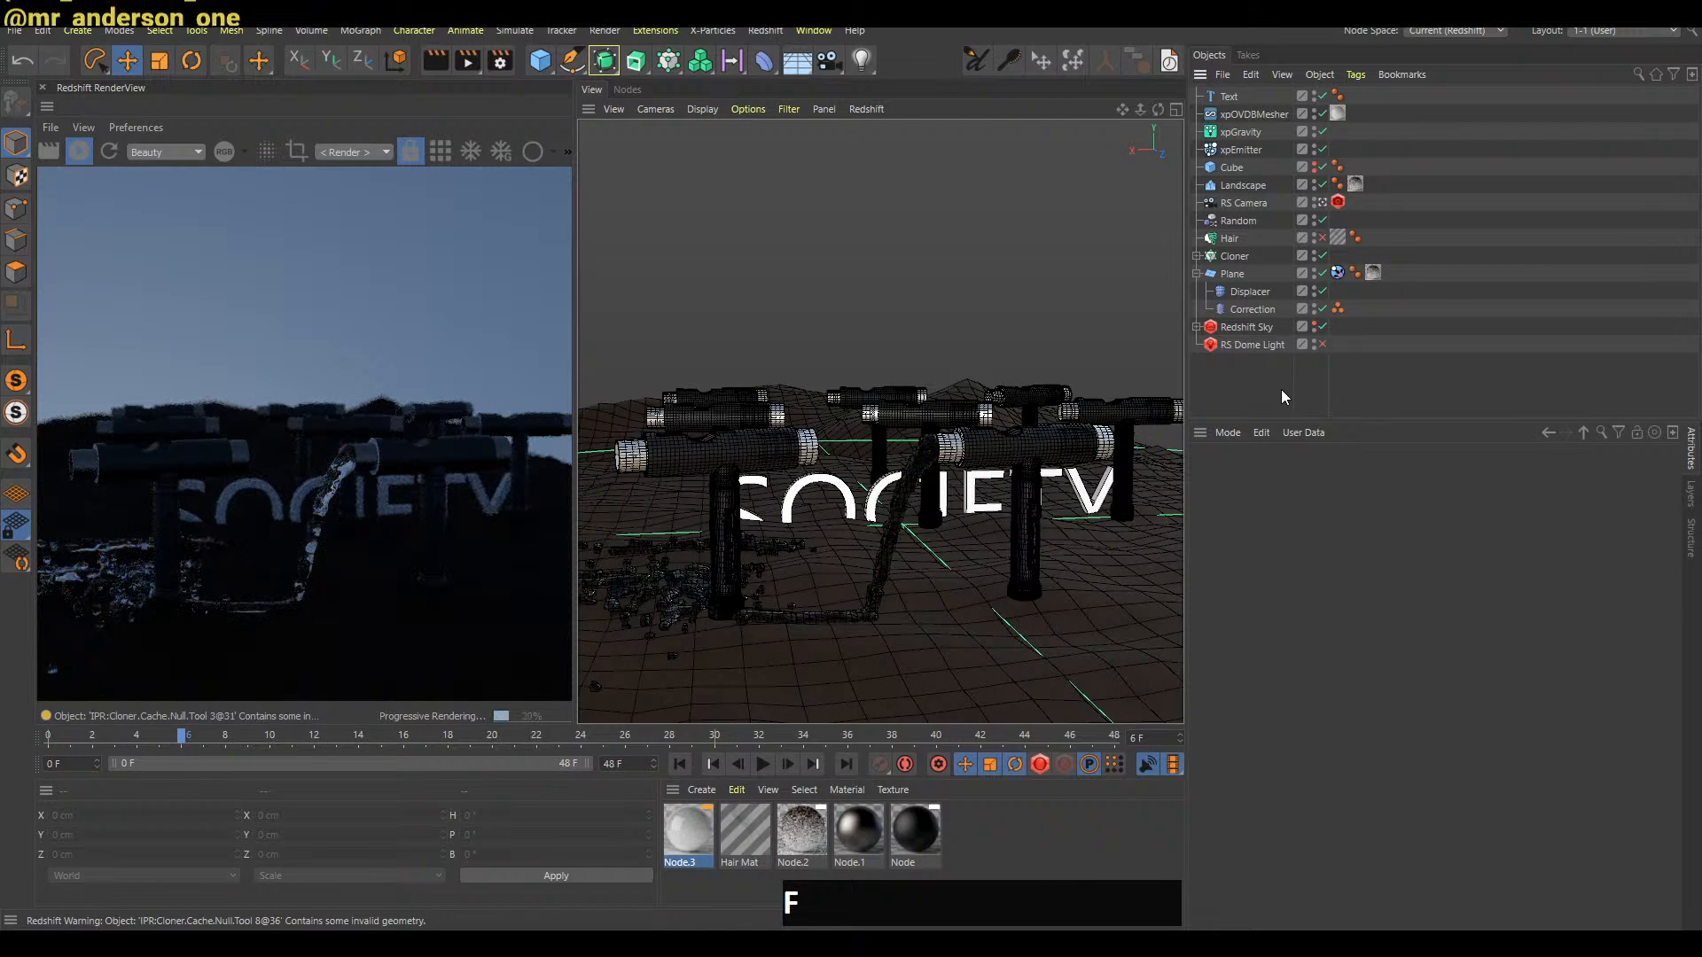
key("g")
key("g")
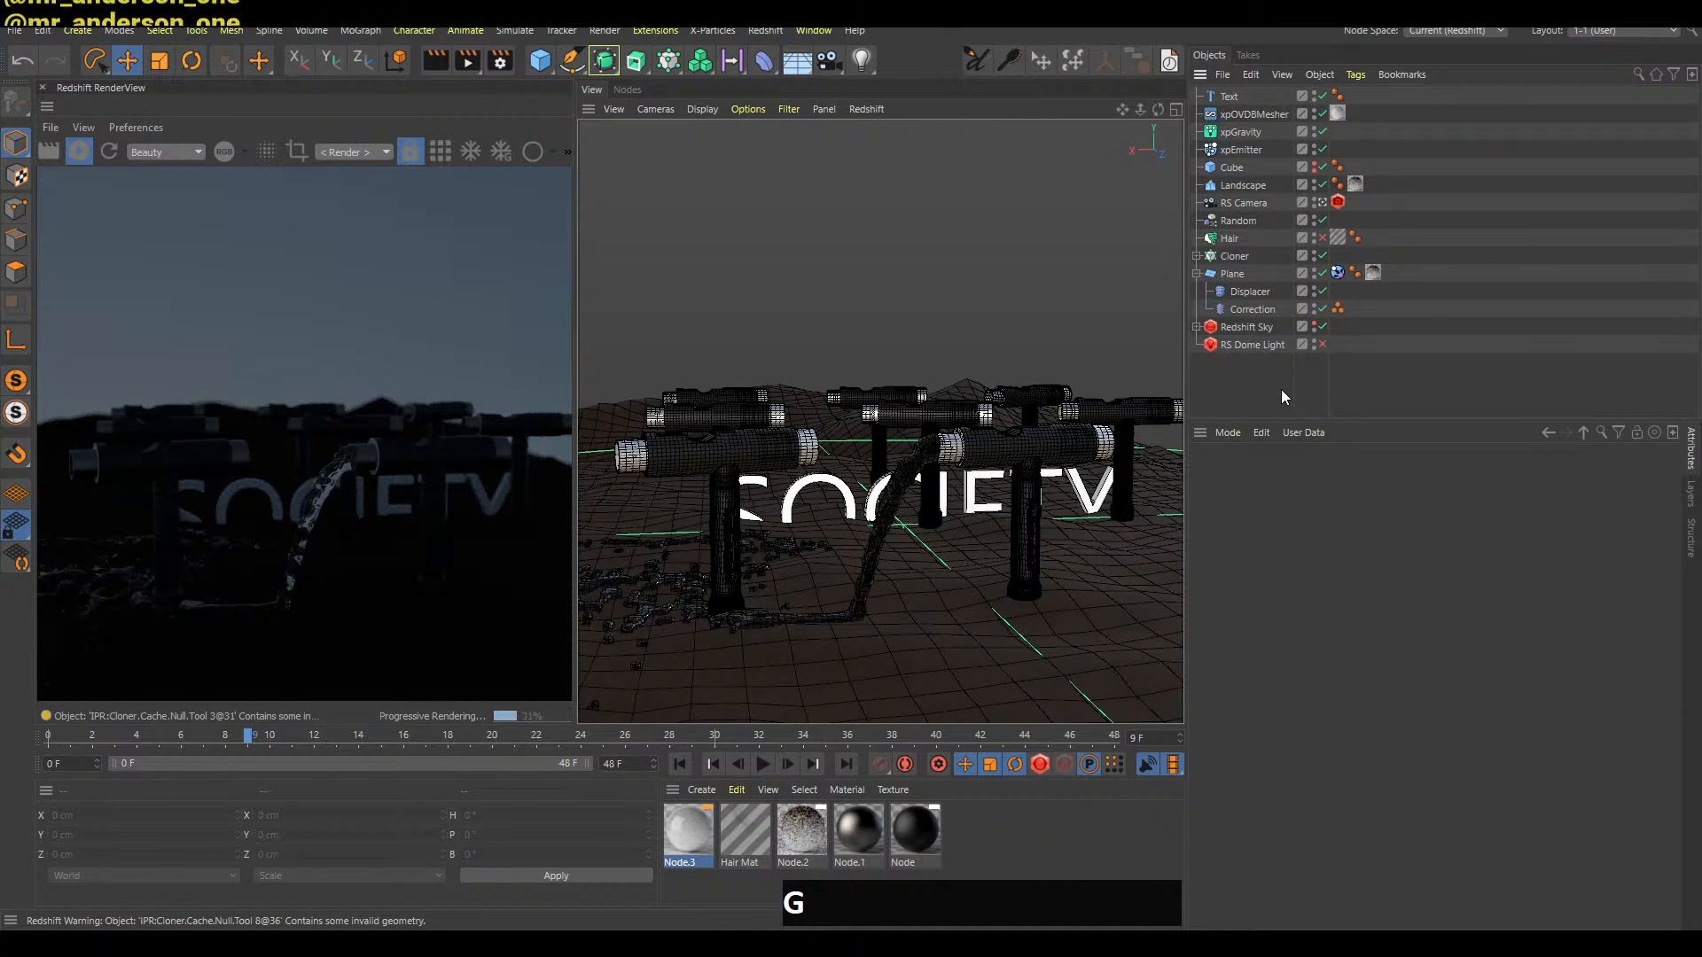
key("a")
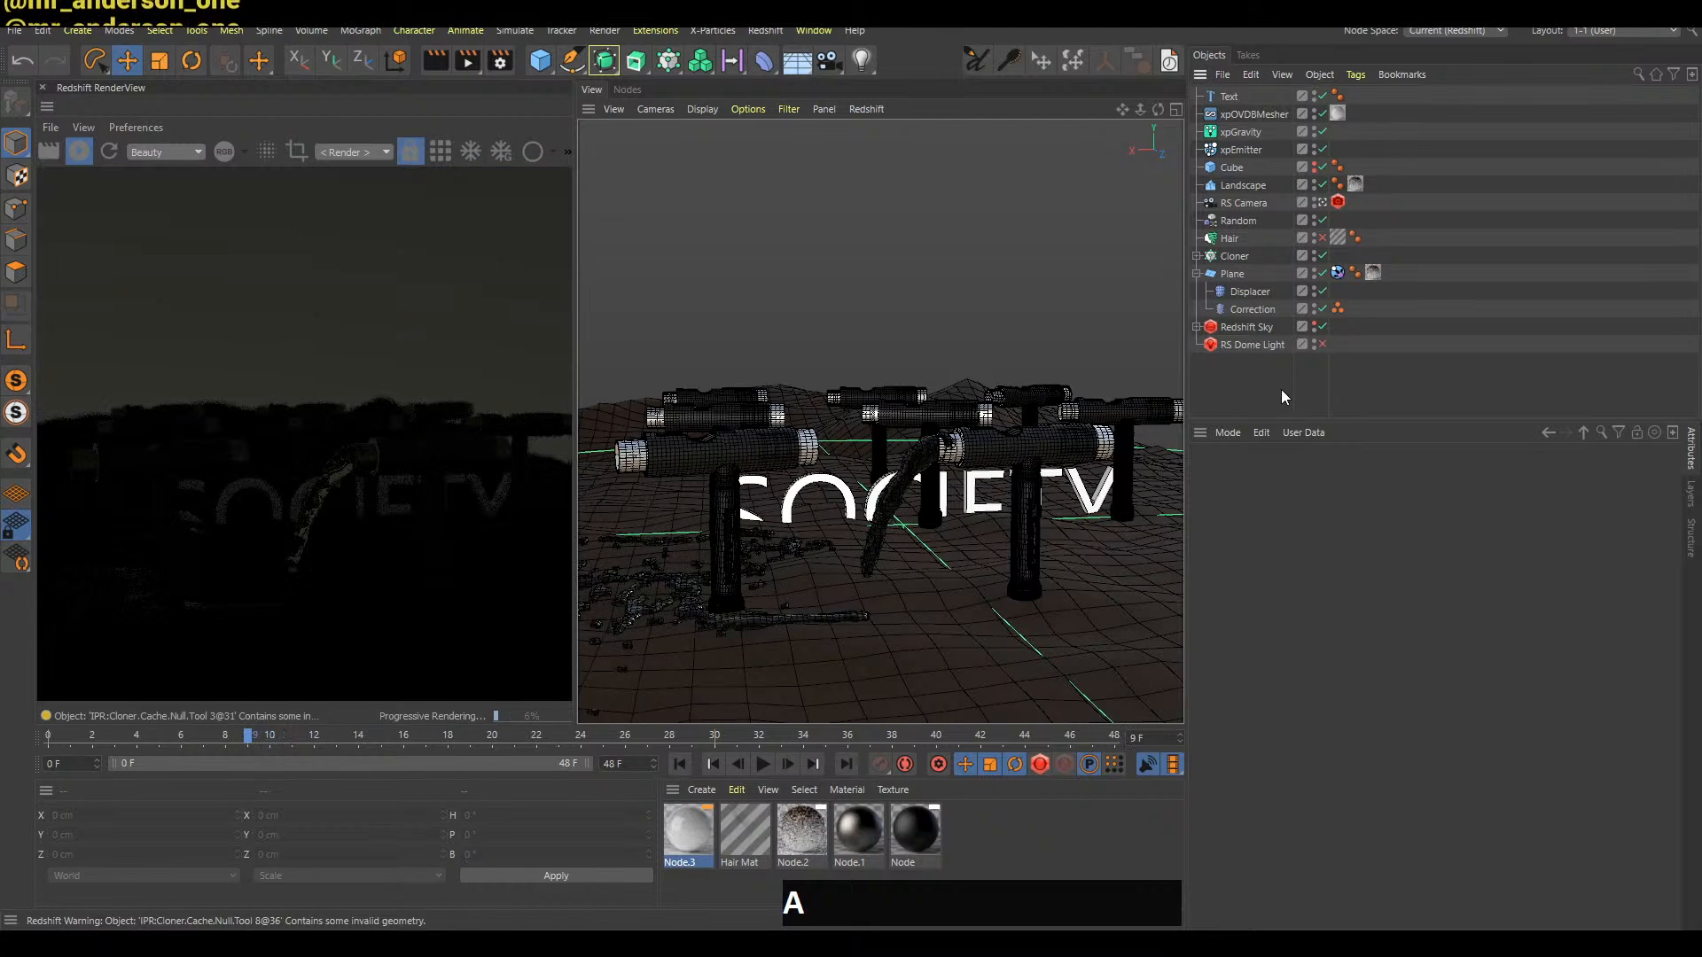
left_click(1252, 383)
key("shift+a")
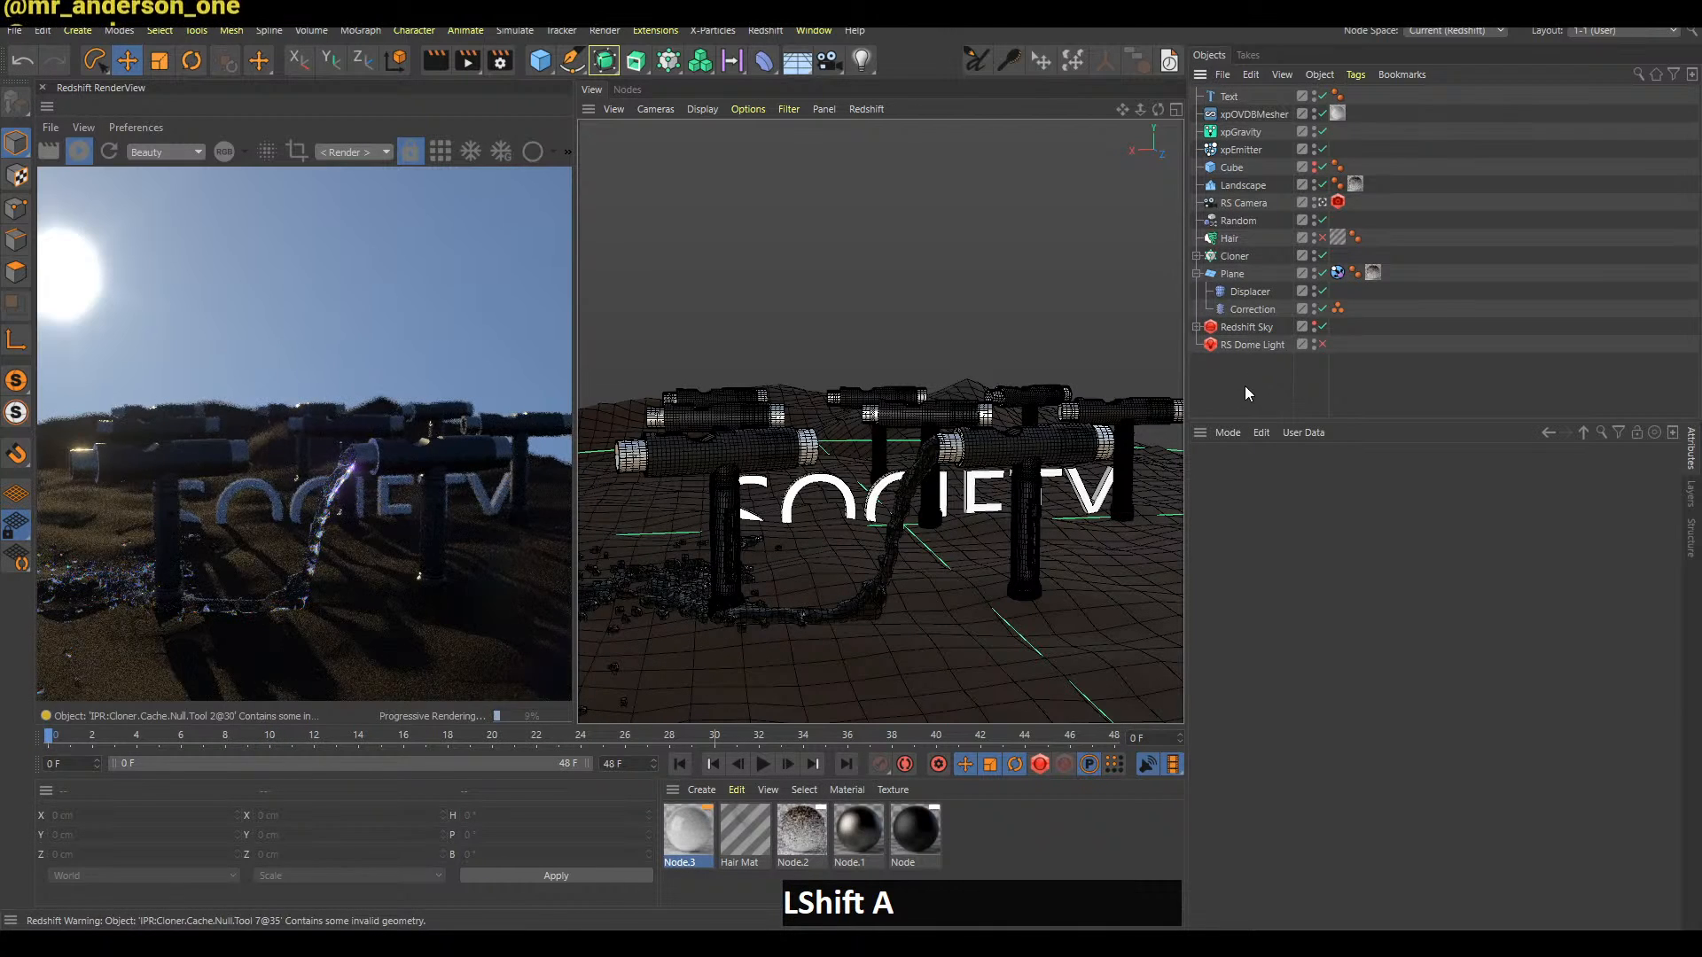
Go to frame 2 and reframe the Redshift camera to a low, near-ground view of the tools, the water and the SOCIETY text
key("g")
key("g")
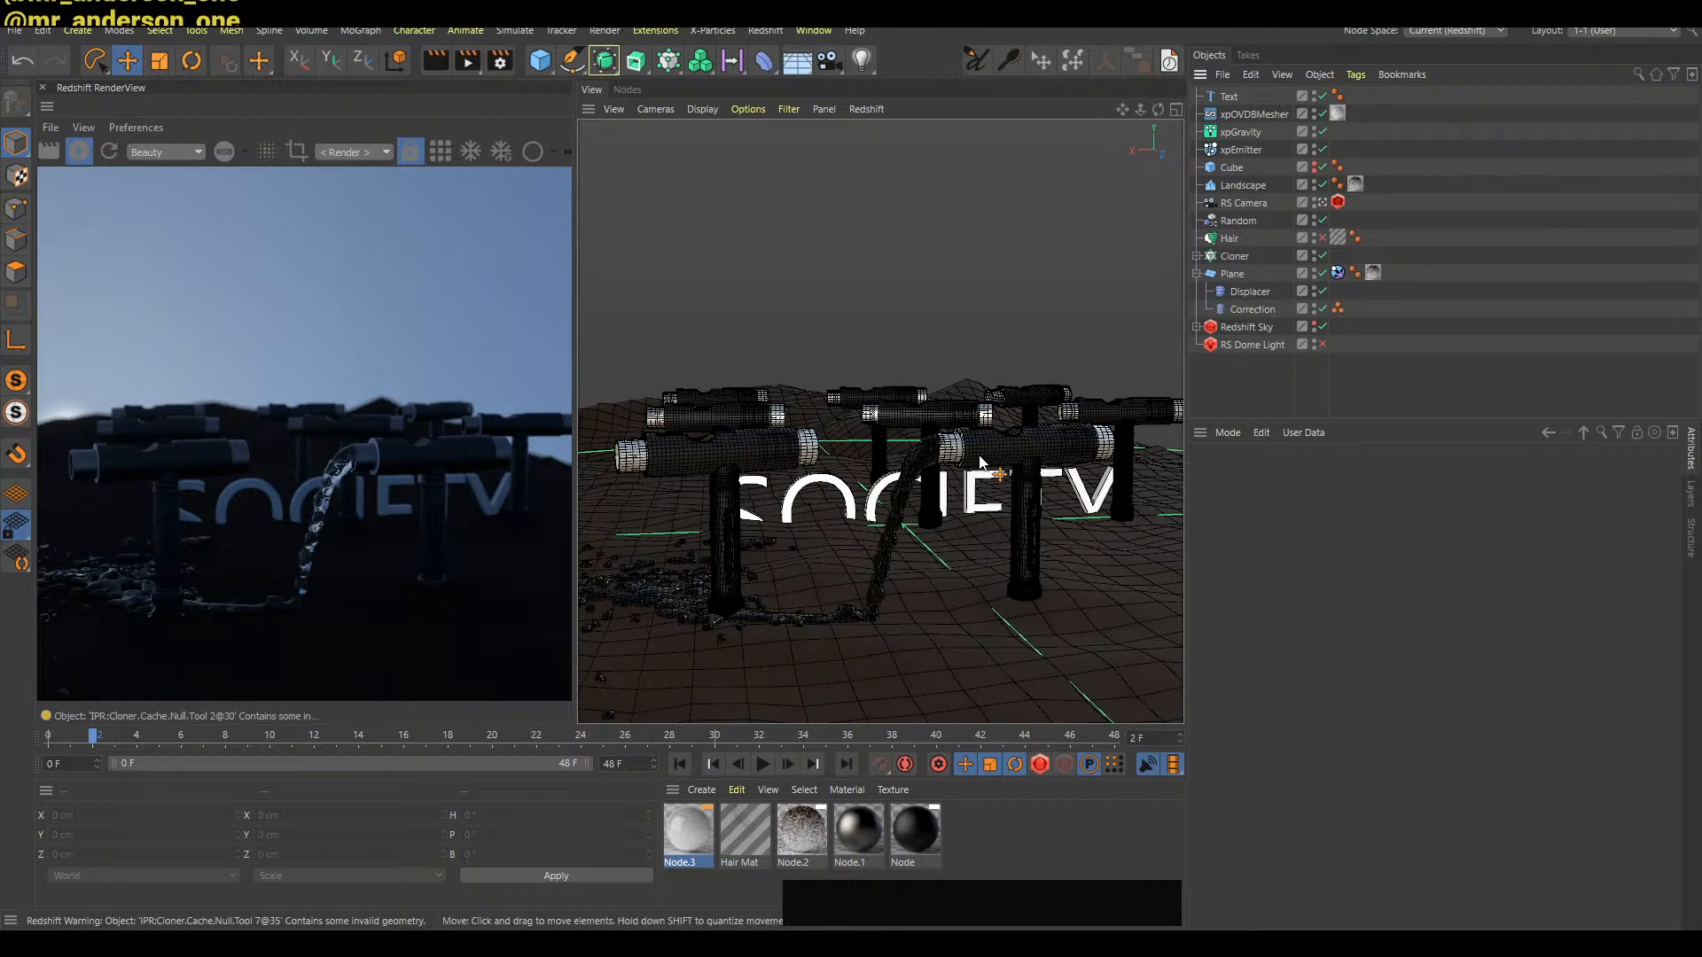
left_click_drag(966, 456, 1014, 441, "alt")
right_click_drag(1014, 441, 1024, 439, "alt")
left_click_drag(1023, 440, 1000, 432, "alt")
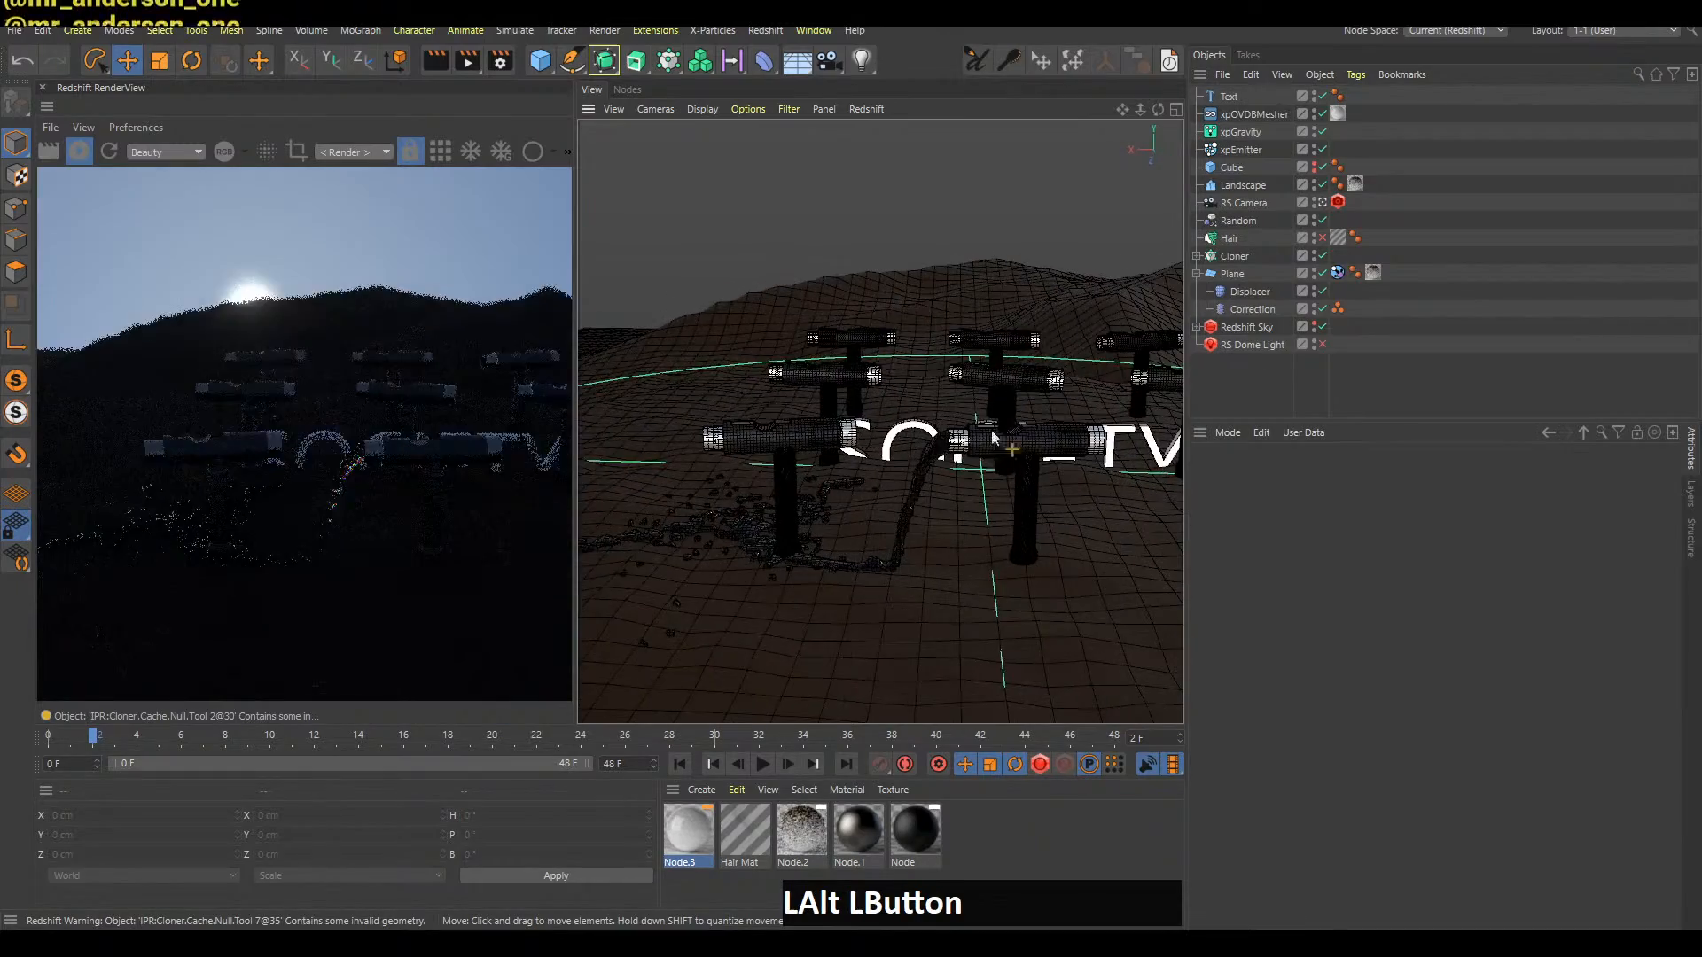
middle_click_drag(999, 431, 932, 442, "alt")
left_click_drag(933, 441, 959, 403, "alt")
right_click_drag(959, 403, 996, 439, "alt")
middle_click_drag(996, 440, 973, 450, "alt")
mouse_move(934, 447)
left_mouse_down("alt")
mouse_move(934, 529)
mouse_move(929, 428)
mouse_move(929, 461)
left_mouse_up("alt")
middle_click_drag(929, 461, 998, 493, "alt")
left_click_drag(999, 497, 1063, 477, "alt")
middle_click_drag(1063, 476, 1017, 468, "alt")
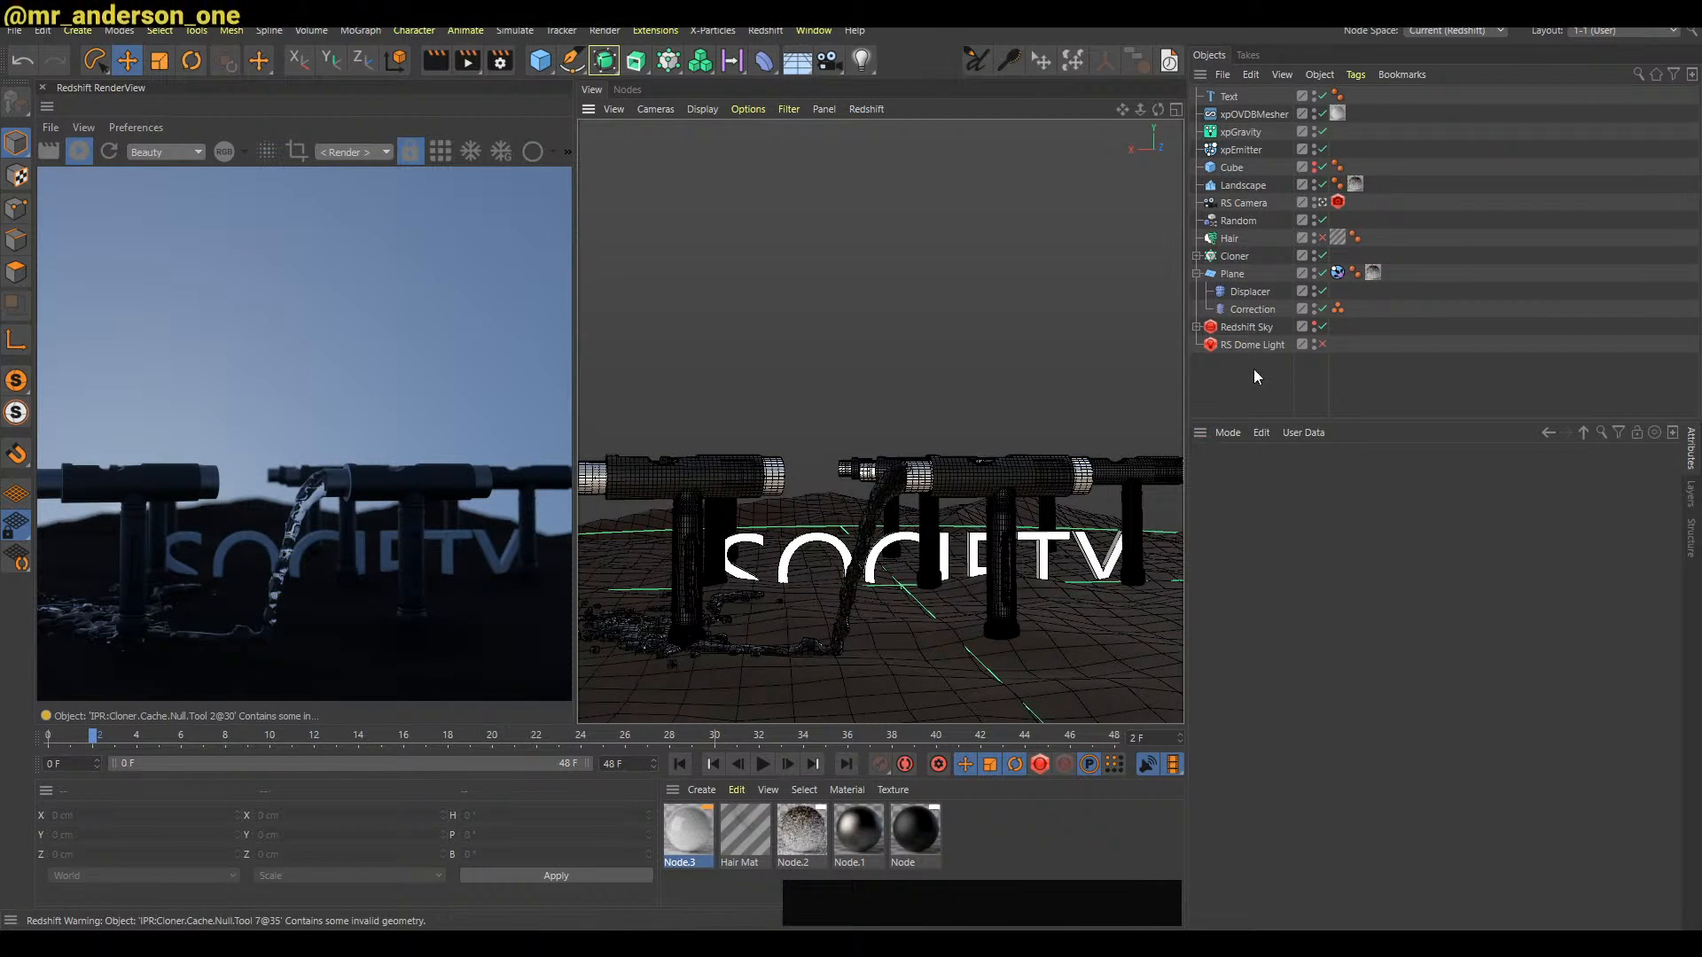
Scale the SOCIETY text down to about 49.4 cm wide and move it to about X 22.4 cm, Y -3.8 cm
left_click(1095, 555)
key("t")
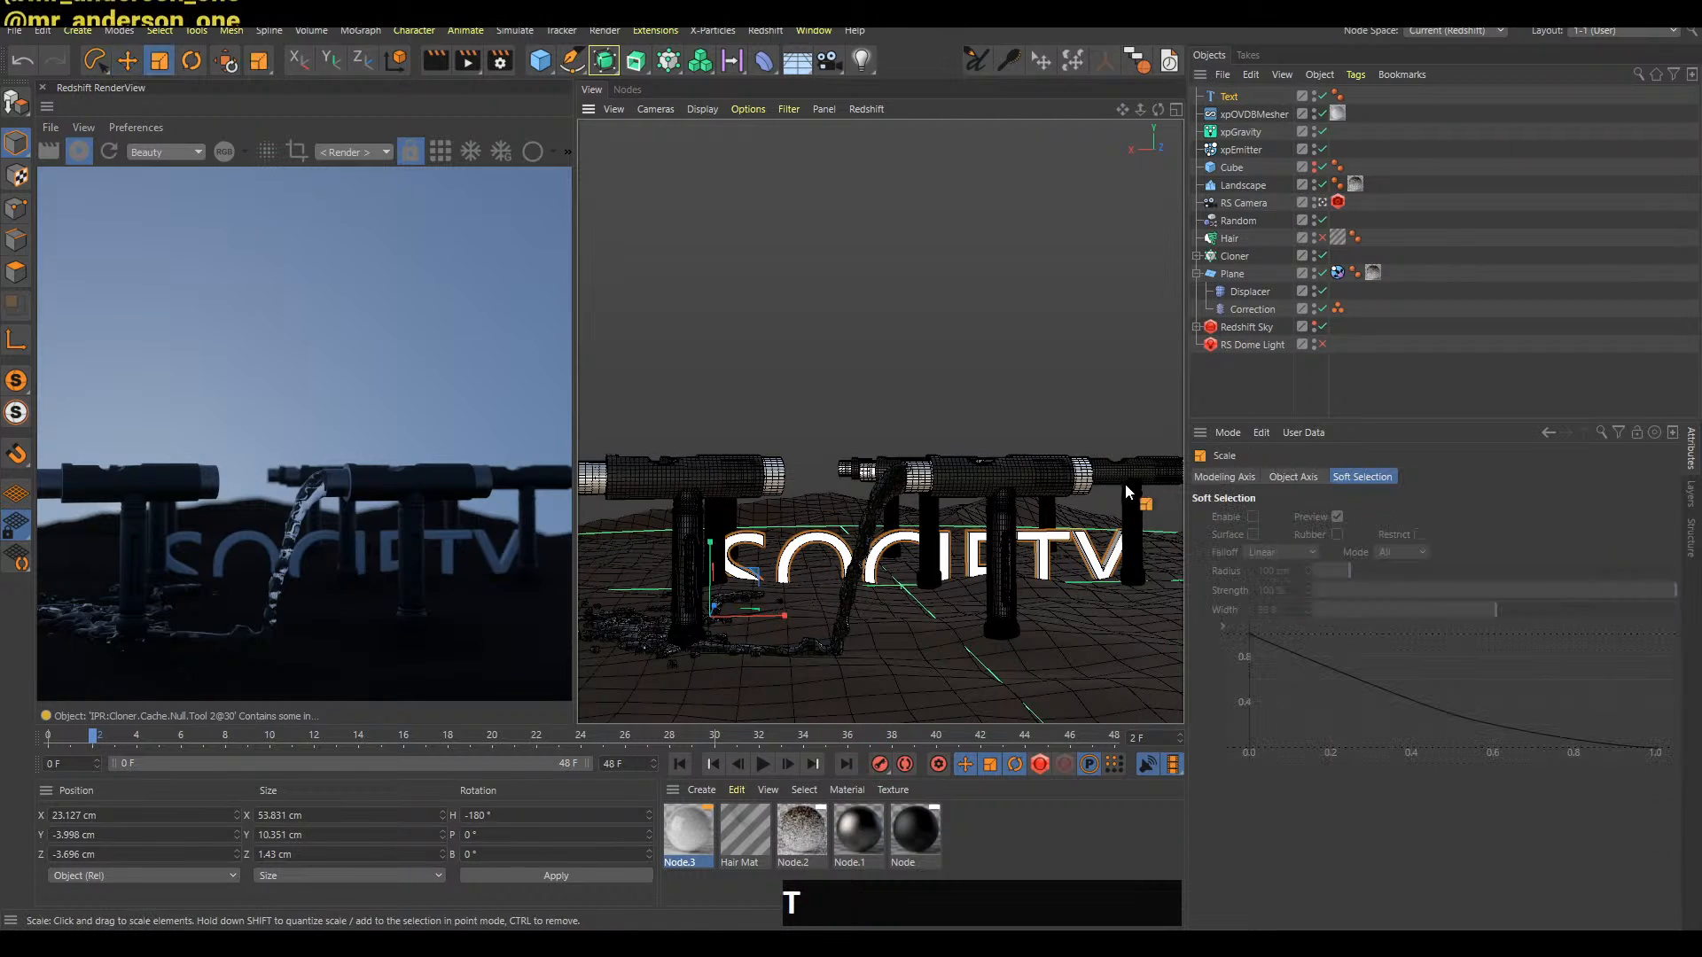
left_click_drag(1125, 482, 1094, 496)
key("e")
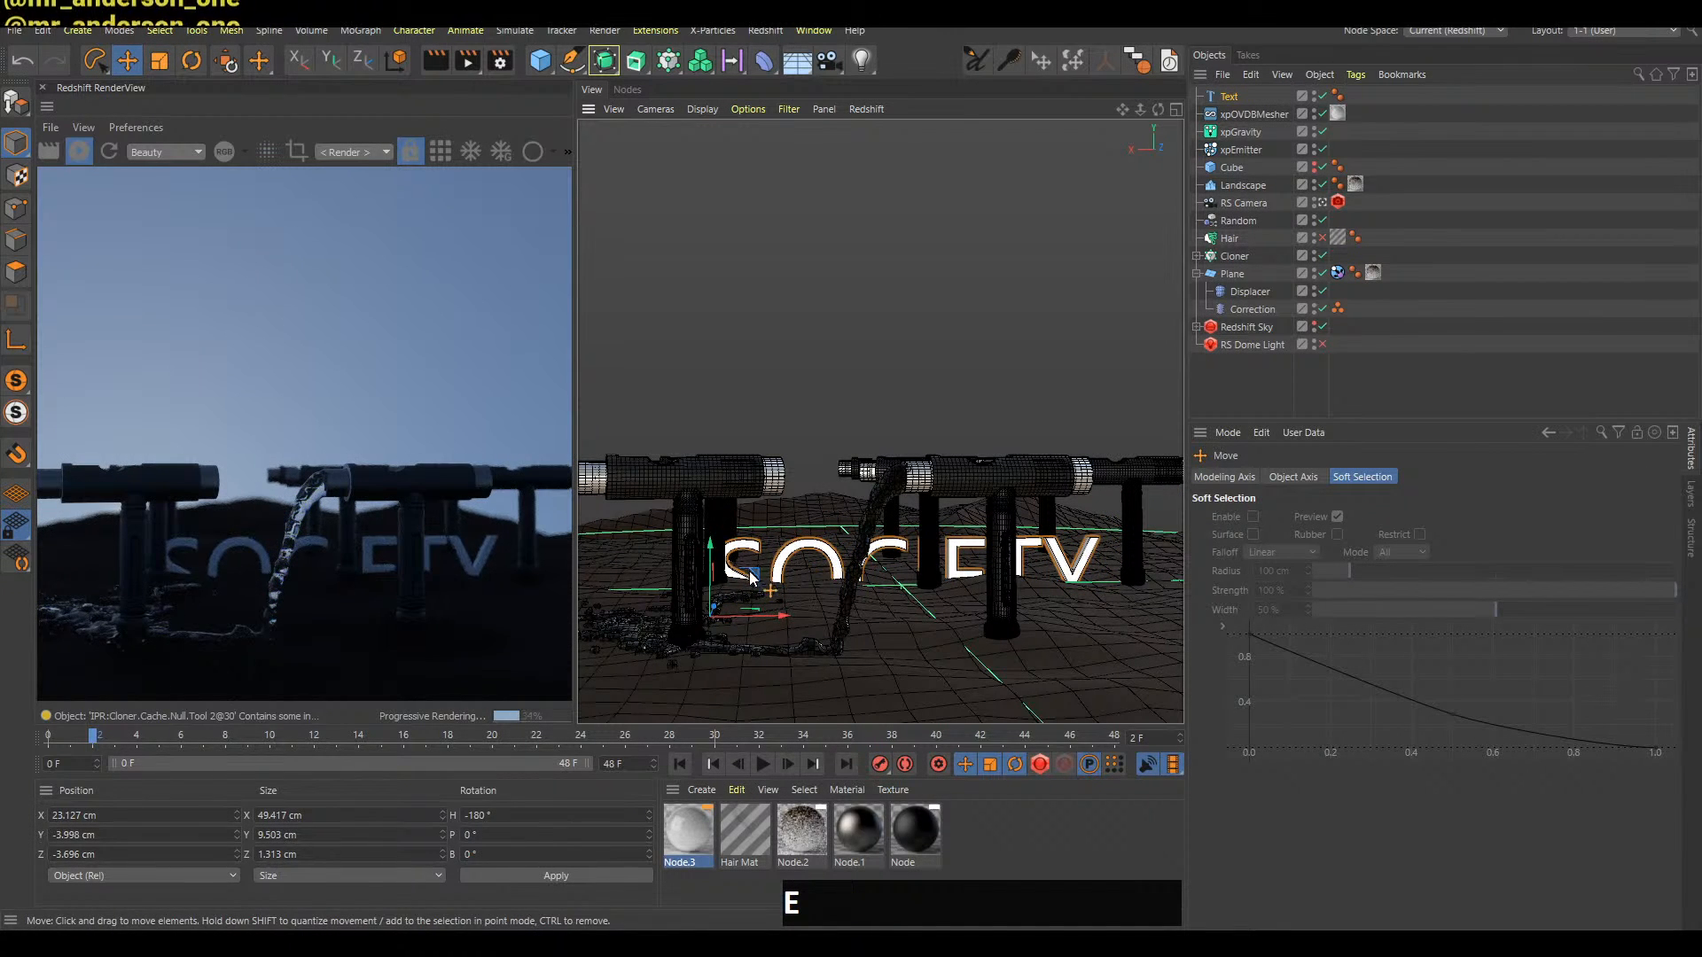
left_click_drag(749, 577, 787, 581)
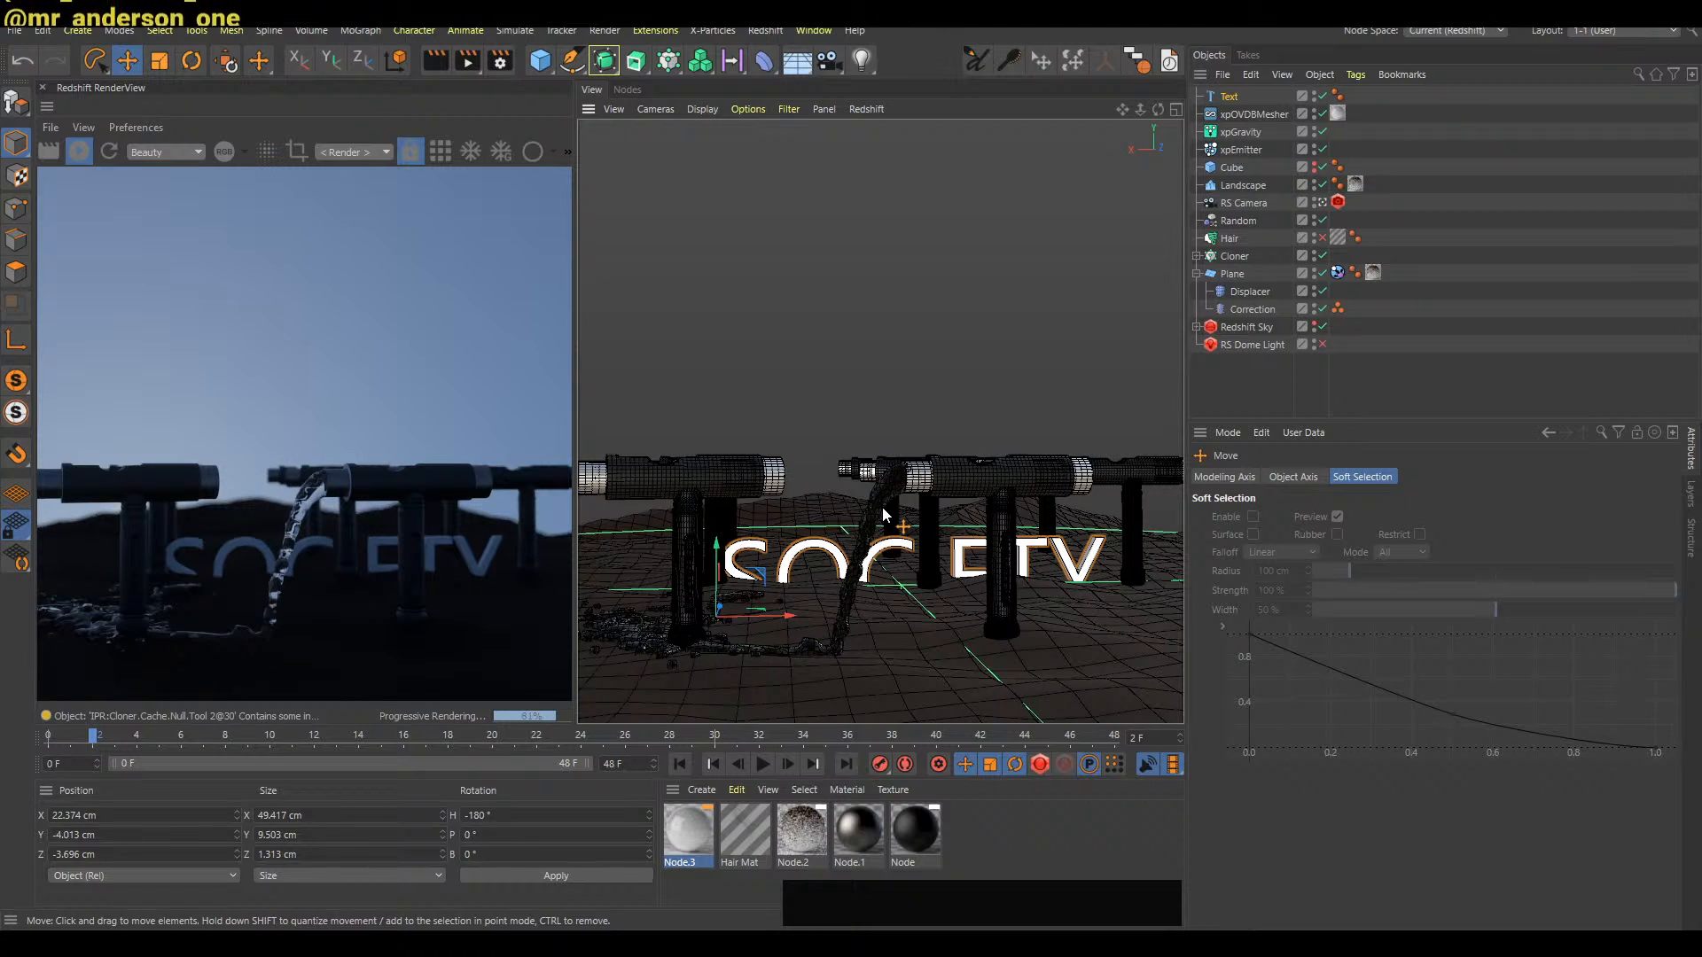
left_click_drag(716, 569, 717, 569)
Check and minimize the live chat, and try to import astro.fbx from the desktop with the default FBX settings
key("alt+Tab")
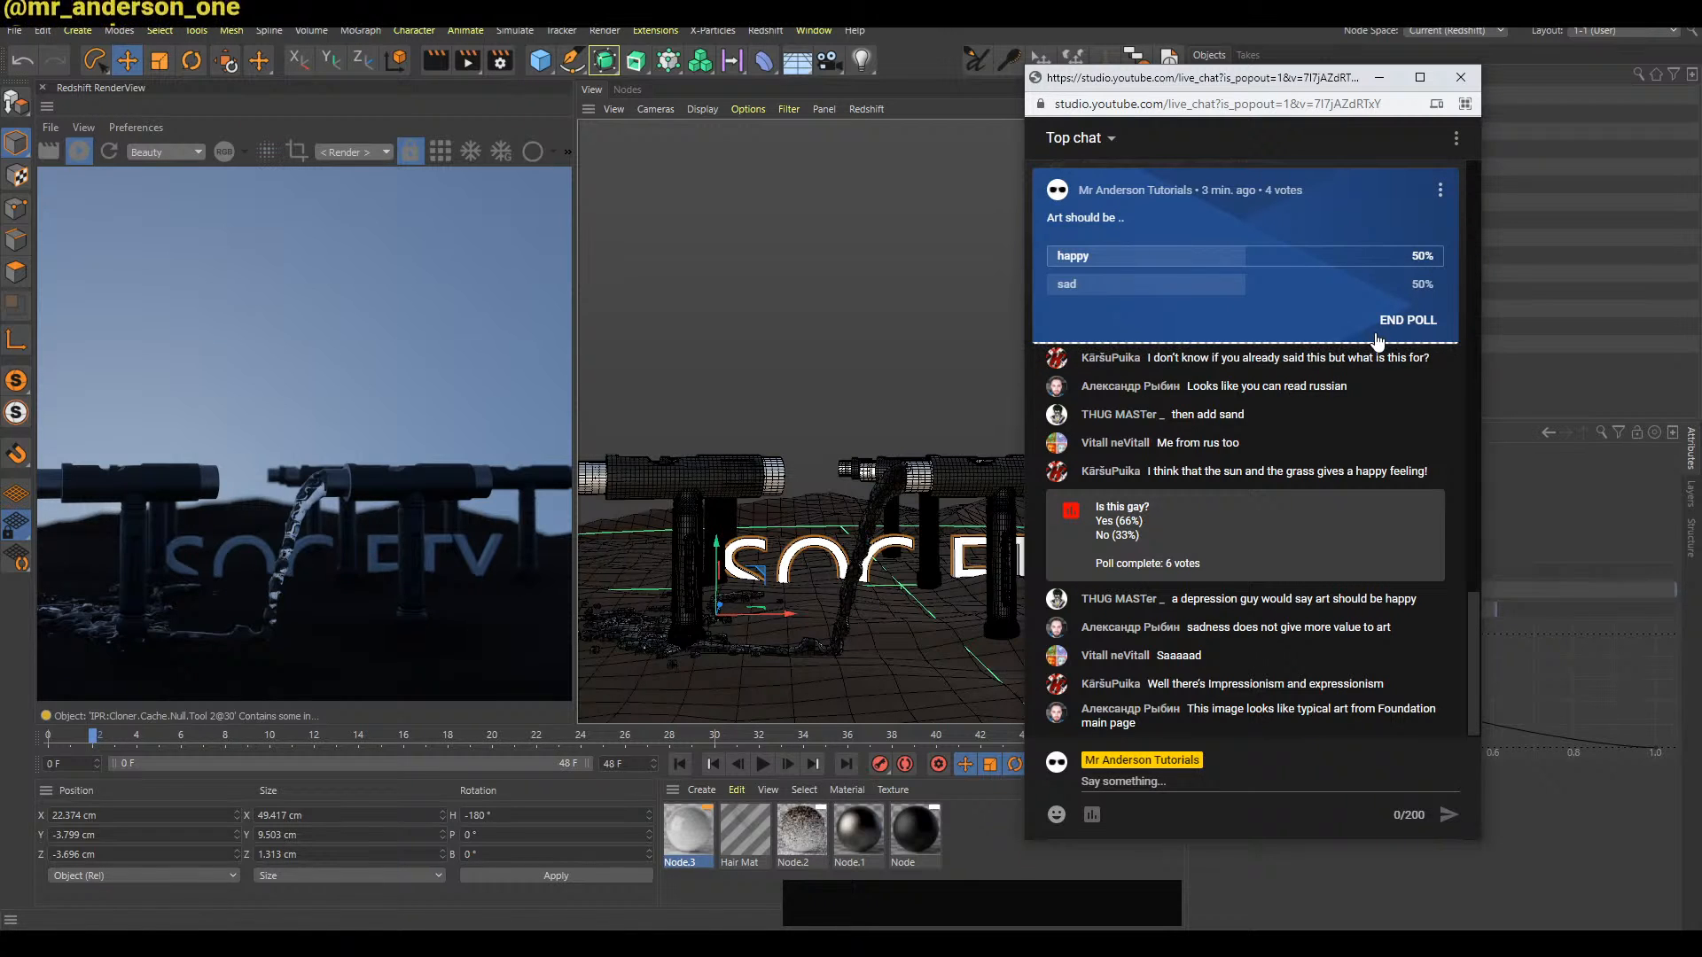
left_click(1381, 76)
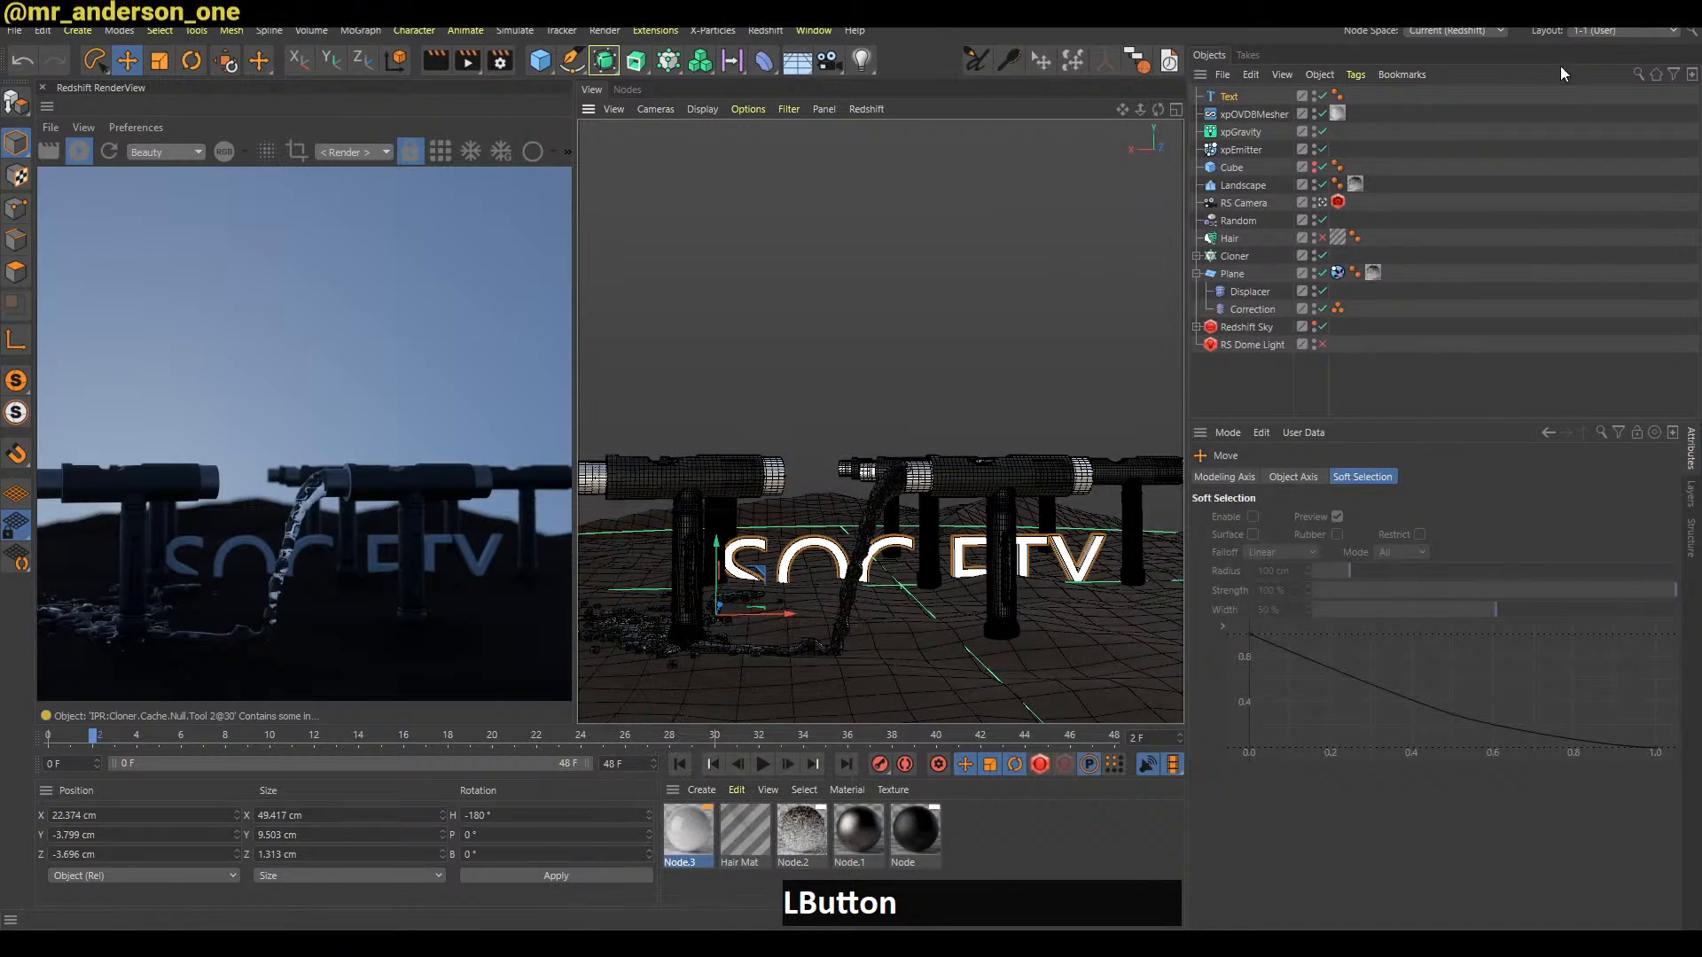
left_click(1609, 29)
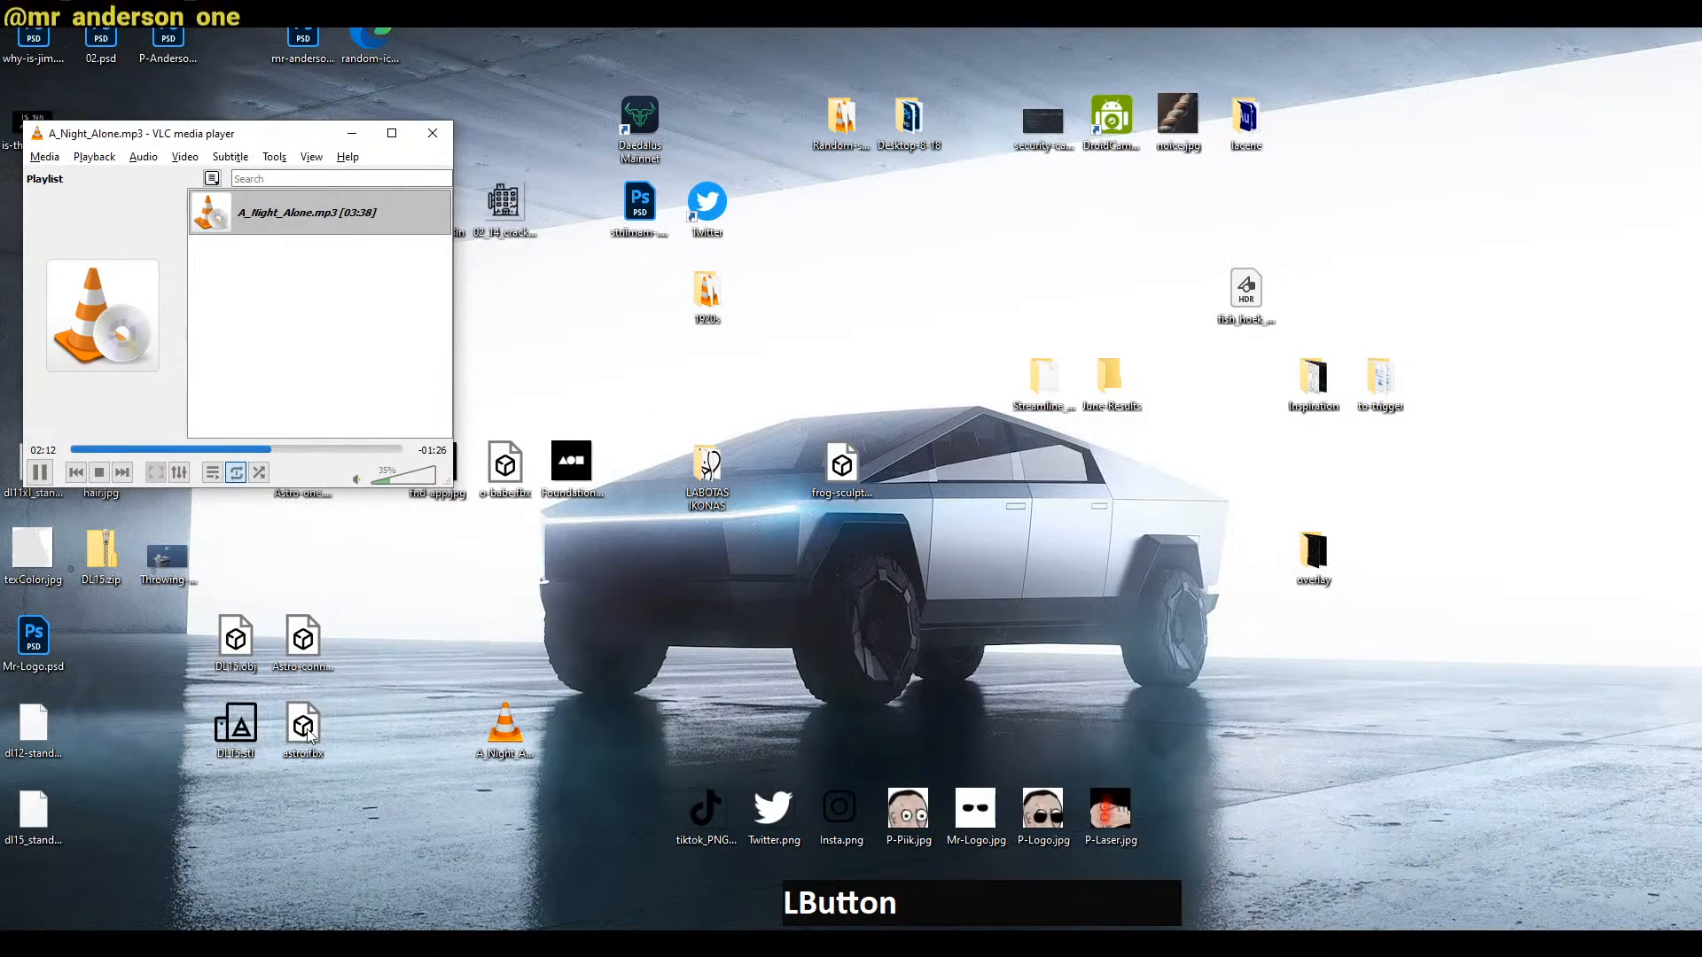
left_click_drag(310, 734, 1285, 363)
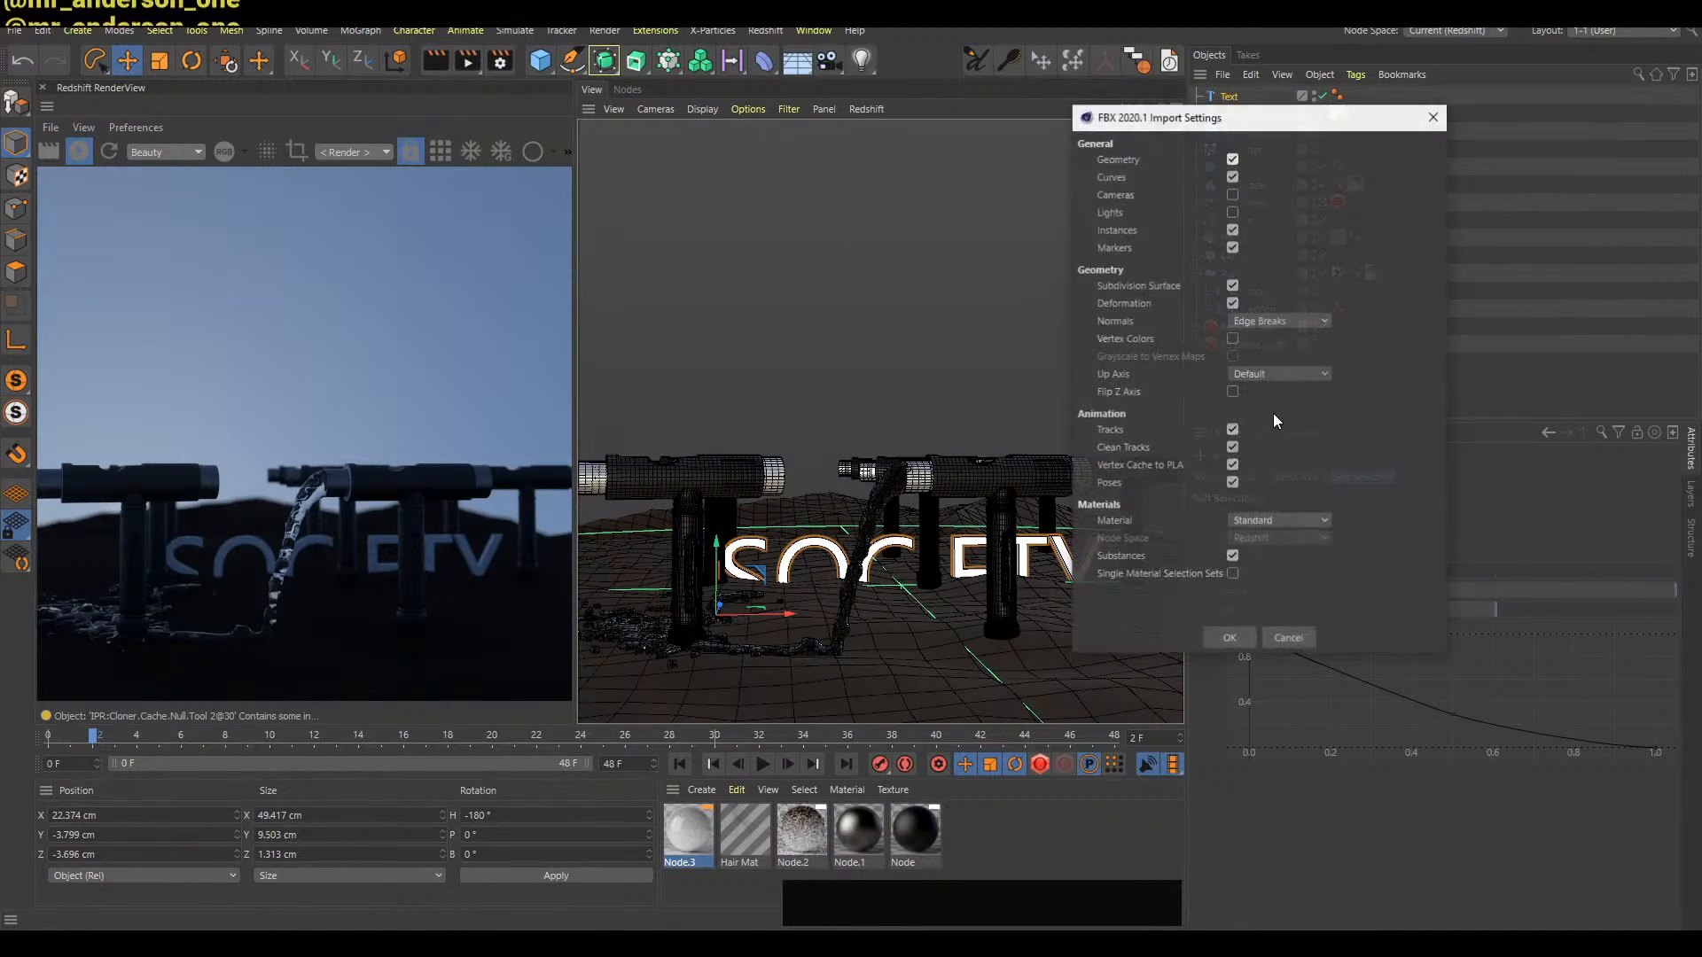
left_click(1243, 640)
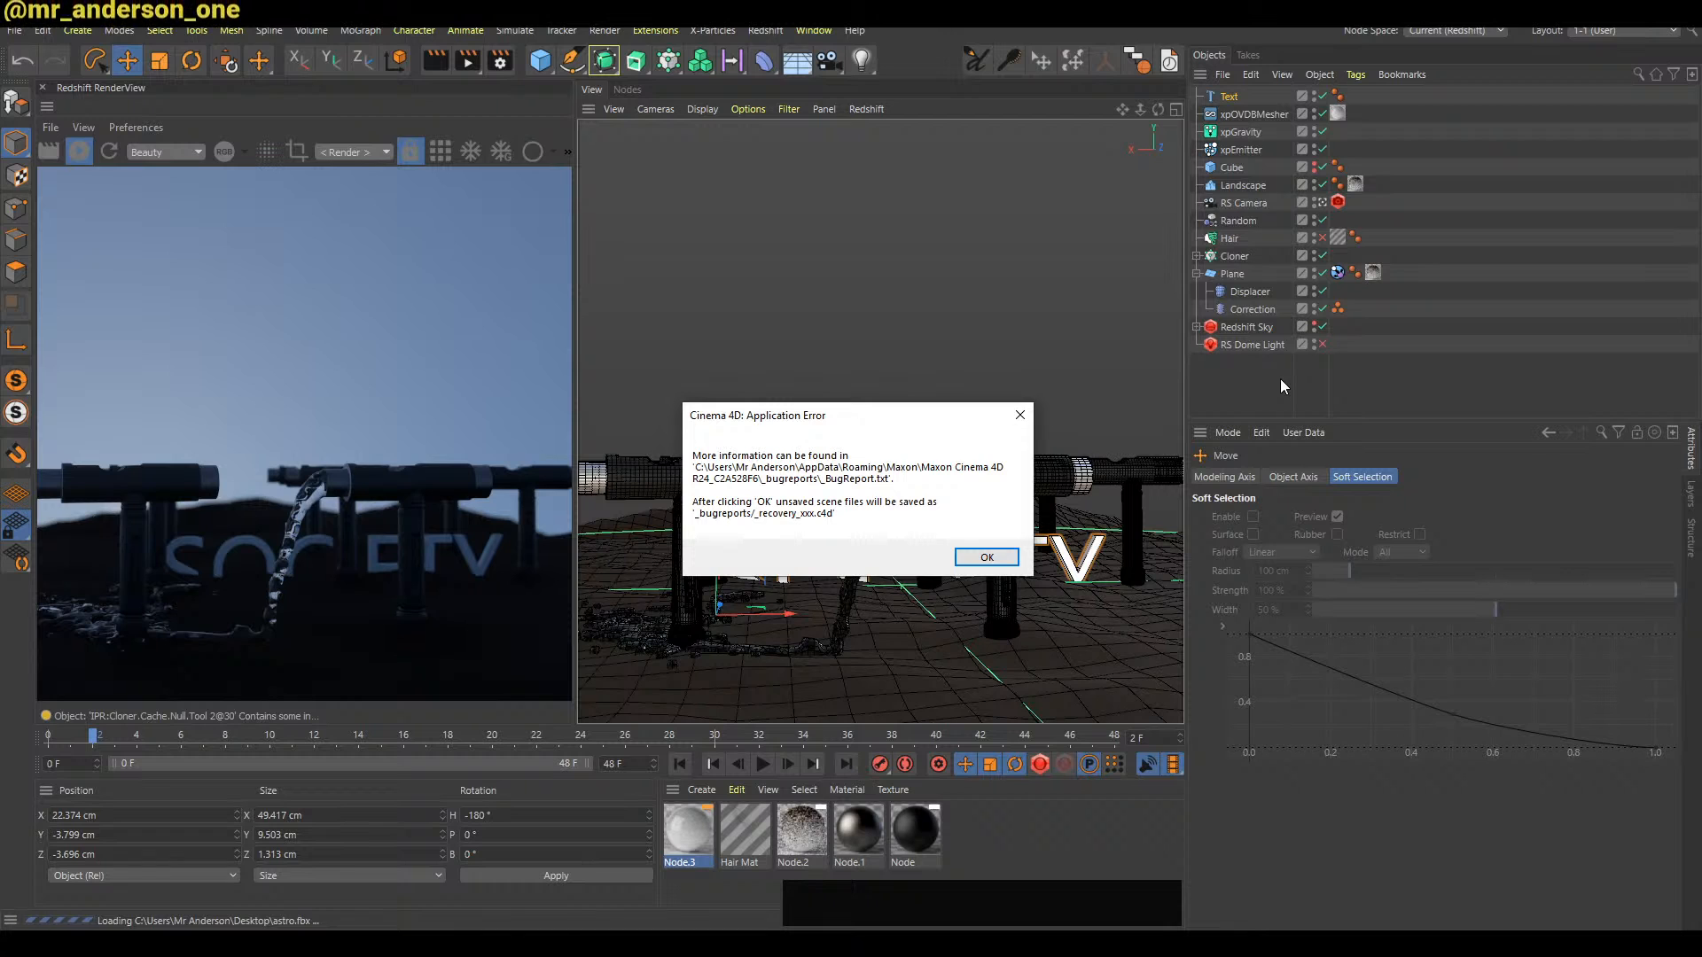
left_click(1007, 559)
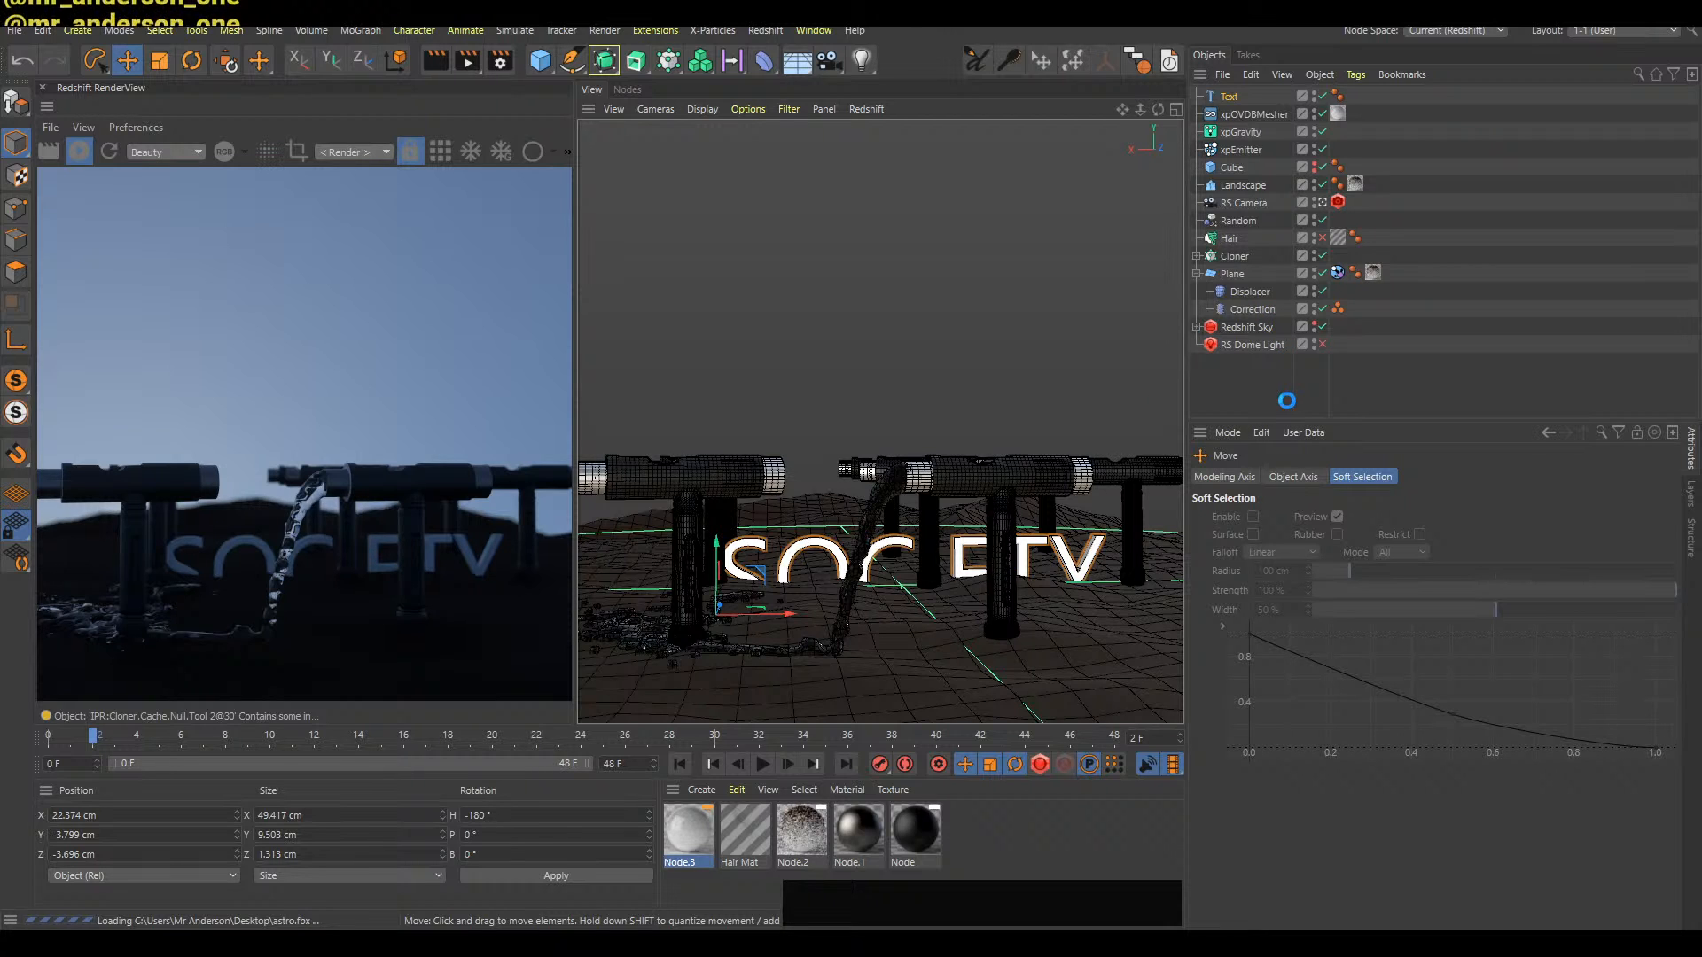
End the unresponsive Cinema 4D process in Task Manager, and clear the Task Manager and VLC windows off the desktop
key("ctrl+shift+Escape")
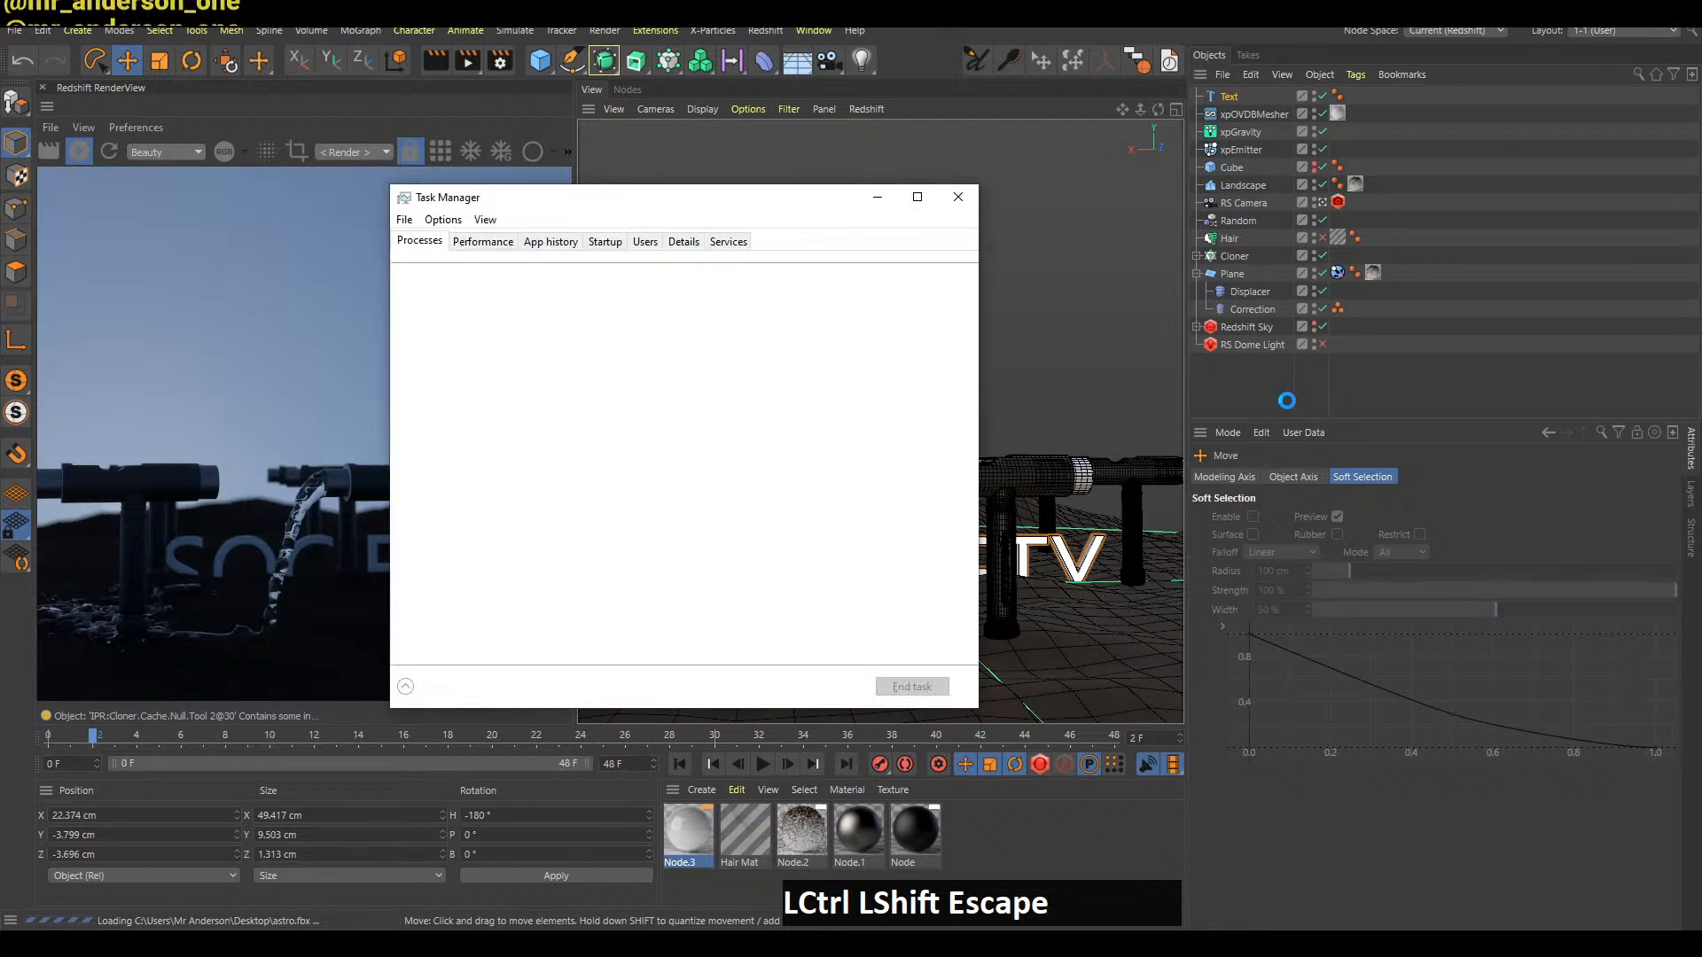
left_click(511, 372)
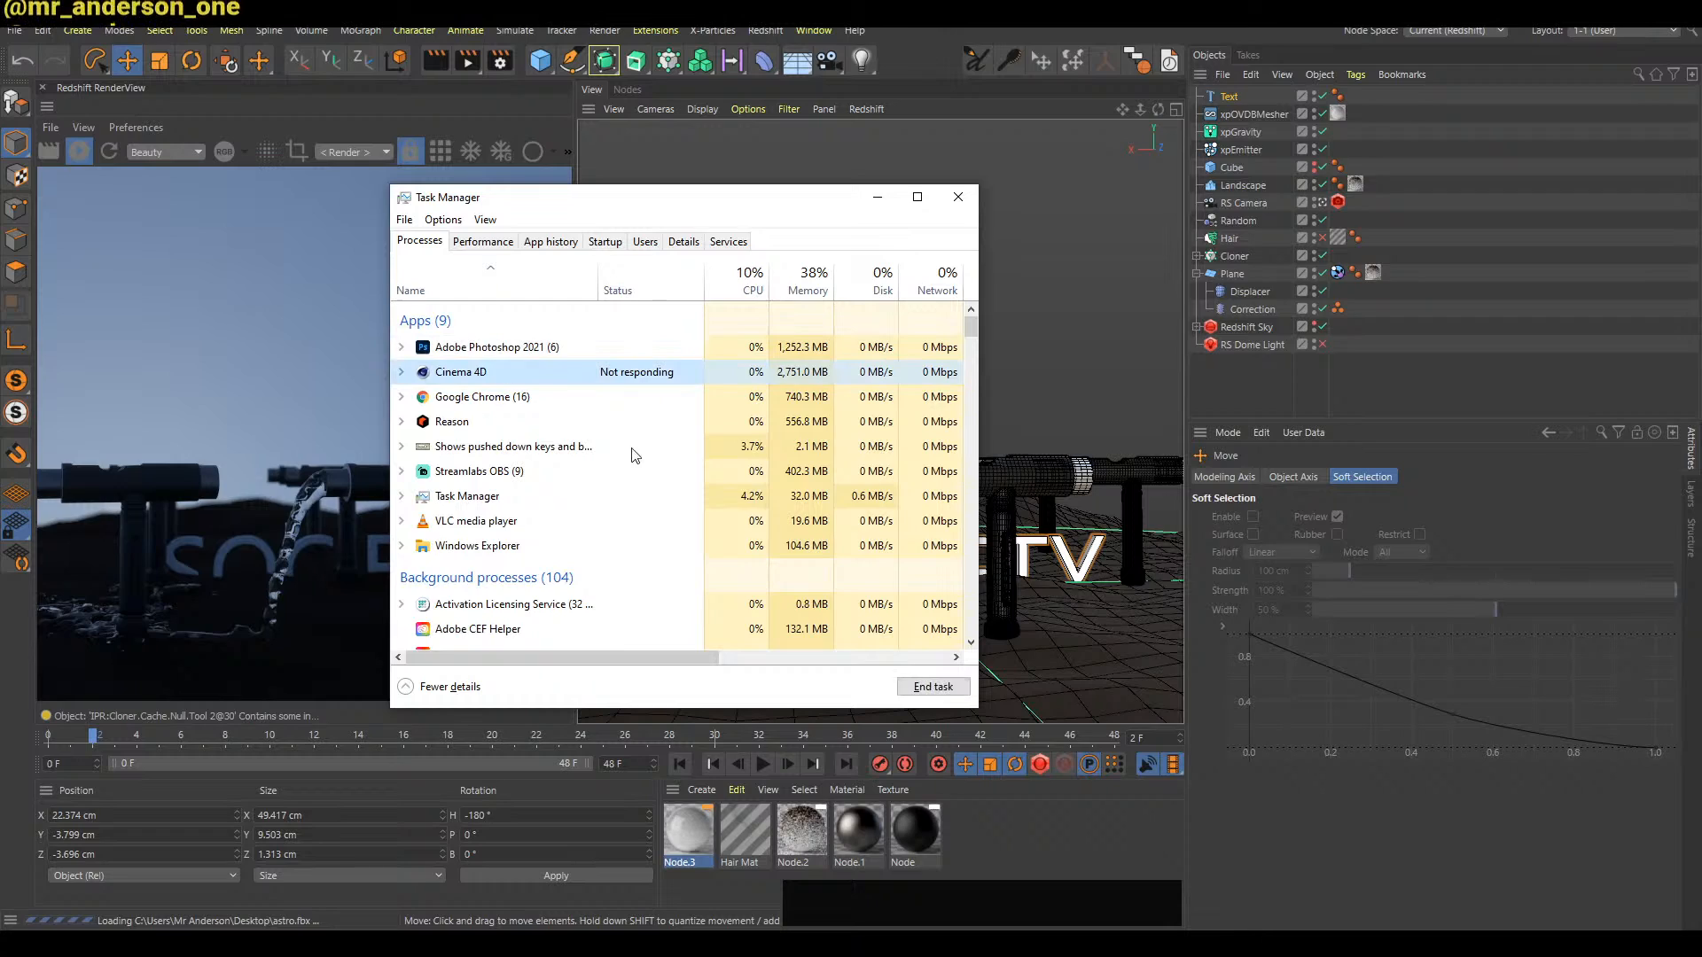
left_click(931, 687)
left_click(958, 197)
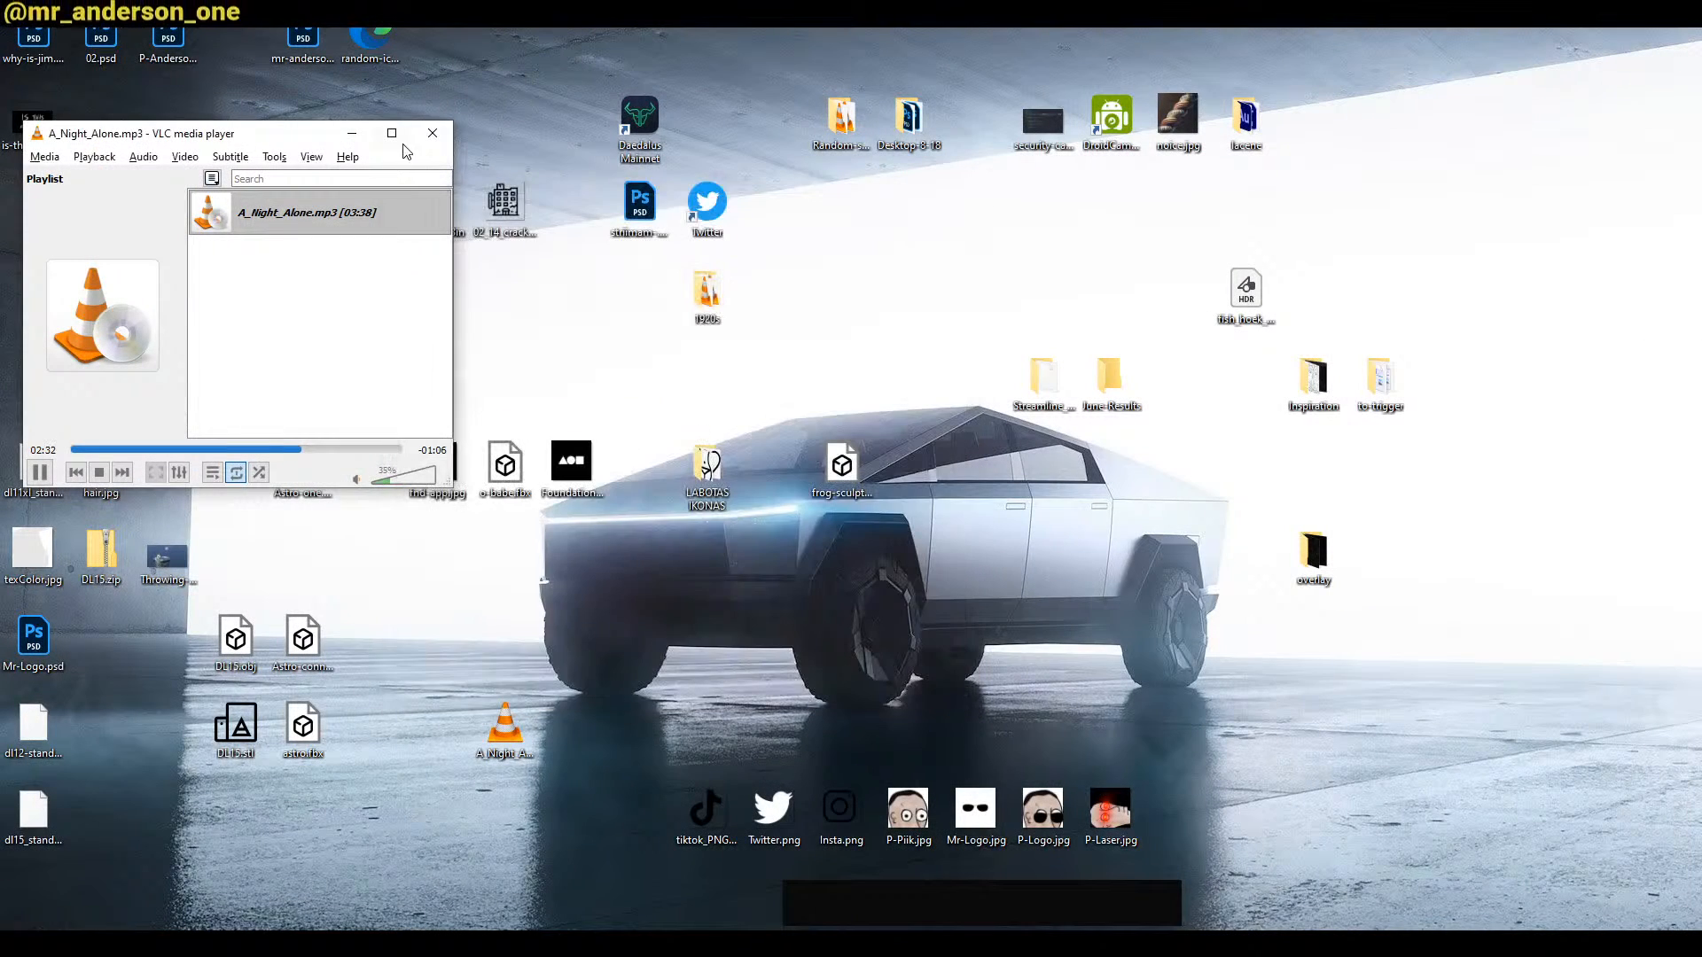
left_click(352, 133)
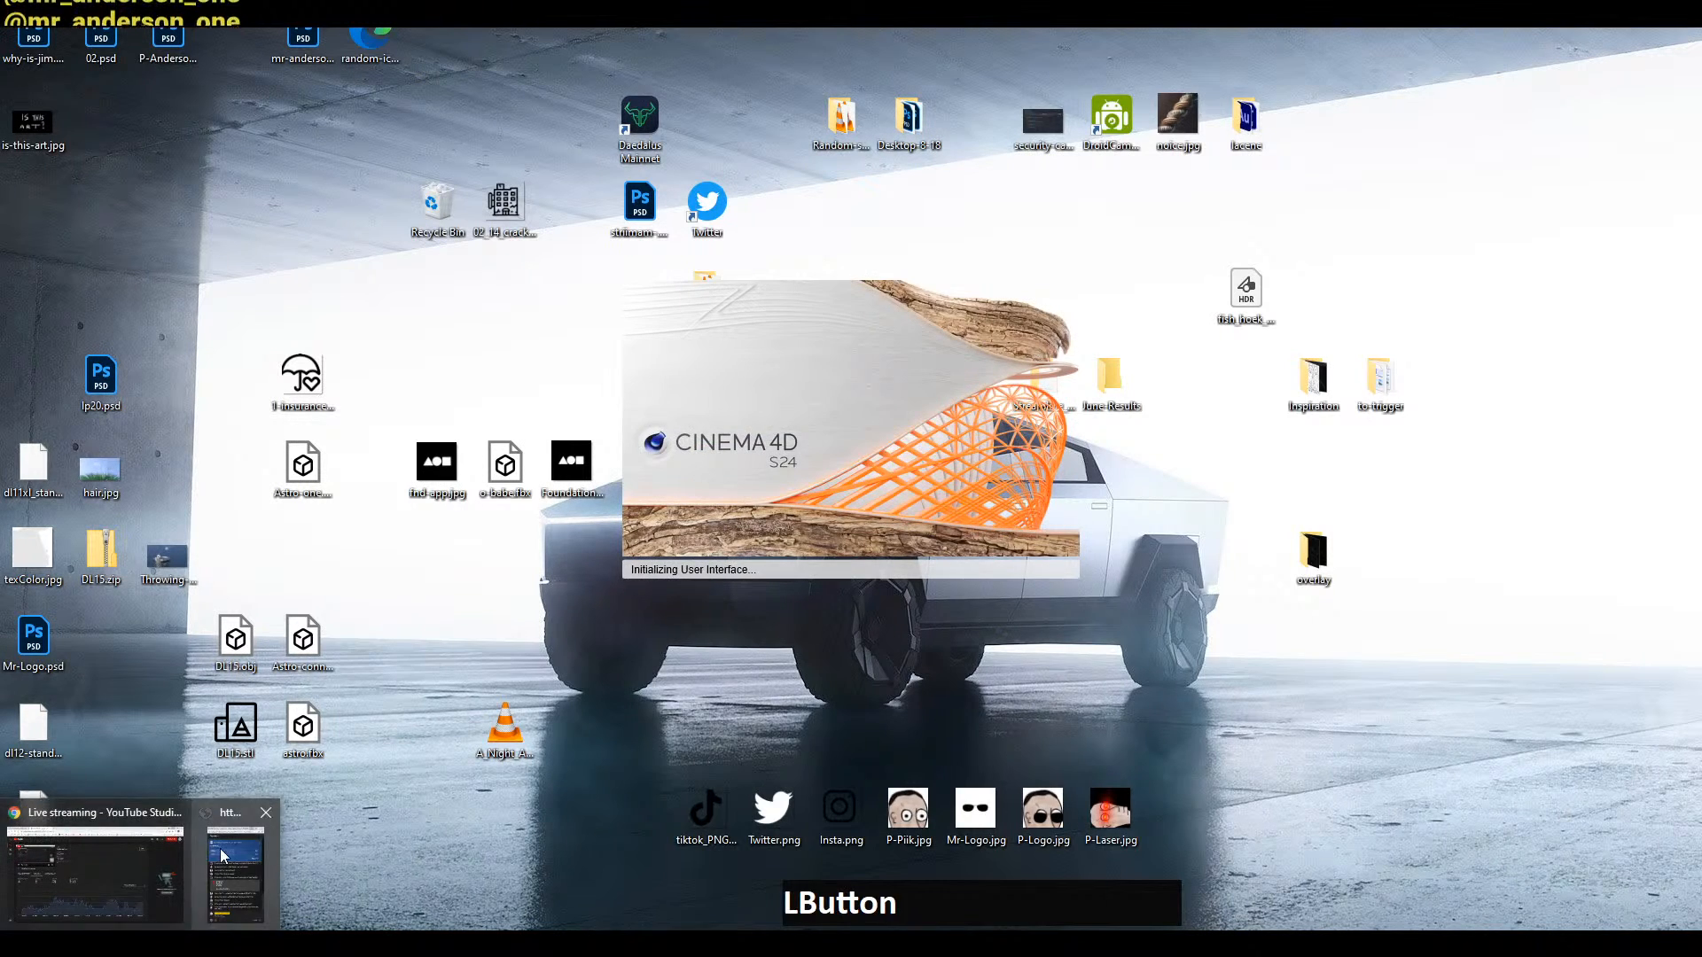
Dismiss the bug report window and reopen the most recent project, 21.c4d
left_click(141, 869)
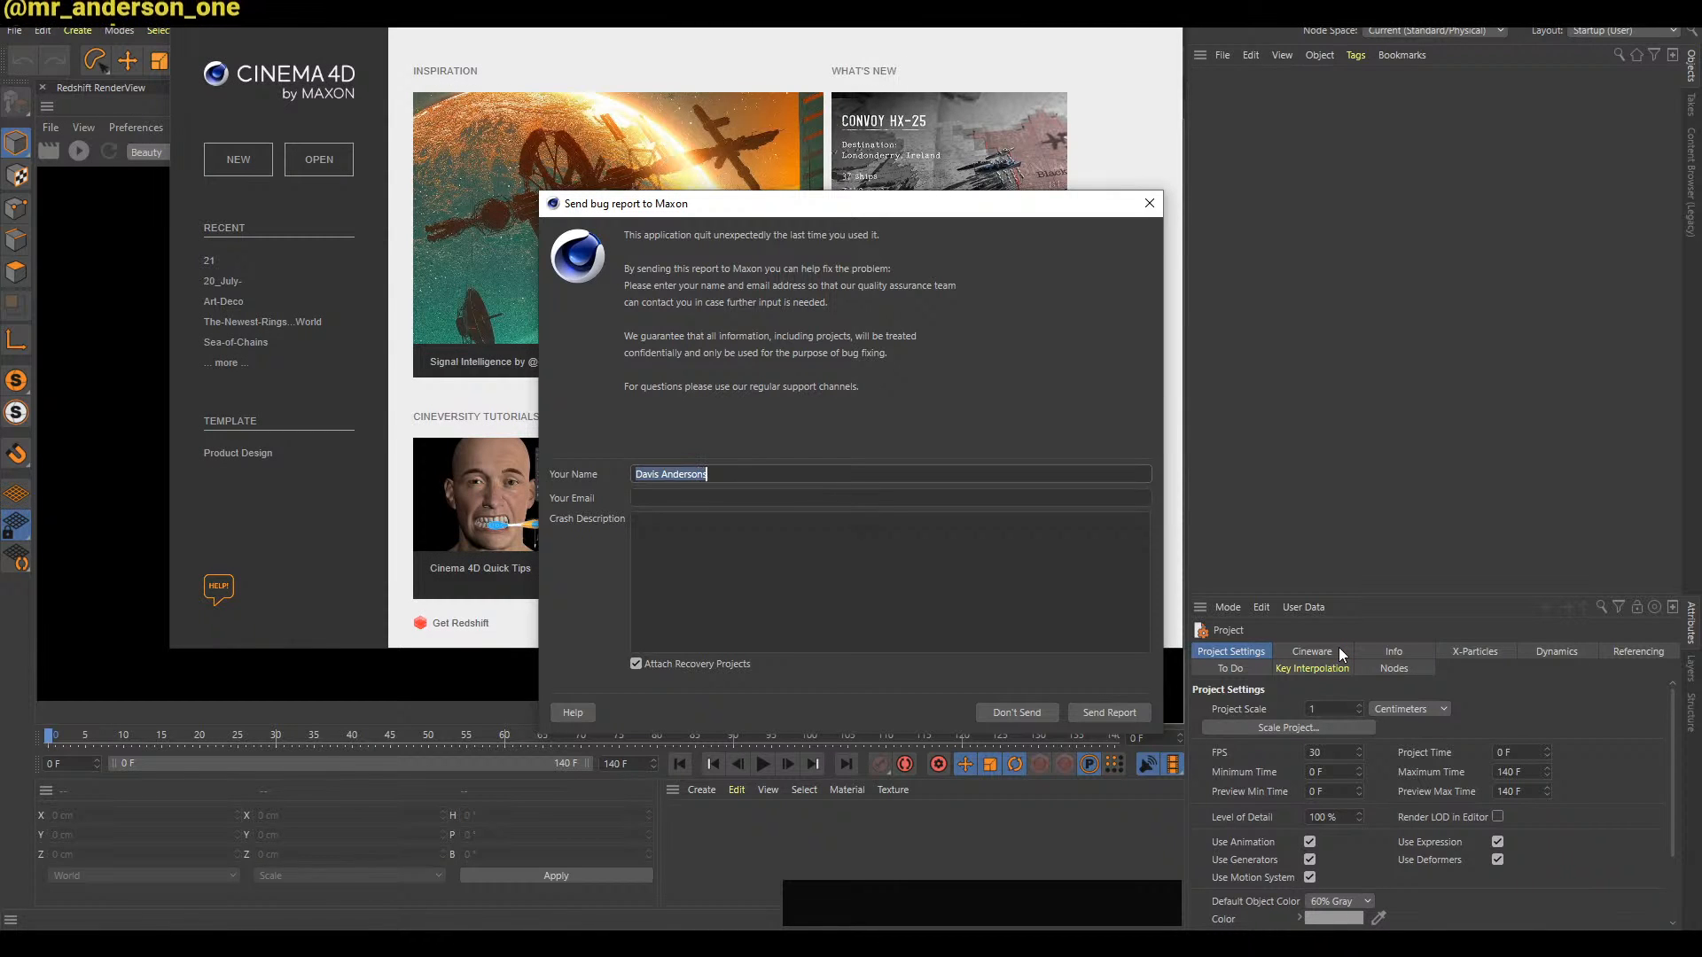
left_click(1149, 203)
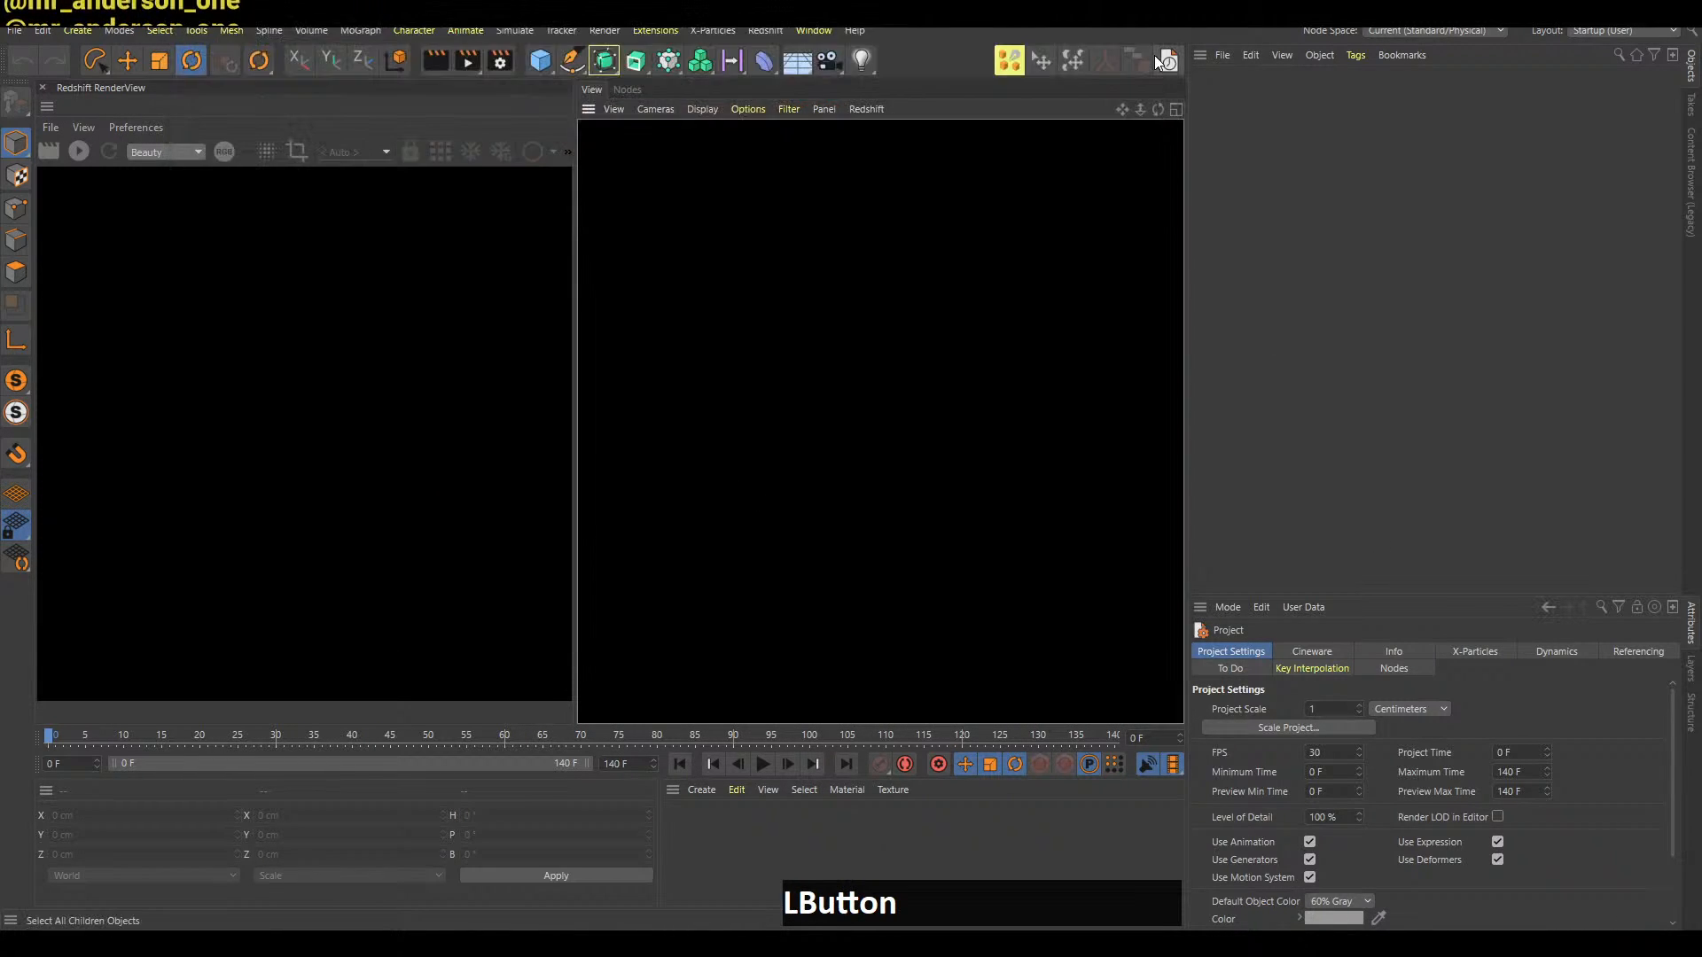
left_click(1166, 60)
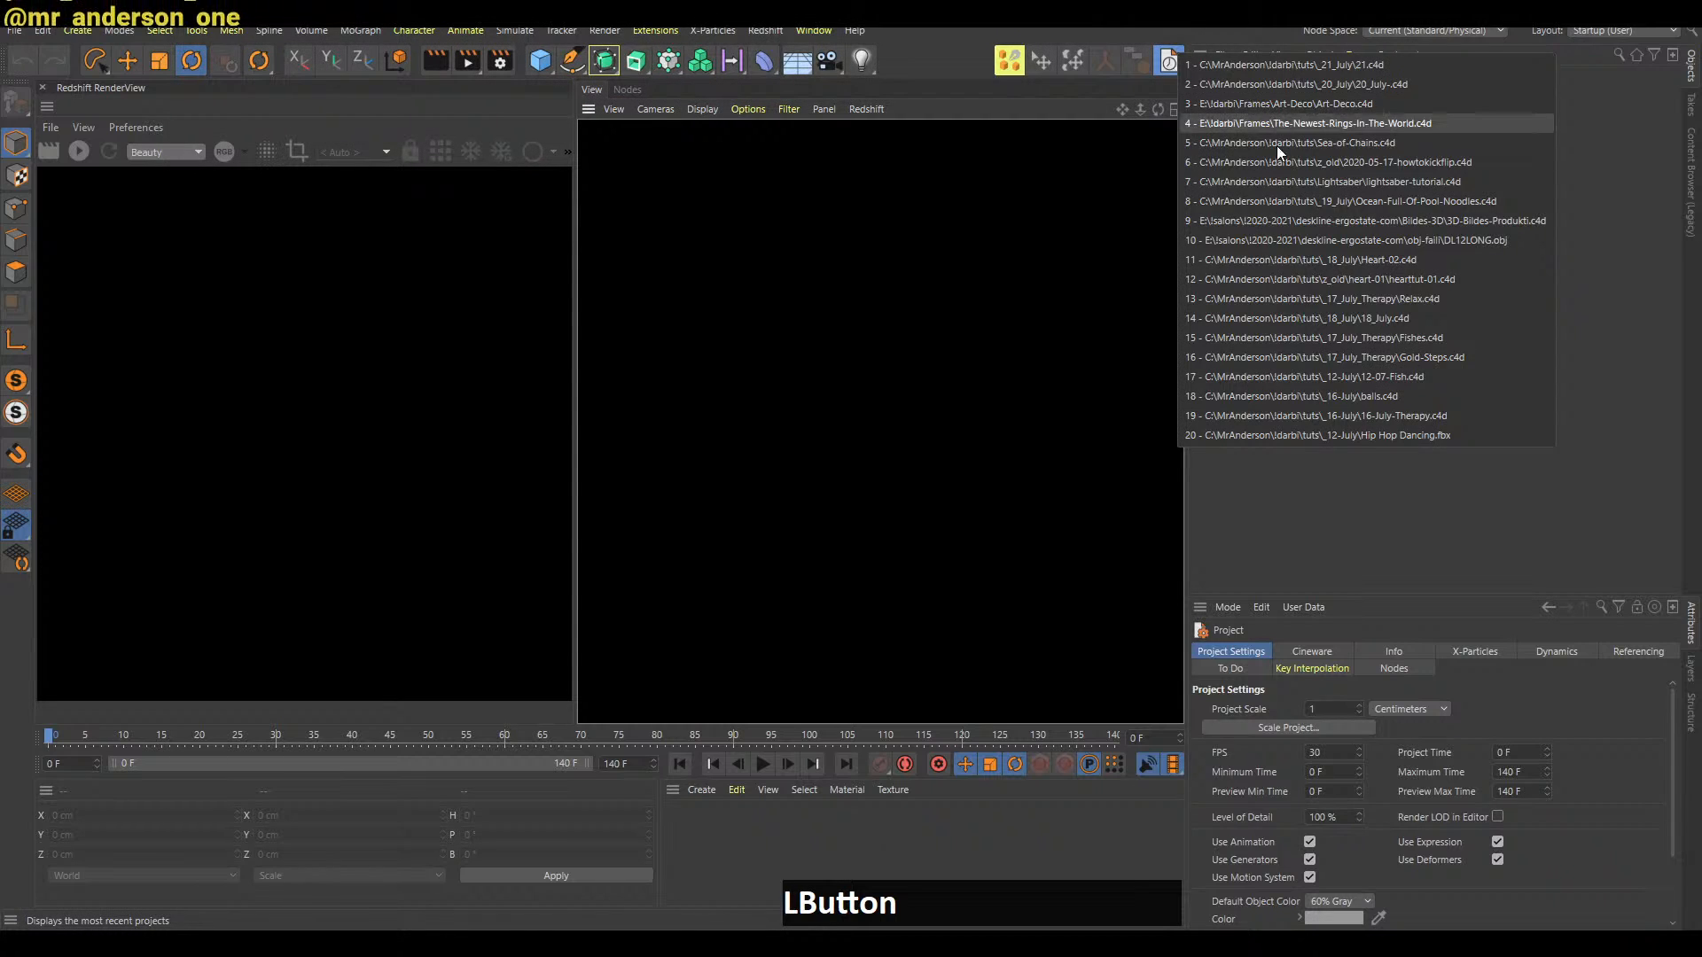
left_click(1314, 468)
left_click(1175, 60)
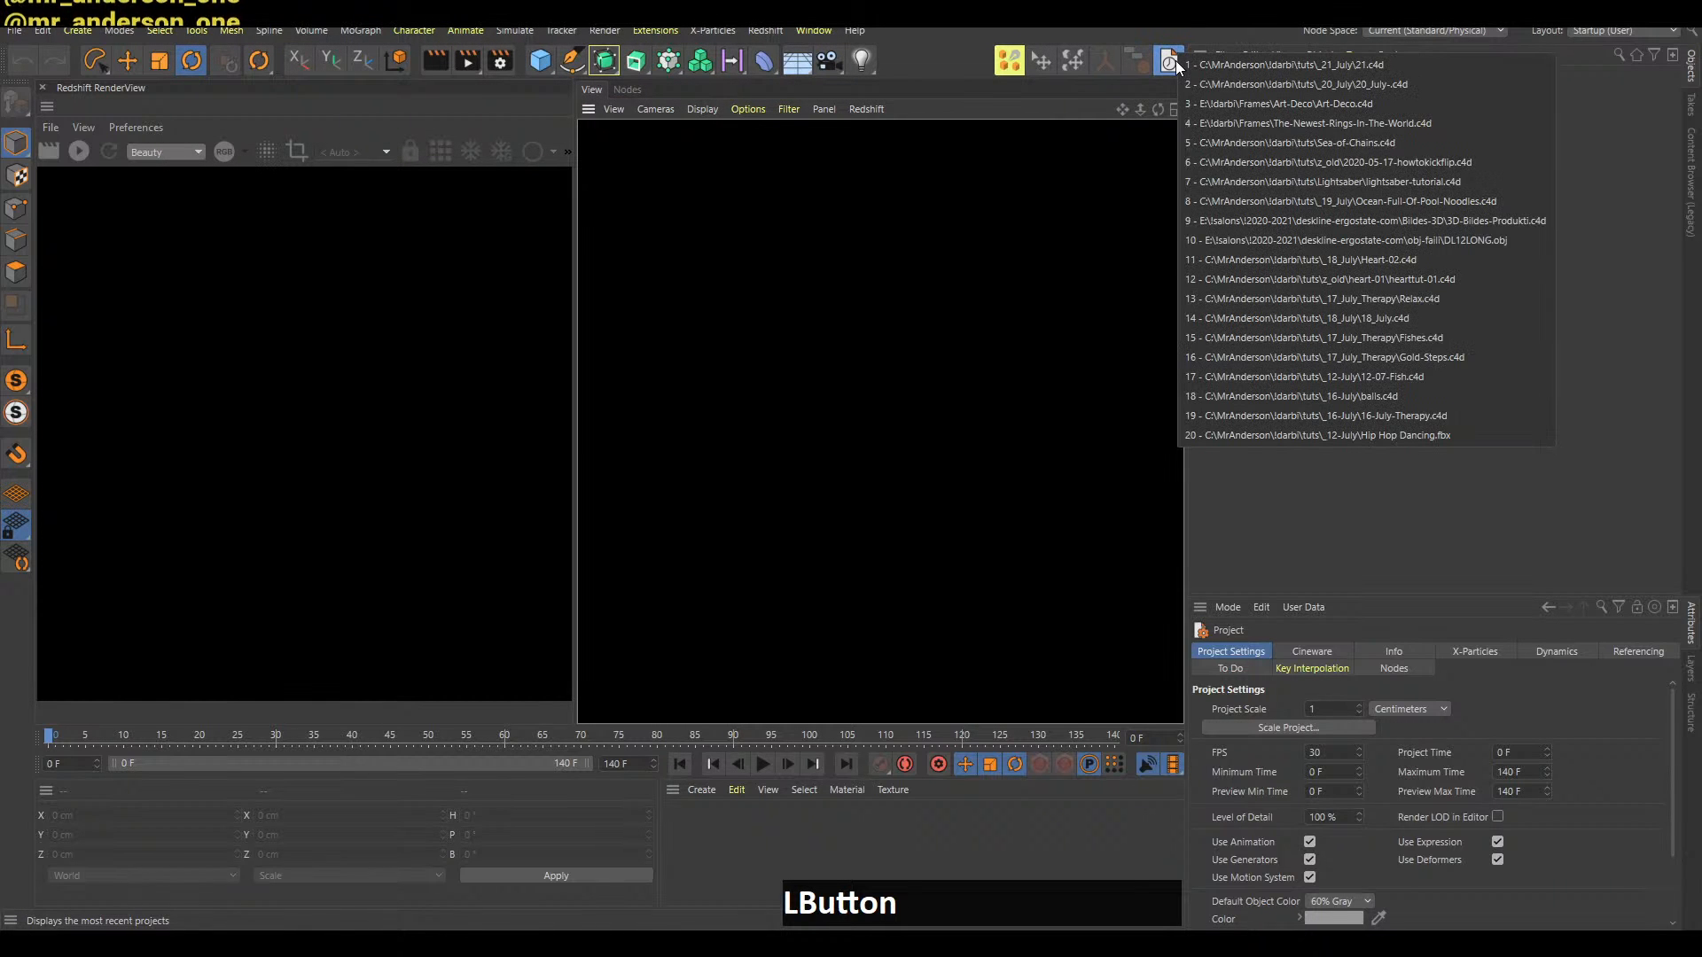
left_click(1304, 64)
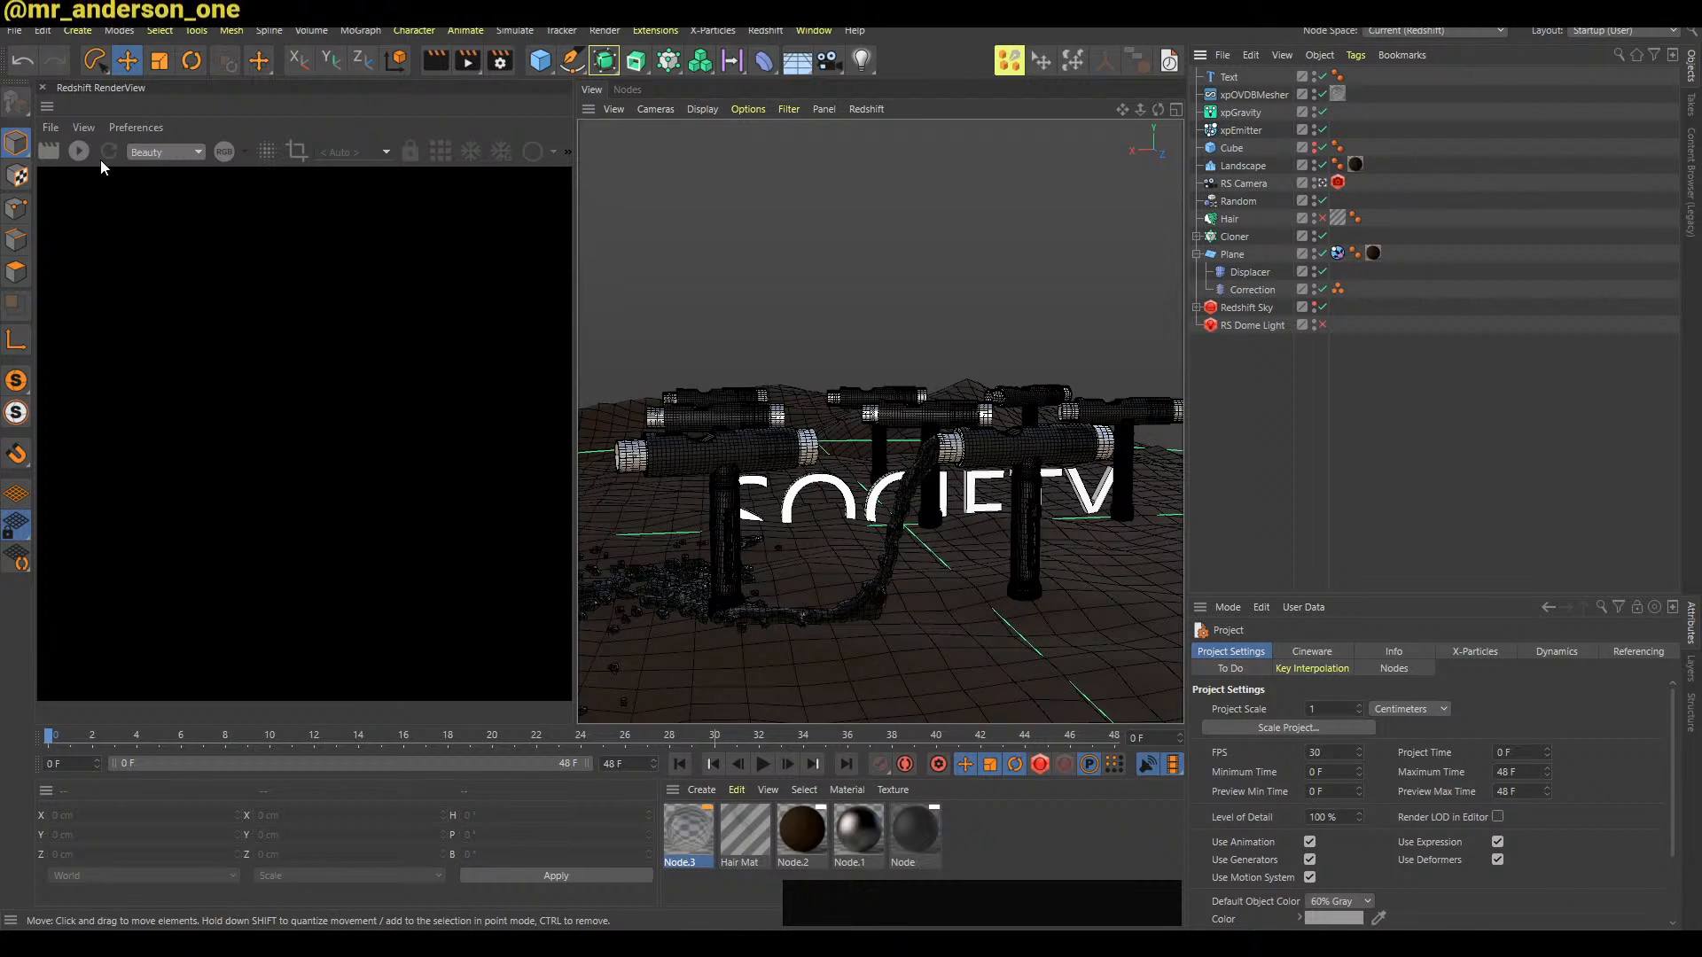
Start the live Redshift render, go to frame 9 and hide the frame stamp over the rendered image
left_click(79, 151)
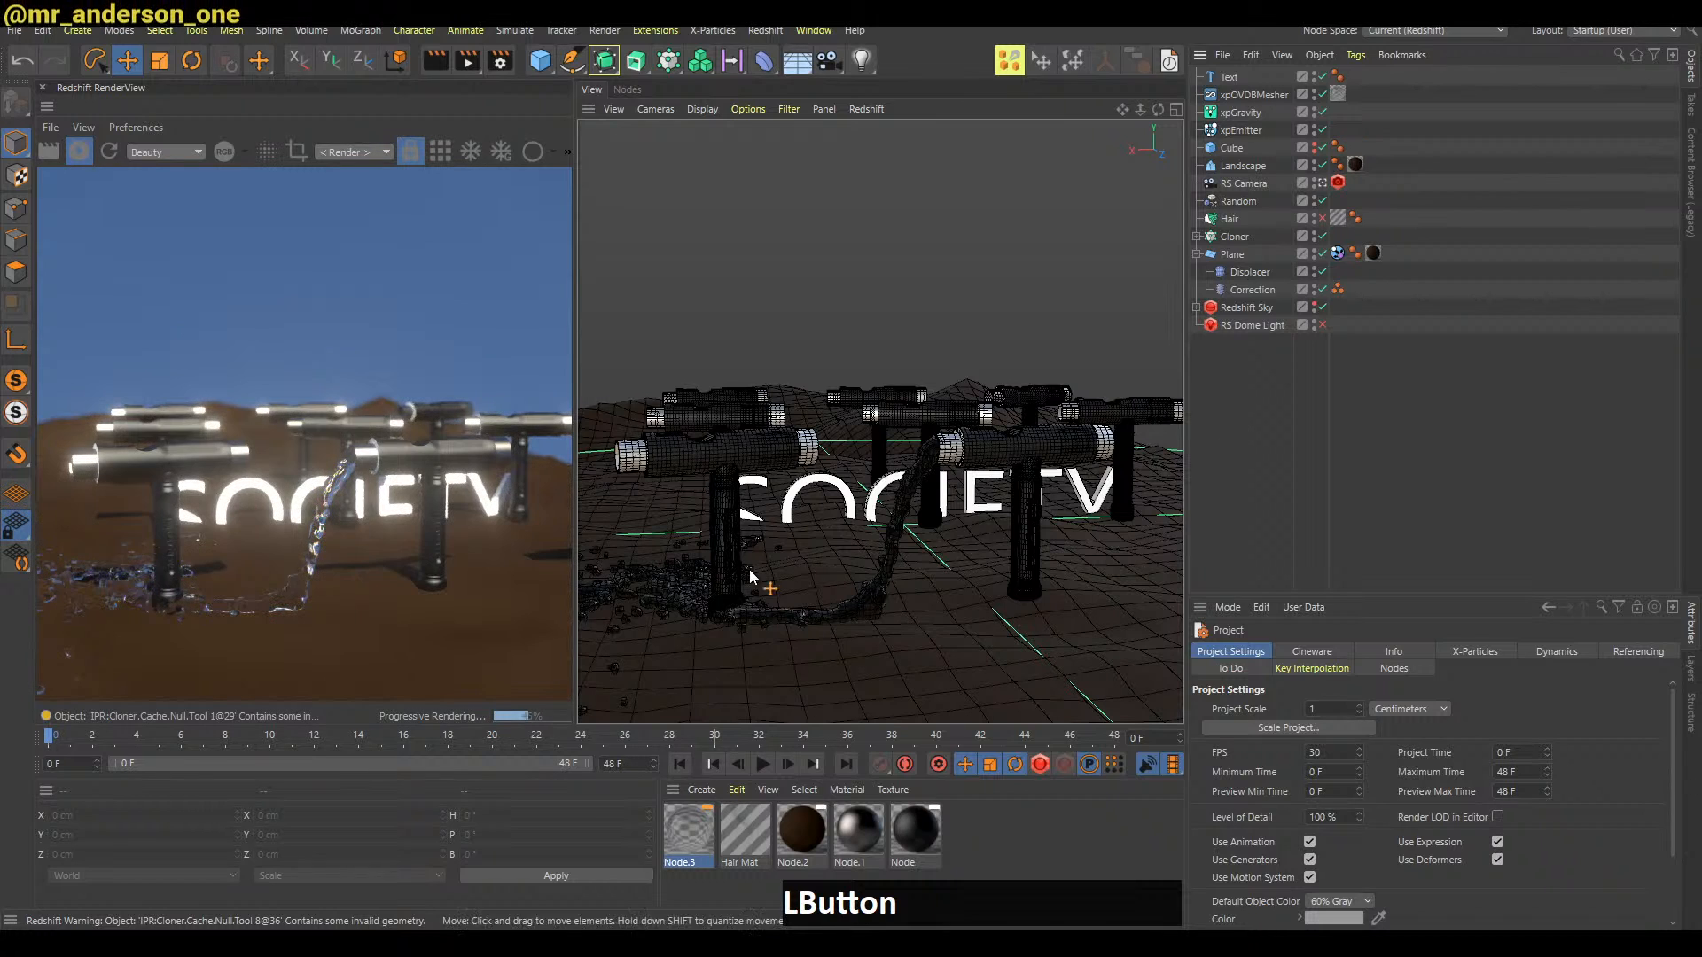
left_click(167, 743)
left_click_drag(167, 743, 239, 743)
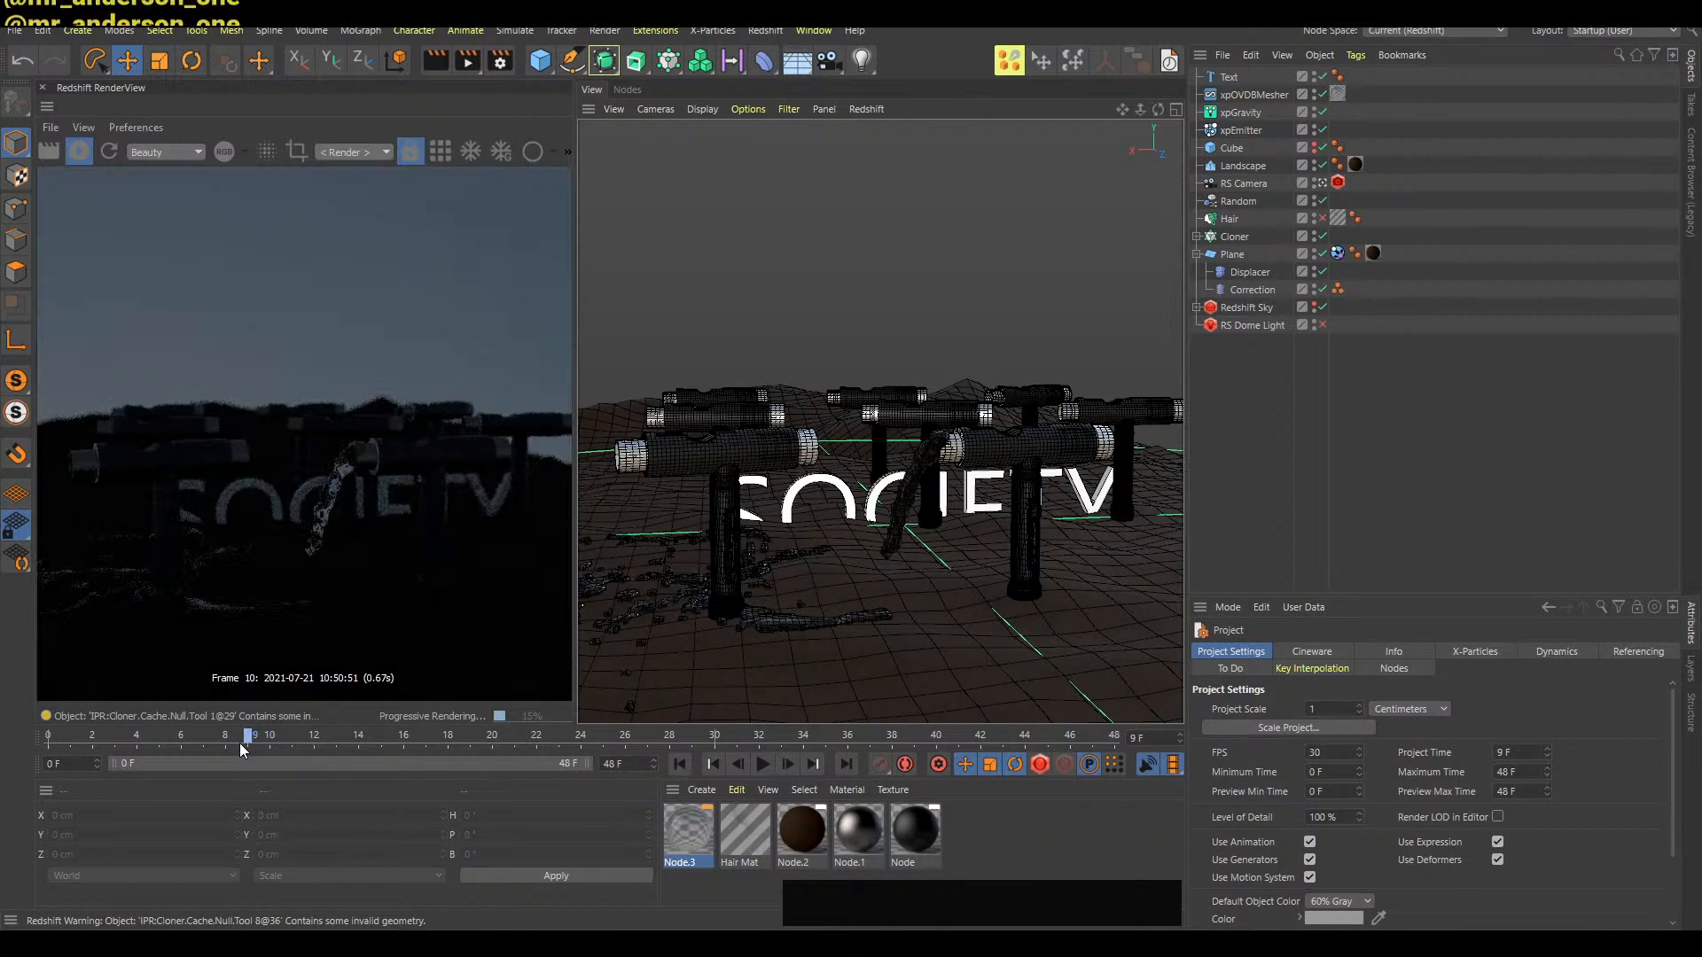
left_click(1257, 406)
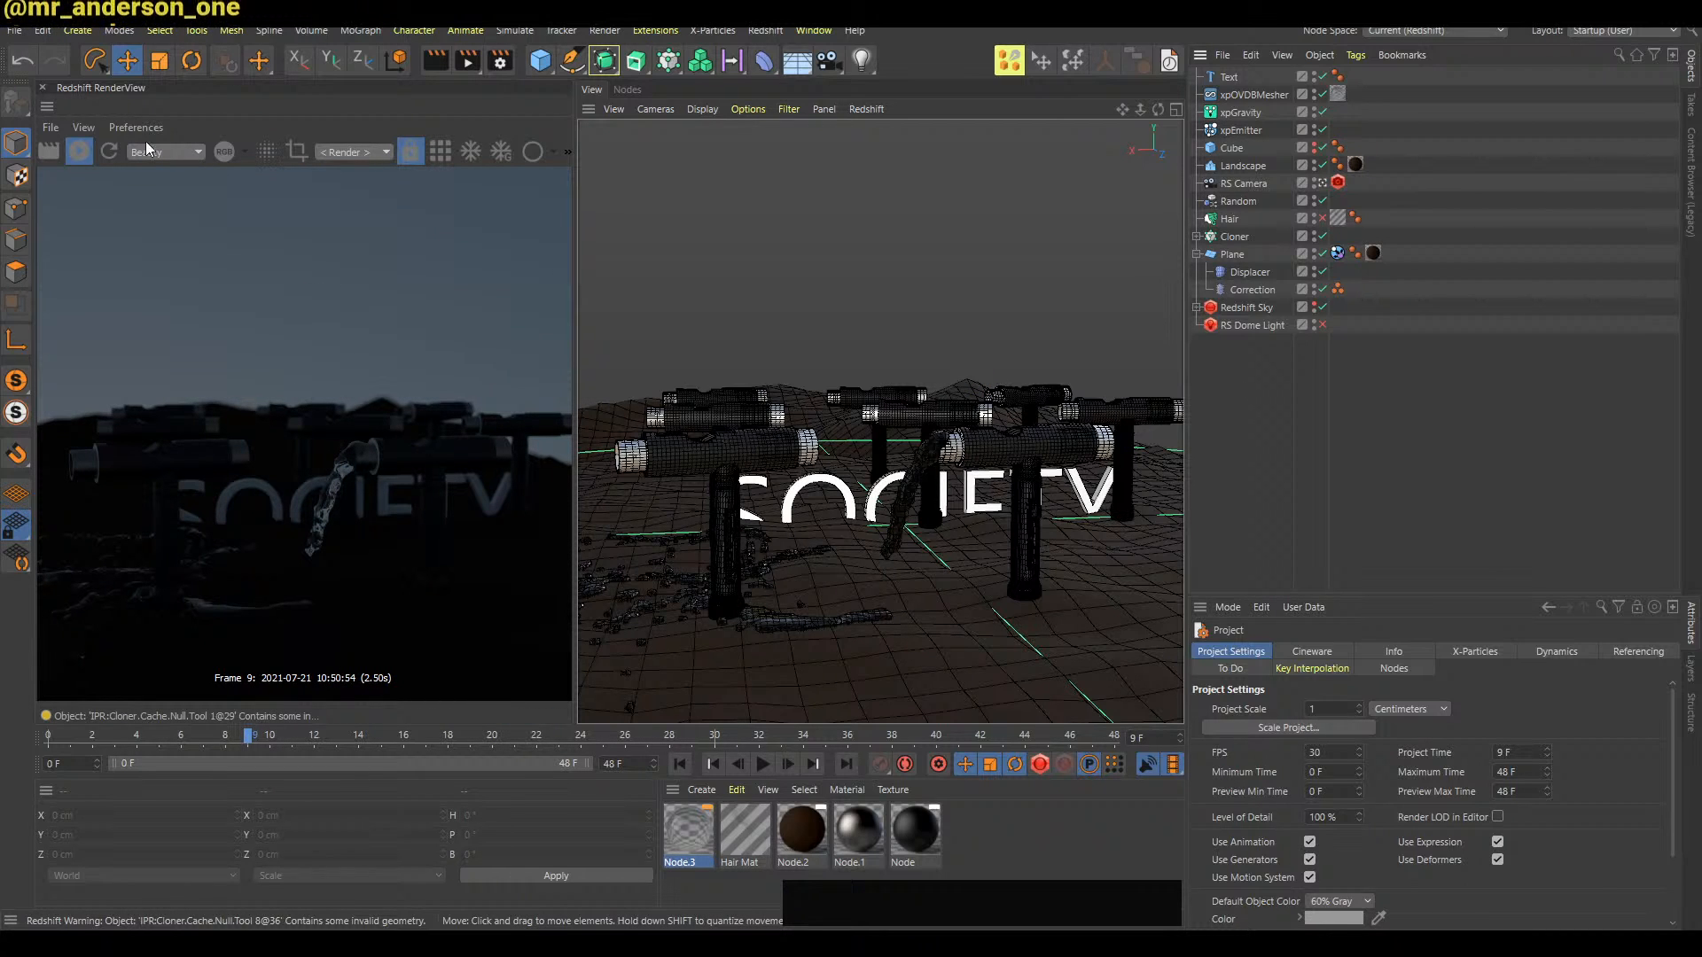
left_click(83, 126)
left_click(115, 206)
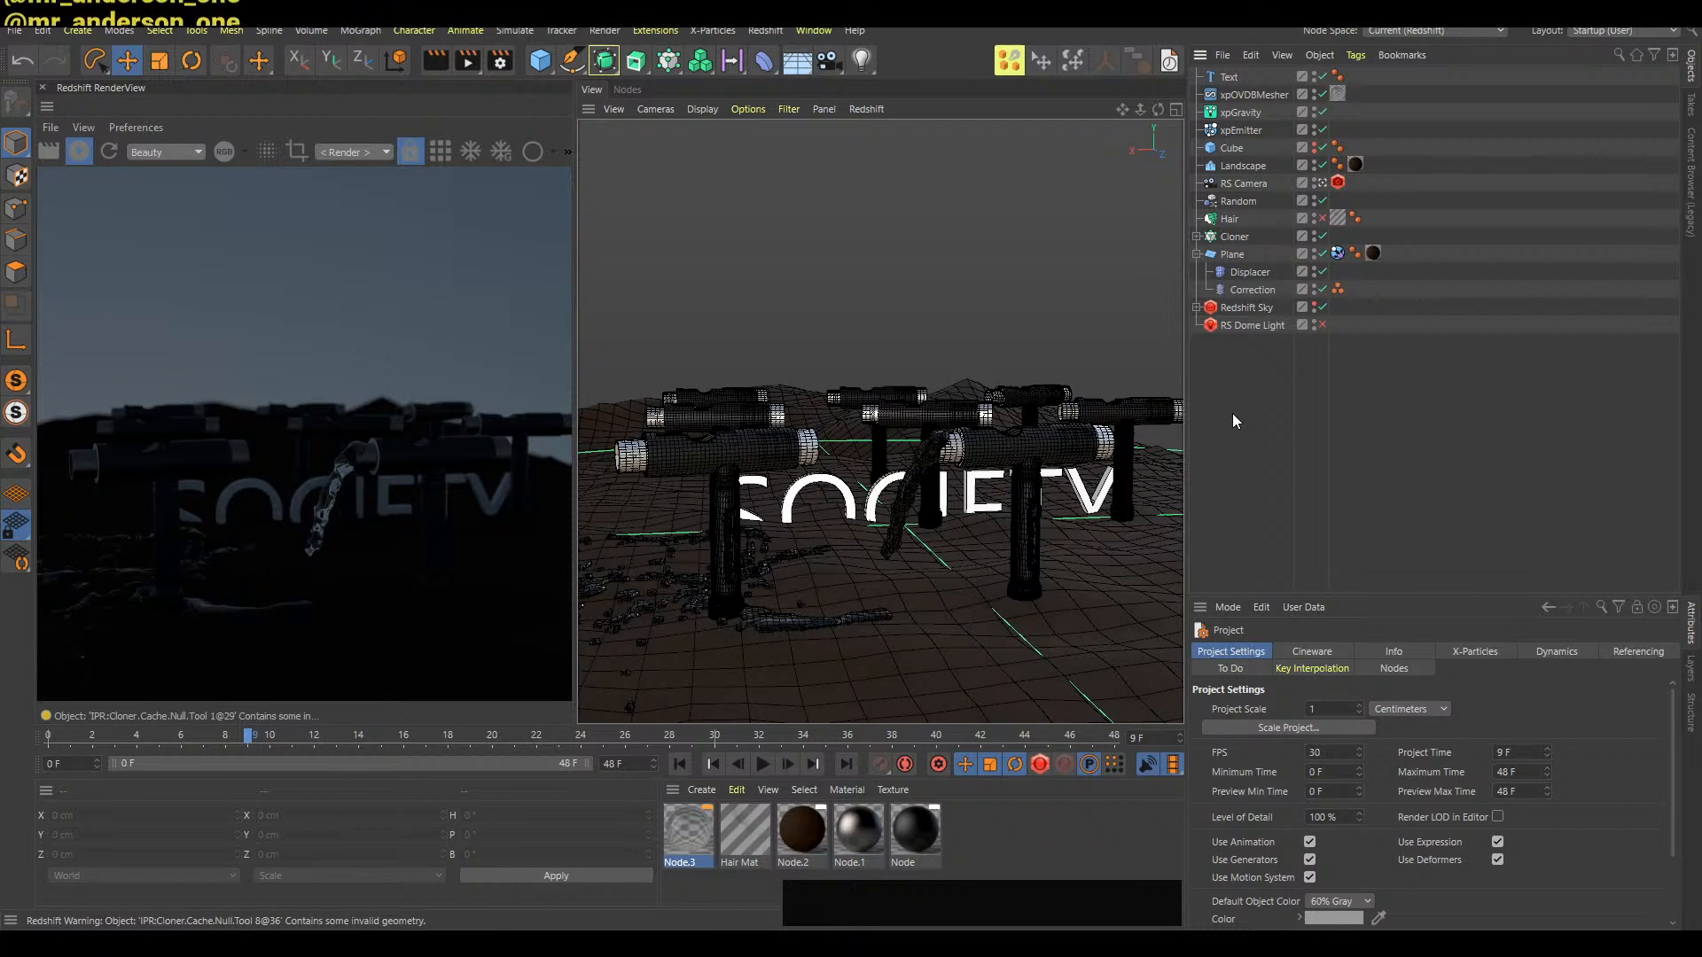
Check the live chat, and try to import Astro-connected.fbx from the desktop with the default FBX settings
key("alt+Tab")
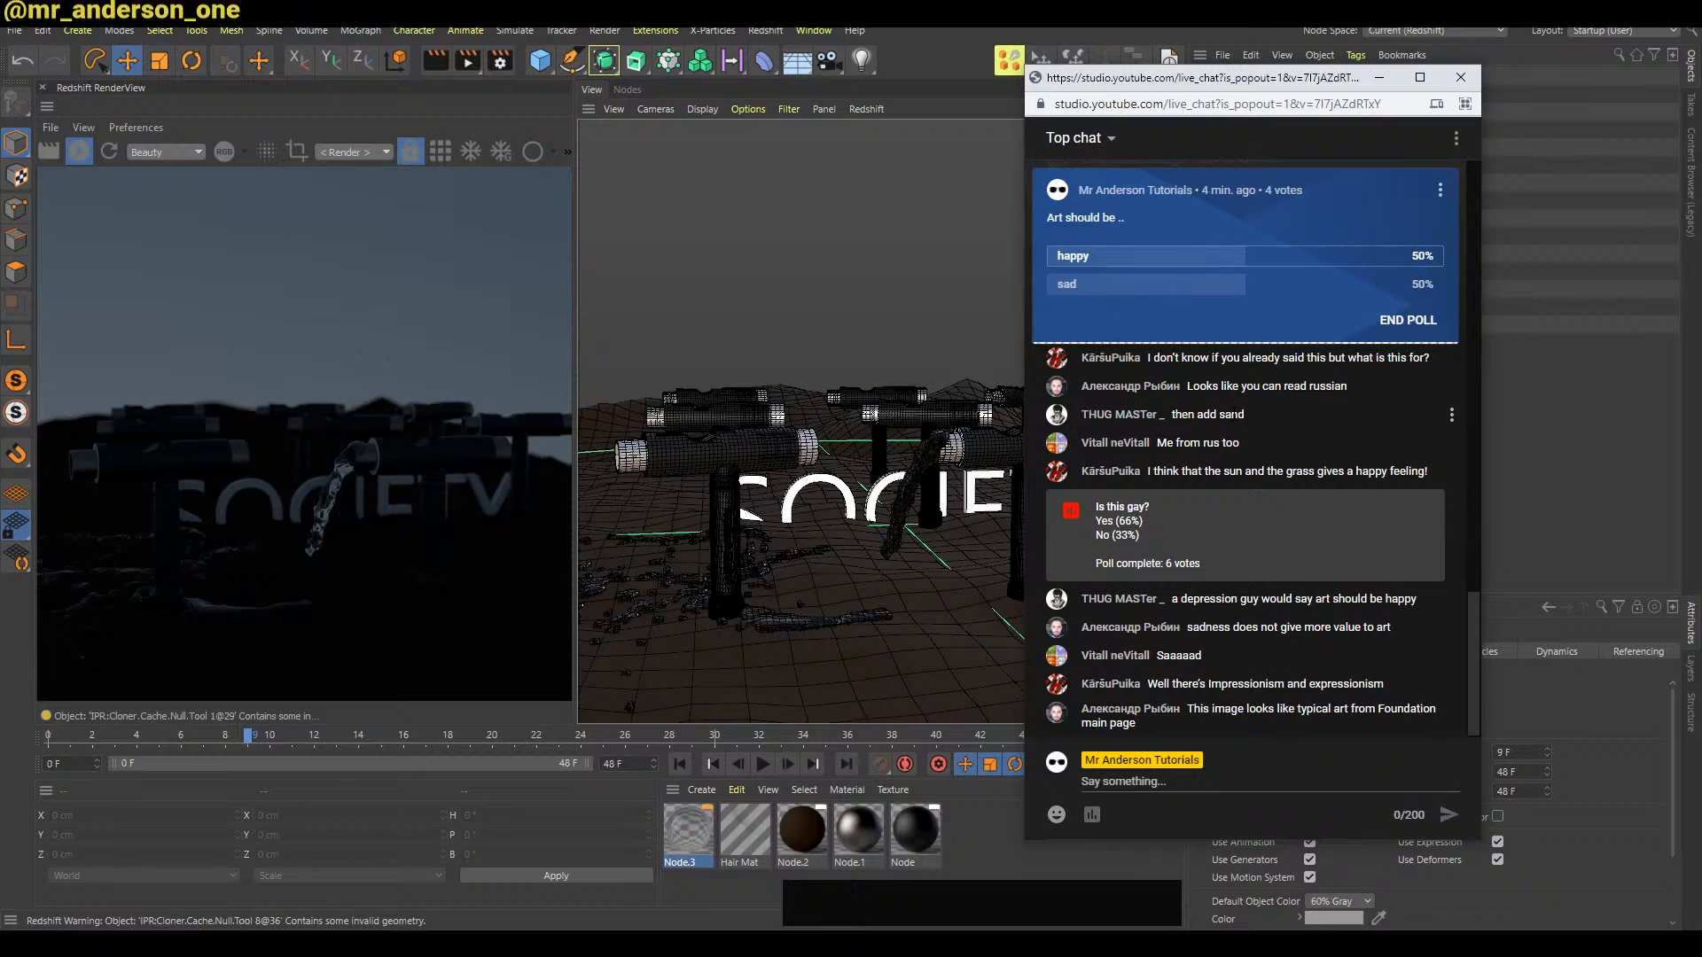
key("alt+Tab")
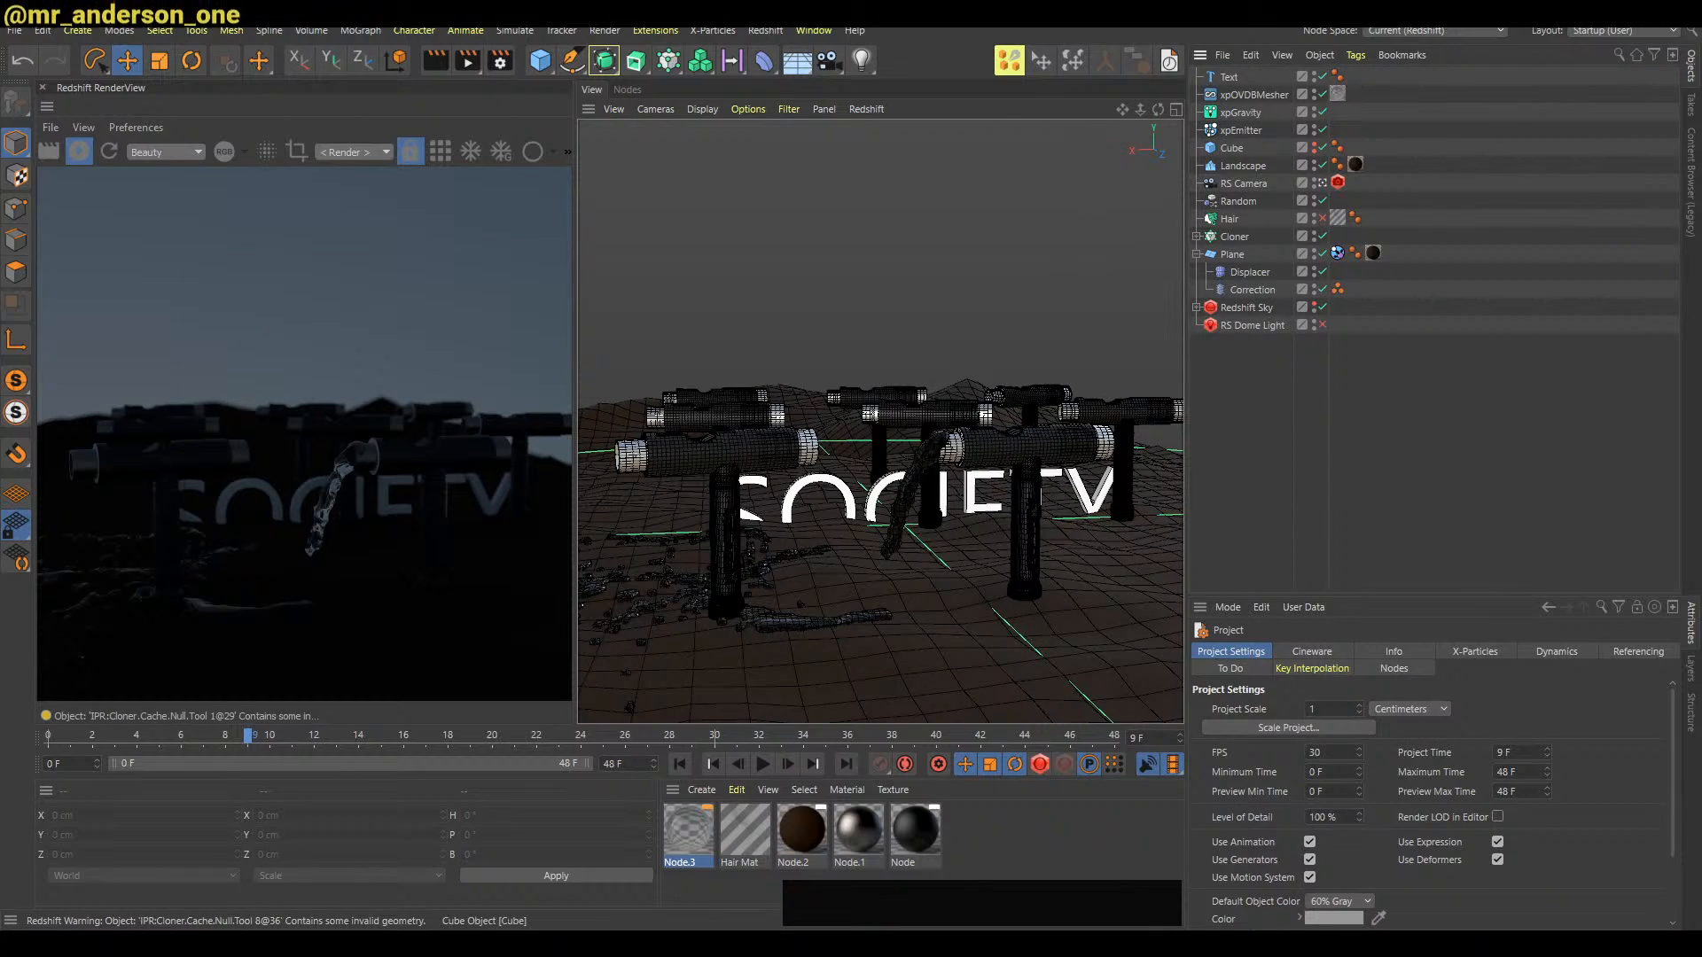
left_click(1600, 11)
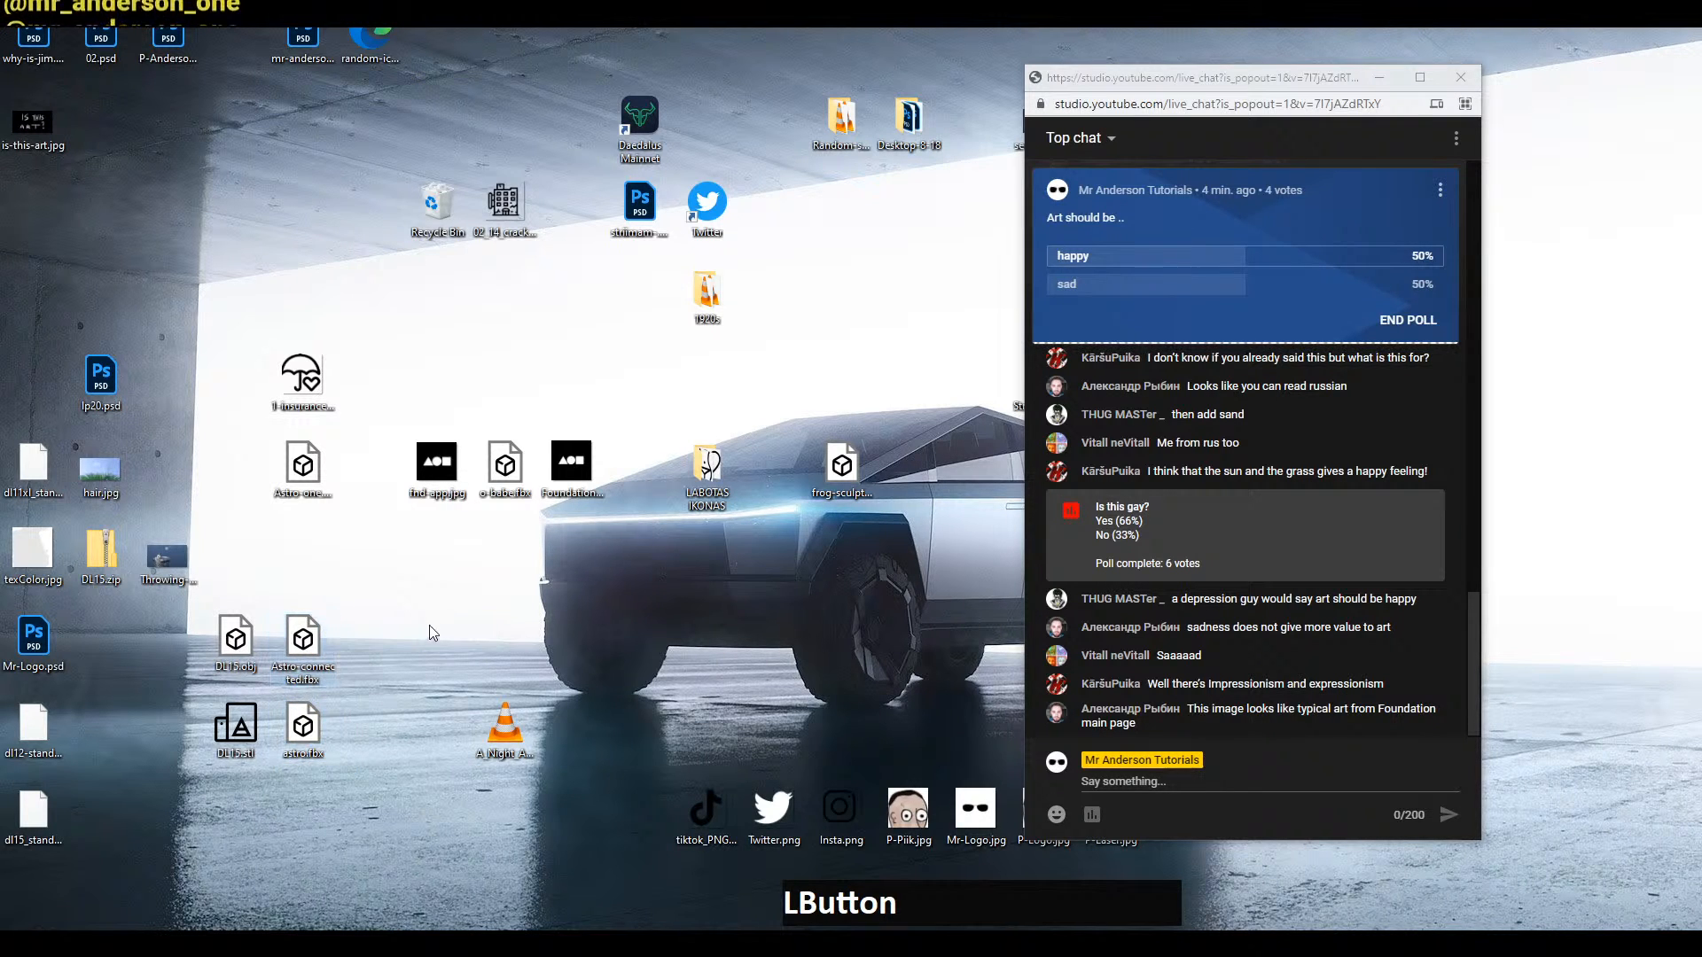
left_click_drag(301, 656, 1258, 506)
key("alt+Tab")
key("alt+Tab")
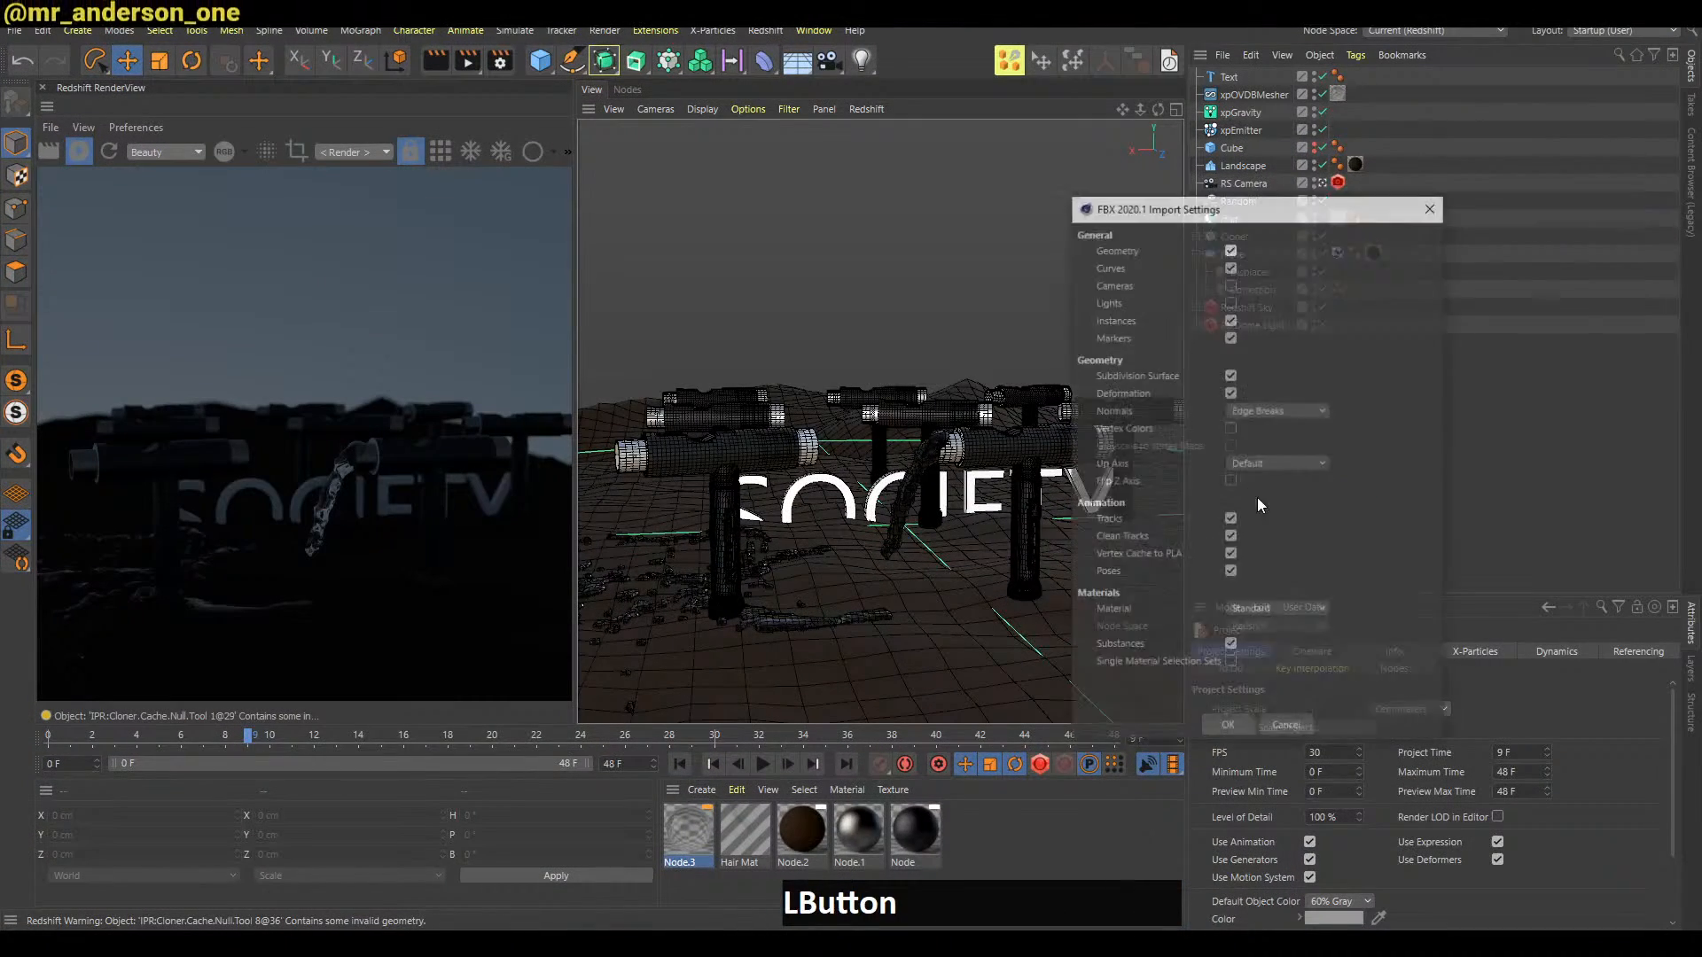
left_click(1227, 728)
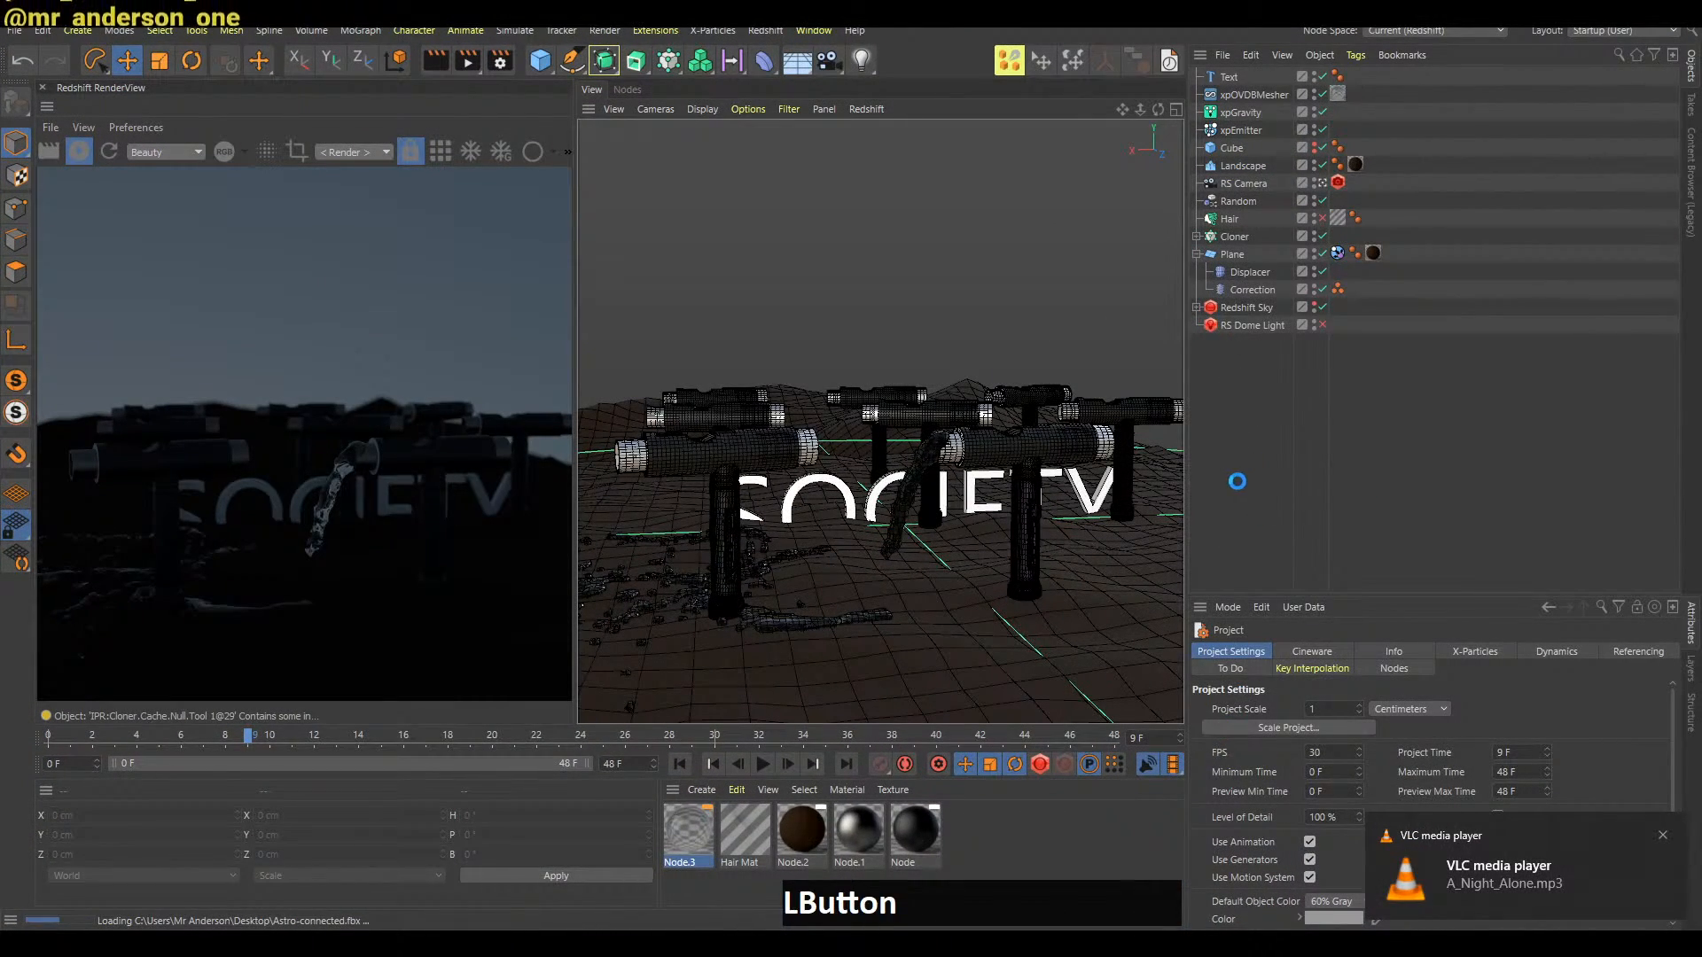
left_click(984, 560)
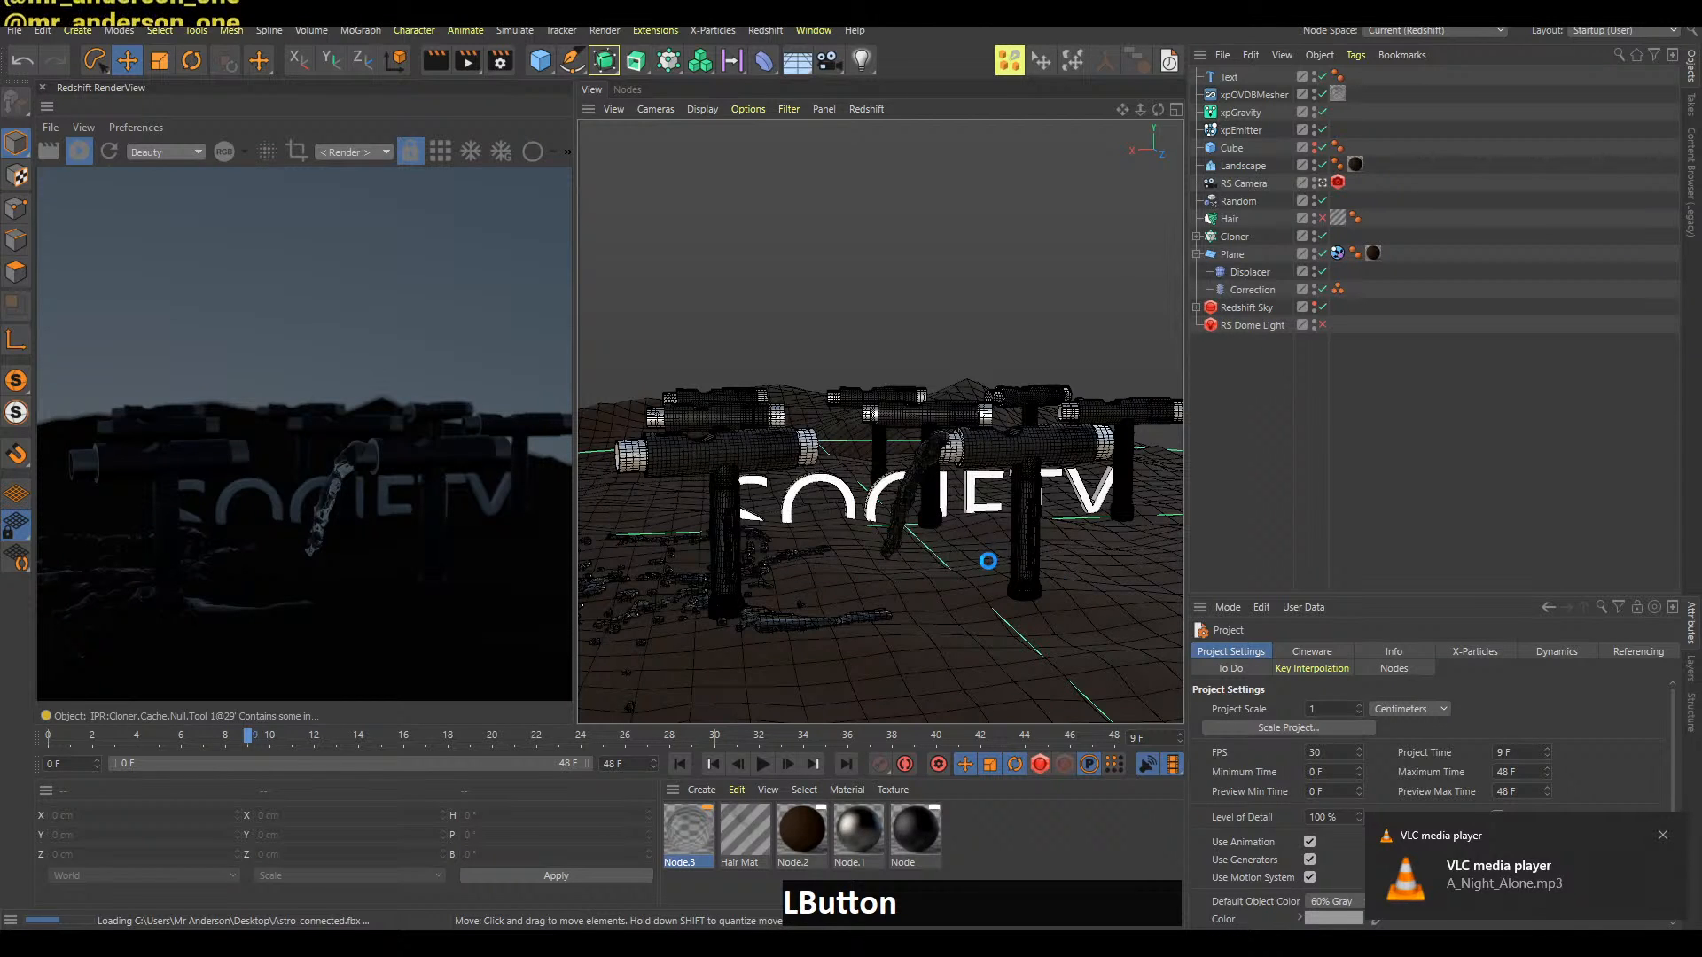
End the unresponsive Cinema 4D process in Task Manager, and clear the Task Manager and live chat windows off the desktop
key("ctrl+shift+Escape")
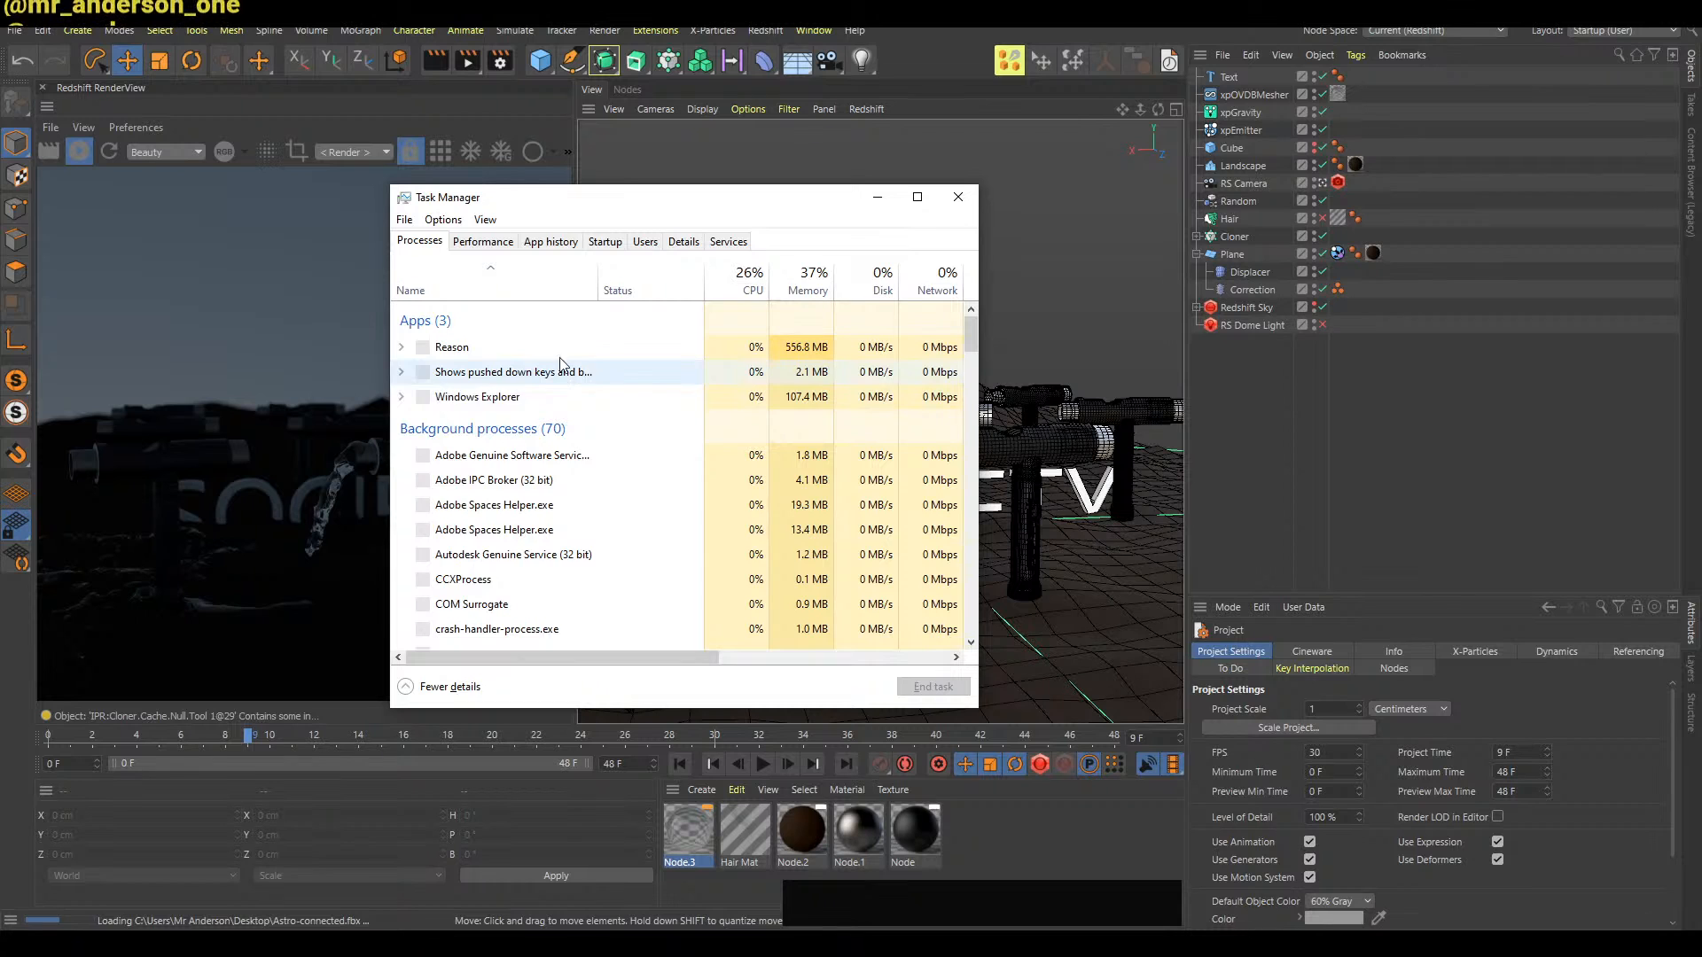
left_click(542, 373)
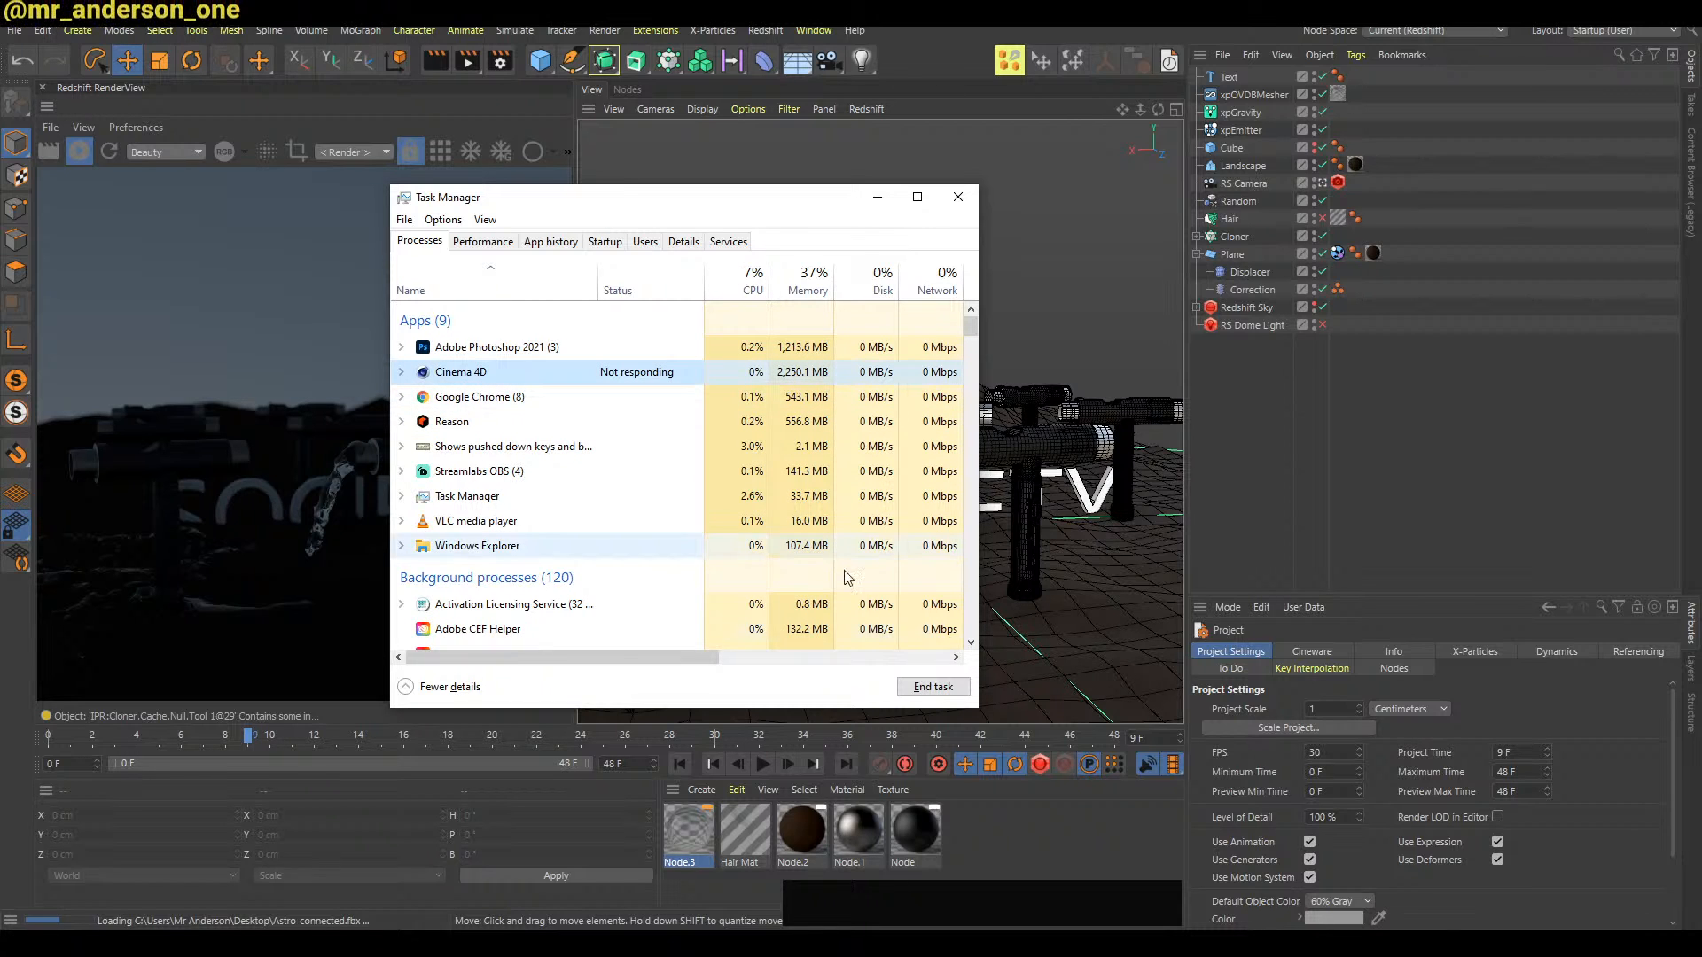
left_click(934, 687)
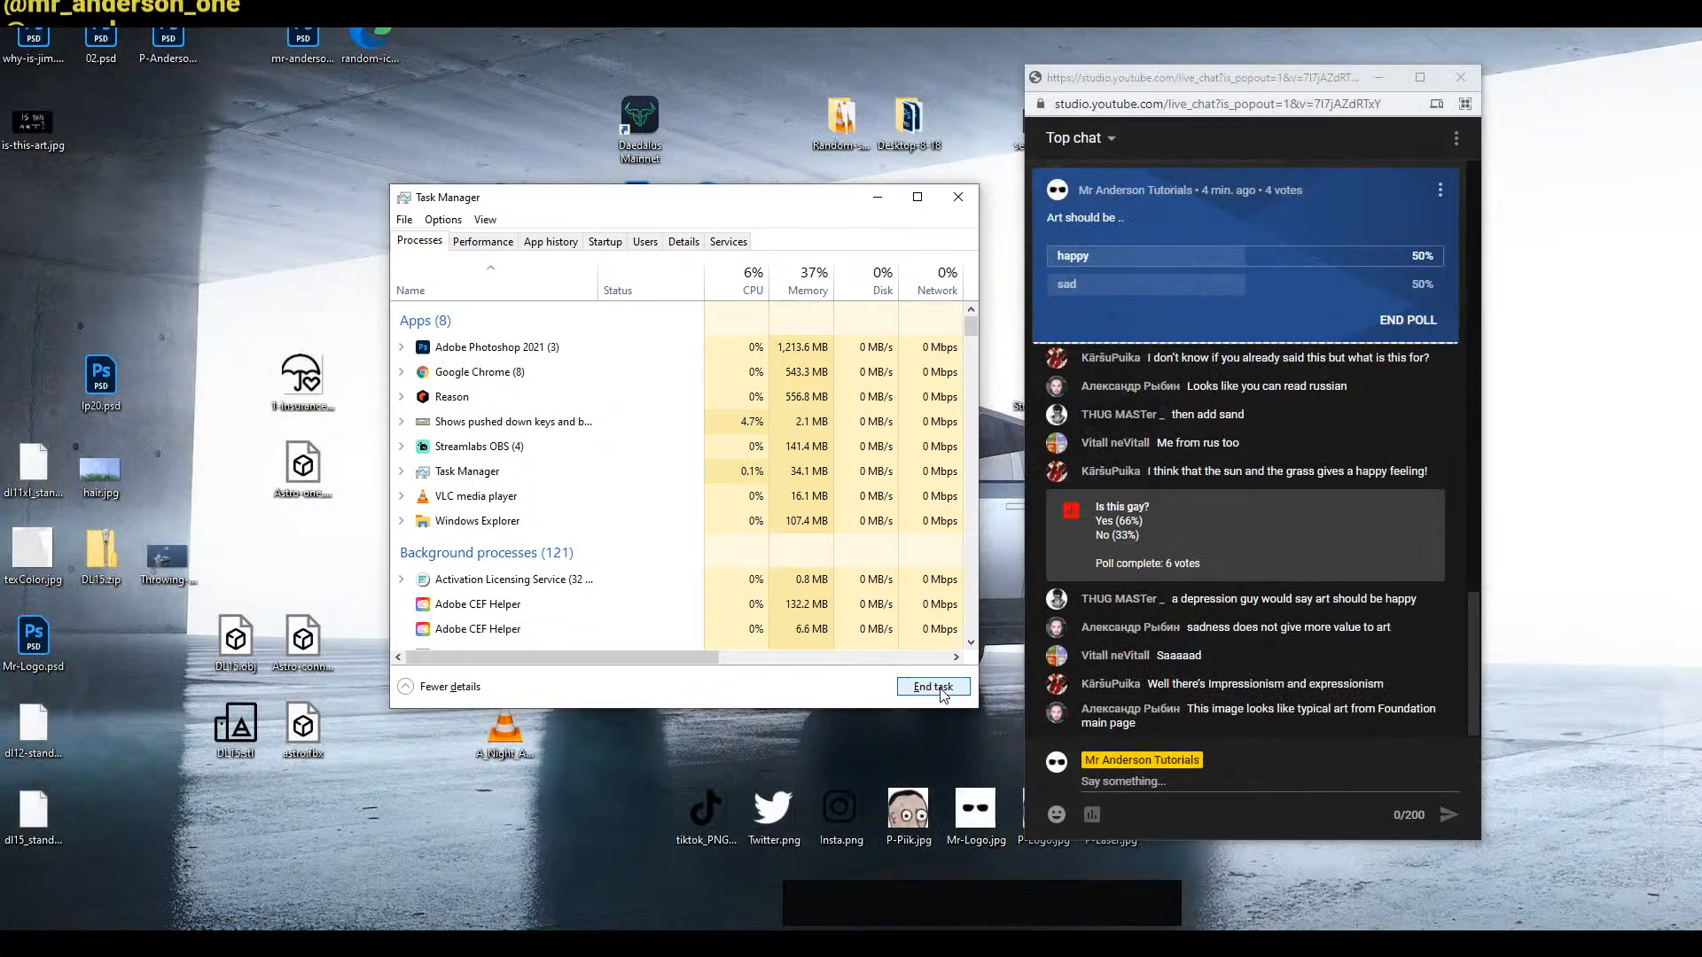
left_click(961, 197)
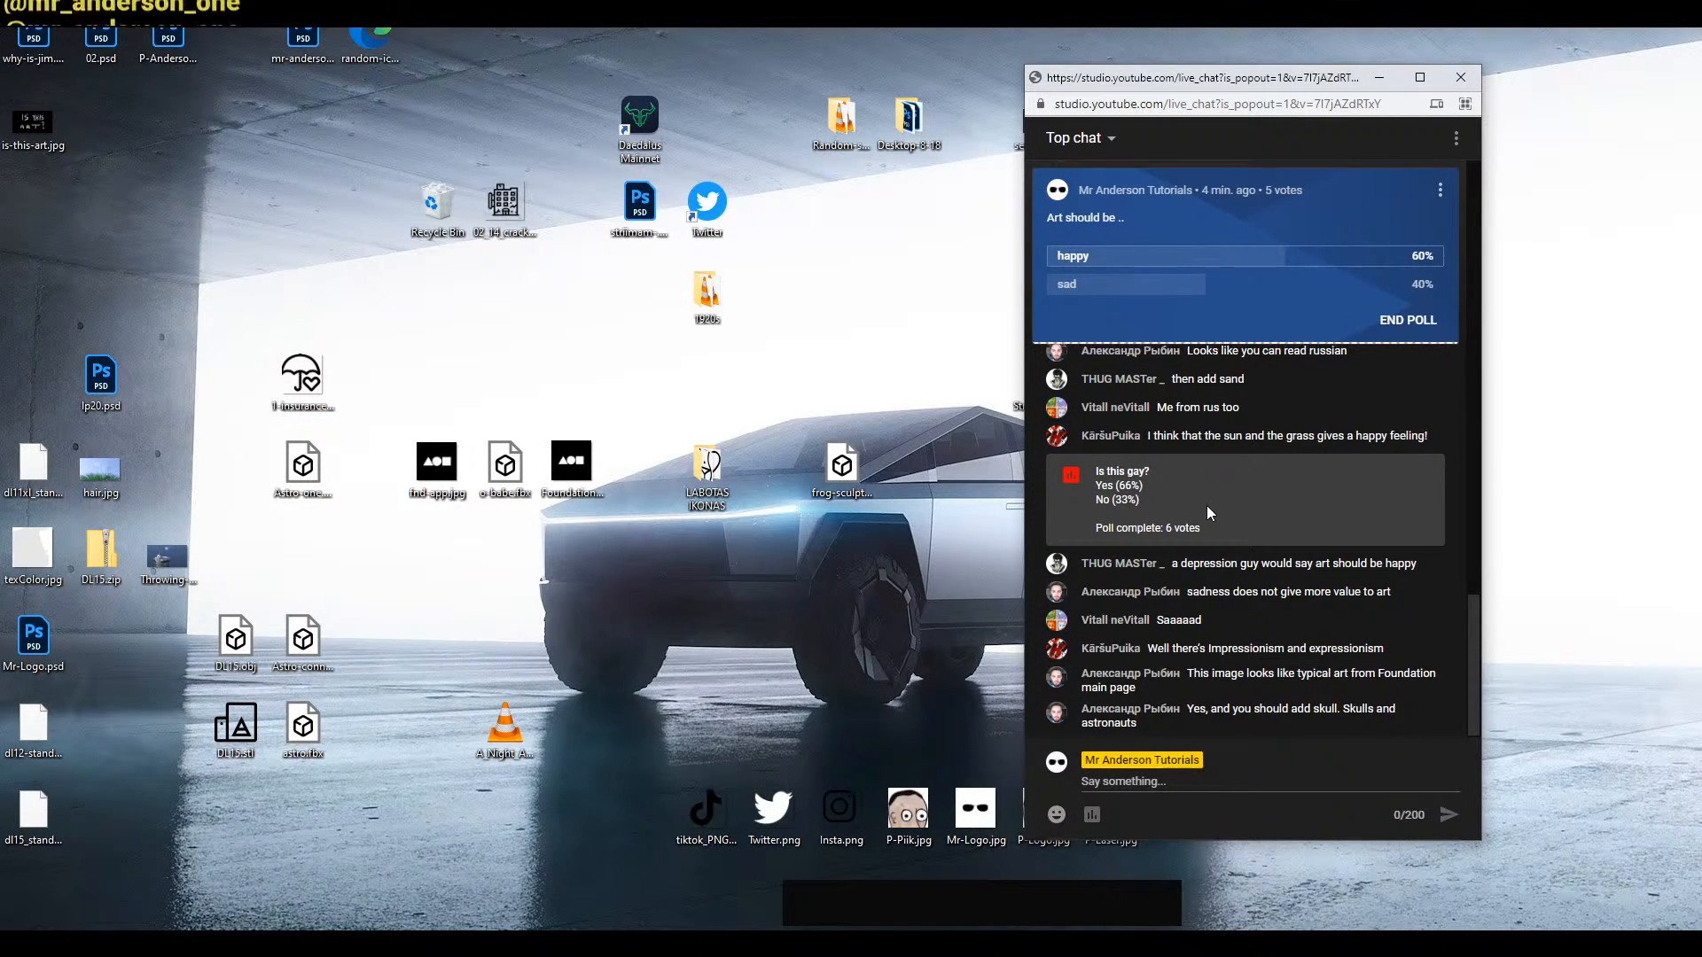
left_click(1381, 79)
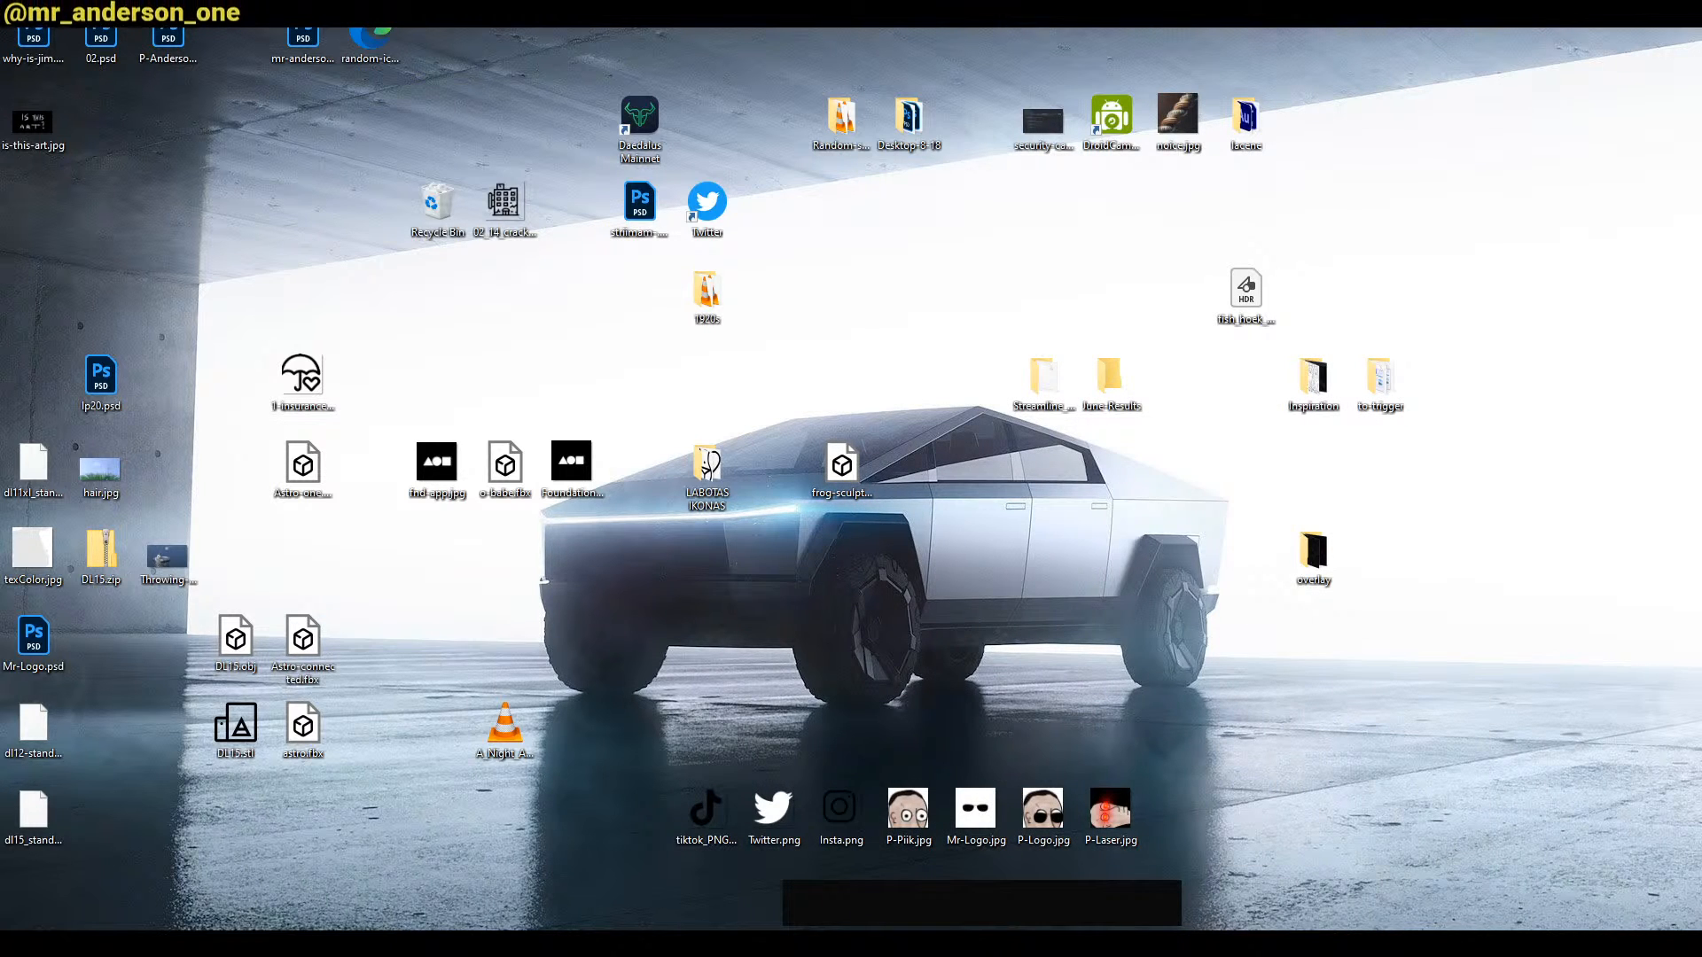
Relaunch Cinema 4D, dismiss the bug report and start screen, and load 21.c4d from the recent projects
left_click(613, 822)
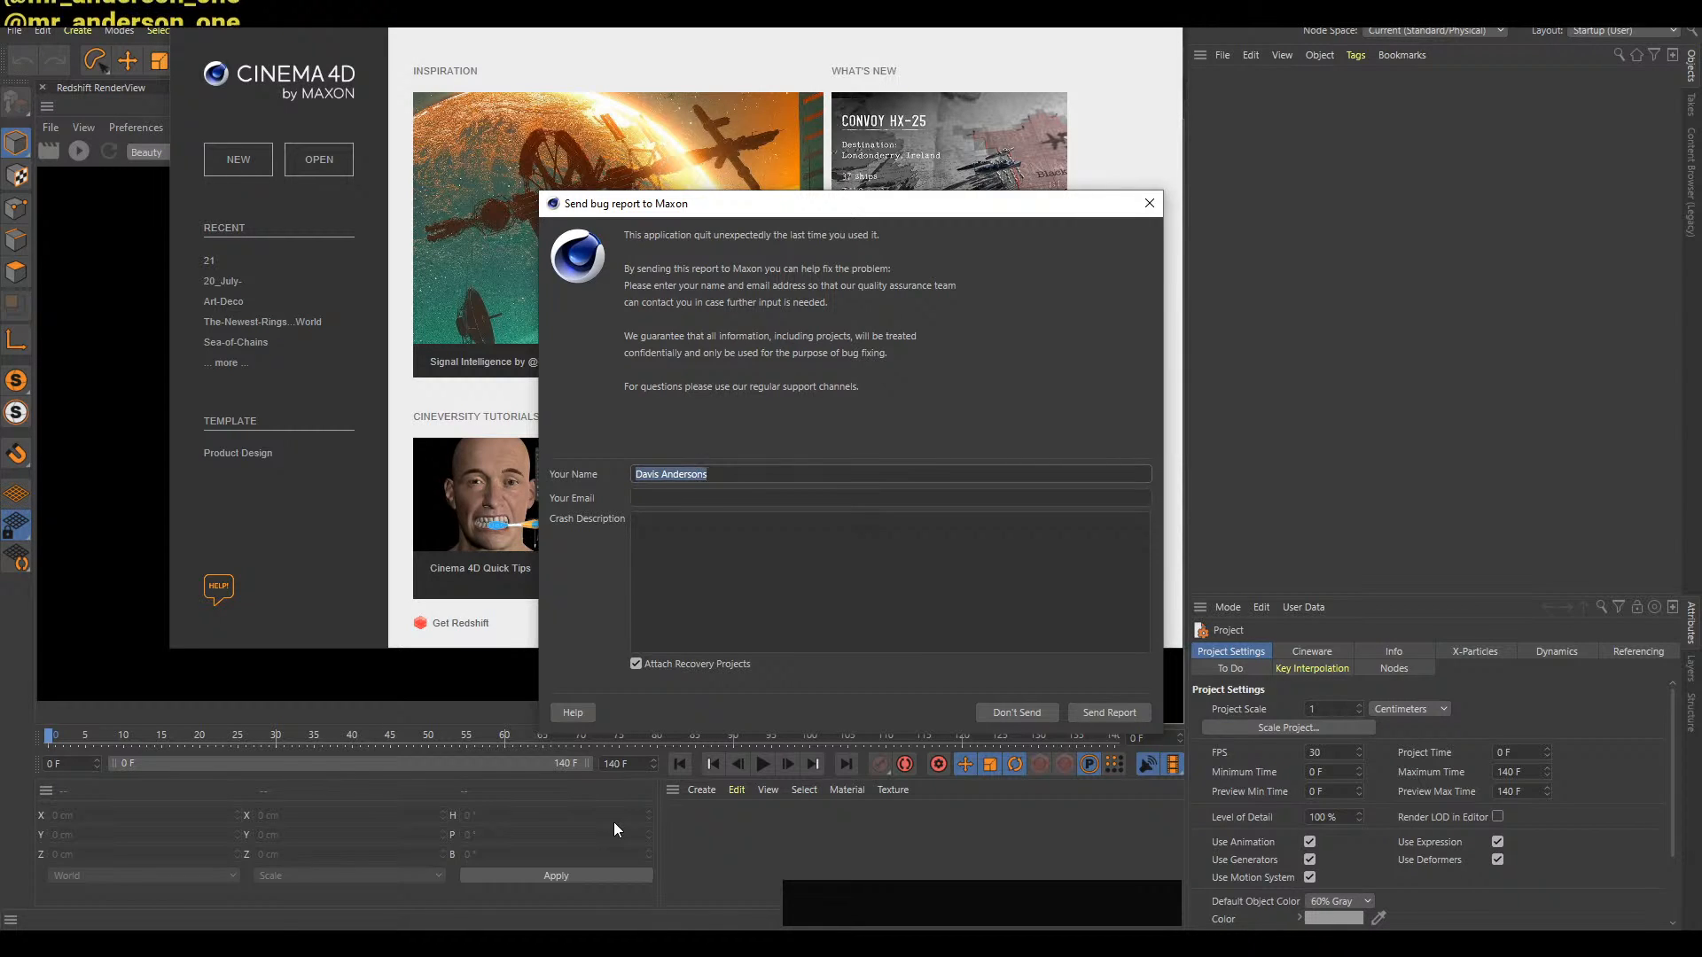
left_click(1149, 204)
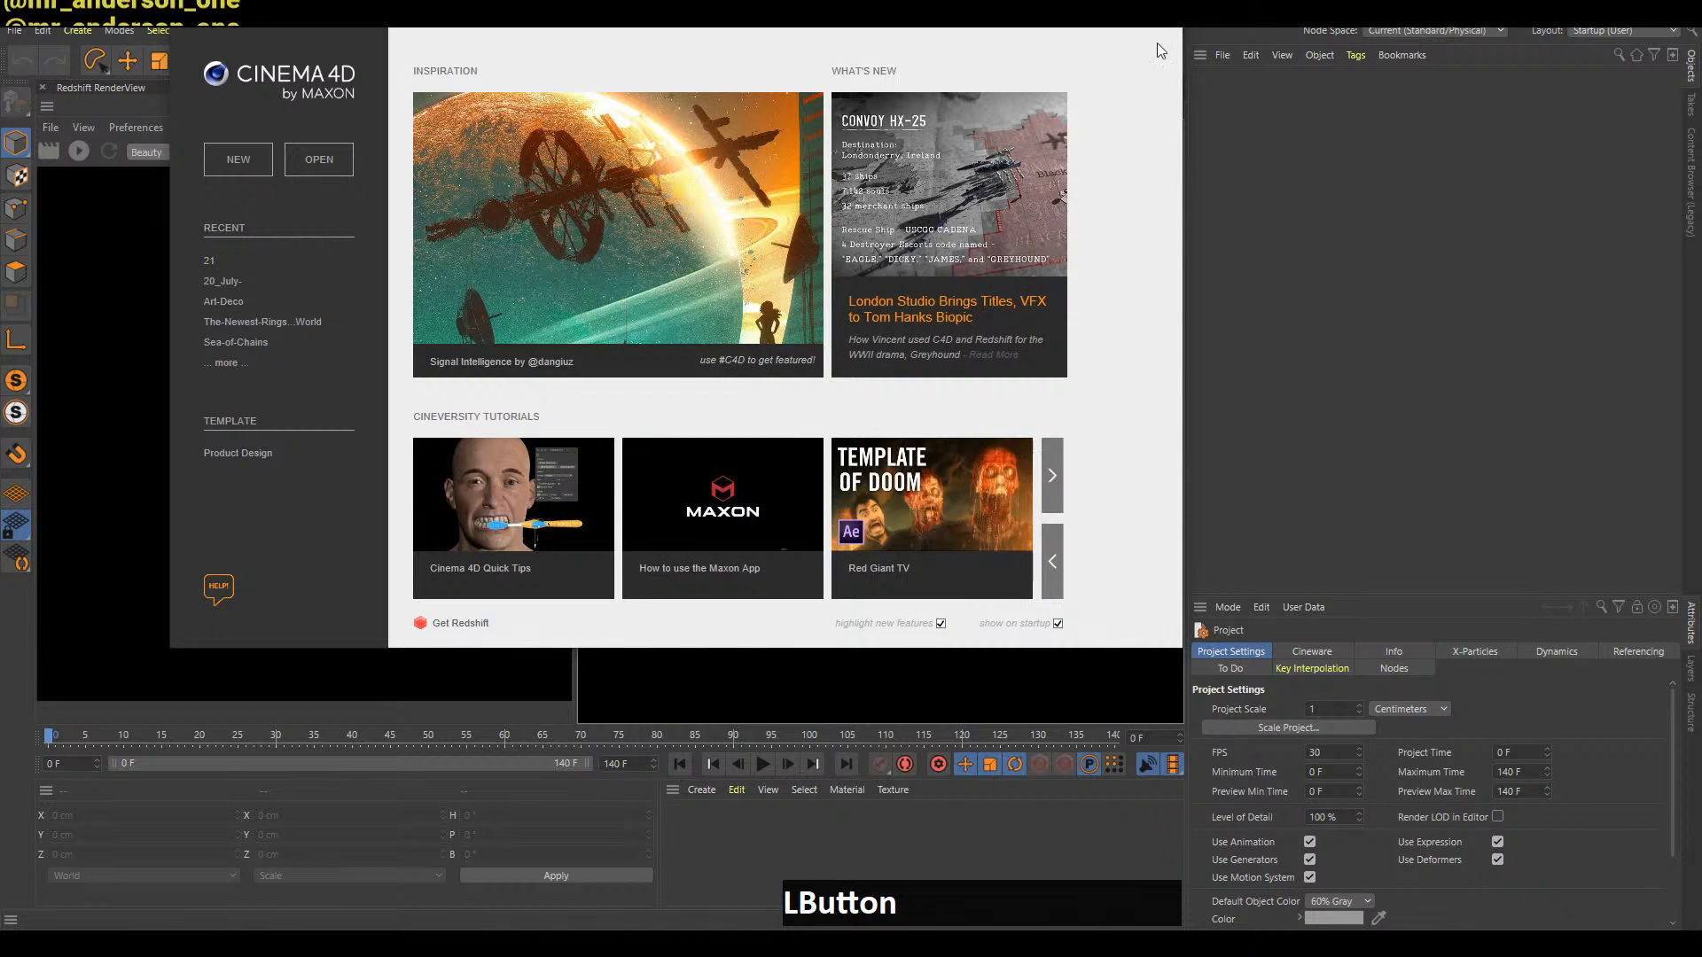
left_click(1157, 44)
left_click(1173, 64)
left_click(1316, 71)
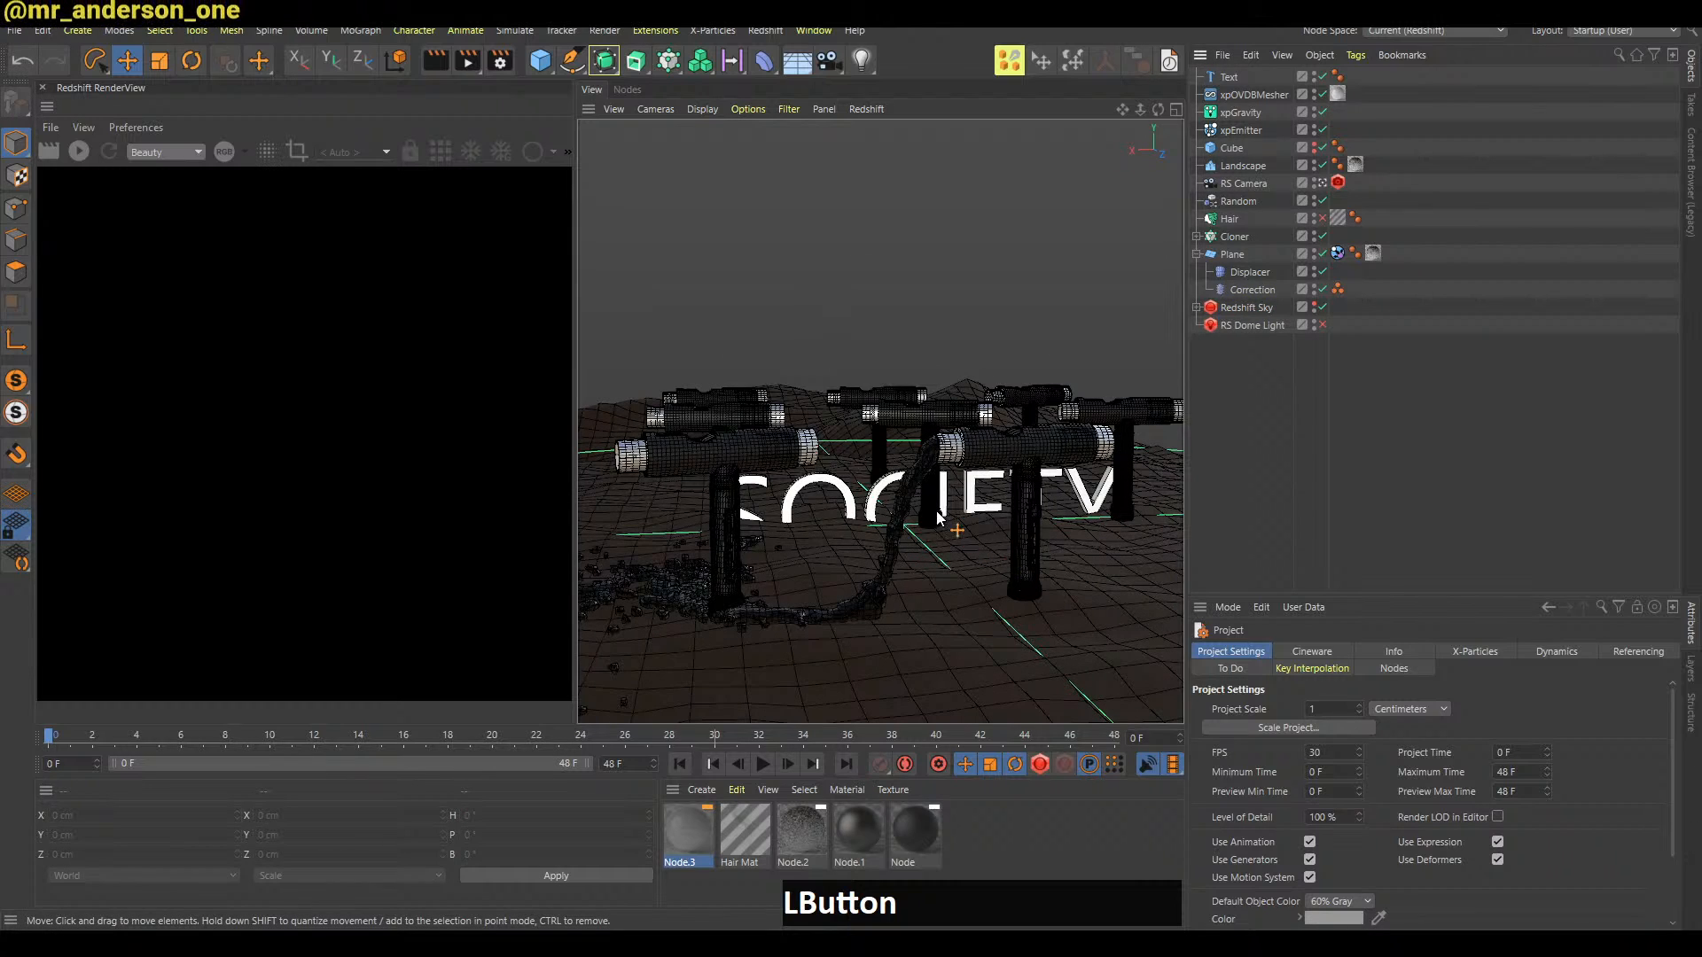
Start the live Redshift render and preview the water and sky lighting around frame 7, returning to frame 0
left_click(1248, 446)
key("b")
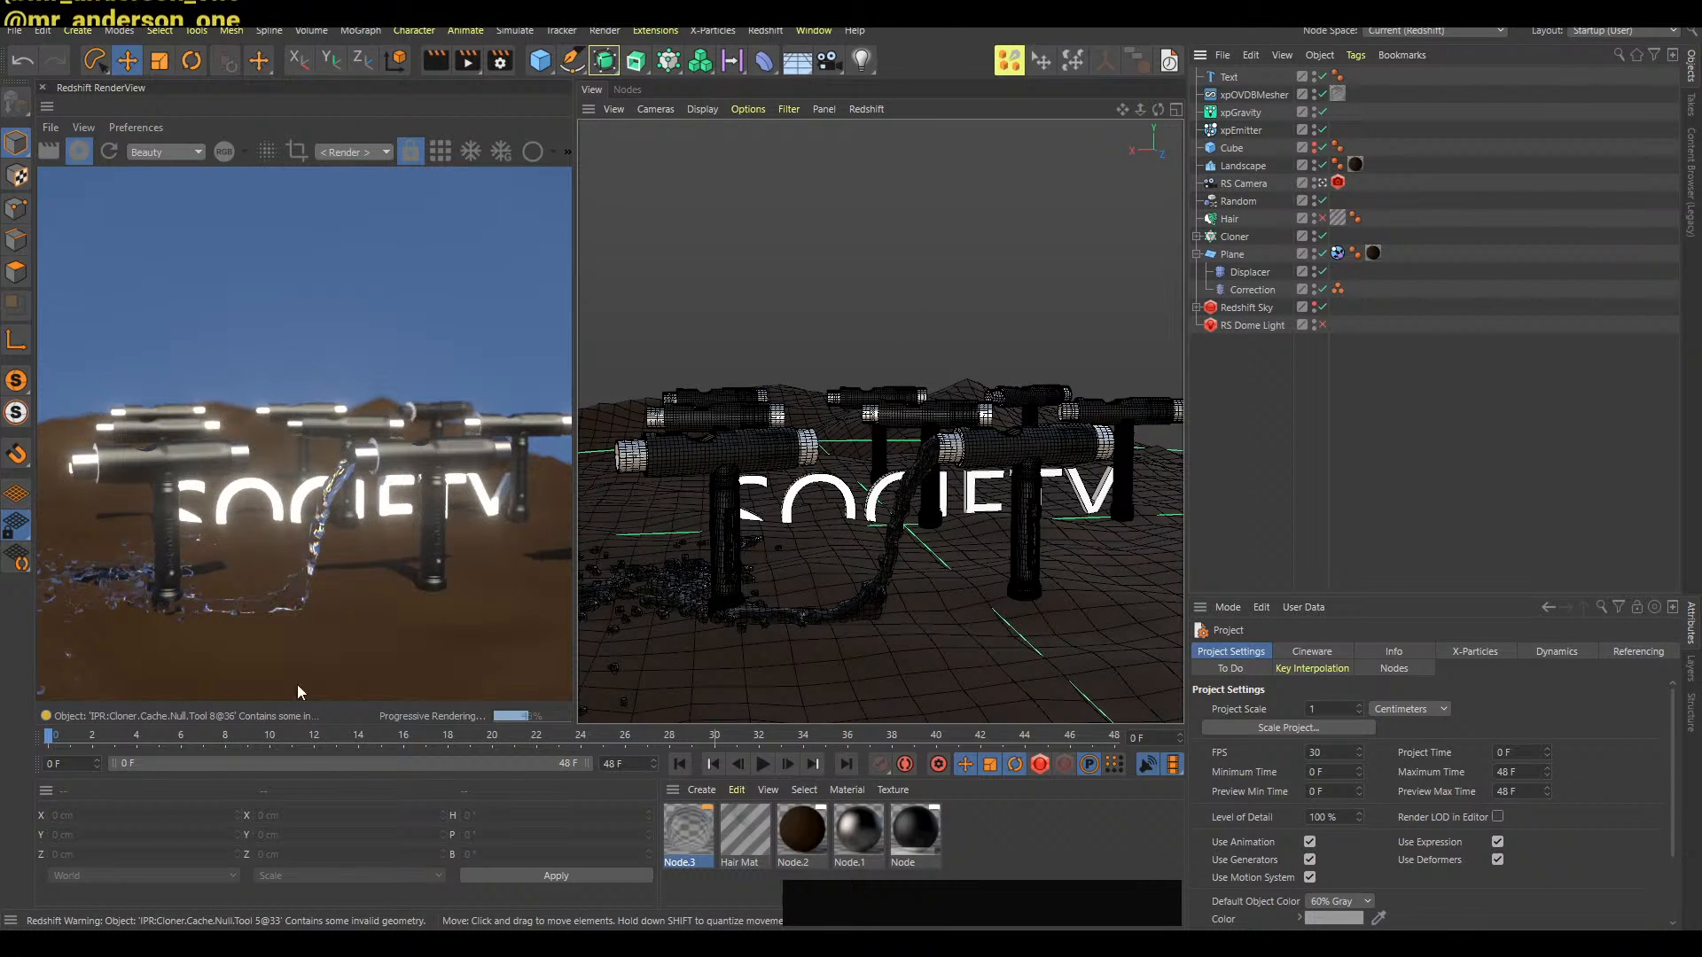
mouse_move(201, 741)
left_mouse_down()
mouse_move(278, 733)
mouse_move(201, 734)
left_mouse_up()
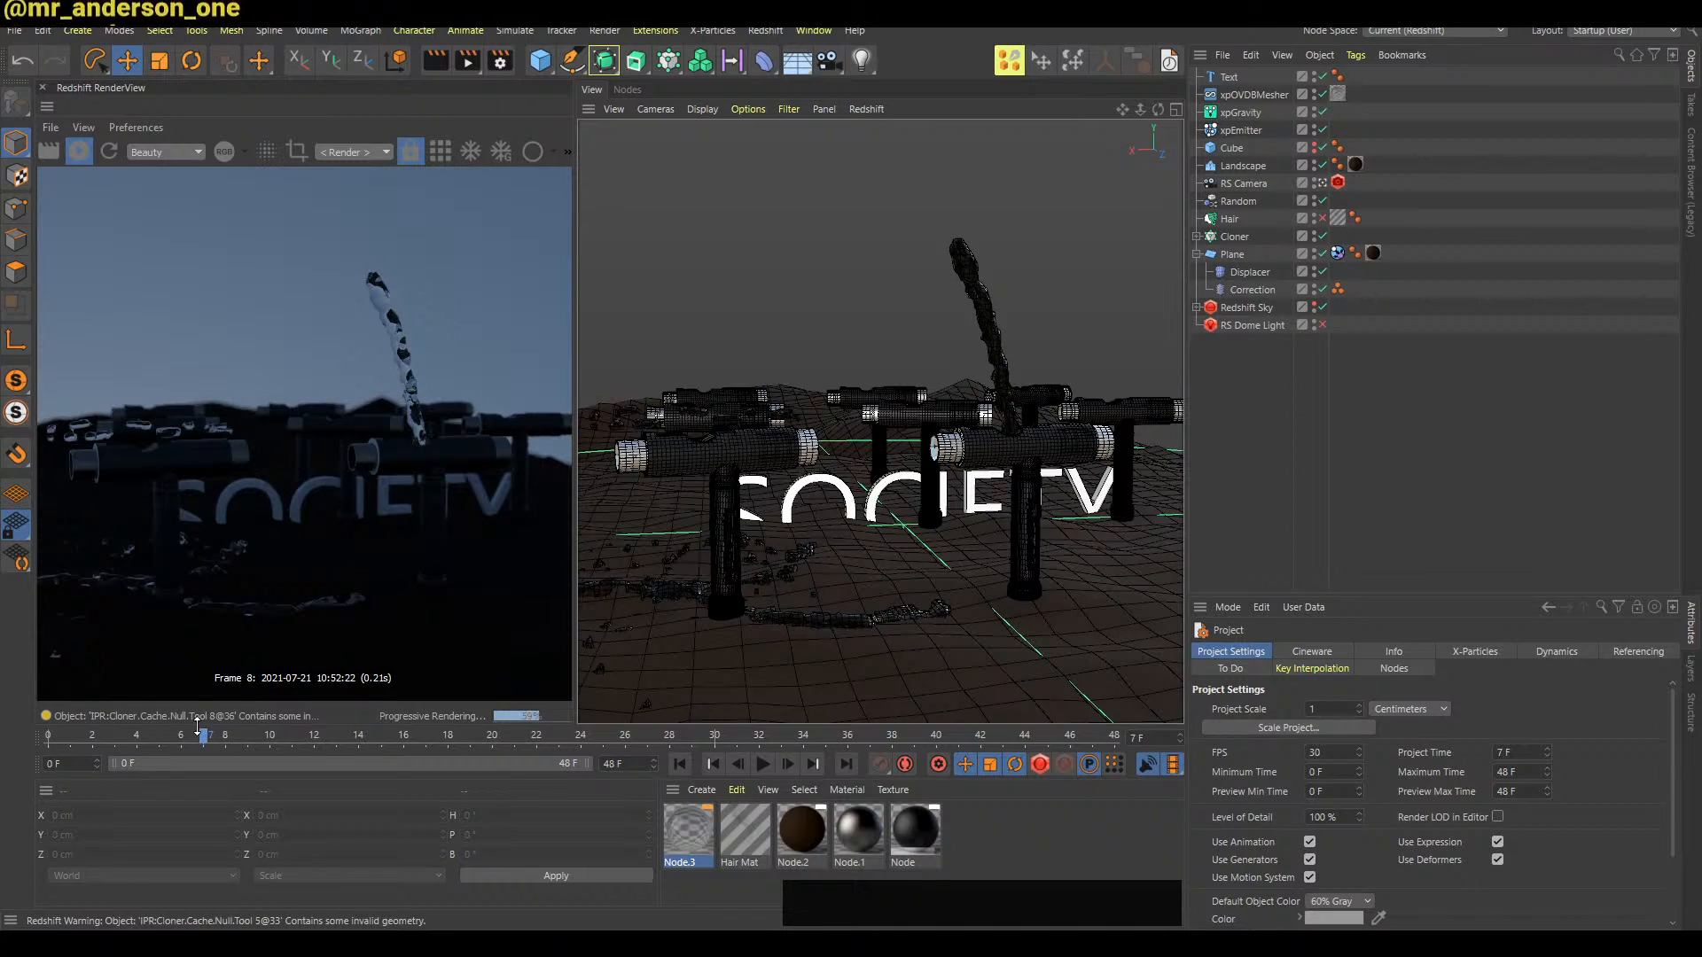
key("a")
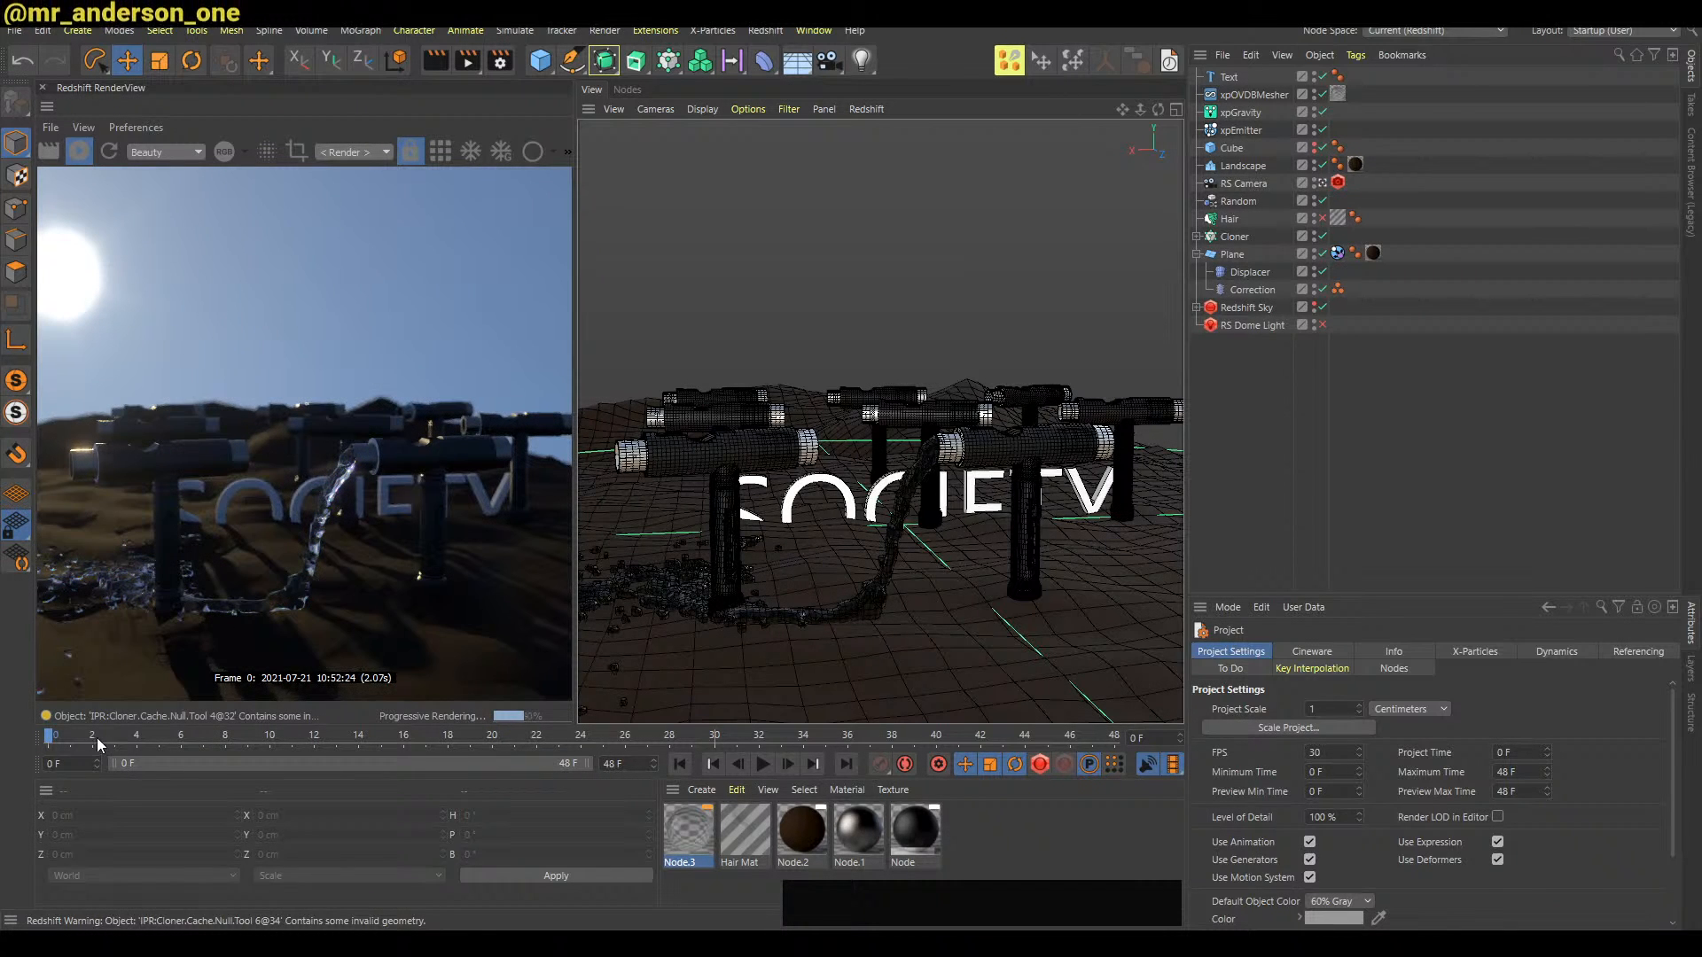
Save the project and hide the frame stamp overlay in the Redshift render view
left_click(1250, 325)
left_click(1278, 652)
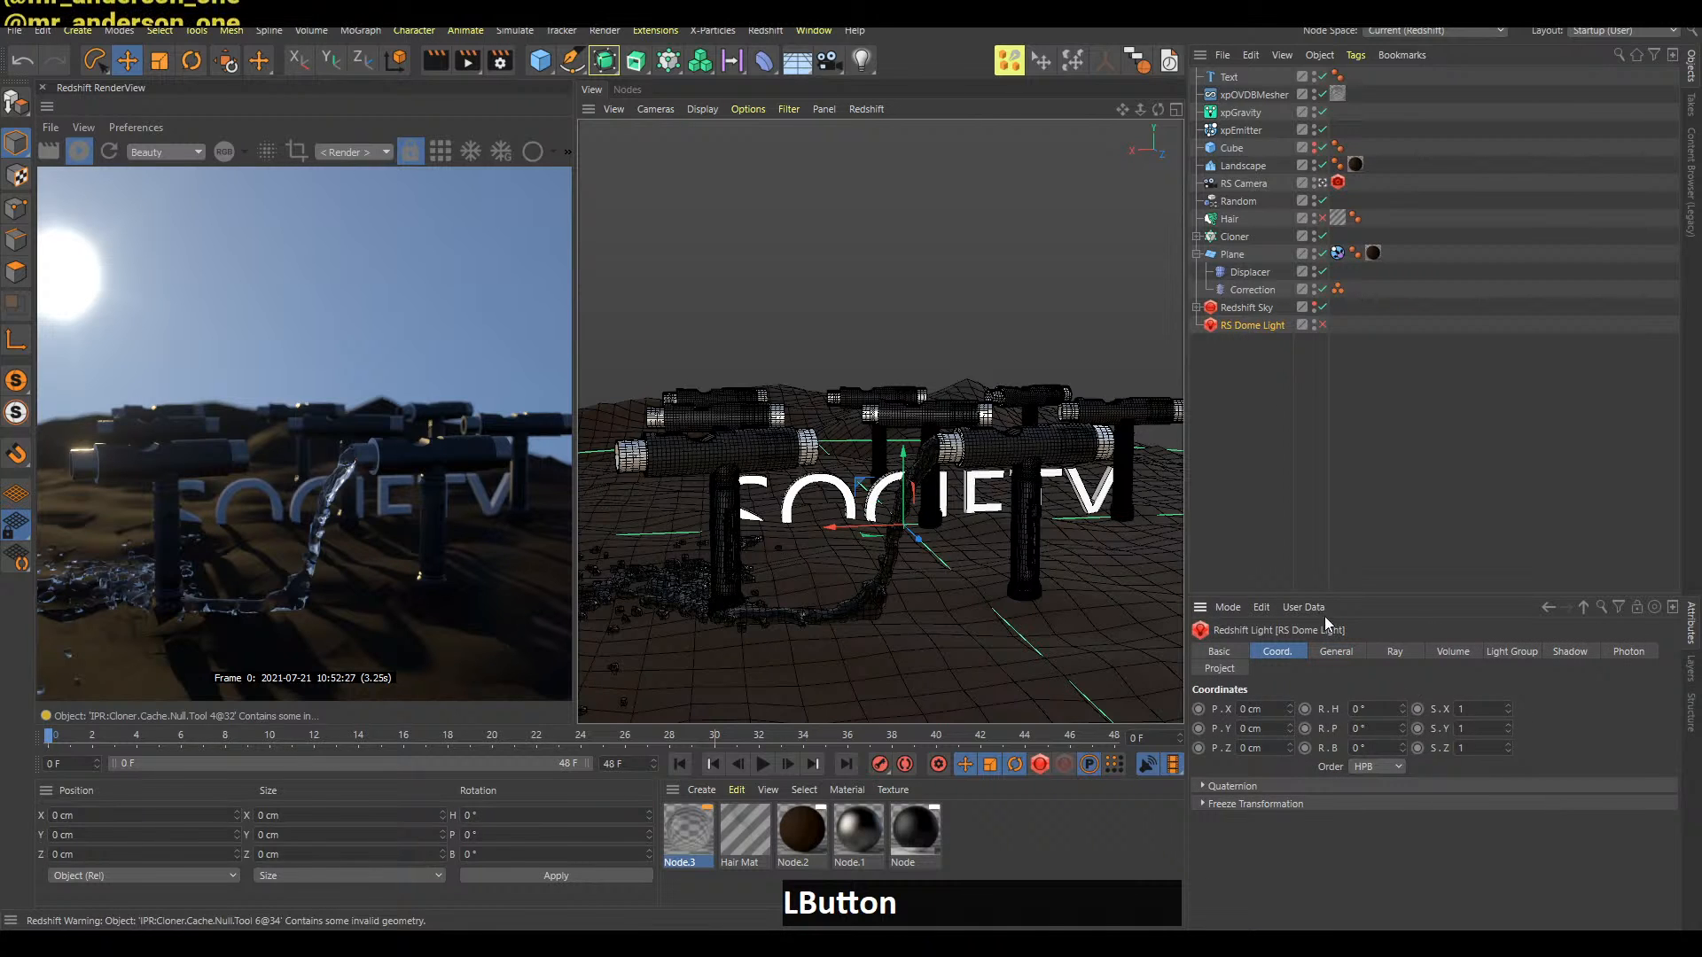
left_click(1241, 406)
key("ctrl+s")
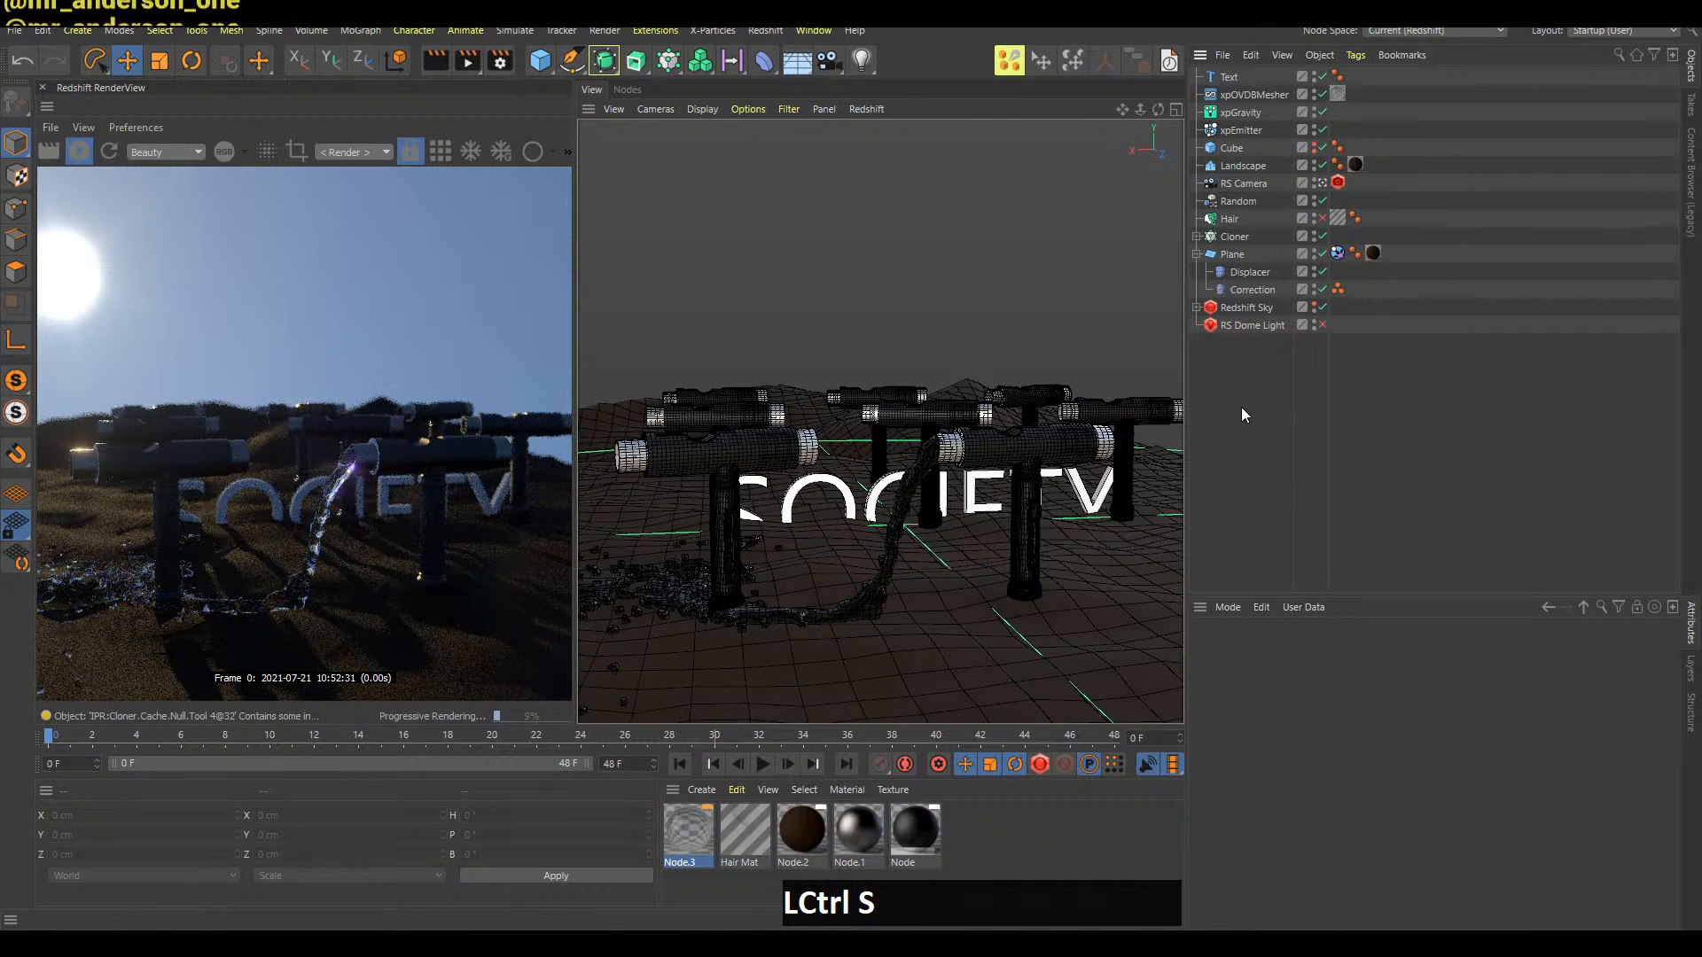
left_click(89, 127)
left_click(104, 209)
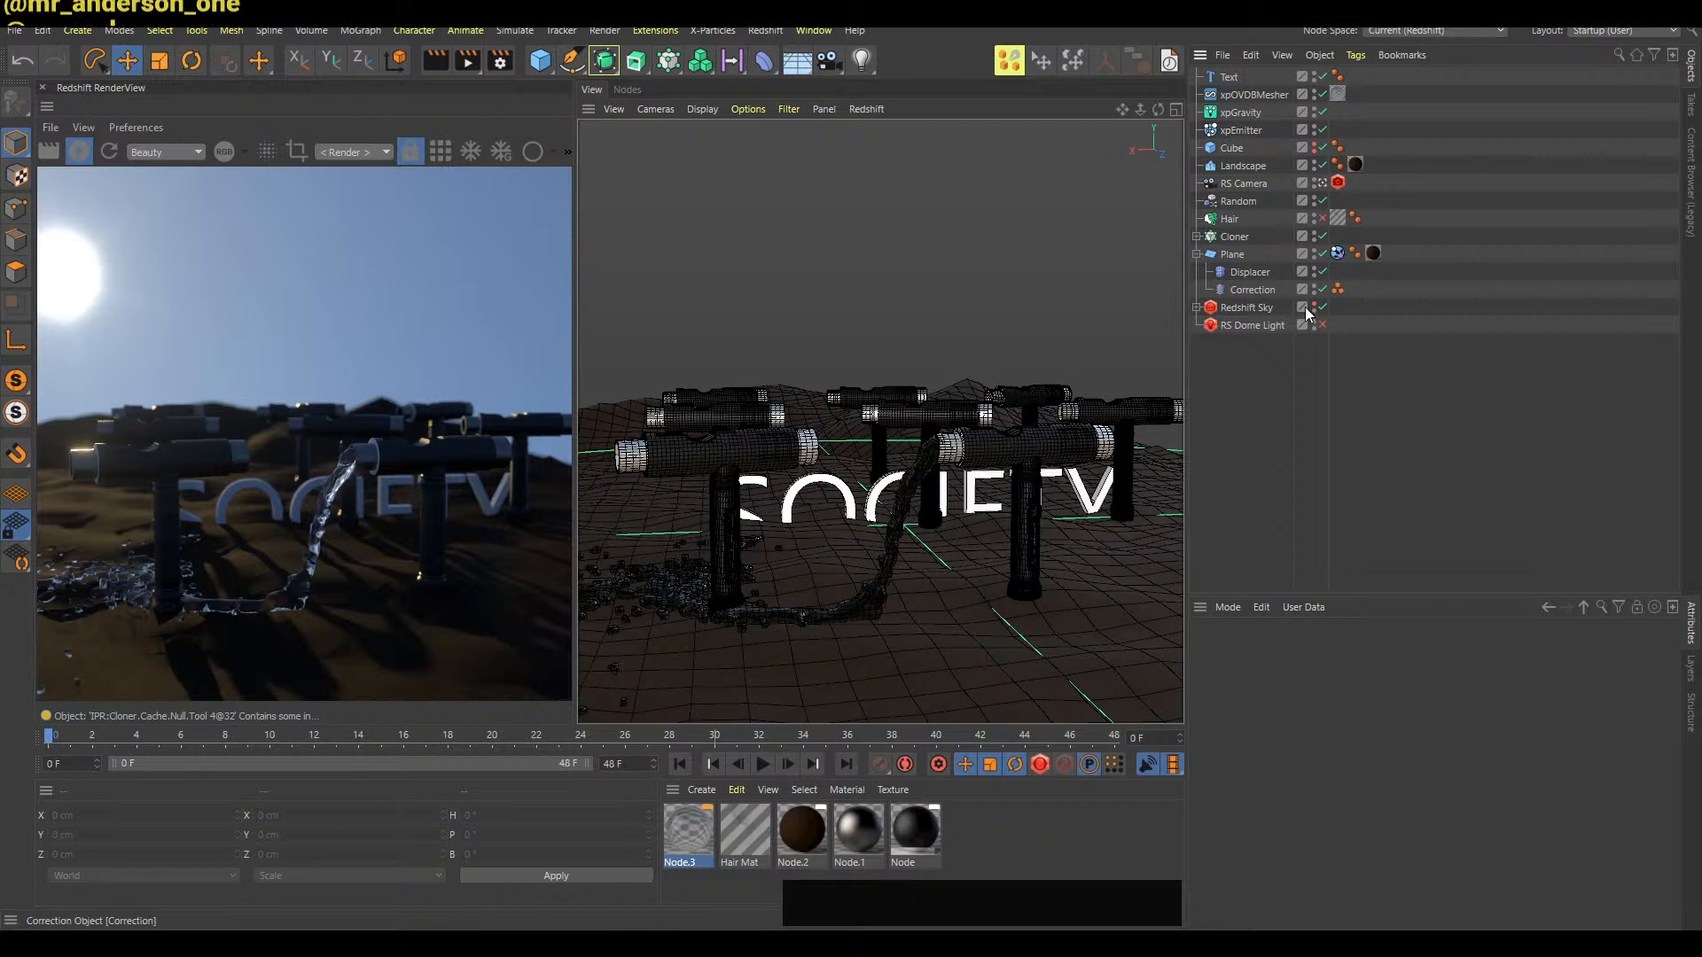
Try a 9° heading rotation on the Redshift Sky, and undo it
left_click(1252, 324)
left_click(1259, 306)
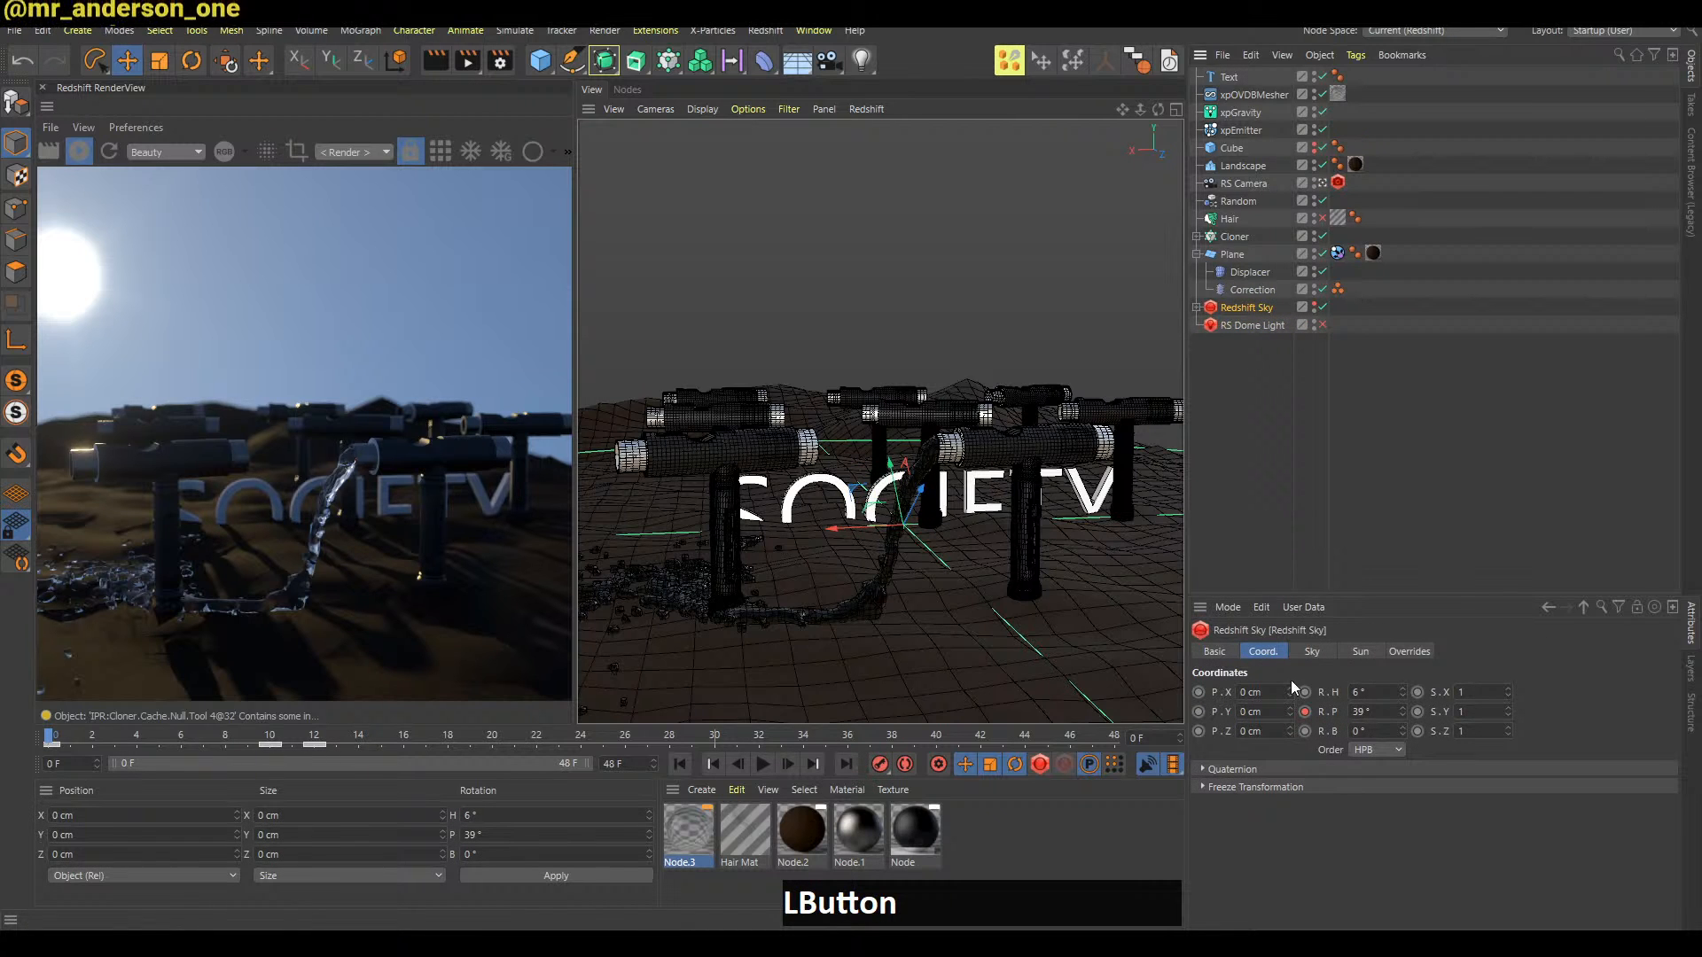
left_click_drag(1406, 691, 1402, 688)
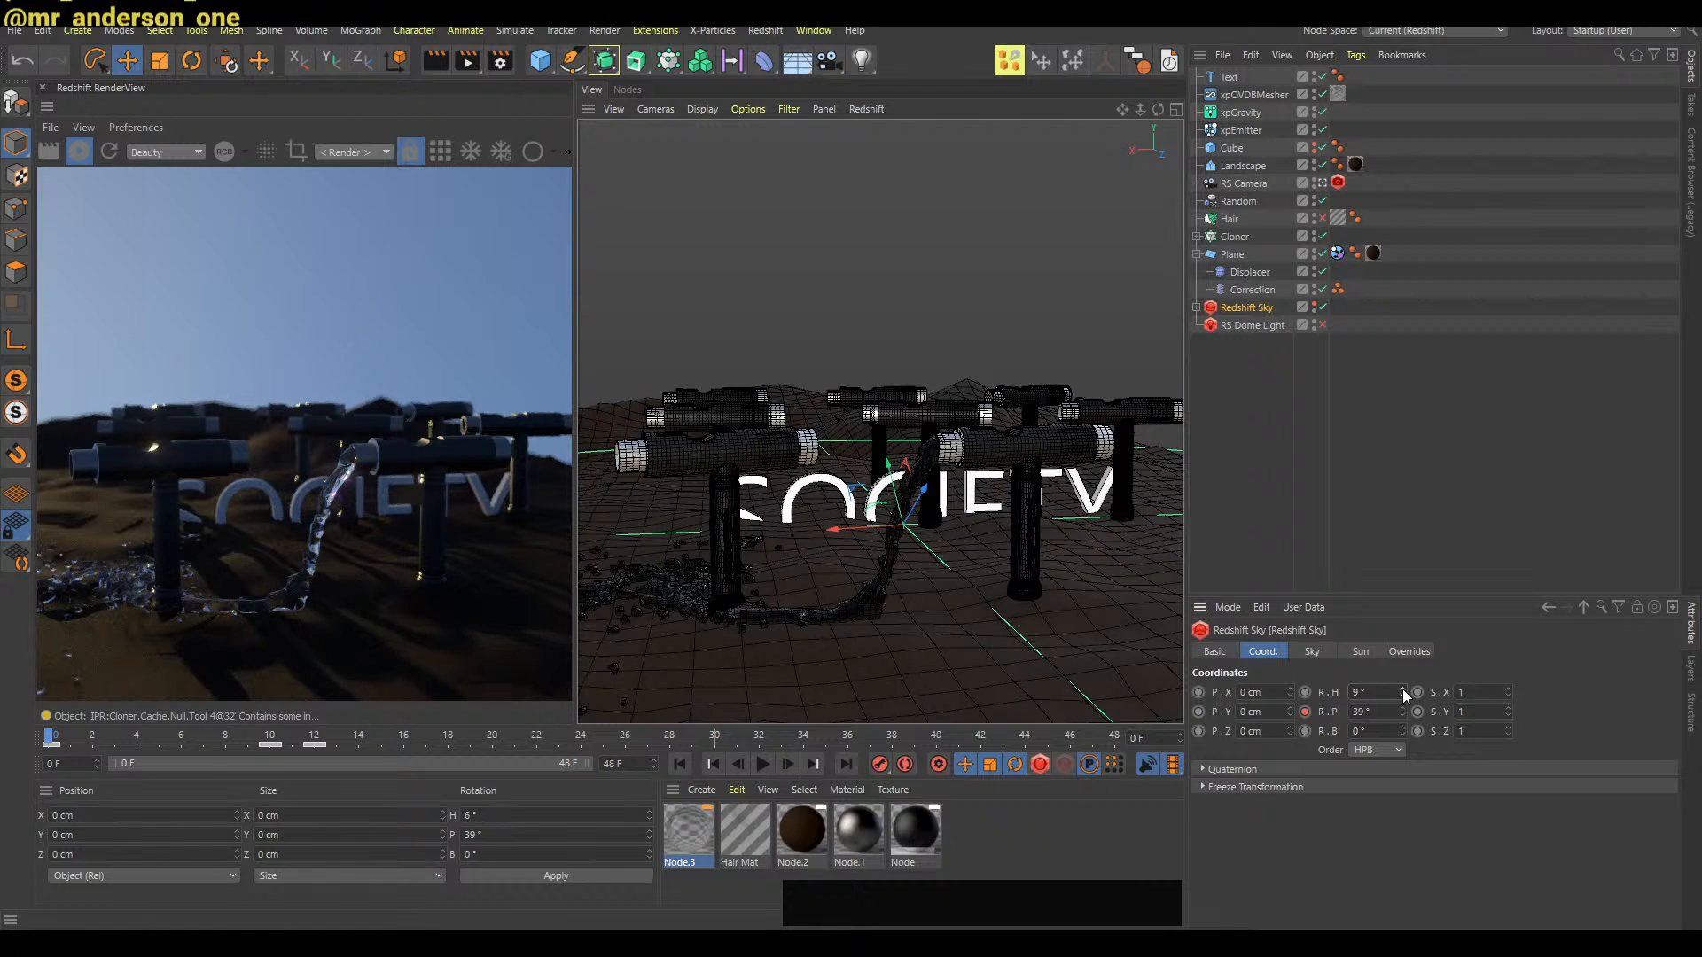
key("ctrl+z")
left_click(1242, 438)
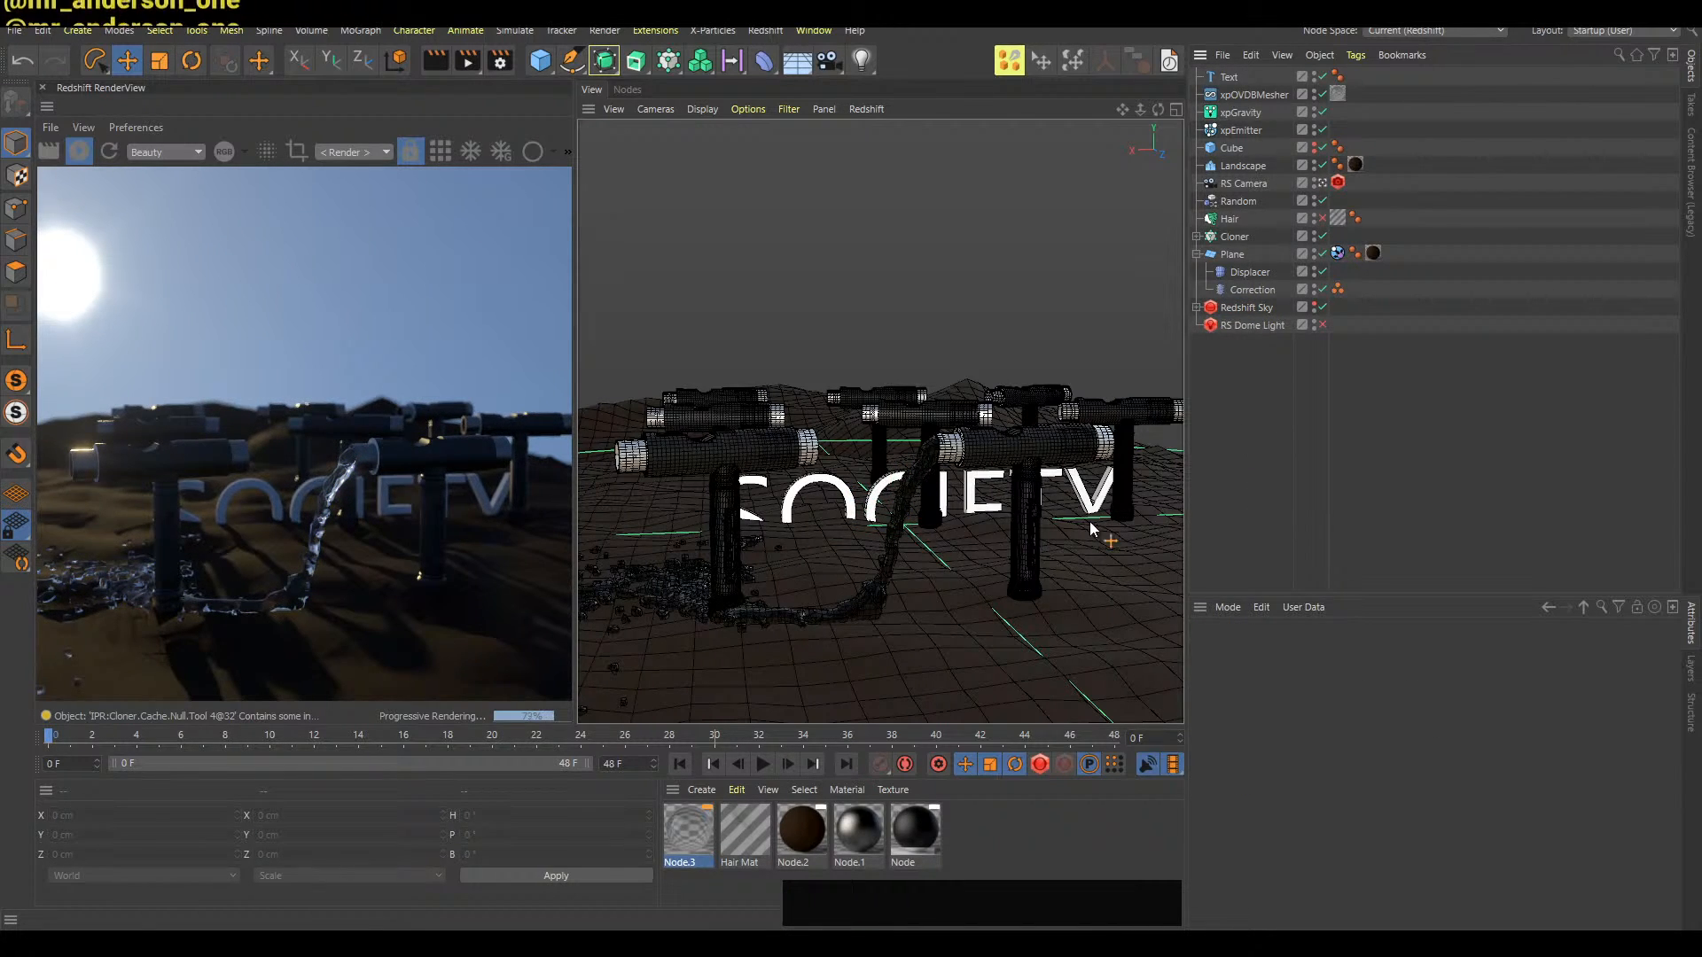
Bring up the live chat window and read the latest viewer messages
left_click(142, 944)
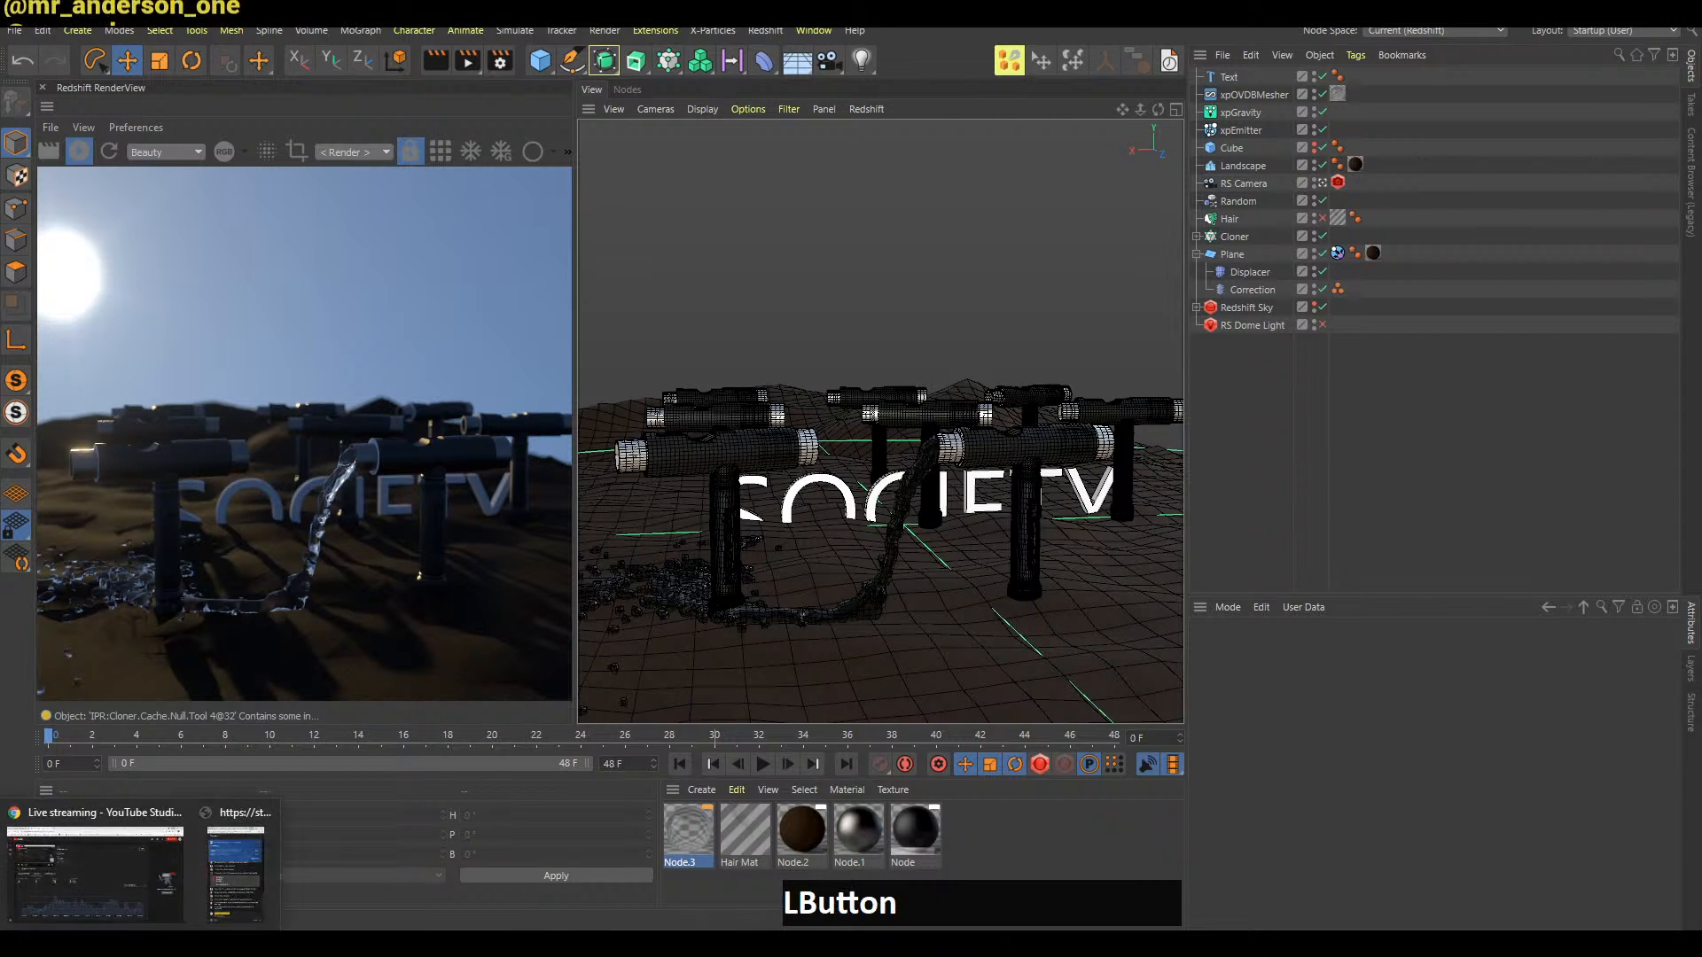
left_click(238, 877)
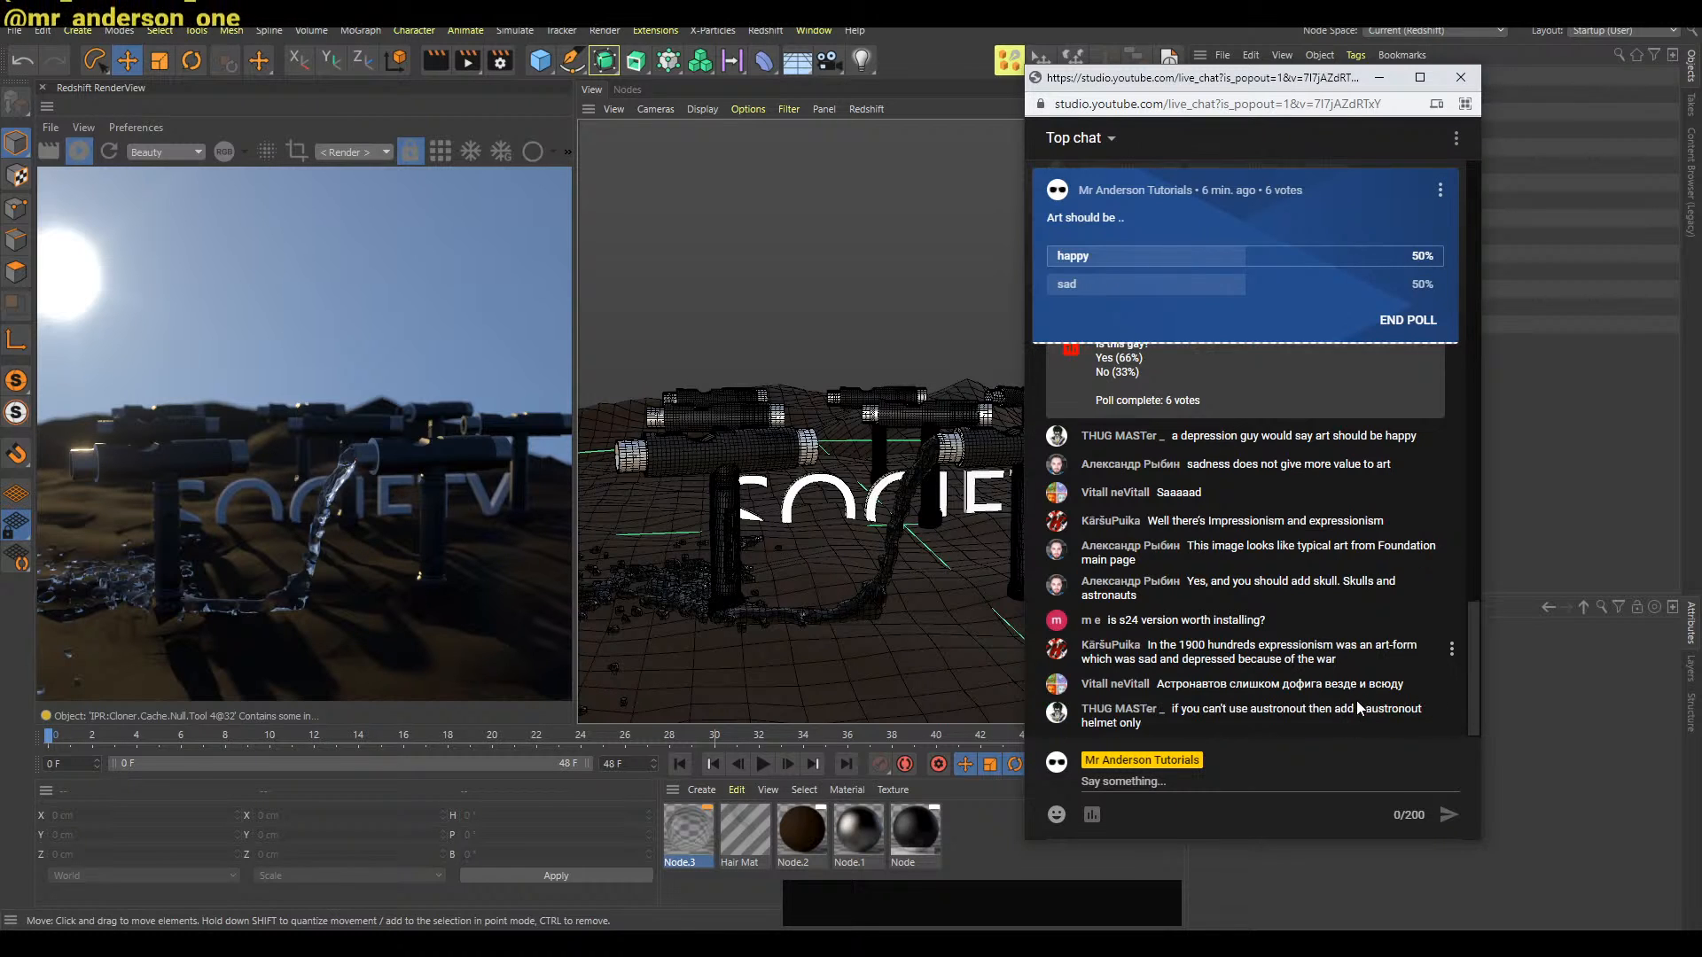
left_click(1356, 700)
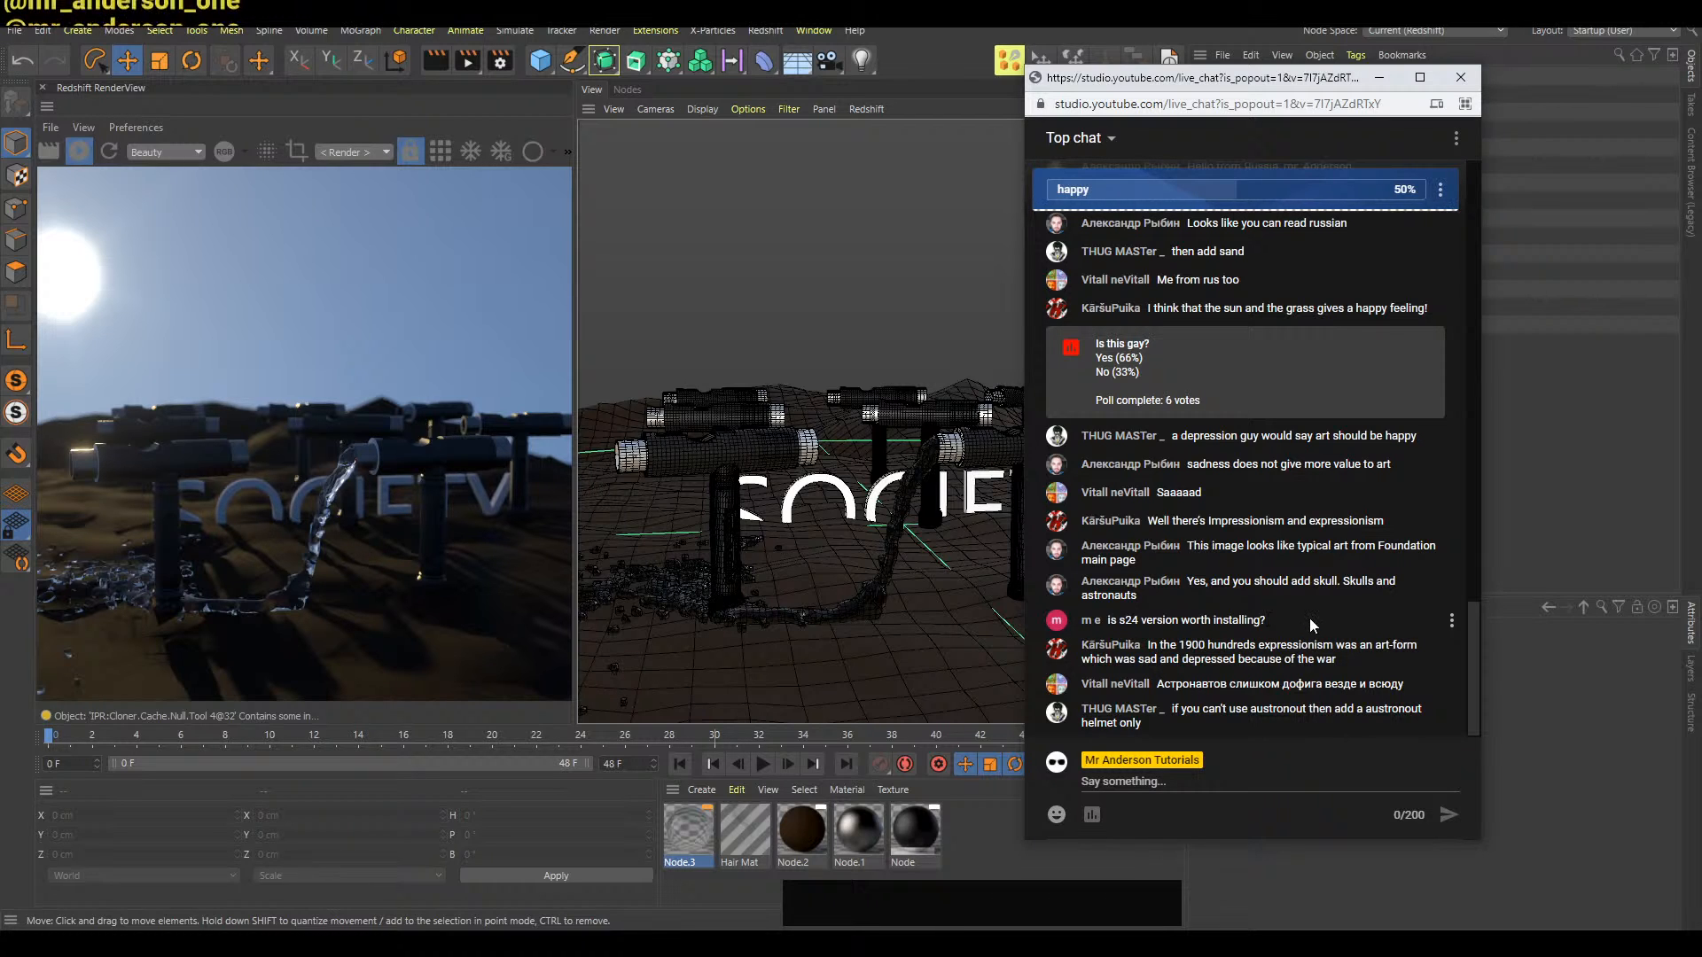
Expand the "Art should be .." poll in the live chat to view its votes, and put the chat window away
left_click(1317, 578)
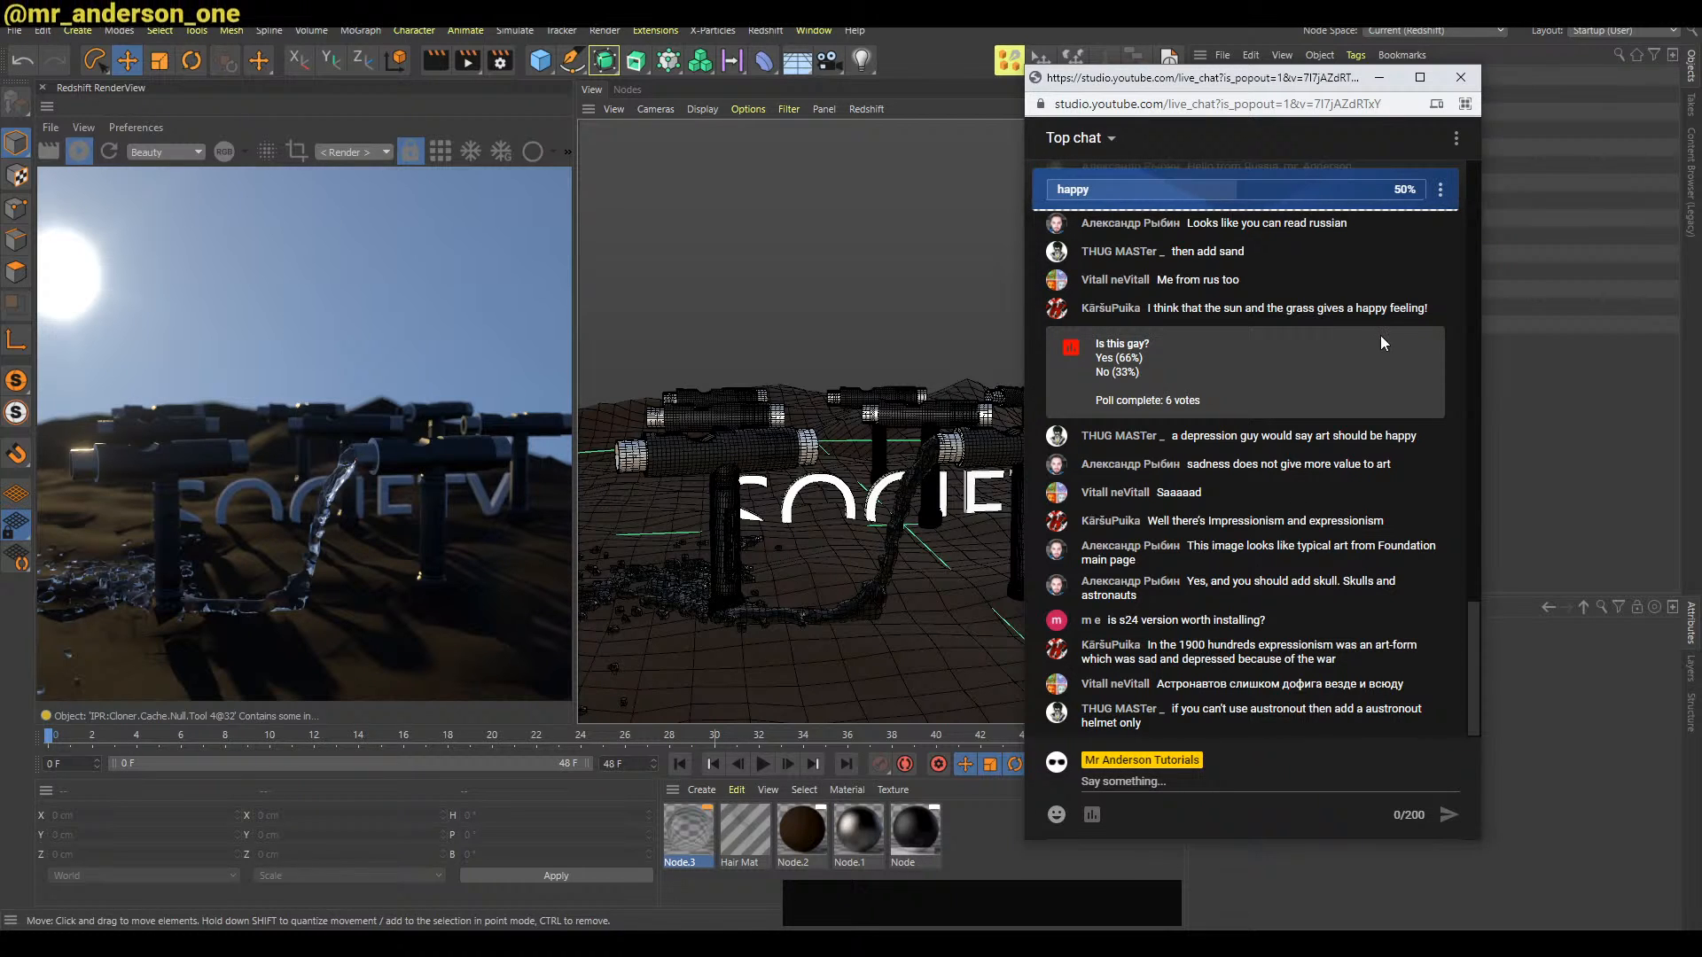
left_click(1321, 211)
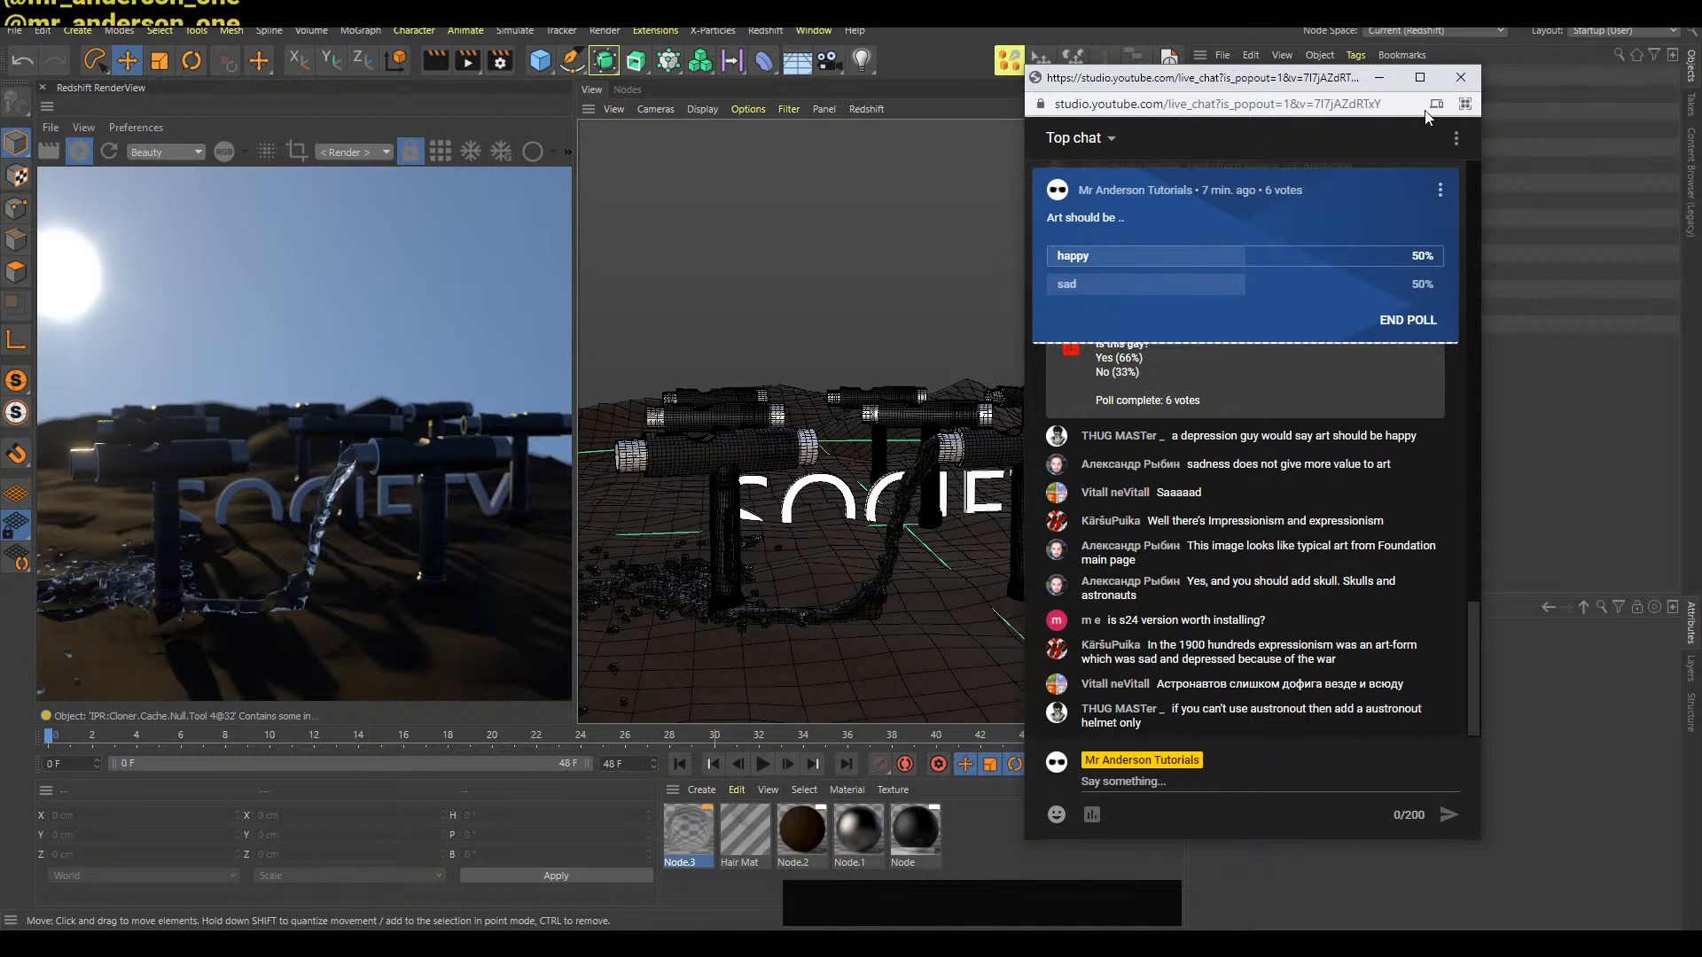
left_click(1379, 83)
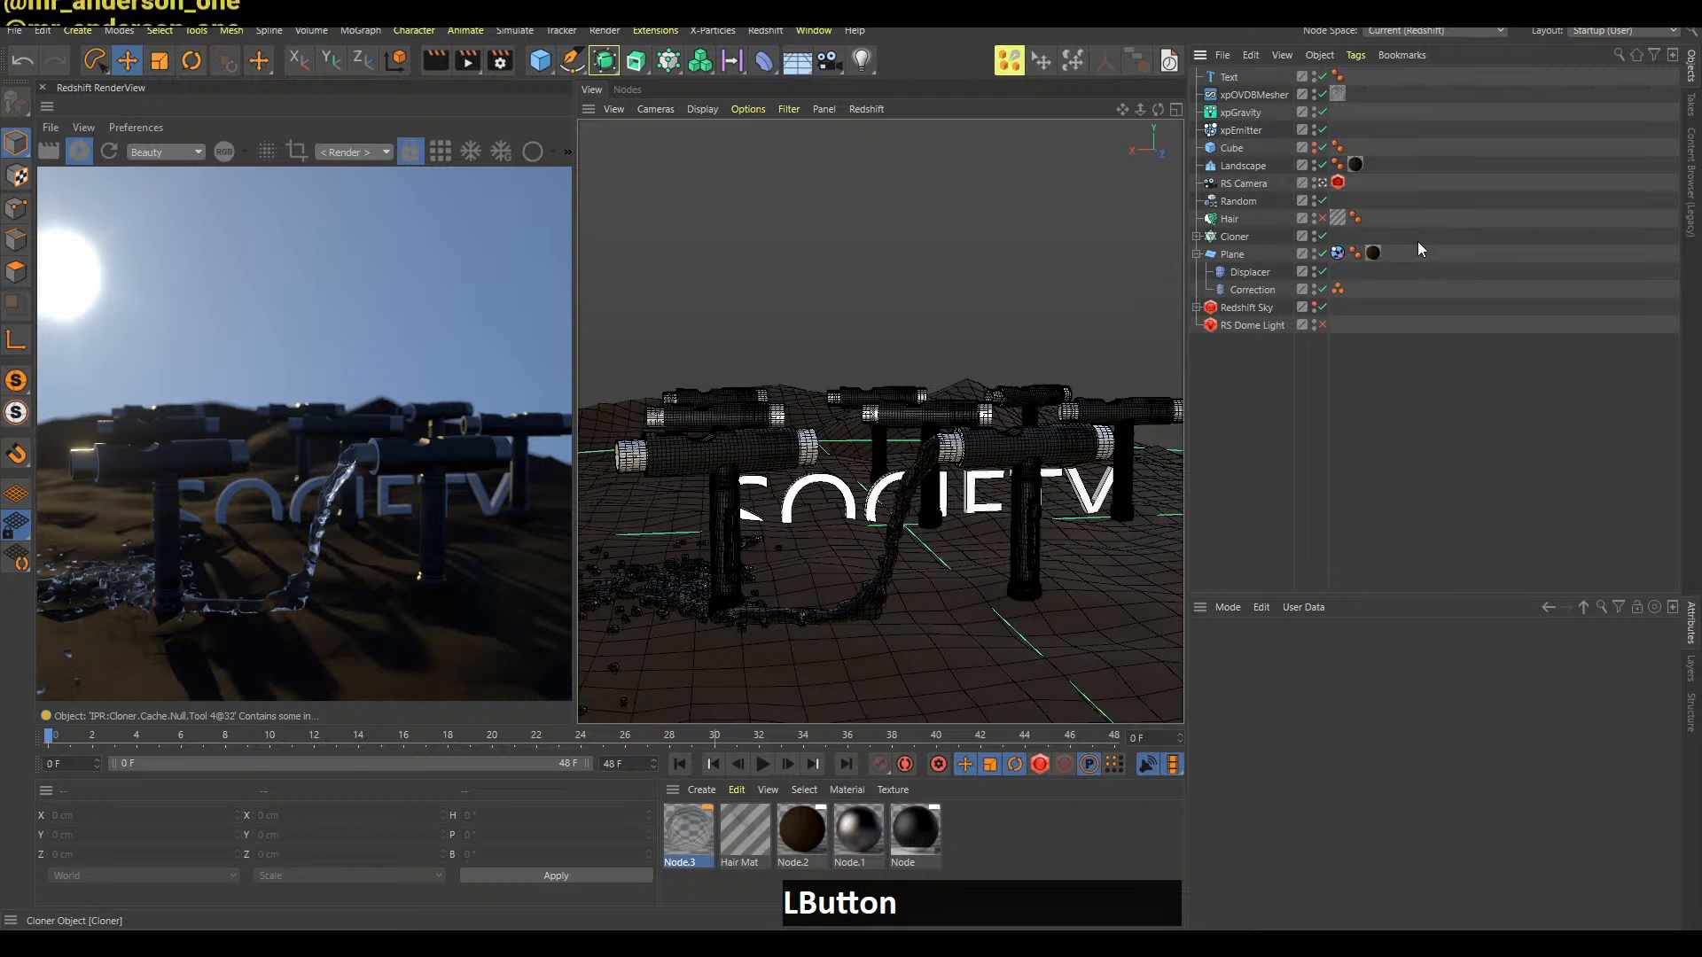
Step between frames 0 and 1 to compare the water and sky lighting in the live render, ending on frame 0
key("g")
key("a")
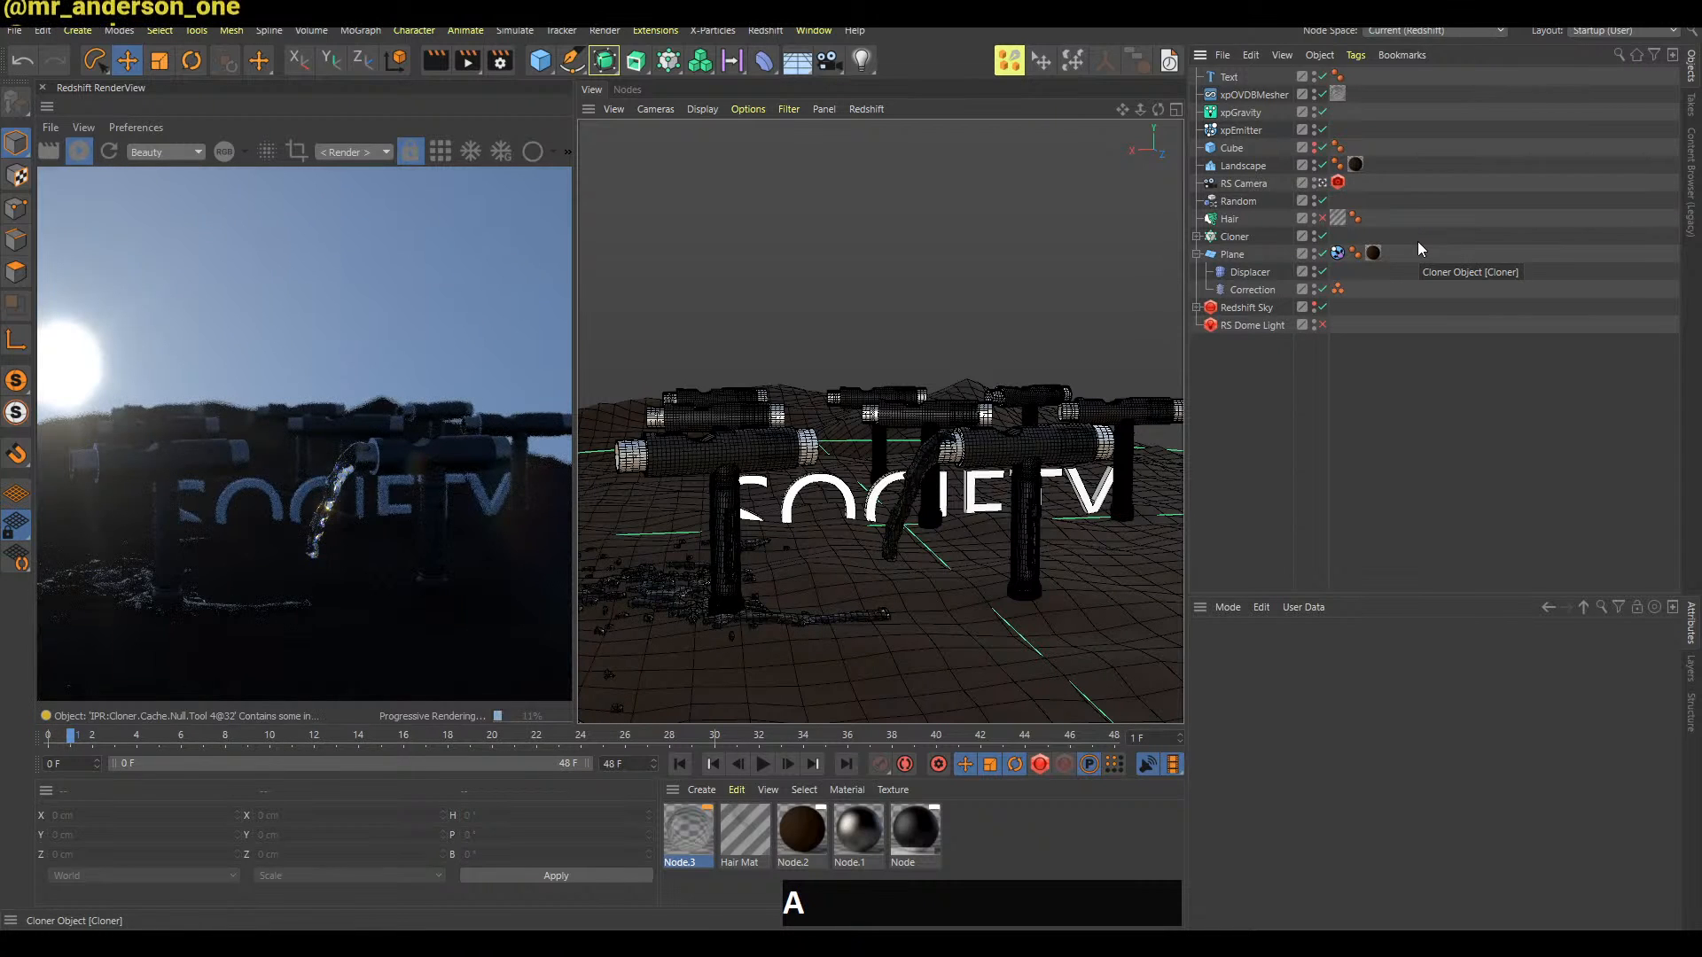
key("a")
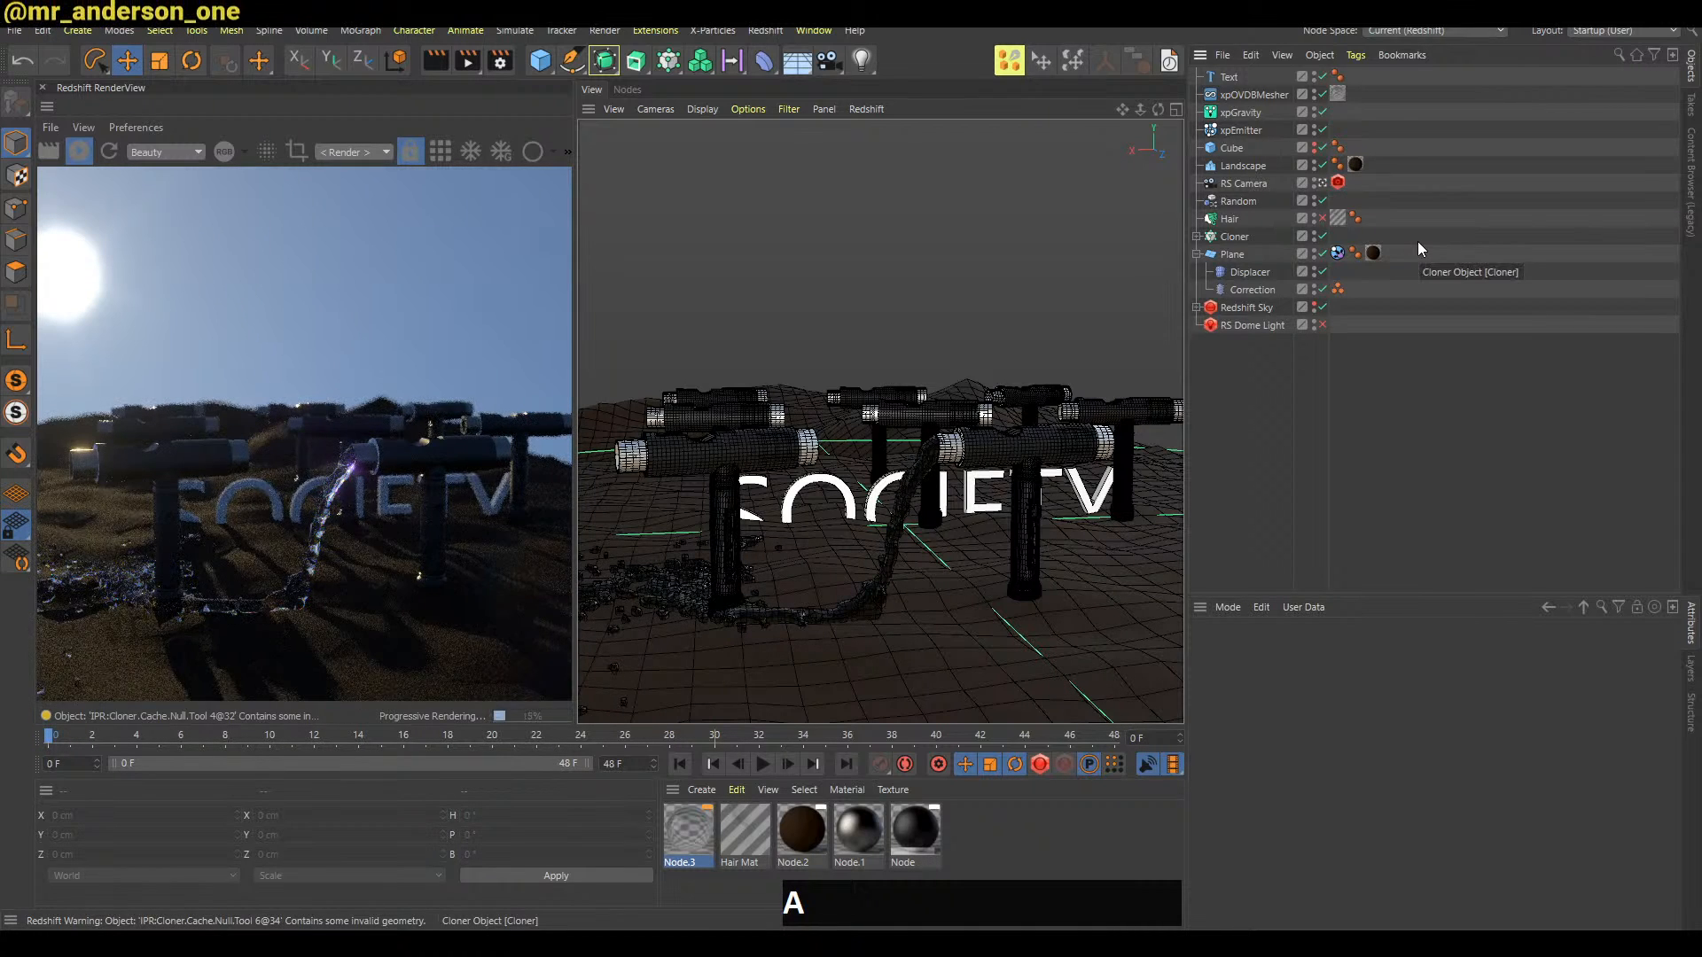
key("g")
key("a")
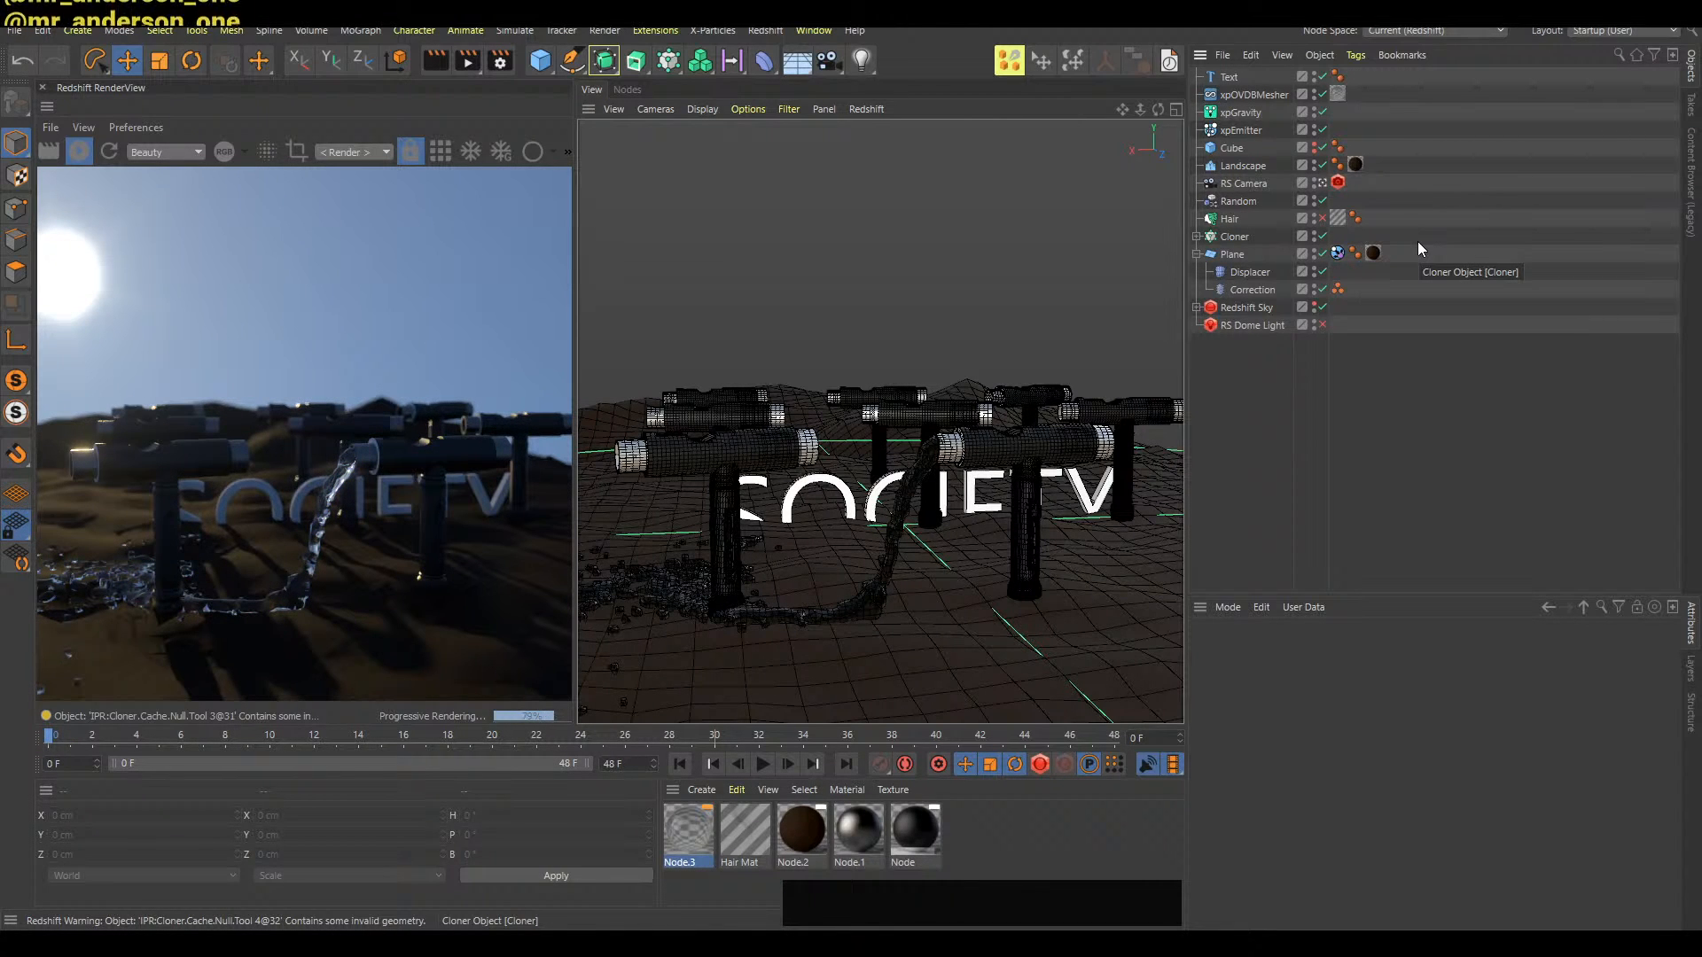
Delete the Redshift Sky's rotation animation in the Dope Sheet and move the timeline window clear of the views
key("shift+F3")
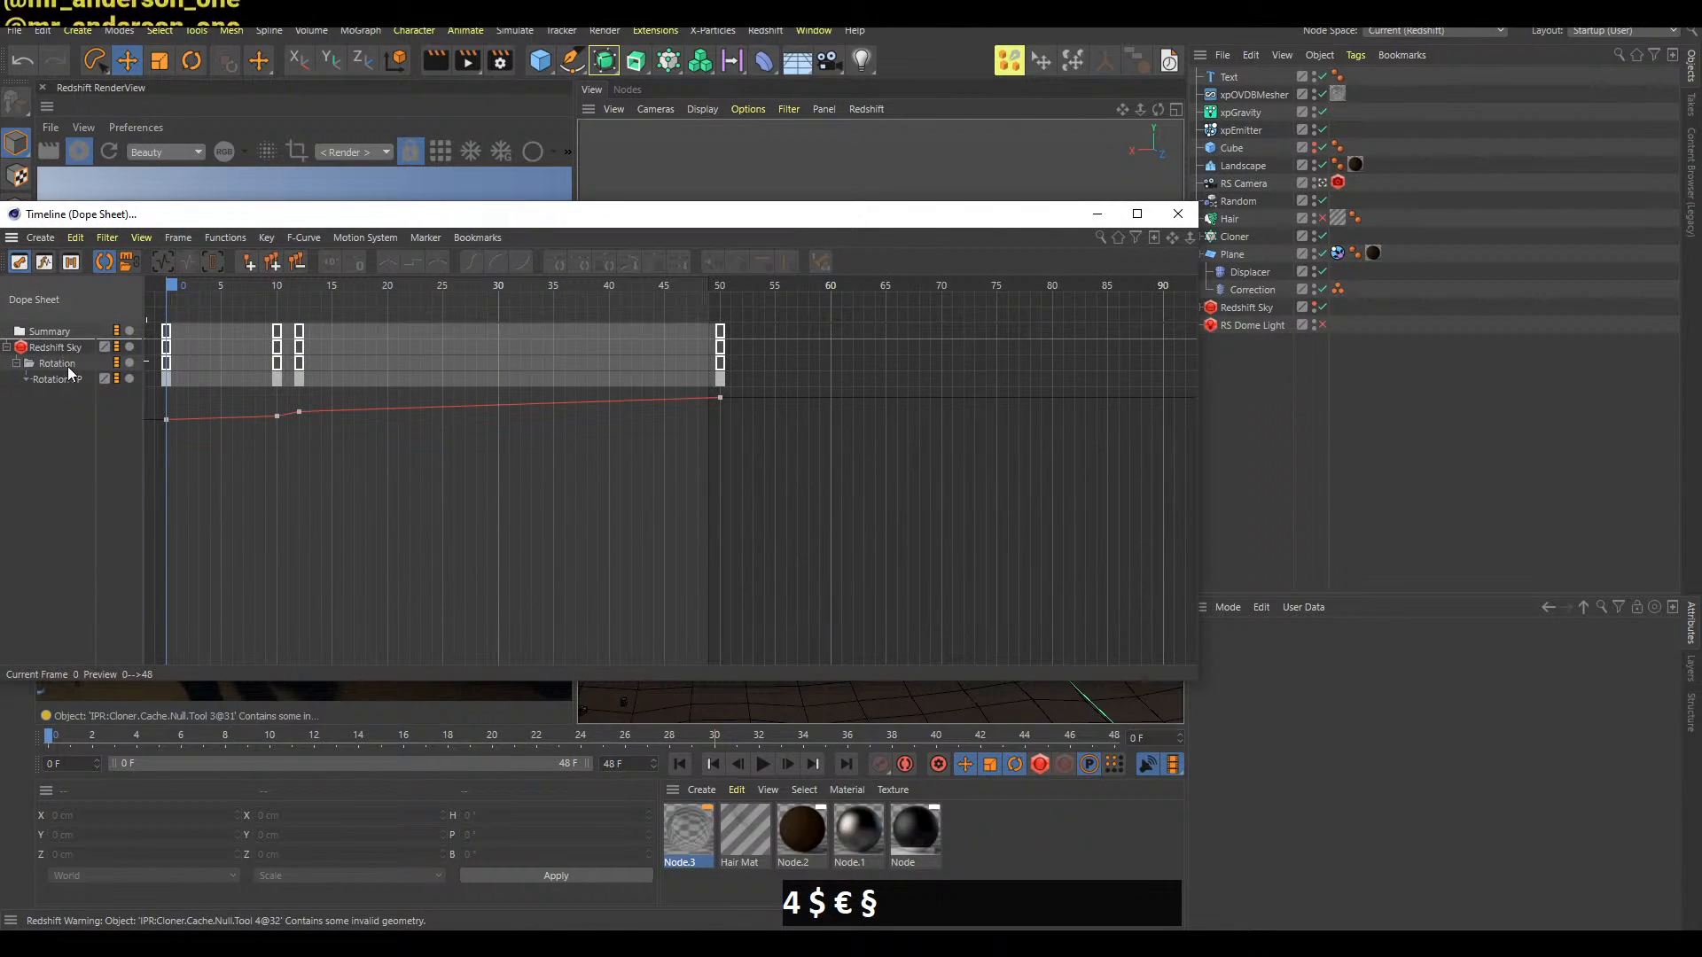
left_click(77, 353)
left_click_drag(821, 217, 900, 528)
key("Delete")
left_click(492, 805)
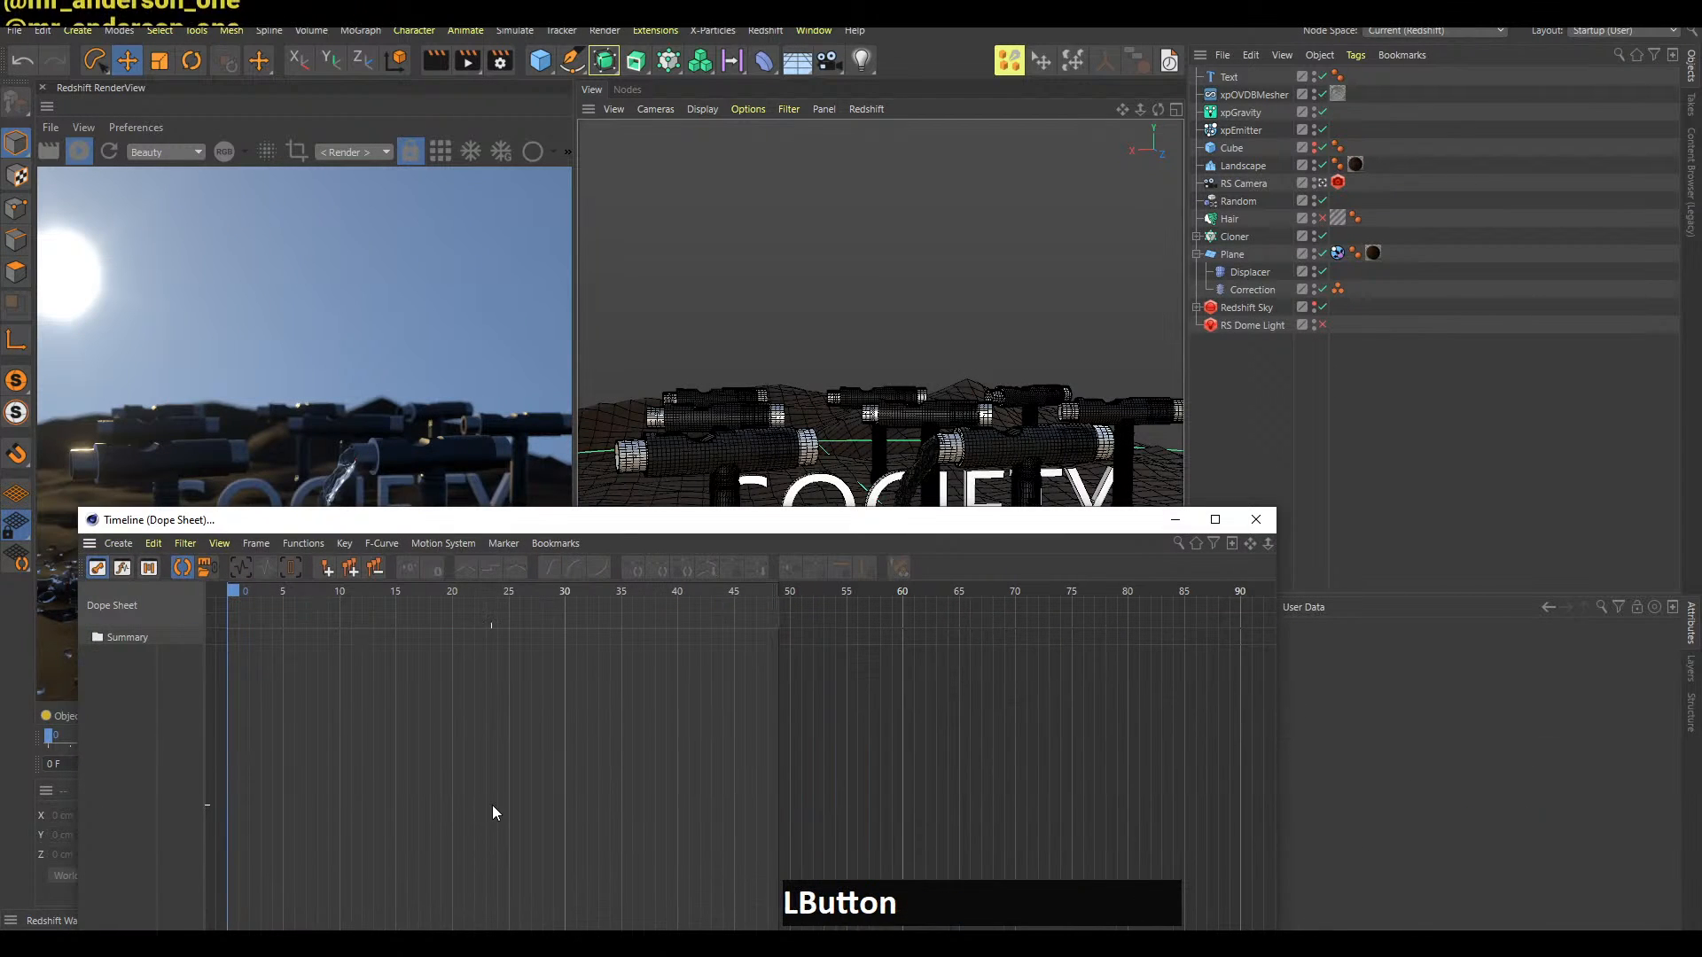
left_click(1267, 325)
left_click_drag(1113, 526, 1019, 733)
Rotate the Redshift Sky to a heading of 385° and a pitch of 56°
left_click(1245, 307)
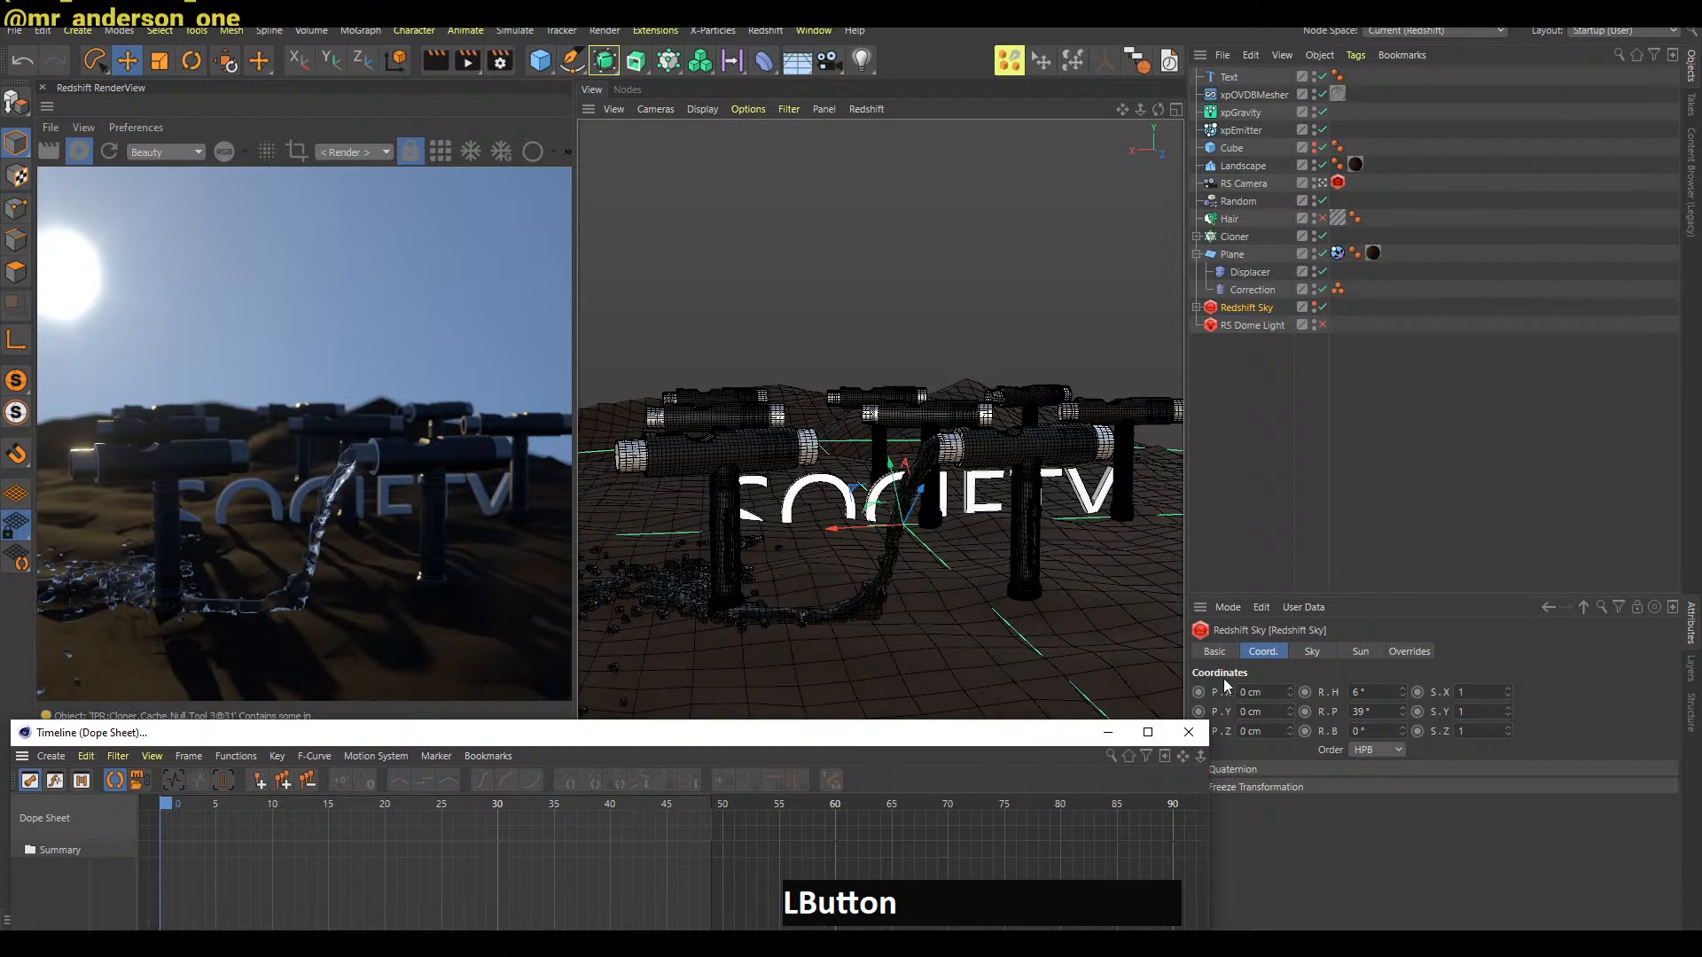
left_click_drag(1406, 694, 1405, 578)
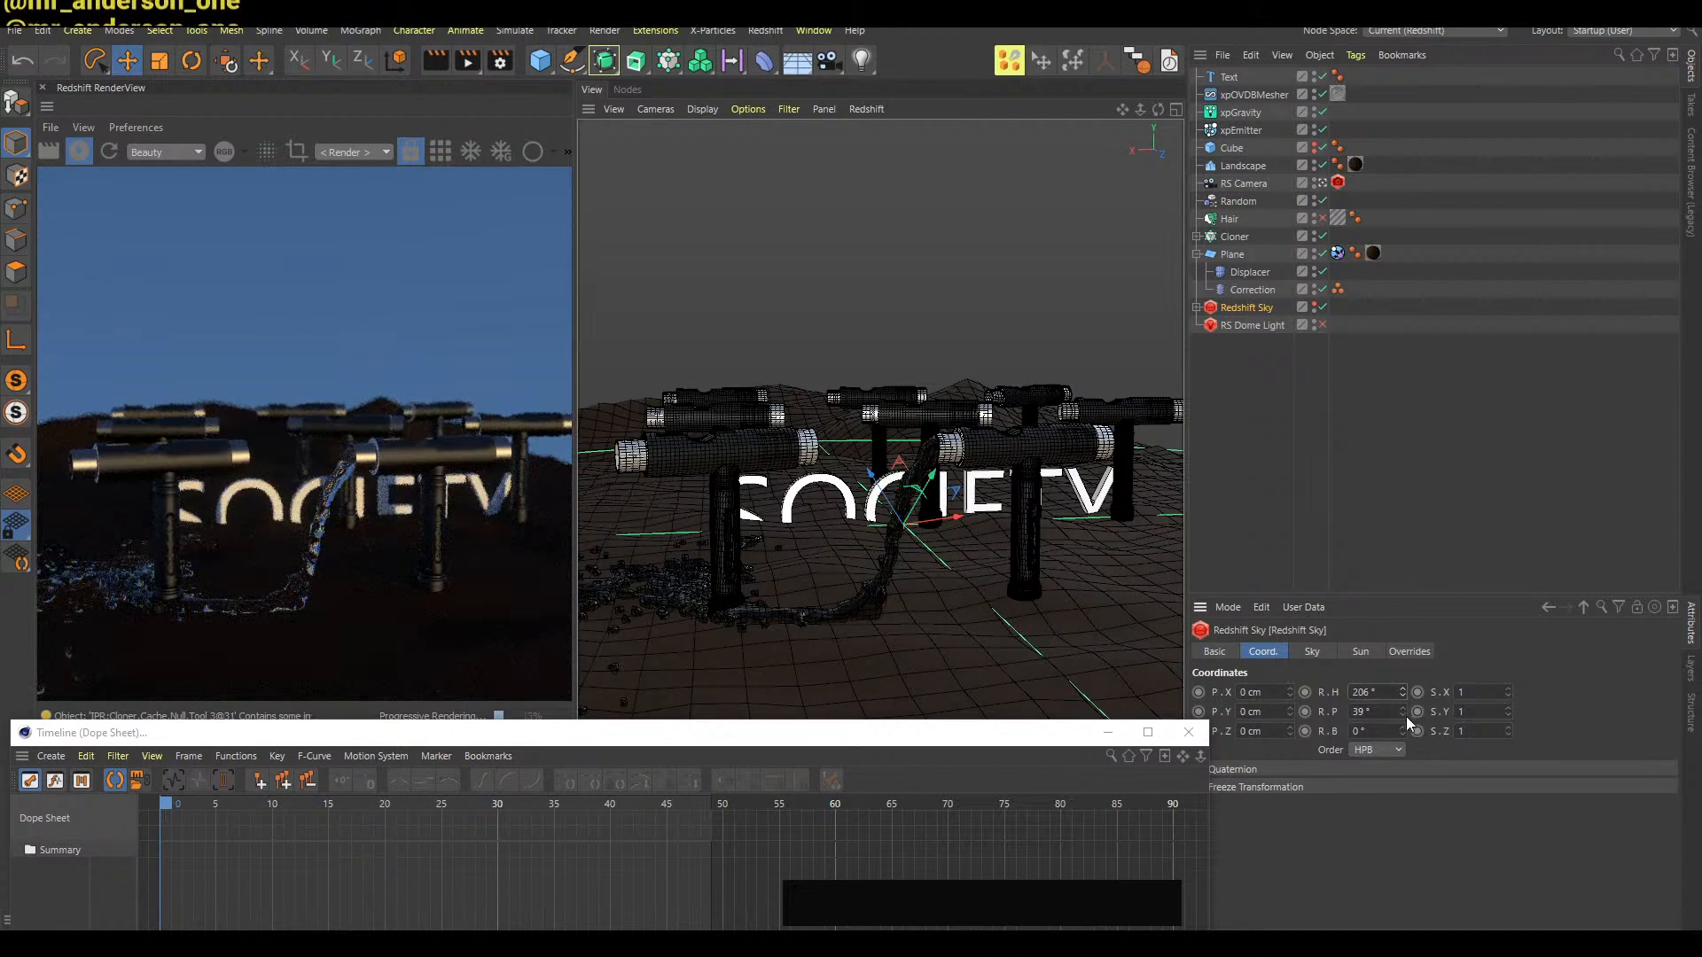
left_click_drag(1406, 716, 1360, 491)
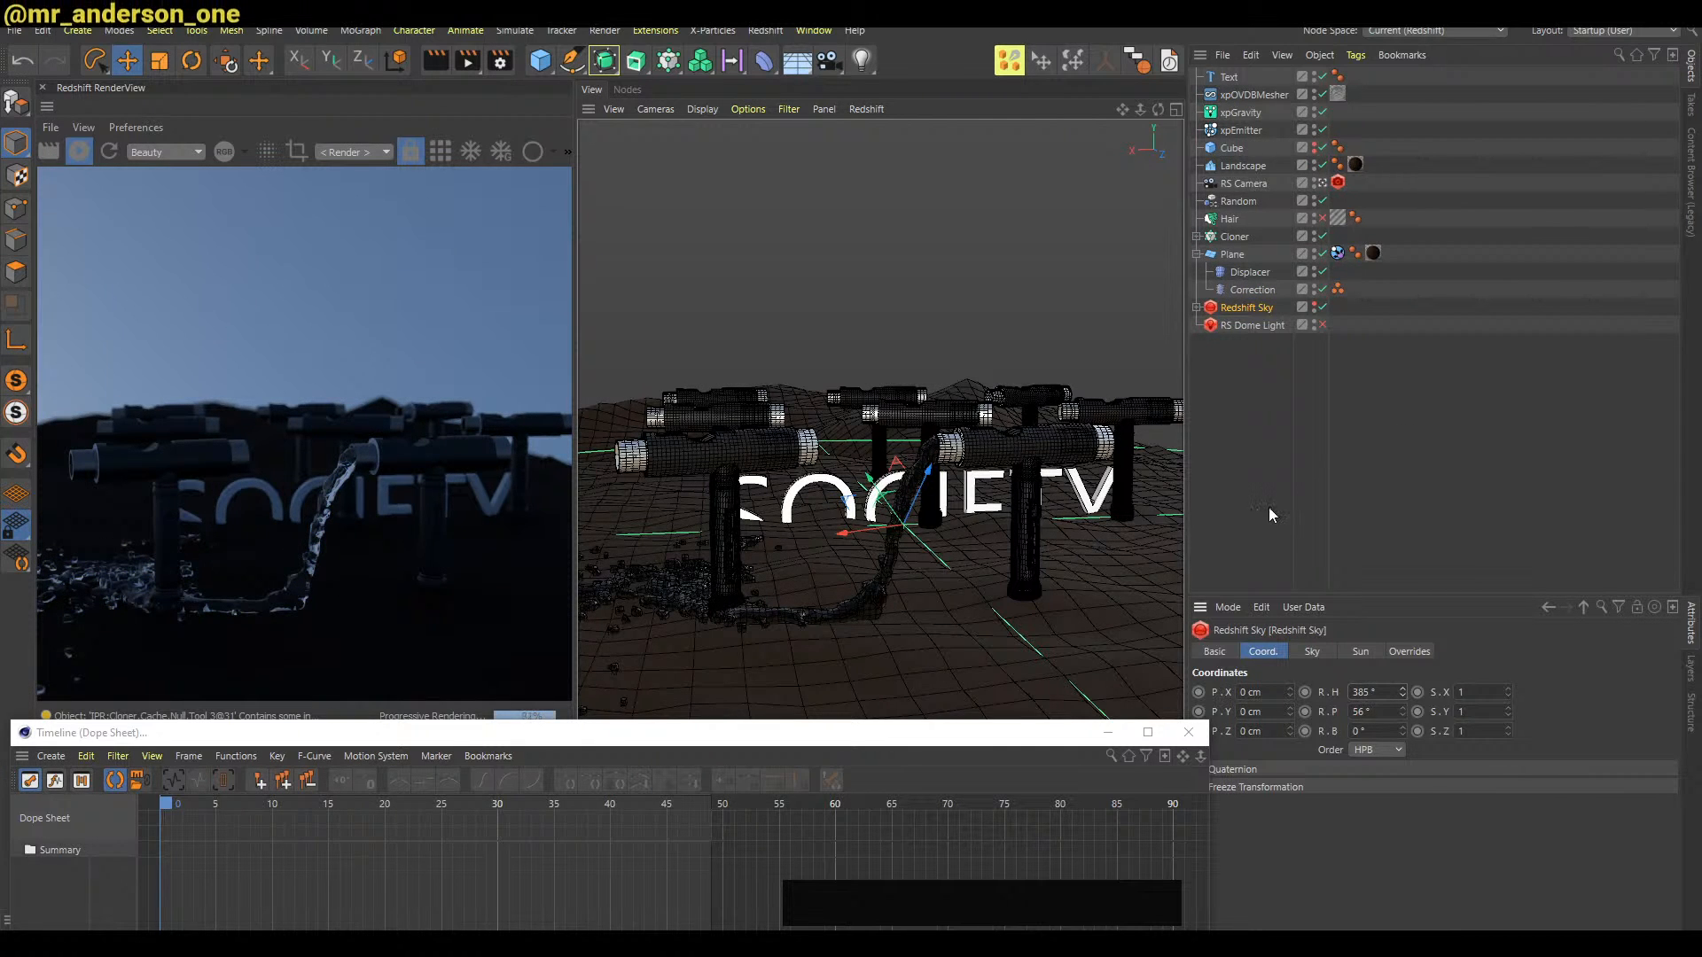
Reframe the shot slightly, keeping a low angle with the tubes, water and SOCIETY text in view
middle_click_drag(1009, 456, 1015, 452, "alt")
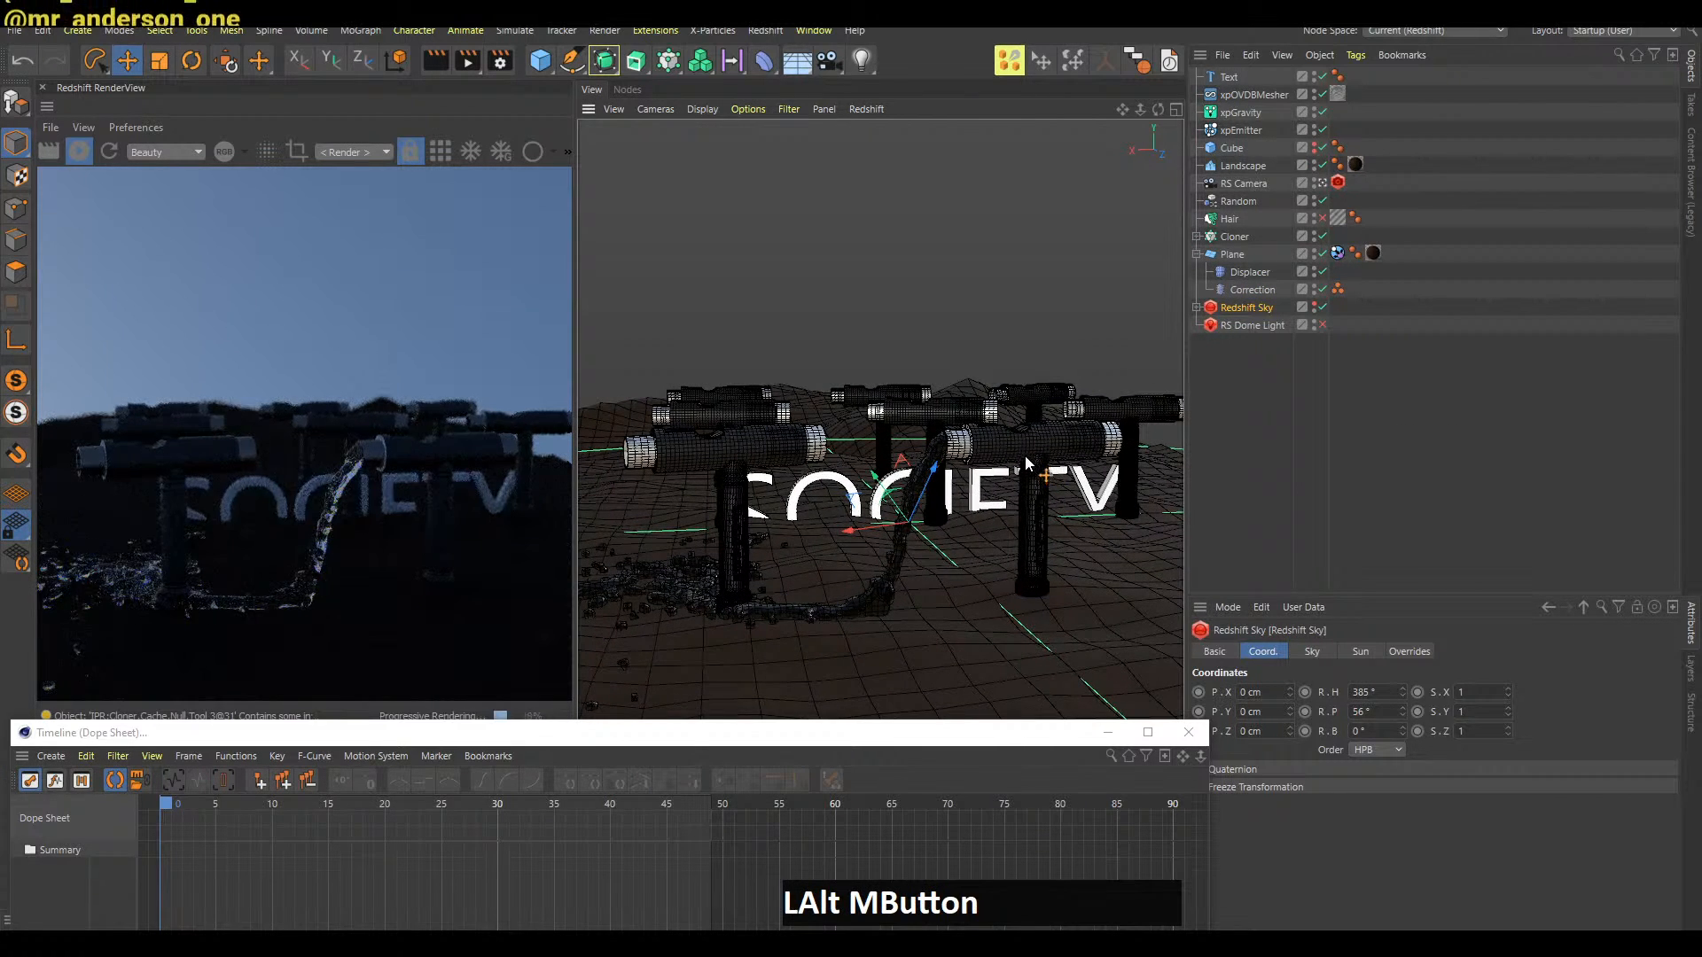
left_click_drag(1015, 452, 1026, 461, "alt")
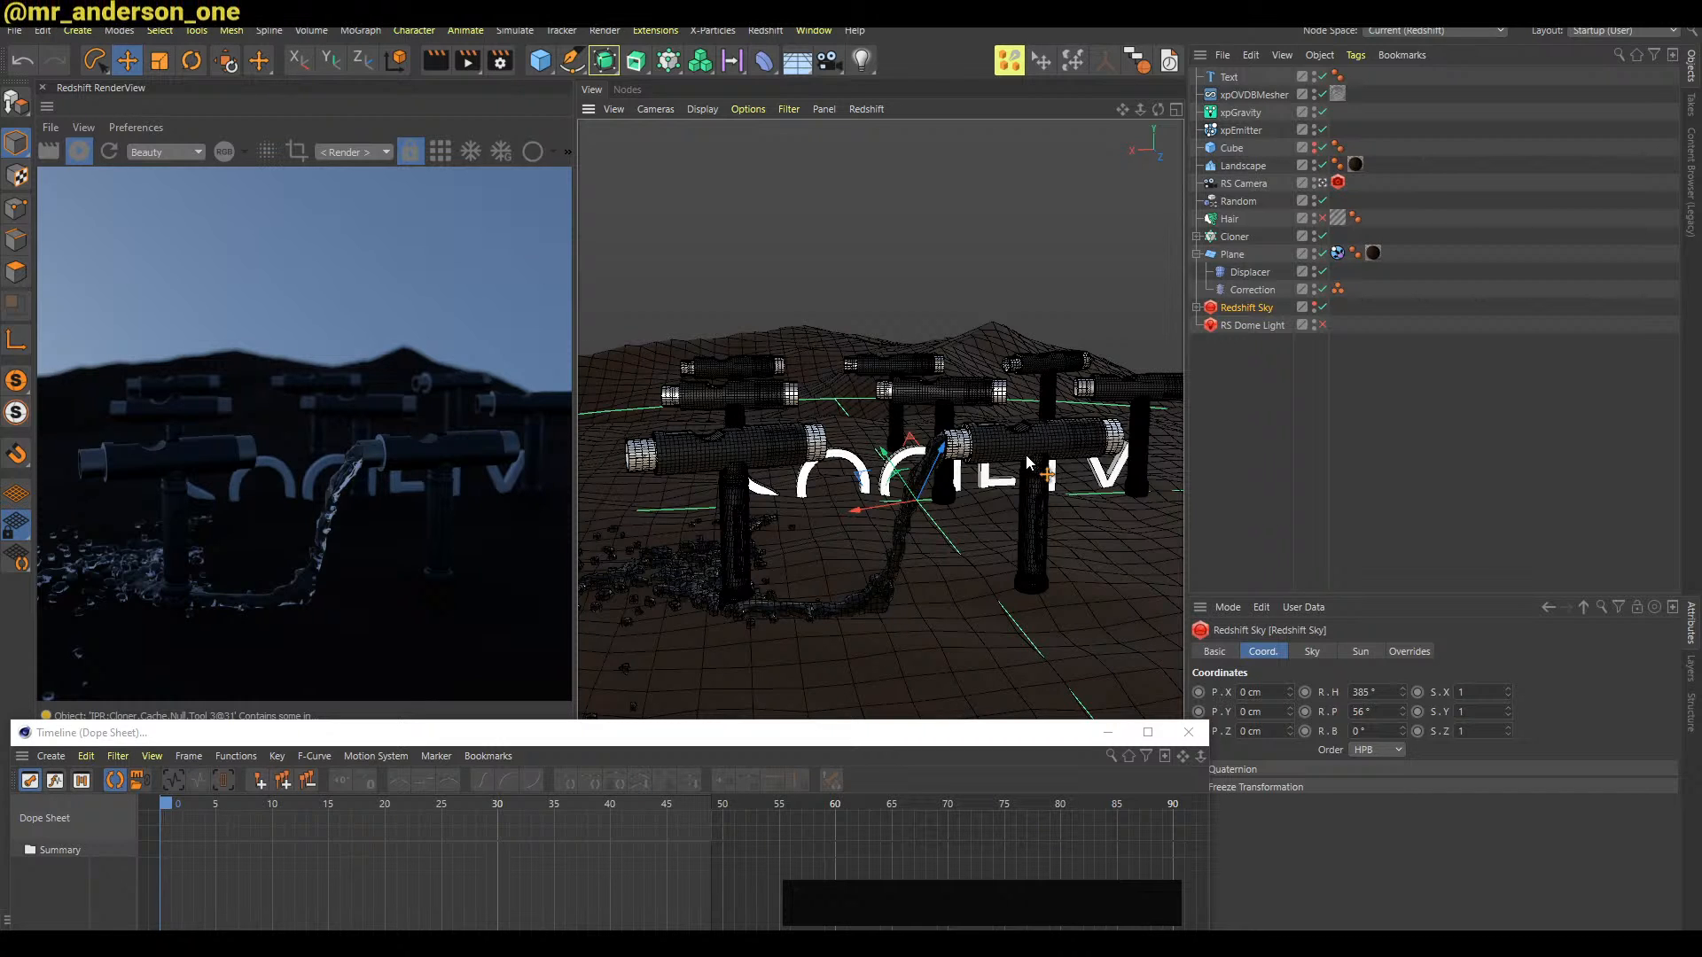
middle_click_drag(1055, 429, 1054, 443, "alt")
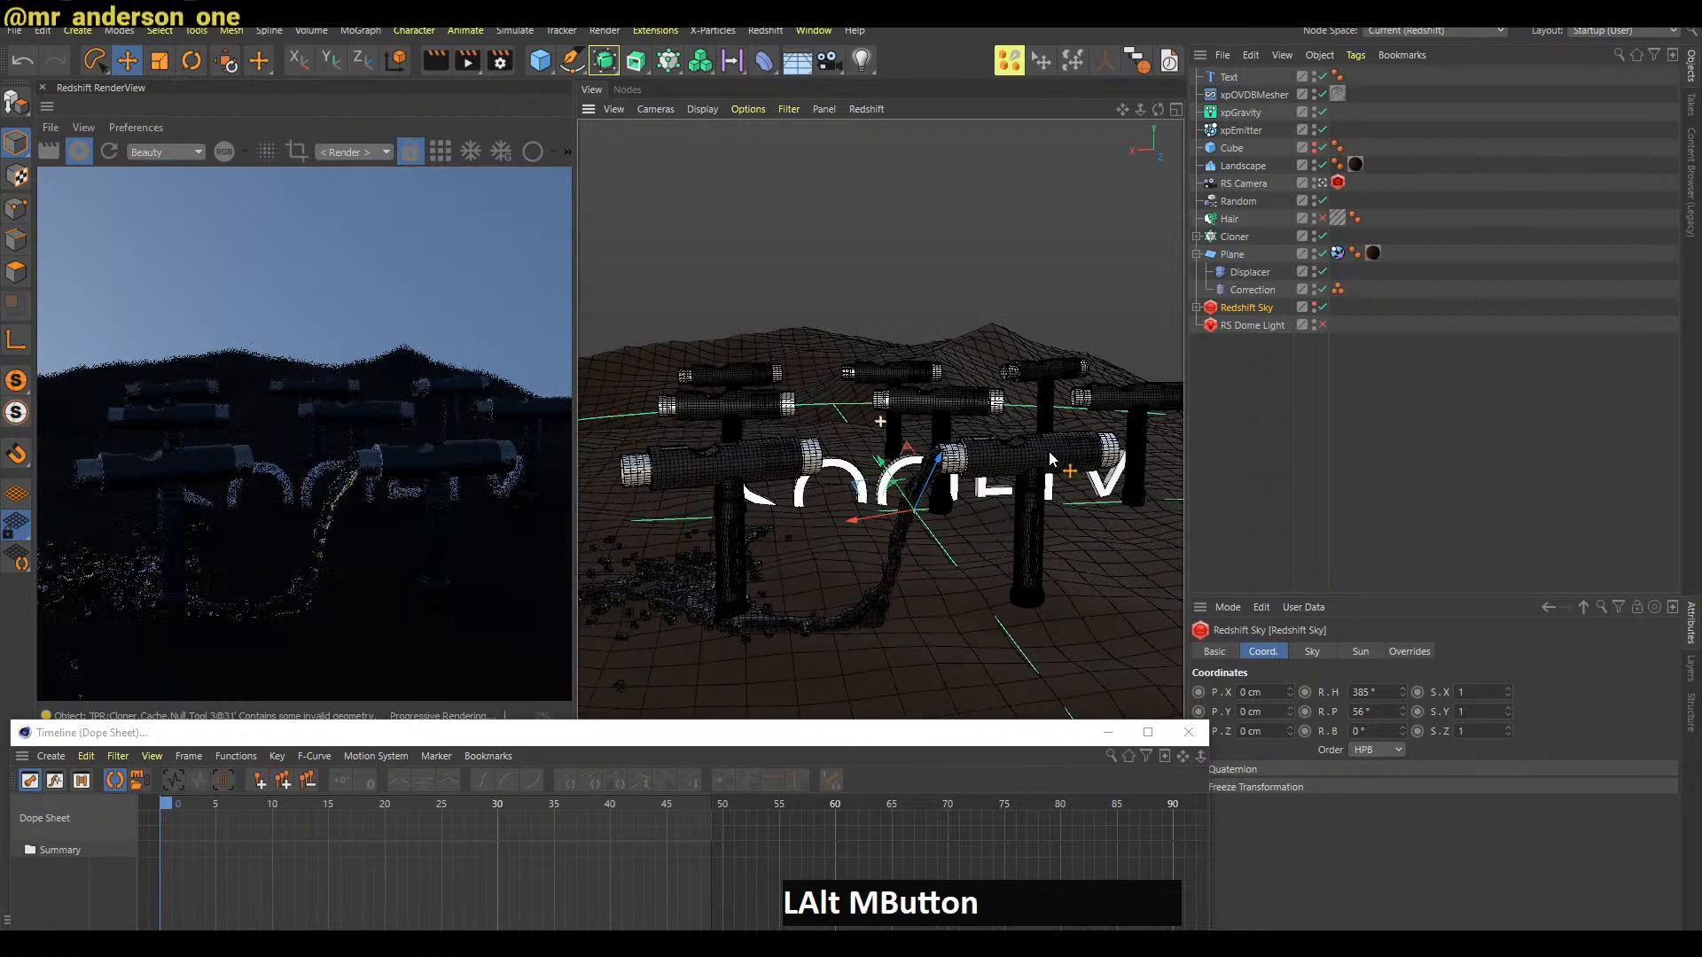
left_click_drag(1054, 443, 1050, 483, "alt")
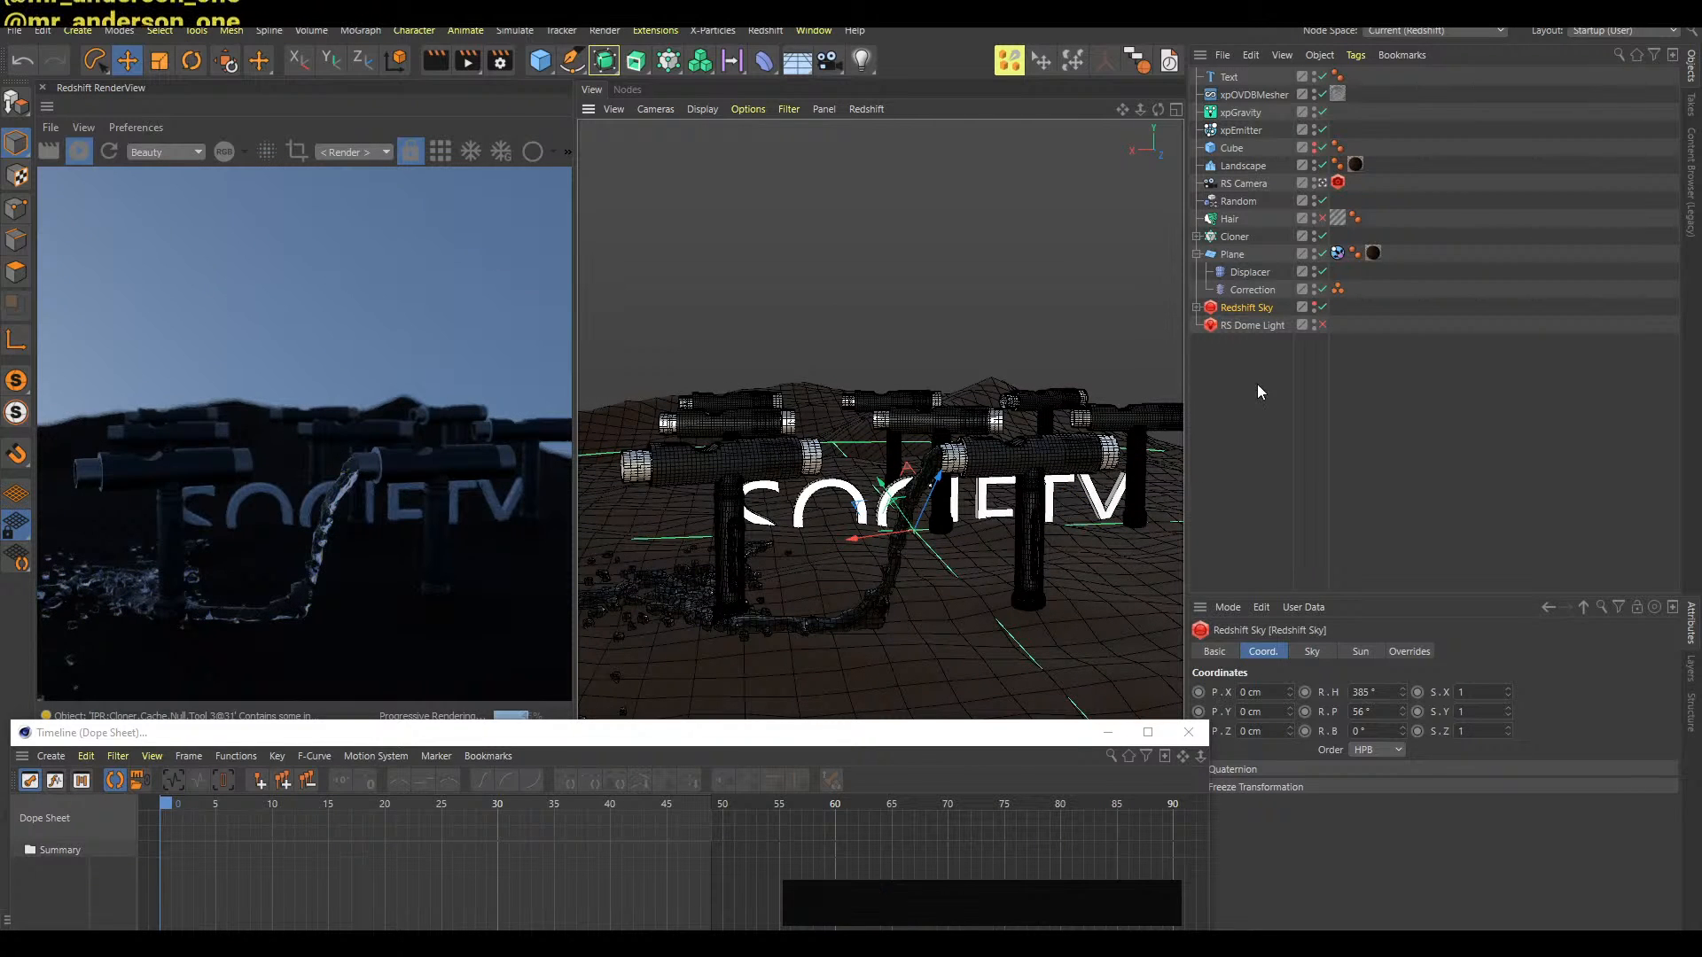
Add a Redshift area light to the scene
left_click(1223, 470)
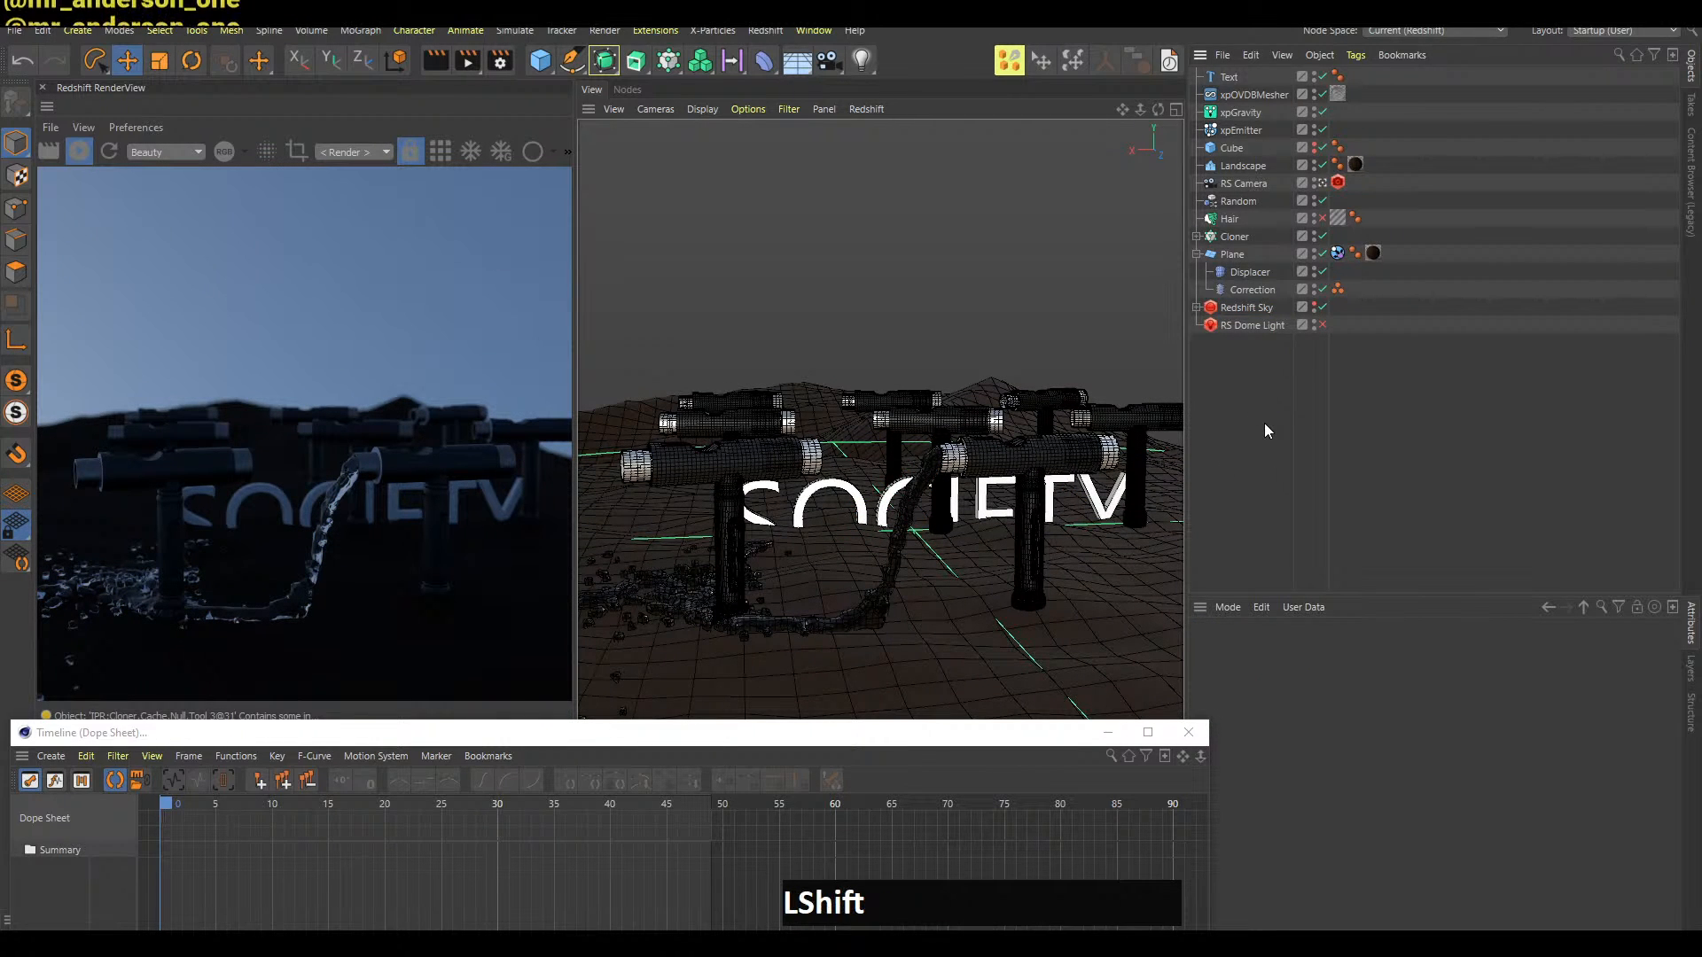
key("shift+c")
type("arlight")
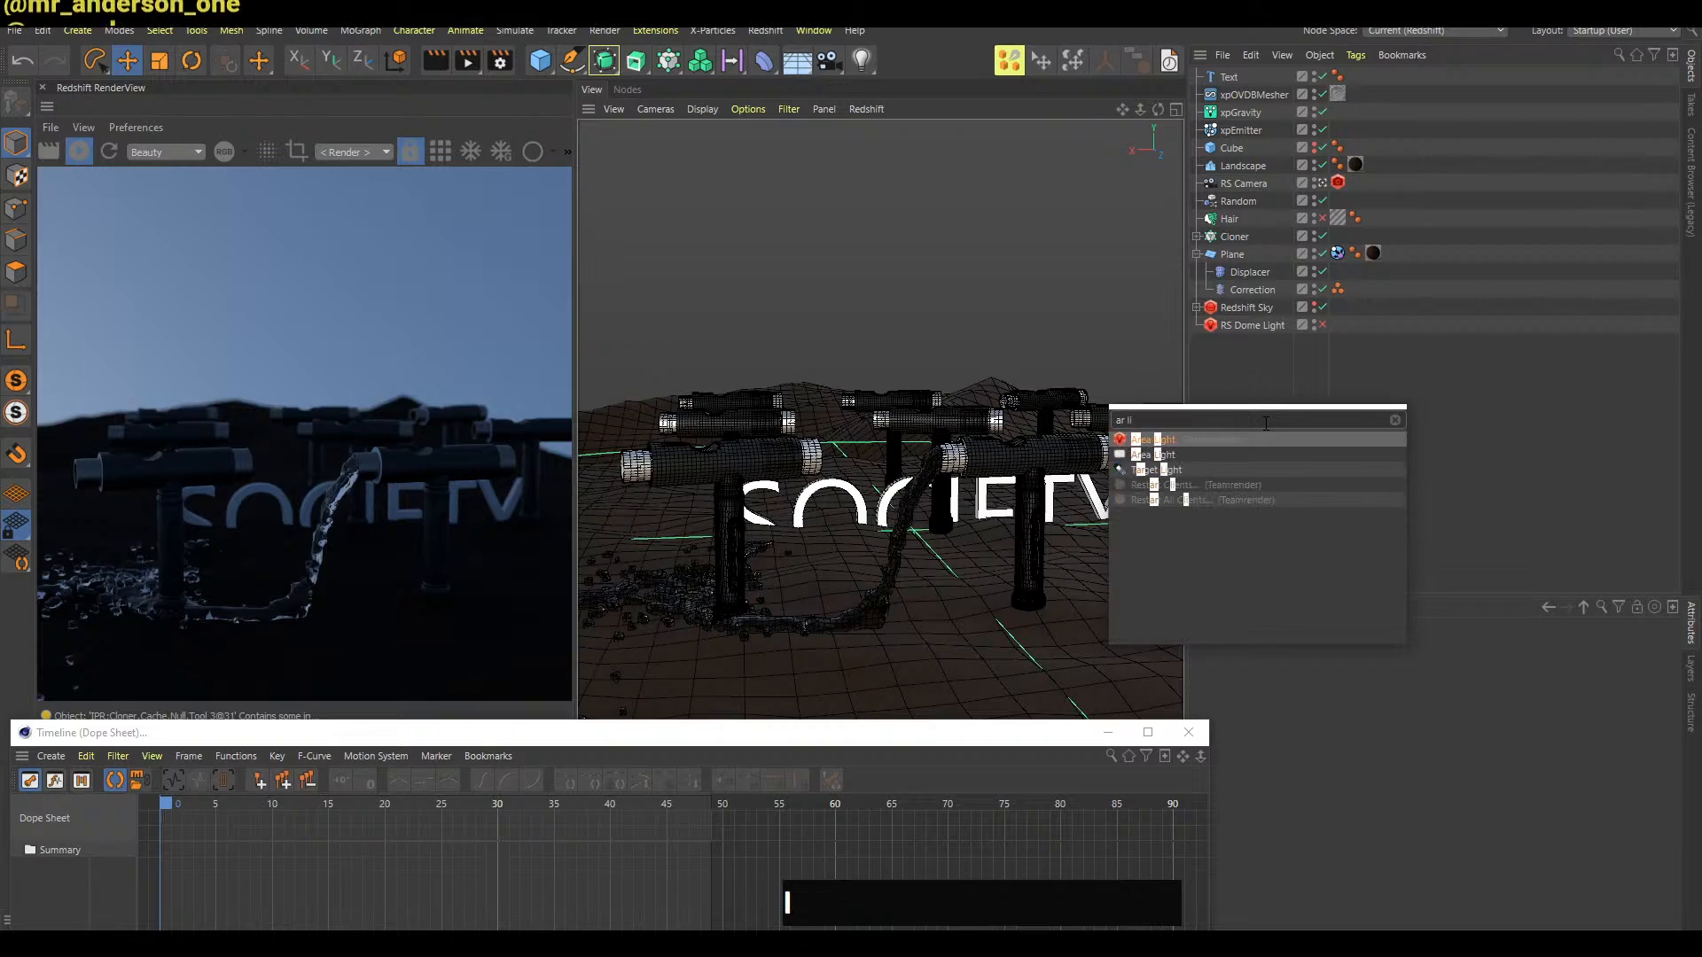
key("Return")
Resize the area light, turn it to face down, and raise it high above the tube-shaped tools
key("e")
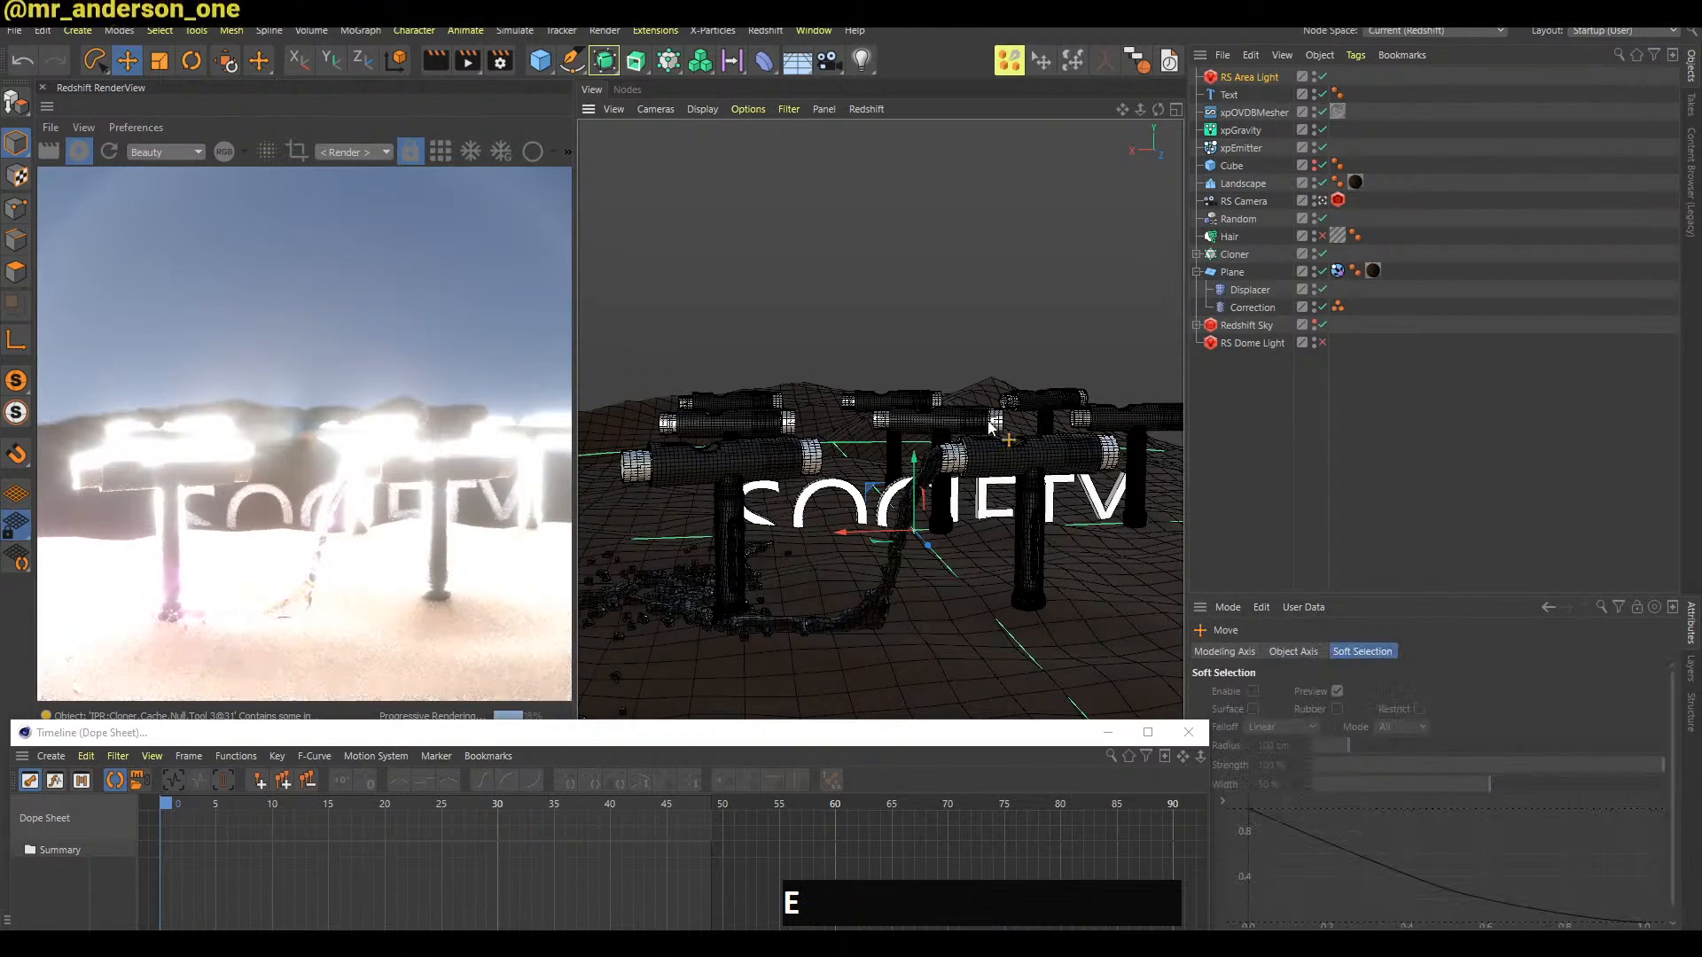
left_click_drag(914, 461, 1012, 200)
key("t")
left_click_drag(1043, 264, 830, 430)
key("e")
left_click_drag(1081, 291, 865, 300)
key("r")
key("e")
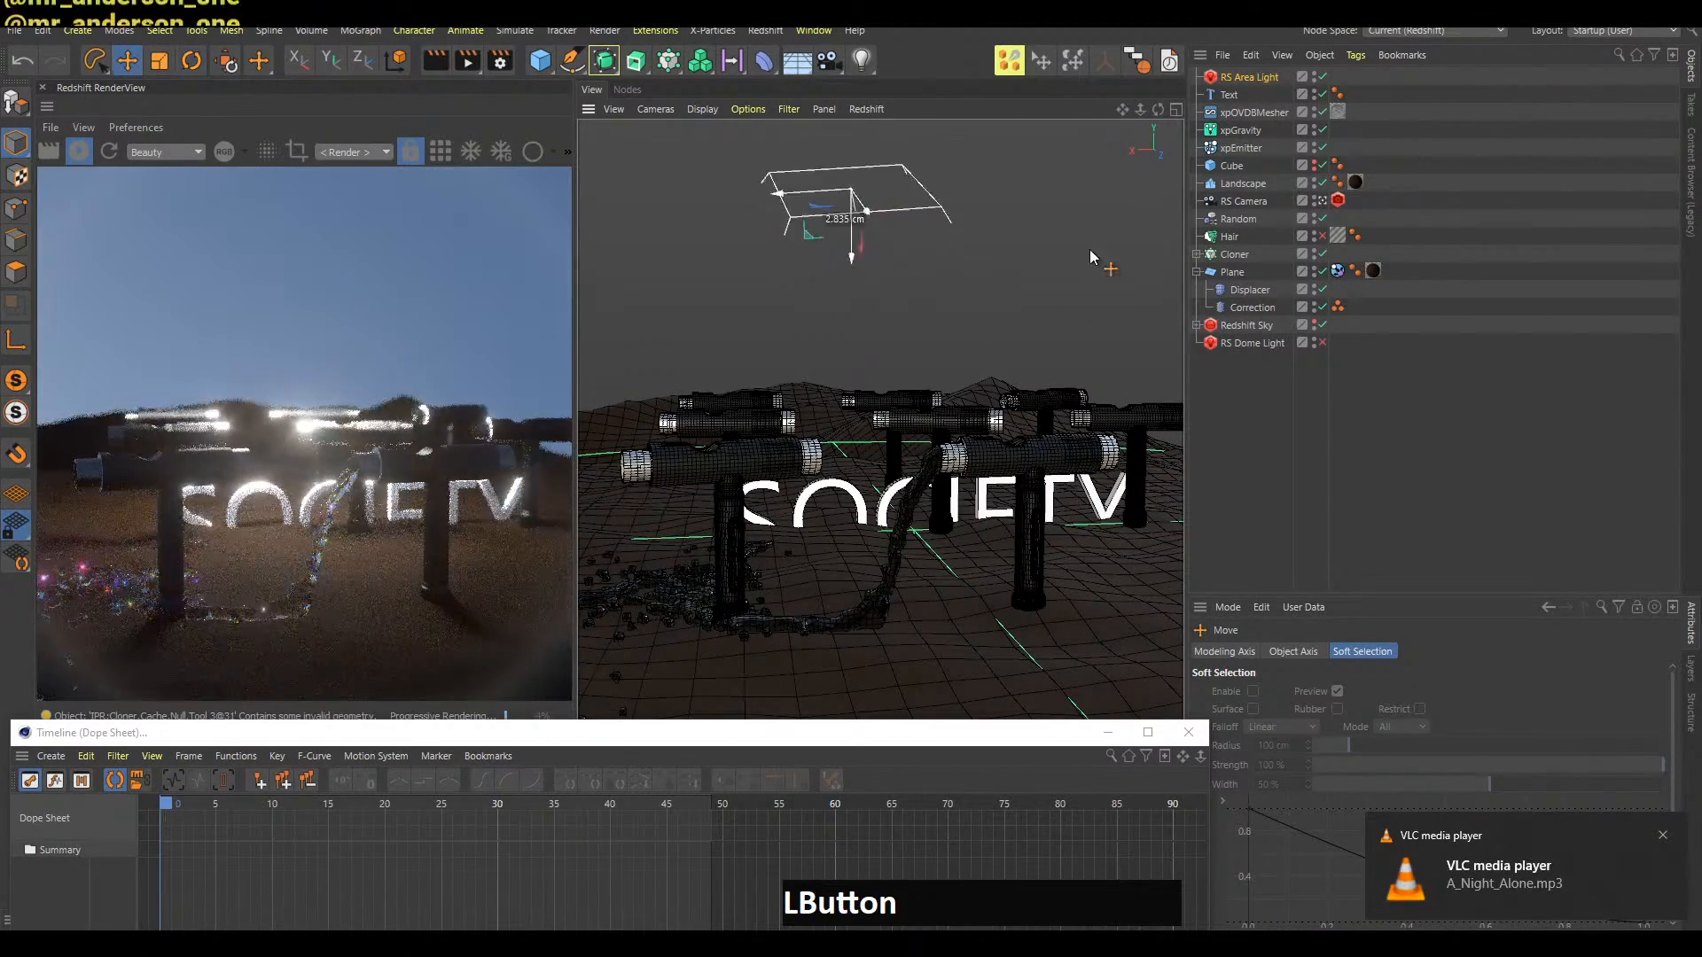
left_click_drag(1088, 248, 1092, 164)
left_click_drag(1055, 326, 1061, 247)
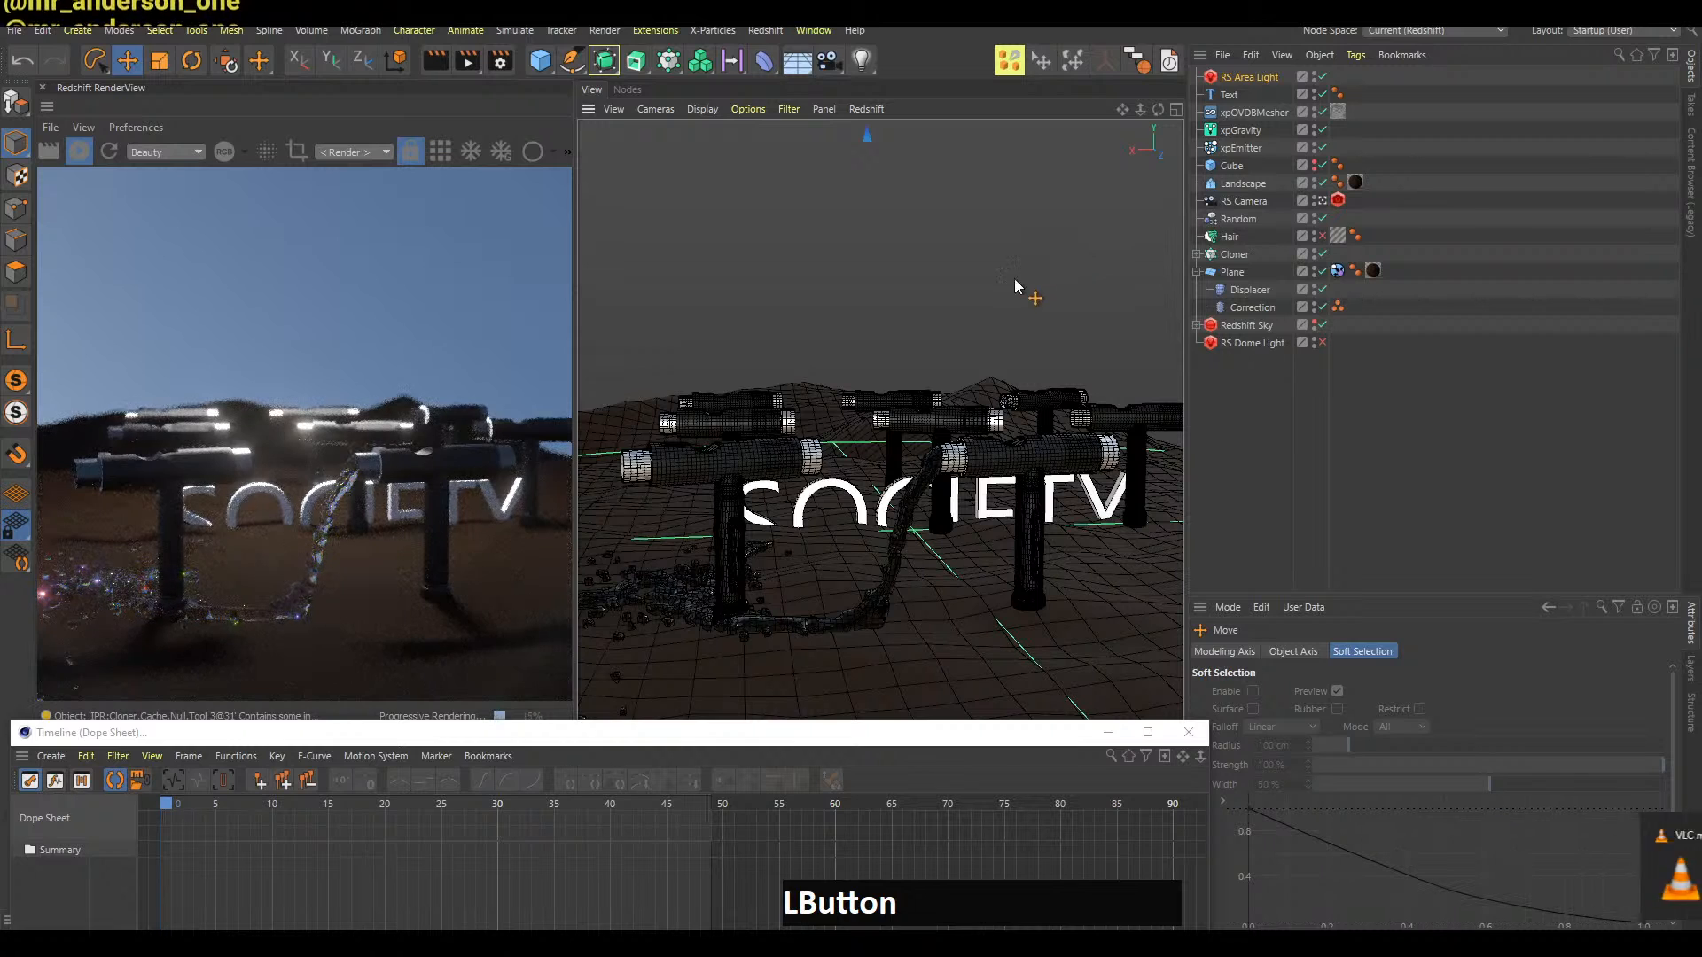
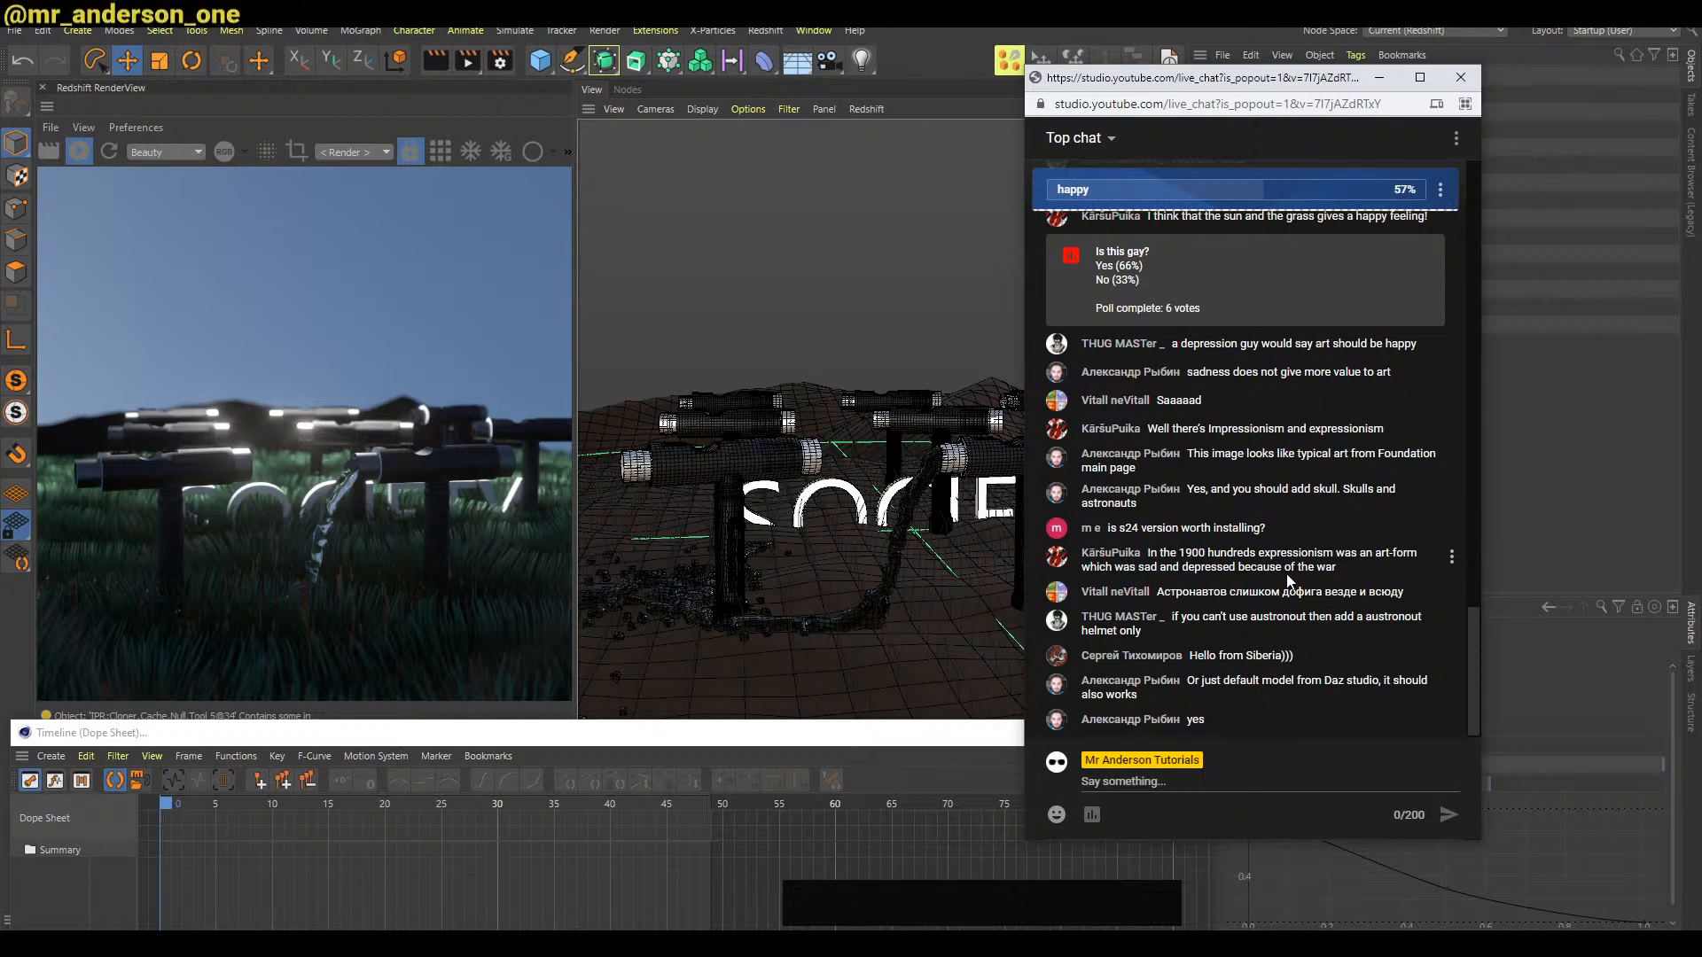
Put the chat away, switch to Sketchfab in the browser and search the models for "astronaut"
left_click(1378, 77)
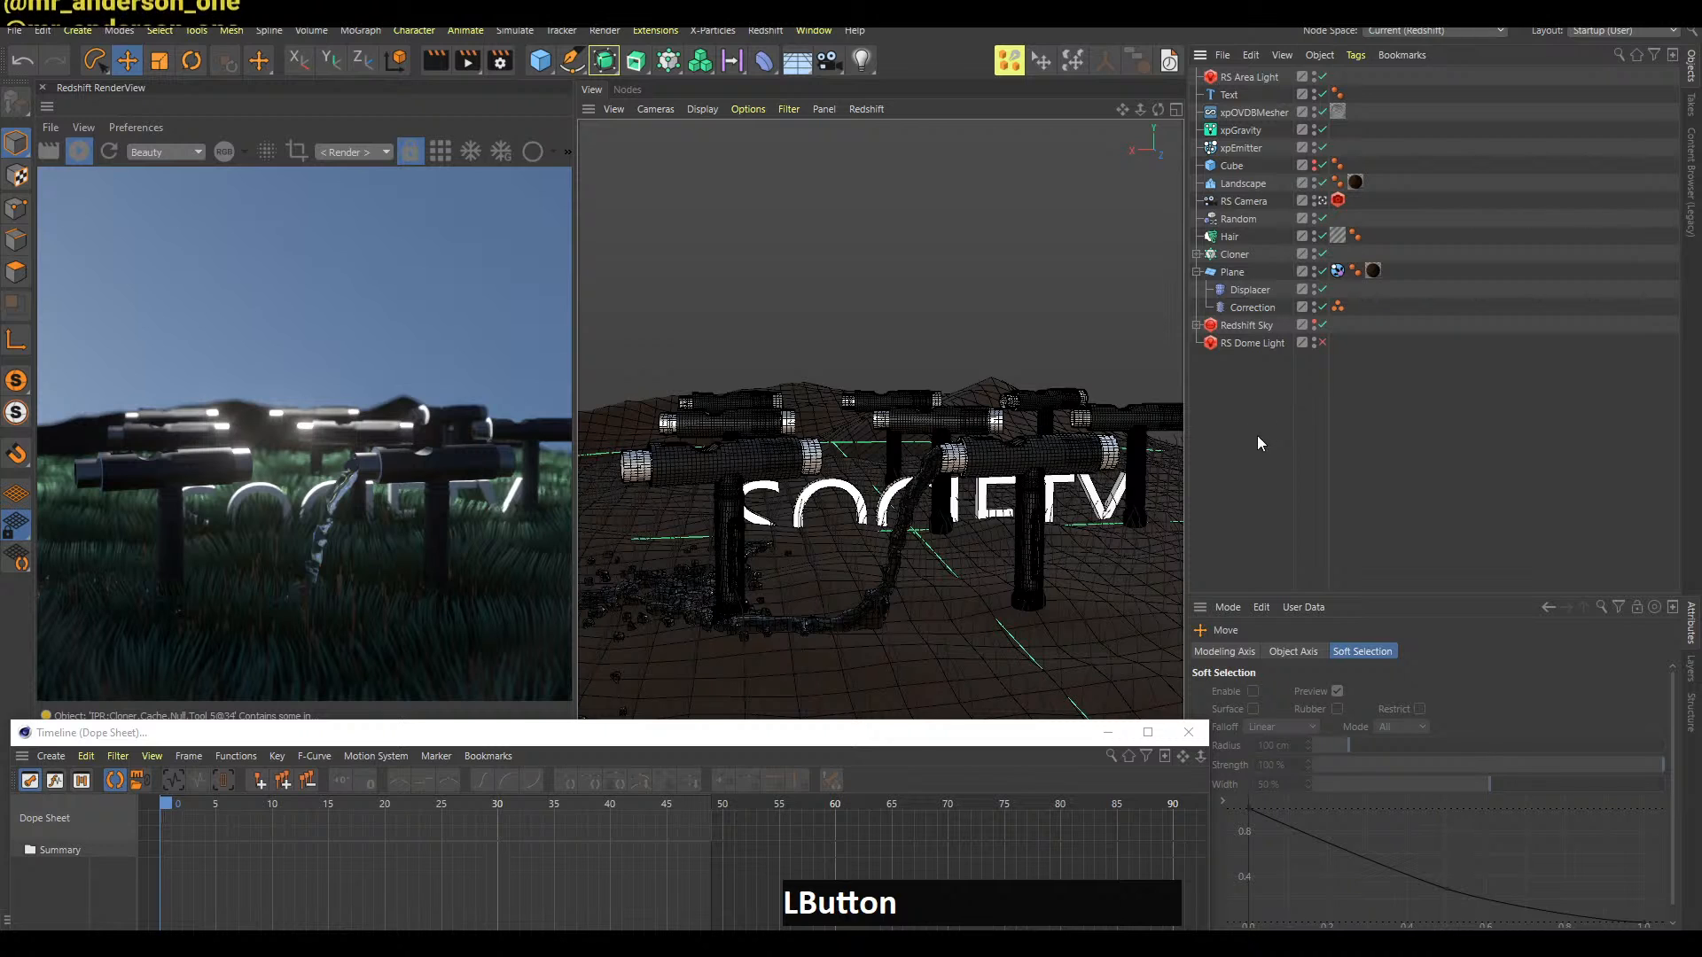
key("b")
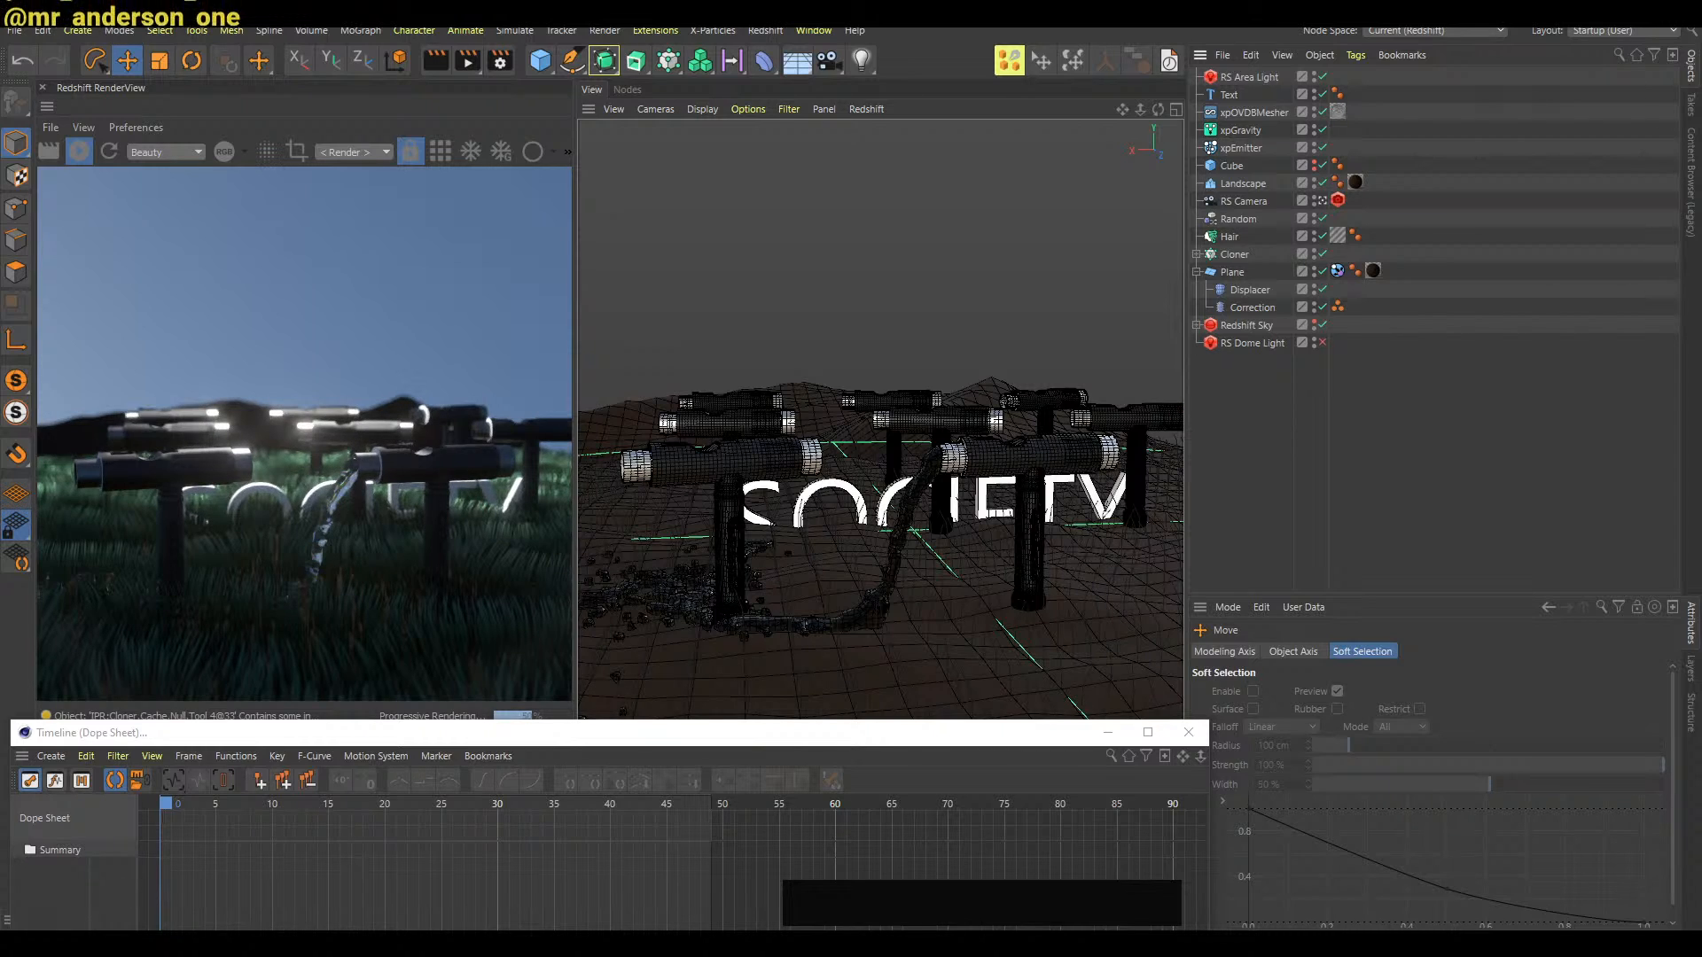
left_click(97, 880)
key("ctrl+Tab")
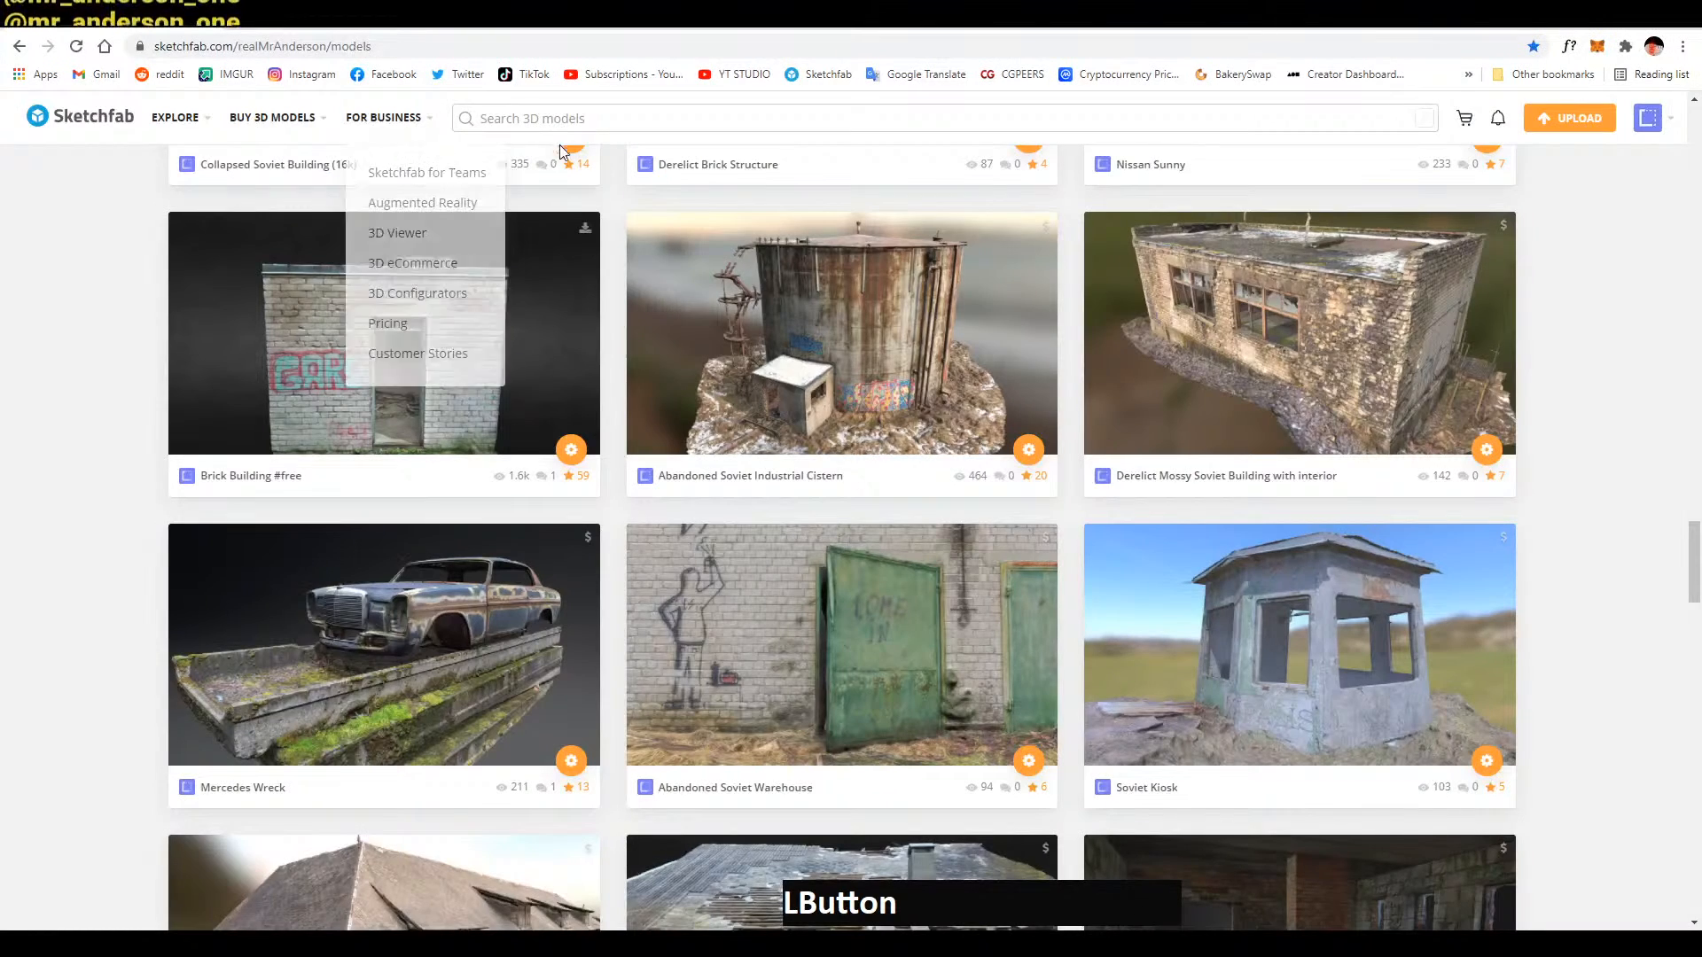
left_click(581, 118)
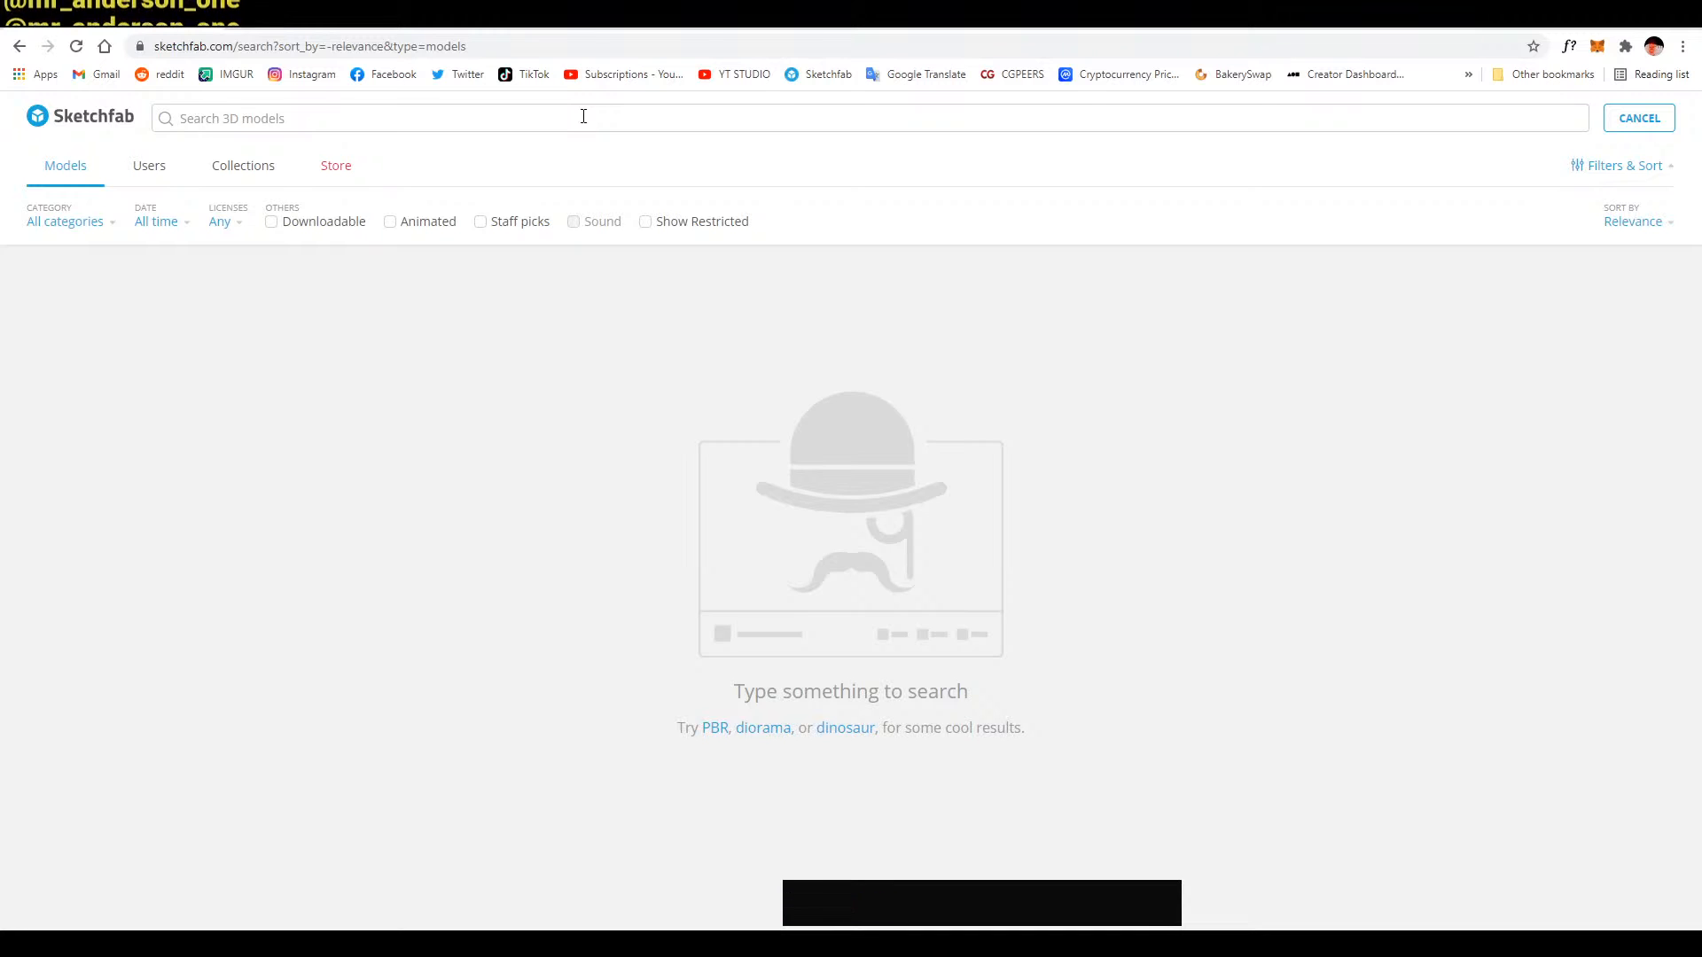
key("Return")
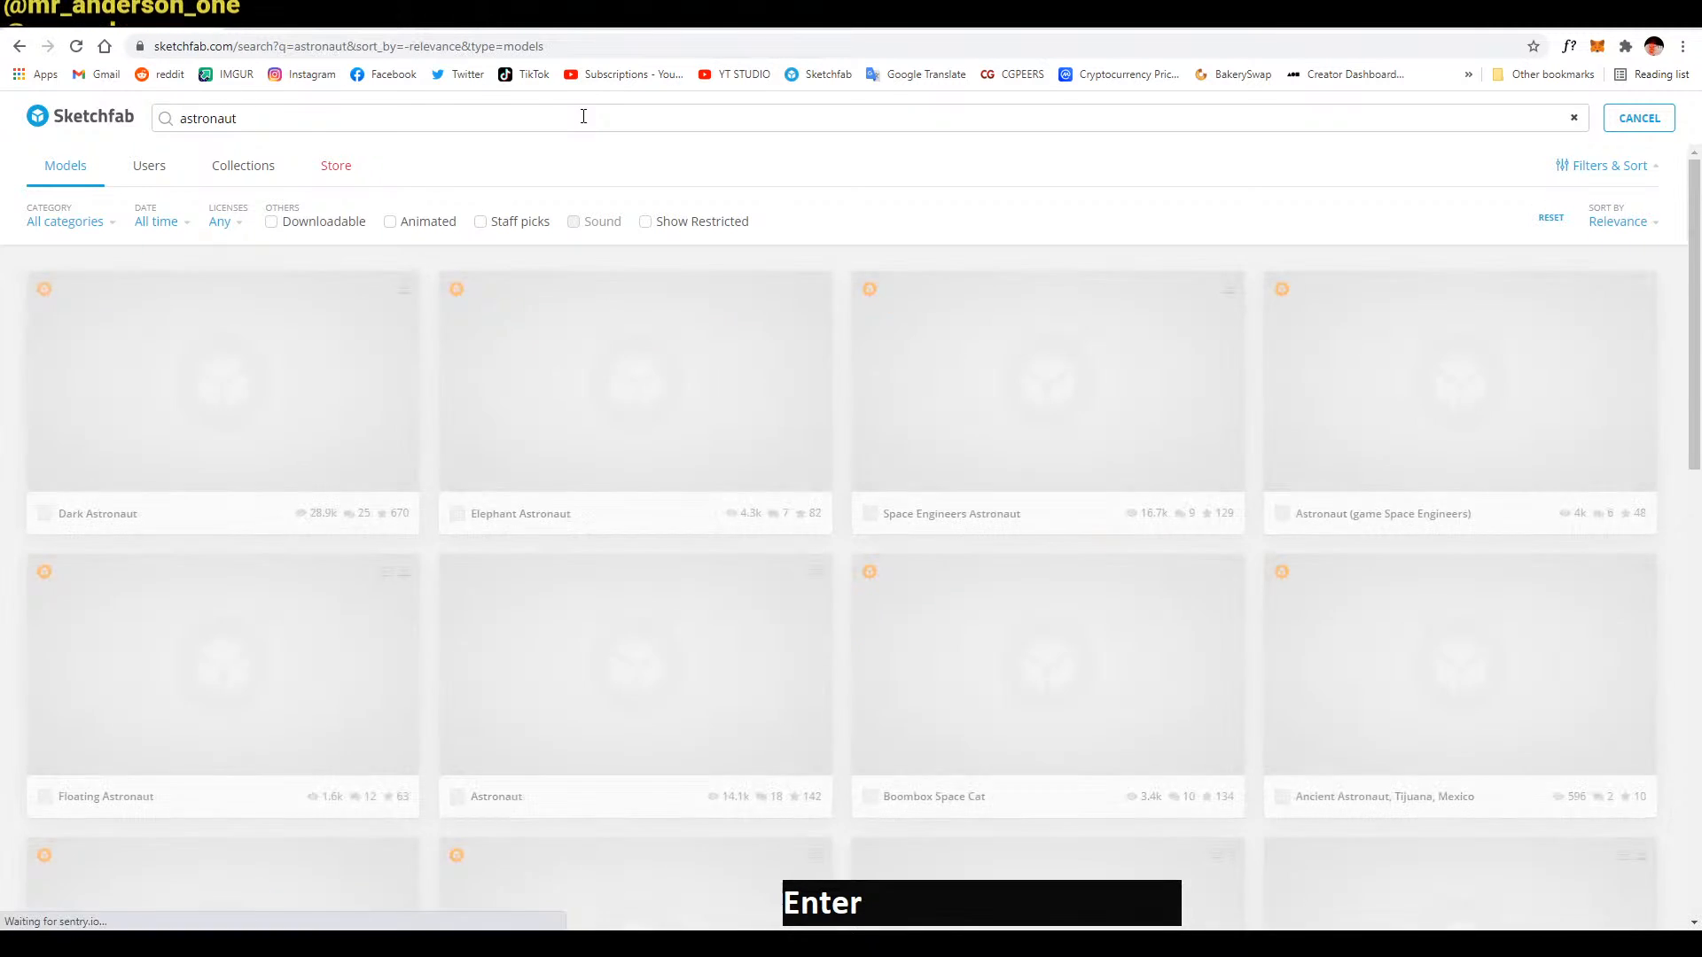
Browse the astronaut search results and open the downloadable Astronaut Helmet model
scroll(762, 529, "down", 2)
scroll(762, 532, "down", 1)
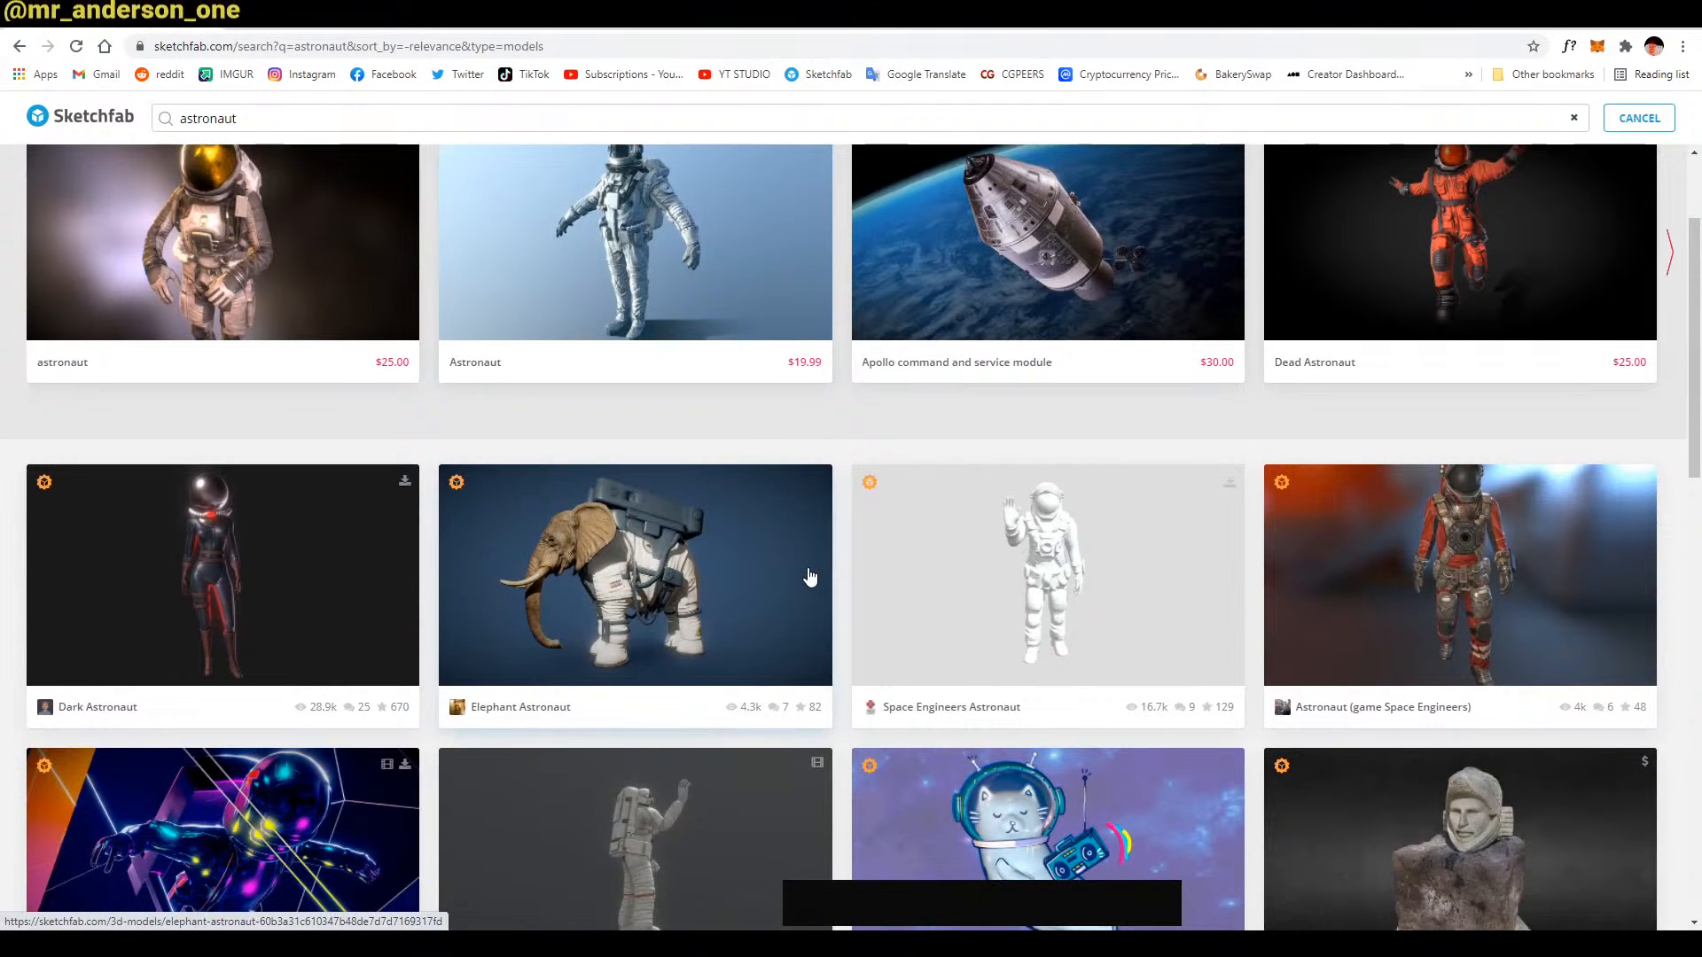
scroll(809, 579, "down", 3)
scroll(716, 575, "down", 3)
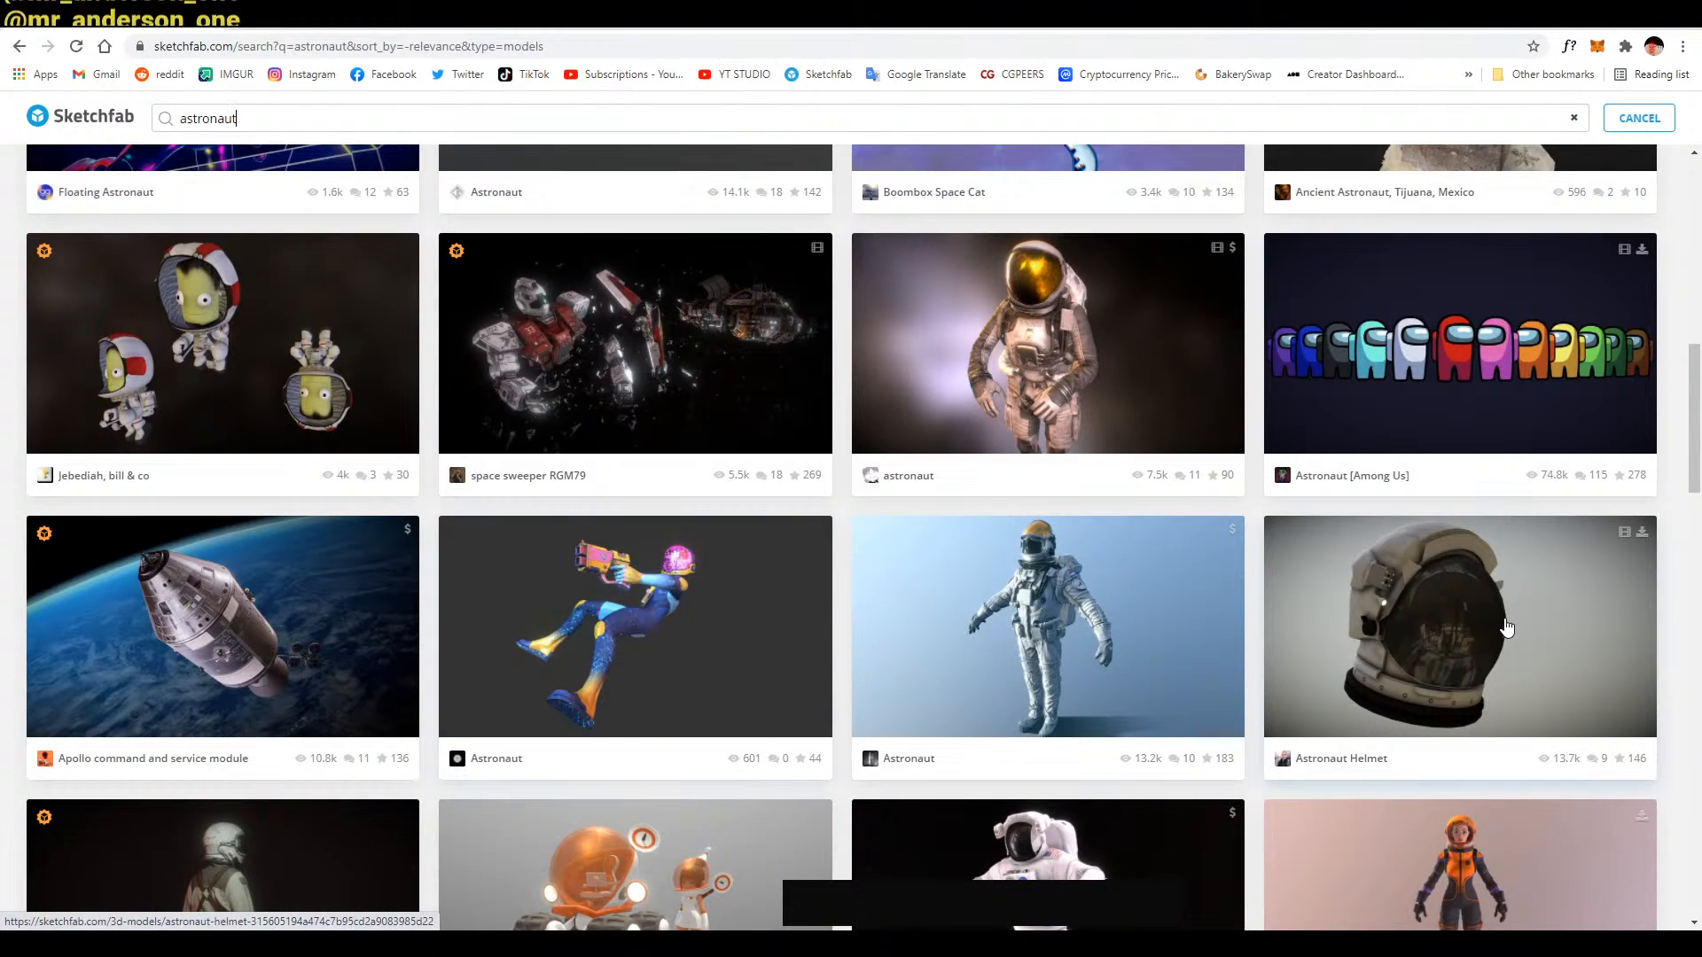
left_click(1418, 638)
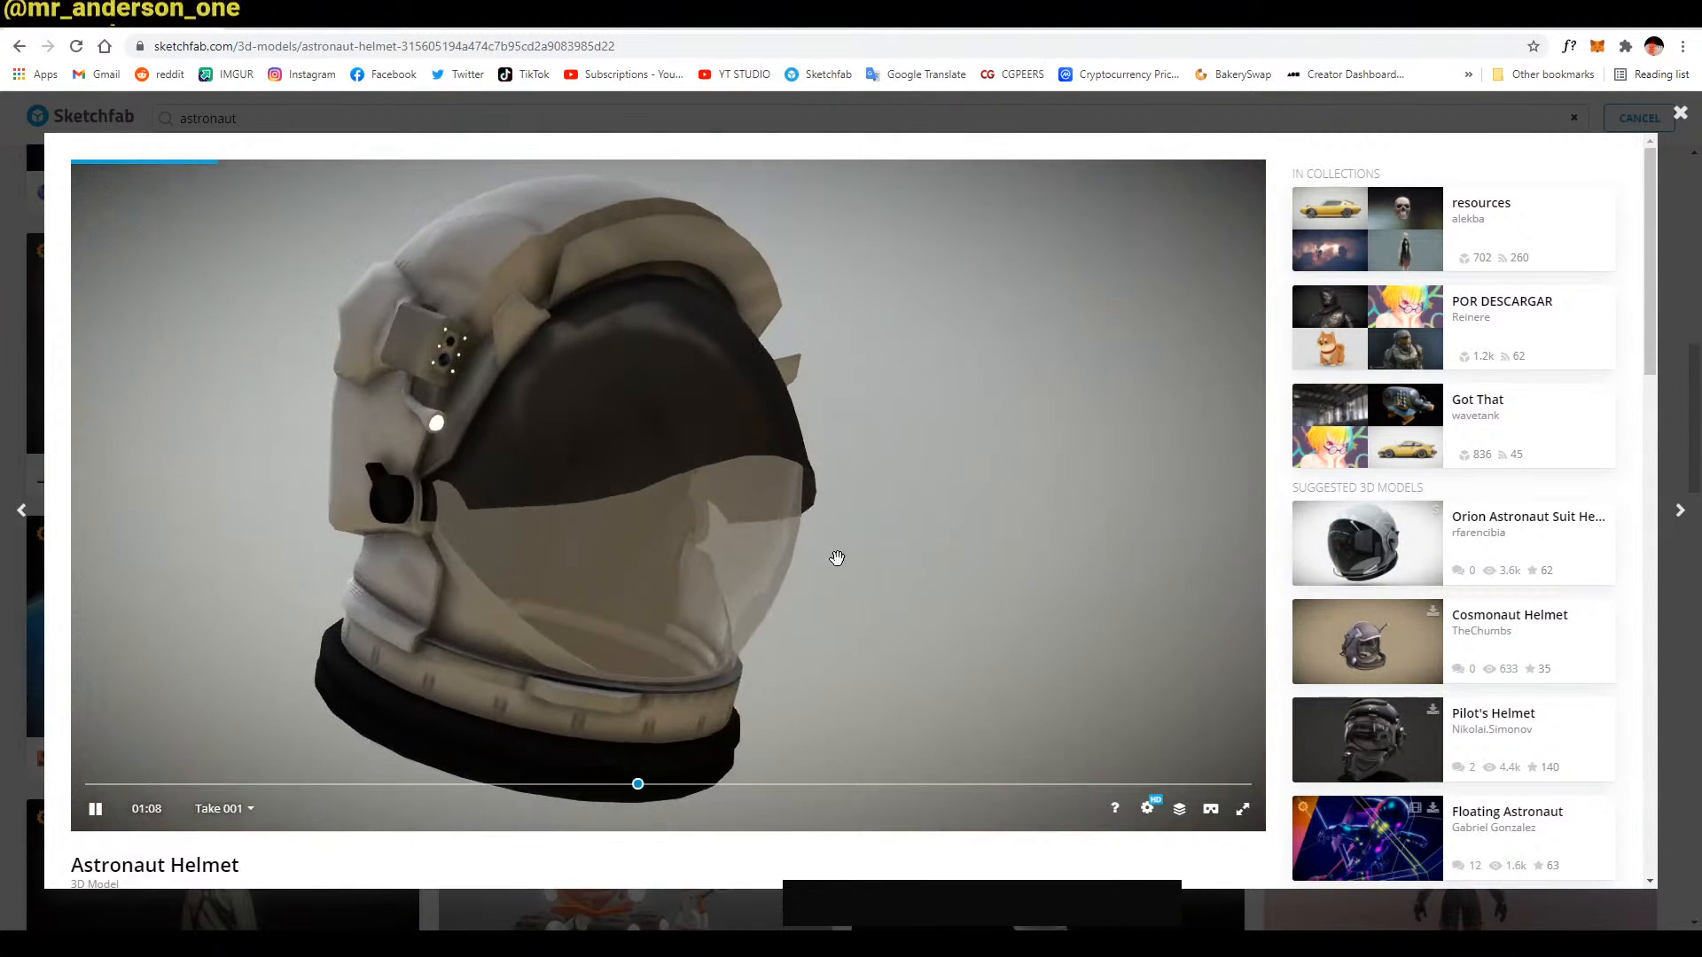
Inspect the Astronaut Helmet from several angles in the 3D viewer, including its visor animation
mouse_move(836, 562)
left_mouse_down()
mouse_move(835, 528)
mouse_move(851, 540)
left_mouse_up()
middle_click_drag(851, 540, 786, 532)
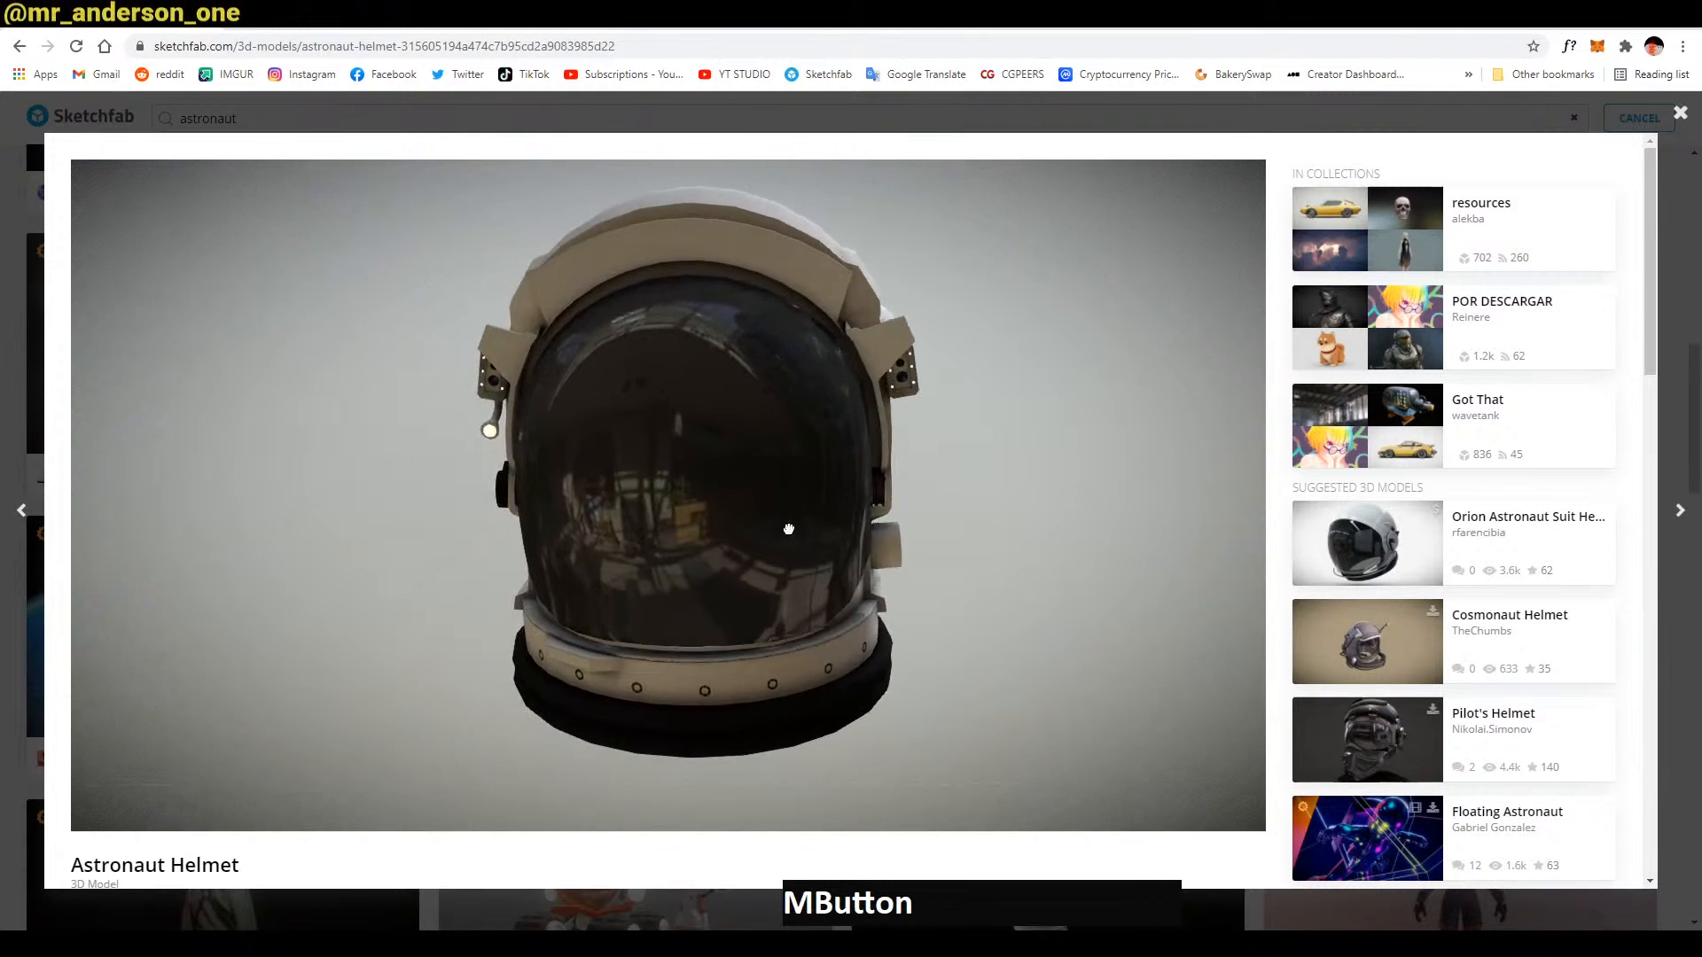
left_click_drag(786, 532, 920, 519)
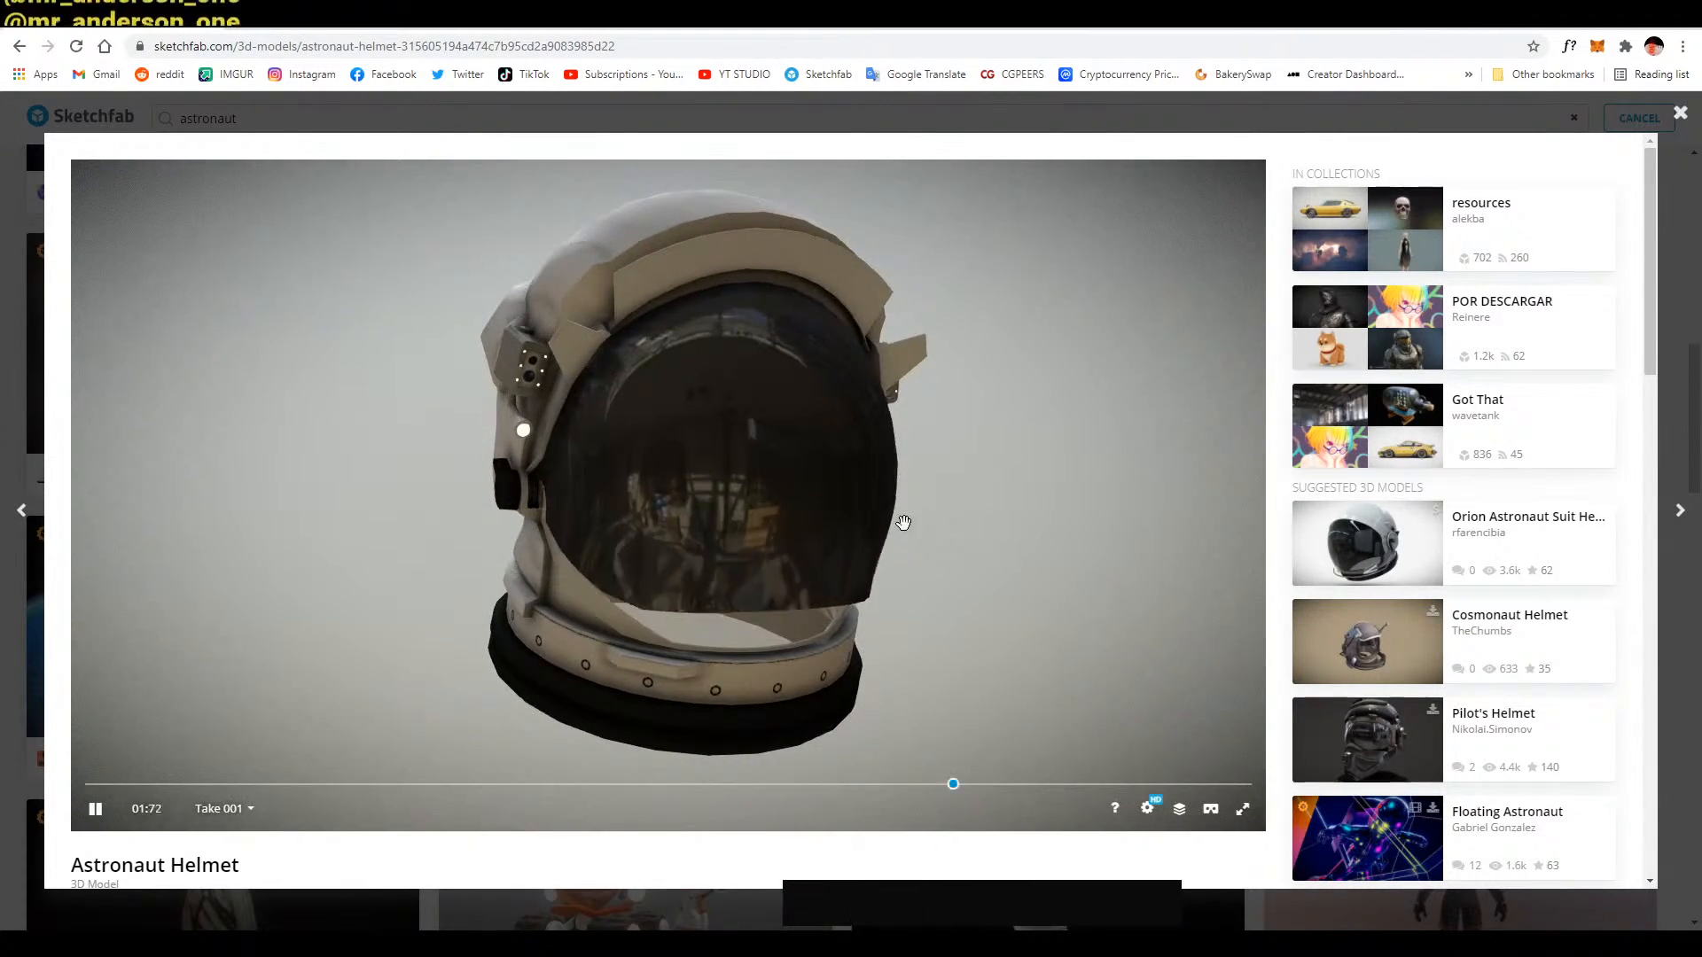
left_click(257, 804)
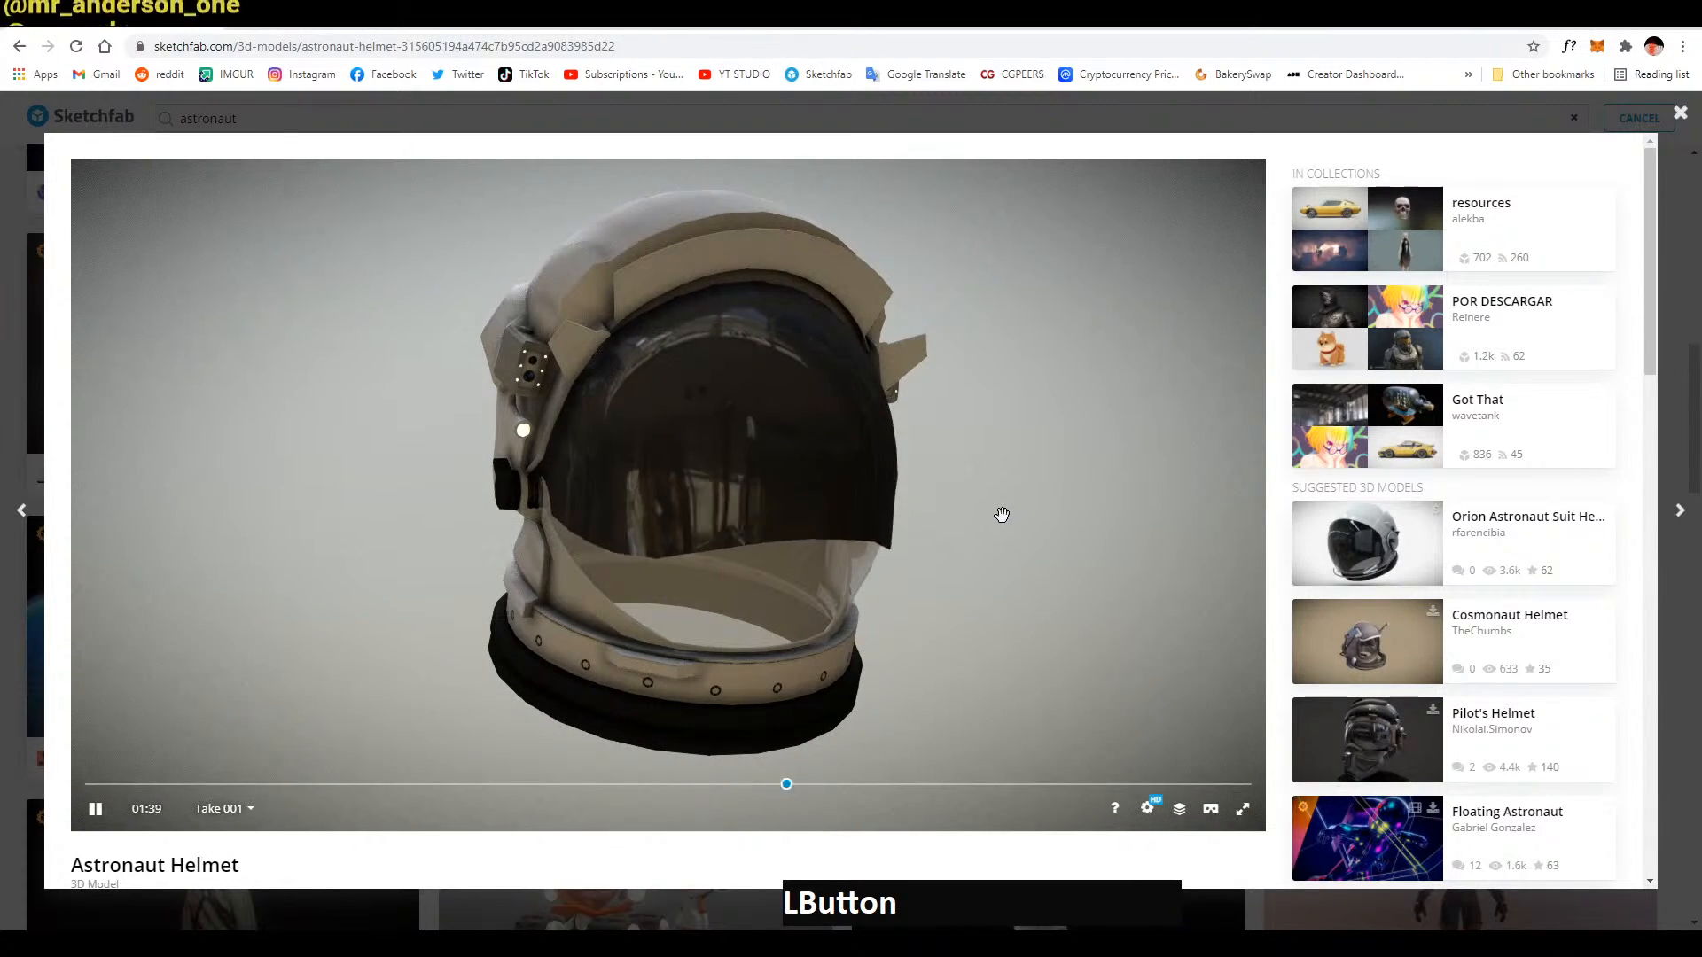
left_click_drag(685, 624, 646, 600)
Download the Astronaut Helmet model in its original FBX format
scroll(244, 884, "down", 4)
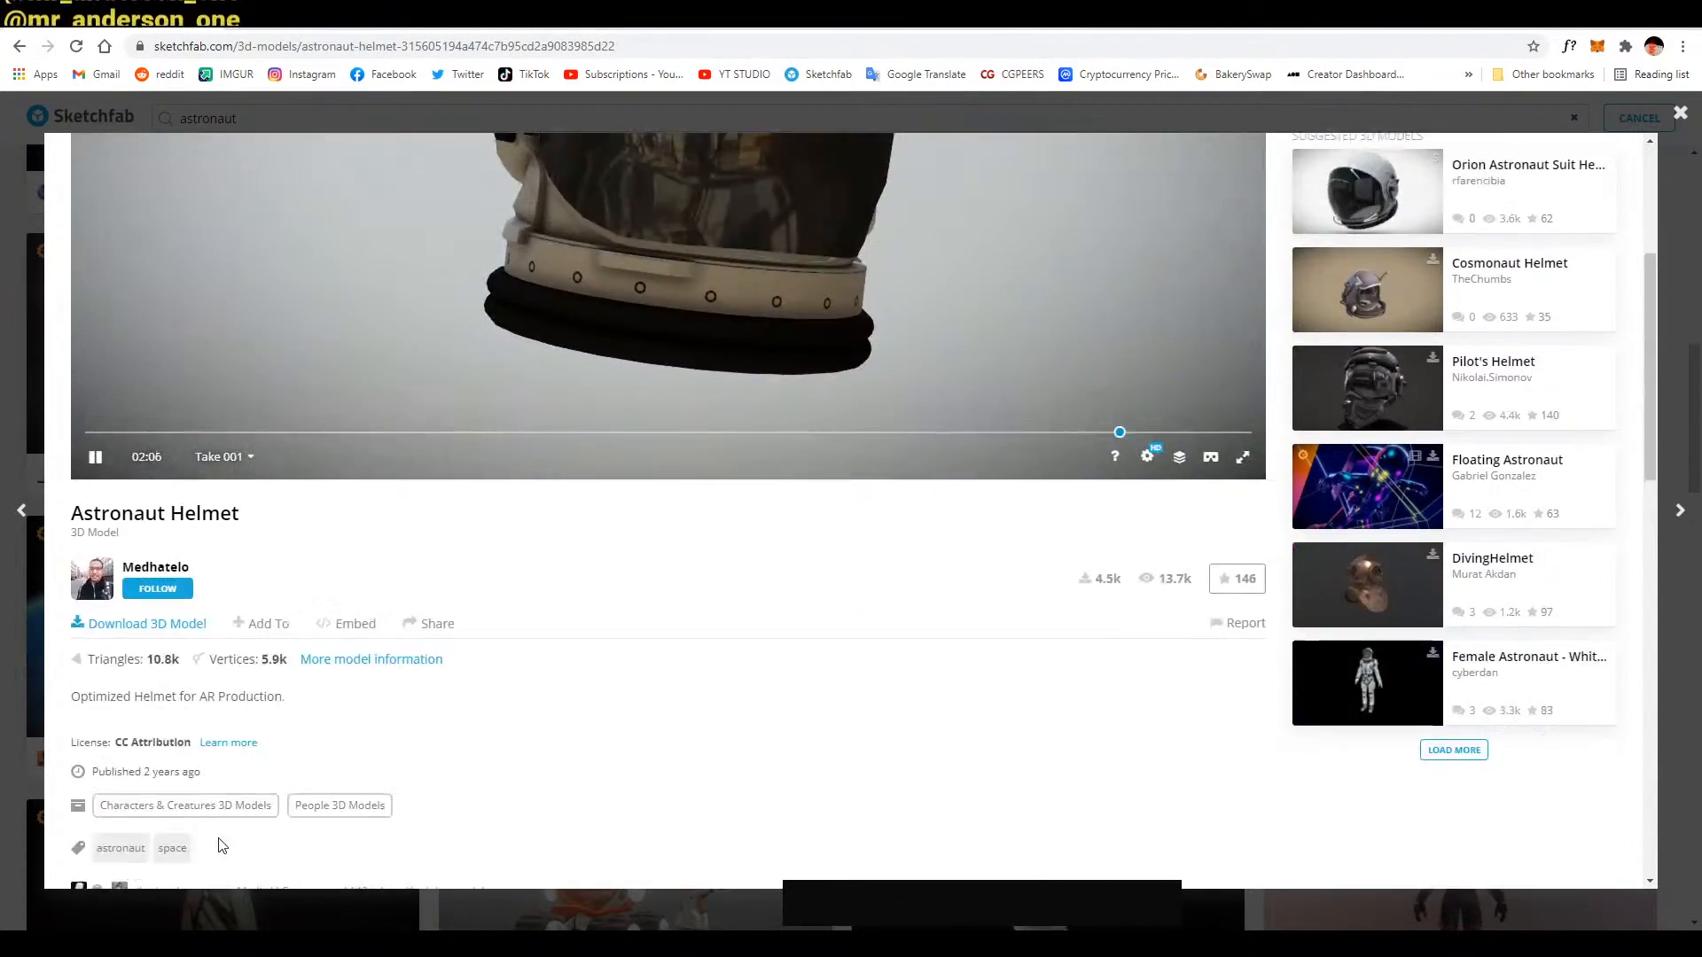
left_click(153, 624)
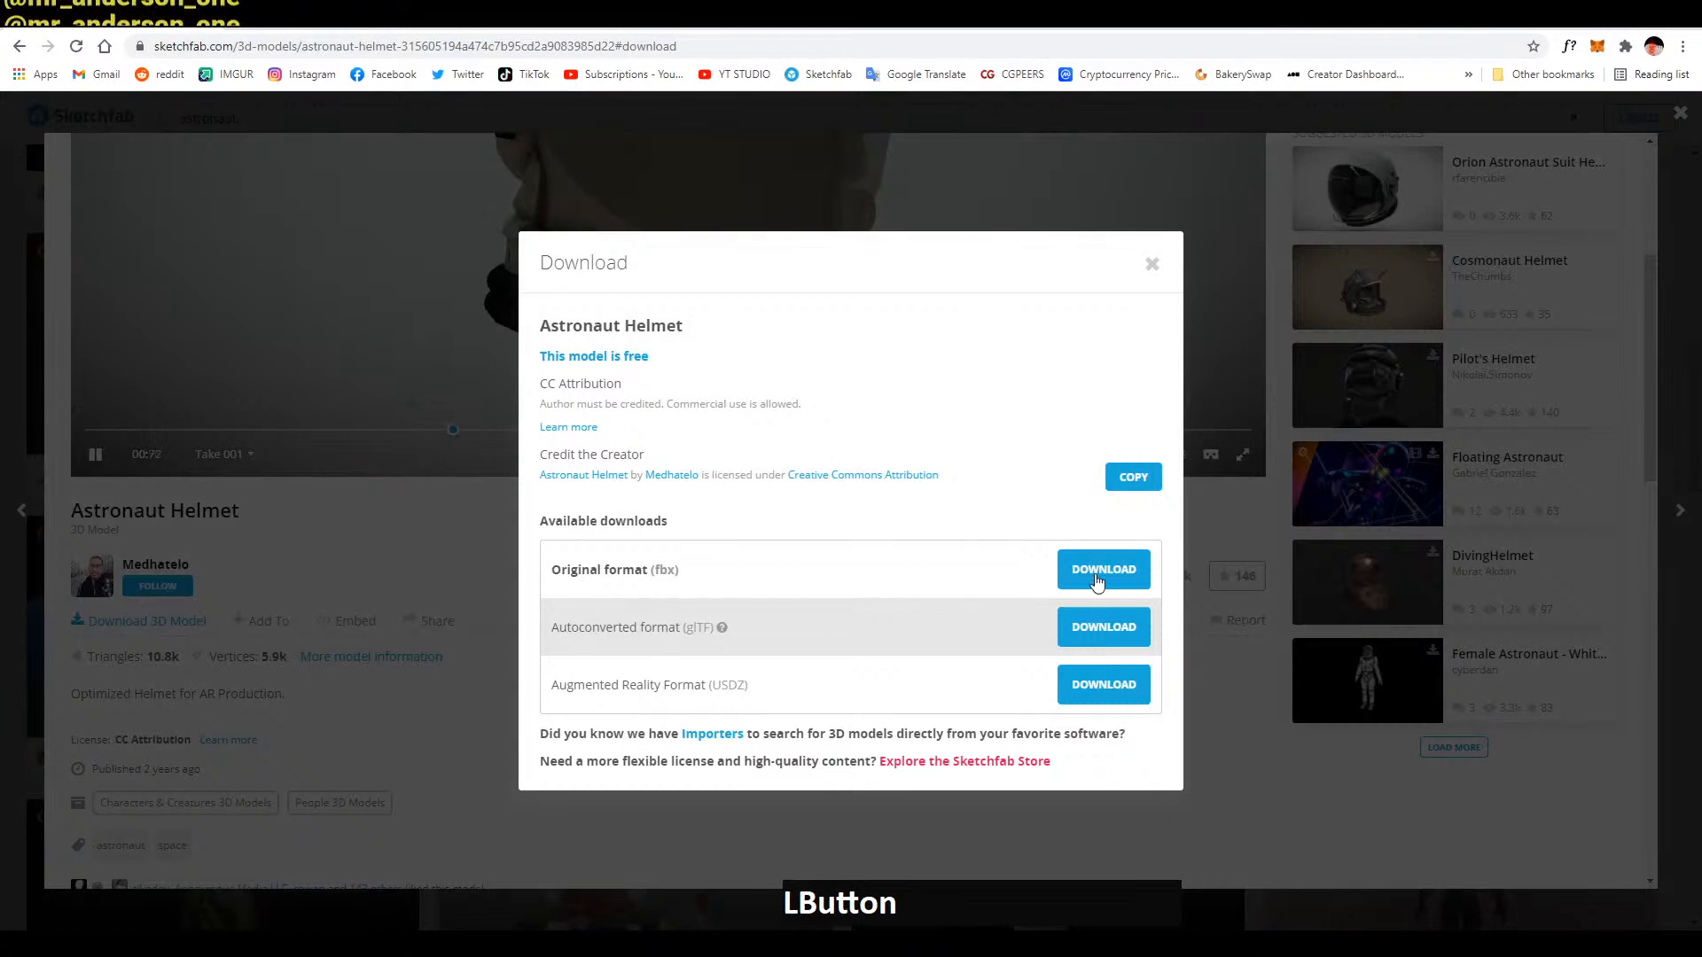
left_click(1115, 568)
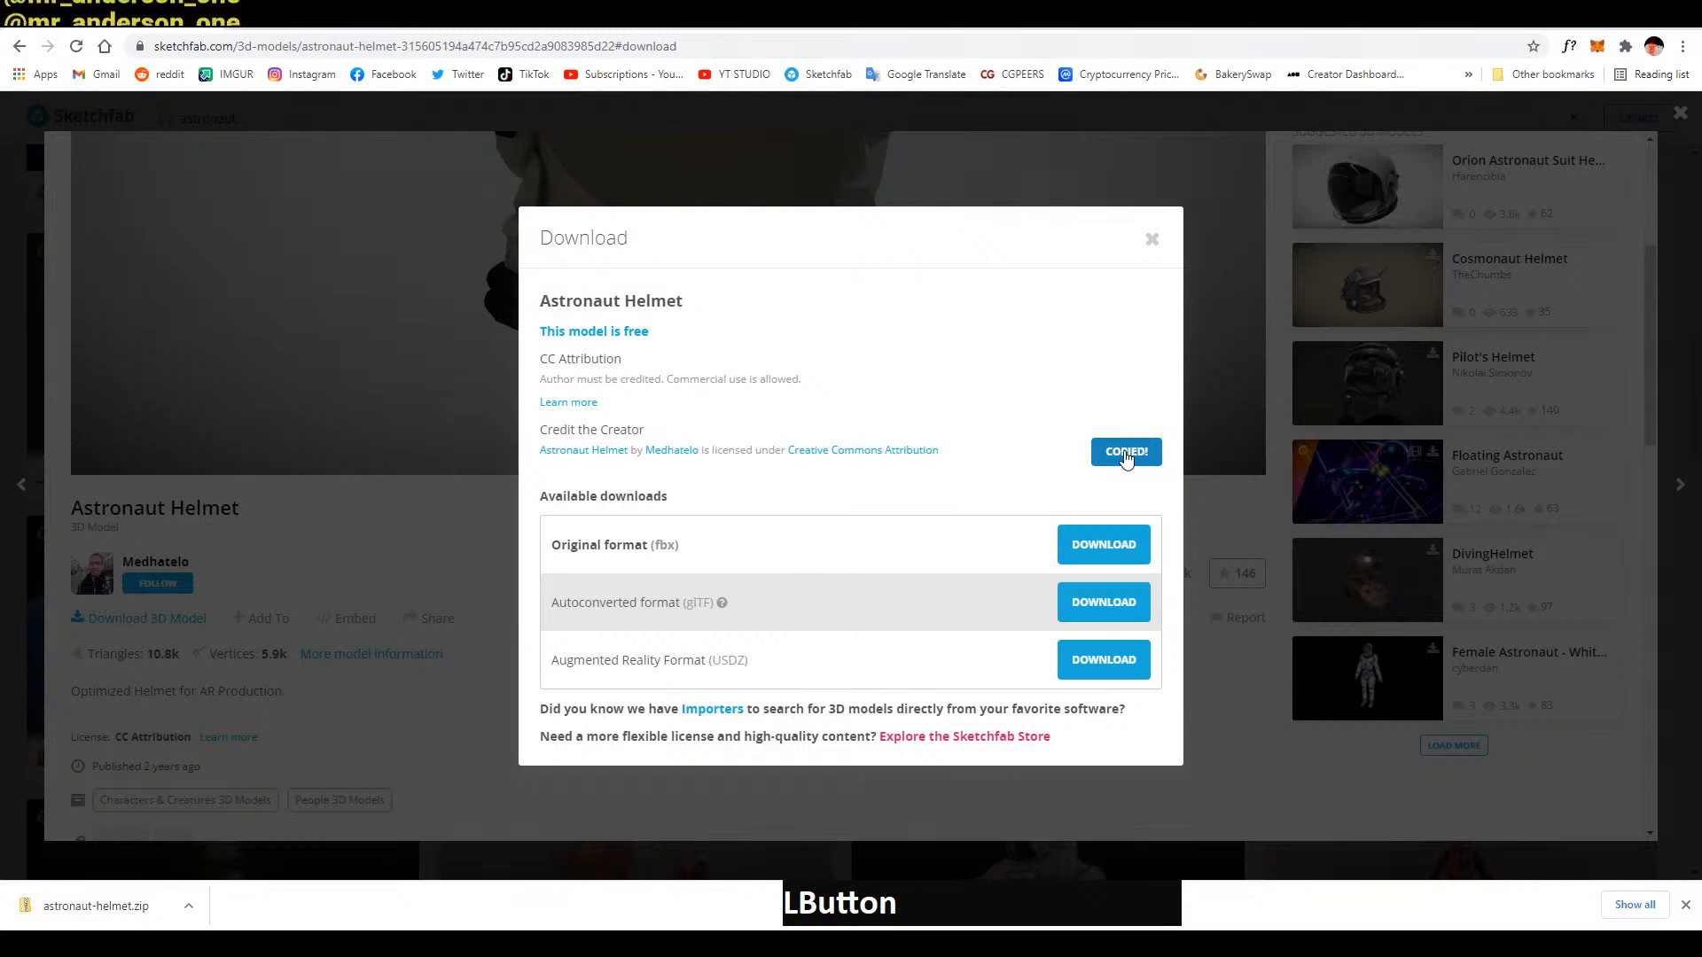
Switch to YouTube Studio, add the Astronaut Helmet's Creative Commons attribution as item 2 in the stream description, and save
left_click(496, 13)
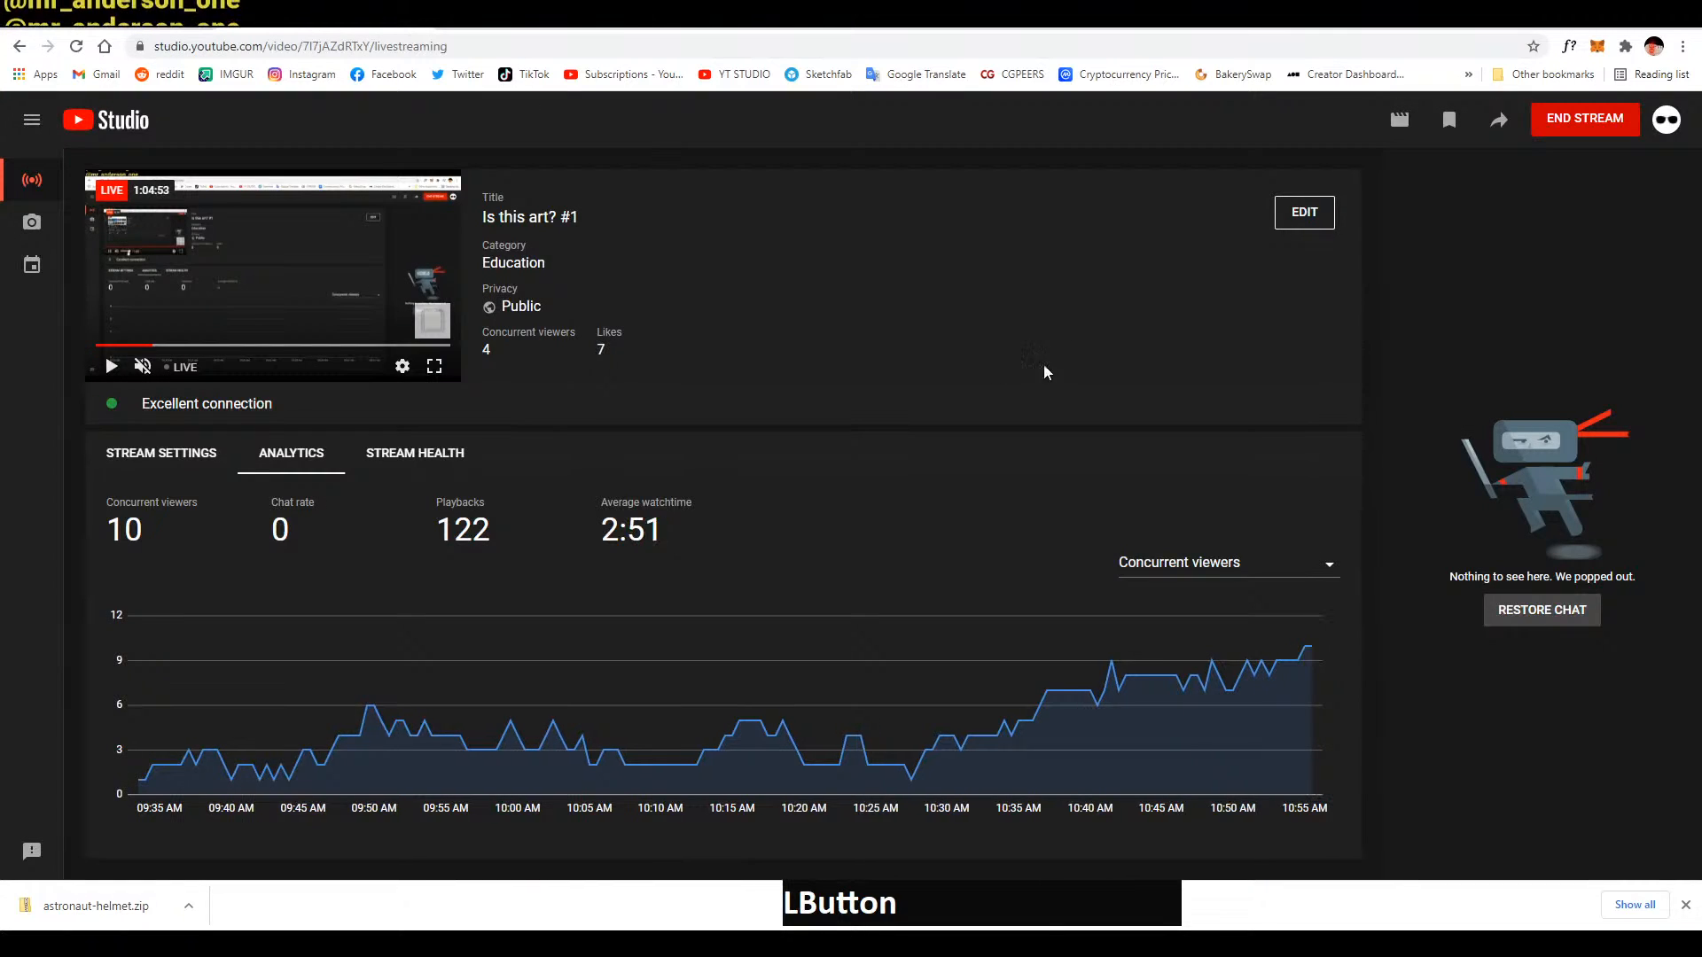
left_click(1304, 213)
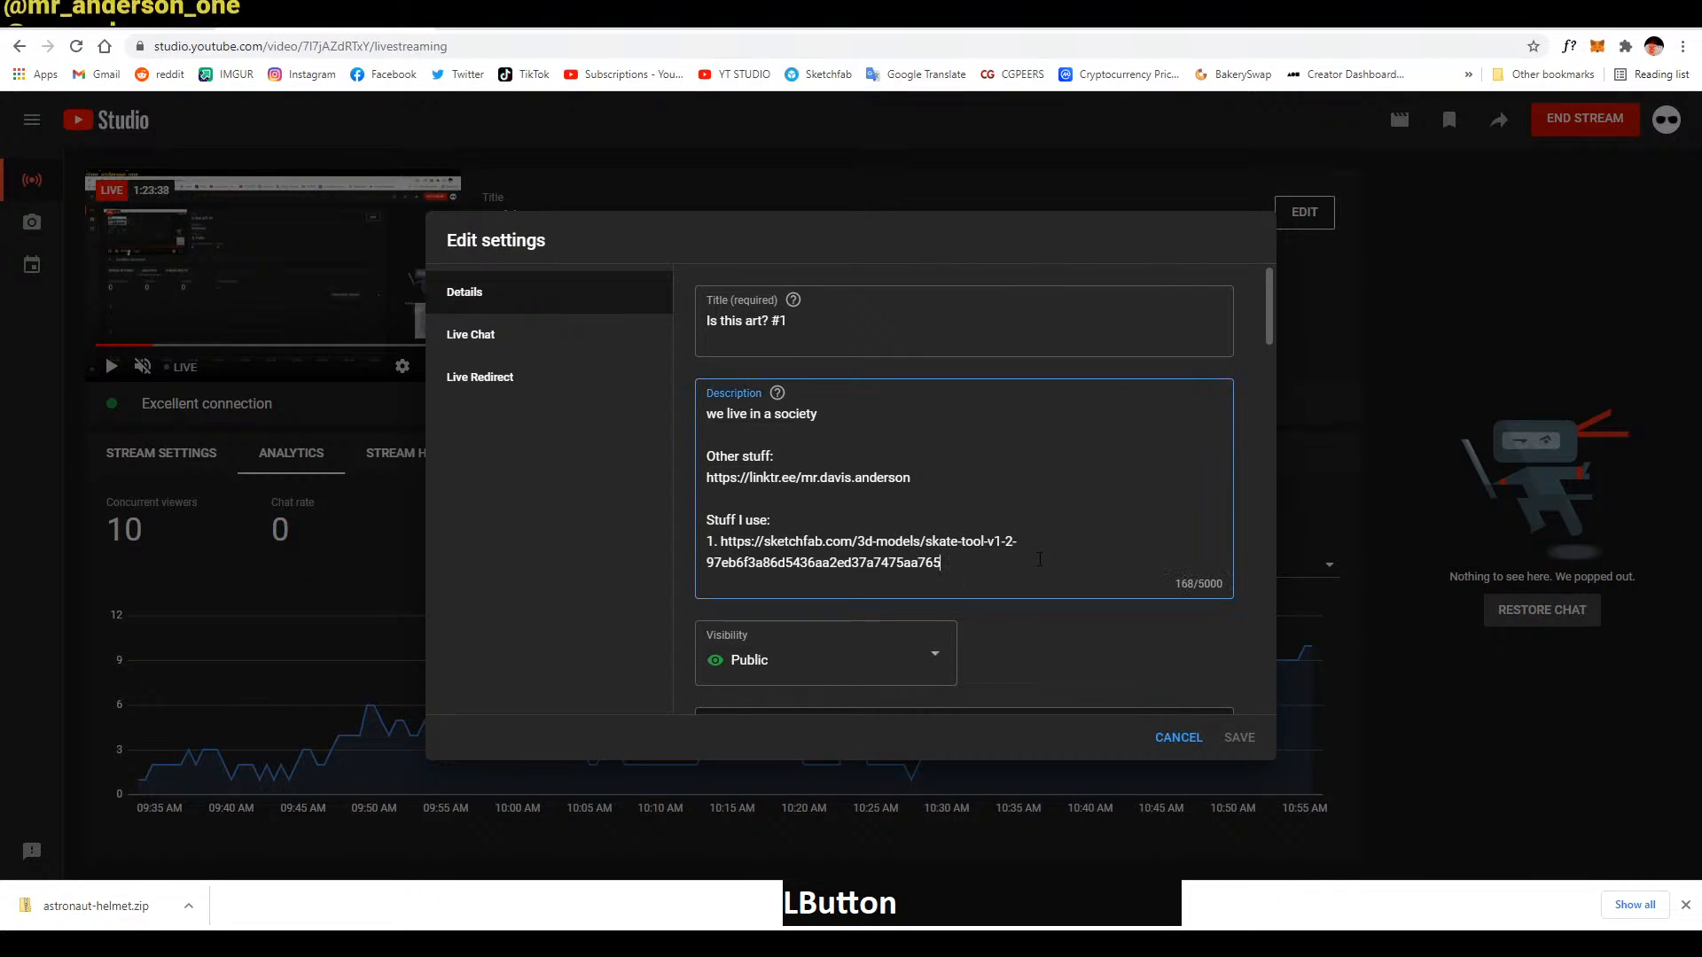
key("Return")
type("2.")
type("\"Astronaut Helmet\" (https://skfb.ly/6RBqR) by Medhatelo is licensed under Creative Commons Attribution (http://creativecommons.org/licenses/by/4.0/).")
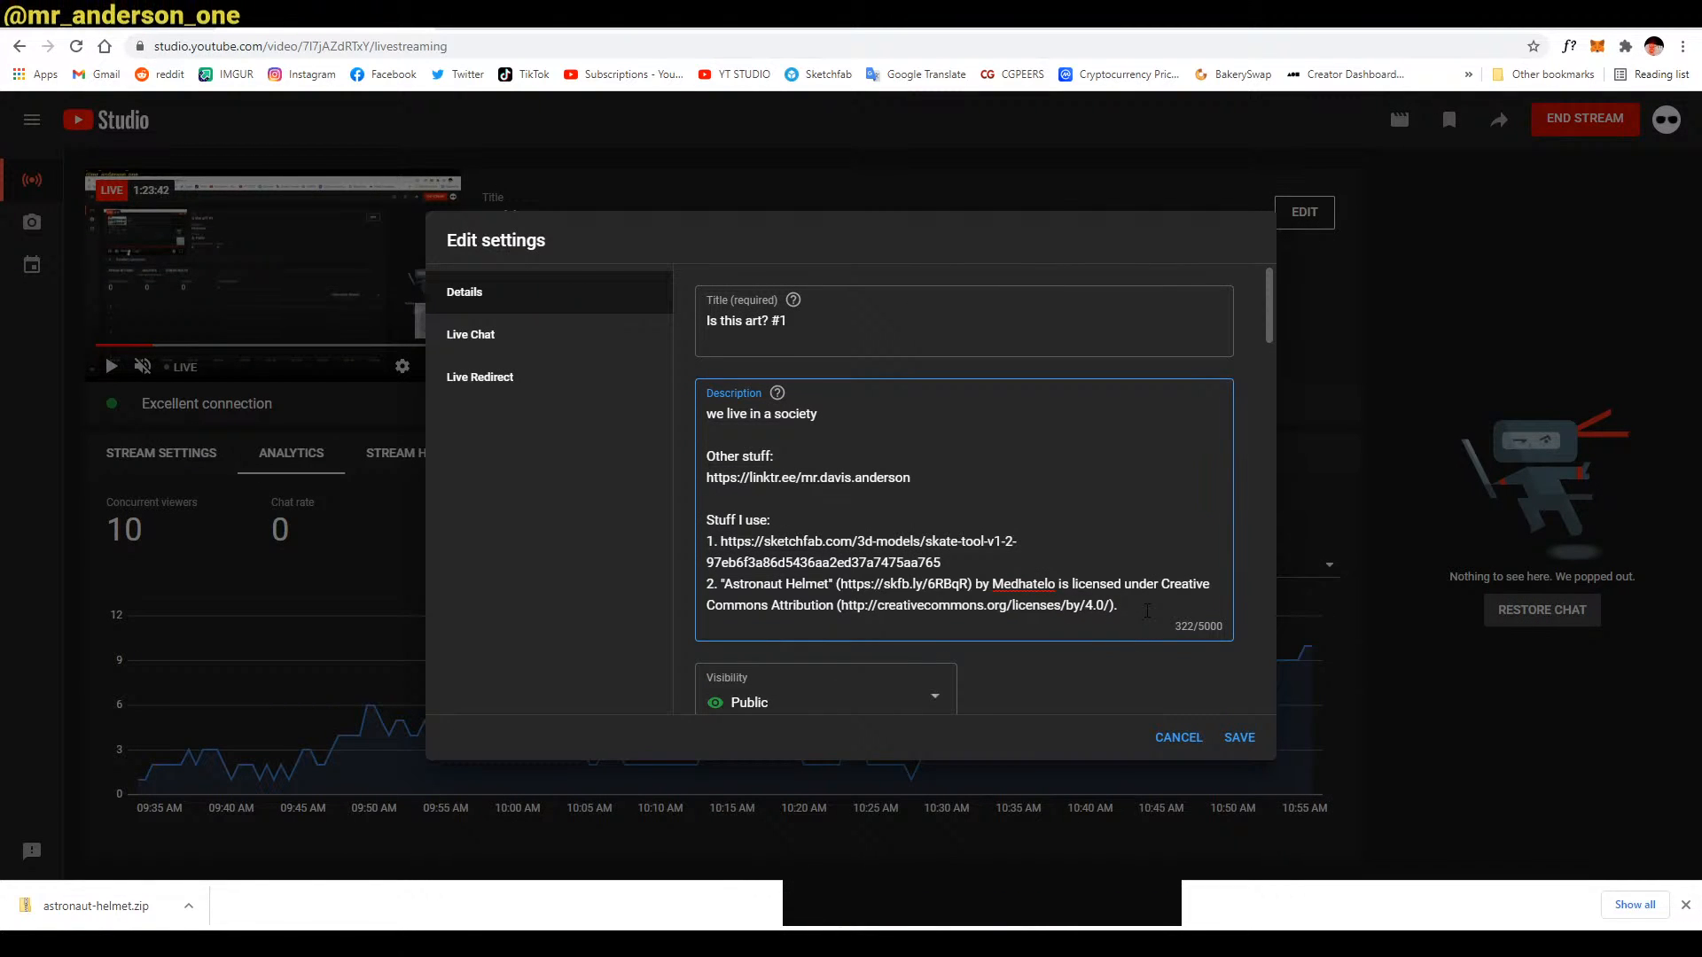
left_click(1239, 738)
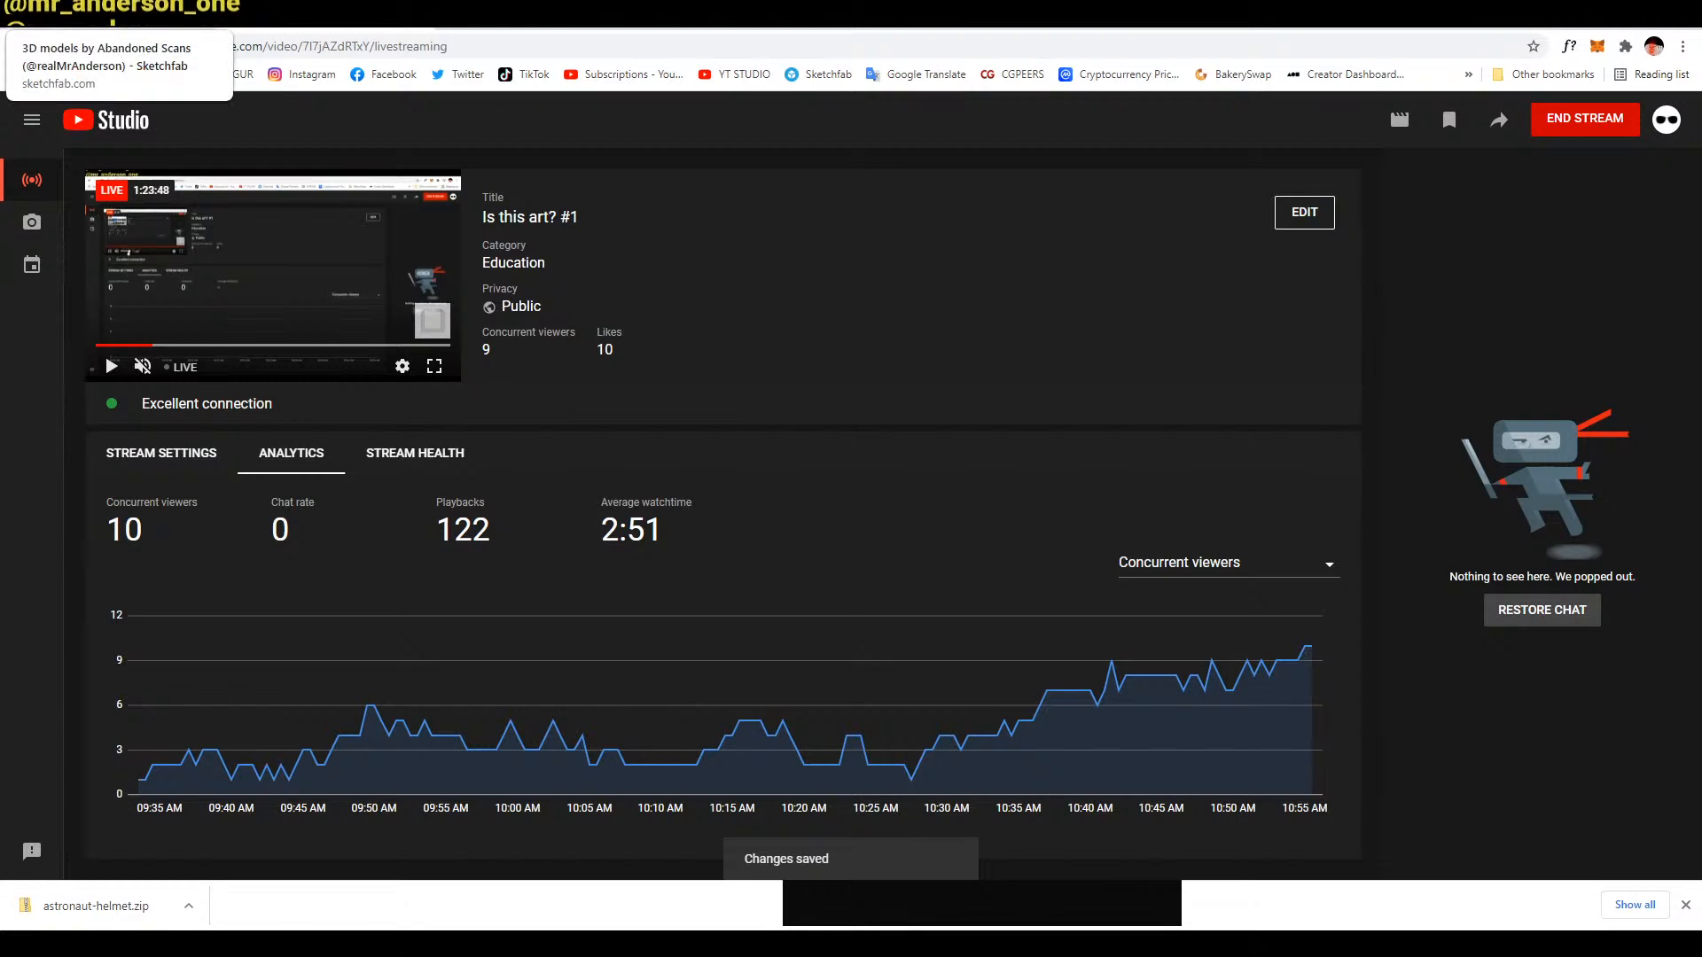
Return to the Sketchfab page, close its download dialog and put the downloaded astronaut-helmet.zip into the _21_July project folder
left_click(106, 15)
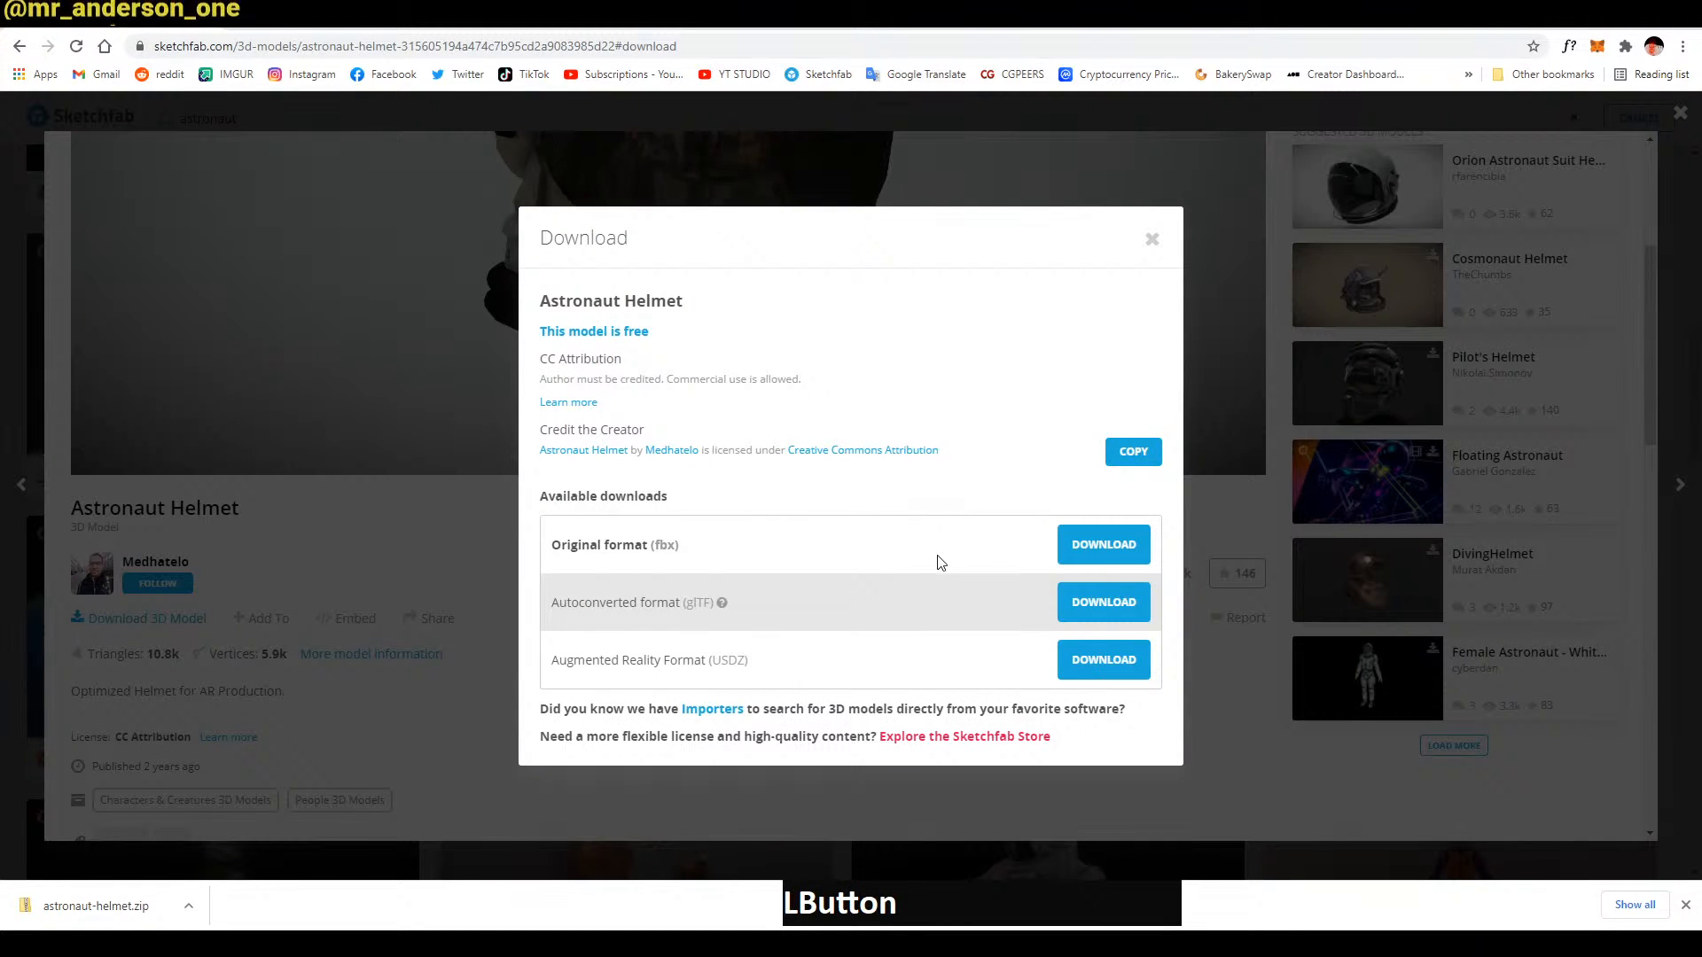
left_click(448, 557)
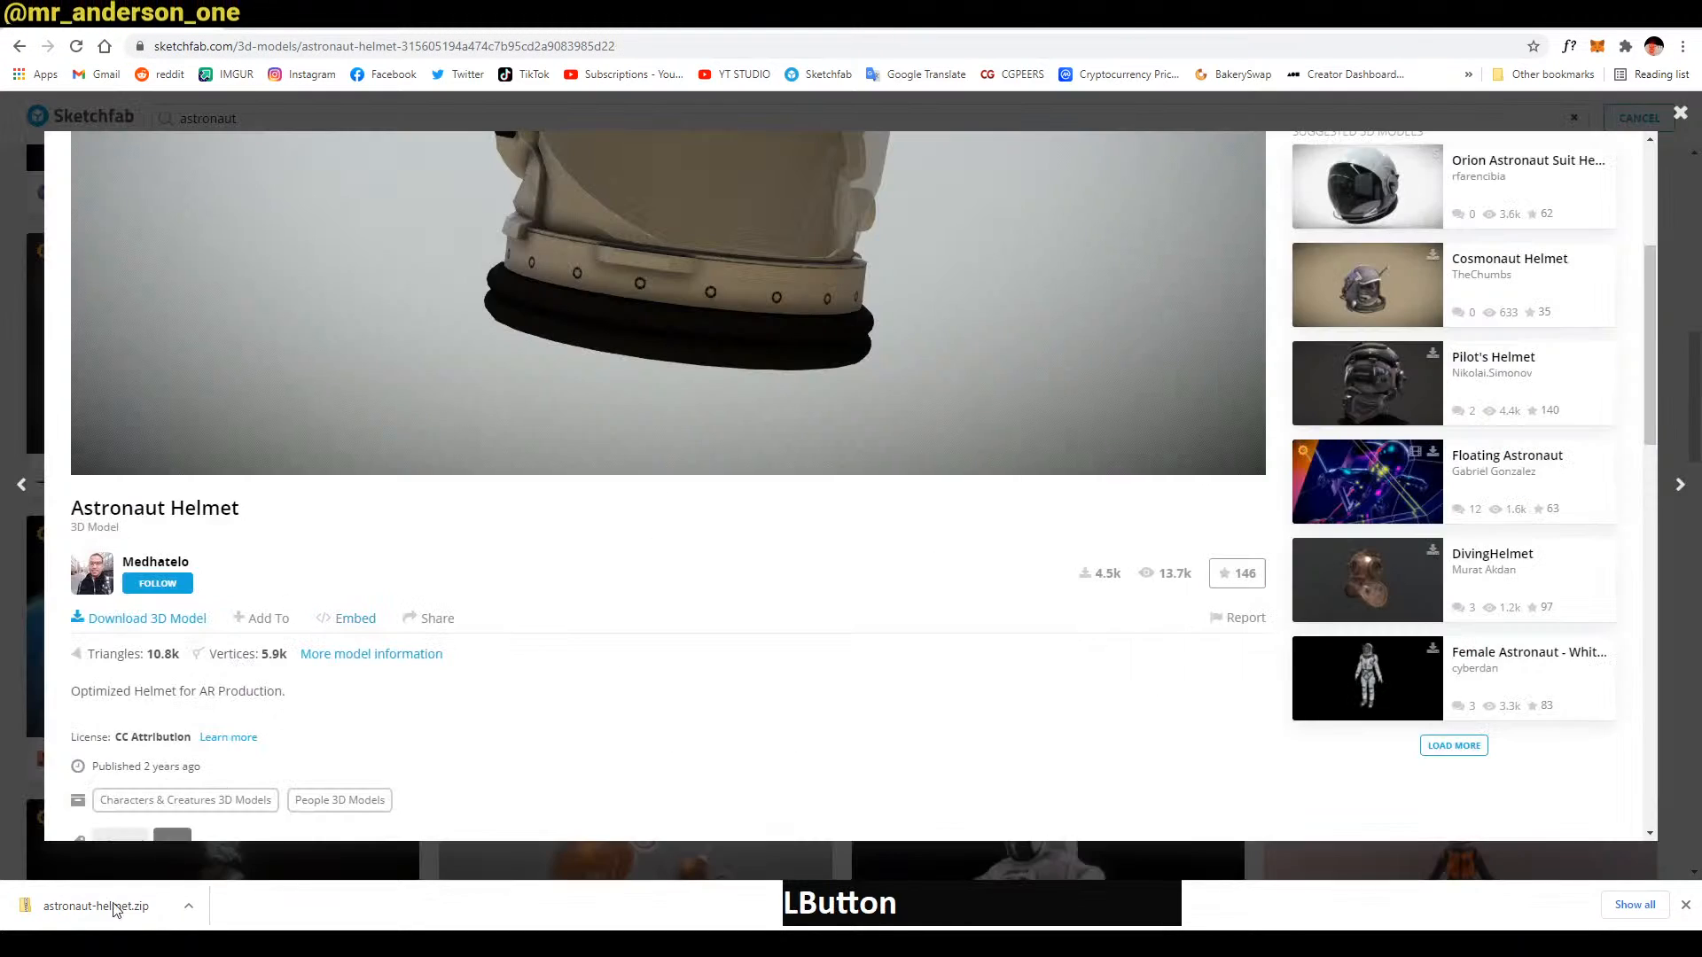
left_click(125, 904)
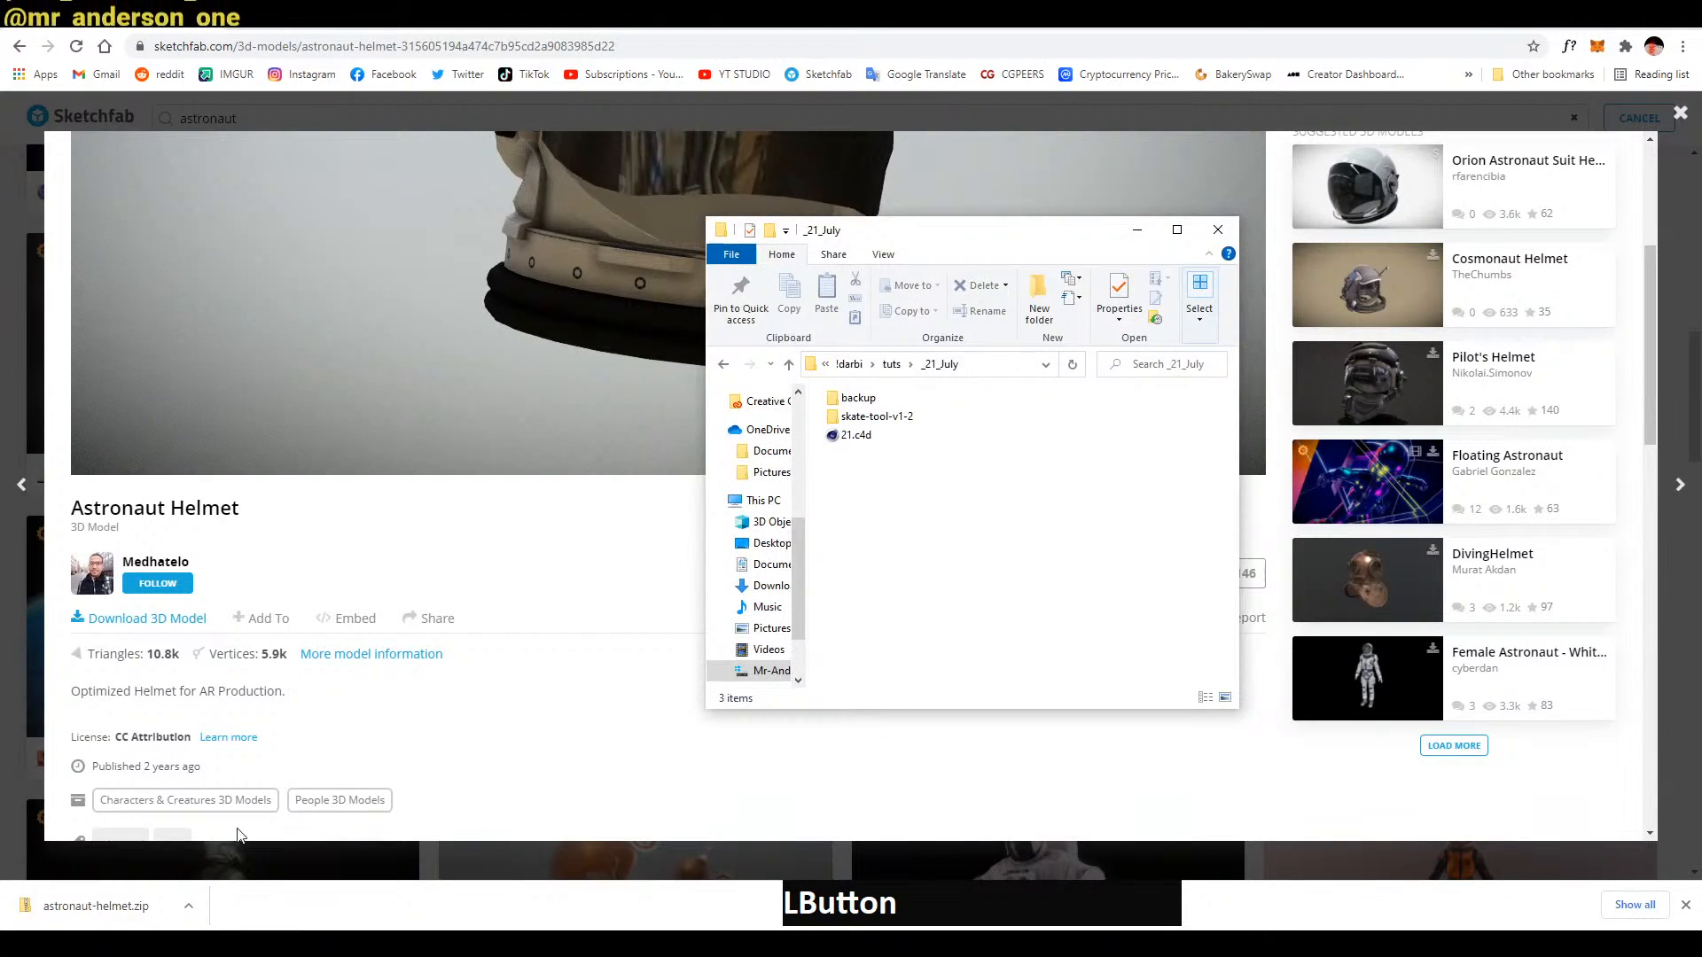
left_click_drag(96, 906, 942, 512)
left_click(923, 456)
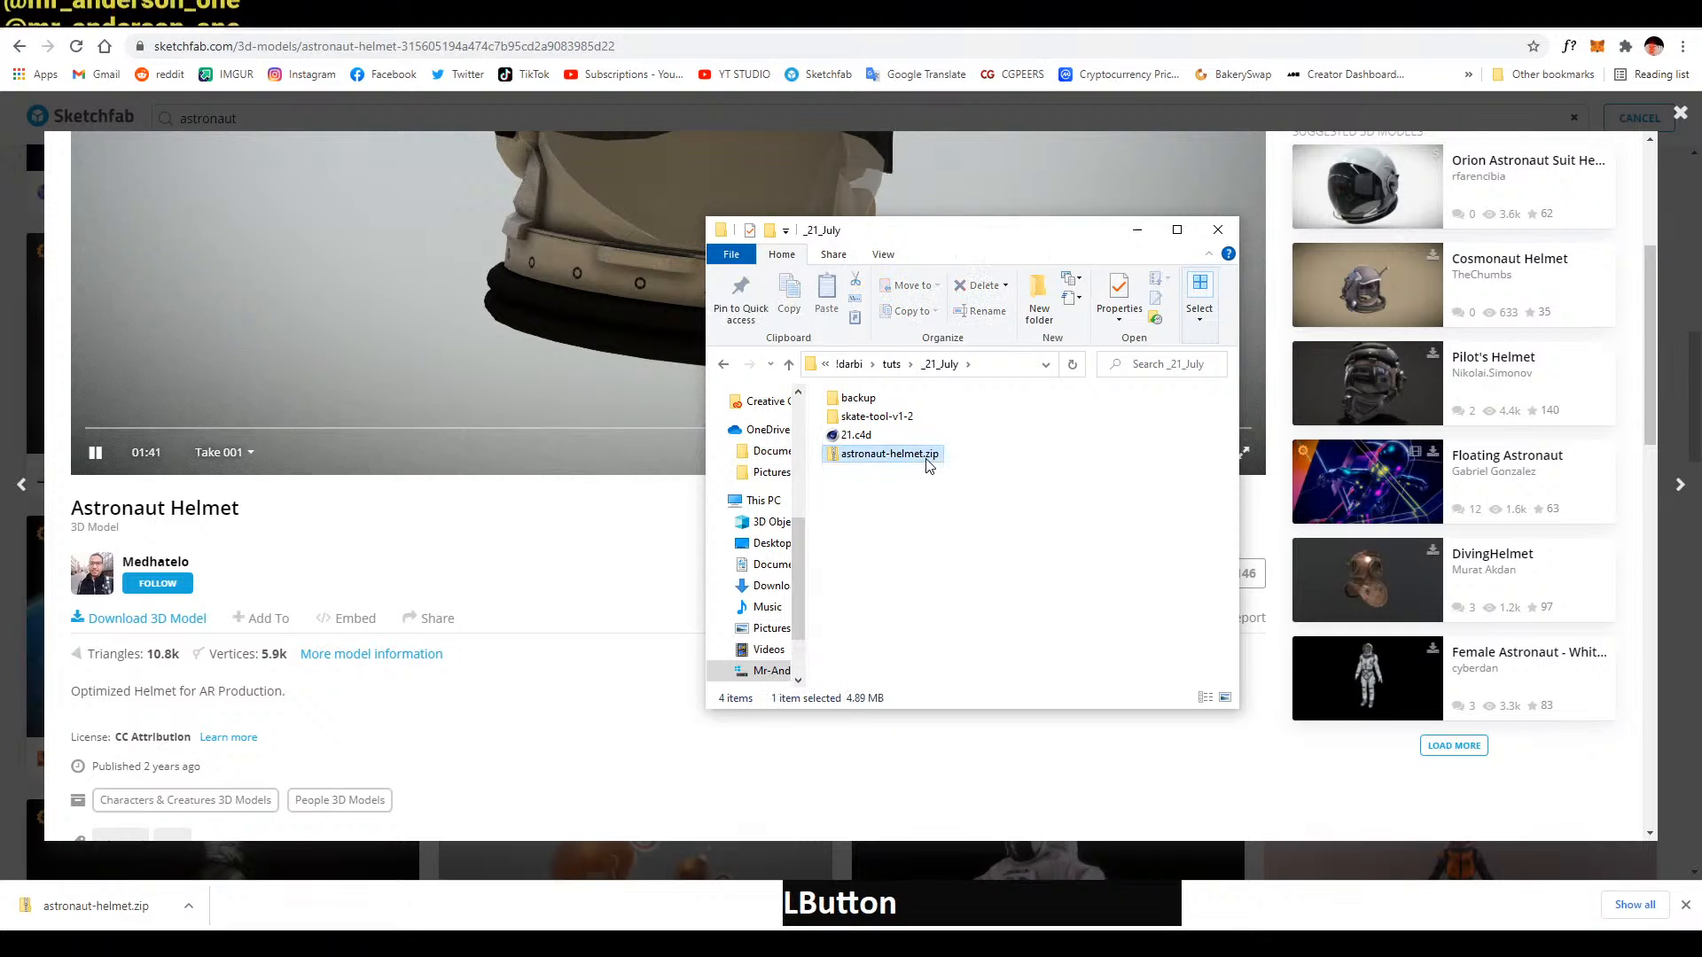
Extract astronaut-helmet.zip into its own folder inside _21_July and delete the archive
right_click(923, 456)
left_click(795, 431)
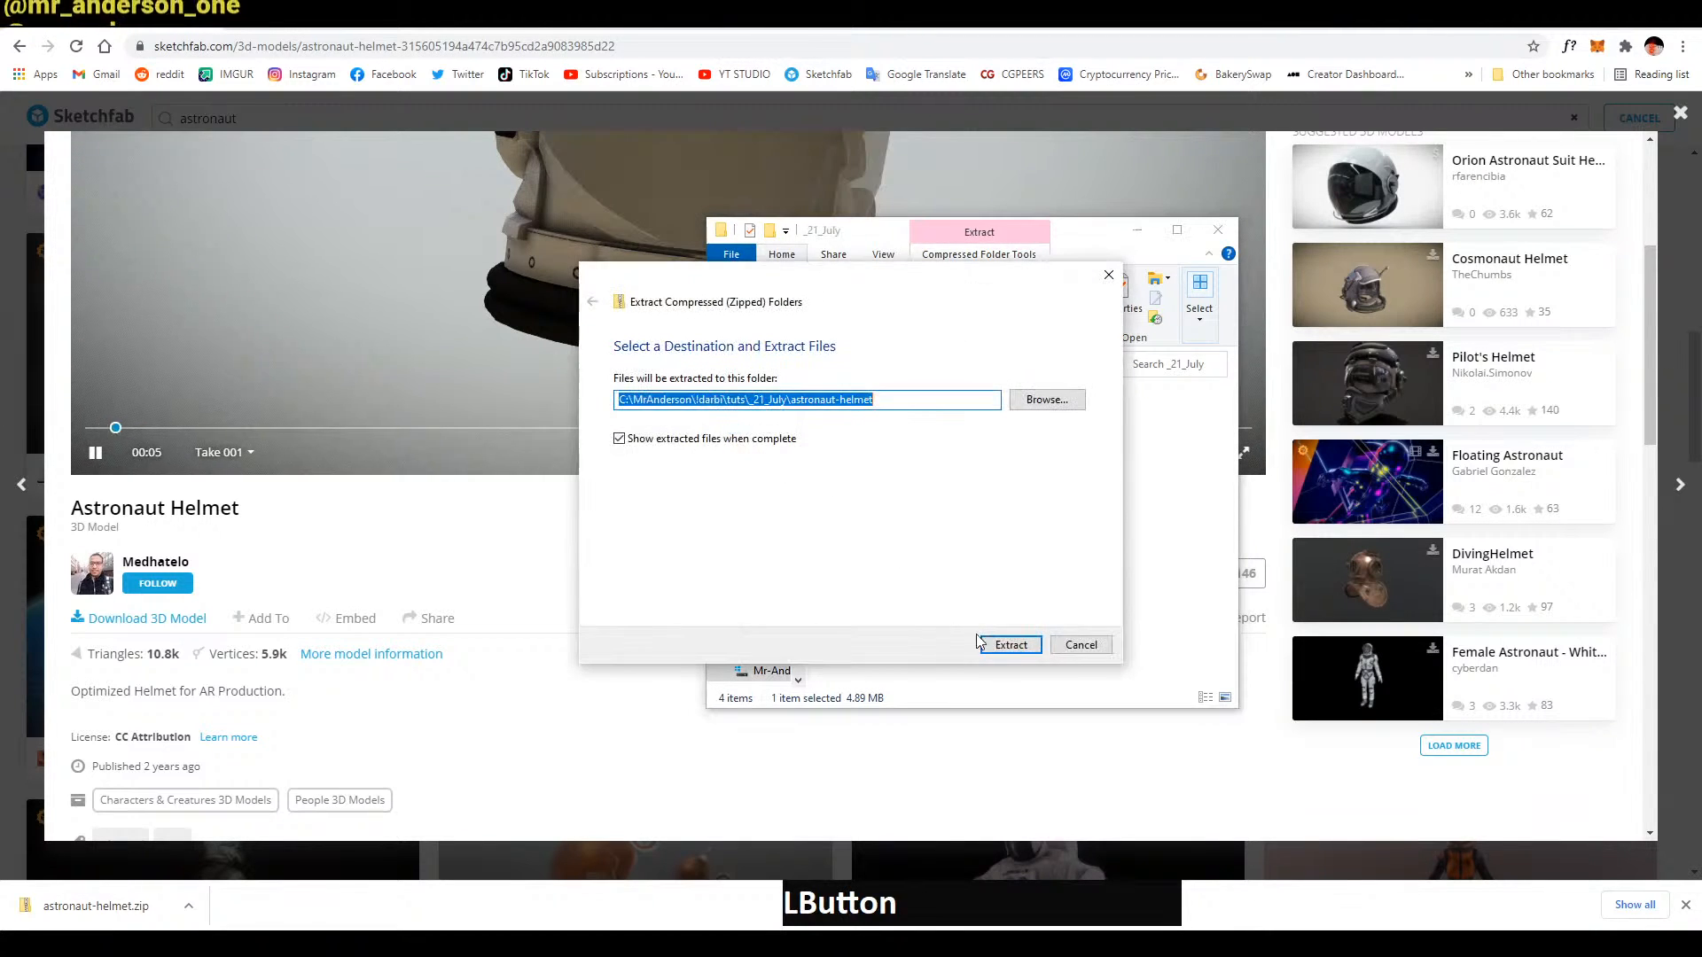
left_click(1002, 644)
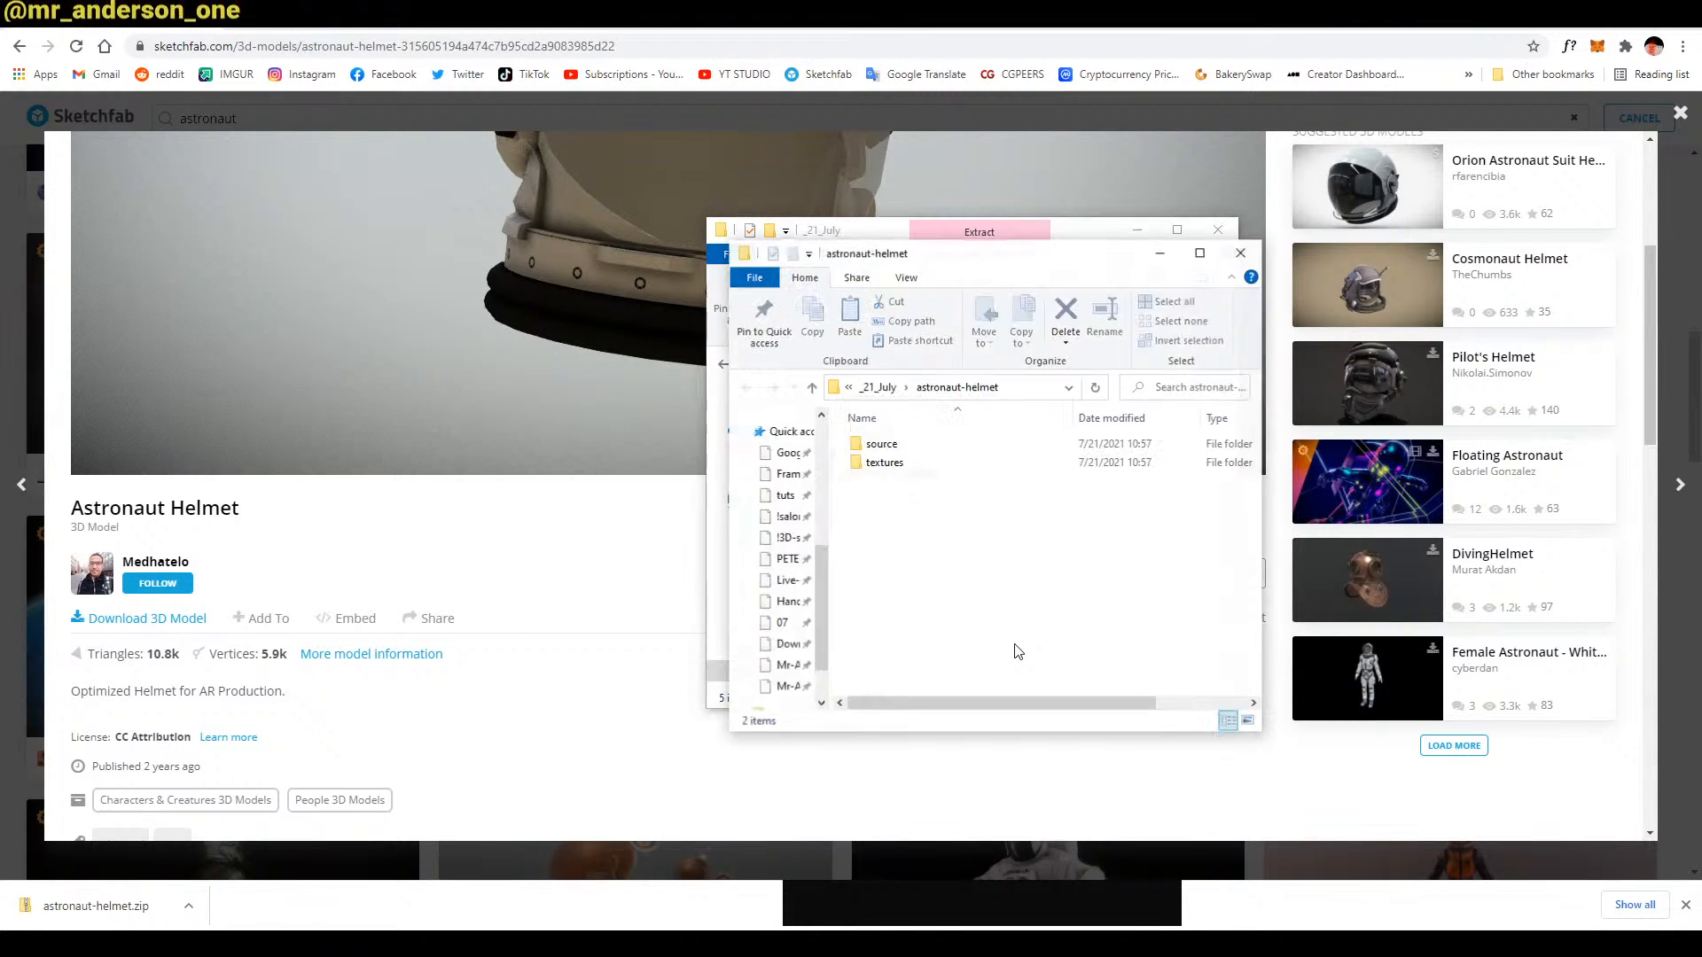
left_click(1239, 252)
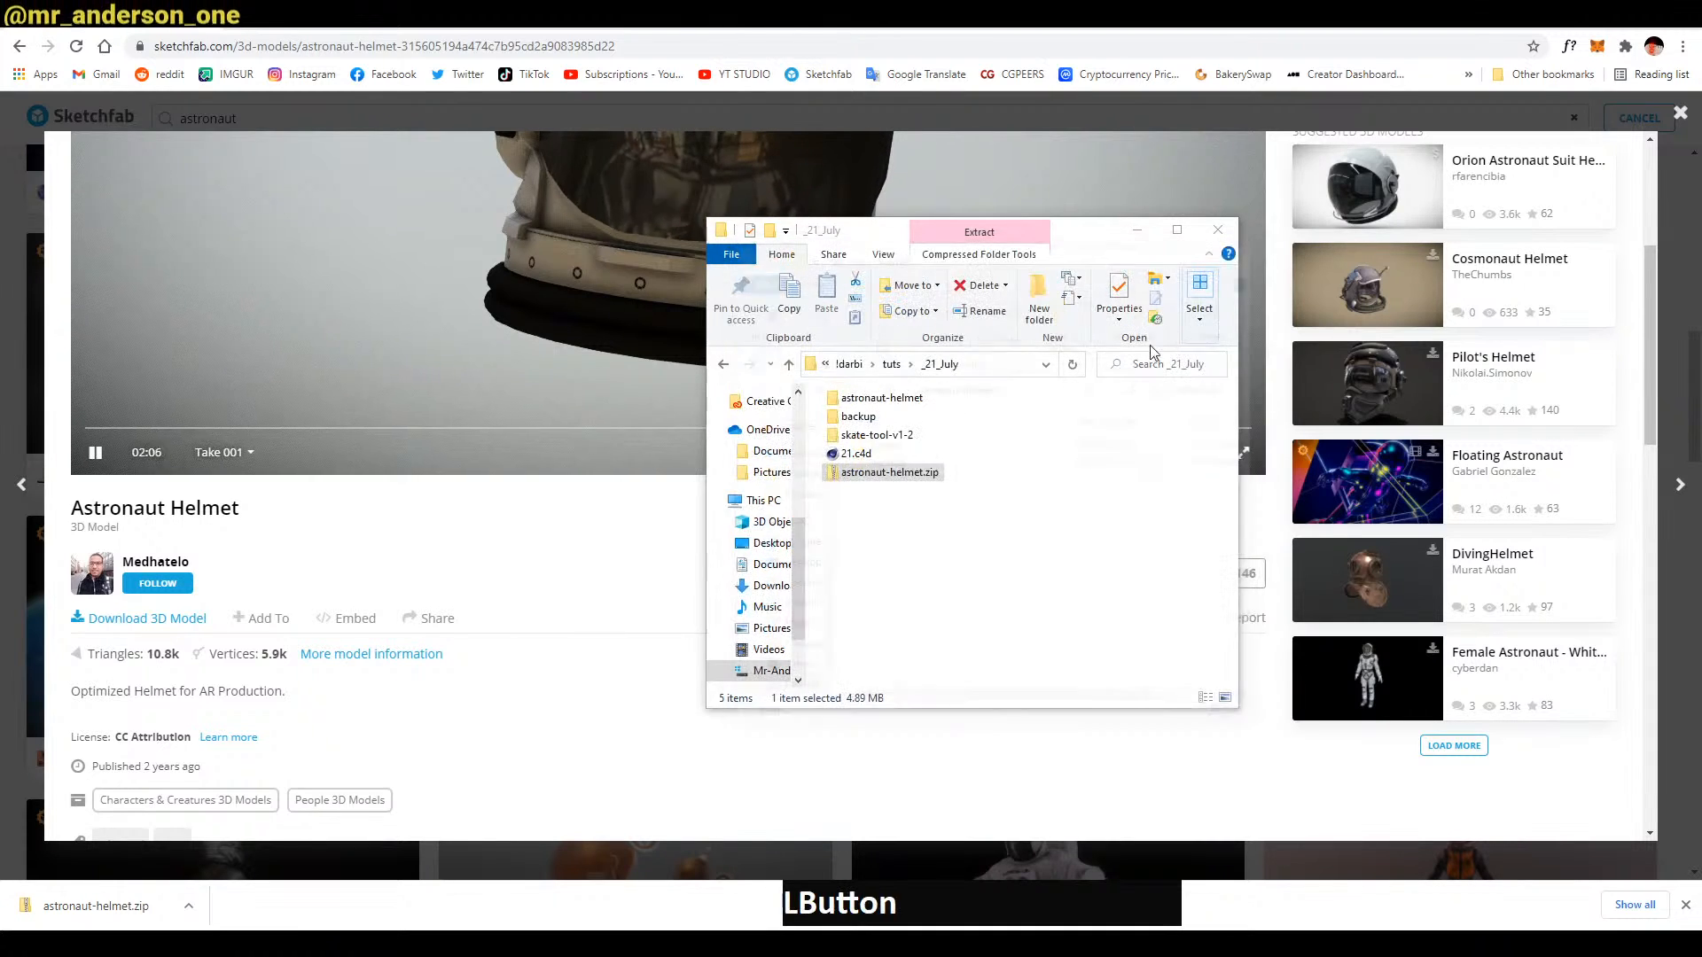
left_click(932, 472)
key("Delete")
Open the textures subfolder of the extracted astronaut-helmet folder and display its files as a list
left_click(909, 400)
double_click(882, 398)
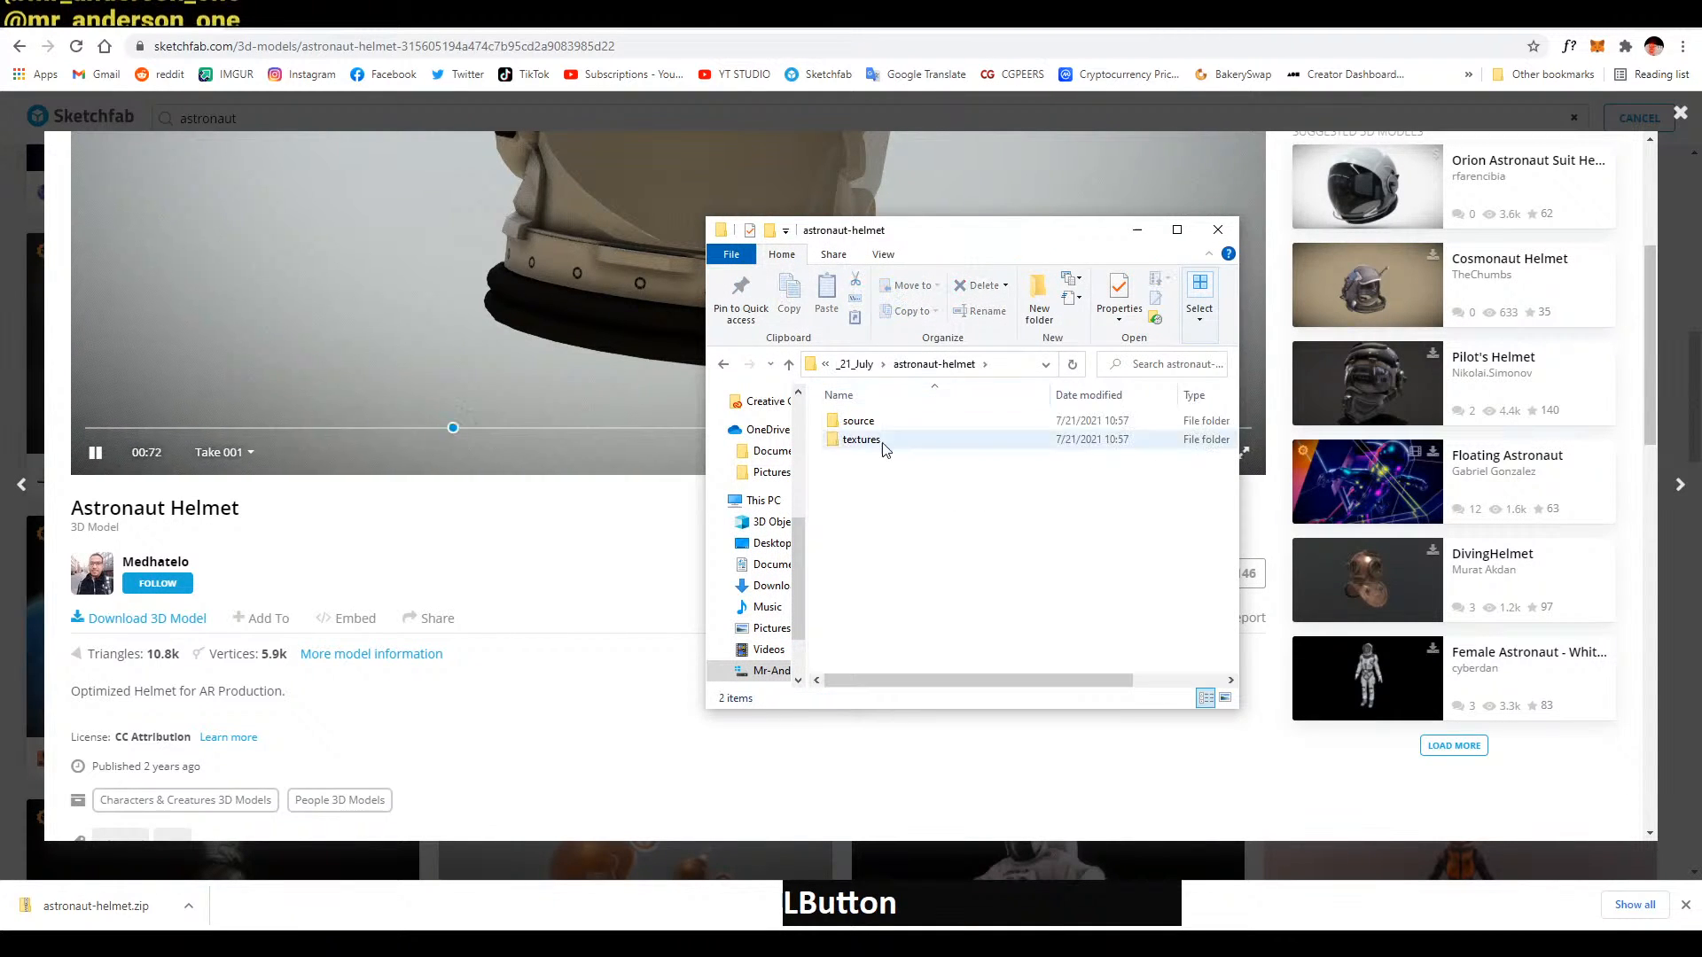
double_click(875, 443)
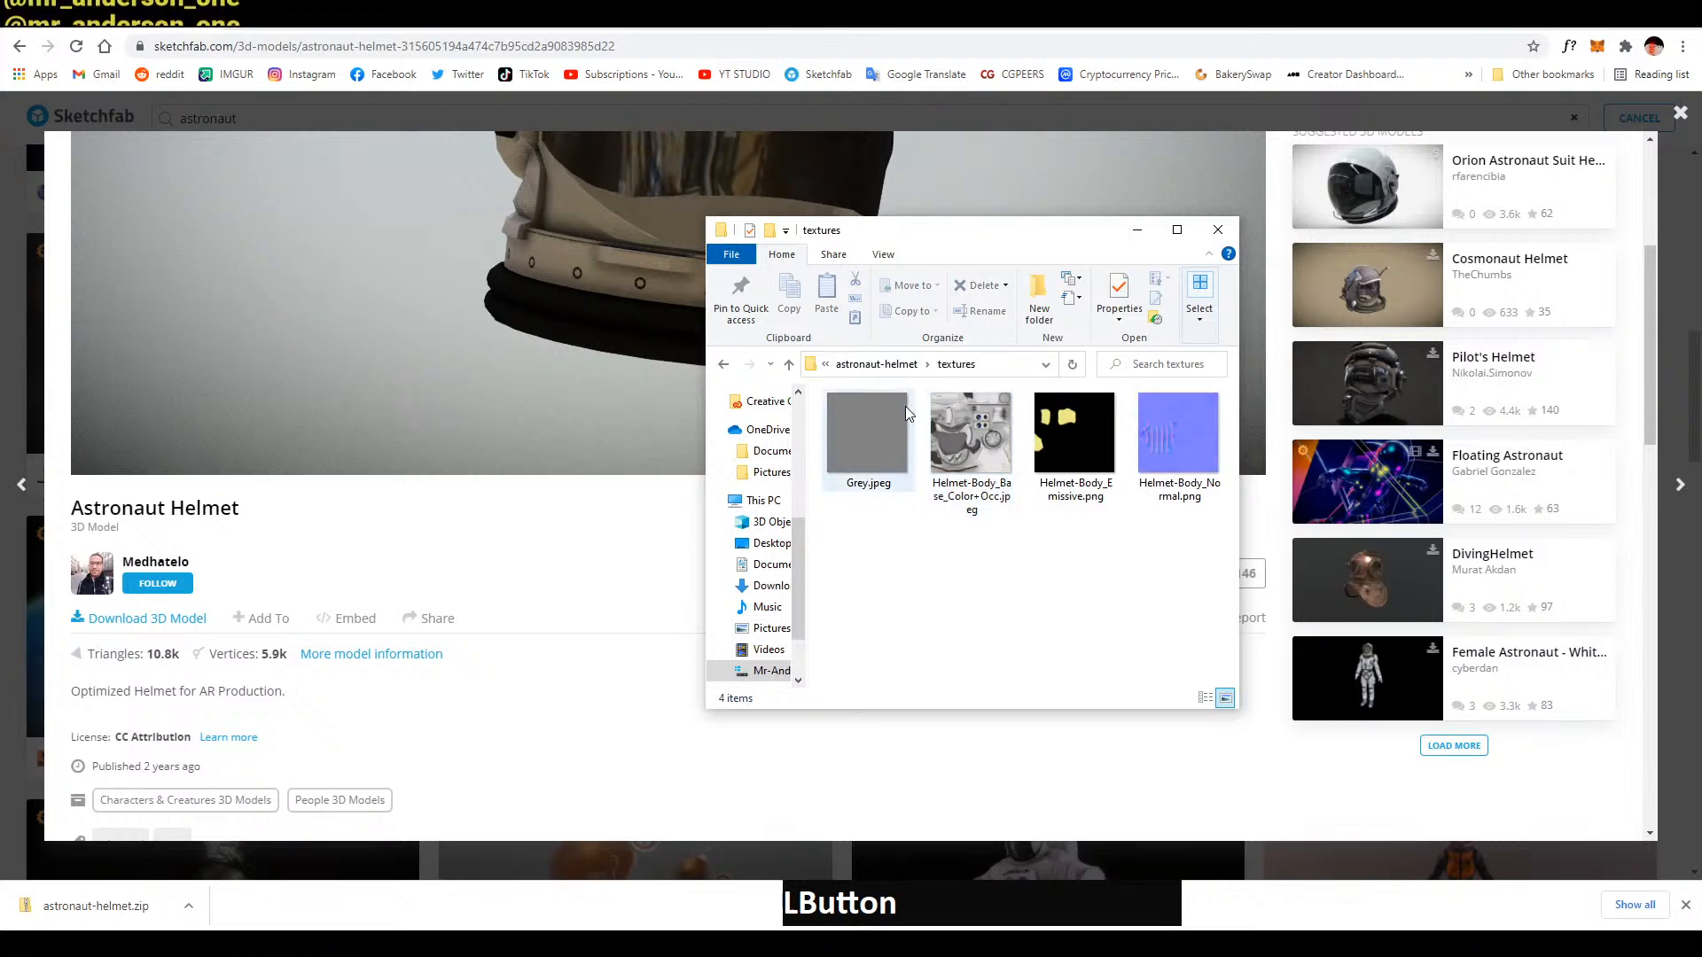
left_click(882, 254)
left_click(824, 315)
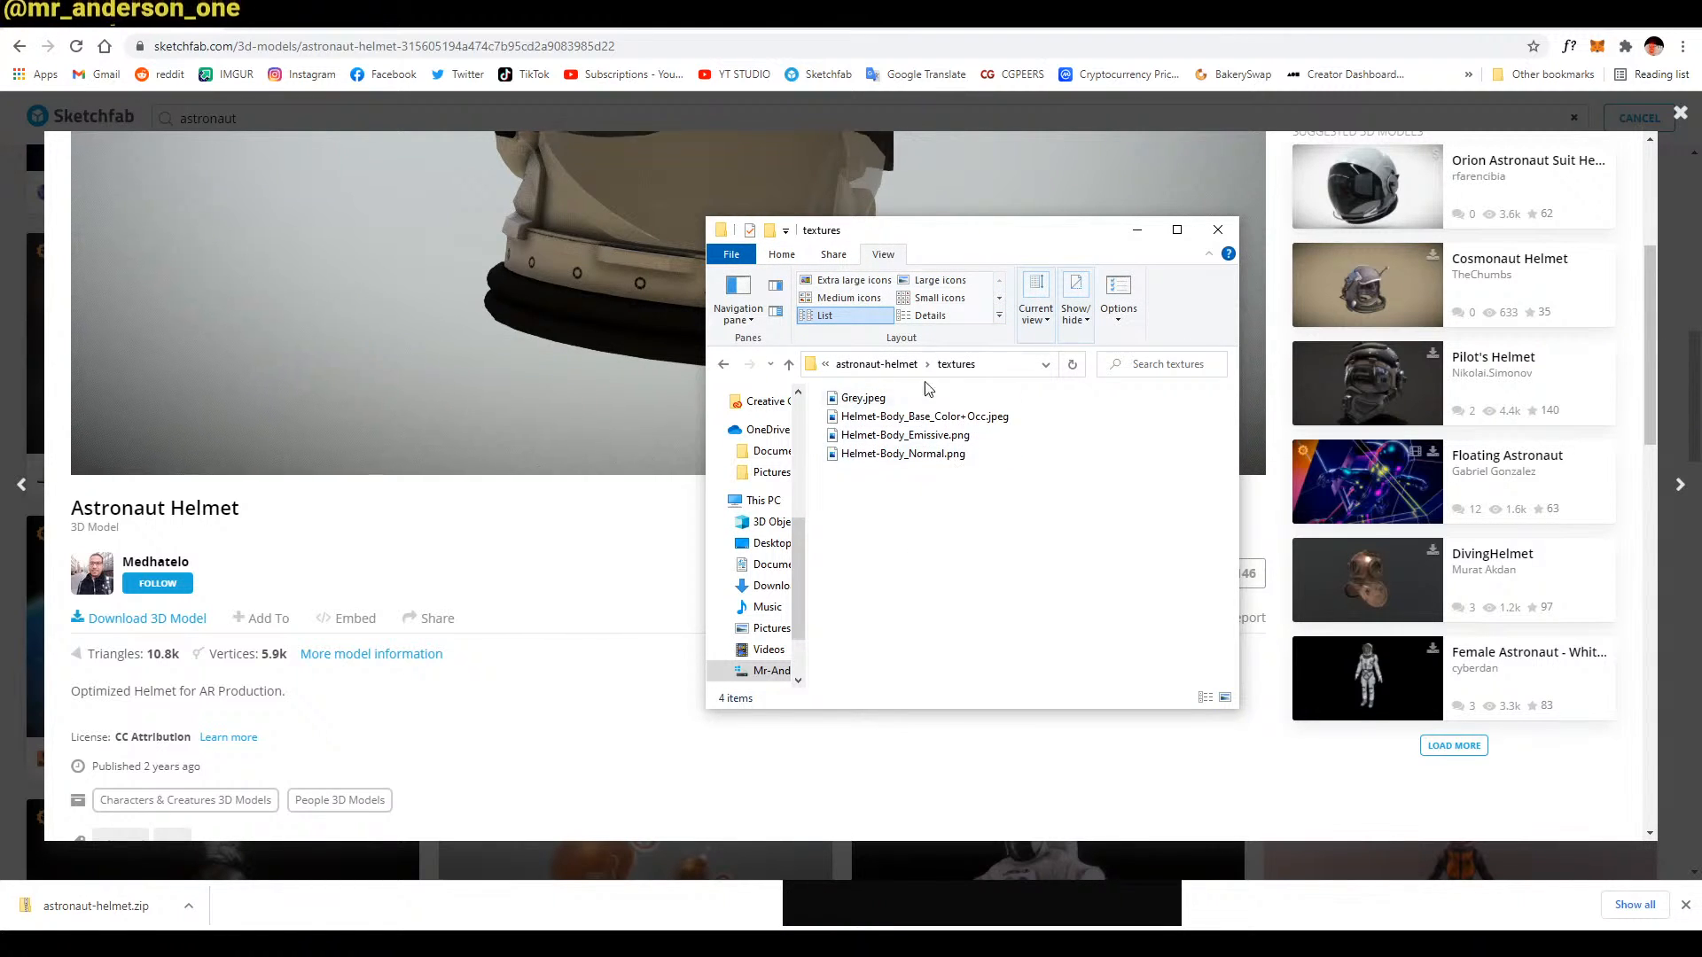
Go to the astronaut-helmet source subfolder and display its contents as a list
left_click(877, 364)
left_click(922, 422)
double_click(914, 424)
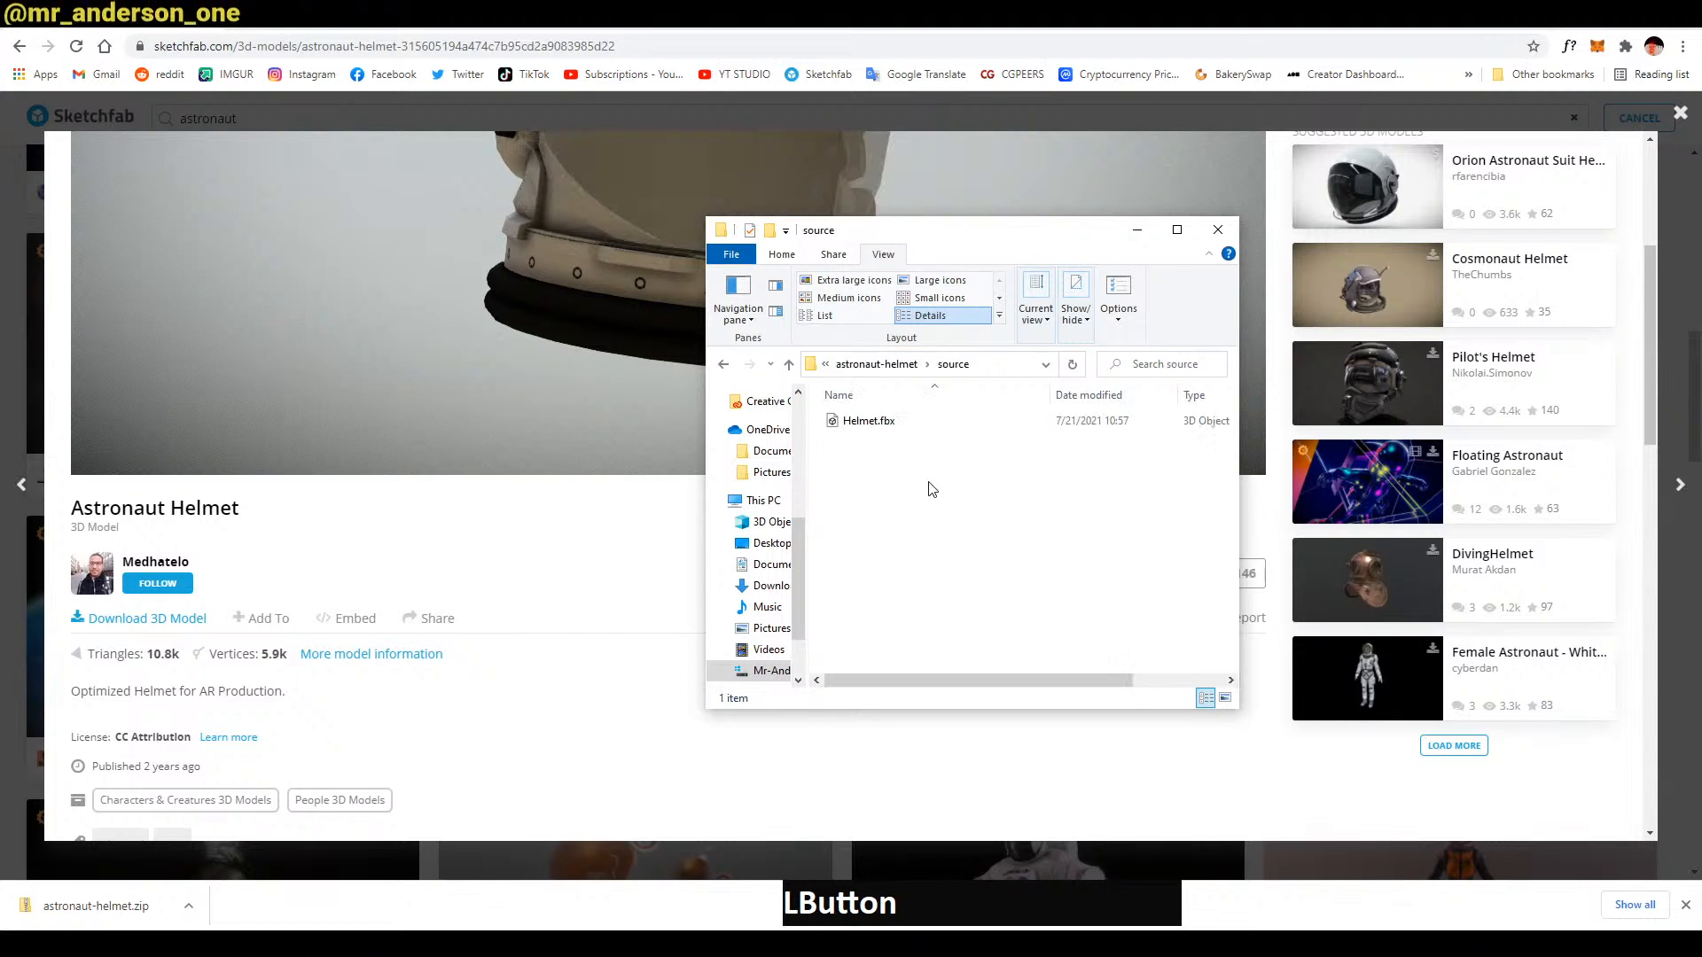
left_click(876, 365)
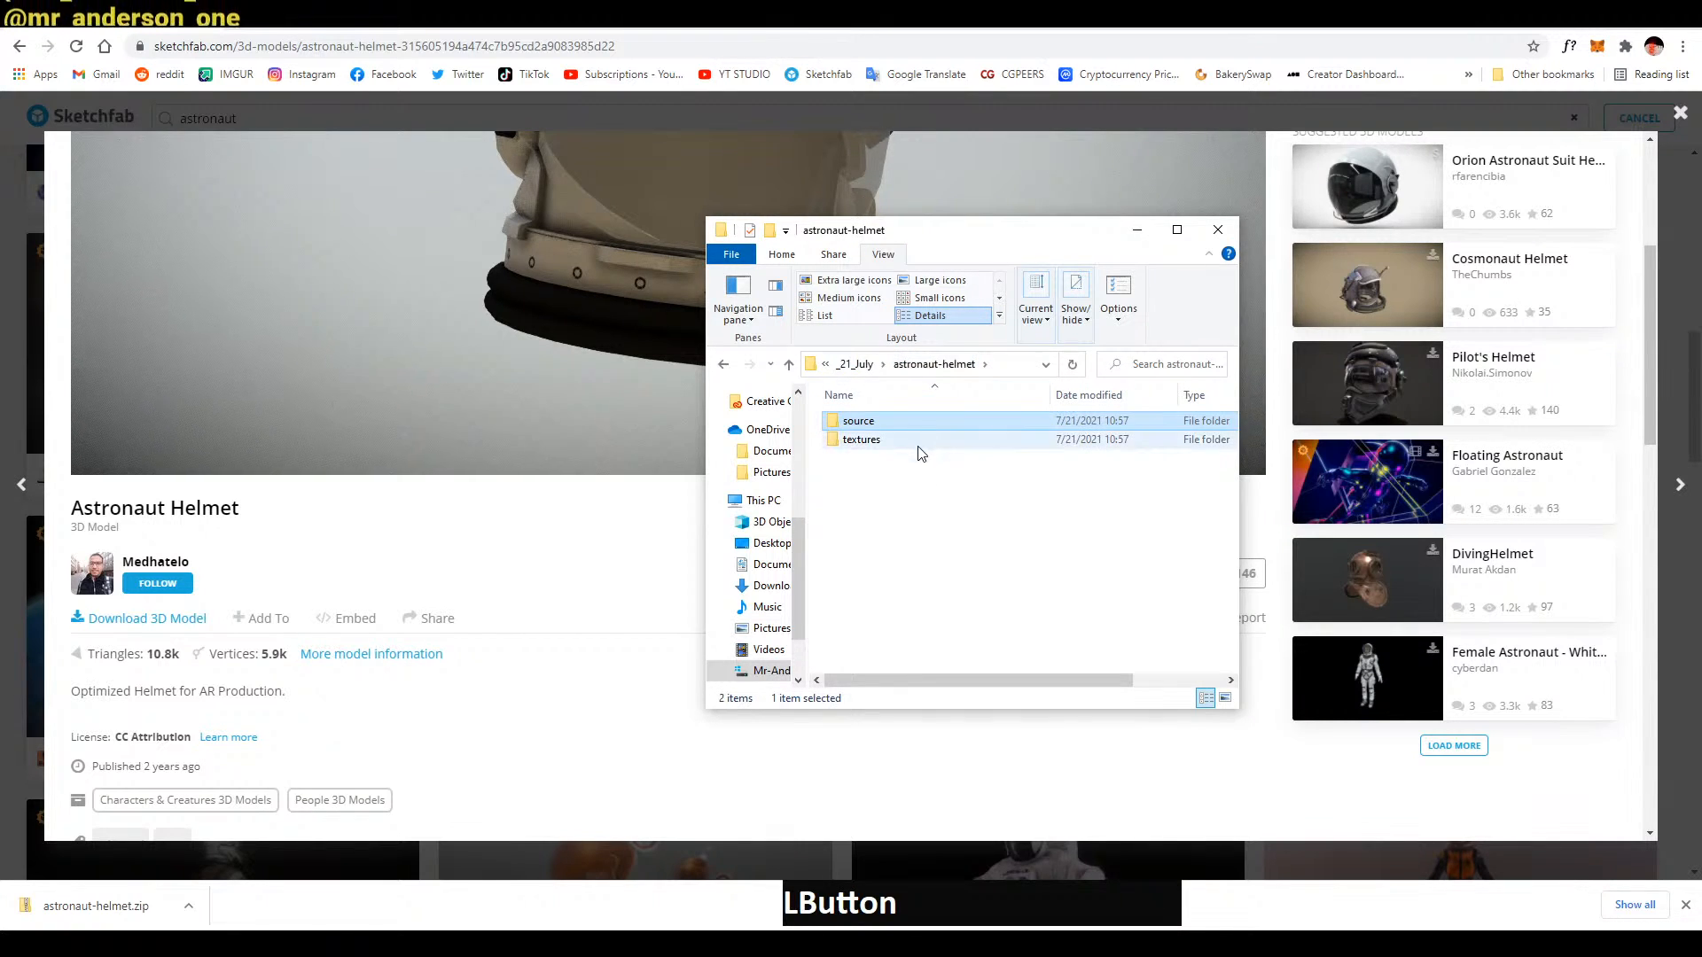
double_click(903, 425)
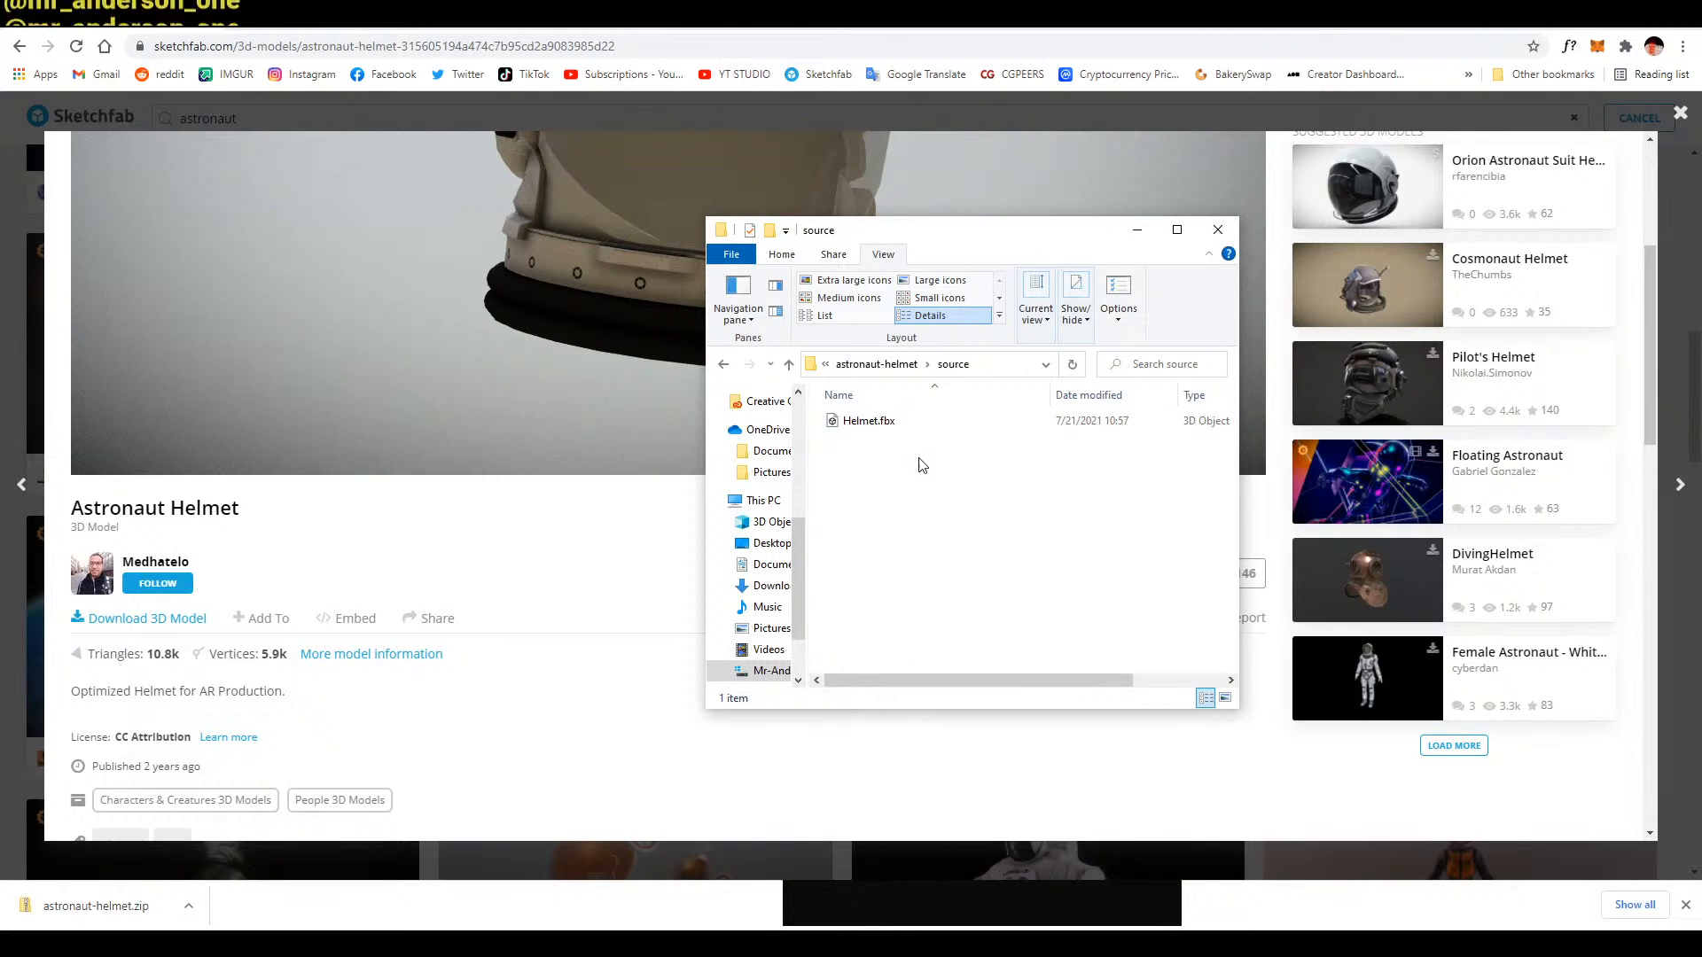
left_click(825, 315)
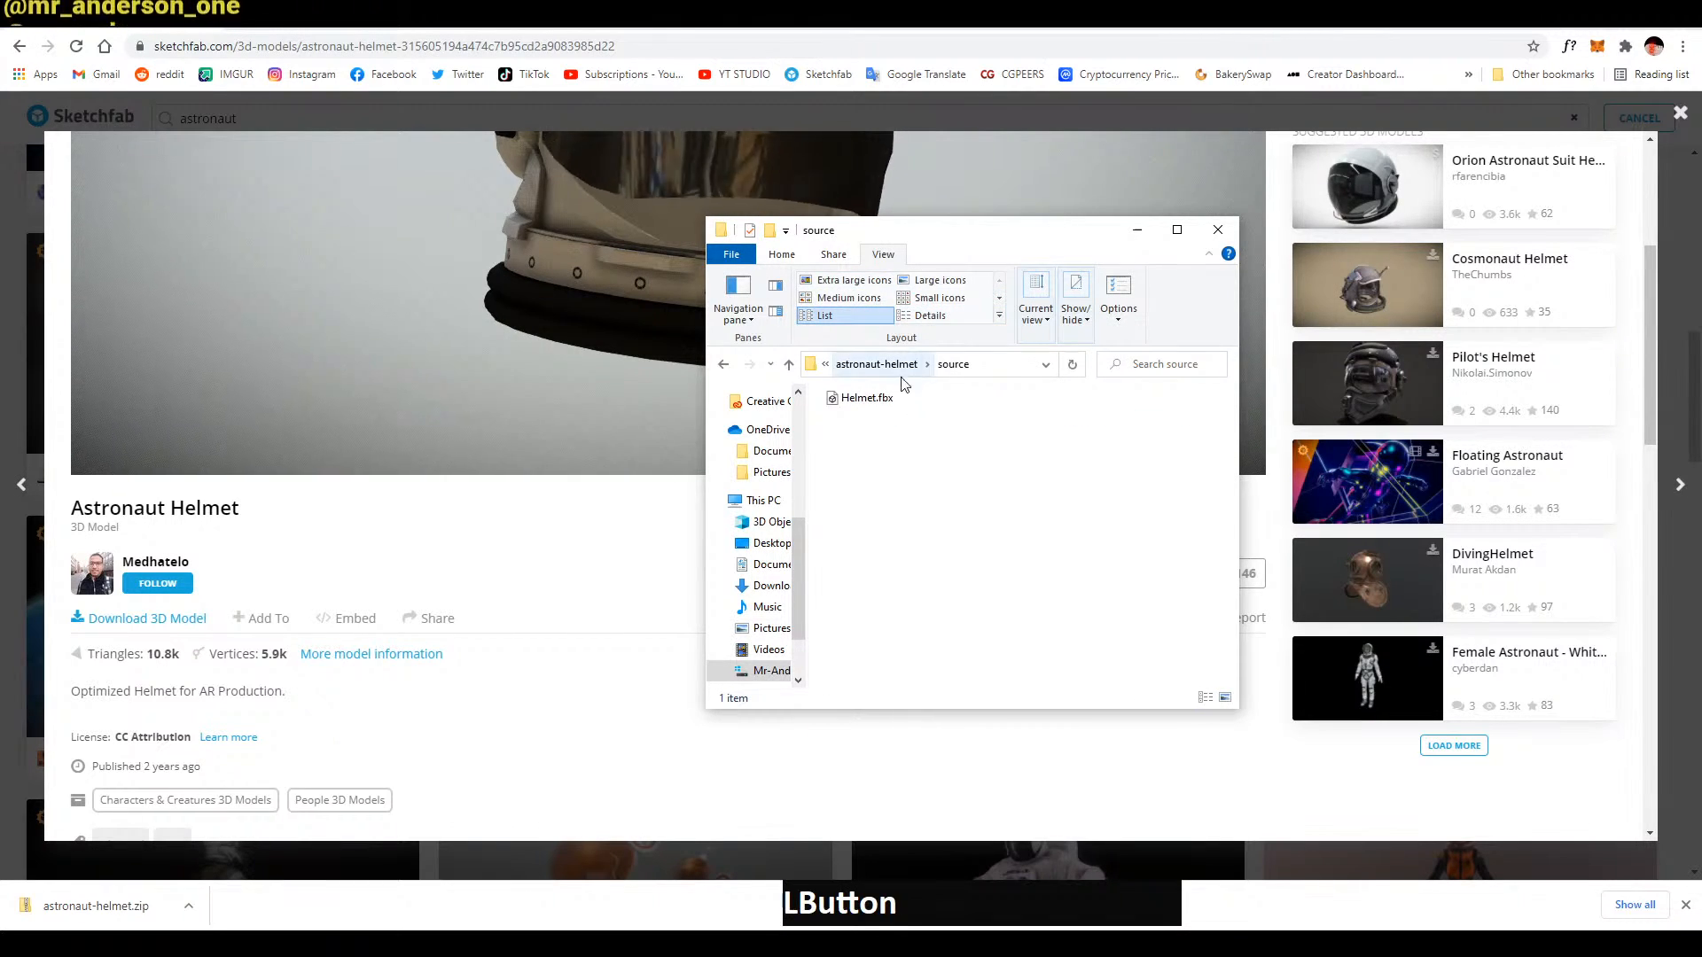
Import Helmet.fbx from the source folder into the Cinema 4D scene
left_click_drag(862, 398, 1259, 459)
key("alt+Up")
double_click(894, 424)
key("alt+Tab")
key("alt+Tab")
left_click(1239, 711)
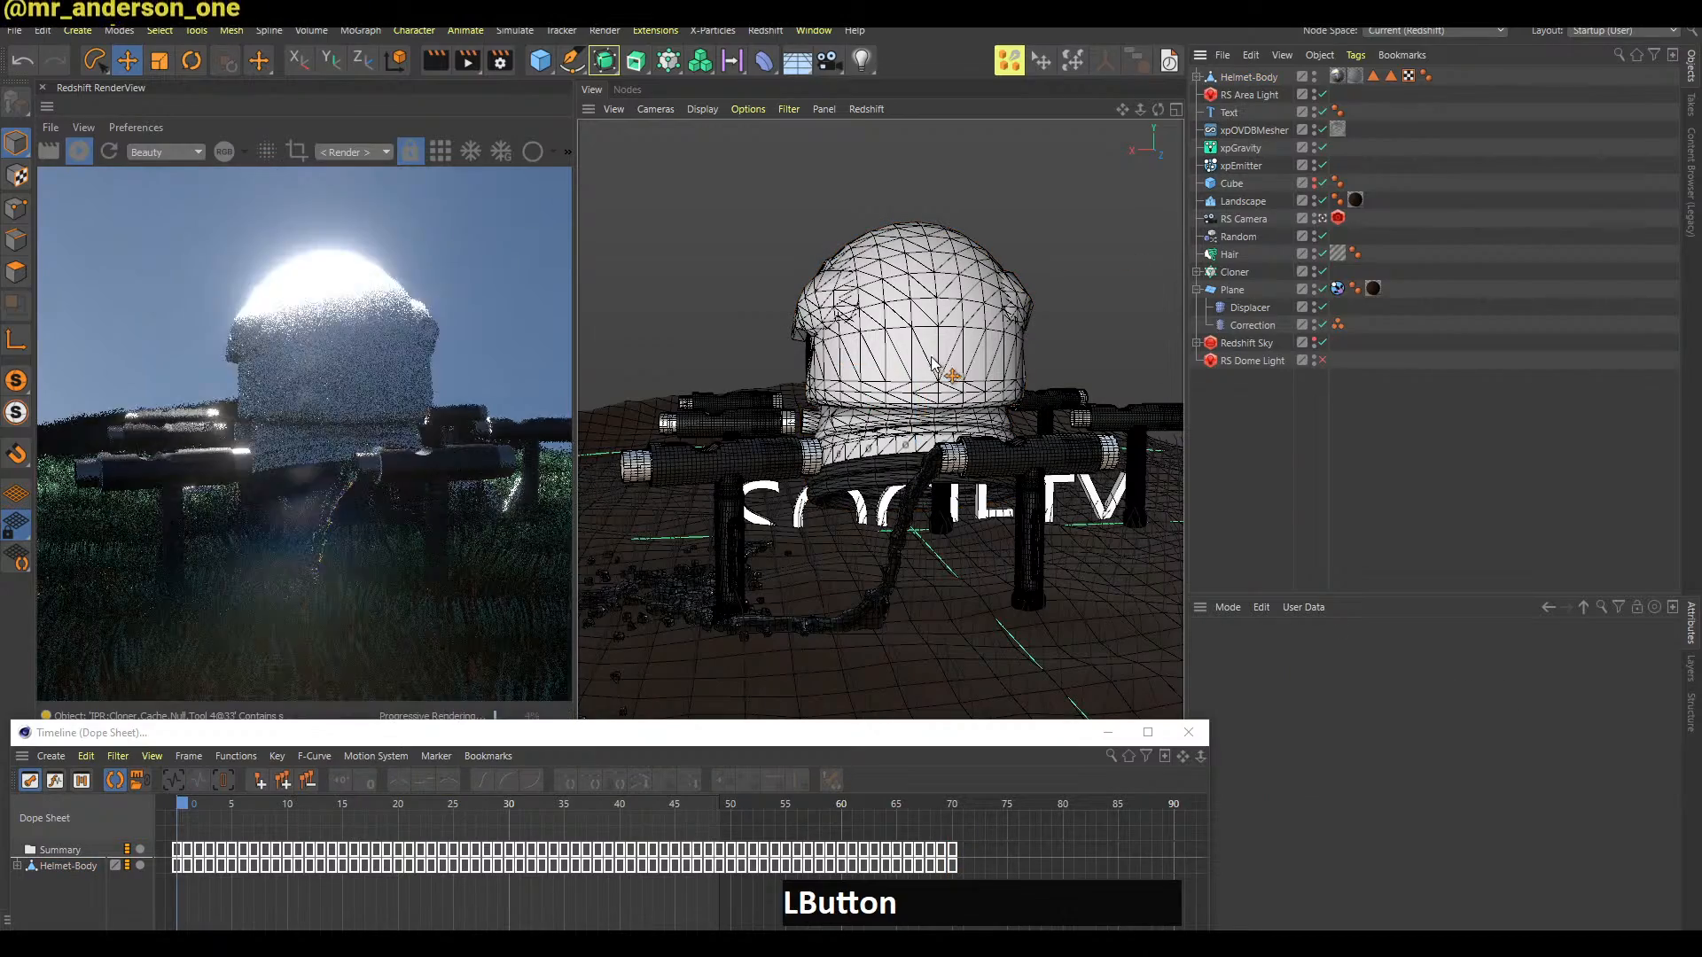
Rotate the imported Helmet-Body upright with its visor facing the camera and raise it above the tools
key("r")
left_click(1255, 79)
key("r")
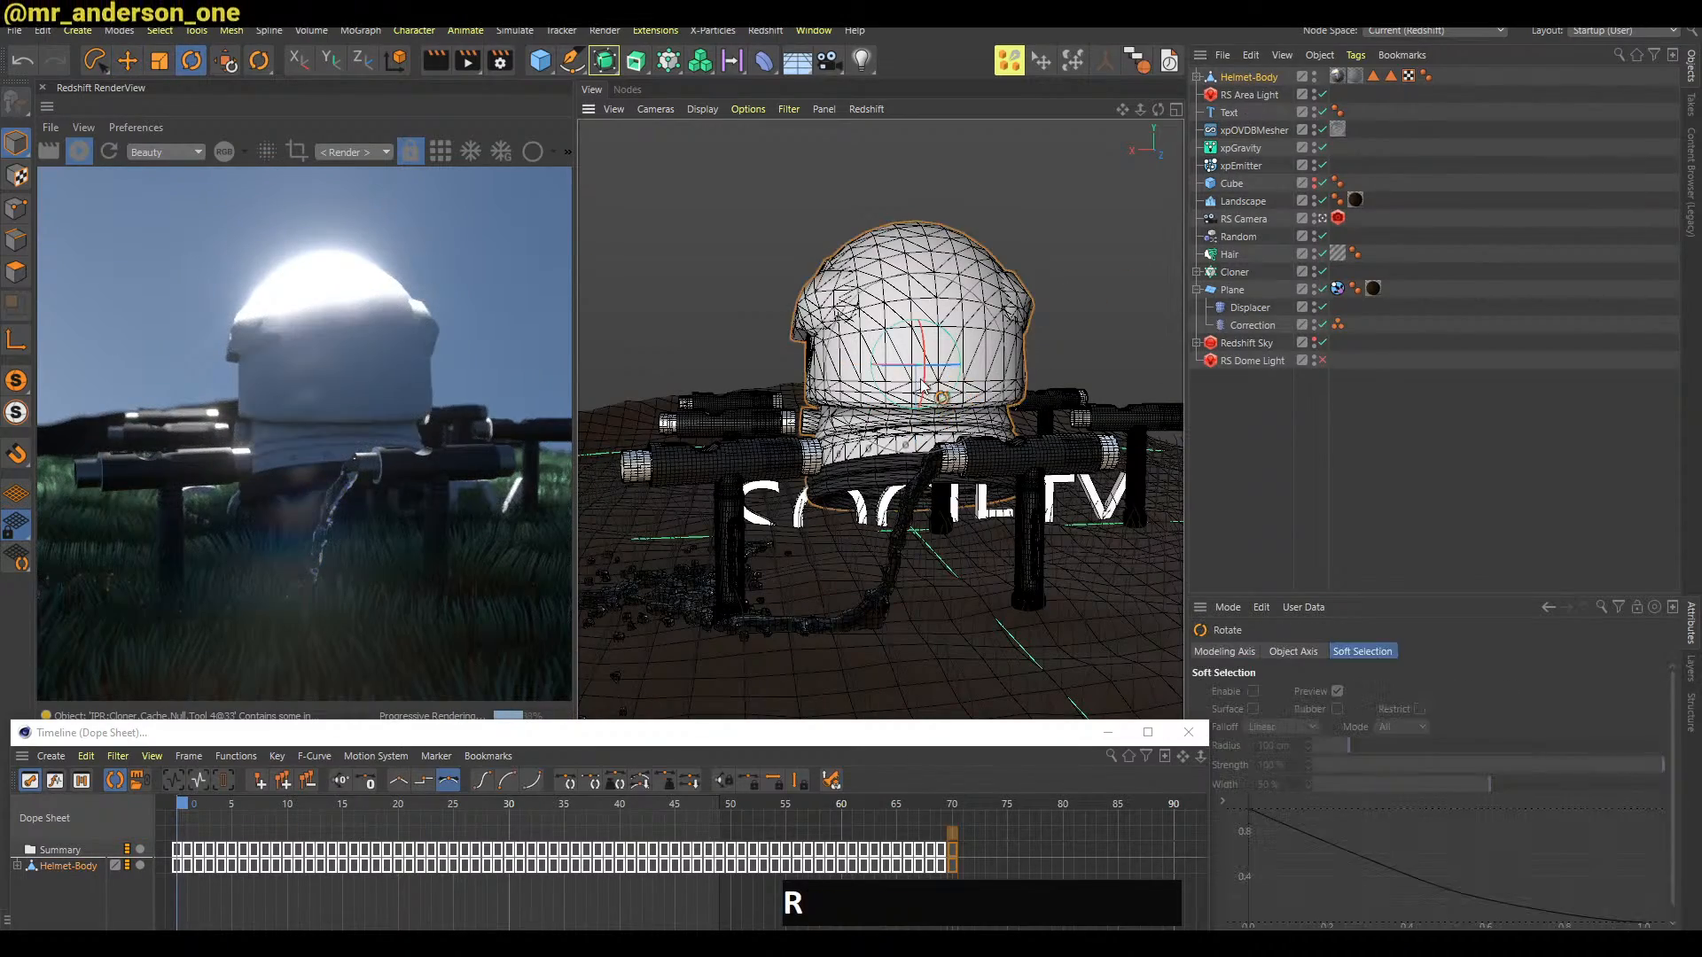
left_click_drag(922, 383, 1092, 241)
key("e")
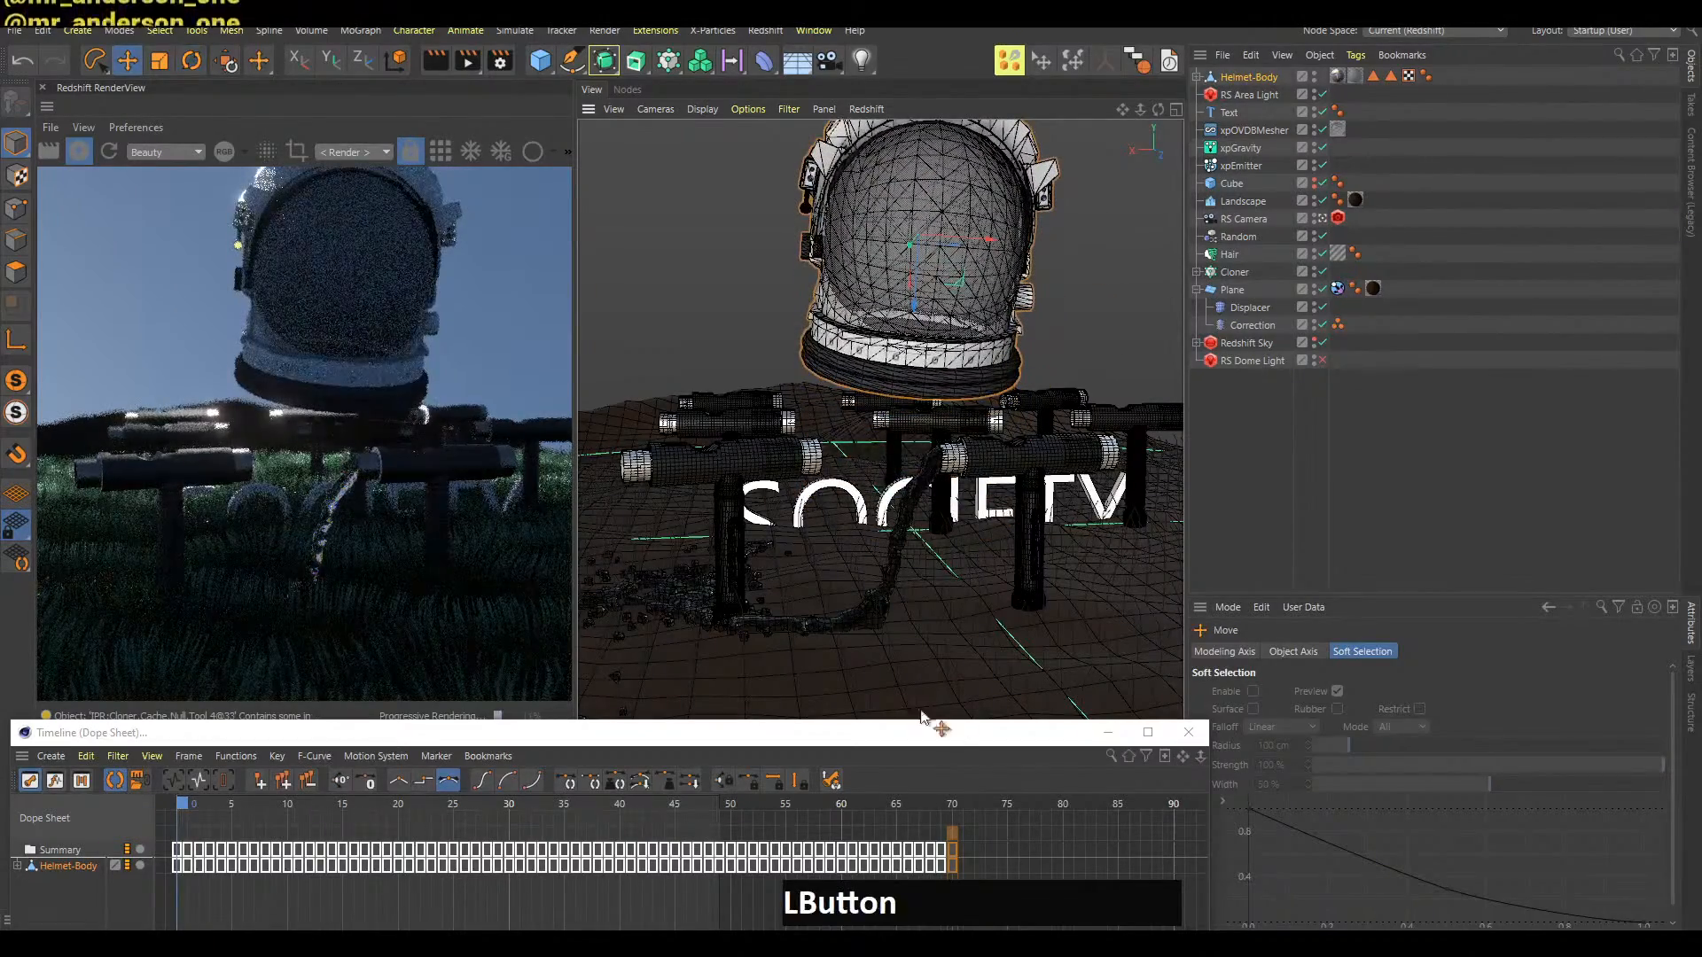
Close the Dope Sheet timeline, show the Helmet-Body material's settings and deselect the helmet
key("shift+F3")
left_click(694, 834)
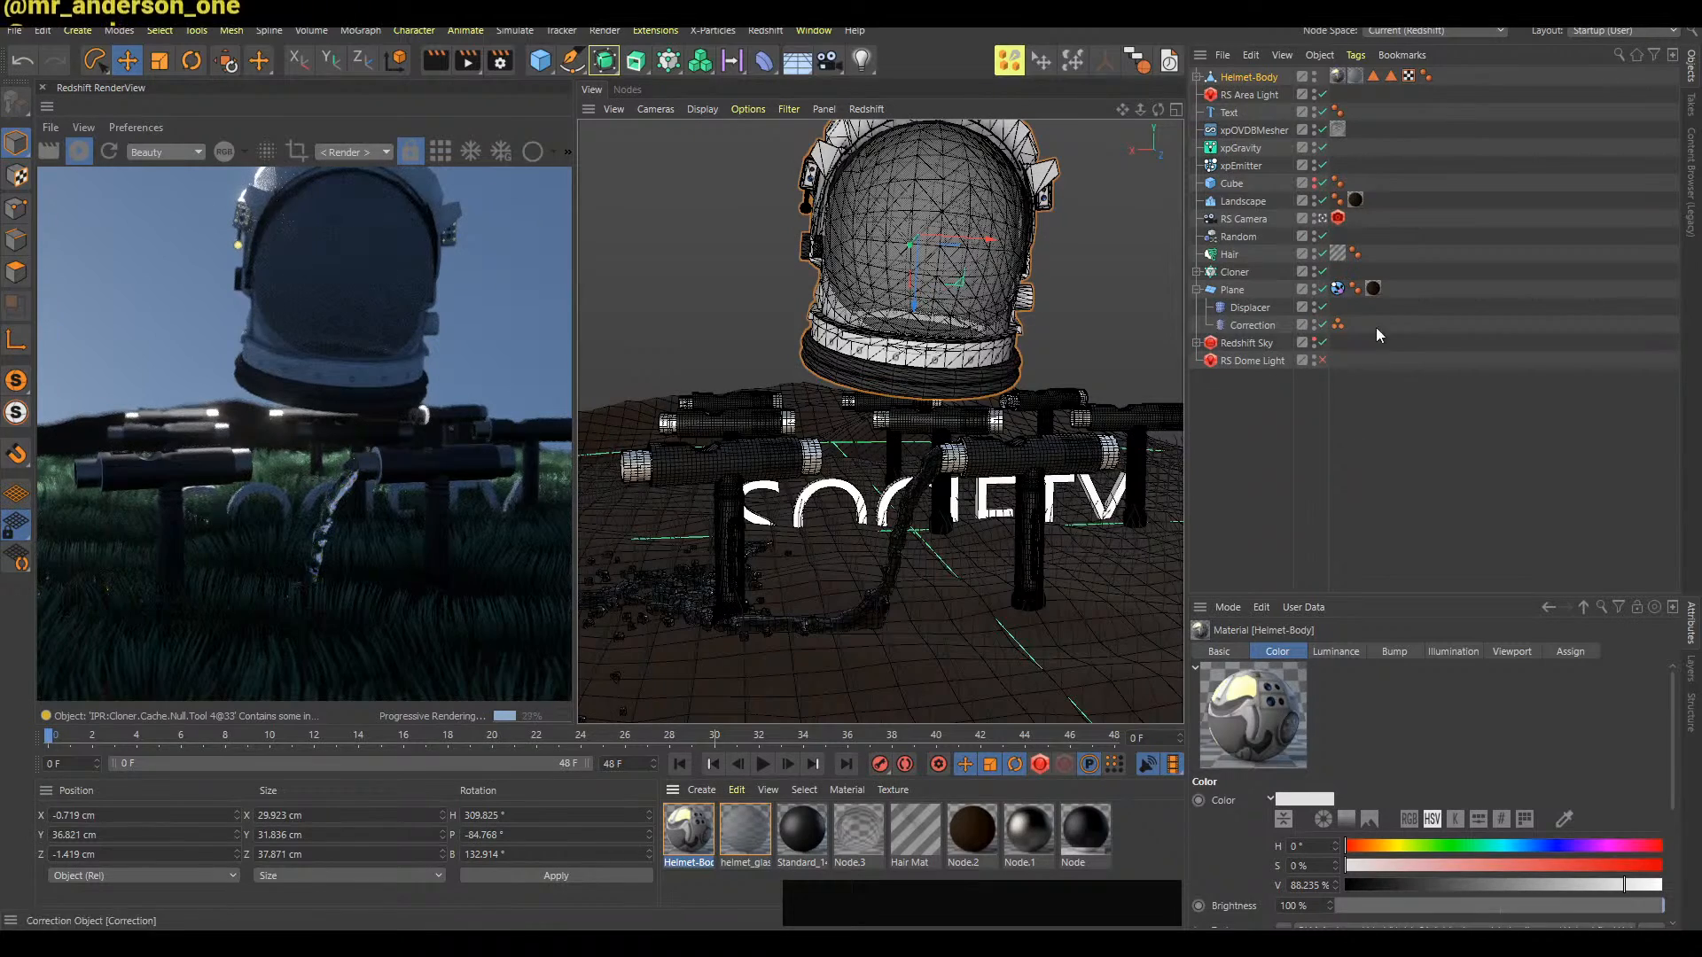
left_click(1379, 153)
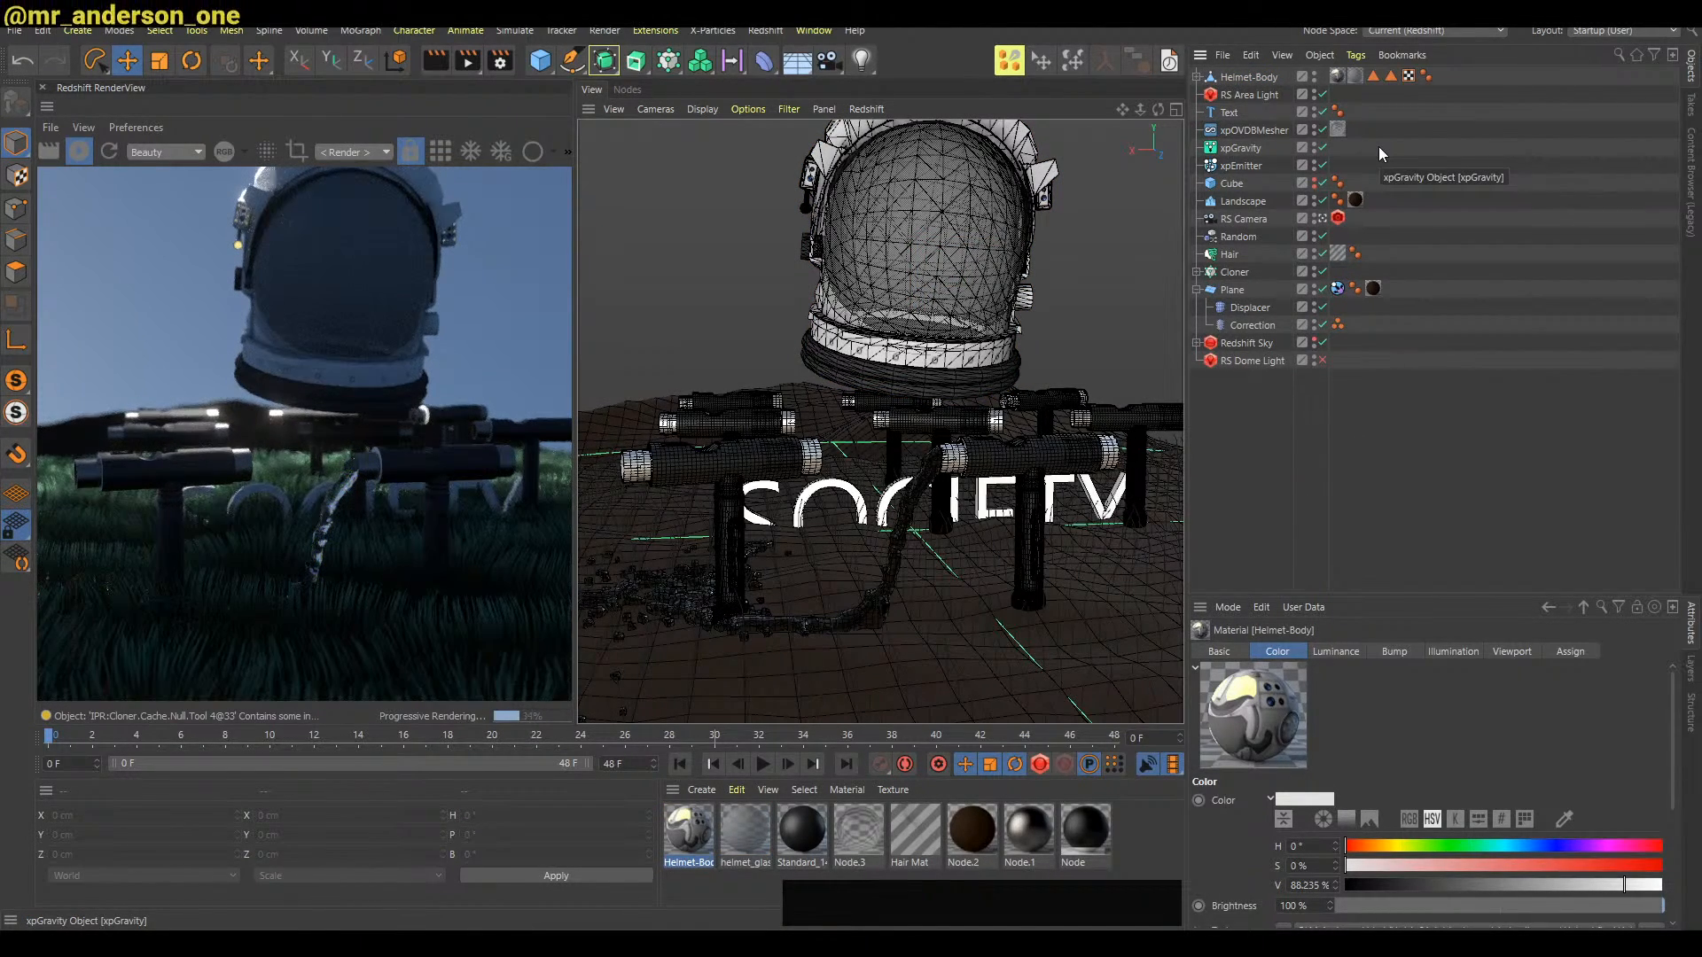
Scale the helmet down to about 12 × 13 × 15 cm and turn it partly sideways above the tools
left_click(980, 239)
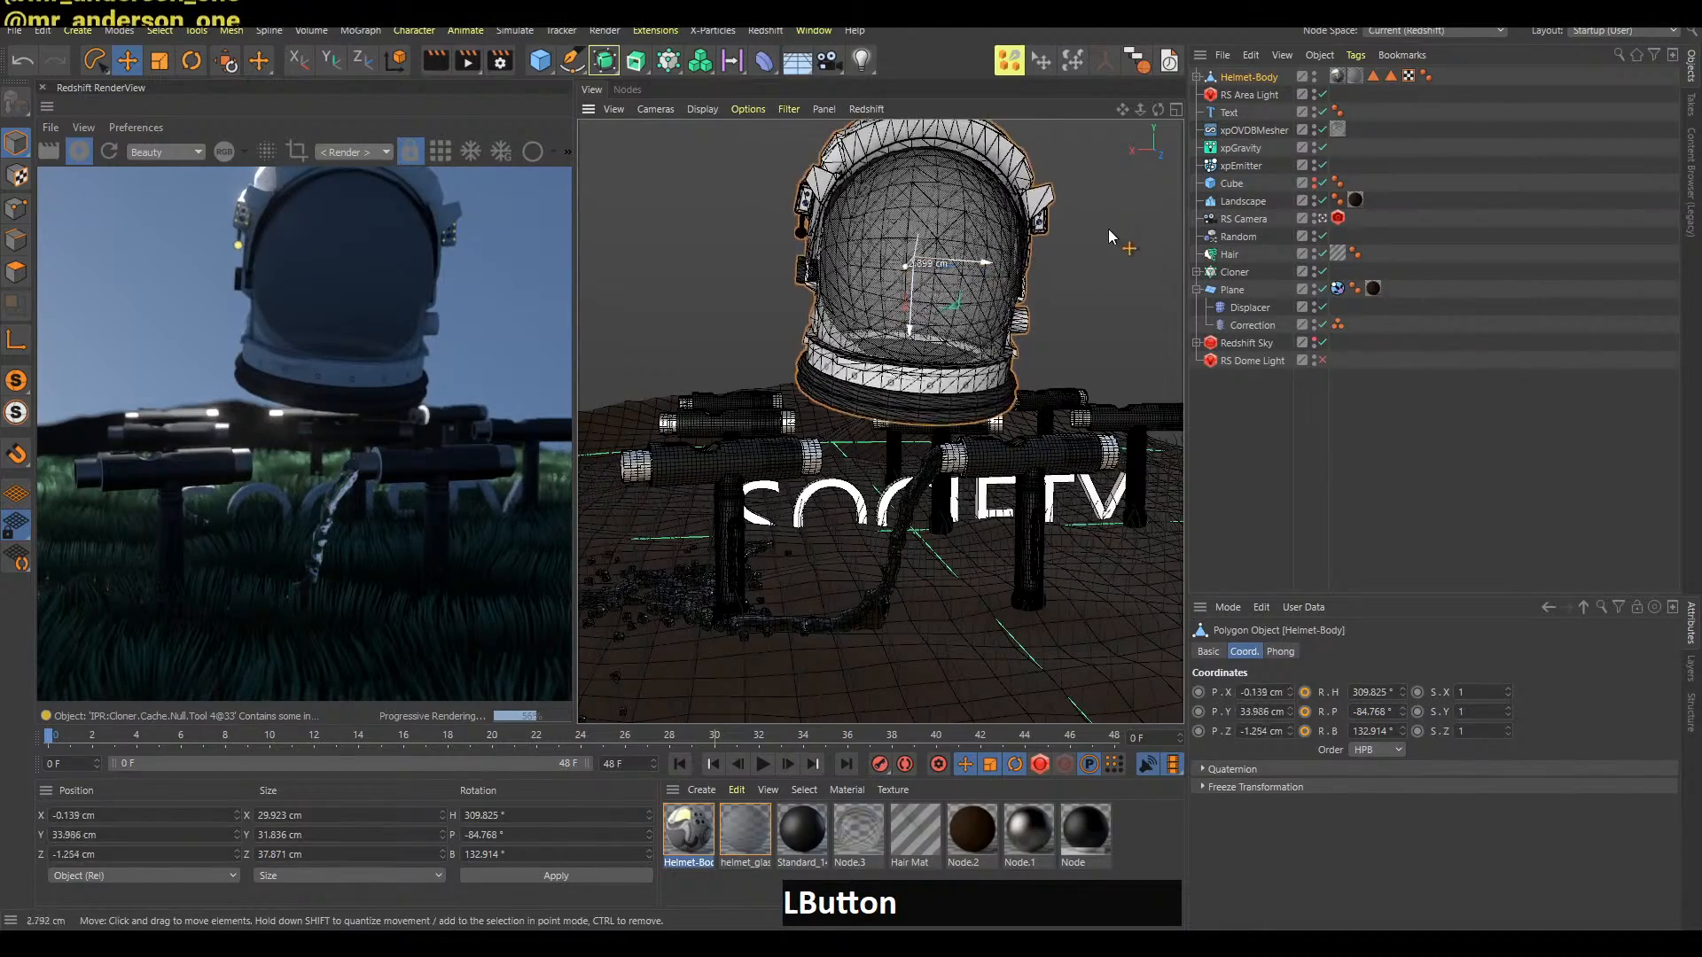
key("t")
left_click_drag(1060, 283, 997, 311)
key("r")
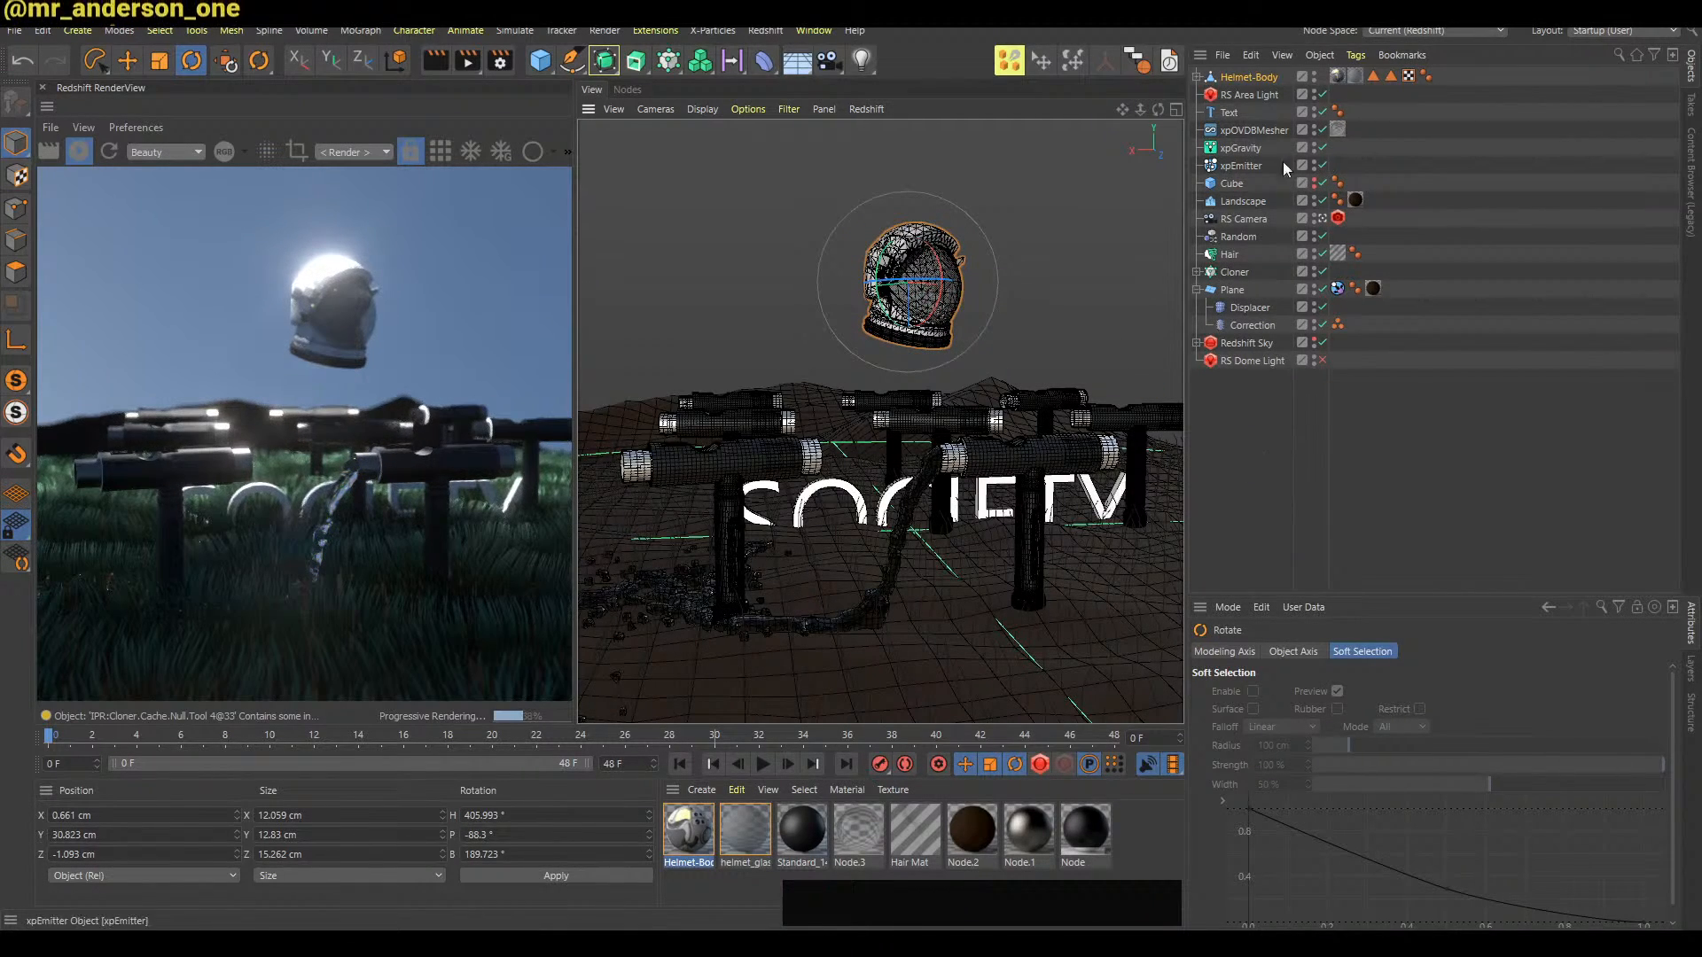
Set the Redshift Sky's heading to 395° and its pitch to 62°
left_click(1246, 343)
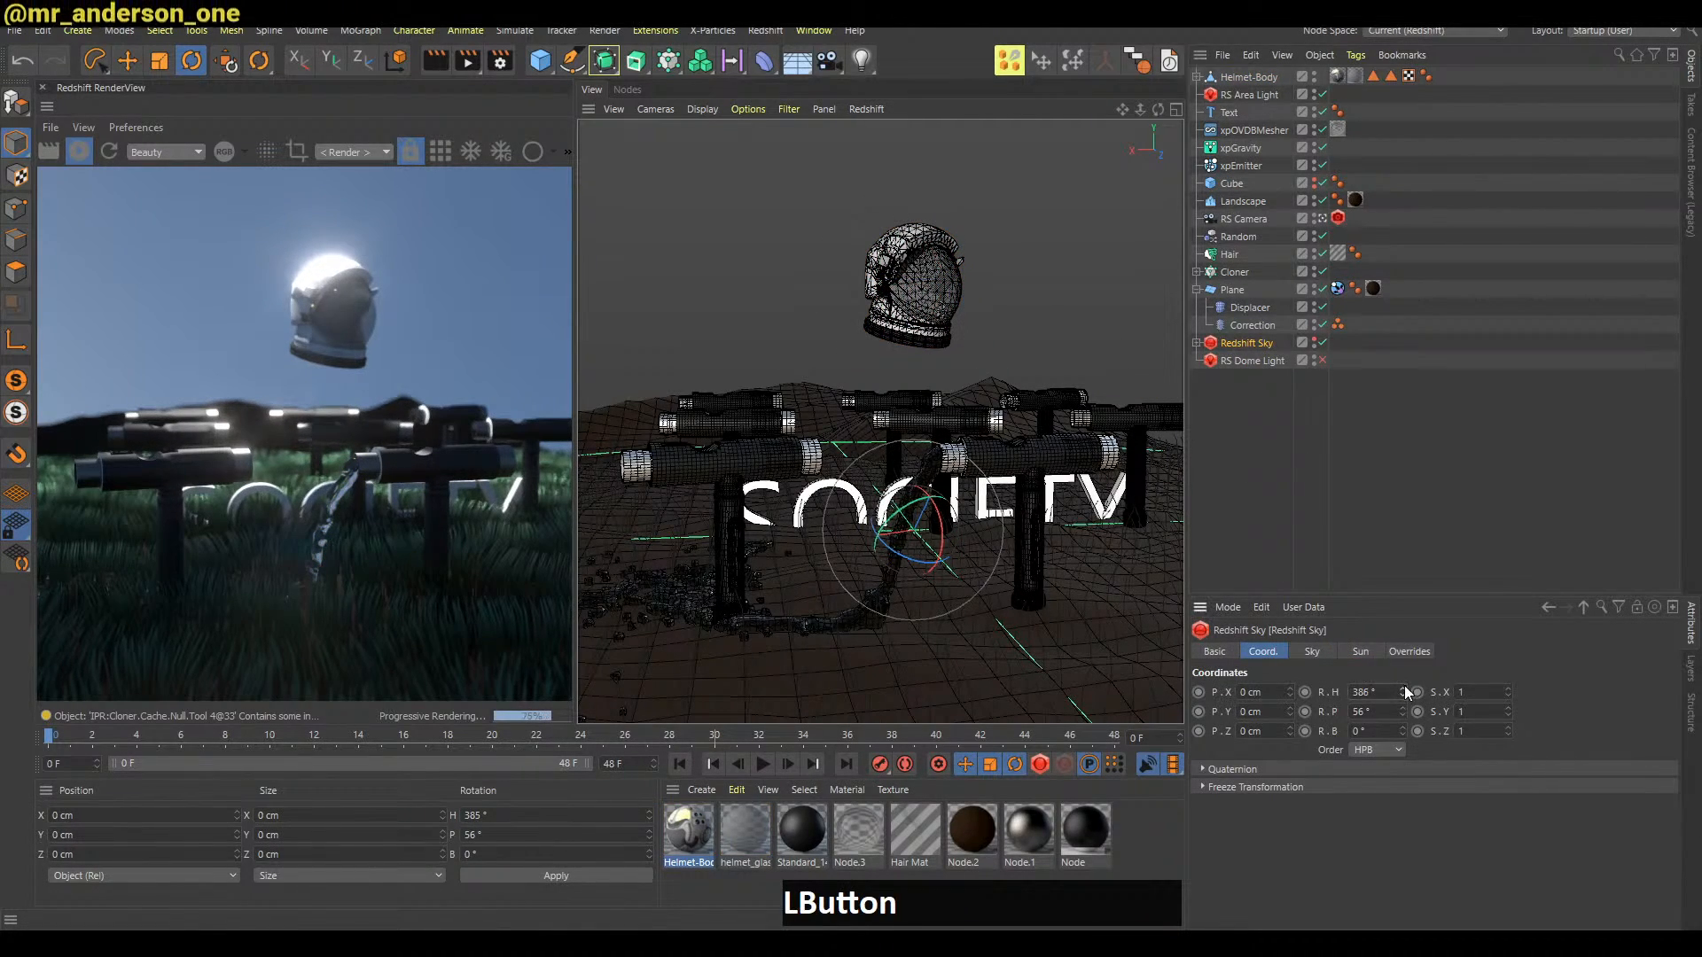
mouse_move(1404, 684)
left_mouse_down()
mouse_move(1404, 750)
mouse_move(1397, 673)
mouse_move(1401, 704)
left_mouse_up()
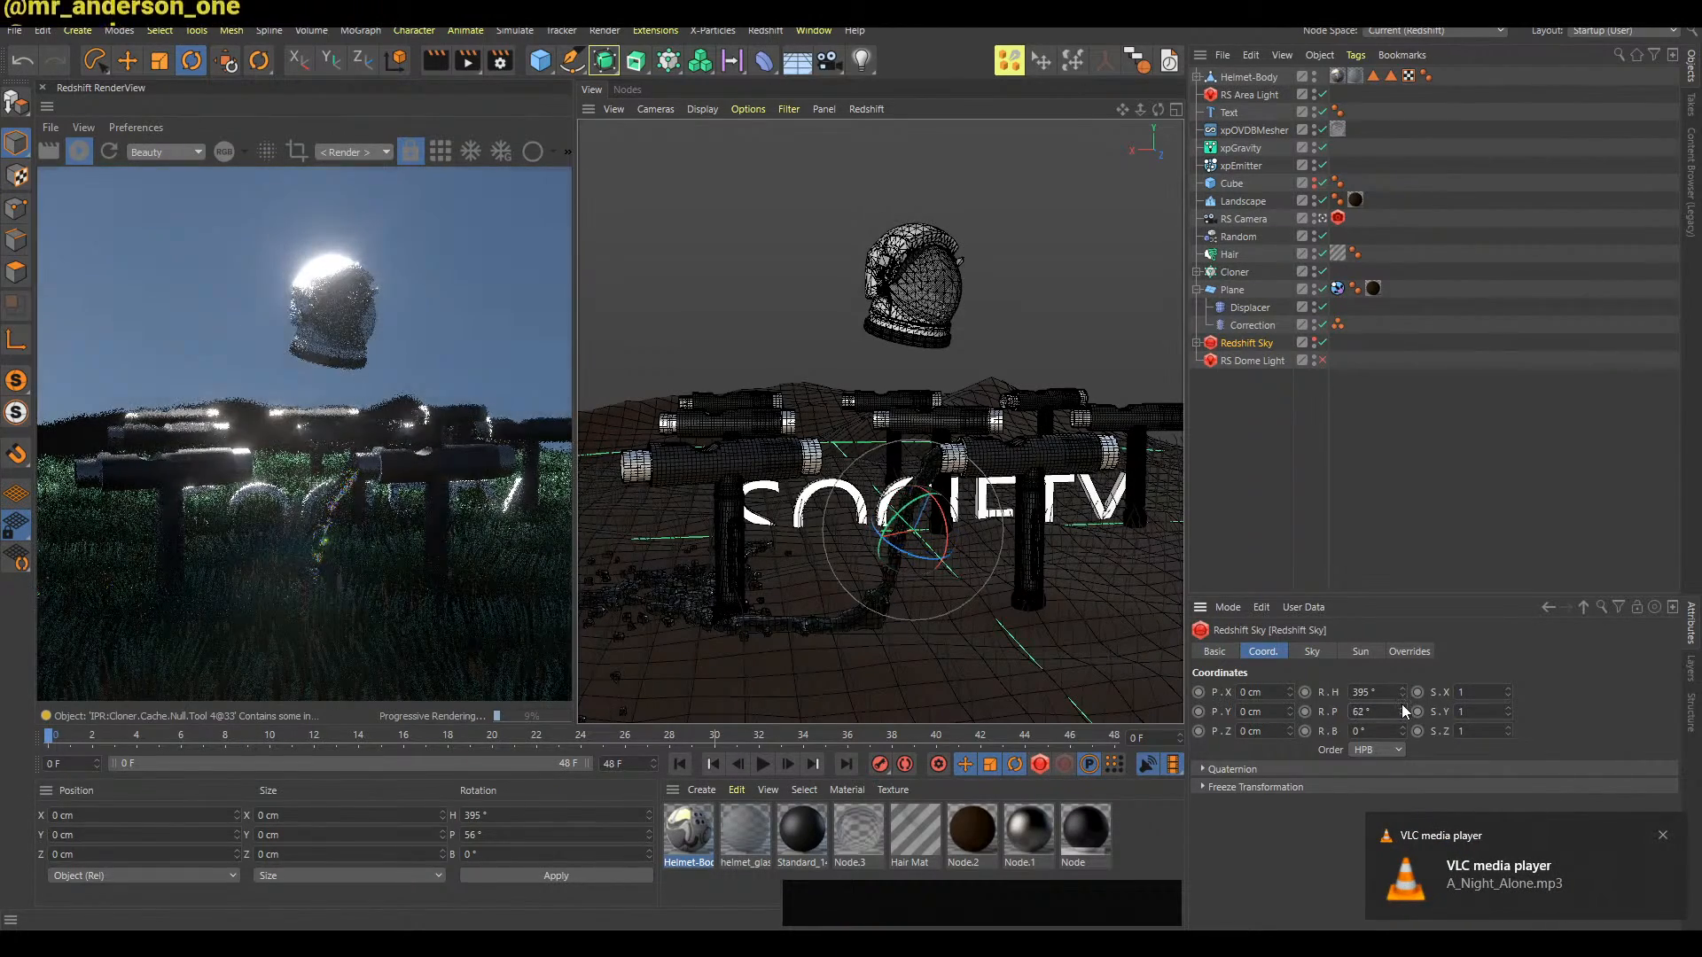
Move the helmet sideways to about X 24 cm, Y 33 cm and tilt its pitch to about -48°
left_click(941, 294)
key("t")
left_click_drag(934, 275, 865, 248)
key("e")
key("r")
left_click_drag(736, 289, 810, 268)
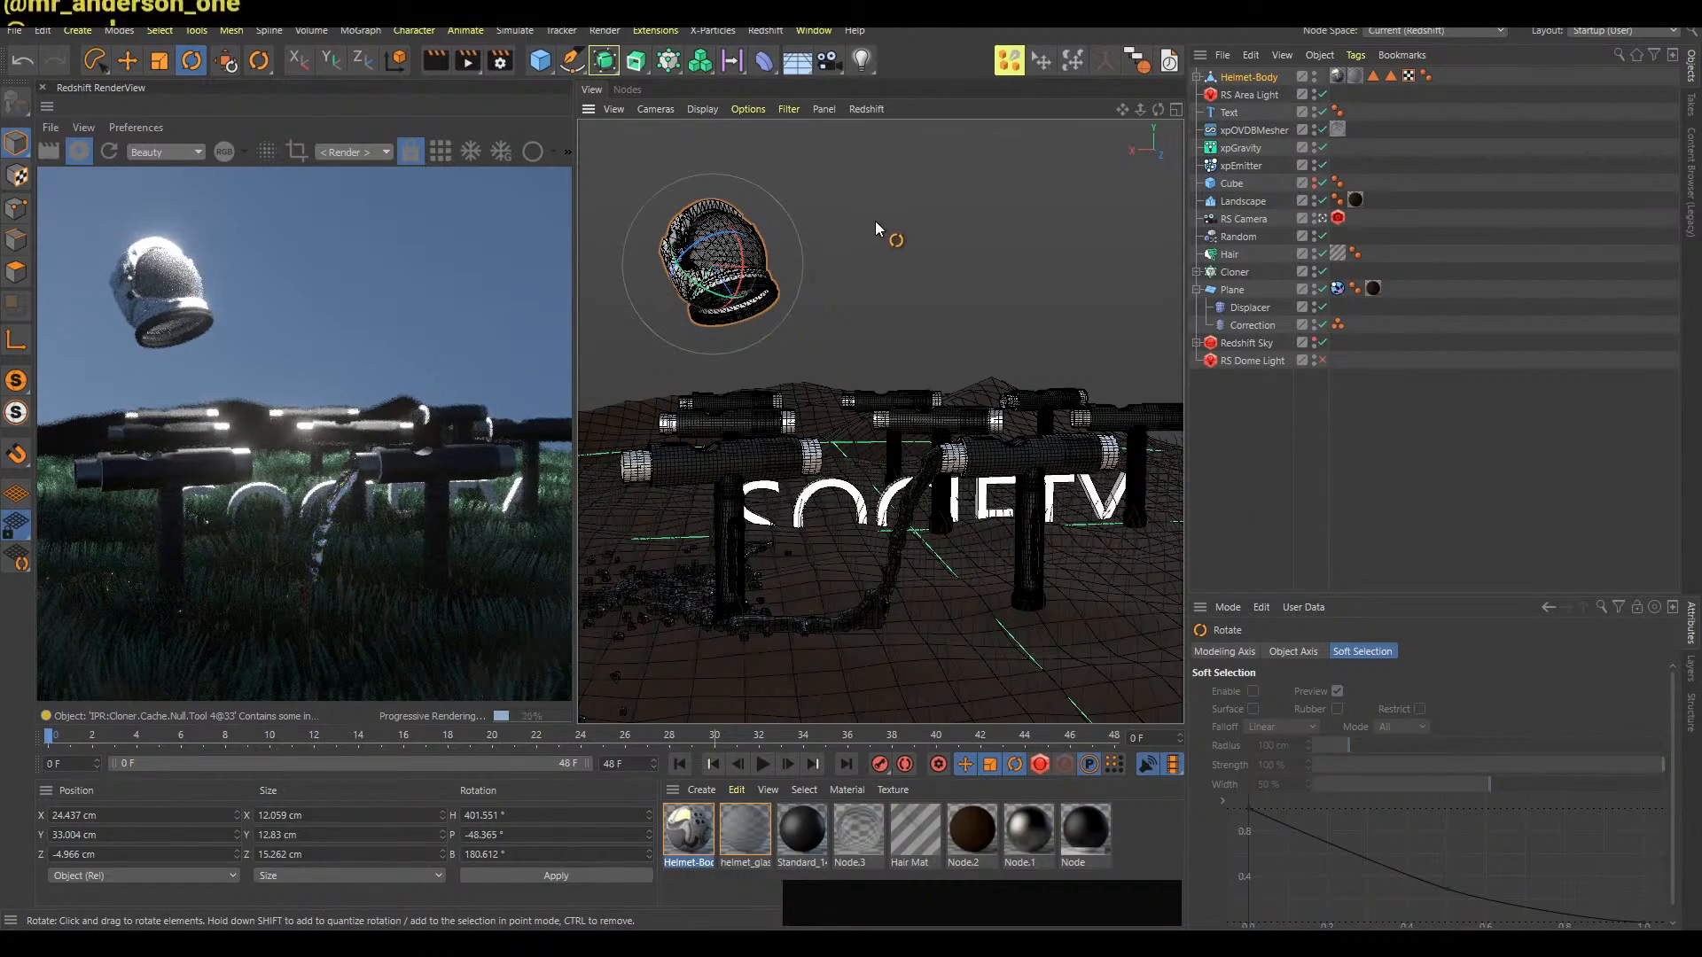
Lower the helmet onto the grass beside the SOCIETY text, scale it to about 8 × 8 × 10 cm and tilt it
key("e")
left_click_drag(880, 223, 784, 499)
key("t")
key("e")
key("r")
left_click_drag(647, 532, 702, 512)
key("r")
key("t")
left_click_drag(773, 466, 683, 508)
key("r")
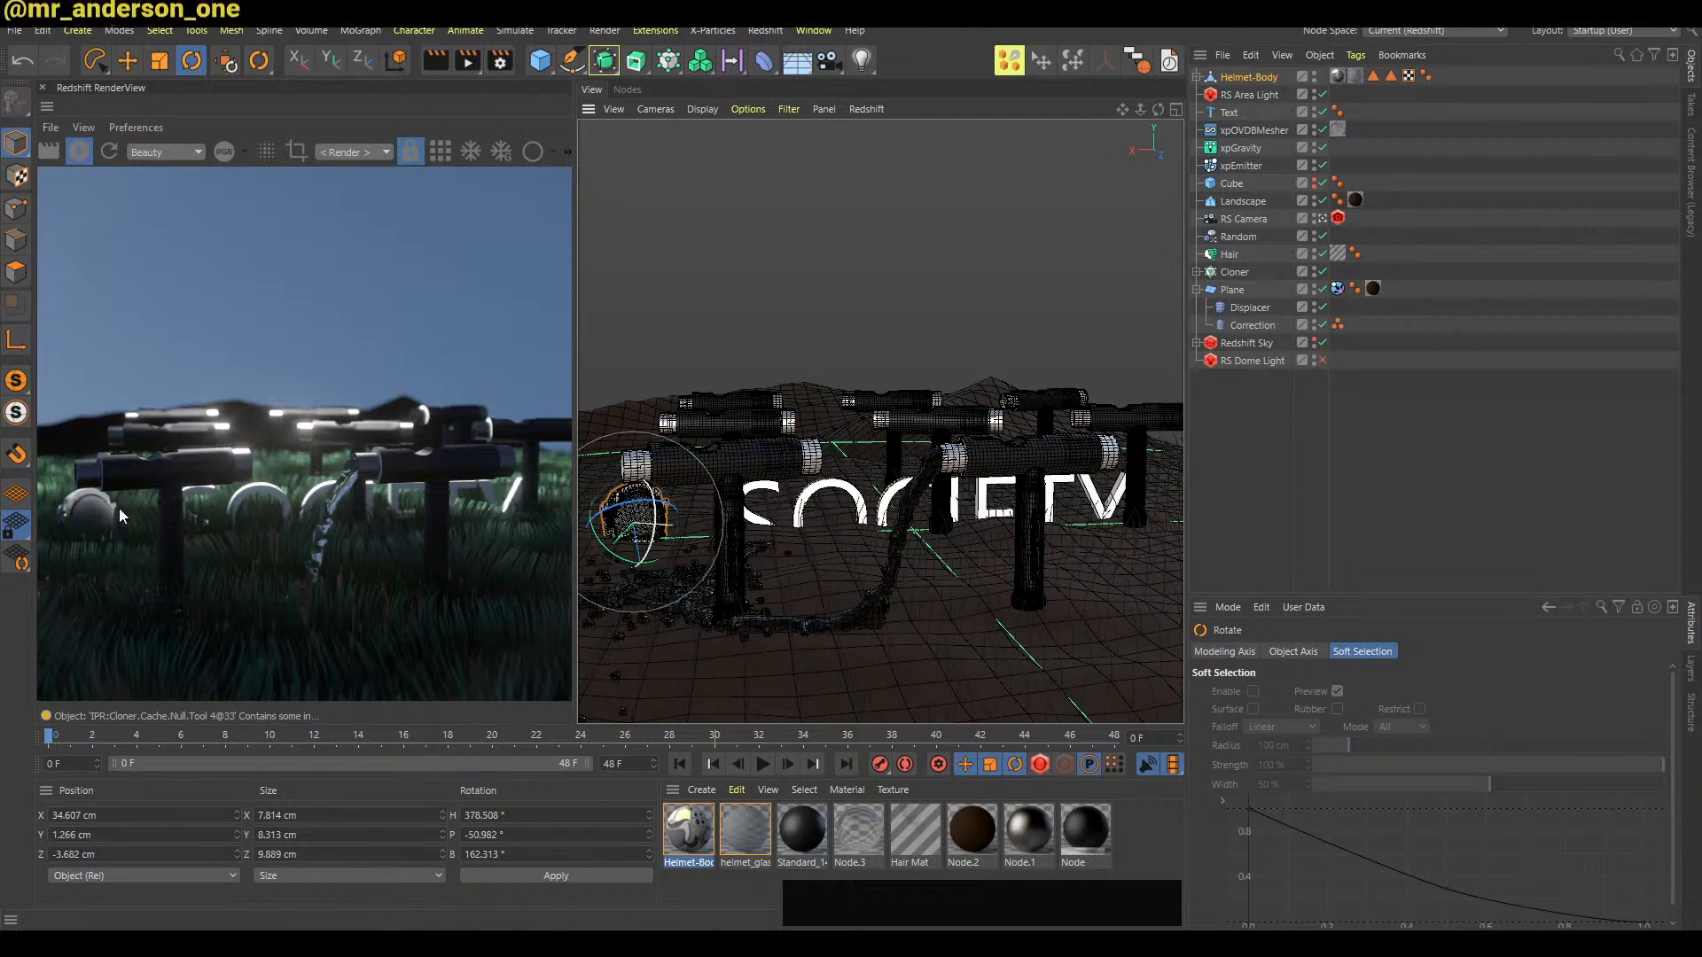
Set the helmet's bank to about 165°, nudge it slightly lower in the grass and deselect it
left_click_drag(651, 519, 659, 496)
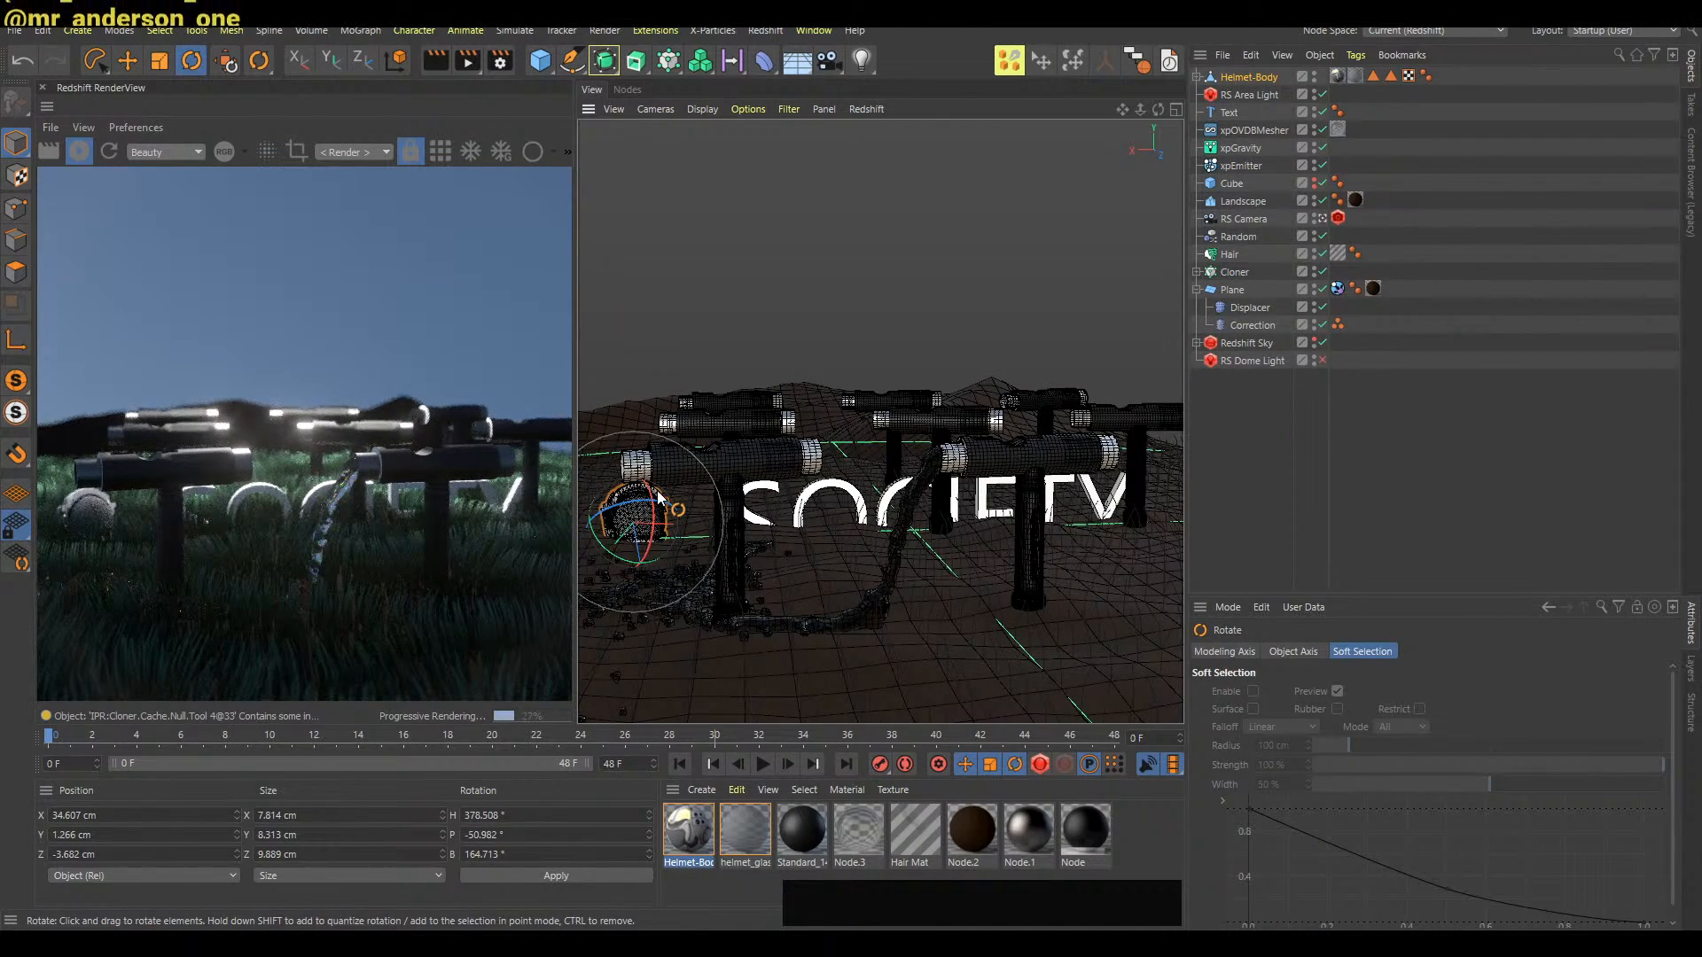
key("e")
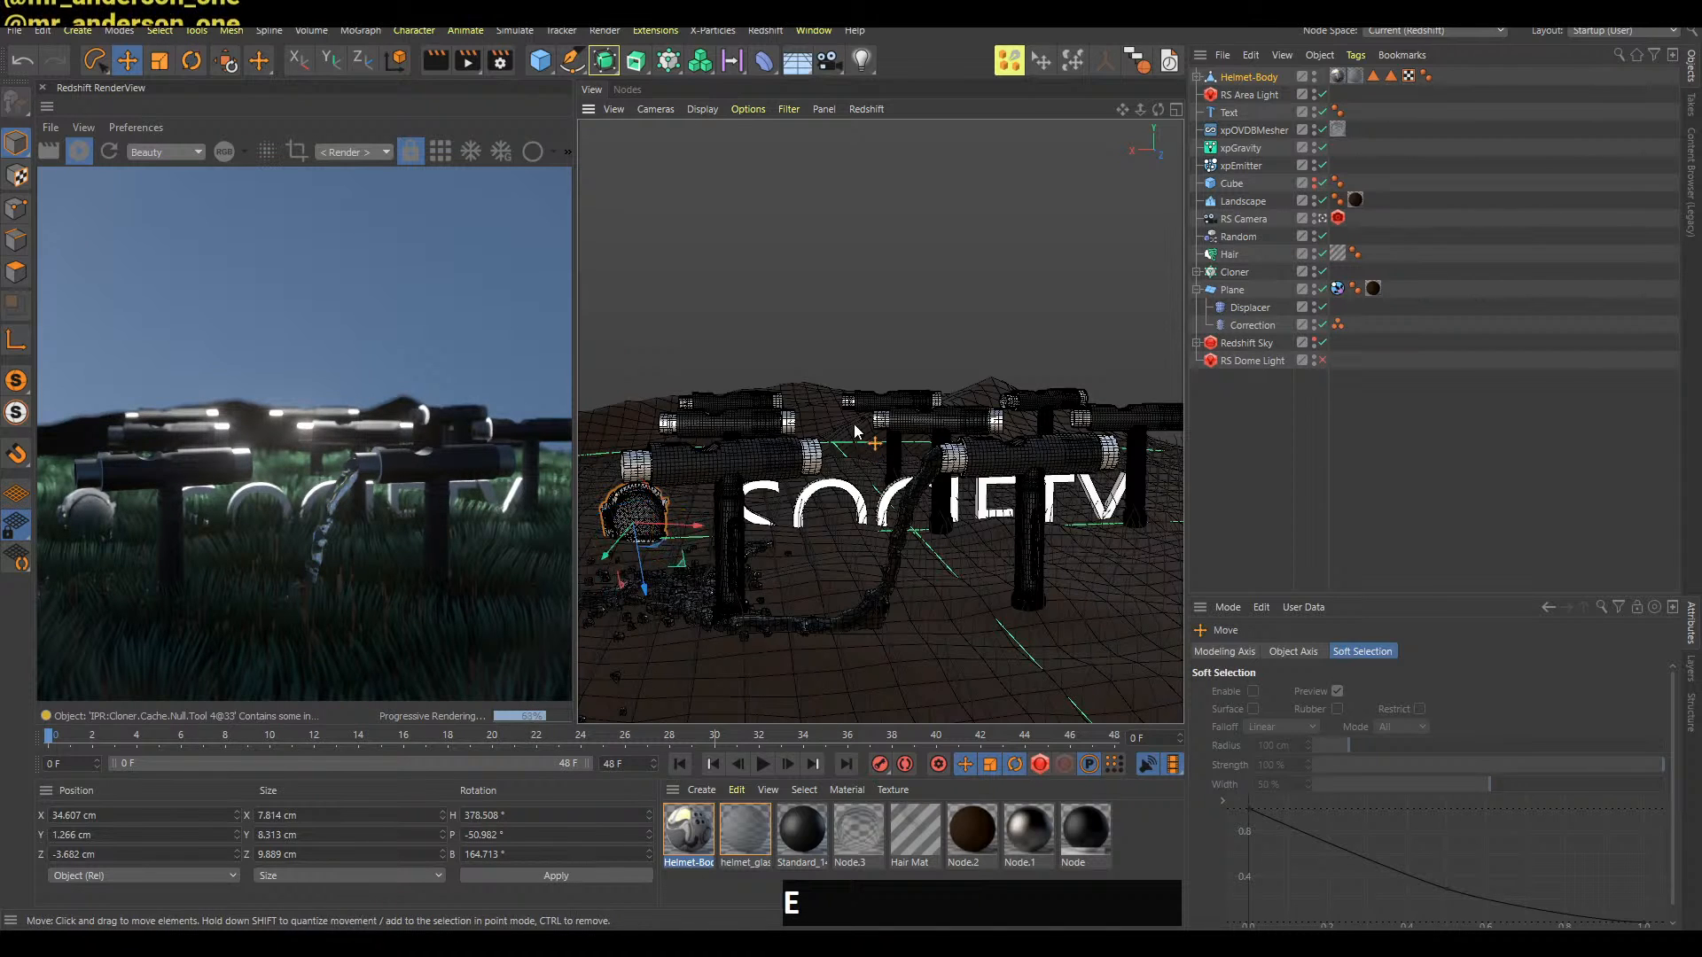
left_click_drag(856, 450, 861, 446)
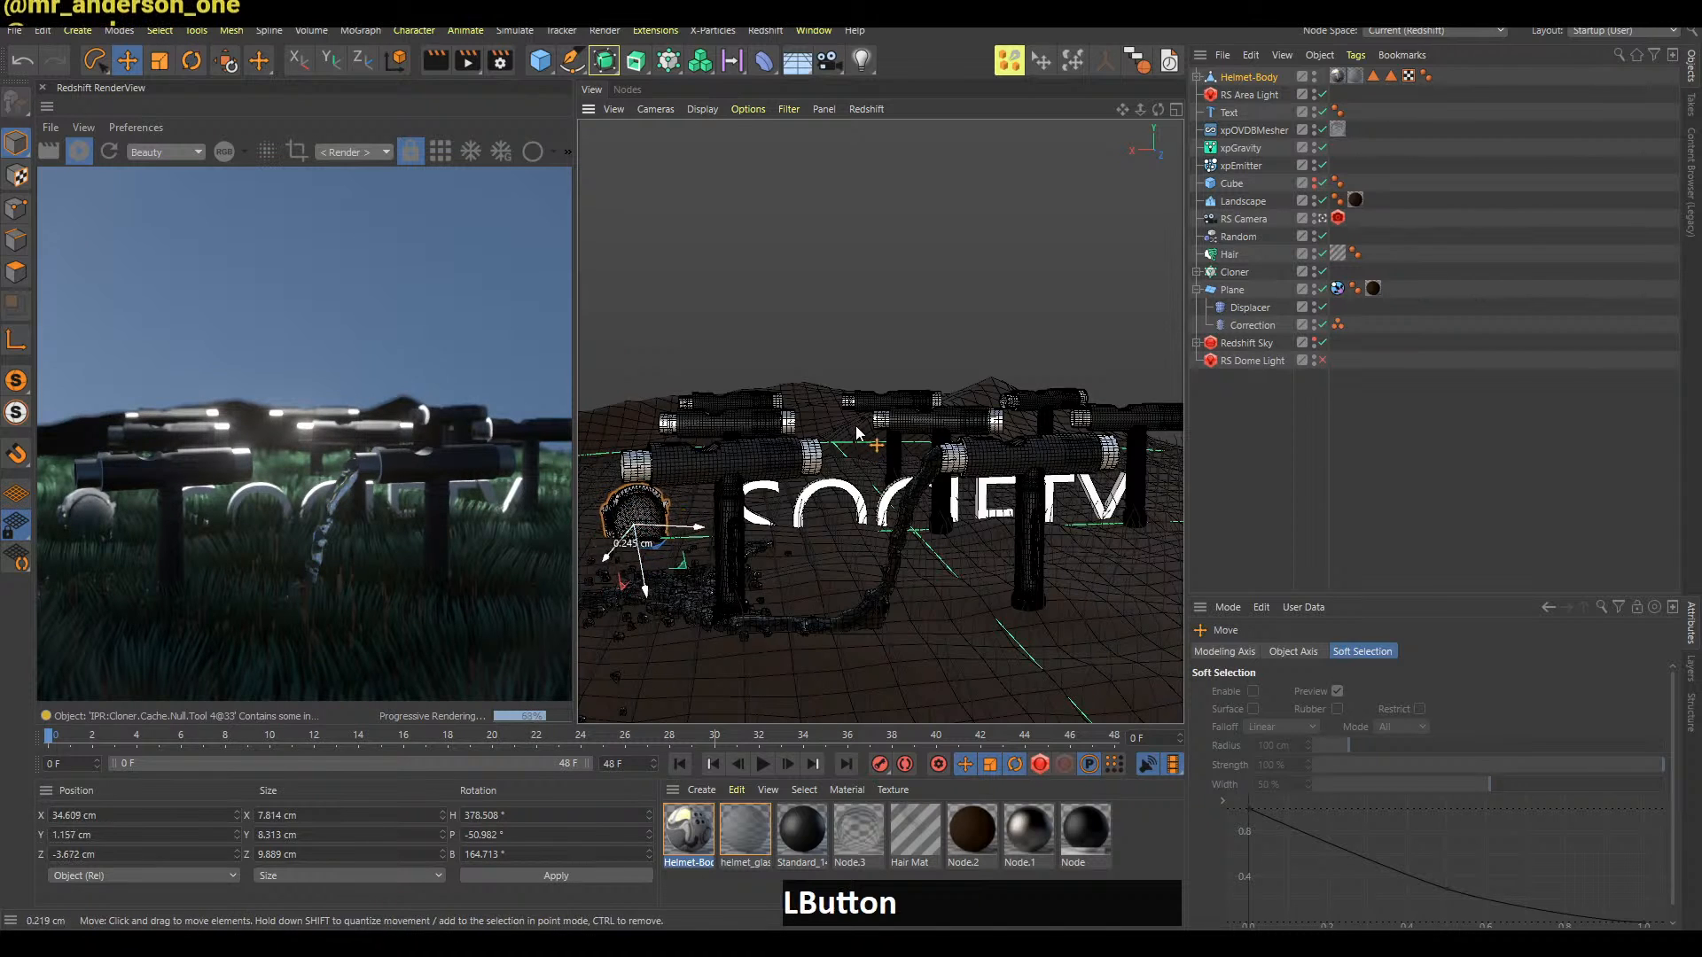
left_click(1275, 491)
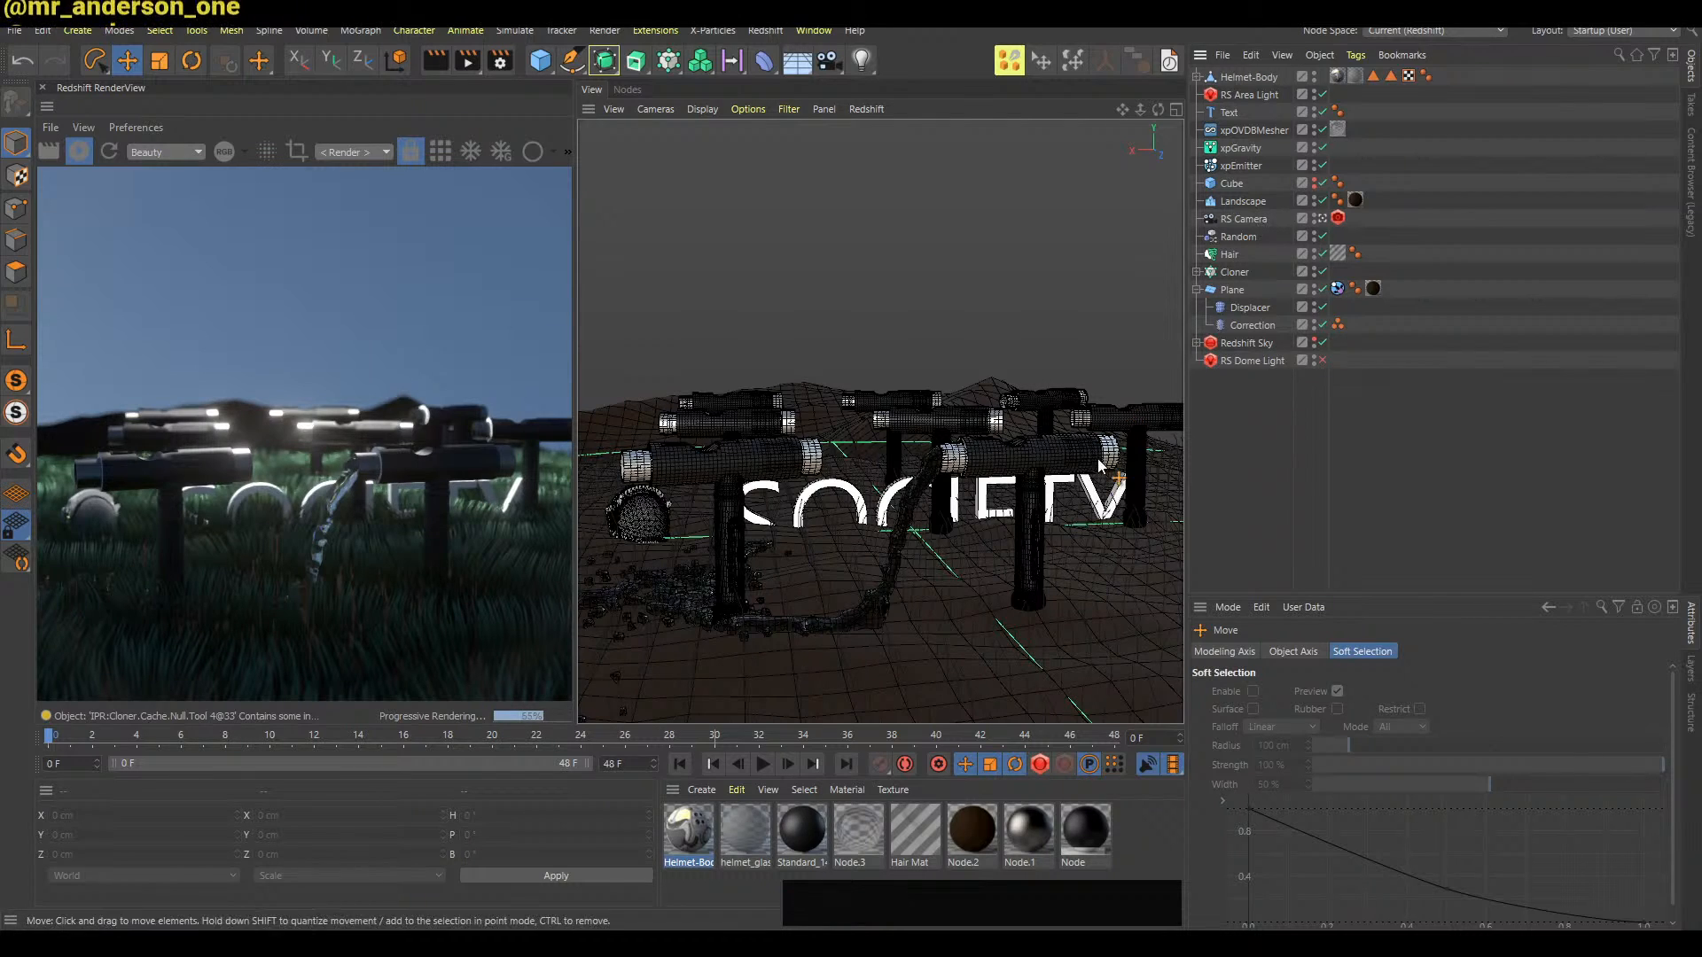
Switch to the browser, check the live chat and look through Sketchfab's astronaut search results for other models
key("b")
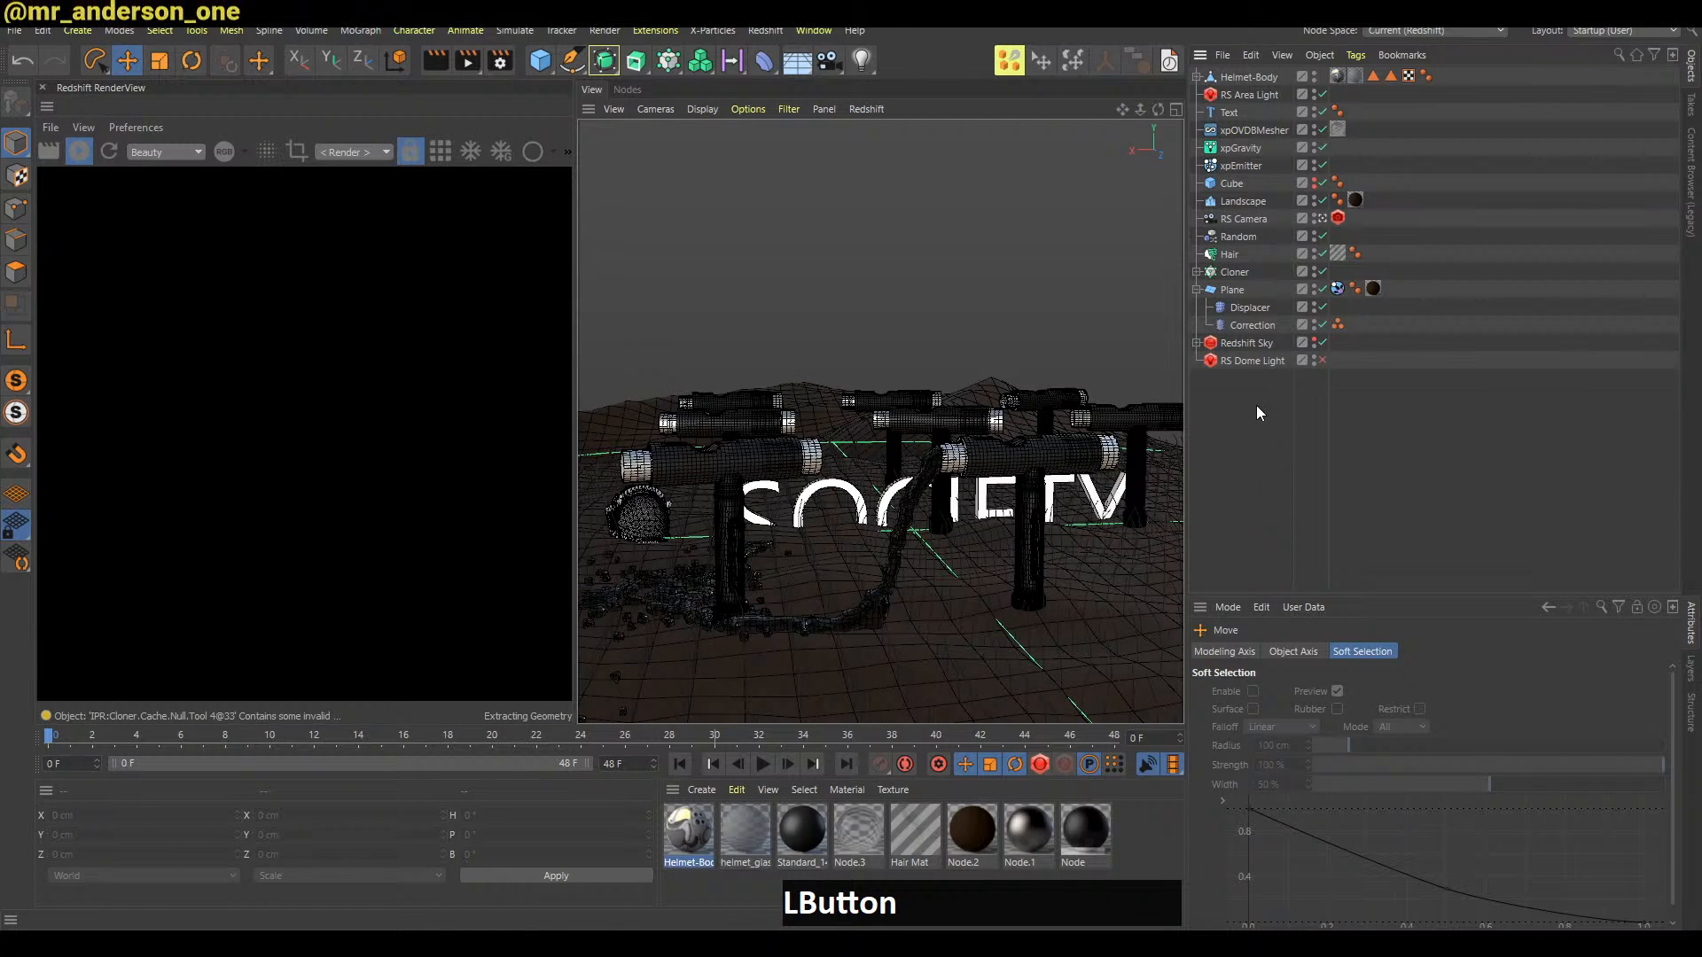
key("alt+Tab")
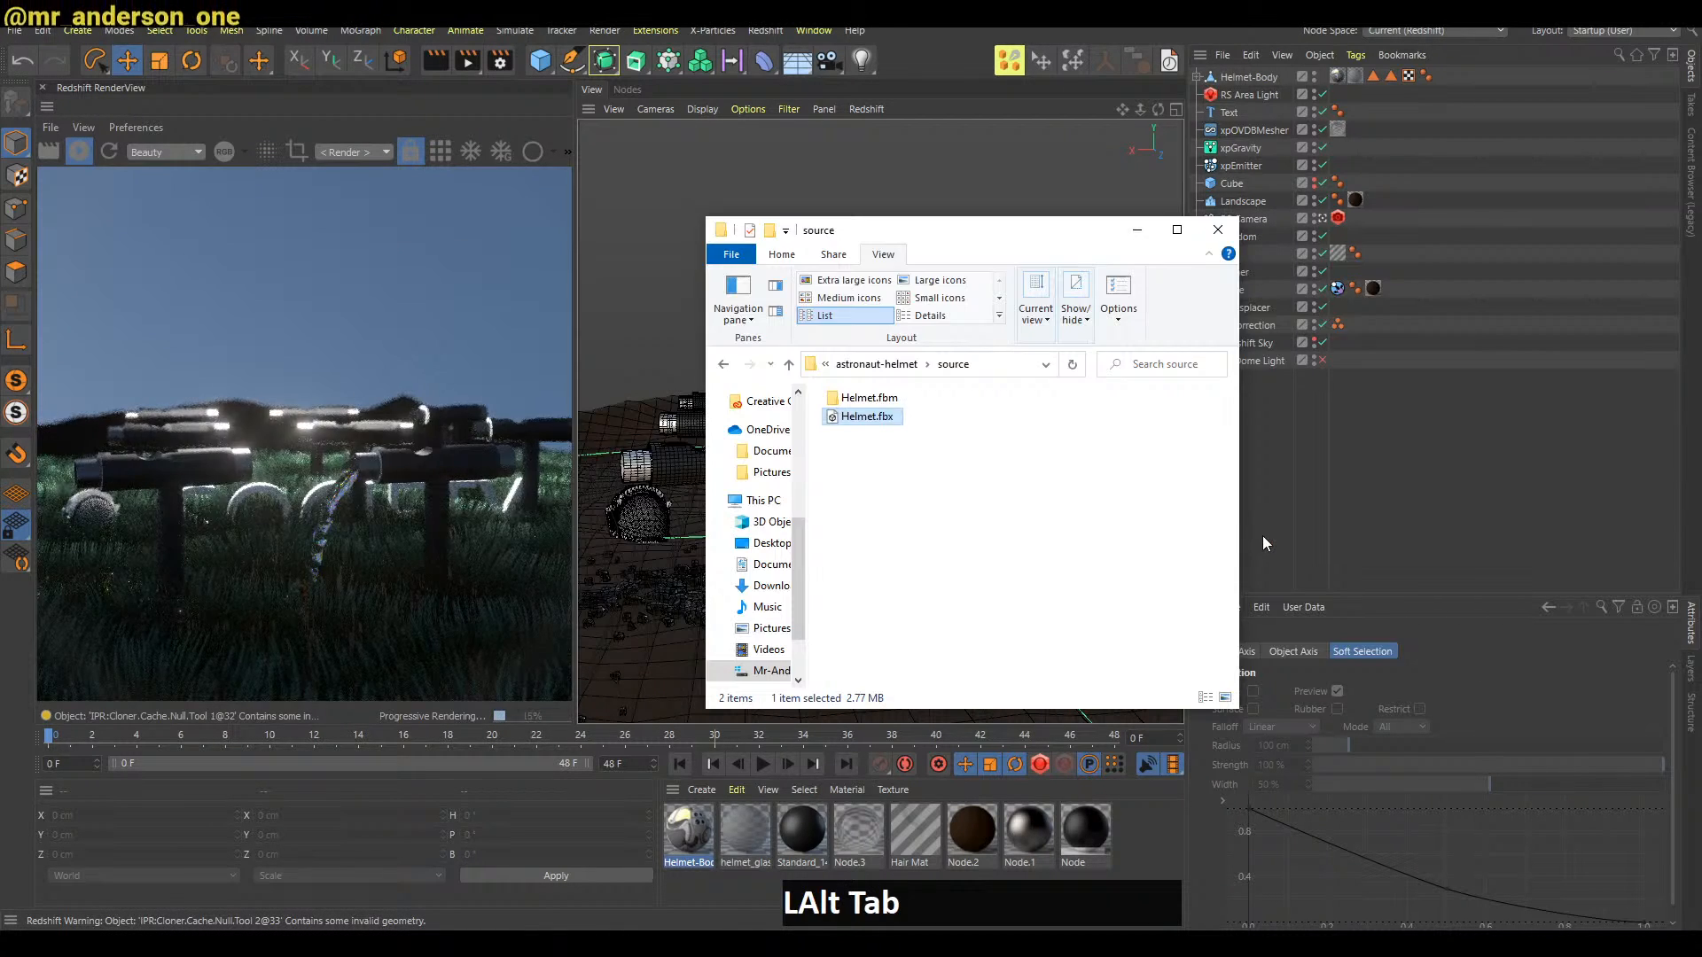
key("alt+Tab")
key("alt+Tab")
key("alt+Tab")
key("alt+Tab")
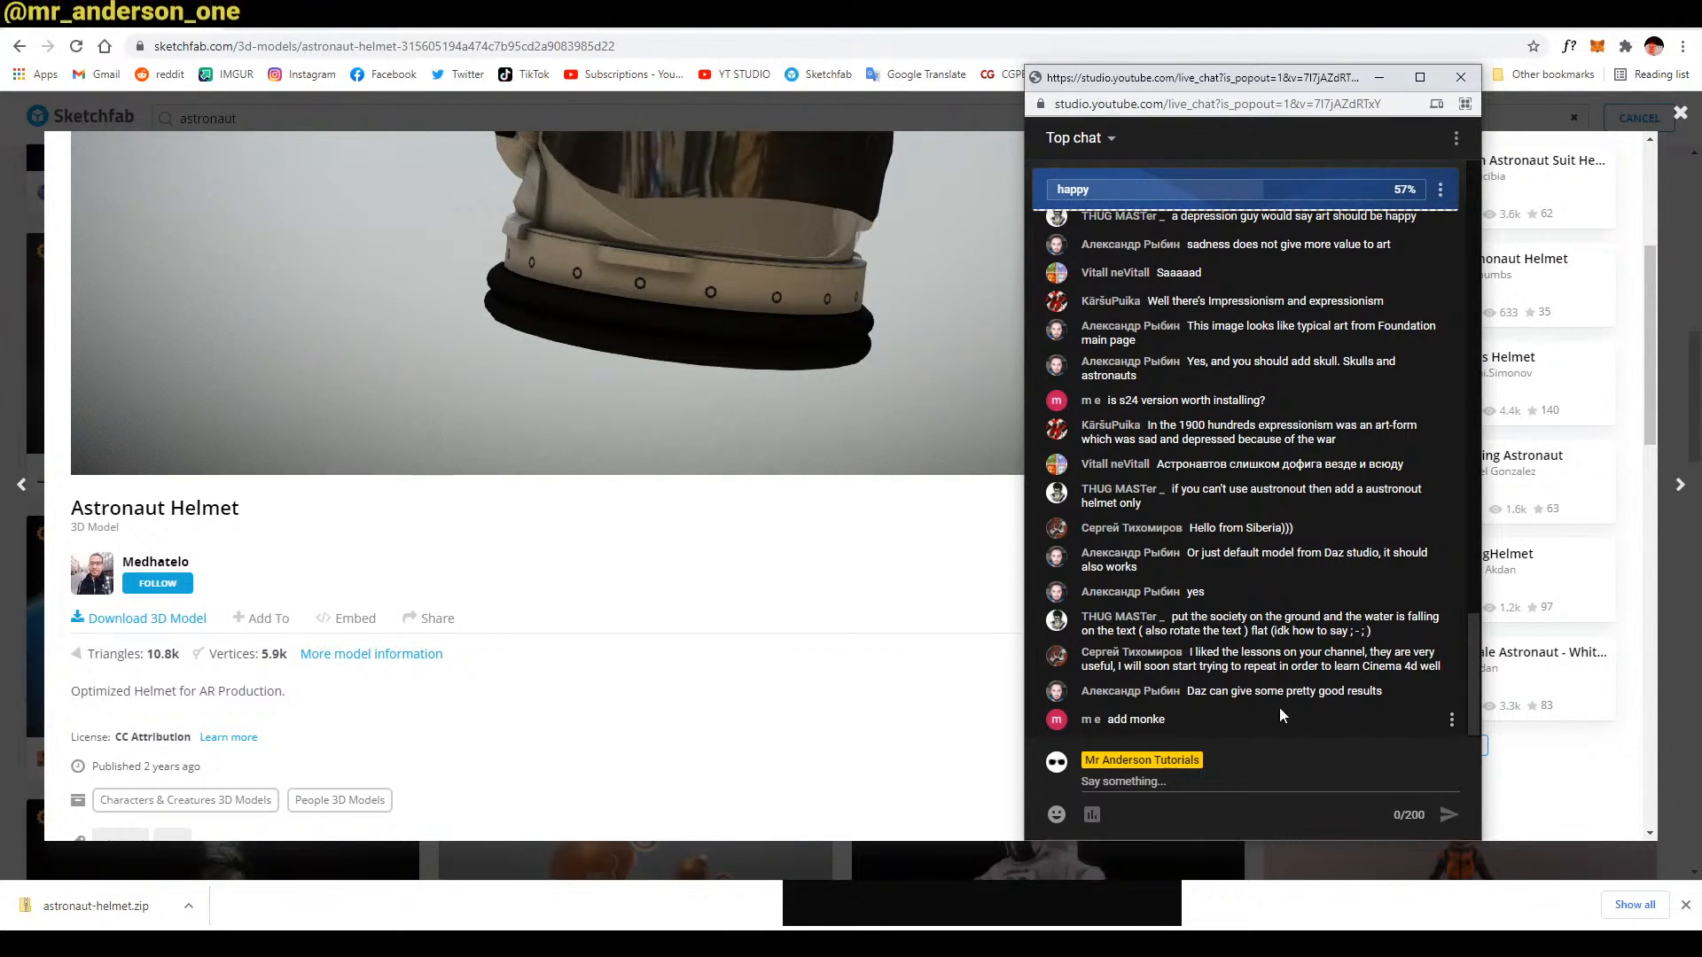
left_click(1388, 693)
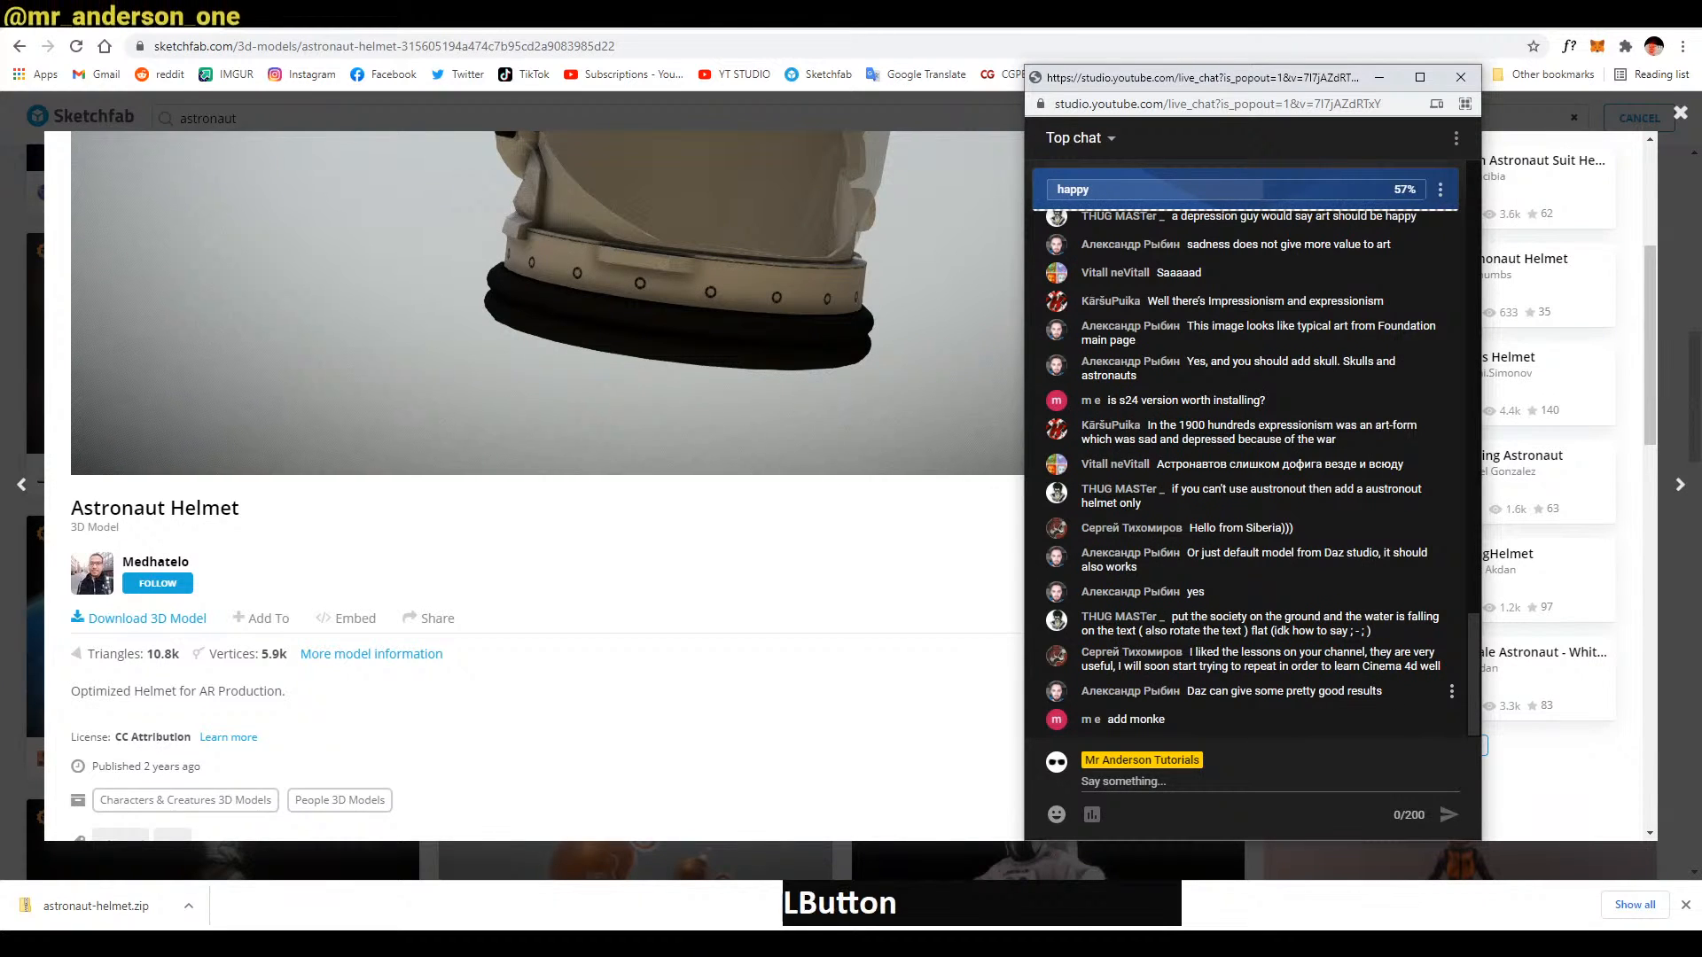
left_click(981, 670)
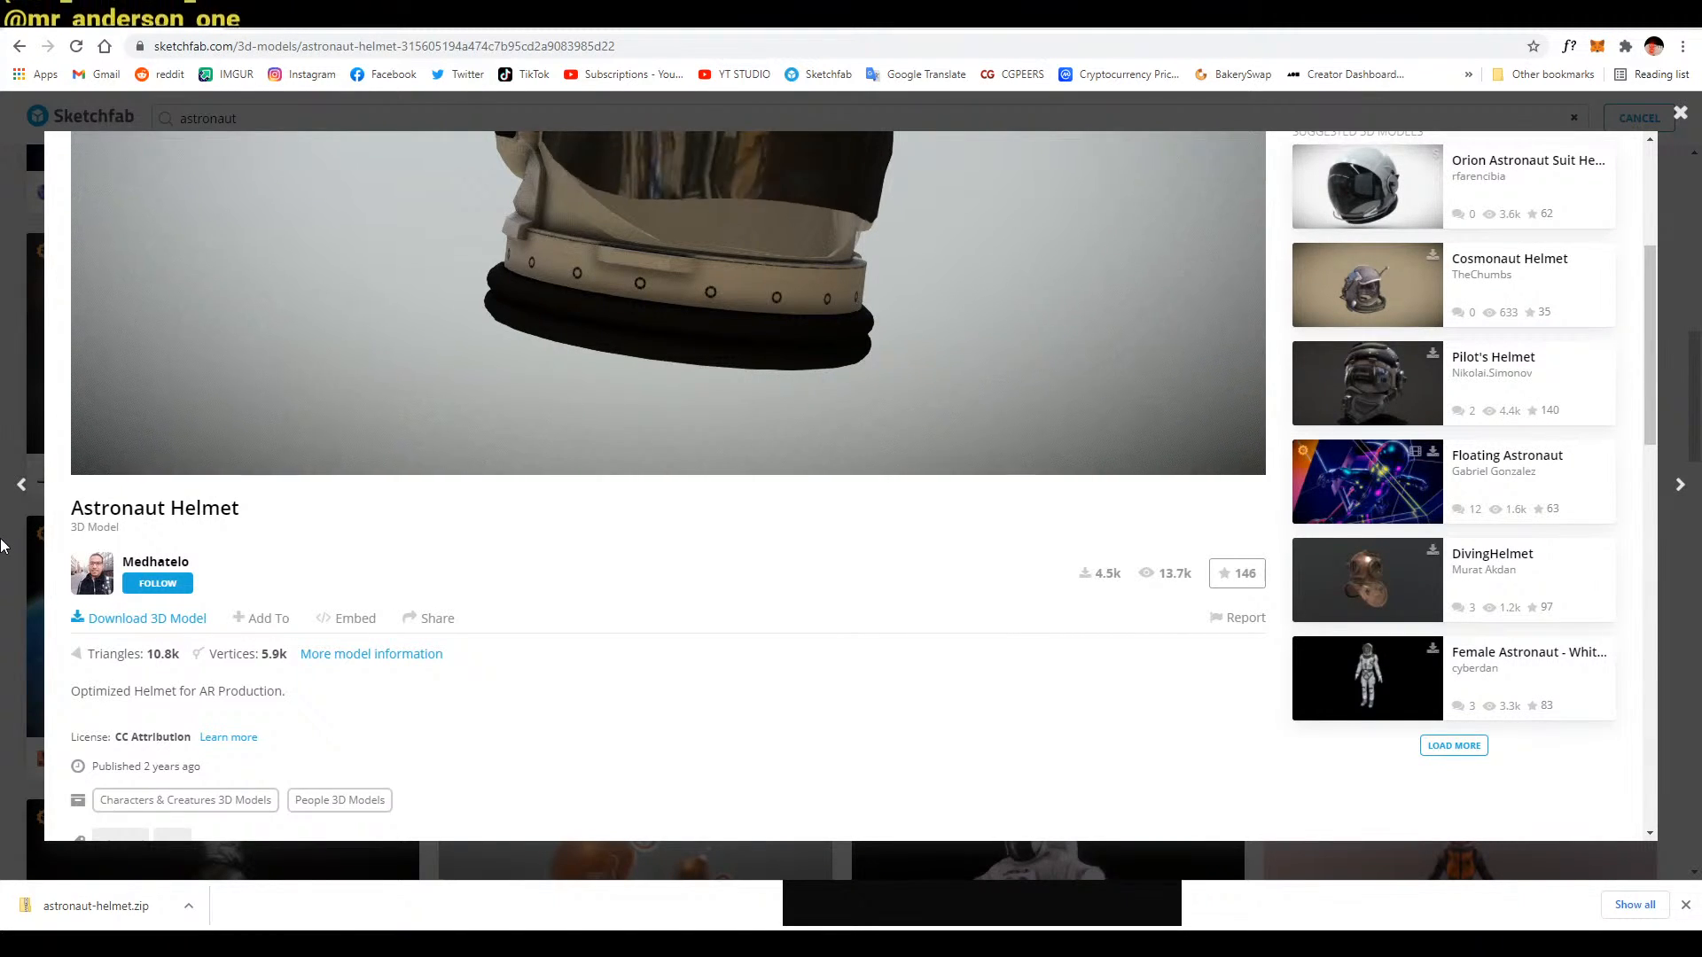
left_click(11, 467)
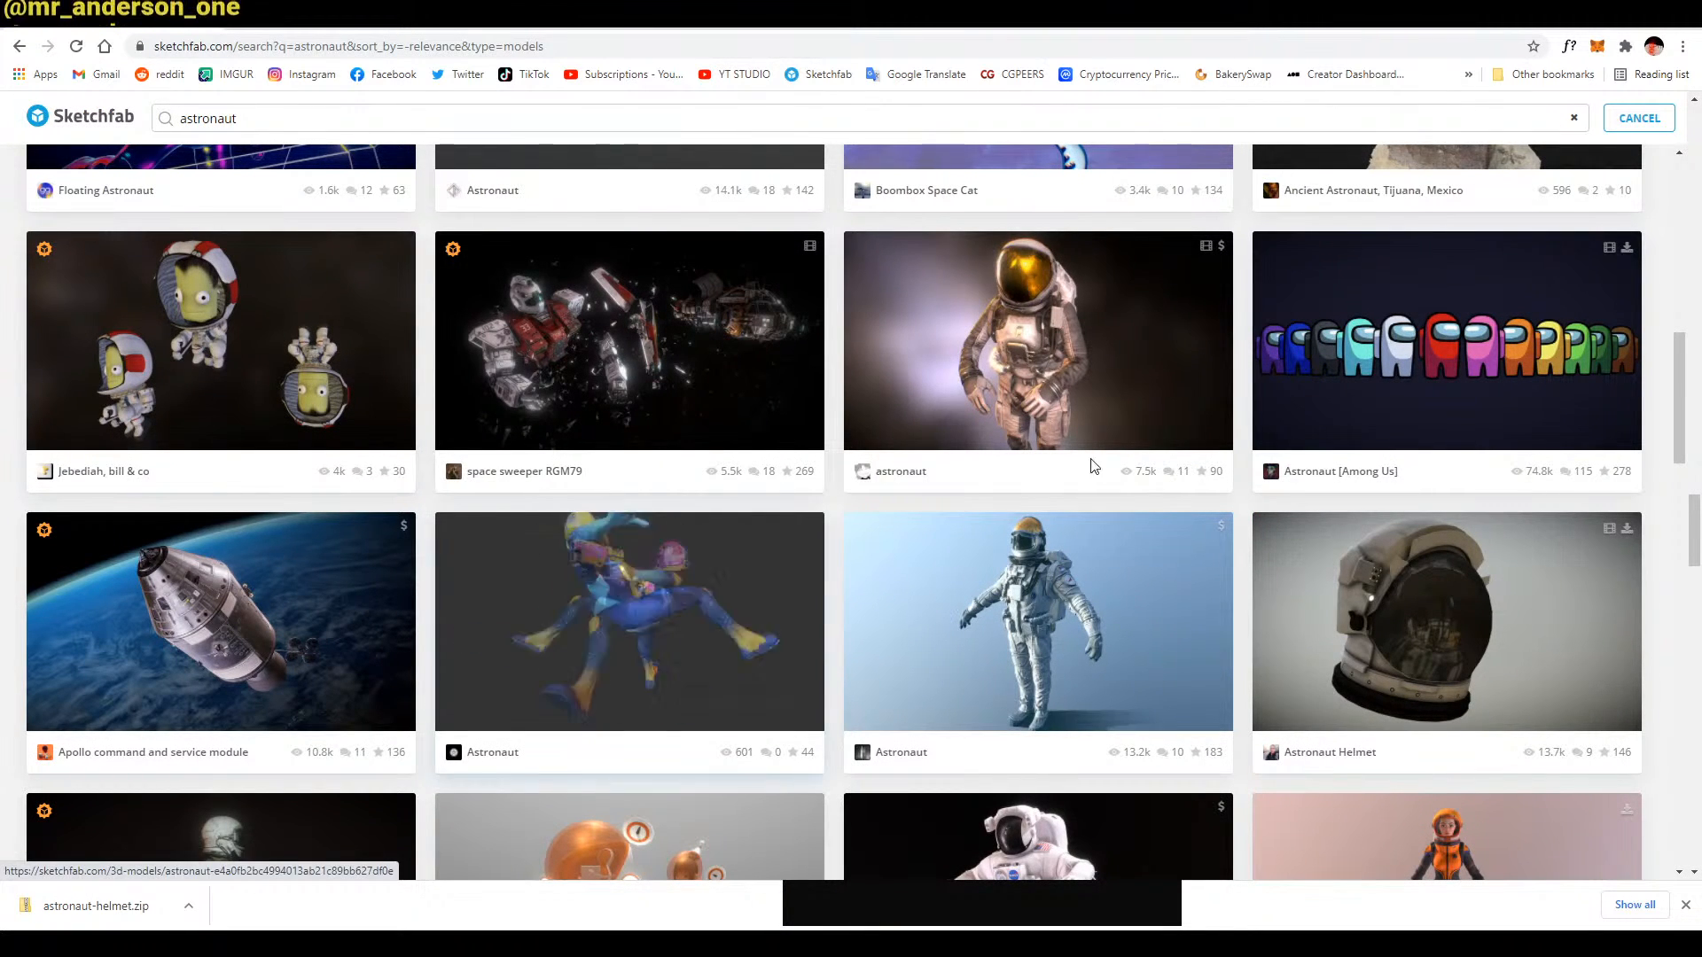
scroll(1076, 502, "down", 2)
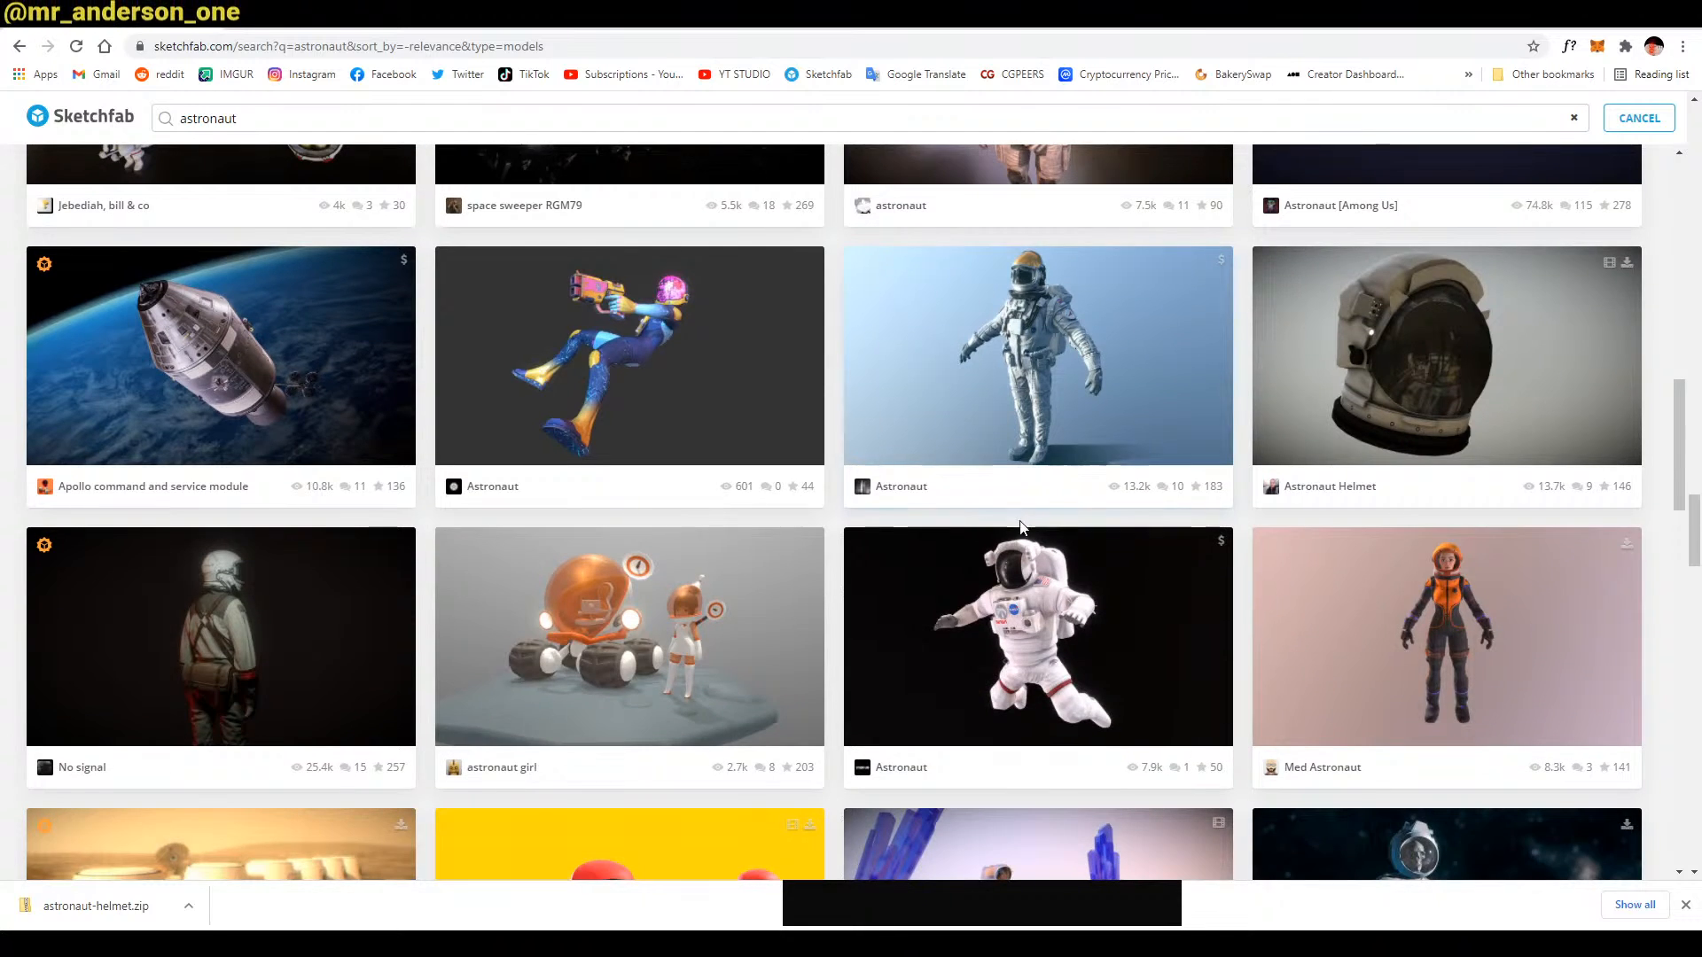
scroll(1075, 501, "up", 12)
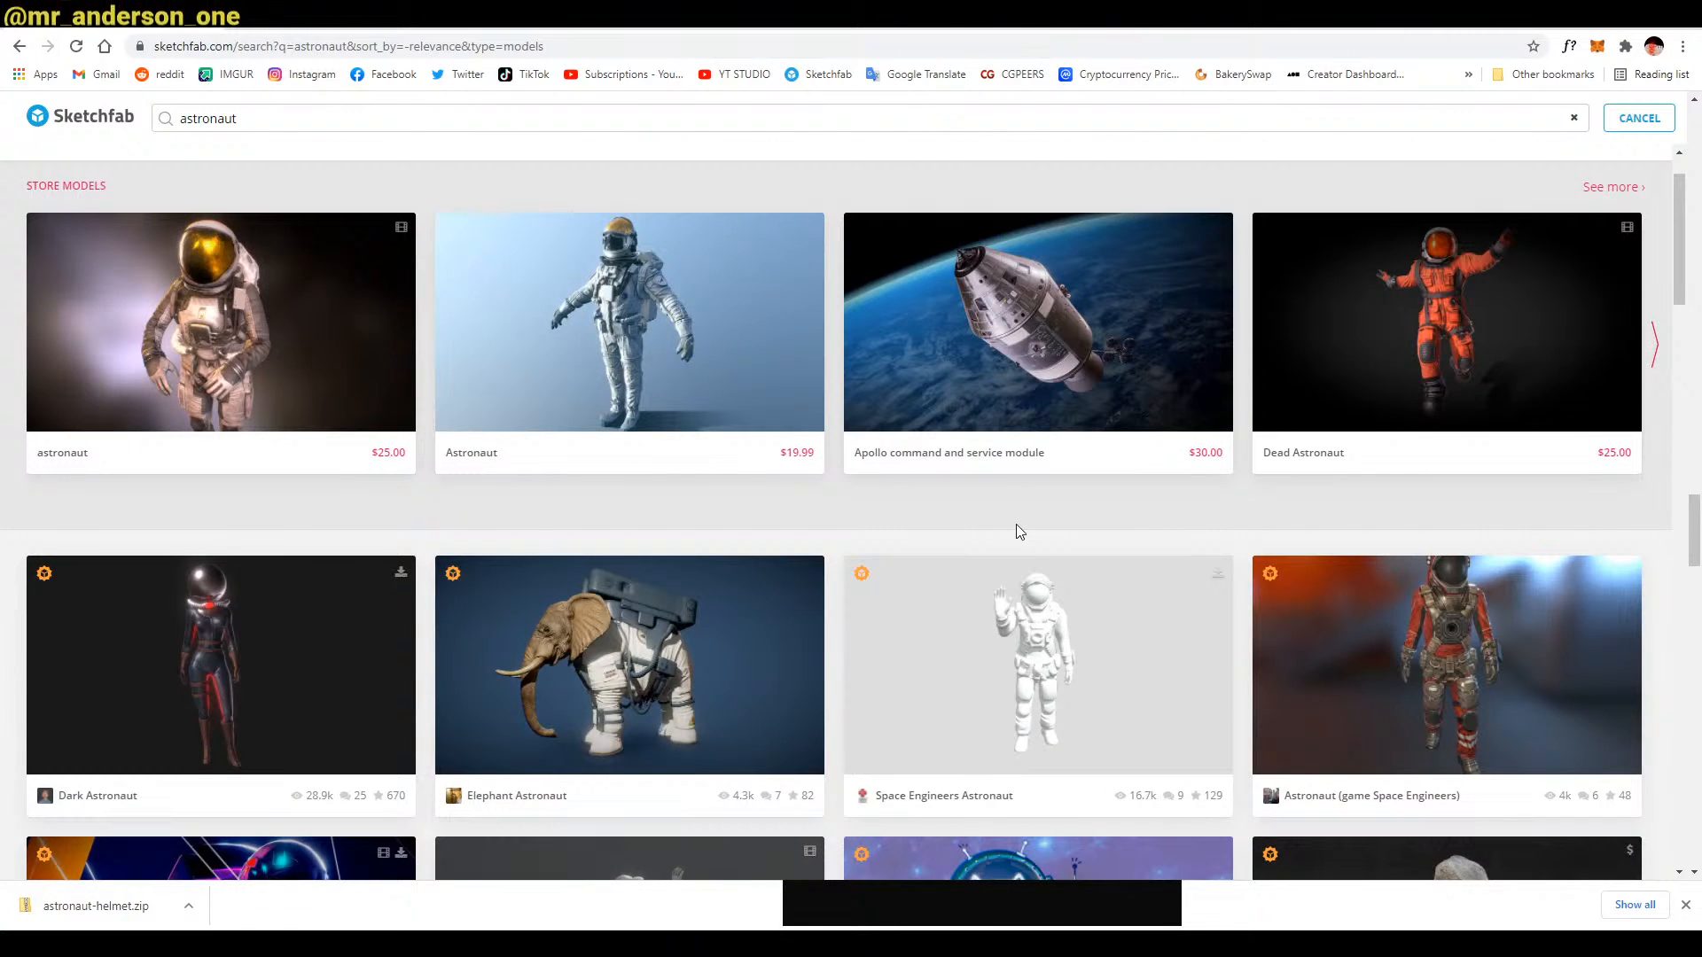
left_click(1615, 26)
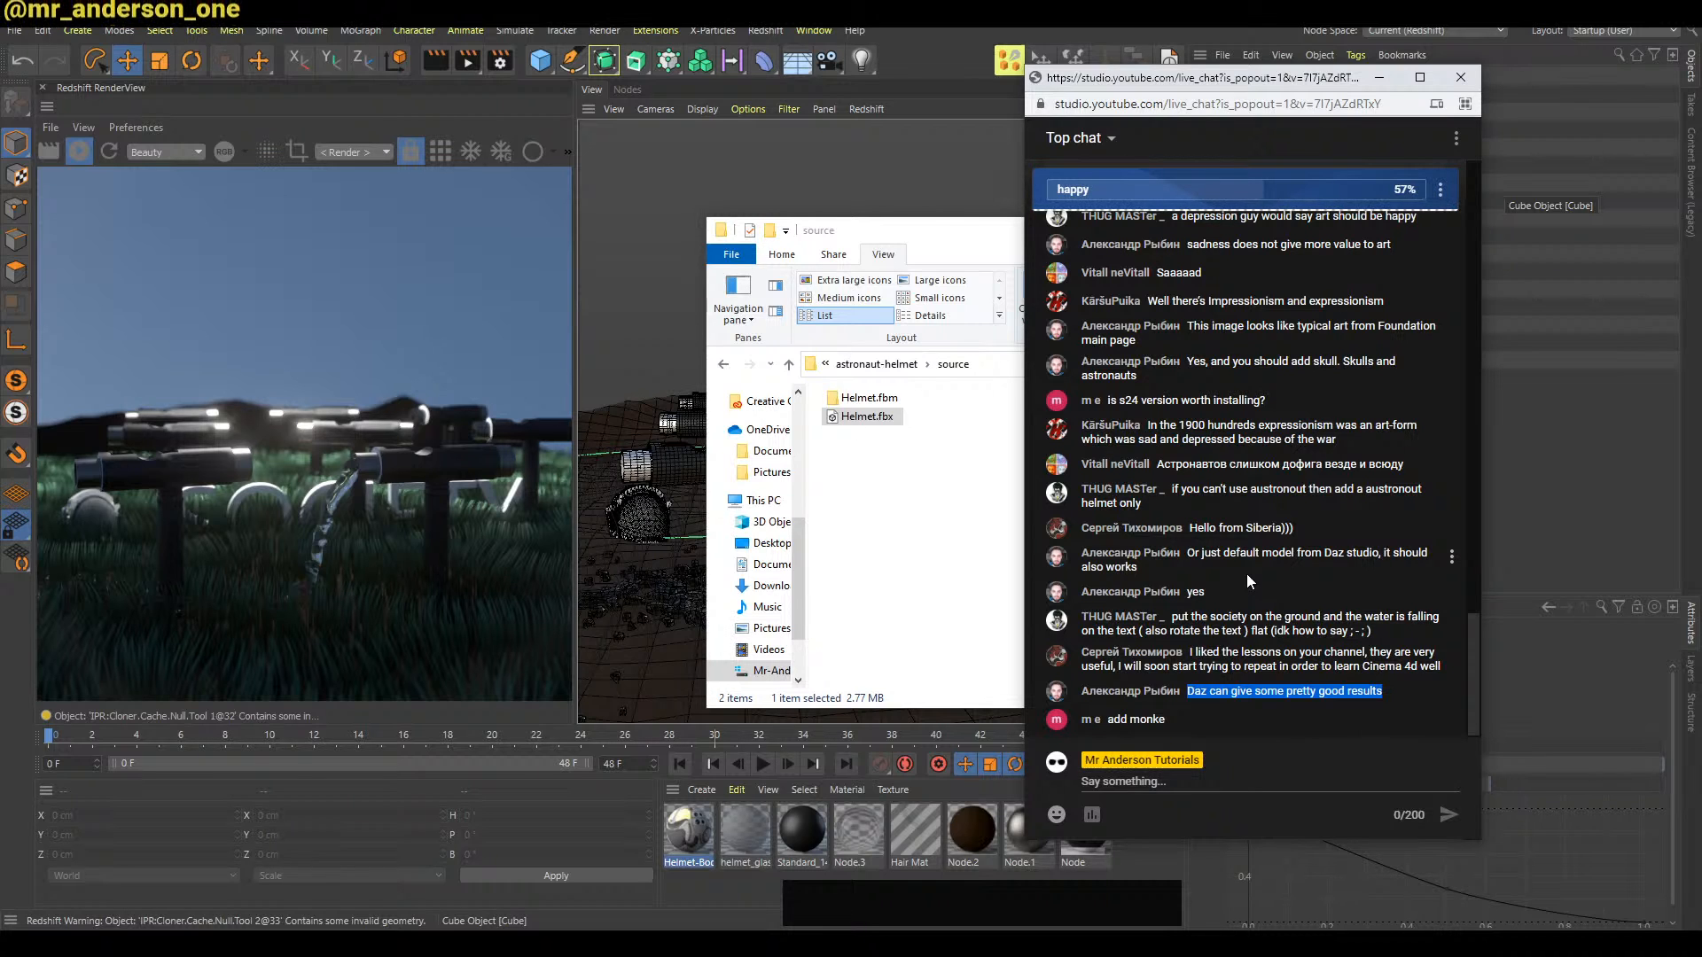
Close the astronaut helmet's source folder and return to the Cinema 4D scene
left_click(975, 230)
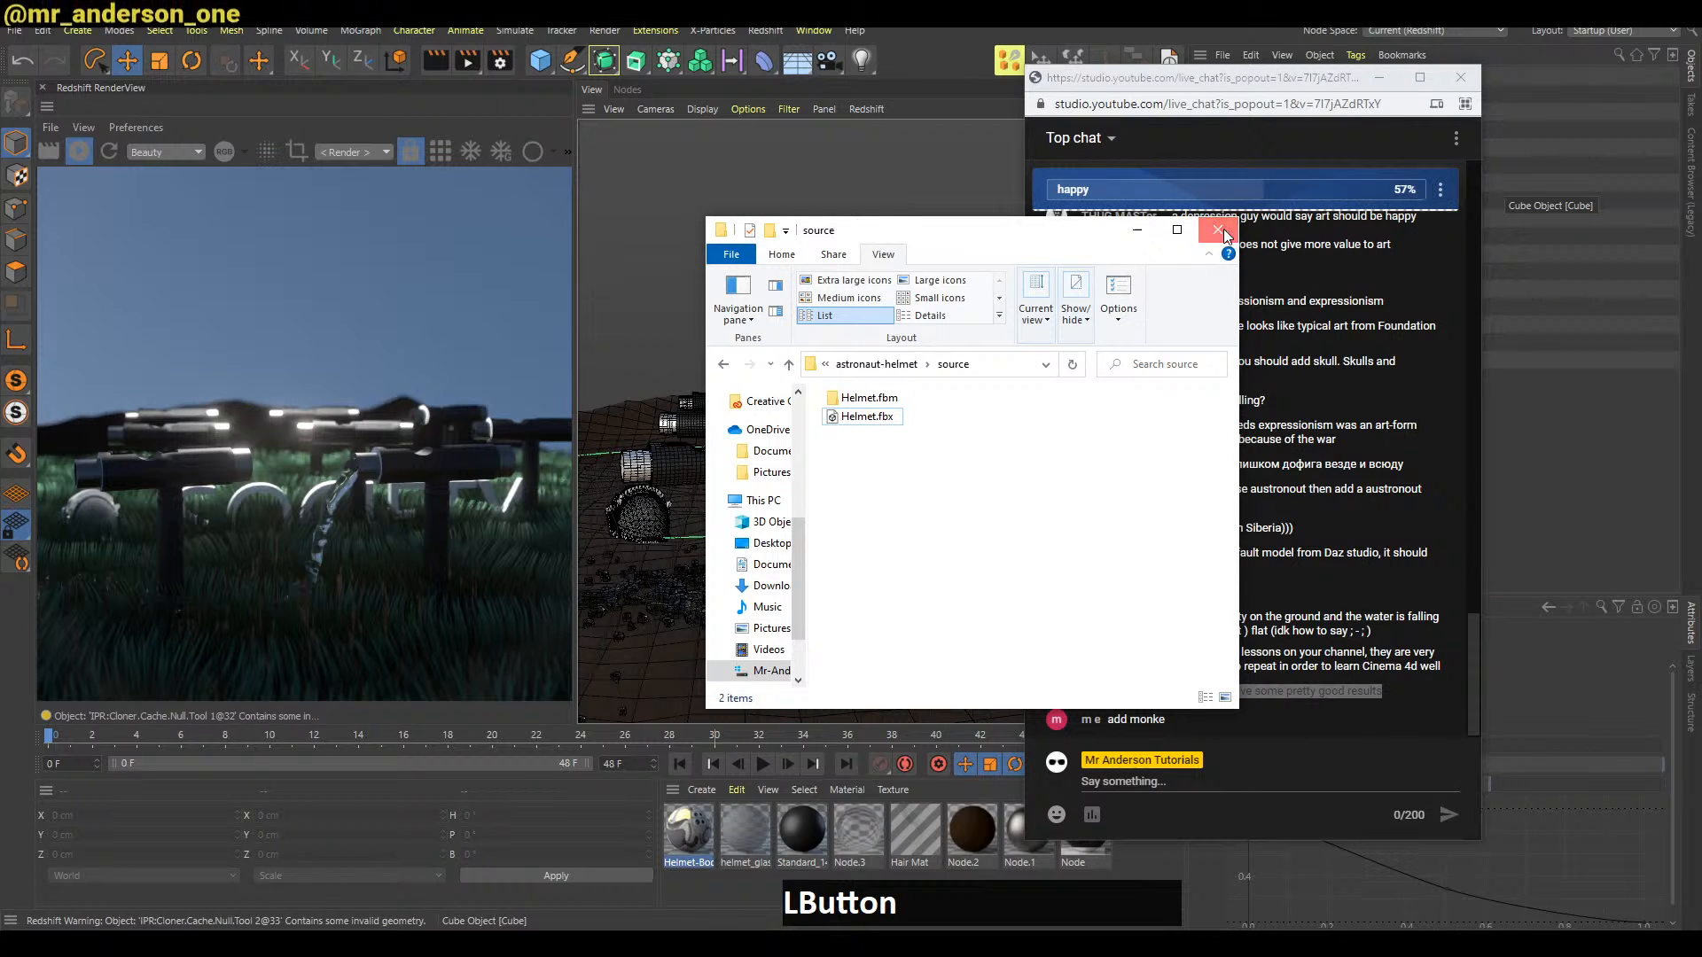
left_click(1221, 231)
left_click(621, 517)
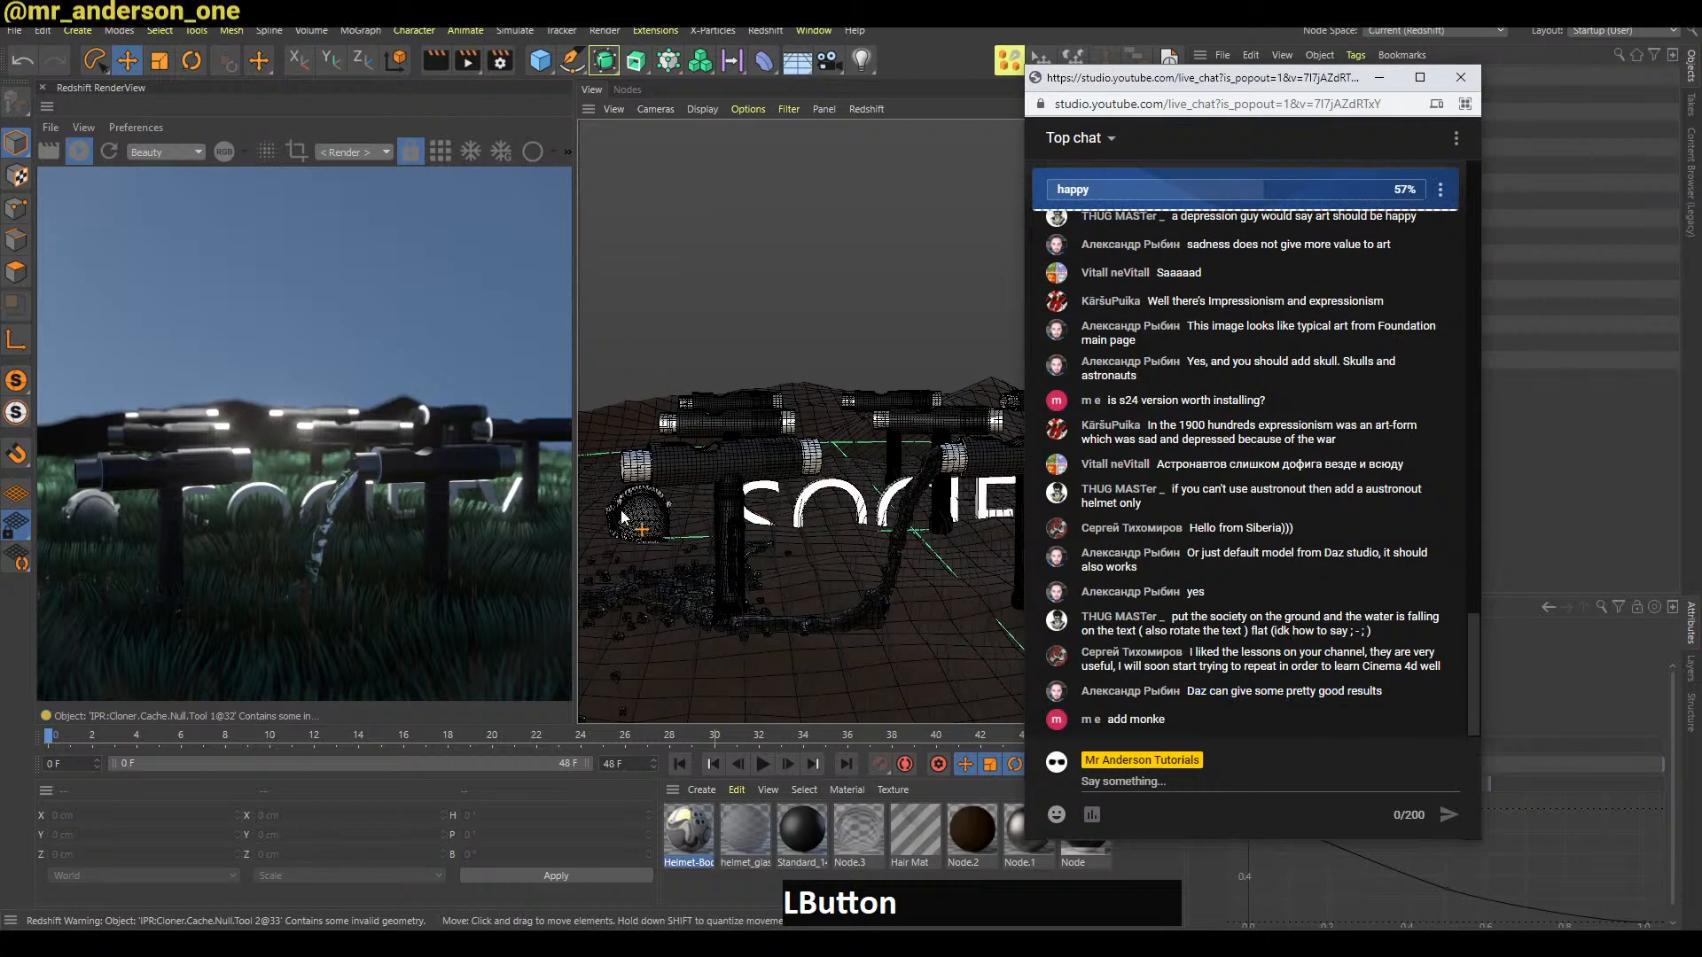
left_click(1497, 408)
Tilt the SOCIETY text backwards to a pitch of about -38°
left_click(838, 512)
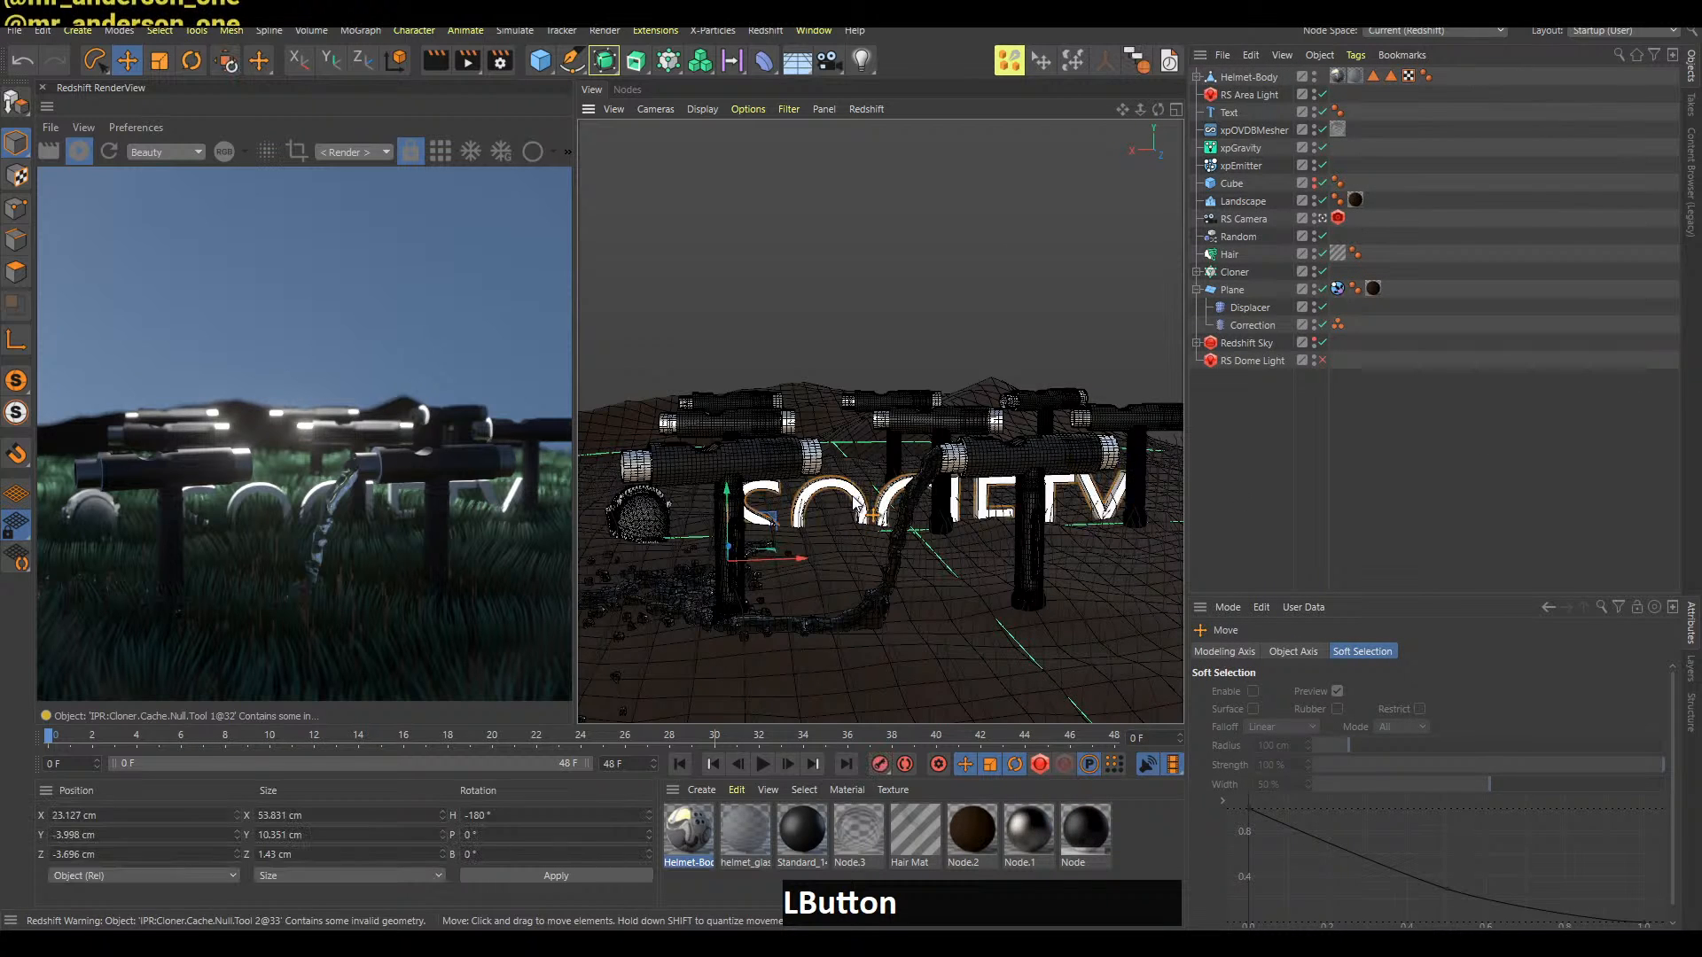
key("r")
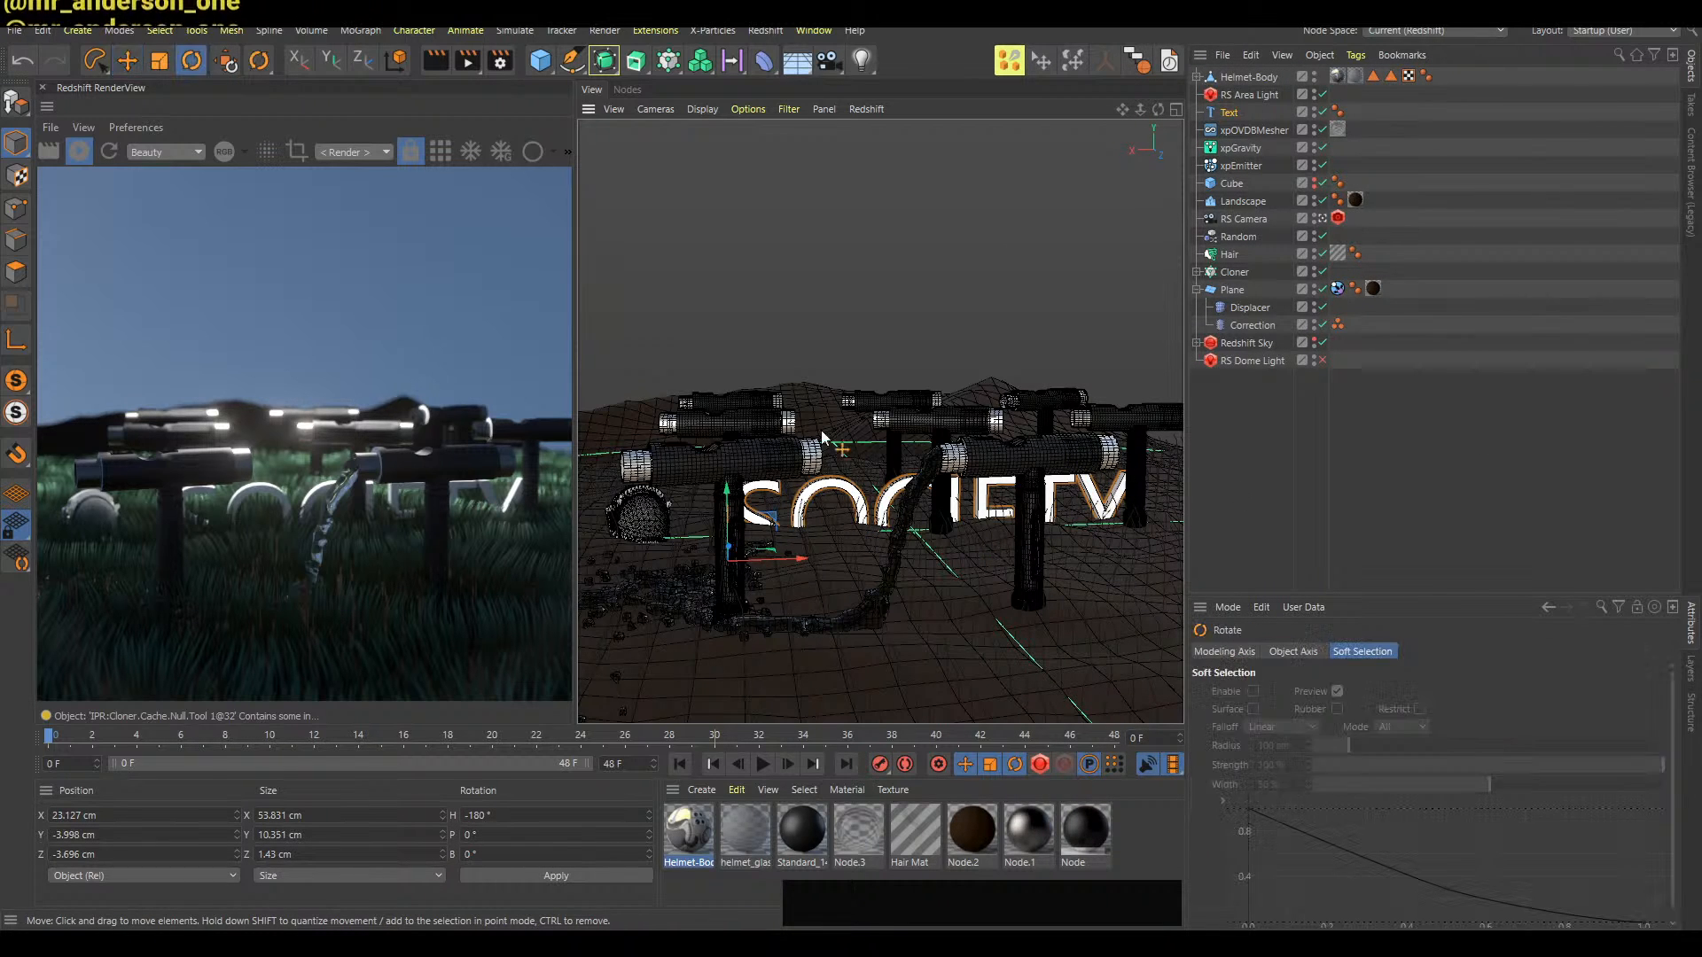
mouse_move(742, 559)
left_mouse_down()
mouse_move(726, 530)
mouse_move(713, 545)
mouse_move(735, 500)
mouse_move(740, 550)
mouse_move(727, 511)
mouse_move(762, 546)
mouse_move(729, 567)
left_mouse_up()
key("e")
key("r")
Lower the tilted SOCIETY text into the grass to about Y -4.4 cm, Z -4.8 cm, save the scene and deselect it
key("e")
key("w")
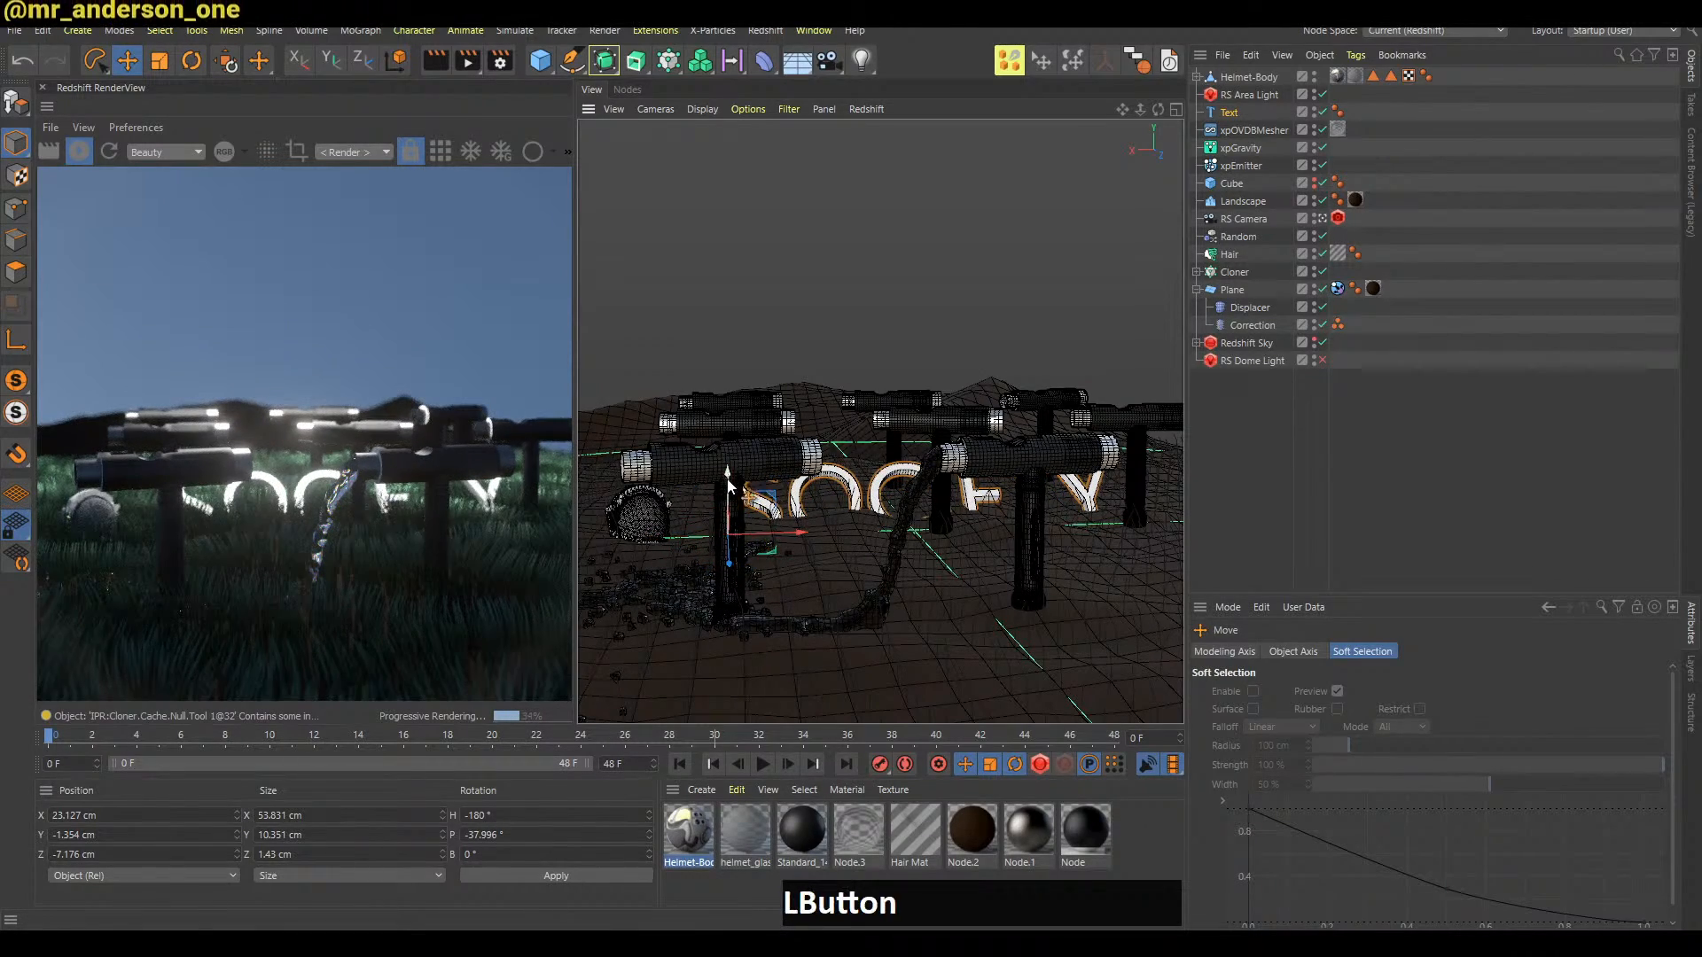
left_click_drag(728, 483, 735, 512)
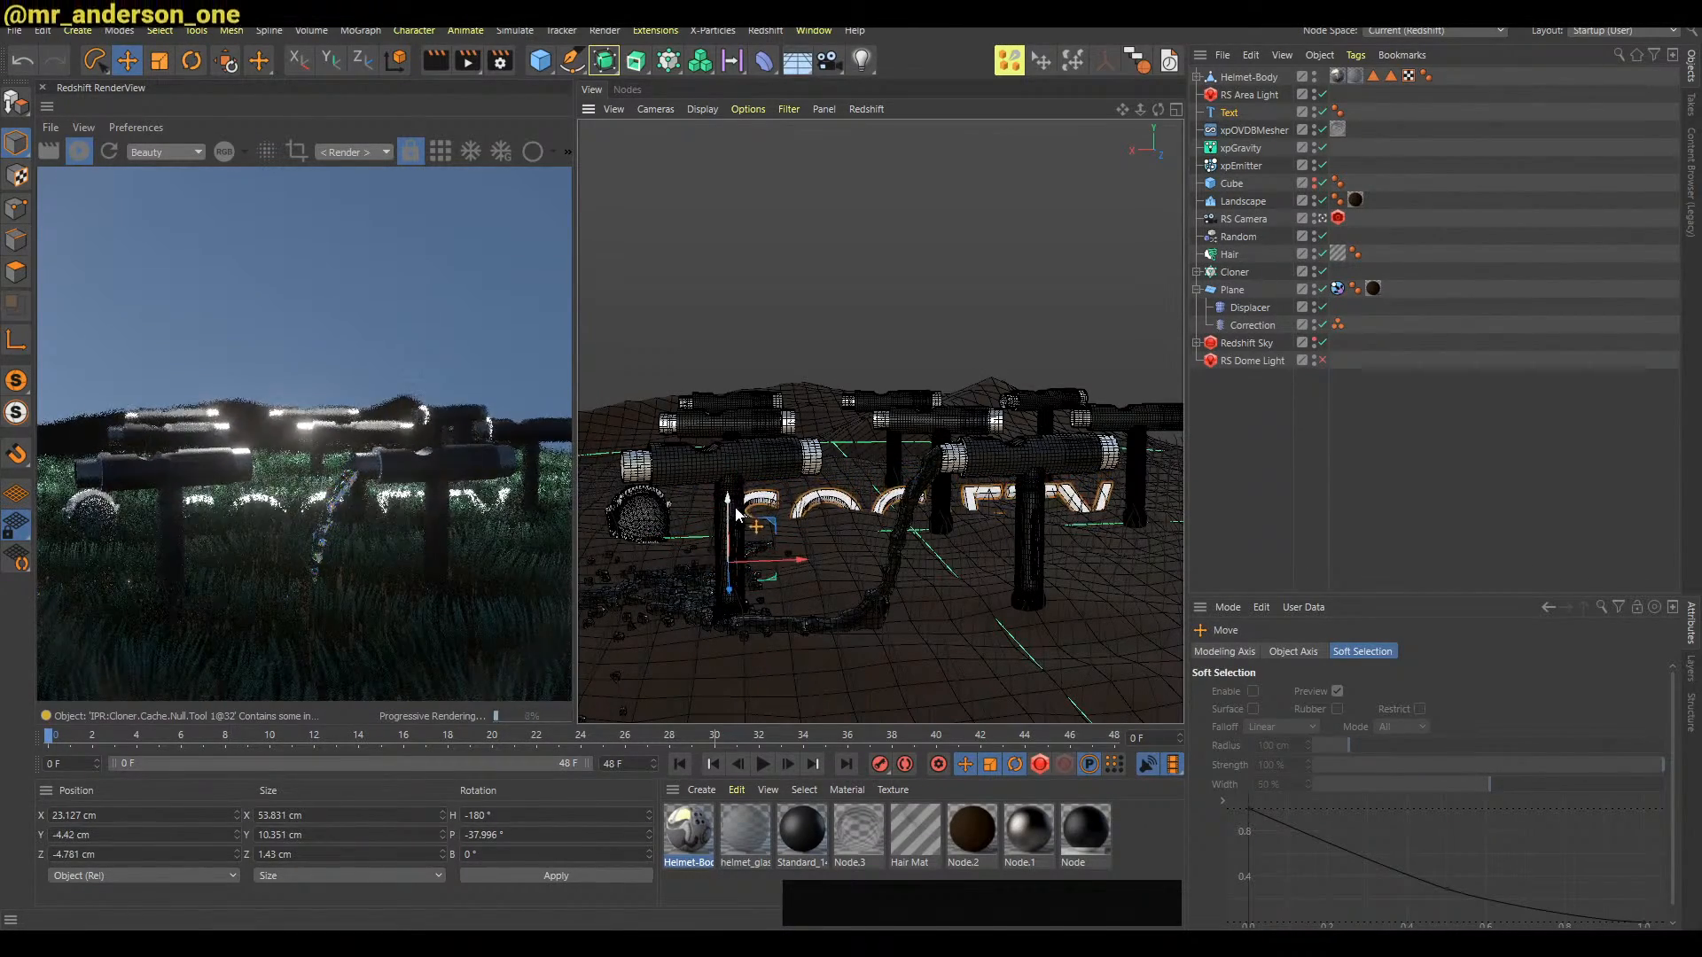
key("ctrl+s")
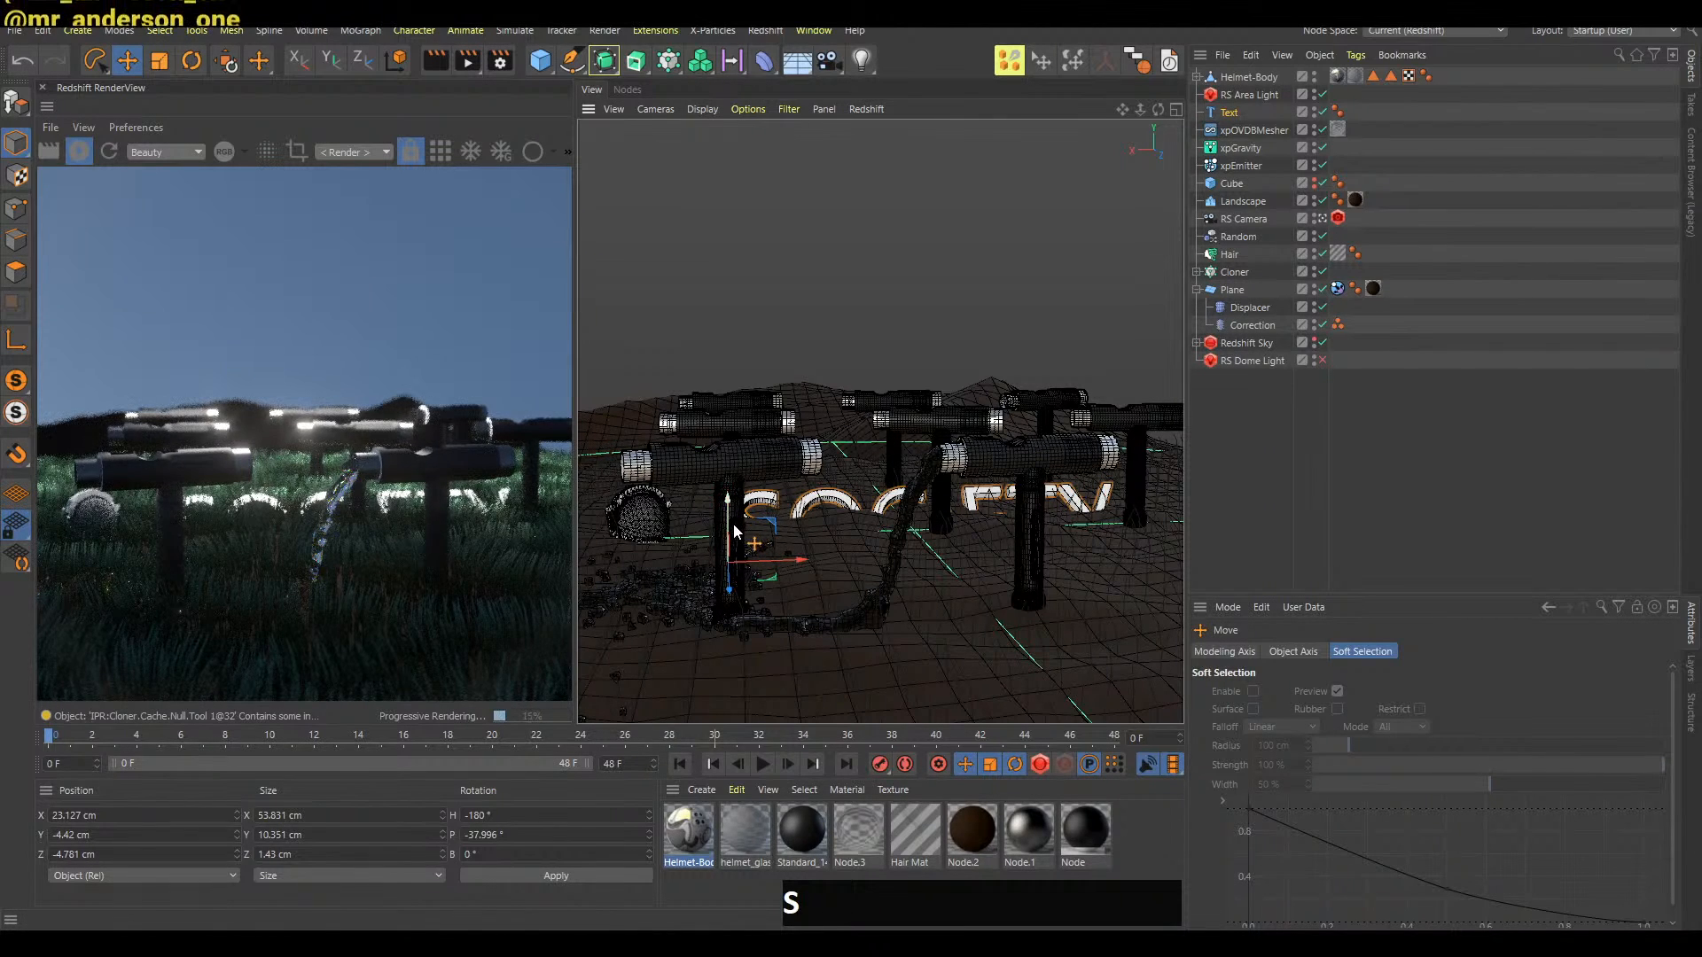
left_click(1273, 427)
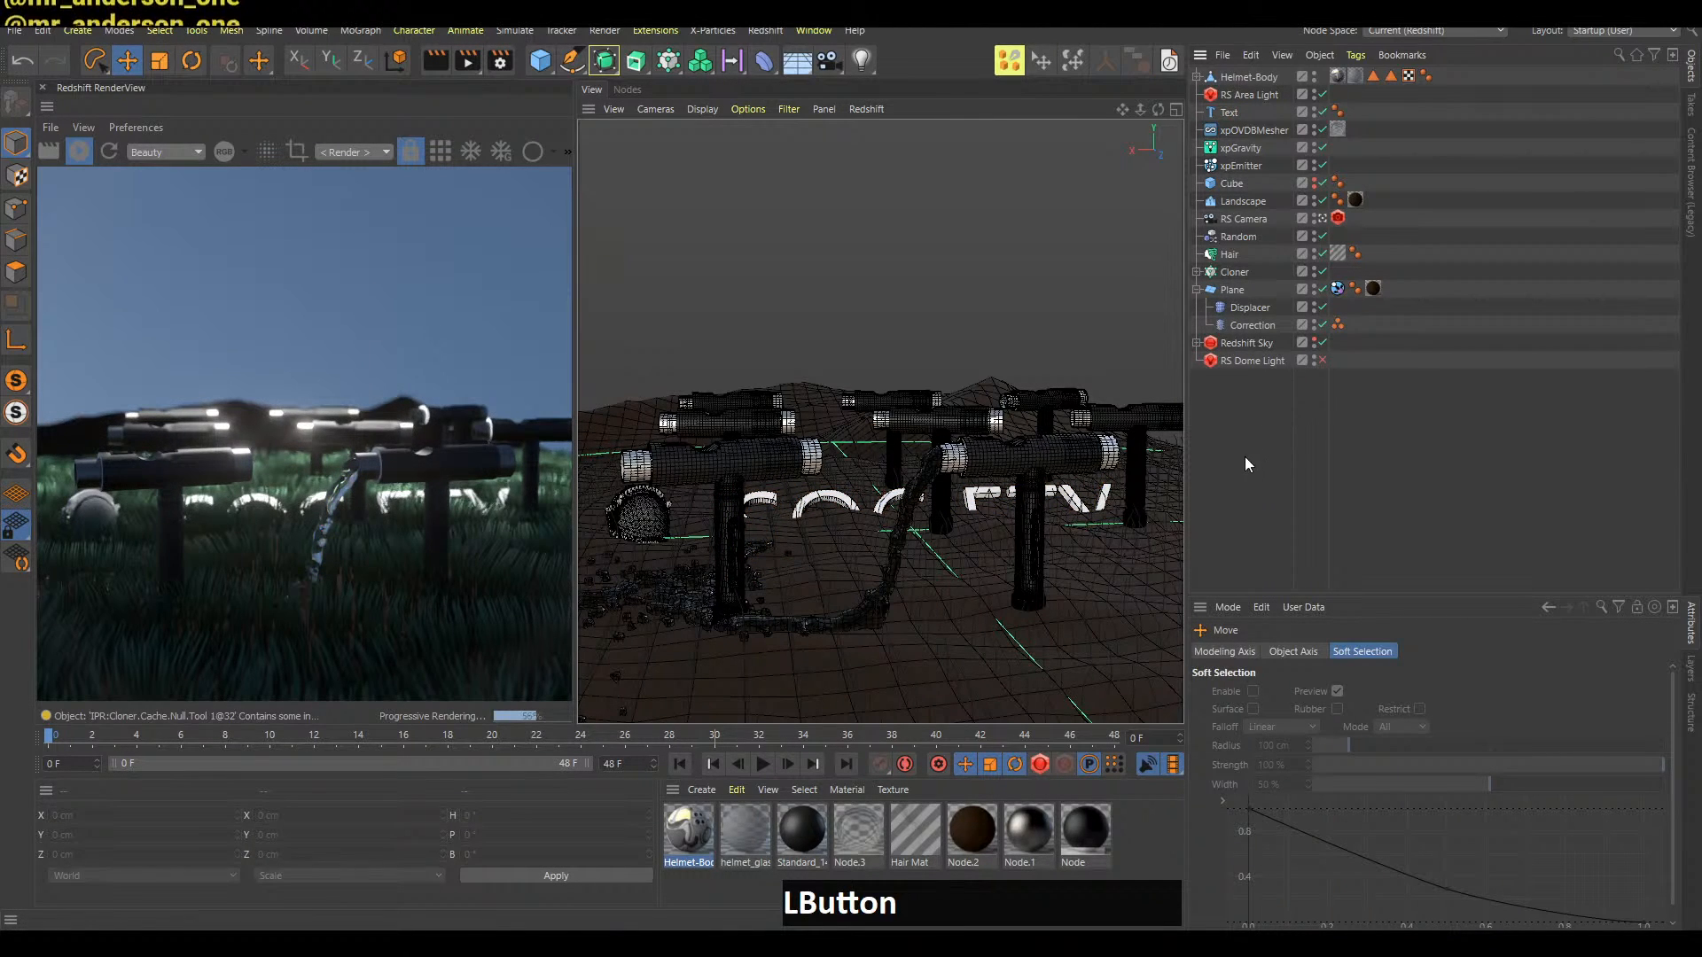
left_click(651, 538)
right_click_drag(663, 494, 903, 460, "alt")
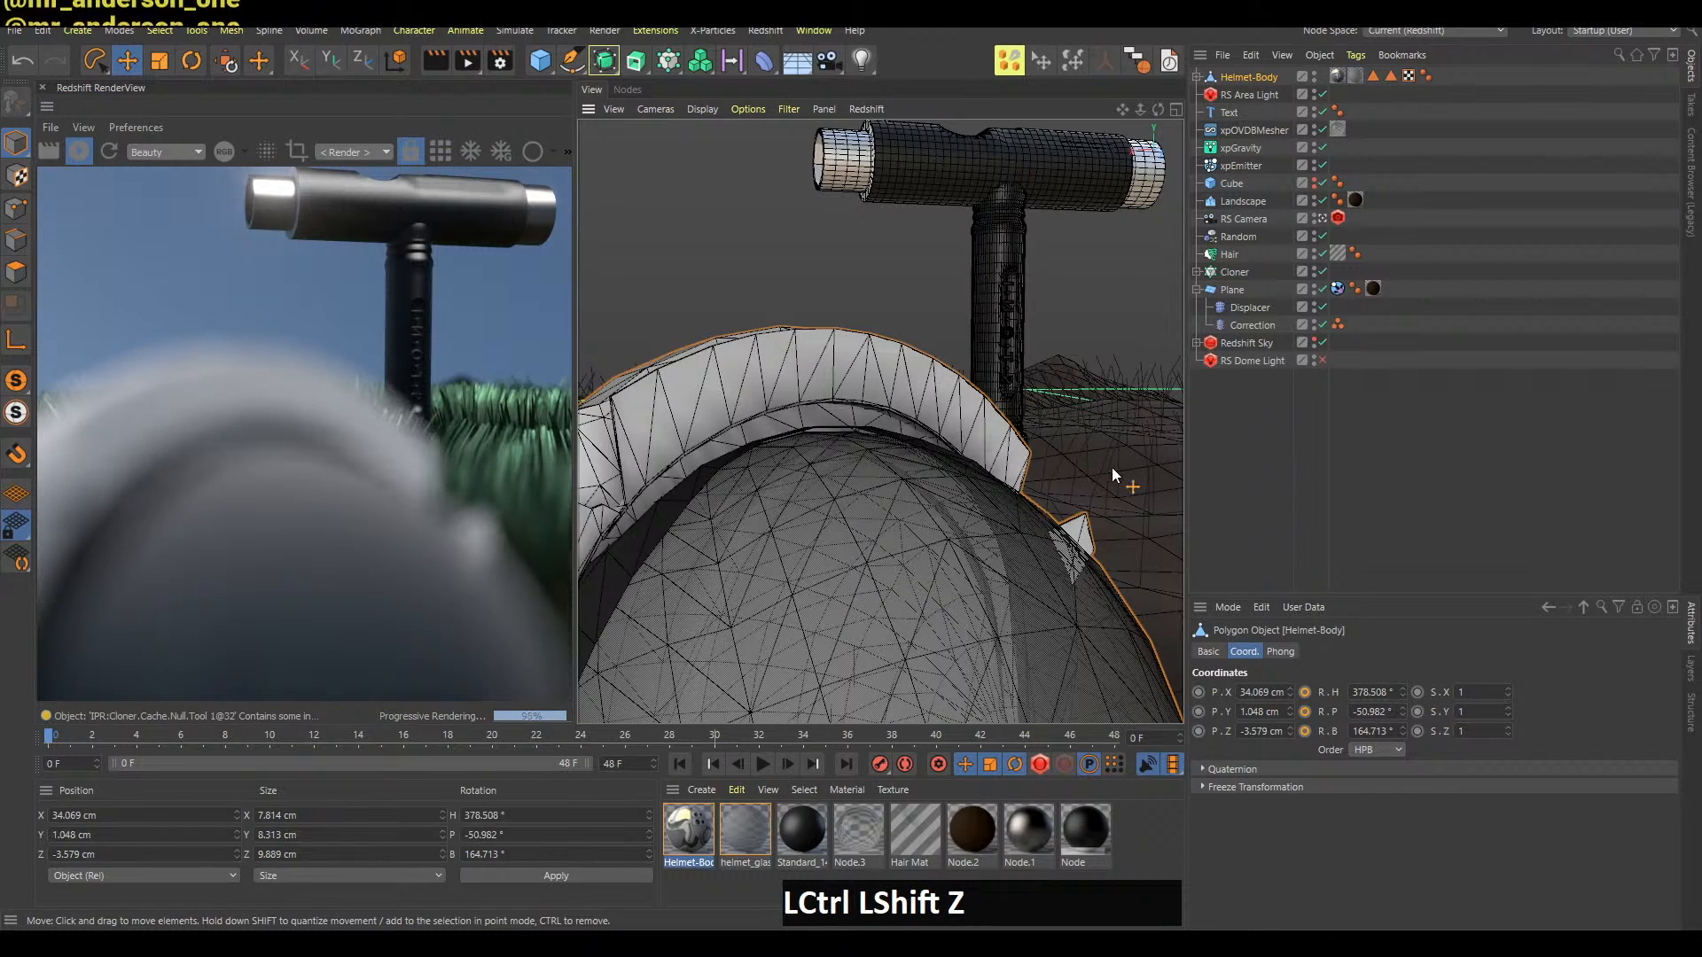
key("ctrl+shift+z")
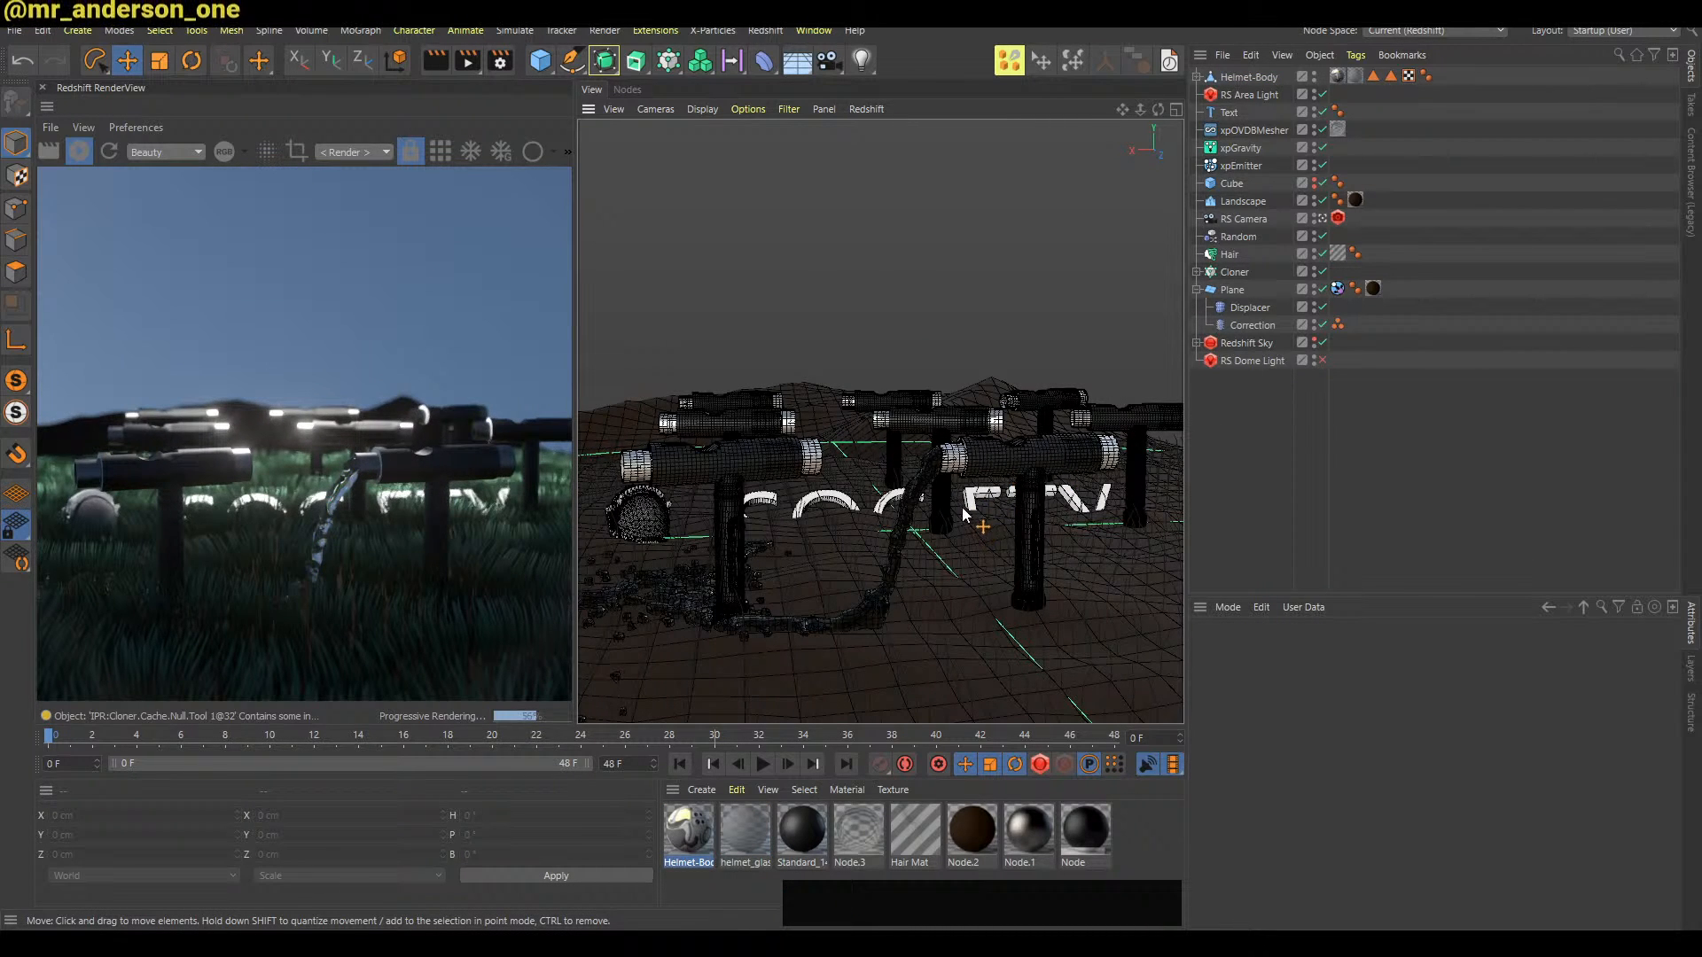
Raise the SOCIETY text out of the grass to about X 20.6, Y -2.1, Z -6.6 cm with a pitch of about -32°
middle_click_drag(1020, 470, 1030, 396, "alt")
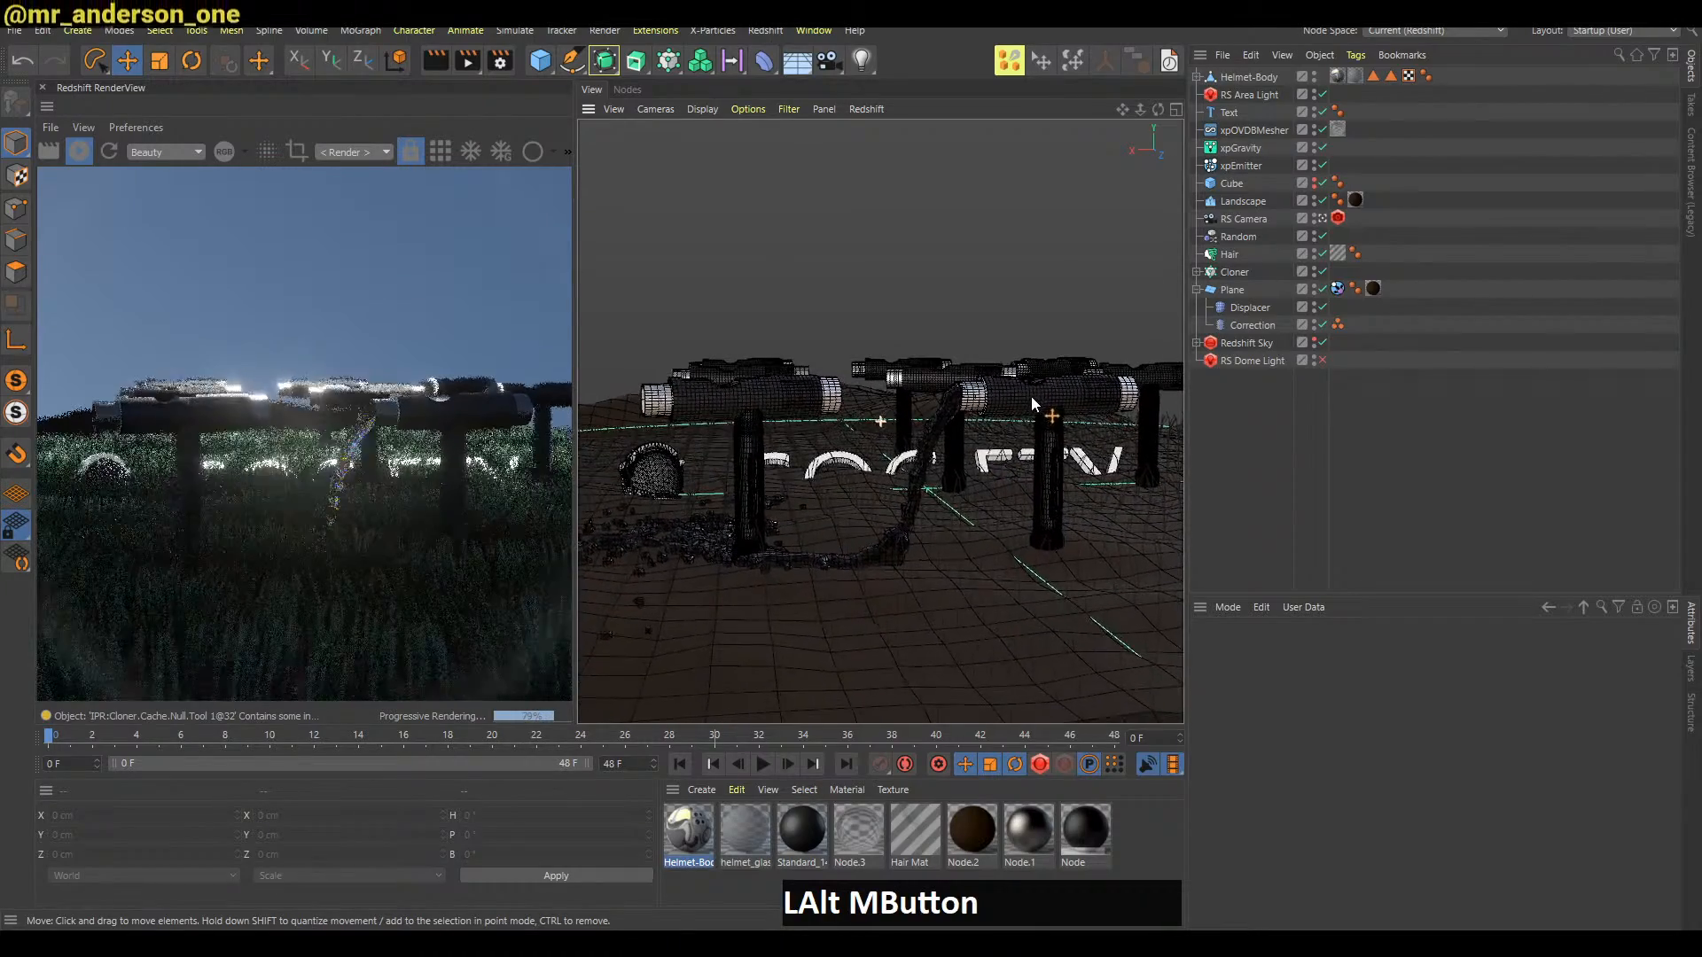
left_click(993, 463)
key("e")
left_click_drag(742, 461, 767, 488)
key("r")
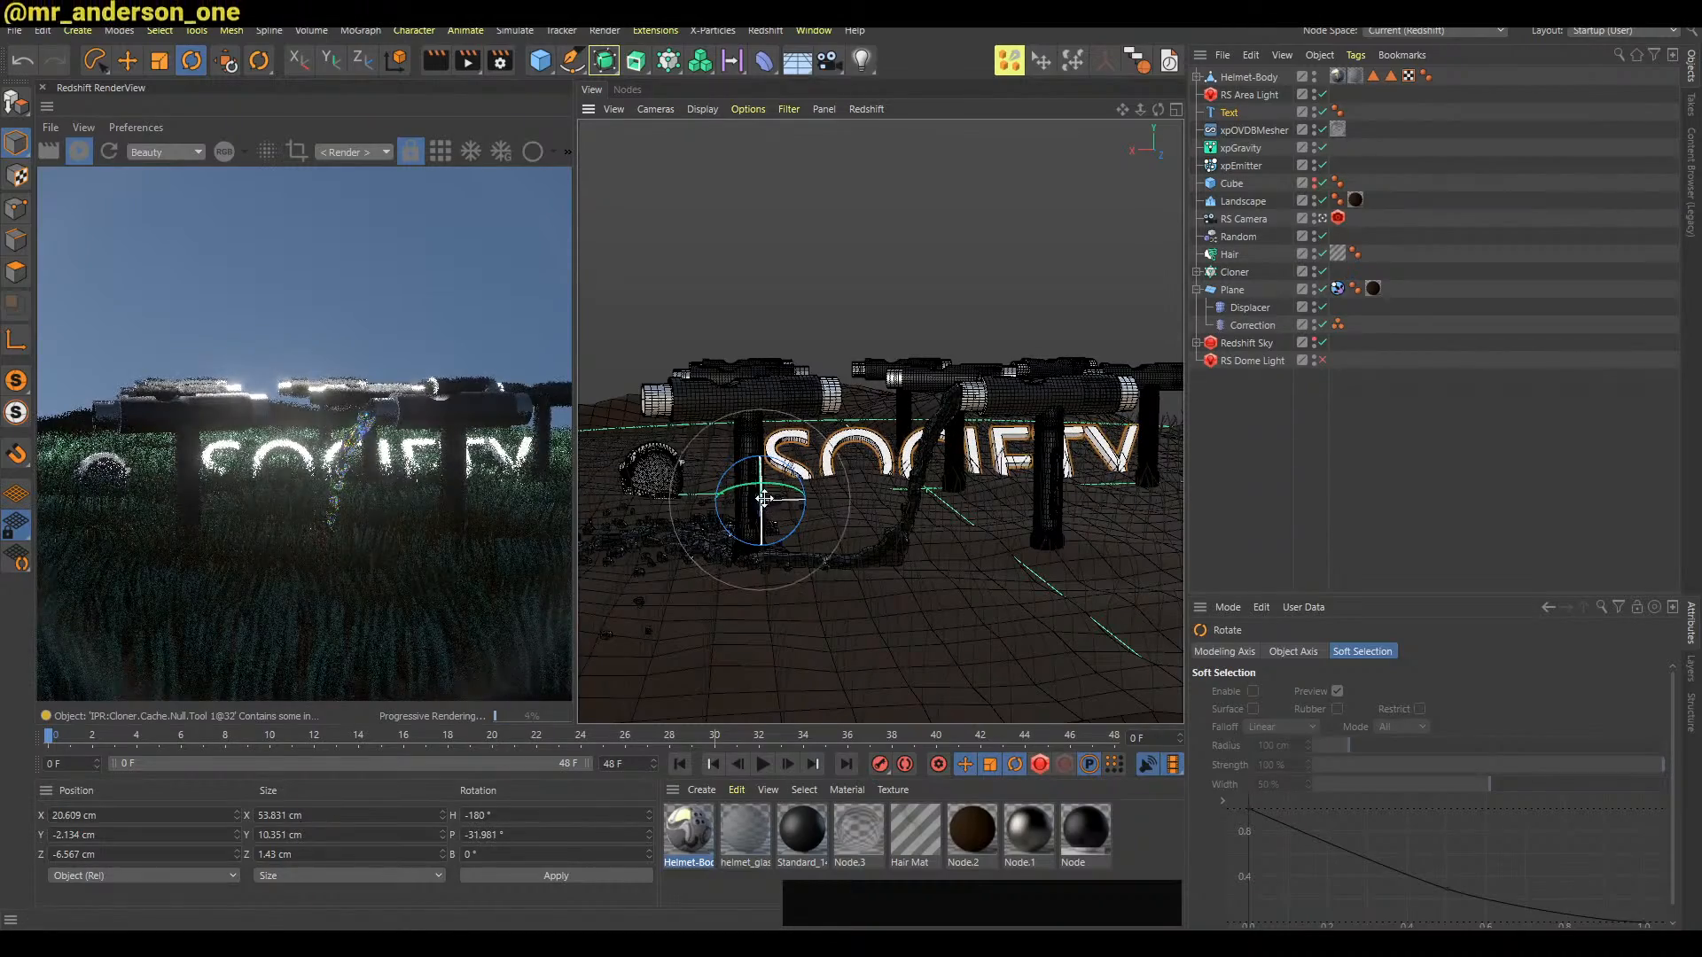
Reframe the camera shot around the SOCIETY text, the tube-shaped tools and the helmet, and deselect the text
middle_click_drag(1088, 441, 1002, 481, "alt")
mouse_move(1003, 482)
left_mouse_down("alt")
mouse_move(1019, 480)
mouse_move(1003, 483)
left_mouse_up("alt")
middle_click_drag(1003, 482, 1013, 497, "alt")
left_click_drag(1013, 496, 1019, 483, "alt")
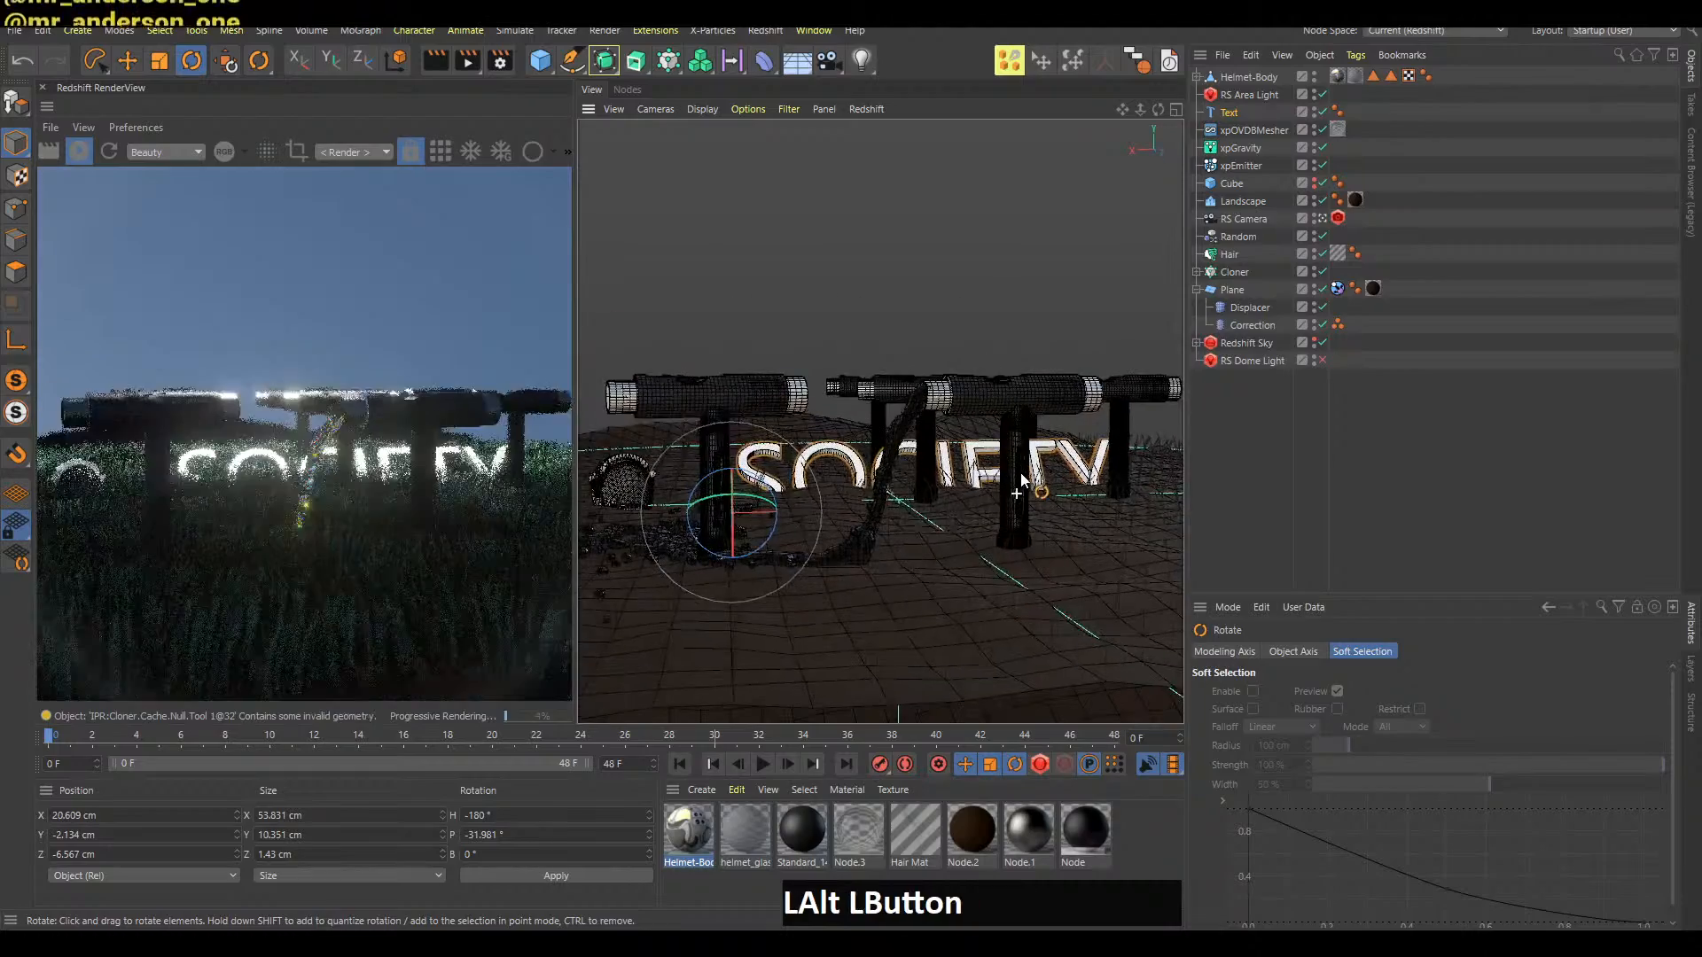
middle_click_drag(1019, 483, 1026, 494, "alt")
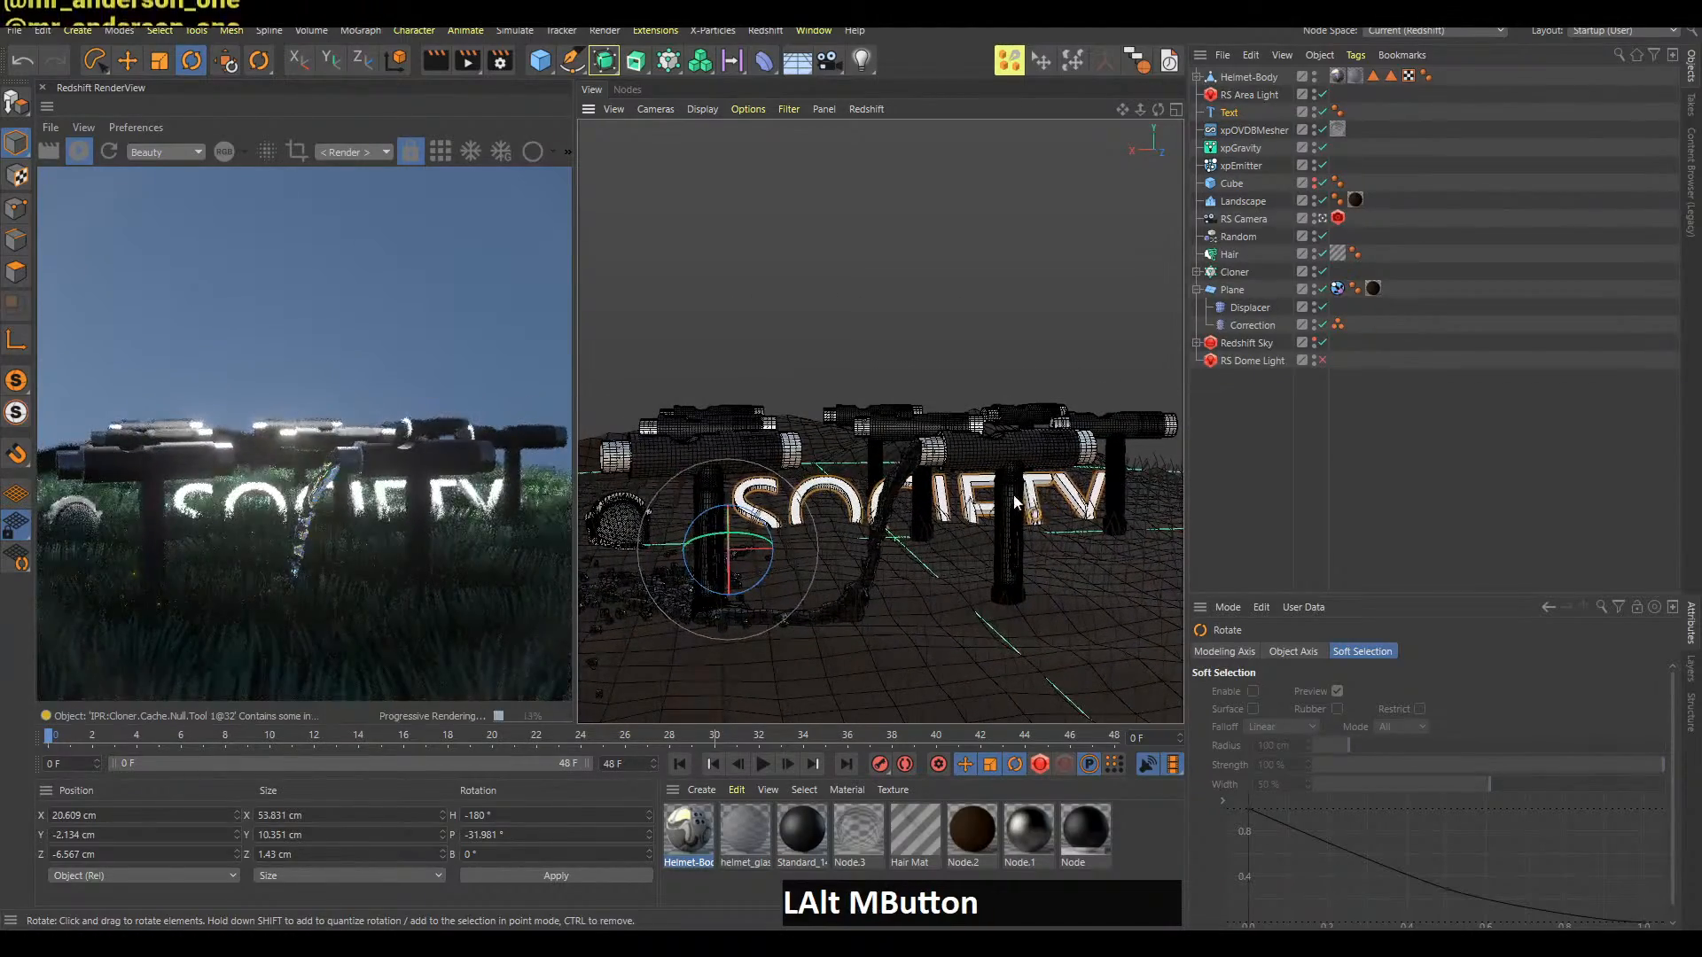
left_click_drag(1024, 495, 1019, 496, "alt")
middle_click_drag(1020, 496, 1038, 503, "alt")
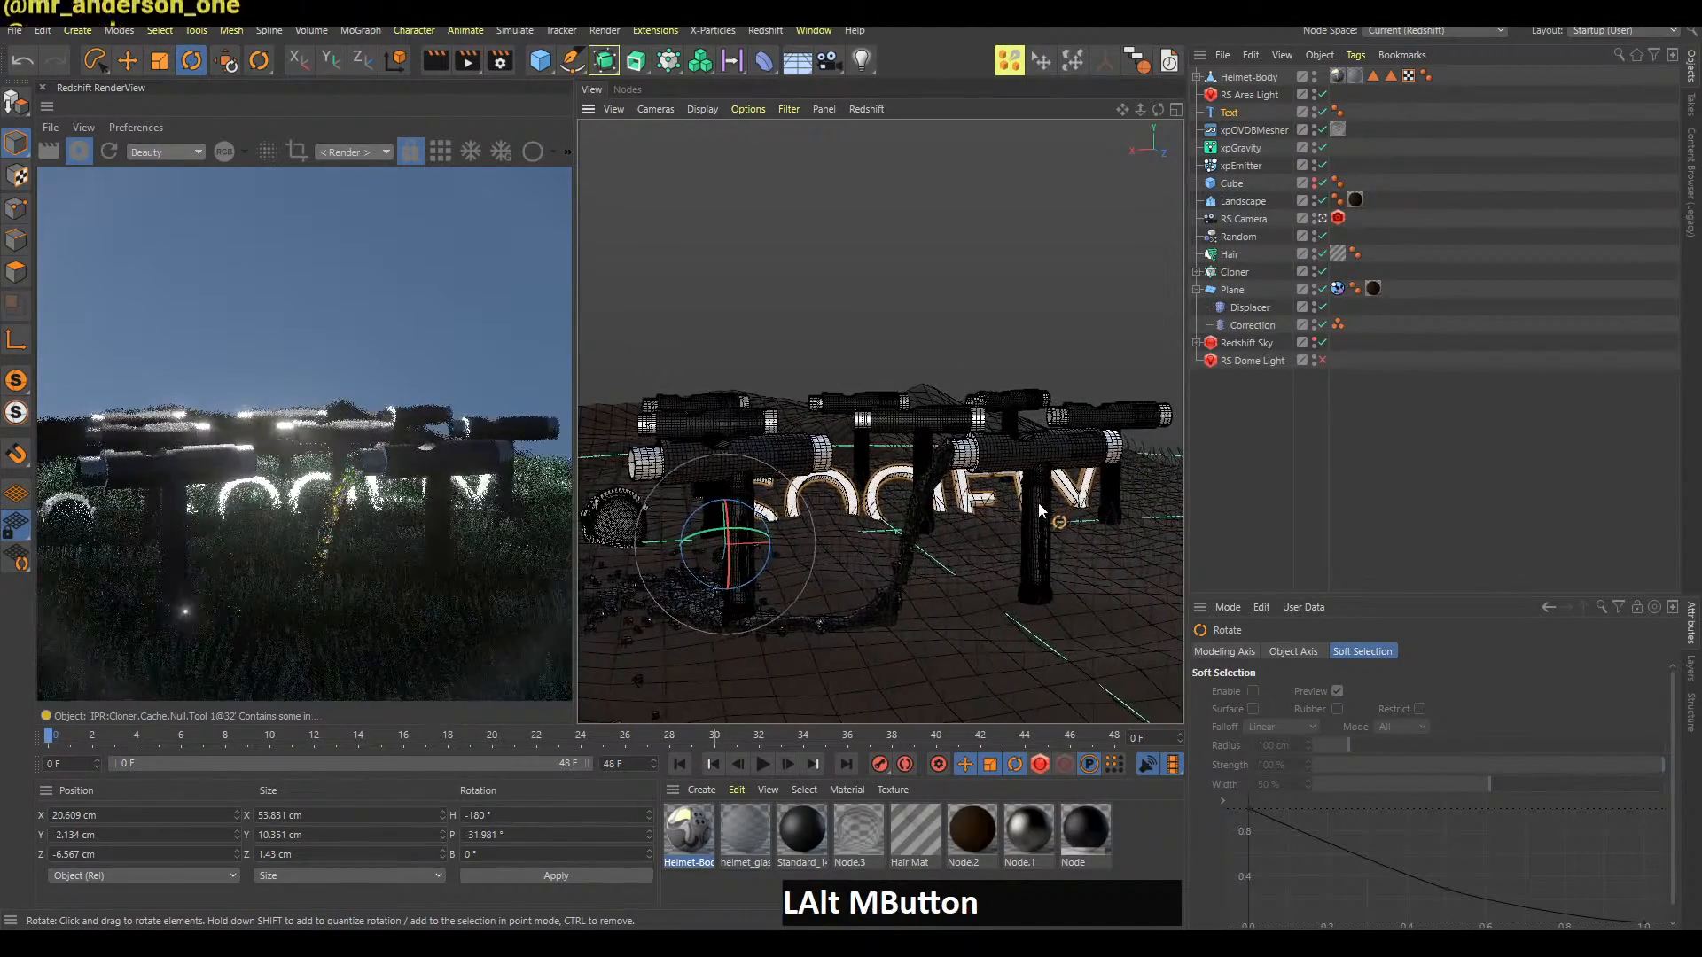
left_click_drag(1037, 524, 1088, 508, "alt")
left_click(1259, 479)
Stop the render preview, go to the last frame, 48, and restart rendering there
key("b")
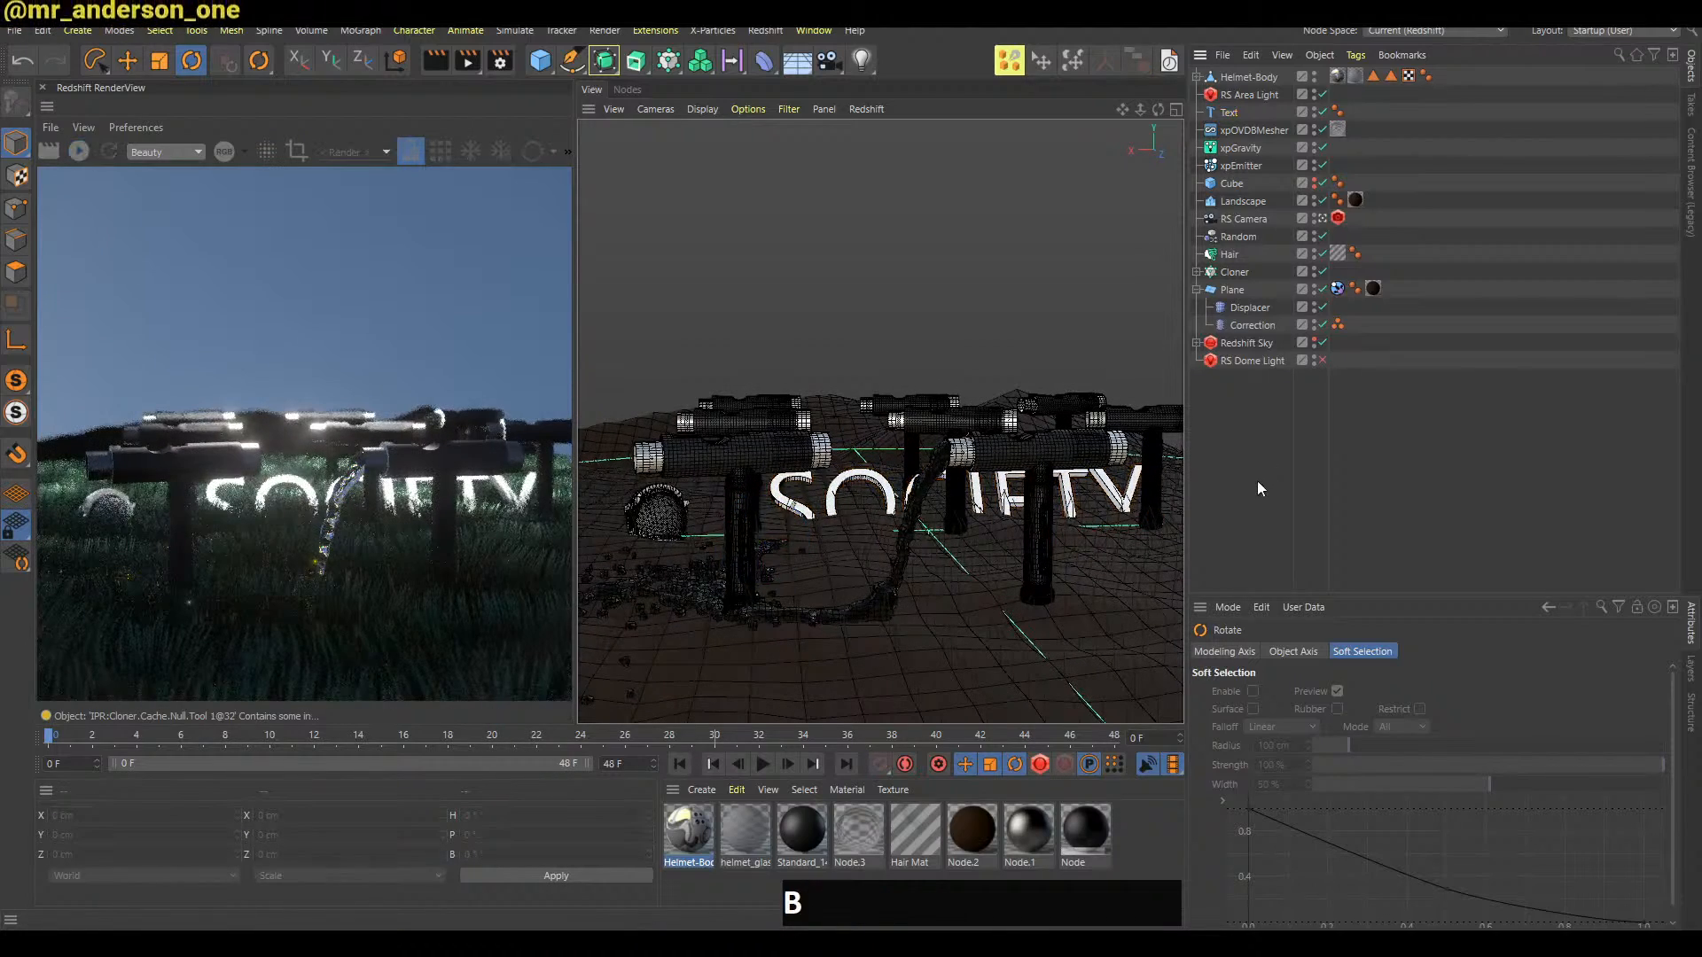
key("f")
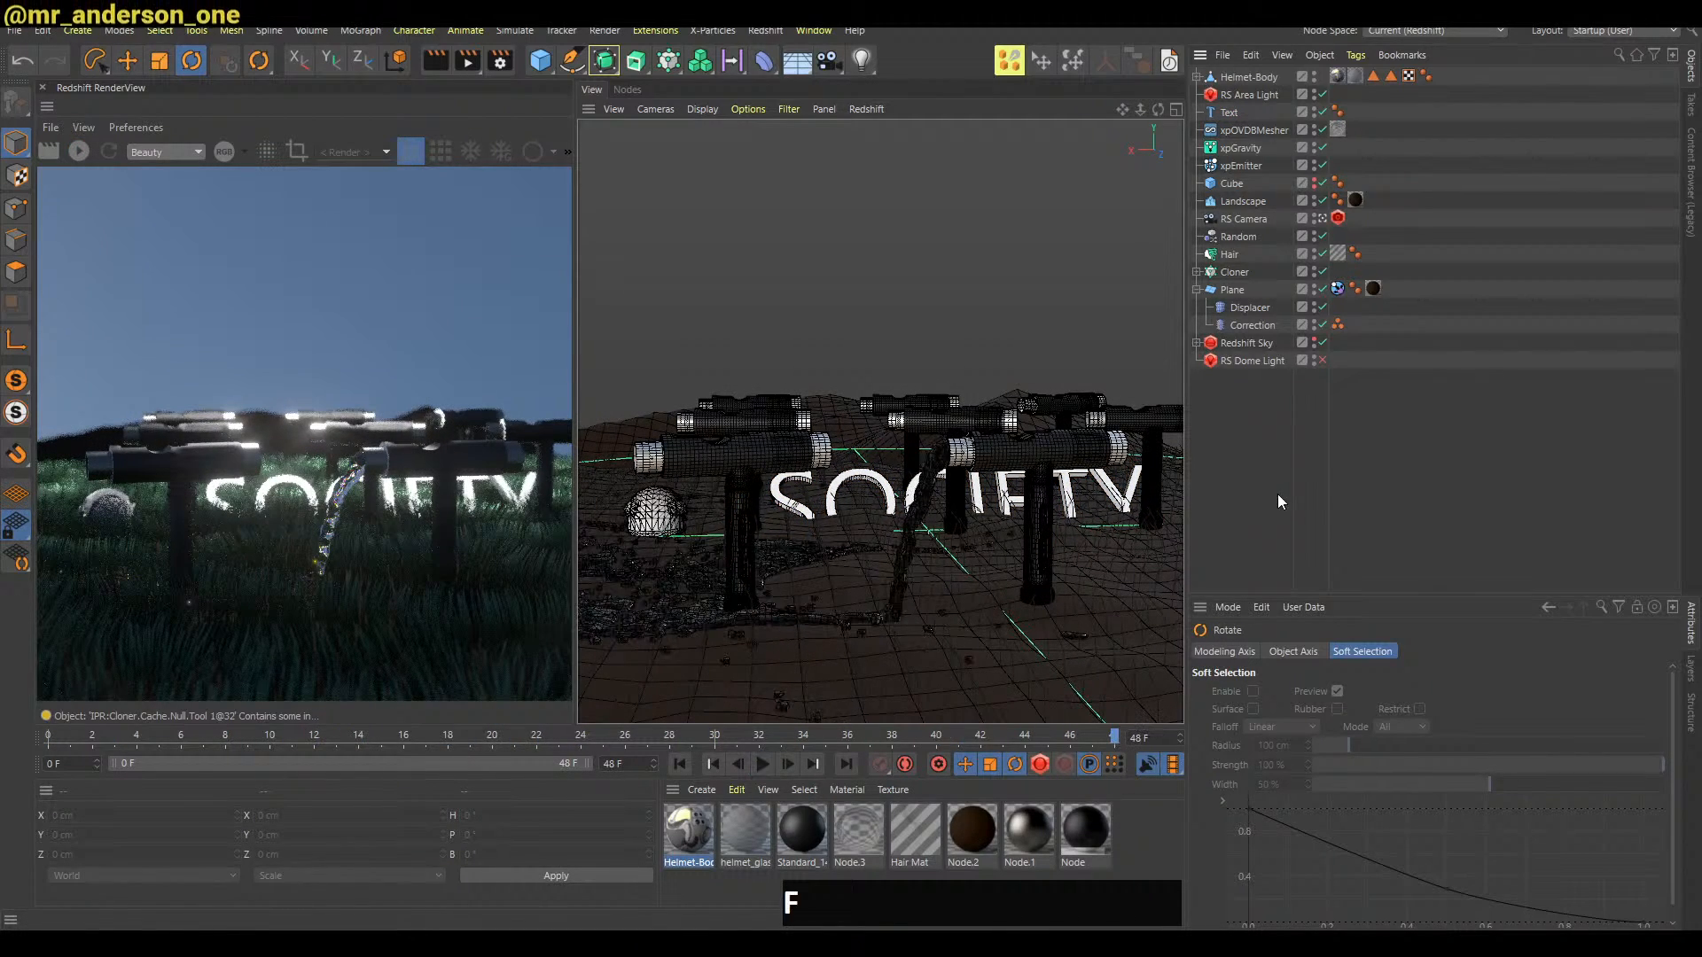
key("b")
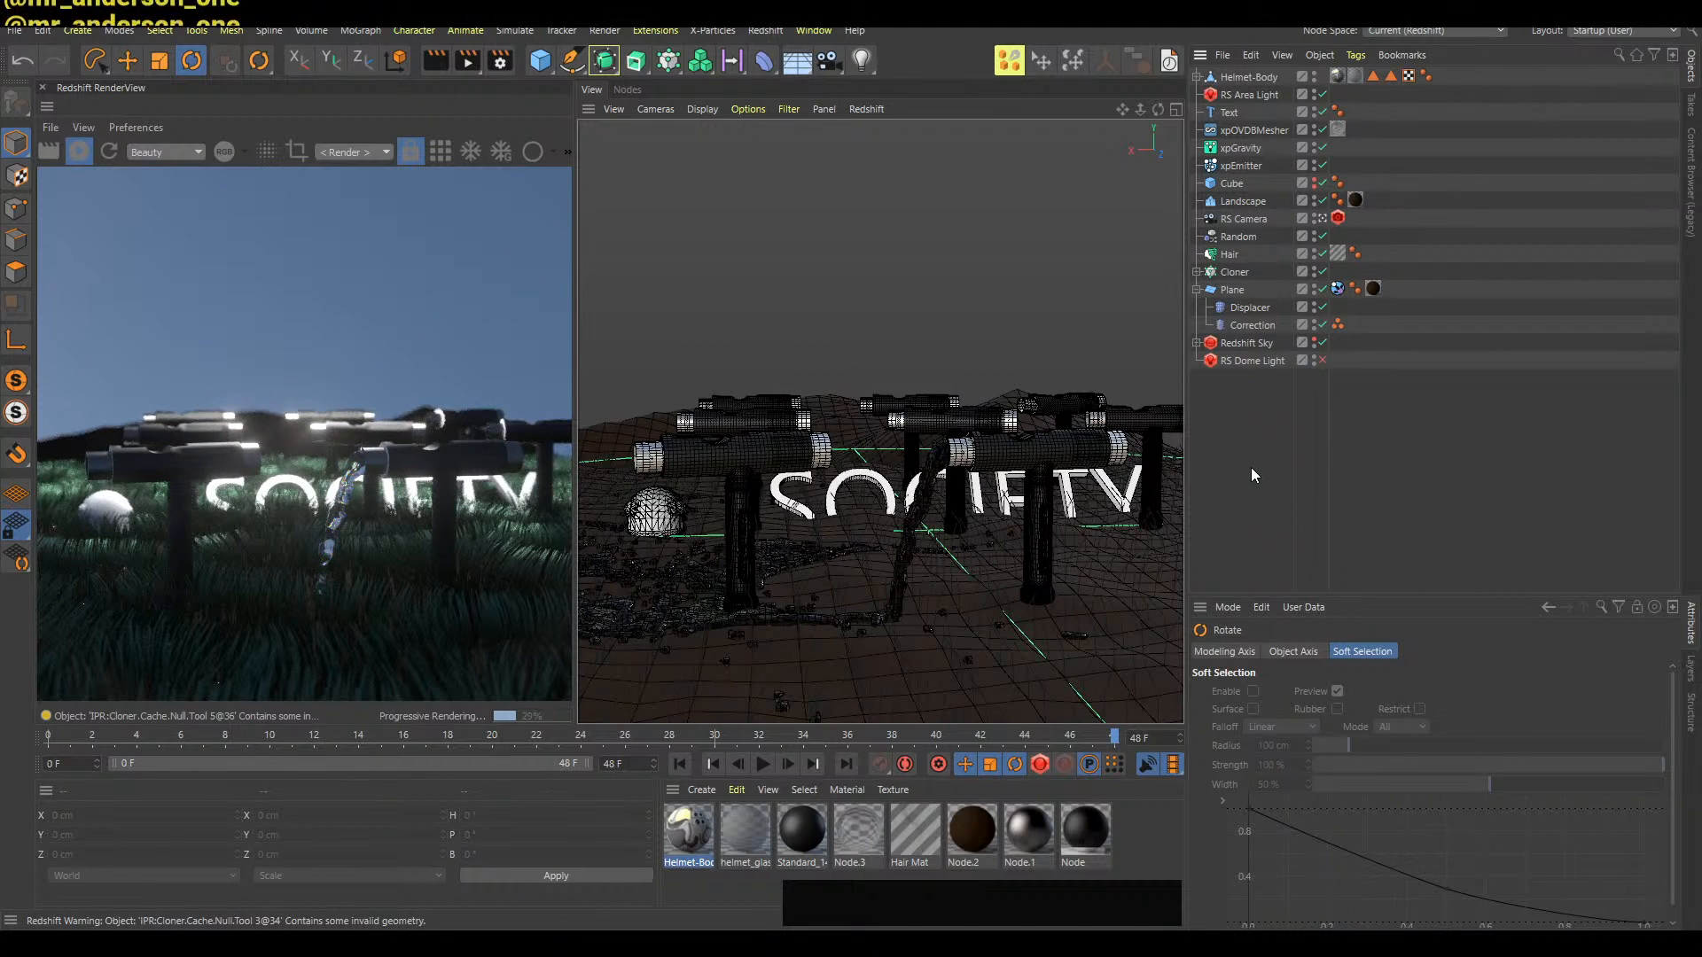
Pause the render preview, rotate the helmet in the grass so its visor turns outward, and restart rendering
key("b")
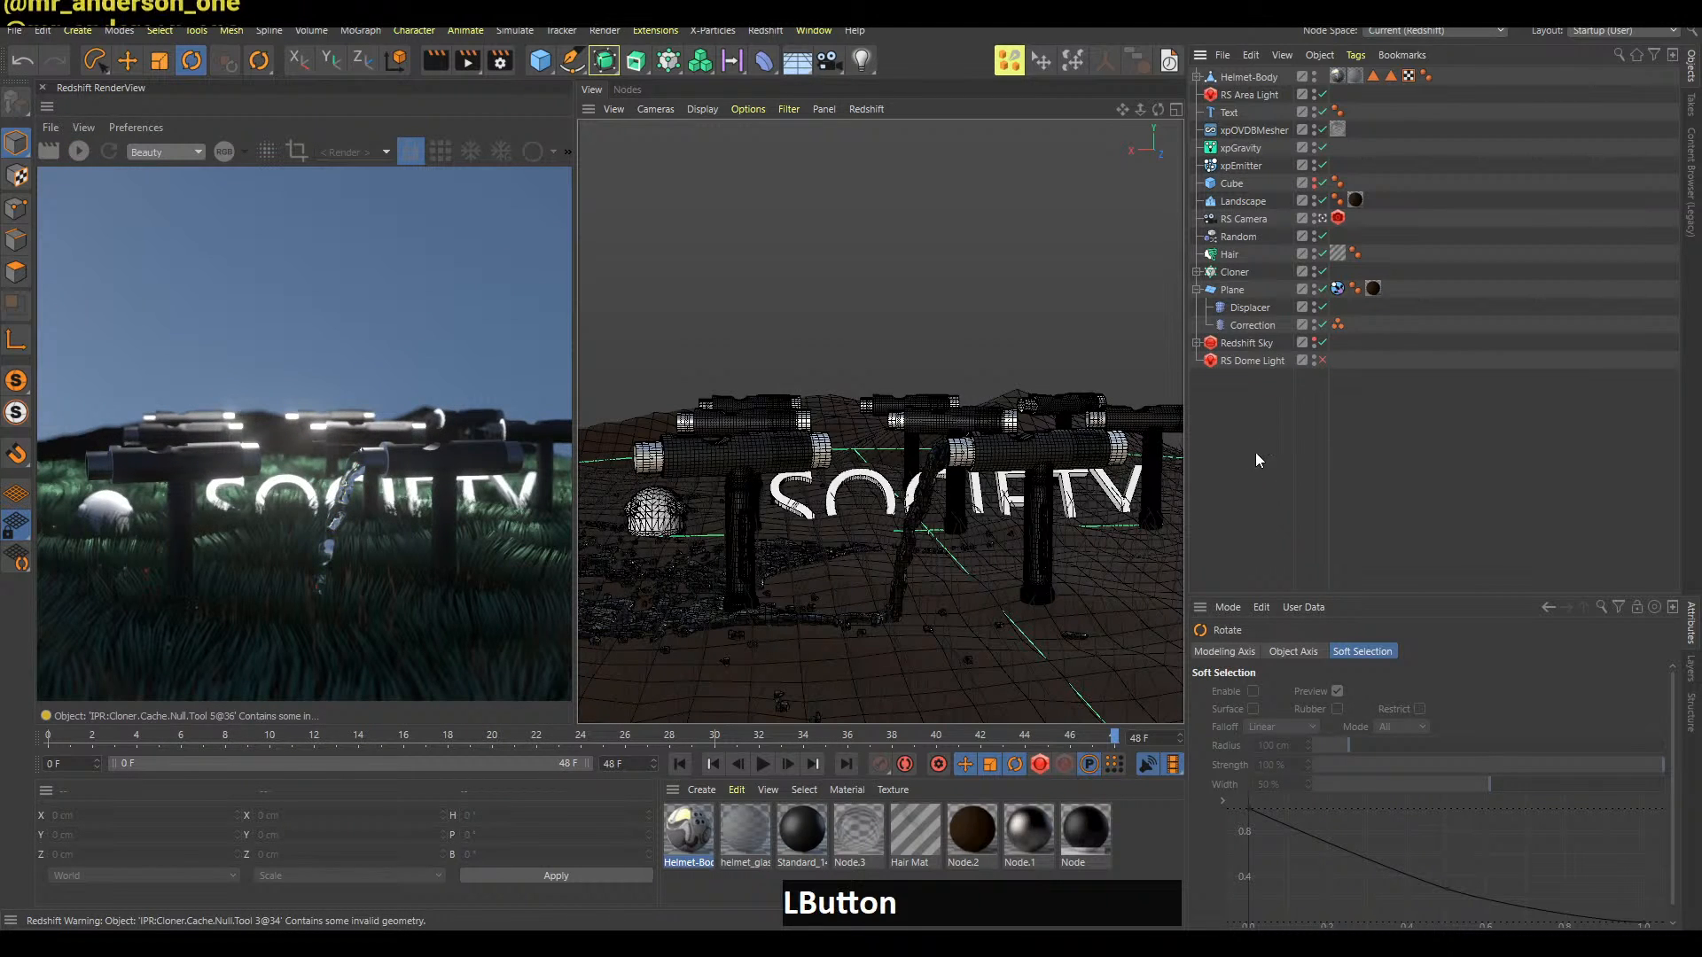
left_click(674, 519)
key("r")
left_click_drag(677, 508, 811, 546)
left_click(1240, 442)
key("b")
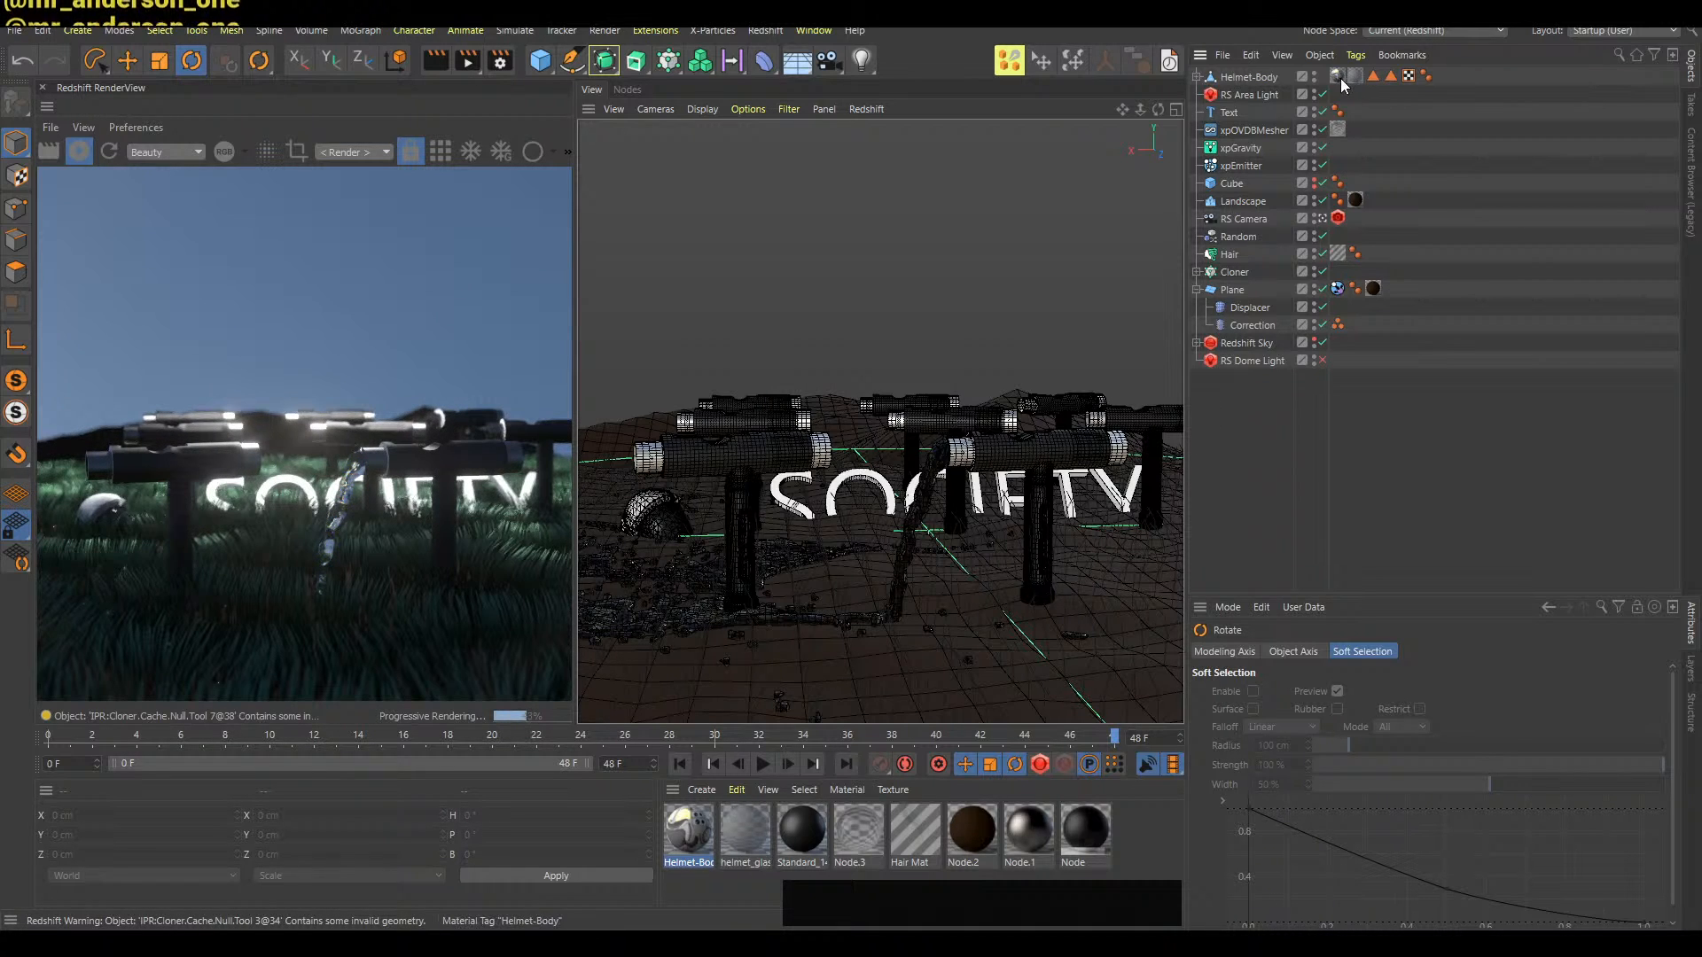
Remove the material tag from the helmet's Black-one part and delete the imported standard material from the scene
left_click(1197, 78)
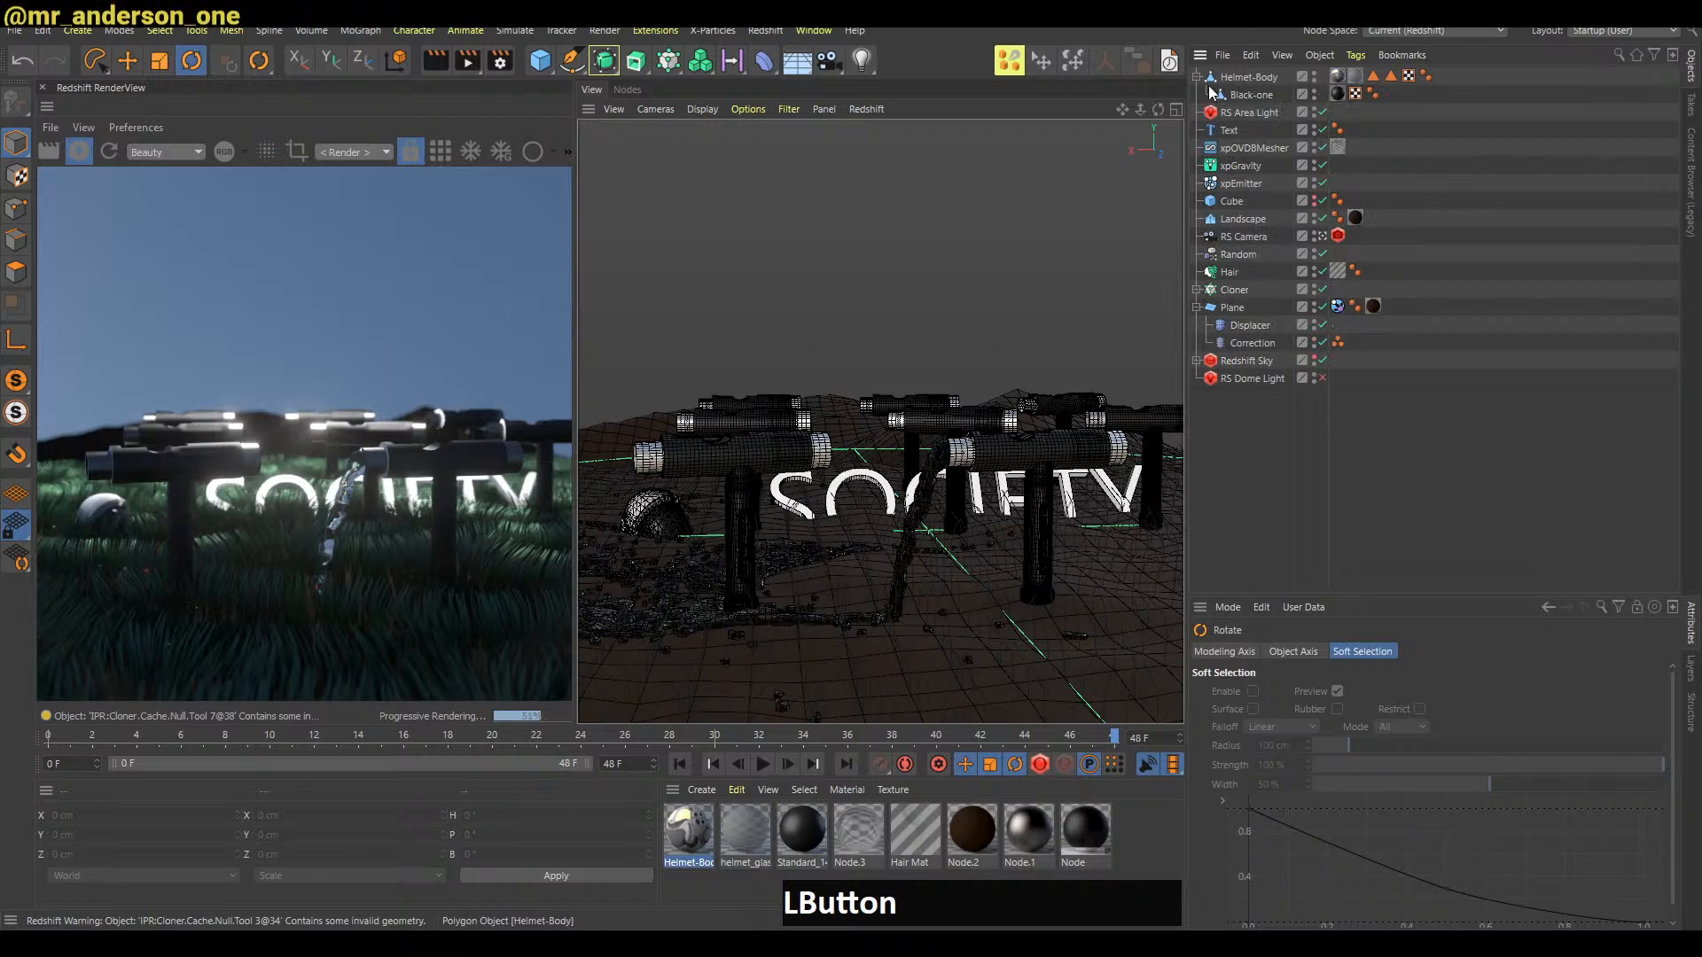
left_click(1338, 94)
key("Delete")
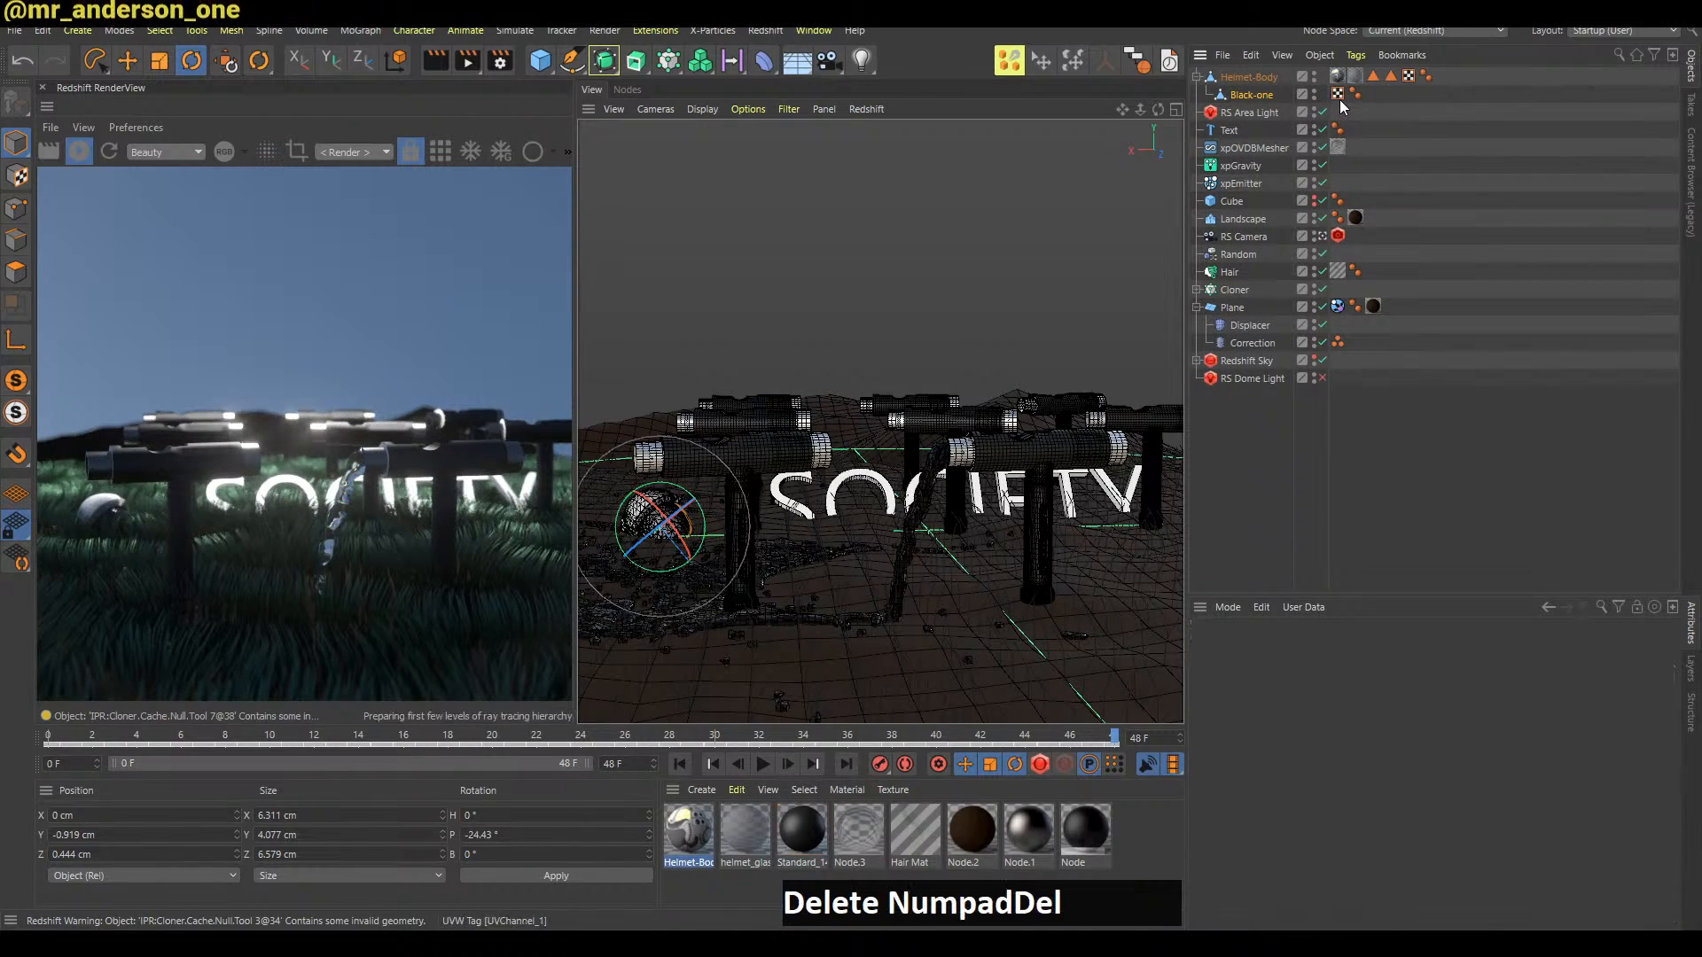
left_click(802, 830)
key("Delete")
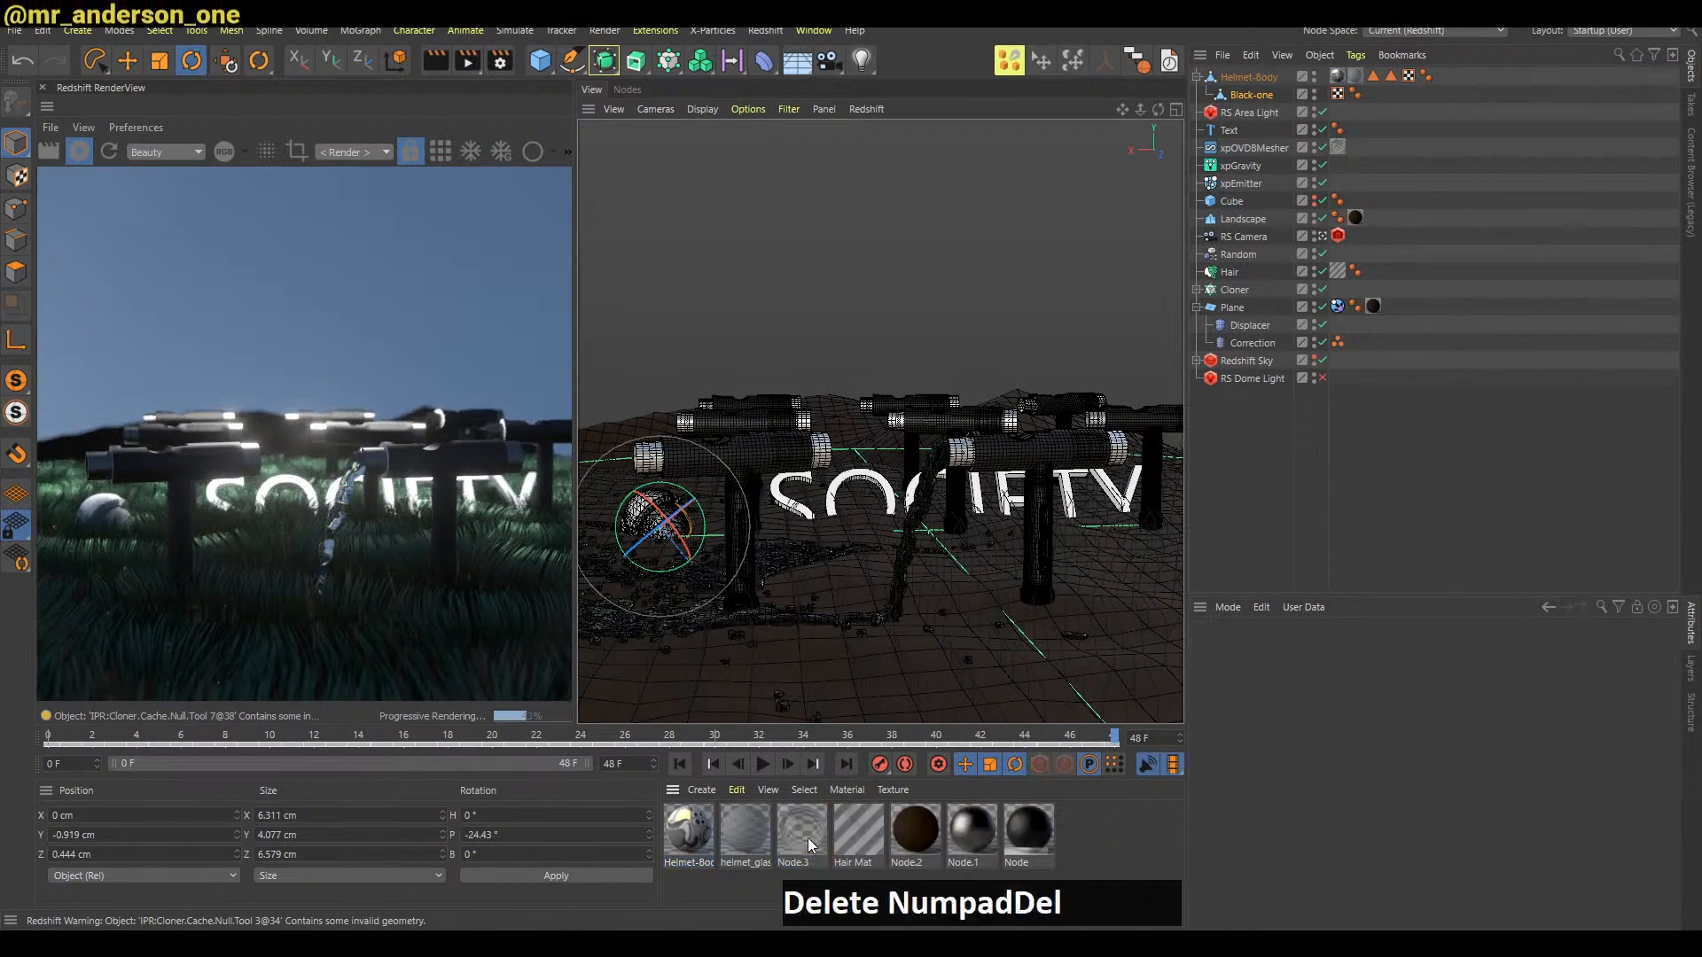
Create a new Redshift node material and apply it to the helmet's Black-one part
left_click(1091, 837)
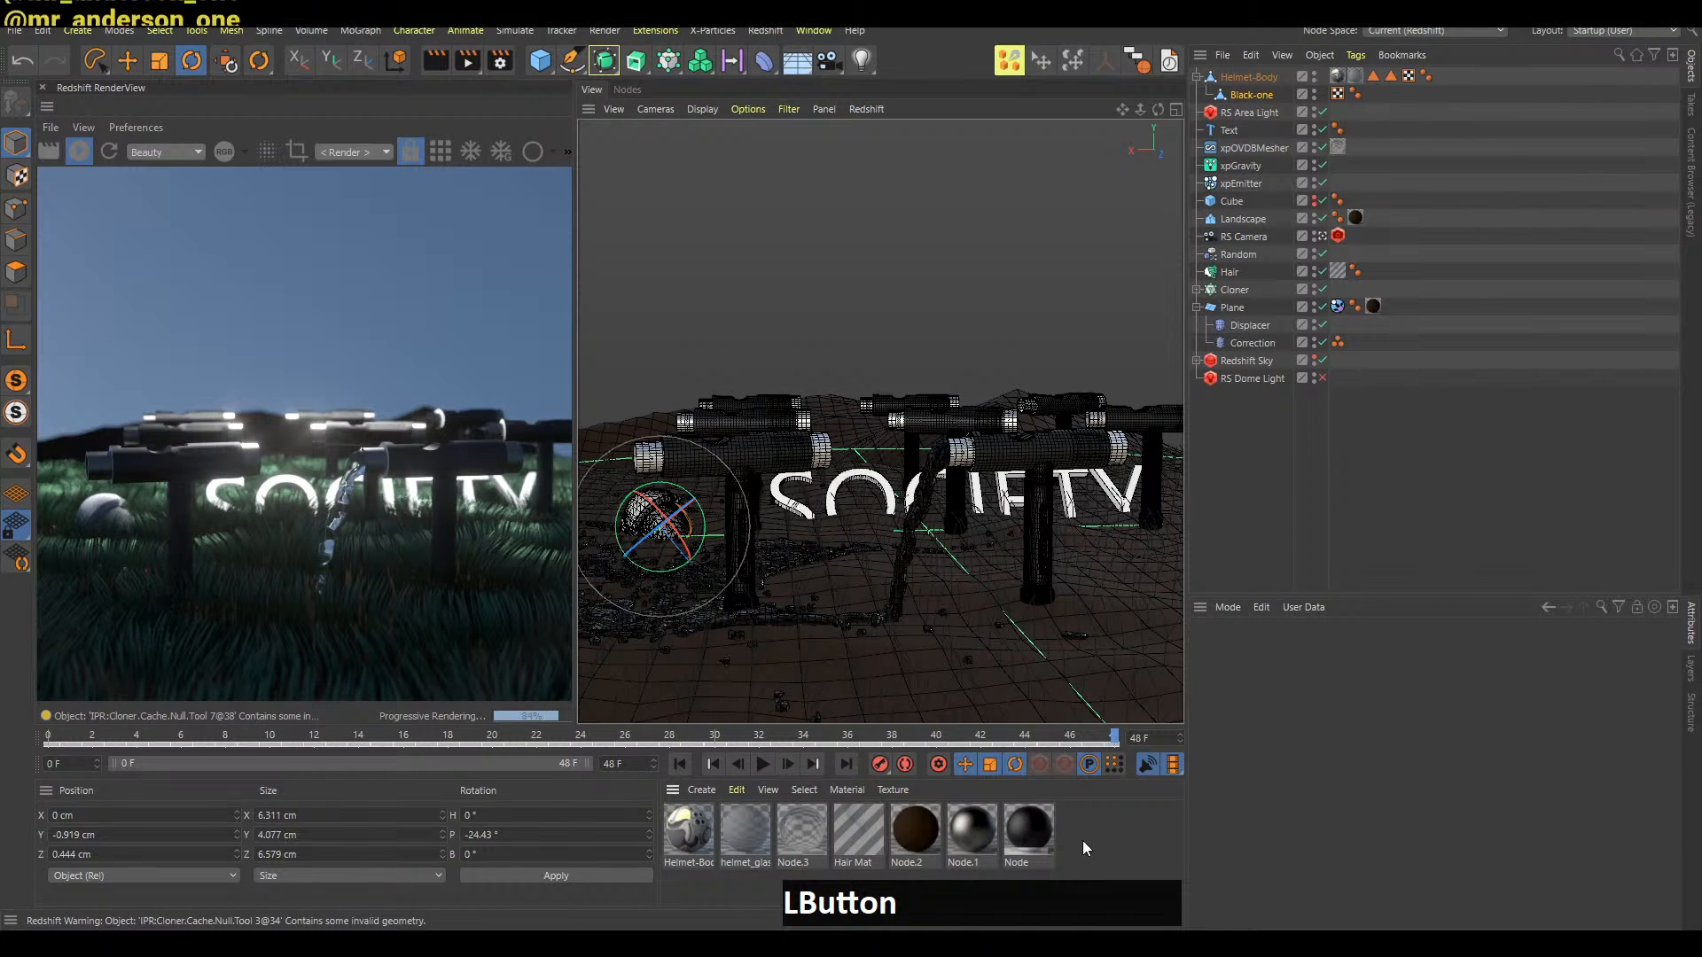
double_click(1082, 840)
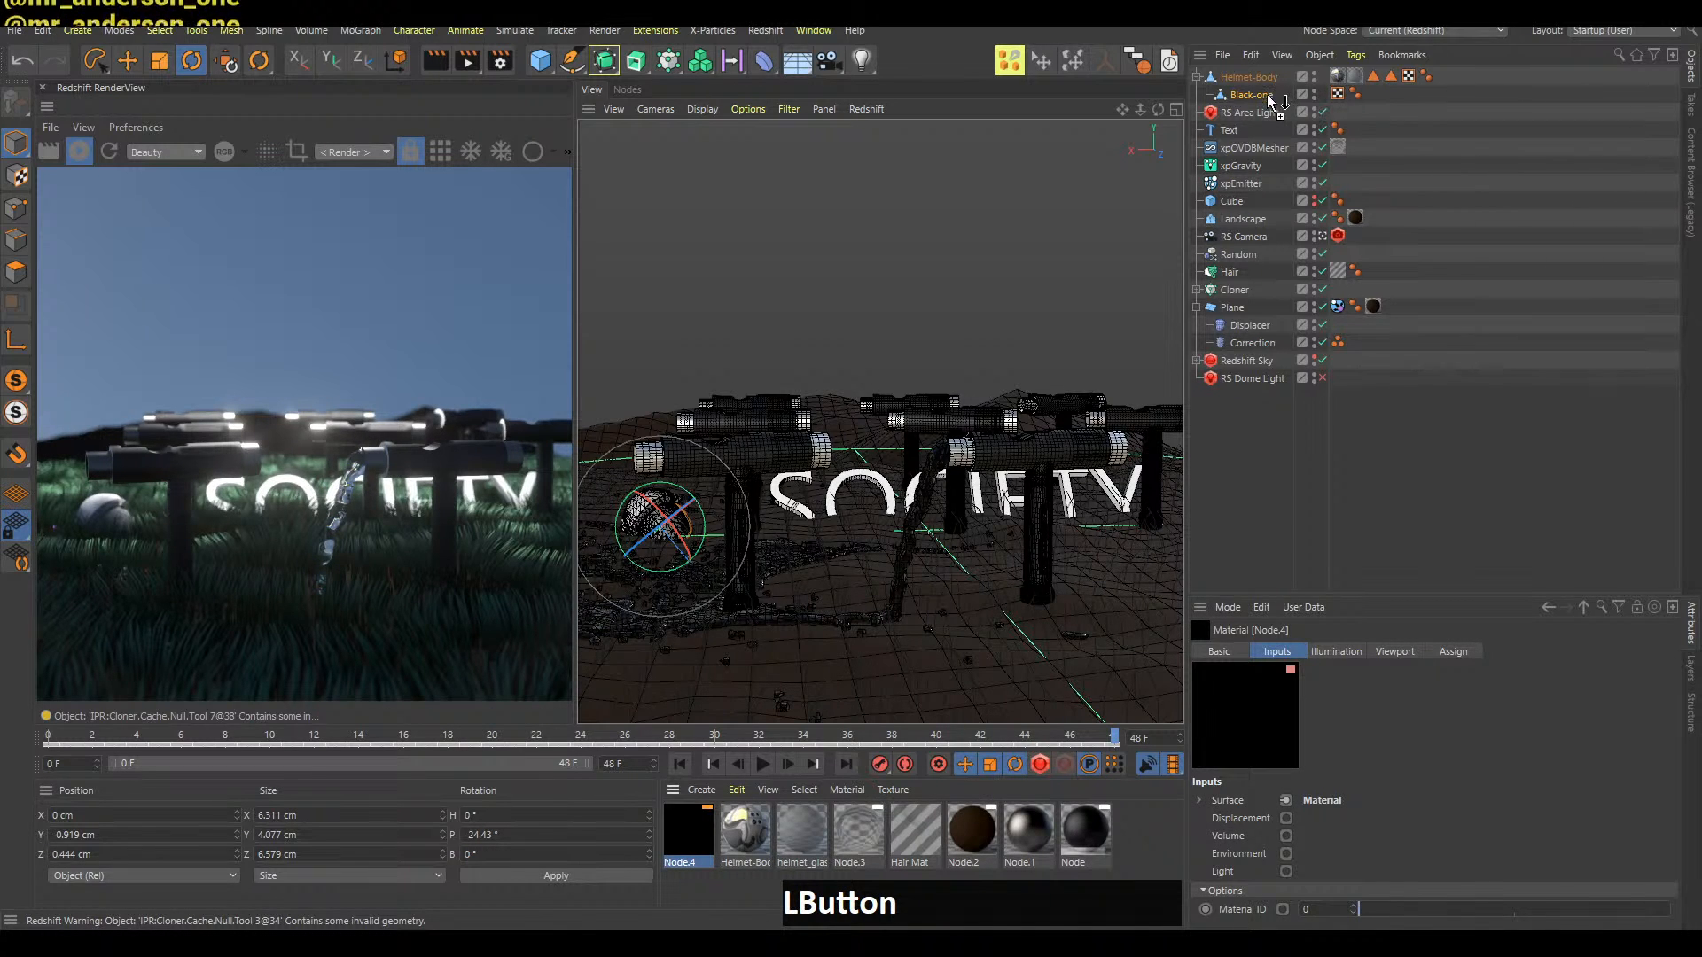
left_click_drag(1273, 100, 1274, 96)
left_click(696, 837)
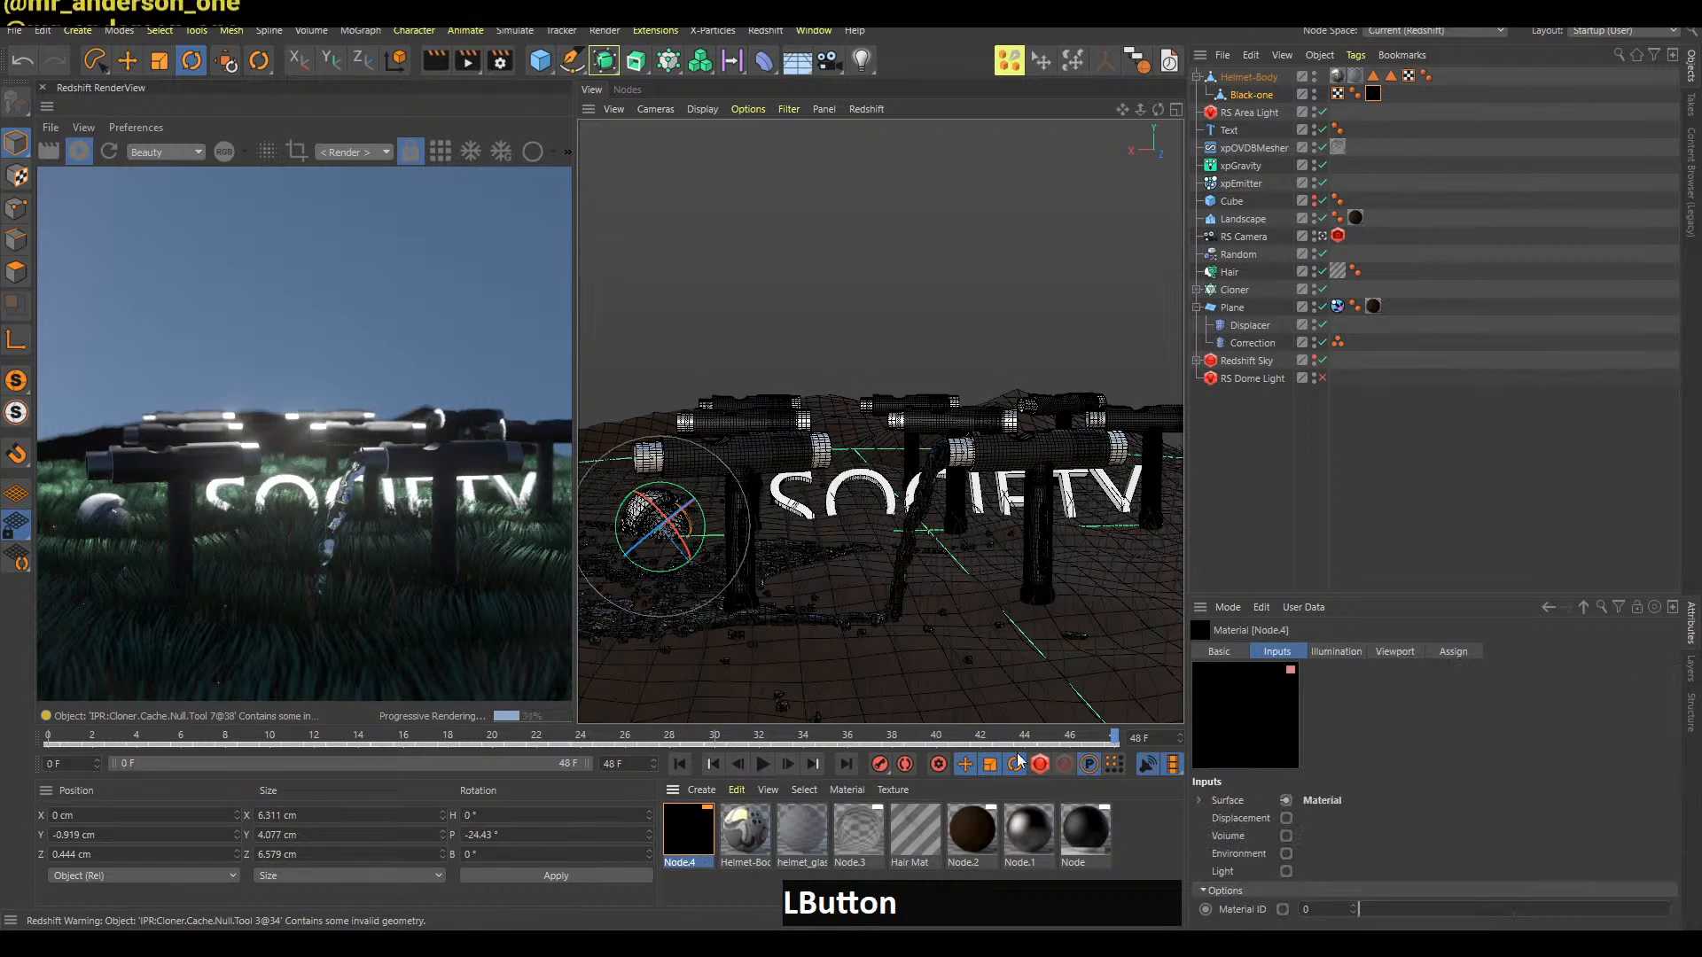
Expand the new helmet material's surface settings and apply the Glass preset
left_click(1206, 802)
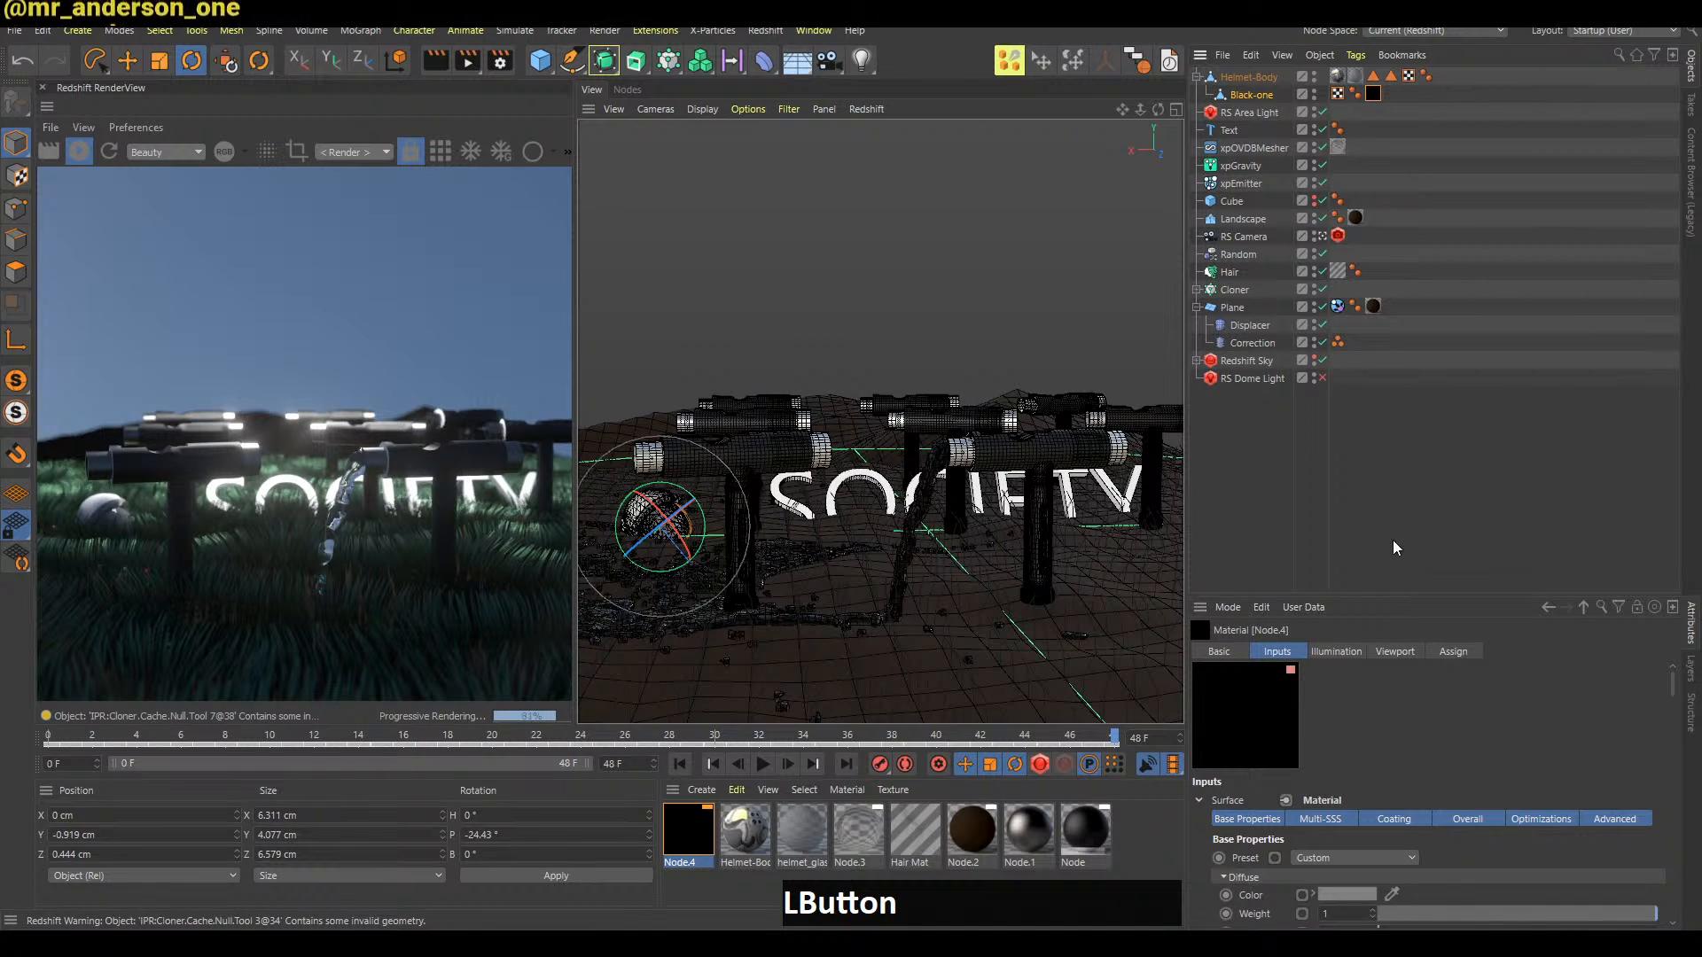
left_click_drag(1400, 594, 1399, 404)
left_click(1333, 666)
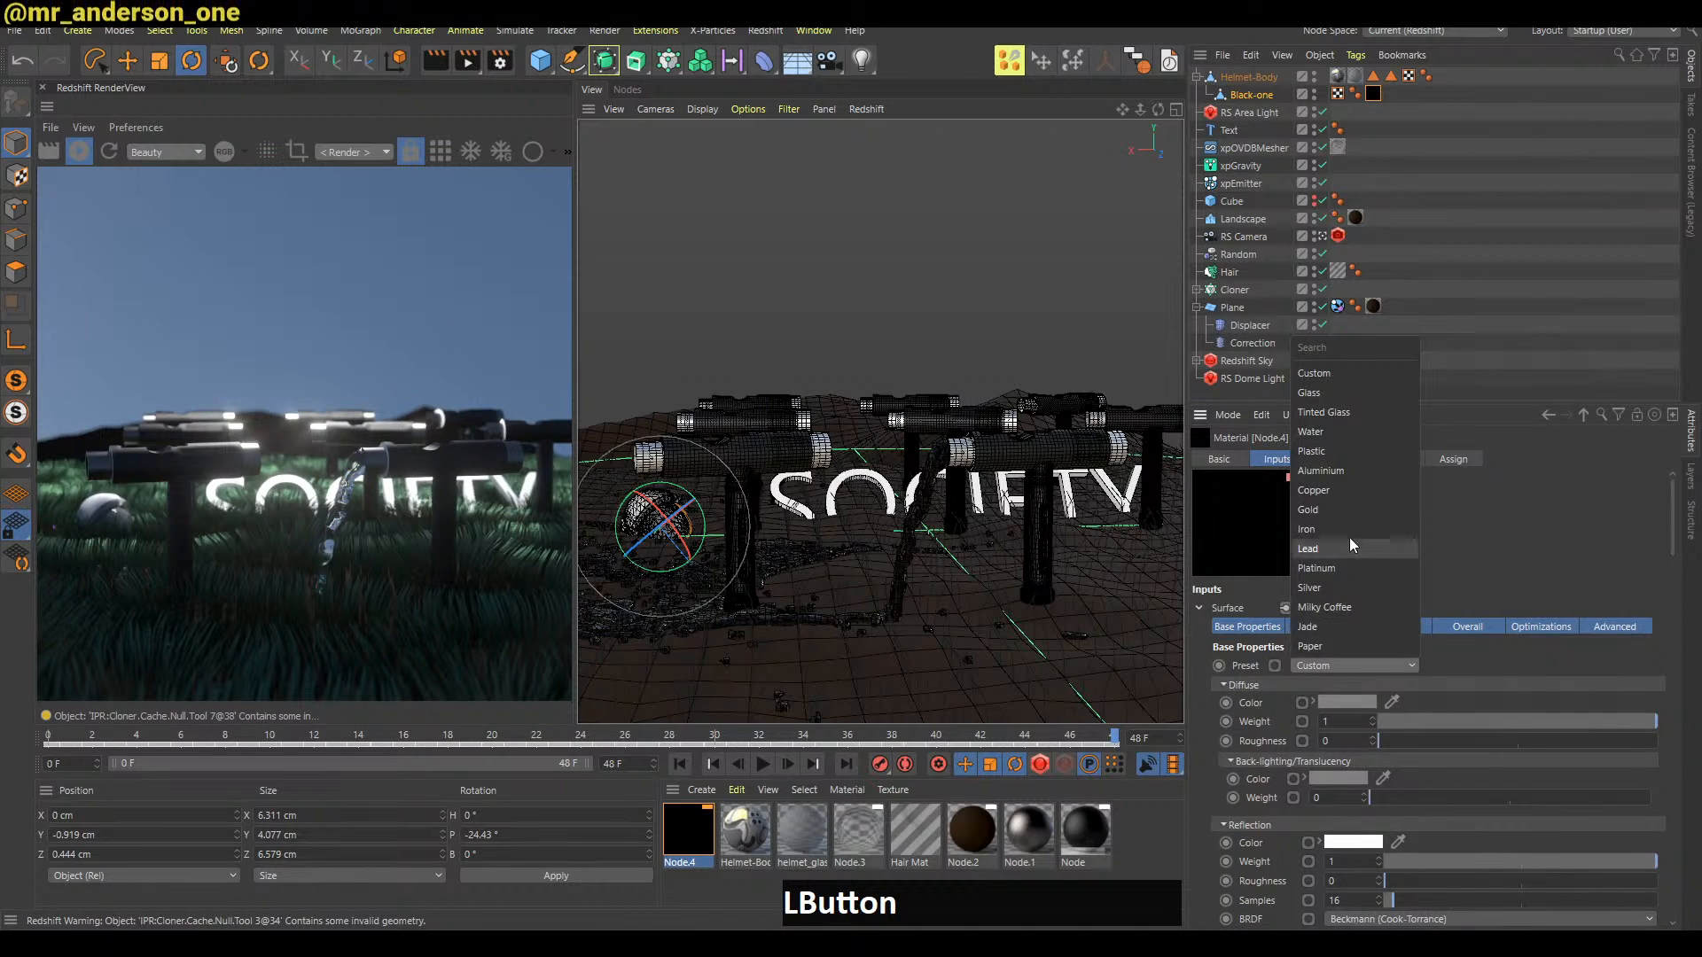
left_click(1337, 397)
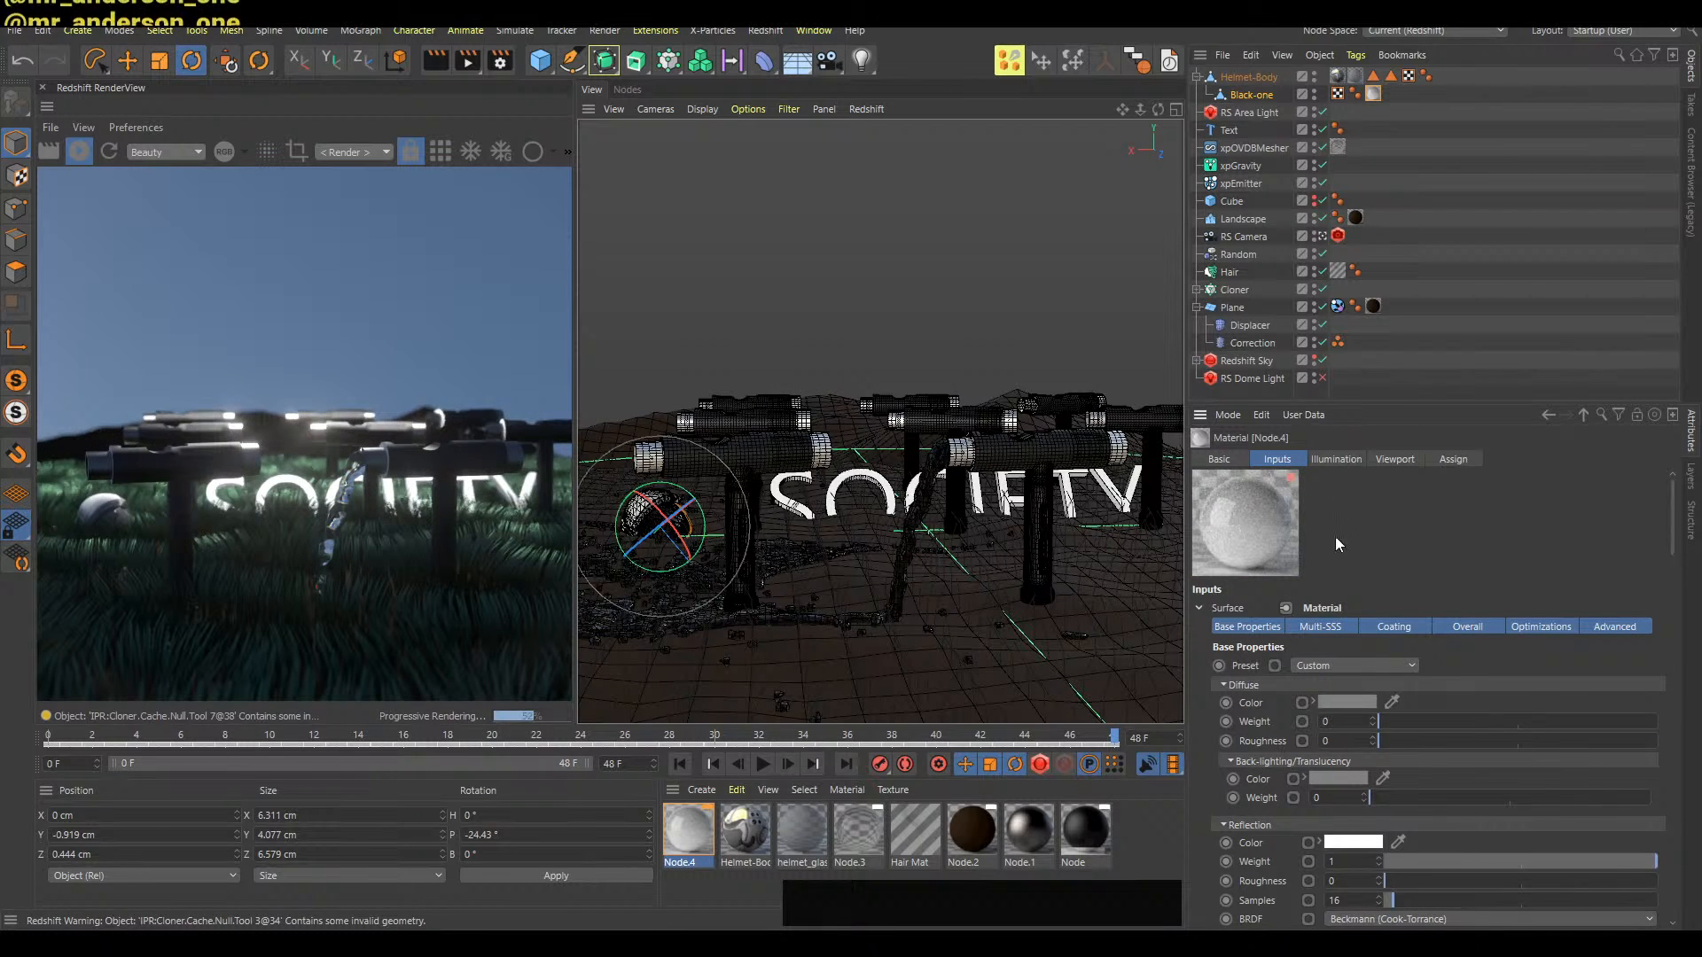
left_click(1321, 667)
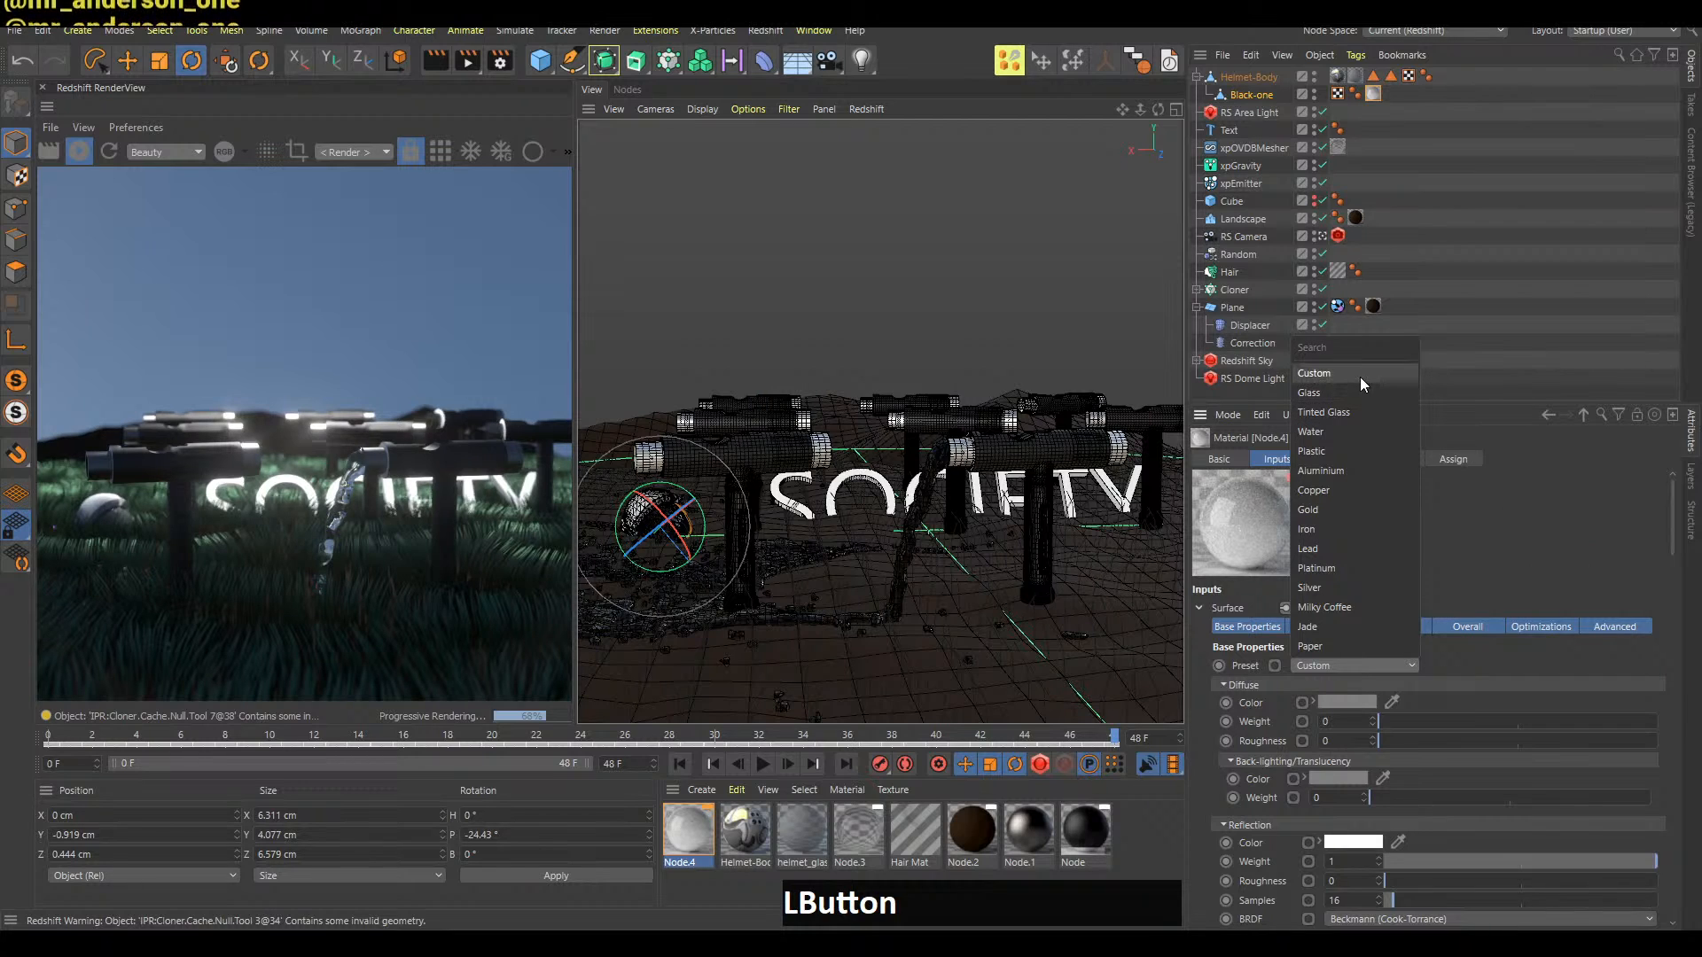
left_click(1530, 530)
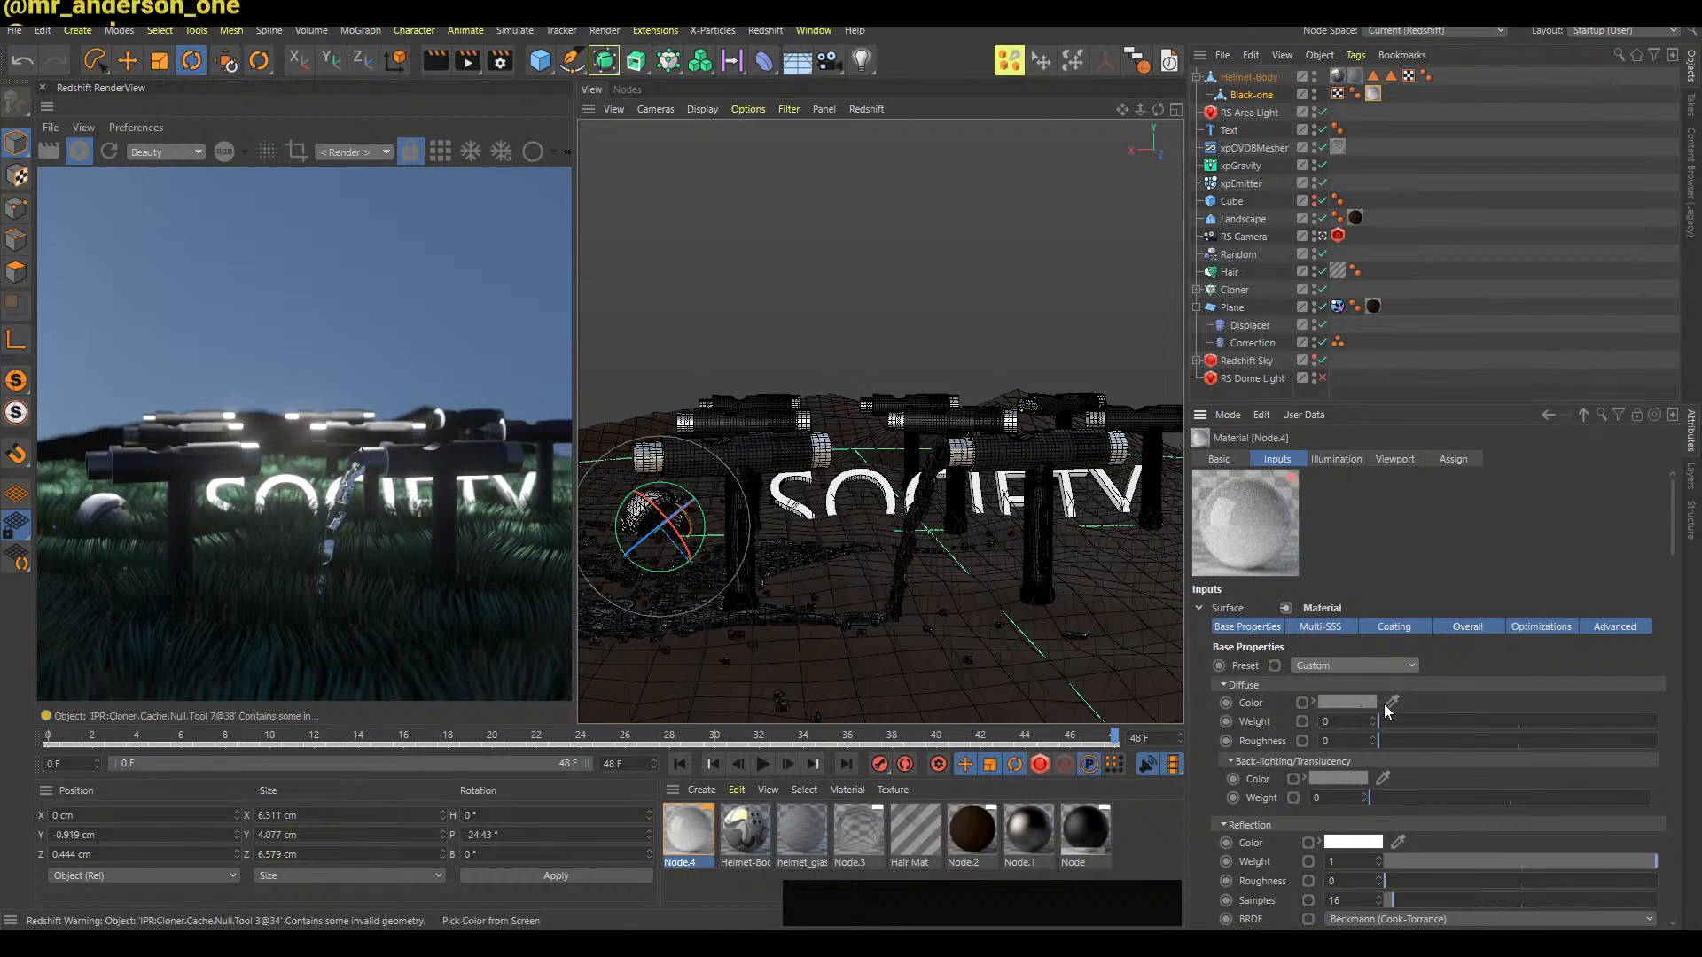
Switch the helmet material to the Plastic preset and set its diffuse color to black
left_click(1344, 664)
left_click(1327, 452)
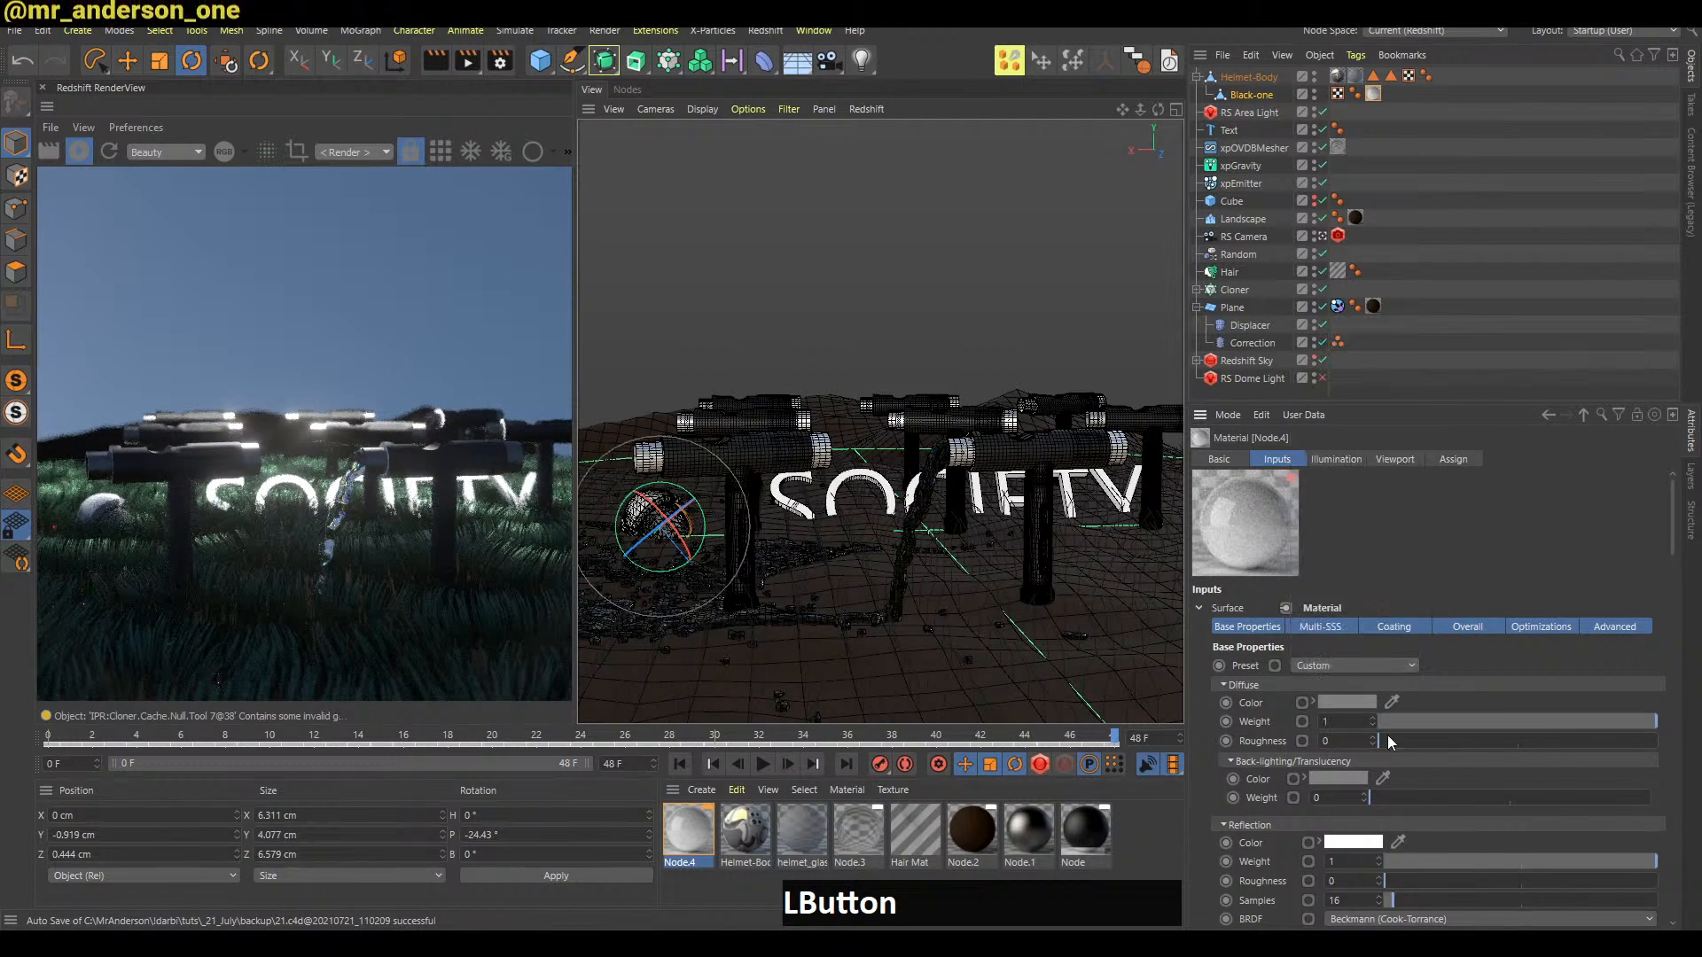
left_click(1347, 702)
left_click(1326, 759)
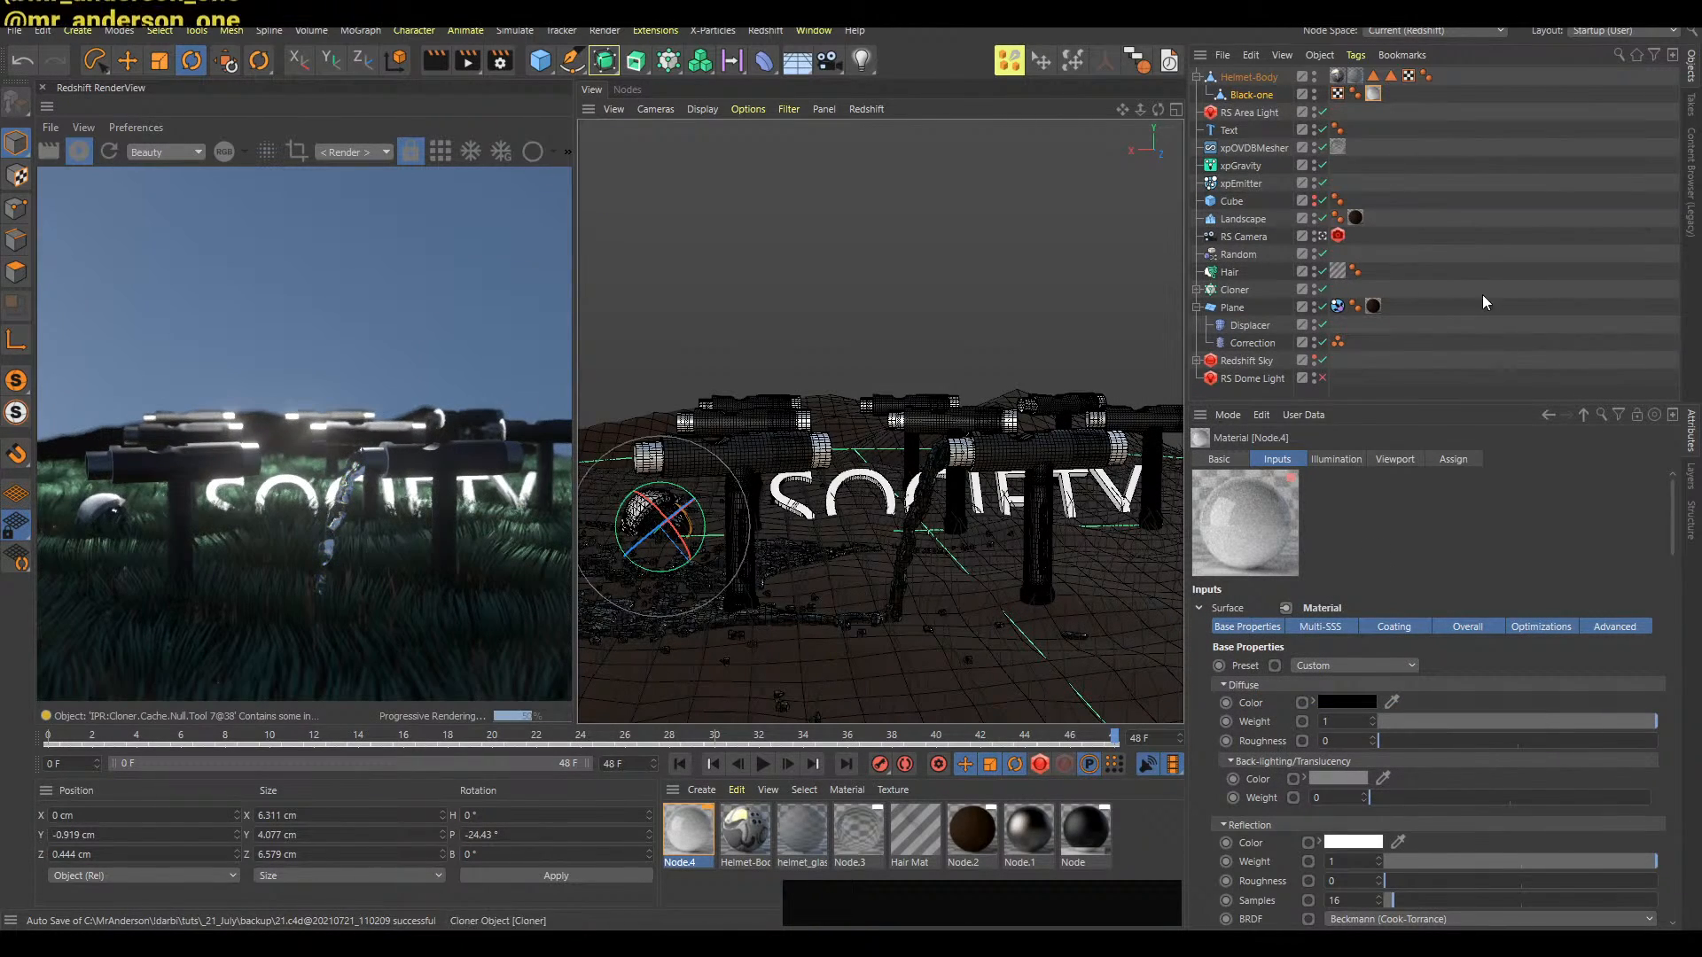
Rotate the whole helmet to about H 59.7°, P -44.8°, B -160.9° and shift it to about X 36.5 cm, Y 1.4 cm, Z -3.9 cm
left_click(681, 524)
key("r")
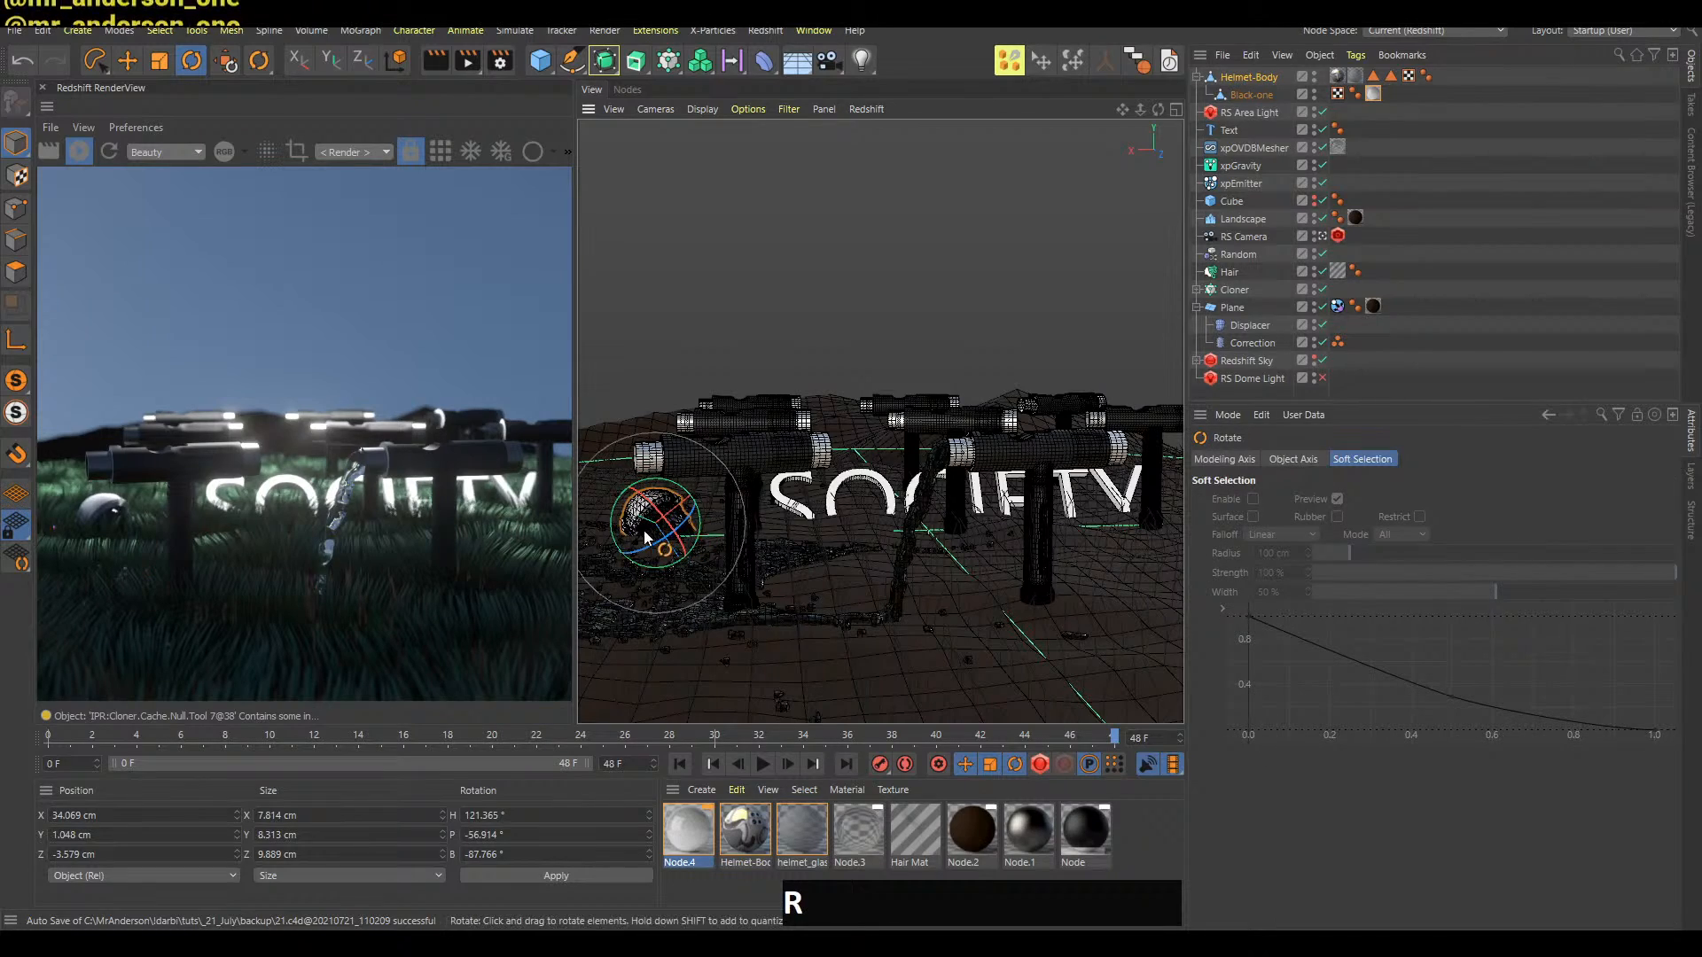
left_click_drag(656, 542, 684, 578)
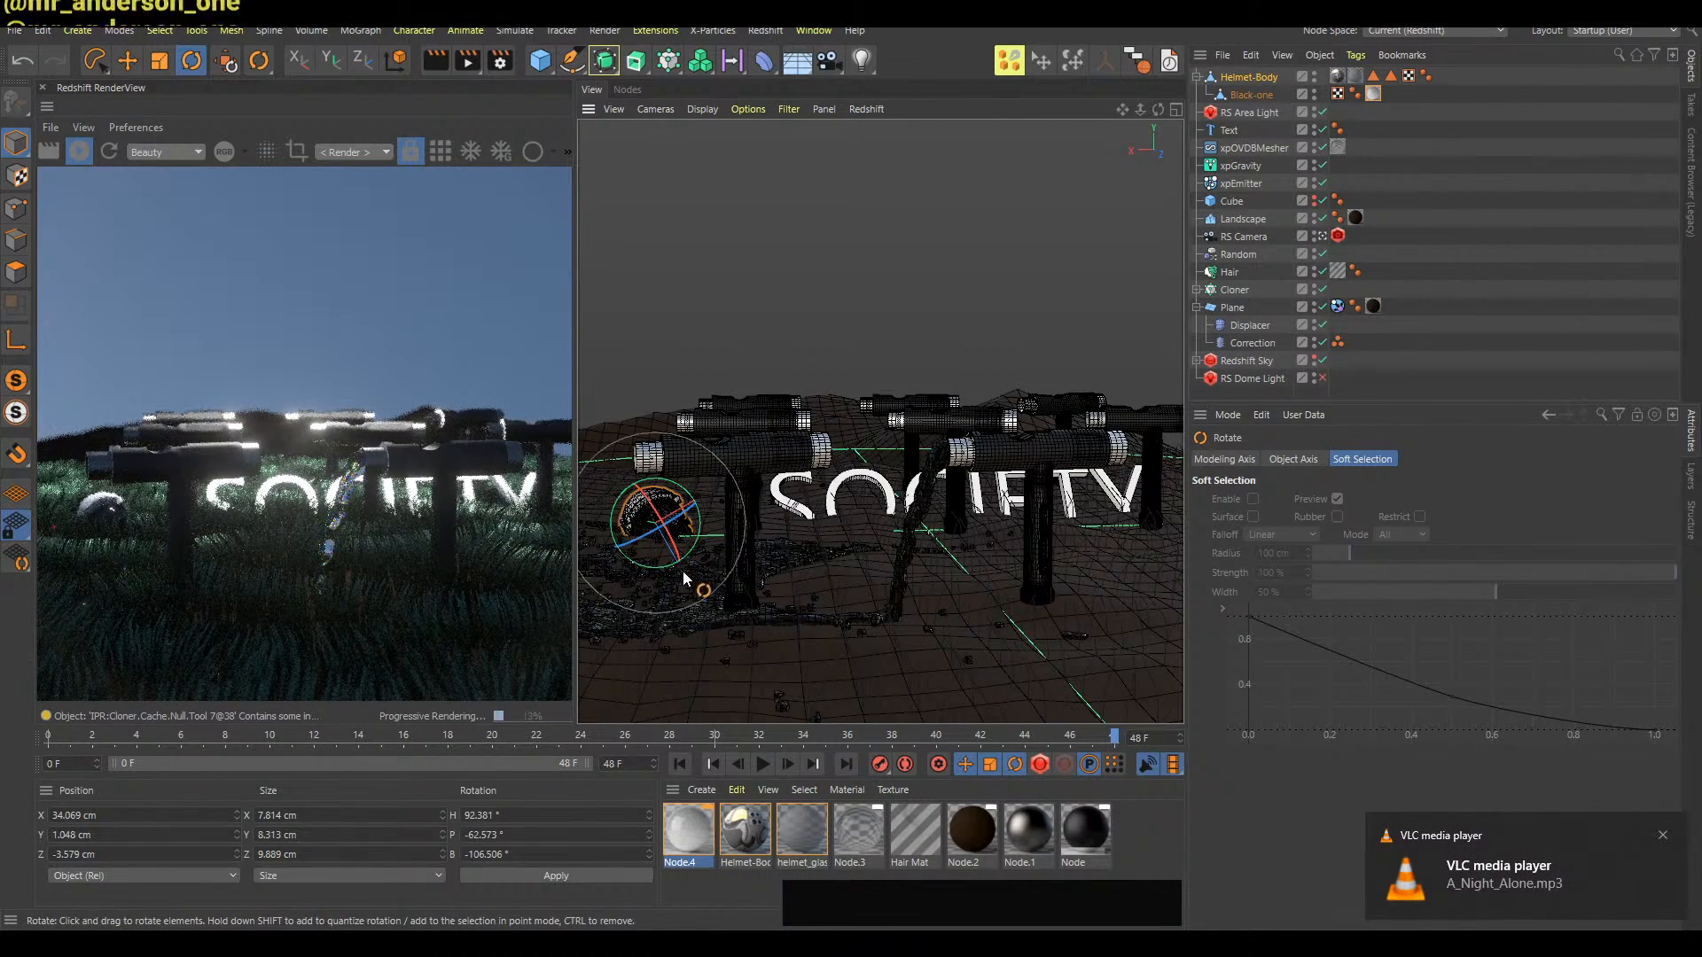
key("e")
left_click_drag(684, 494, 749, 497)
key("r")
key("e")
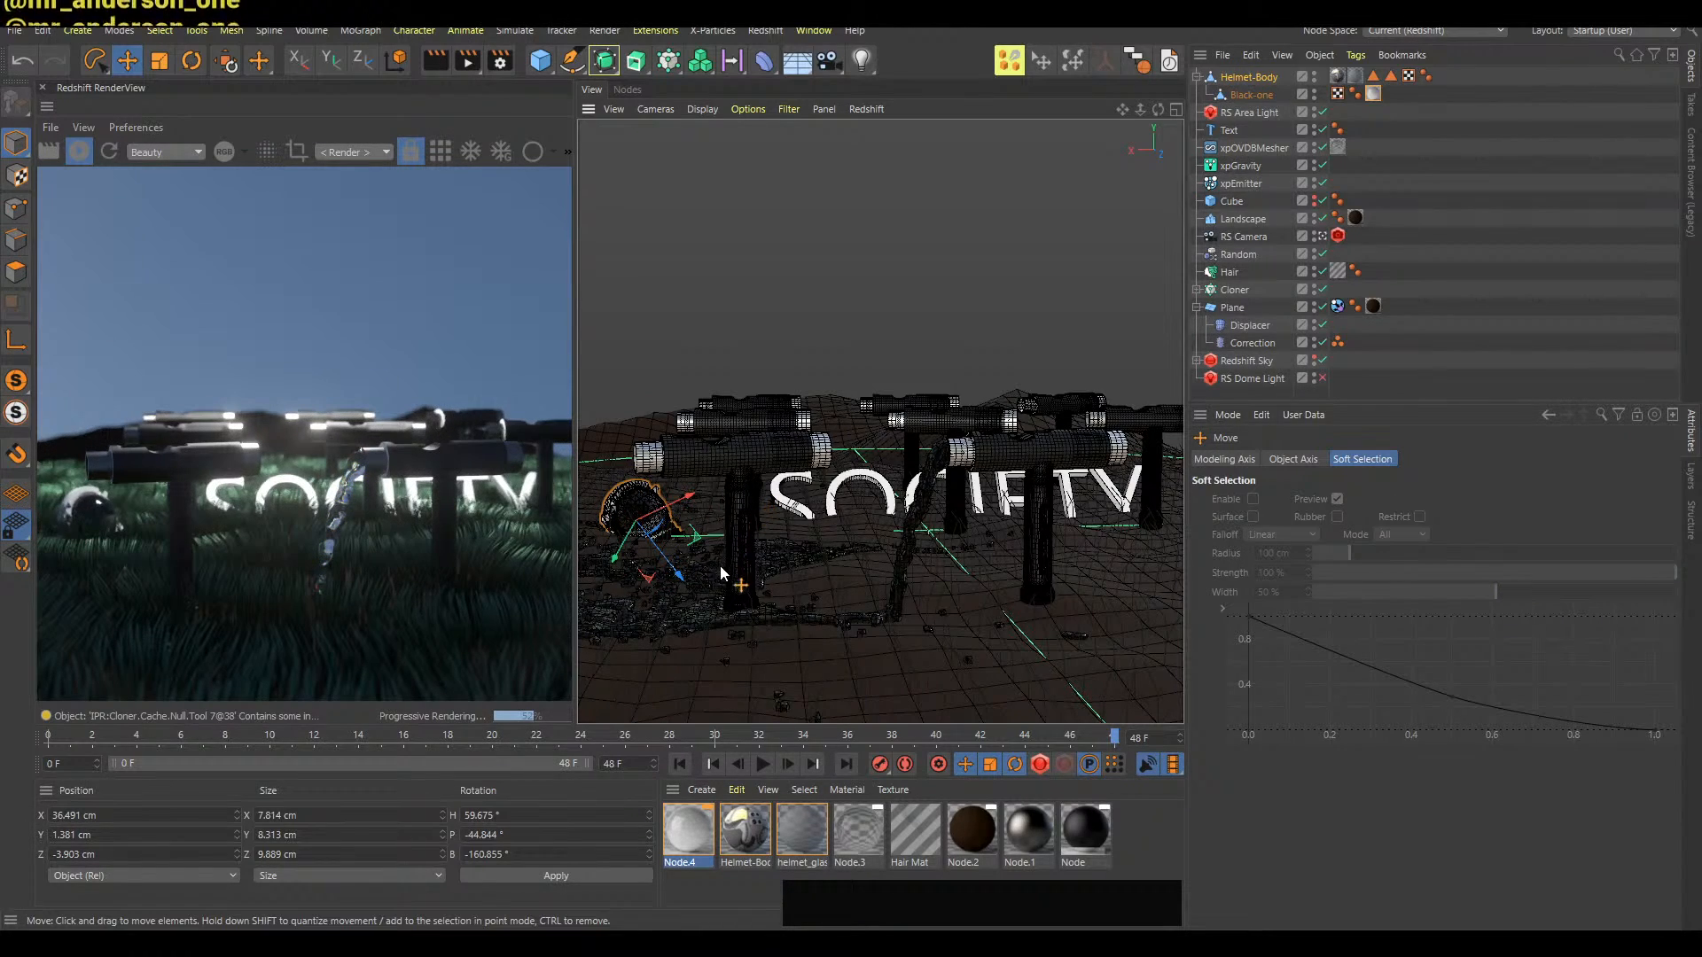
Scale the helmet down to about 3.6 × 3.9 × 4.6 cm and reposition it at about X 34.4 cm, Y 1.3 cm, Z -3.6 cm
left_click(983, 490)
middle_click_drag(1073, 519, 1031, 508, "alt")
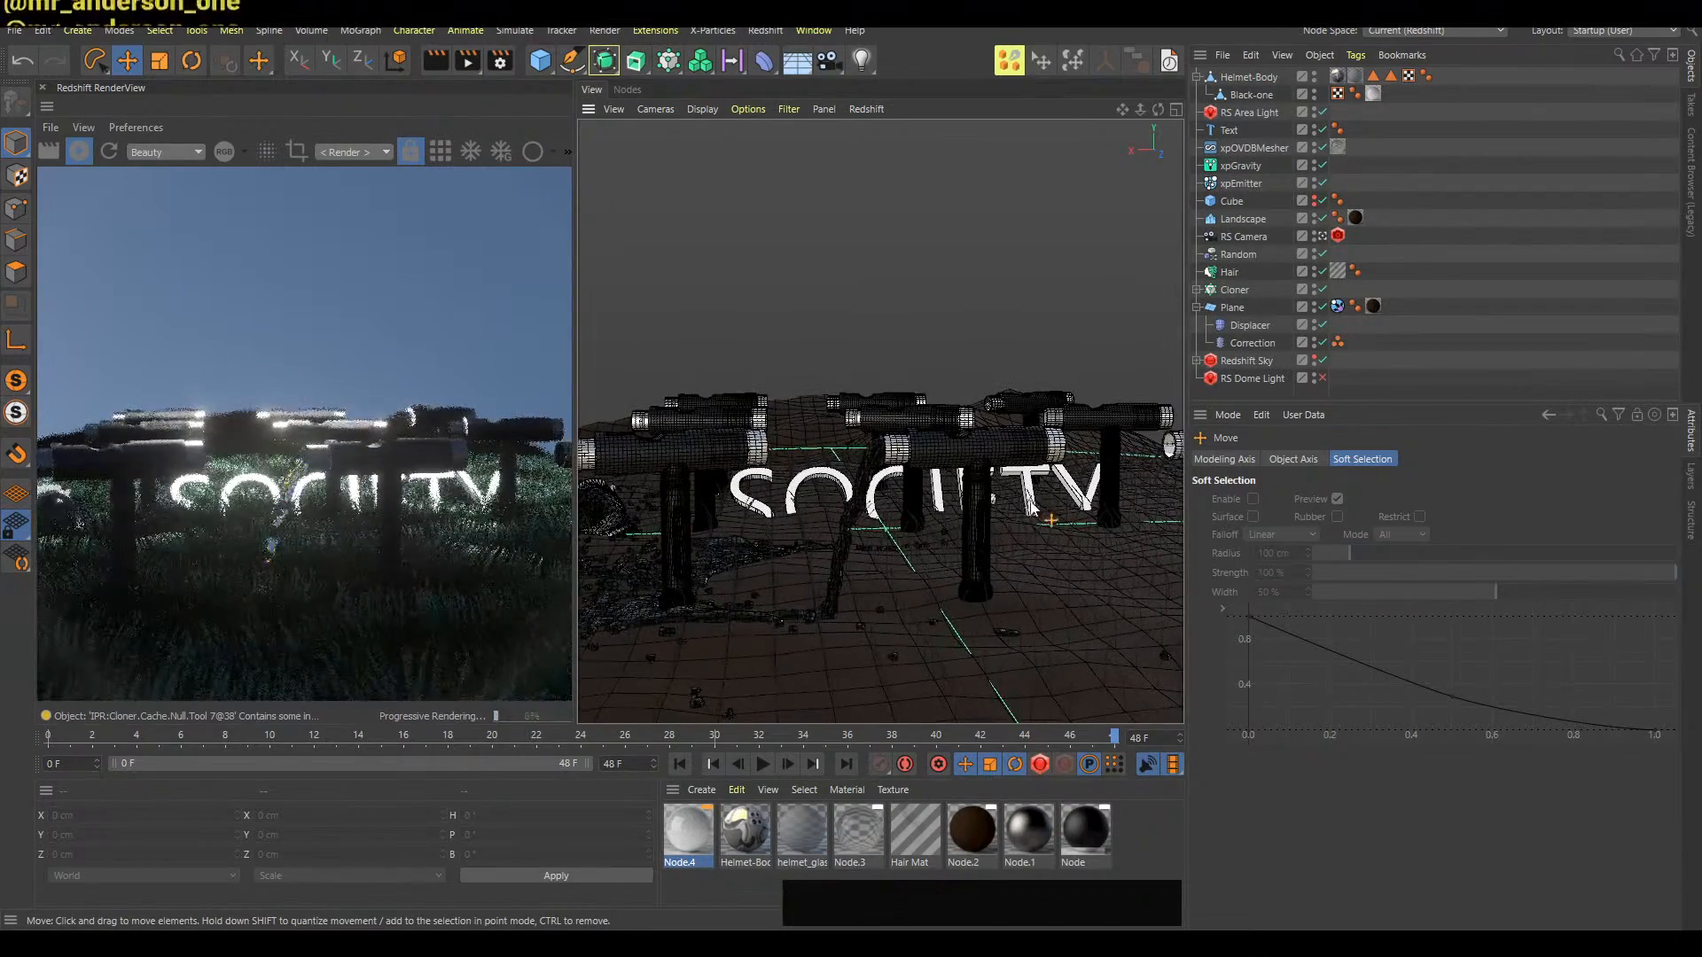
left_click(642, 508)
key("t")
left_click(1141, 173)
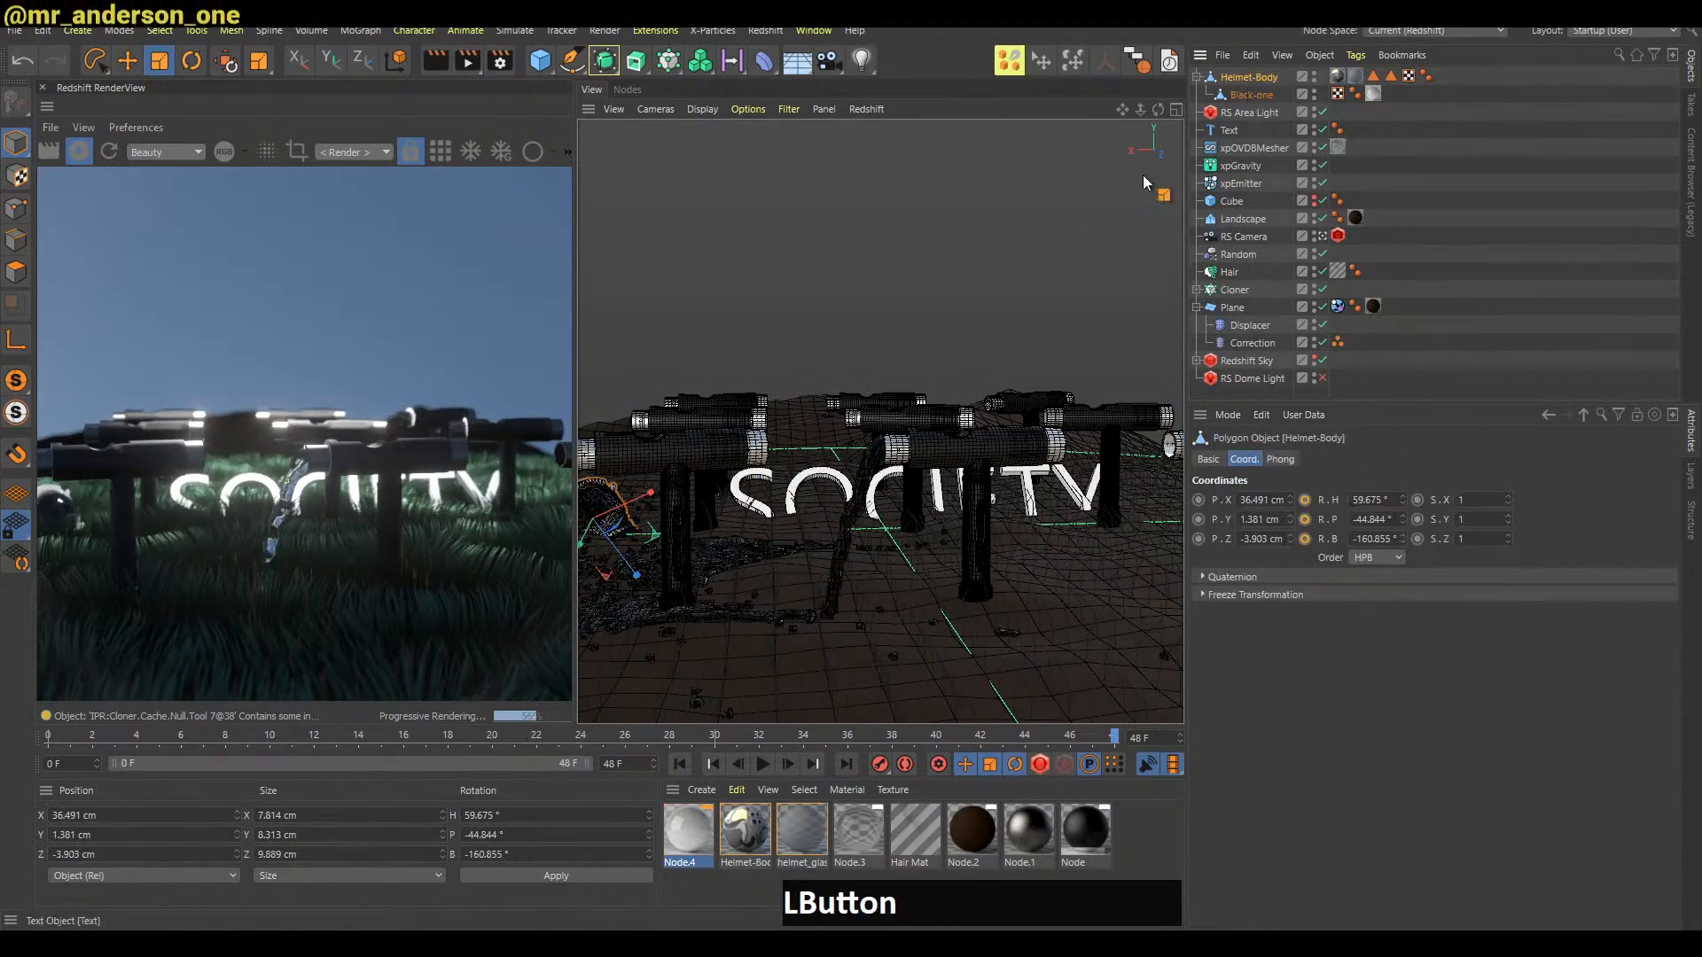
key("e")
left_click_drag(858, 353, 874, 432)
key("e")
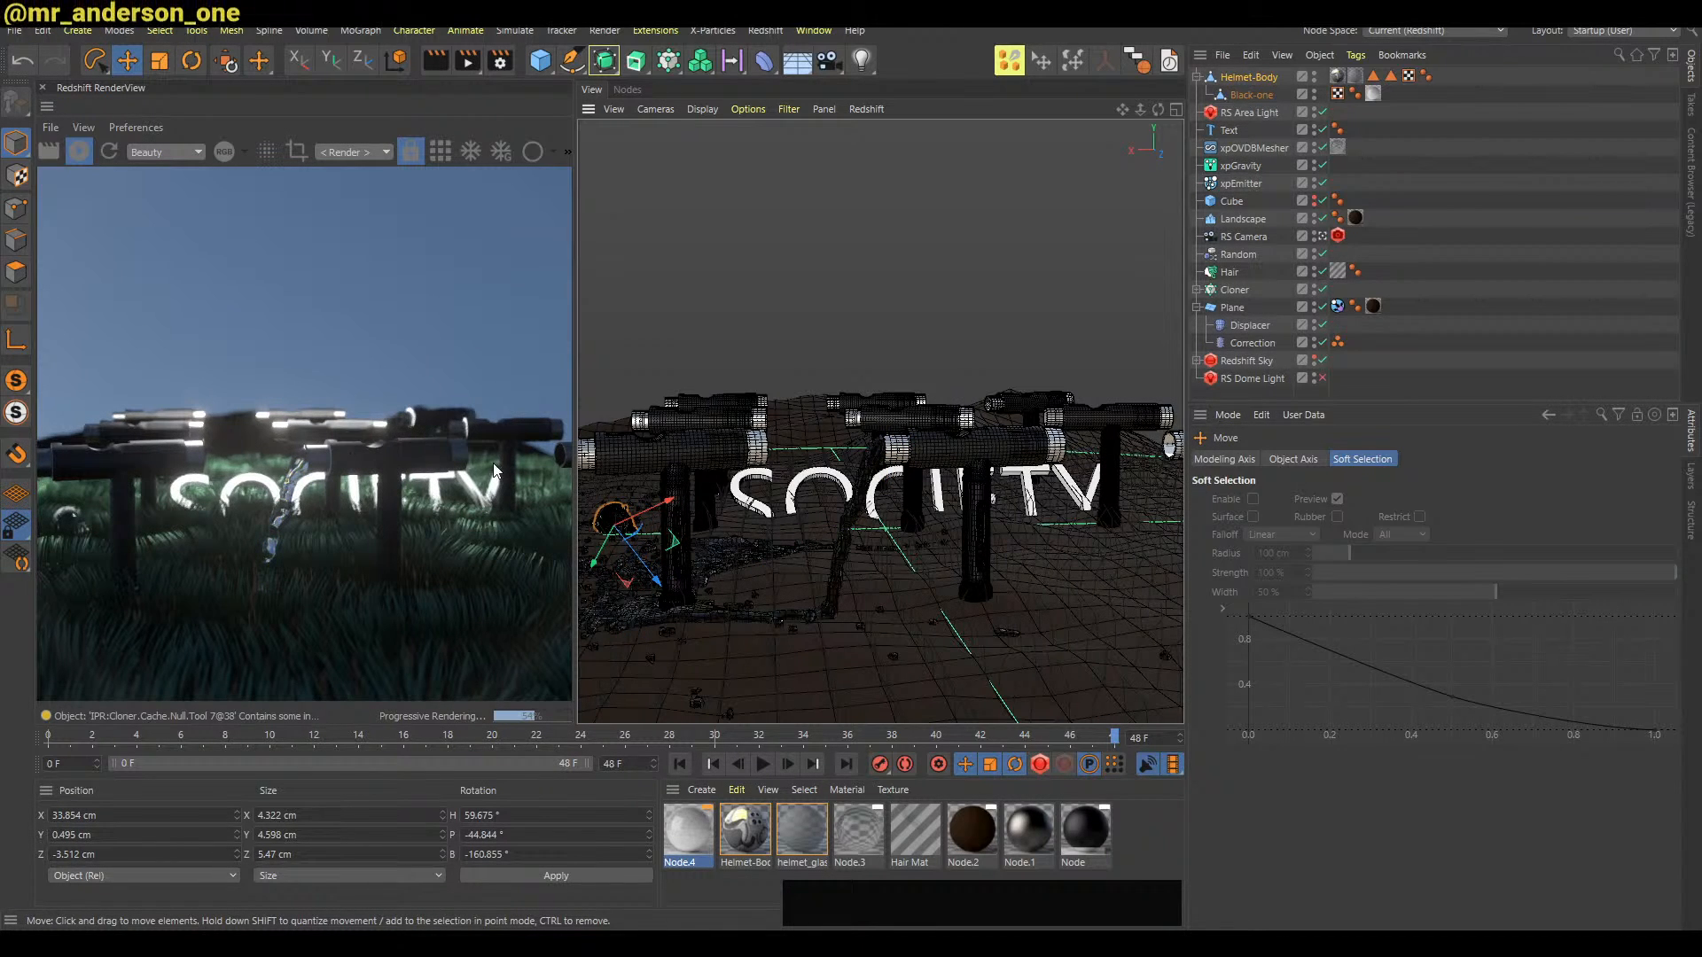
left_click_drag(656, 541, 895, 428)
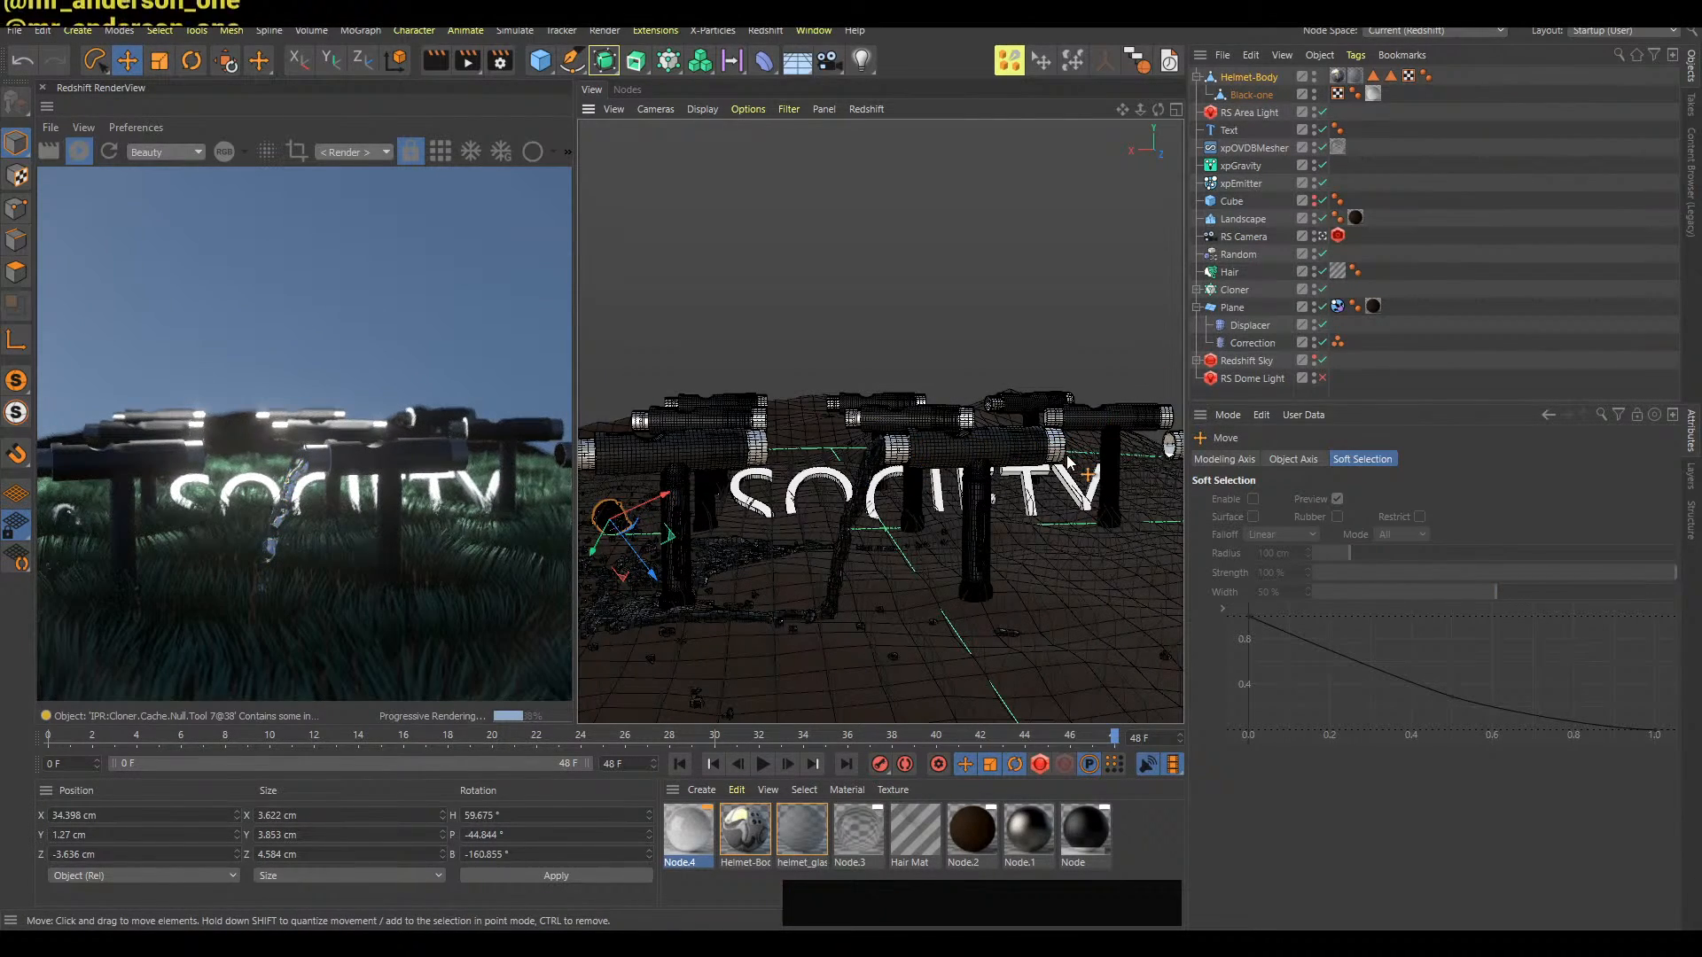
middle_click_drag(1083, 484, 1055, 487, "alt")
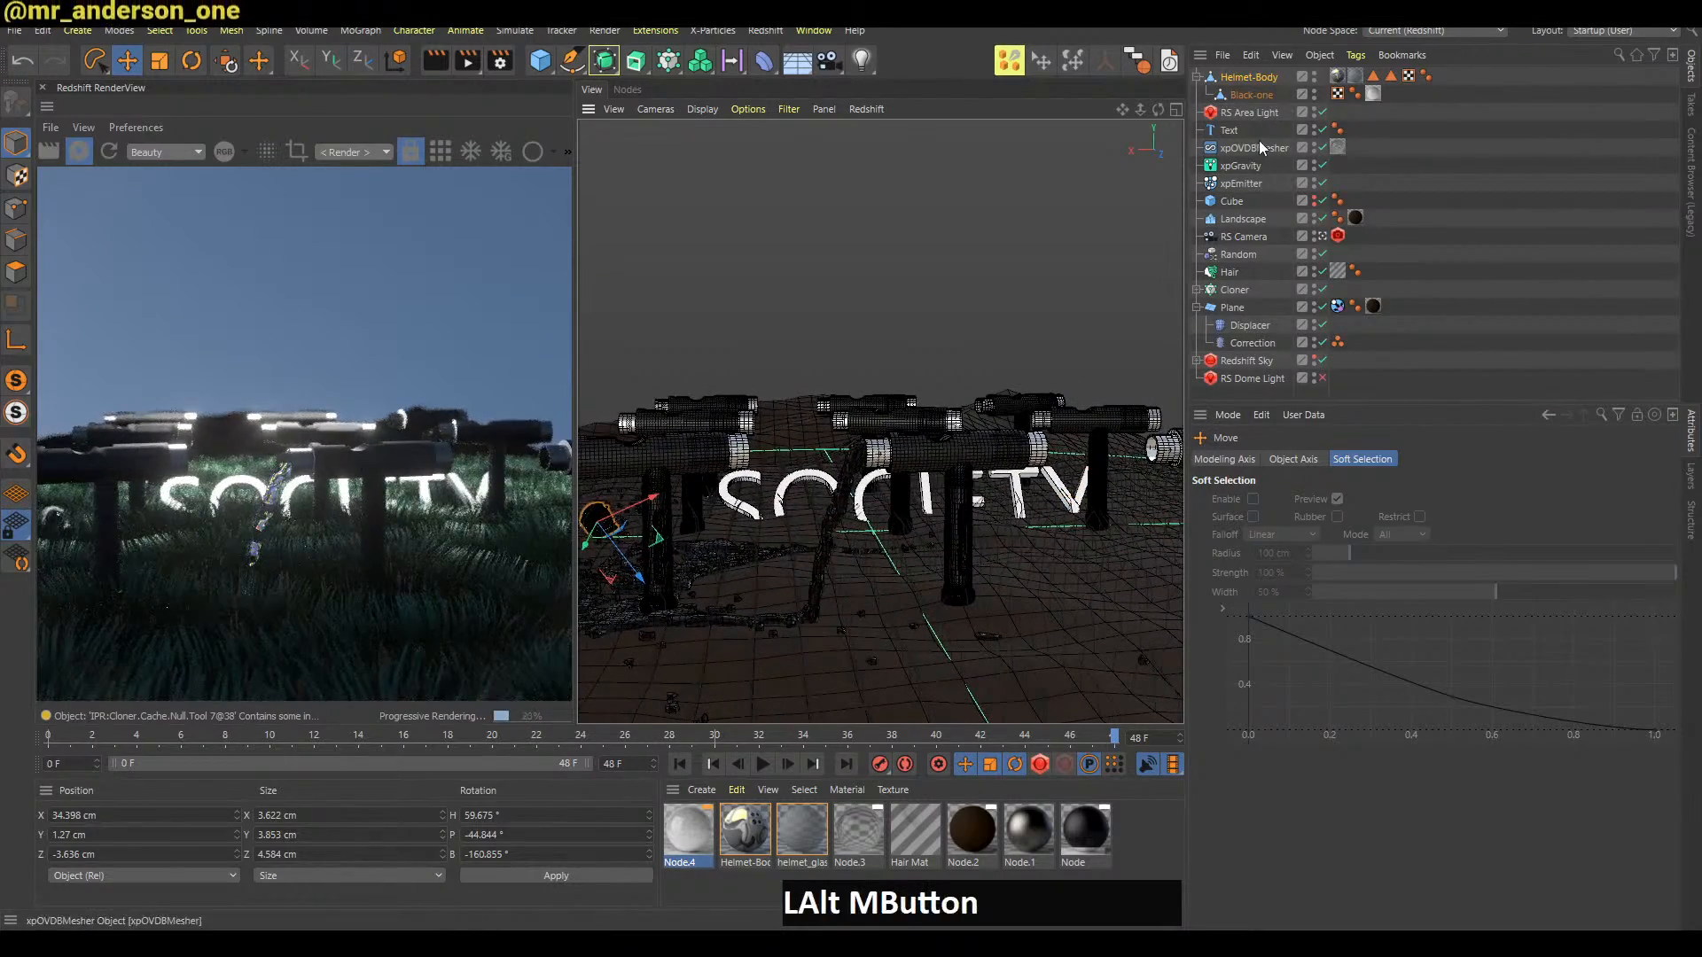
Try different heading and pitch rotations for the Redshift Sky, undoing each change
left_click(1271, 110)
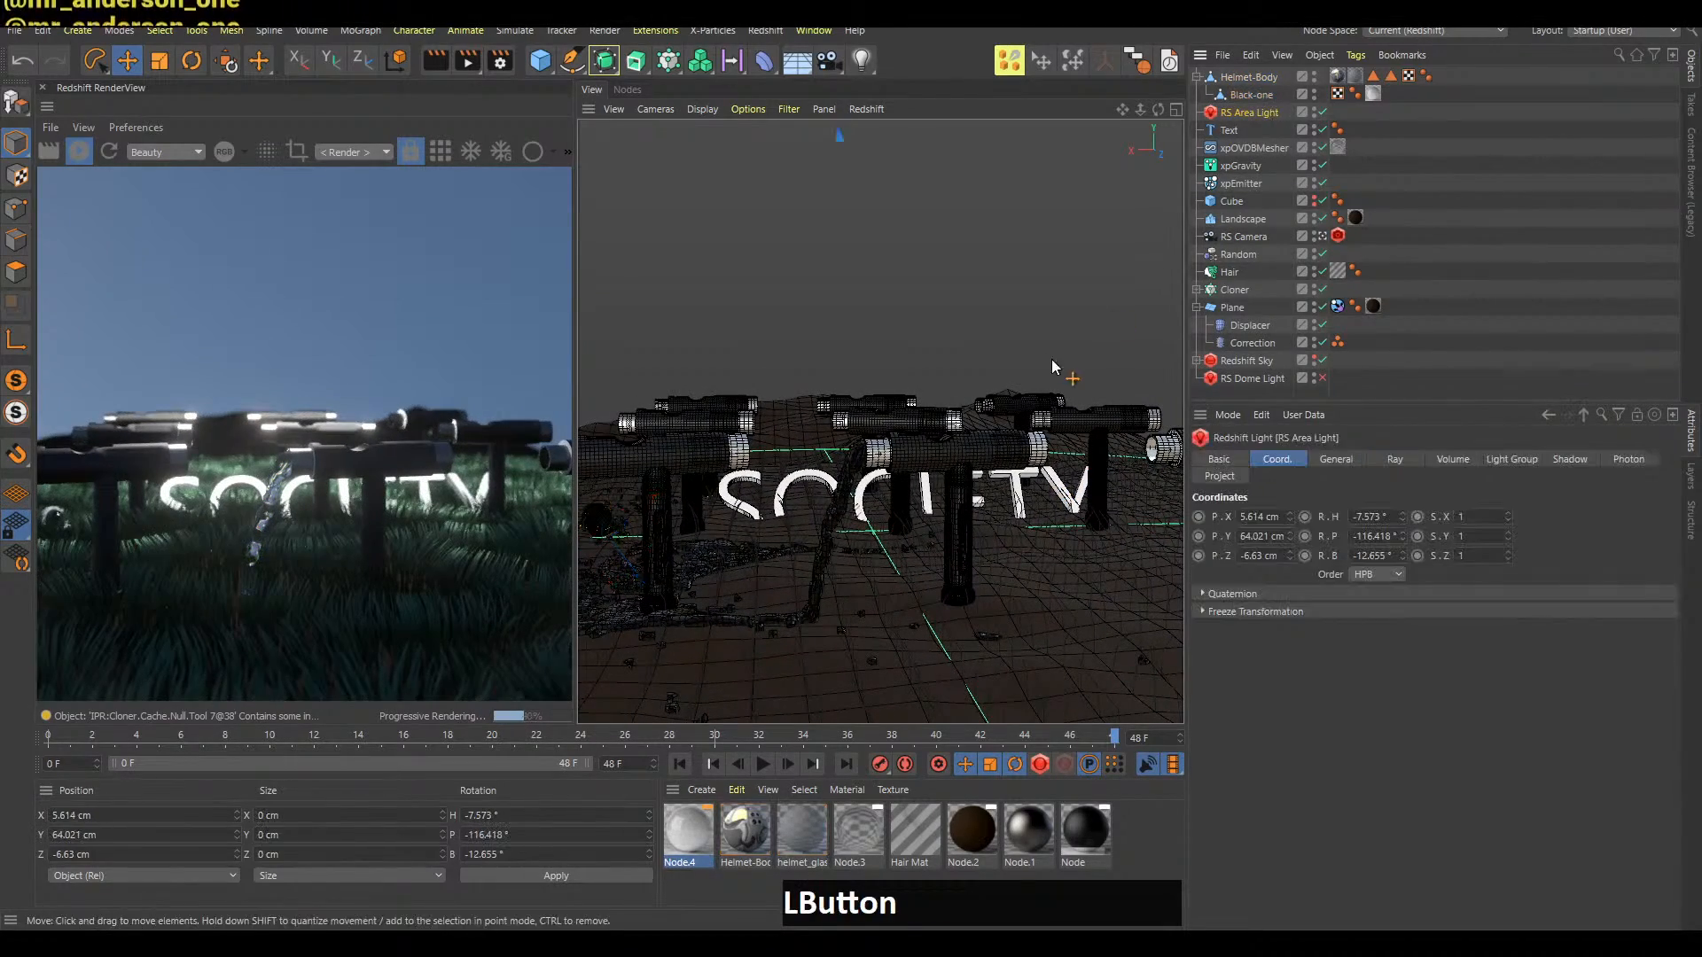
left_click(1469, 257)
left_click(1258, 360)
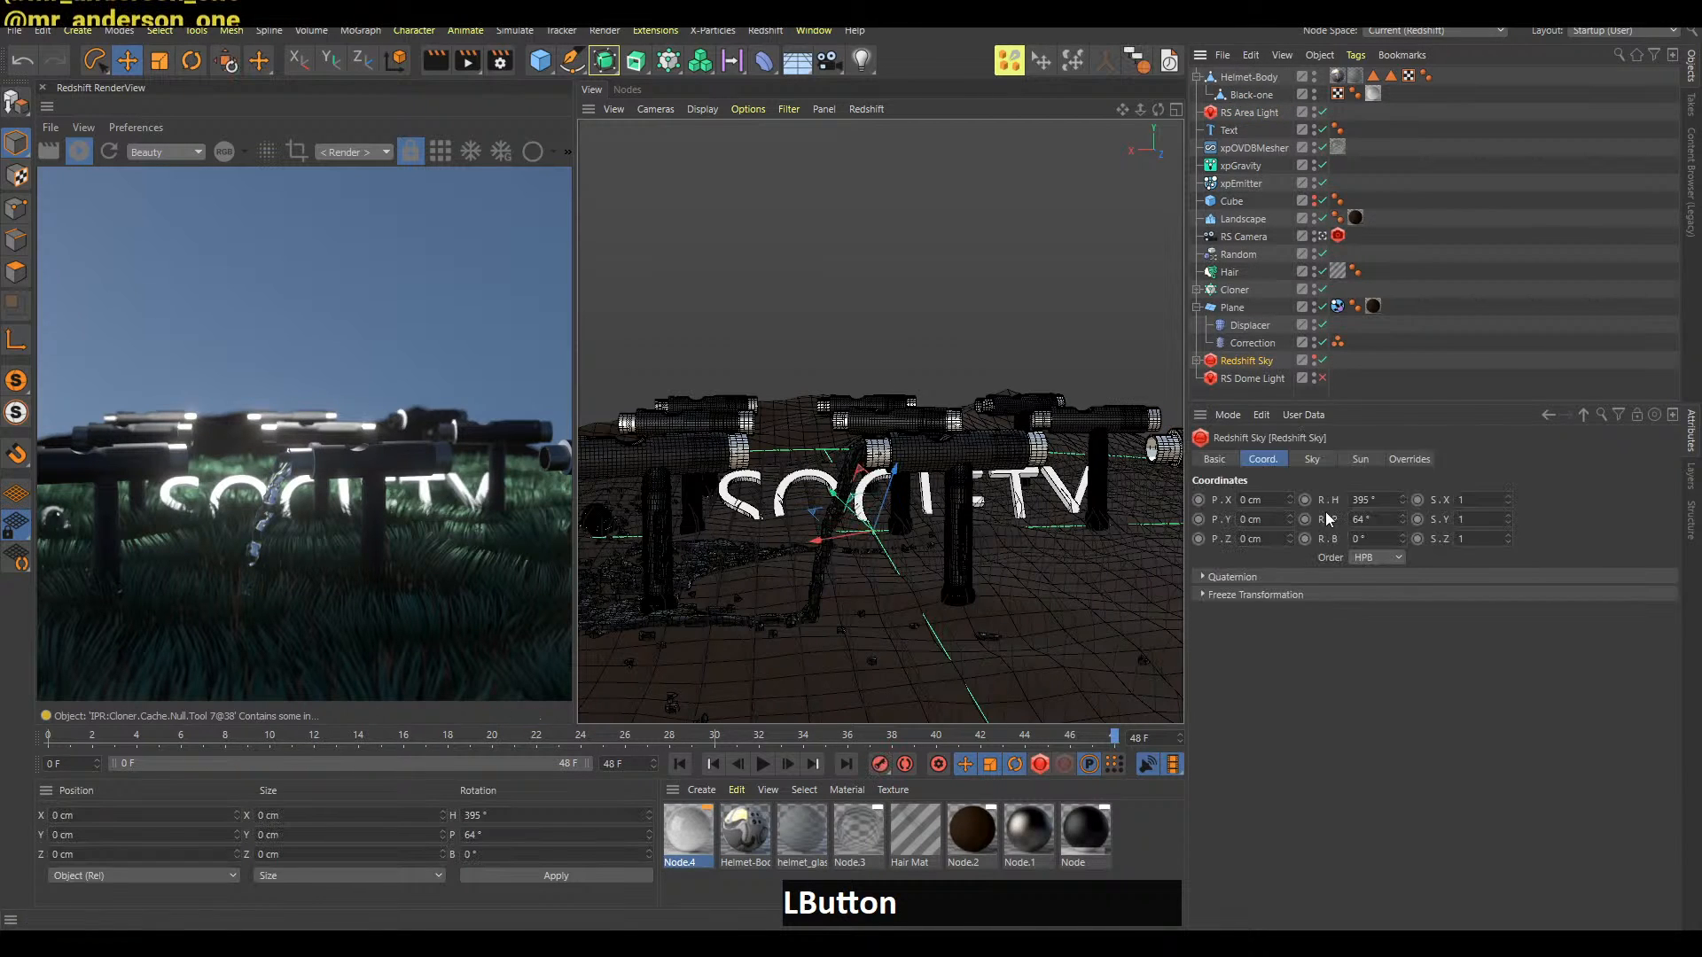
left_click_drag(1401, 503, 1416, 241)
key("ctrl+z")
left_click_drag(1402, 521, 1410, 622)
key("ctrl+z")
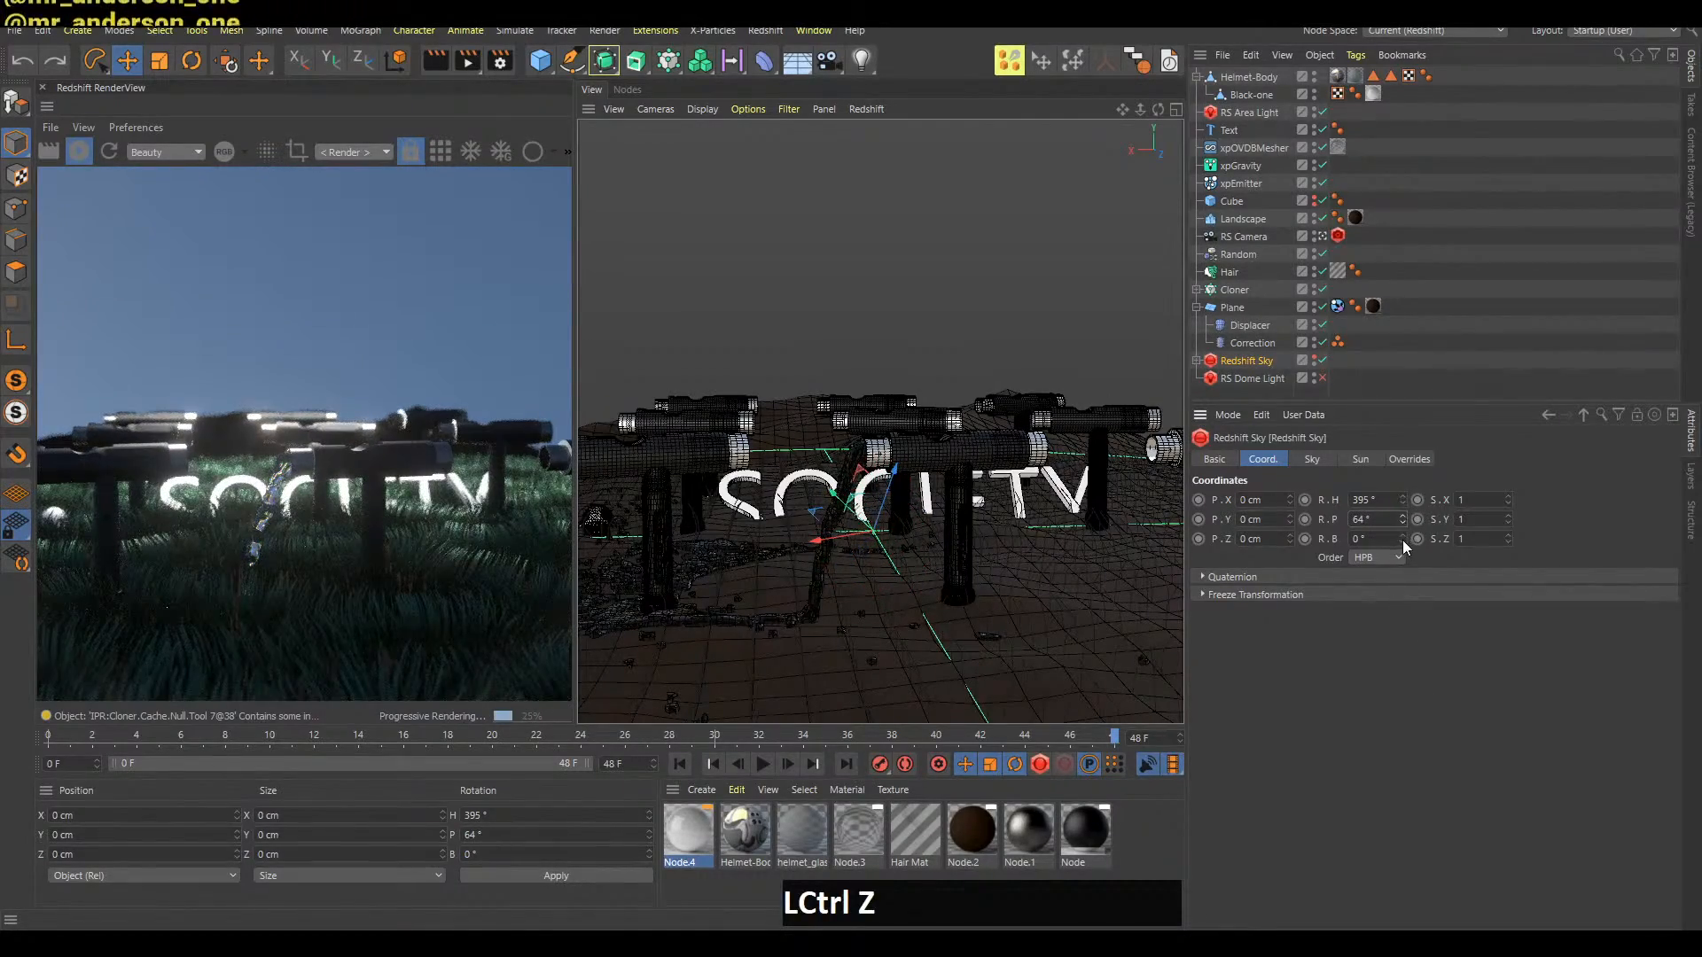
Disable the RS Area Light and rotate the Redshift Sky to a bank of -379°
left_click_drag(1402, 539, 1372, 602)
left_click(1321, 111)
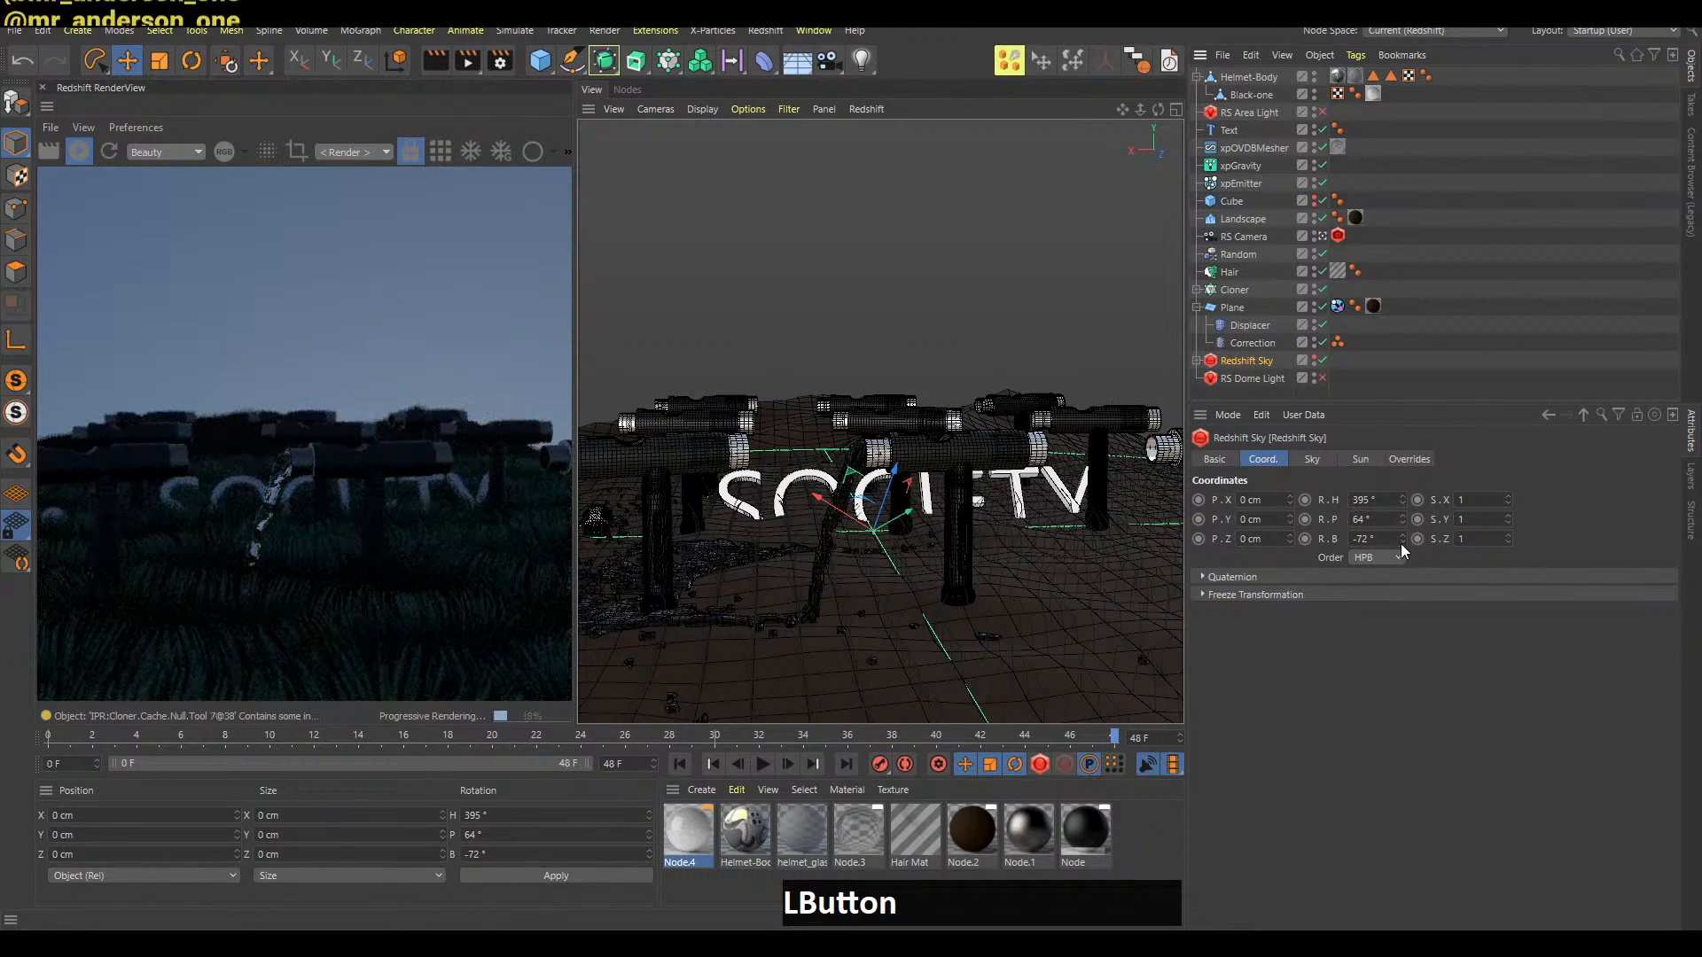
left_click_drag(1401, 544, 1432, 730)
left_click_drag(1401, 540, 1413, 634)
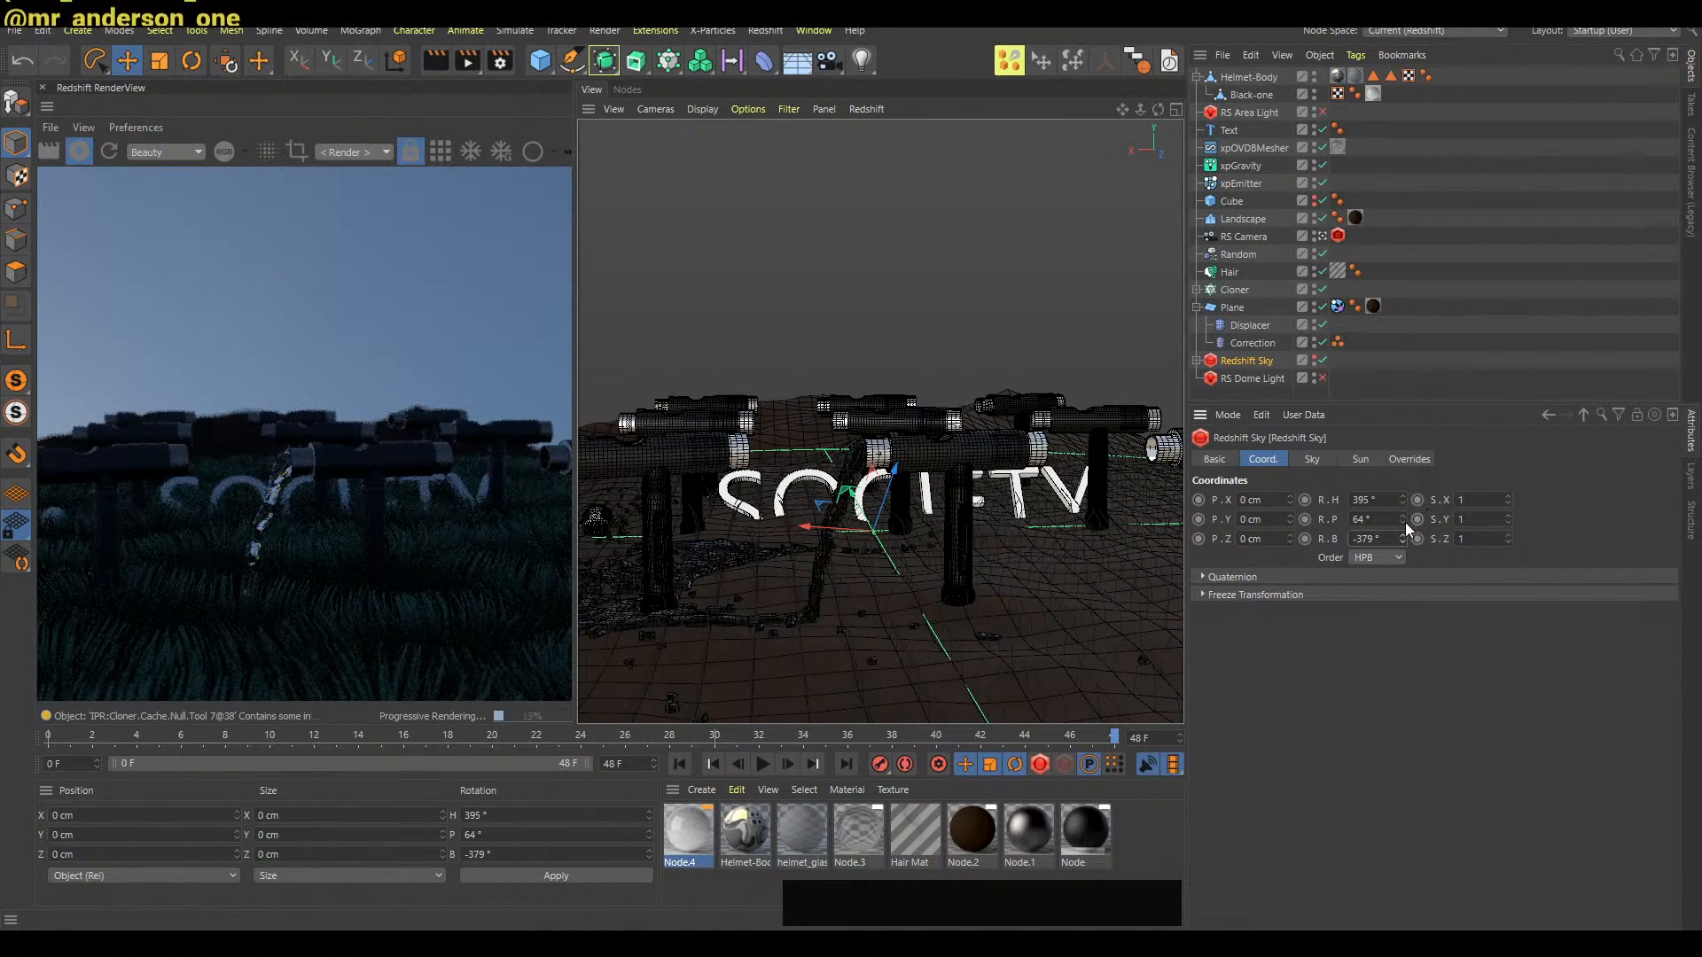
Set the Redshift Sky's pitch to 35° and its bank to -402°
left_click_drag(1404, 523, 1406, 556)
left_click(1405, 539)
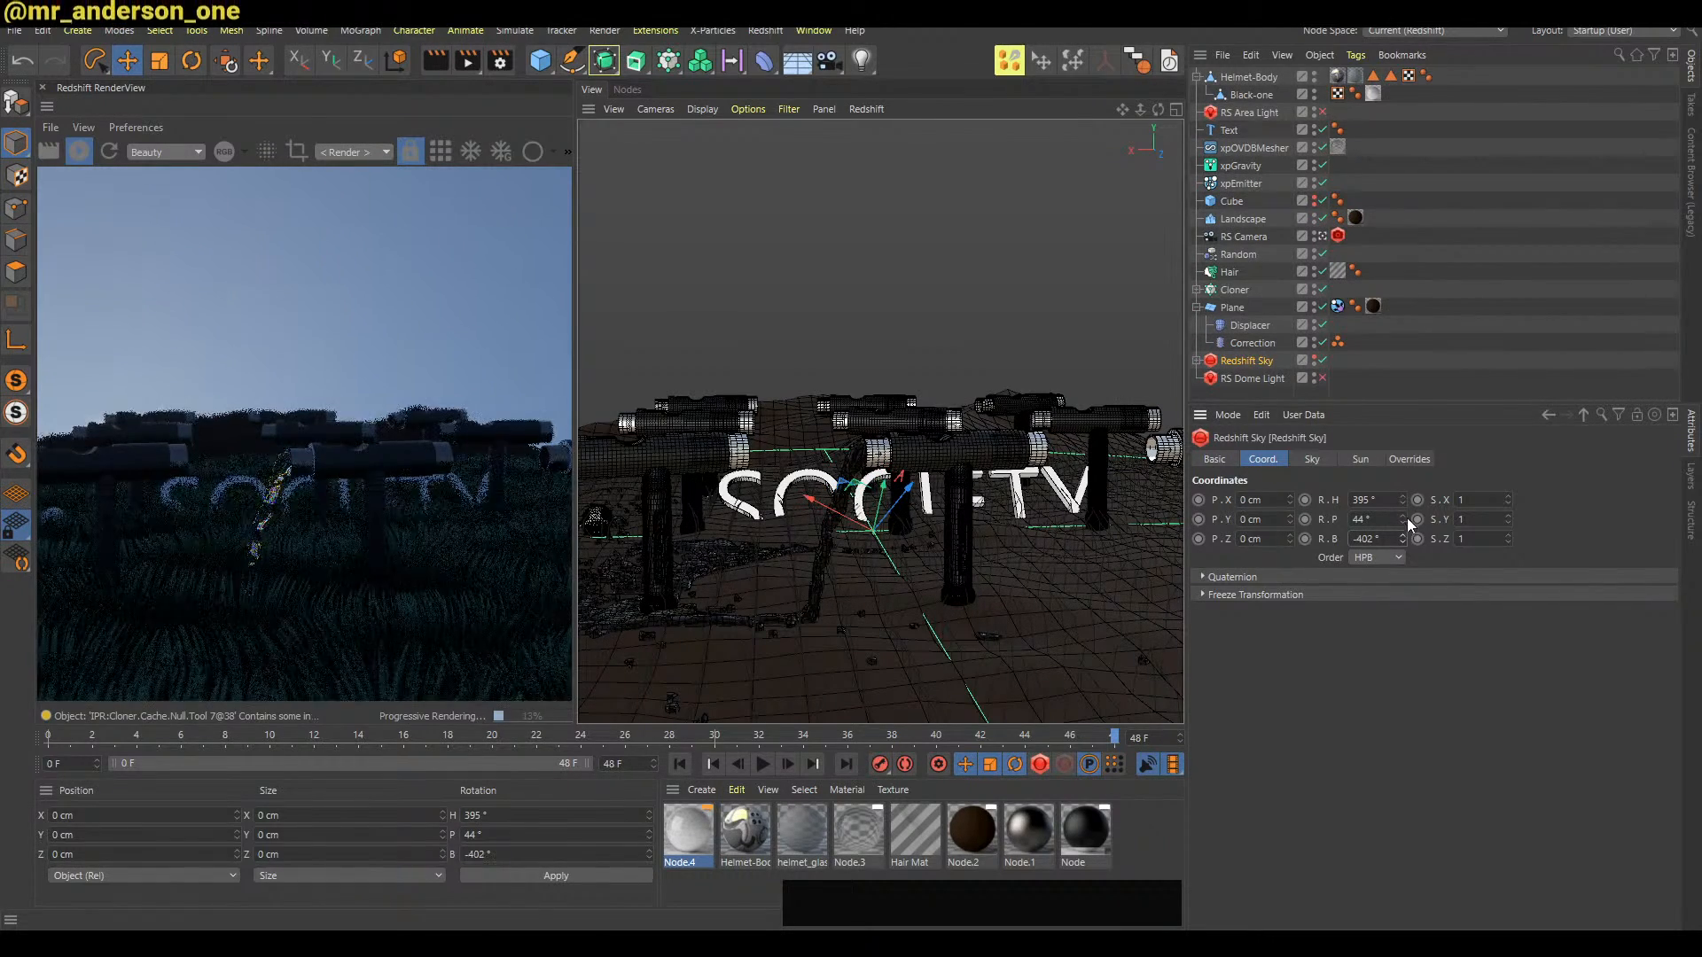
left_click(1402, 519)
left_click_drag(1403, 513, 1402, 529)
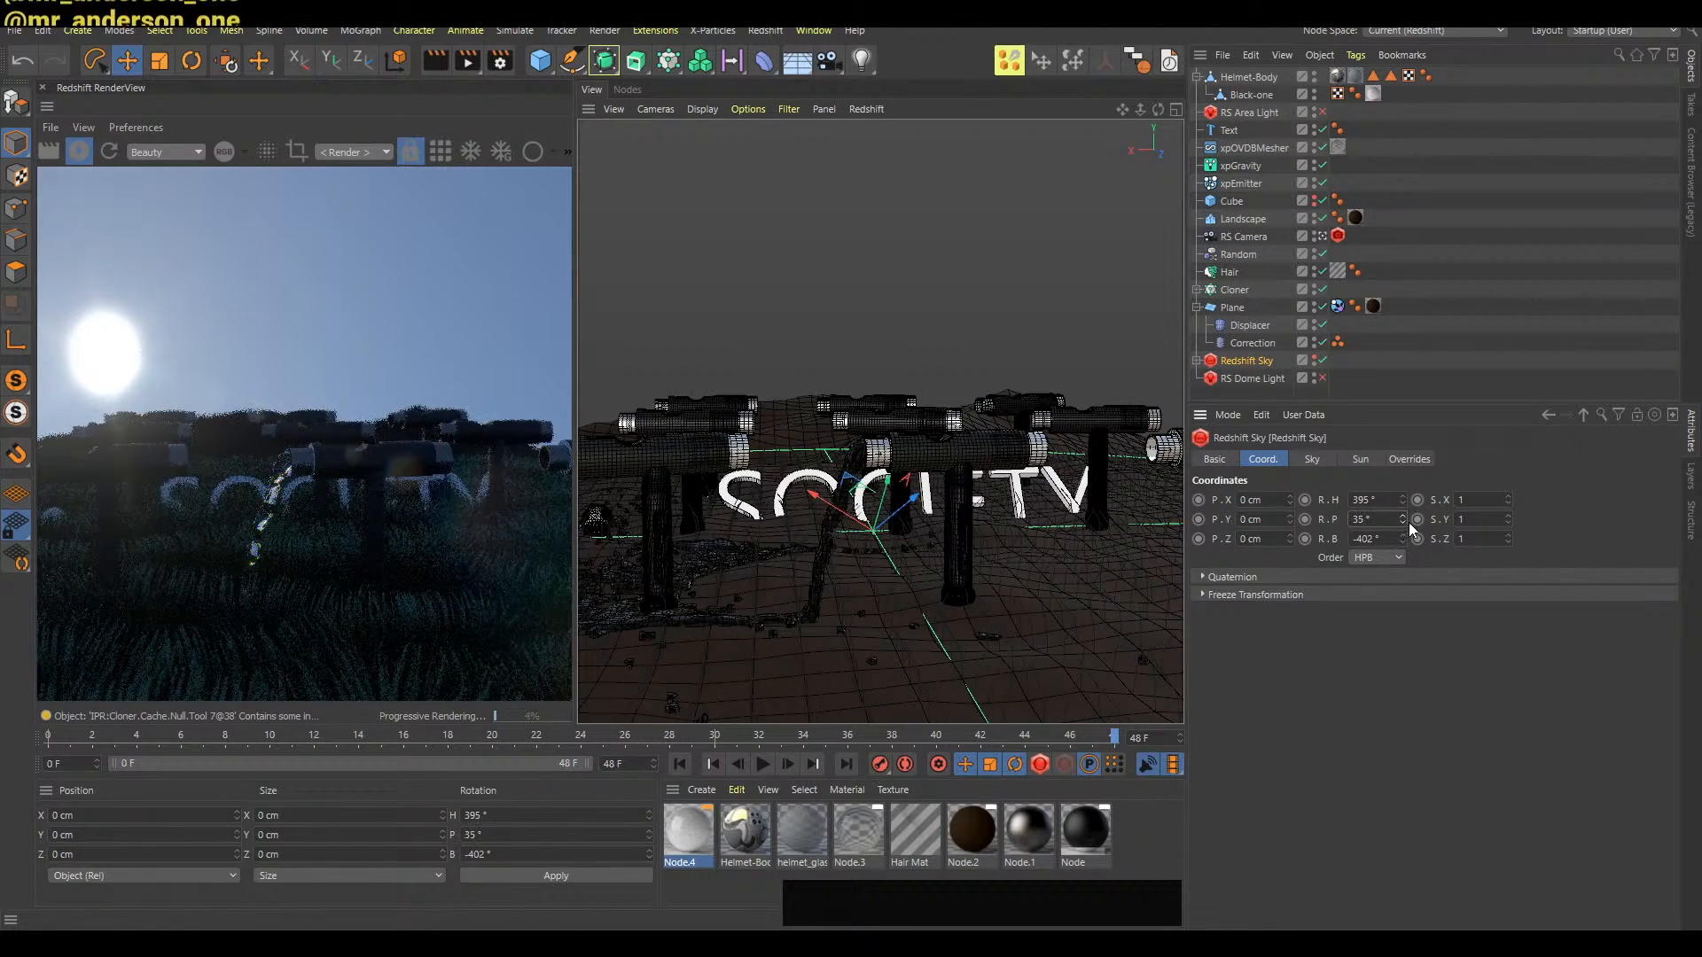
Rotate the Redshift Sky further to a pitch of 40.2° and a bank of -1058°
left_click_drag(1405, 543, 1364, 606)
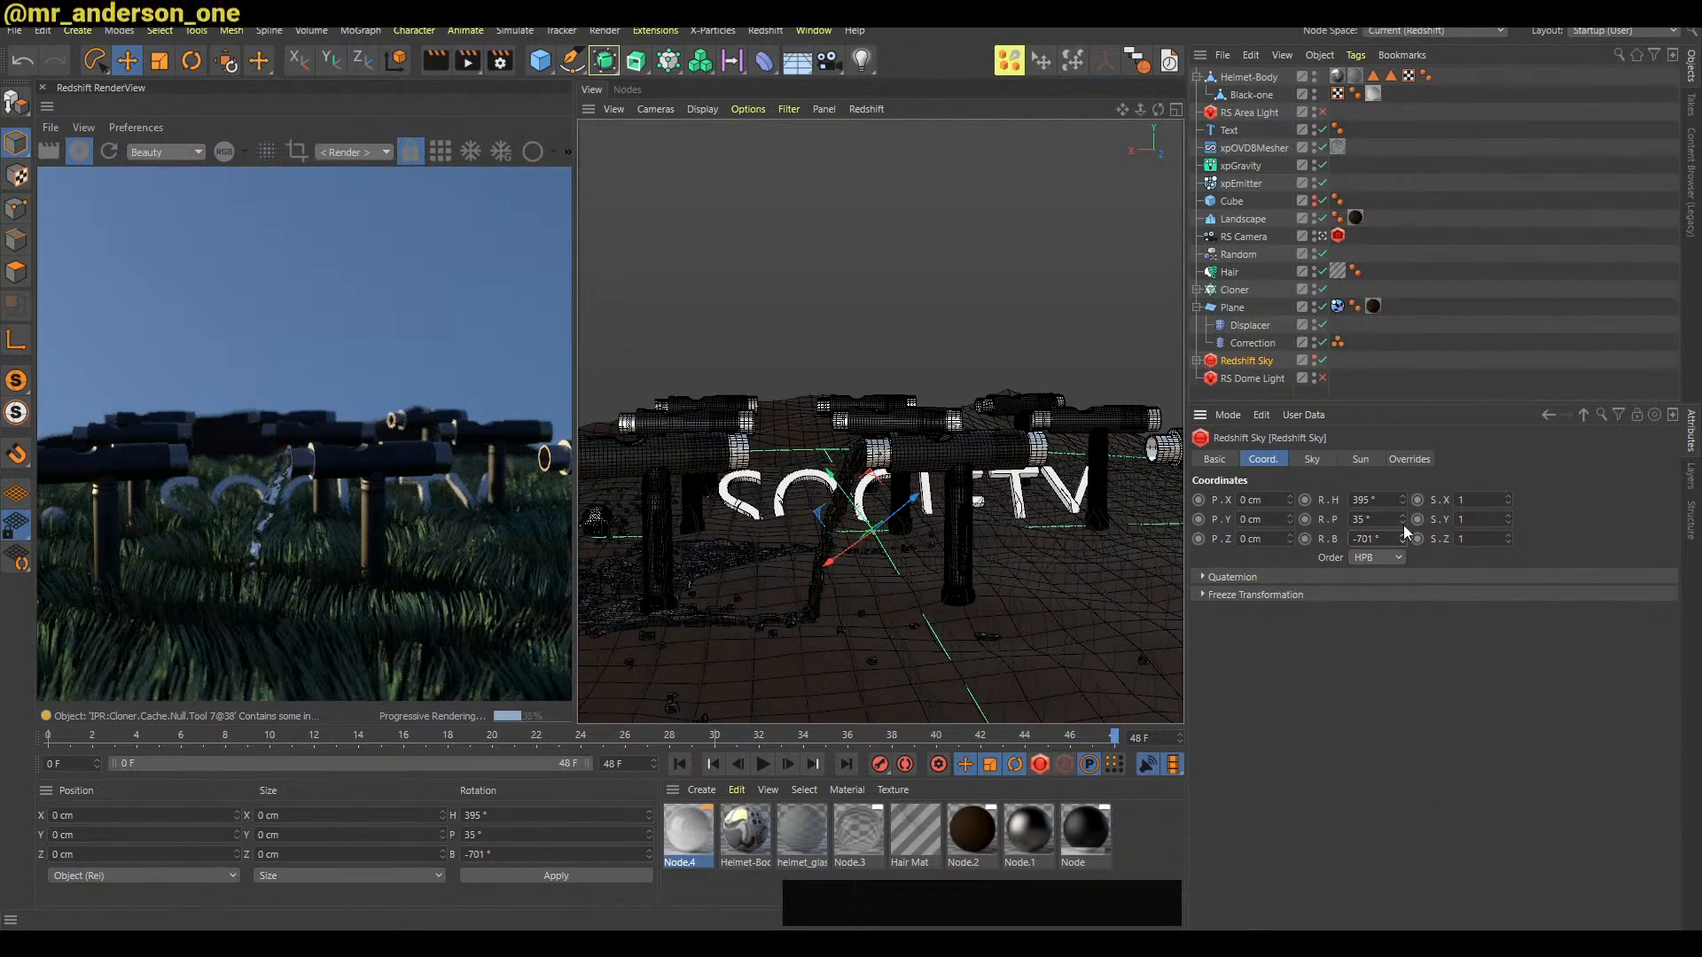
left_click_drag(1402, 518, 1406, 470, "alt")
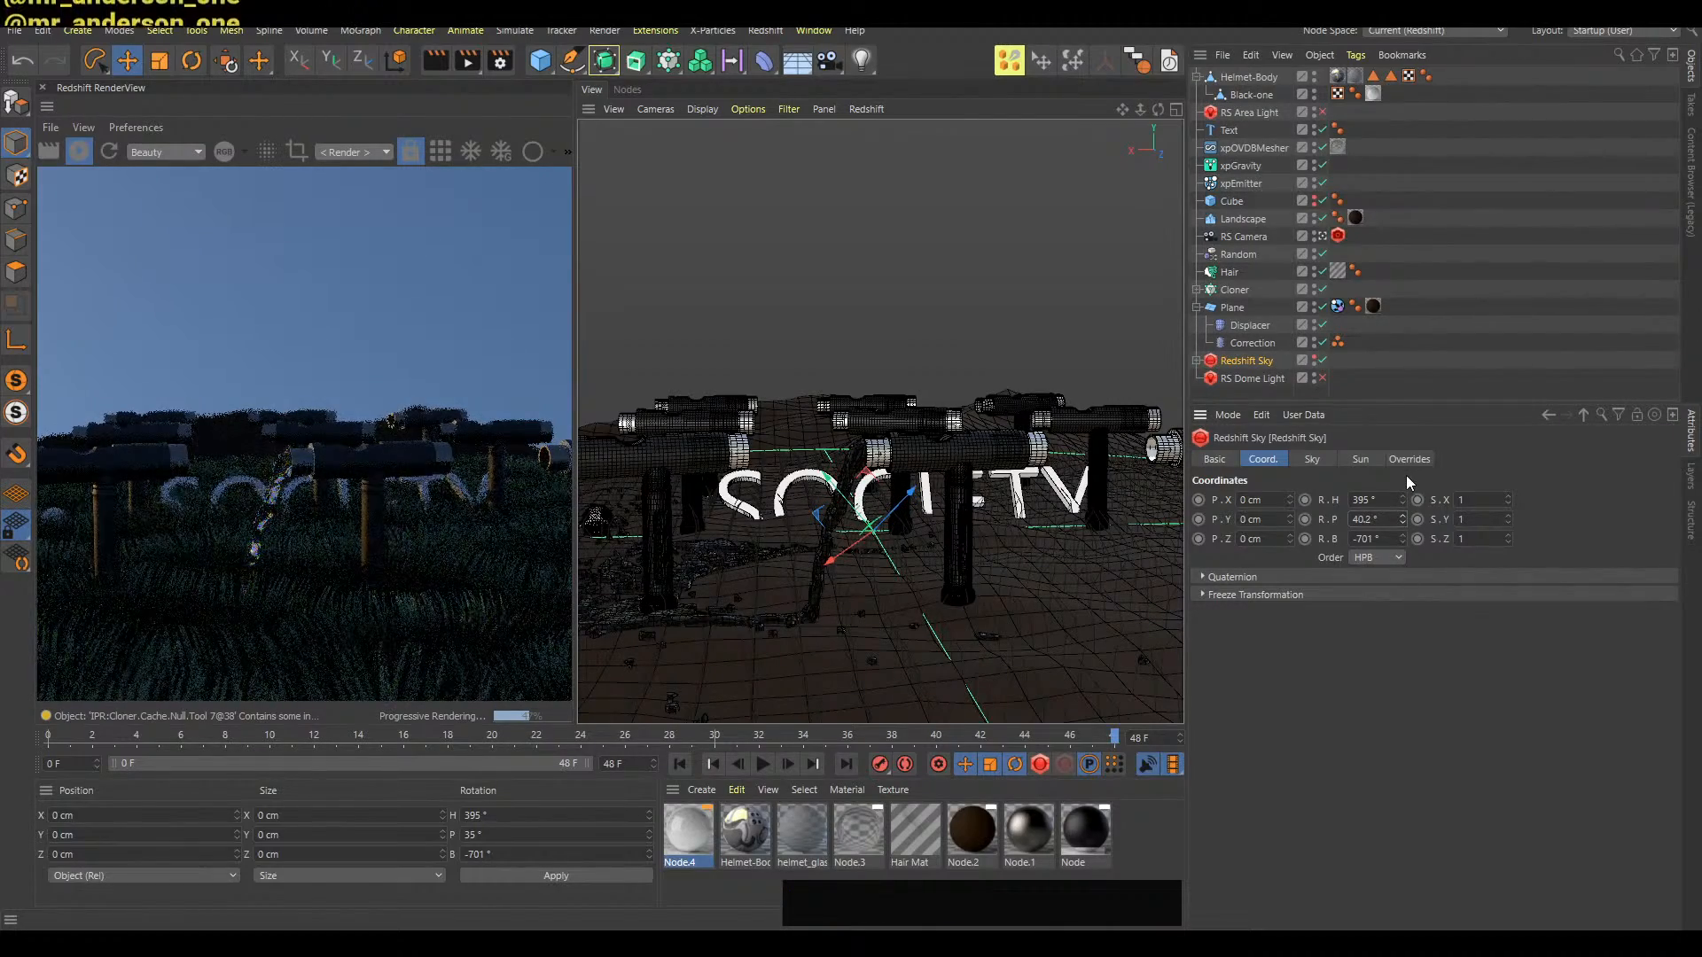
left_click_drag(1406, 539, 1377, 625)
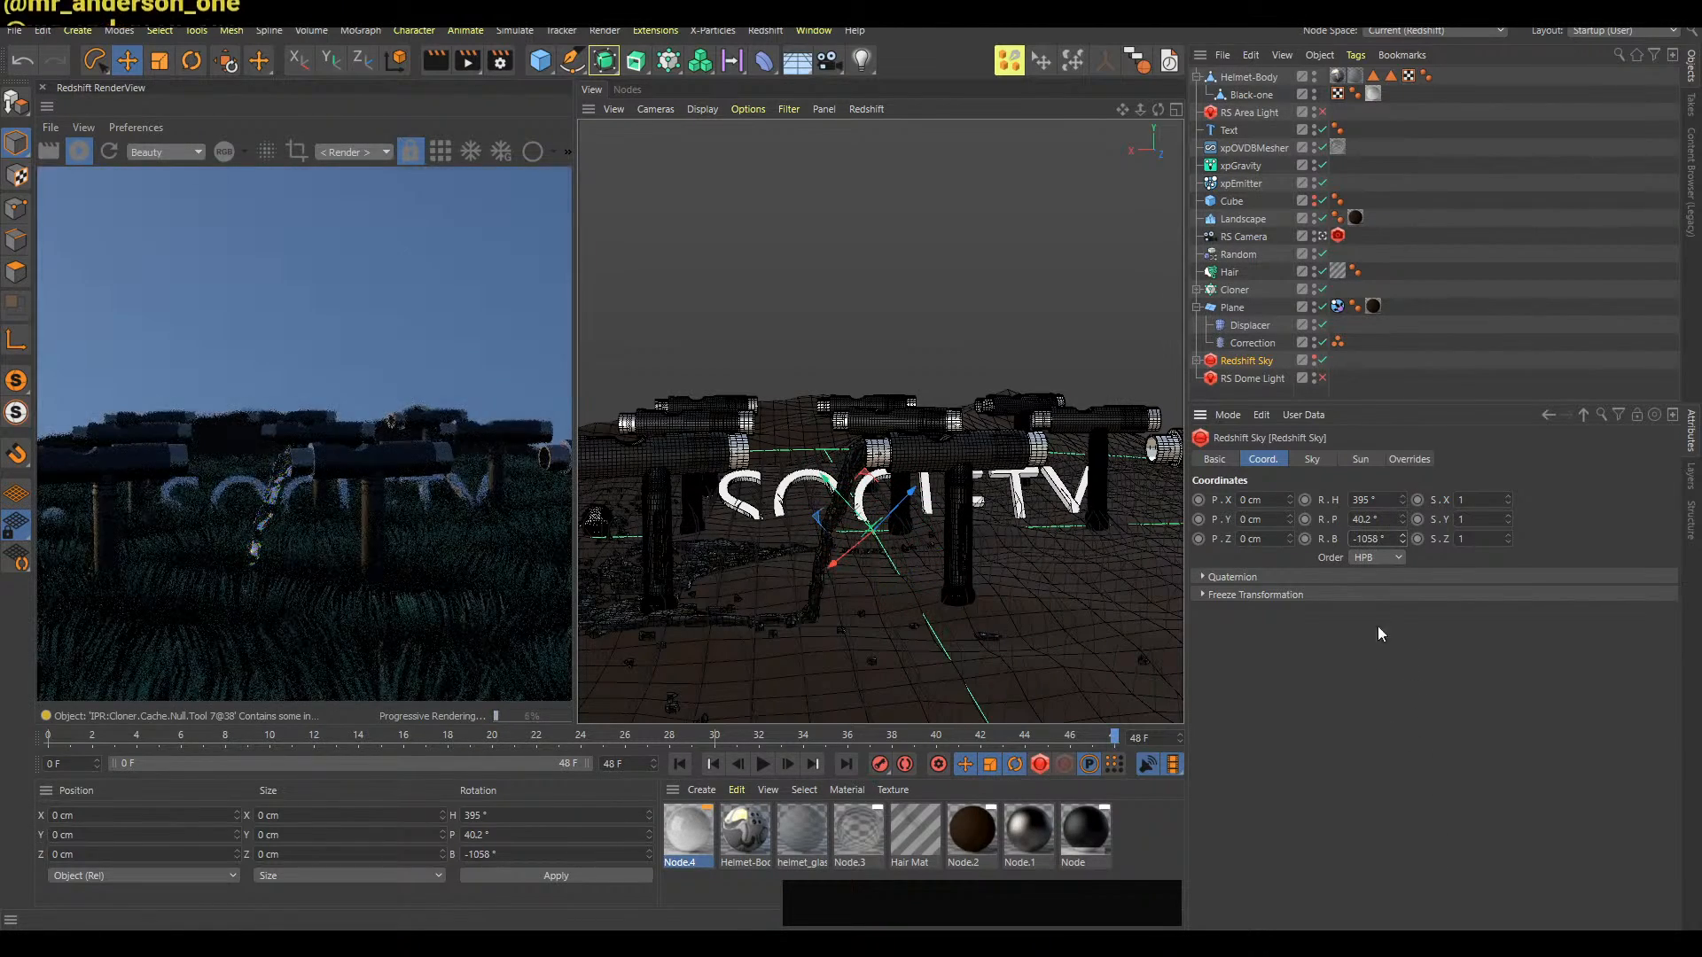
Reset the Redshift Sky's bank, undo the reset of its heading, and adjust its rotation to pitch 54.2° and bank -60°
right_click(1402, 537)
right_click(1402, 498)
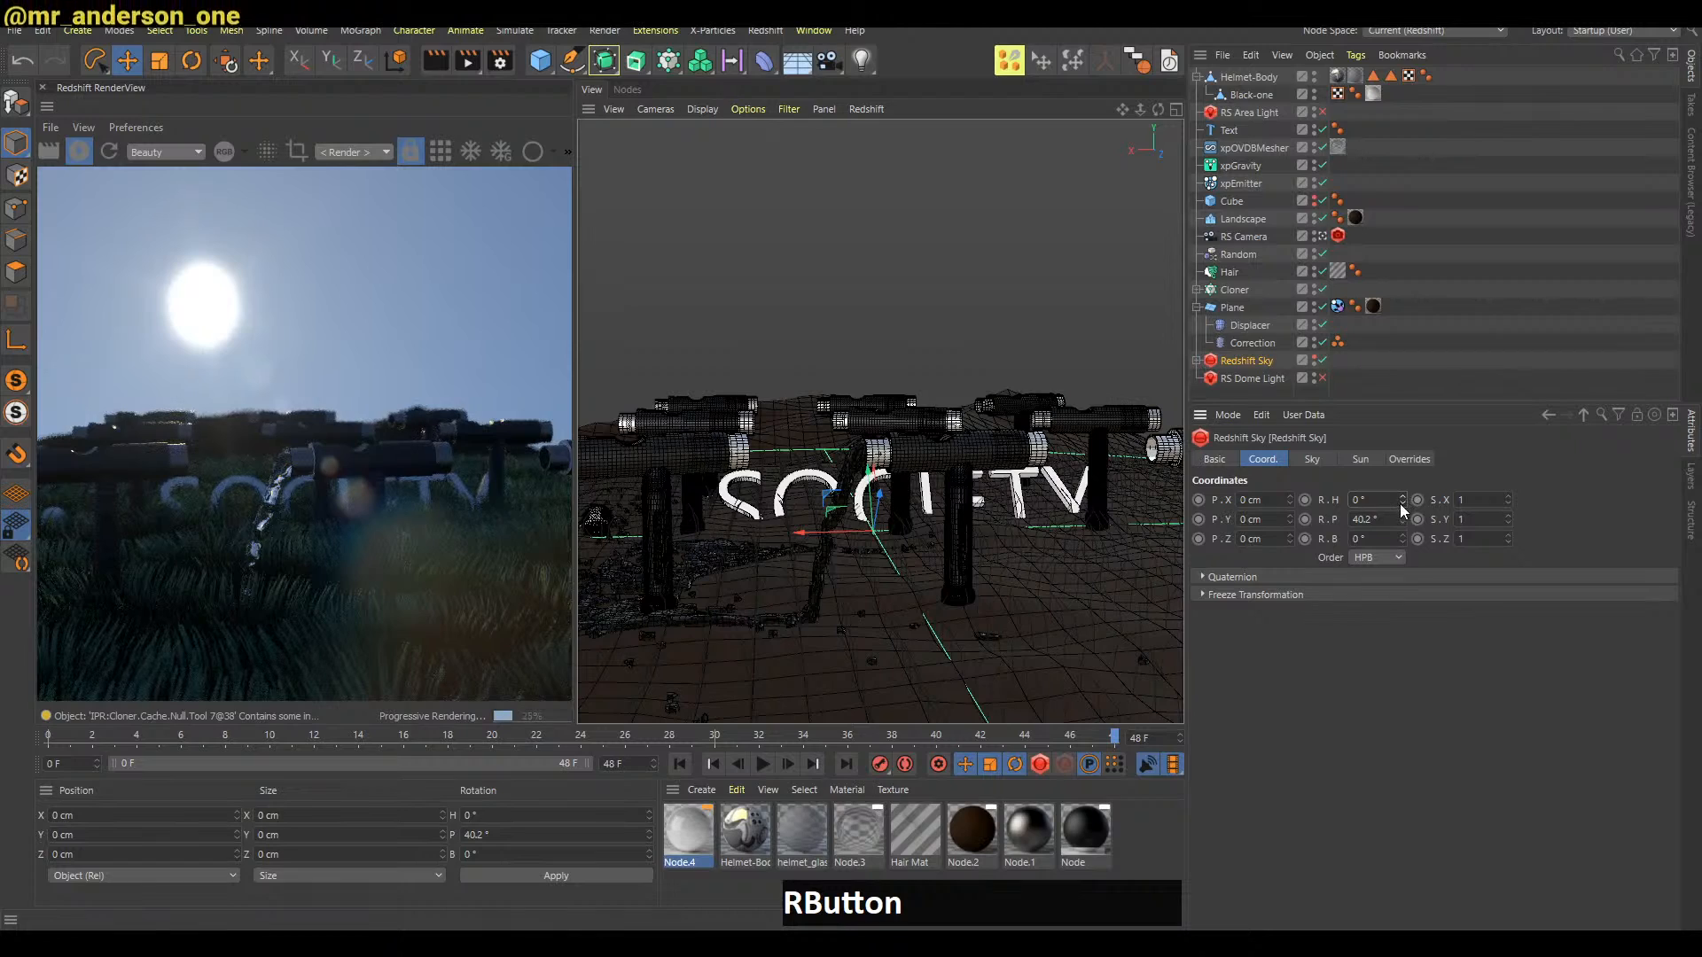
key("ctrl+z")
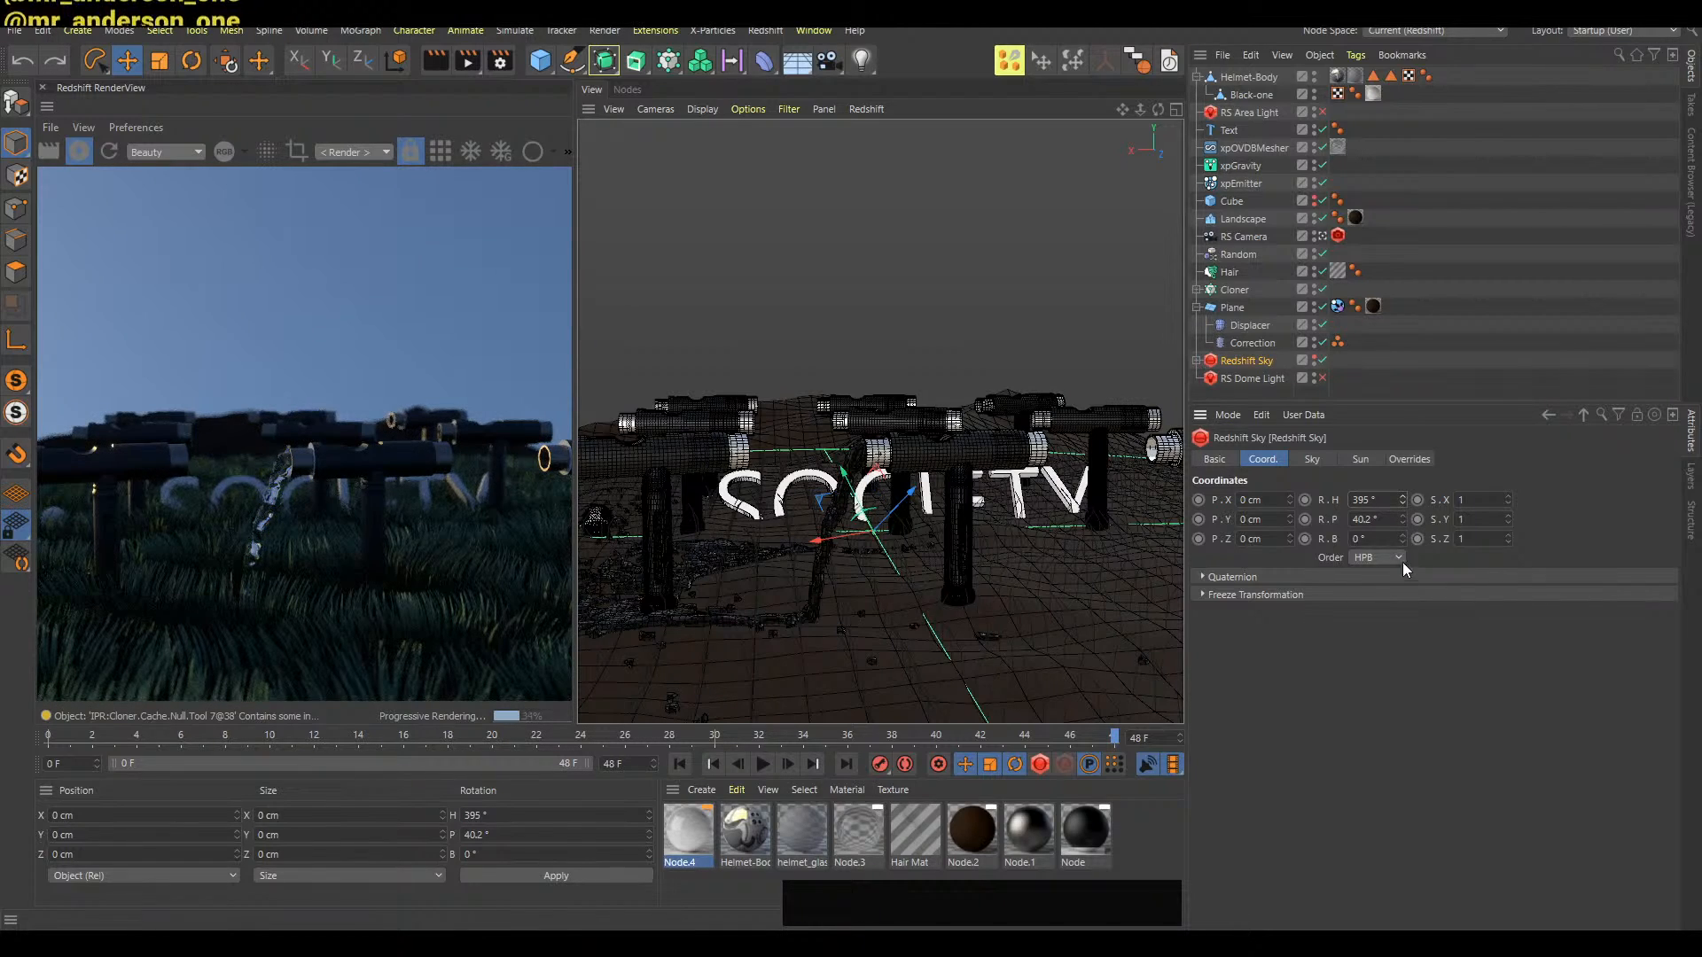
left_click_drag(1401, 541, 1407, 592)
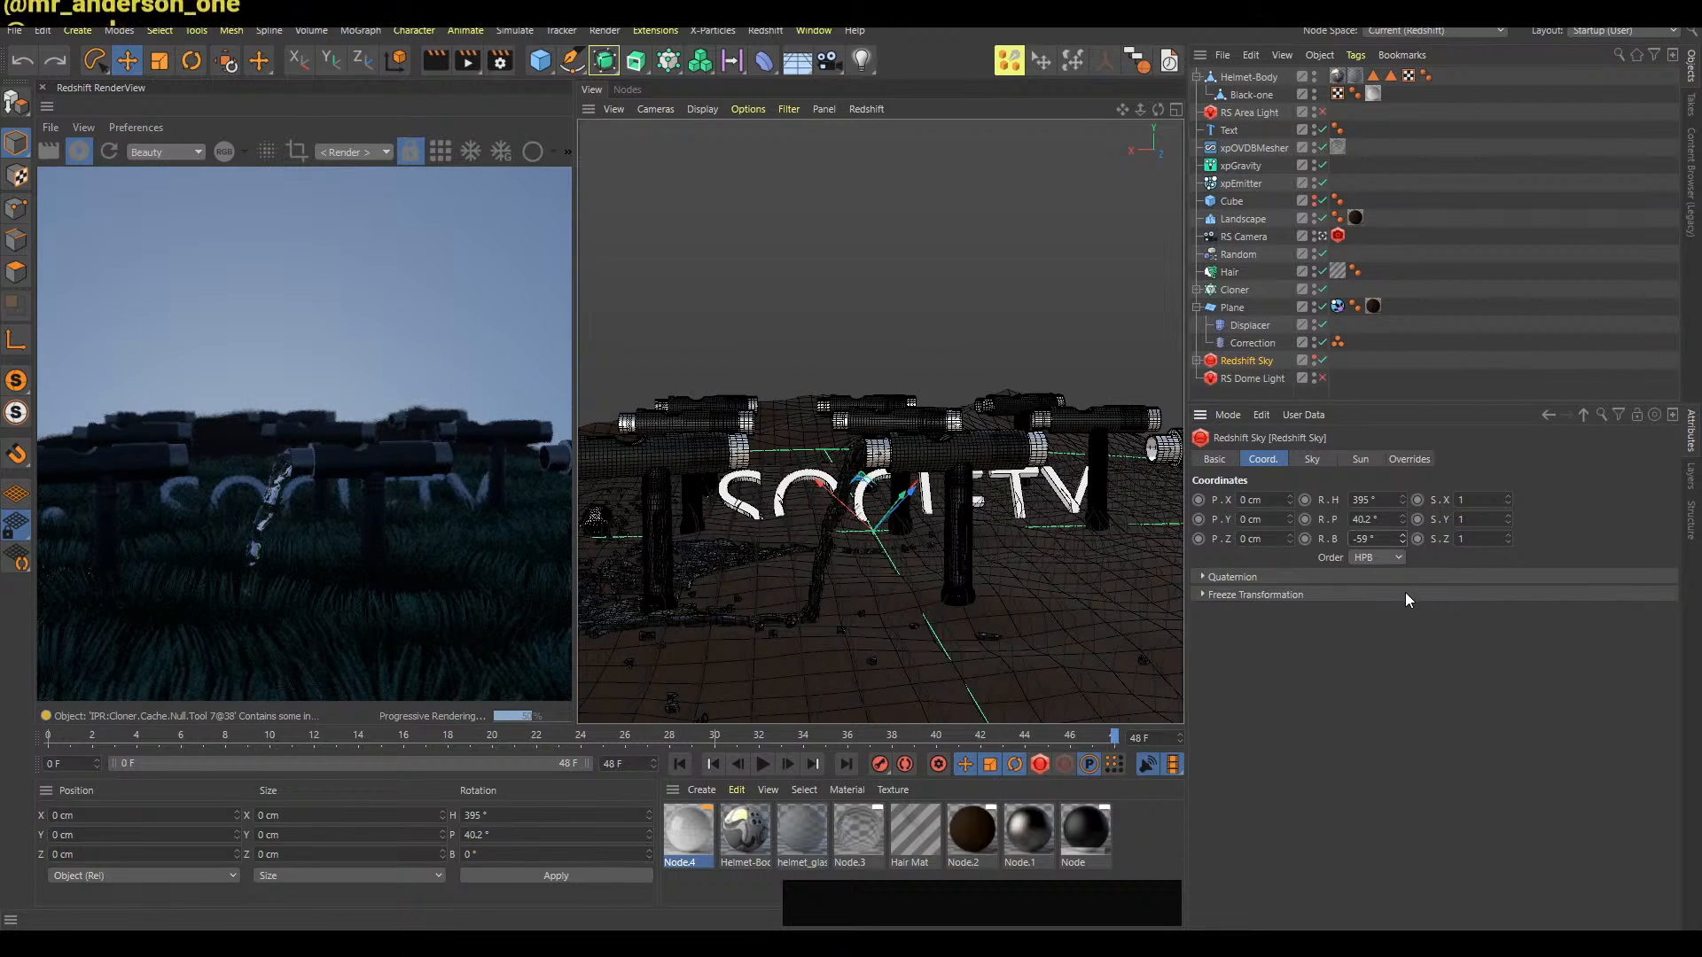
mouse_move(1402, 518)
left_mouse_down()
mouse_move(1412, 425)
mouse_move(1406, 492)
left_mouse_up()
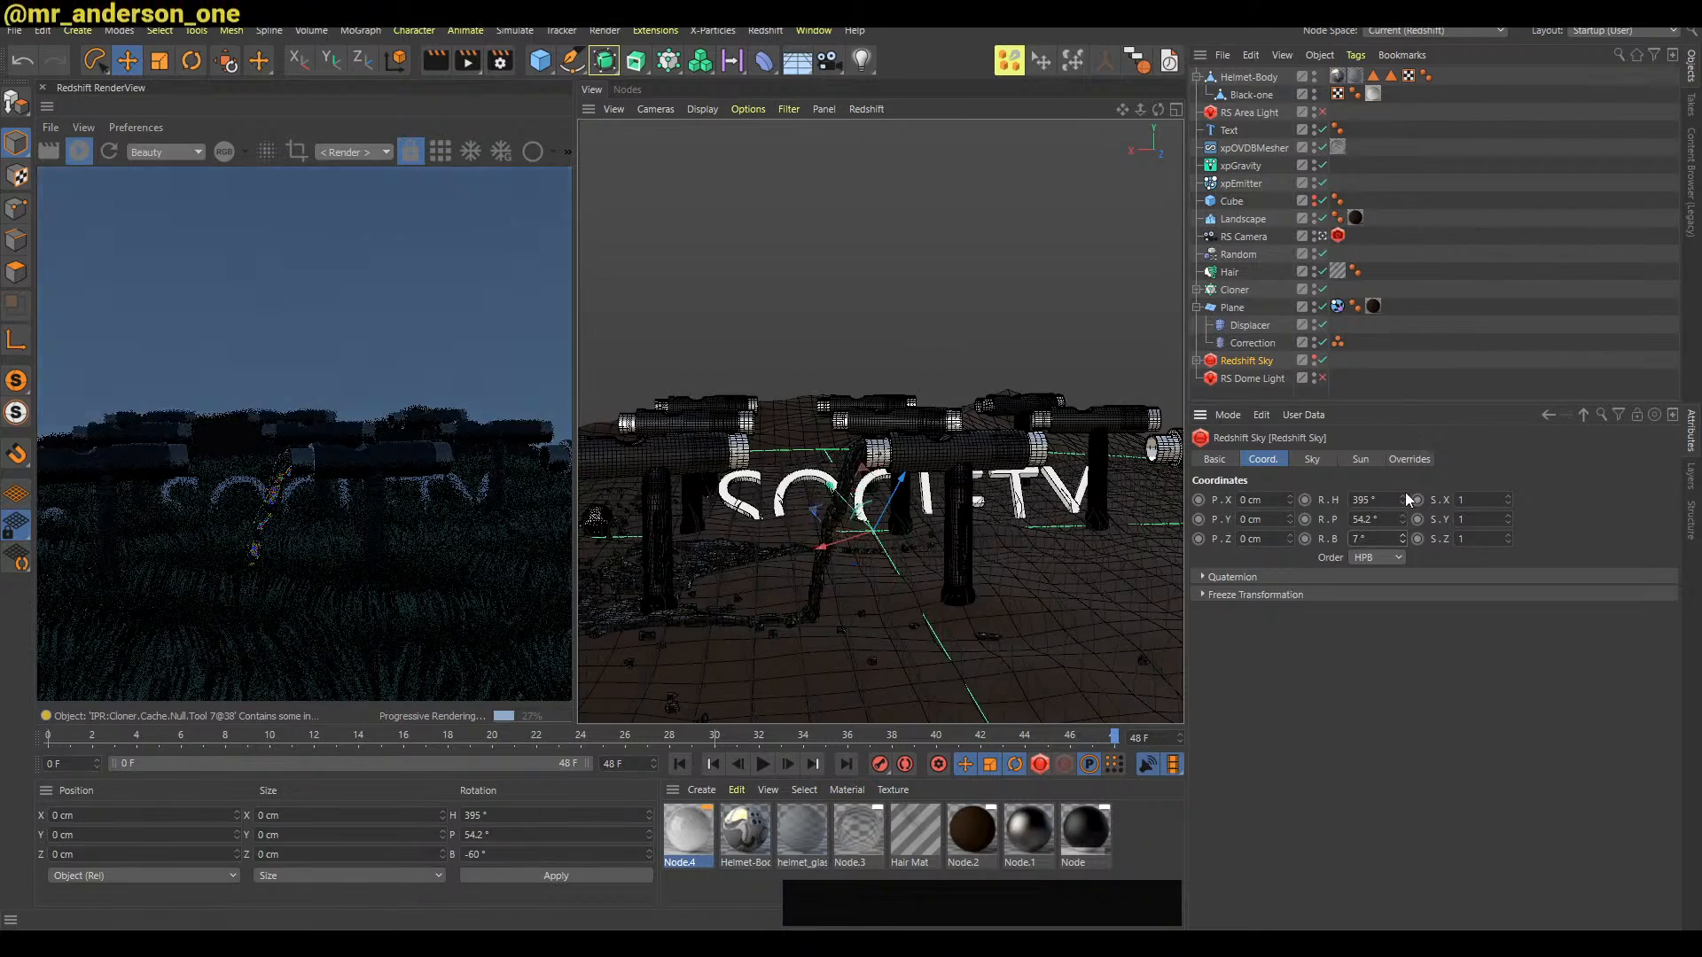
Reset the Redshift Sky's bank rotation to 0° and keyframe it at frame 0
left_click_drag(1401, 650, 1412, 801)
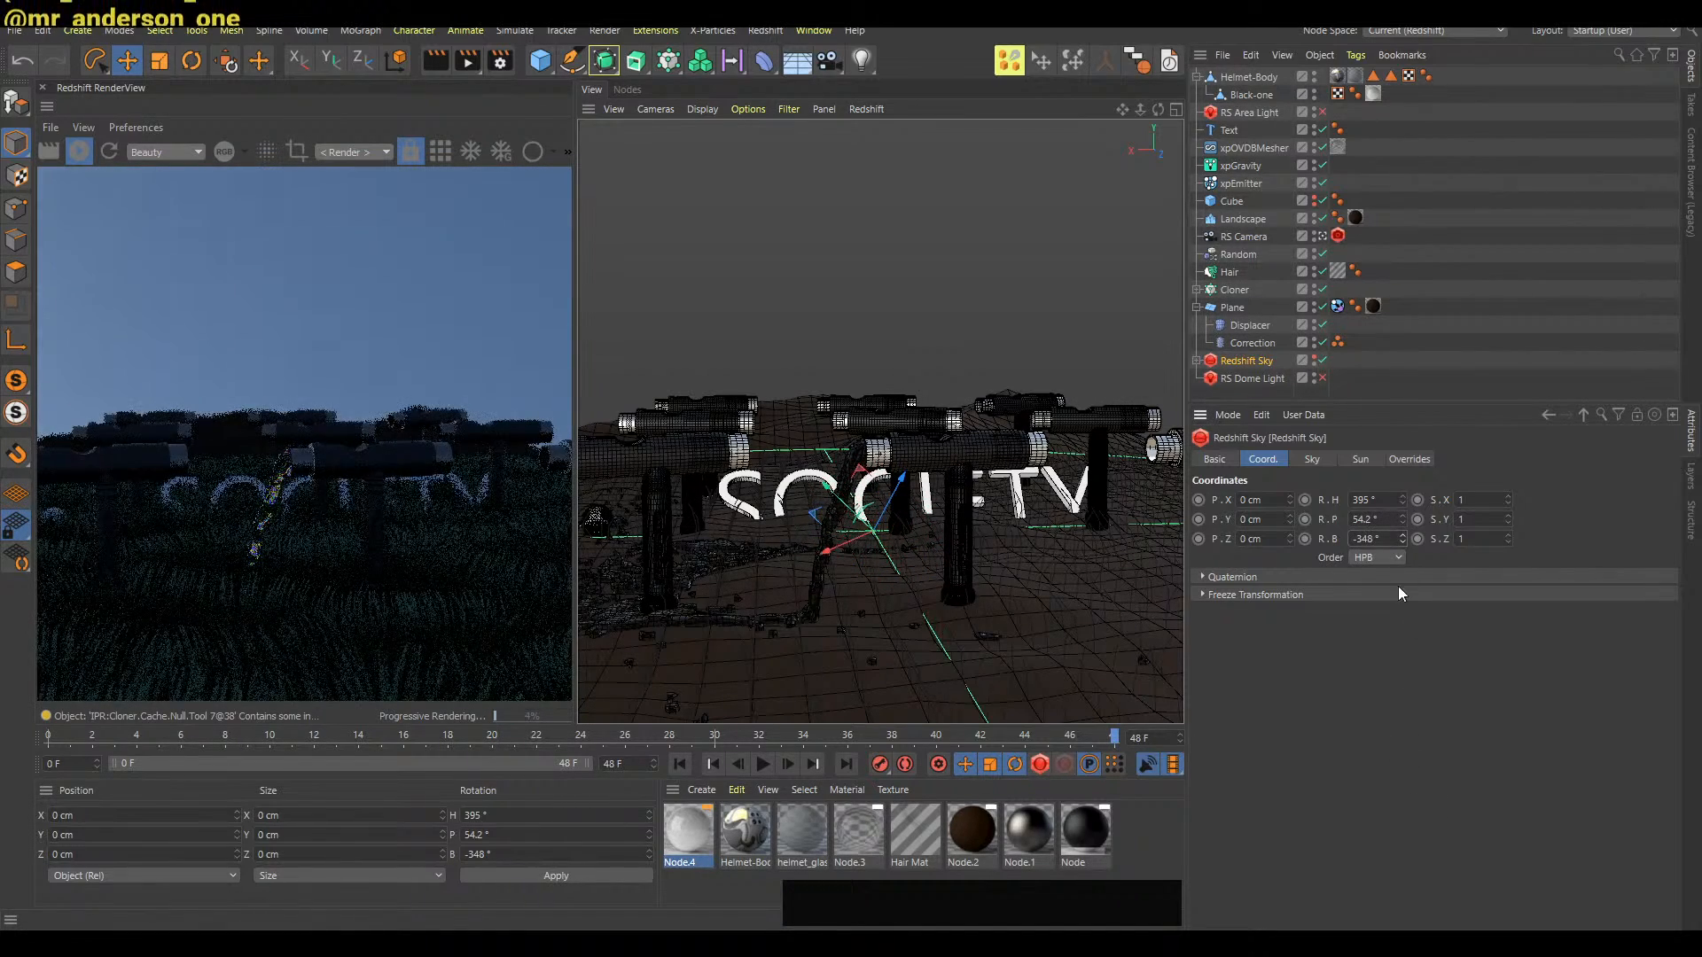
right_click(1401, 539)
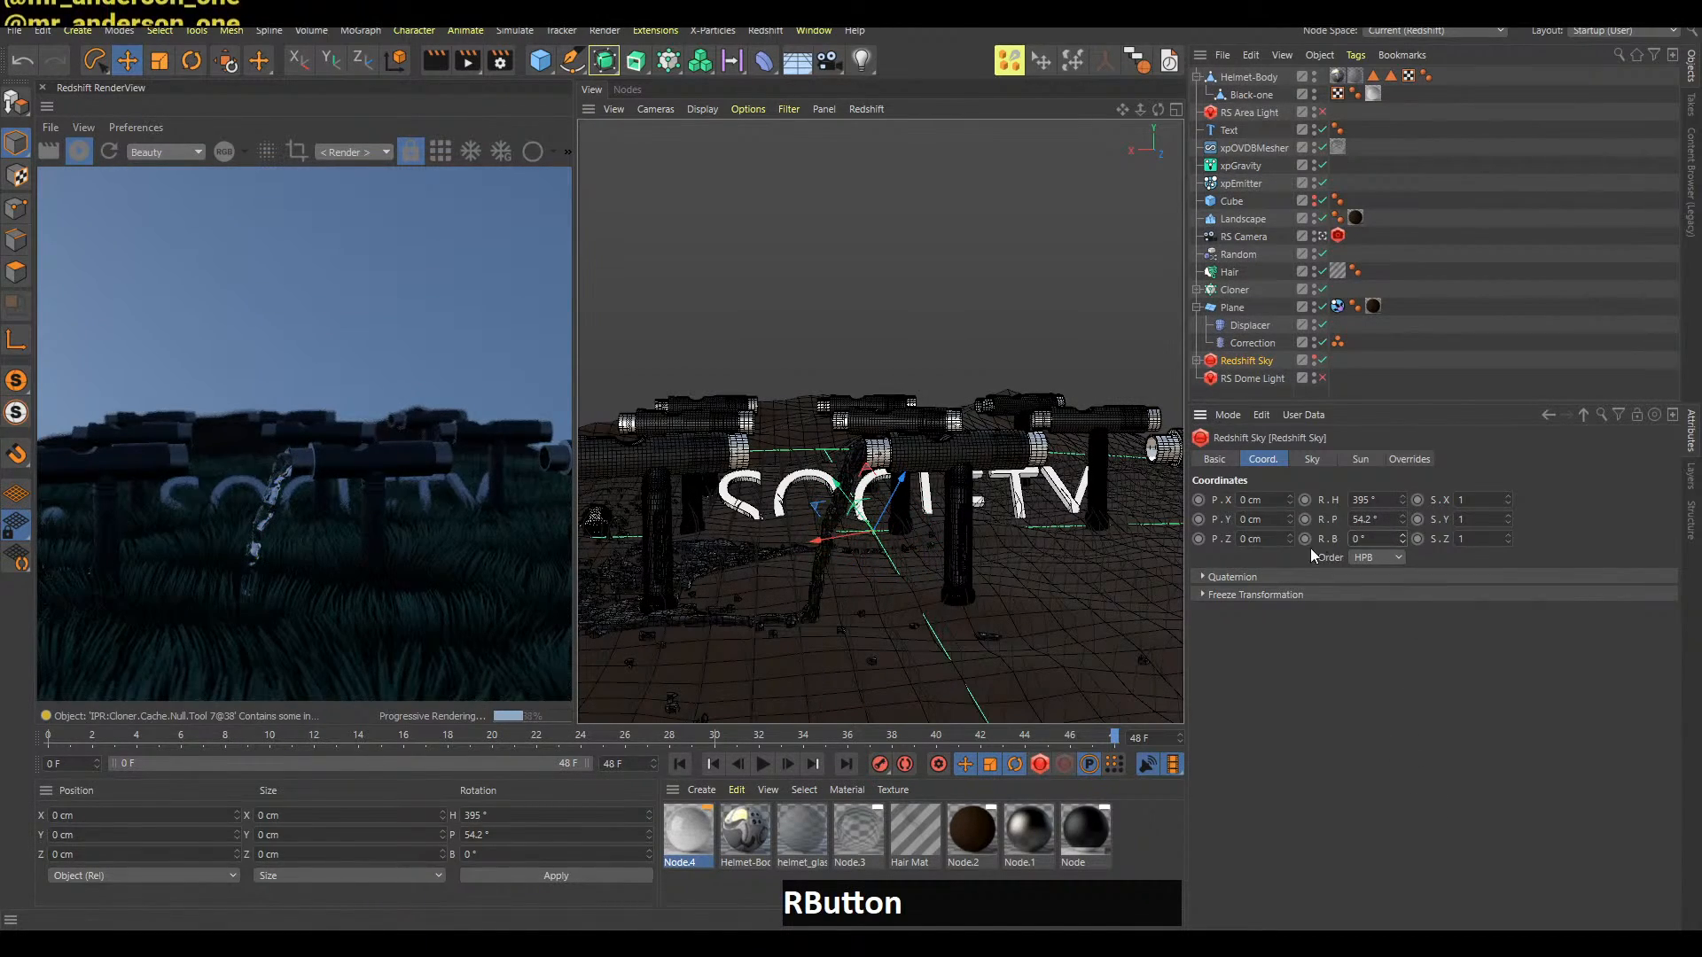
key("shift+a")
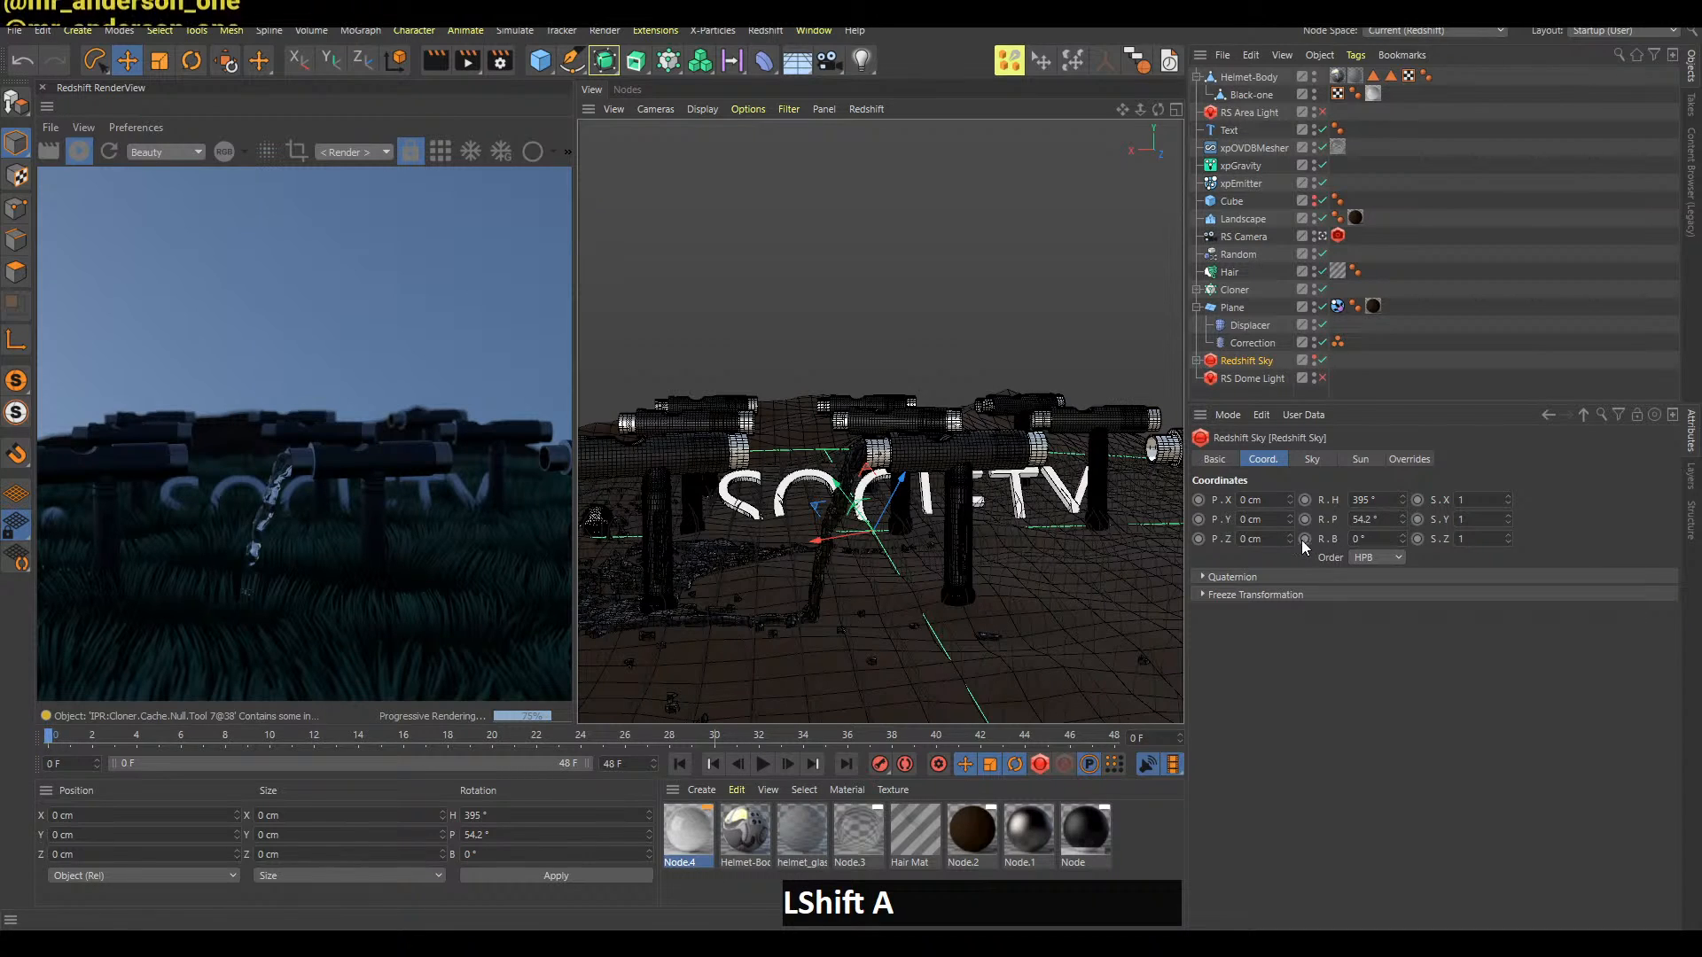
left_click(1255, 594)
left_click(1305, 539)
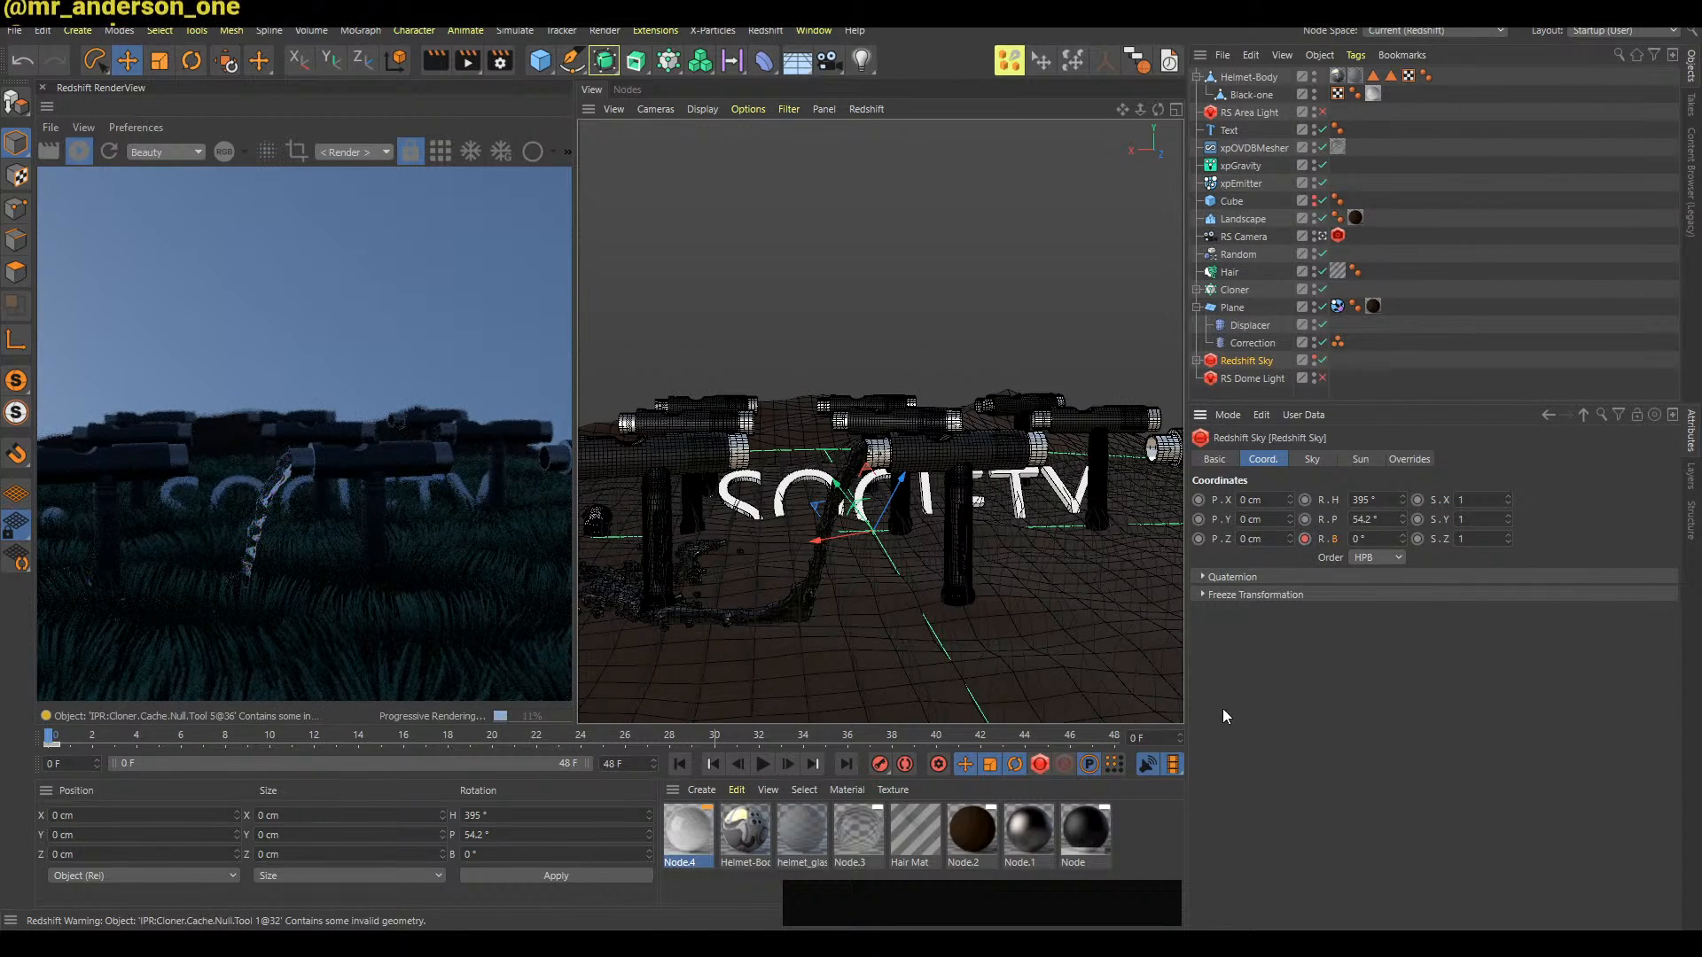
Set the Redshift Sky's bank rotation to 360° at frame 48 and keyframe it
key("shift+g")
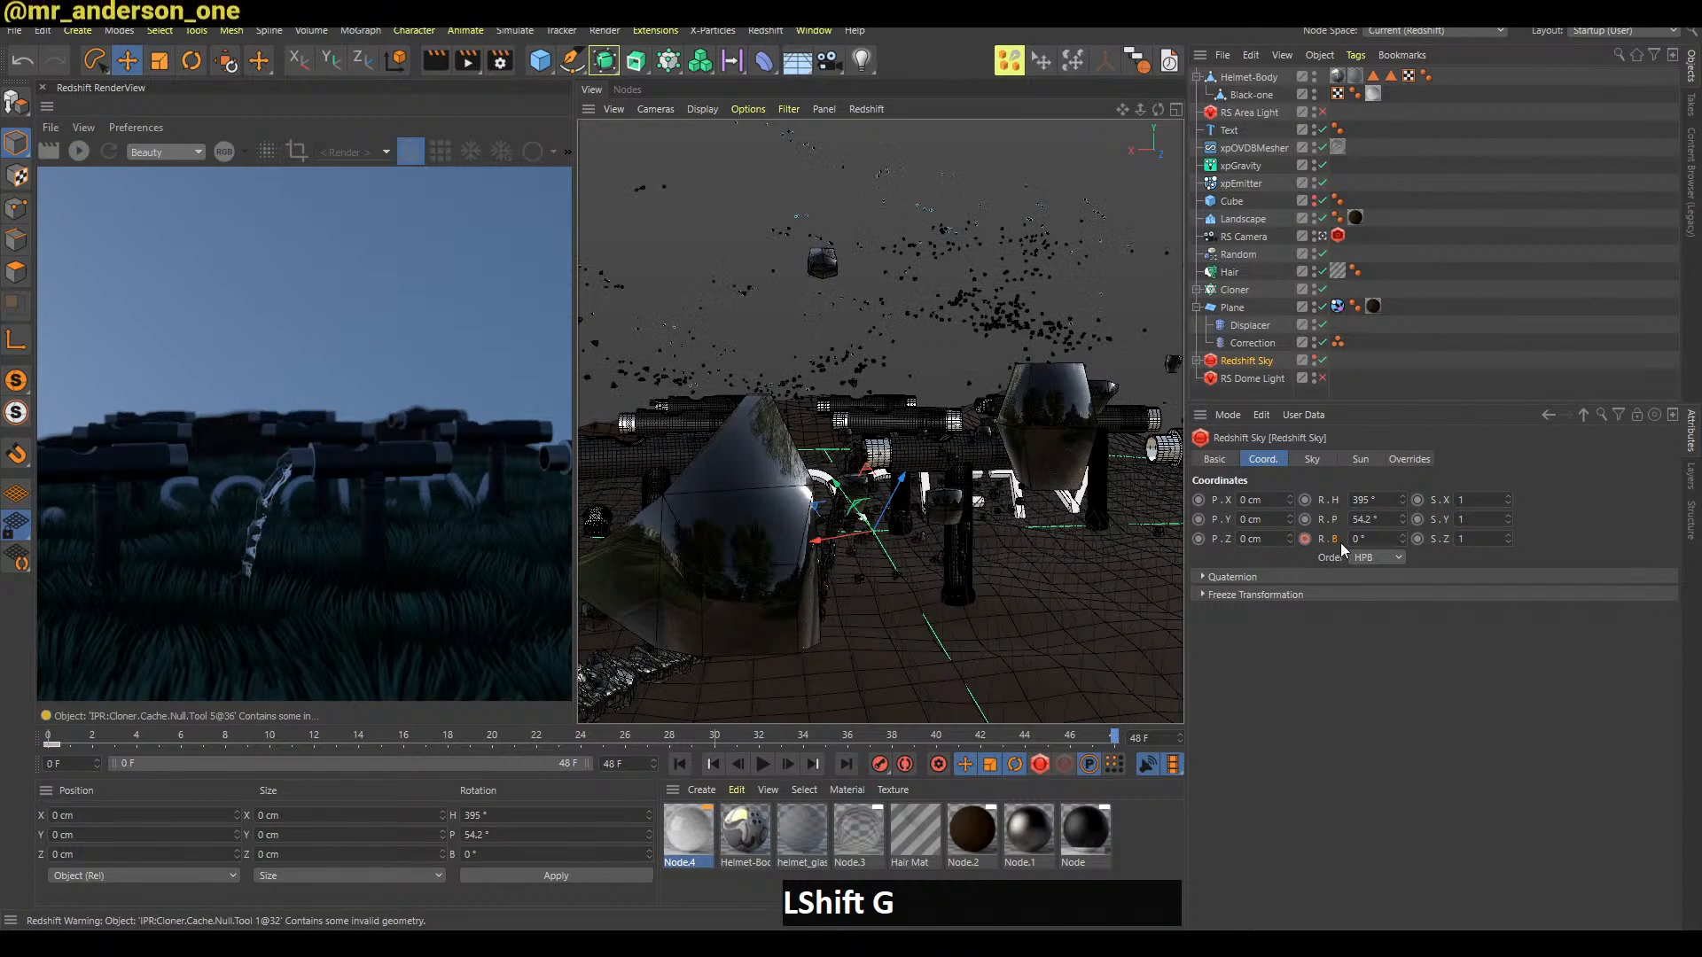
left_click(1380, 539)
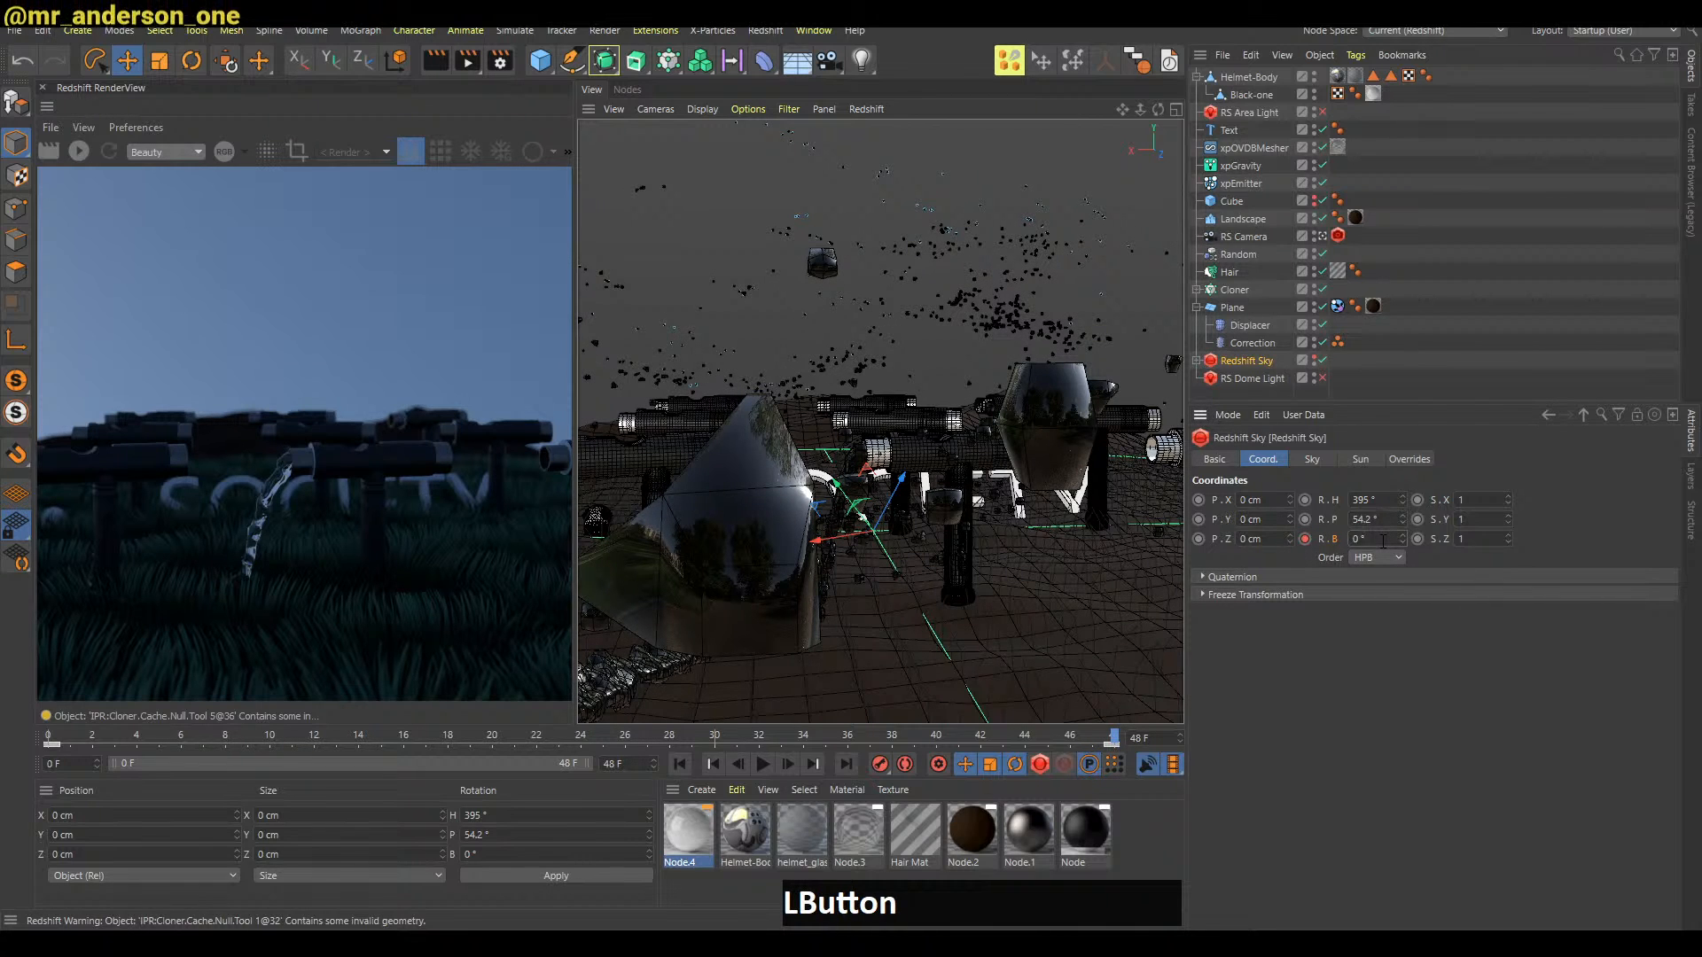
type("360")
key("Return")
left_click(1304, 538)
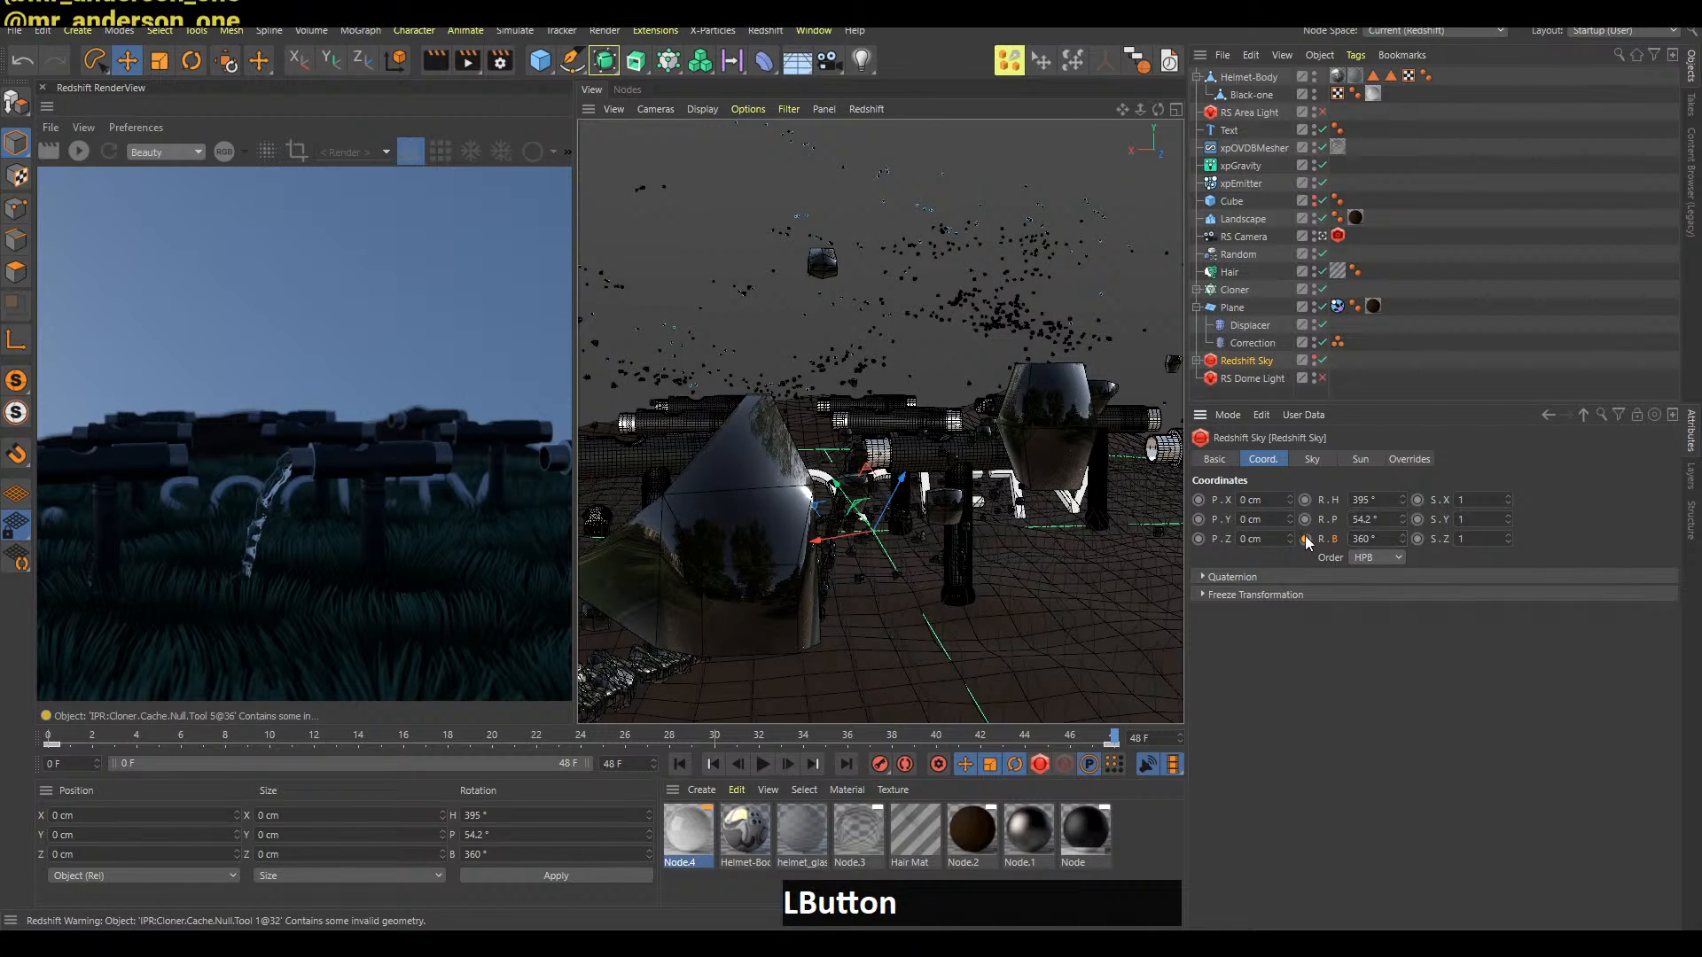
Play back the sky rotation animation from the first frame, stop it, and restart the live Redshift render
key("shift+a")
key("f")
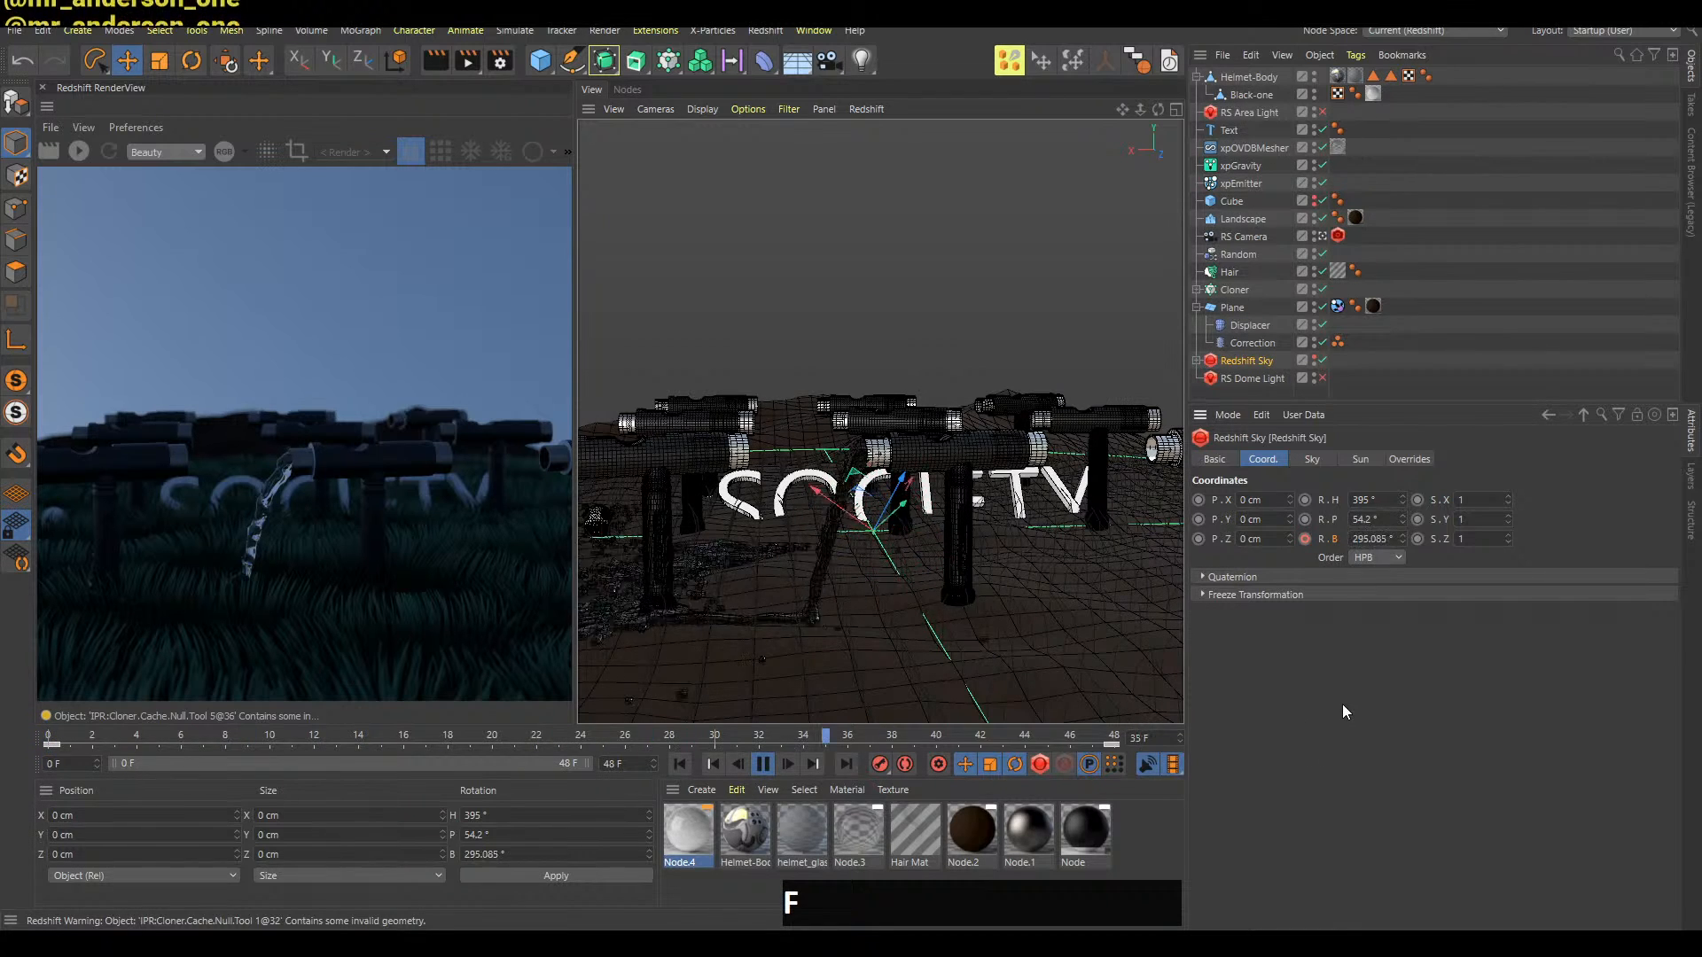
key("f")
key("b")
left_click(1343, 722)
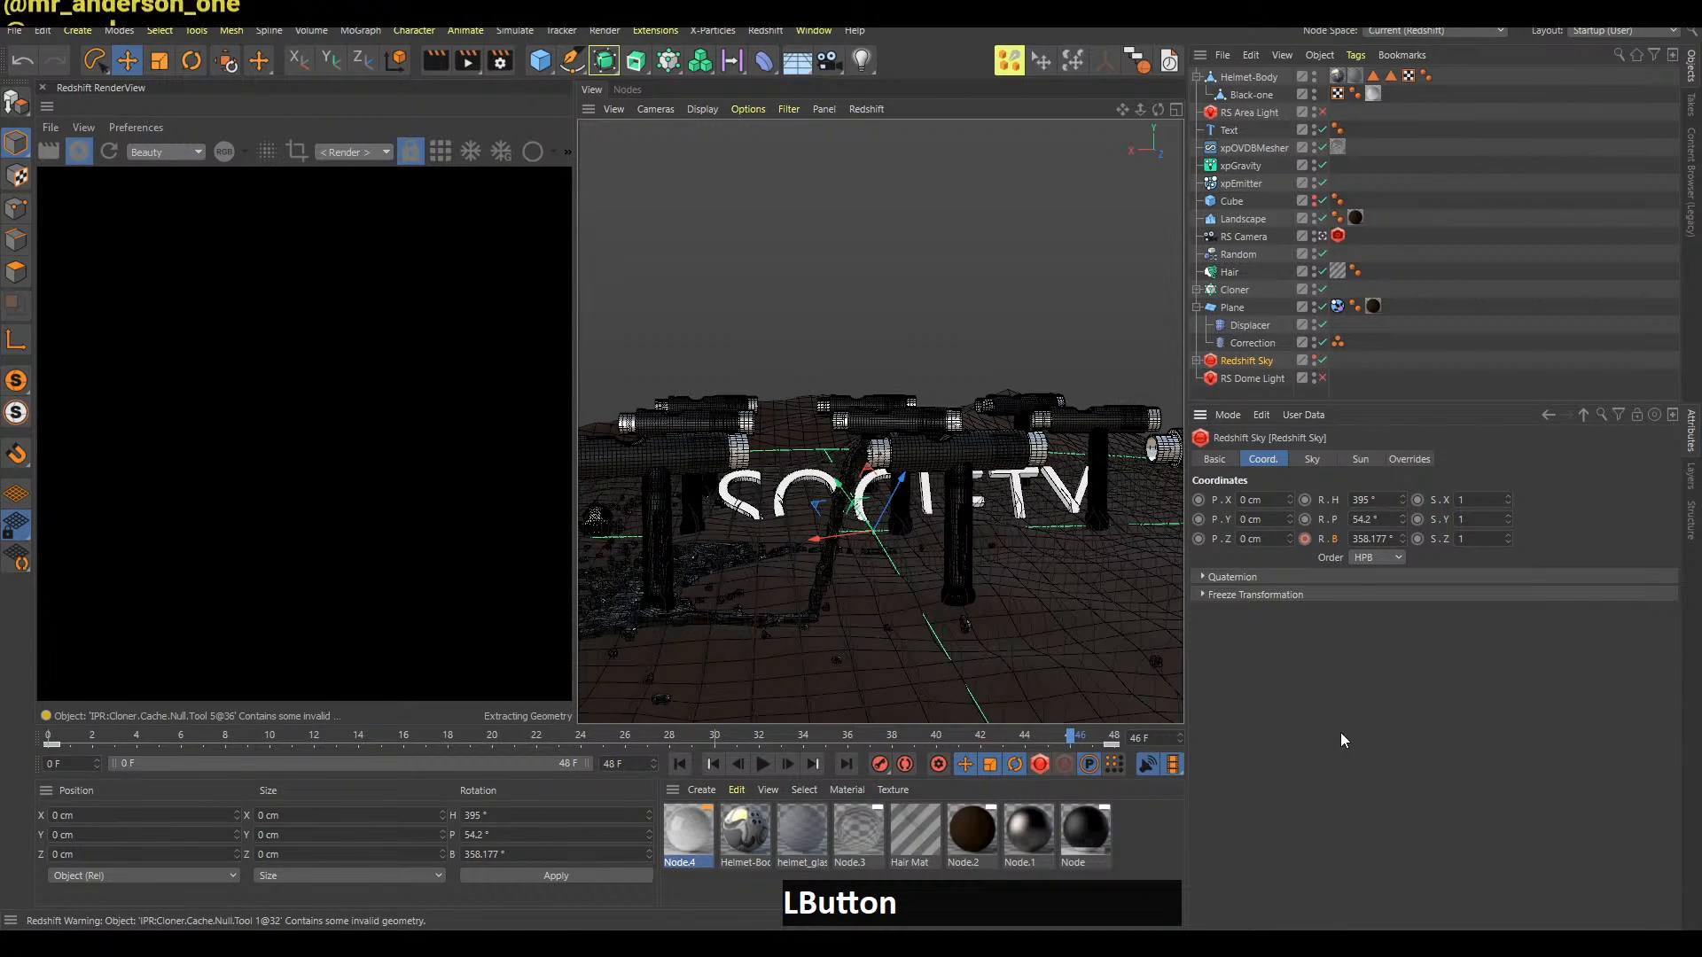
Remove Helmet-Body from the dope sheet timeline and select the Redshift Sky's rotation animation at frame 0
key("4")
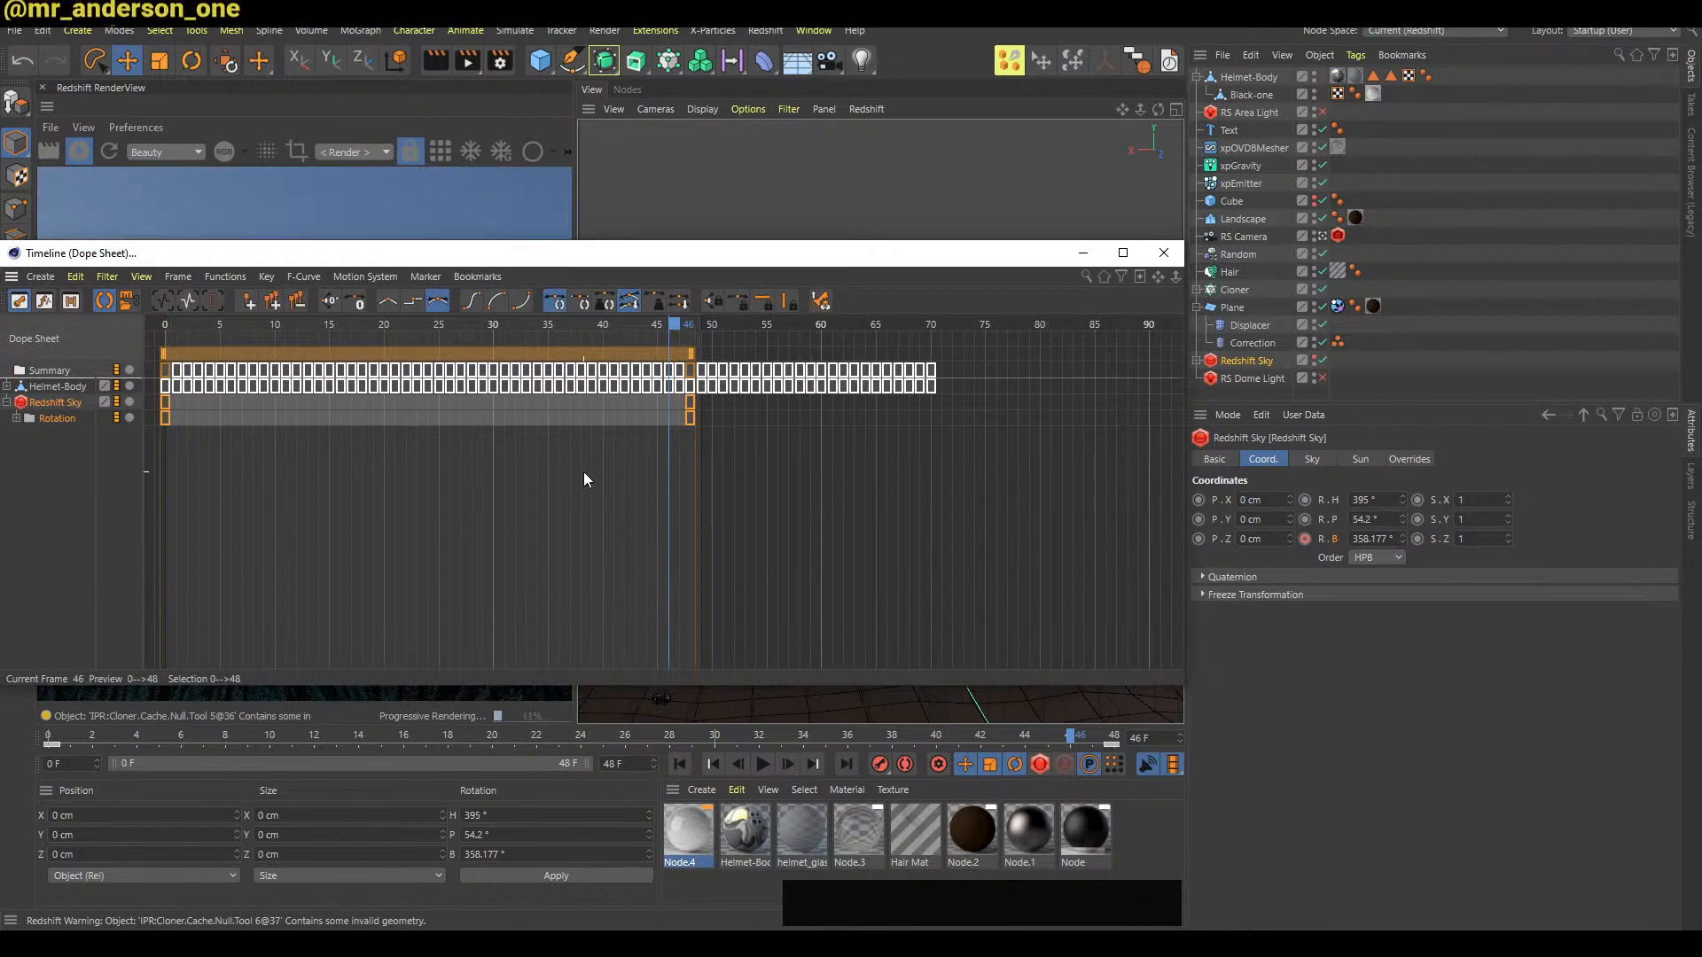
left_click(480, 526)
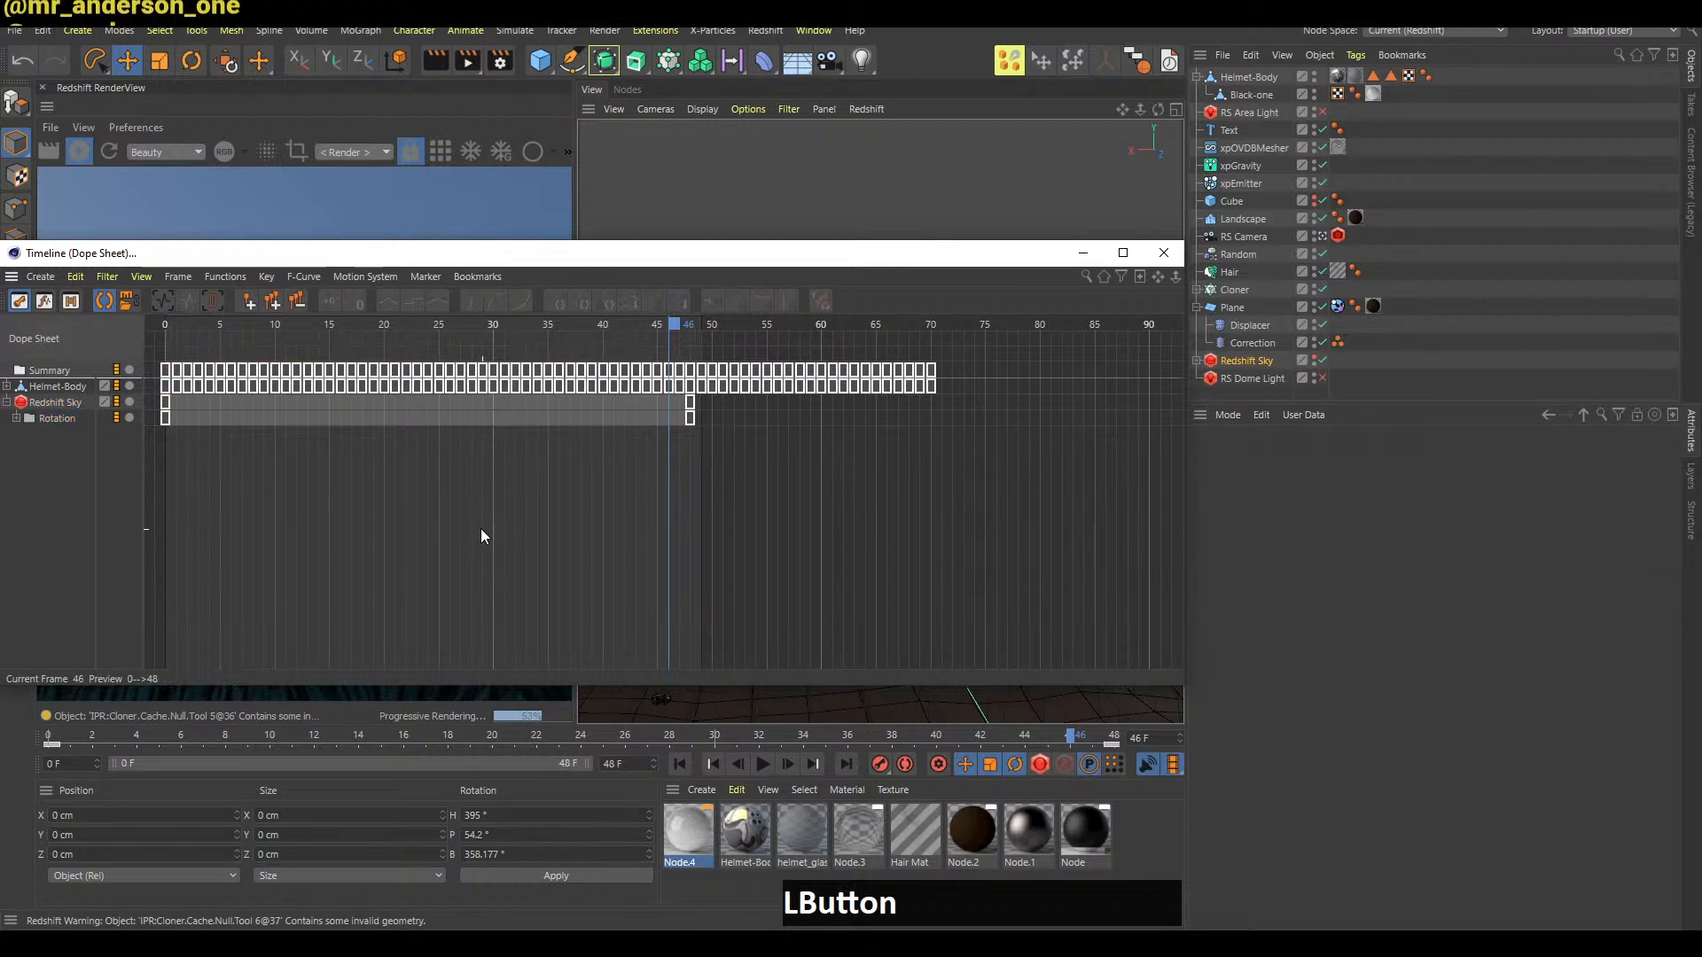
left_click(62, 386)
key("Delete")
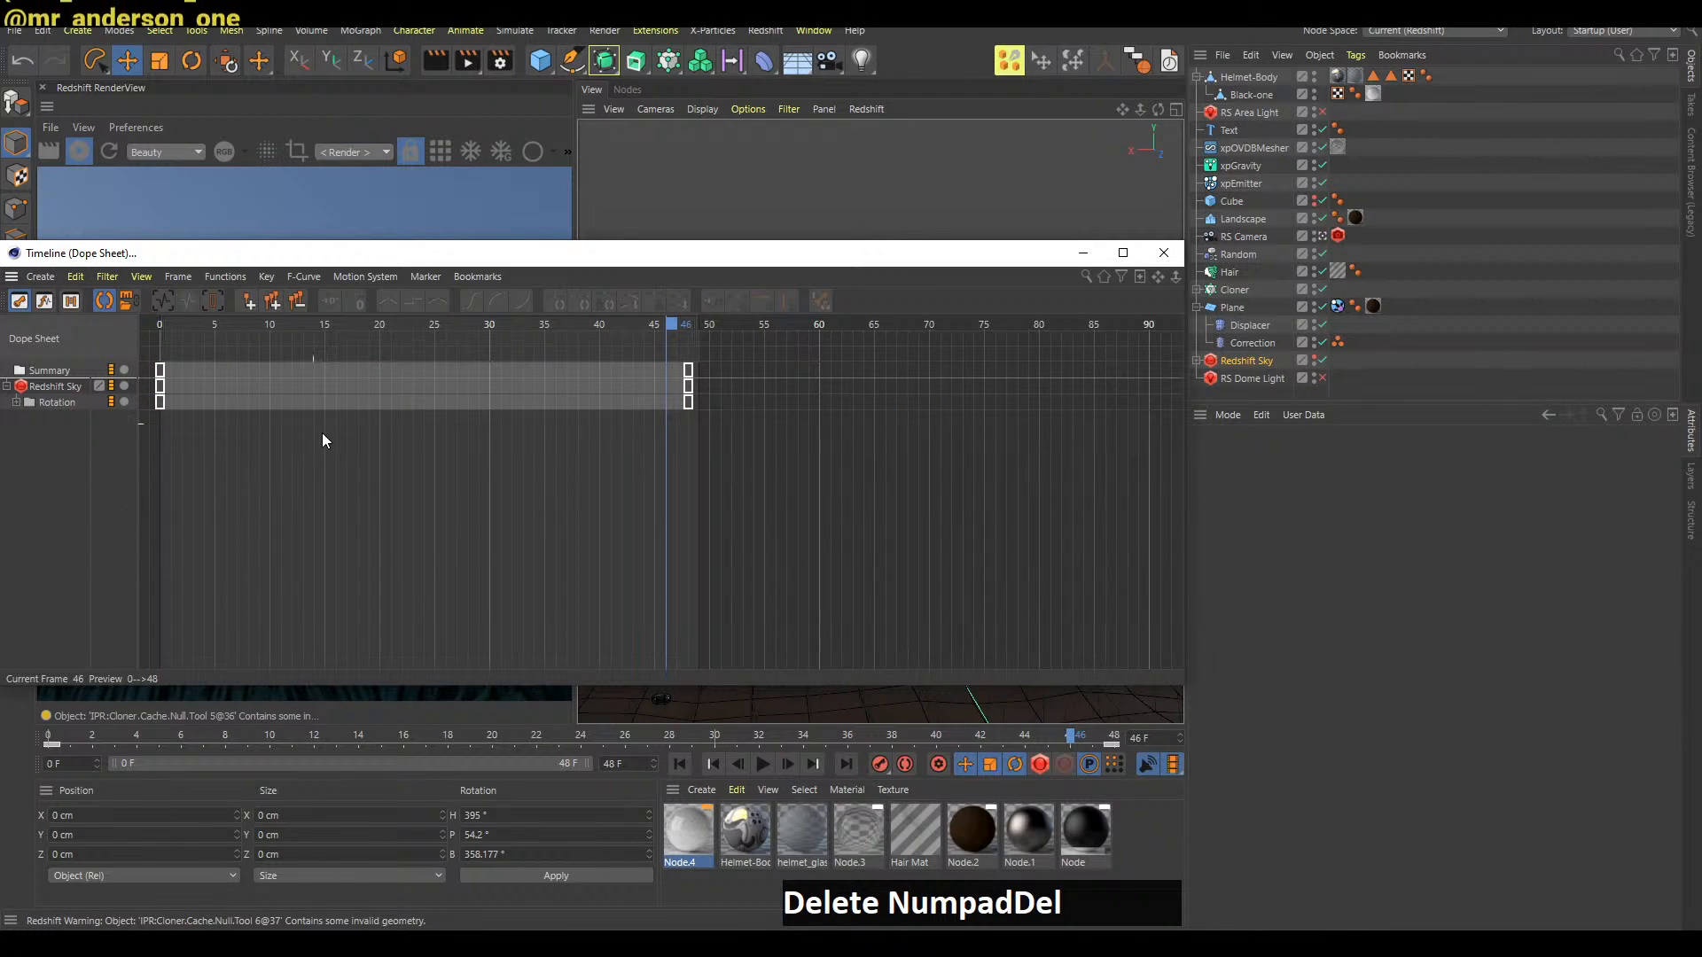
key("shift+a")
left_click(343, 335)
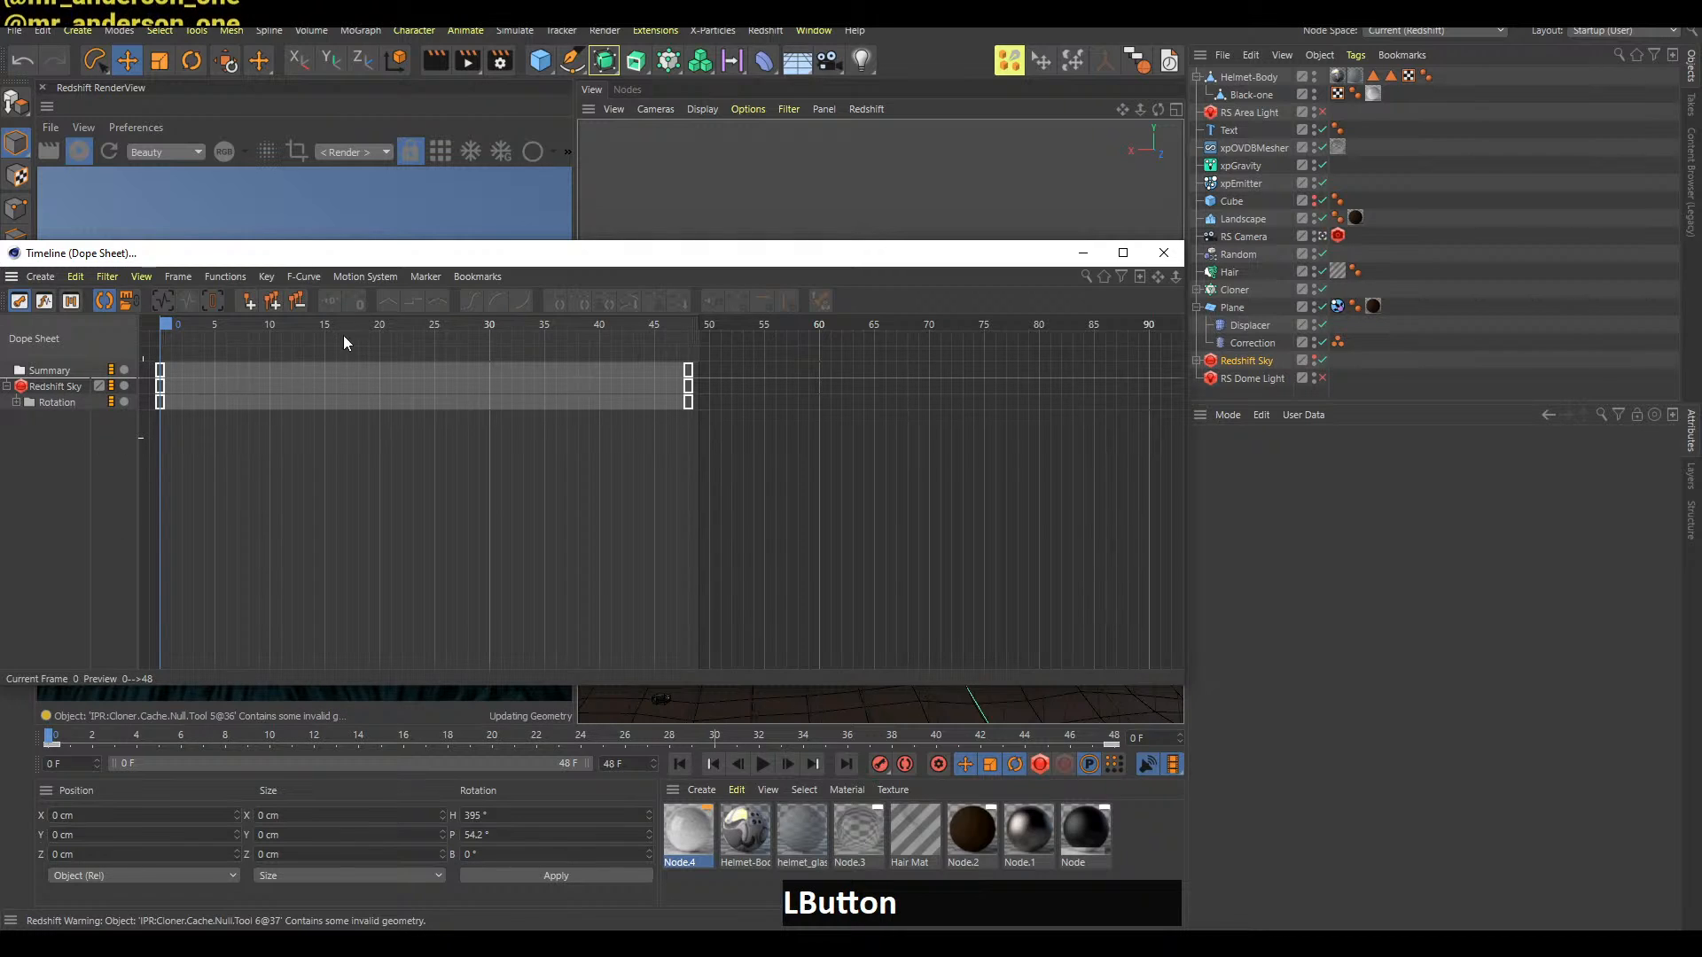
left_click(67, 387)
Switch to Chrome and search Google for "redshift sketch outline" in a new tab
key("alt+Tab")
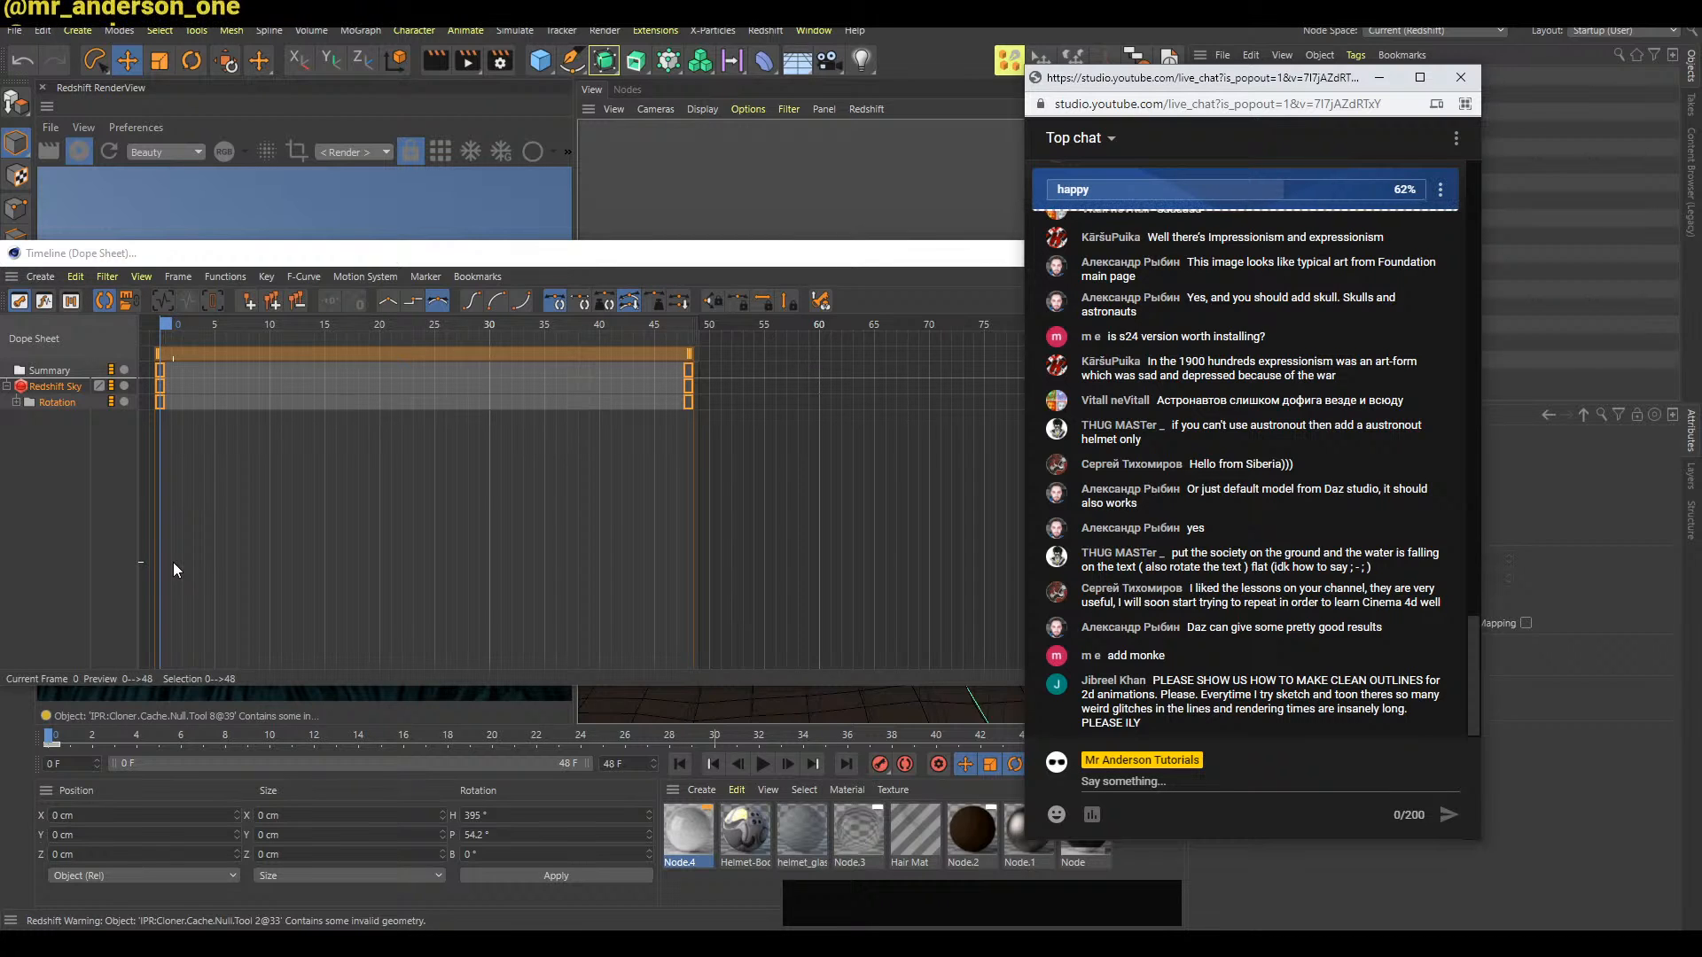
left_click(124, 944)
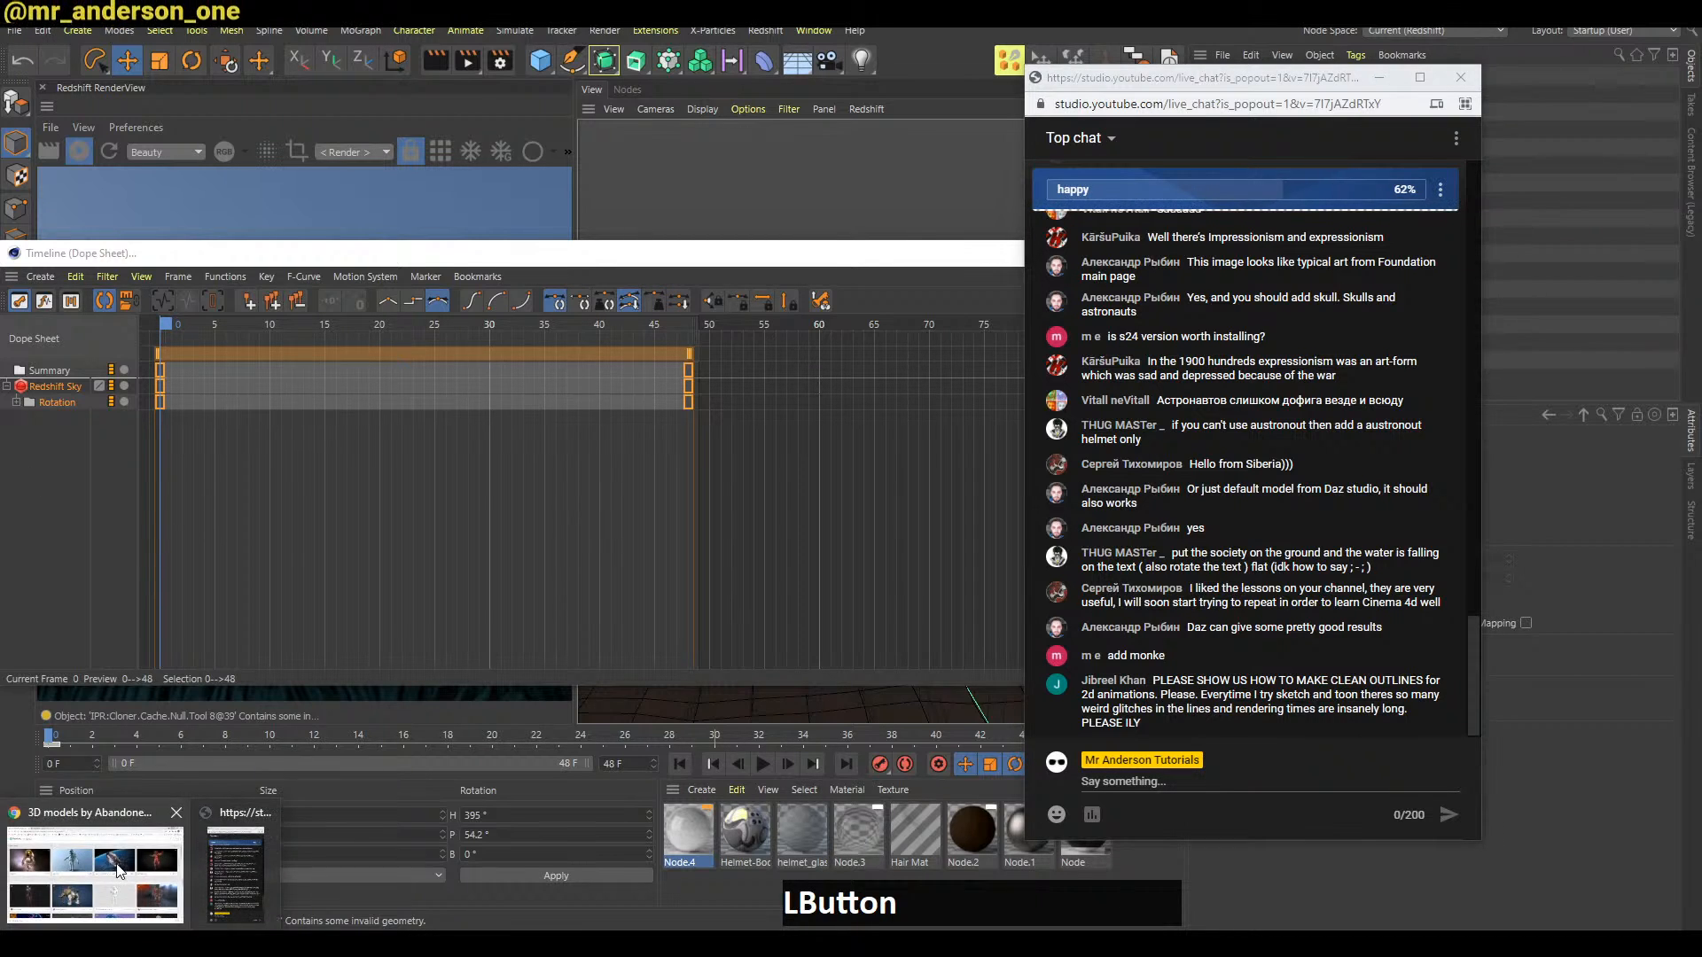
left_click(118, 870)
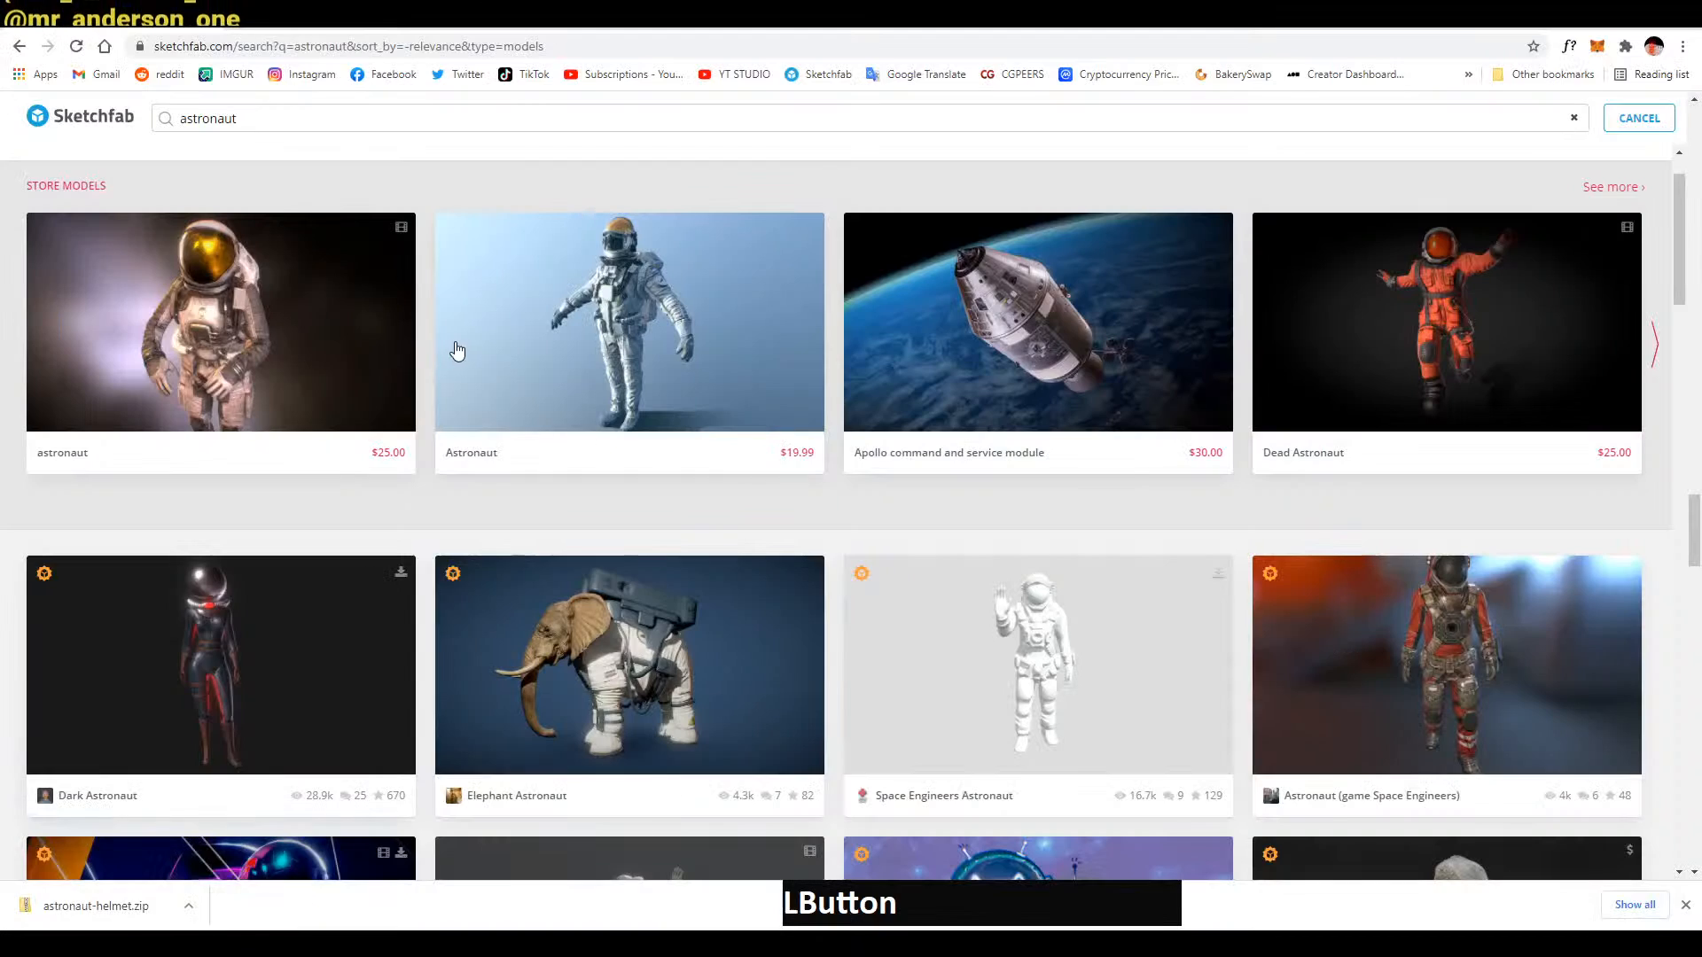
left_click(452, 27)
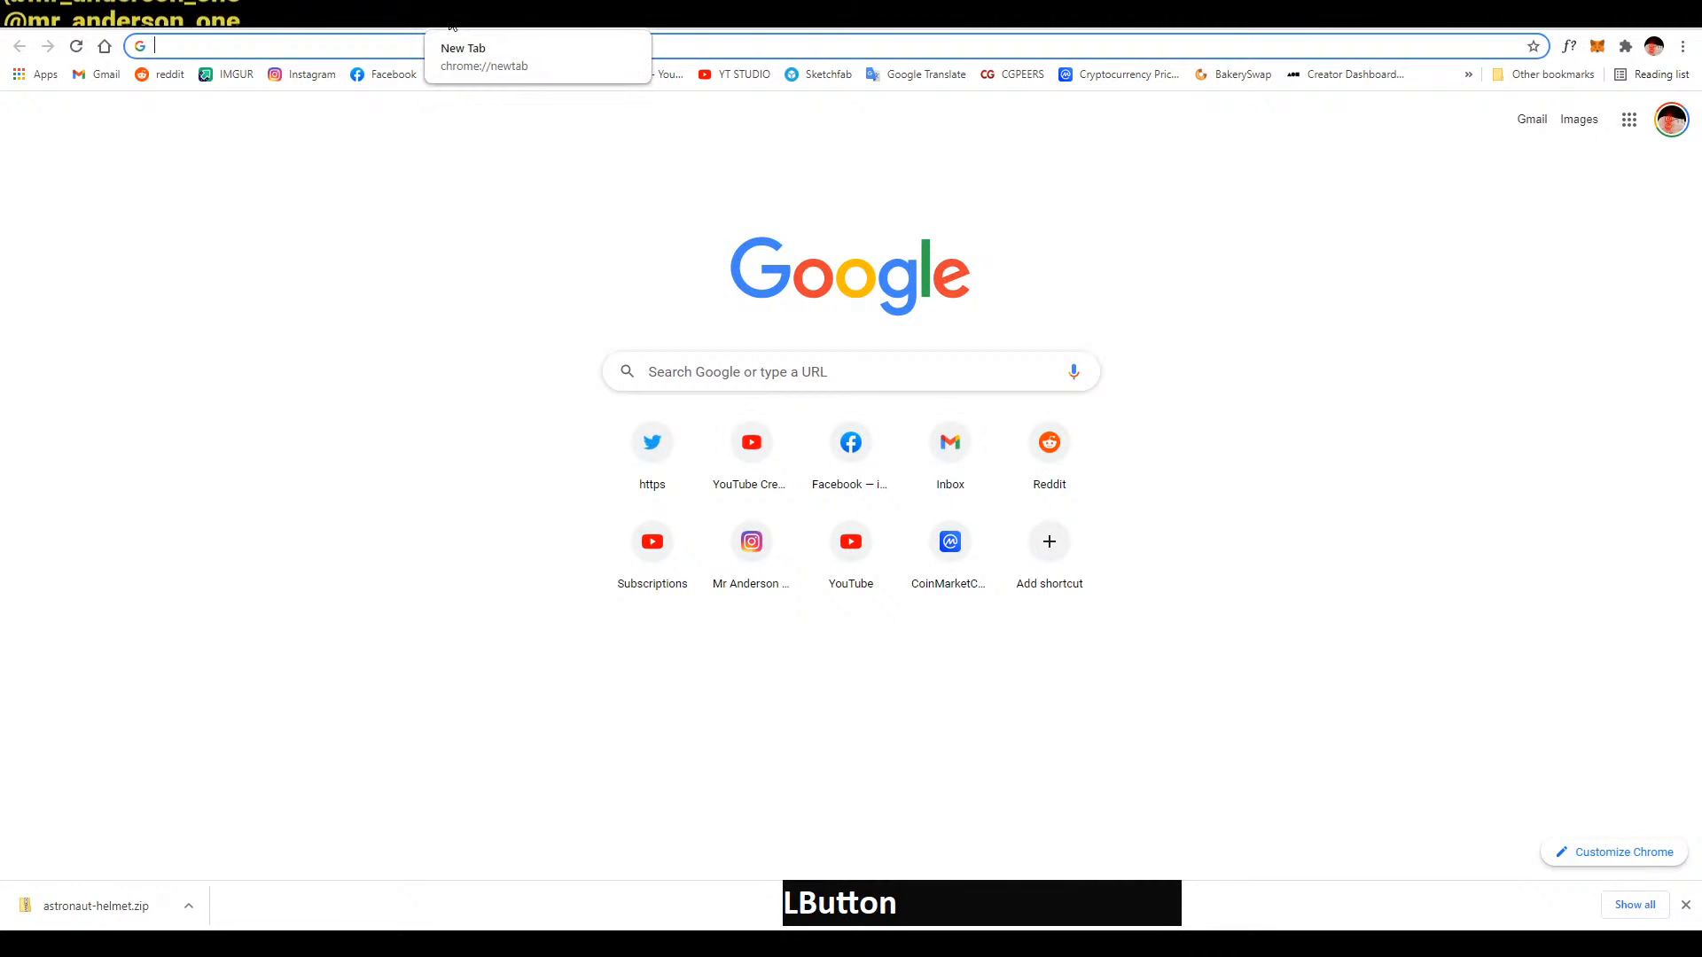
type("redshift sketch a")
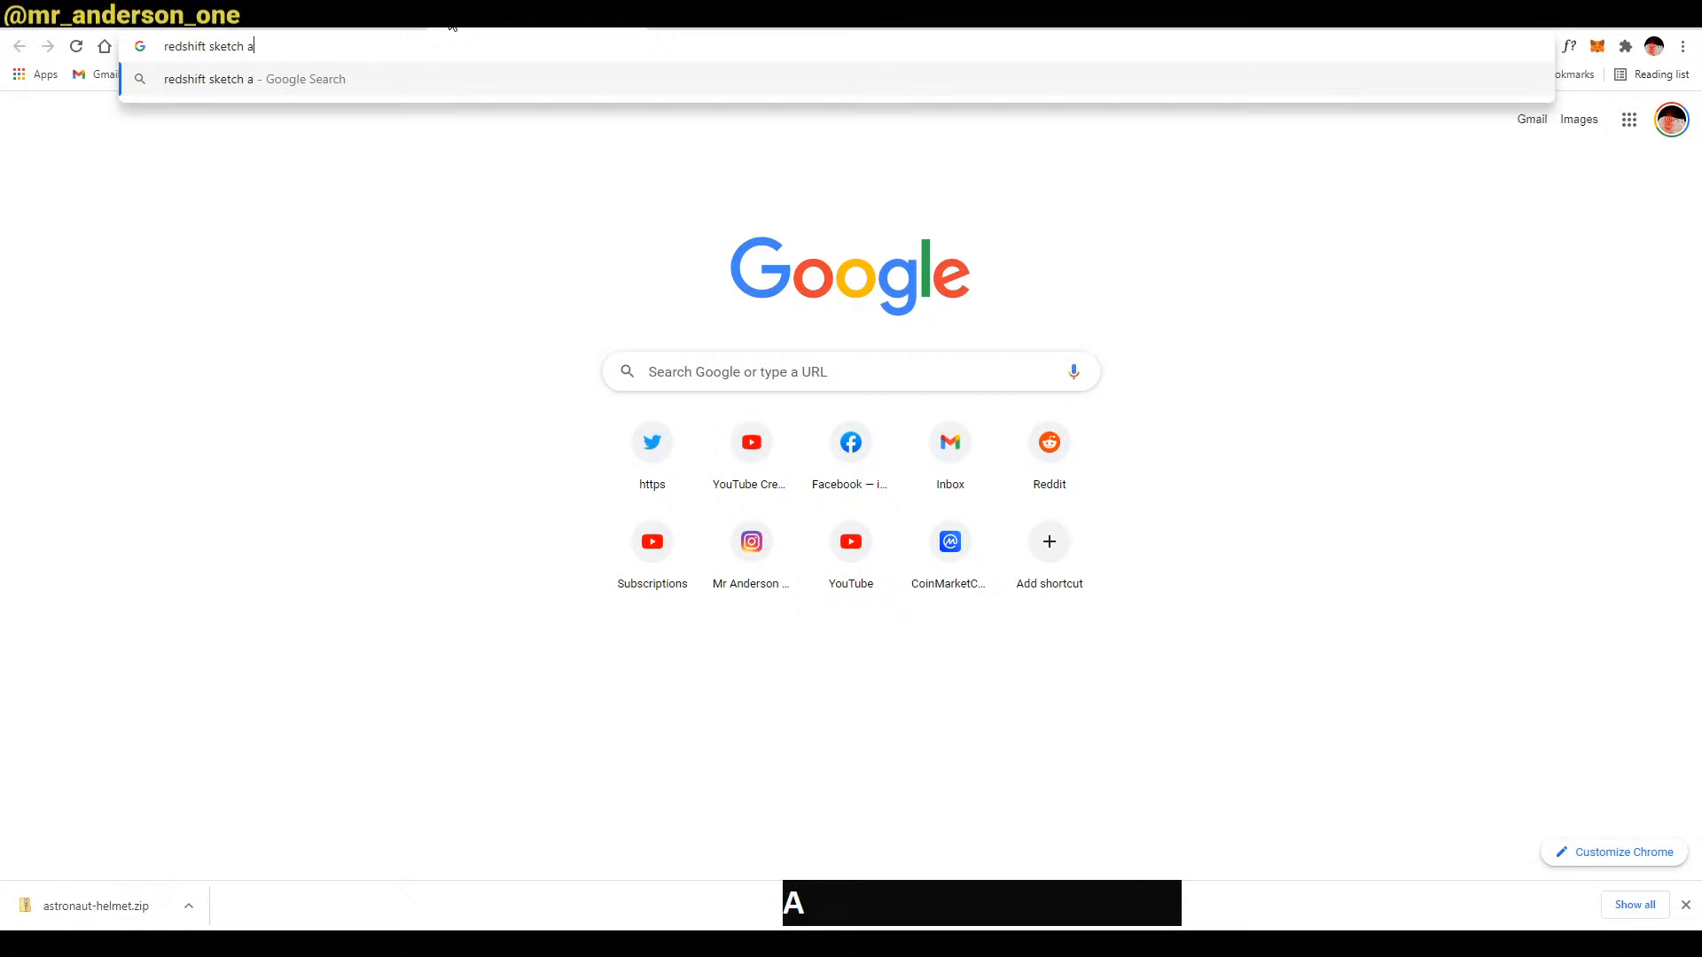
key("BackSpace")
type("outlie")
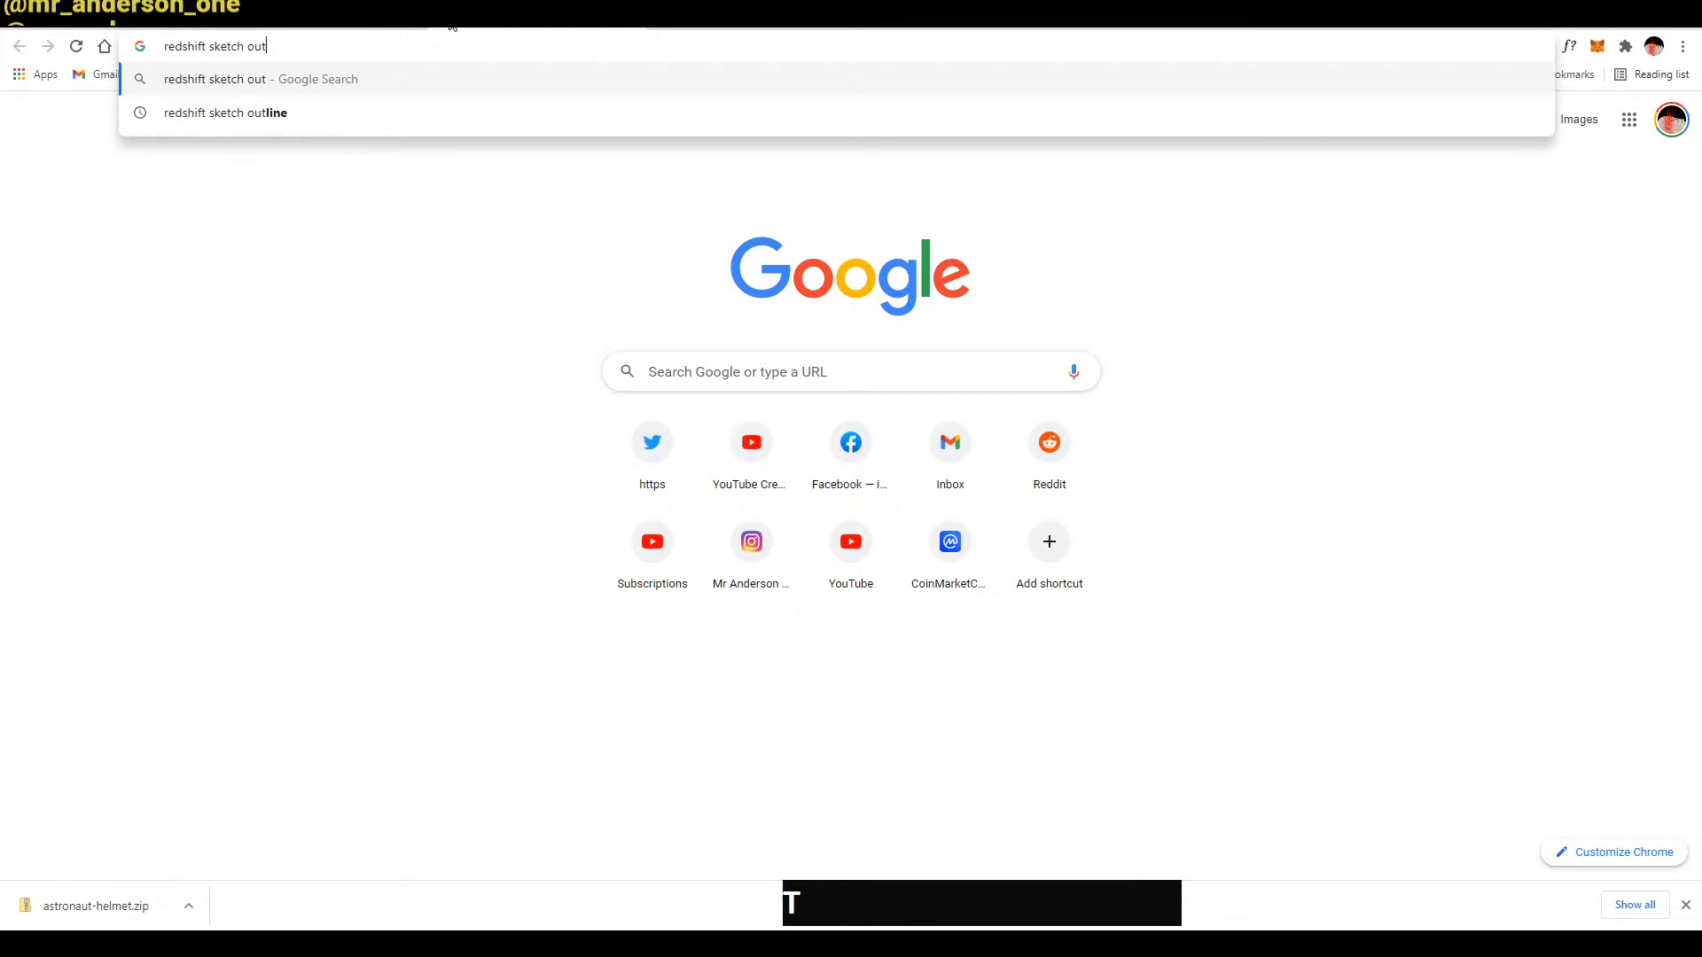
key("Return")
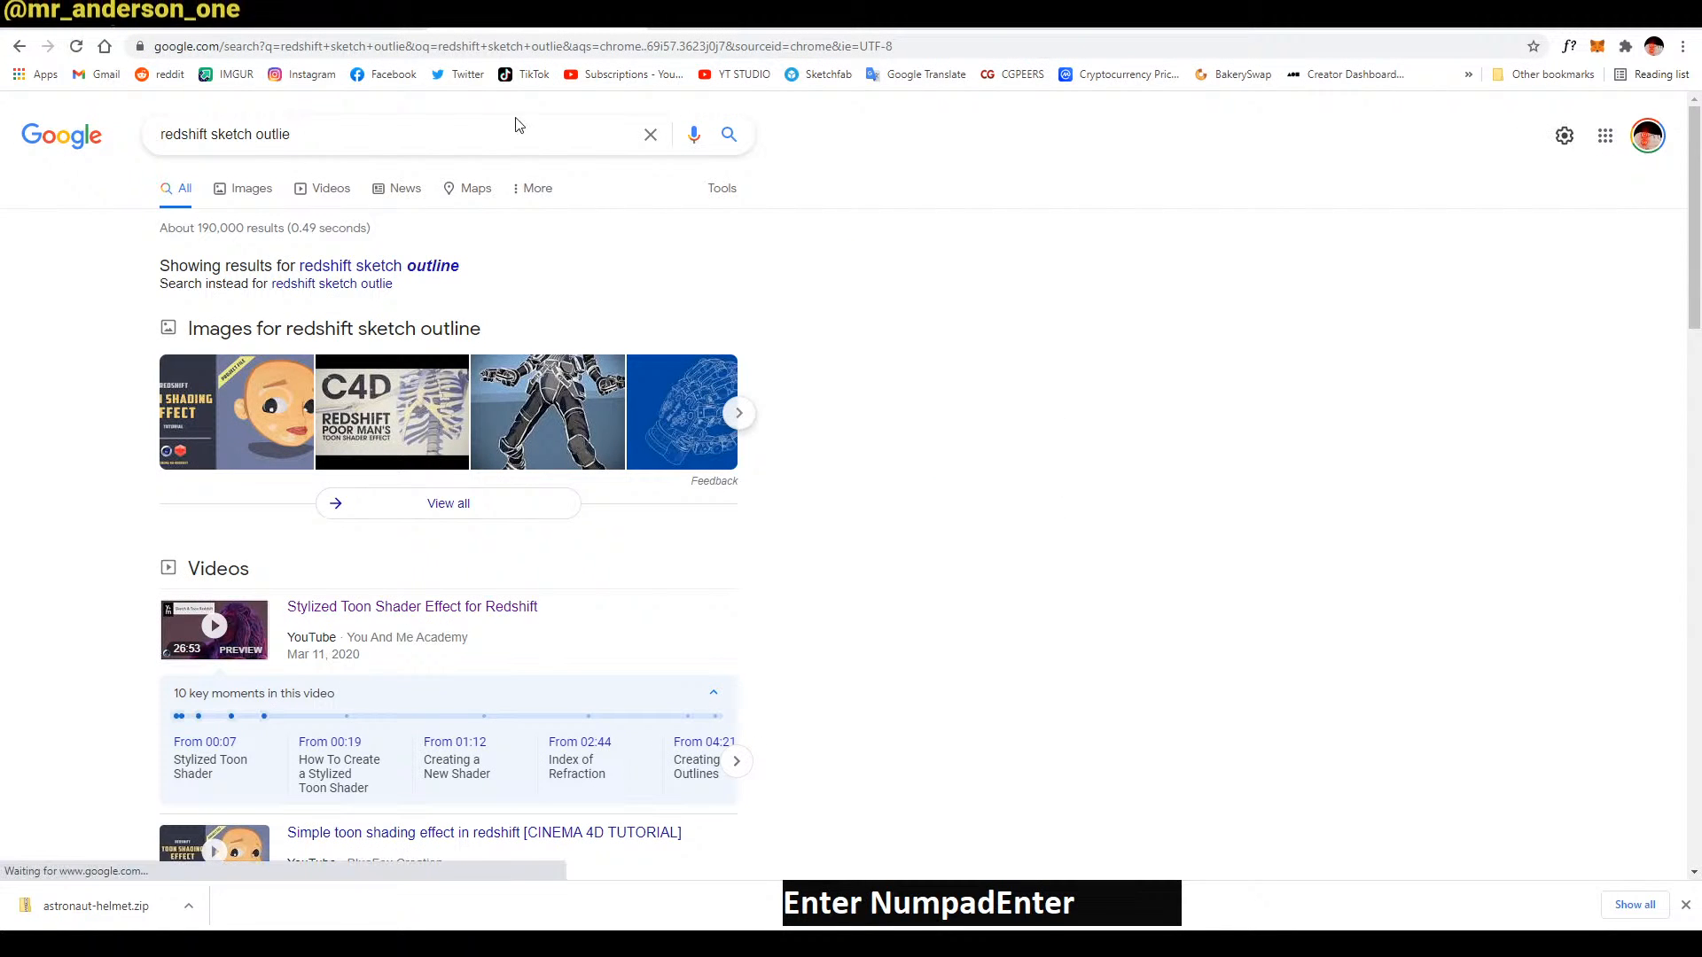
Examine the image results for cel-shaded, NPR and blueprint-style outline renders, checking them against the viewer's chat request
left_click(578, 425)
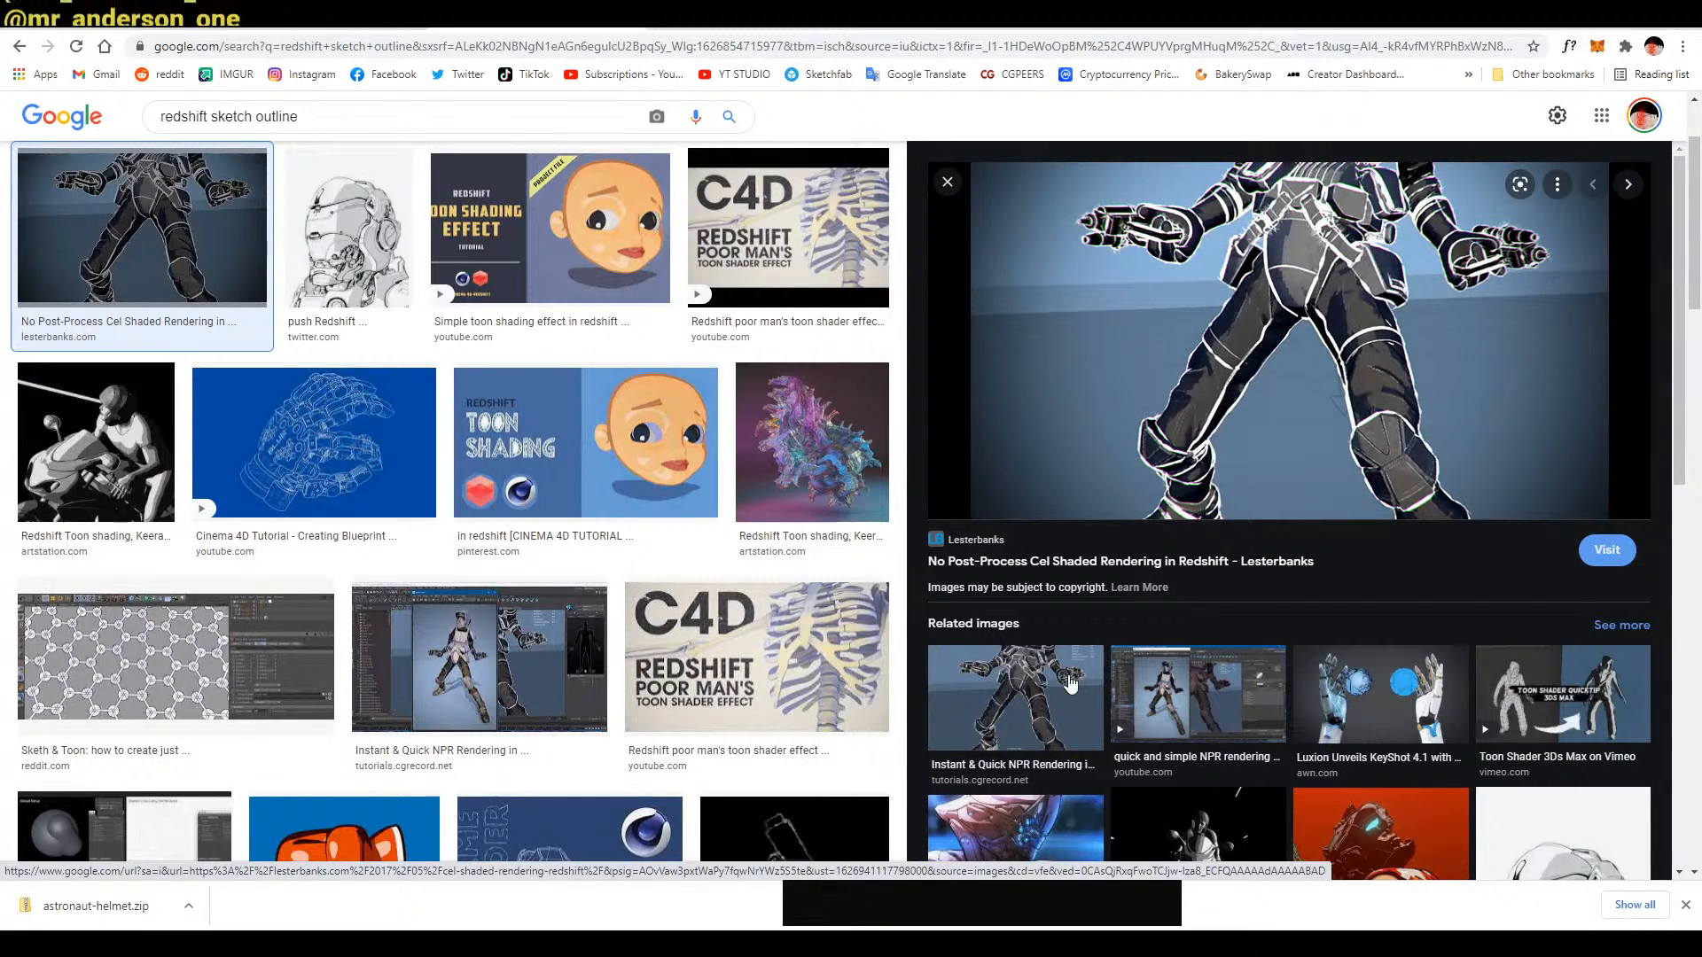
left_click(1152, 707)
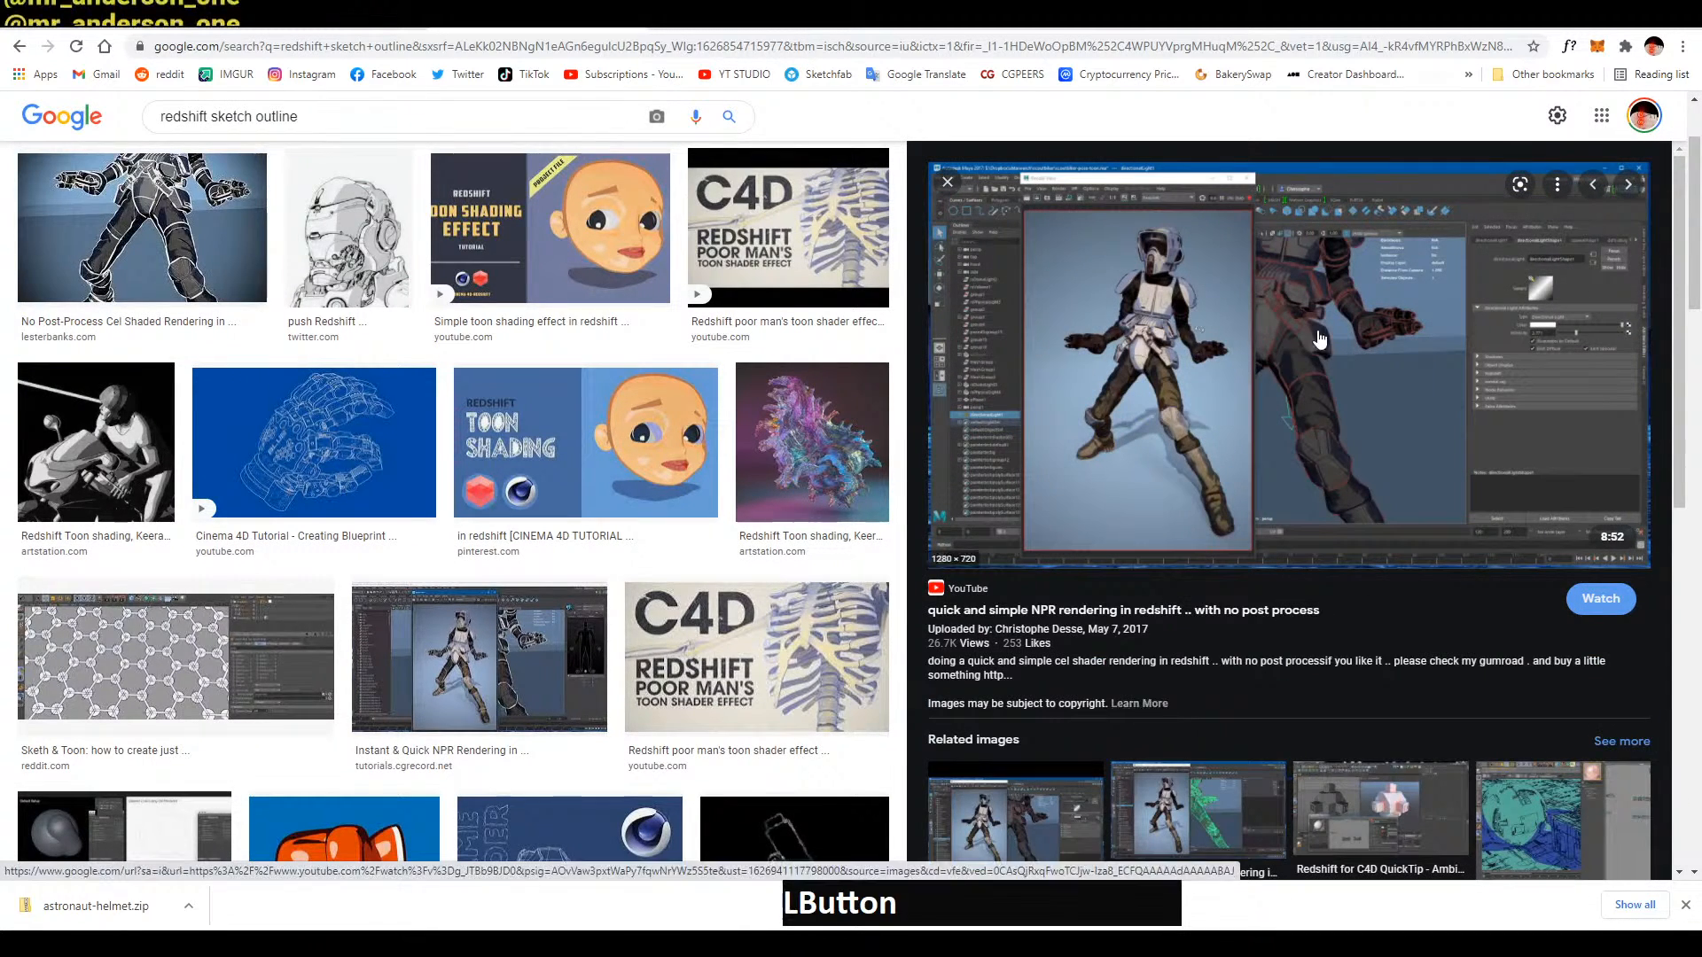
scroll(1383, 229, "down", 1)
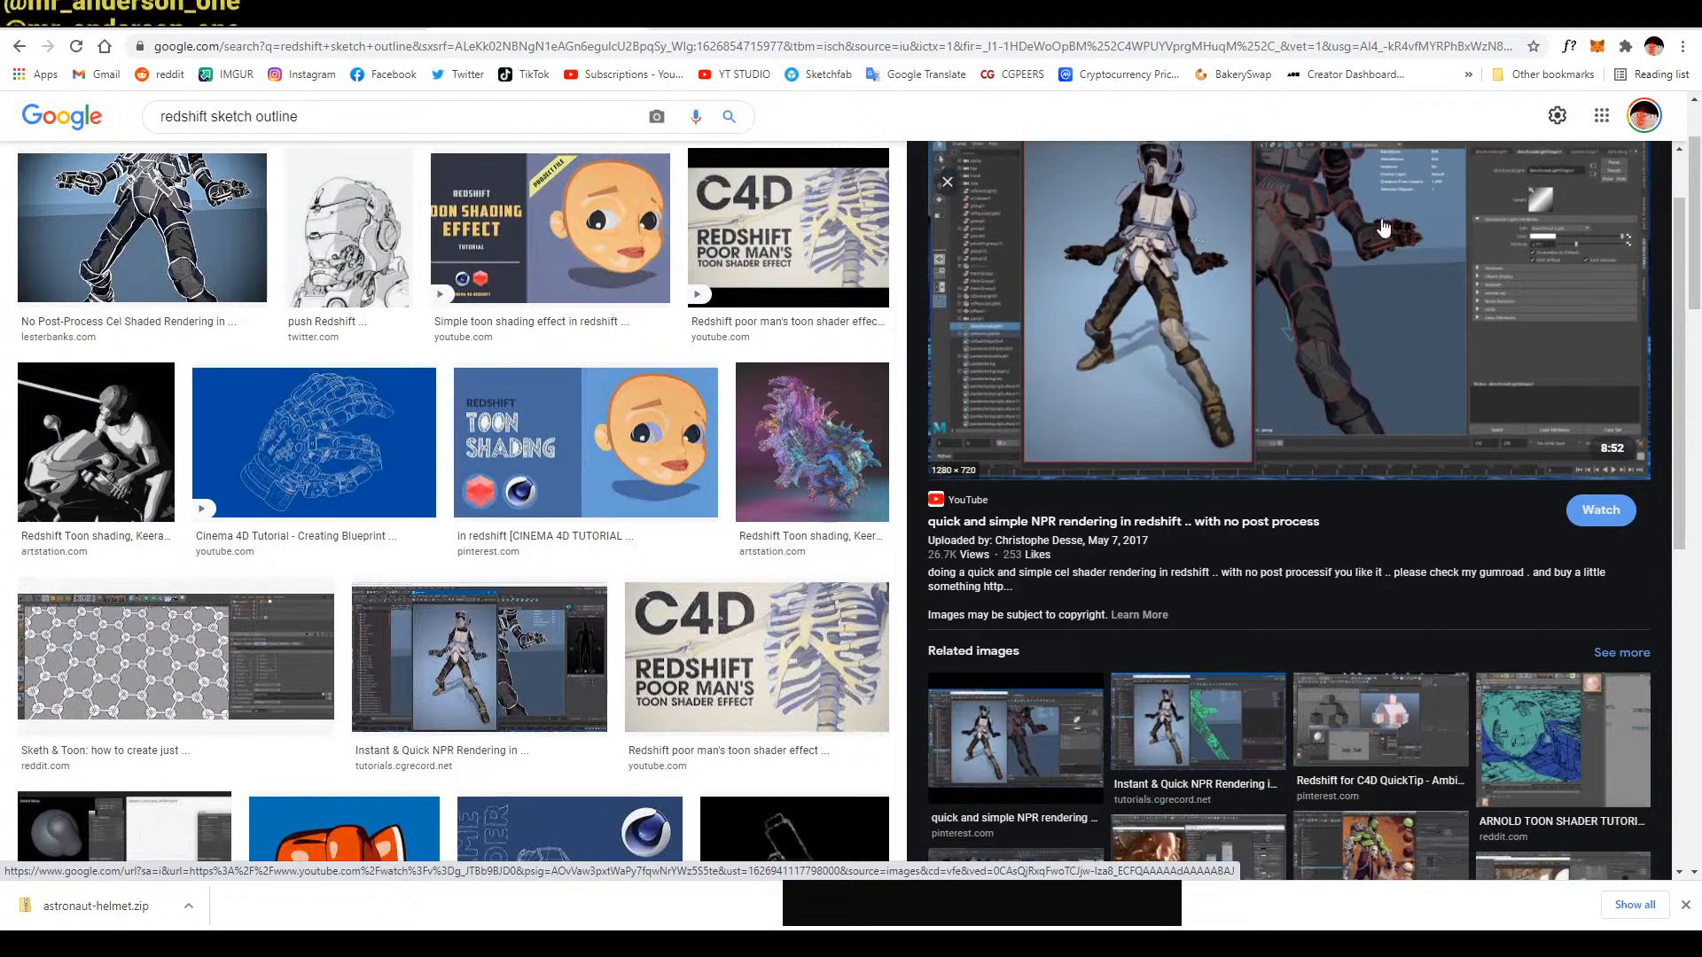
left_click(409, 474)
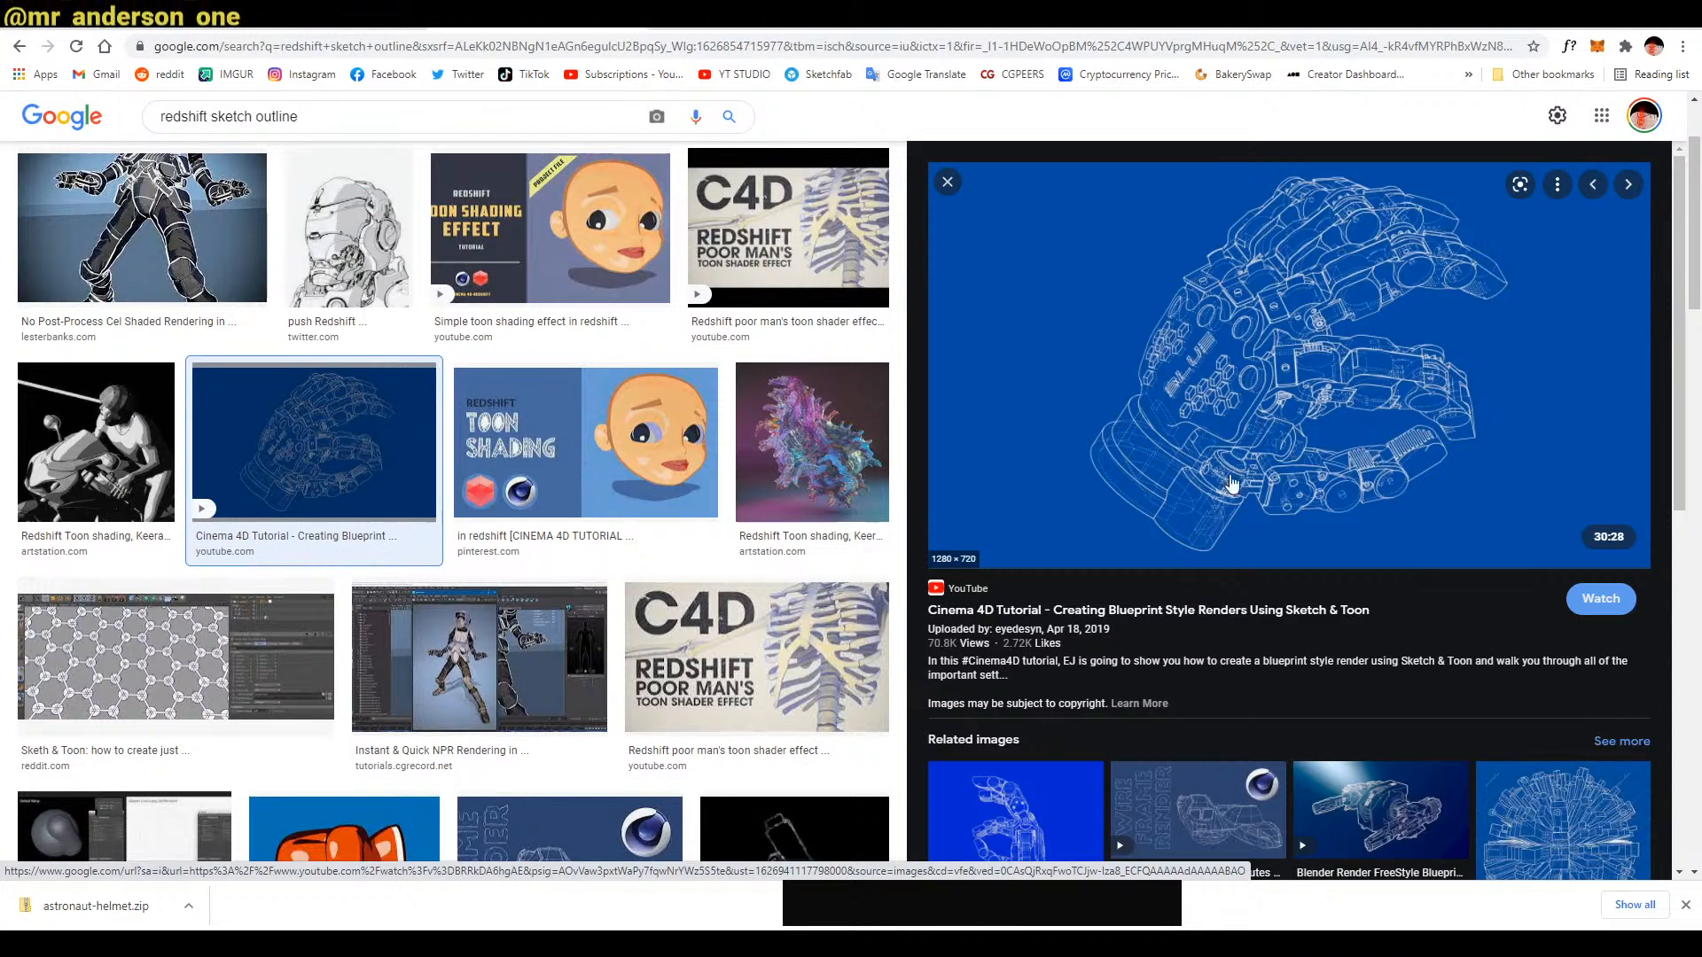
left_click(1144, 611)
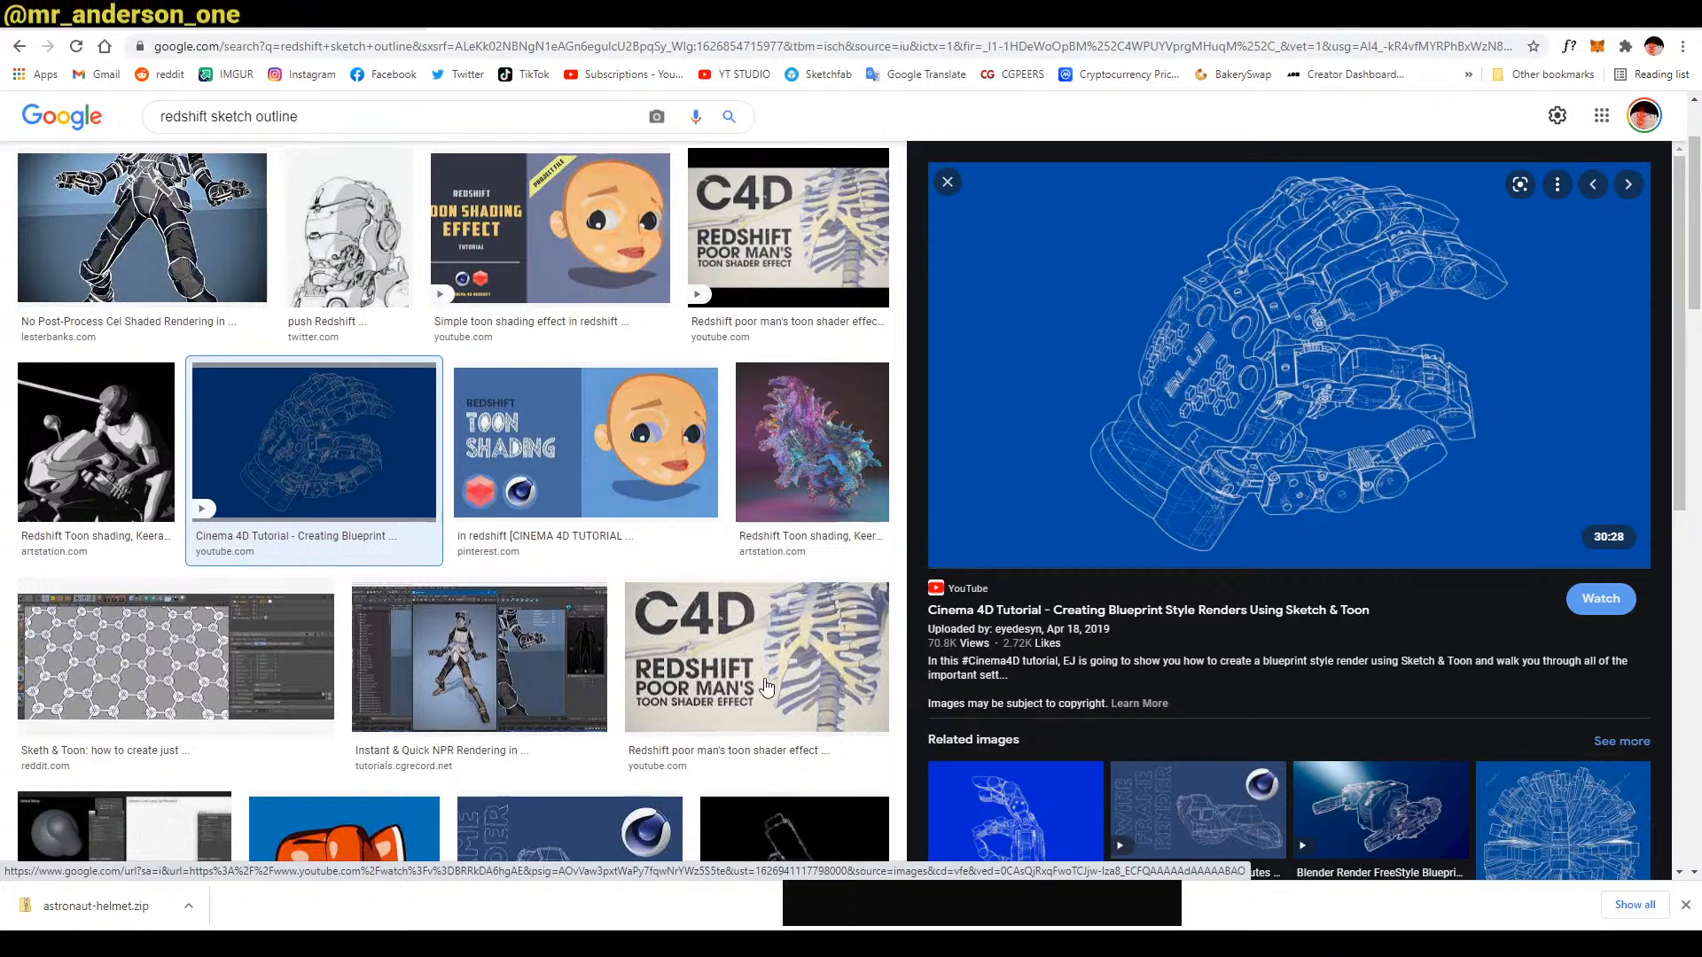
left_click(288, 877)
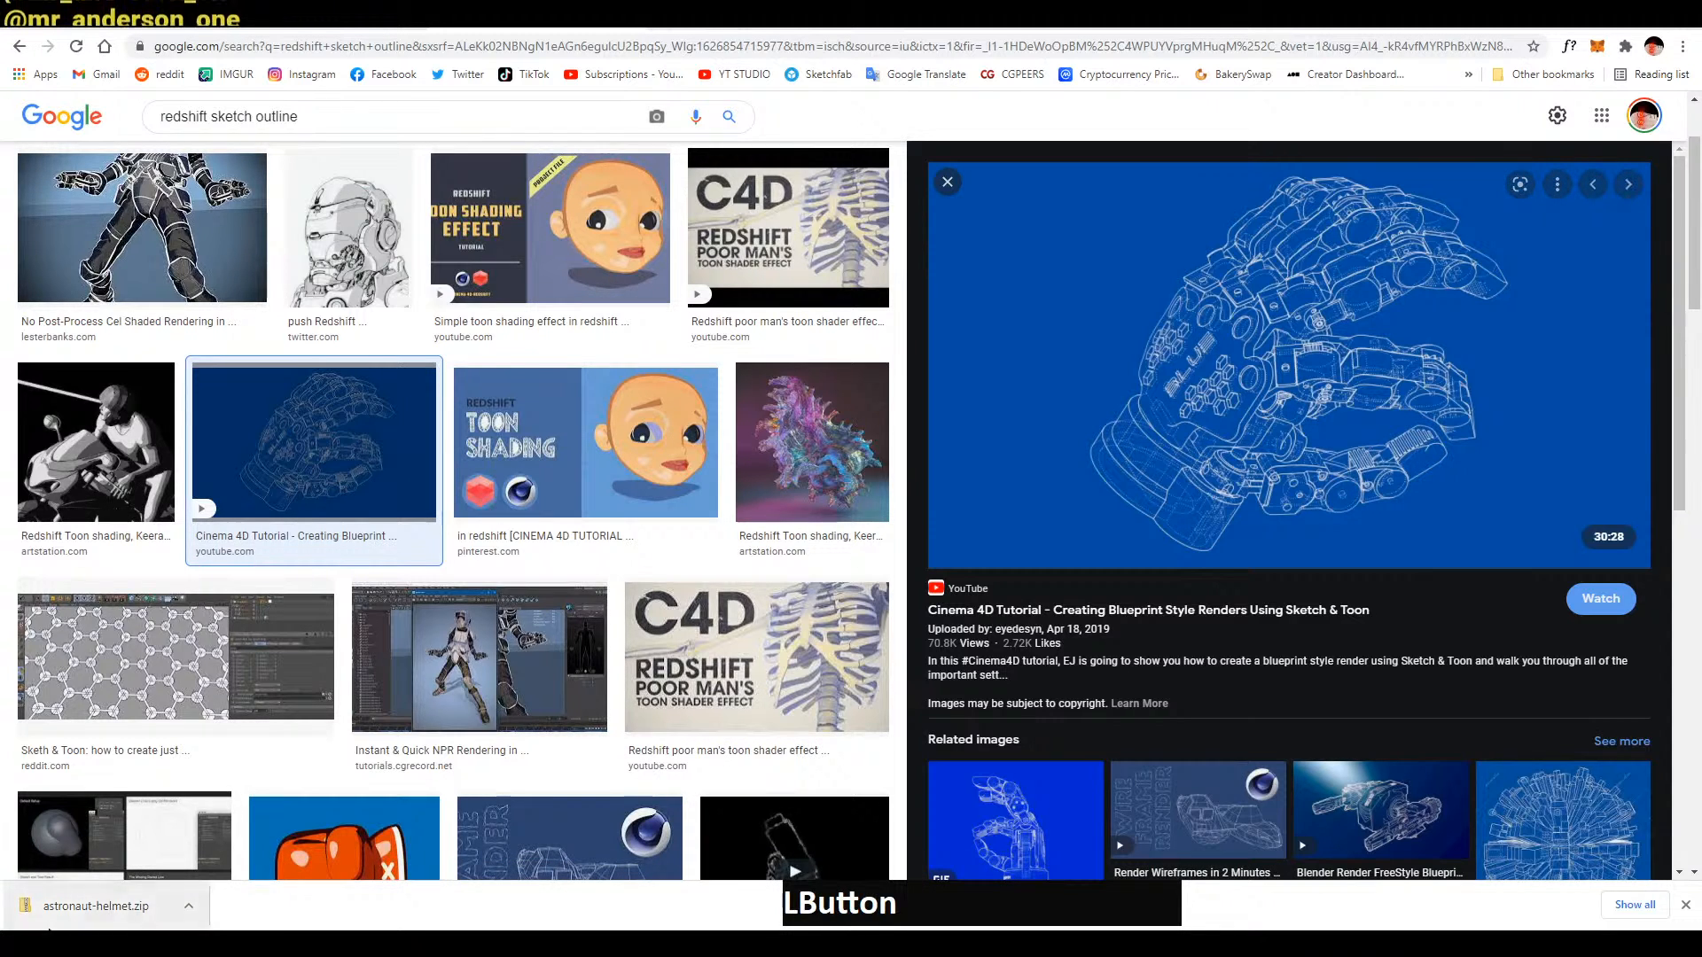
left_click(226, 884)
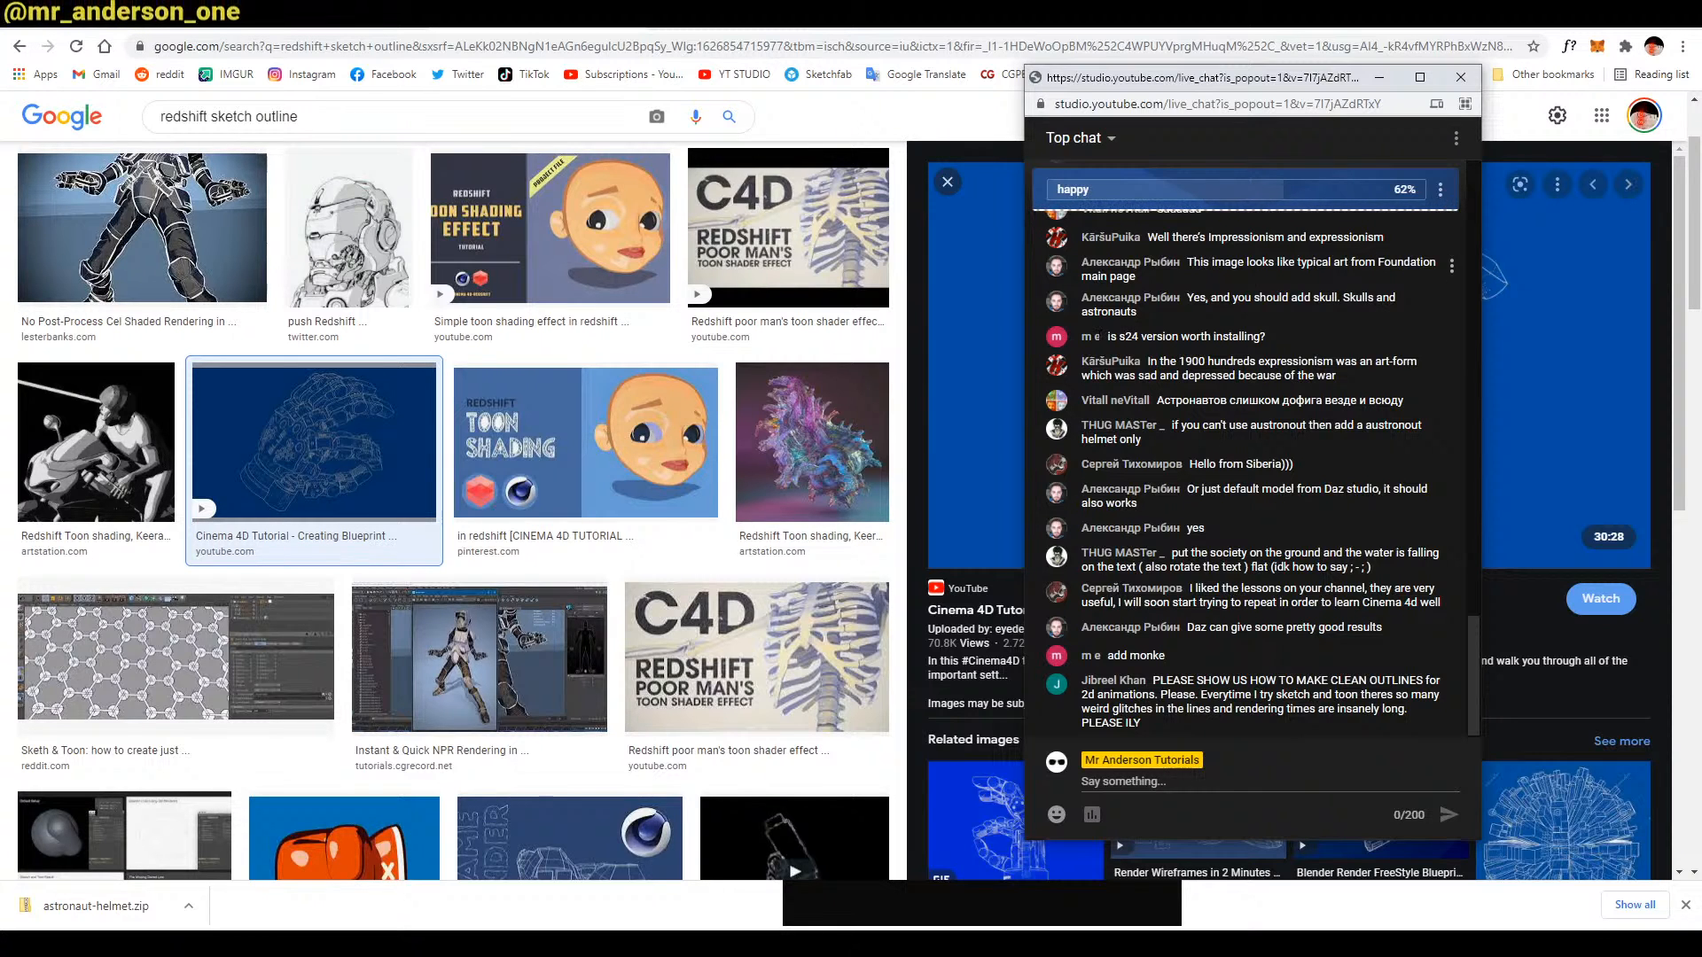
left_click(479, 656)
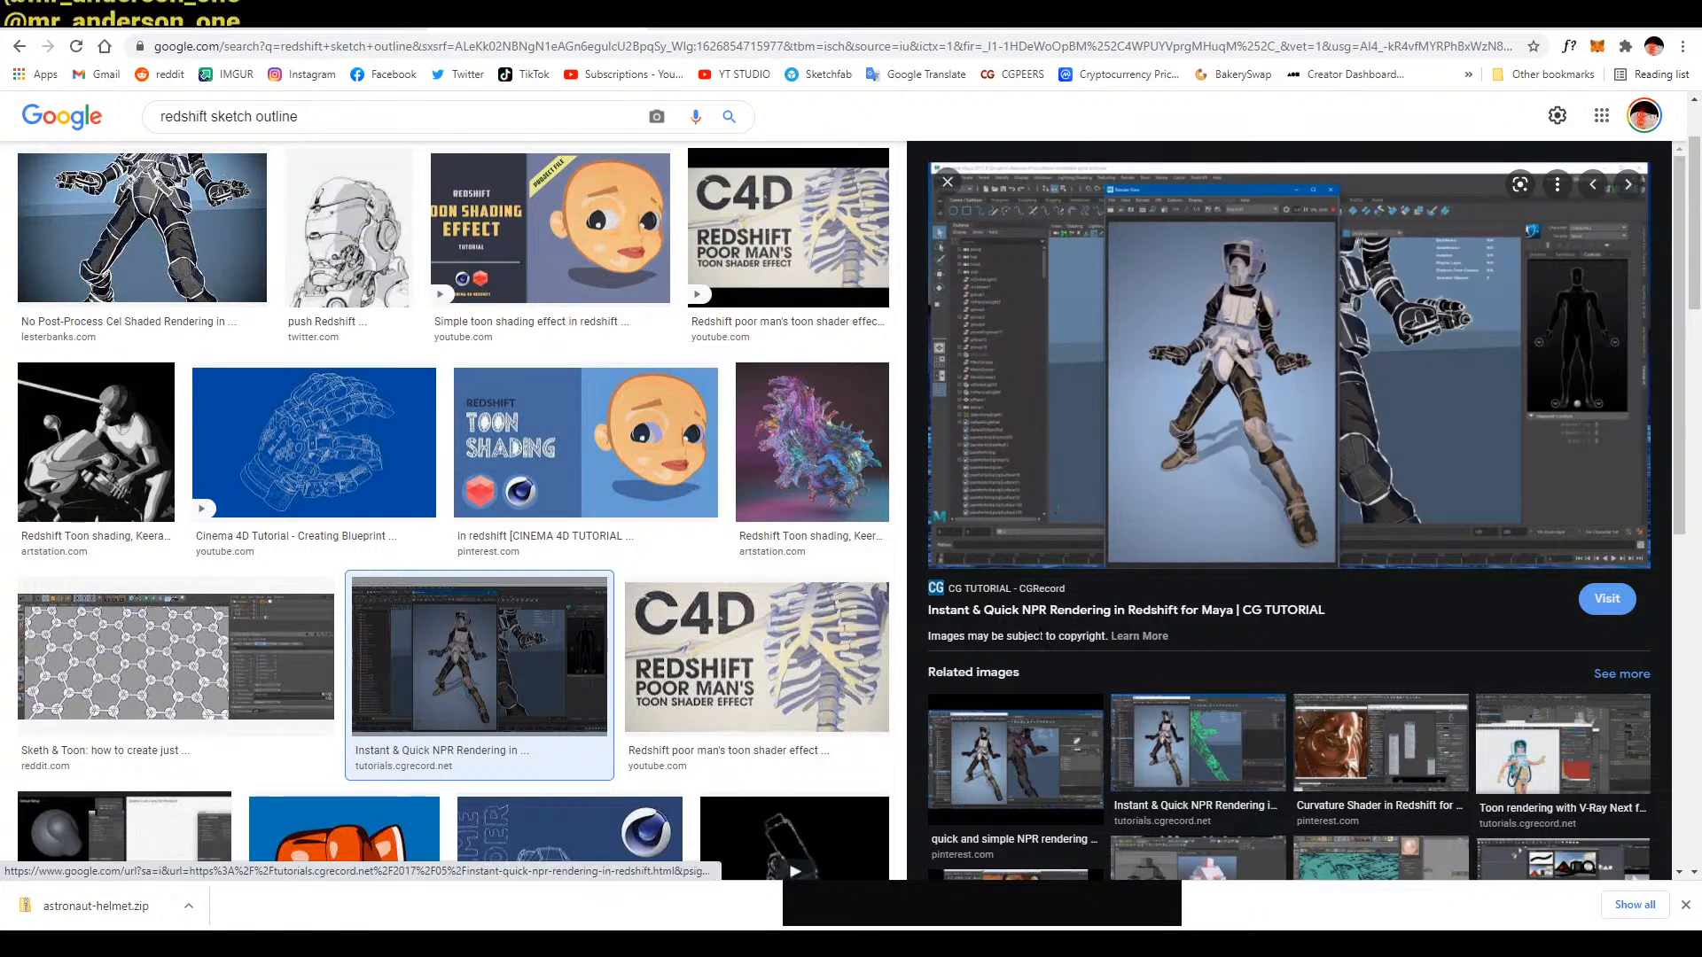
scroll(1241, 532, "up", 2)
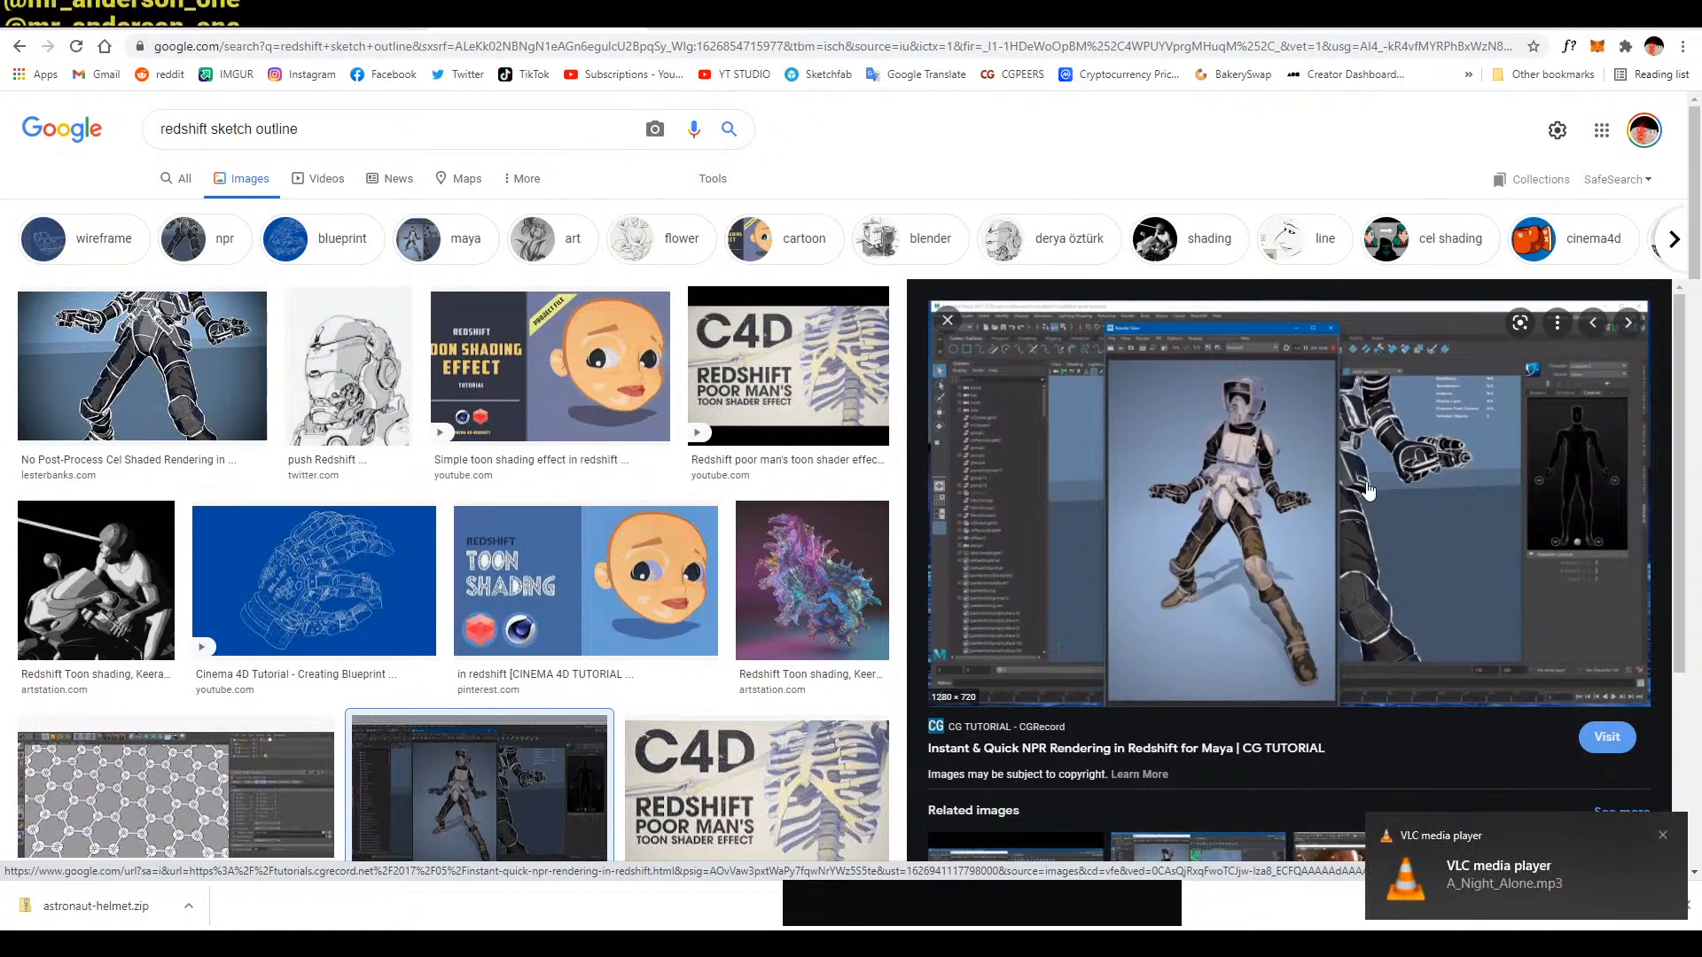
left_click(141, 372)
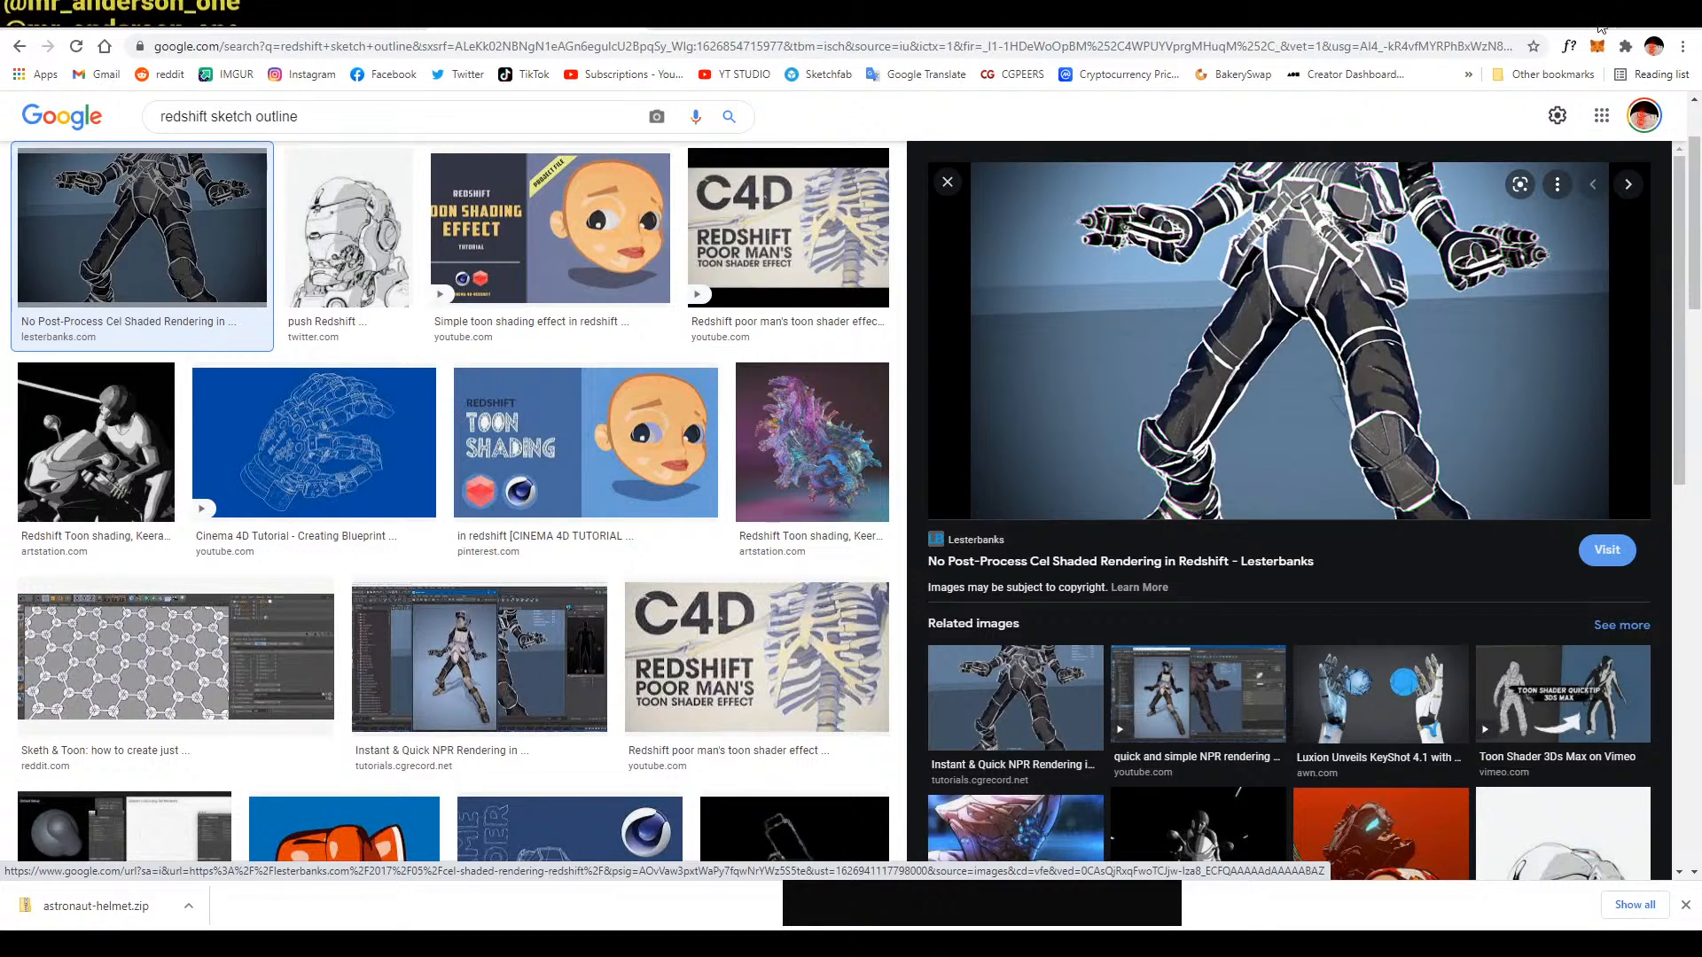
Return to Cinema 4D, put the chat window away, save the project, and stop the live Redshift render
left_click(1601, 26)
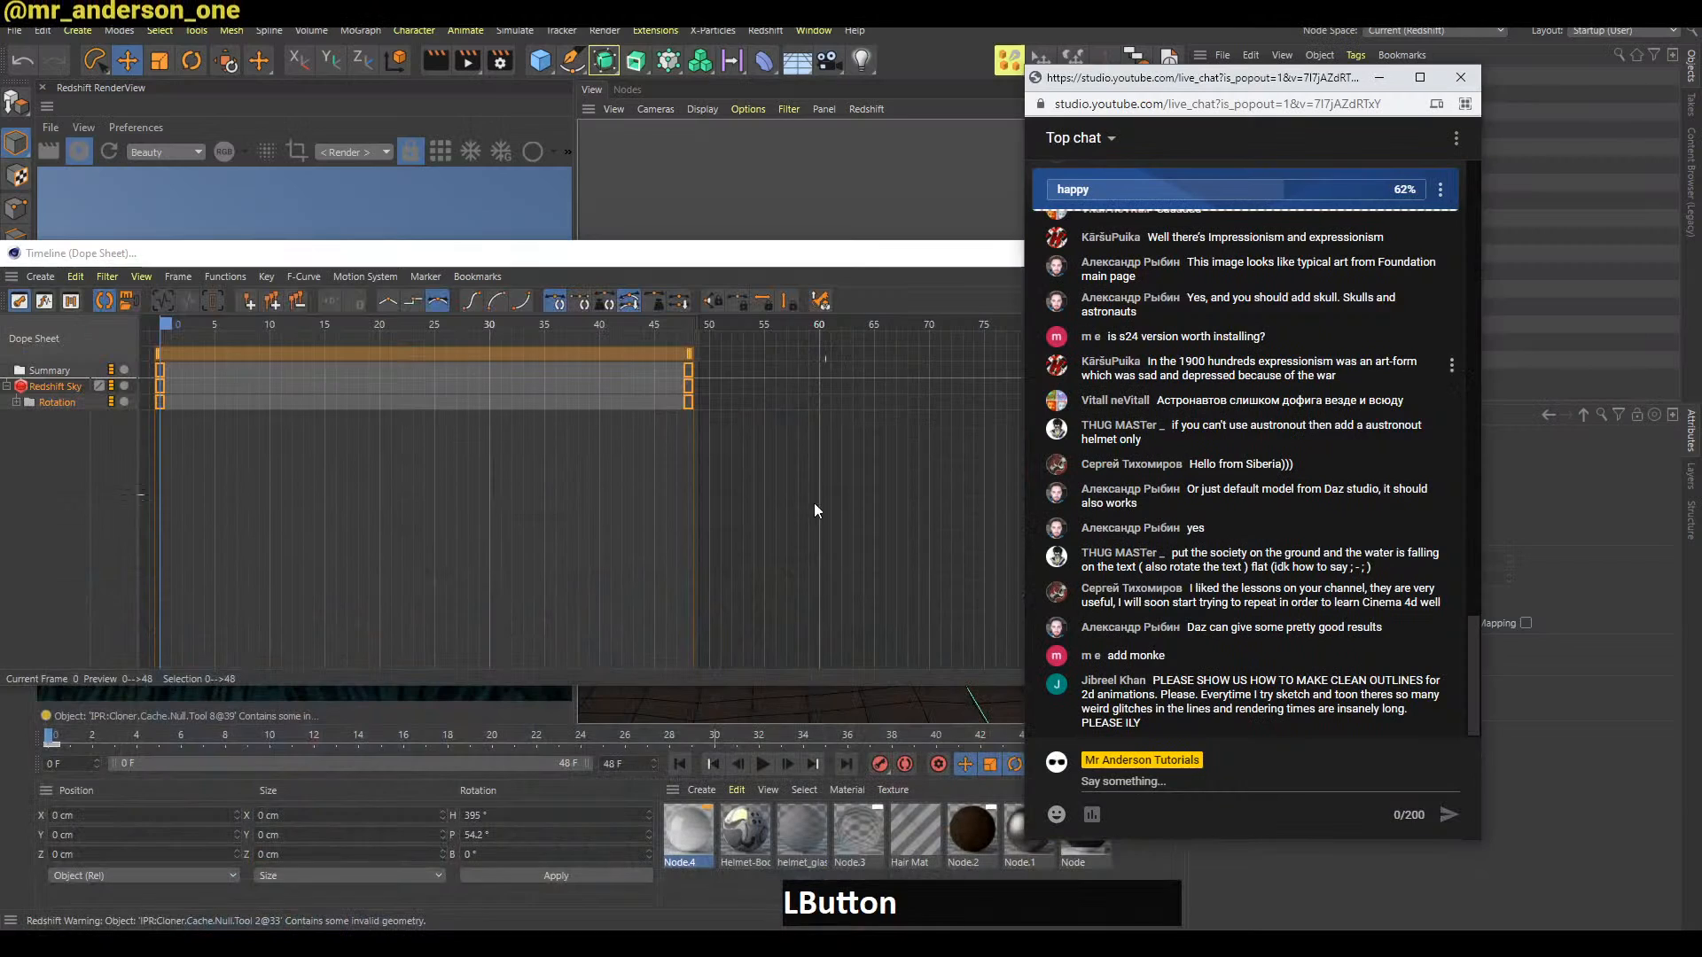
left_click(1379, 78)
key("ctrl+s")
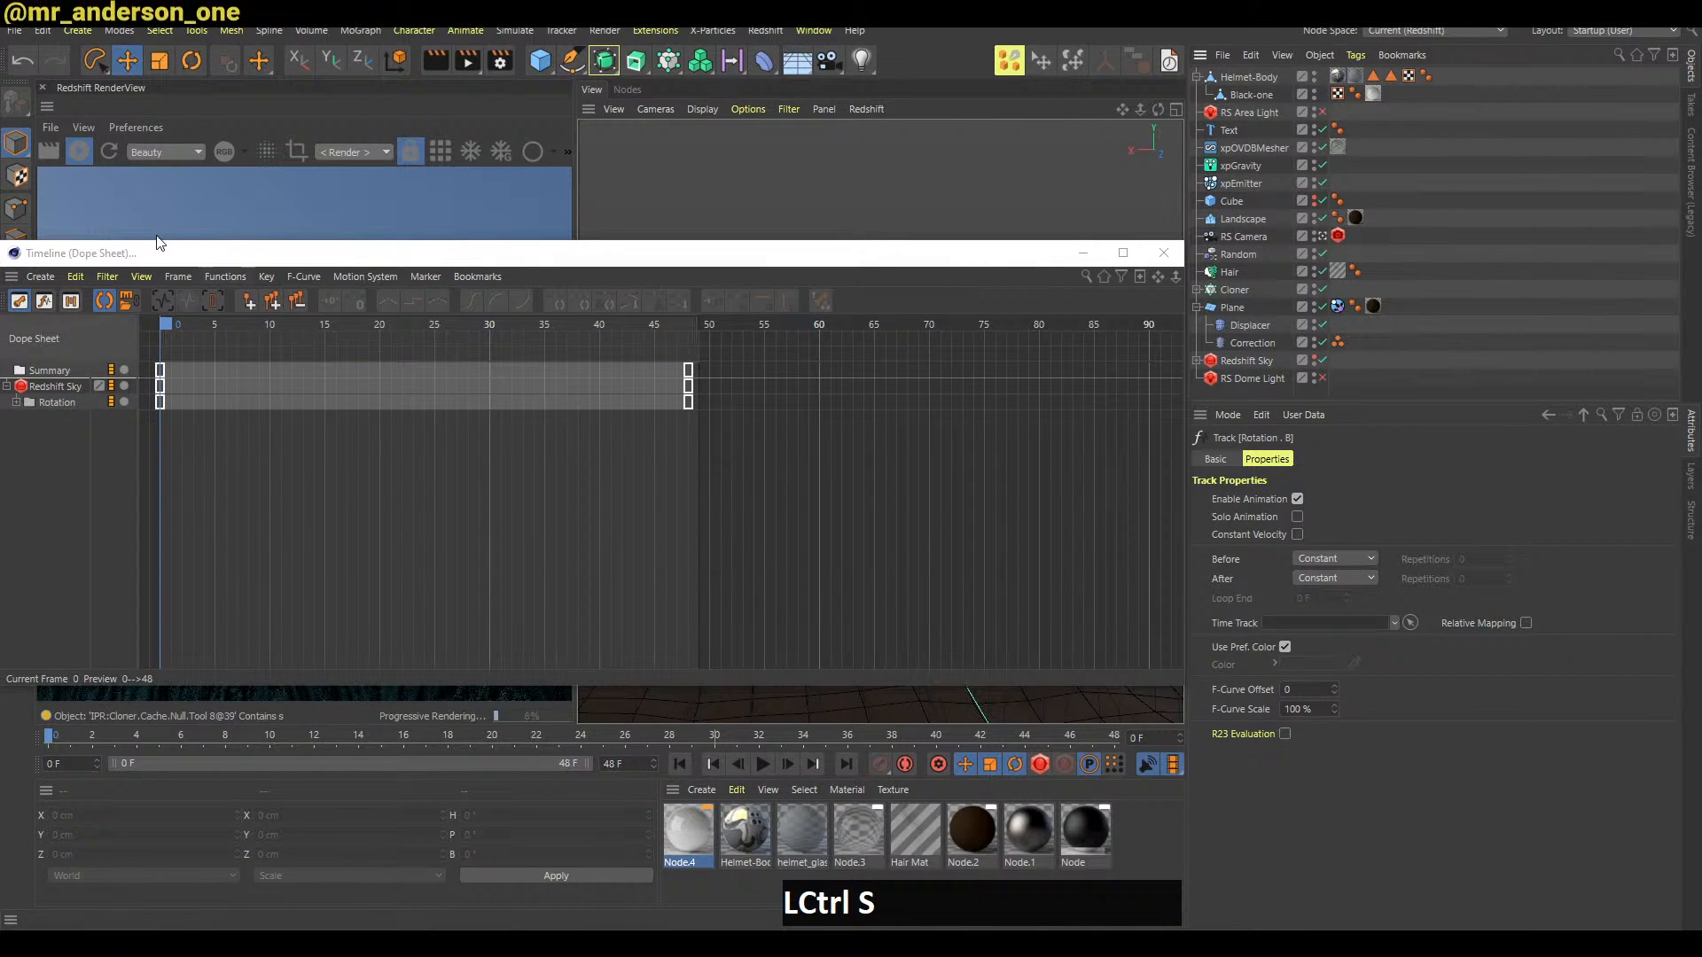
left_click(86, 147)
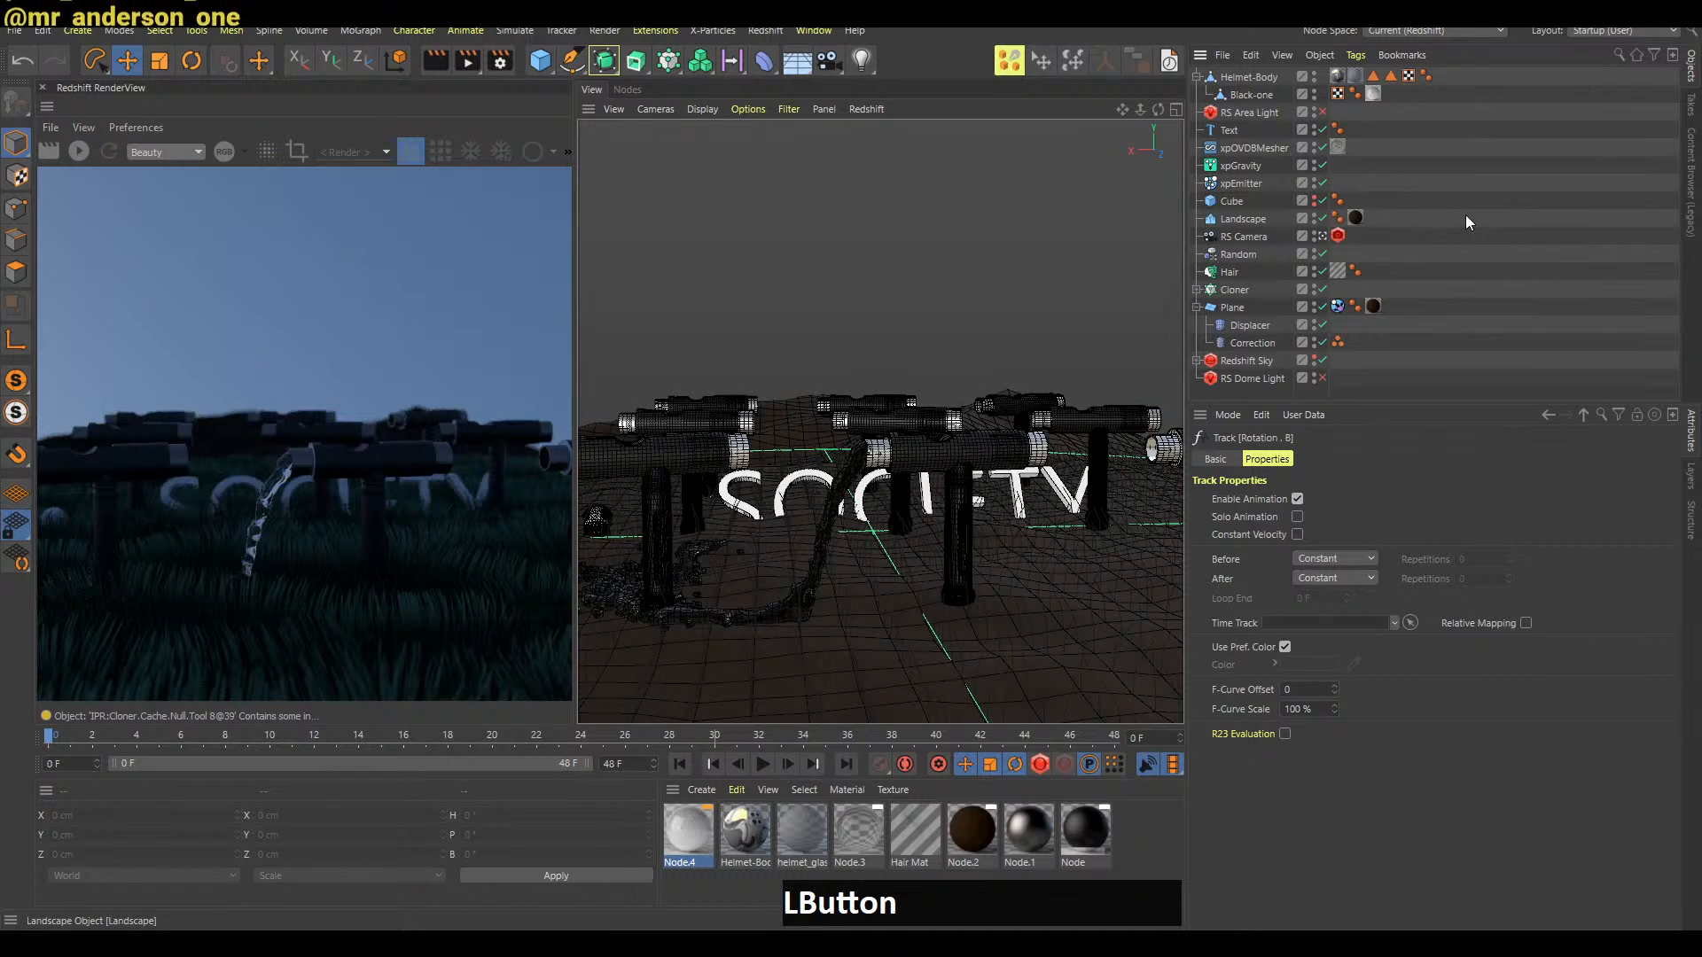
Create a new project and add a Figure object to it
key("ctrl+n")
left_click_drag(545, 64, 849, 209)
scroll(906, 372, "up", 6)
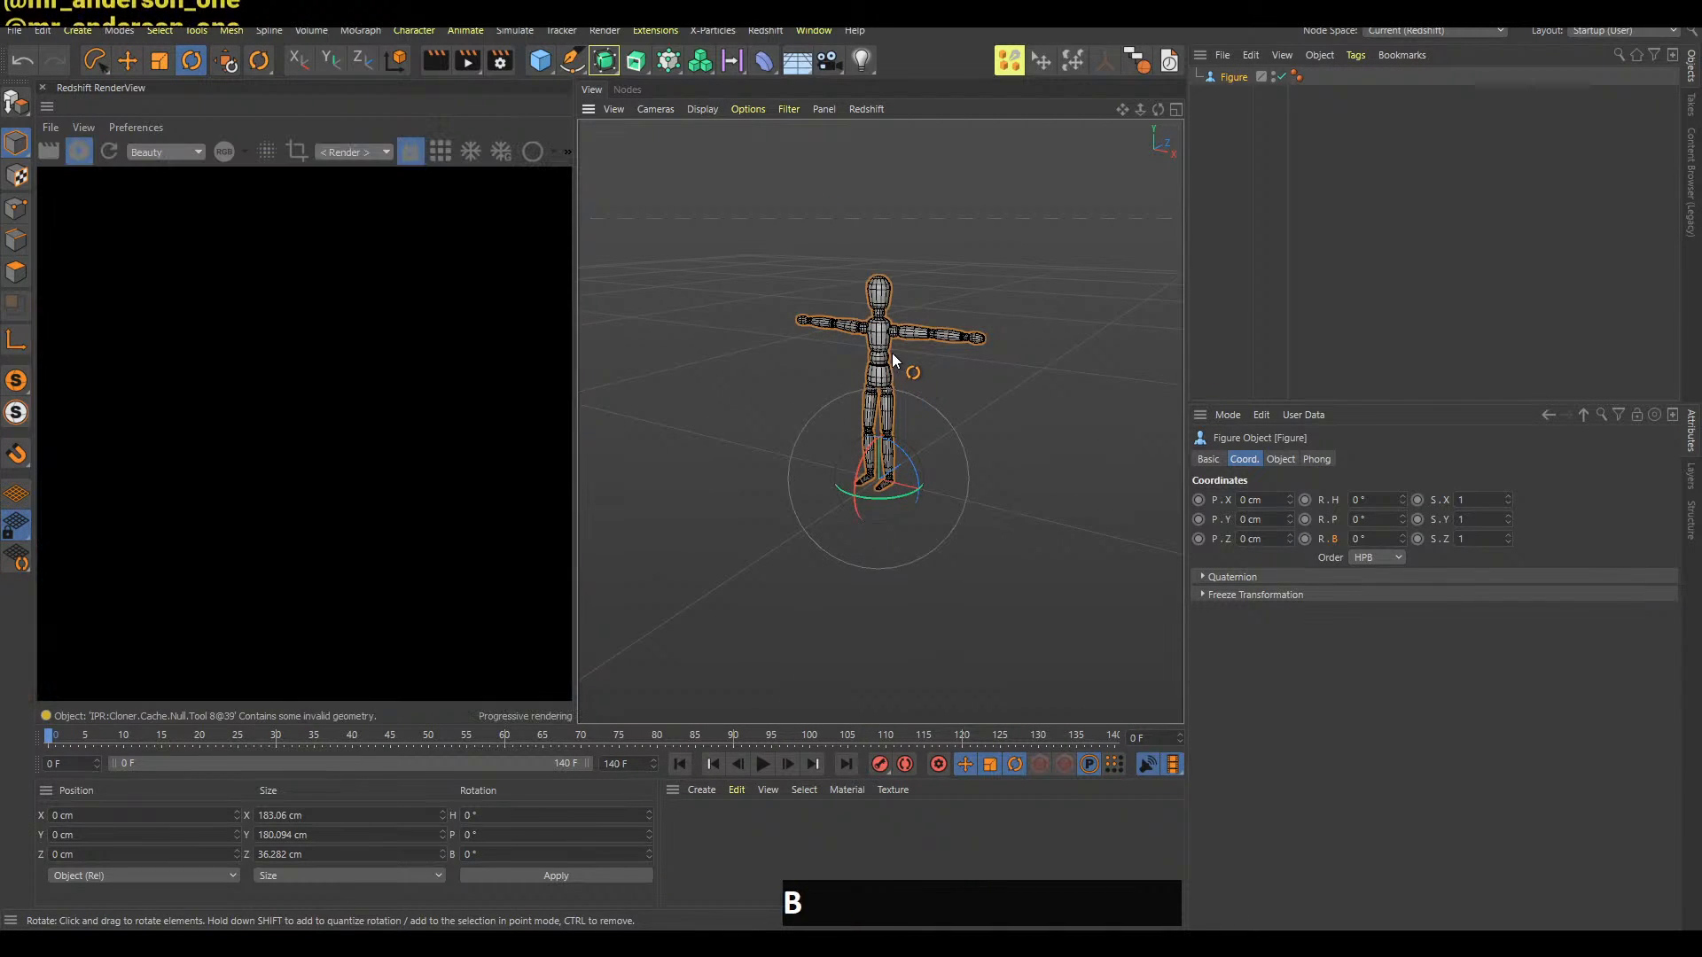
Add a Redshift Sky to the figure scene and clear the selection
key("shift+c")
type("sky")
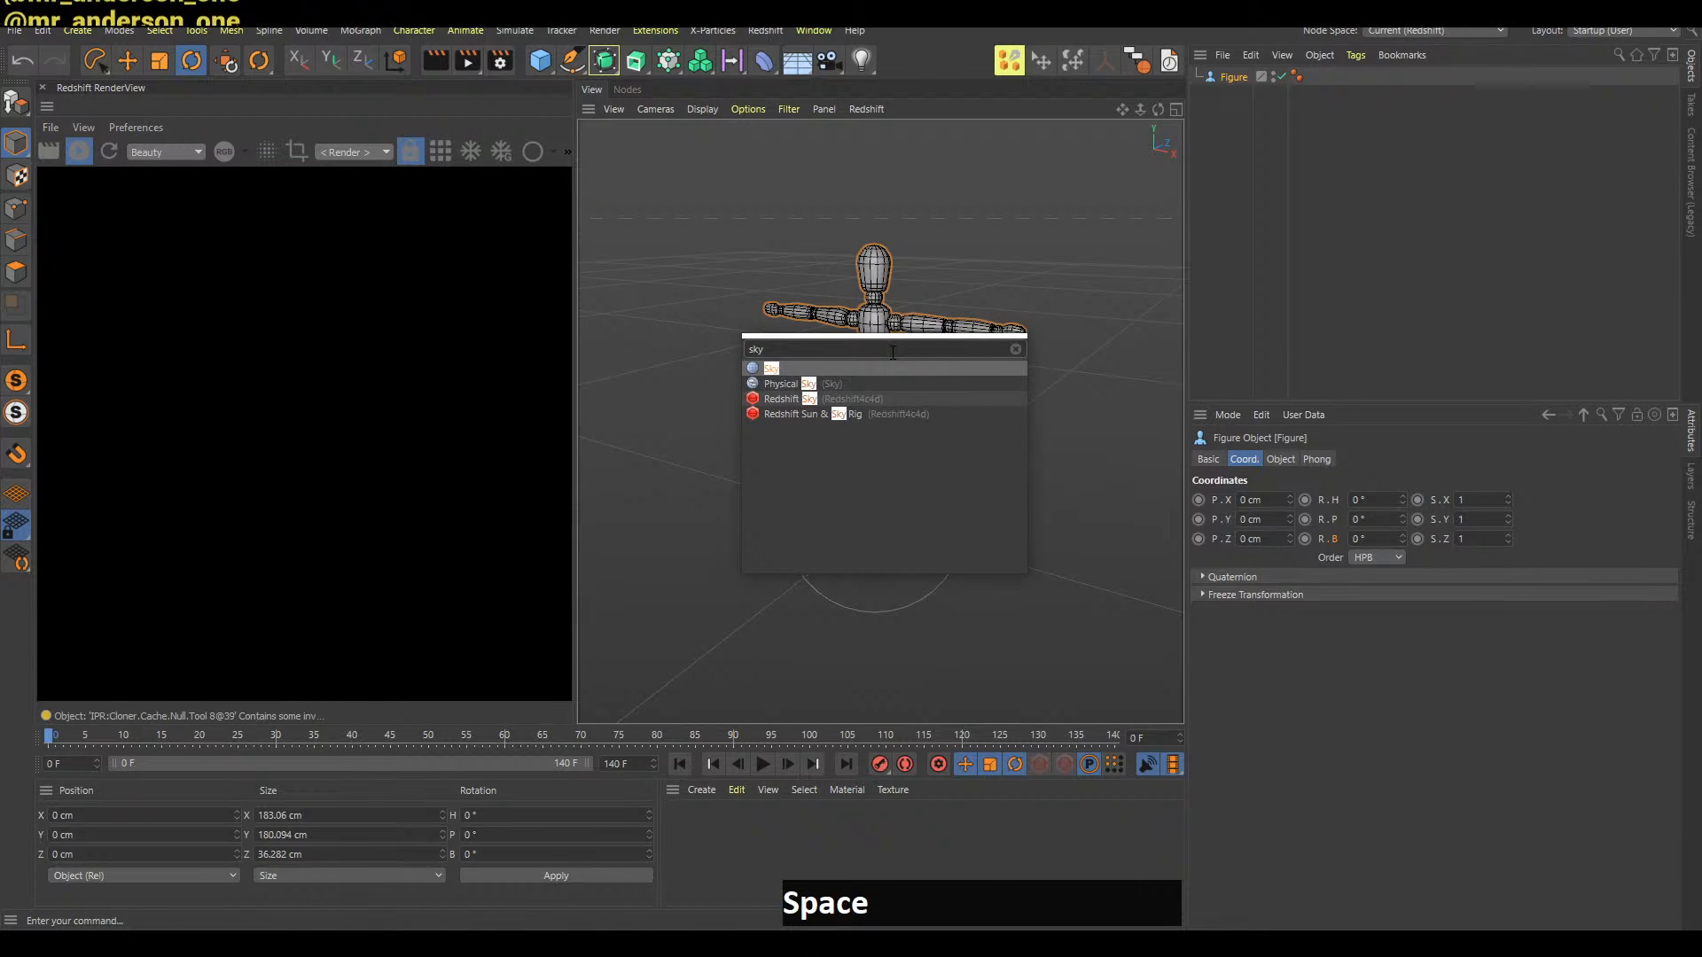
key("Return")
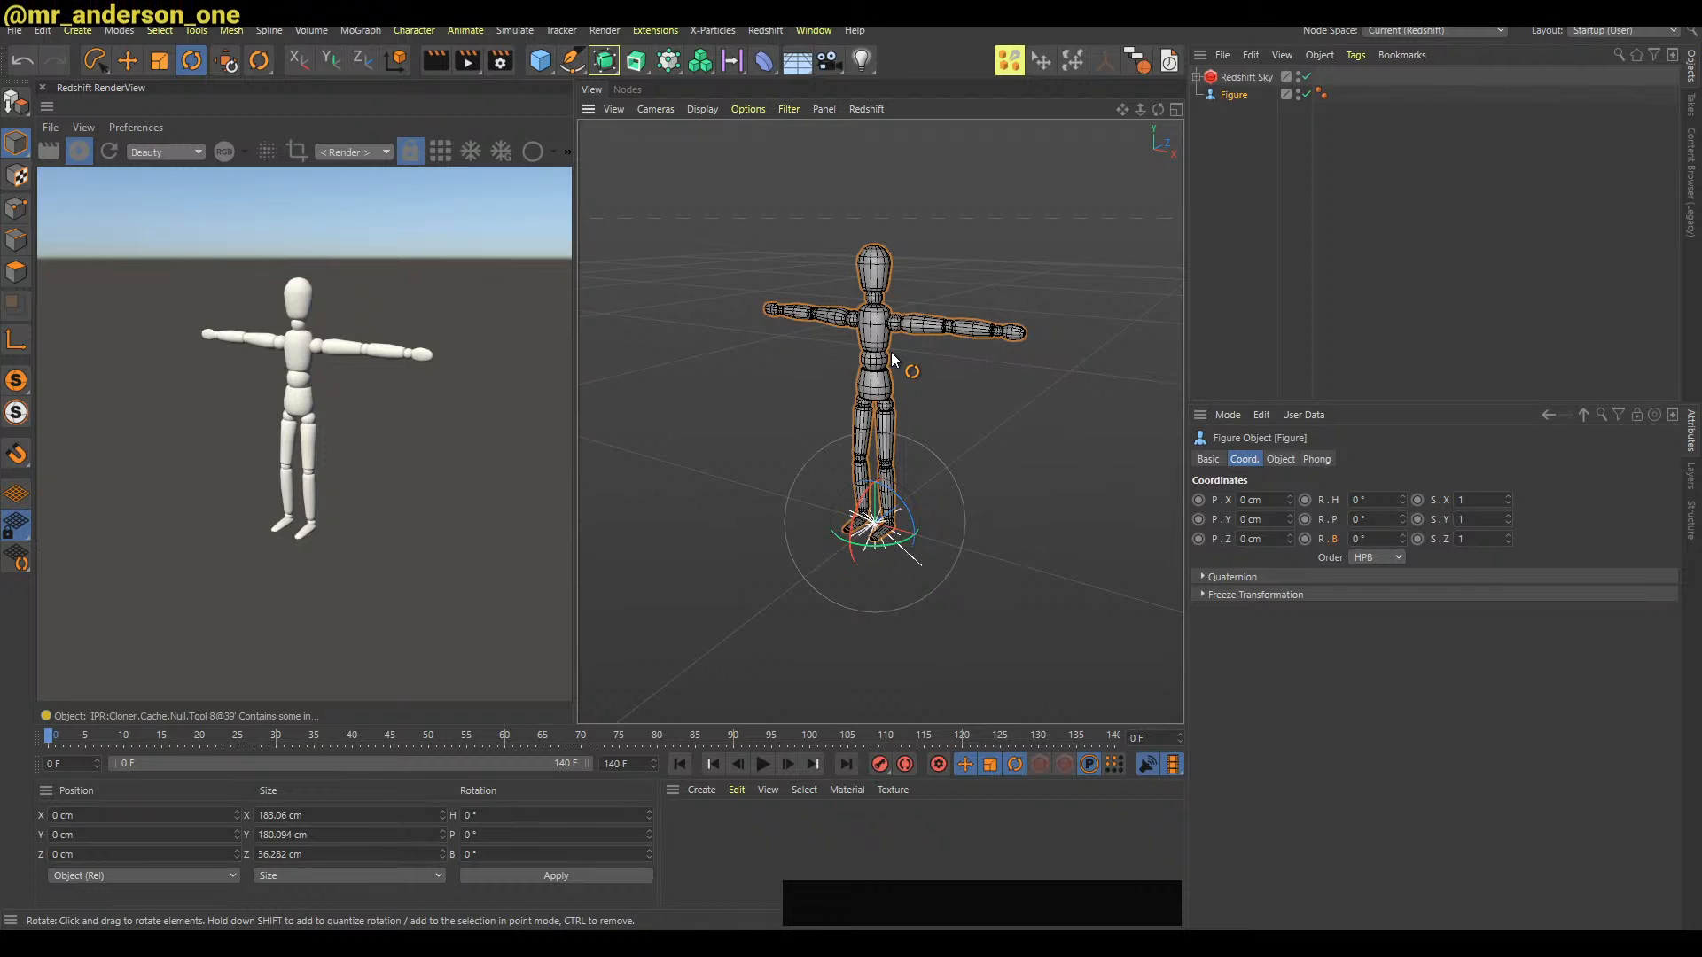
left_click(1309, 287)
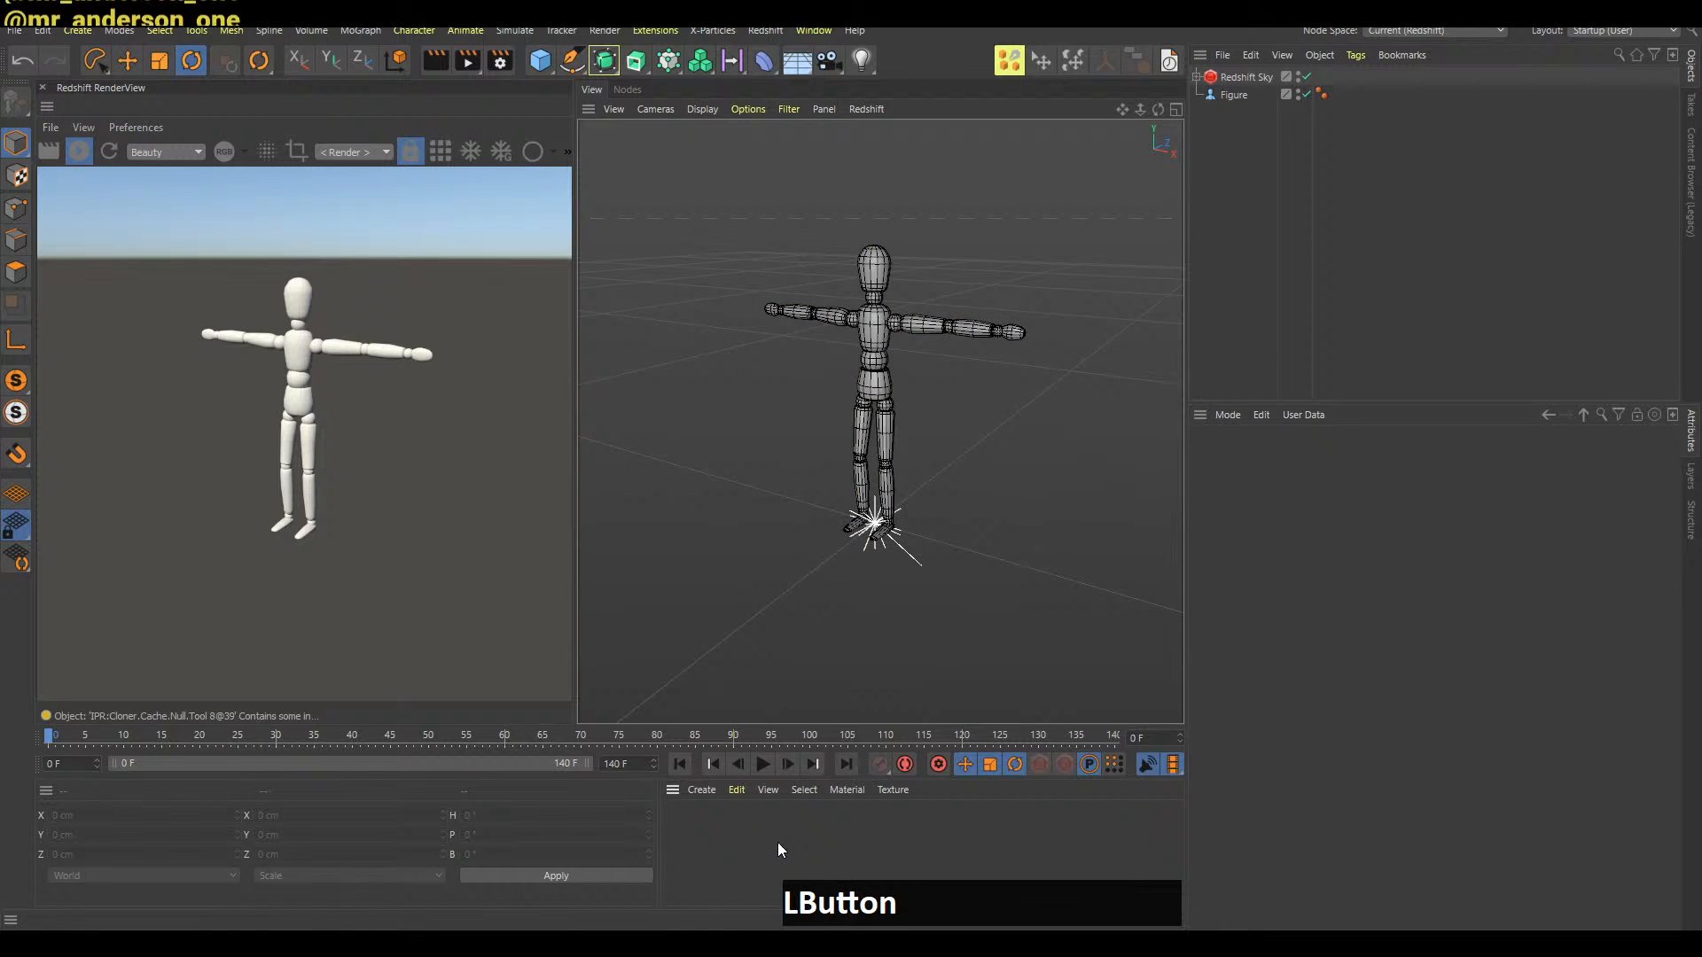
Create a Redshift node material, assign it to the figure, and switch to the 1-1-nodes layout
double_click(731, 853)
left_click_drag(692, 828, 893, 367)
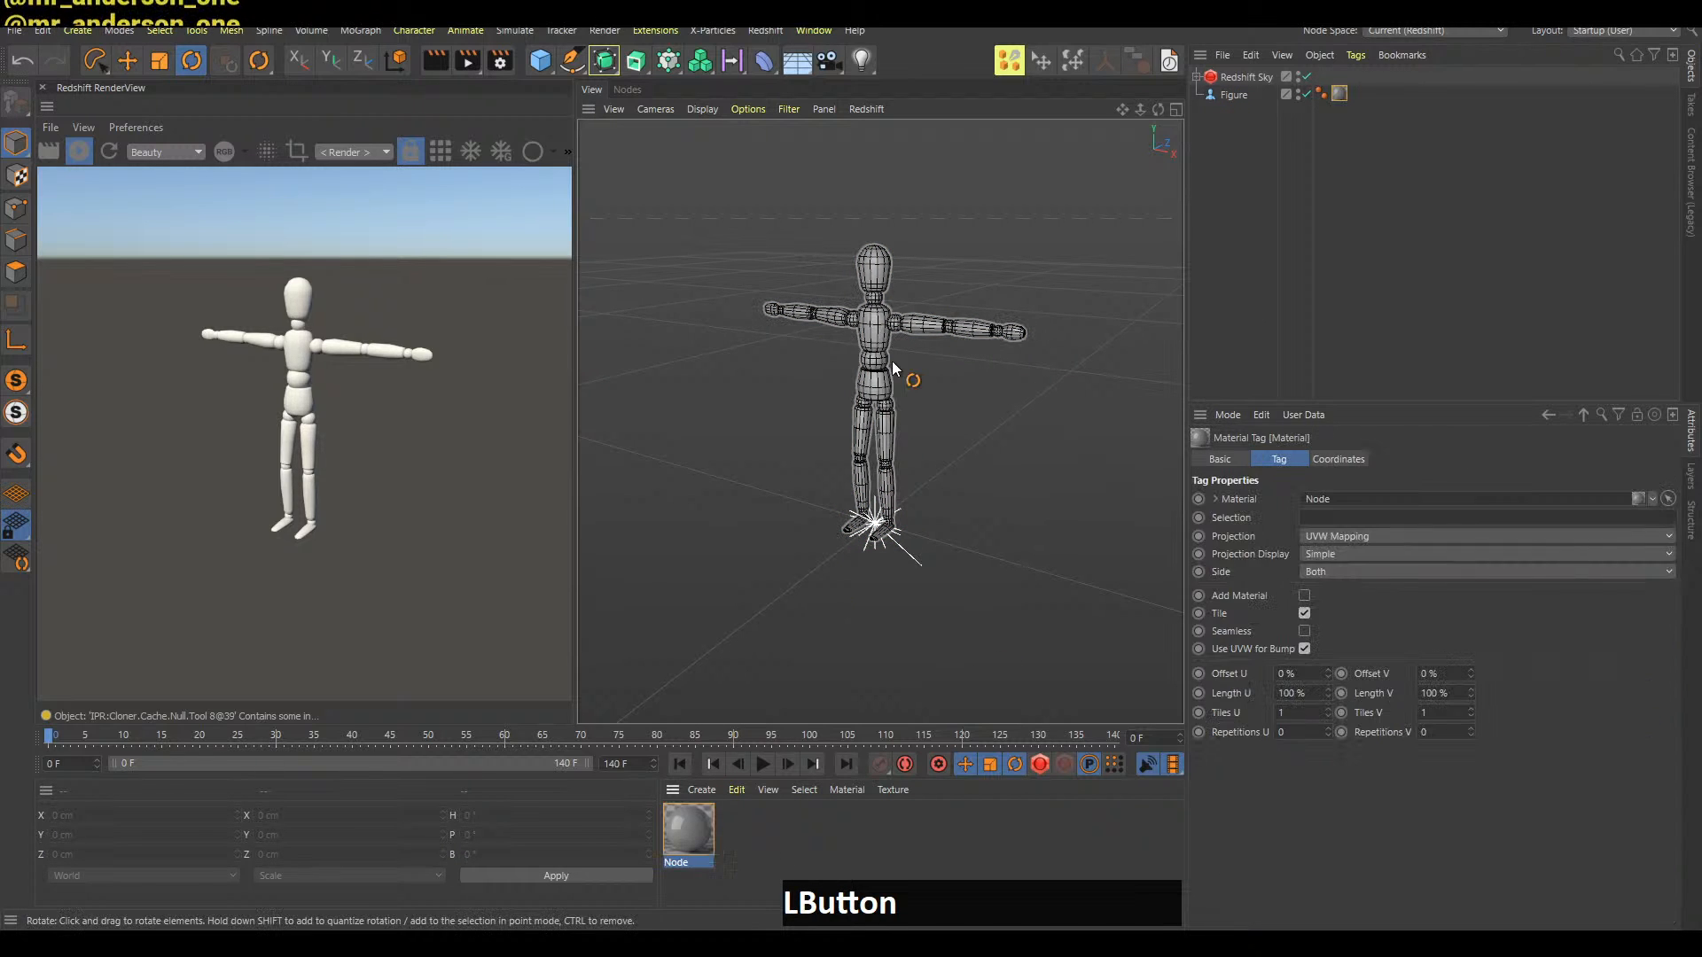
left_click(1559, 34)
left_click(1605, 72)
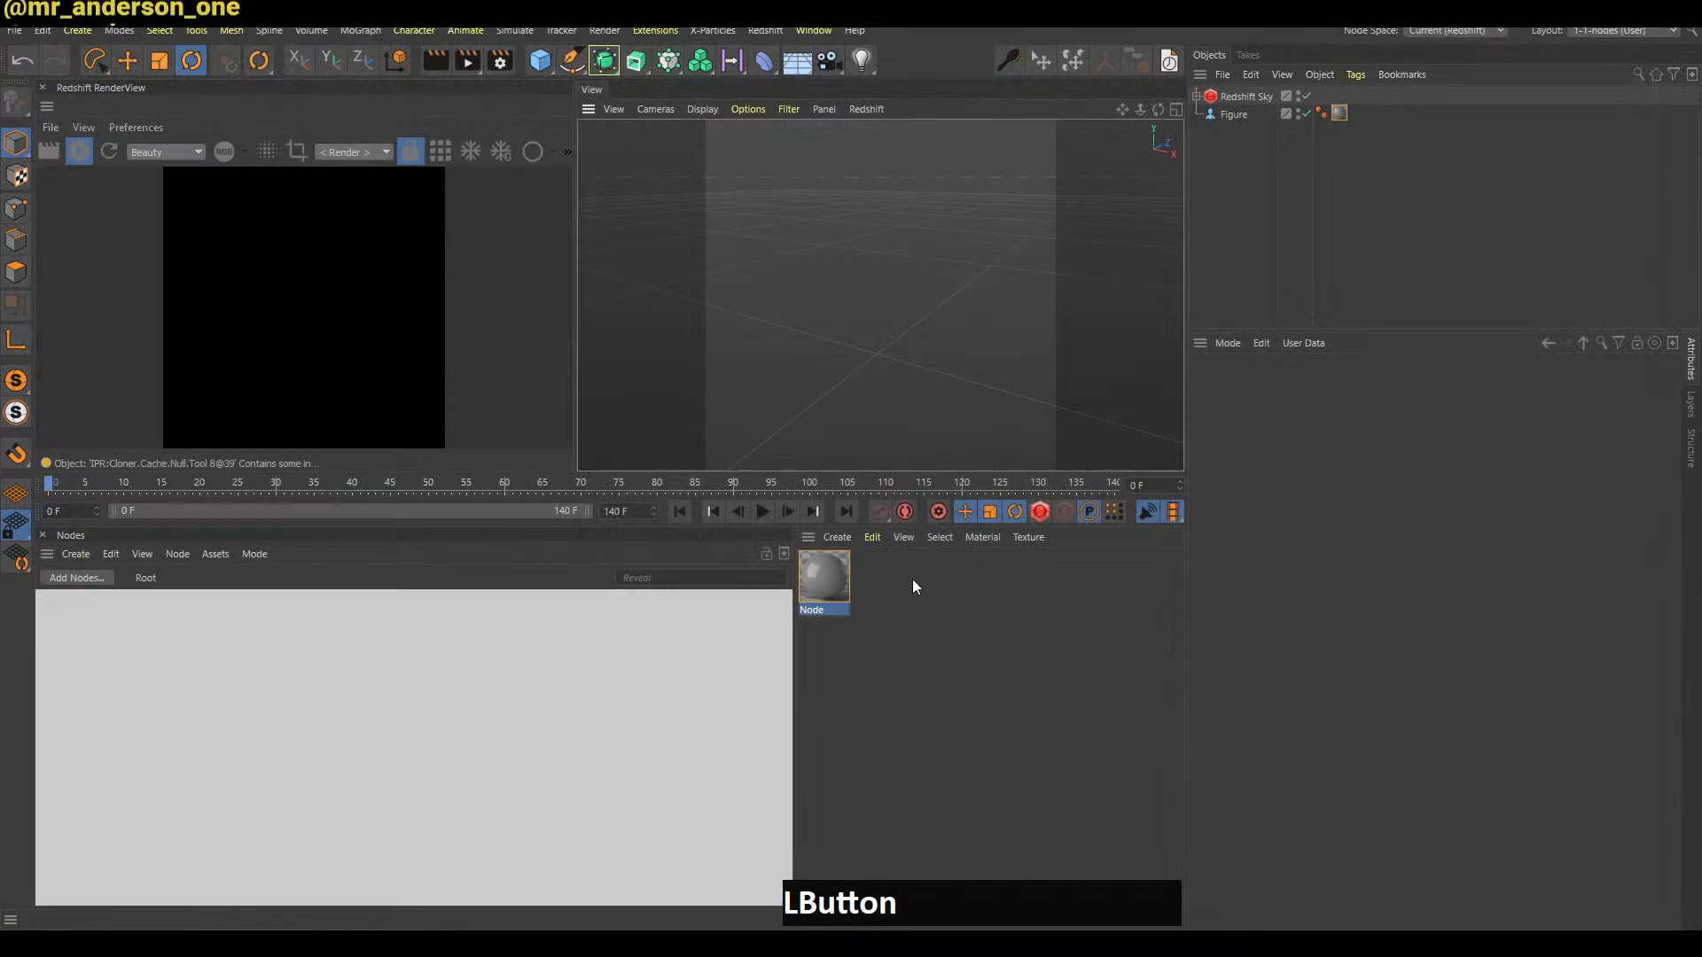
Frame the figure's upper body and check the Redshift sampling options in the render settings
right_click_drag(850, 259, 928, 236, "alt")
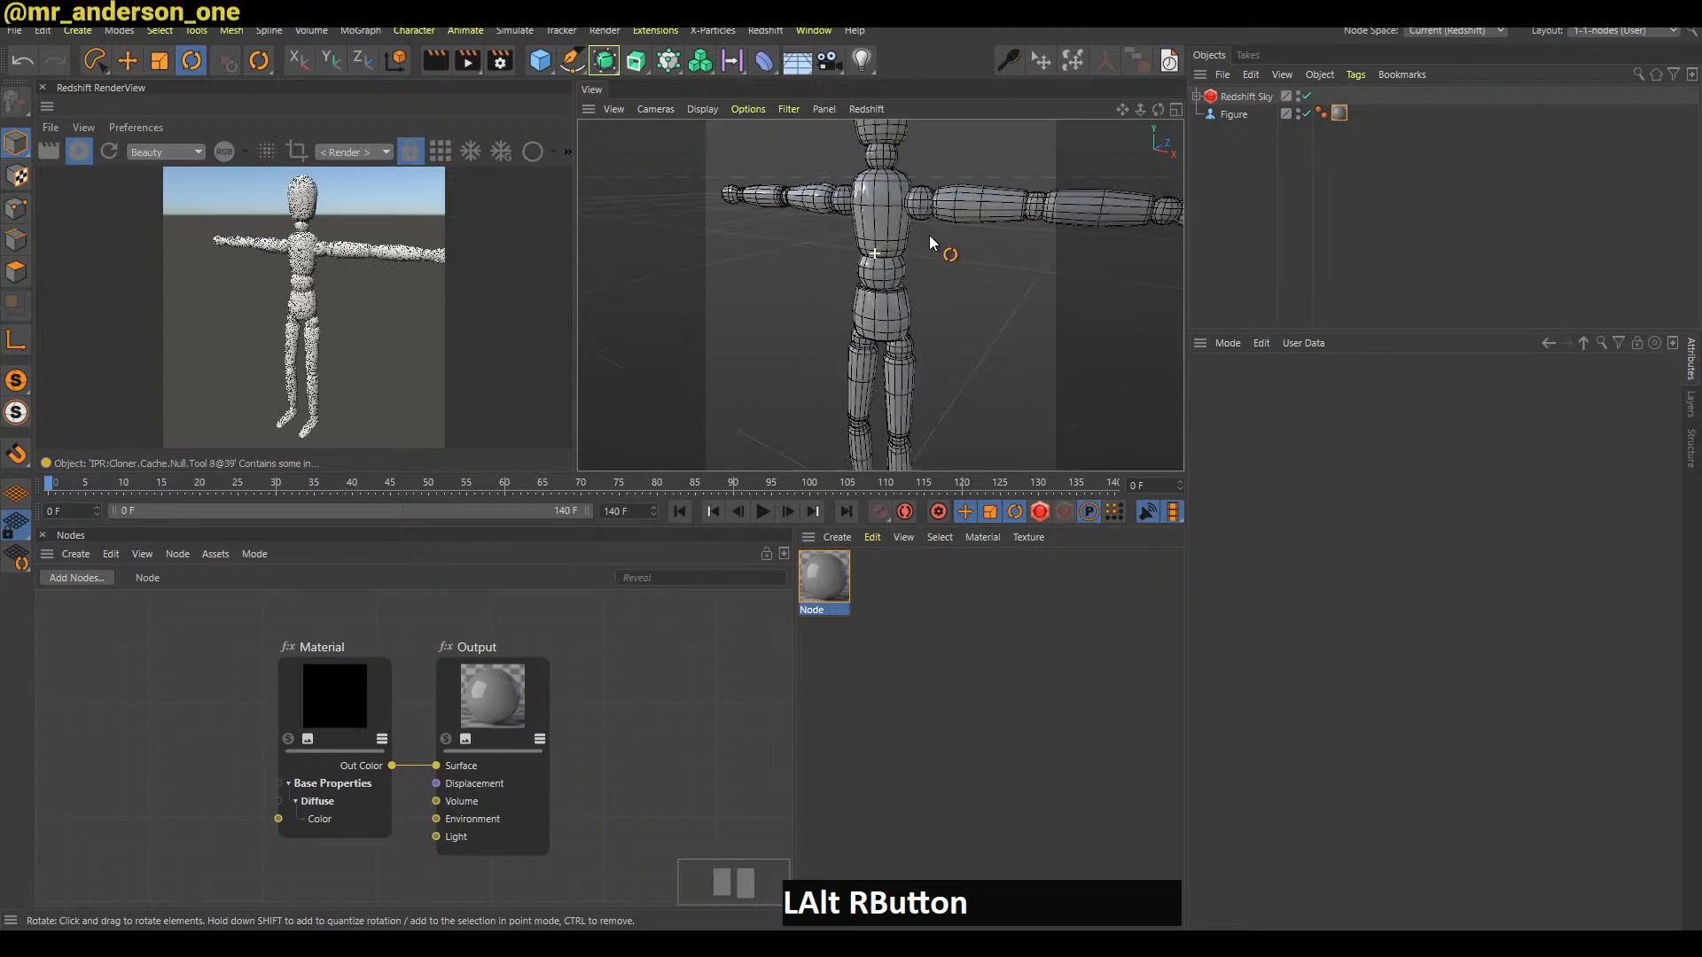
middle_click_drag(929, 235, 955, 358, "alt")
left_click_drag(955, 358, 925, 336, "alt")
key("ctrl+b")
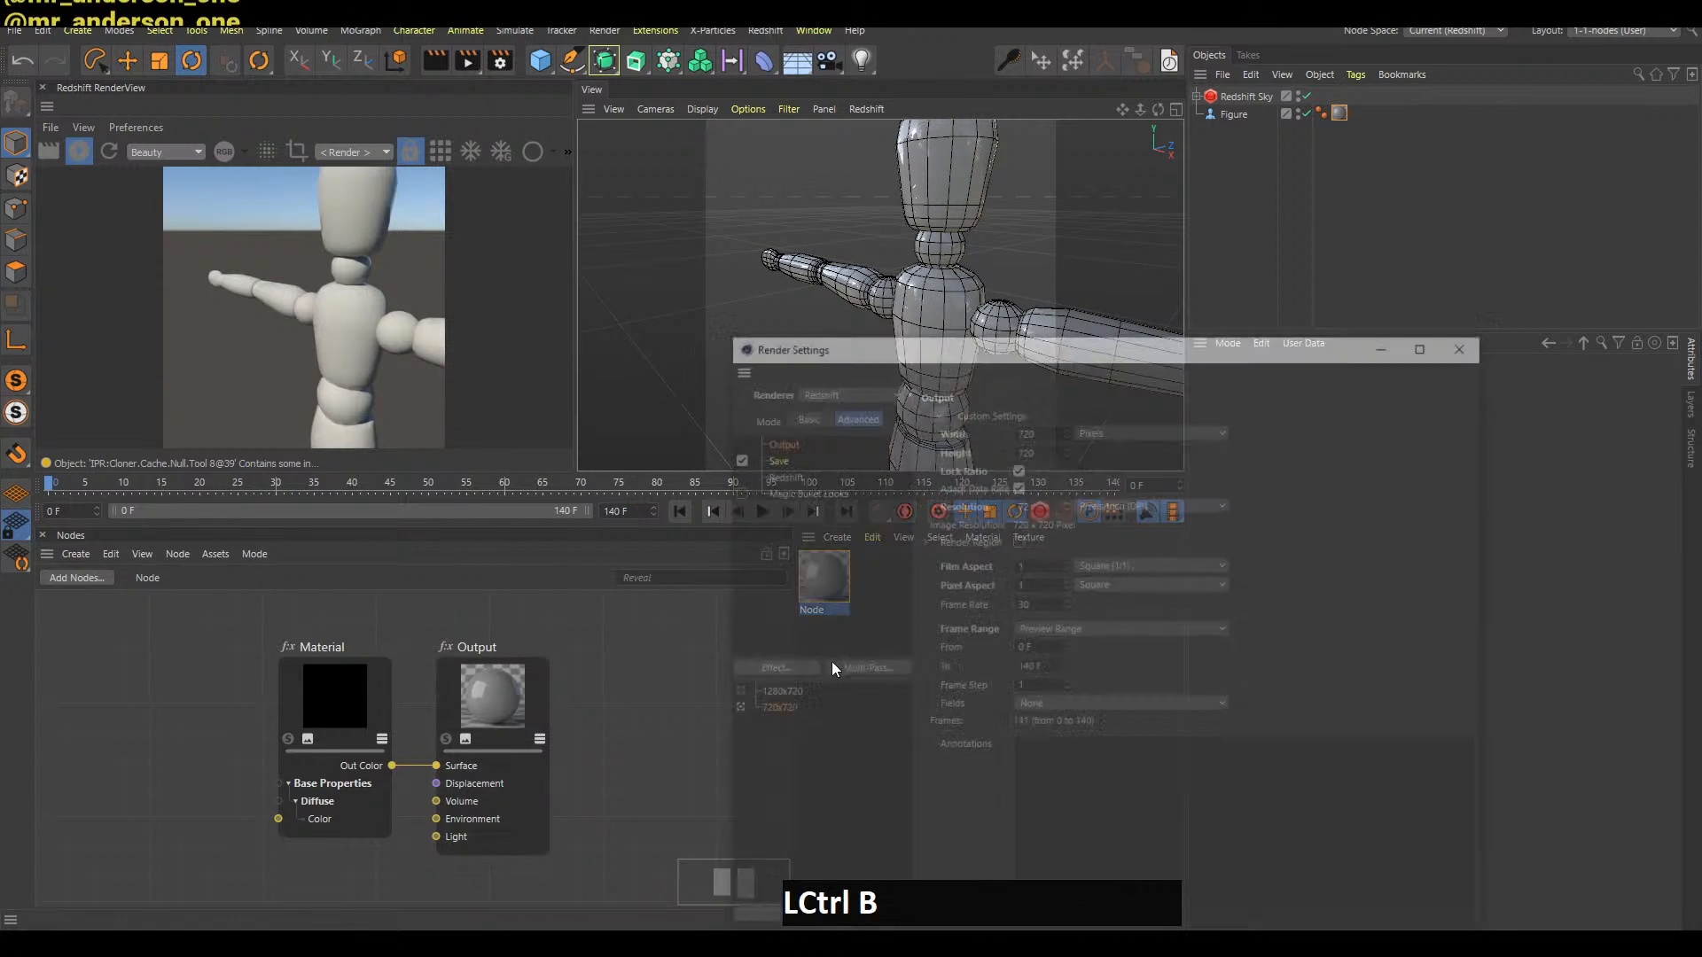
left_click(986, 523)
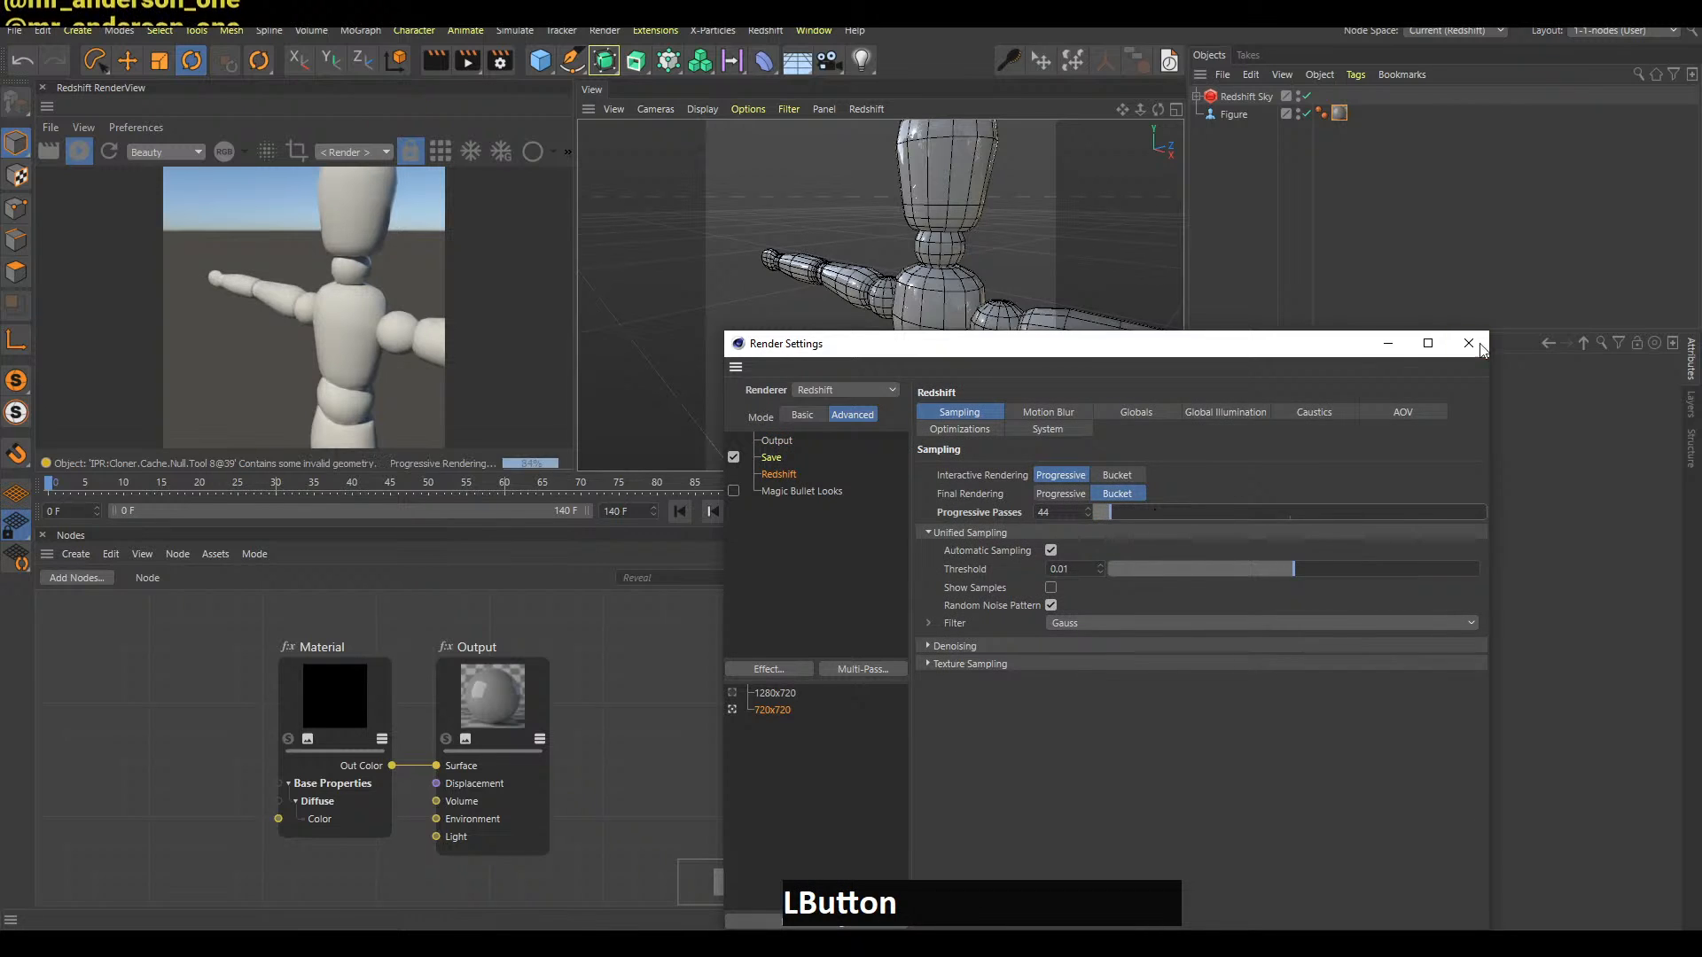
left_click(1468, 343)
Make room in the material's node graph and add a Curvature node beside the Material node
left_click_drag(479, 647, 751, 610)
left_click_drag(364, 692, 631, 669)
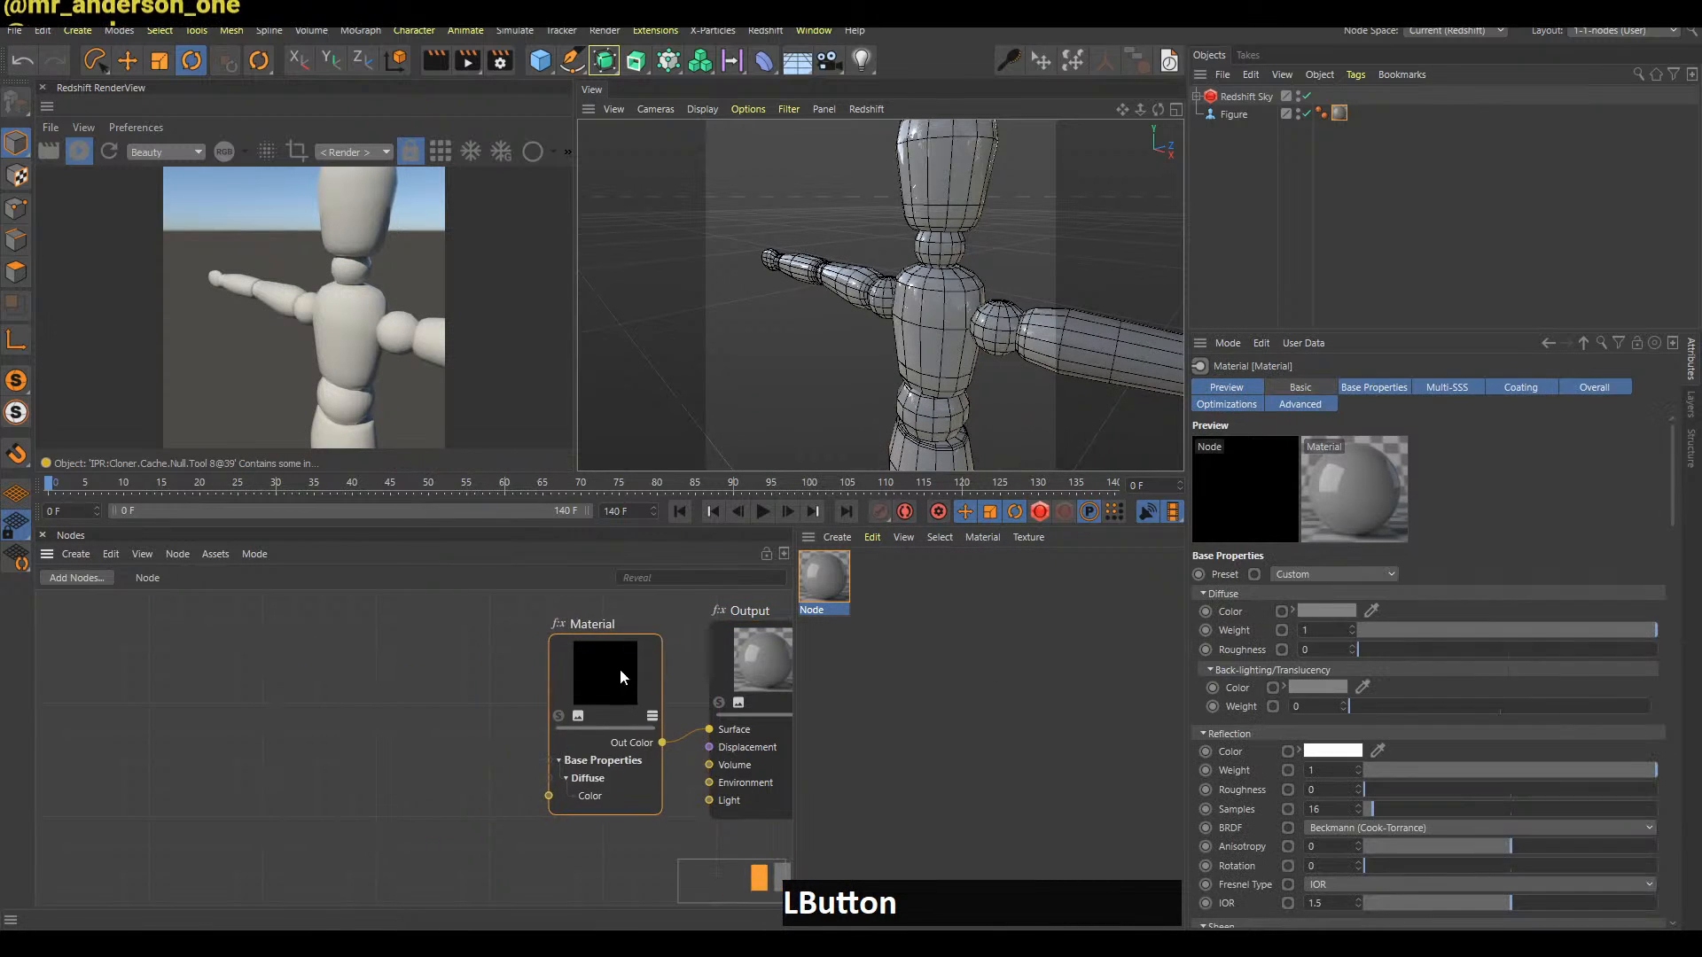
type("curve")
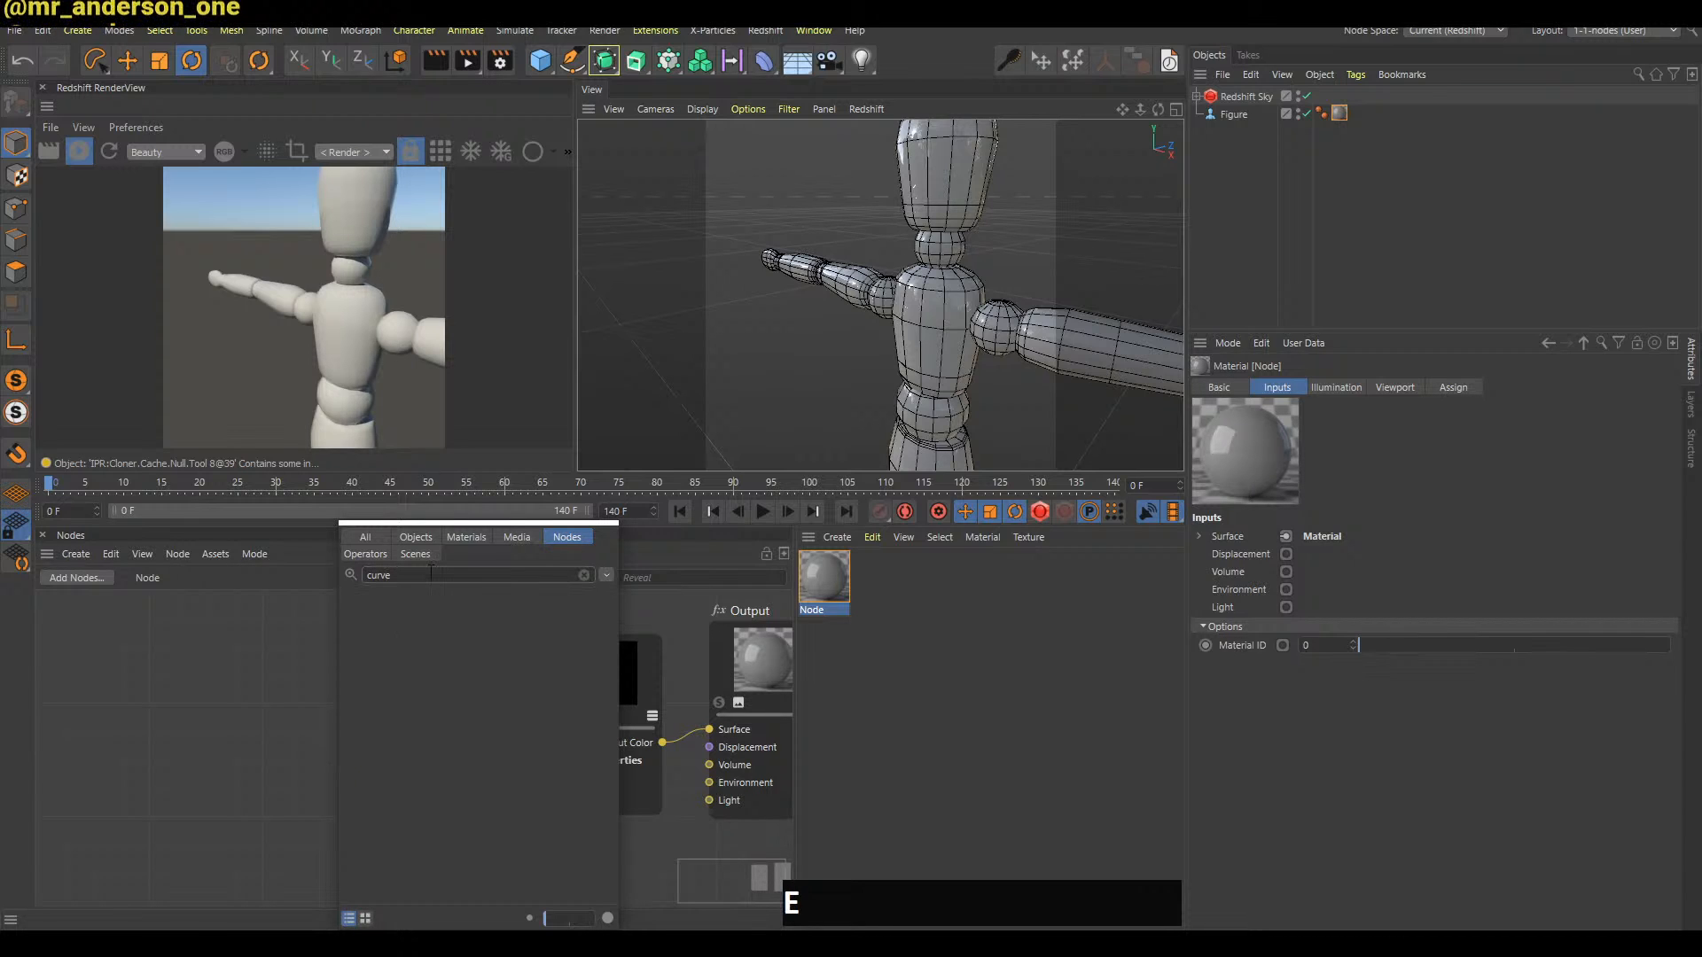
key("BackSpace")
type("a")
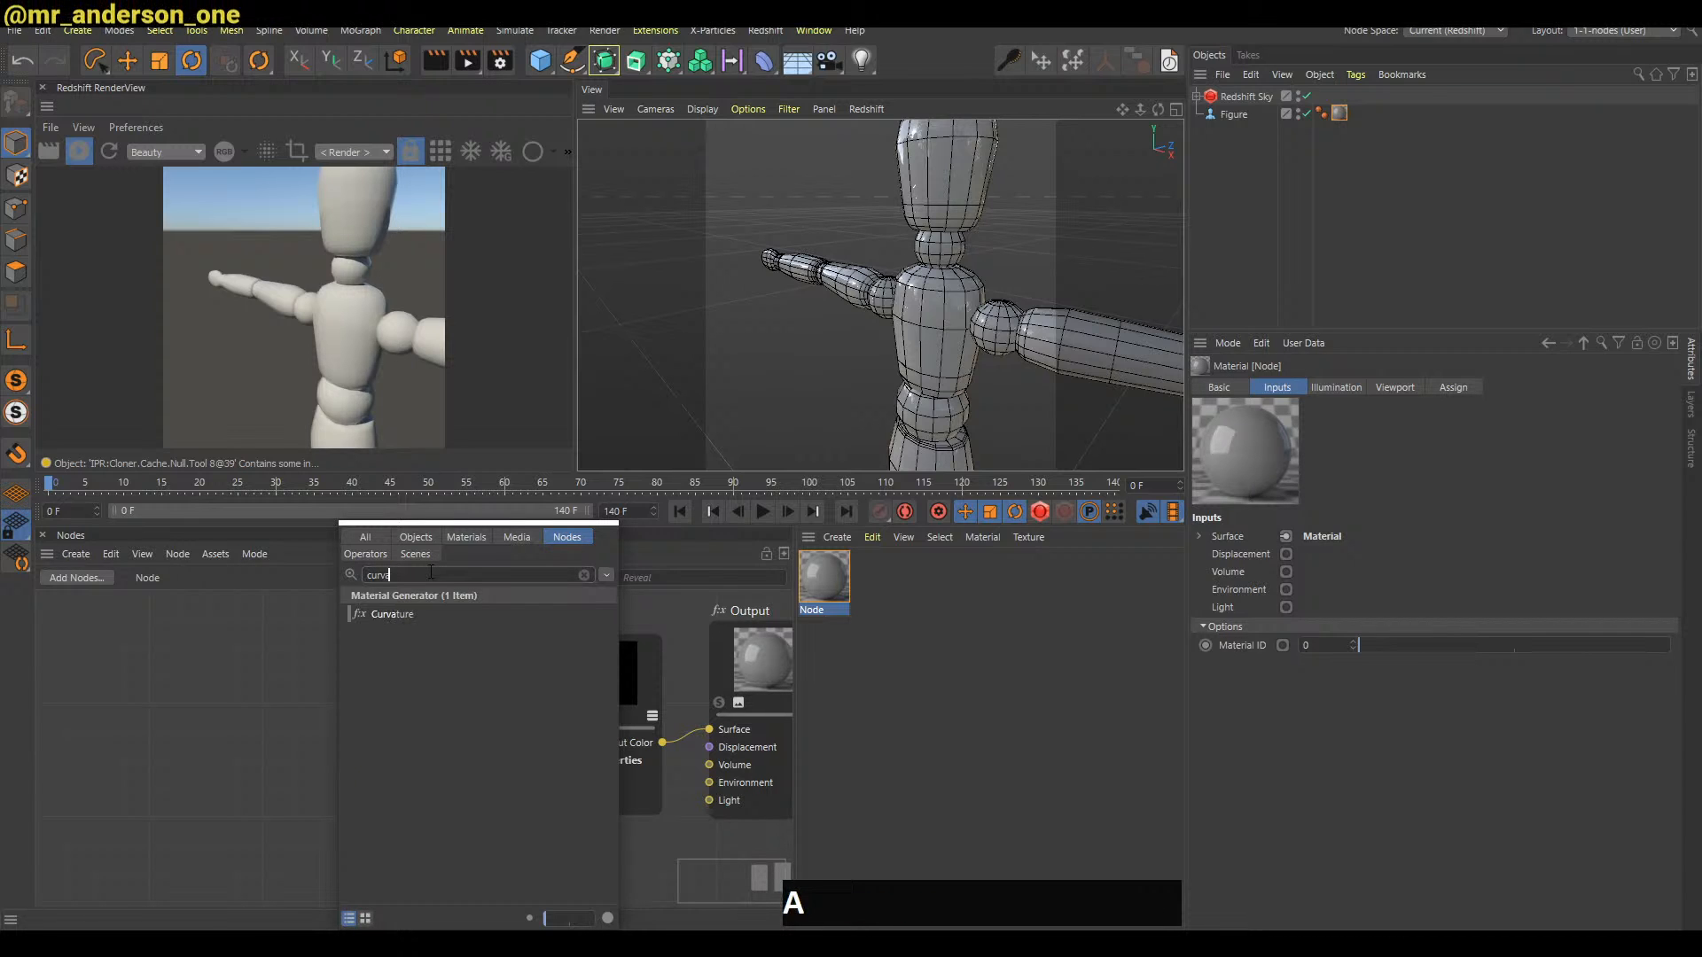
mouse_move(386, 619)
left_mouse_down()
mouse_move(328, 700)
mouse_move(275, 727)
mouse_move(325, 710)
left_mouse_up()
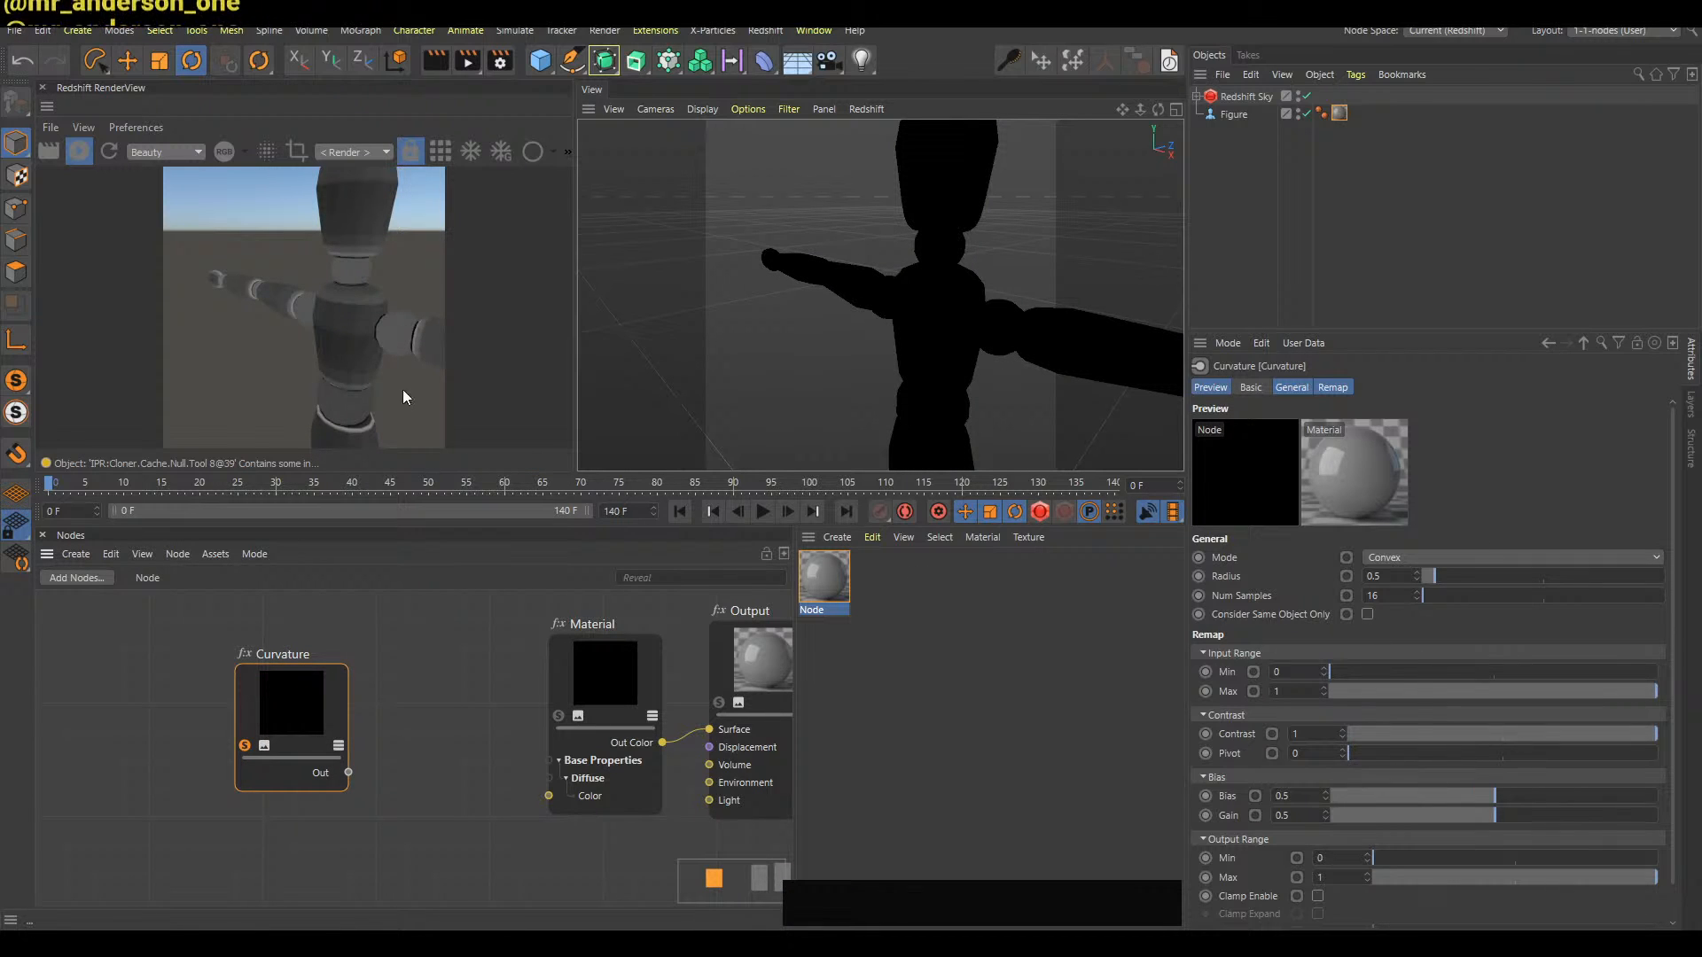
Try a different Curvature radius and revert it, and set the input range minimum to 0.139 and maximum to 0.708
mouse_move(1434, 579)
left_mouse_down()
mouse_move(1541, 573)
mouse_move(1443, 583)
left_mouse_up()
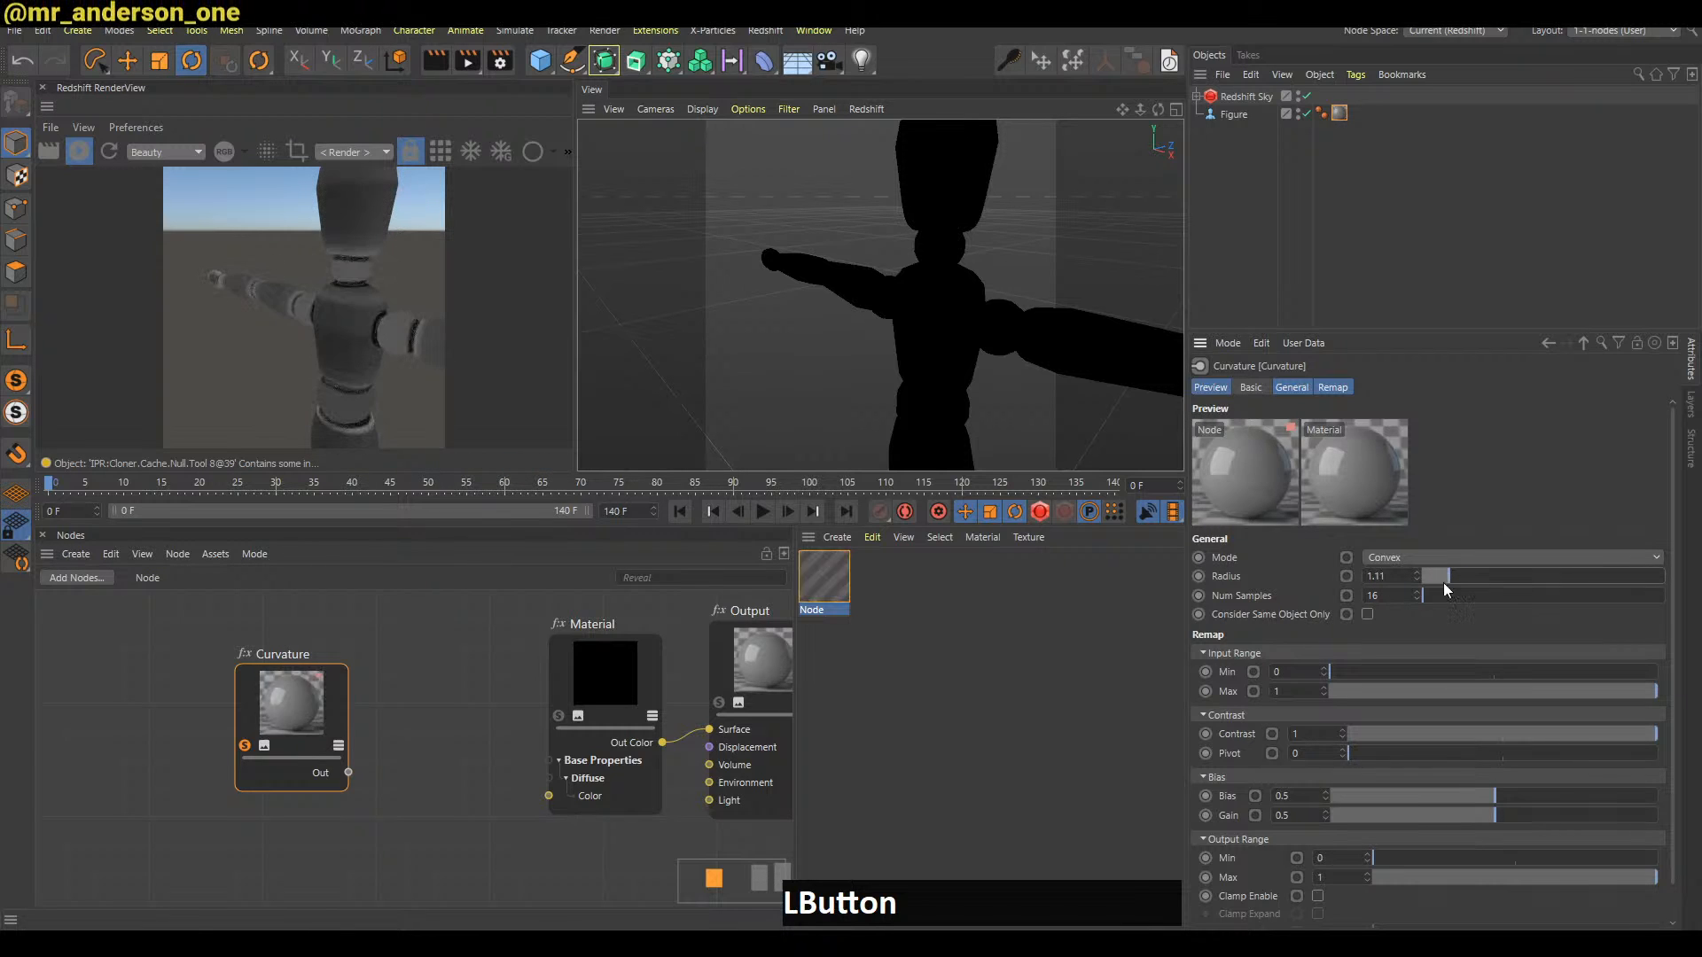
key("ctrl+z")
left_click_drag(1360, 689, 1500, 670)
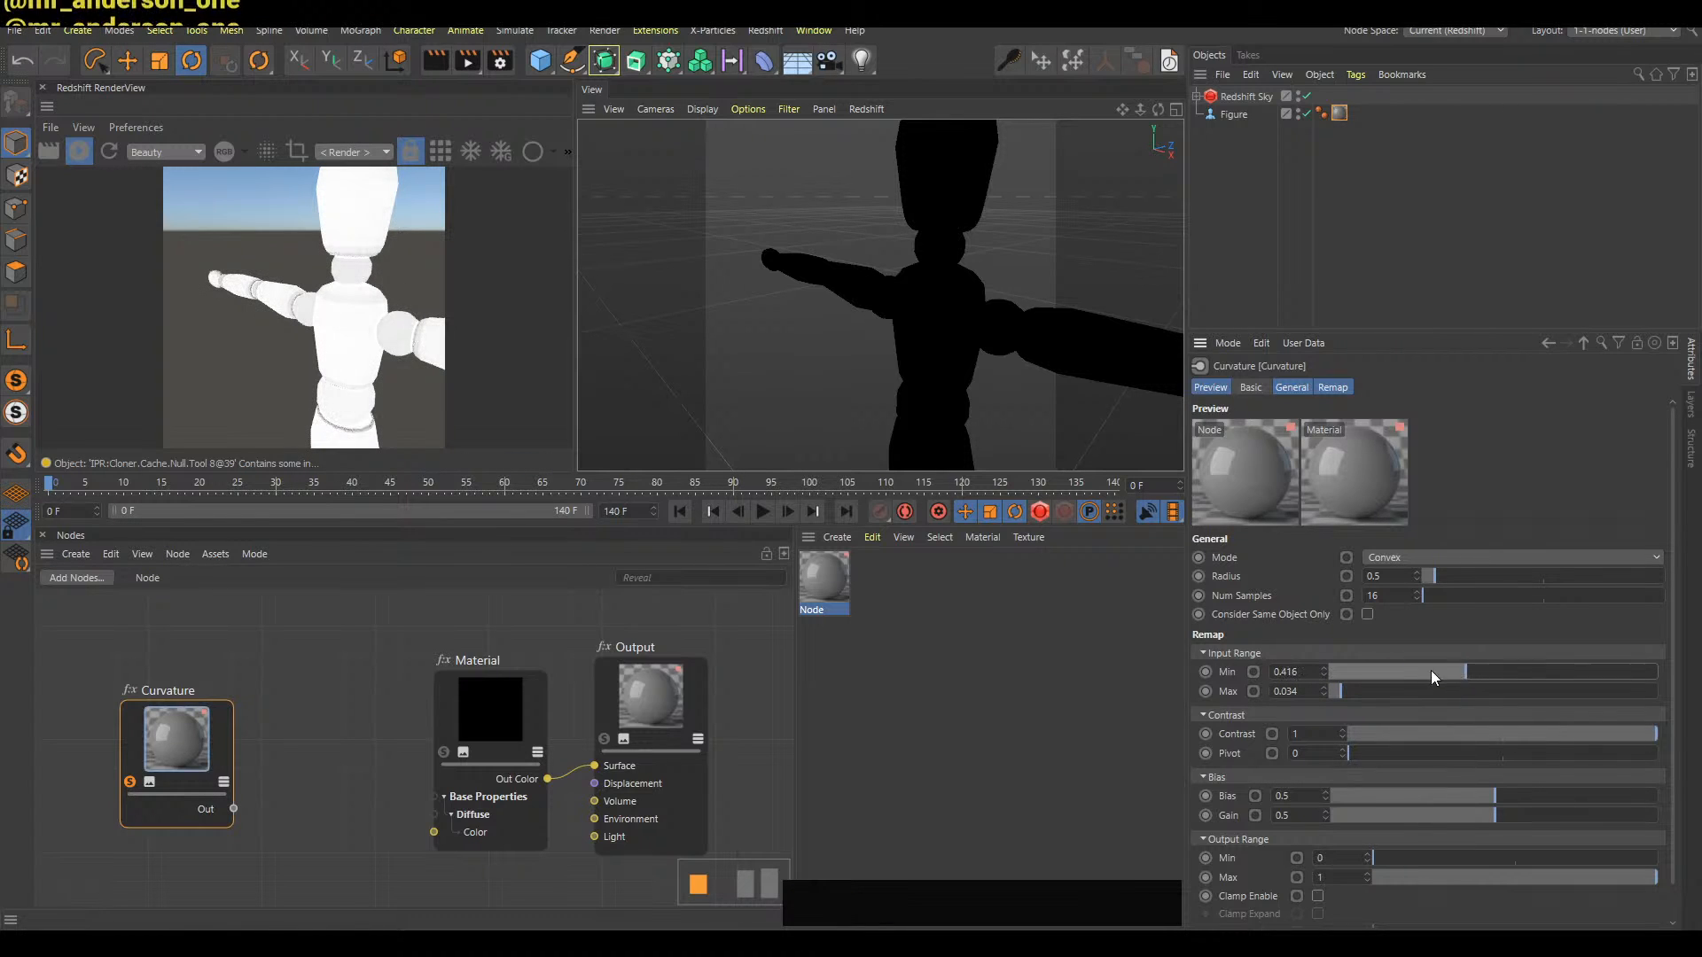
mouse_move(1393, 694)
left_mouse_down()
mouse_move(1562, 690)
mouse_move(1333, 672)
mouse_move(1375, 671)
left_mouse_up()
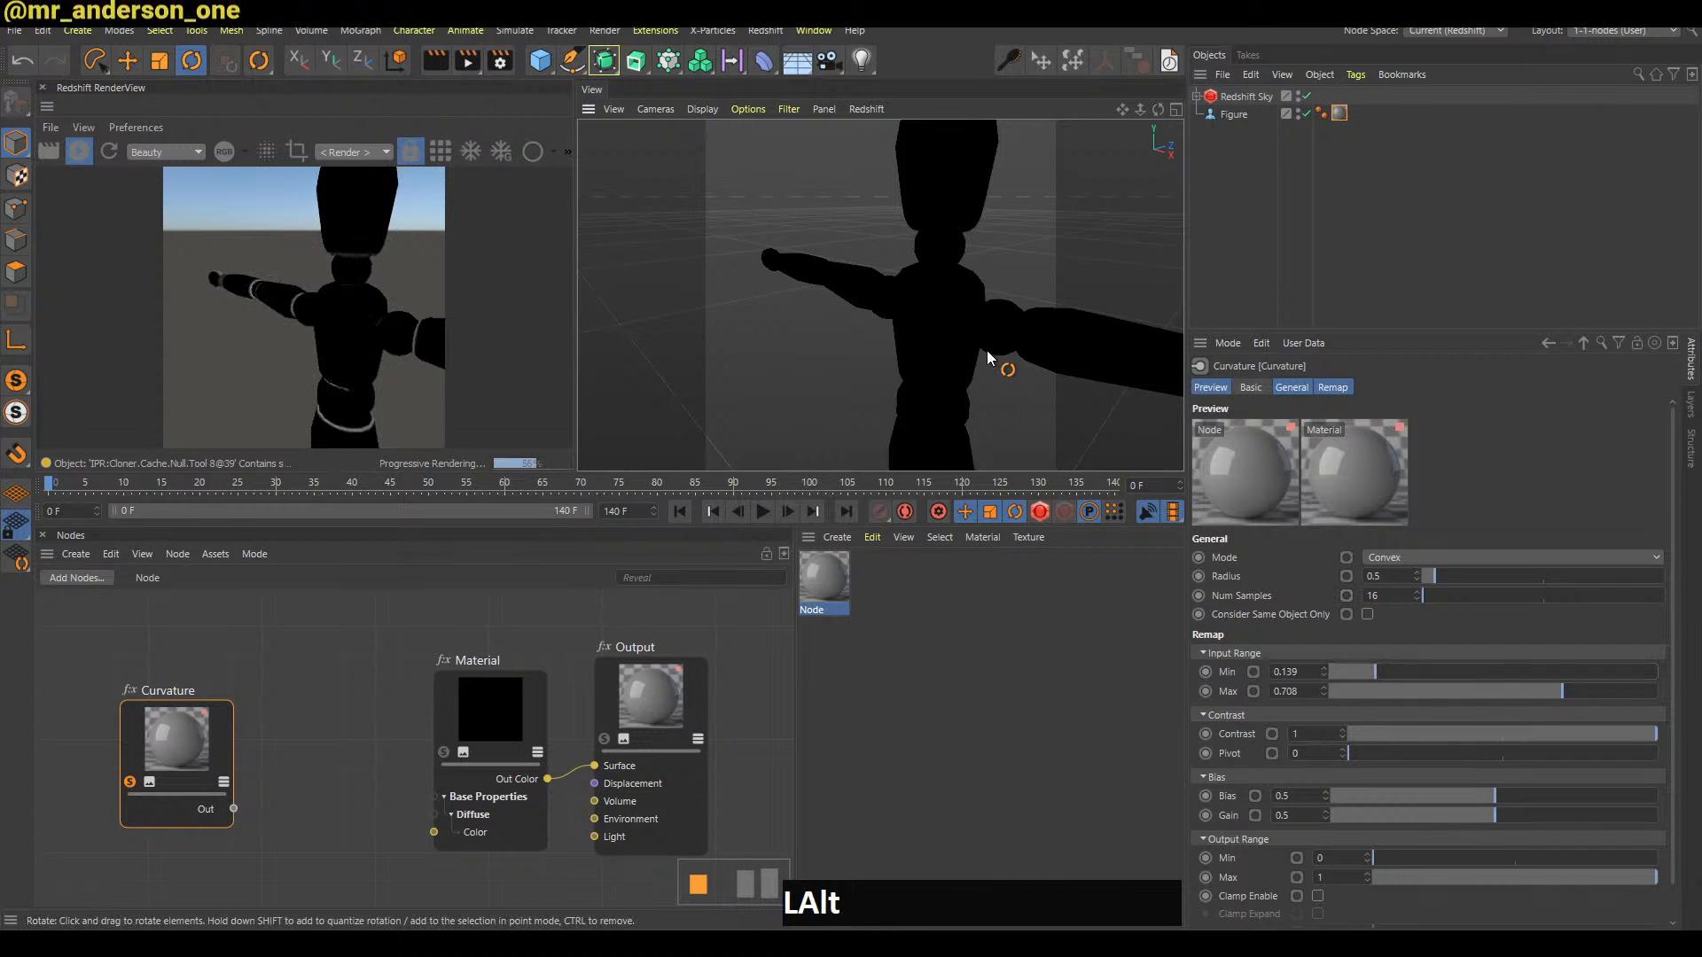
Examine the curvature edge lines in the live render around the figure's whole body, knees, legs and feet
middle_click_drag(987, 350, 913, 339, "alt")
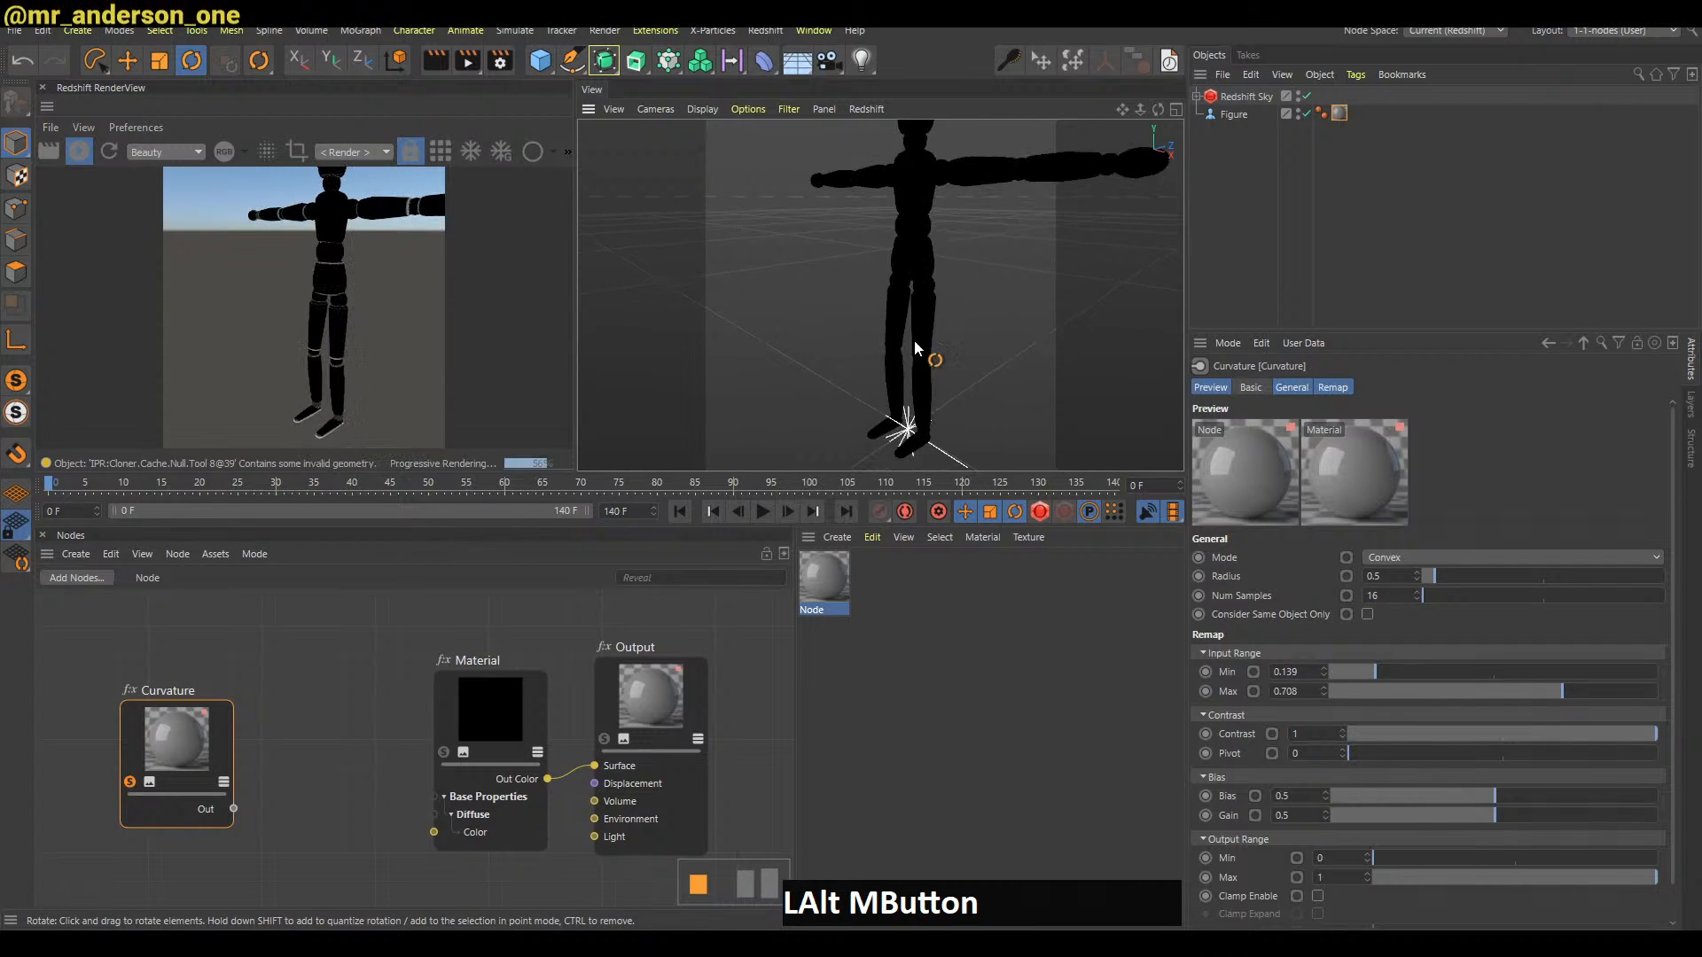
left_click_drag(913, 339, 939, 331, "alt")
mouse_move(940, 331)
right_mouse_down("alt")
mouse_move(988, 323)
mouse_move(972, 338)
mouse_move(949, 311)
right_mouse_up("alt")
middle_click_drag(949, 311, 941, 332, "alt")
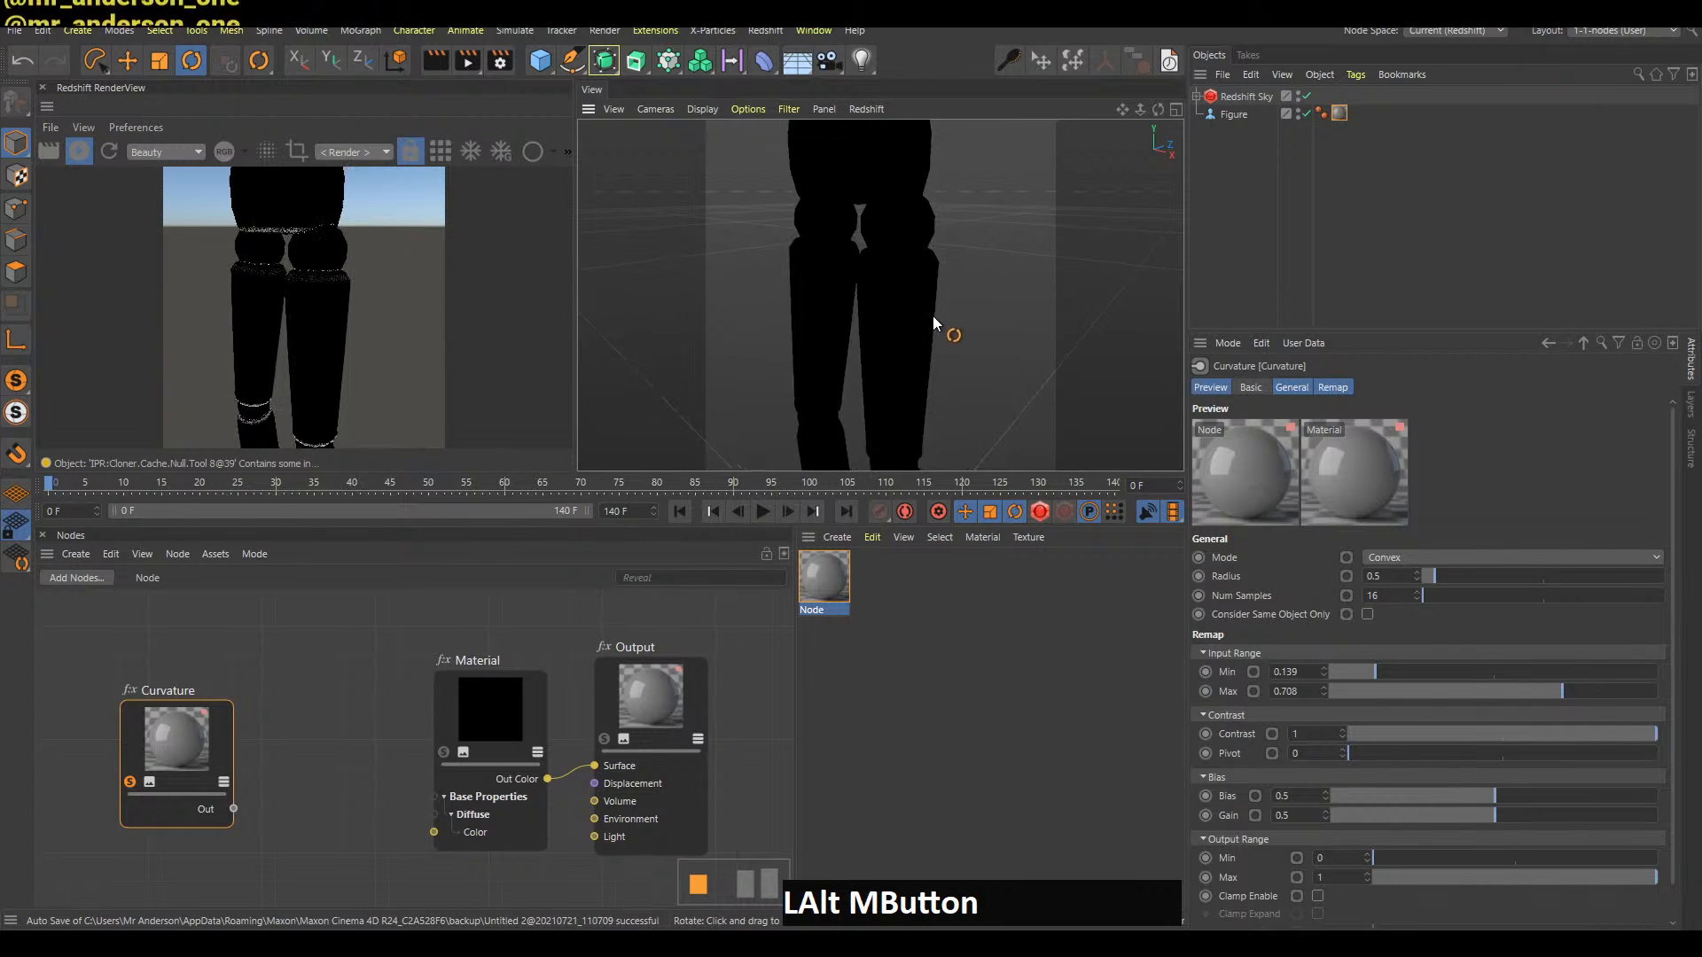
mouse_move(942, 331)
left_mouse_down("alt")
mouse_move(924, 343)
mouse_move(956, 369)
mouse_move(1040, 364)
mouse_move(1039, 347)
mouse_move(950, 312)
left_mouse_up("alt")
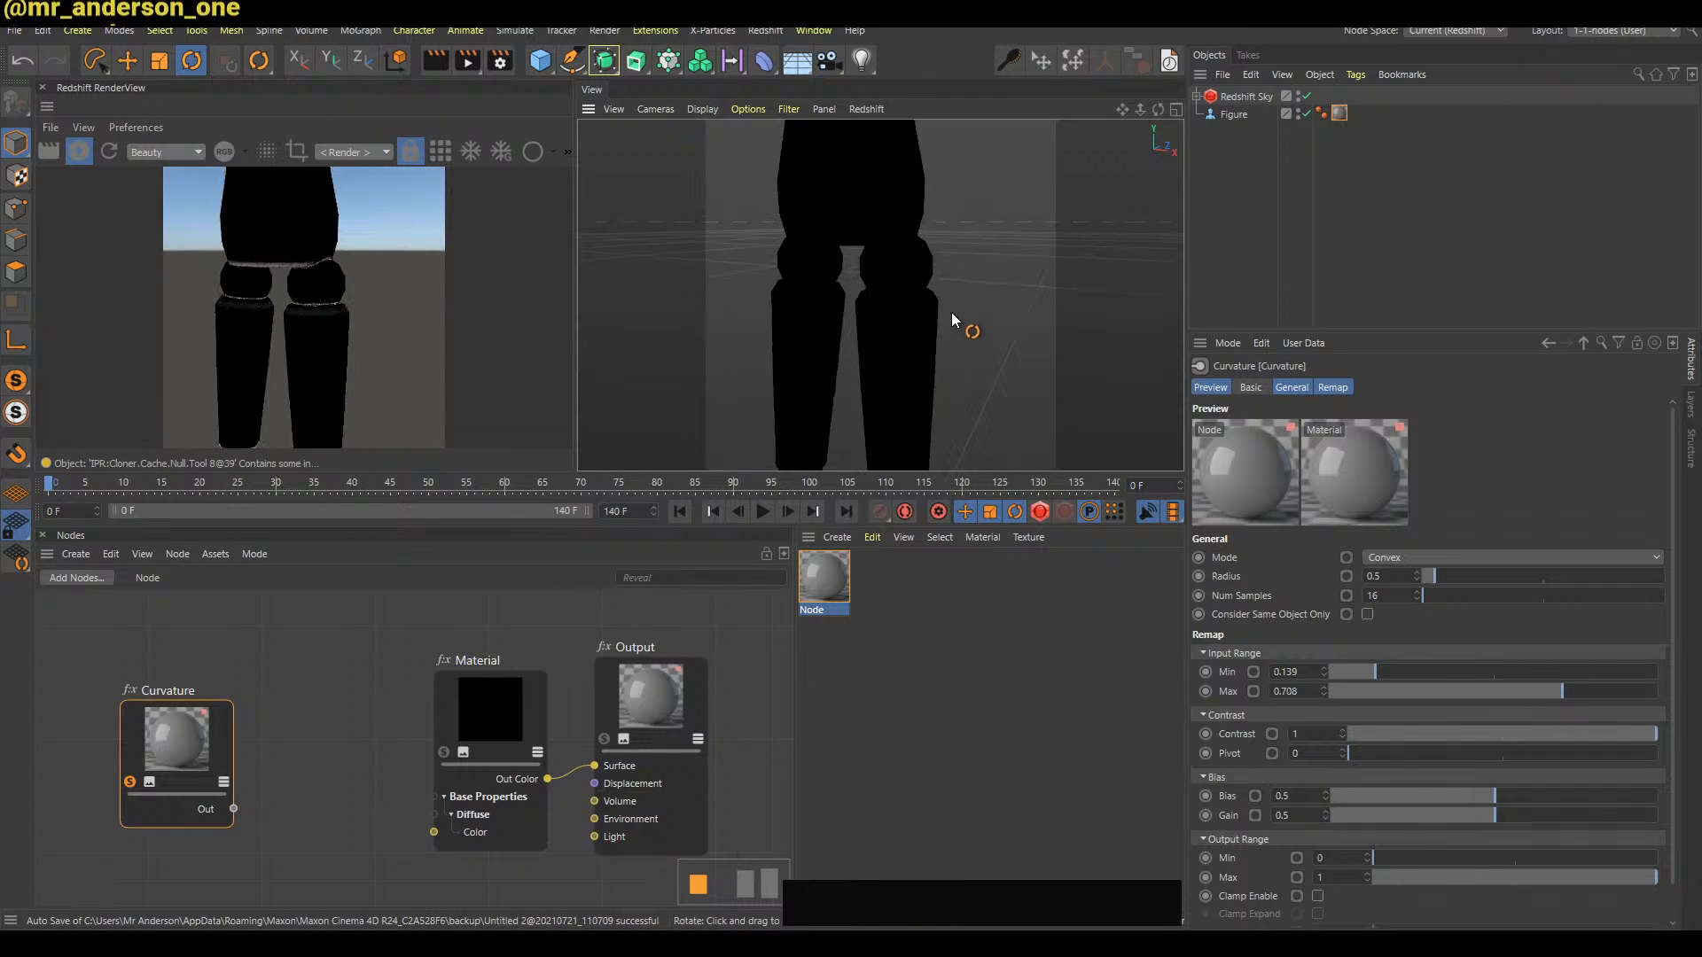
right_click_drag(950, 312, 913, 364, "alt")
middle_click_drag(913, 365, 919, 328, "alt")
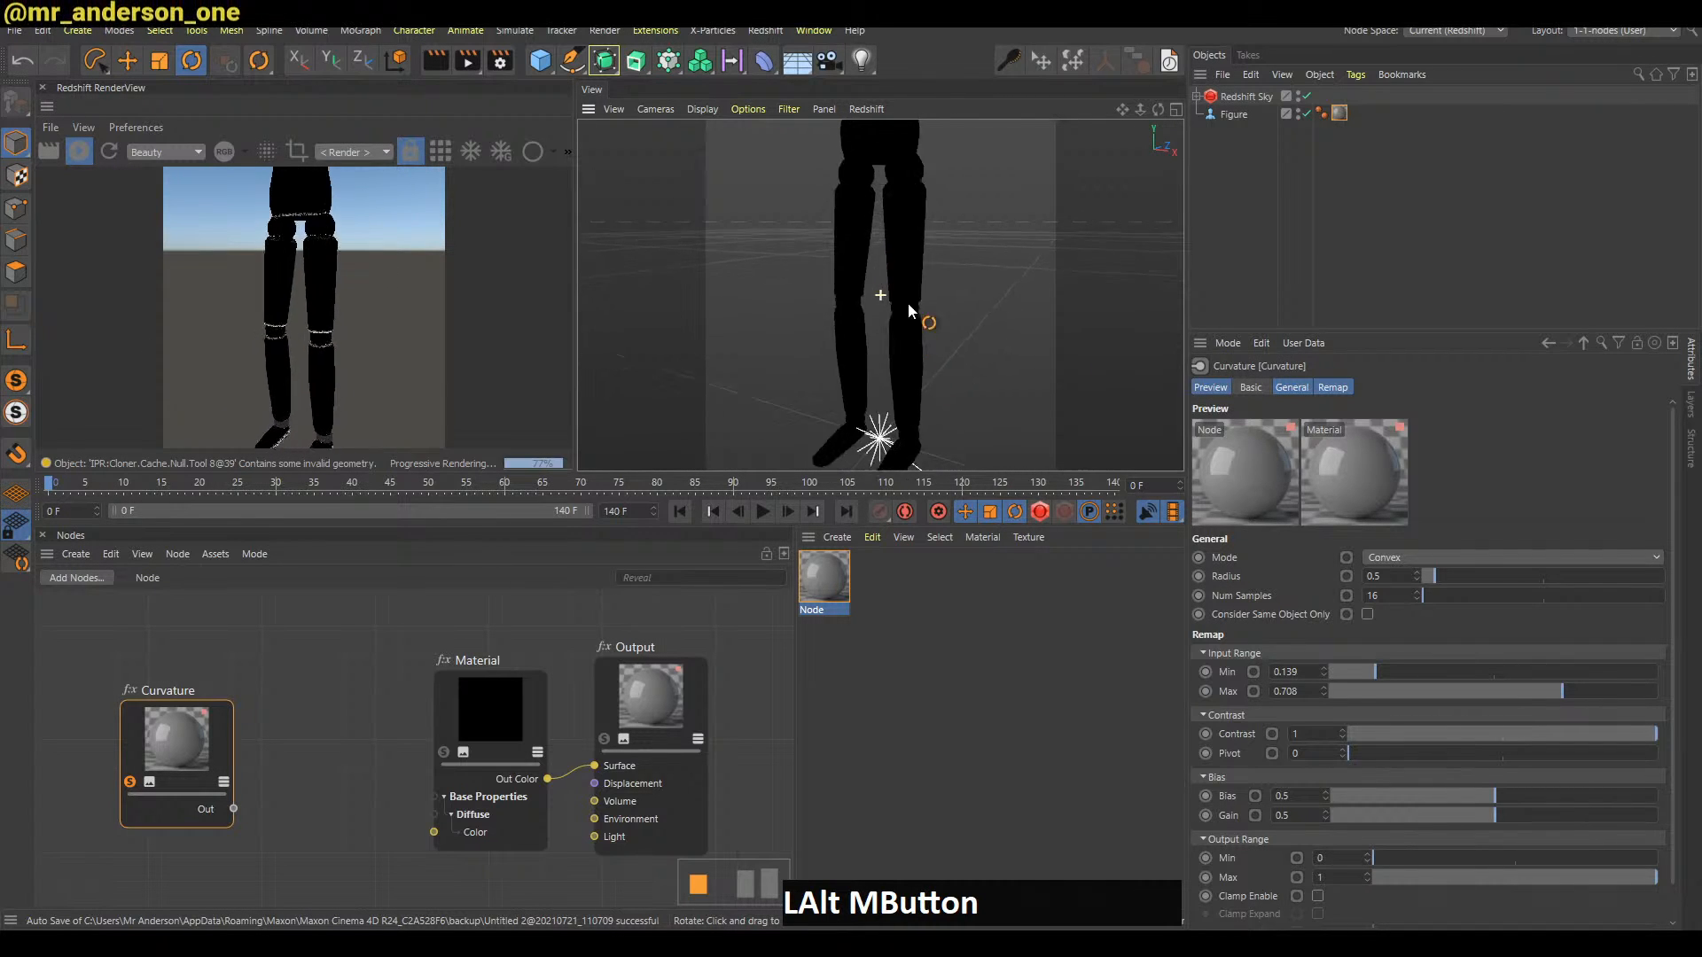
right_click_drag(918, 328, 944, 398, "alt")
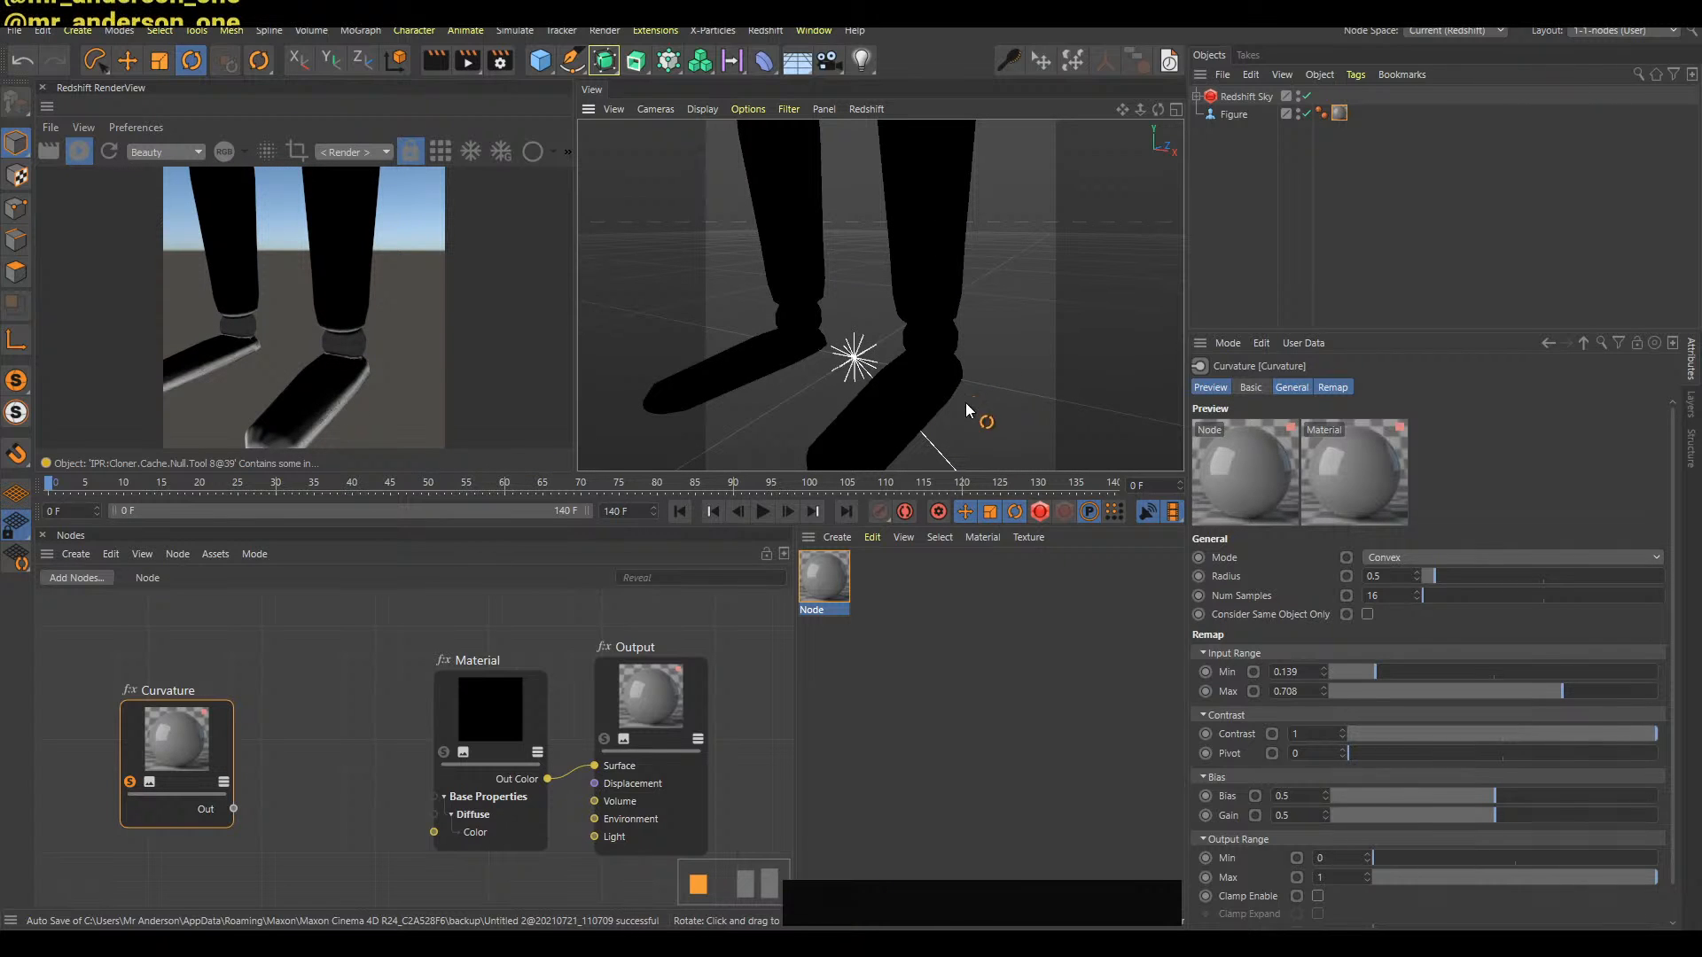
right_click_drag(946, 338, 930, 319, "alt")
middle_click_drag(930, 319, 933, 344, "alt")
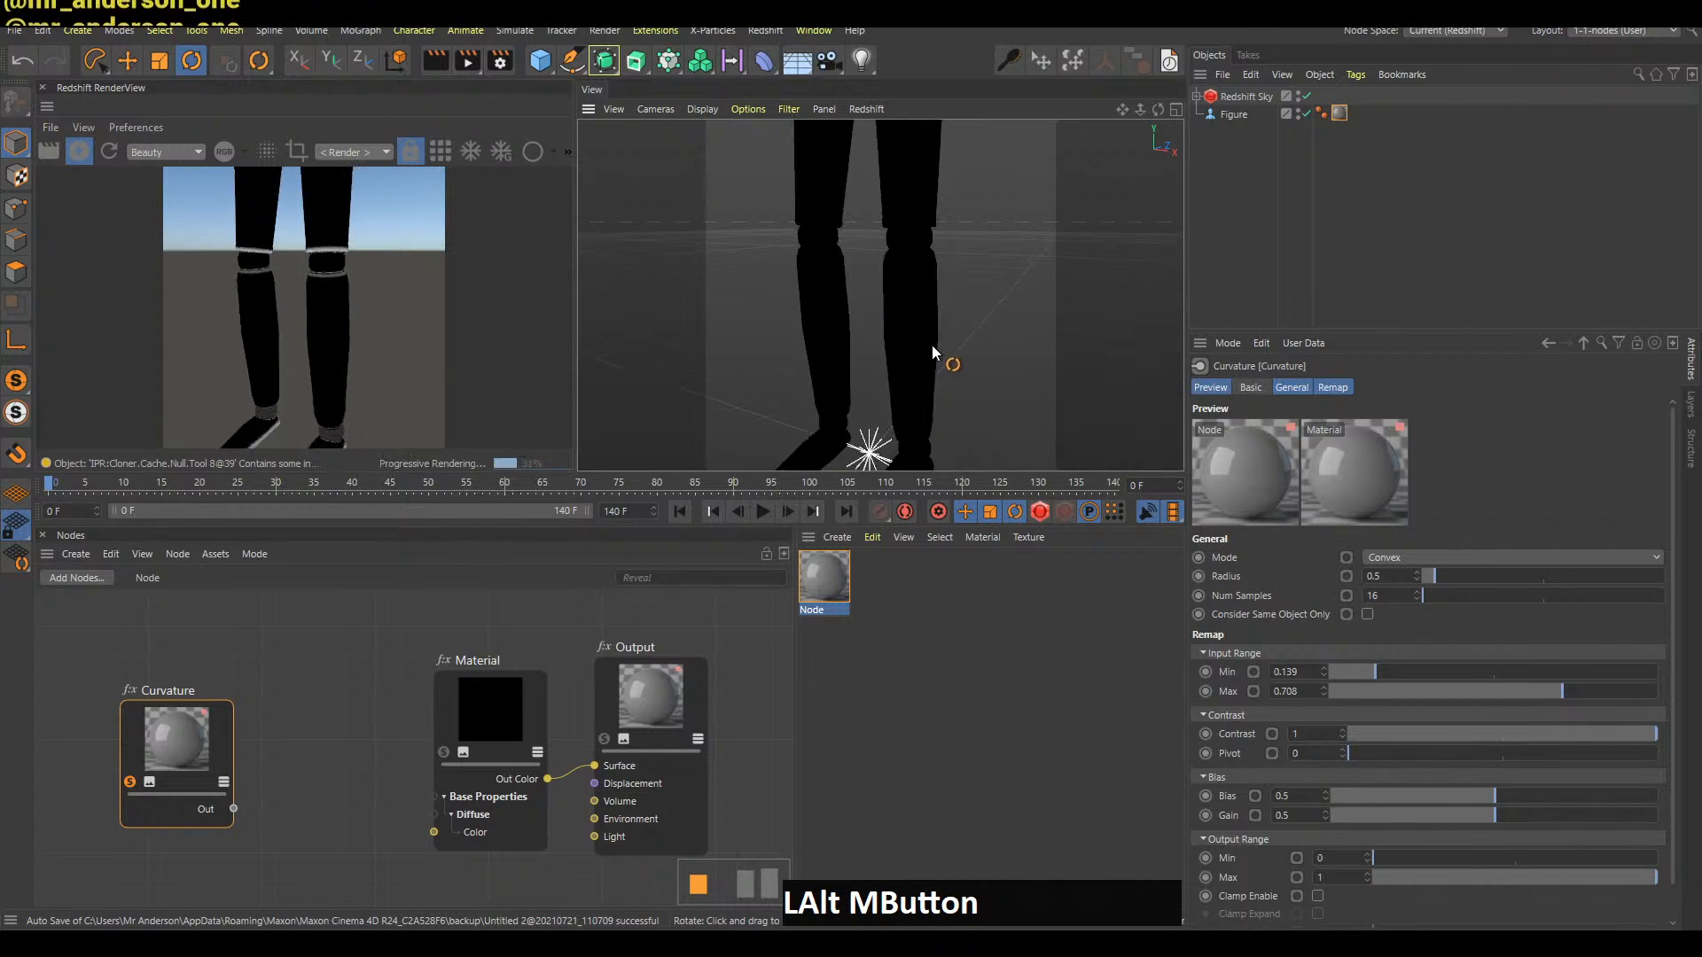
Switch to Chrome to compare with the cel-shaded references and chat request, and return to Cinema 4D with the chat minimized
key("alt+Tab")
key("alt+Tab")
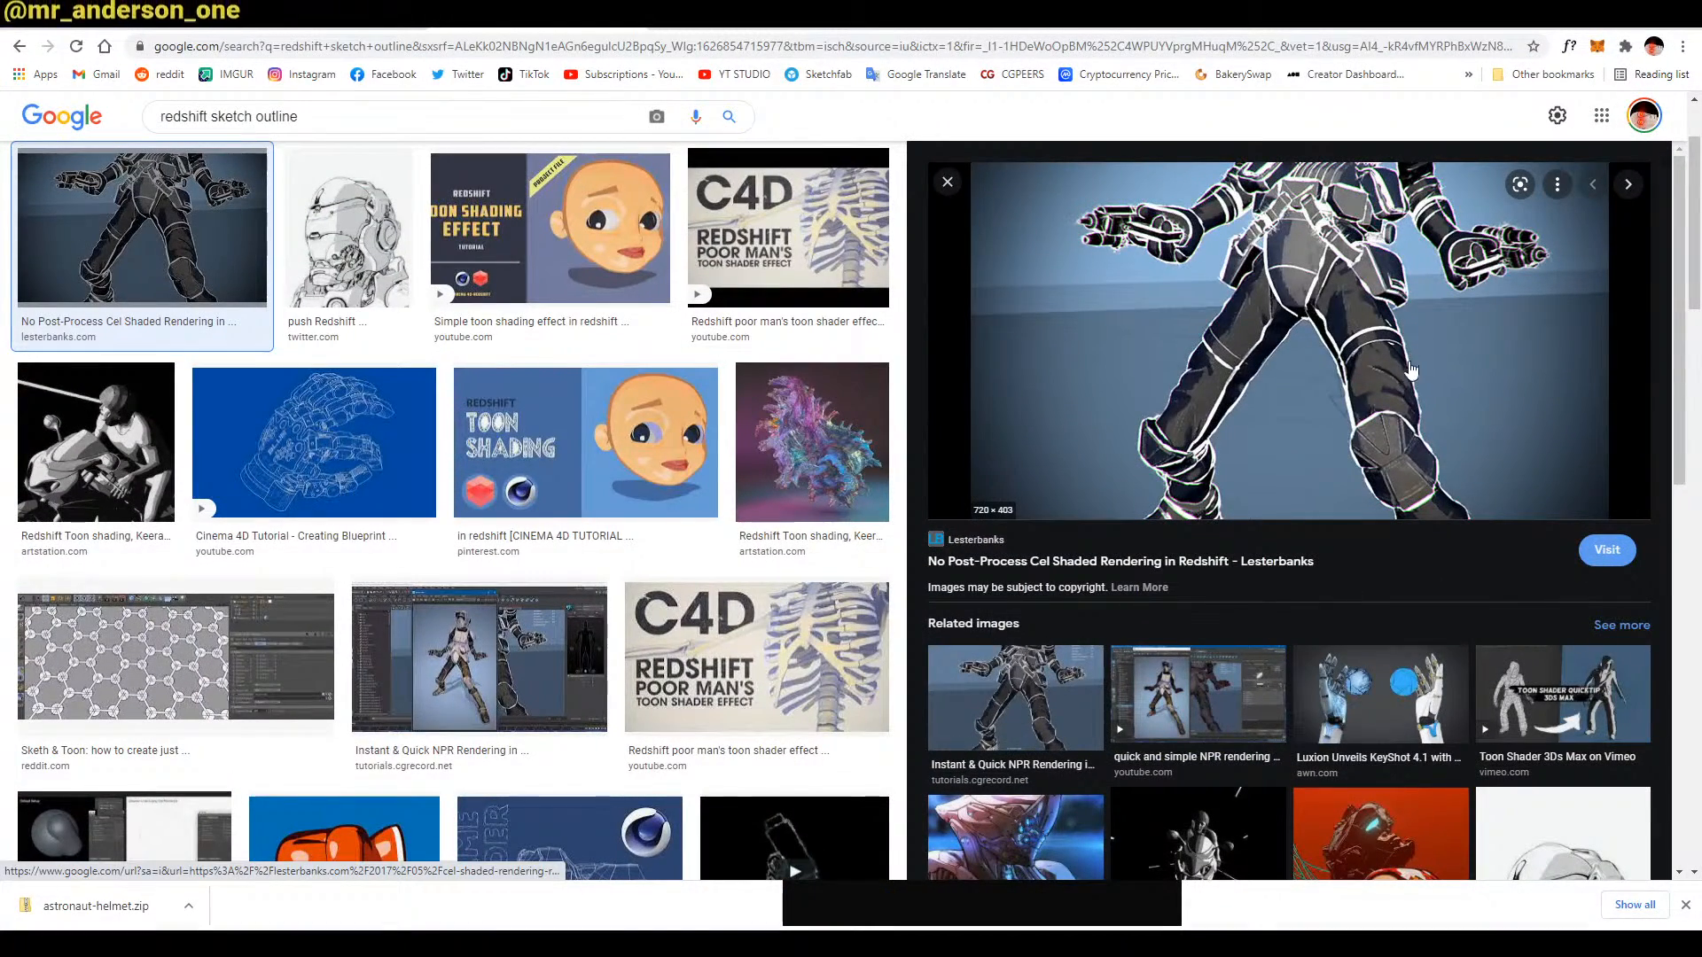
key("alt+Tab")
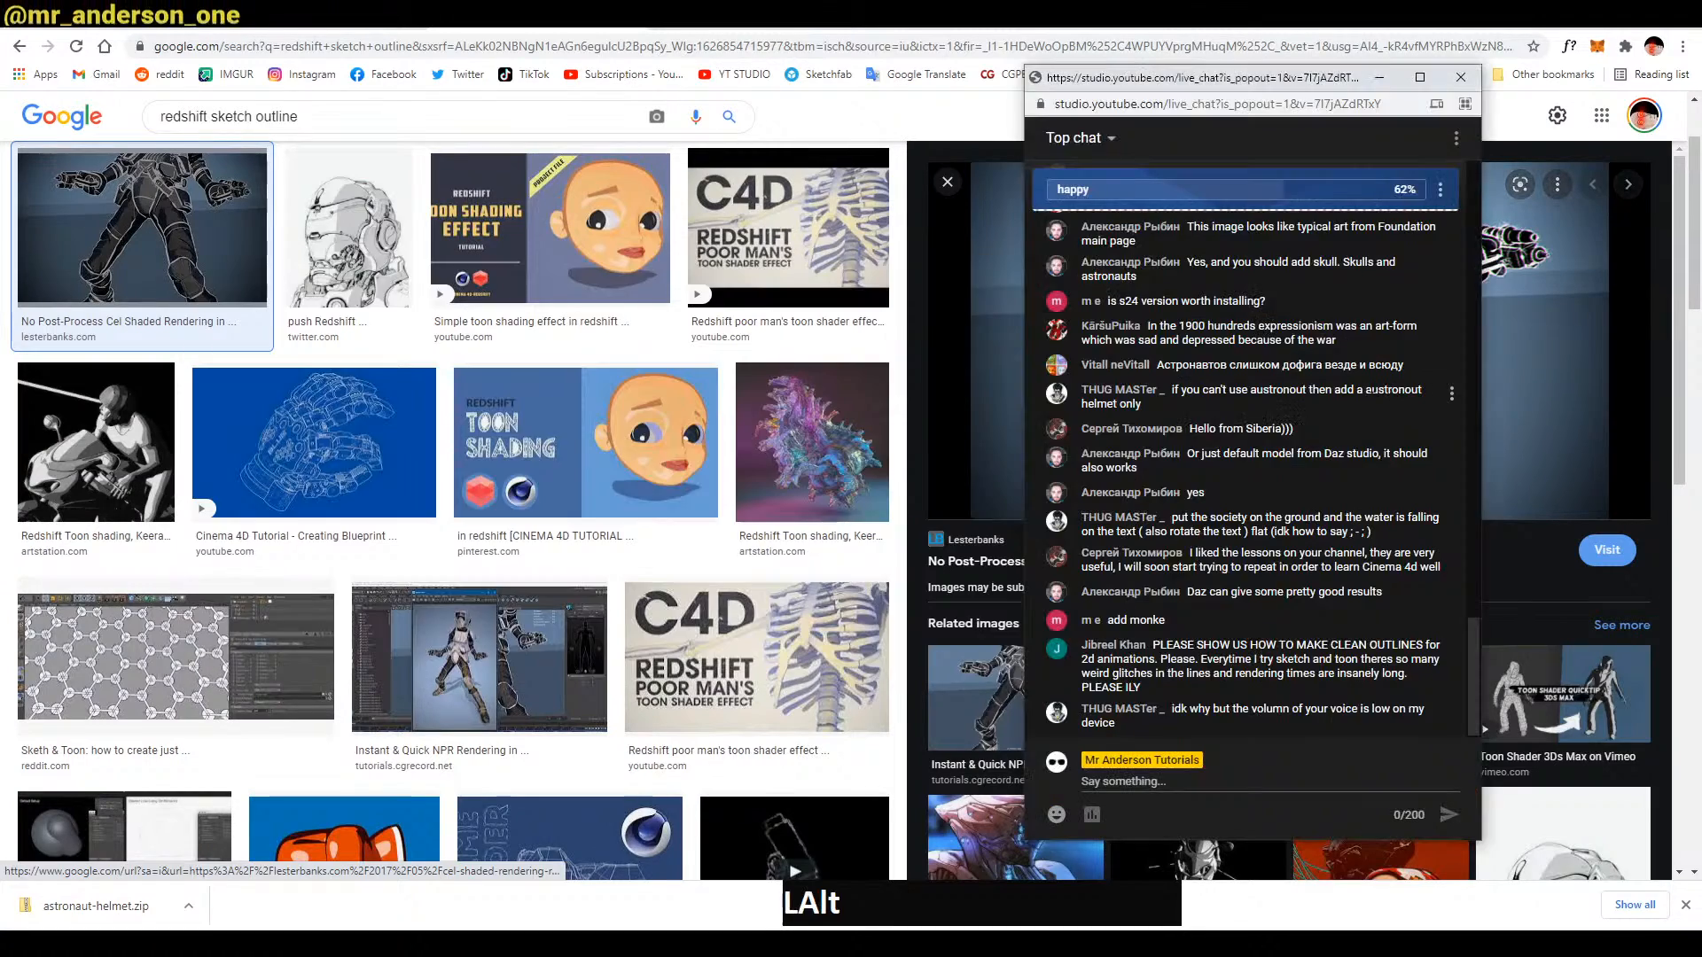
key("alt+Tab")
key("alt+Tab")
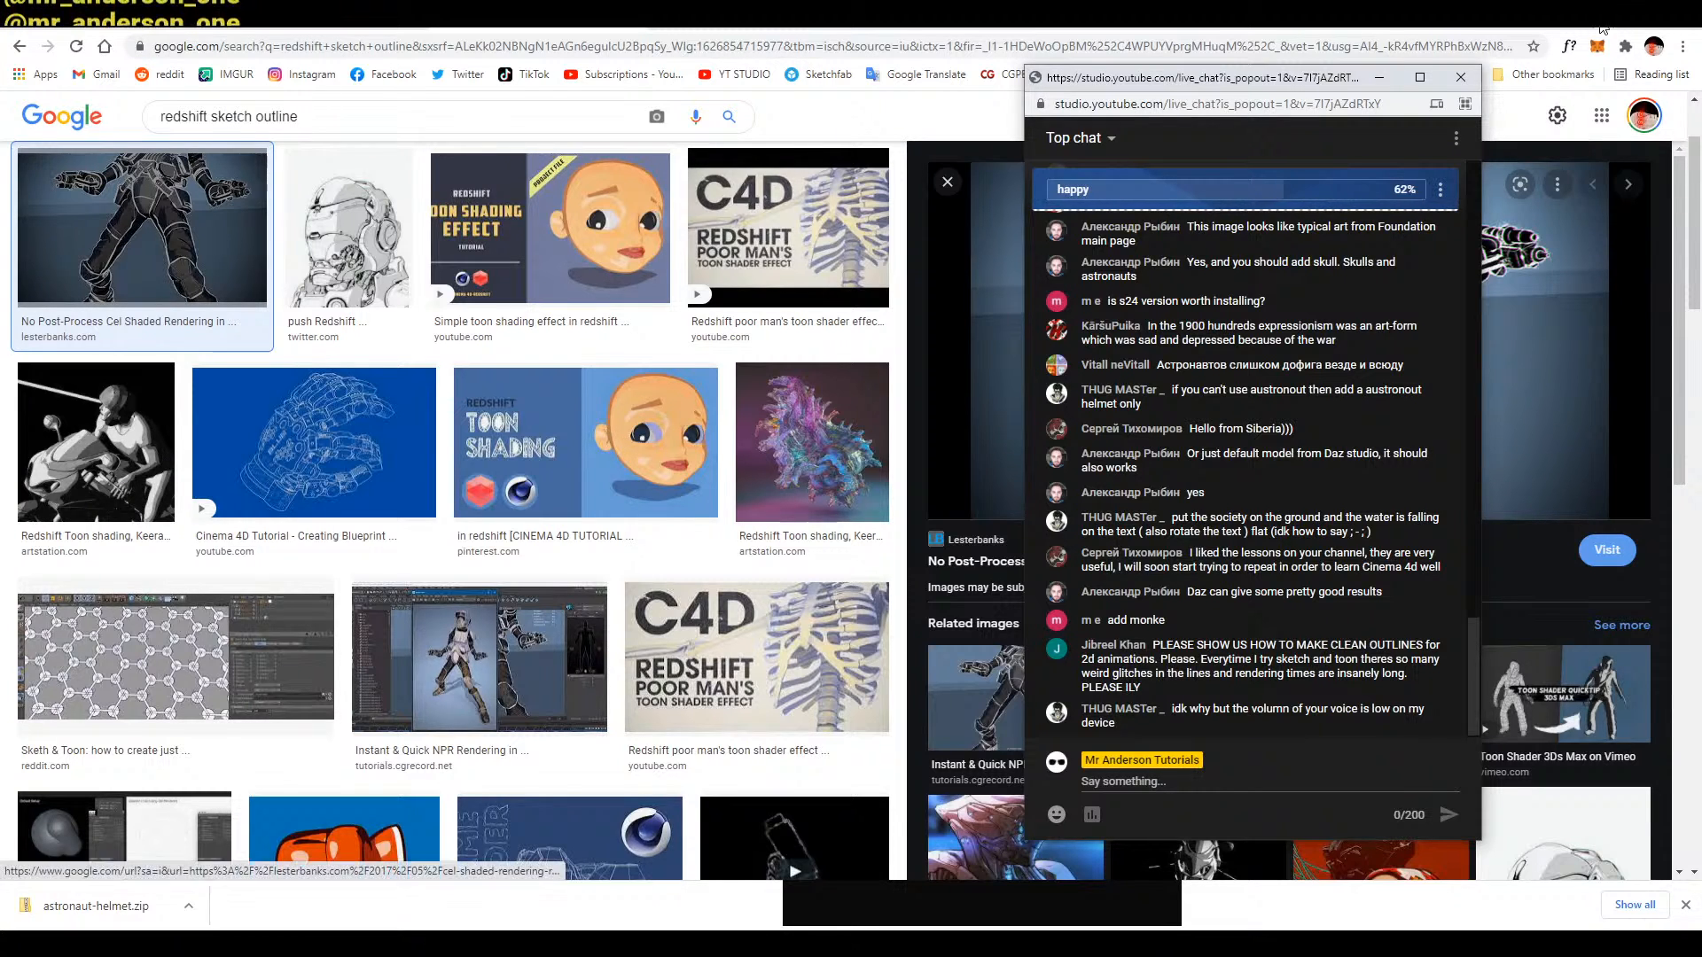
left_click(1601, 13)
left_click(1379, 78)
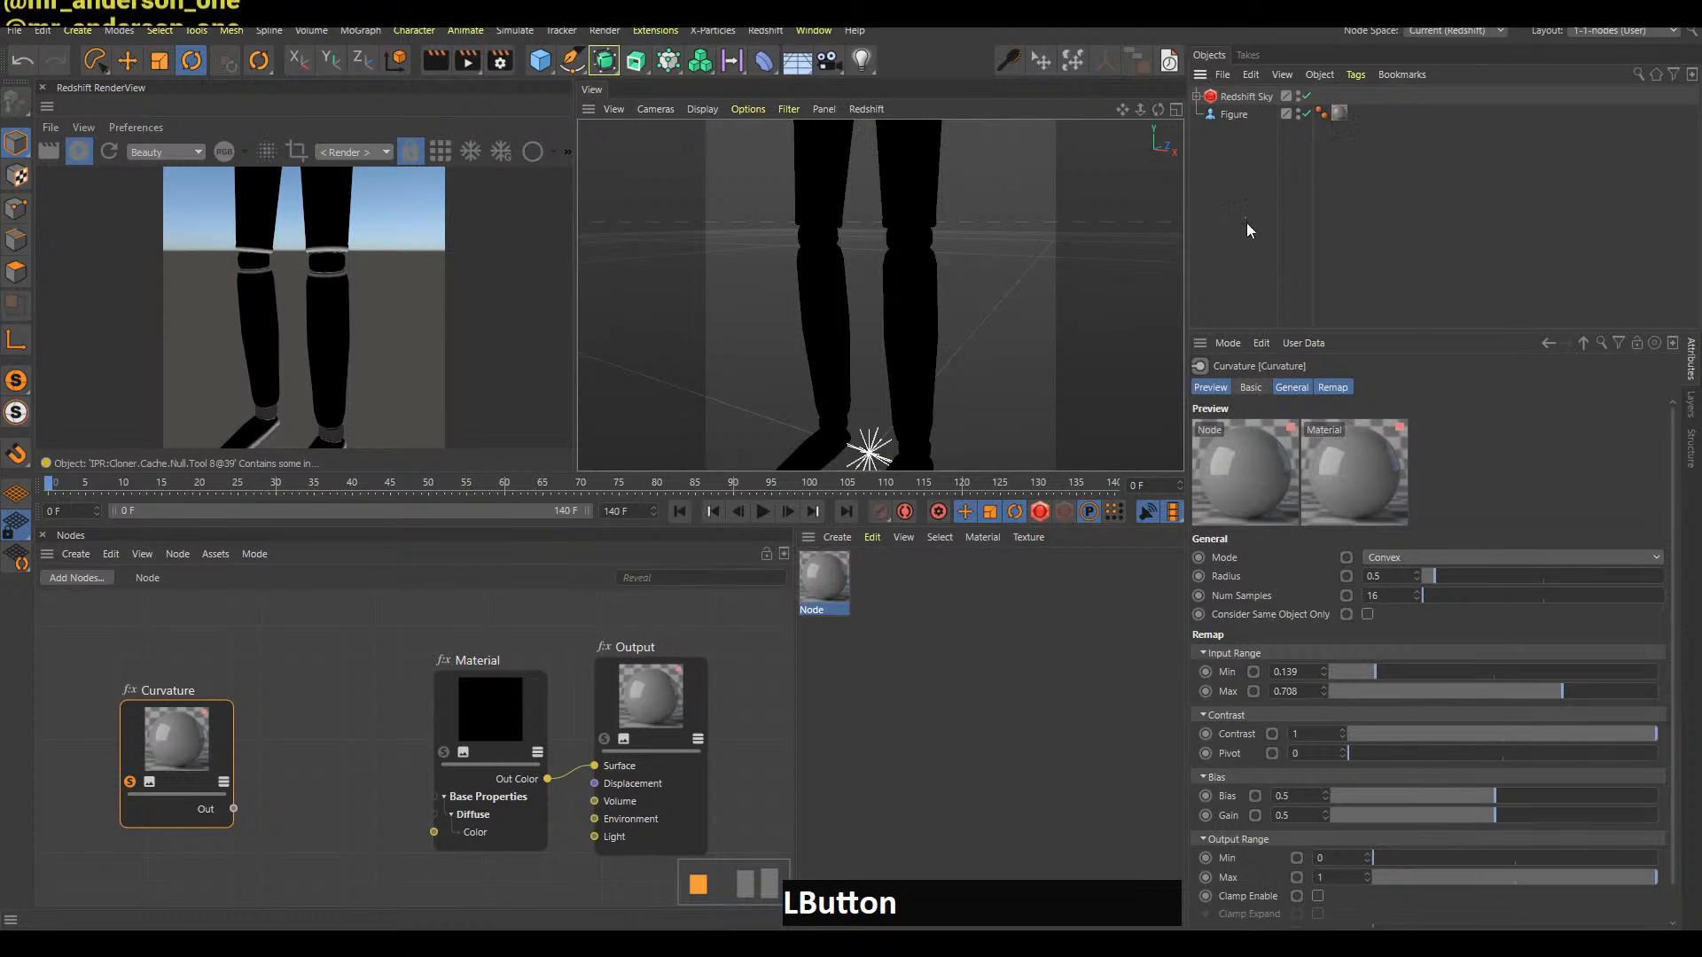
Close the figure test project without saving and refresh the live Redshift render of the SOCIETY scene
key("ctrl+F4")
key("n")
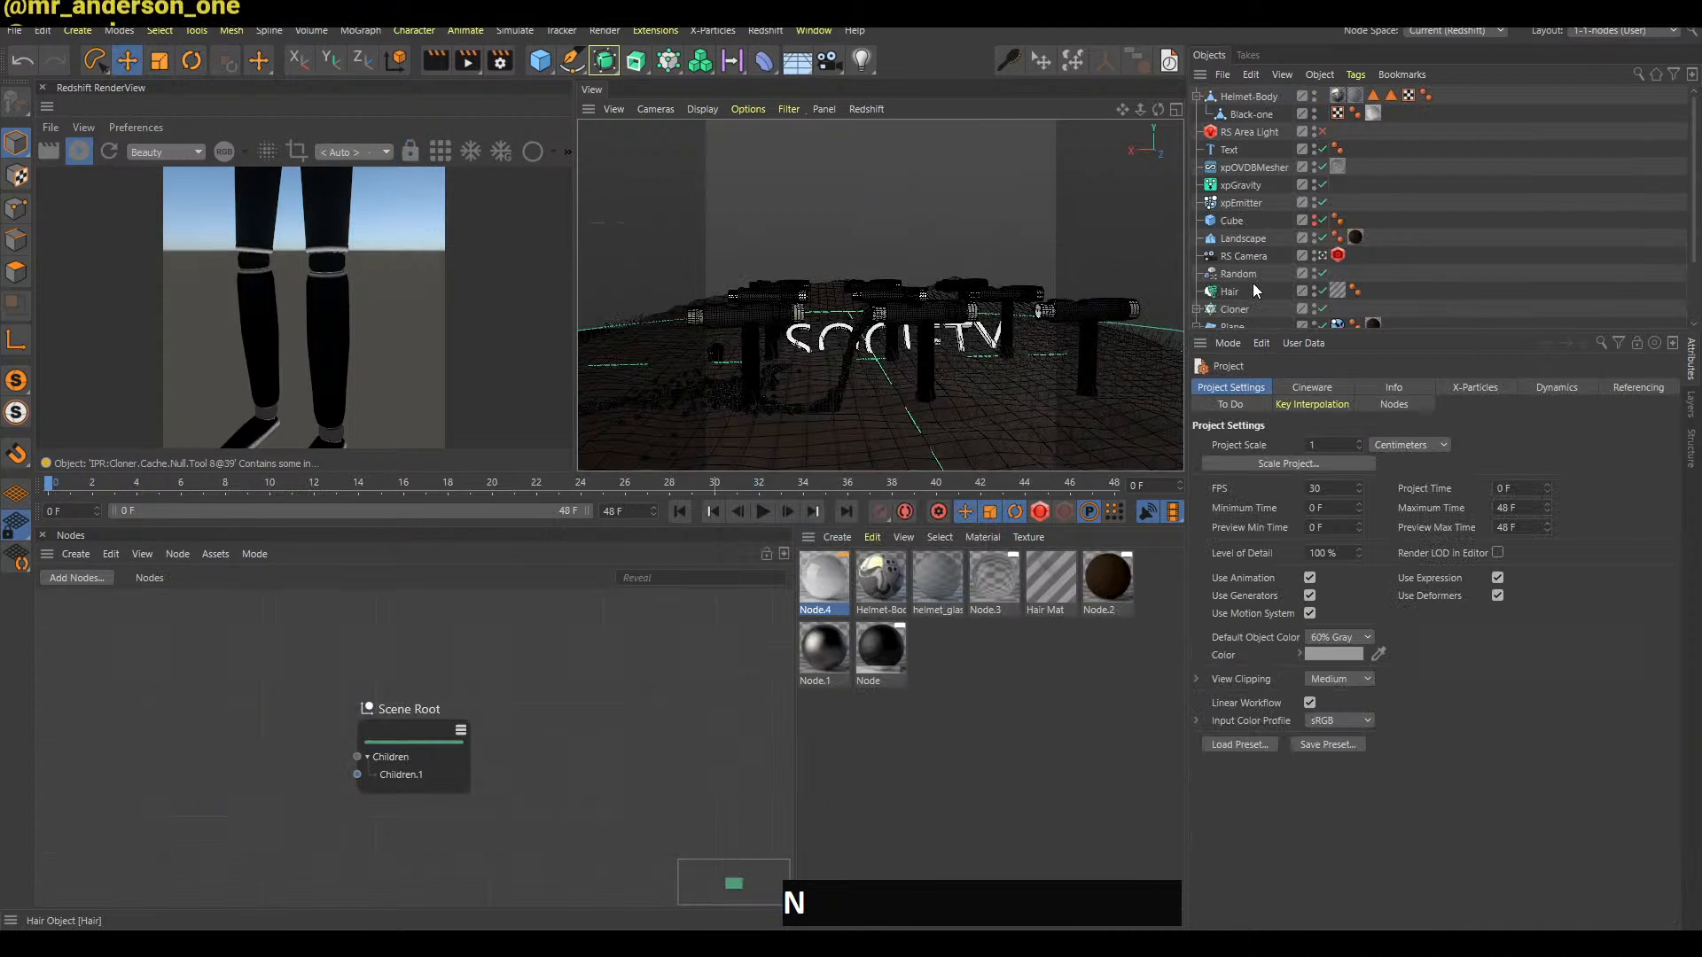
left_click(1416, 243)
key("b")
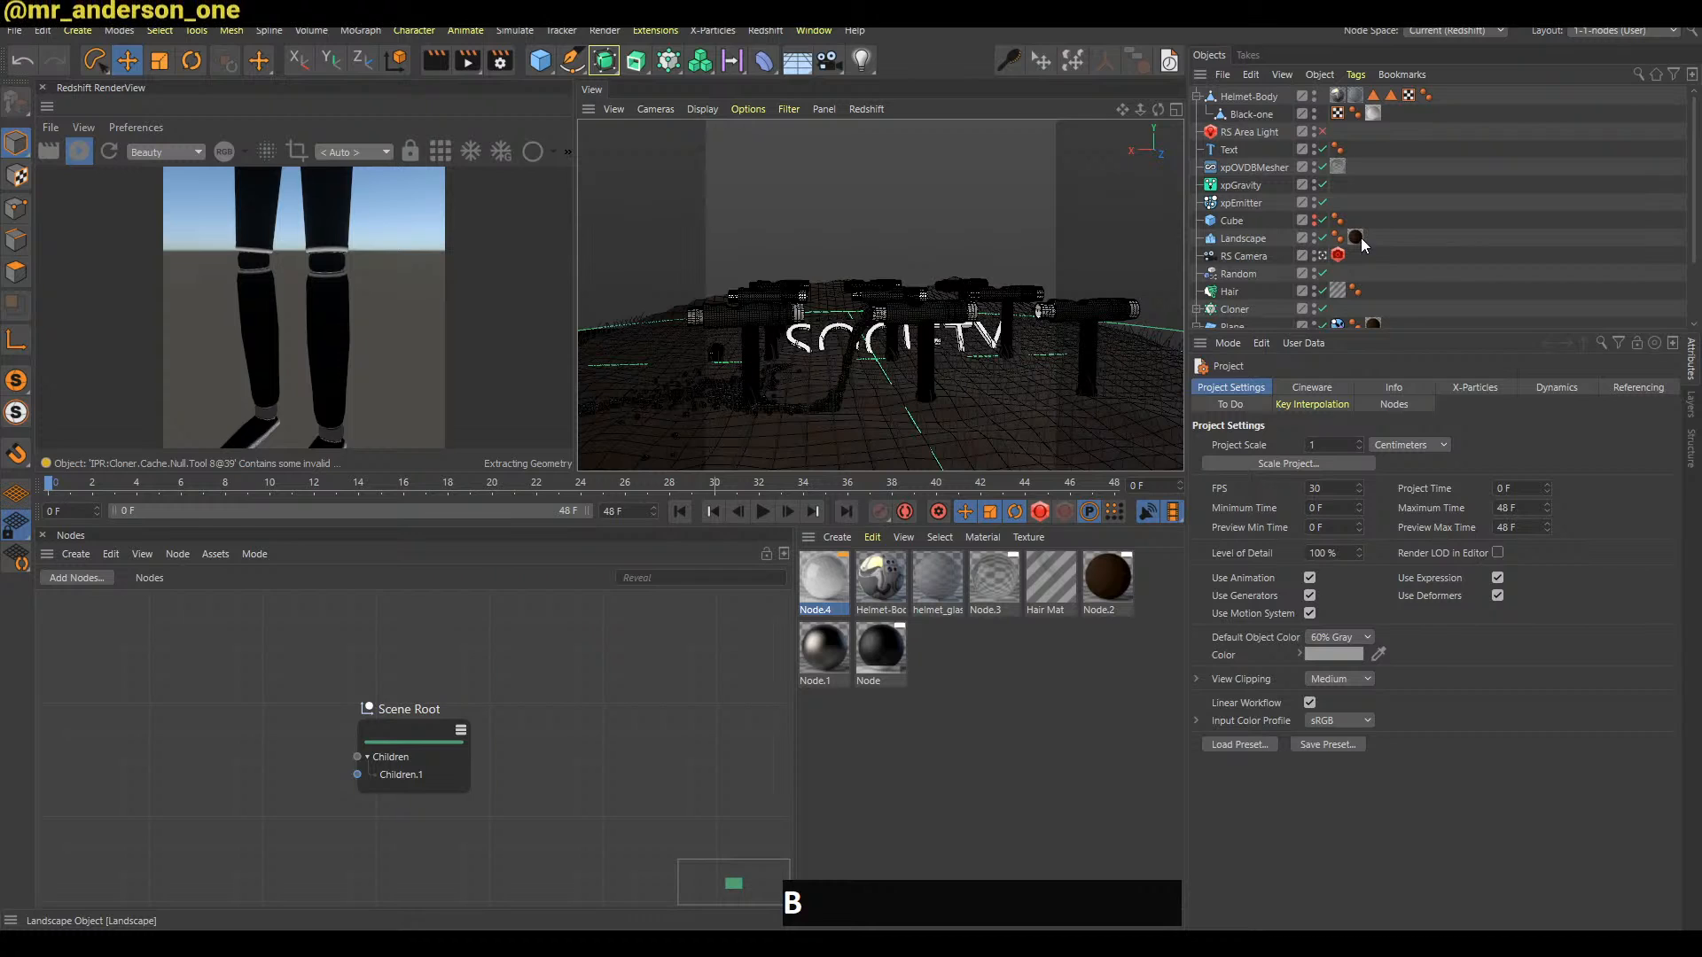
left_click(108, 153)
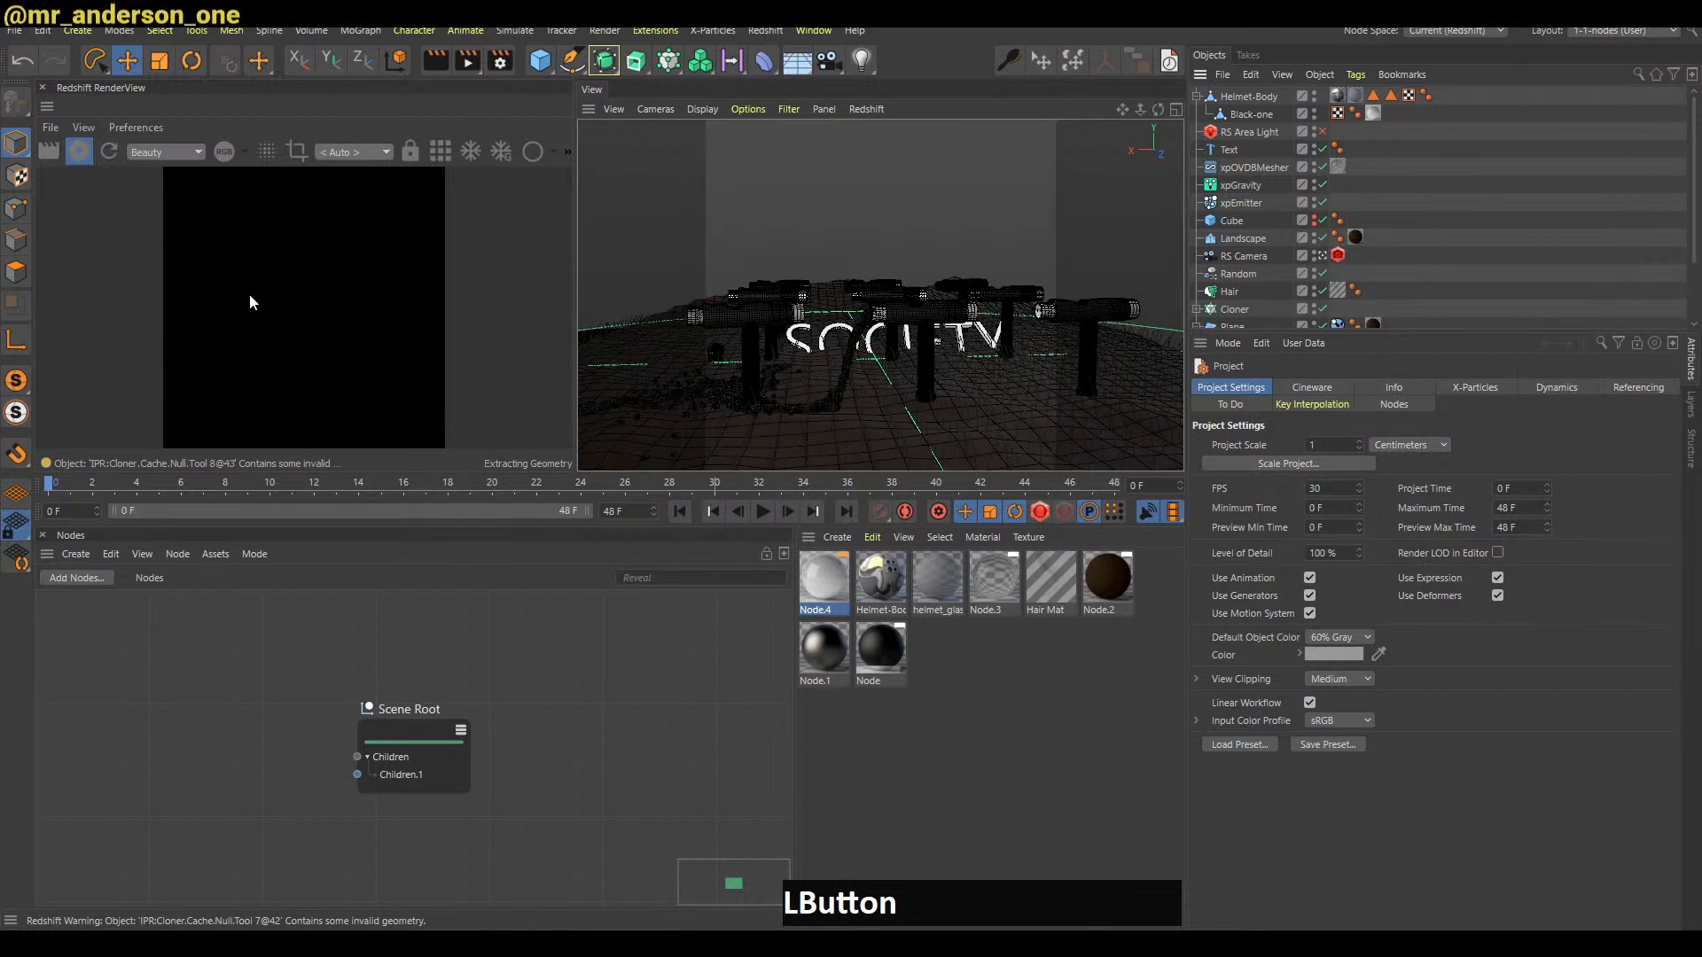
Switch the interface to the 1-1-Timeline layout
left_click(1607, 32)
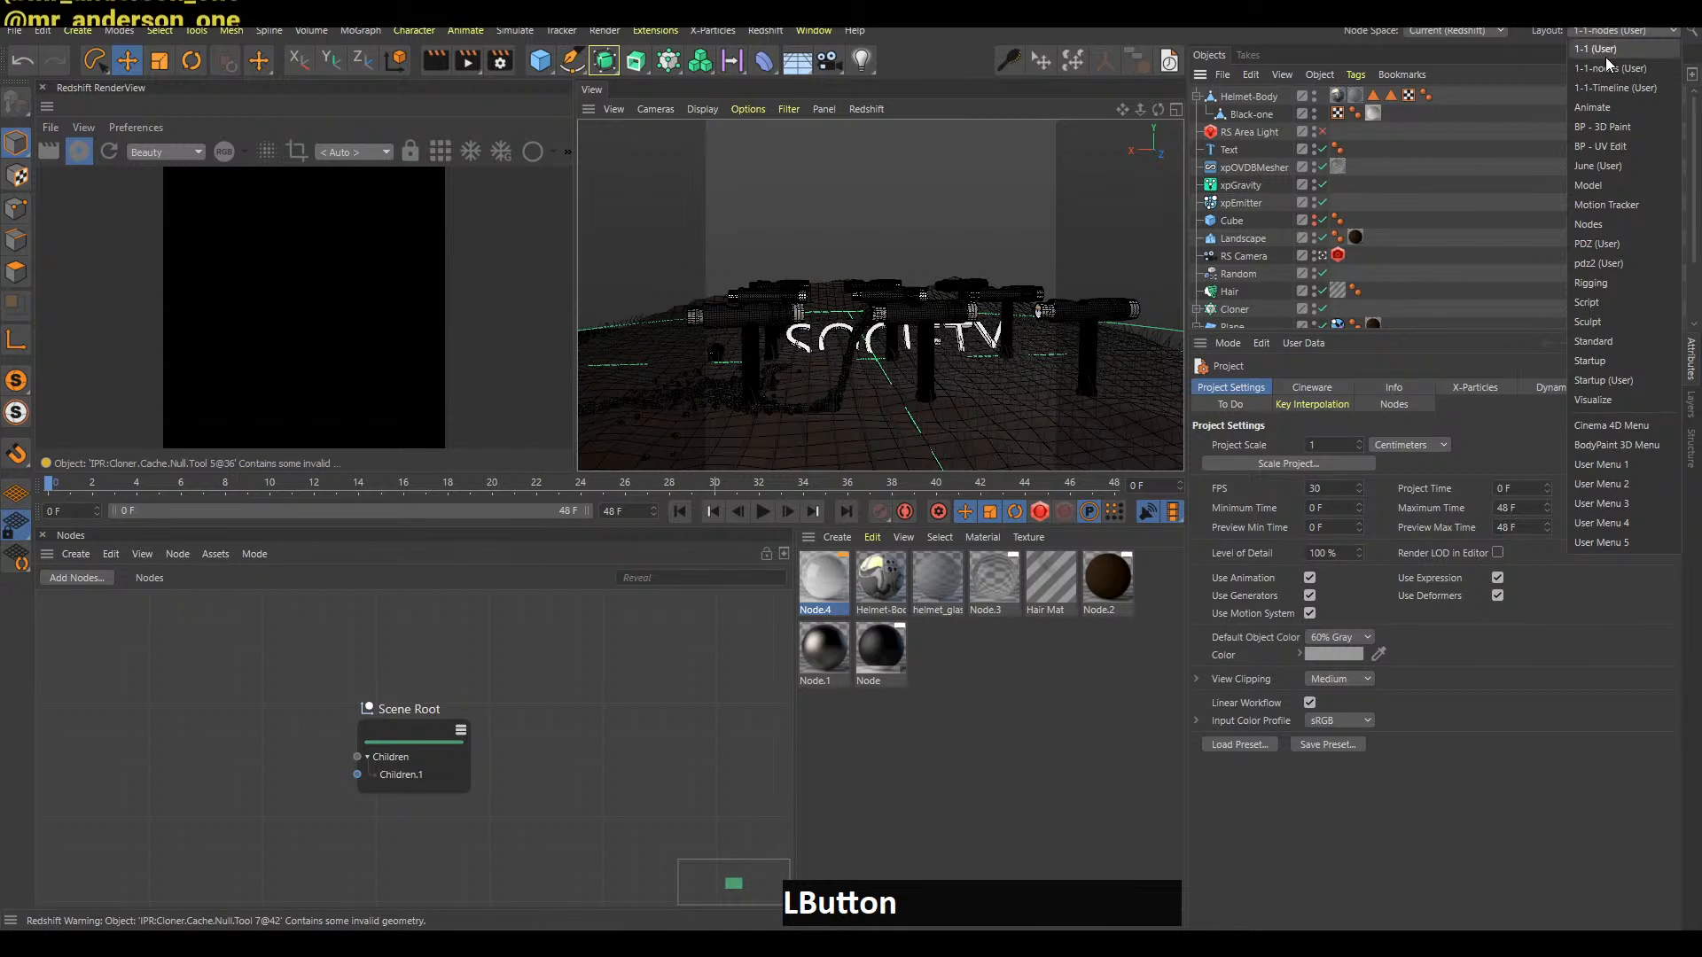
left_click(1609, 68)
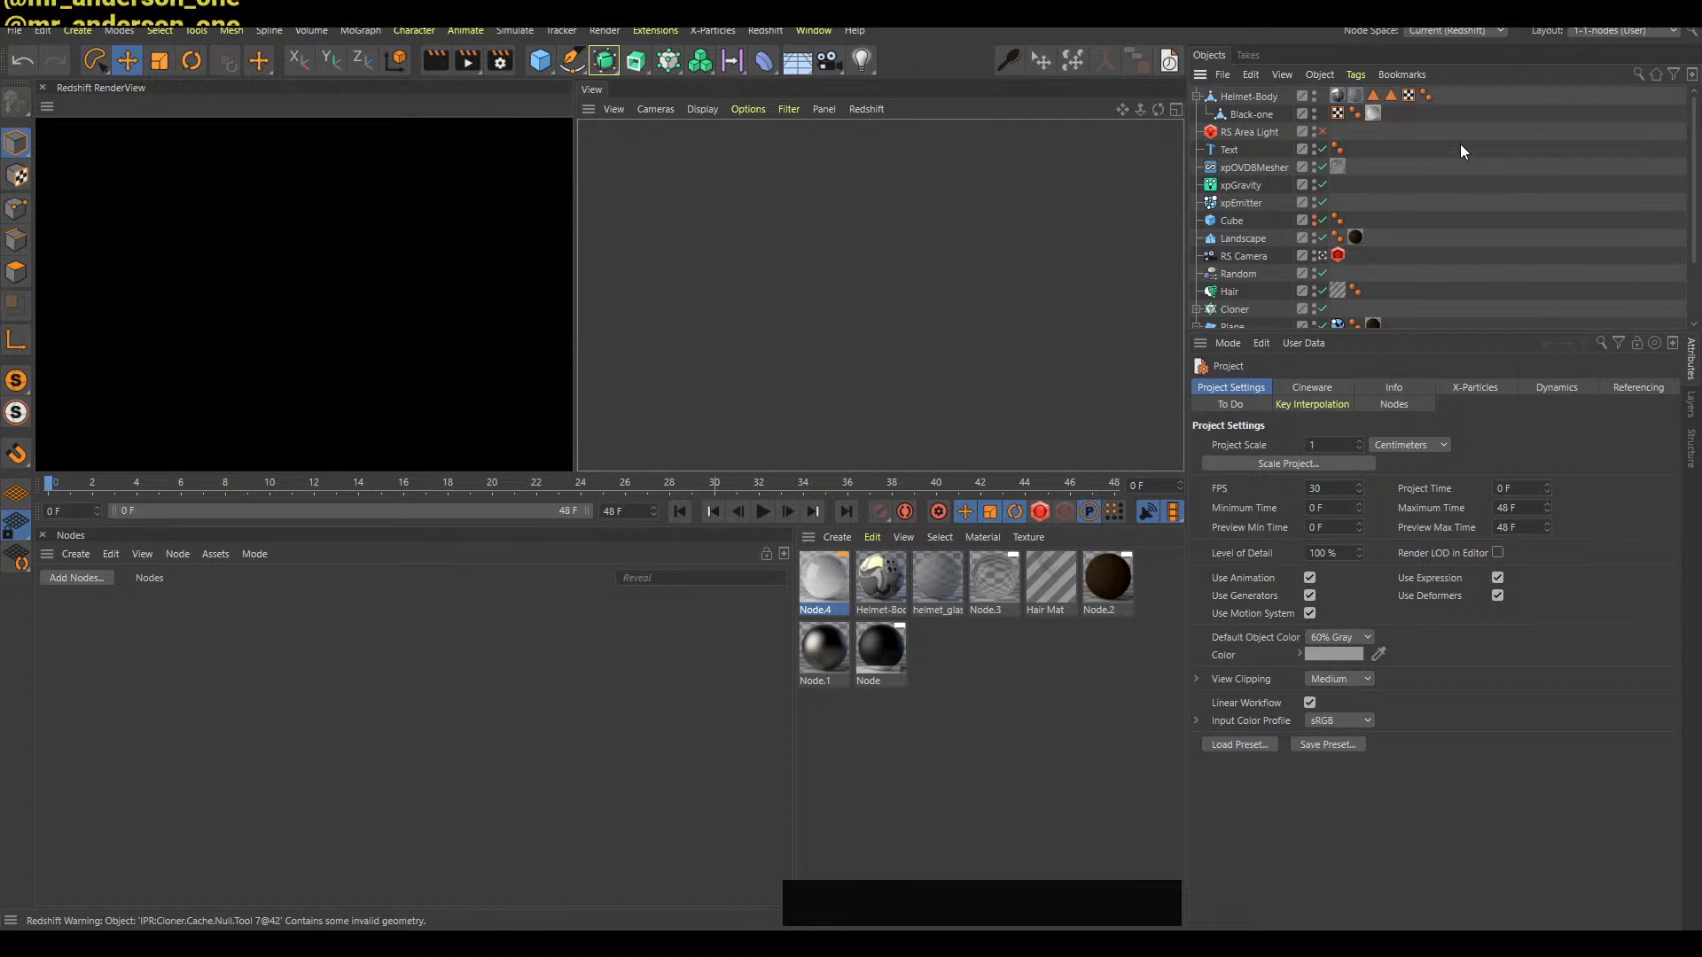
scroll(1592, 33, "down", 1)
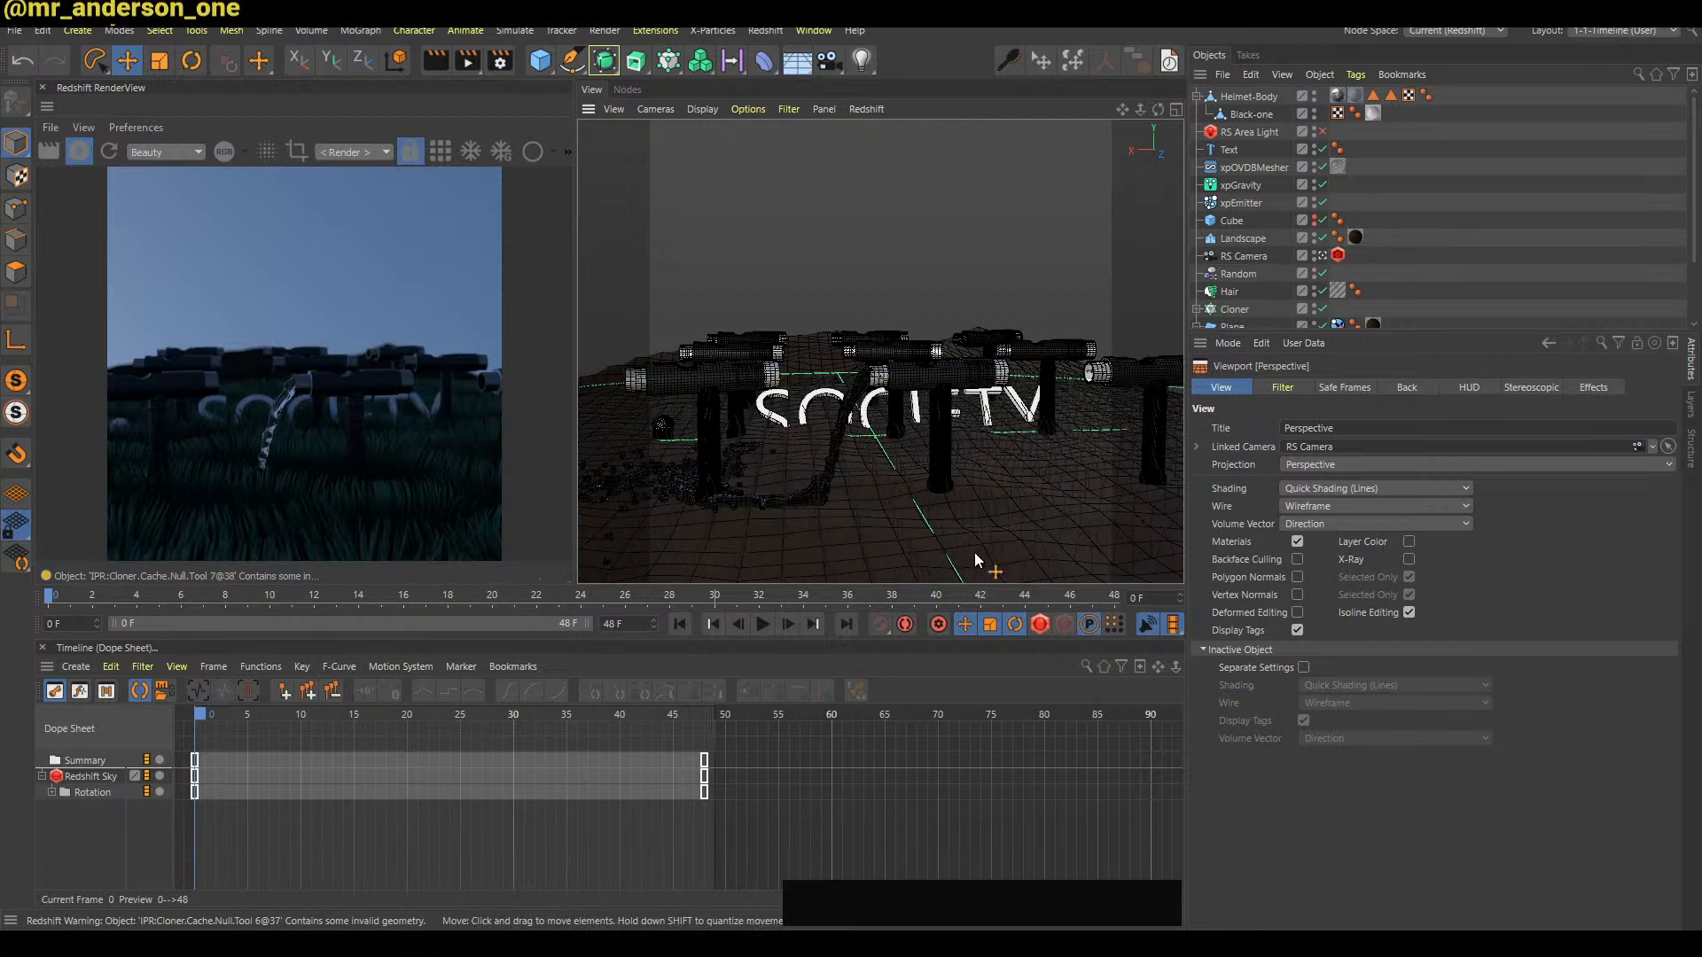
left_click(1438, 250)
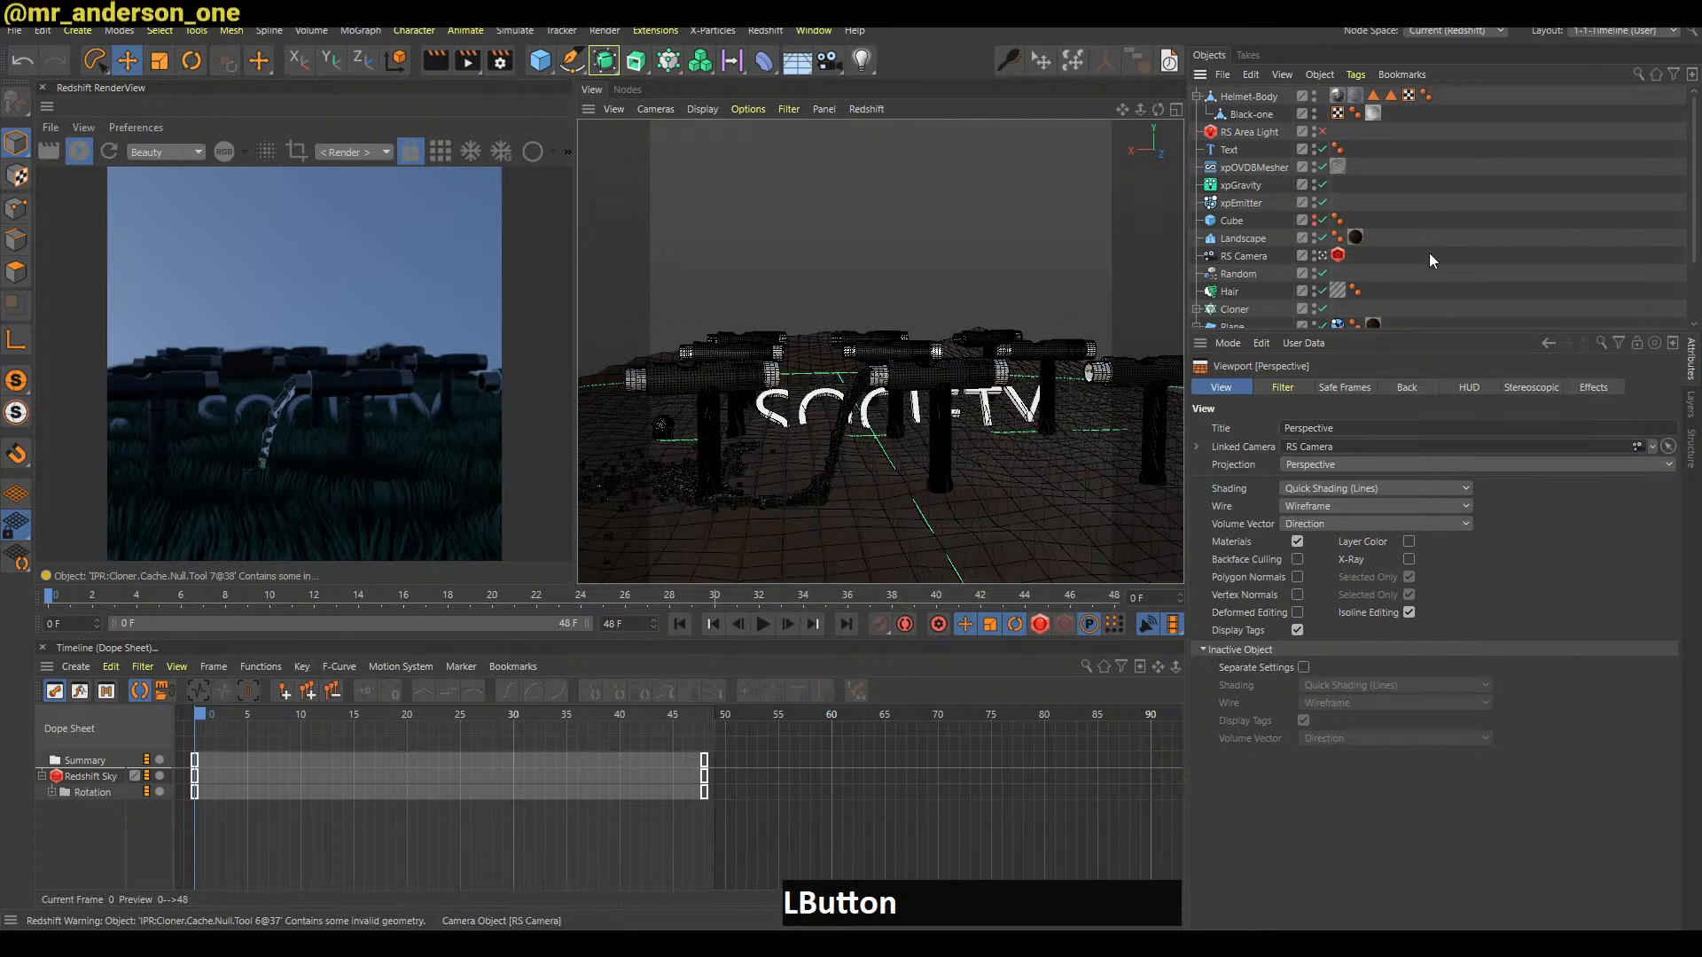
Play the sky rotation animation, restart it from the first frame, and stop playback
left_click(1172, 624)
key("F8")
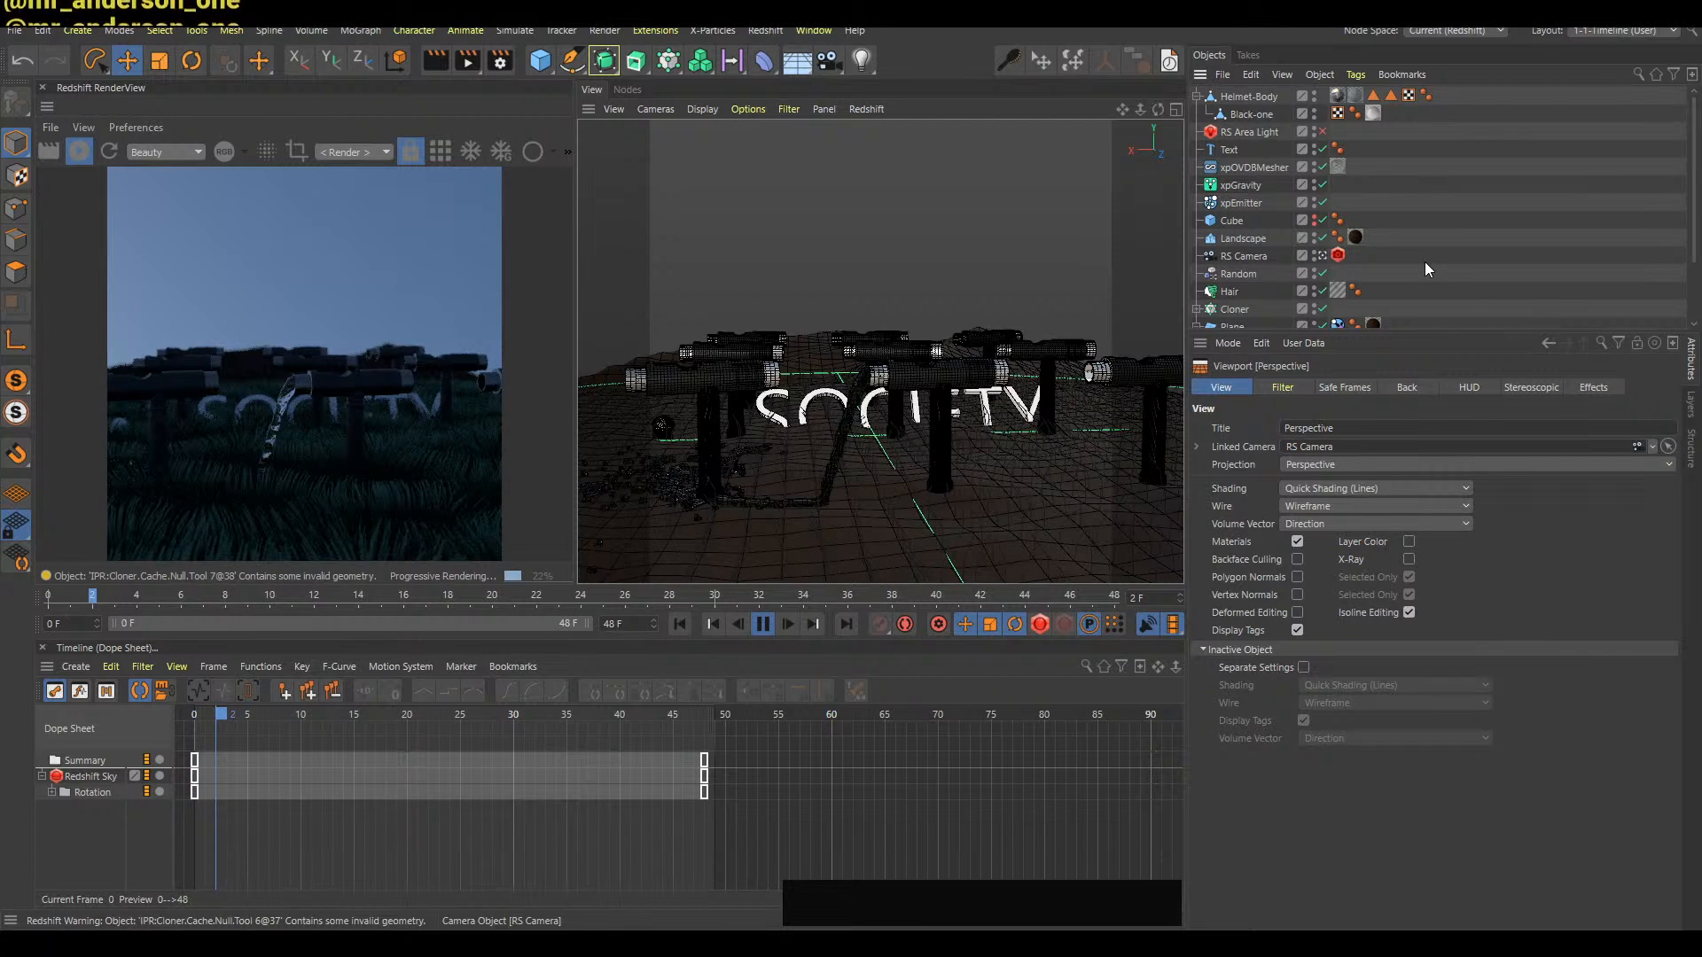
key("shift+f")
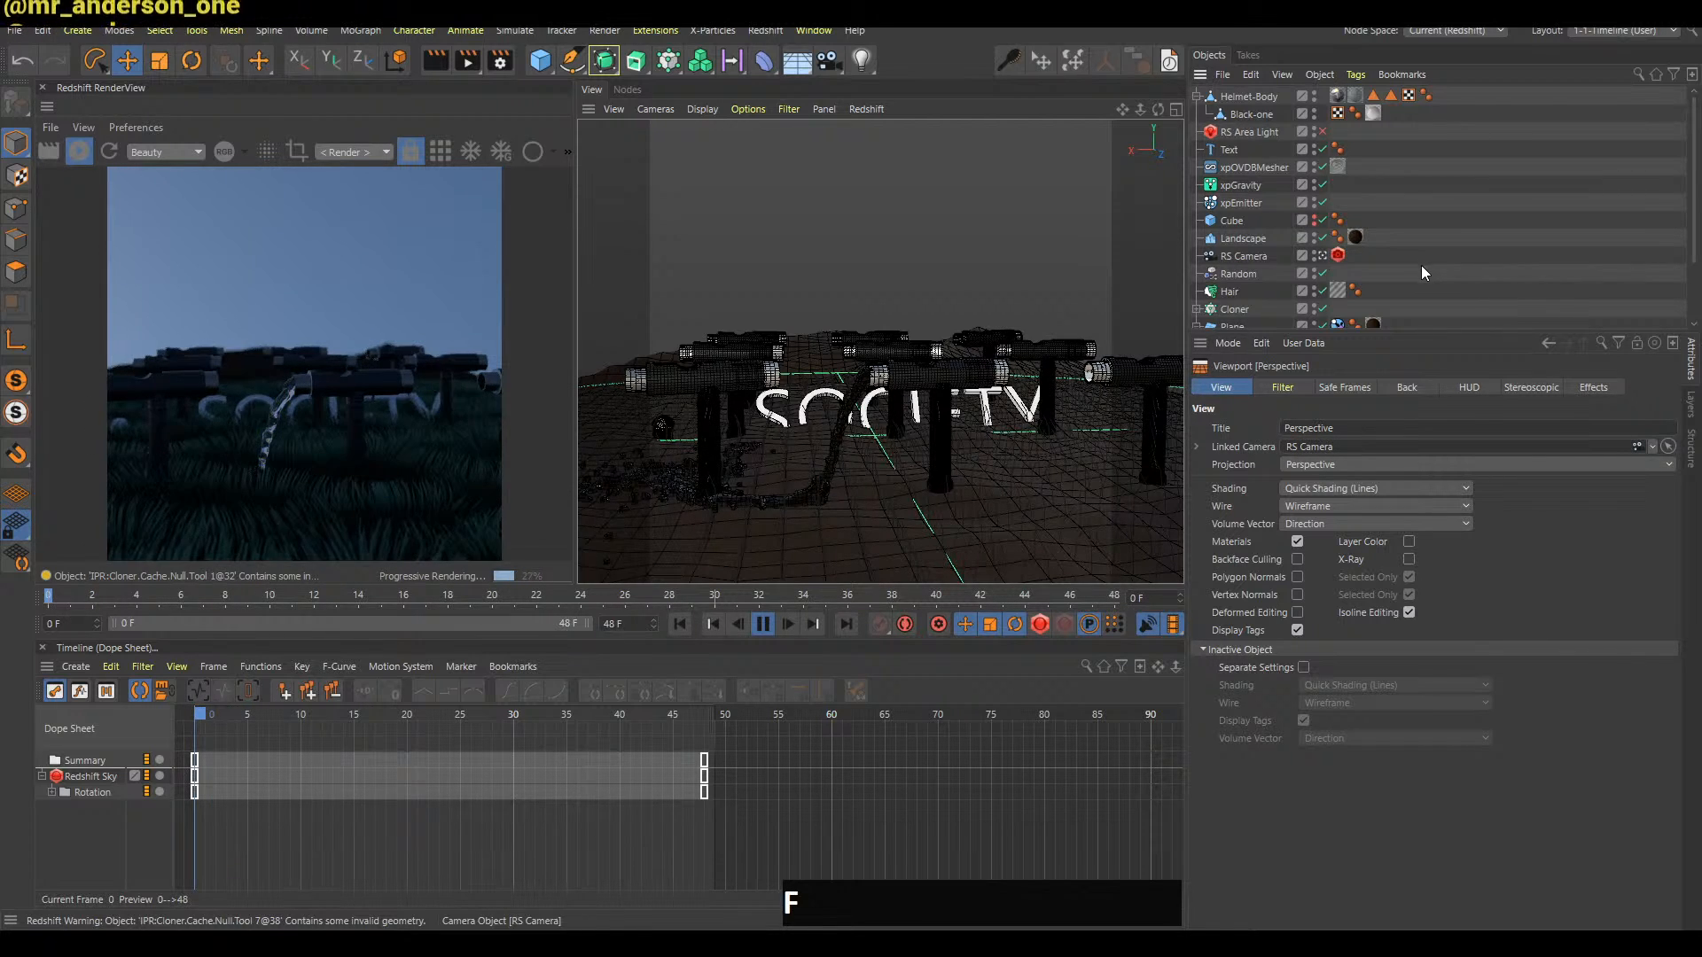
left_click(1425, 279)
key("shift+a")
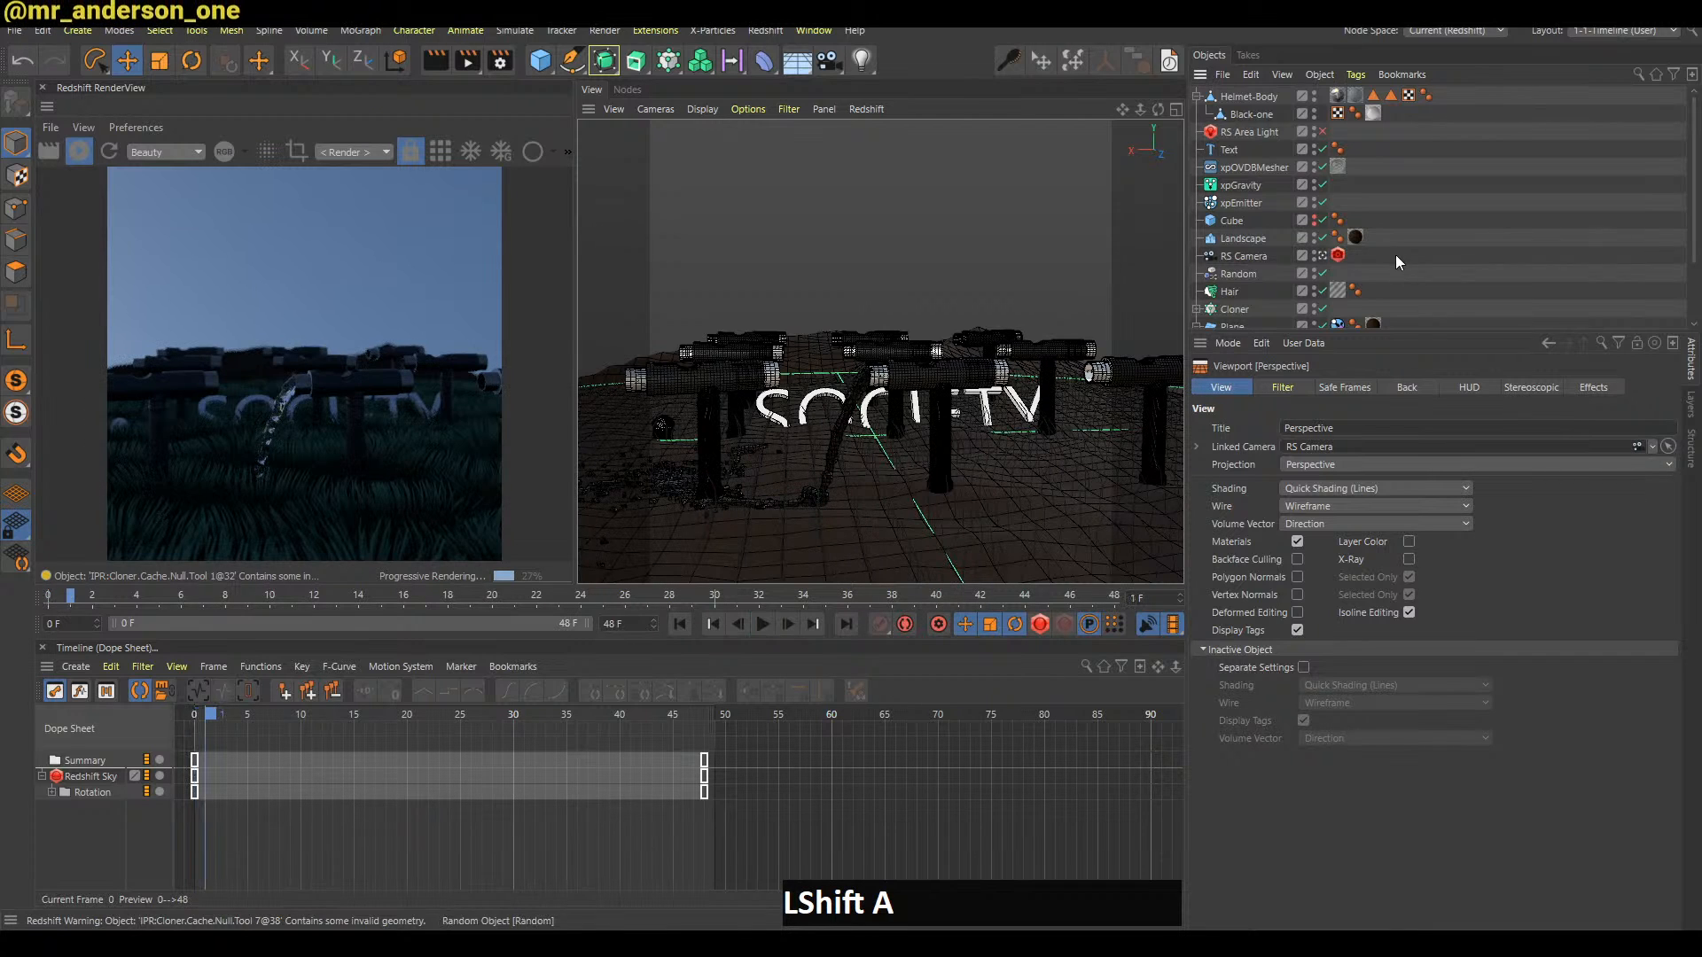
Stop the live Redshift render, play the animation briefly, and return to the first frame
left_click(1279, 202)
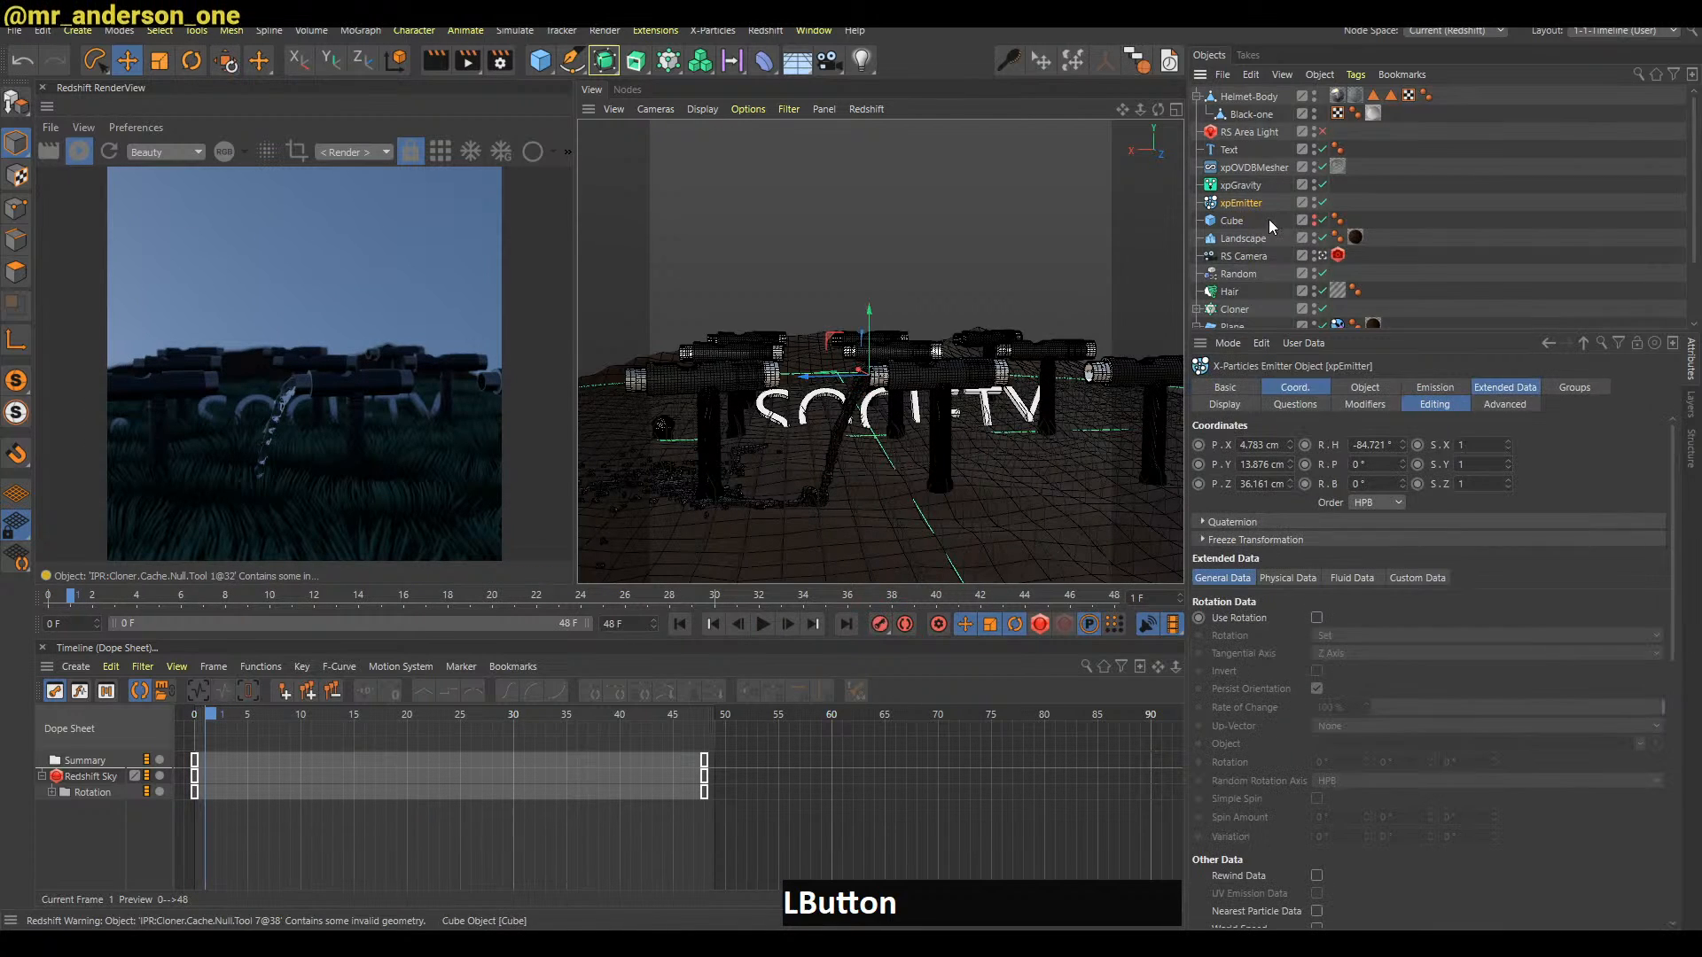
key("b")
key("f")
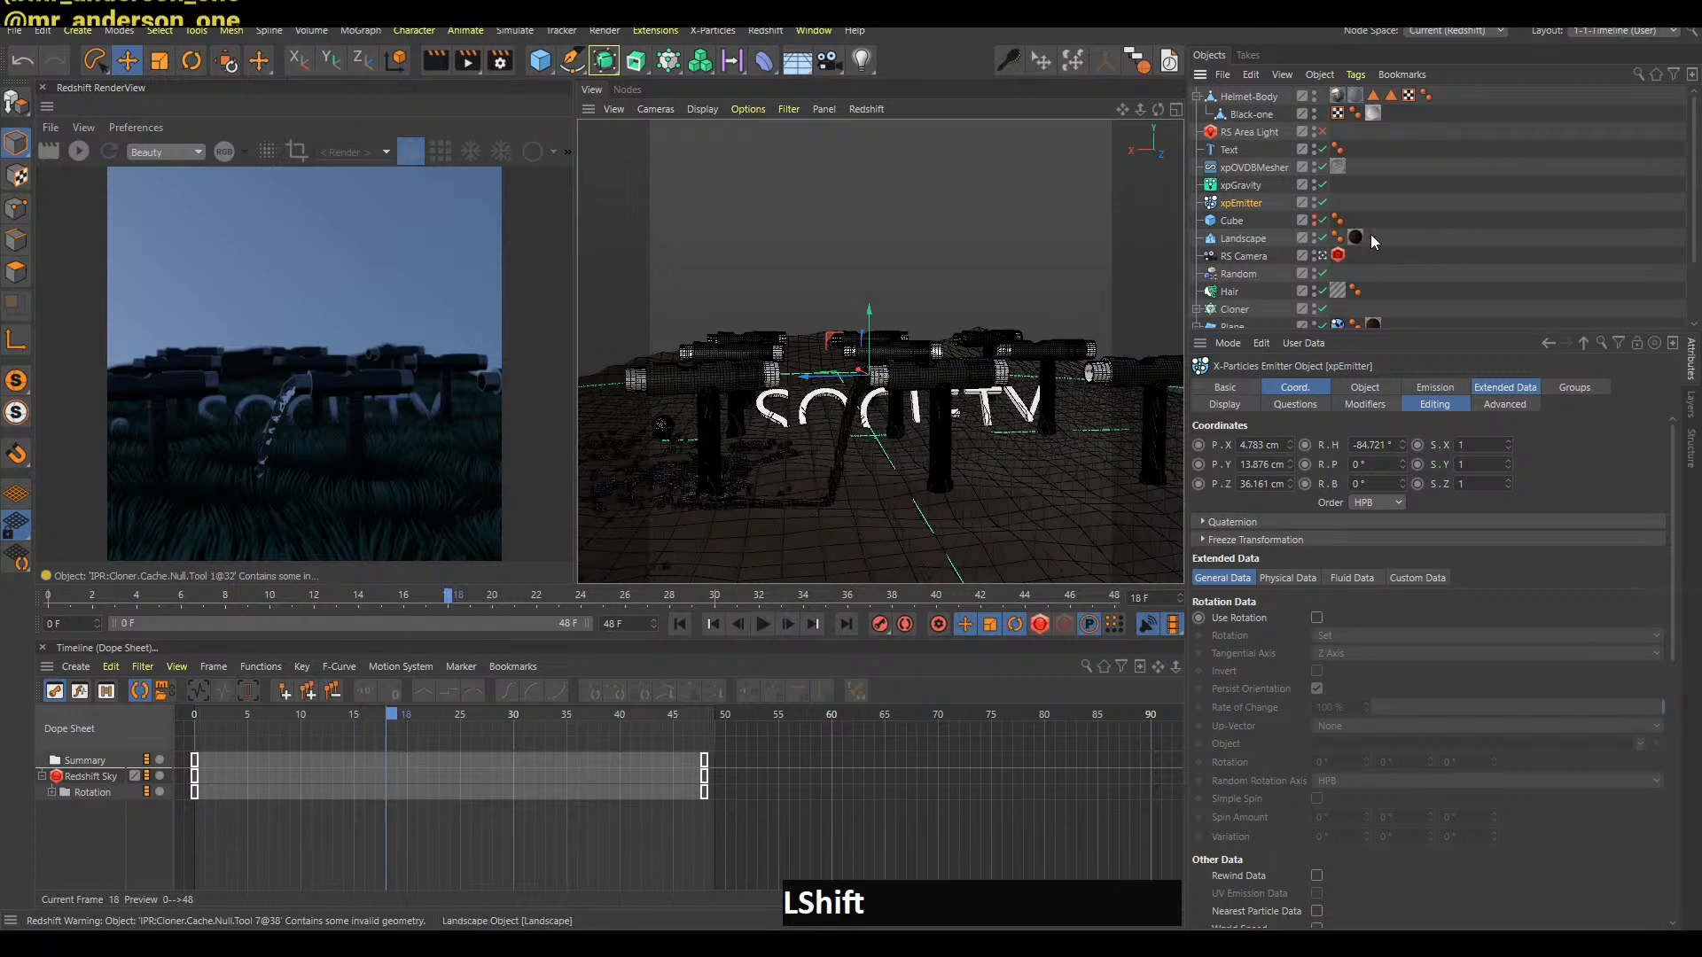
key("shift+a")
Disable dynamics on the Hair object
left_click(1236, 292)
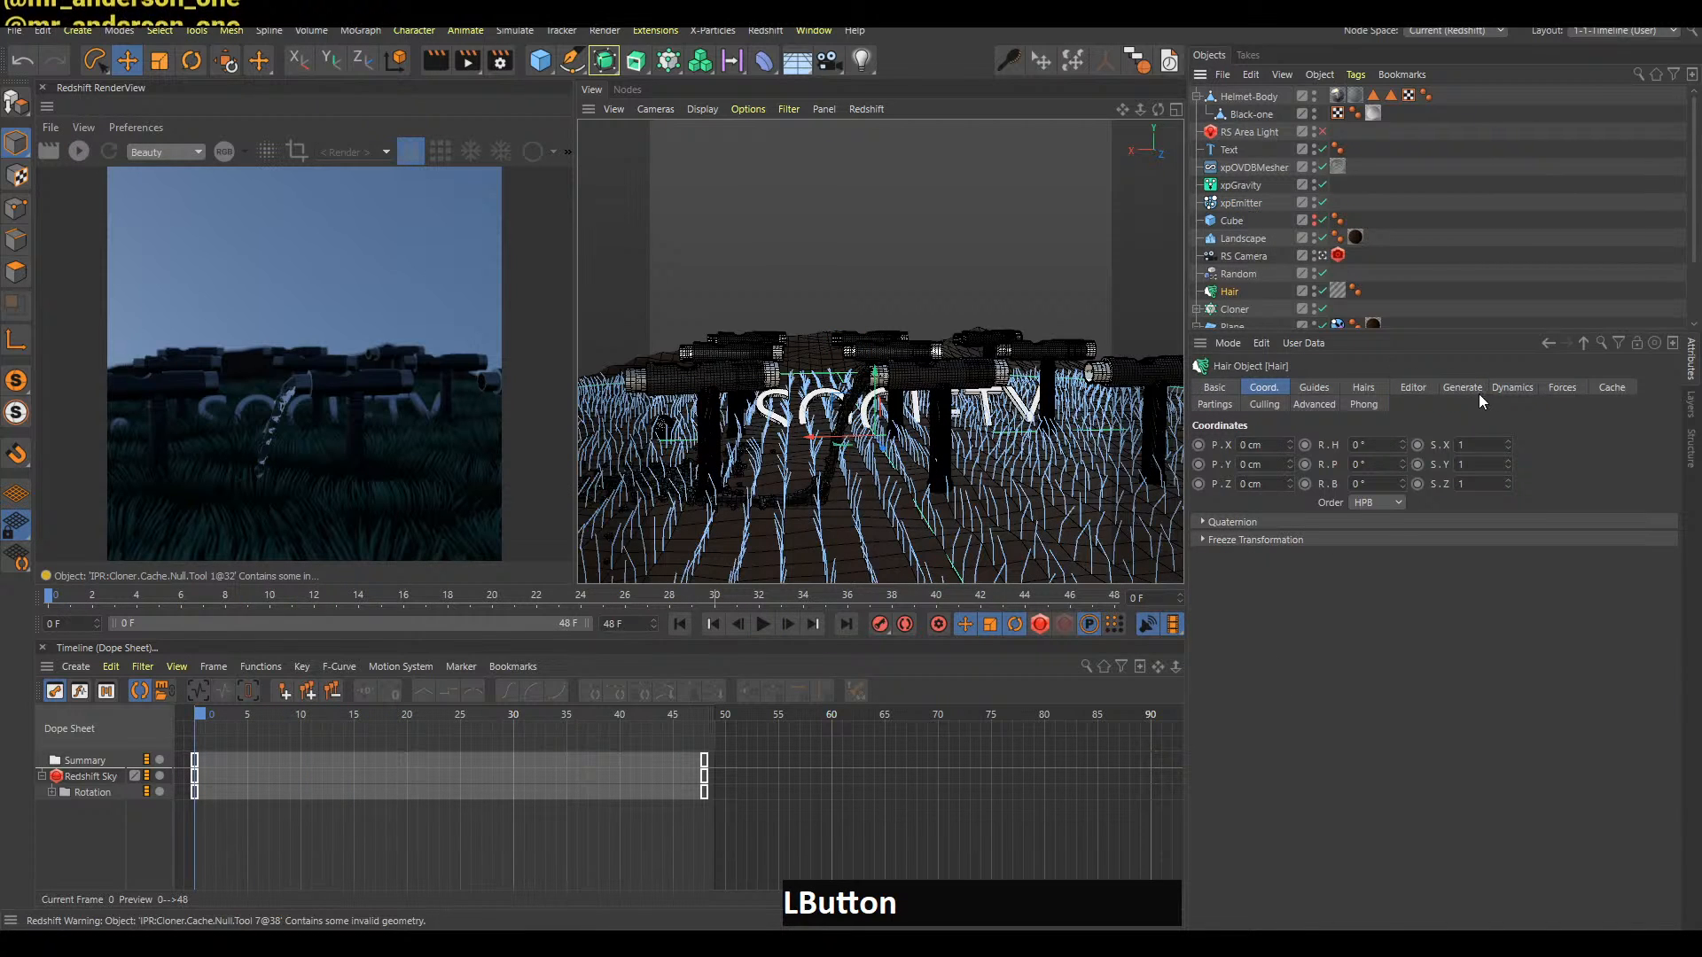
left_click(1509, 390)
left_click(1250, 443)
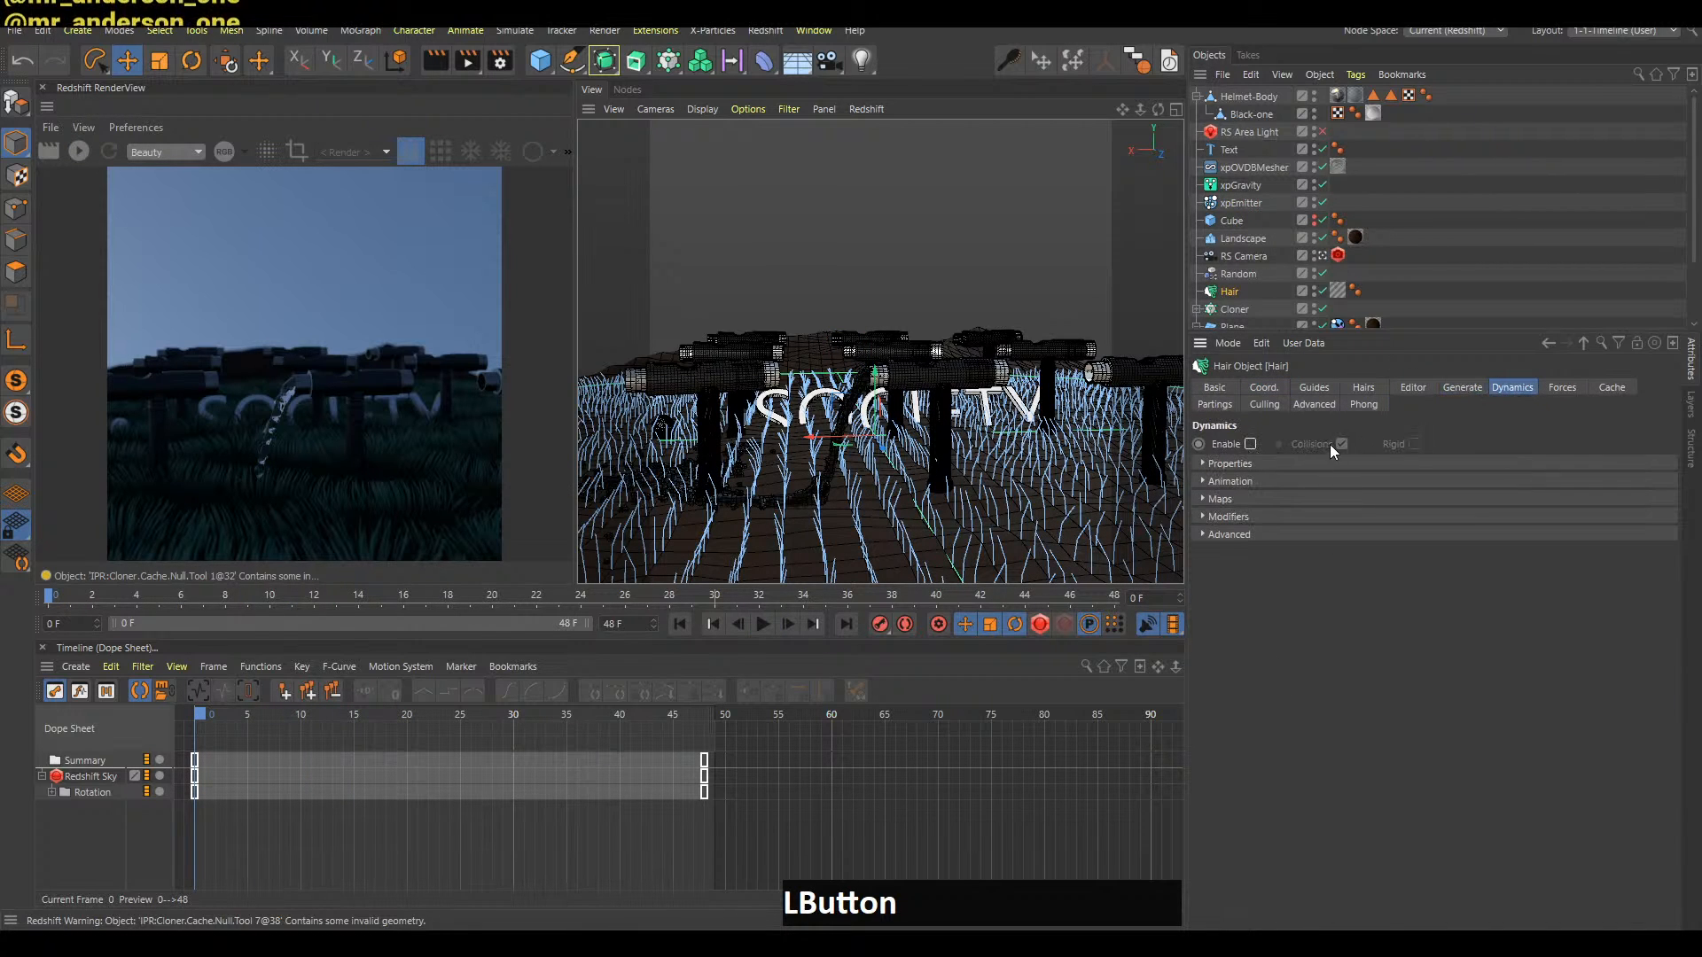
Play the animation from the first frame, restart the live Redshift render, and stop playback after another run
left_click(1423, 252)
key("shift+a")
key("f")
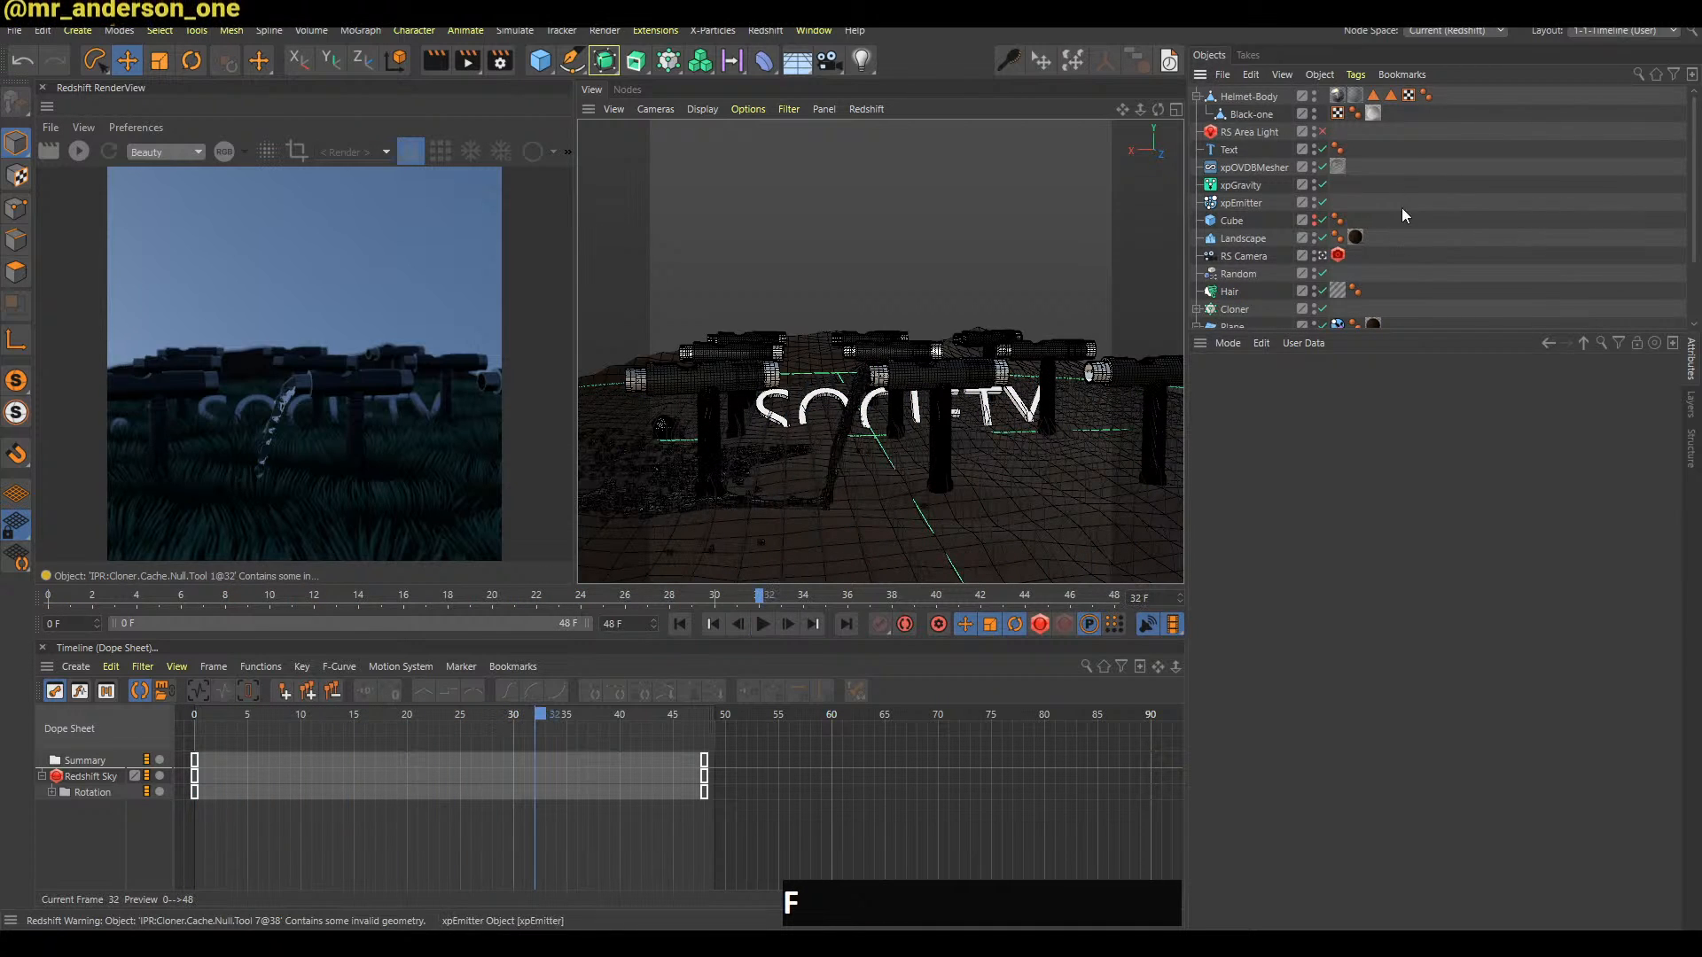
key("b")
left_click(1439, 214)
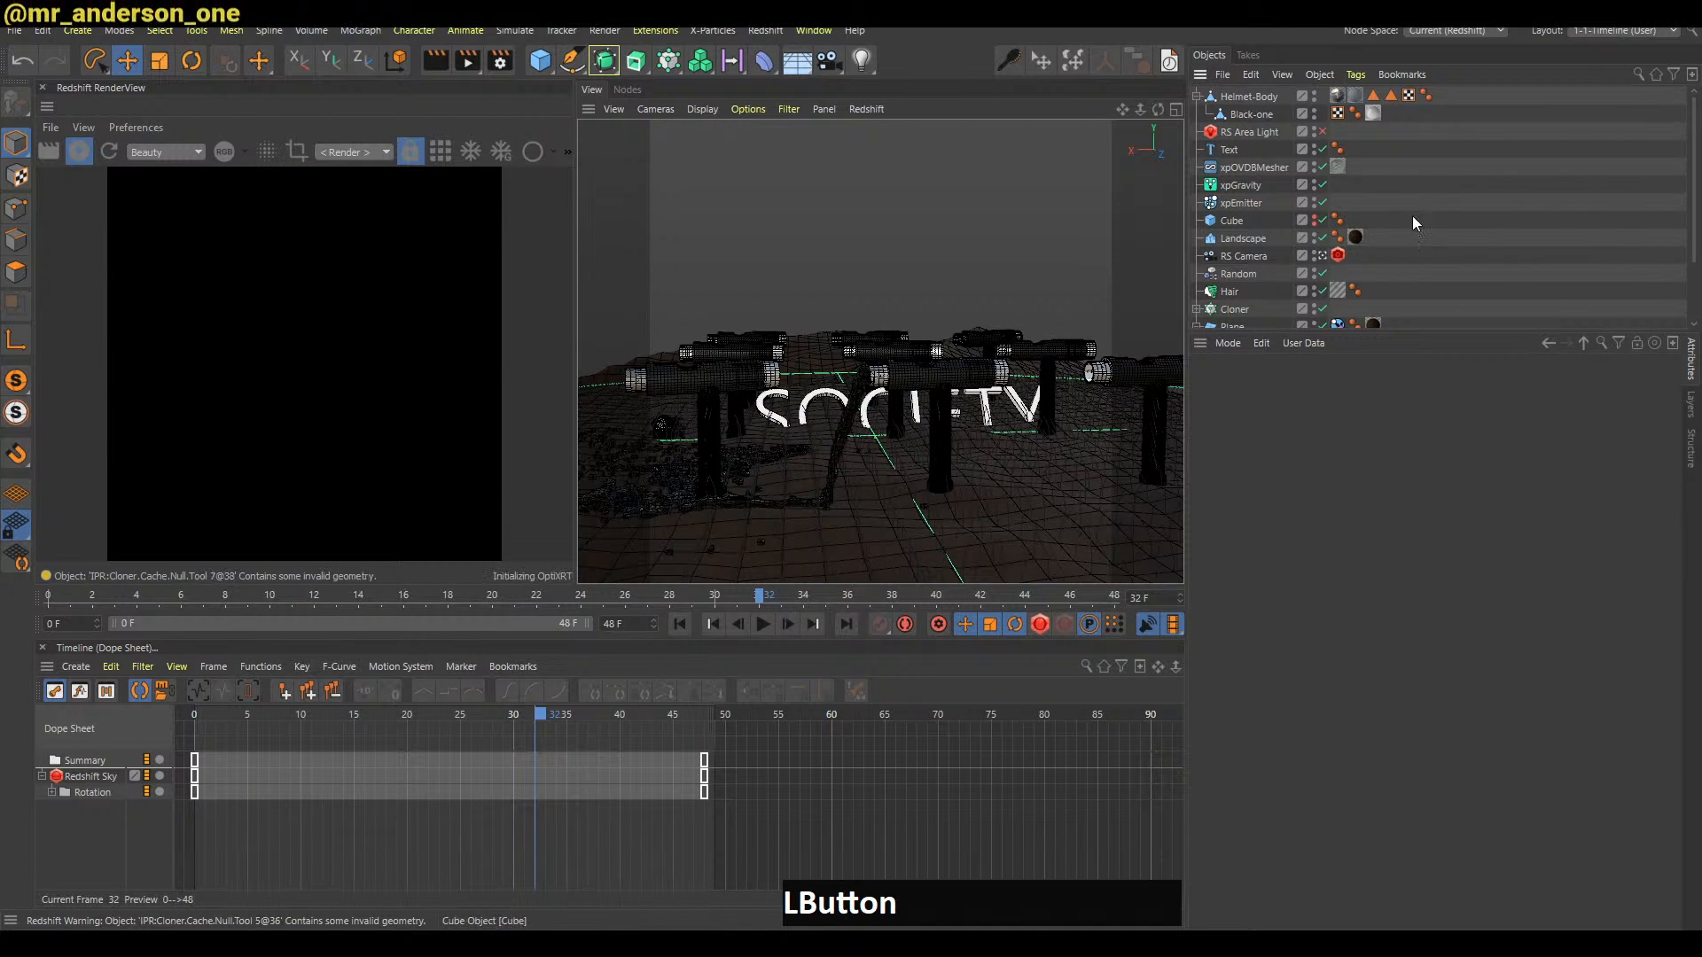
key("f")
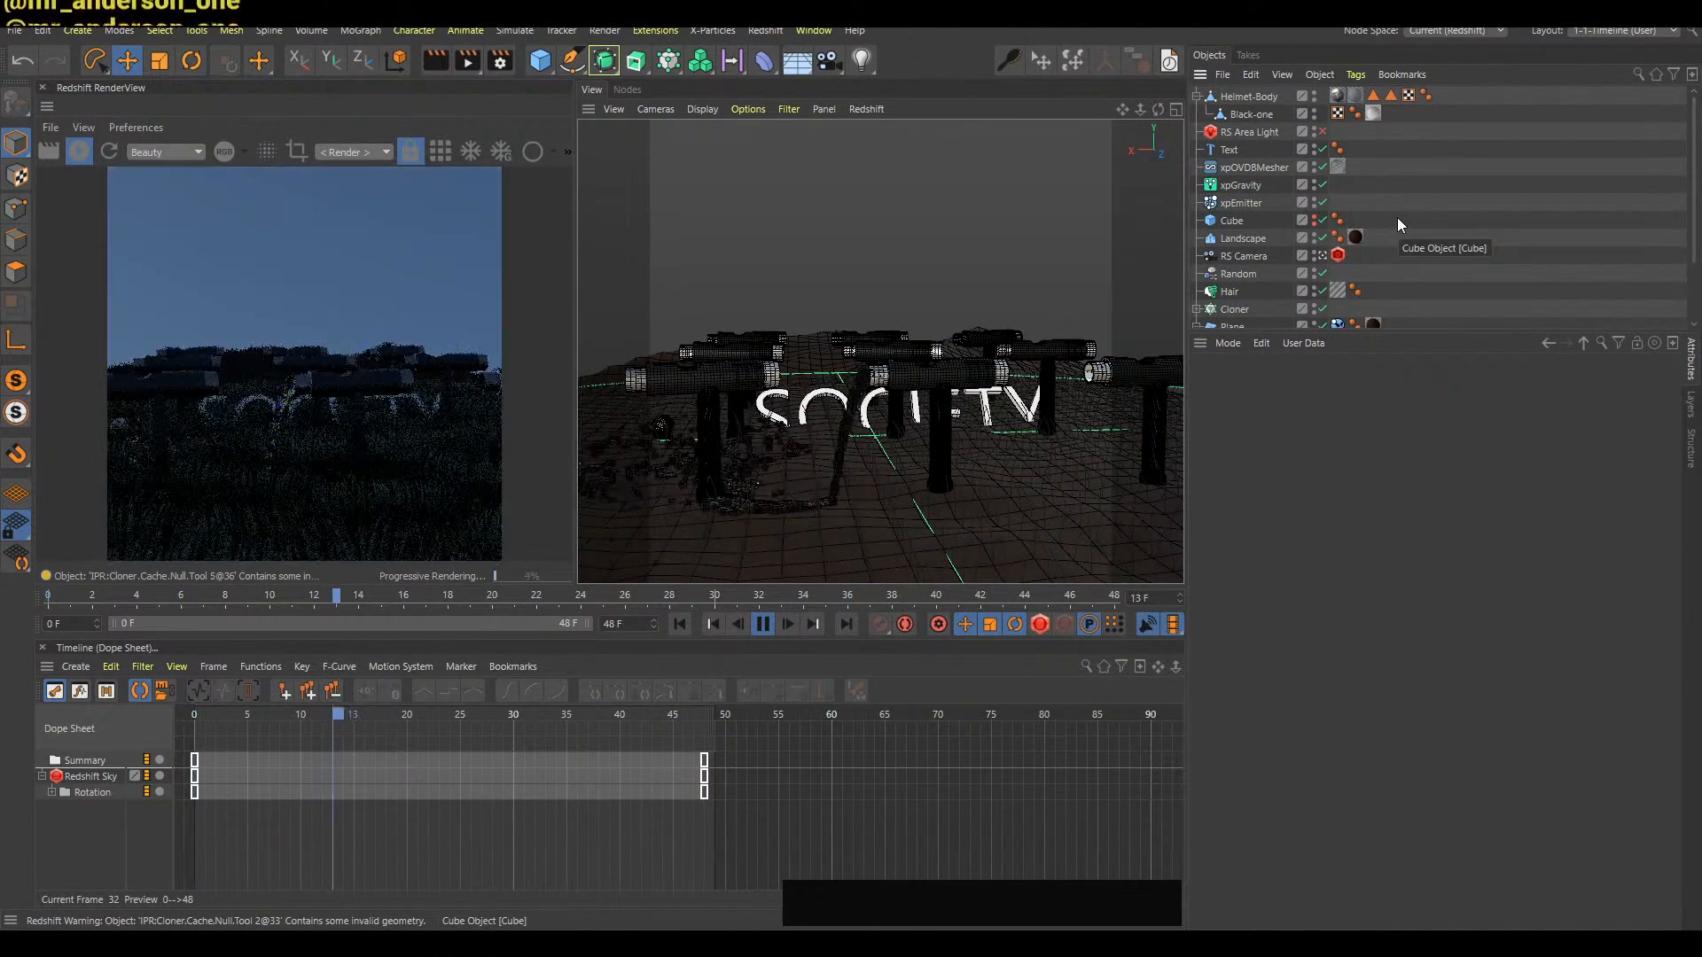
key("f")
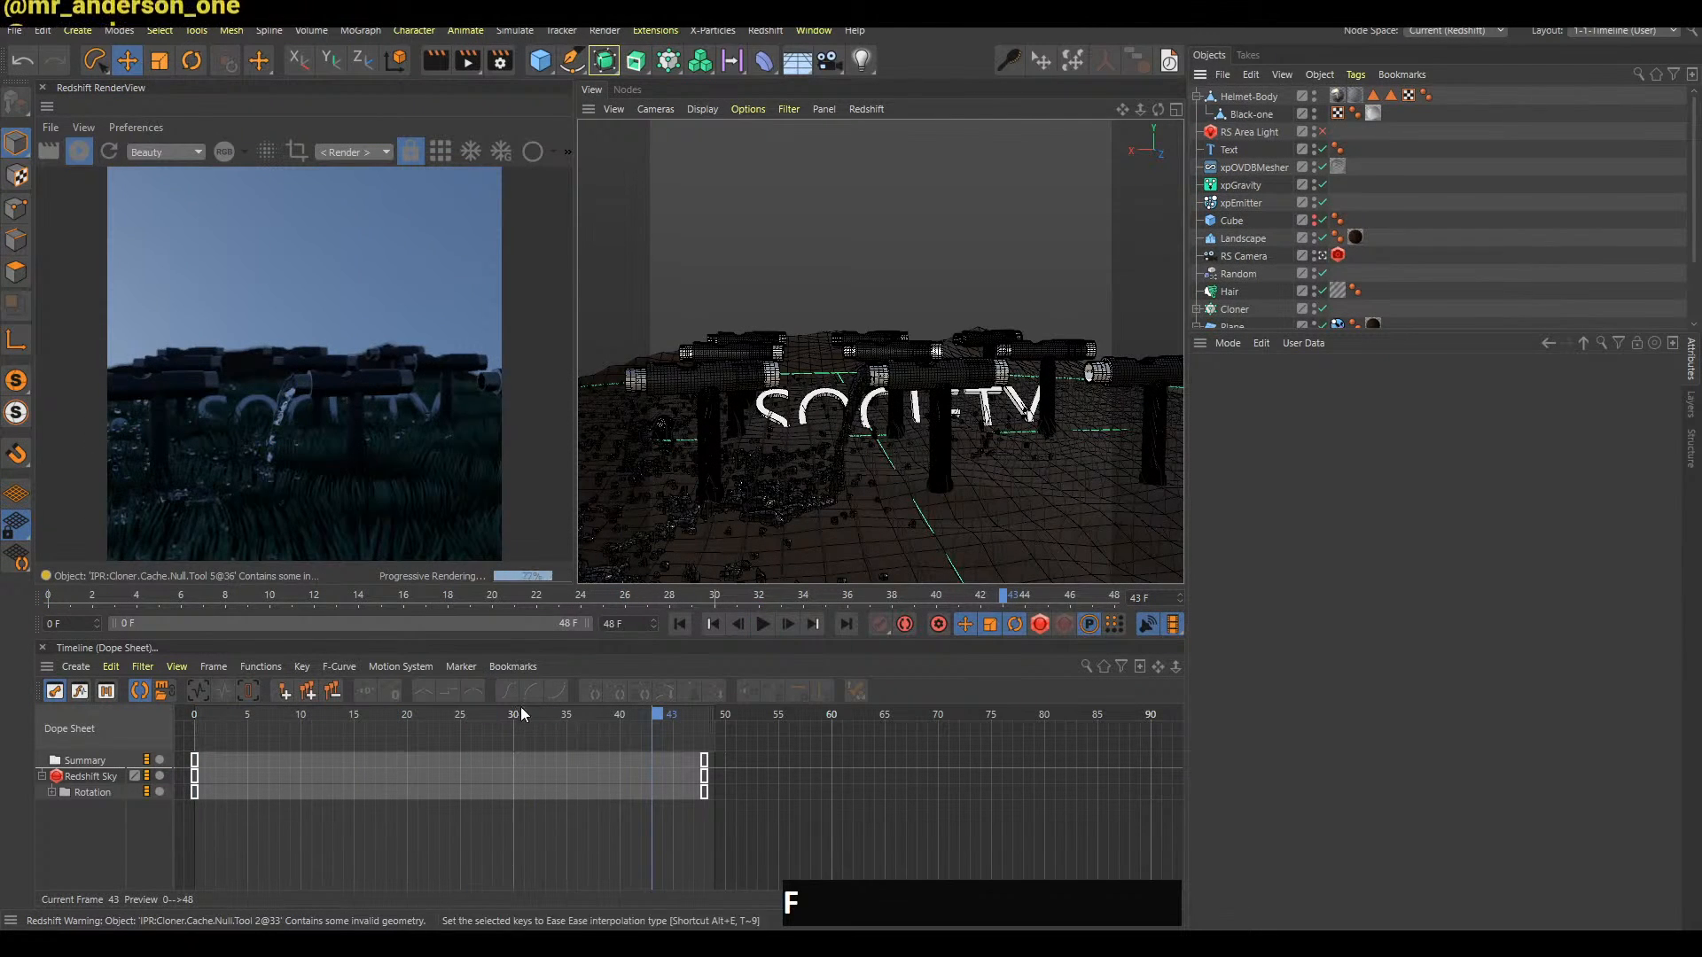
Go back through the frames to frame 19 and add a rotation key for the Redshift Sky there
left_click(1362, 278)
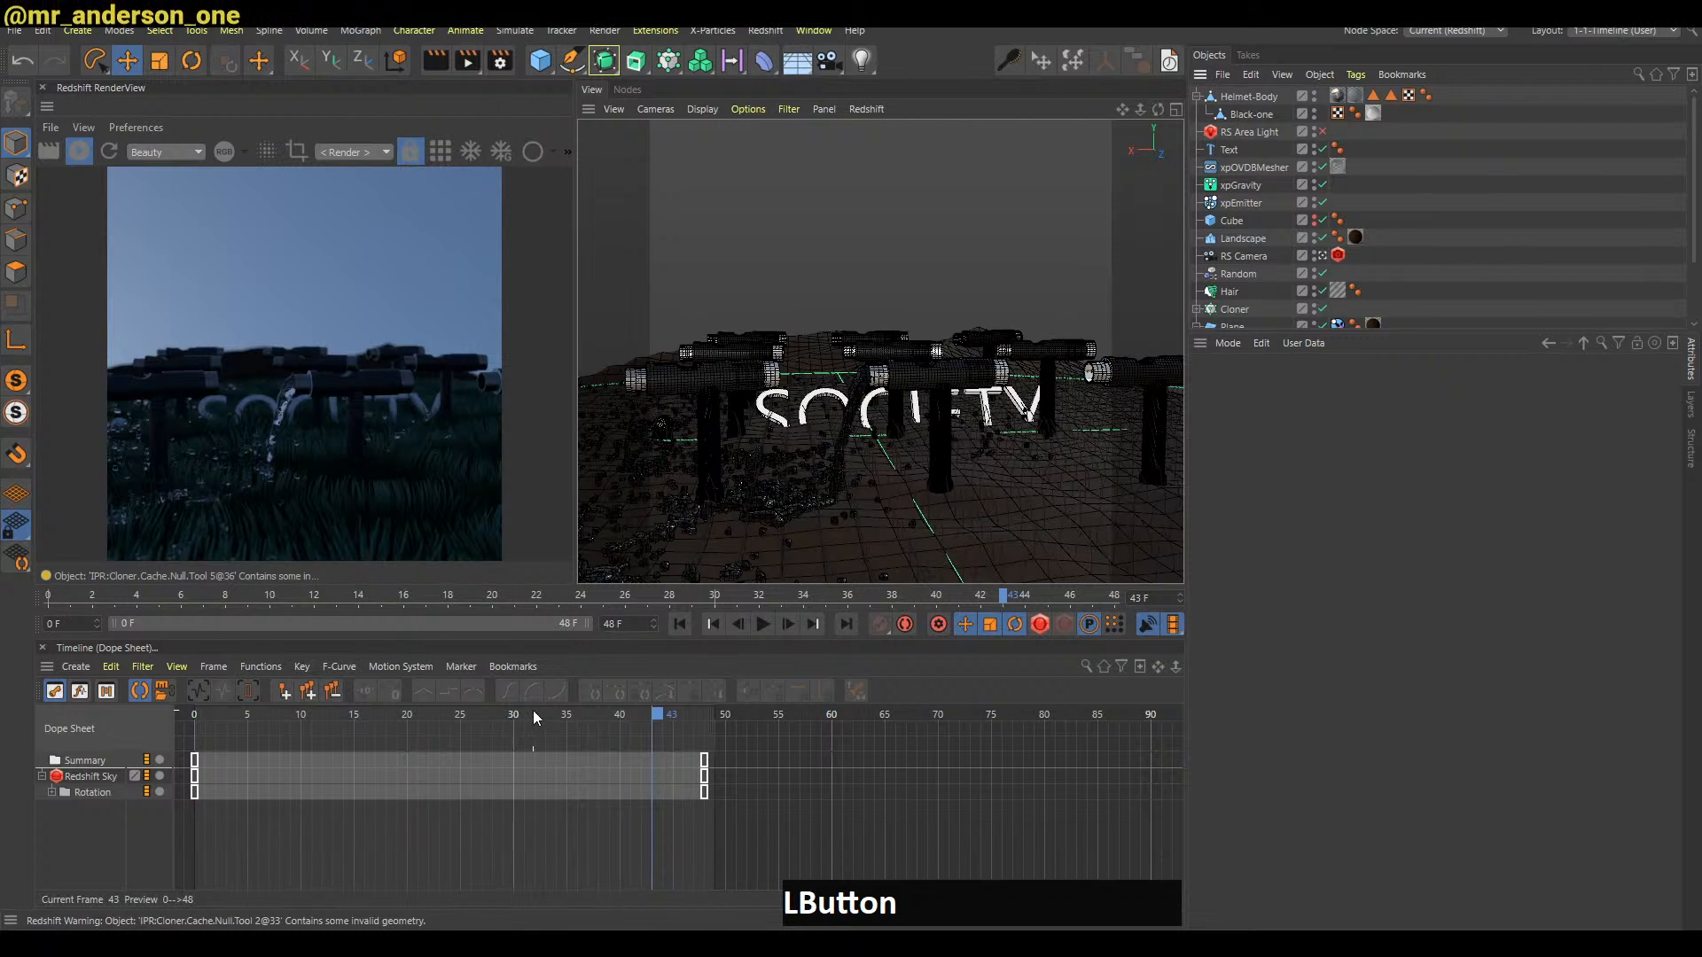
left_click_drag(533, 712, 496, 727)
key("b")
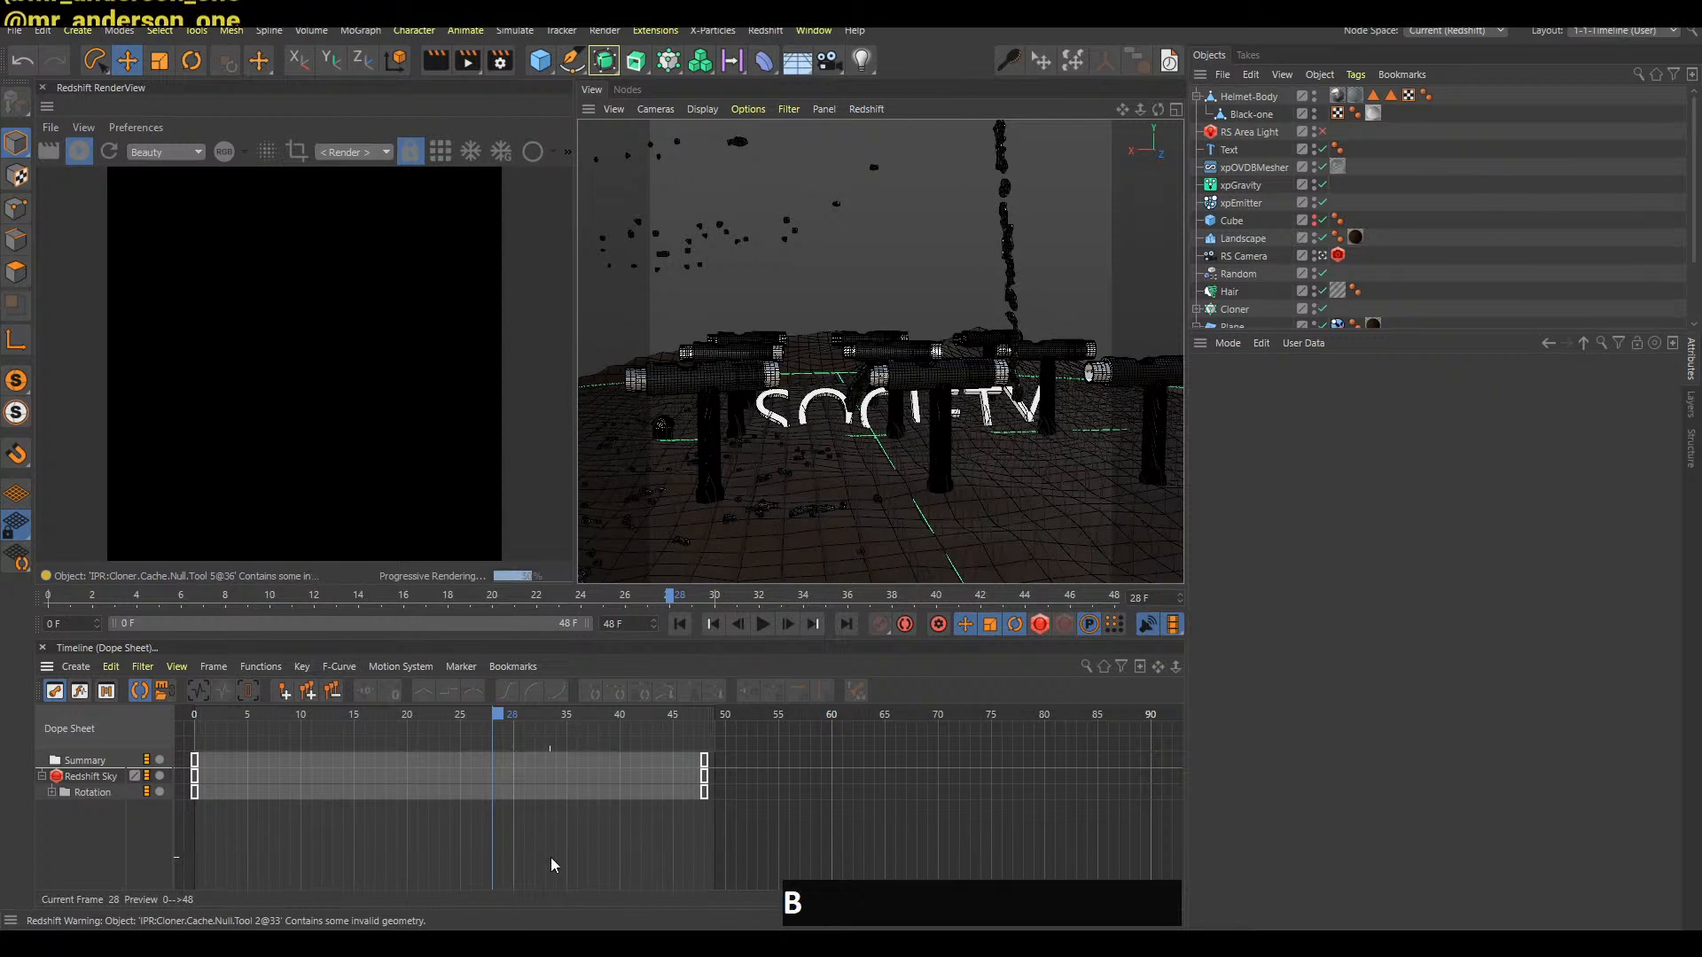
key("shift+a")
left_click(488, 715)
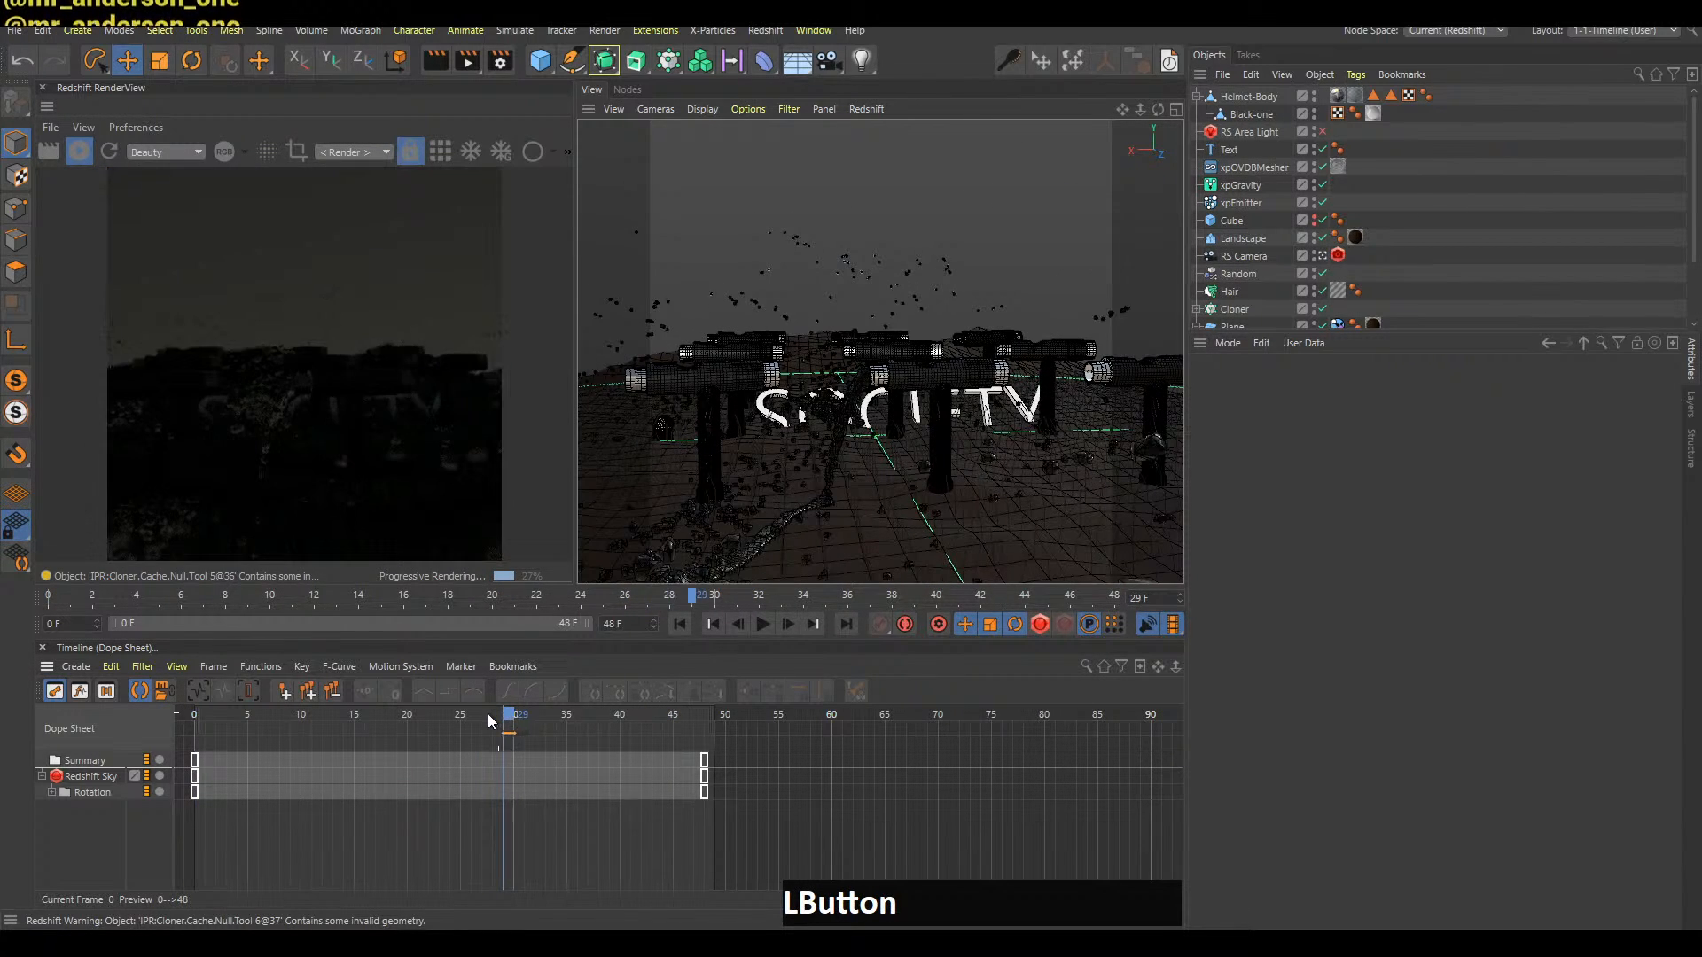
mouse_move(487, 714)
left_mouse_down()
mouse_move(454, 715)
mouse_move(484, 720)
left_mouse_up()
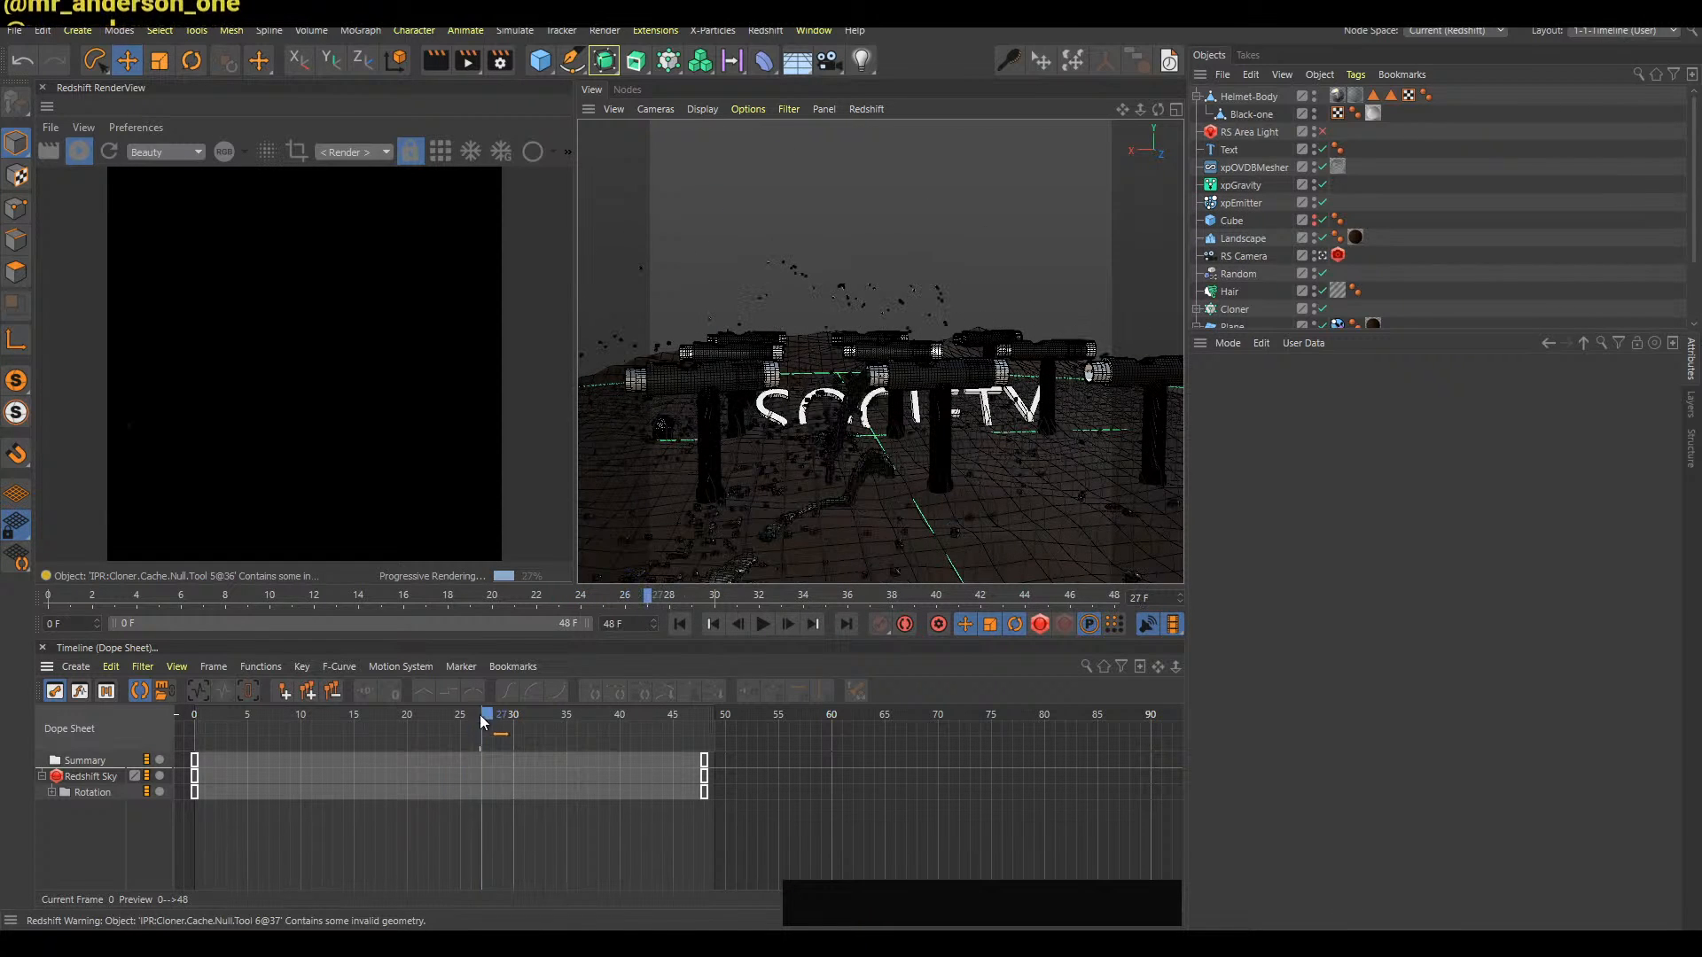
key("a")
key("a")
key("a")
key("a")
key("a")
key("a")
key("a")
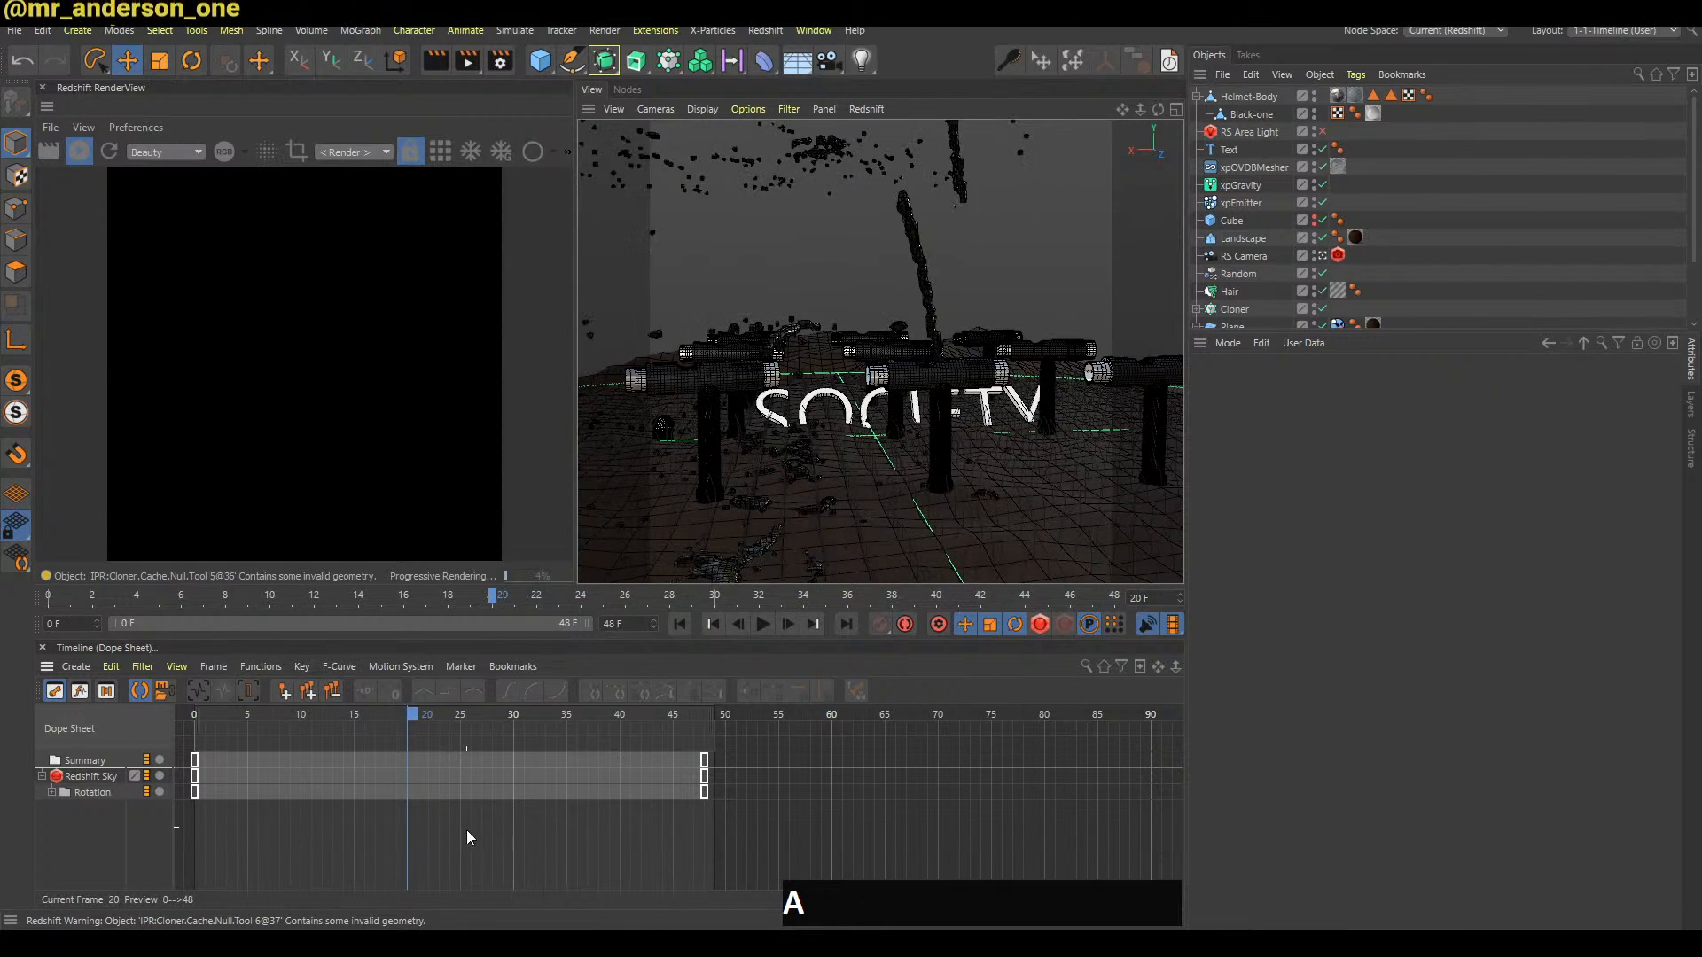
key("g")
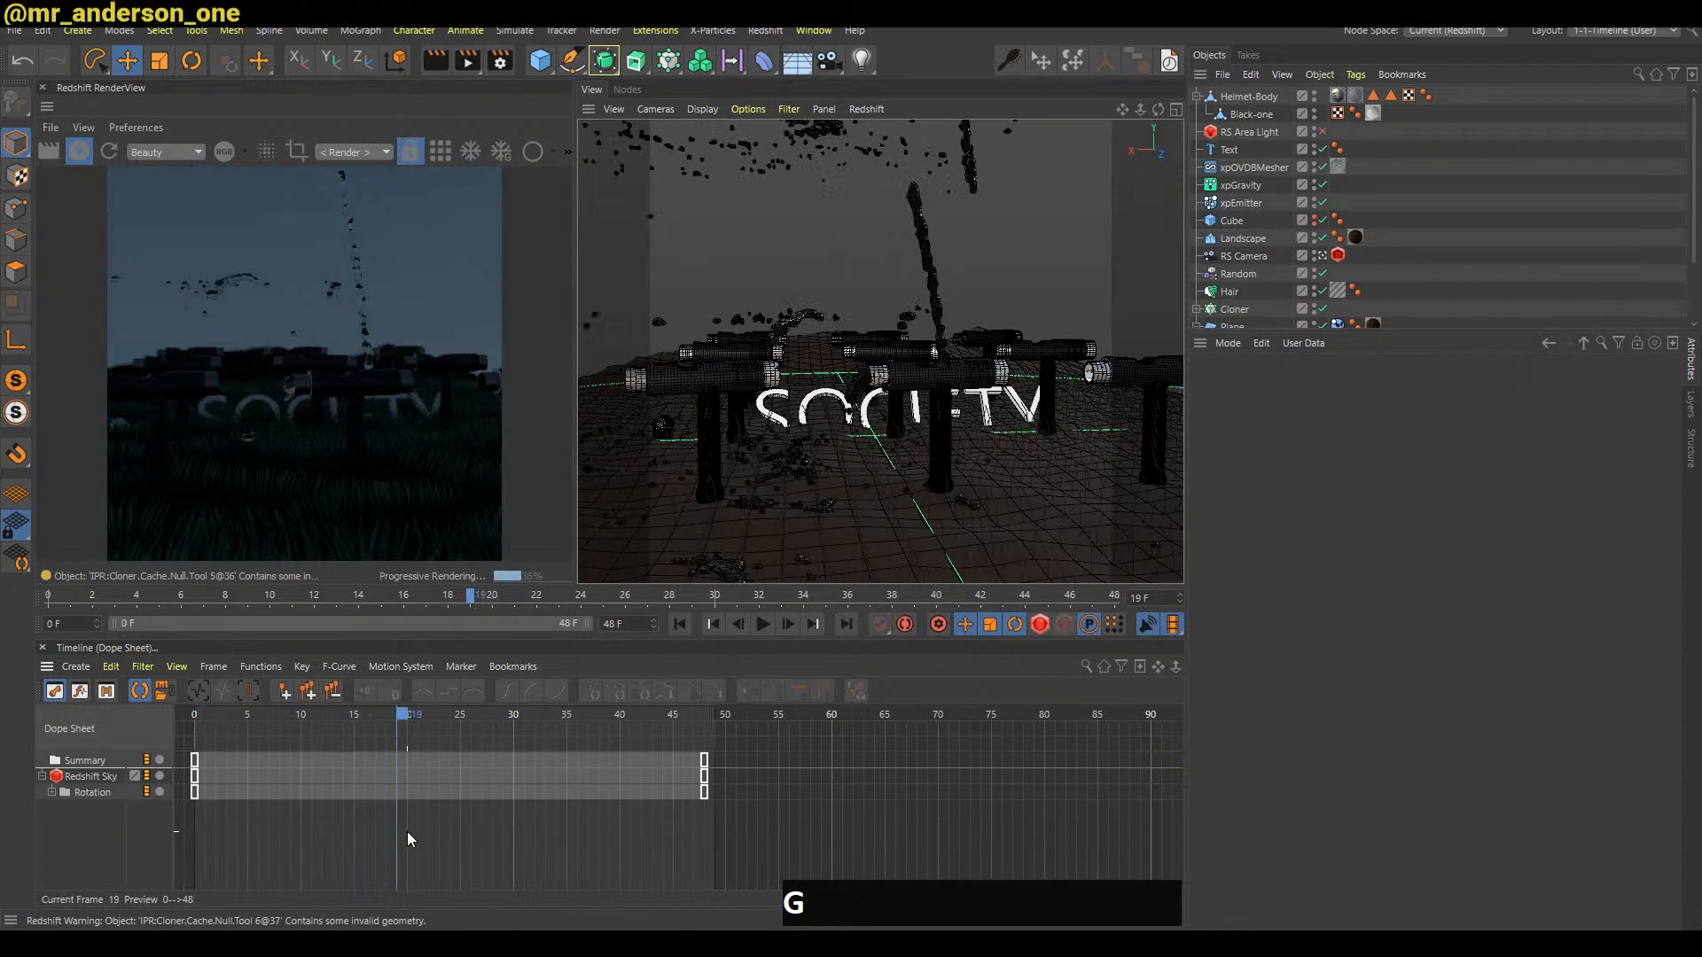
left_click(395, 792, "ctrl")
Check the sky light frame by frame in the live render and add another Redshift Sky rotation key at frame 28
key("g")
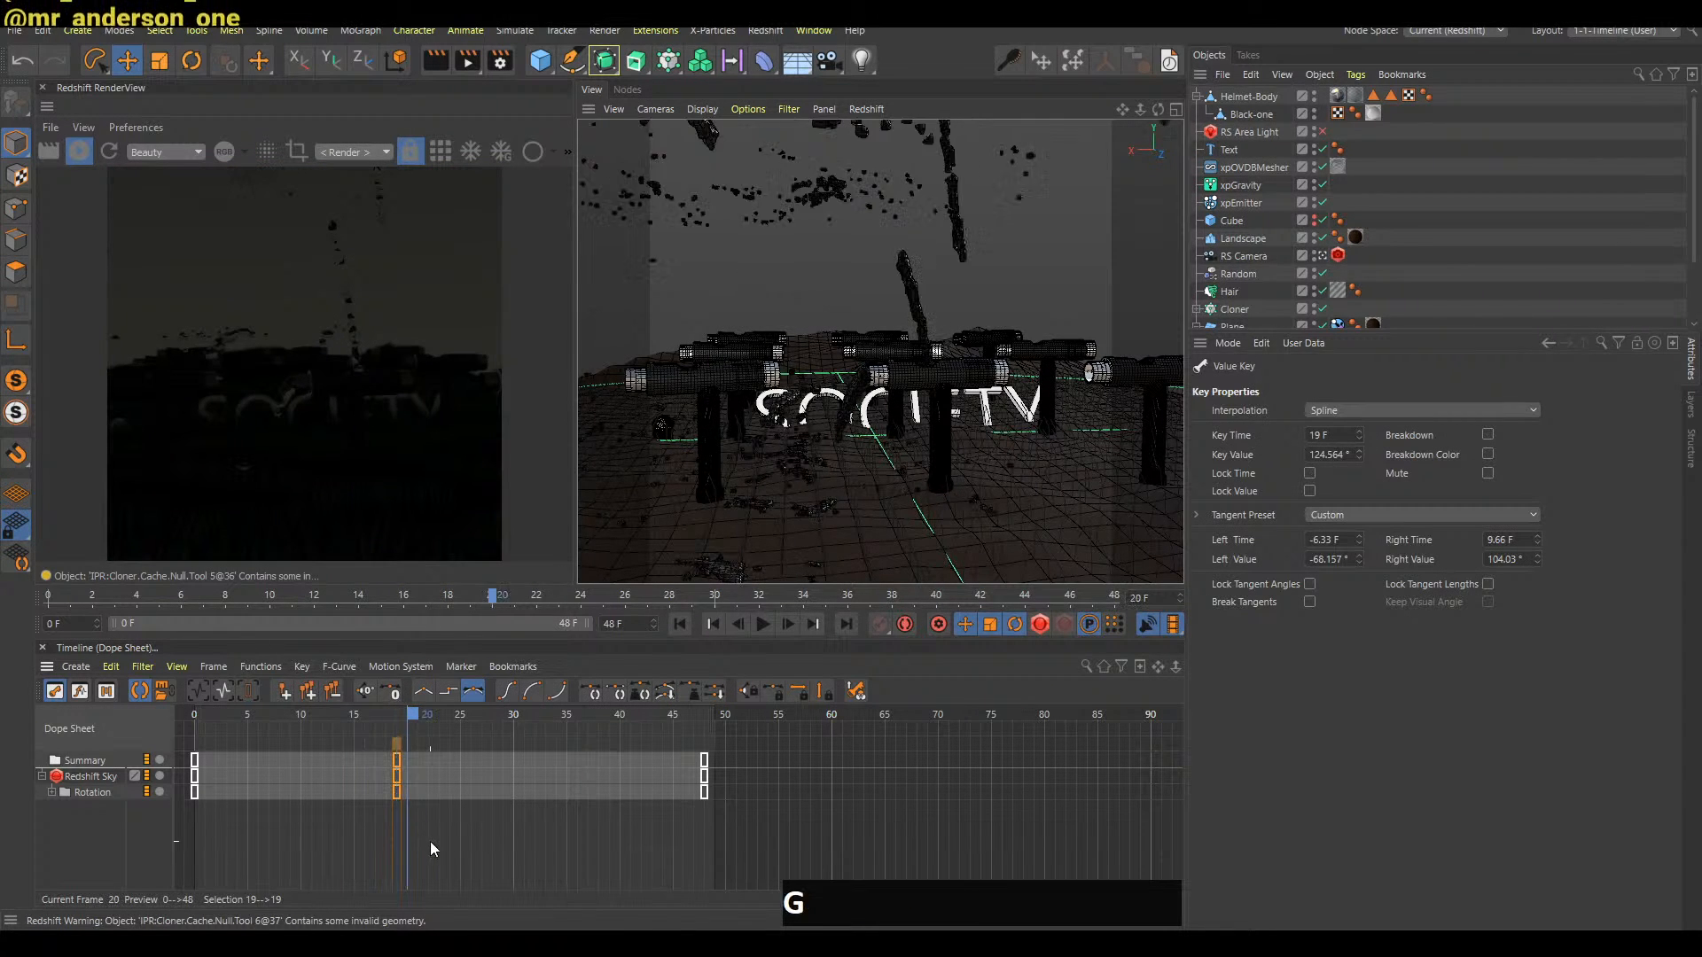
key("g")
key("g")
key("g")
key("g")
key("g")
key("g")
key("g")
key("g")
key("g")
key("g")
key("g")
key("g")
key("g")
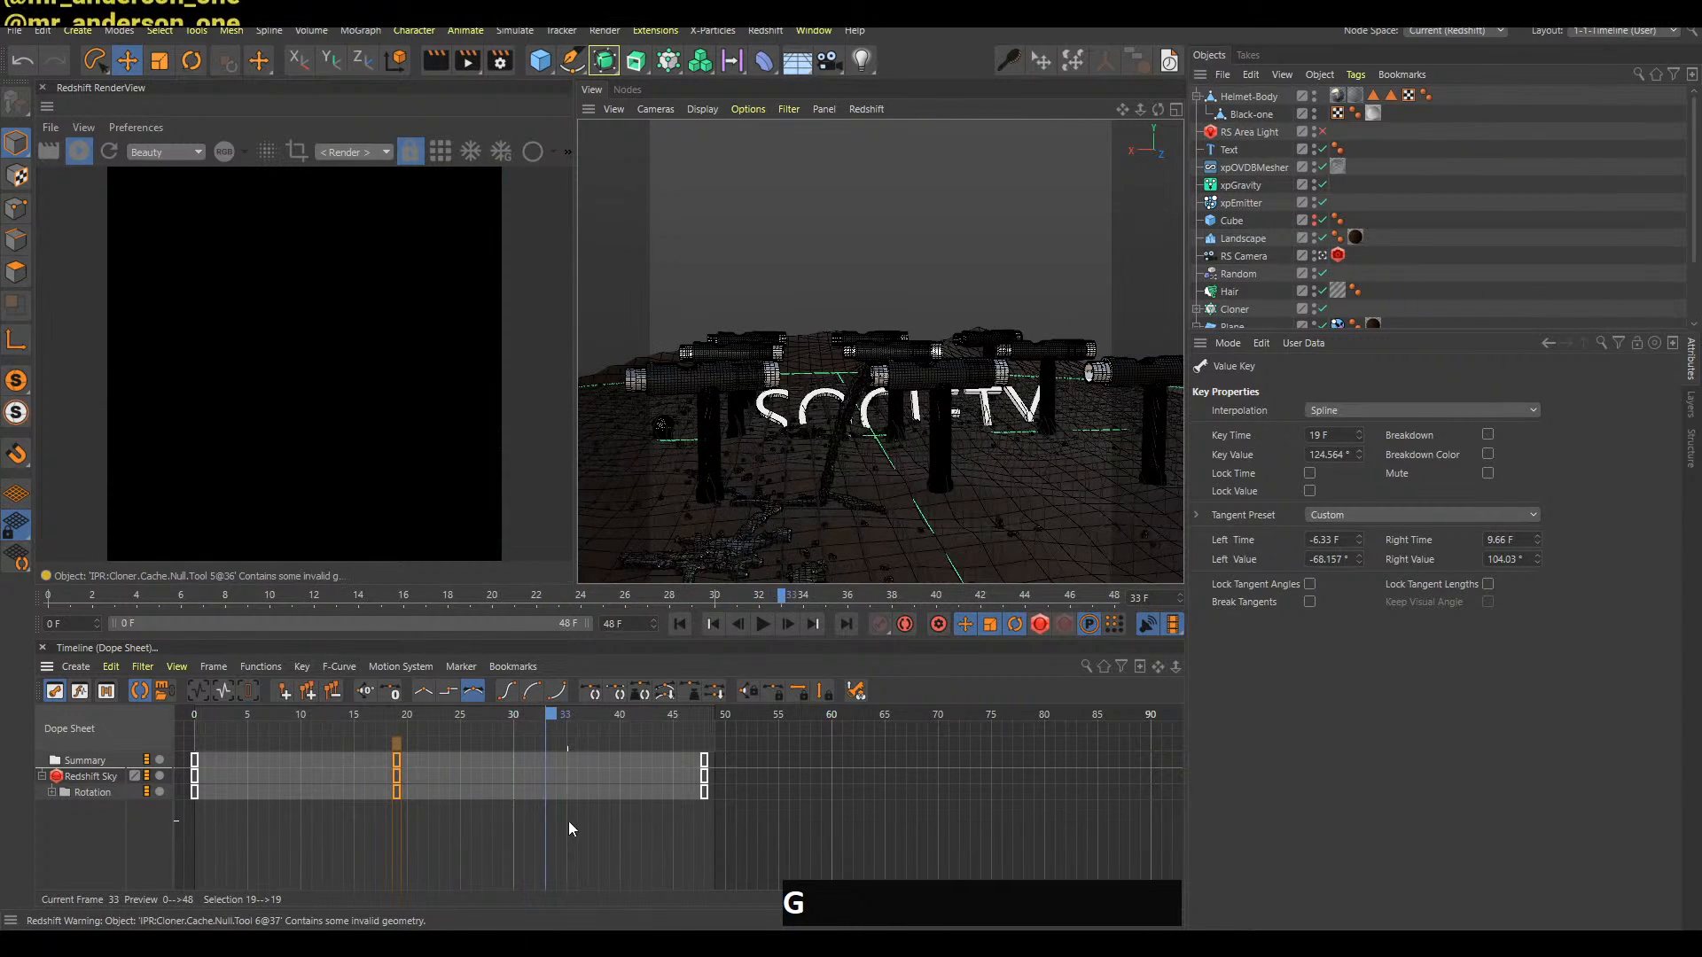
key("a")
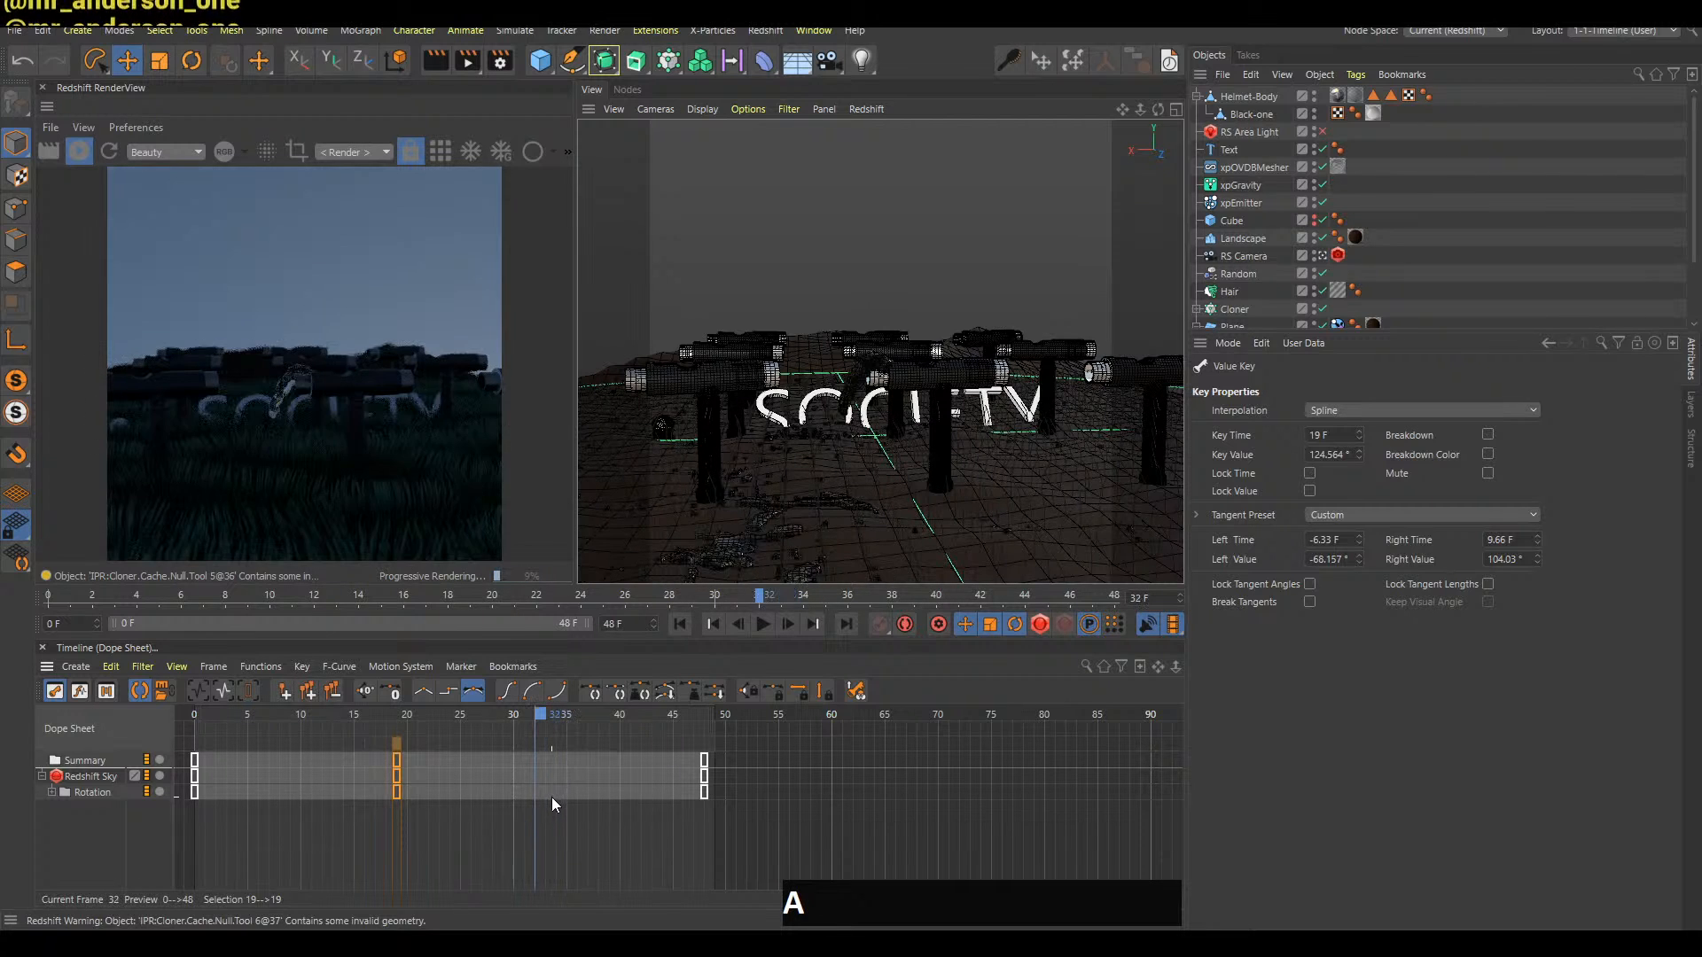
key("a")
key("a")
key("a")
key("a")
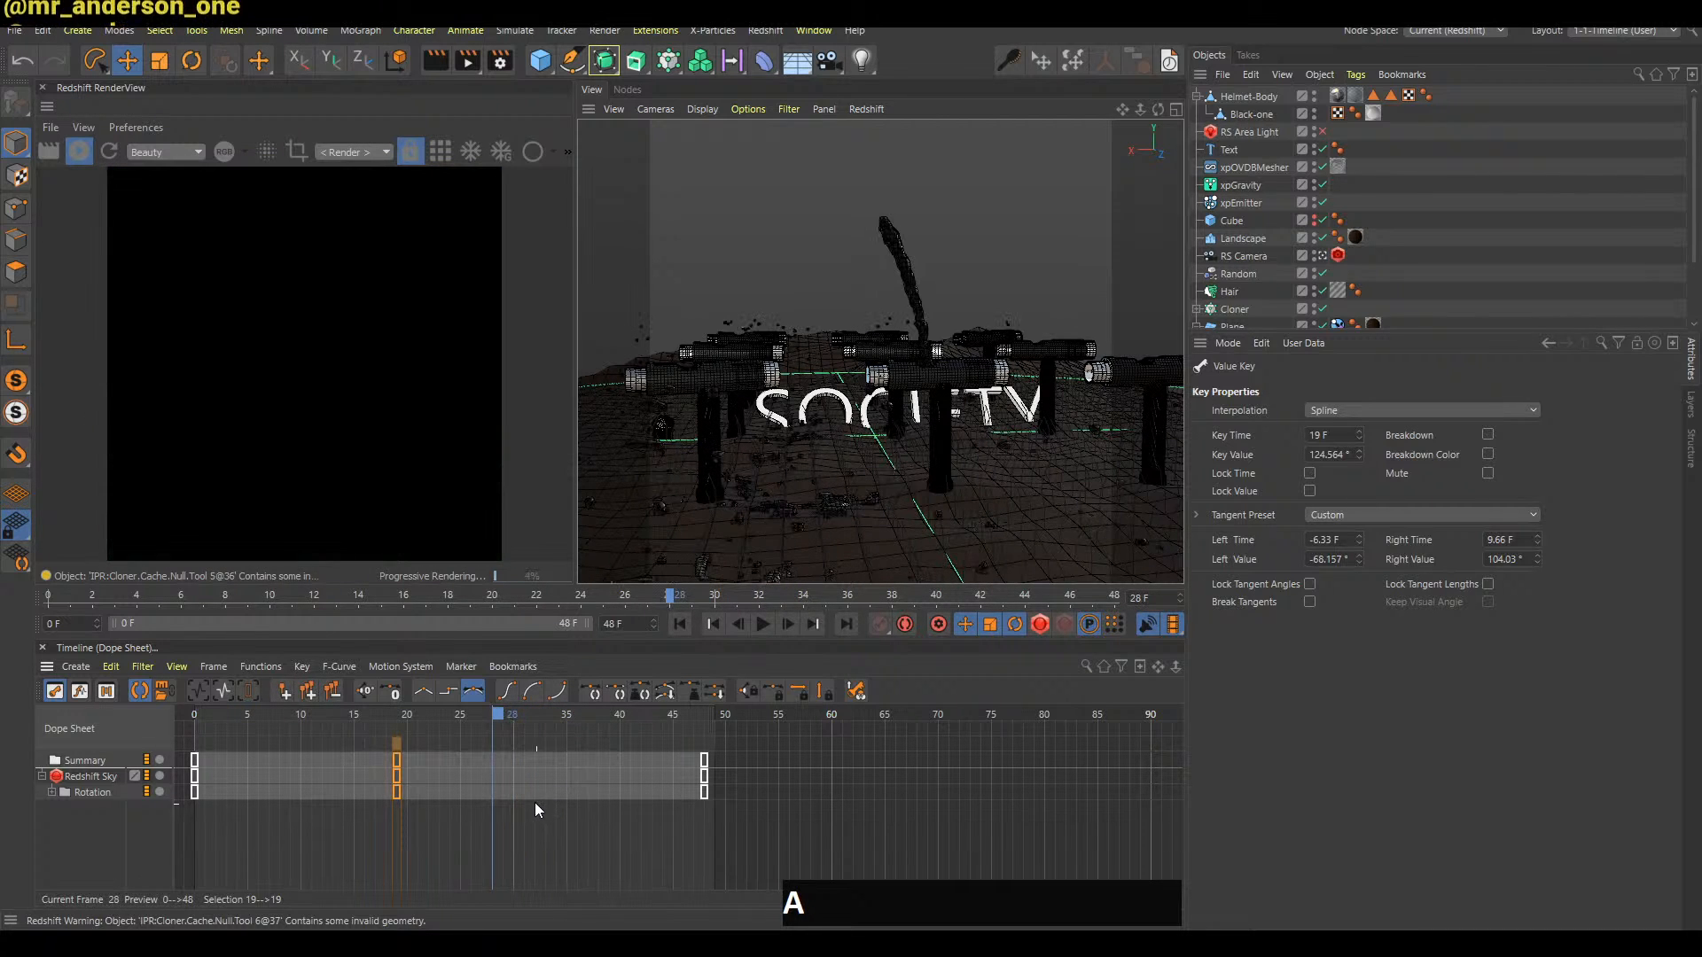
left_click(494, 792, "ctrl")
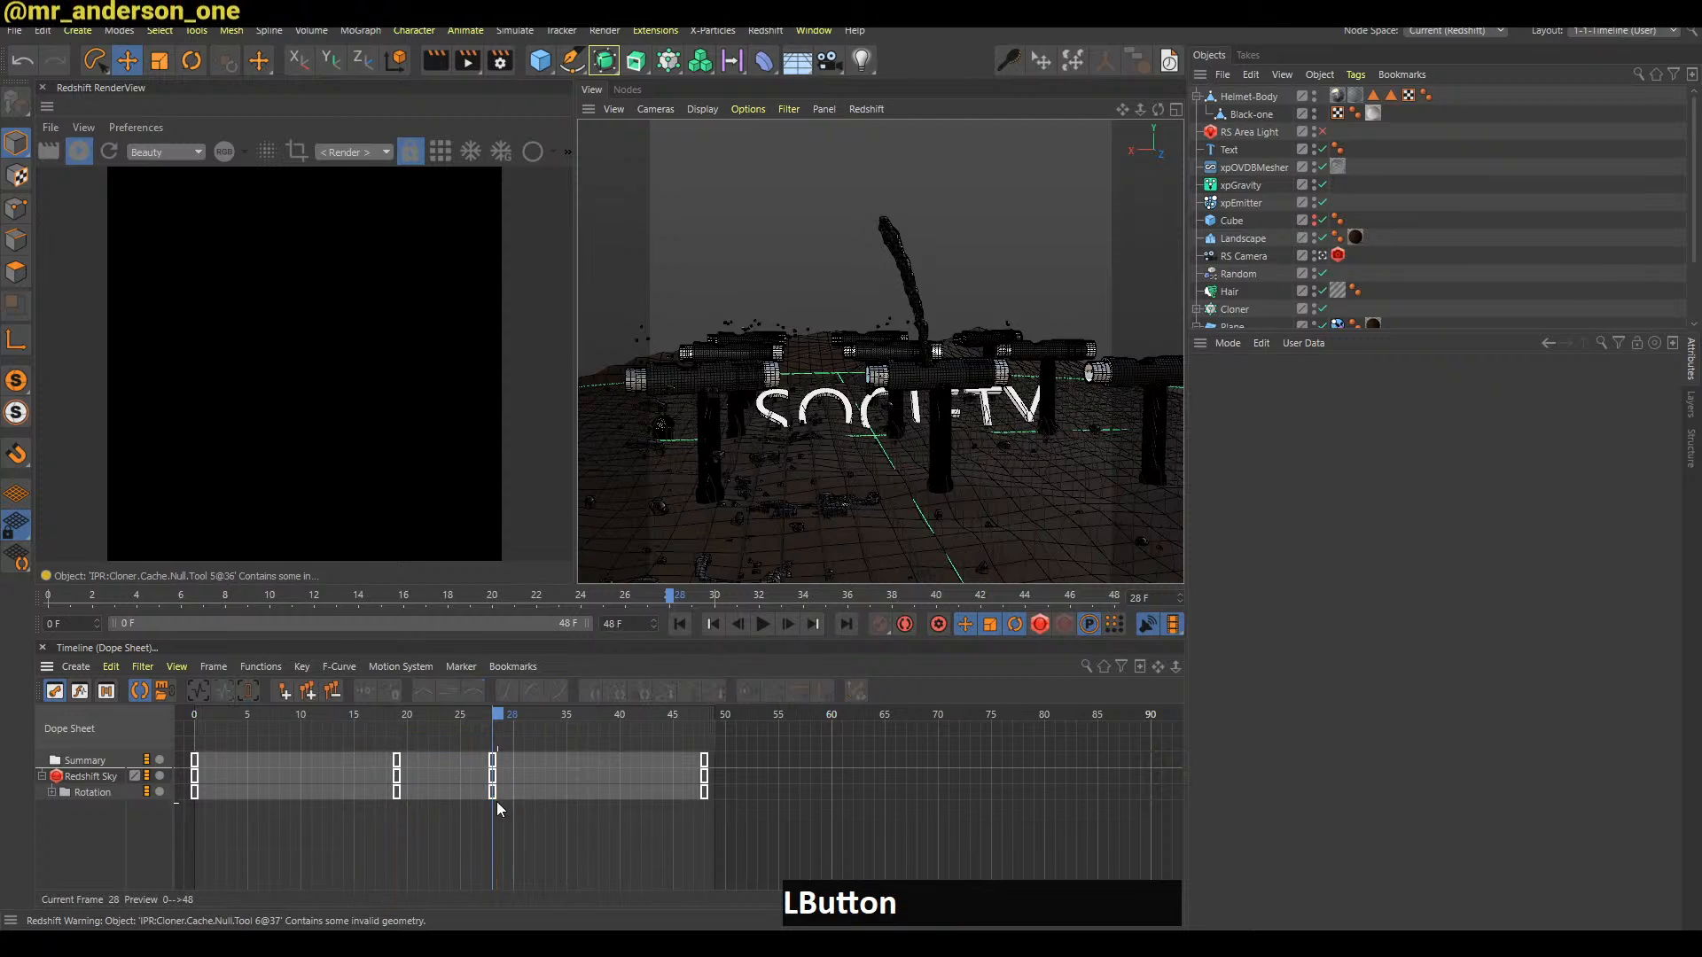
Shift the Redshift Sky keys at frames 28 and 48 together to frames 20 and 40
left_click_drag(491, 793, 709, 802)
left_click_drag(493, 791, 407, 793)
left_click(546, 792)
Examine the sky's light in the live render from frame 20 to frame 27
left_click(410, 710)
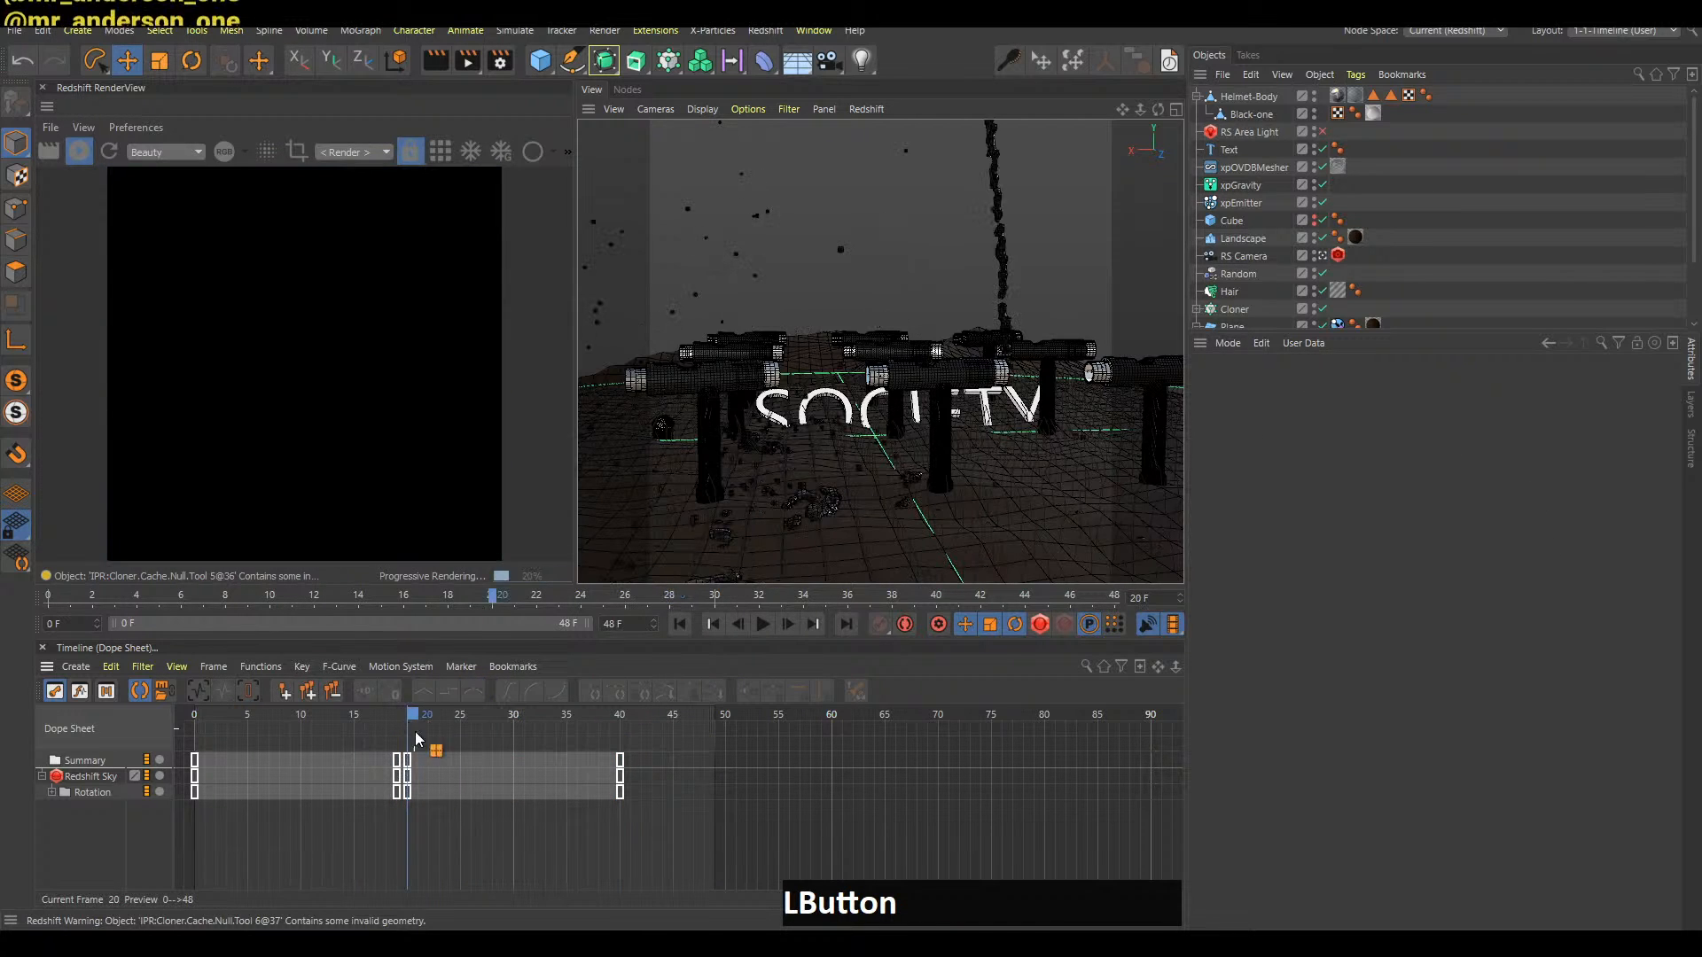
key("a")
key("g")
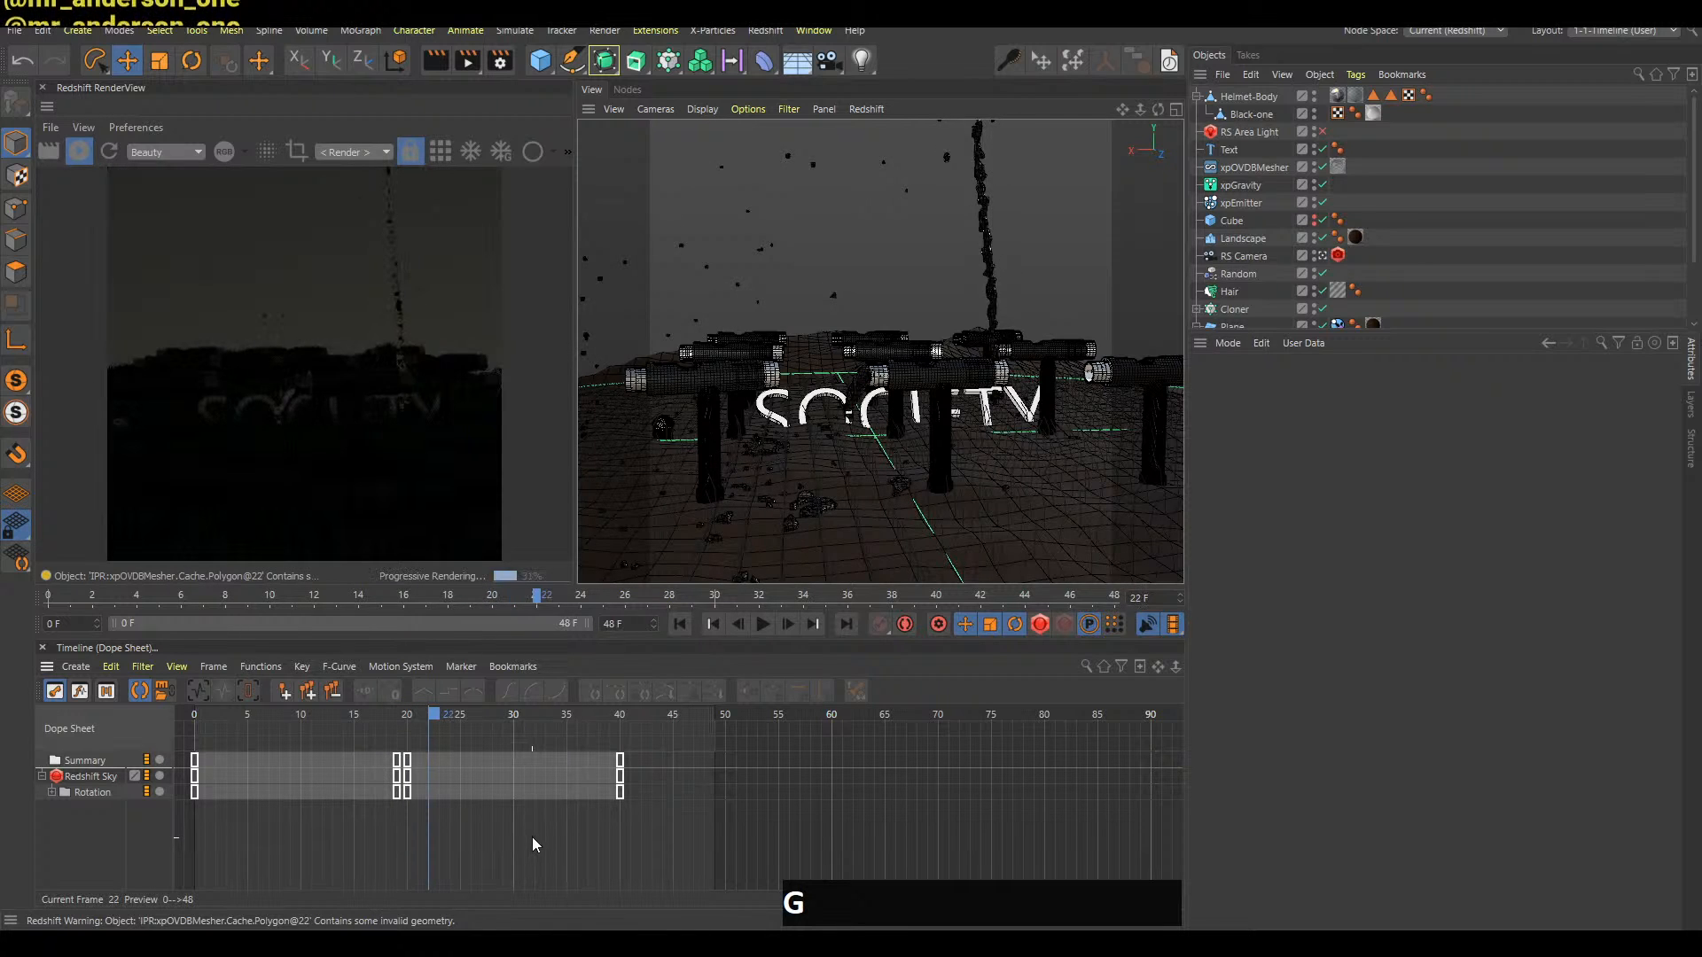
key("a")
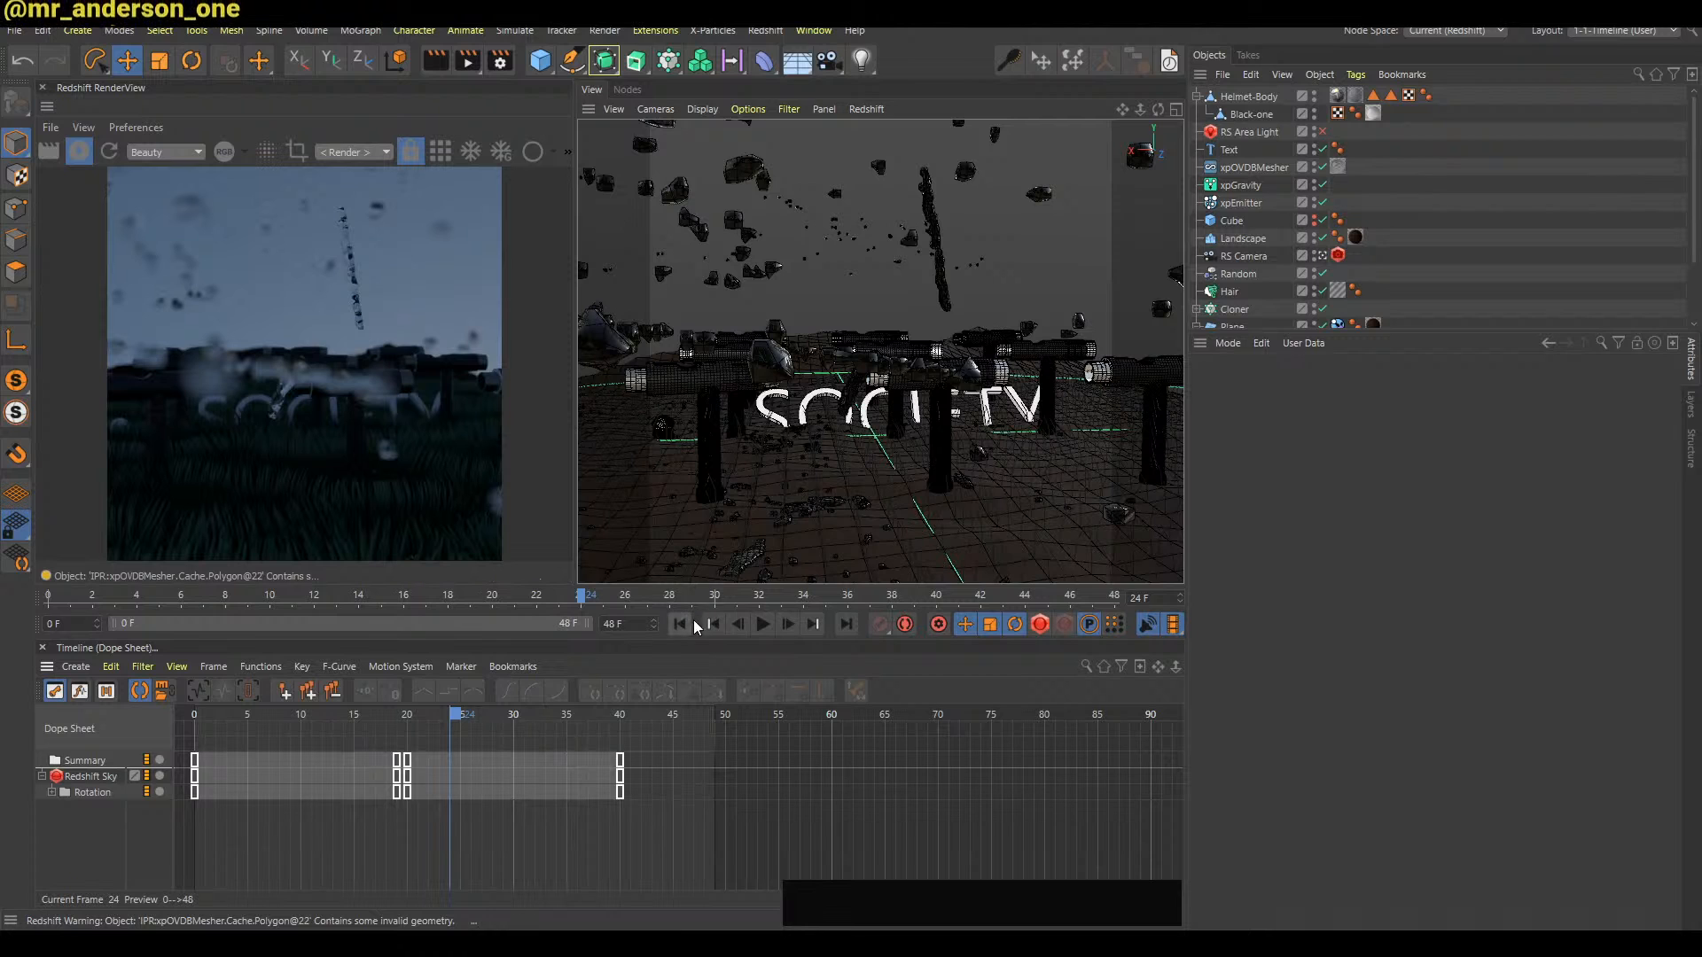
key("g")
key("g")
key("g")
key("g")
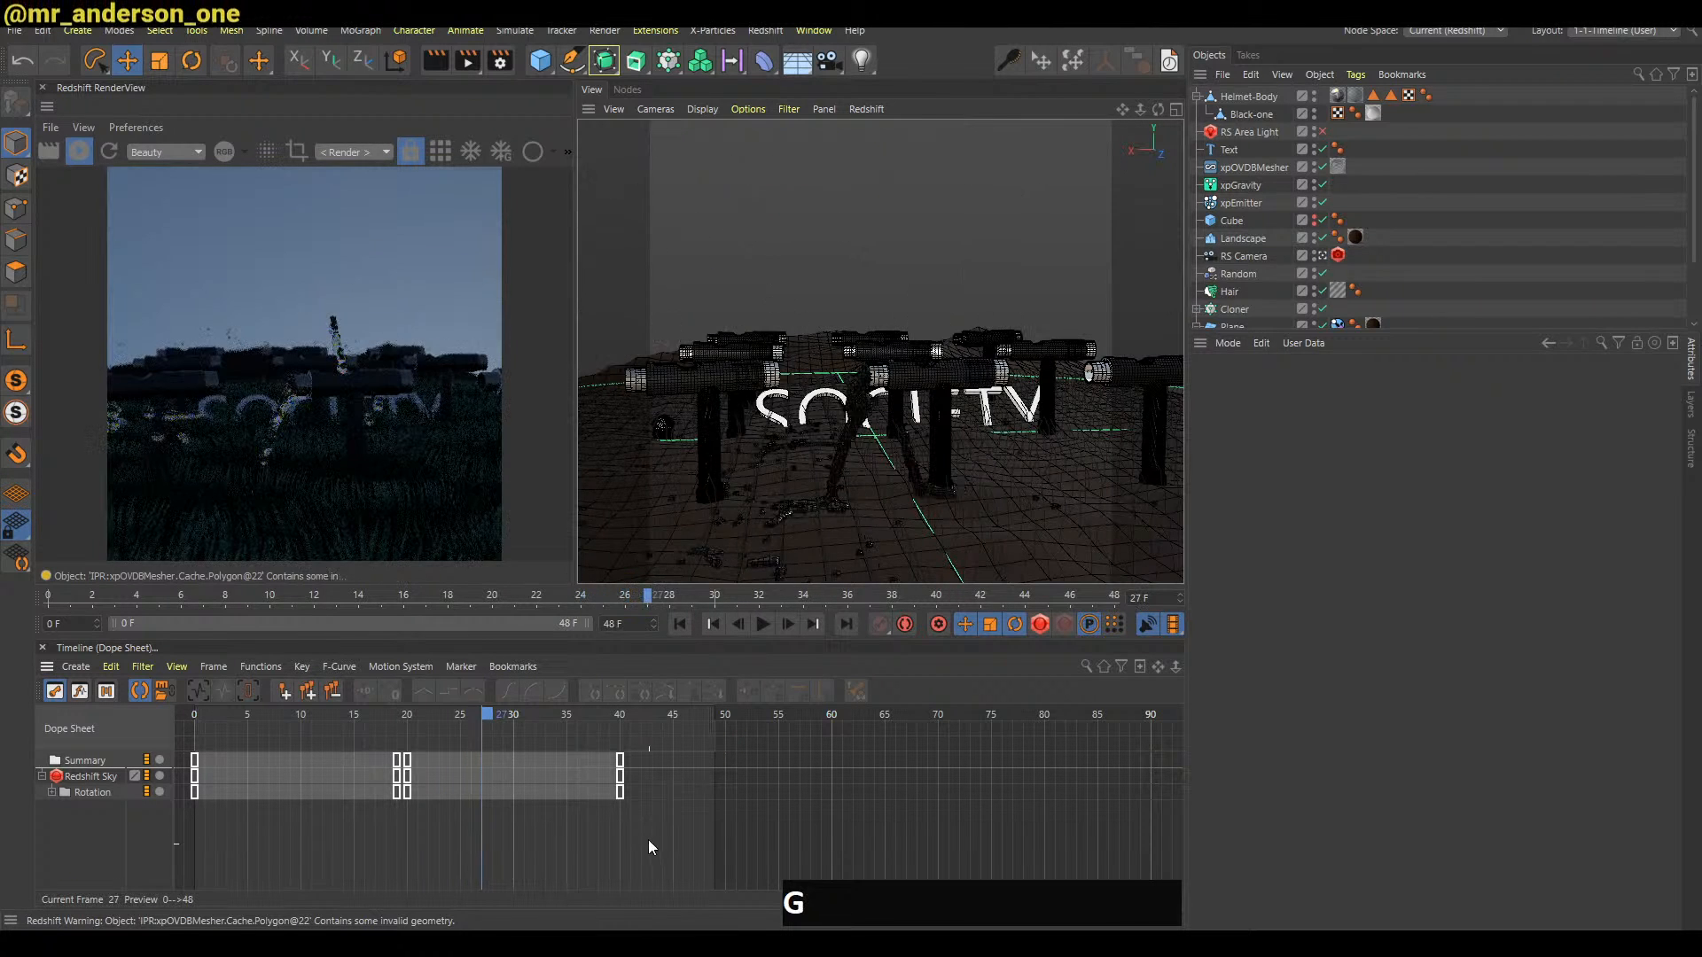
Set the animation's end frame to 40, play the shortened animation, and stop playback
left_click_drag(635, 624, 571, 622)
type("40")
key("Return")
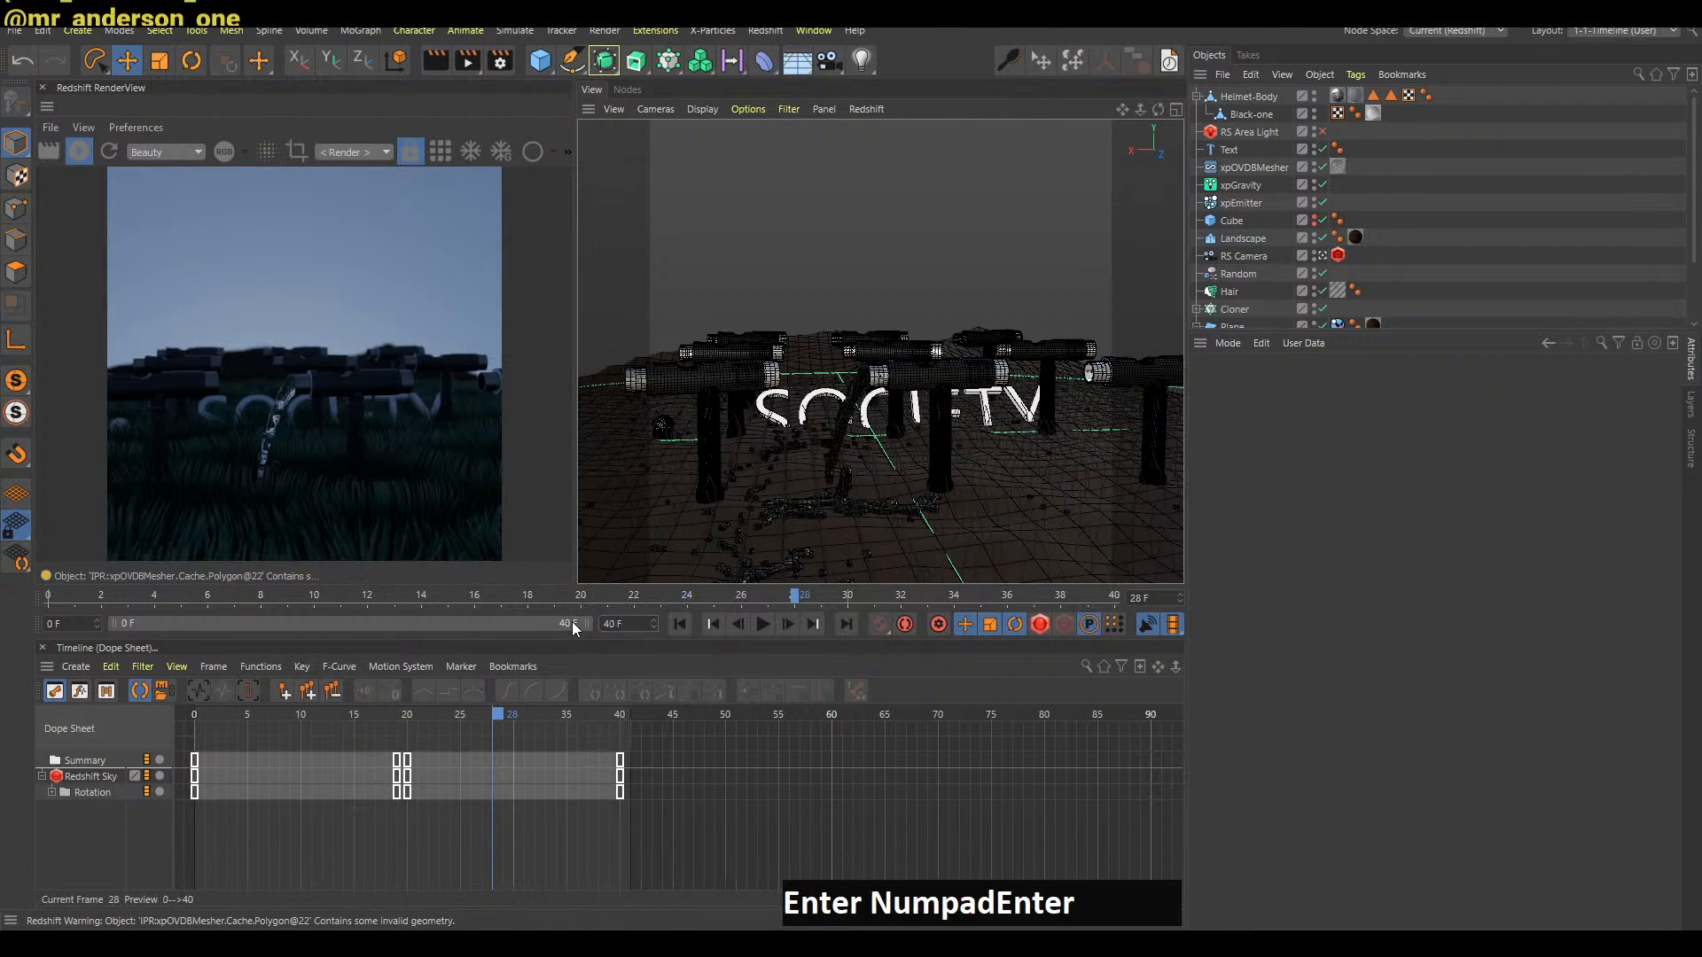
key("a")
key("f")
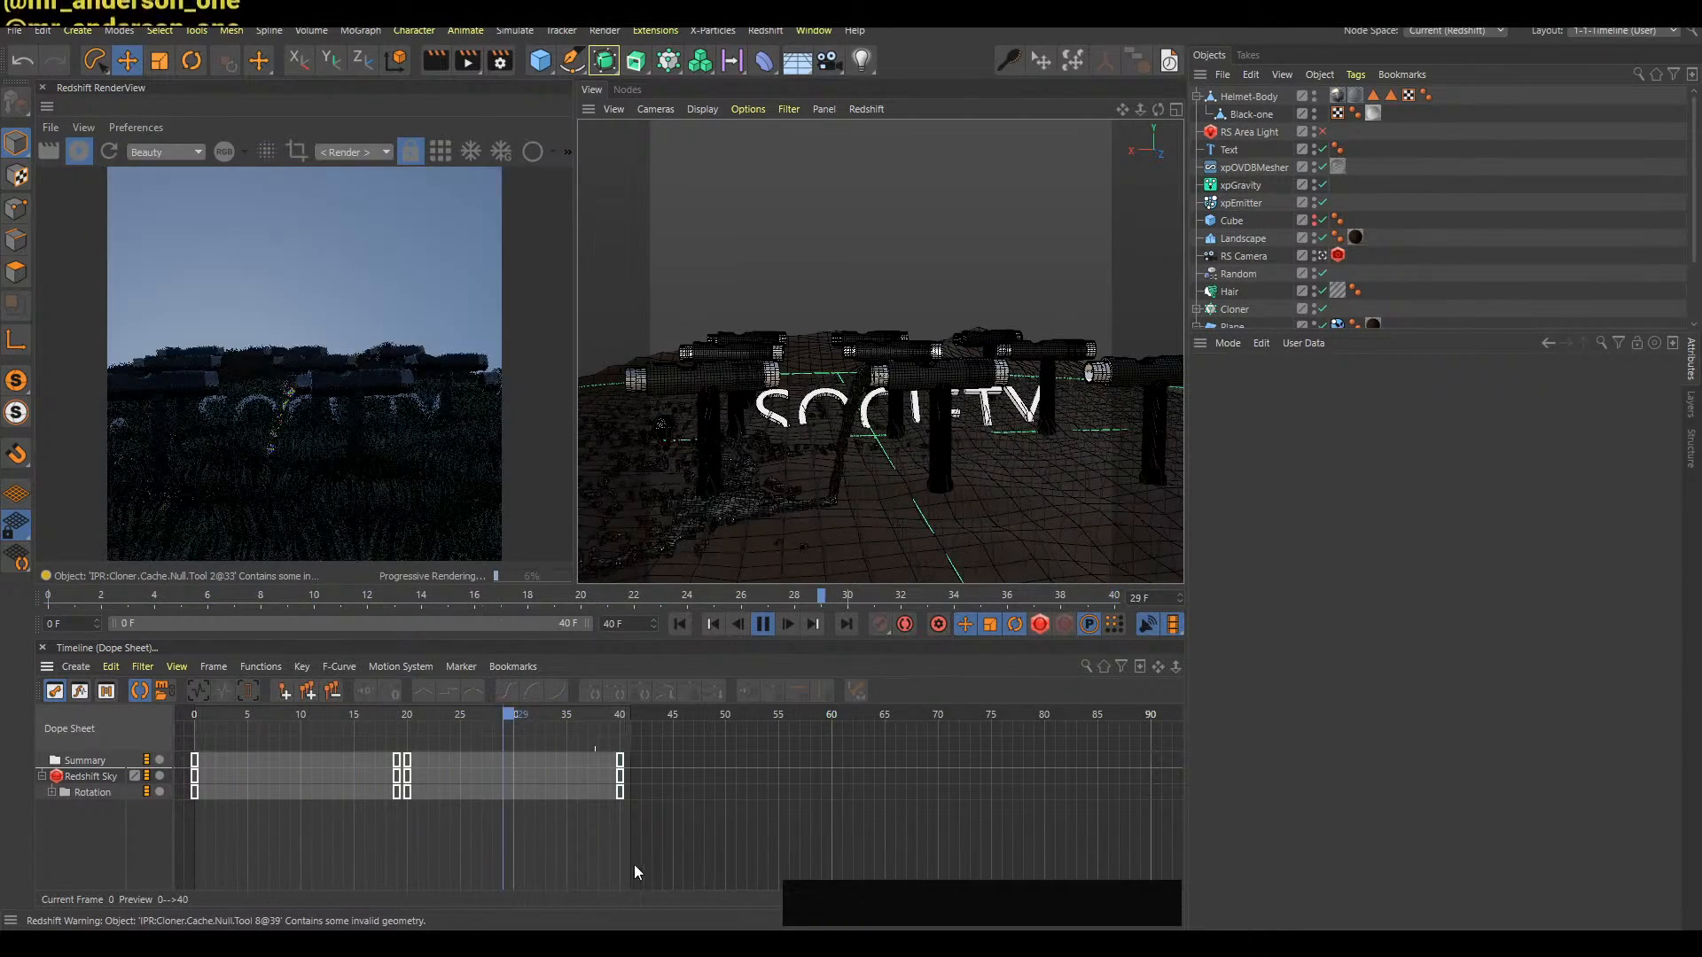
key("f")
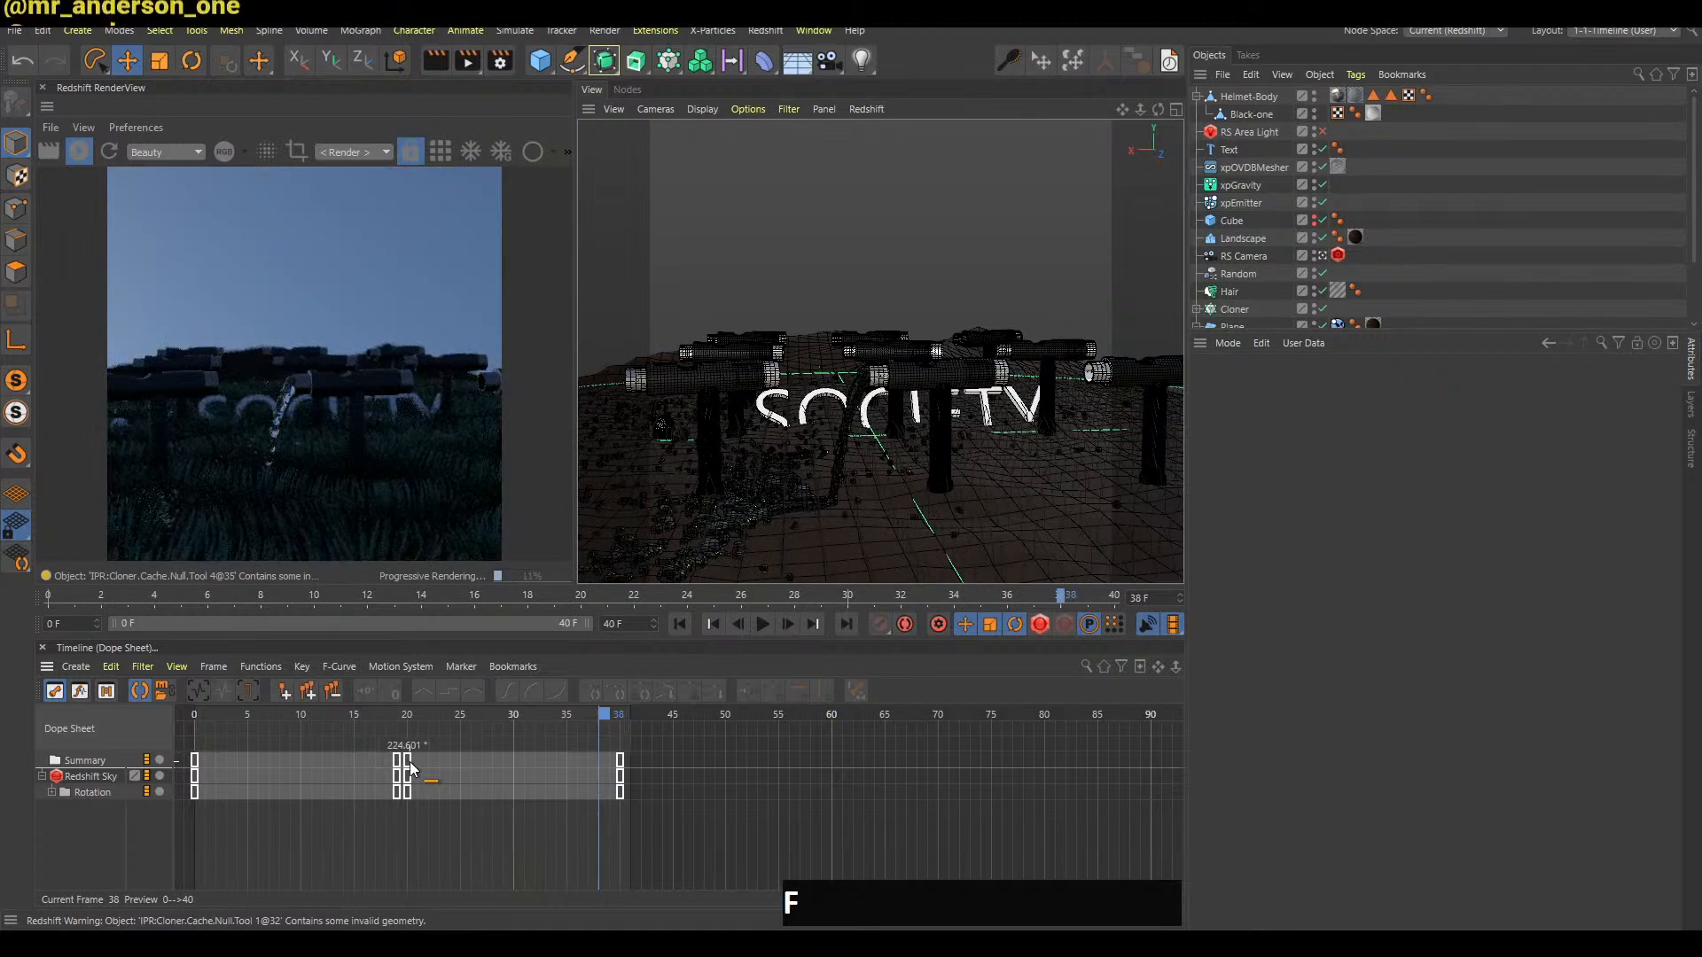
Move the Redshift Sky key from frame 20 to frame 21 and replay the animation from the start
left_click_drag(407, 760, 413, 760)
left_click(408, 716)
key("a")
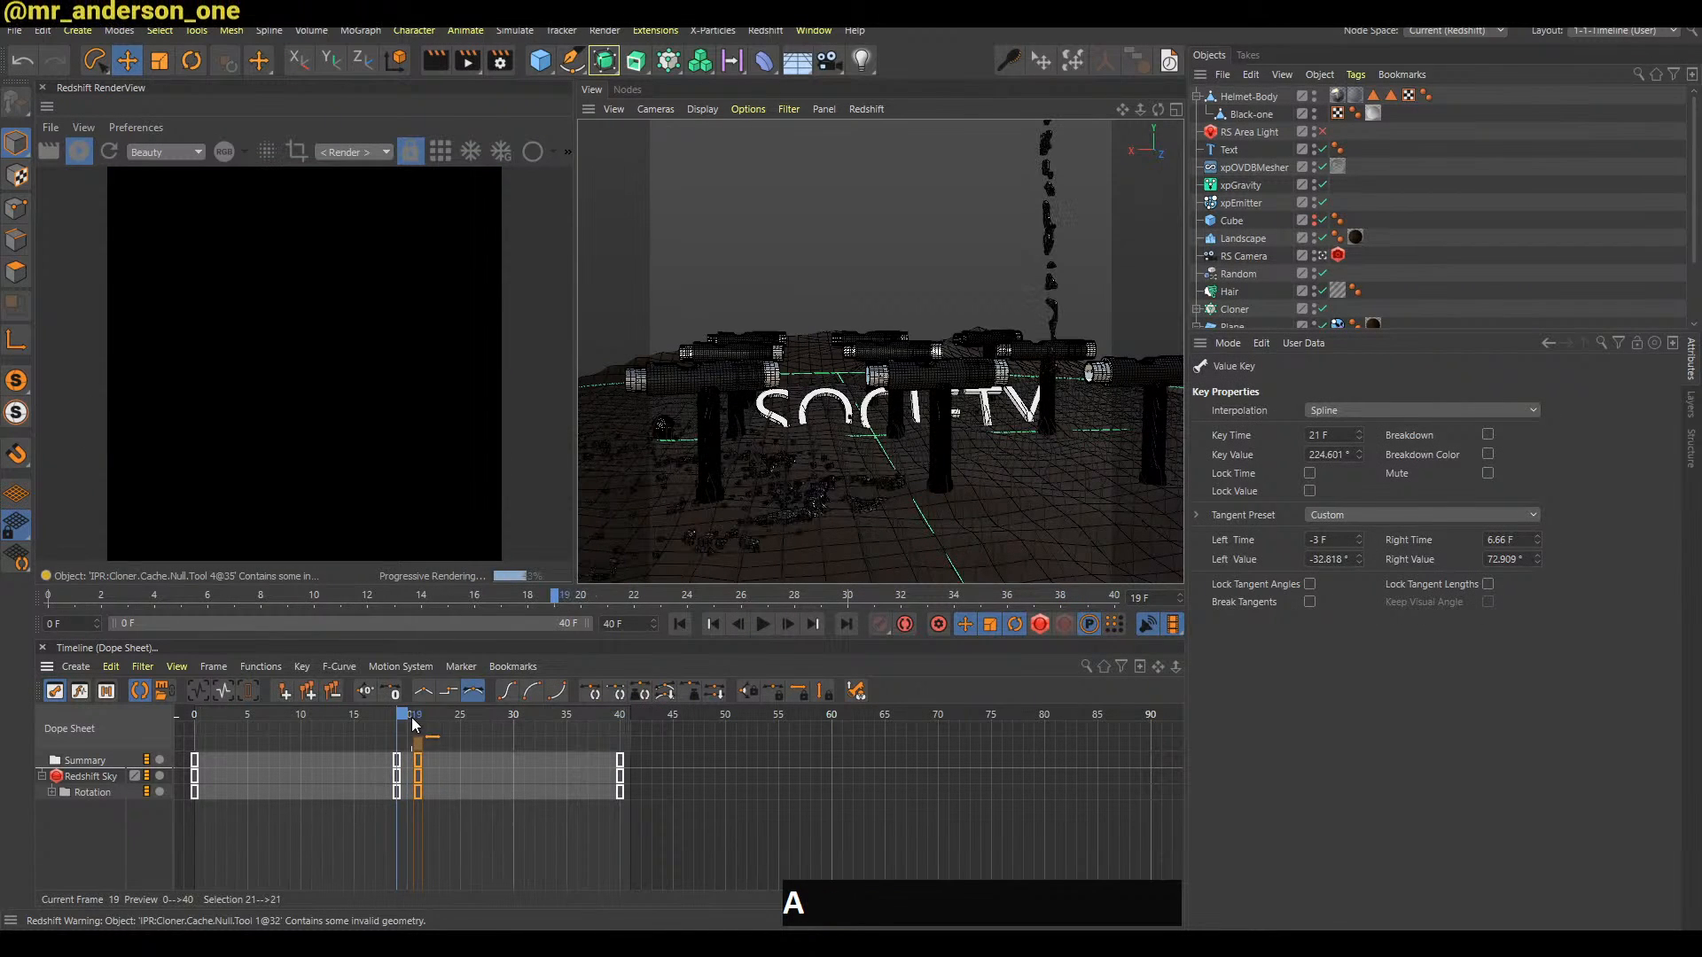
left_click(478, 850)
key("shift+f")
key("f")
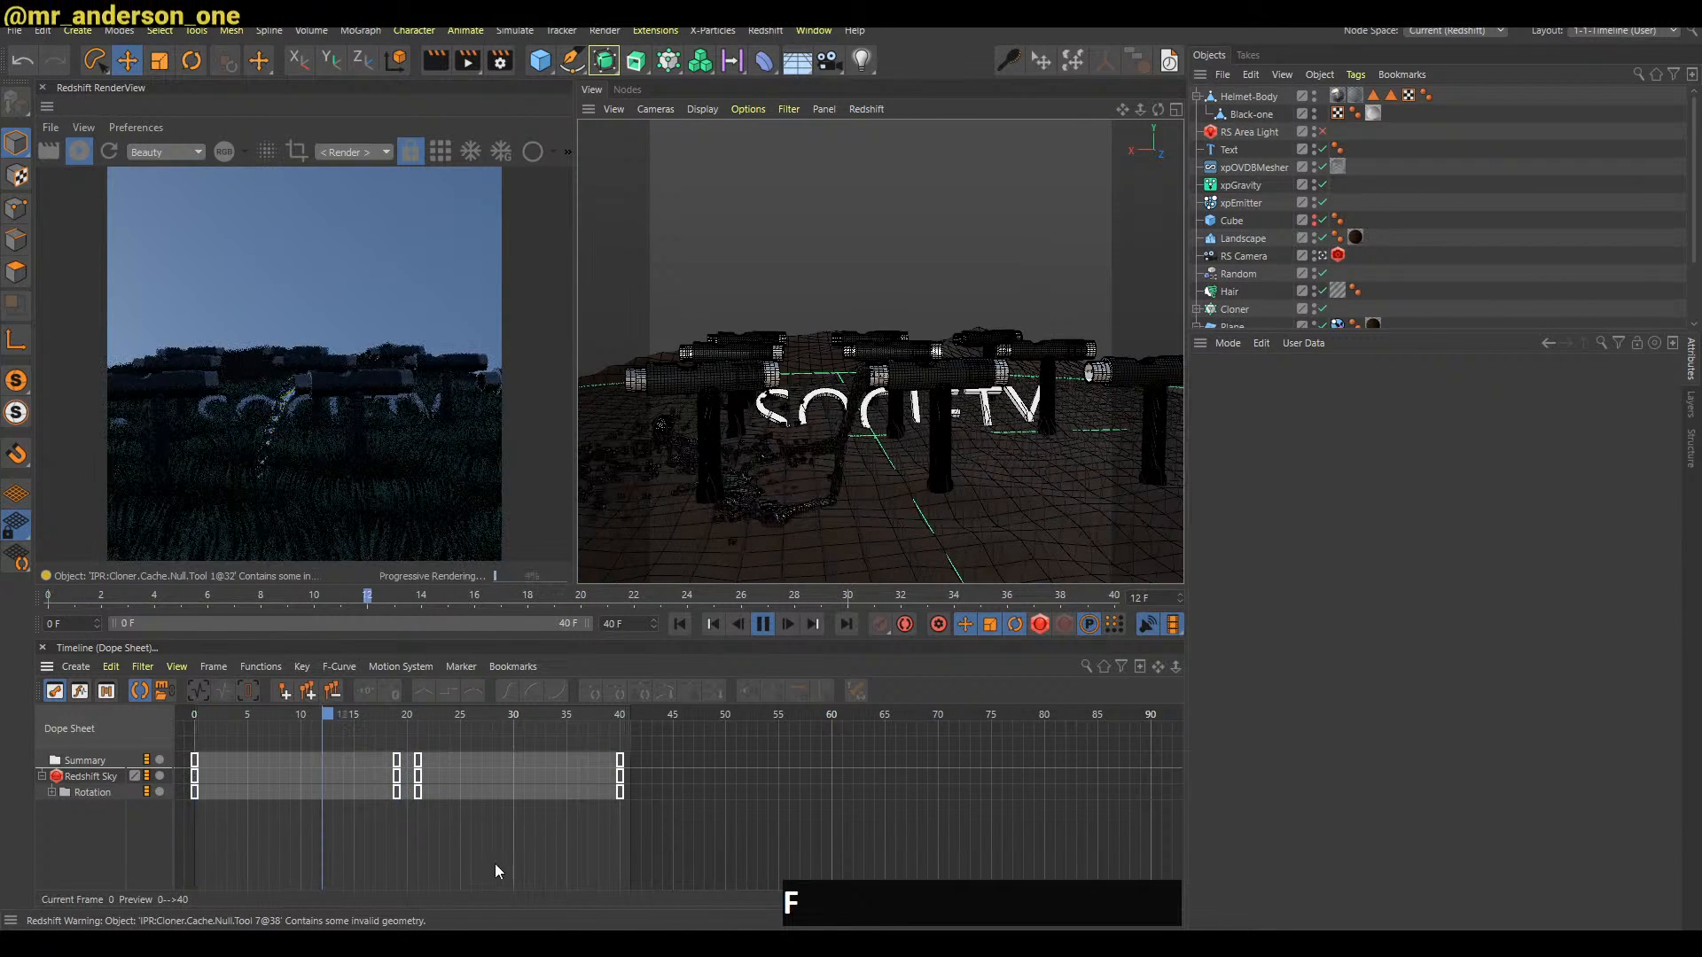
key("shift+f")
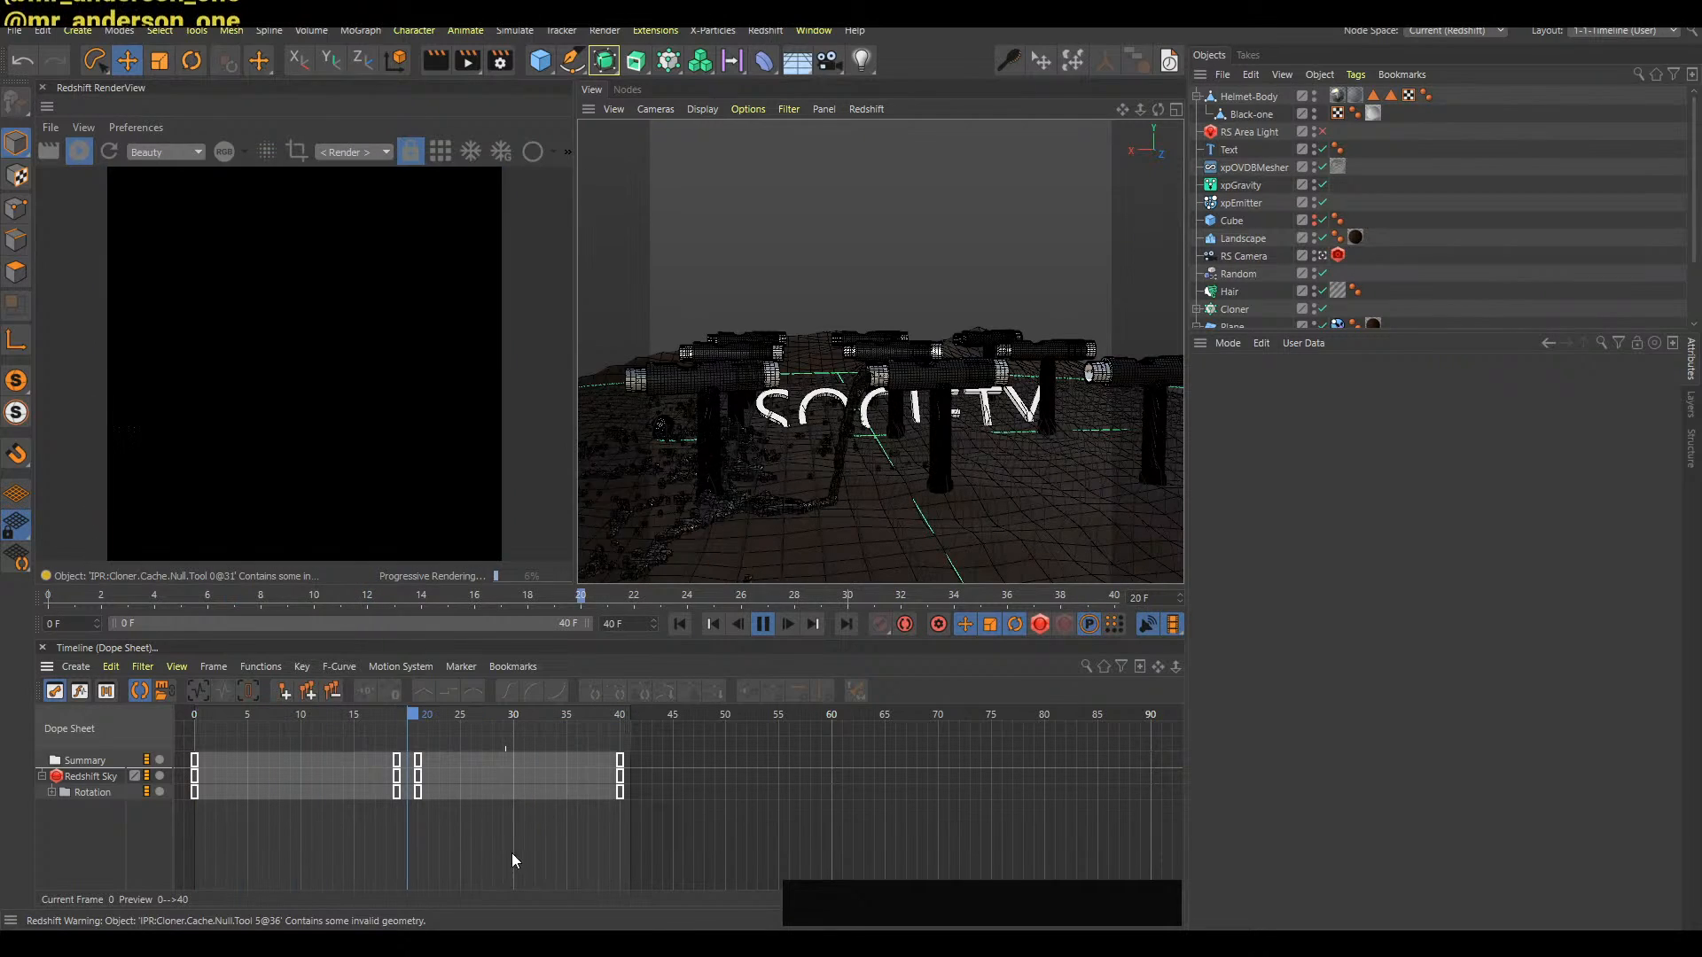
key("f")
Set the animation's end frame to 39 and return to the first frame
left_click(609, 718)
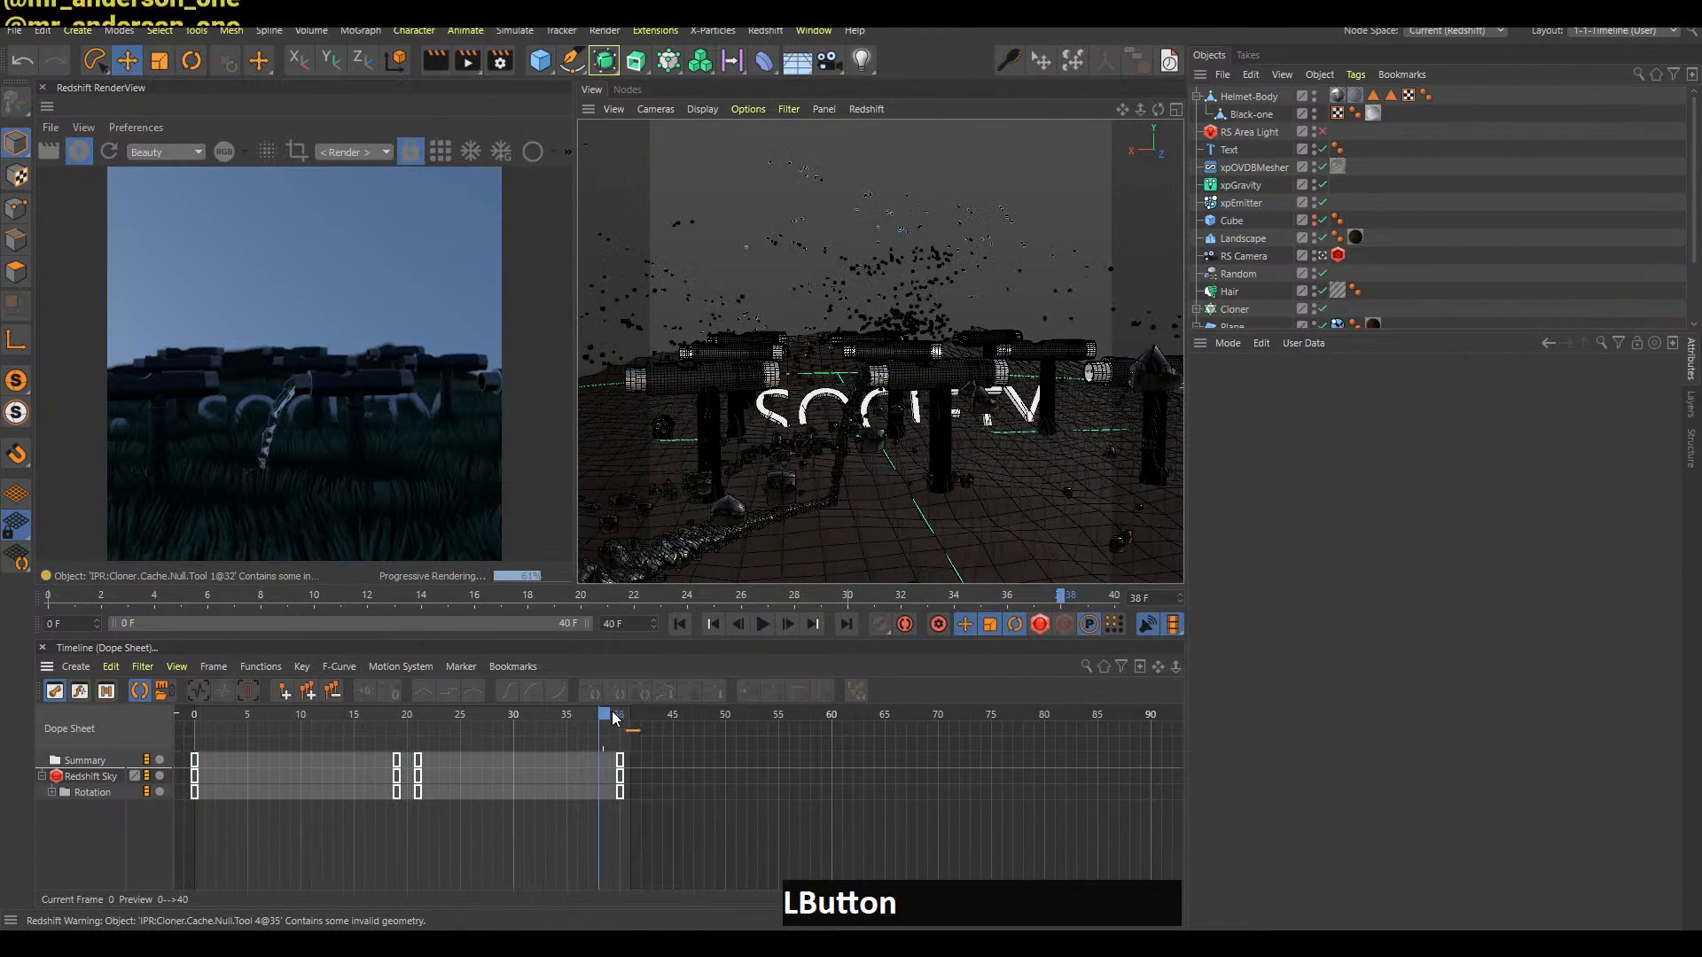
type("39")
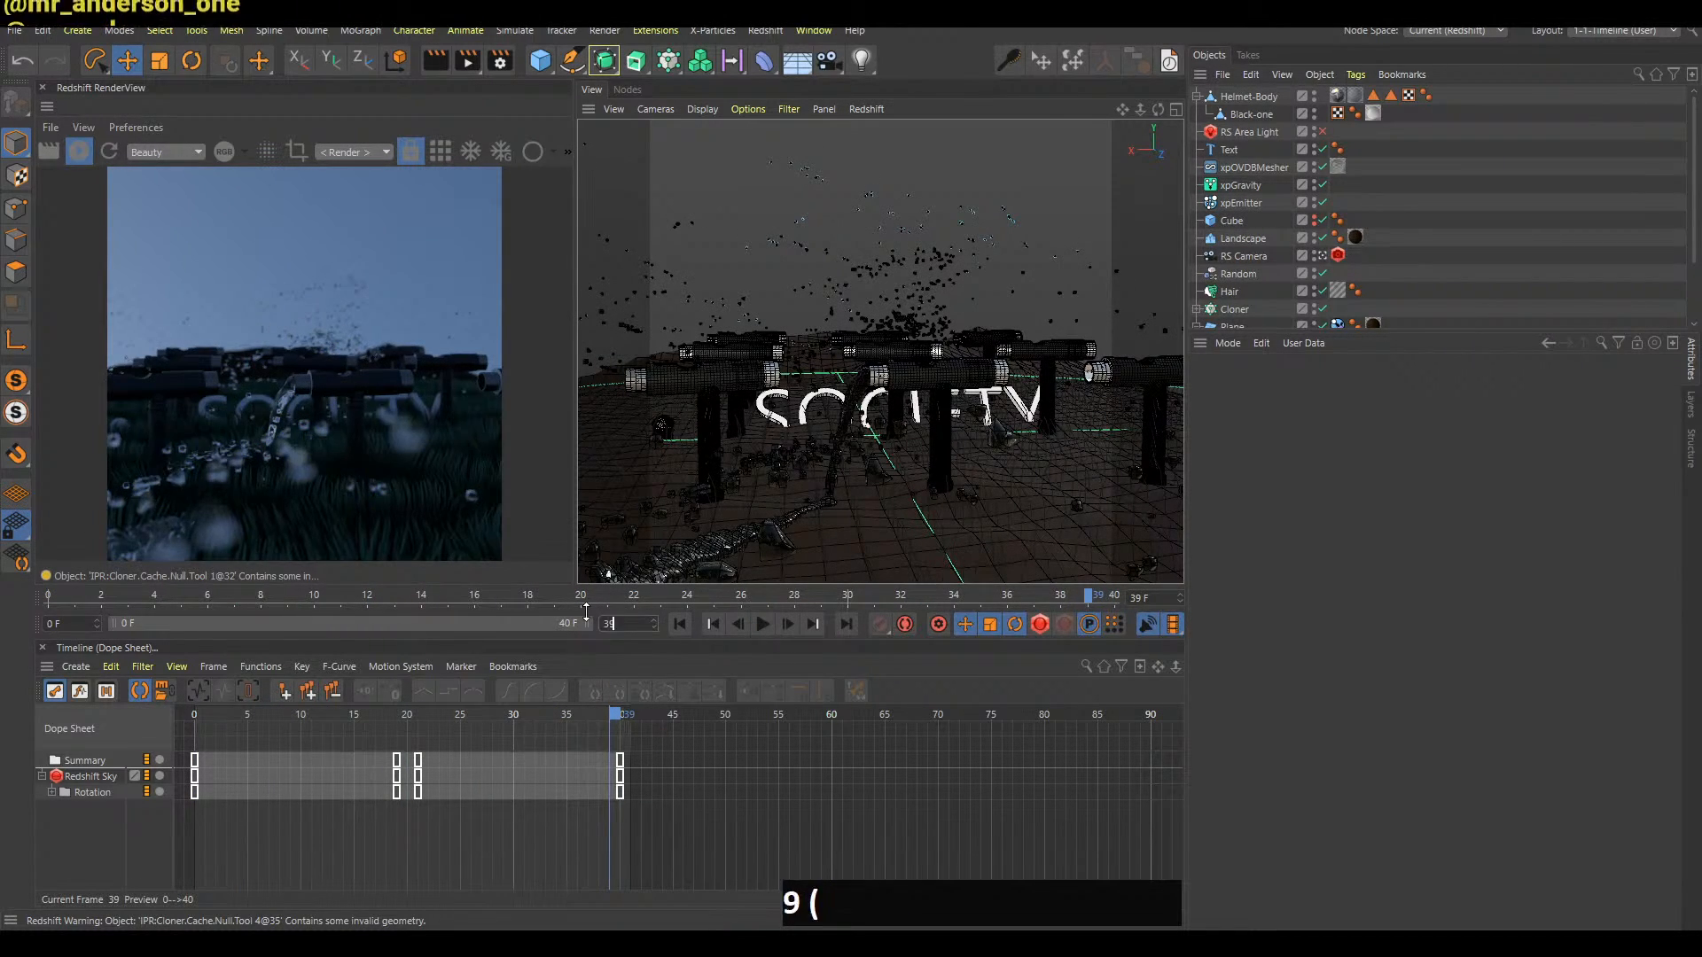
key("Return")
key("shift+a")
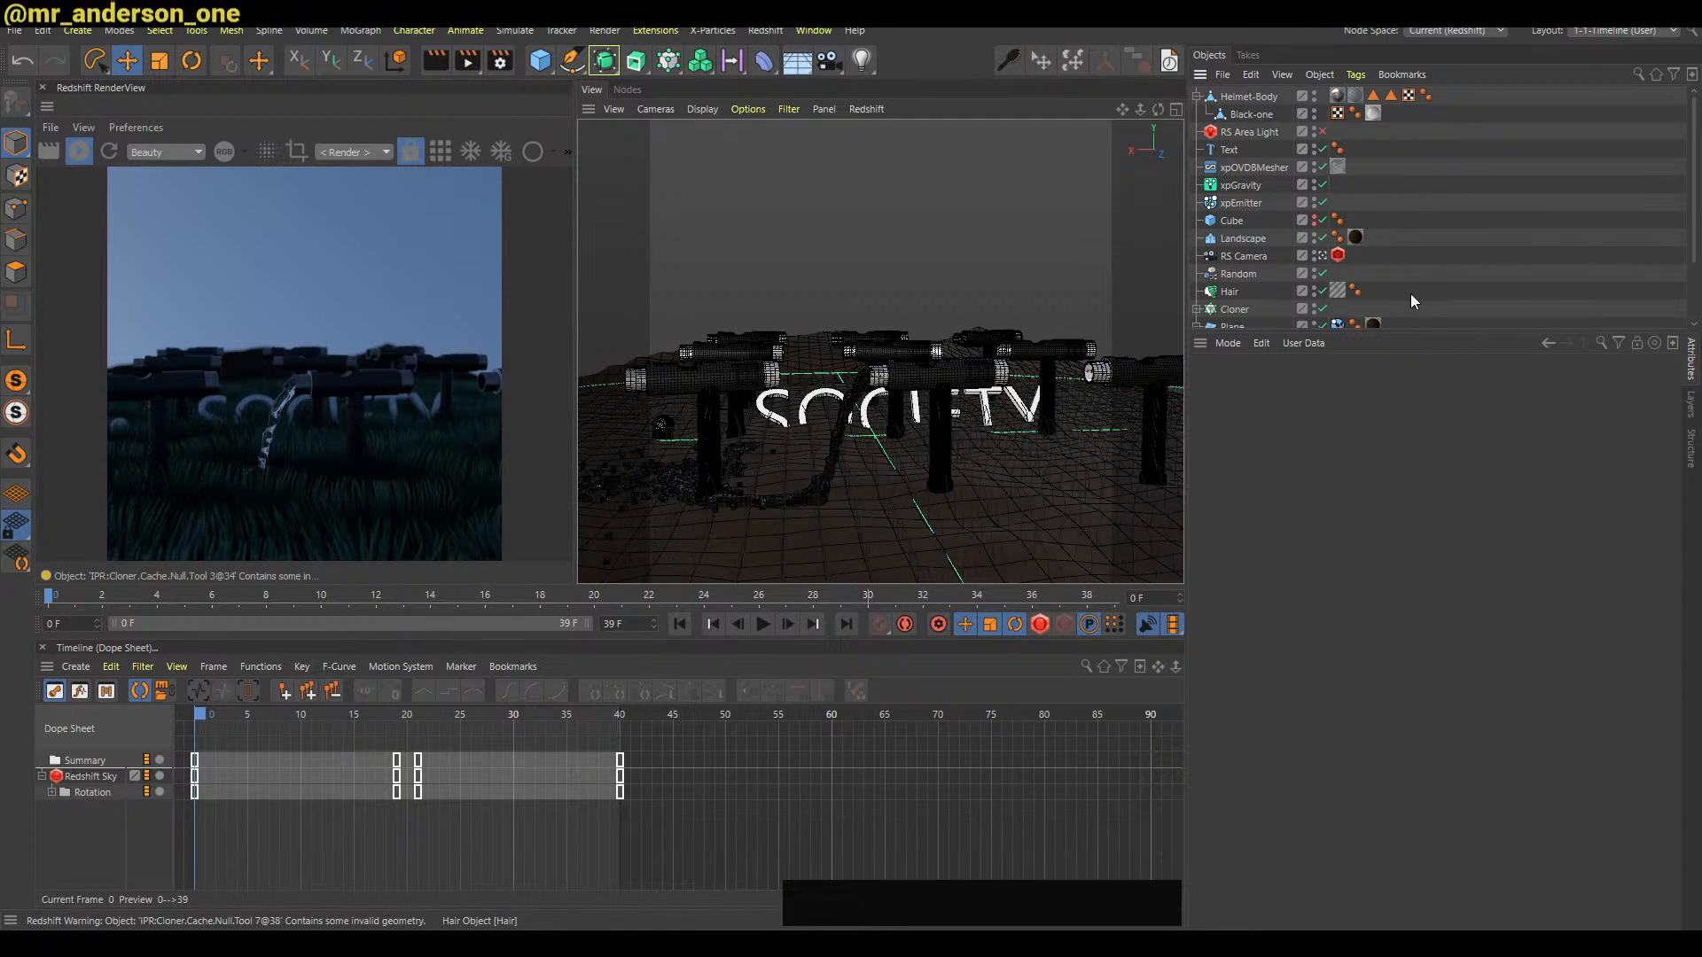
Switch to Chrome and examine the image results and related images for "redshift sketch outline"
key("alt+Tab")
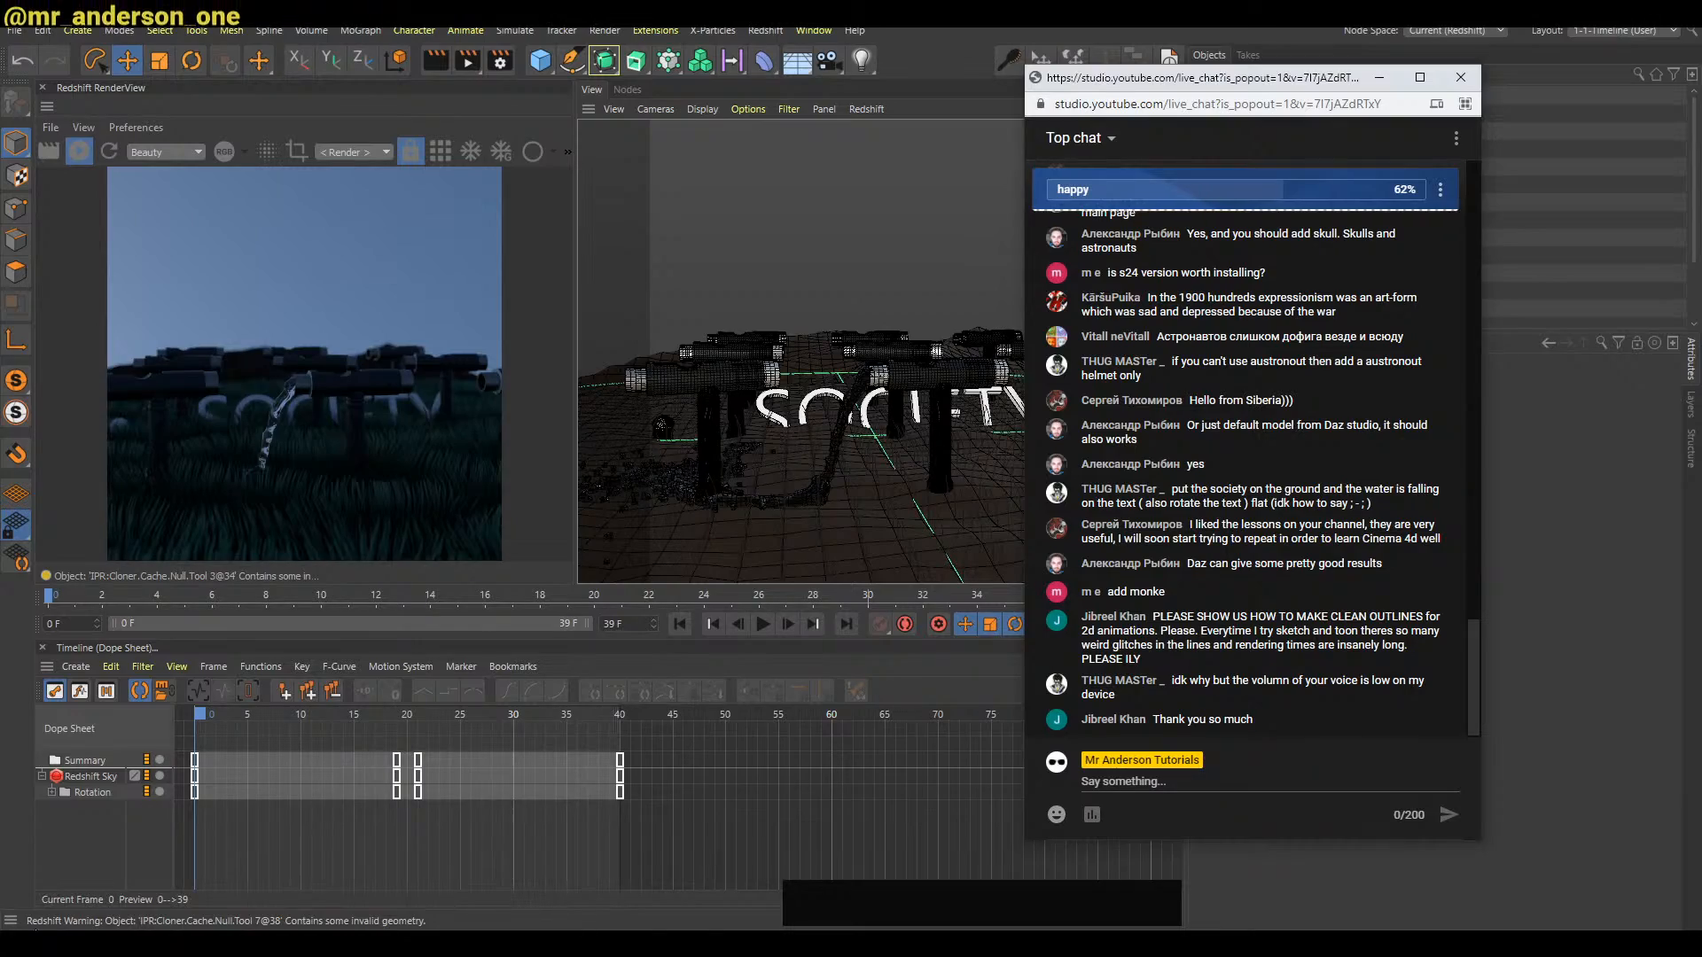
left_click(142, 868)
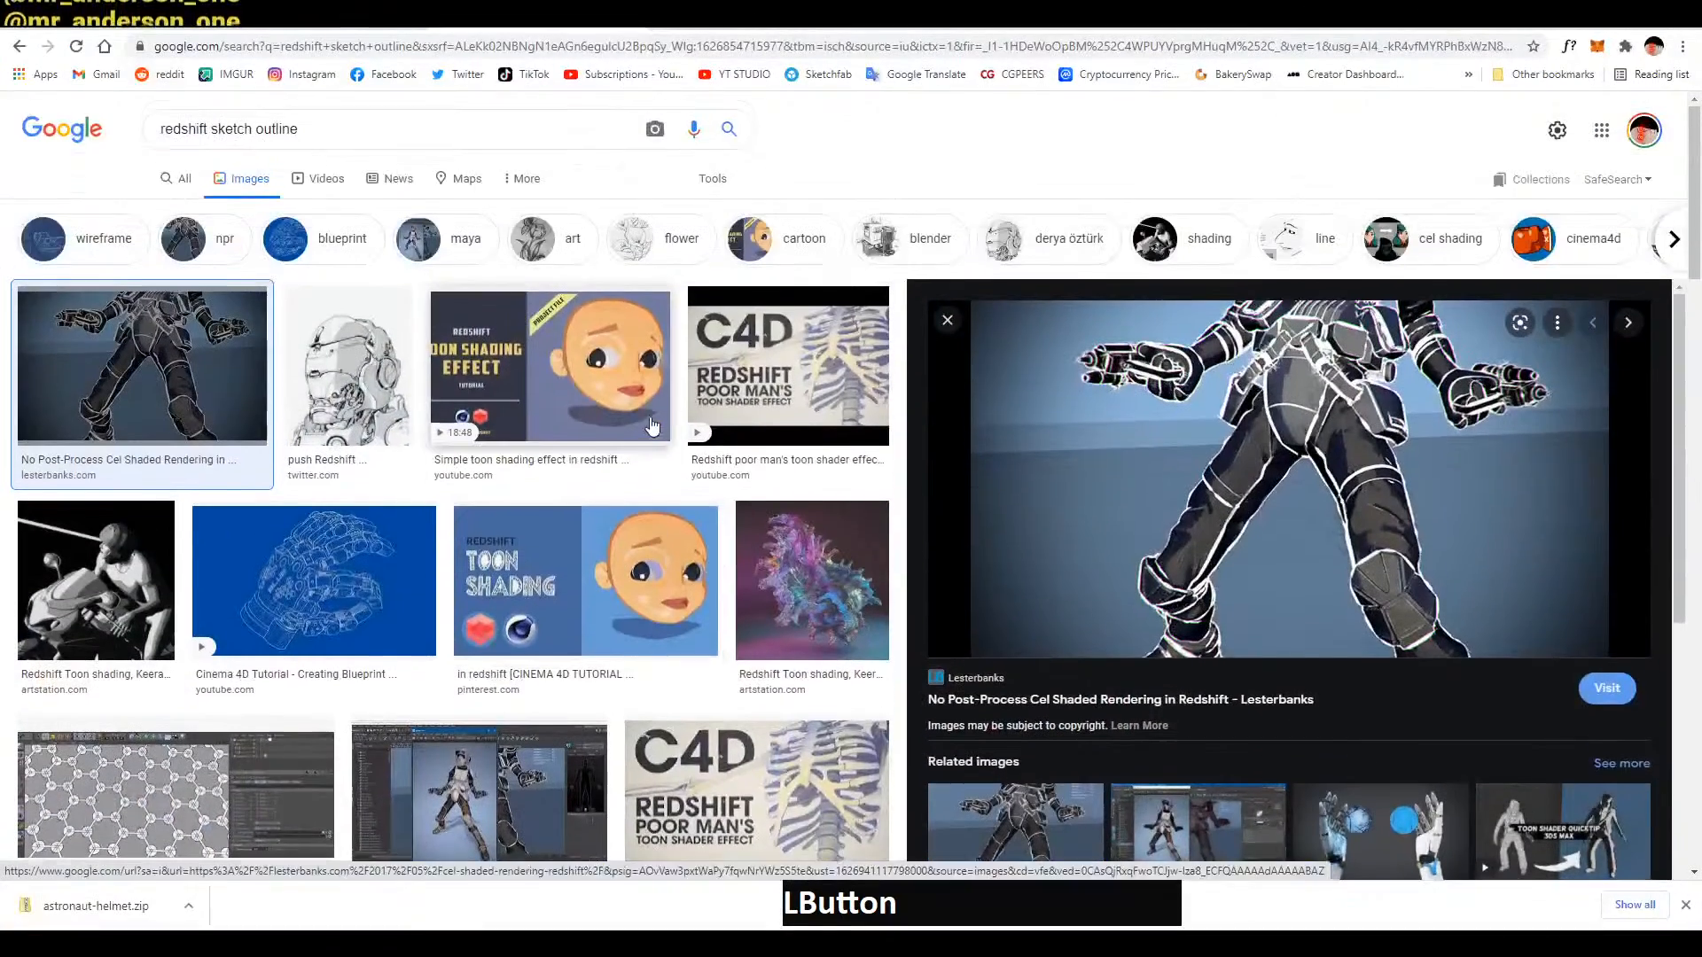
left_click(886, 46)
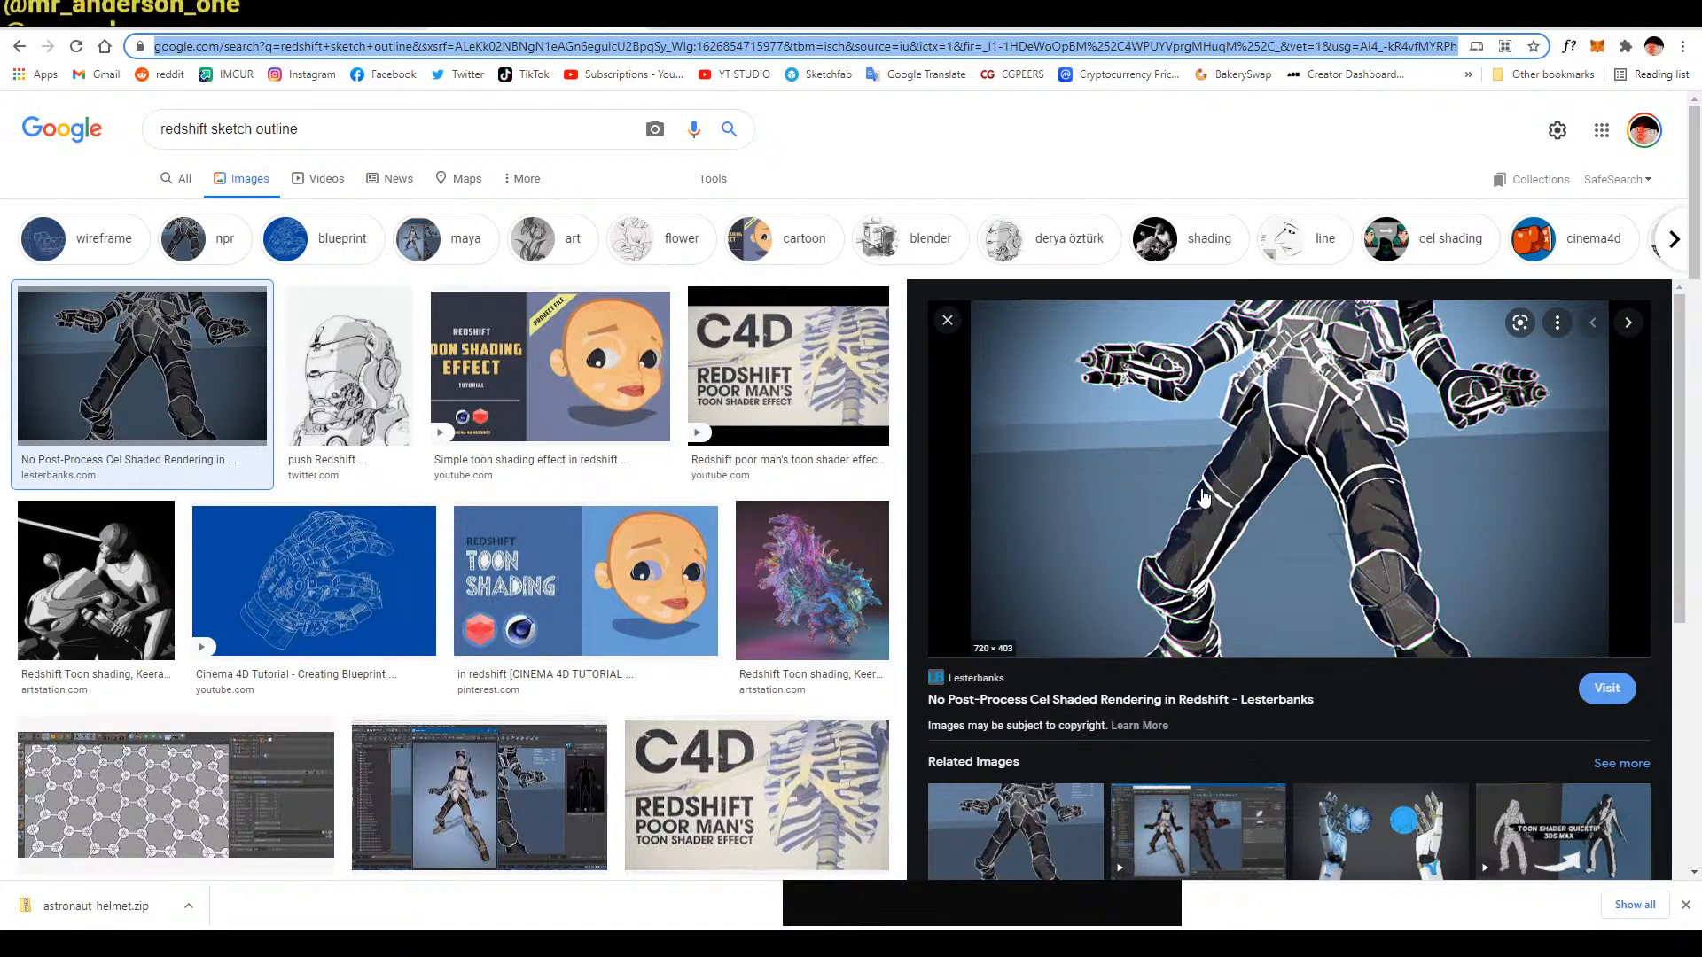
scroll(1203, 498, "down", 5)
scroll(344, 122, "up", 1)
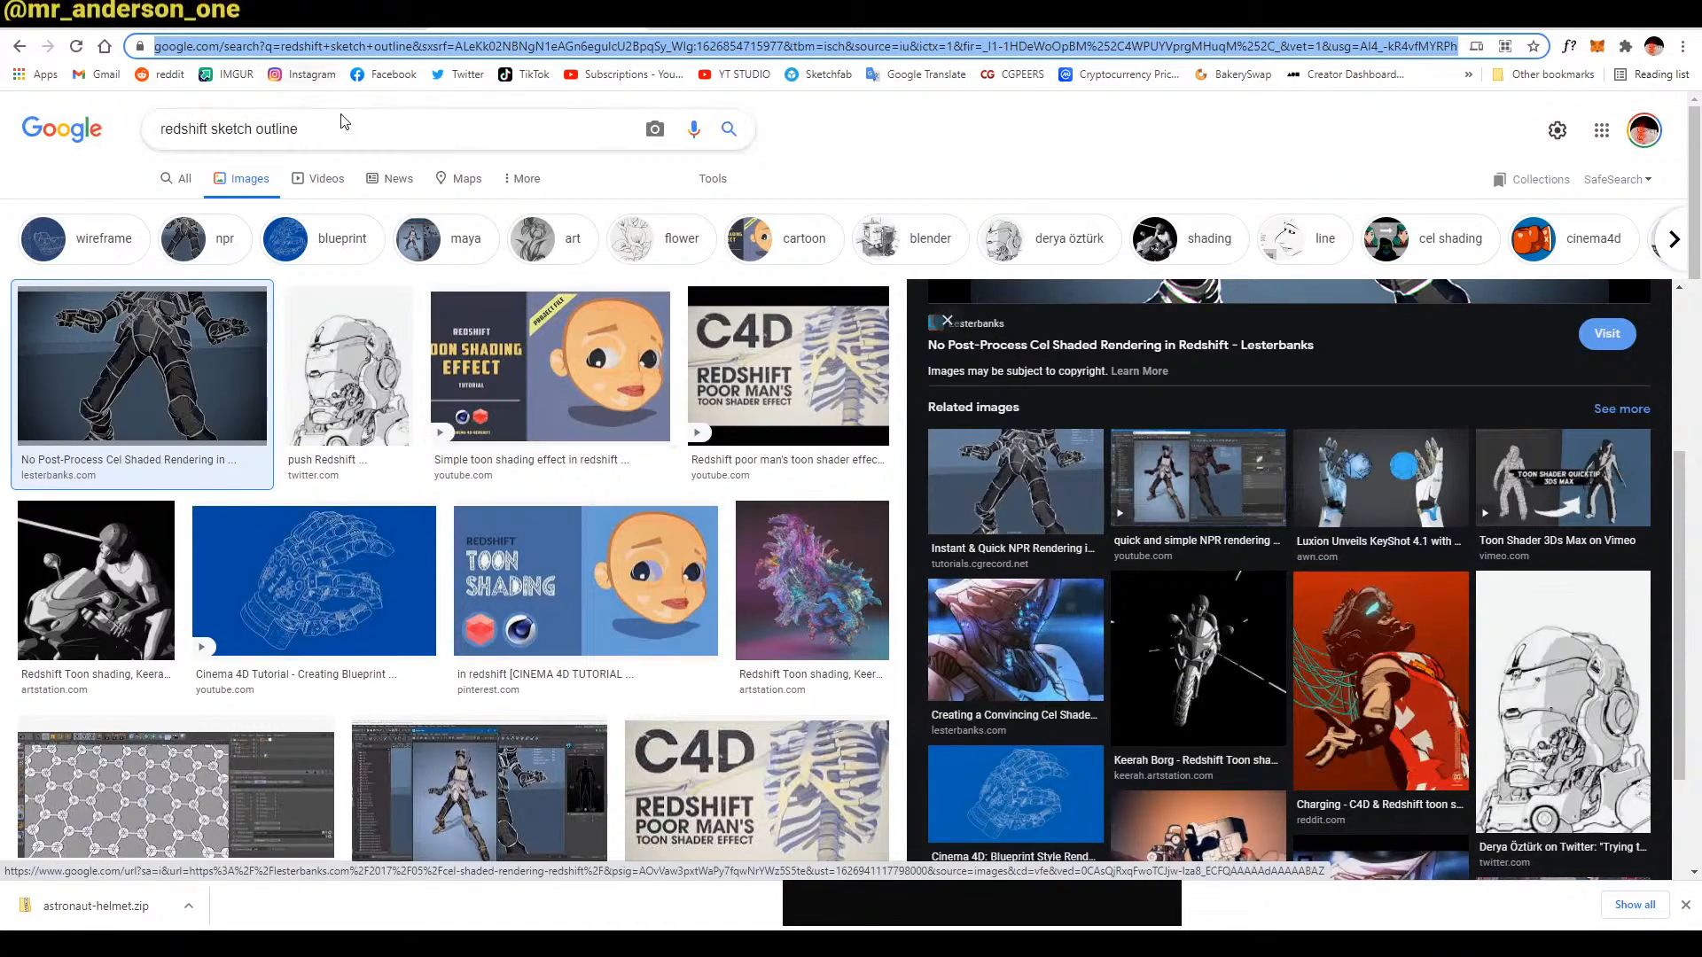
left_click_drag(344, 122, 80, 139)
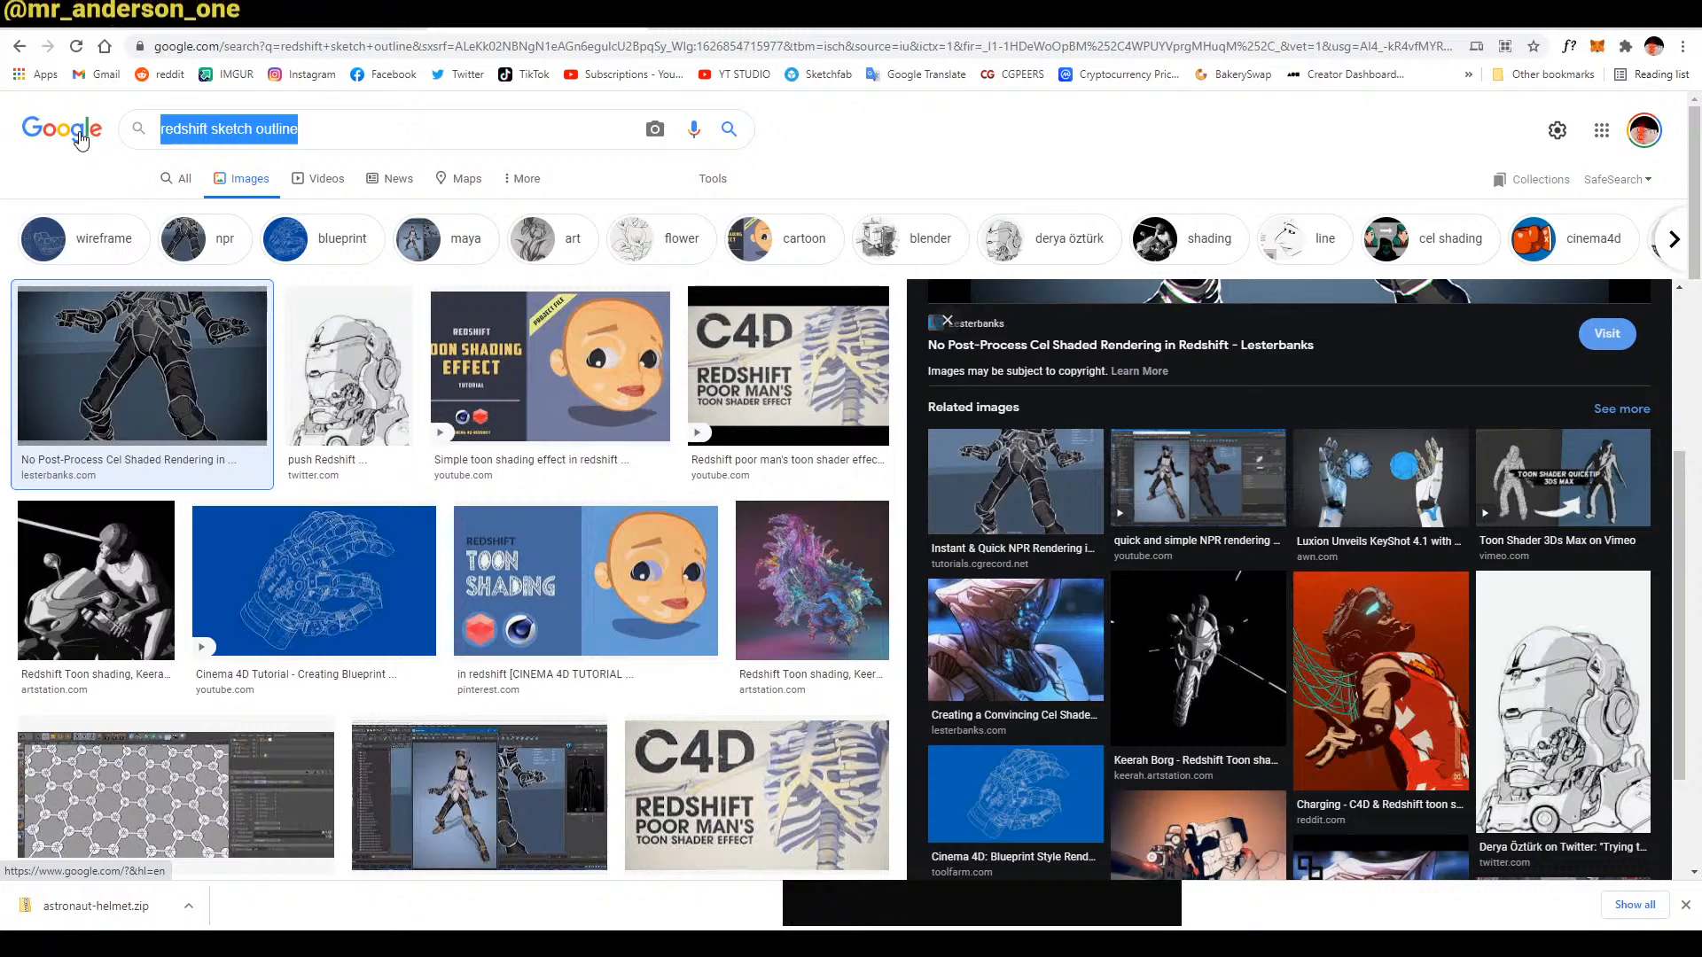
scroll(428, 470, "down", 7)
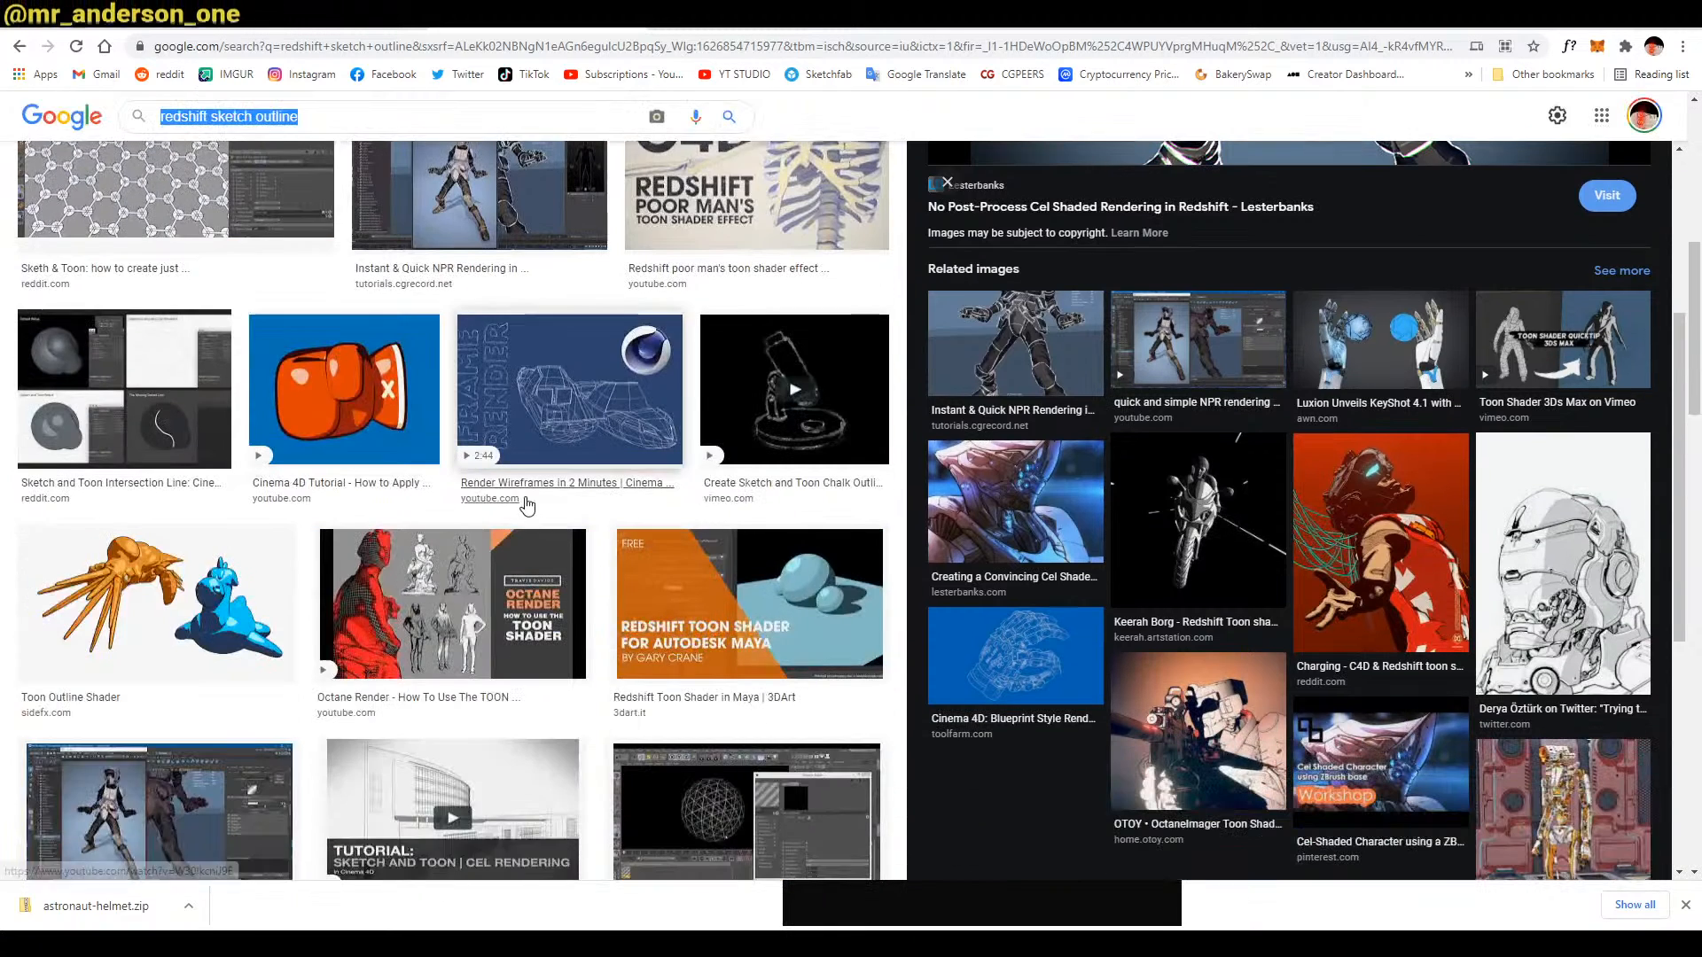
Preview the SideFX Toon Outline Shader image, open its source page, and return to the image results
left_click(156, 603)
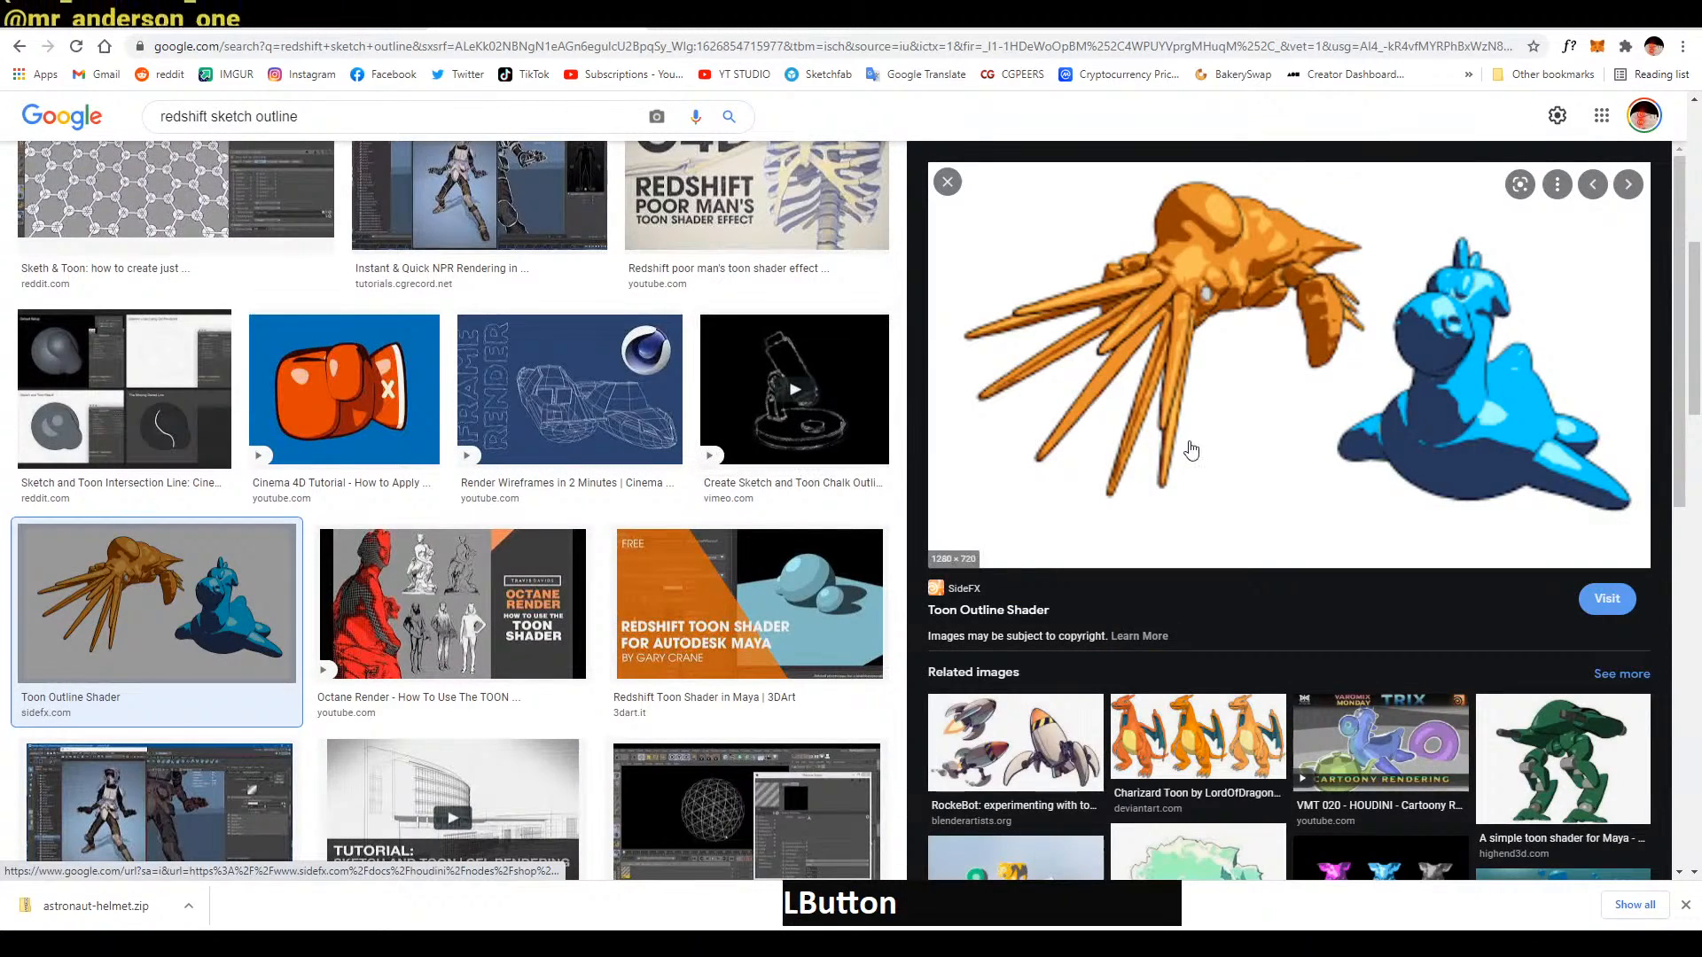
left_click(1017, 612)
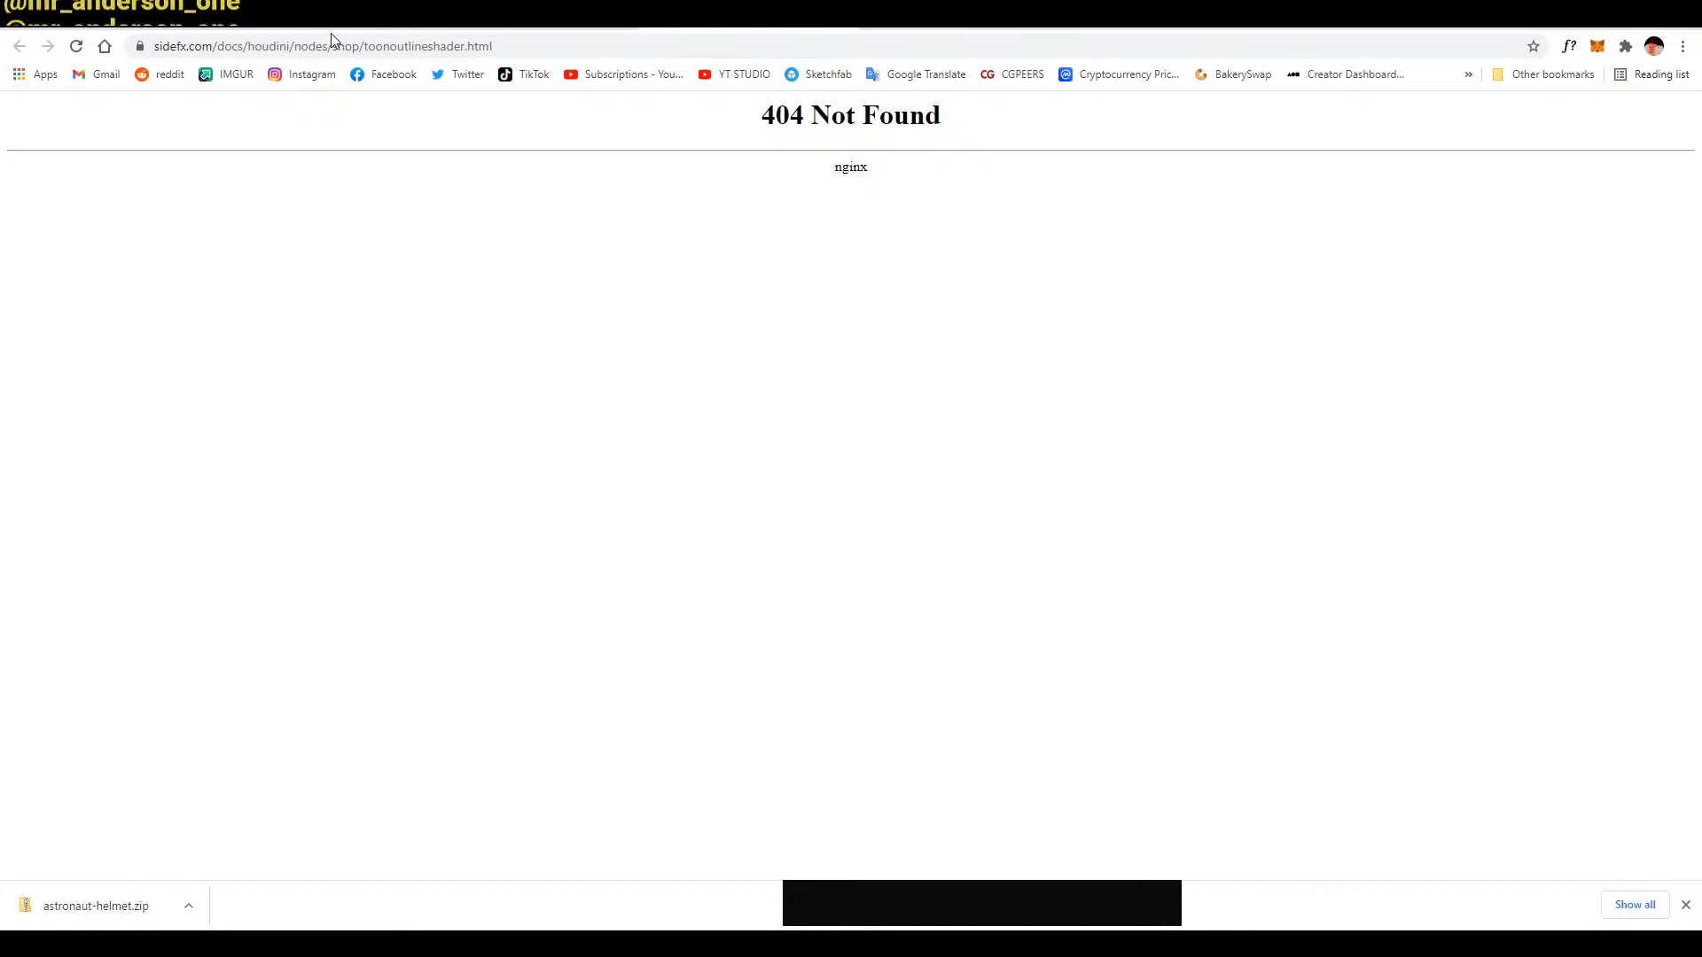
left_click(19, 46)
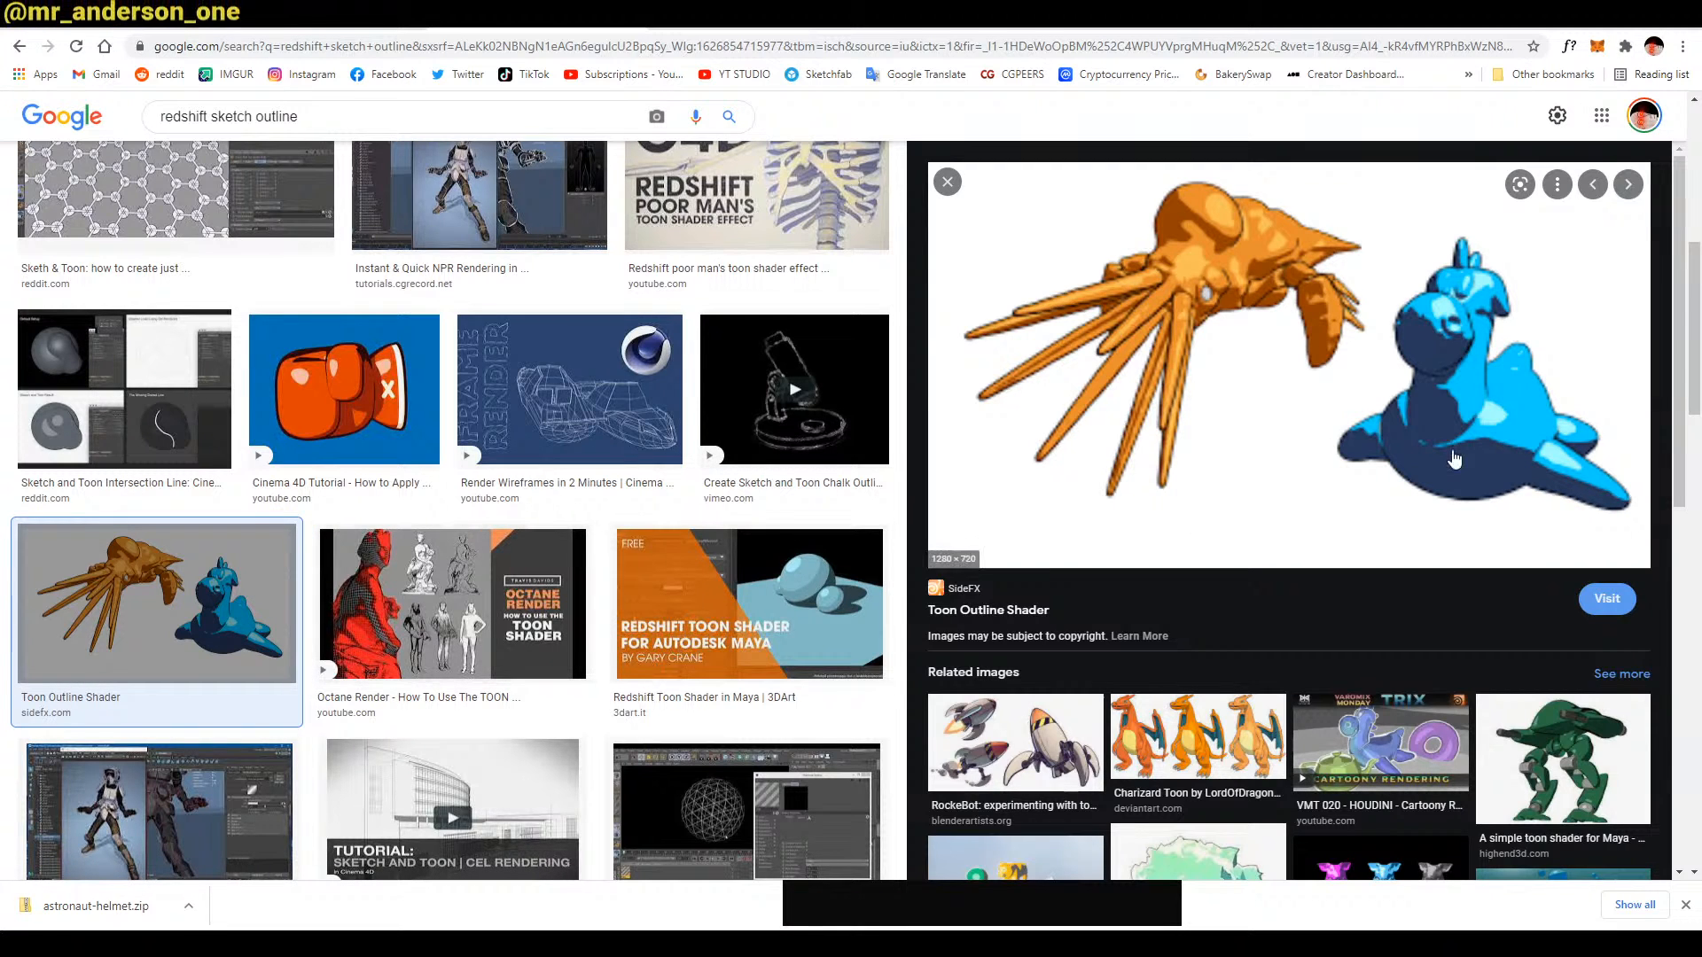
Browse further outline image results, previewing the two Instant & Quick NPR Rendering in Redshift images from CGRecord
scroll(1422, 430, "down", 3)
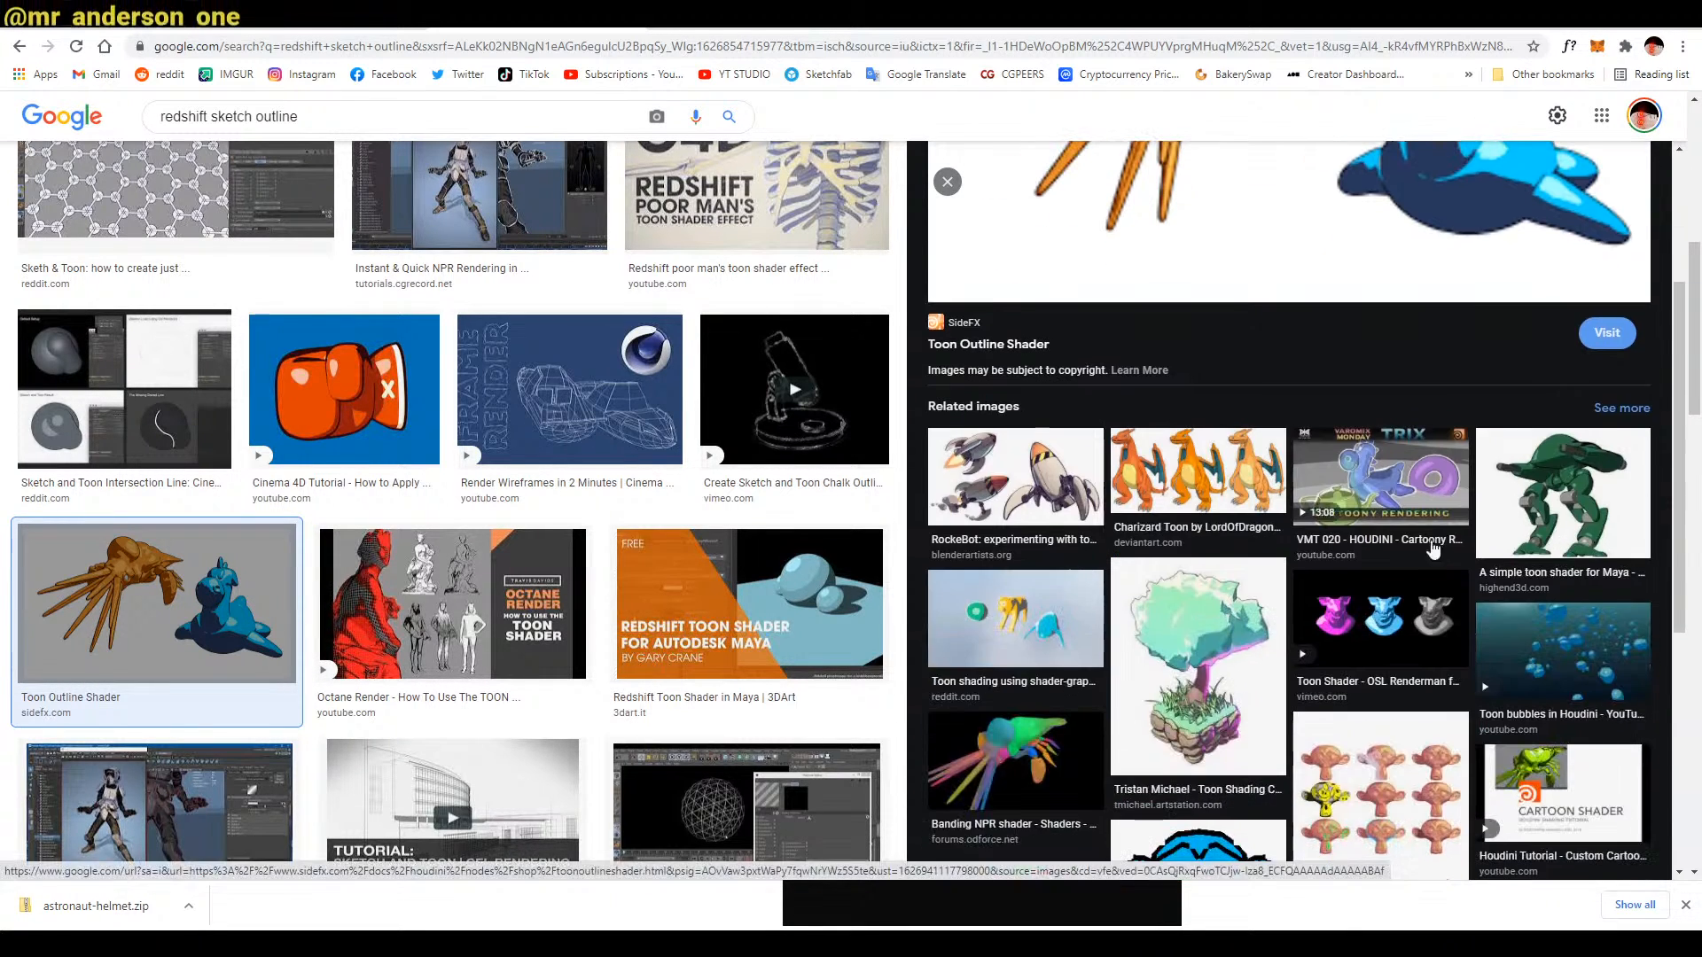
scroll(283, 468, "down", 5)
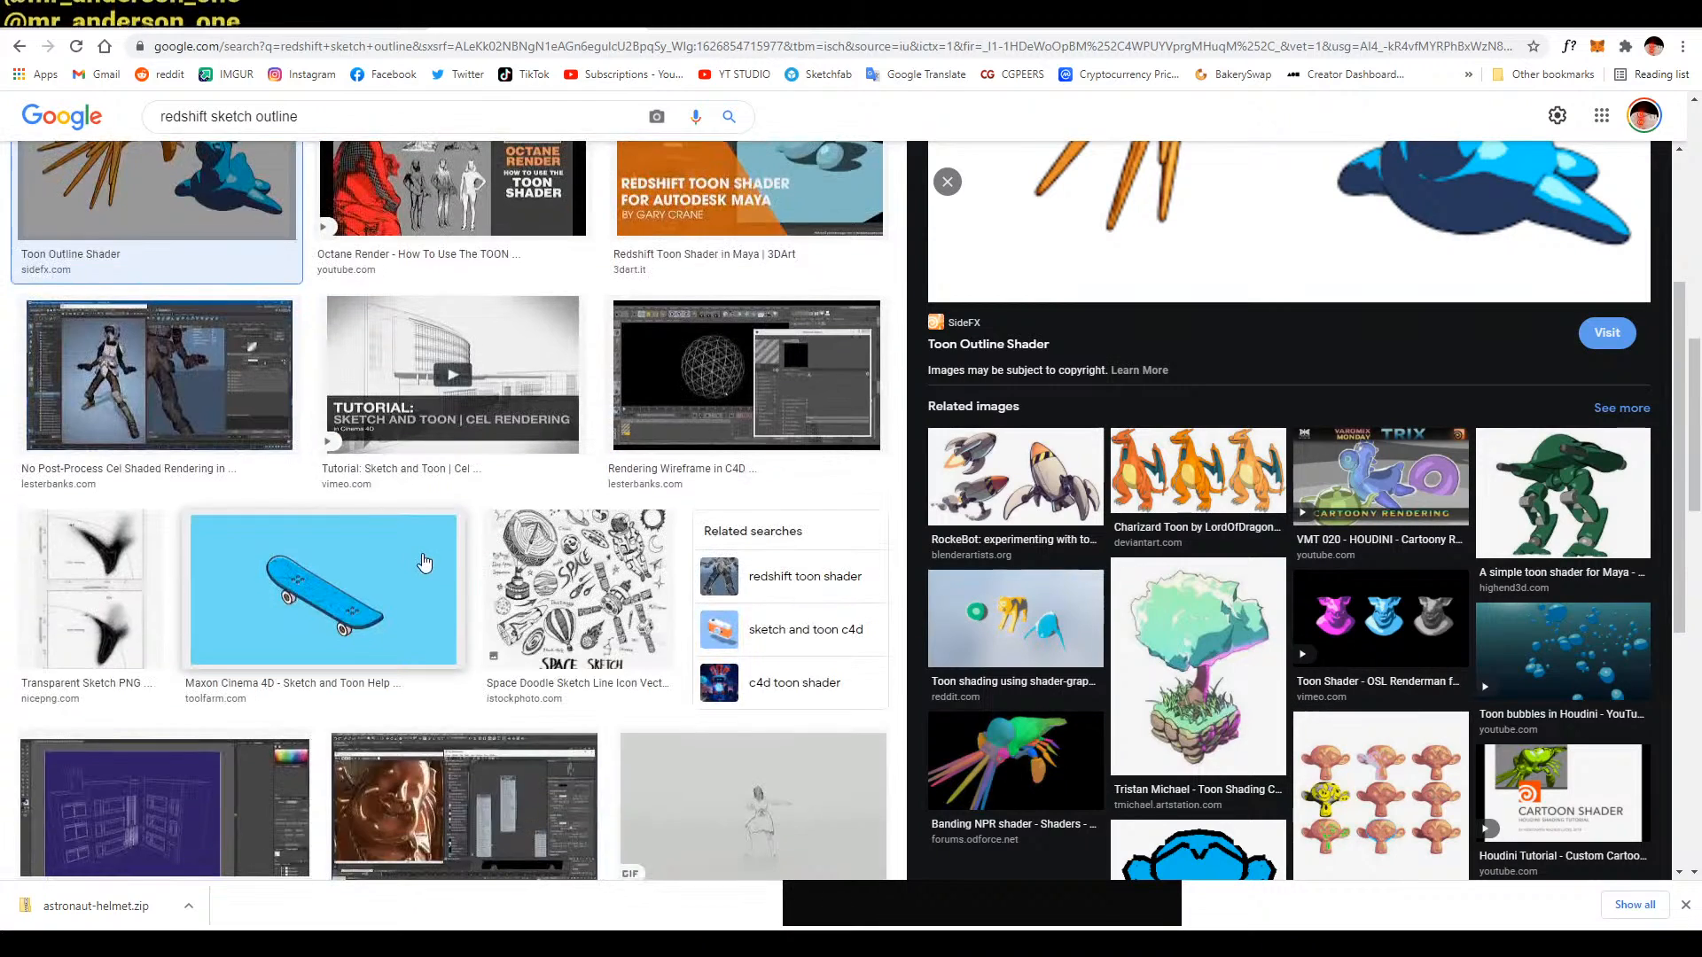
scroll(709, 492, "down", 5)
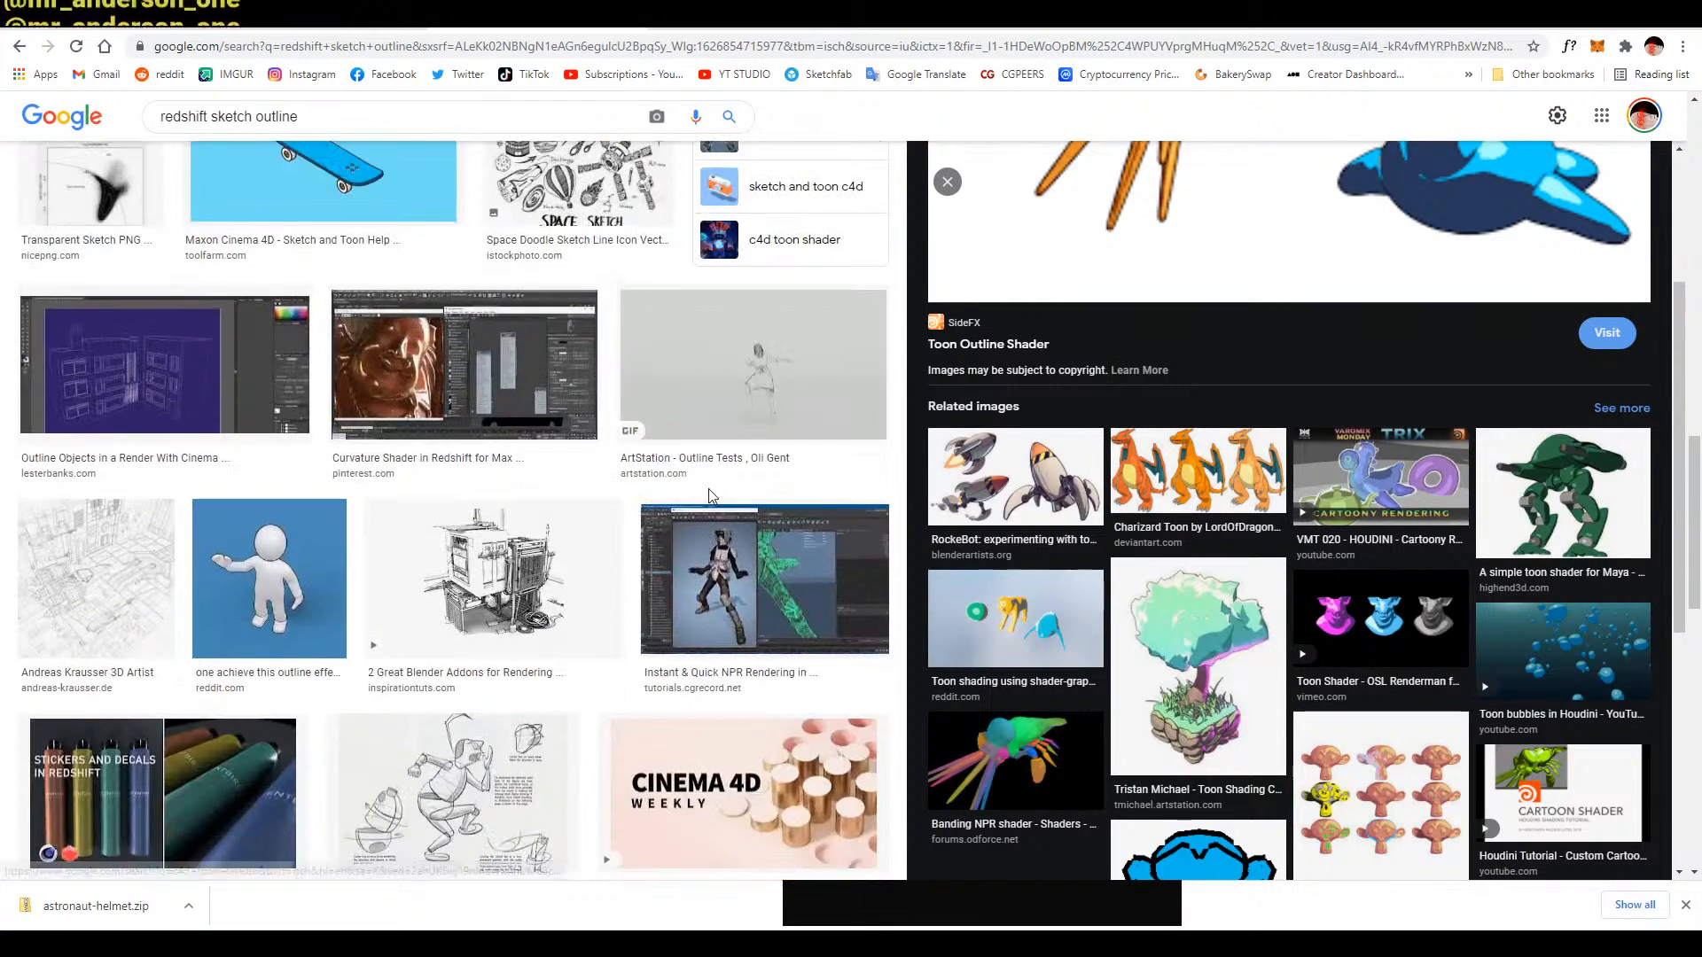
left_click(774, 607)
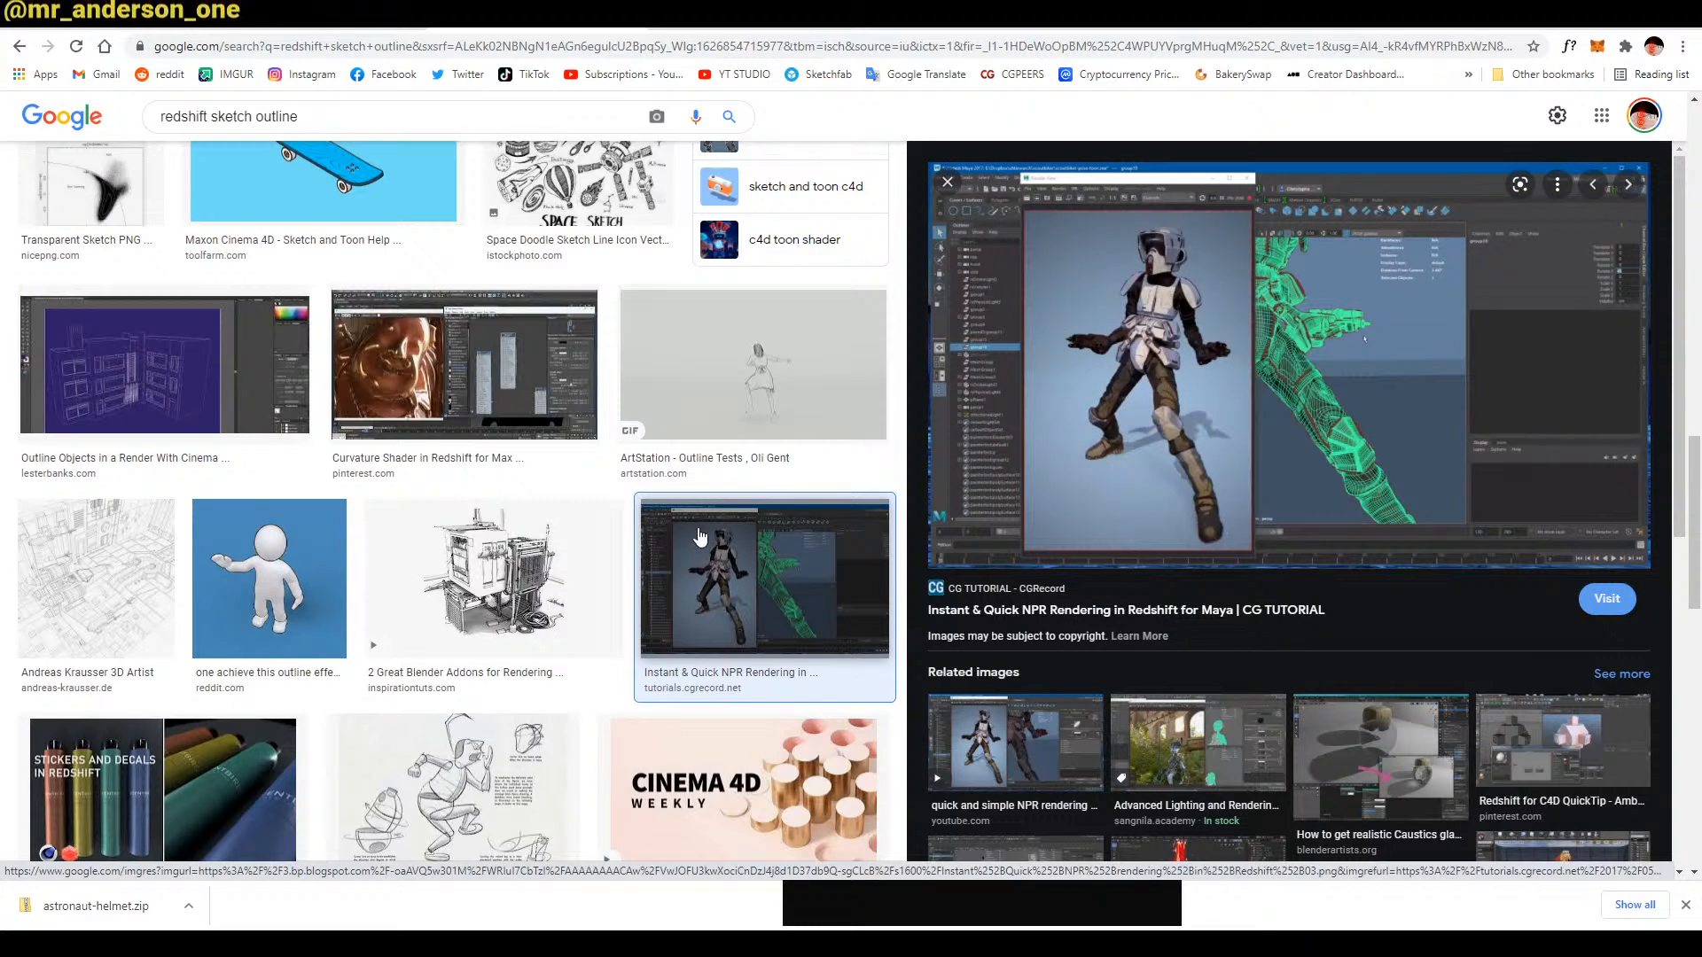
scroll(684, 512, "down", 4)
scroll(684, 512, "down", 3)
left_click(216, 436)
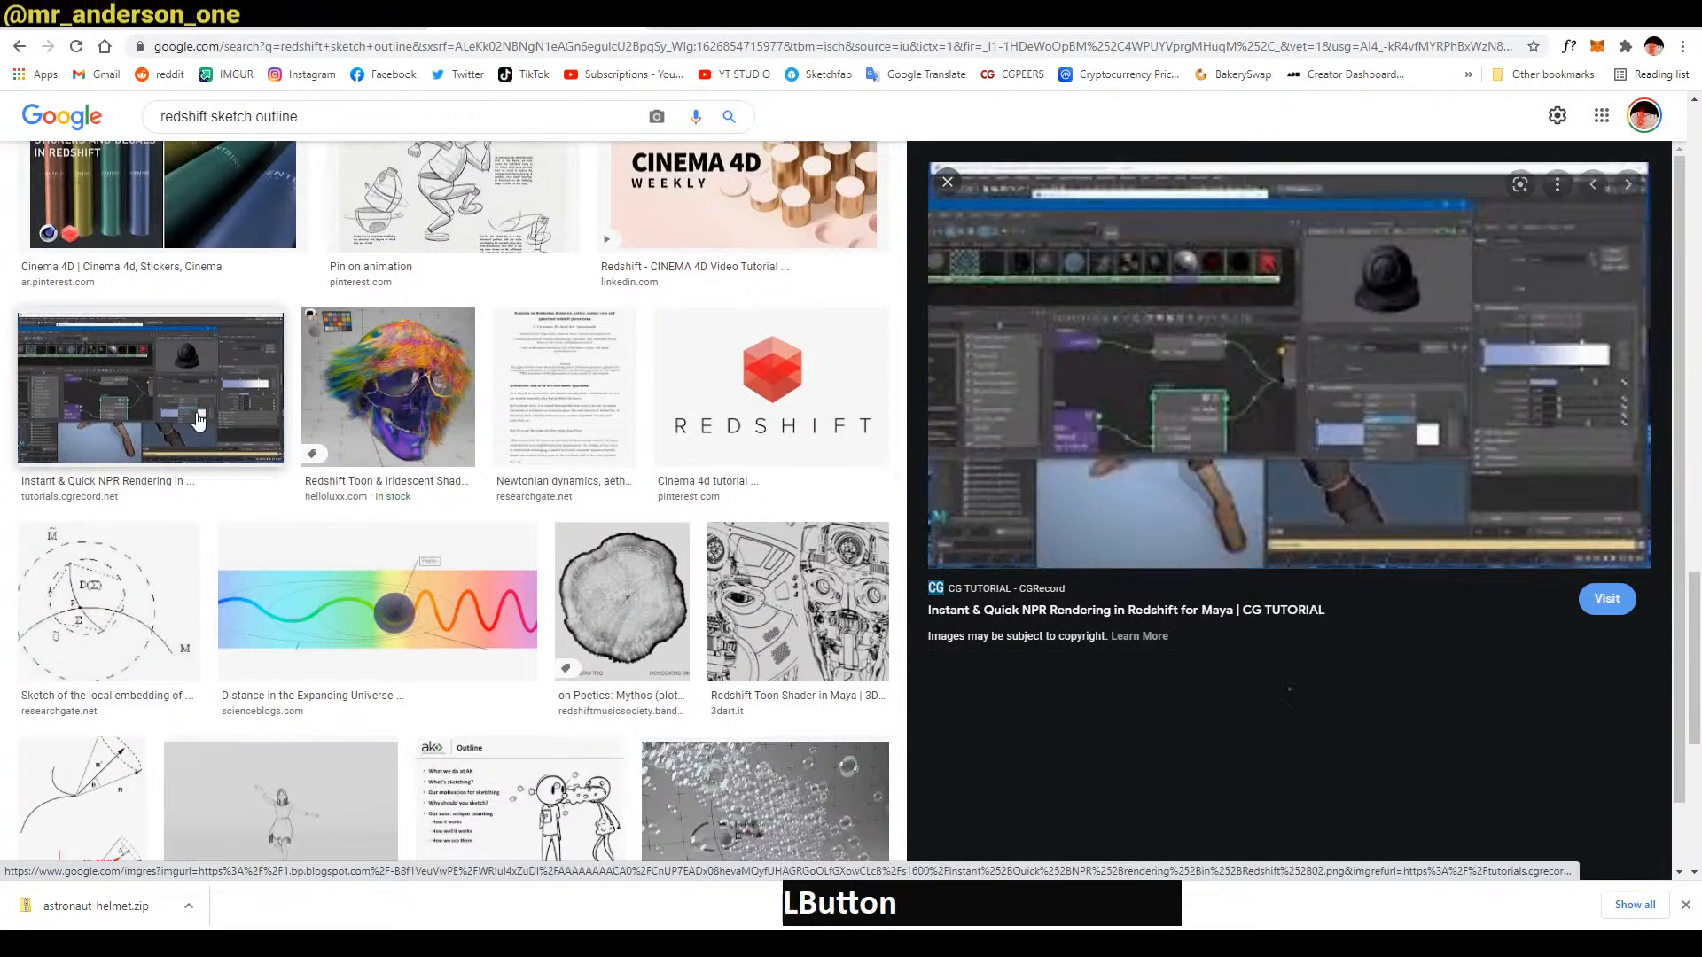
scroll(687, 303, "up", 4)
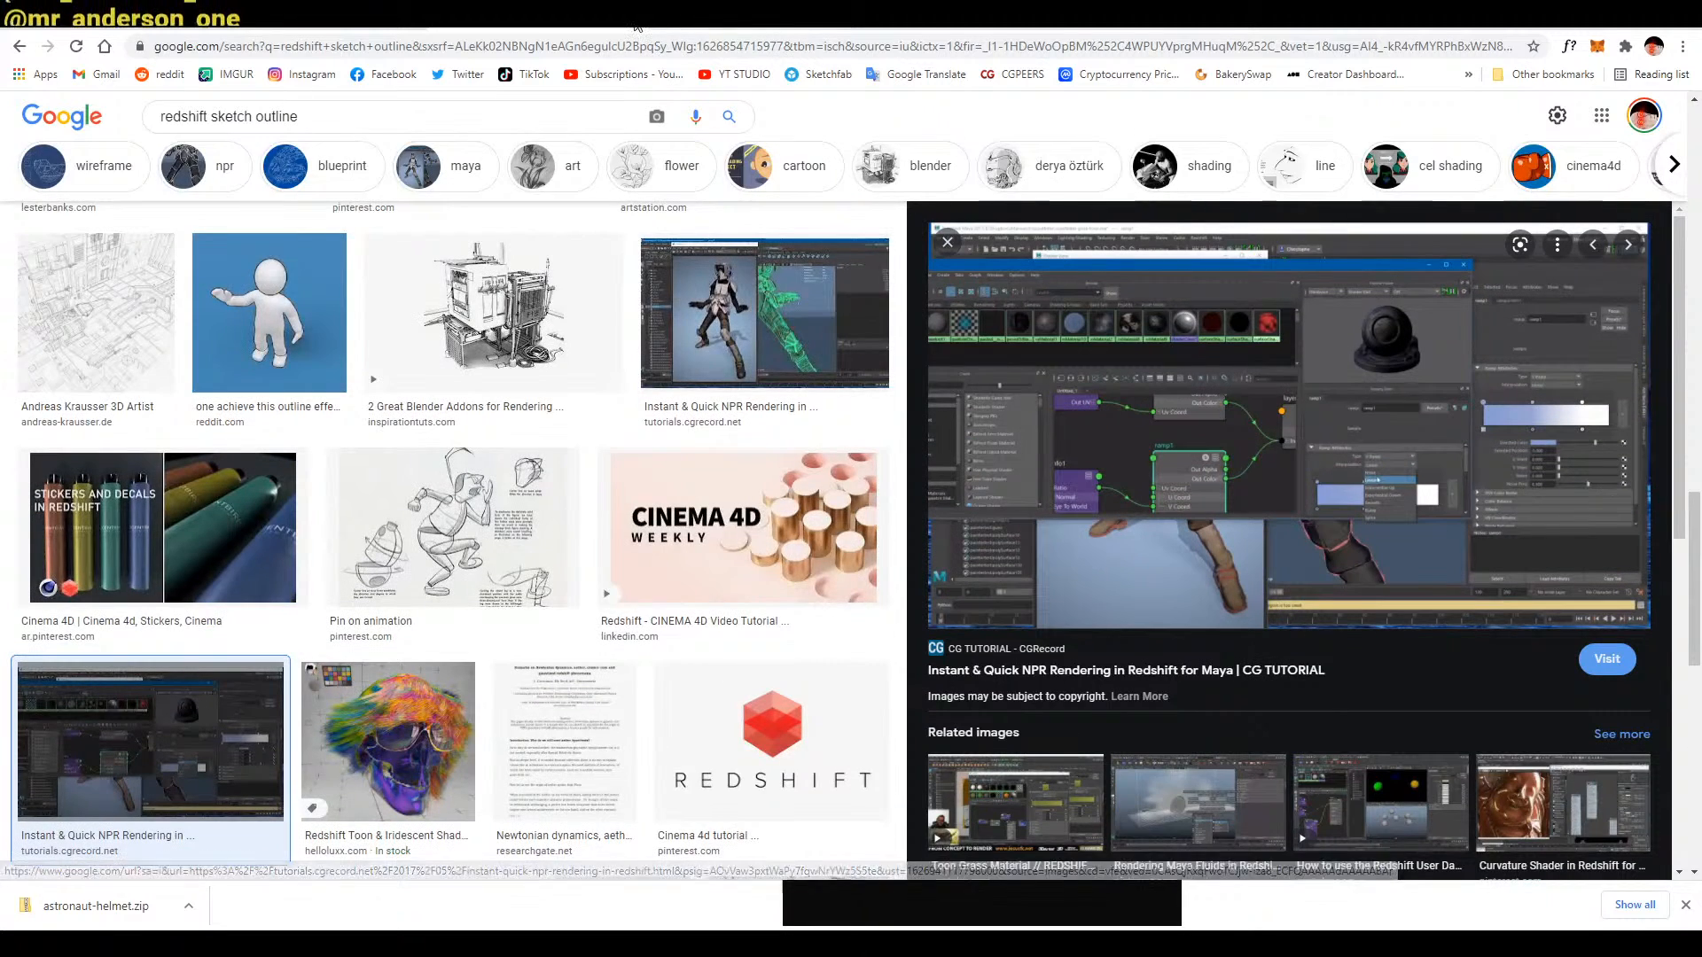
Check the livestream's analytics in YouTube Studio, then minimize Chrome and the live chat to return to Cinema 4D
left_click(628, 27)
left_click(678, 26)
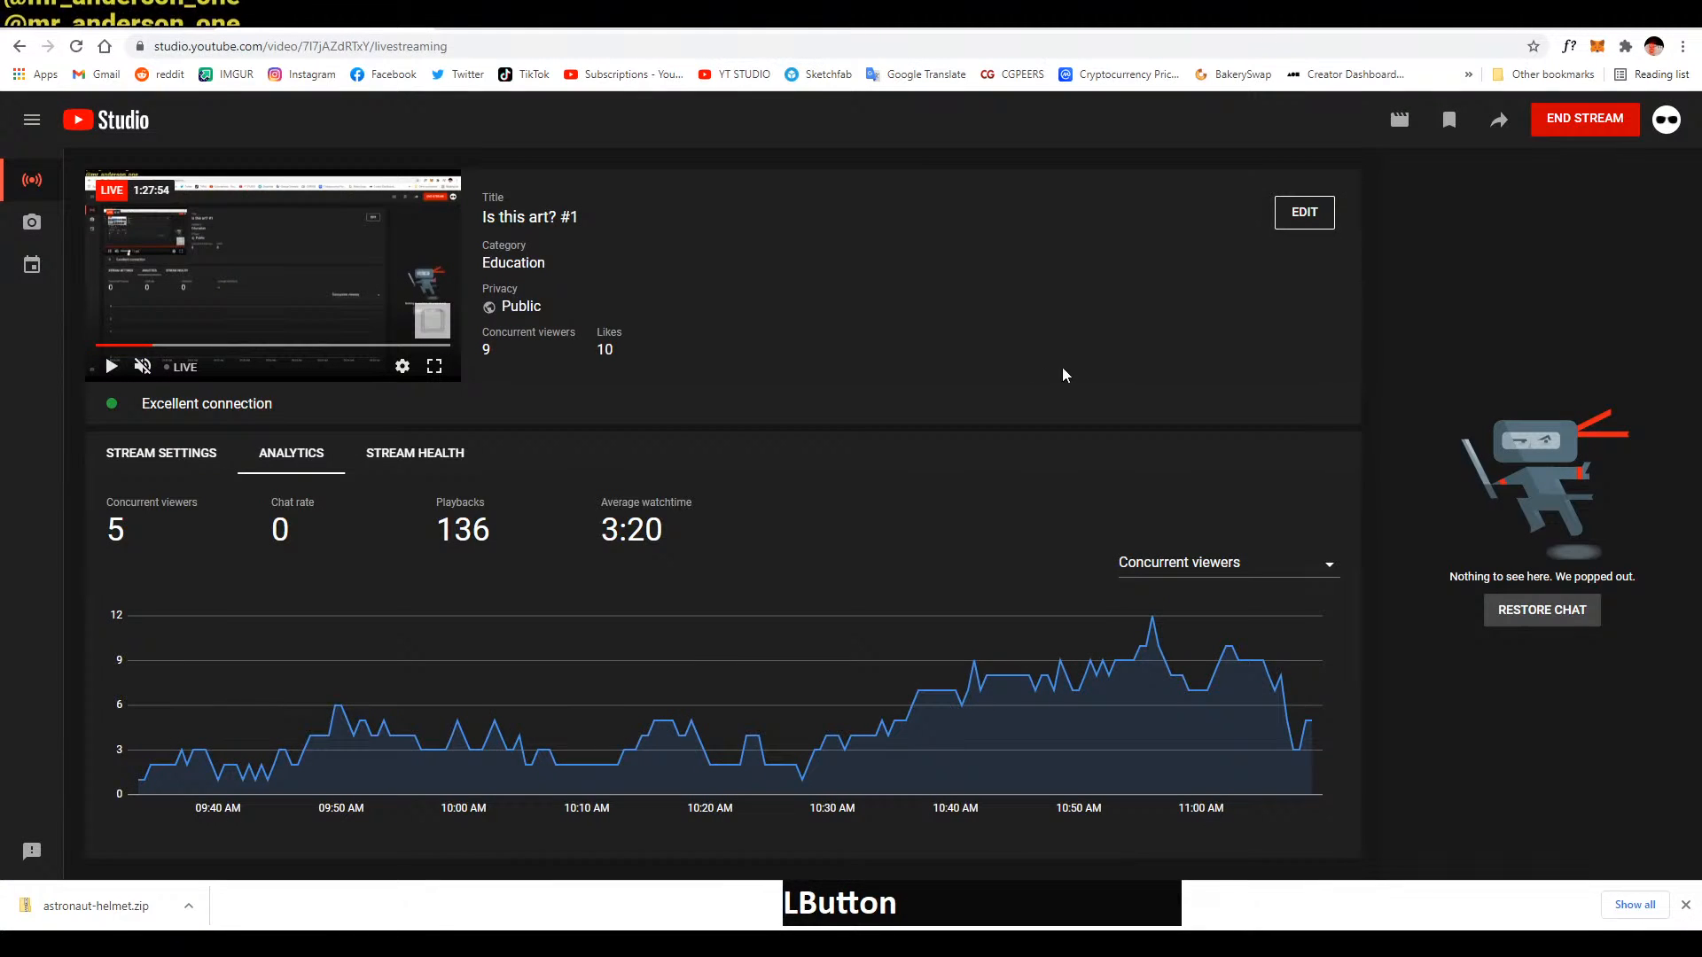
left_click(1604, 29)
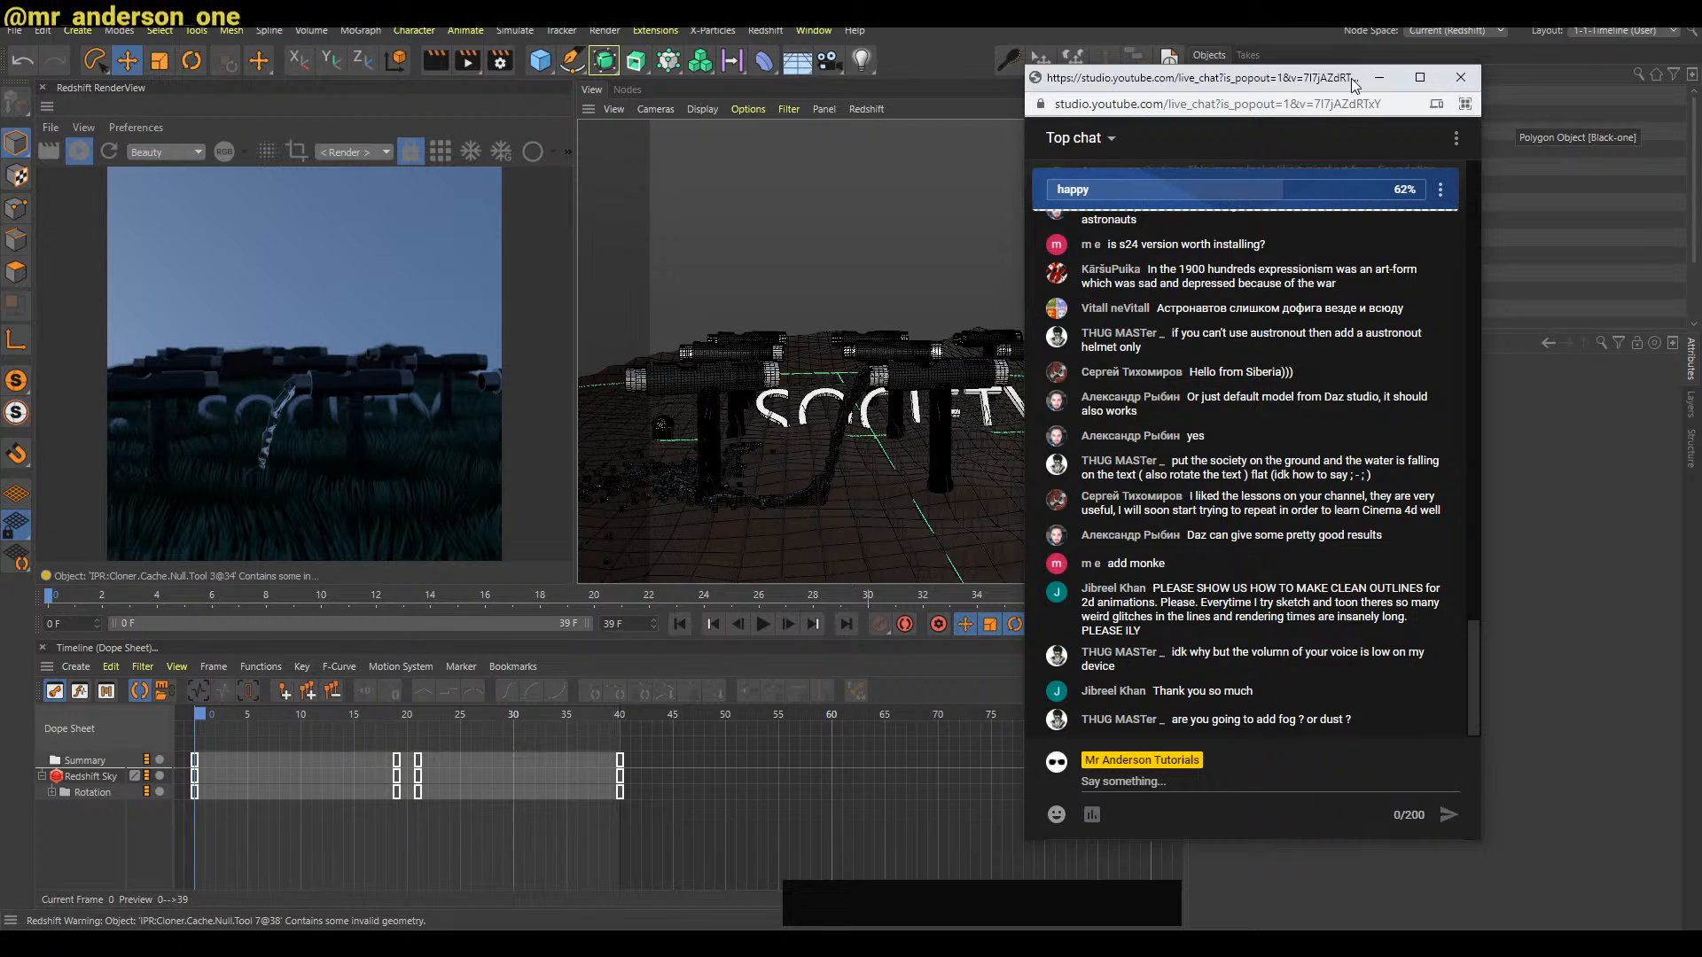
left_click(1379, 77)
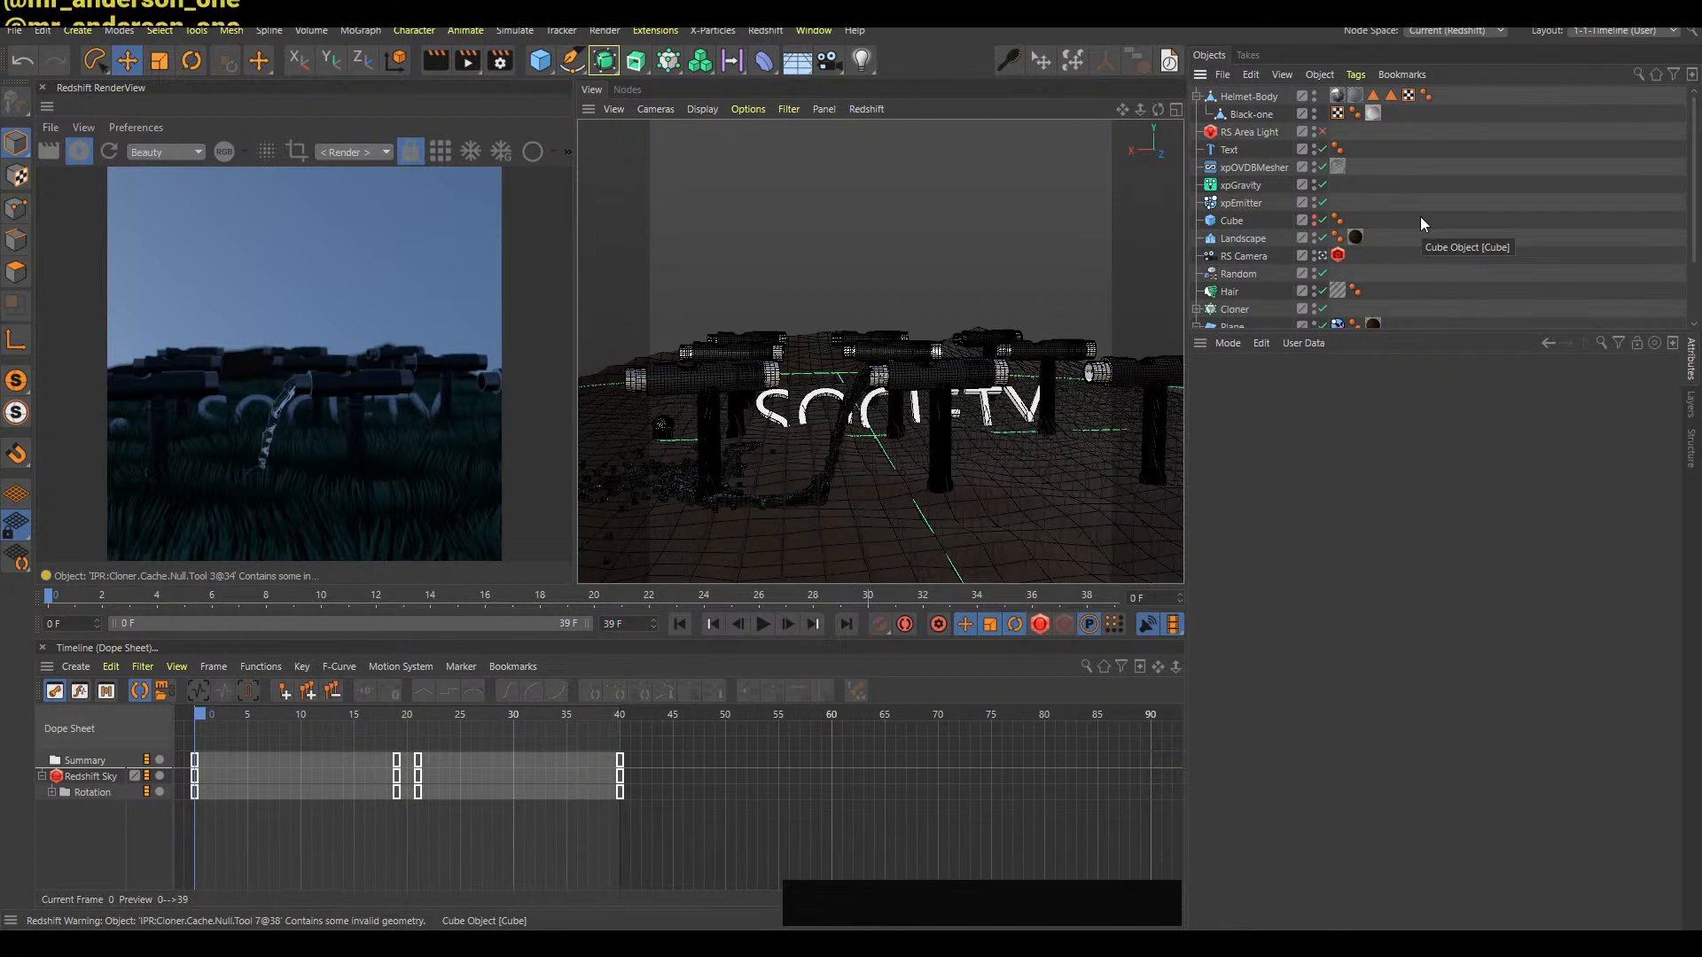
Extend the object list down to the Plane's Correction deformer and refresh the Redshift live render
left_click_drag(1395, 336, 1405, 379)
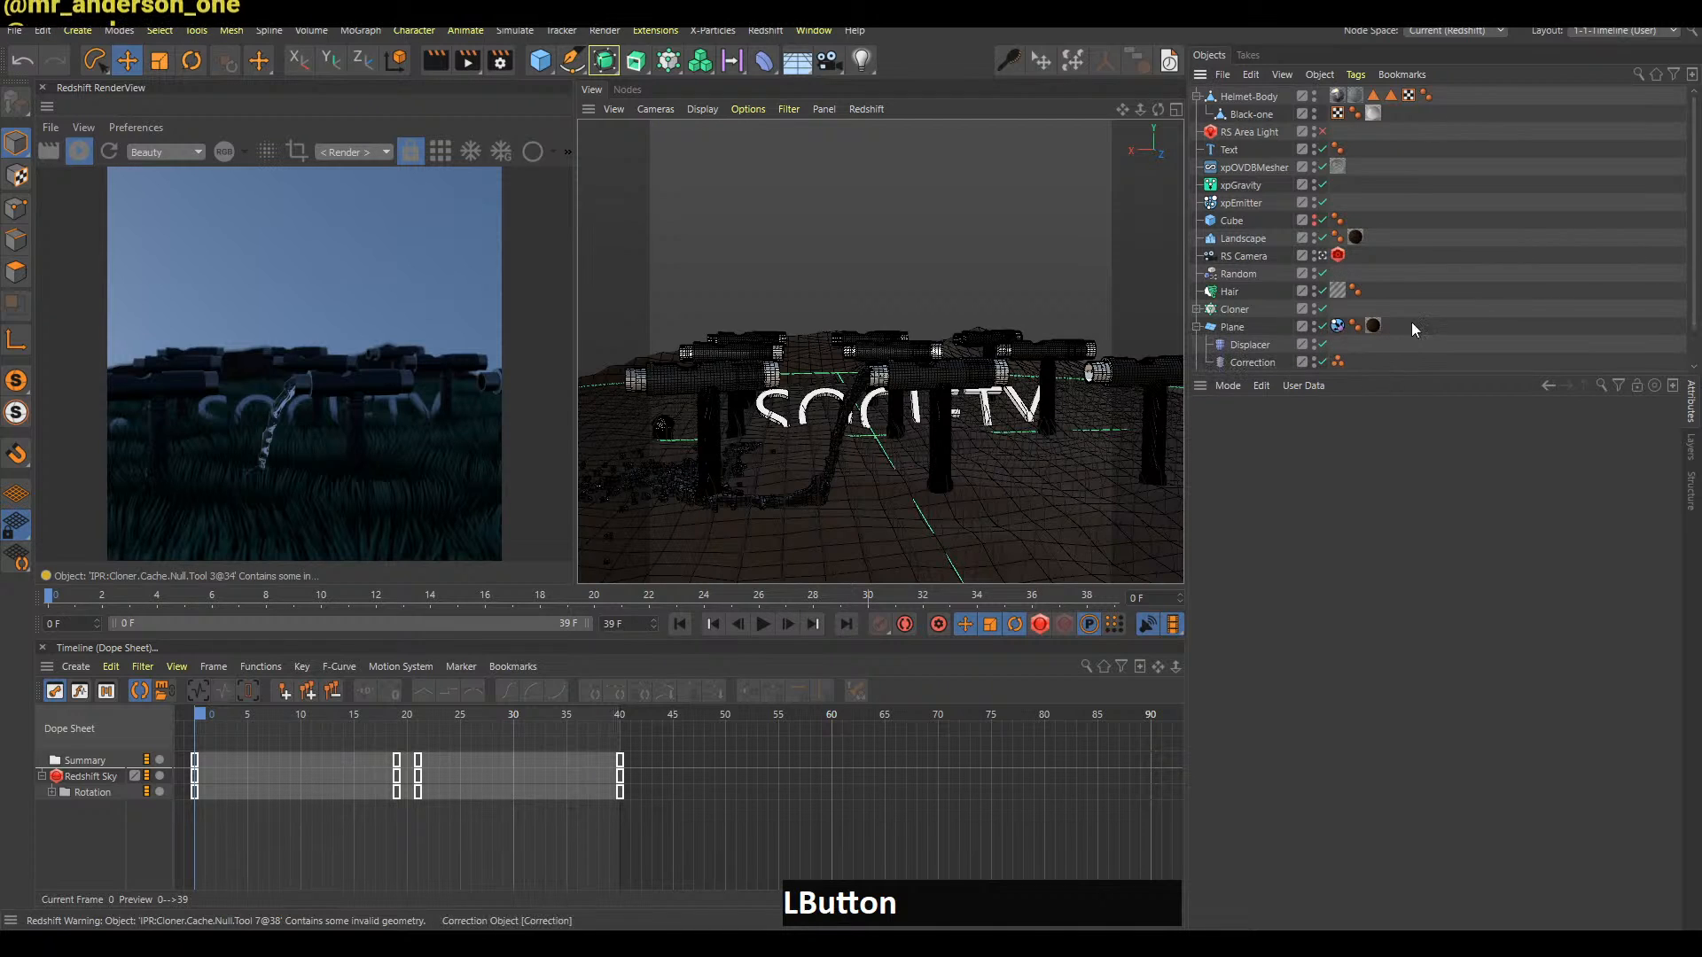
left_click(106, 152)
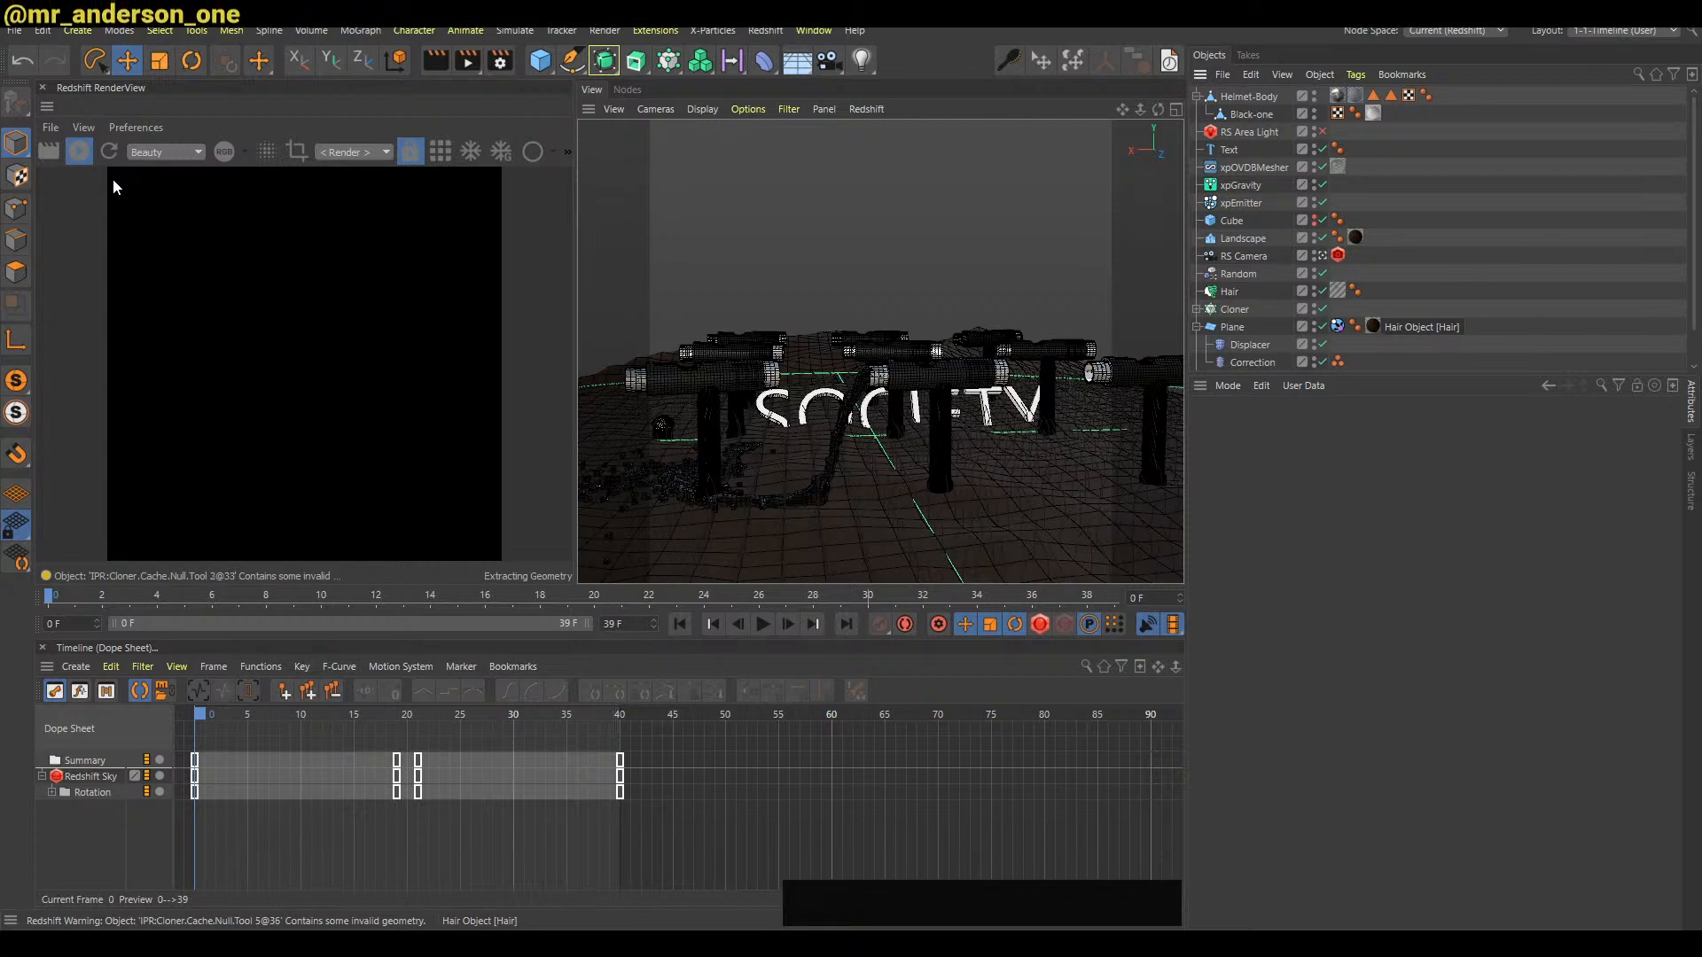
left_click(1521, 246)
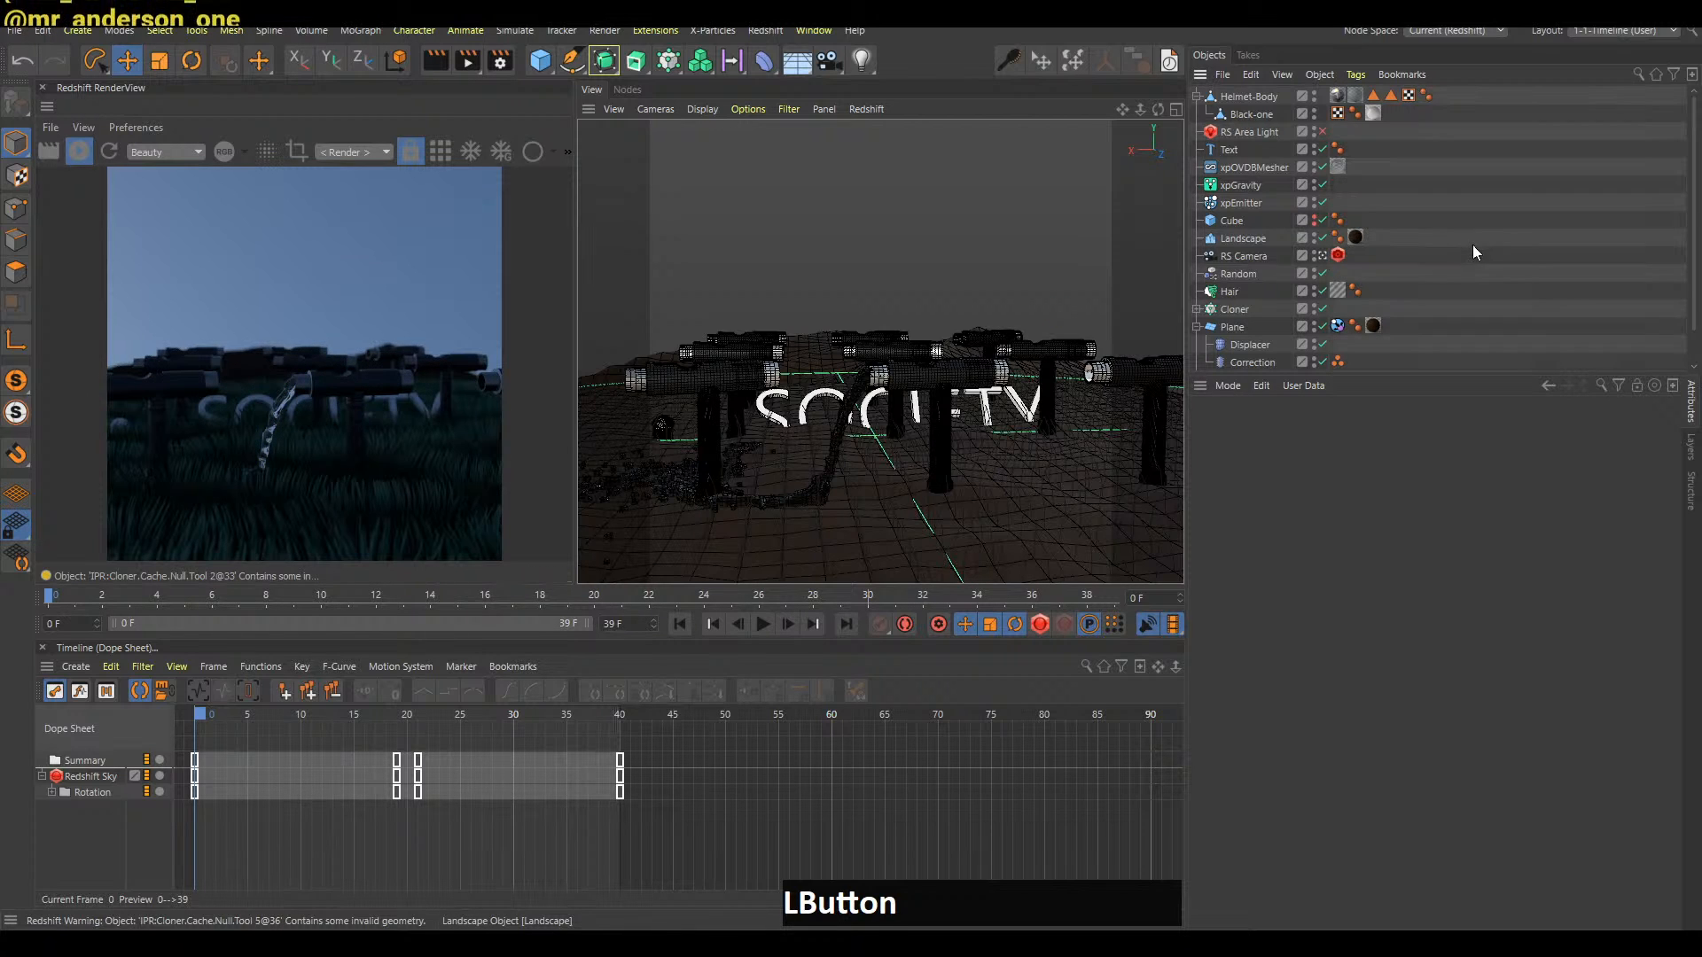
Play and pause the animation to review the water and sky, then return to the first frame
key("b")
key("a")
key("F8")
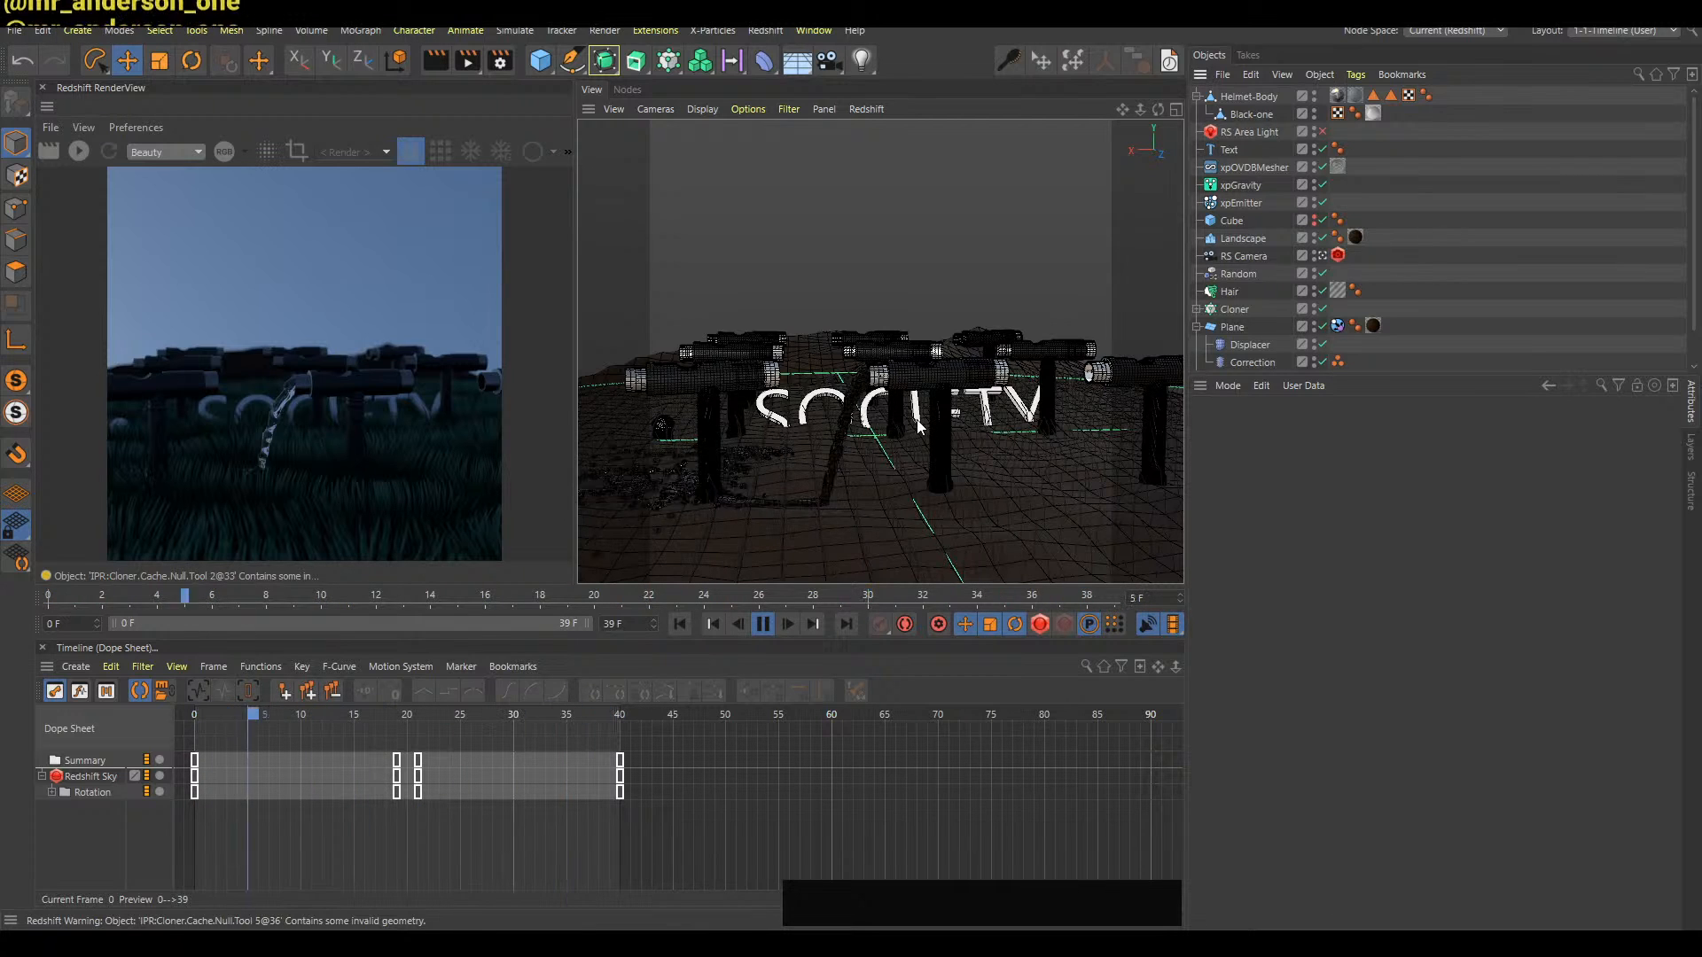
key("F8")
key("b")
left_click(1469, 281)
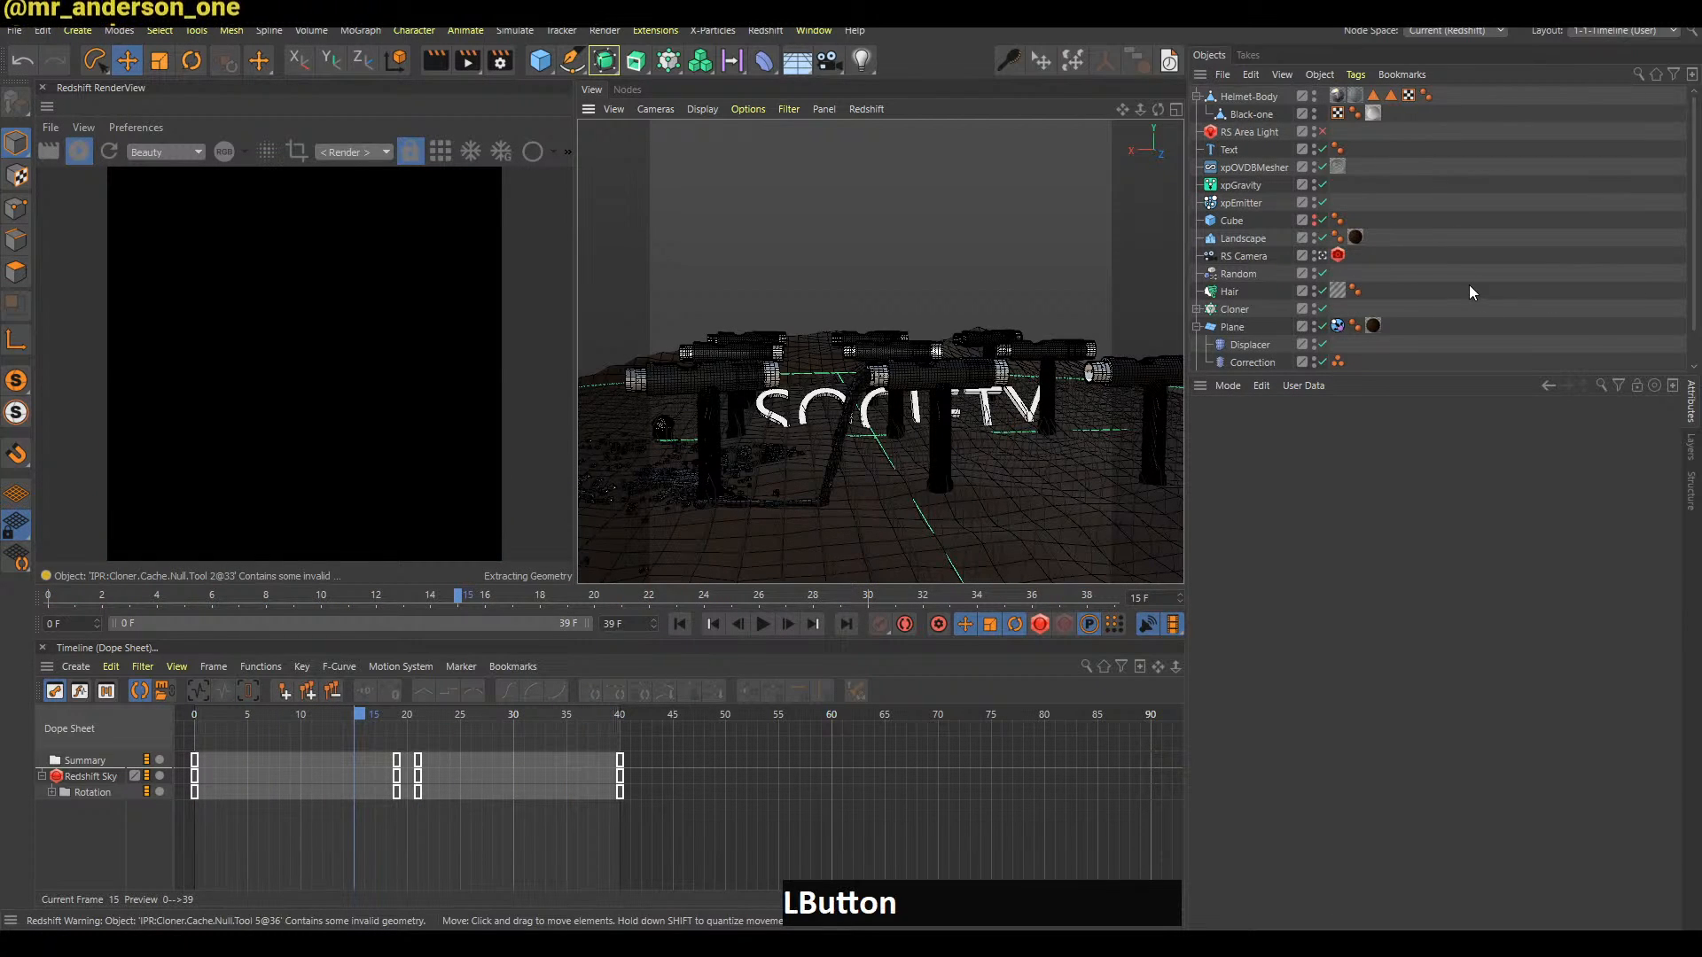
key("F8")
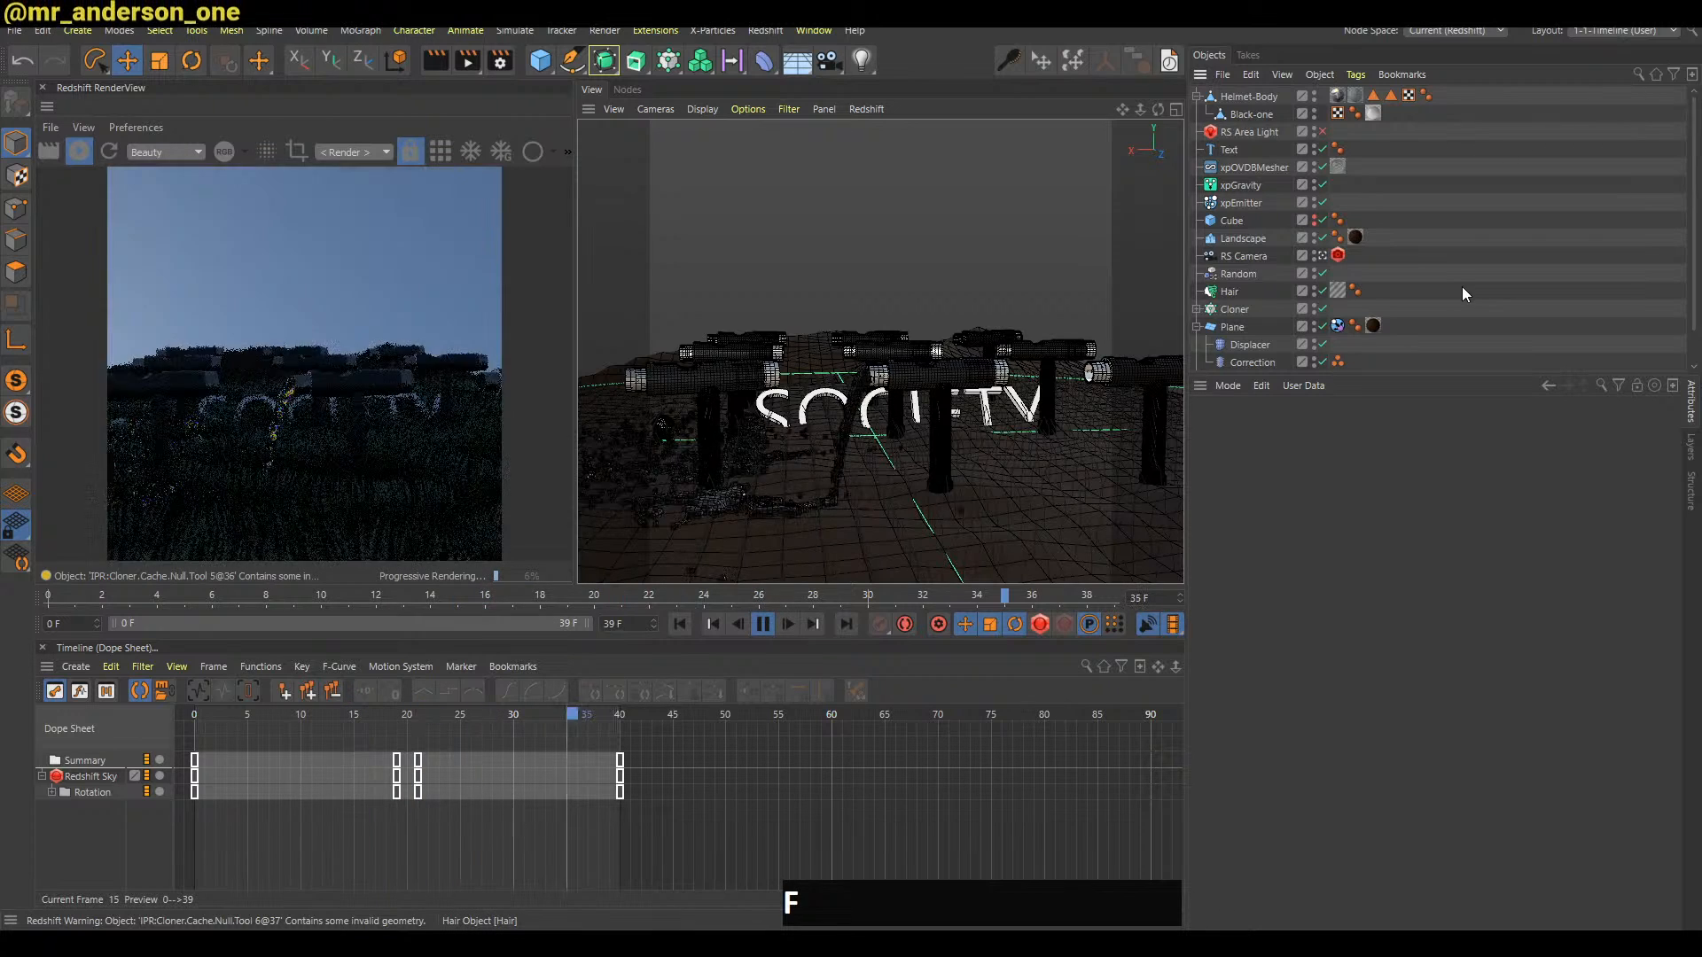
key("F8")
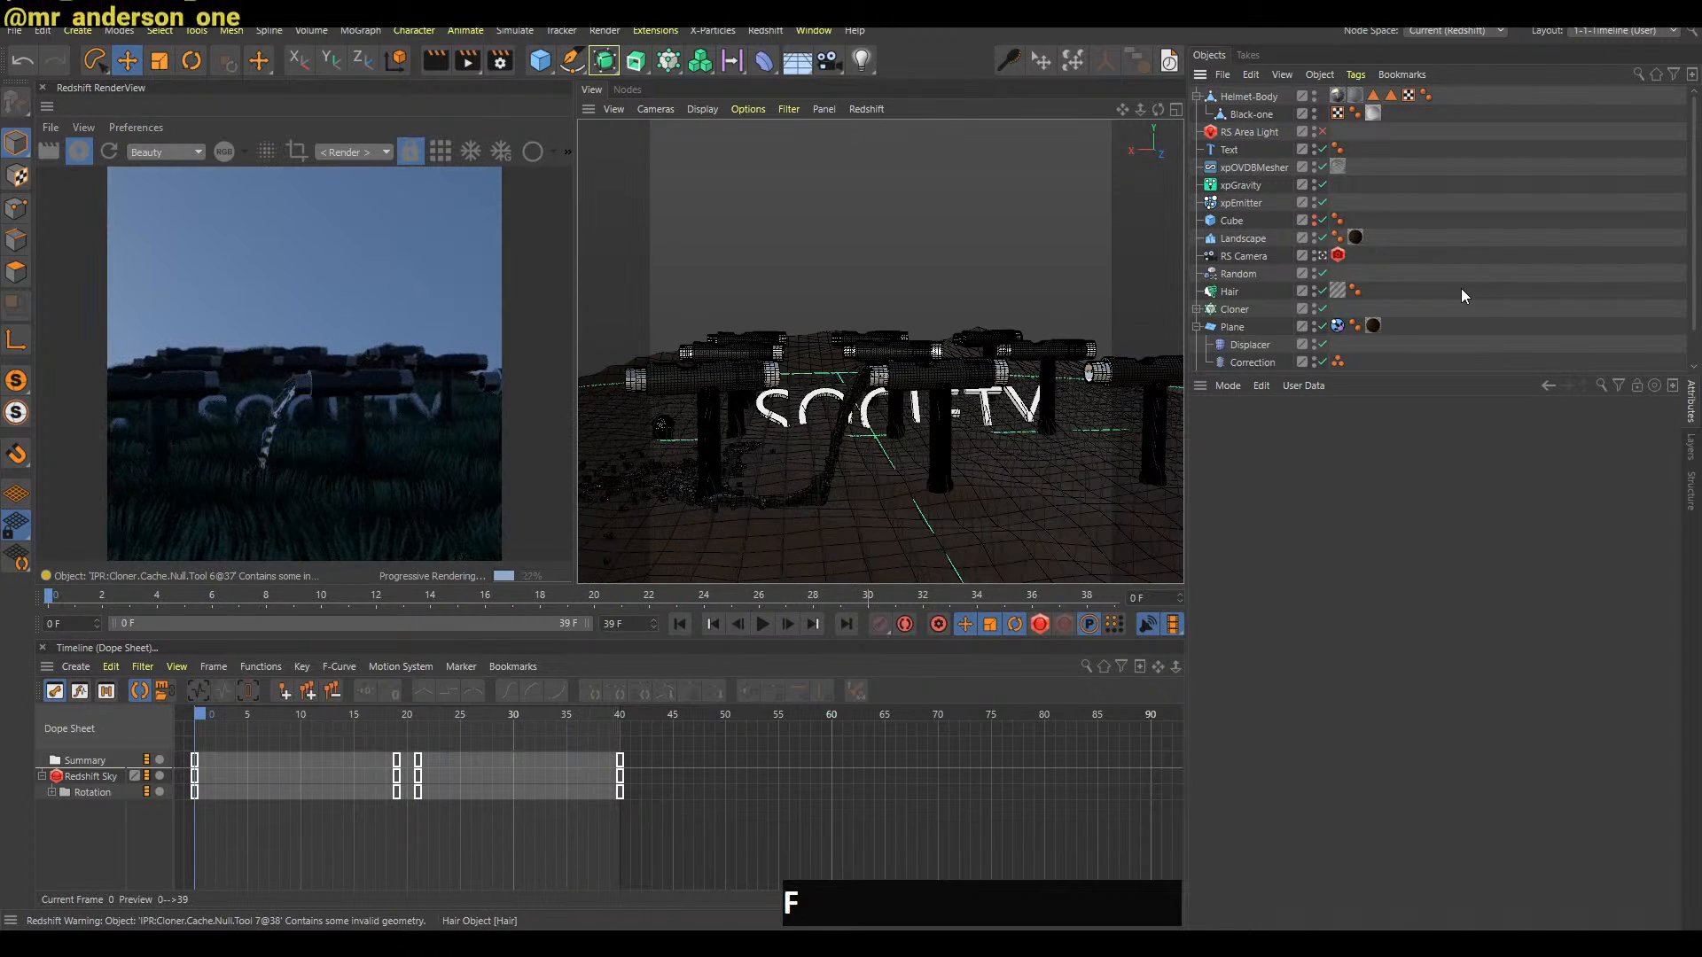
key("shift+a")
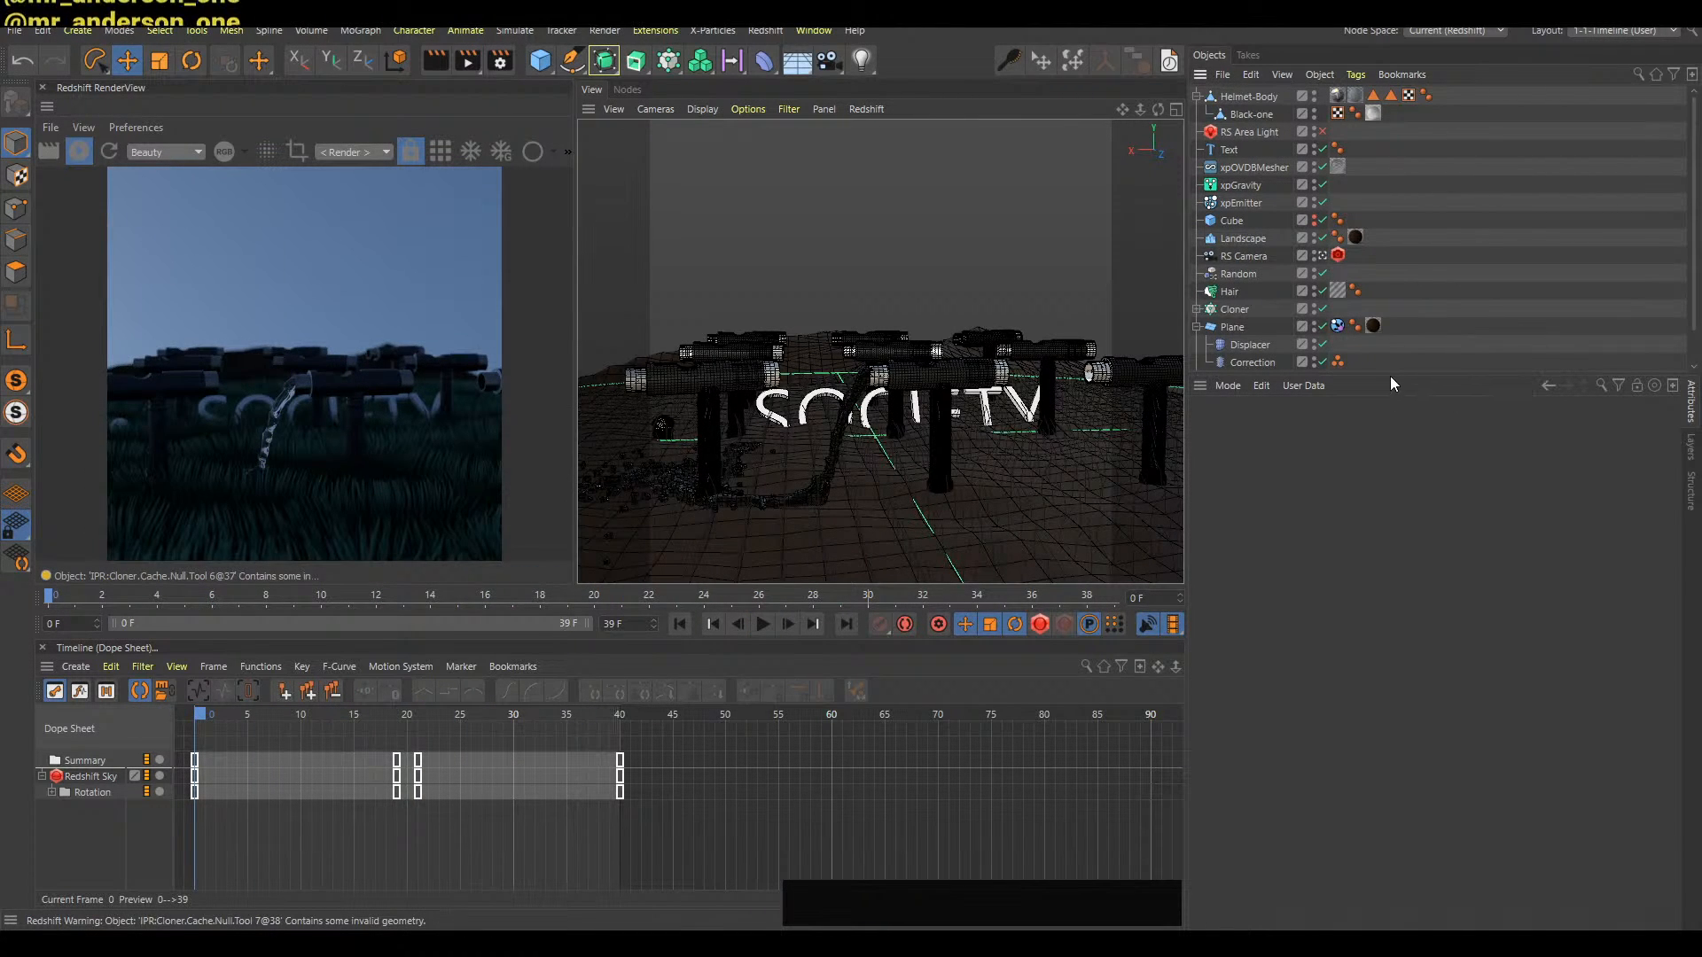
Try the Nodes layout, then change the workspace to the 1-1-nodes layout
left_click(1389, 405)
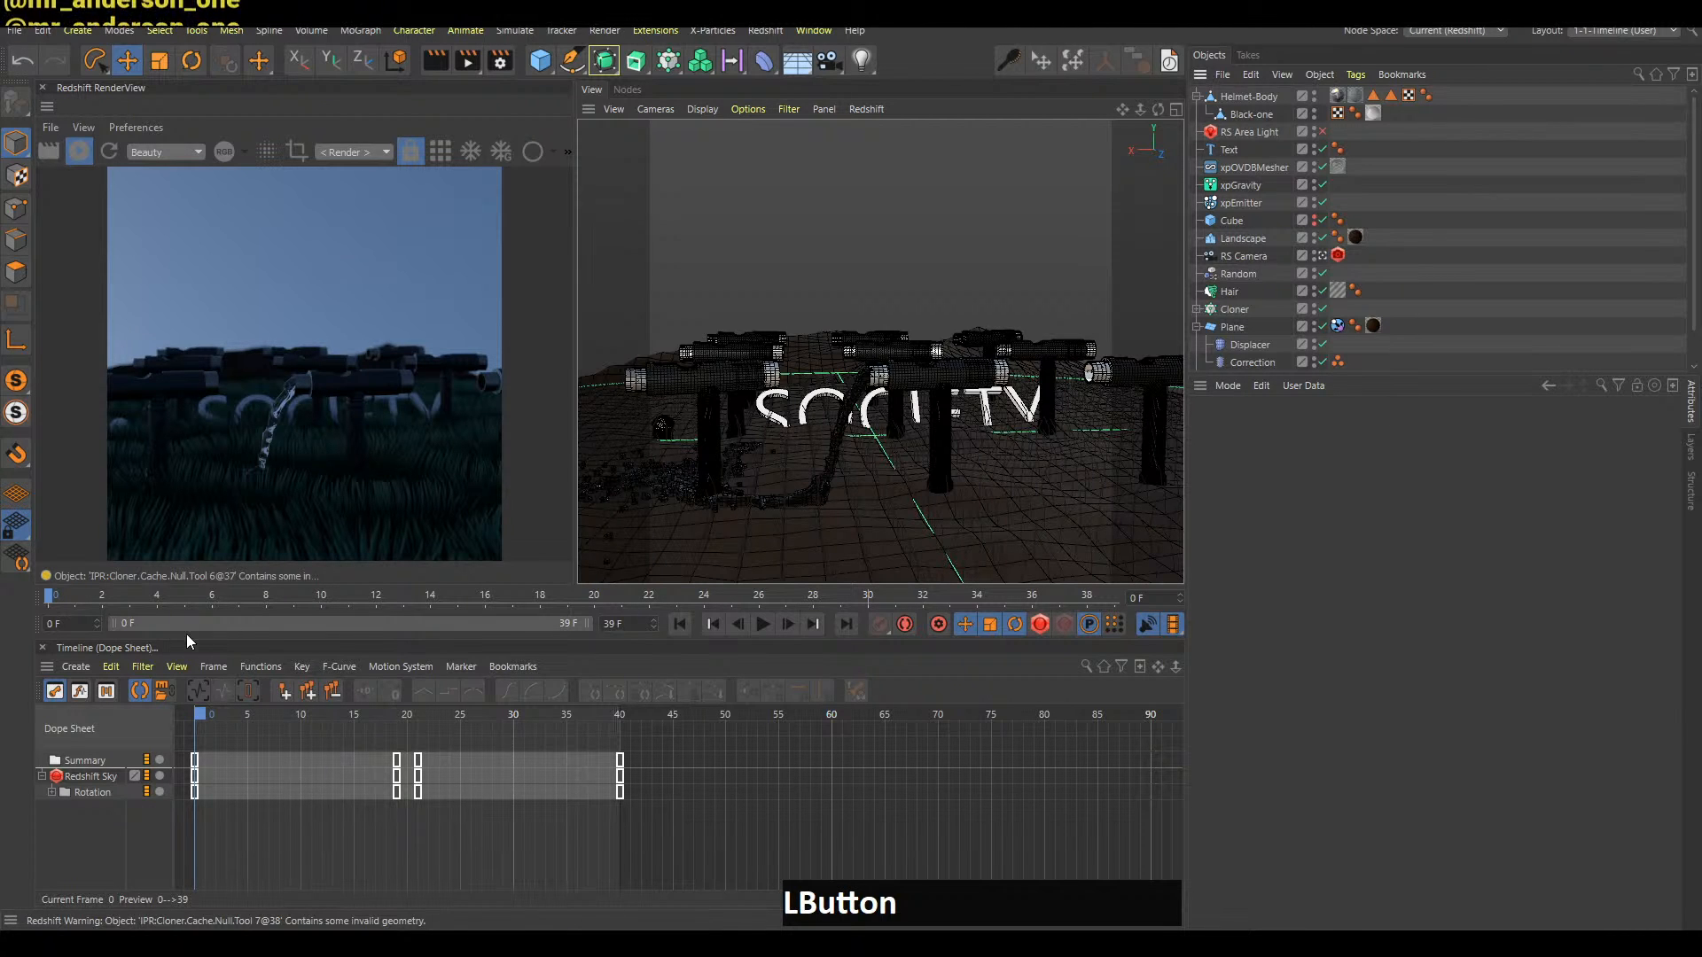
left_click(1602, 37)
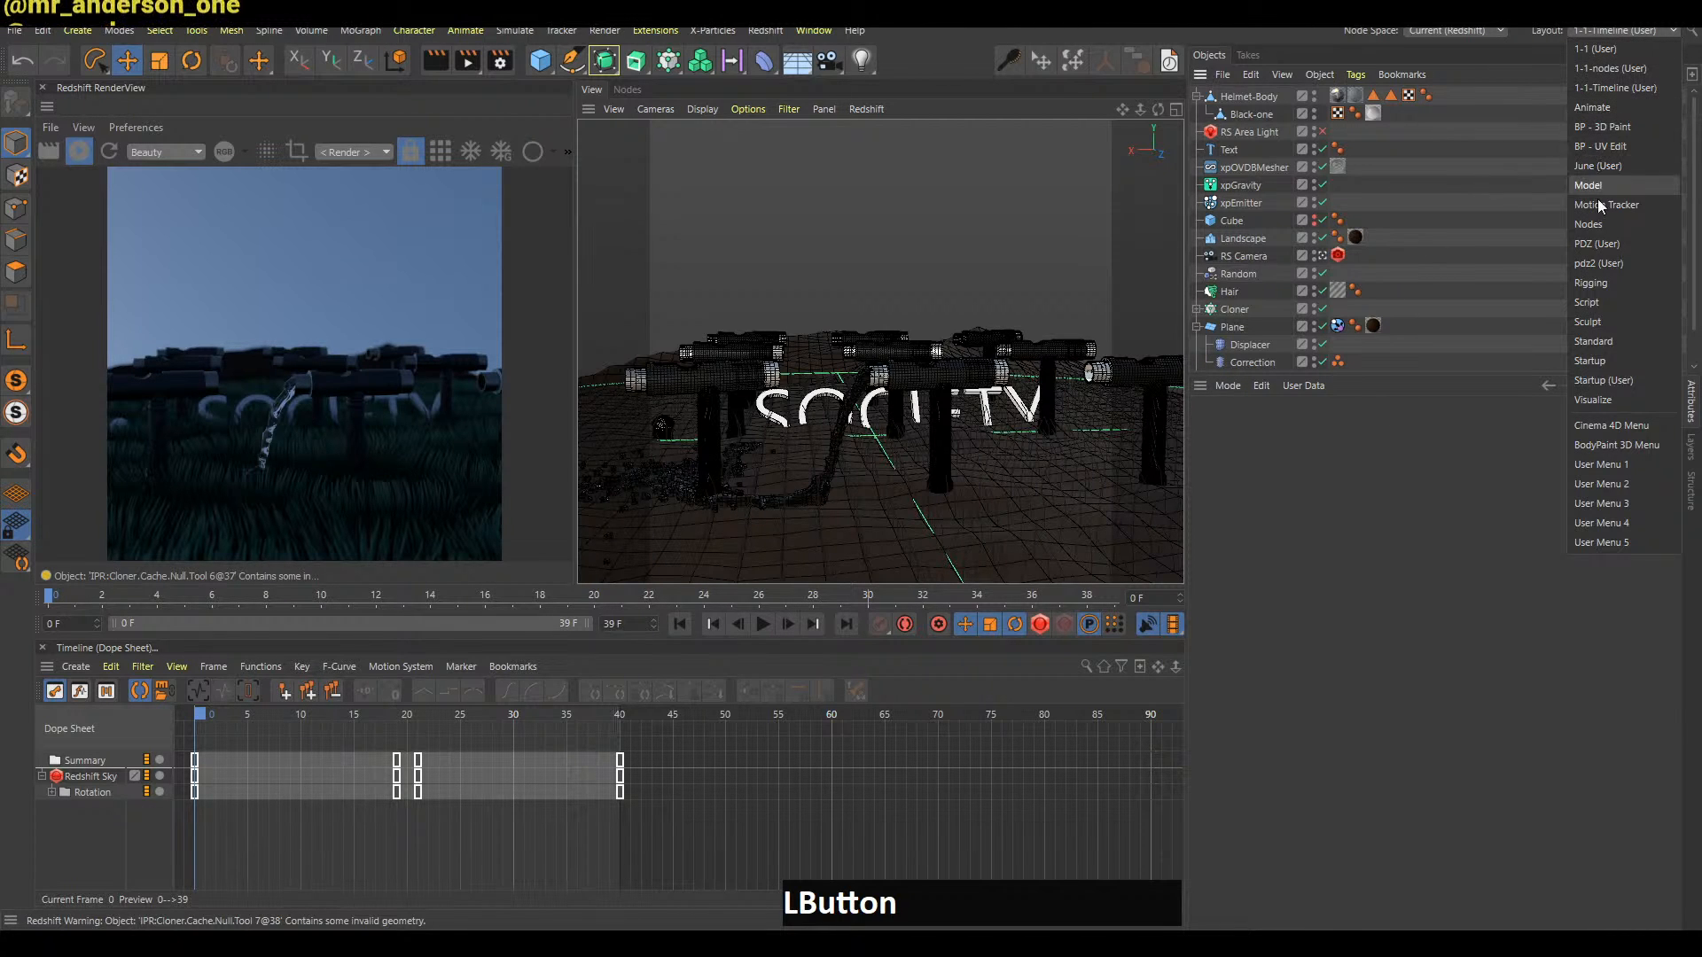
left_click(1598, 229)
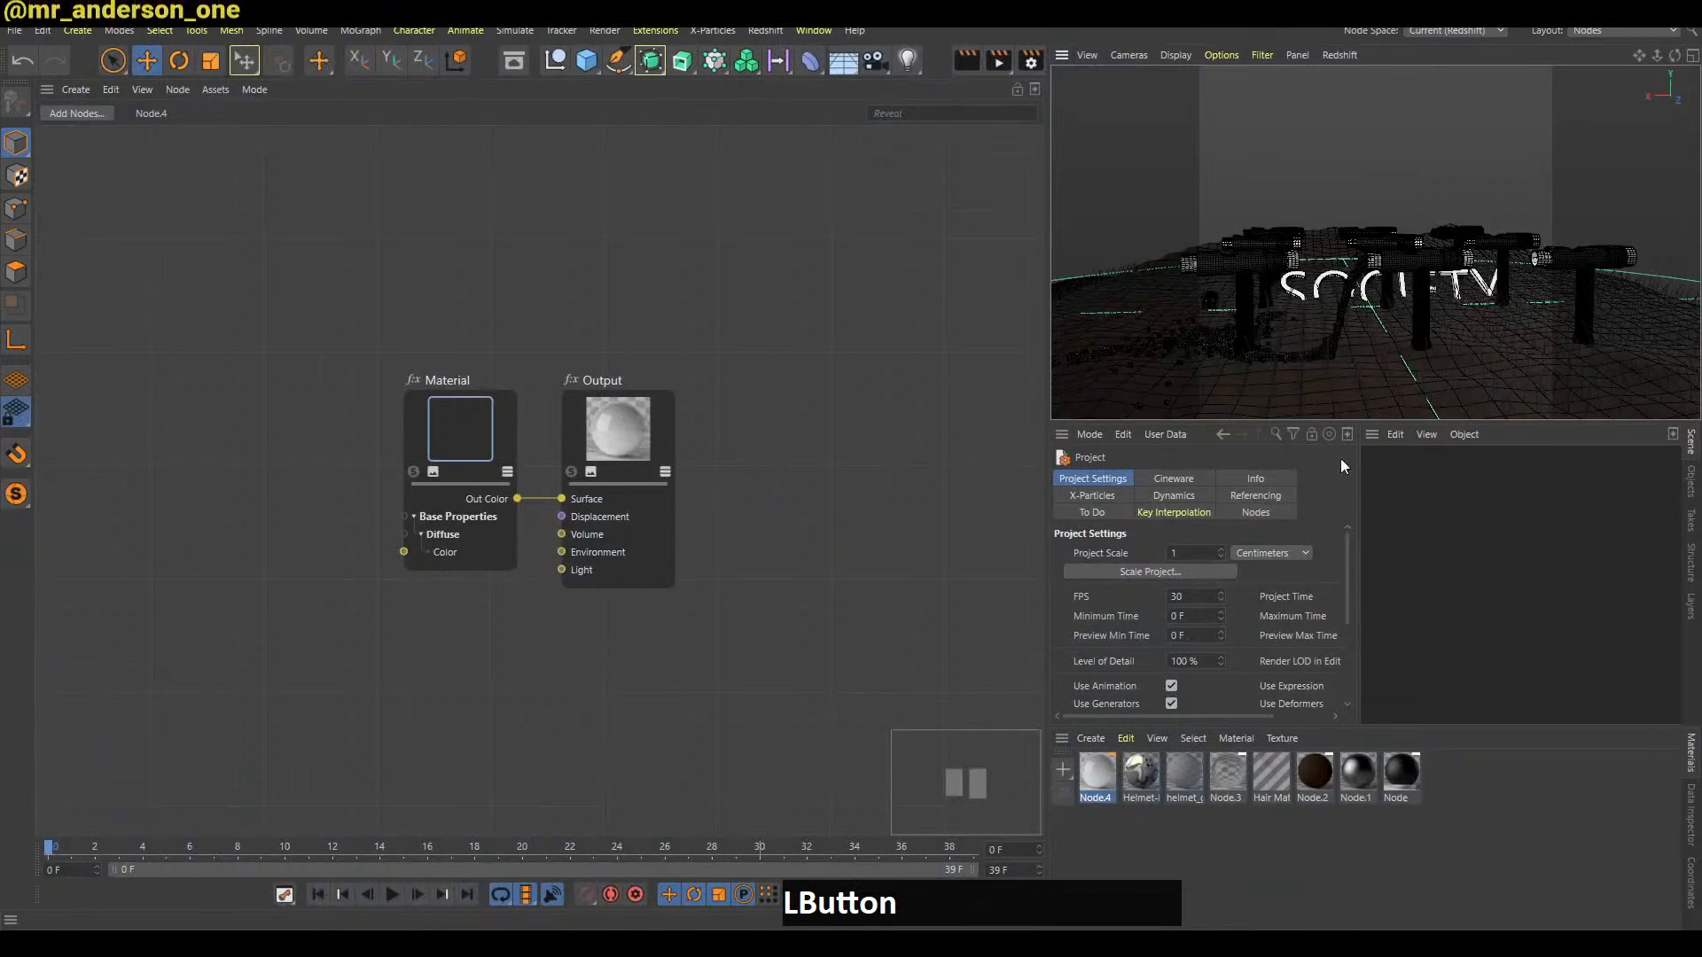
left_click(1591, 33)
left_click(1627, 78)
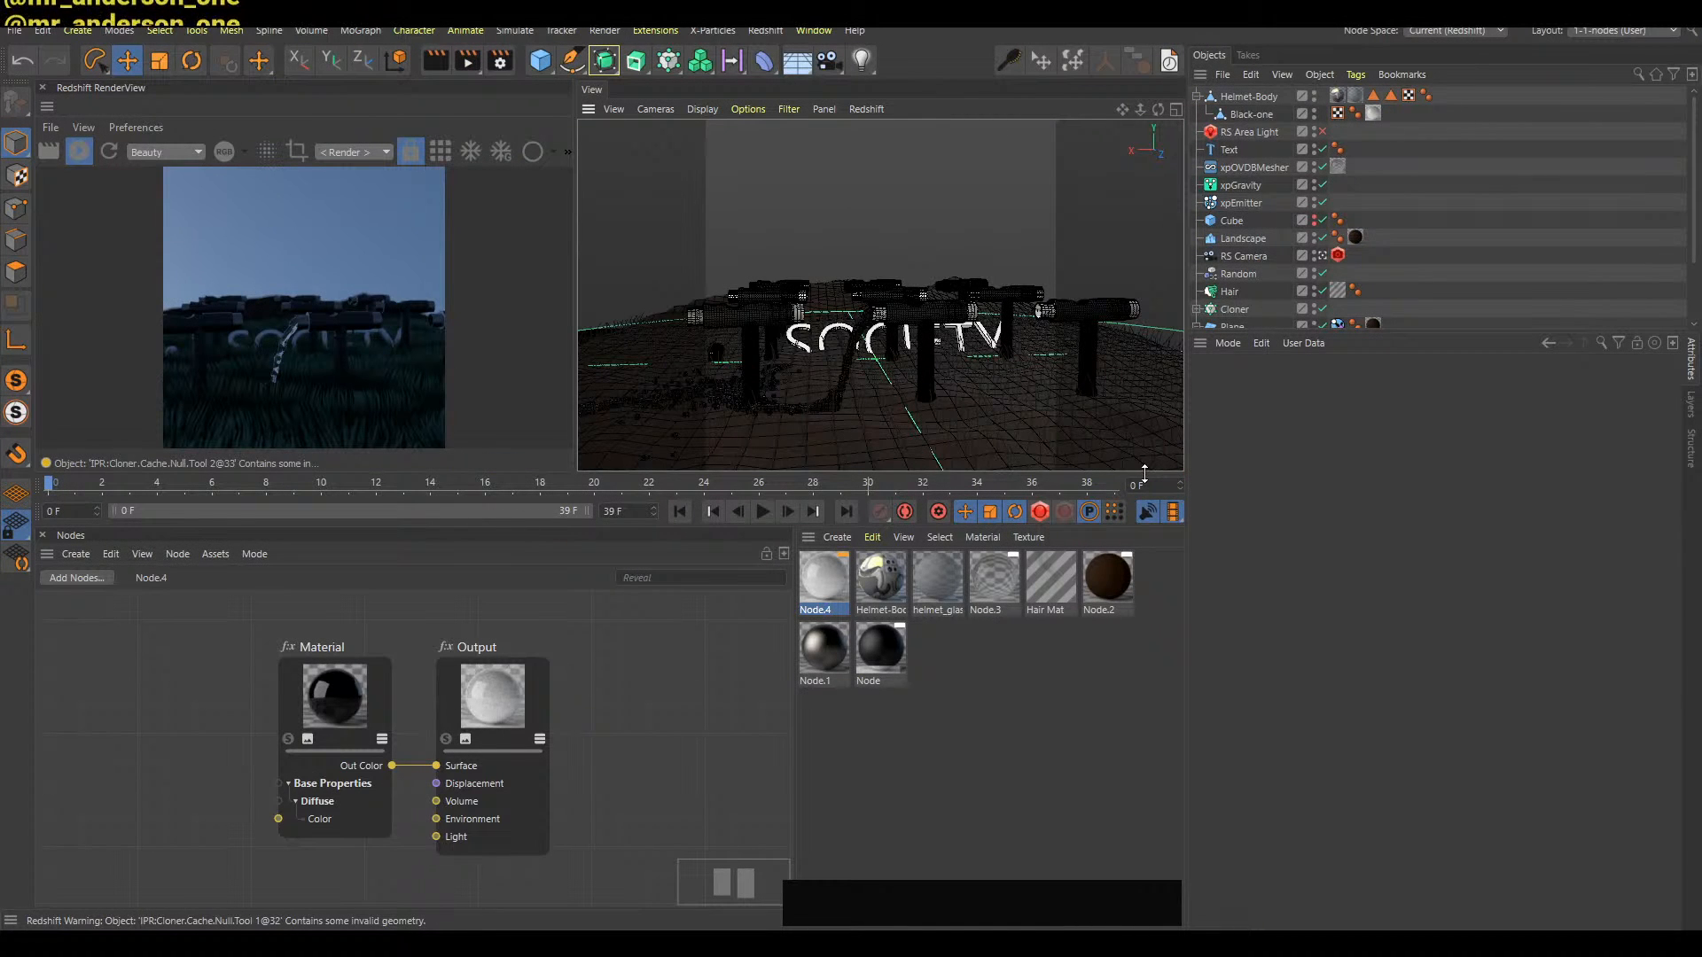
Enlarge the render and viewport area above the node editor and reframe the Node.4 material graph
left_click_drag(1150, 539, 1149, 673)
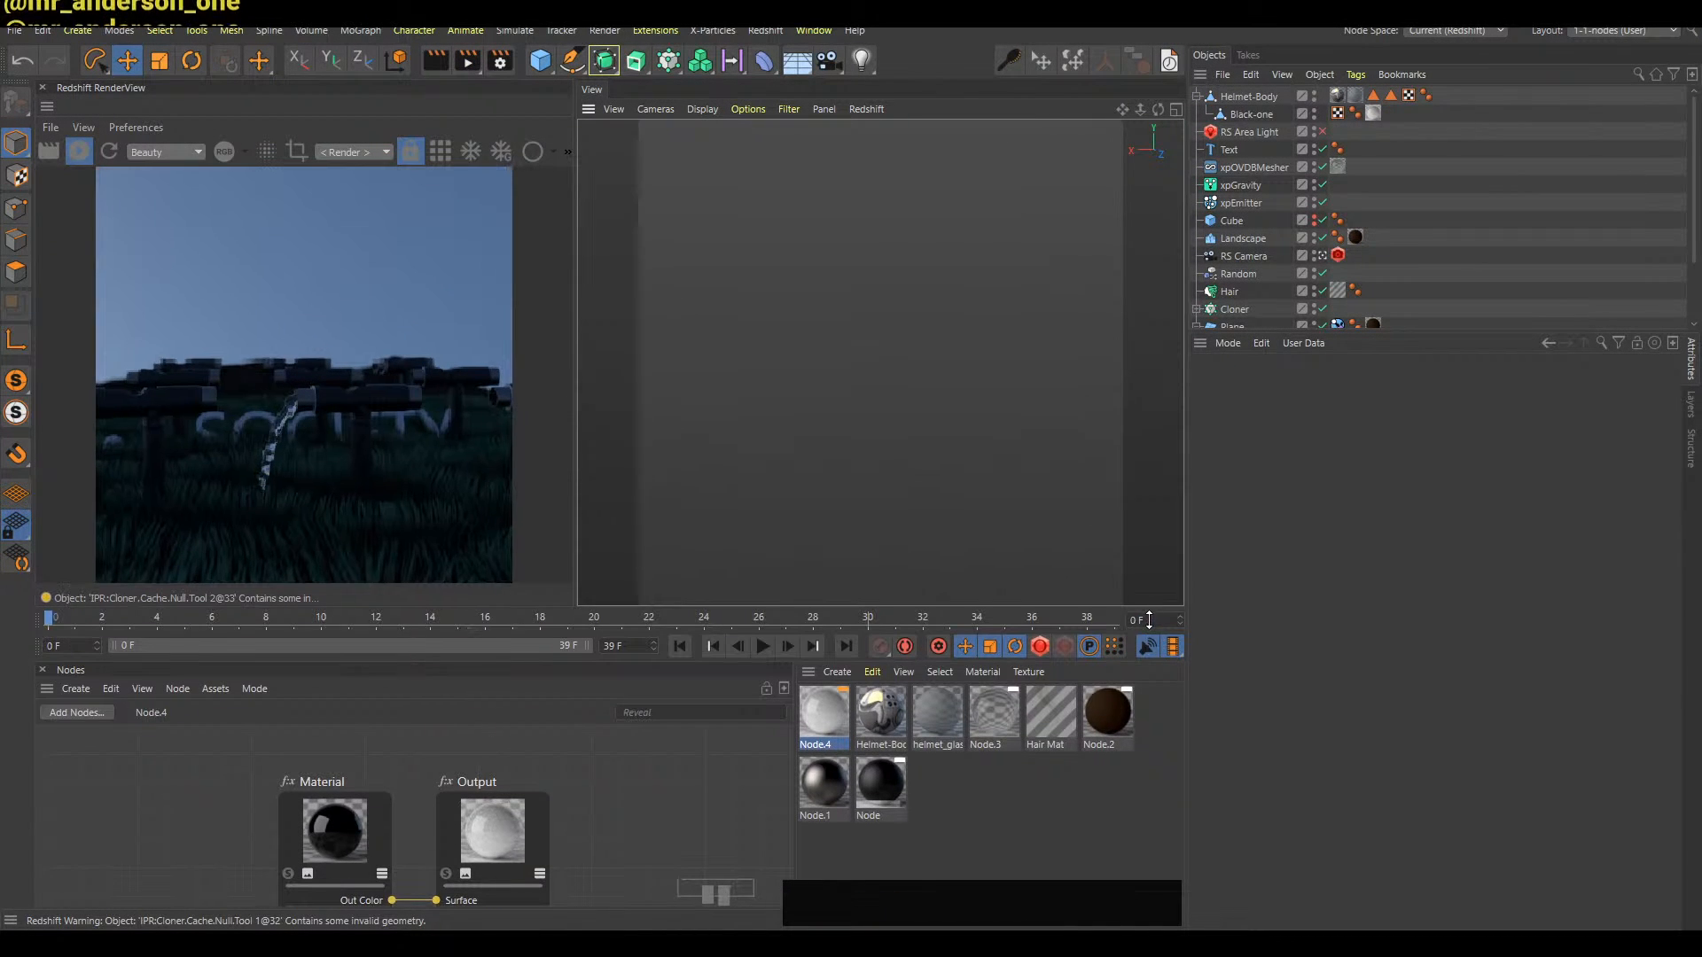
middle_click_drag(621, 802, 750, 758, "alt")
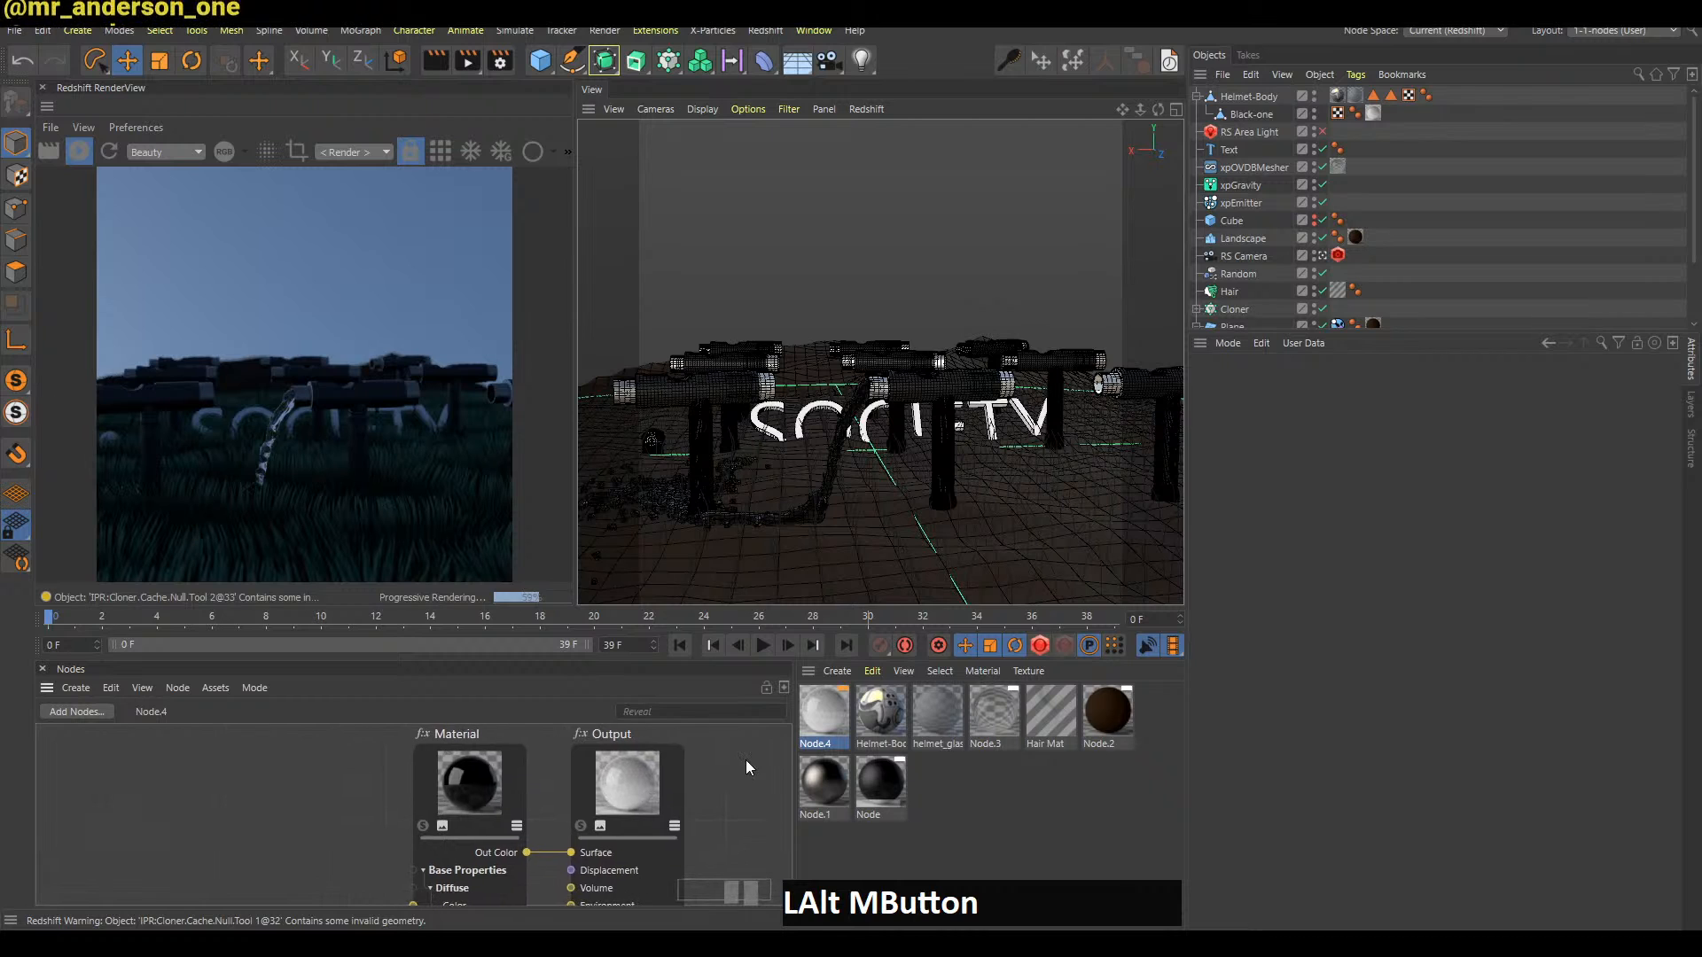
right_click_drag(700, 780, 647, 780, "alt")
right_click_drag(465, 864, 439, 864, "alt")
middle_click_drag(674, 798, 761, 771, "alt")
left_click(1423, 296)
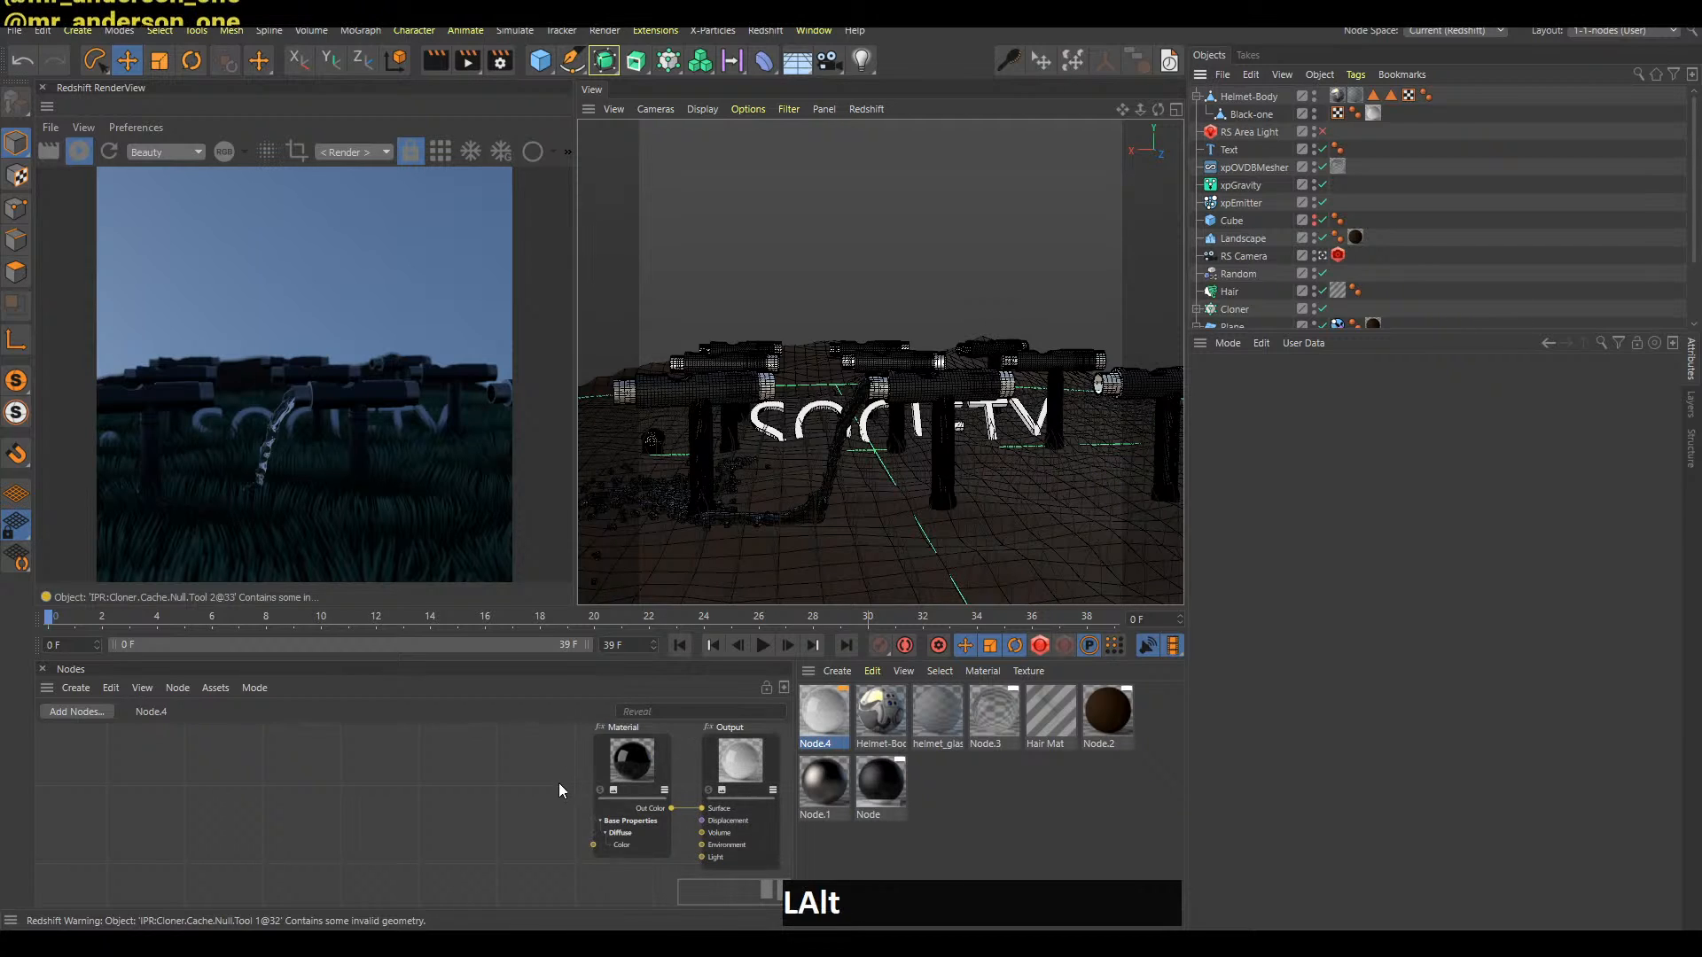
middle_click_drag(559, 784, 567, 796, "alt")
left_click(1418, 262)
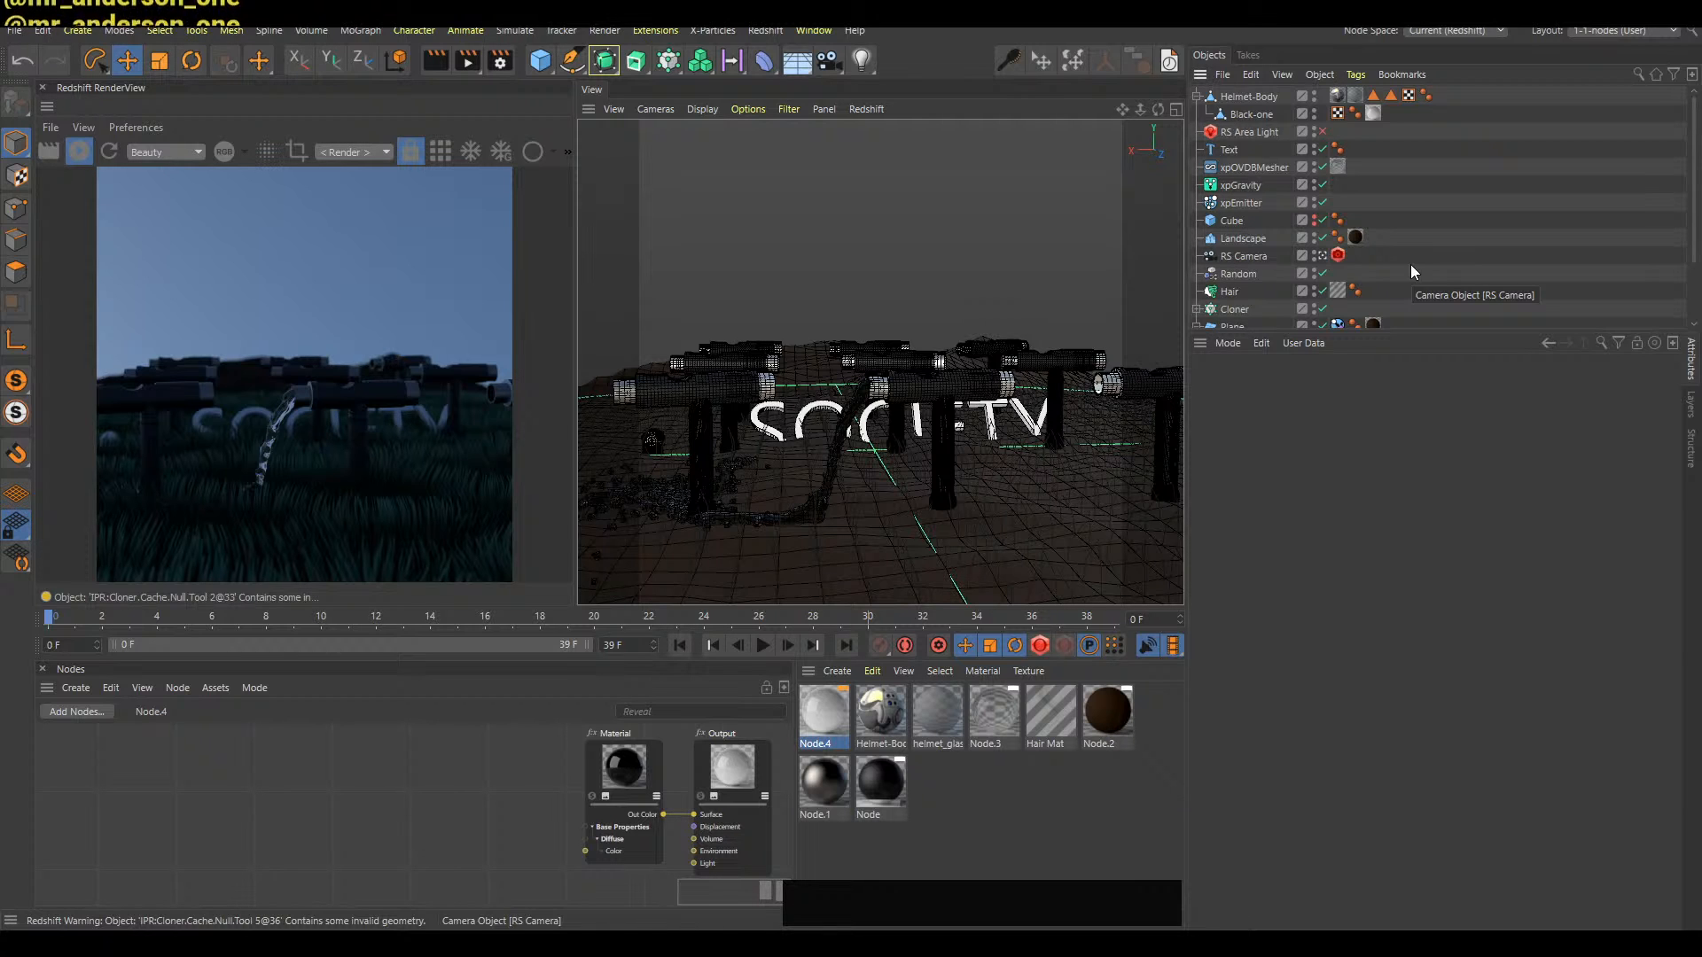
Read the latest viewer messages in the live chat and minimize the chat window
key("alt+Tab")
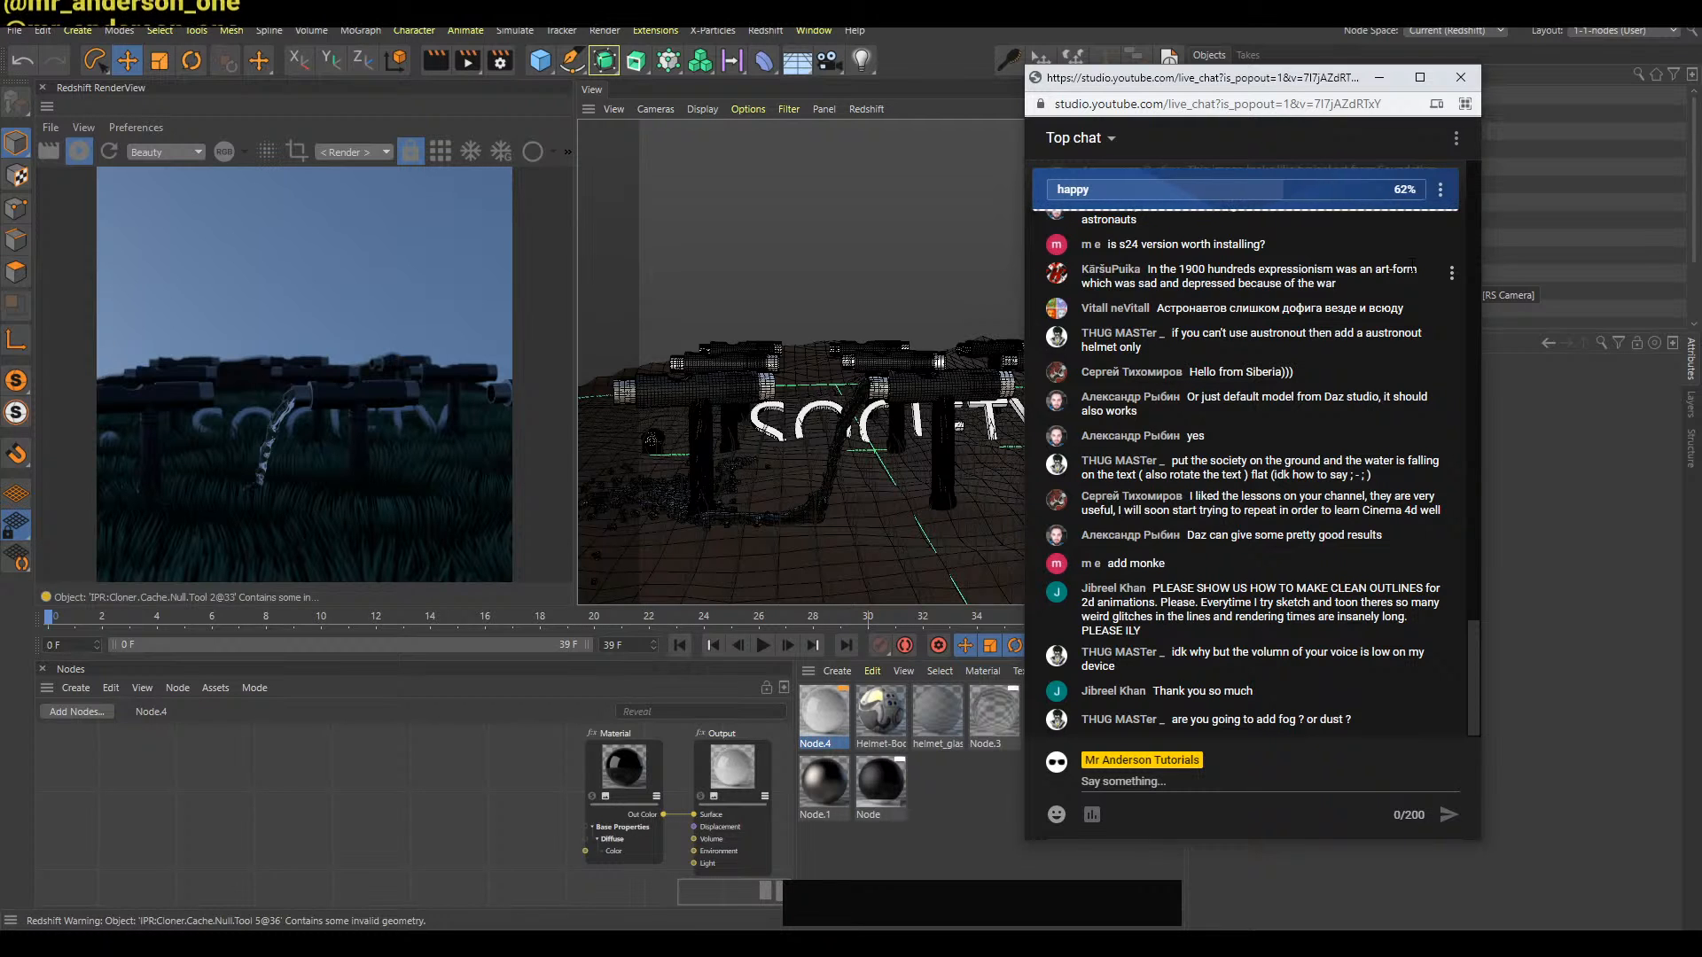
left_click(1379, 77)
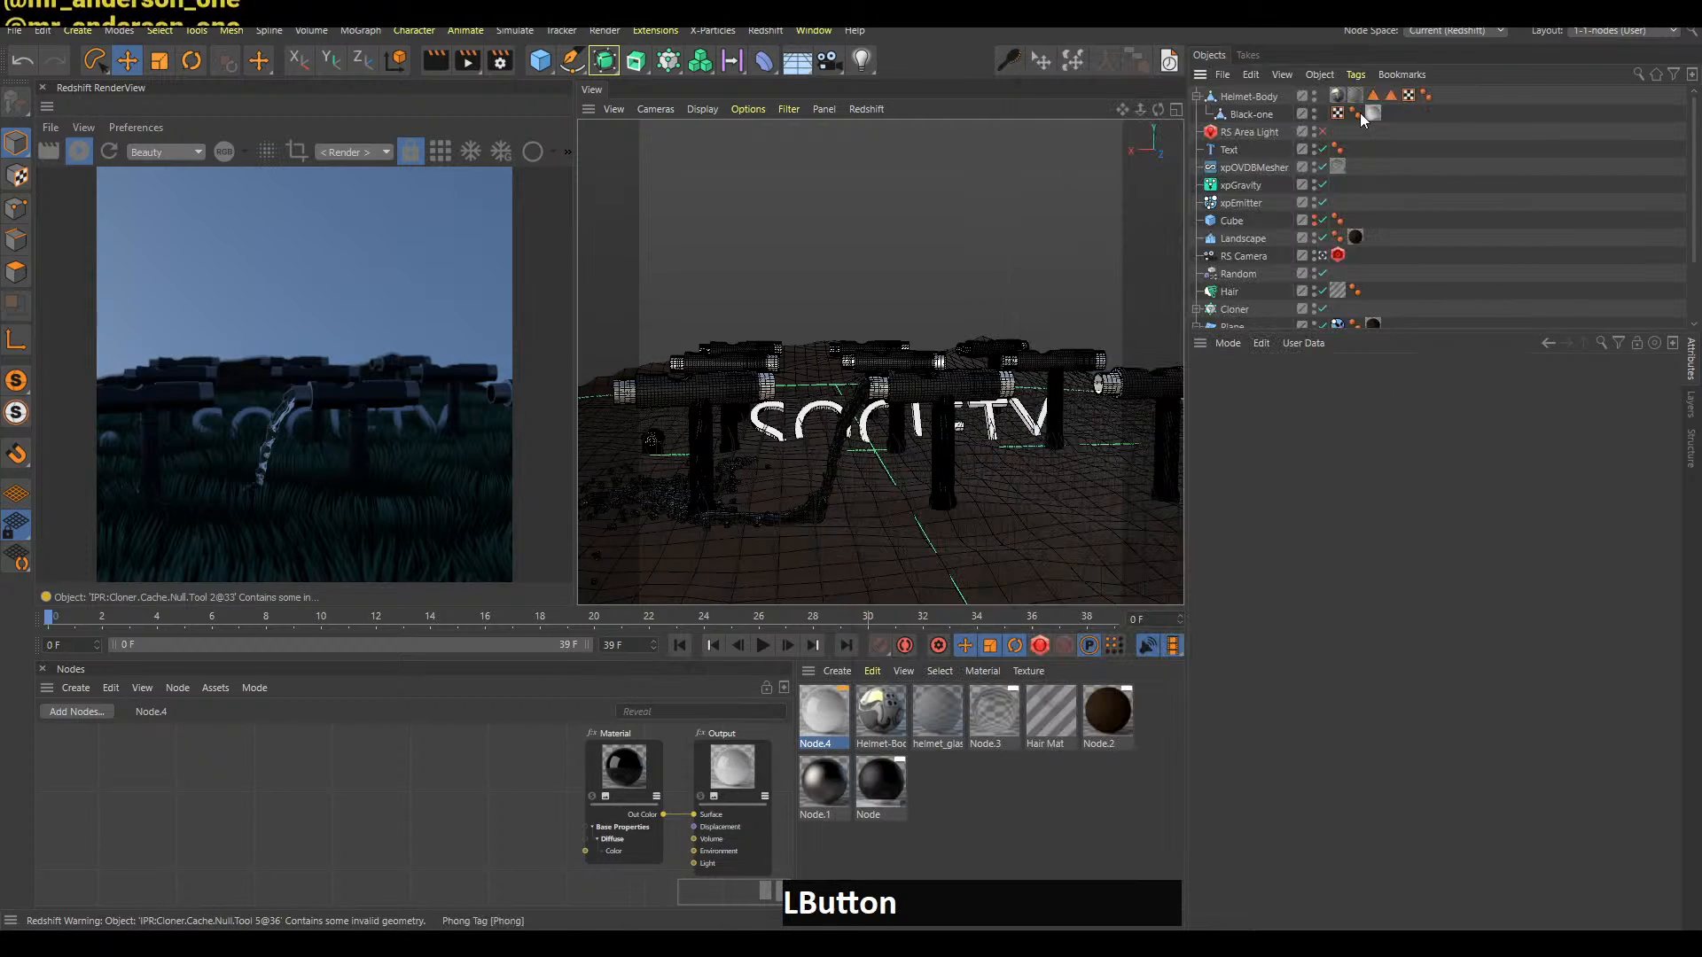
Select the Node.3 water material and bring up its Refraction/Transmission settings
left_click(1013, 806)
left_click(1006, 714)
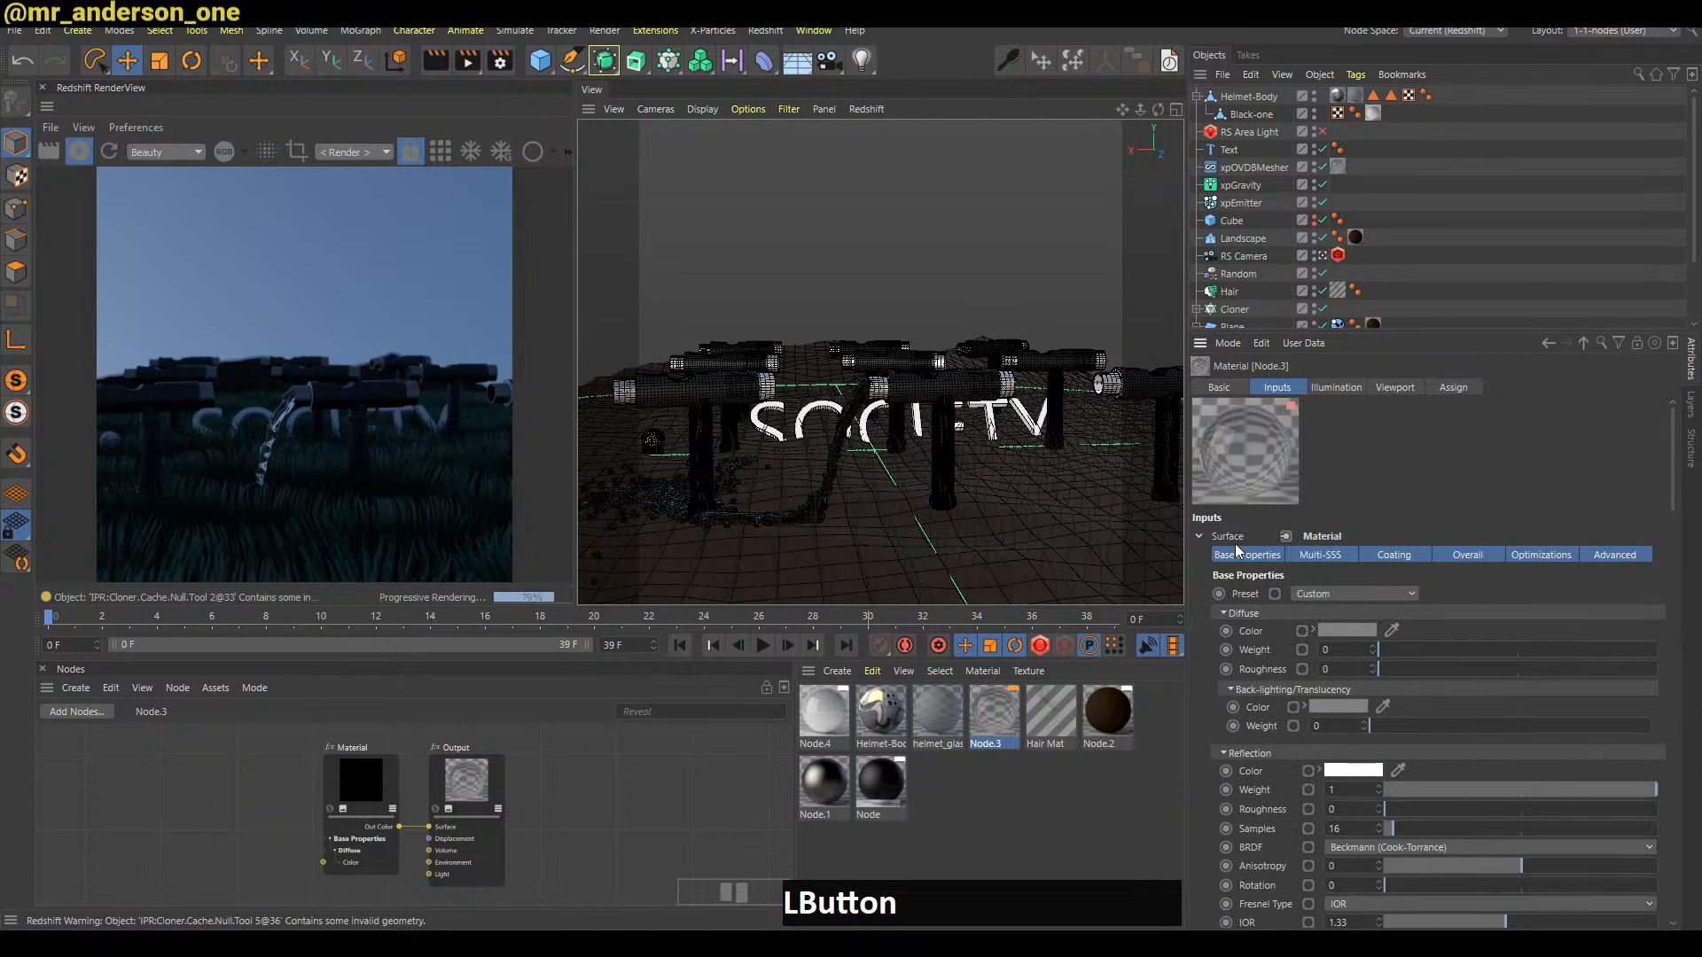
left_click_drag(1672, 454, 1671, 563)
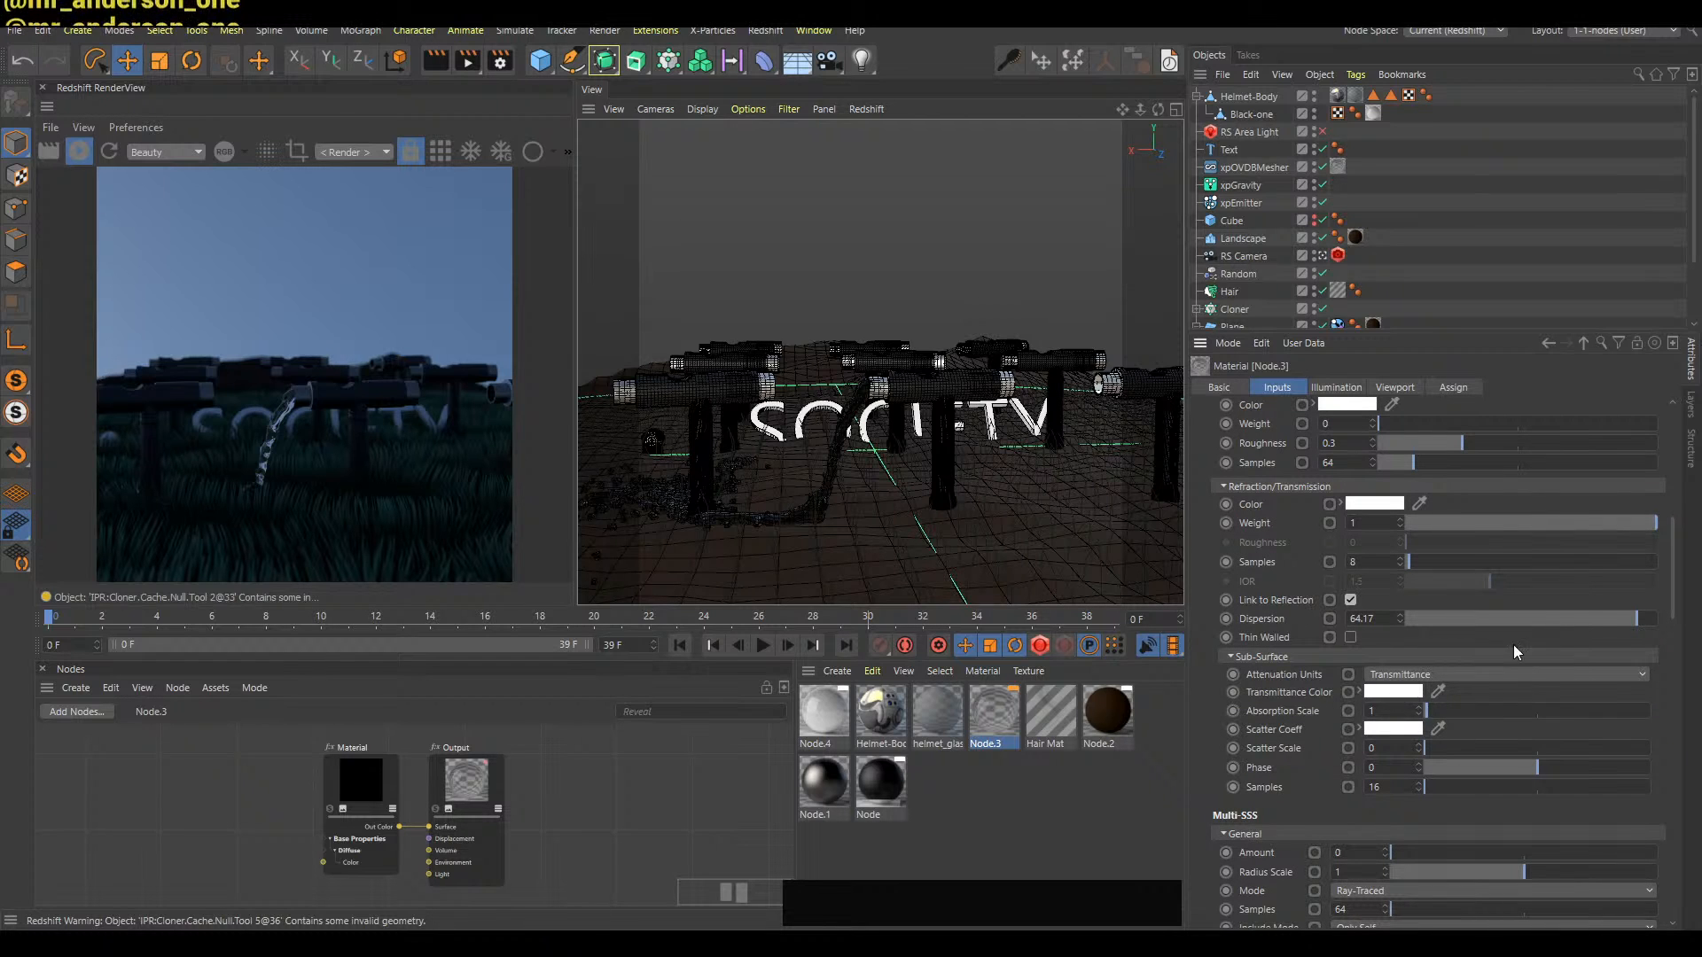
Try a fully saturated red refraction colour on Node.3, then restore the white colour and return to the first frame
left_click(1380, 507)
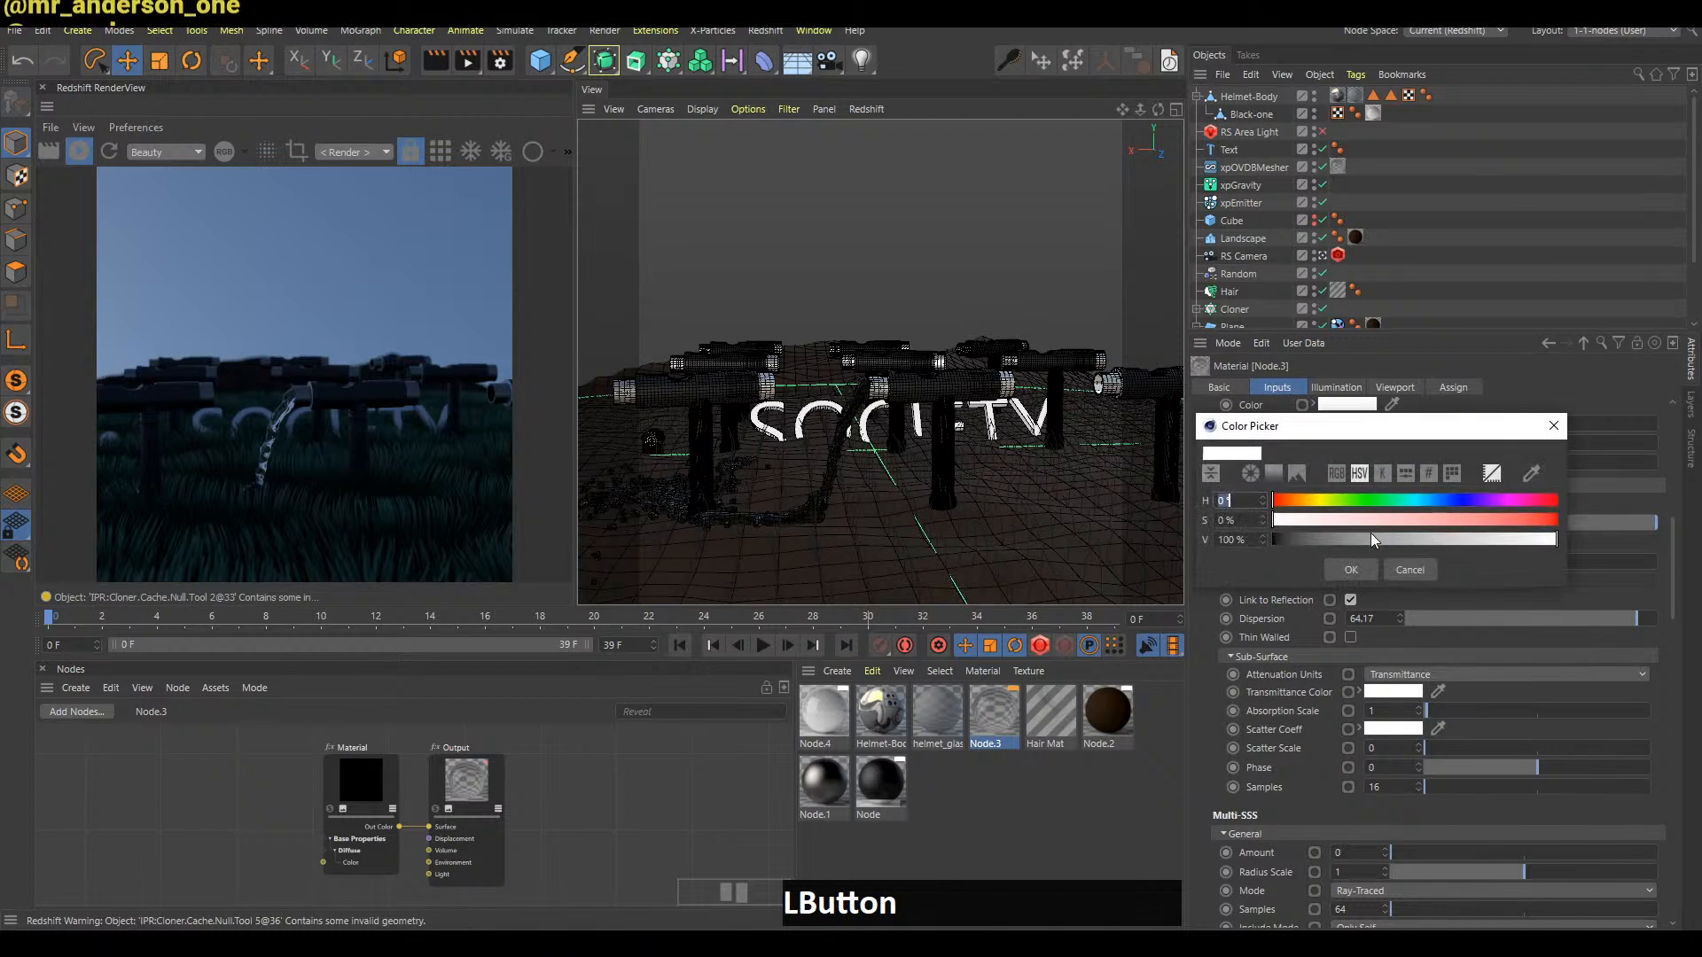
left_click(1497, 523)
left_click_drag(1498, 528, 1558, 528)
left_click(1369, 571)
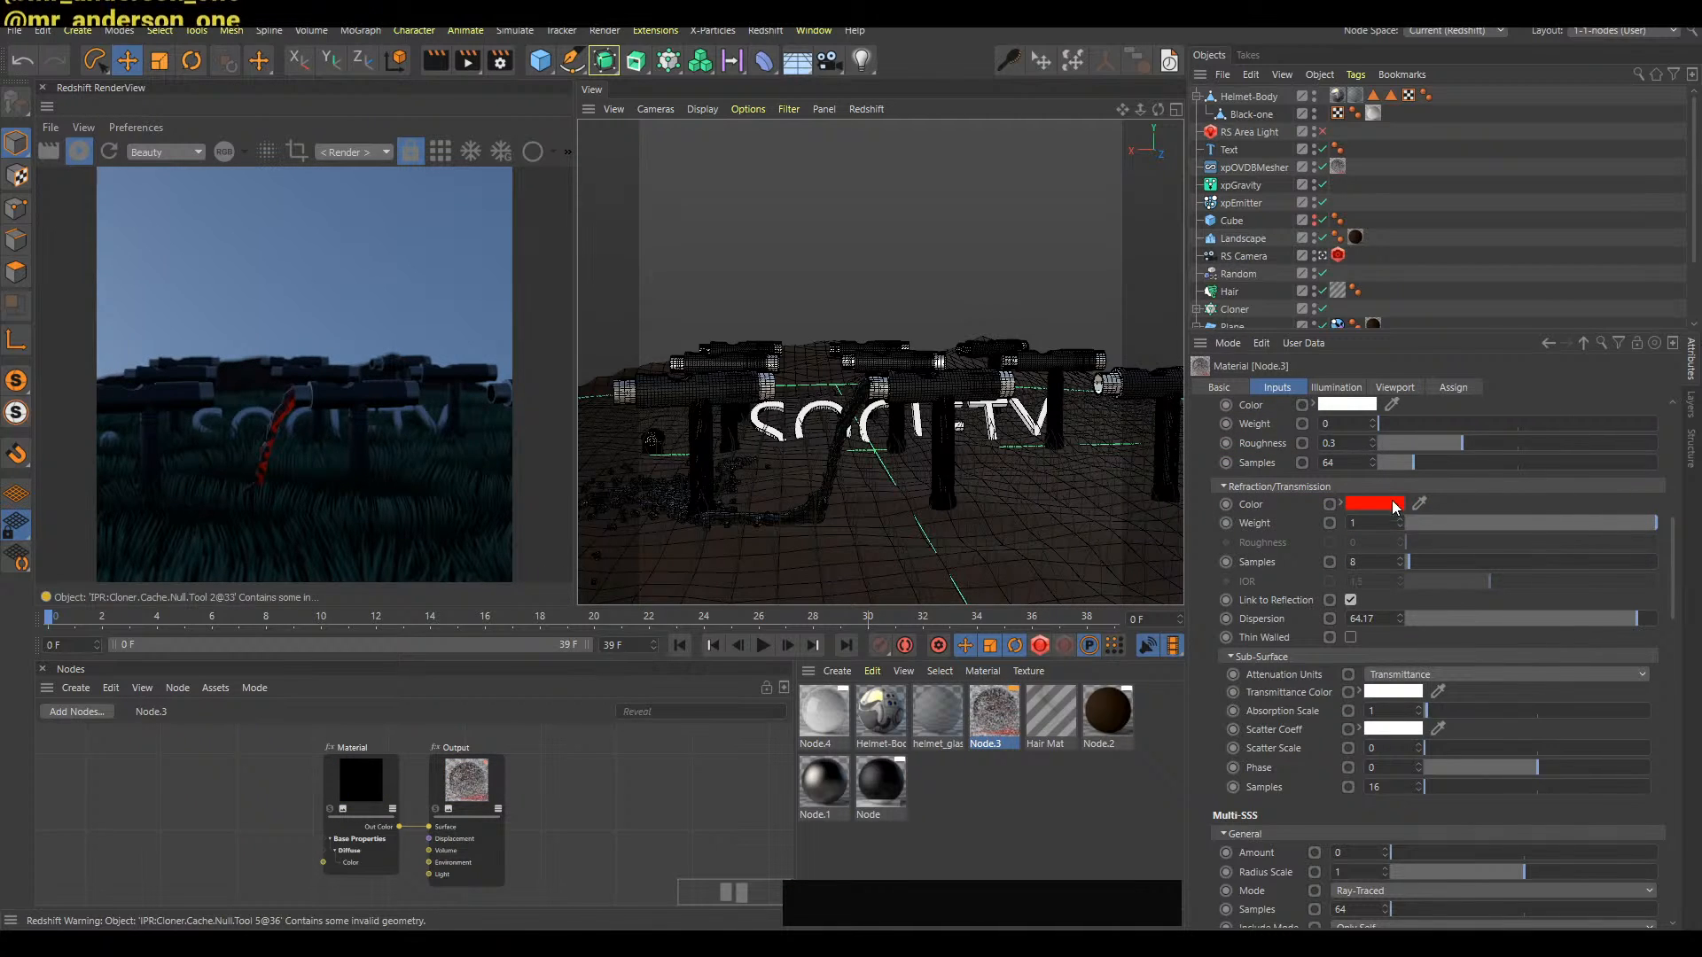
left_click(1347, 405)
left_click(1360, 567)
key("shift+a")
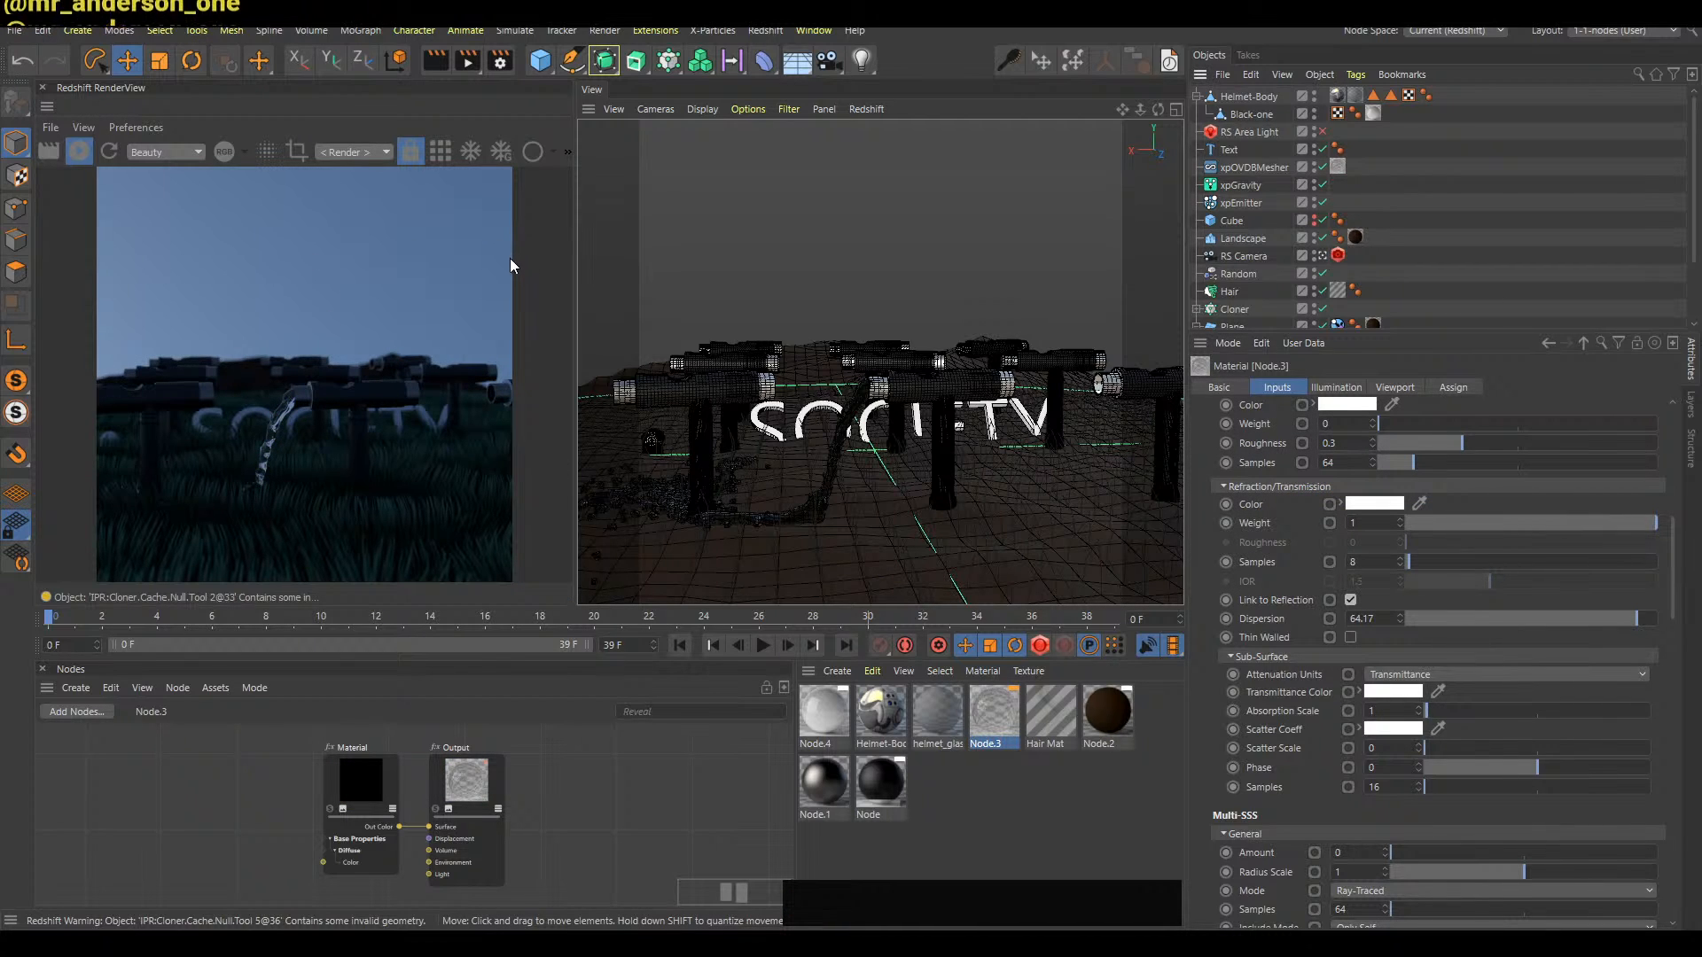
Keyframe Node.3's refraction colour from white at frame 0 to fully saturated red at frame 21
left_click(1236, 506)
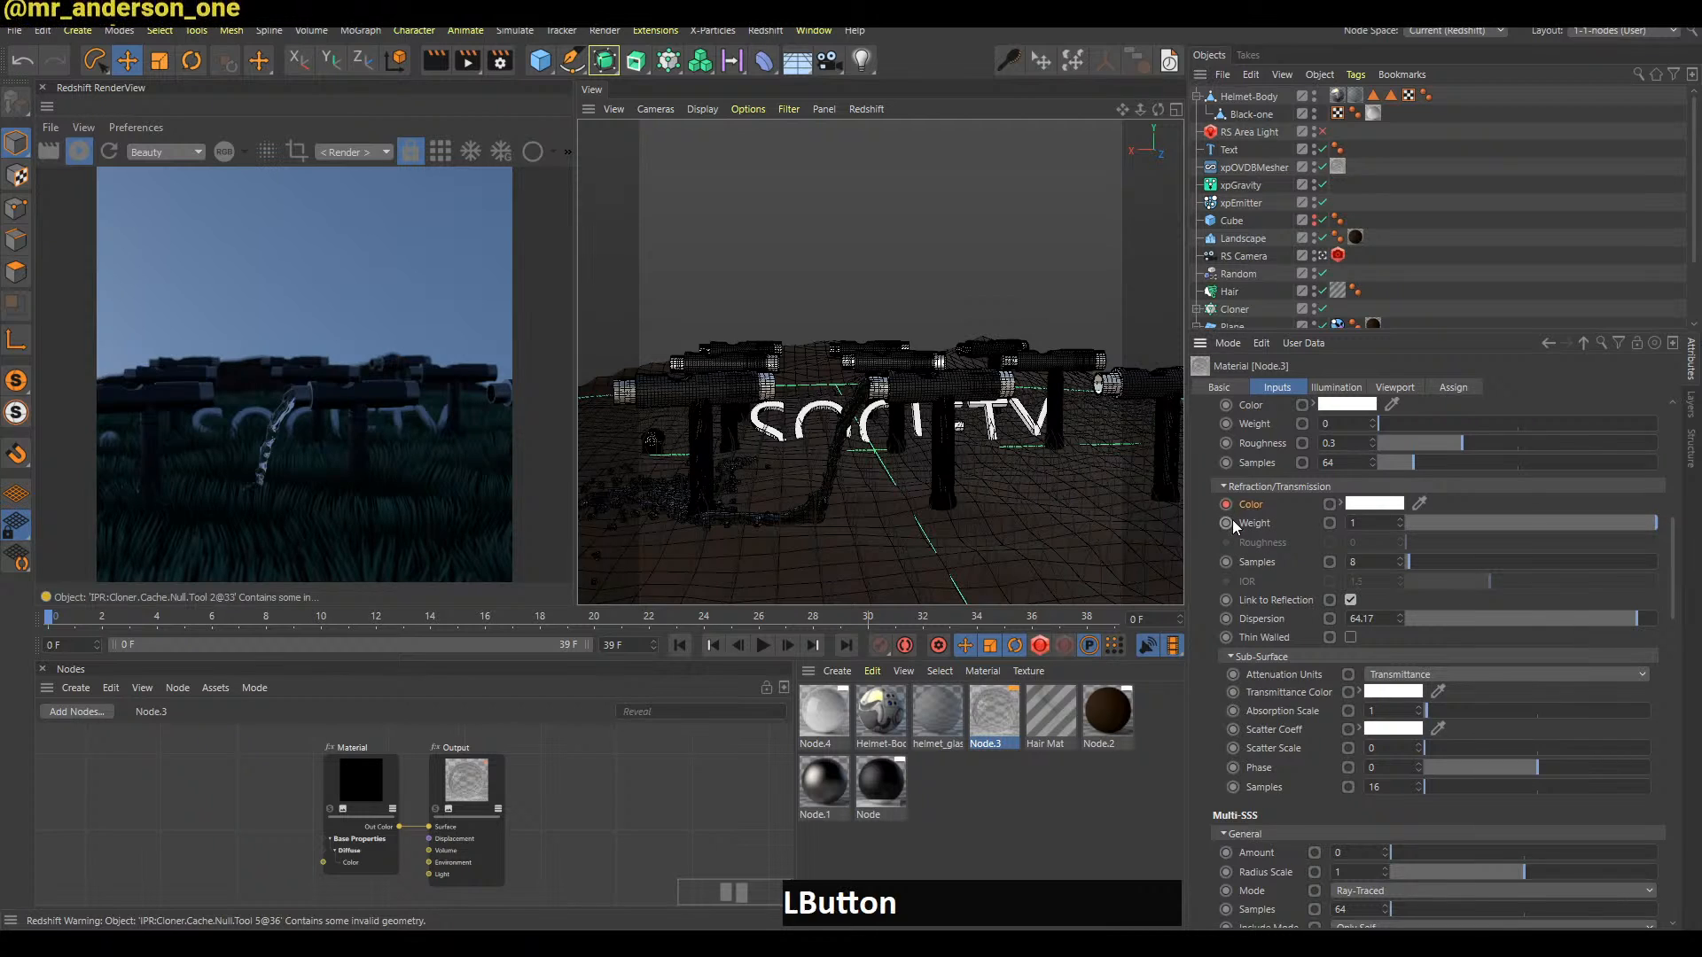
left_click_drag(453, 618, 619, 614)
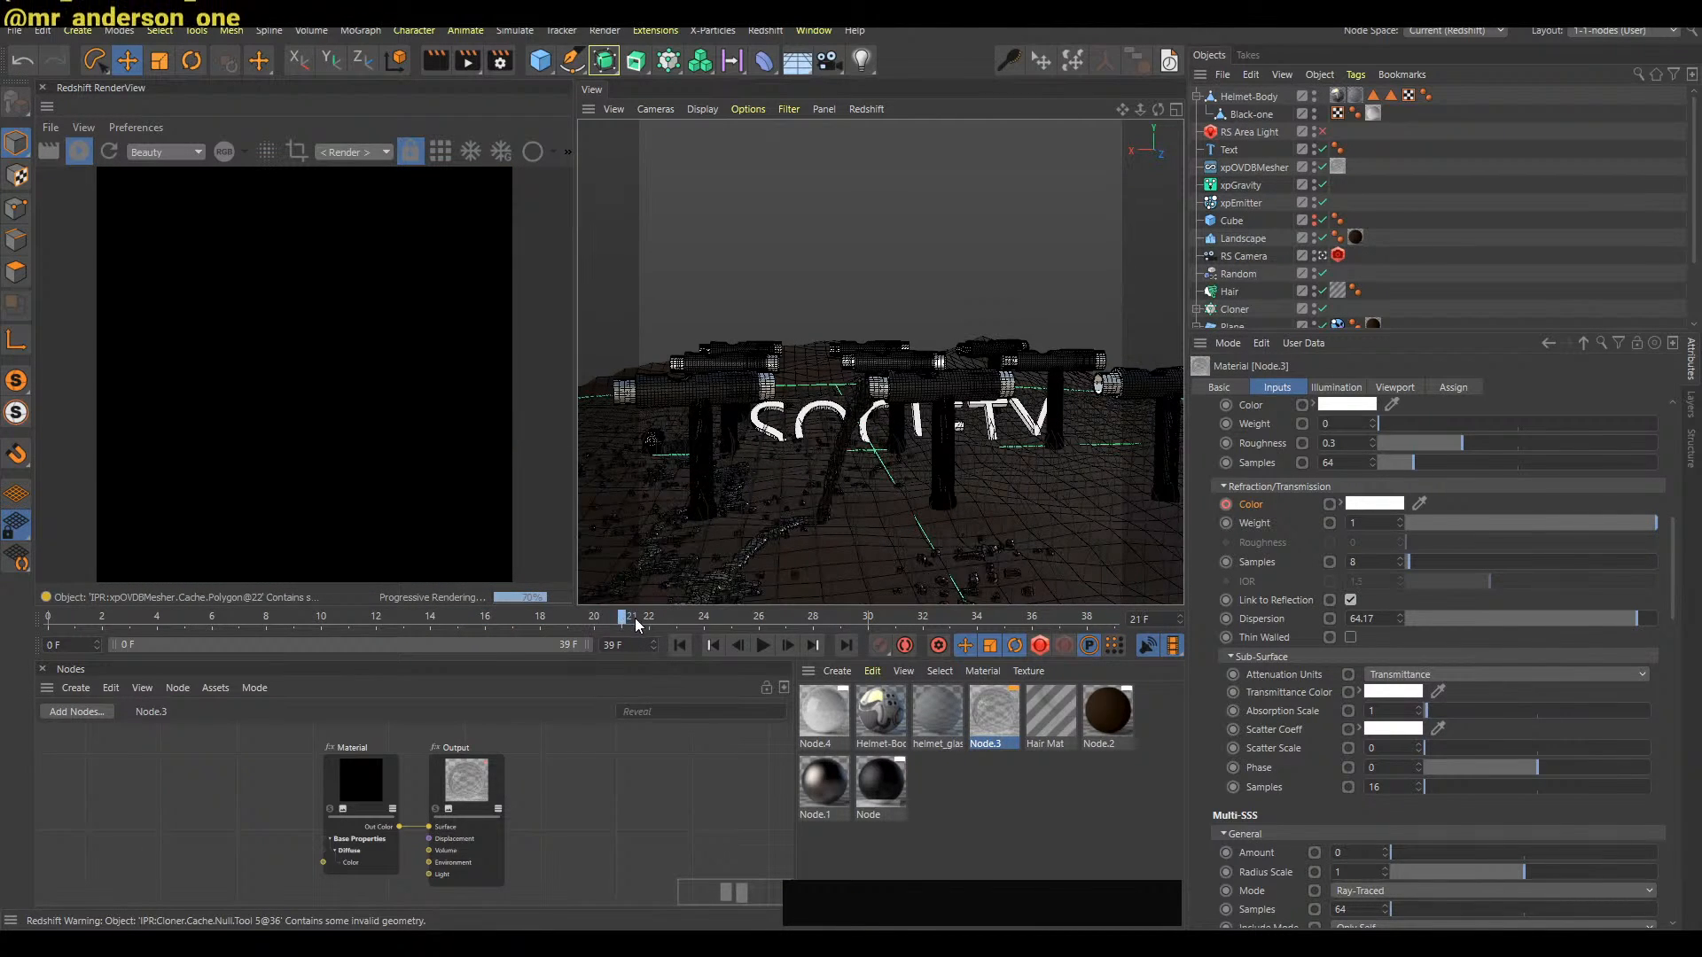
left_click(1381, 504)
left_click(1551, 521)
left_click(1350, 569)
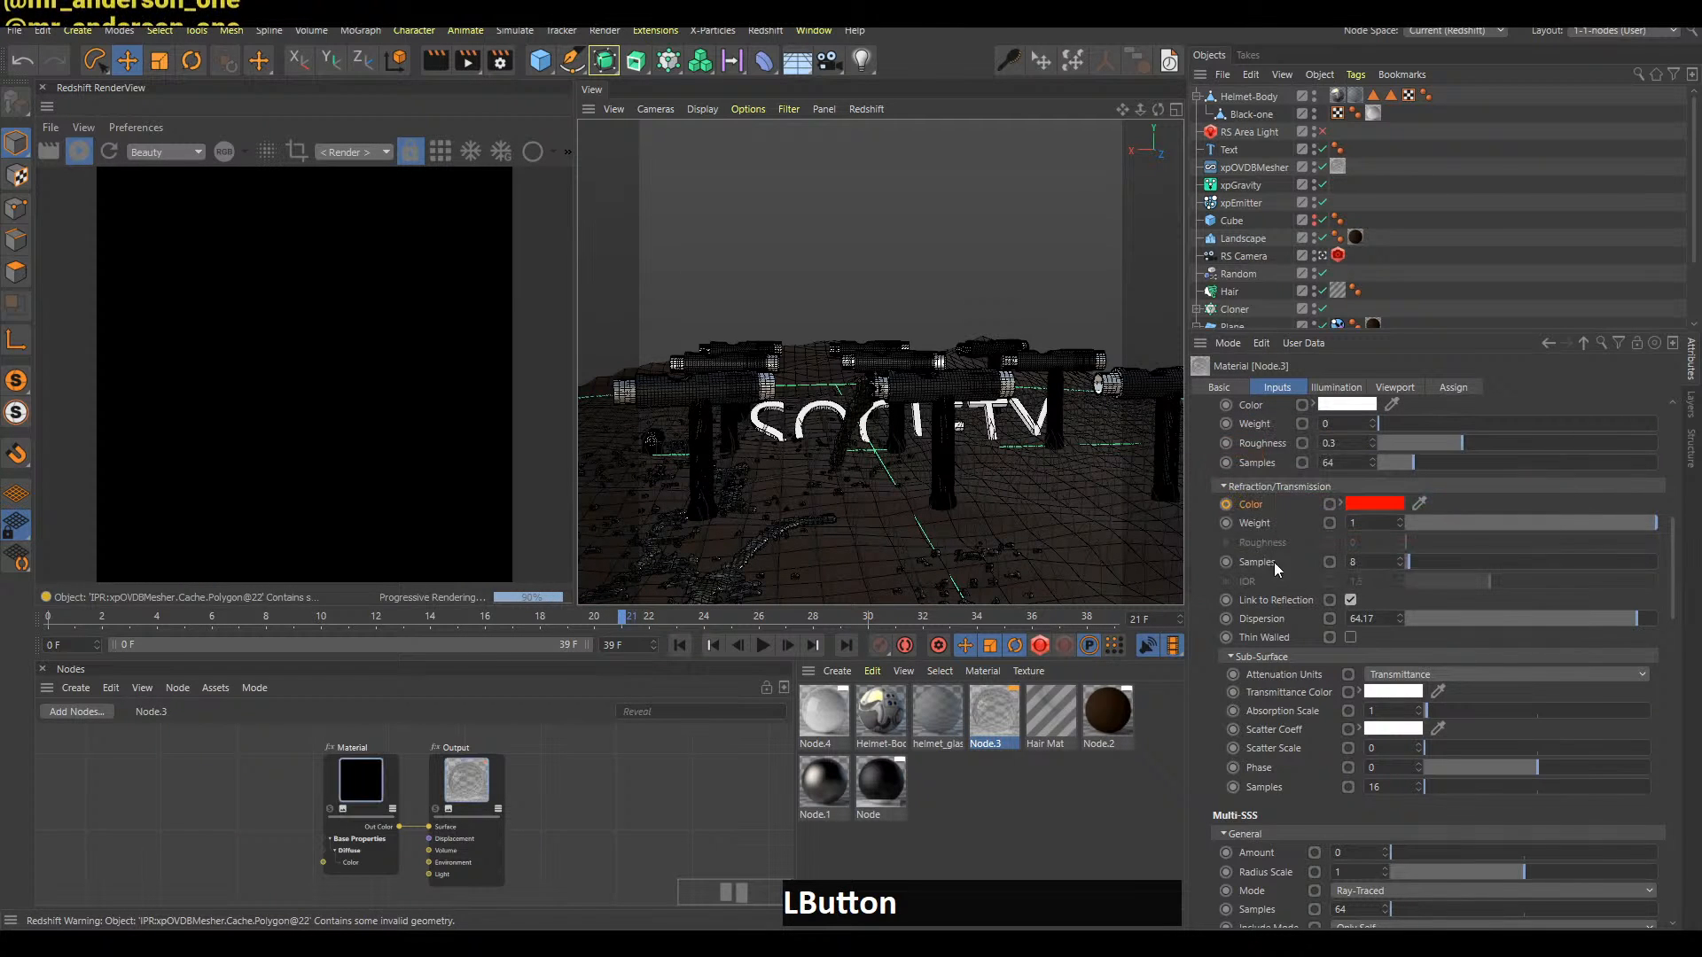
In the Dope Sheet, copy the material's colour key from frame 0 to frame 40 so the change loops
key("shift+F3")
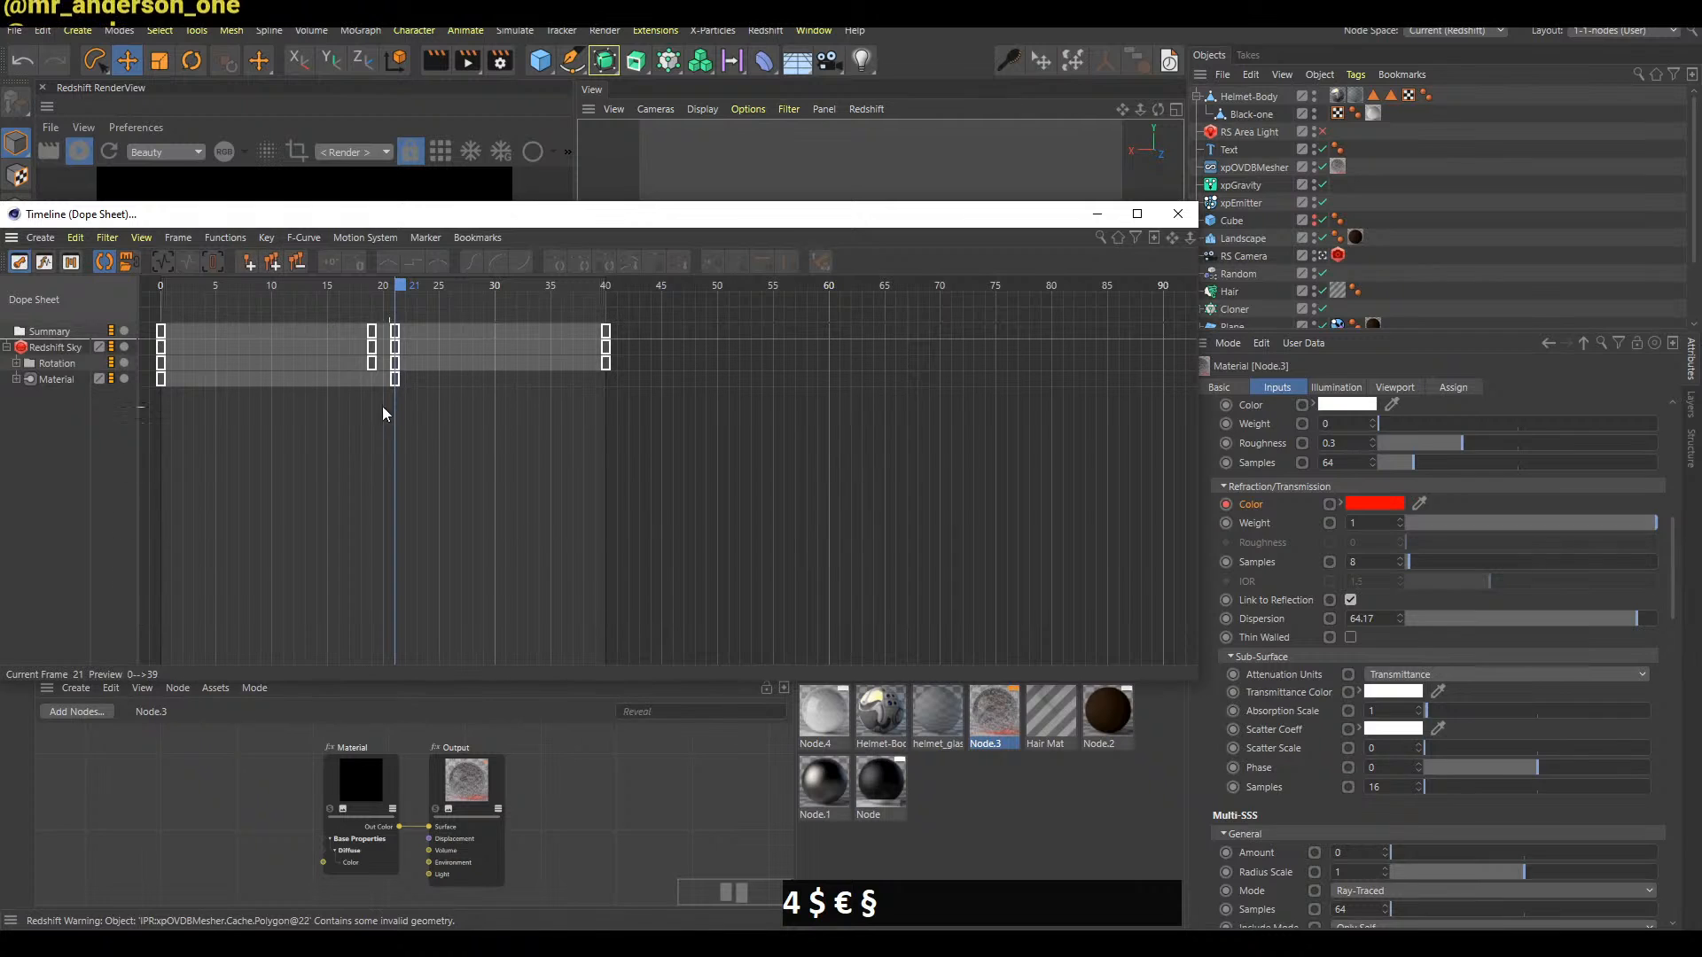
left_click_drag(188, 370, 218, 384, "ctrl")
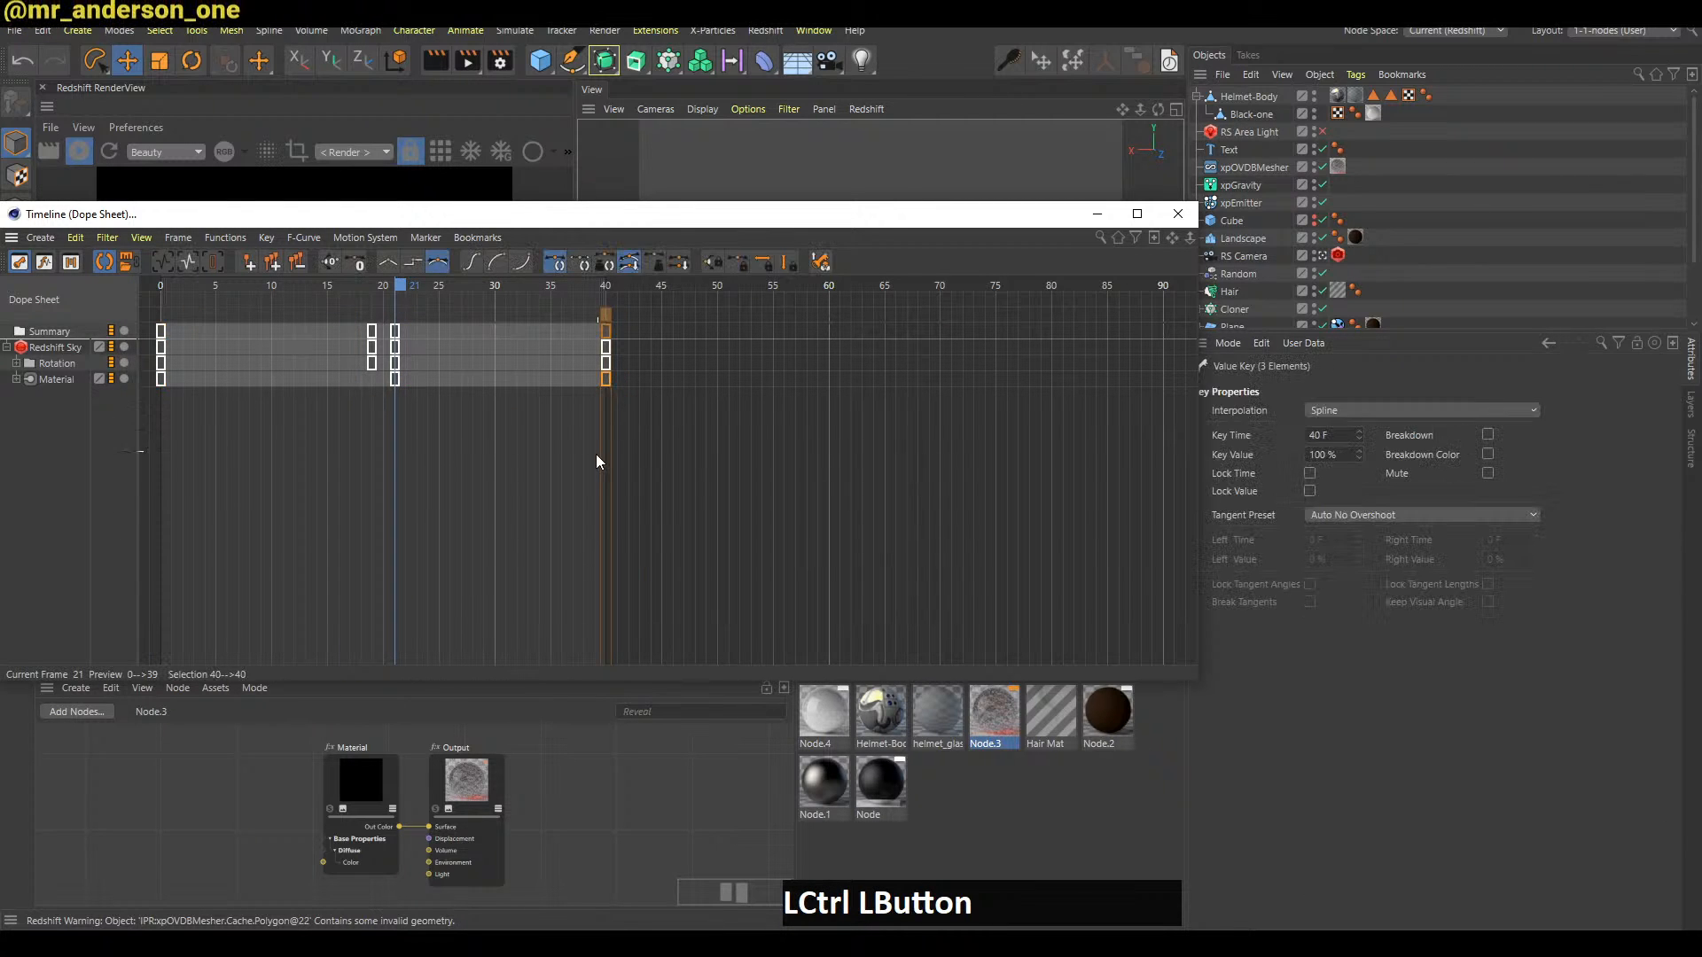
left_click(636, 501)
key("shift+F3")
Play back the animation to check the water's colour change, then return to frame 0 and restart the live render
key("f")
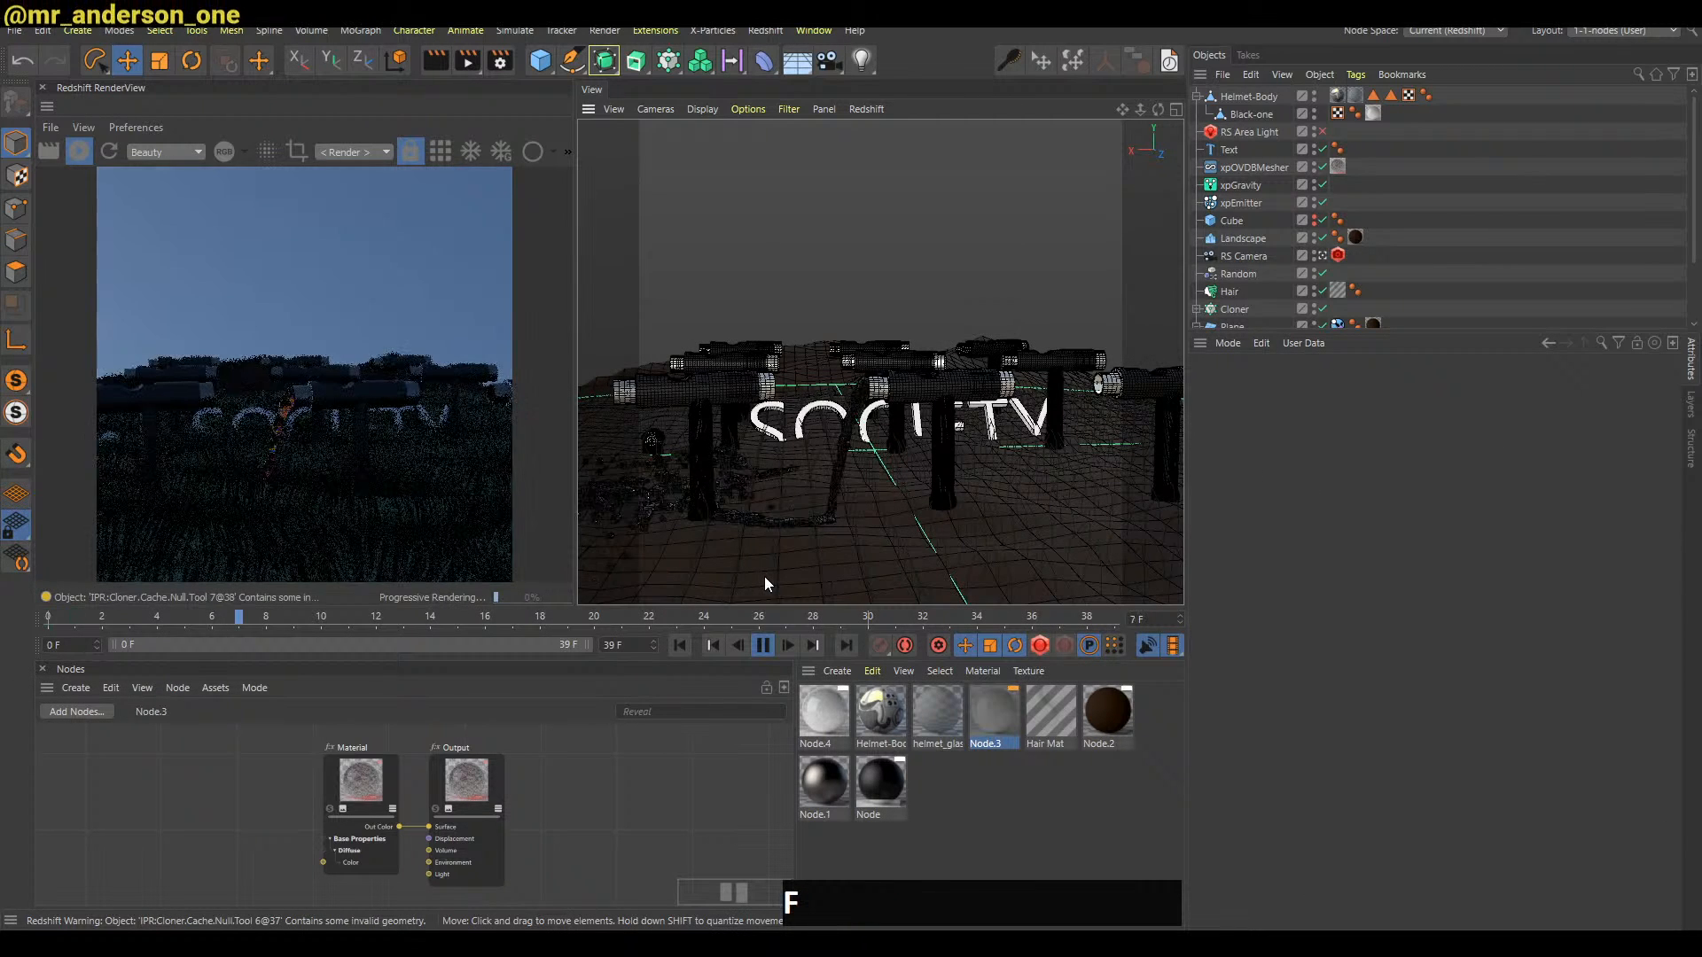
key("f")
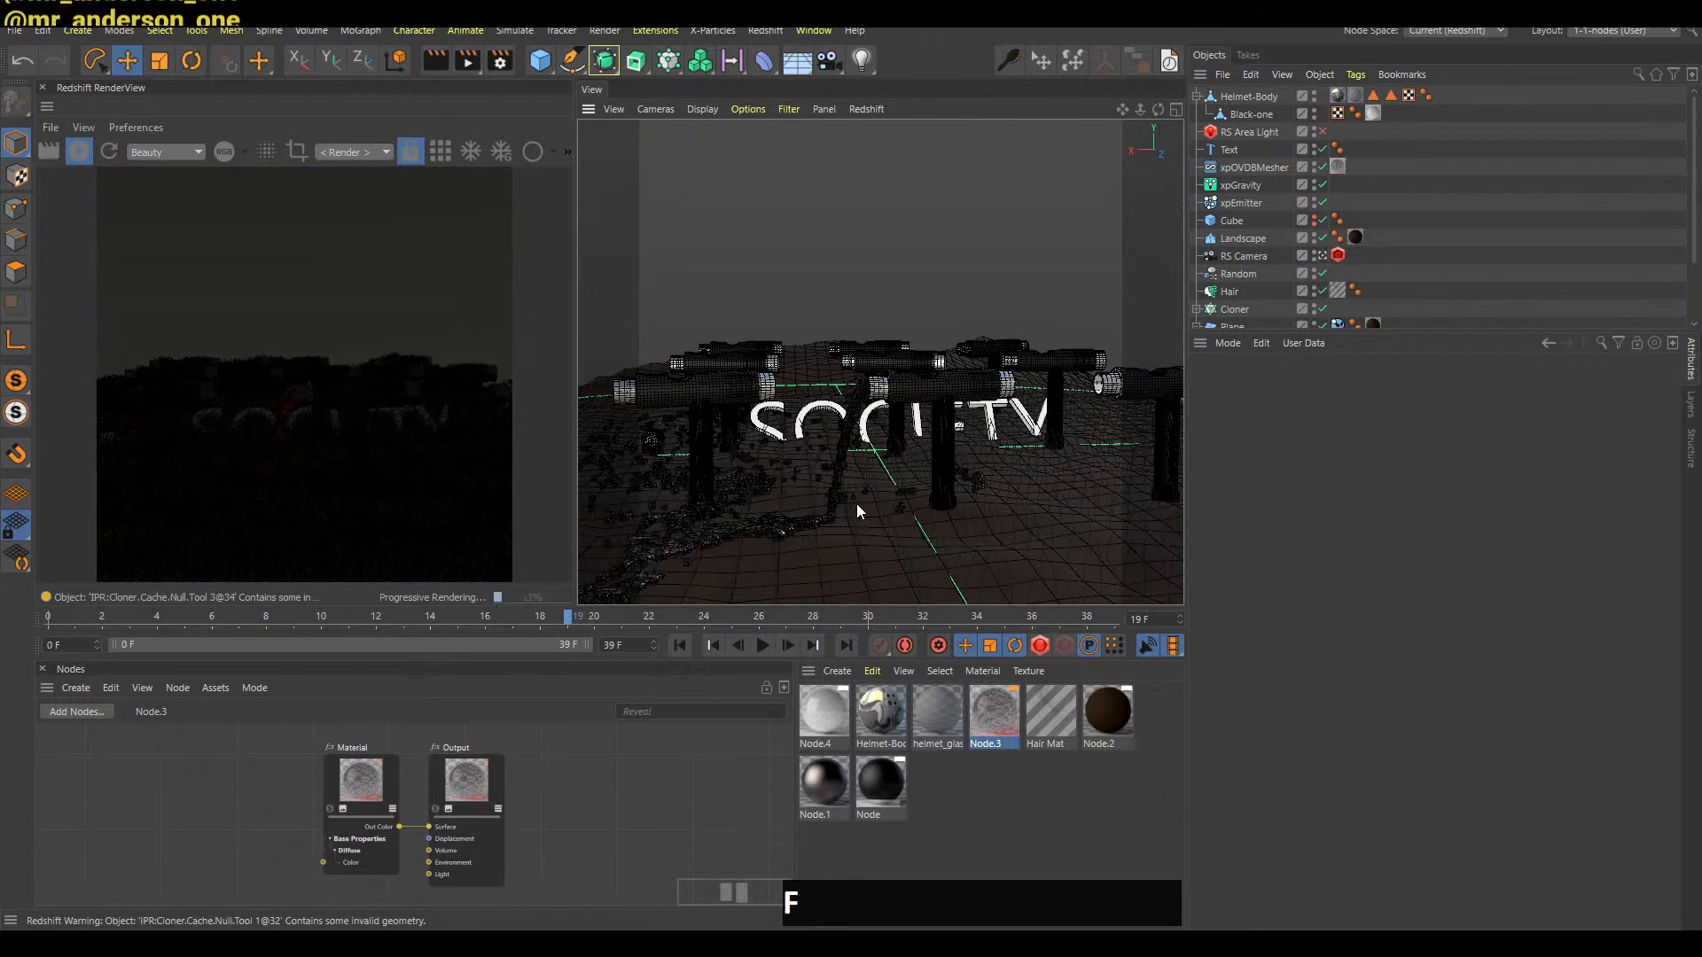
key("a")
key("b")
key("F8")
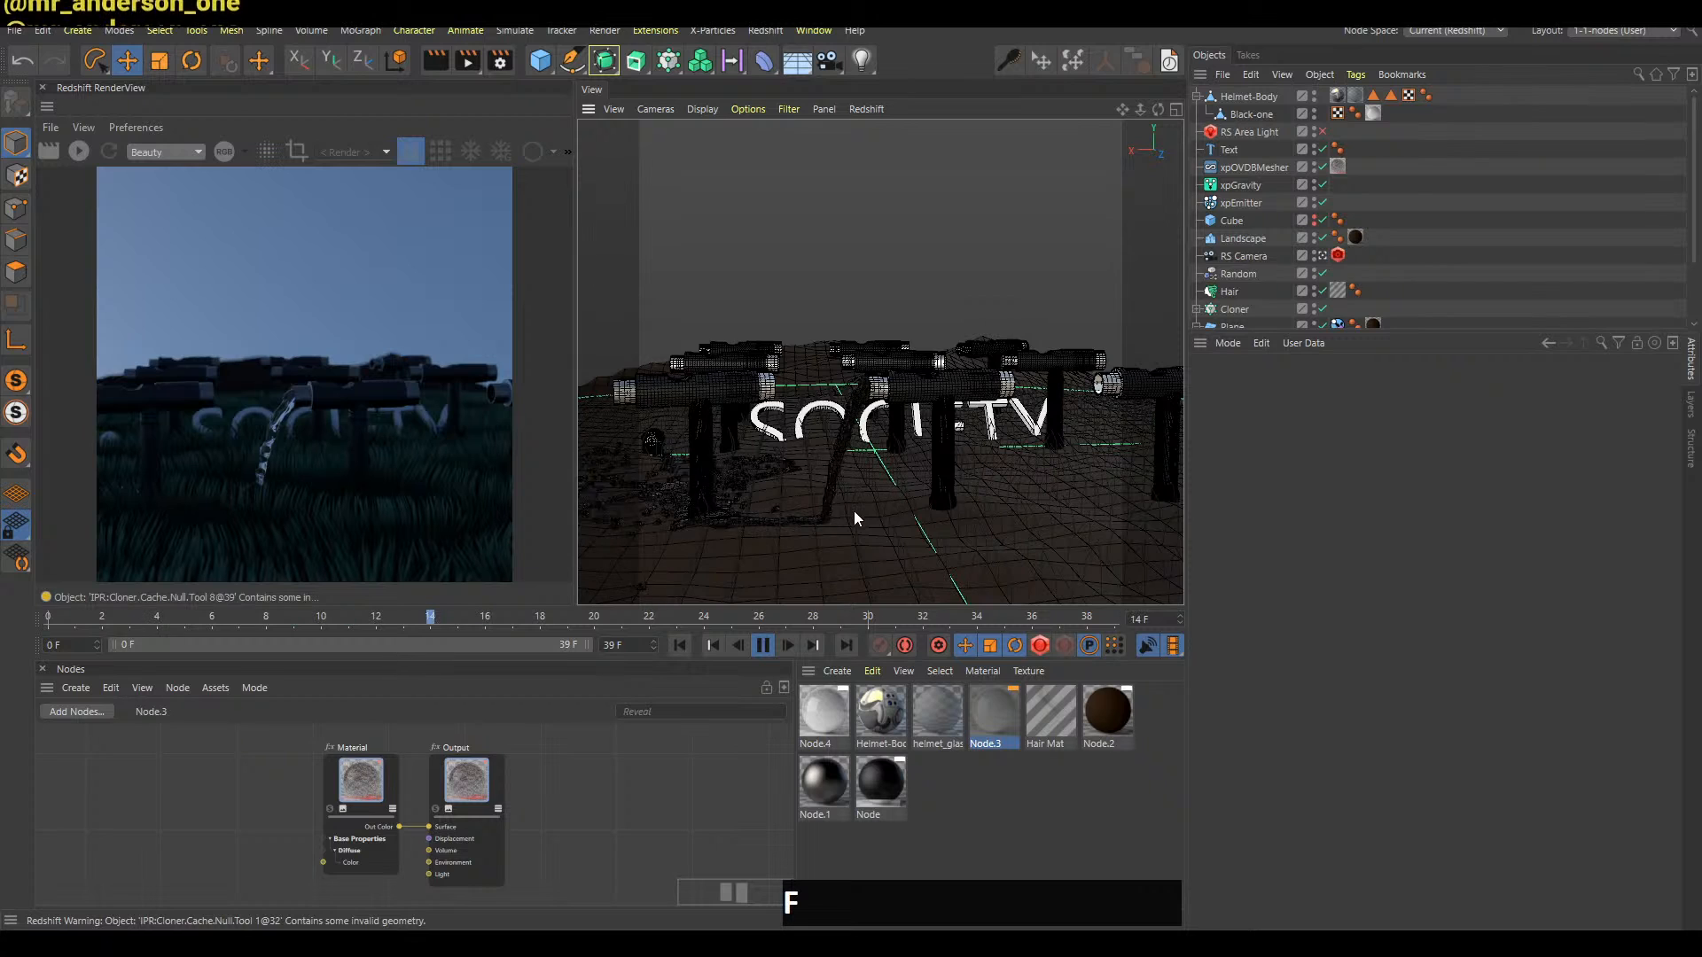
key("b")
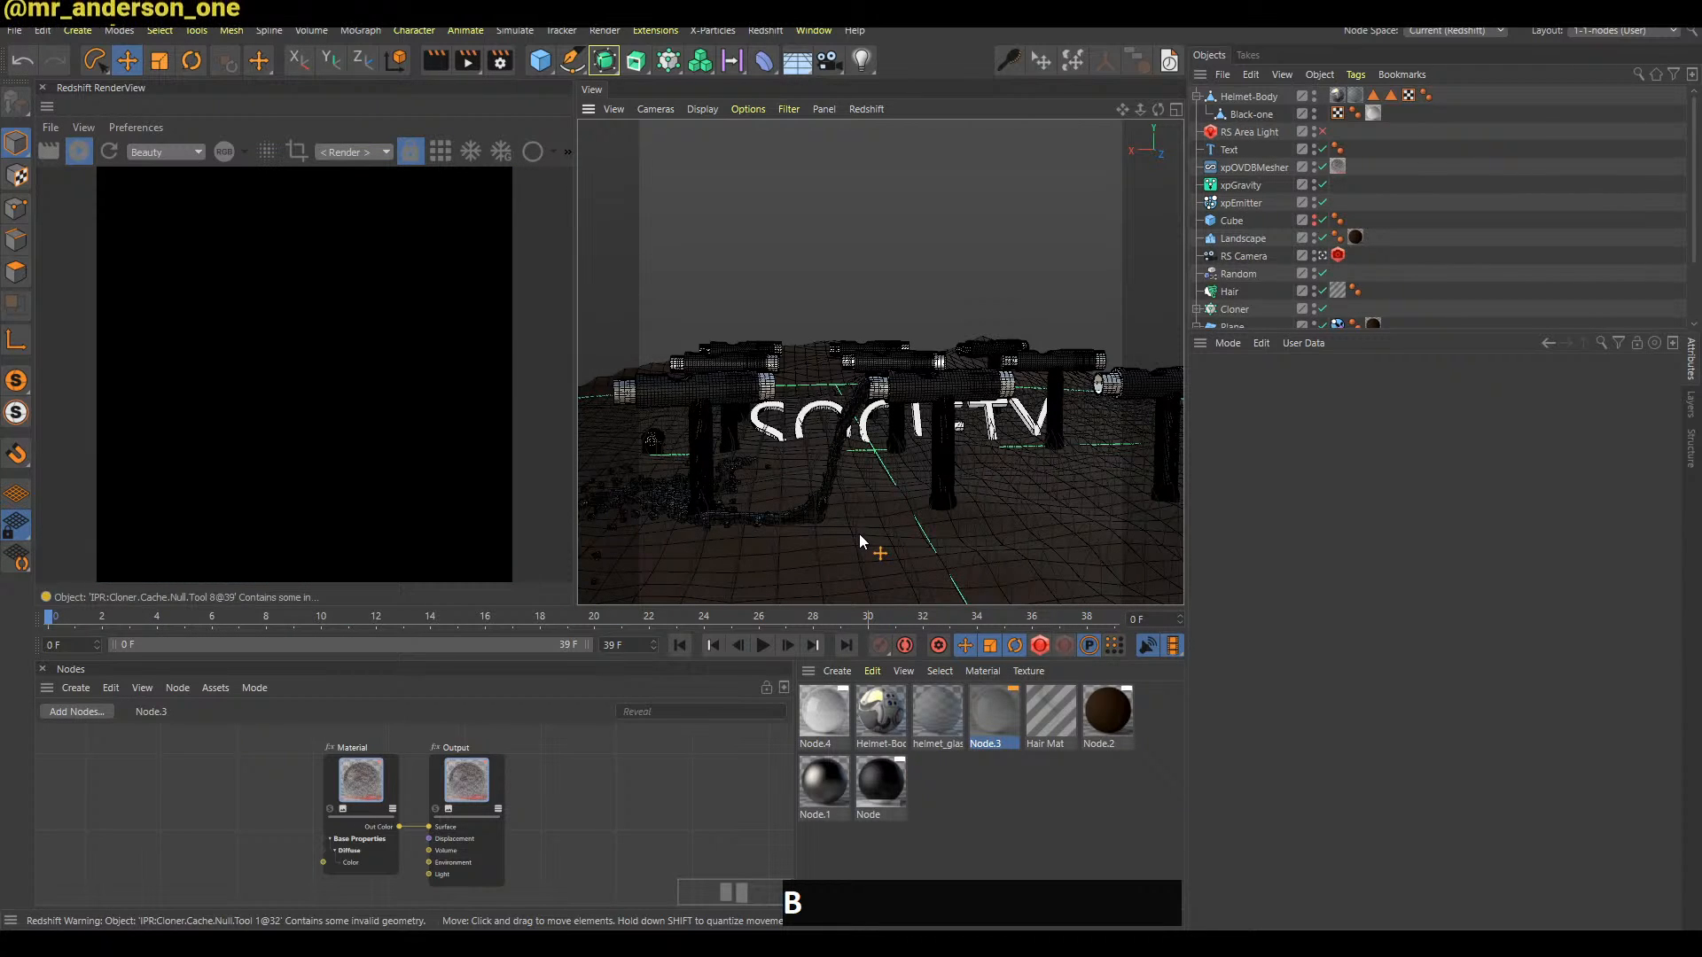
left_click(1448, 294)
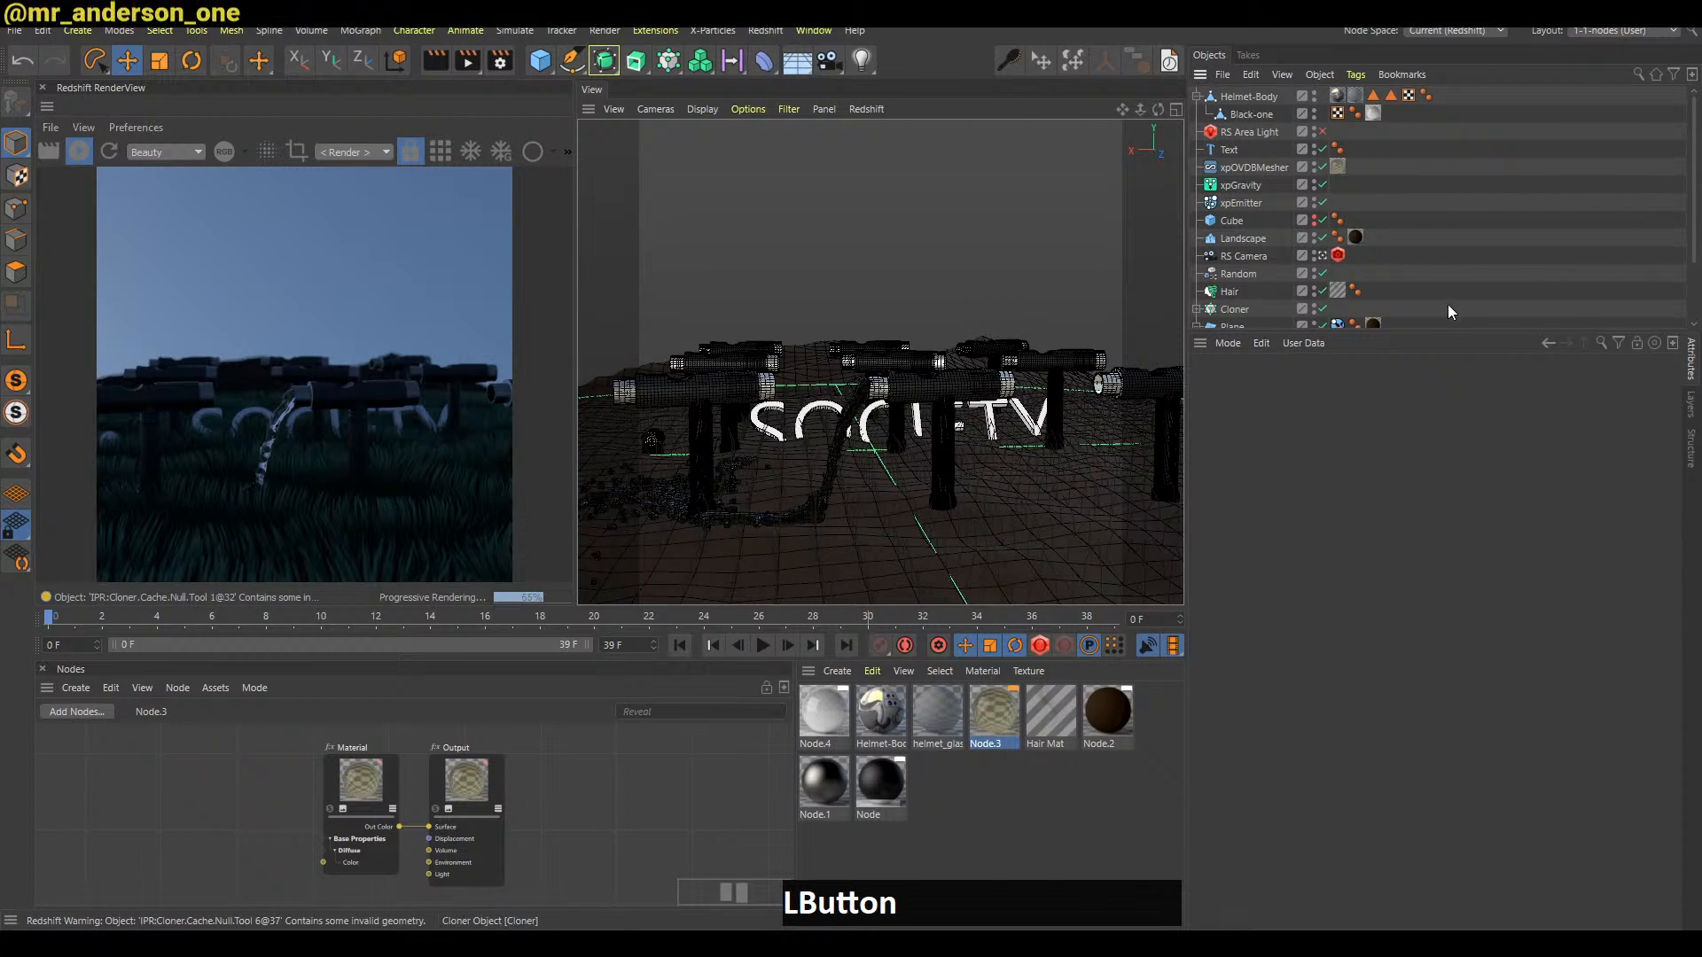
Advance the animation to frame 13 to check the red water, and save the project
key("F8")
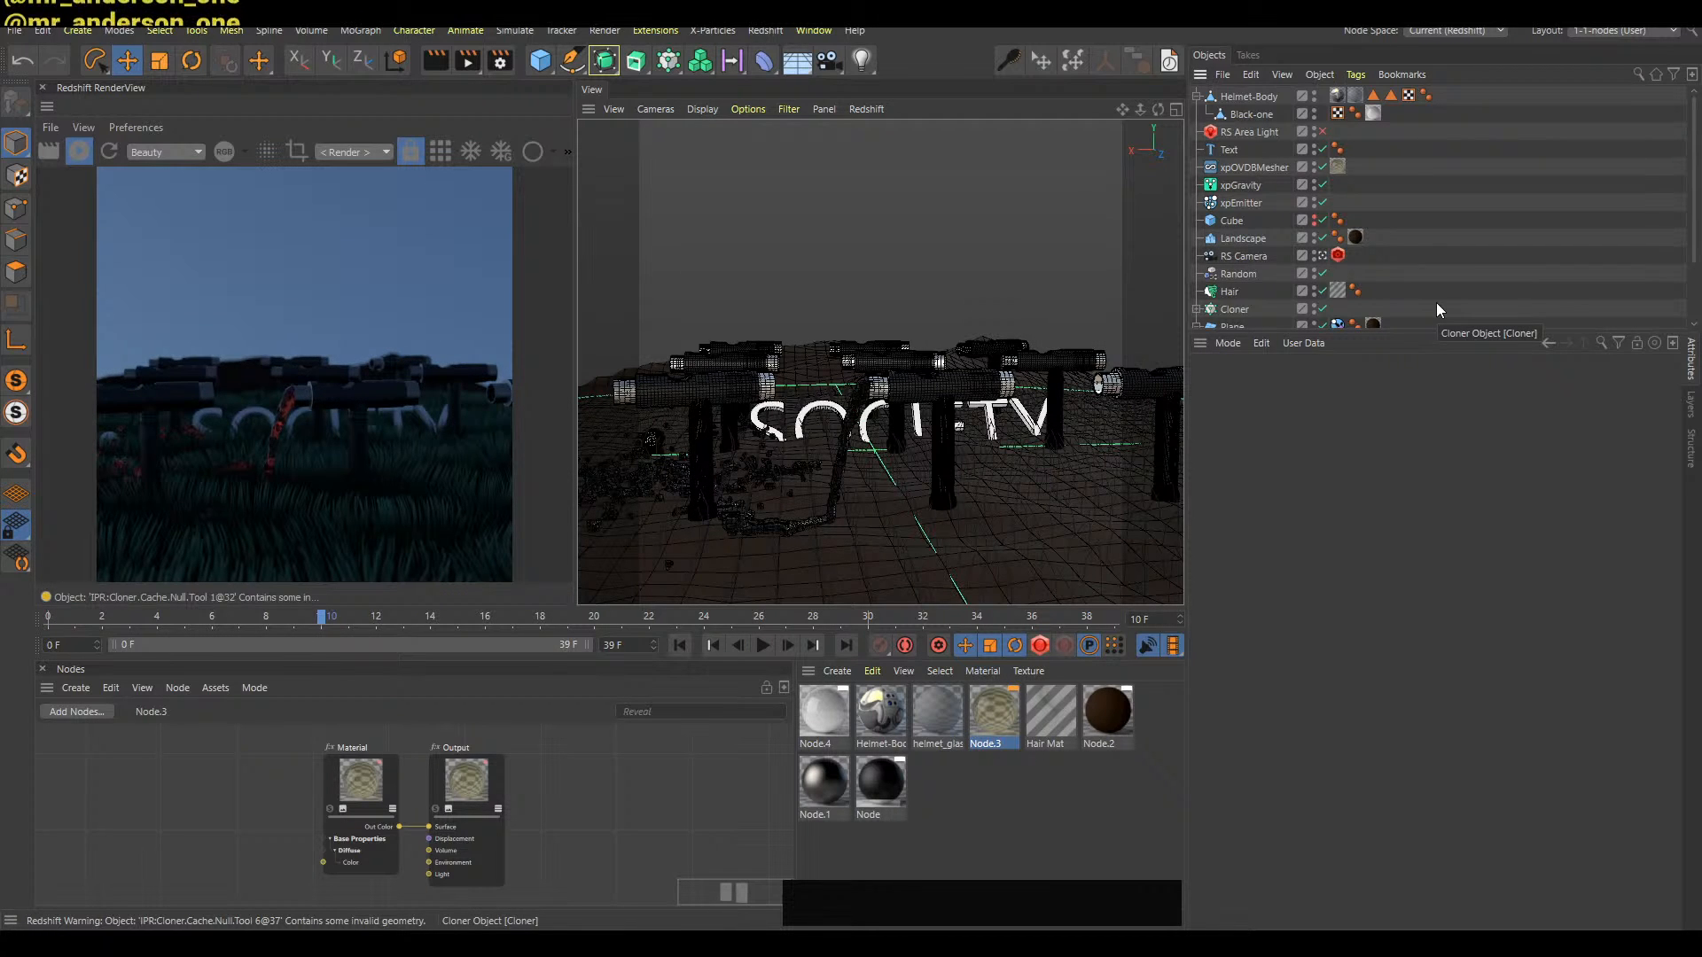
key("g")
key("g")
key("g")
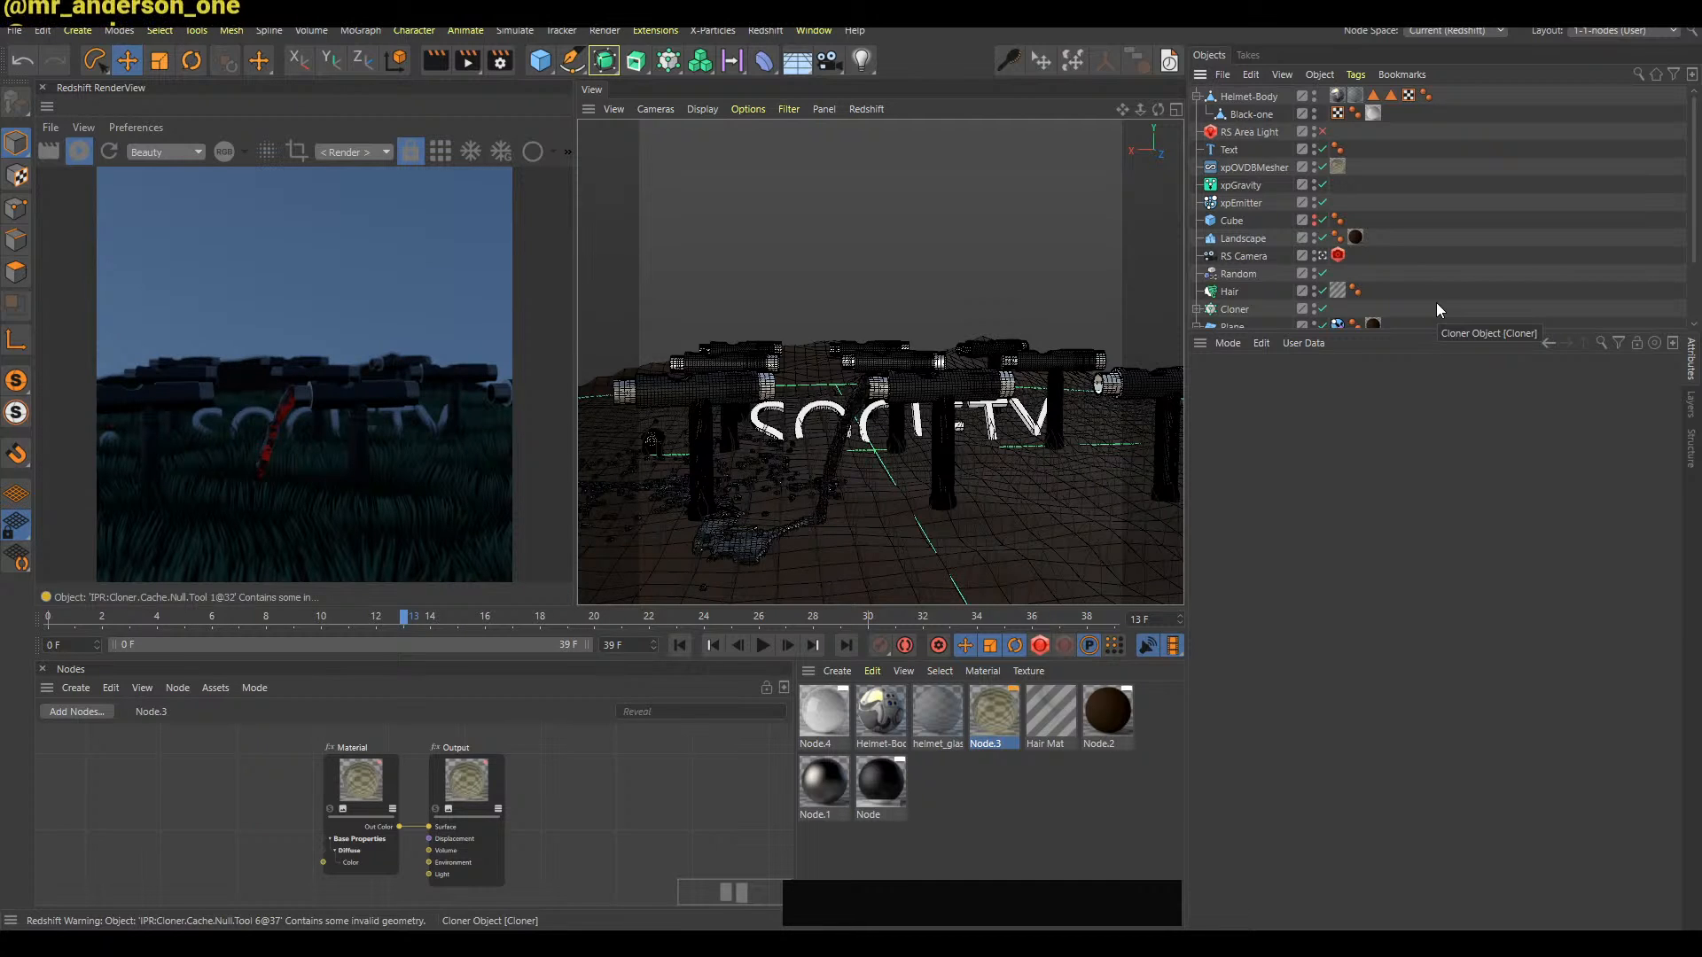
left_click(1459, 213)
key("ctrl+s")
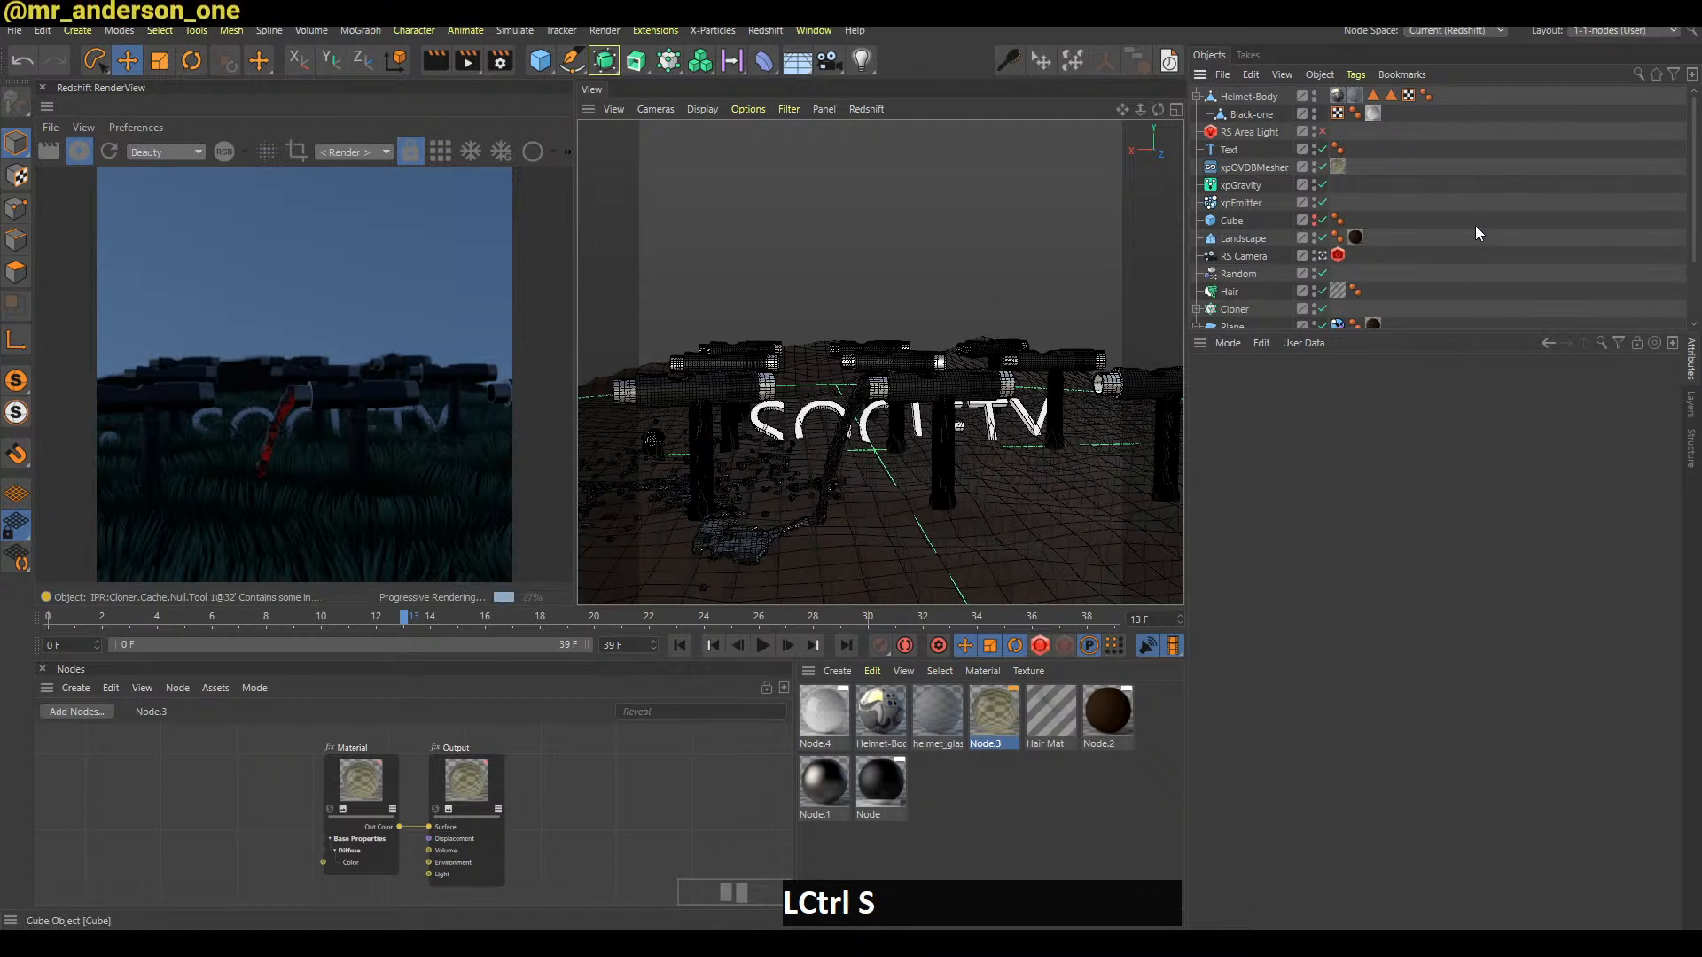
Collapse the Helmet-Body hierarchy, enable the RS Area Light and restart the live render
key("b")
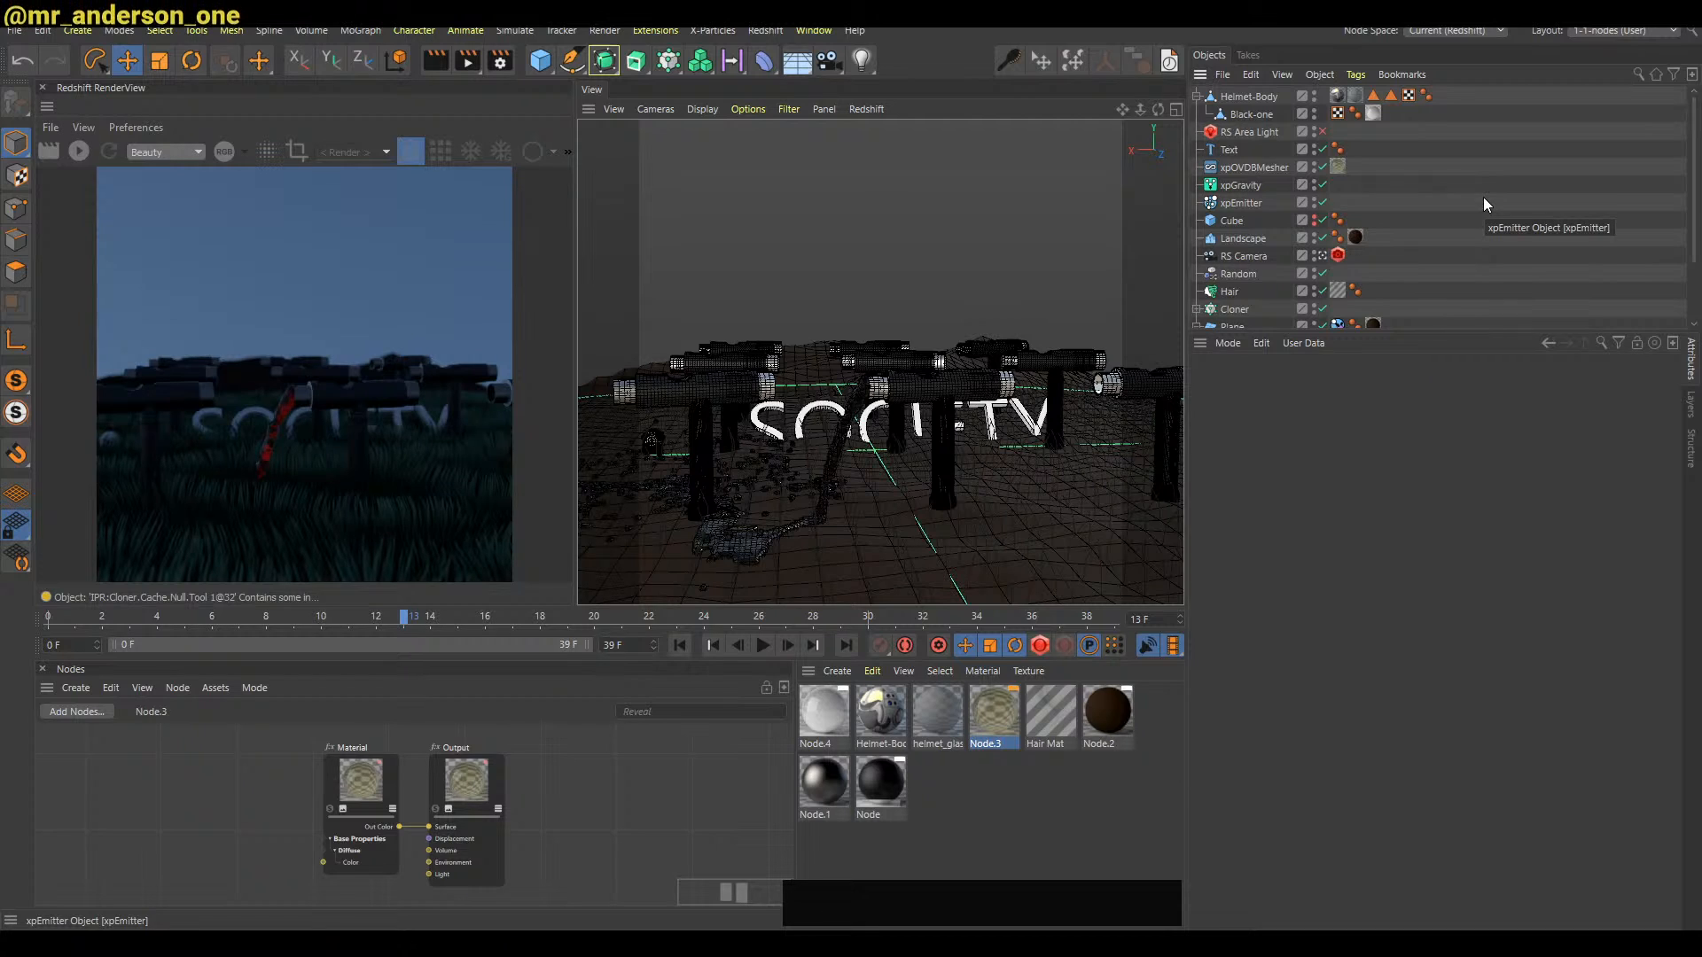
left_click(1197, 96)
left_click(1323, 115)
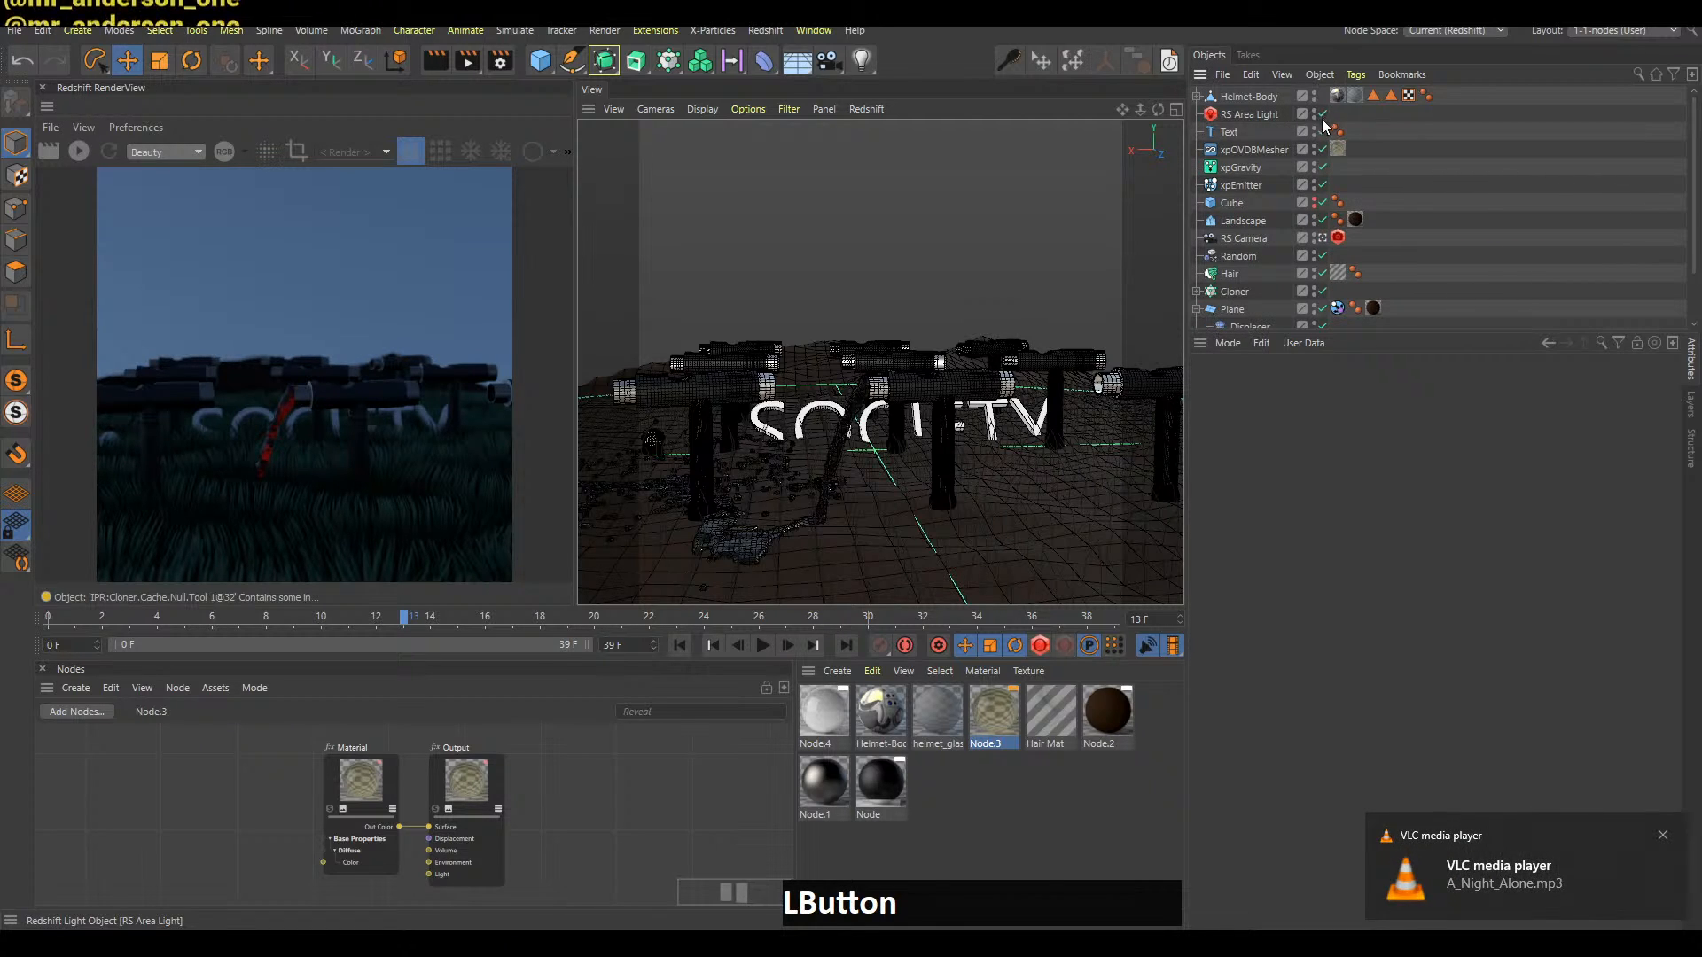
key("b")
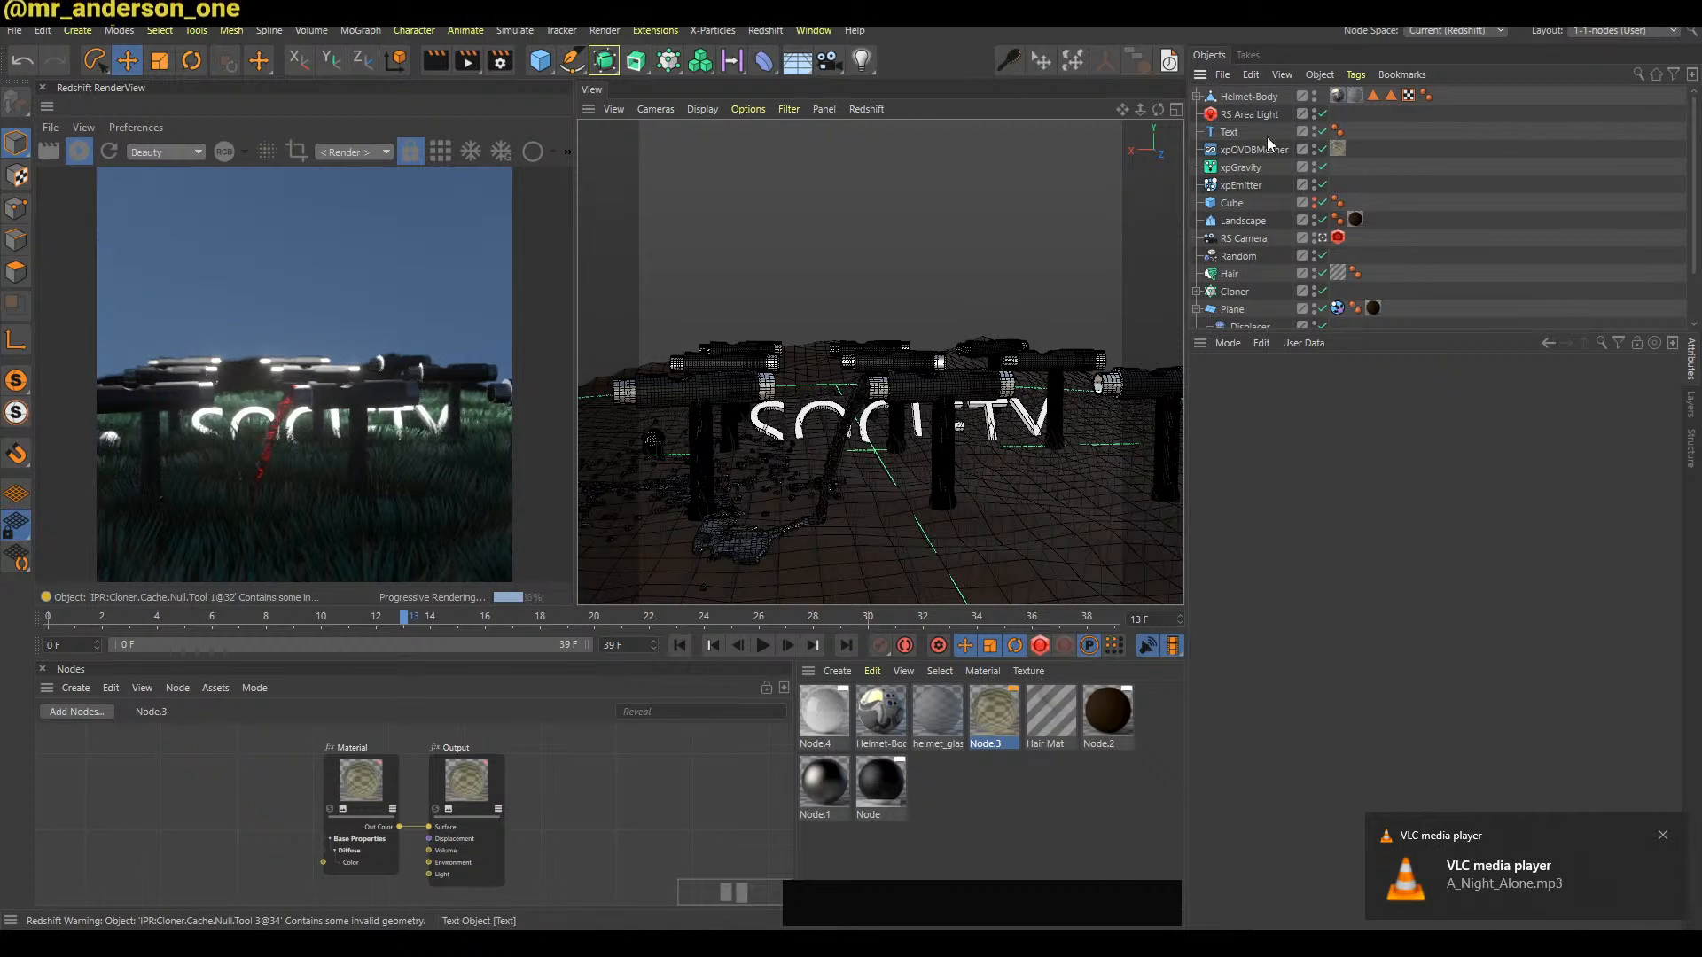
Find the Redshift Environment command and add the object to the scene for volumetric fog
left_click(1269, 135)
left_click(1383, 136)
key("shift+c")
type("v")
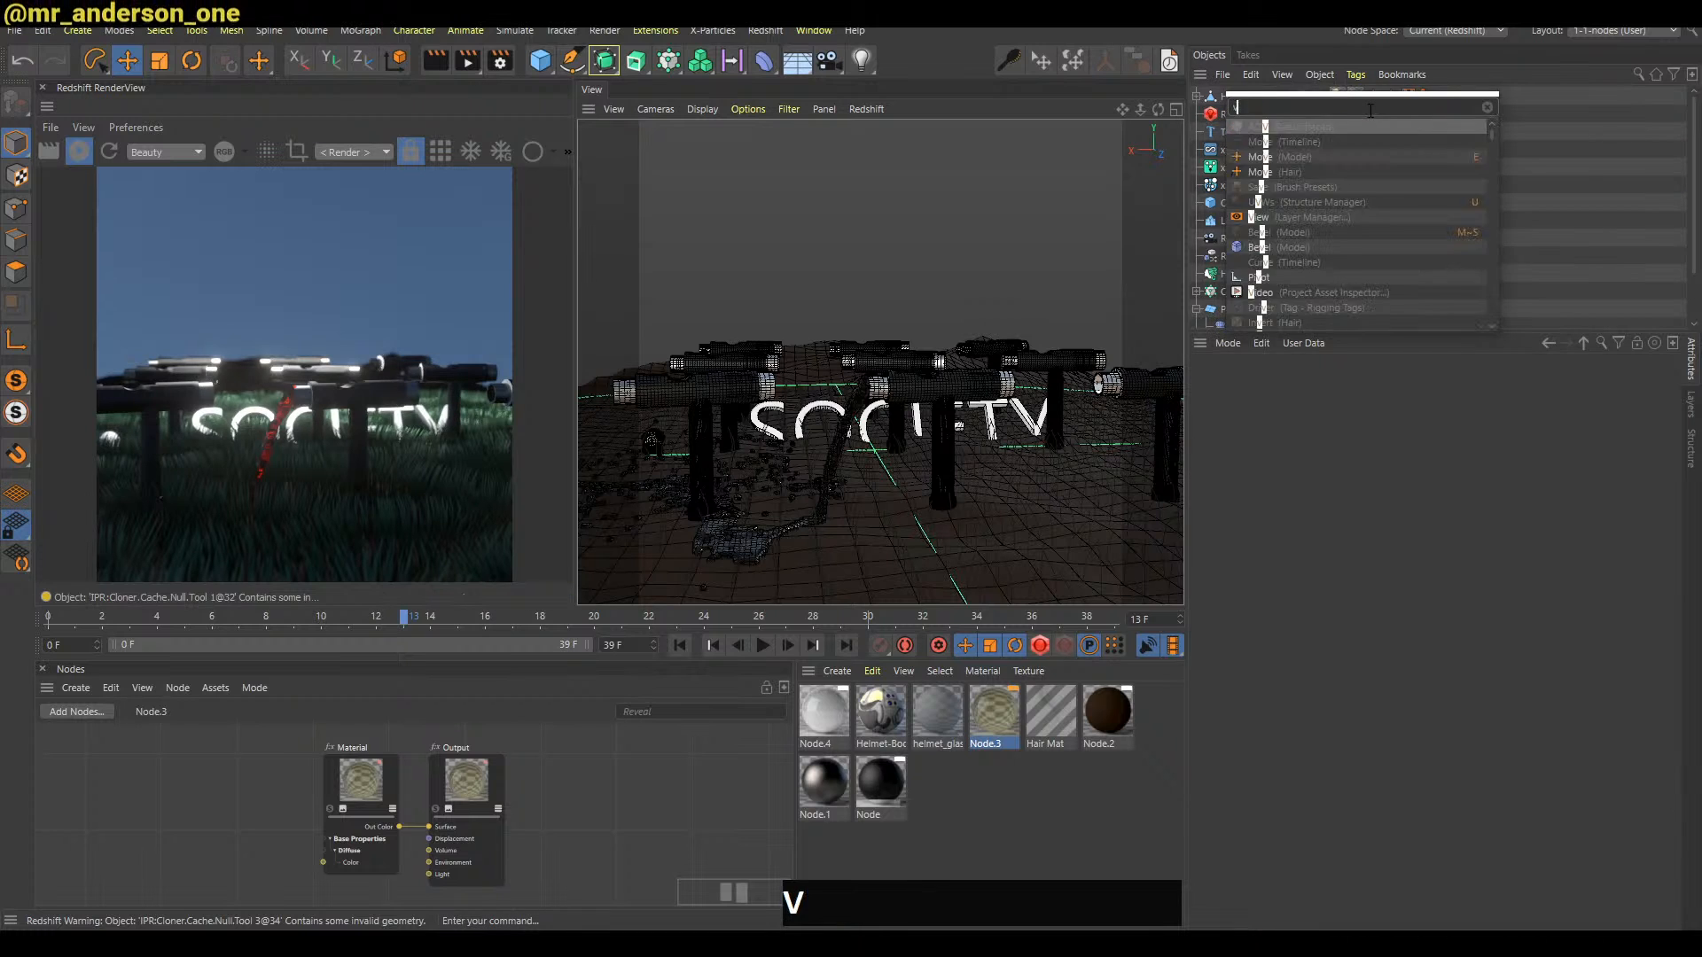
key("BackSpace")
type("red e")
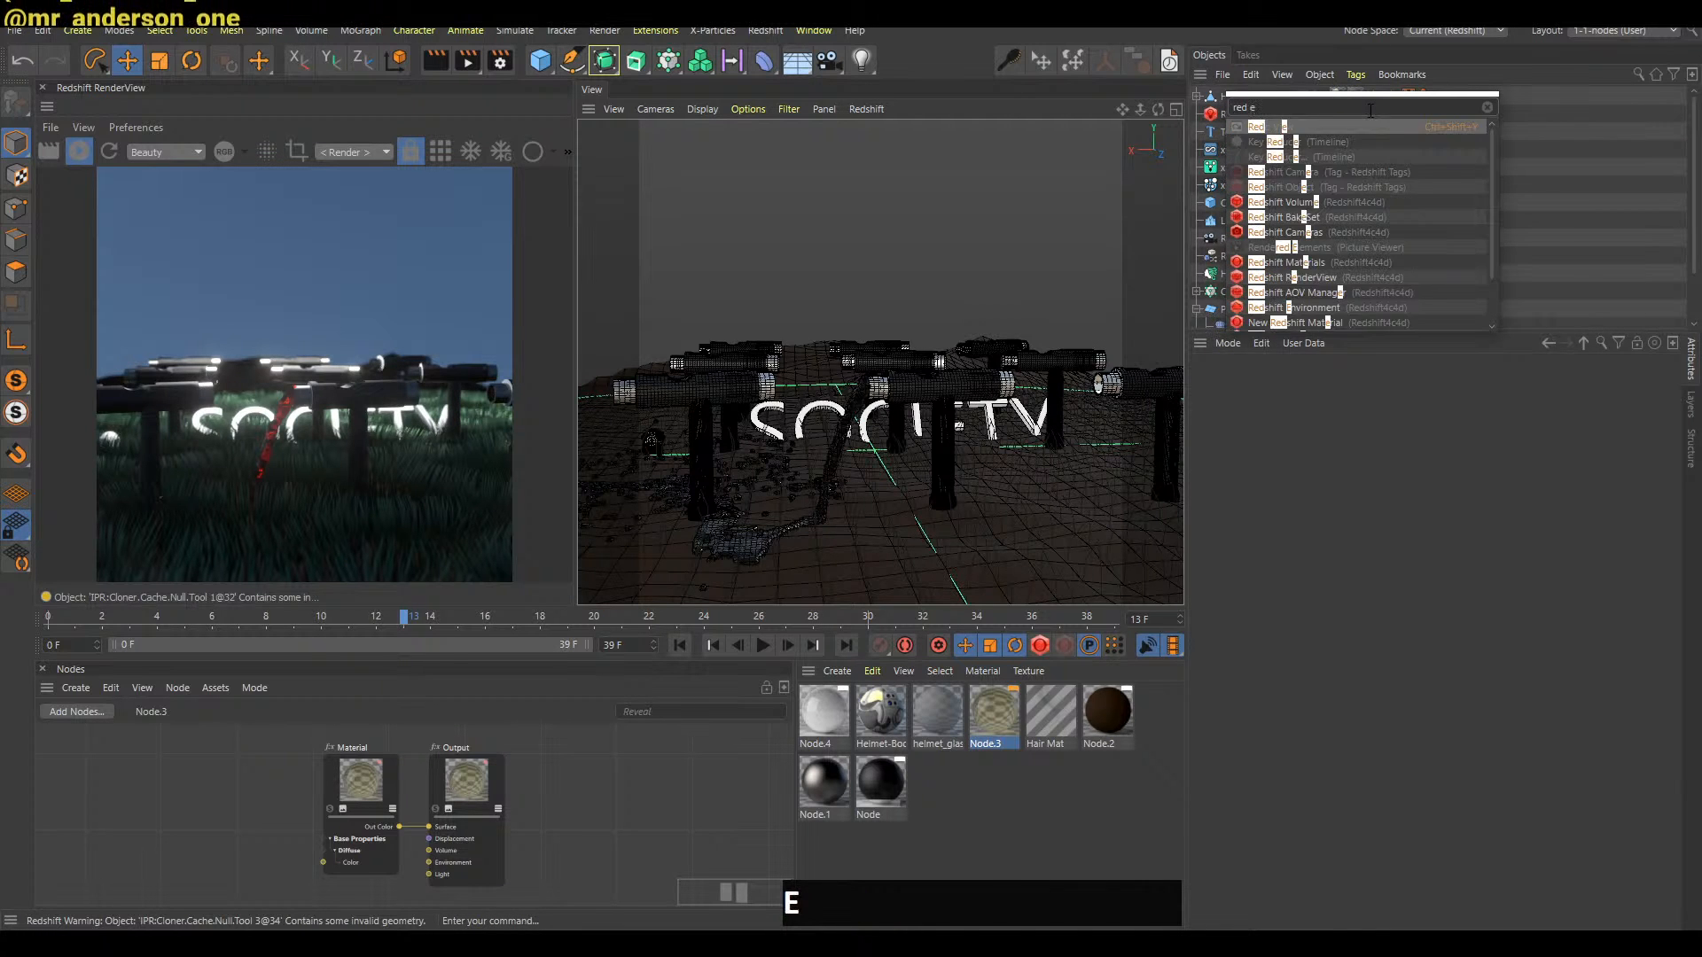
key("Return")
Set the RS Area Light's volume Contribution Scale to 0.012
left_click(1466, 407)
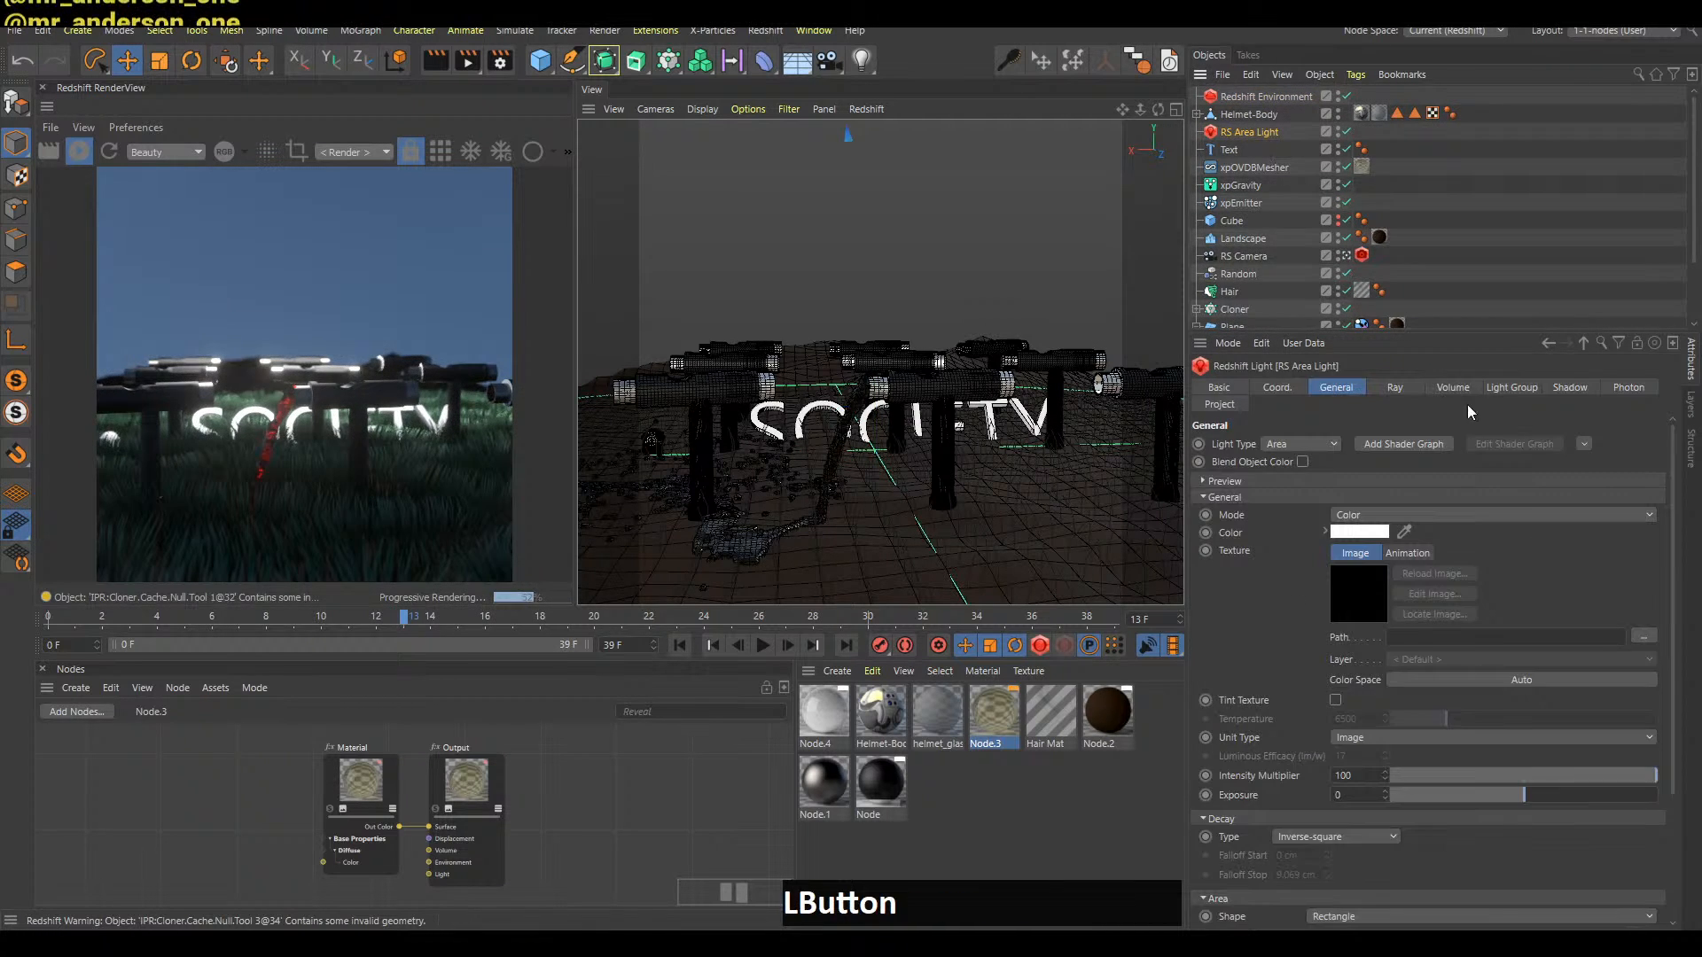
left_click(1440, 387)
left_click_drag(1353, 452, 1304, 190, "alt")
key("alt")
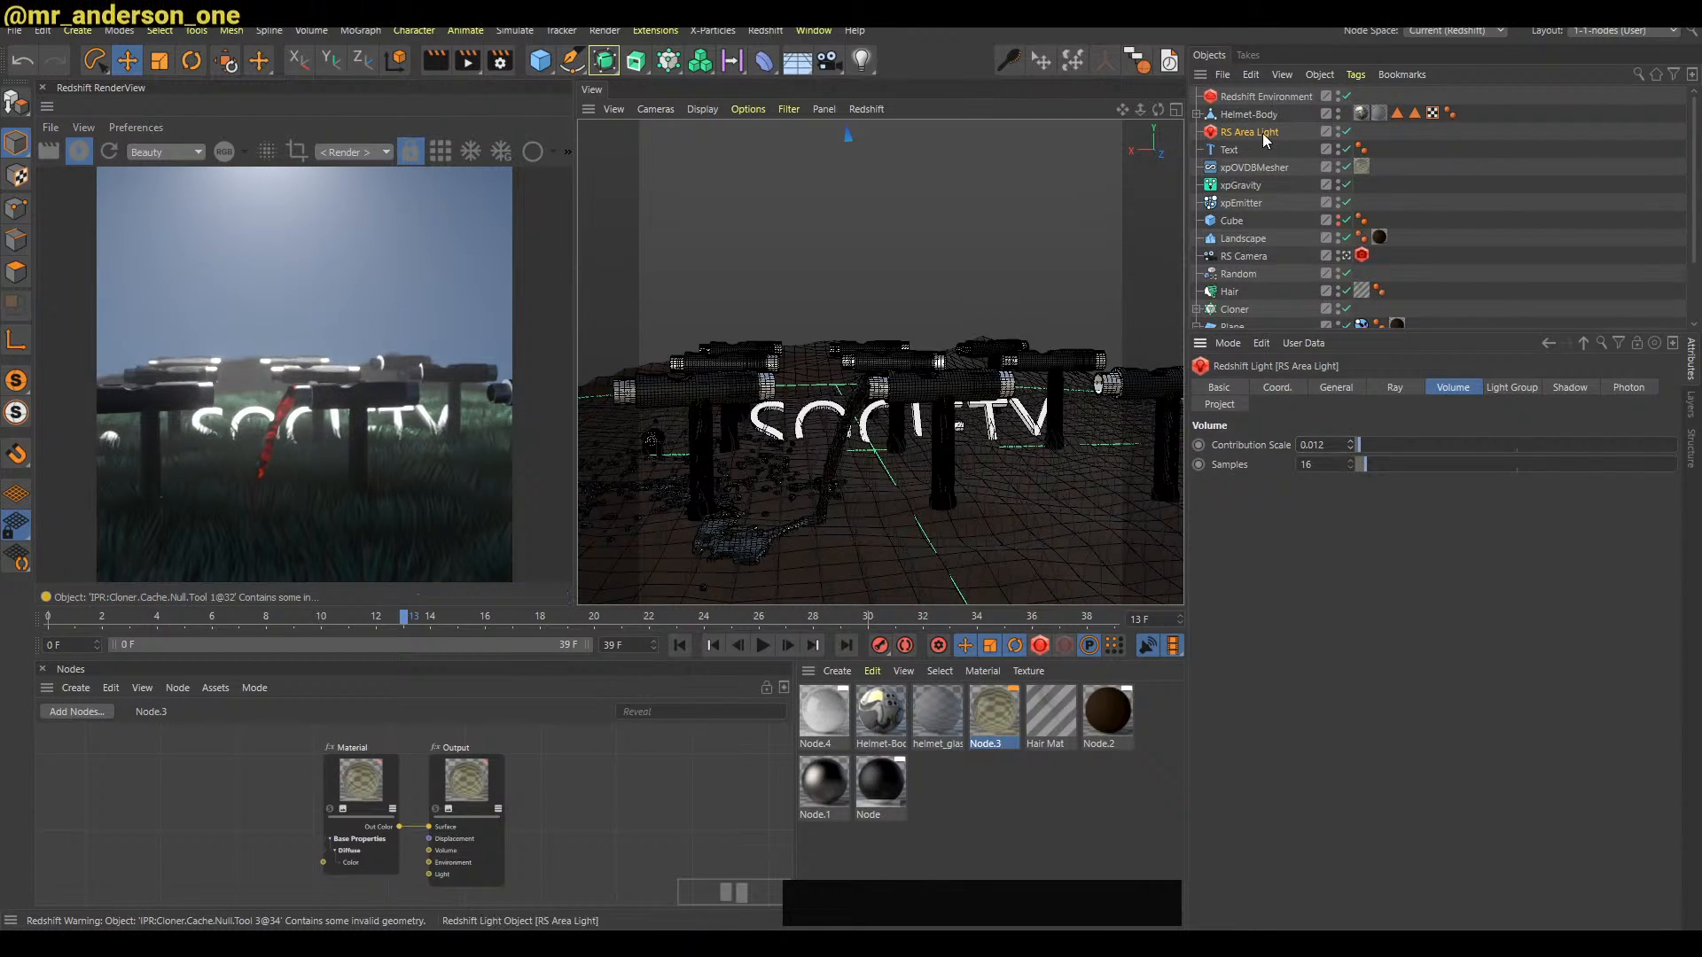
Reposition and rotate the RS Area Light above the SOCIETY text
left_click_drag(1061, 256, 1061, 293)
key("r")
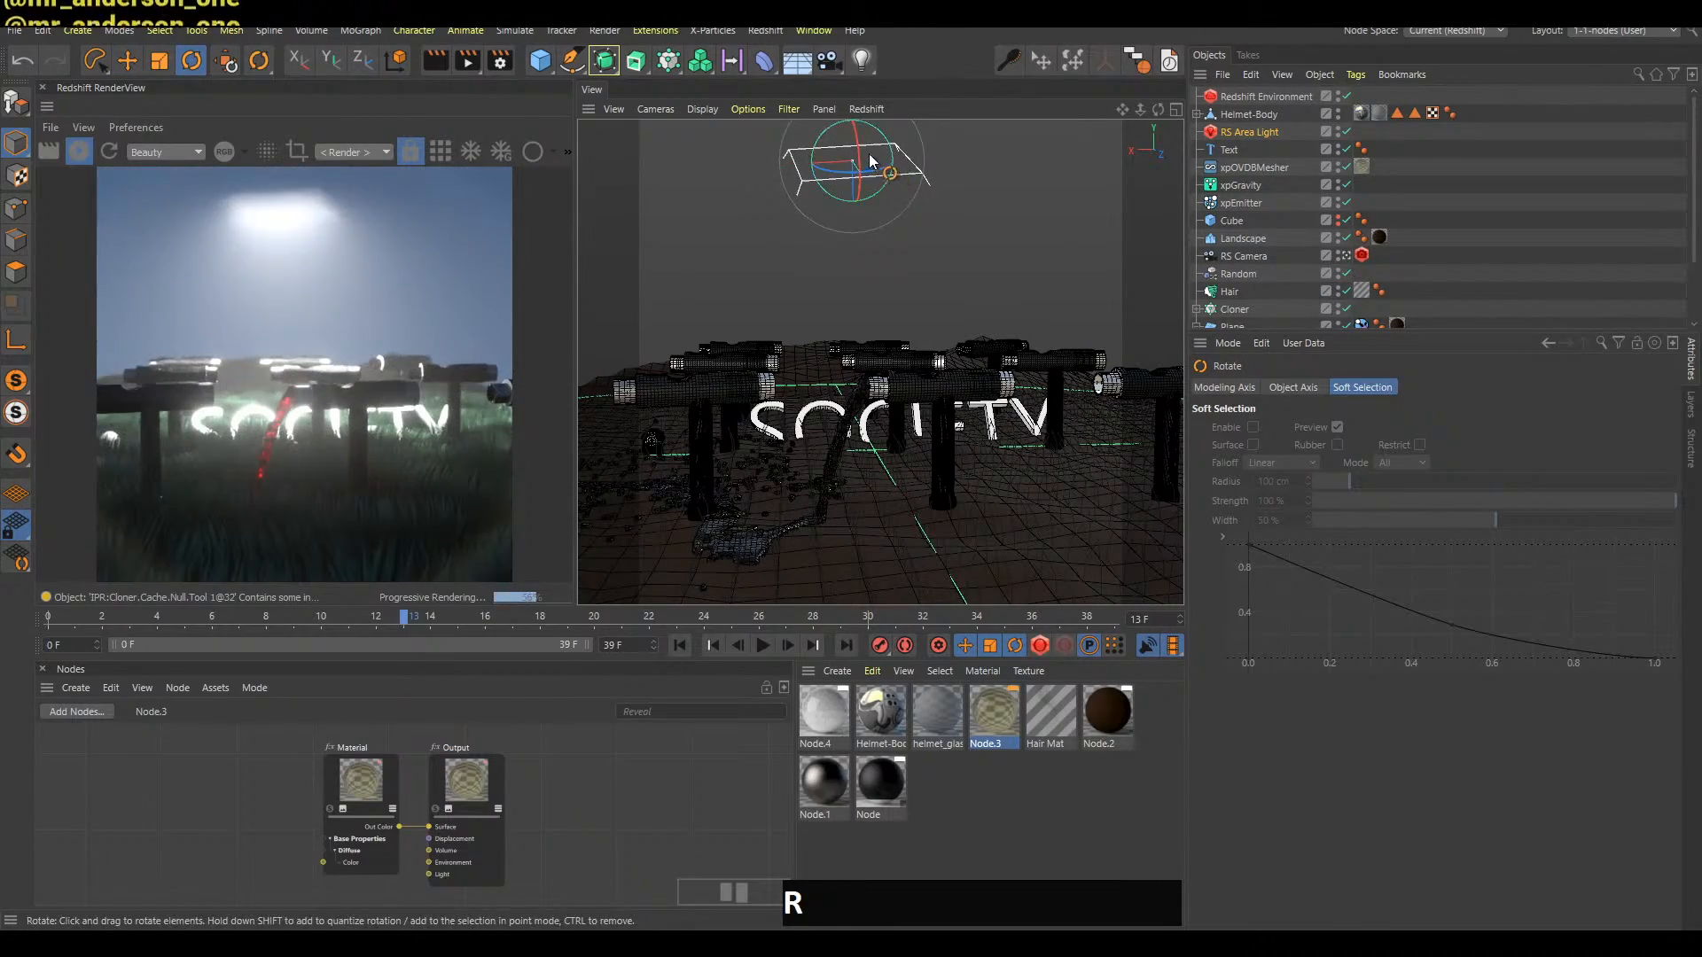
left_click_drag(870, 161, 1089, 280)
key("e")
Examine the fog and water colour in the live render at several frames, including 0, 5, 21, 25 and 30, ending at frame 13
key("g")
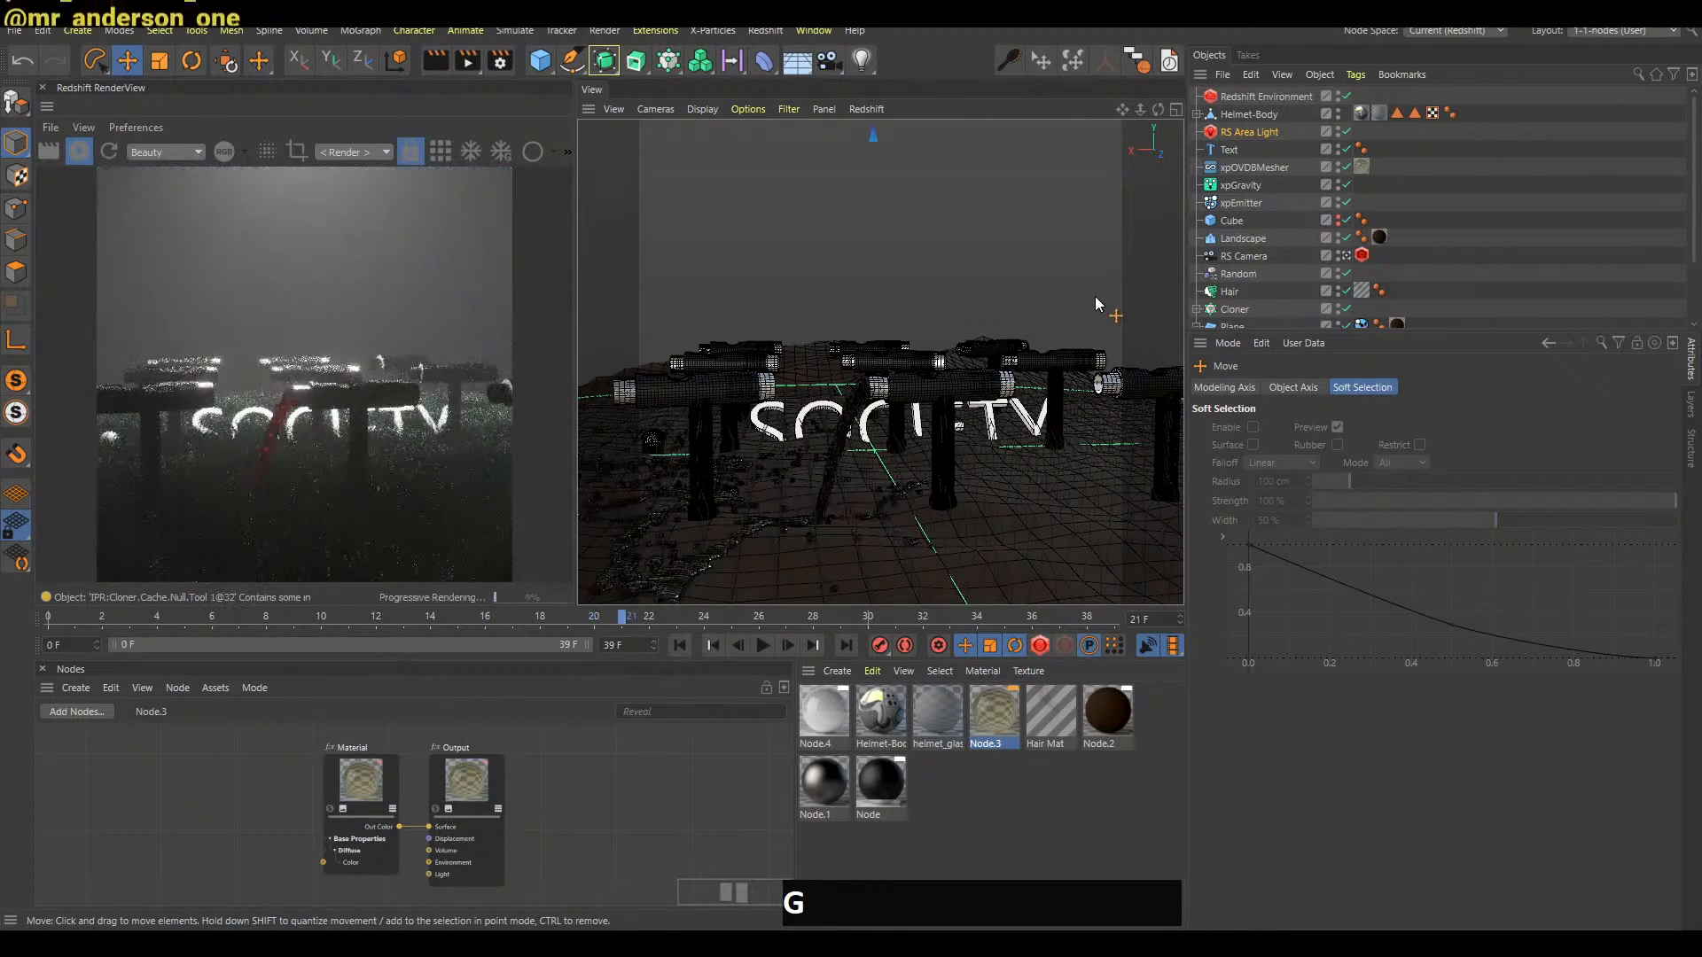
key("shift+a")
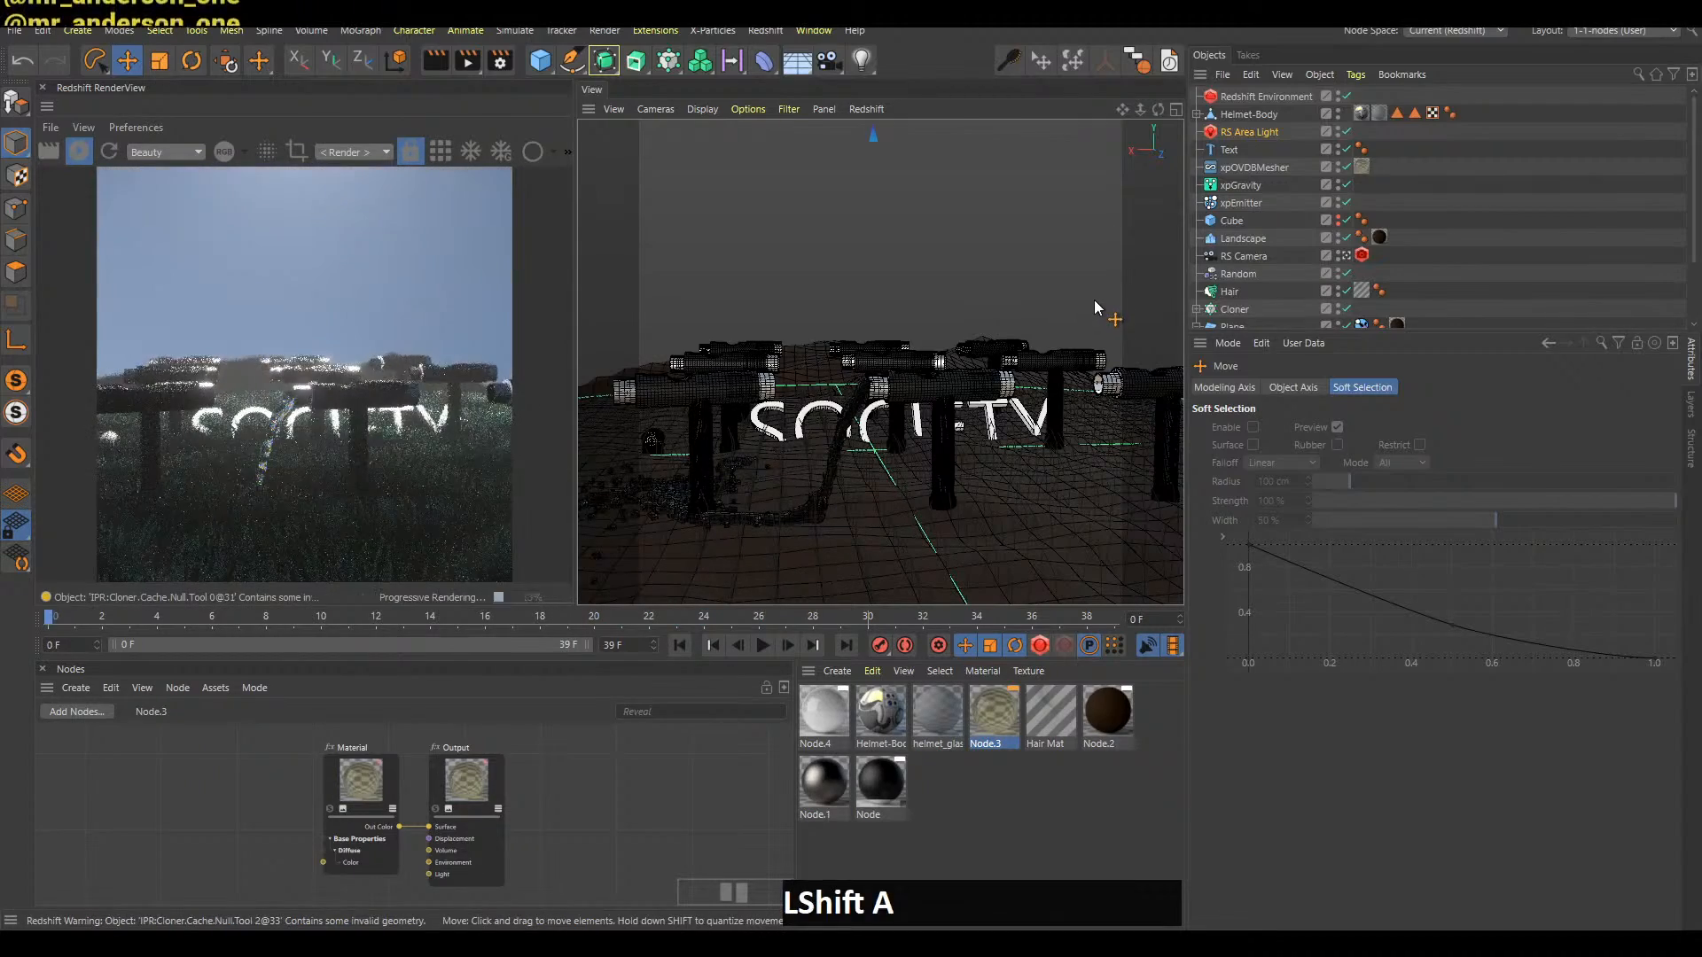
key("g")
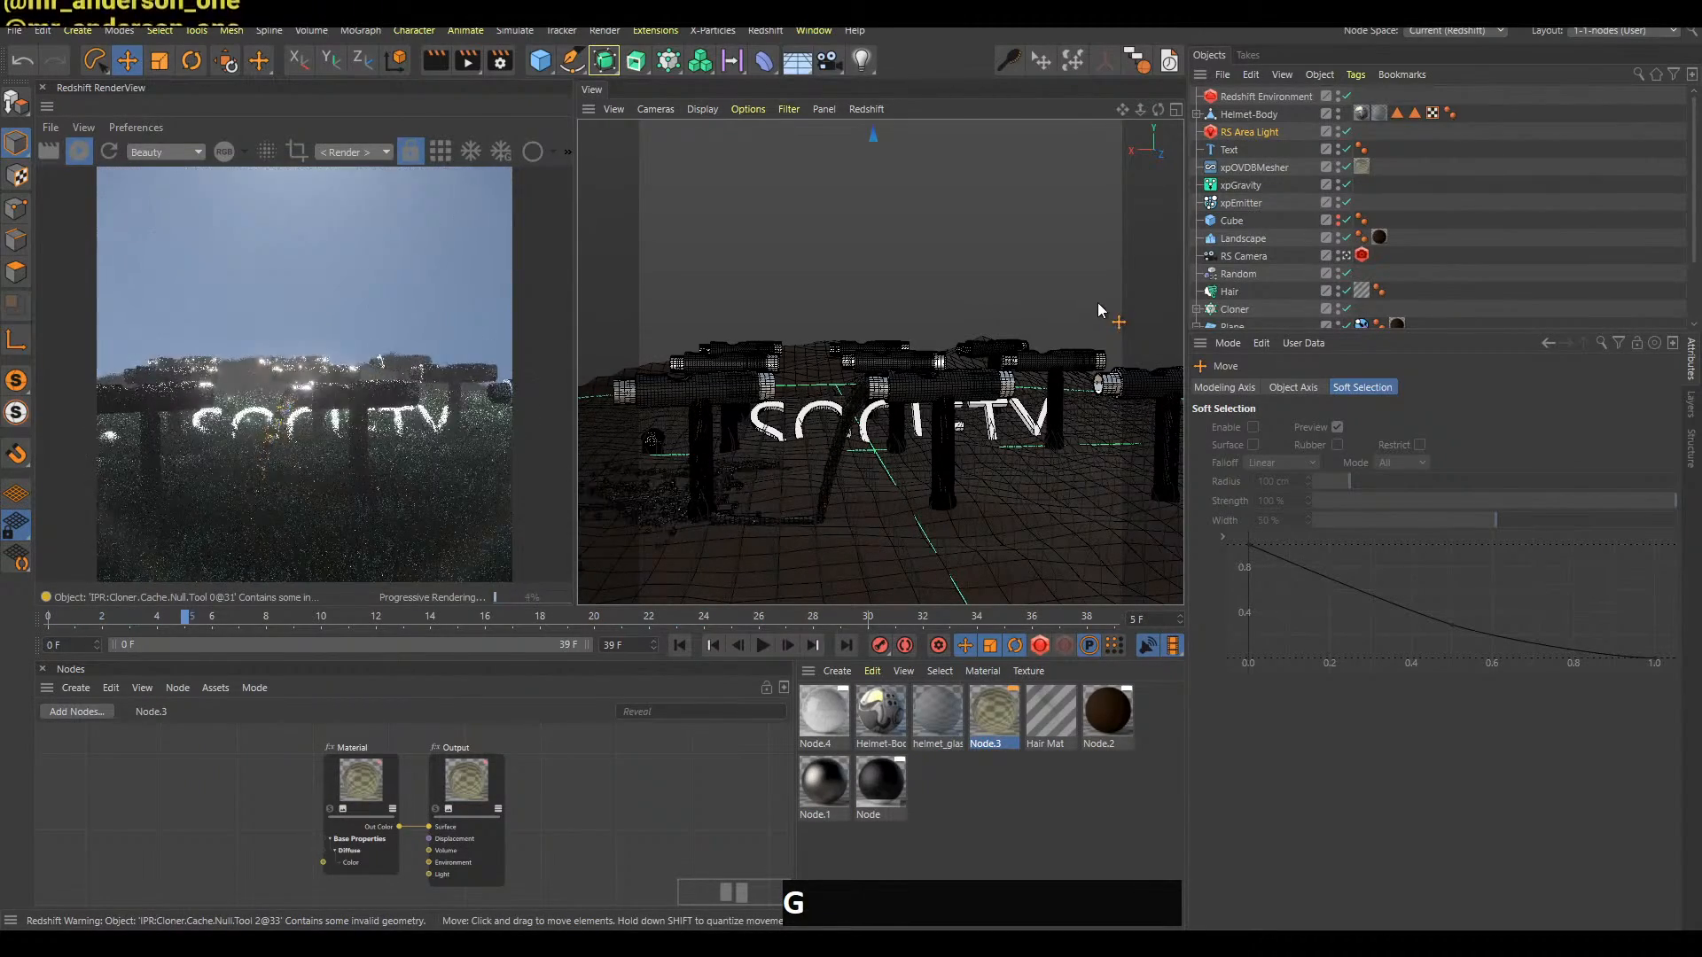
key("f")
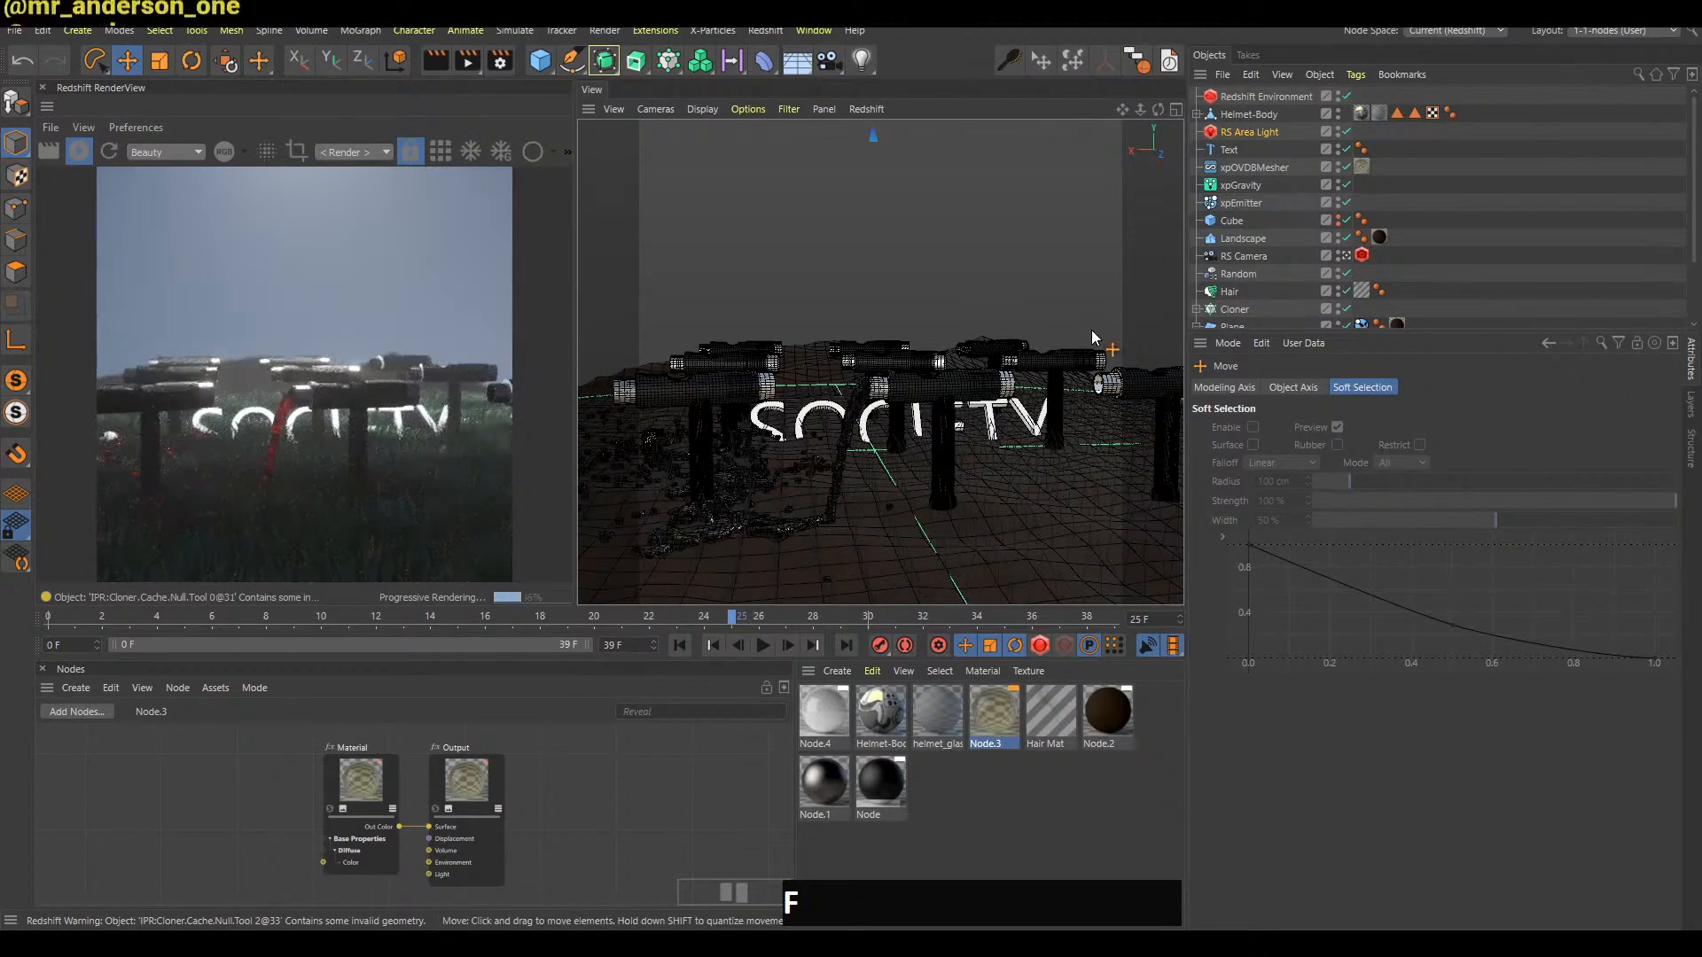
key("g")
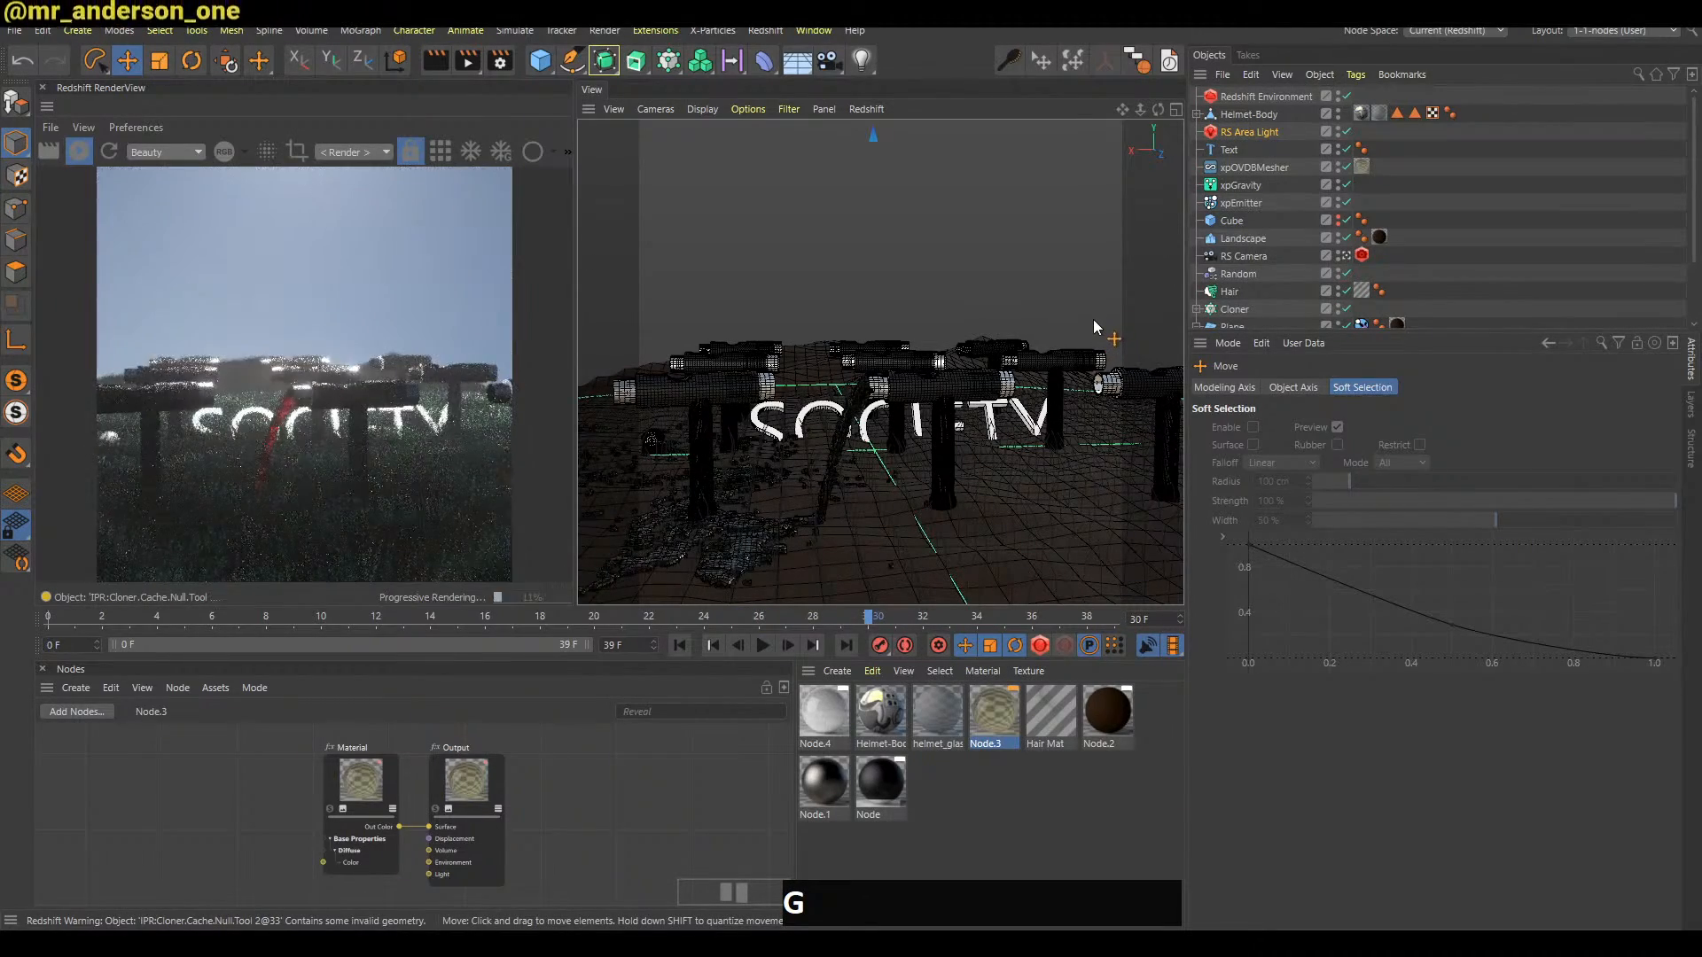
key("shift+a")
key("g")
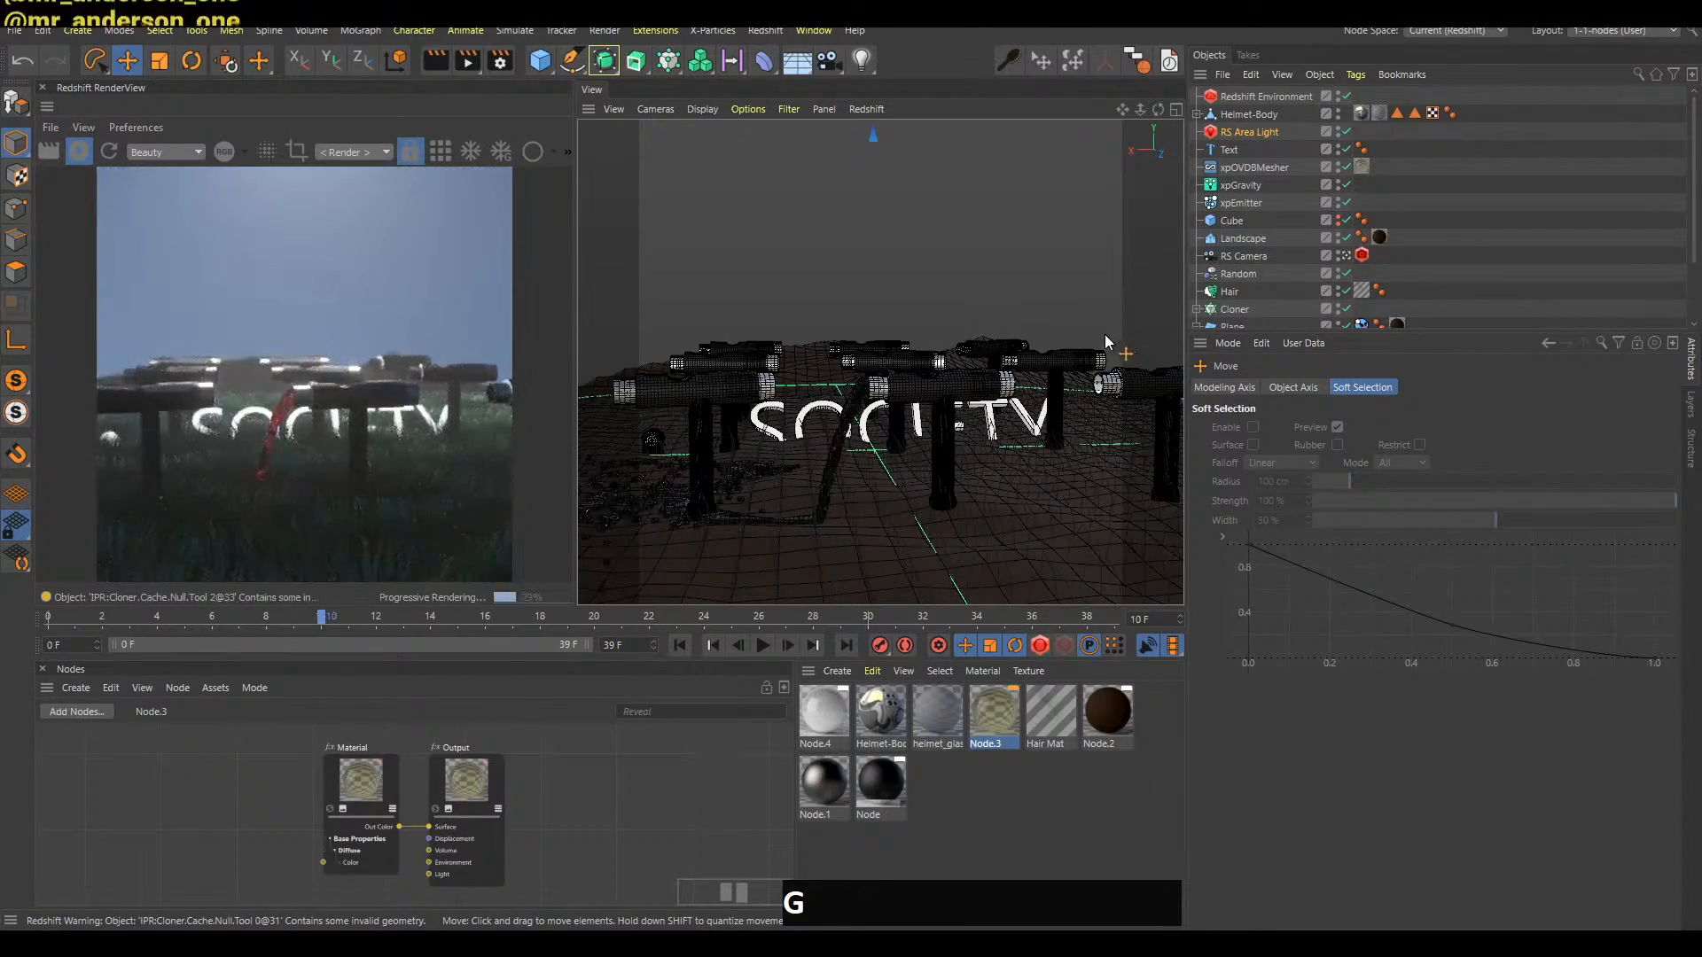
key("g")
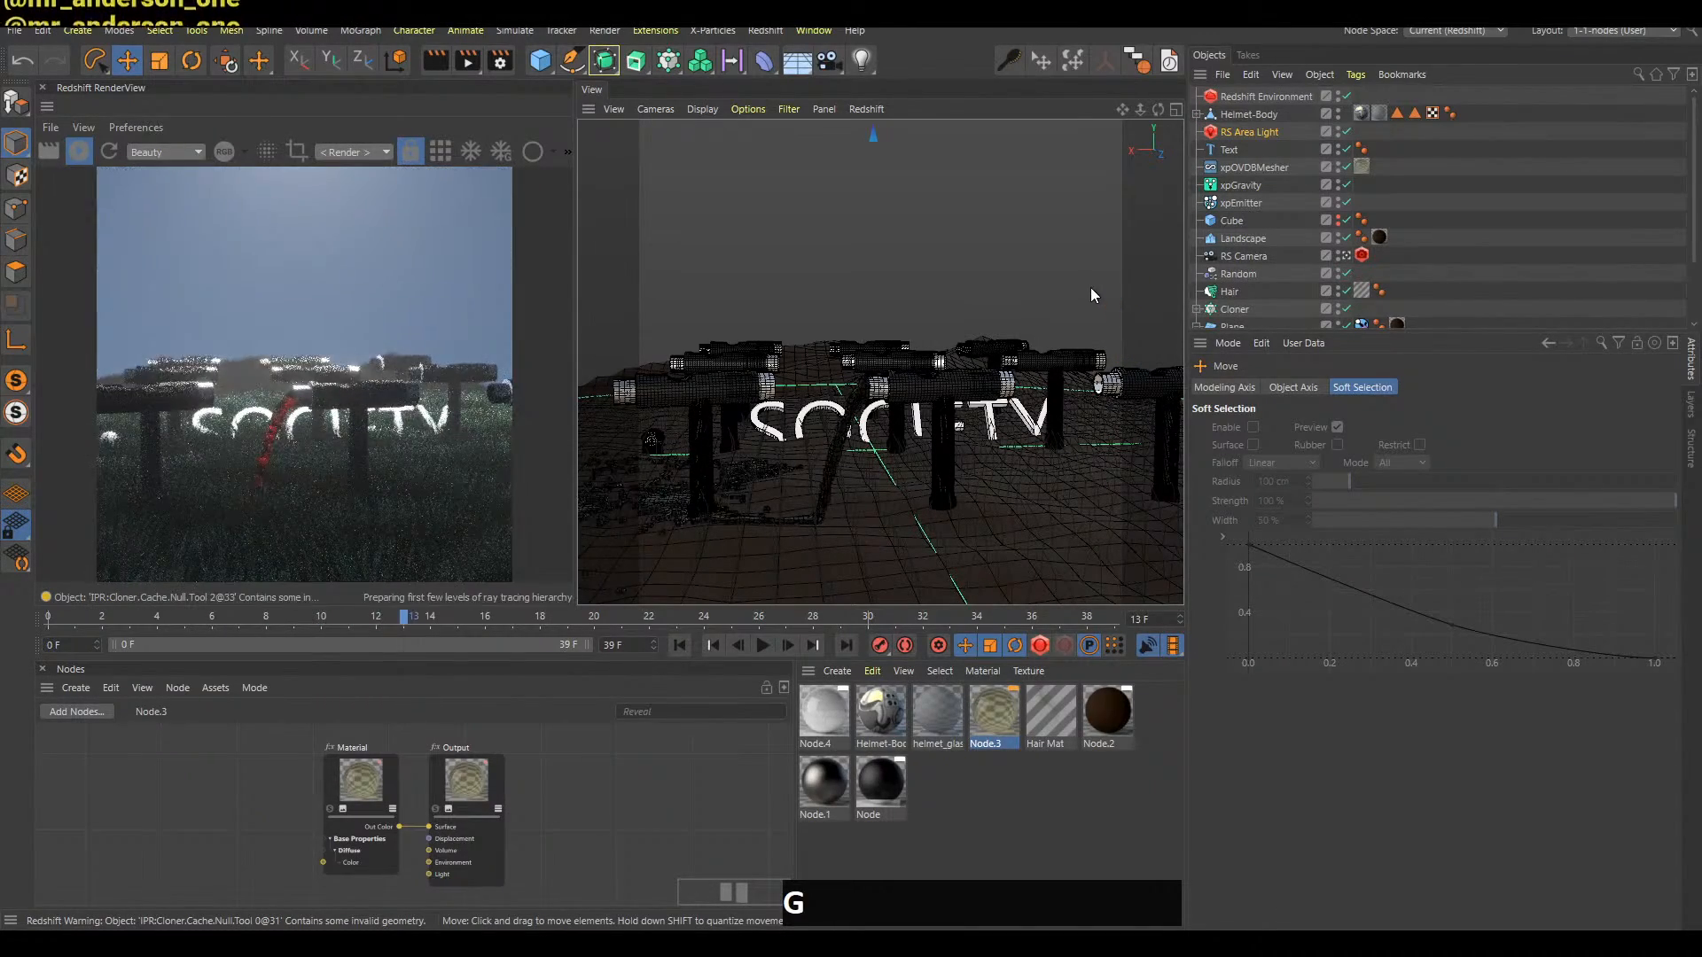
Create a Redshift Noise Volume material and assign it to the Redshift Environment object
left_click(1258, 132)
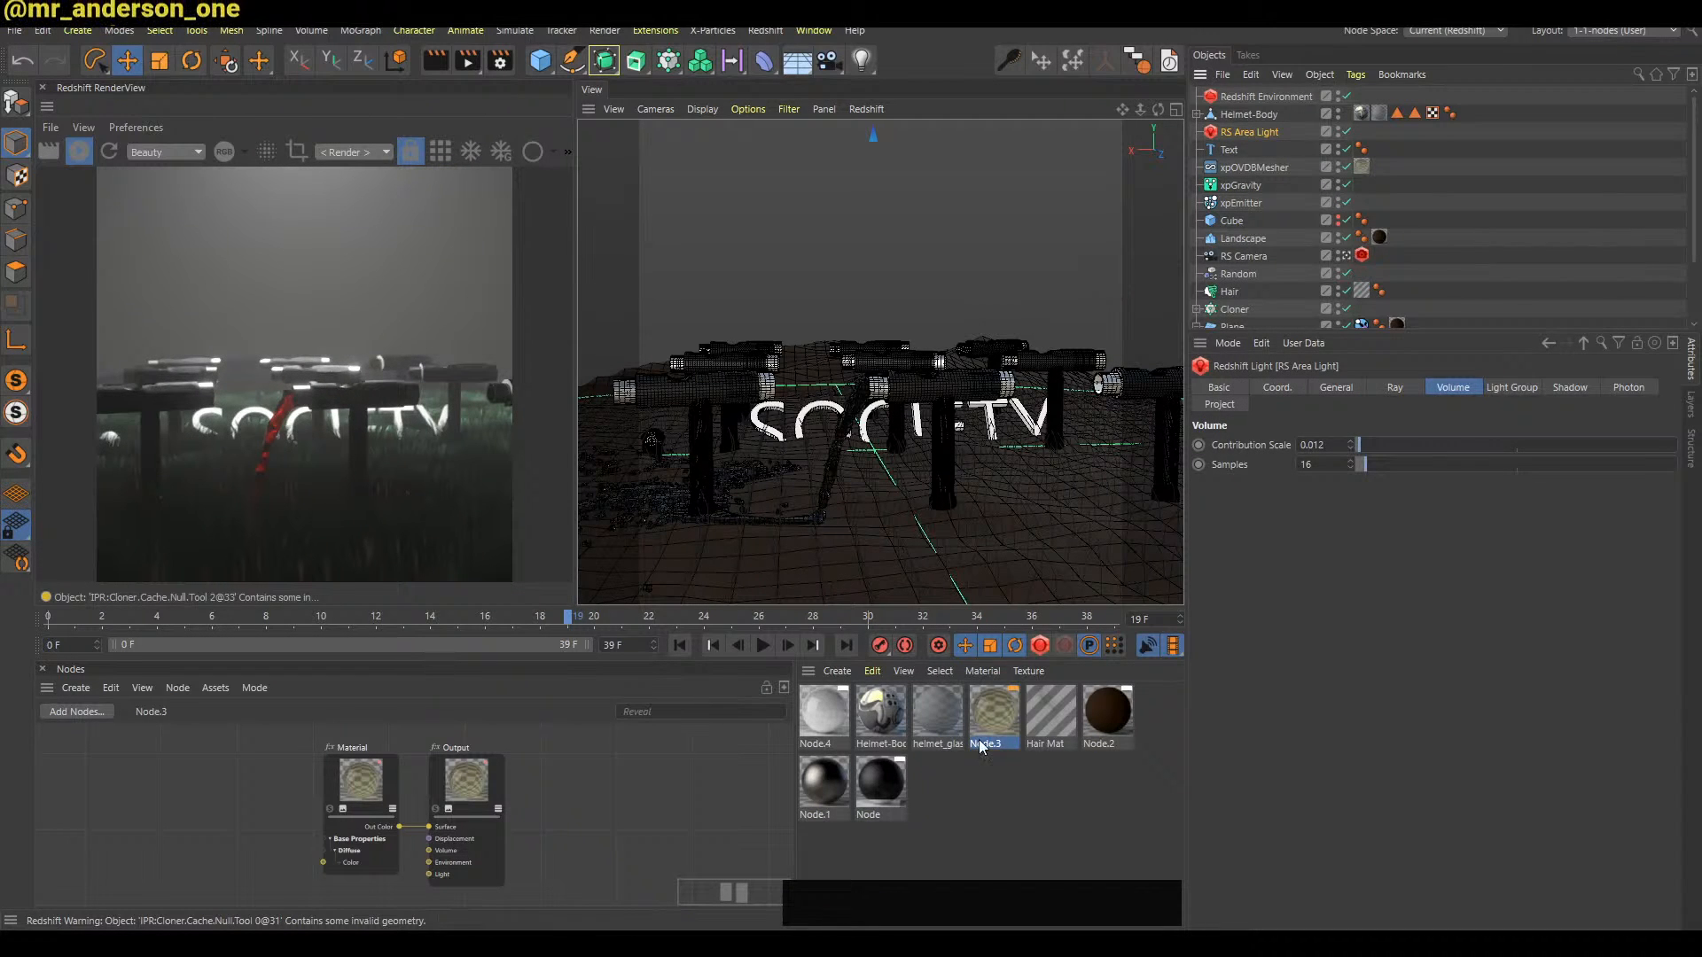
left_click(837, 675)
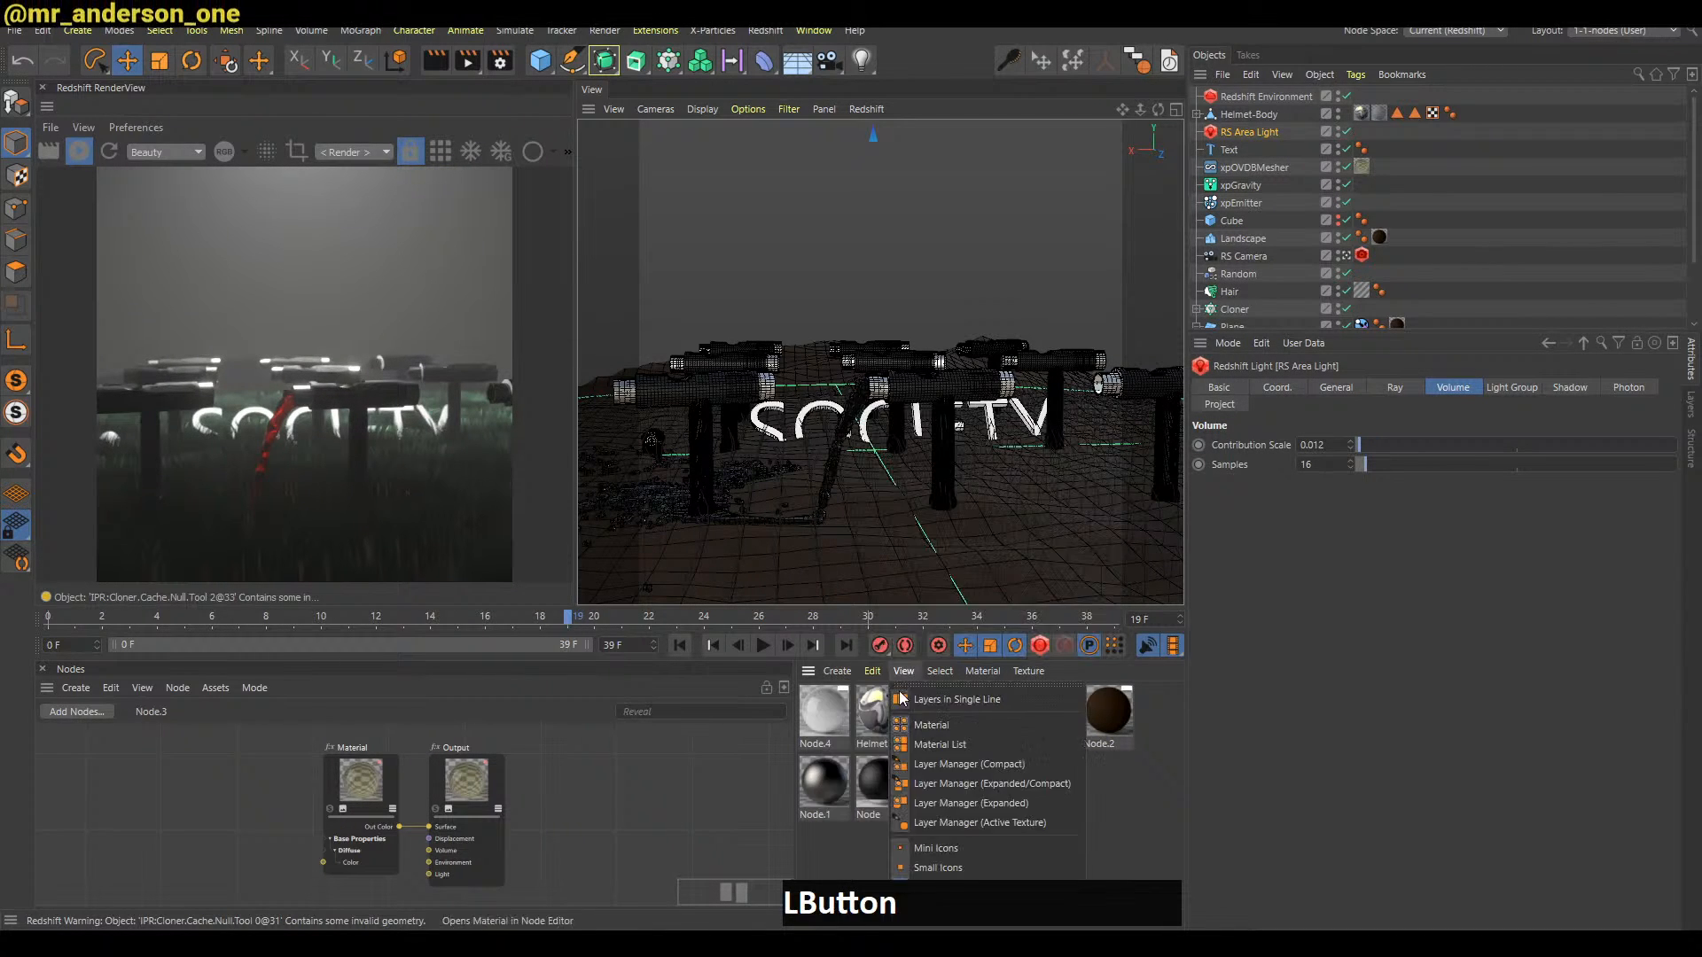
mouse_move(837, 671)
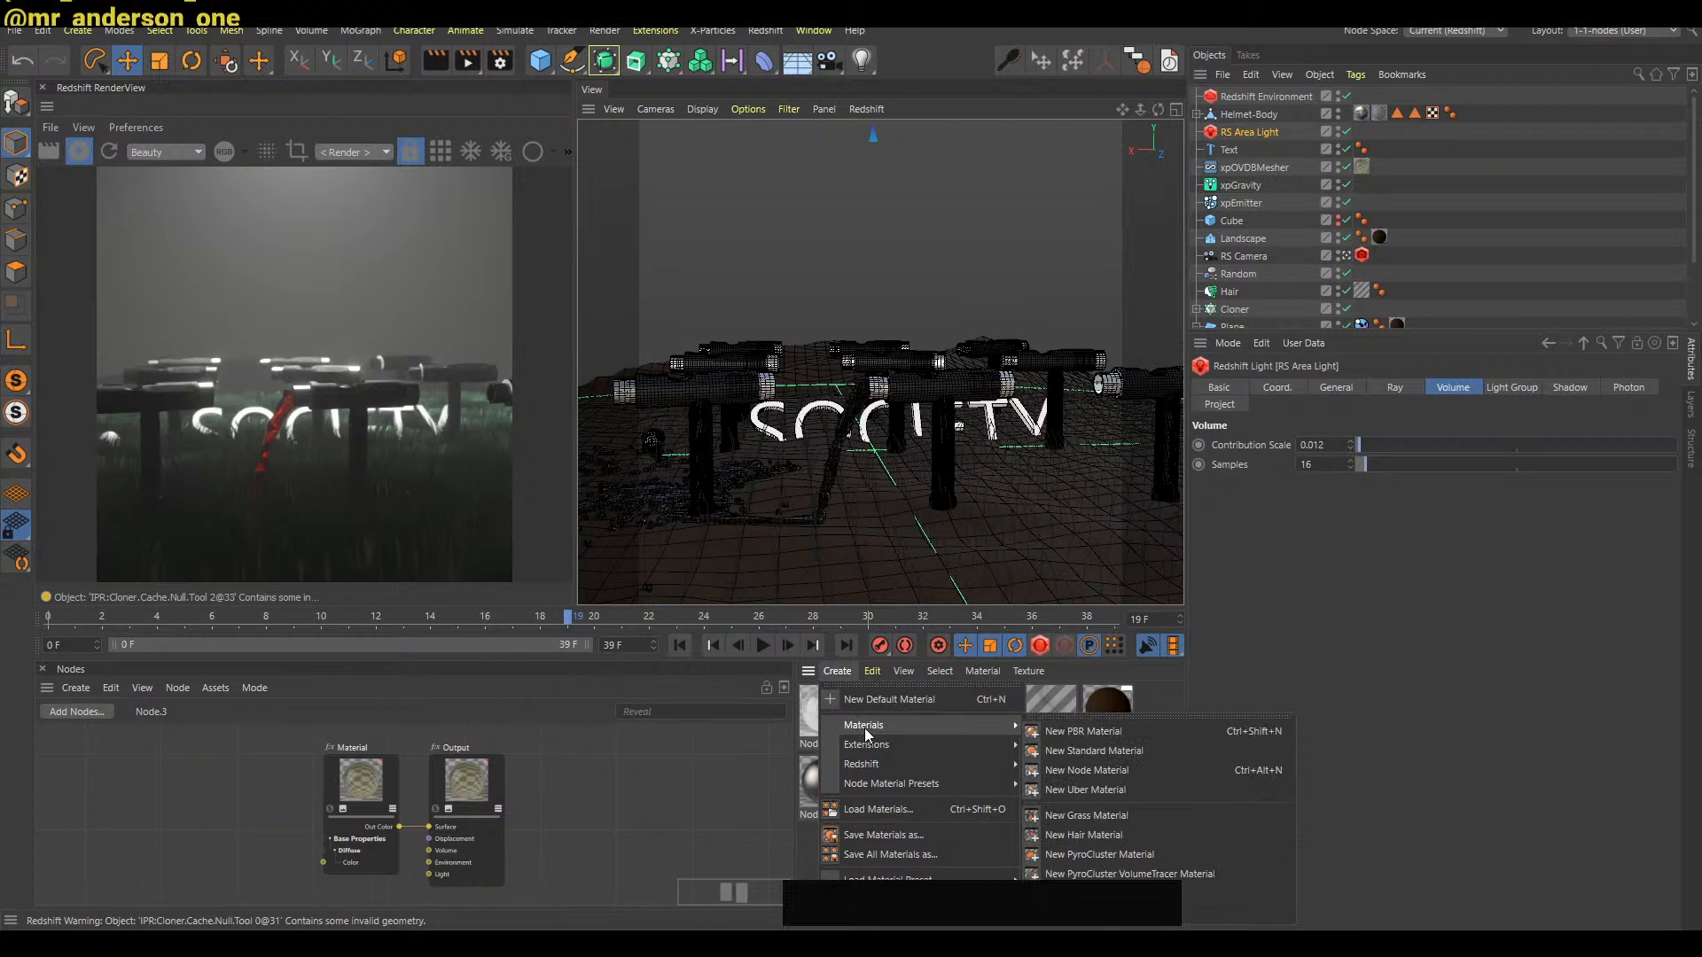
mouse_move(902, 763)
mouse_move(1058, 764)
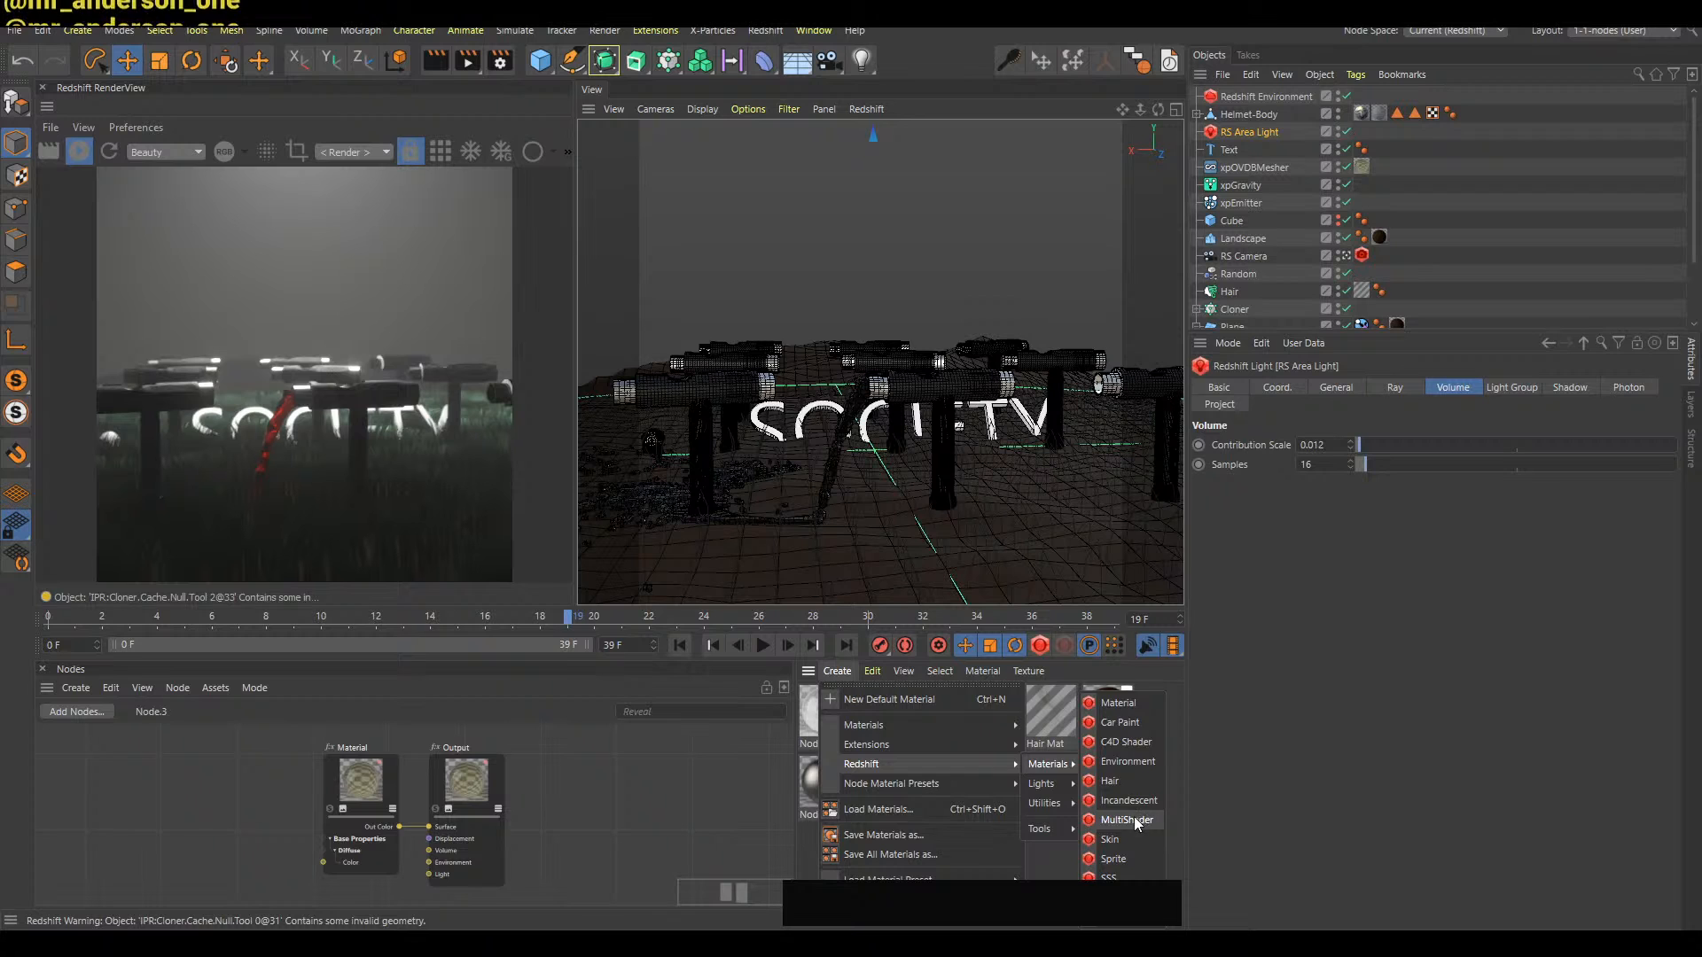
mouse_move(1069, 807)
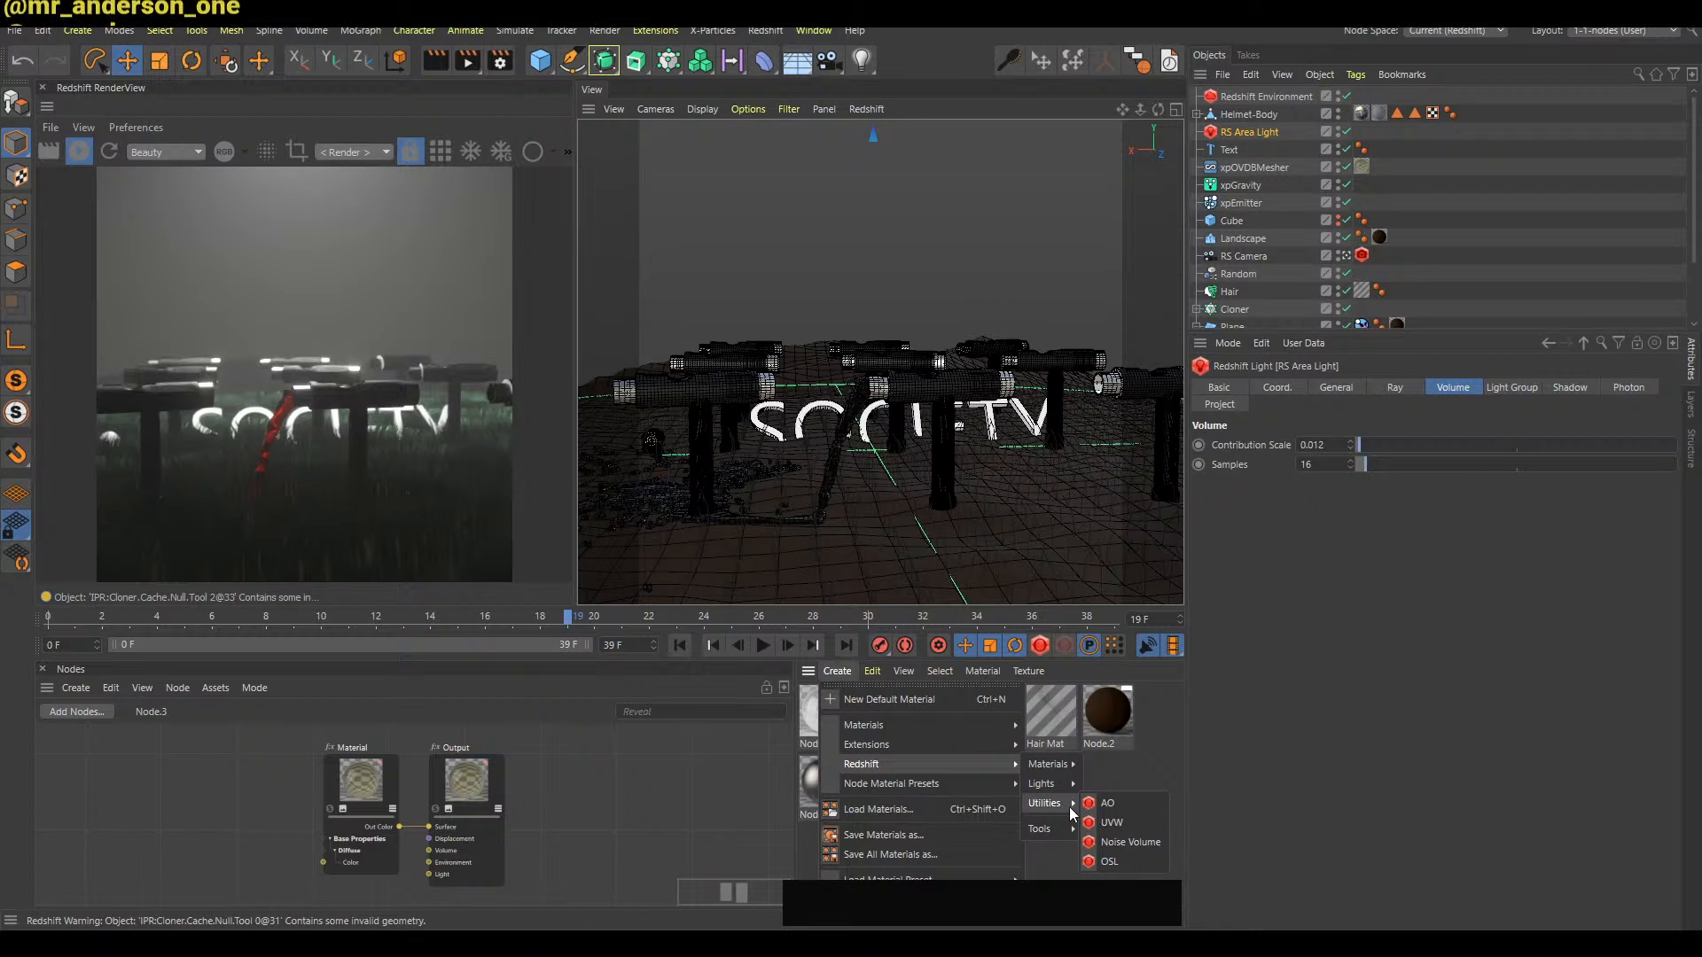
left_click(1124, 841)
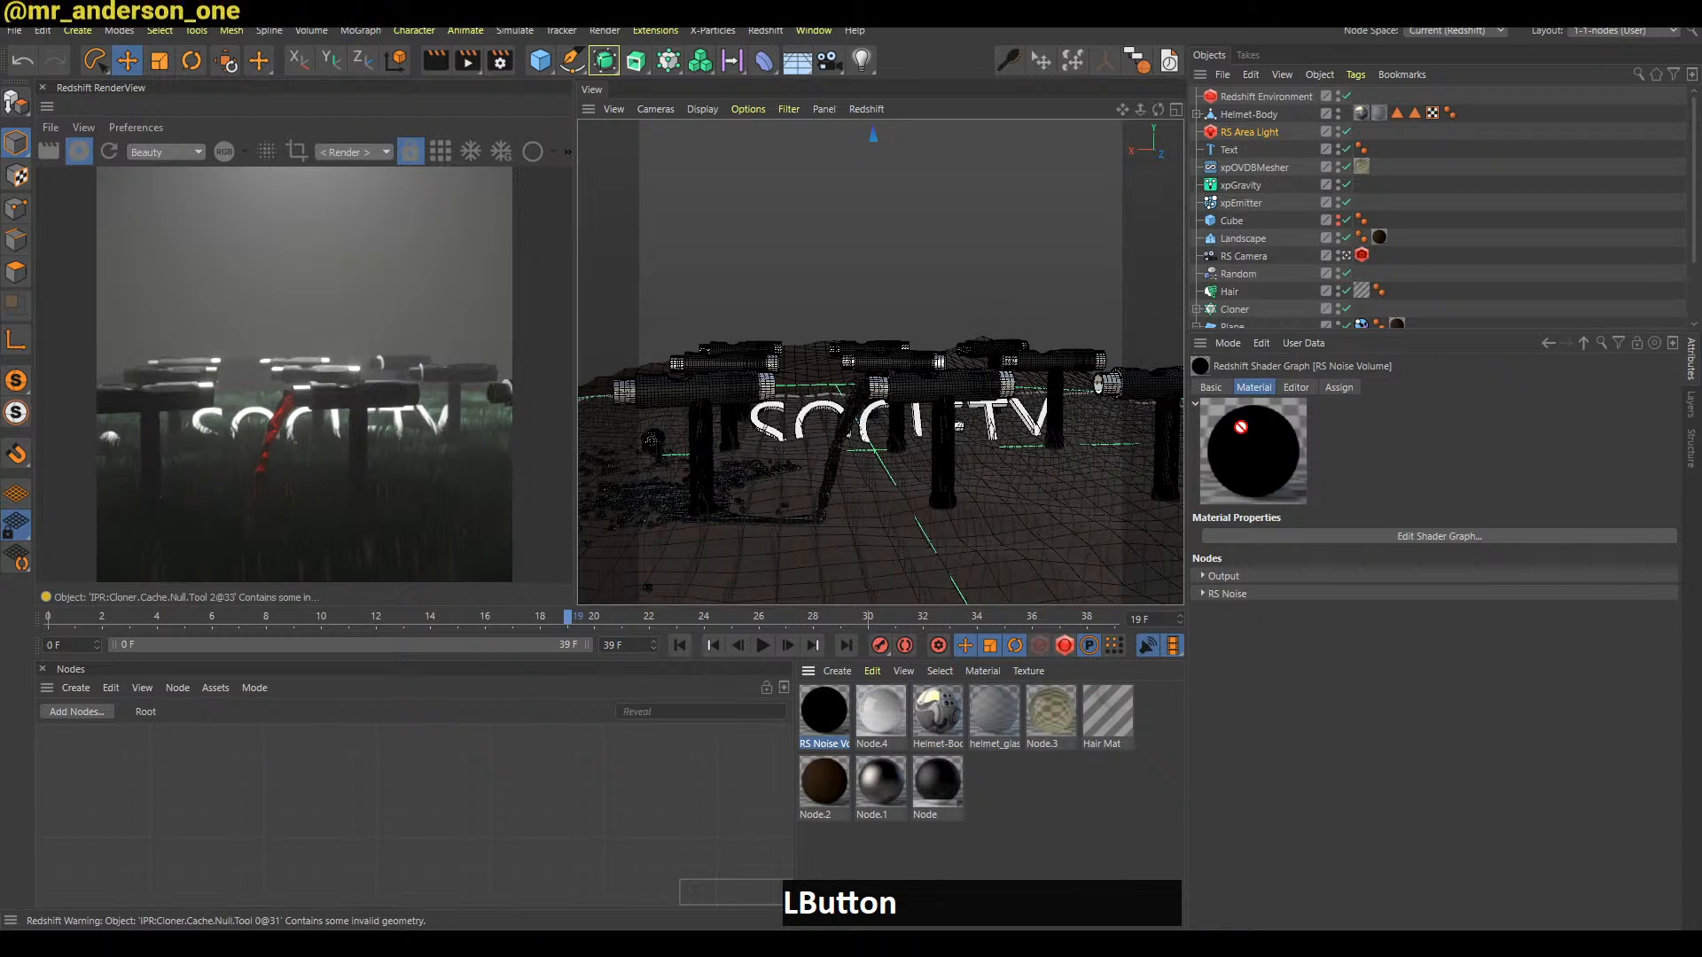
left_click_drag(1302, 101, 1302, 96)
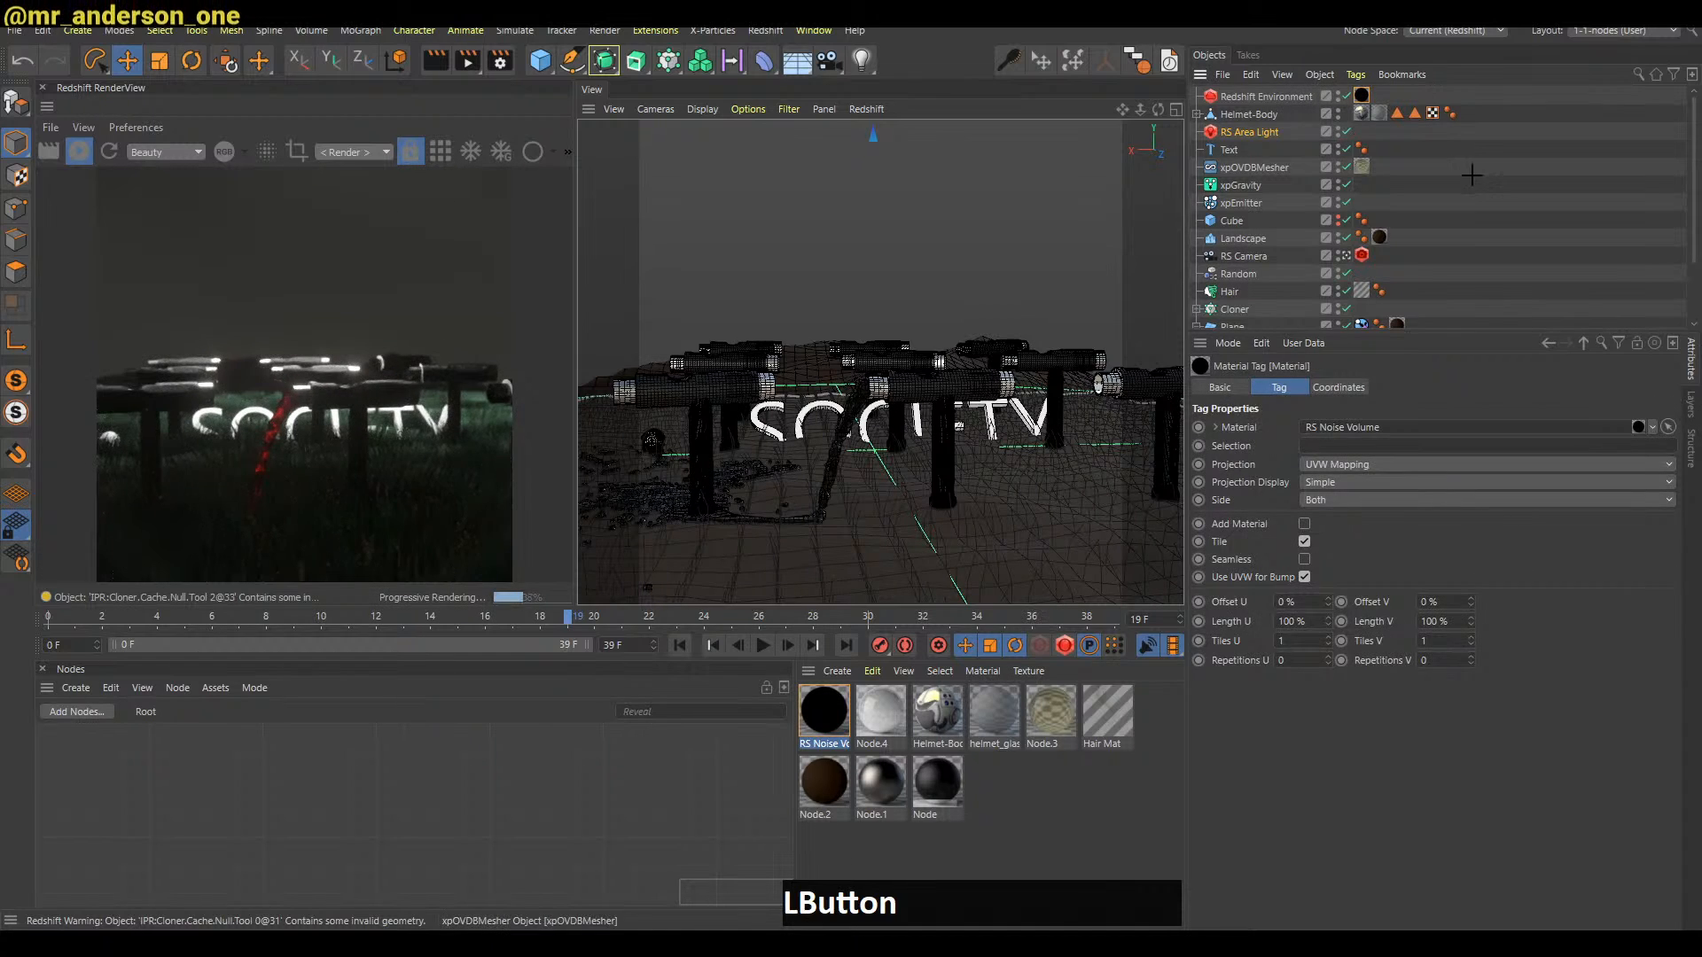
left_click(1471, 177)
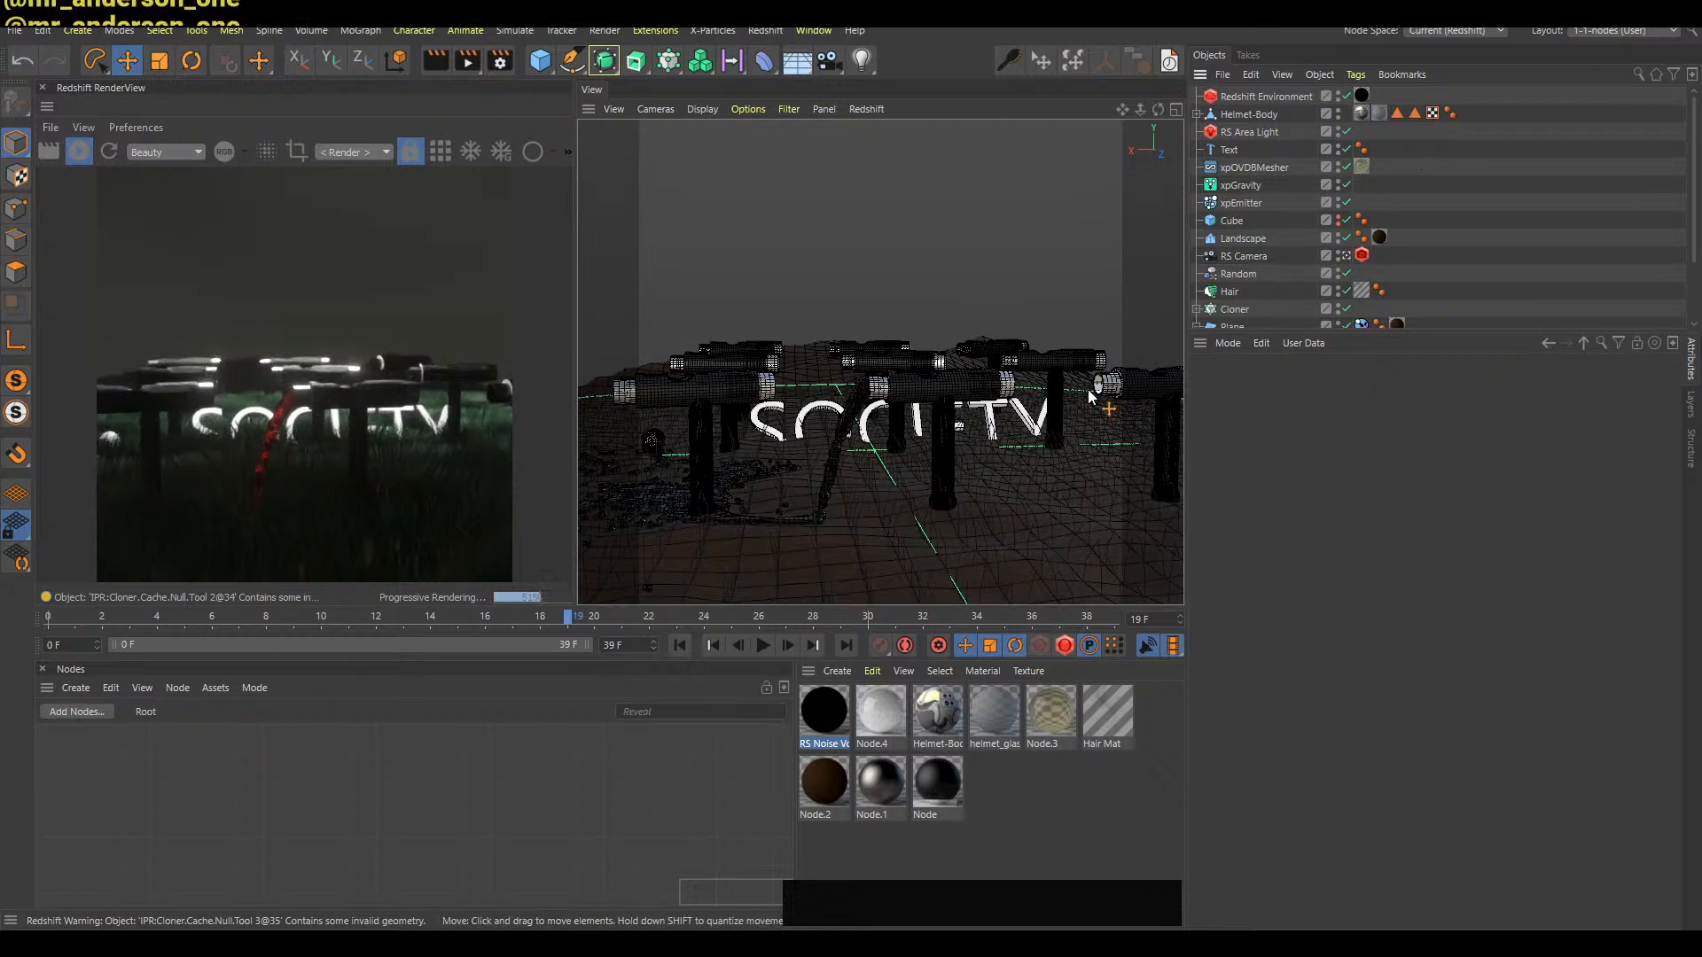
Return to frame 0 and set the RS Area Light's volume Contribution Scale to 0.461
key("shift+a")
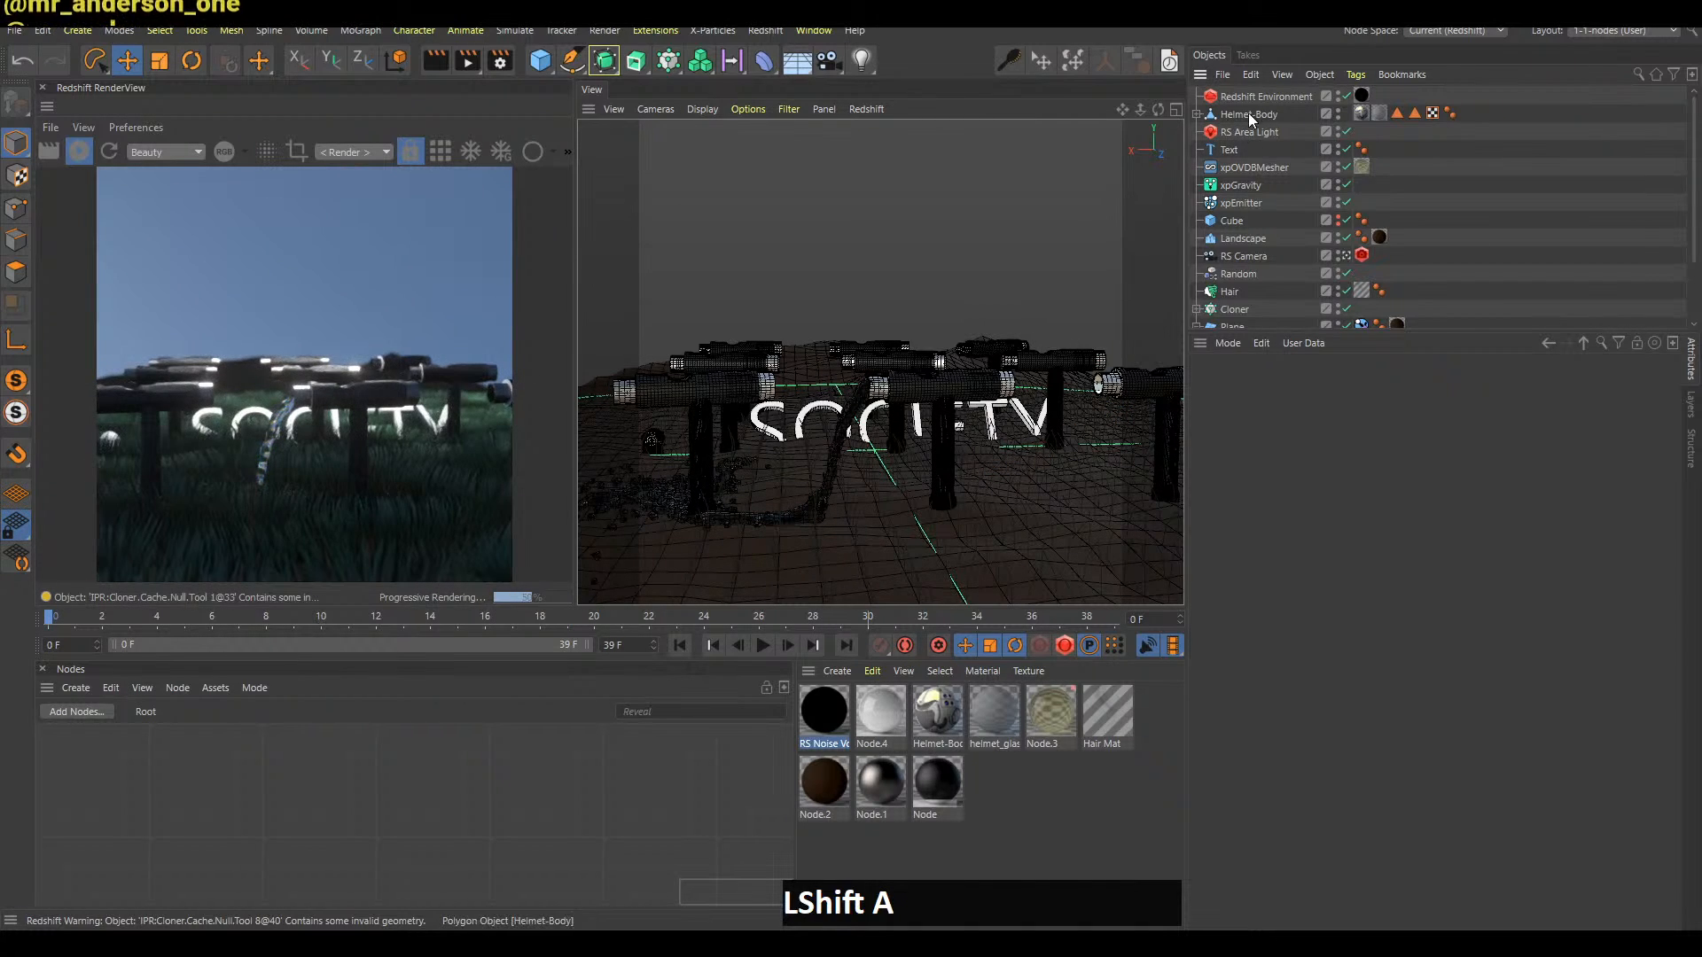
left_click(1264, 133)
left_click_drag(1363, 447, 1503, 444)
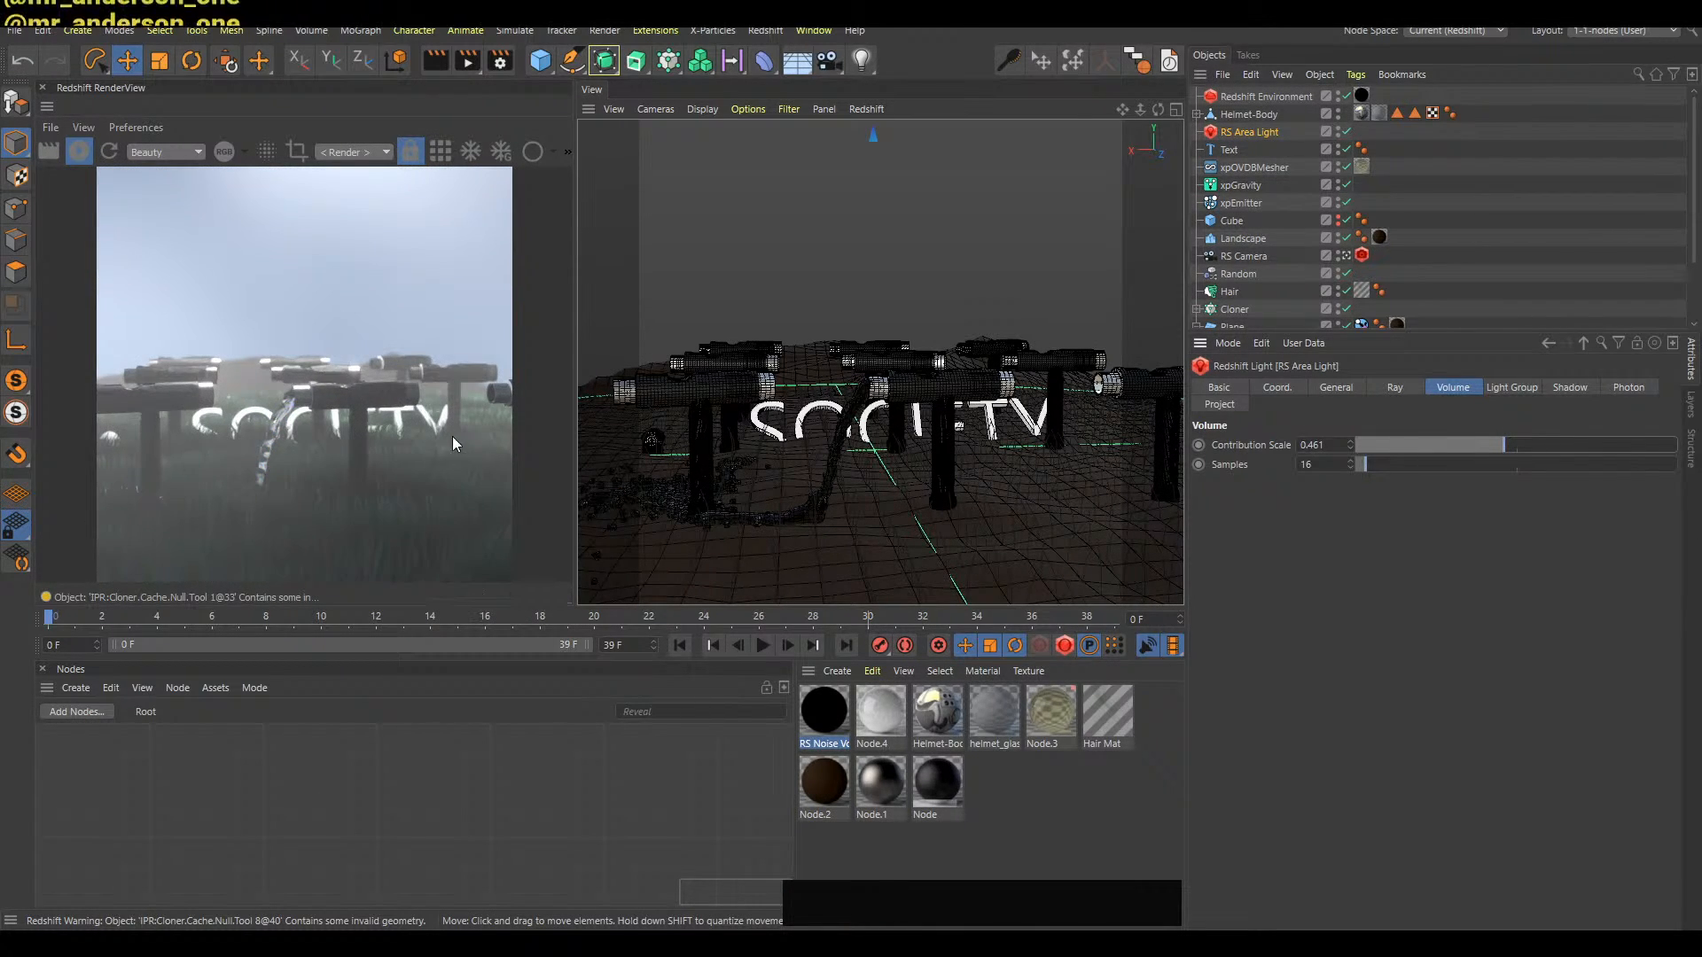
Disable the RS Area Light and set the volume Contribution Scale of the Redshift Sun under the Redshift Sky to 1
left_click(1347, 131)
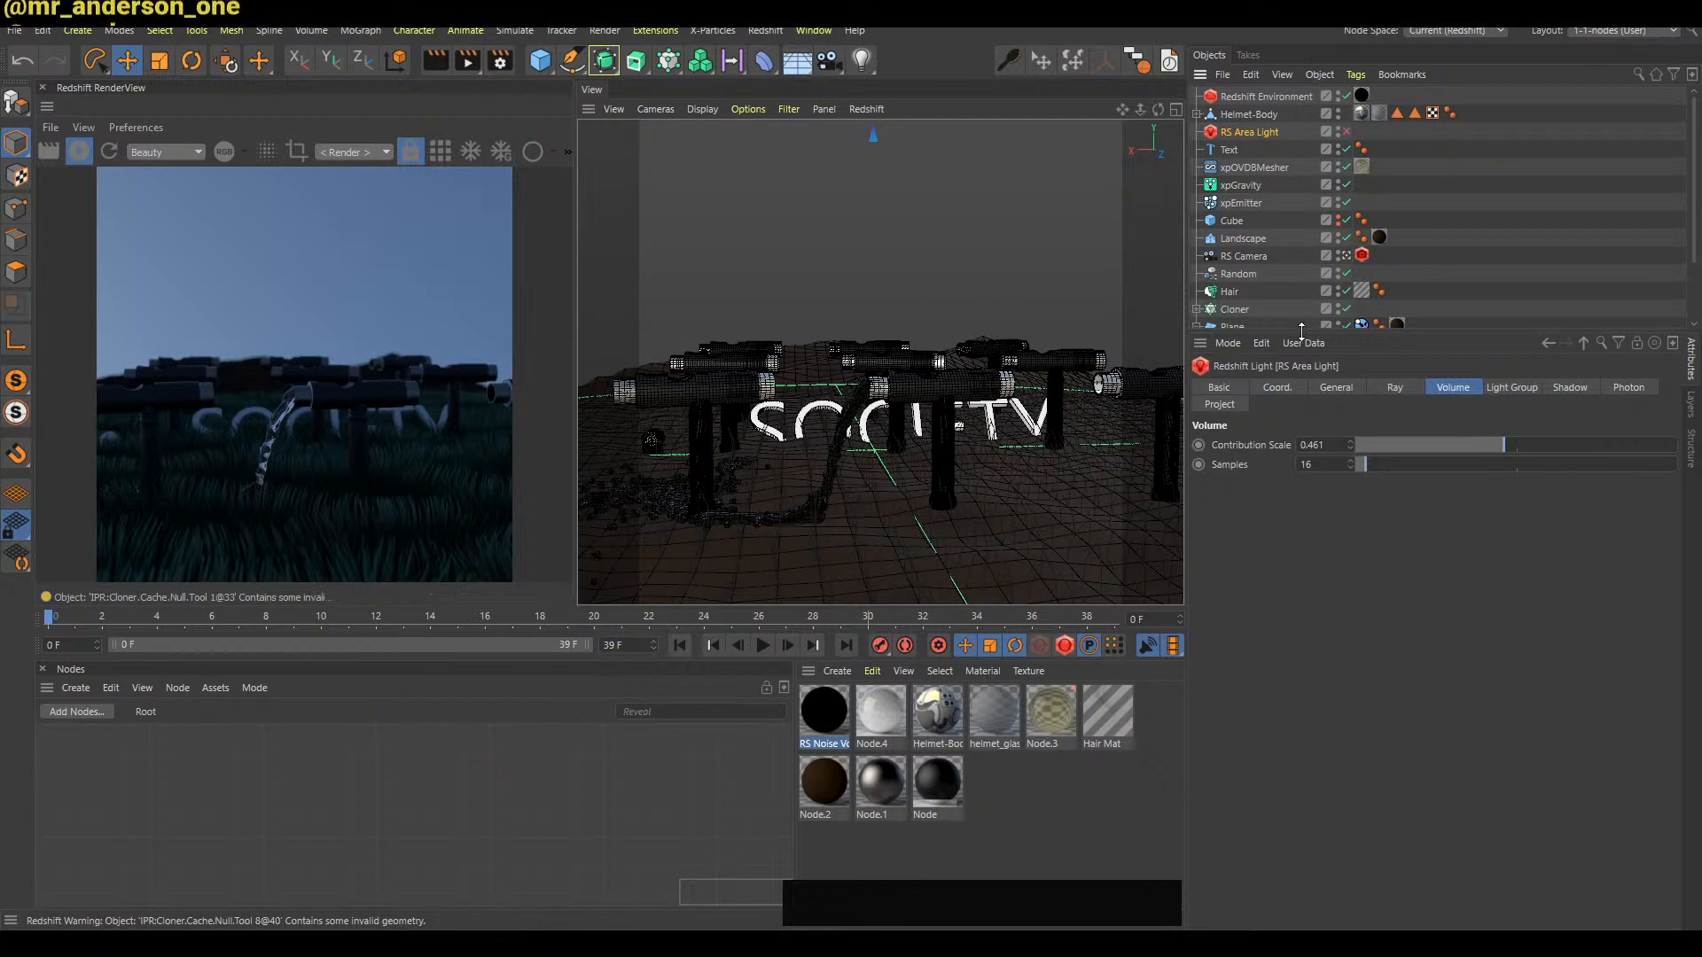
left_click_drag(1312, 336, 1300, 491)
left_click(1248, 381)
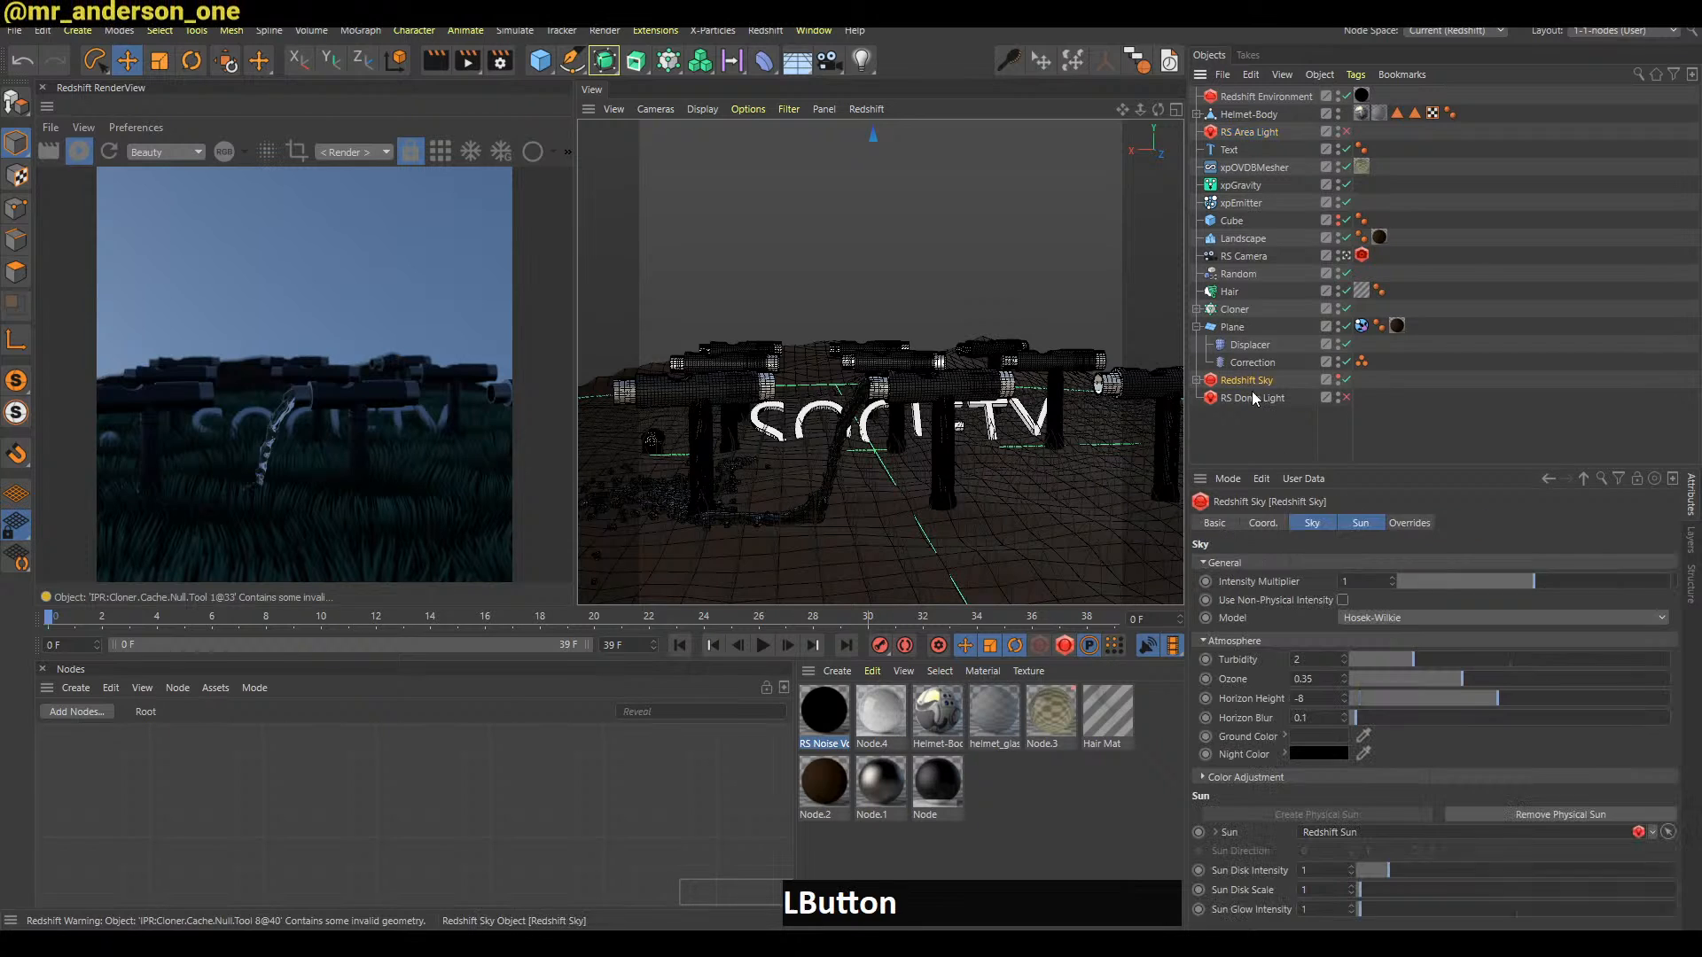
left_click(1197, 379)
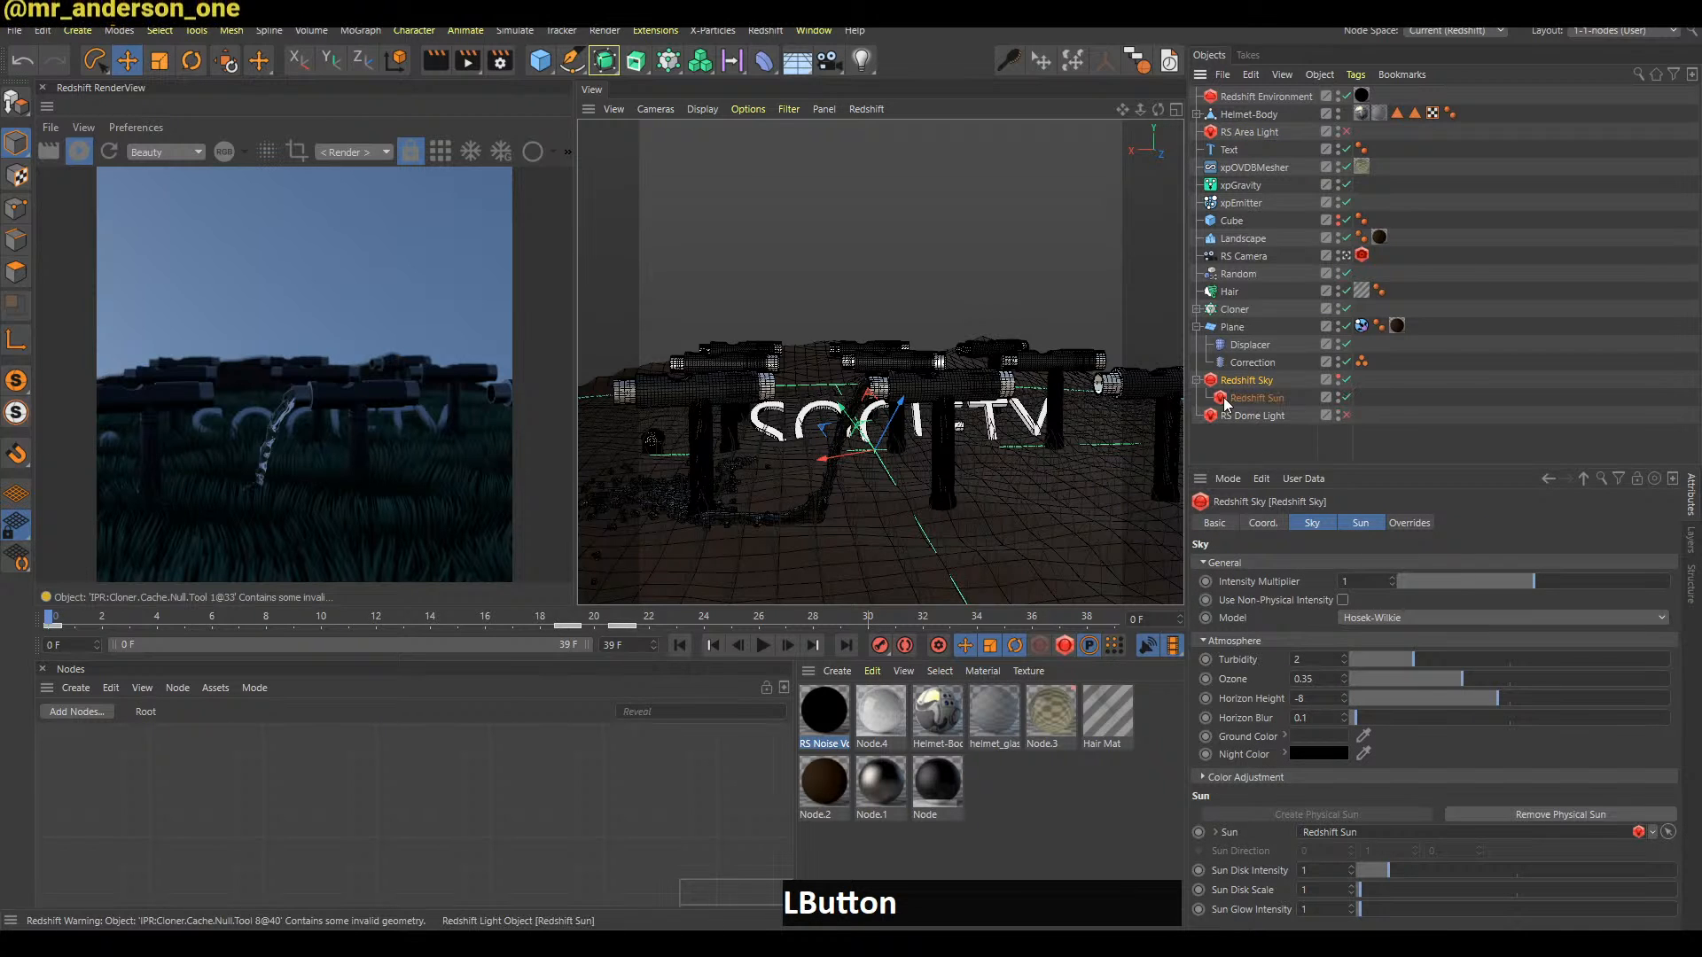
left_click(1287, 404)
left_click(1373, 582)
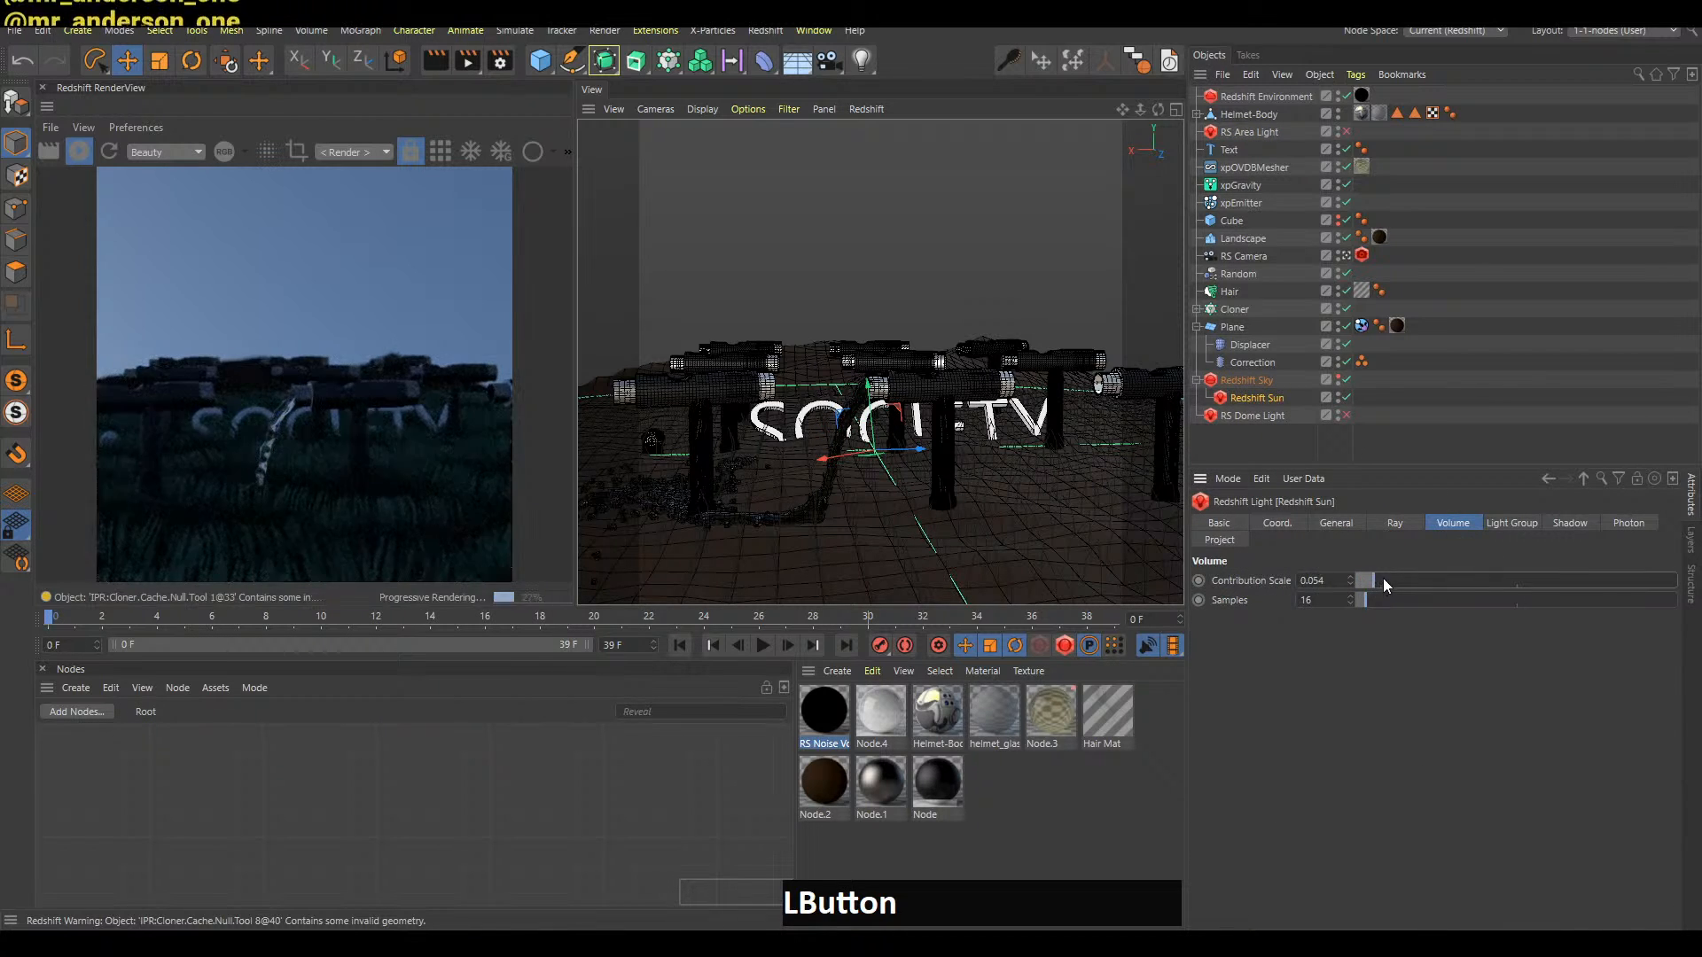
left_click_drag(1382, 578, 1689, 585)
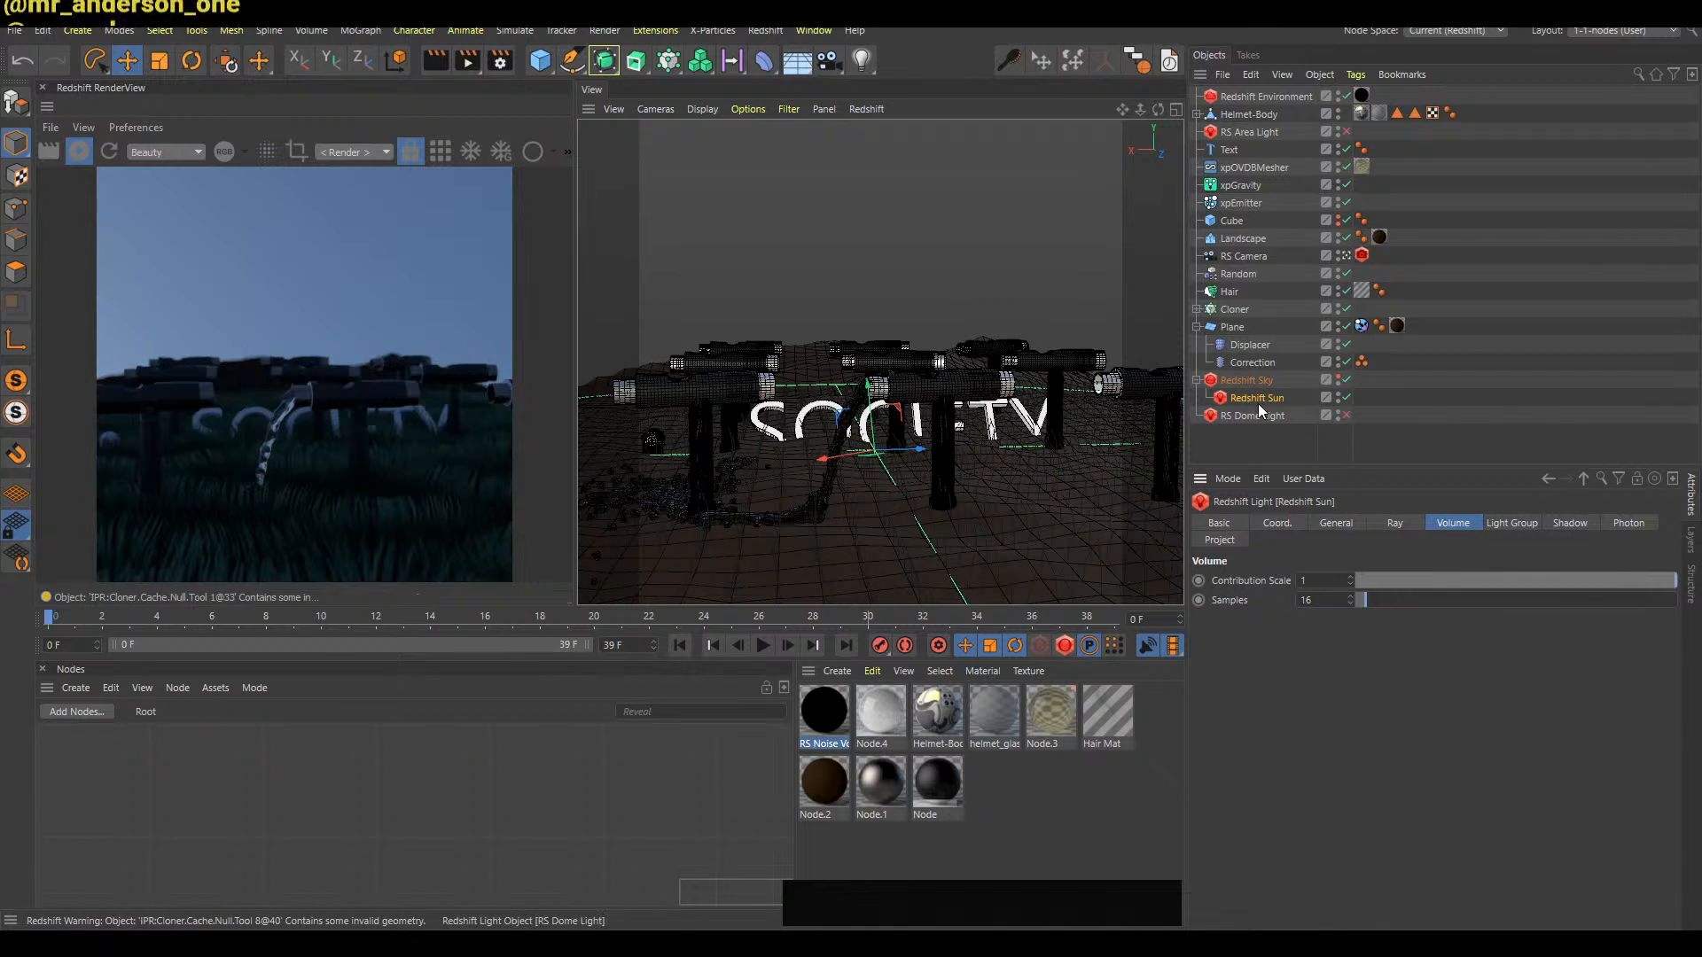
Examine the Redshift Sky and Sun settings and the sun from another camera angle, and restore the original view
left_click(1250, 380)
left_click(1314, 524)
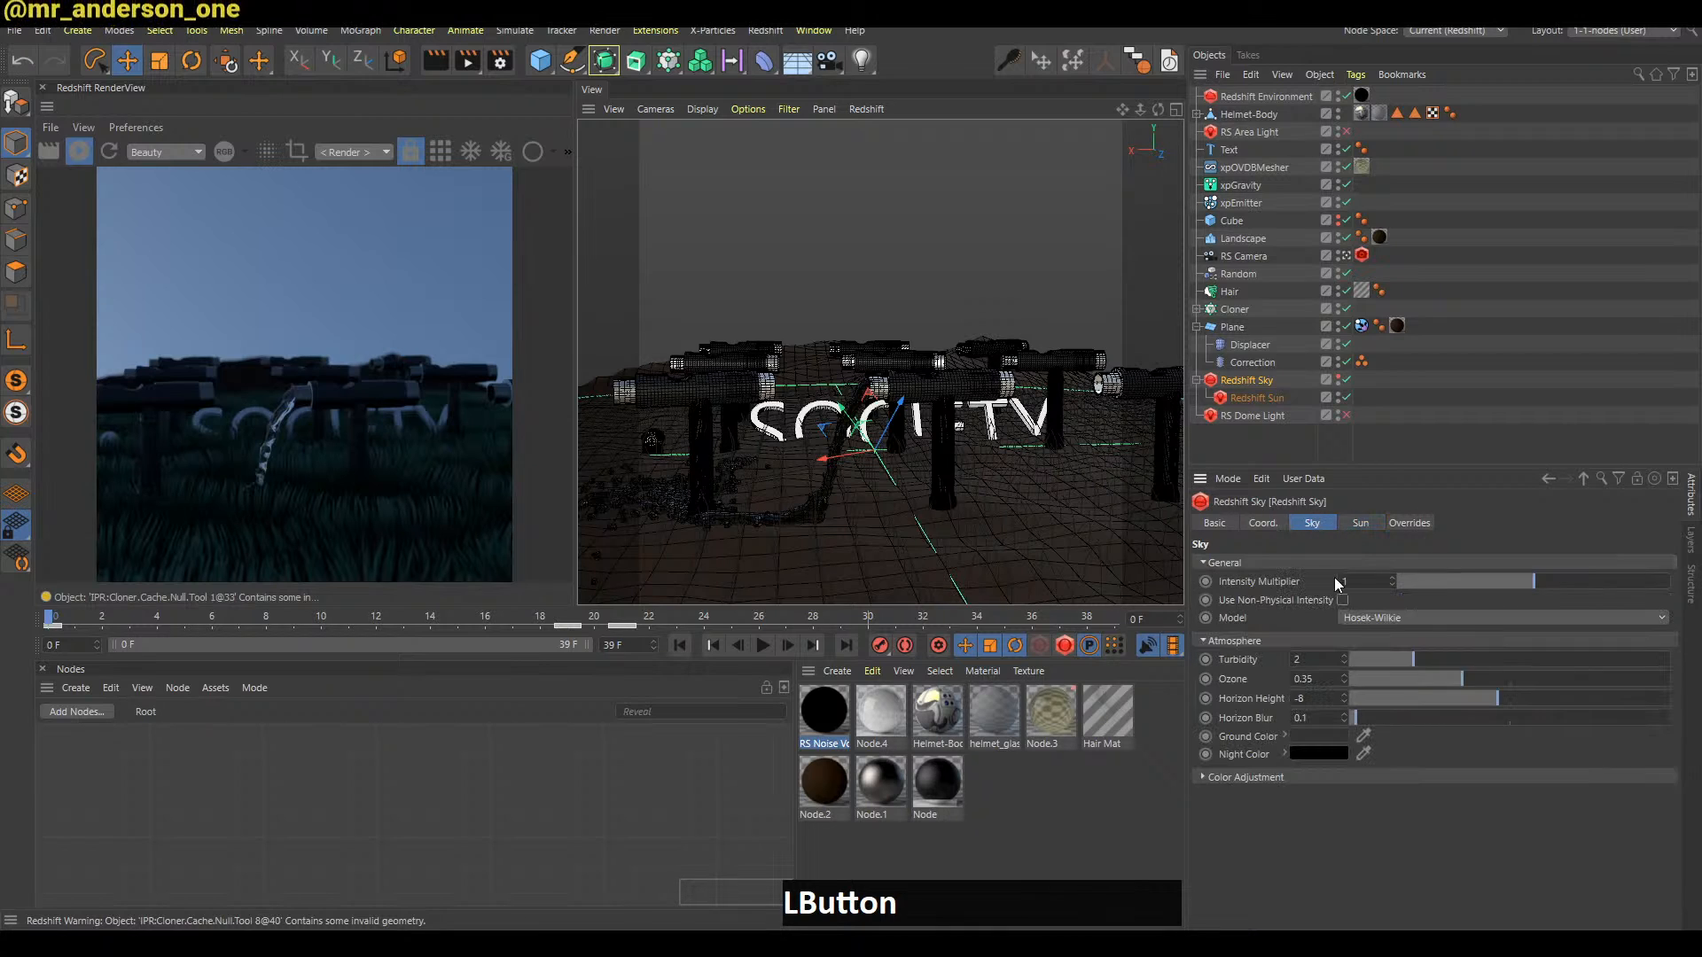
left_click(1256, 398)
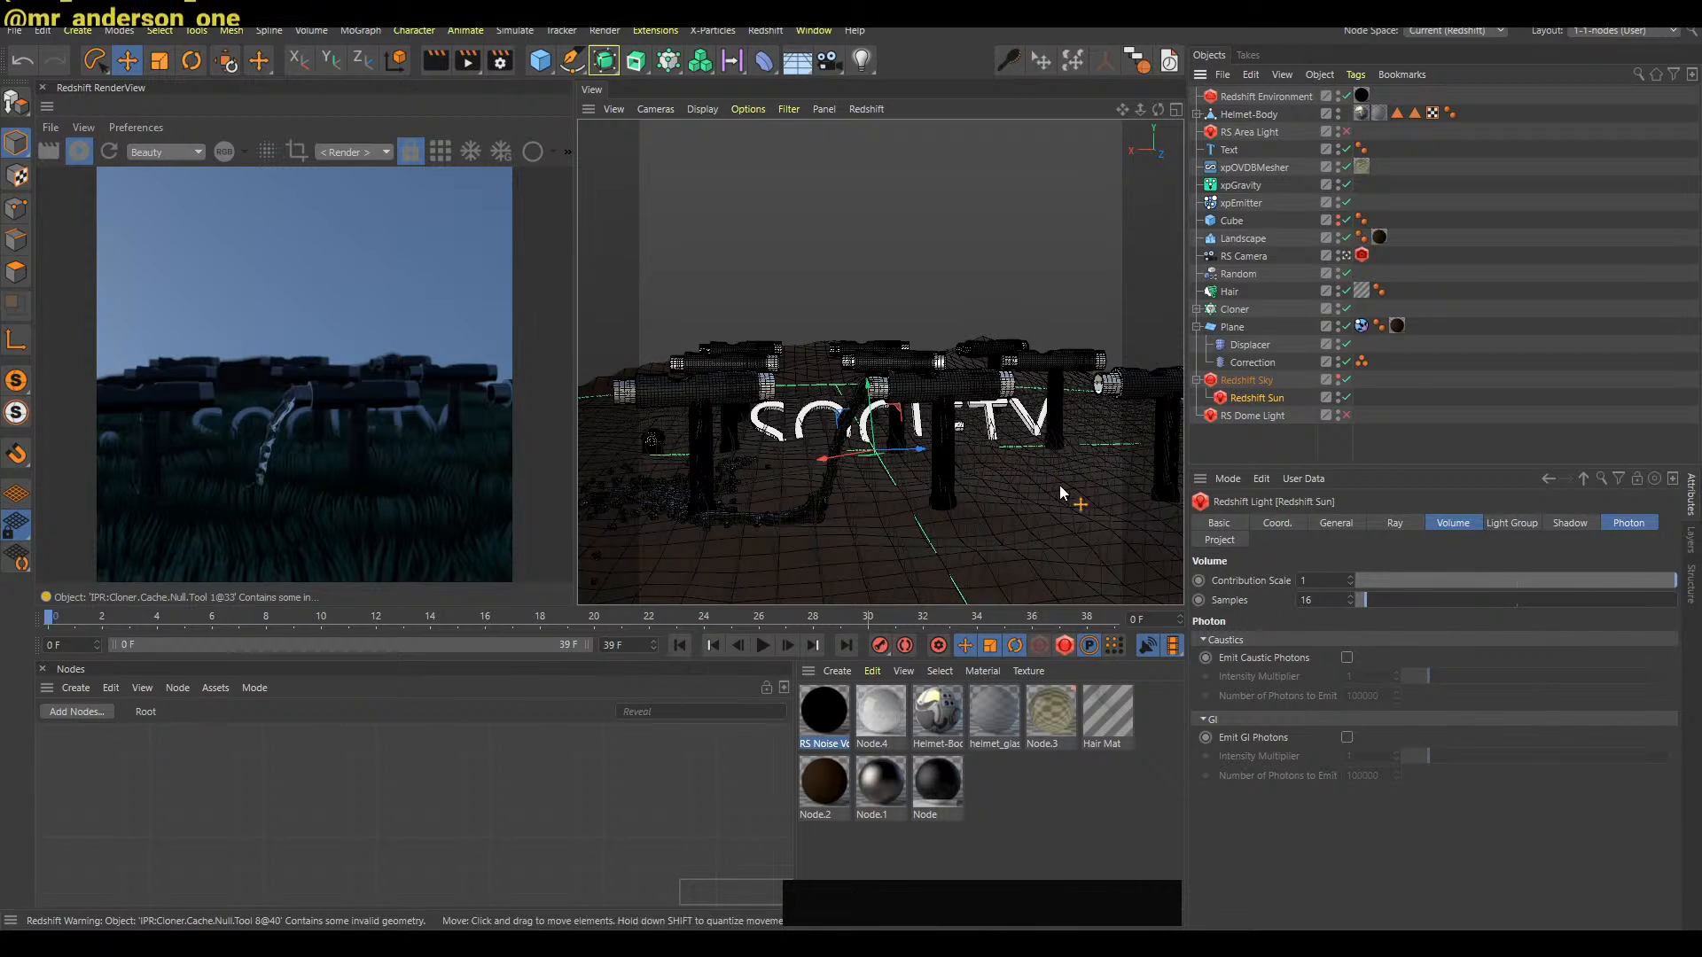
left_click_drag(1019, 461, 879, 438, "alt")
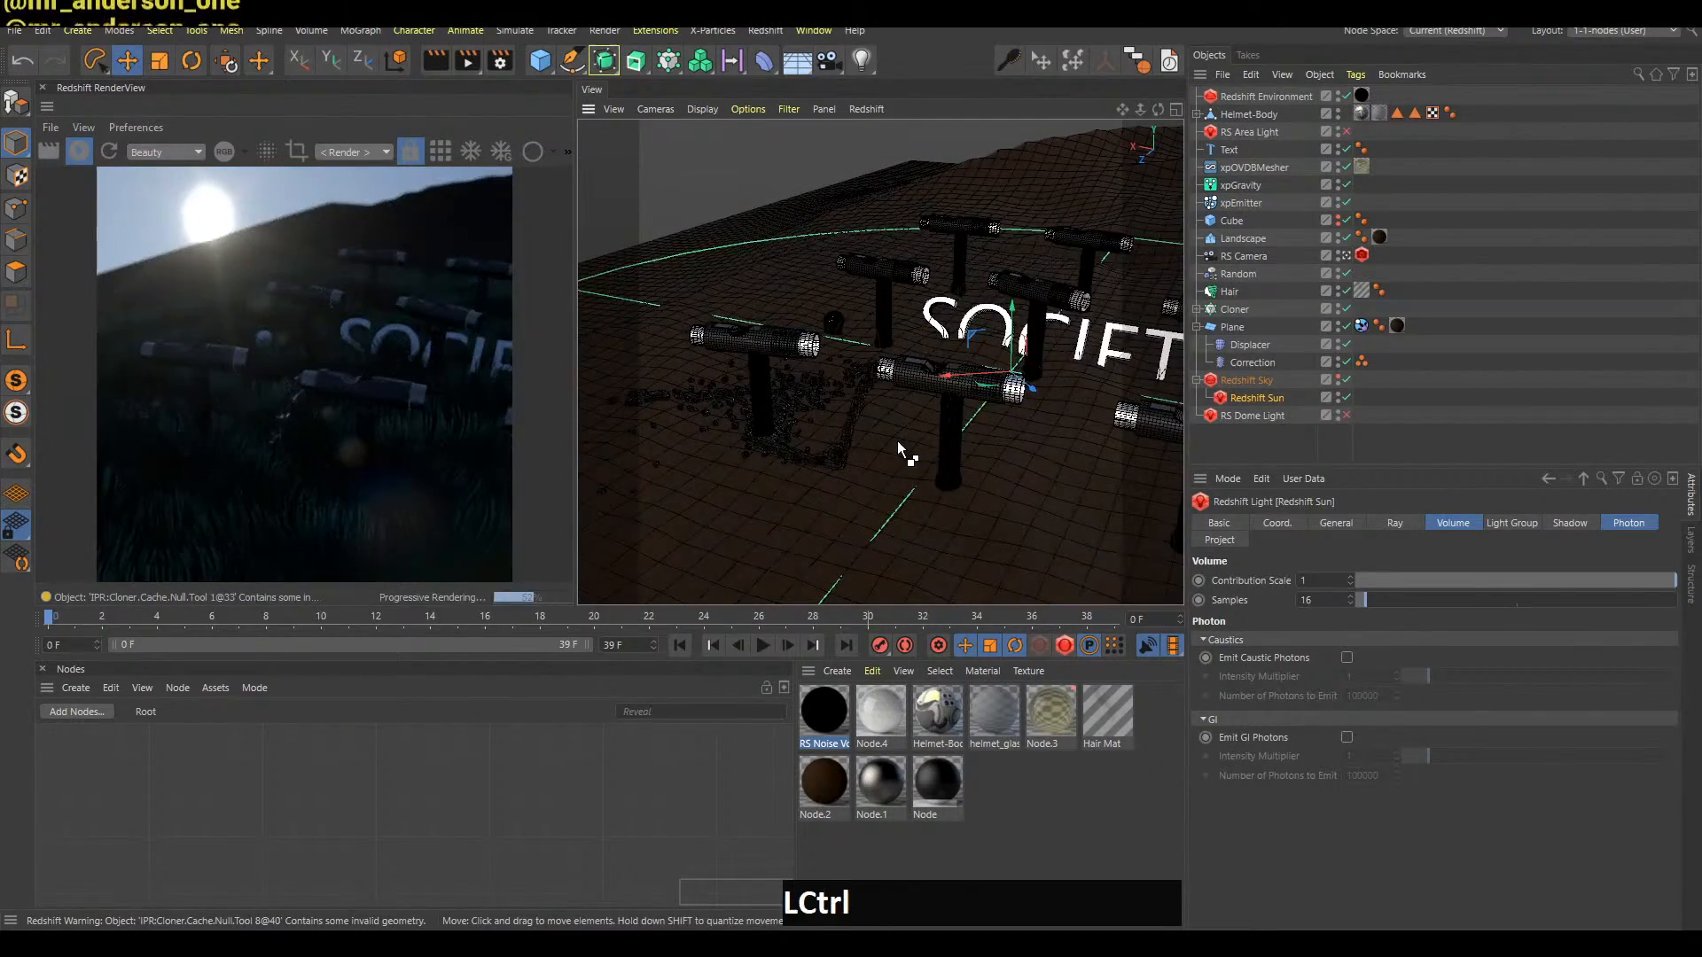
key("ctrl+shift+z")
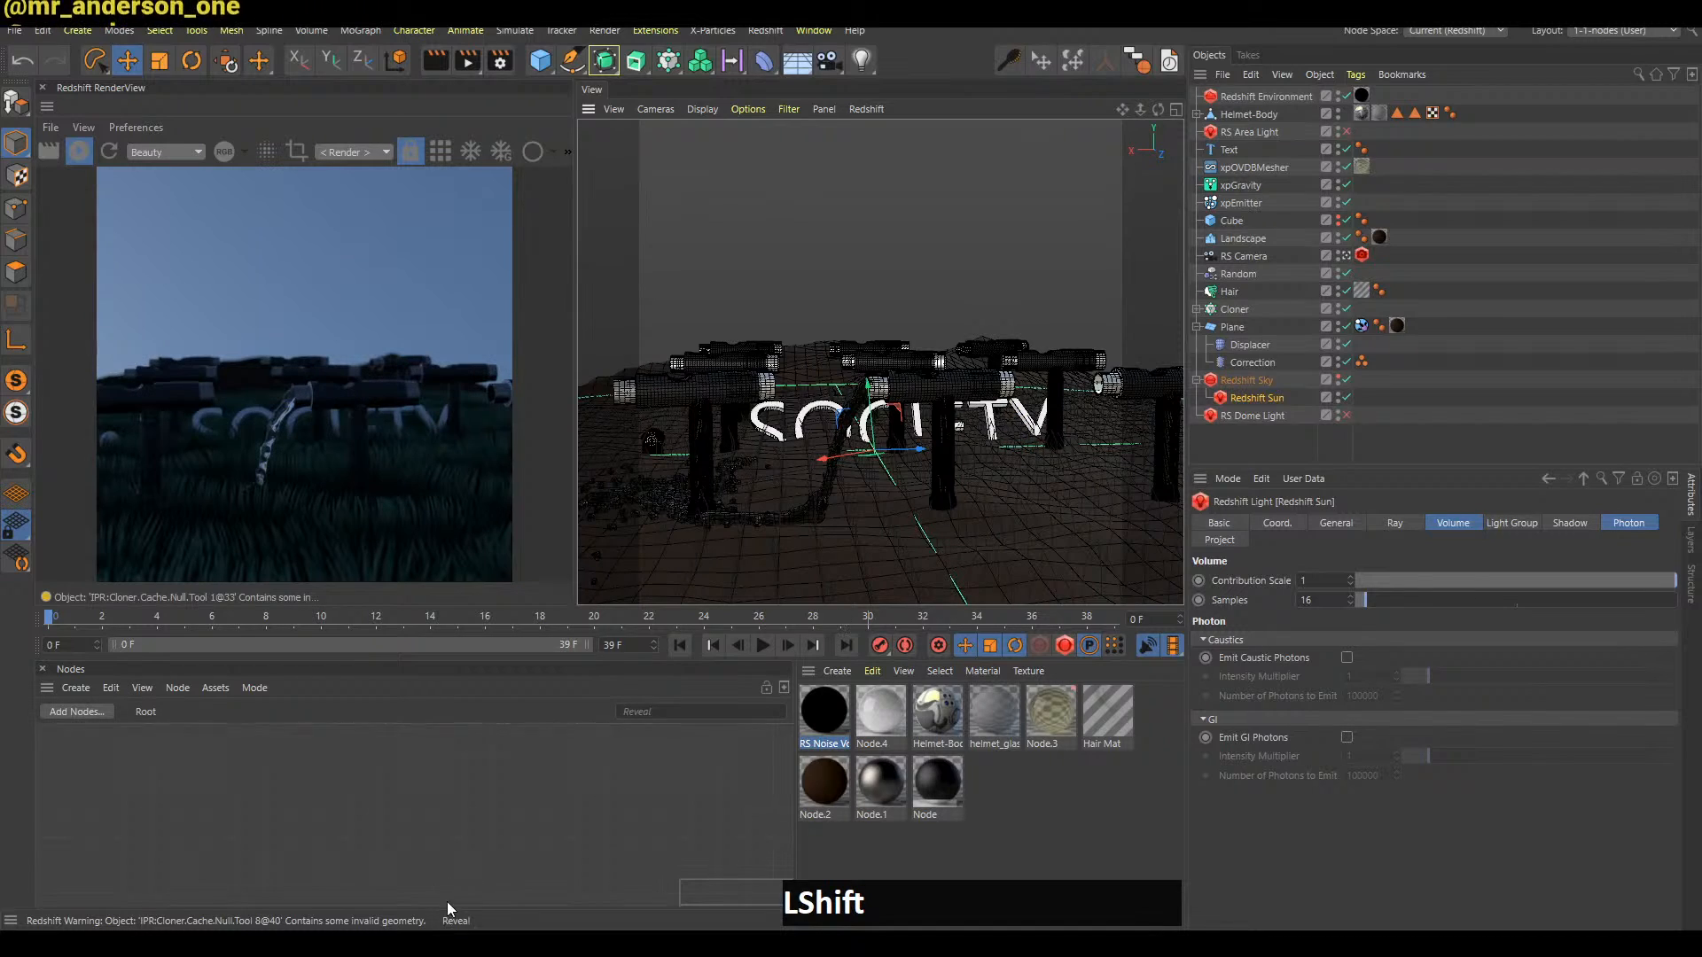
Switch to the YouTube live chat window, read the recent messages and minimise it
key("alt+Tab")
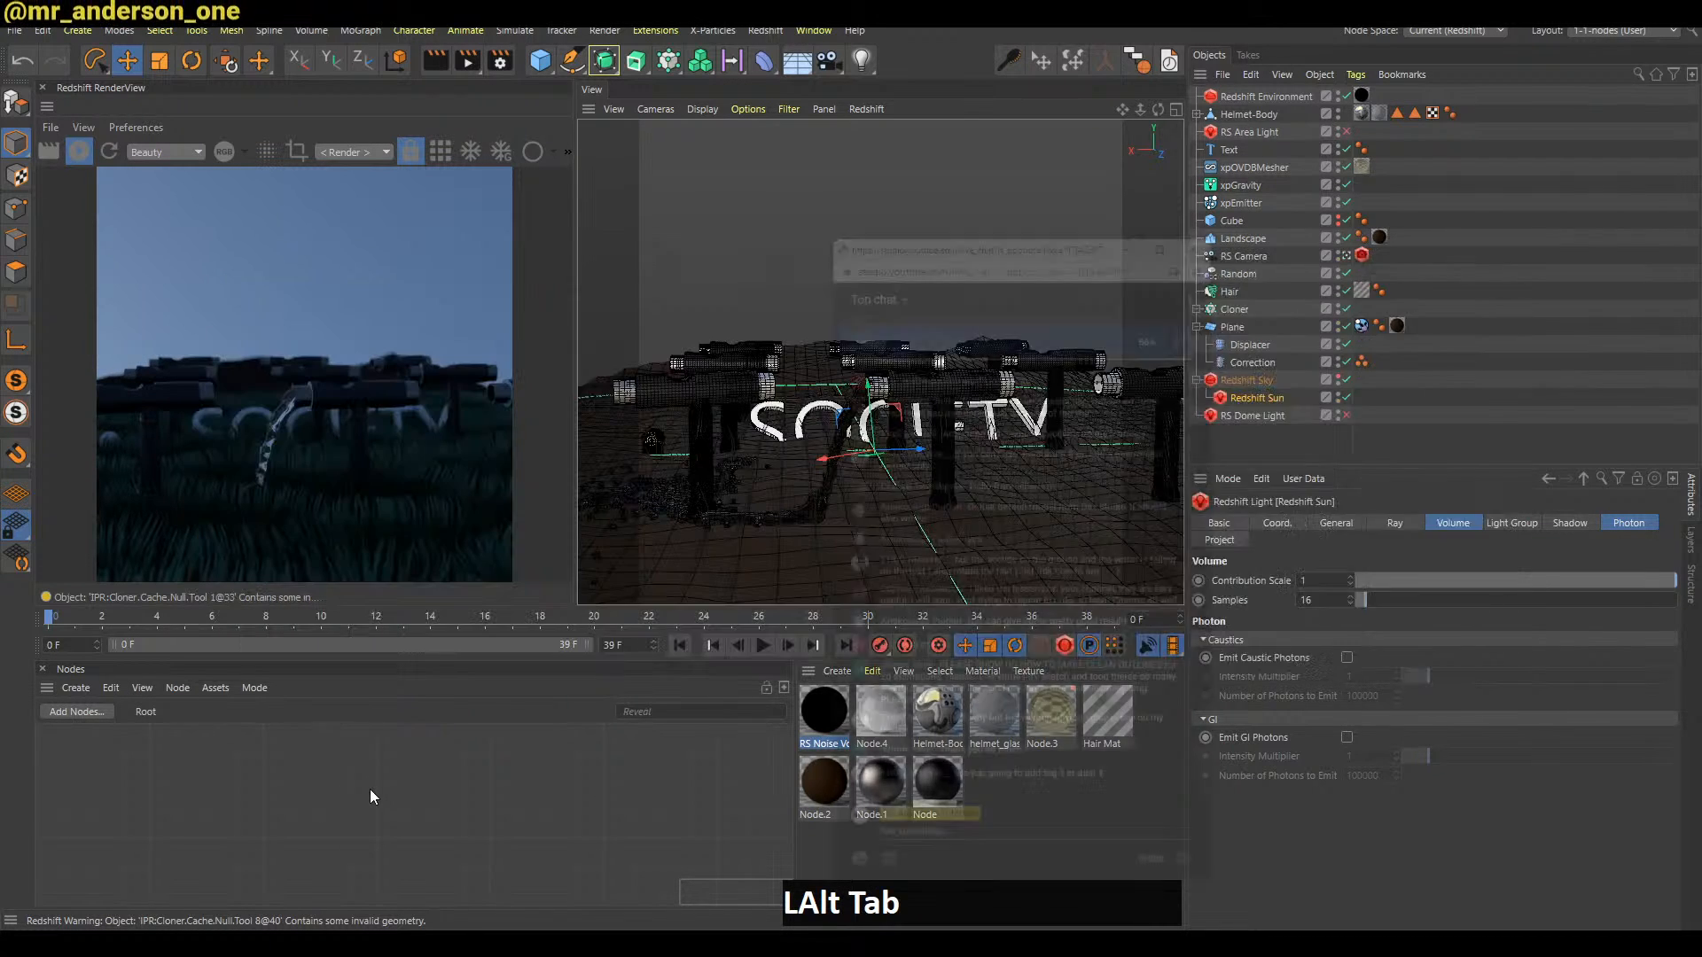
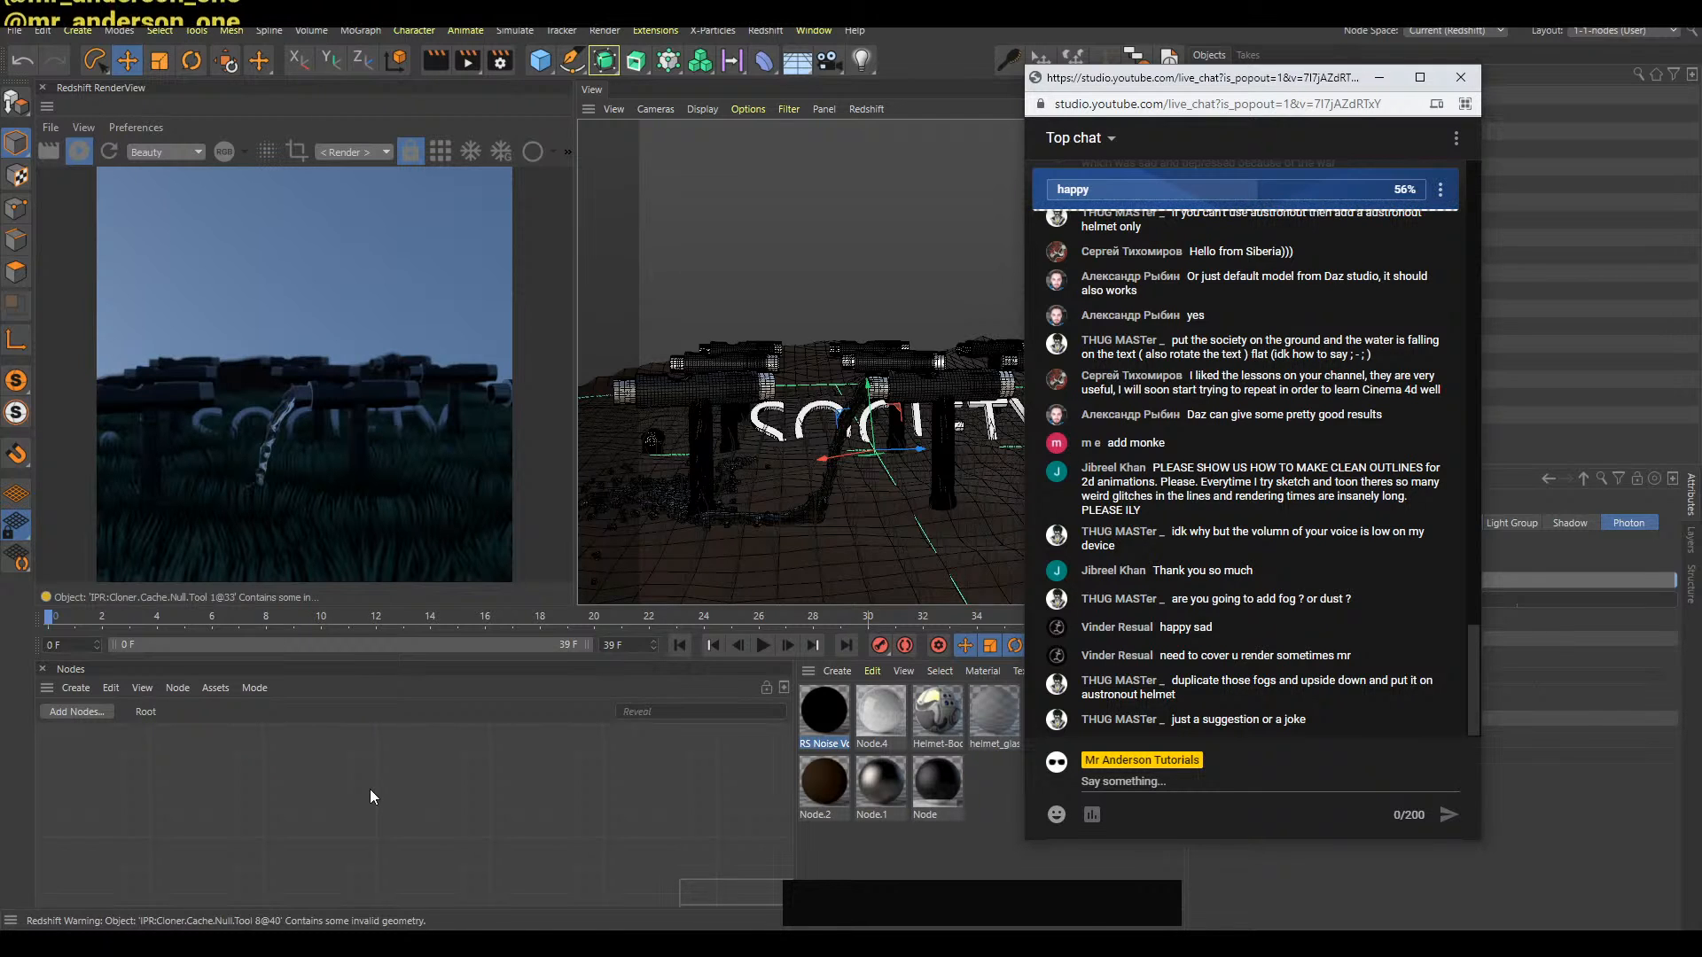
left_click(1379, 77)
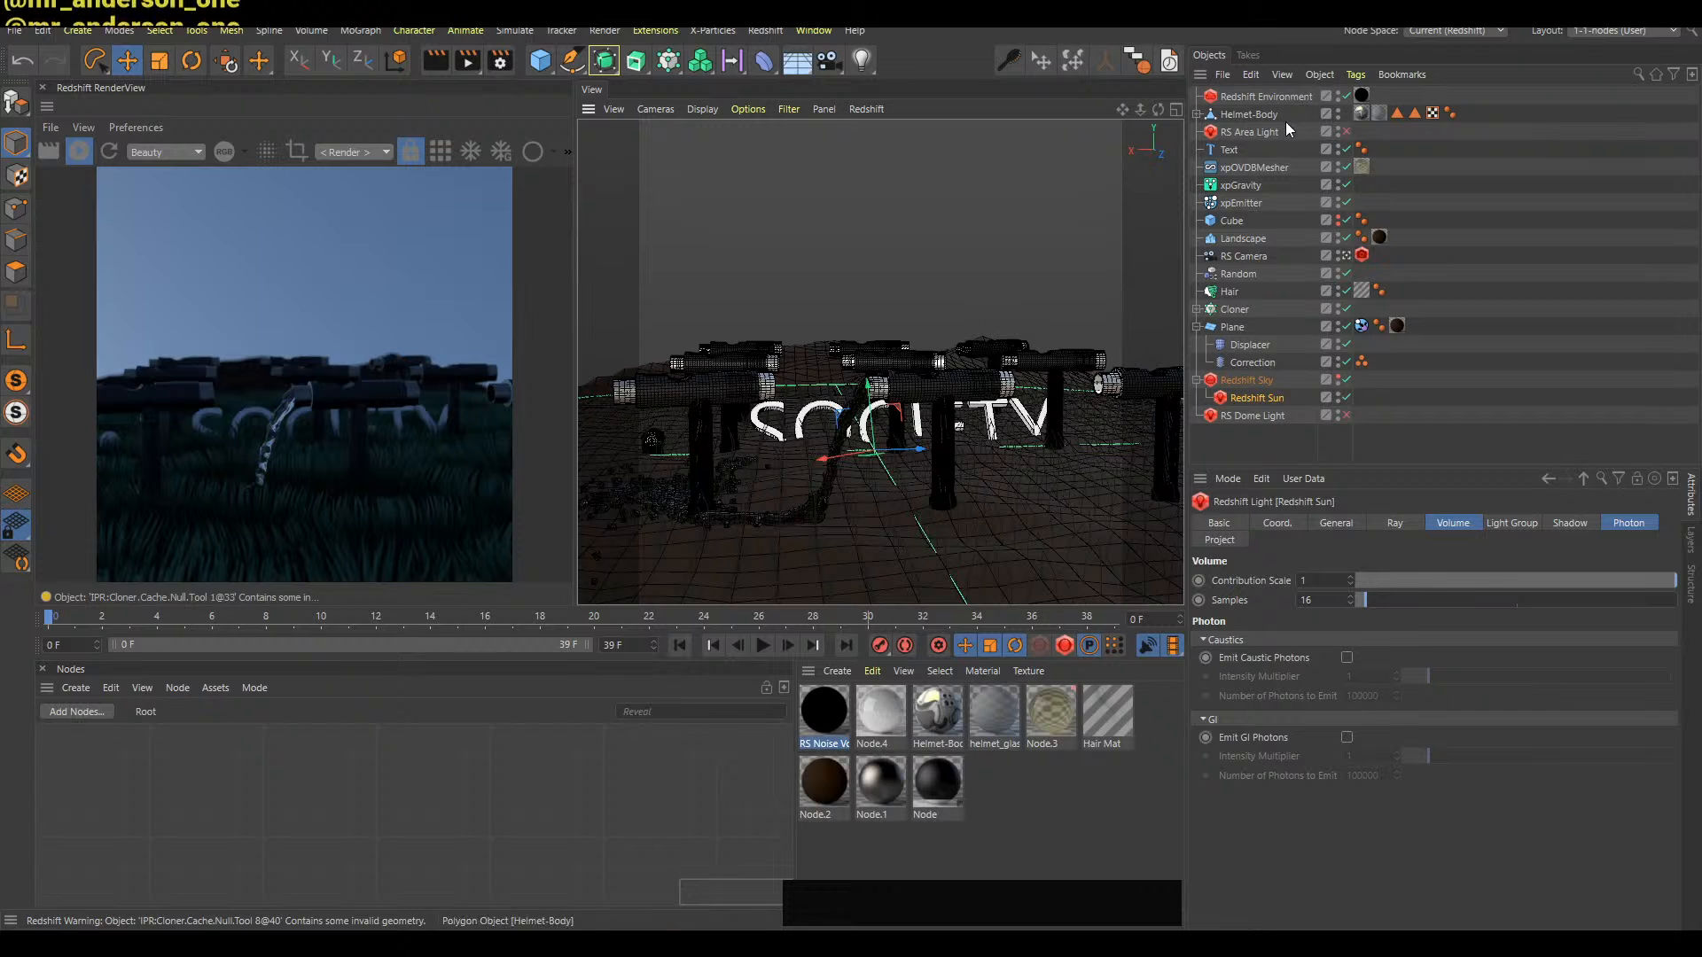
Preview the scene with the RS Dome Light, delete that light and re-enable the RS Area Light
left_click(1273, 330)
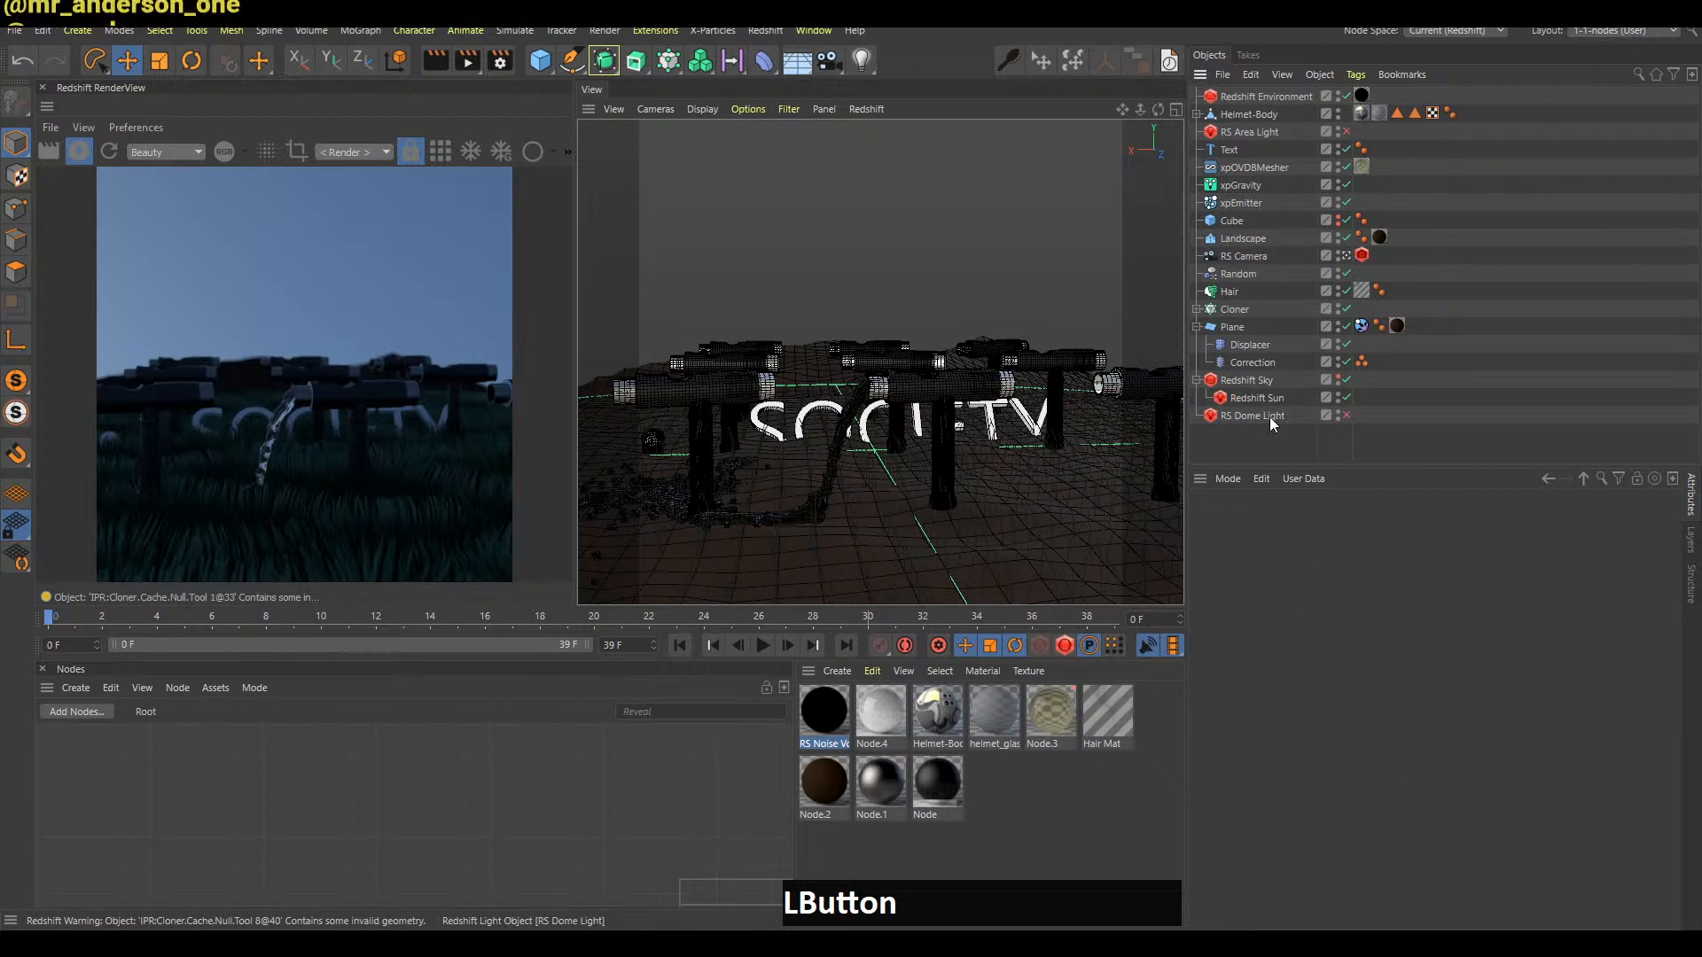
left_click(1347, 416)
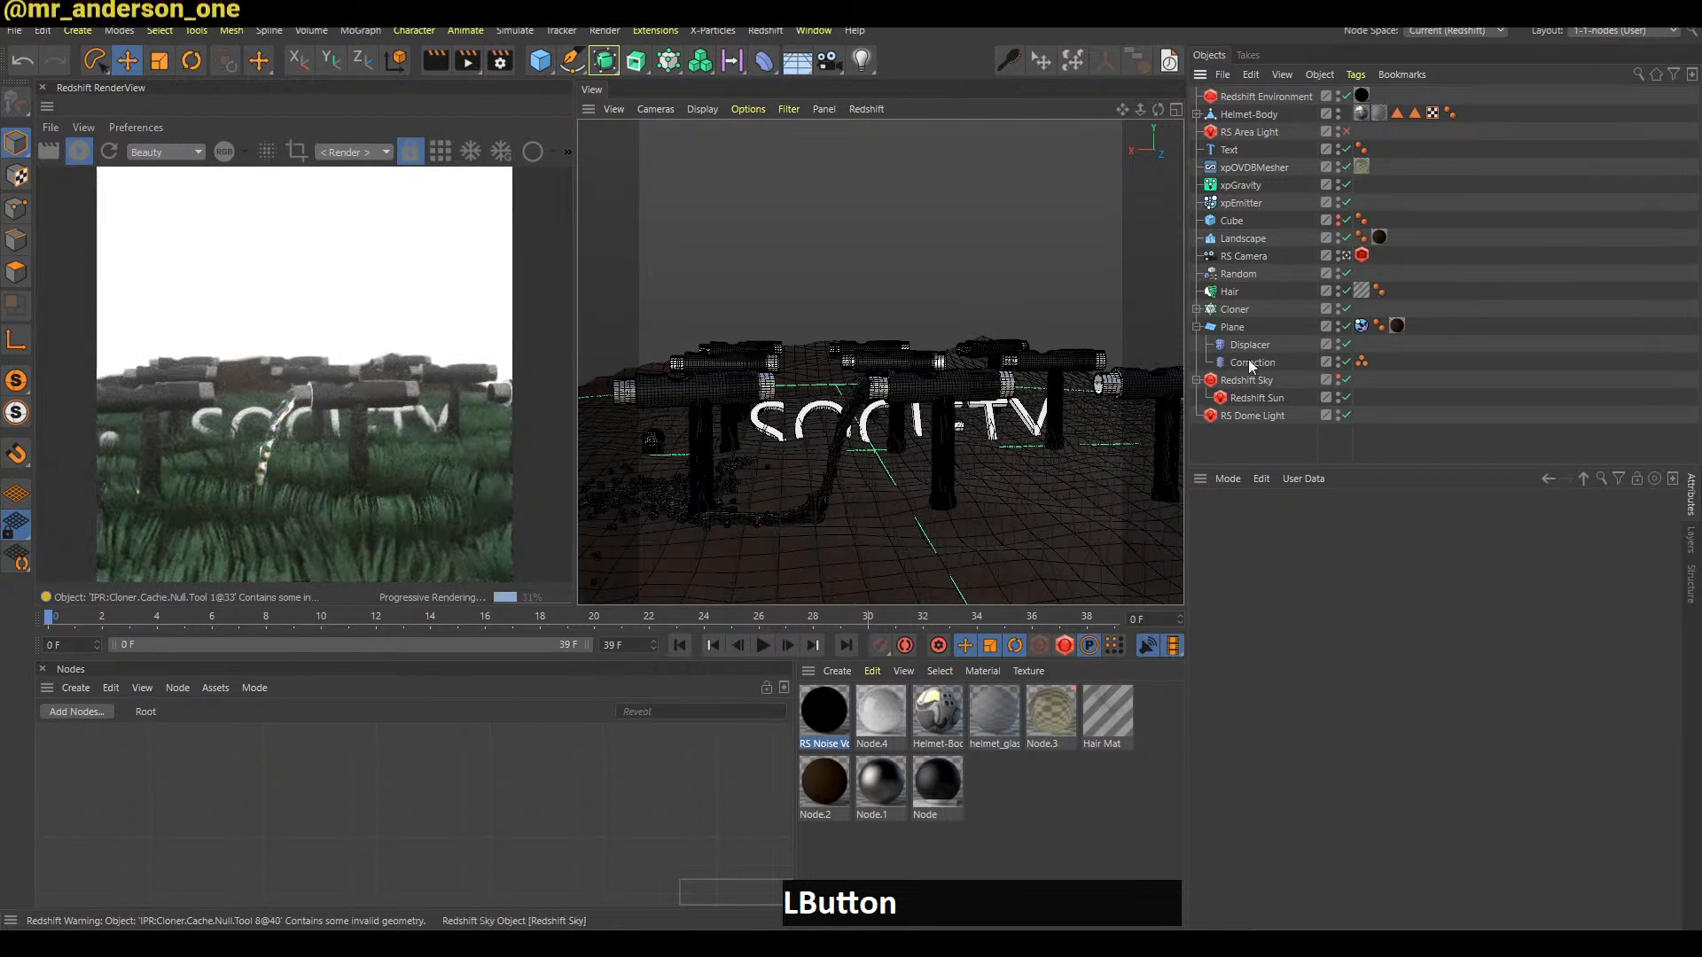
left_click(1275, 416)
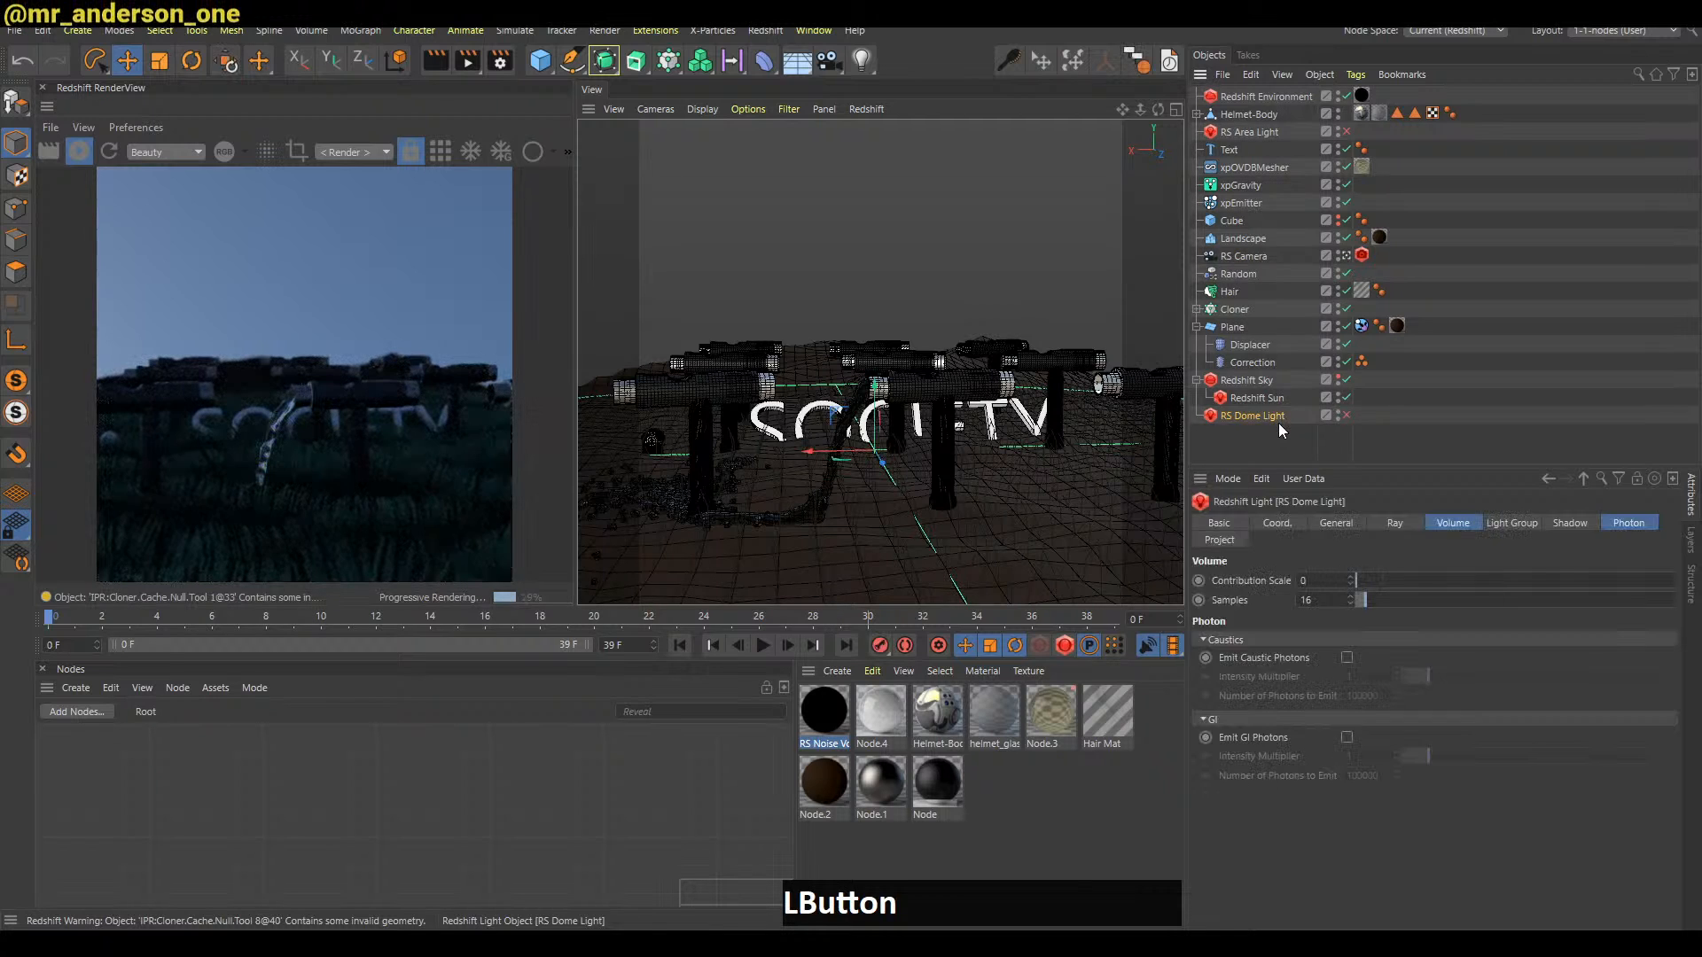
key("Delete")
left_click(1347, 132)
left_click(1263, 133)
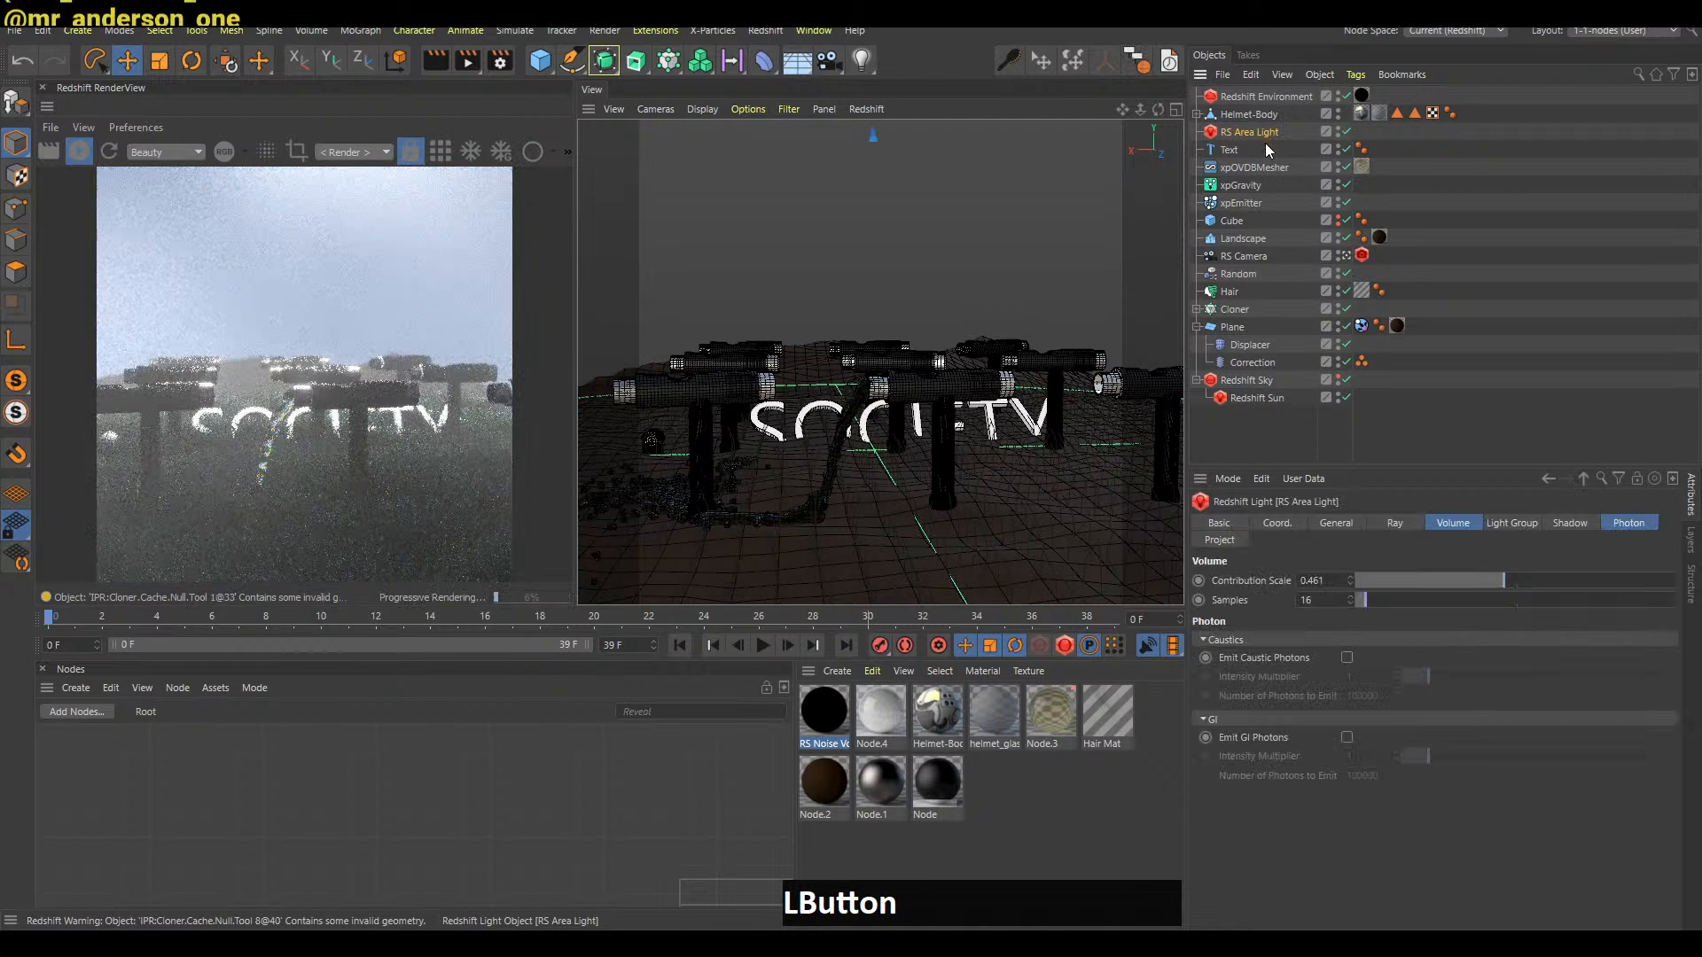
key("e")
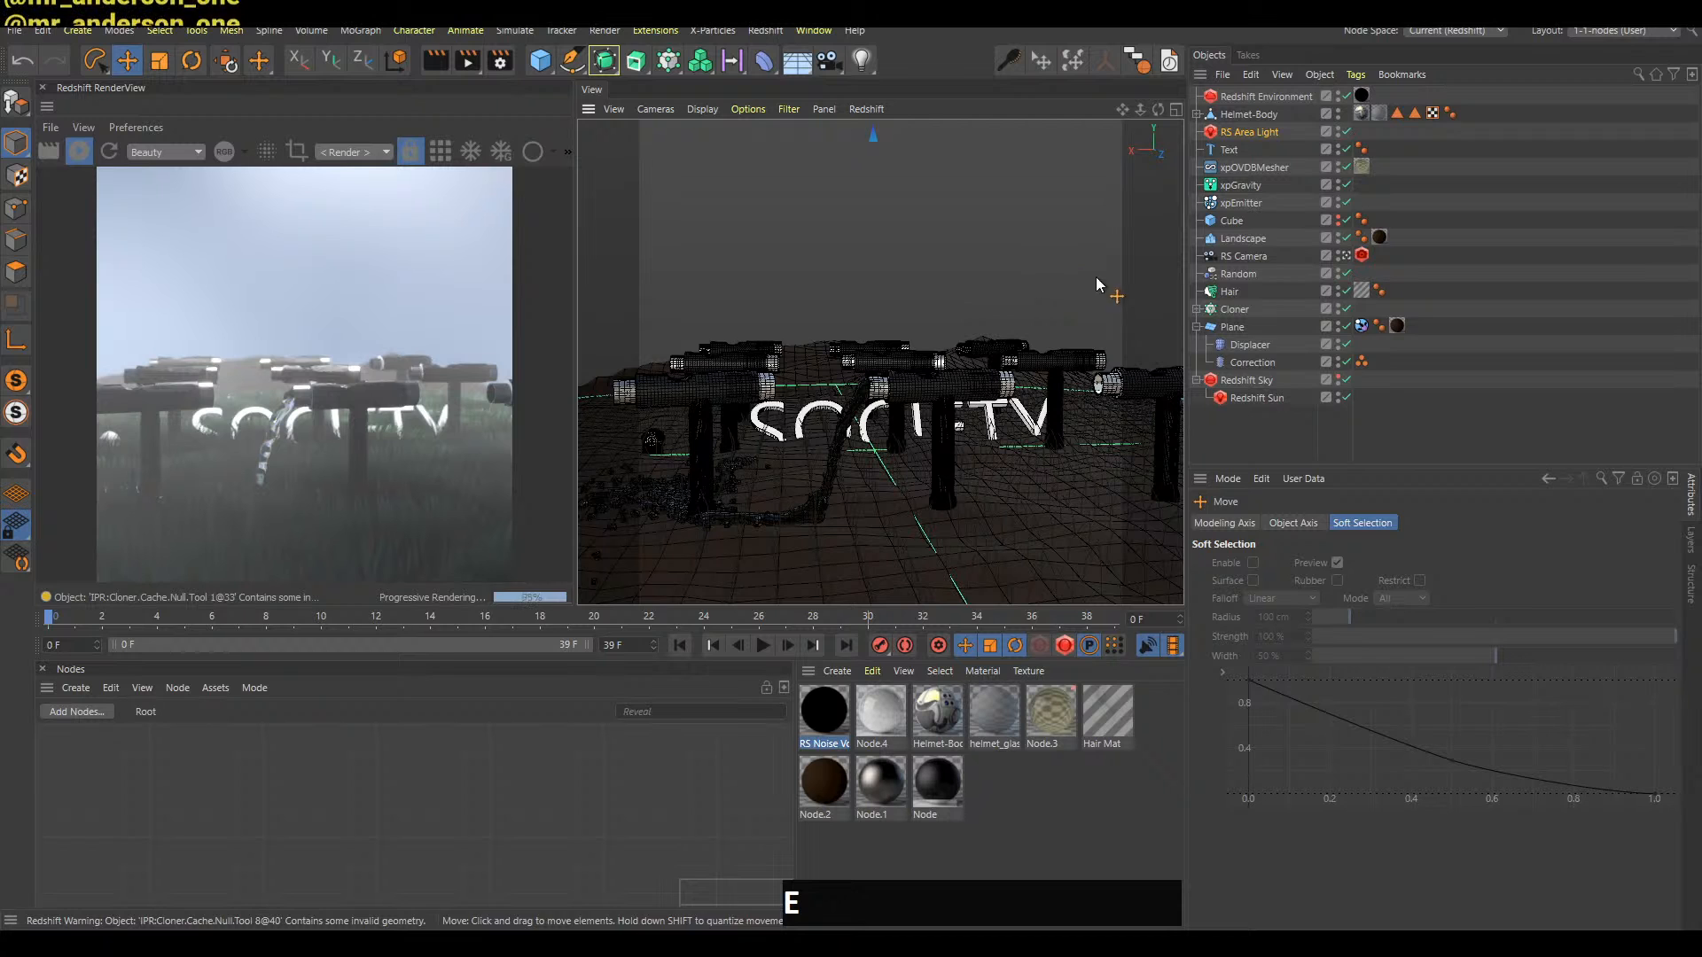
Set the RS Noise node's coordinate Overall Scale to 0.186 in the RS Noise Volume shader graph and close the graph
left_click(831, 723)
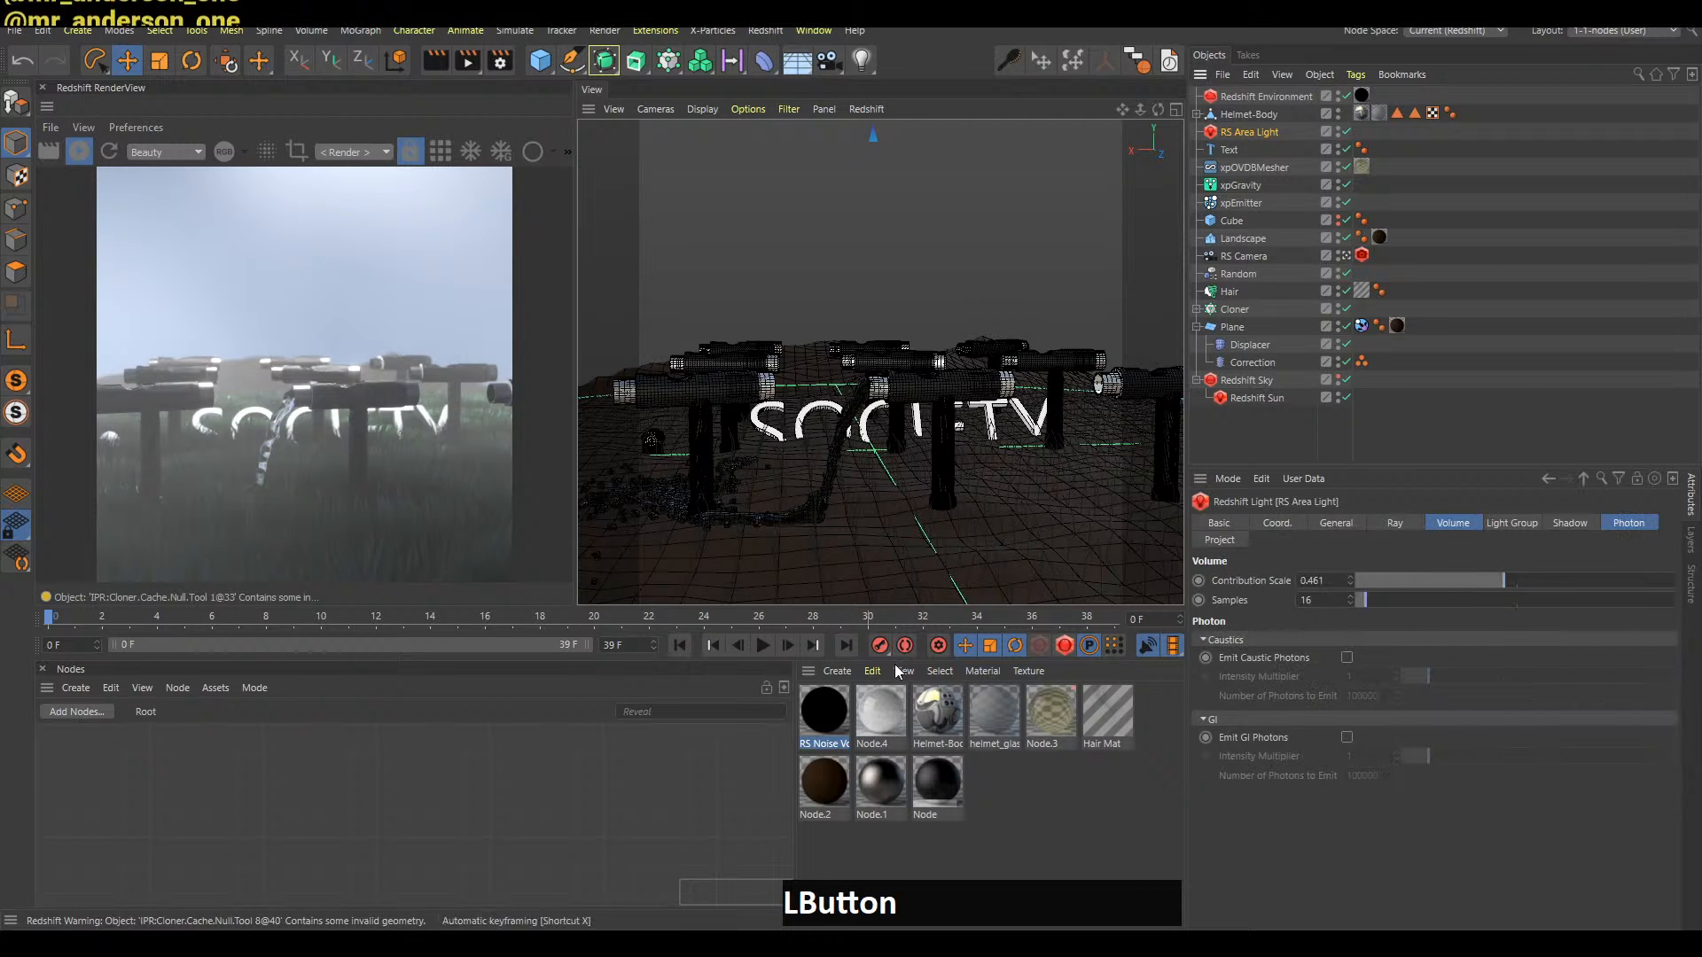
double_click(832, 722)
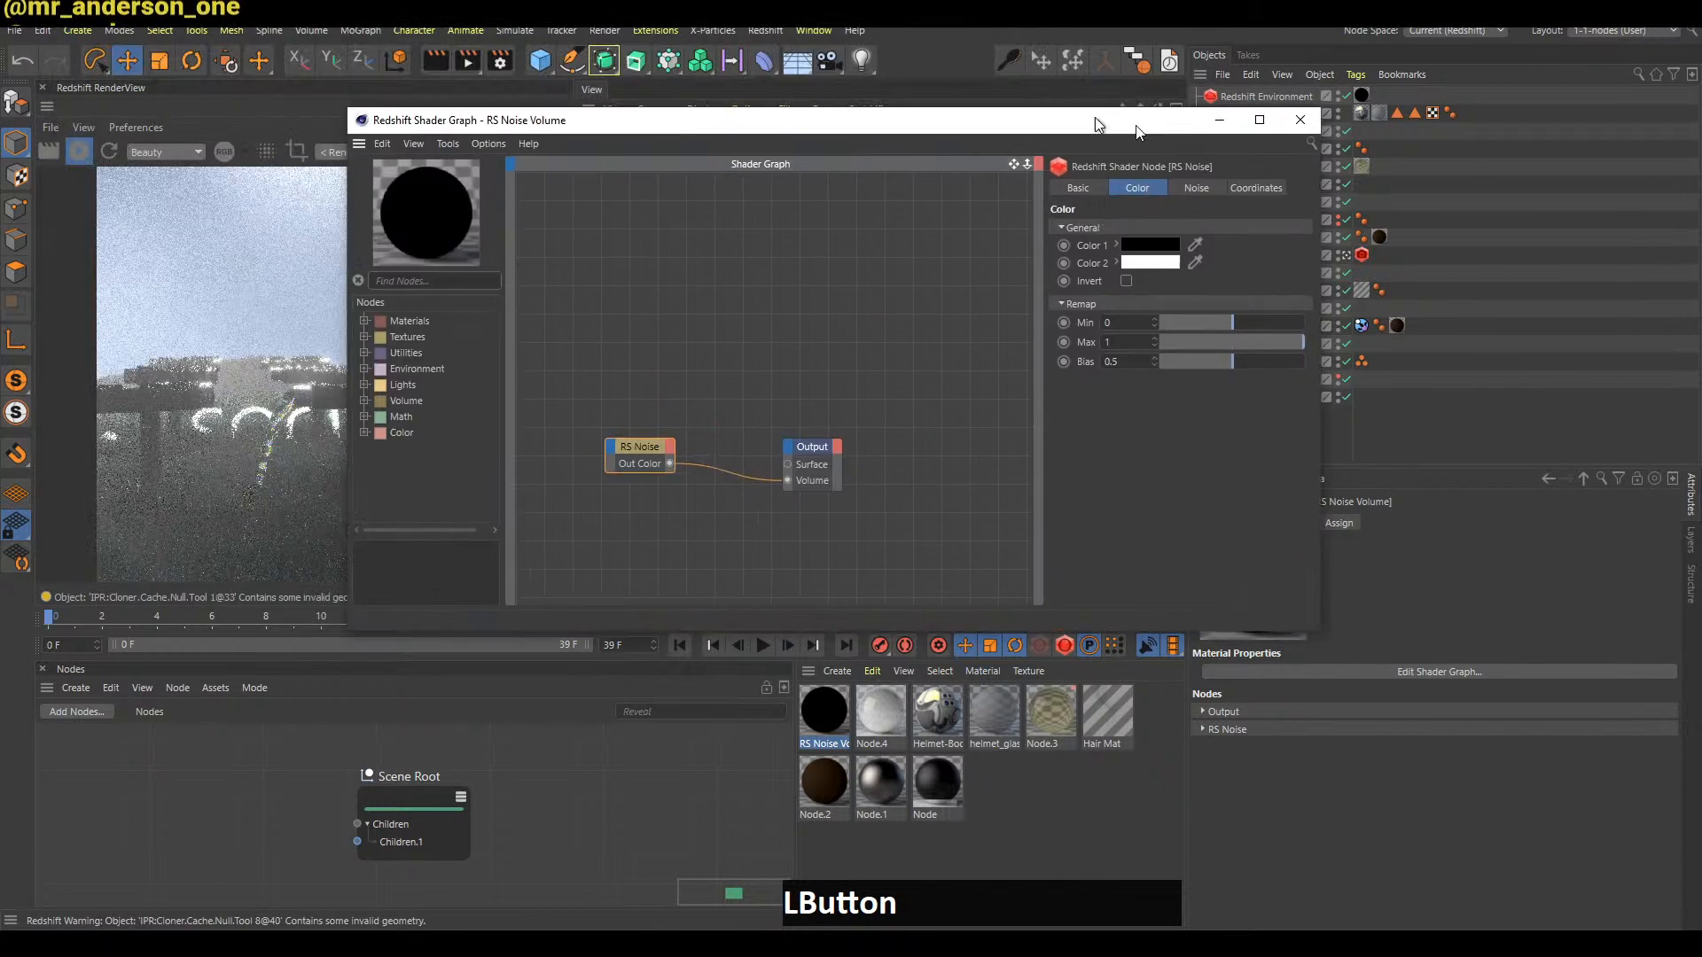
left_click(1565, 244)
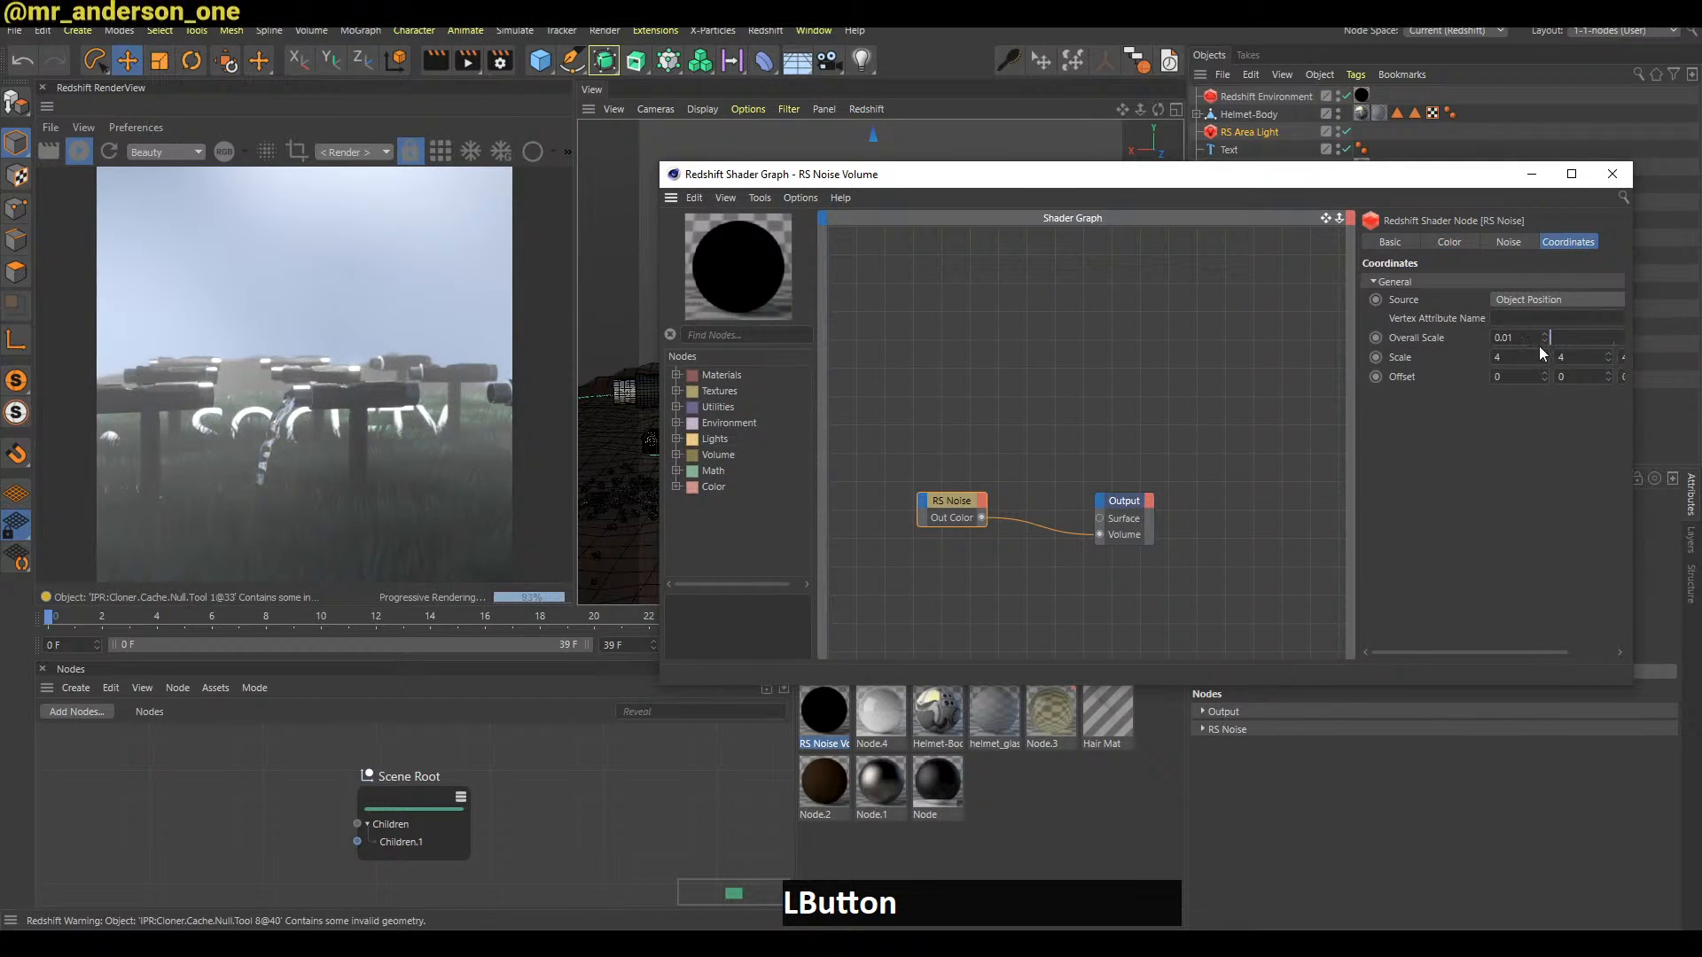
mouse_move(1547, 337)
left_mouse_down("alt")
mouse_move(1541, 323)
mouse_move(1548, 337)
left_mouse_up("alt")
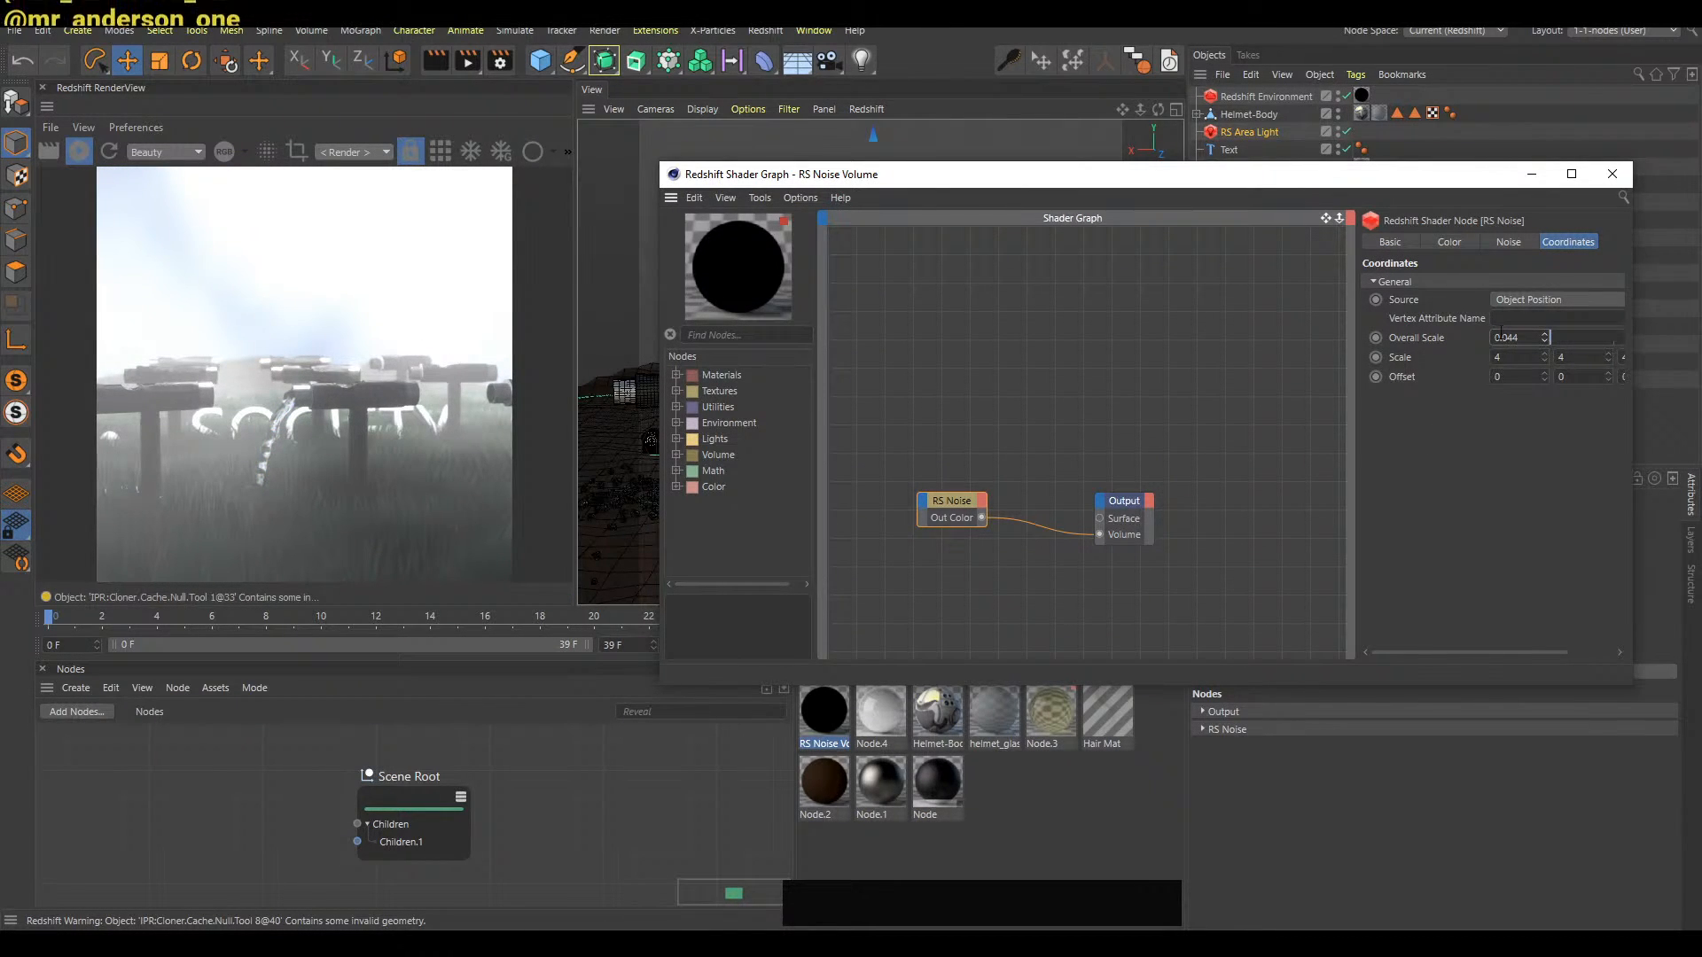
key("alt")
left_click_drag(1491, 205, 1450, 206, "alt")
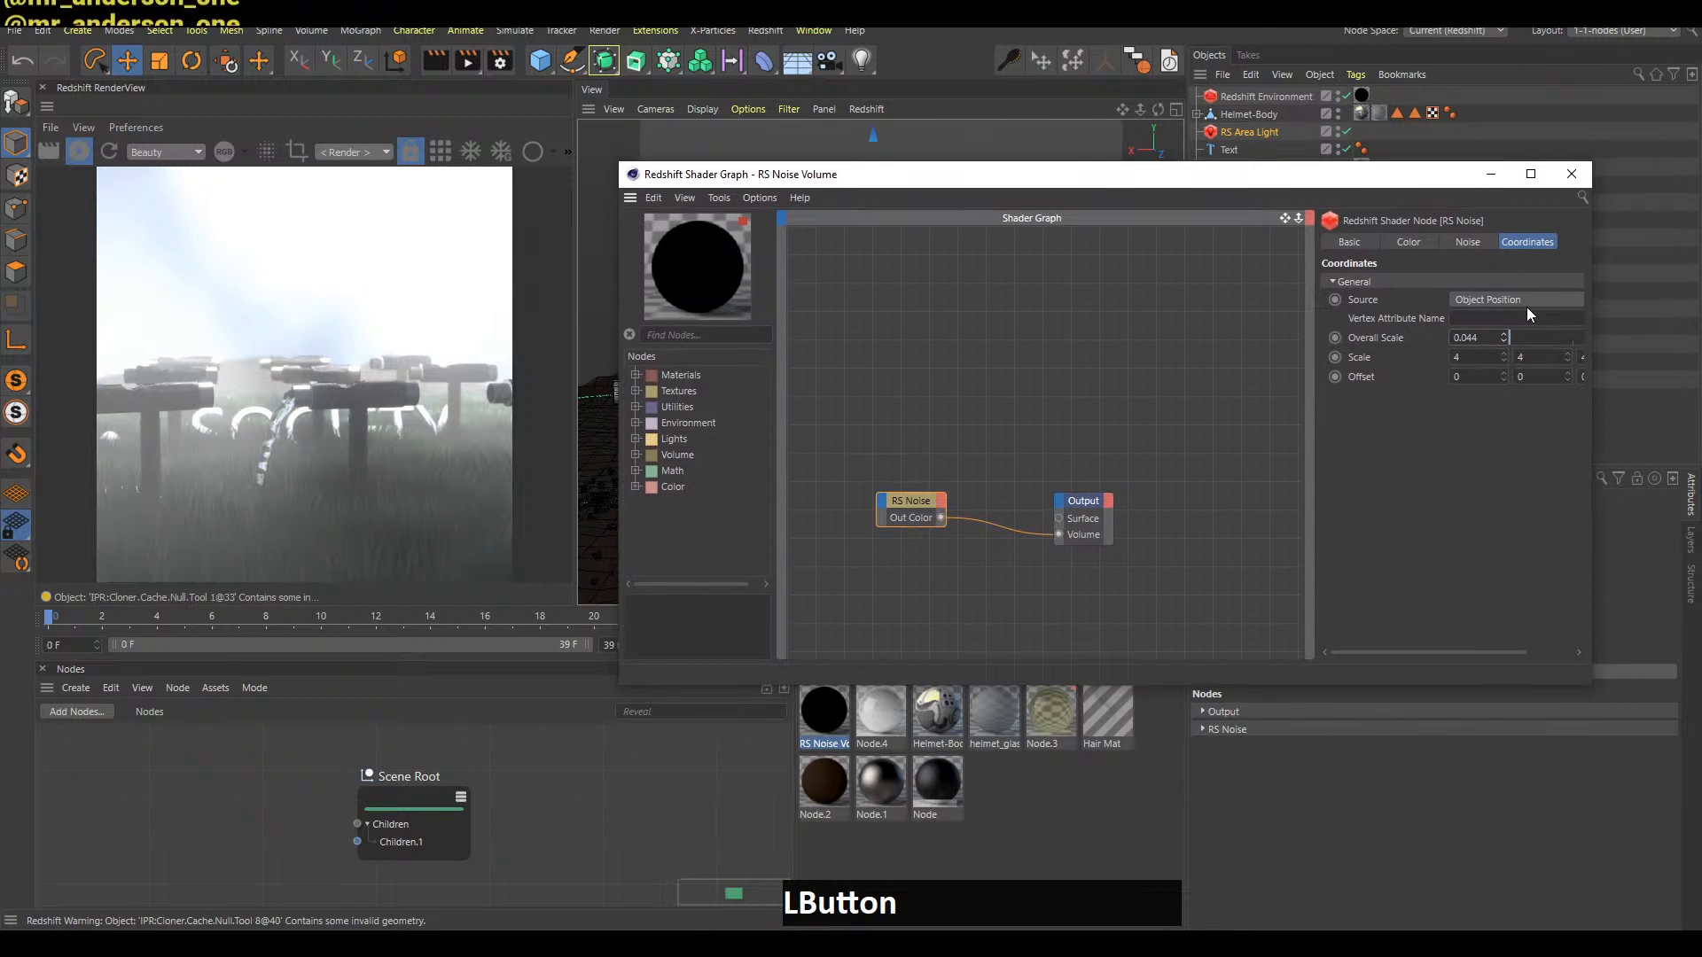
left_click_drag(1505, 338, 1517, 257, "alt")
key("ctrl+z")
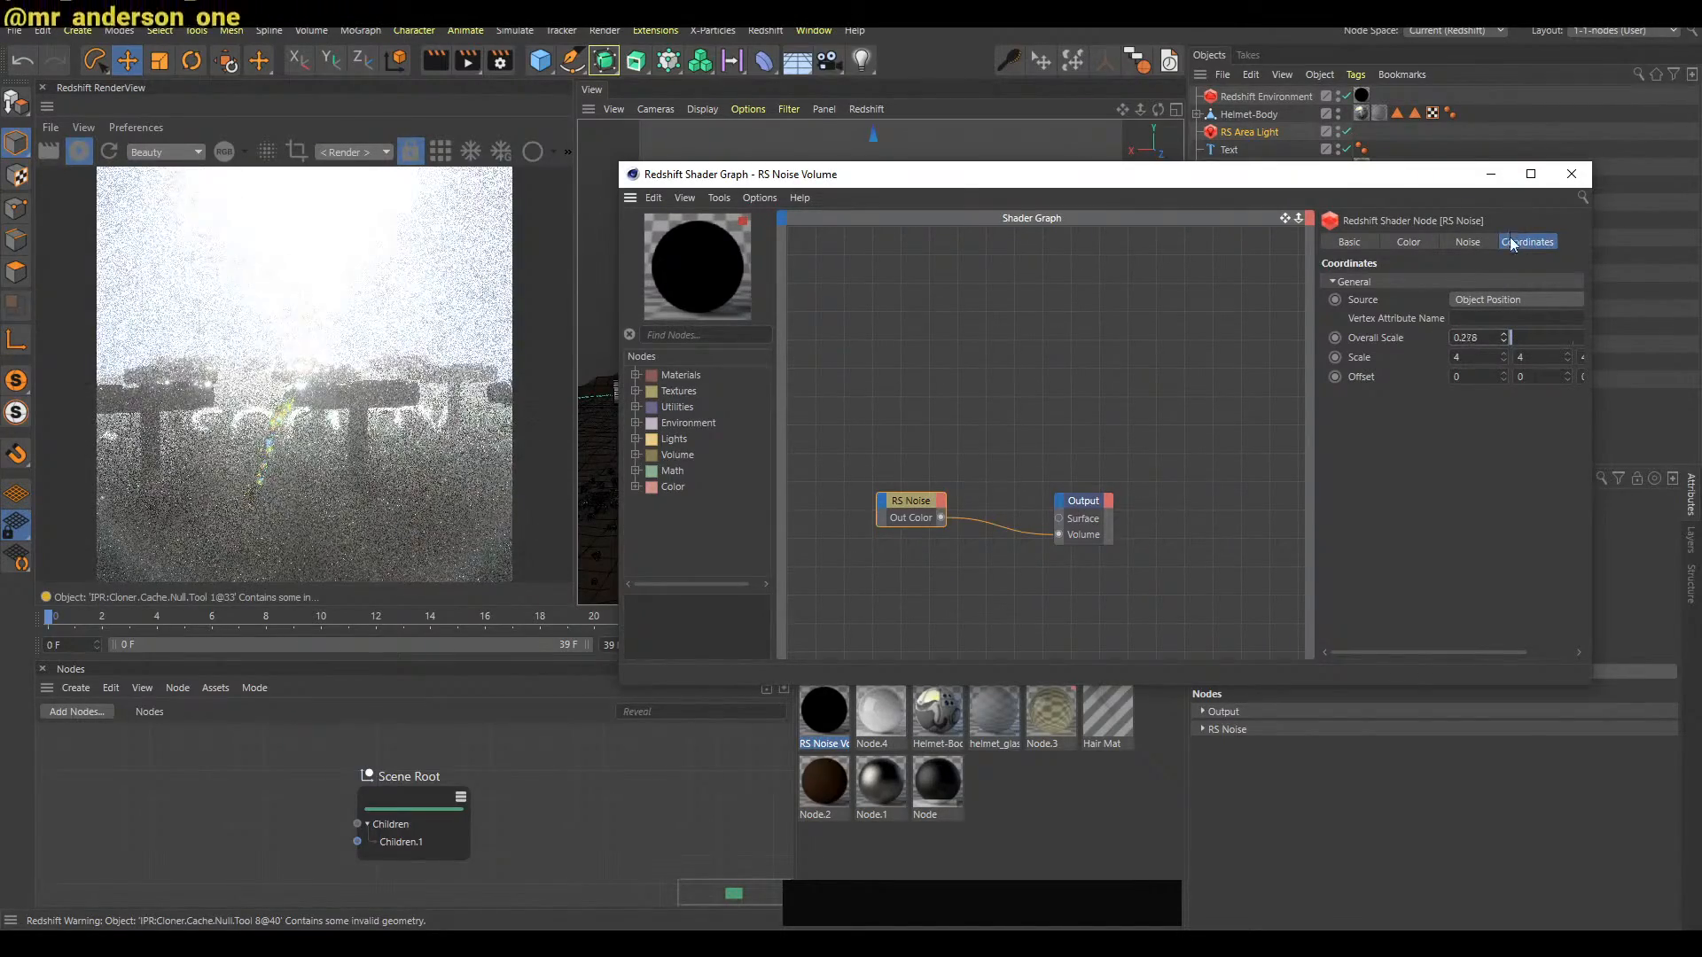
key("ctrl+z")
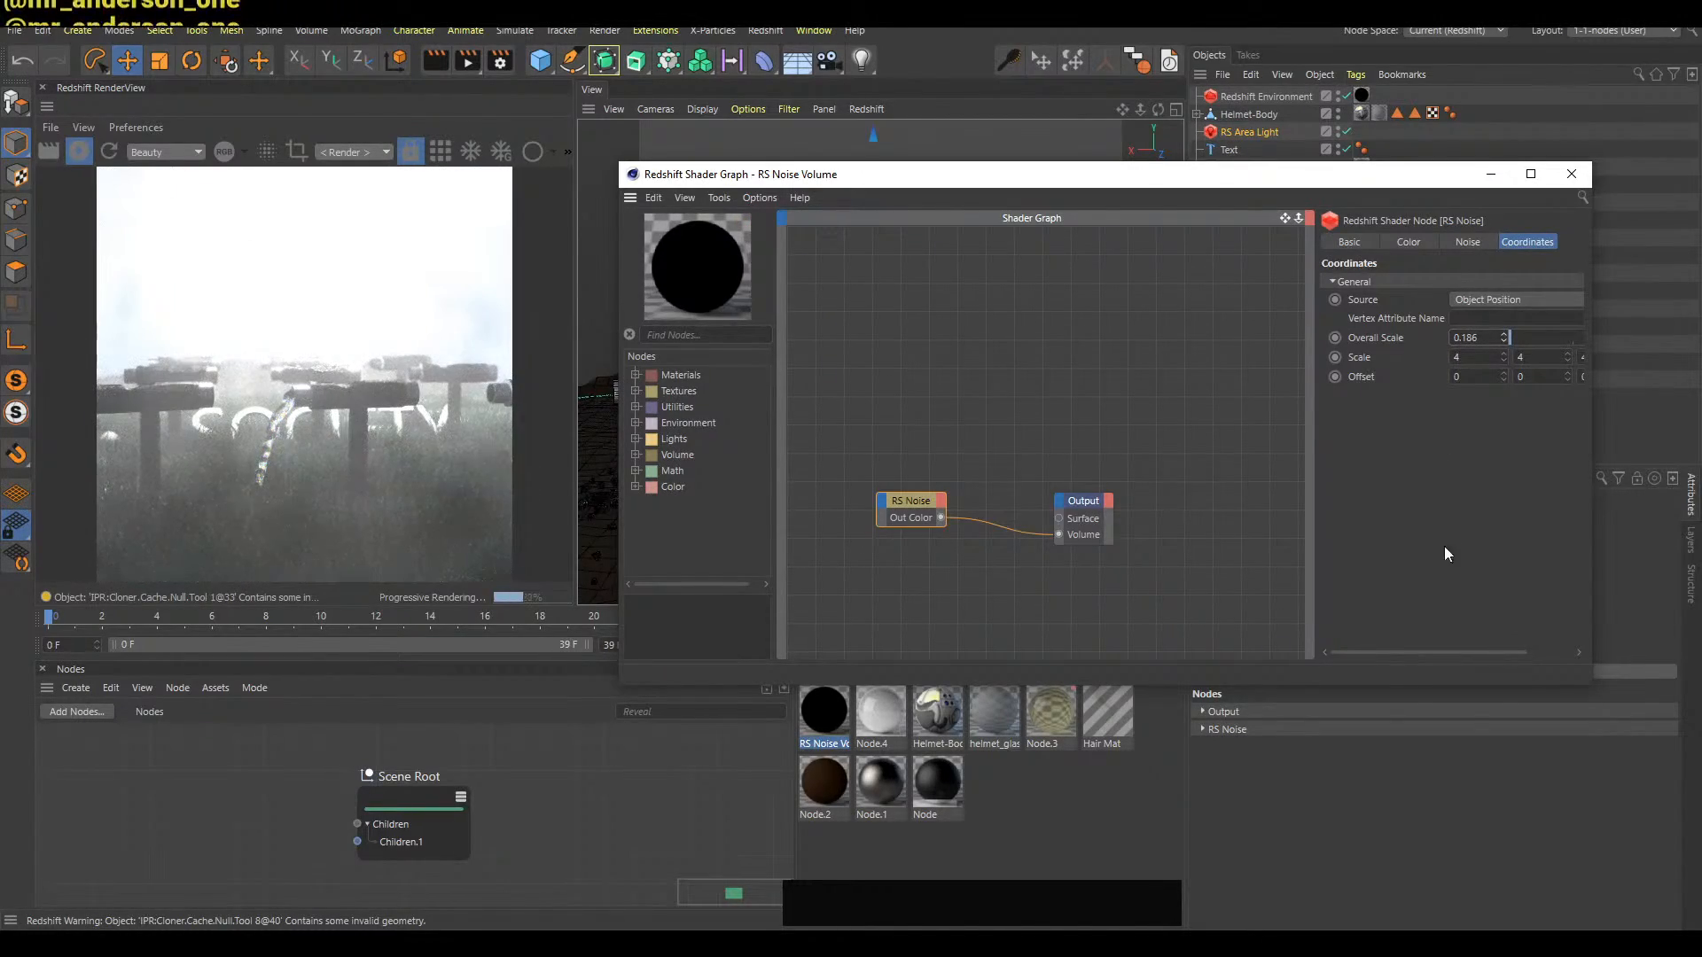
left_click(1571, 174)
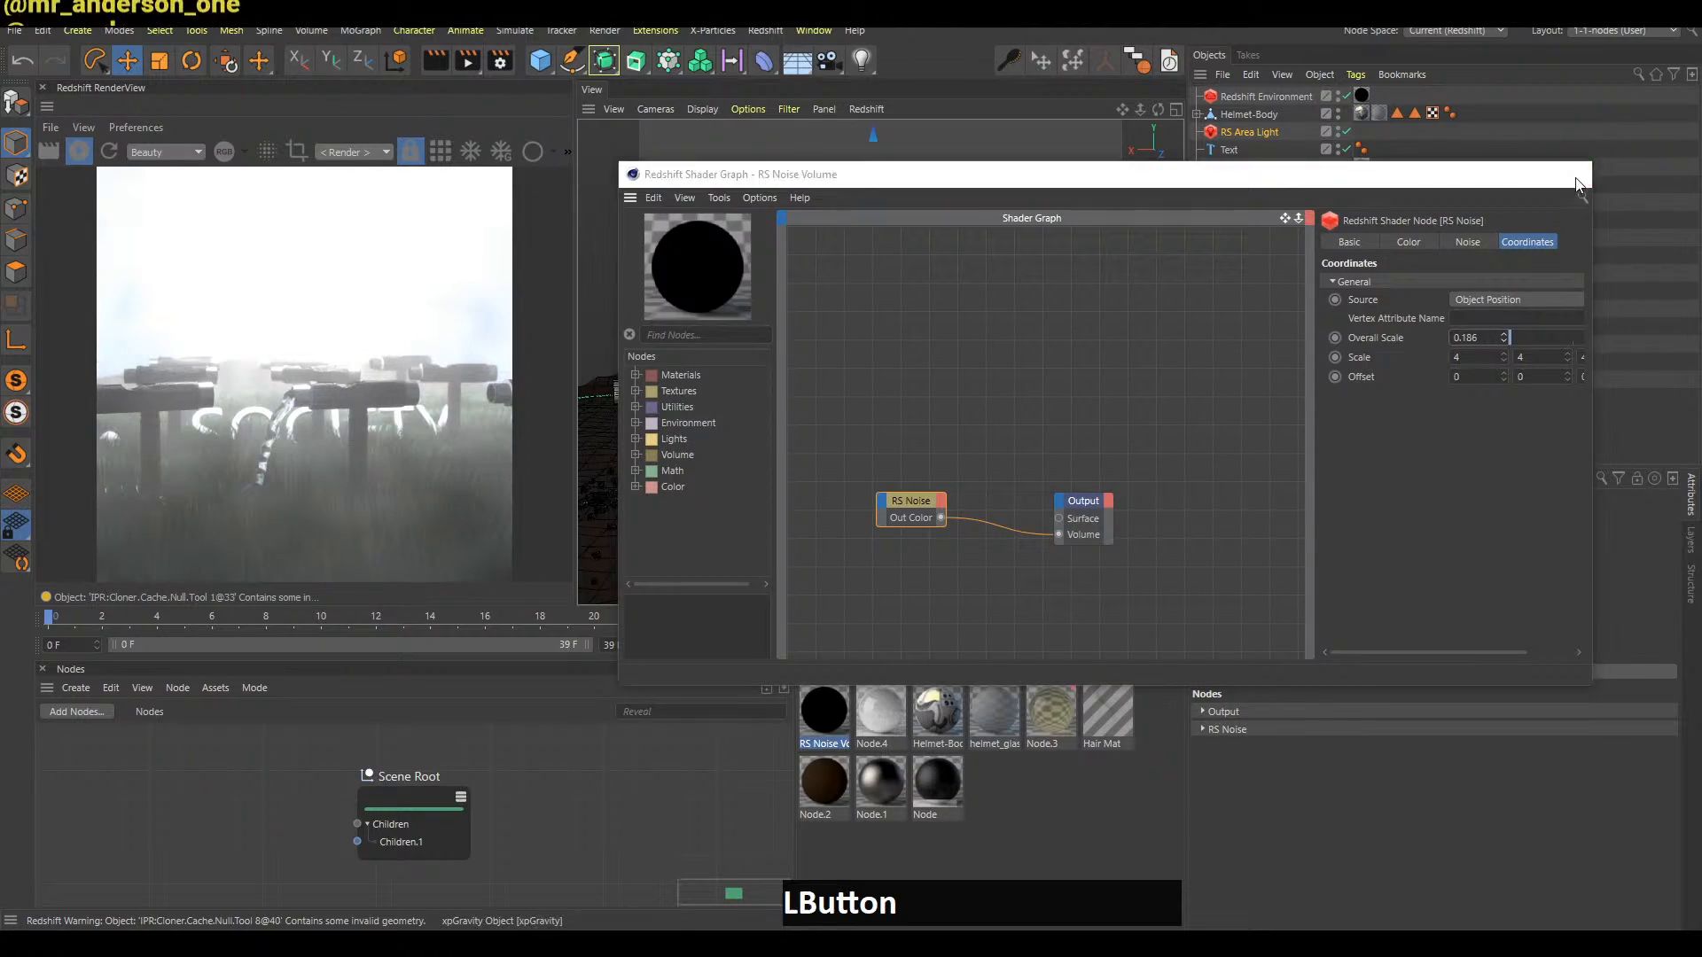
Save the scene and check the YouTube live chat window before returning to Cinema 4D
key("ctrl+s")
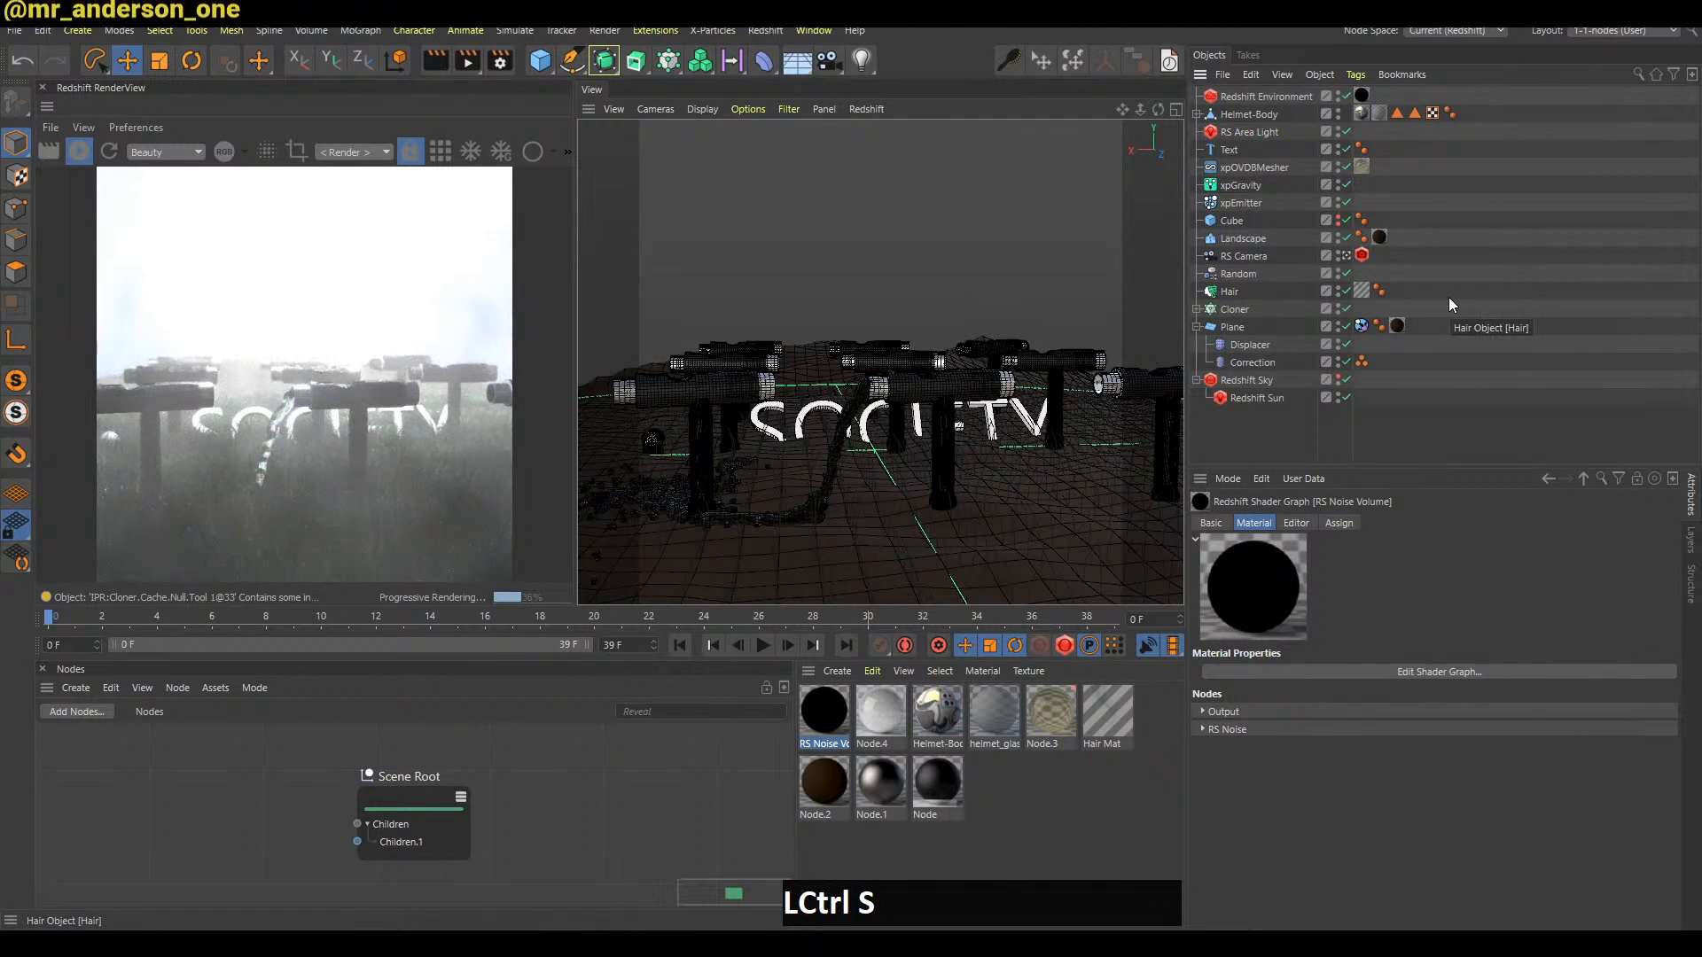
key("alt+Tab")
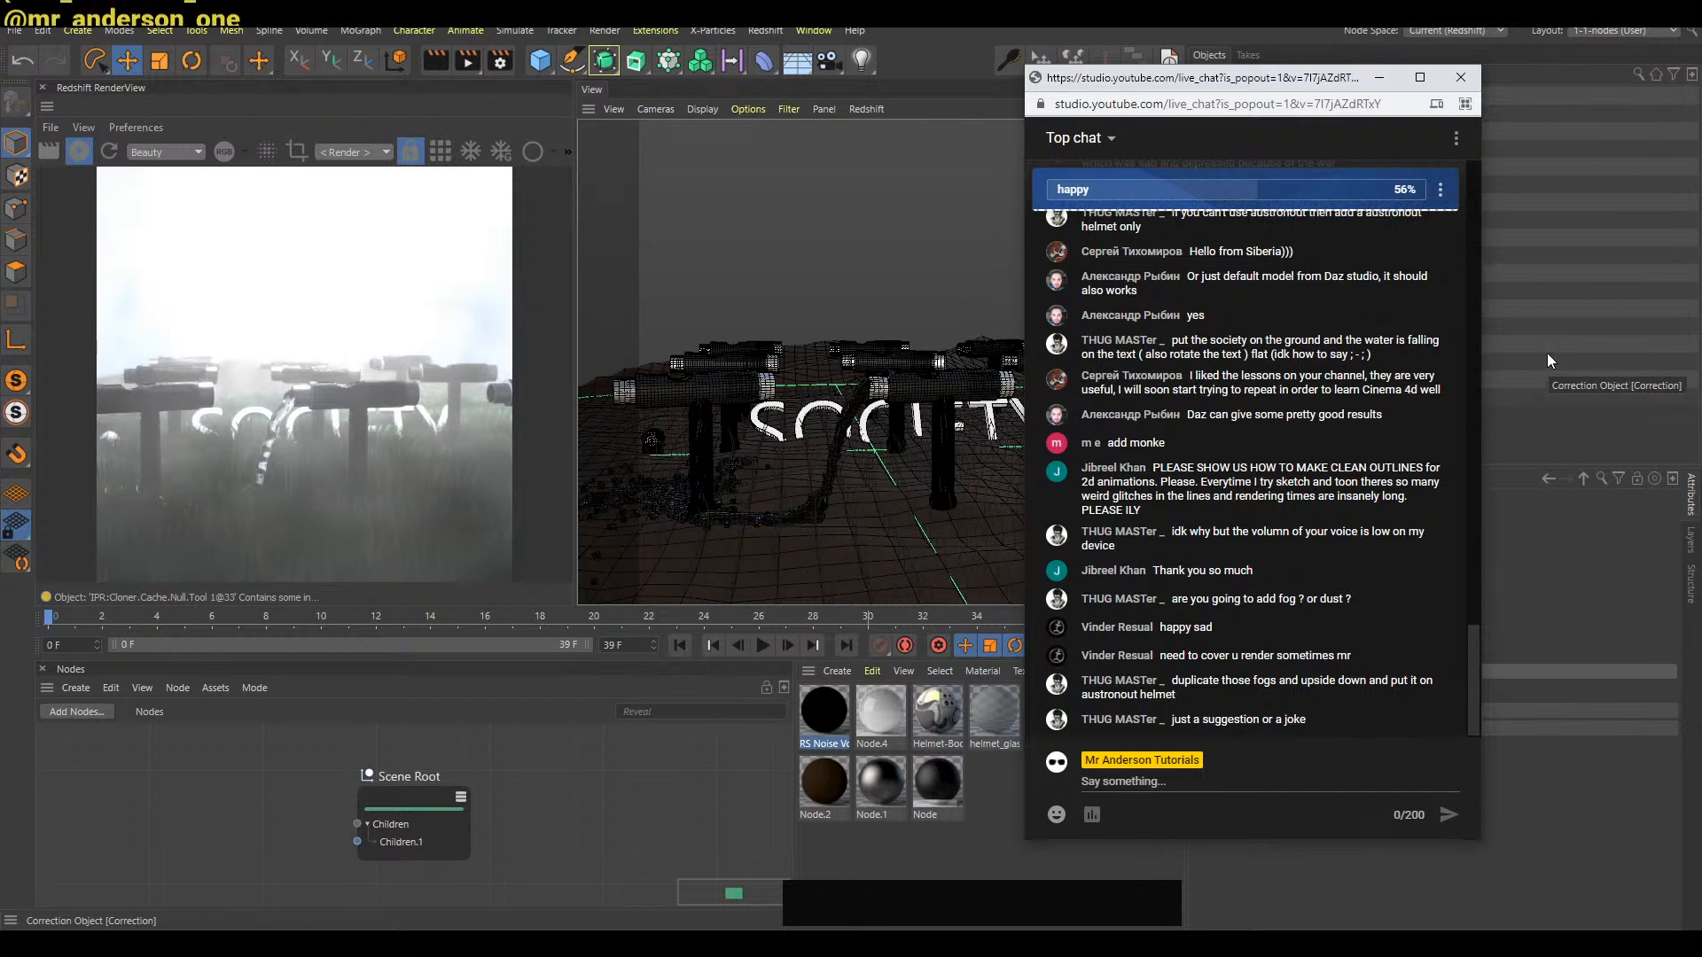
key("alt+Tab")
Set the RS Area Light's volume Contribution Scale to 0.136 and its light mode to Temperature at 8350
left_click(1249, 131)
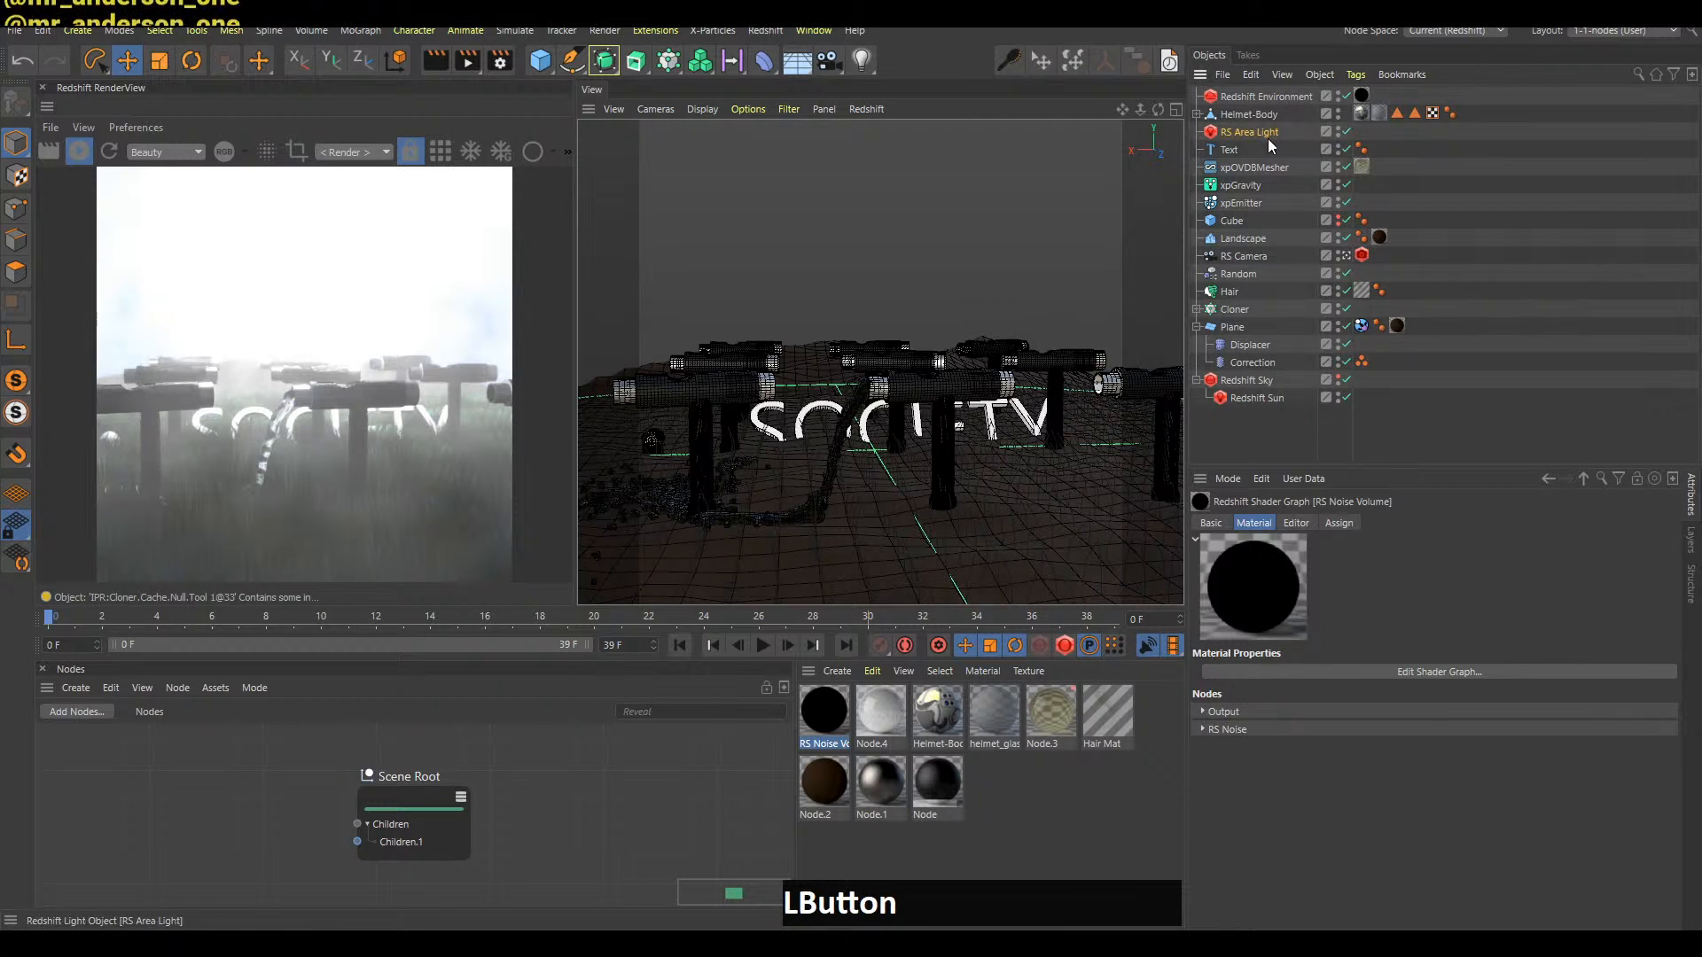
left_click_drag(1423, 576, 1379, 599)
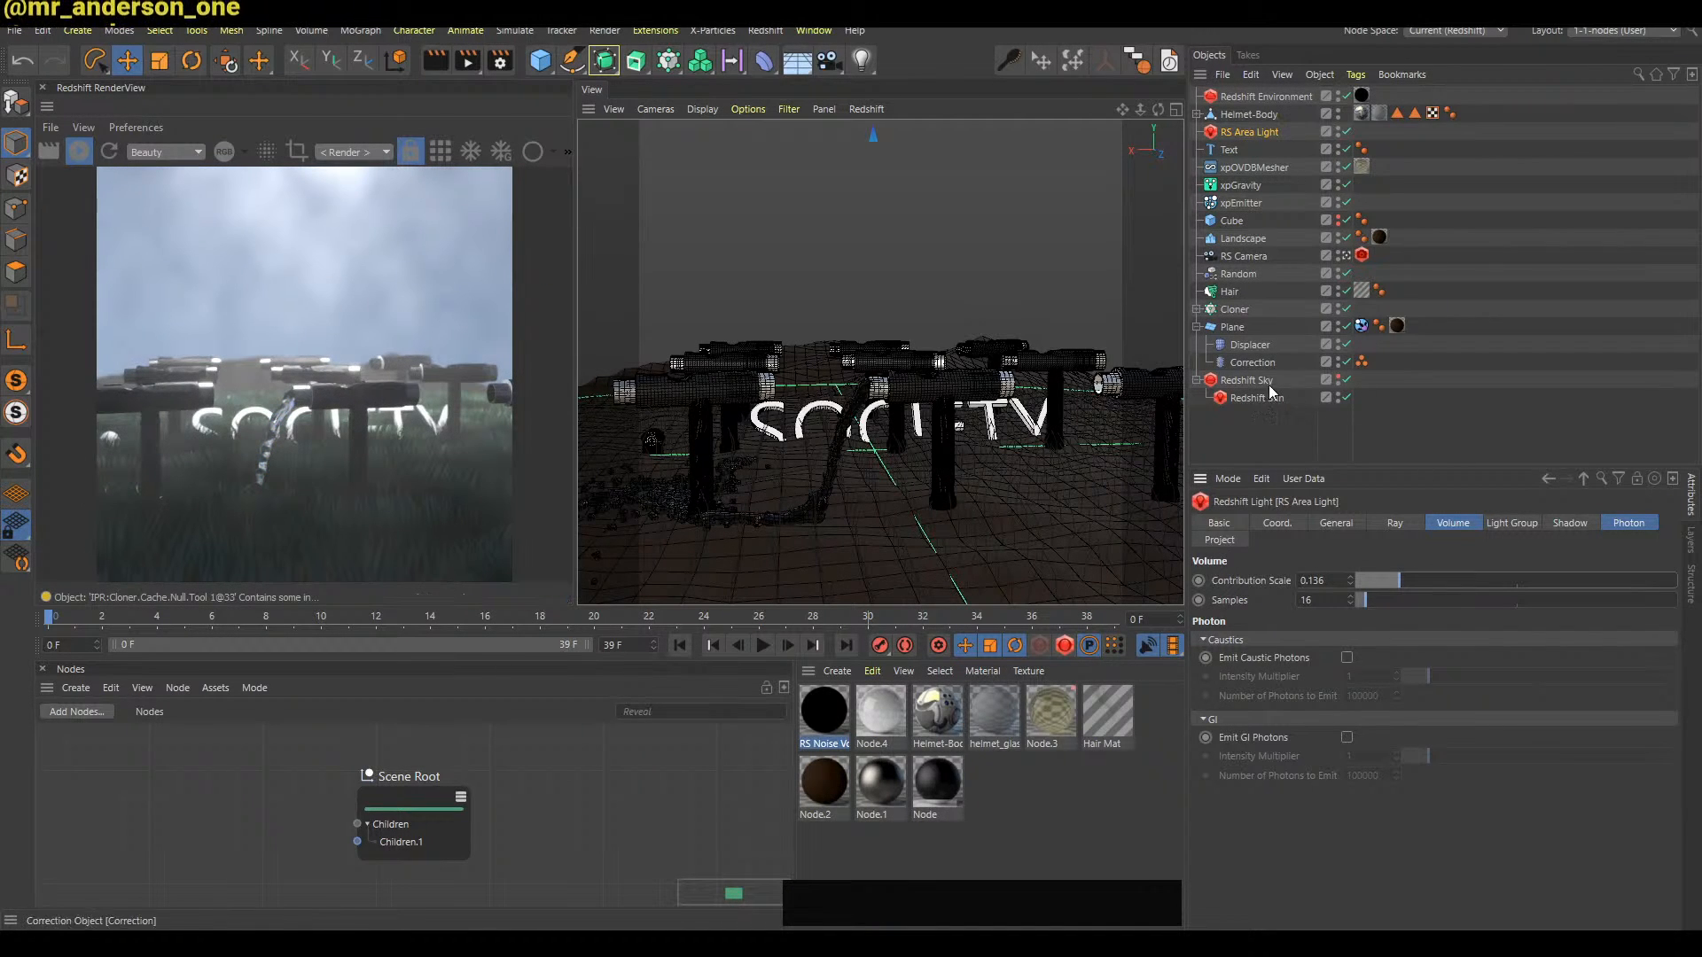
left_click(1335, 523)
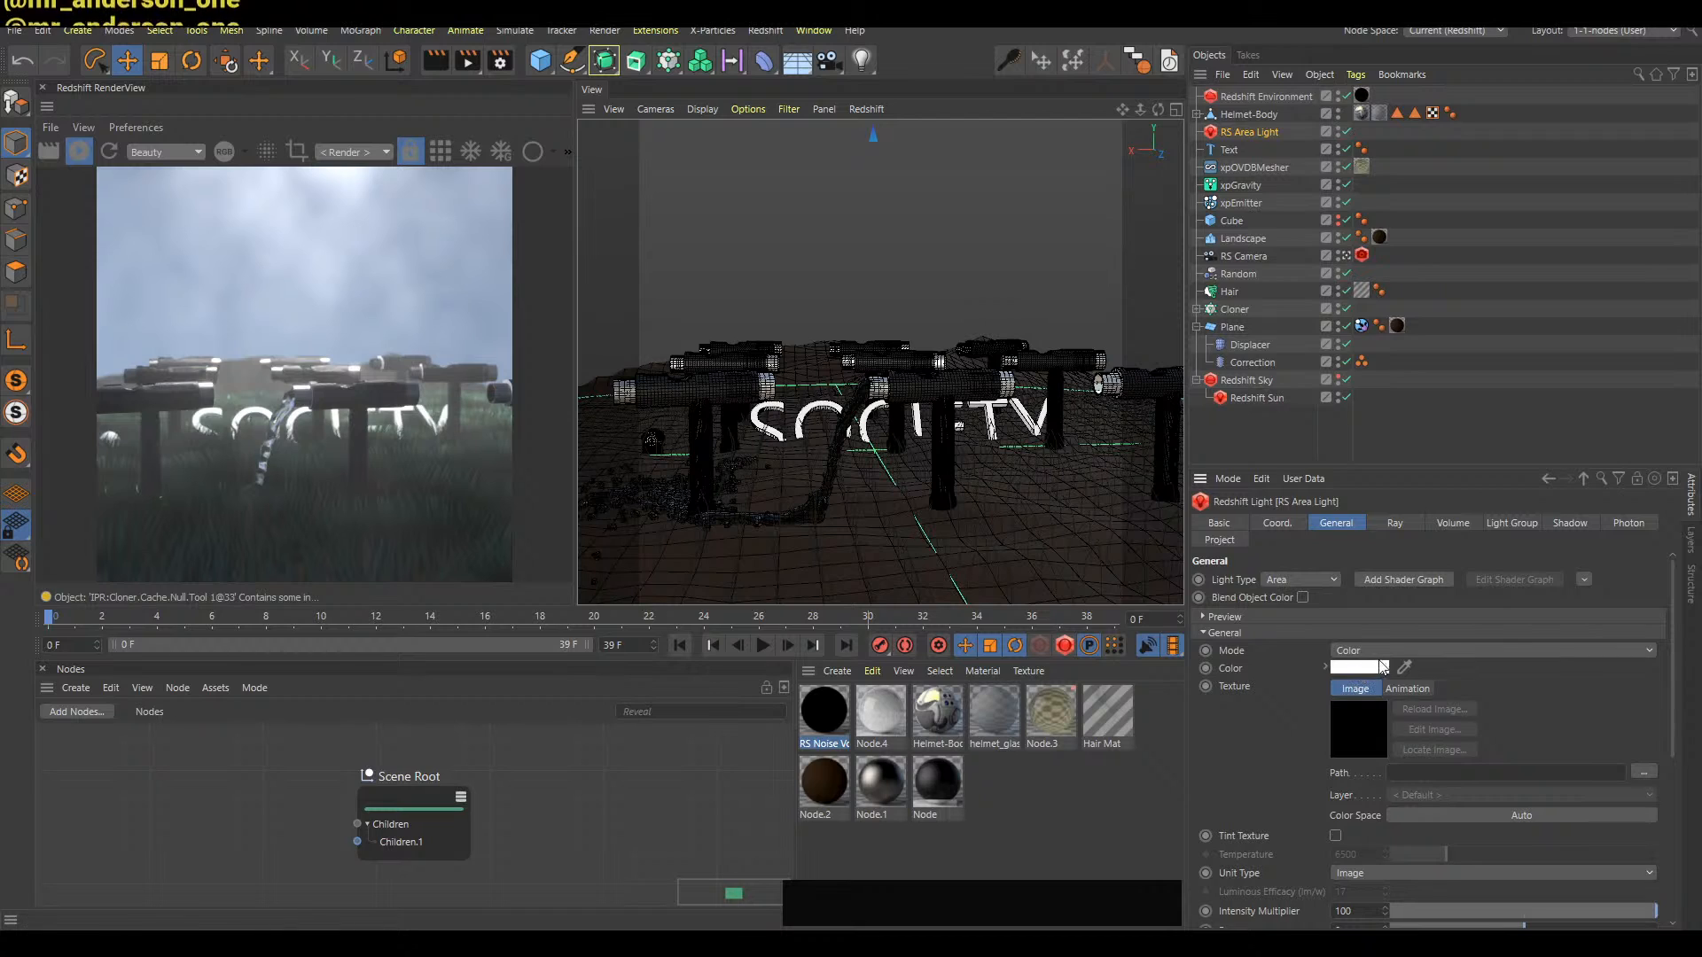
left_click(1368, 653)
left_click(1379, 695)
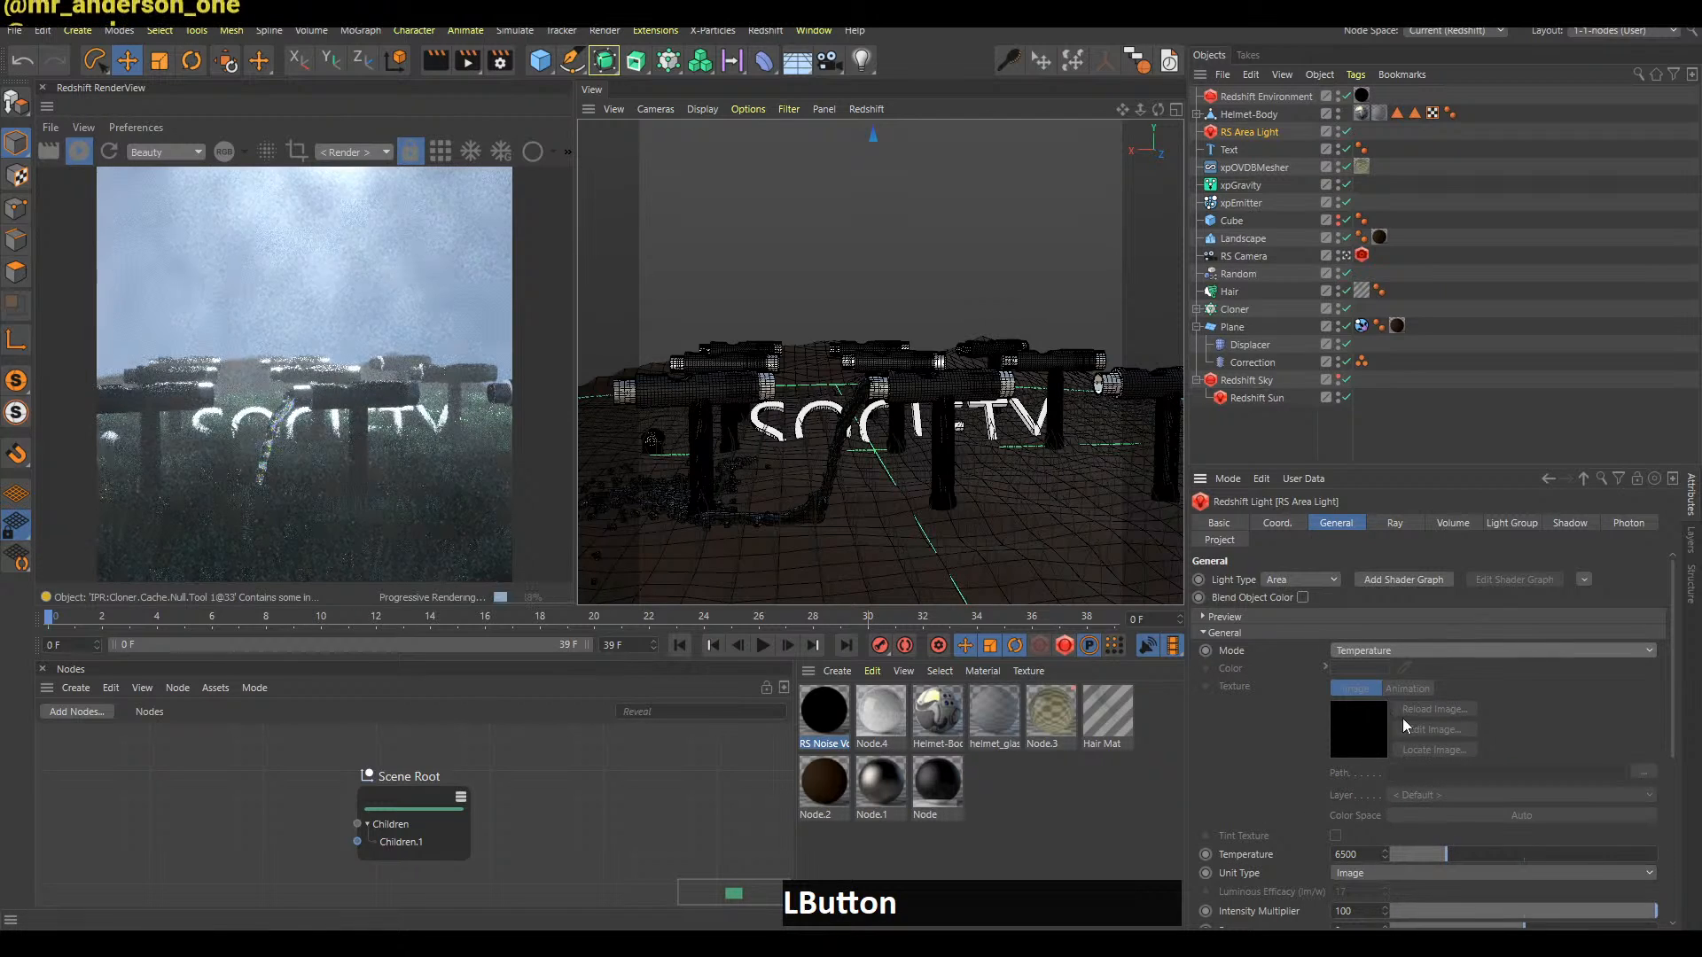
left_click_drag(1431, 858, 1468, 852)
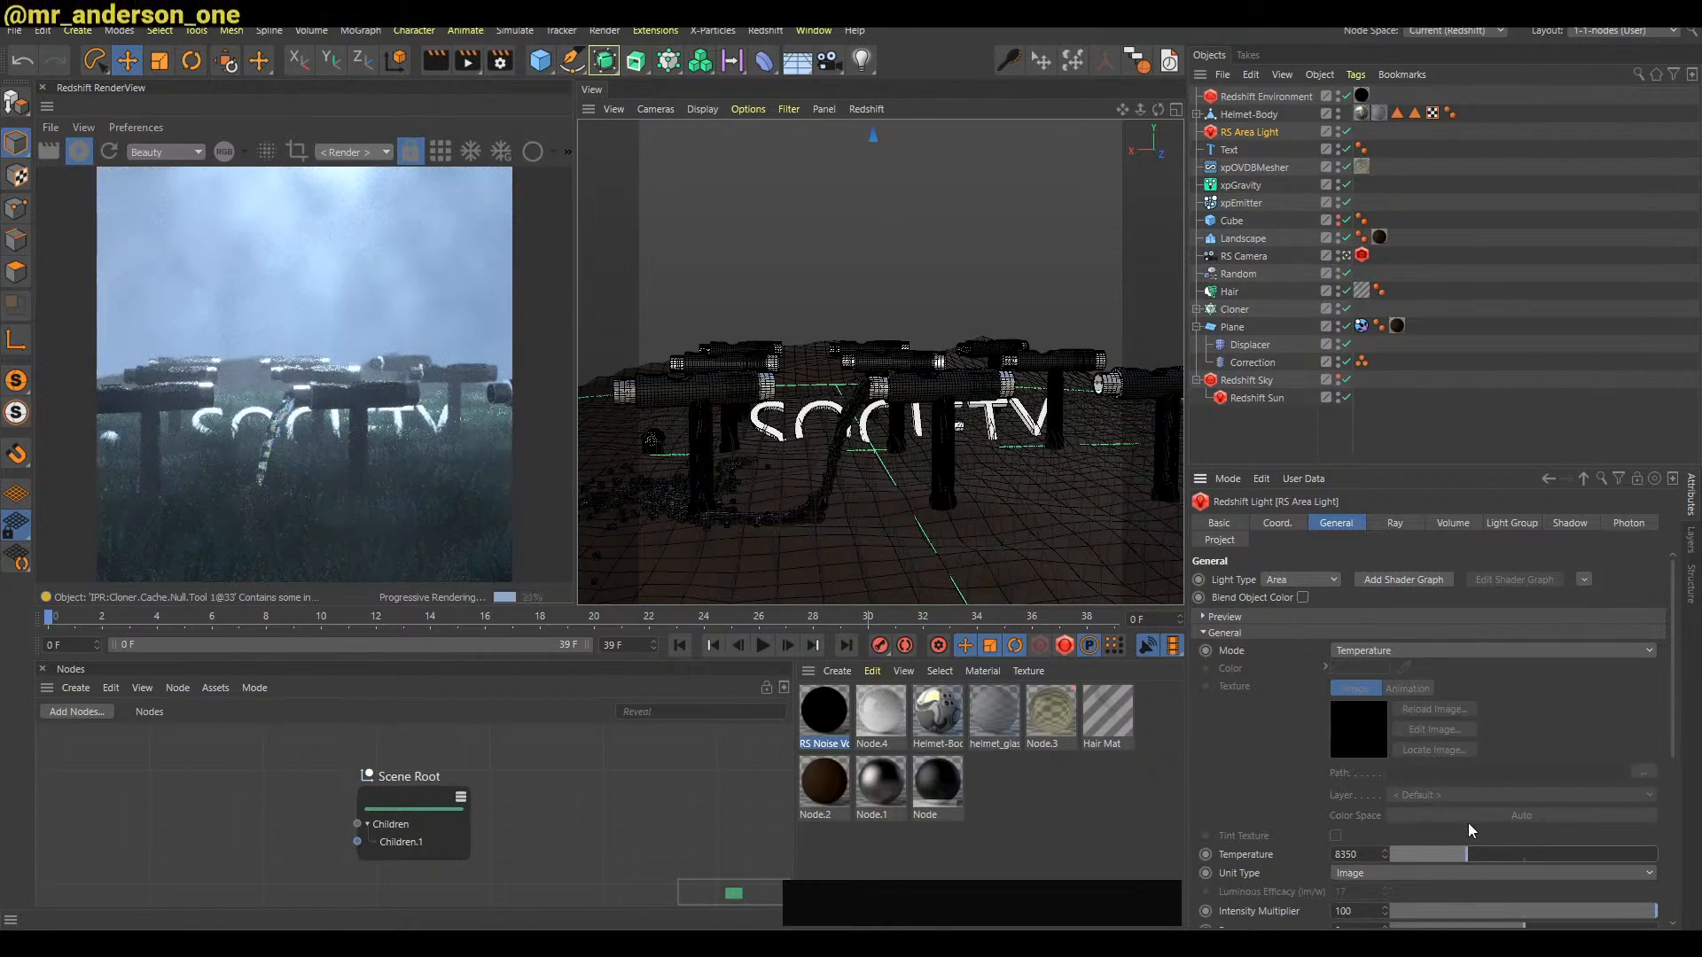
Set the RS Area Light's Intensity Multiplier to 30.63 and save the scene
left_click(1443, 911)
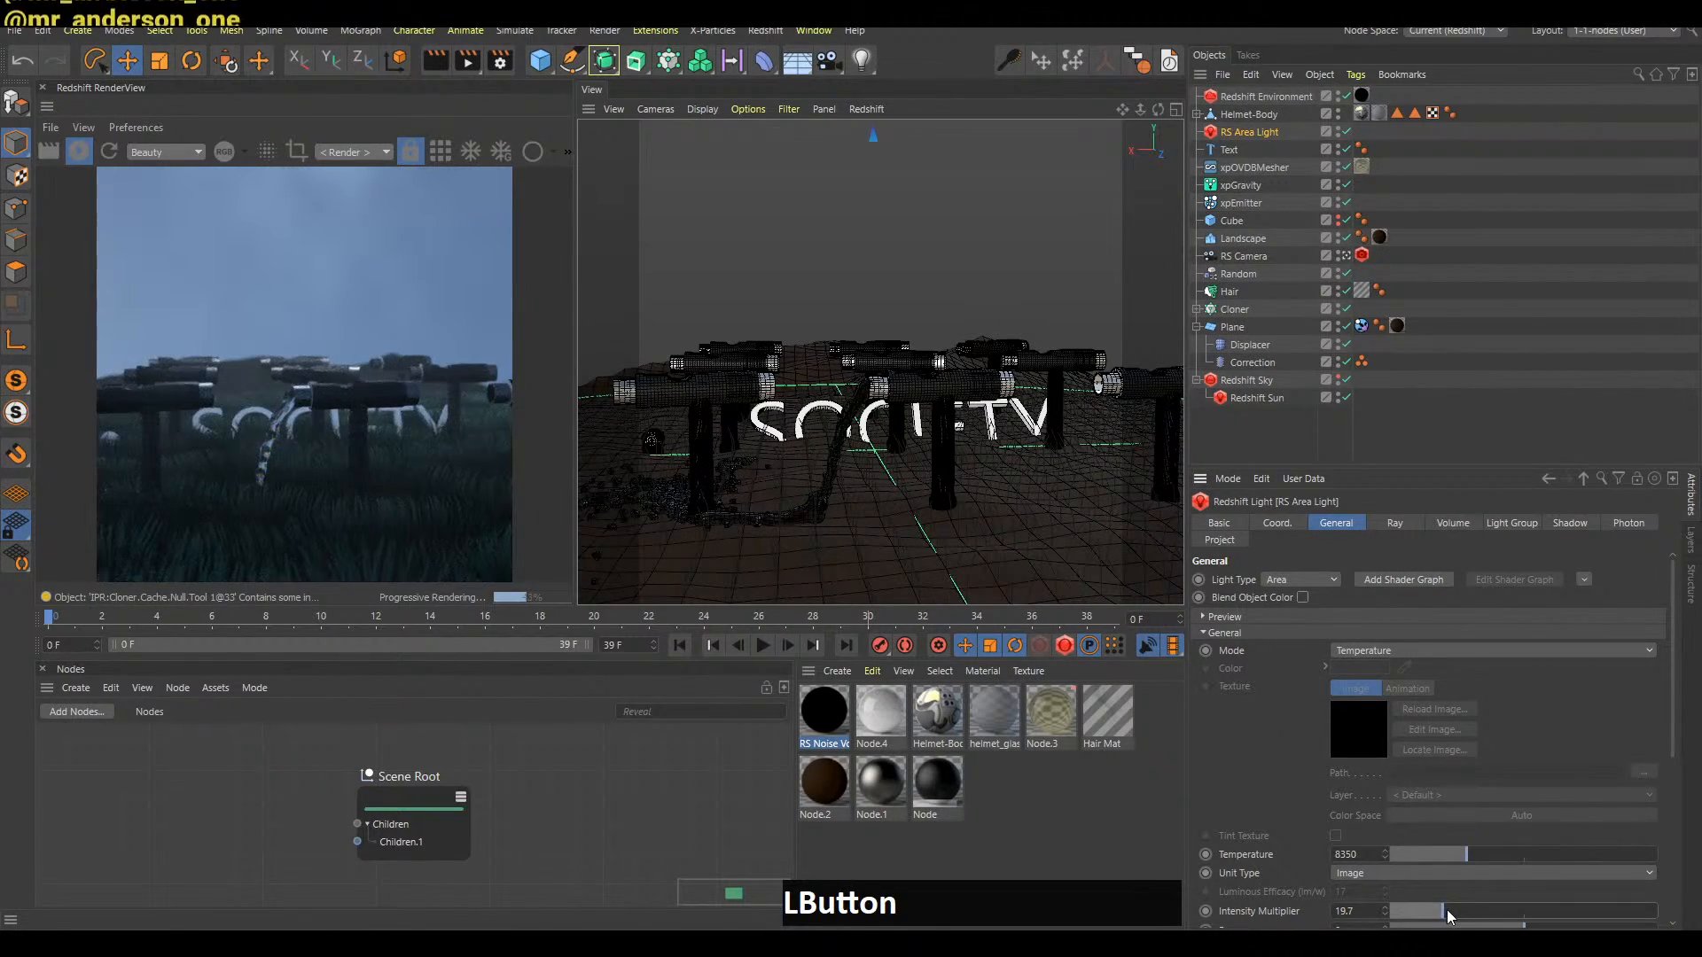
left_click_drag(1446, 909, 1471, 907)
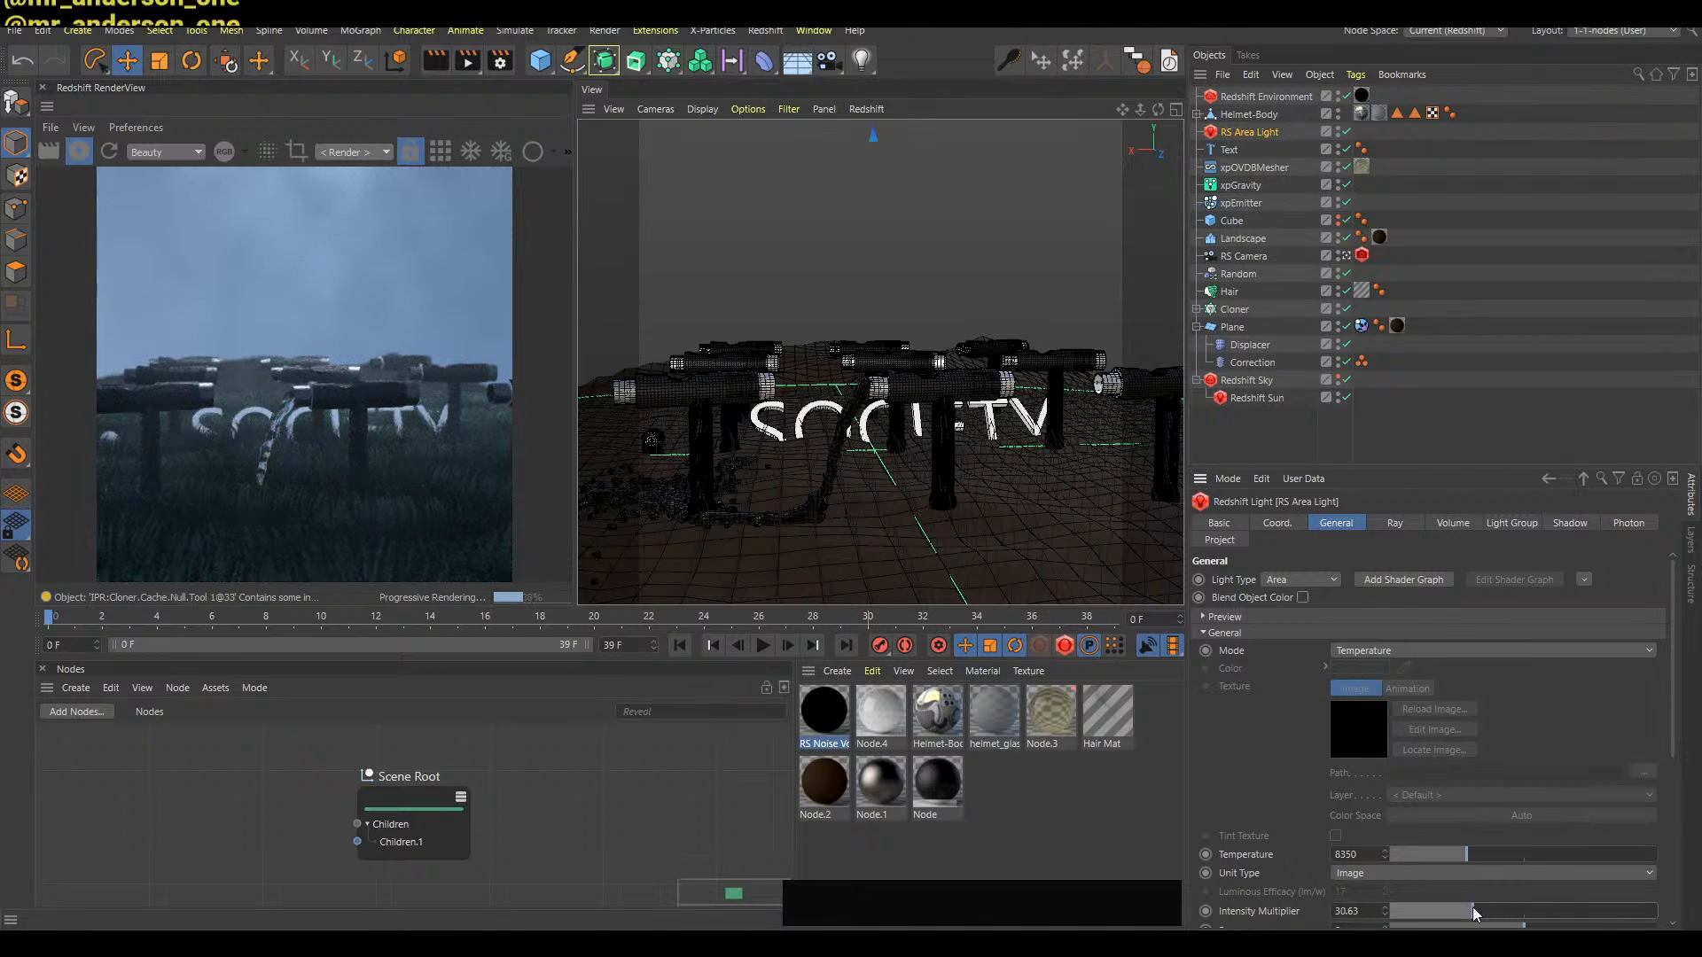
left_click(1502, 349)
key("ctrl+s")
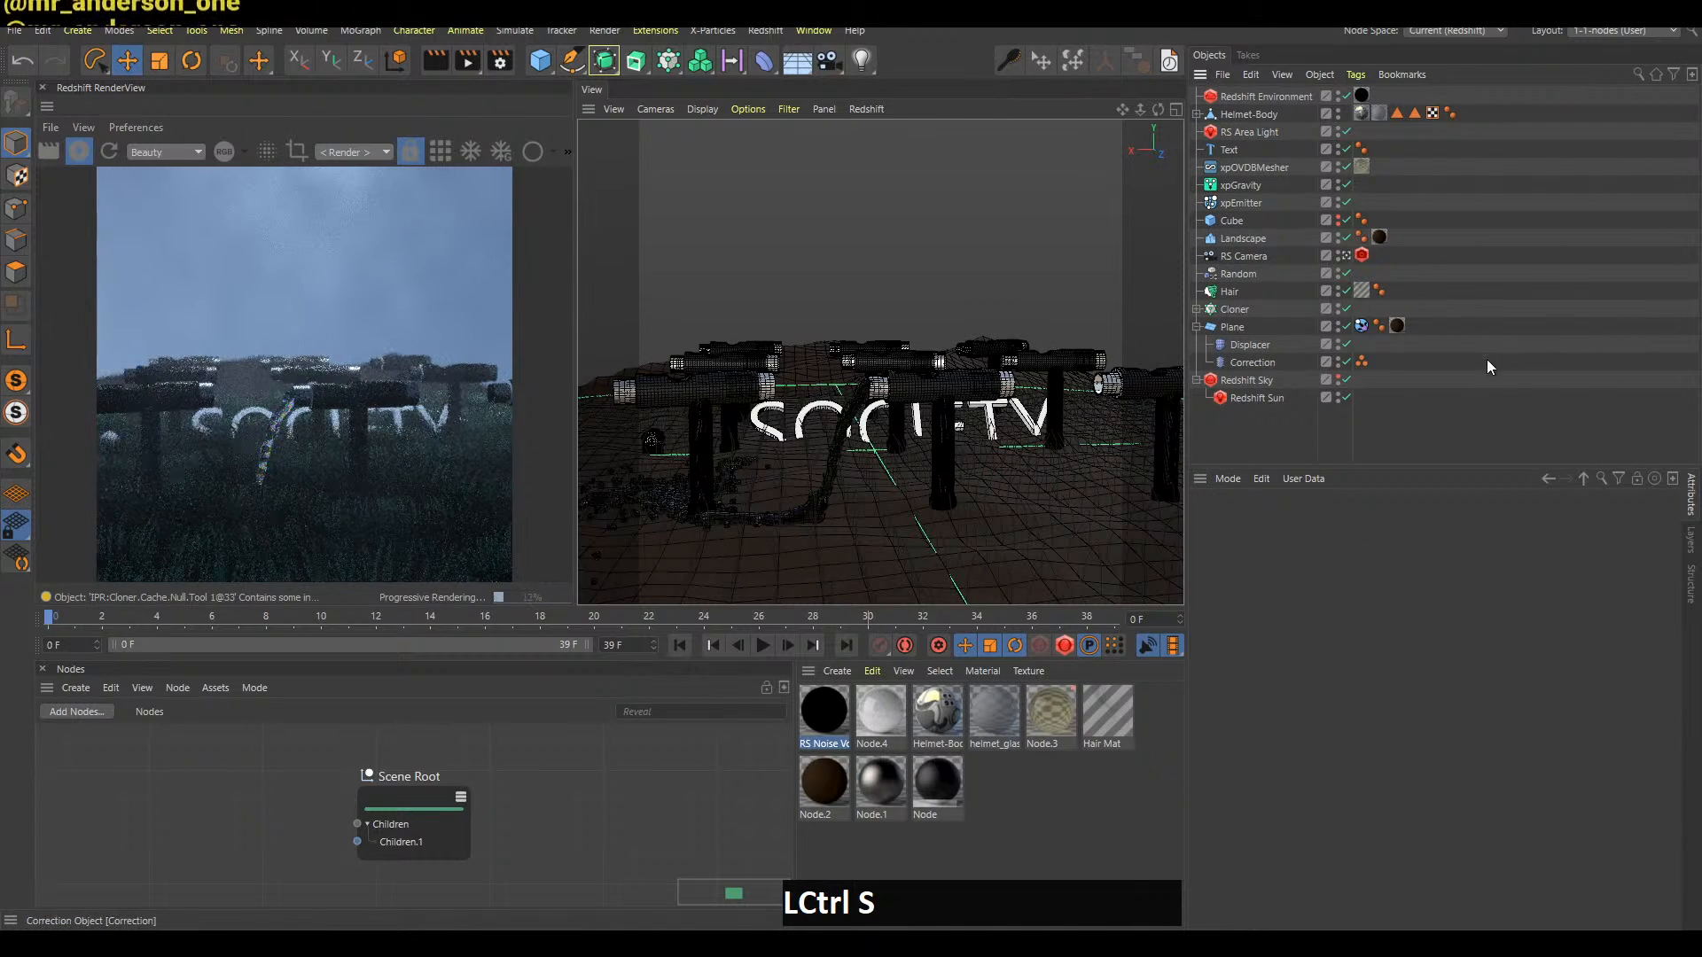
Duplicate the xpEmitter at the opposite end of the front pipe and add 180 degrees to the copy's heading rotation
left_click(1287, 240)
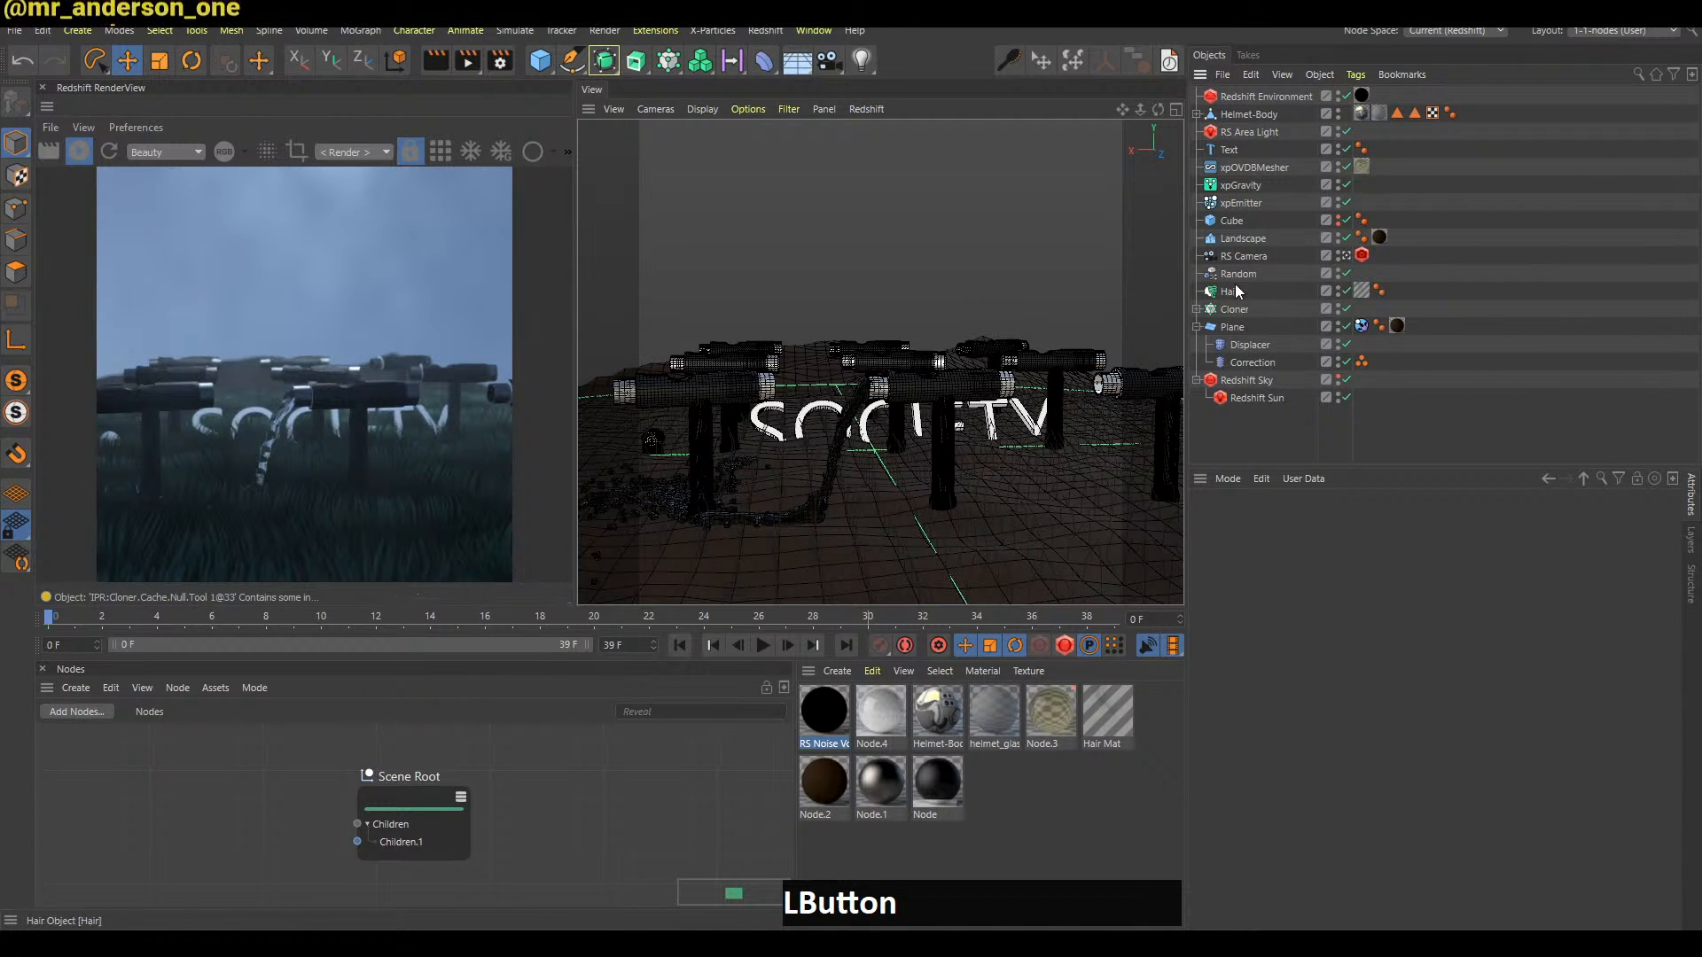
left_click(1242, 202)
left_click_drag(985, 387, 978, 391, "ctrl")
key("r")
left_click(1287, 523)
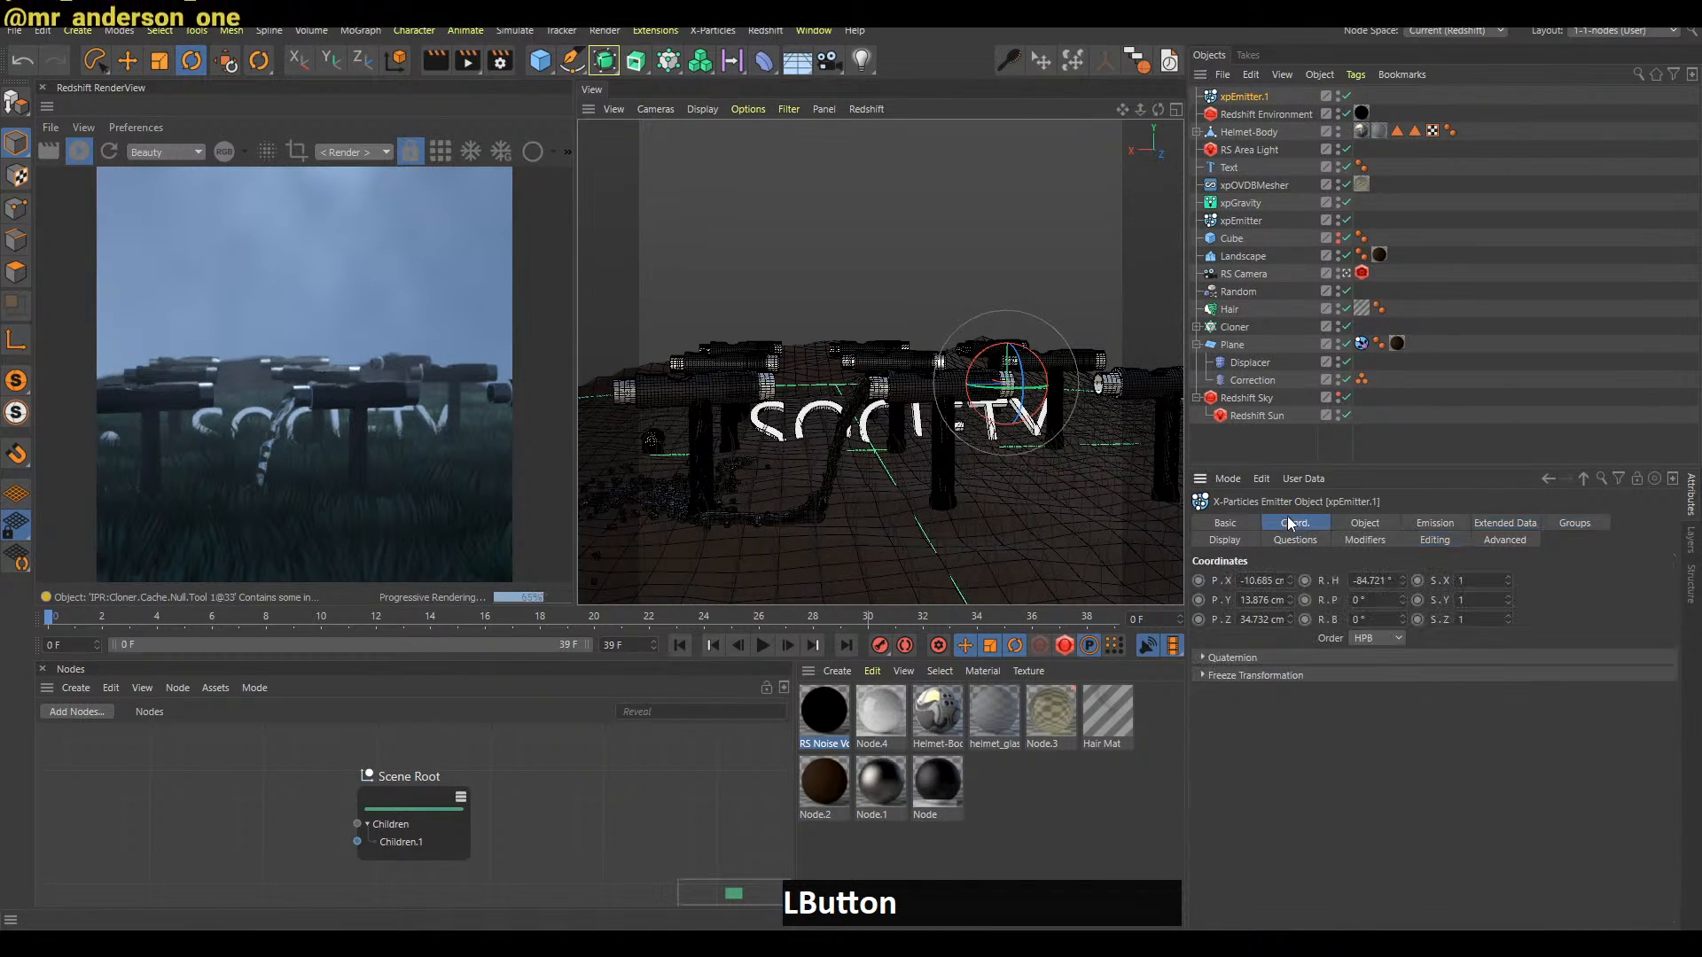
left_click(1400, 581)
type("+180")
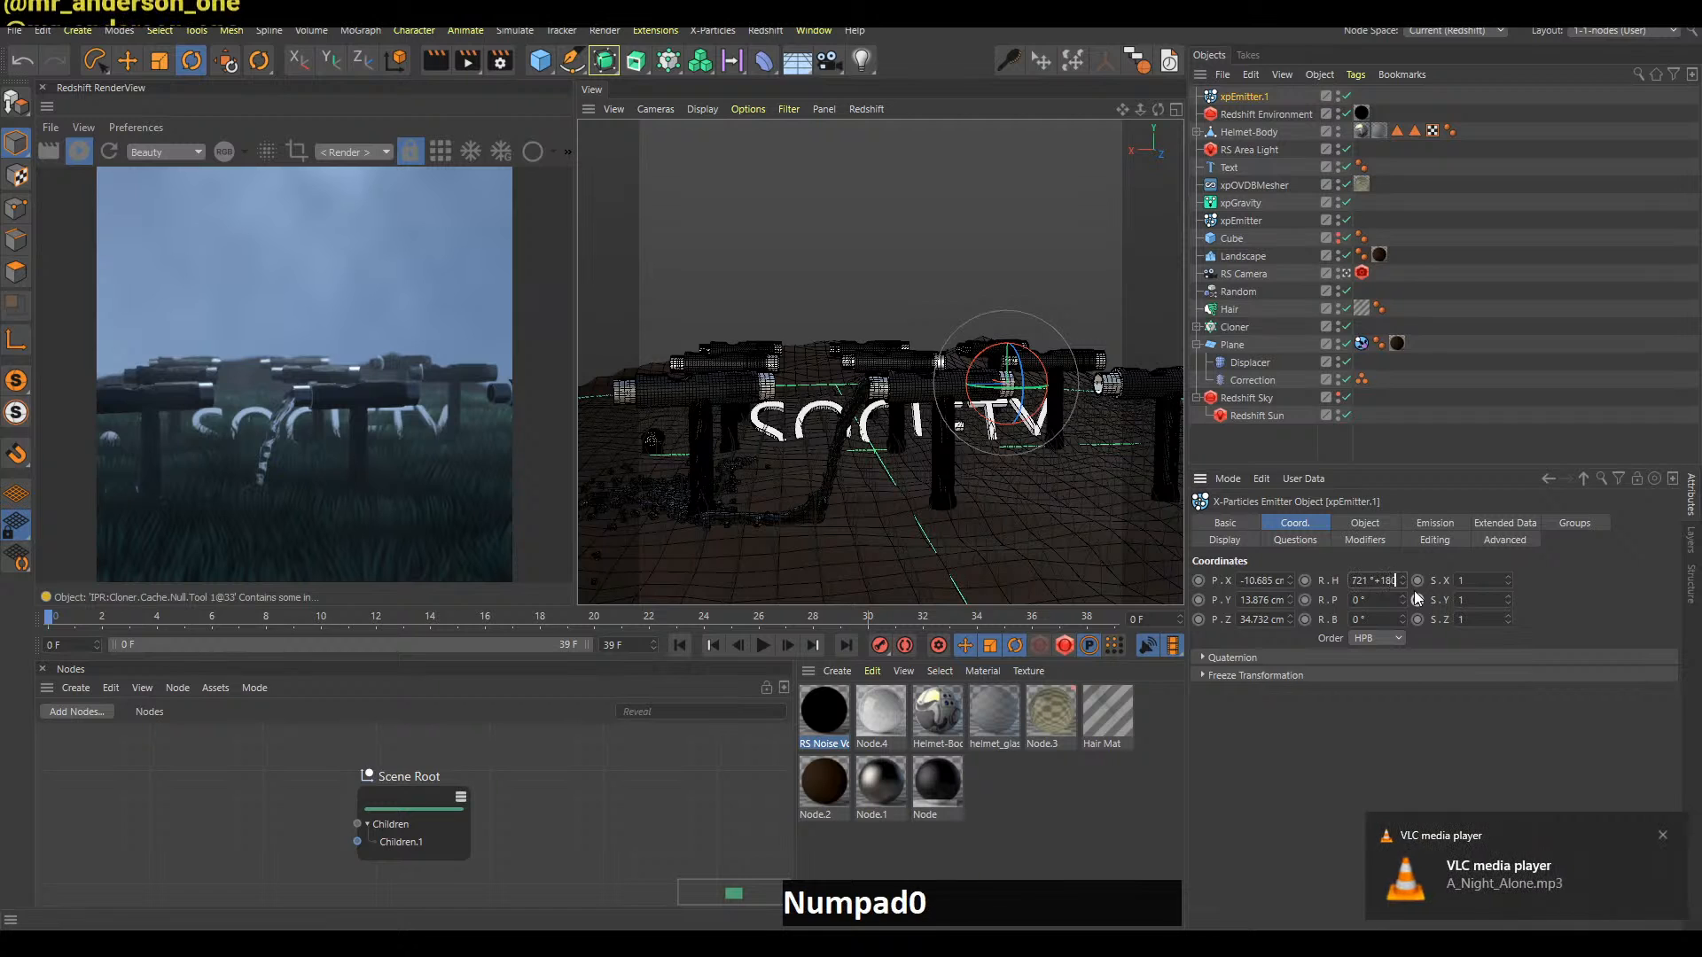
key("Return")
Pause the Redshift preview and play the simulation to check the duplicated emitter's particle stream
left_click(1450, 291)
key("b")
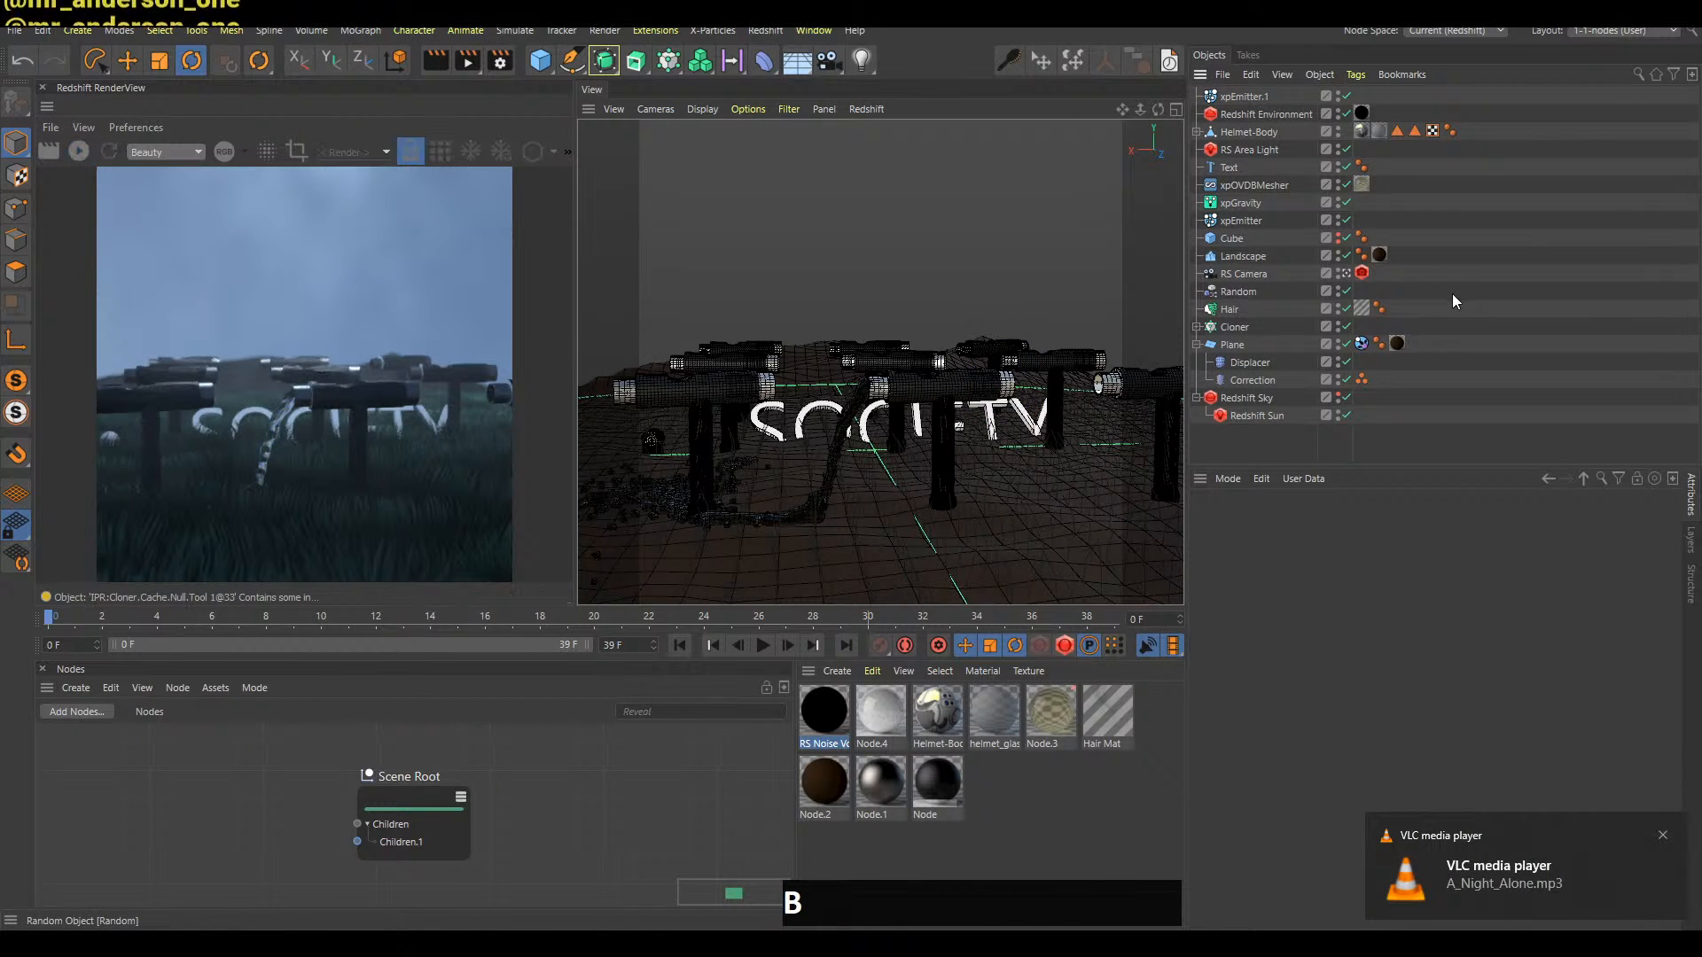
key("F8")
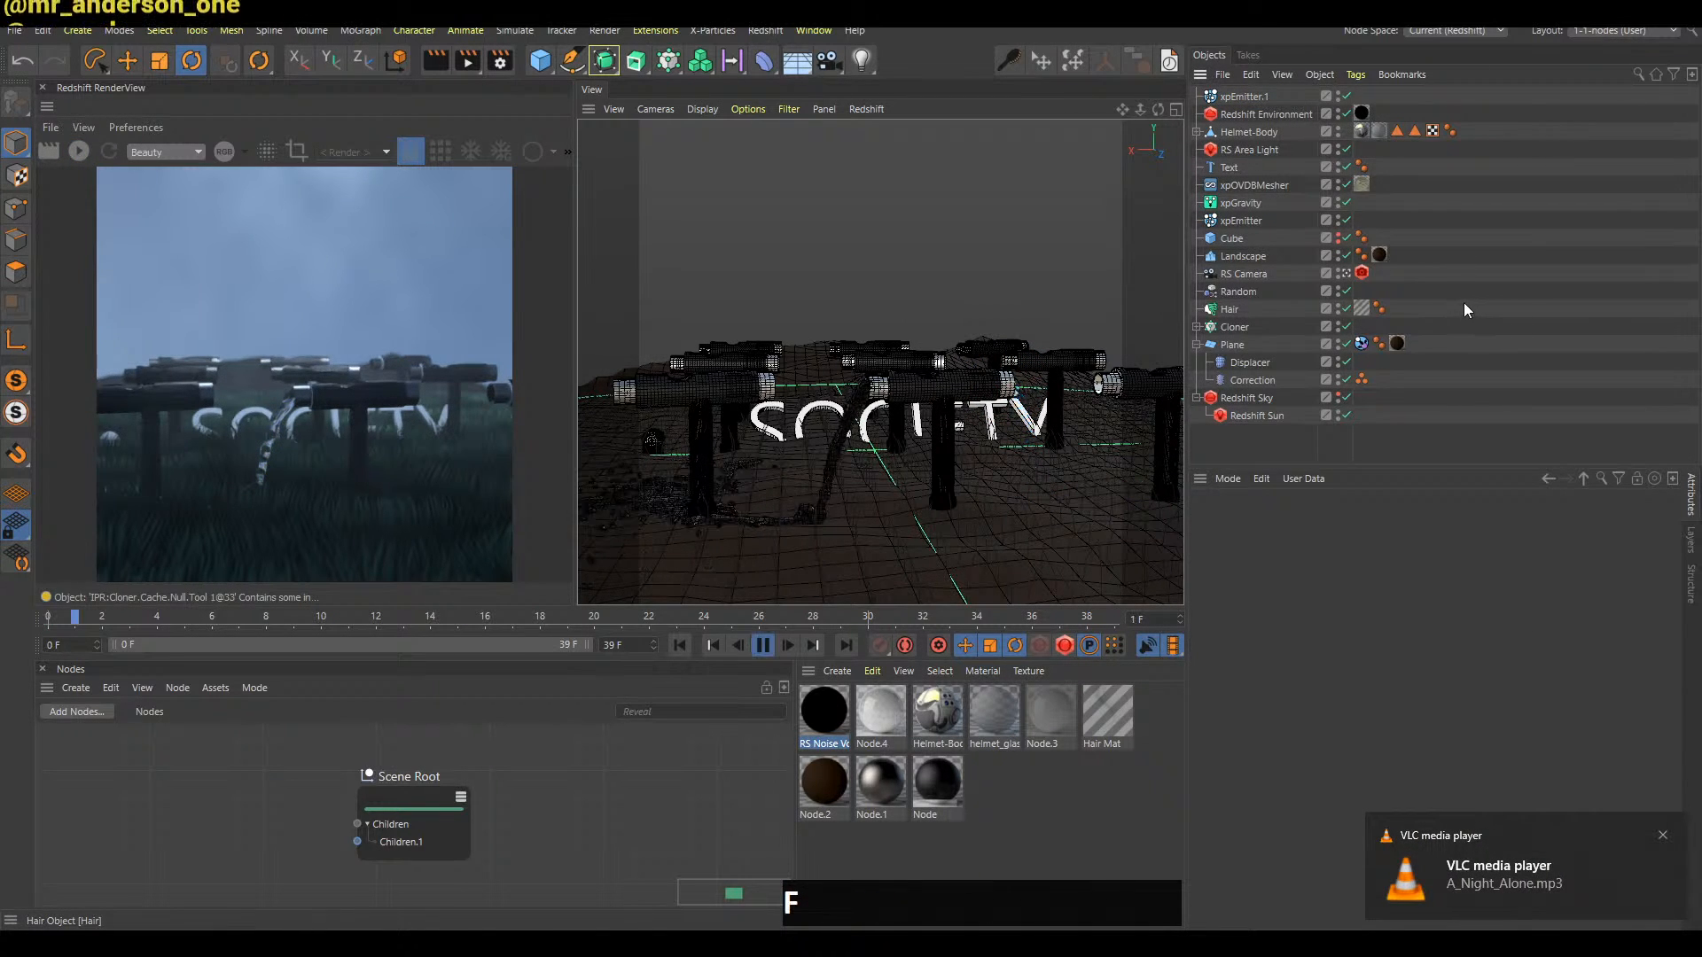
Add xpEmitter.1 to the xpOVDBMesher's sources beside the original emitter
left_click(1275, 186)
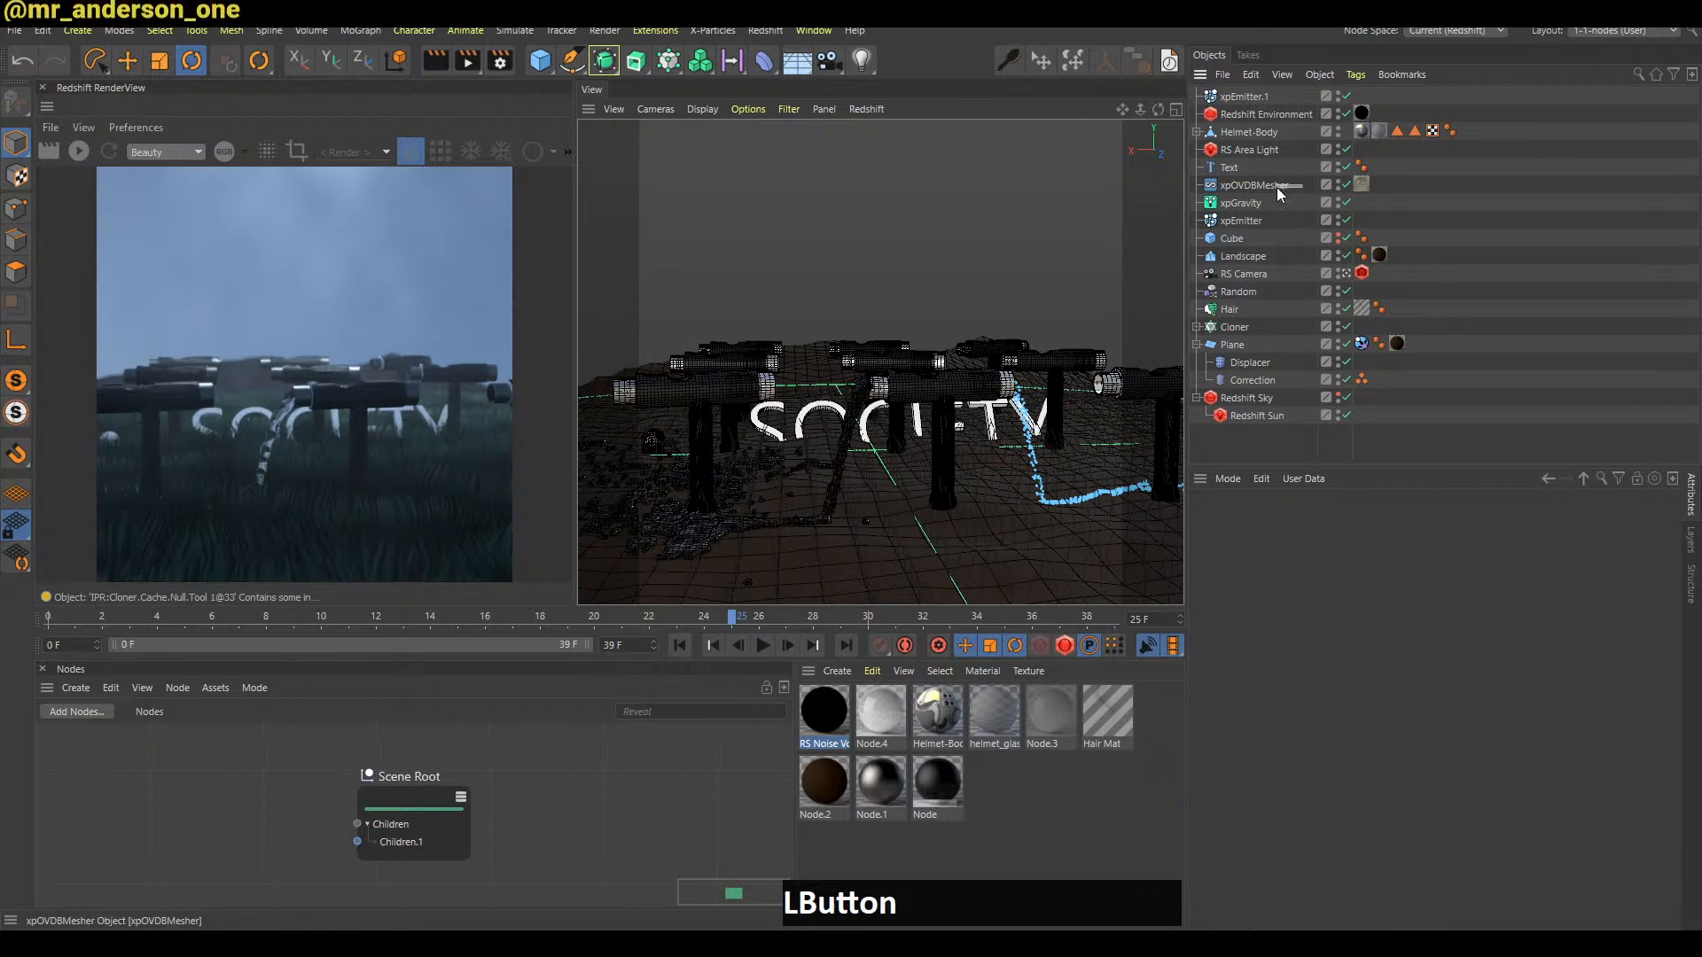
left_click(1208, 523)
left_click(1281, 523)
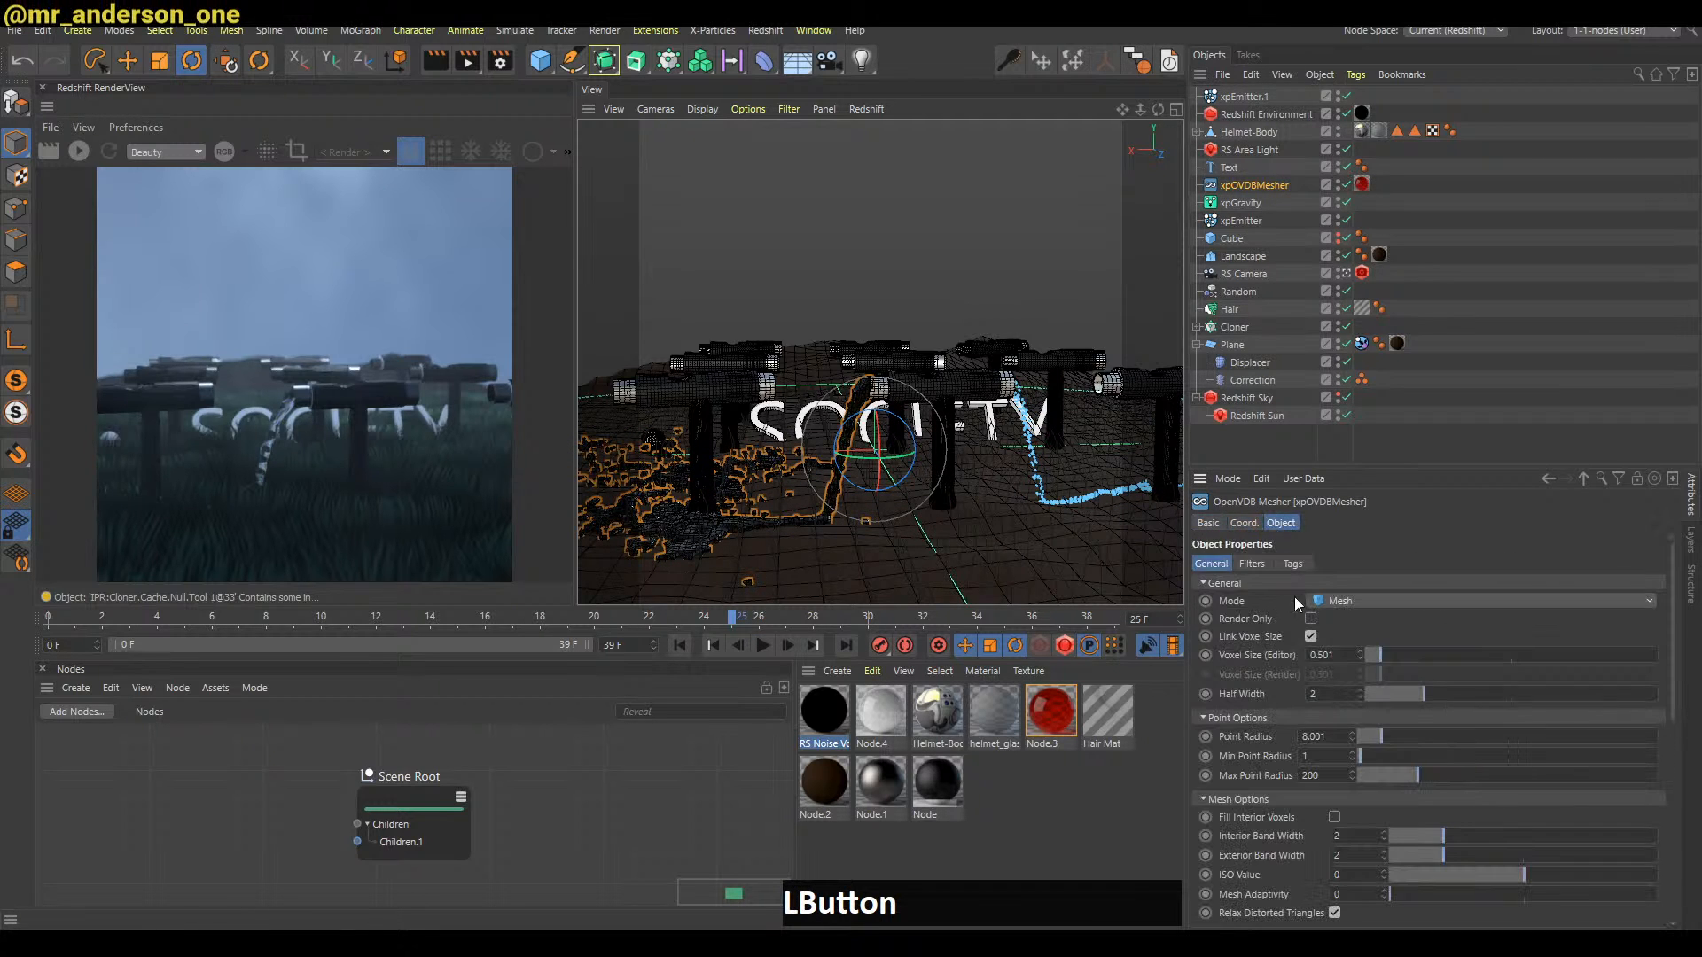
left_click_drag(1432, 479, 1435, 302)
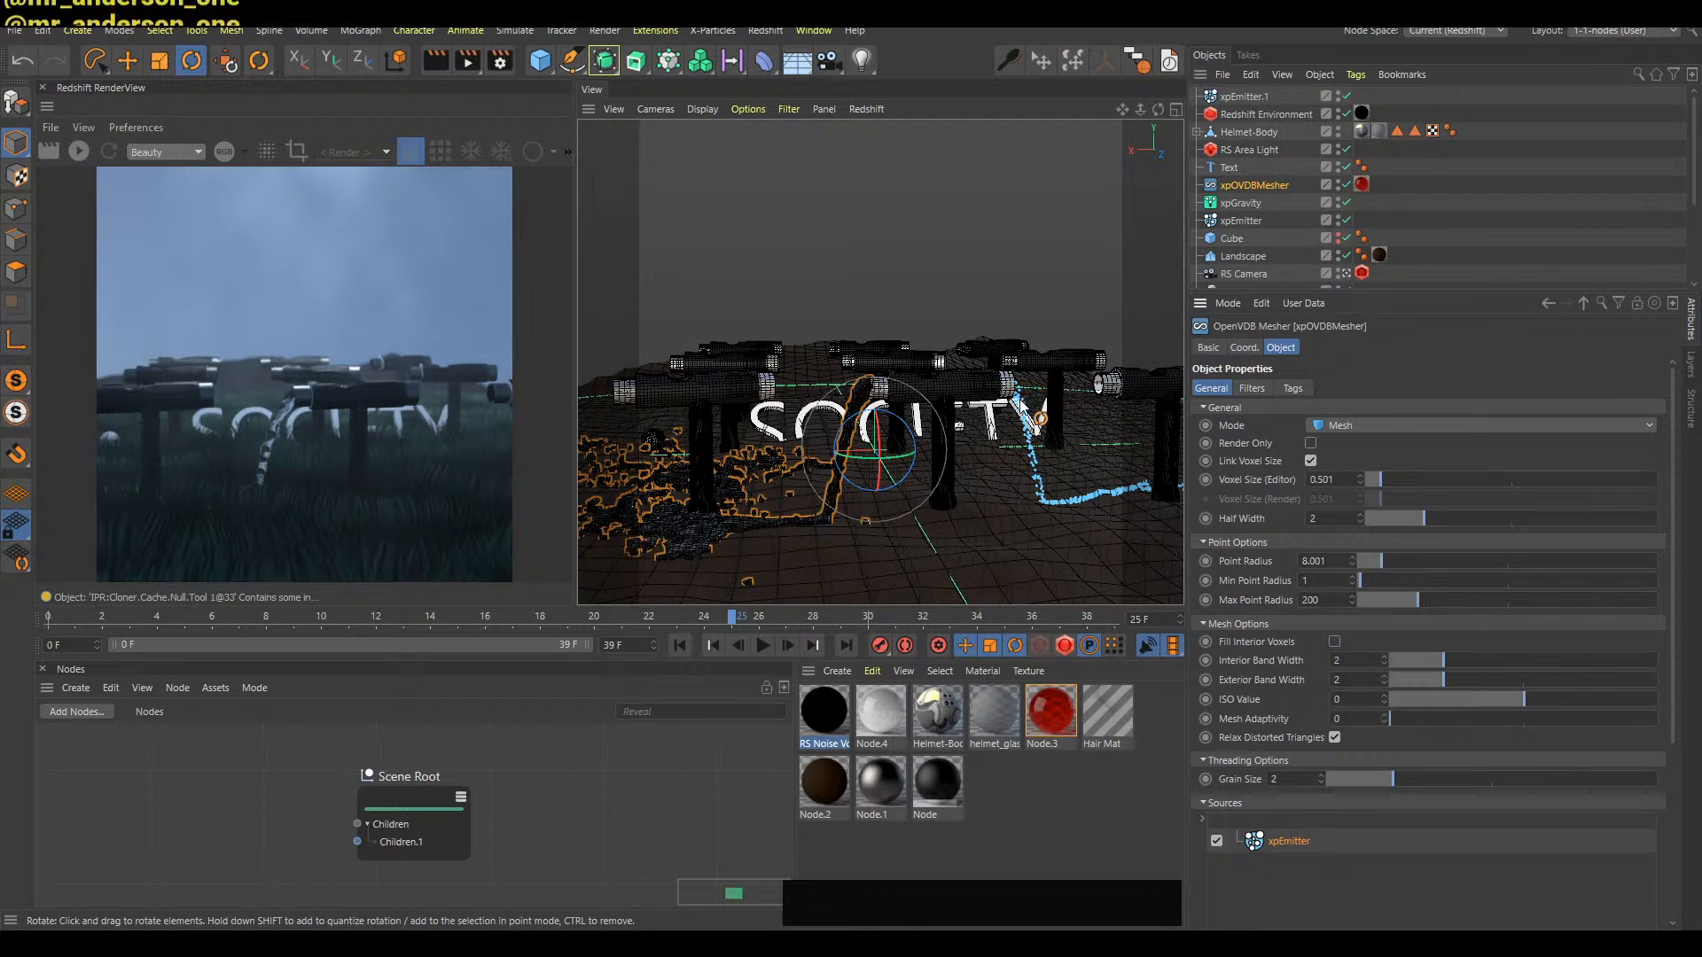
mouse_move(1250, 96)
left_mouse_down()
mouse_move(1295, 310)
mouse_move(1331, 890)
left_mouse_up()
left_click(1466, 232)
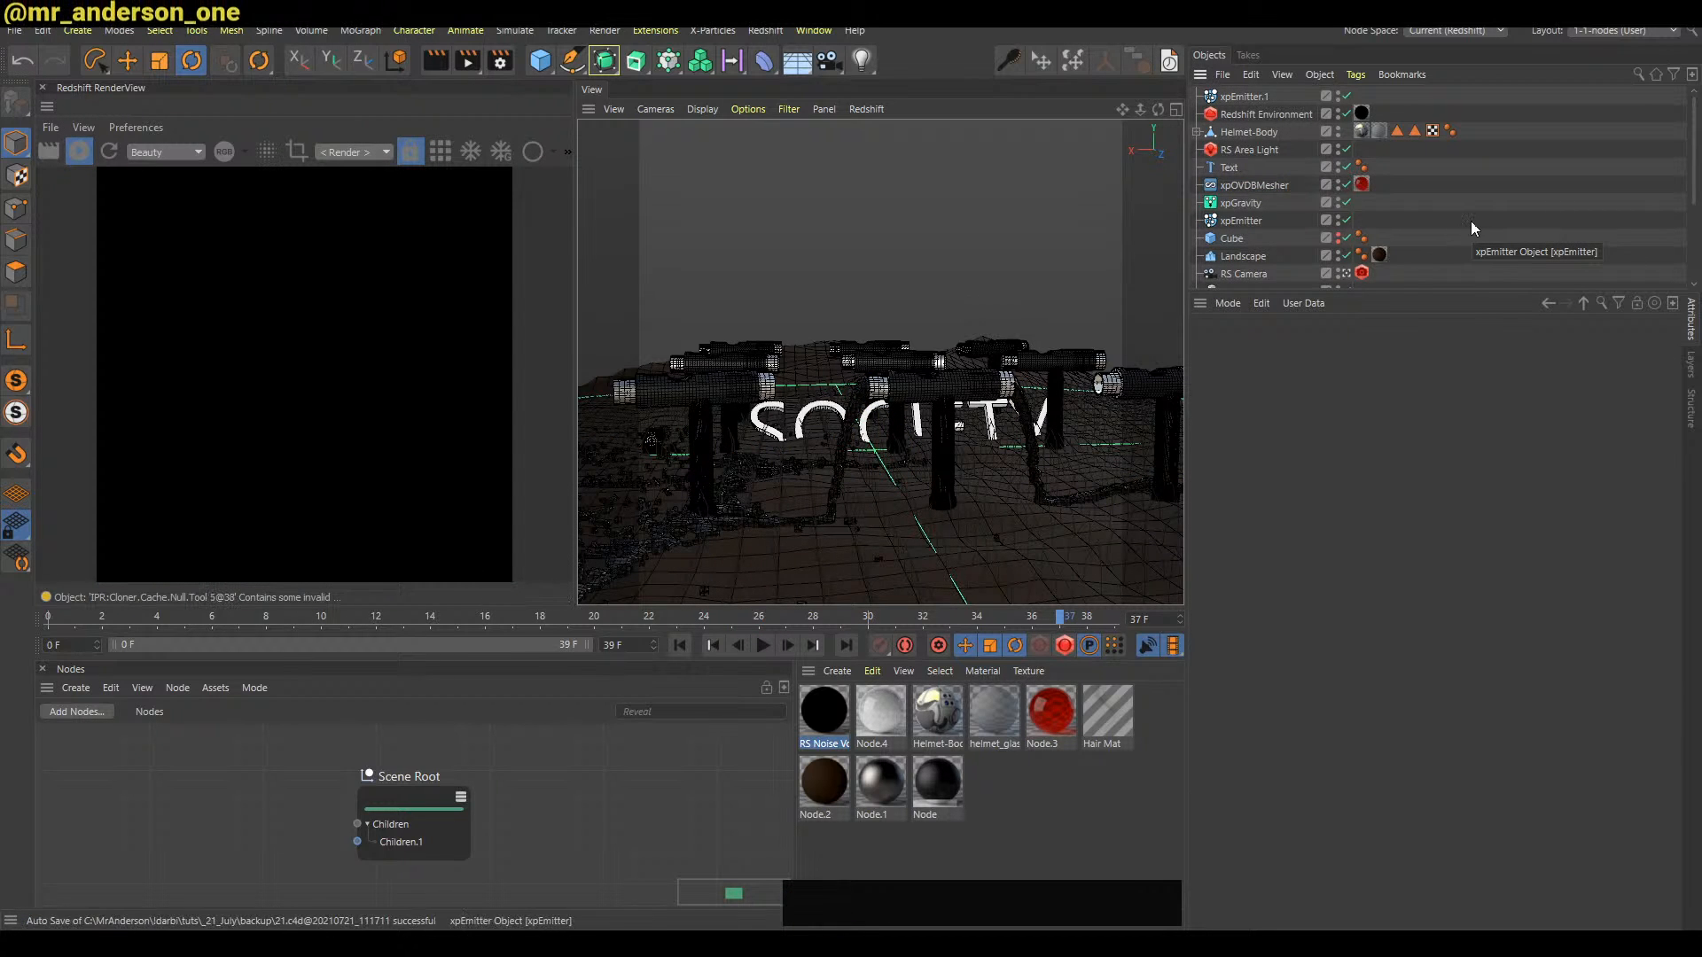
Play the simulation to about frame 25 with the render running and examine xpEmitter.1's emission and initial state settings
key("F8")
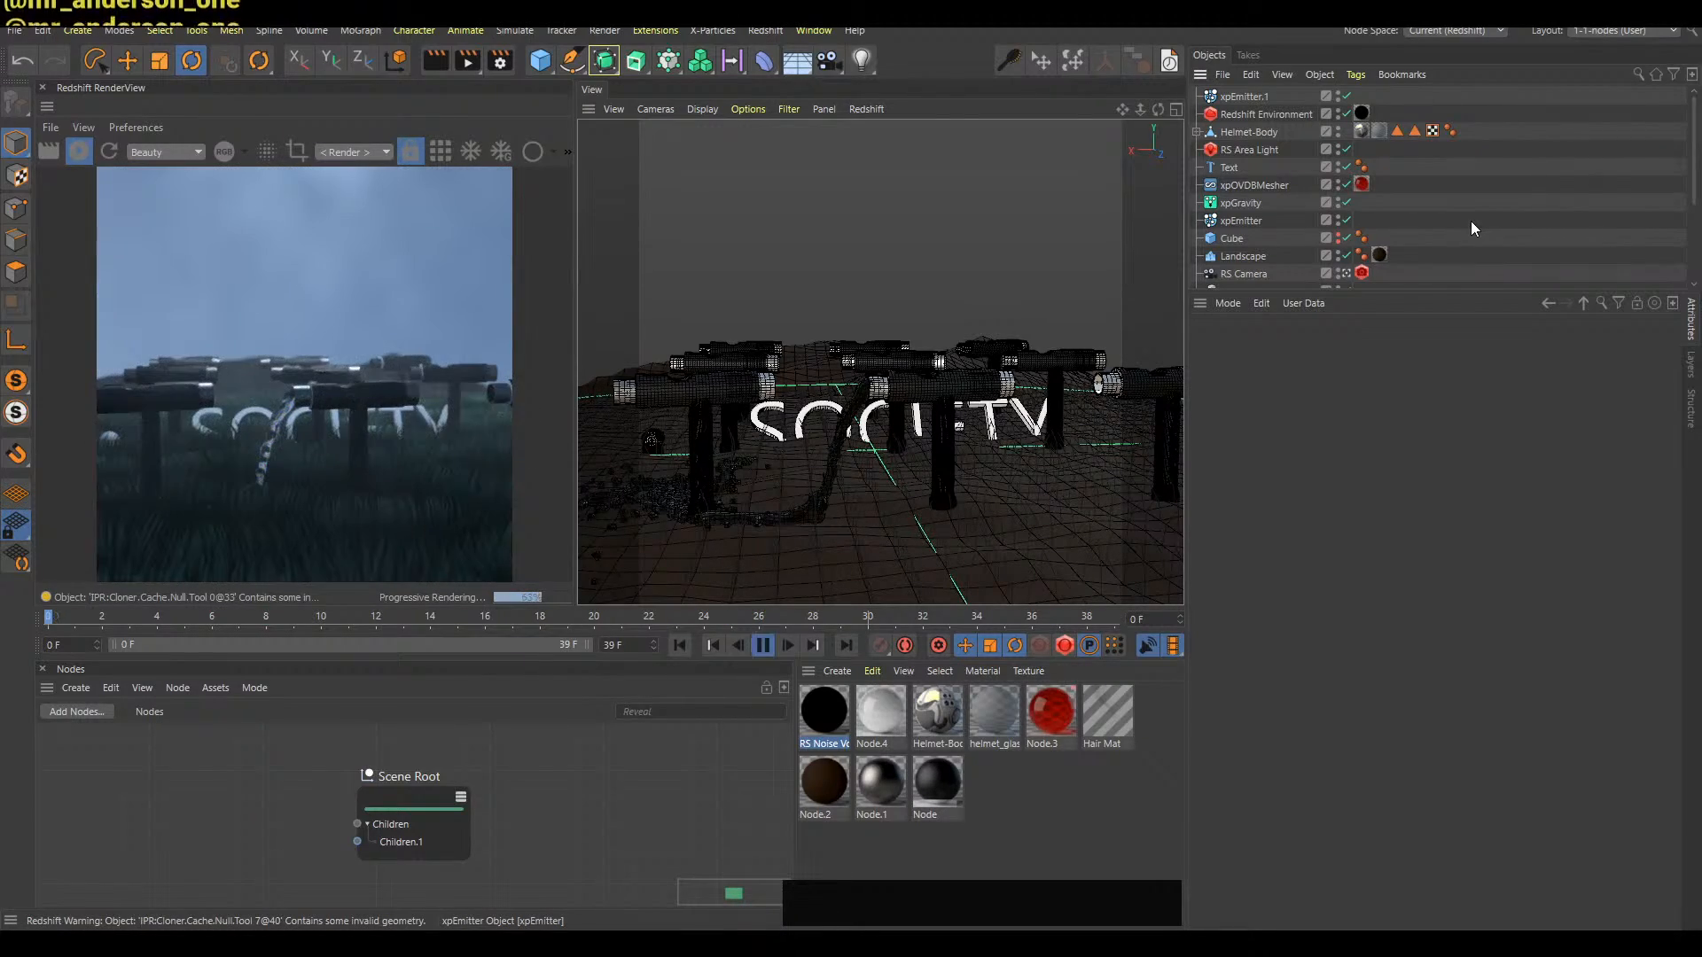
key("g")
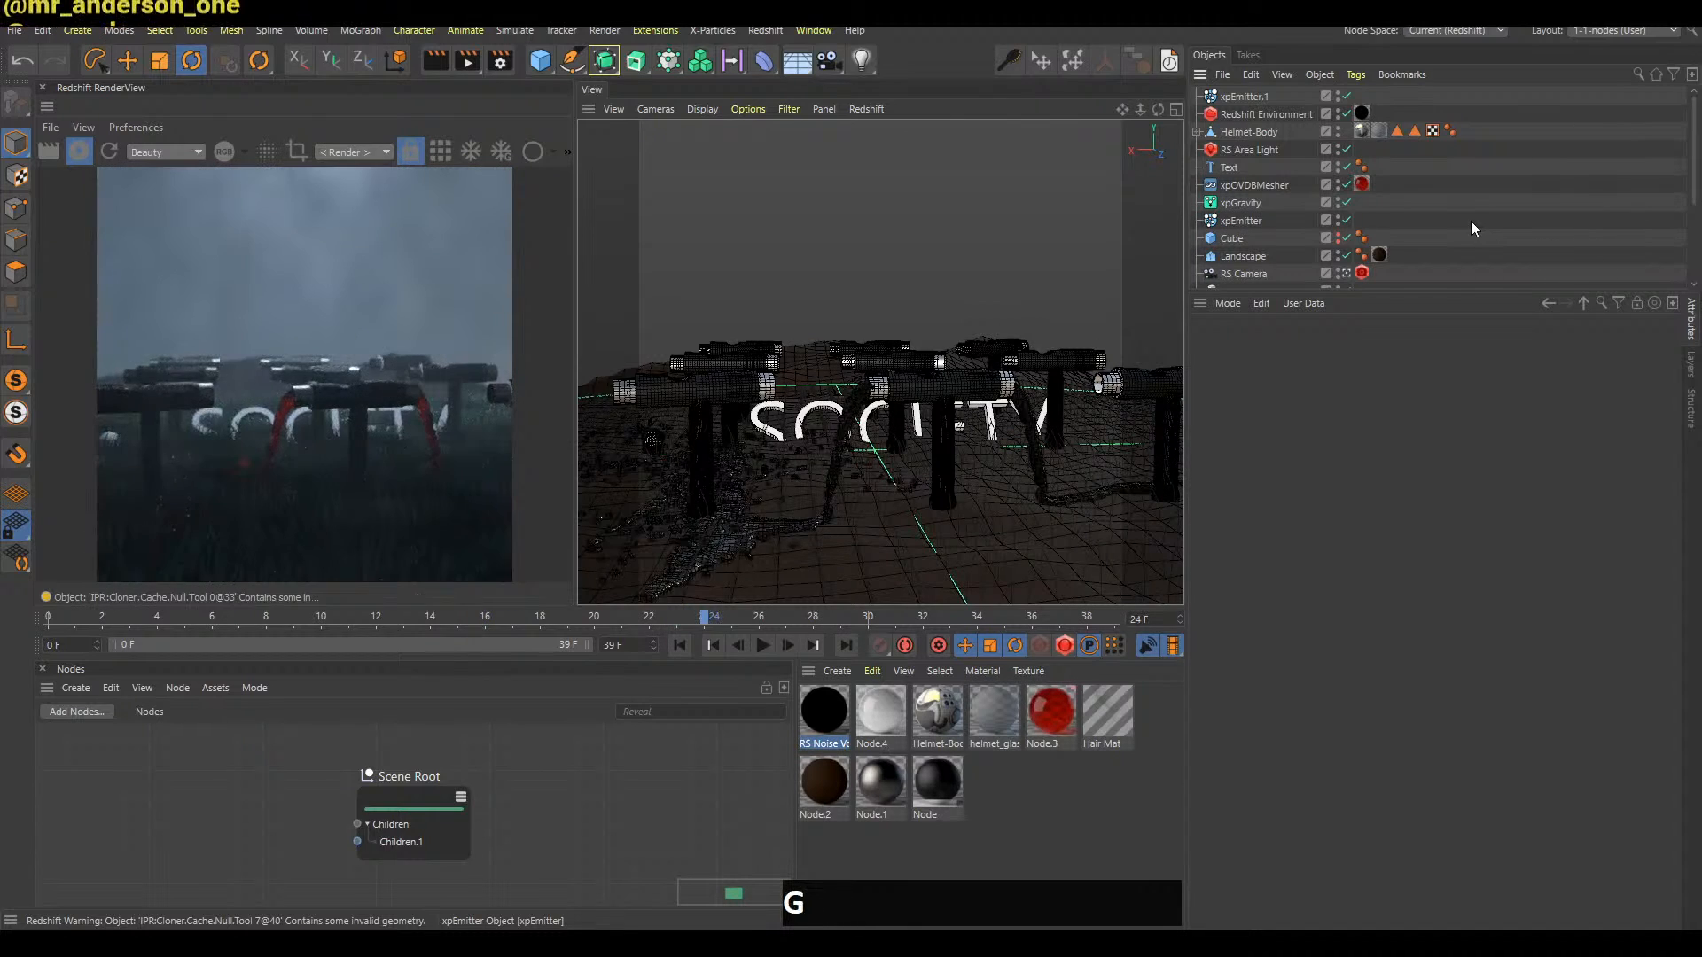
left_click(1255, 96)
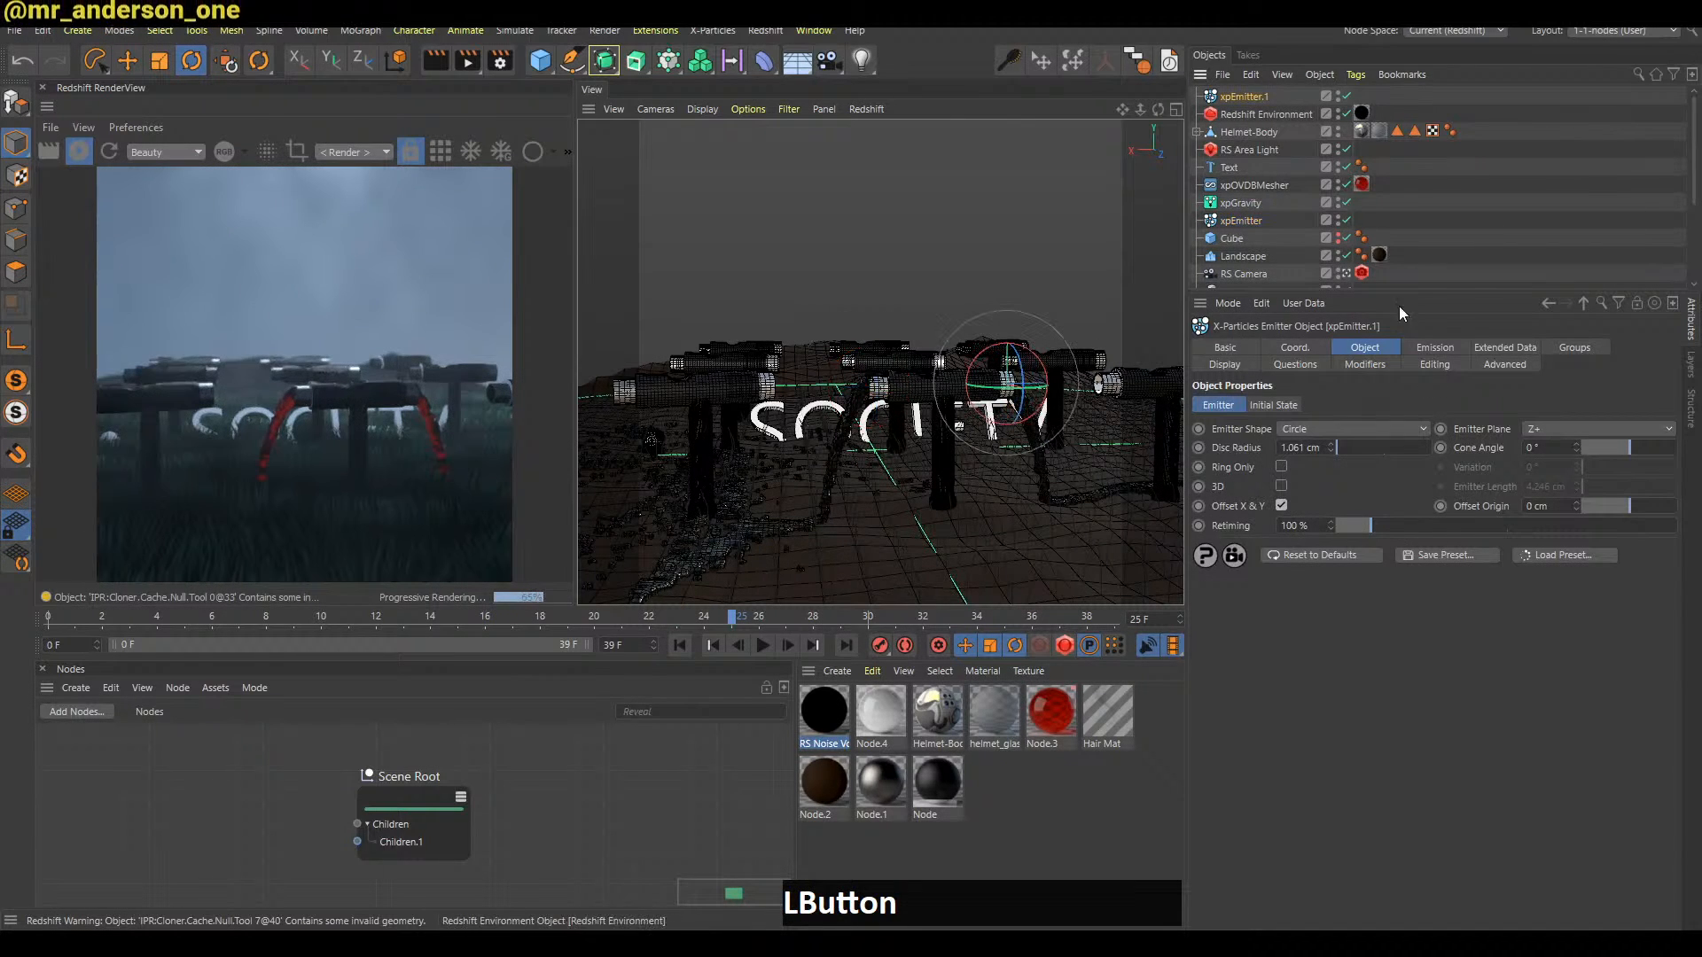
left_click(1430, 349)
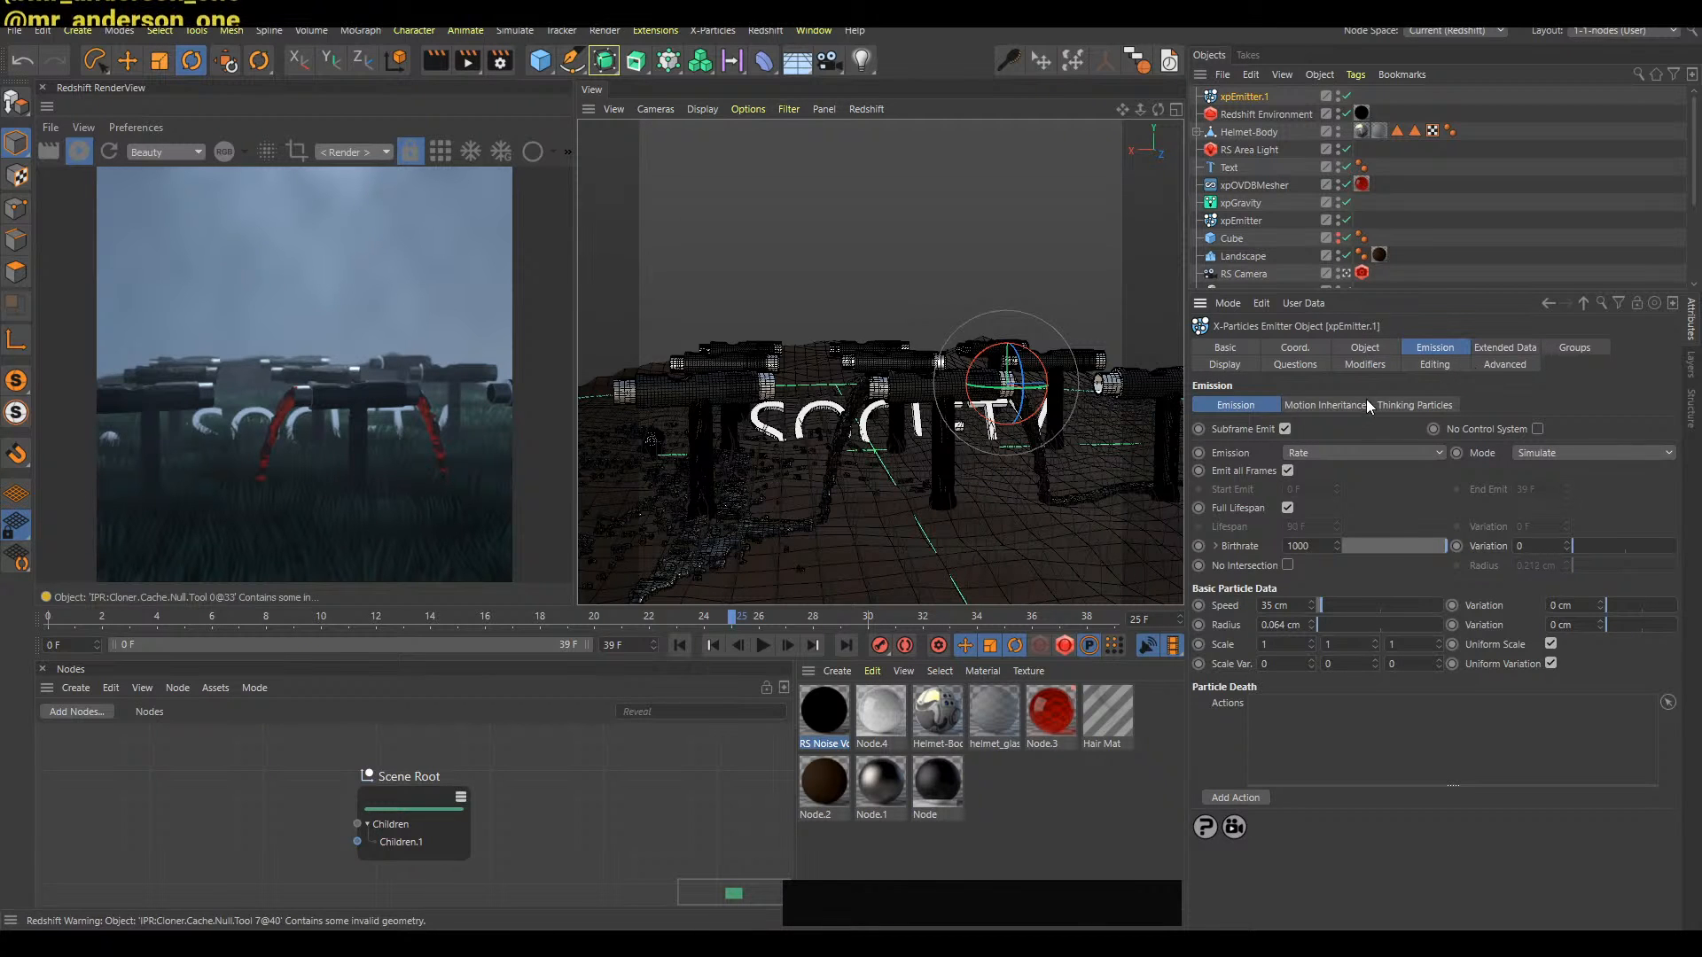
left_click(1368, 349)
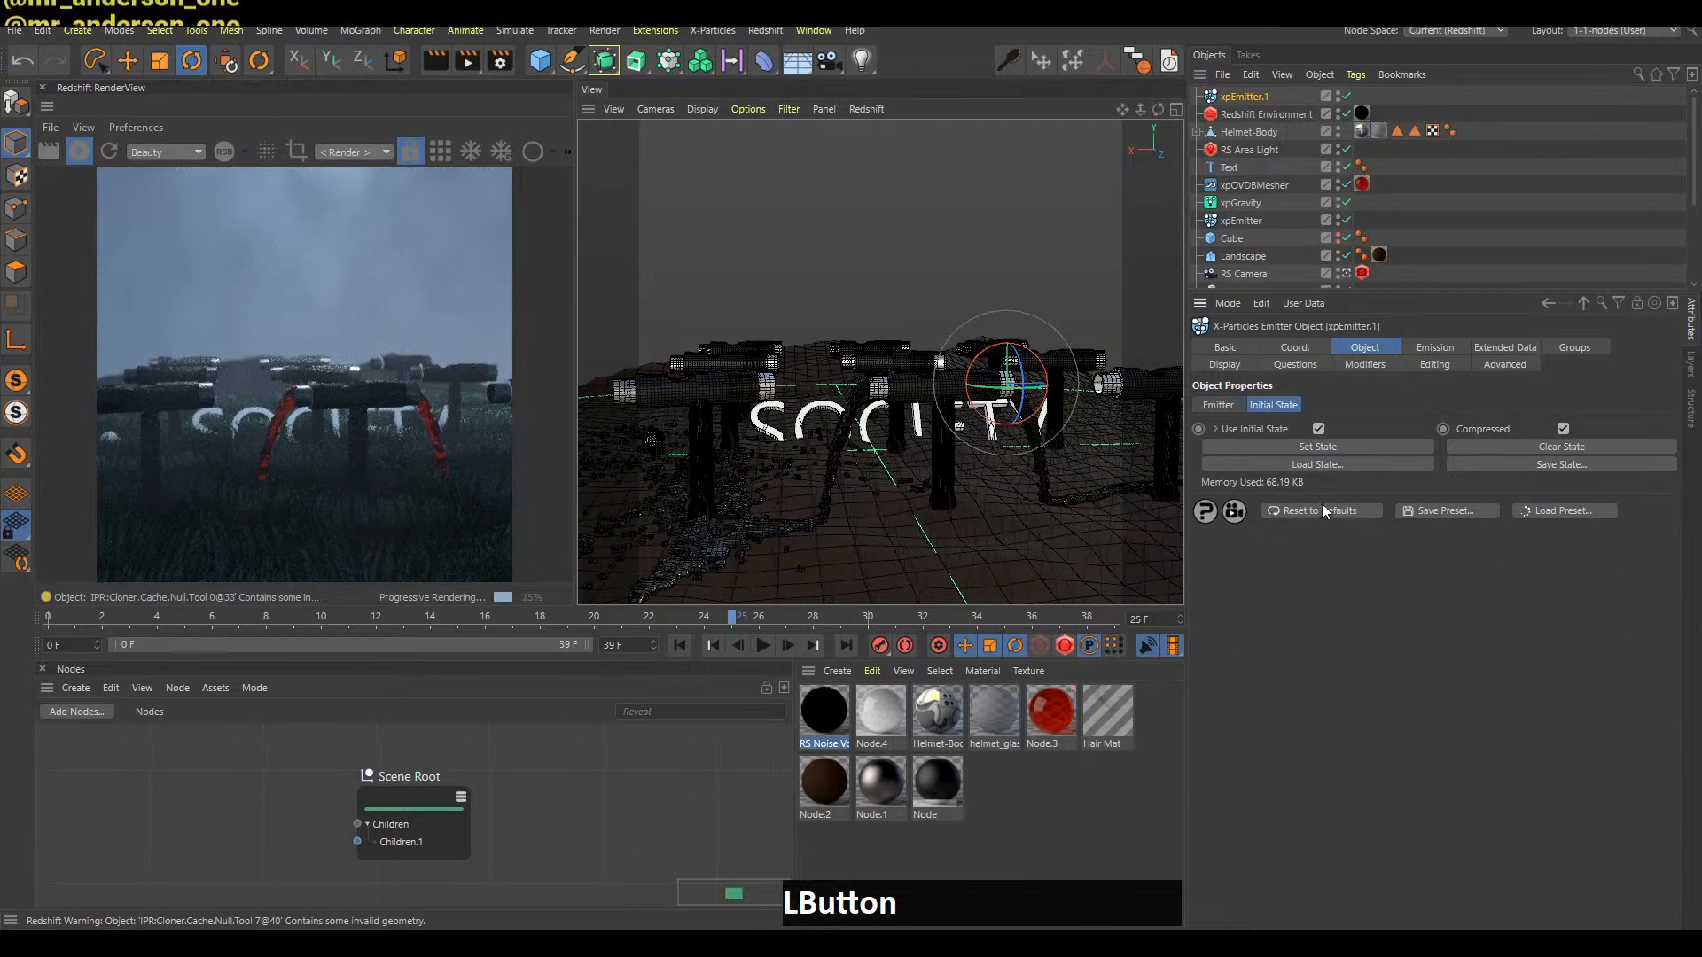
left_click(1466, 254)
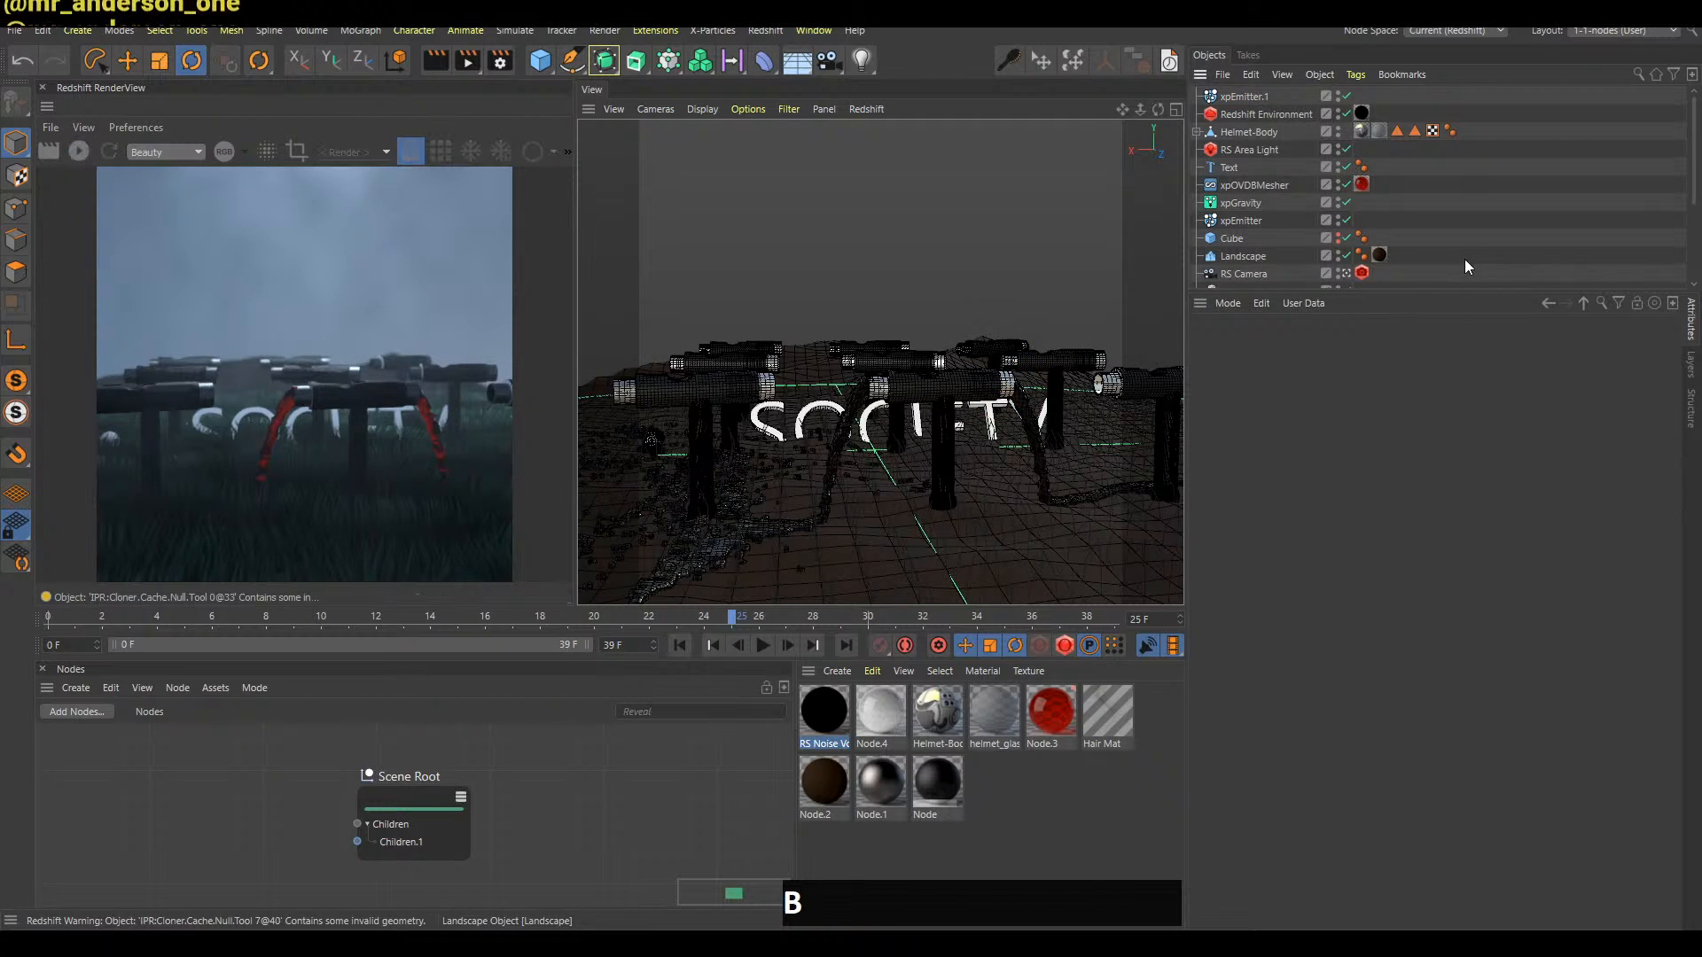
Replay the simulation, stop at frame 38, enlarge the object list and save the scene
key("F8")
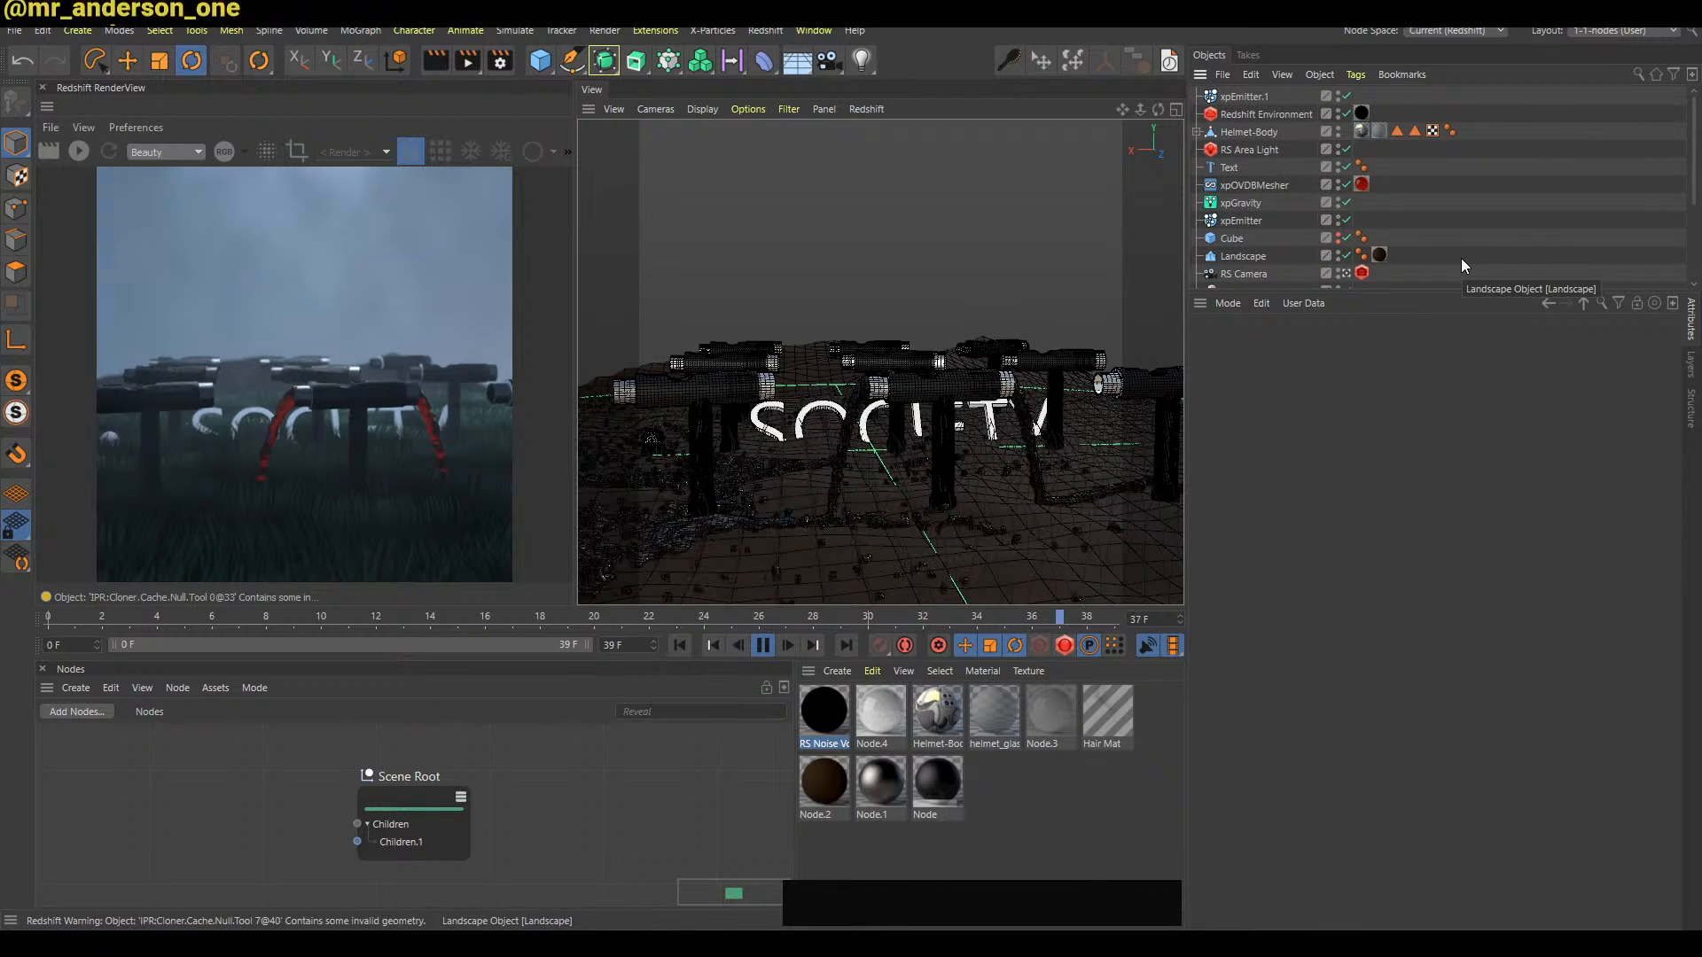
key("F8")
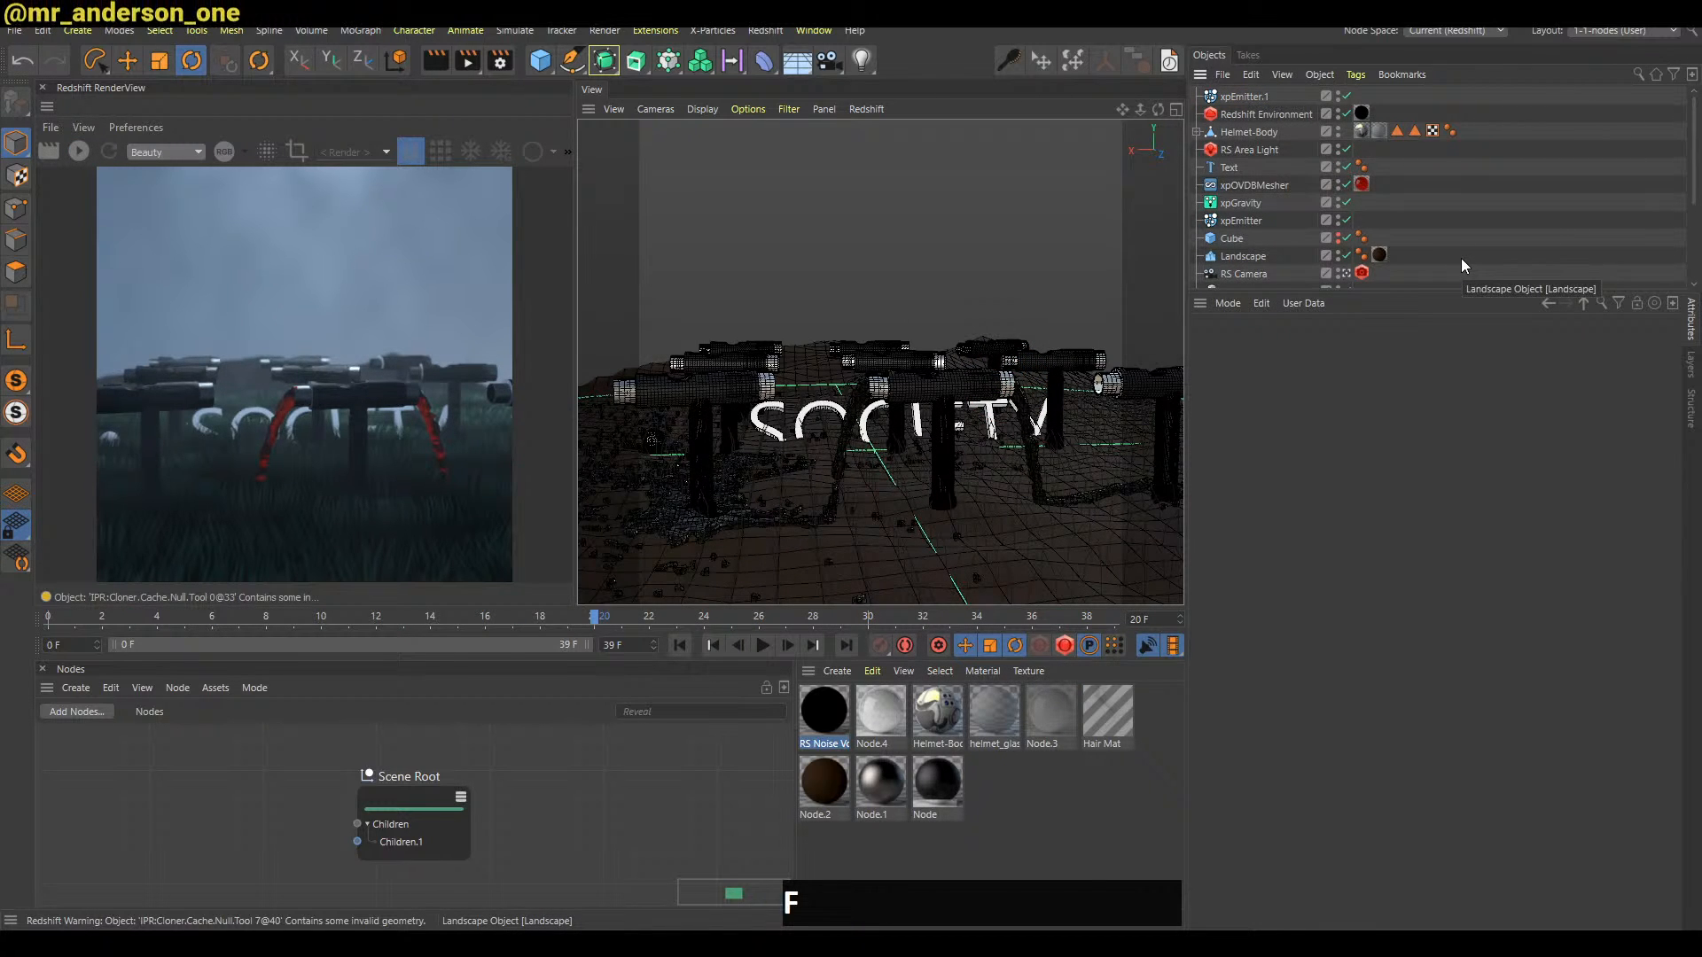
key("F8")
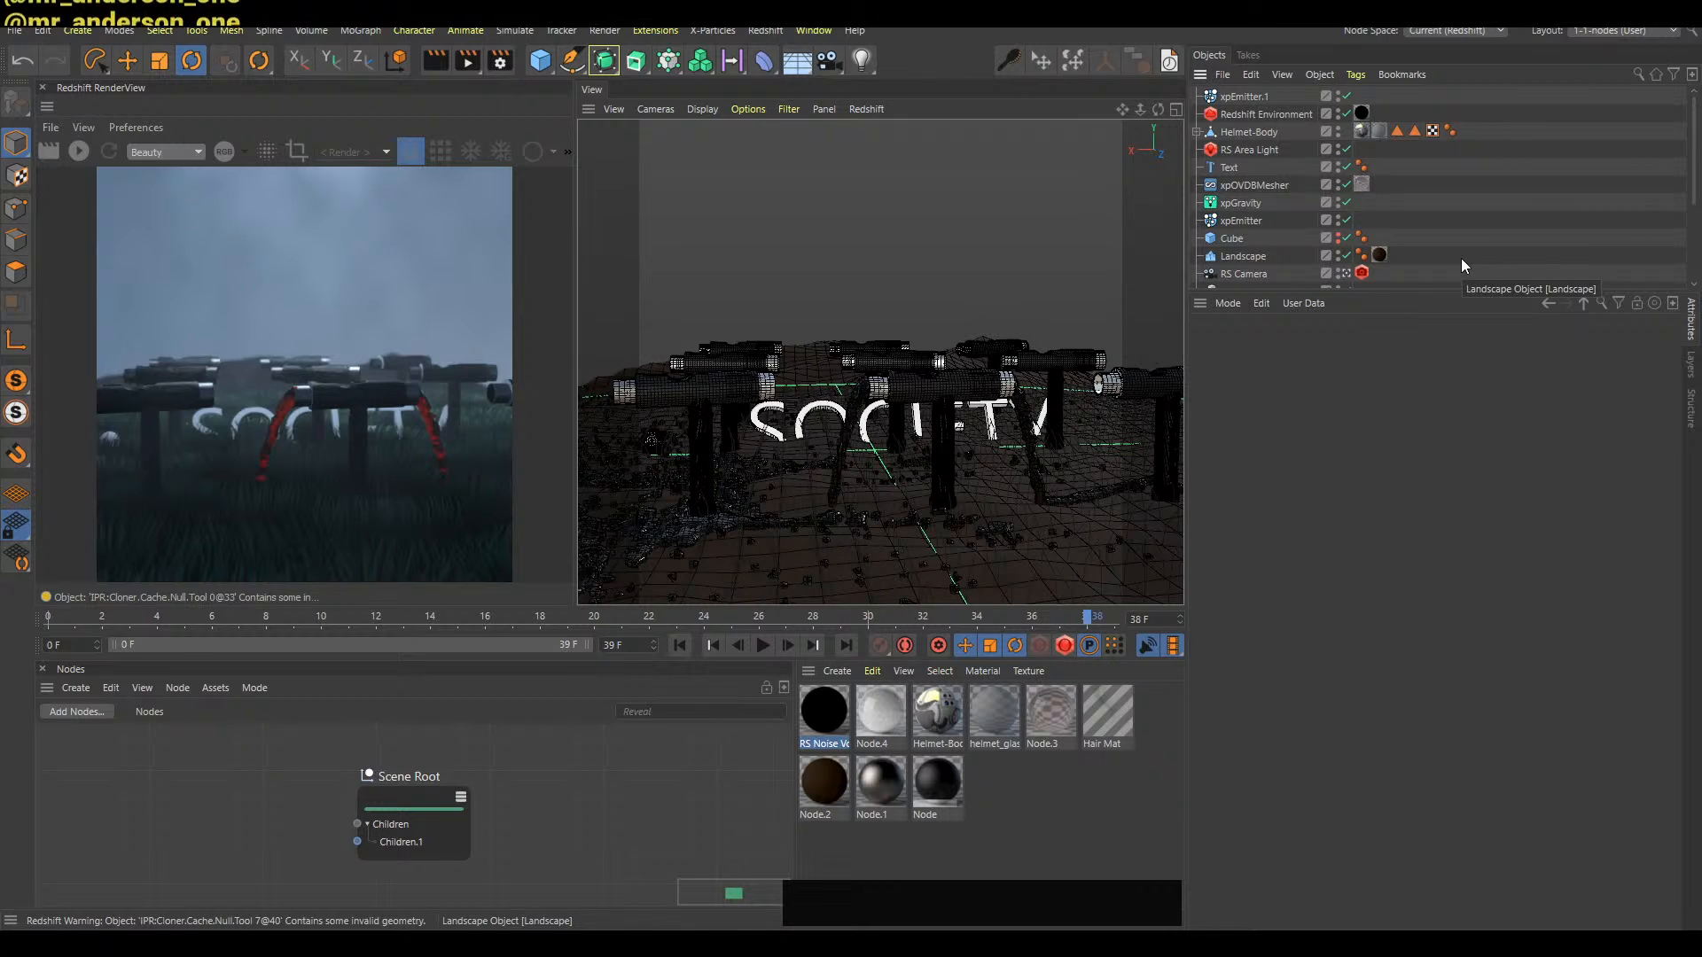
left_click_drag(1383, 291, 1396, 491)
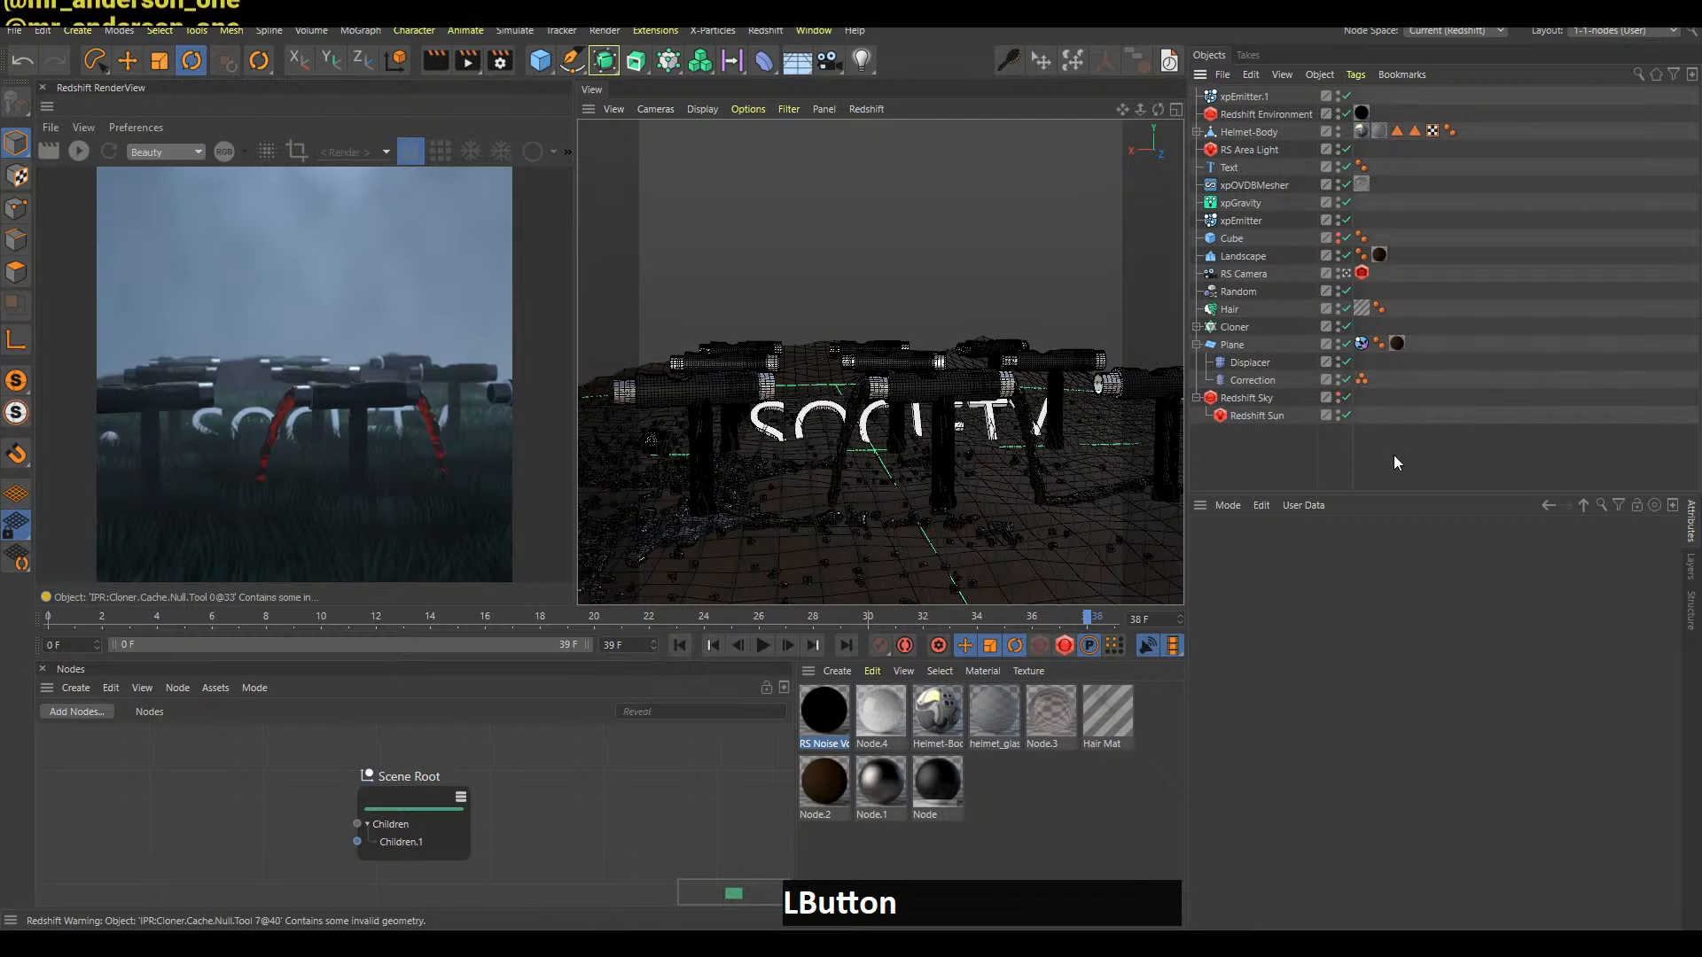
key("ctrl+s")
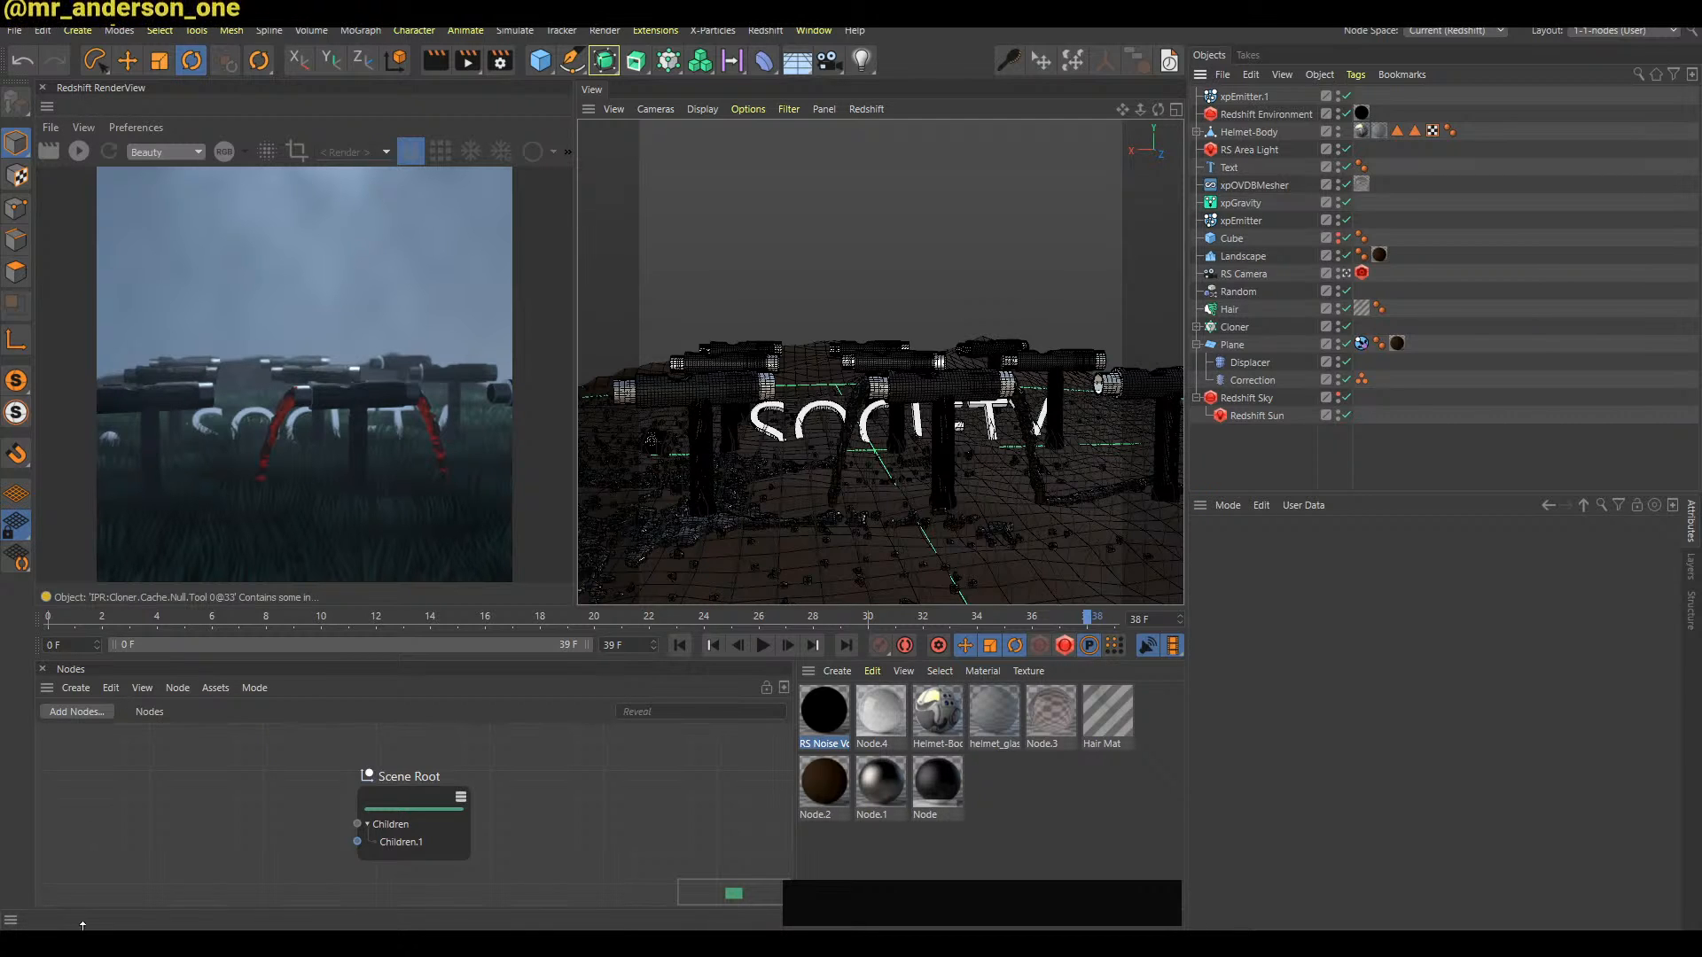
Switch to the YouTube live chat window and post the channel's social media handle
mouse_move(82, 927)
left_click(220, 858)
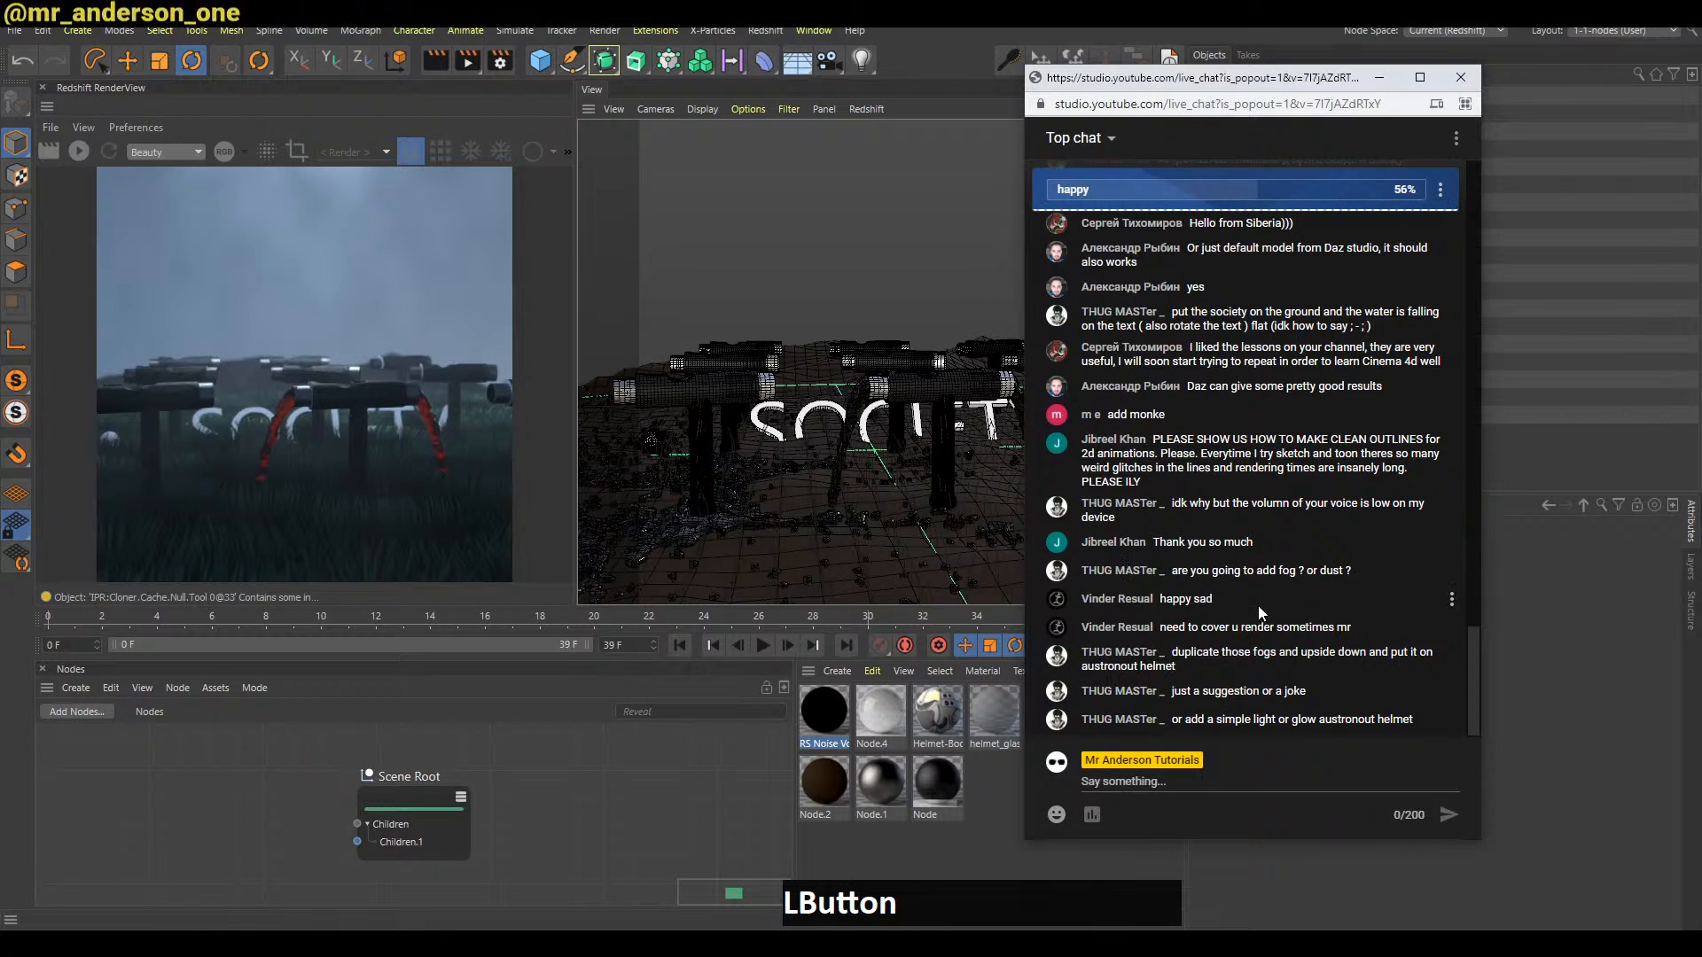
left_click(1223, 784)
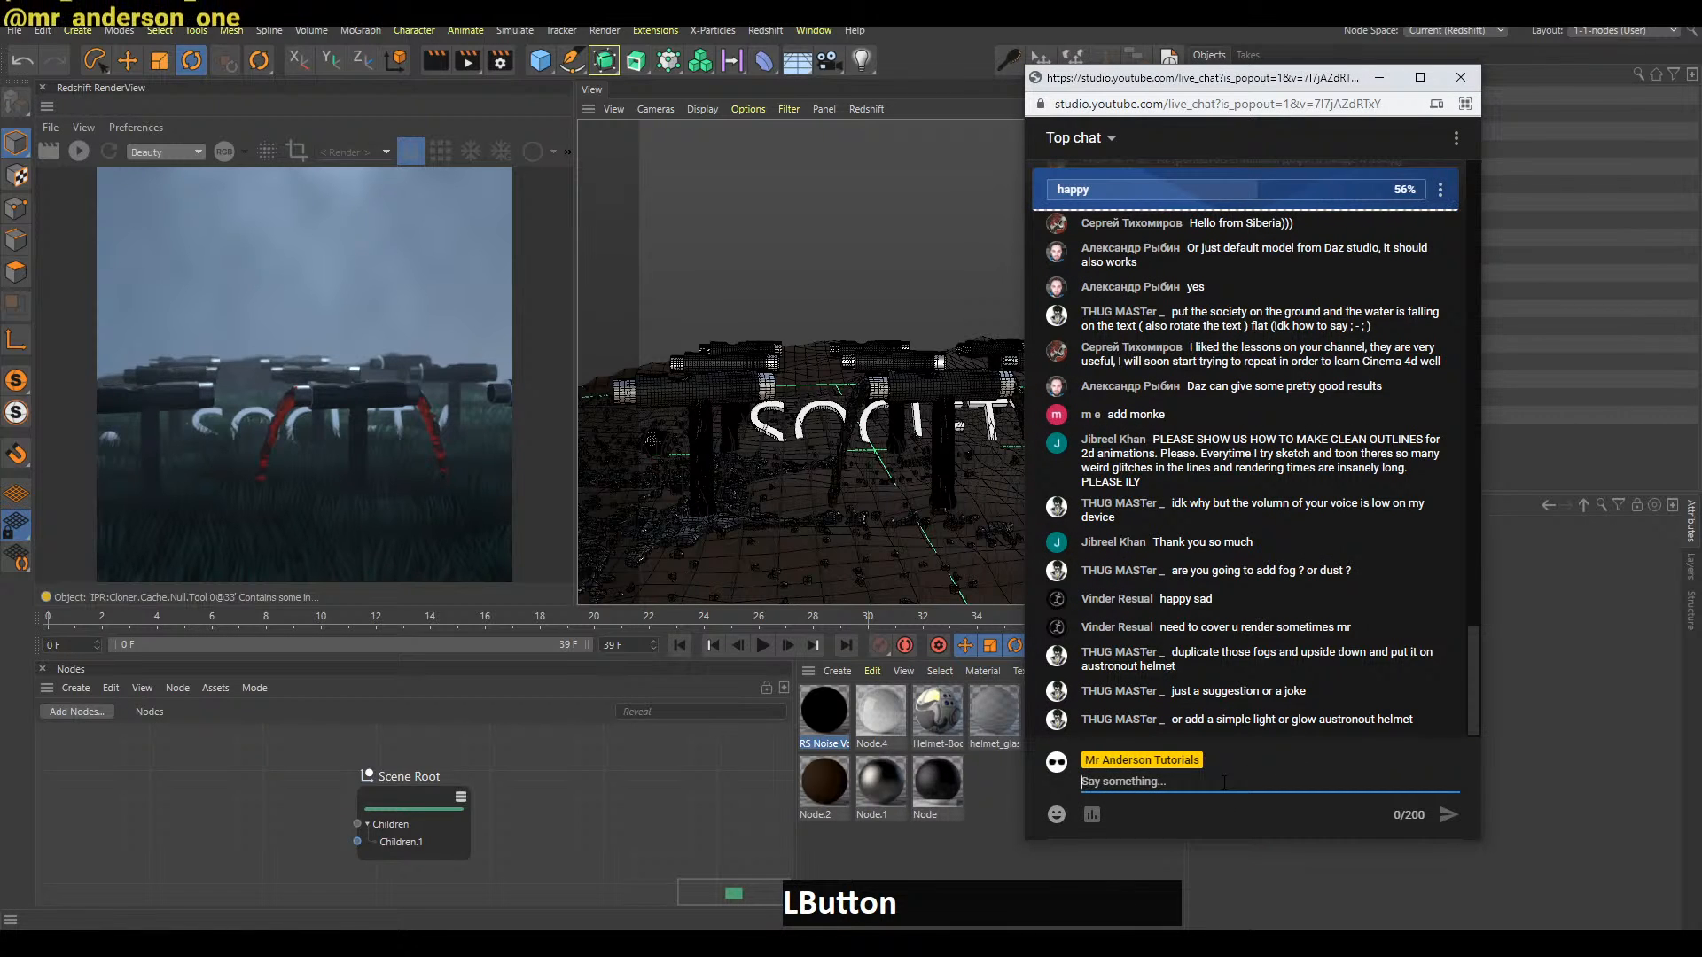
type("@")
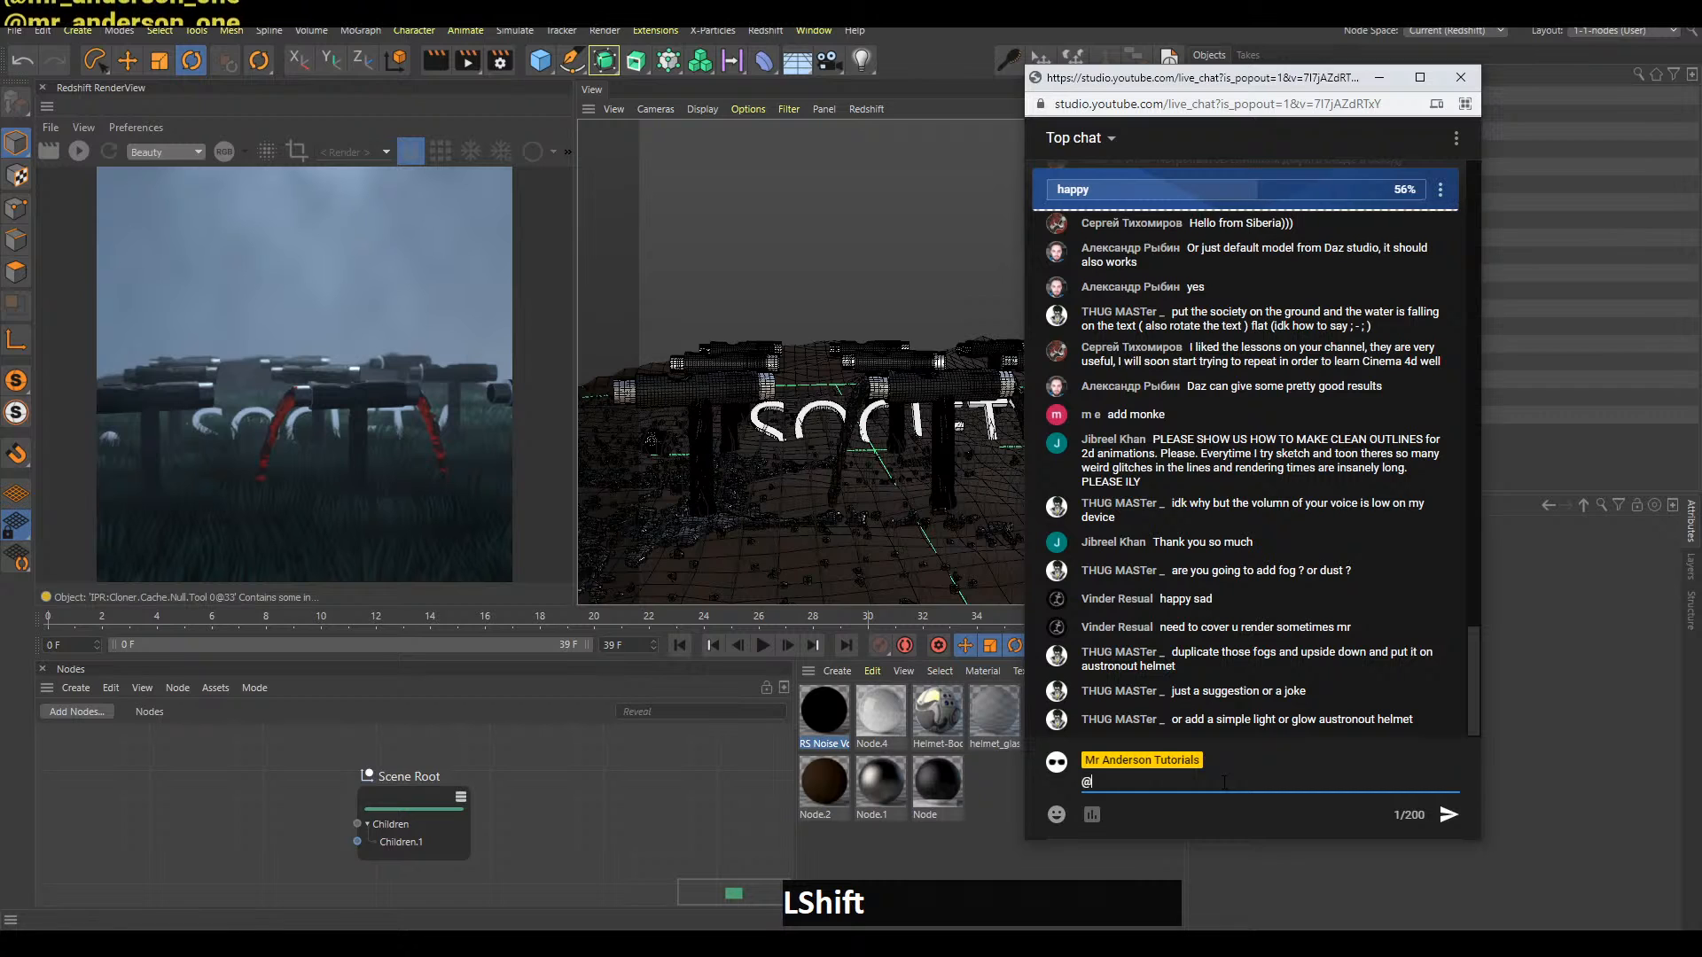
type("mr_anderson_one")
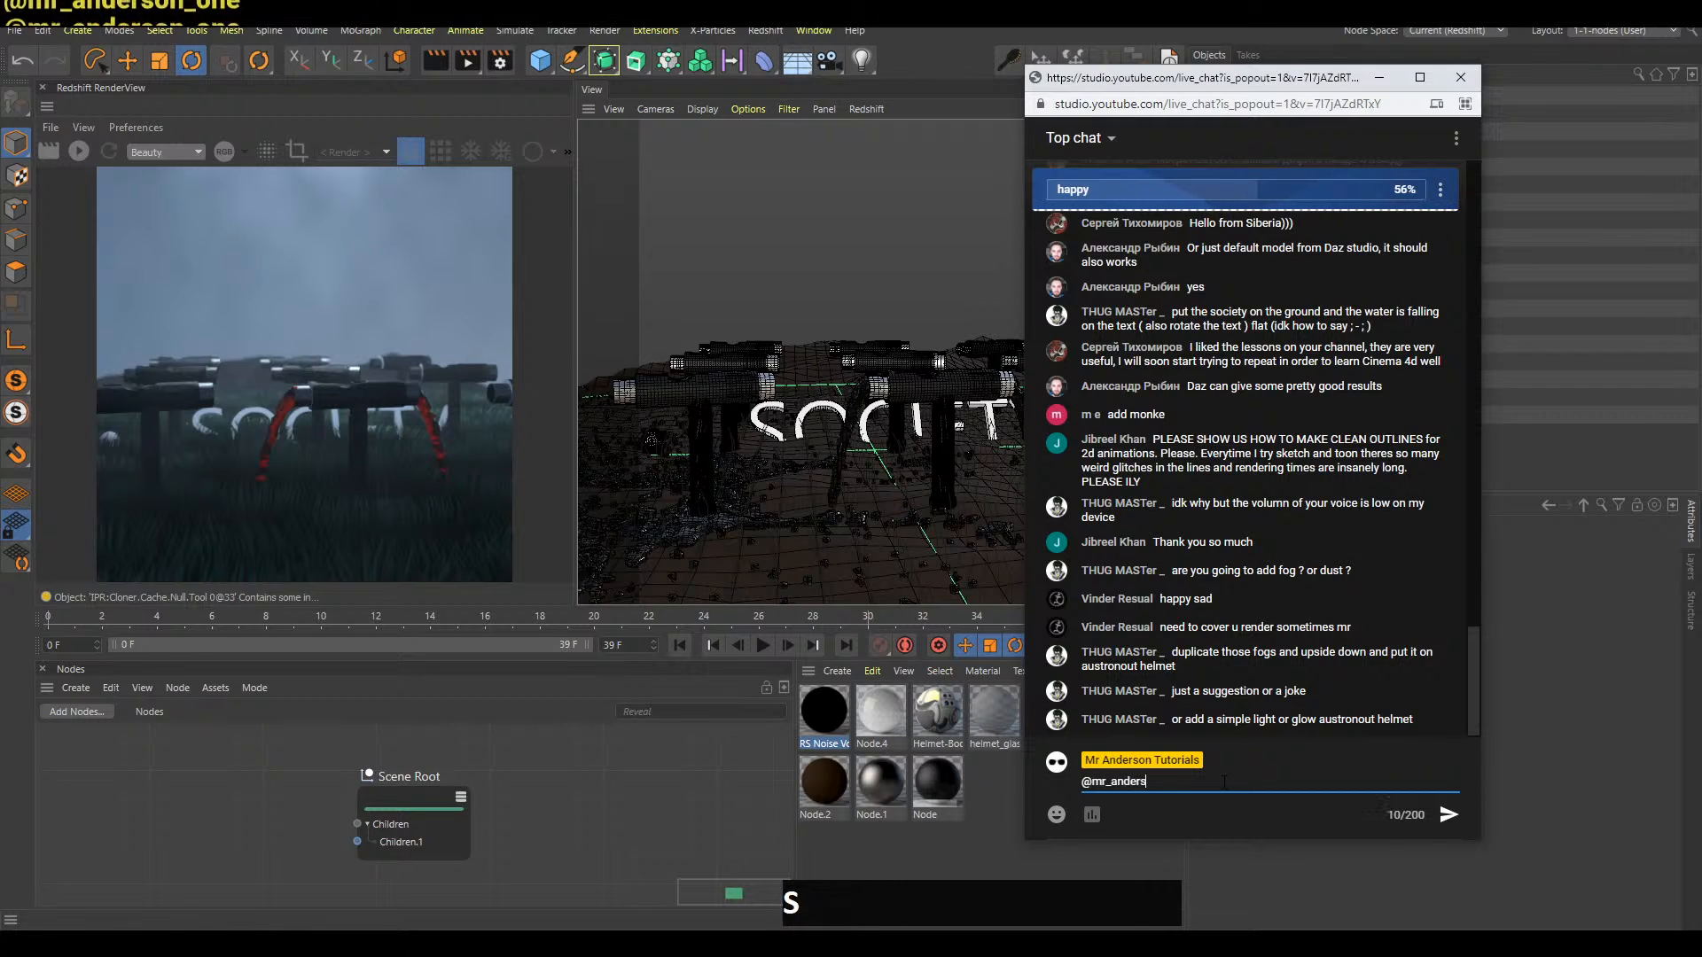
key("Return")
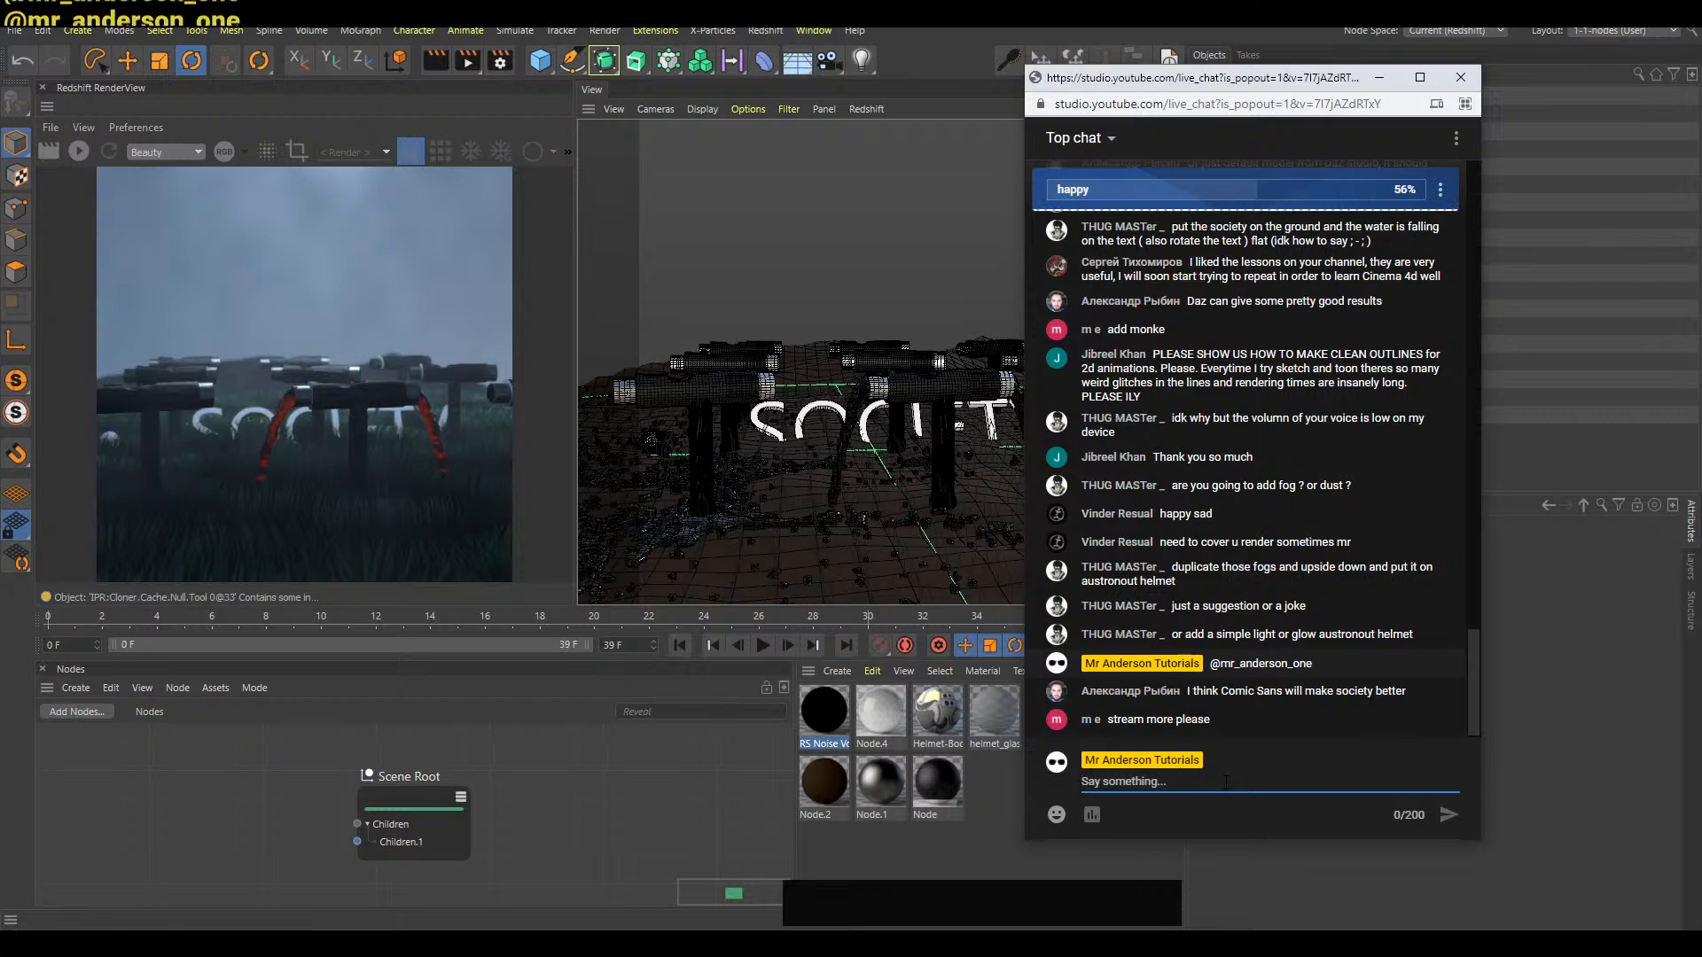
Change the SOCIETY text's font to Comic Sans MS and restart the preview render
left_click(1586, 222)
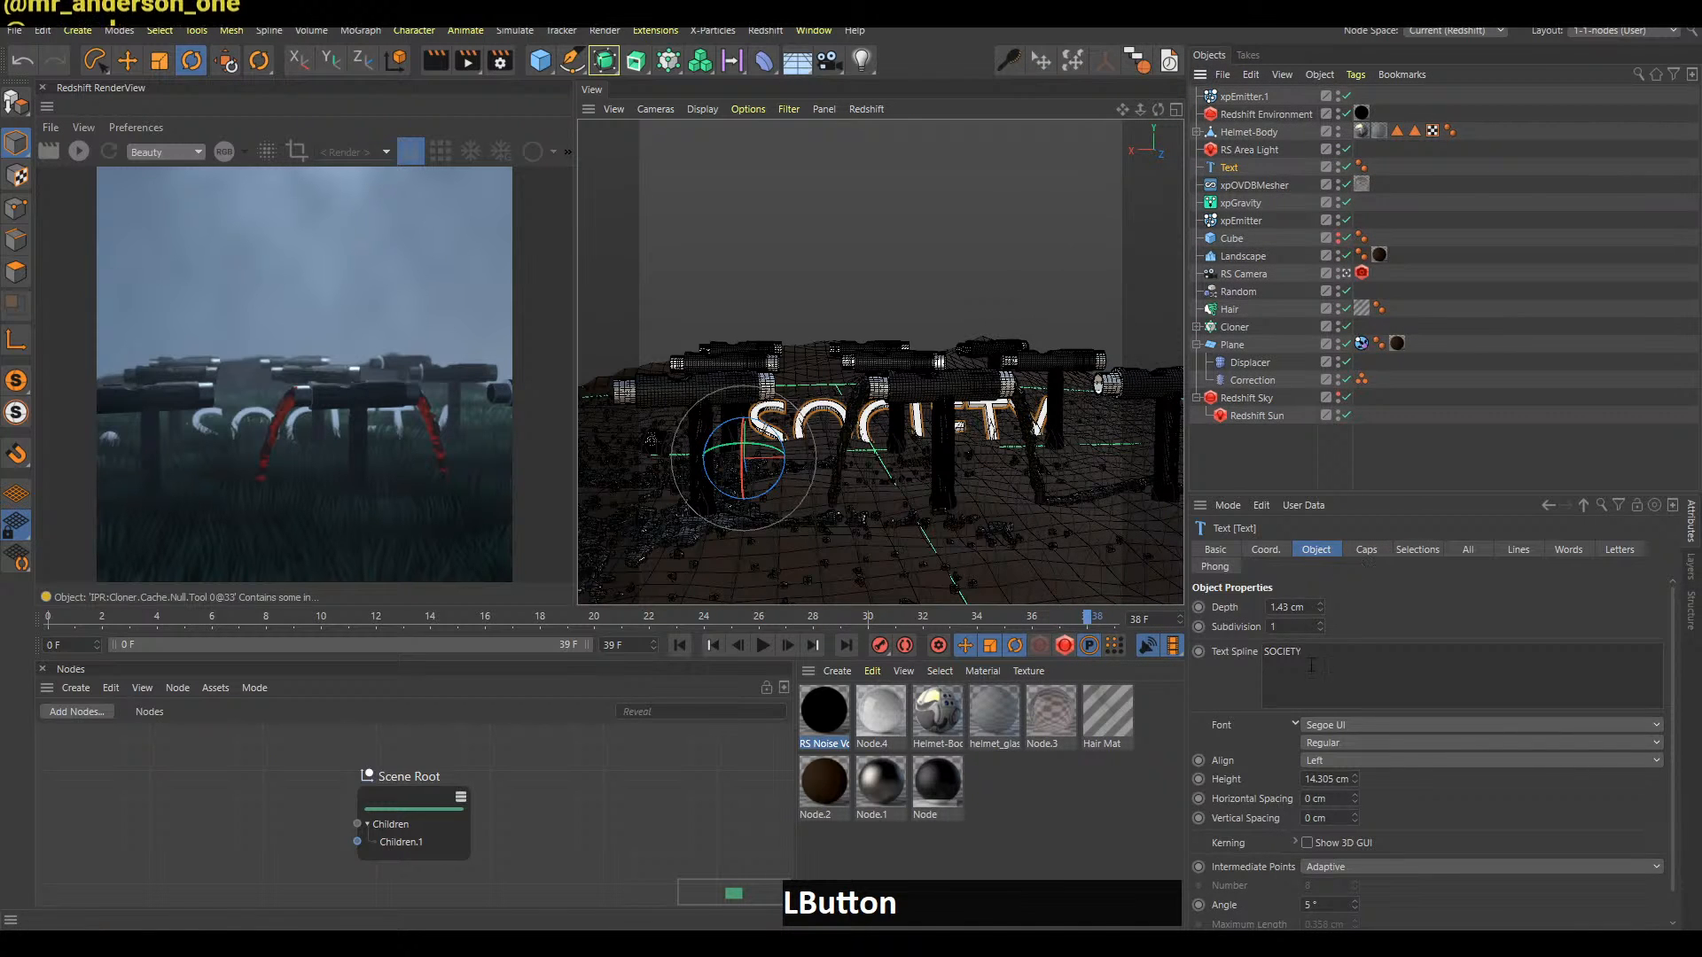
left_click(1327, 725)
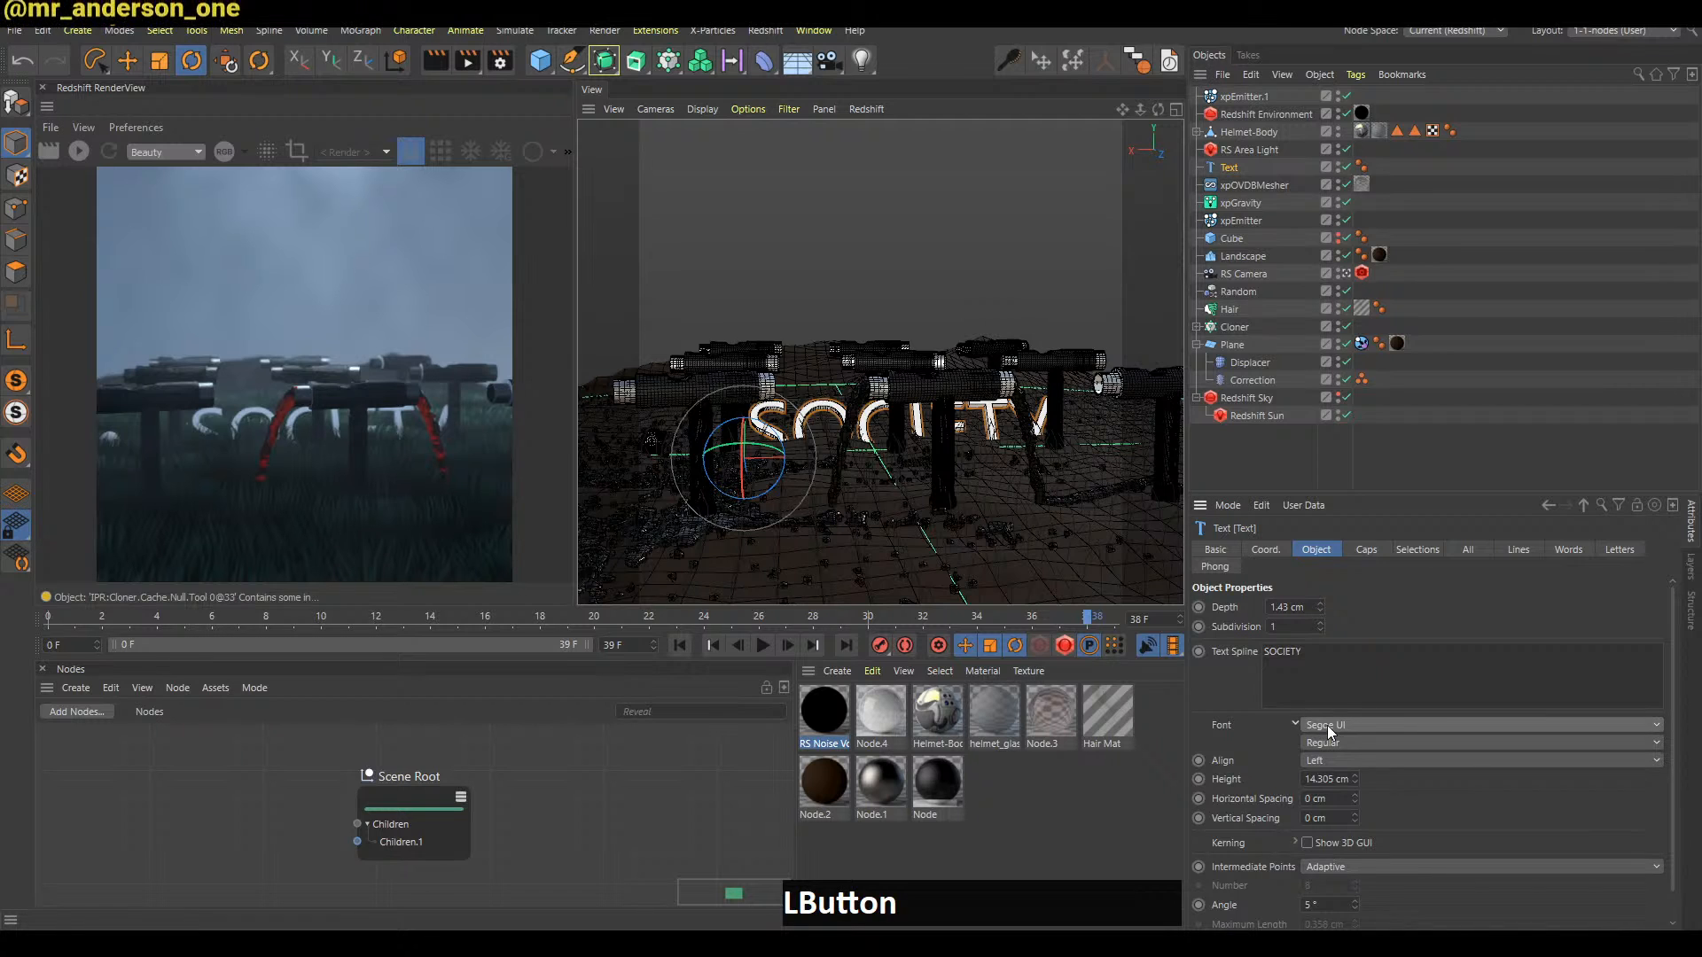
scroll(1370, 400, "up", 10)
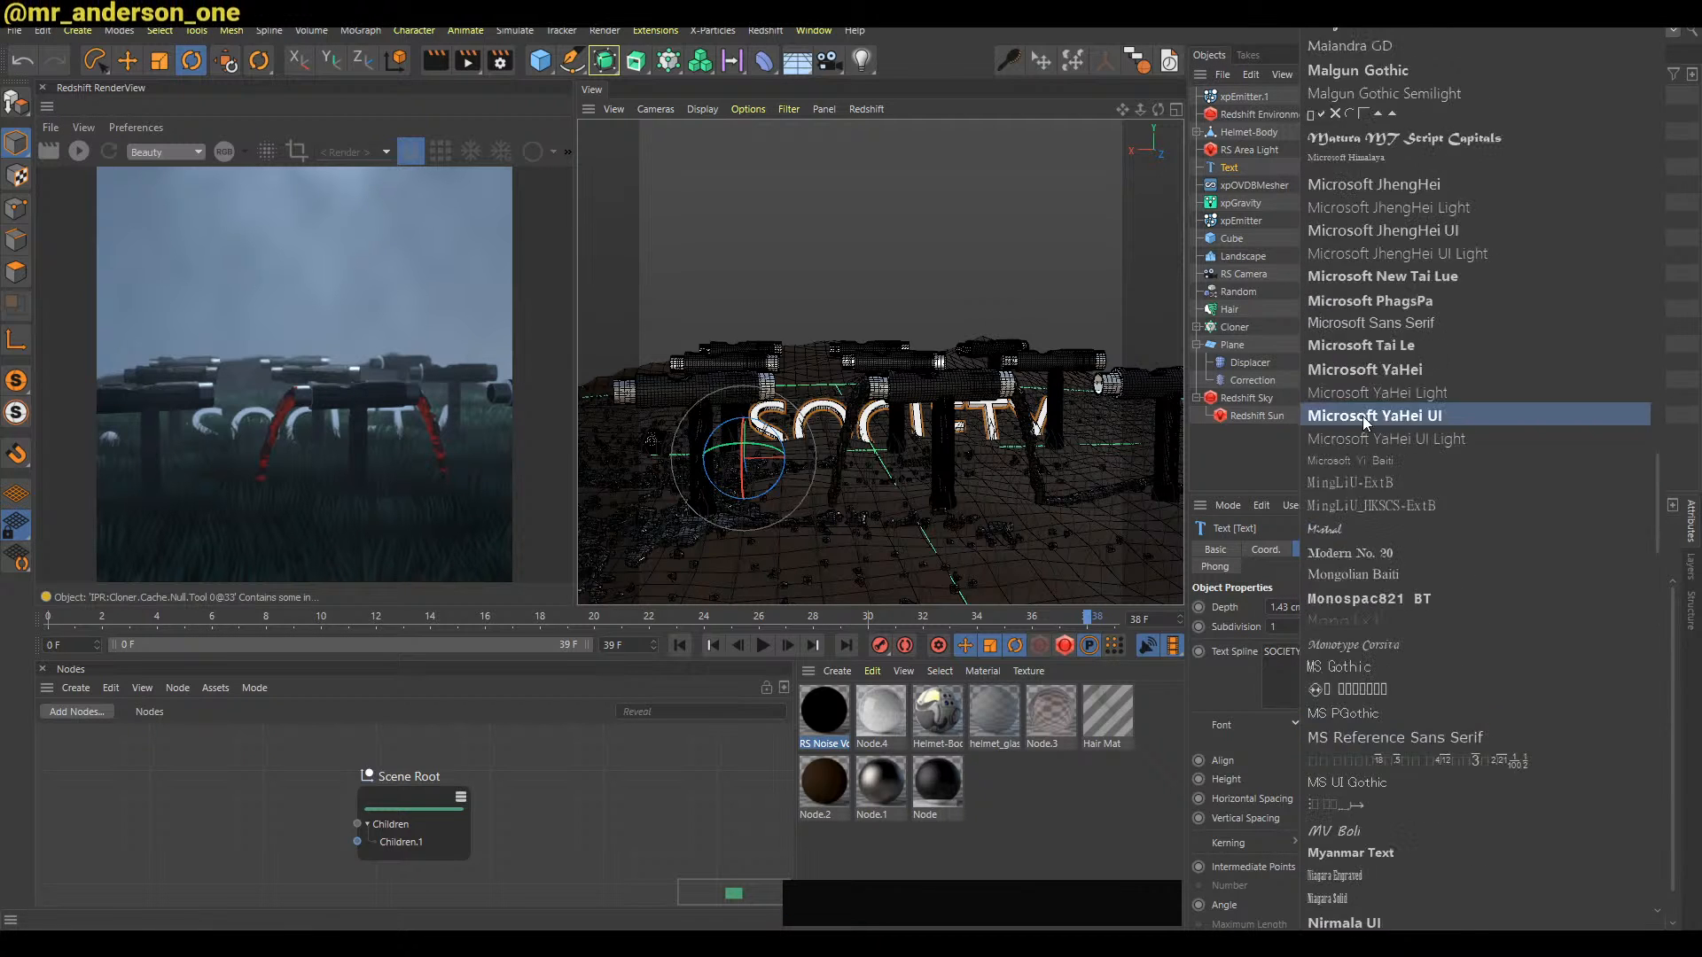
scroll(1365, 418, "up", 10)
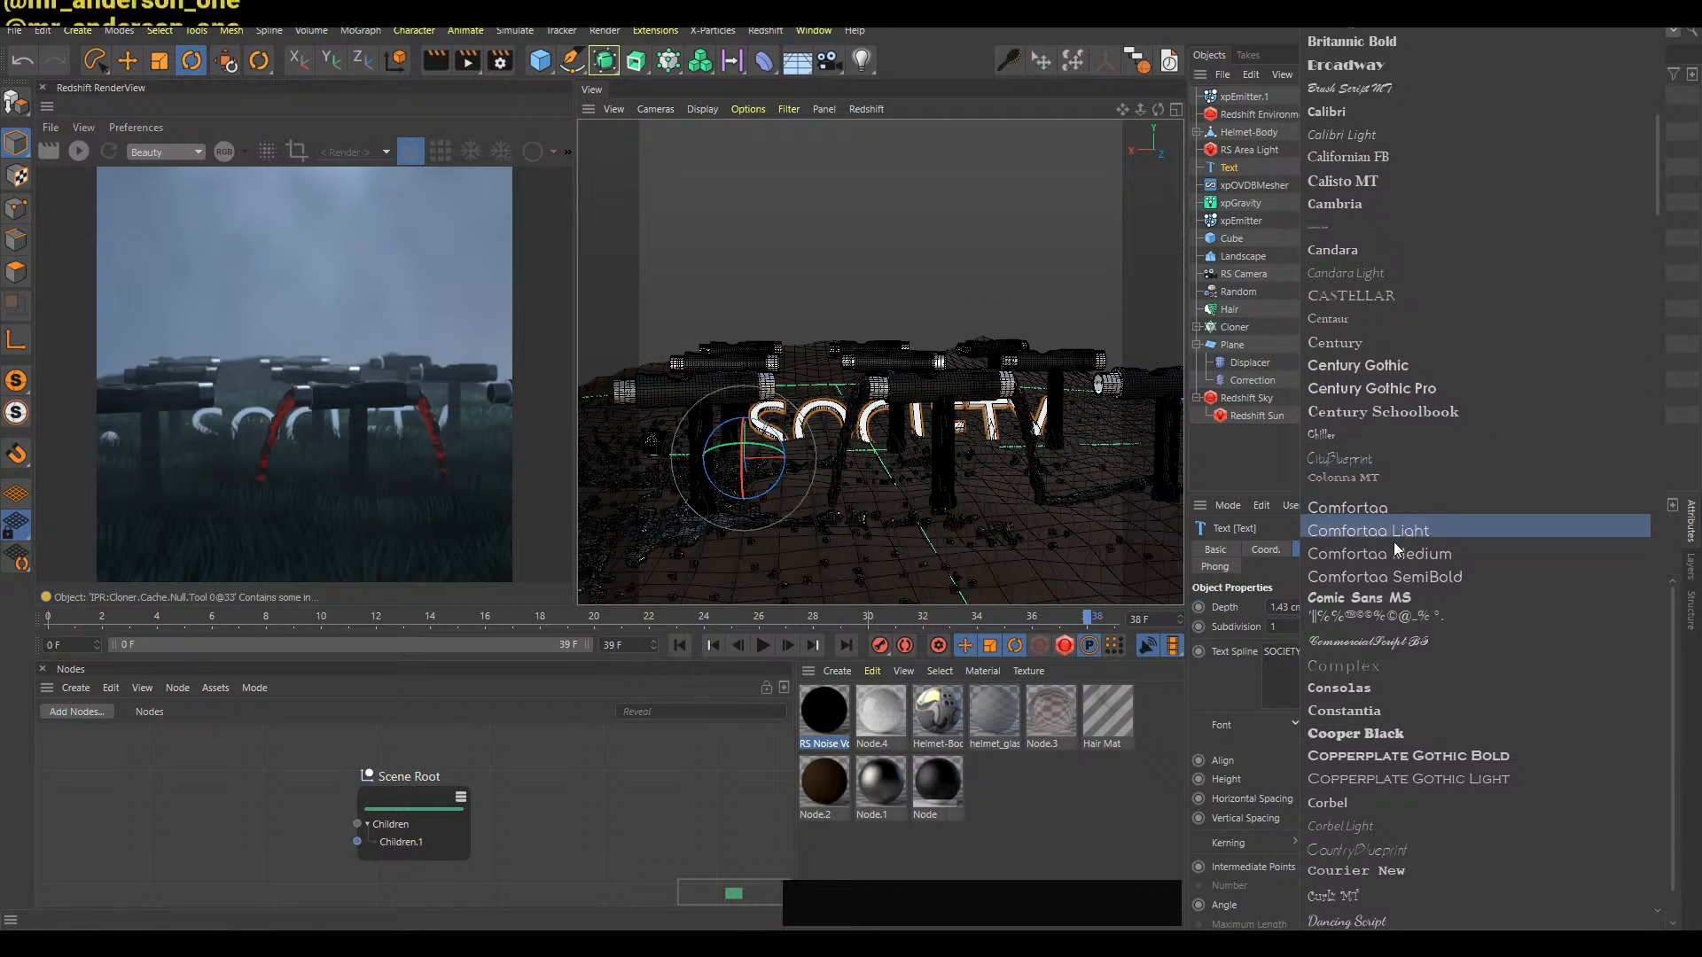
left_click(1390, 598)
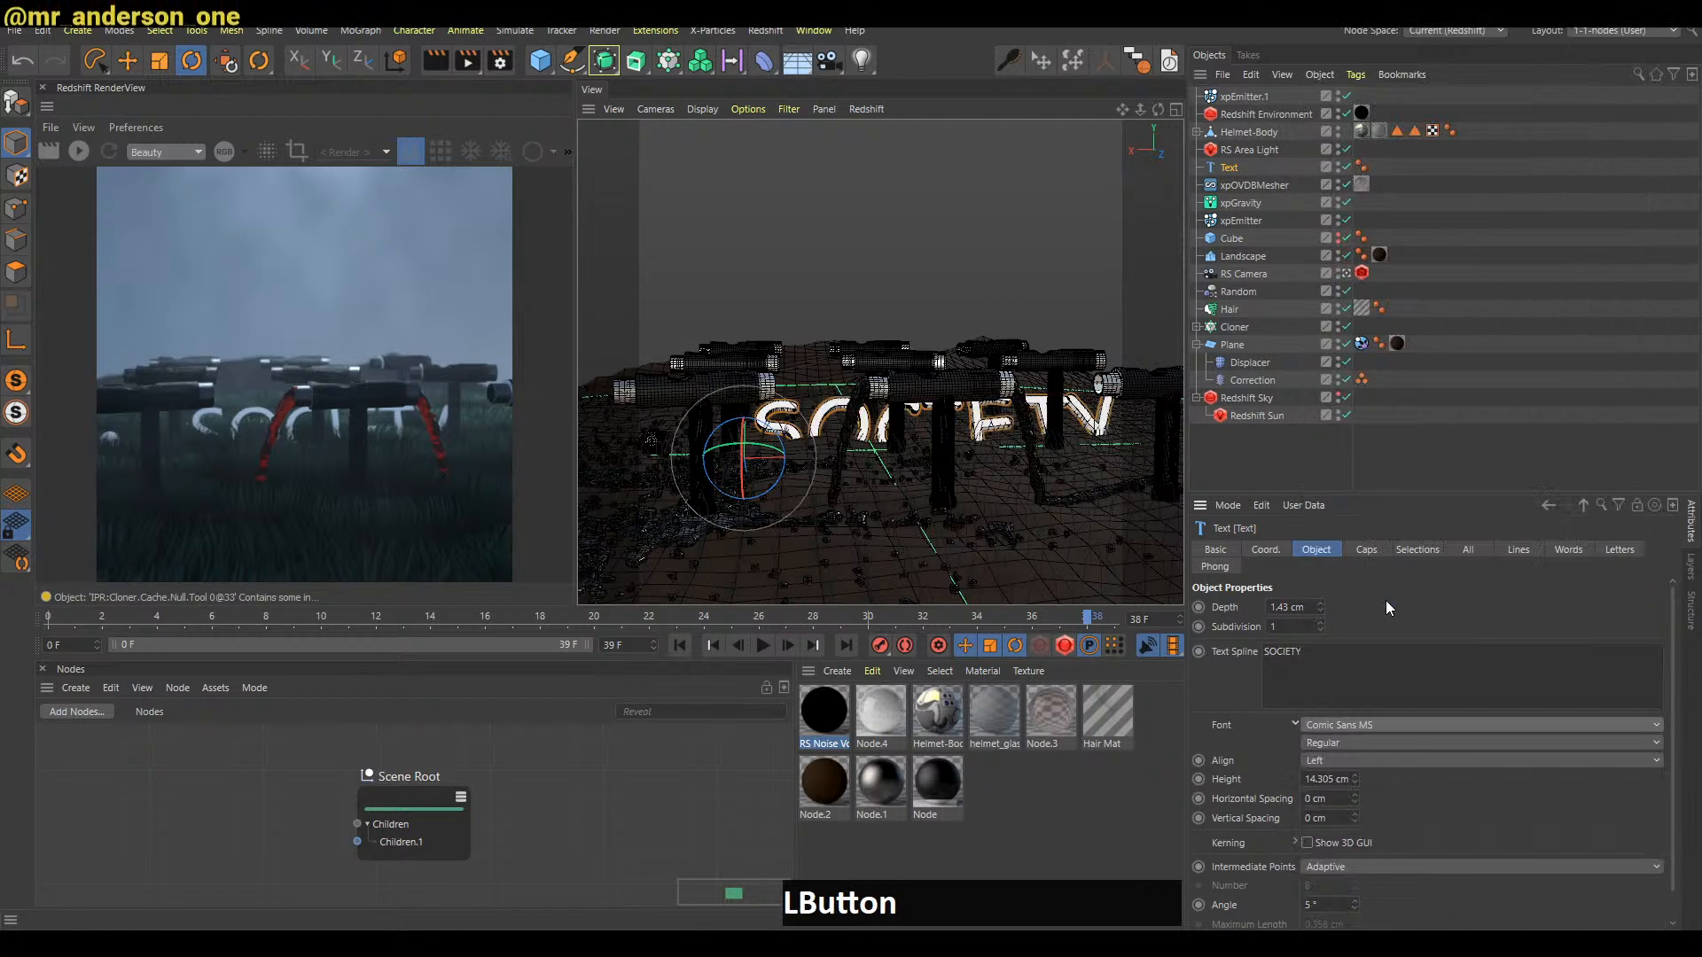
left_click(1489, 253)
key("b")
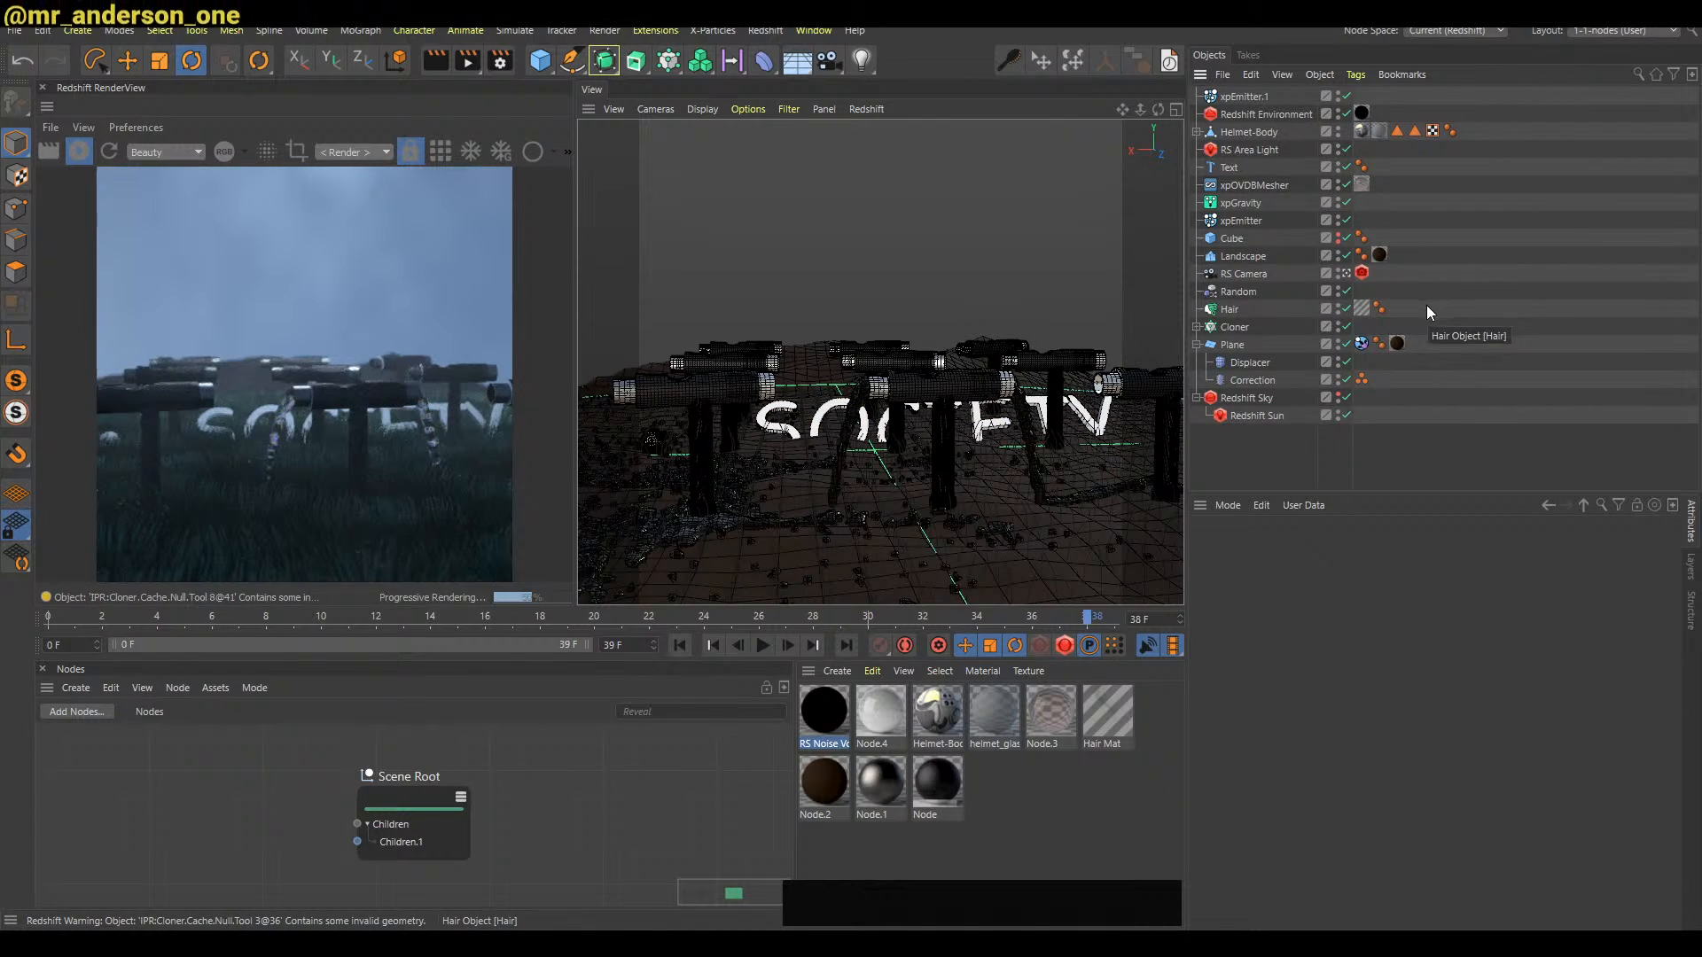
Move the SOCIETY text slightly along its horizontal axis to recentre it, deselect it and save the scene
left_click(771, 479)
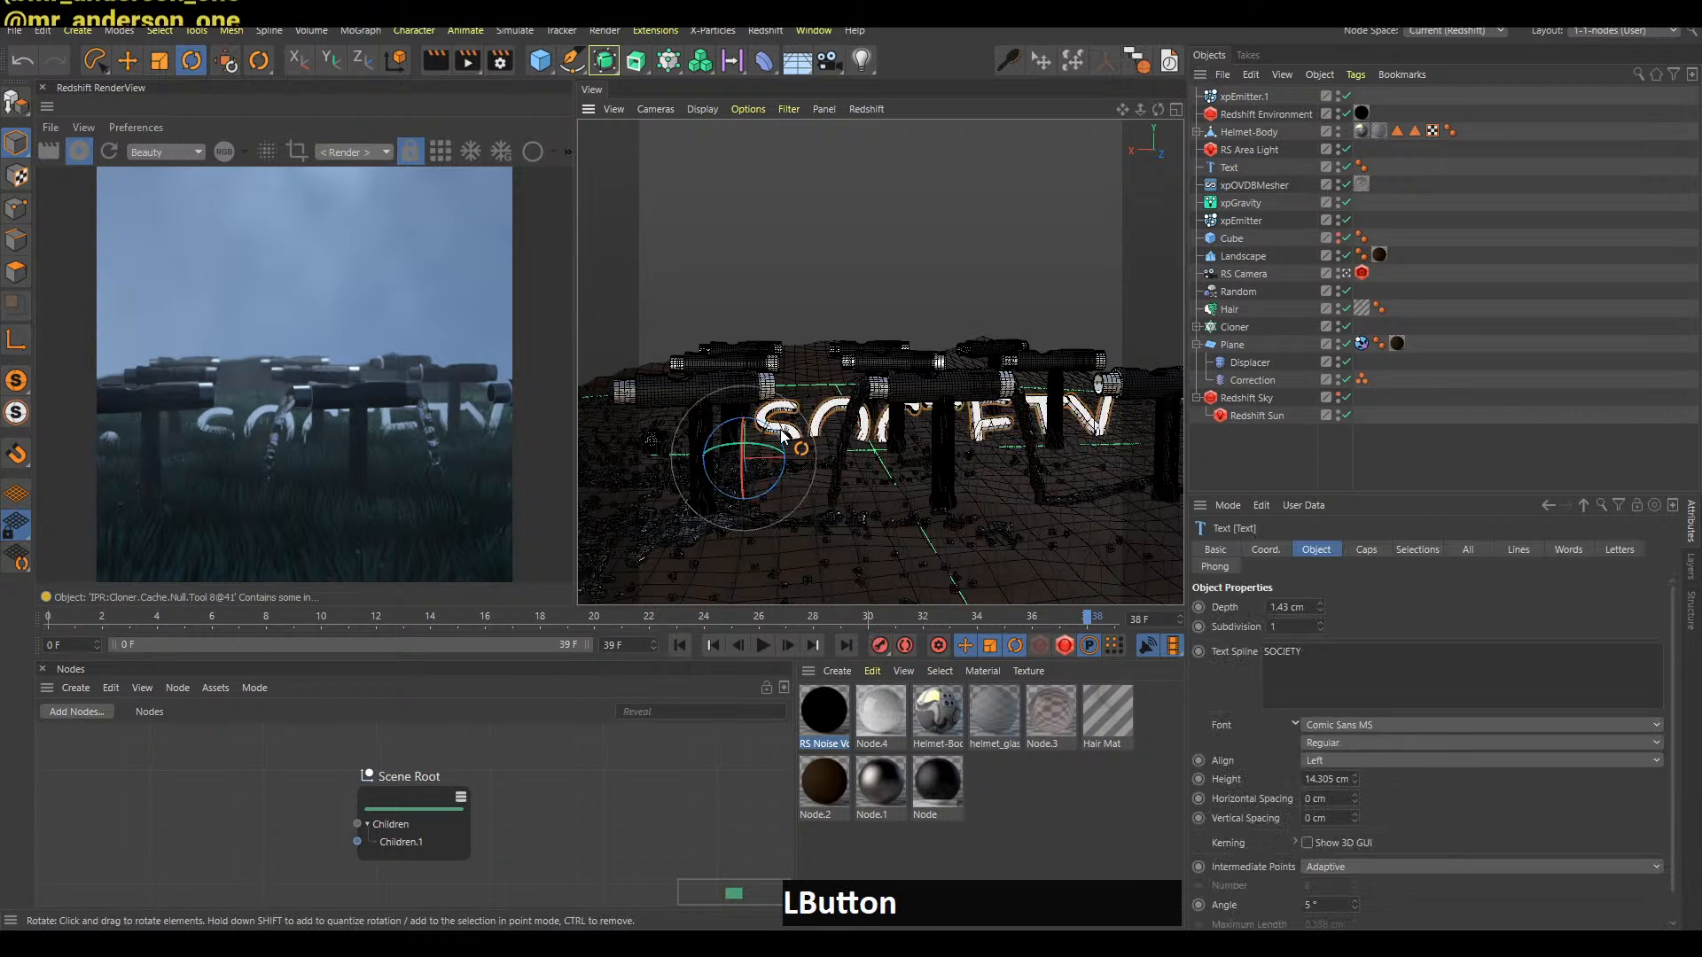
key("e")
left_click_drag(792, 460, 774, 461)
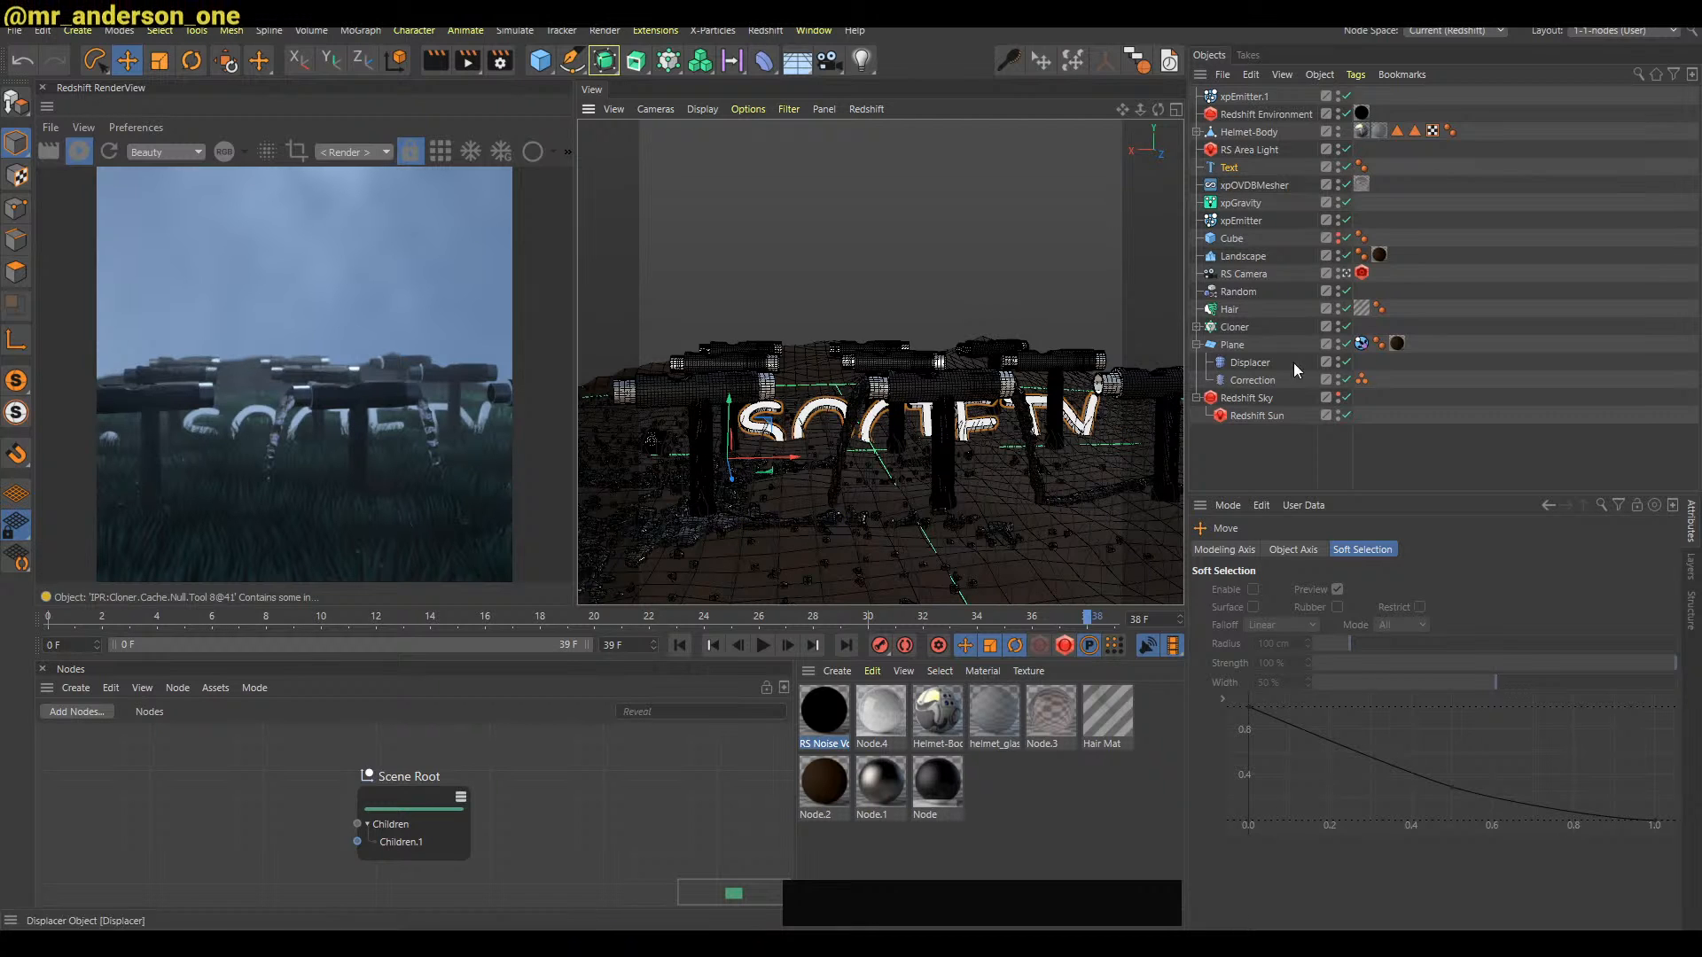
left_click(1418, 304)
key("ctrl+s")
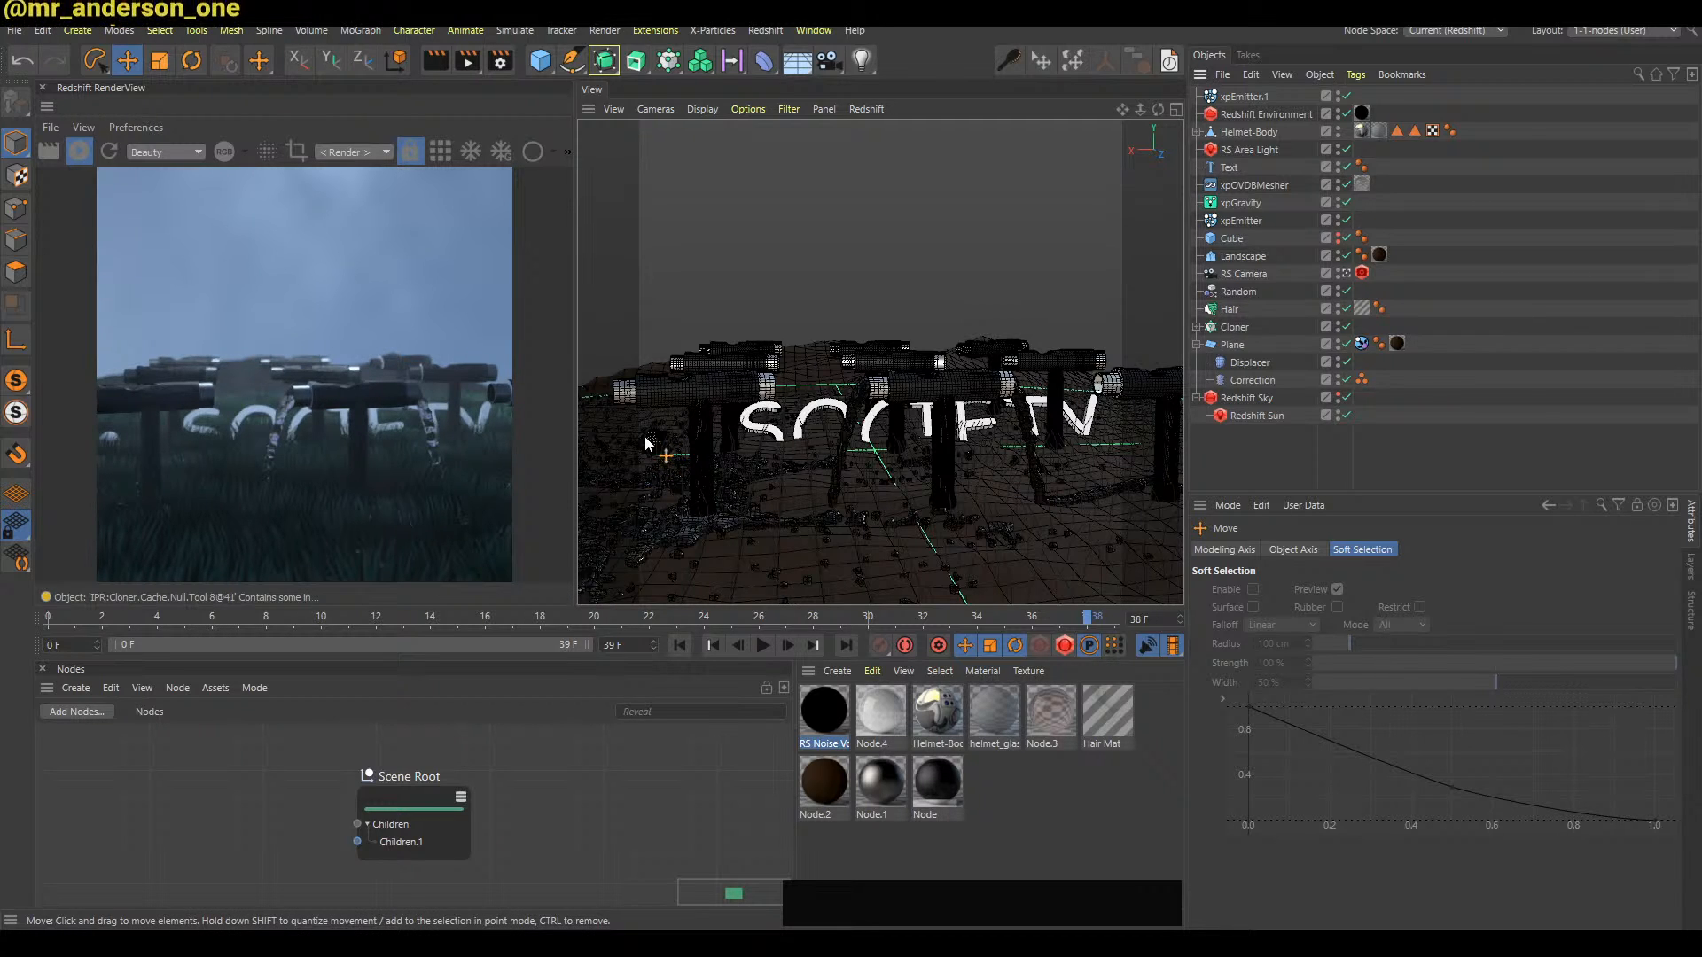
Try sketching circles and a square beside the SOCIETY text with the Doodle Paint tool, undoing each doodle
key("shift+c")
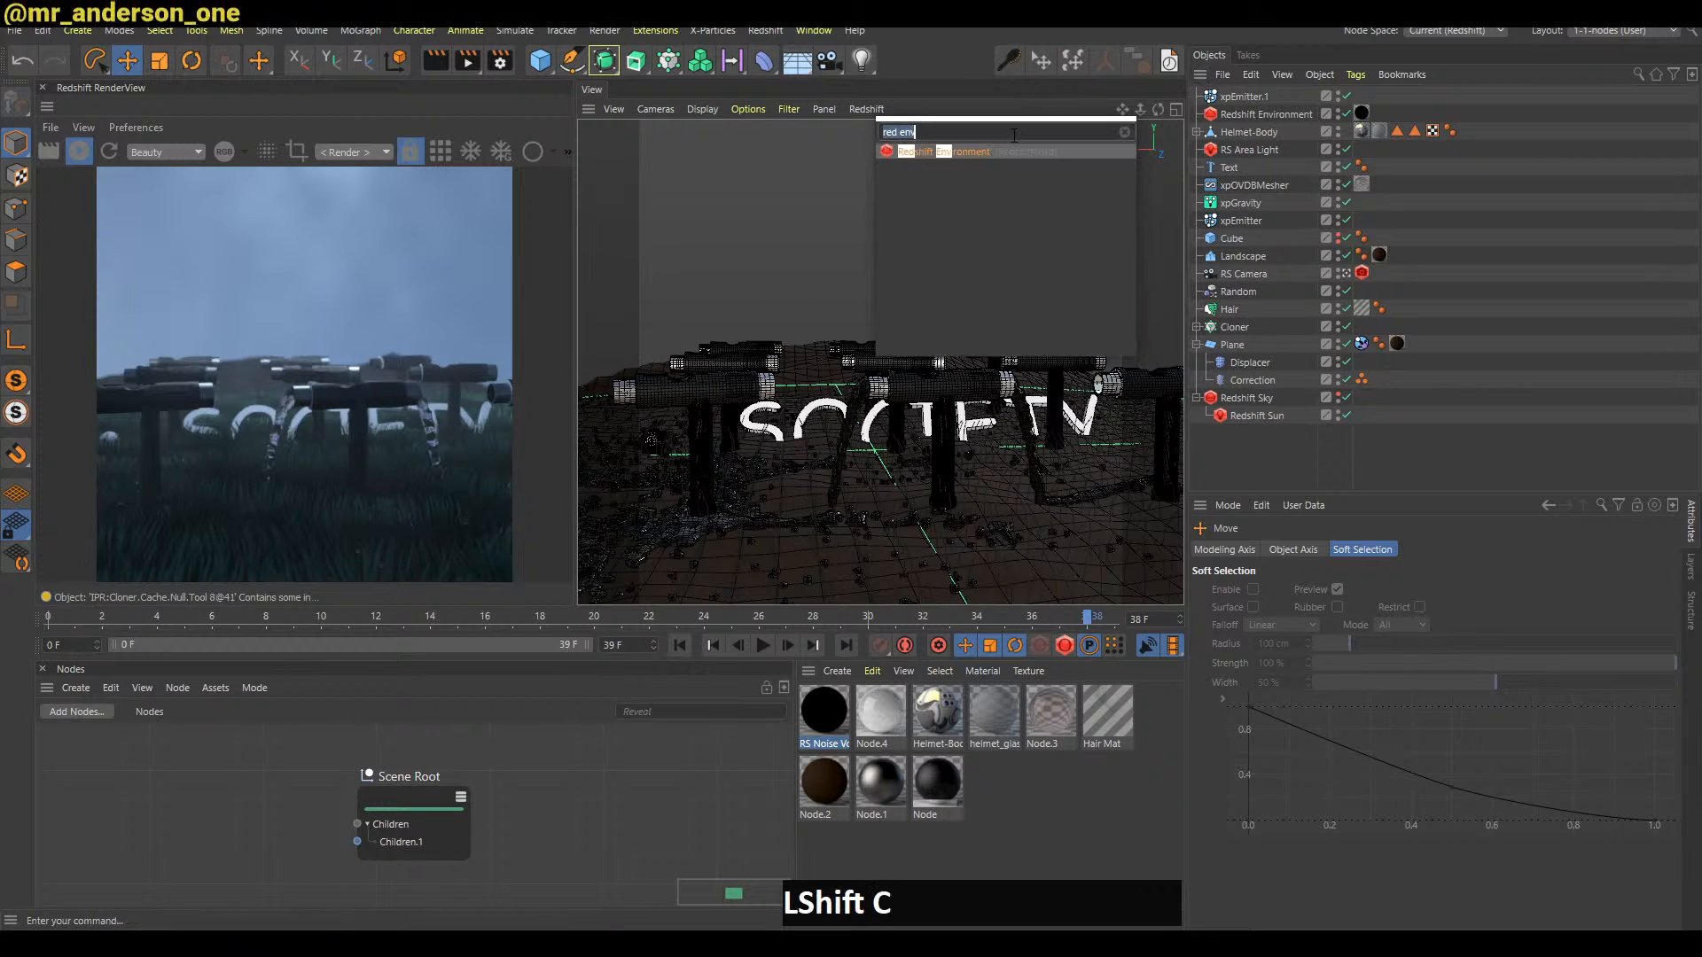
type("doo")
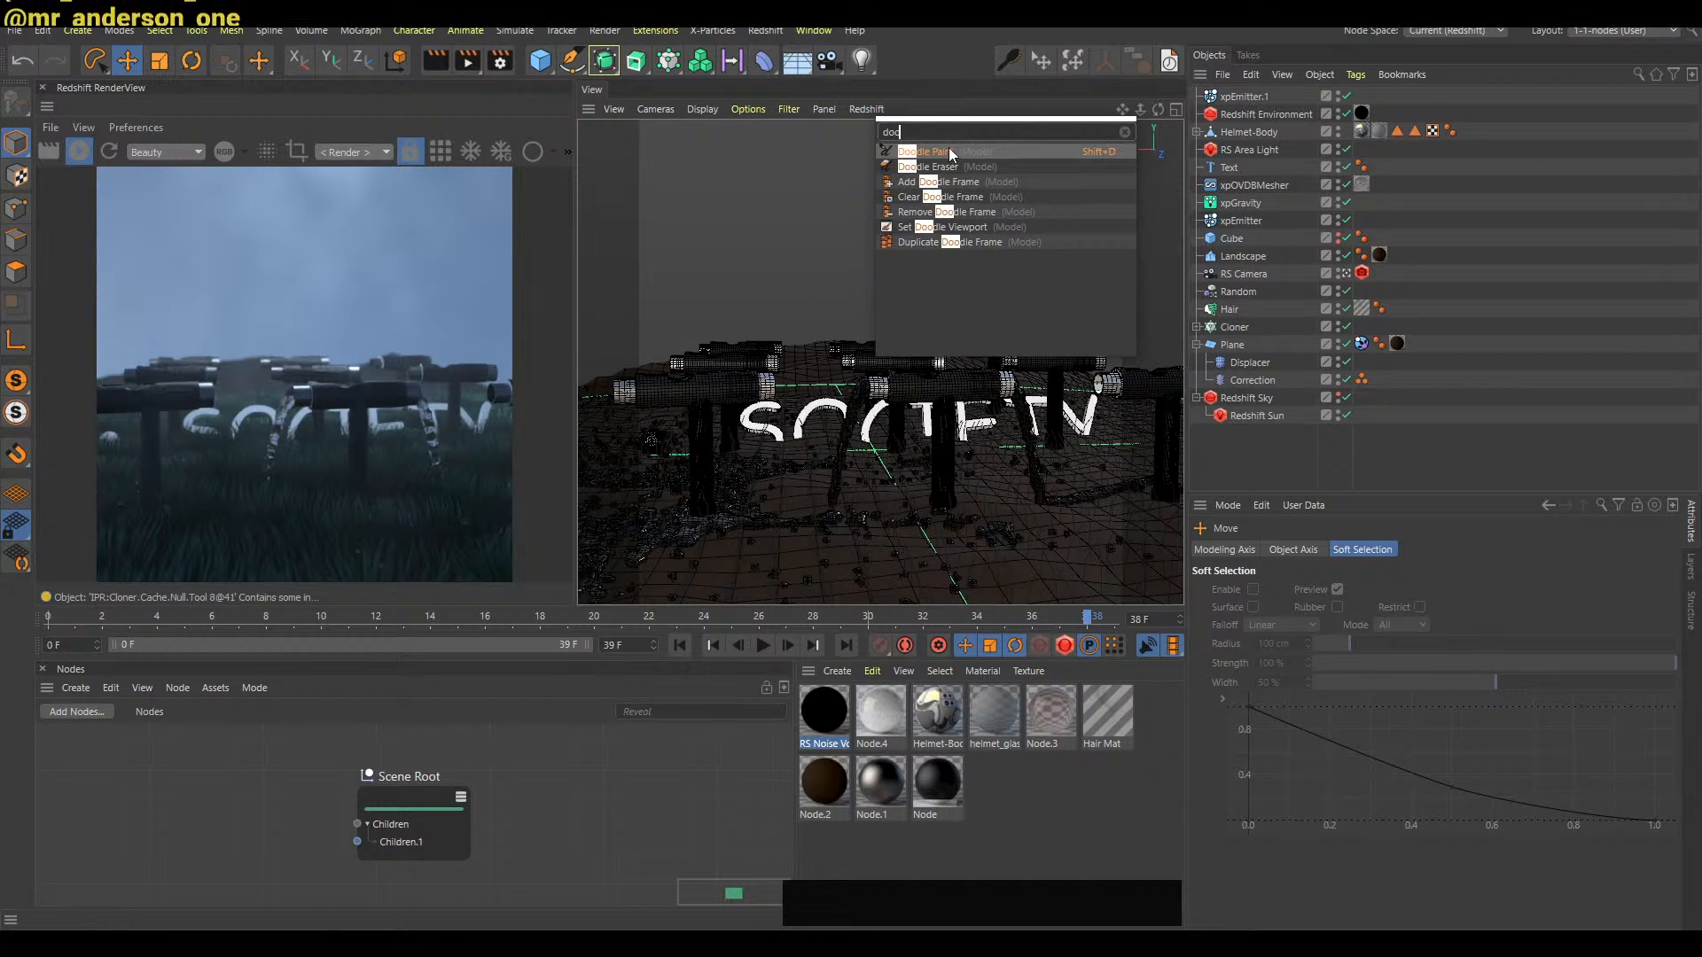
left_click_drag(948, 151, 977, 62)
left_click(977, 61)
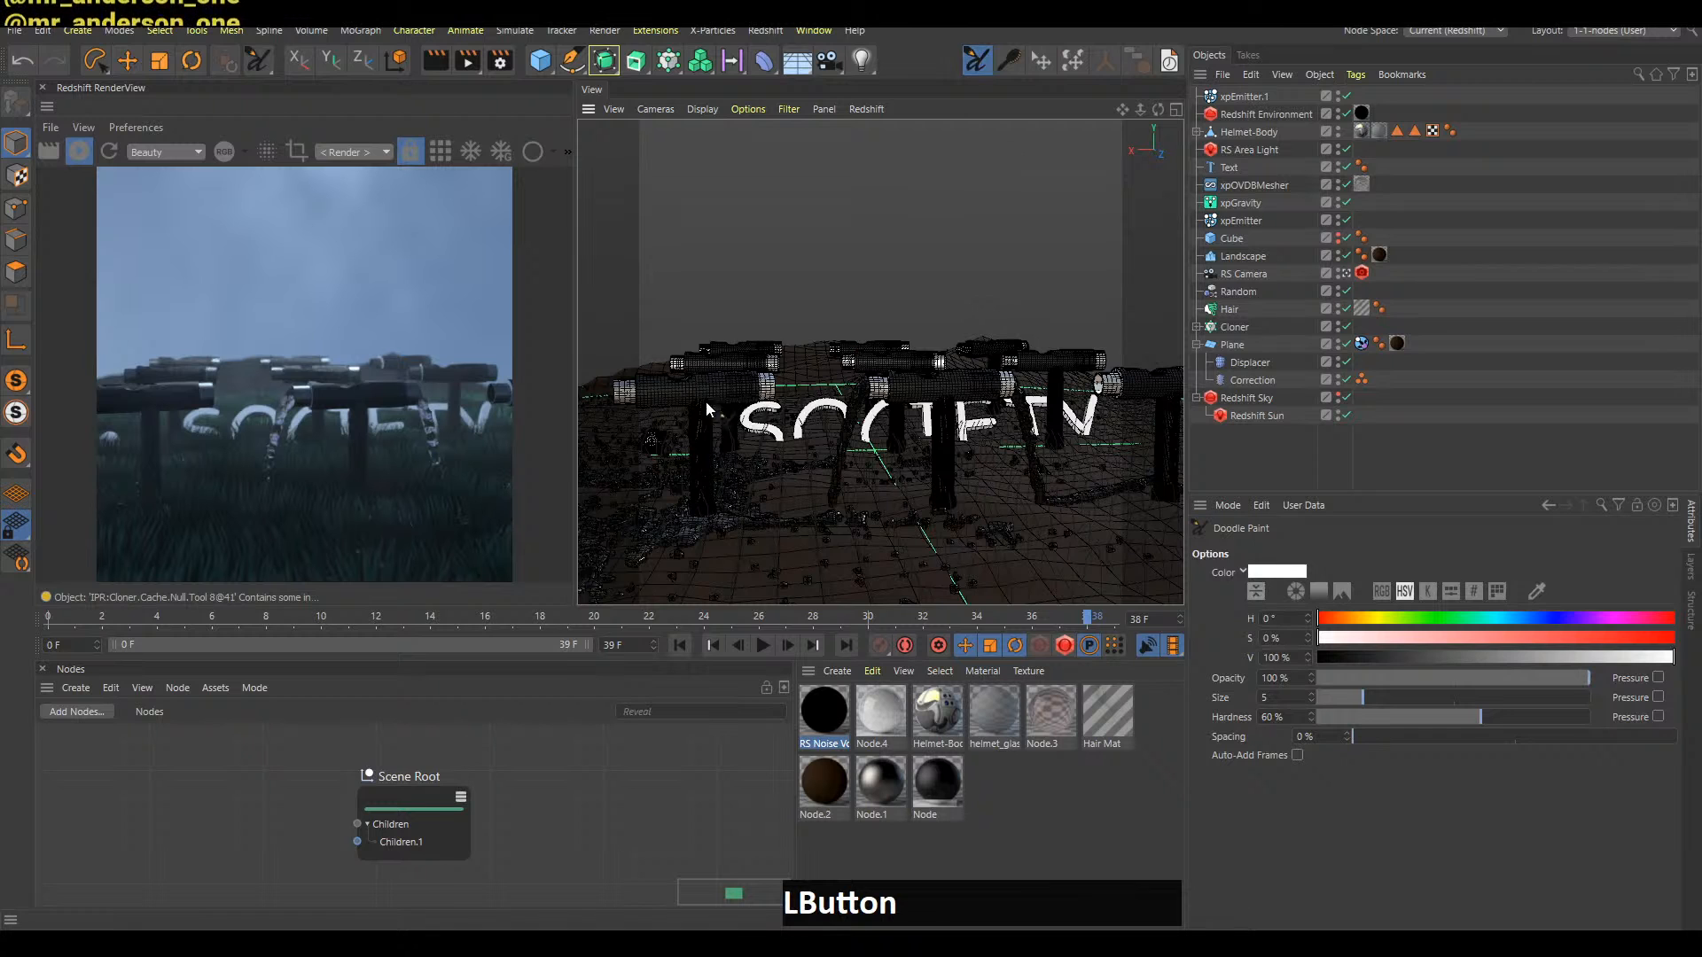
left_click_drag(663, 440, 637, 423)
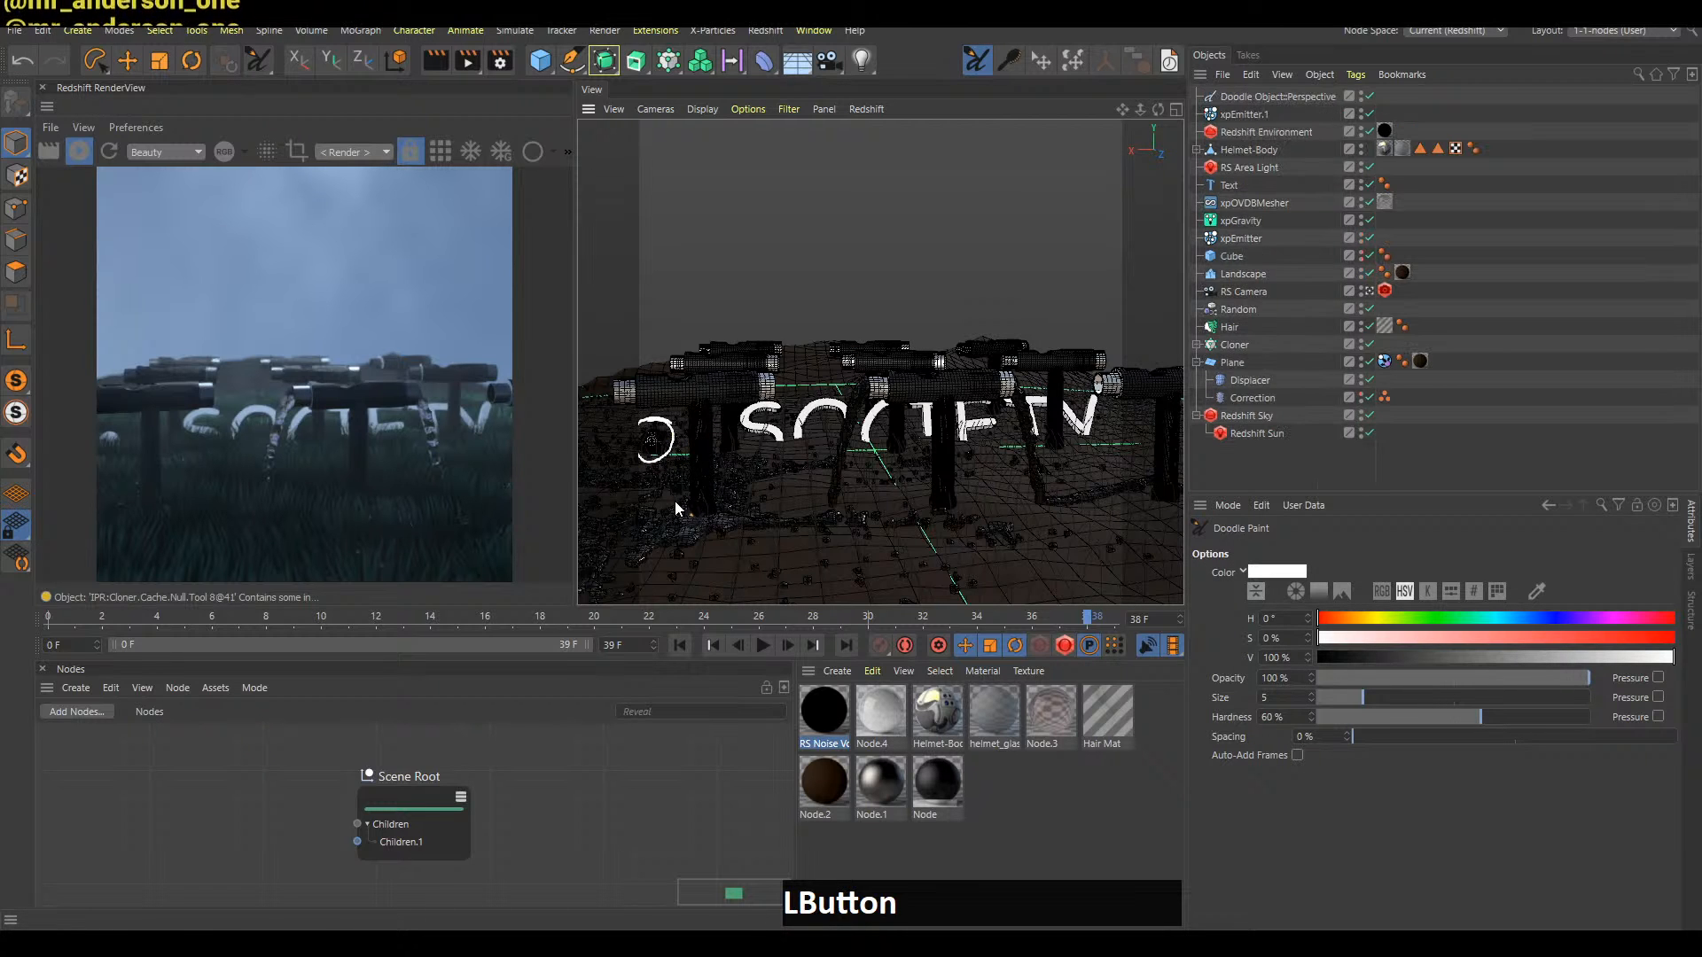
key("ctrl+z")
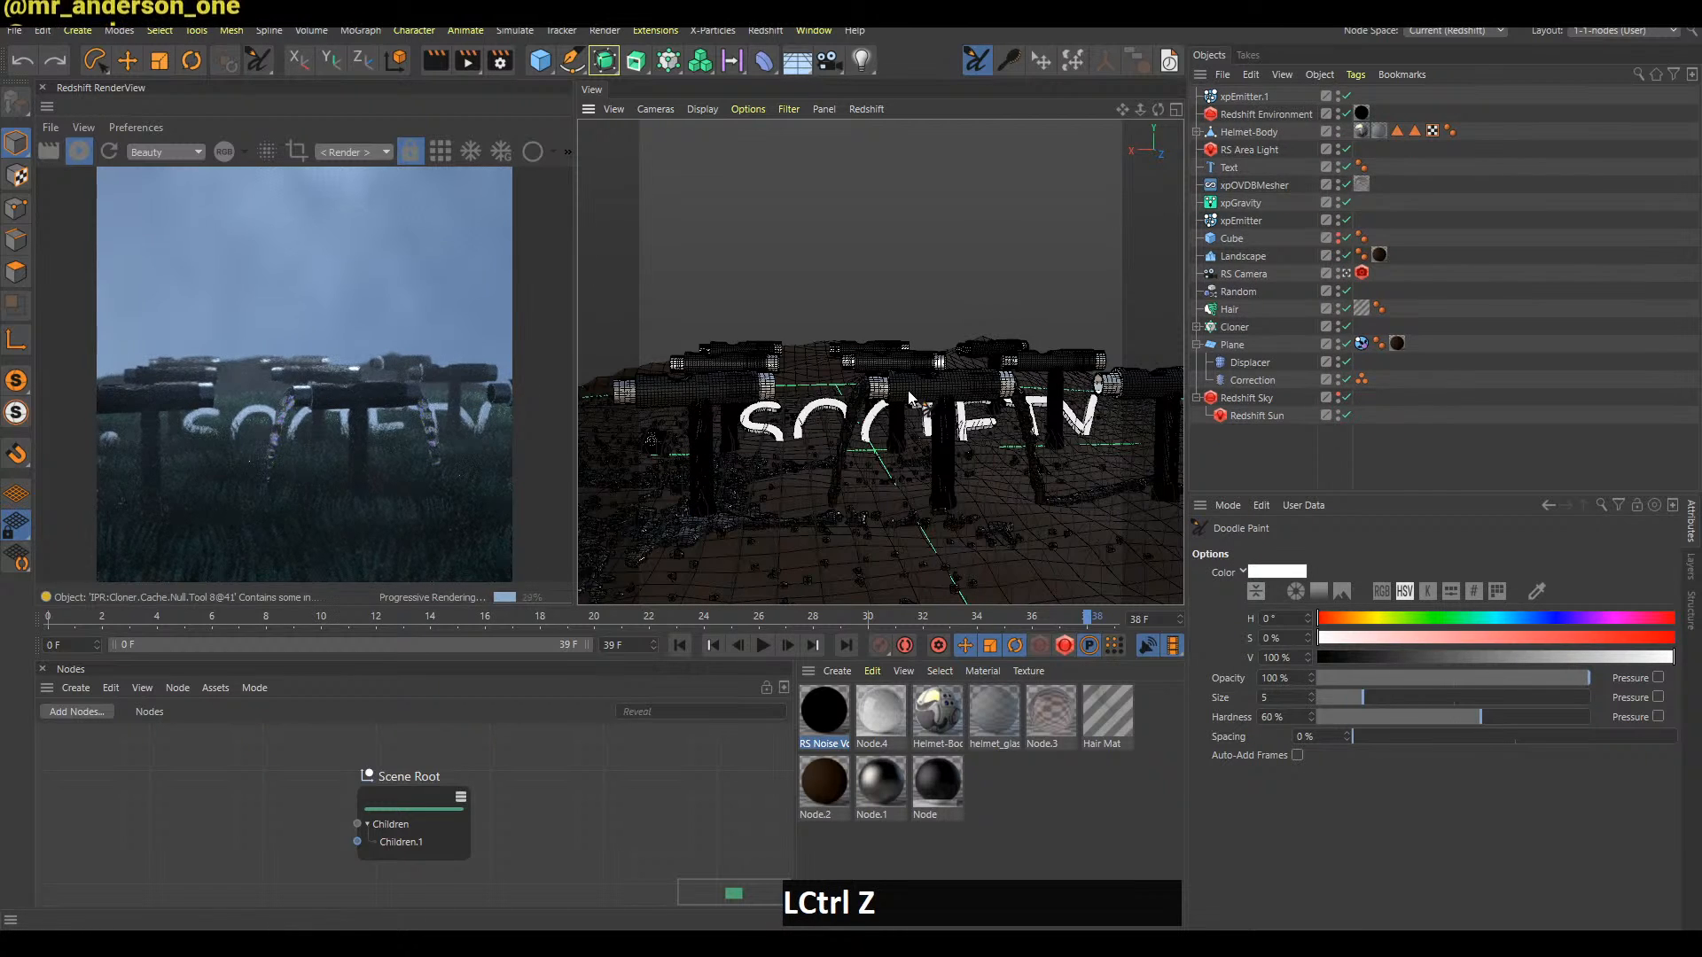
key("ctrl+s")
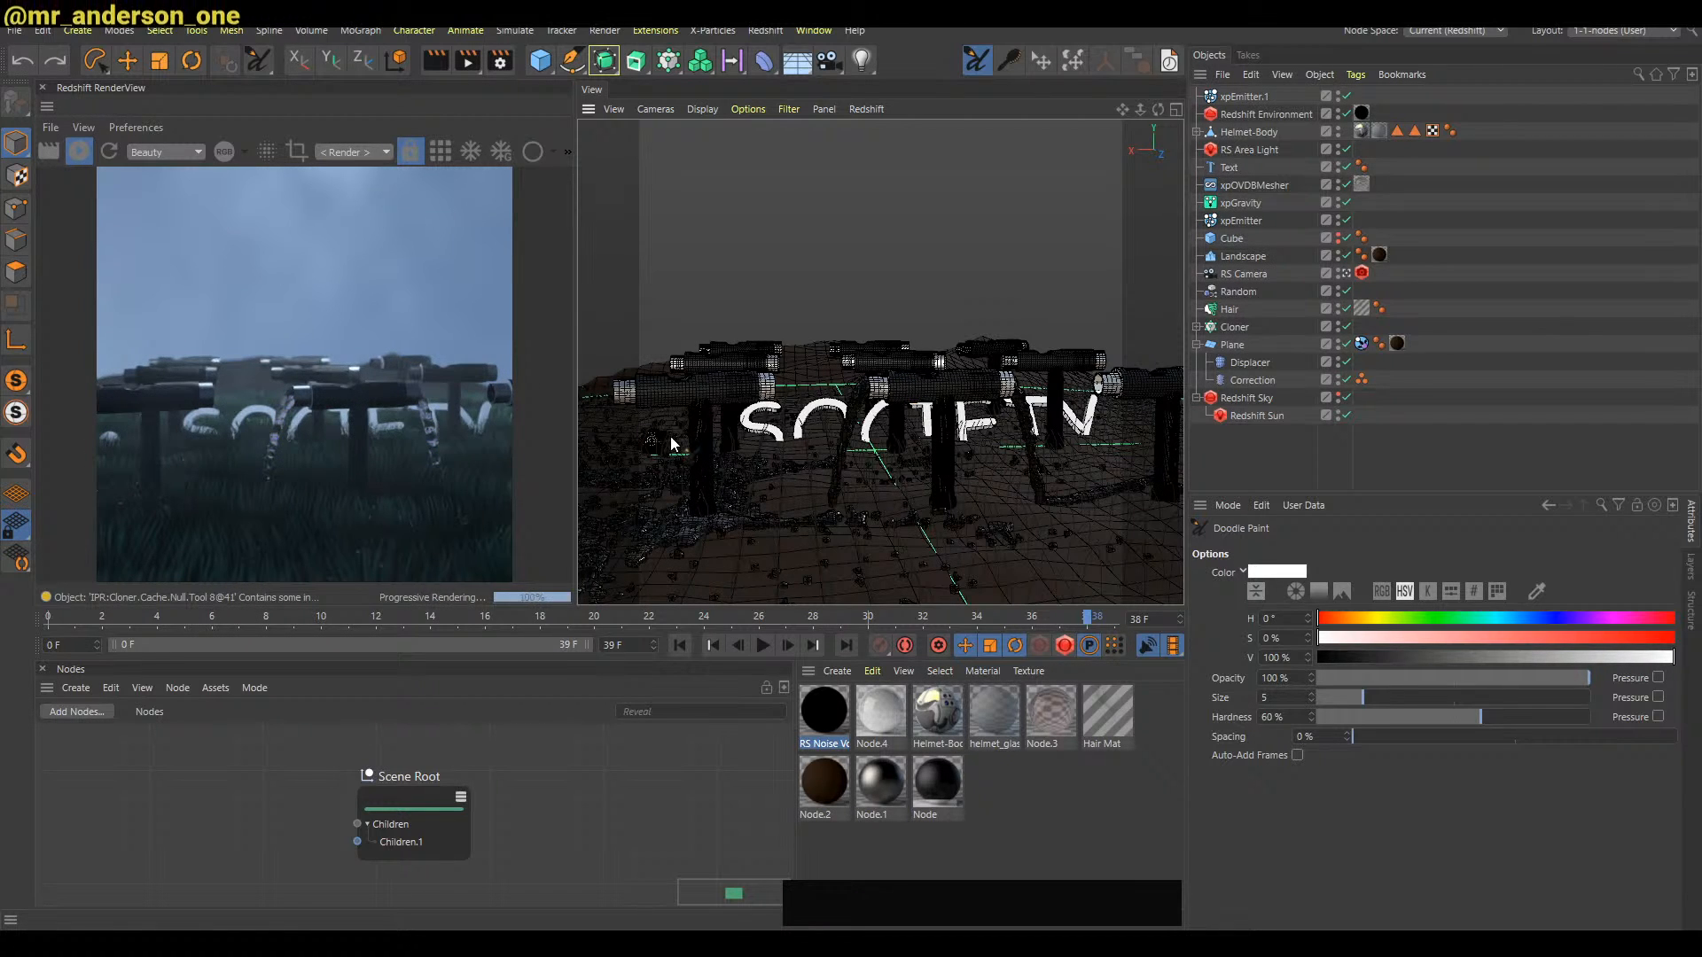
mouse_move(677, 444)
left_mouse_down()
mouse_move(631, 448)
mouse_move(650, 432)
mouse_move(635, 447)
left_mouse_up()
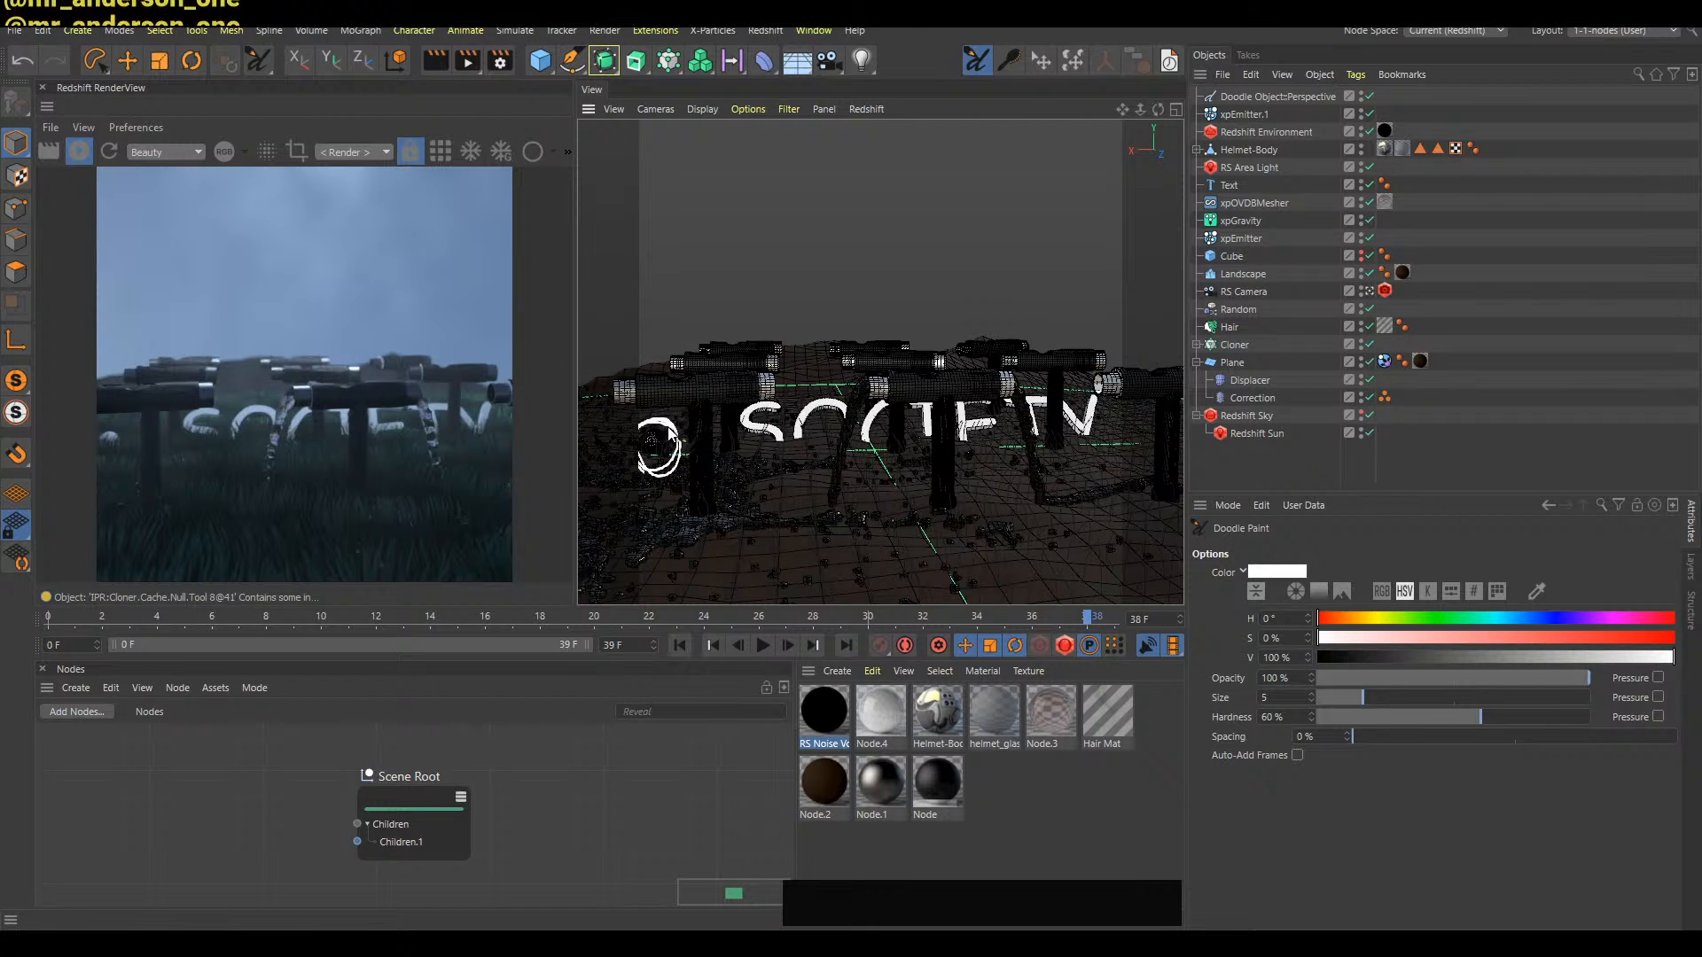
key("ctrl+z")
mouse_move(656, 424)
left_mouse_down()
mouse_move(678, 454)
mouse_move(636, 428)
mouse_move(641, 406)
left_mouse_up()
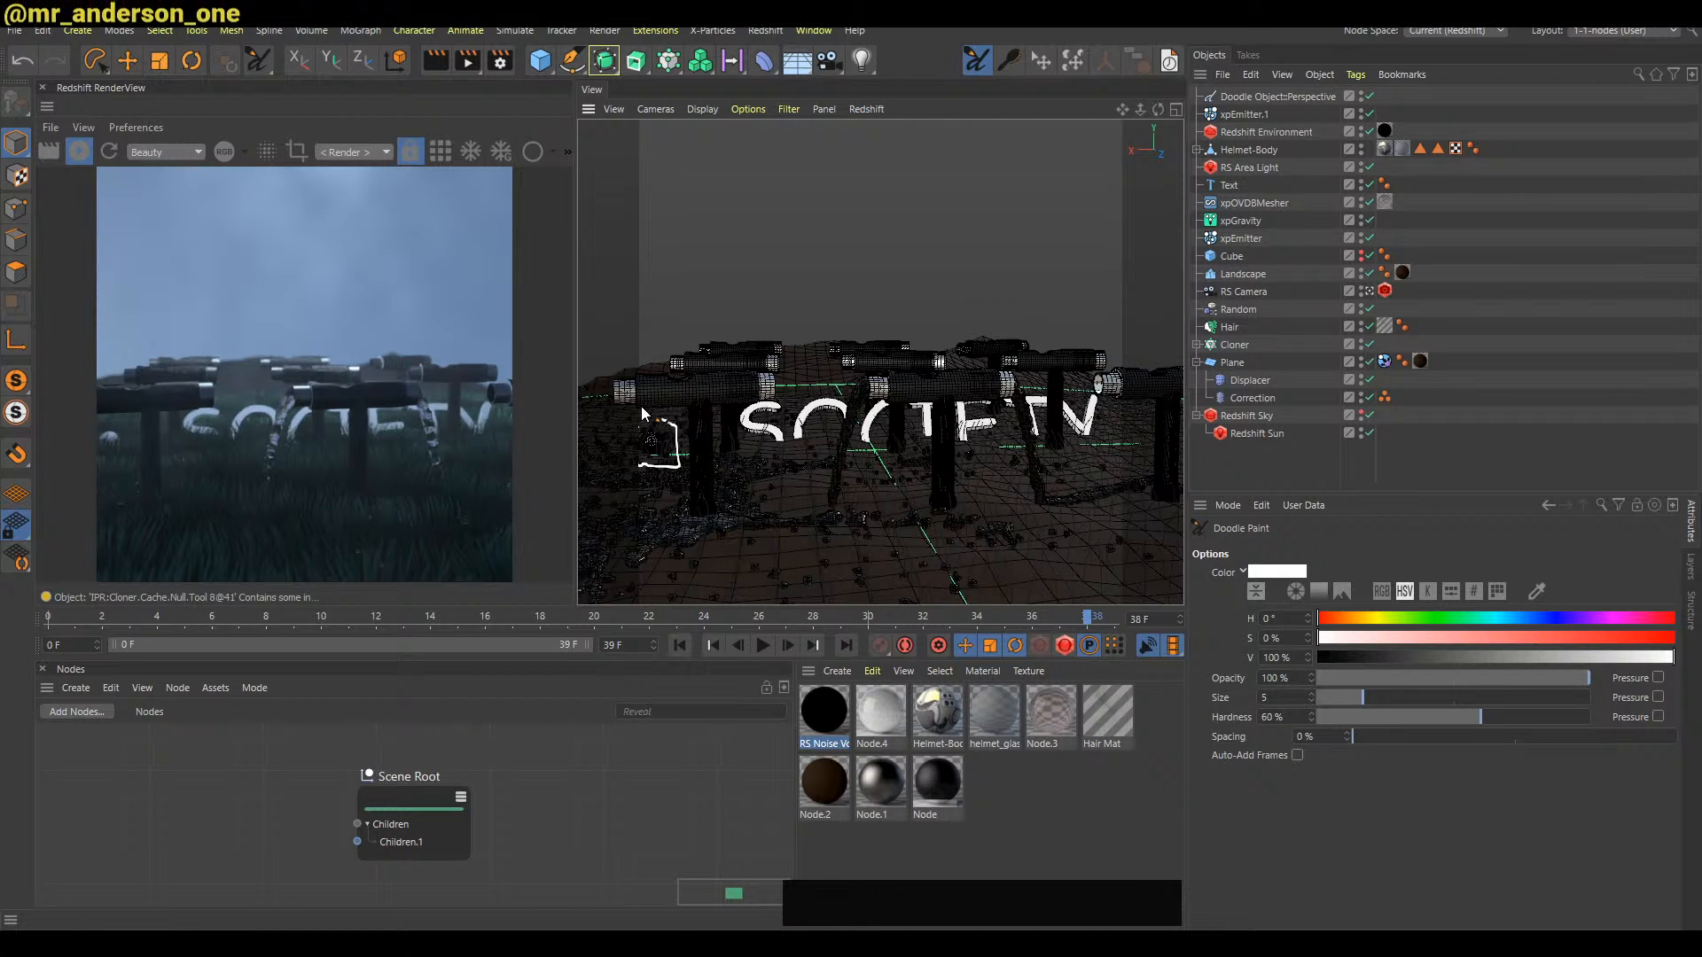
key("ctrl+z")
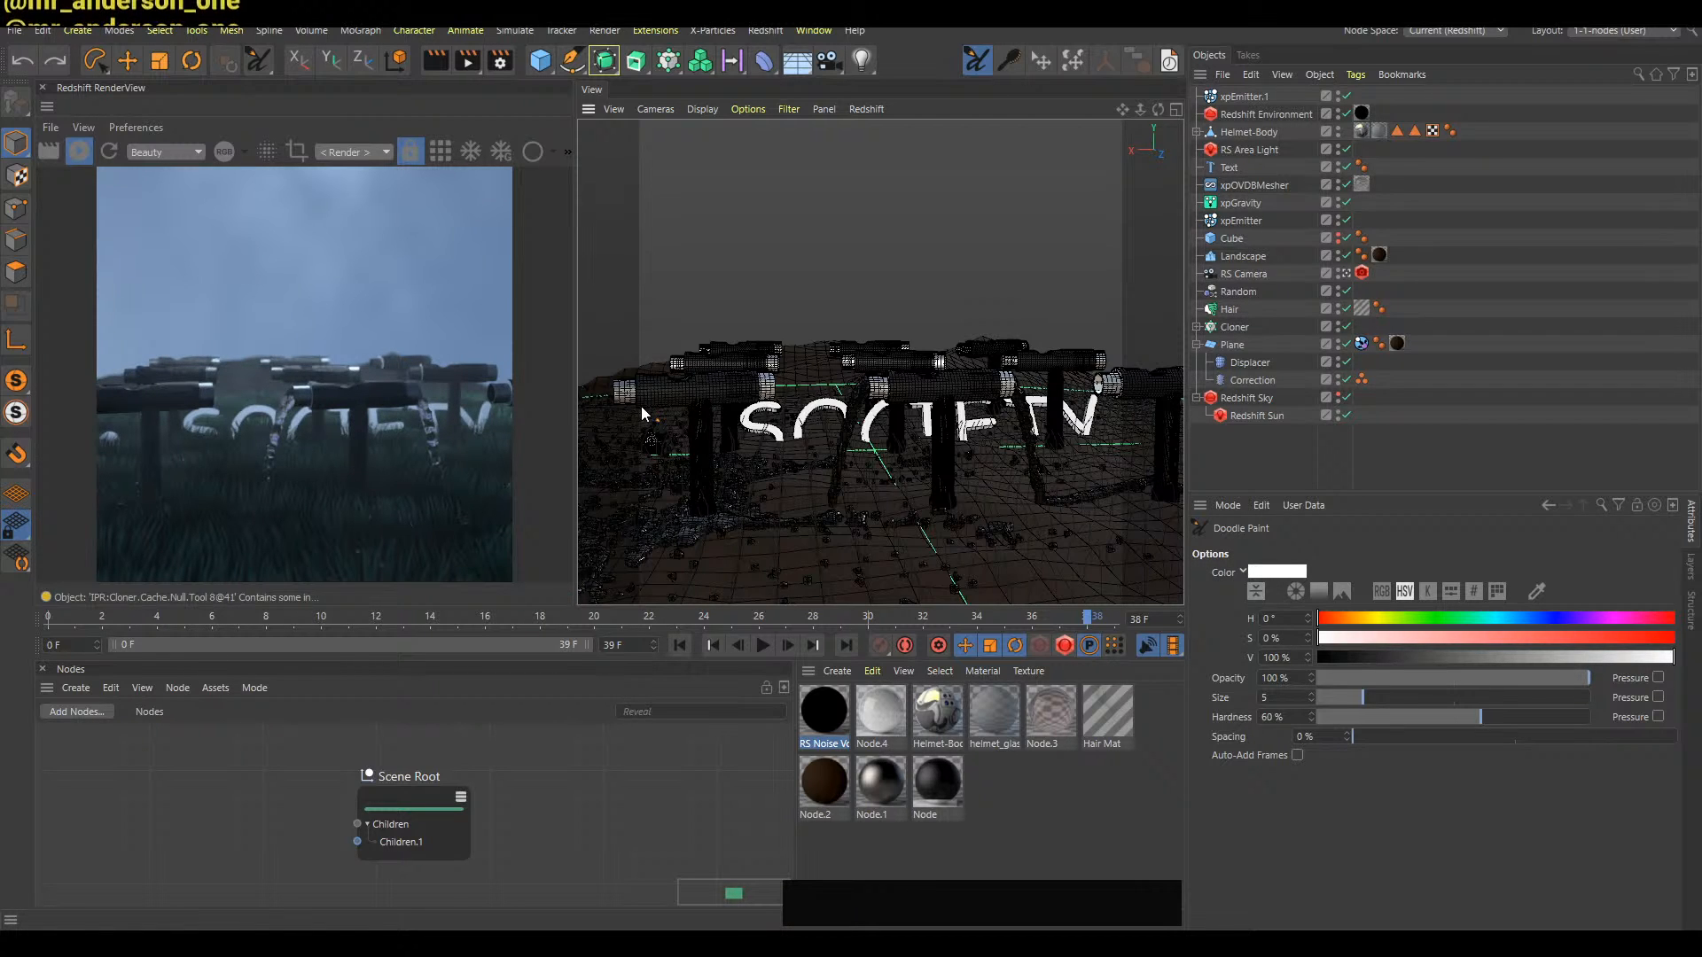
Check the water at different frames of the animation with the render running, stop at frame 22 and save the scene
key("g")
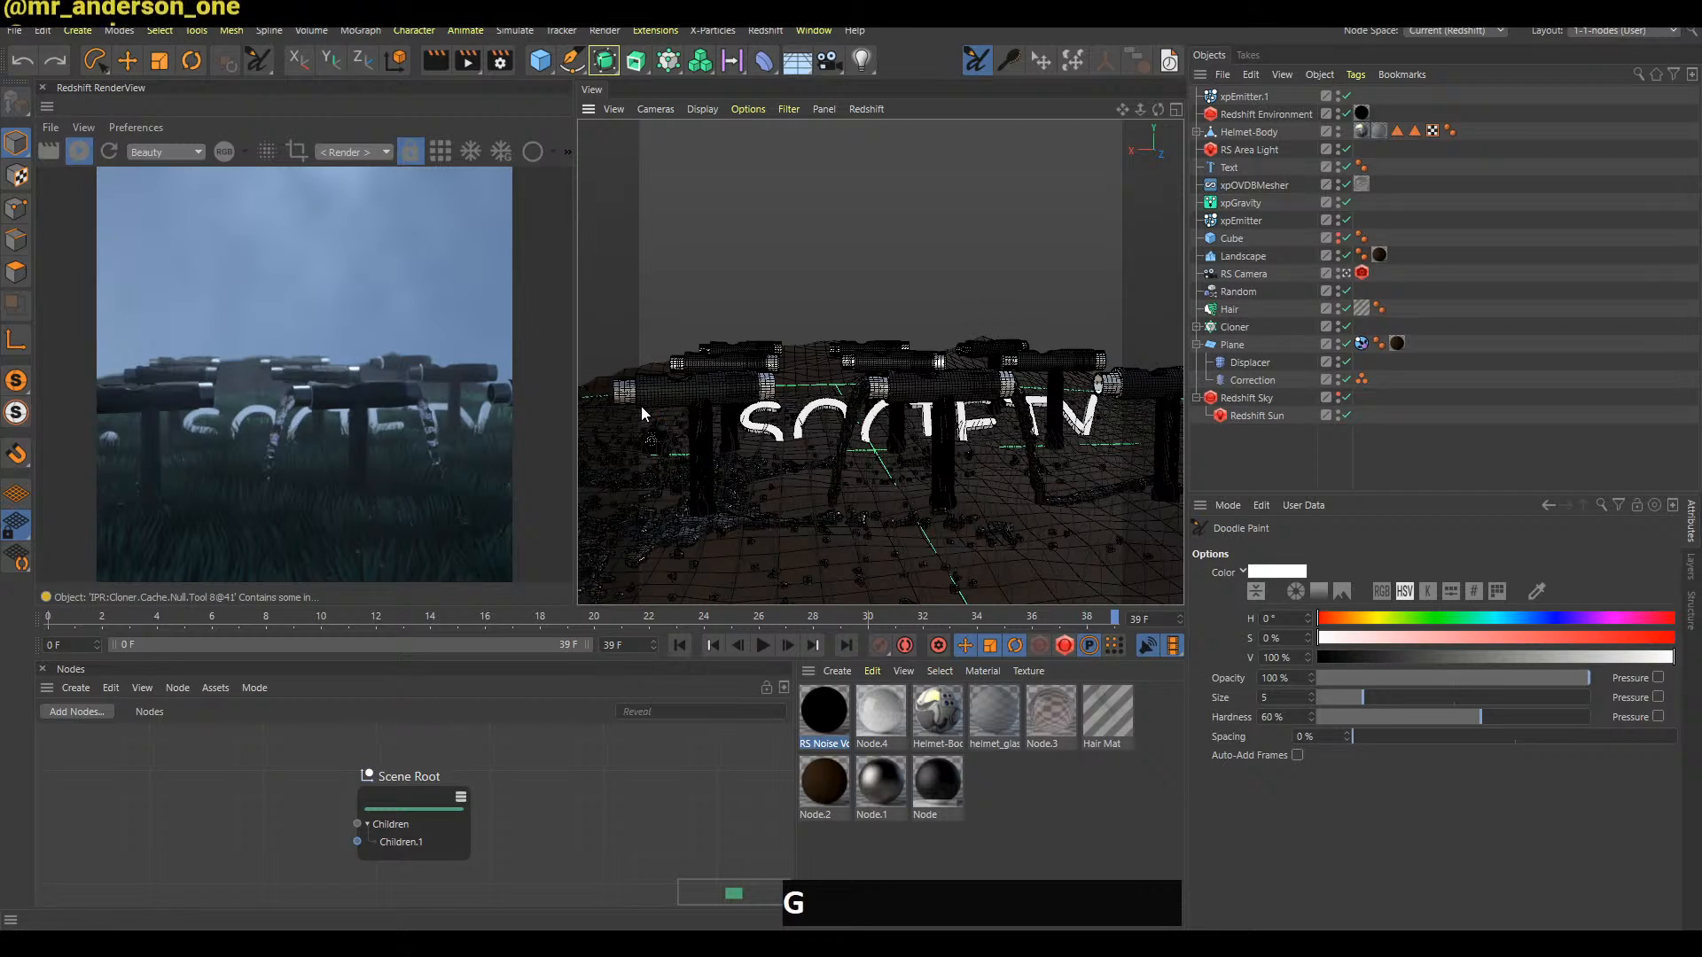
key("shift")
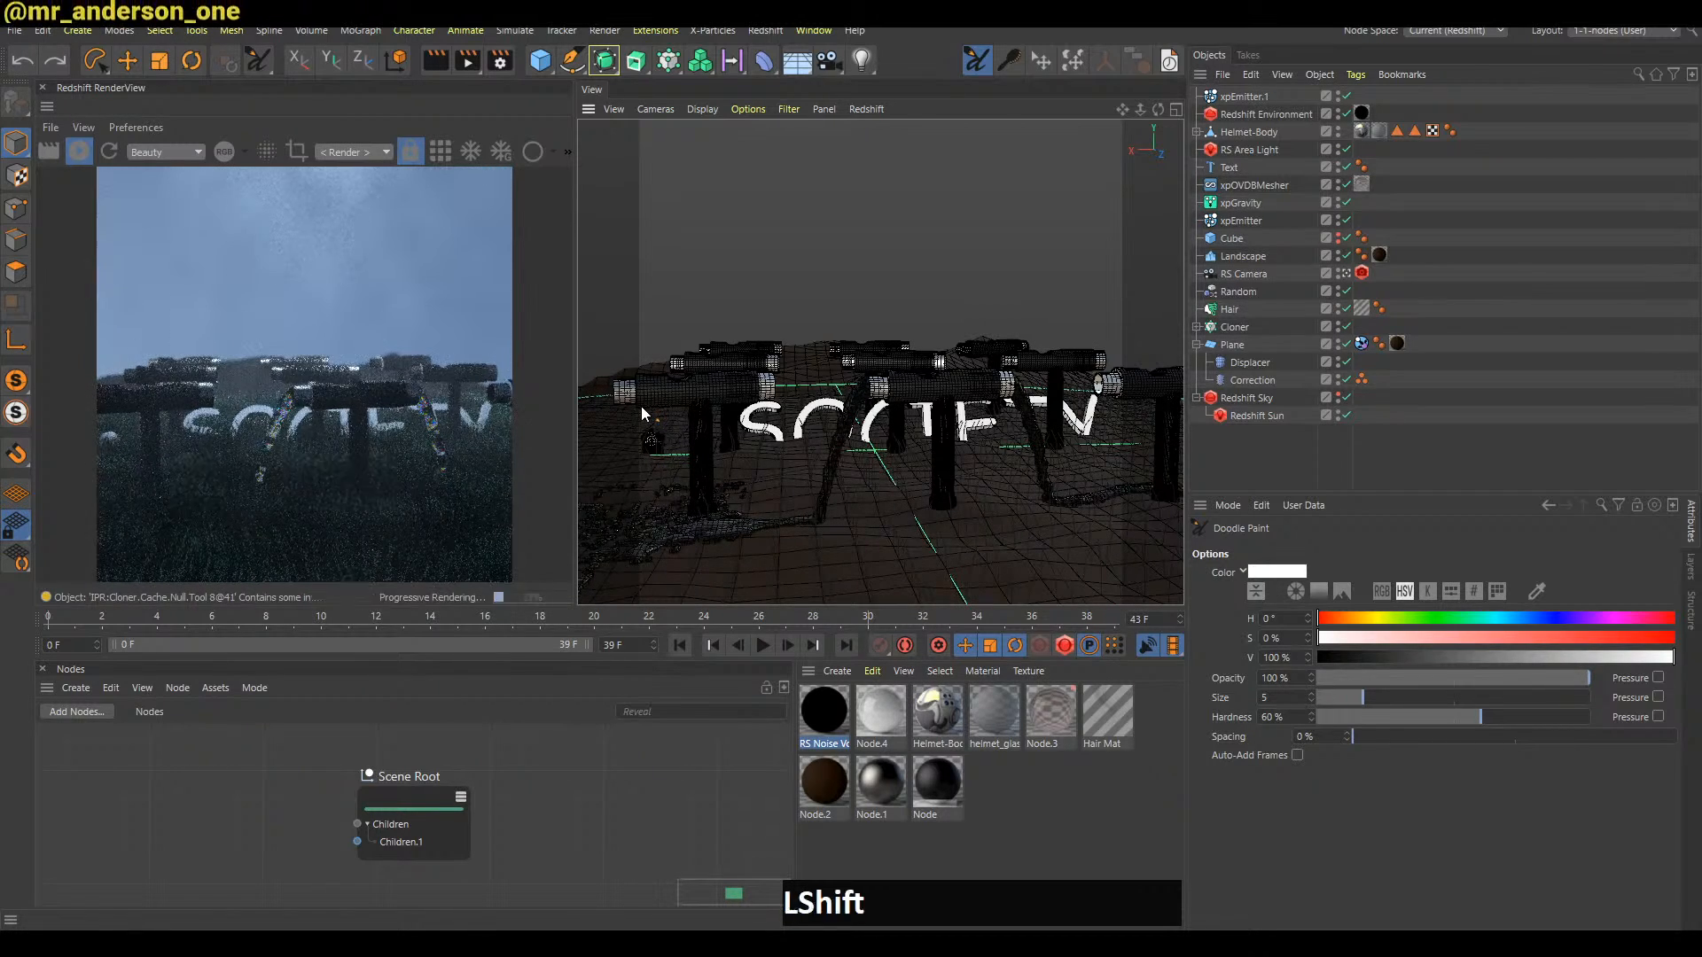
key("a")
key("g")
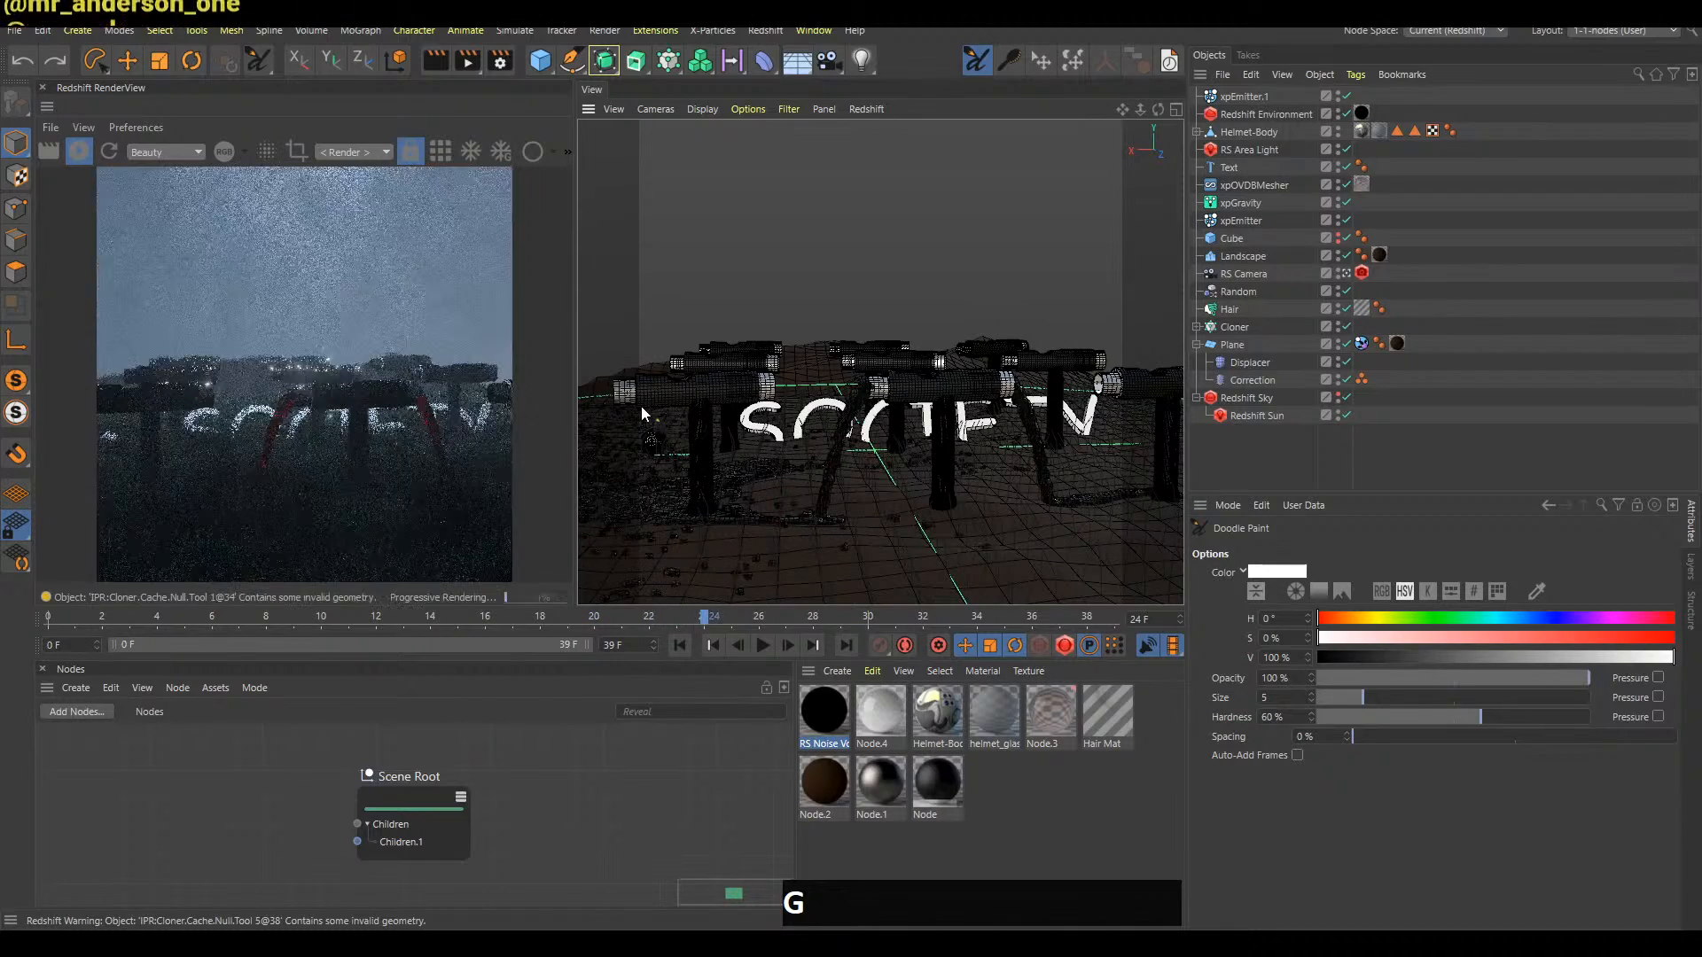
key("a")
key("ctrl+s")
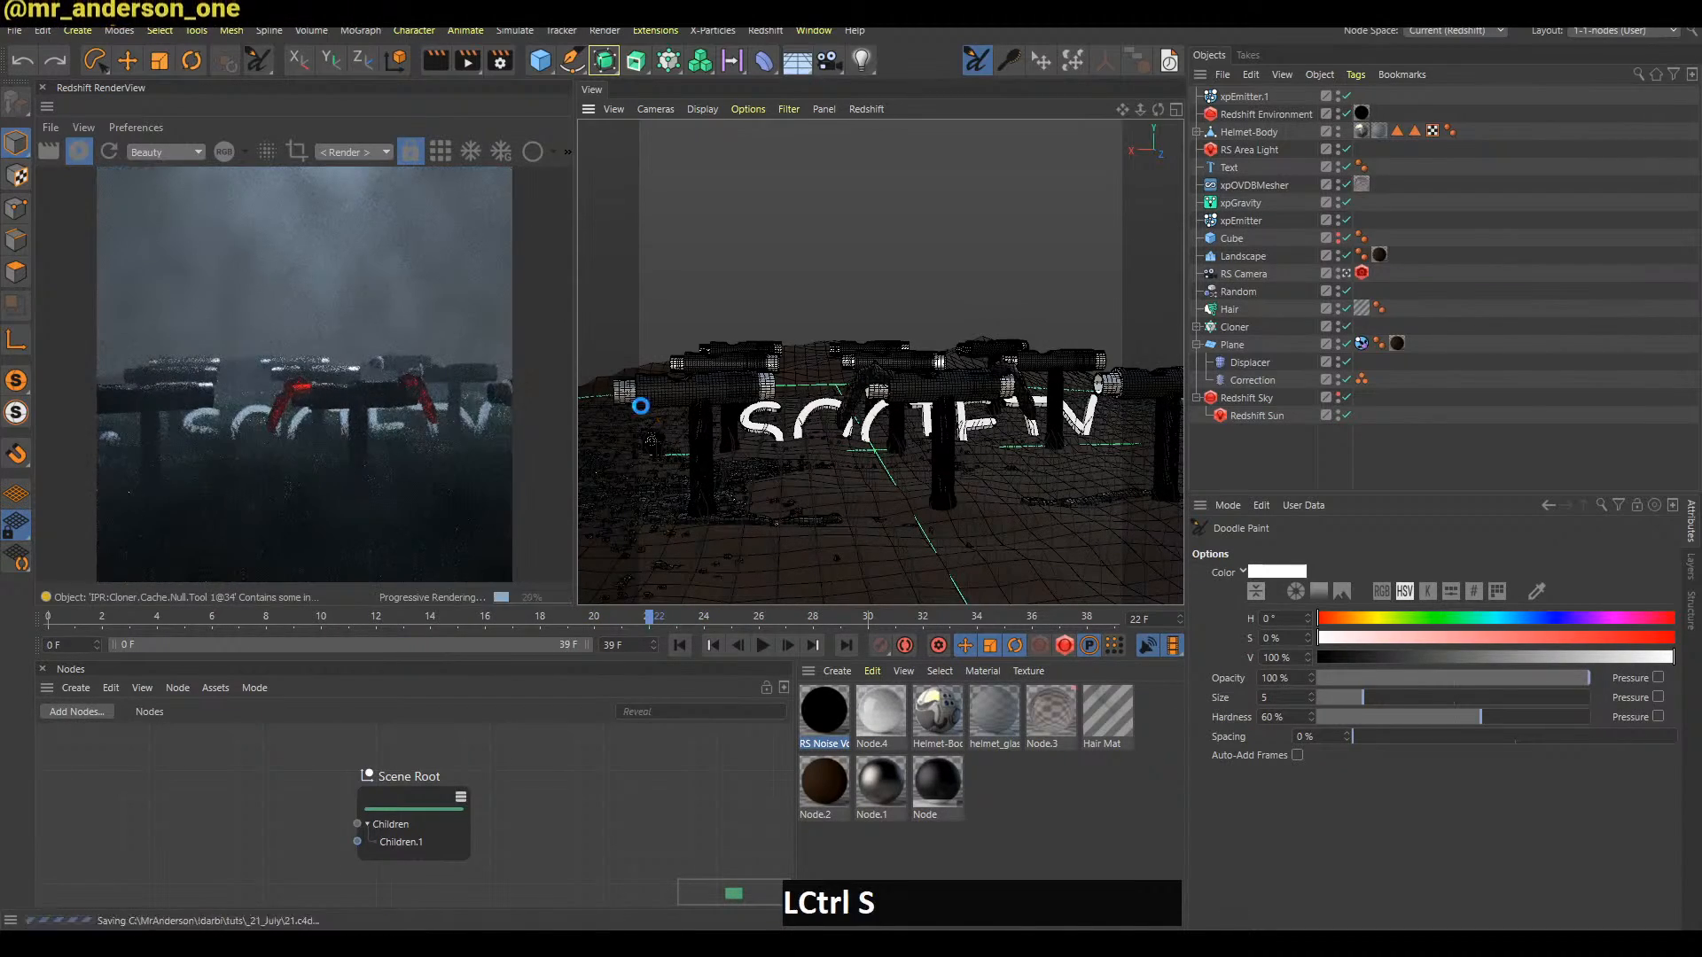
Set Redshift's progressive passes to 6 in the render settings
key("ctrl+b")
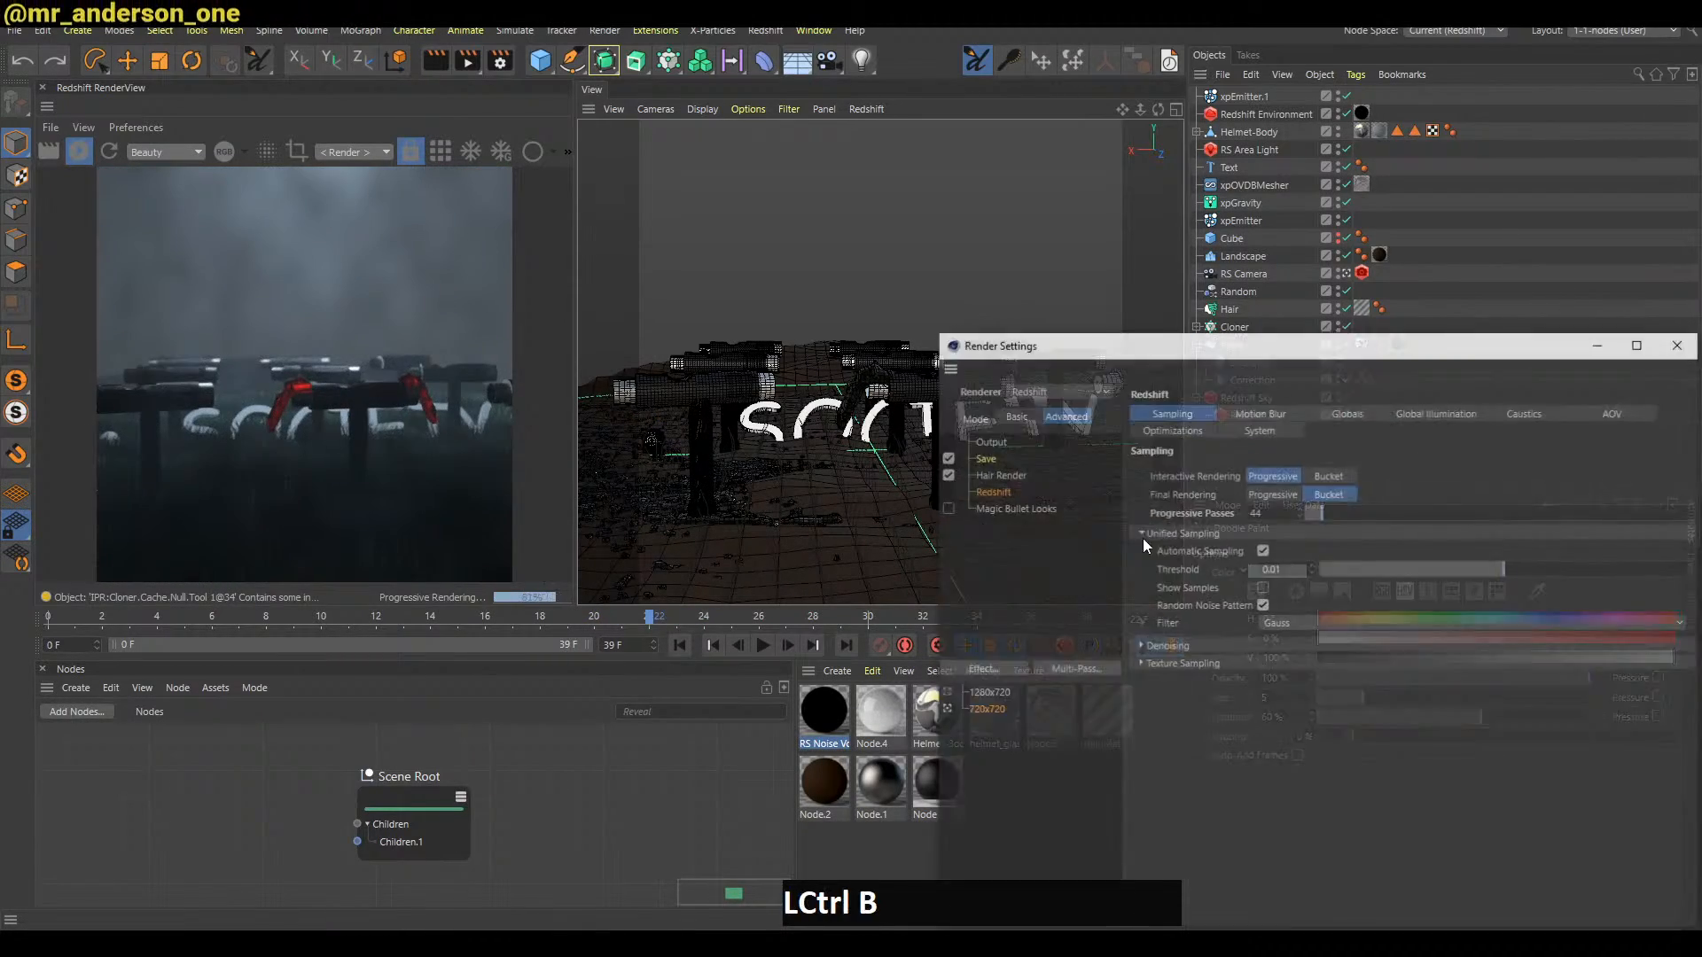
left_click(993, 492)
double_click(1277, 512)
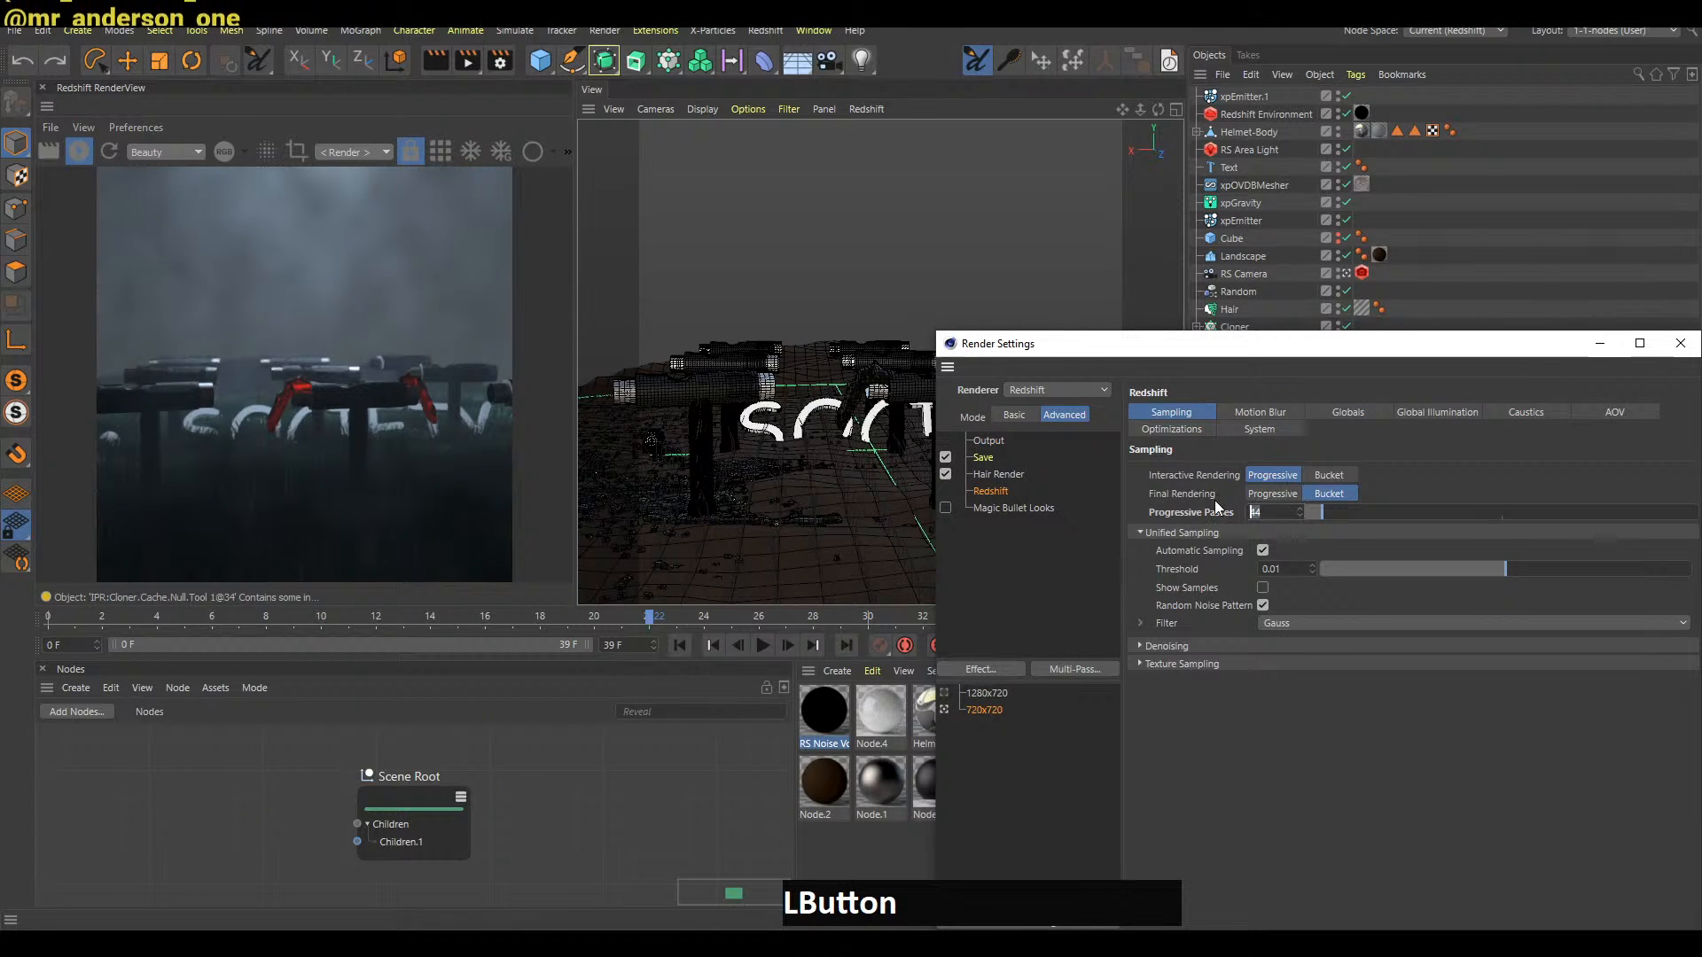
type("6")
key("Return")
Set the output size to 600 x 600 pixels, stop the preview render and save the scene
left_click(997, 441)
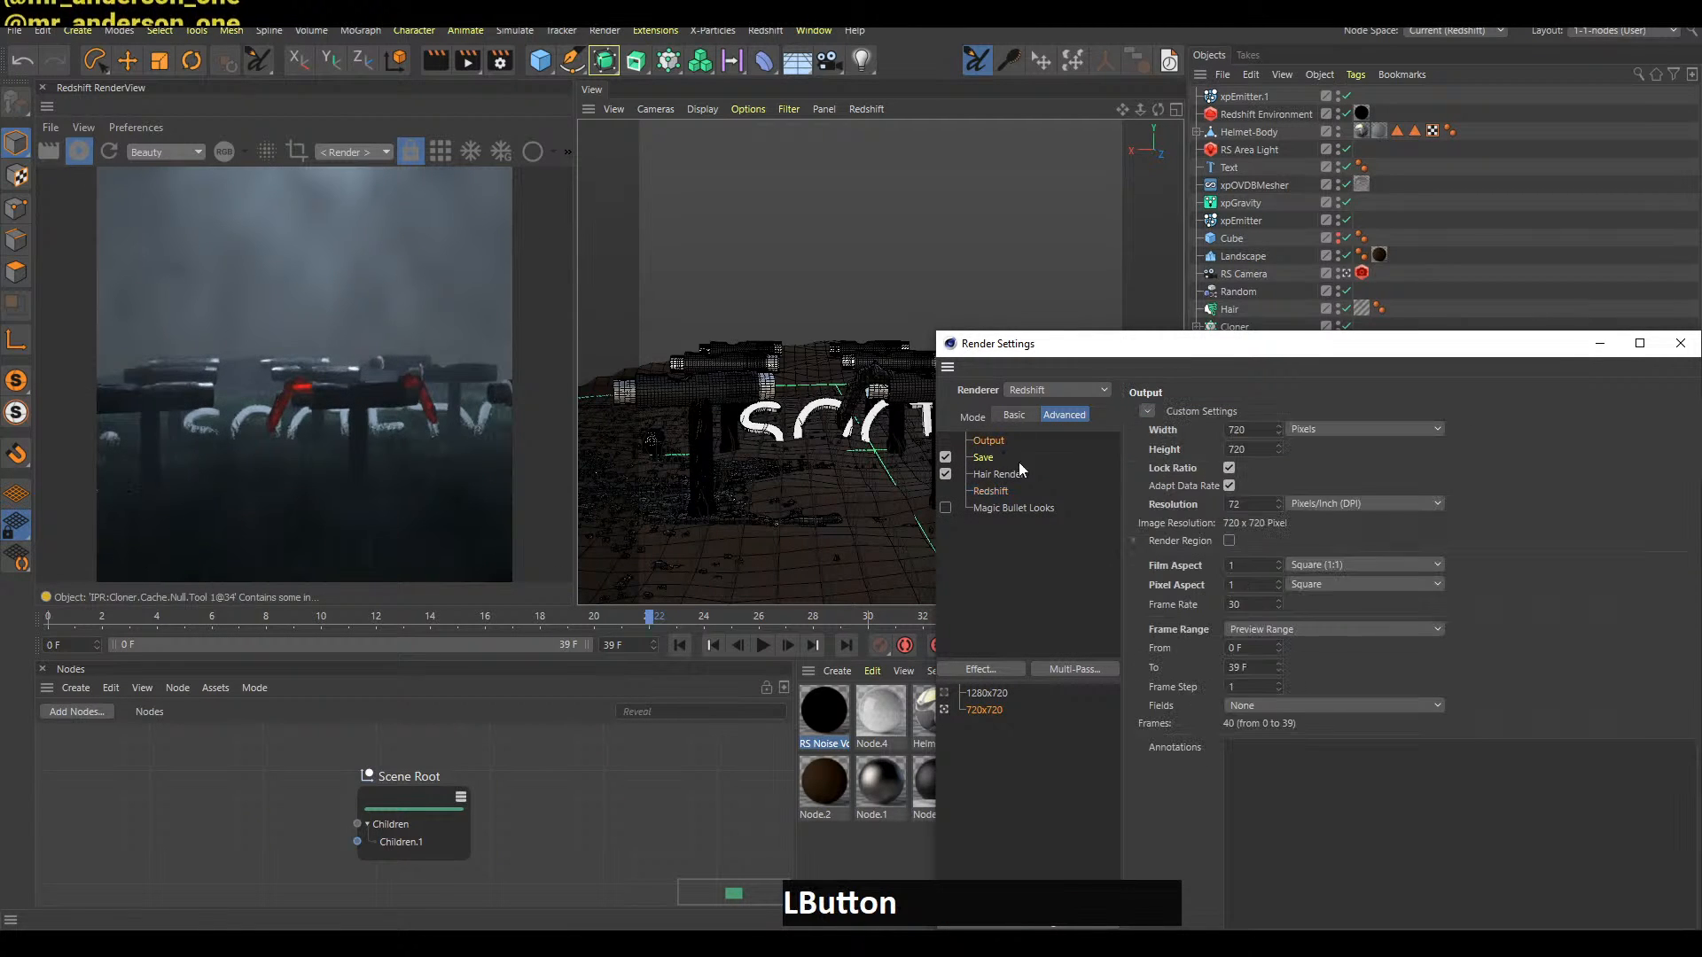
double_click(1264, 432)
type("600")
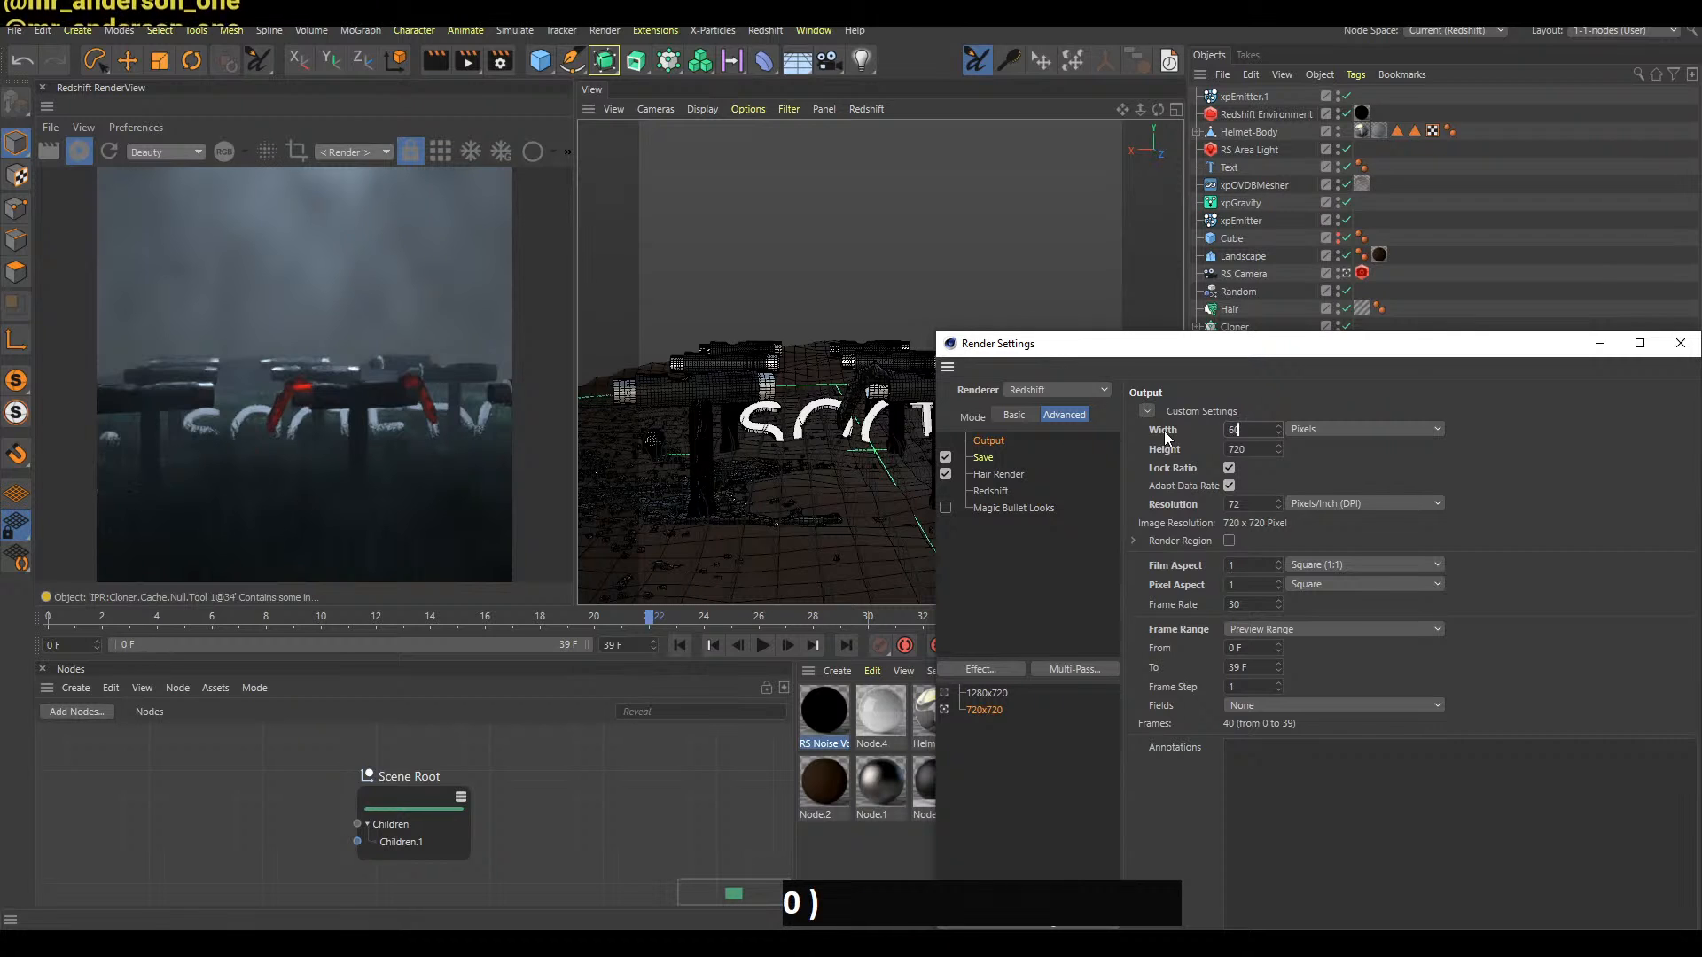
key("Return")
key("ctrl+s")
key("b")
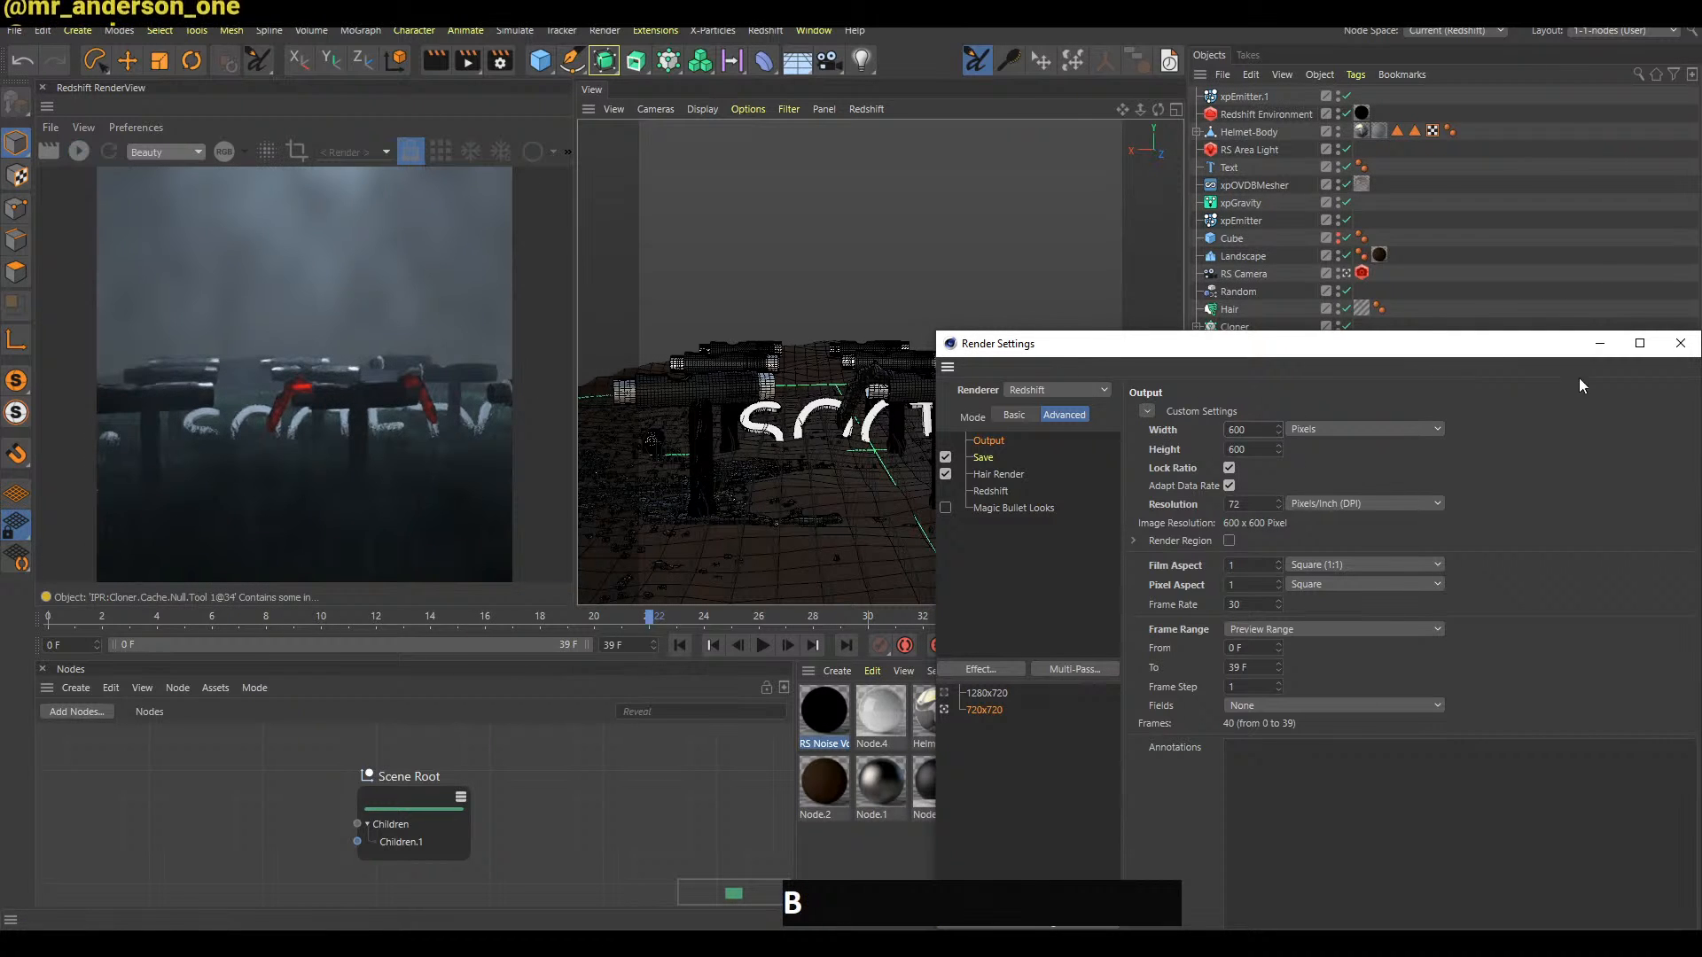
left_click(1679, 343)
key("ctrl+s")
Start rendering the animation to the Picture Viewer, read the Redshift feedback messages and abort the render
key("shift+r")
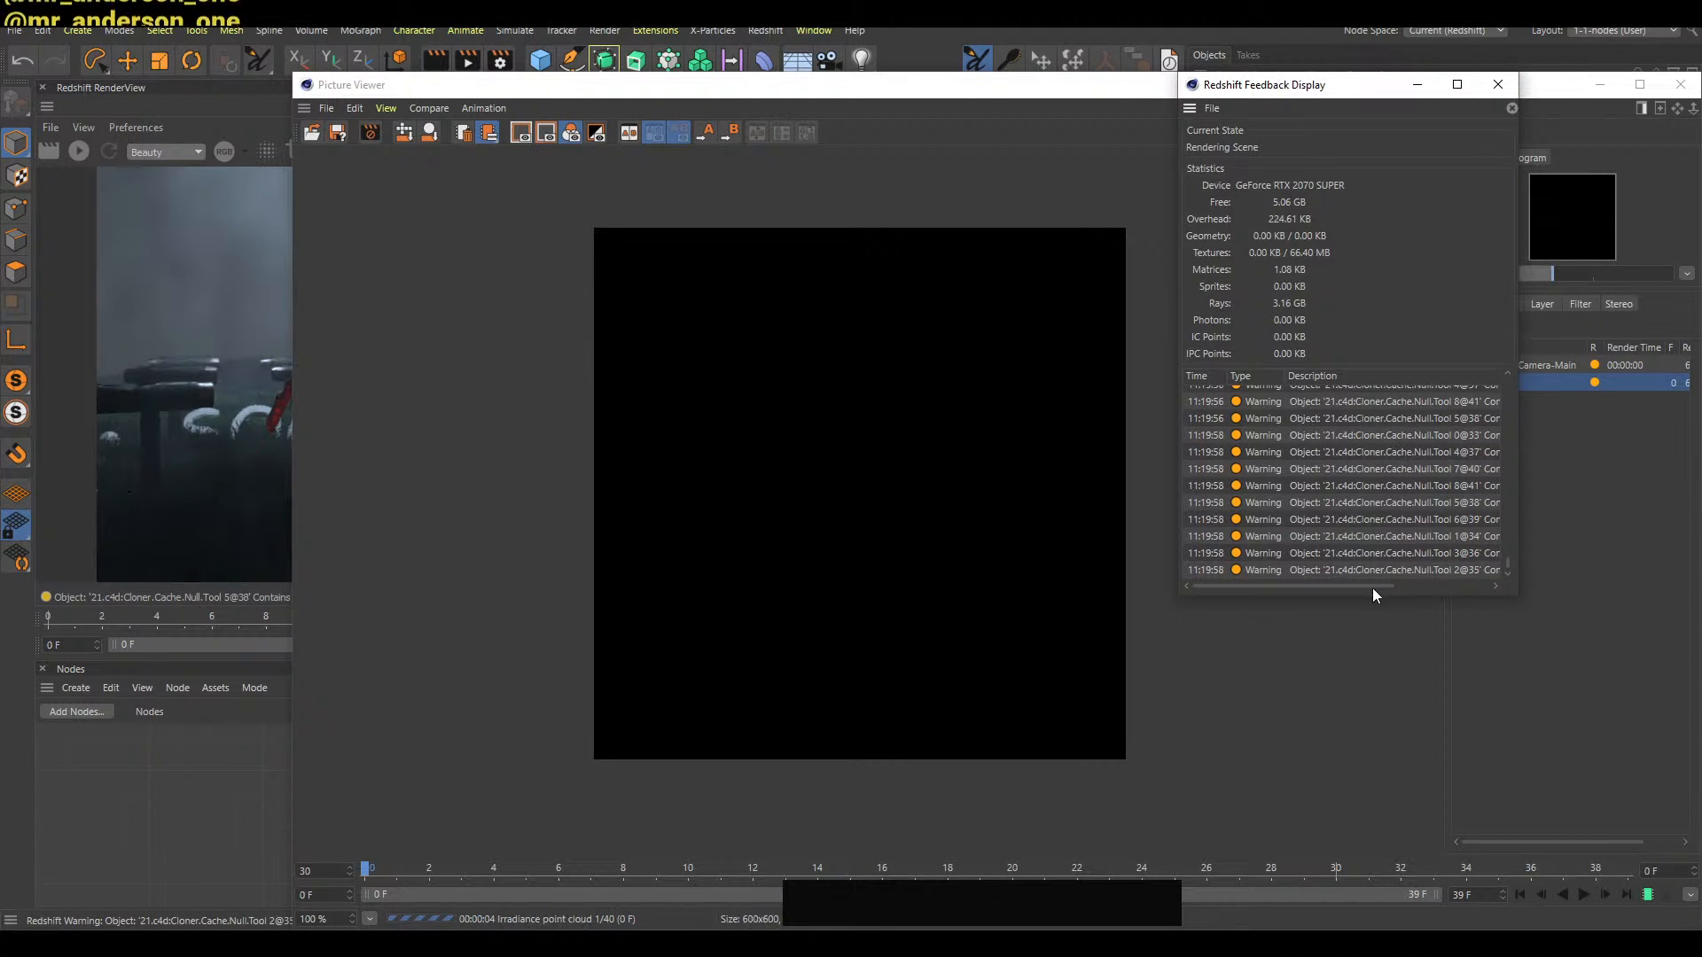
left_click_drag(1379, 588, 1508, 589)
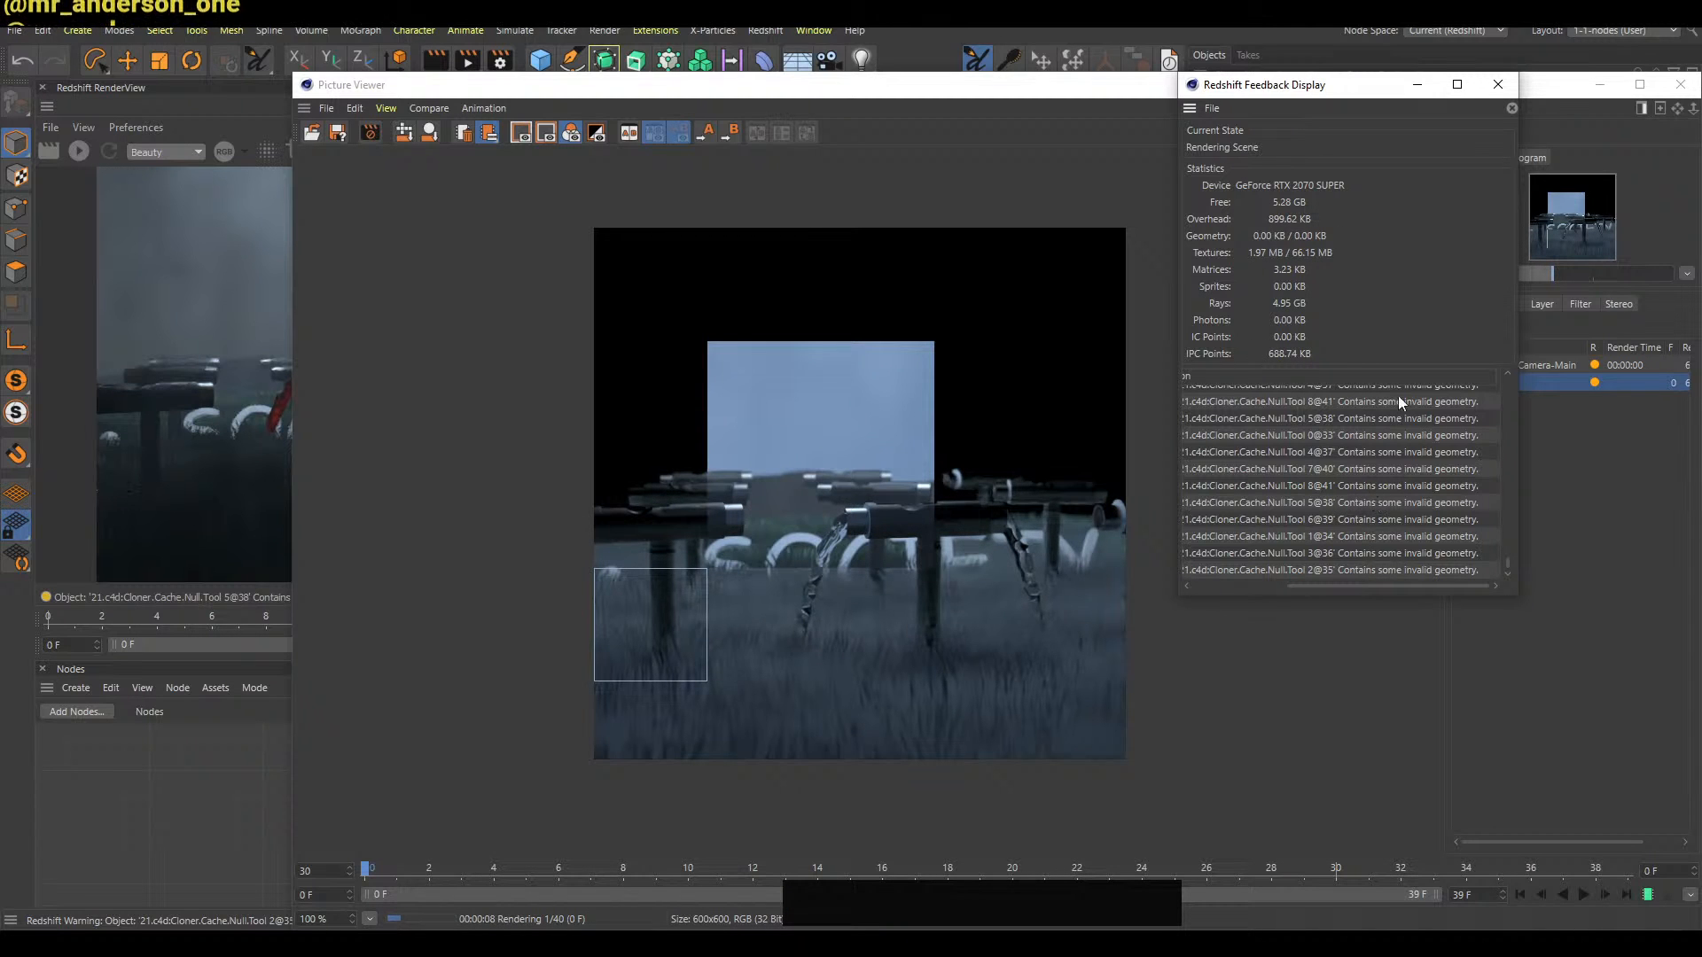
left_click(1498, 84)
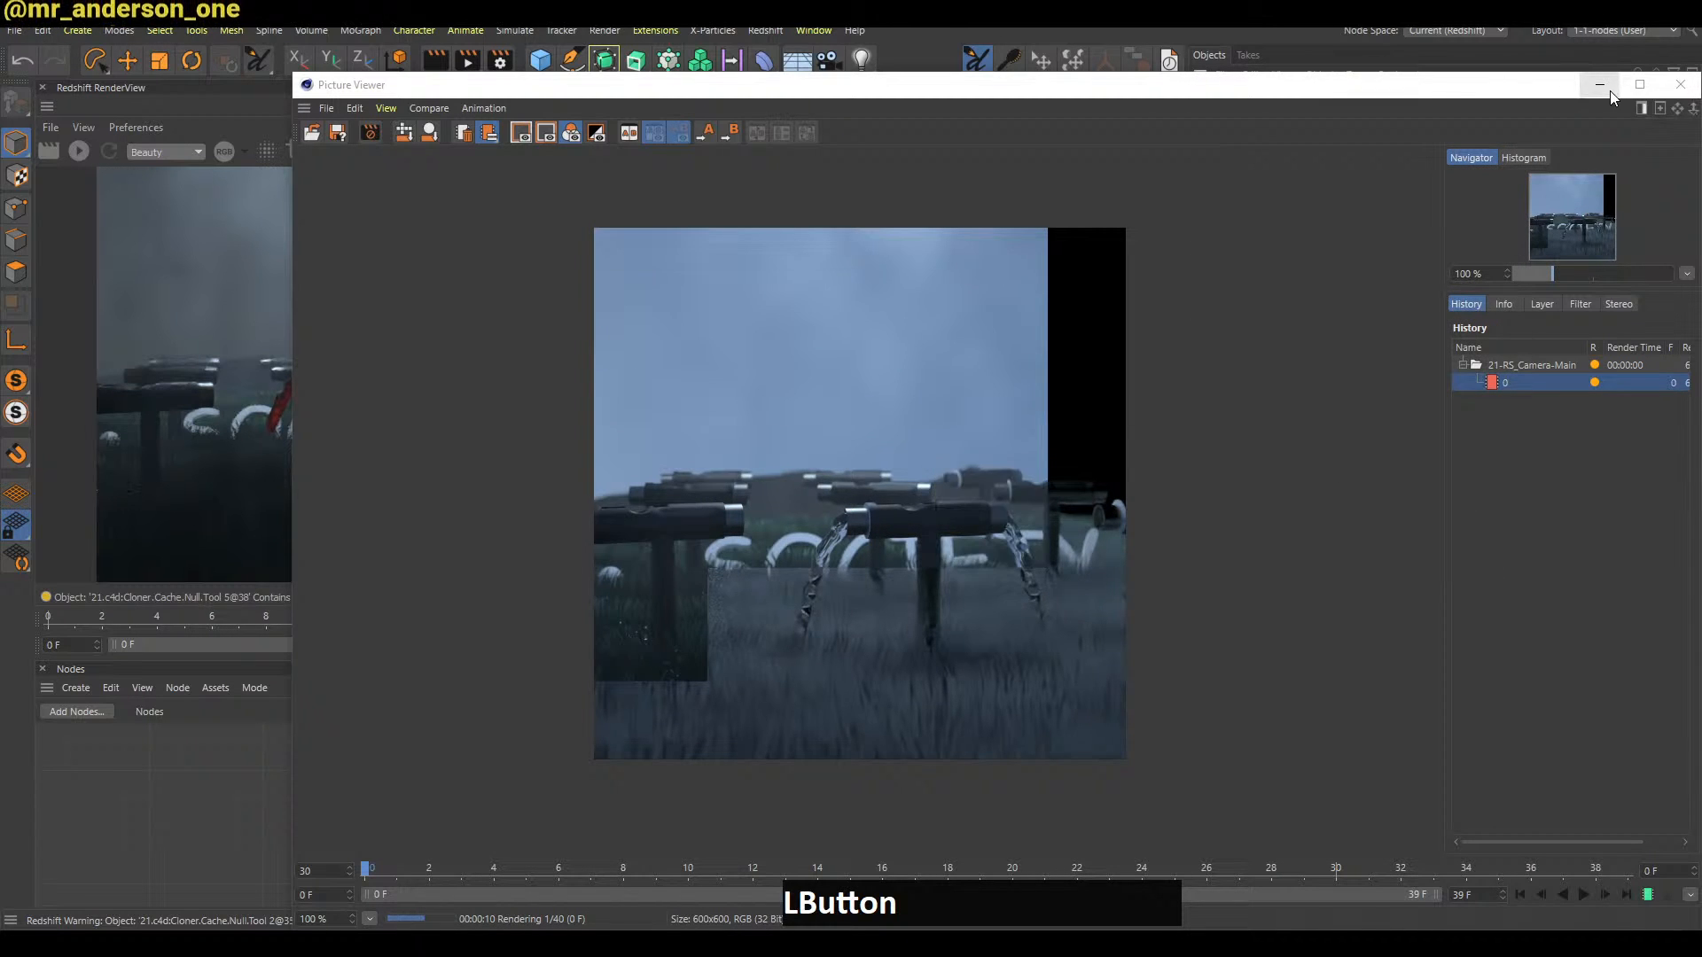
left_click(1680, 84)
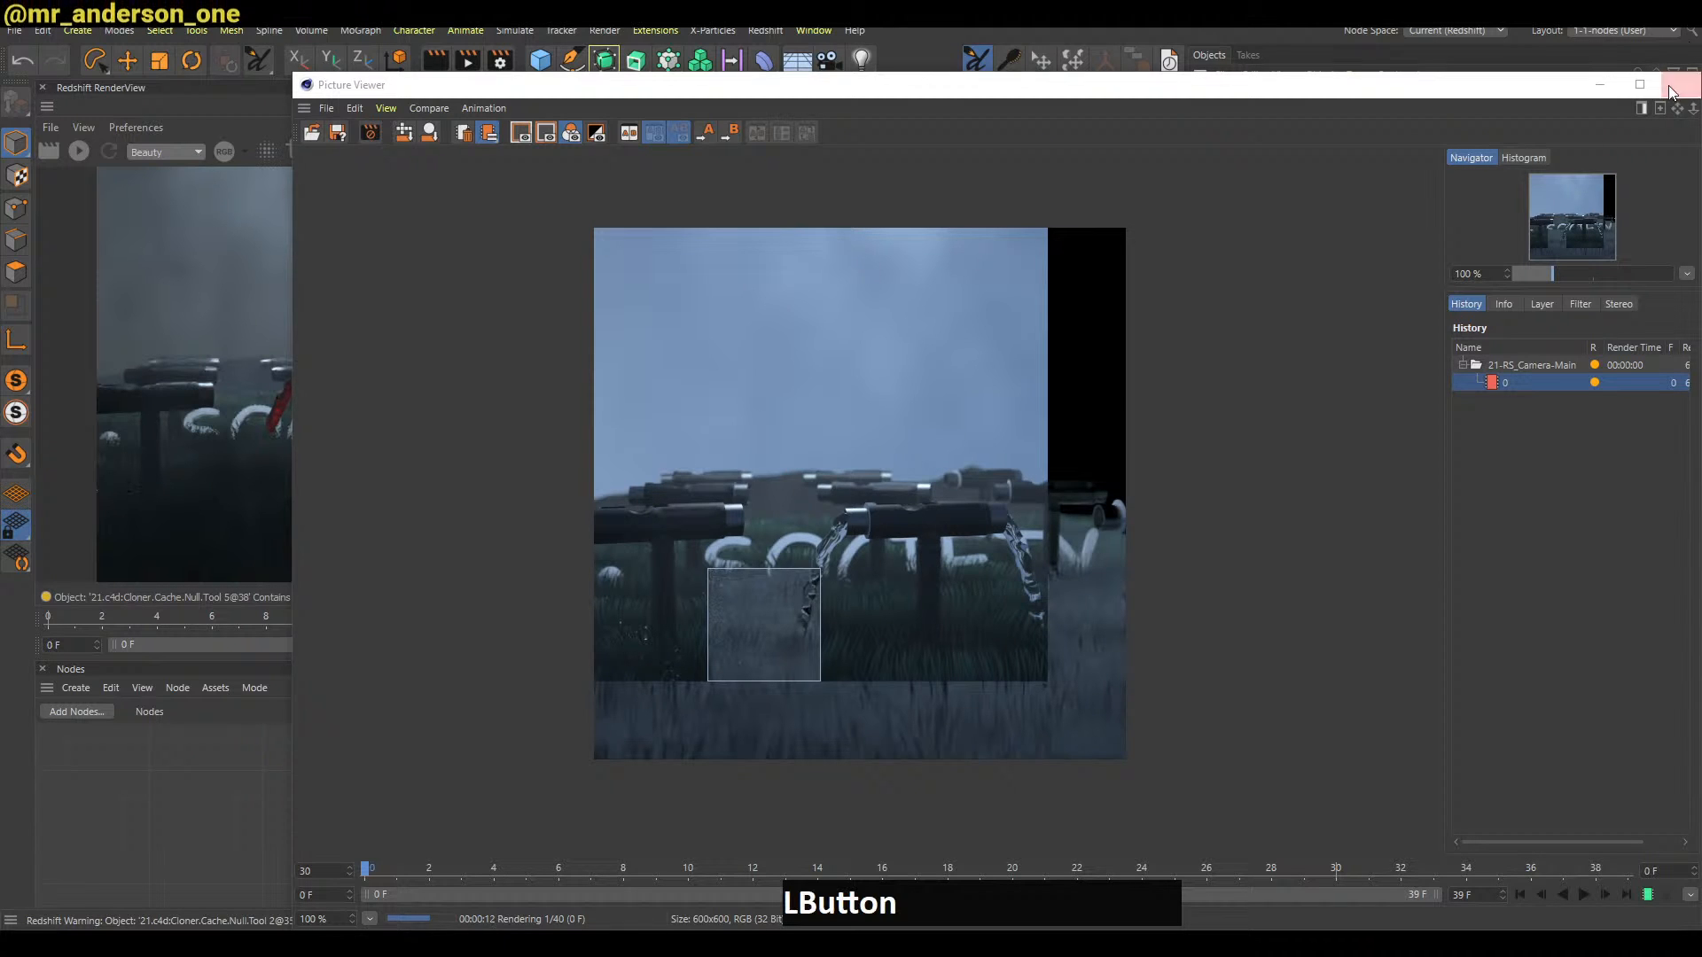
left_click(886, 531)
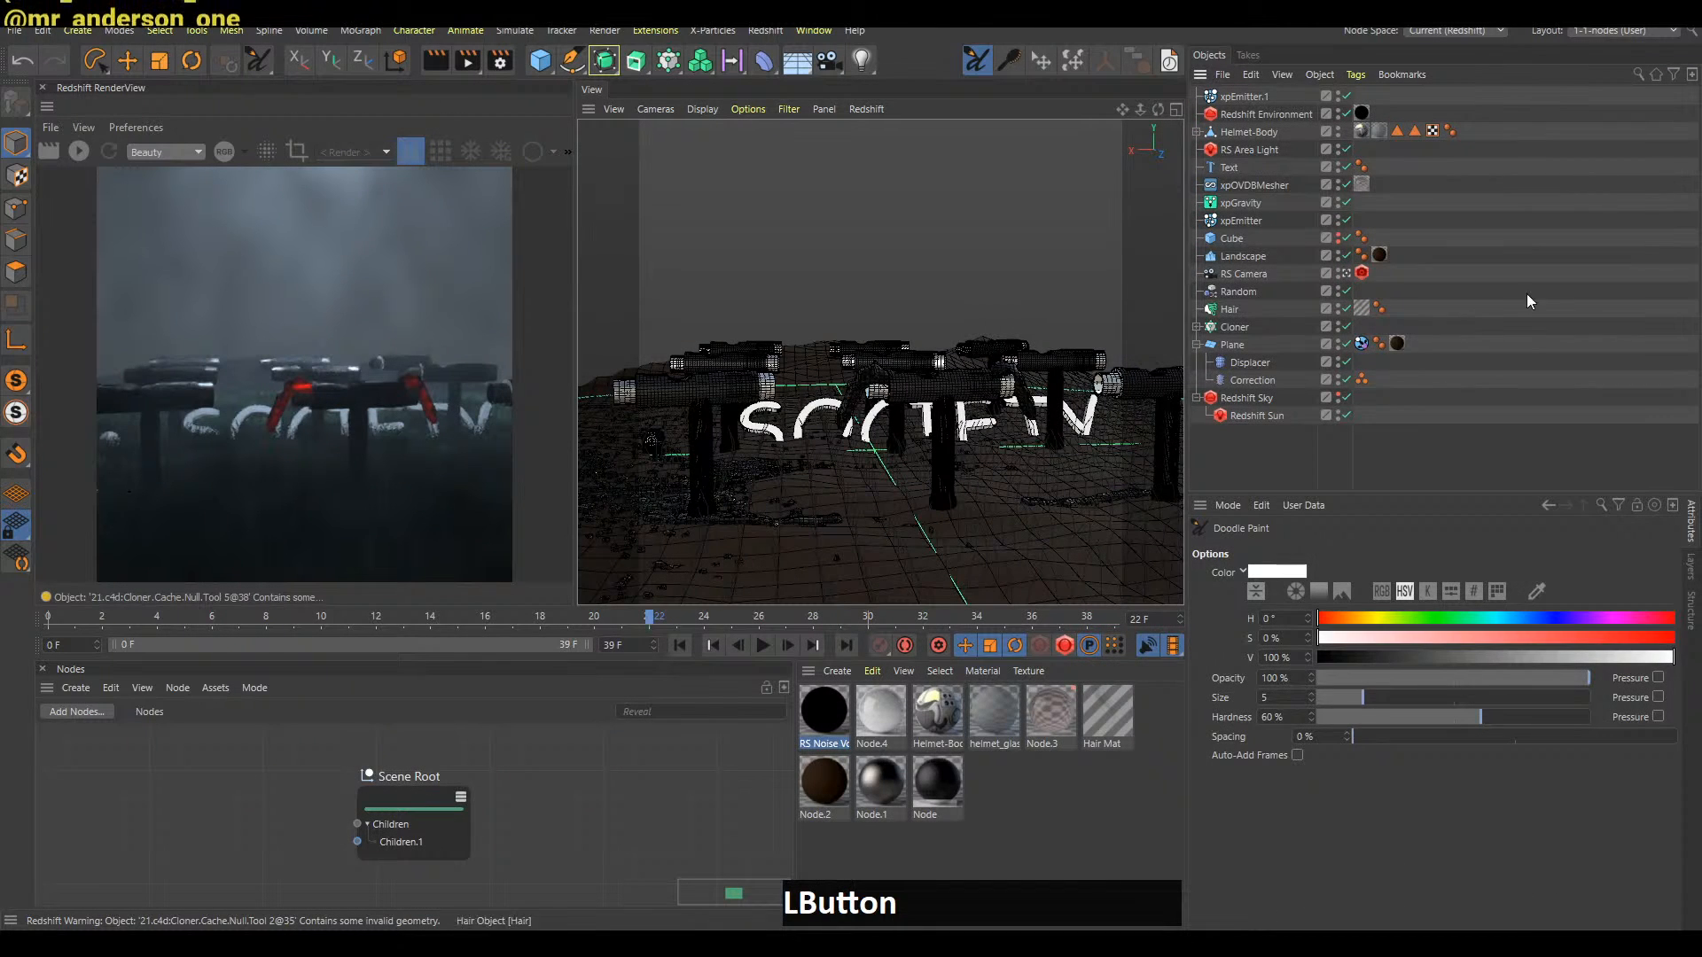
Switch Redshift's final rendering mode to Progressive and save the scene
key("ctrl+b")
left_click(991, 424)
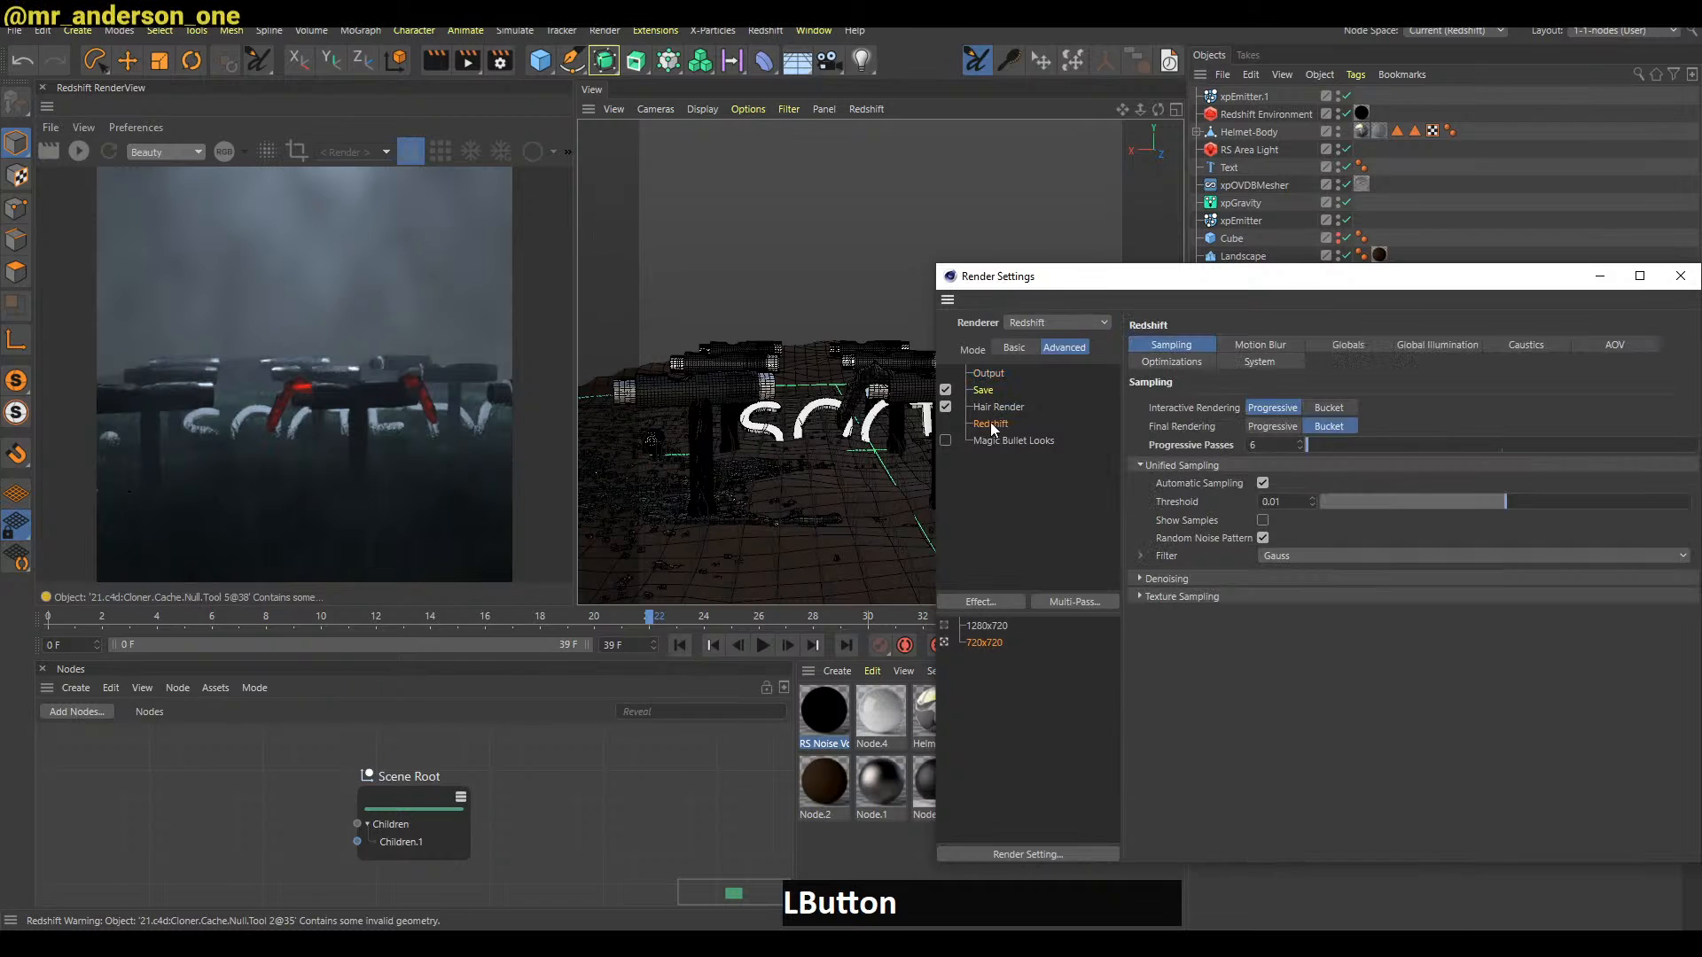
left_click(1271, 426)
key("ctrl+s")
Render the animation to the Picture Viewer again and put the Redshift feedback window away
key("shift+r")
key("Return")
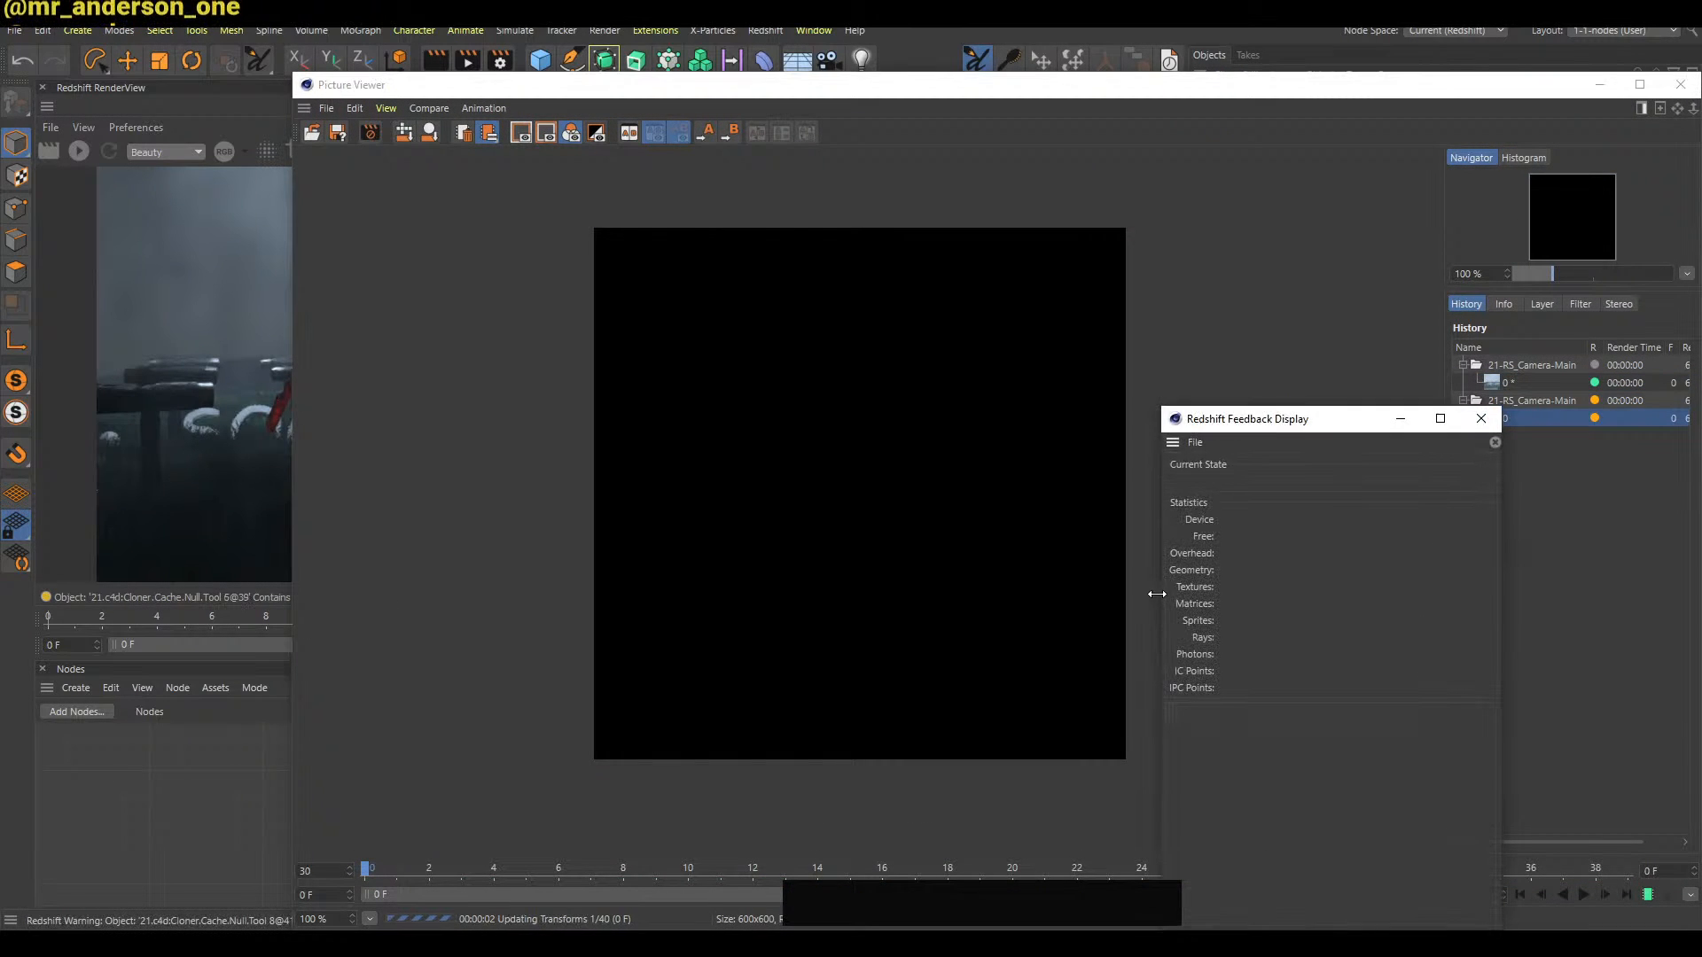
left_click(1412, 423)
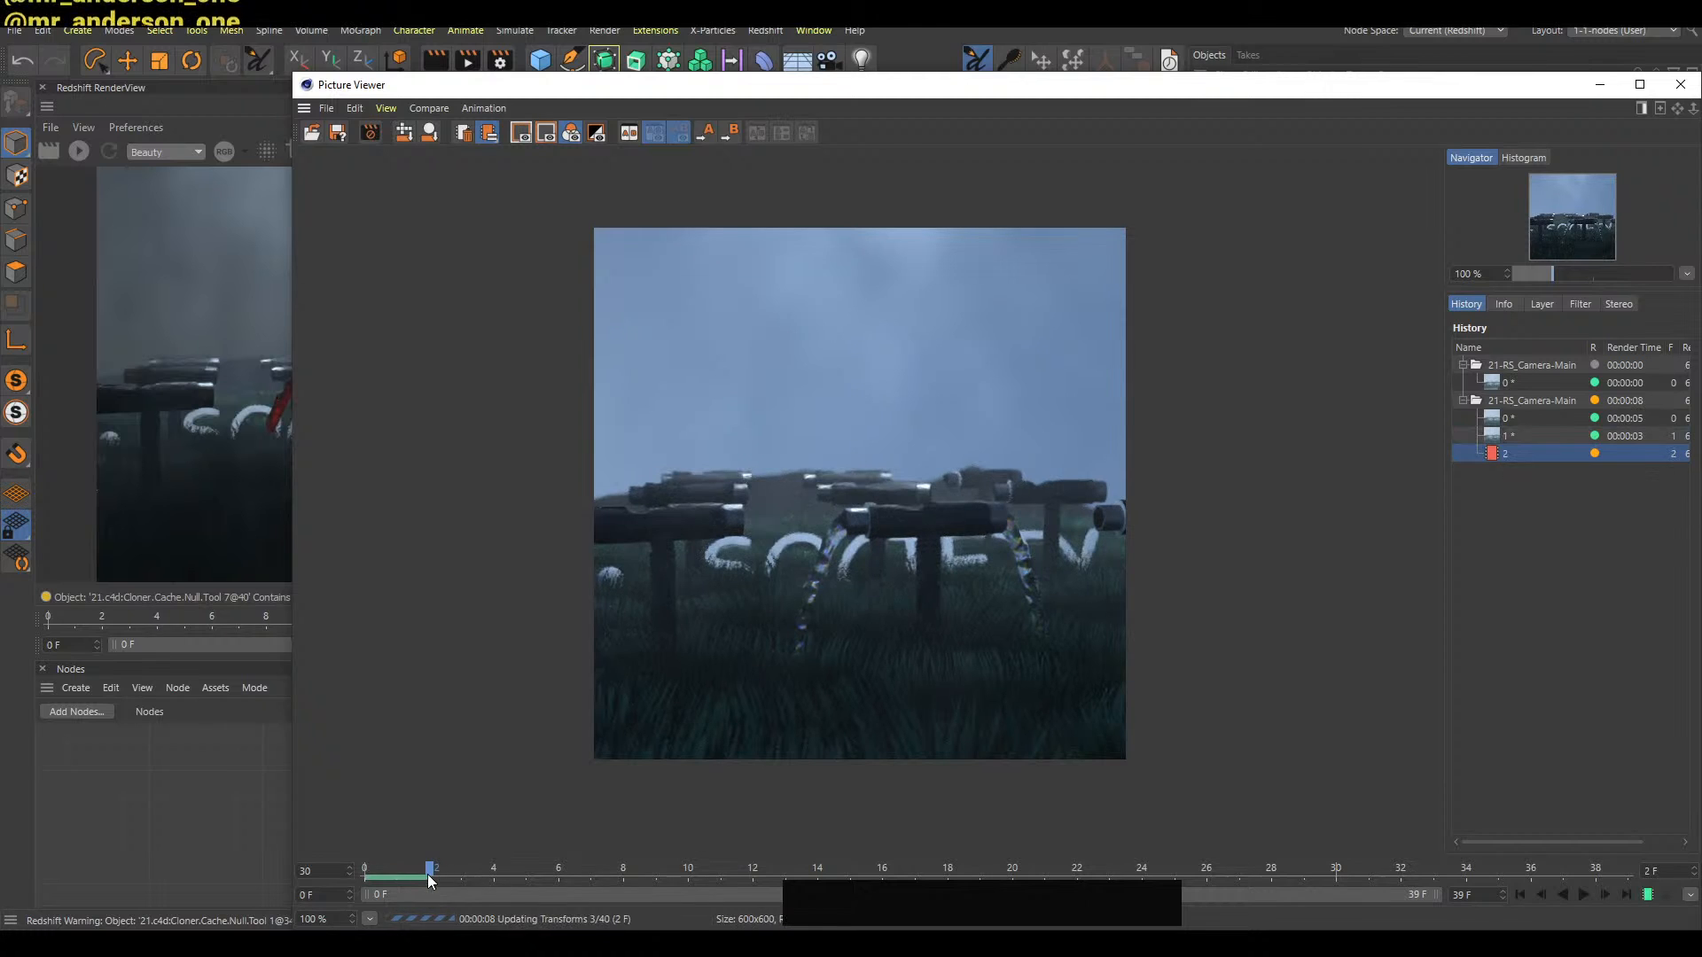
Check the live chat and play back the frames rendered so far in the Picture Viewer
left_click(394, 876)
left_click_drag(395, 877, 366, 876)
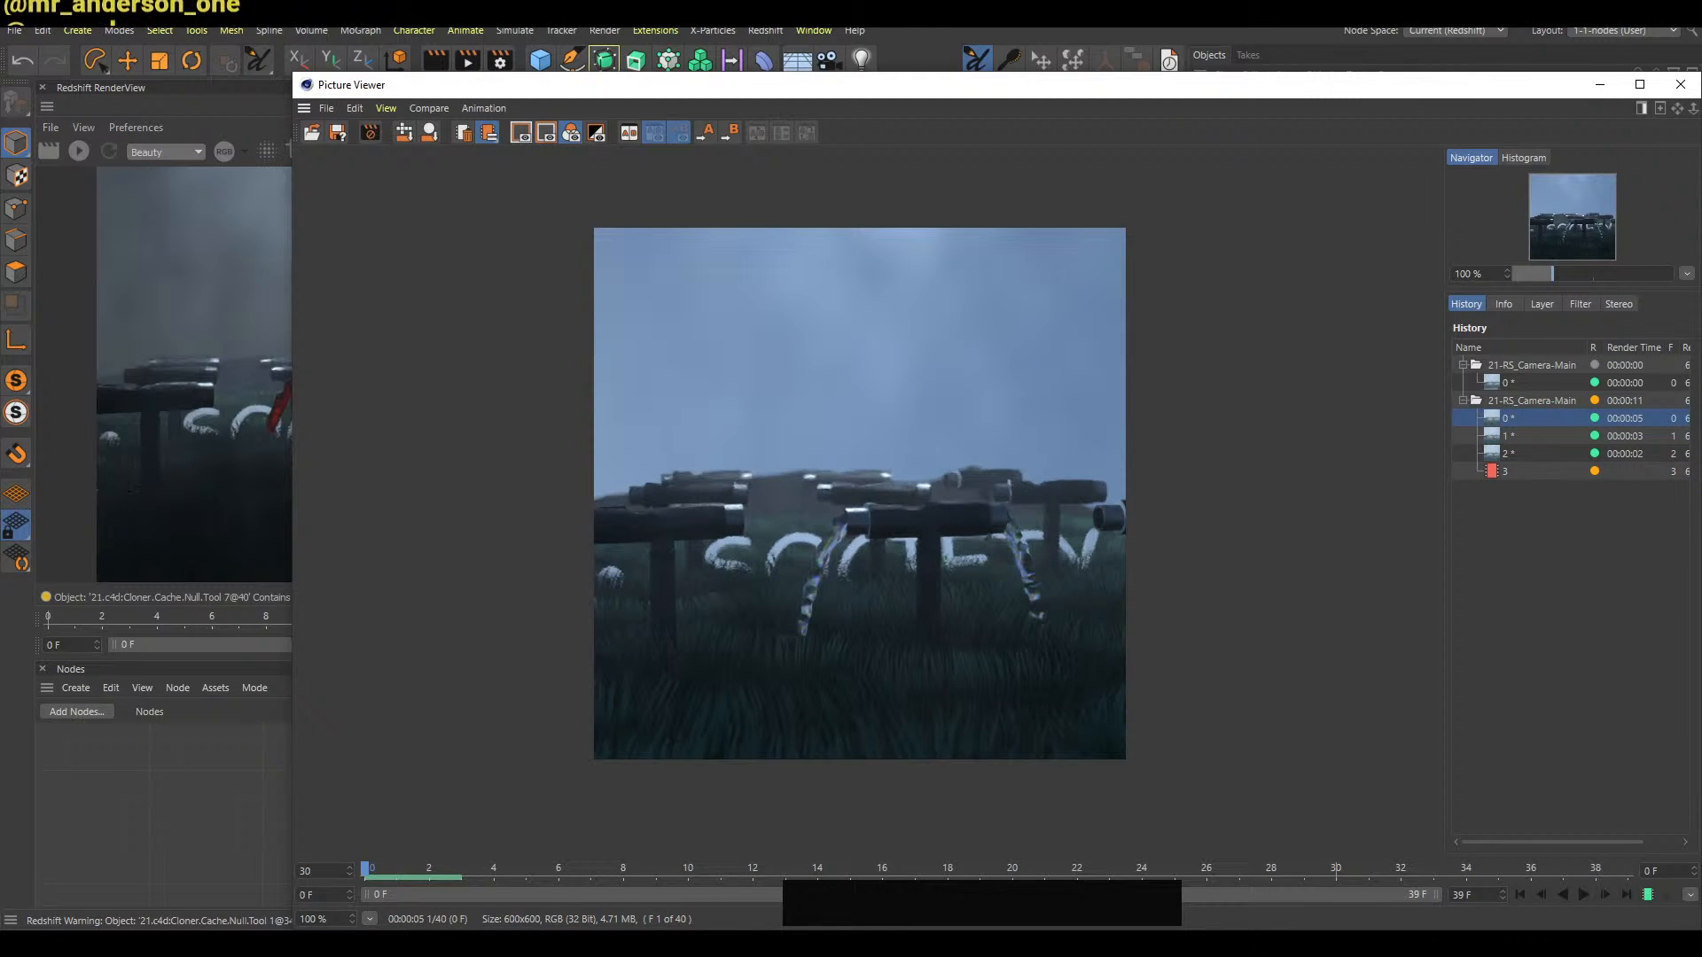
left_click(97, 873)
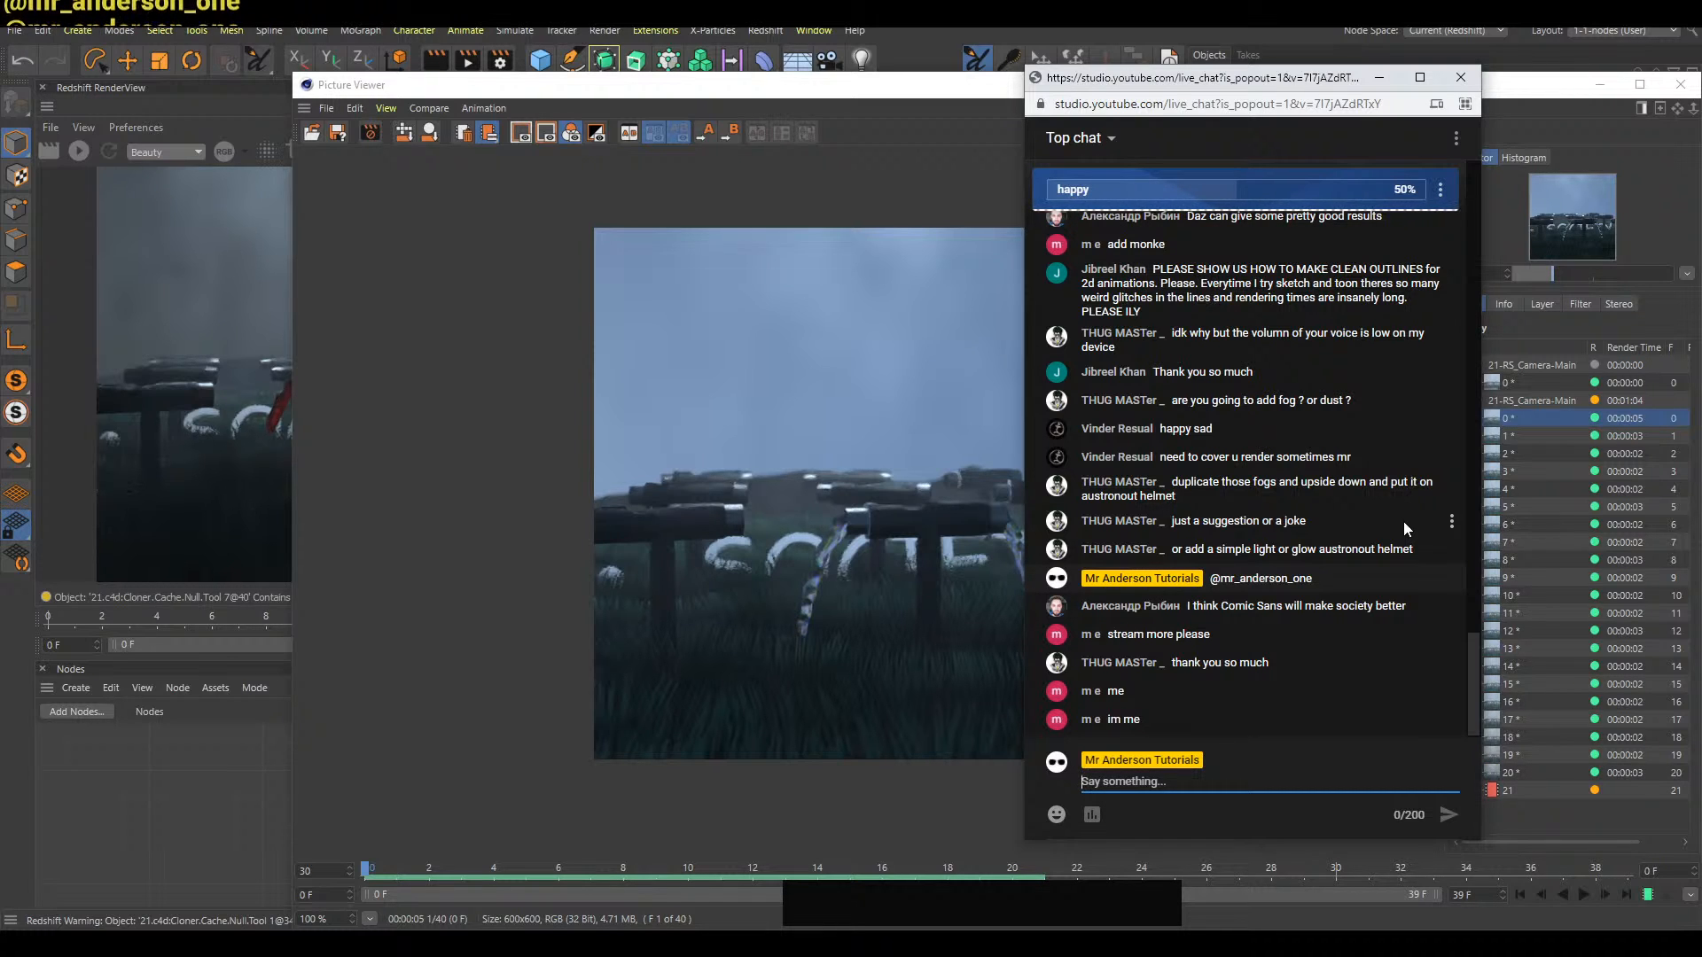
left_click(581, 599)
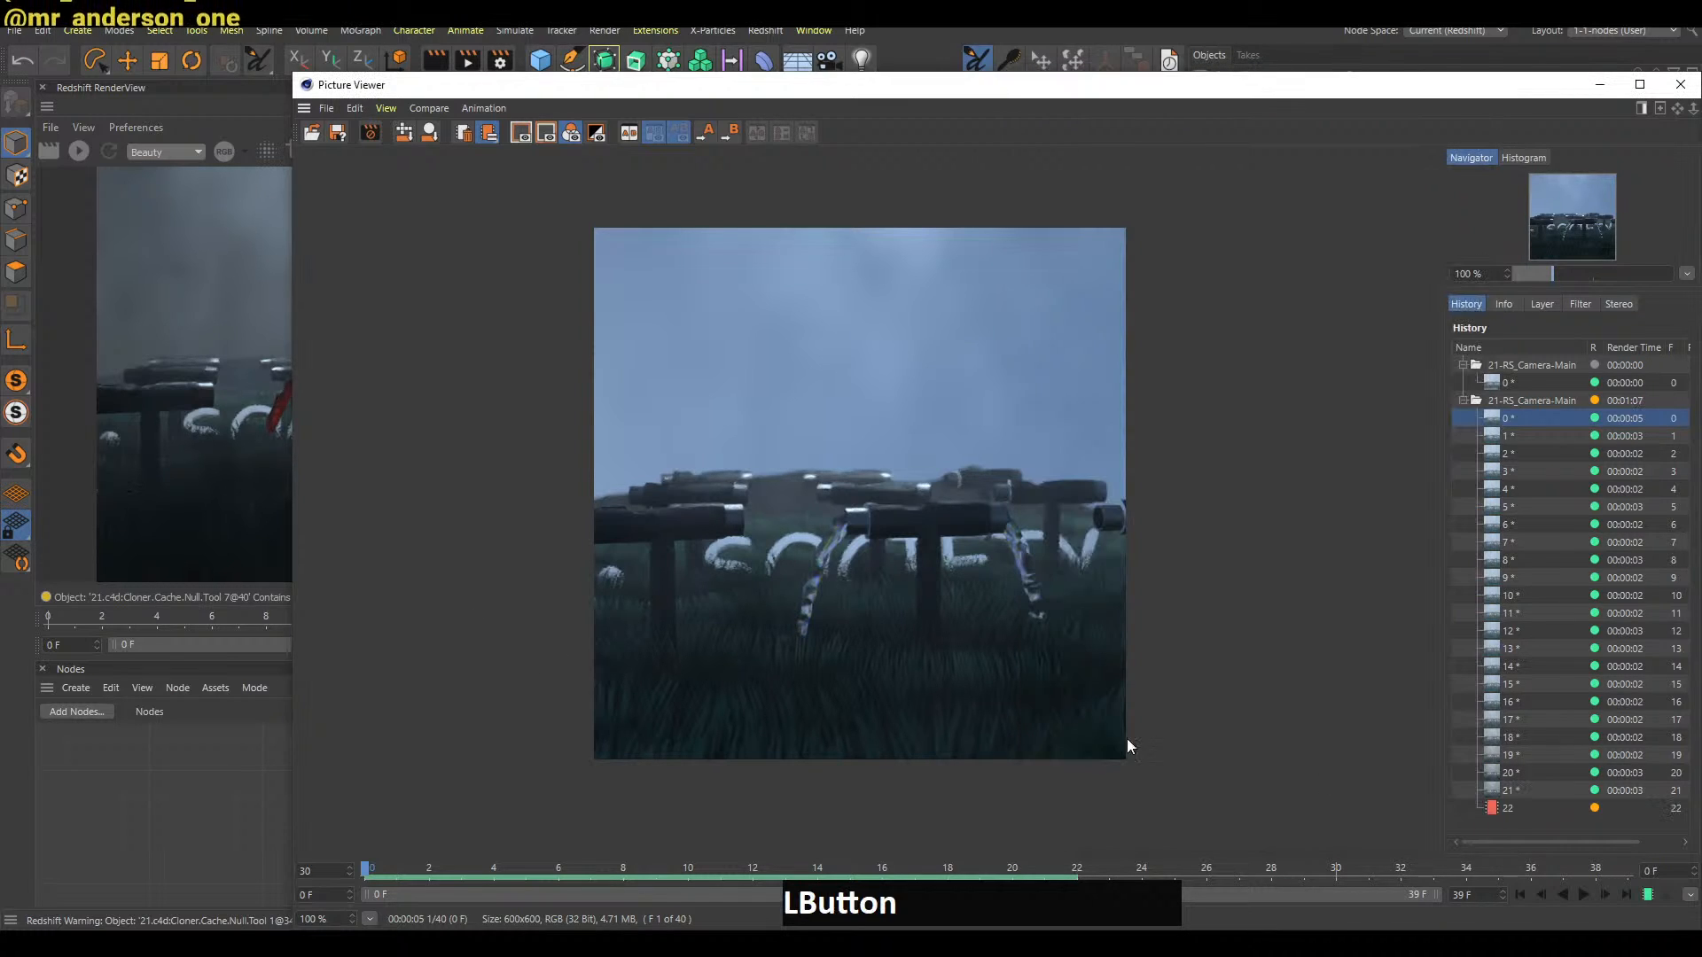
left_click(1584, 894)
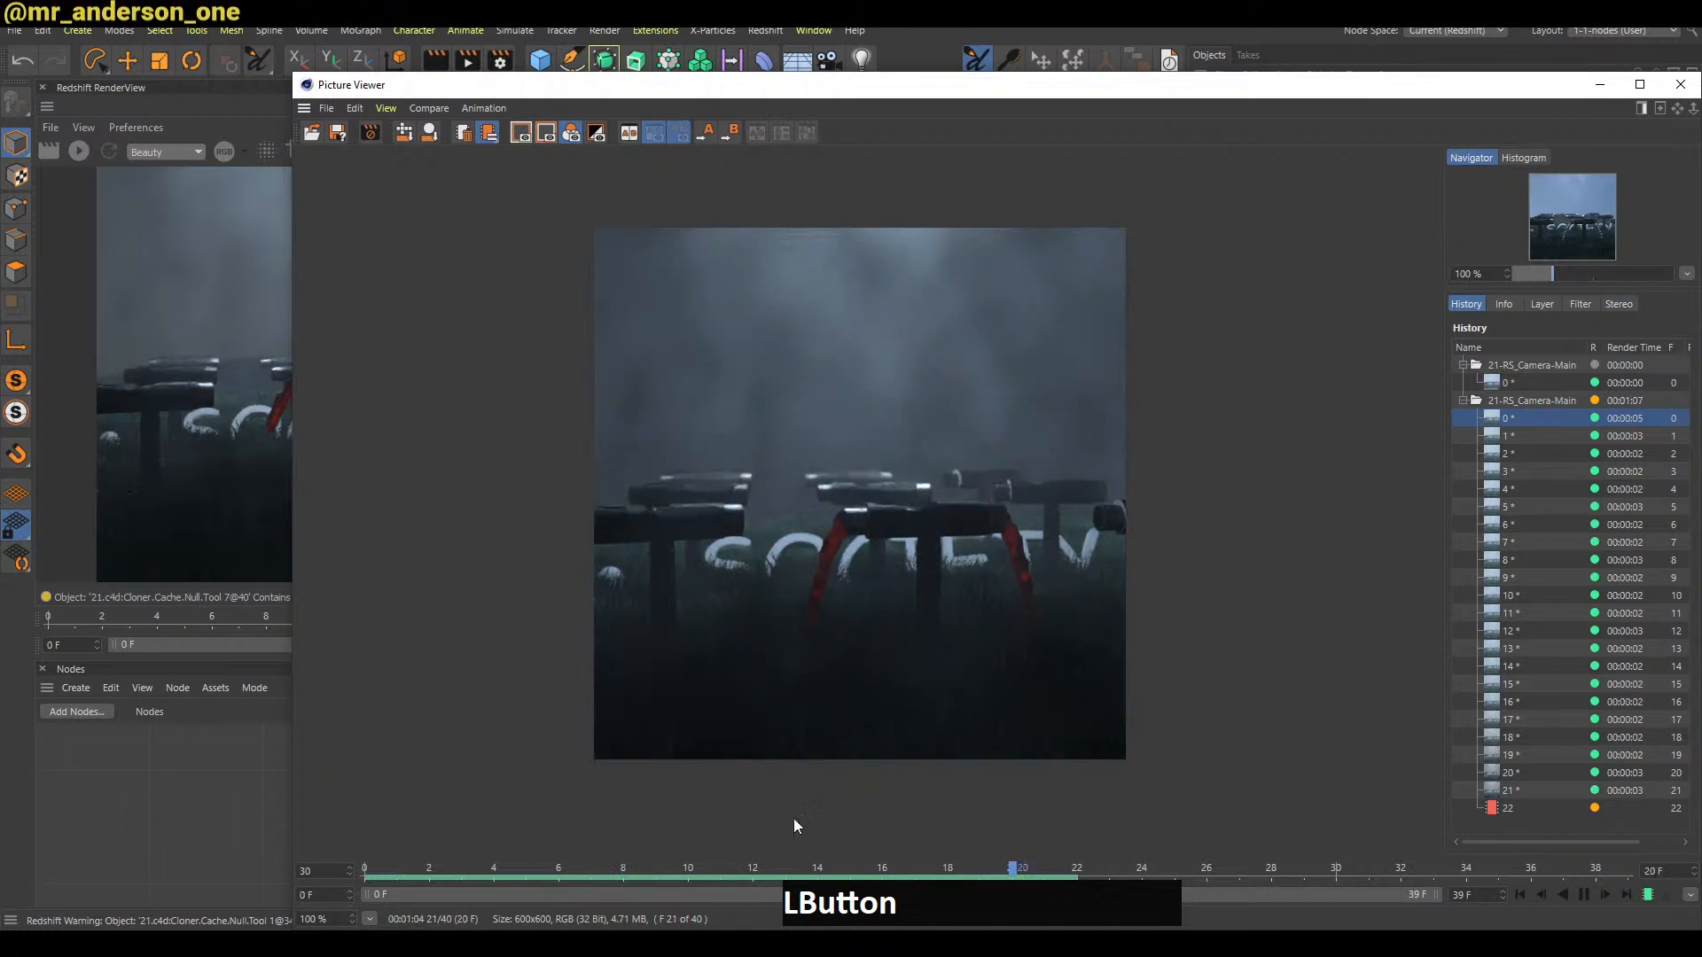
left_click_drag(624, 877, 1230, 778)
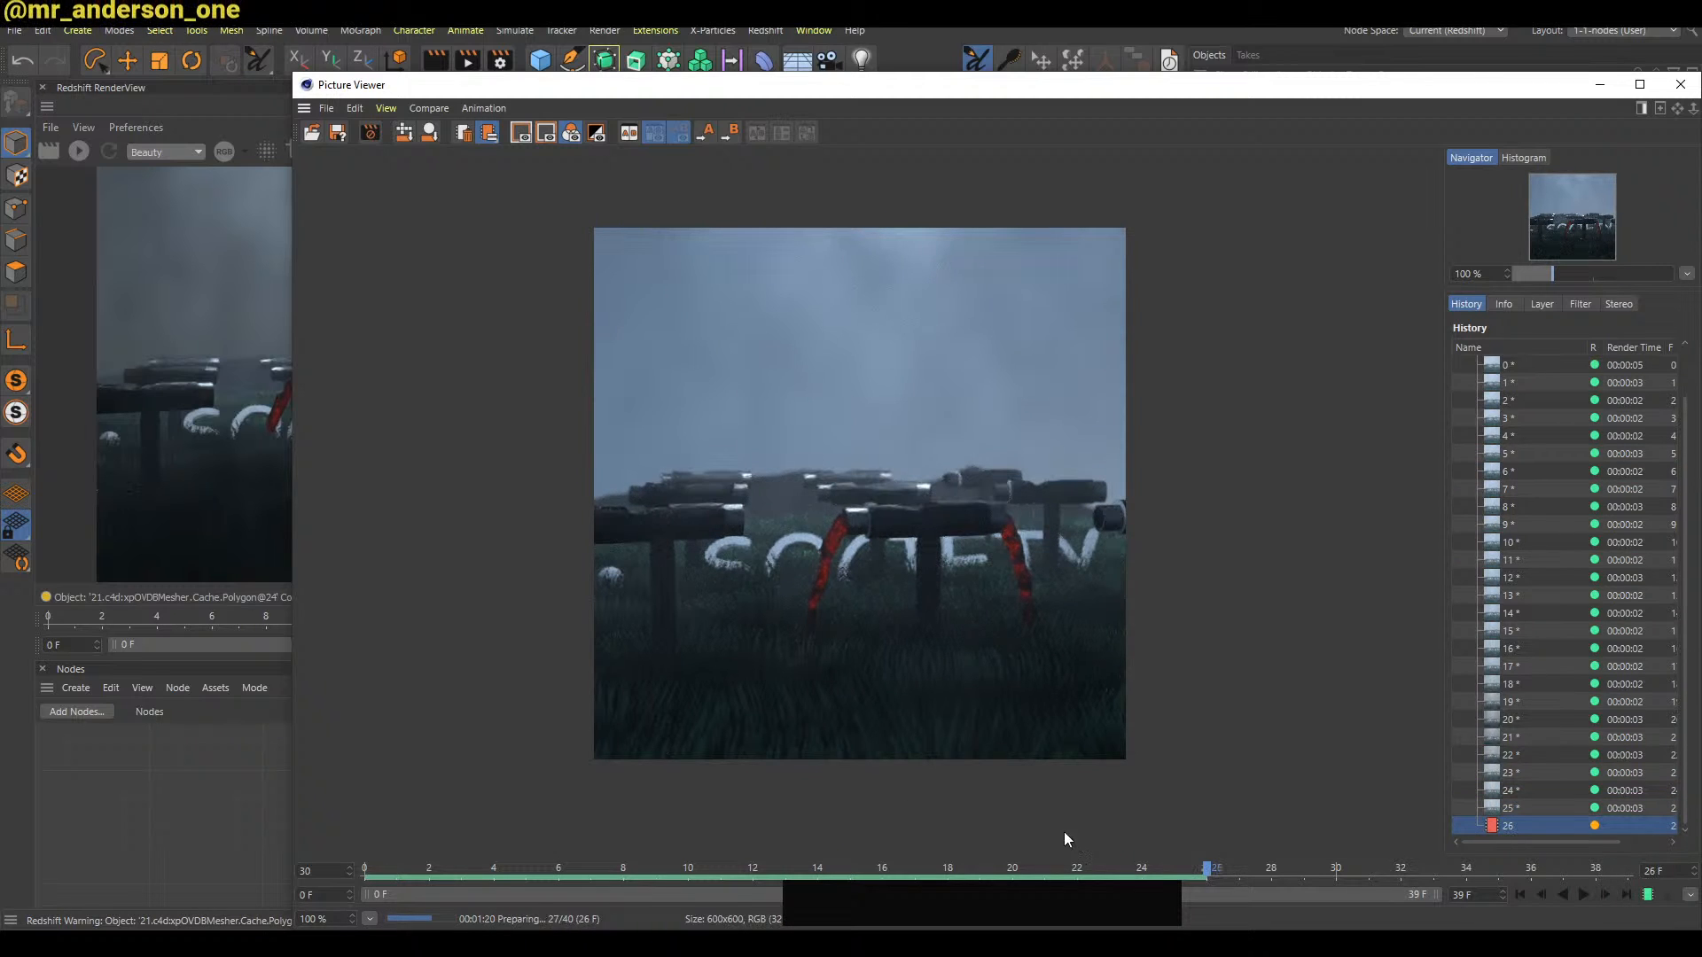
Switch to the browser and look through the artworks on the channel owner's Foundation profile
left_click(145, 840)
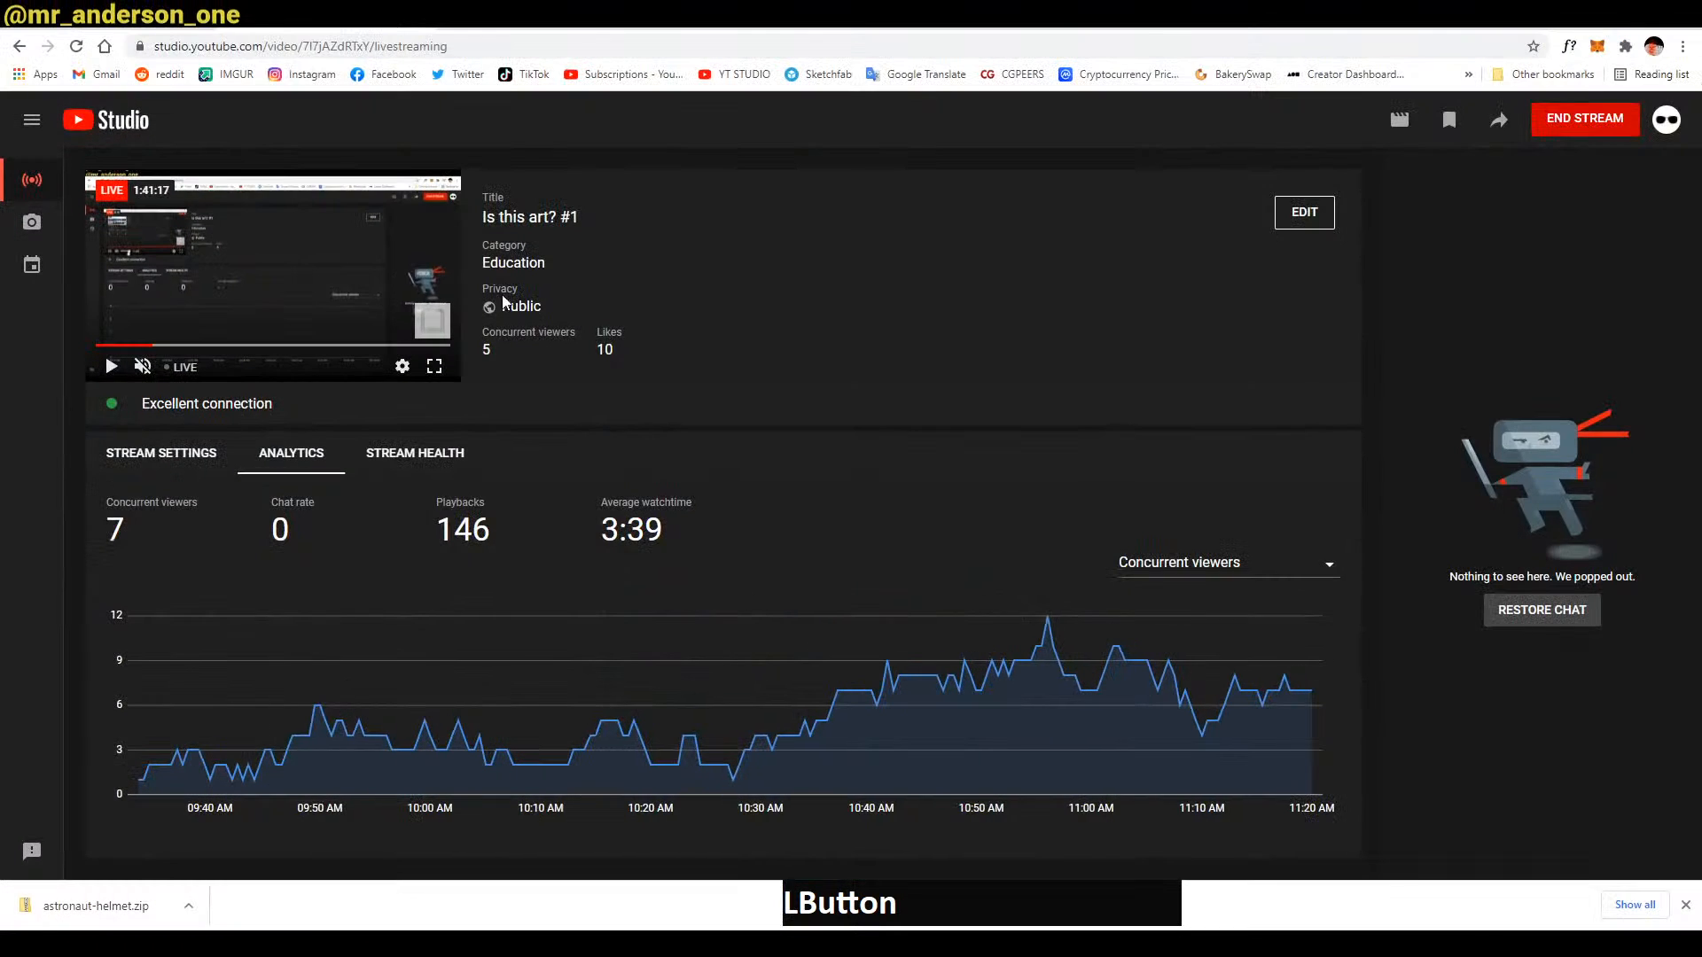
left_click(1318, 80)
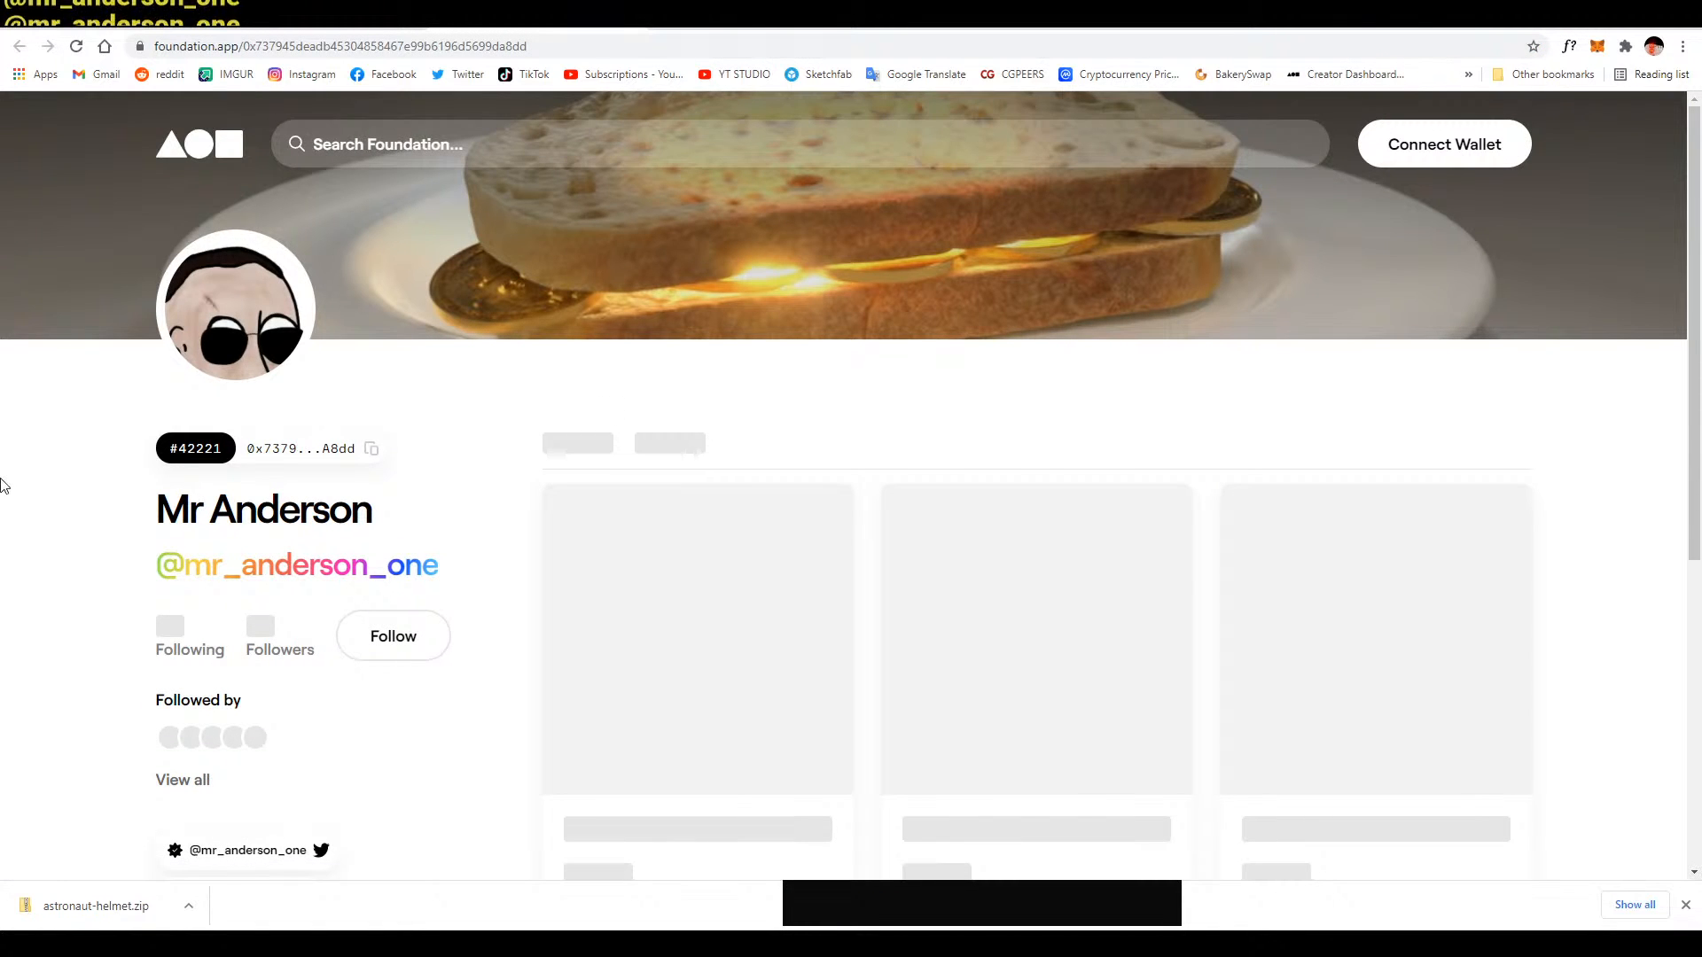
scroll(4, 494, "down", 2)
scroll(1550, 646, "down", 3)
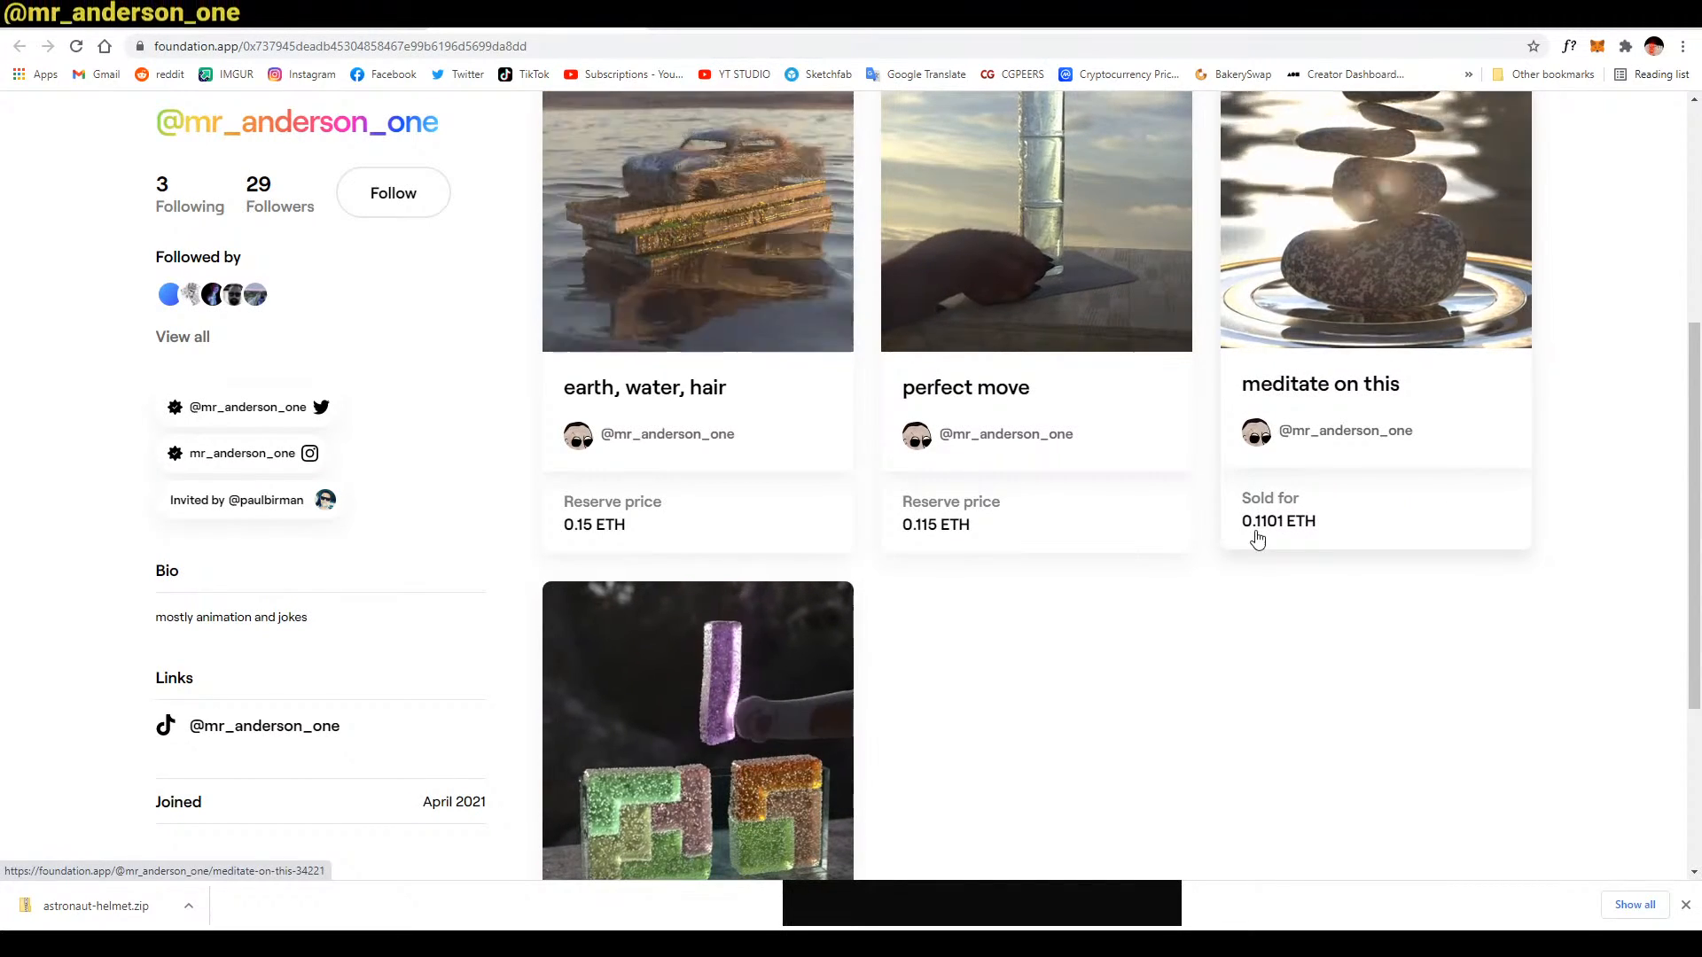
scroll(1190, 641, "down", 2)
scroll(760, 762, "down", 1)
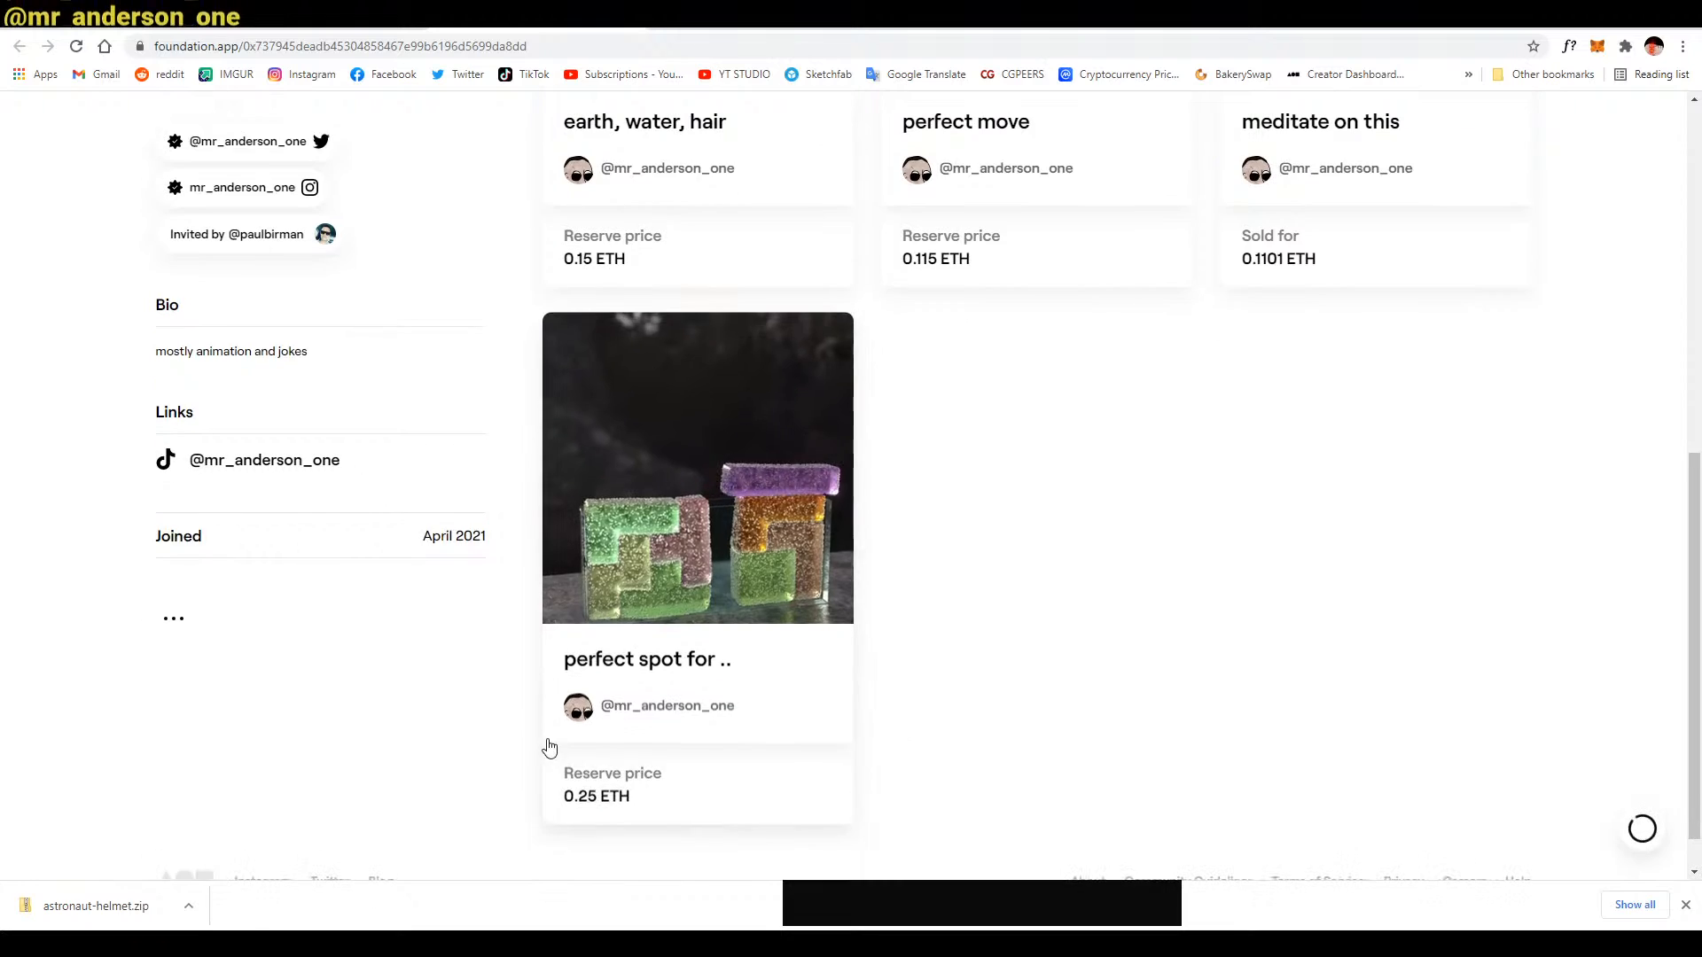
scroll(652, 426, "up", 2)
scroll(1041, 570, "down", 2)
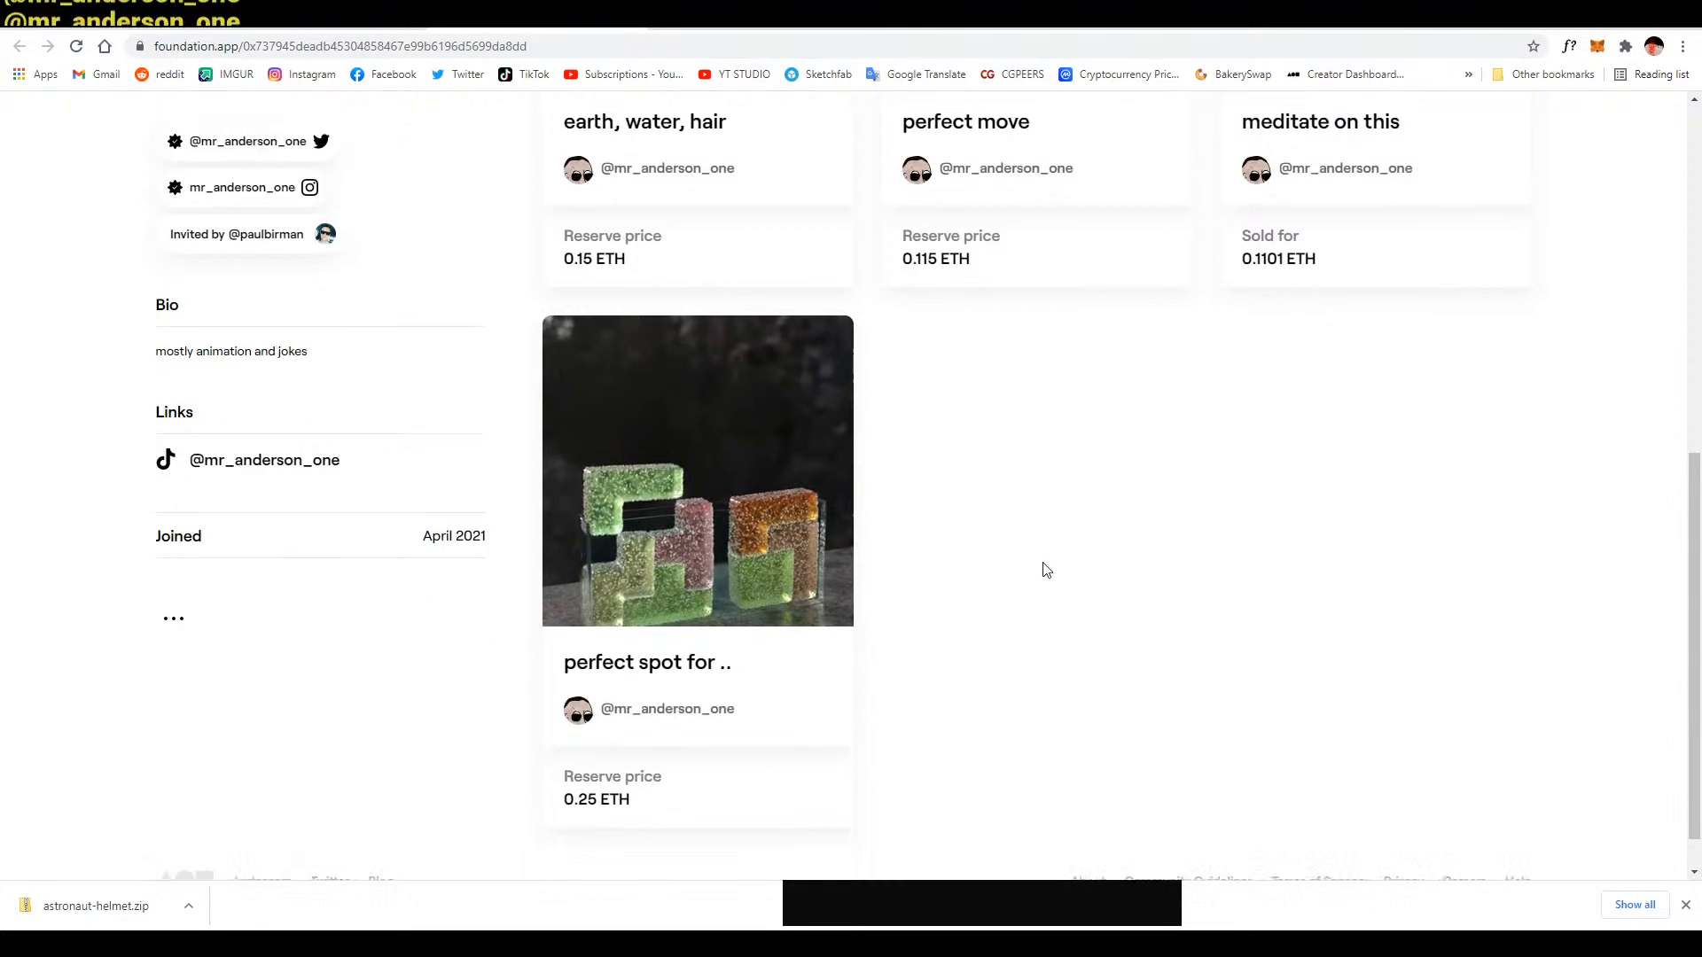
scroll(1046, 585, "up", 4)
scroll(1063, 607, "down", 2)
scroll(1063, 607, "up", 3)
Open the artwork "earth, water, hair", view it full screen and look over its listing details
left_click(748, 456)
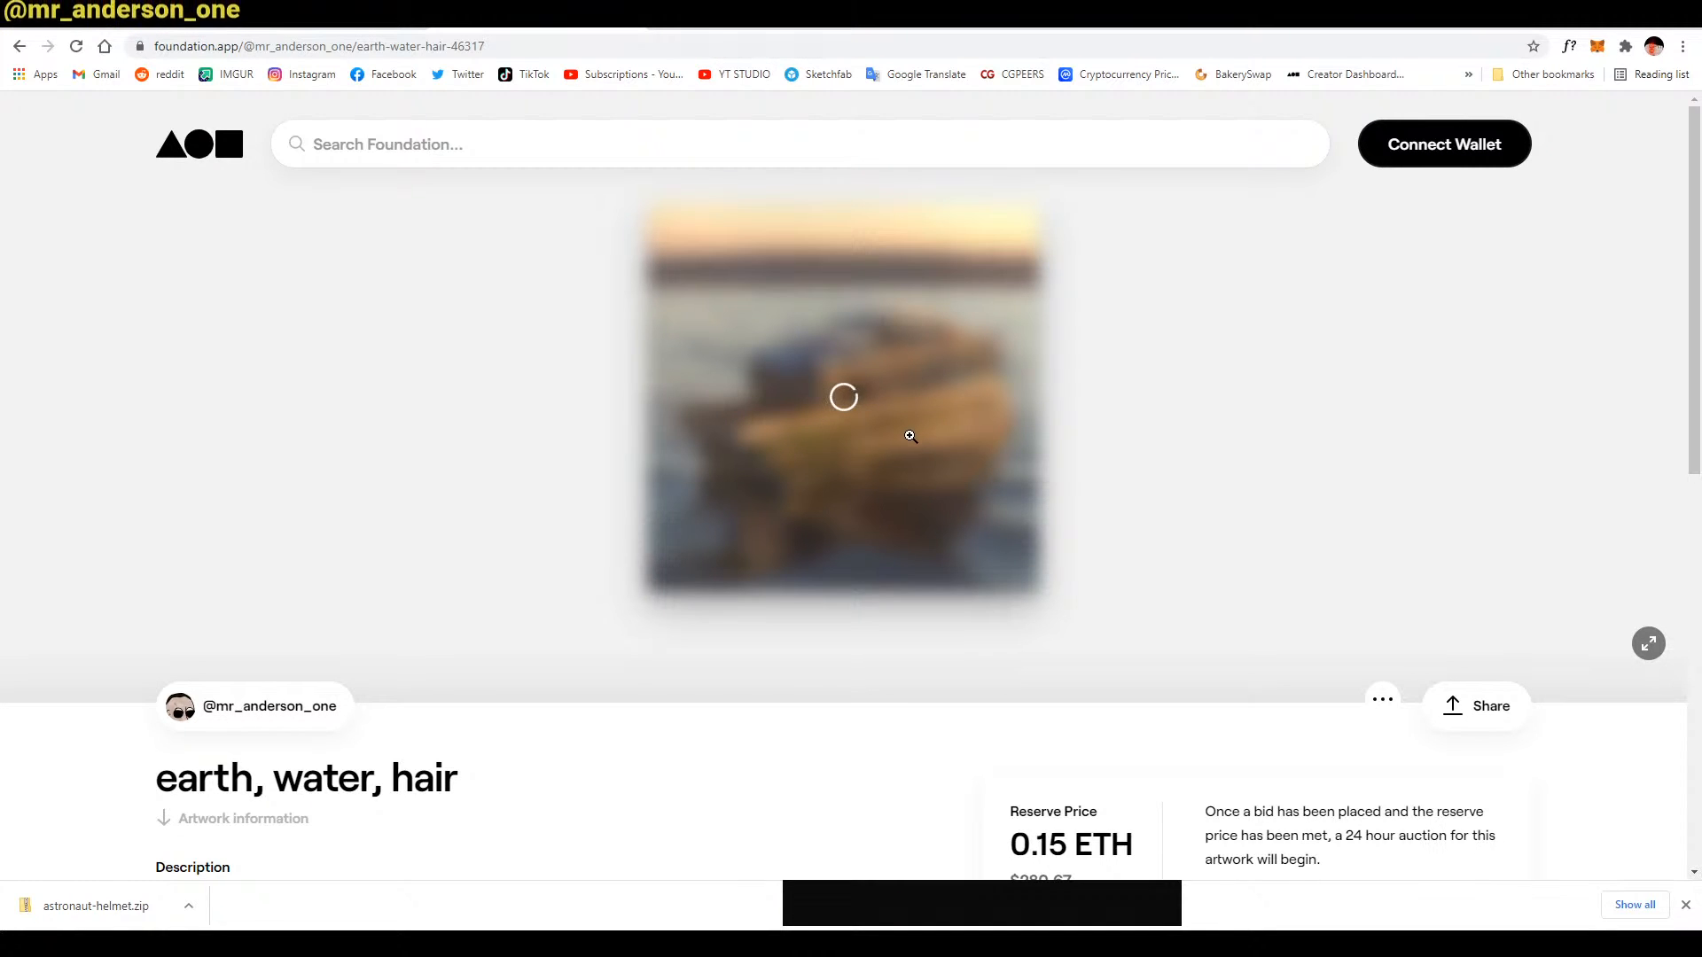
left_click(884, 441)
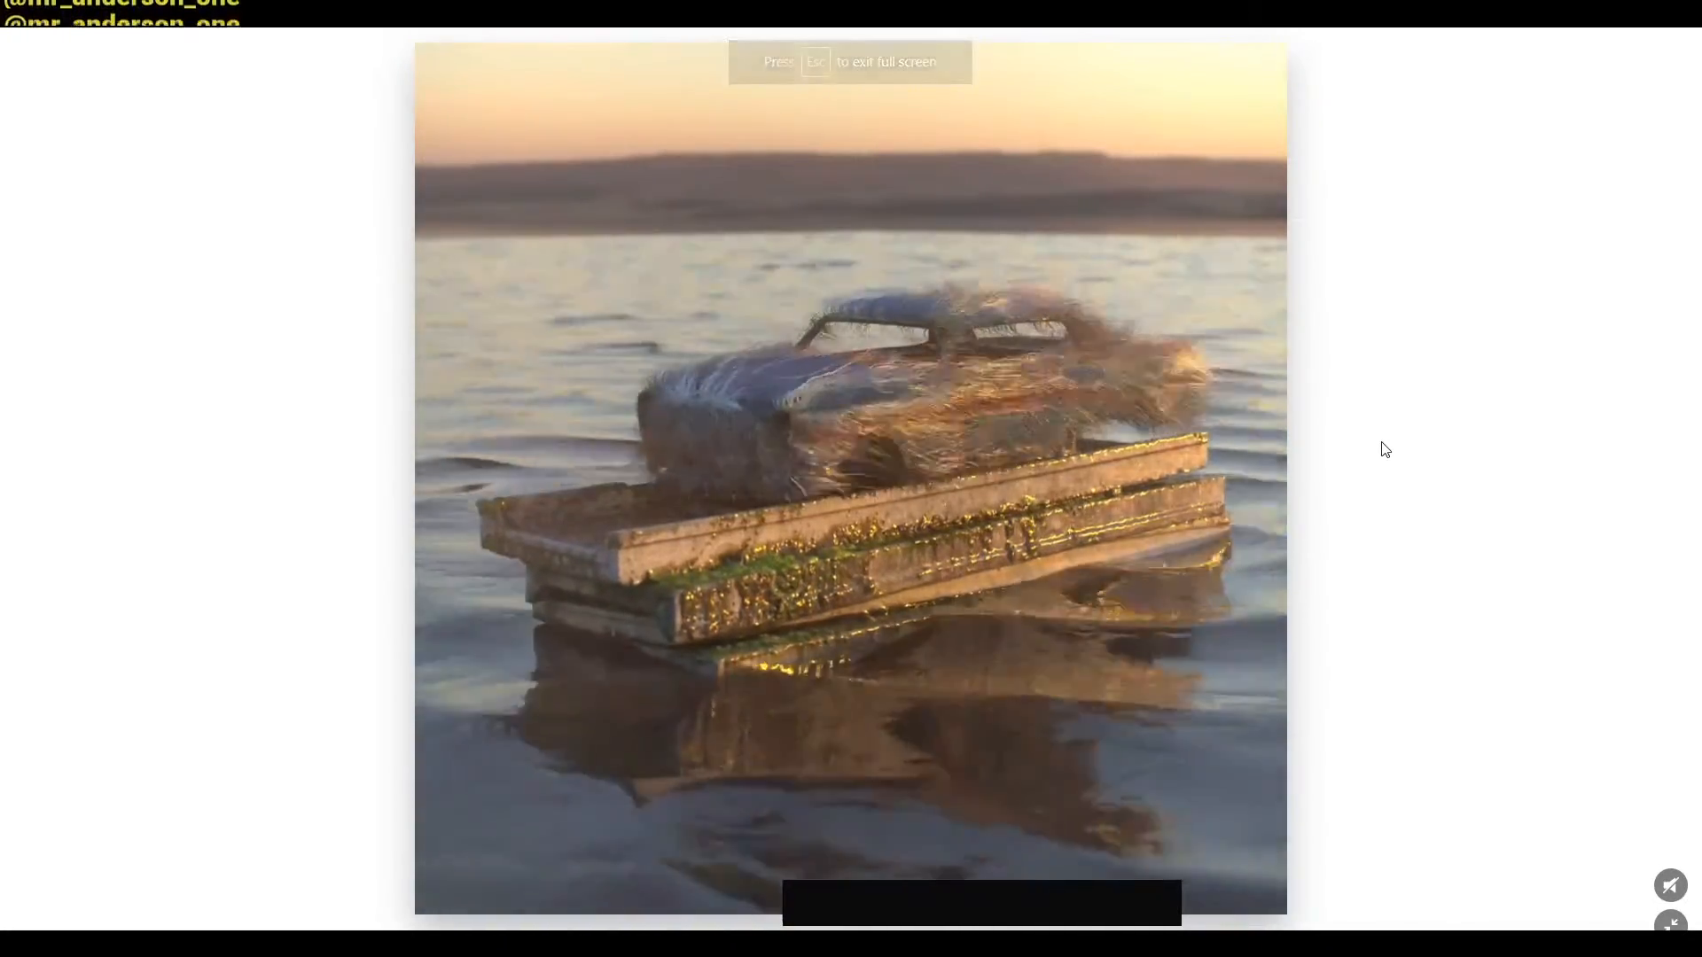
key("Escape")
scroll(1385, 450, "down", 3)
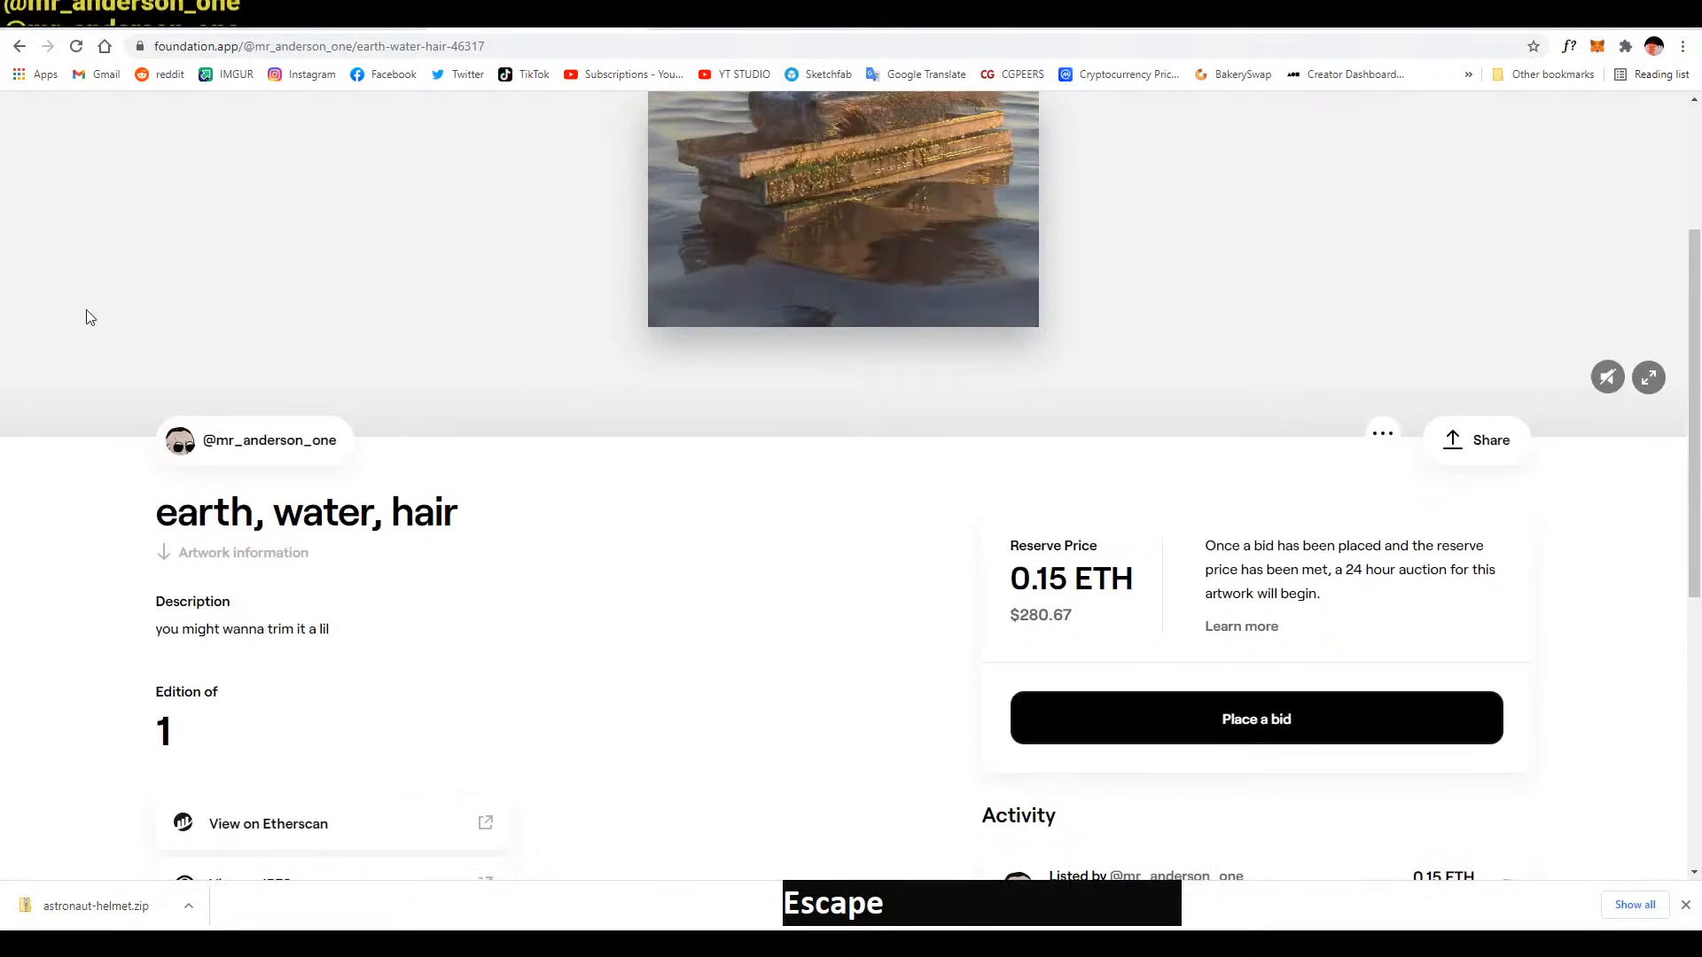
Go back to the profile, open the artwork "perfect spot for .." and examine its description and full-screen view
left_click(19, 46)
scroll(930, 487, "down", 4)
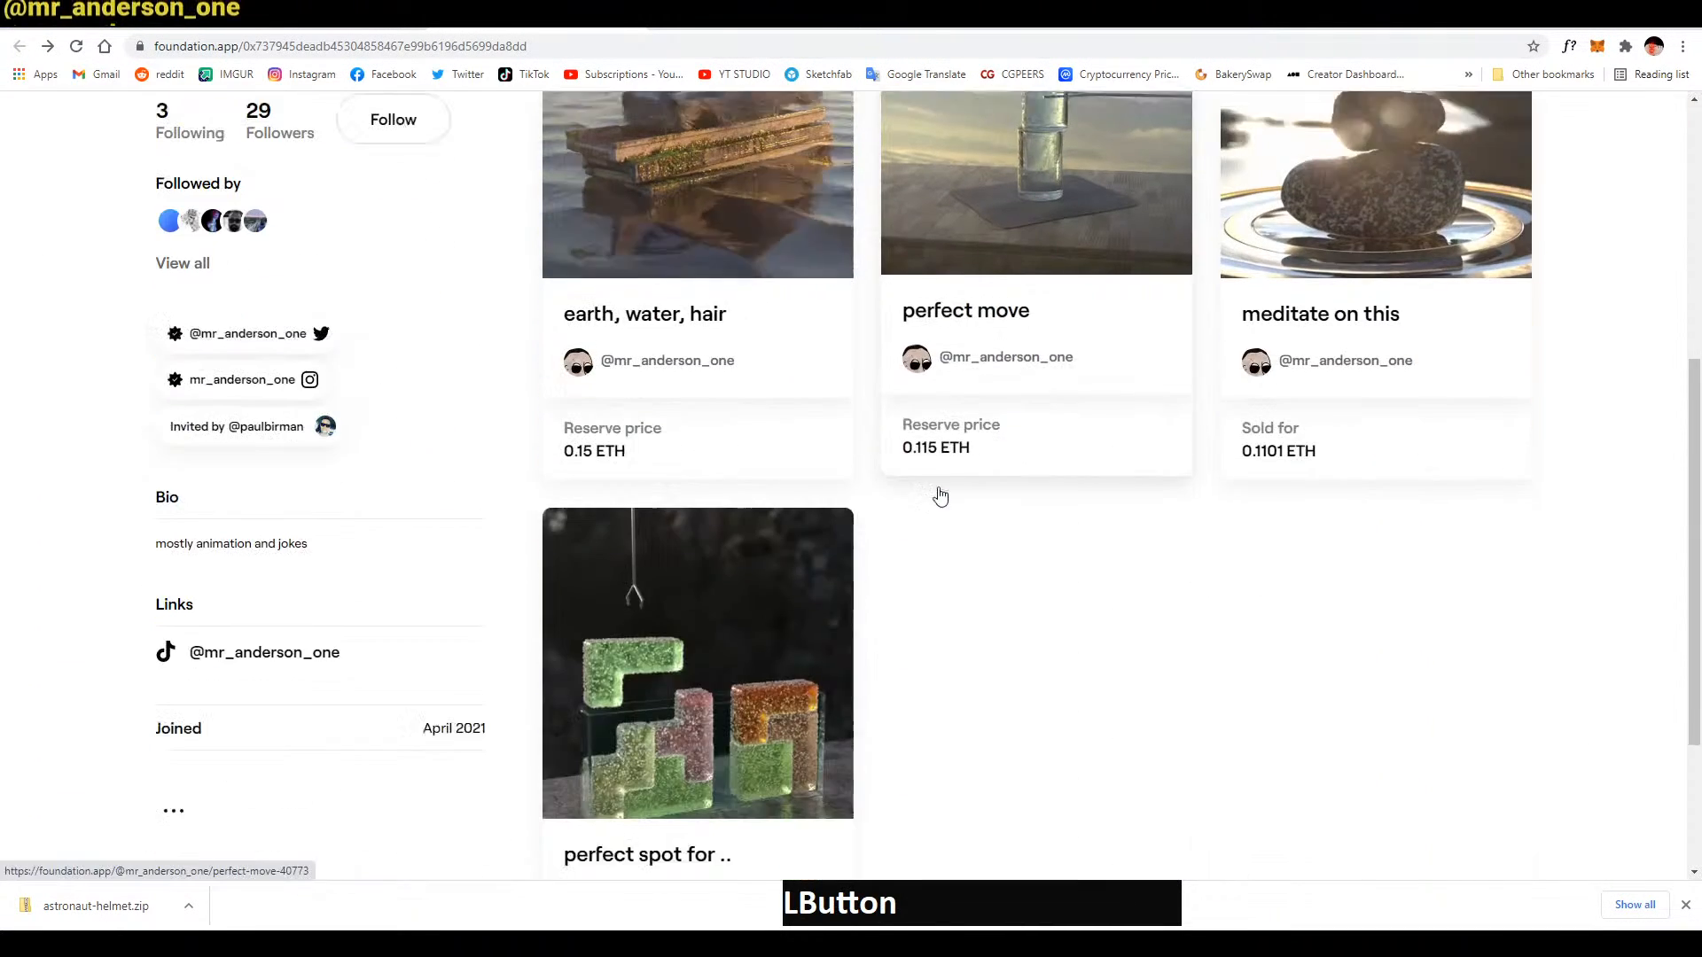
left_click(780, 612)
scroll(1136, 437, "down", 6)
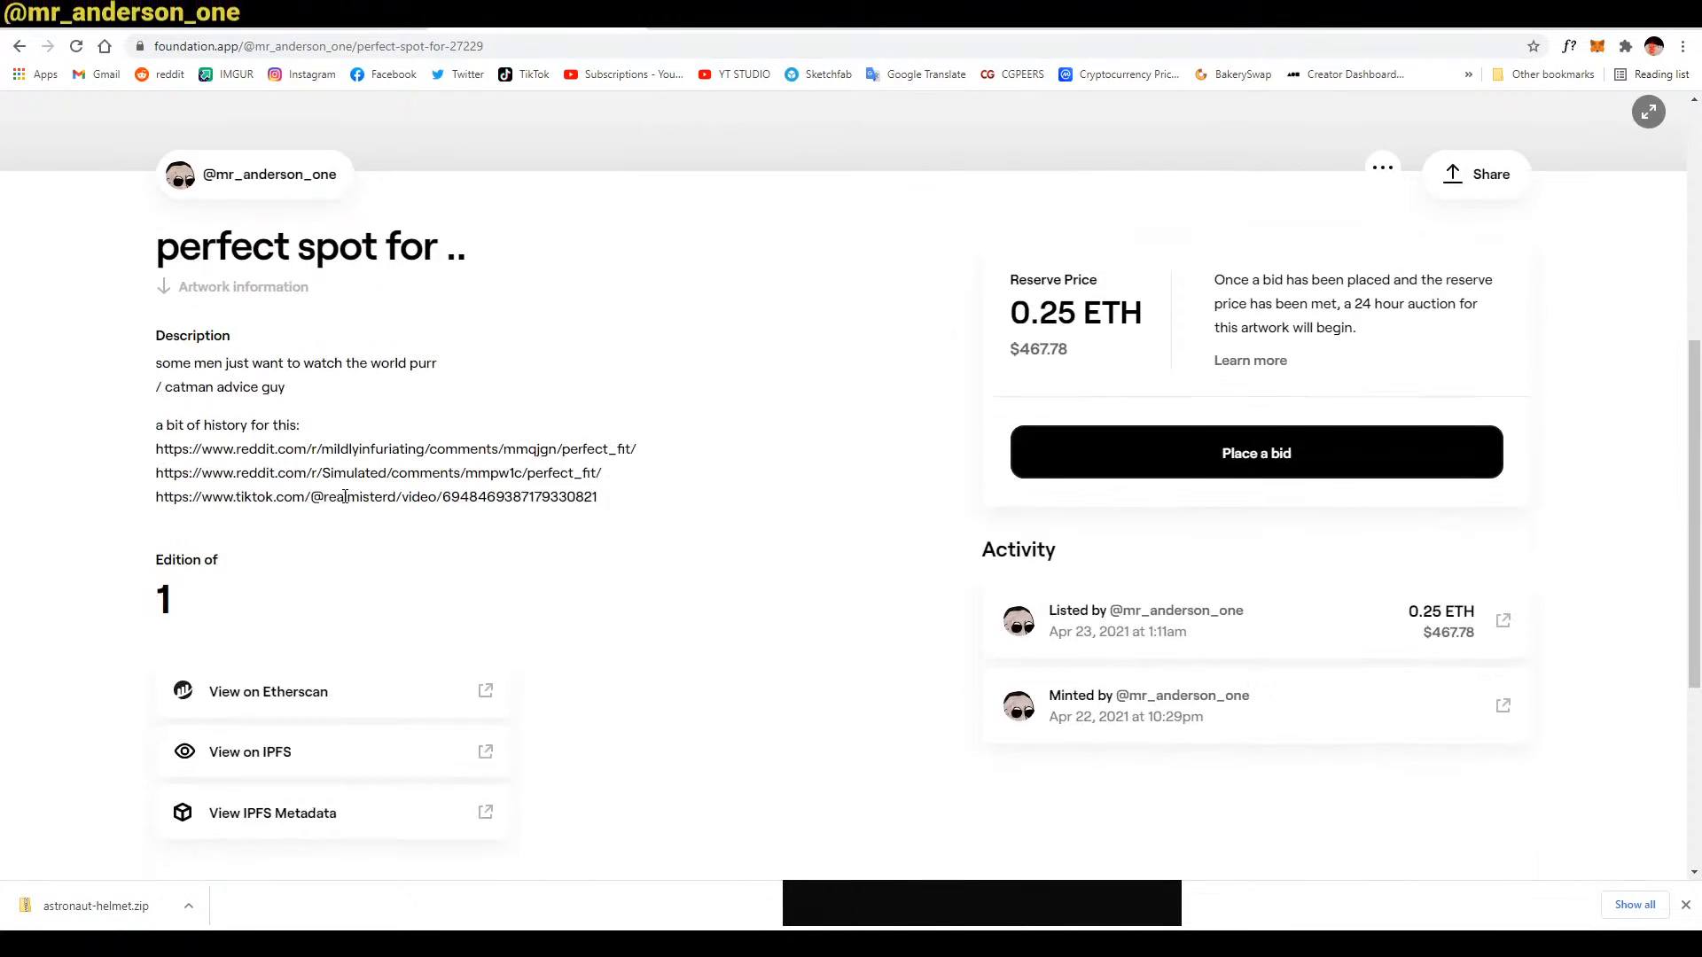
scroll(646, 594, "up", 2)
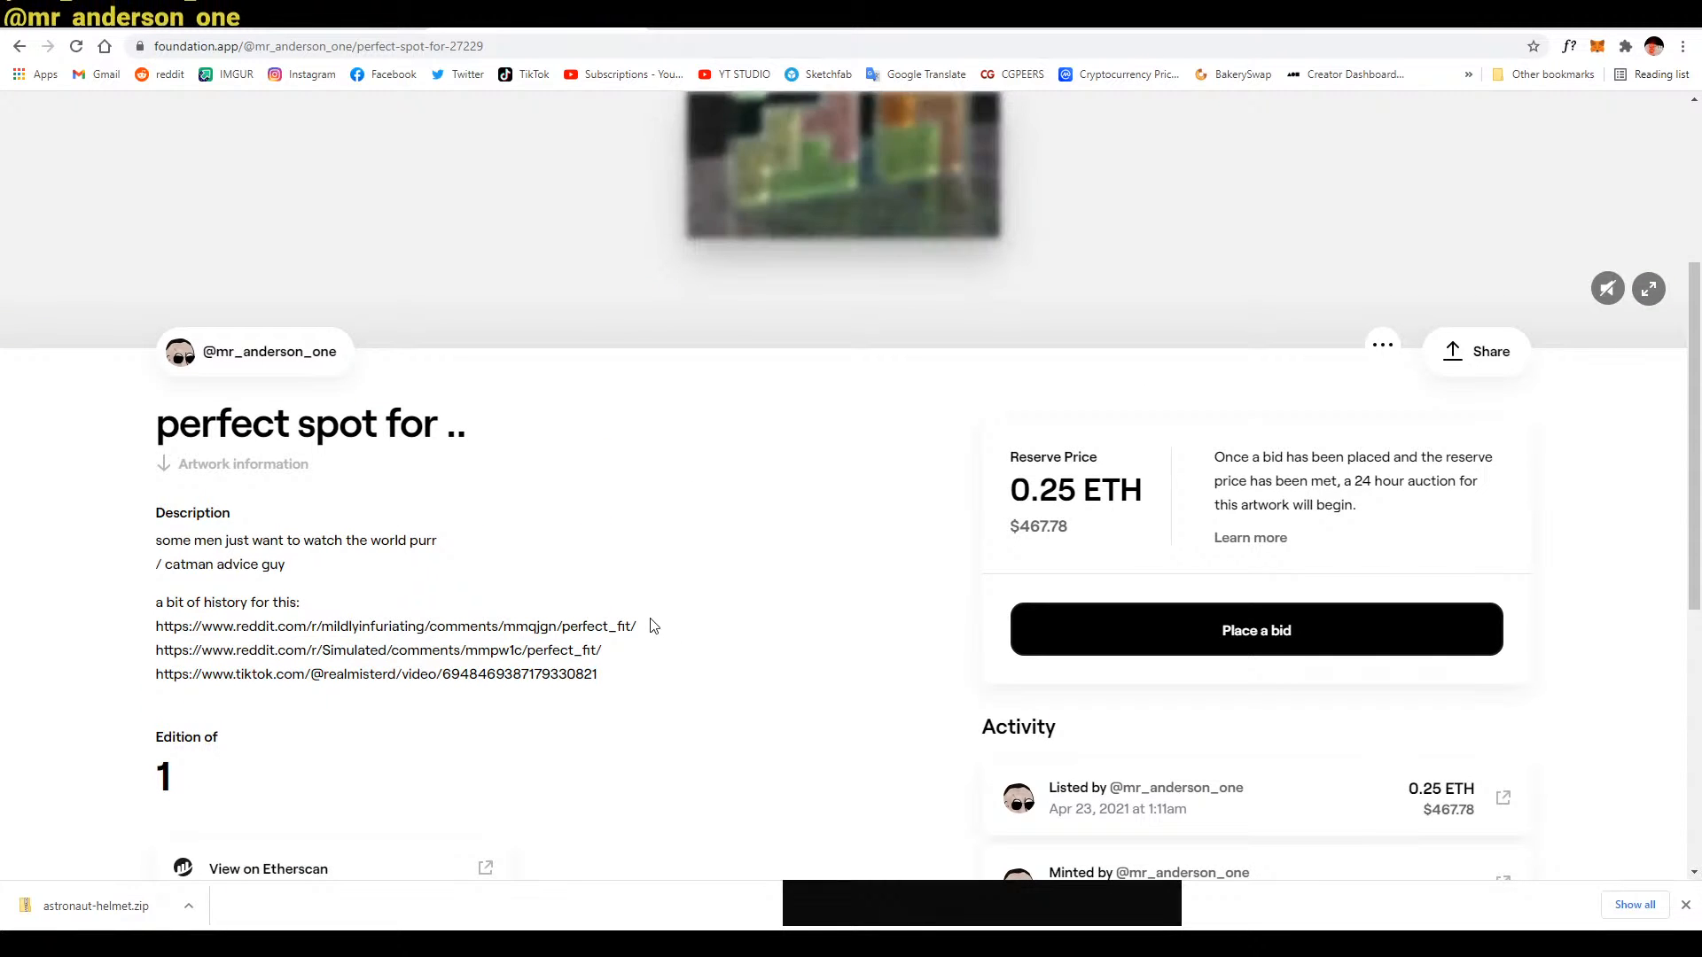
scroll(656, 643, "up", 3)
scroll(661, 621, "up", 1)
left_click(797, 465)
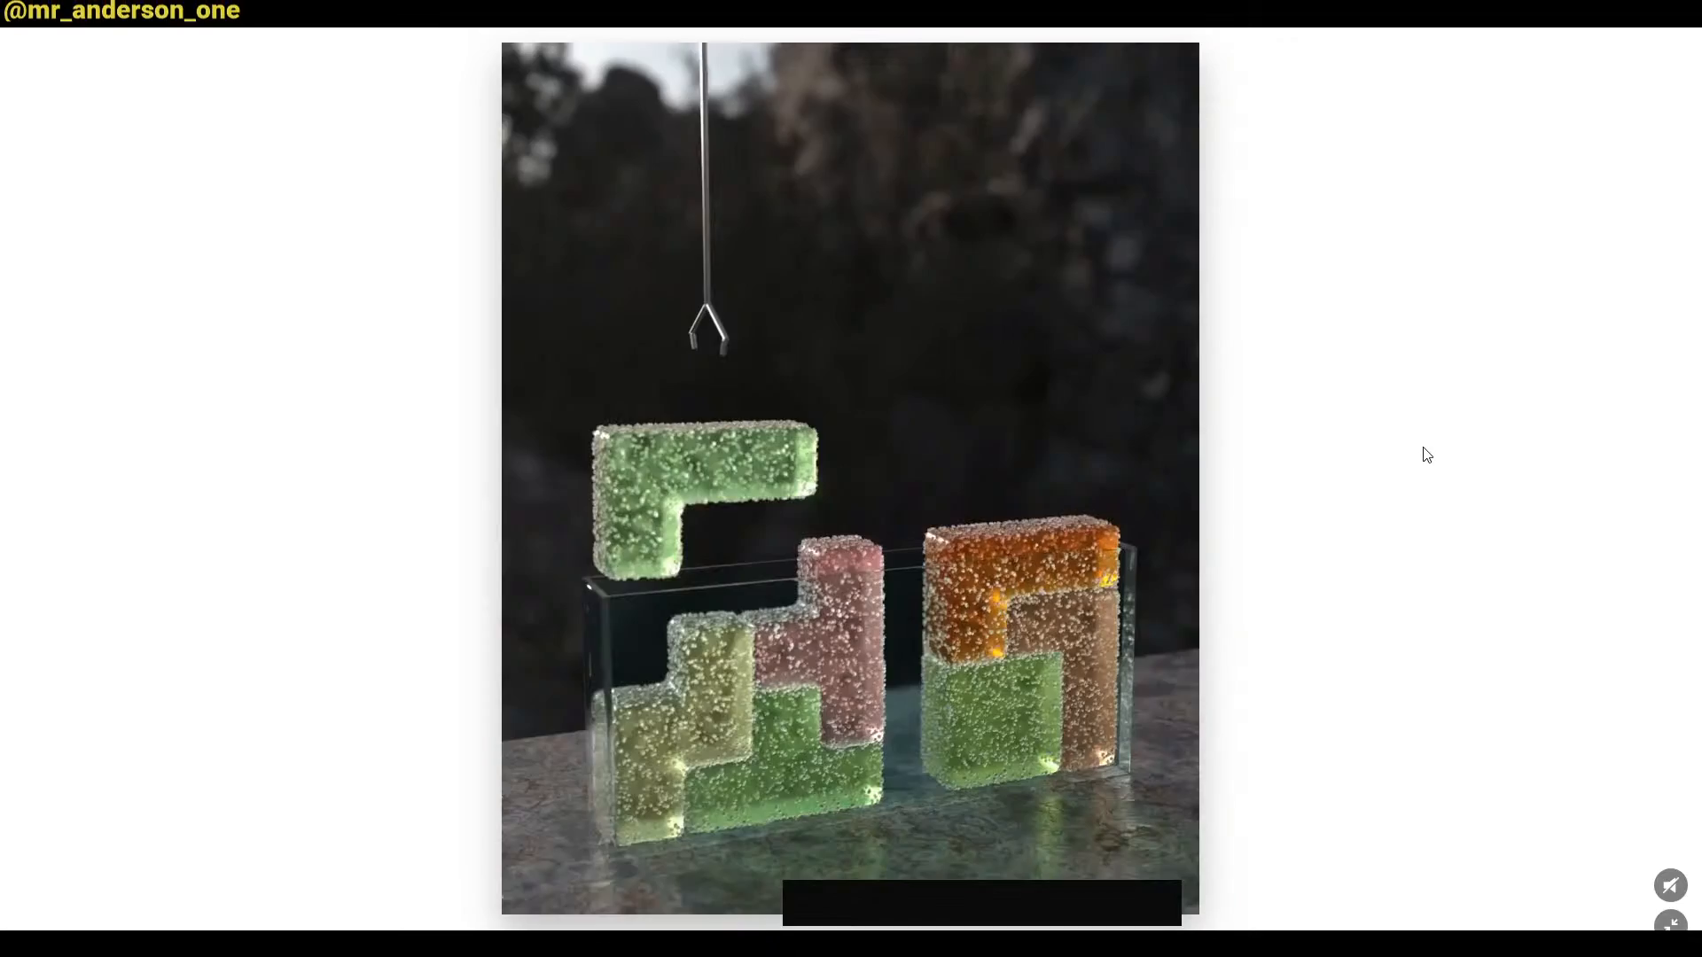
key("Escape")
scroll(433, 640, "down", 6)
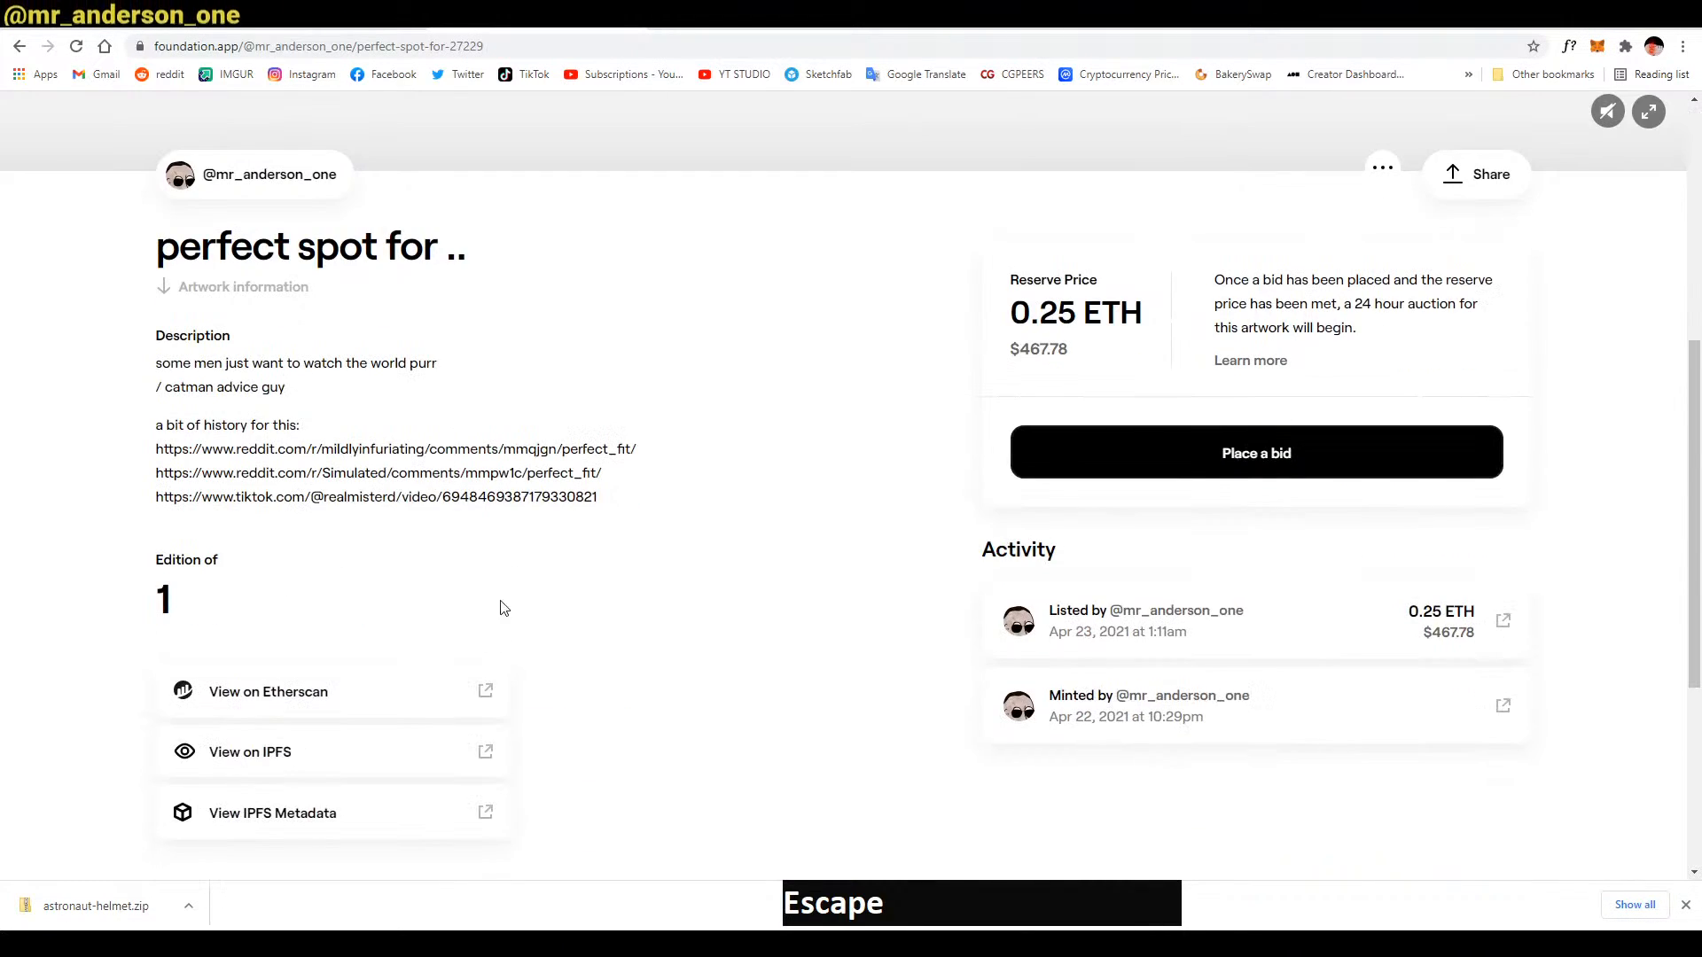
Open the r/mildlyinfuriating link from the artwork description in a new browser tab and view the post
left_click_drag(639, 449, 156, 449)
key("ctrl+c")
key("ctrl+t")
key("ctrl+v")
key("Return")
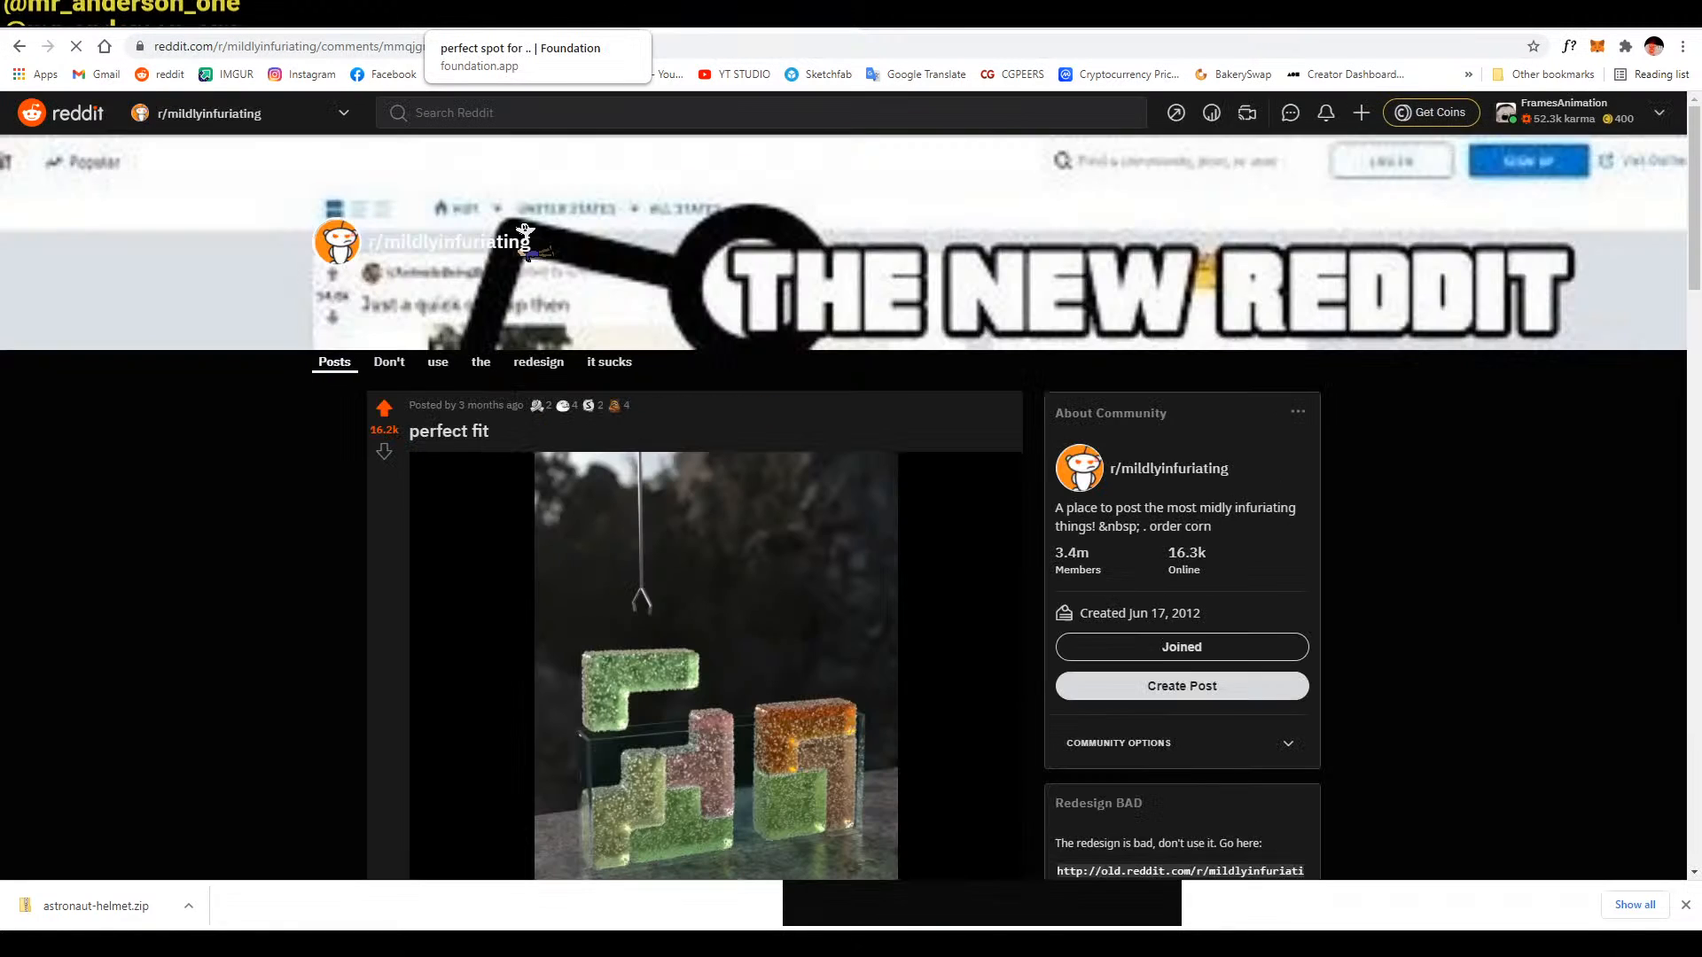
scroll(235, 428, "down", 1)
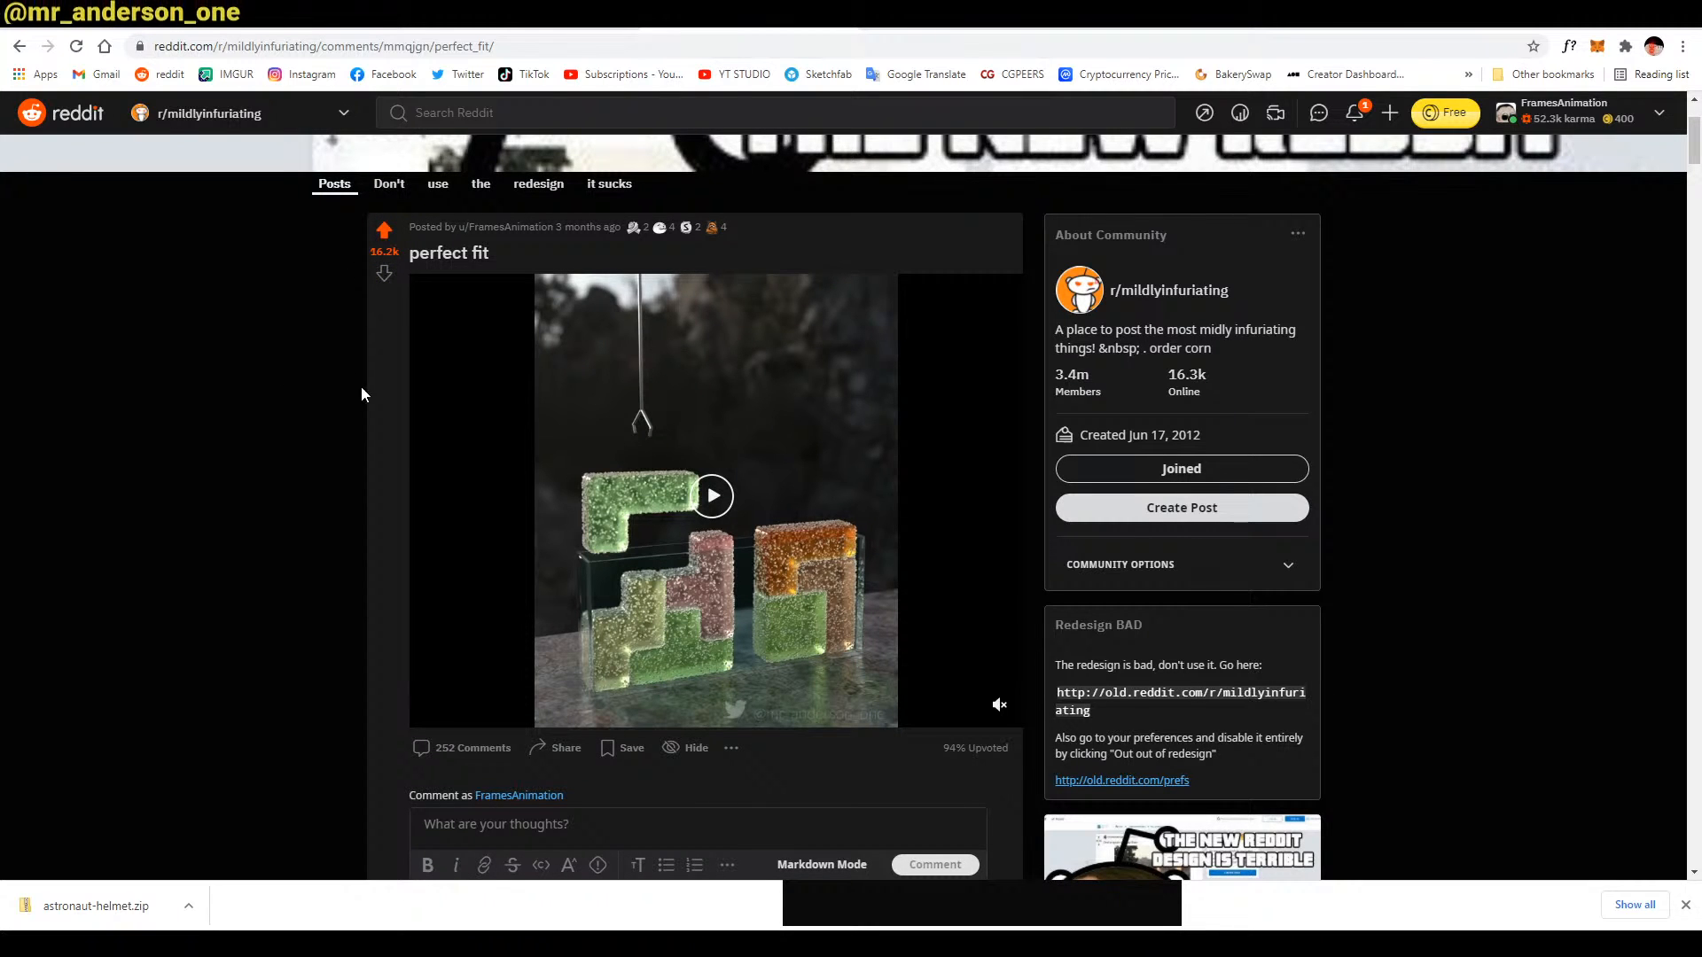
Open BakerySwap in another tab and go to the channel owner's featured-artist page in its NFT Marketplace
left_click(839, 16)
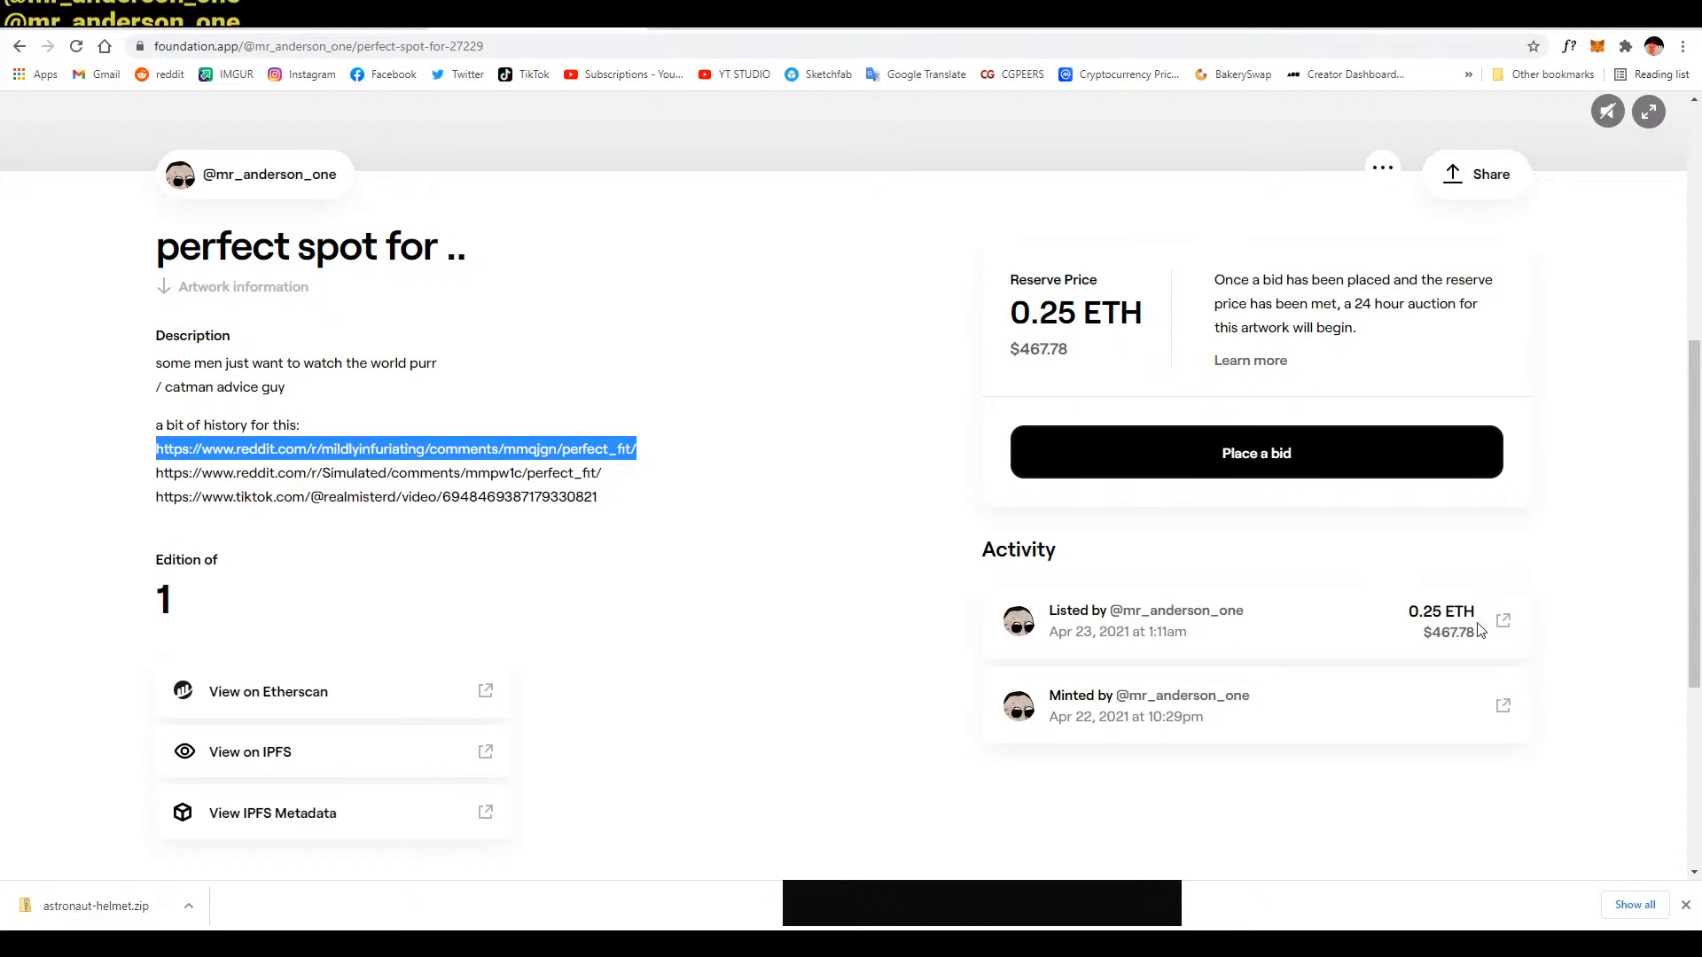
middle_click(1245, 74)
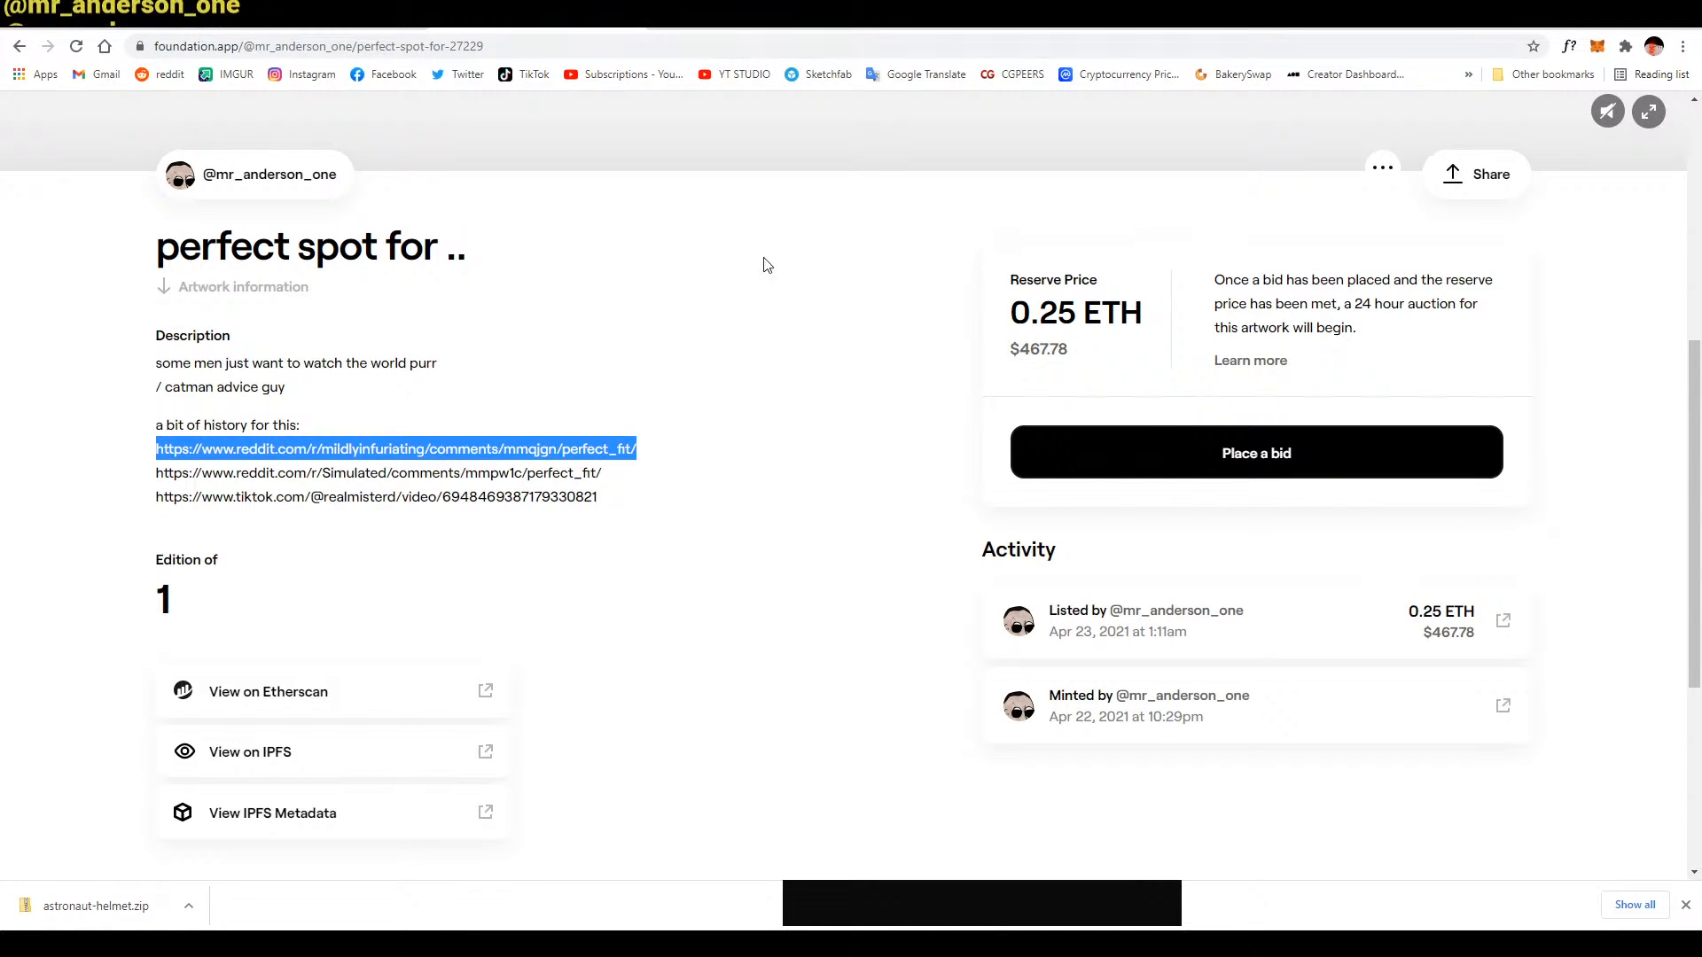
left_click(746, 13)
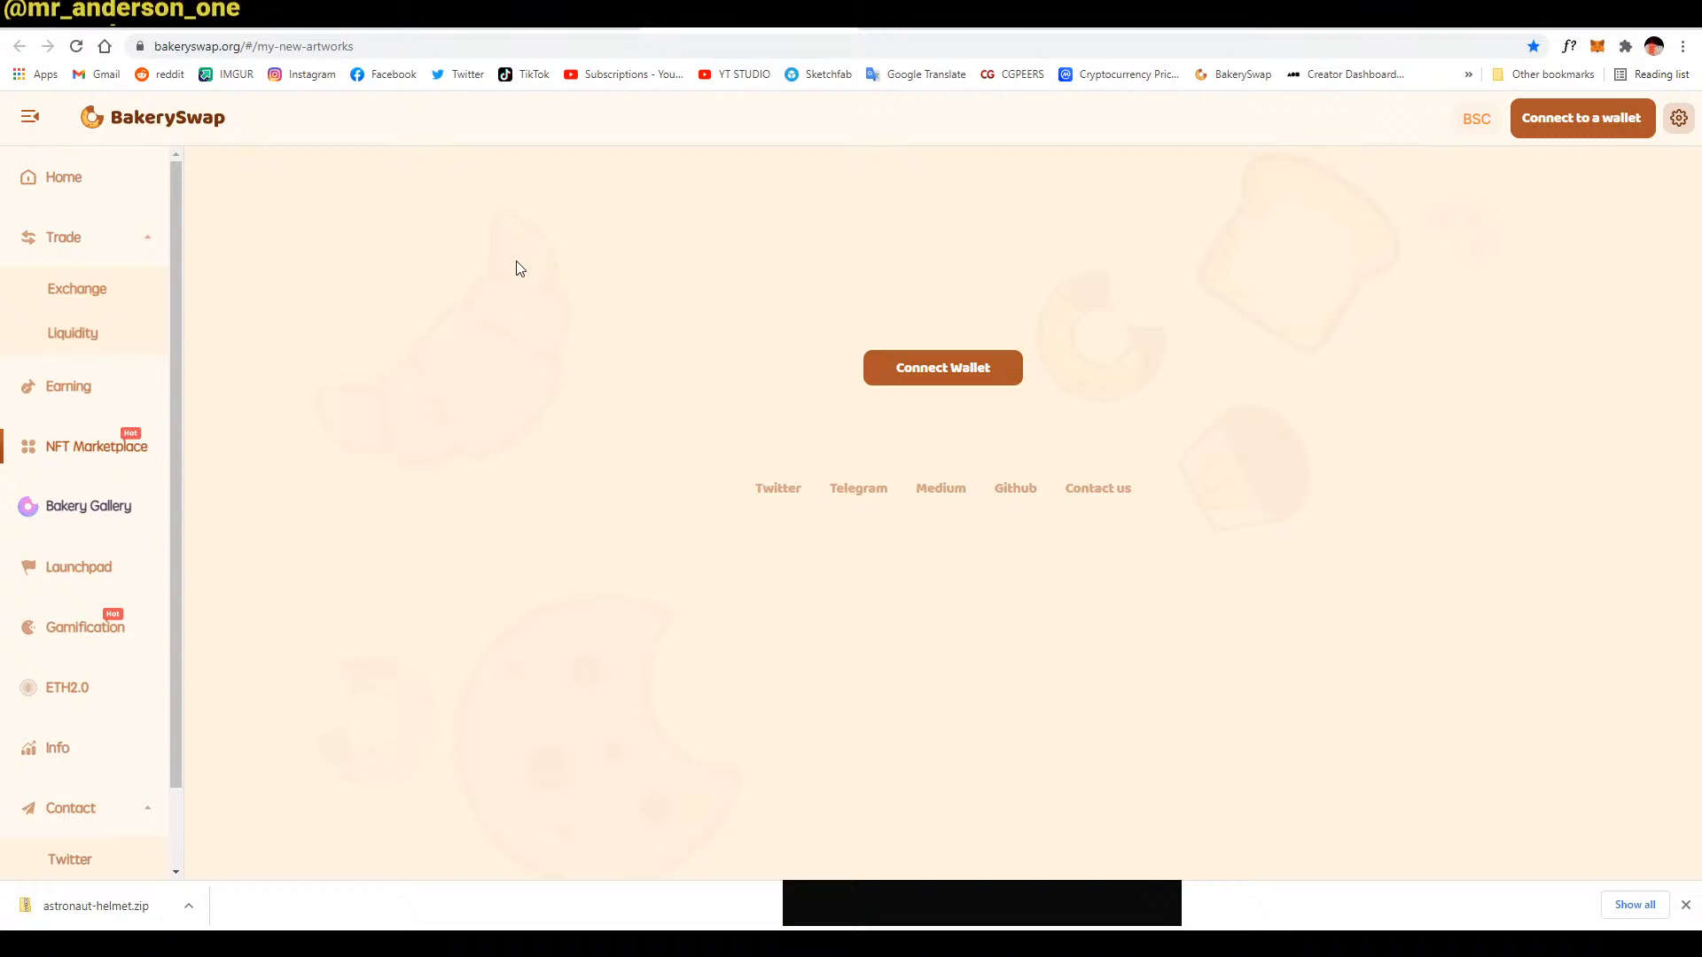
left_click(80, 452)
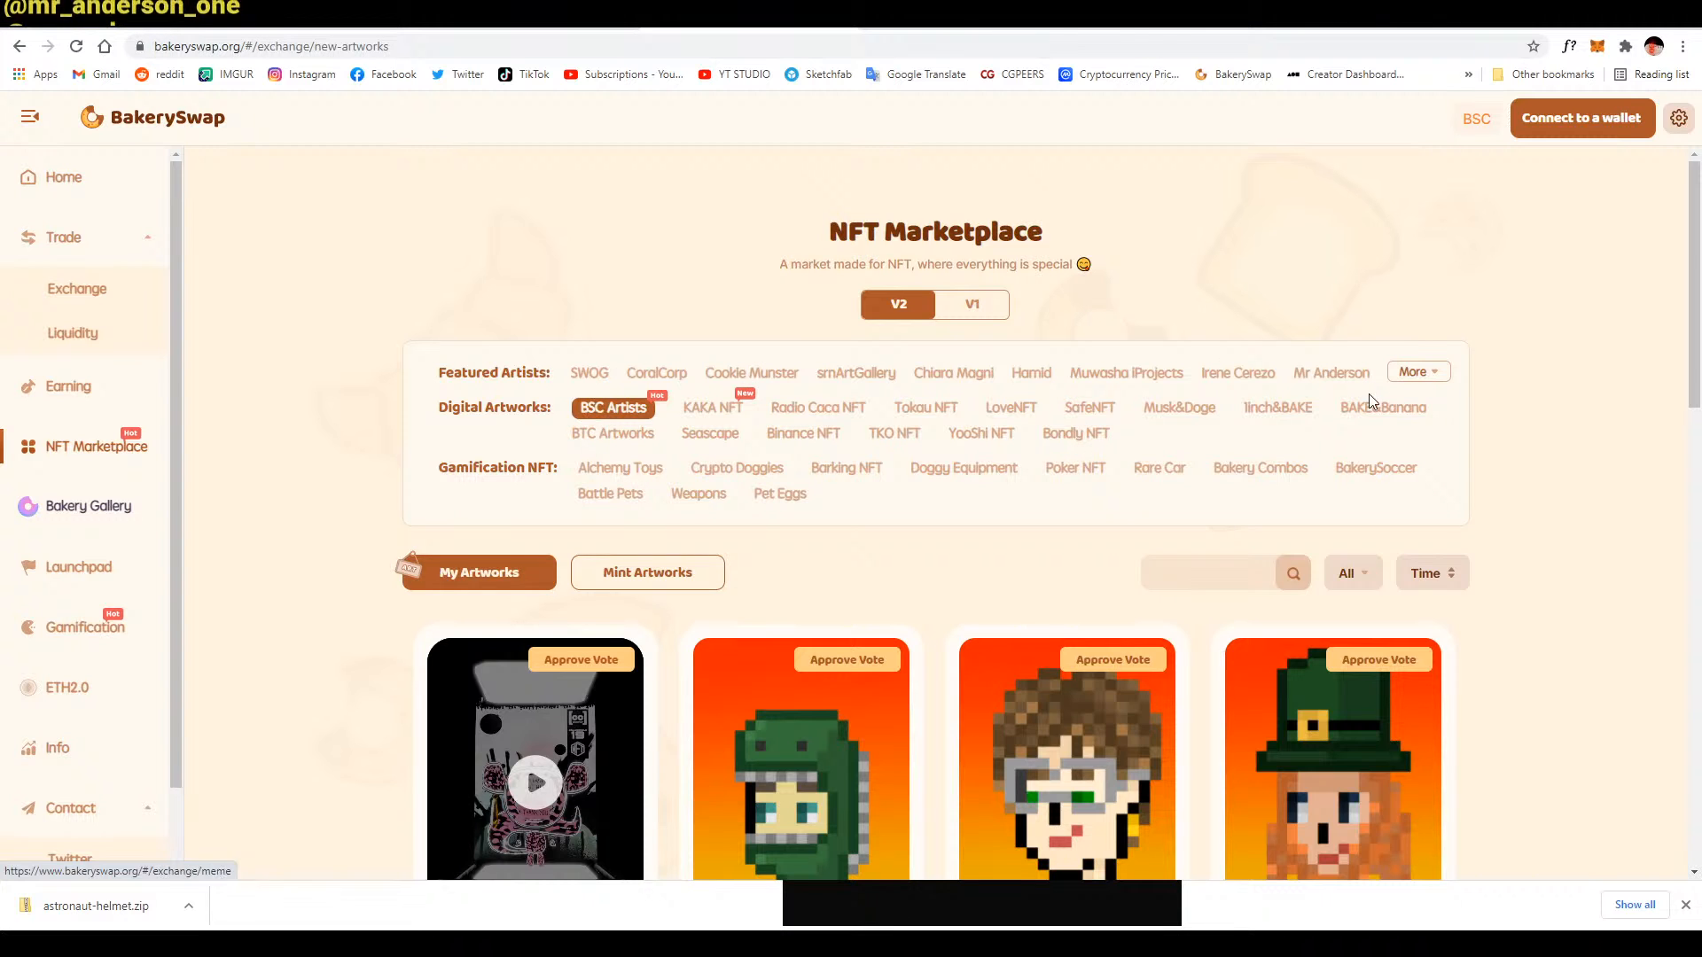
left_click(1344, 374)
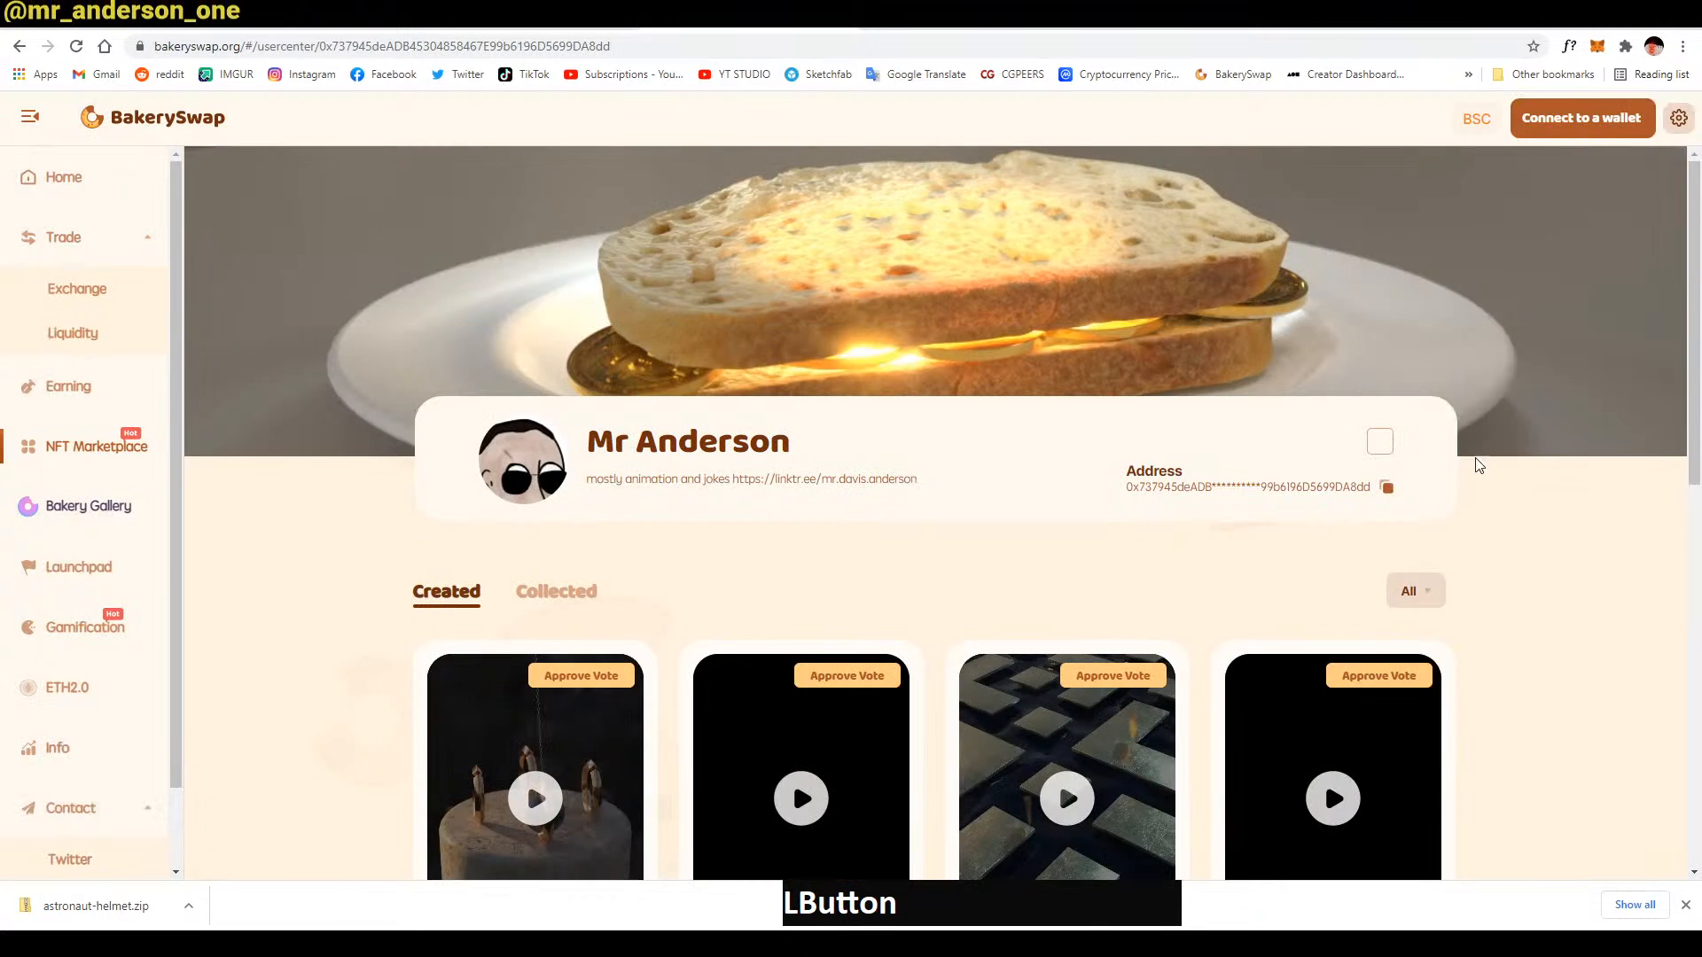
Look through the created artworks on the artist page and preview "forever bread" #13156
scroll(1551, 491, "down", 7)
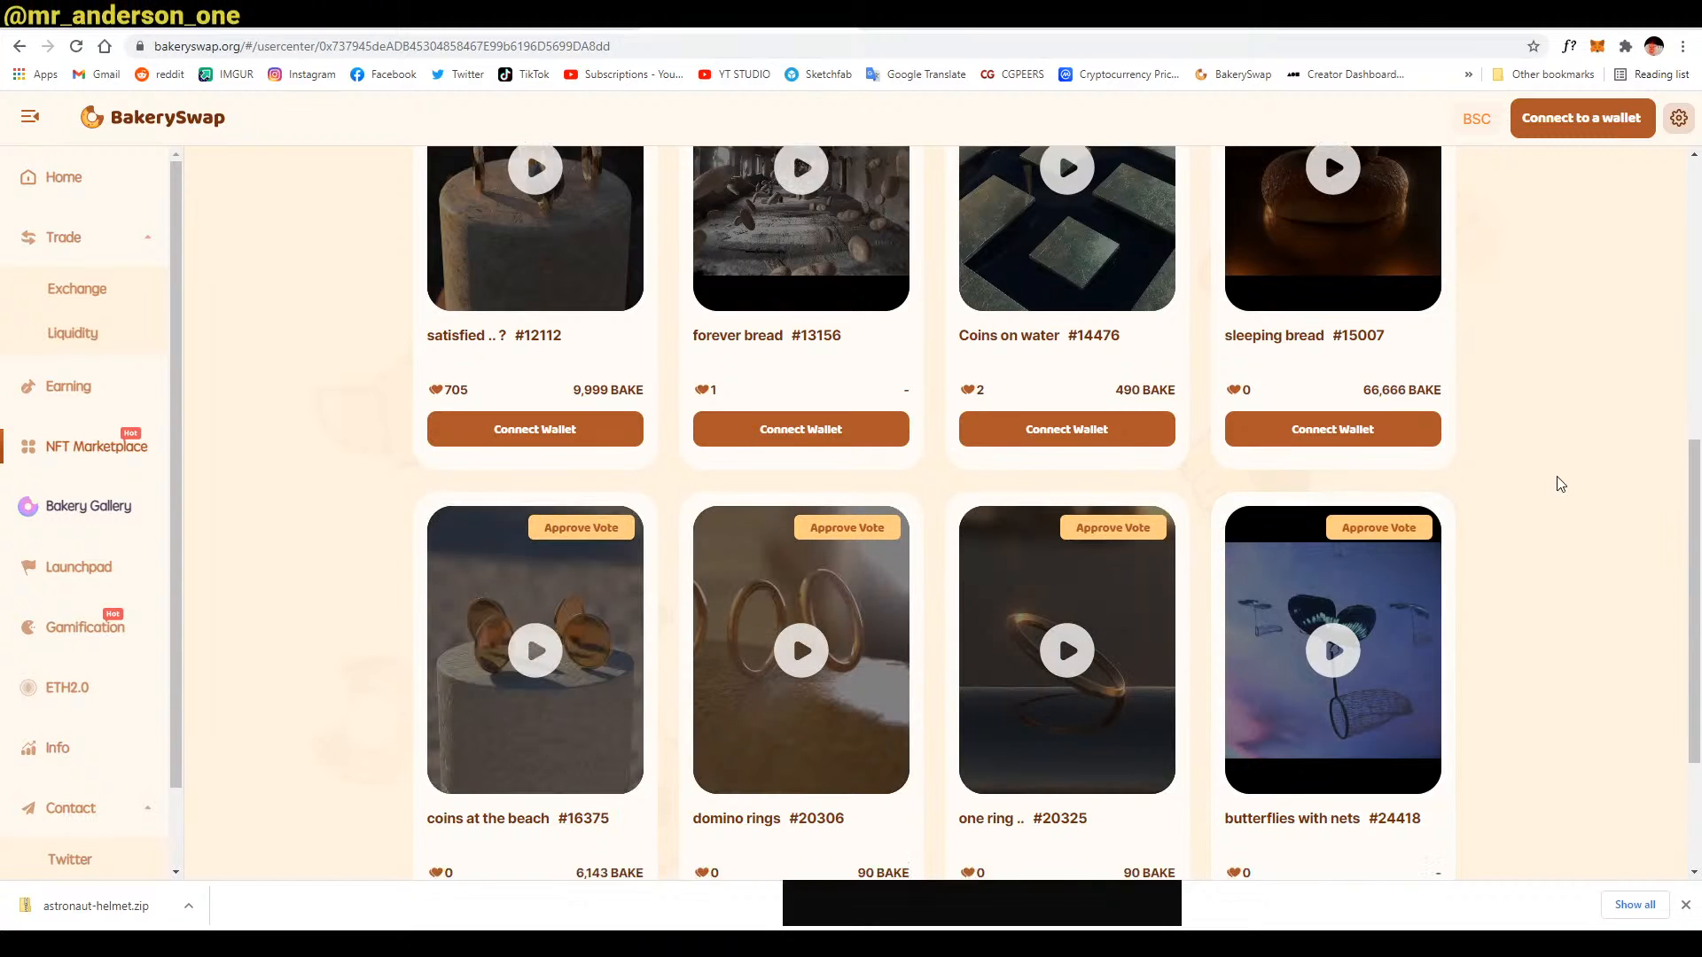
scroll(1564, 489, "down", 3)
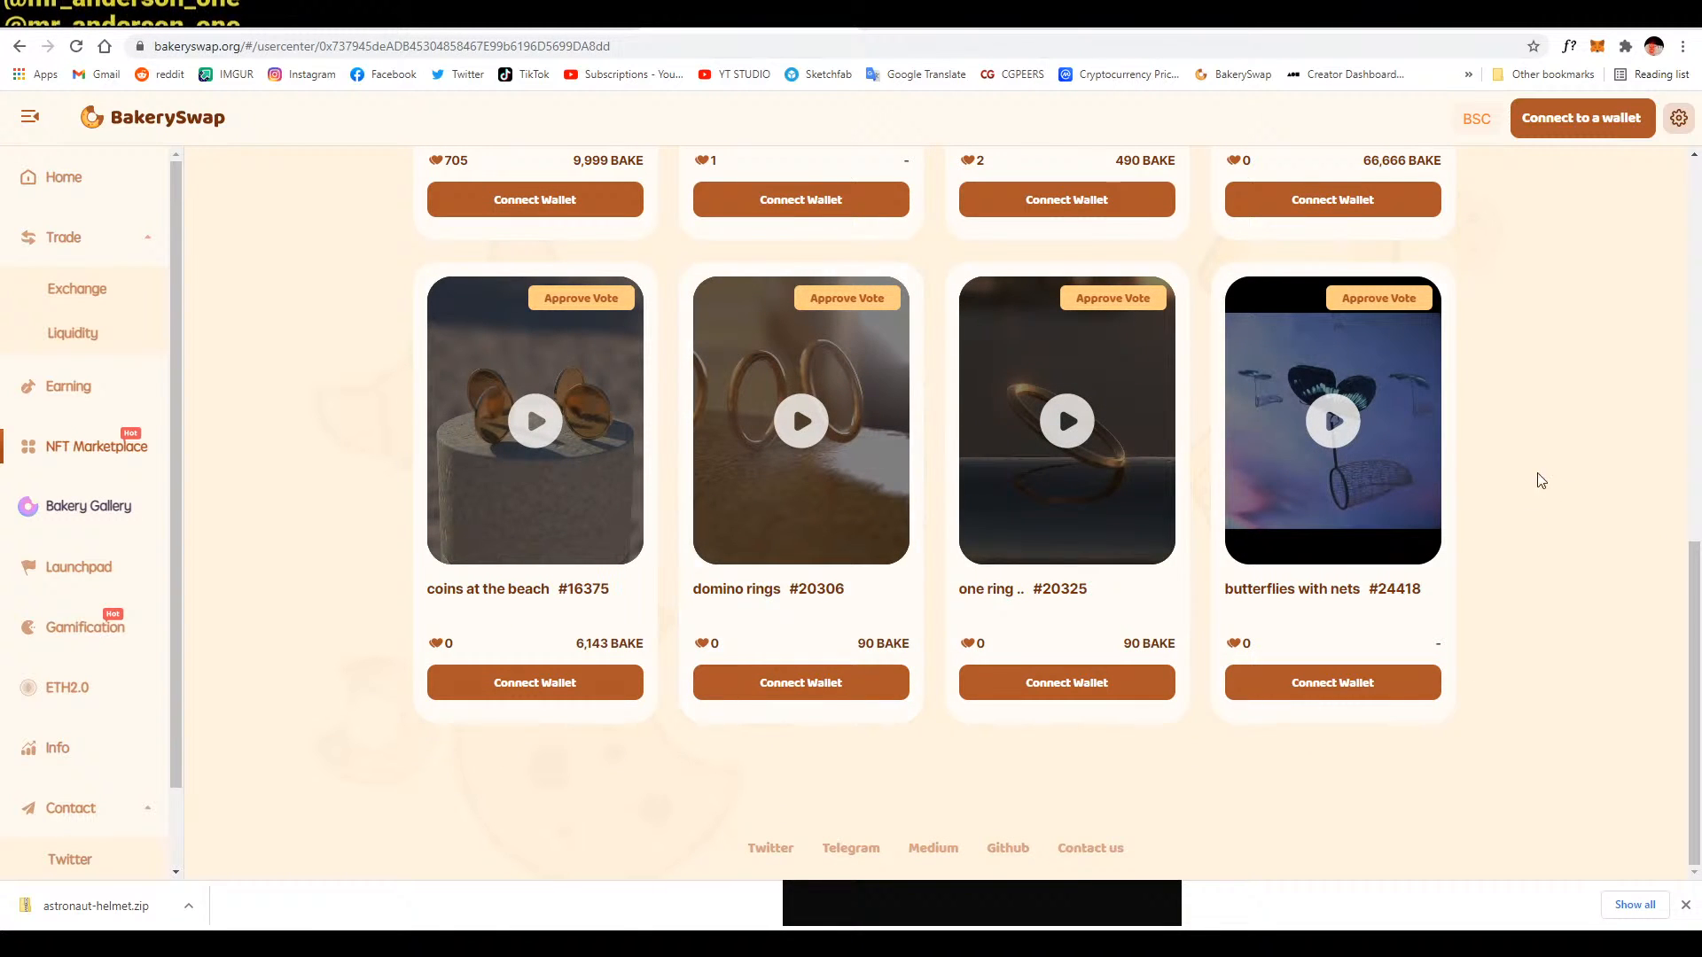
scroll(1541, 480, "up", 3)
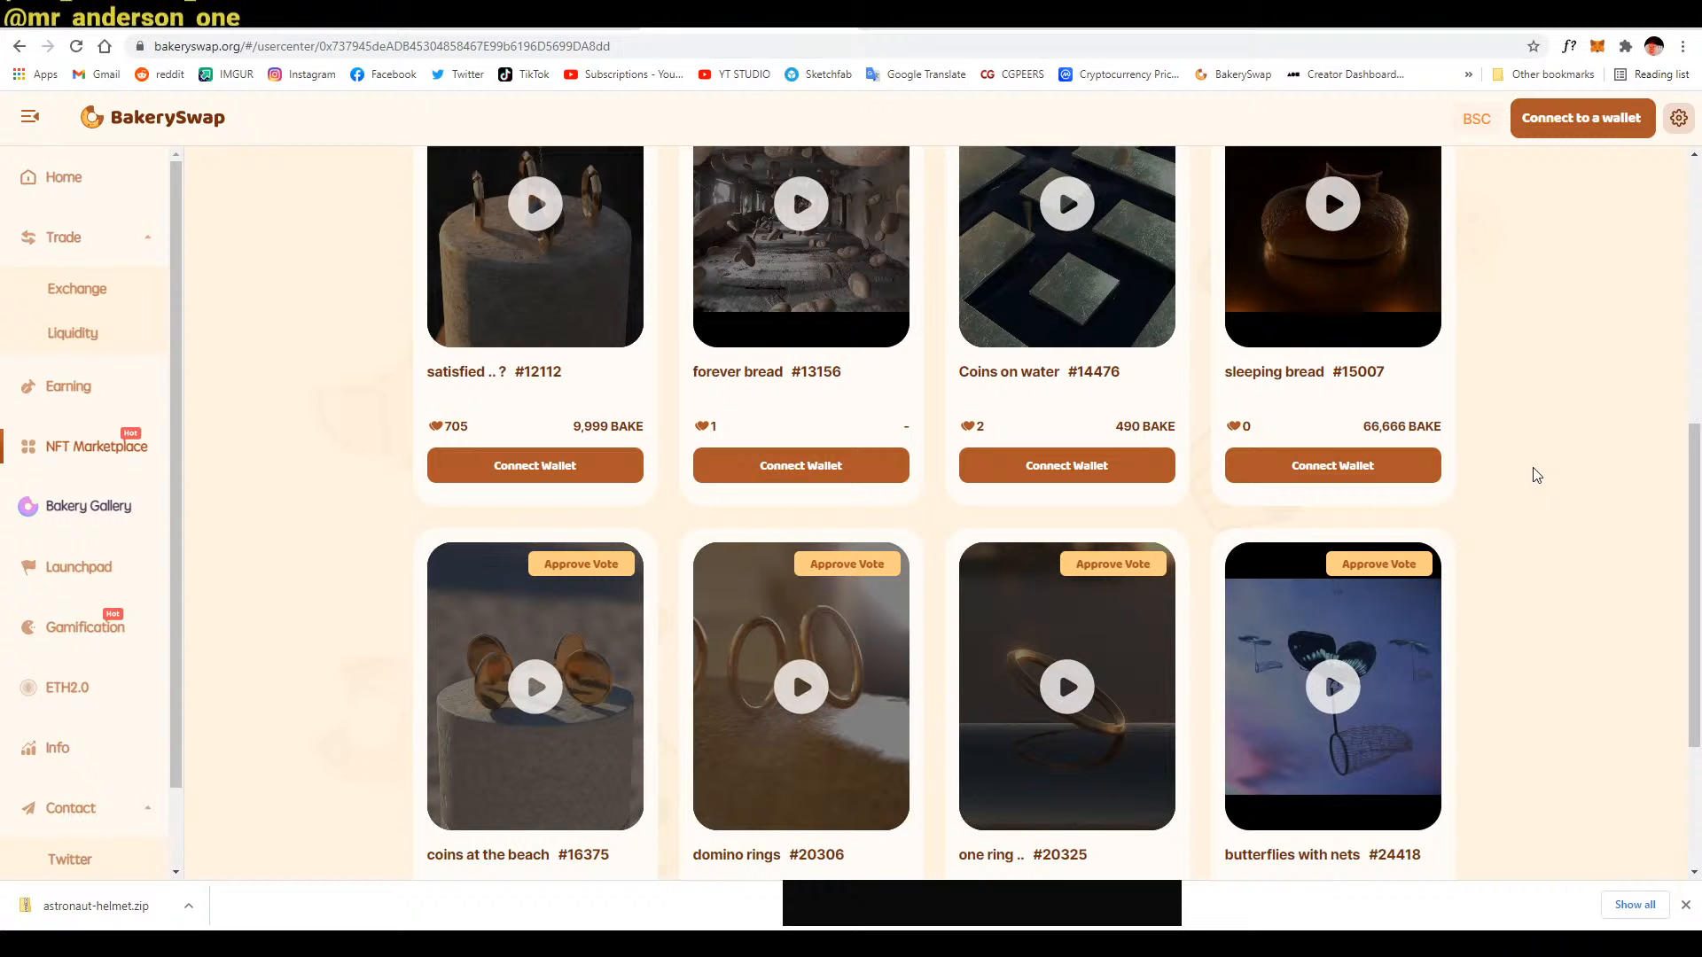
scroll(1560, 426, "up", 4)
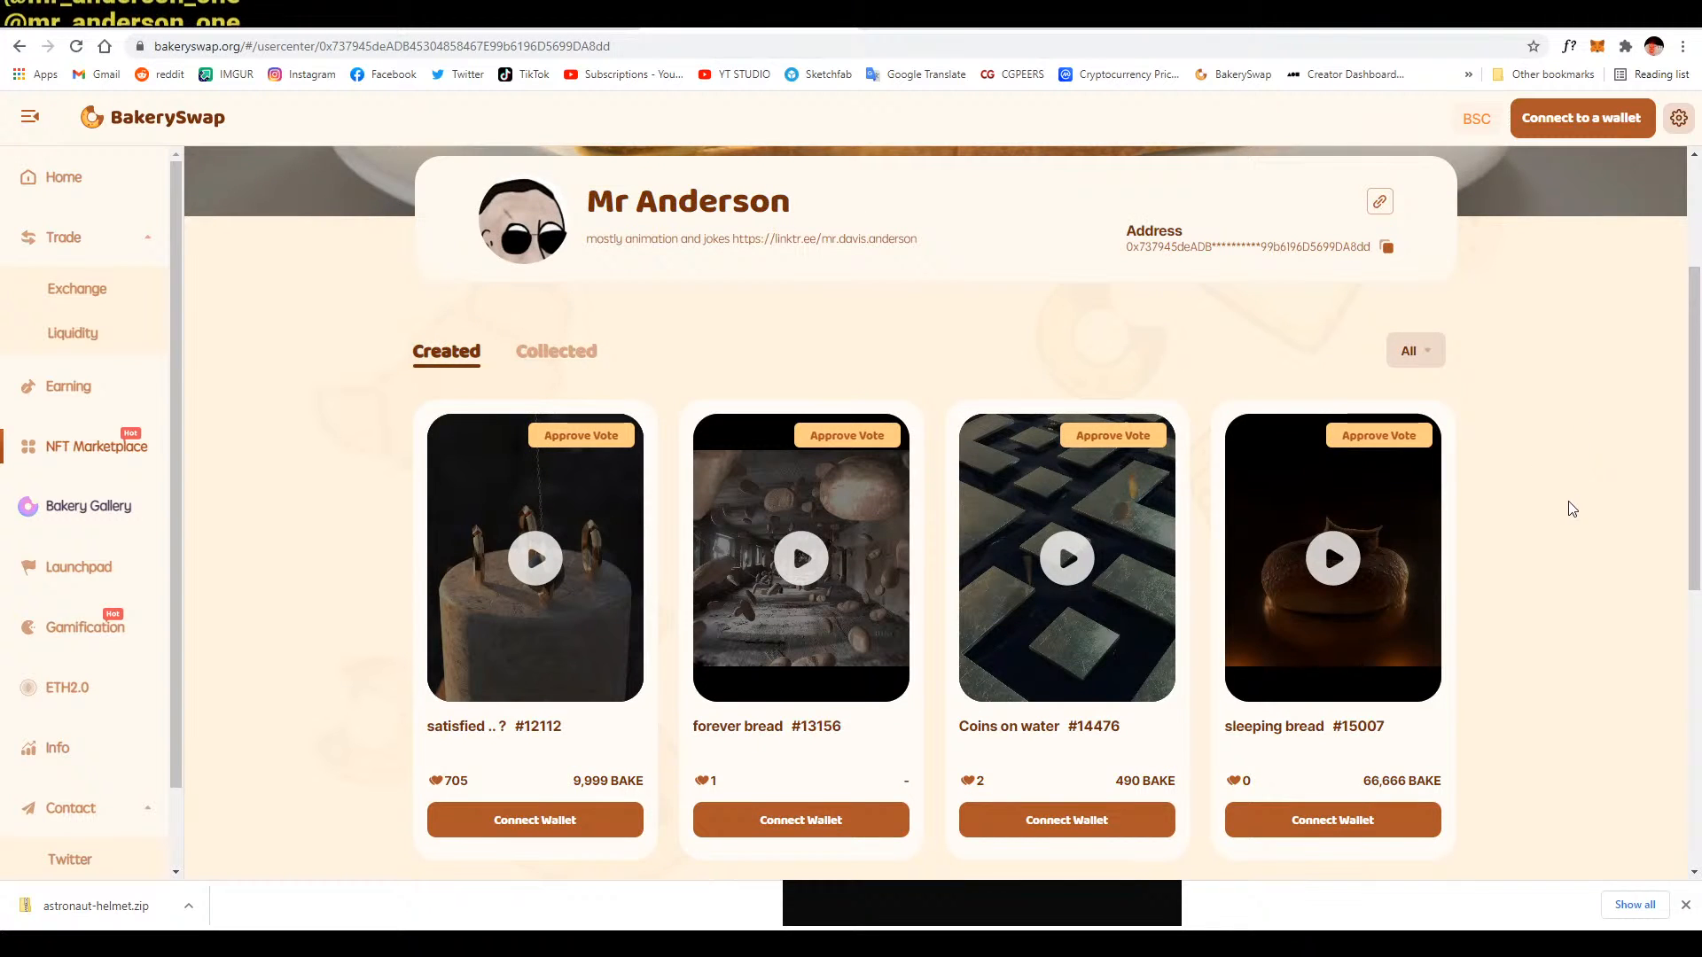
left_click(836, 635)
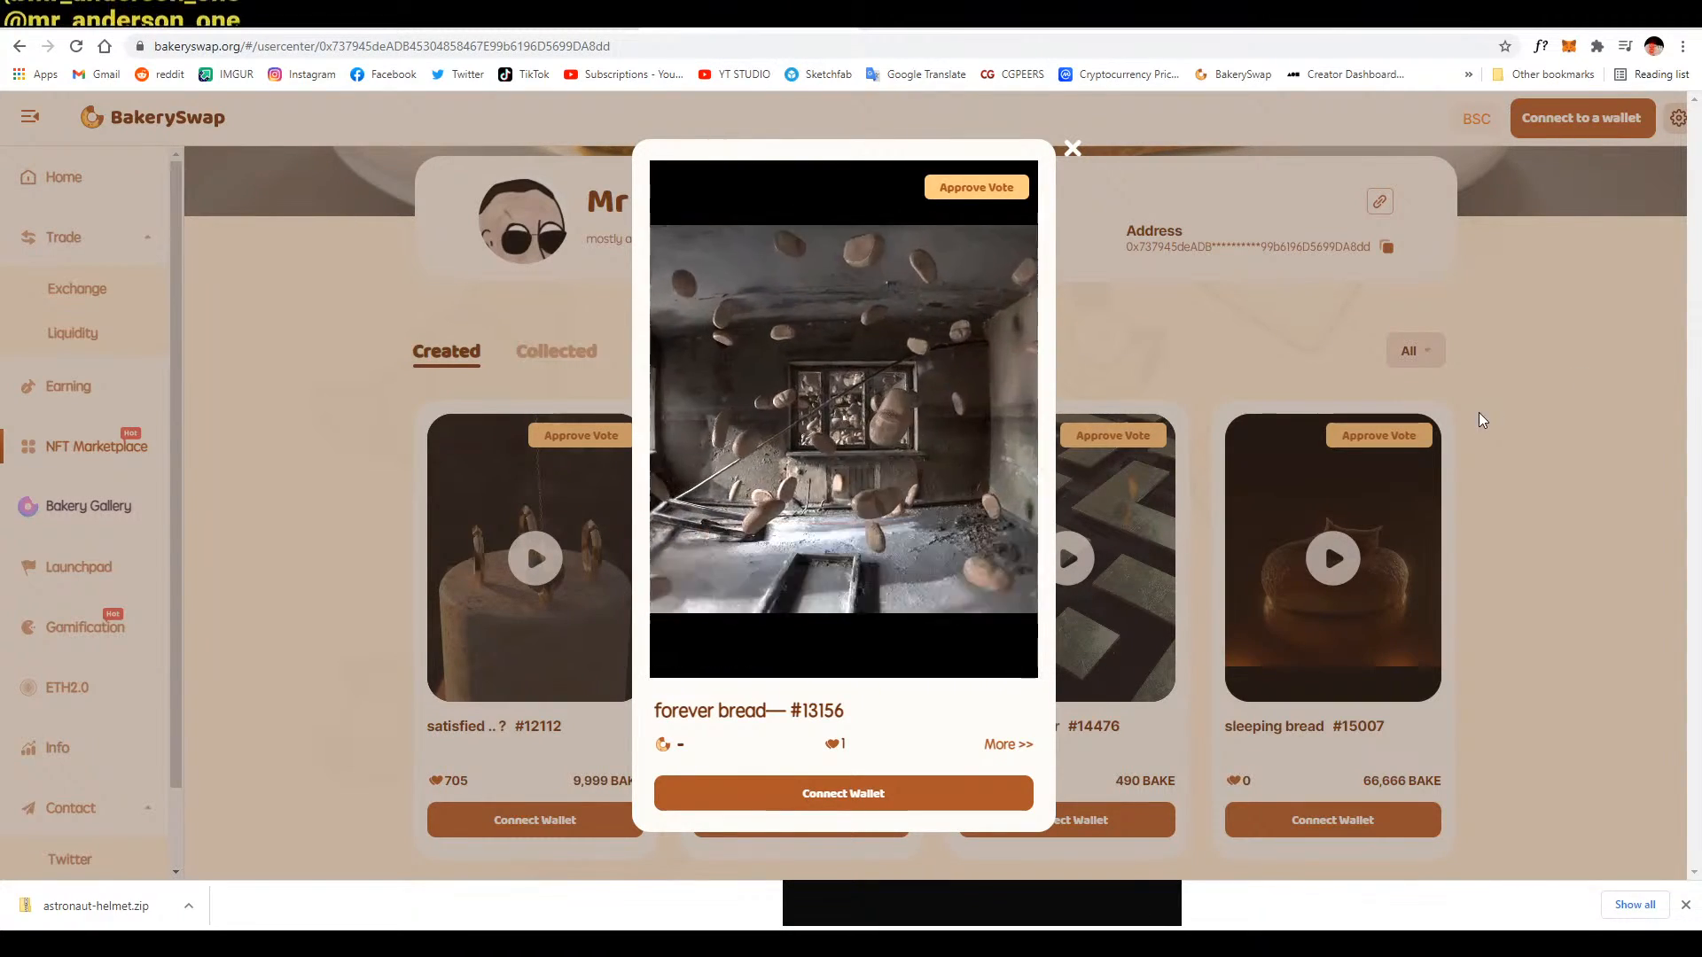
left_click(1504, 382)
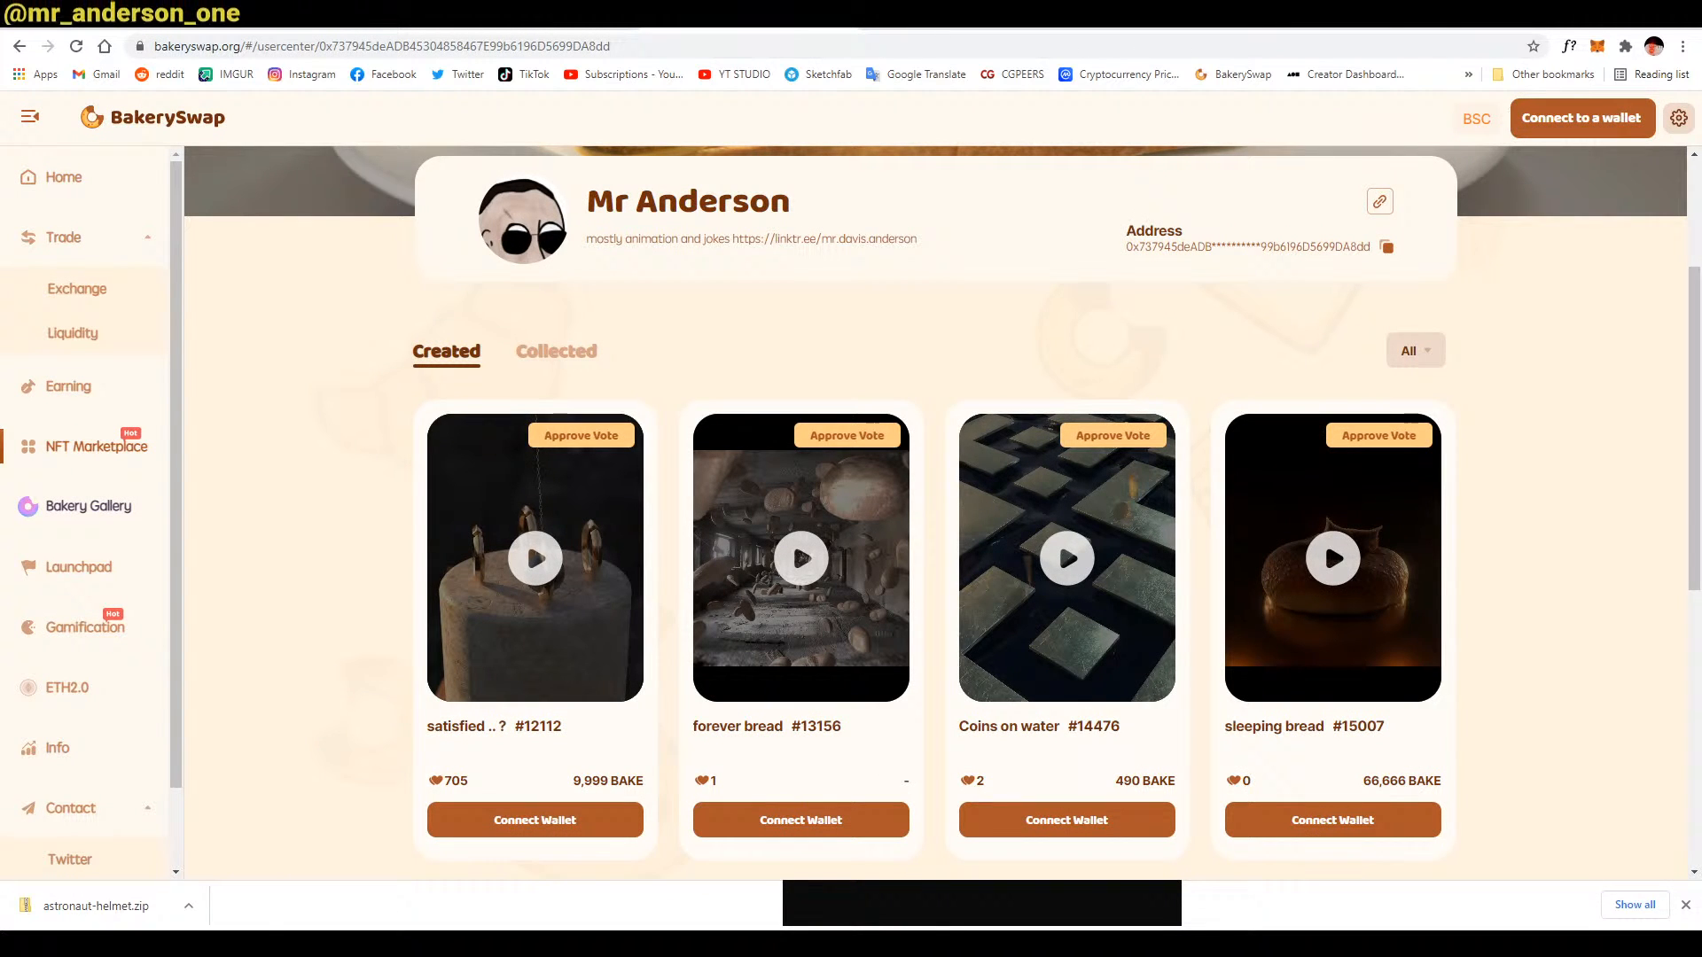
Revisit the Foundation artwork page, return to the live chat and highlight "USD?" in the viewer's price question
left_click(146, 944)
left_click(222, 865)
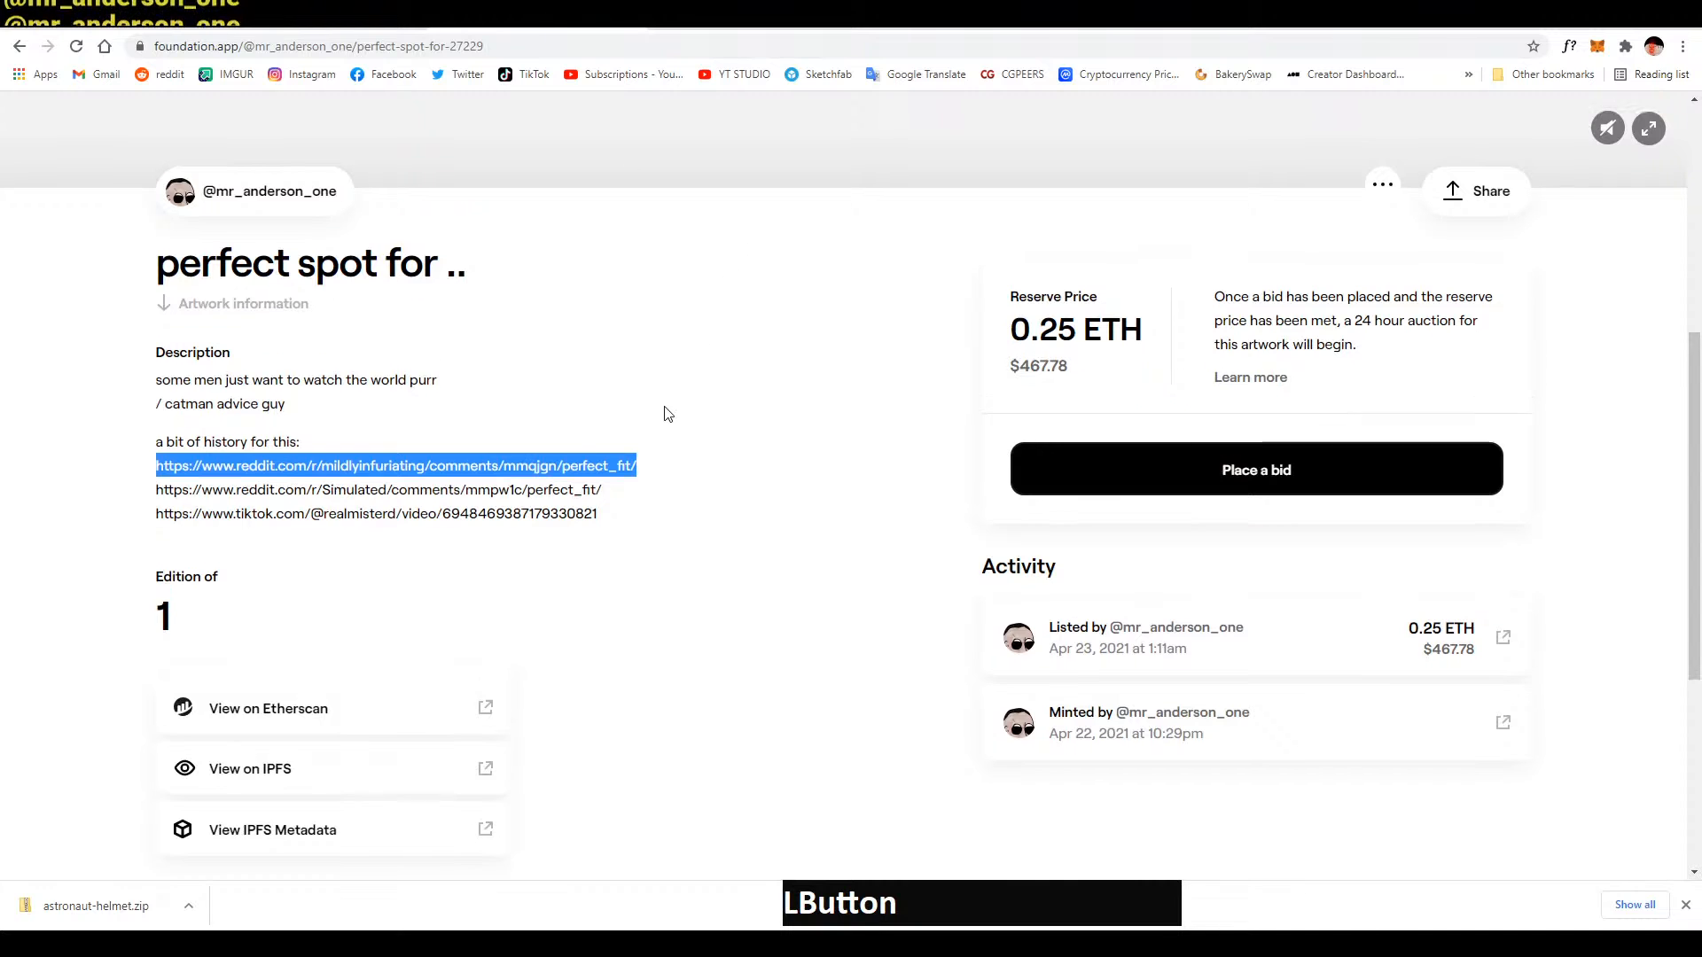
scroll(577, 402, "up", 6)
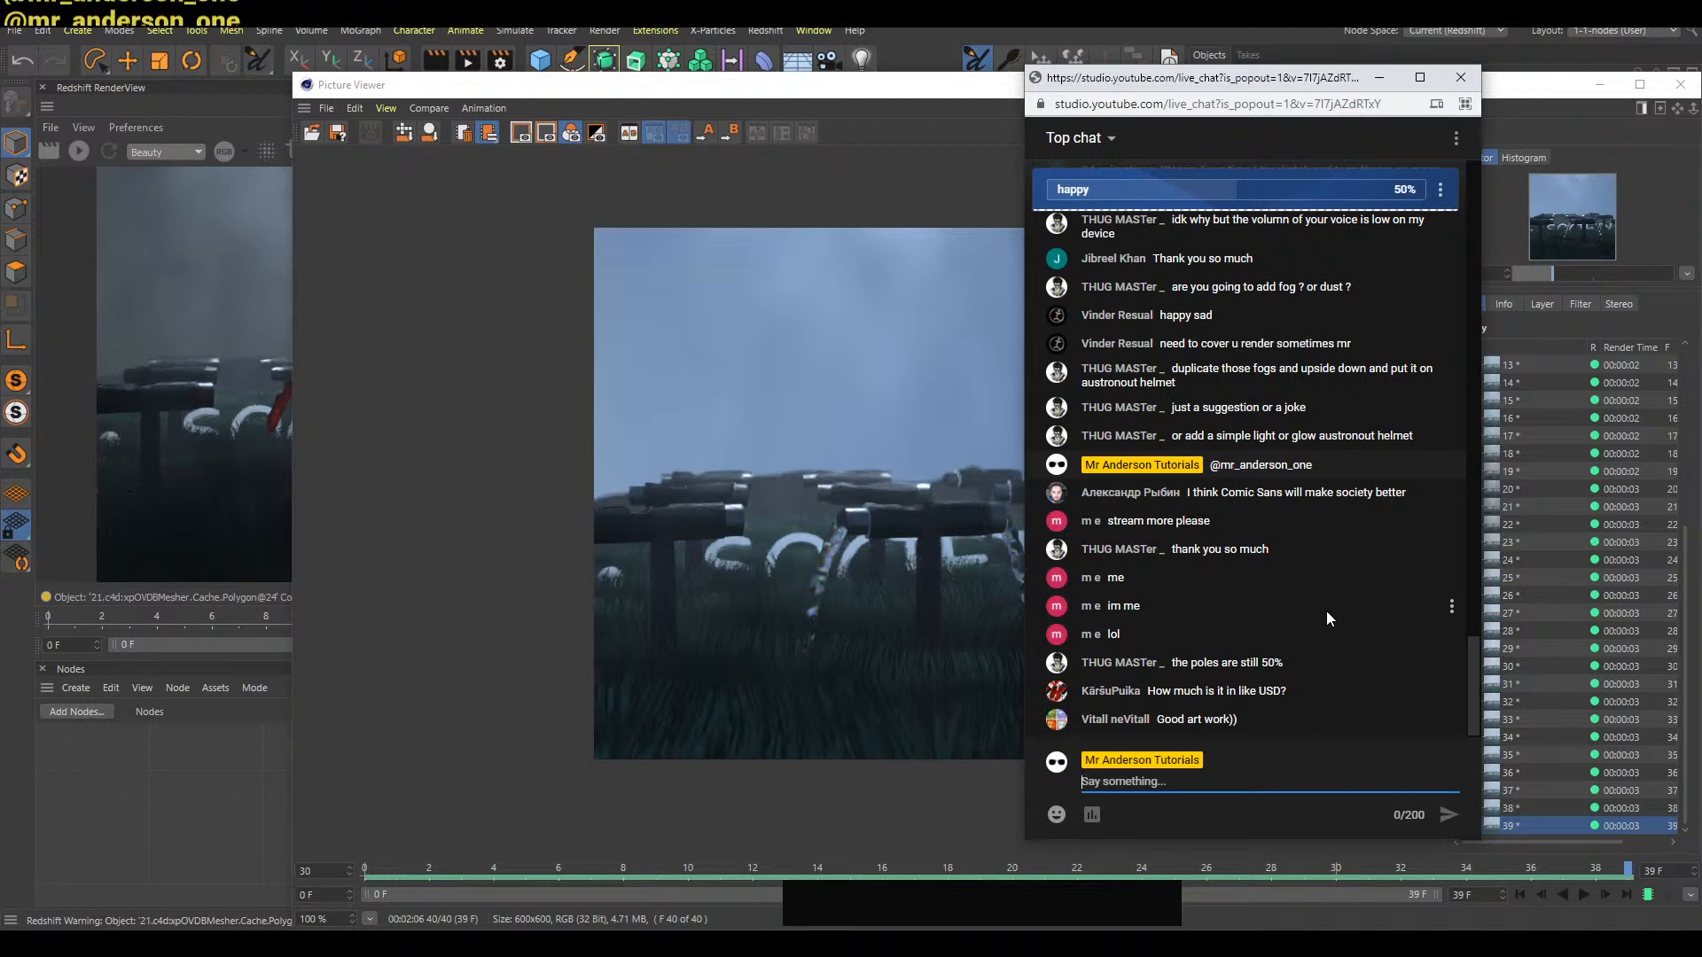
left_click(1285, 702)
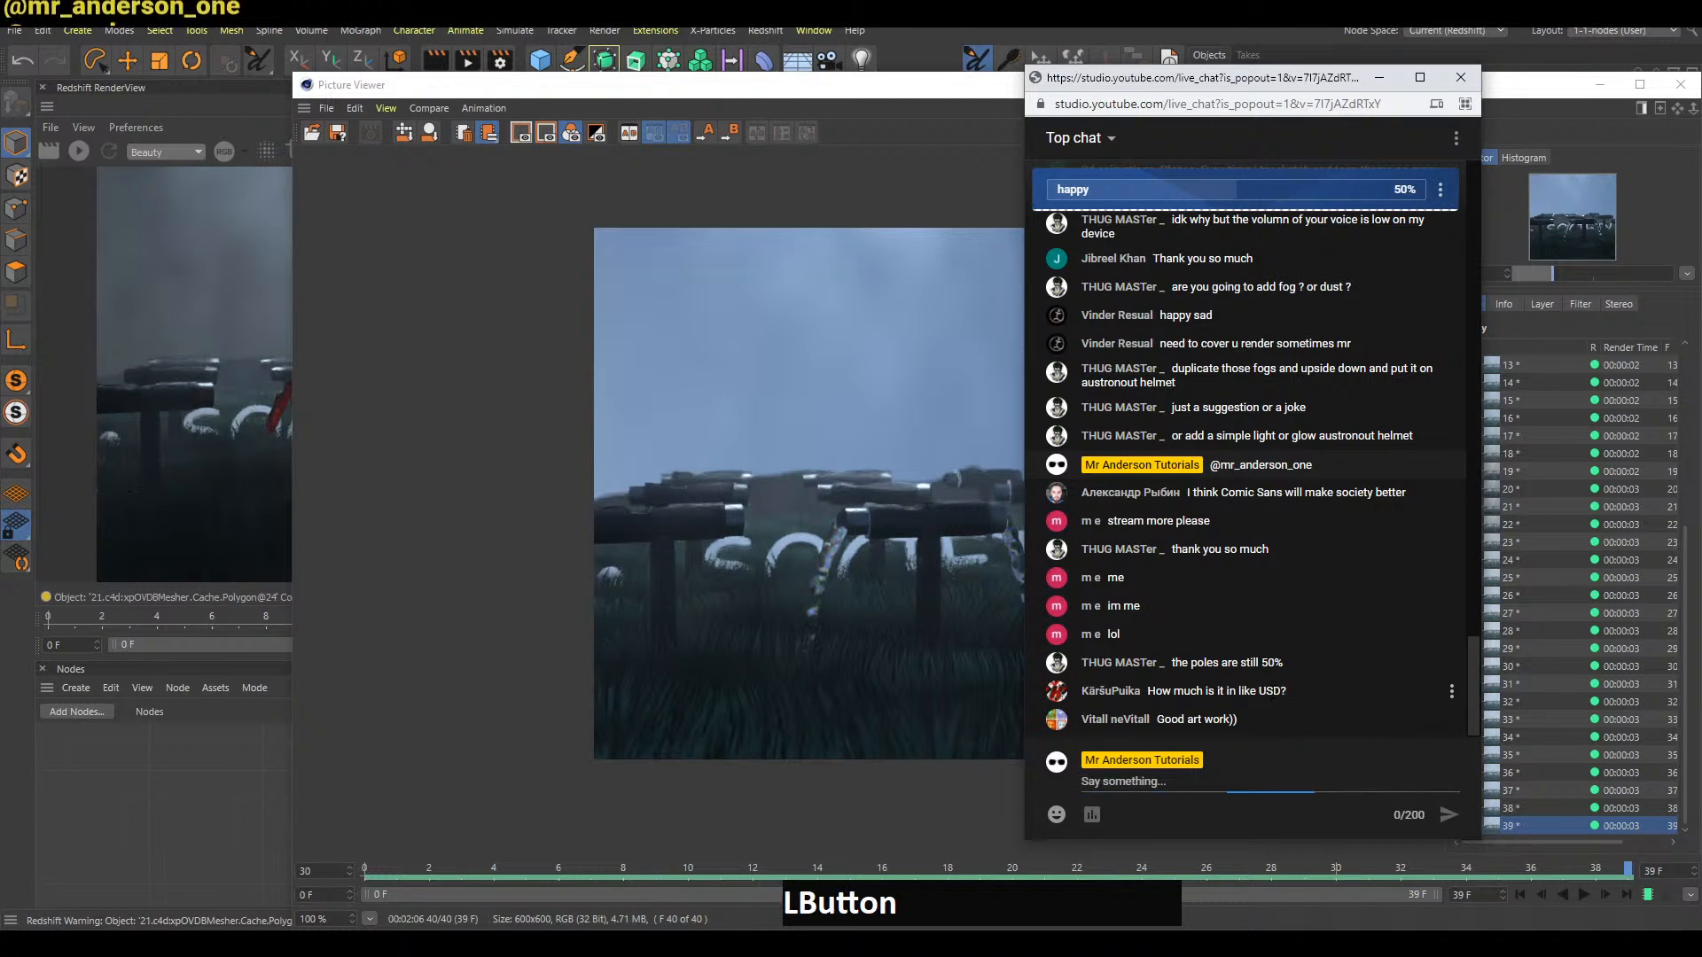
double_click(1282, 691)
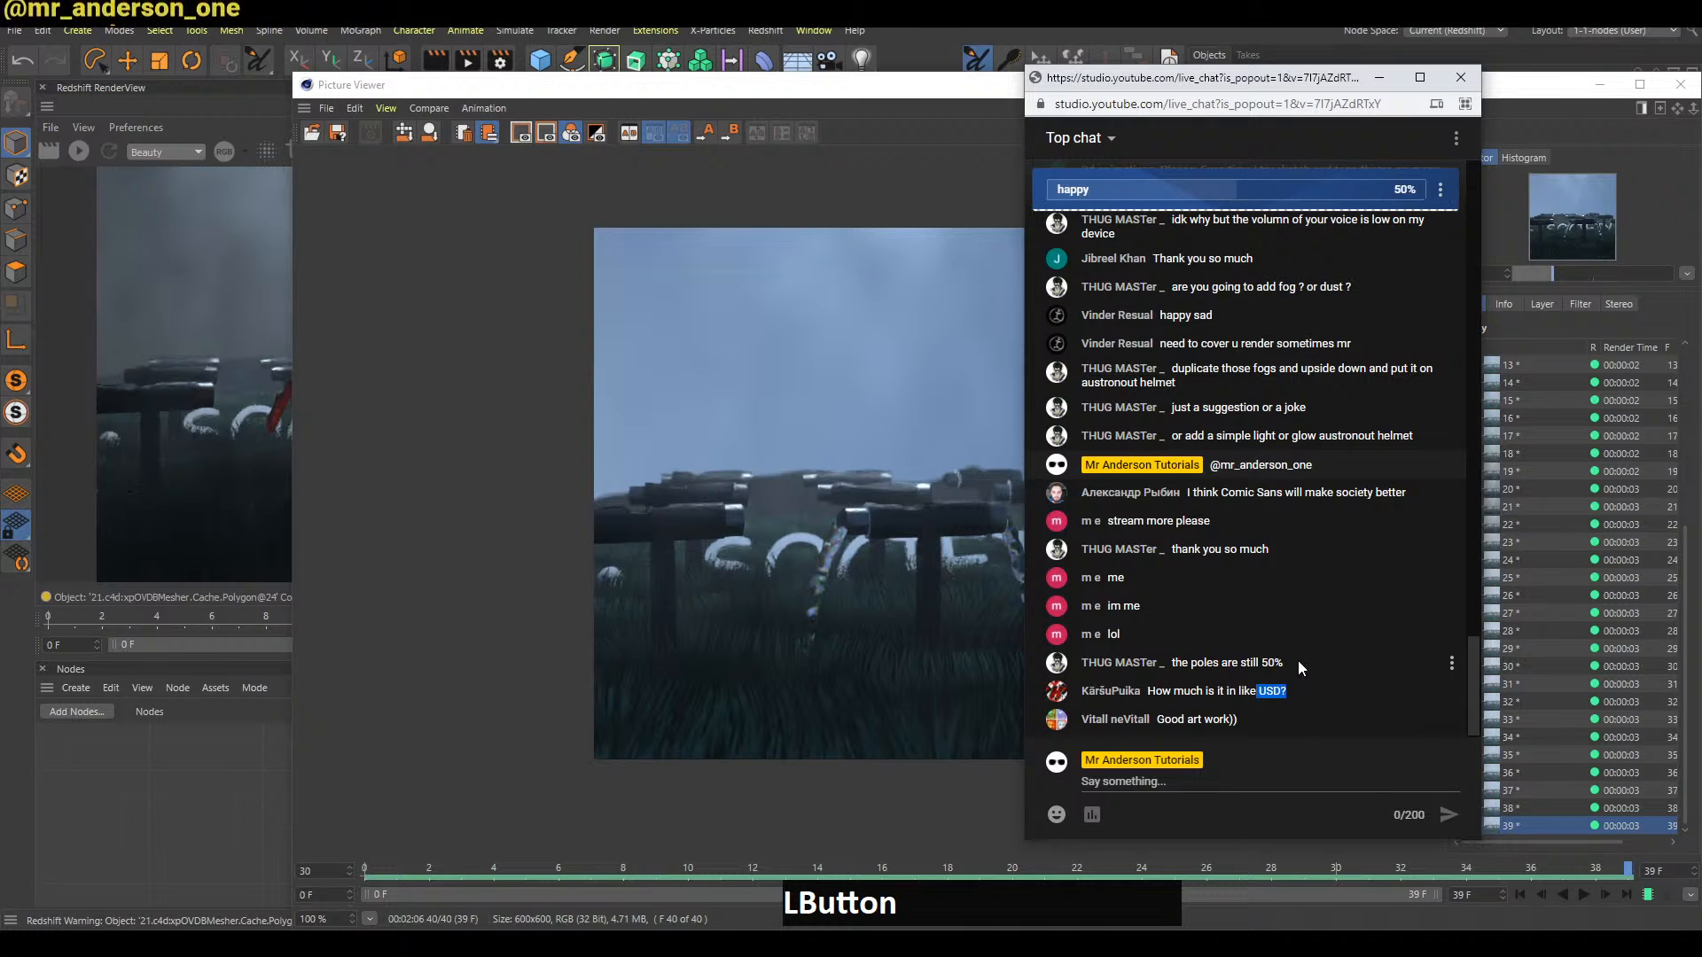
Expand the pinned poll in the live chat and play the rendered animation in the Picture Viewer
left_click(1291, 189)
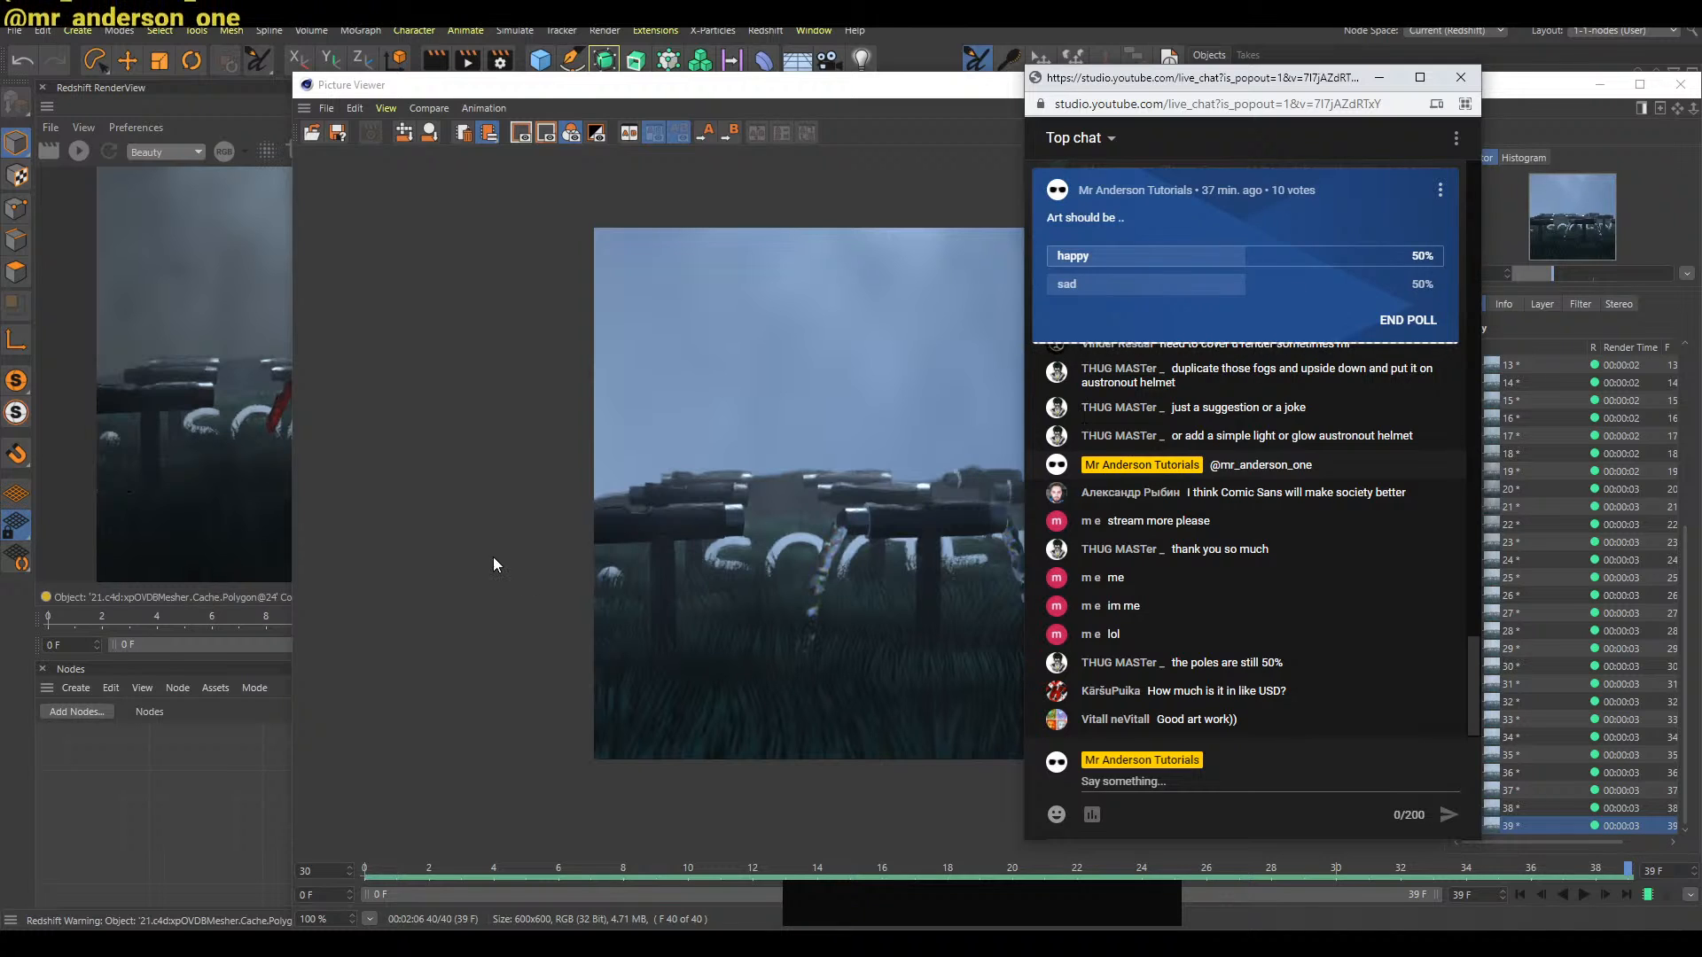
left_click(757, 840)
left_click(1588, 897)
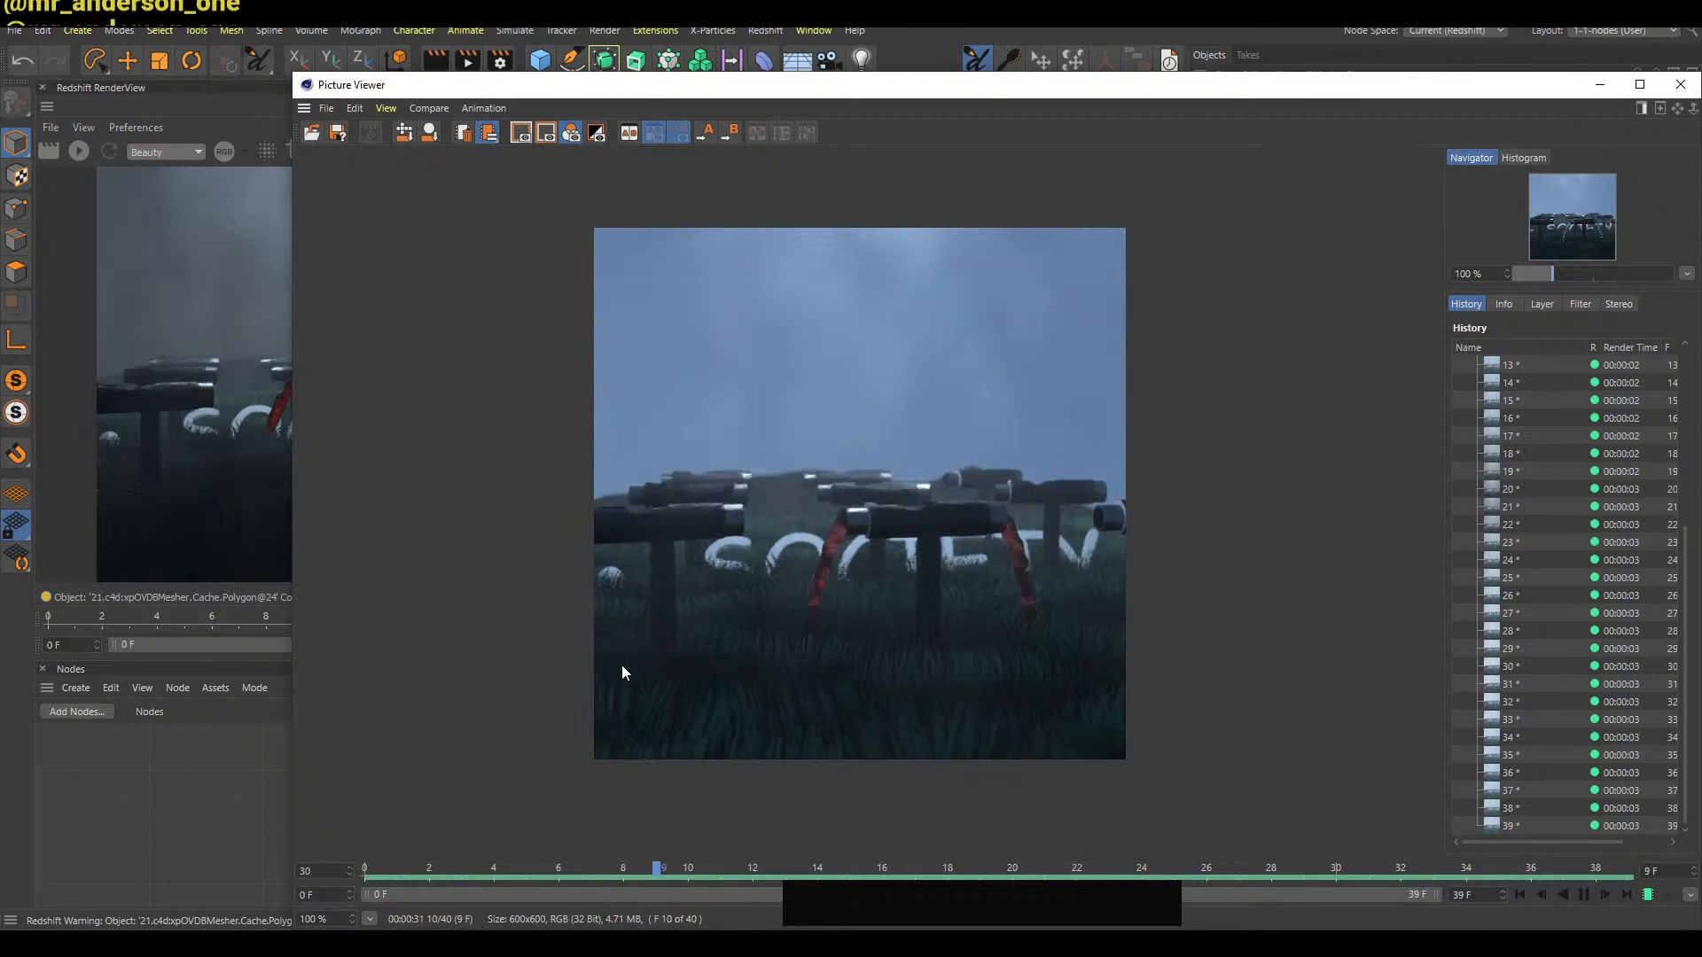
Set the Picture Viewer playback rate to 15 frames per second and dismiss the VLC media player notification
double_click(324, 873)
type("15")
key("Return")
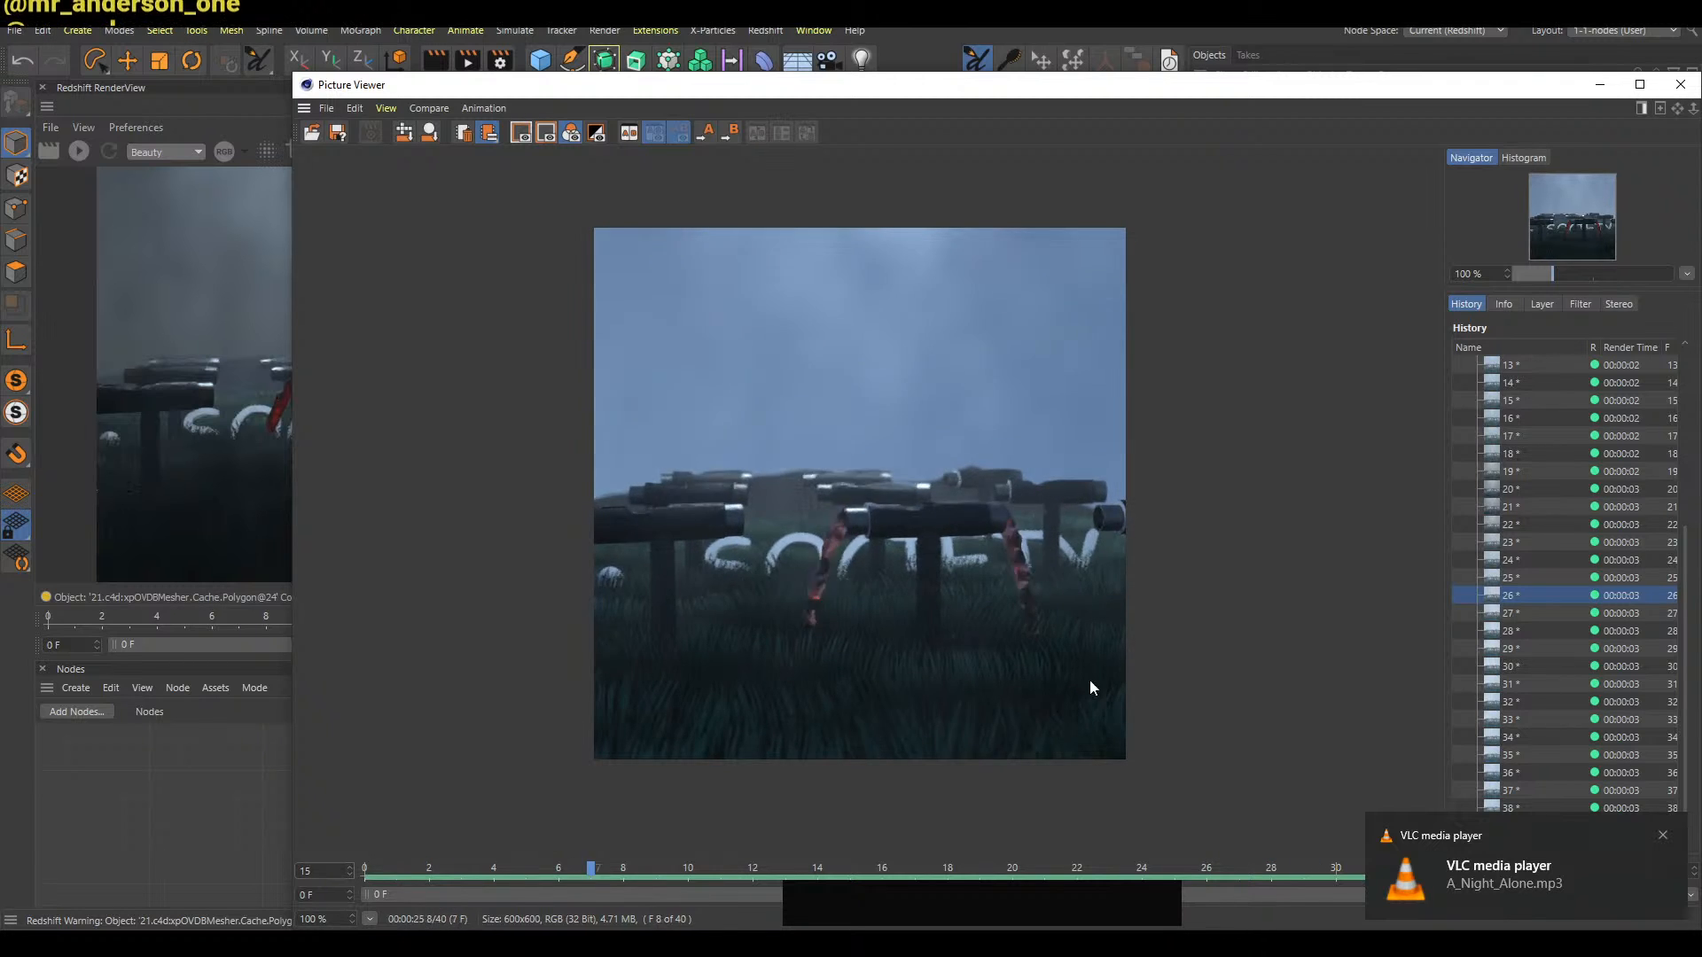
left_click(1664, 836)
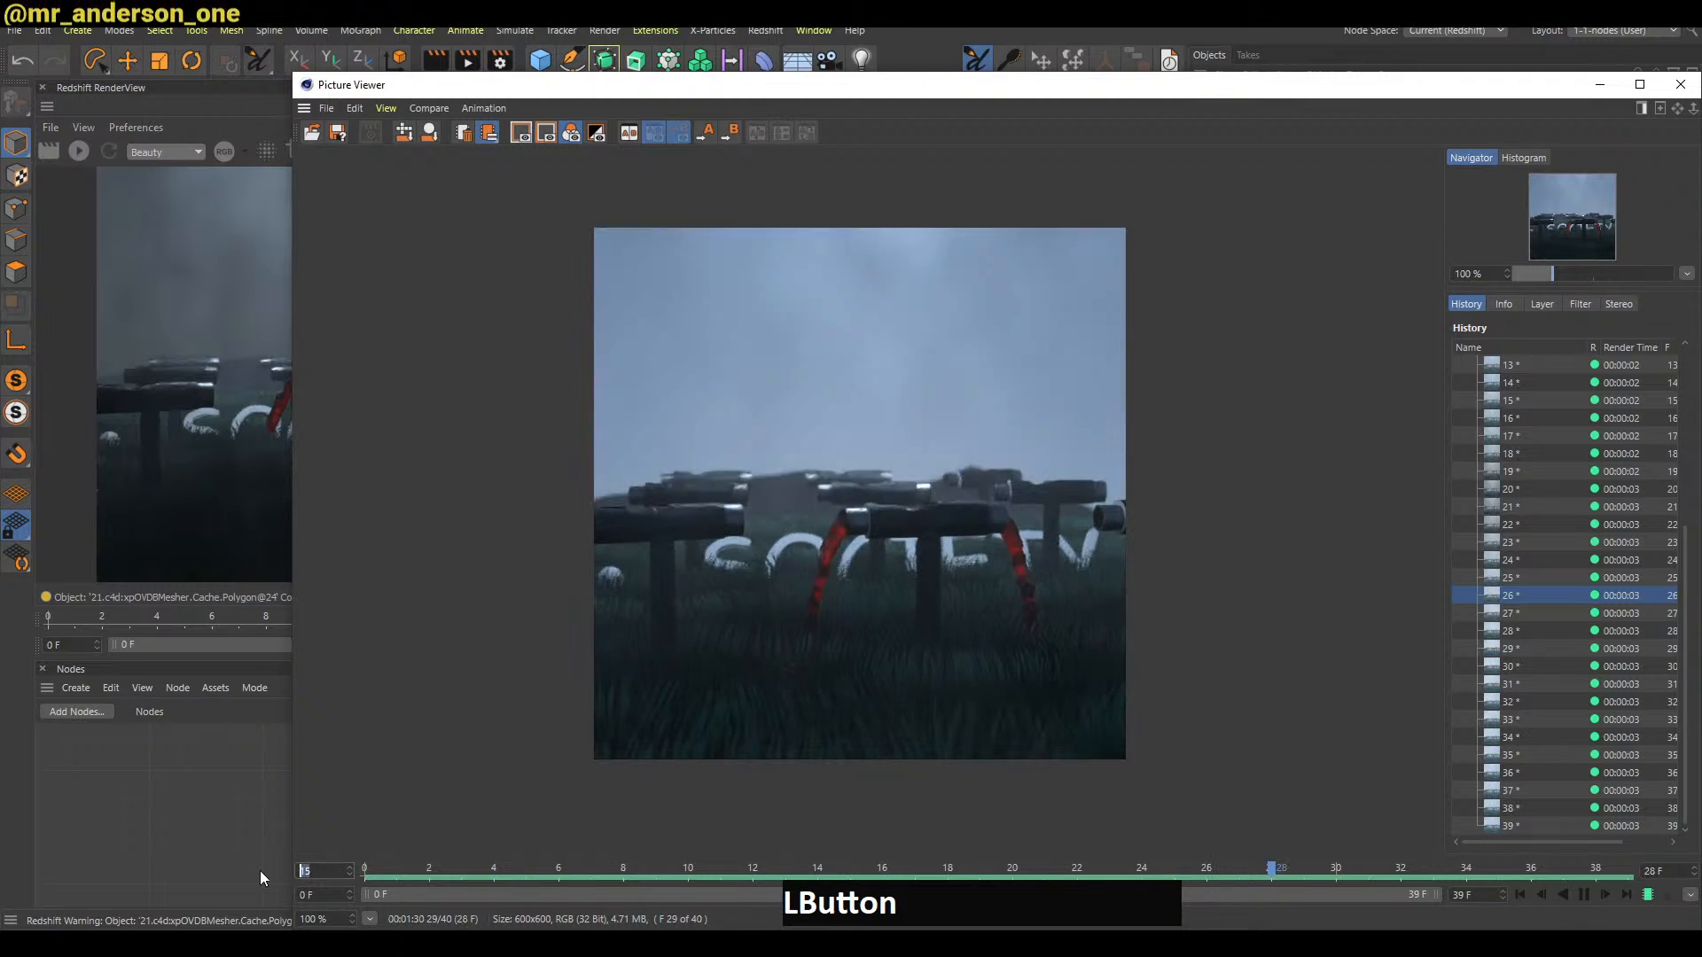
Set the Picture Viewer playback rate to 30 frames per second and stop the animation
type("30")
key("Return")
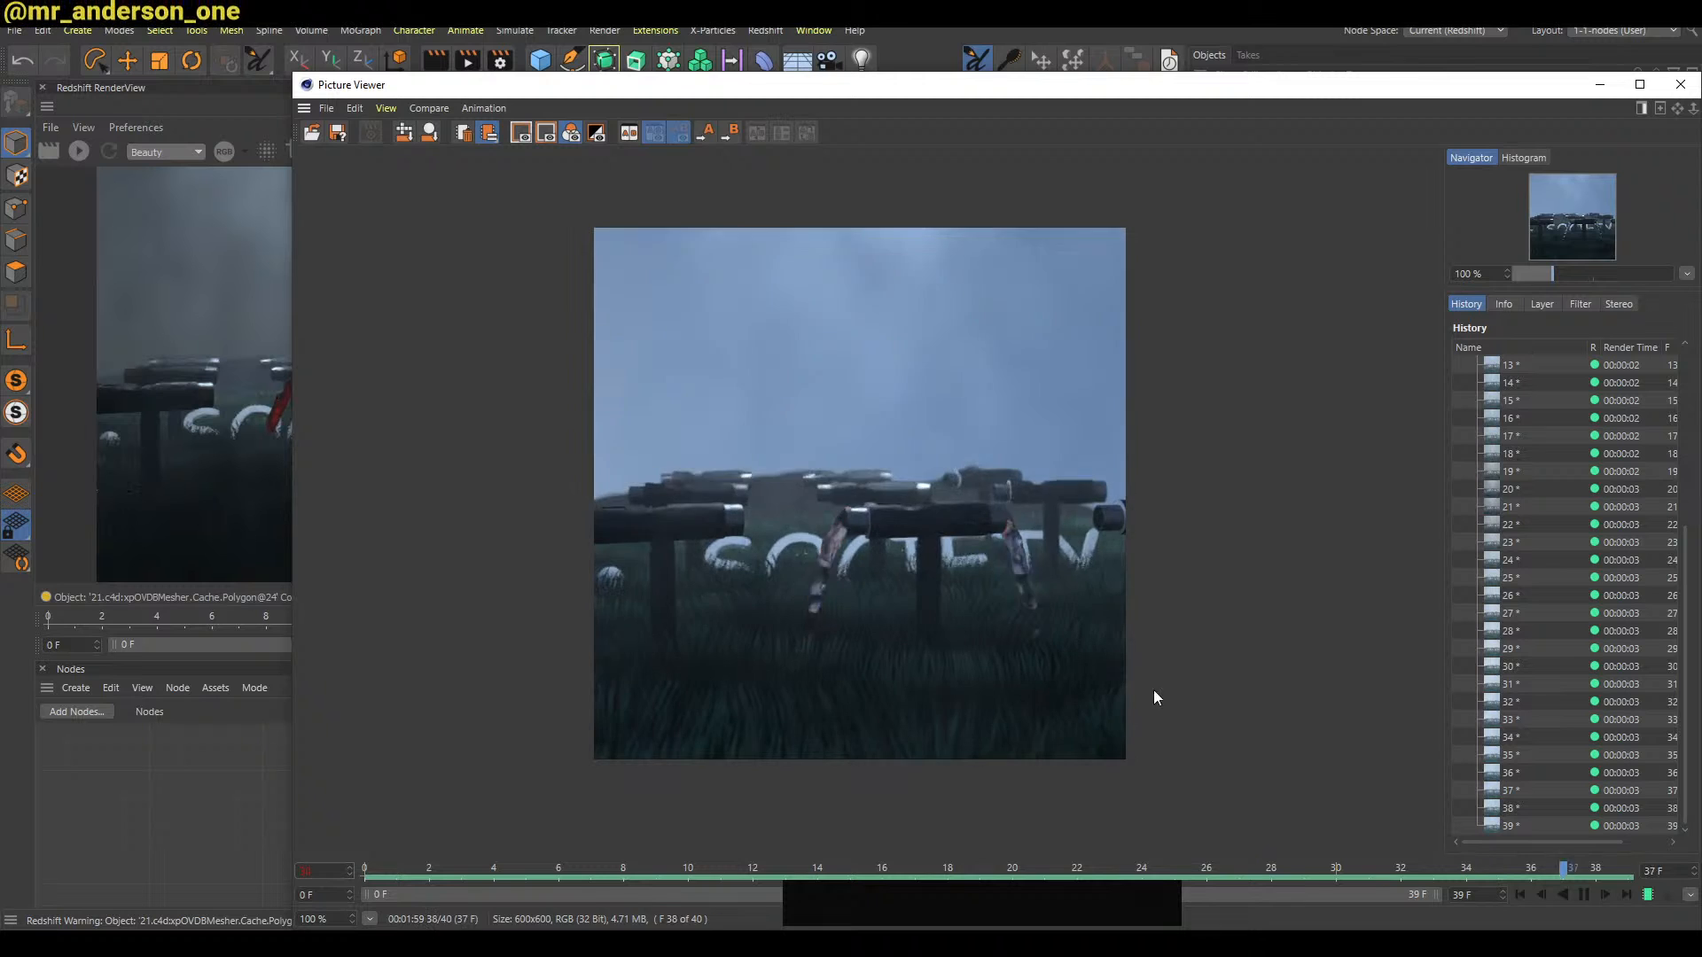
left_click(1584, 896)
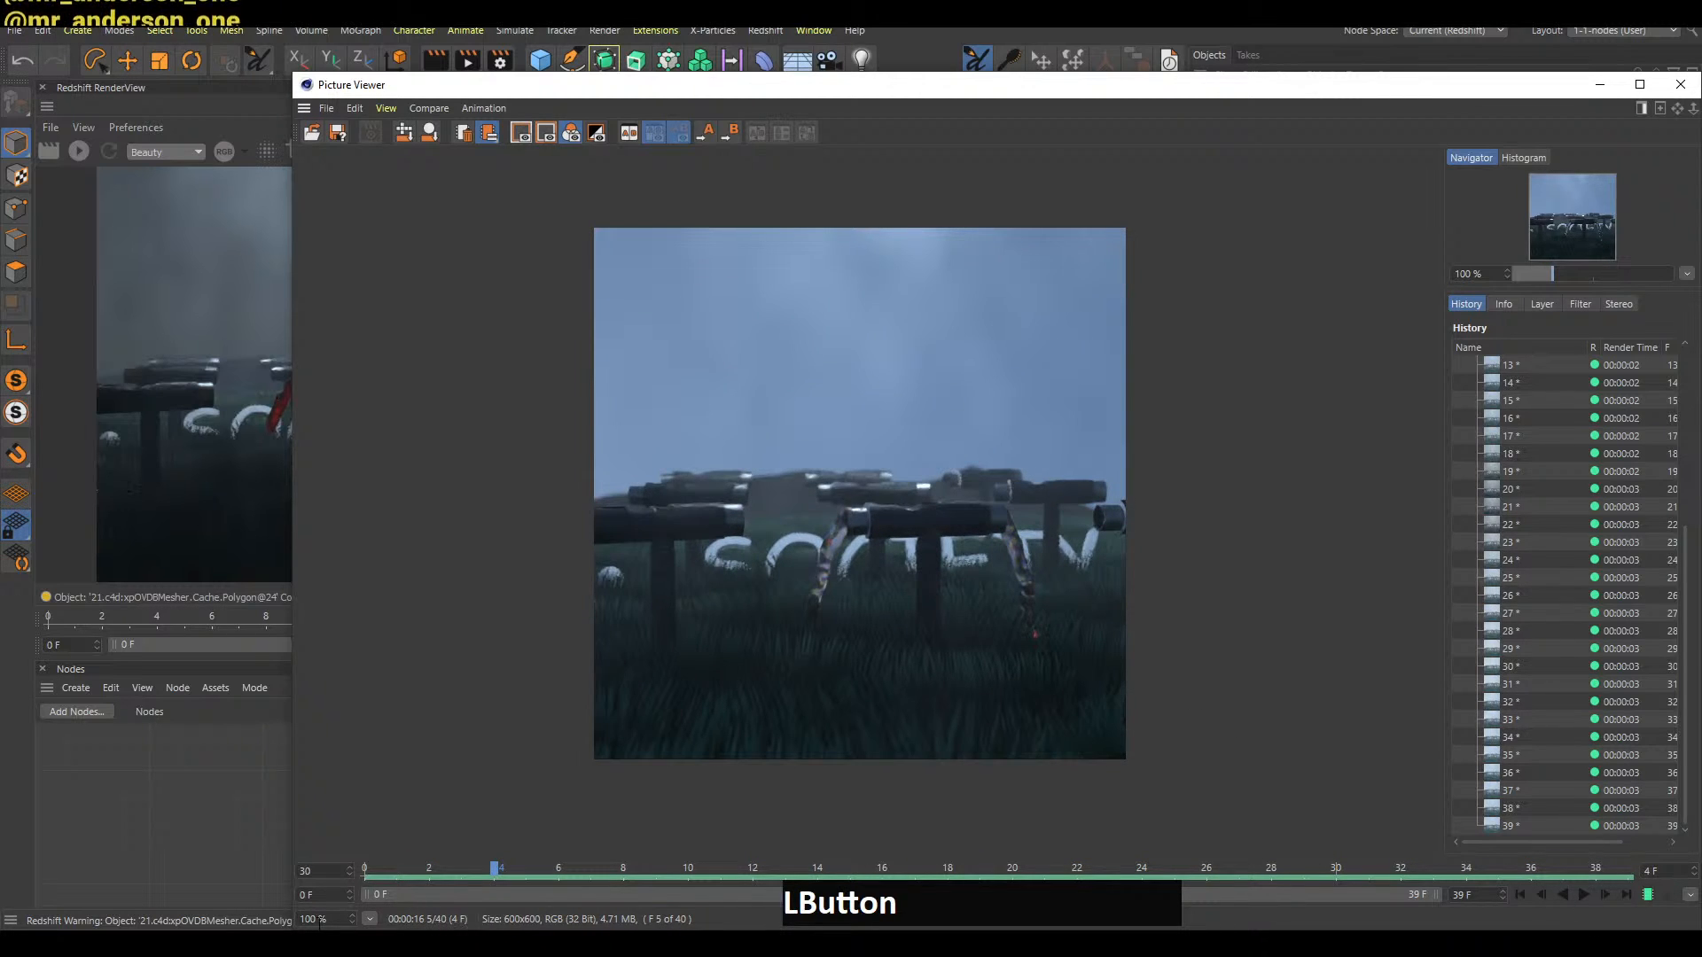
Bring up the live chat window, and switch to the Foundation page of "perfect spot for .." in the main browser window
left_click(153, 943)
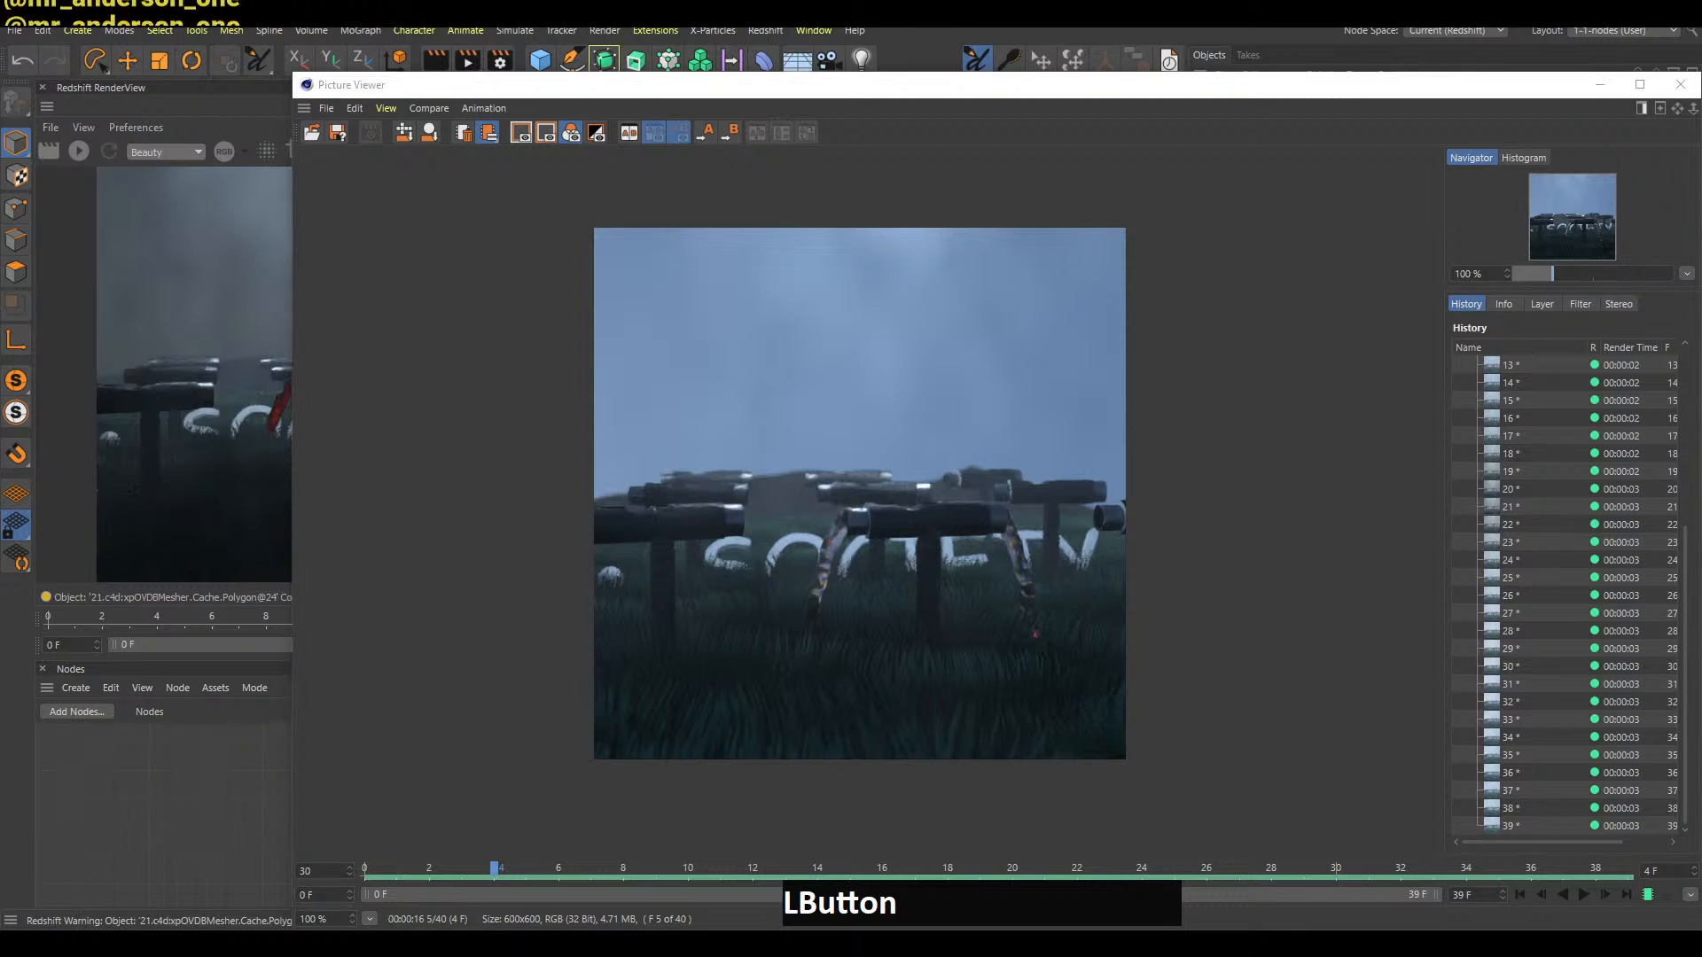
left_click(152, 943)
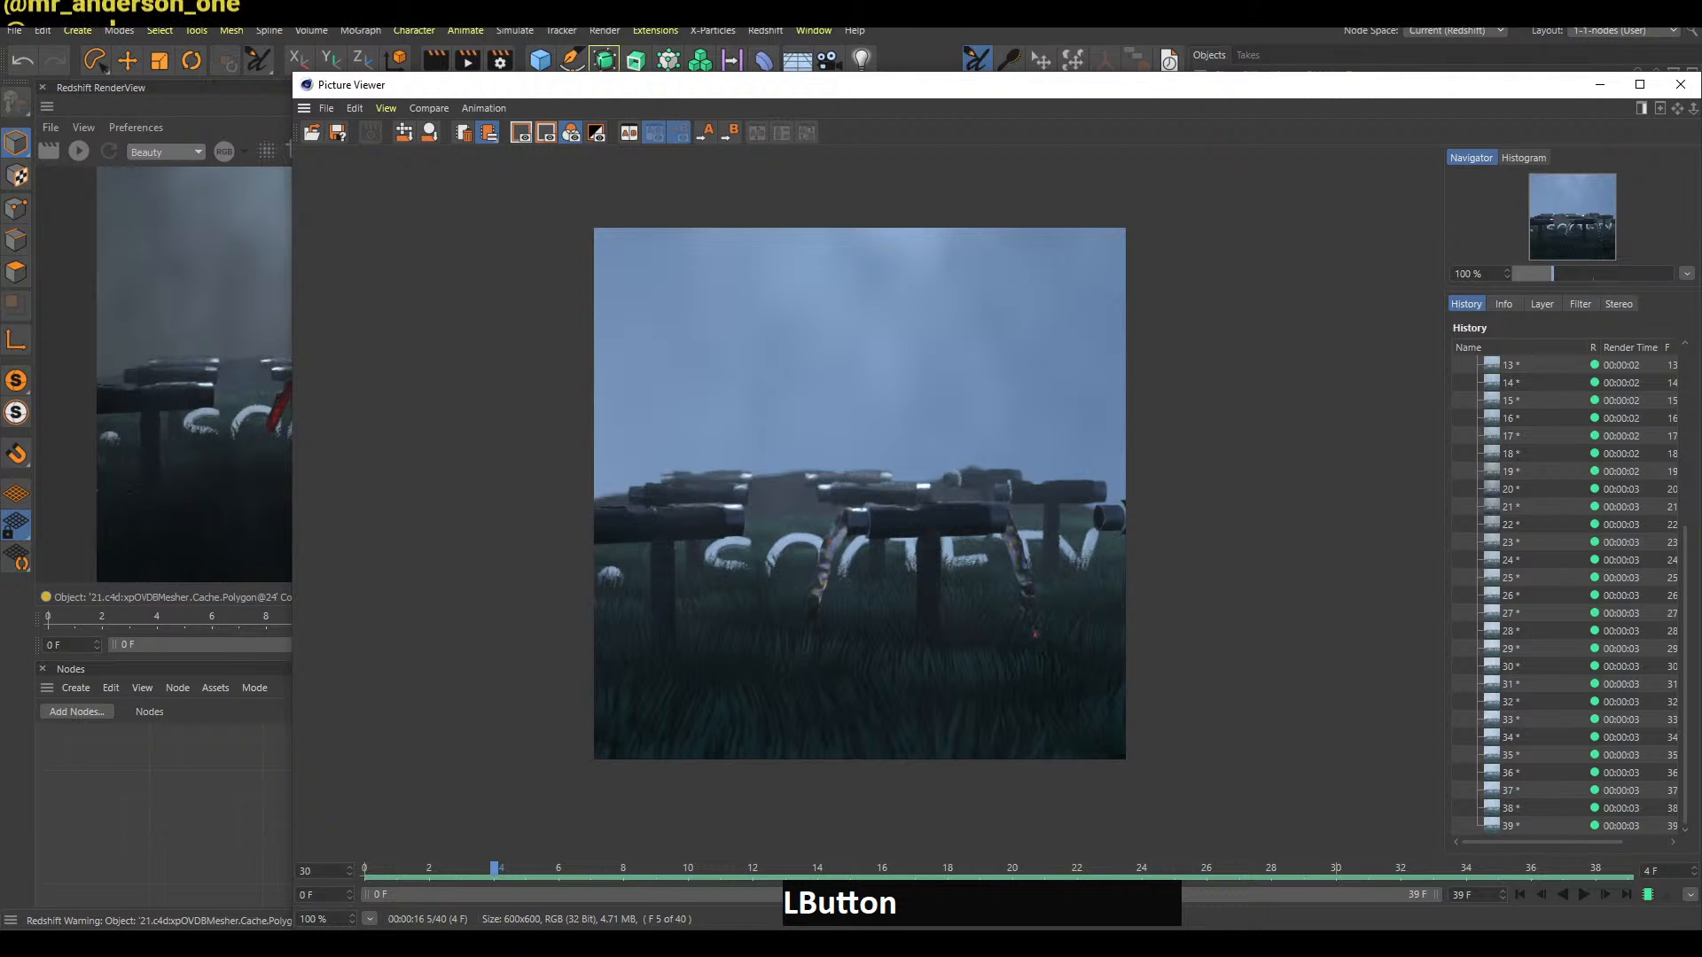
left_click(115, 943)
left_click(236, 866)
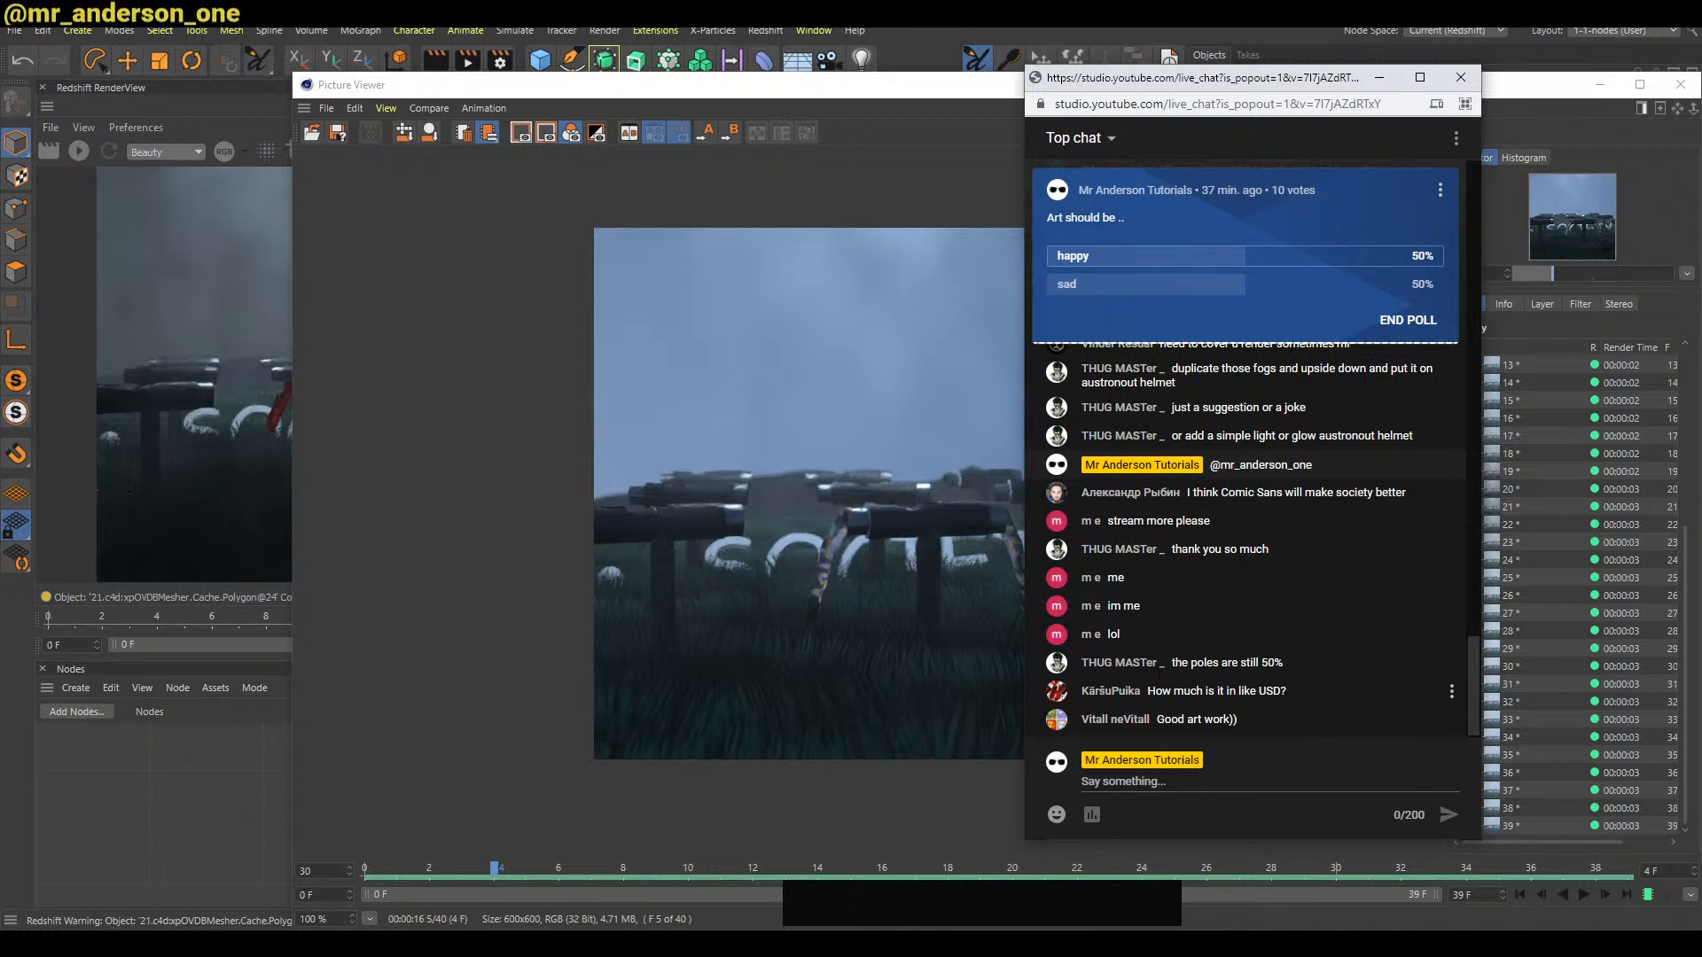
left_click(115, 943)
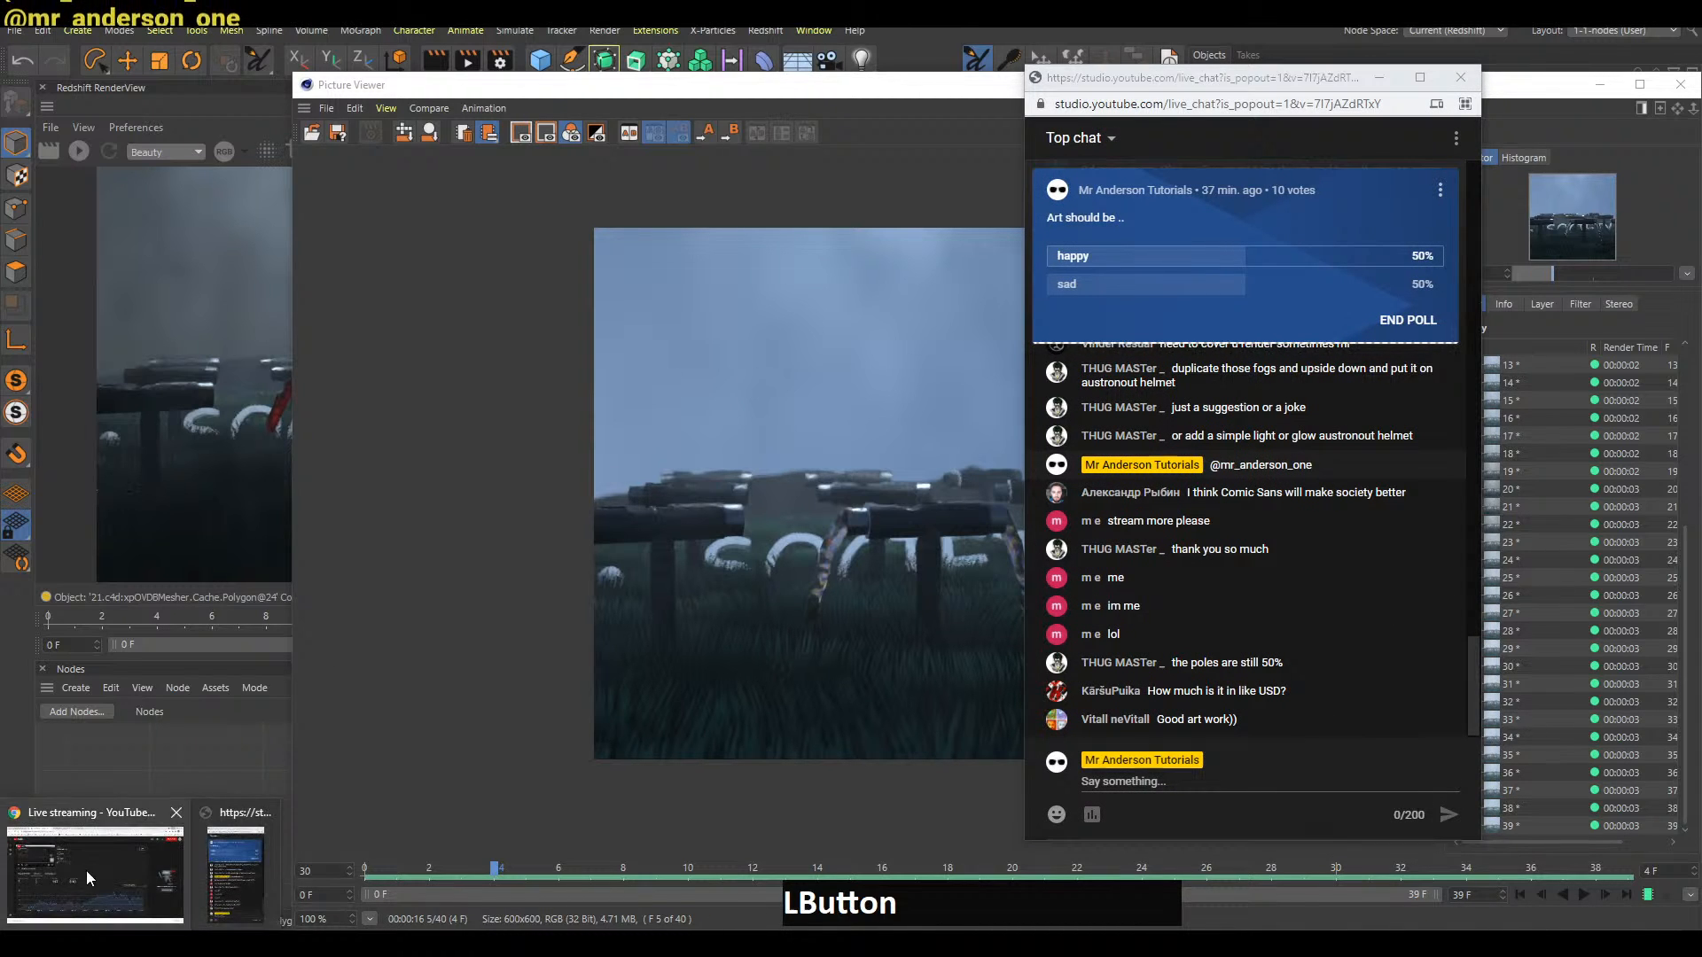
left_click(88, 876)
left_click(537, 18)
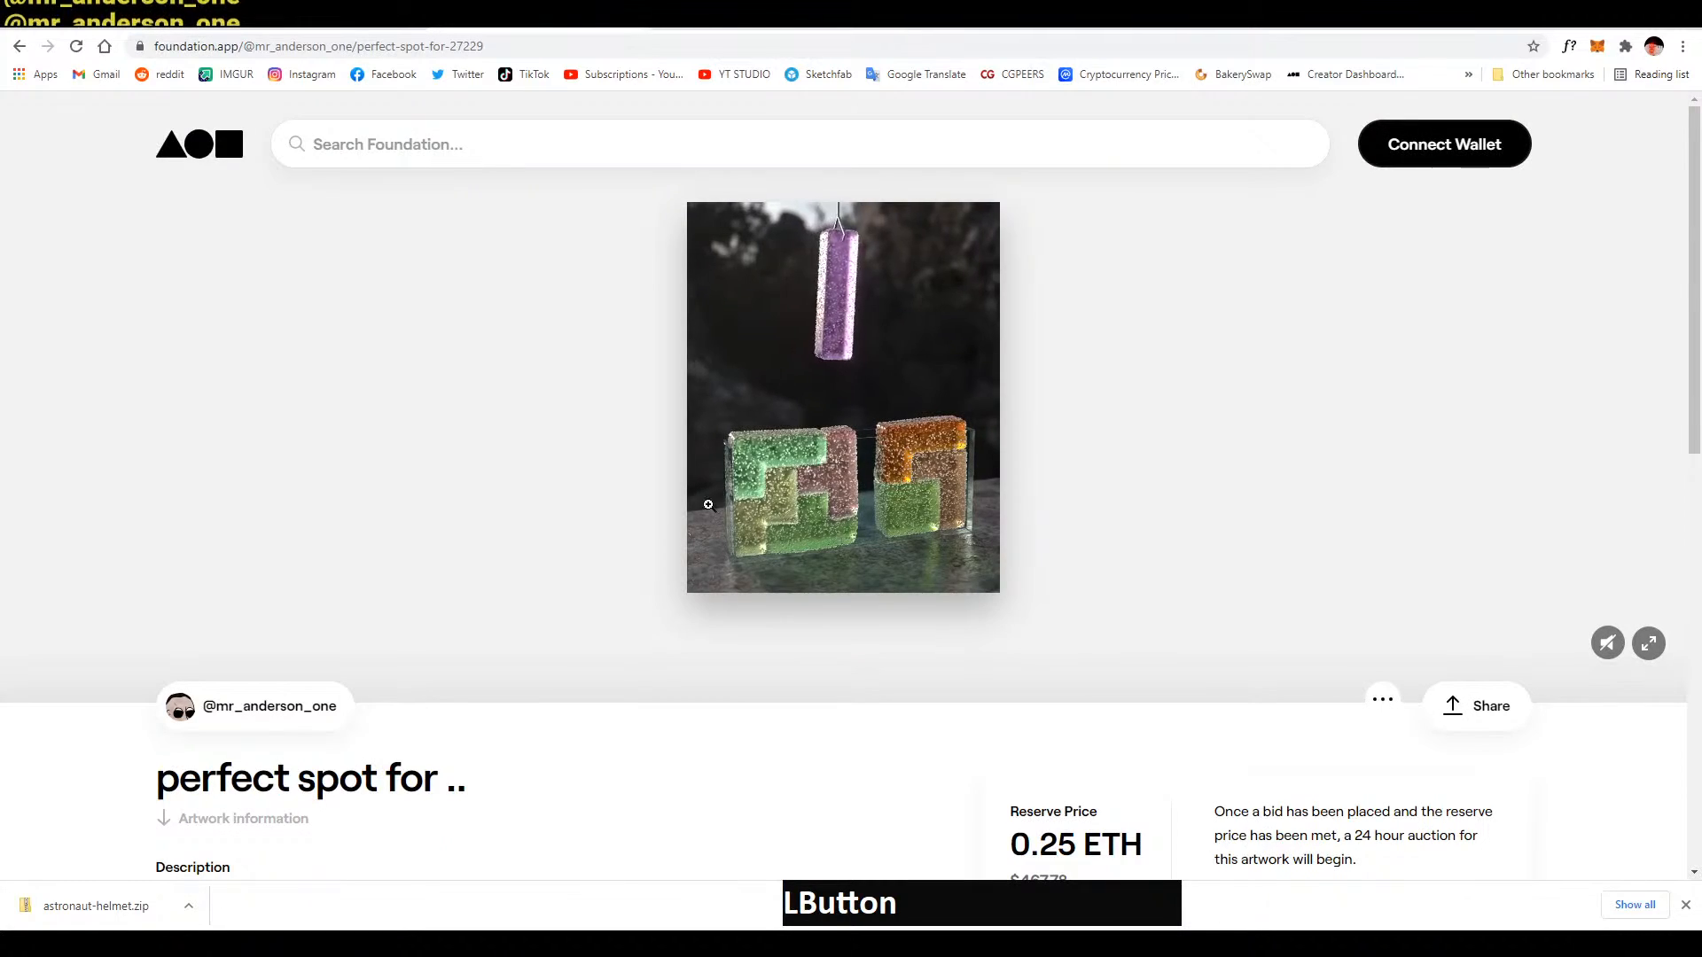
Examine the artwork's reserve price on Foundation and highlight its dollar equivalent
scroll(709, 497, "down", 5)
left_click_drag(1097, 448, 1021, 431)
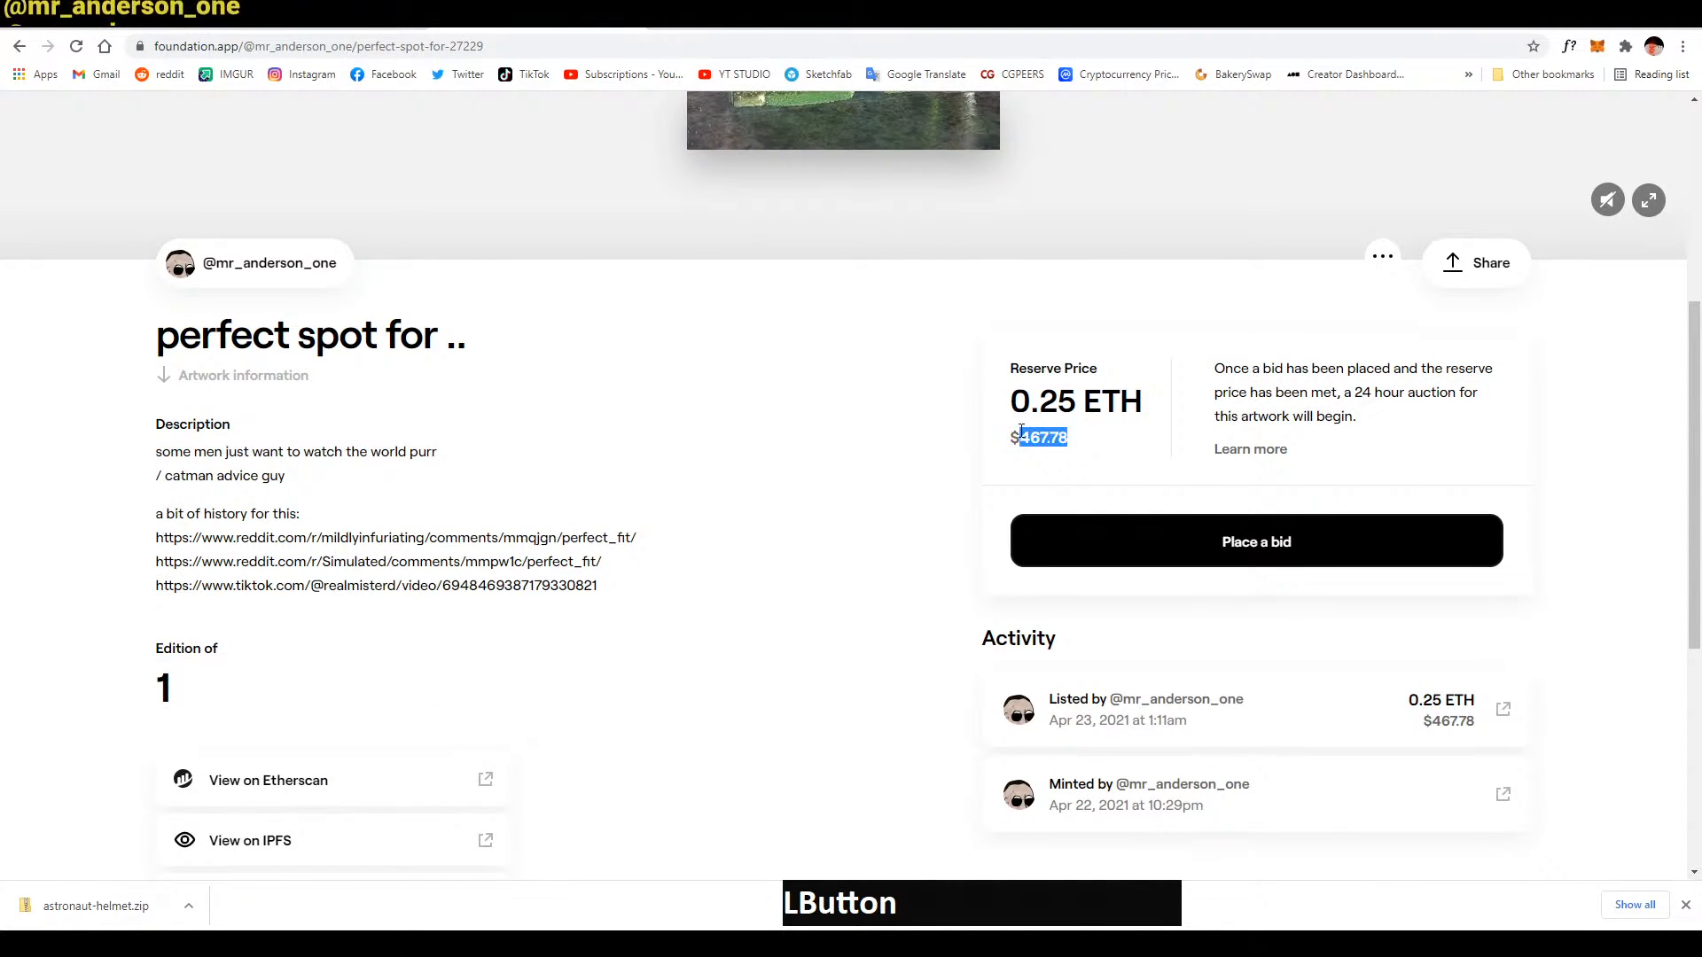
left_click(1090, 438)
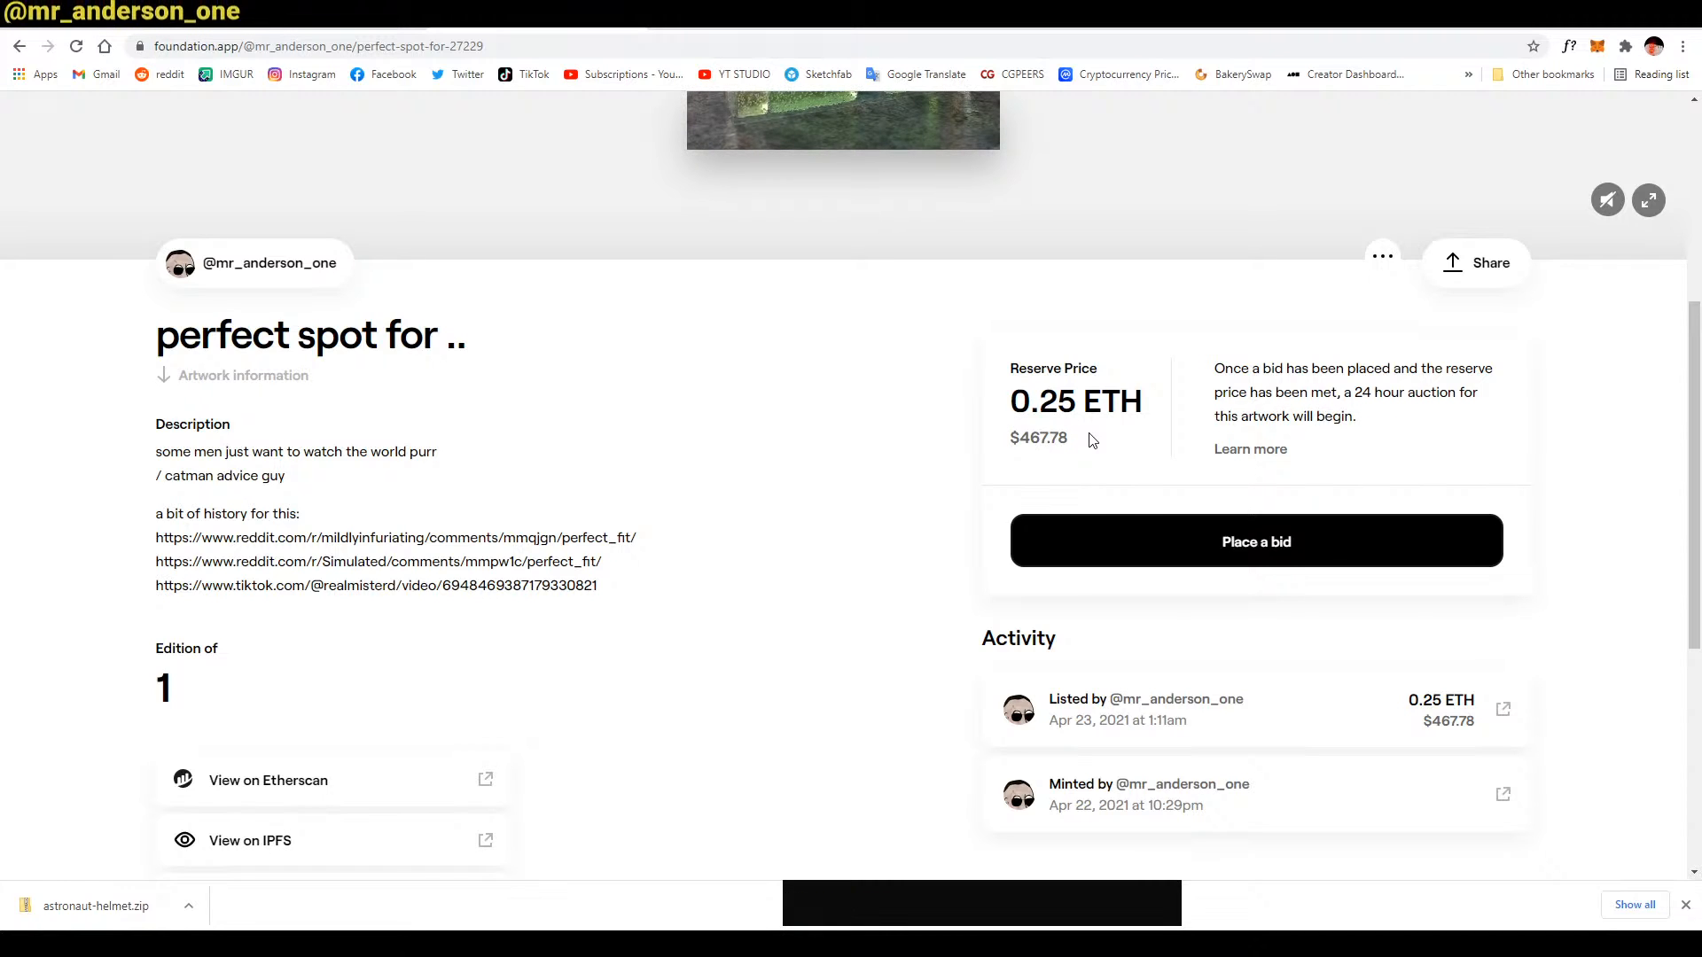
triple_click(1076, 440)
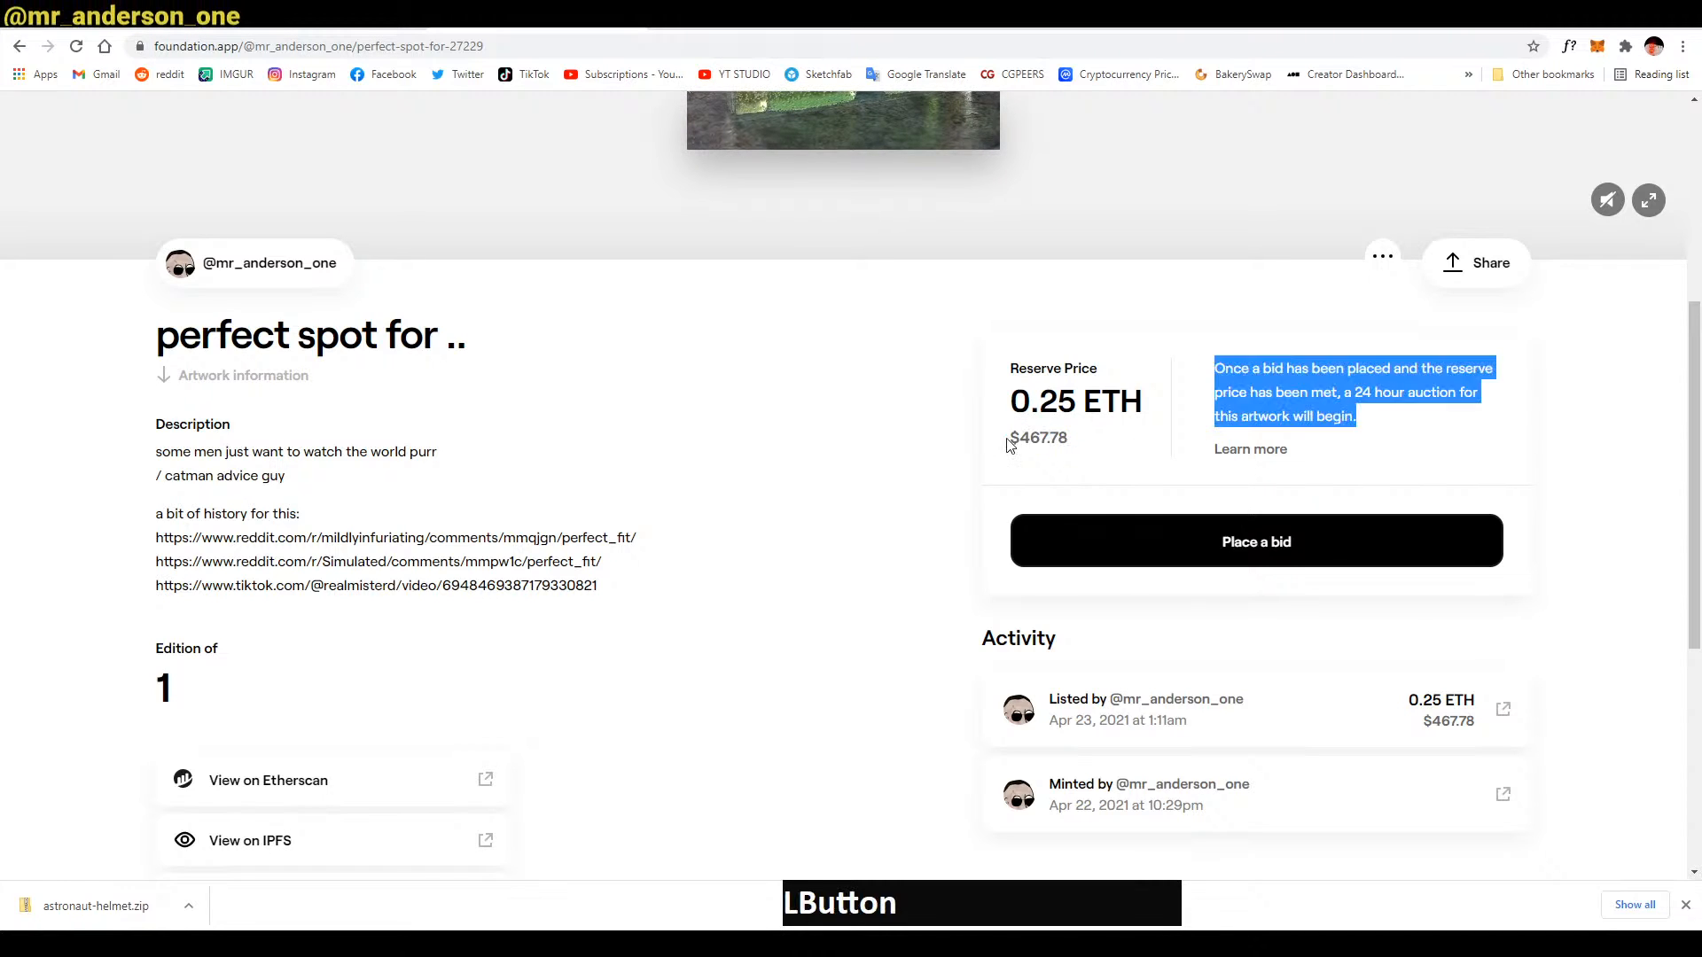
left_click(1090, 444)
triple_click(1111, 440)
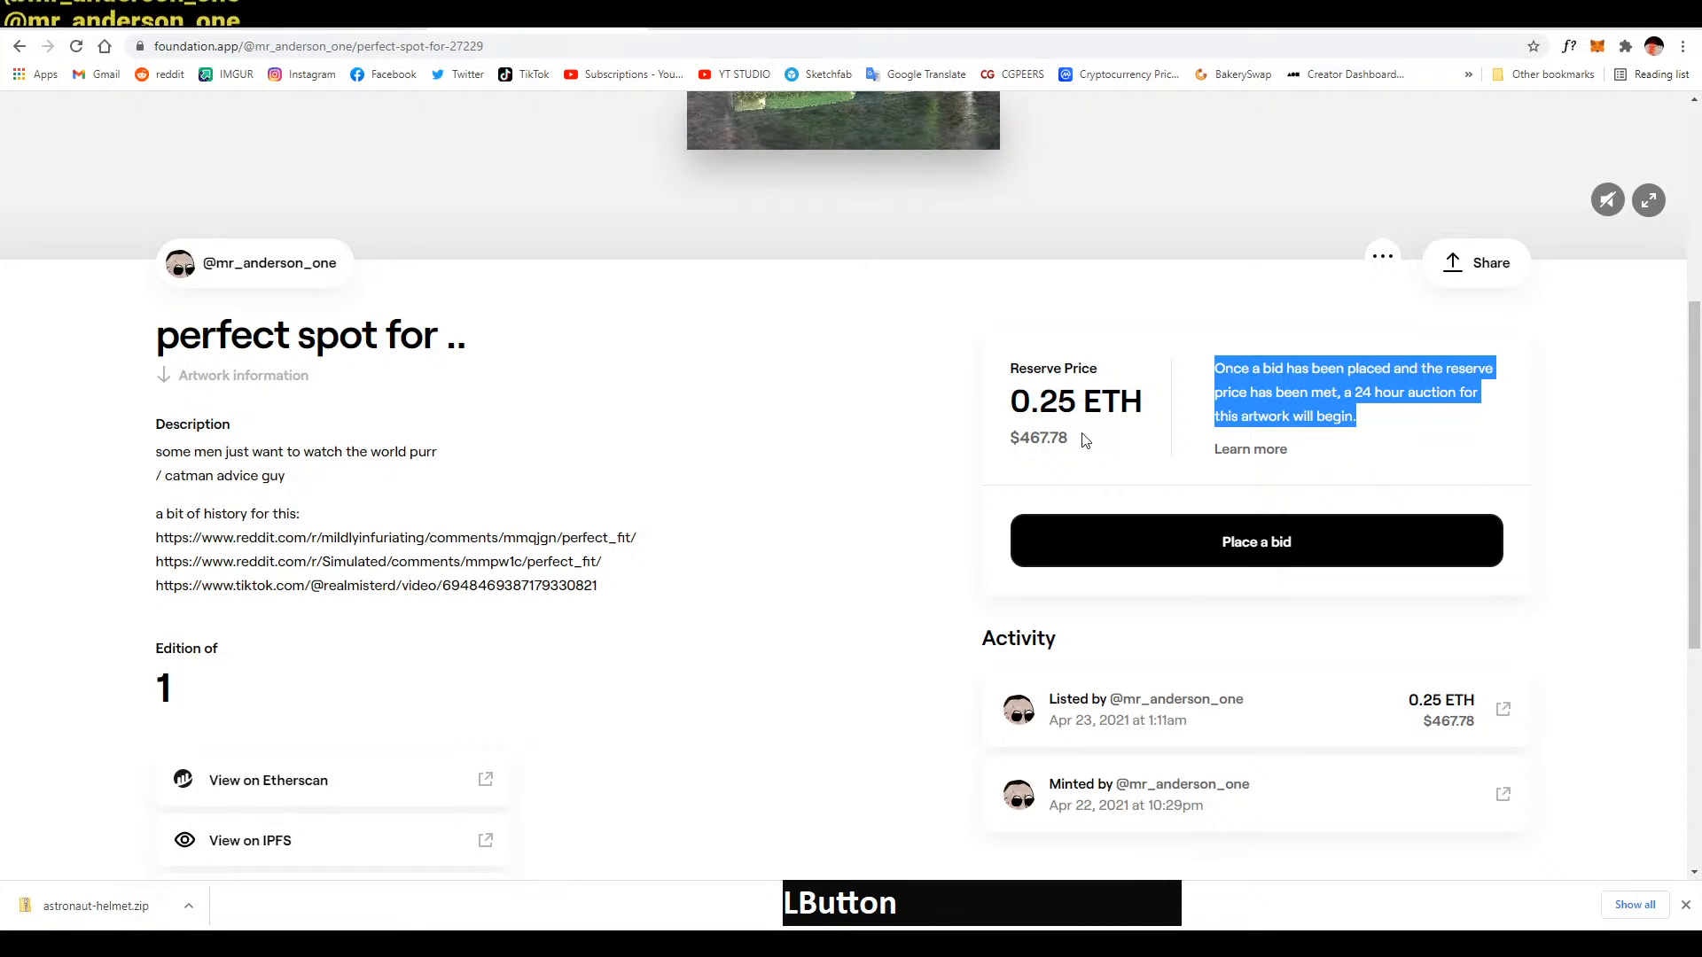
scroll(1083, 437, "up", 5)
scroll(1083, 423, "down", 3)
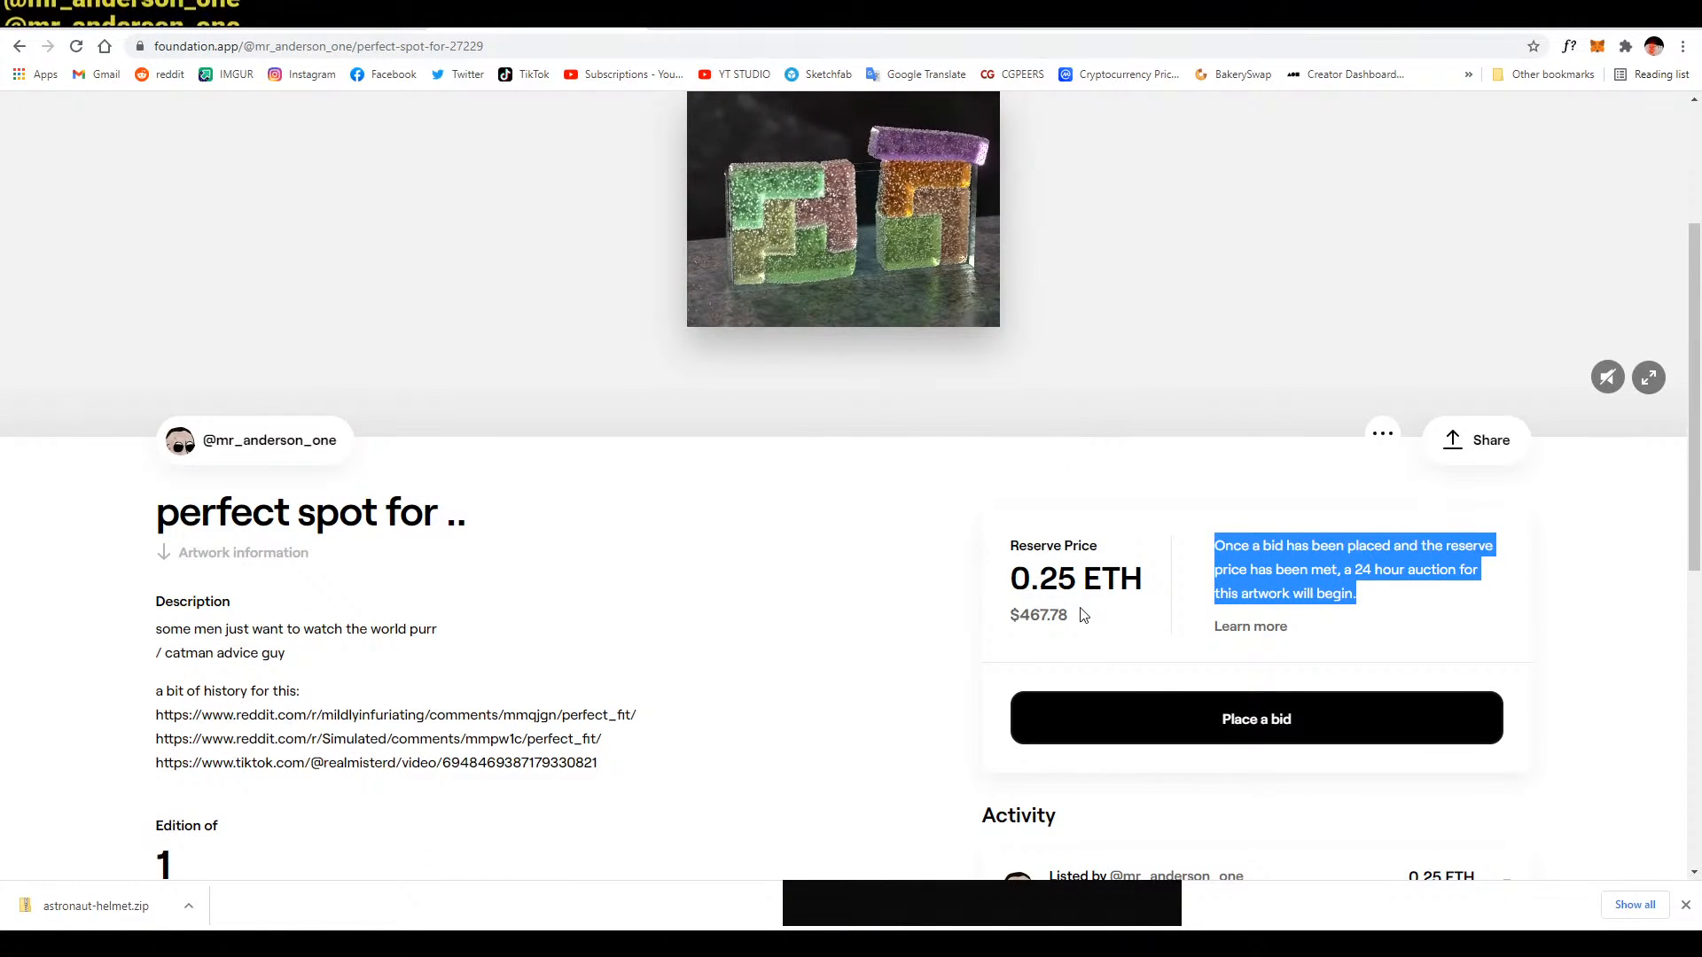
scroll(429, 345, "up", 3)
Open "sleeping bread" #15007 from the artist page on BakerySwap and highlight the end of its price
left_click(767, 30)
scroll(236, 509, "down", 6)
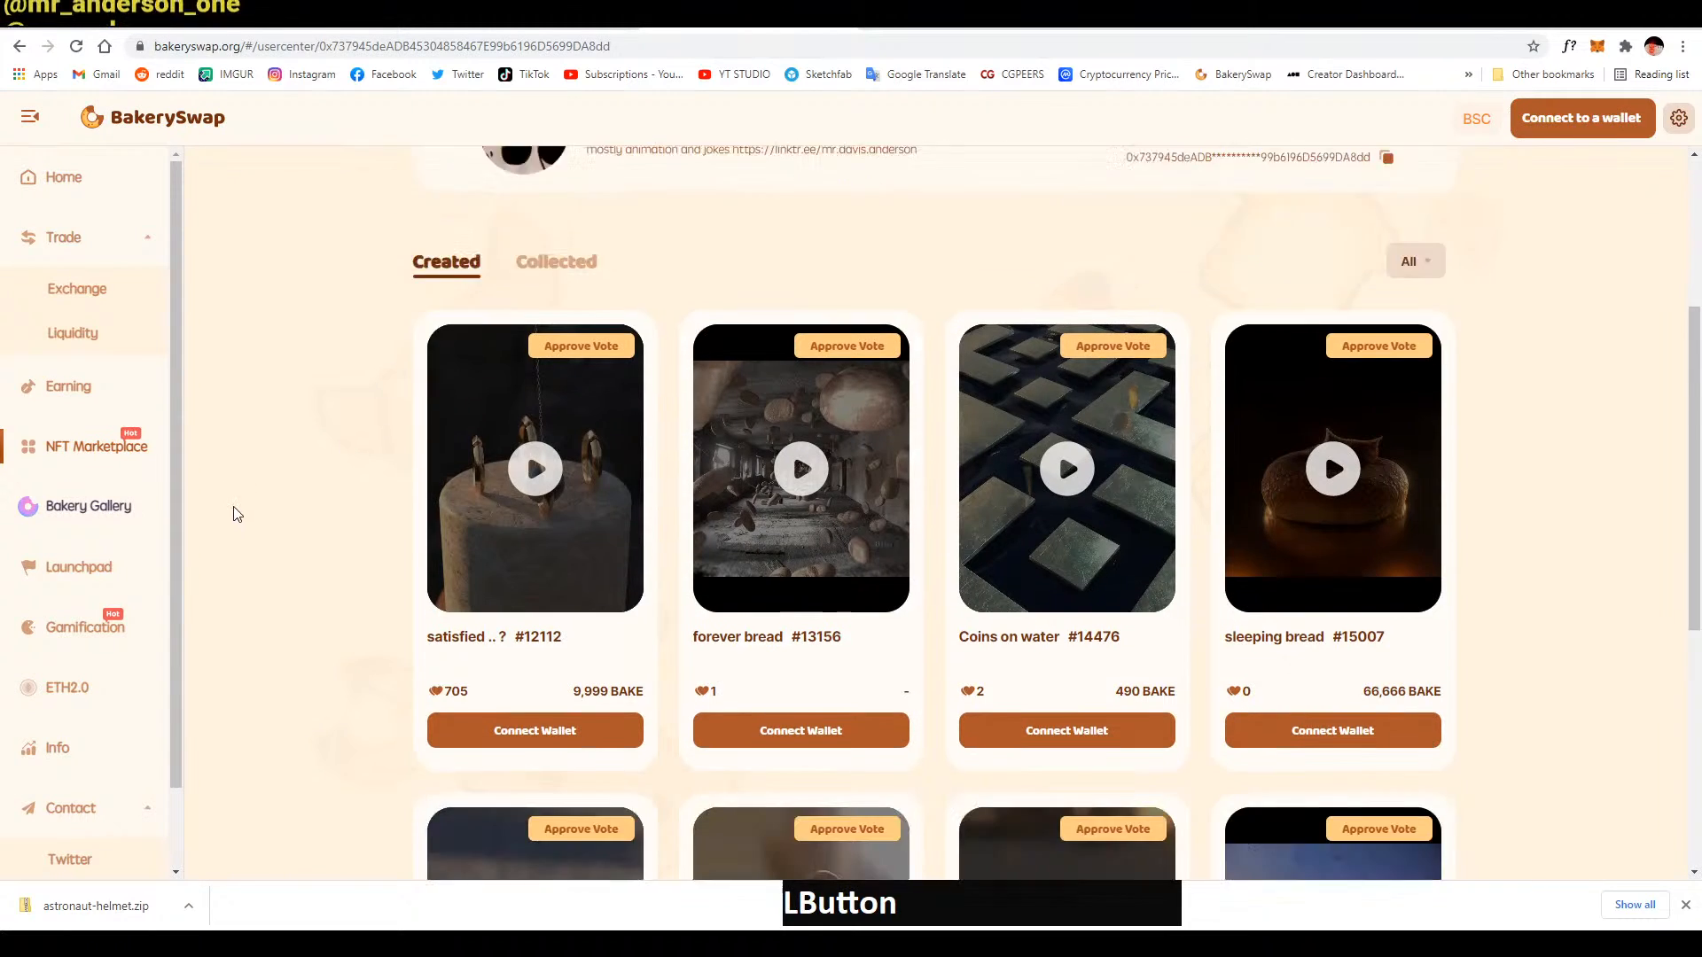
scroll(616, 463, "up", 4)
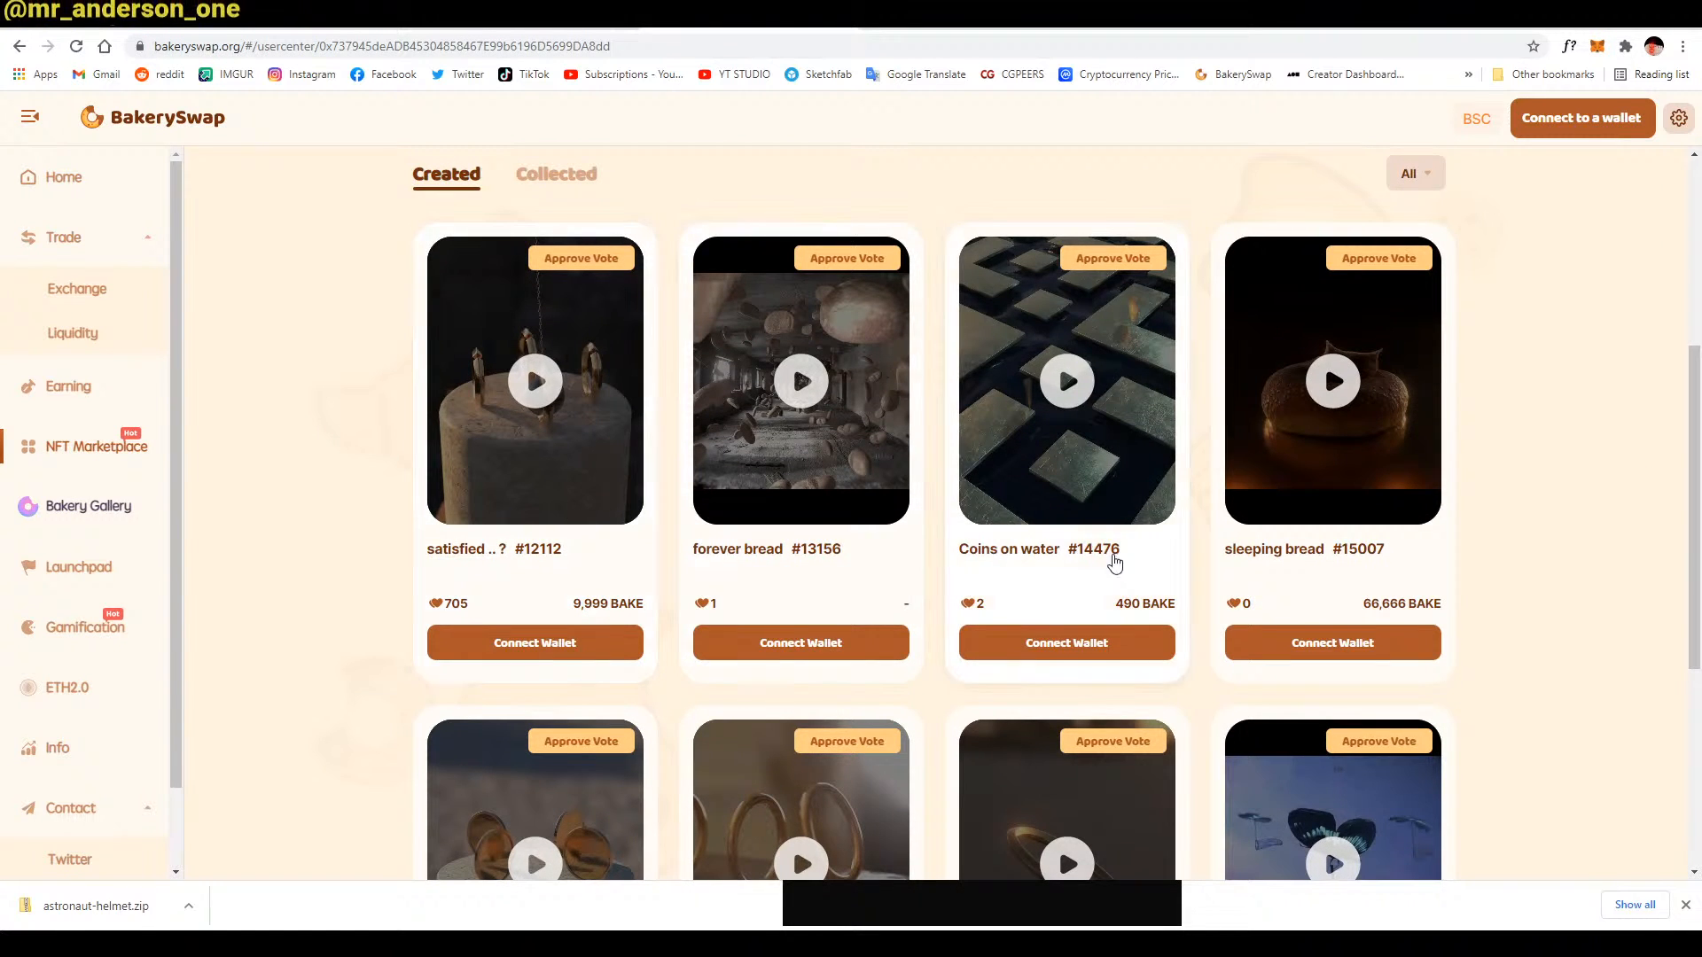
left_click(1417, 562)
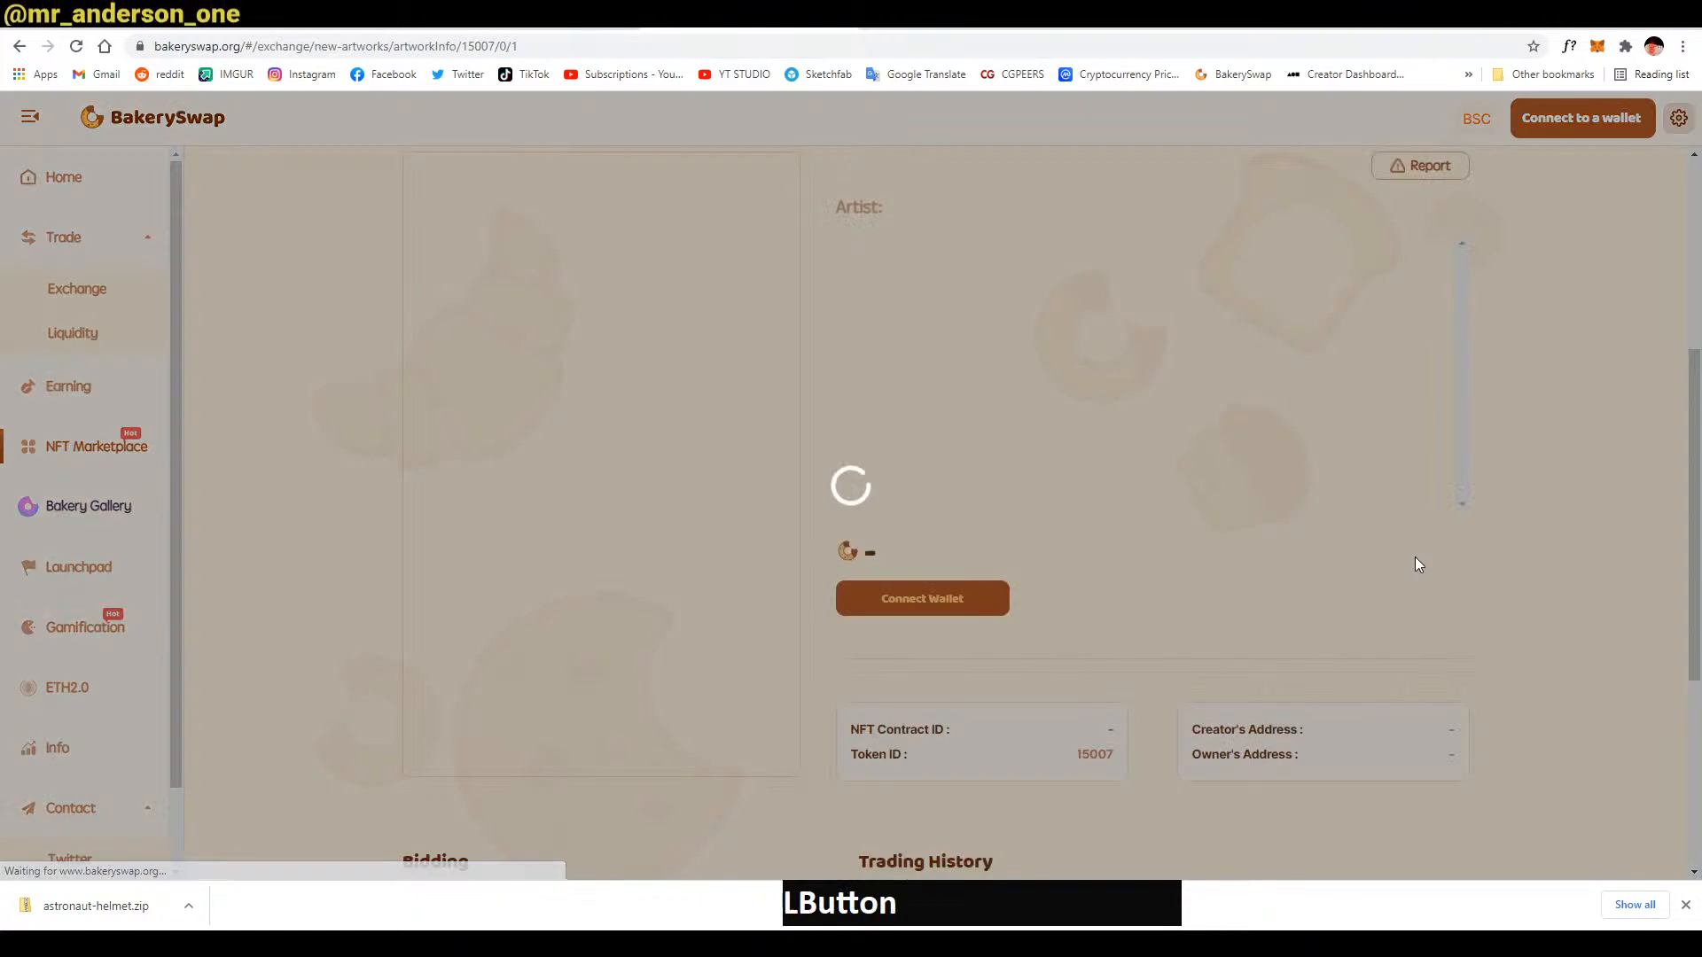
scroll(1017, 423, "up", 2)
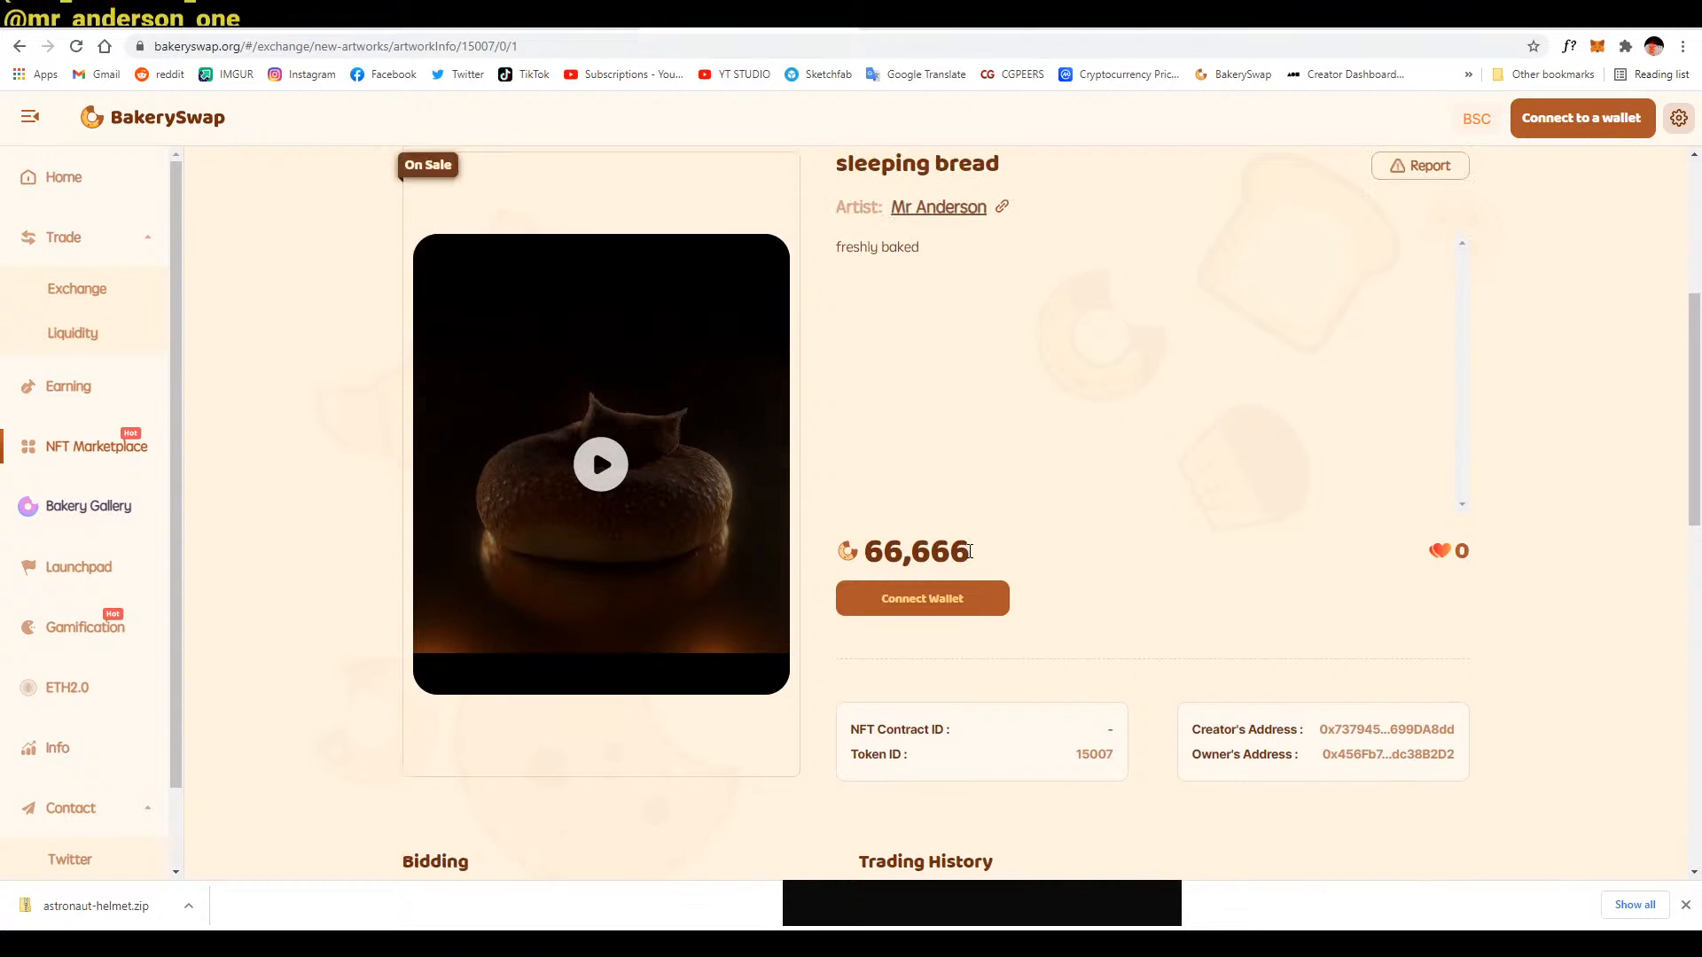
mouse_move(970, 552)
left_mouse_down()
mouse_move(867, 552)
mouse_move(955, 552)
left_mouse_up()
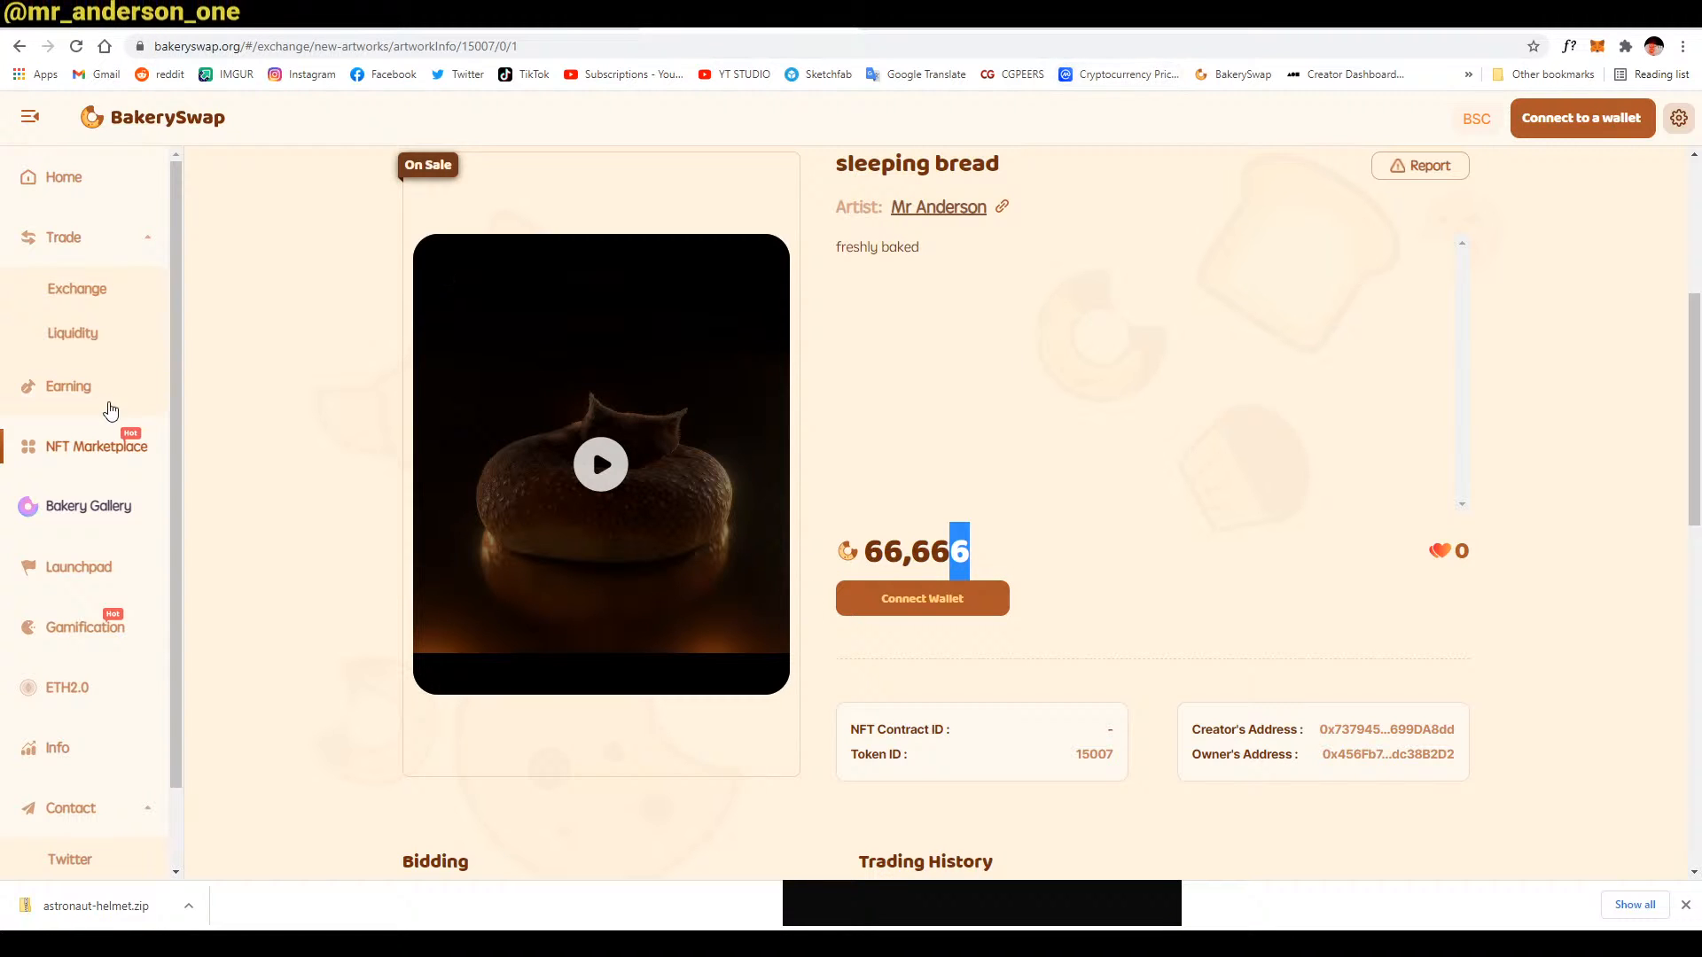
Highlight the BAKE price on the BakerySwap home page and return to the channel owner's artist page through the NFT Marketplace
left_click(102, 191)
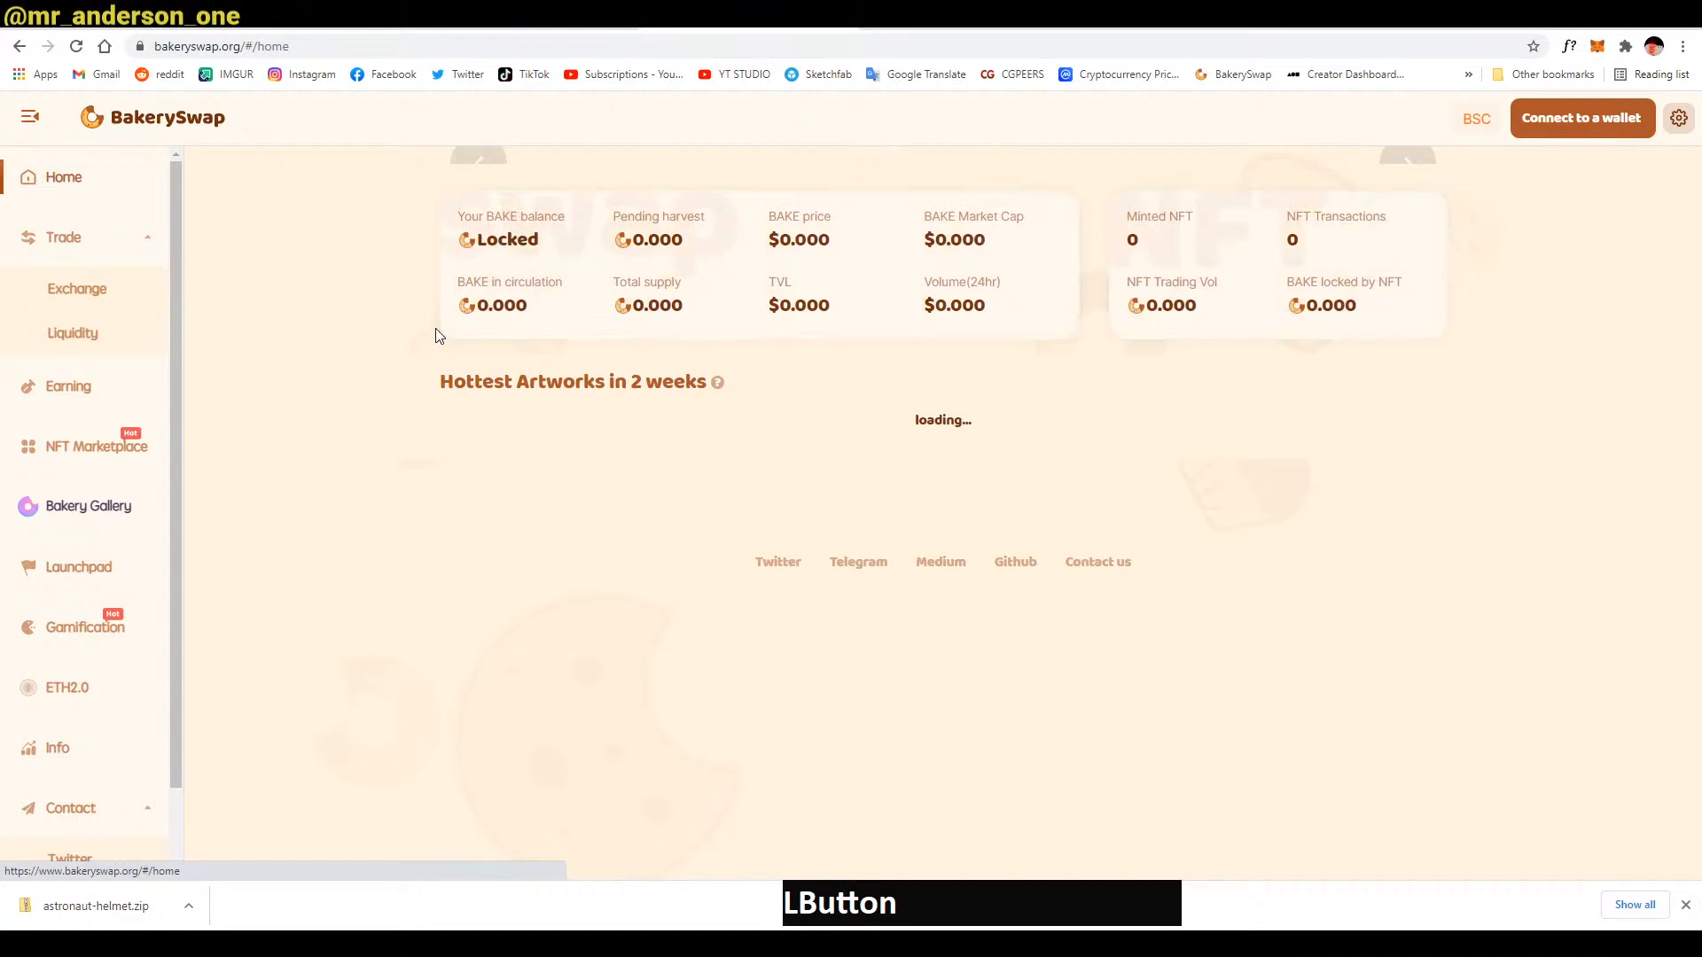
left_click_drag(814, 517, 772, 522)
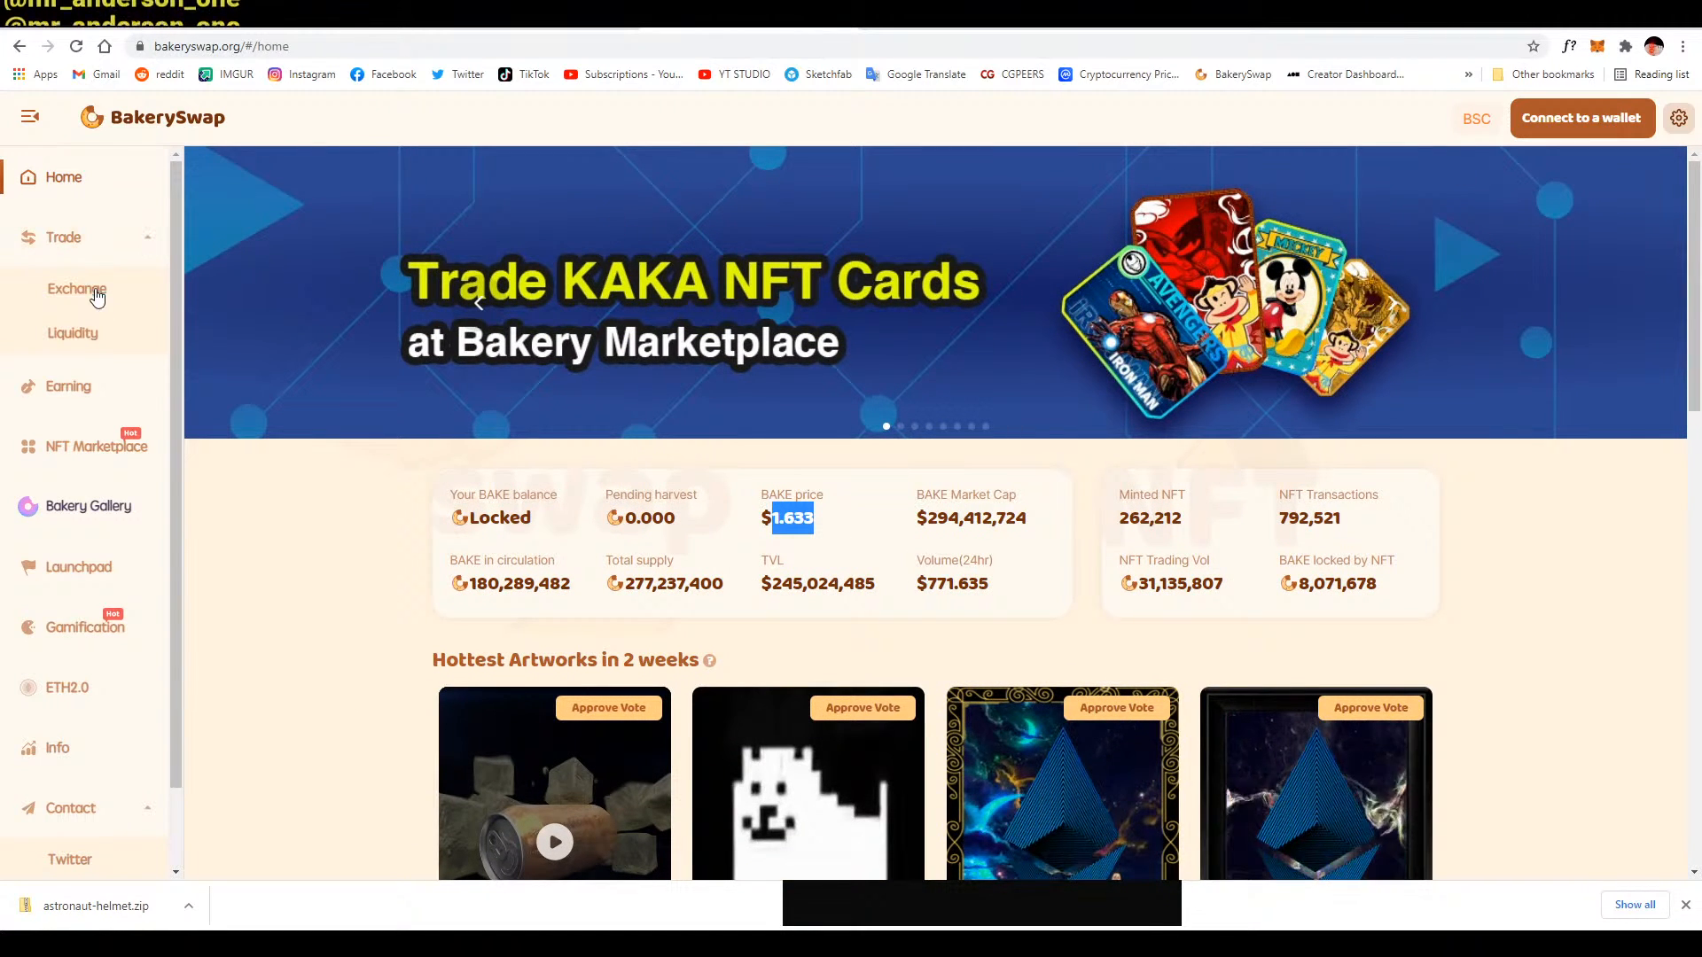
left_click(94, 450)
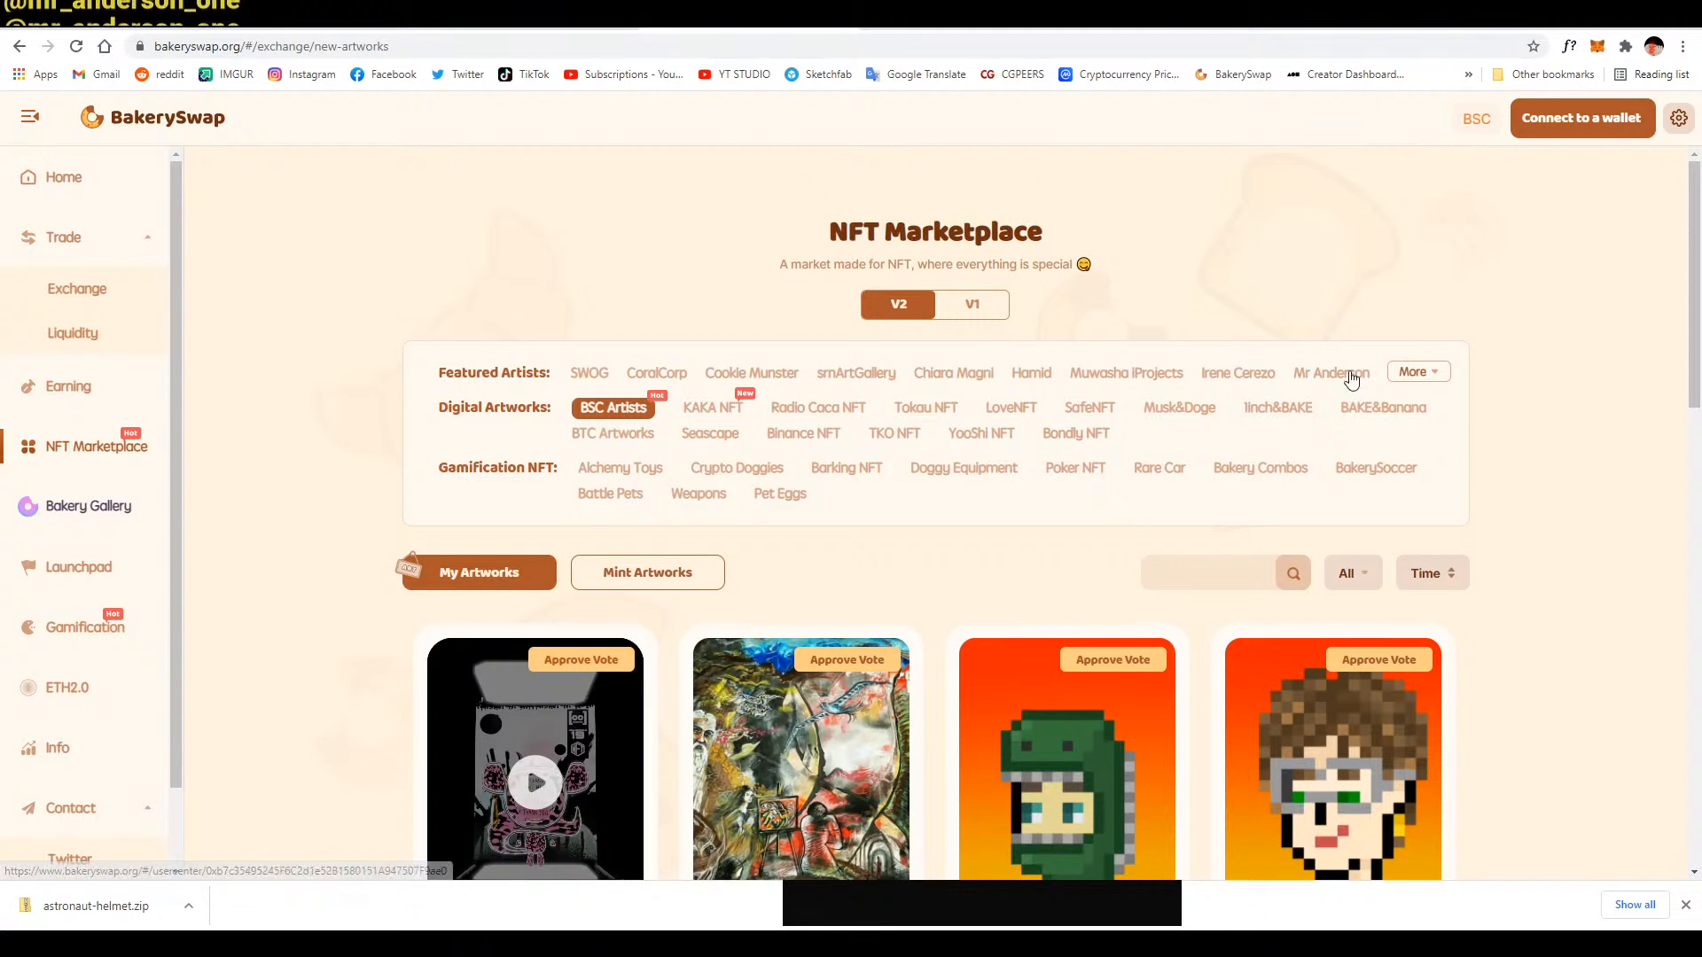
left_click(1340, 373)
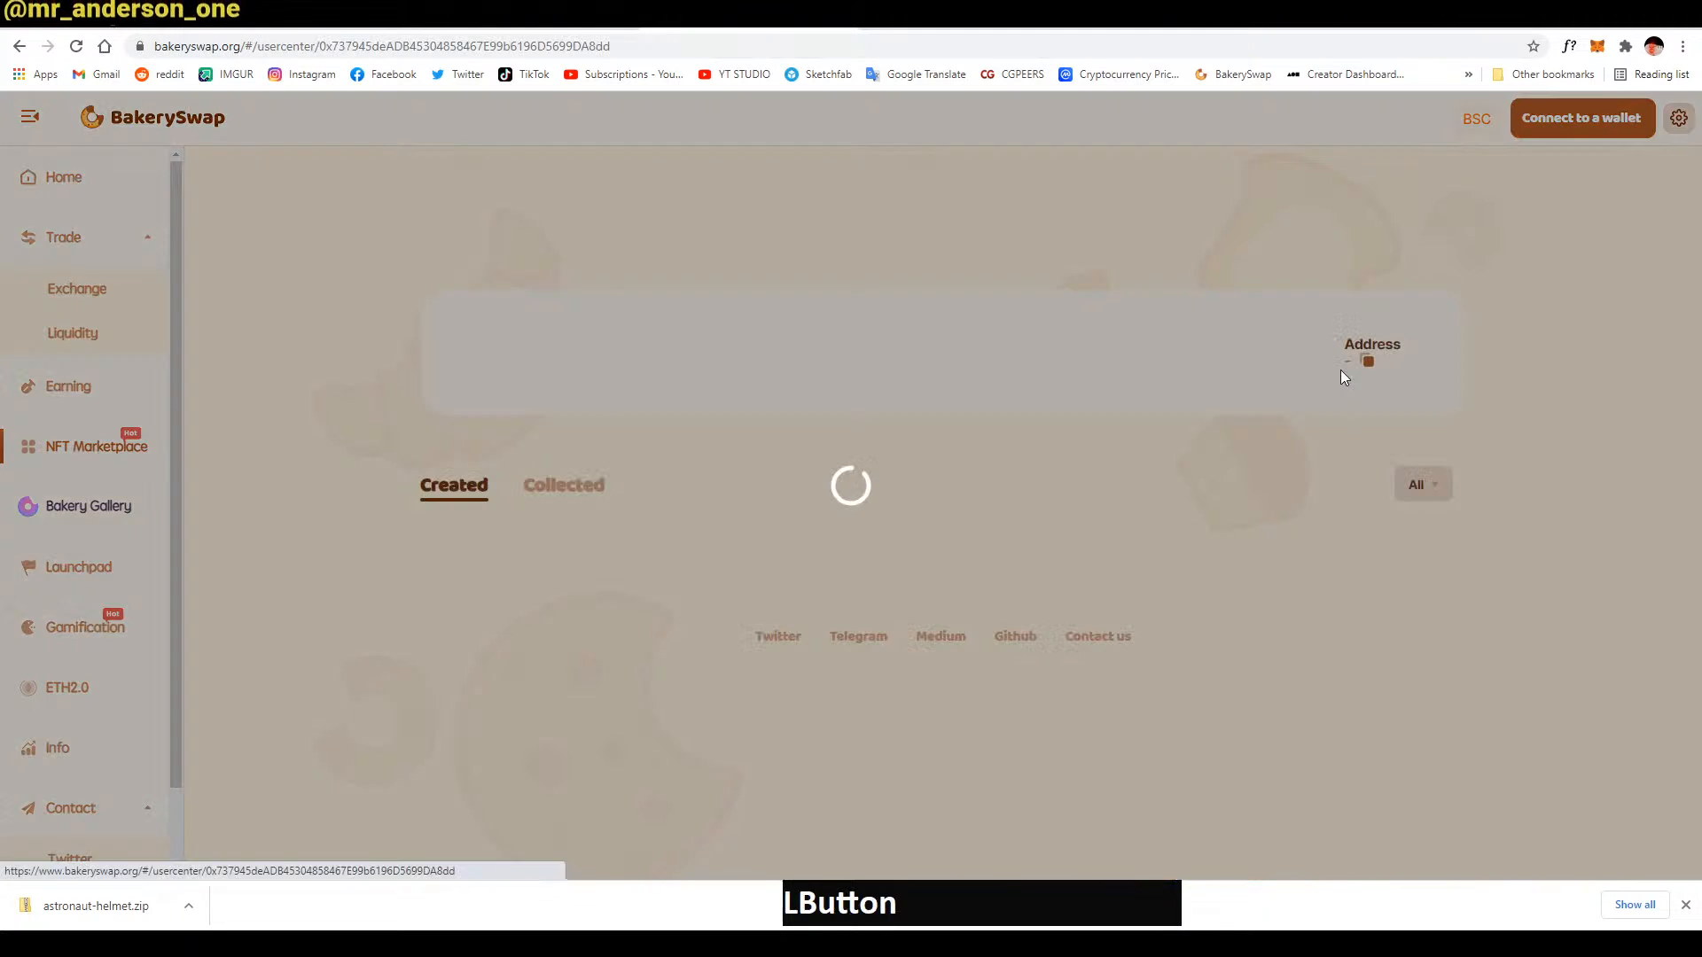
Open "satisfied .. ?" #12112 and examine the trade and listing prices in its trading history, highlighting the earliest trade's price
scroll(1519, 374, "down", 5)
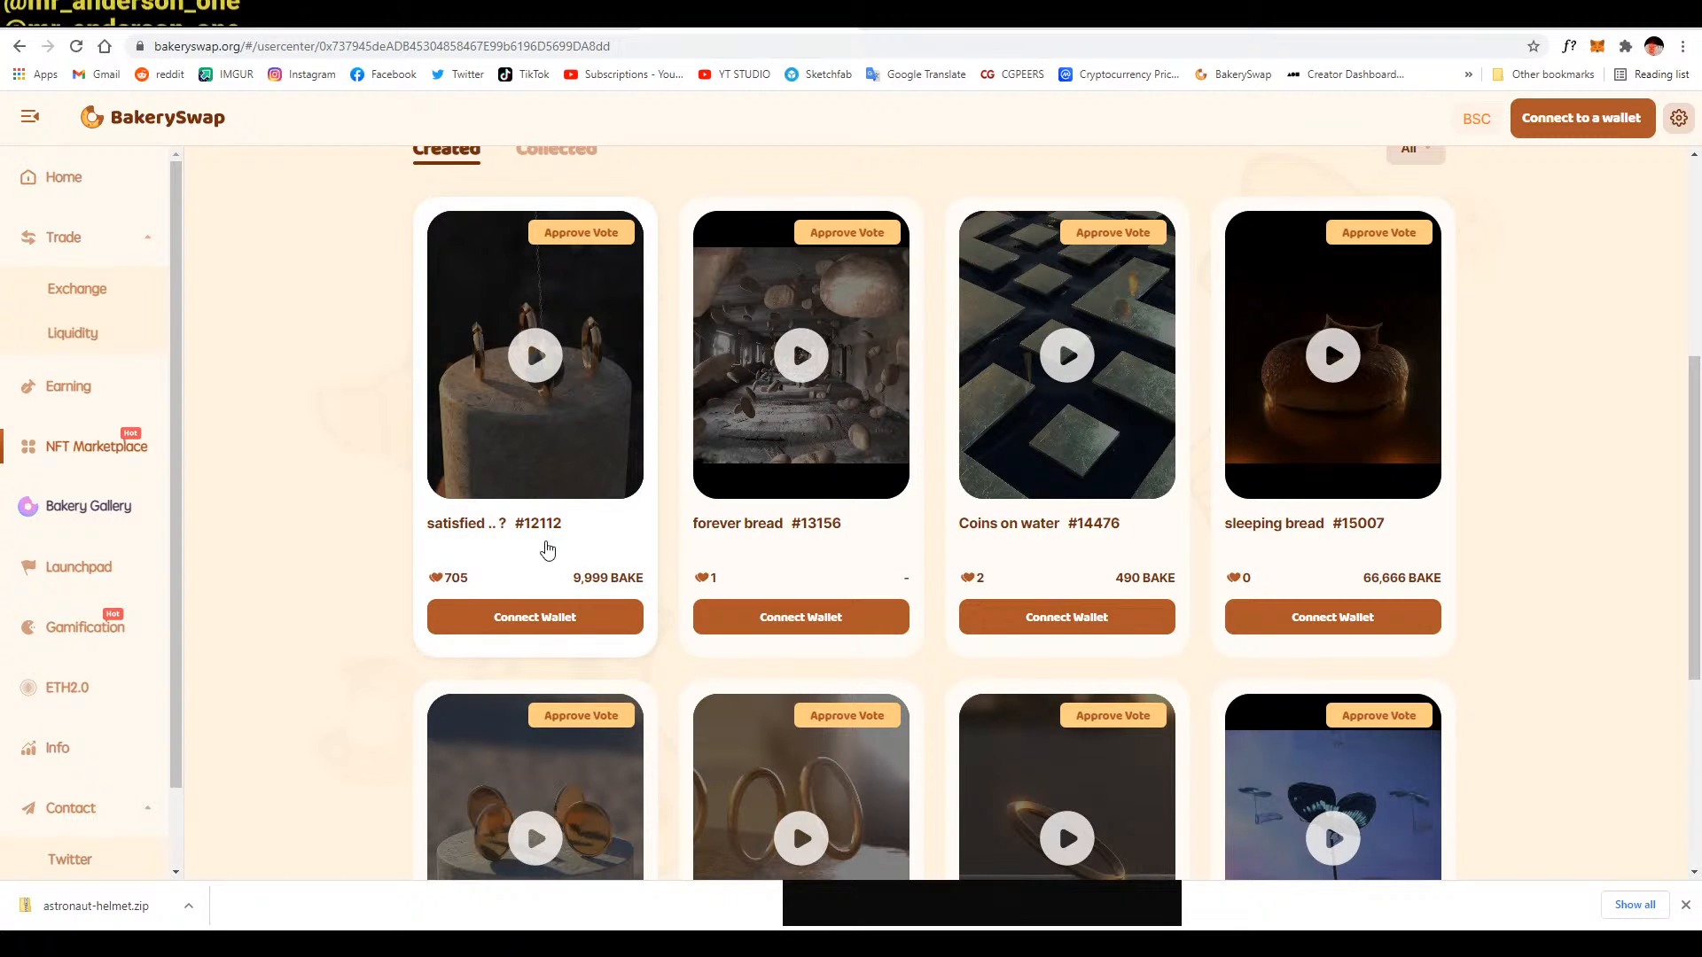
left_click(559, 540)
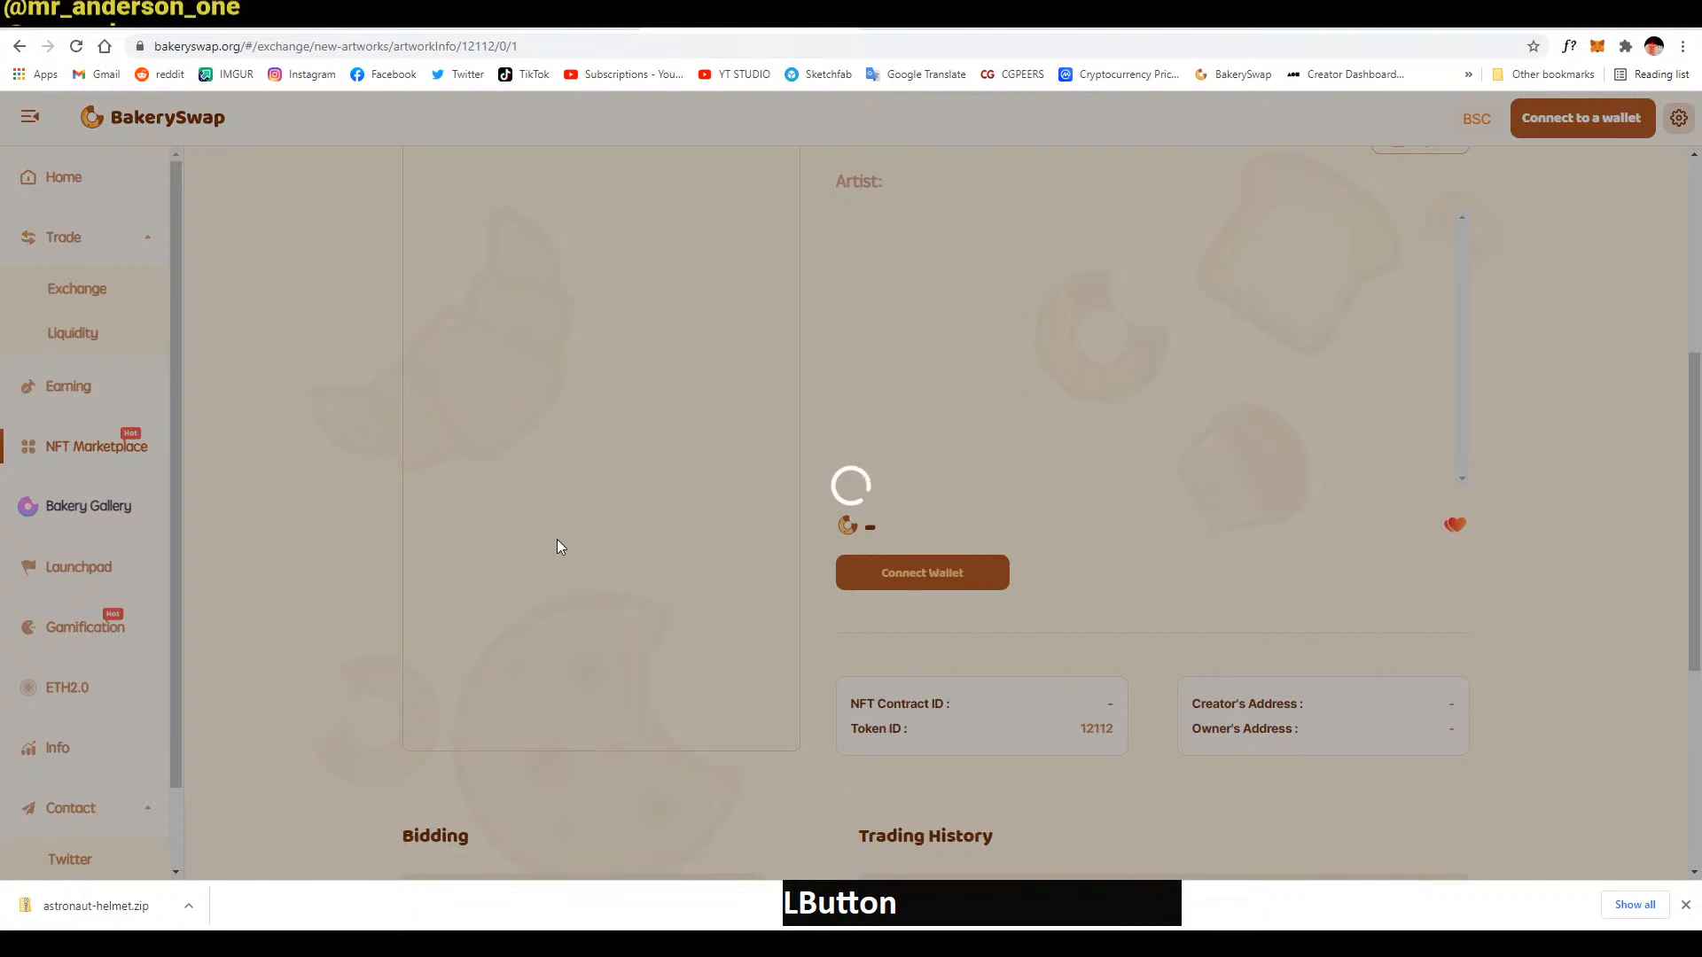
scroll(1535, 530, "down", 5)
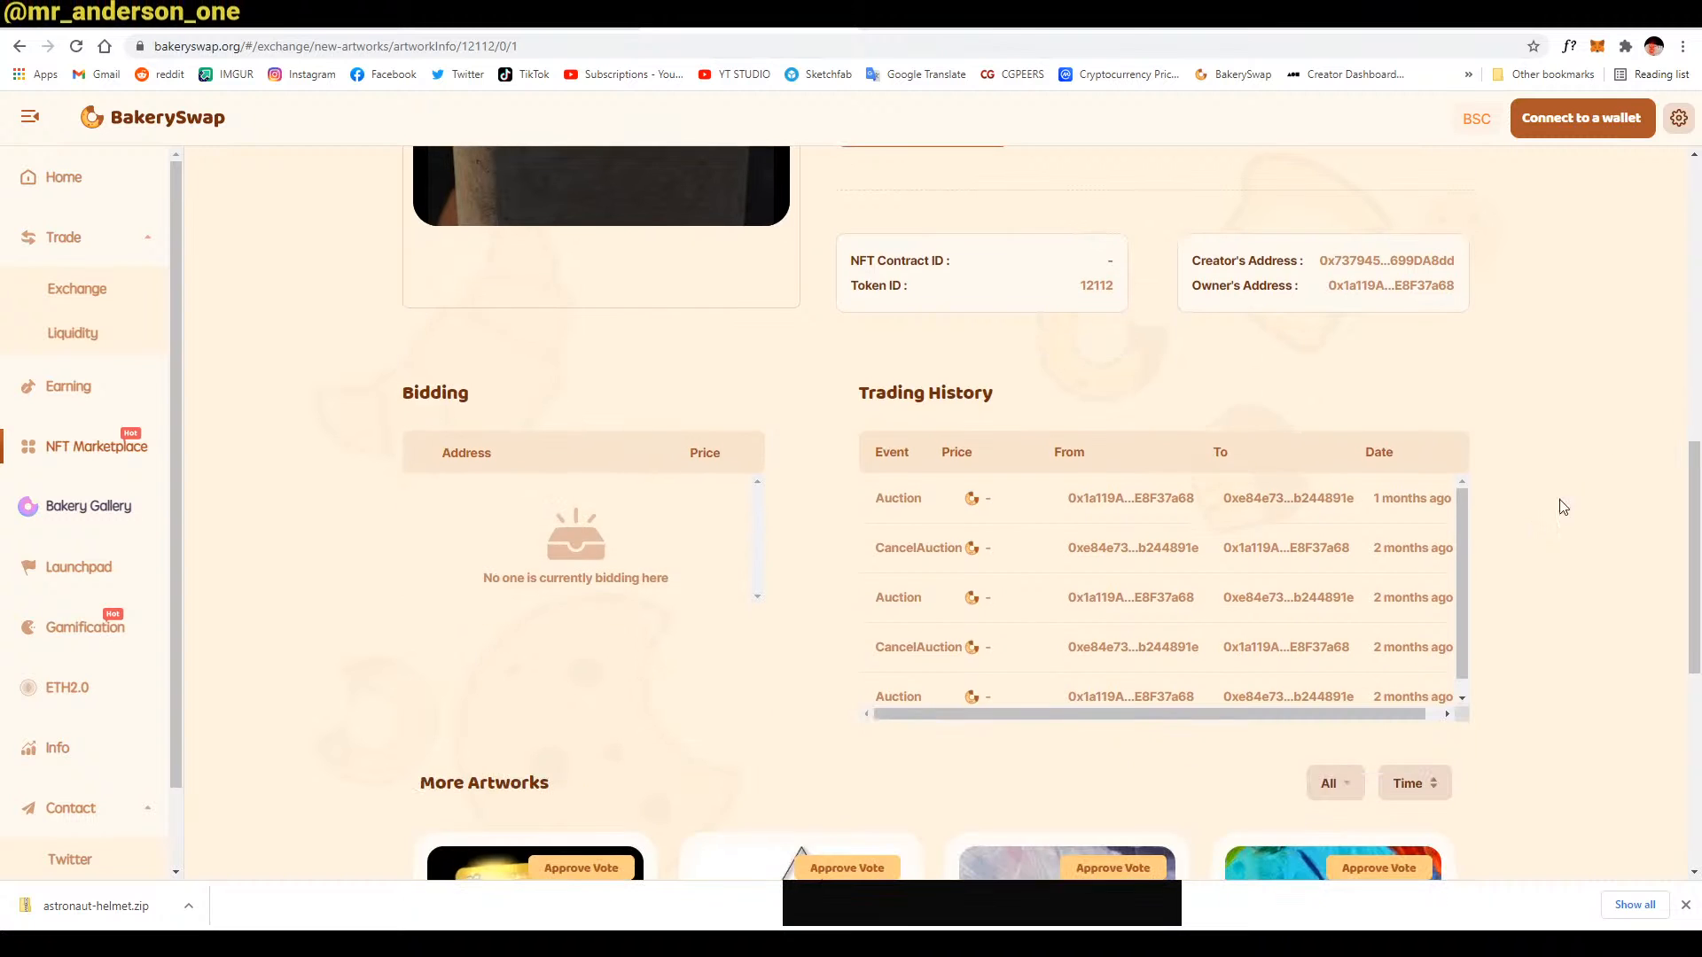
scroll(1263, 574, "down", 3)
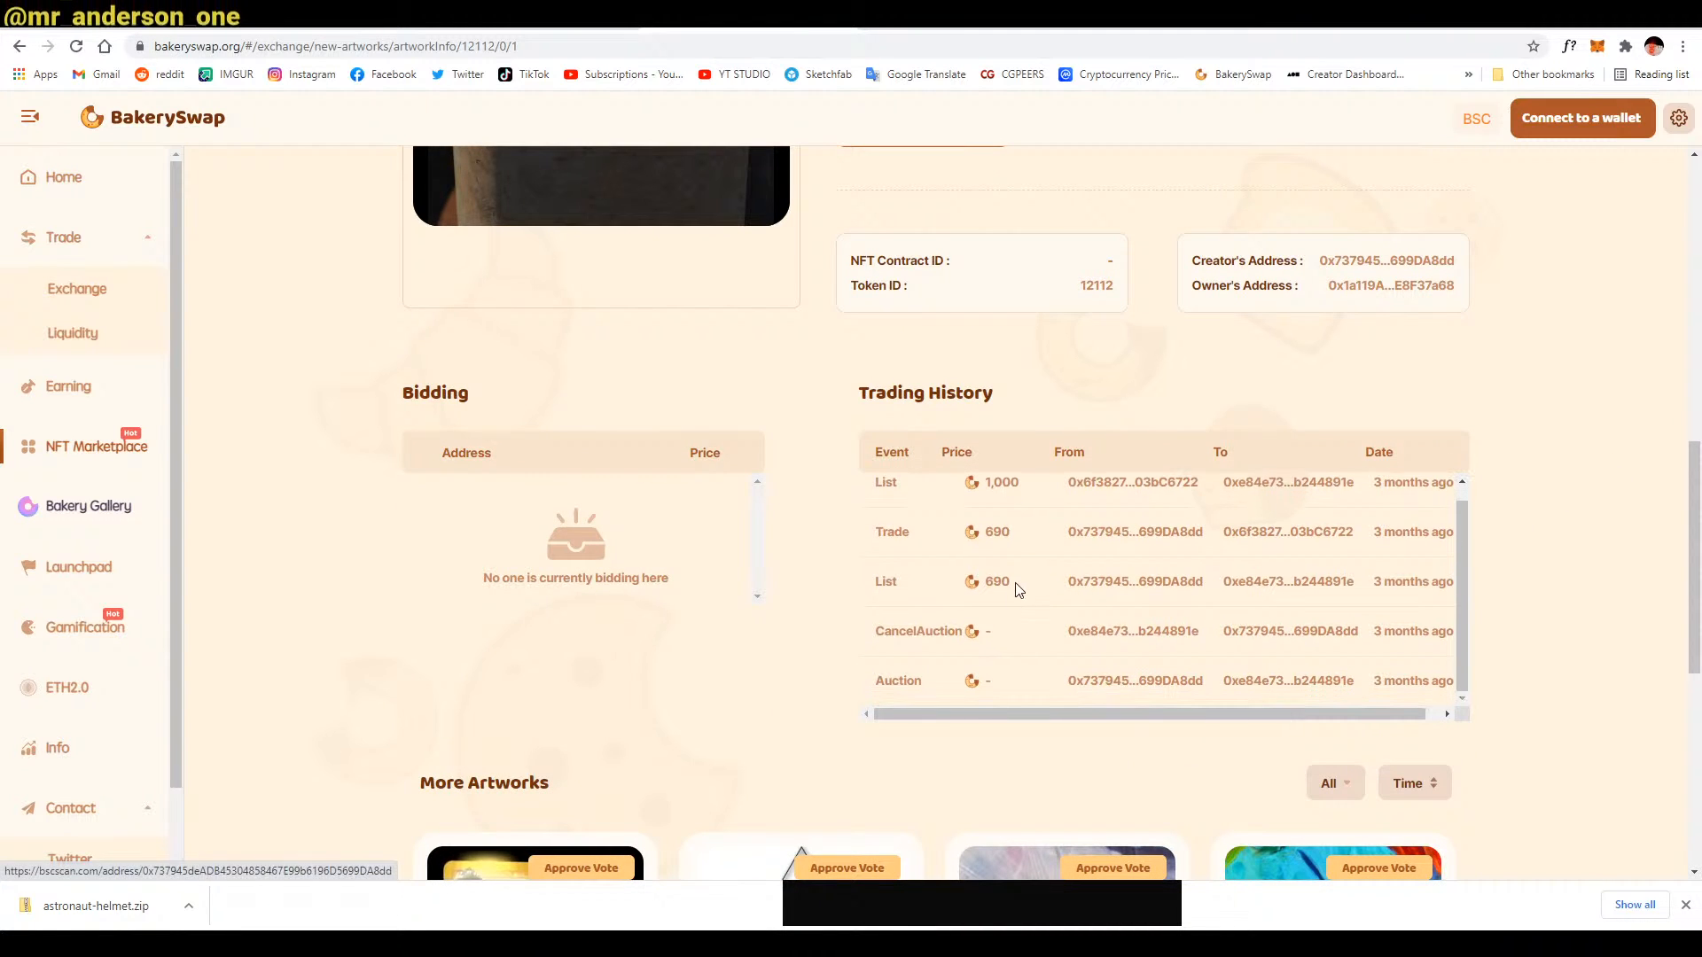
left_click_drag(1025, 551, 1003, 547)
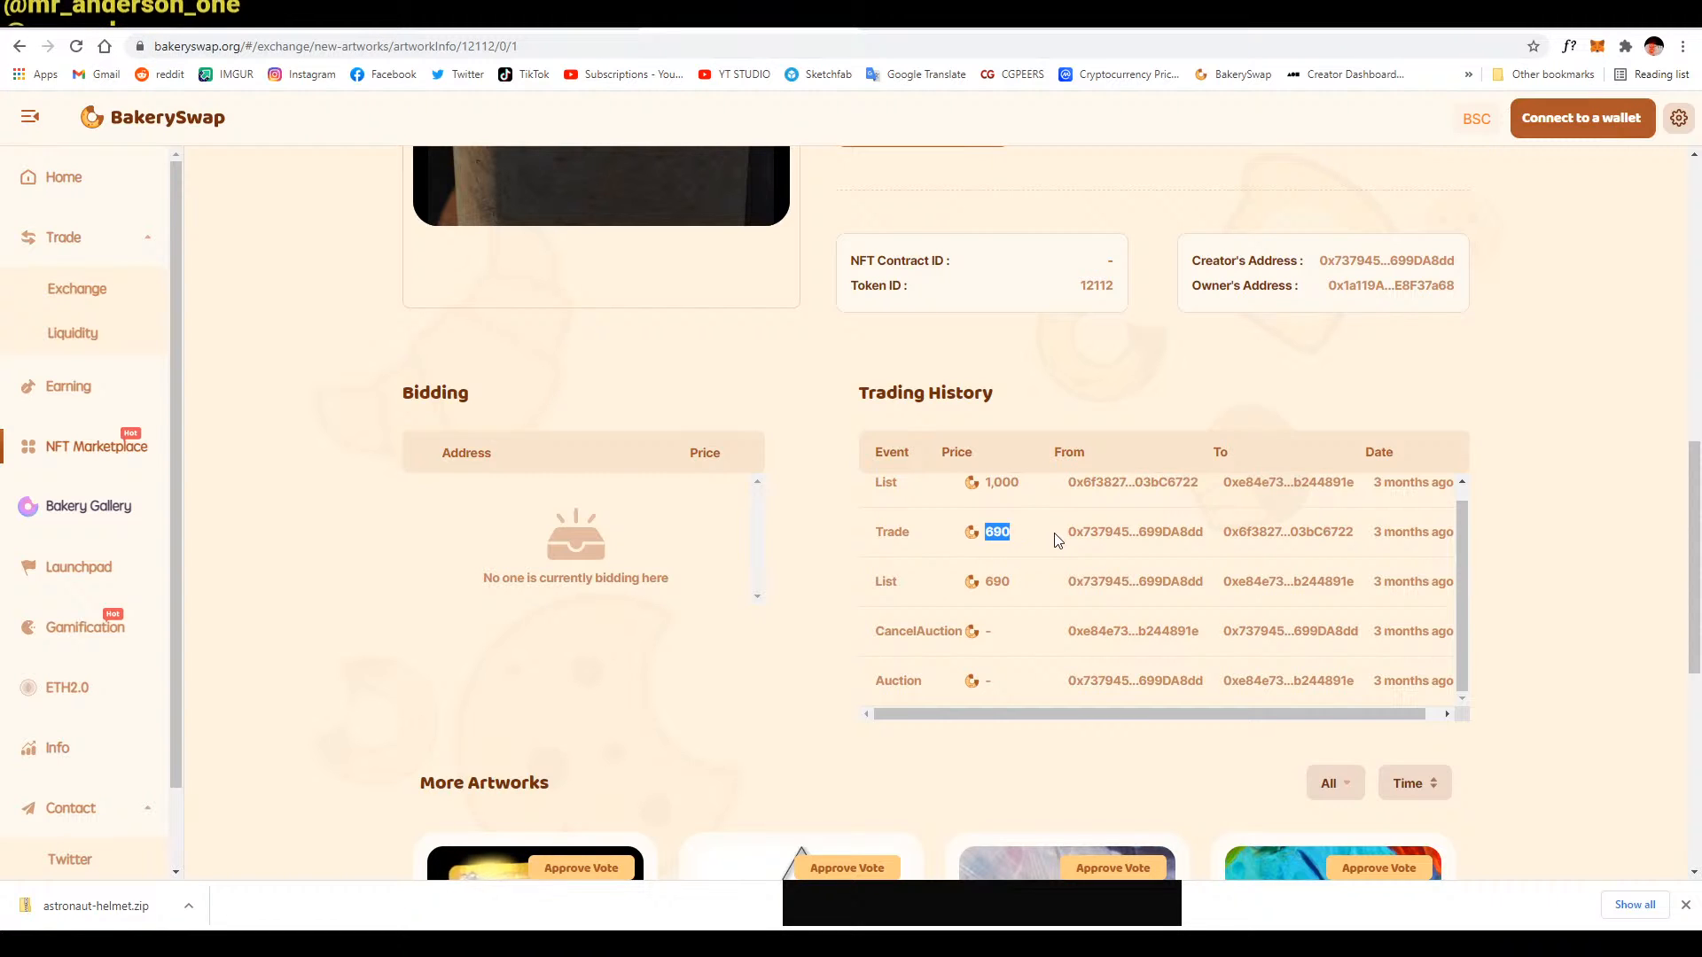
left_click(1020, 544)
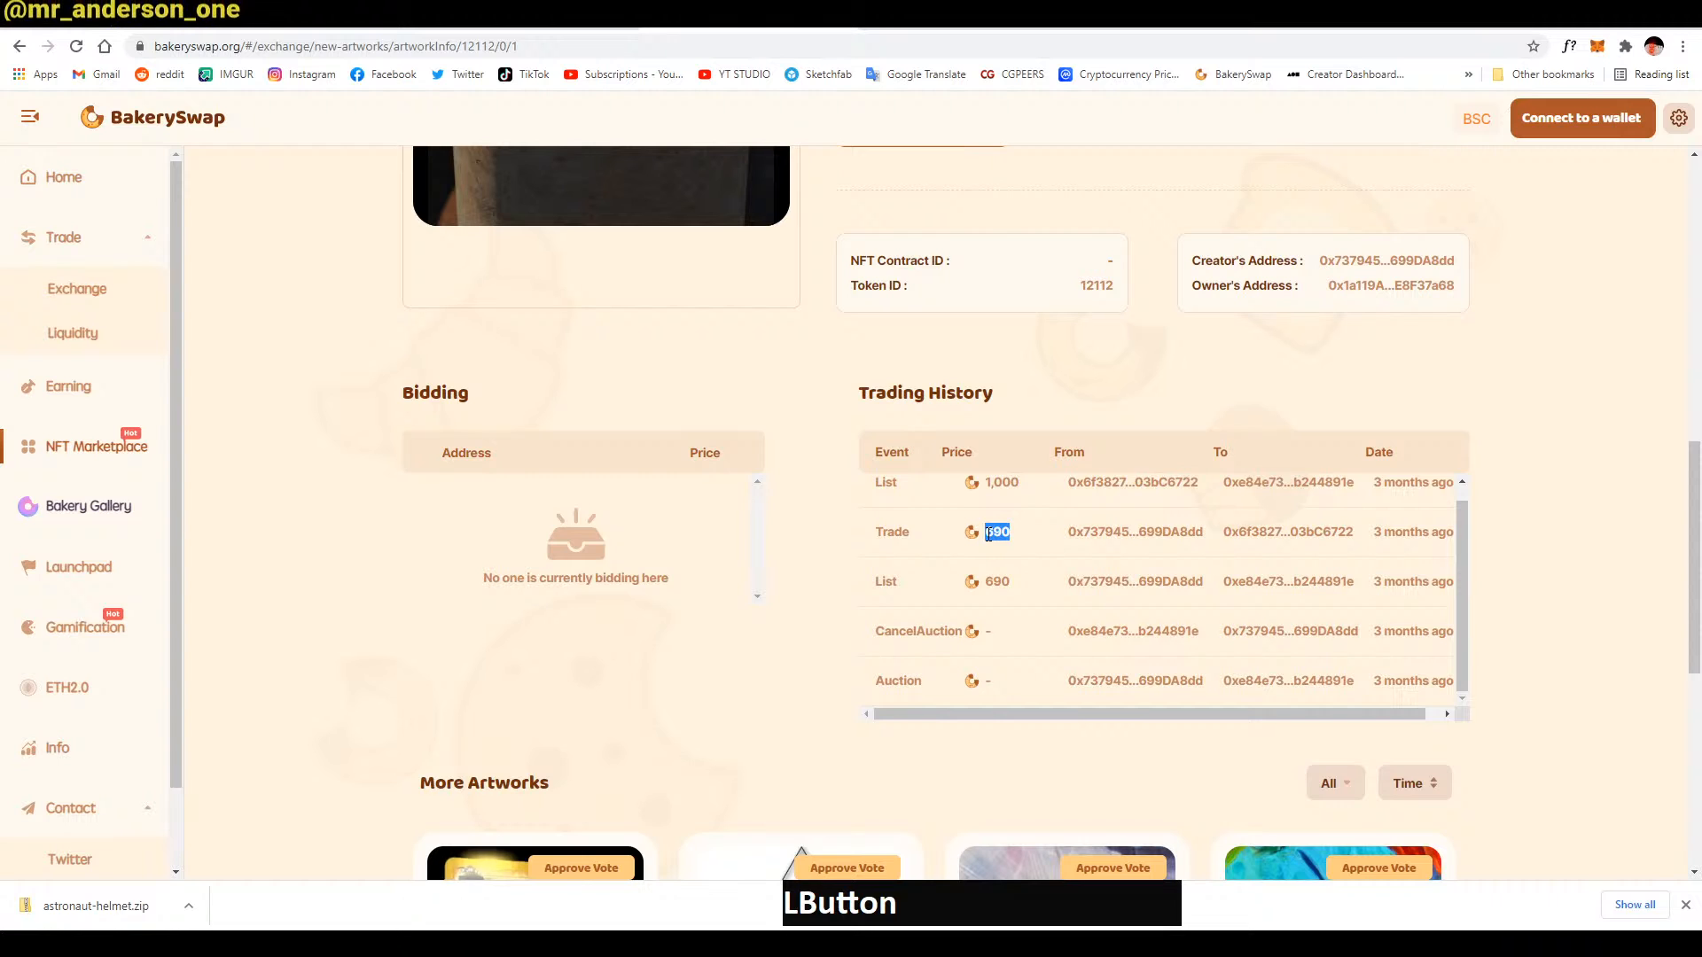
scroll(1028, 541, "up", 2)
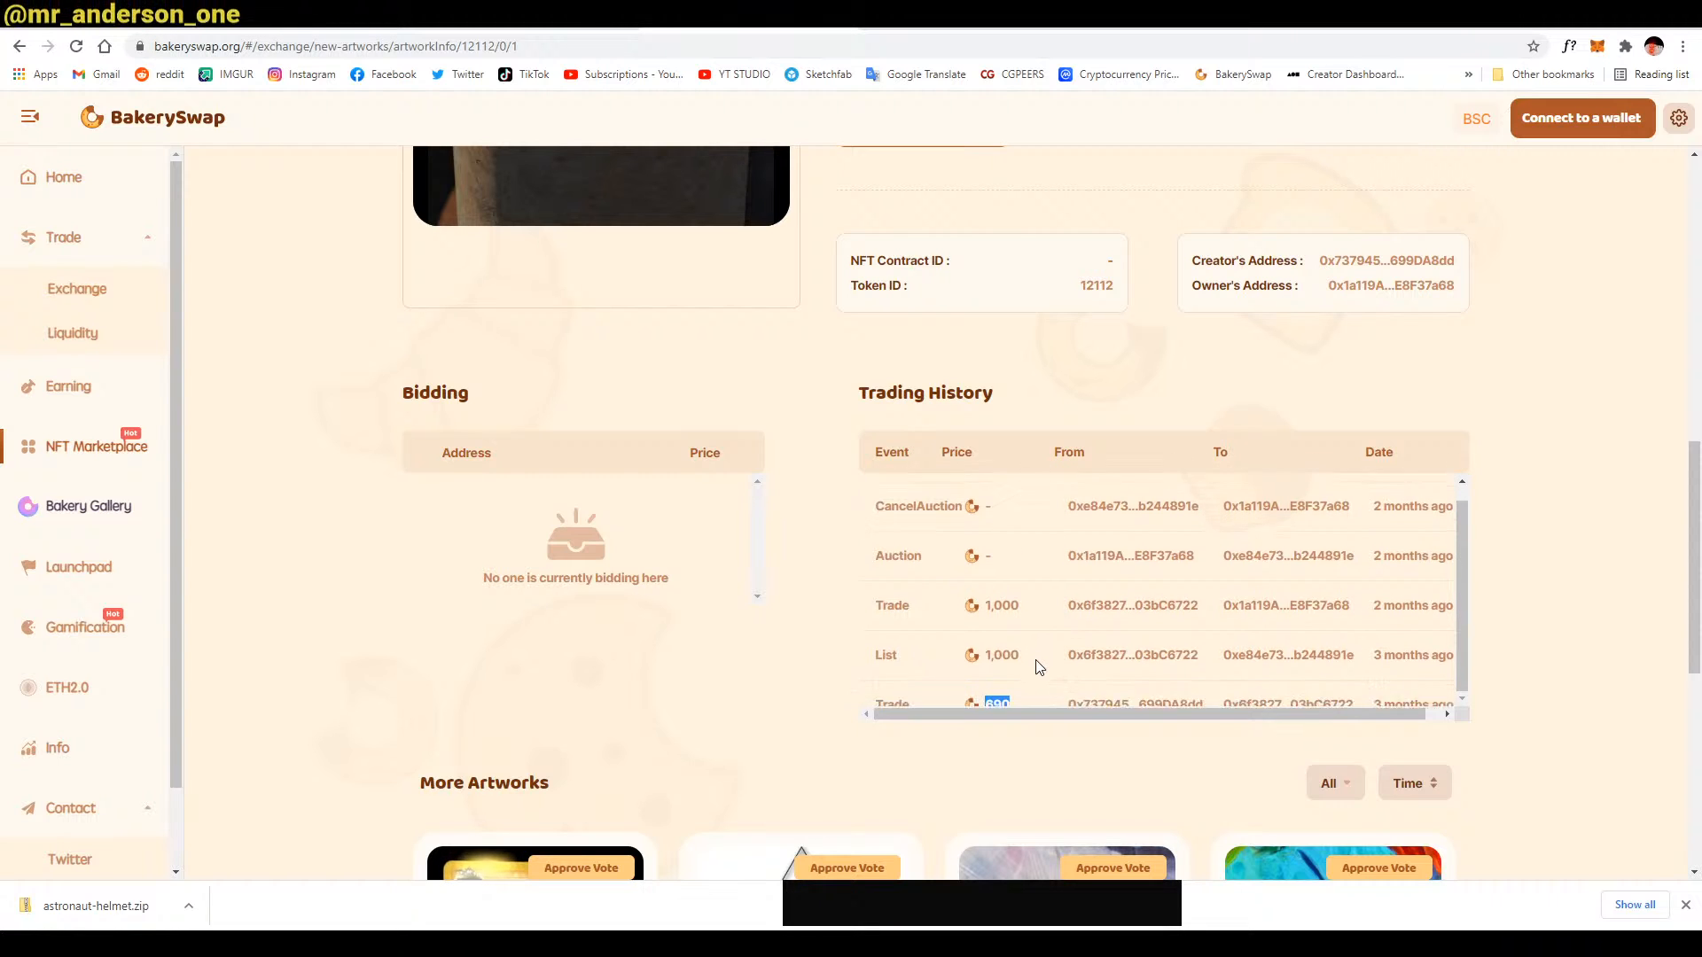
left_click(1052, 563)
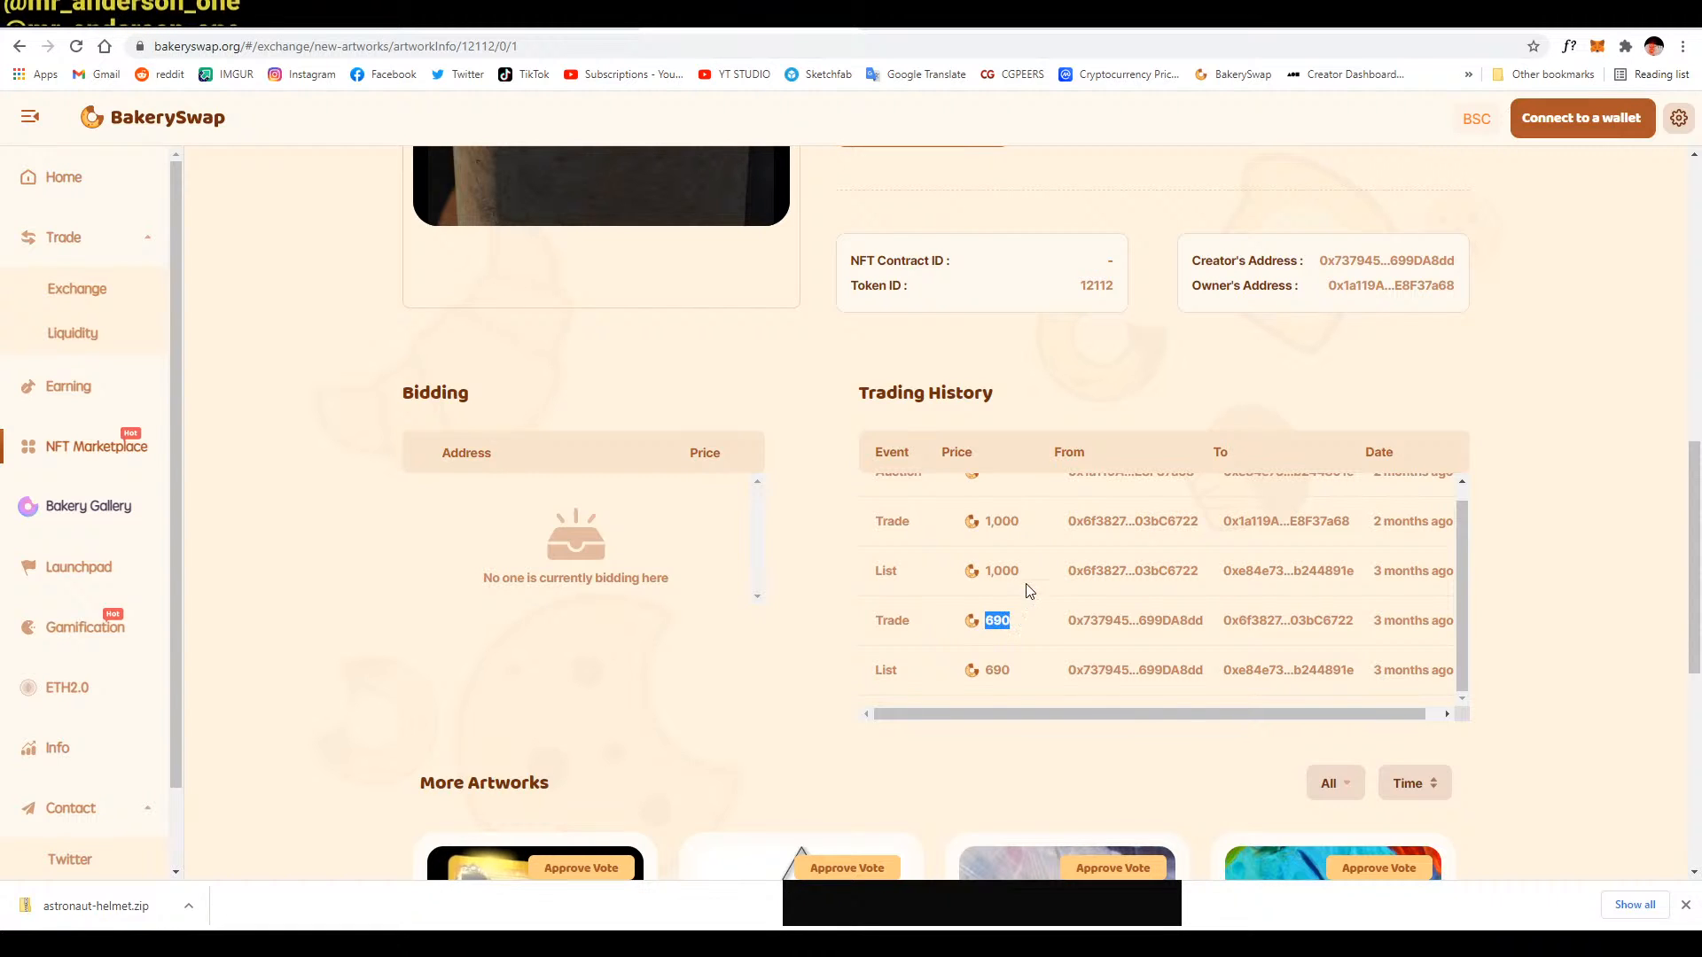
left_click_drag(1030, 574, 989, 571)
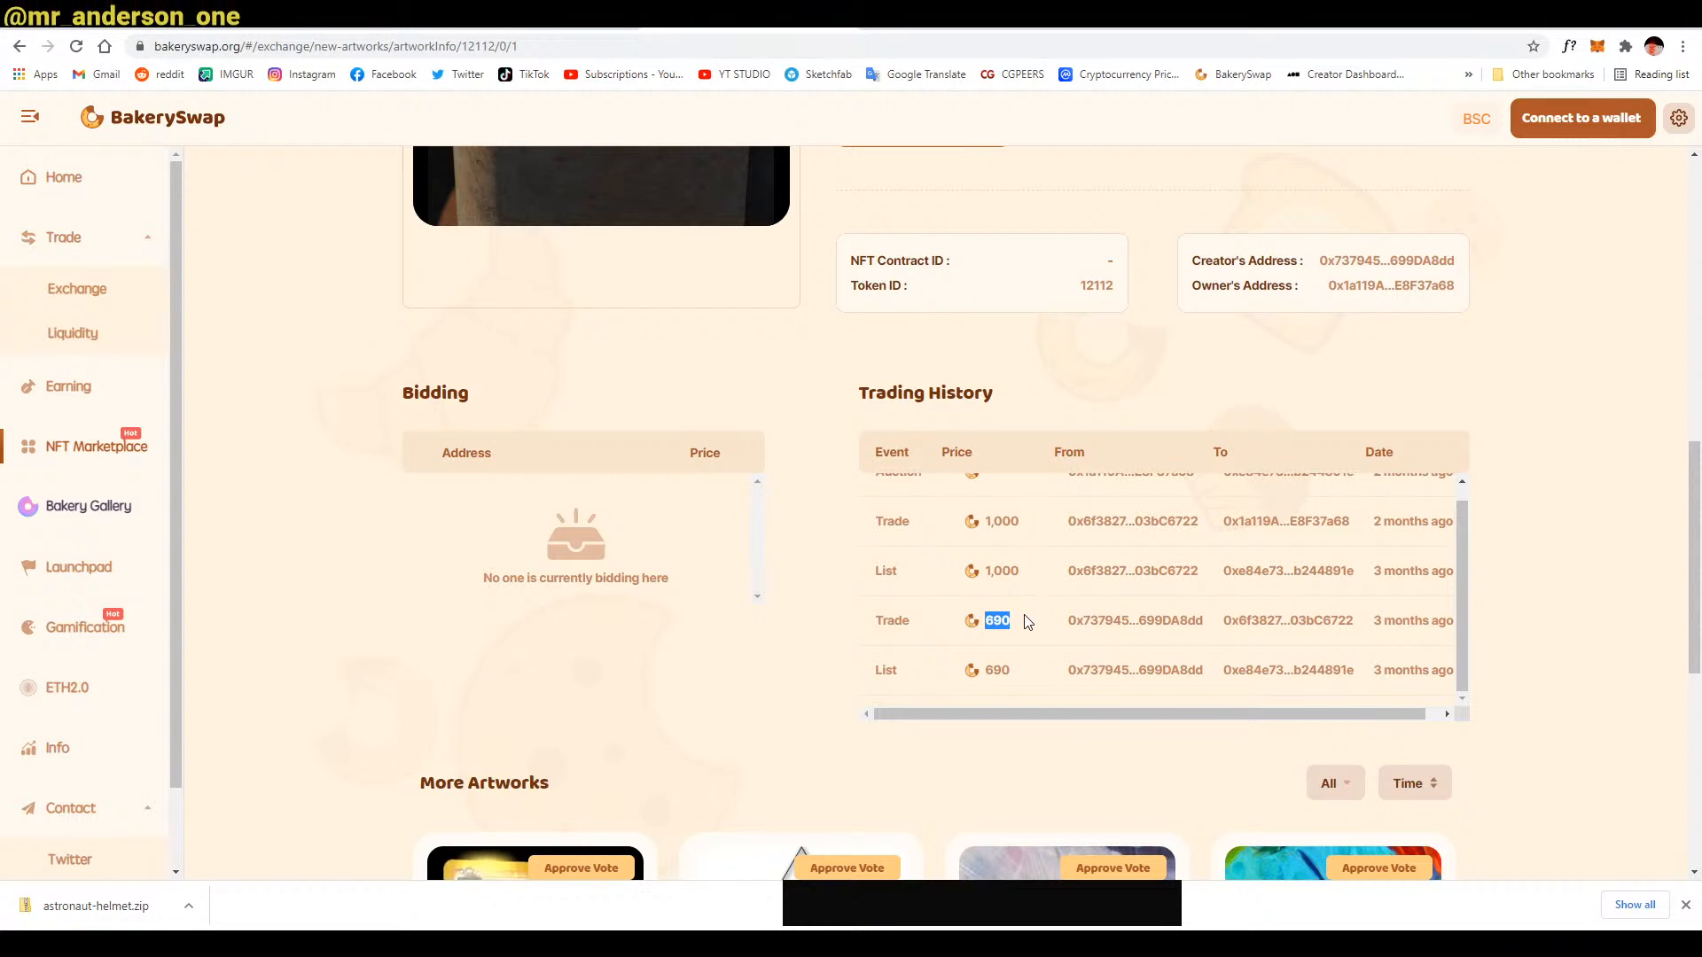
scroll(1028, 622, "up", 1)
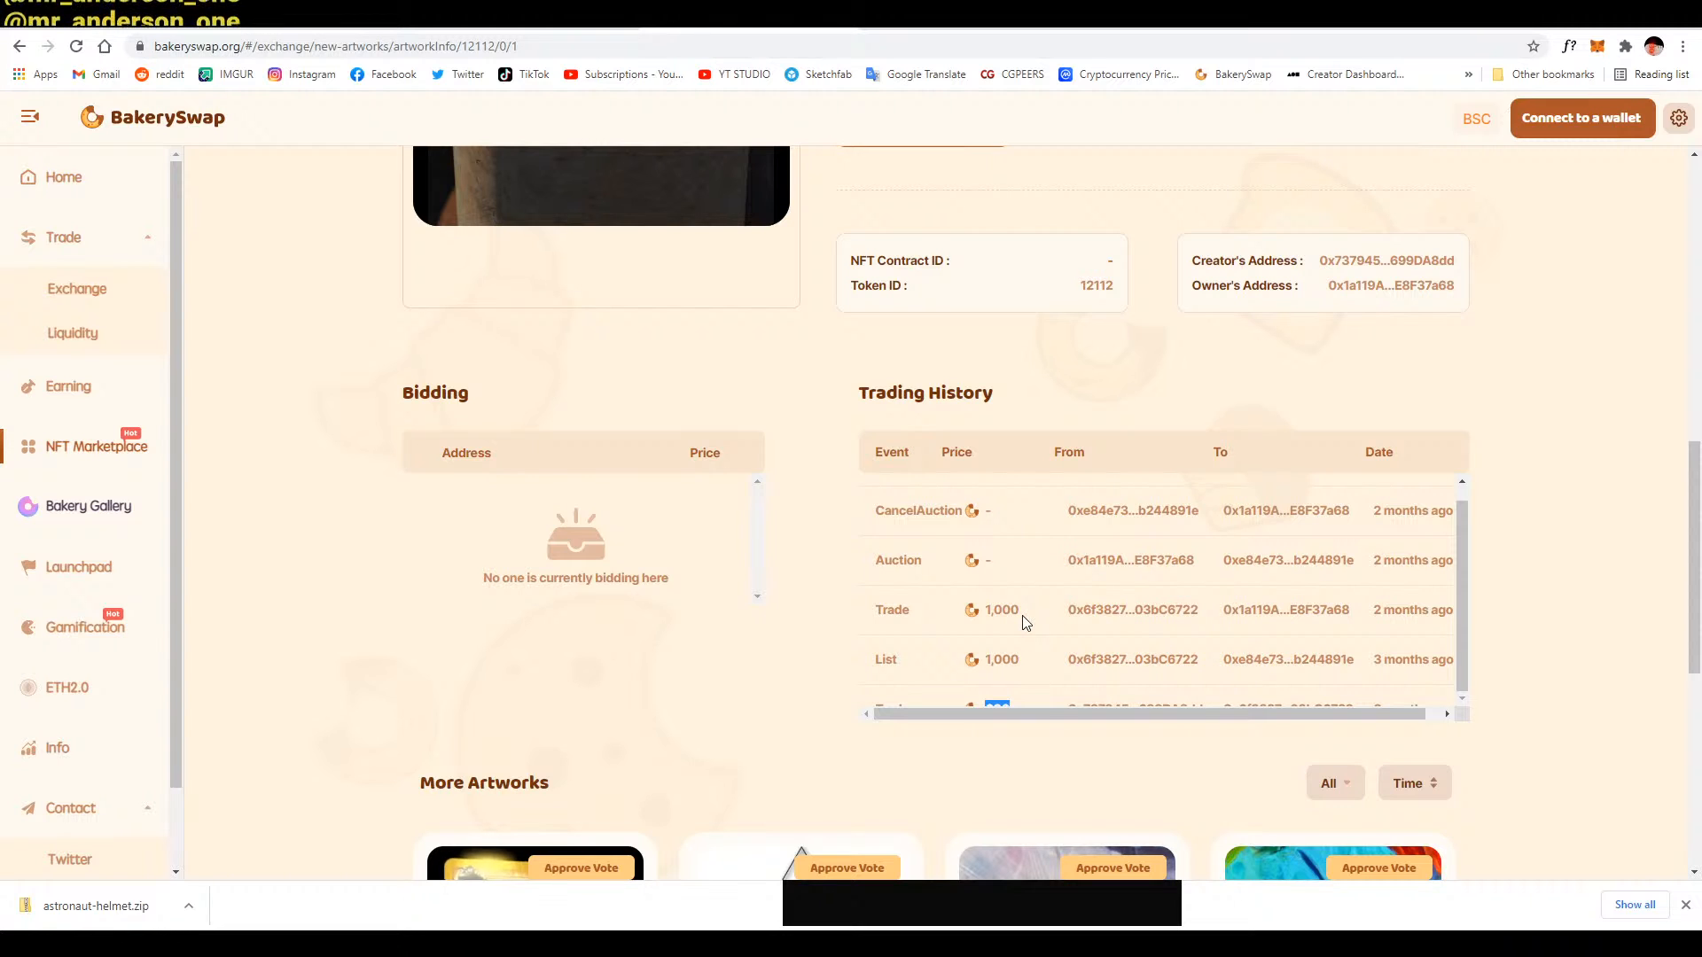
View the "satisfied .. ?" artwork in its enlarged preview on BakerySwap, close it and check the live chat for new messages
scroll(1452, 487, "up", 4)
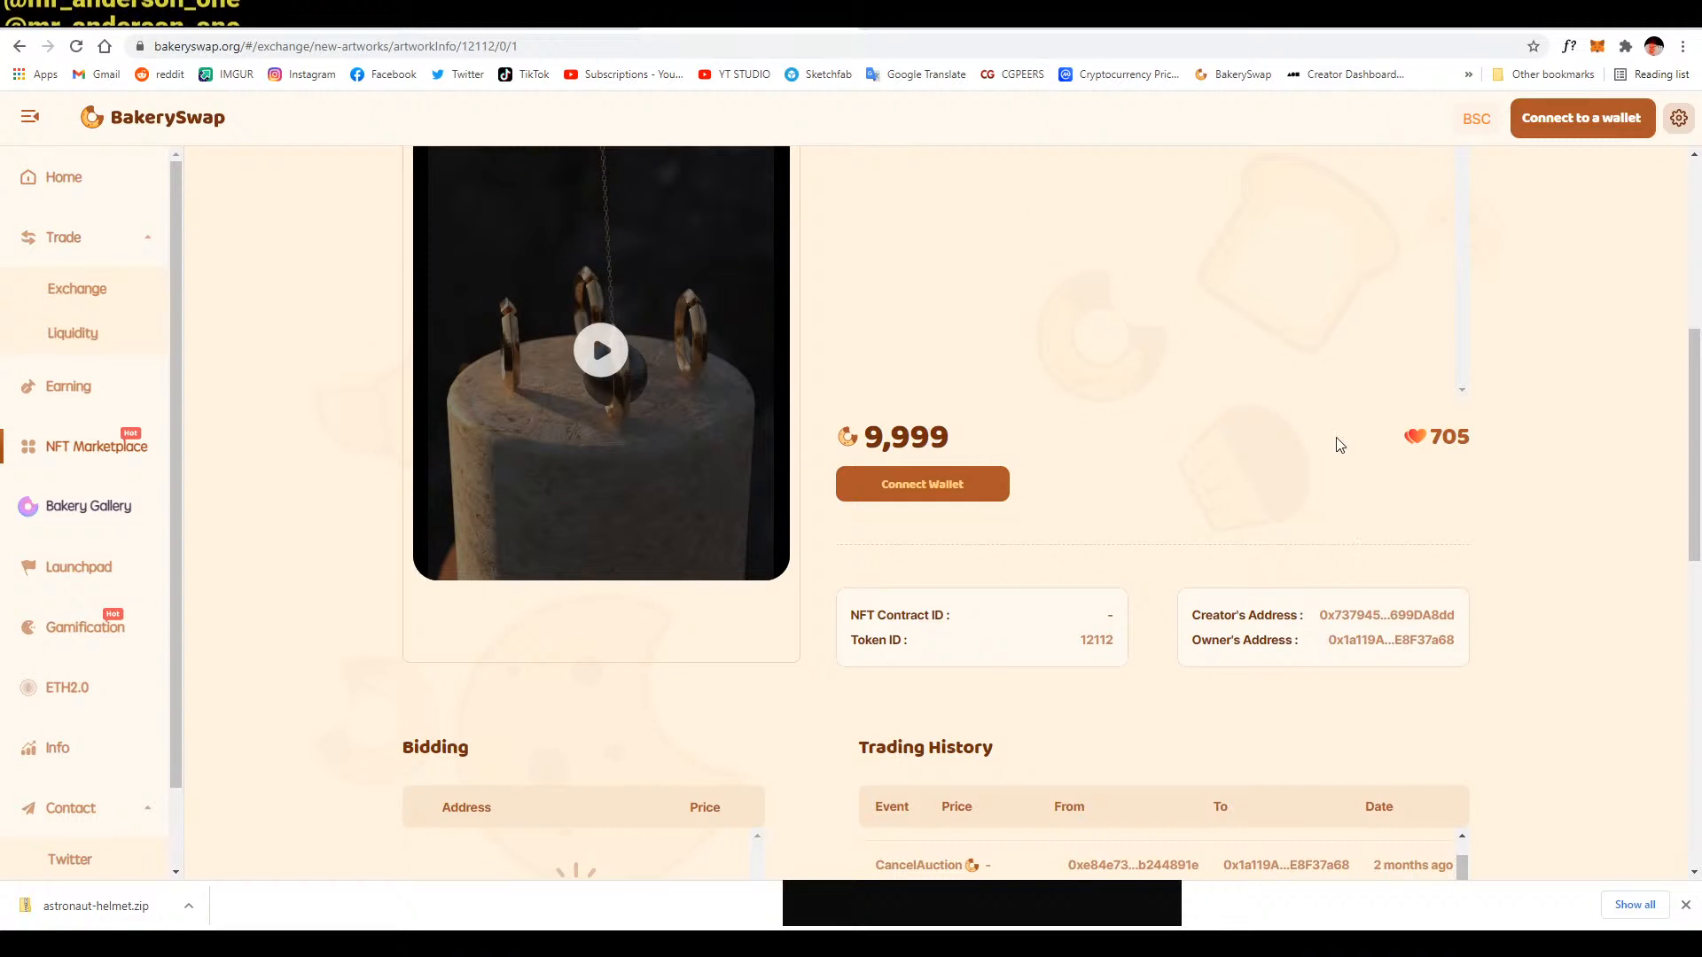
scroll(1339, 445, "up", 2)
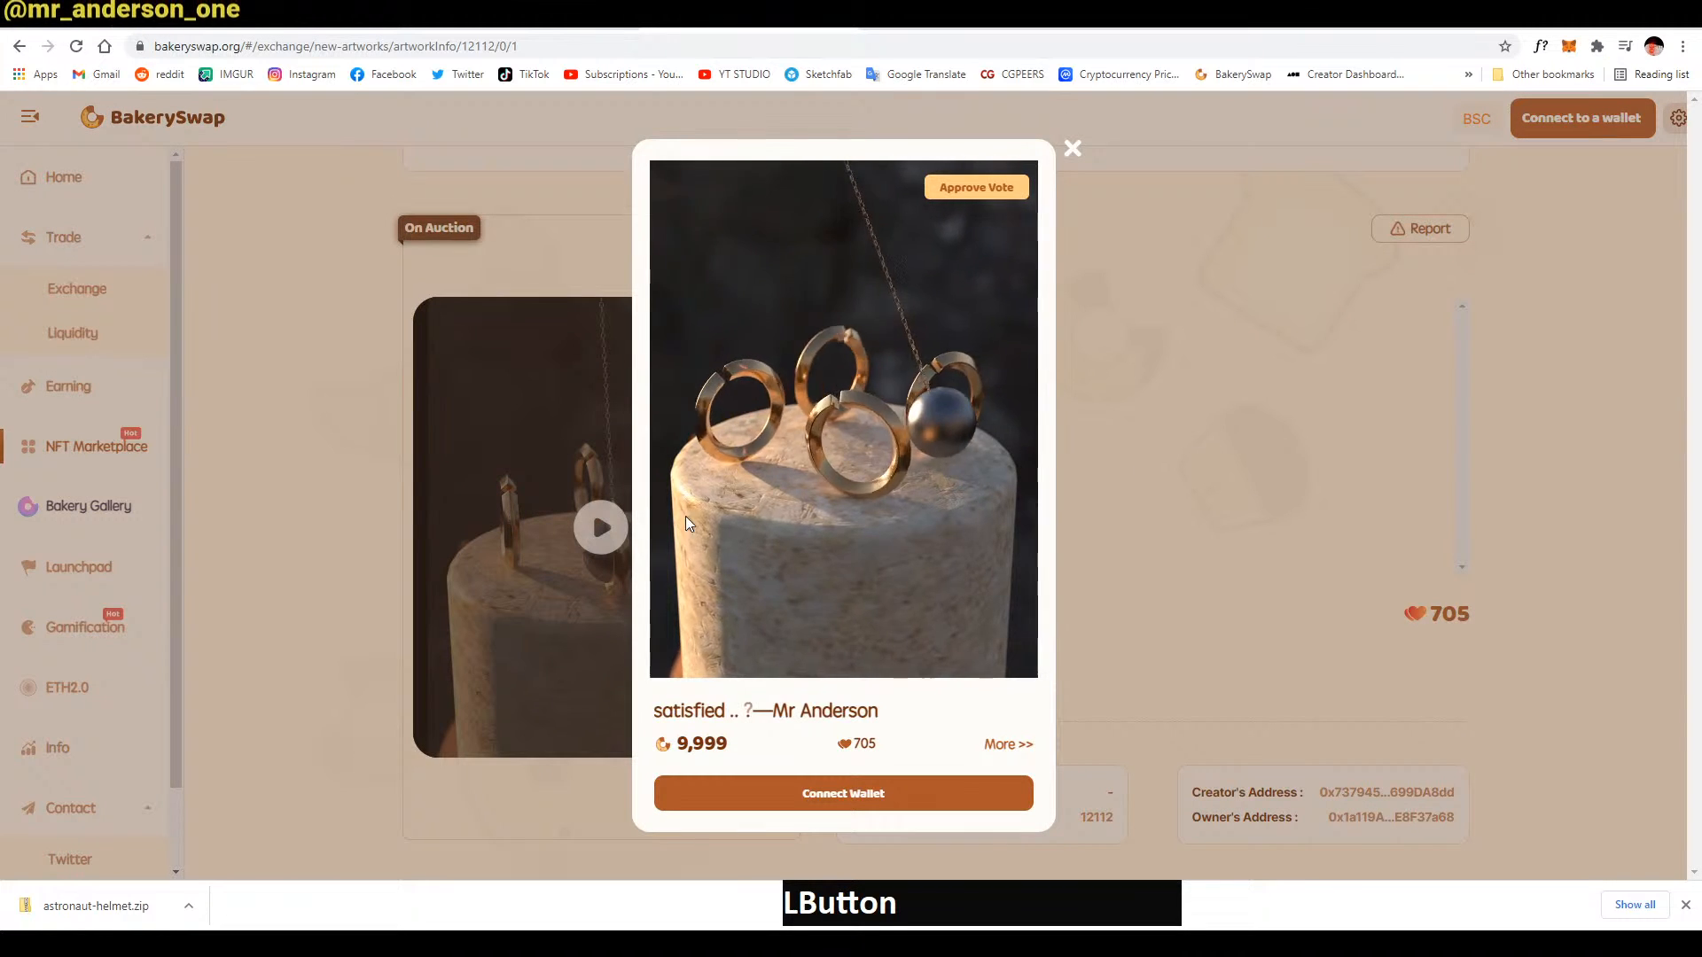
left_click(1273, 401)
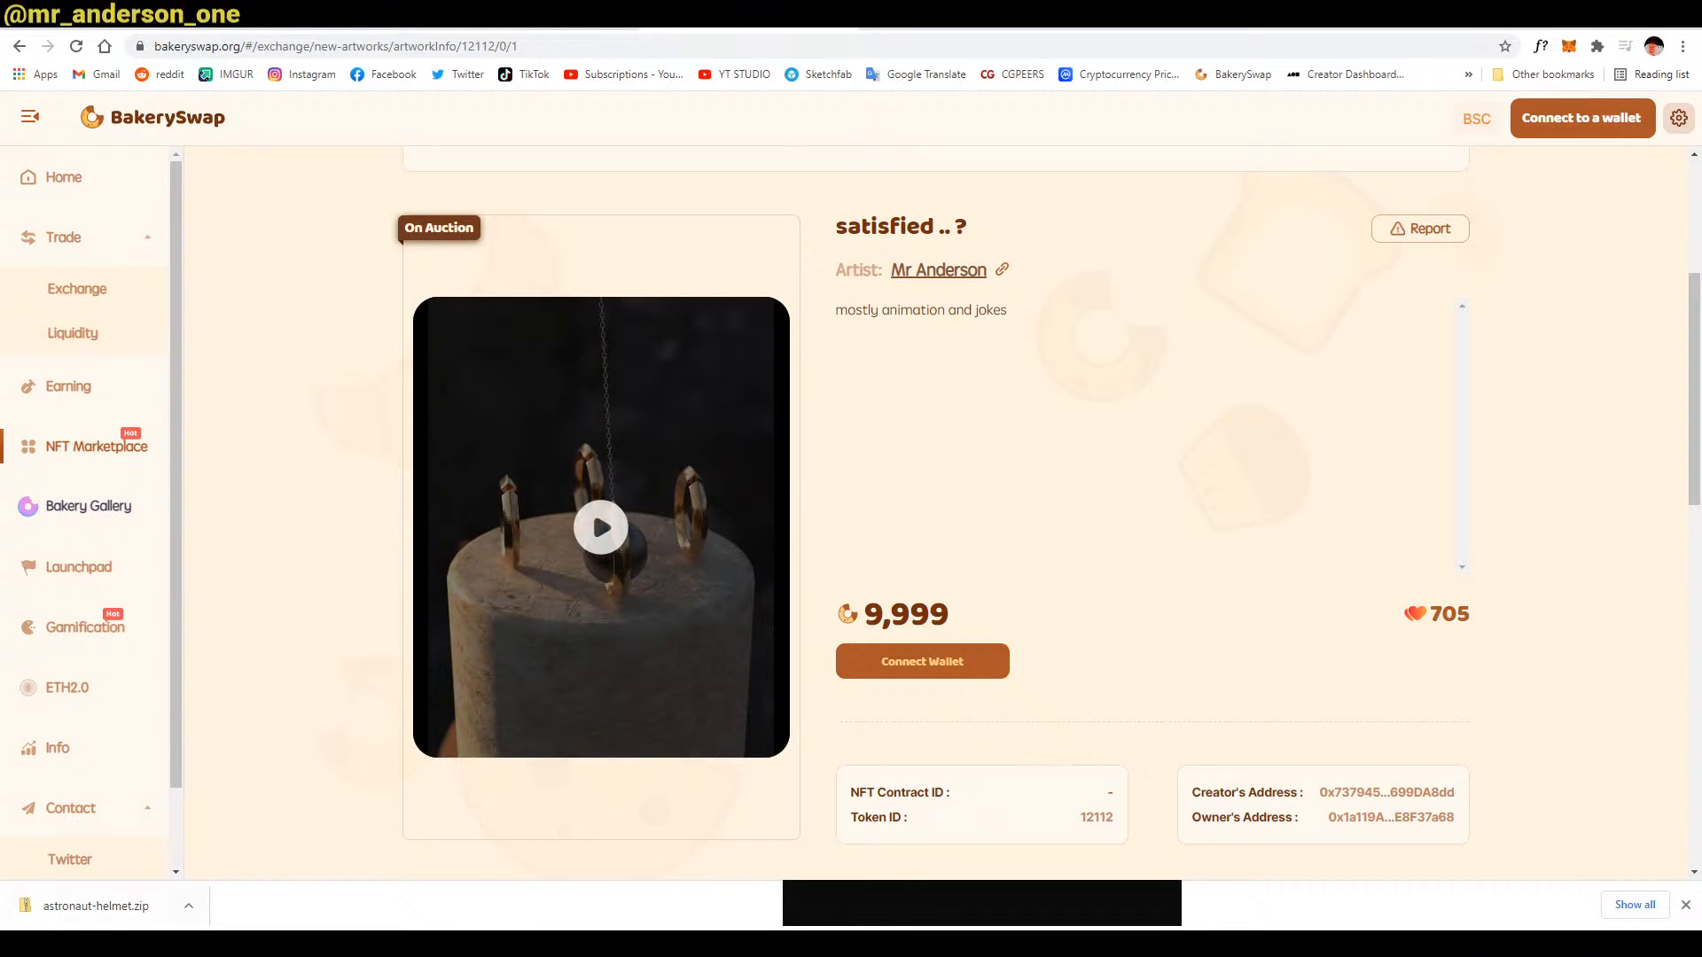
left_click(248, 864)
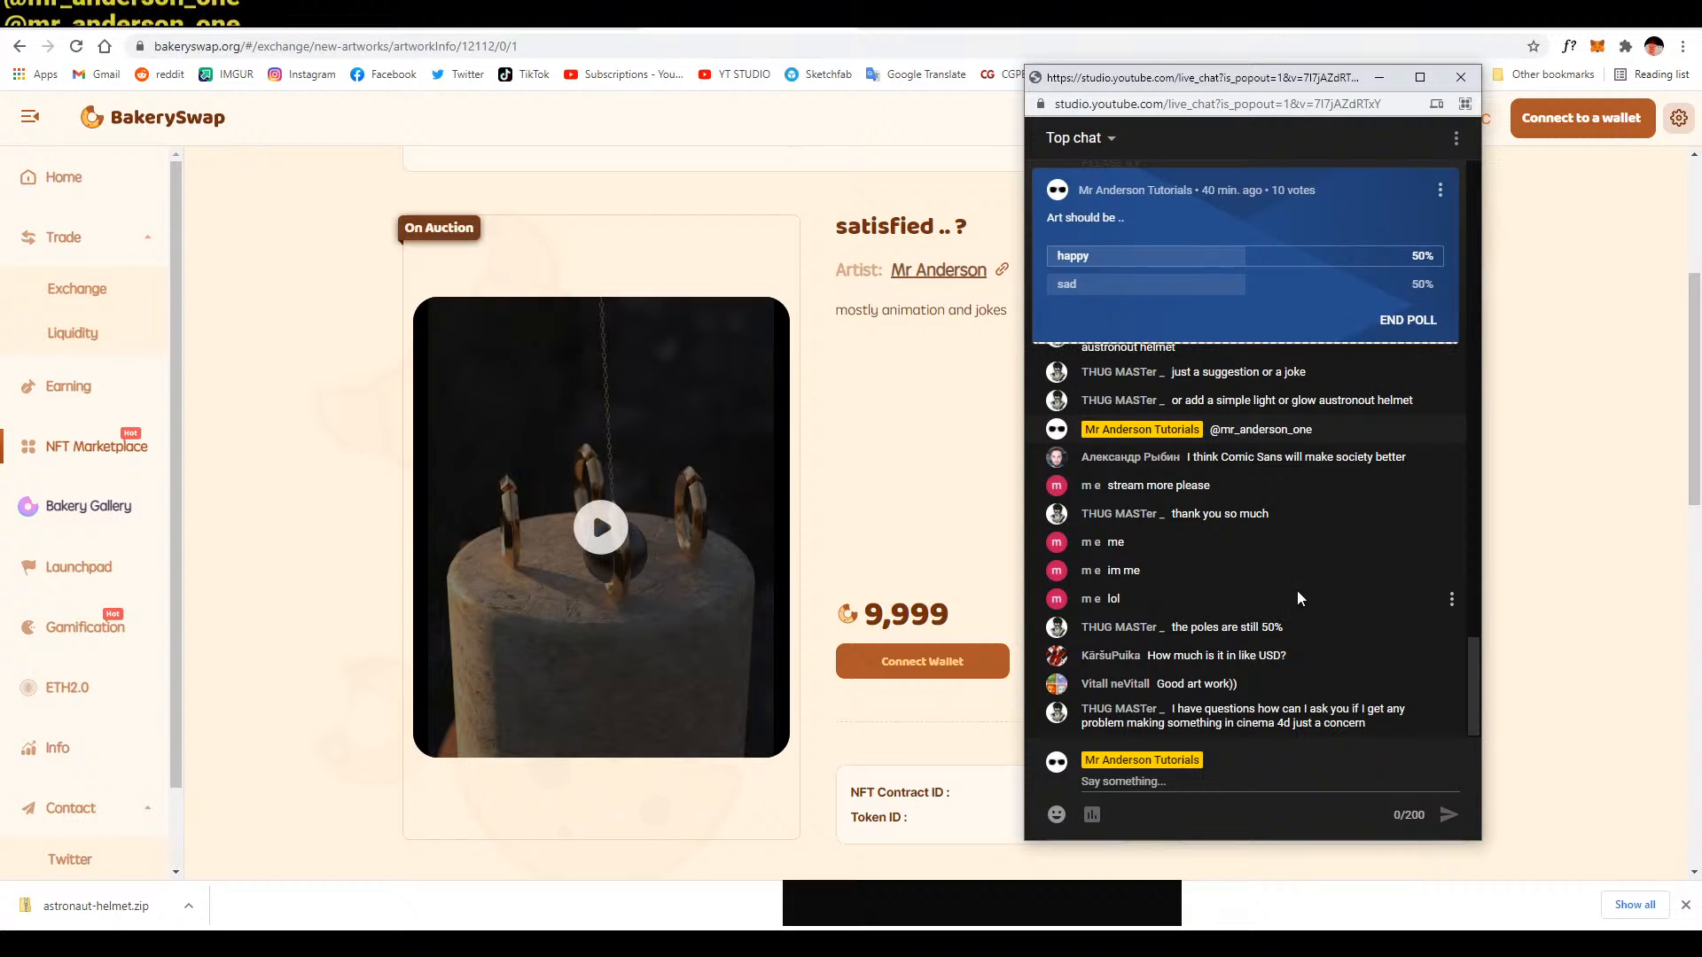
left_click(957, 429)
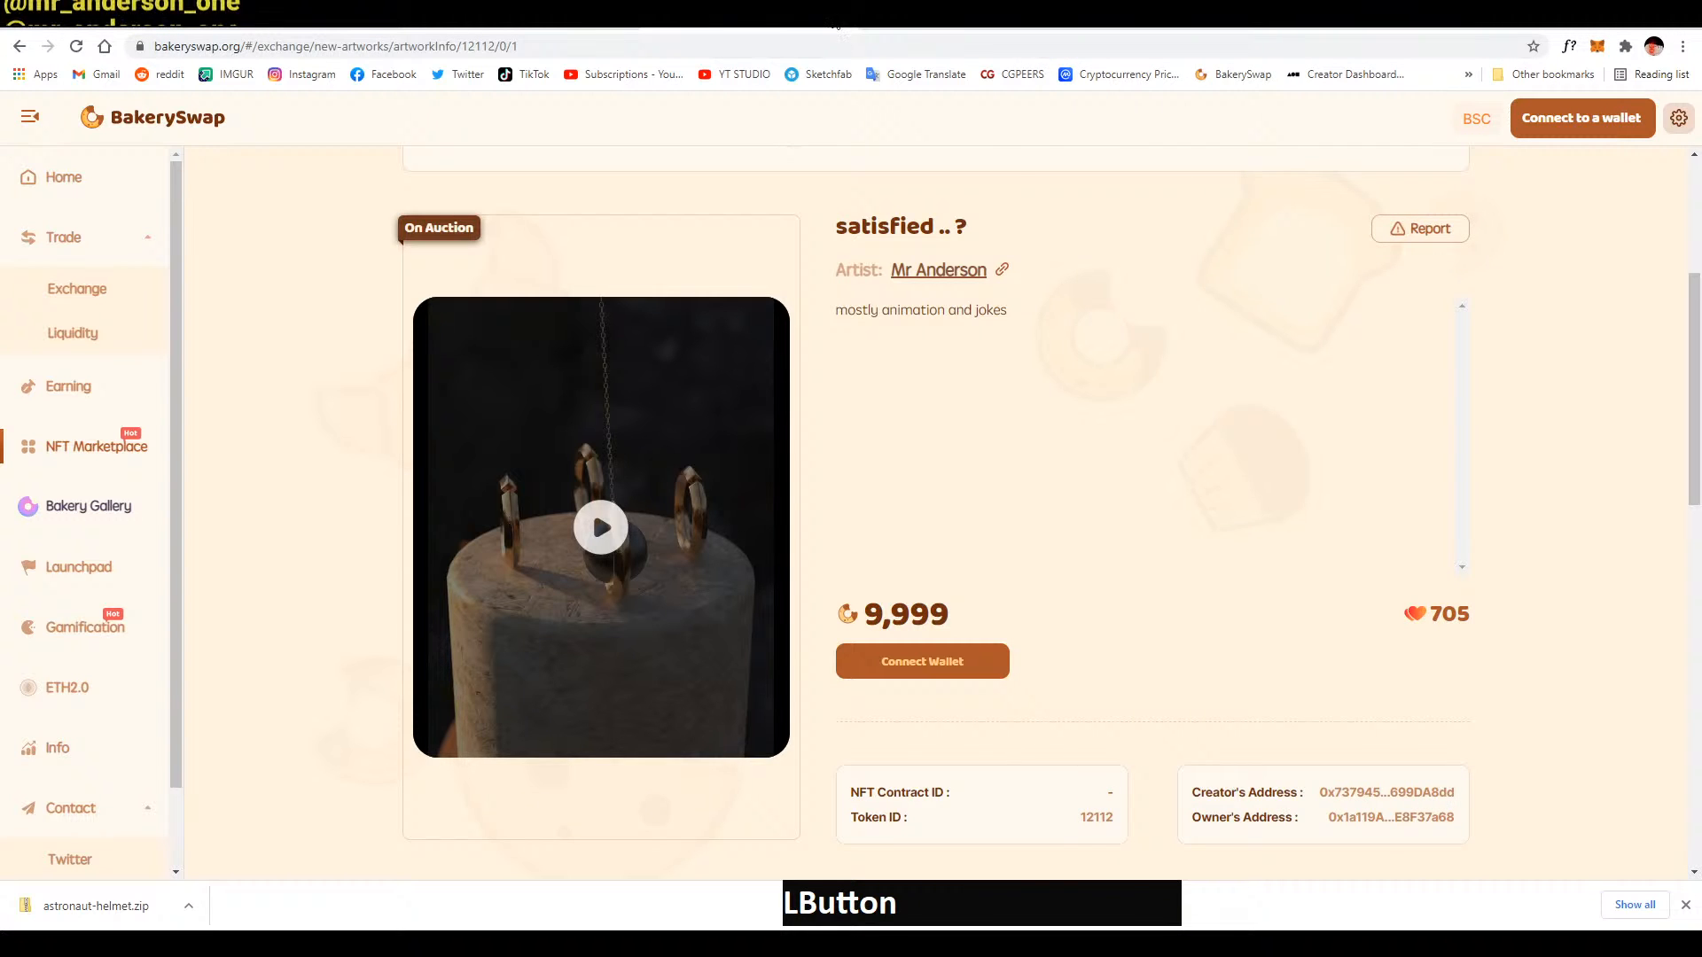
Switch to the "perfect spot for .." artwork on Foundation, open the site's home page and look over the featured and trending auctions
left_click(636, 33)
scroll(475, 354, "down", 7)
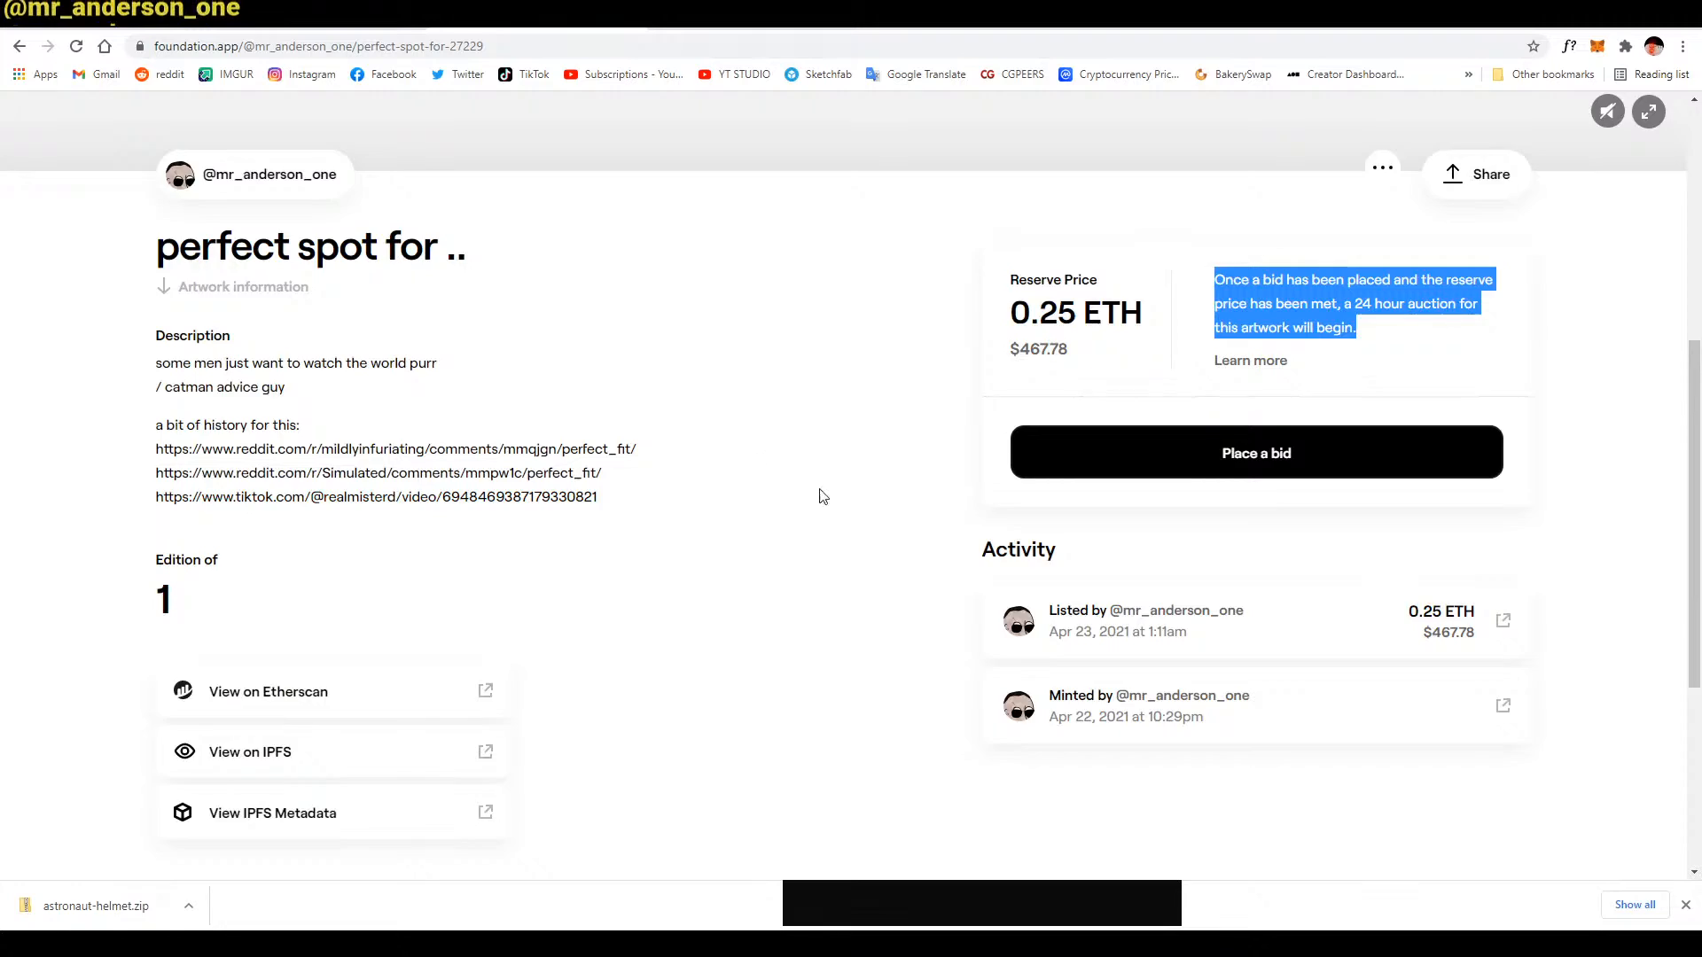
scroll(354, 265, "up", 7)
left_click(200, 149)
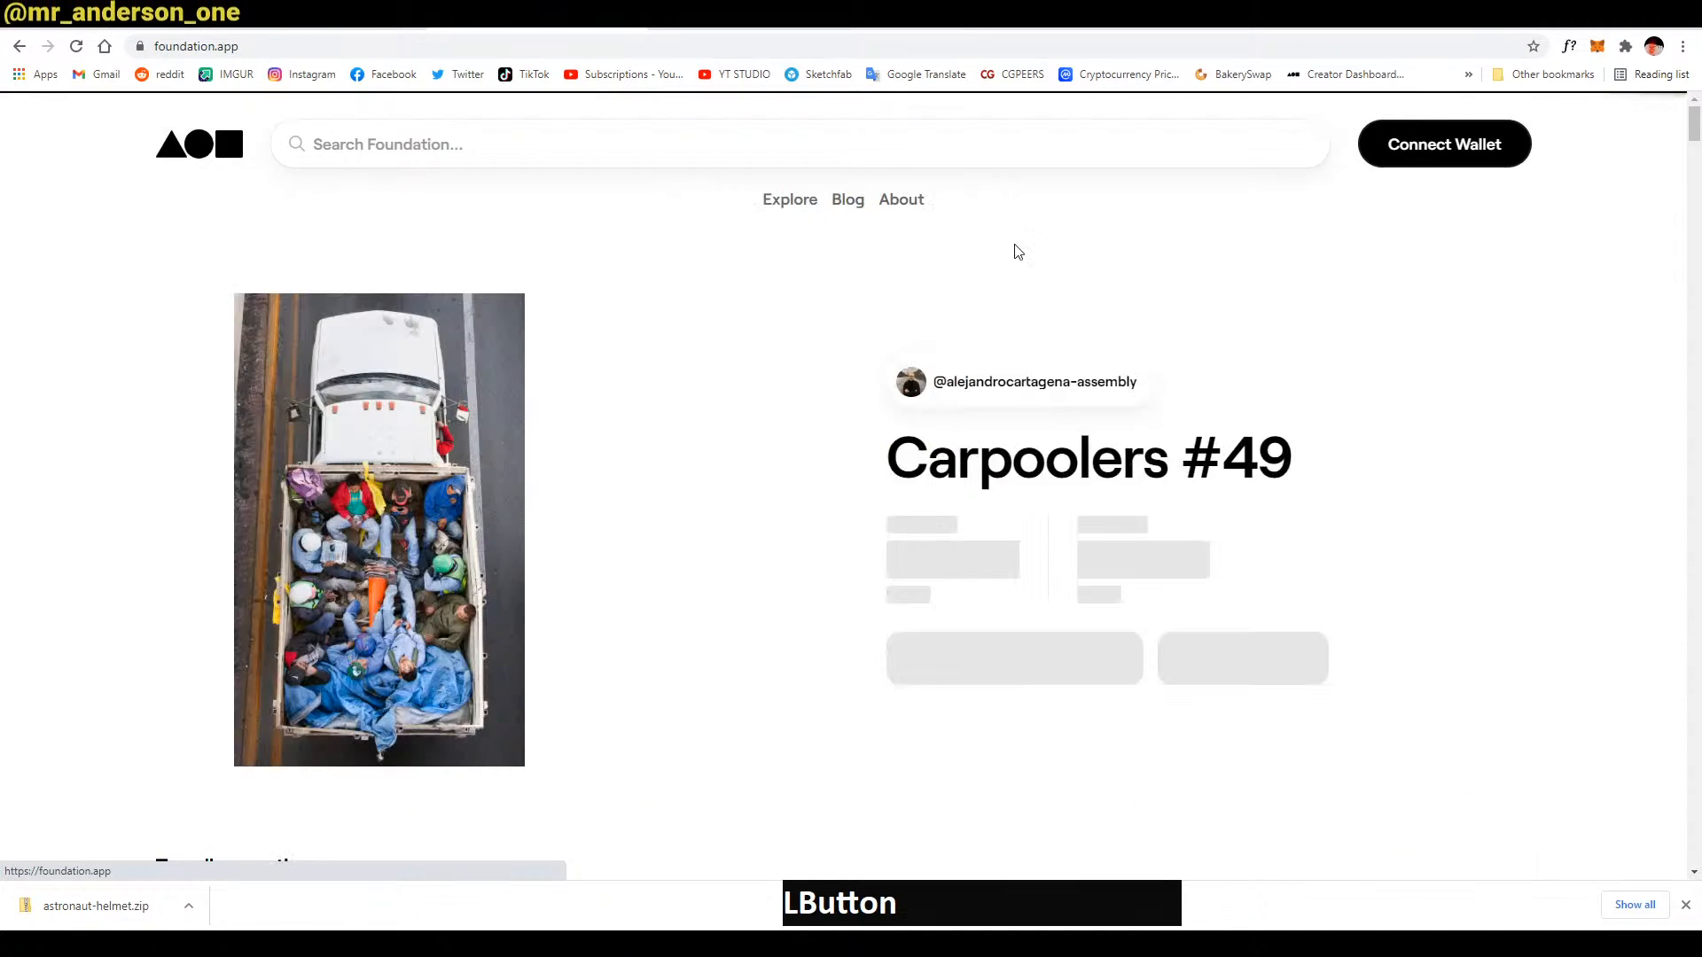
scroll(778, 533, "down", 4)
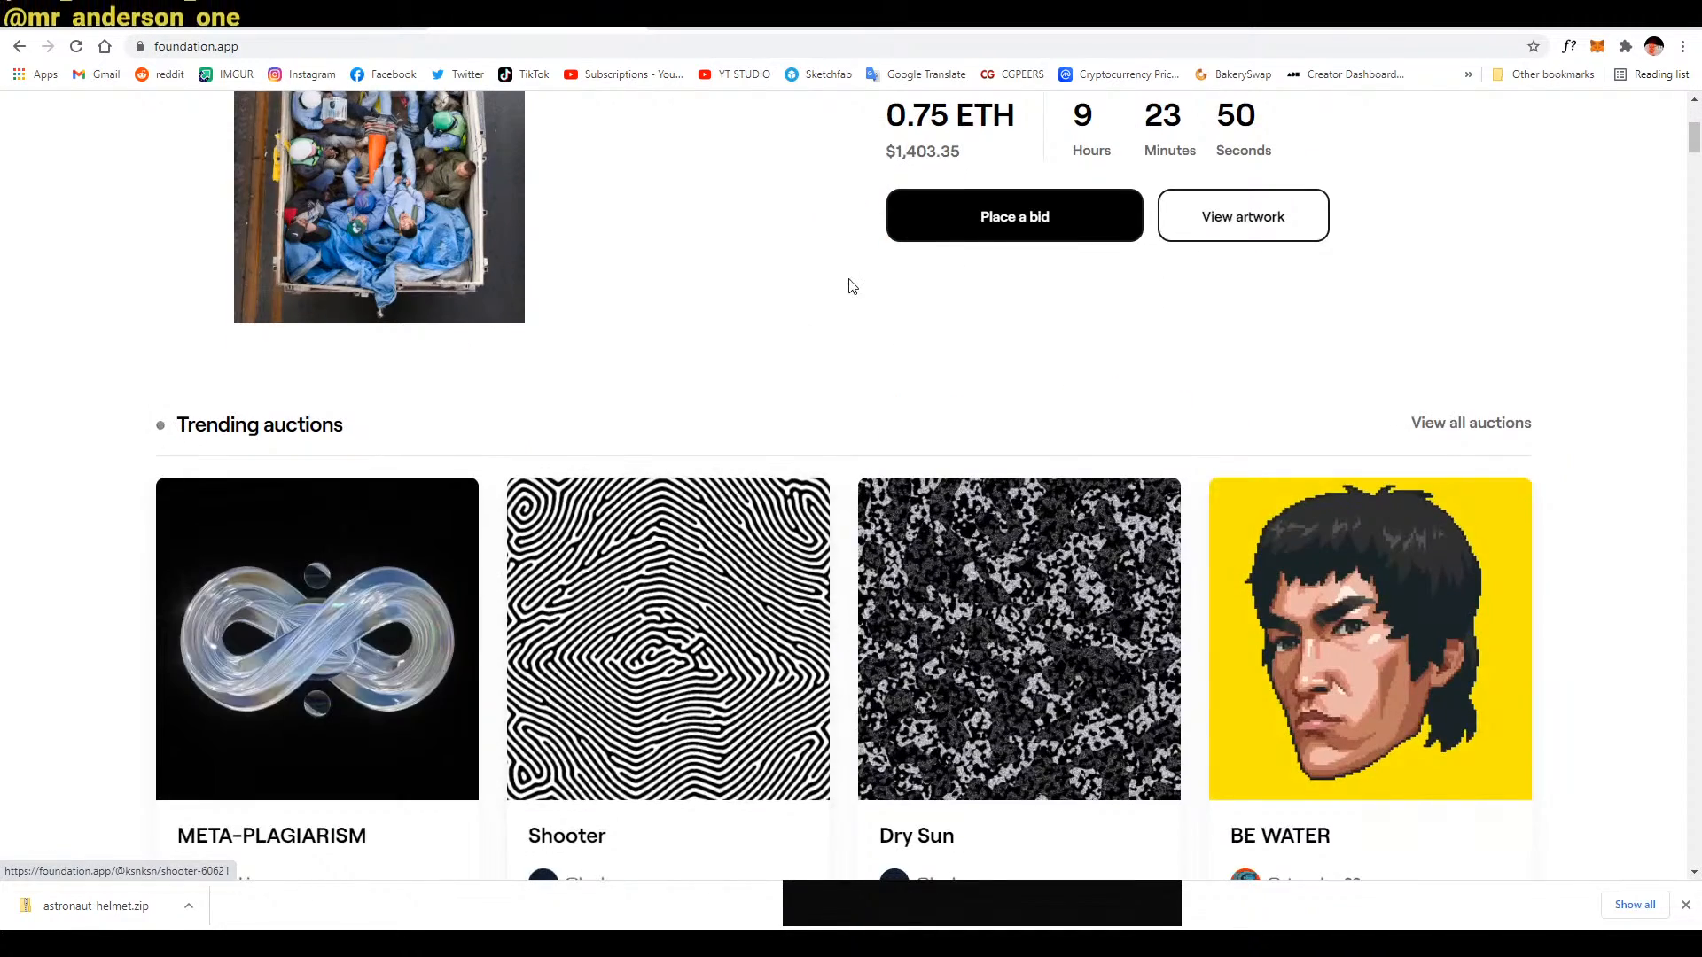
scroll(1147, 444, "down", 5)
scroll(1619, 490, "up", 9)
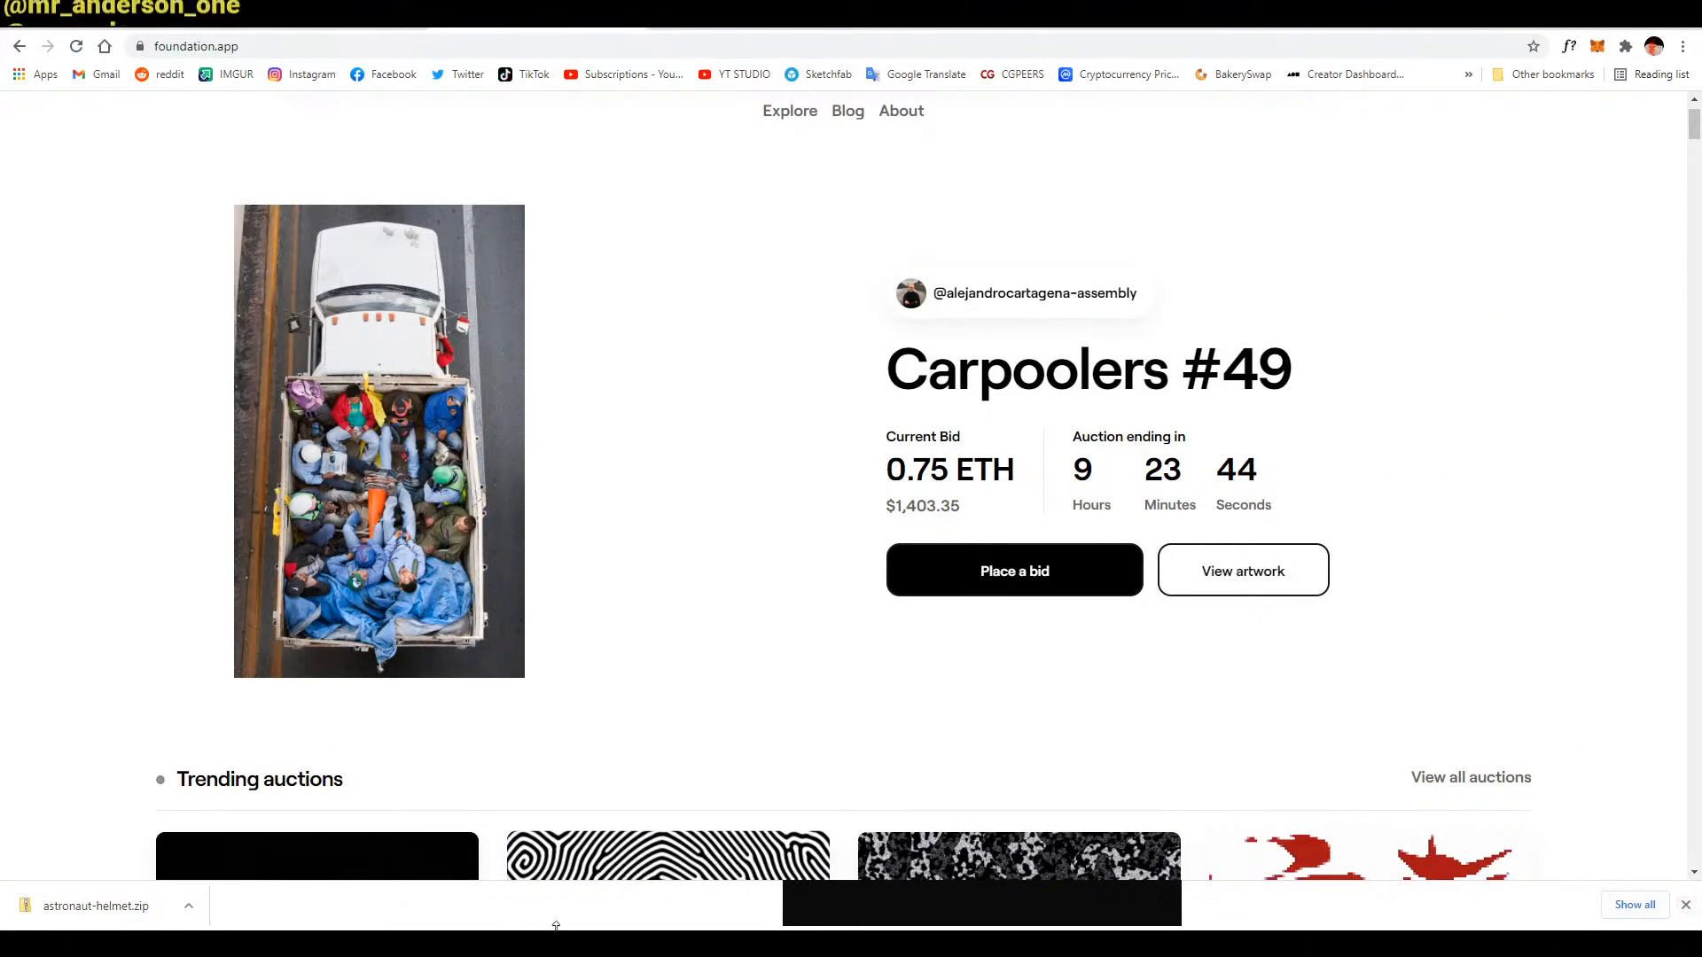
Open the live chat and highlight the newest messages asking how to get in contact for help with Cinema 4D problems
left_click(271, 885)
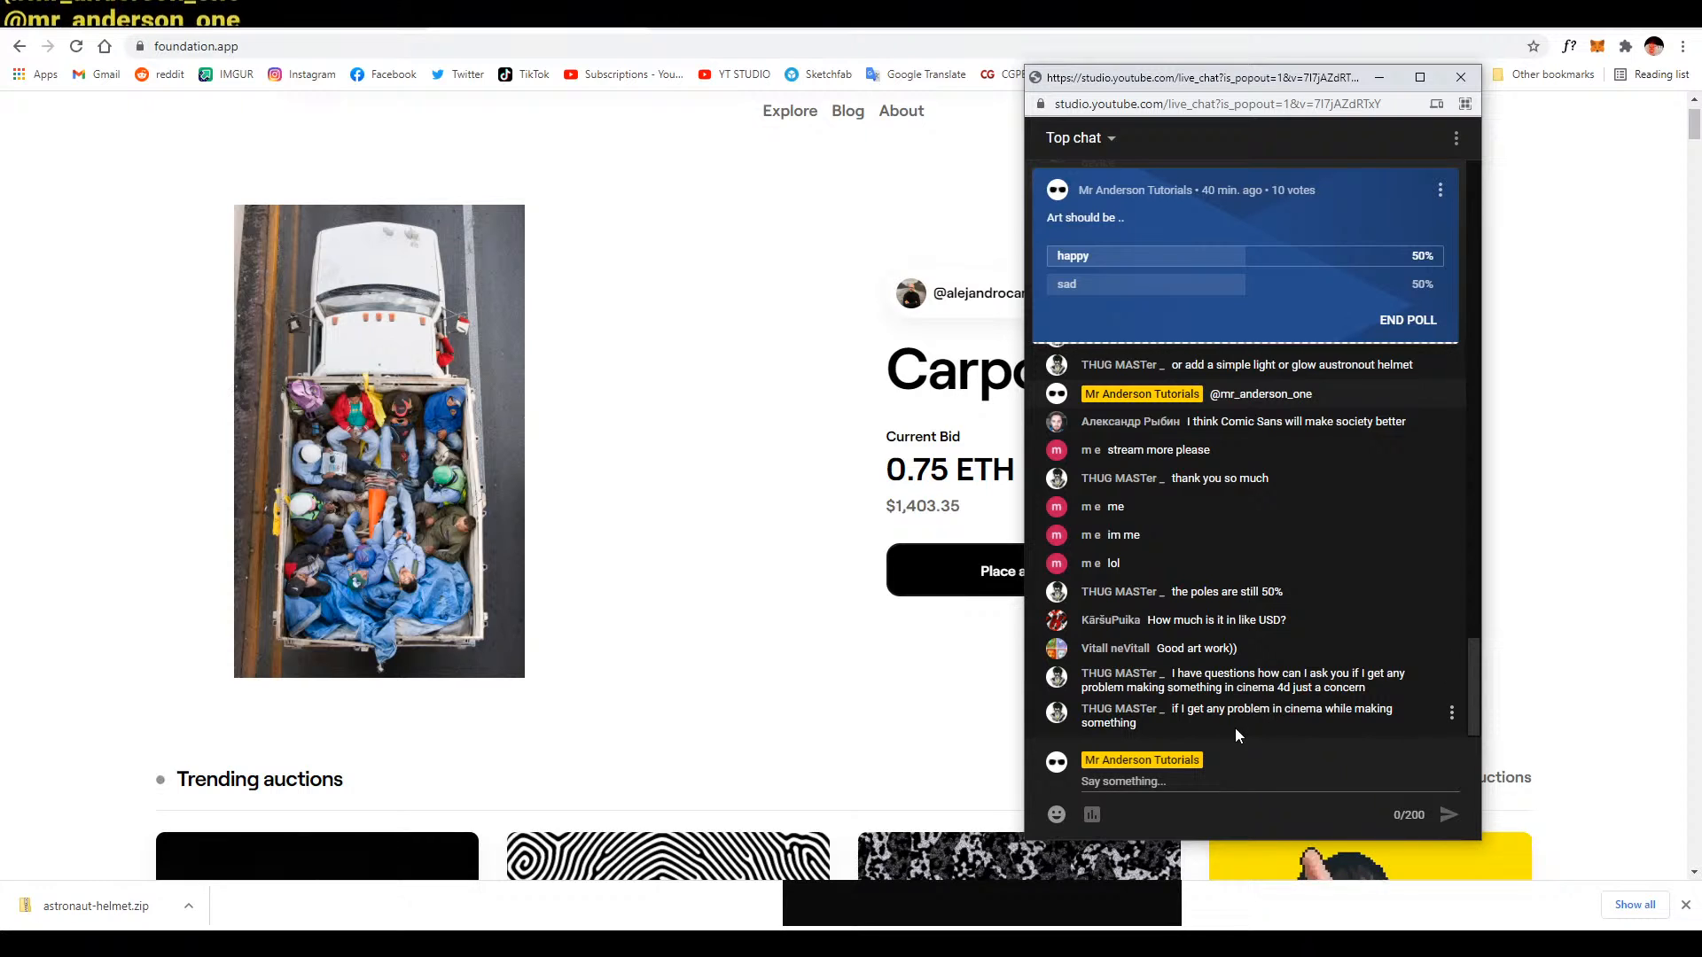
left_click_drag(1223, 732, 1177, 716)
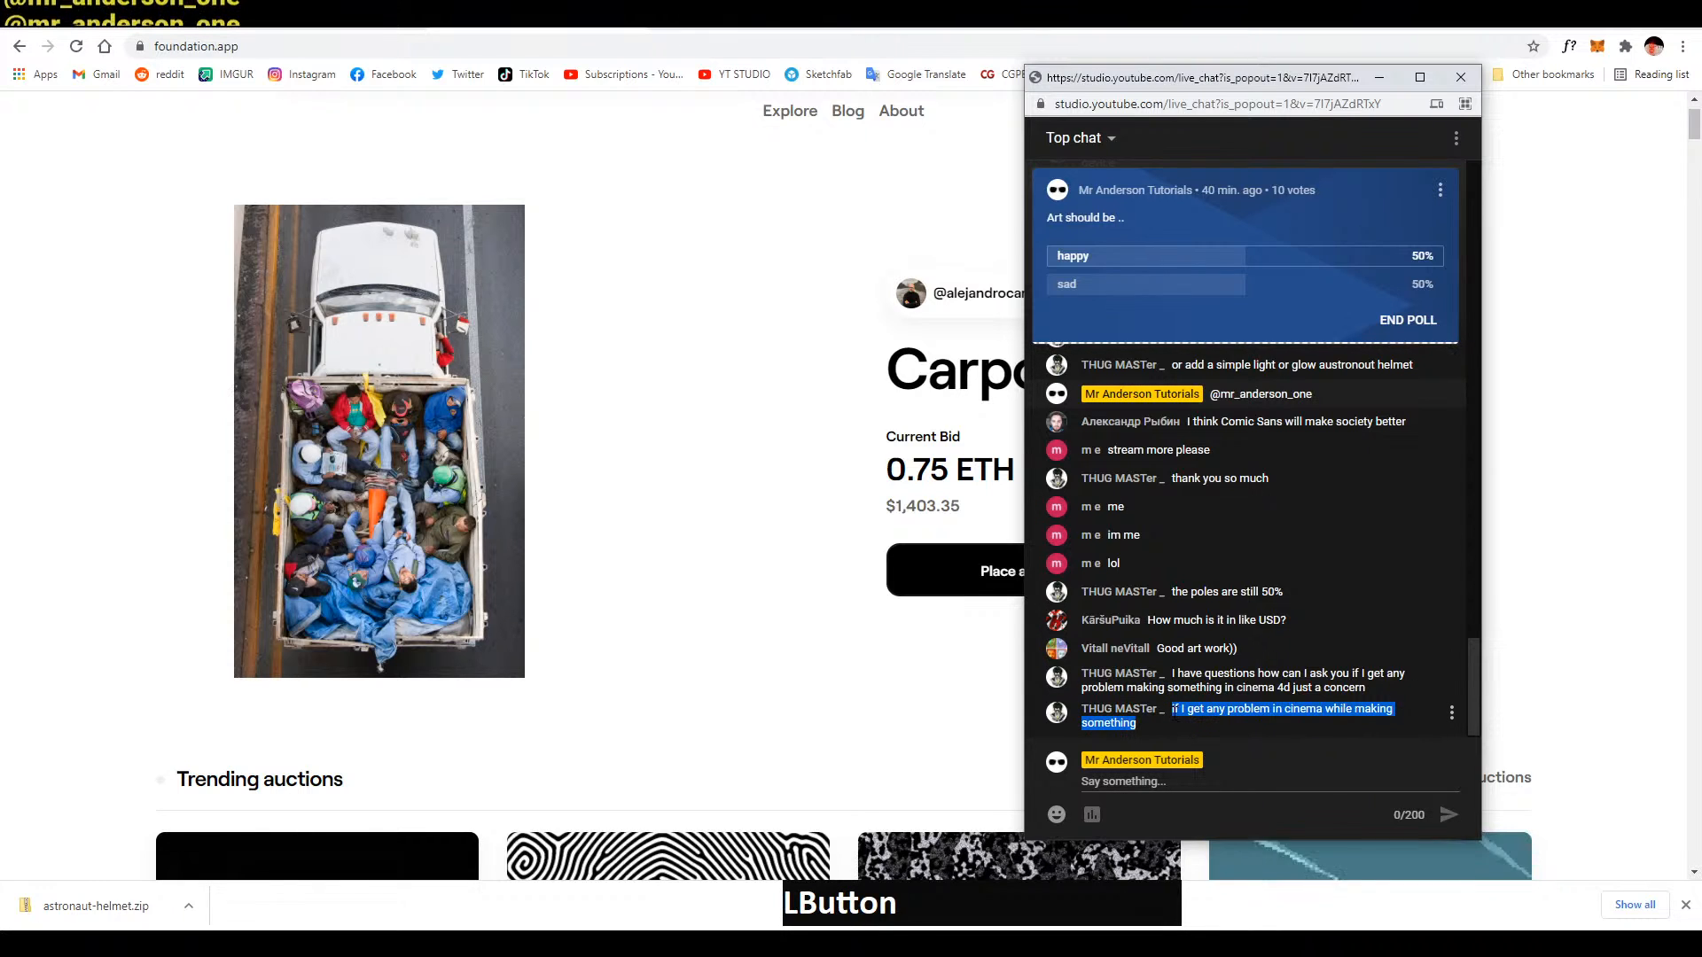
left_click_drag(1372, 691, 1170, 719)
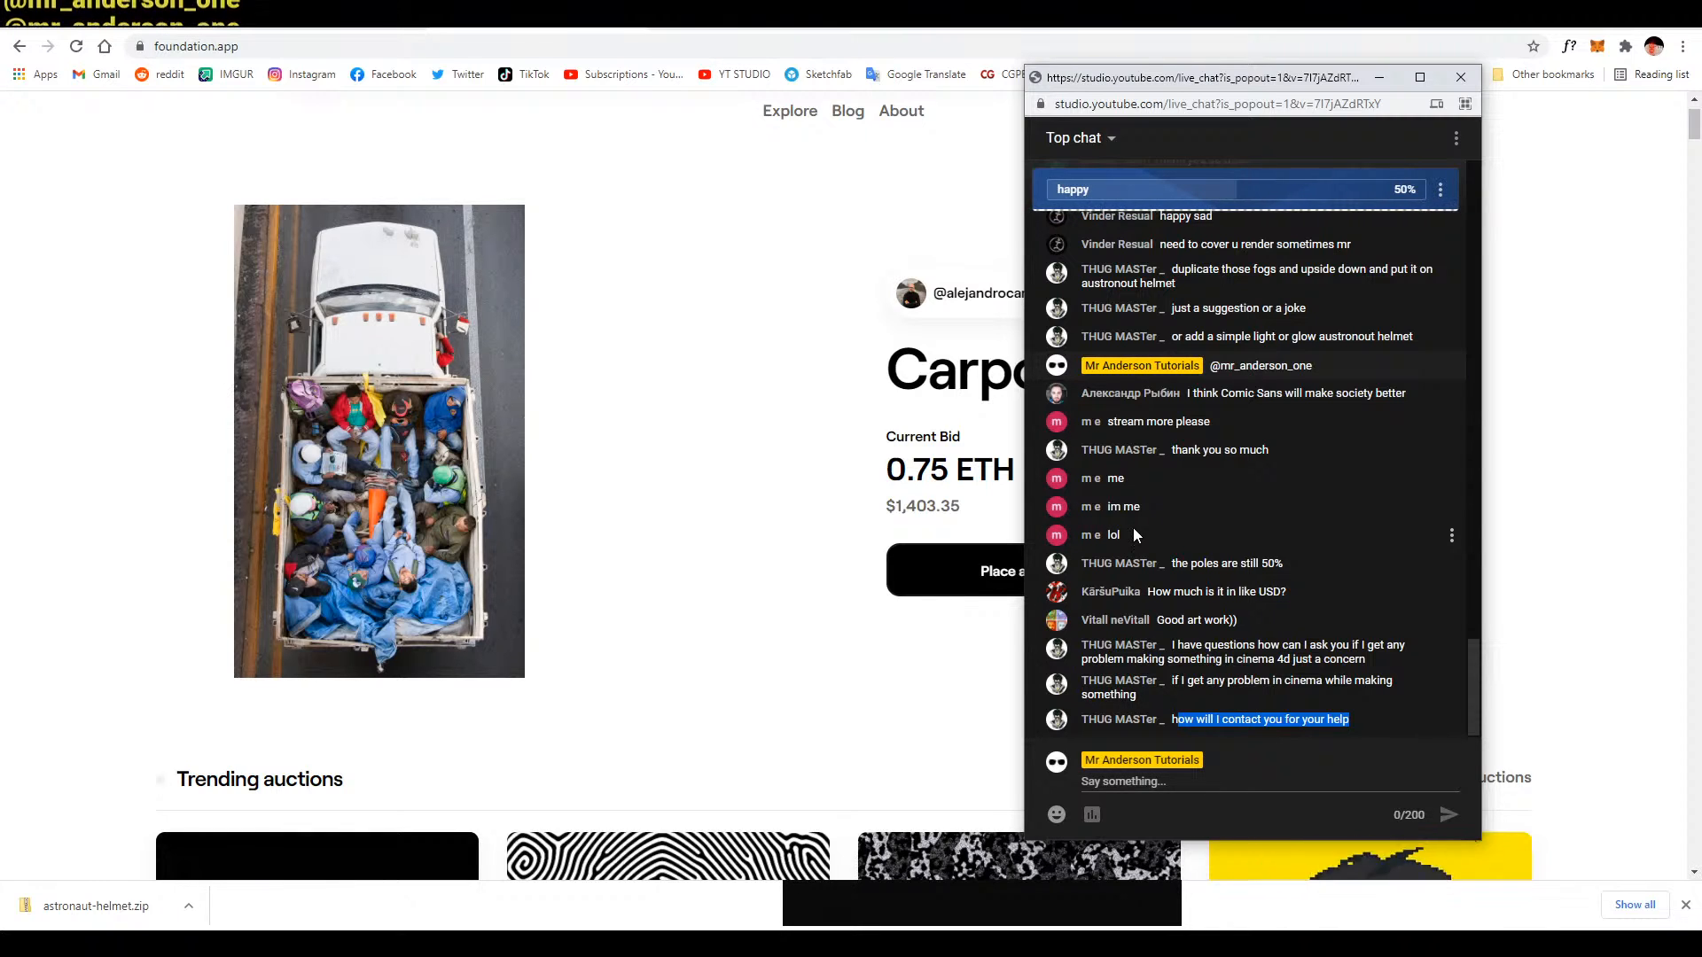
Send the channel's social media handle in the live chat as the reply to the contact question
left_click(1209, 789)
type("@")
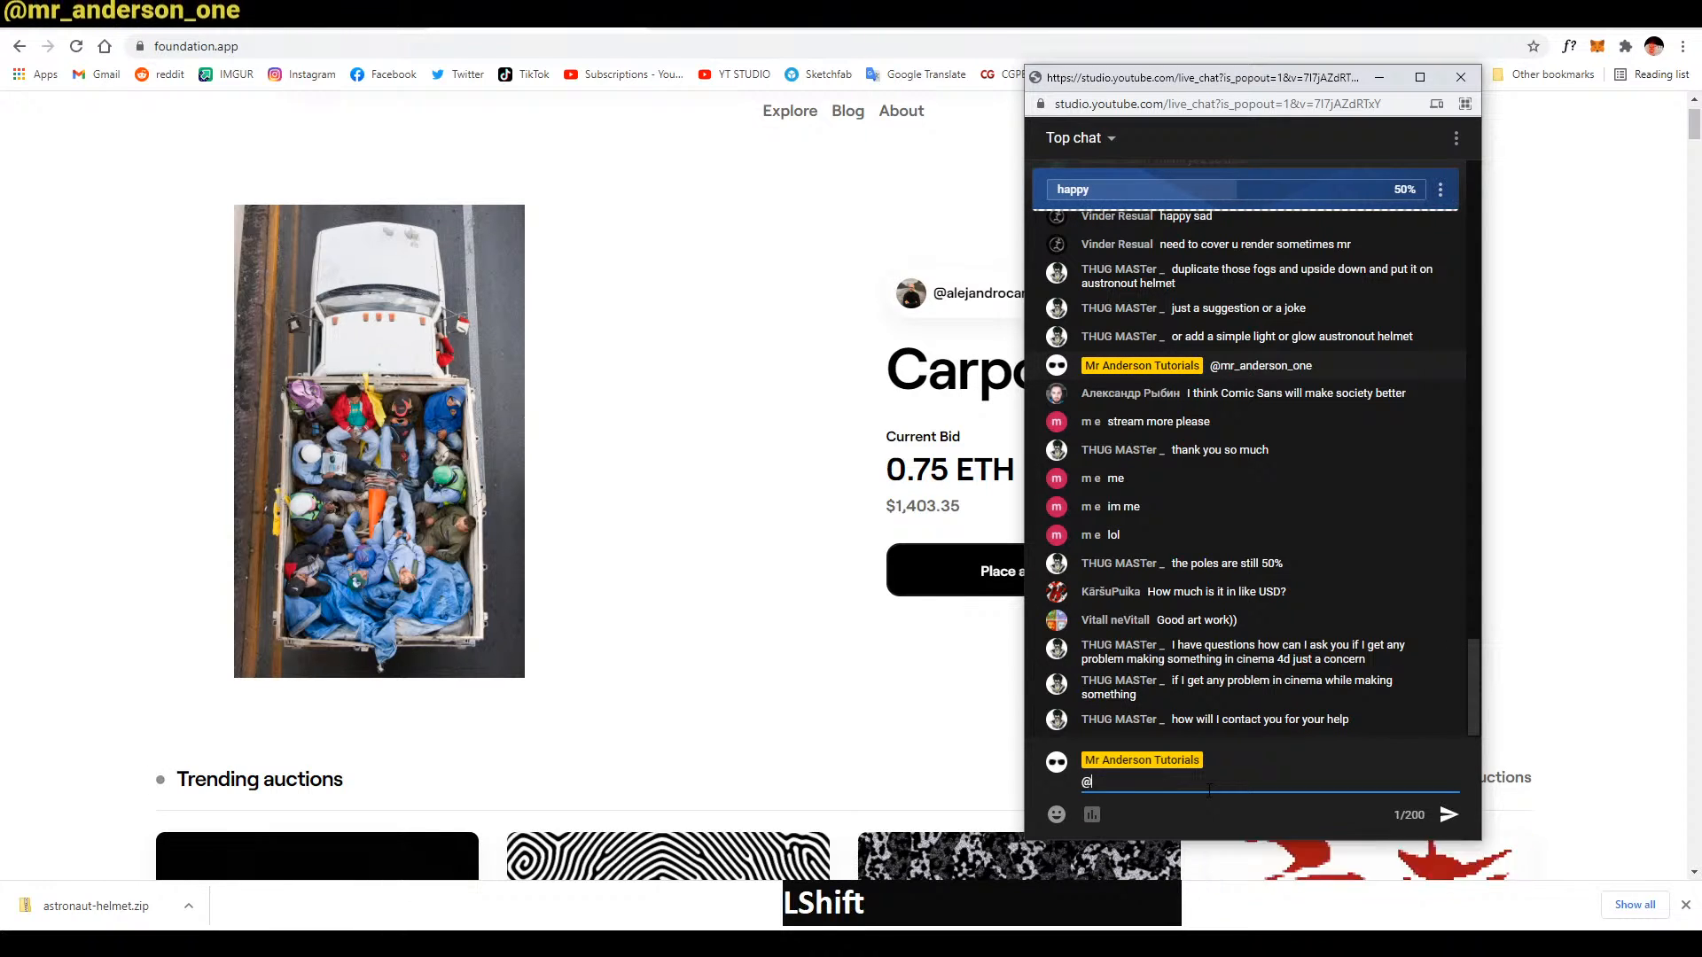
type("mr_anderson_")
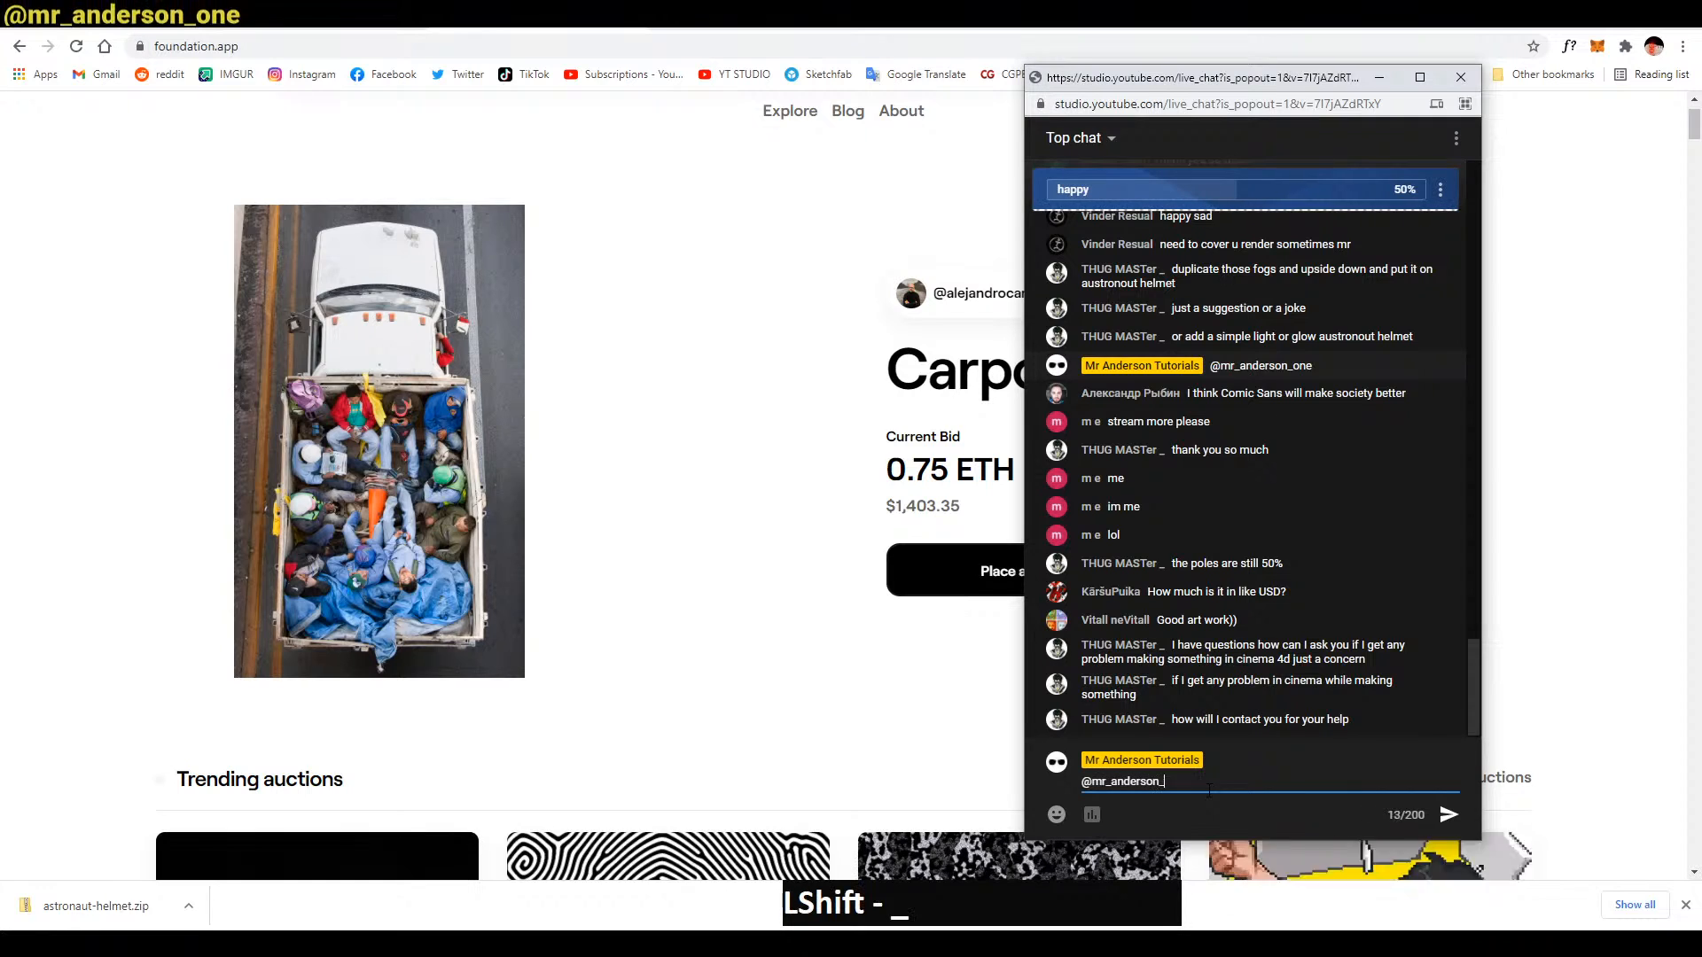
type("one")
key("Return")
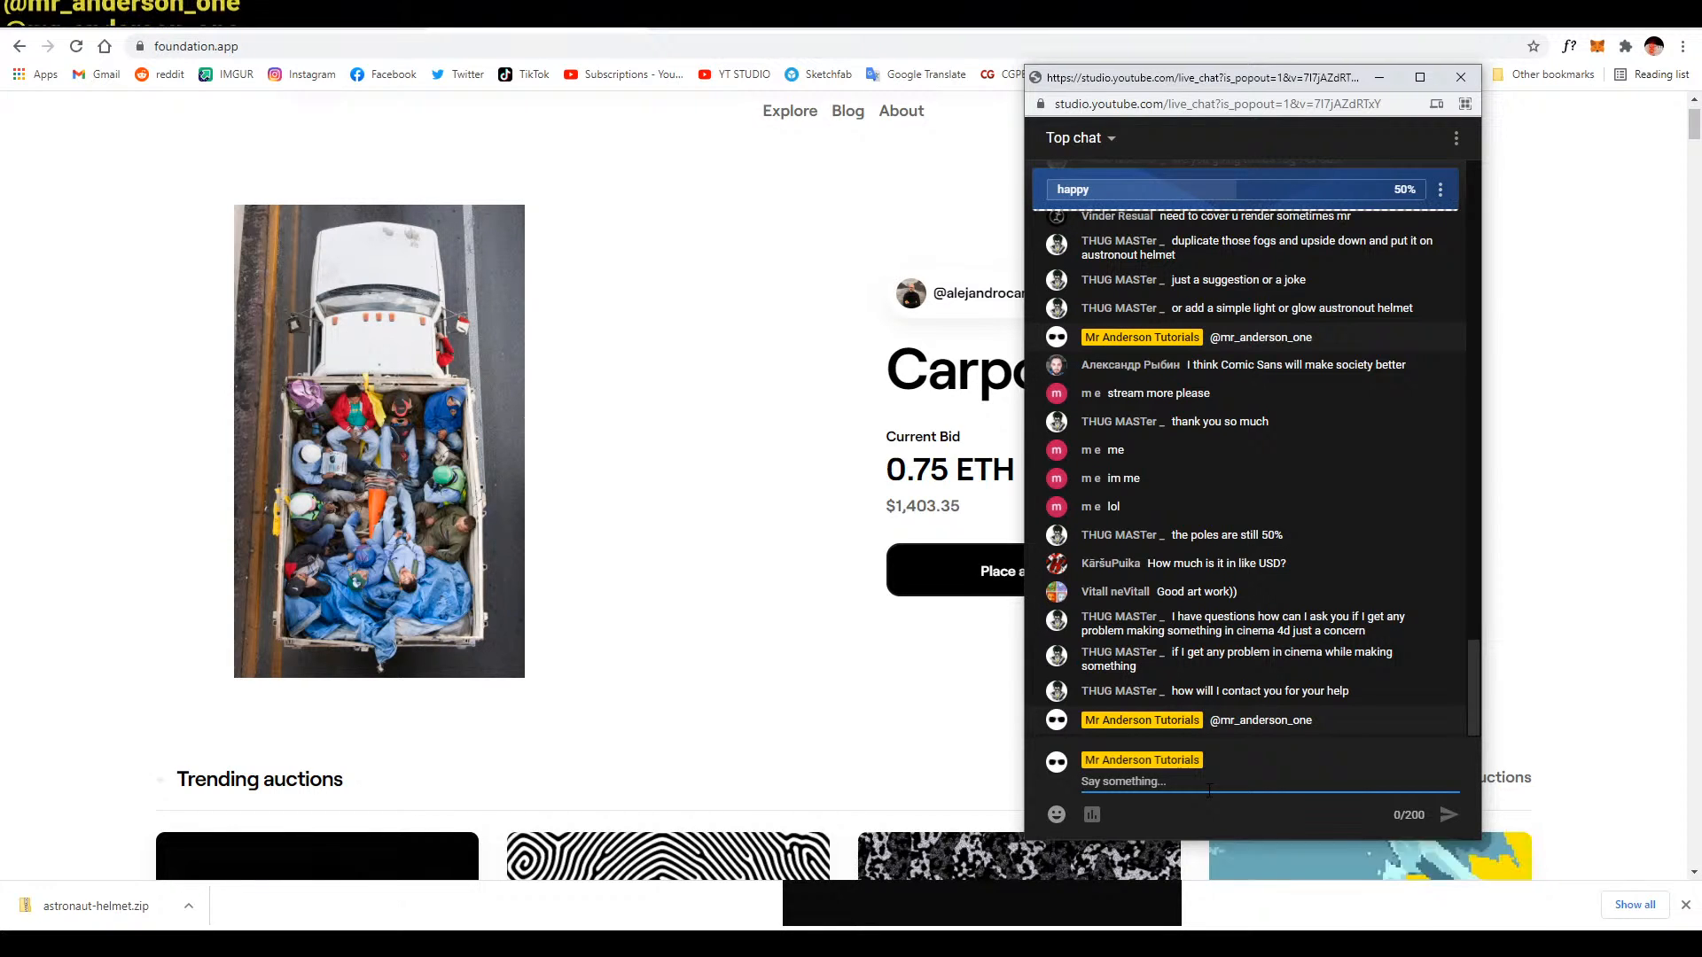
Switch to the stream's analytics in YouTube Studio and bring up the streaming software's Tutorial scene
left_click(790, 531)
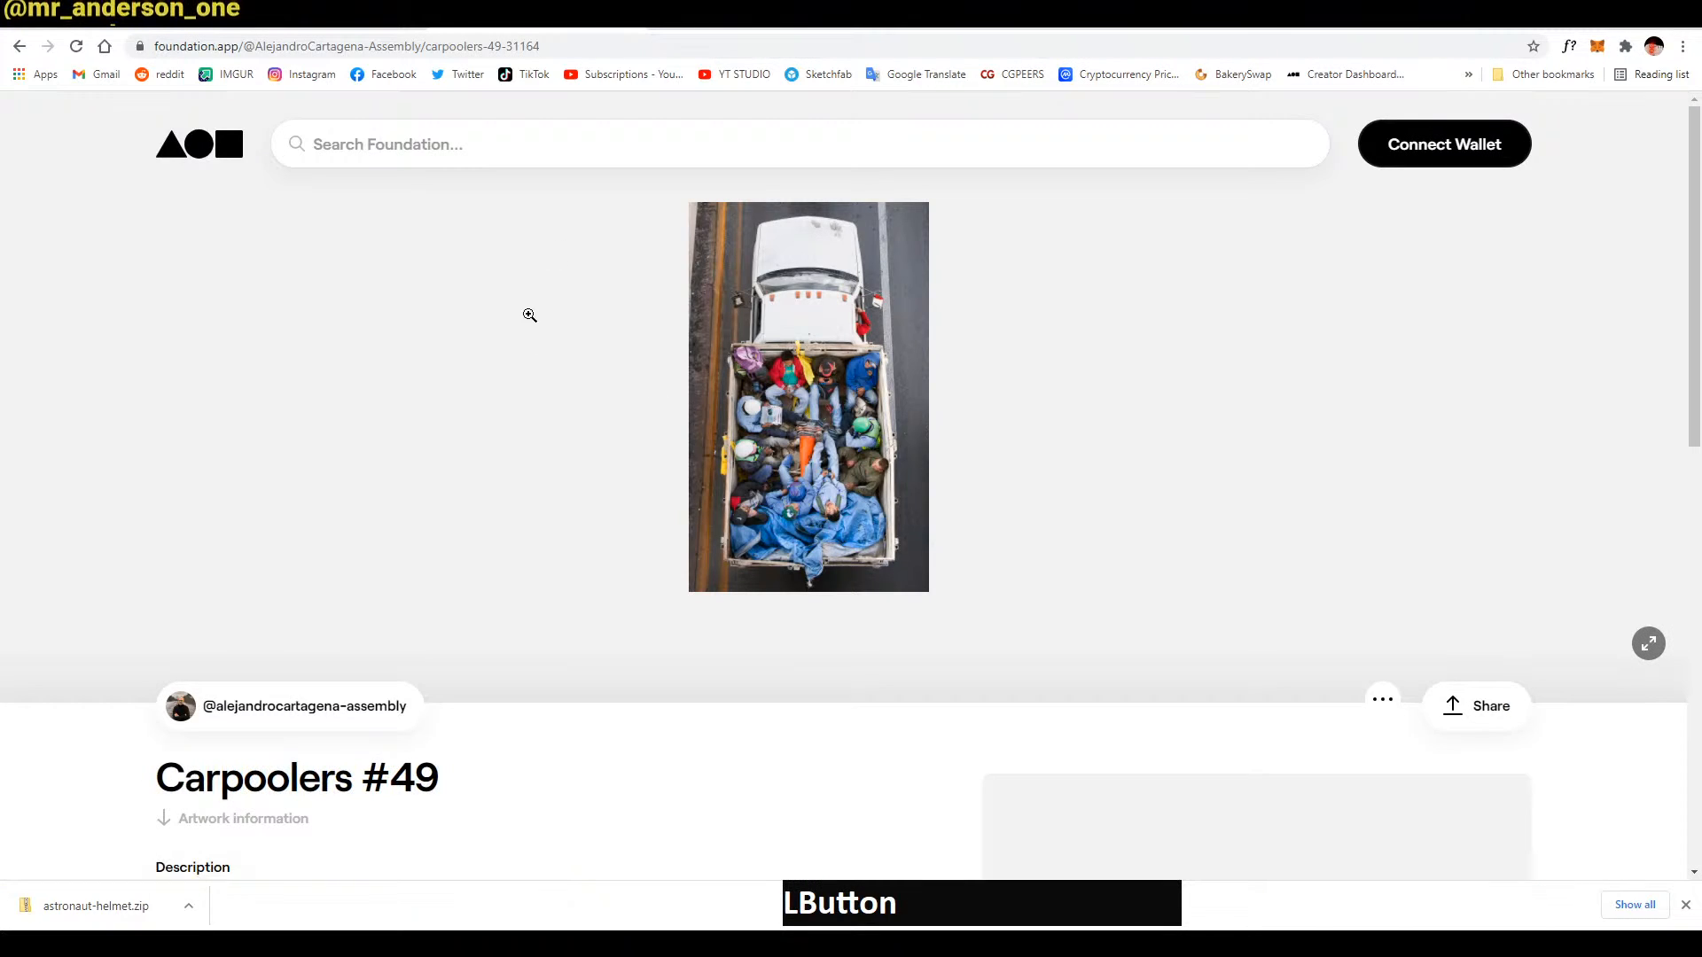
left_click(380, 28)
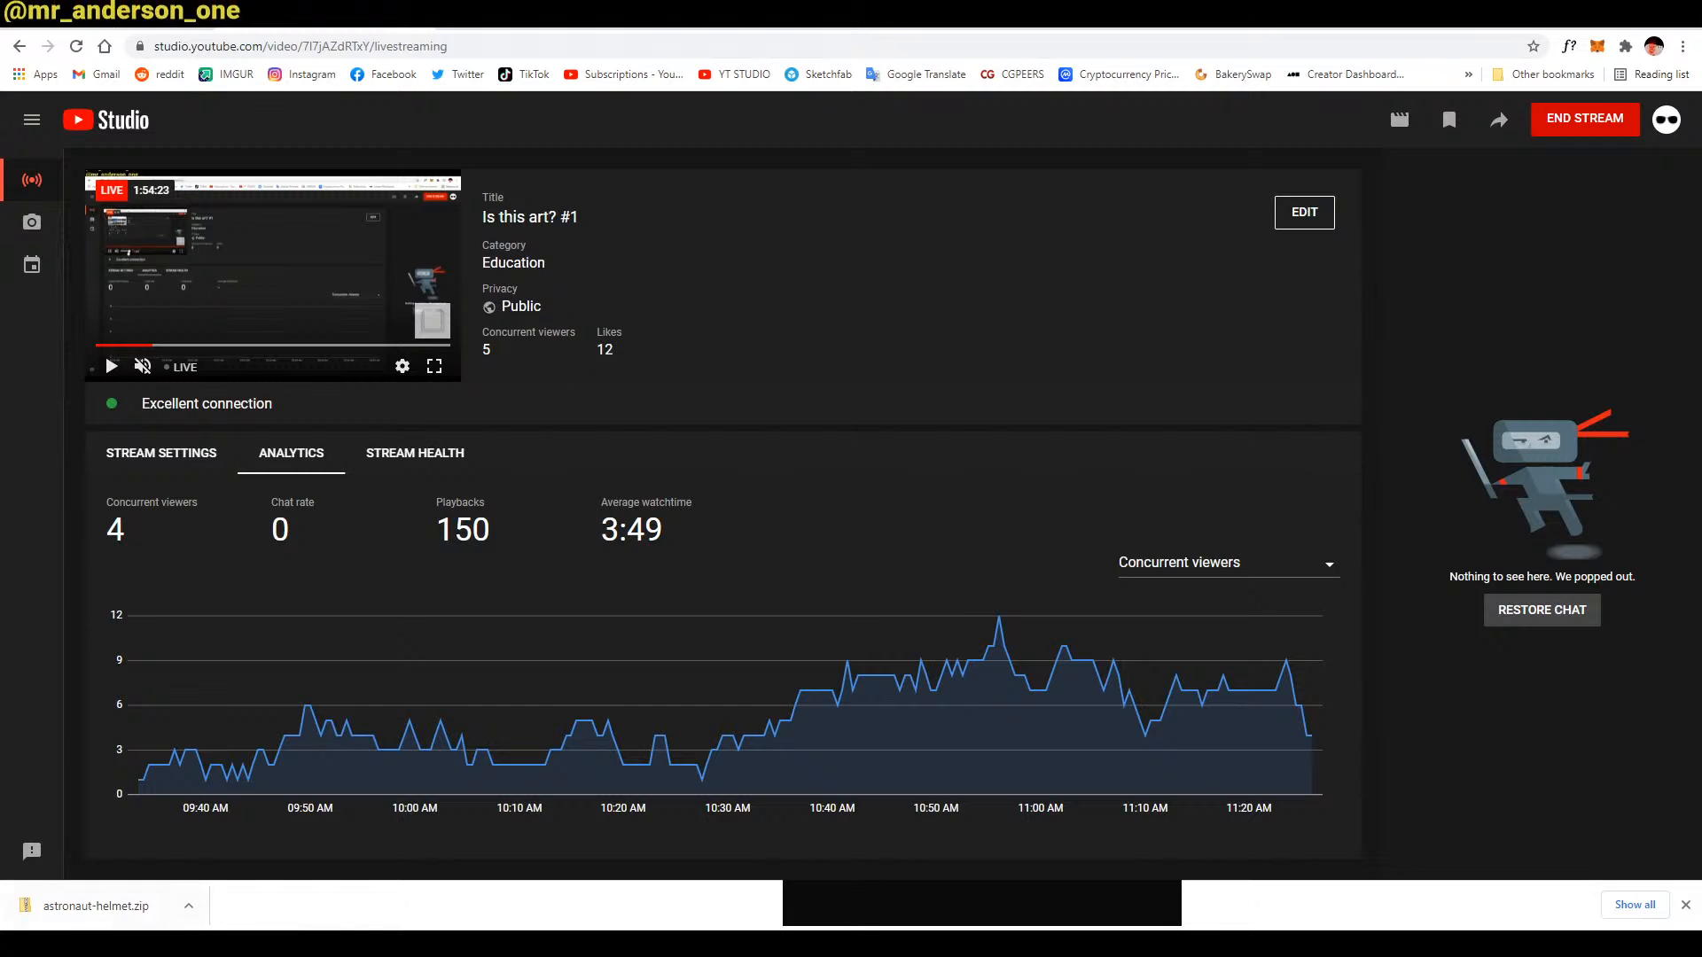
left_click(292, 943)
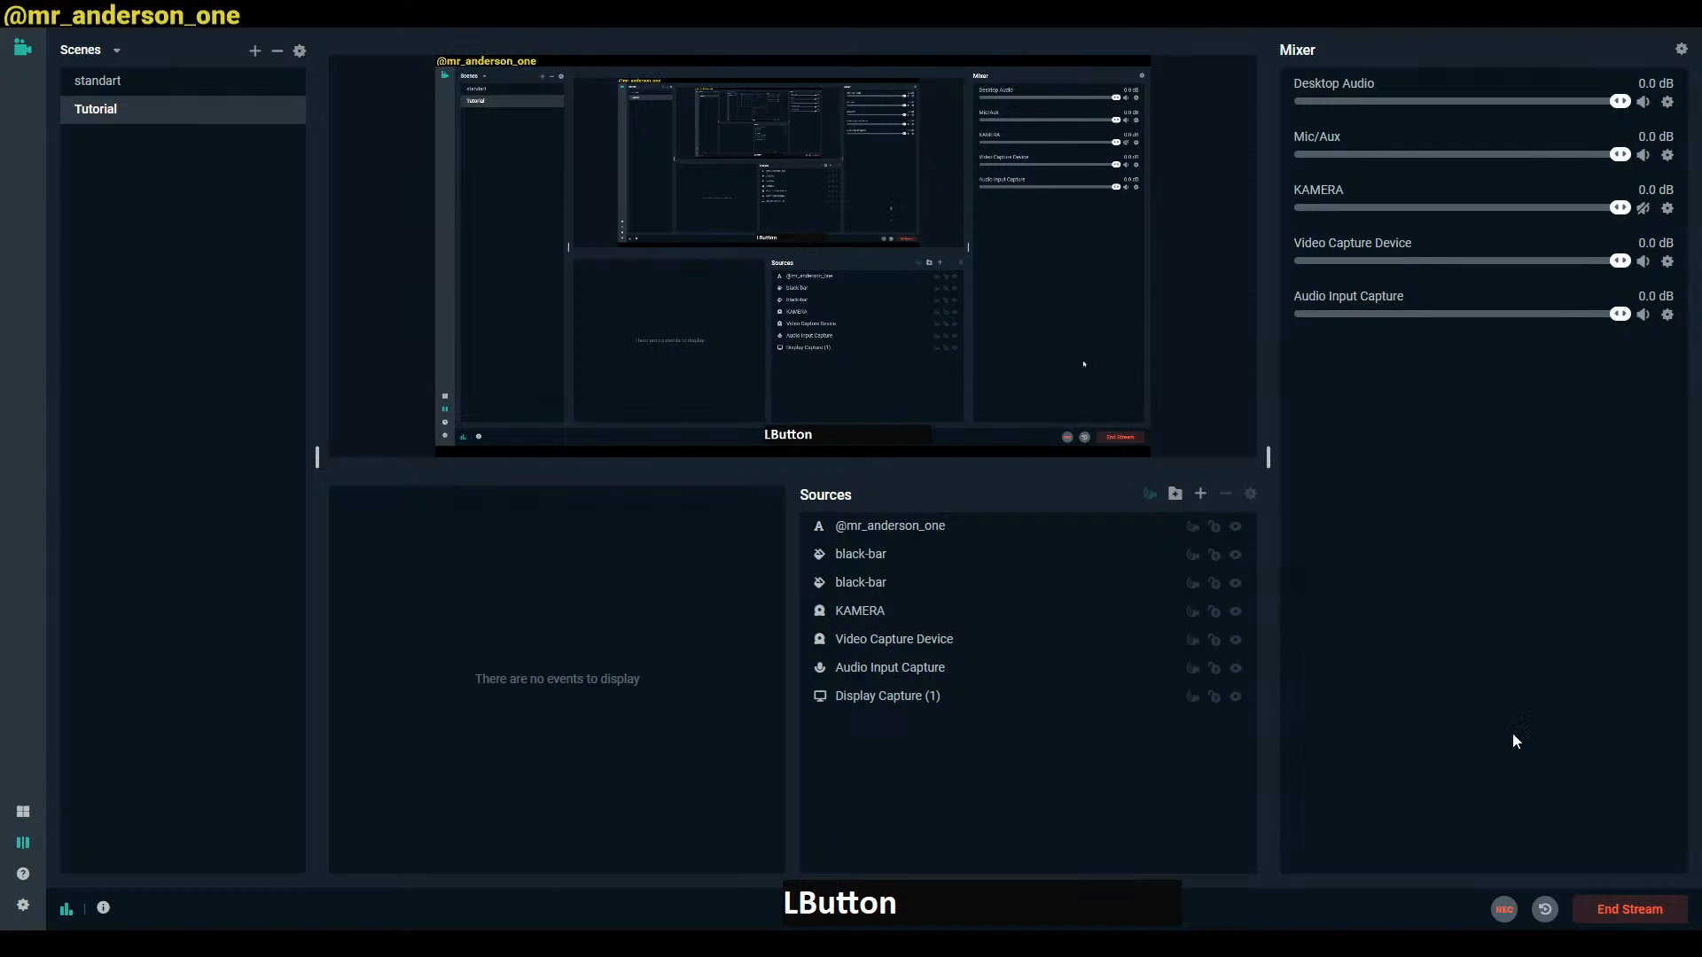
Reopen the live chat and highlight "Peter's life epsiodes" in the newest message
left_click(248, 865)
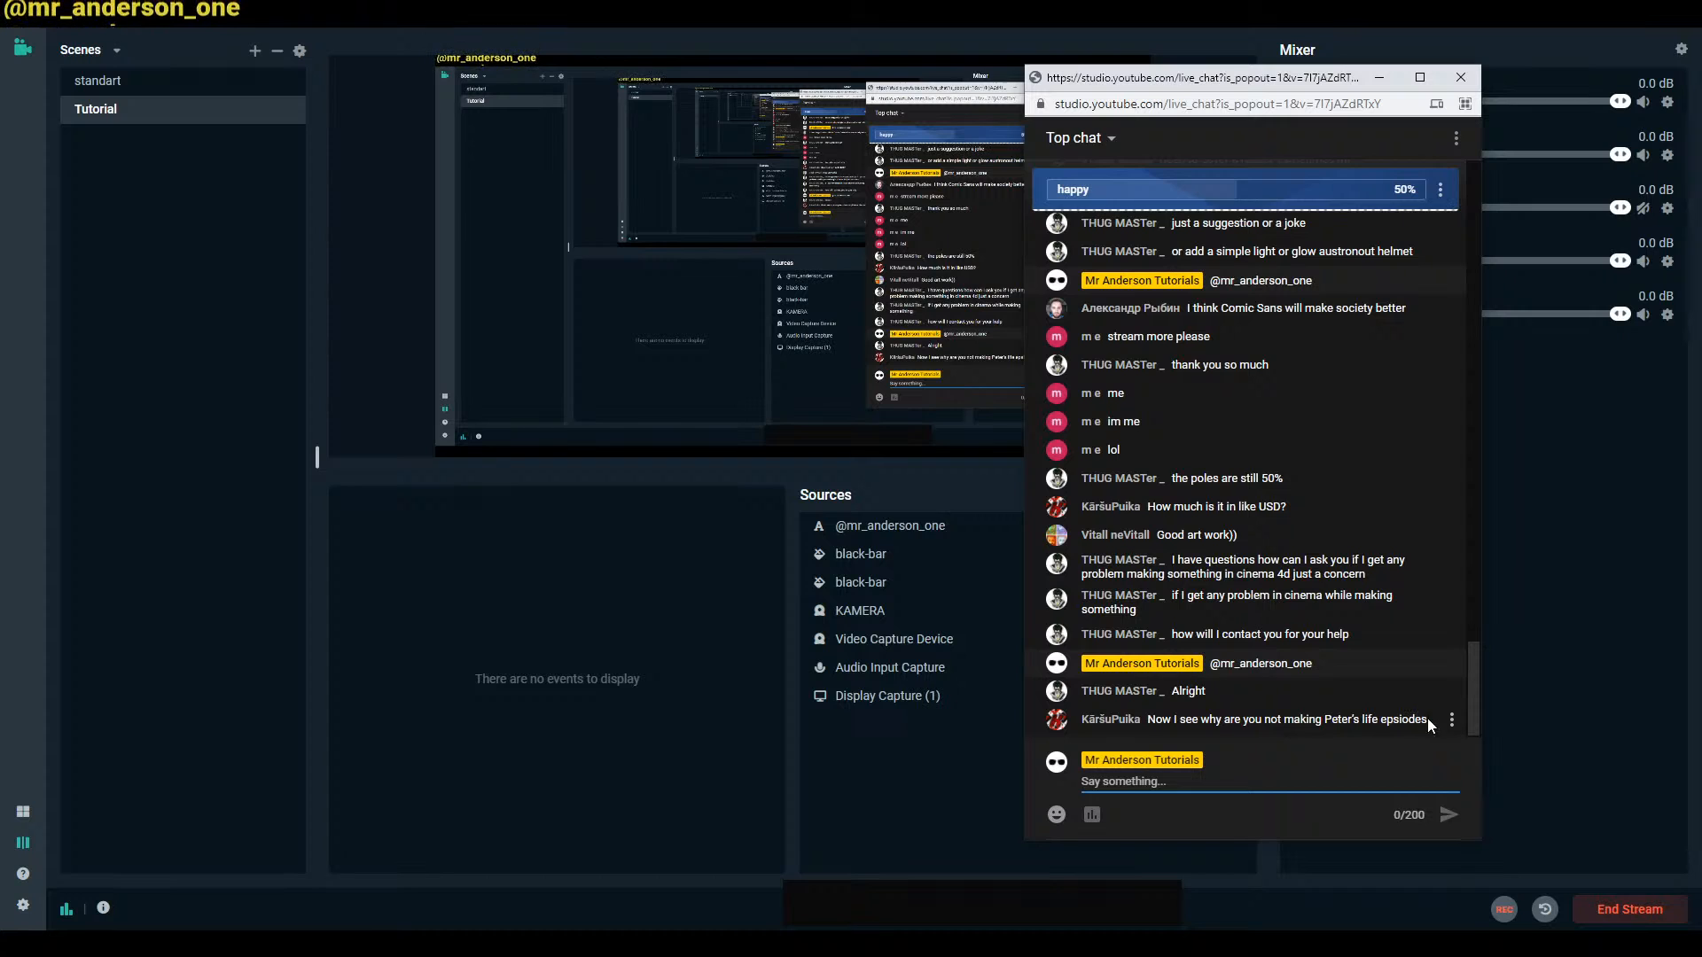
left_click_drag(1429, 725, 1393, 720)
left_click(1327, 719)
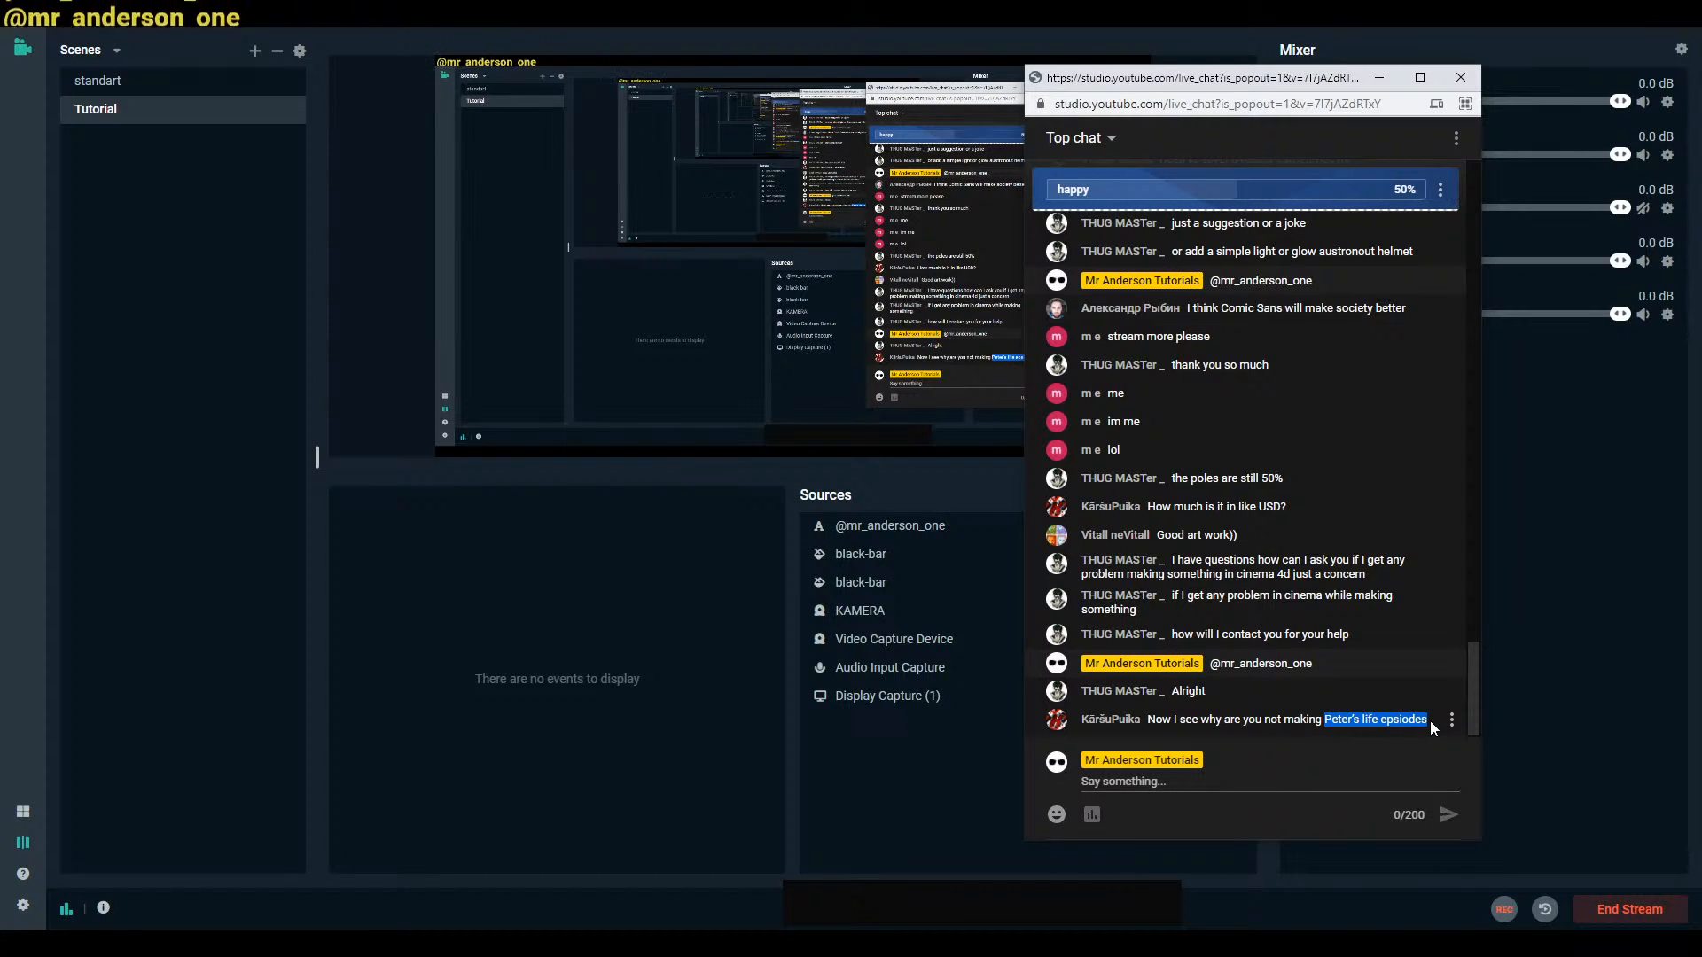
left_click(1379, 725)
left_click_drag(1378, 720, 1326, 721)
left_click(1259, 782)
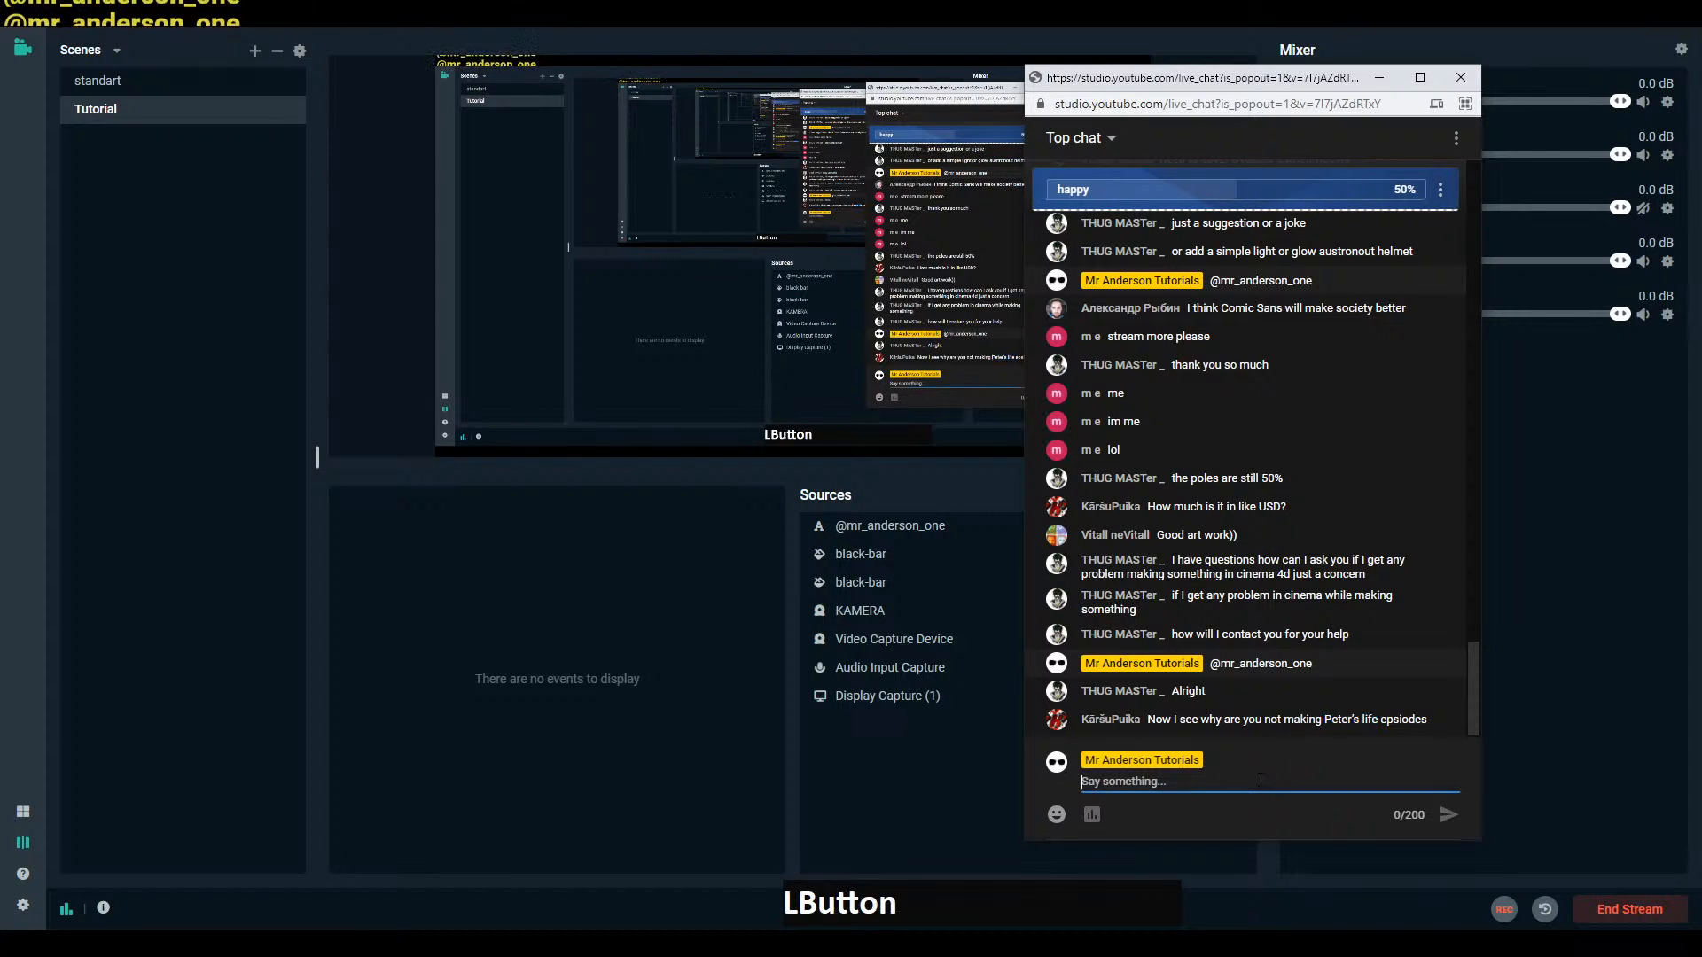
key("shift")
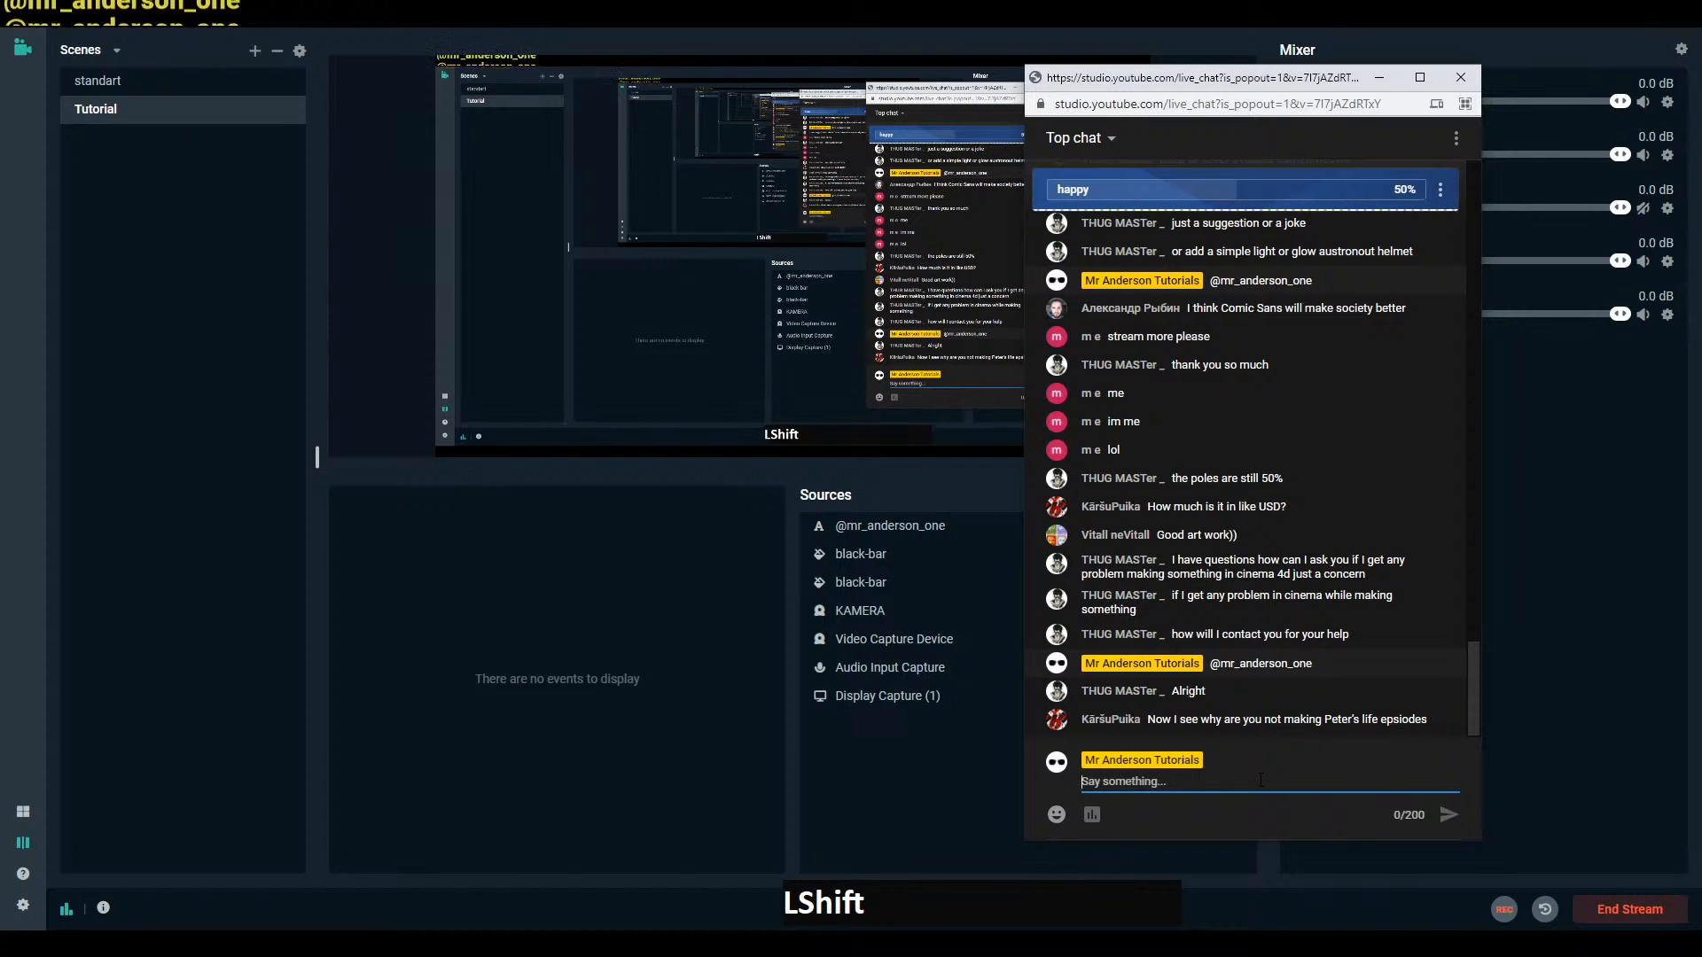
type("@Mr")
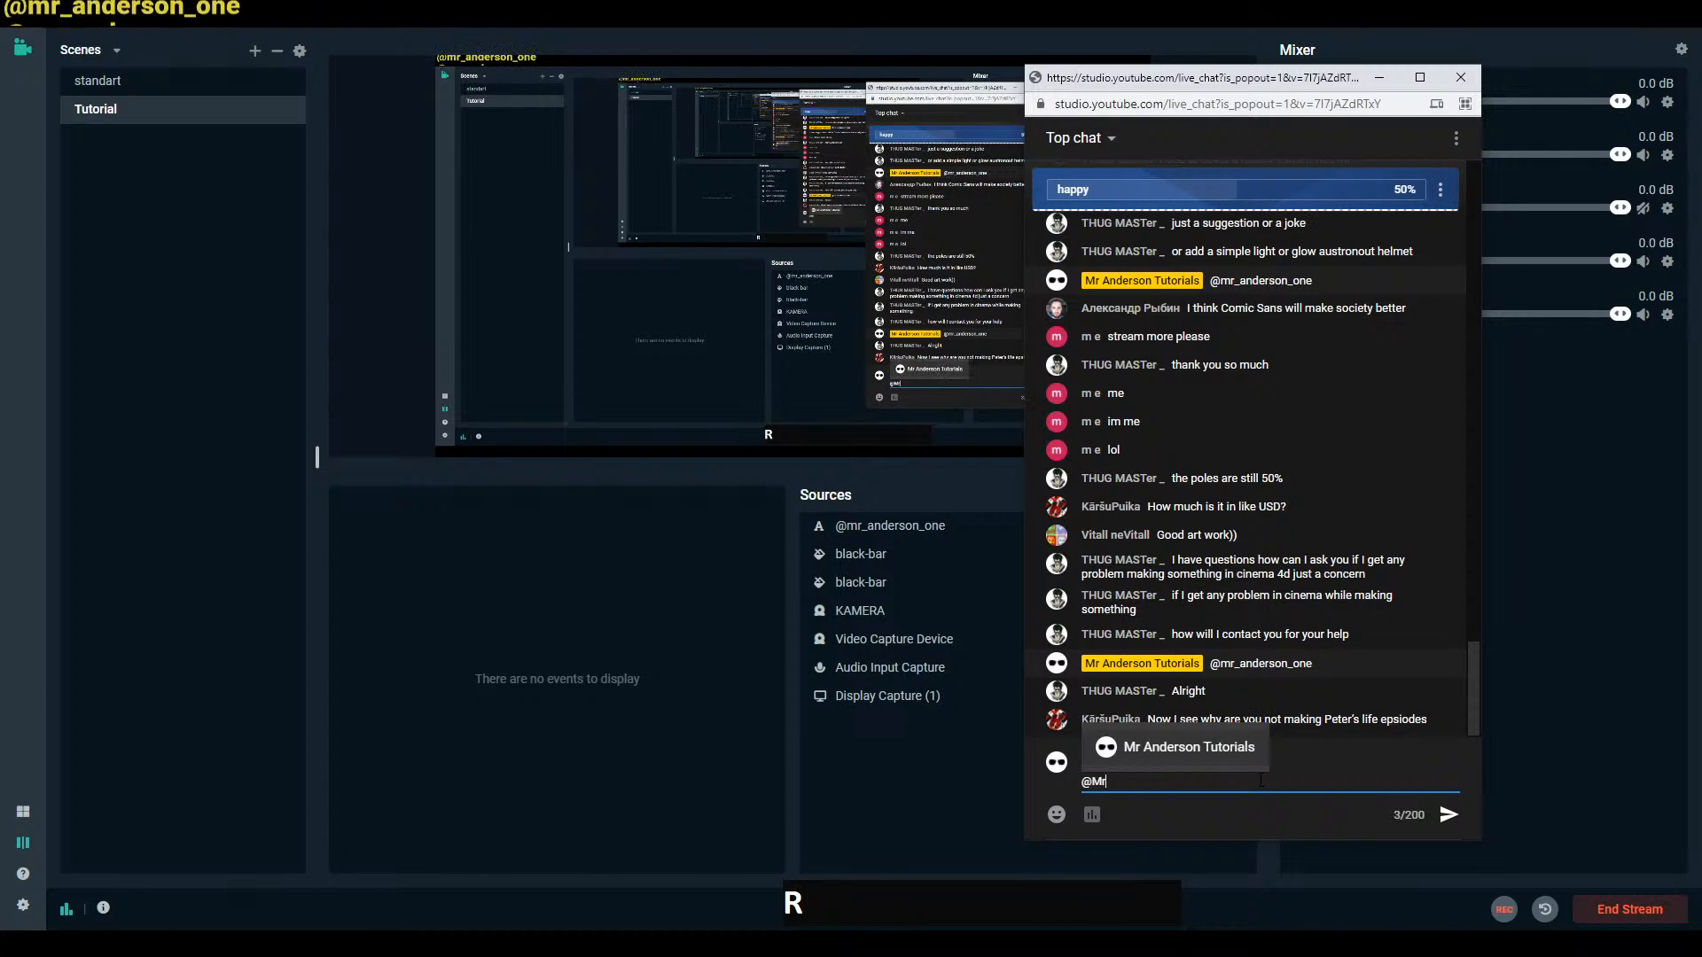
type(" An")
key("BackSpace")
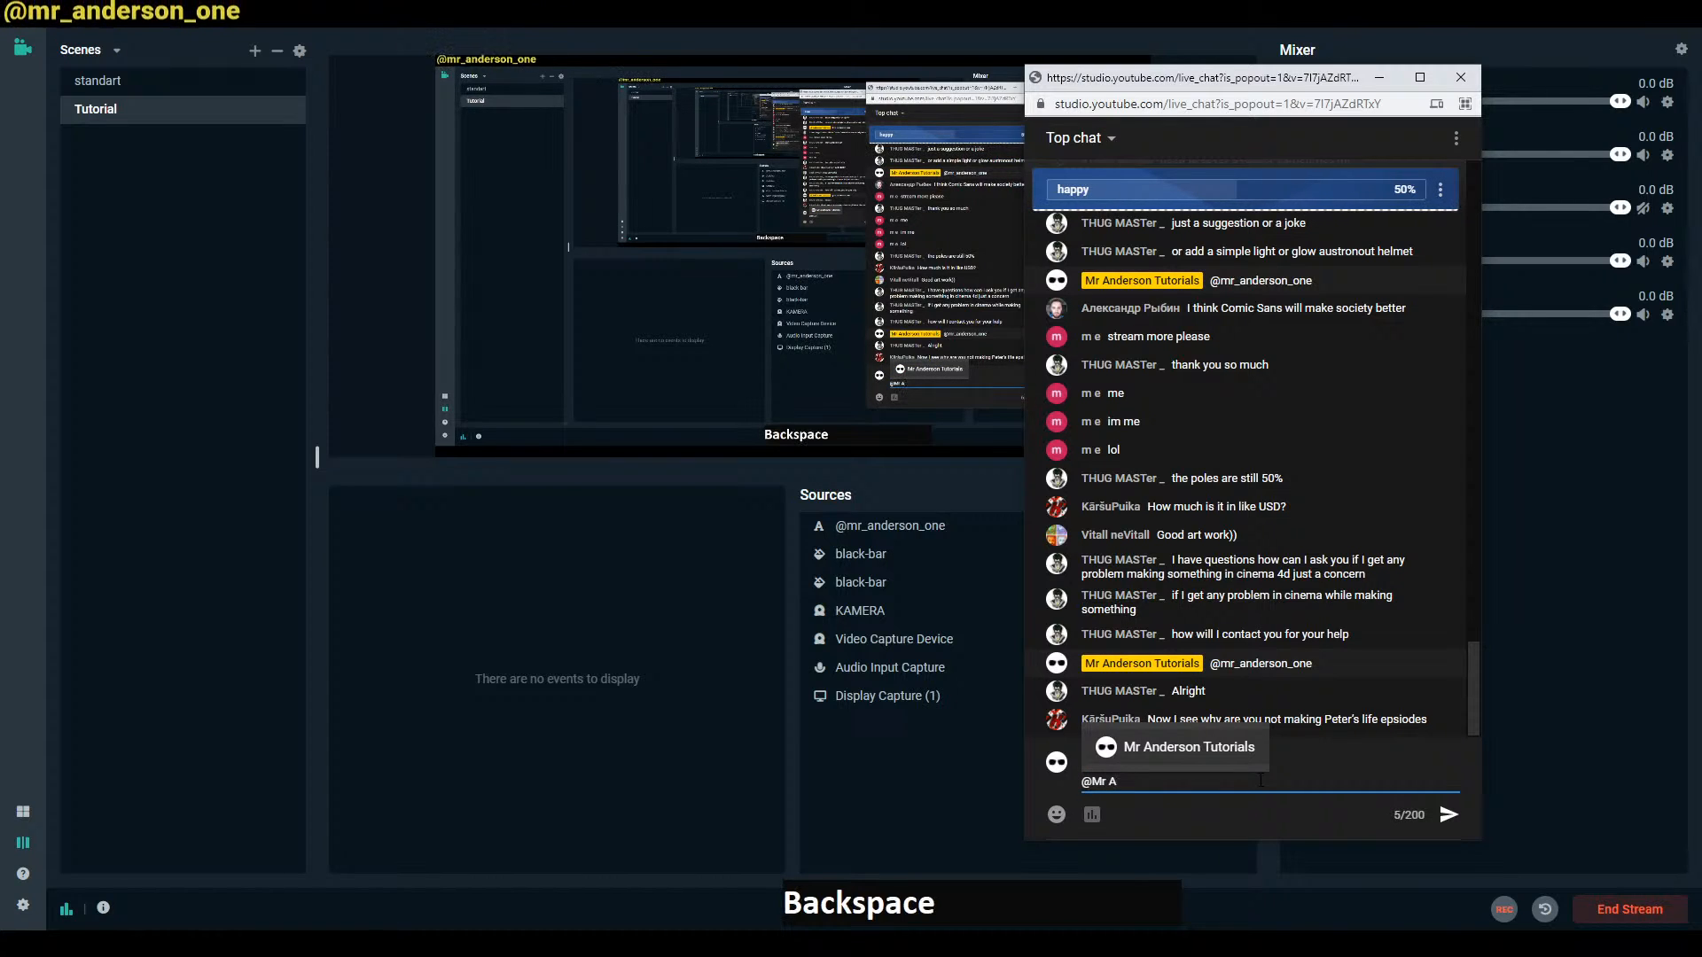
type("nderson")
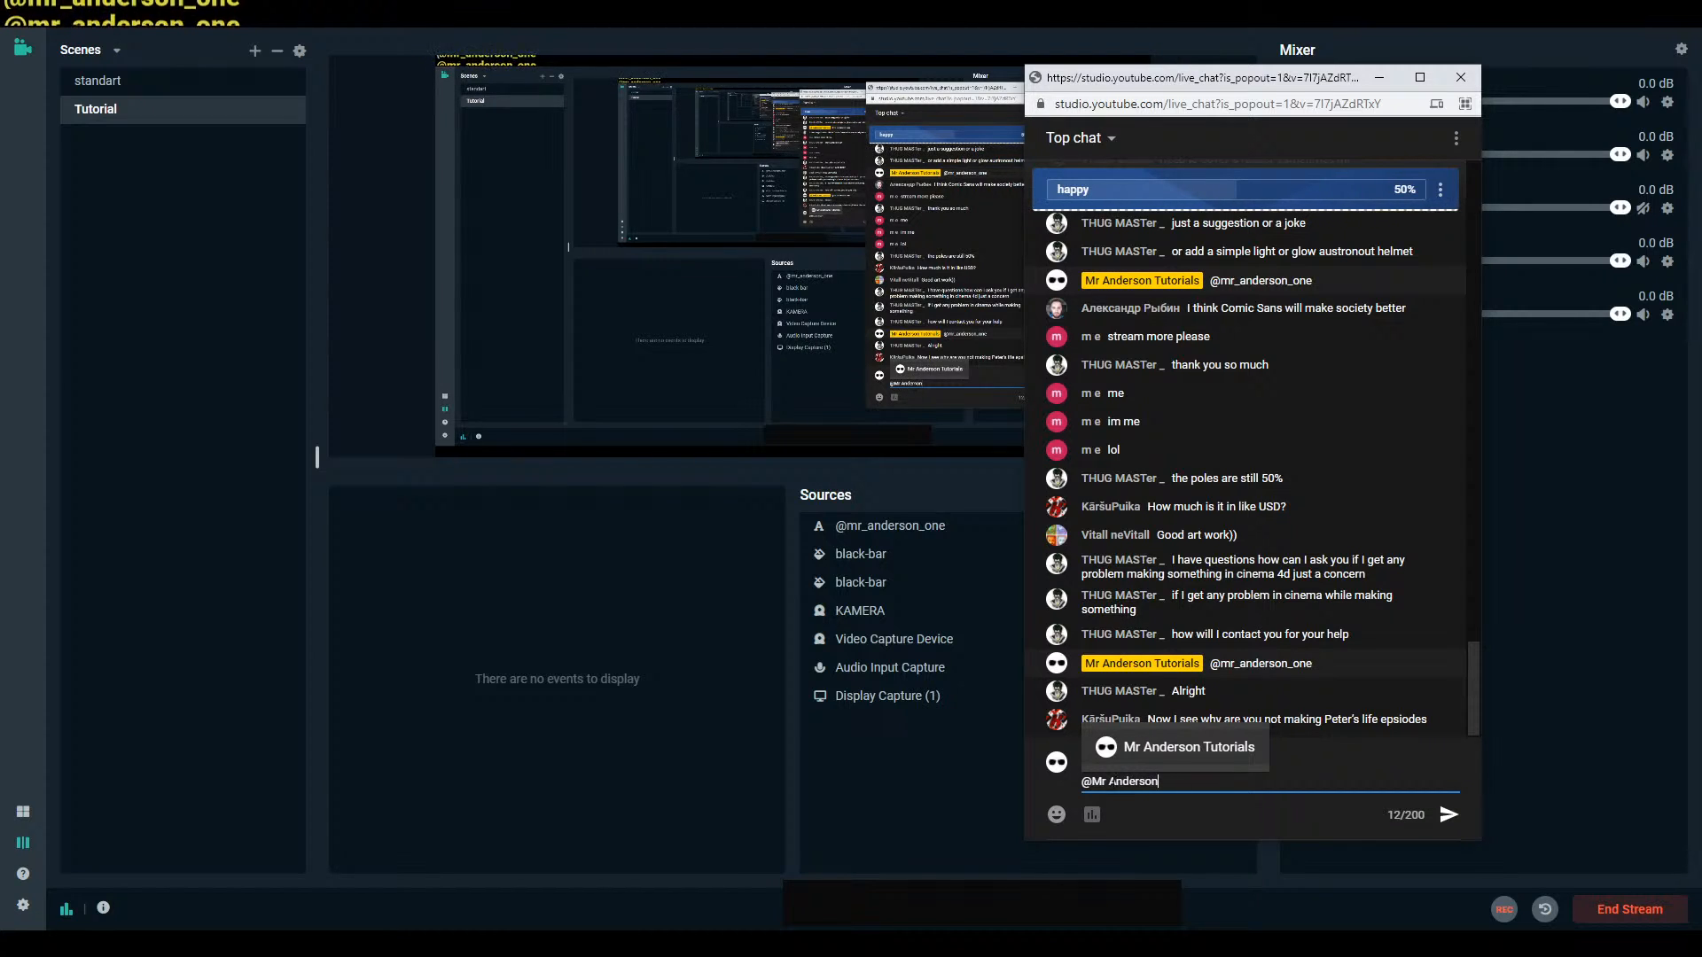
key("BackSpace")
double_click(1093, 780)
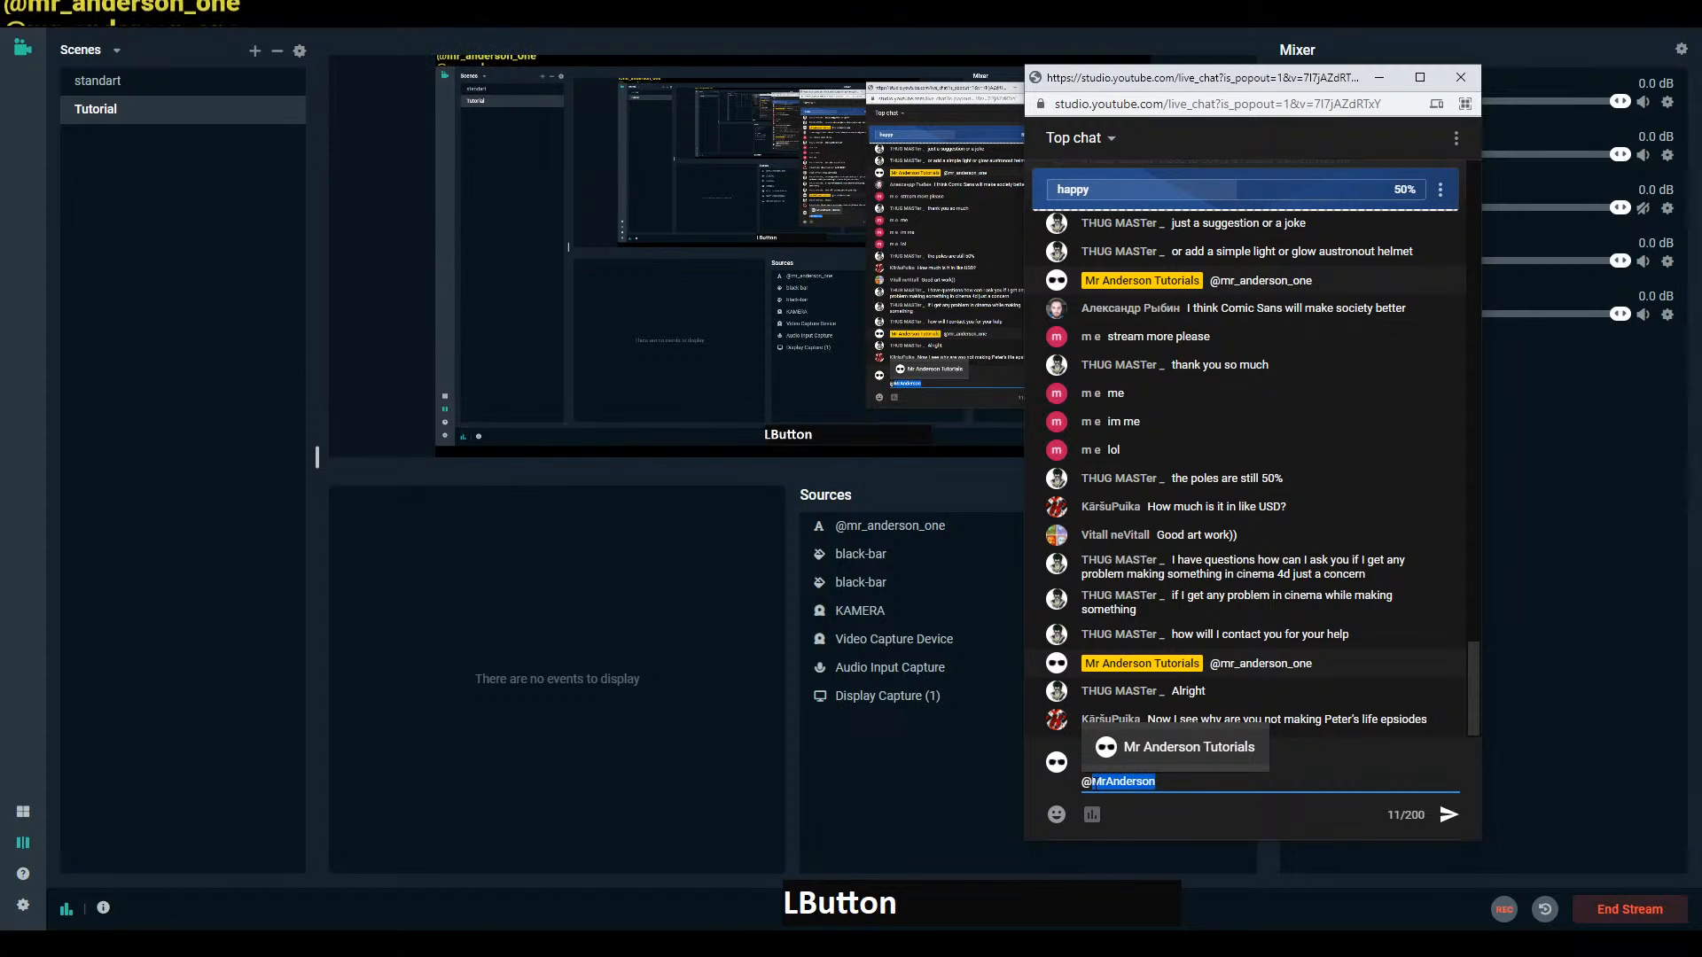
key("BackSpace")
key("BackSpace")
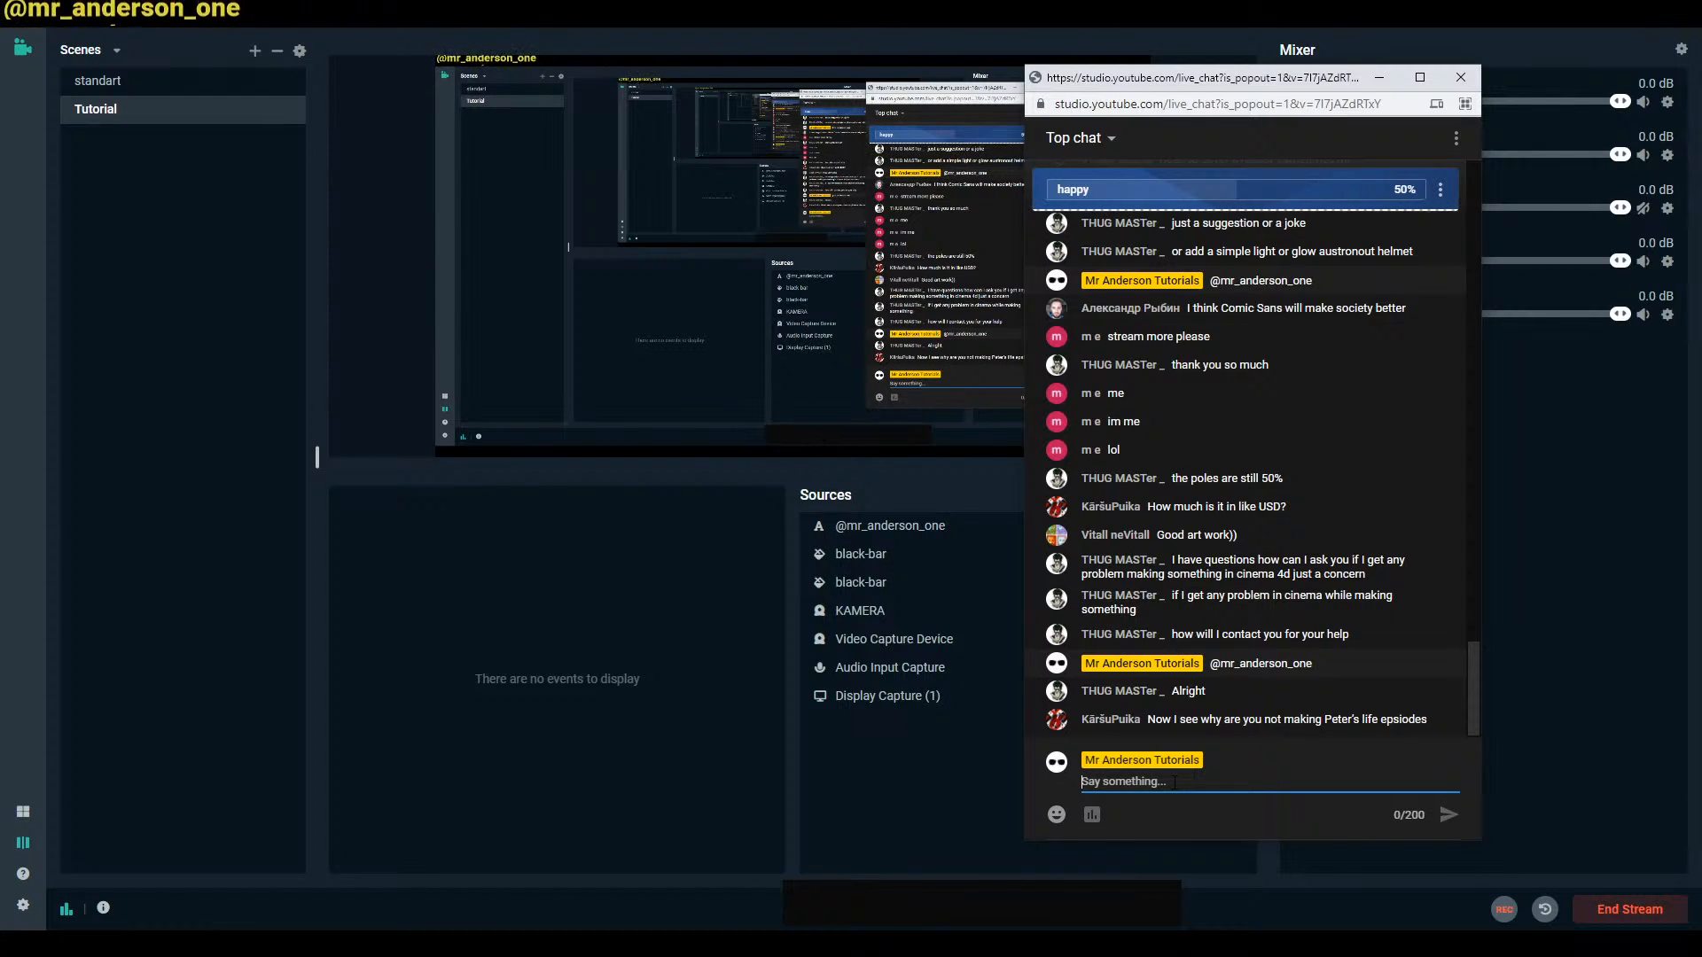